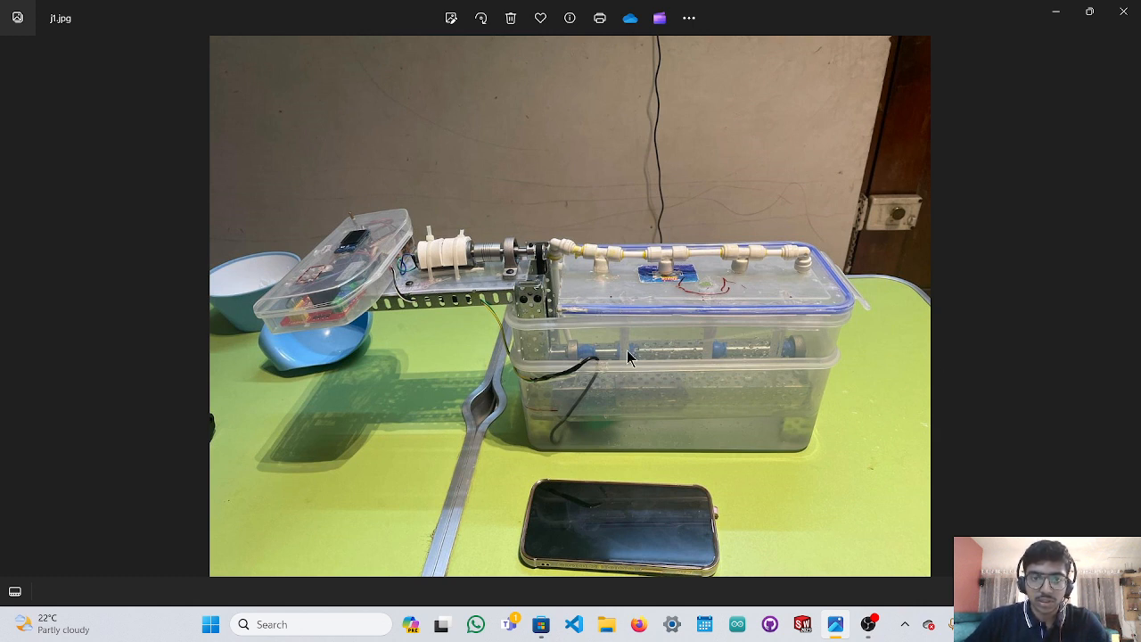
Examine the prototype in photo j1.jpg up close, from the electronics box and motor to the pipes and container, and view the other prototype photos.
scroll(615, 392, "up", 3)
scroll(660, 406, "up", 1)
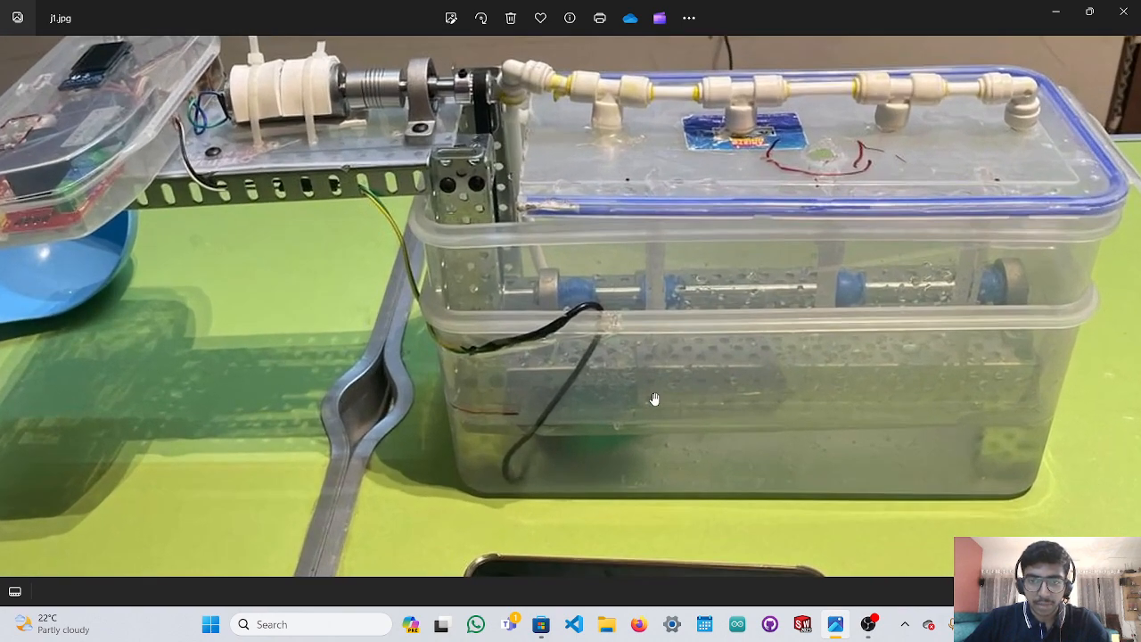
scroll(649, 396, "down", 1)
left_click_drag(317, 251, 434, 325)
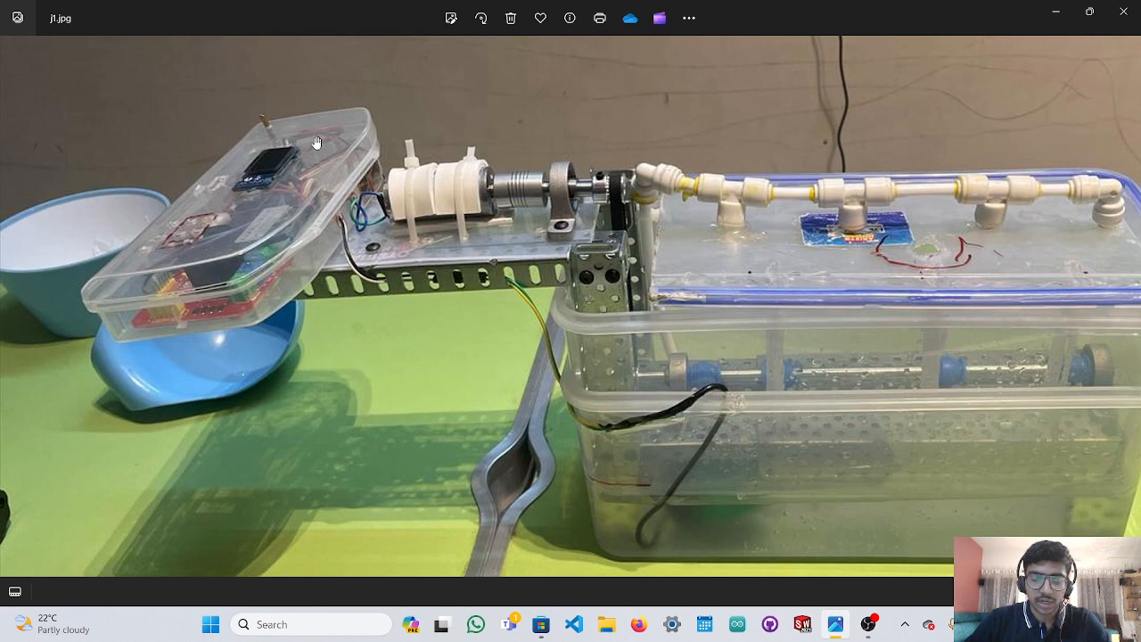
left_click_drag(703, 279, 493, 253)
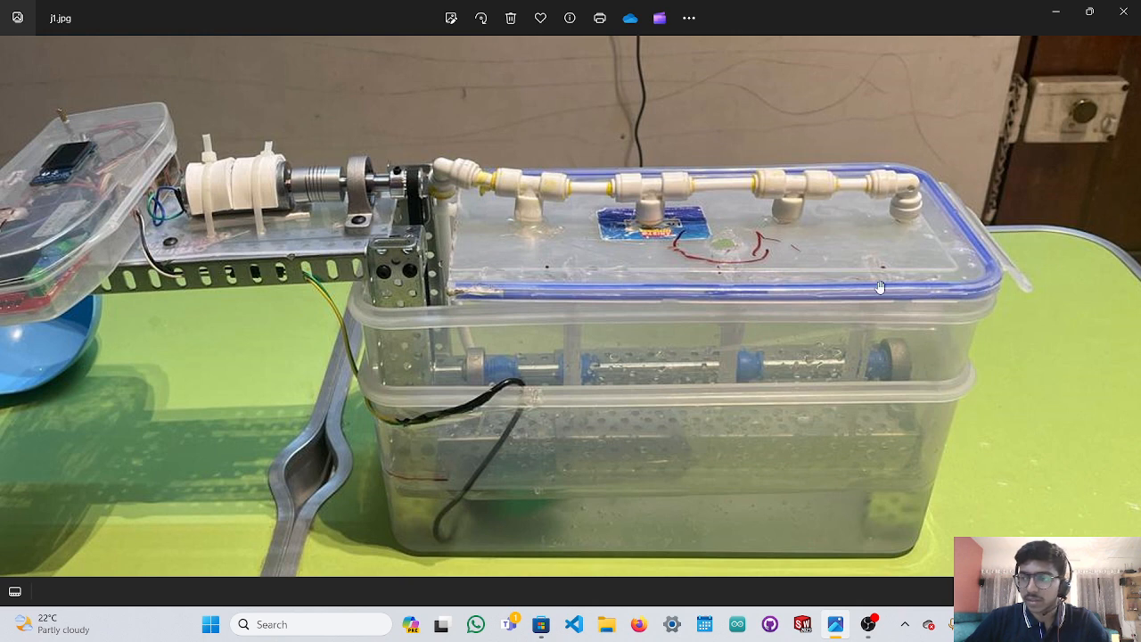
scroll(707, 260, "down", 1)
scroll(707, 260, "down", 2)
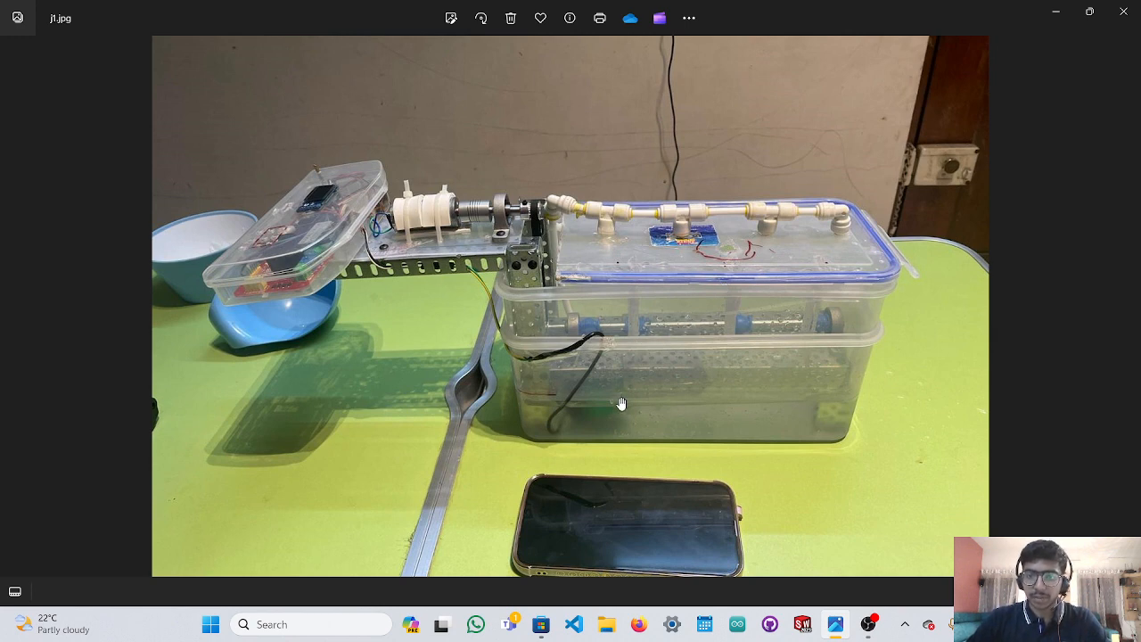
scroll(622, 404, "down", 1)
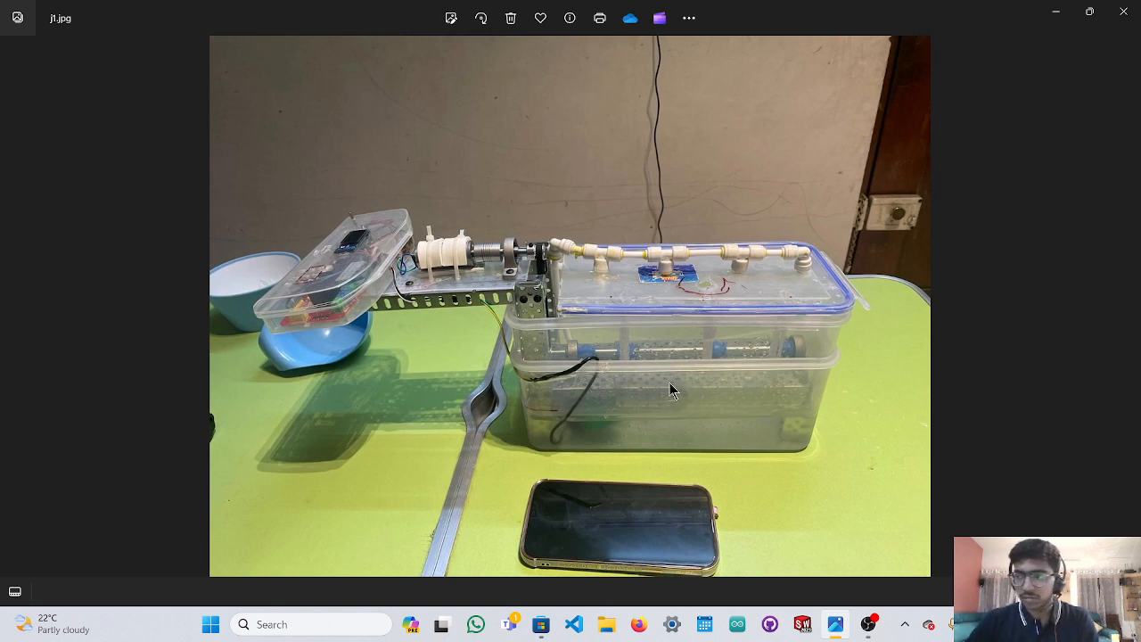
key("Right")
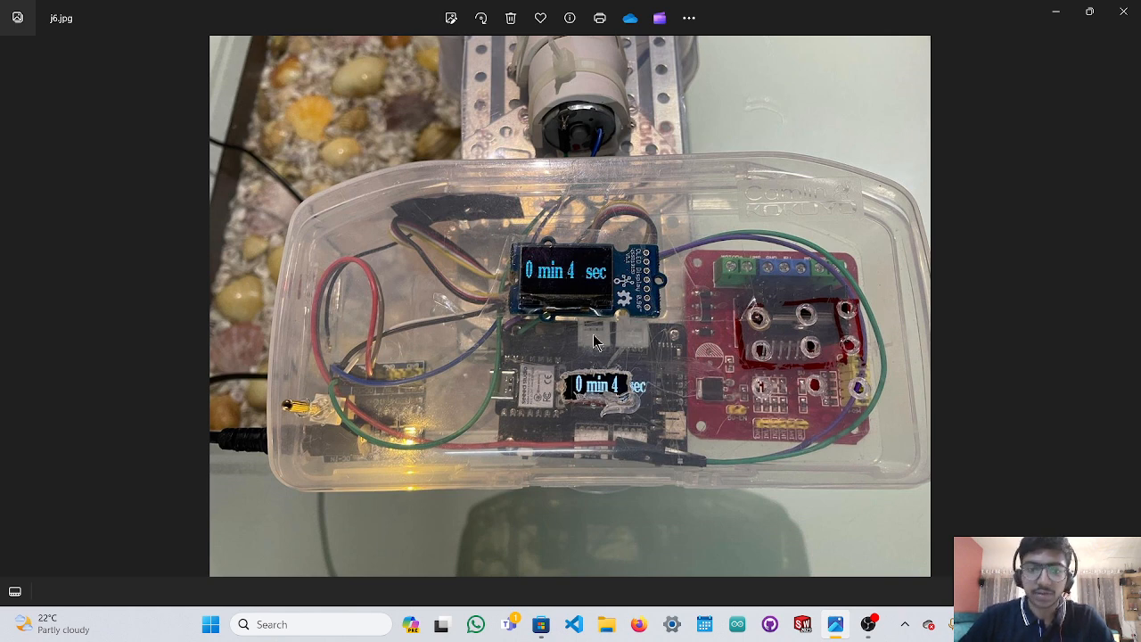
left_click(11, 307)
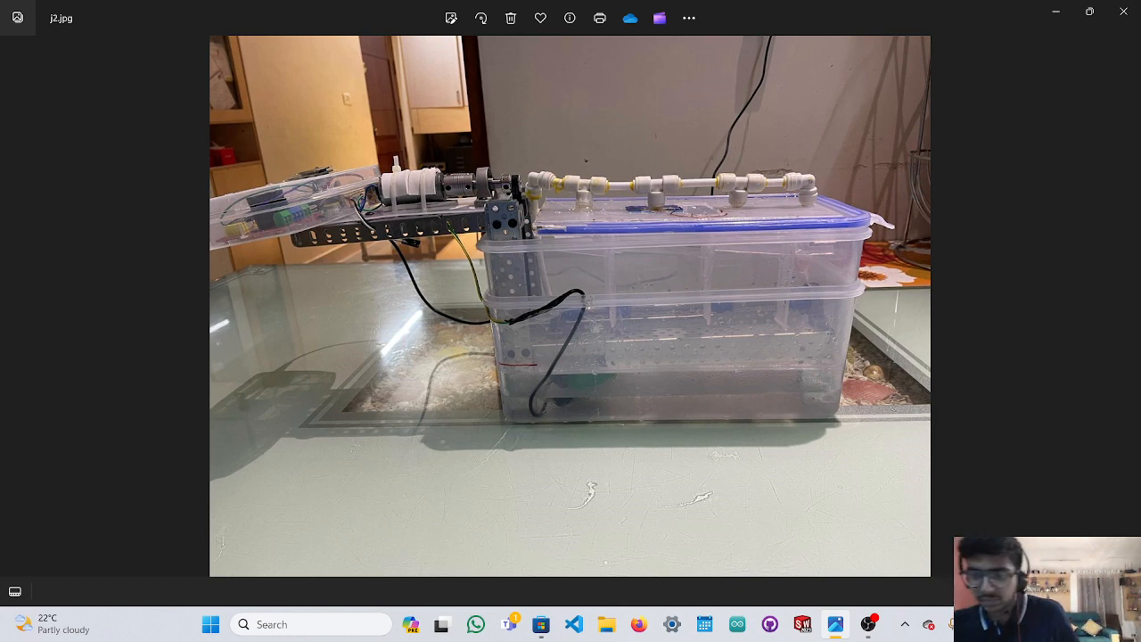
Launch SOLIDWORKS and, while it loads, start a new blank document in Notepad.
left_click(802, 624)
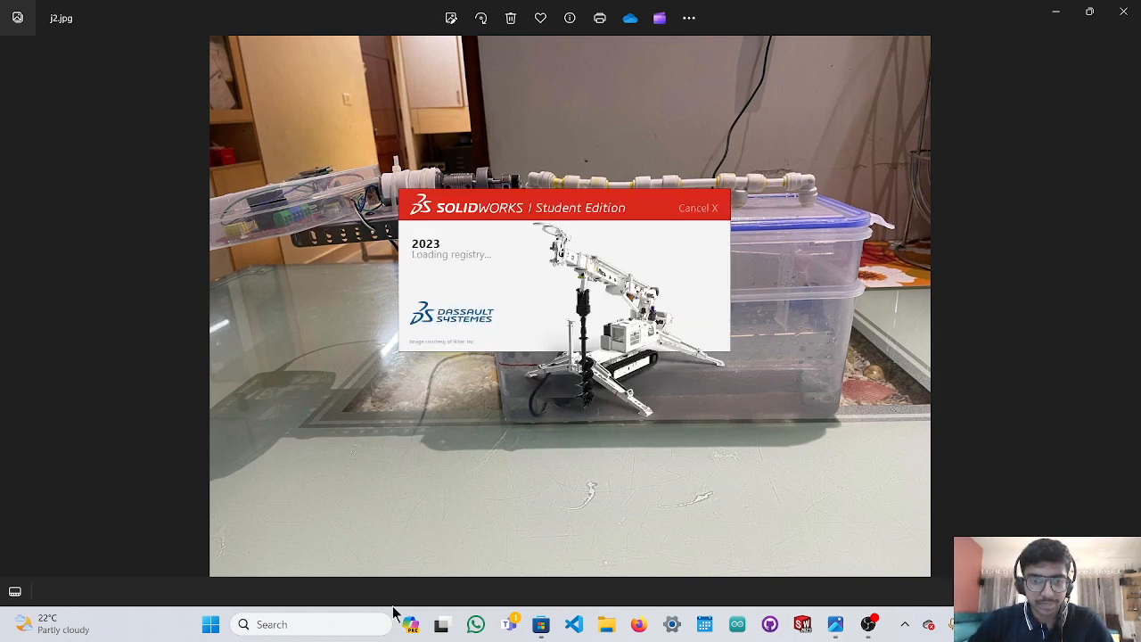
left_click(346, 635)
type("notepad")
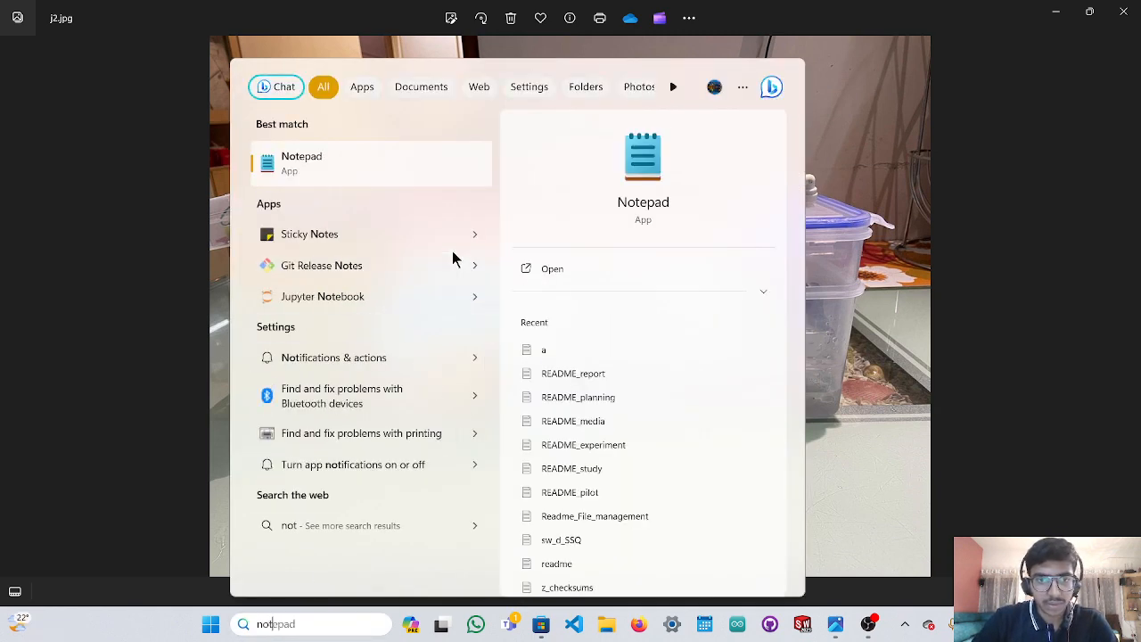
left_click(607, 273)
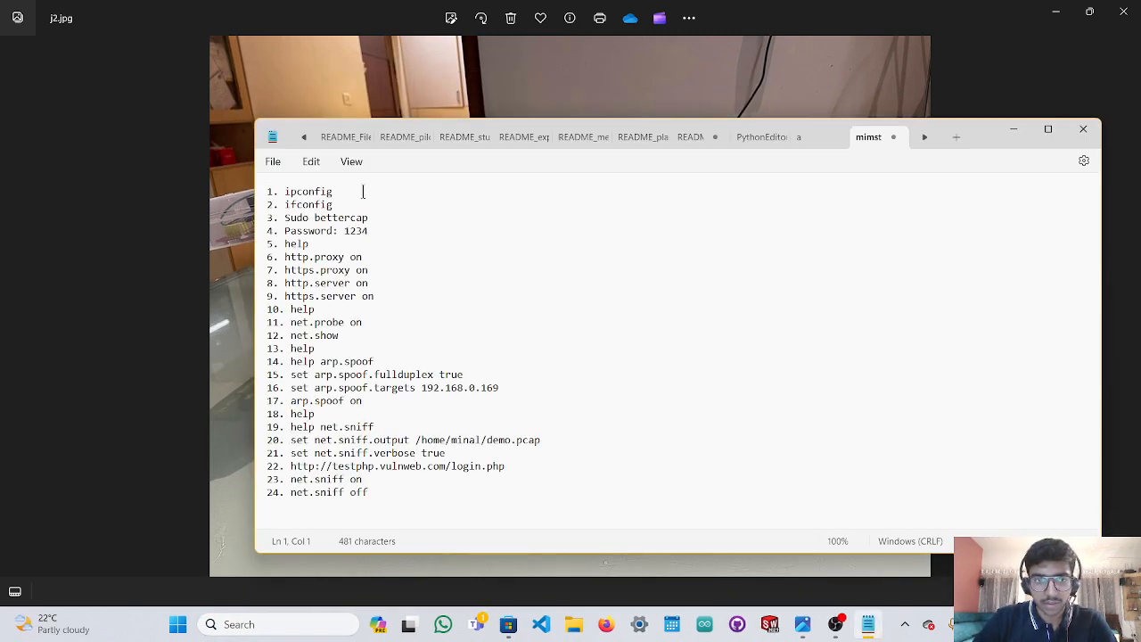
left_click(271, 163)
left_click(293, 184)
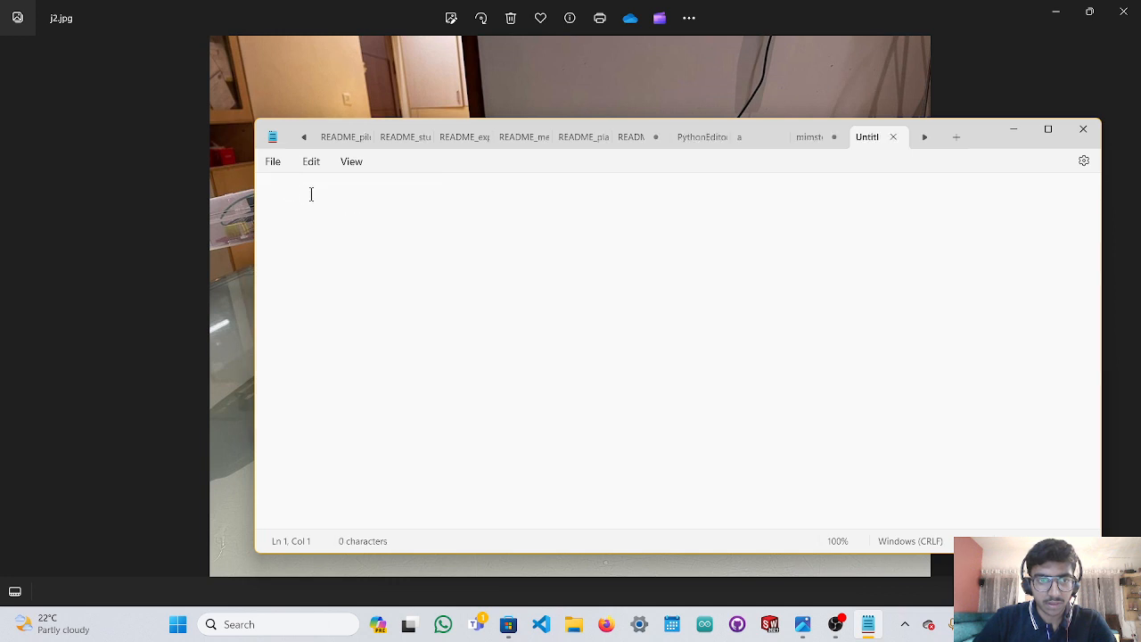
Write "lenght_box = 290mm" as the first line of the note and start a second line with "bread".
type("l")
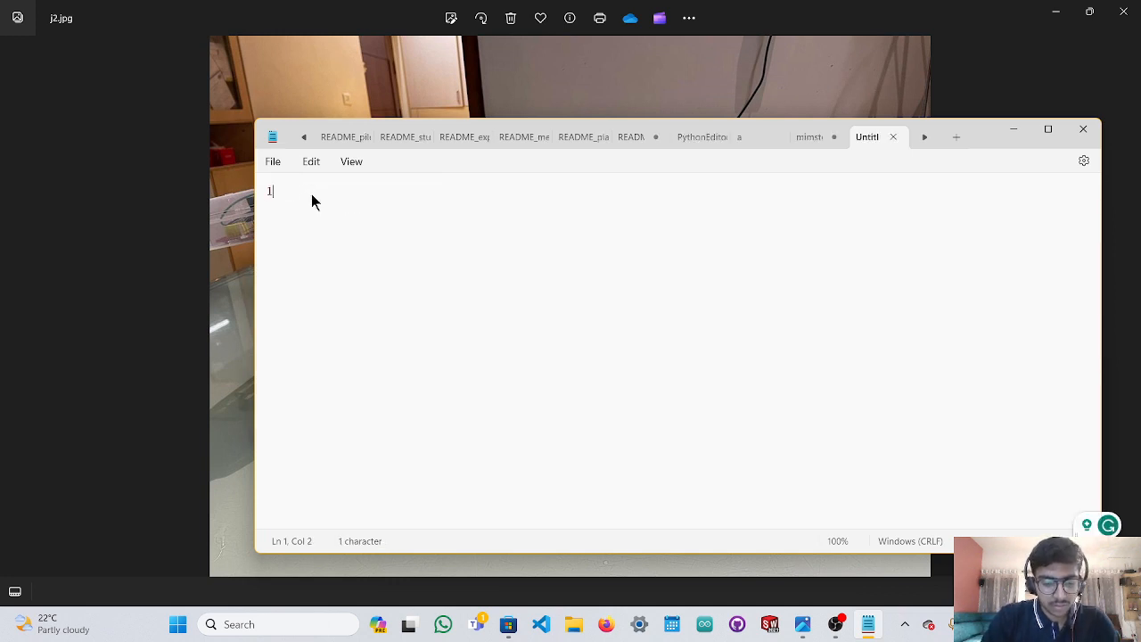
type("enght box")
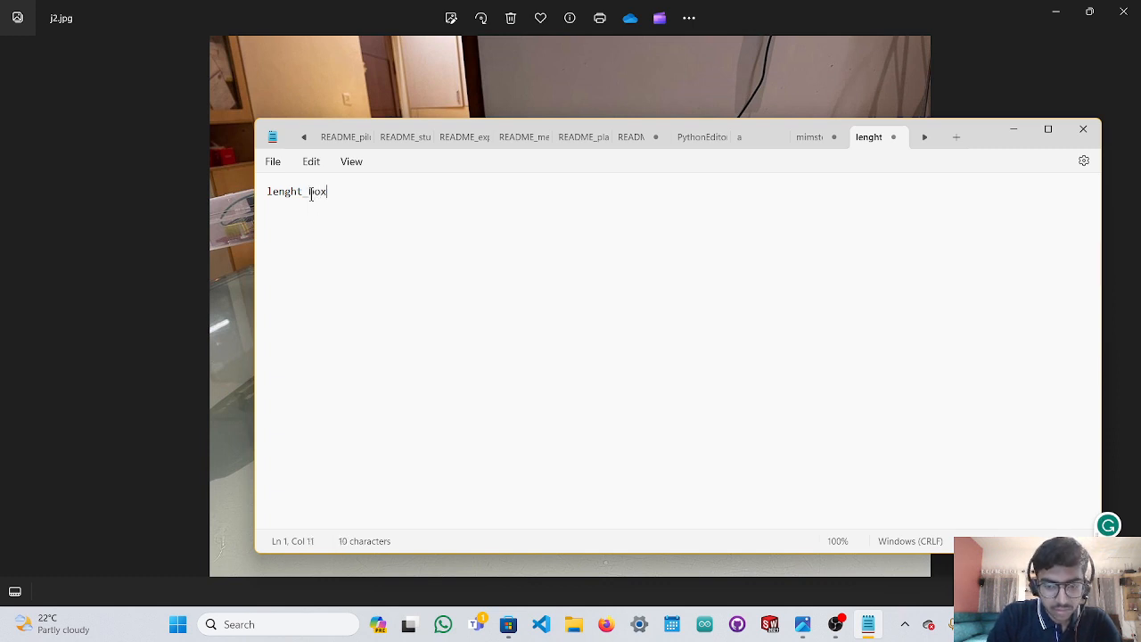
type(" =")
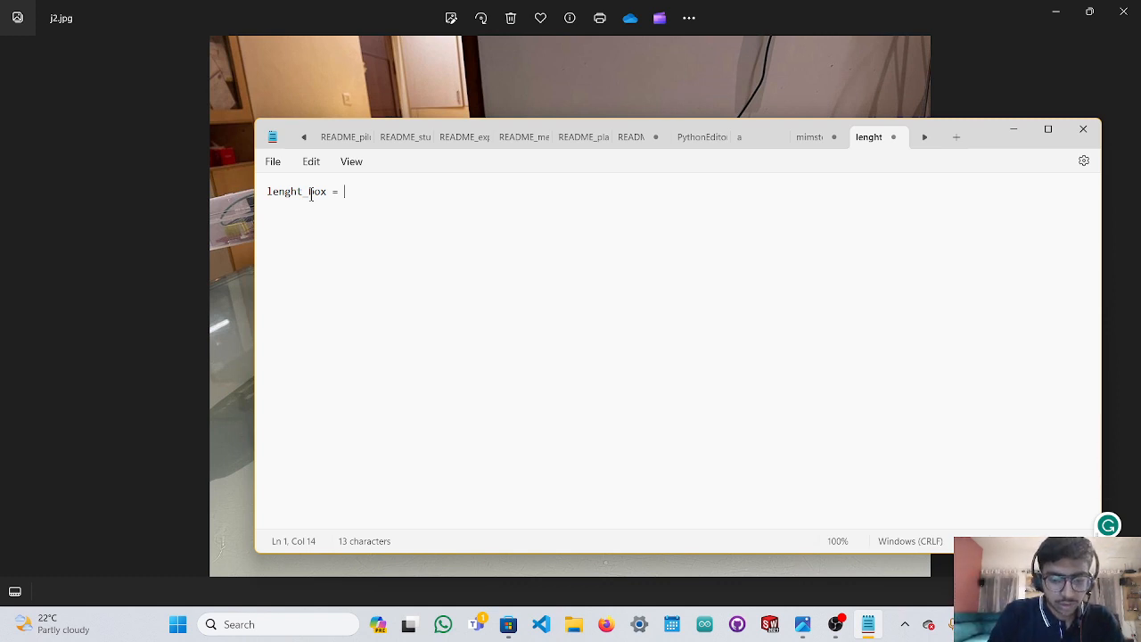
type("290")
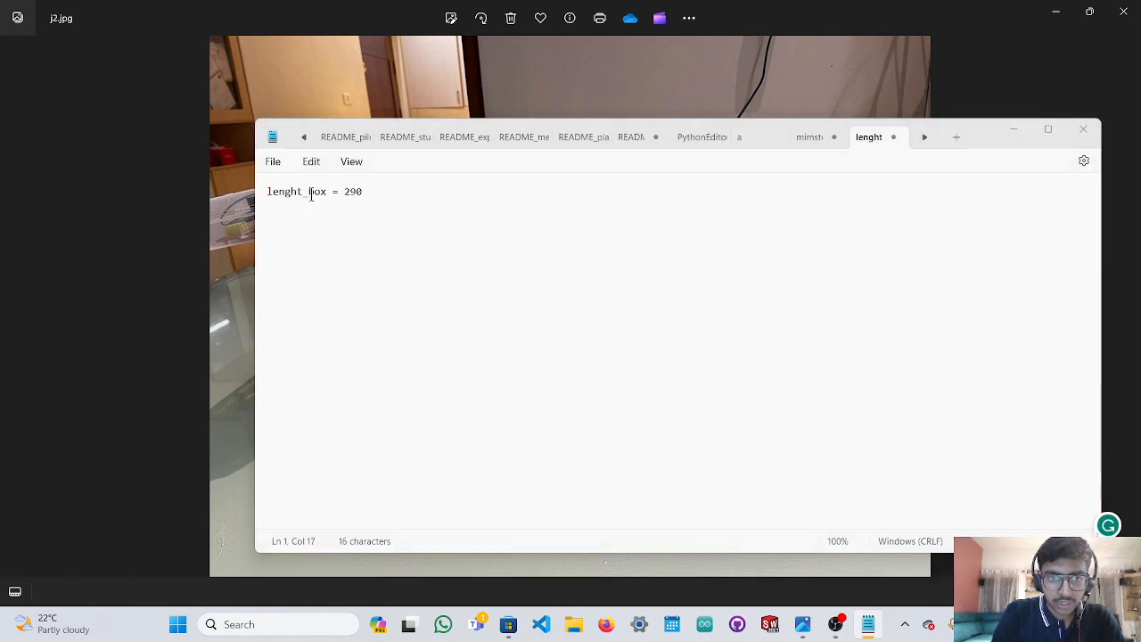
left_click(395, 196)
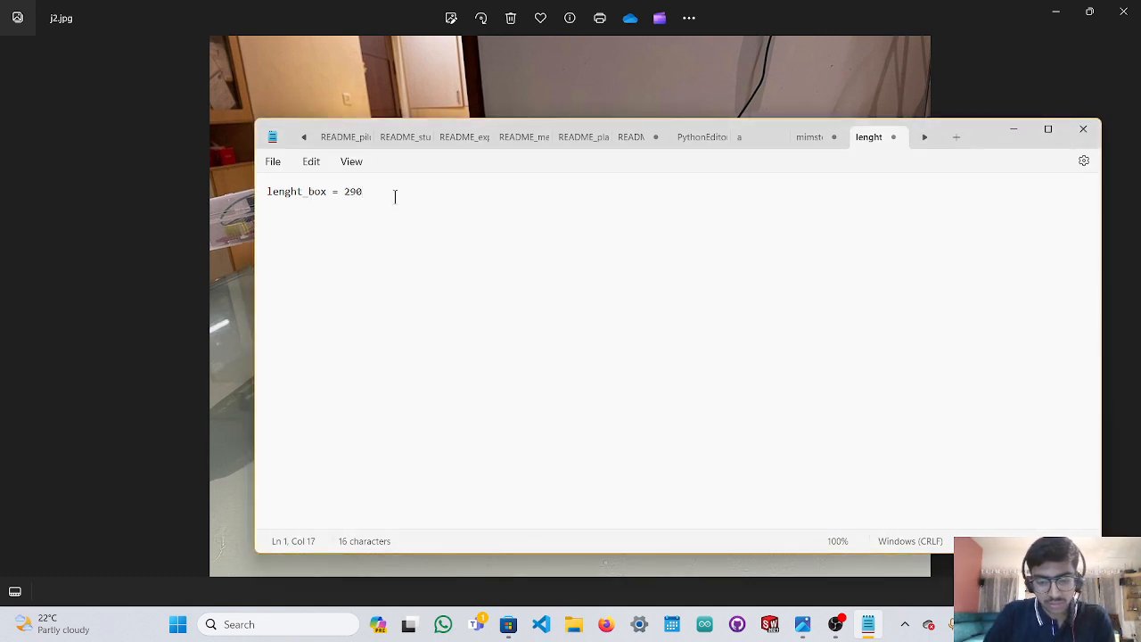
type("mm")
key("Return")
type("wid")
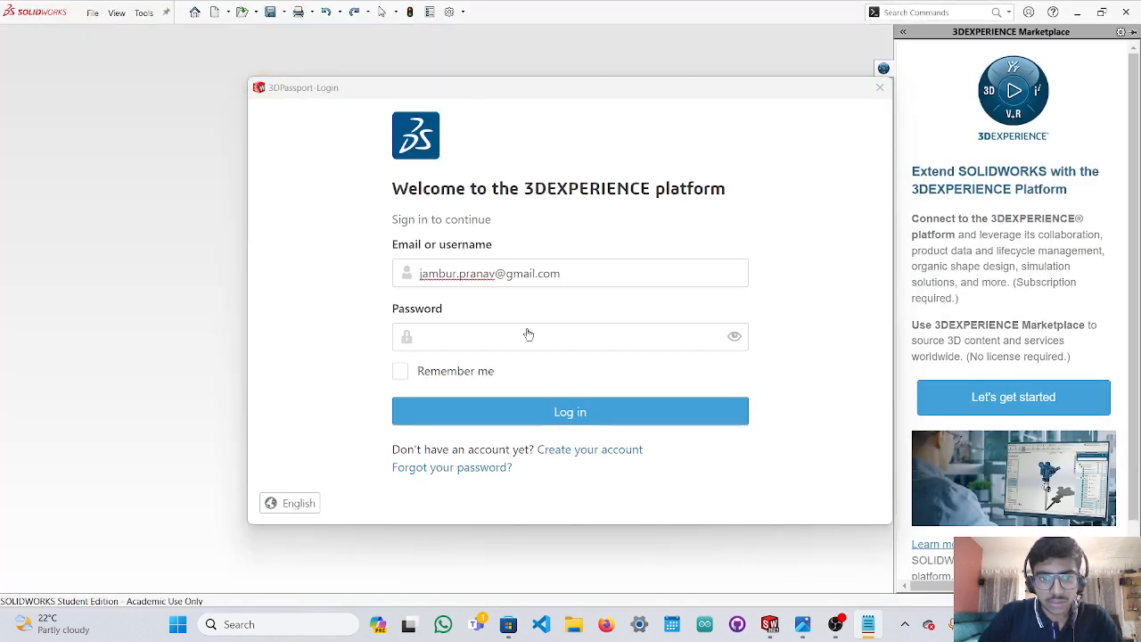
Enter the account password in the 3DEXPERIENCE login, enable Remember me and submit the login.
left_click(531, 334)
type("••••••")
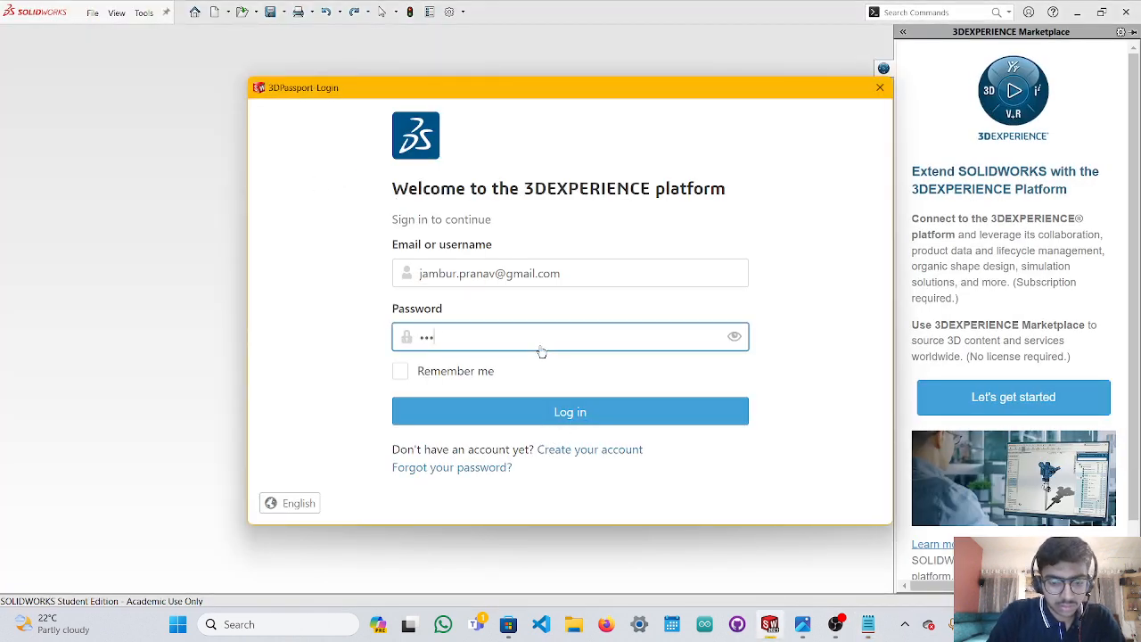
type("••••••")
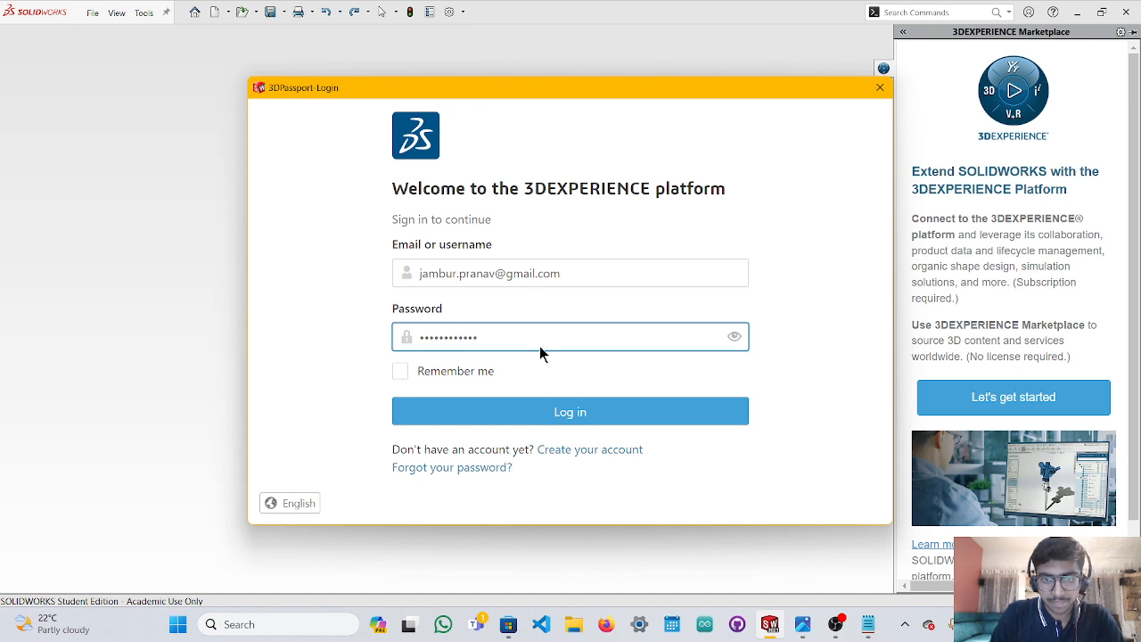
left_click(587, 414)
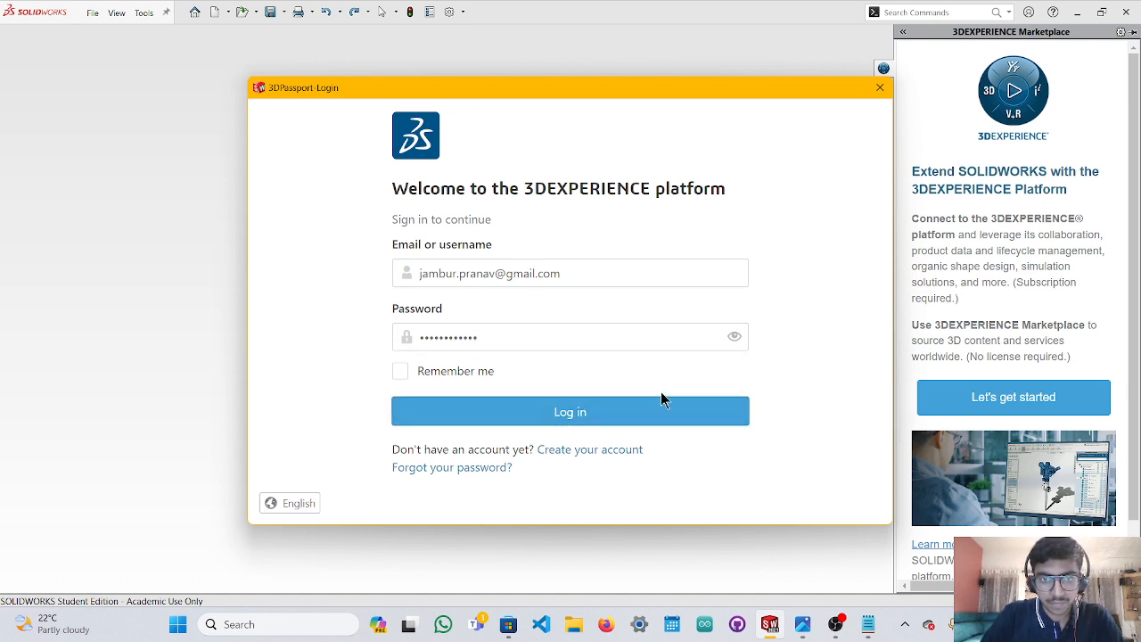
left_click(400, 371)
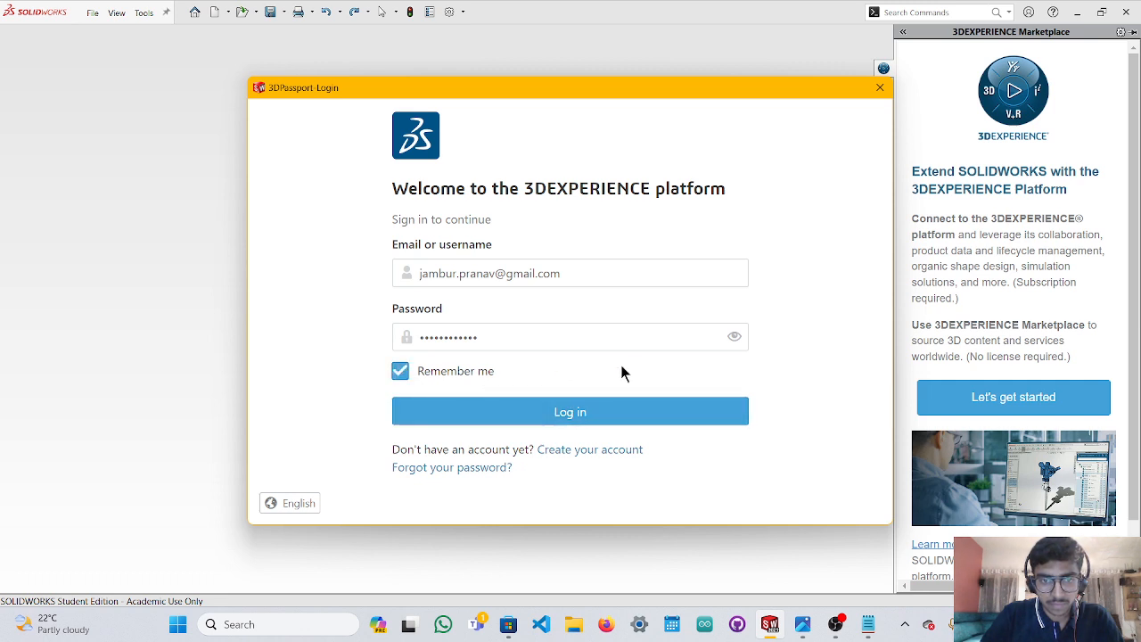
left_click(635, 413)
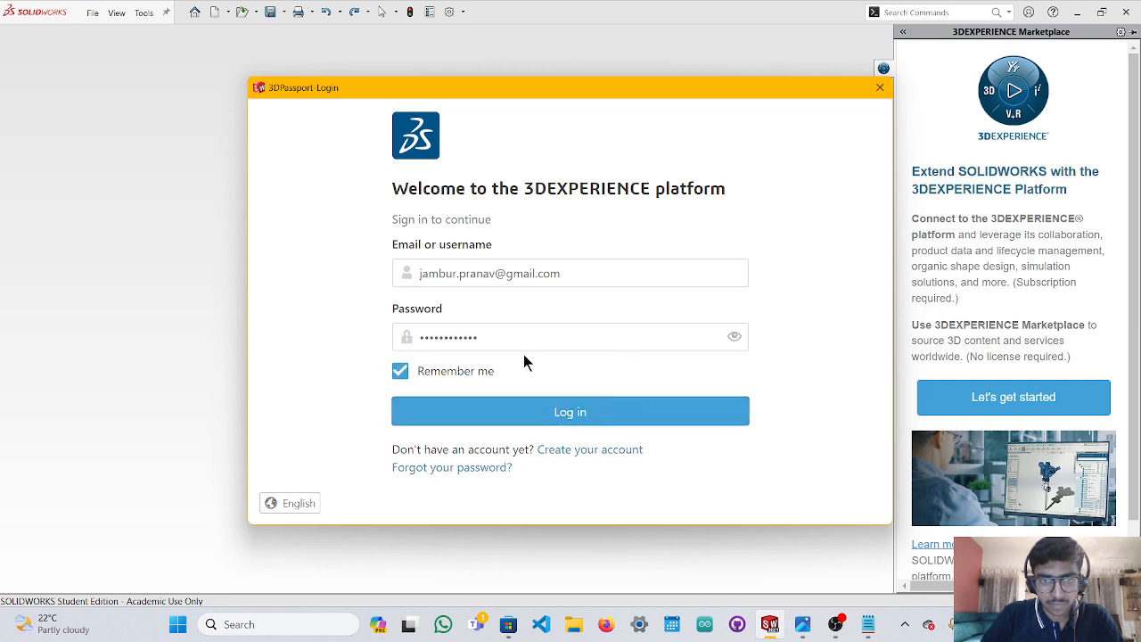
Replace the account password with a freshly entered one, submit the login again and close the login window.
left_click(493, 337)
left_click_drag(485, 337, 416, 341)
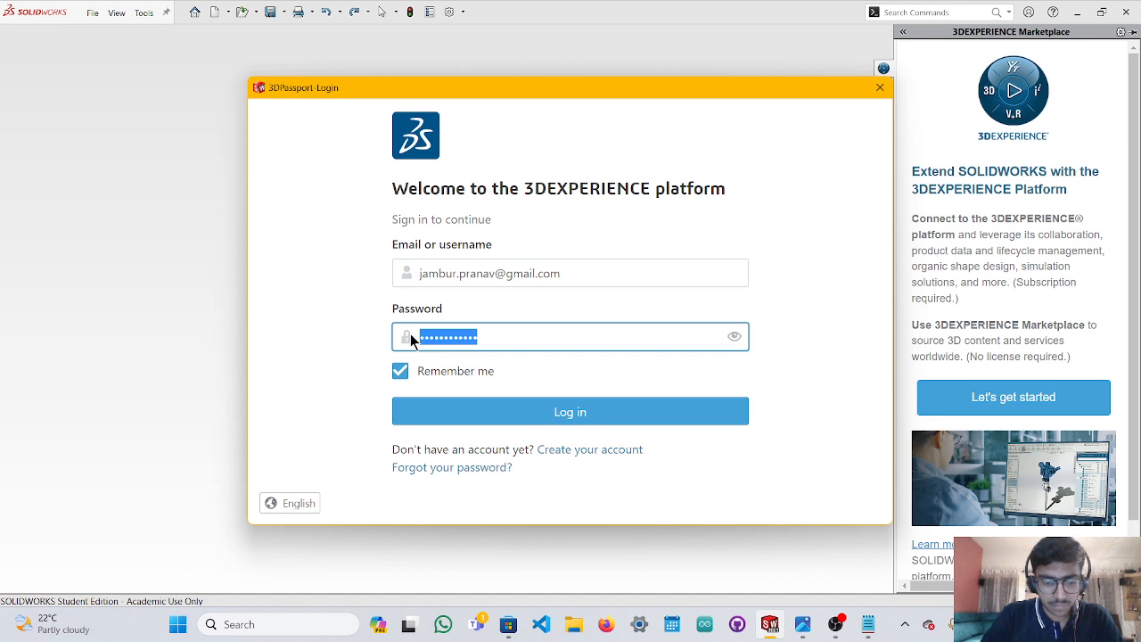
type("********")
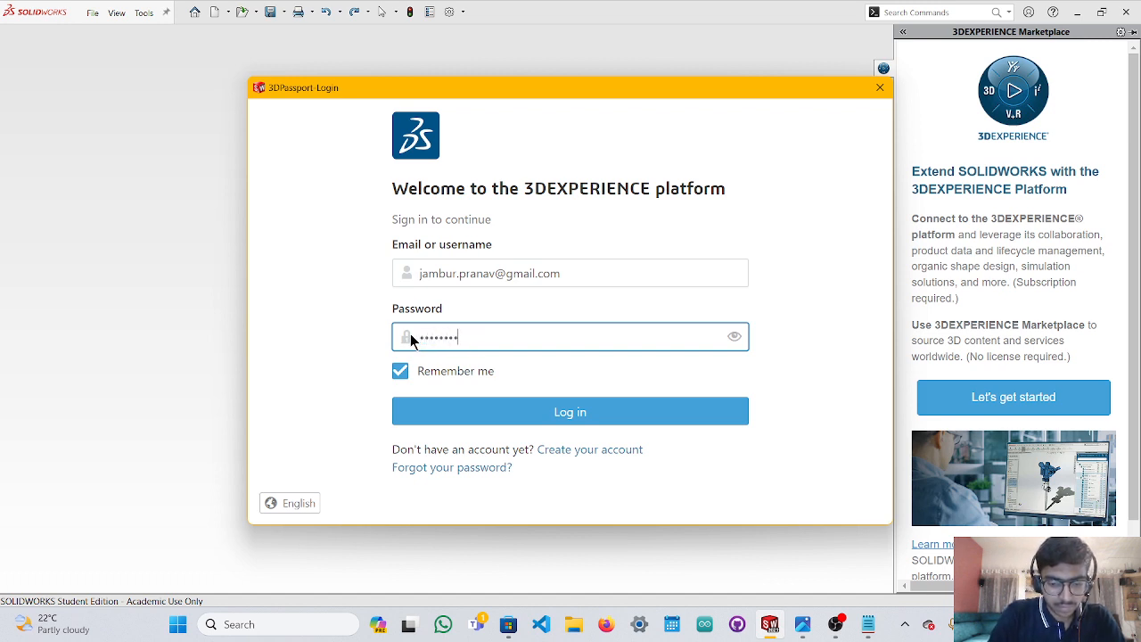
type("****")
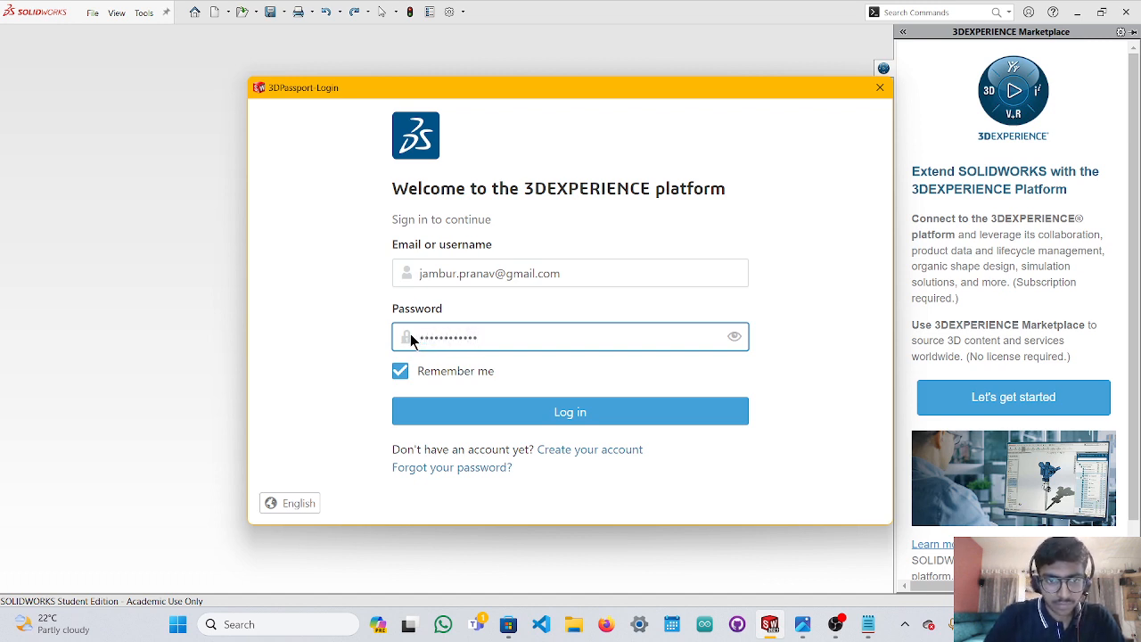
left_click(524, 415)
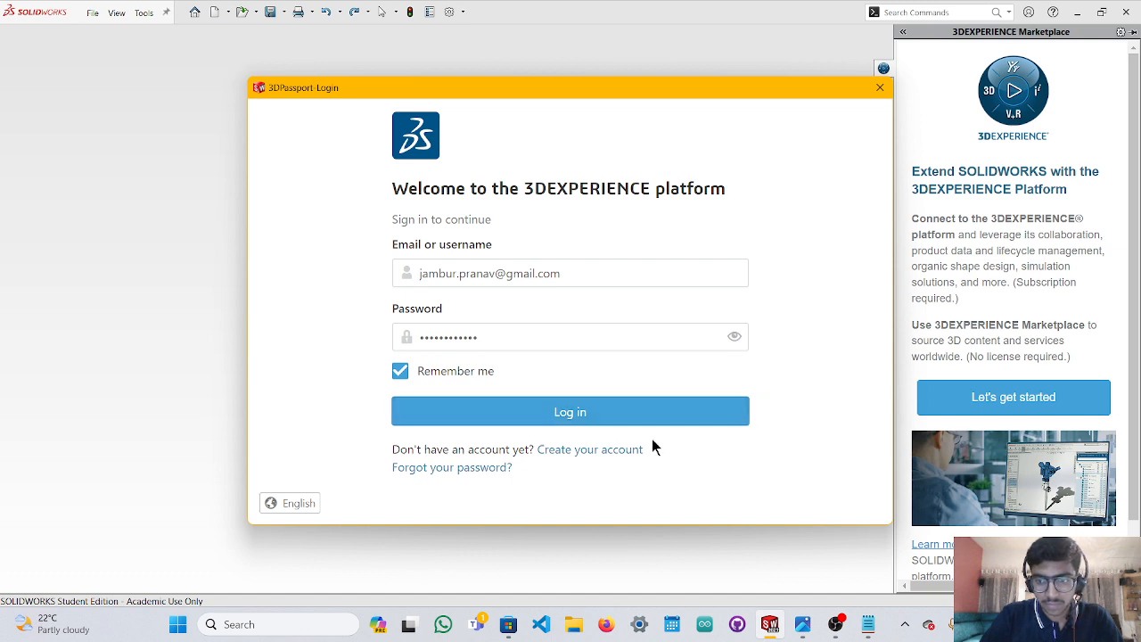
left_click(579, 413)
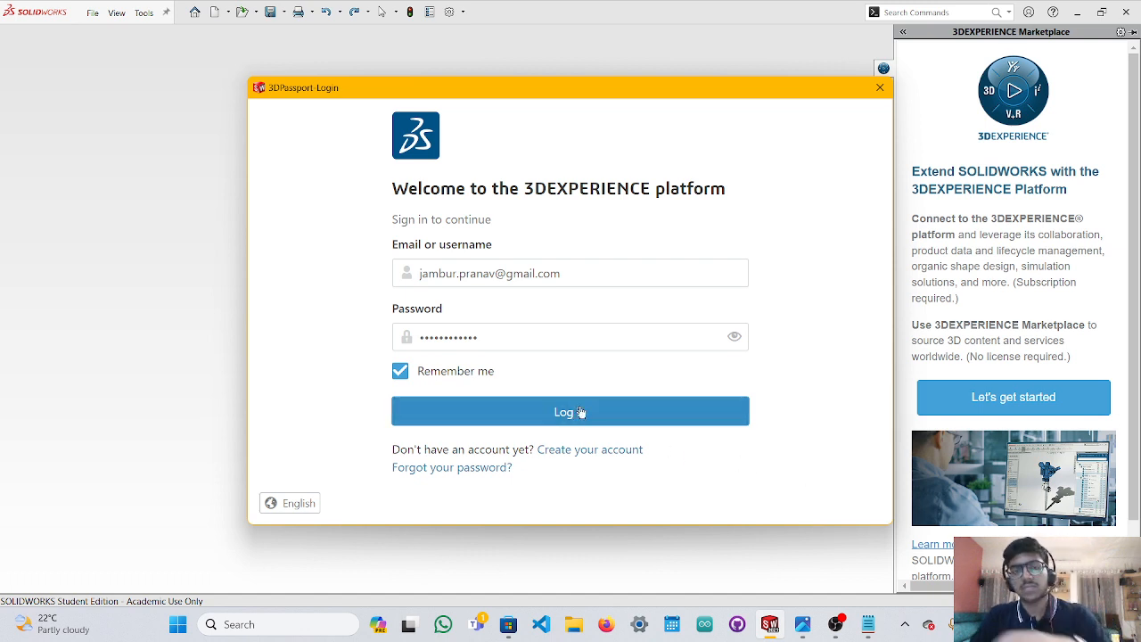
left_click(879, 88)
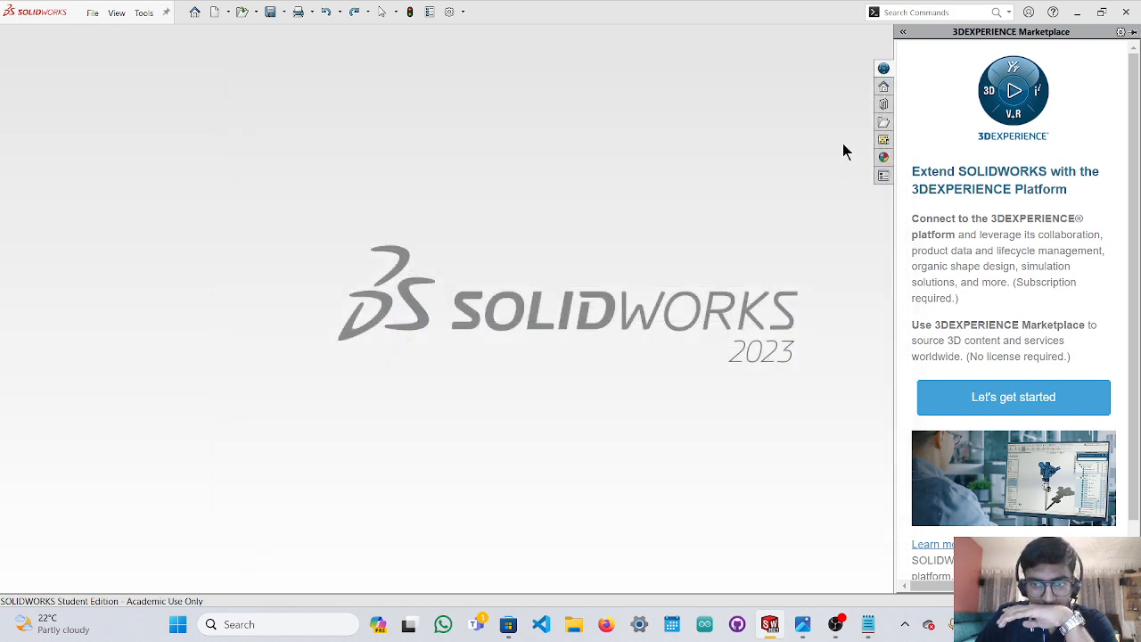
Switch back to Notepad, complete the second line as "bread_box = 130mm" and start a new line.
left_click(867, 624)
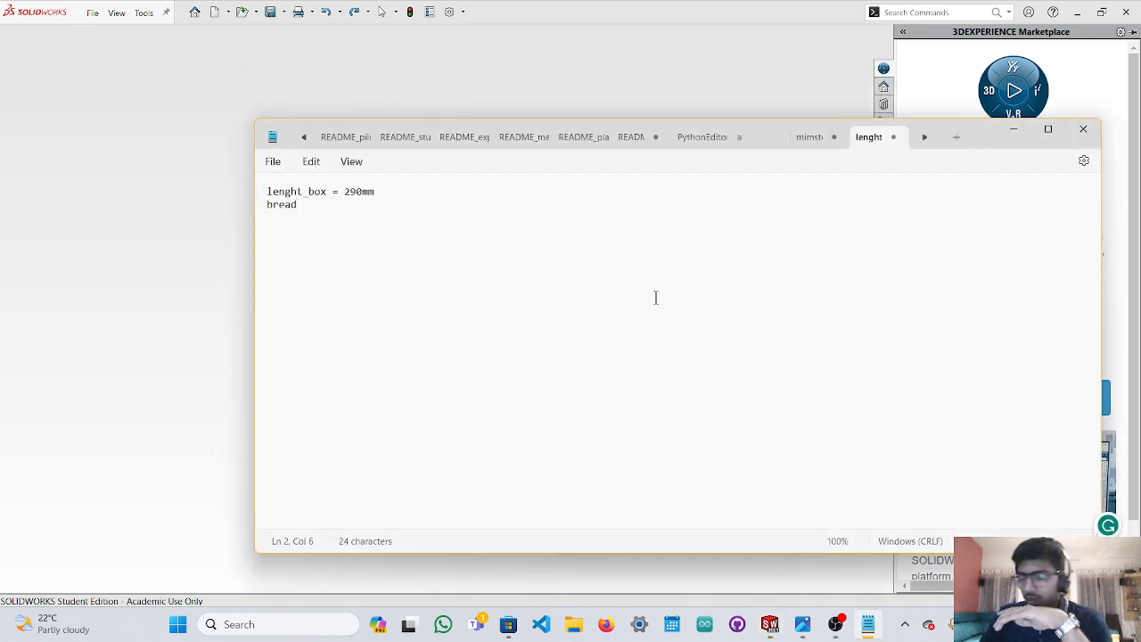
type("_boc")
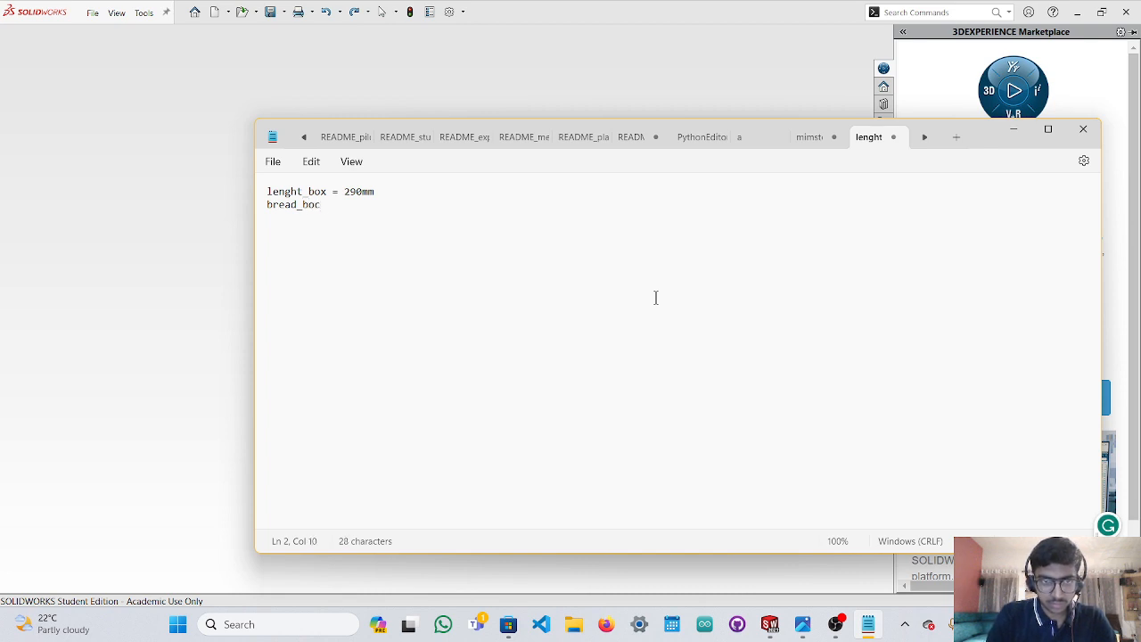
key("BackSpace")
type("x =")
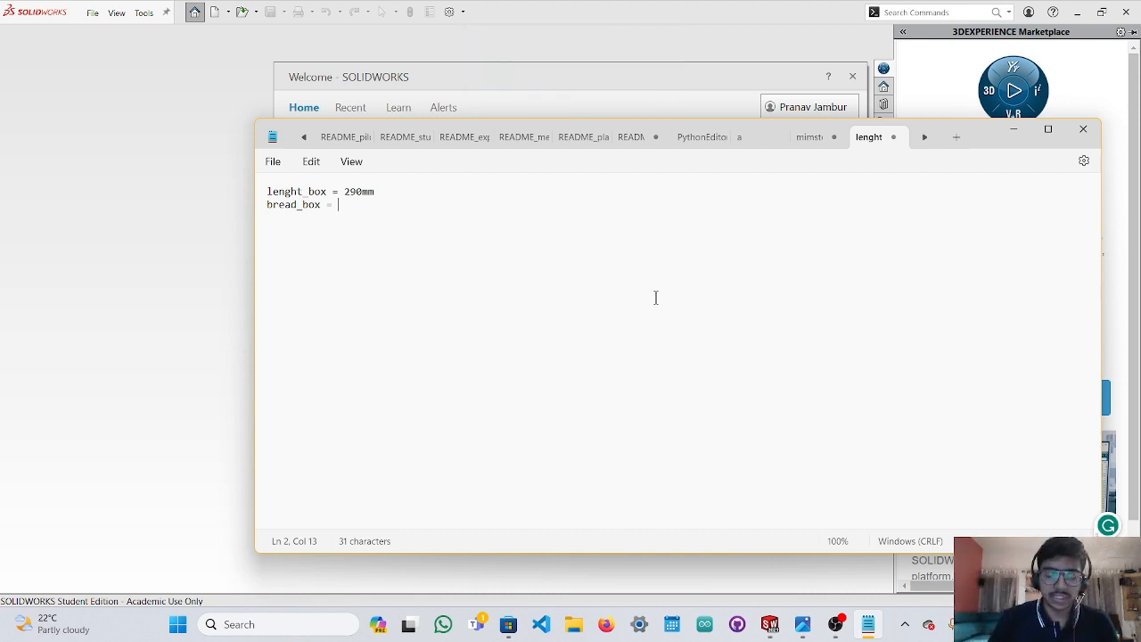
type("130mm")
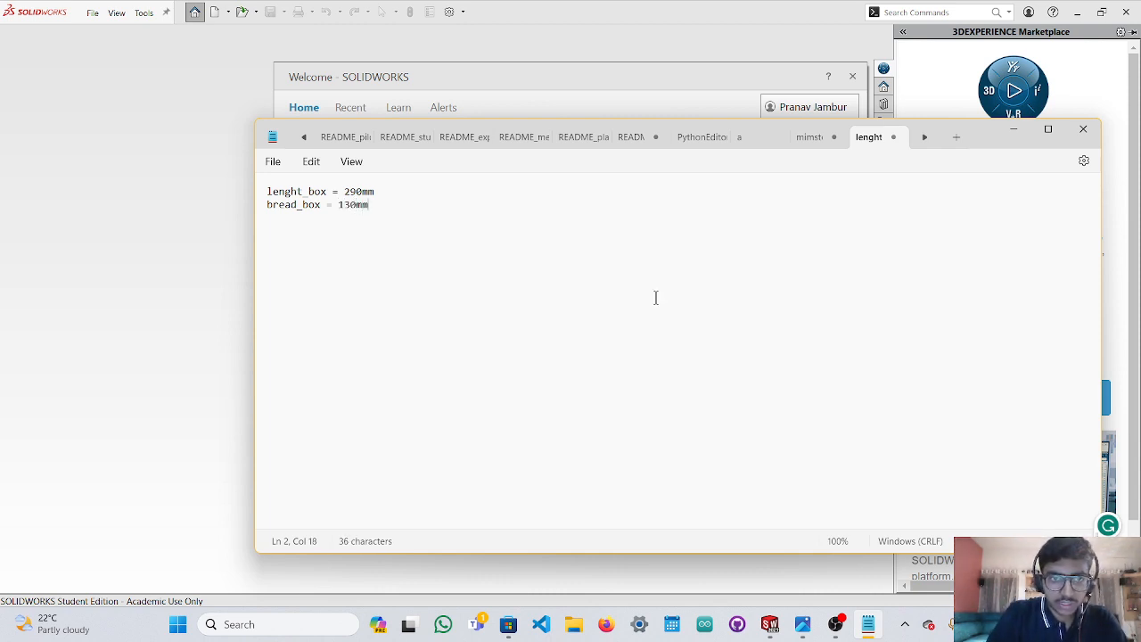
key("Return")
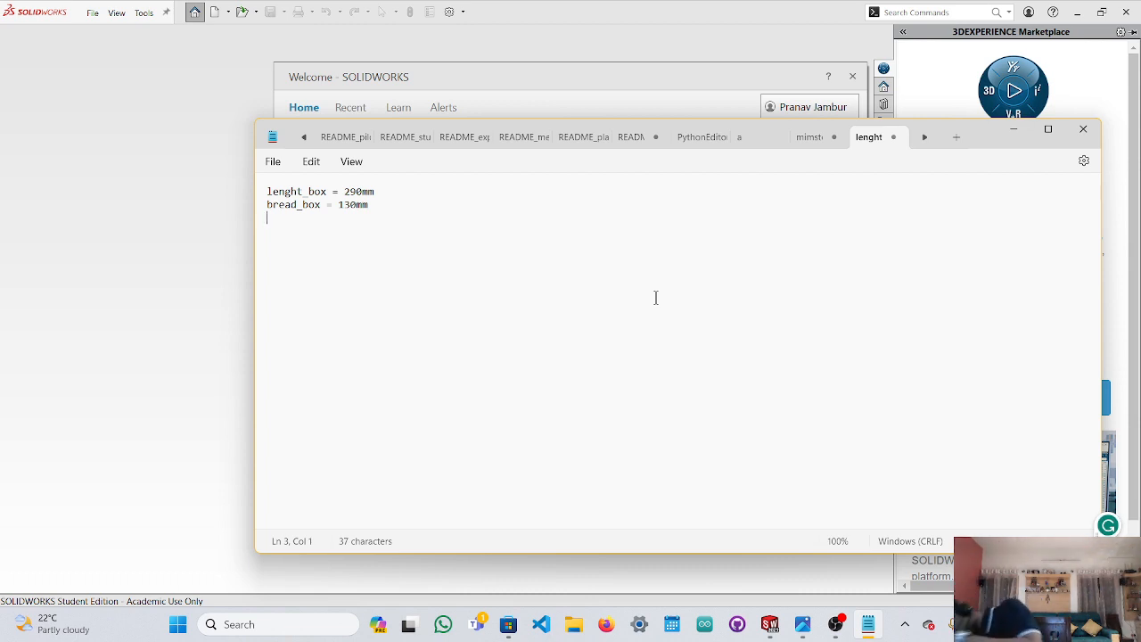
Write "height_box = 170mm" as the third line of the note.
type("hiegh")
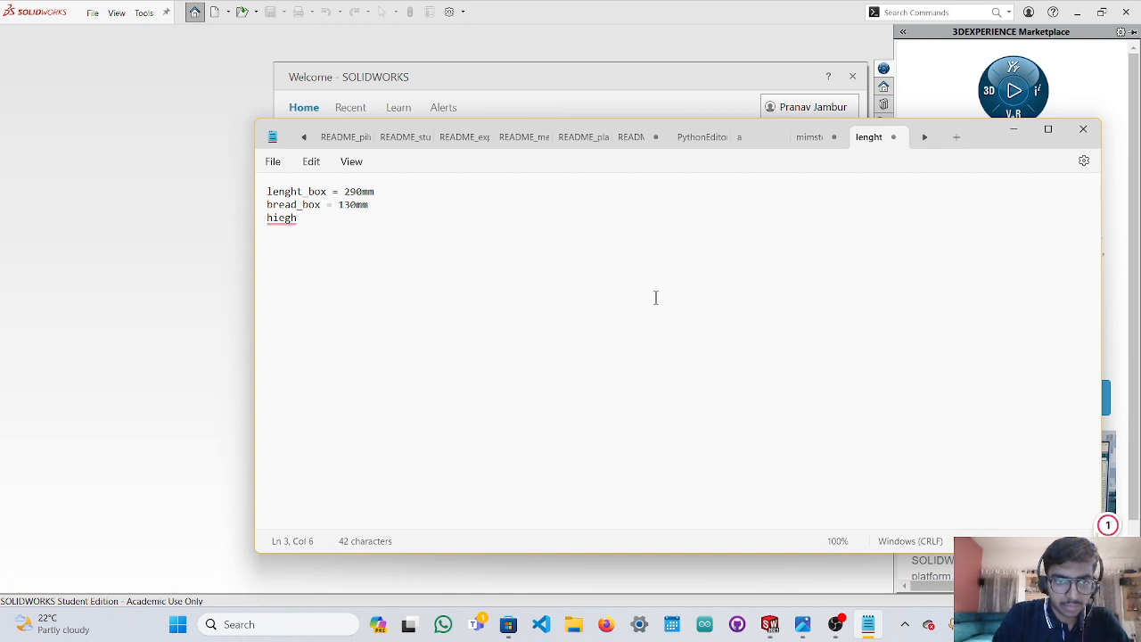
key("BackSpace")
key("BackSpace")
key("BackSpace")
key("BackSpace")
type("eight")
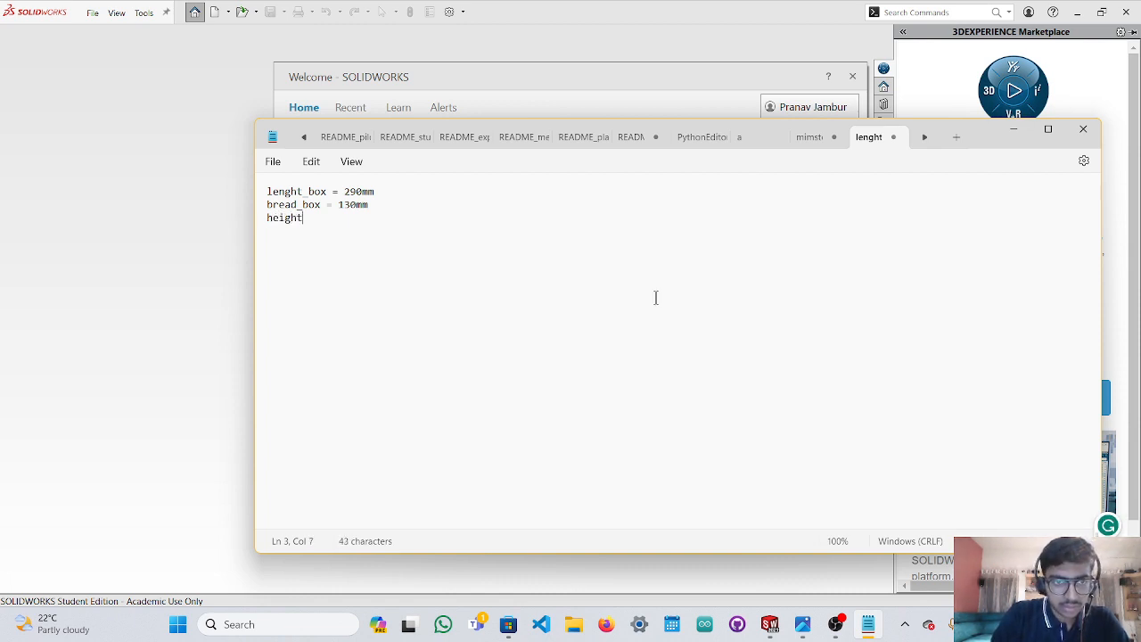
type("_box = ")
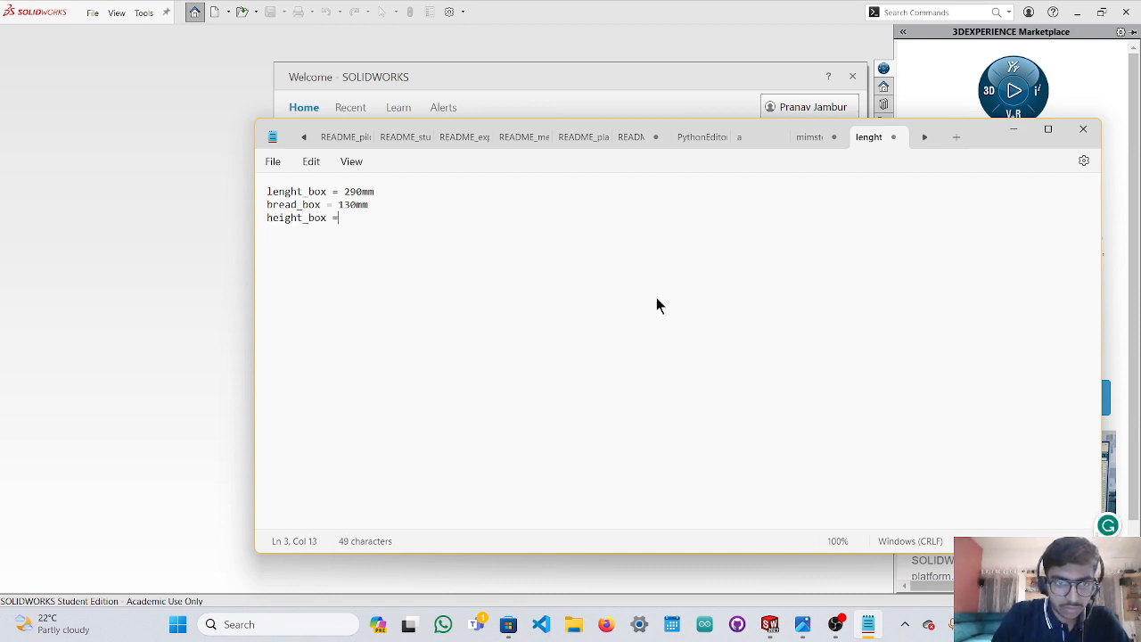
type("170mm")
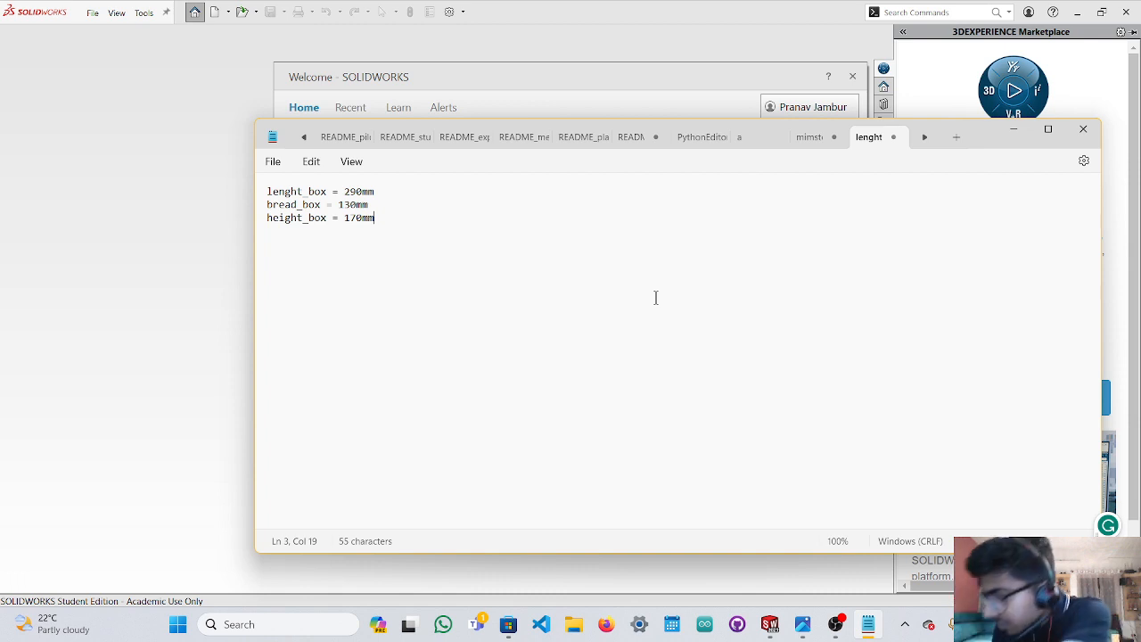
Add the lines "gap = 60m" and "width_lid = 10mm" below the box height in the note.
key("Return")
type("ga")
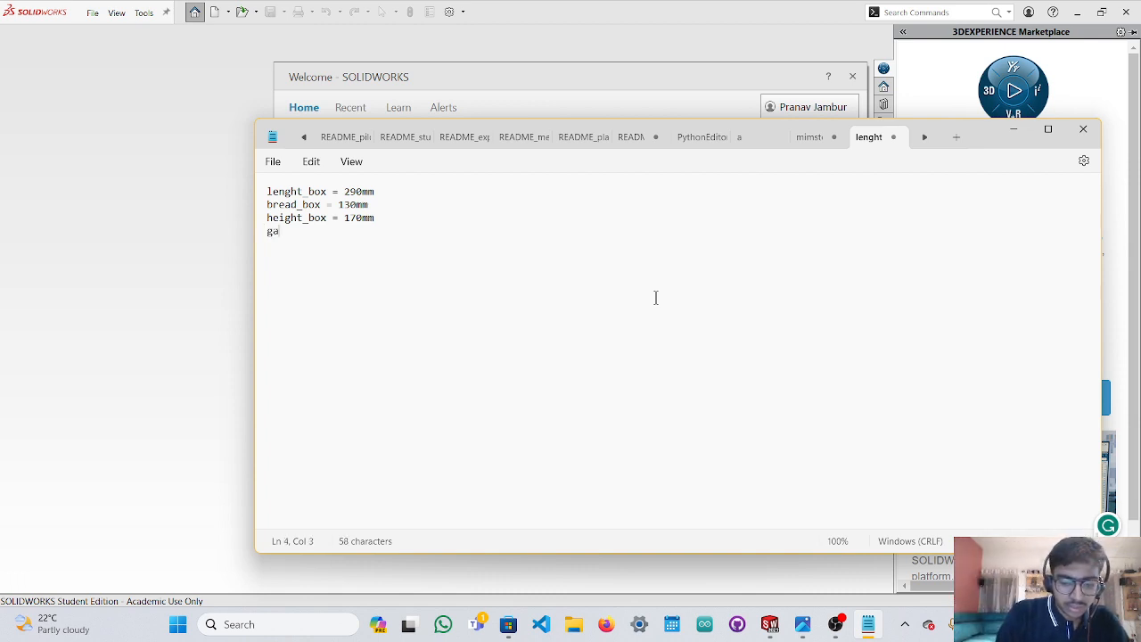
type("p = 60m")
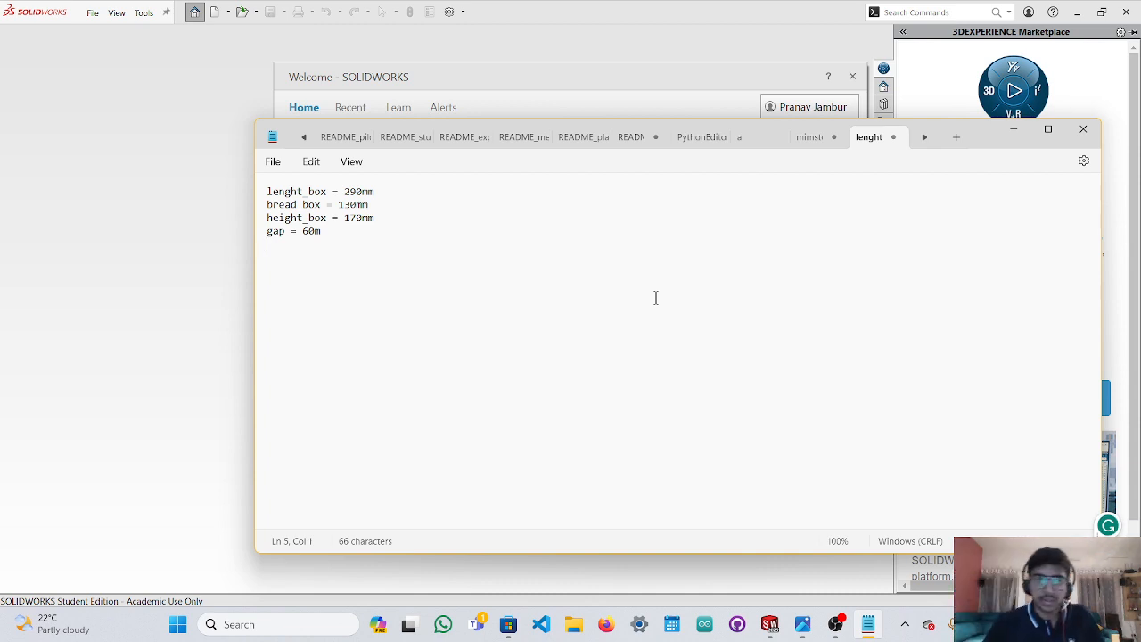
type("width")
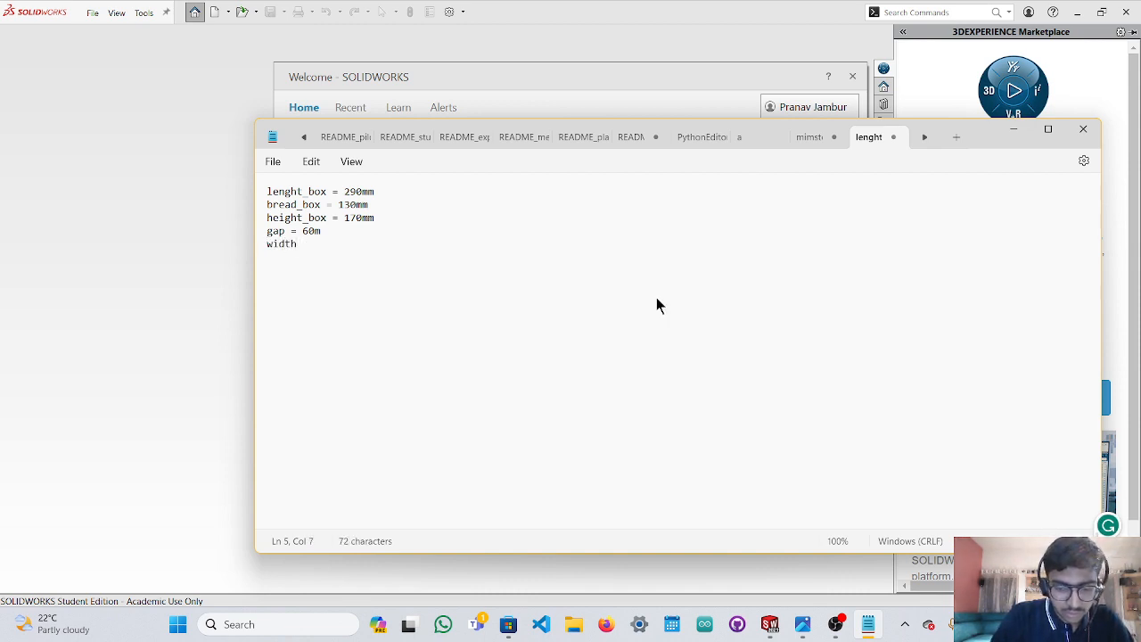
key("BackSpace")
type("_lid = 10mm")
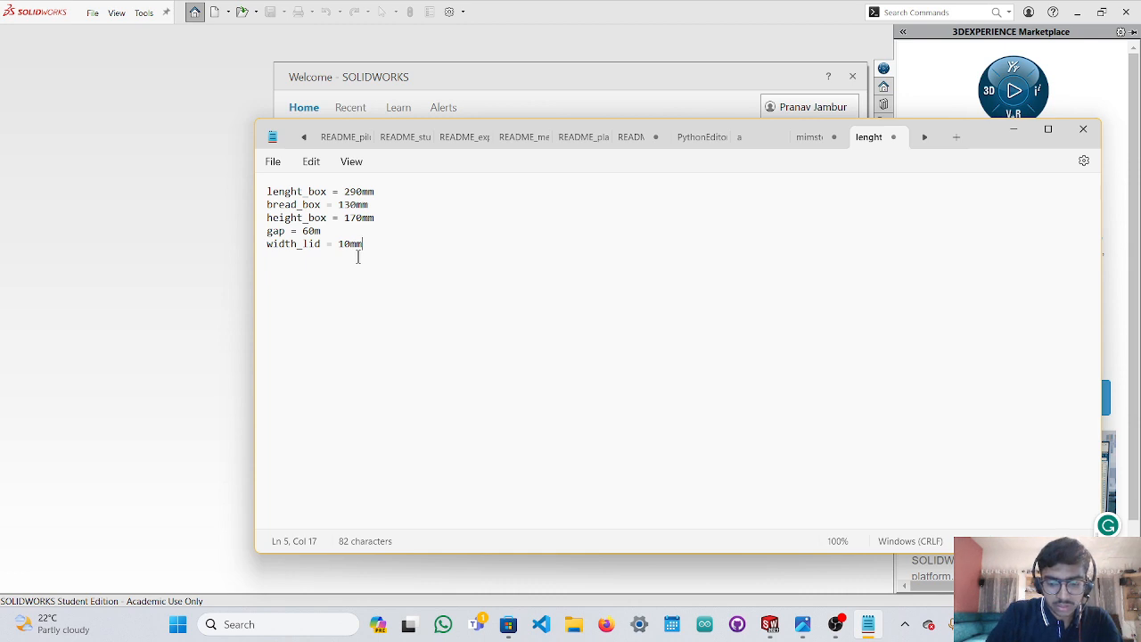
Add the lines "protuding = 10mm" and "width_ridge = 10m" below the lid width.
type("protuding")
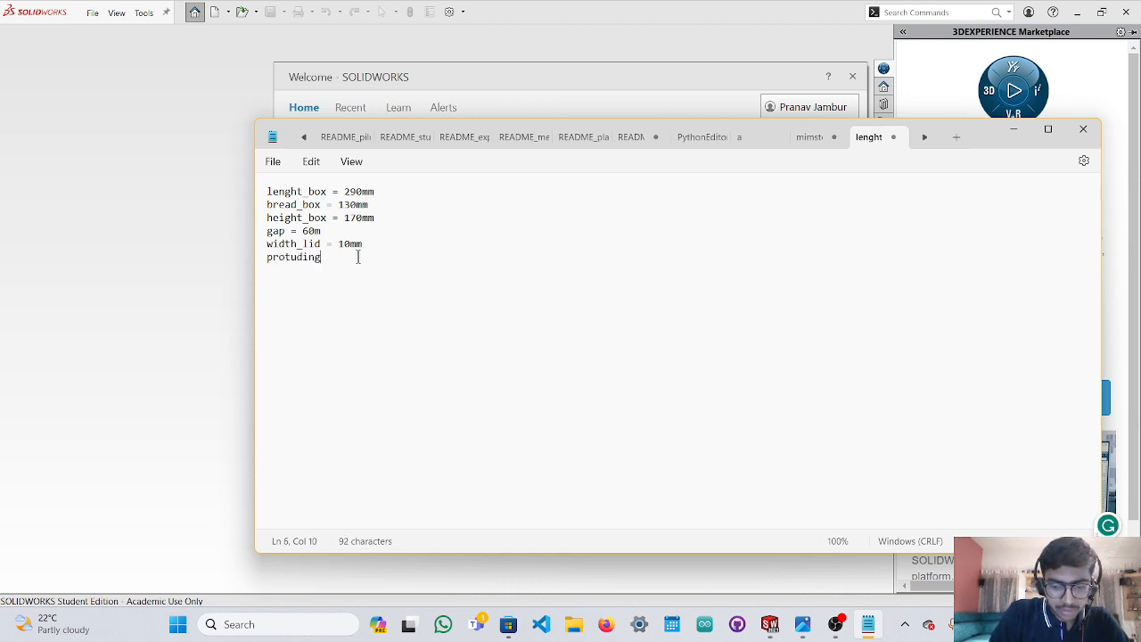
type(" = 10mm")
key("Return")
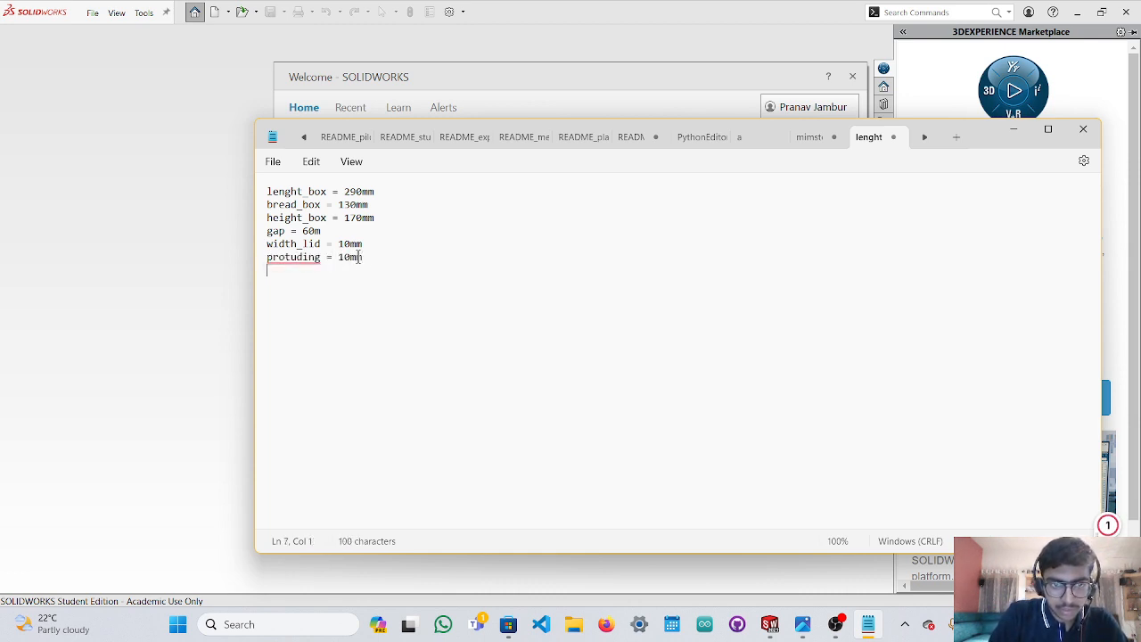
type("width")
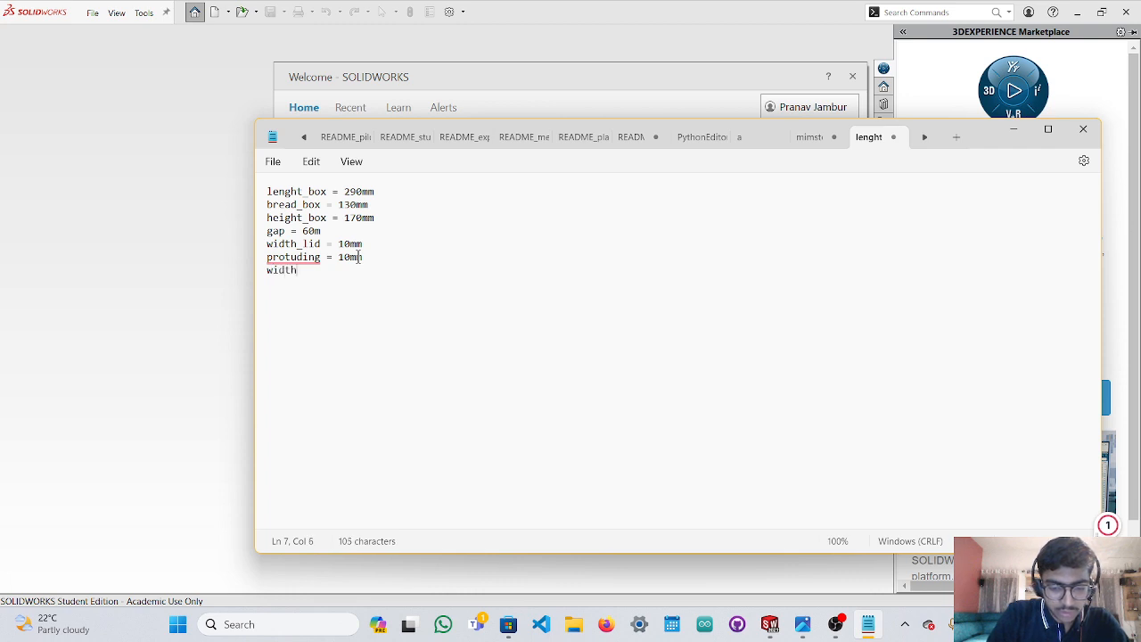
type("_ridge = 10m")
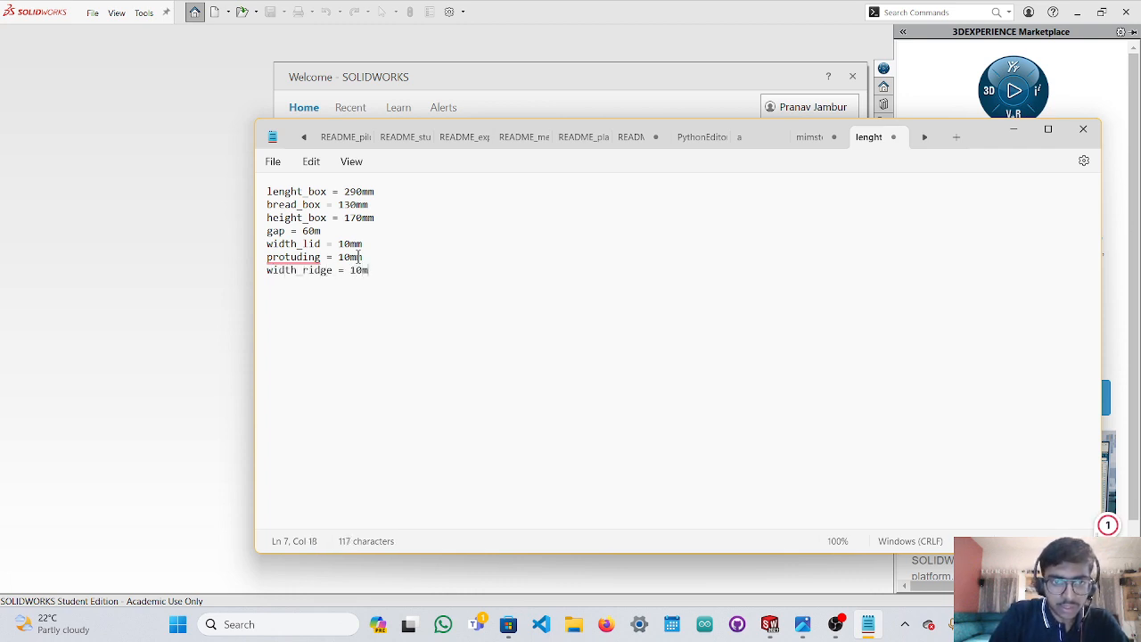
Correct the misspelled "protuding" with the suggested spelling and extend the name to "protruding_ridge".
right_click(297, 258)
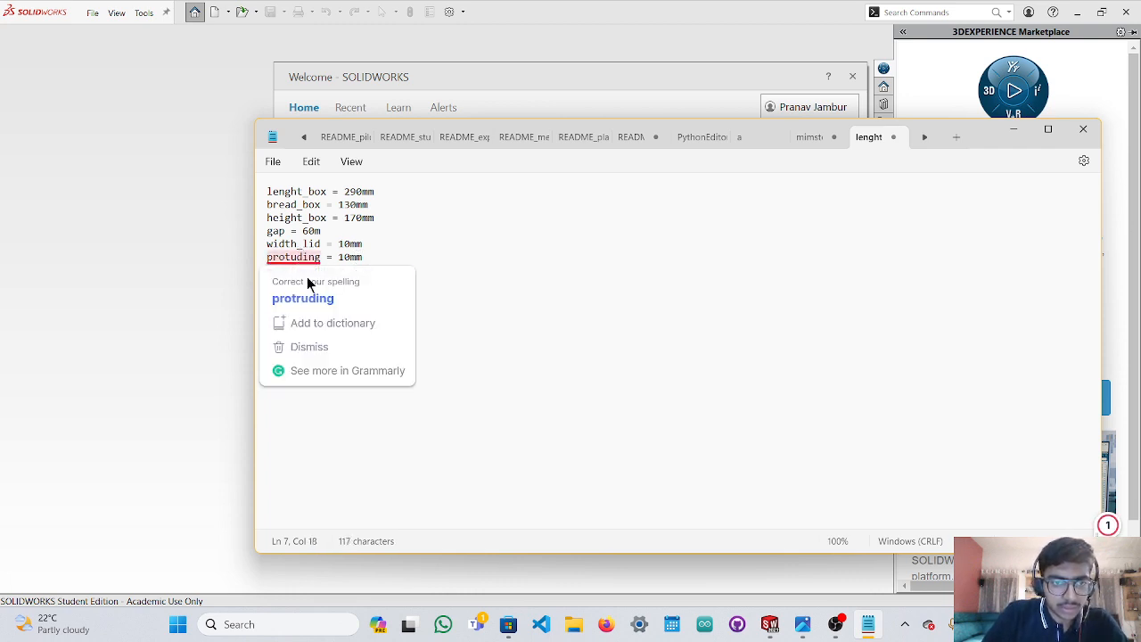
left_click(301, 298)
type("_")
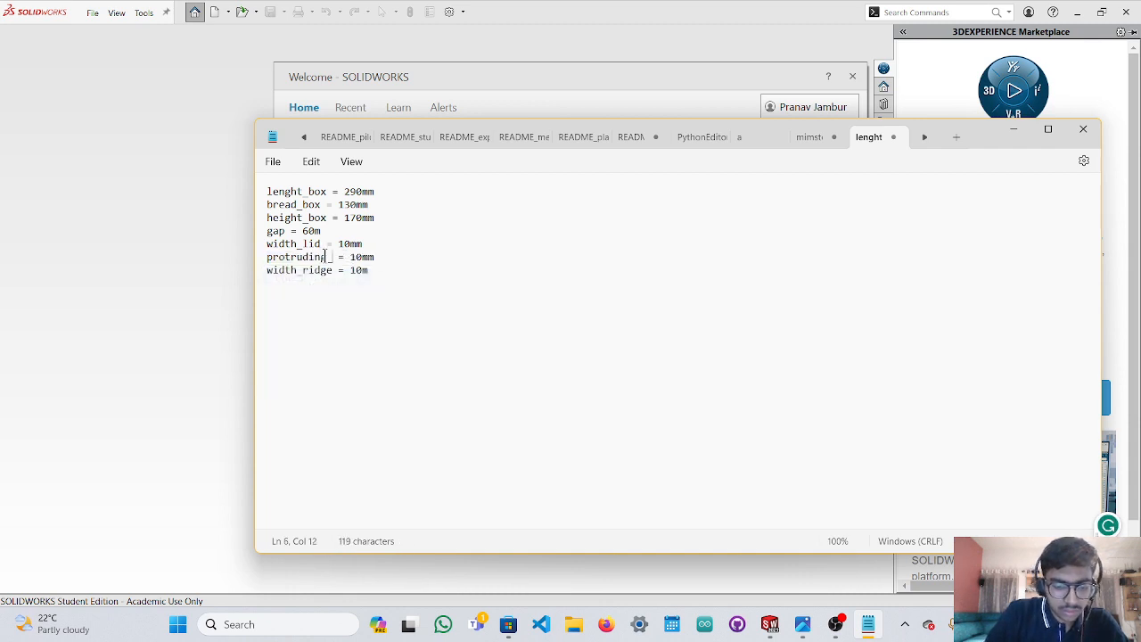
type("ridge")
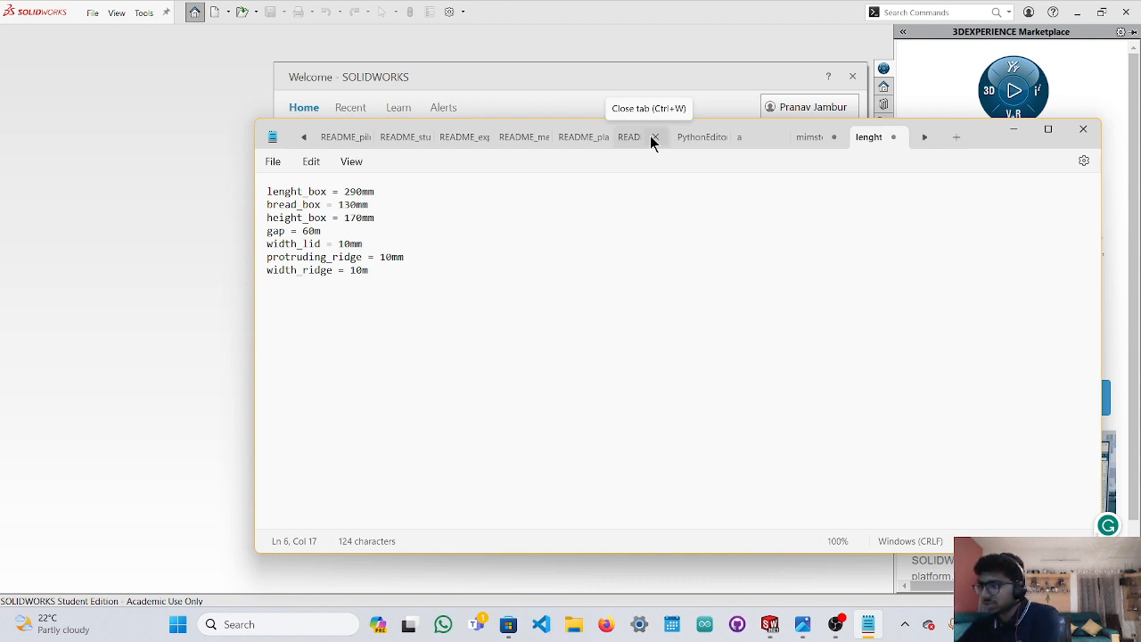
Leave a blank line after the ridge width and add "handle_lenht = 100mm" and "width_handle = 30mm" to the note.
left_click(477, 275)
key("Return")
key("Return")
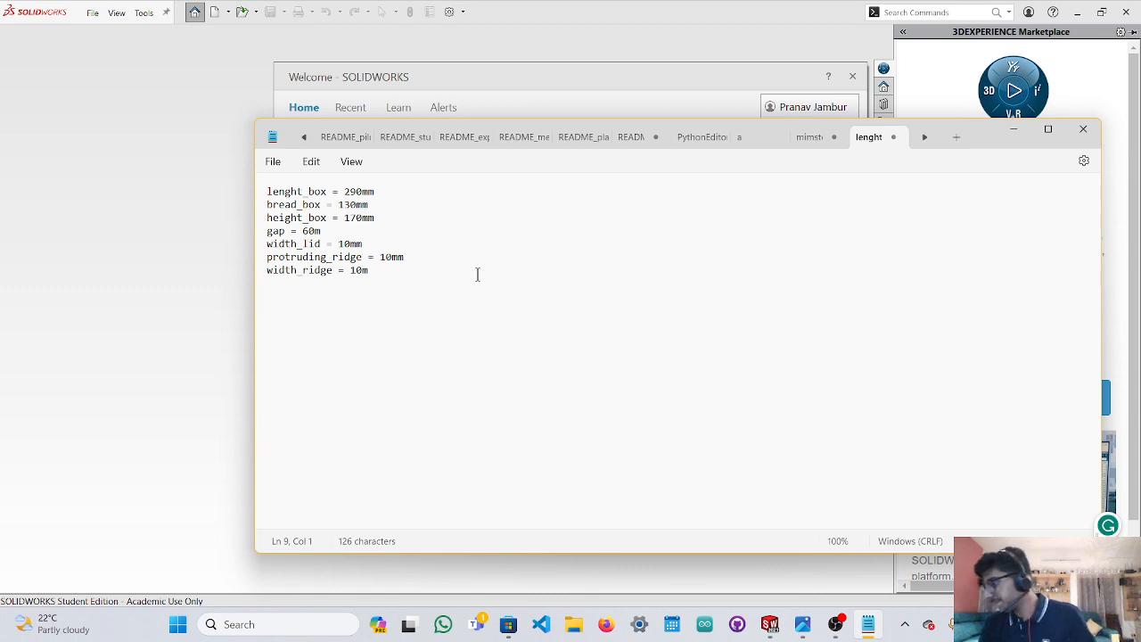
type("handle")
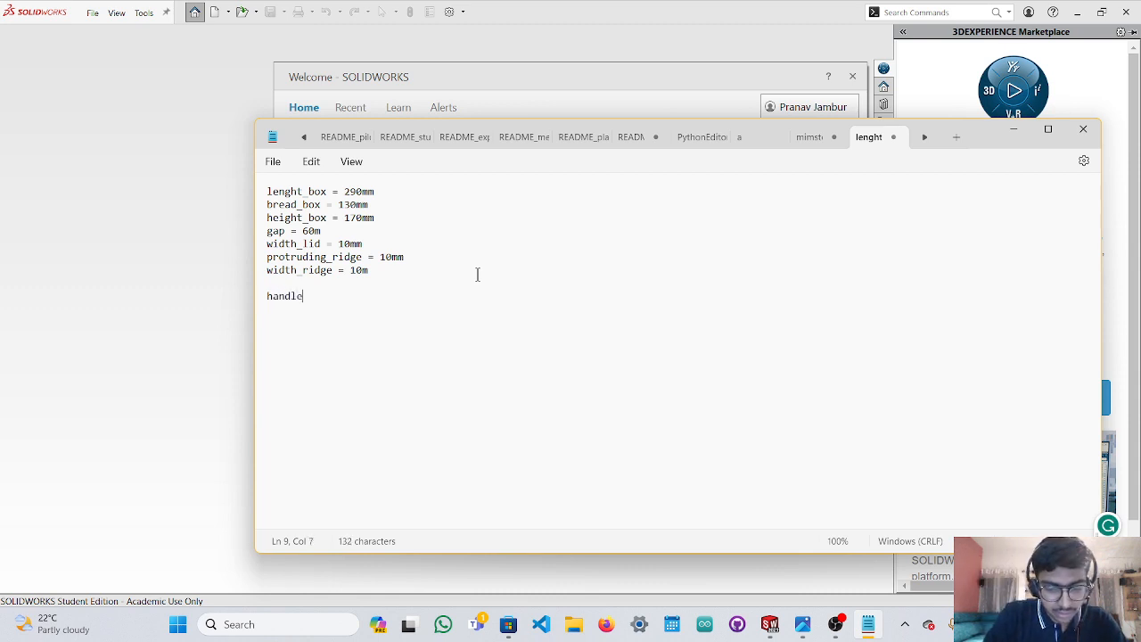
type("_")
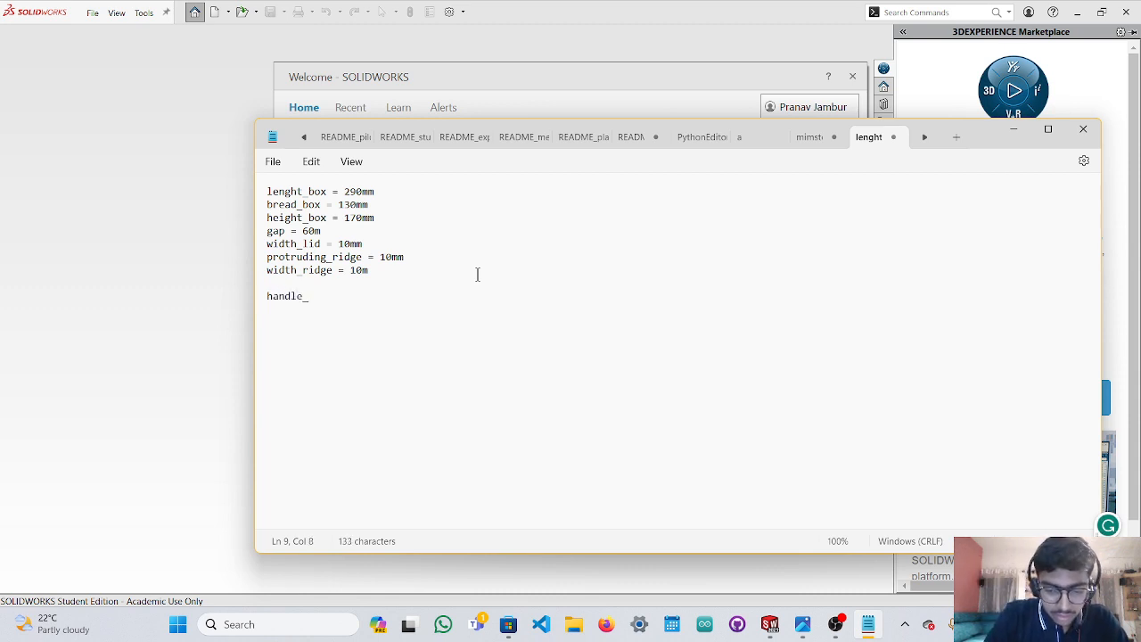
type("lenht =")
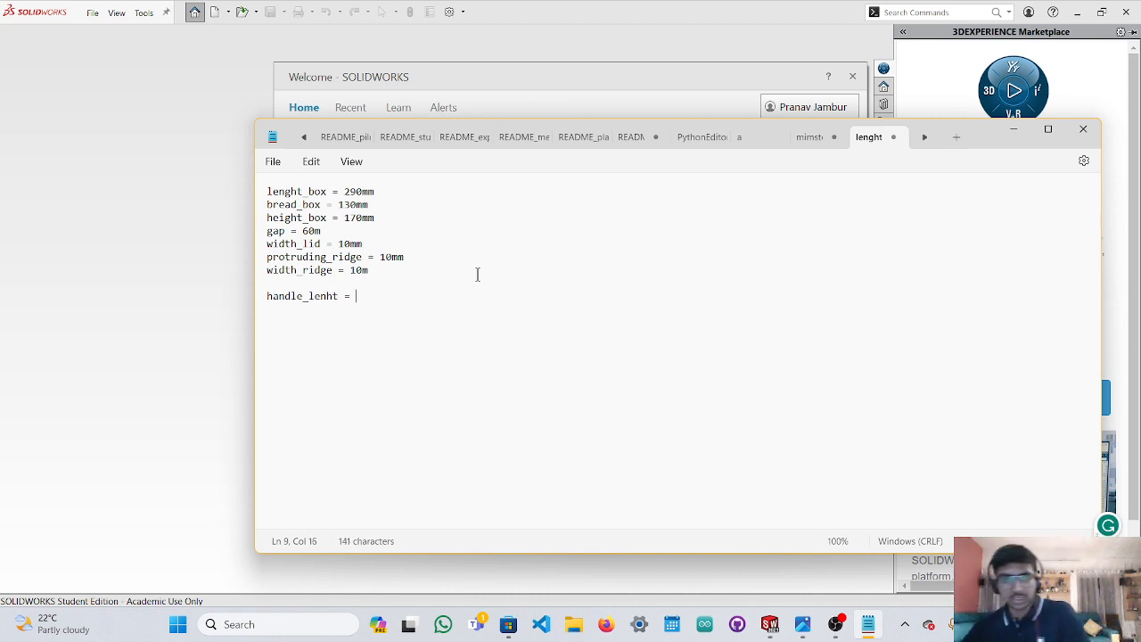
type("100mm")
key("Return")
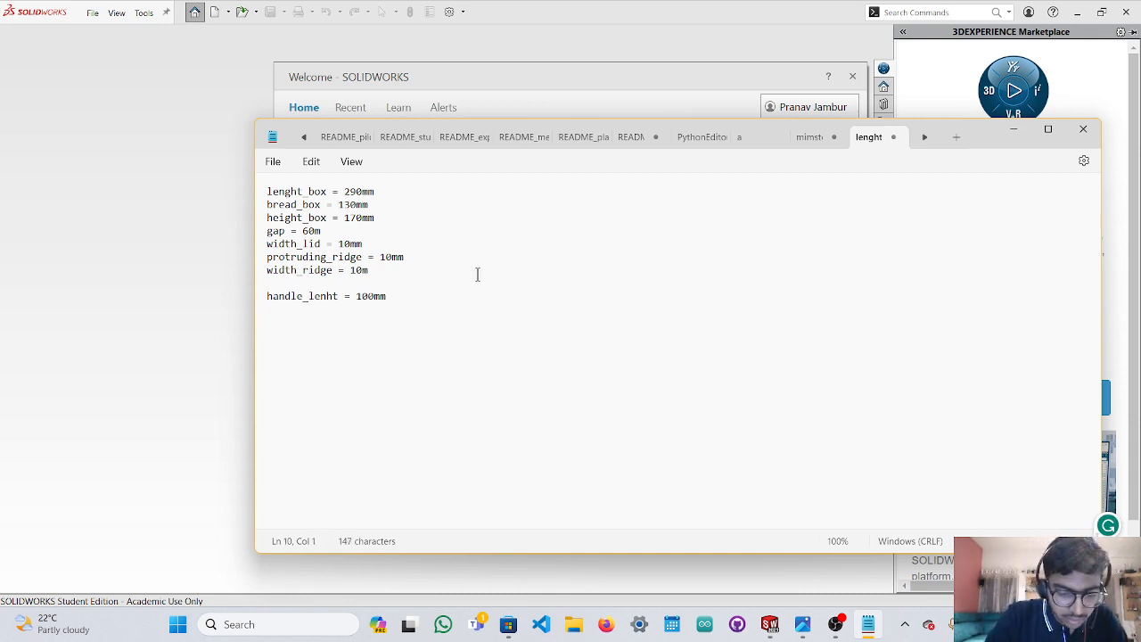
type("widh")
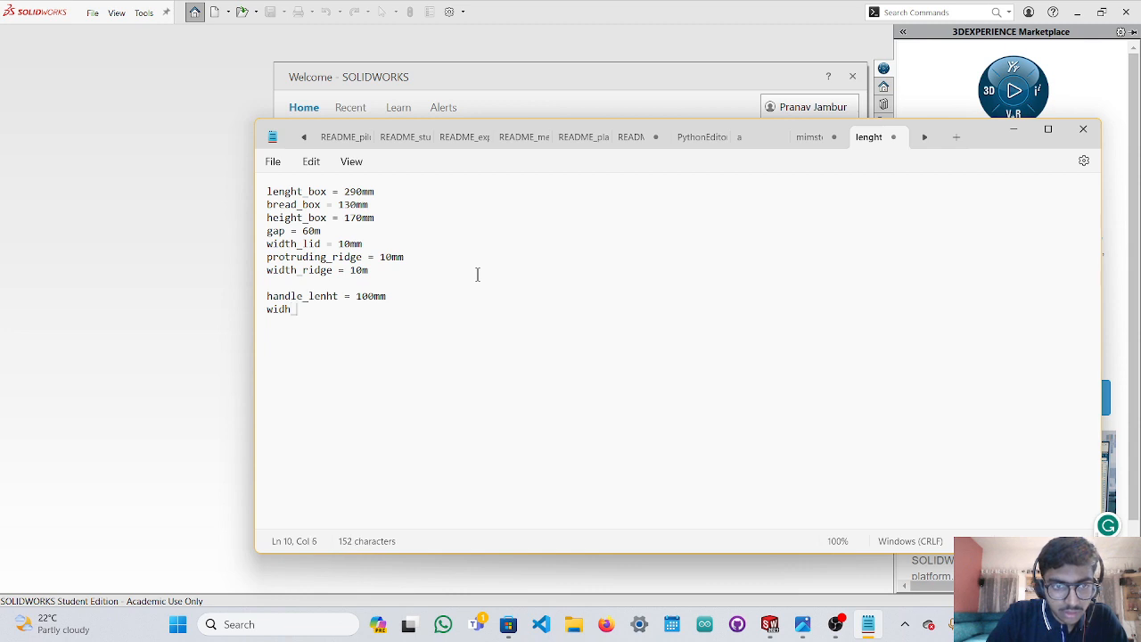
key("BackSpace")
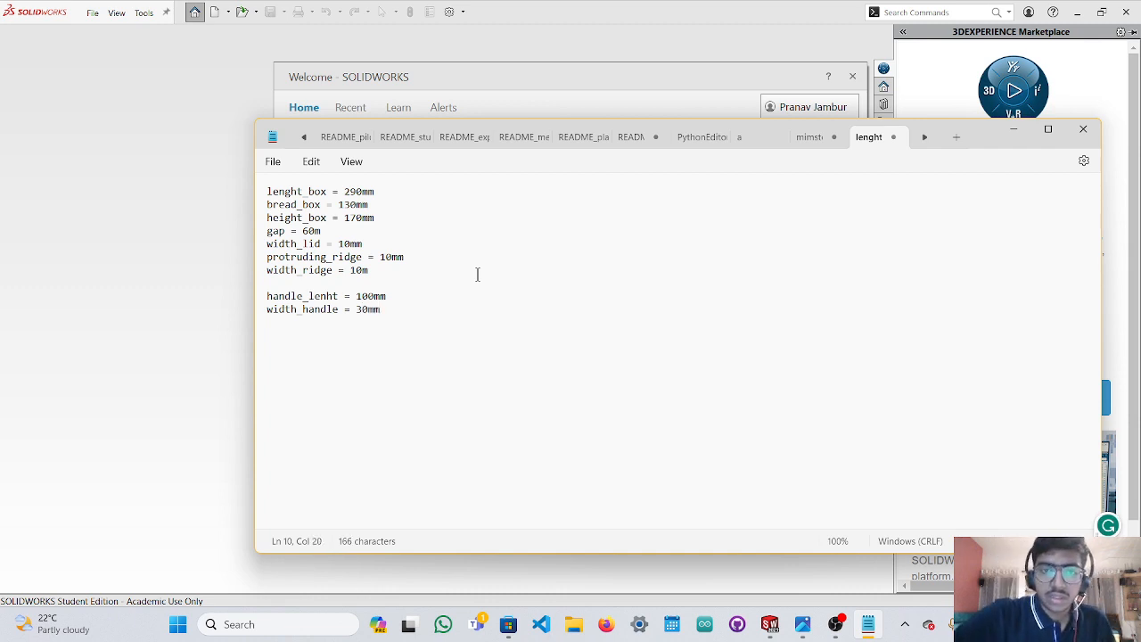
Minimise the note to return to SOLIDWORKS and create a new part document.
left_click(1023, 134)
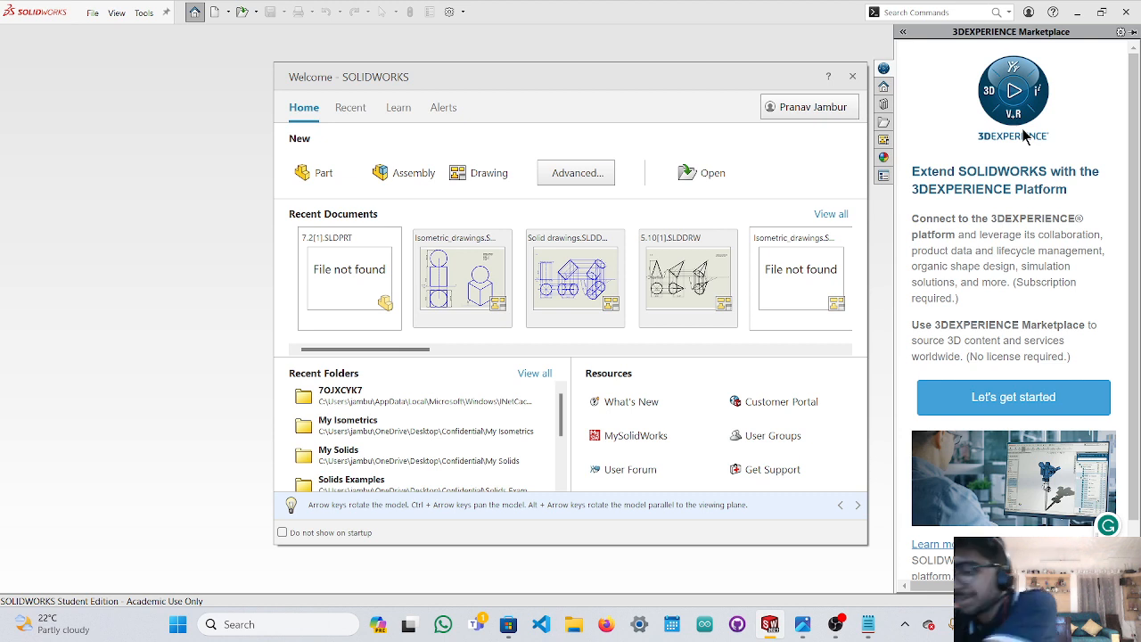
left_click(312, 174)
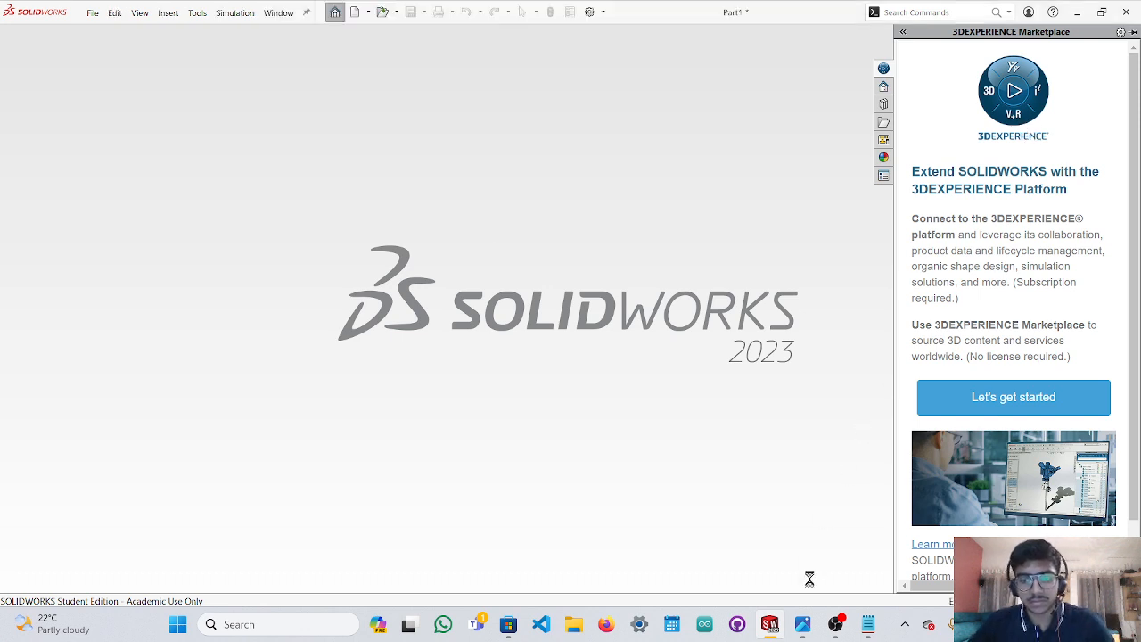
Examine the side view of the container box in photo j2.jpg and return to the new part in SOLIDWORKS.
mouse_move(869, 635)
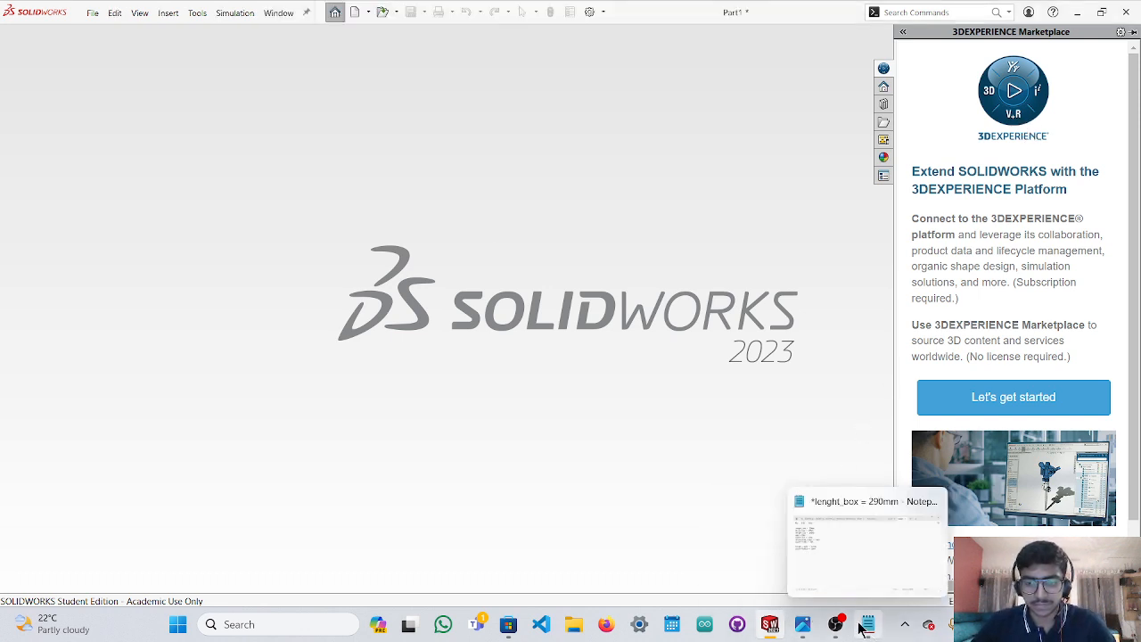
mouse_move(803, 624)
left_click(796, 563)
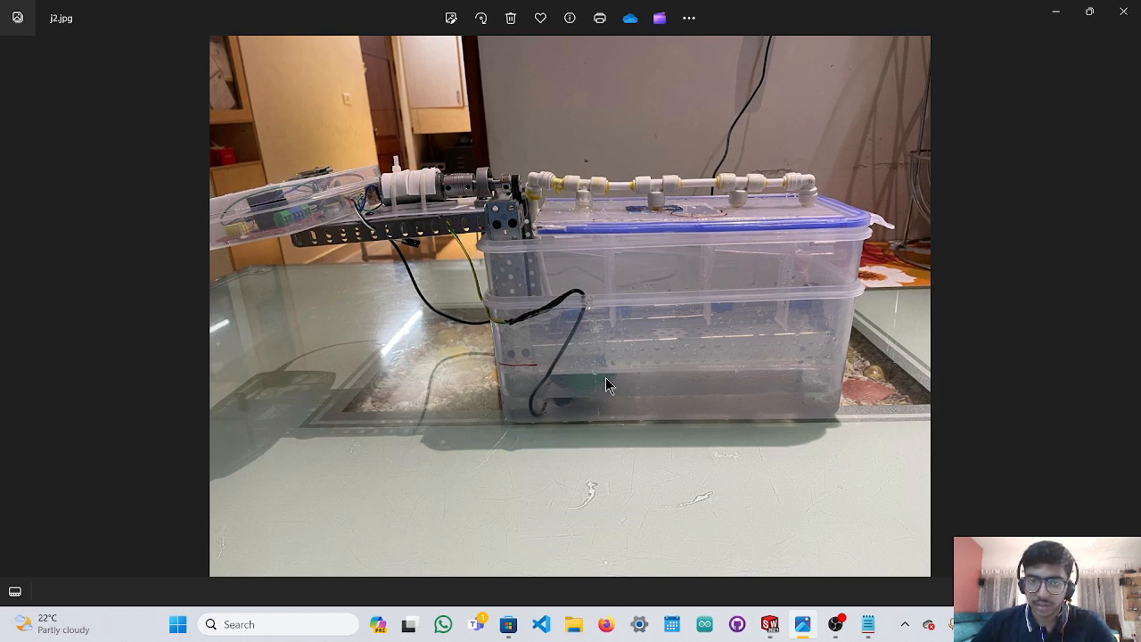
left_click(1054, 11)
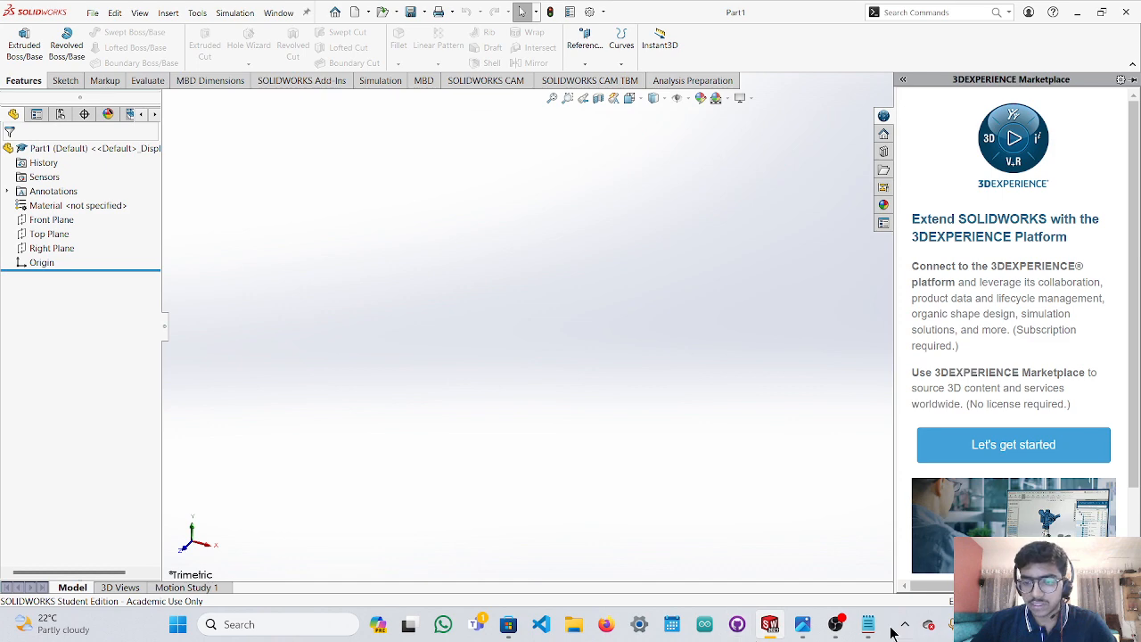
left_click(802, 624)
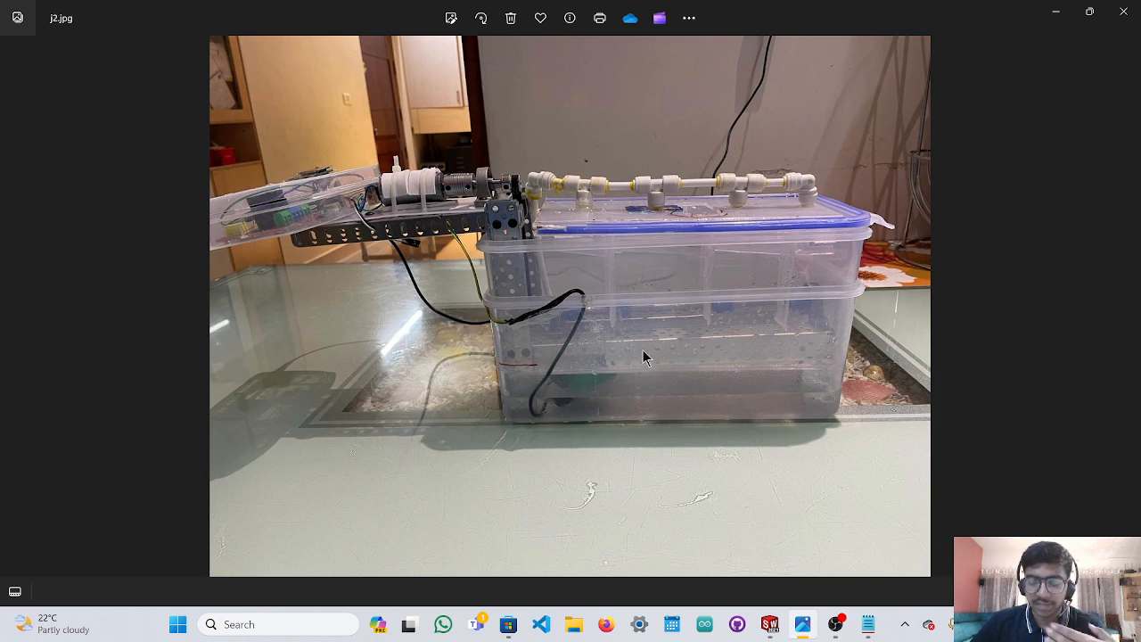
left_click(1054, 10)
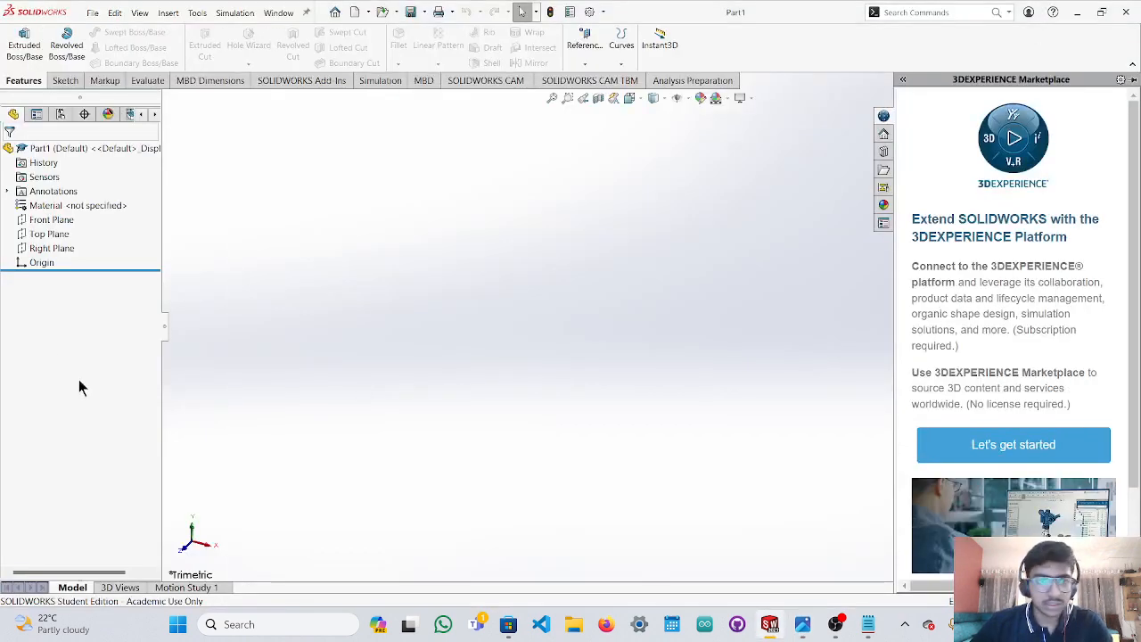
Sketch a corner rectangle about 74 mm high around the origin on the Front Plane.
left_click(40, 263)
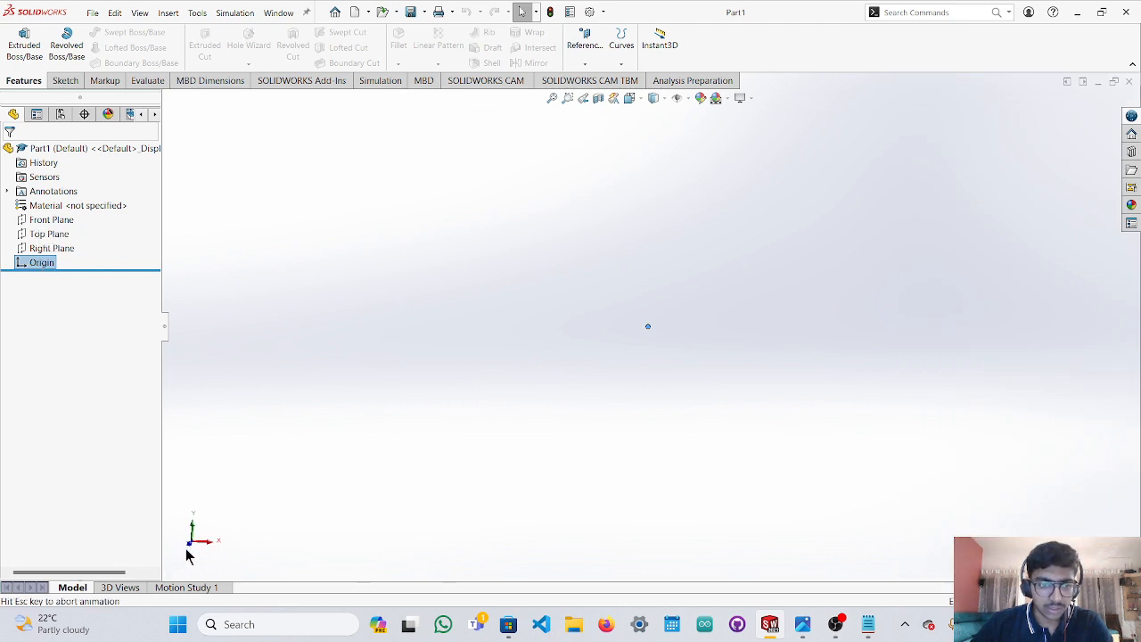
left_click(51, 220)
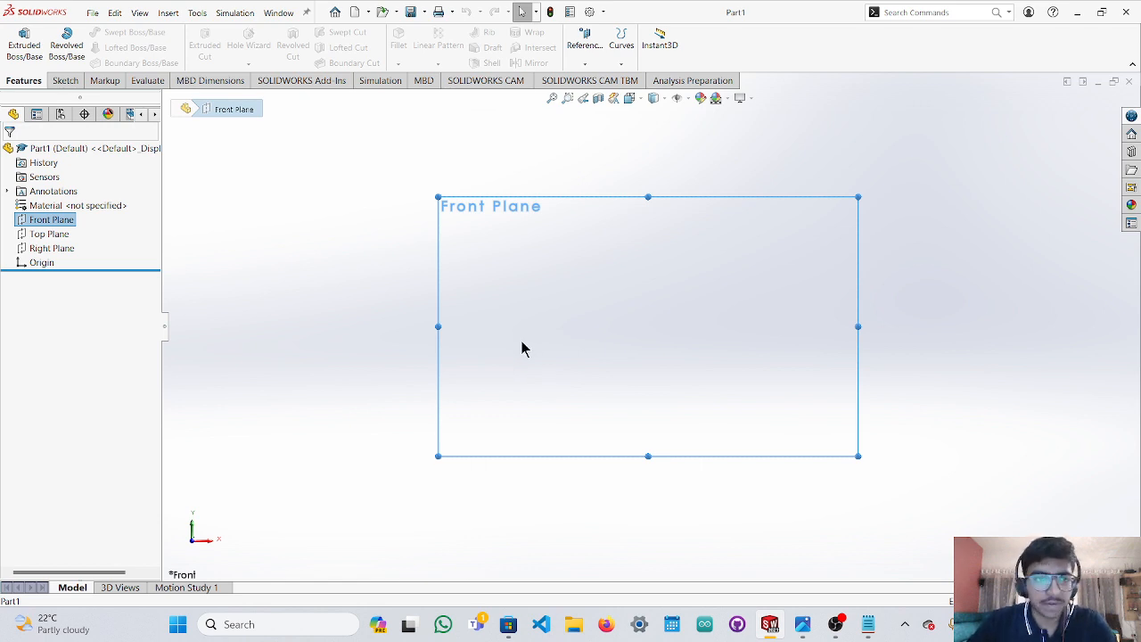
left_click(66, 80)
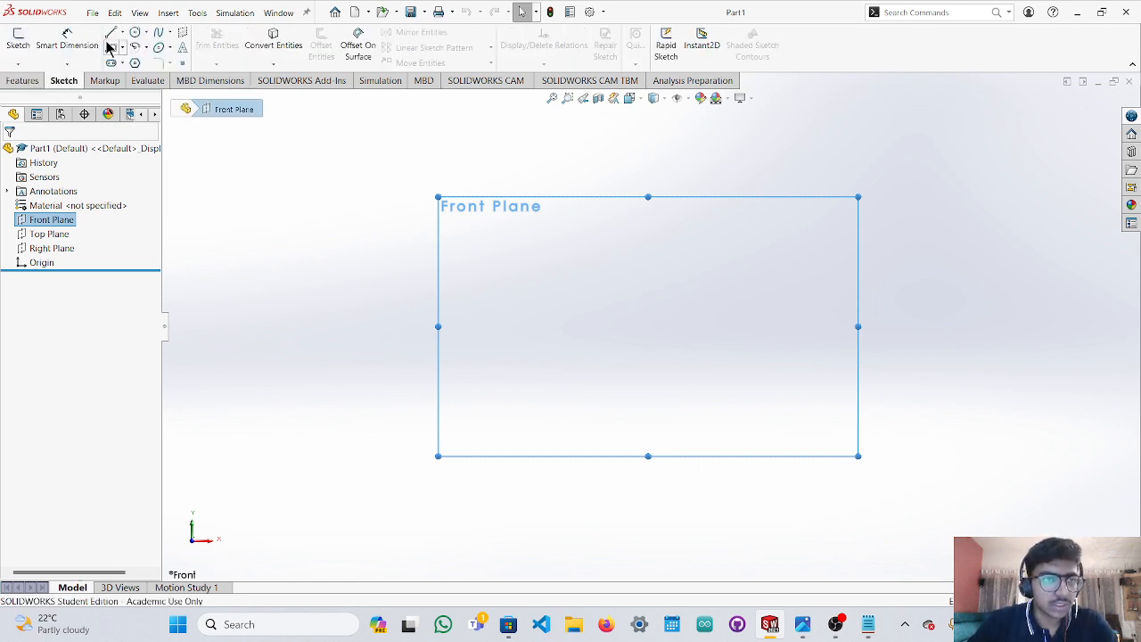
left_click(110, 46)
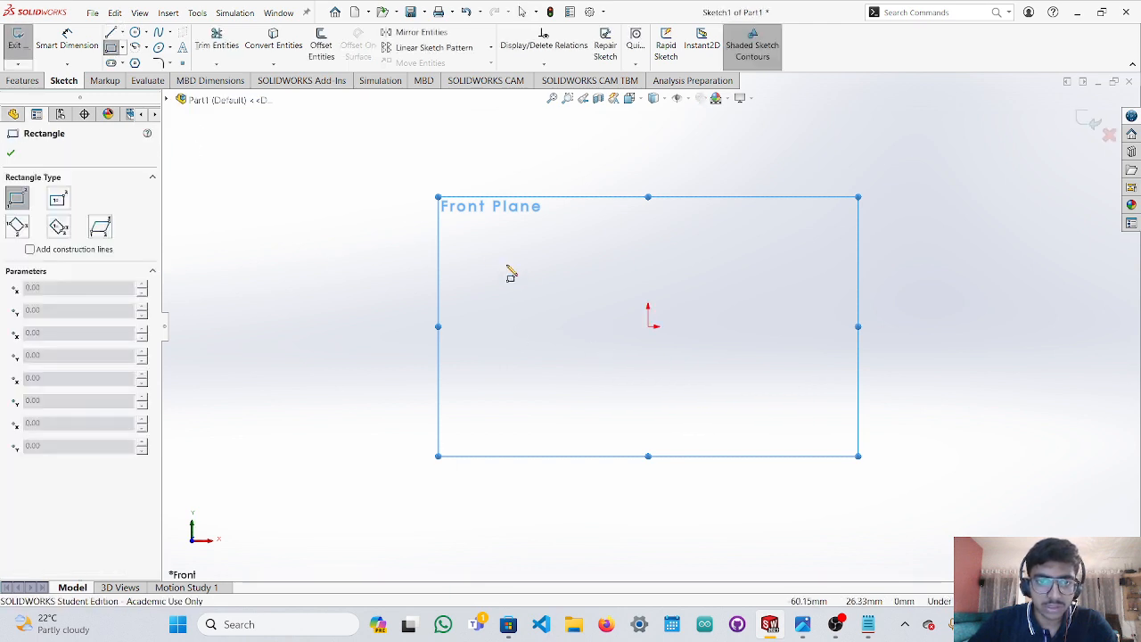
mouse_move(487, 245)
left_mouse_down()
mouse_move(510, 306)
mouse_move(728, 400)
mouse_move(830, 418)
left_mouse_up()
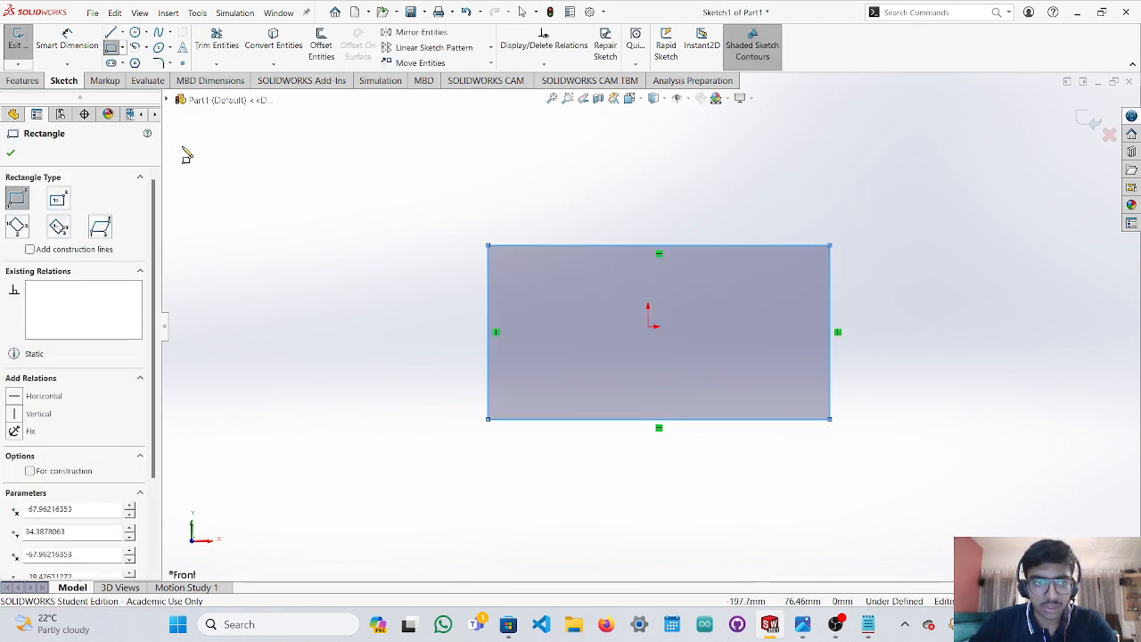
Dimension the rectangle's lower horizontal edge to 290 mm, checking the box length in the note.
left_click(46, 43)
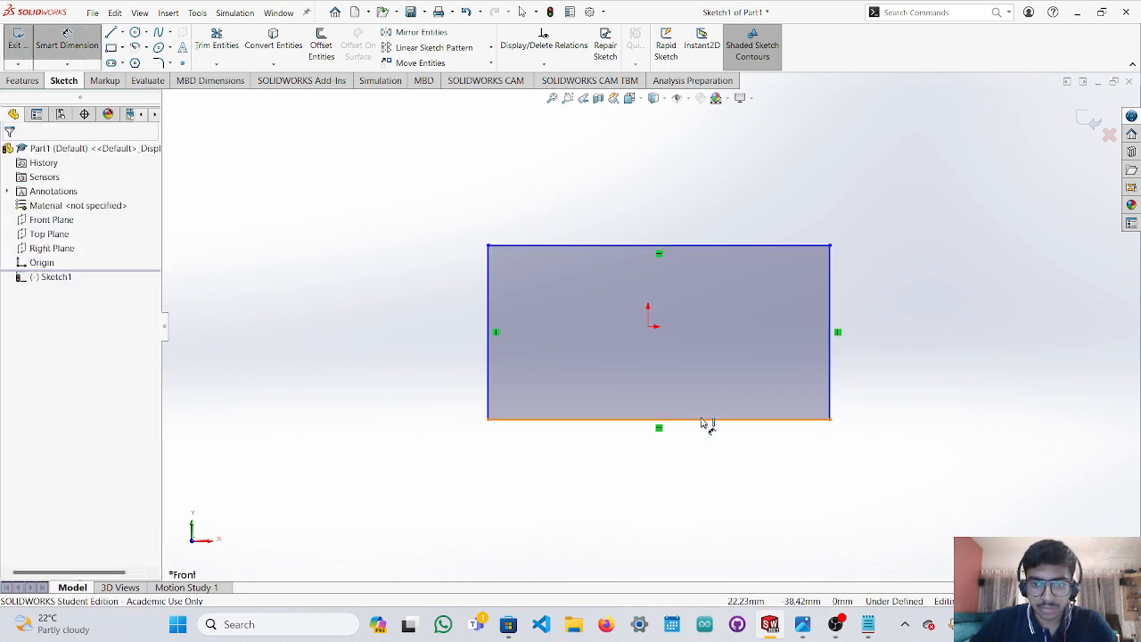
left_click(705, 419)
left_click(675, 474)
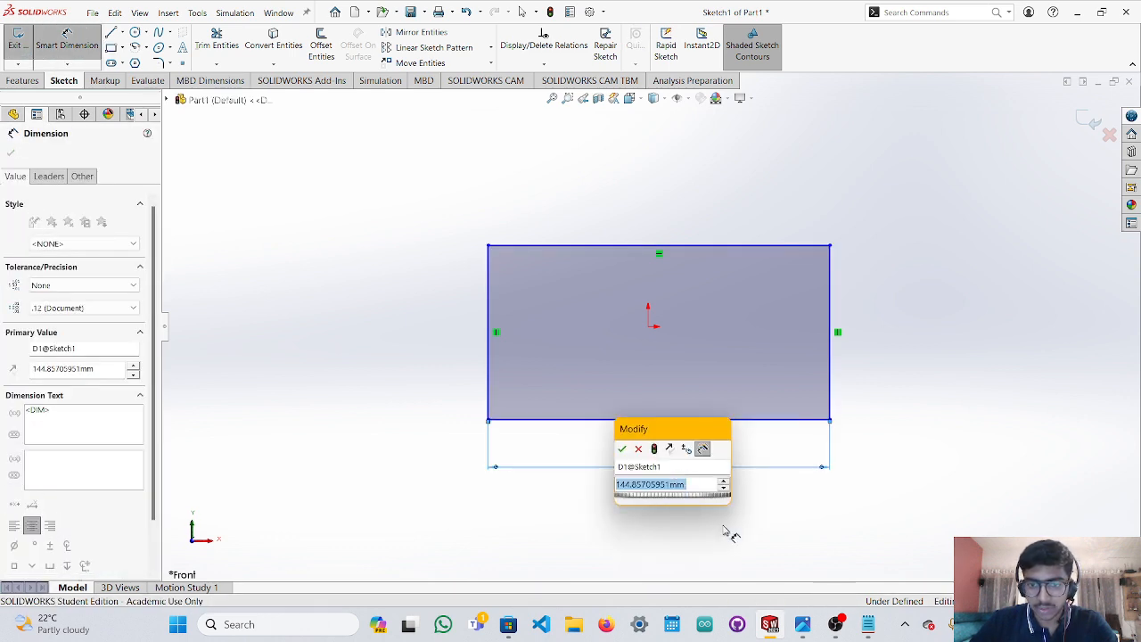
left_click(867, 624)
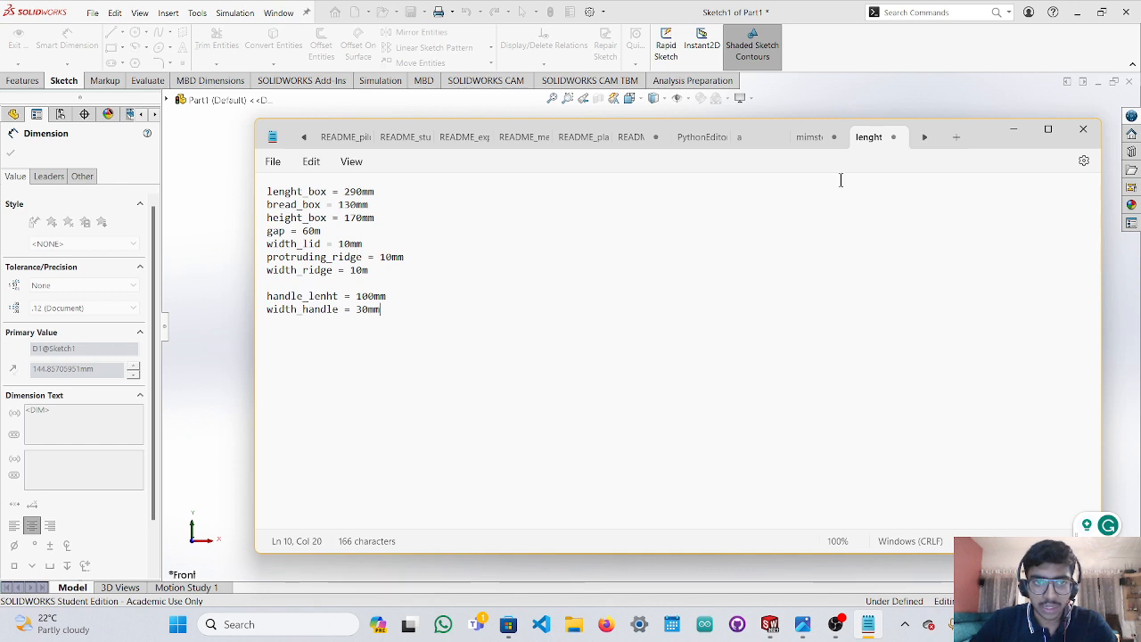
left_click(1012, 130)
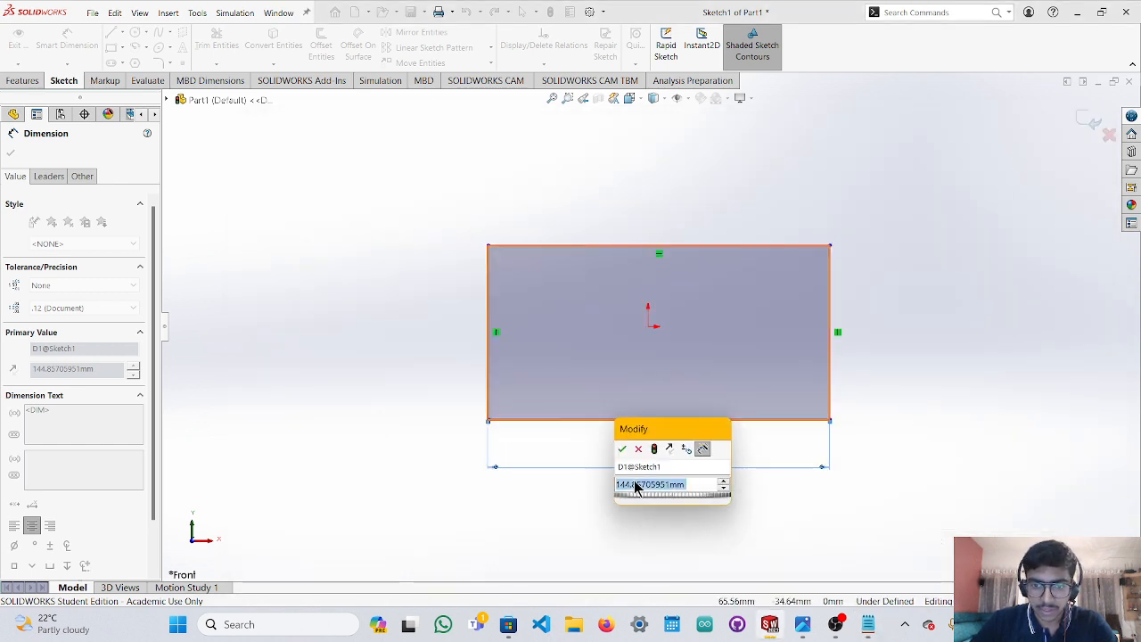
key("BackSpace")
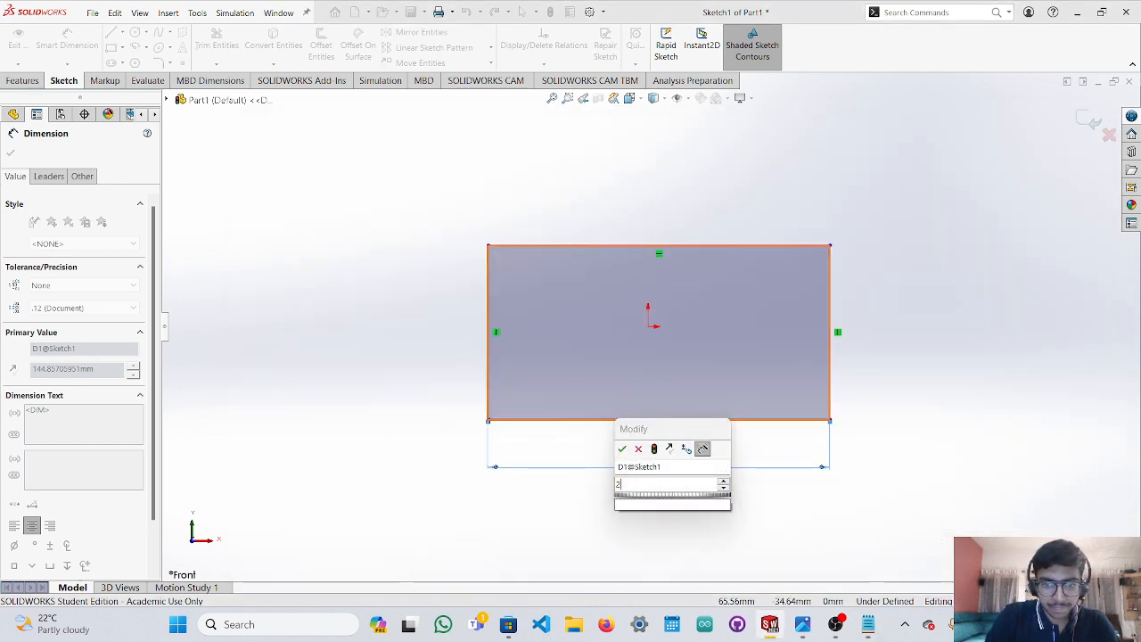
type("290")
key("Return")
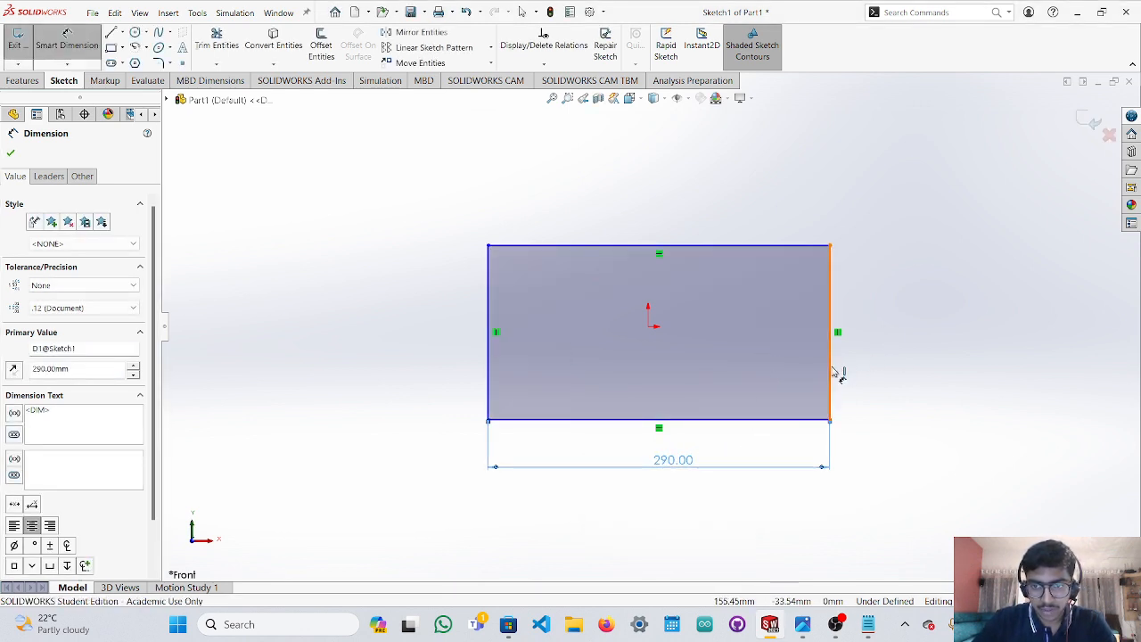
Dimension the rectangle's vertical edge to 130 mm, checking the box breadth in the note.
left_click(867, 369)
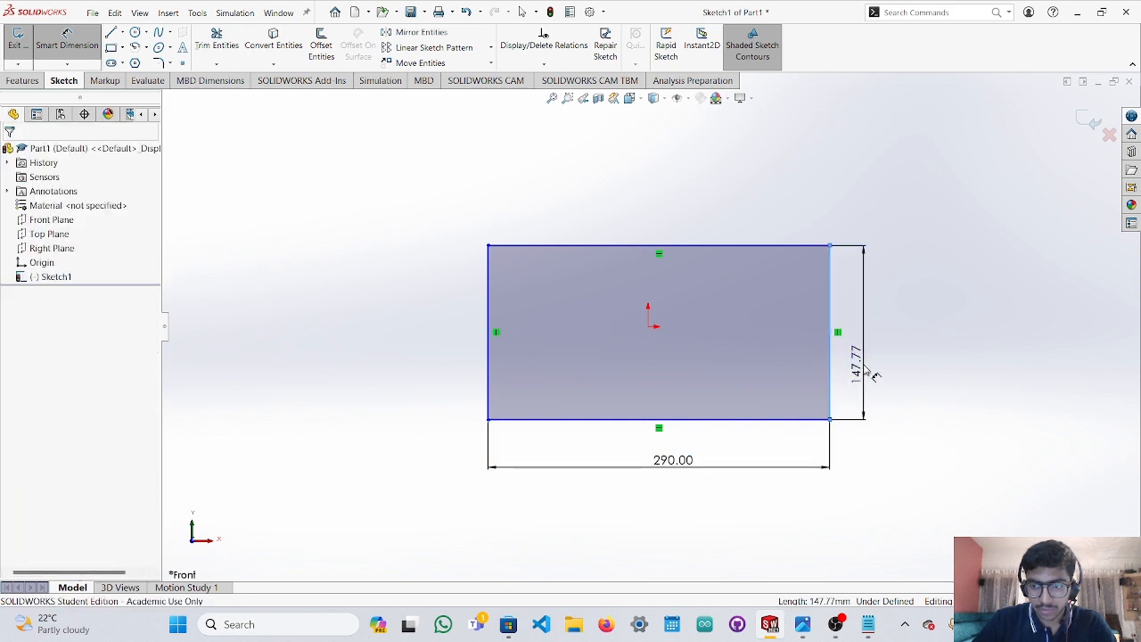
left_click(874, 375)
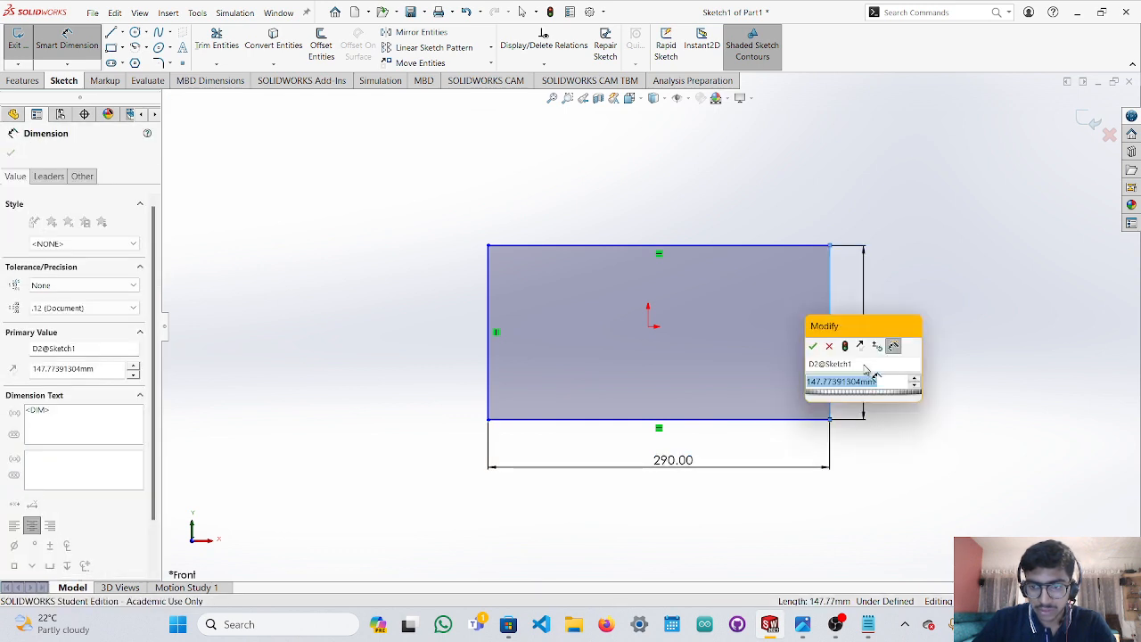
left_click(867, 624)
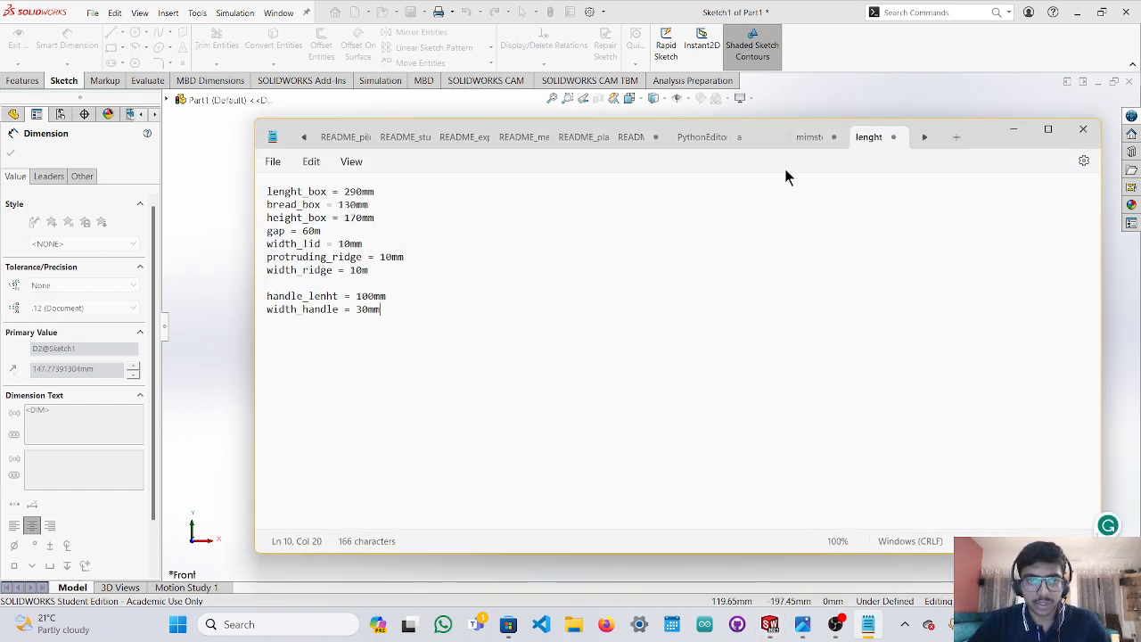
left_click(1014, 131)
left_click(815, 382)
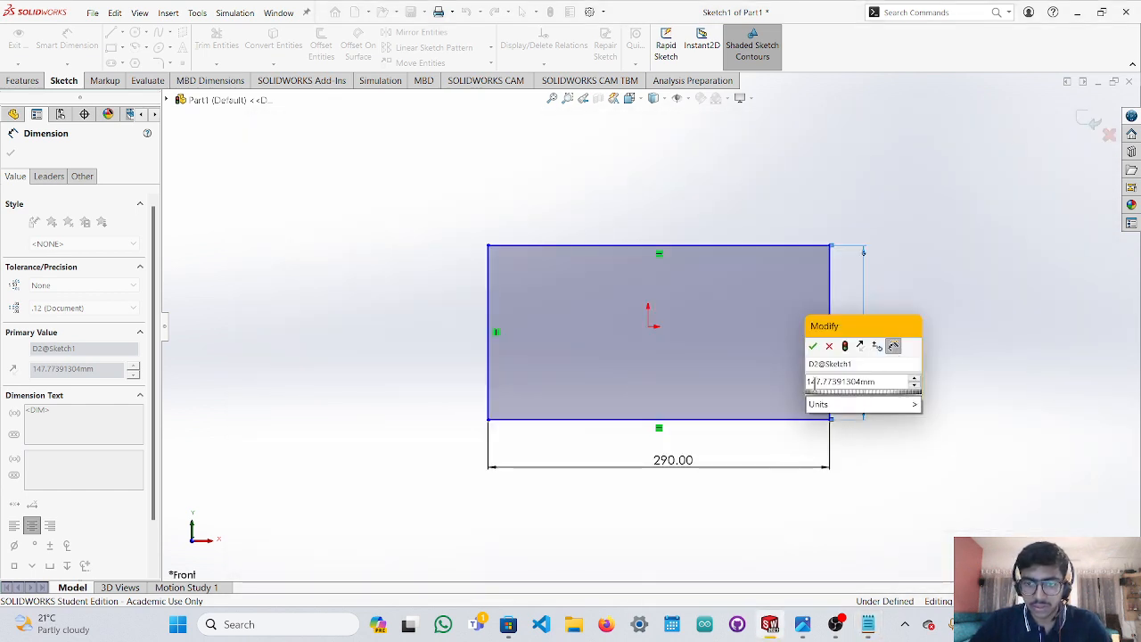
double_click(816, 383)
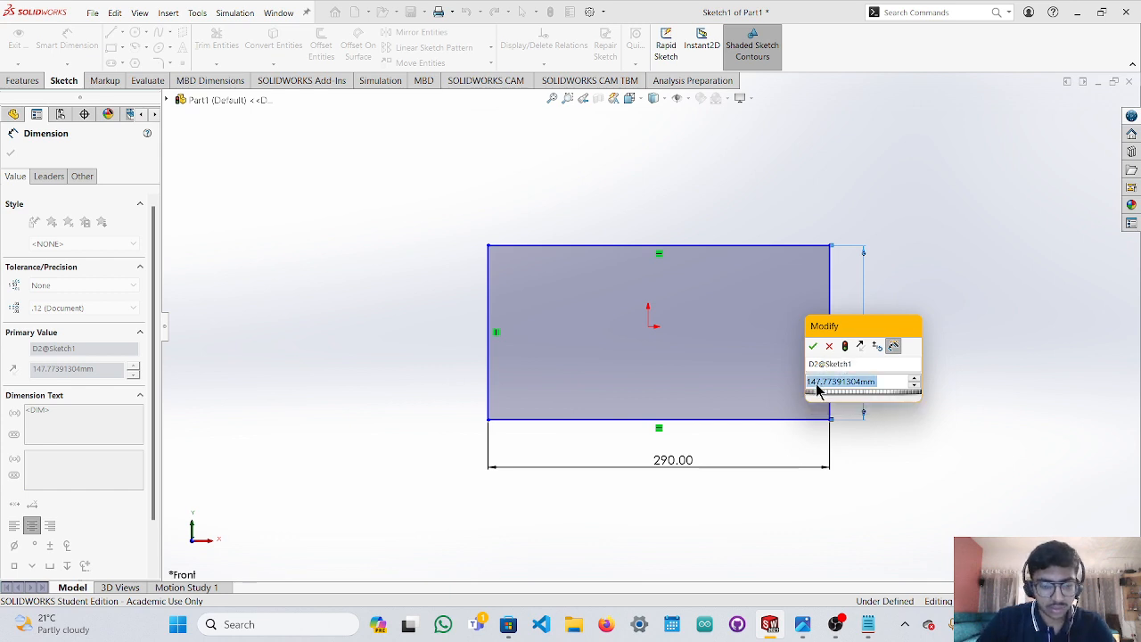
type("130")
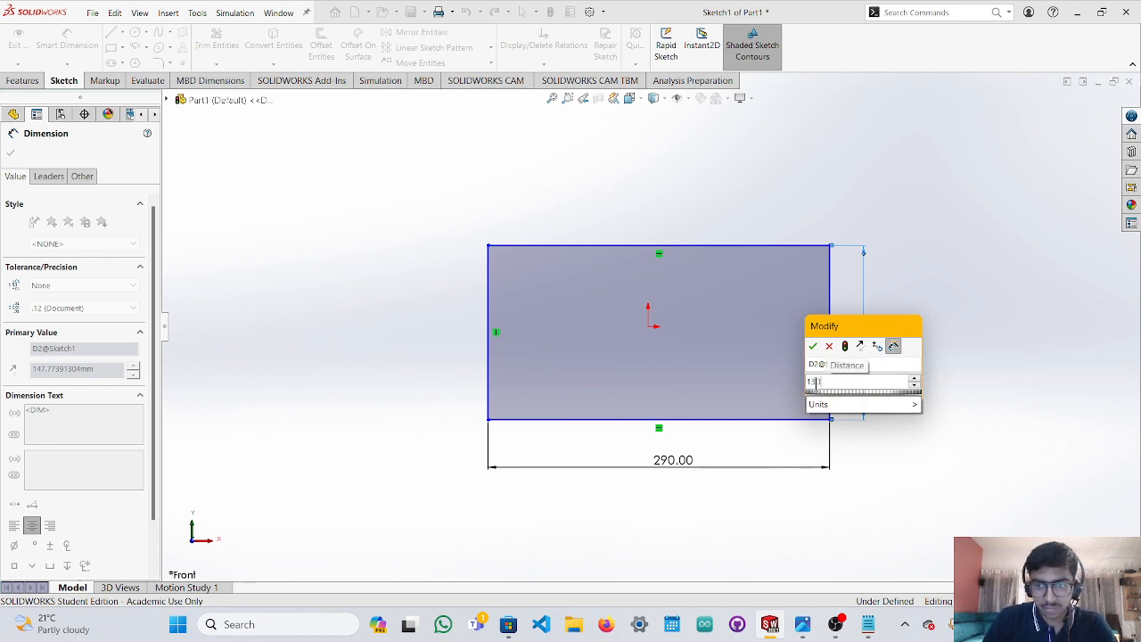
key("Return")
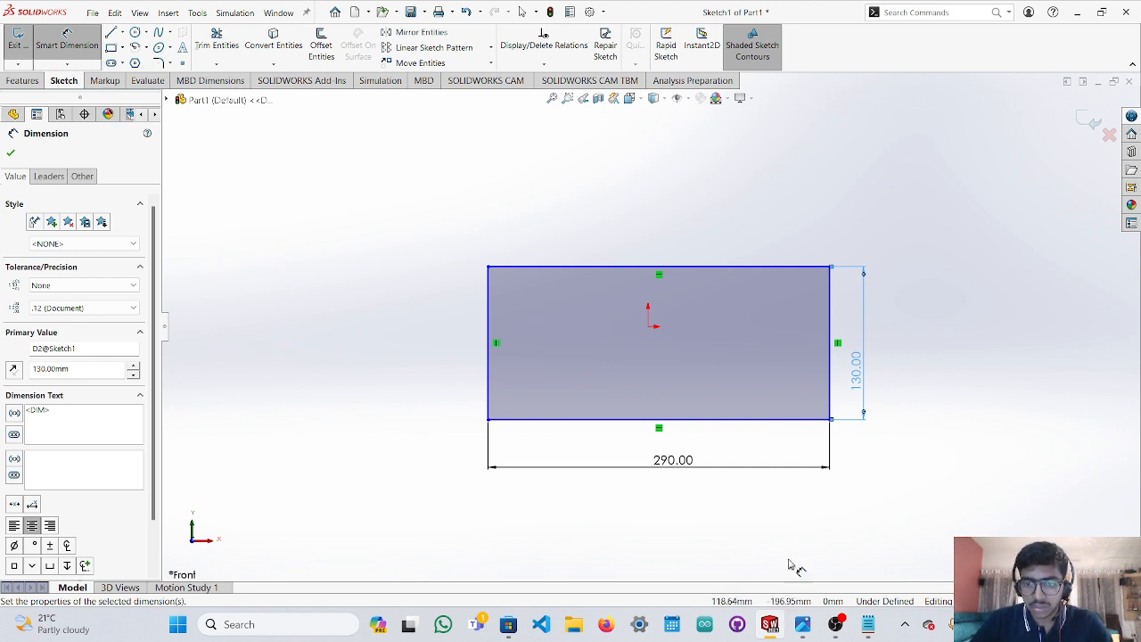
Check the box height in the note and set the rectangle's vertical dimension to 170 mm.
left_click(865, 626)
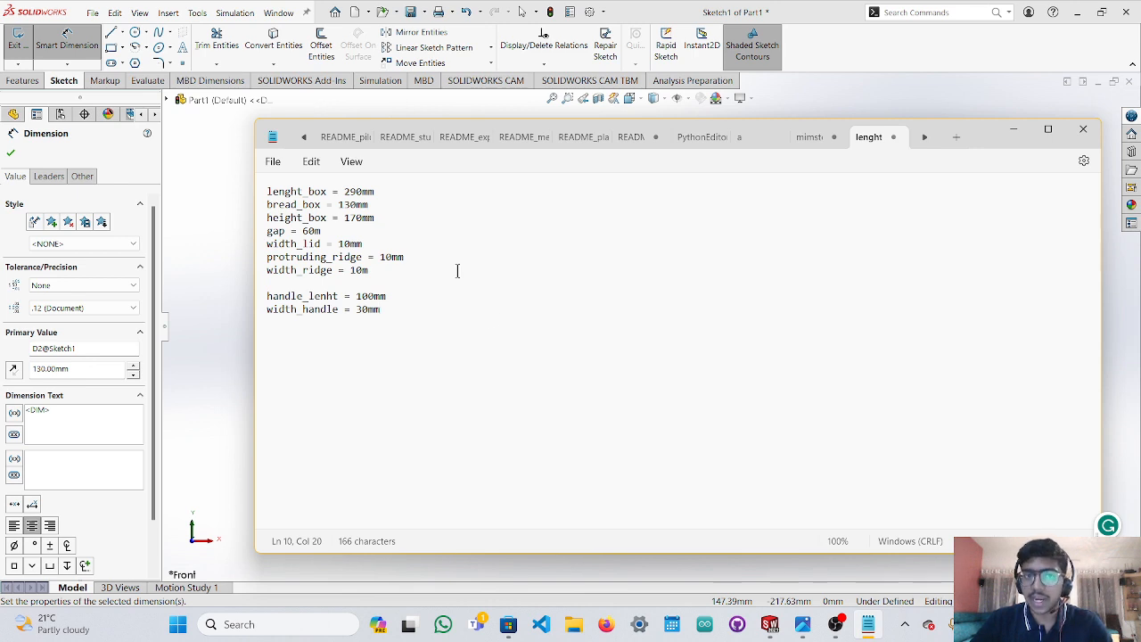
left_click(199, 280)
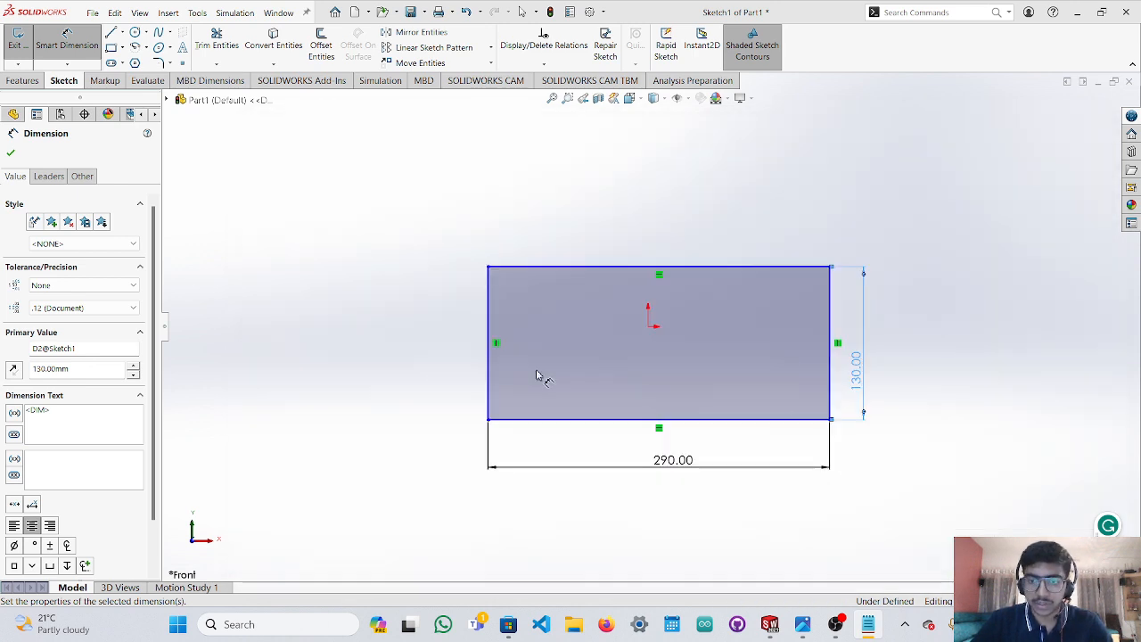
double_click(859, 370)
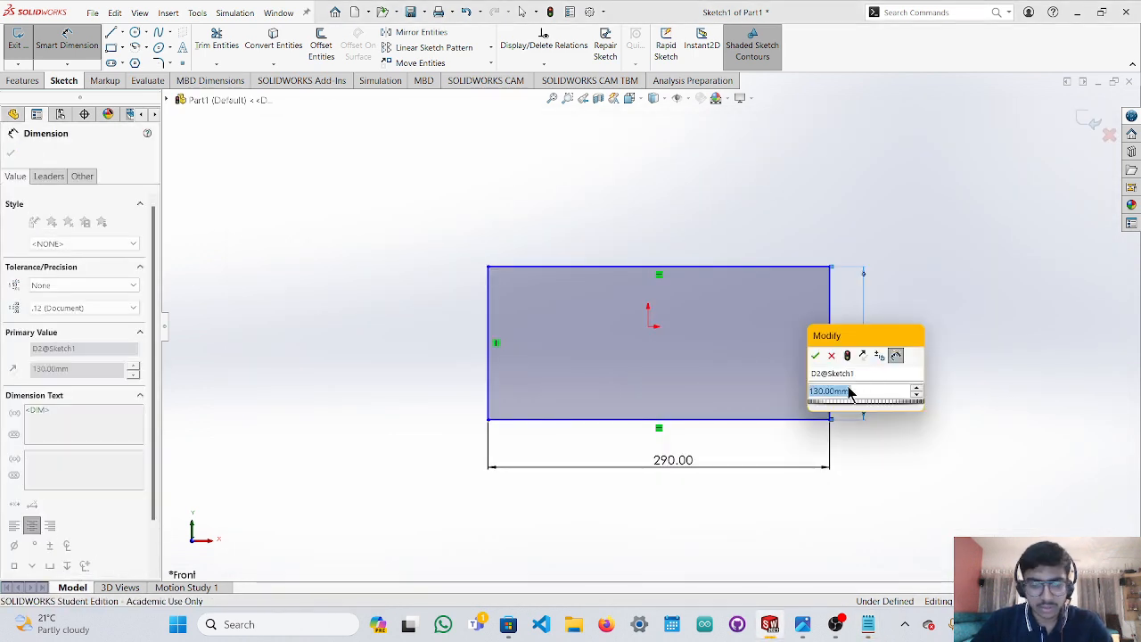
type("170")
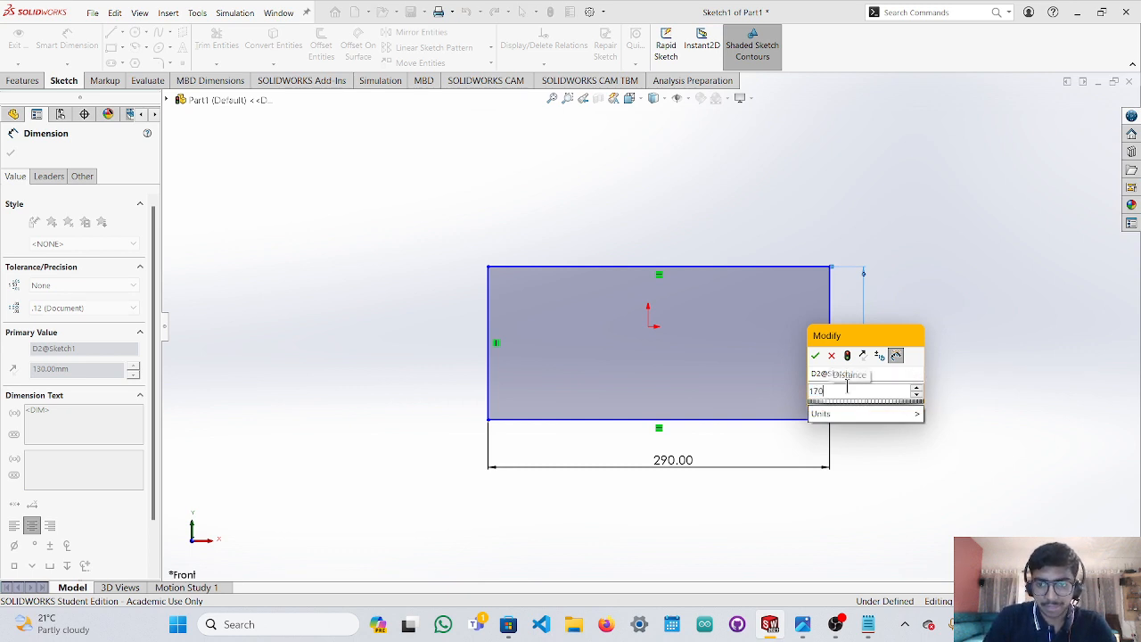
key("Return")
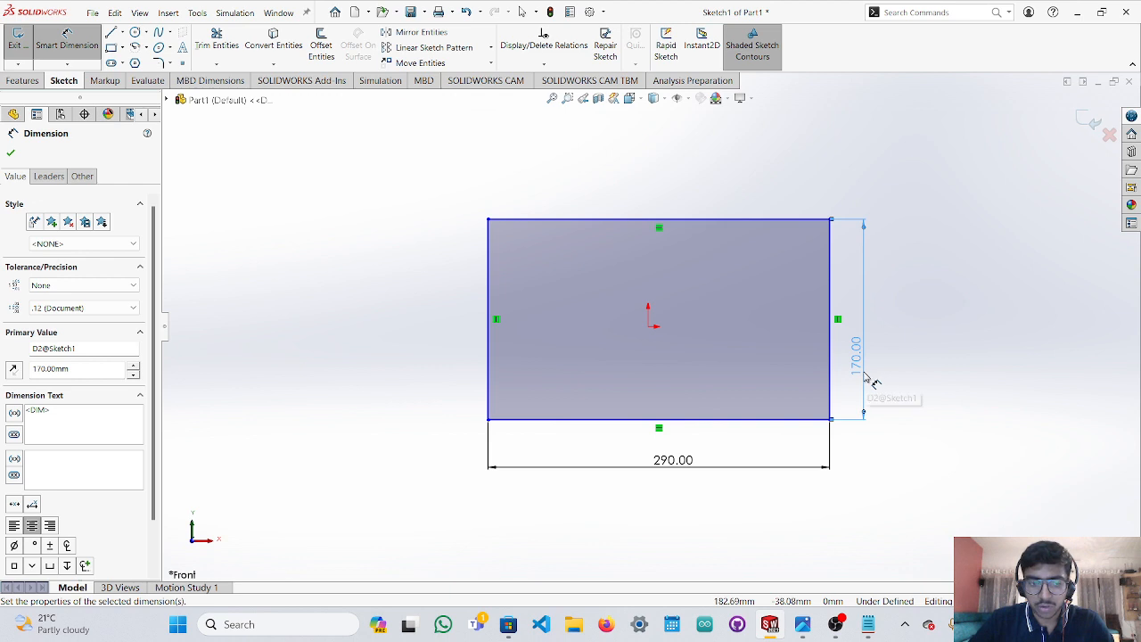
key("Escape")
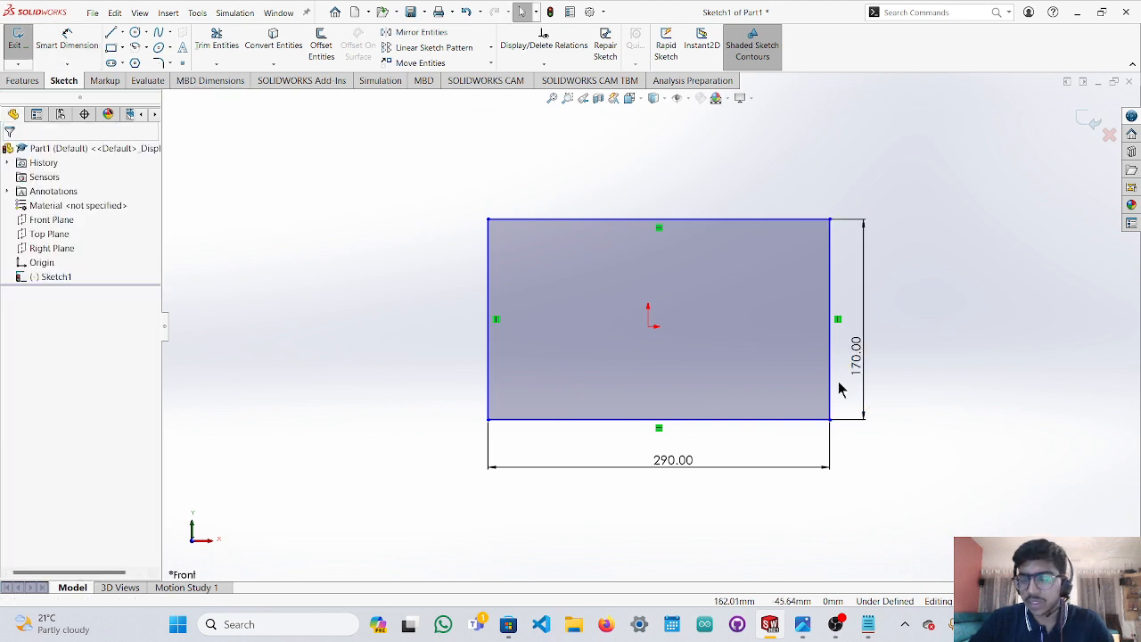
left_click(867, 624)
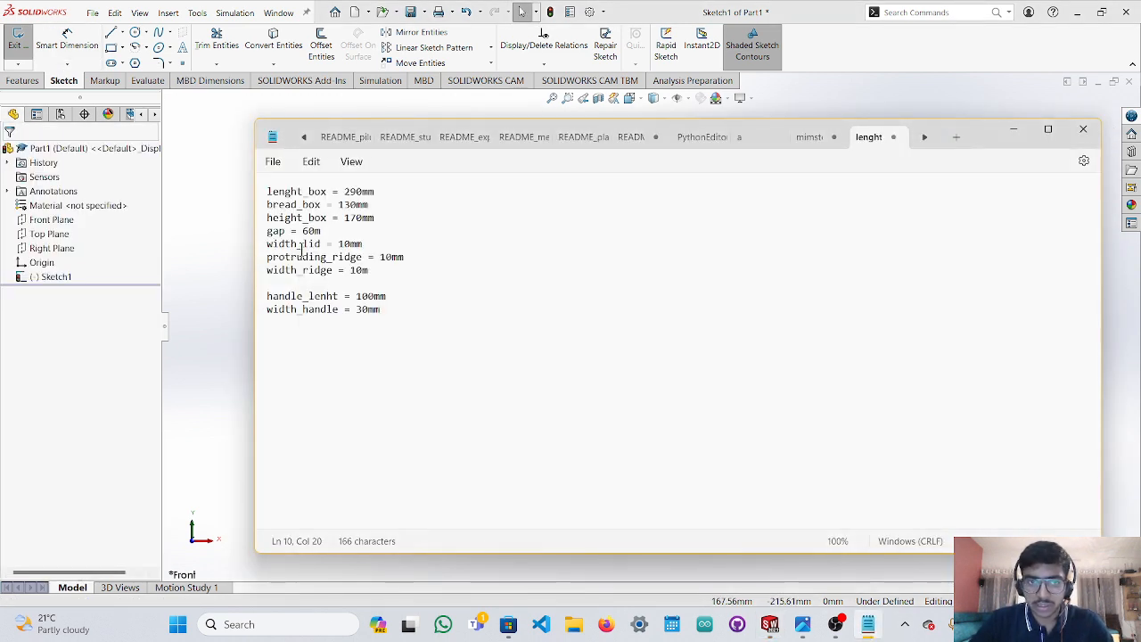
left_click(1014, 130)
middle_click_drag(981, 267, 942, 326)
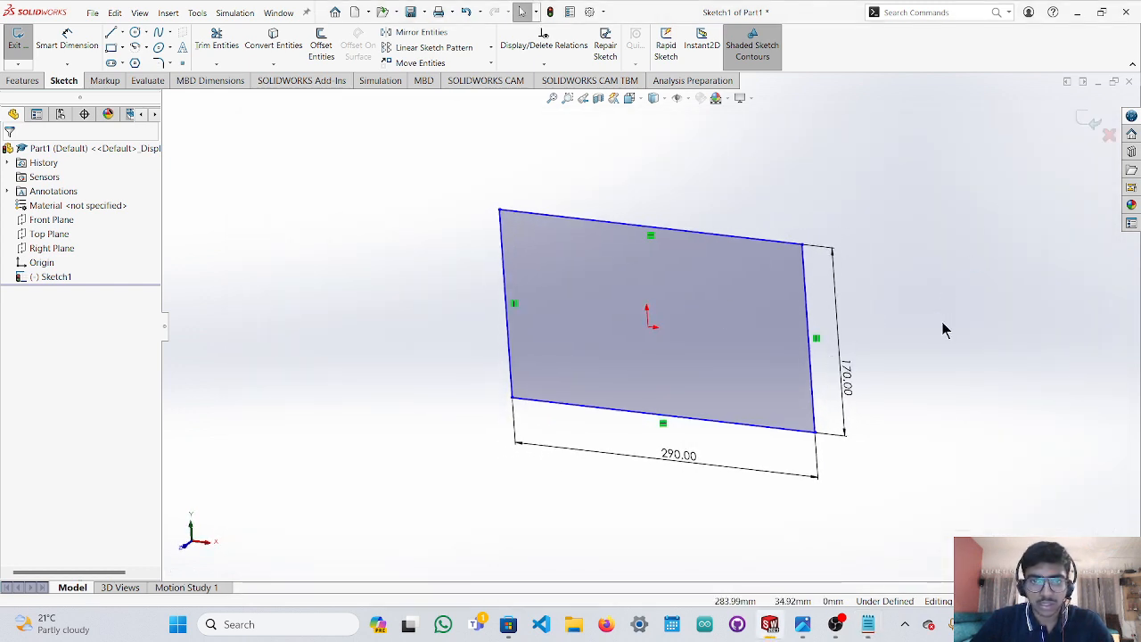
left_click(36, 81)
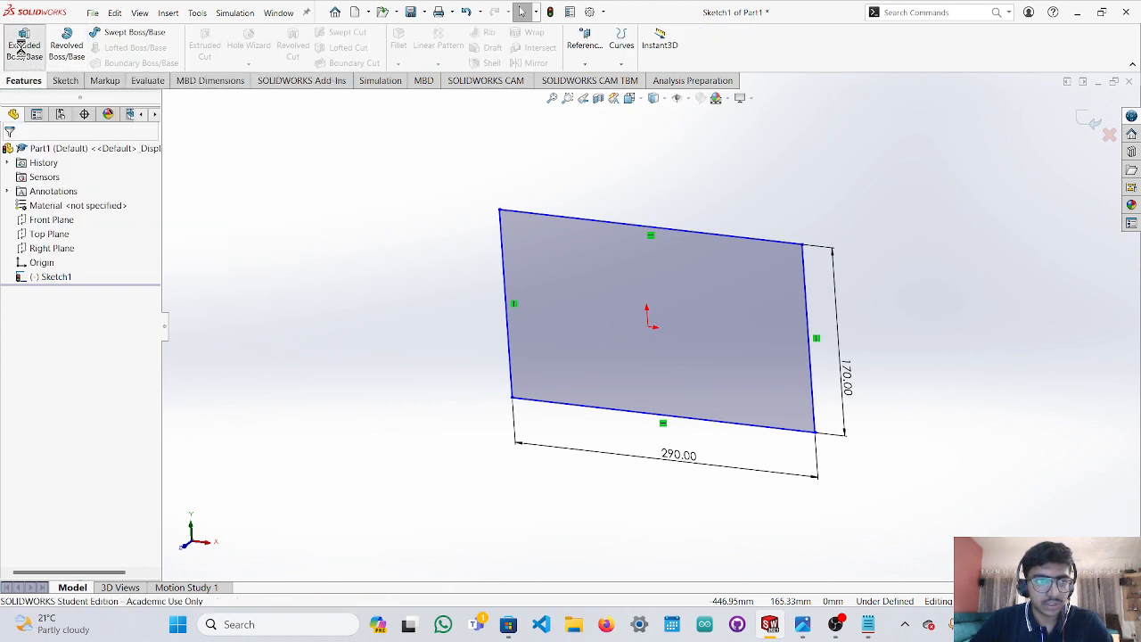
left_click(23, 46)
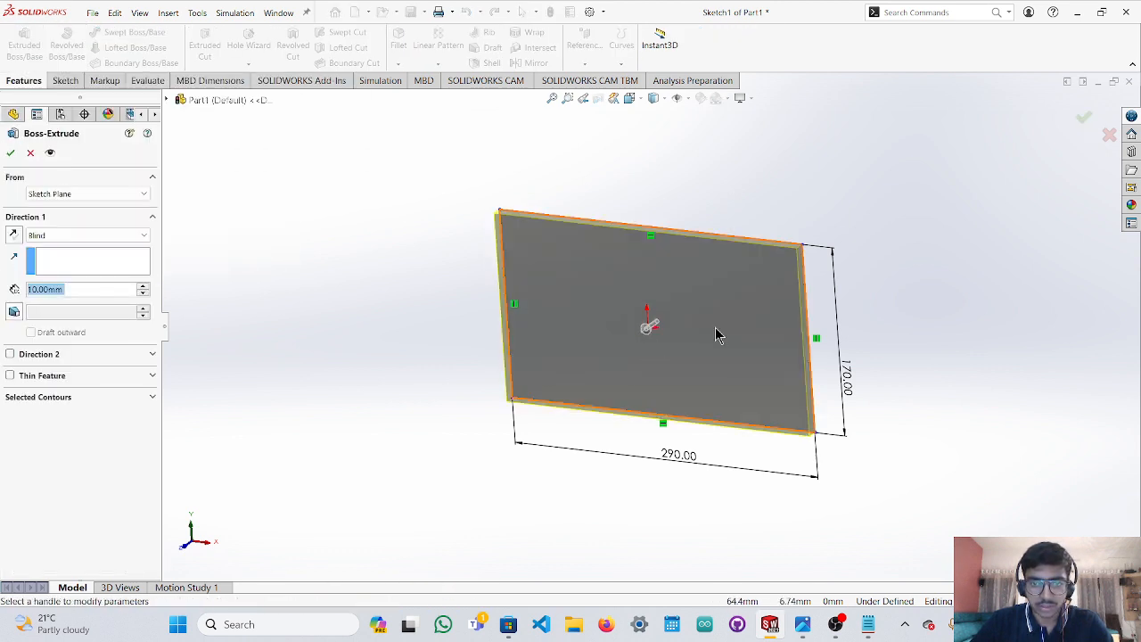
middle_click_drag(906, 313, 841, 366)
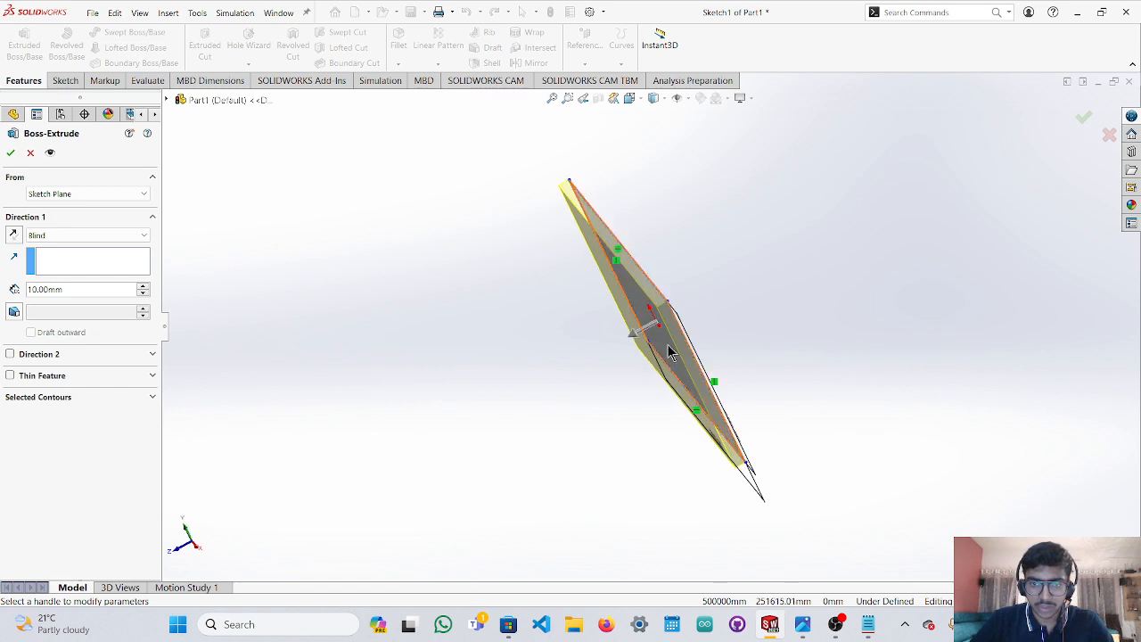
mouse_move(634, 336)
left_mouse_down()
mouse_move(699, 329)
mouse_move(775, 292)
left_mouse_up()
left_click(51, 291)
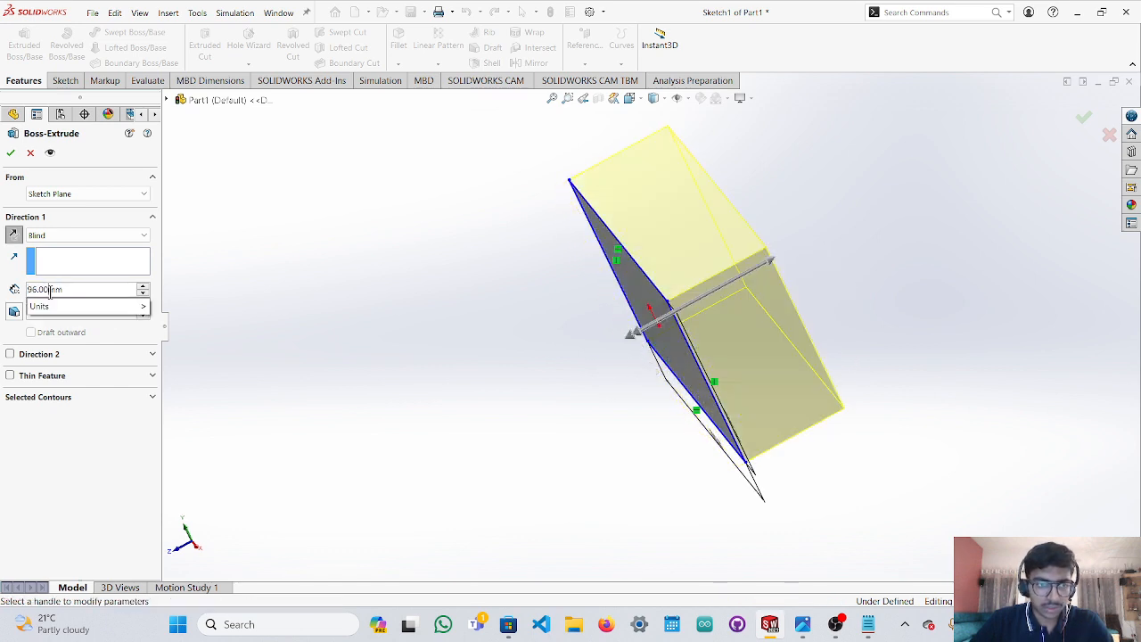
left_click_drag(71, 291, 15, 291)
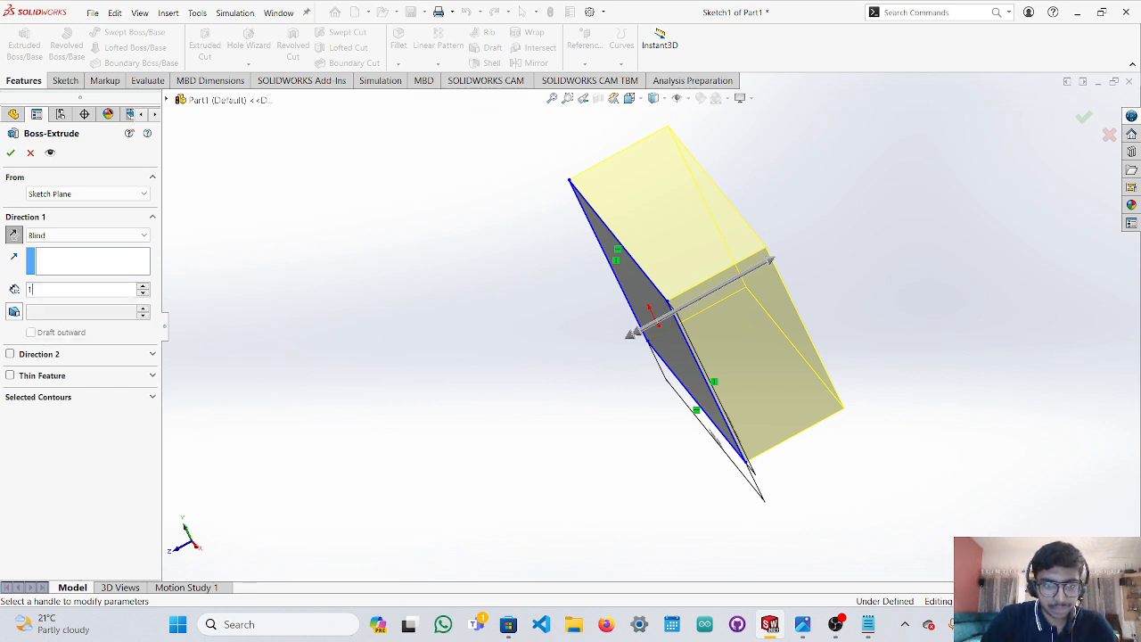
type("130")
key("Return")
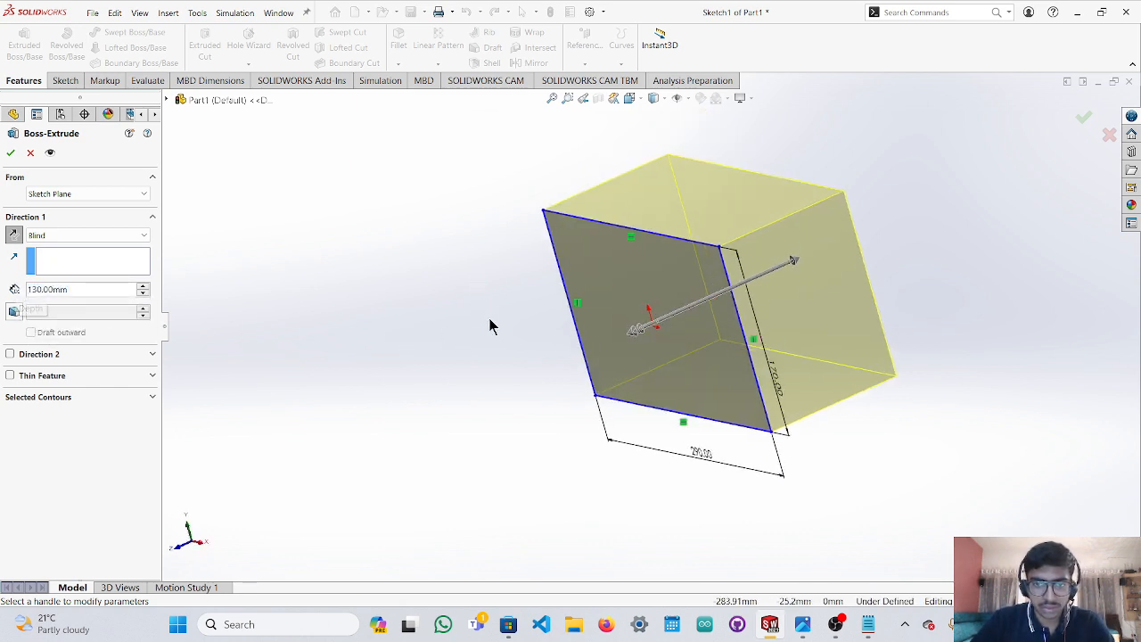
middle_click_drag(490, 319, 511, 319)
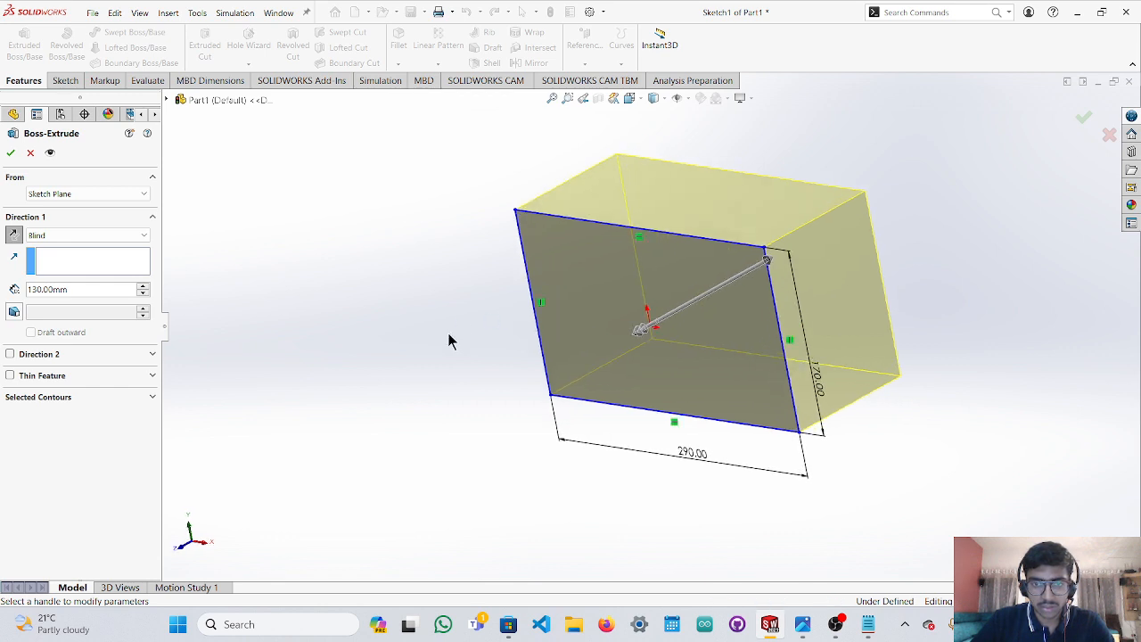
key("Escape")
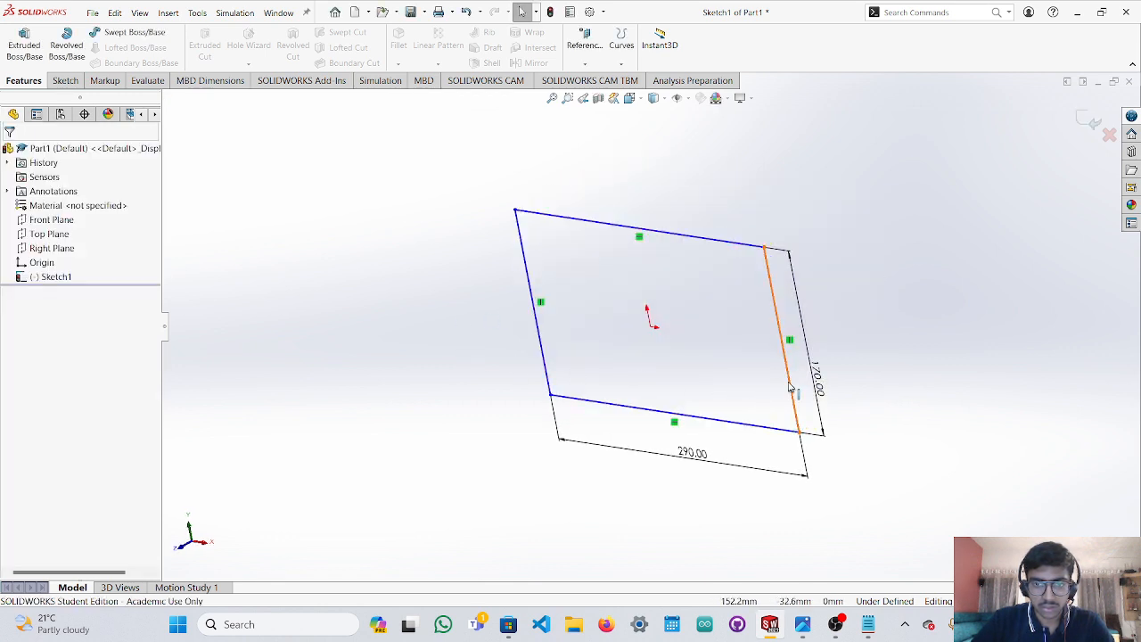
Undo the last height change and set the rectangle's vertical dimension to 170 mm again.
key("ctrl+z")
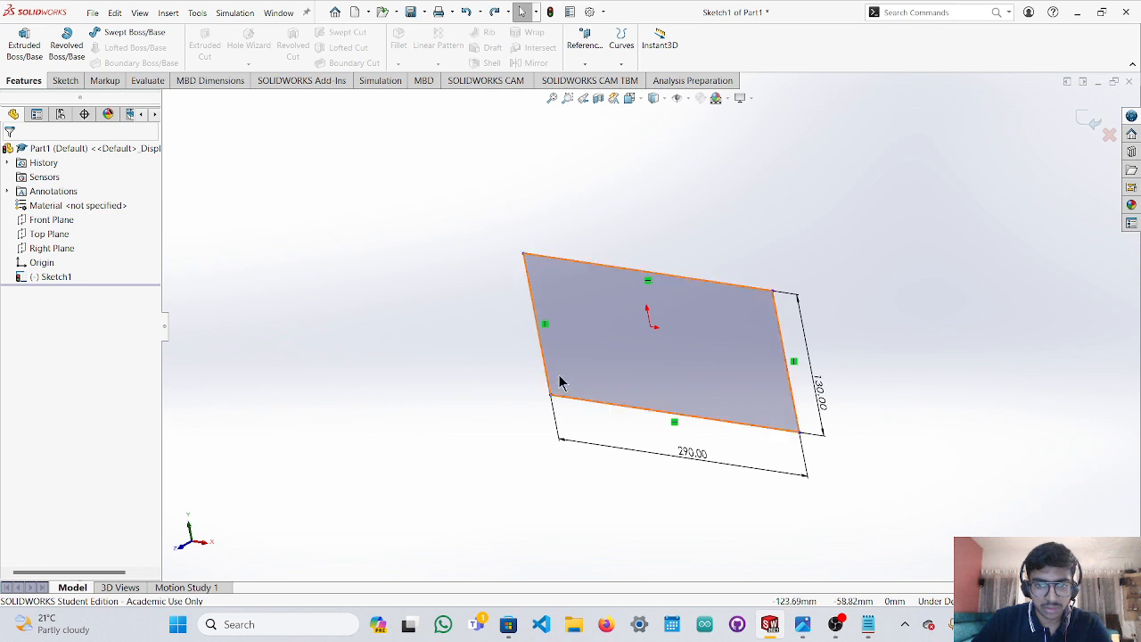
double_click(820, 393)
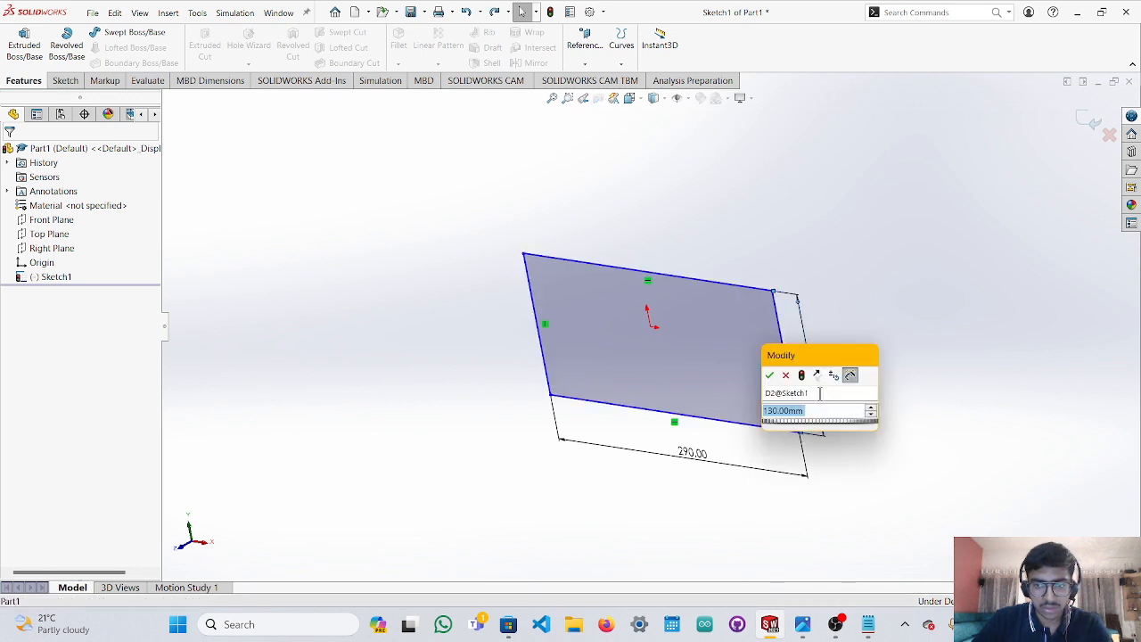
type("130")
key("Return")
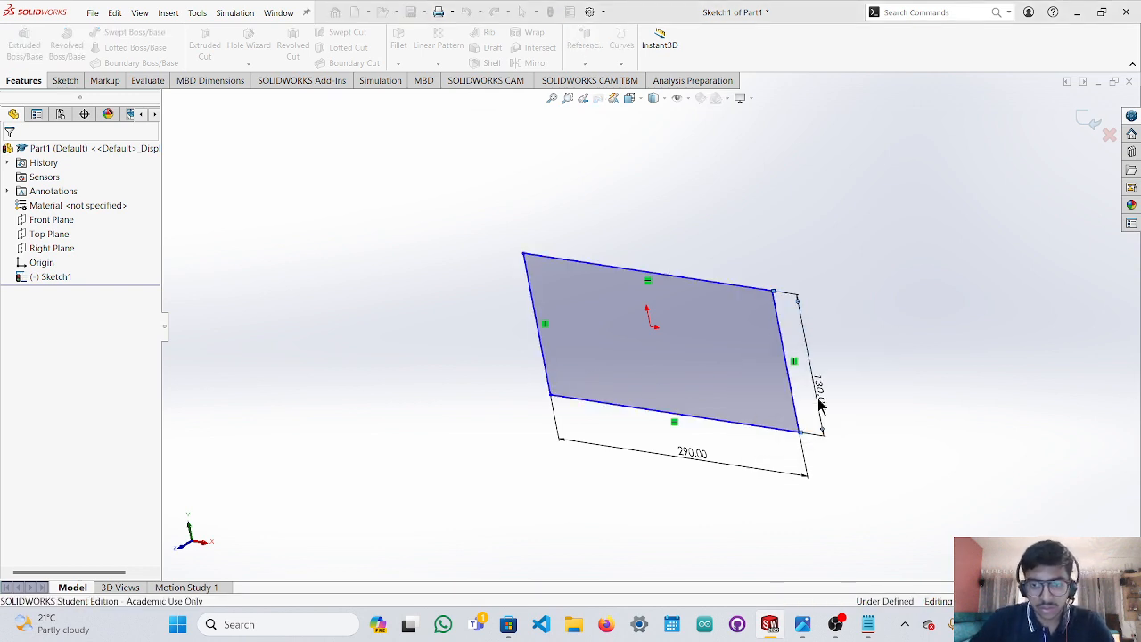
left_click(803, 401)
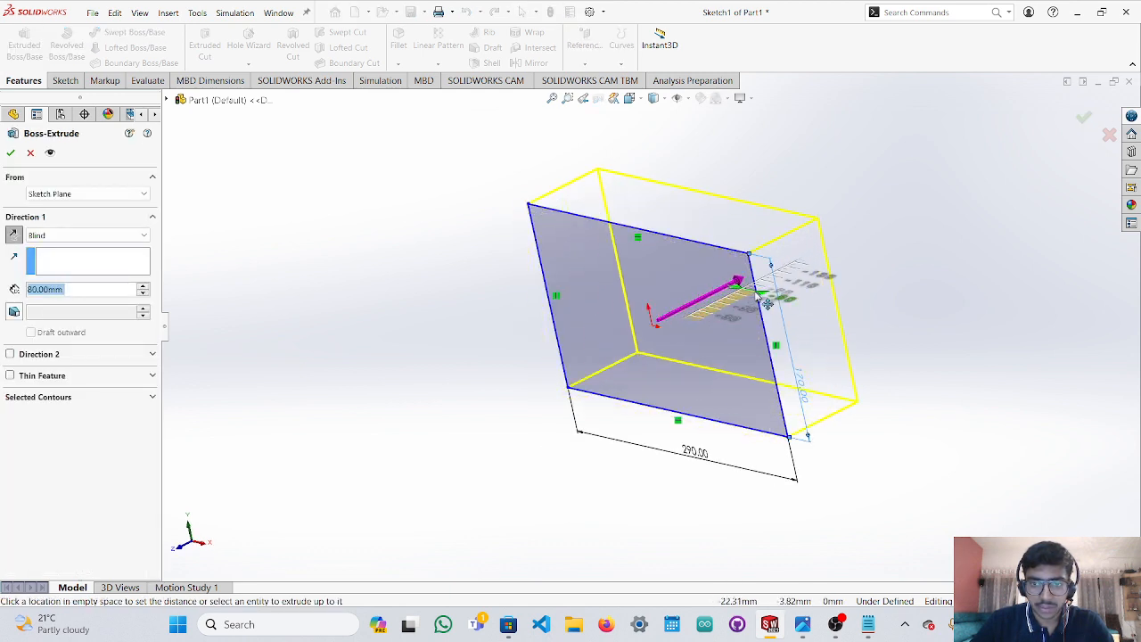
Extrude the 290 by 170 mm rectangle 130 mm deep to form the solid box.
left_click(756, 297)
left_click(61, 288)
left_click_drag(78, 290, 12, 290)
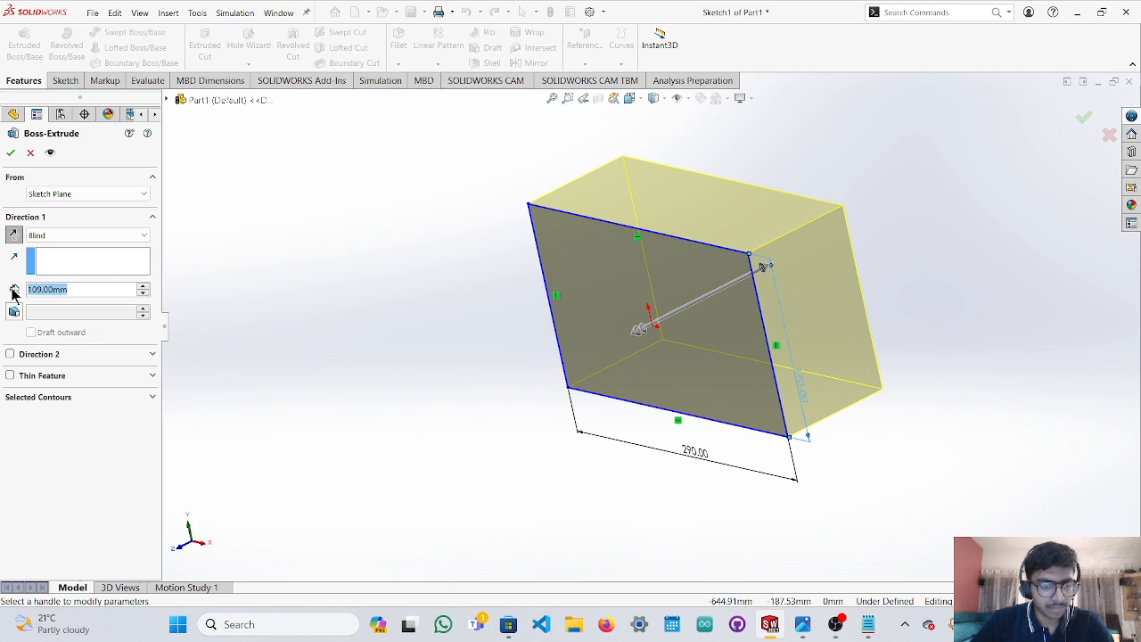
type("130")
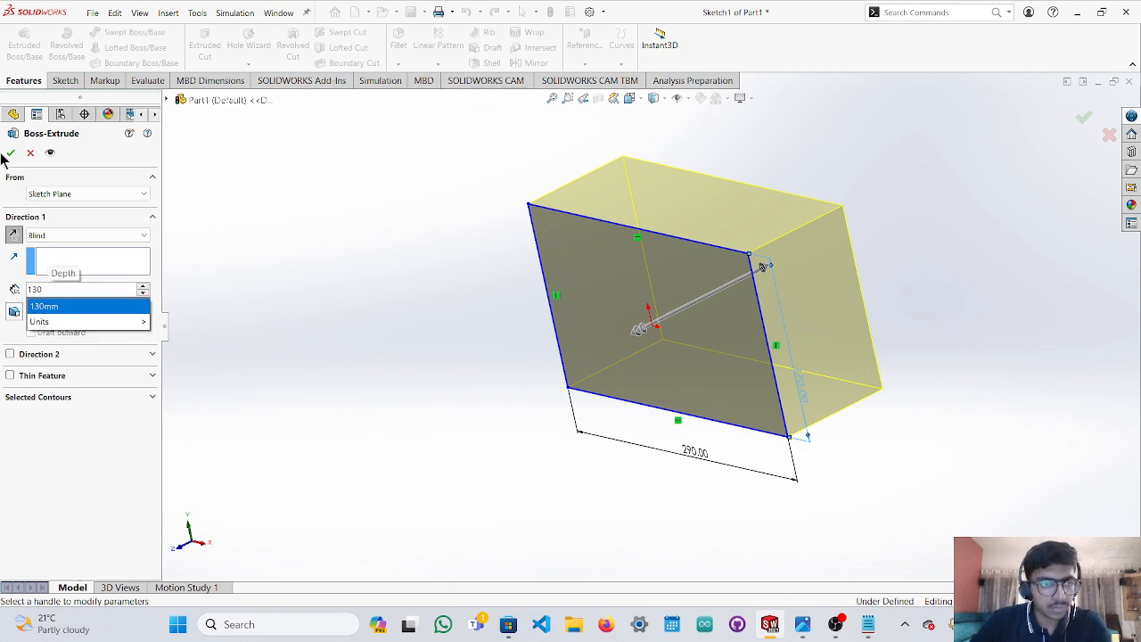
key("Return")
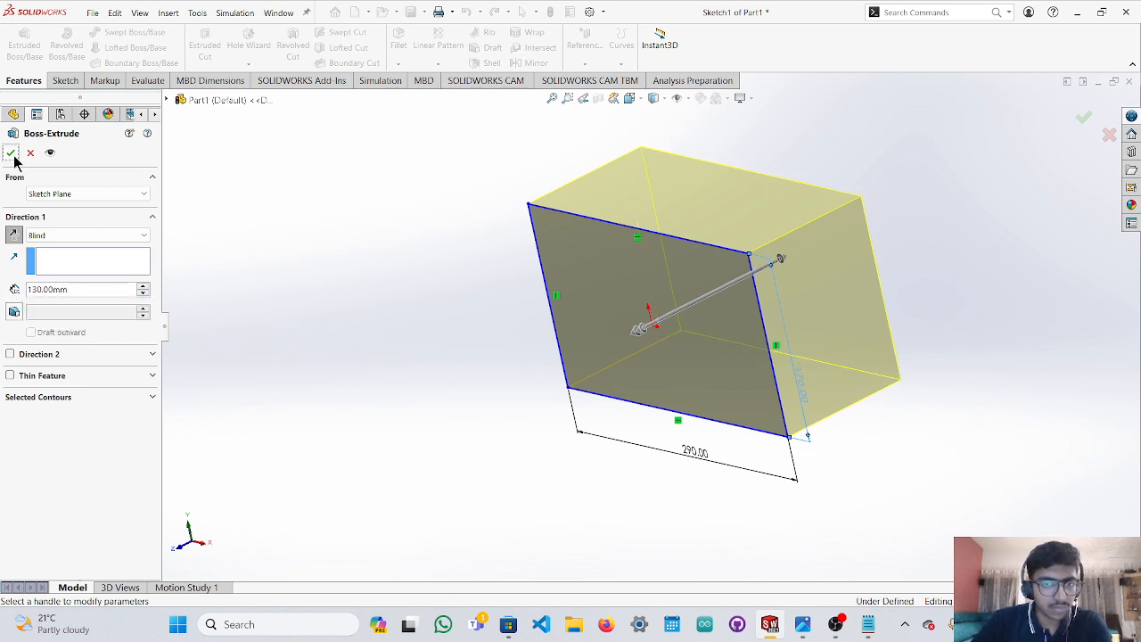
left_click(12, 155)
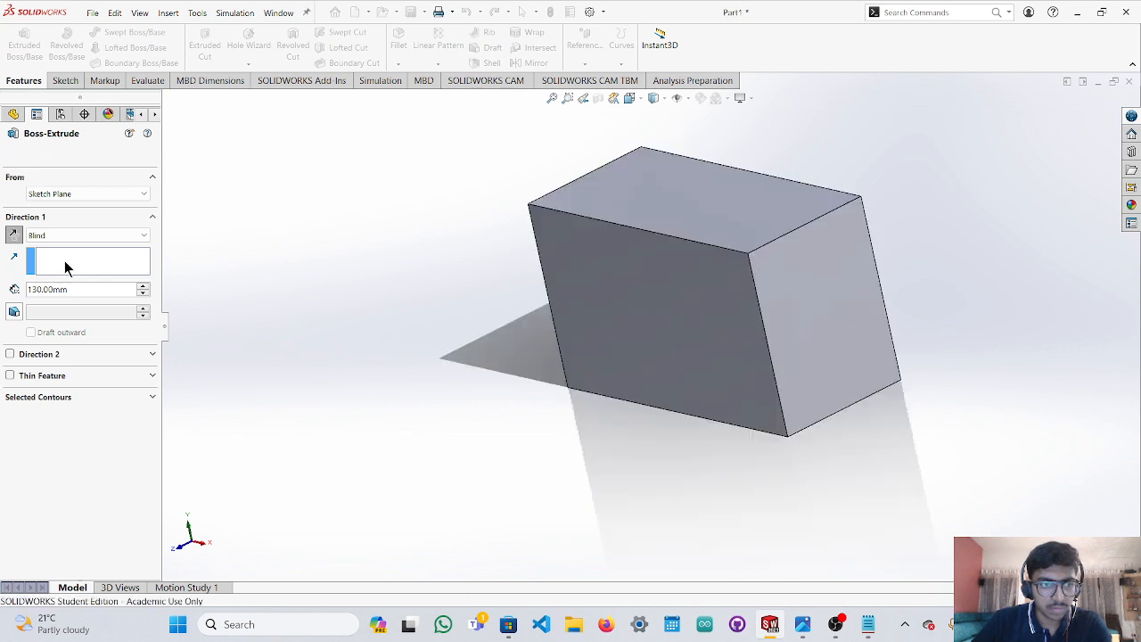
Select the Right Plane and orient the view to look straight at the box's right side.
middle_click_drag(542, 433, 606, 474)
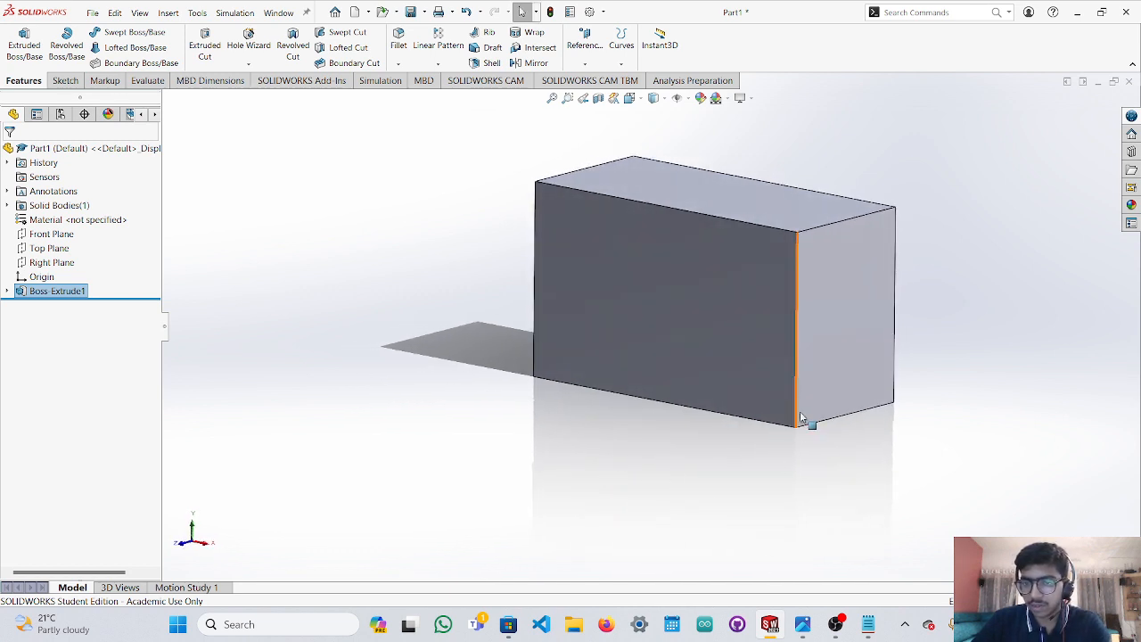
middle_click_drag(975, 473, 907, 448)
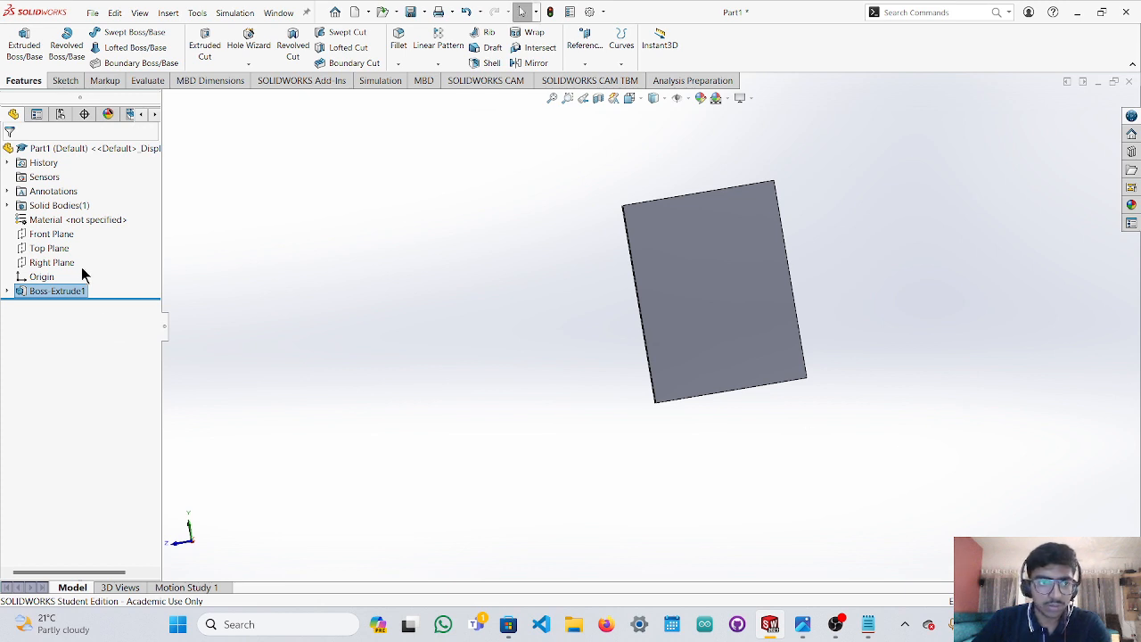
left_click(52, 249)
left_click(39, 234)
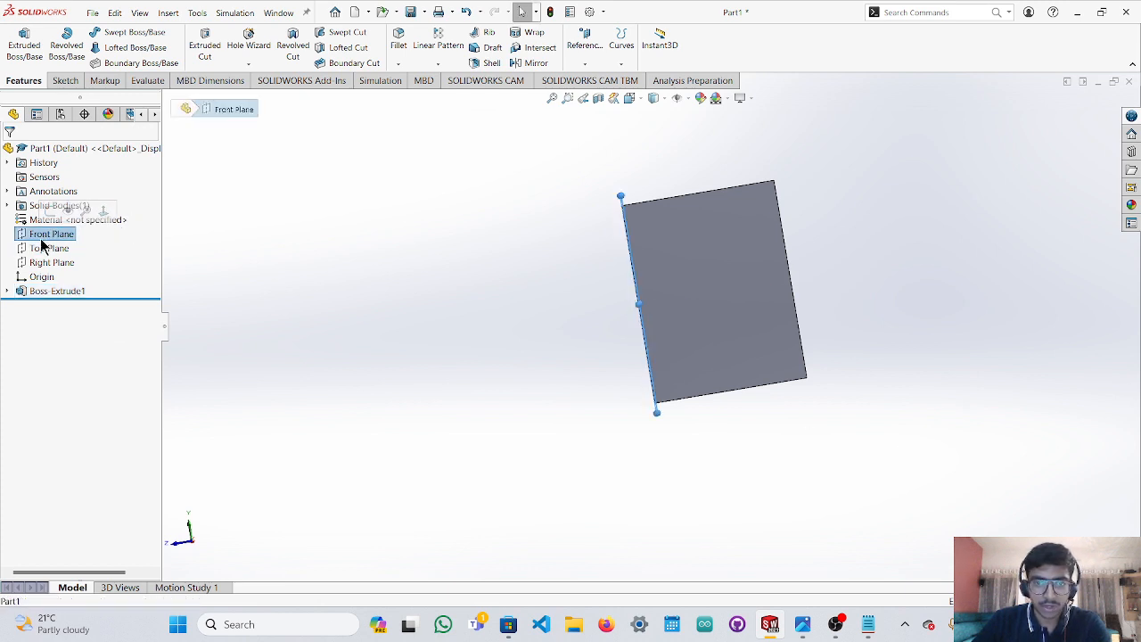
left_click(44, 262)
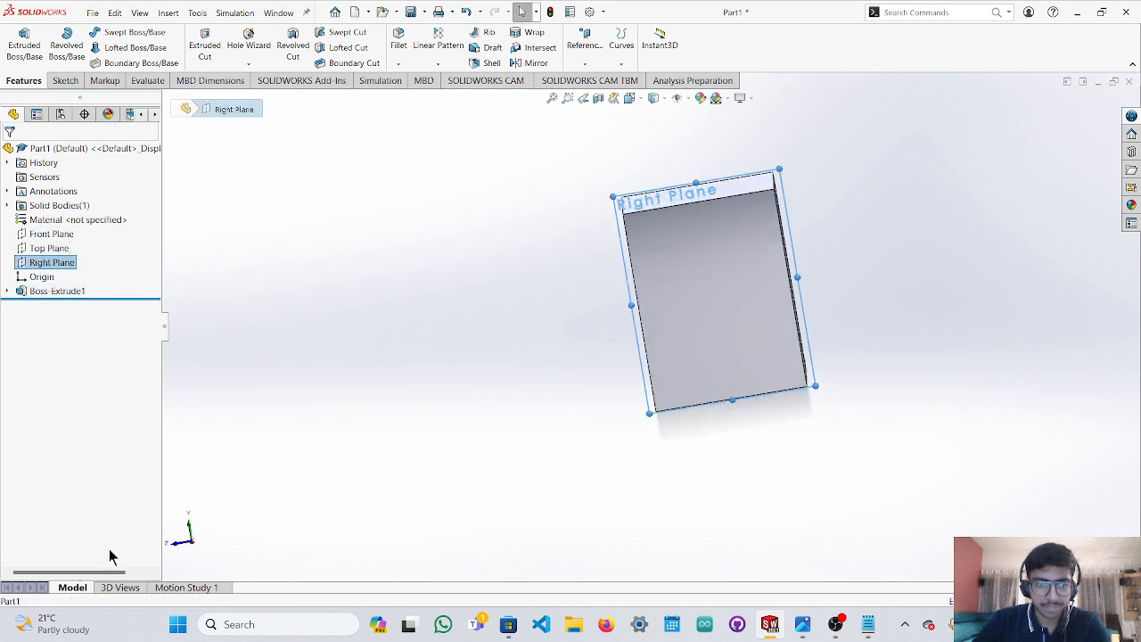
left_click(188, 544)
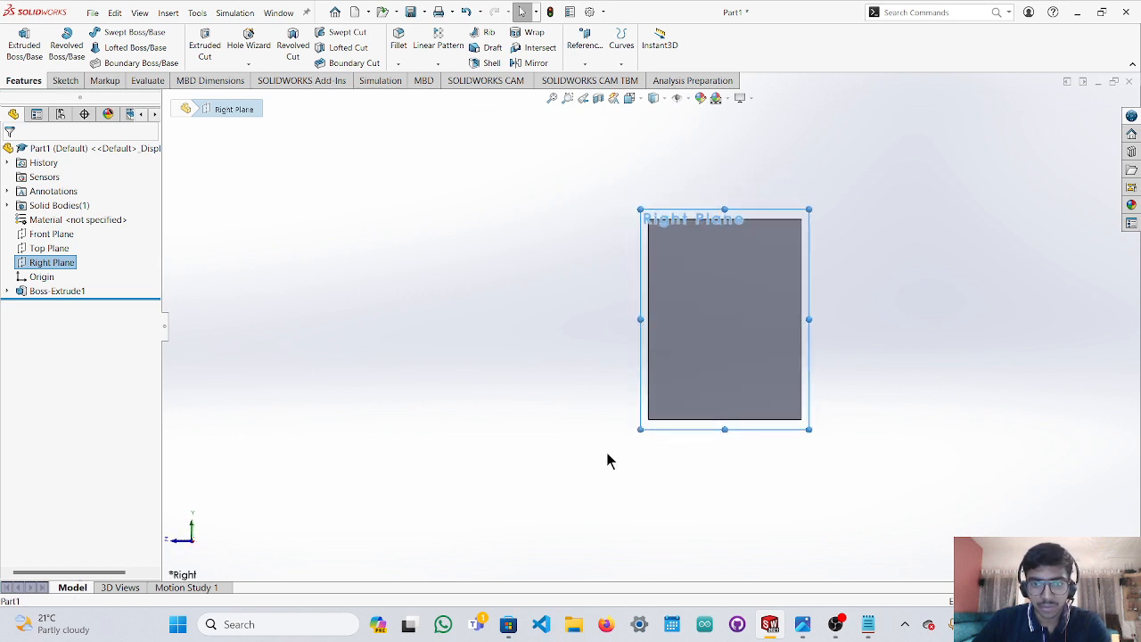
scroll(648, 334, "down", 5)
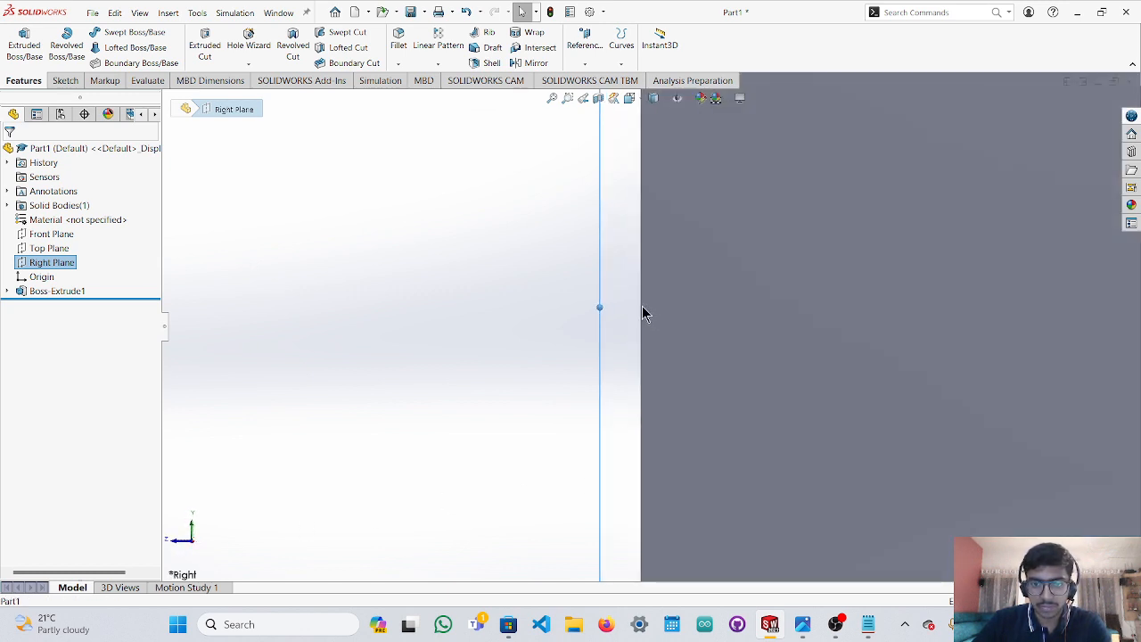
scroll(644, 312, "up", 4)
scroll(649, 323, "down", 2)
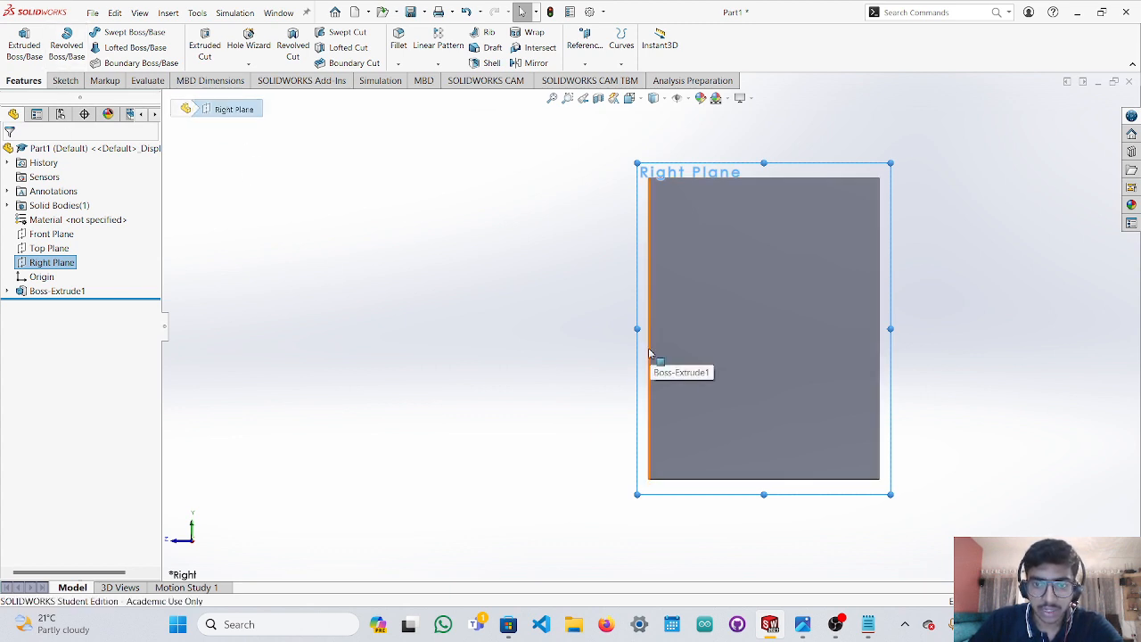
Sketch a centerpoint arc of 115 mm radius on the Right Plane, centred on the box's lower front corner and crossing the front vertical edge.
left_click(69, 81)
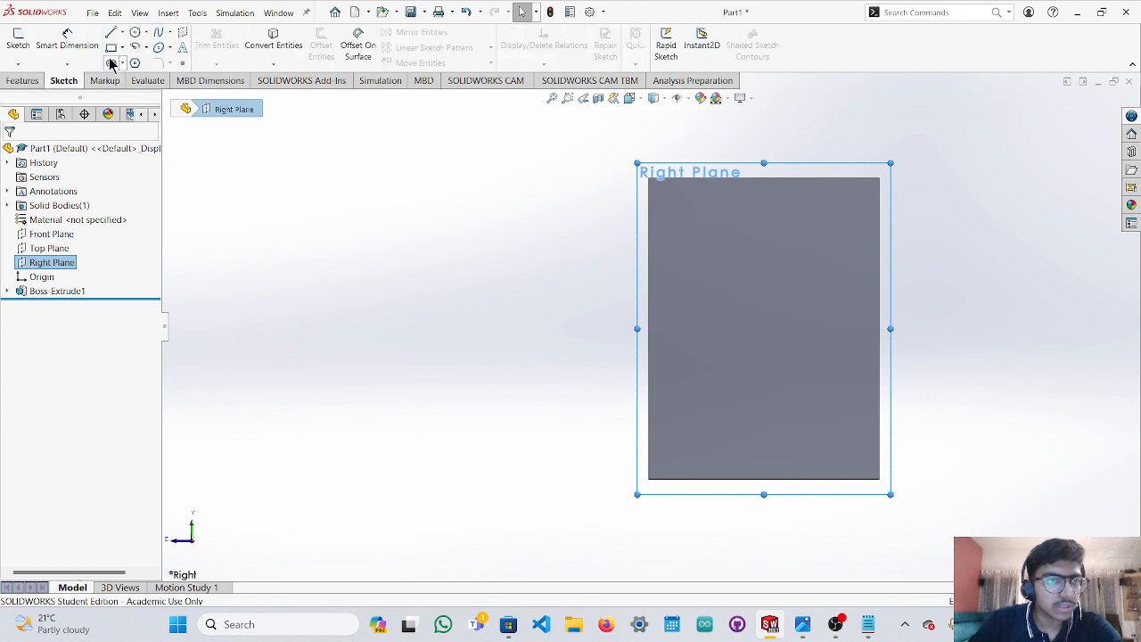
left_click(136, 48)
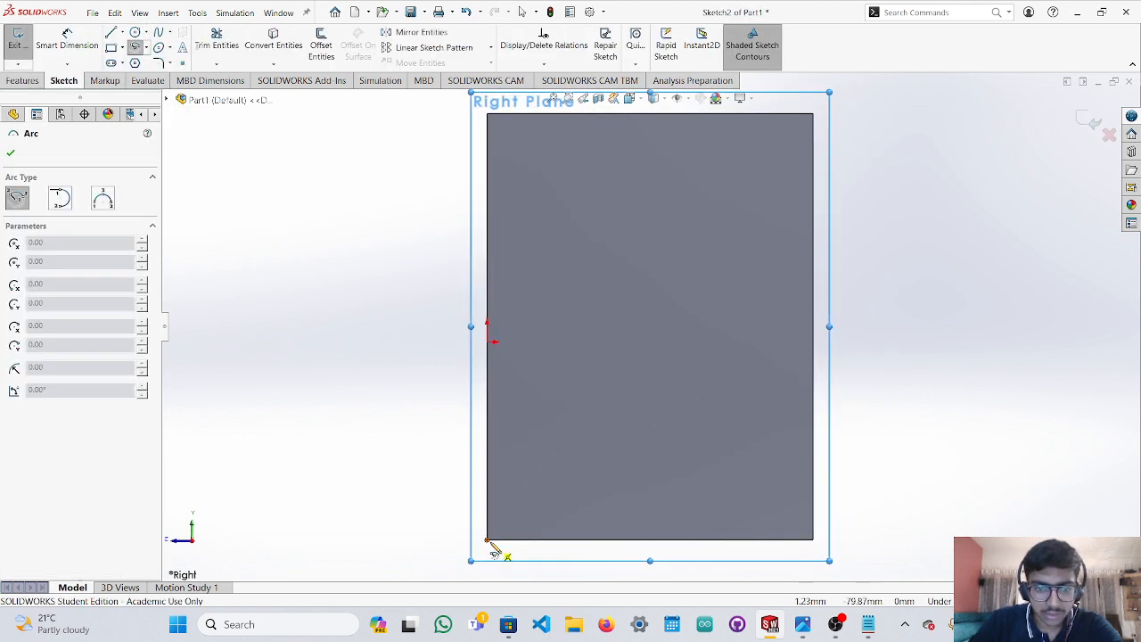
left_click(489, 538)
left_click(460, 327)
left_click(505, 326)
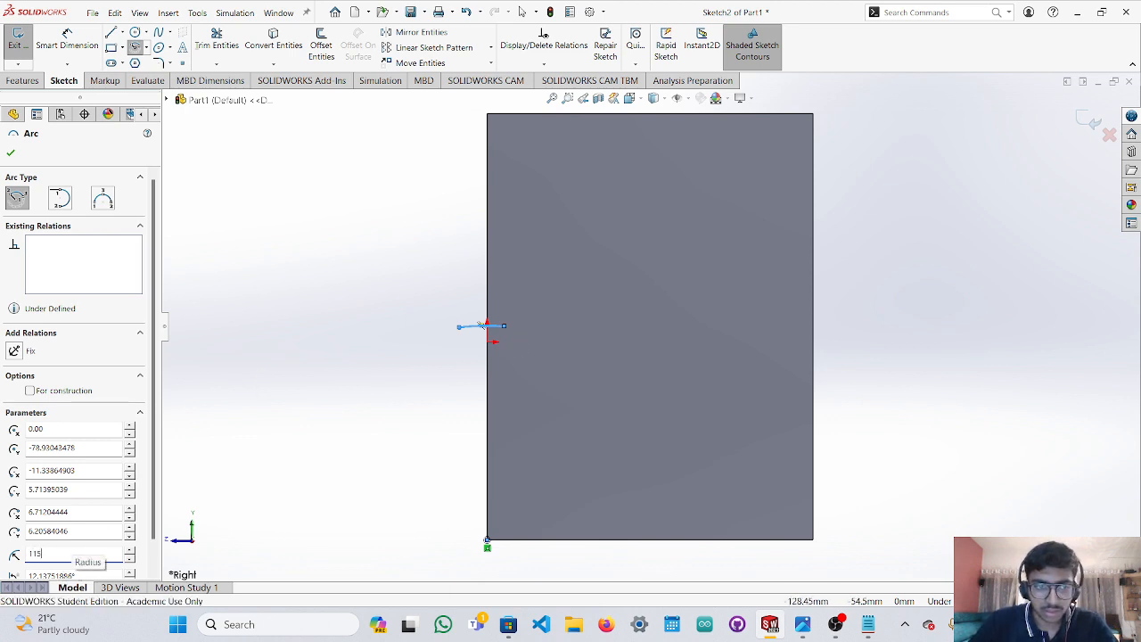
key("Return")
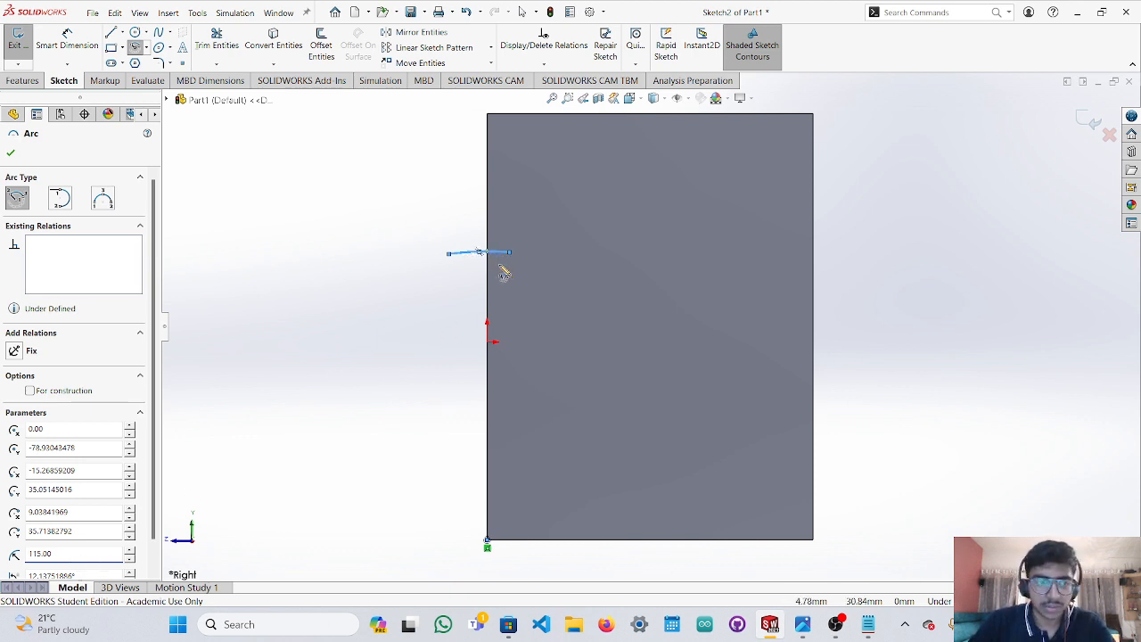
key("Escape")
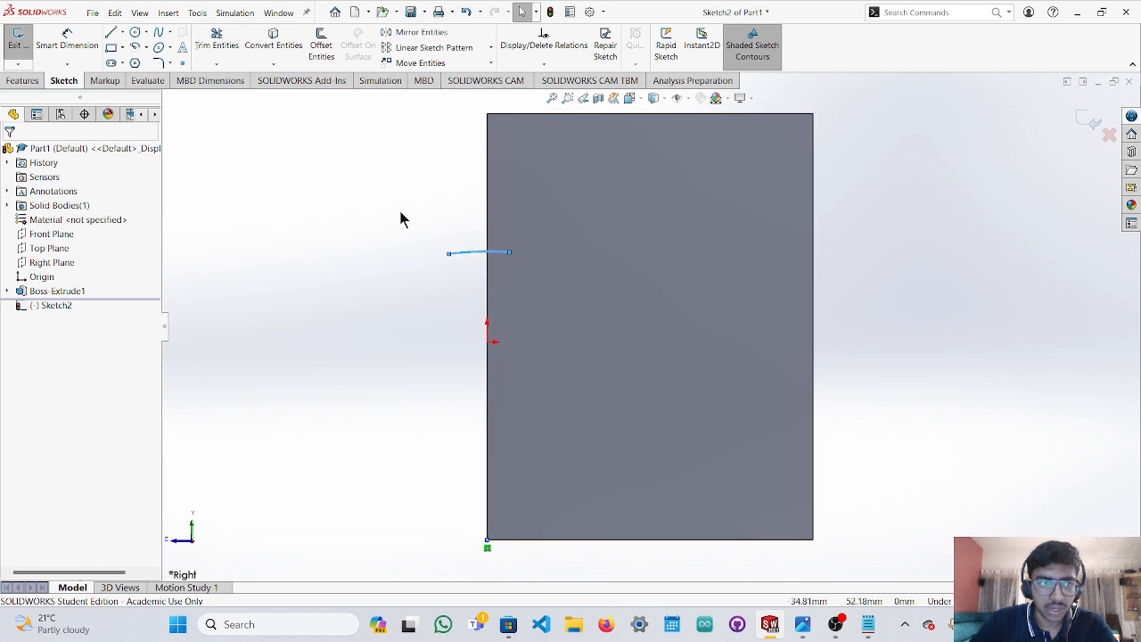
Draw a horizontal line from the arc's crossing with the front edge to the box's opposite edge, and delete the arc.
key("l")
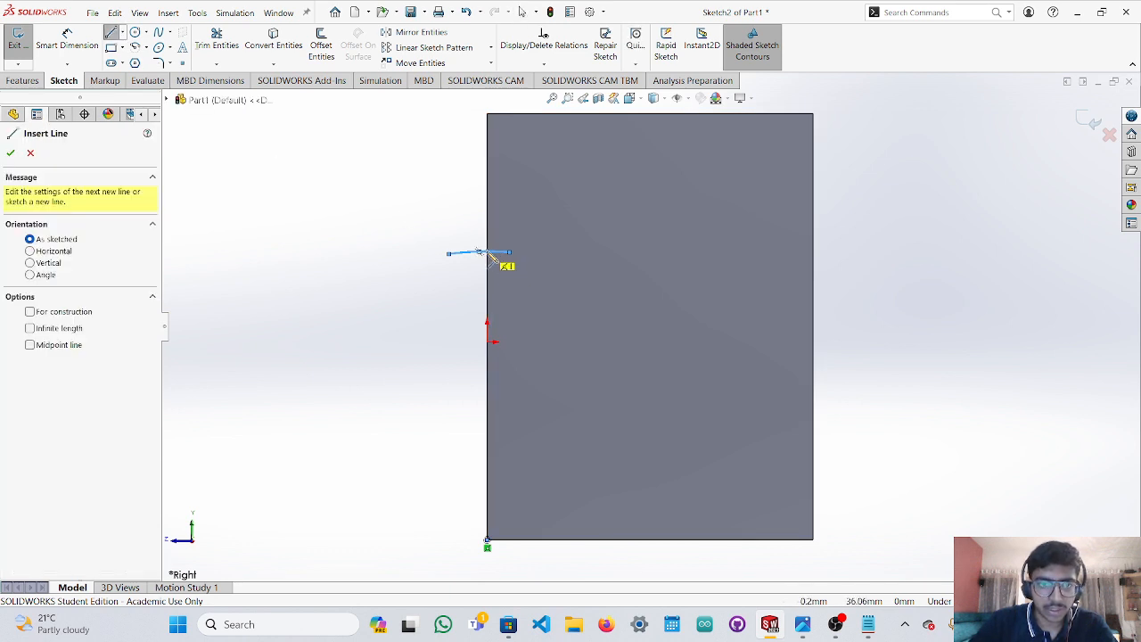
left_click(488, 253)
left_click(820, 252)
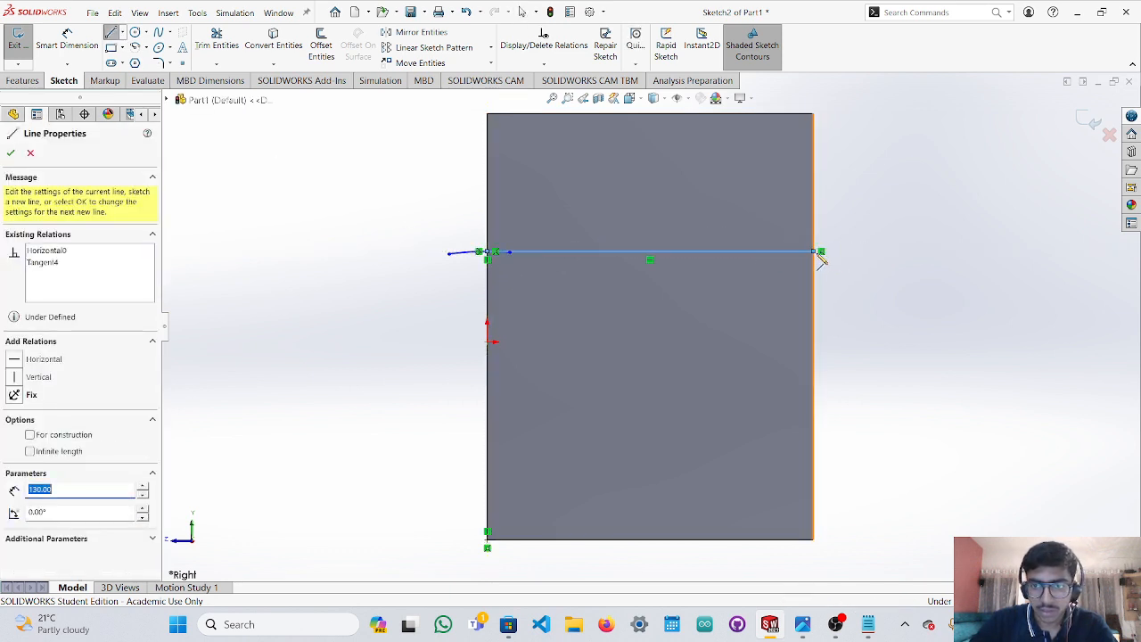
key("Escape")
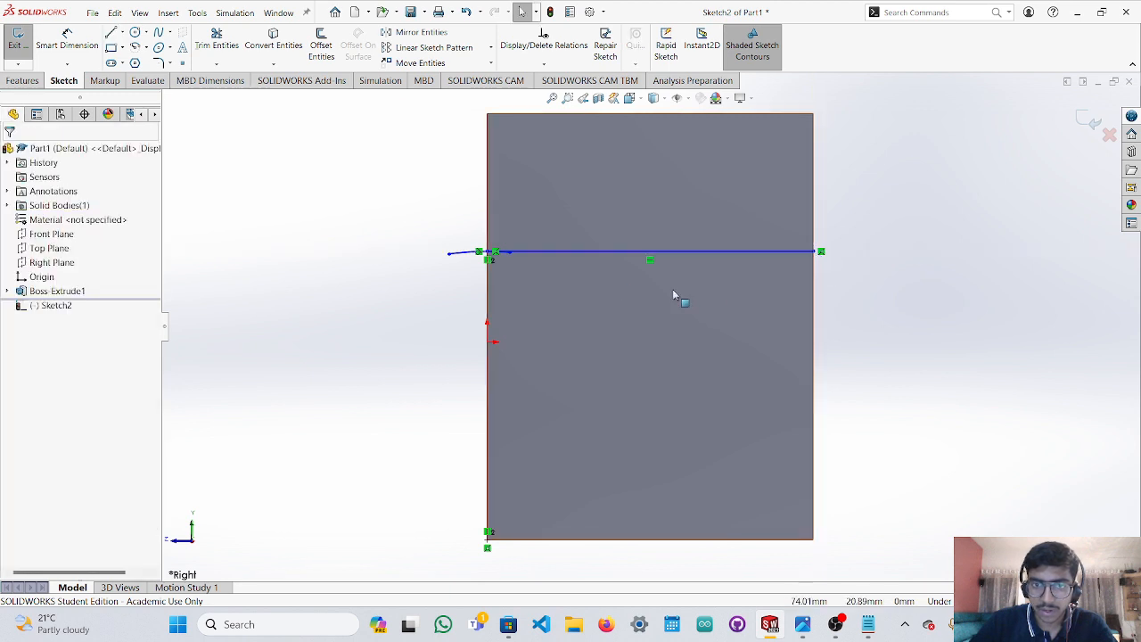
left_click(461, 255)
key("Delete")
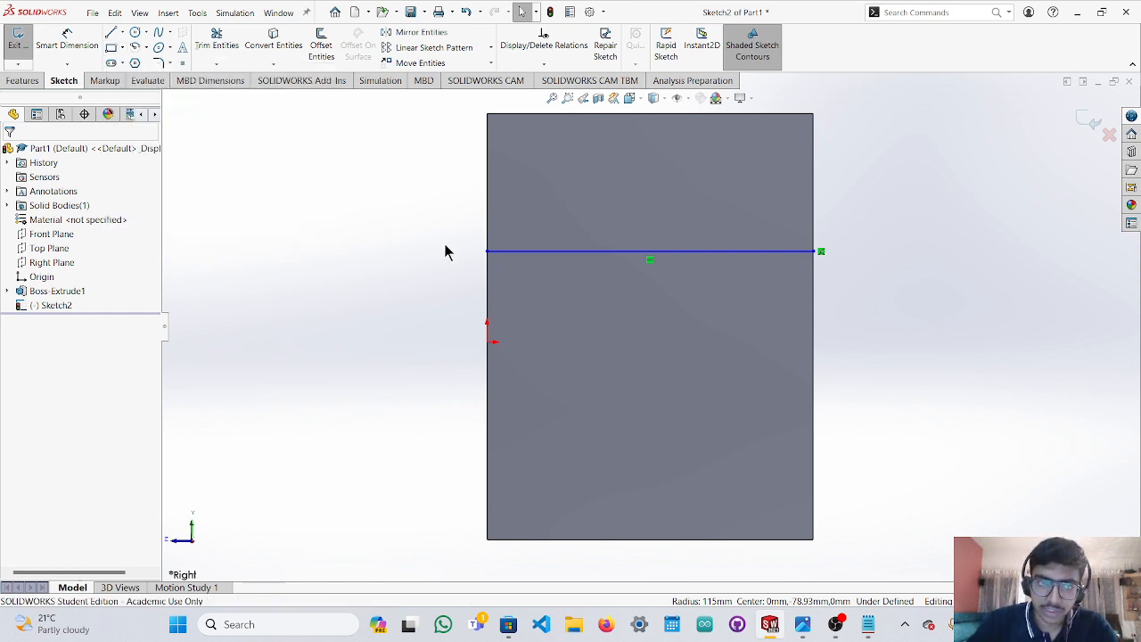
Sketch a corner rectangle about 7 by 7 mm outside the box, starting at the horizontal line's front end and extending upward.
left_click(110, 47)
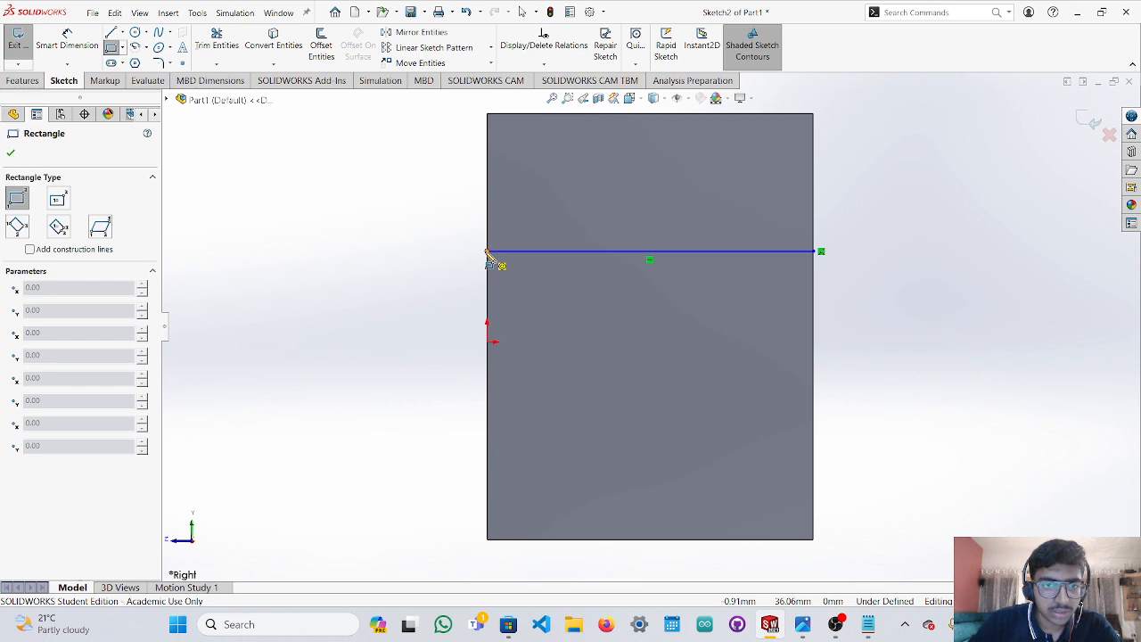
left_click(488, 254)
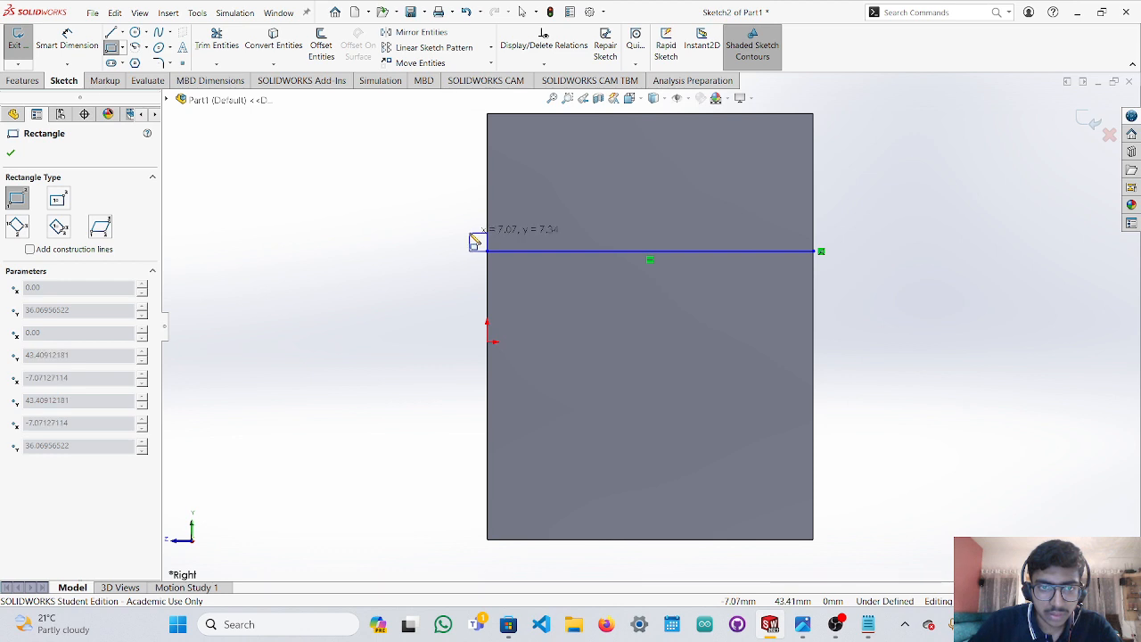
left_click(474, 237)
key("Escape")
scroll(511, 270, "down", 5)
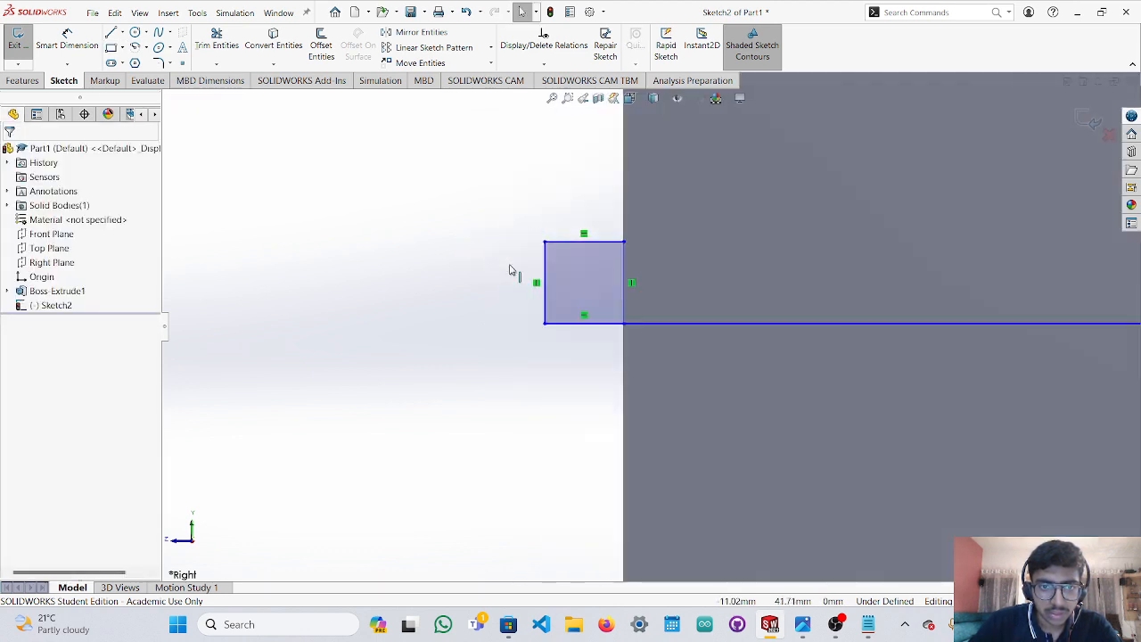
Dimension the small rectangle's lower edge to 10 mm.
left_click(67, 45)
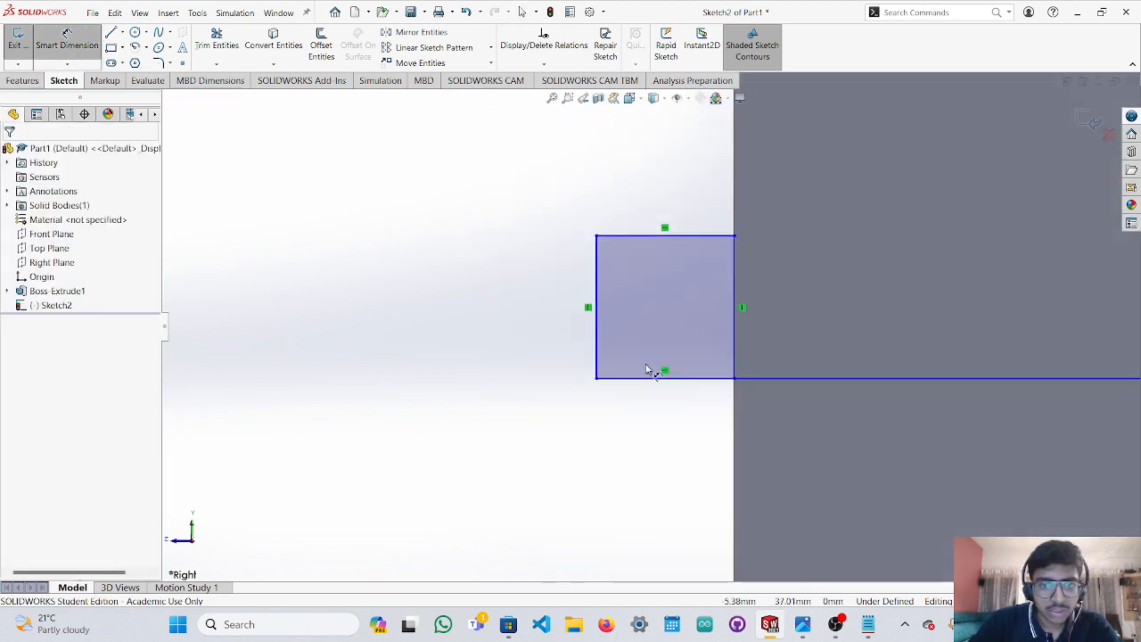
left_click(677, 378)
left_click(670, 436)
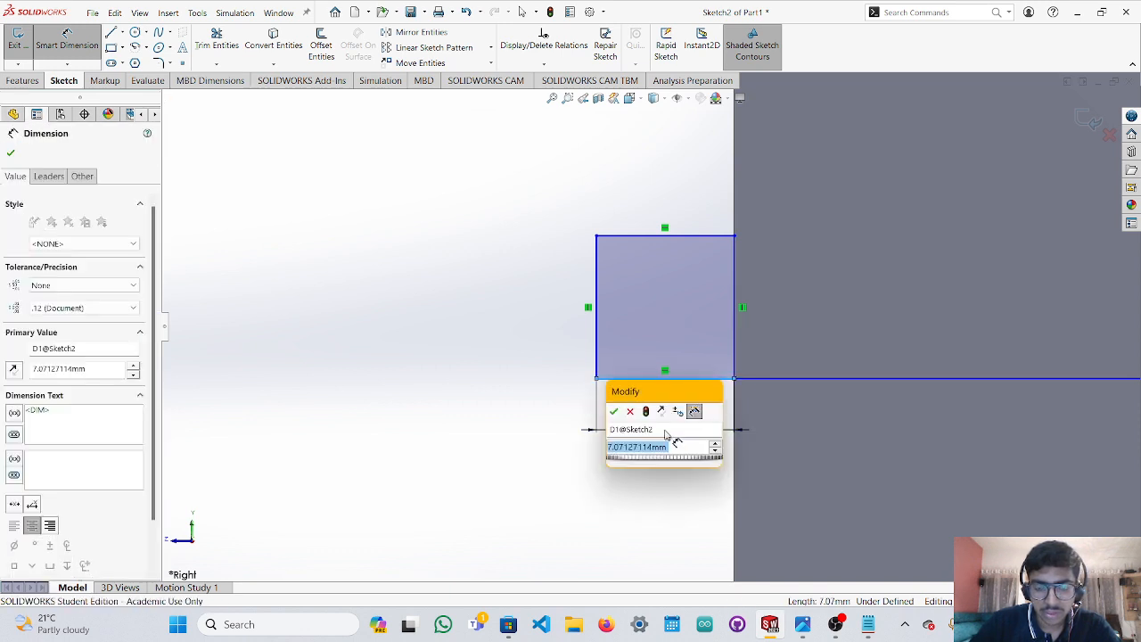
type("10")
key("Tab")
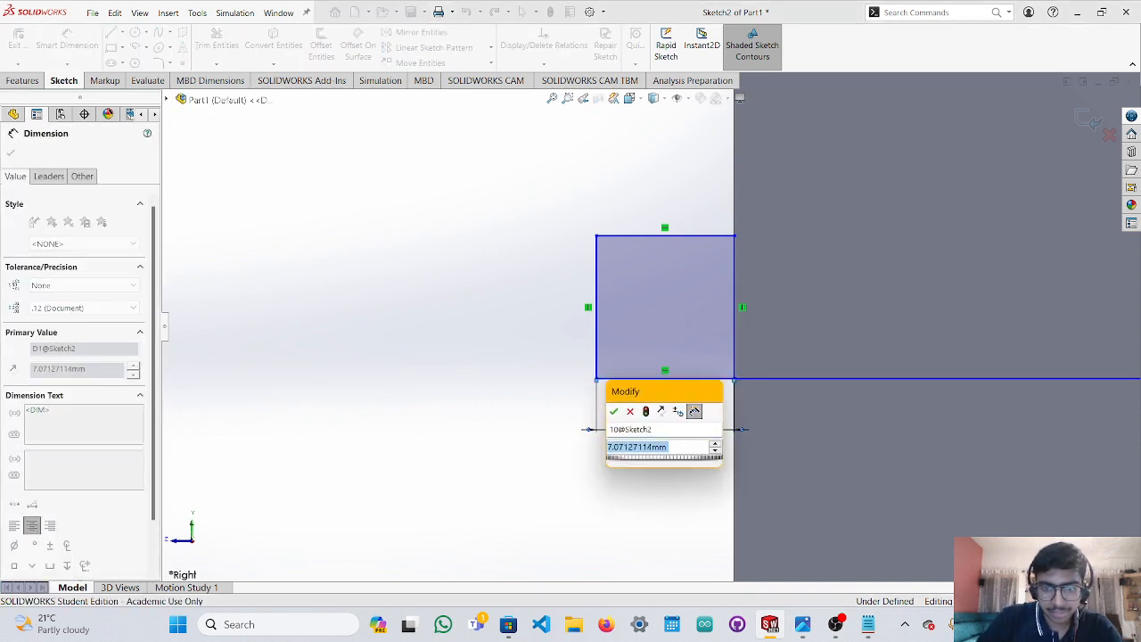
left_click(634, 446)
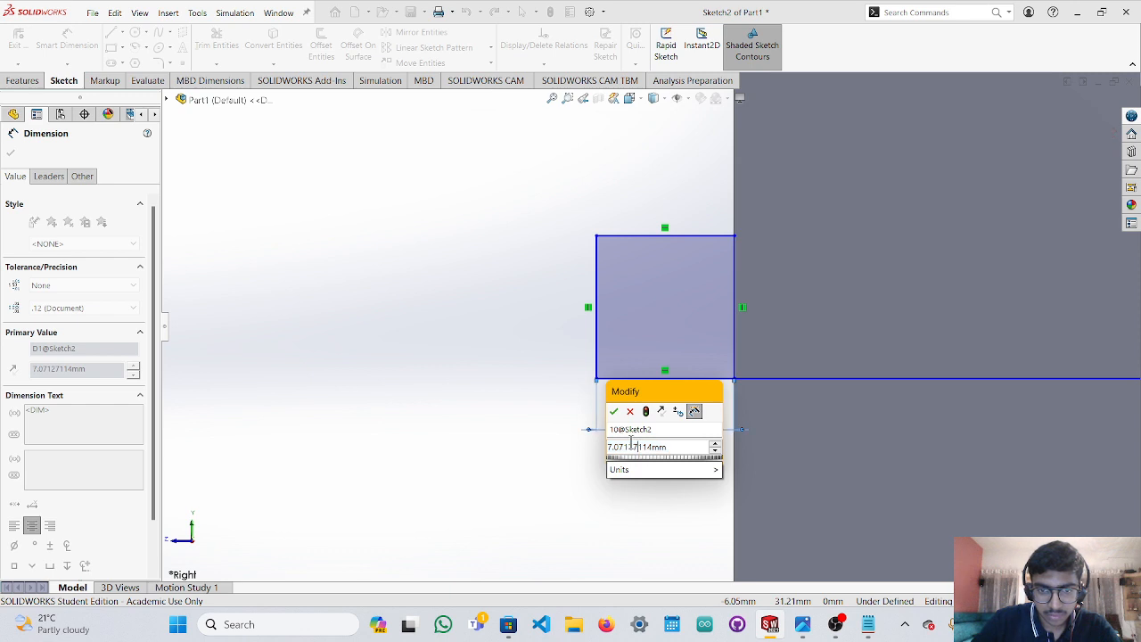
double_click(669, 448)
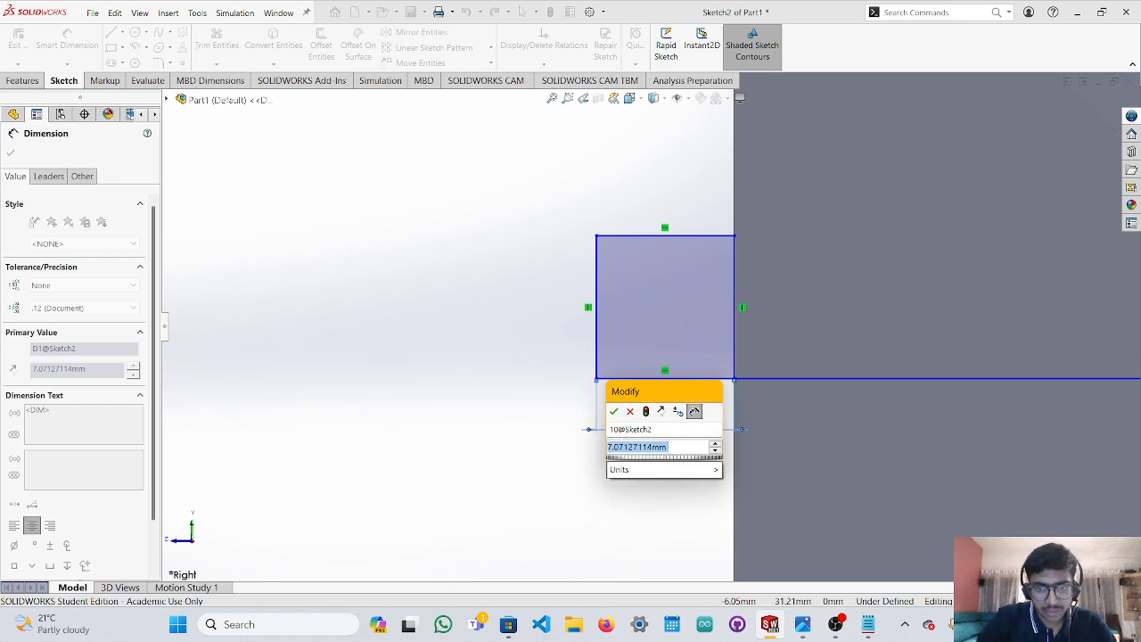
type("10")
key("Return")
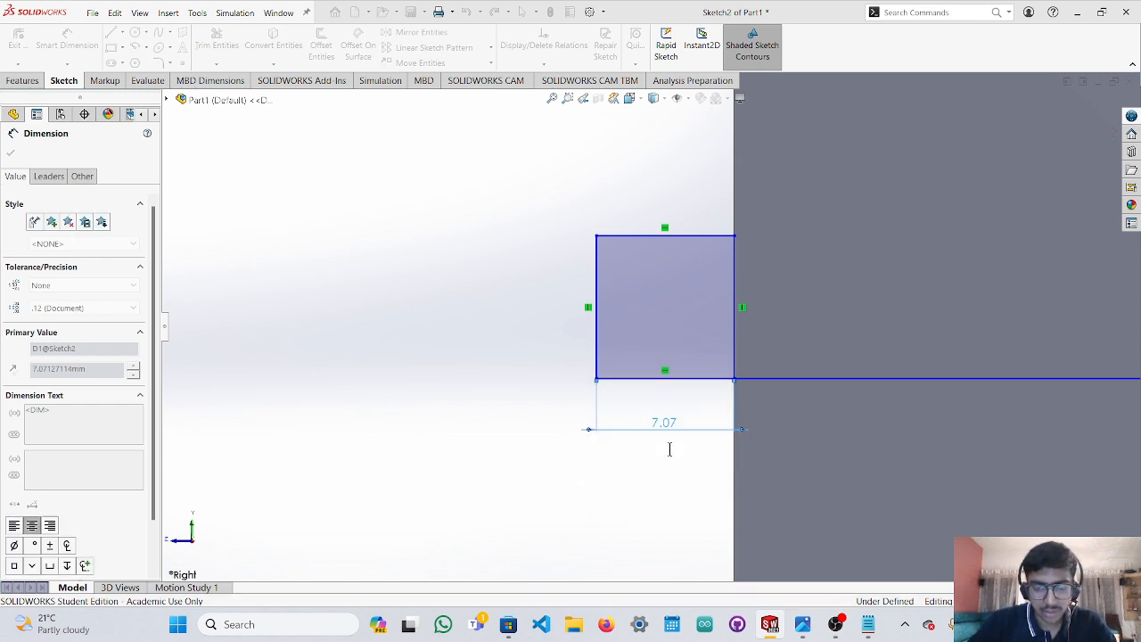
Dimension the small rectangle's outer vertical edge to 10 mm.
left_click(596, 330)
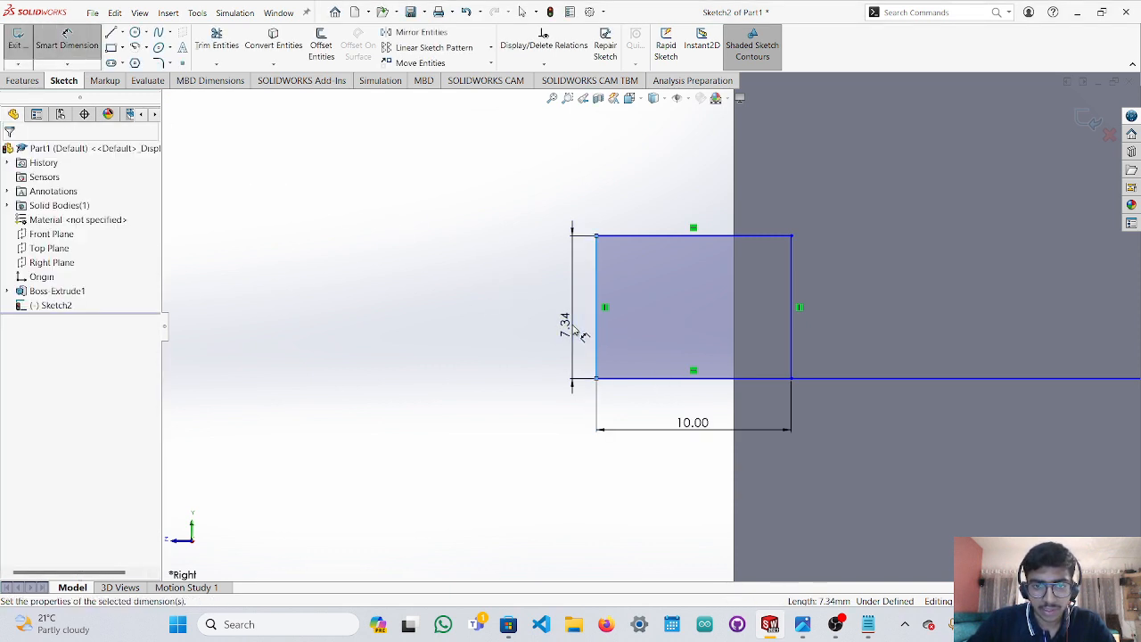
left_click(577, 333)
type("1")
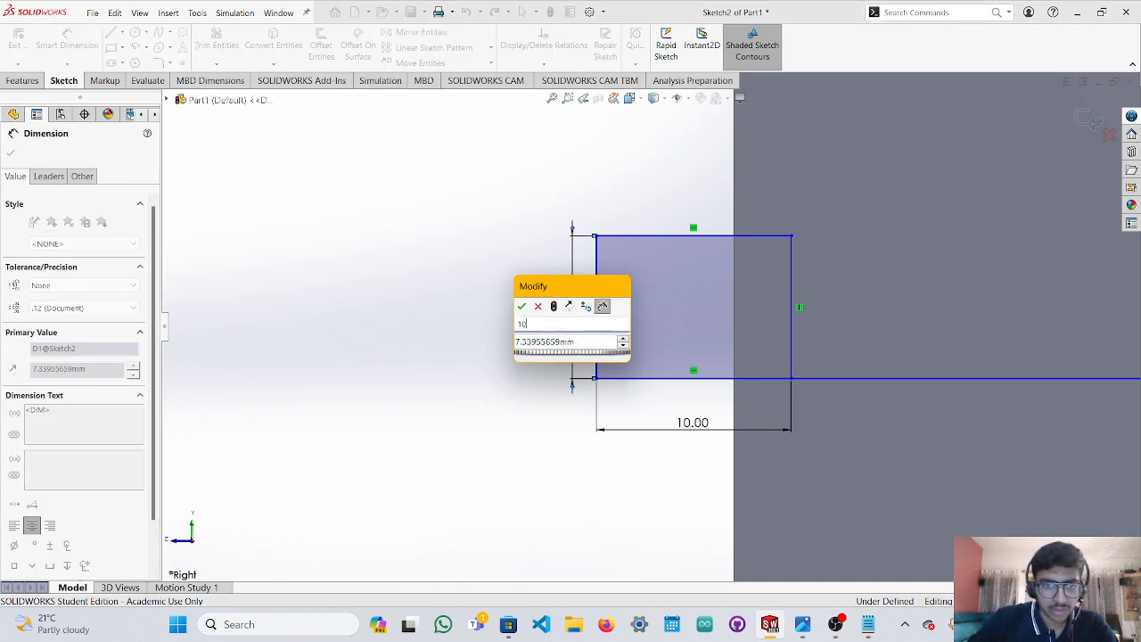
type("0")
key("Return")
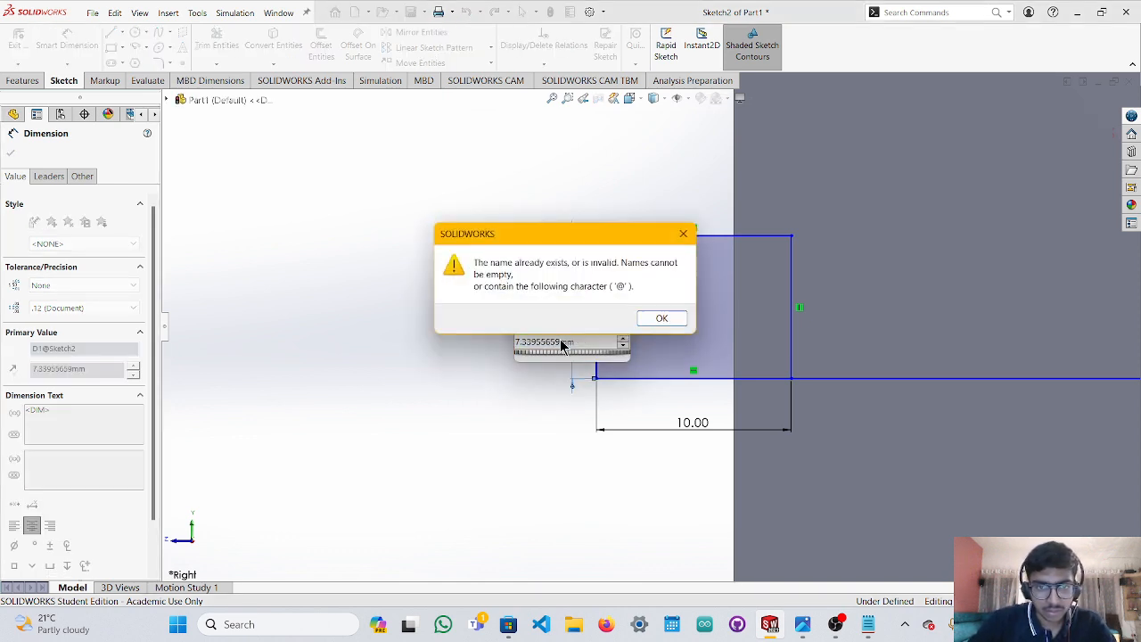
left_click(660, 319)
left_click(553, 342)
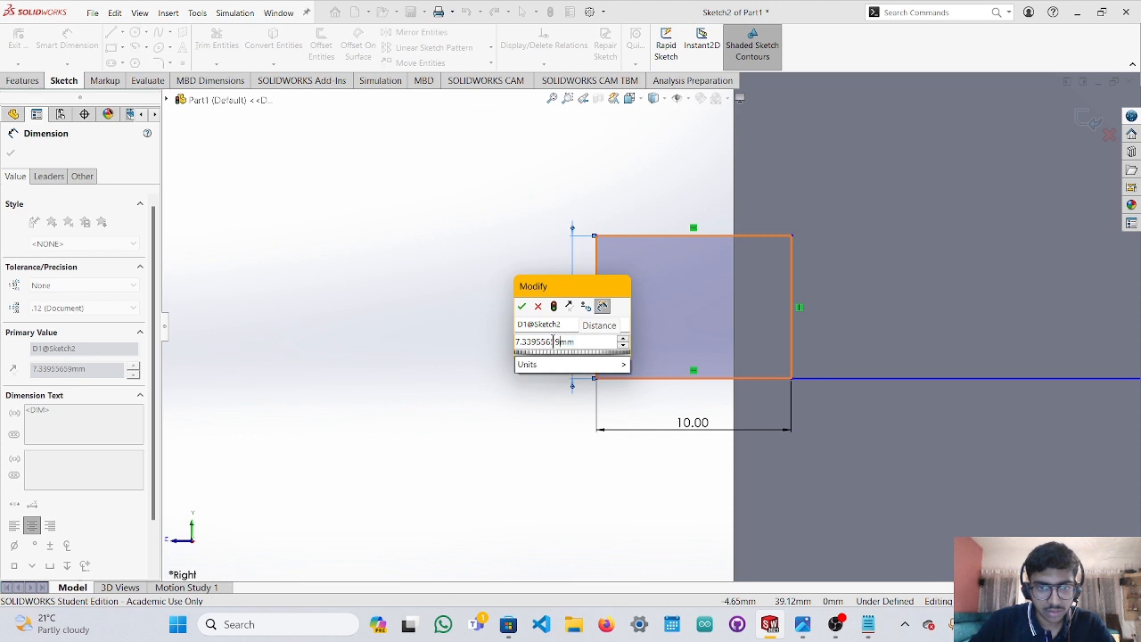
double_click(553, 342)
type("10")
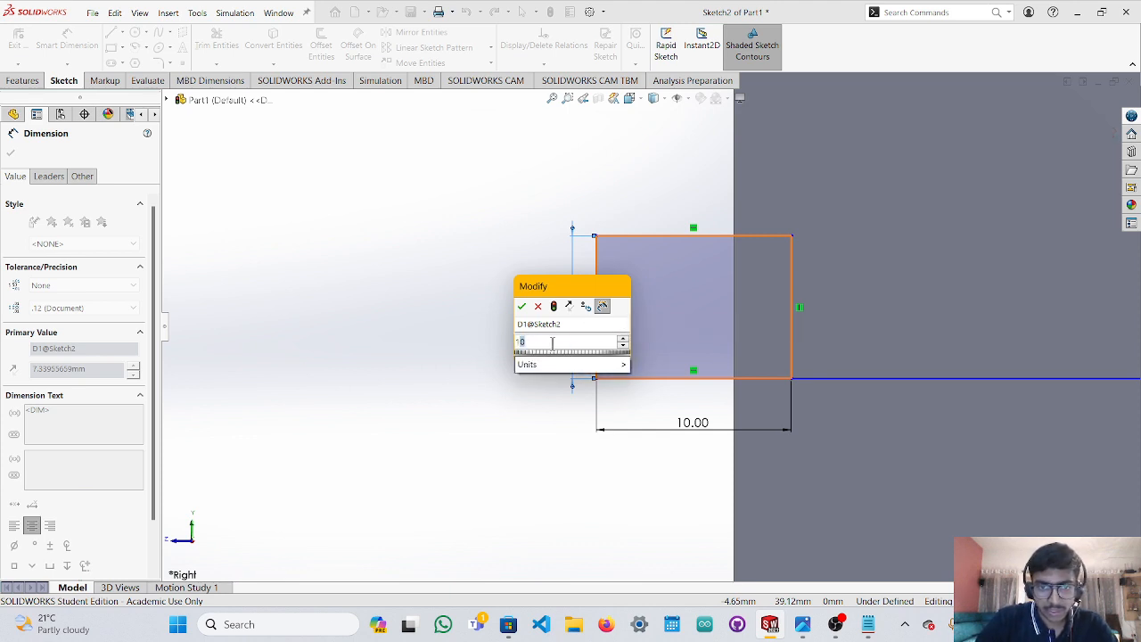
key("Escape")
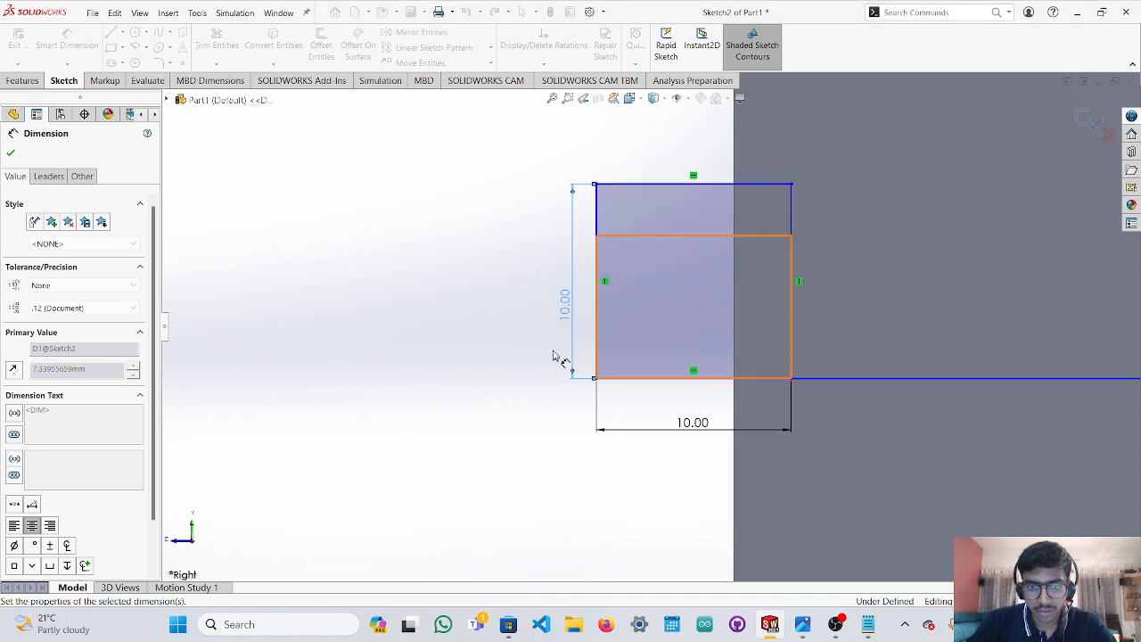
Move the 10 mm square by its lower outer corner to a free spot just outside the box's front edge, clear of the horizontal line.
key("Escape")
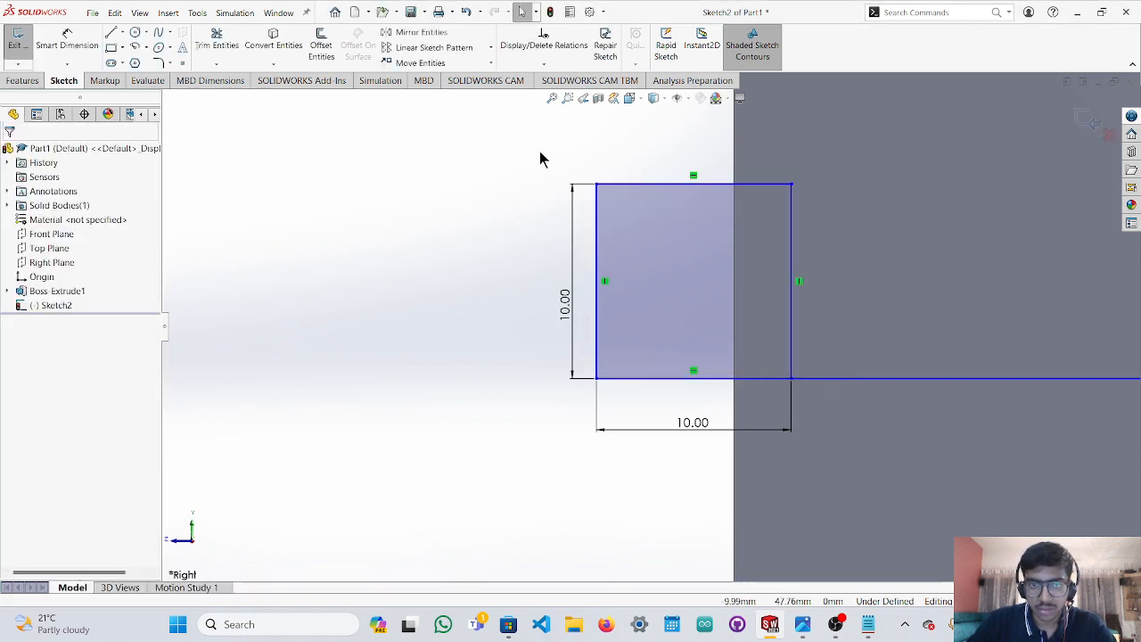
left_click_drag(539, 150, 822, 472)
left_click(419, 62)
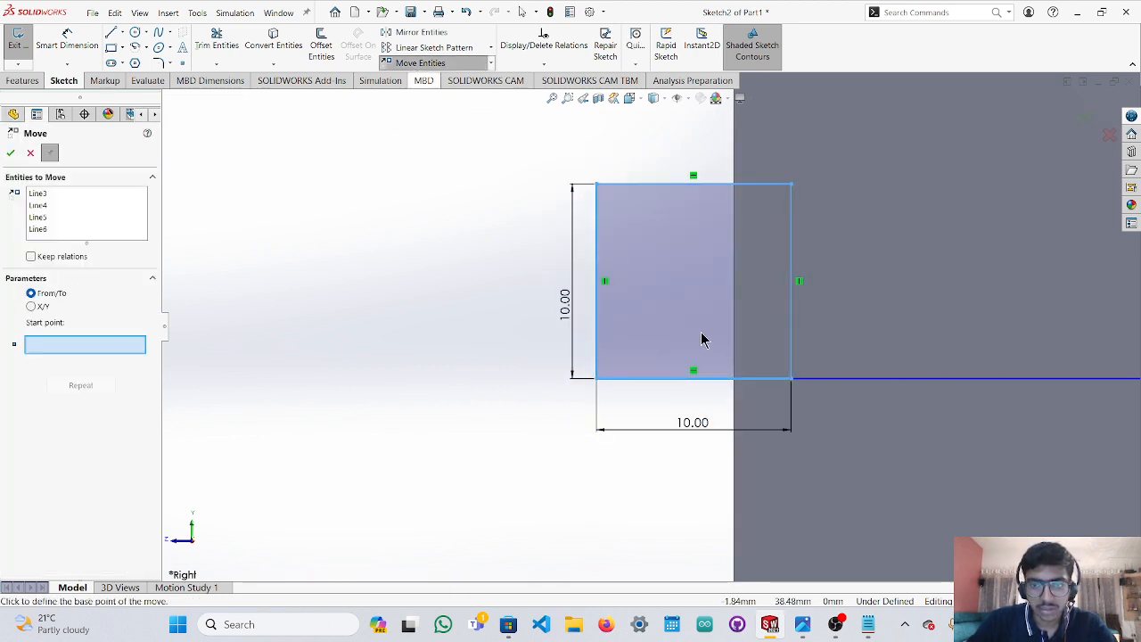
left_click(596, 379)
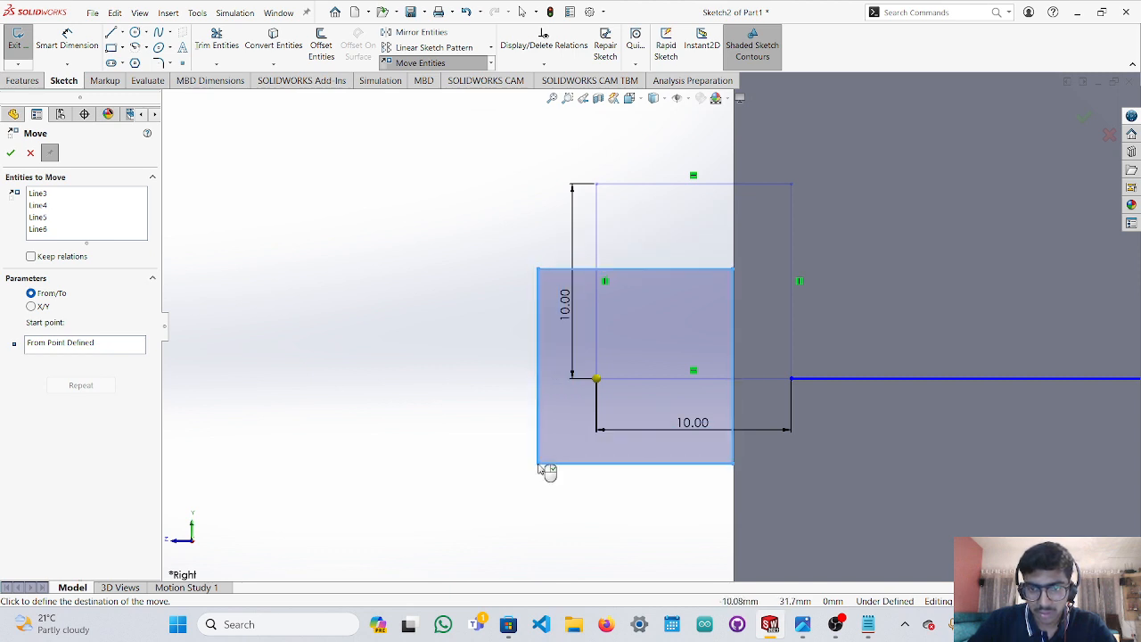
left_click(511, 460)
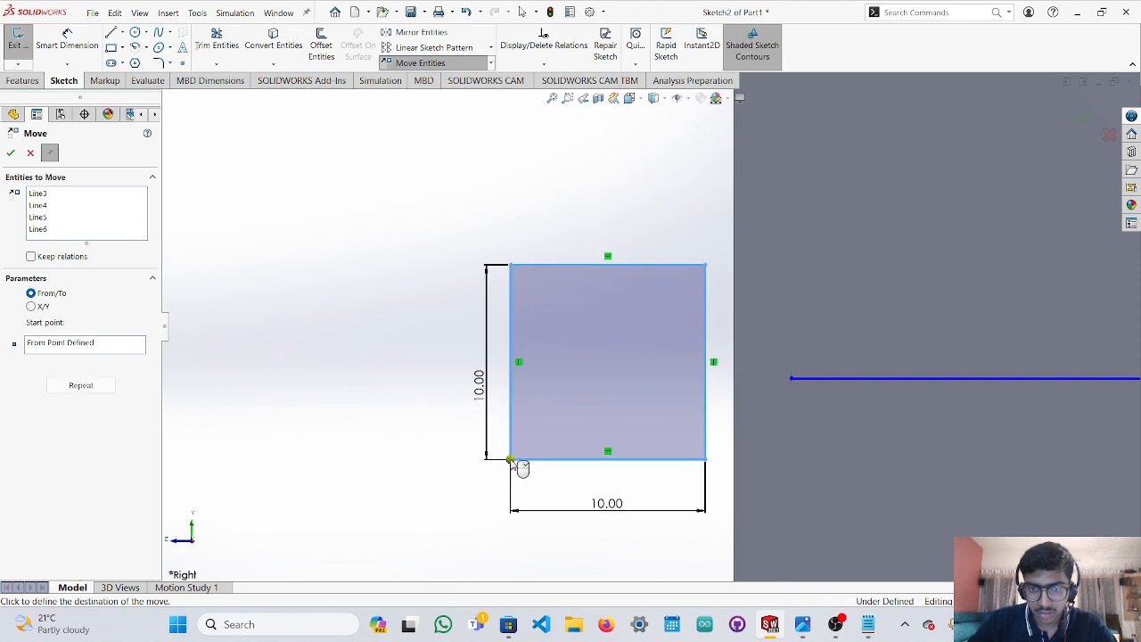
key("Escape")
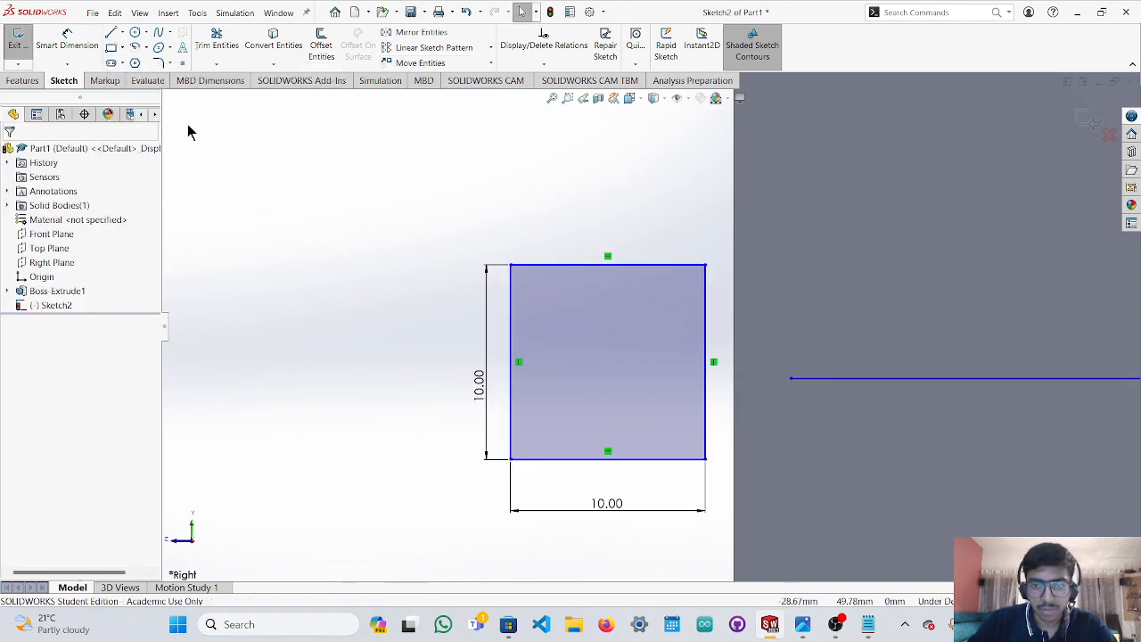
Draw a short centerpoint arc from the square's lower inner corner across its inner vertical edge, and set the arc's radius to 5 mm.
left_click(135, 49)
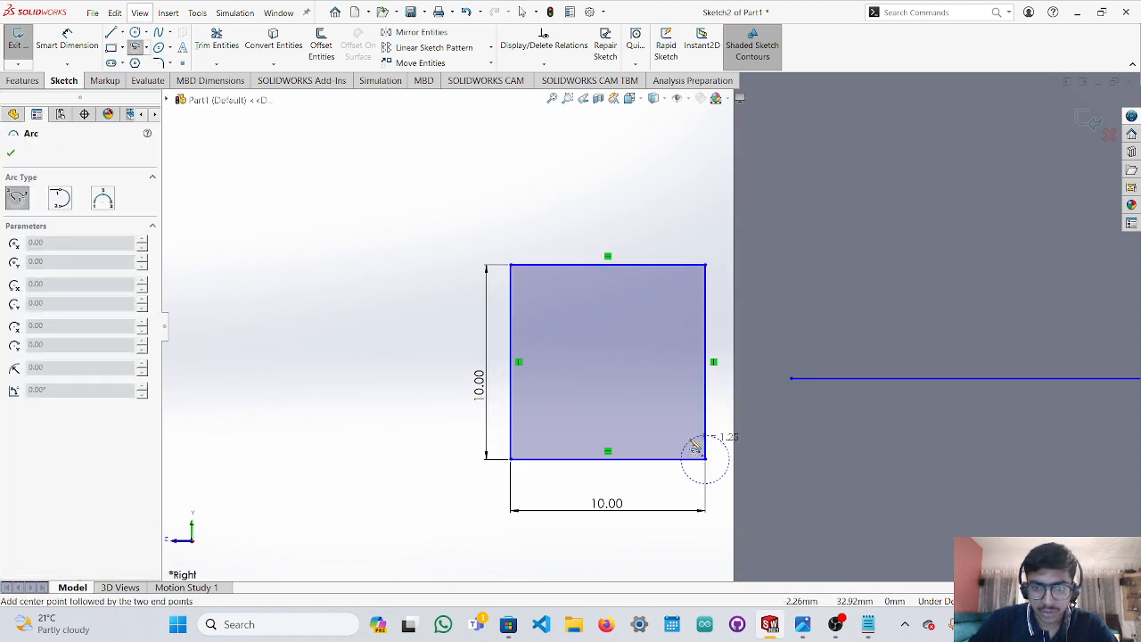
left_click(714, 362)
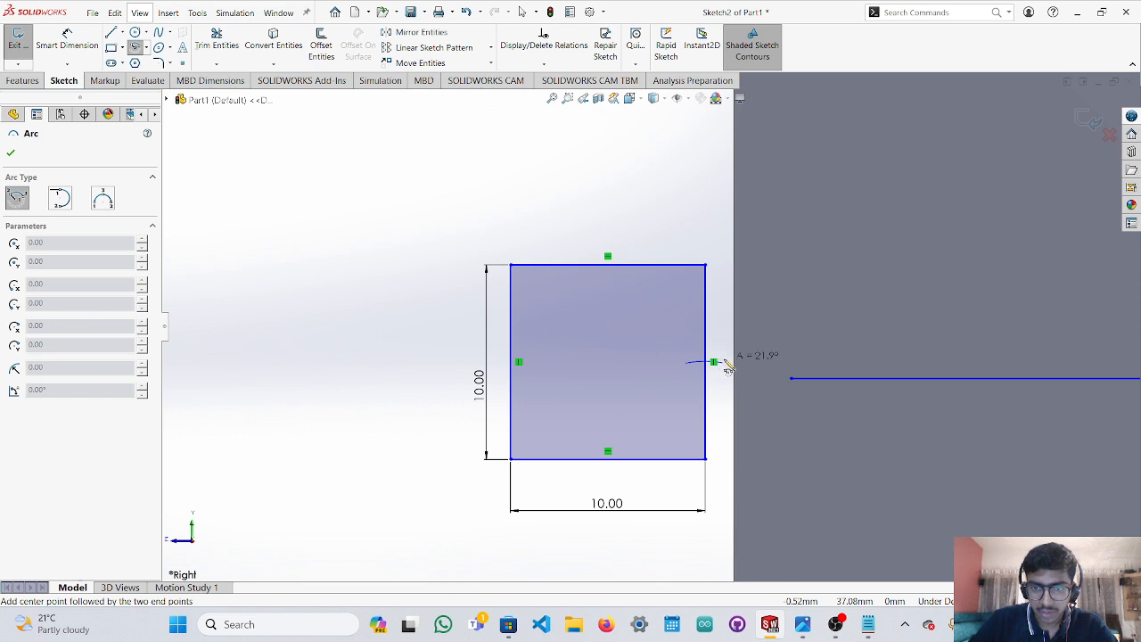
left_click(728, 367)
key("Escape")
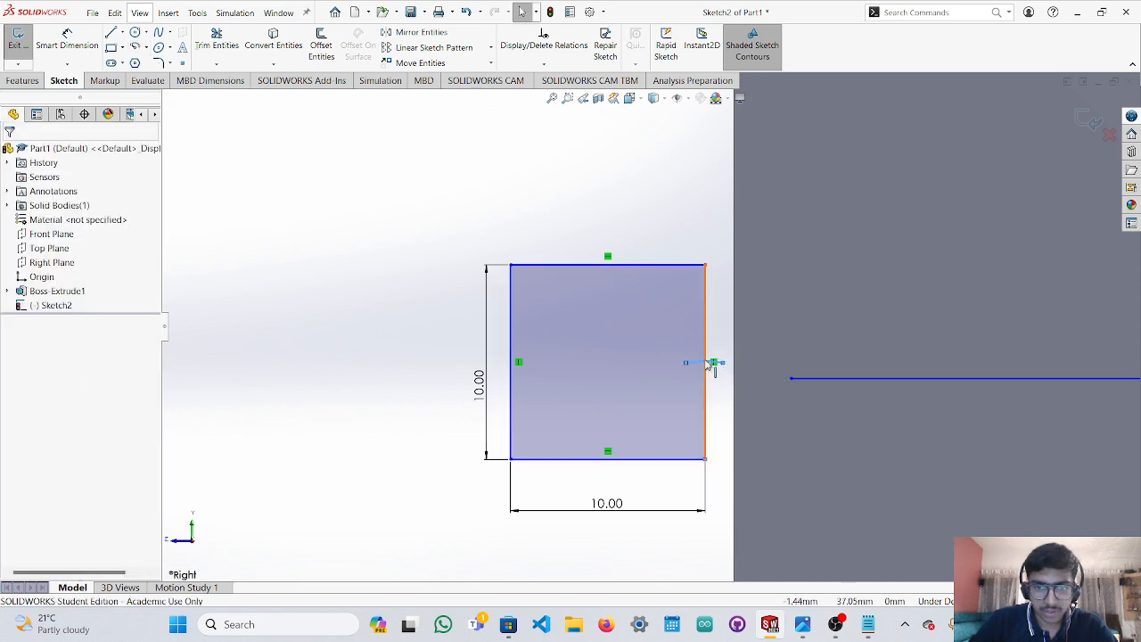
left_click(710, 366)
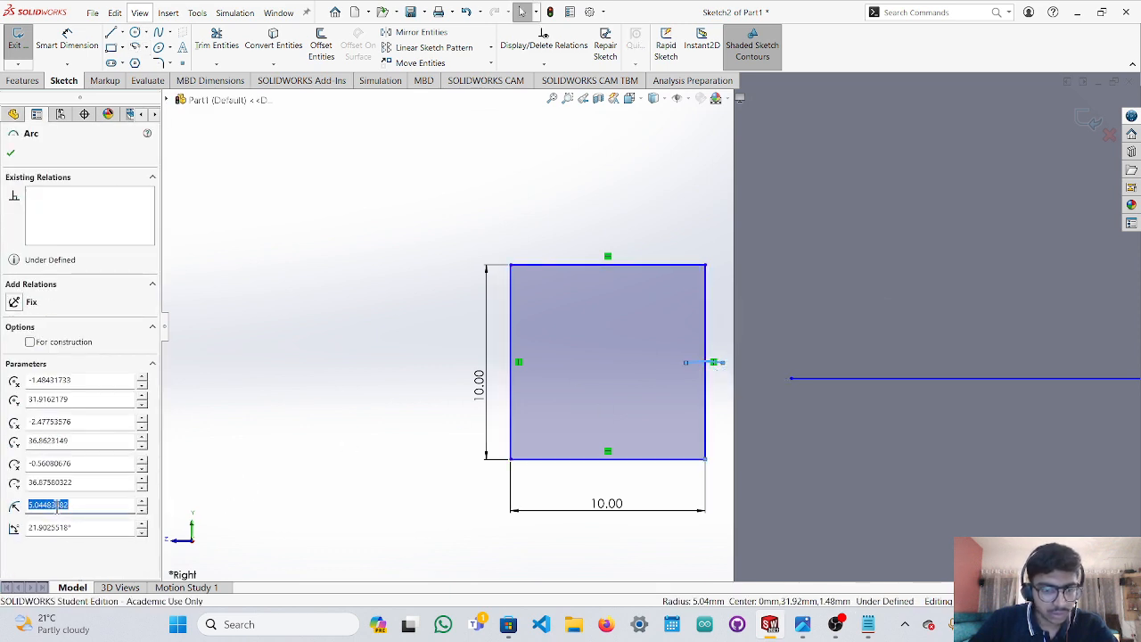
type("5")
left_click(8, 154)
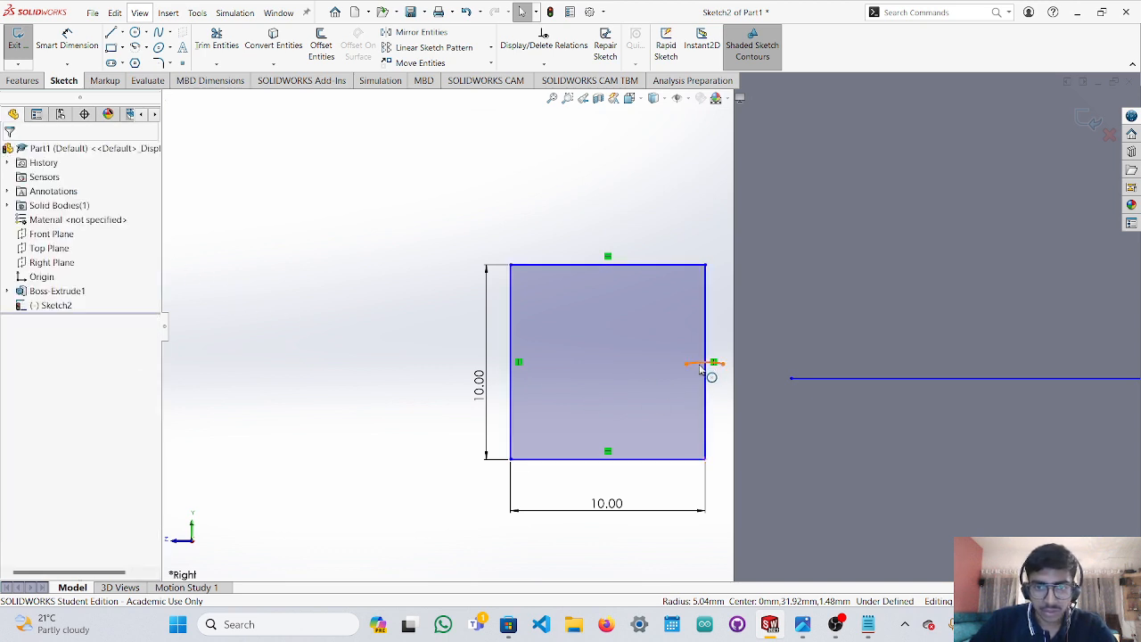
left_click(67, 40)
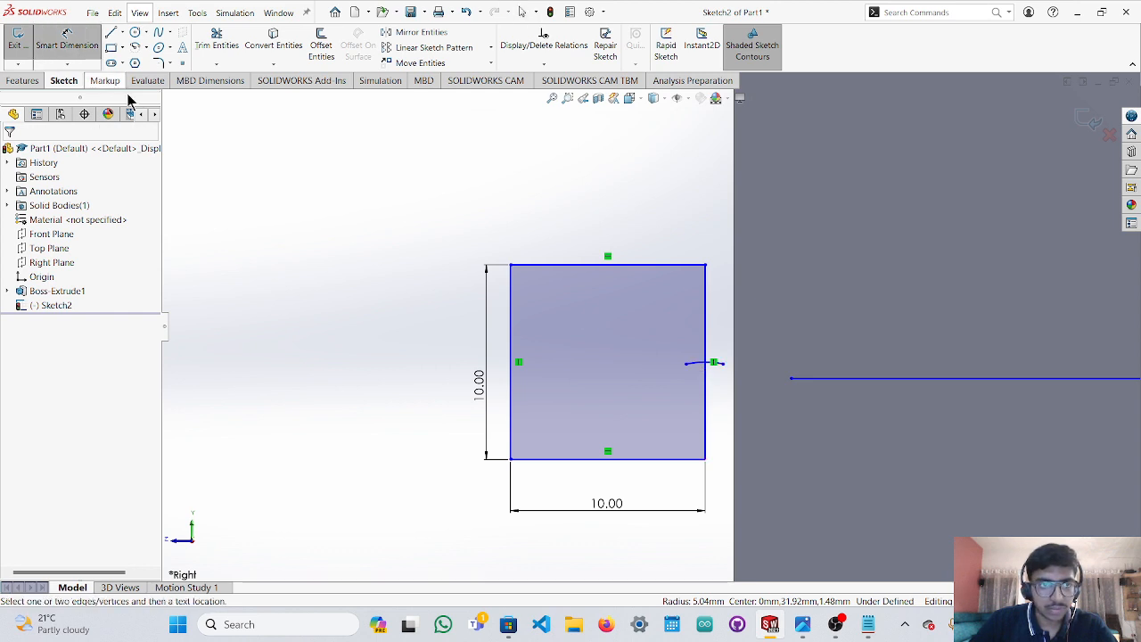
left_click(704, 365)
key("Escape")
key("Escape")
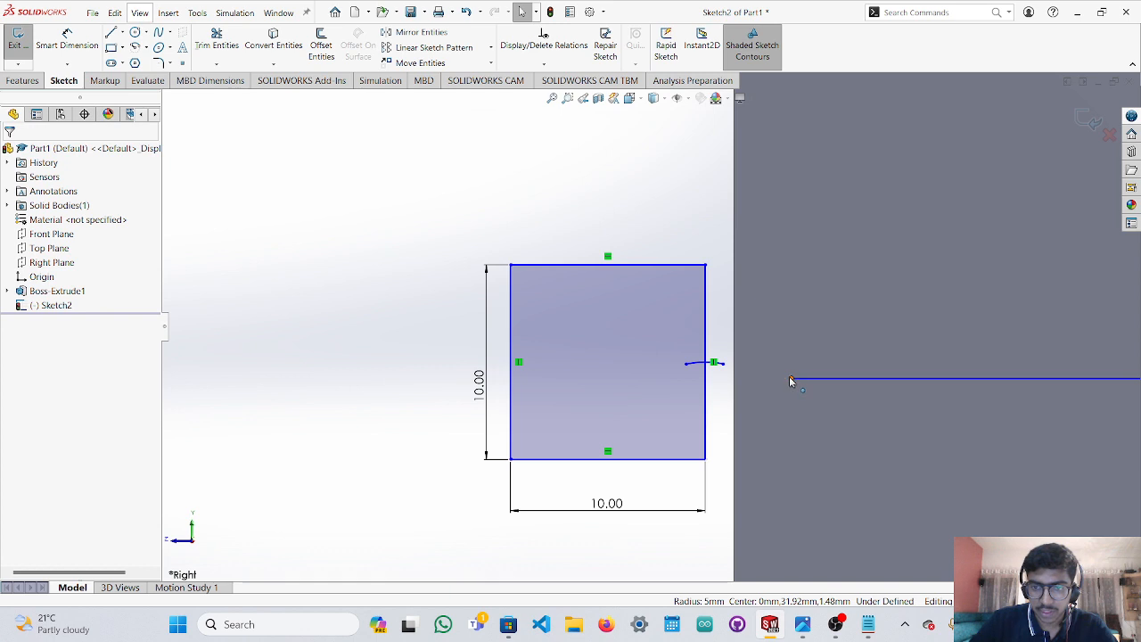
Extend the horizontal line's front end to about 1.2 mm past the box's front edge, toward the square.
left_click_drag(790, 380, 712, 381)
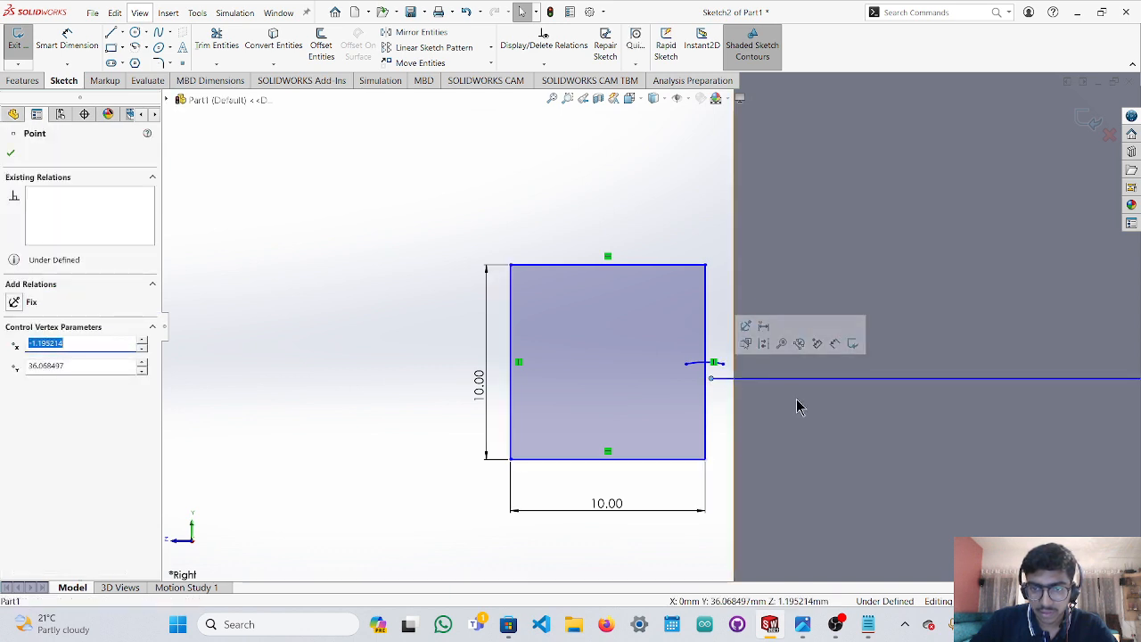
scroll(802, 405, "up", 12)
scroll(920, 364, "down", 11)
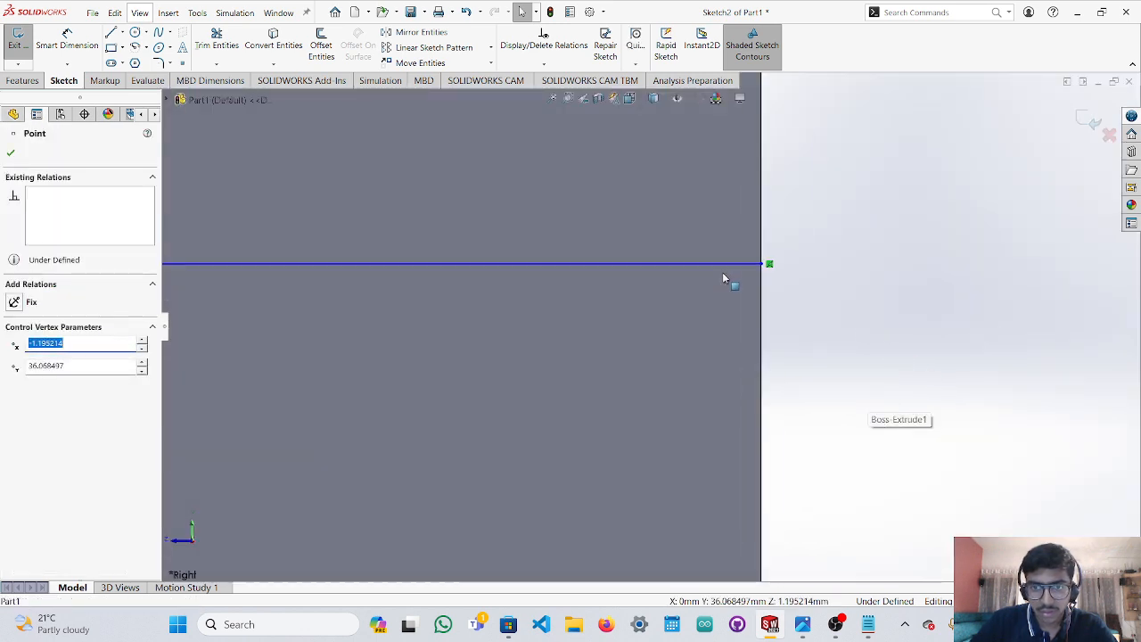
scroll(722, 273, "up", 12)
scroll(468, 327, "down", 4)
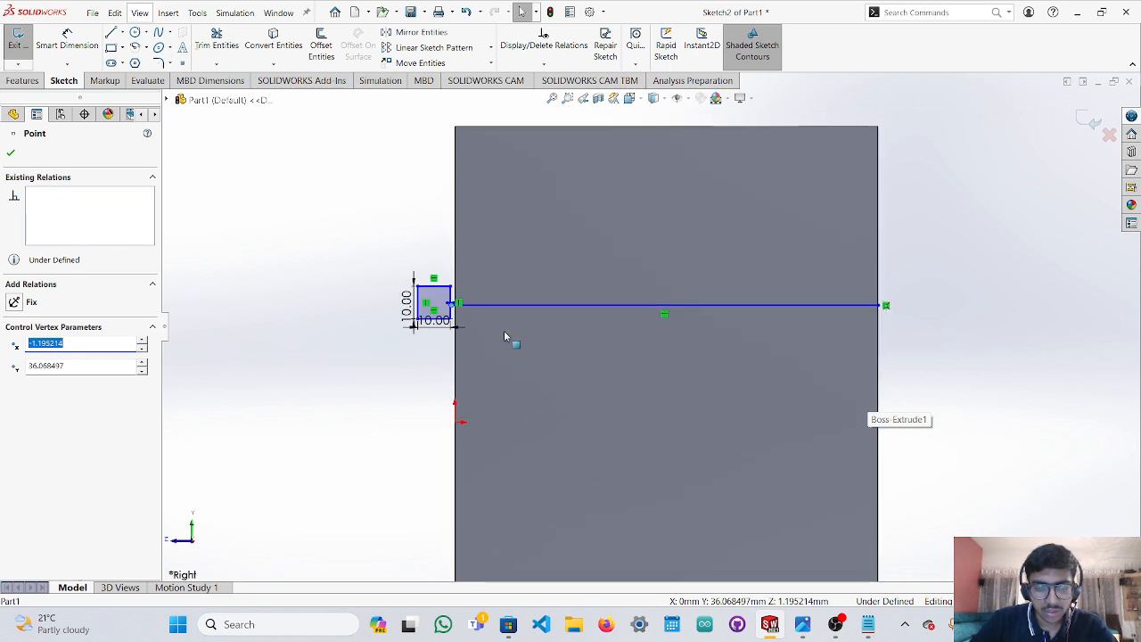
scroll(503, 337, "down", 2)
scroll(678, 375, "up", 3)
scroll(665, 385, "up", 1)
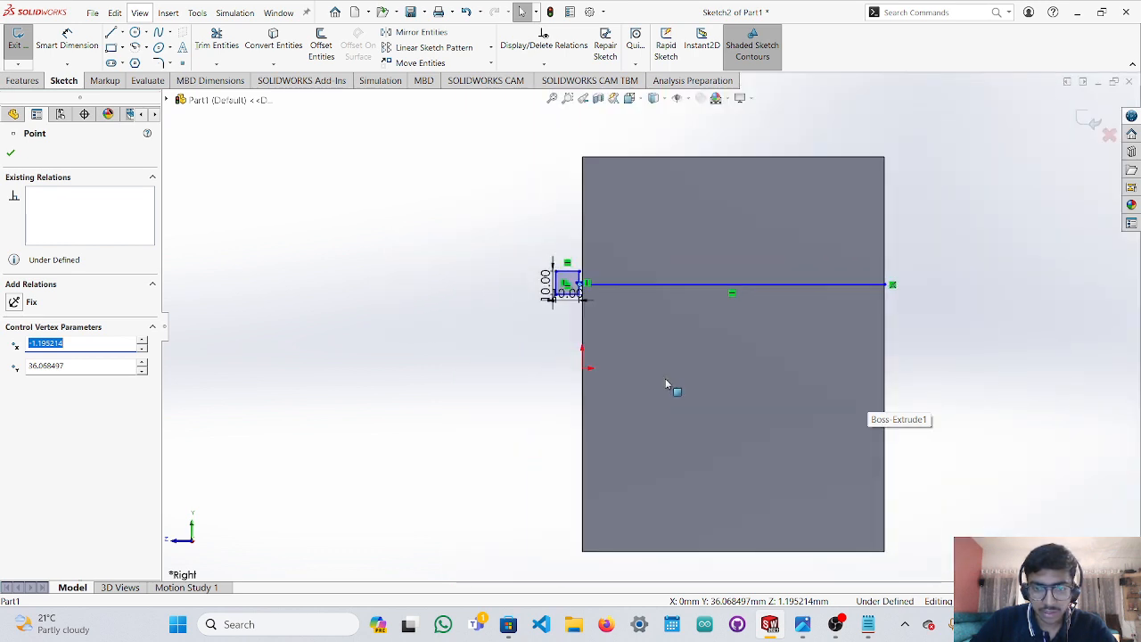
scroll(665, 384, "up", 2)
scroll(659, 370, "down", 3)
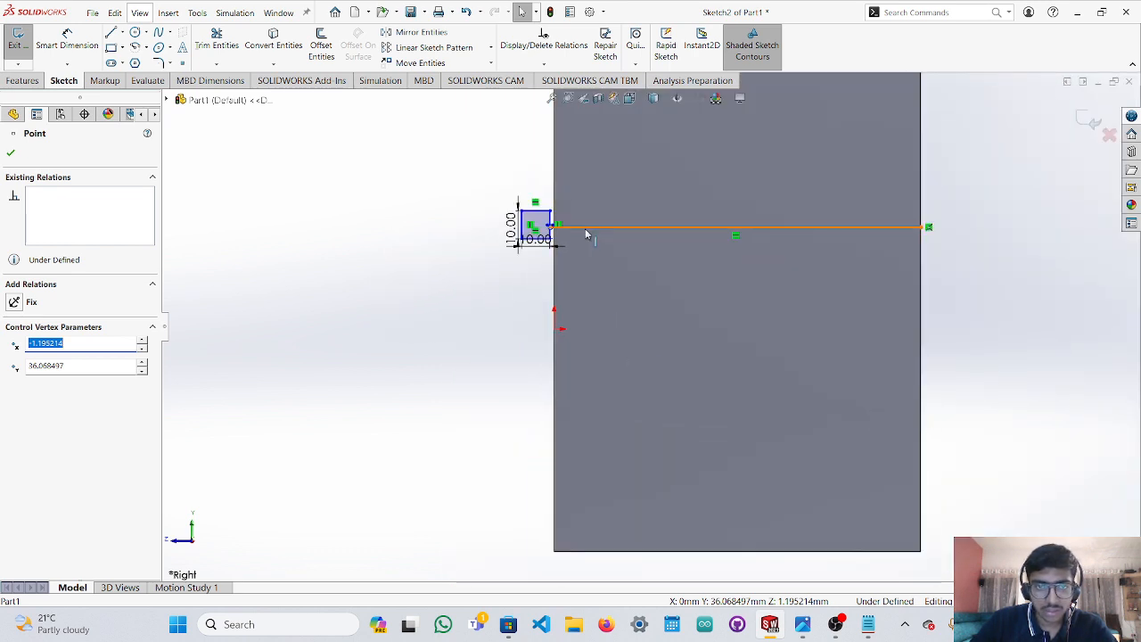
left_click(67, 40)
left_click(615, 228)
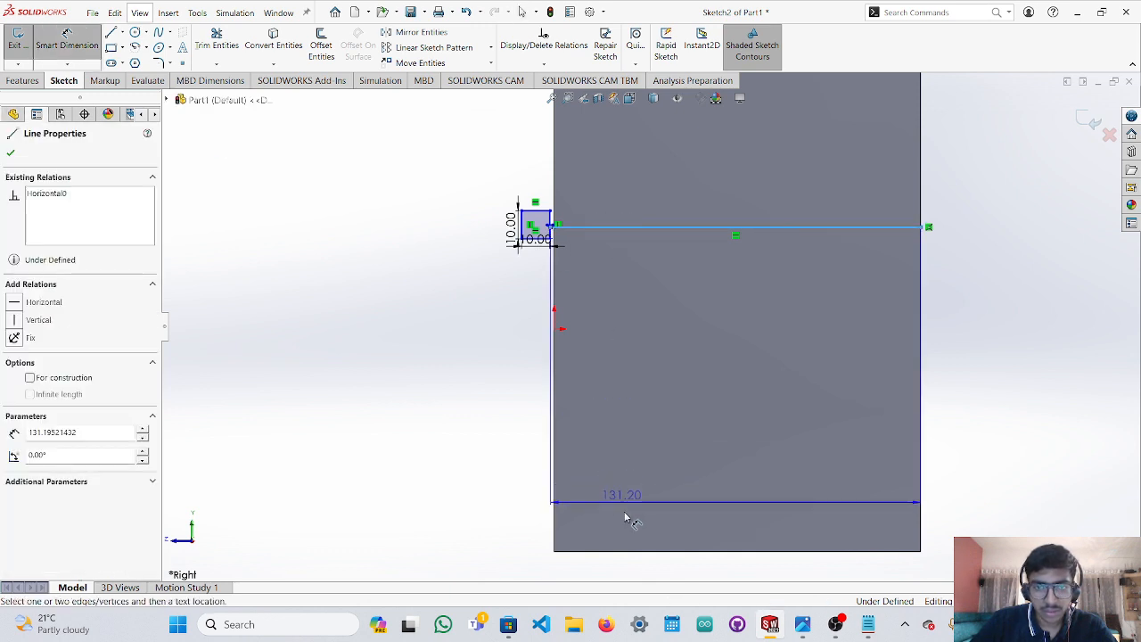
left_click(631, 551)
left_click(629, 460)
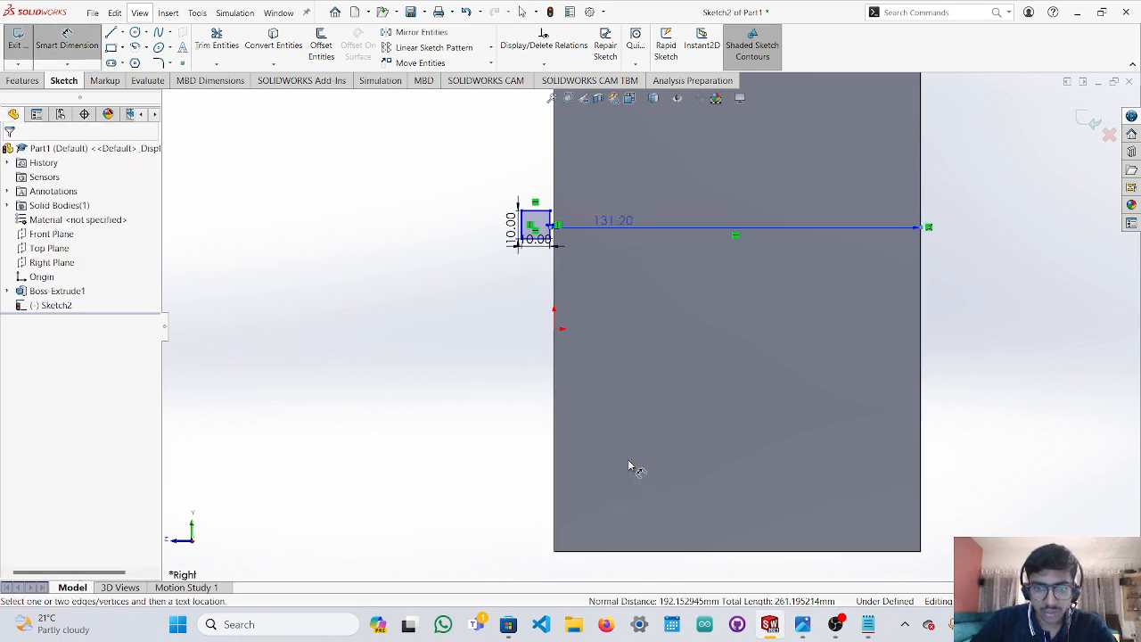
scroll(536, 226, "down", 8)
key("Escape")
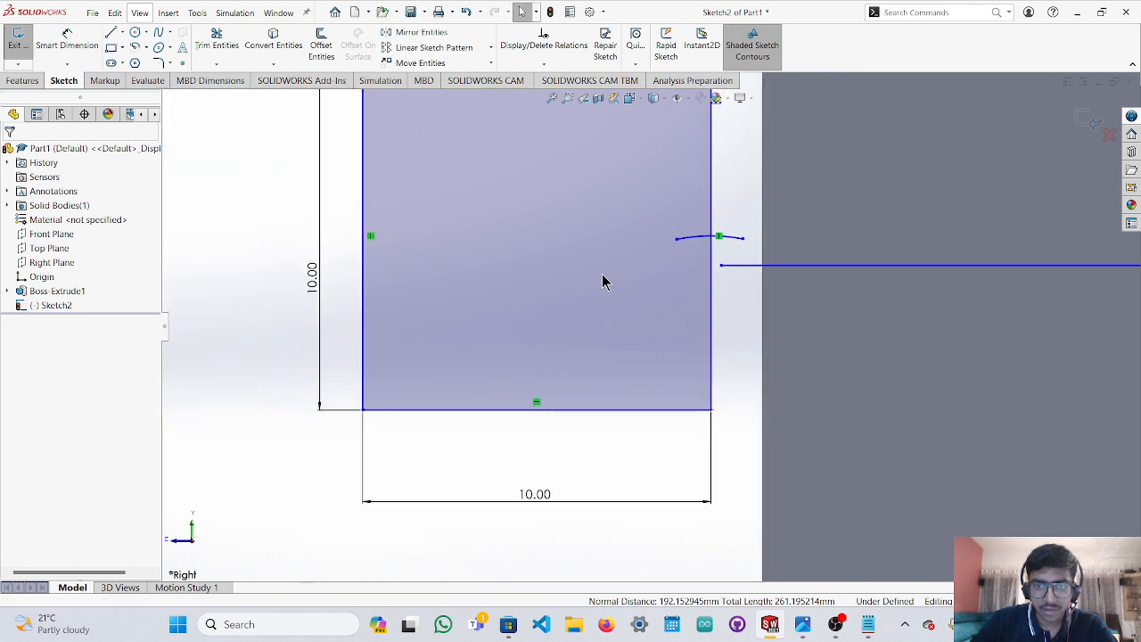
Move the square from the arc's crossing with its inner edge to the point where the horizontal line meets the box's front edge.
scroll(603, 281, "up", 3)
left_click_drag(455, 166, 691, 446)
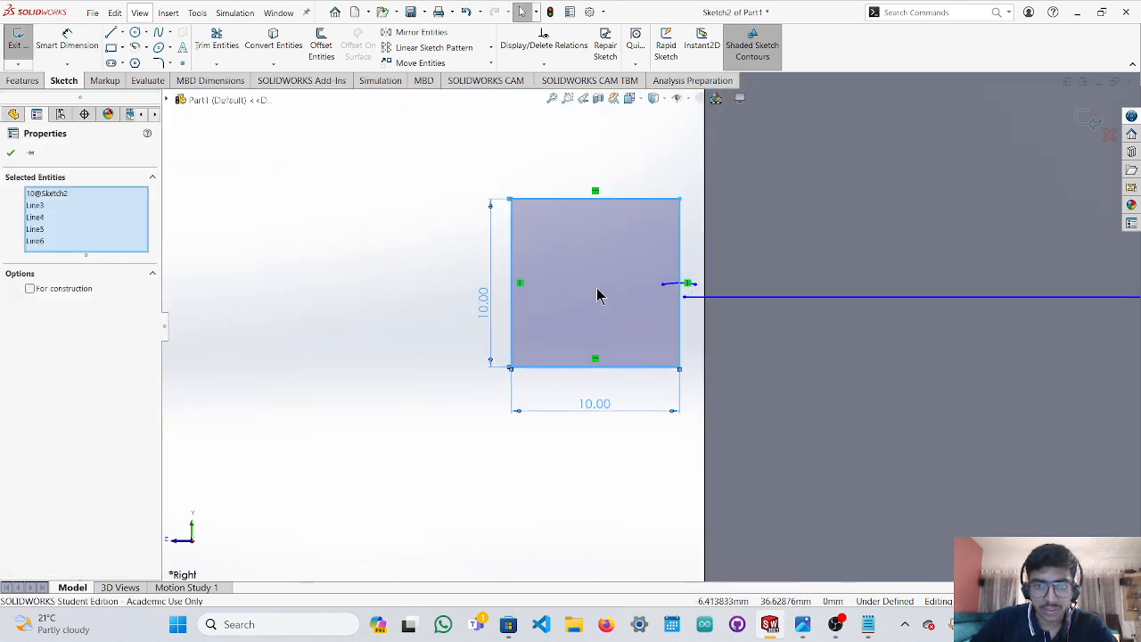
left_click(423, 63)
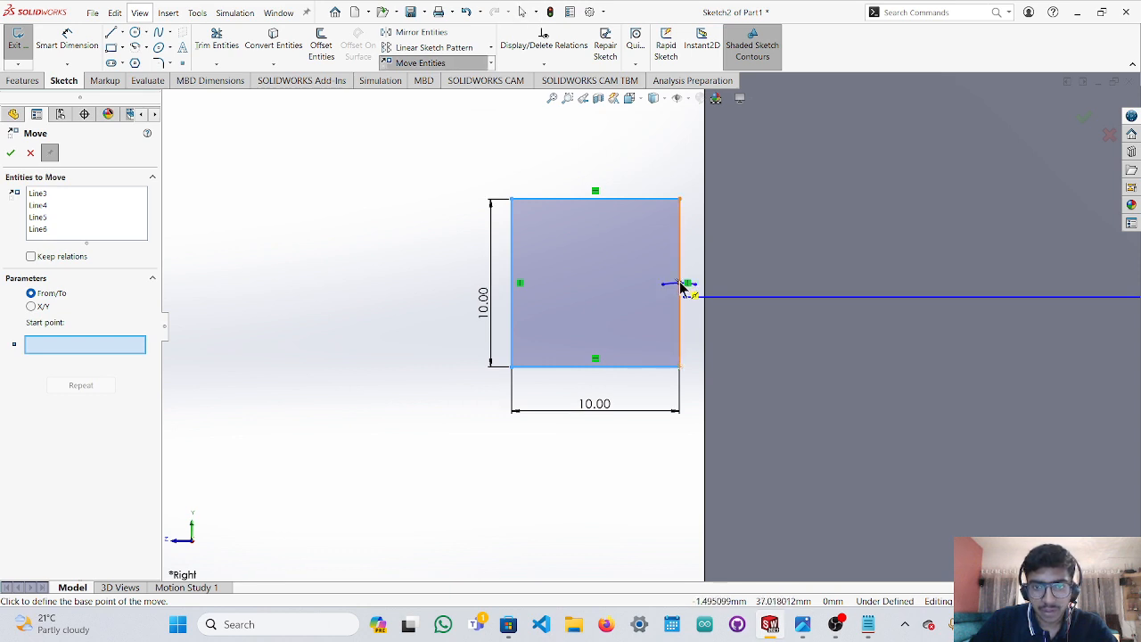
left_click(681, 286)
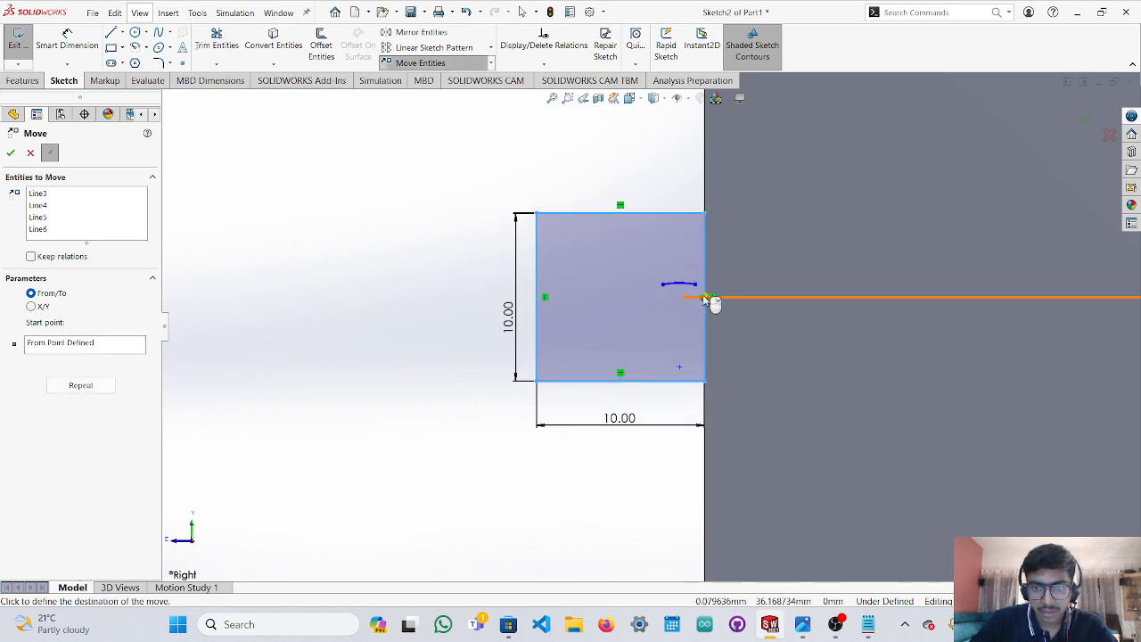
left_click(703, 296)
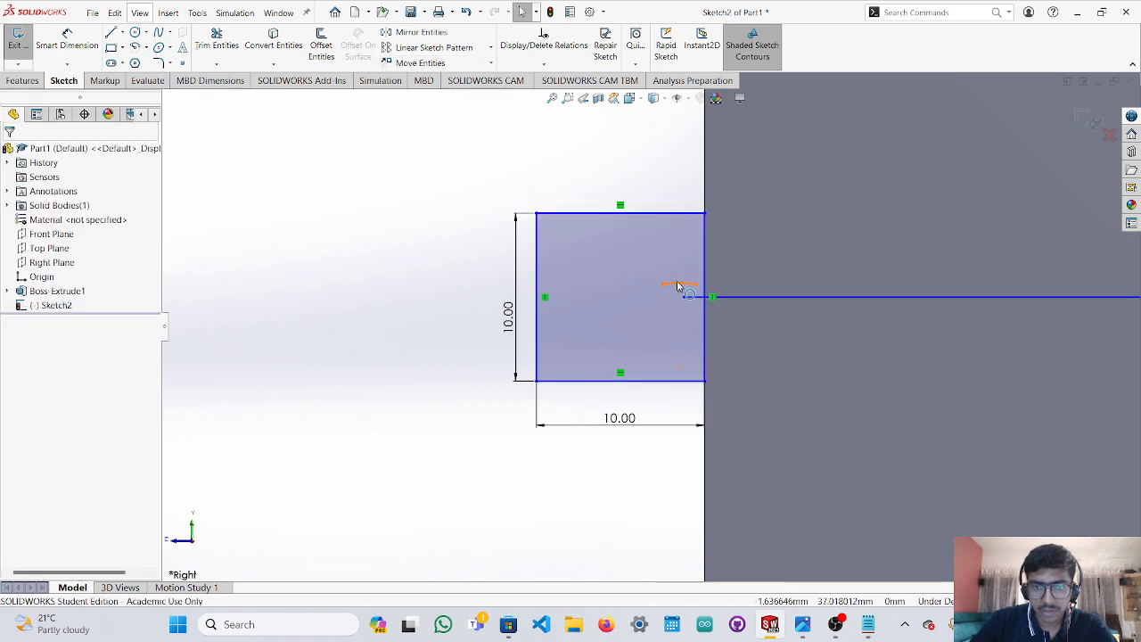
Delete the 5 mm radius helper arc inside the square.
left_click(677, 285)
key("Escape")
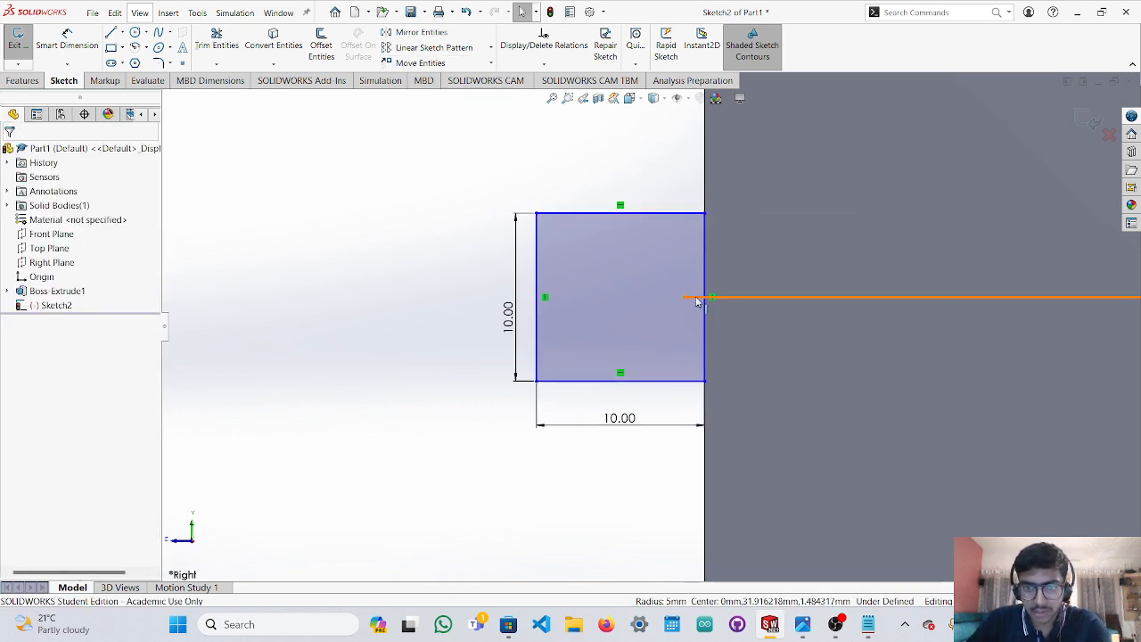
left_click(698, 300)
key("Escape")
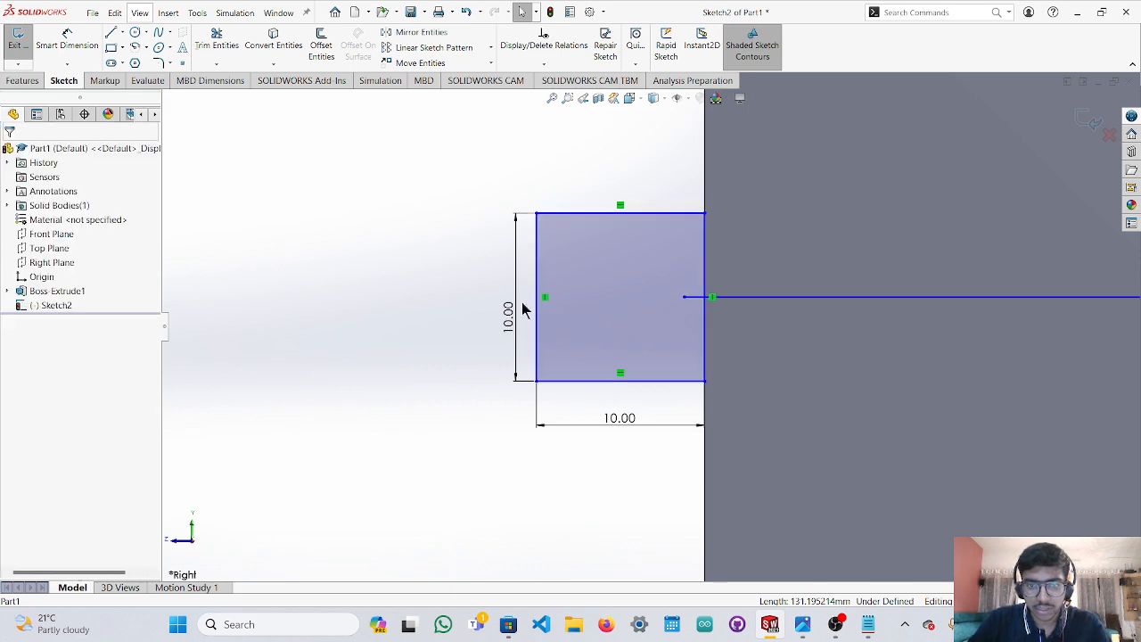
Try to copy the square with its dimensions to the box's opposite edge, placing it outside the box and centred on the horizontal line.
left_click_drag(495, 176, 740, 450)
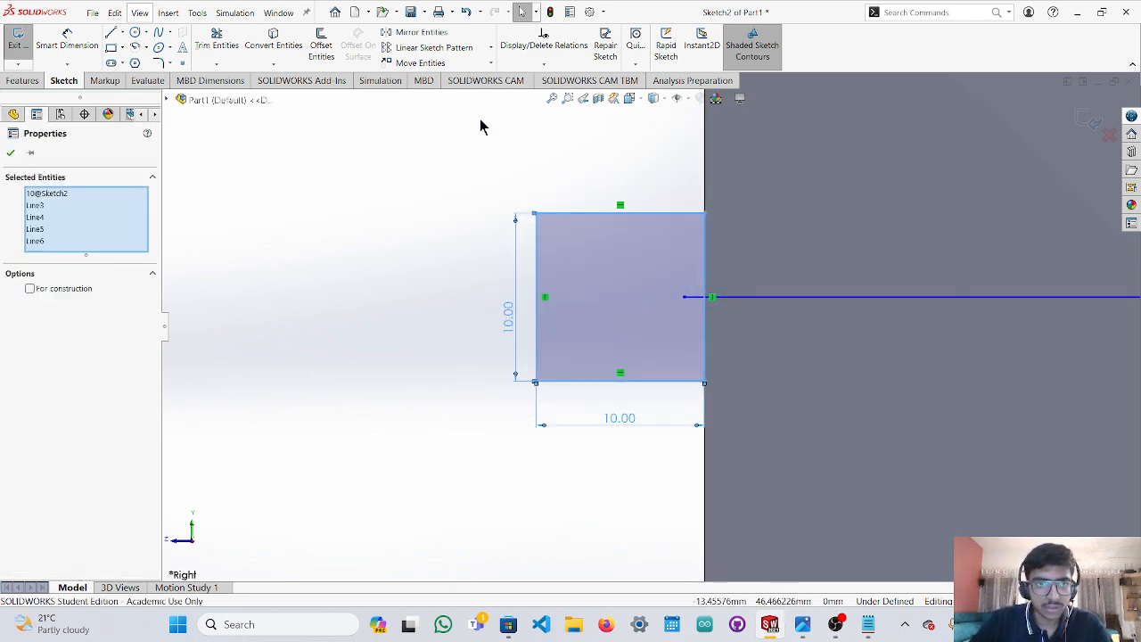
left_click(490, 63)
left_click(456, 92)
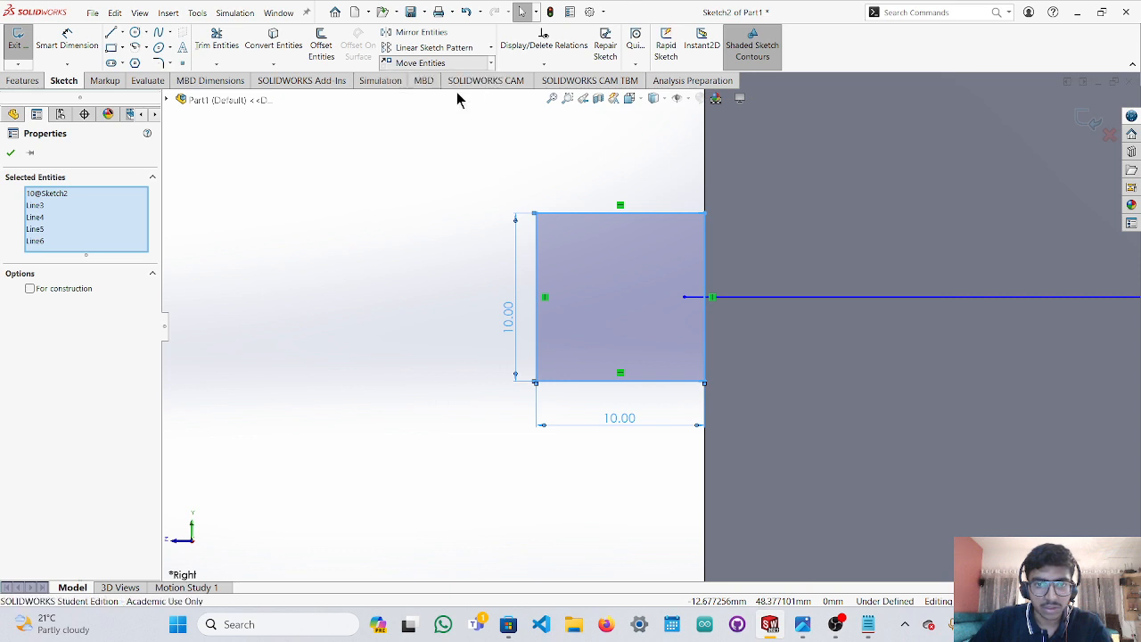
left_click(706, 302)
scroll(797, 311, "up", 5)
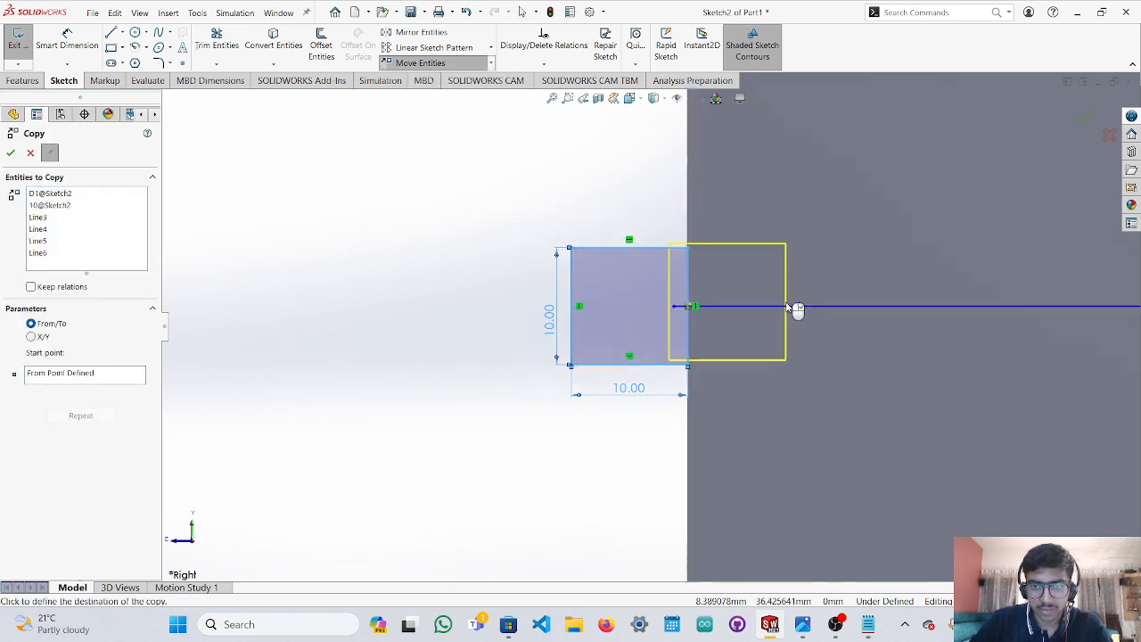
scroll(828, 331, "down", 5)
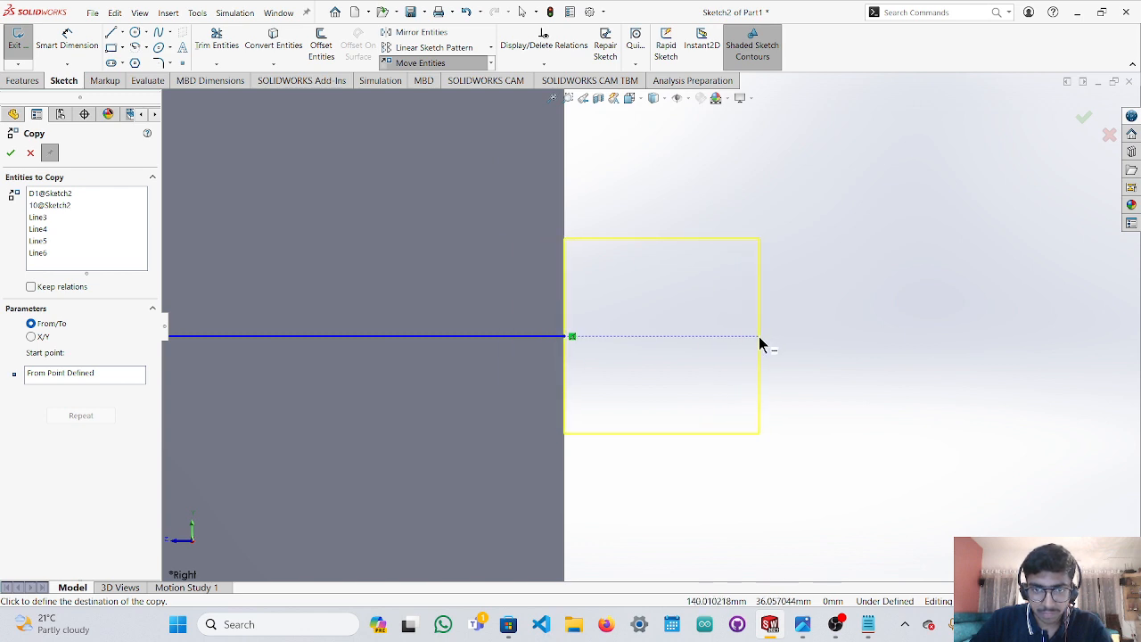
left_click(761, 339)
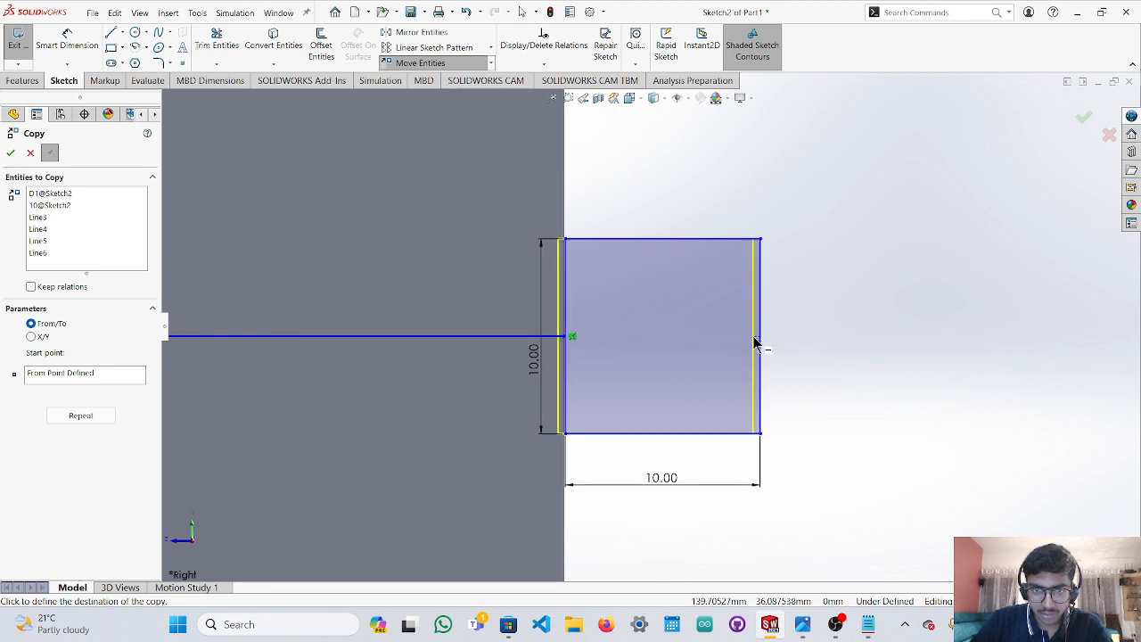
left_click(567, 339)
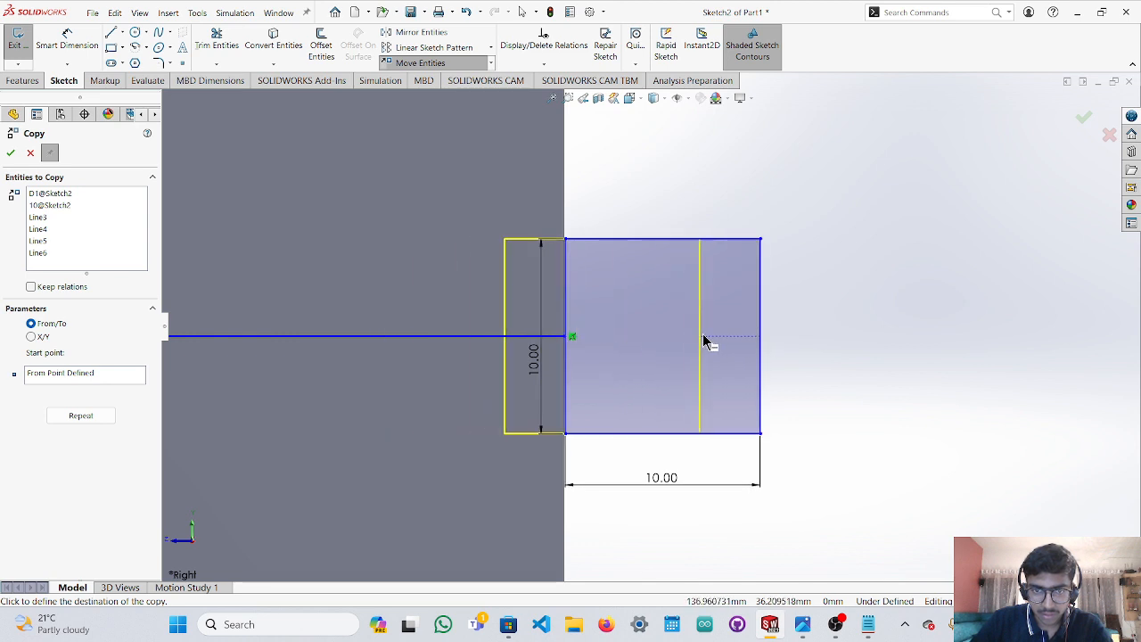
left_click(705, 344)
Draw a horizontal line about 13.6 mm long from the long horizontal line's front end across and past the square's outer edge.
scroll(694, 341, "up", 5)
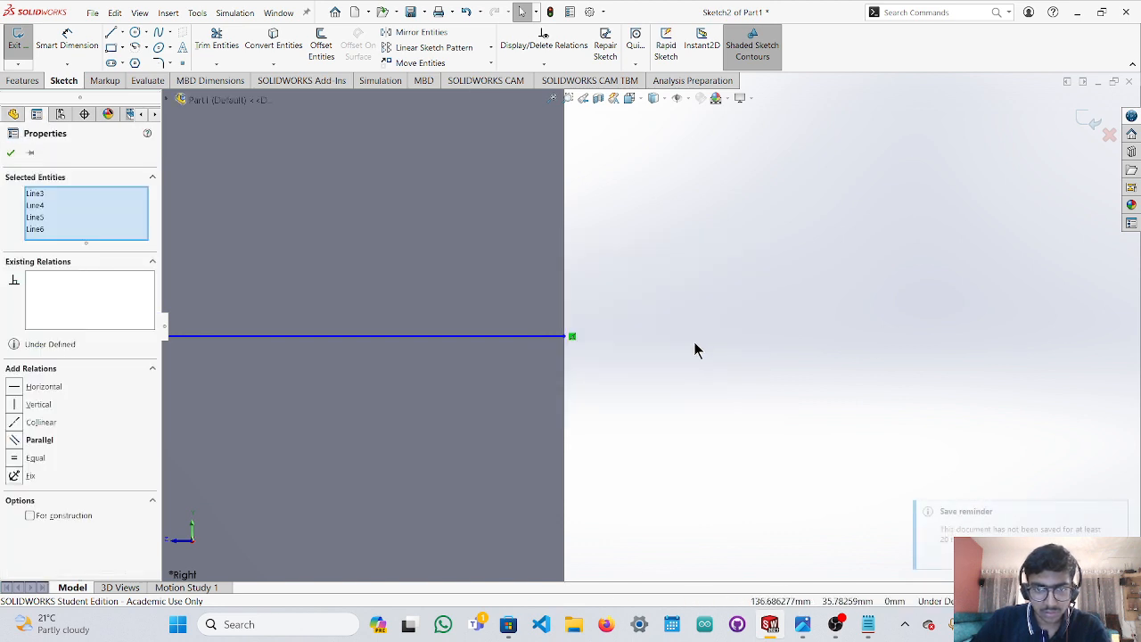
scroll(621, 328, "down", 4)
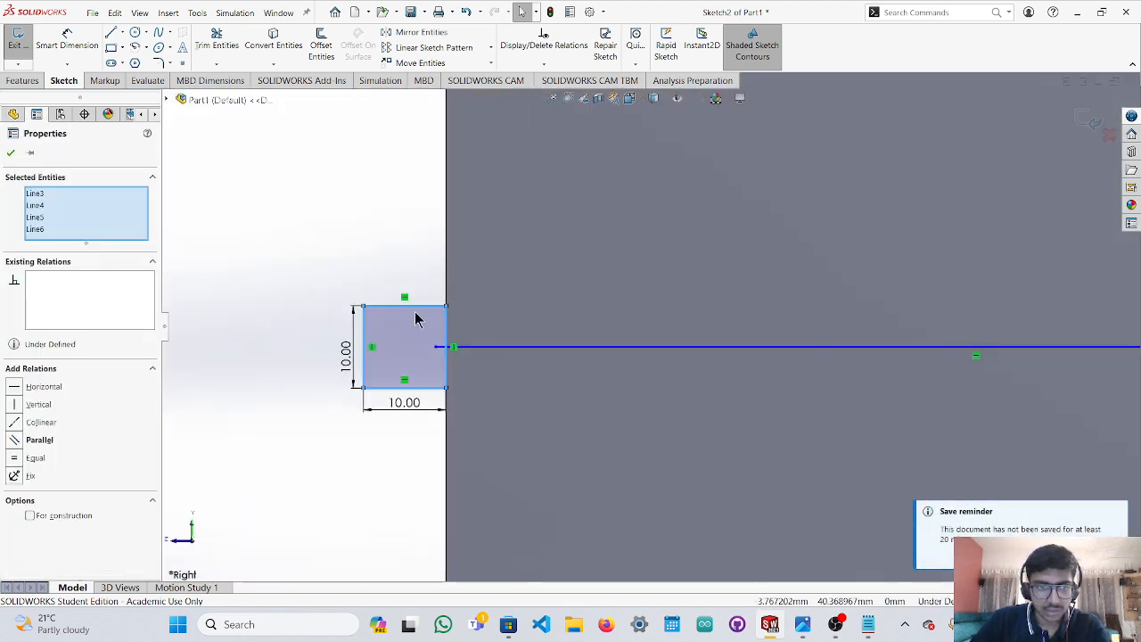
left_click(109, 32)
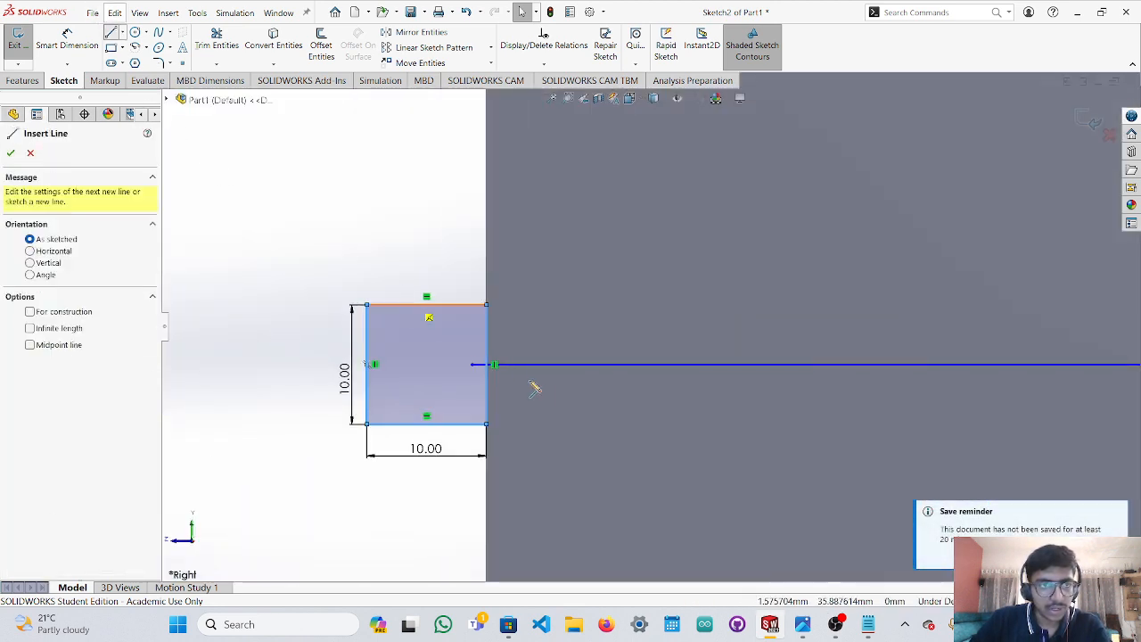
left_click(473, 364)
left_click(317, 364)
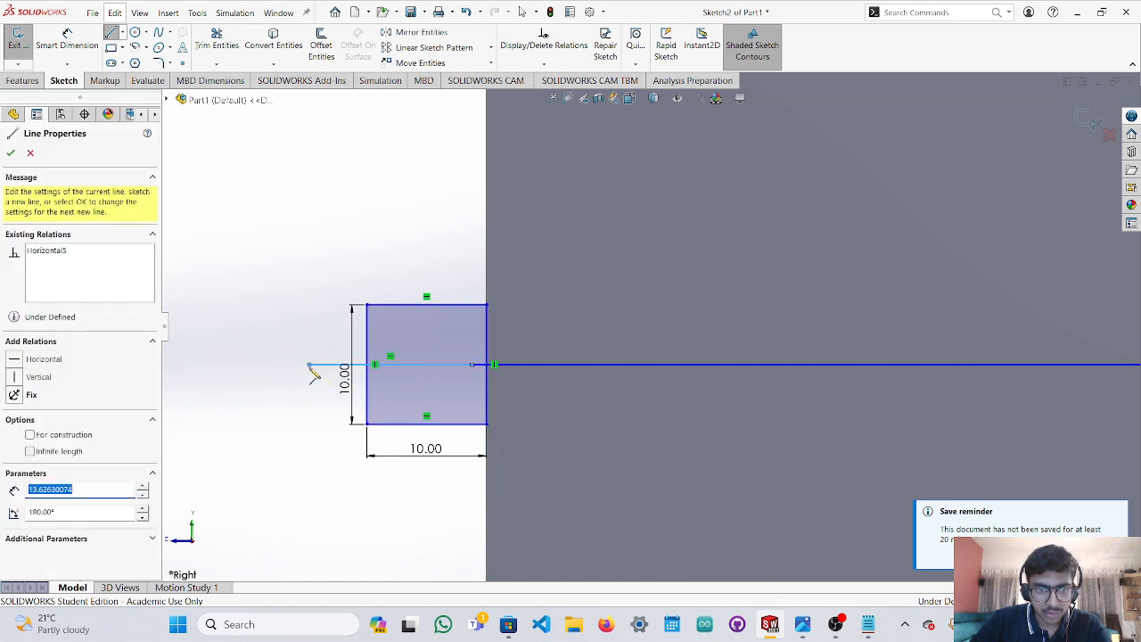
key("Escape")
Place a sketch point at the midpoint of the square's outer edge, where the horizontal line crosses it.
scroll(381, 375, "down", 3)
scroll(422, 352, "down", 2)
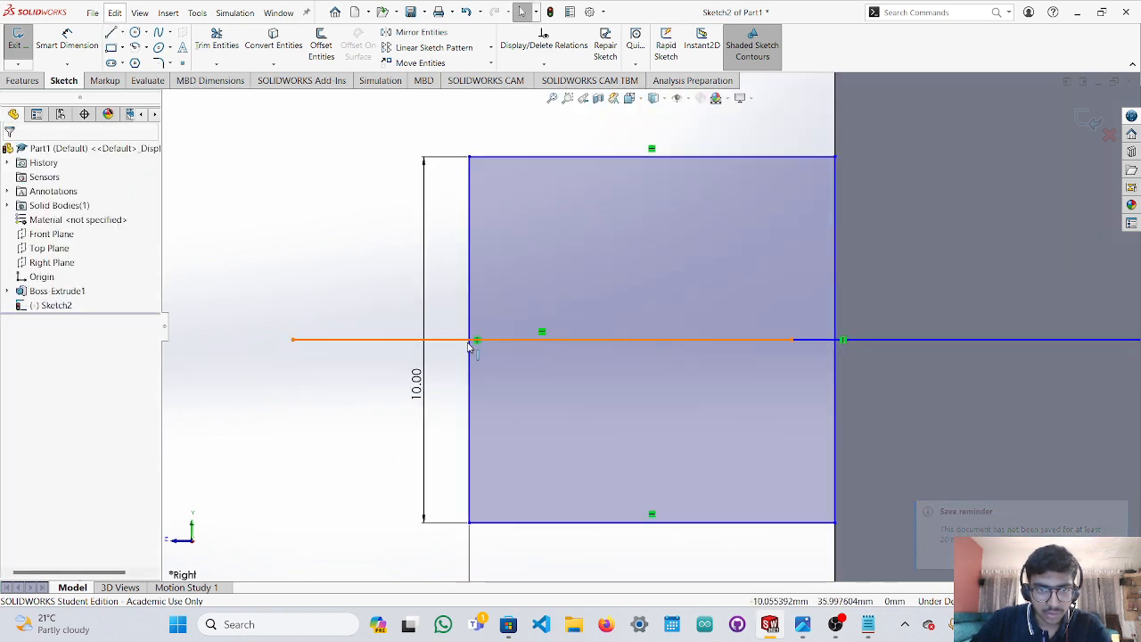
scroll(481, 347, "up", 2)
scroll(489, 345, "down", 6)
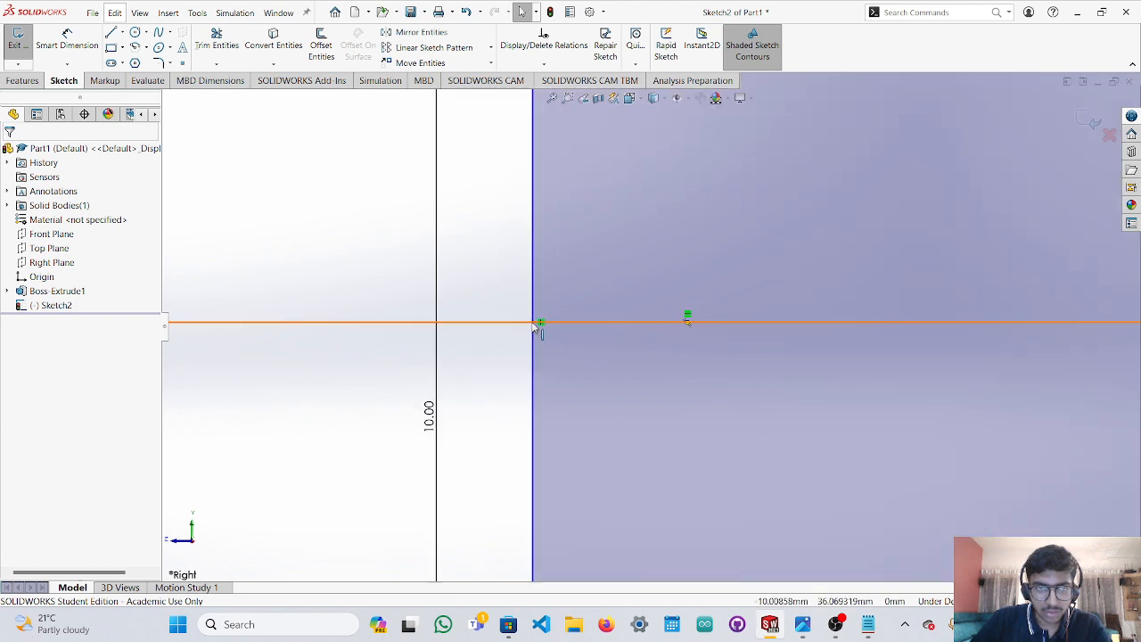
scroll(615, 393, "down", 5)
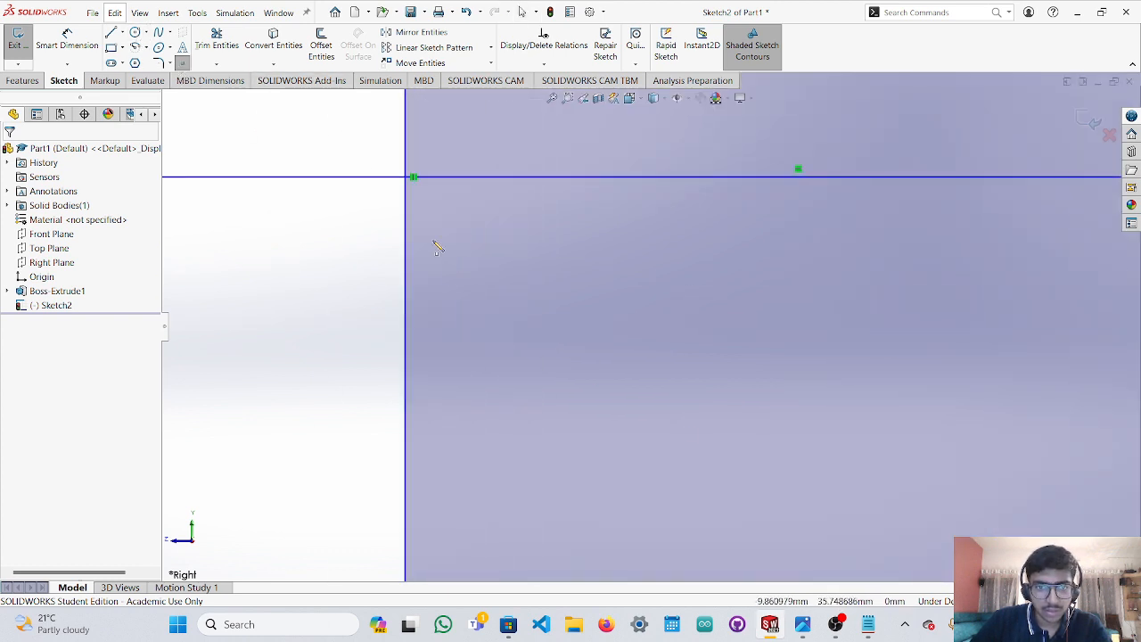
left_click(535, 262)
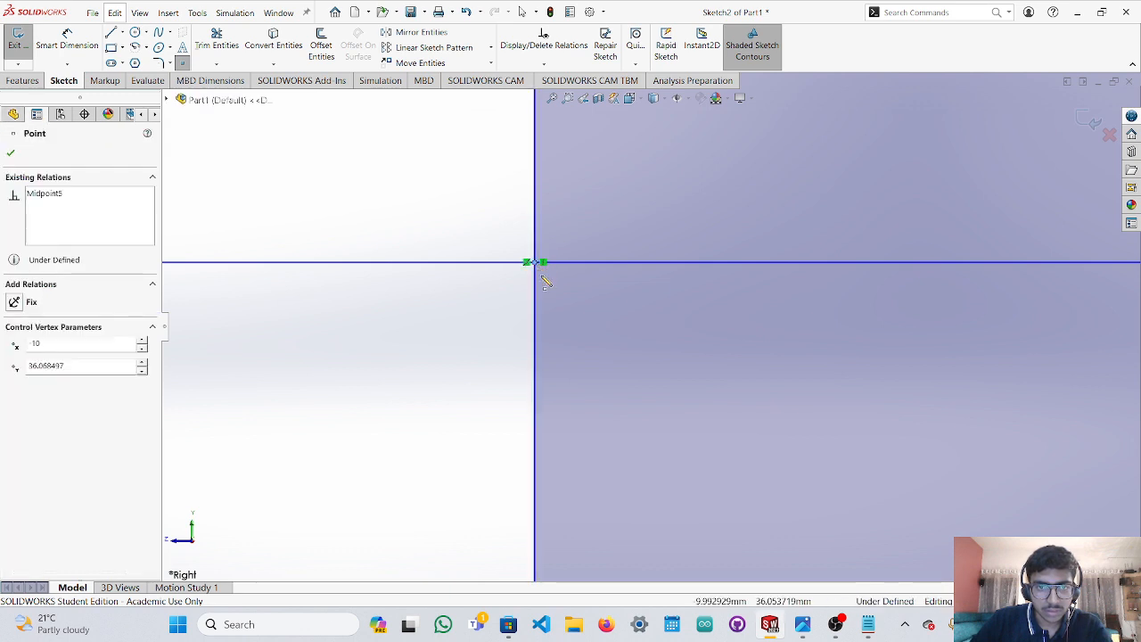
key("Escape")
Trim the part of the horizontal line that sticks out beyond the square's outer edge.
scroll(658, 300, "up", 6)
scroll(747, 340, "up", 3)
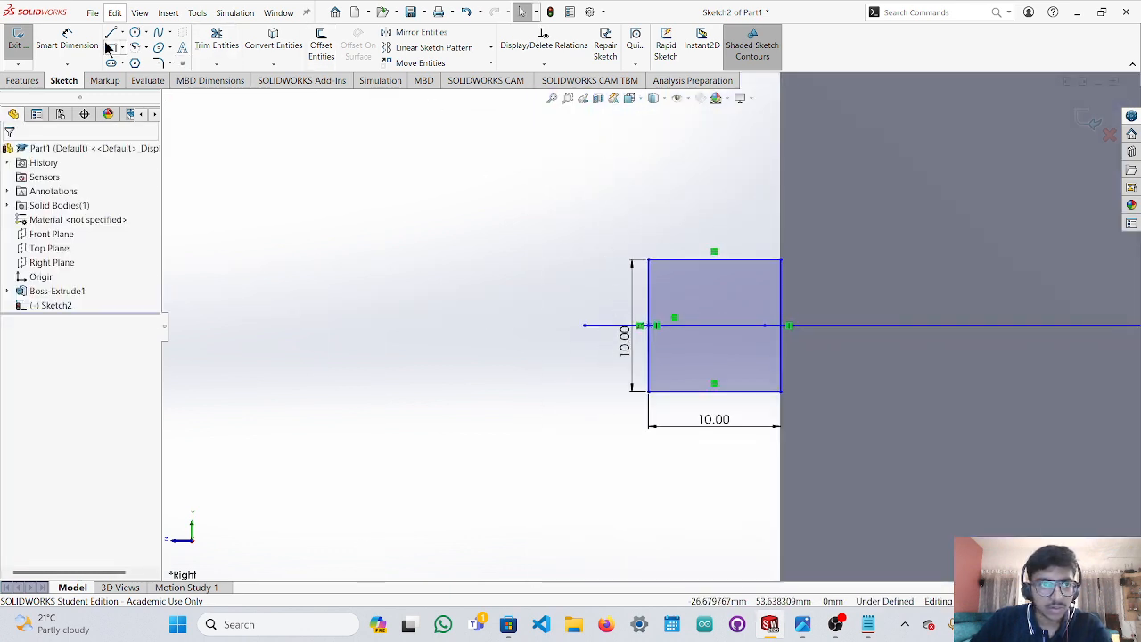
left_click(217, 40)
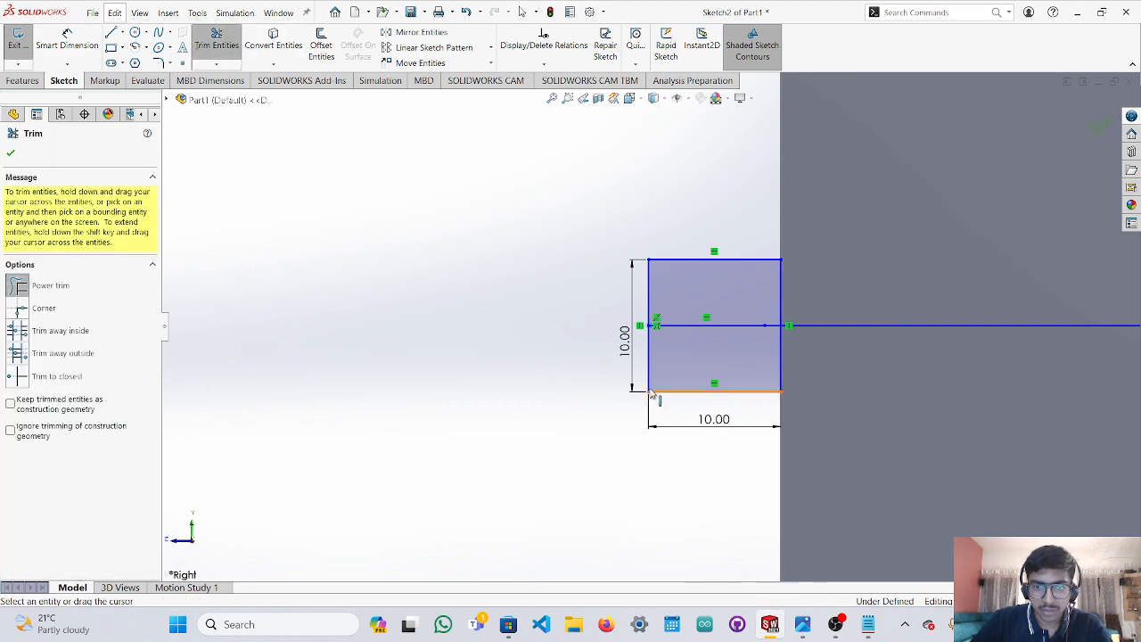
key("Escape")
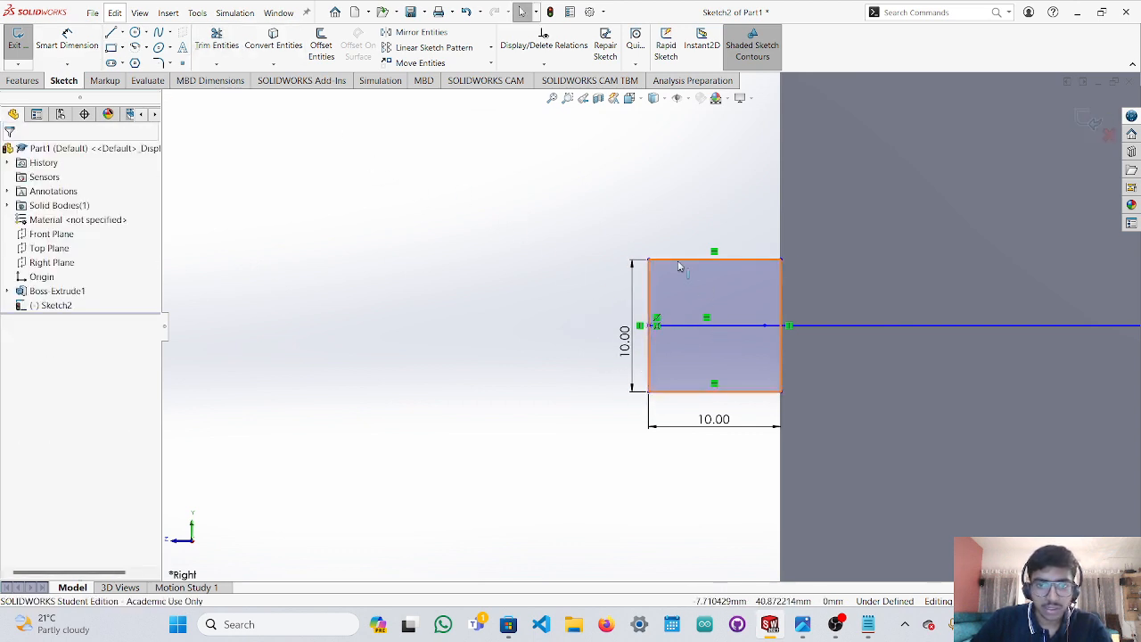
left_click_drag(594, 220, 789, 477)
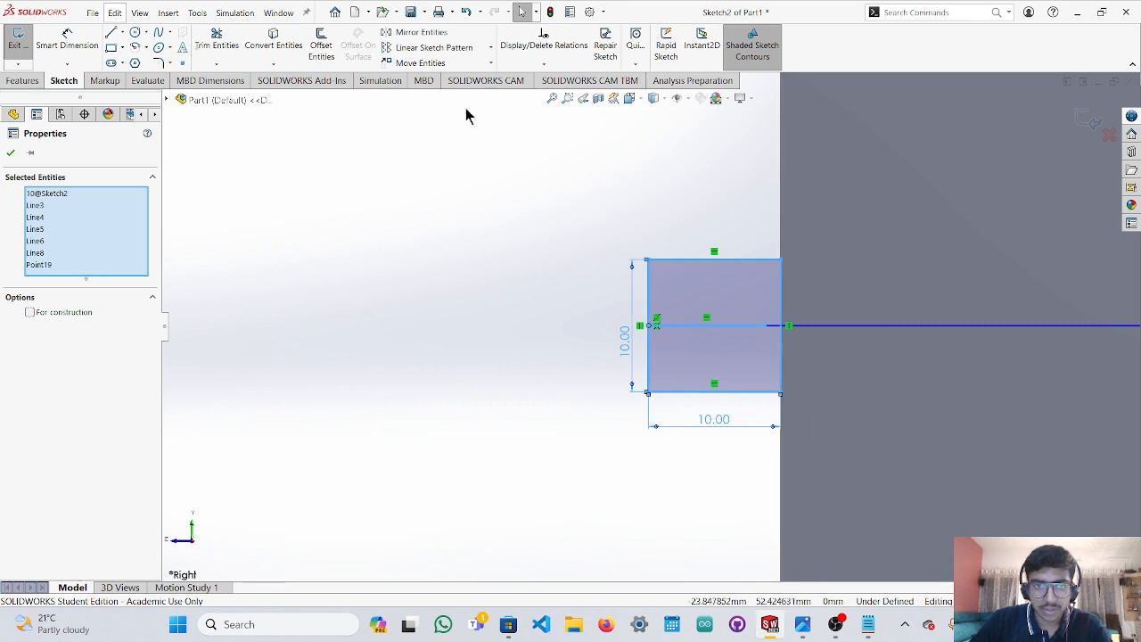
left_click(490, 64)
left_click(428, 94)
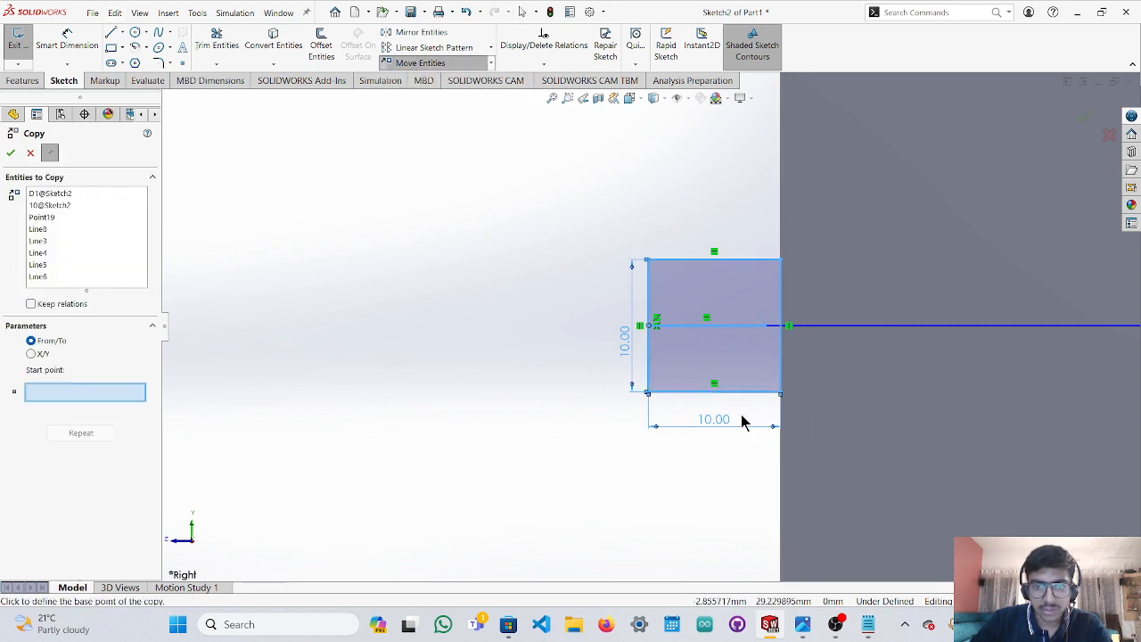
scroll(734, 385, "down", 3)
scroll(736, 363, "up", 2)
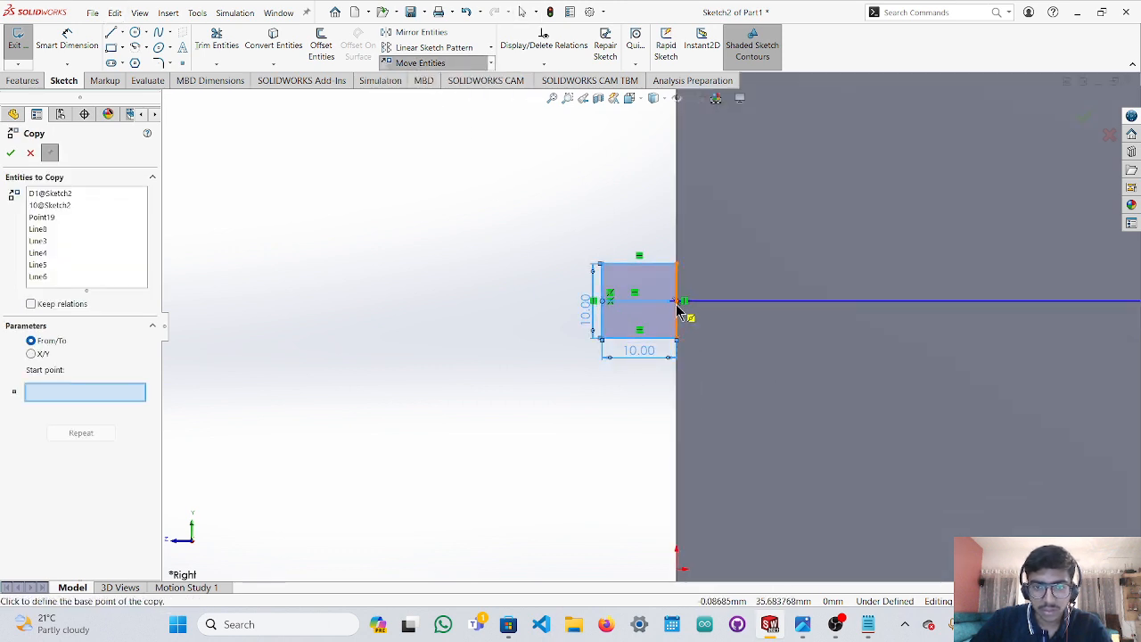
key("Escape")
Copy the square with its inner line and point from its outer edge's midpoint to the horizontal line's end at the box's opposite edge.
left_click_drag(580, 272, 721, 385)
left_click(491, 63)
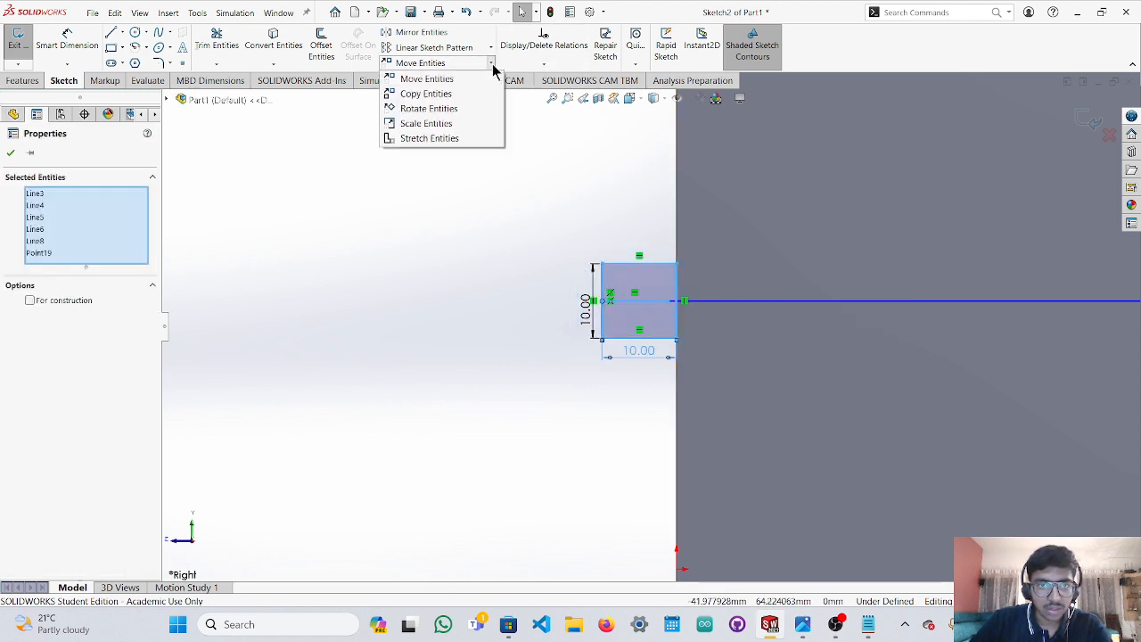
left_click(424, 93)
left_click(599, 300)
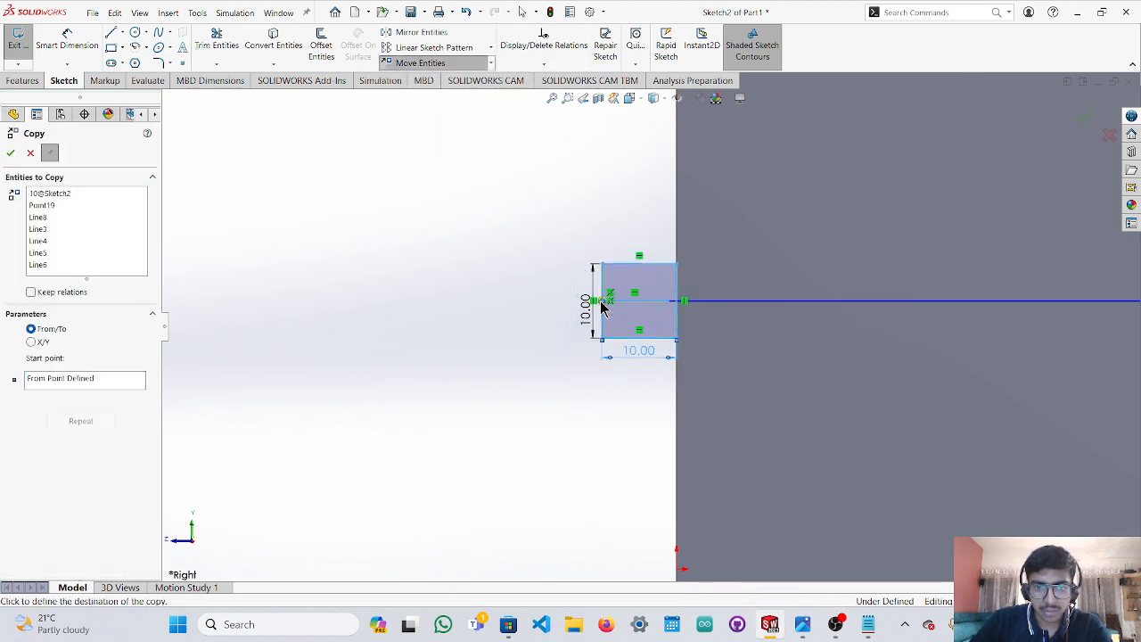
scroll(946, 308, "up", 2)
scroll(1052, 324, "down", 4)
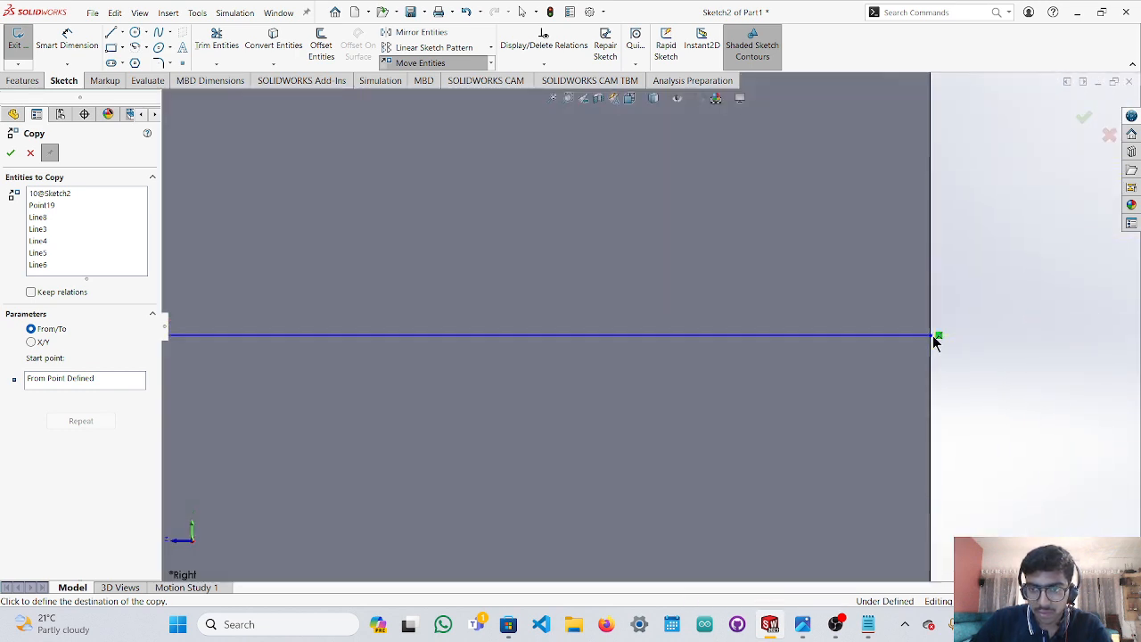
left_click(932, 336)
scroll(954, 393, "up", 8)
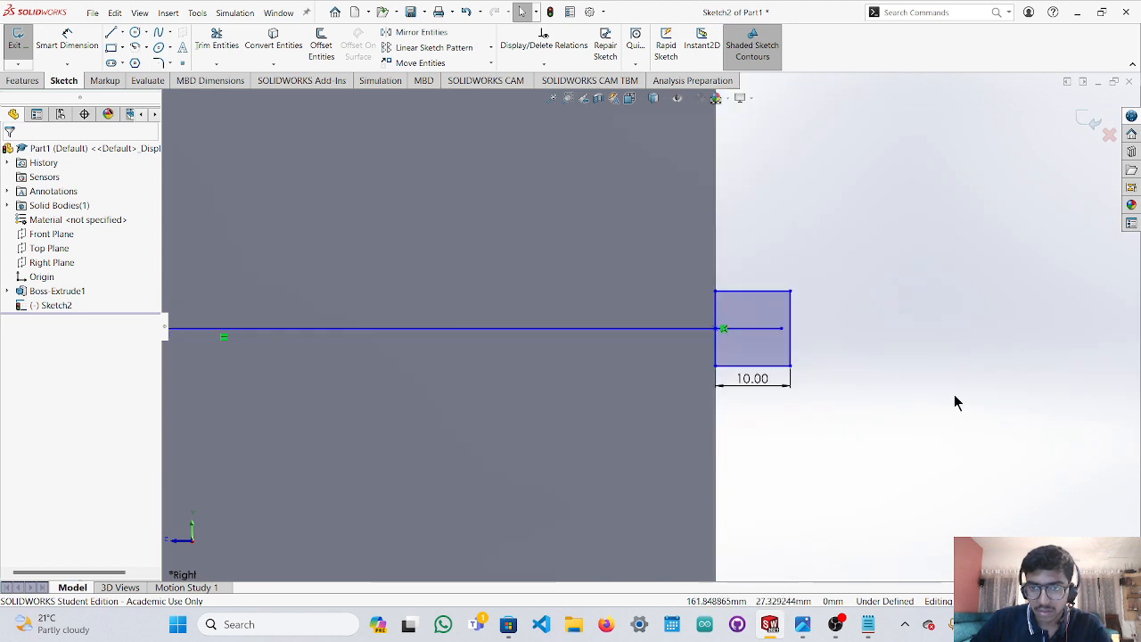
Trim away the horizontal line across the box and the line segments inside both squares.
scroll(664, 376, "up", 8)
scroll(441, 314, "down", 3)
scroll(499, 335, "down", 4)
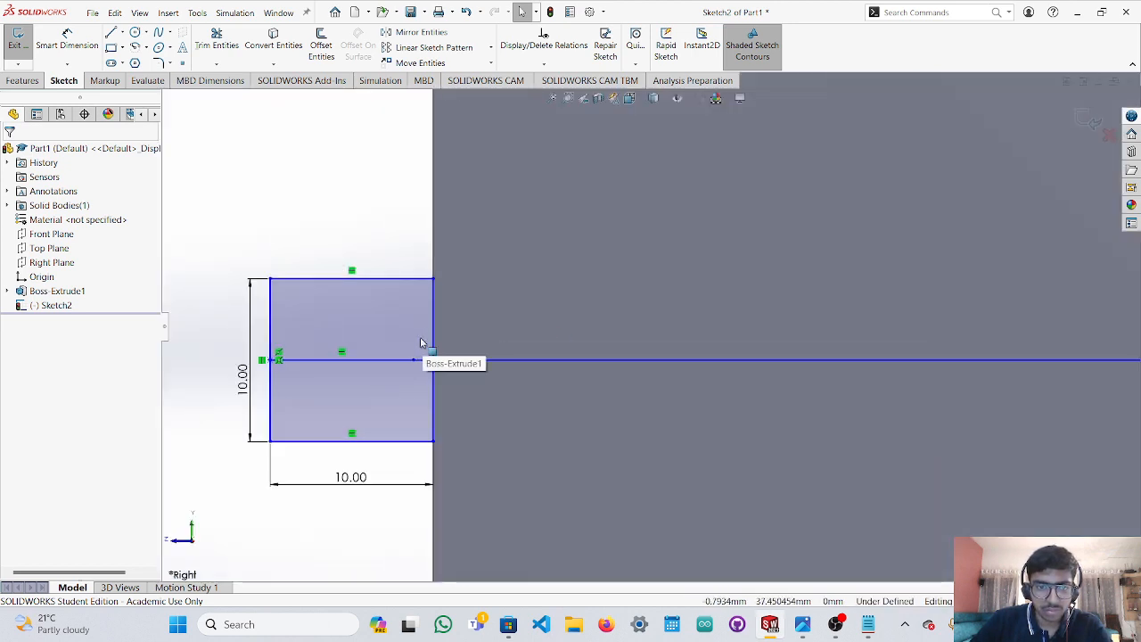
left_click(215, 41)
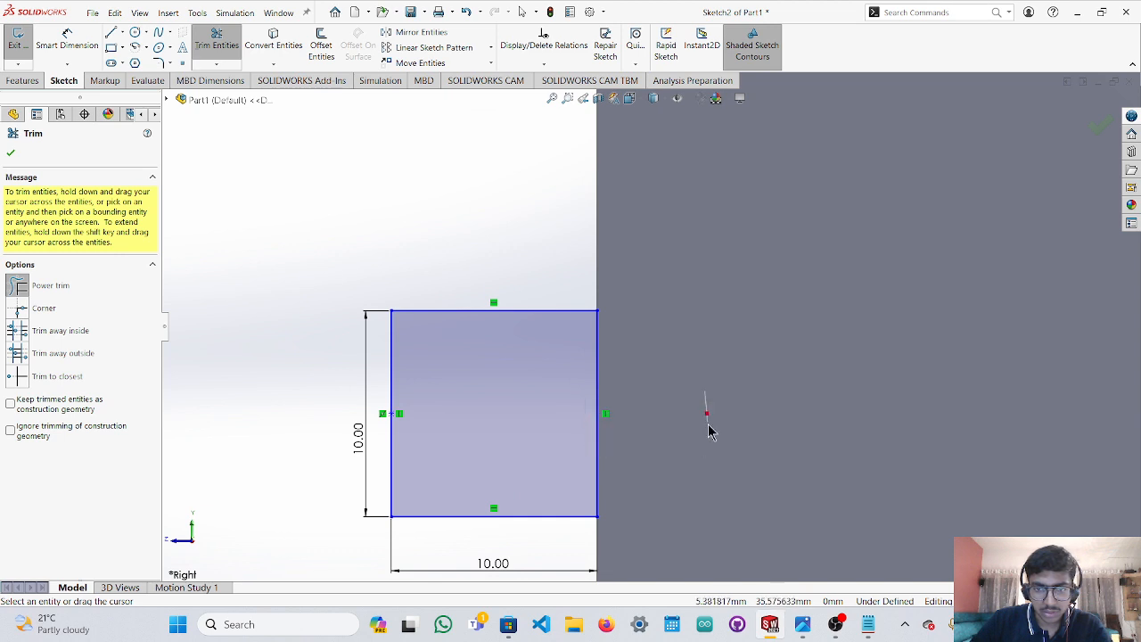
scroll(711, 428, "up", 8)
scroll(967, 342, "down", 4)
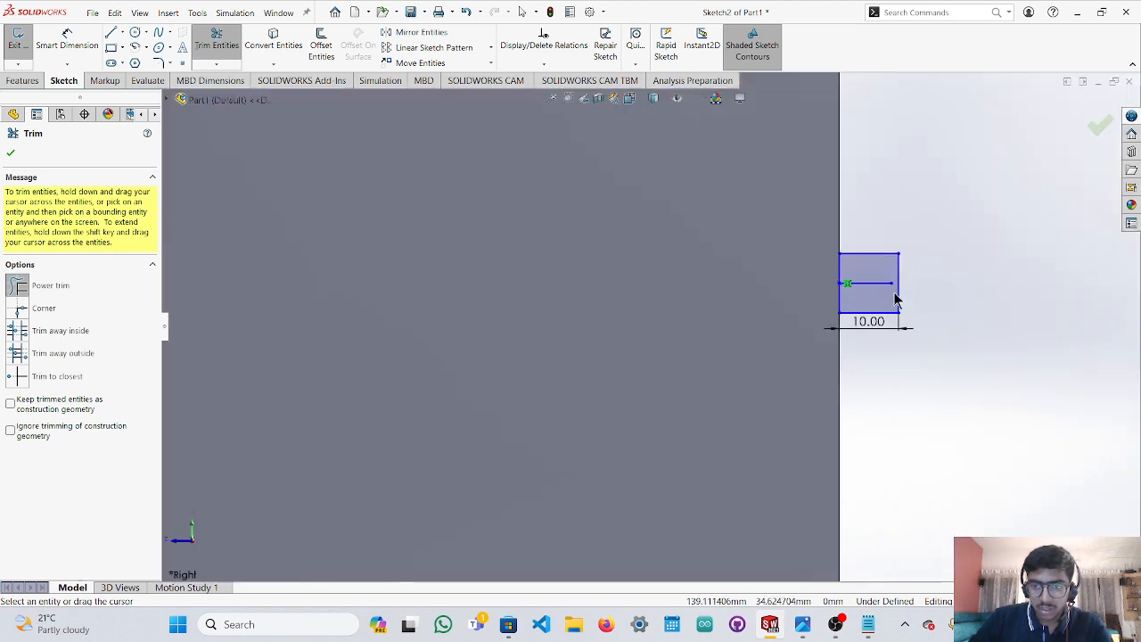
scroll(714, 322, "down", 8)
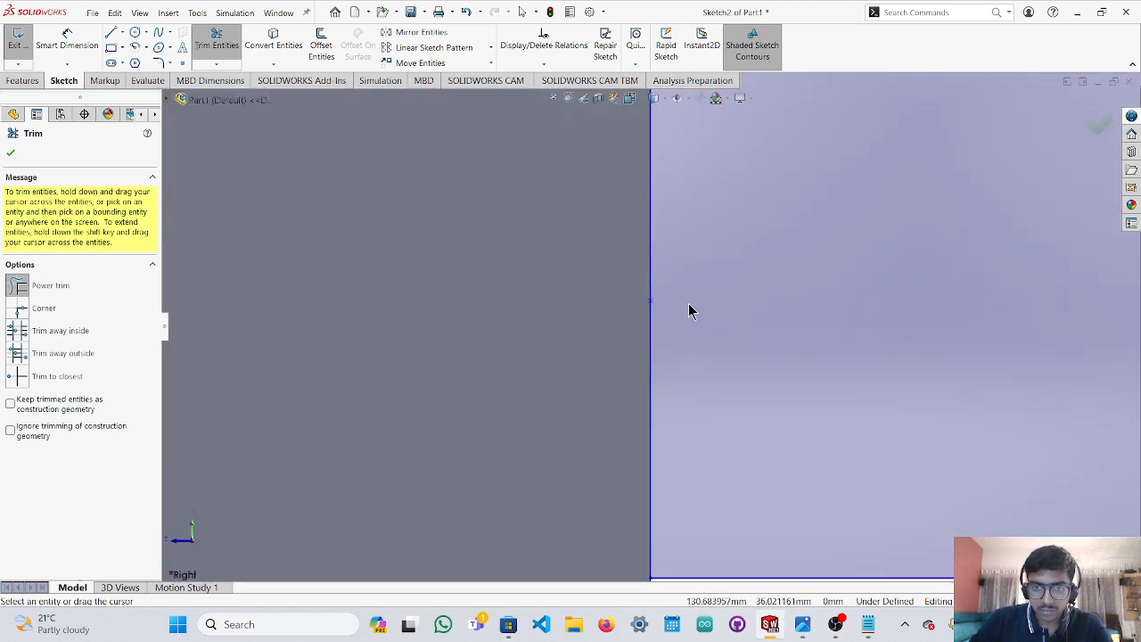
key("Escape")
left_click(611, 307)
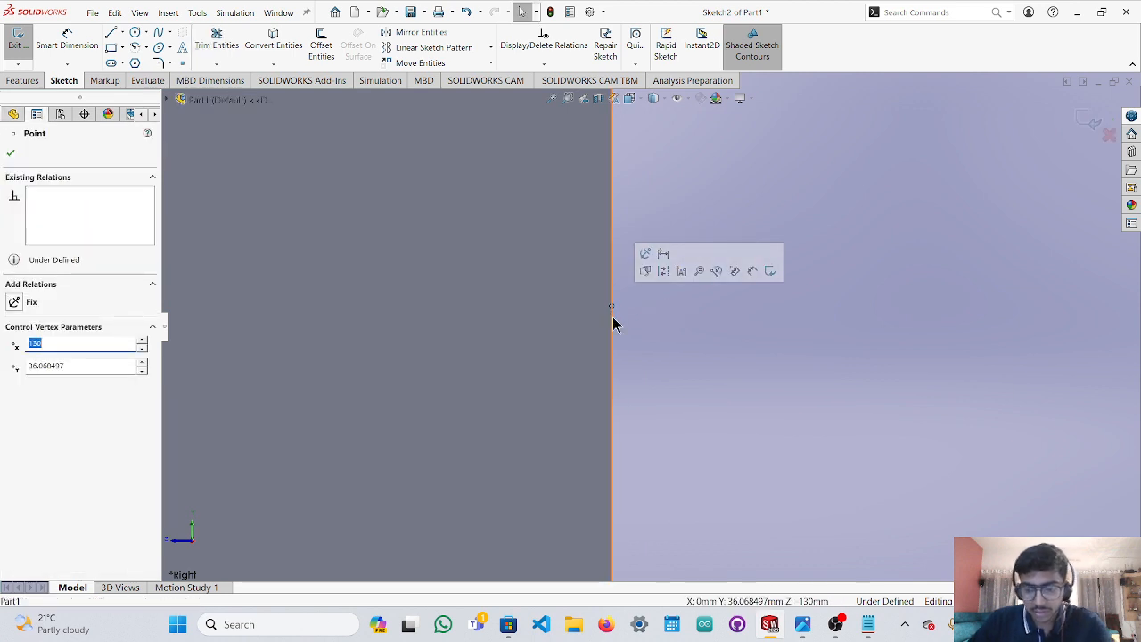
key("Escape")
scroll(683, 387, "up", 8)
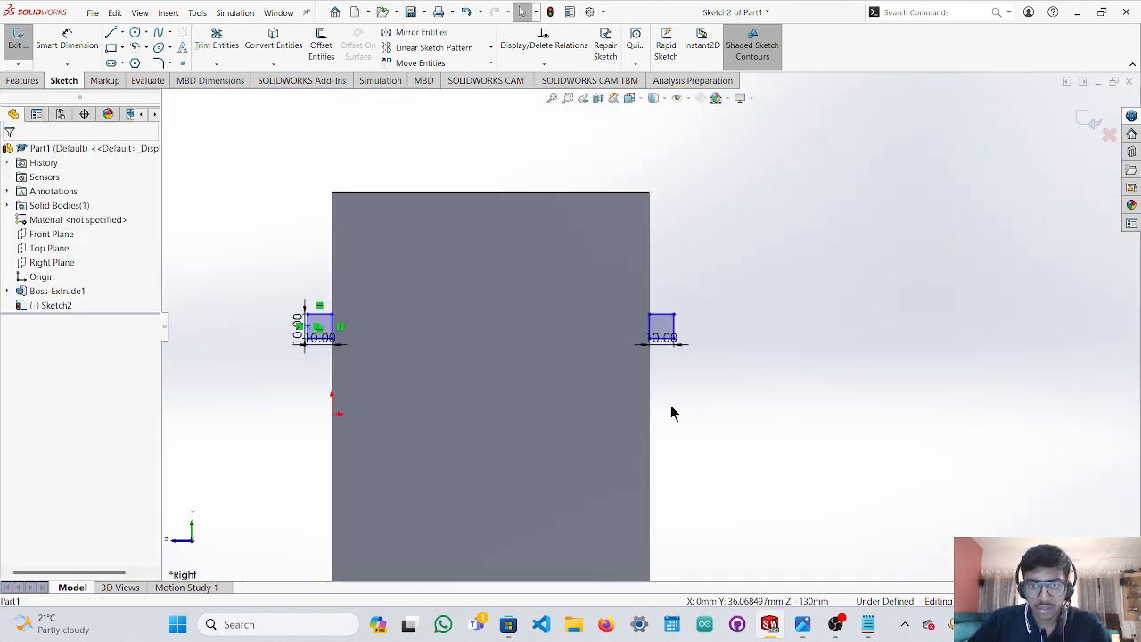
Delete the 10 mm width and height dimensions of the original square and the 10 mm dimension of the copied square.
scroll(522, 351, "down", 8)
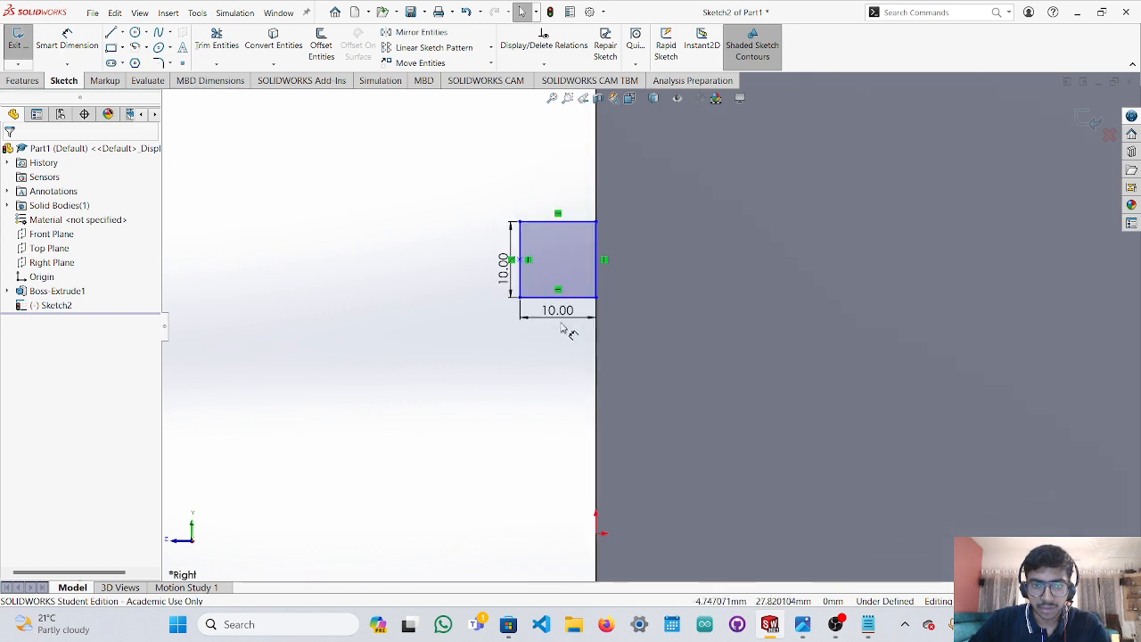
left_click(568, 314)
key("Delete")
left_click(499, 268)
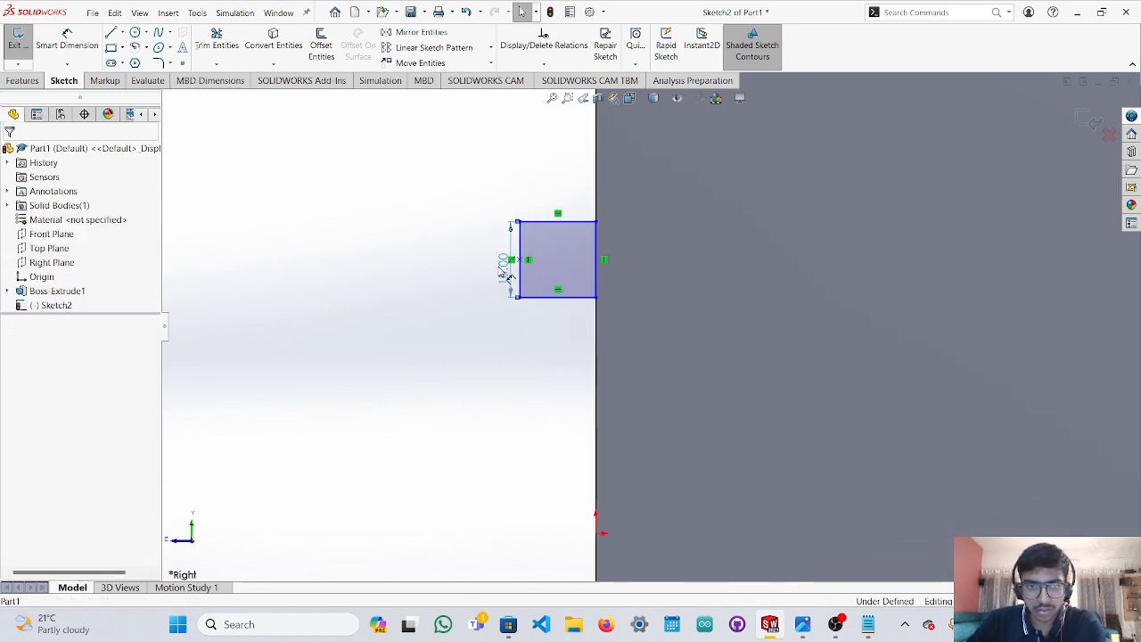
key("Delete")
scroll(769, 383, "up", 8)
scroll(883, 337, "down", 8)
left_click(430, 327)
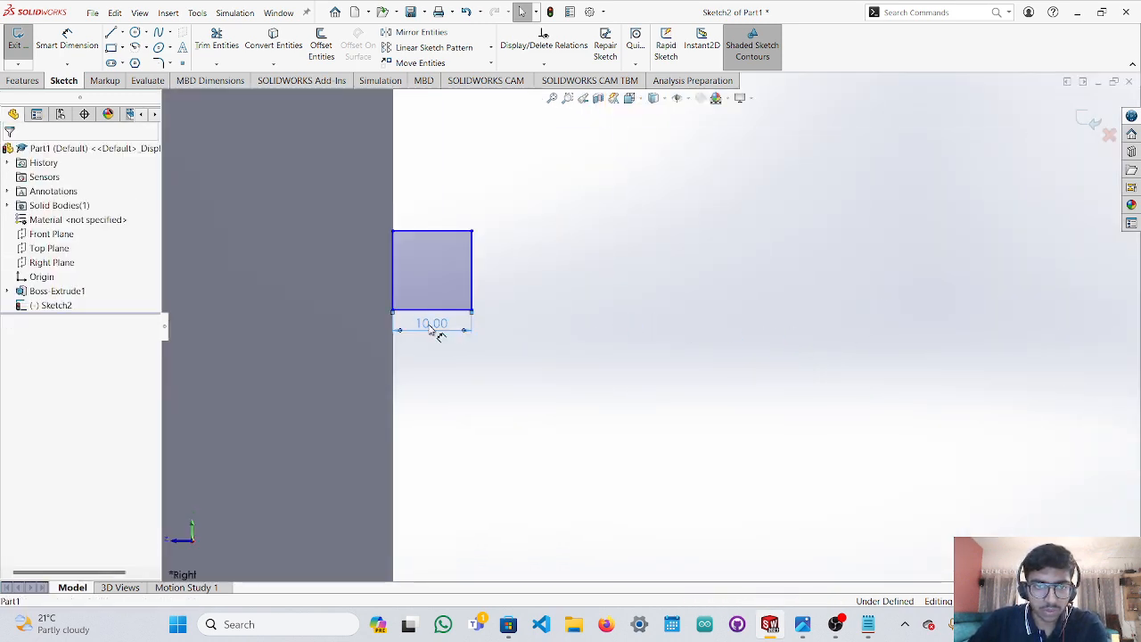
key("Delete")
Examine how the two squares sit against the box's front and back edges.
scroll(505, 365, "up", 3)
scroll(599, 379, "down", 10)
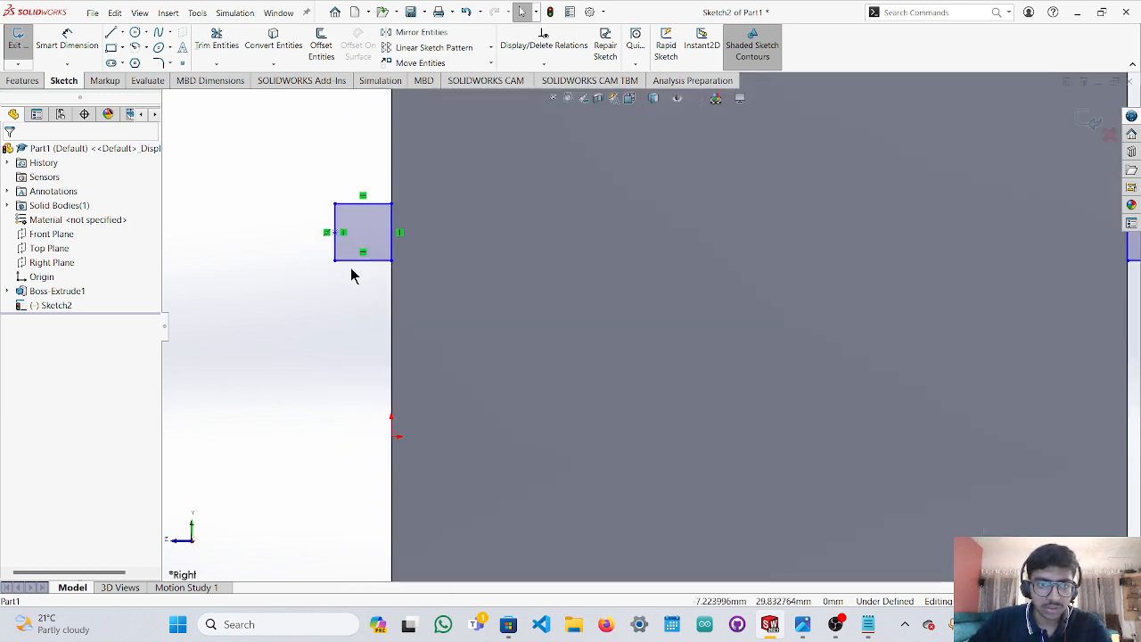
scroll(353, 278, "down", 5)
scroll(400, 242, "up", 3)
scroll(535, 217, "down", 5)
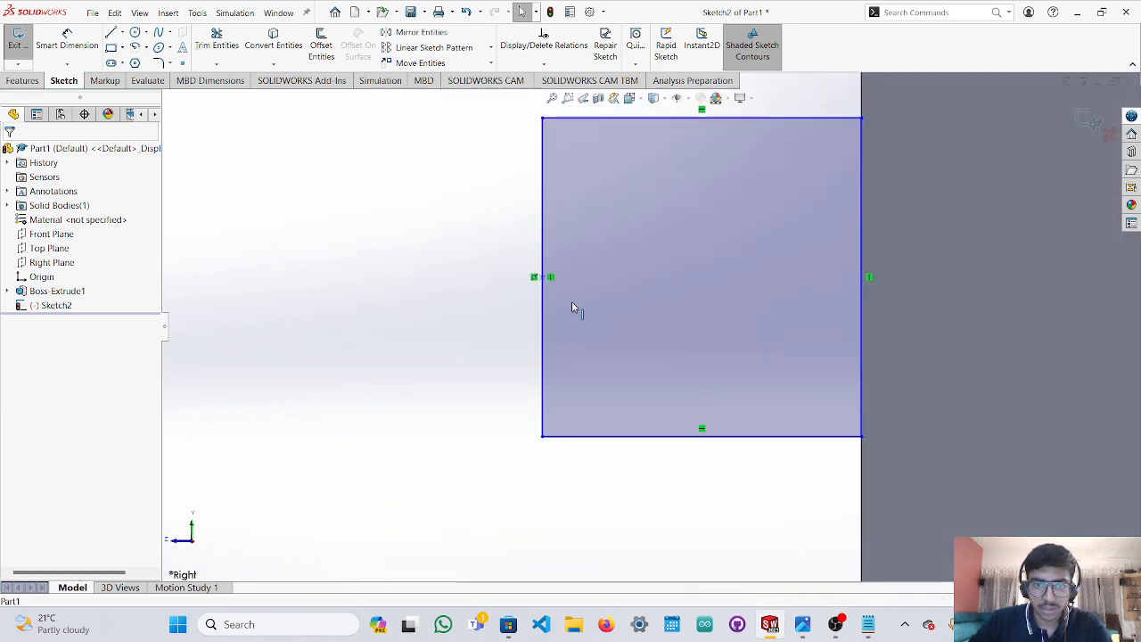
scroll(458, 323, "up", 5)
scroll(678, 348, "down", 5)
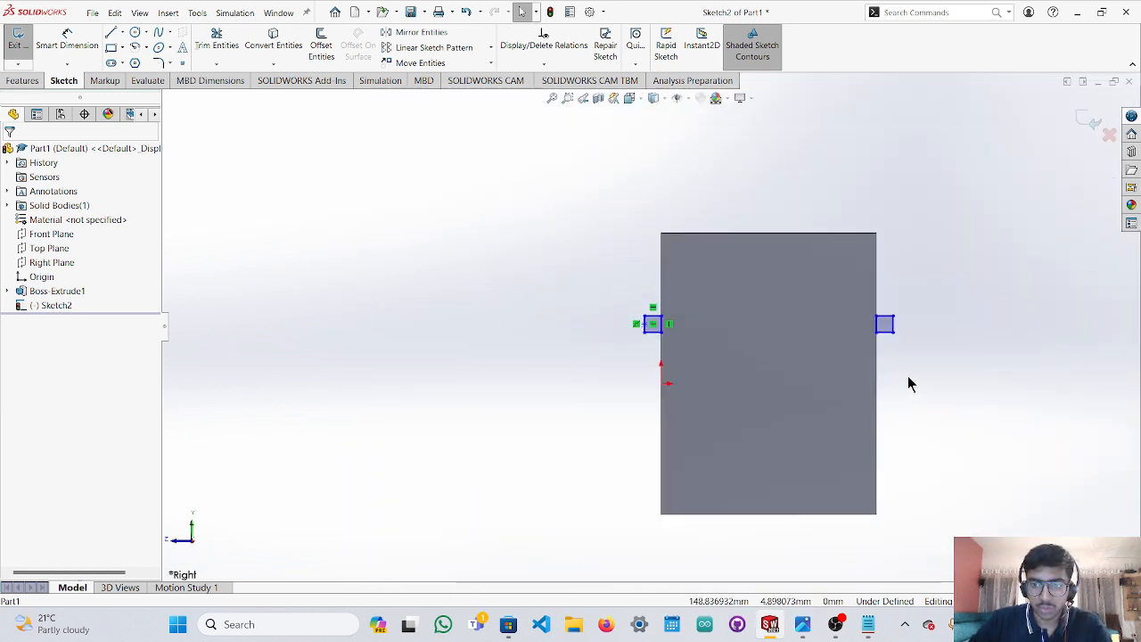
mouse_move(910, 383)
middle_mouse_down()
mouse_move(853, 420)
mouse_move(807, 429)
mouse_move(848, 425)
mouse_move(869, 391)
middle_mouse_up()
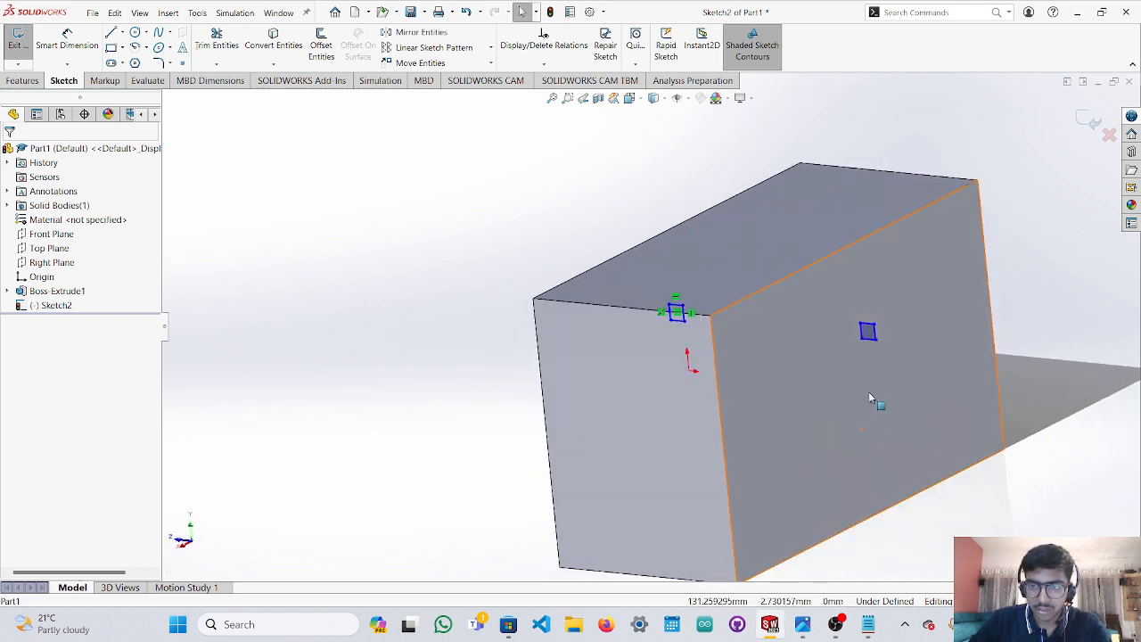
Select the lines of both square profiles and extrude the square on the box's large side face as a boss, 160 mm in direction 1.
left_click(871, 331)
key("Escape")
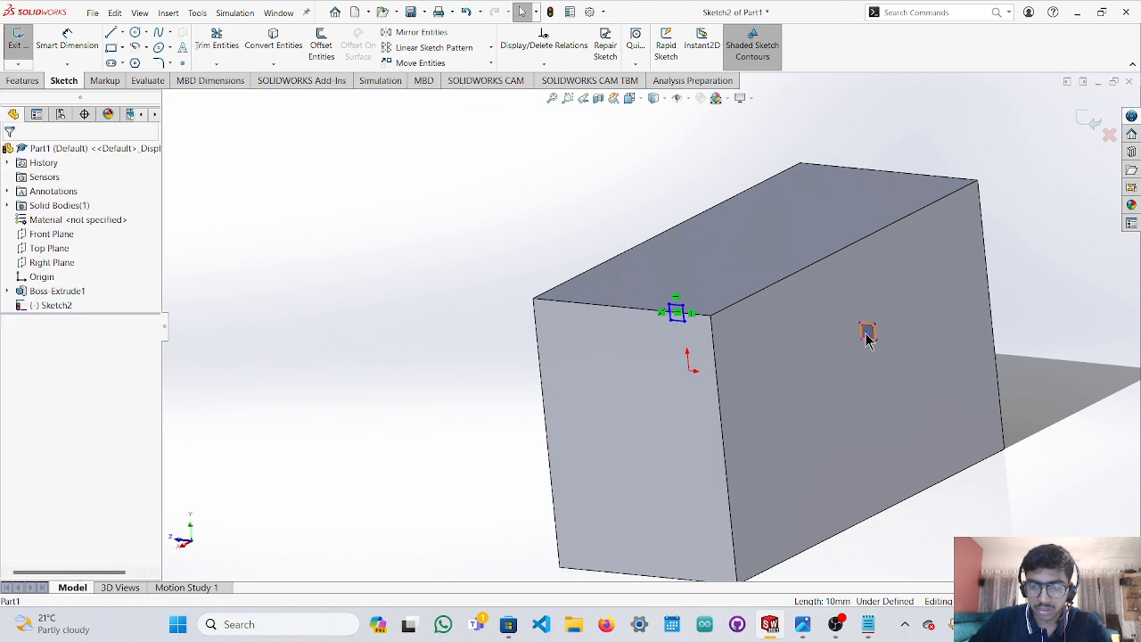
double_click(868, 332)
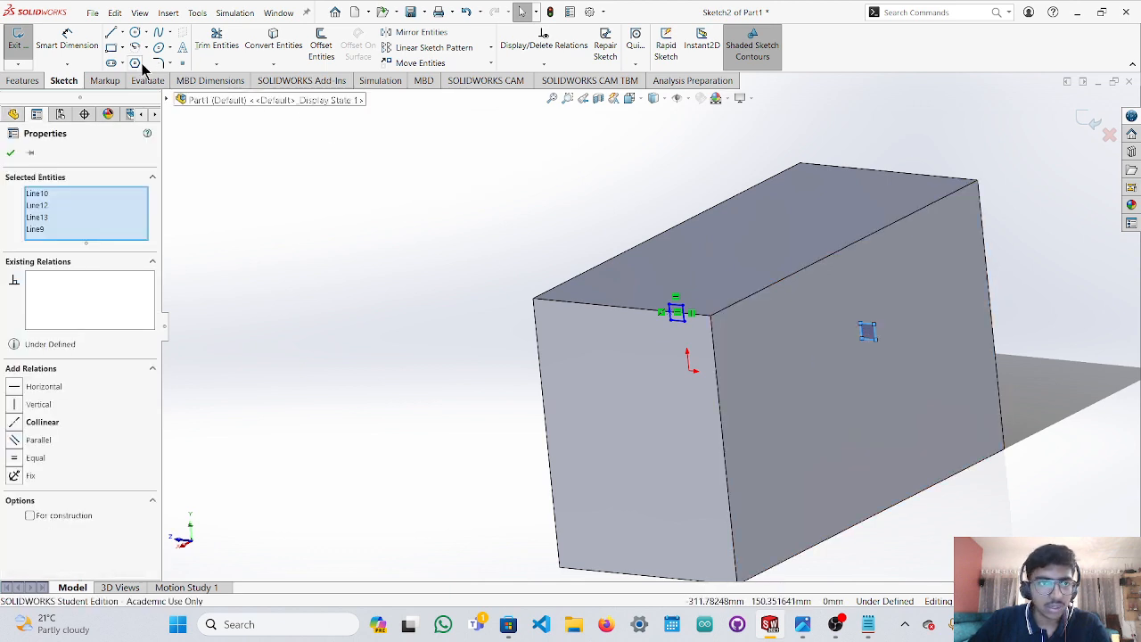
mouse_move(446, 283)
middle_mouse_down()
mouse_move(502, 285)
mouse_move(506, 297)
middle_mouse_up()
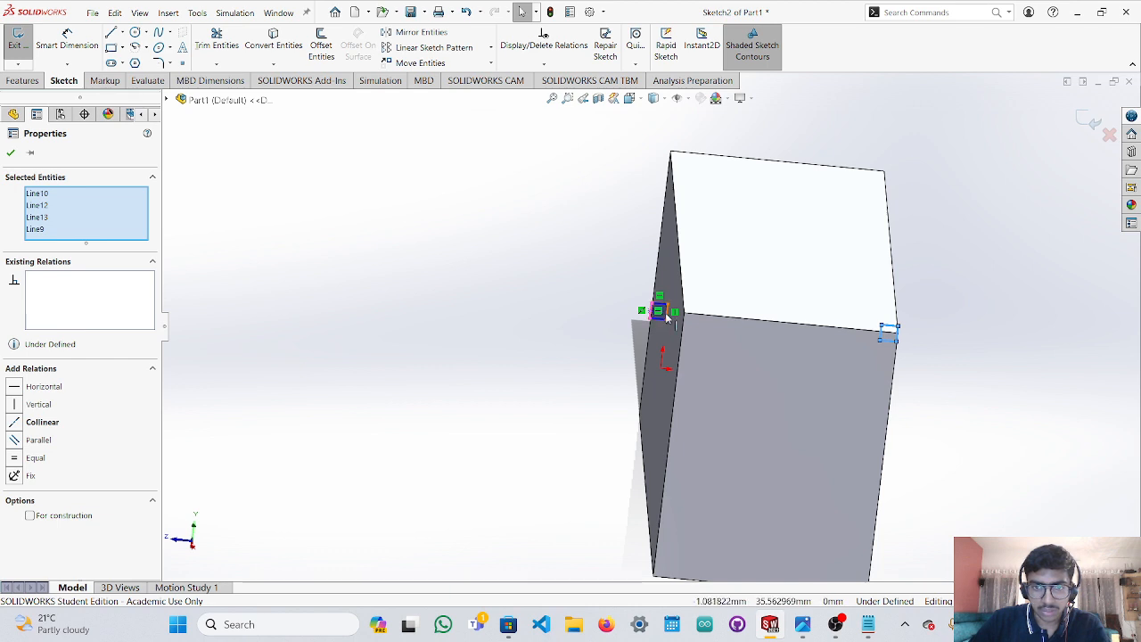
scroll(664, 318, "down", 10)
key("ctrl+a")
scroll(640, 331, "up", 10)
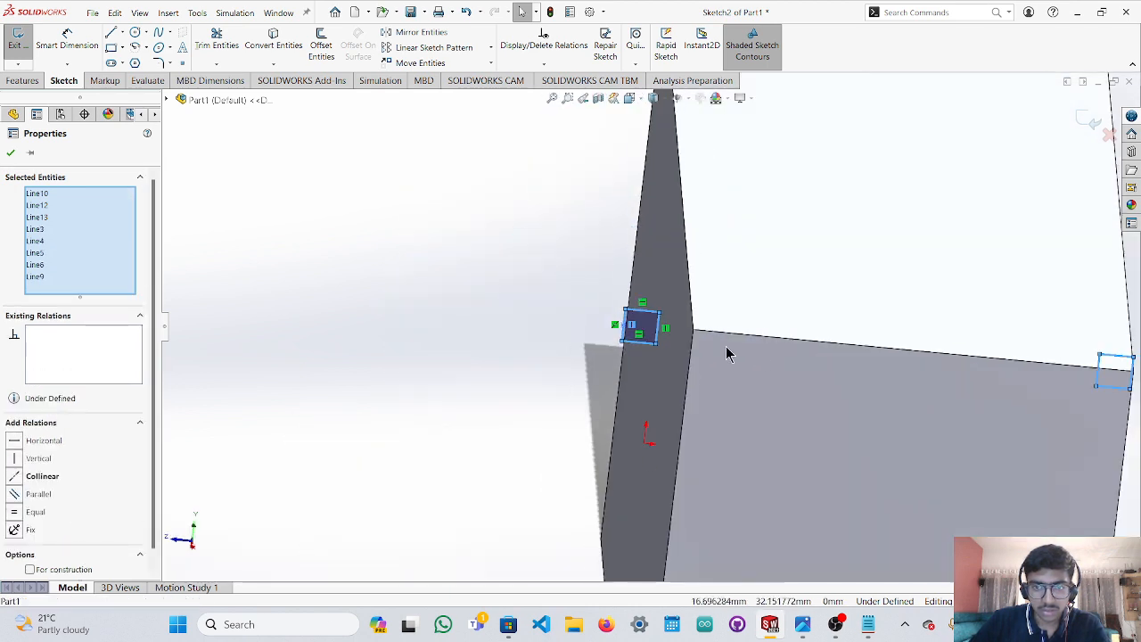
scroll(997, 384, "up", 2)
middle_click_drag(1097, 392, 1041, 364)
left_click(35, 85)
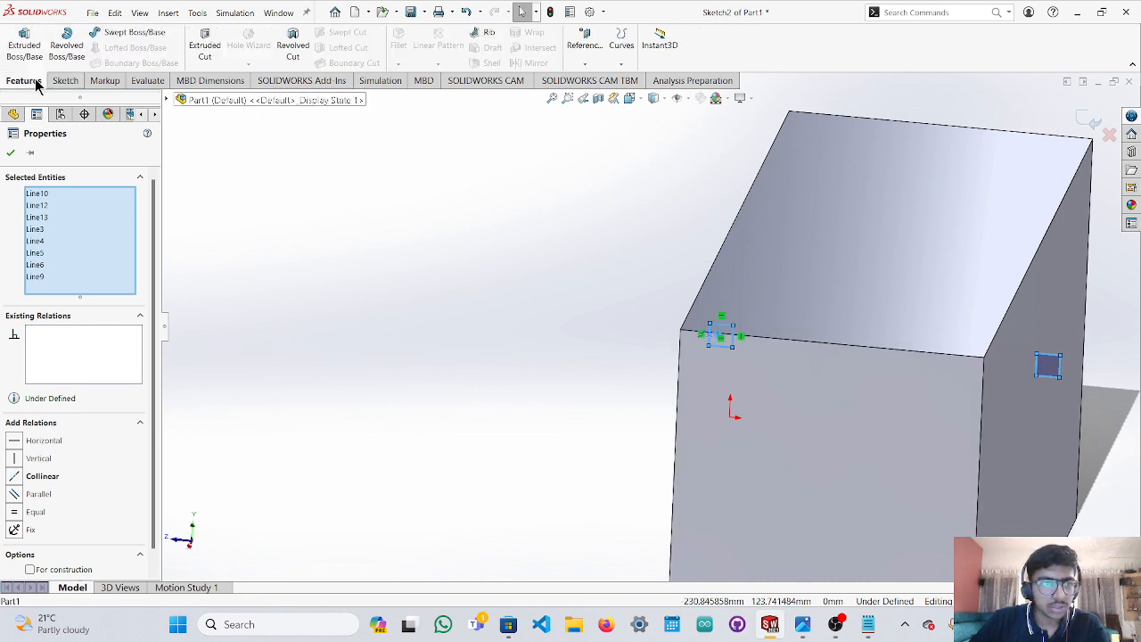
left_click(27, 49)
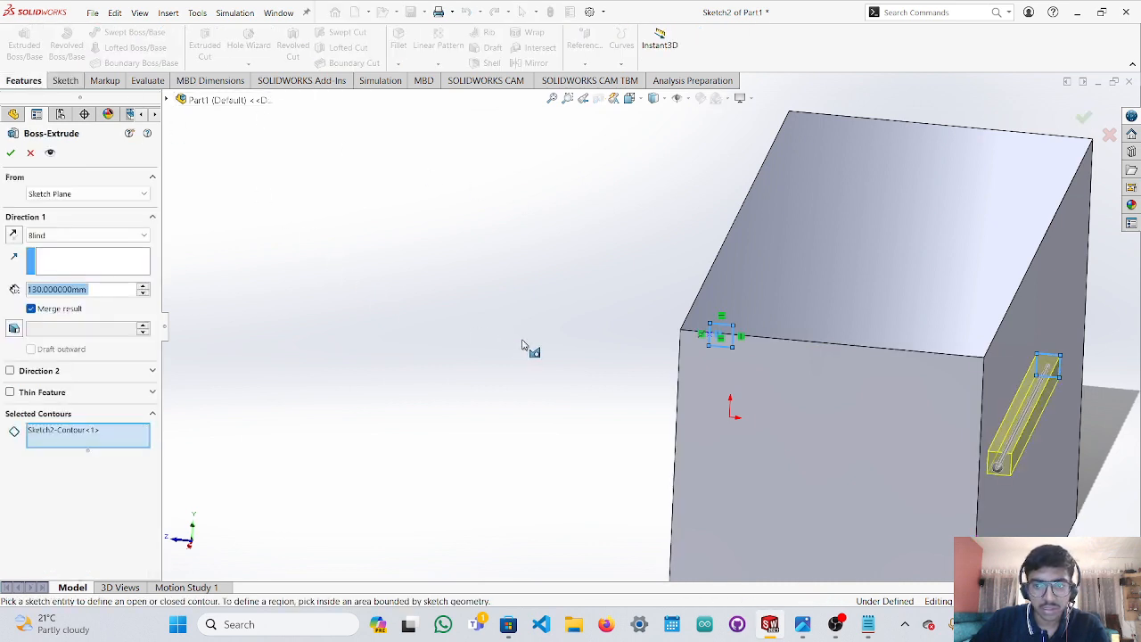
middle_click_drag(522, 346, 469, 415)
left_click_drag(636, 497, 585, 517)
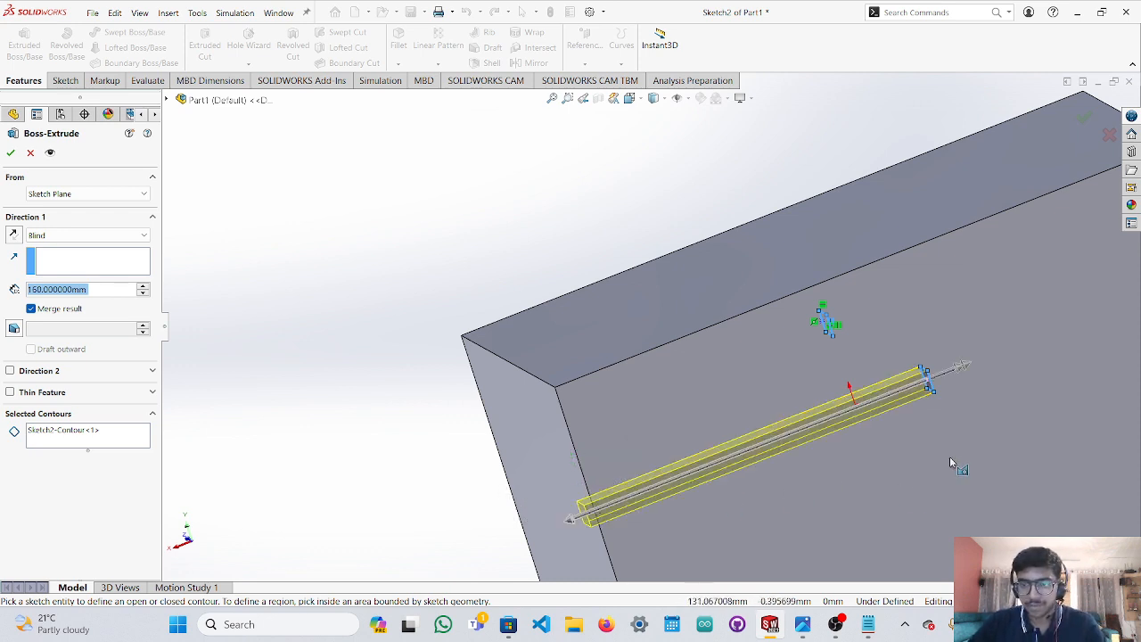
Check the box dimensions in the text notes and add a second extrusion direction with a depth of 137 mm.
middle_click_drag(949, 456, 911, 513)
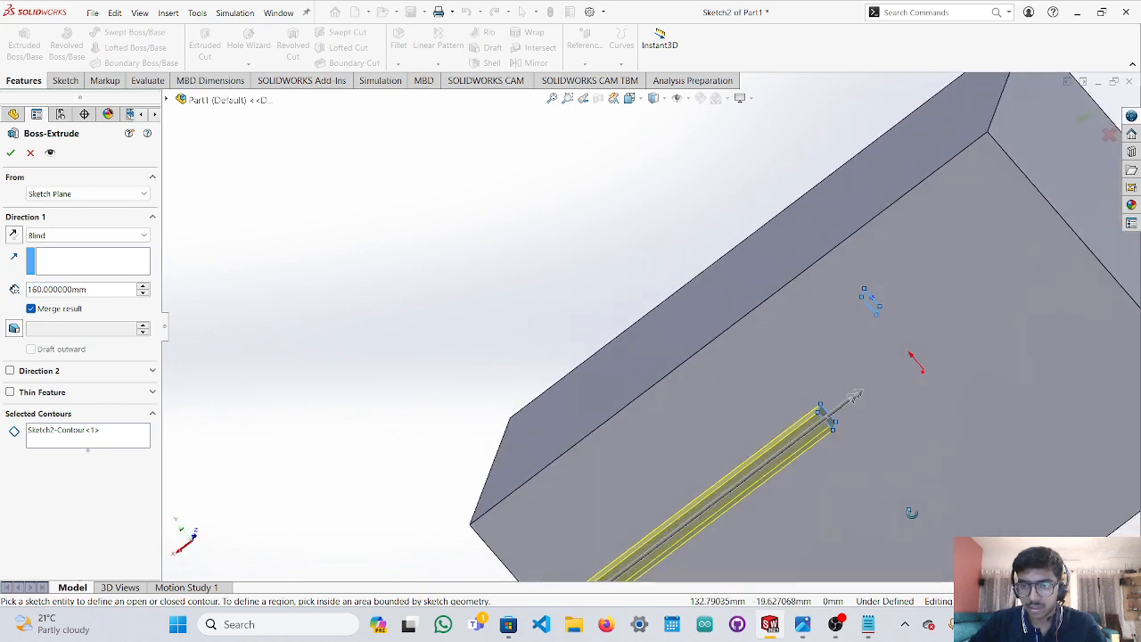
left_click_drag(854, 396, 1093, 234)
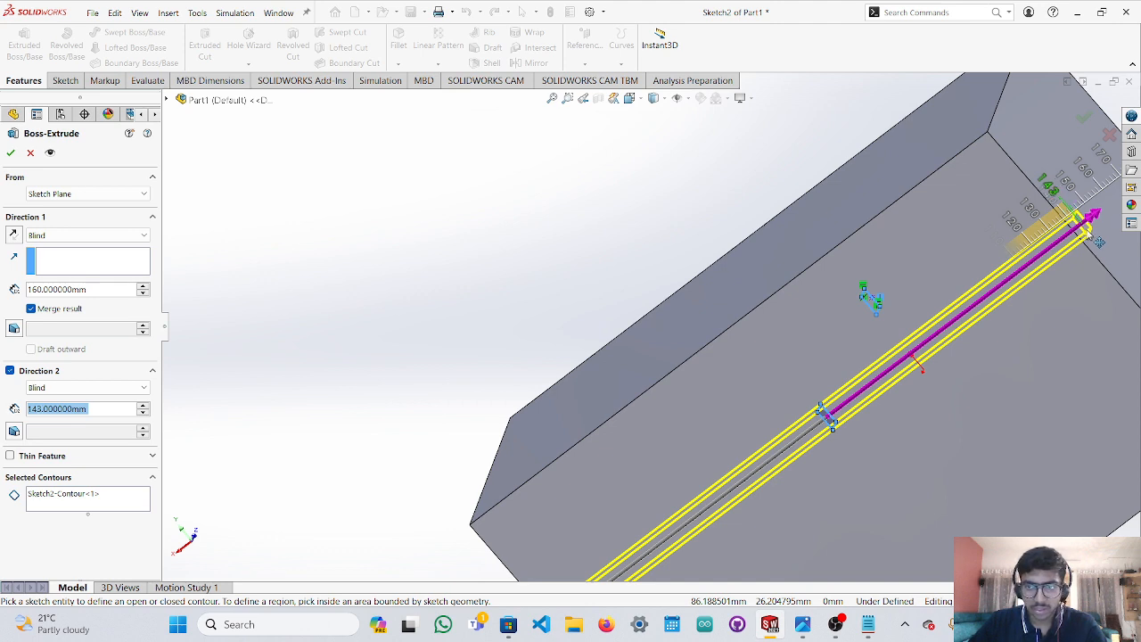
left_click_drag(1098, 241, 1098, 237)
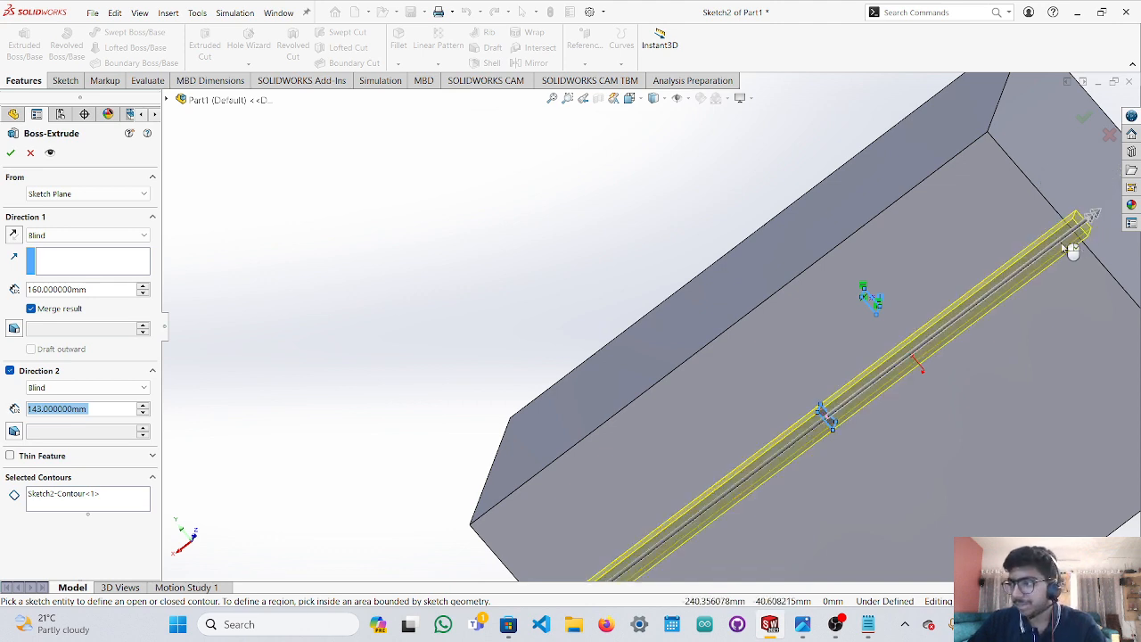
left_click(868, 627)
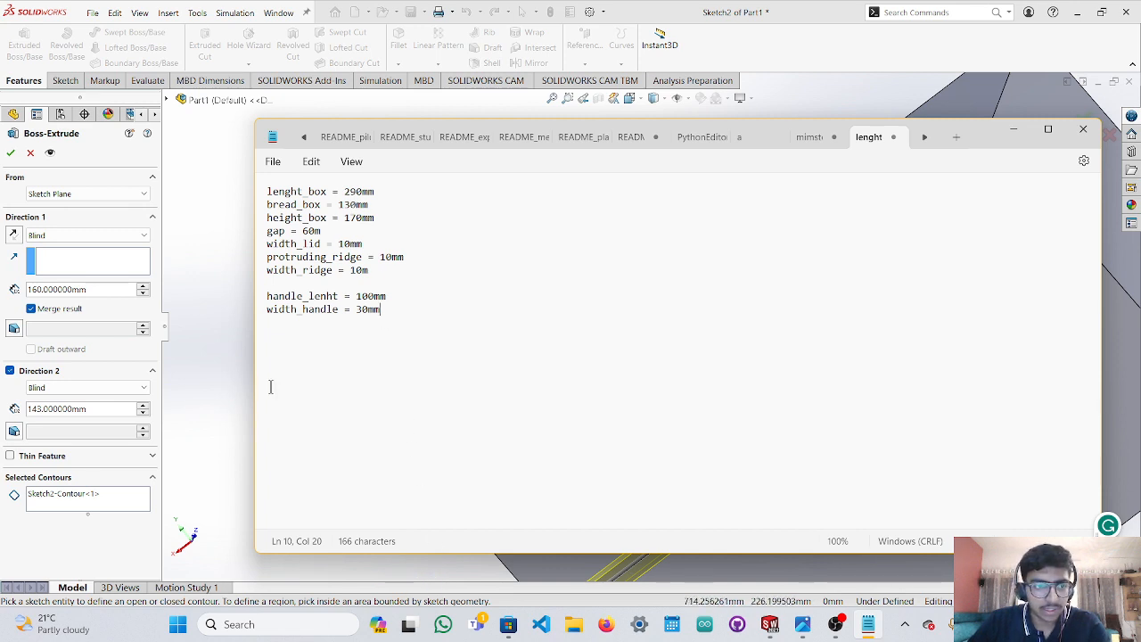
left_click(236, 385)
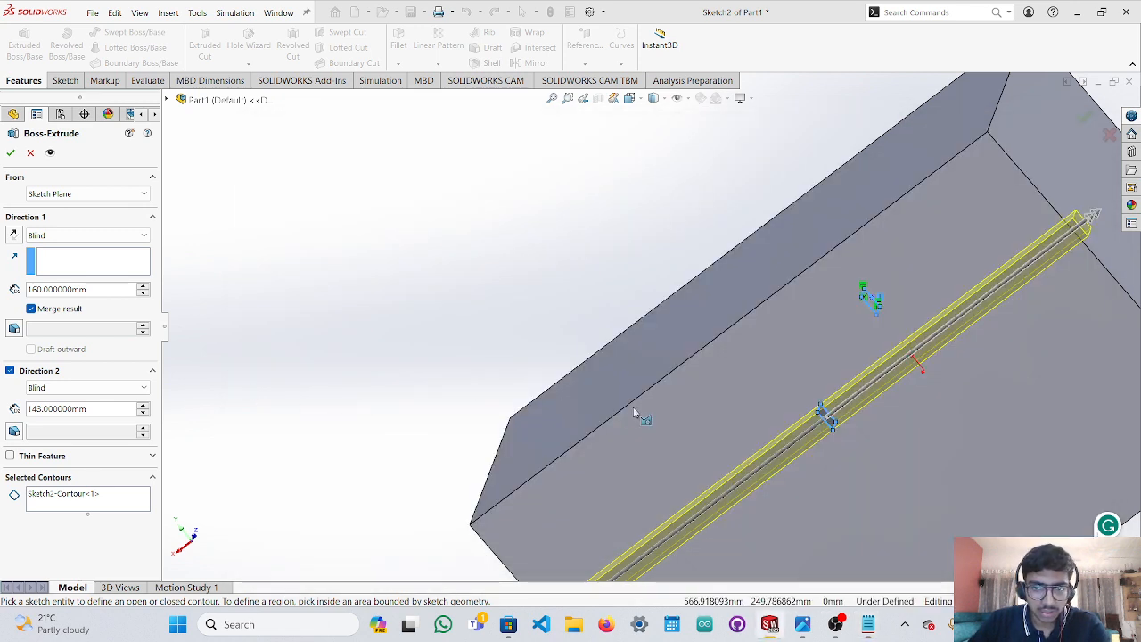
left_click_drag(1091, 217, 1088, 224)
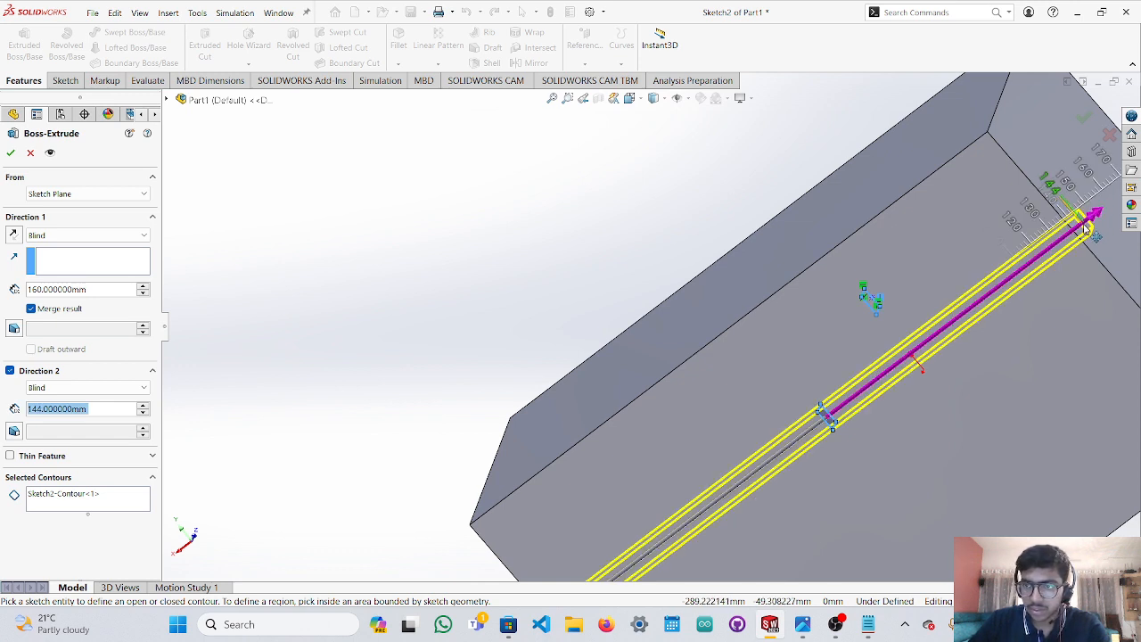
left_click_drag(1085, 229, 1084, 245)
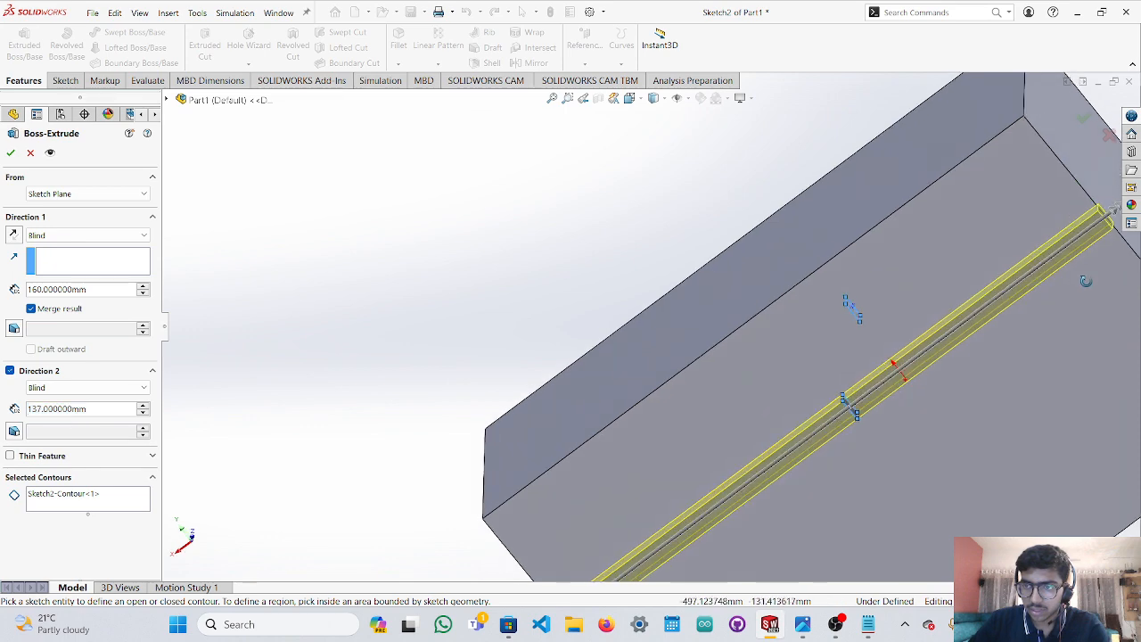
Extend the bar's first extrusion direction to 164 mm so it projects beyond the box's end face.
middle_click_drag(1085, 282, 1110, 437)
scroll(892, 435, "up", 5)
scroll(617, 435, "down", 6)
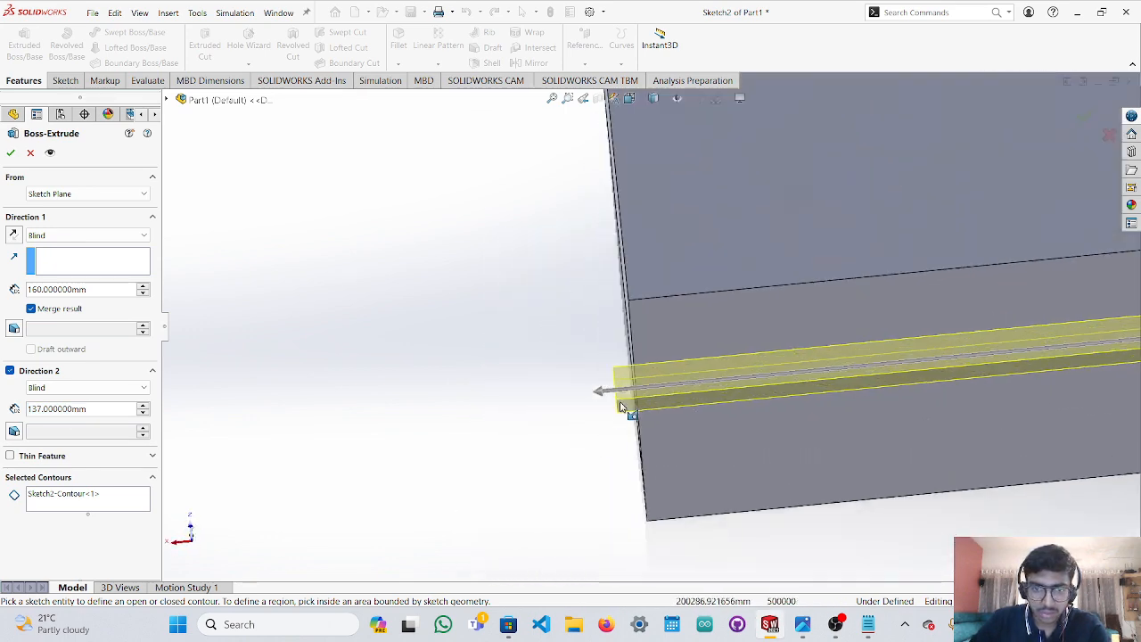
scroll(619, 406, "down", 1)
left_click_drag(584, 390, 635, 395)
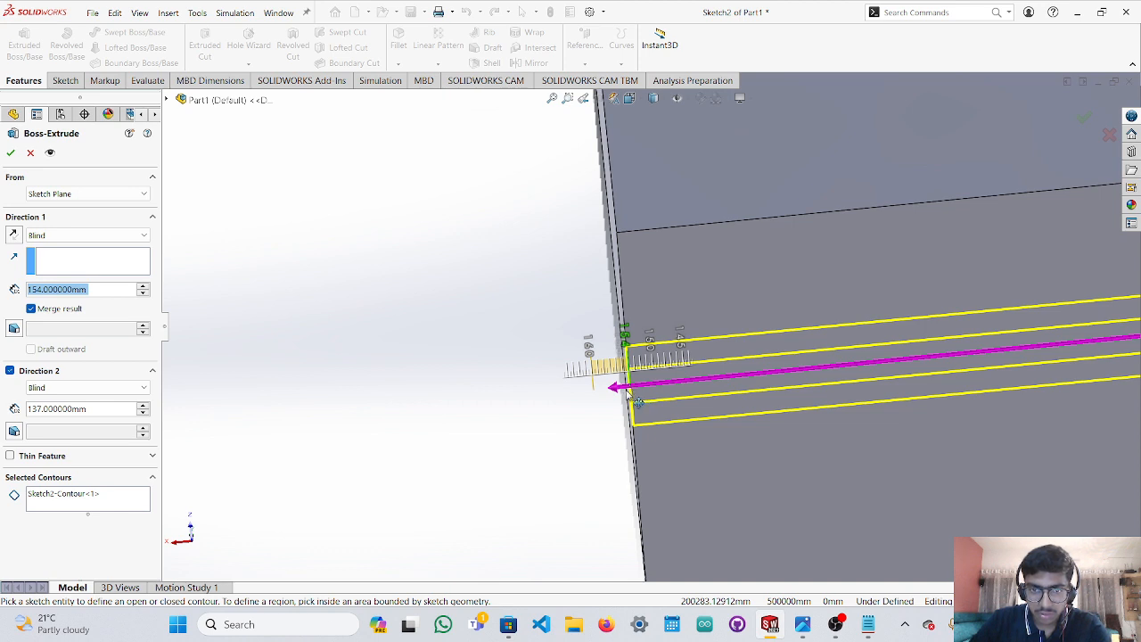
left_click_drag(627, 391, 567, 393)
scroll(622, 503, "up", 5)
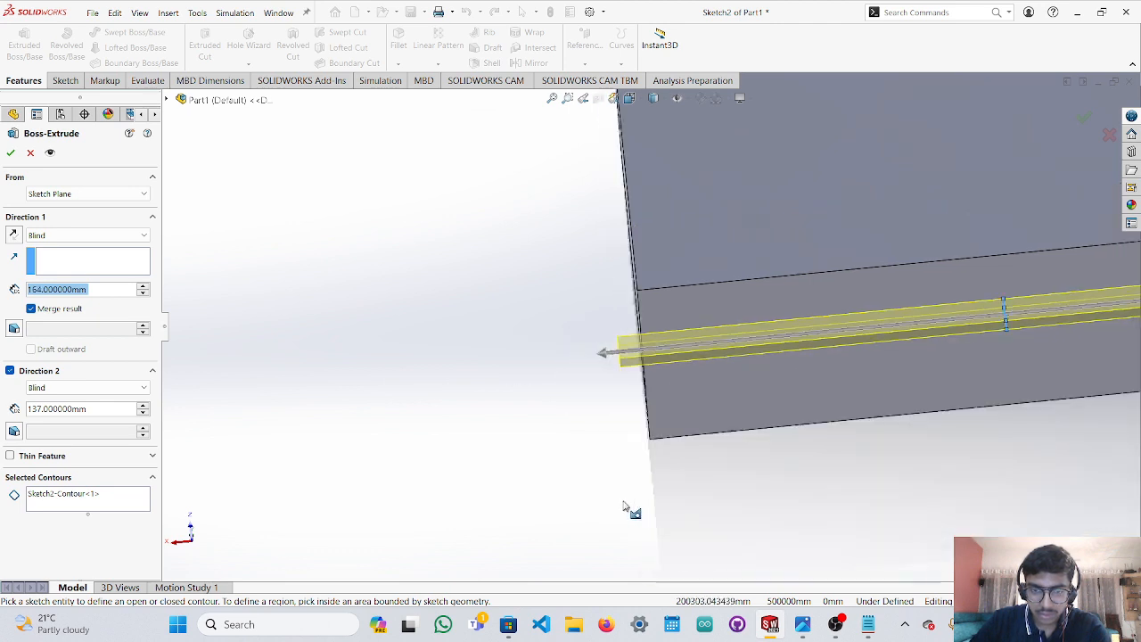
Extend the bar's second extrusion direction to 146 mm past the opposite end face and finish the boss extrusion.
scroll(624, 503, "up", 5)
scroll(911, 314, "down", 13)
scroll(629, 302, "up", 2)
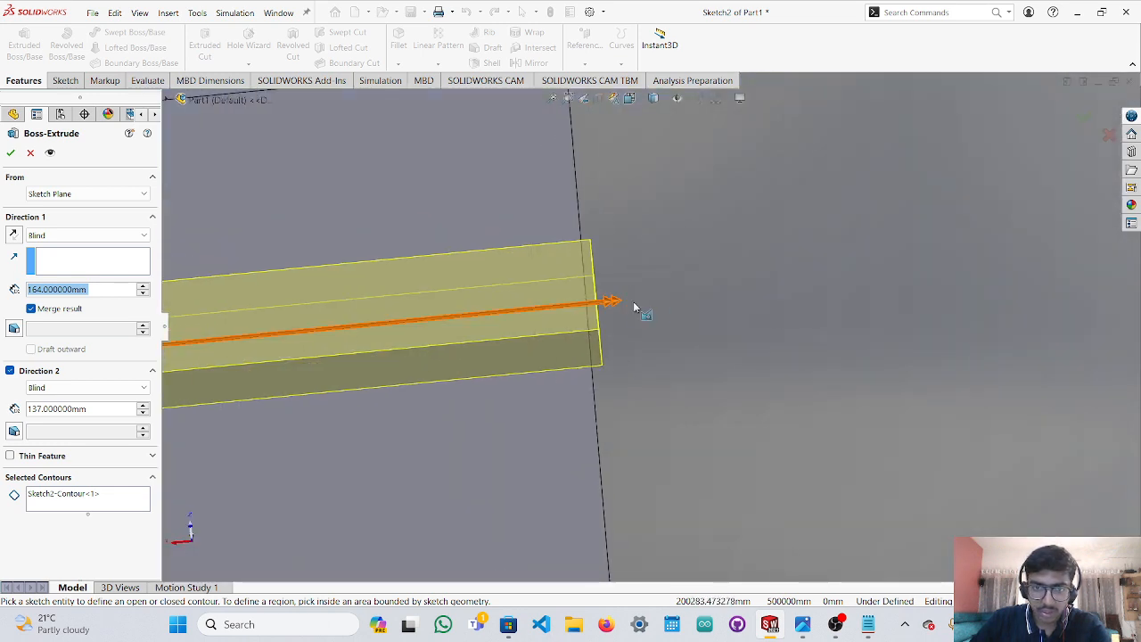
mouse_move(633, 307)
left_mouse_down()
mouse_move(585, 305)
mouse_move(693, 302)
left_mouse_up()
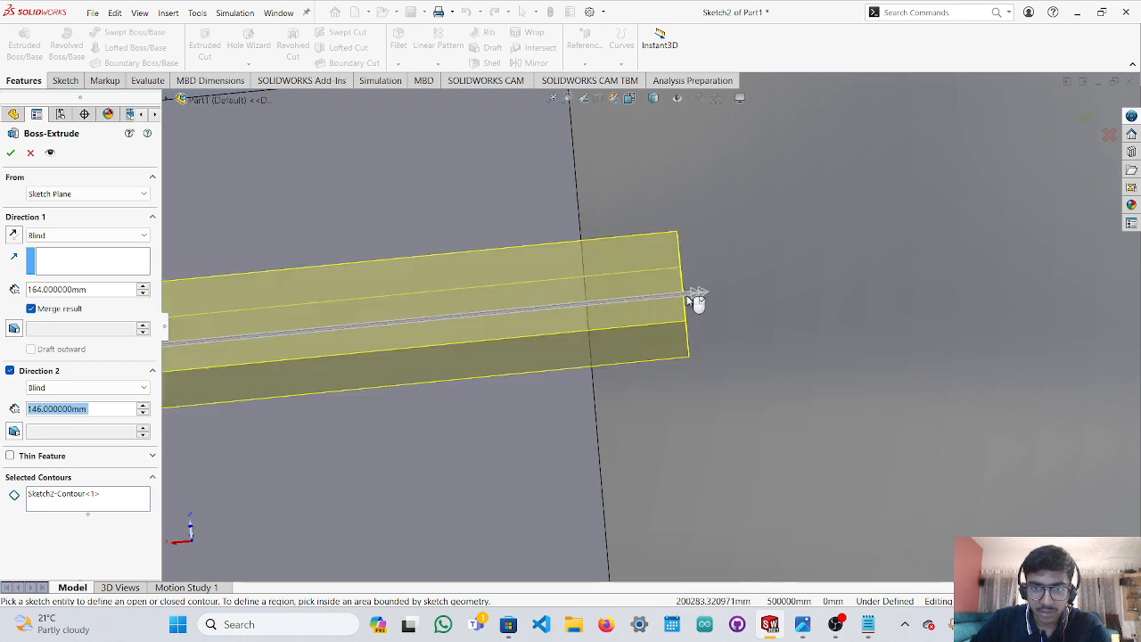
scroll(708, 352, "up", 8)
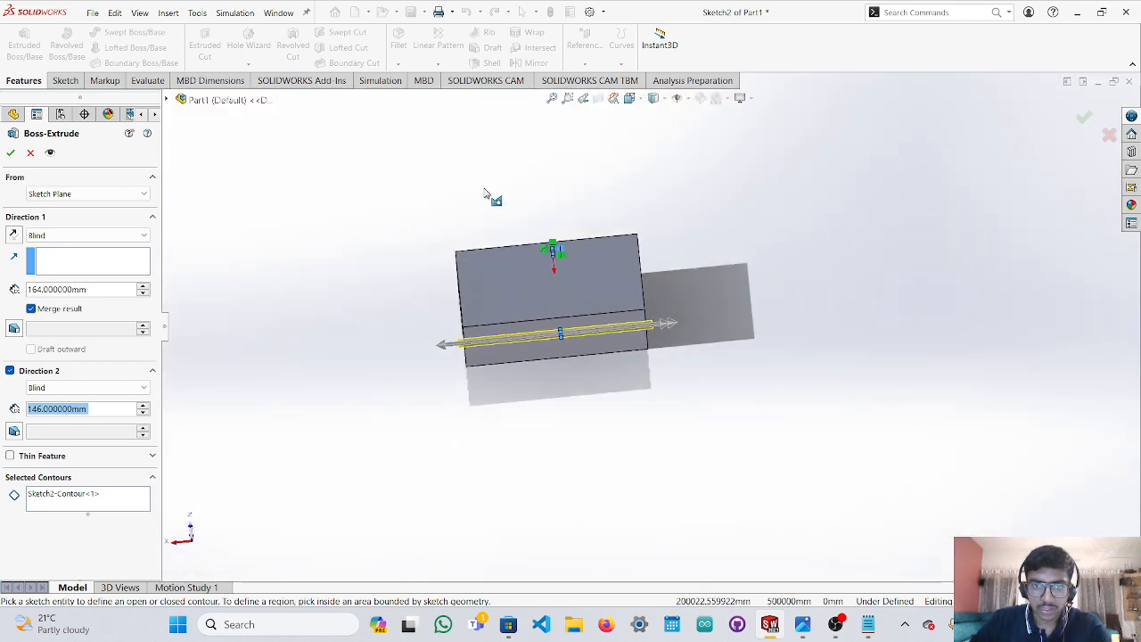
scroll(555, 276, "down", 6)
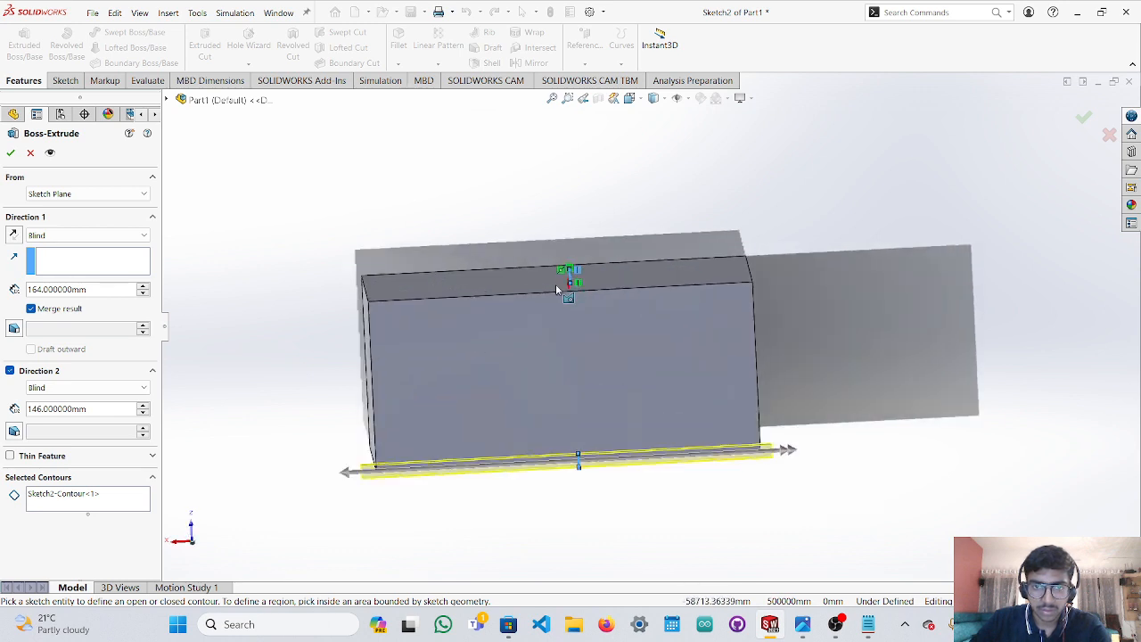
scroll(617, 276, "up", 8)
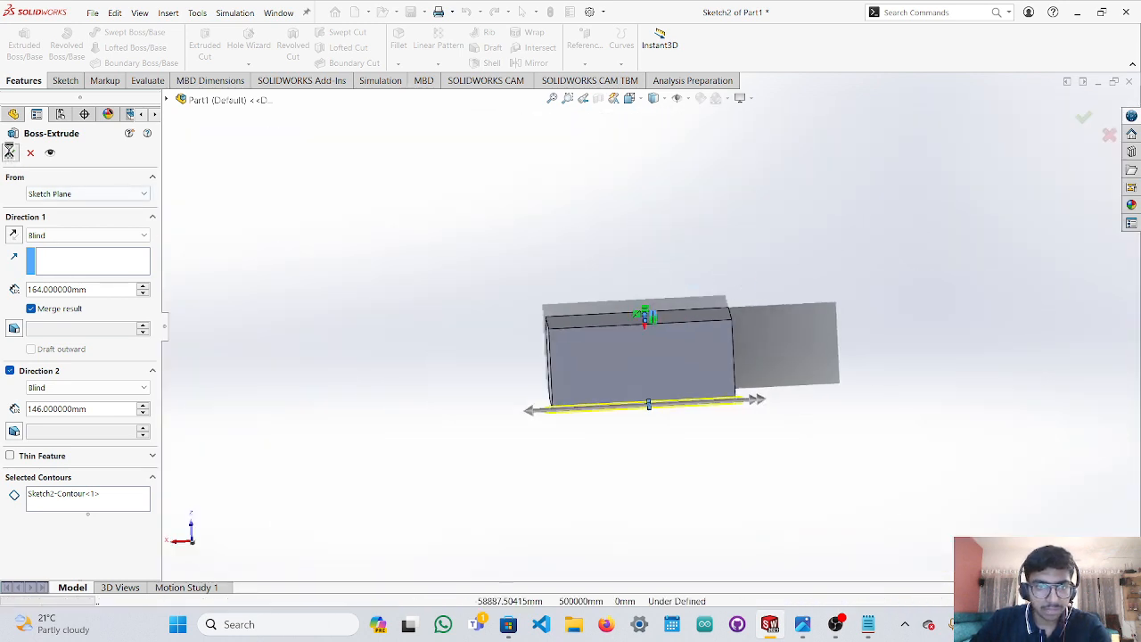
left_click(10, 153)
Examine the extruded bar along the box and the opposite side face from several angles.
scroll(655, 431, "down", 3)
middle_click_drag(711, 484, 699, 327)
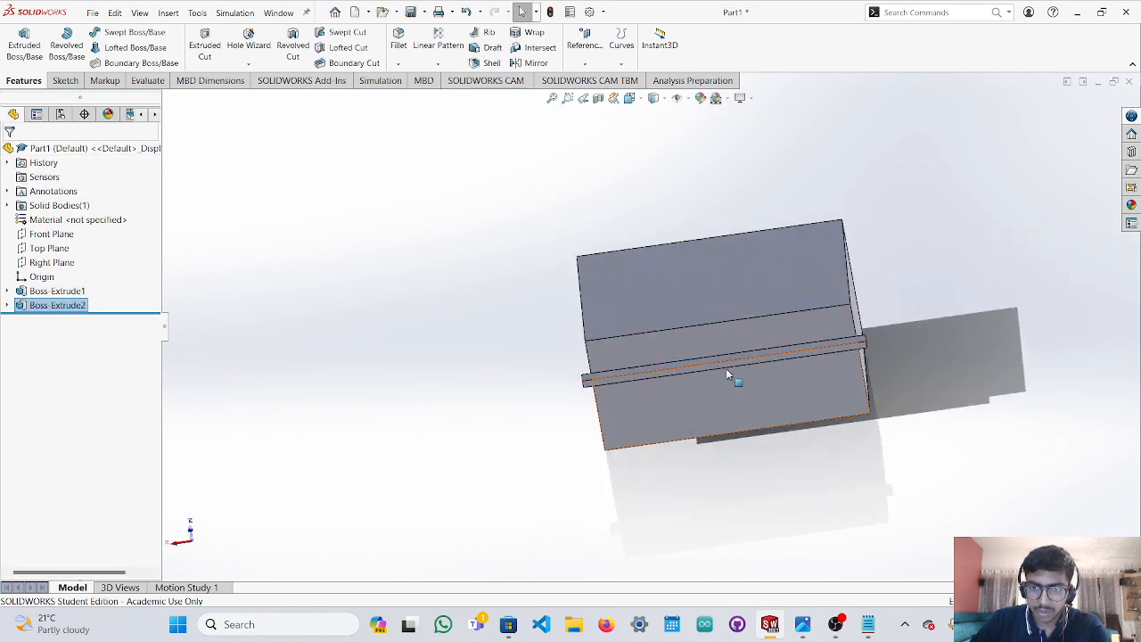
scroll(728, 369, "up", 2)
middle_click_drag(677, 255, 719, 386)
scroll(709, 321, "down", 4)
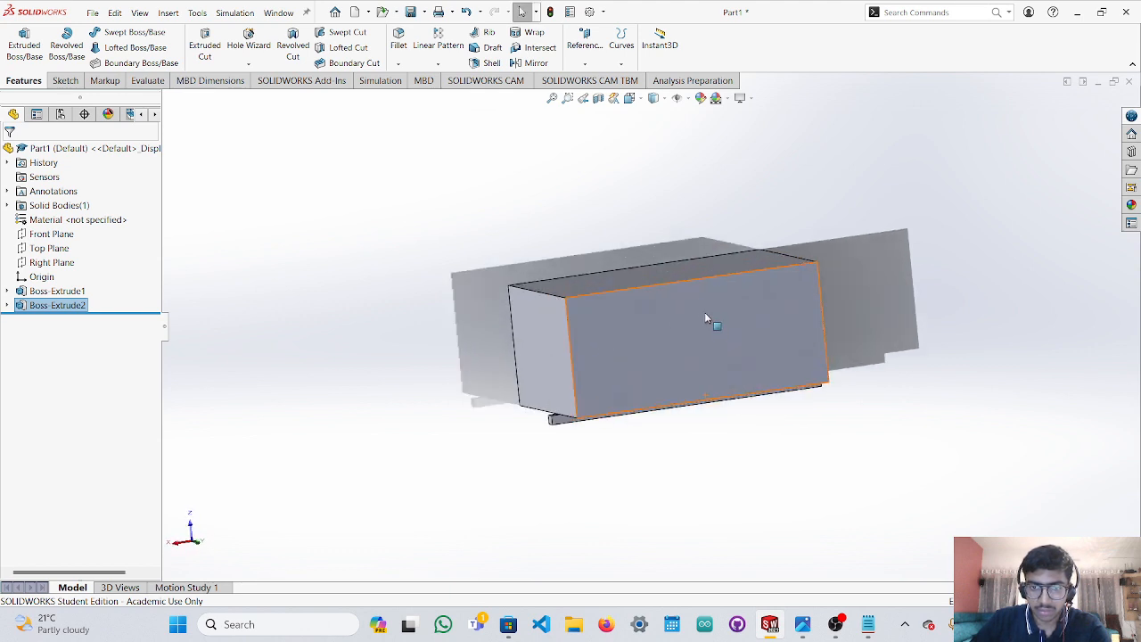
middle_click_drag(662, 279, 686, 273)
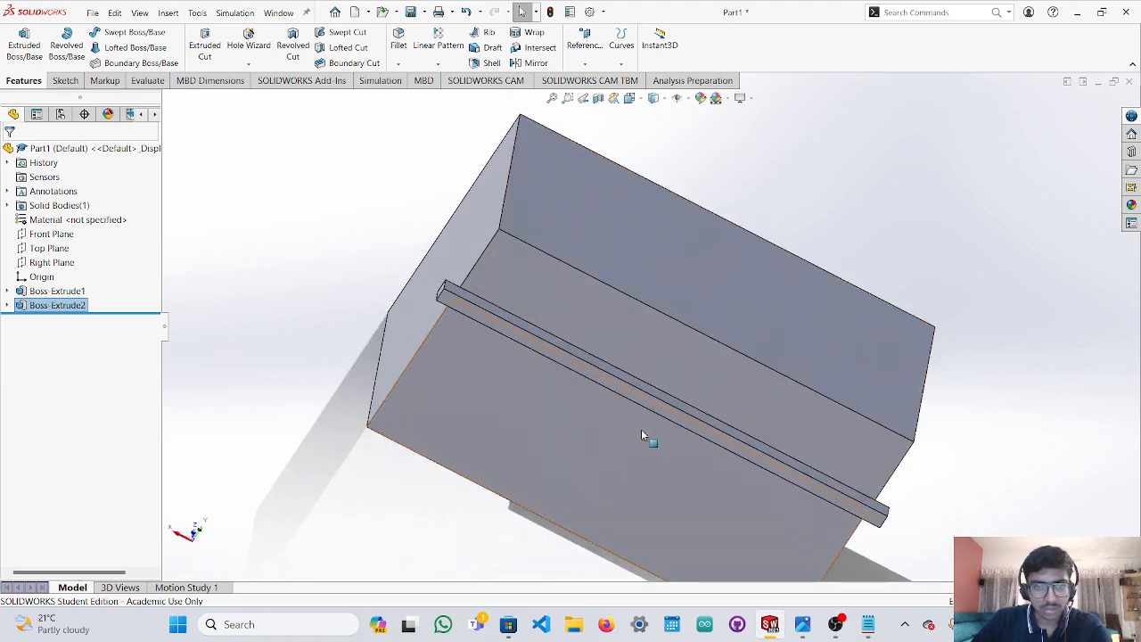
right_click(39, 312)
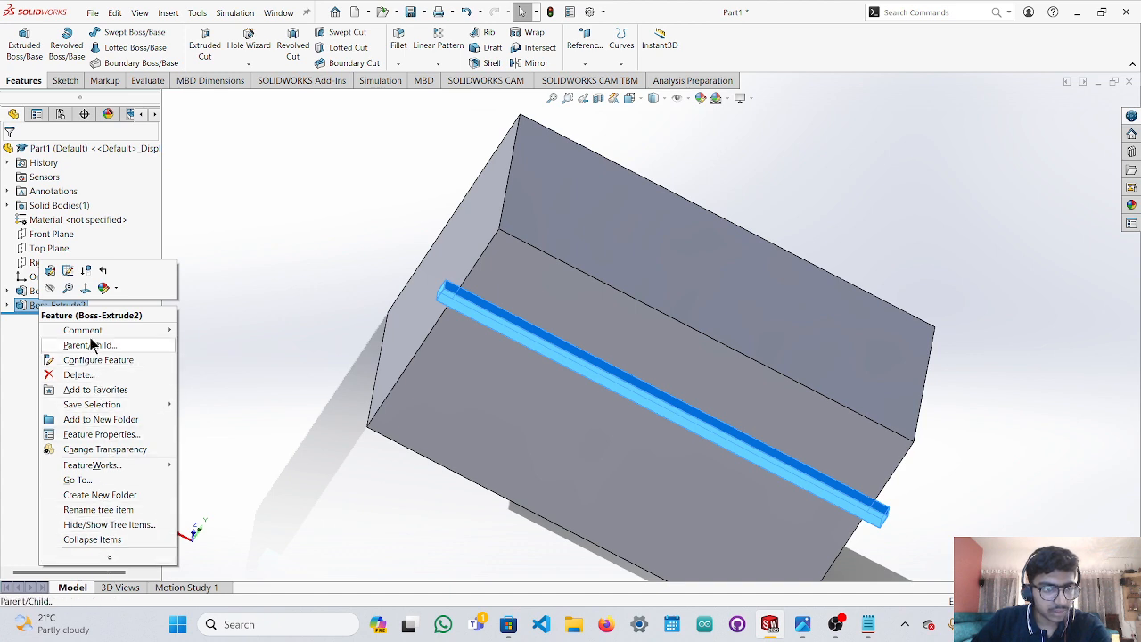
left_click(61, 81)
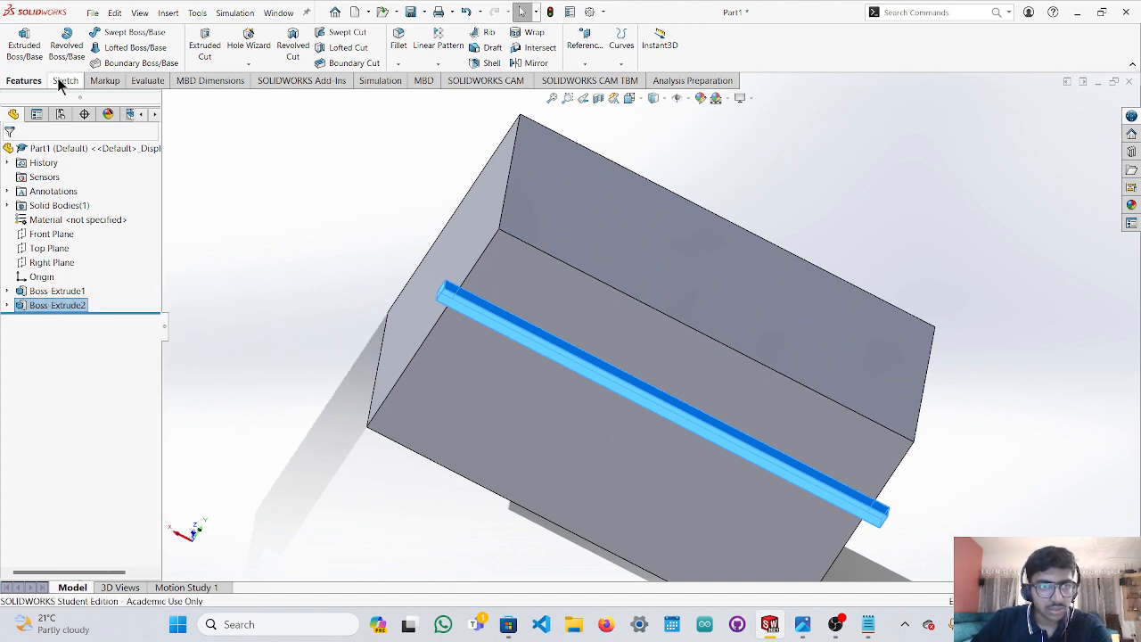
left_click(62, 81)
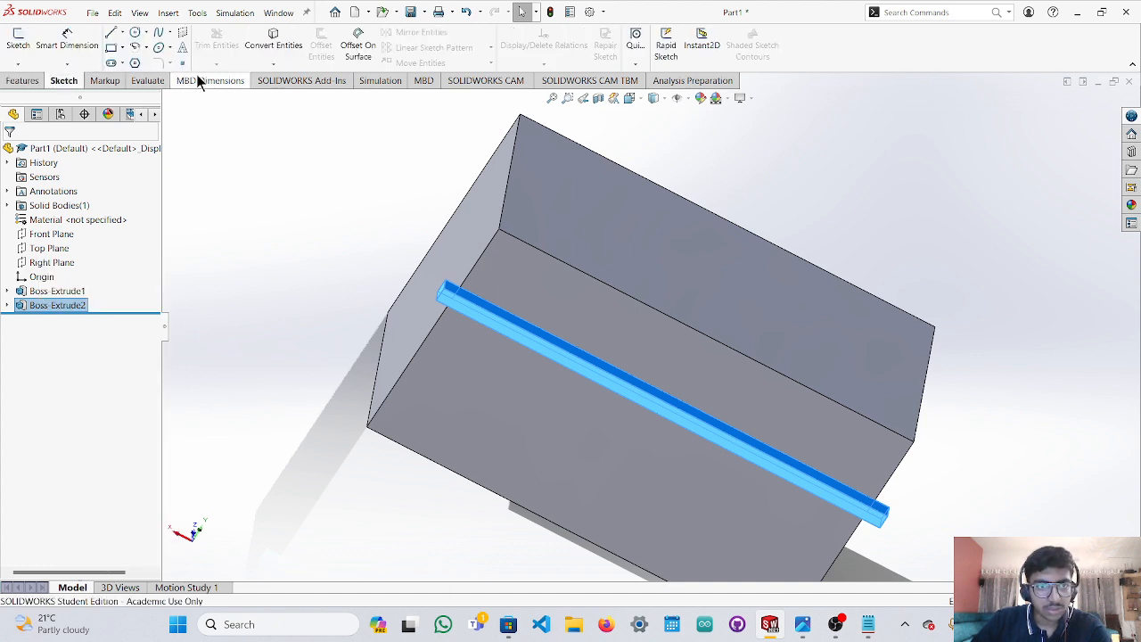
left_click(12, 82)
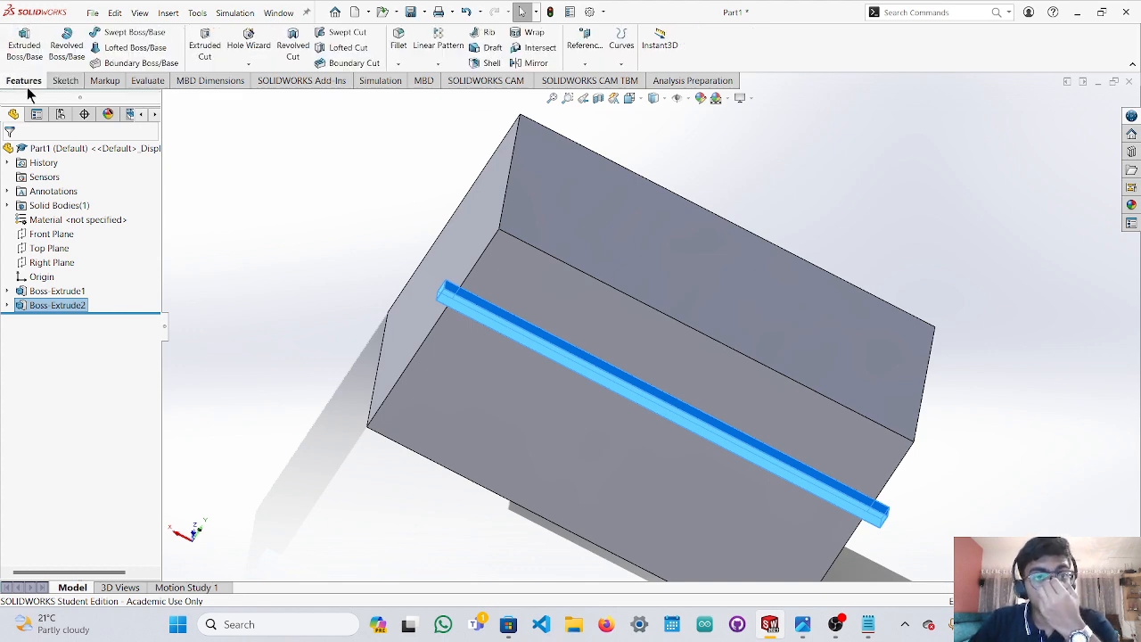
middle_click_drag(316, 179, 341, 188)
middle_click_drag(540, 224, 525, 175)
middle_click_drag(510, 179, 514, 188)
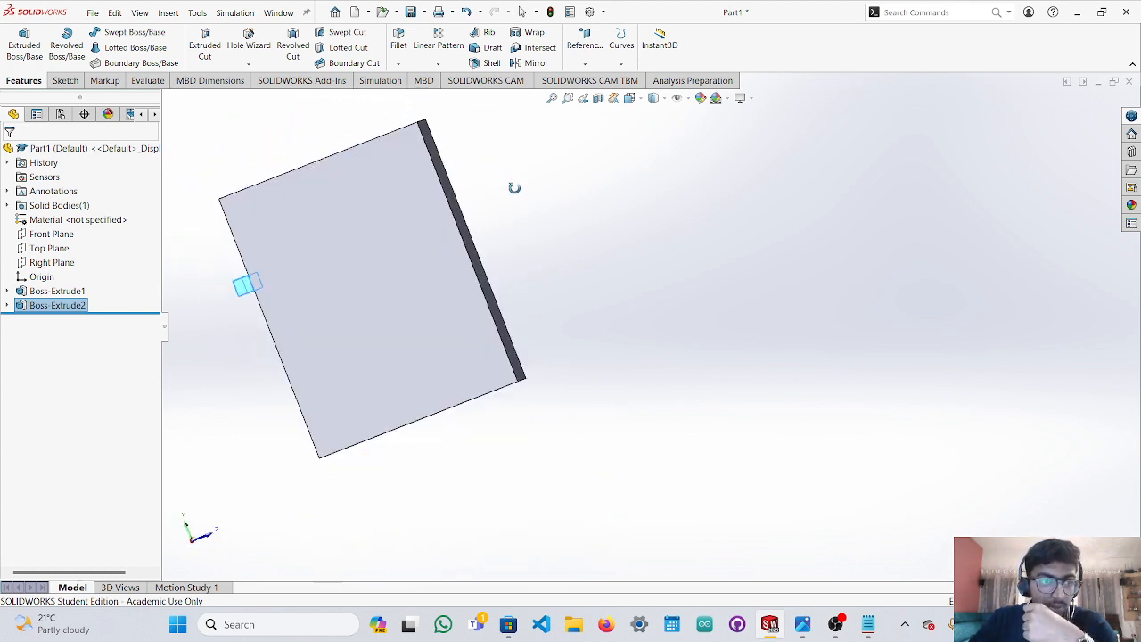
left_click(80, 308)
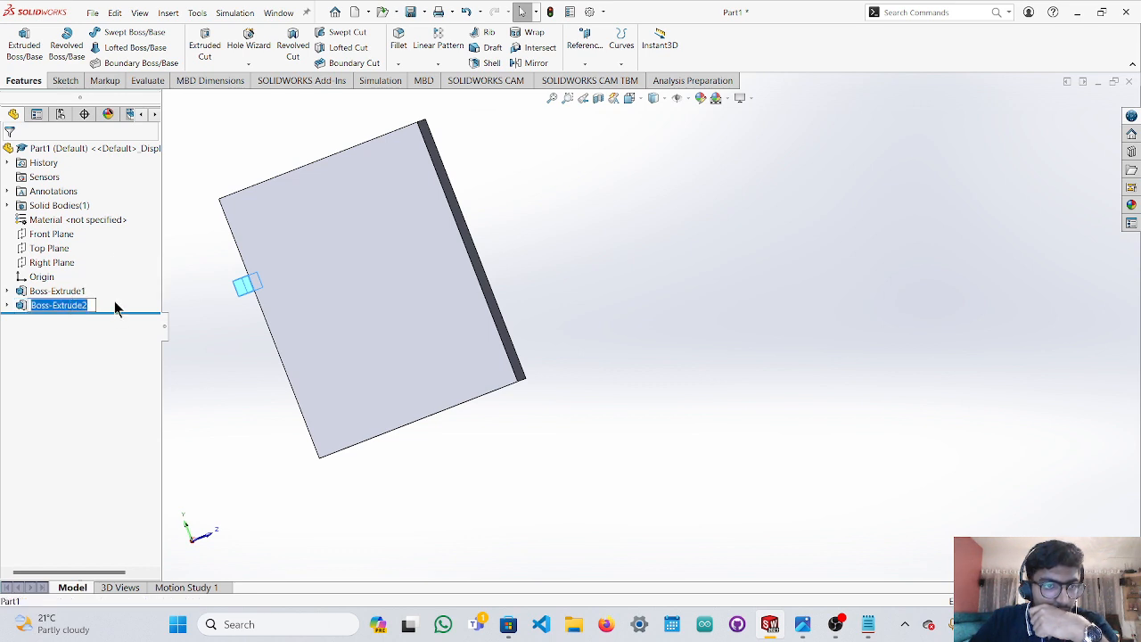
right_click(74, 307)
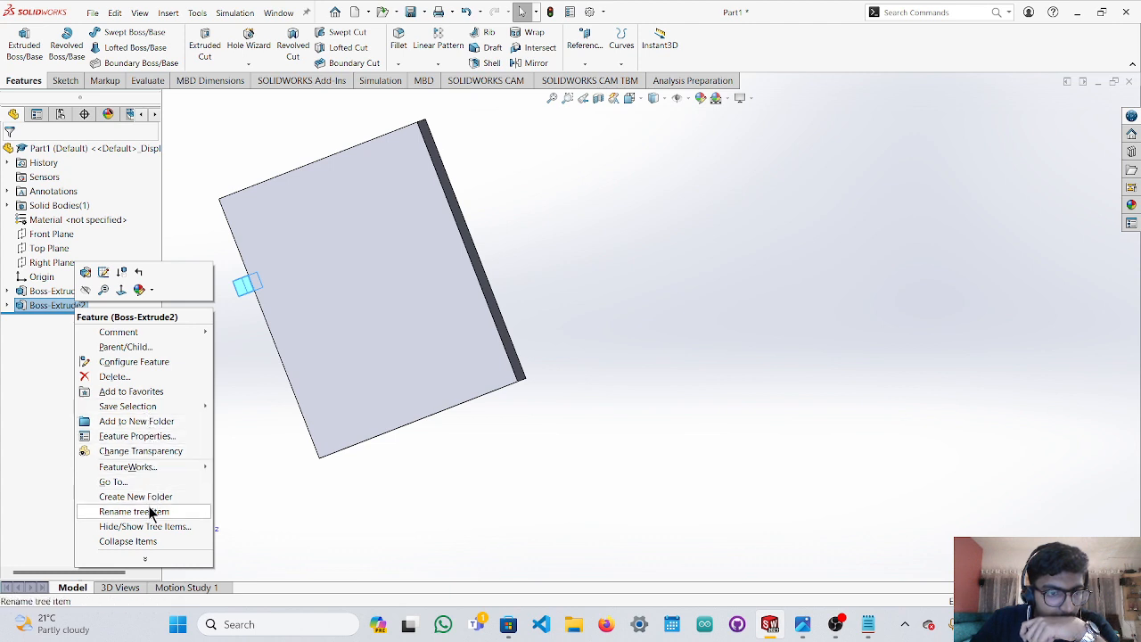
left_click(147, 560)
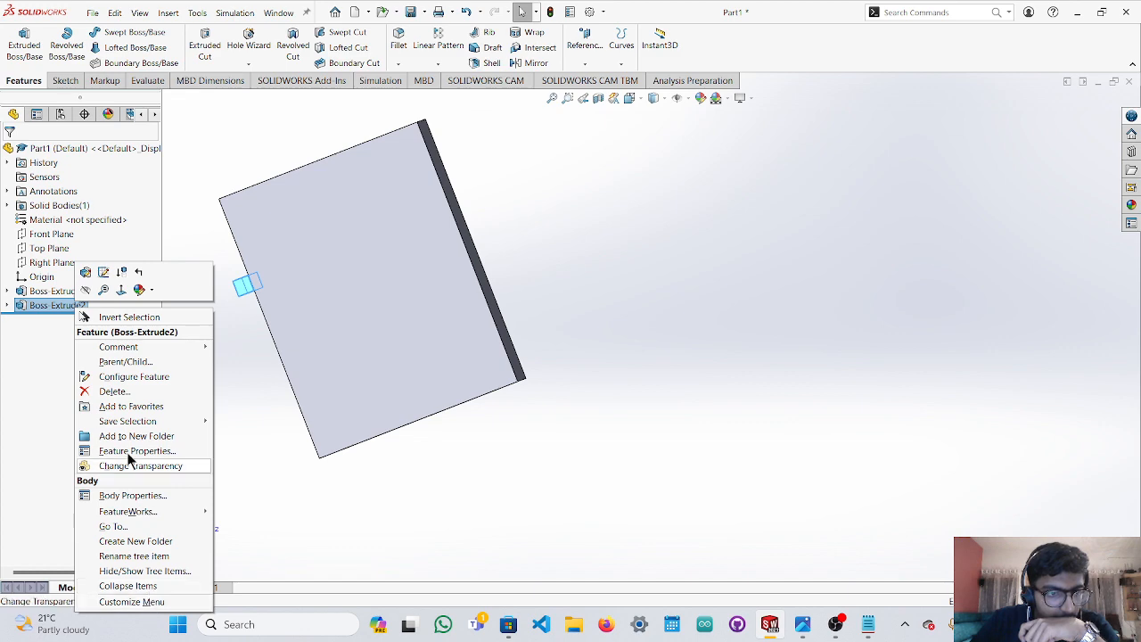
left_click(252, 363)
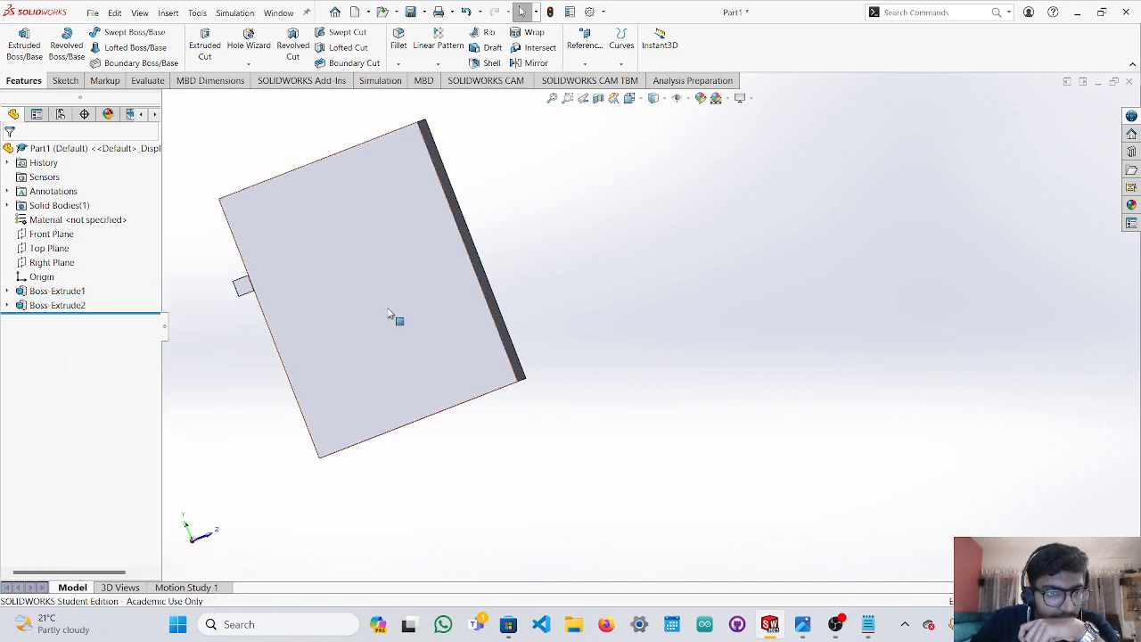
Undo the bar extrusion to return to editing the sketch with the two squares.
middle_click_drag(394, 318, 584, 412)
key("ctrl+z")
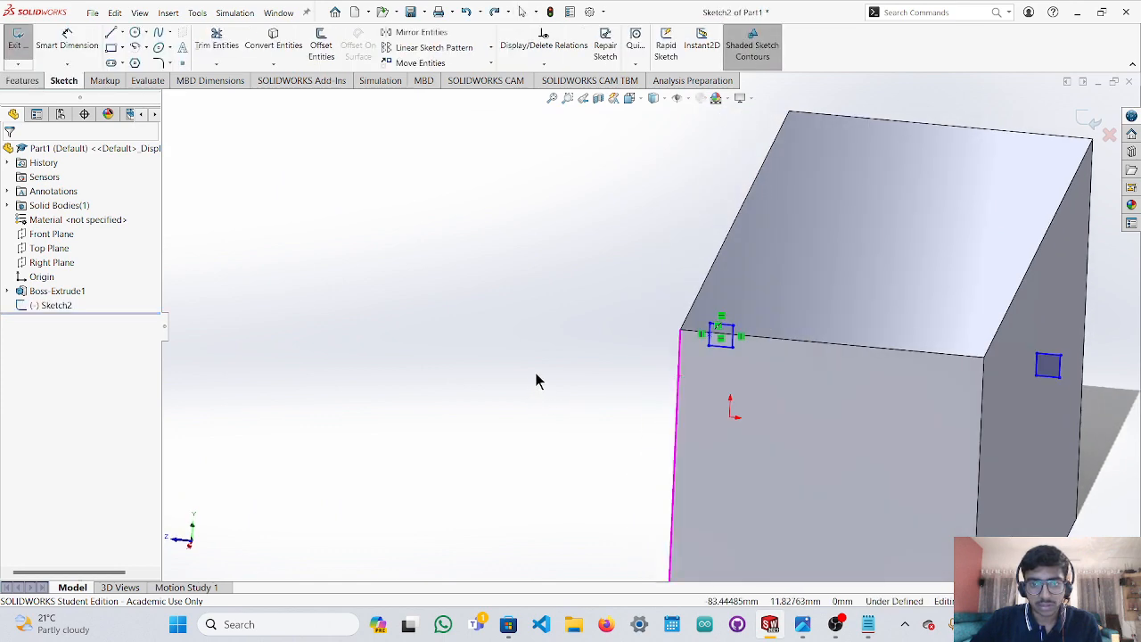
Start a boss extrusion of the square beside the box's side face with a first-direction depth of 153 mm.
middle_click_drag(534, 380, 548, 394)
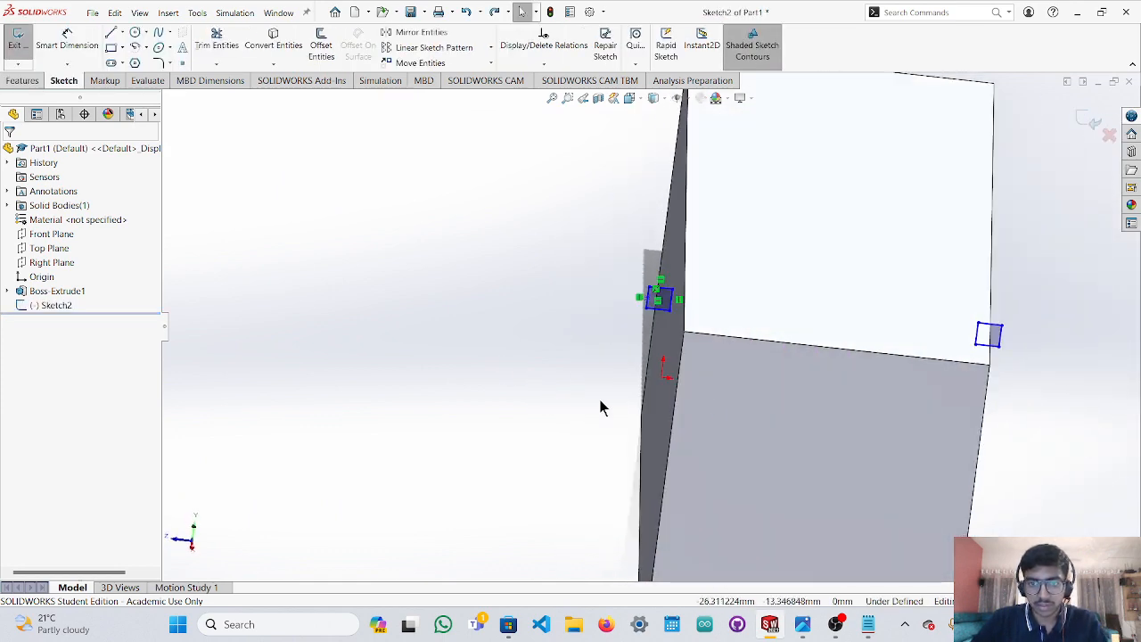
middle_click_drag(1022, 386, 1000, 388)
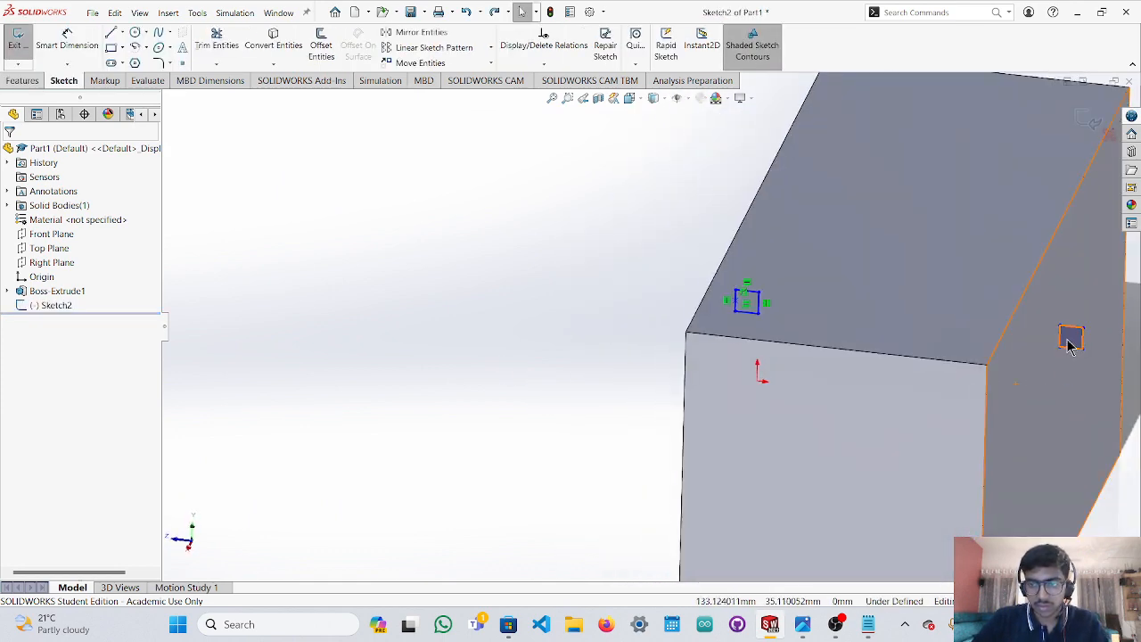
left_click(1070, 345)
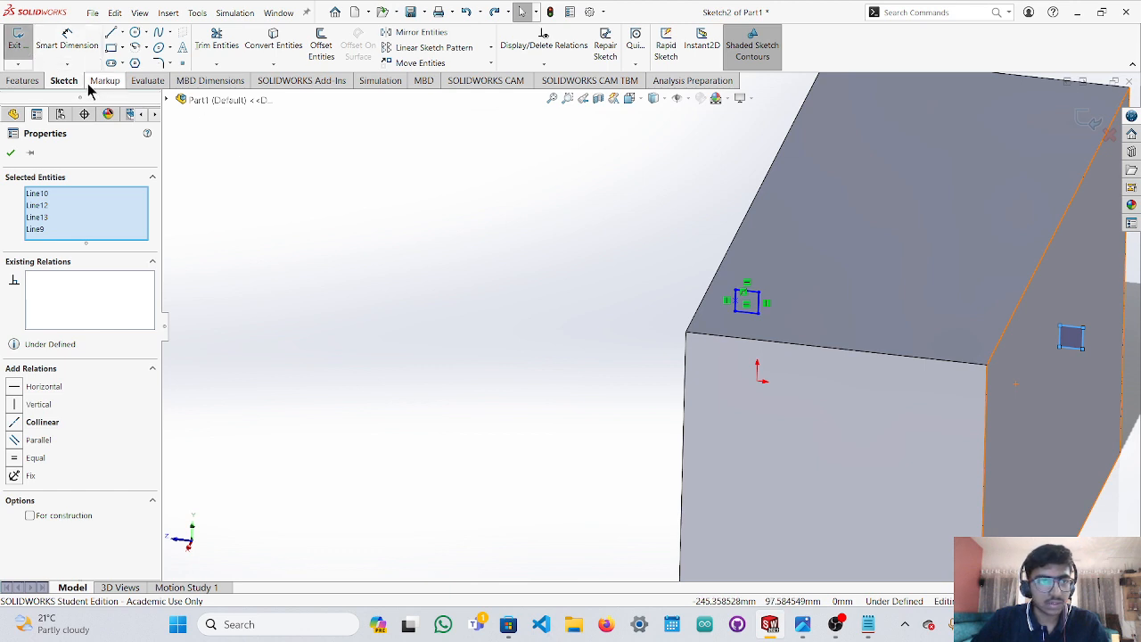
left_click(24, 80)
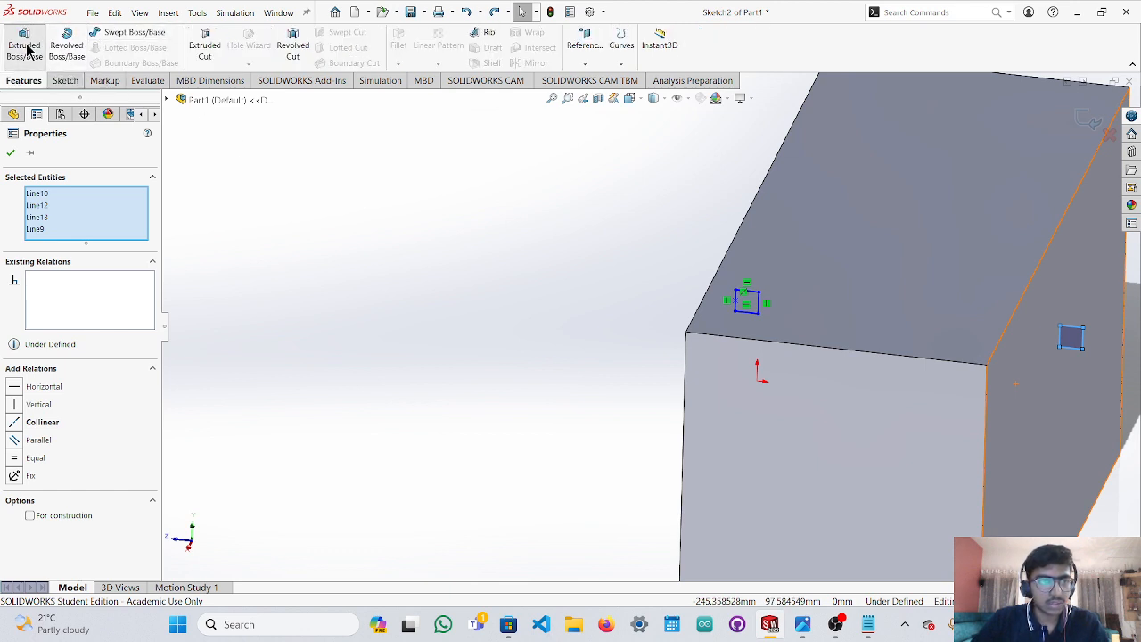
left_click(25, 49)
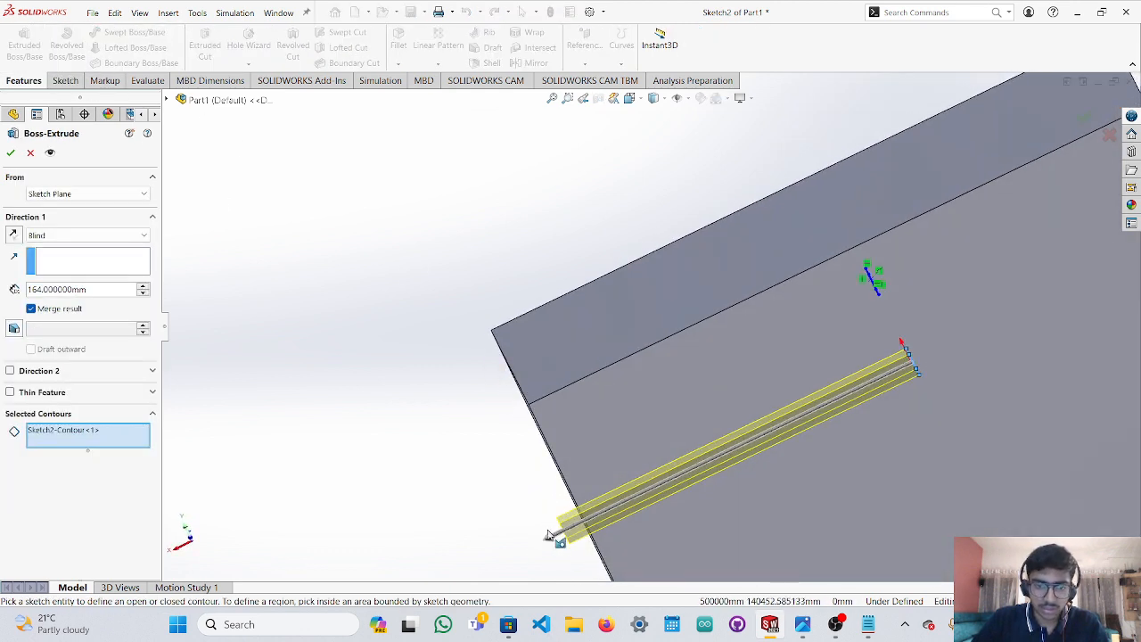
left_click_drag(548, 535, 599, 528)
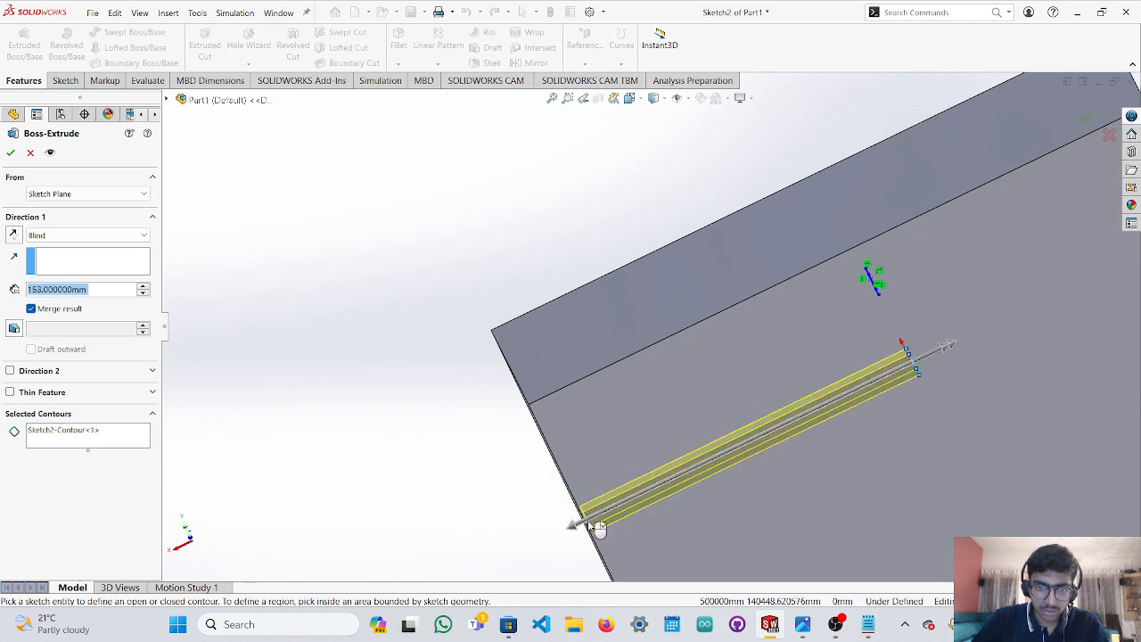
Extend the bar's first extrusion direction to 164 mm so that it projects past the box's end face.
middle_click_drag(478, 462, 484, 509)
scroll(487, 510, "up", 5)
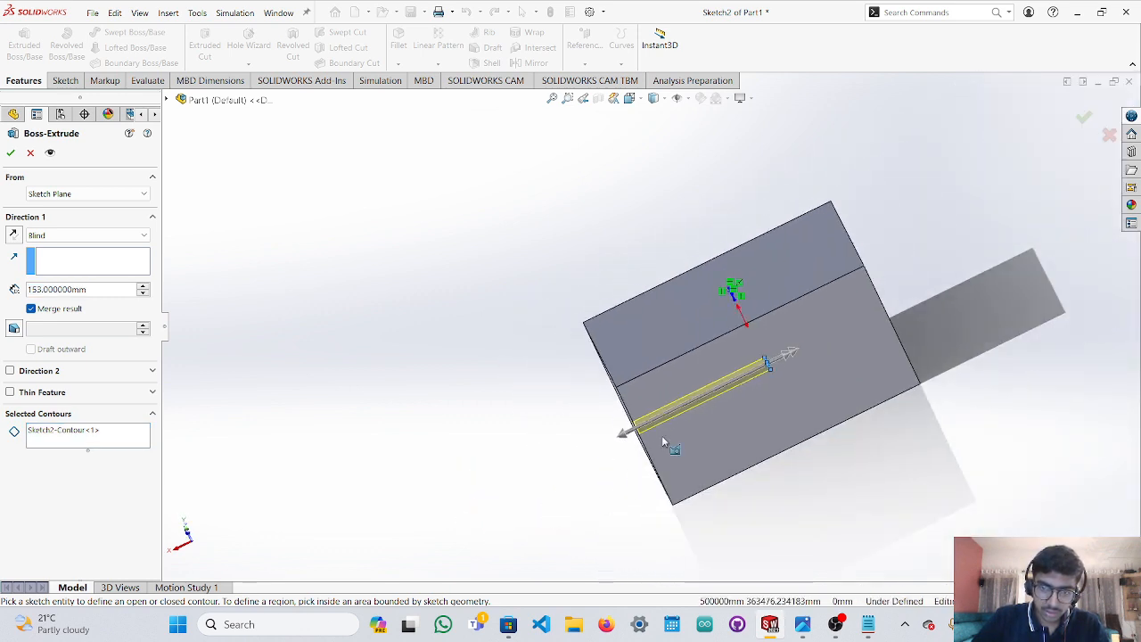
scroll(661, 435, "up", 5)
left_click_drag(632, 403, 647, 394)
mouse_move(596, 395)
middle_mouse_down()
mouse_move(568, 401)
mouse_move(559, 390)
middle_mouse_up()
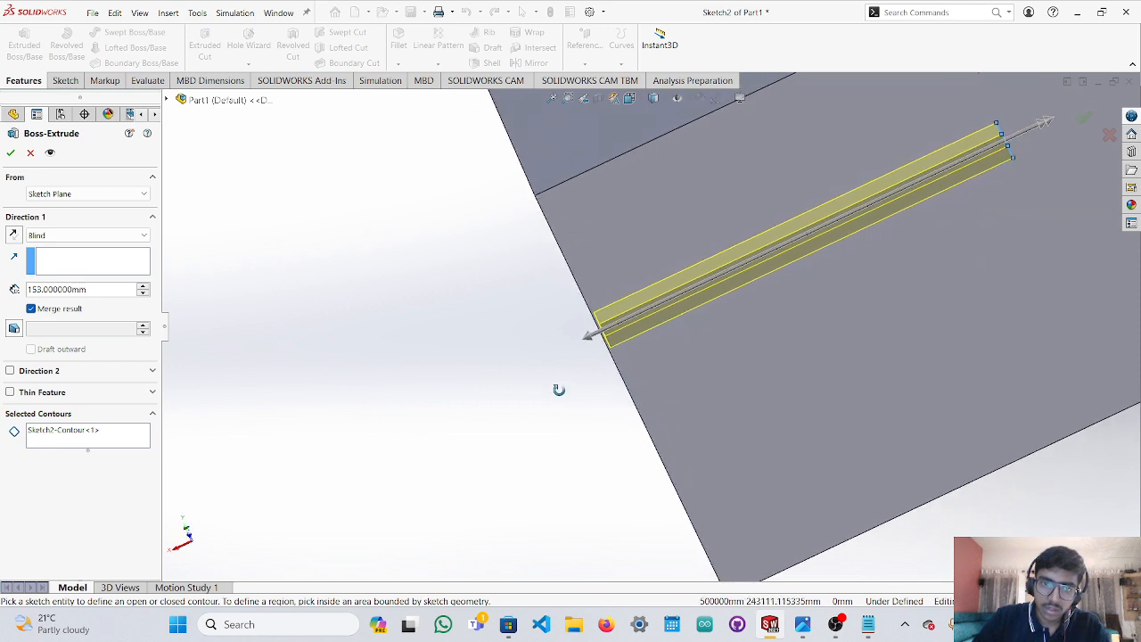
mouse_move(598, 349)
left_mouse_down()
mouse_move(588, 346)
mouse_move(603, 336)
mouse_move(574, 344)
left_mouse_up()
Add a second extrusion direction of 146 mm past the opposite end face and finish the boss extrusion.
mouse_move(575, 396)
middle_mouse_down()
mouse_move(492, 419)
mouse_move(541, 417)
middle_mouse_up()
middle_click_drag(901, 245, 962, 222)
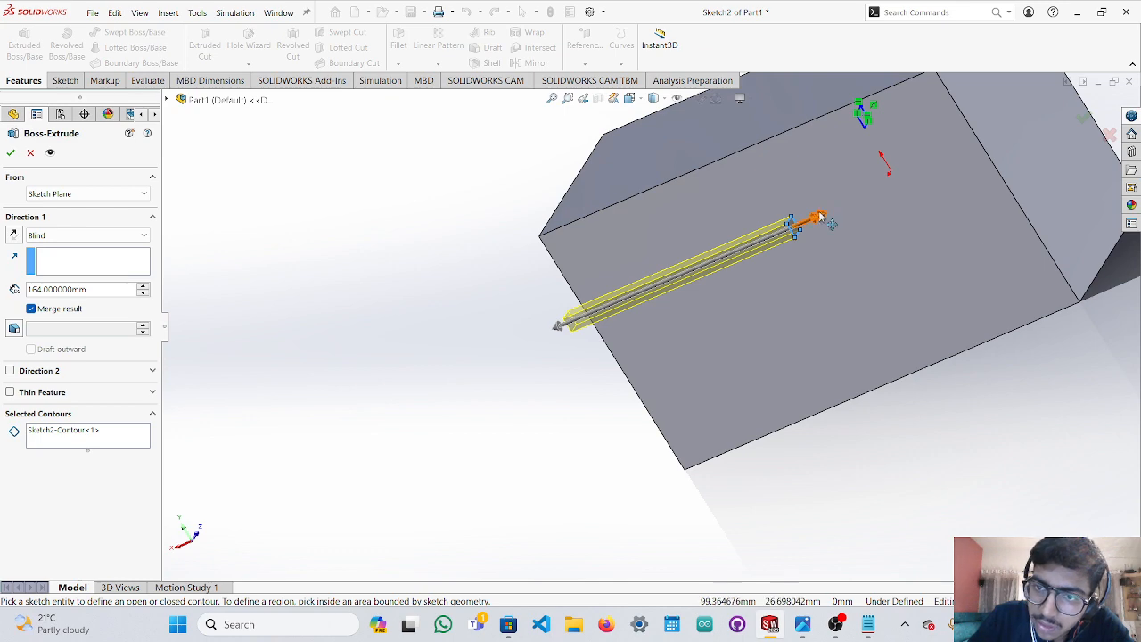
left_click_drag(821, 218, 993, 151)
middle_click_drag(993, 151, 1031, 326)
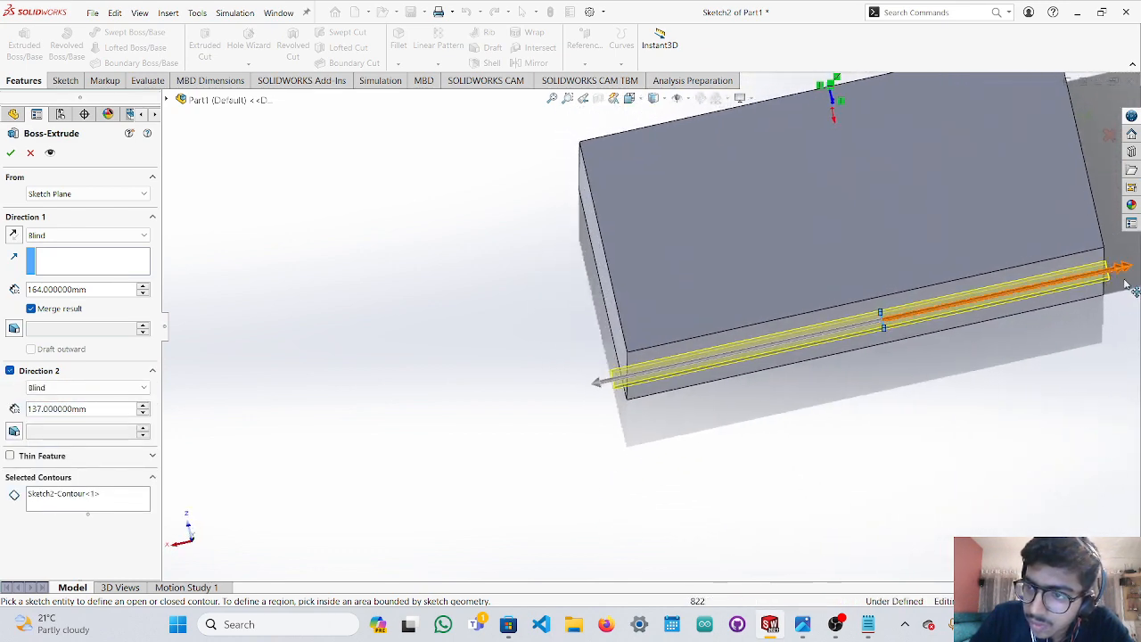
scroll(1070, 283, "down", 5)
left_click(996, 282)
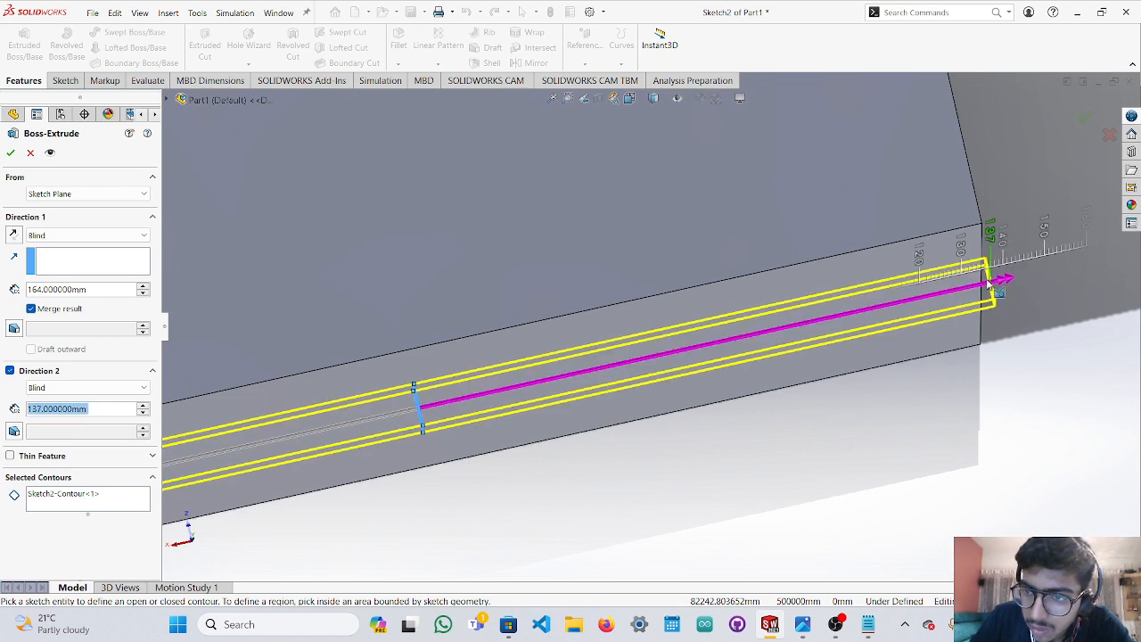
left_click(1035, 277)
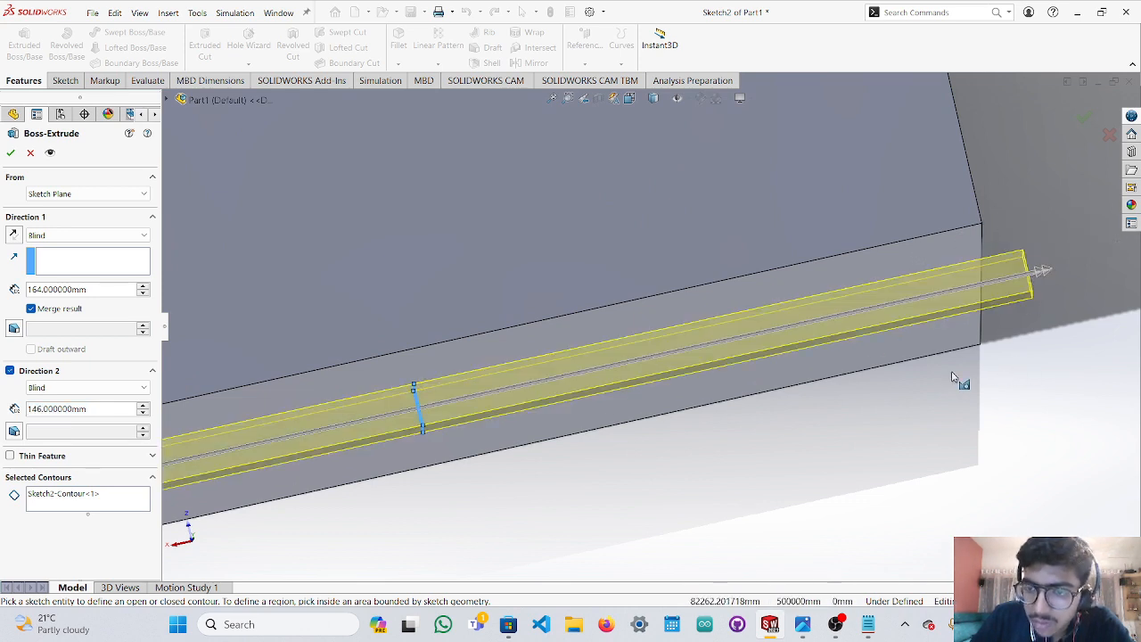
scroll(952, 377, "up", 4)
key("Return")
Try to paste a copy of the square bar feature onto an adjacent long face of the box.
scroll(756, 344, "up", 1)
middle_click_drag(557, 233, 591, 175)
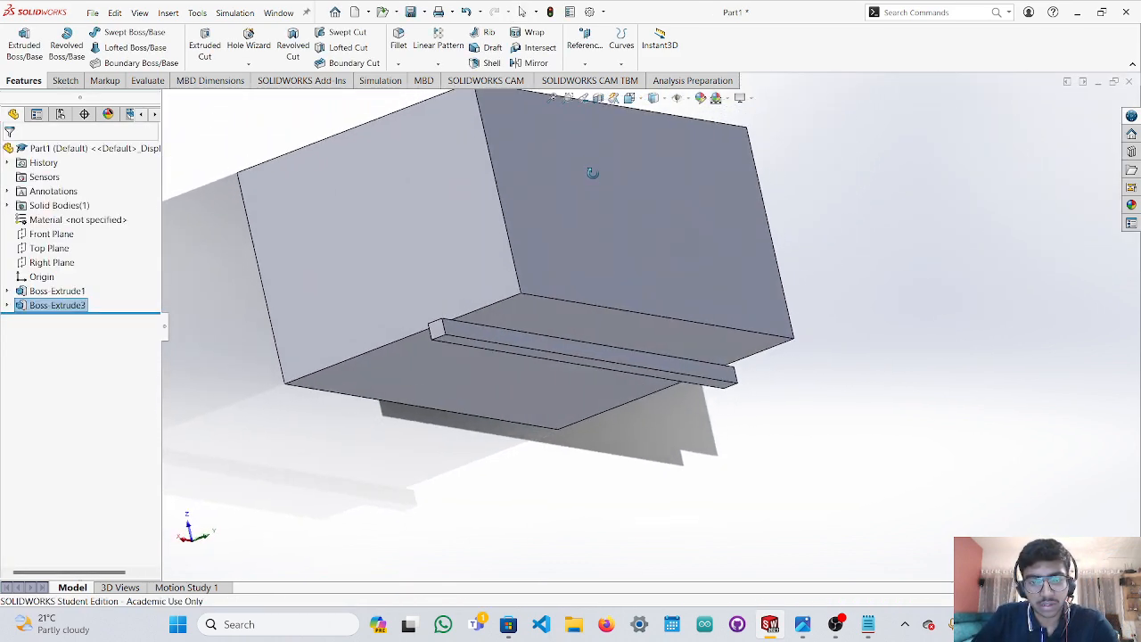
left_click(436, 331)
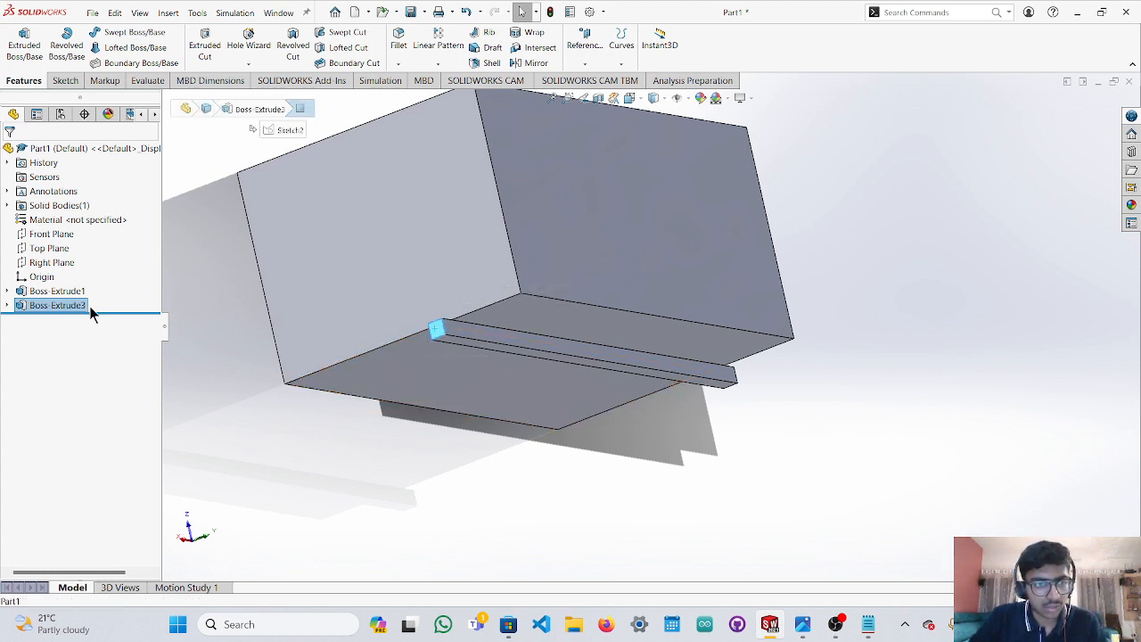
left_click(65, 307)
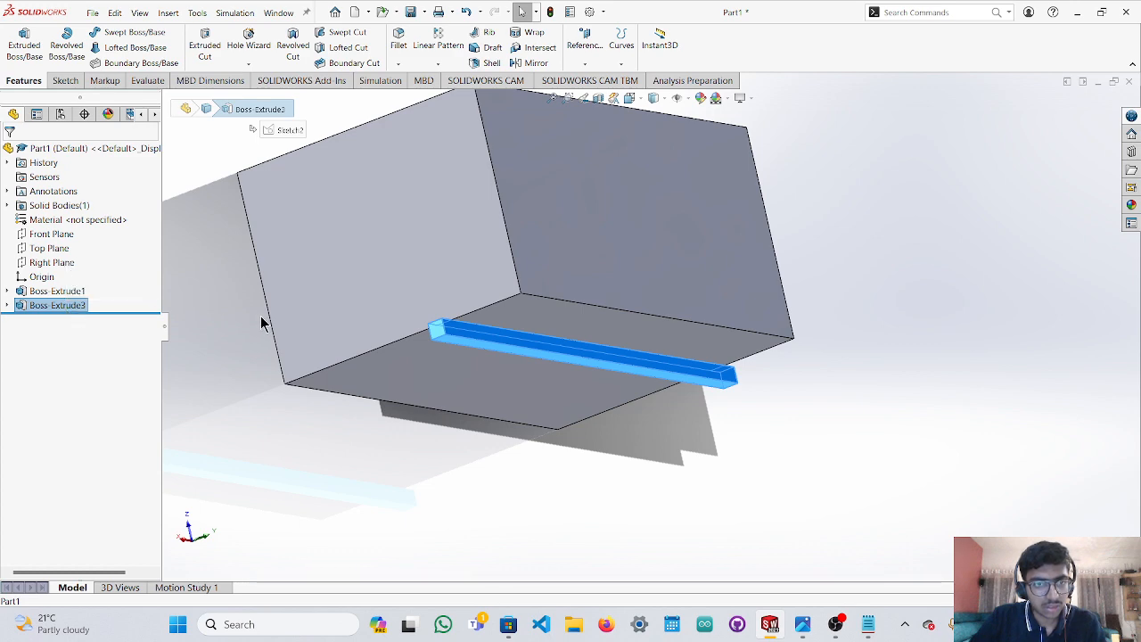
middle_click_drag(261, 323, 255, 392)
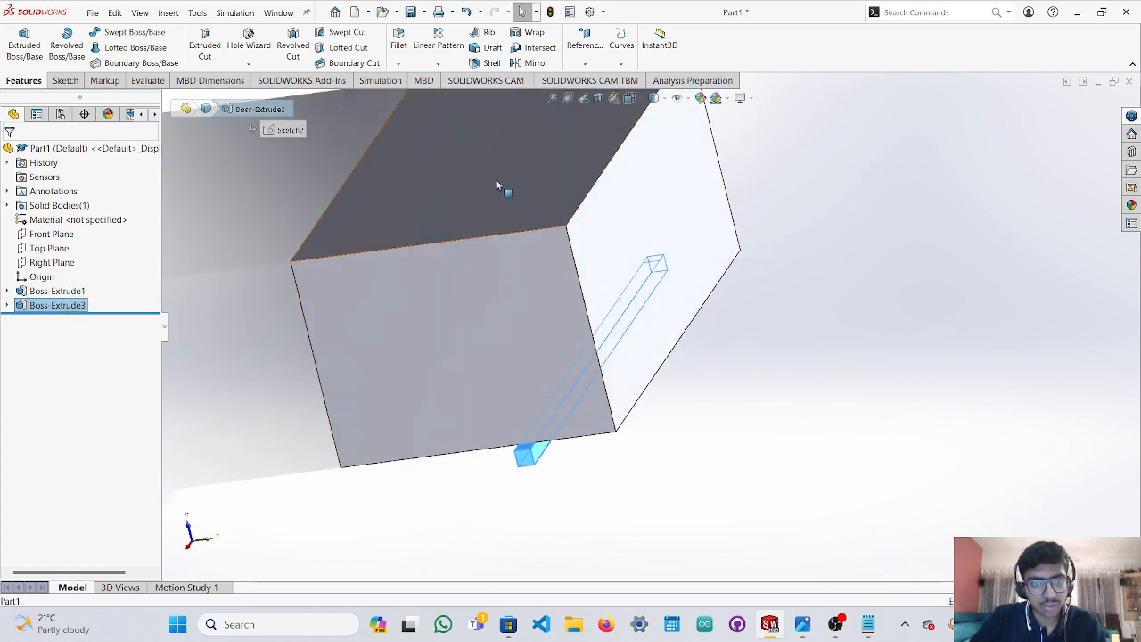
key("ctrl+v")
left_click(662, 319)
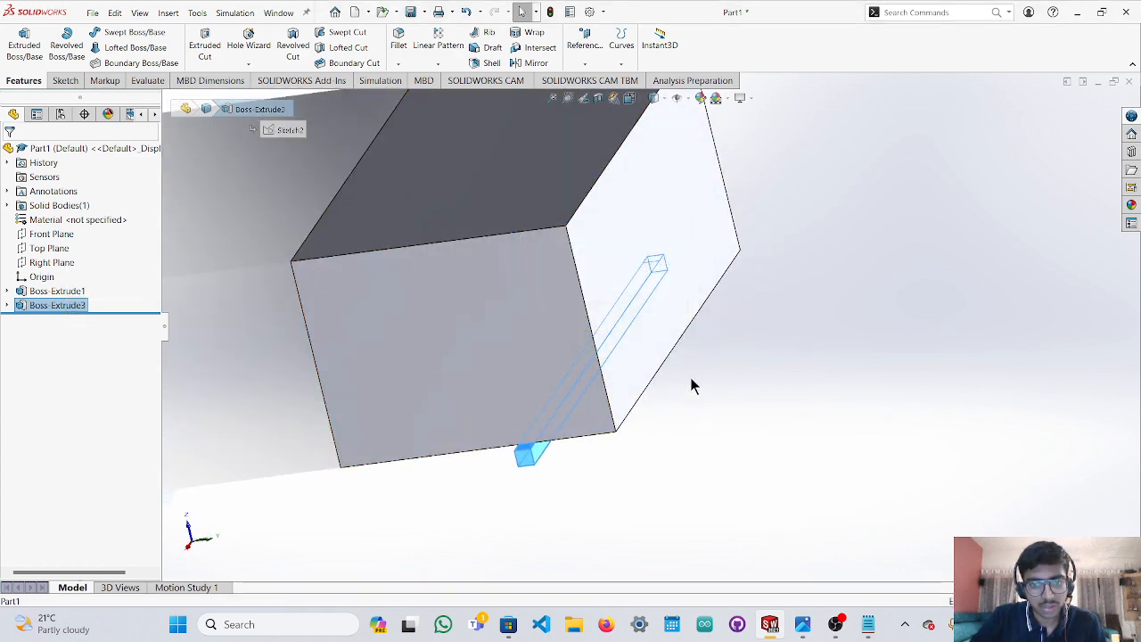
Orient the model to the Right view and select the bar's square end face.
middle_click_drag(687, 381, 682, 350)
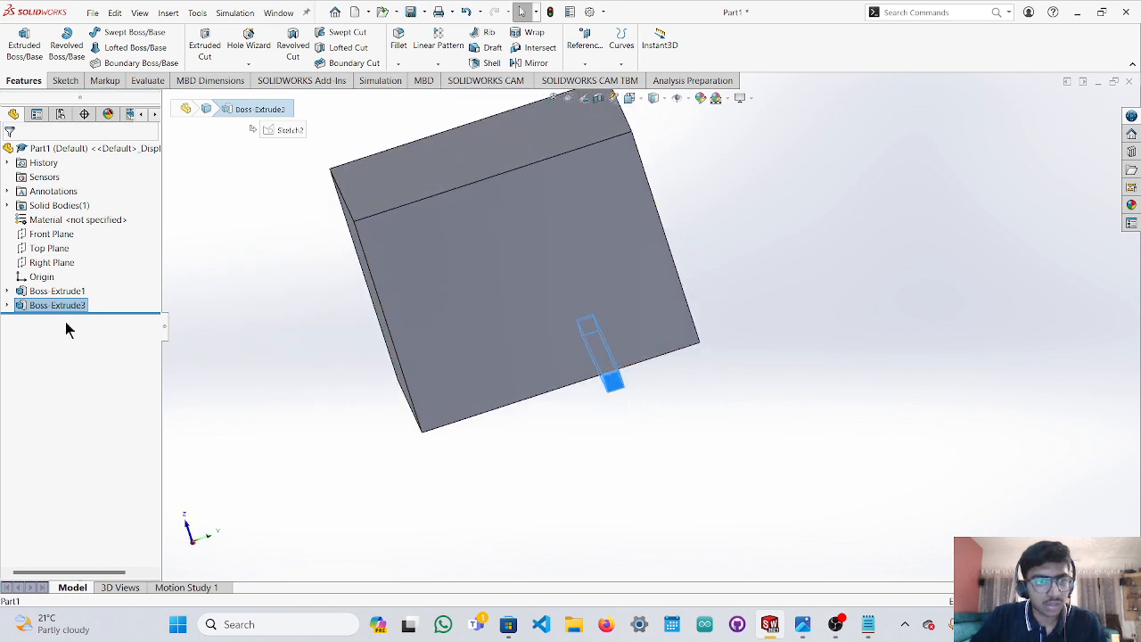
left_click(193, 544)
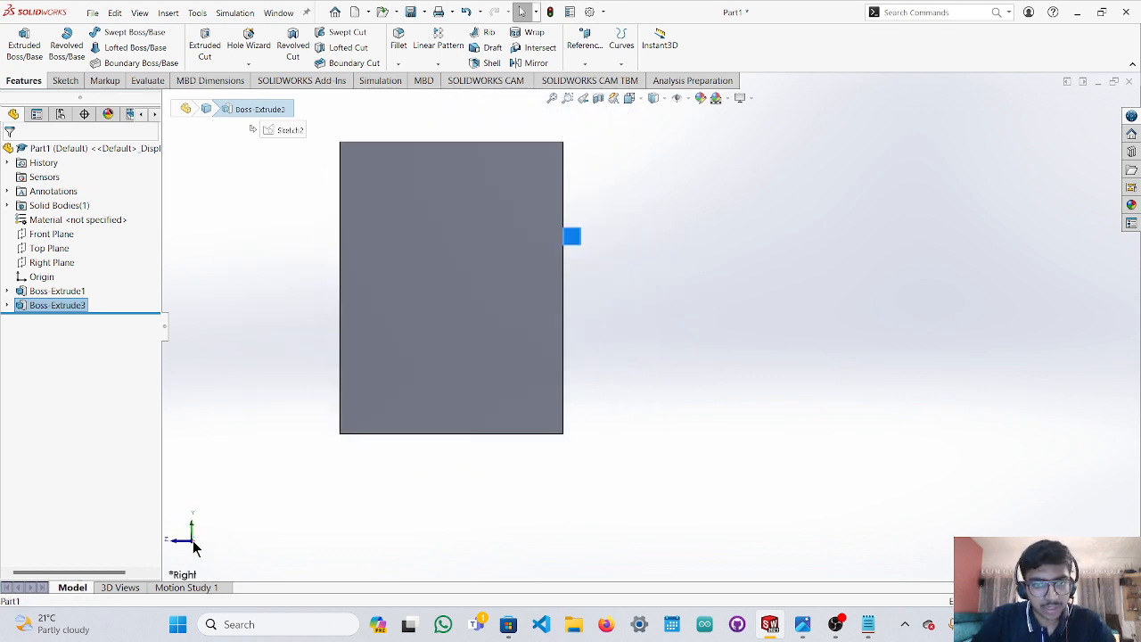
left_click(254, 362)
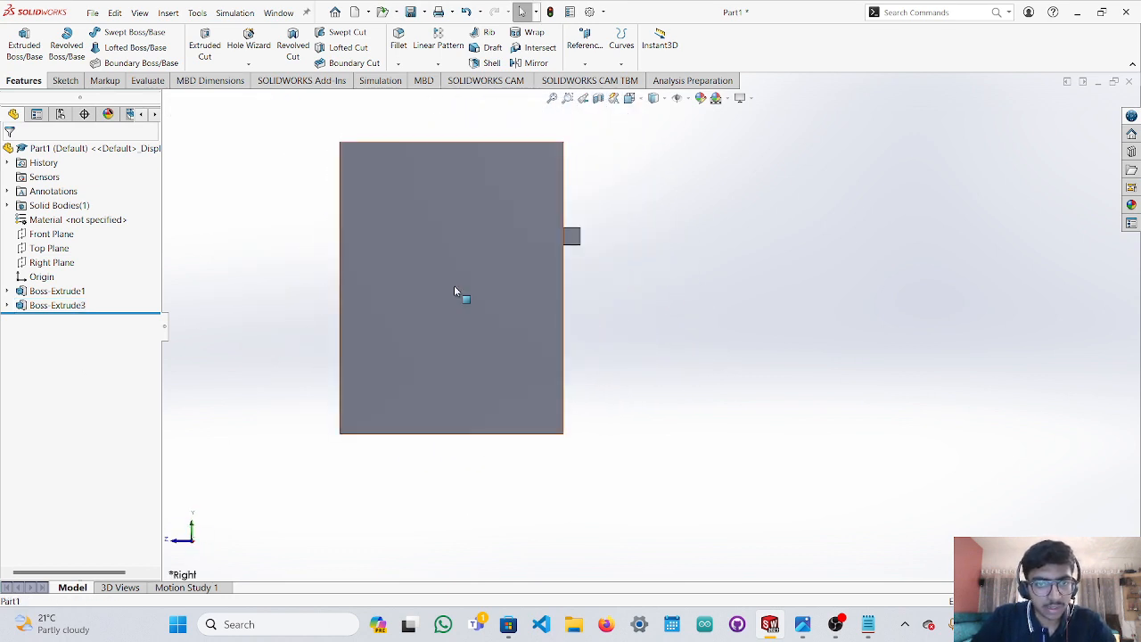
left_click(568, 243)
scroll(579, 259, "down", 5)
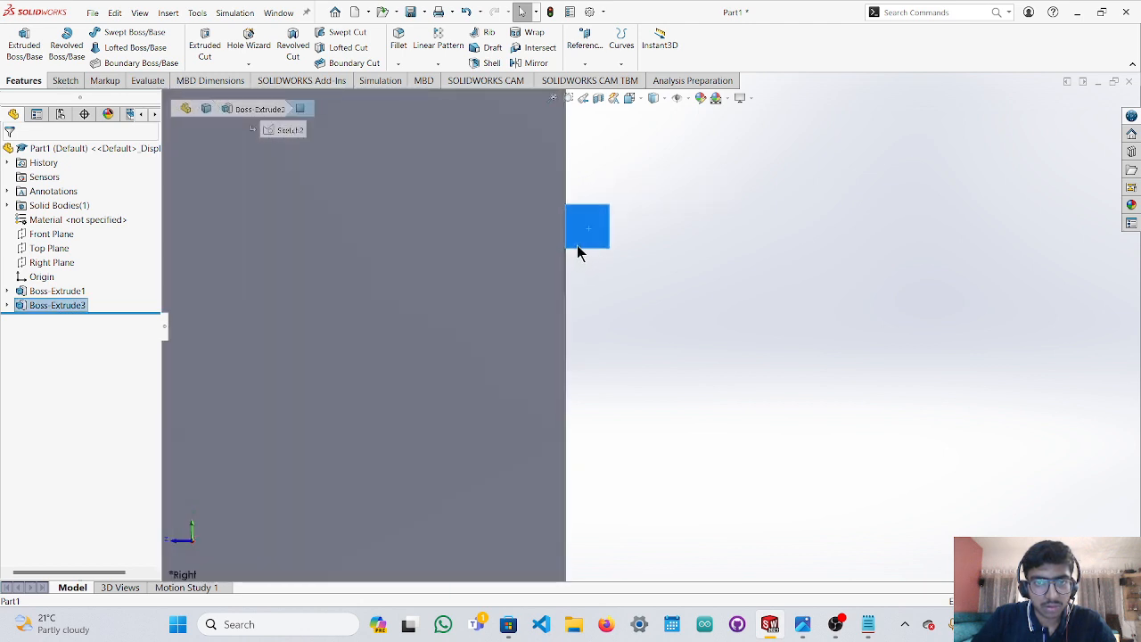
scroll(606, 264, "up", 3)
right_click(614, 272)
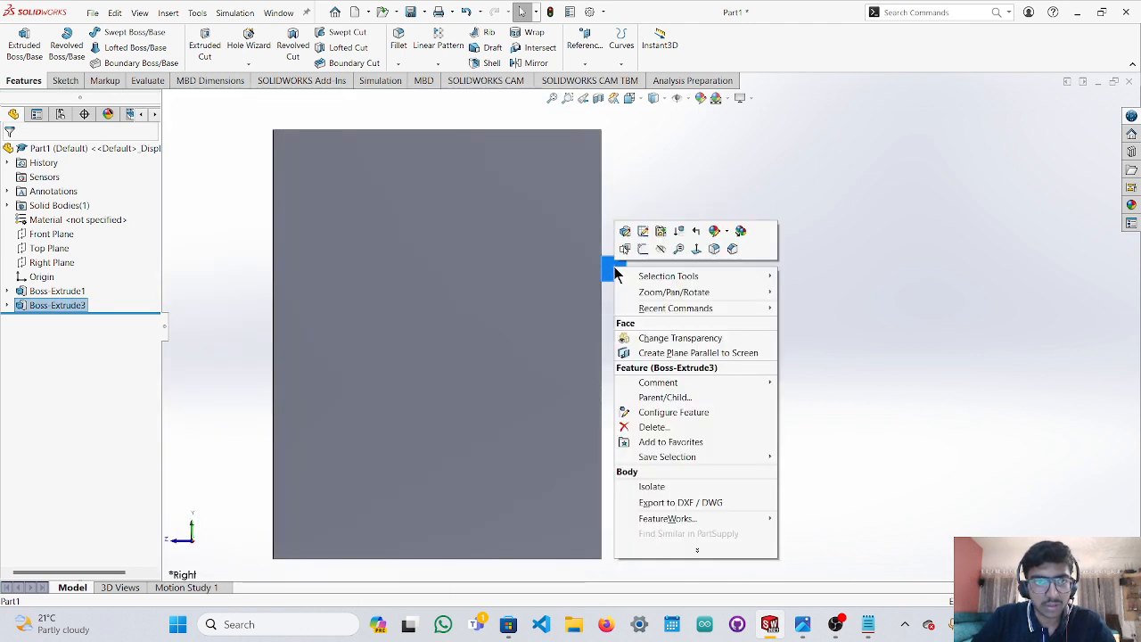
key("Escape")
left_click(65, 81)
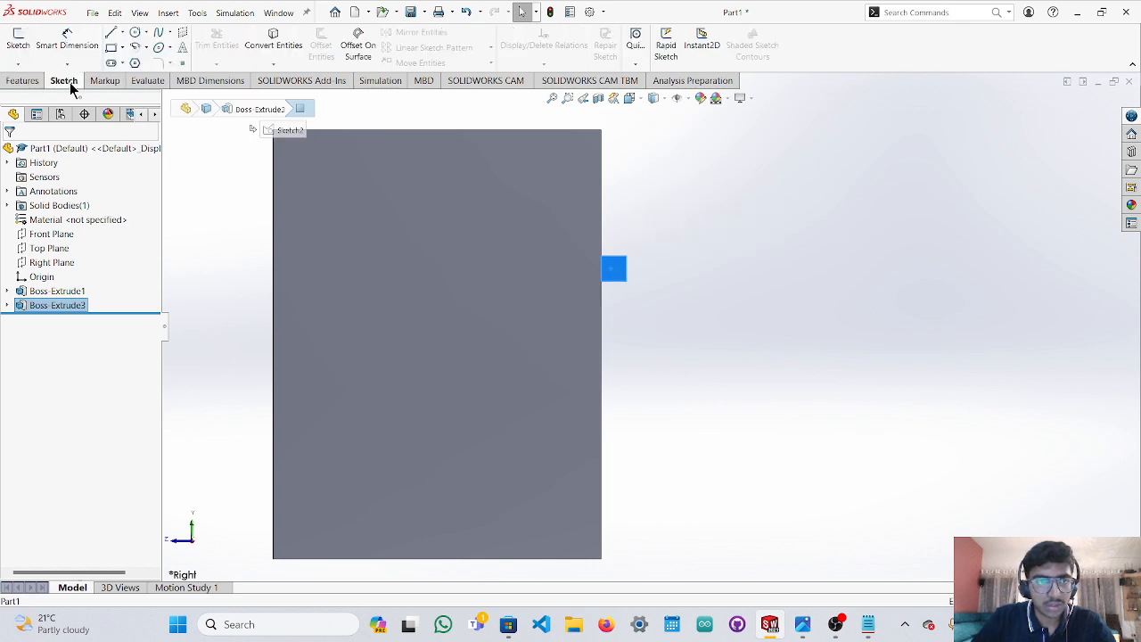
Try to mirror the bar using its end face and the box's end face as the mirror planes.
left_click(23, 81)
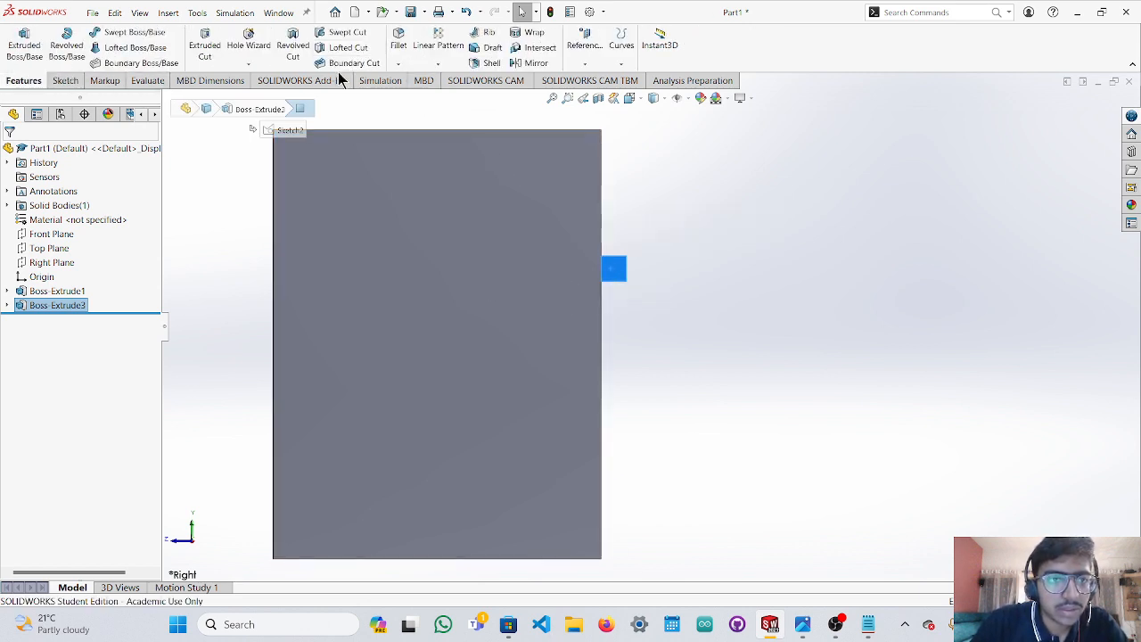
left_click(522, 63)
left_click(441, 269)
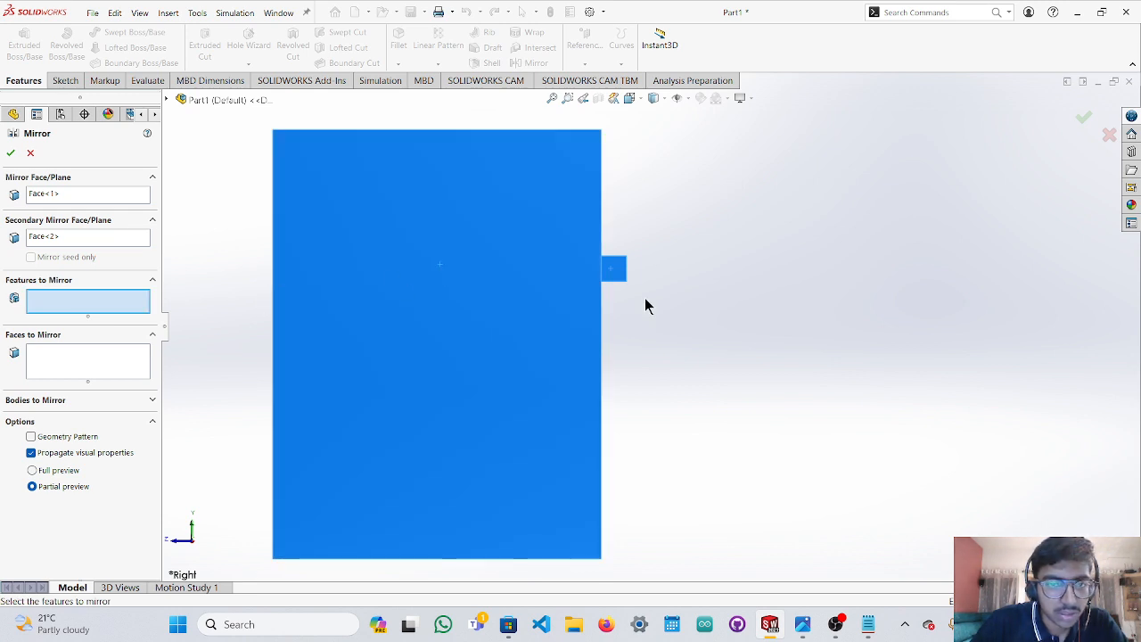
left_click(511, 309)
right_click(514, 314)
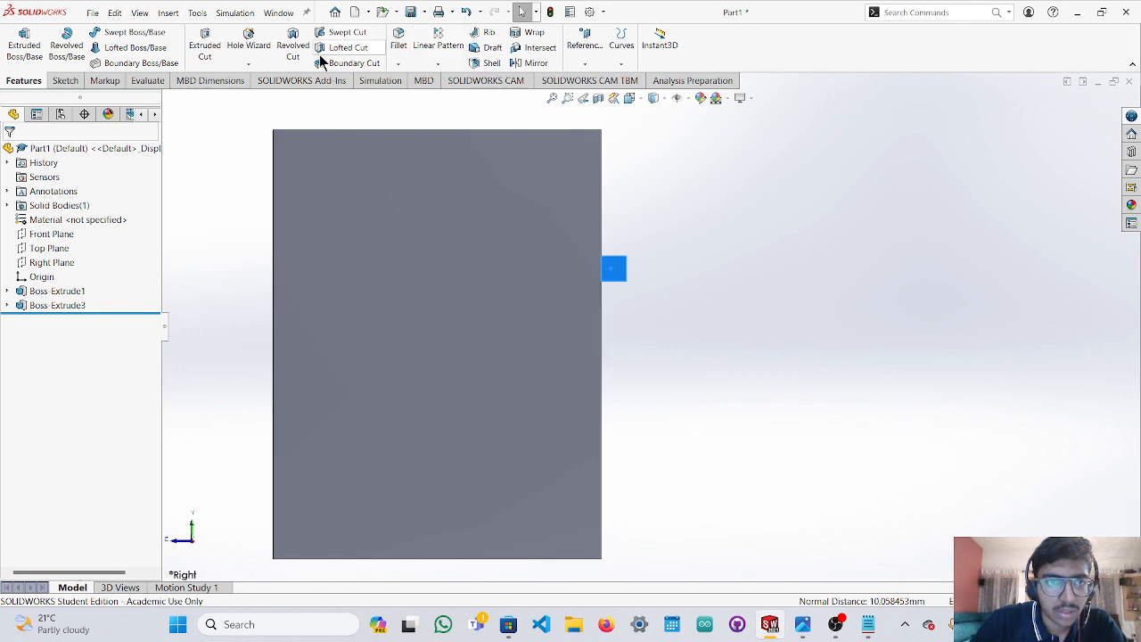
left_click(536, 62)
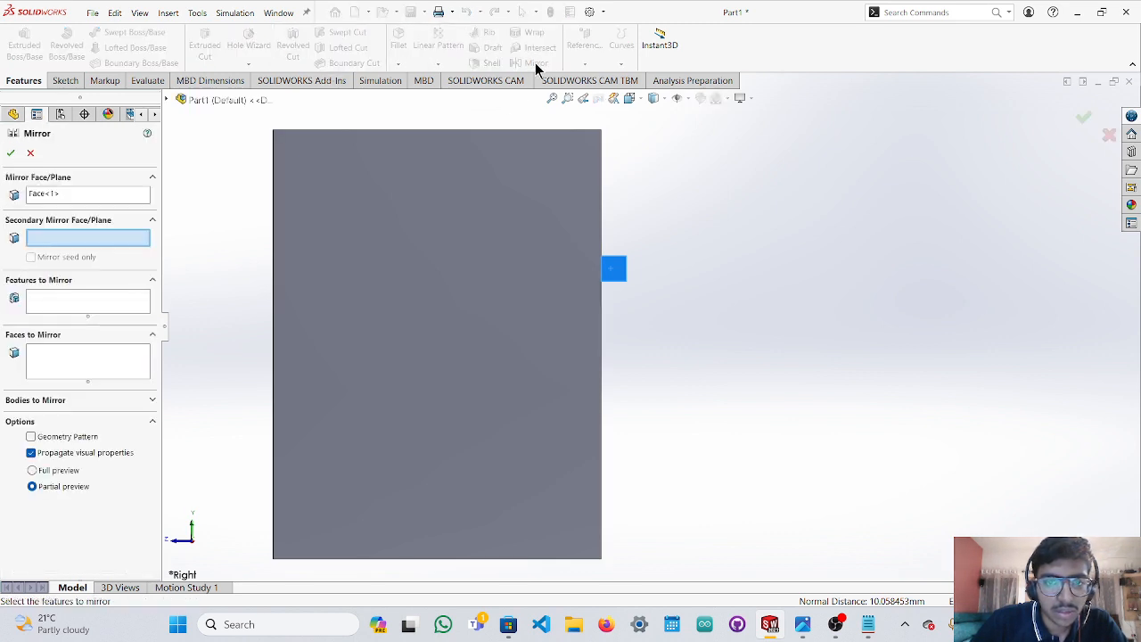
key("Escape")
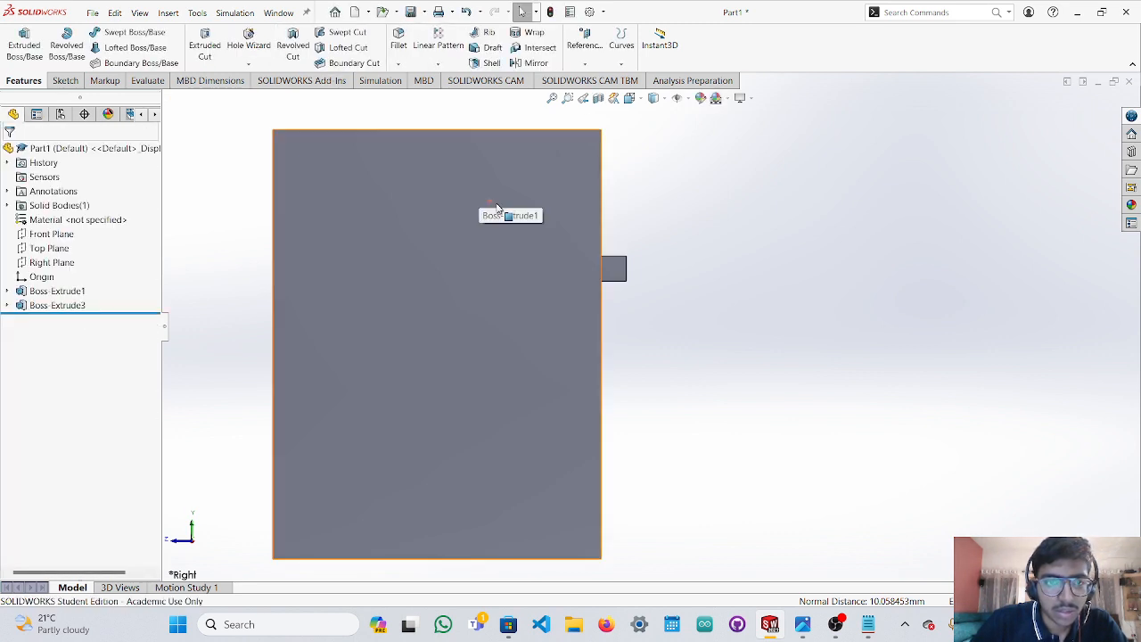
left_click(66, 82)
left_click(116, 34)
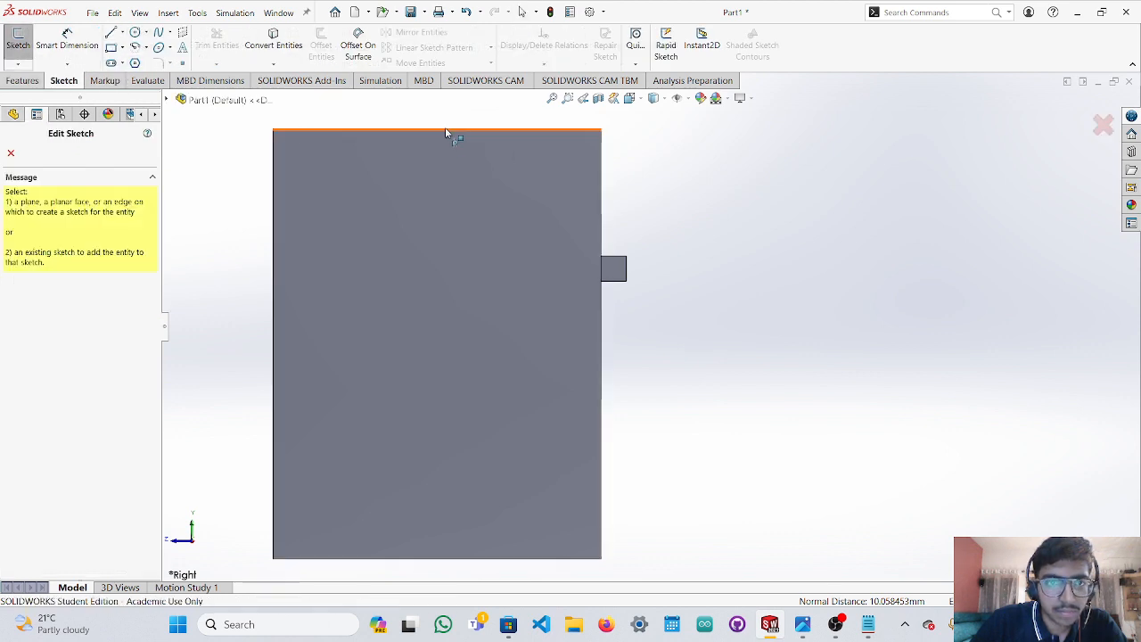
key("Escape")
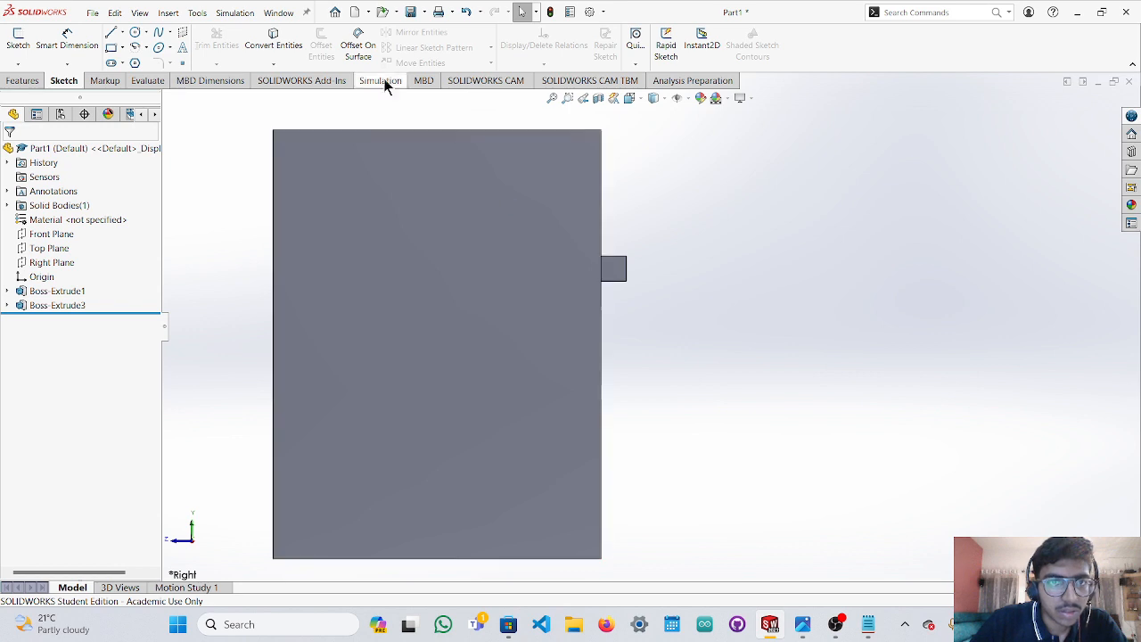
left_click(117, 34)
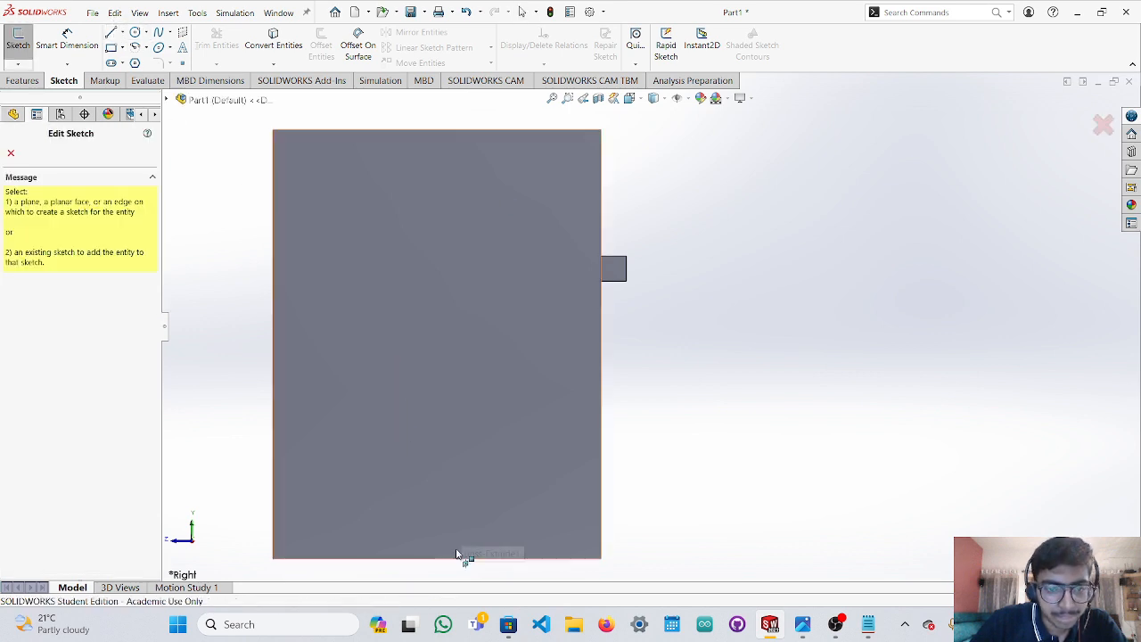
key("Escape")
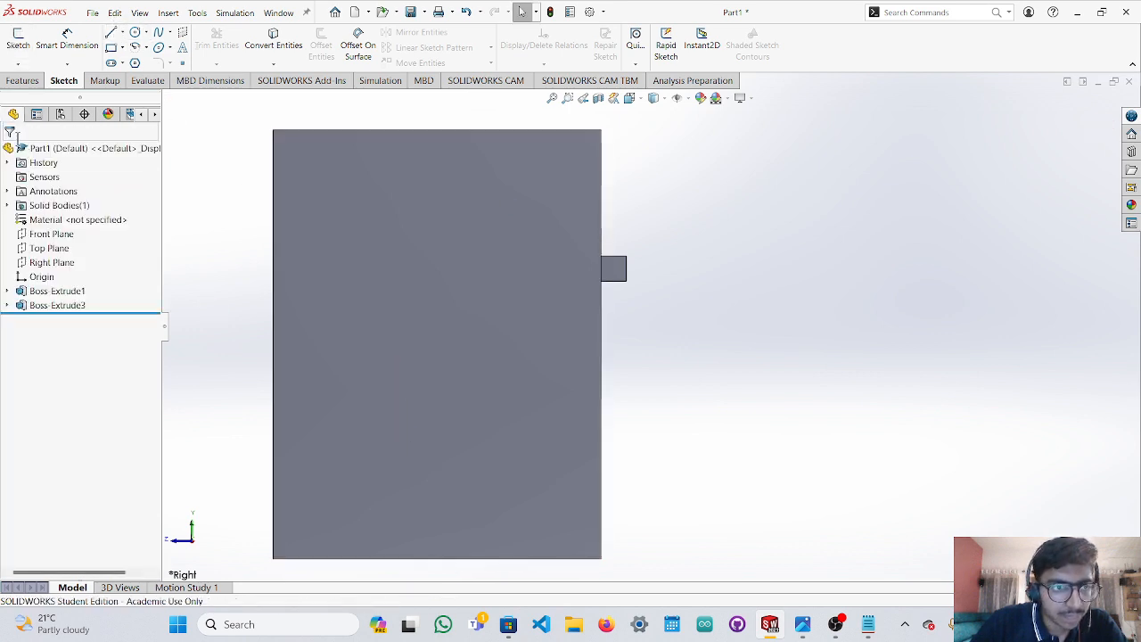
Start a sketch on the Right Plane and draw a vertical line joining the midpoints of the box's upper and lower edges.
left_click(55, 260)
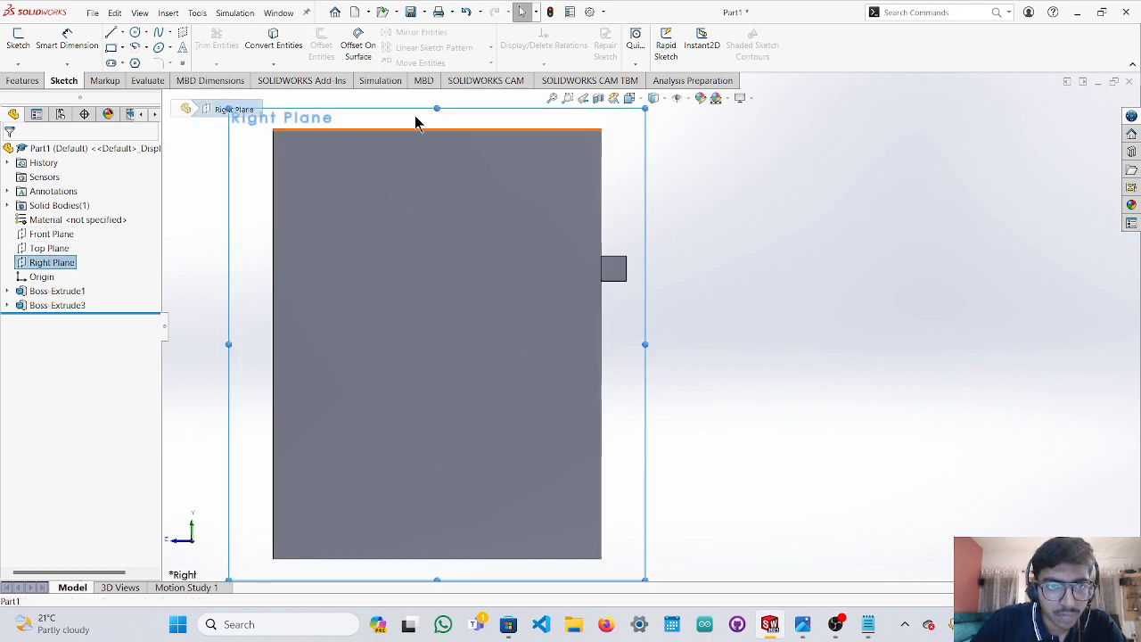
left_click(111, 33)
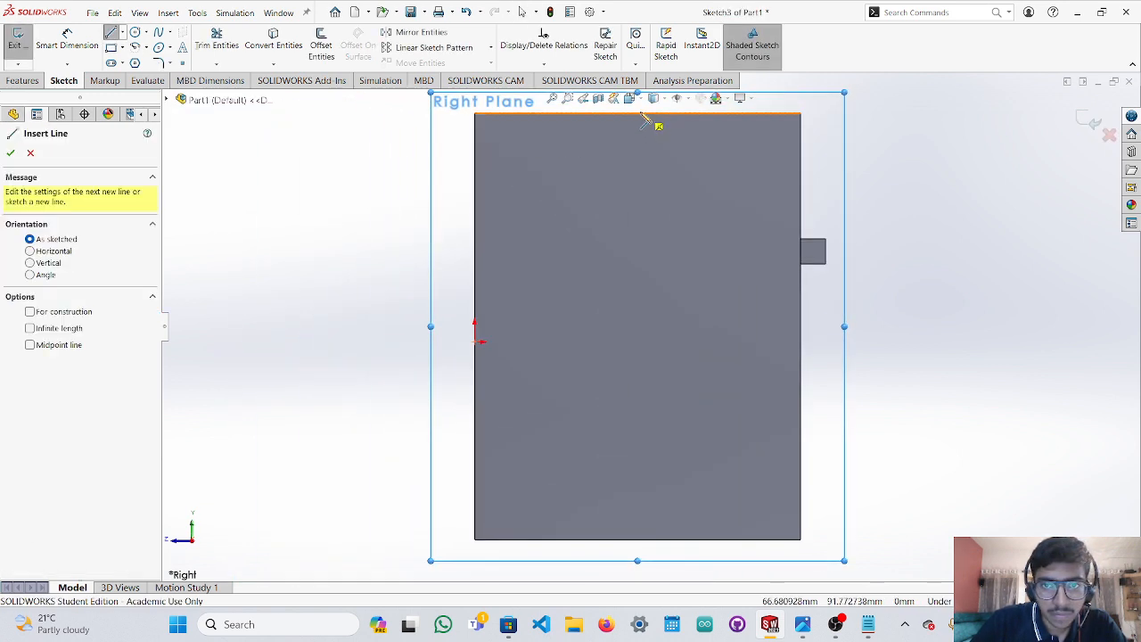
left_click(637, 115)
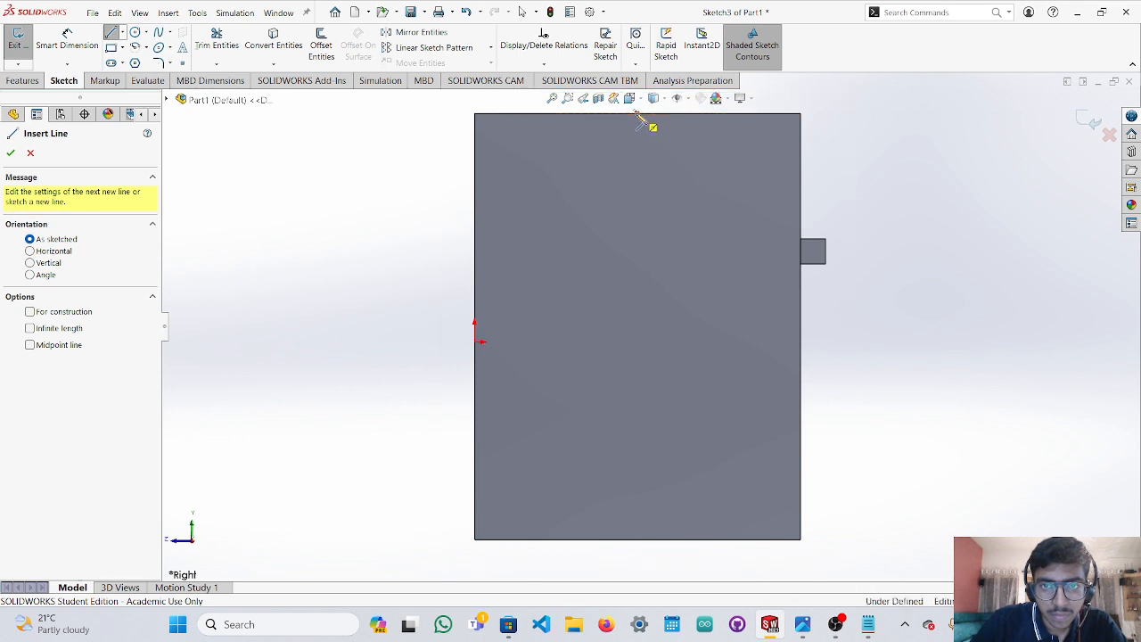
left_click(637, 539)
key("Escape")
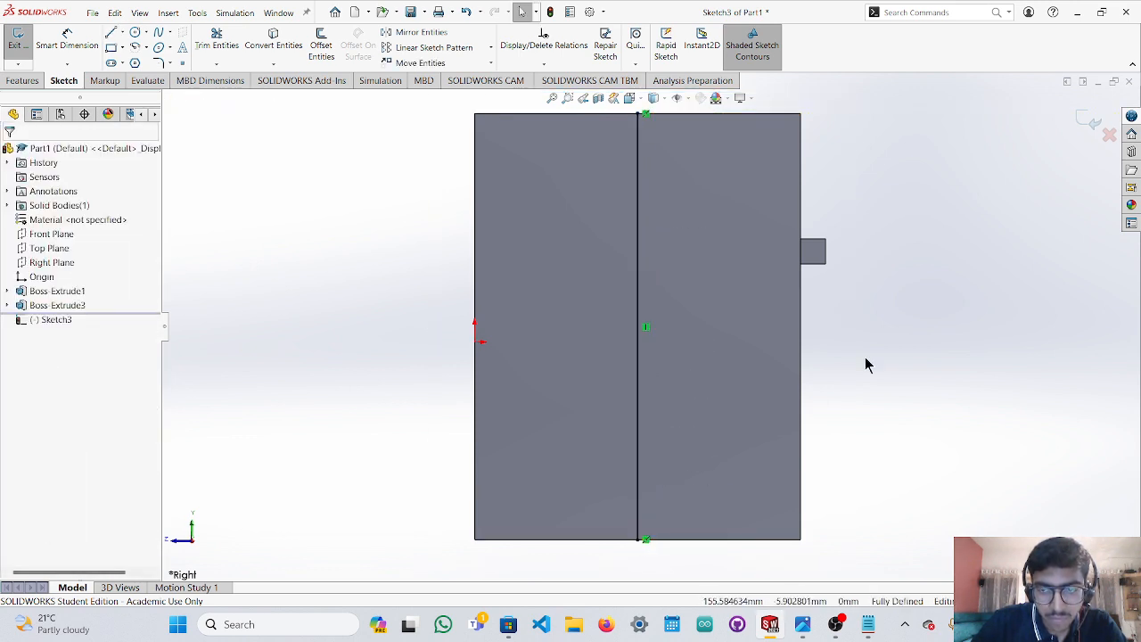
Try to mirror the square bar's end face about the vertical centre line within the sketch.
left_click(811, 258)
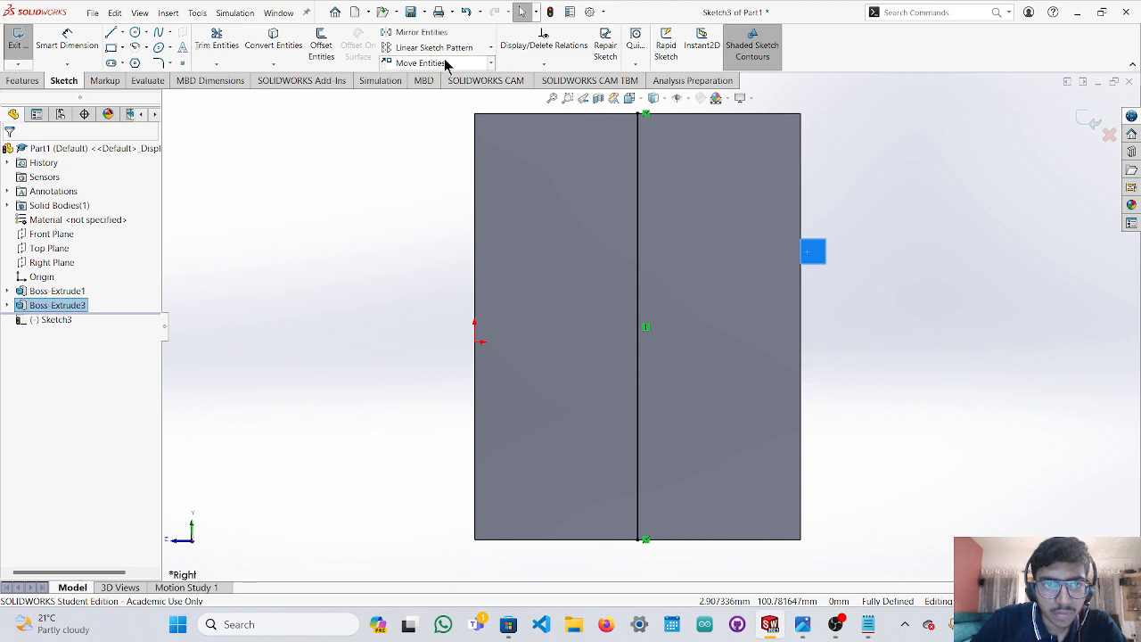
left_click(421, 34)
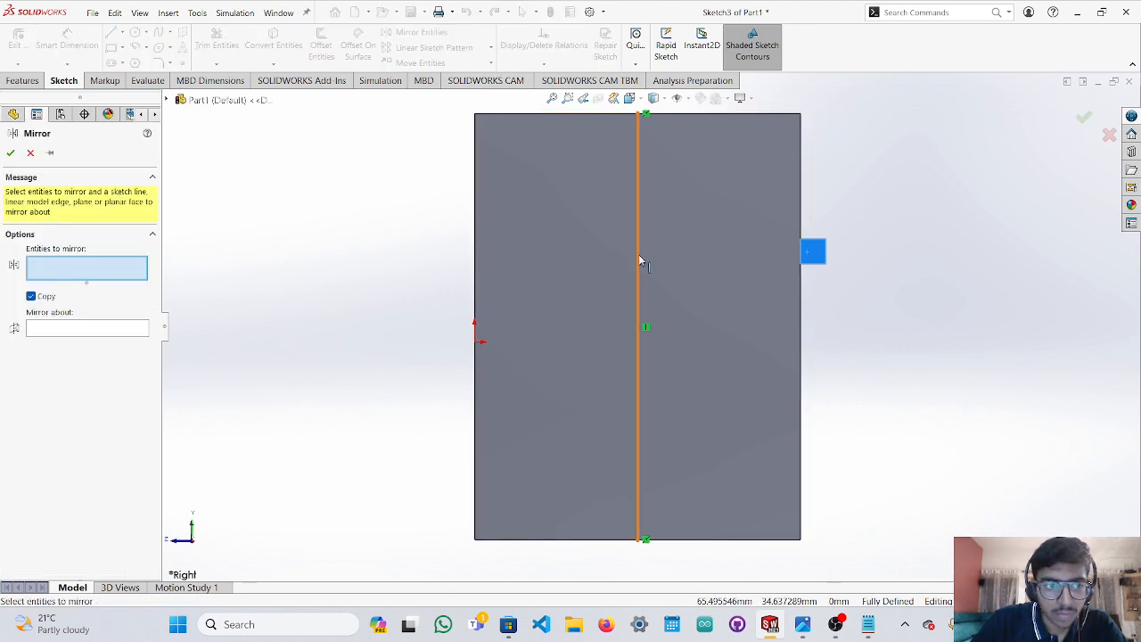
left_click(89, 328)
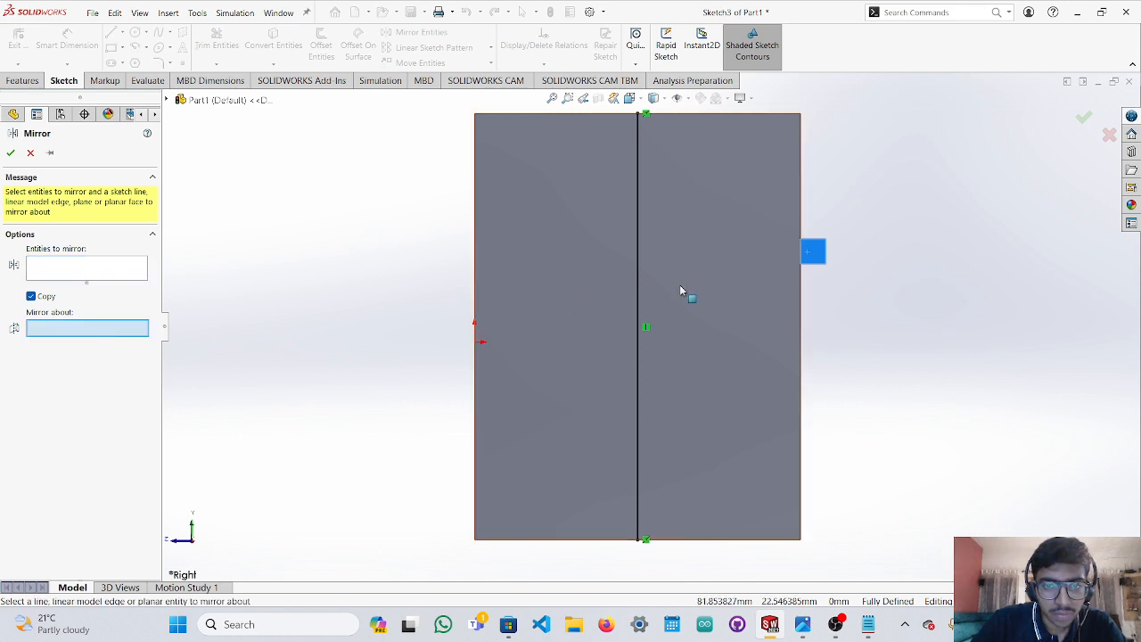
left_click(637, 286)
left_click(89, 271)
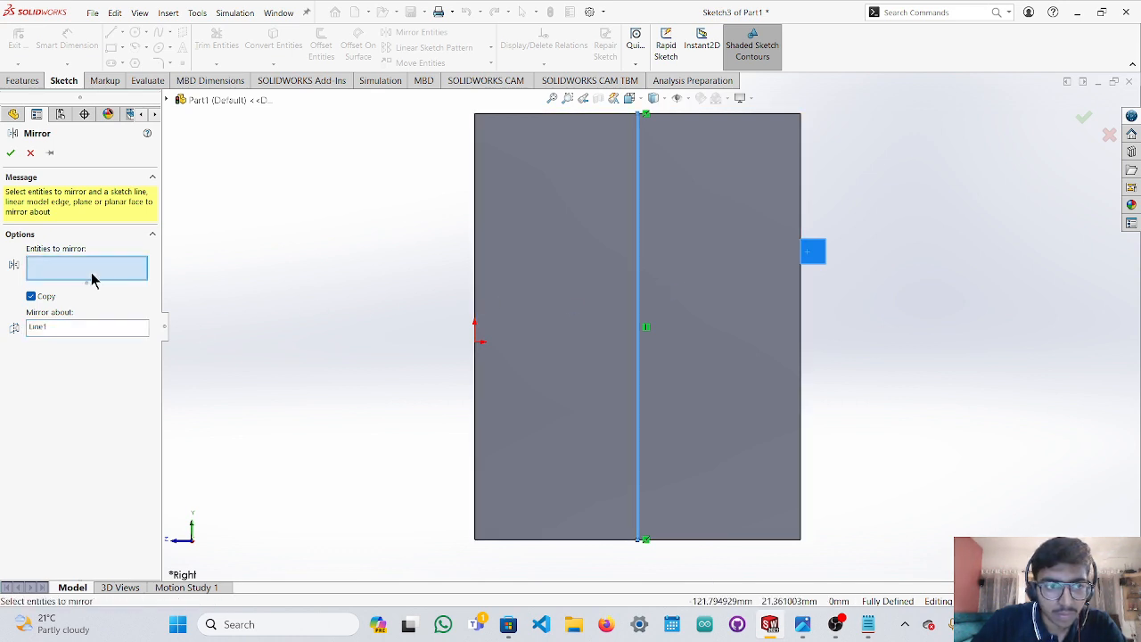
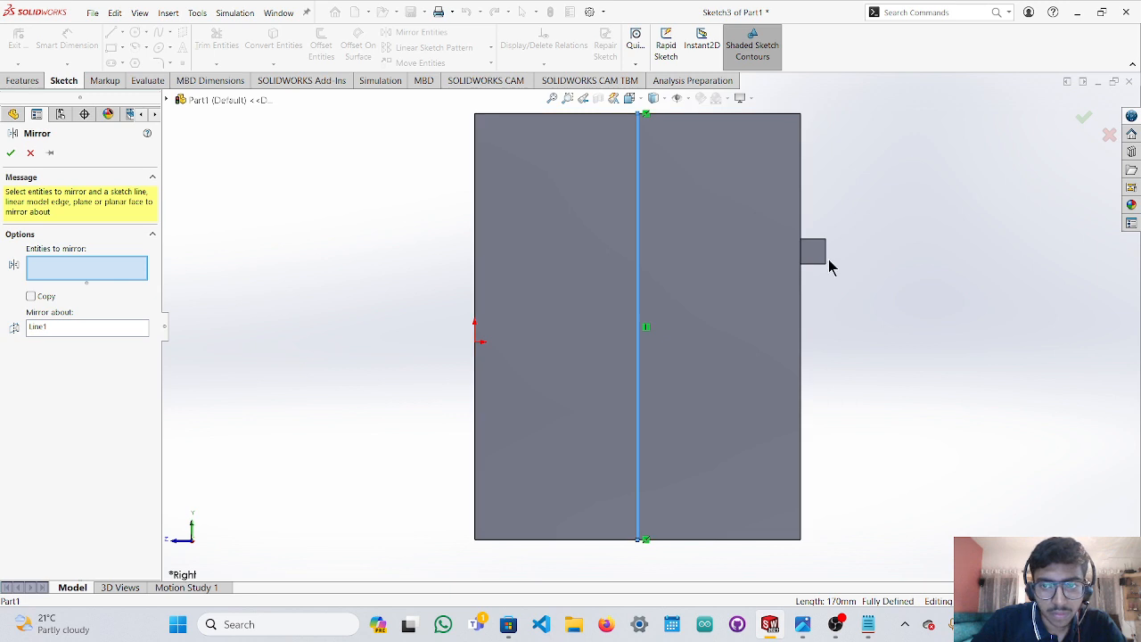
key("Escape")
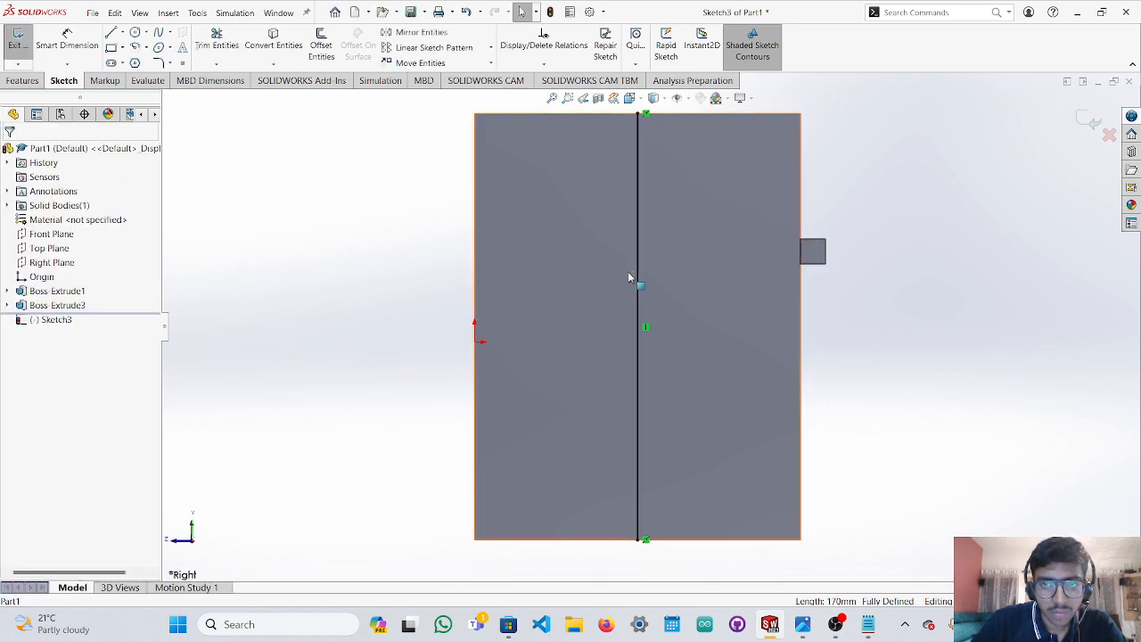
Delete the vertical centre line from the sketch.
key("f")
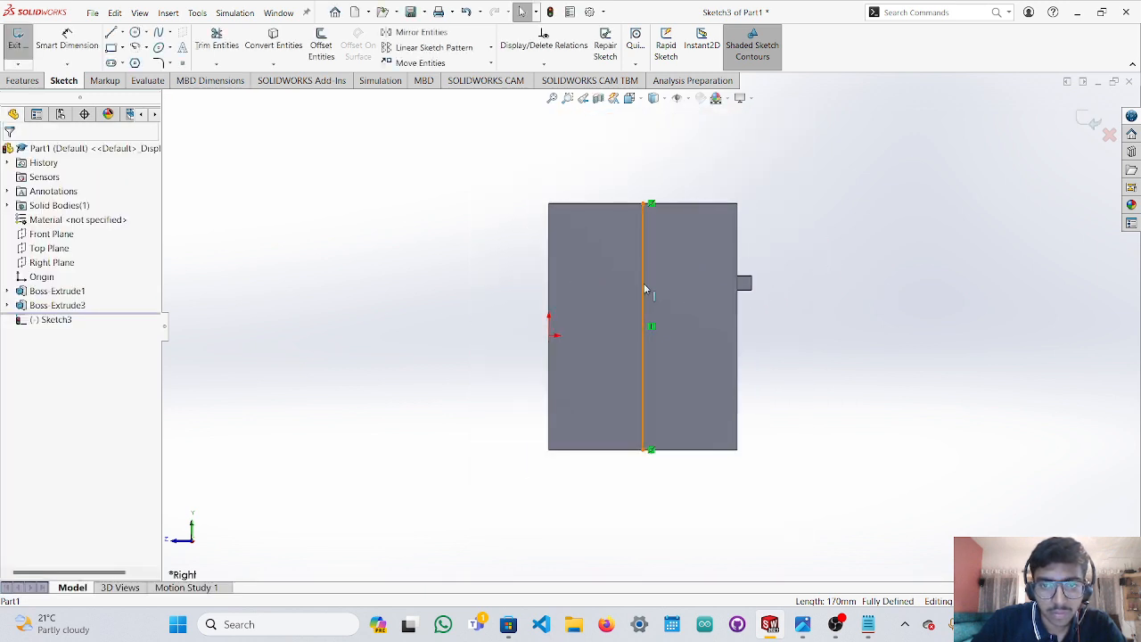
left_click(646, 288)
key("Delete")
scroll(654, 292, "down", 2)
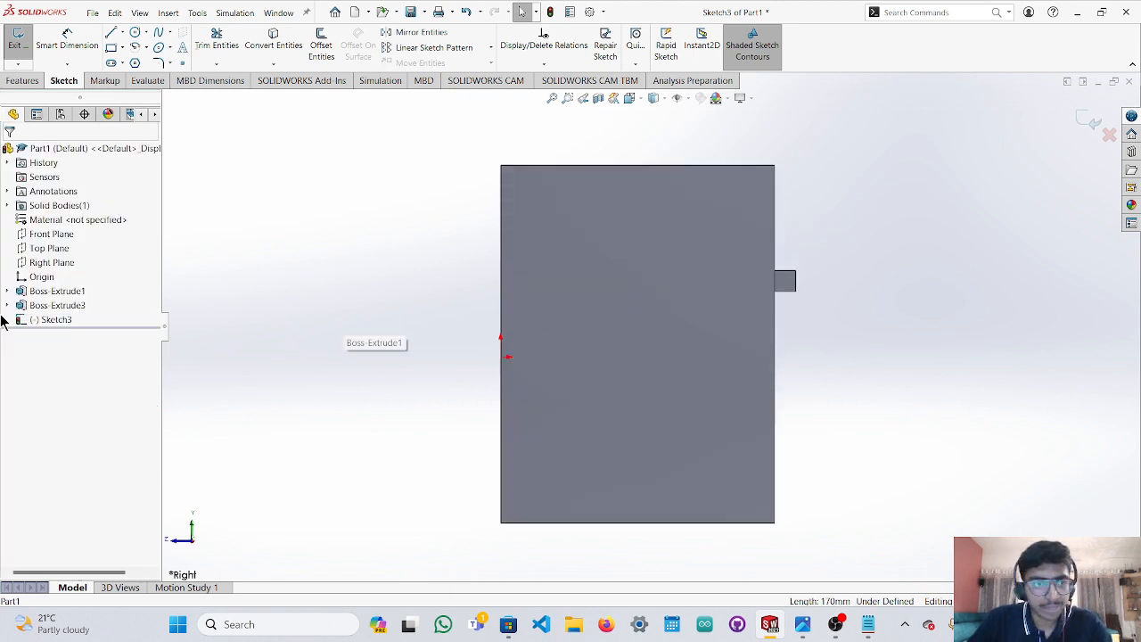
Draw a horizontal line across the box from the midpoint of the bar's inner edge to the opposite side edge.
left_click(51, 262)
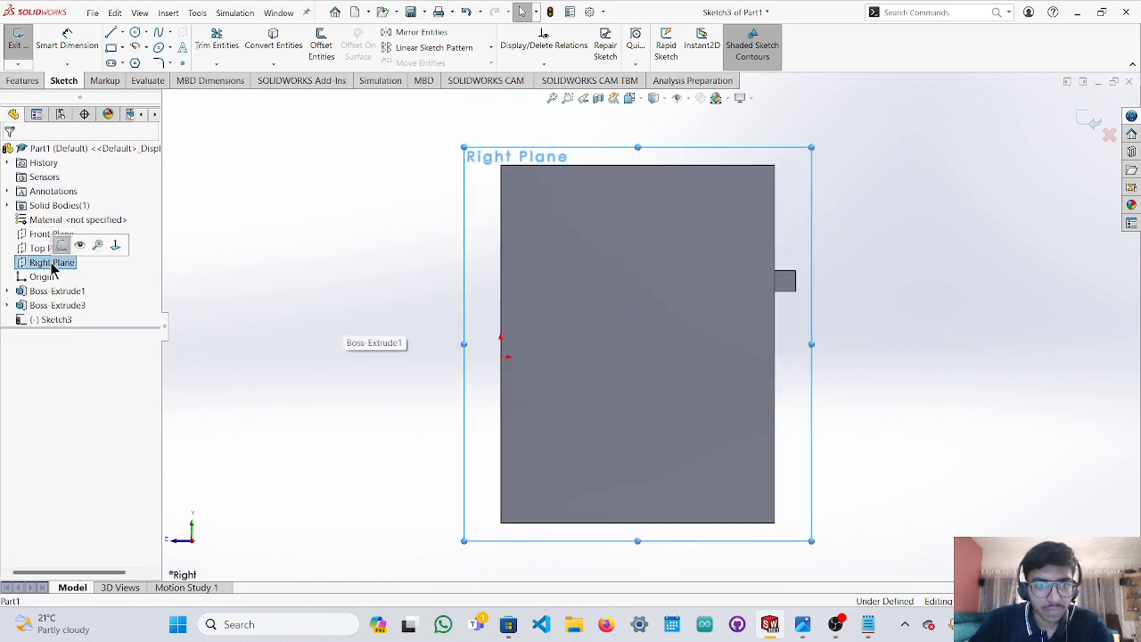
scroll(499, 291, "down", 2)
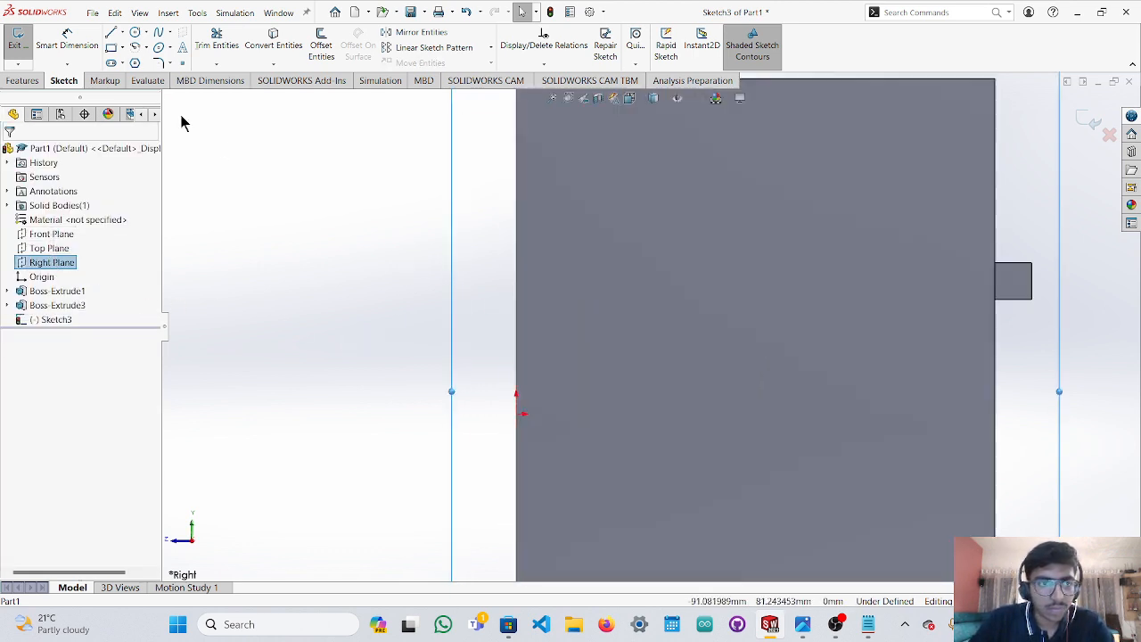
left_click(111, 46)
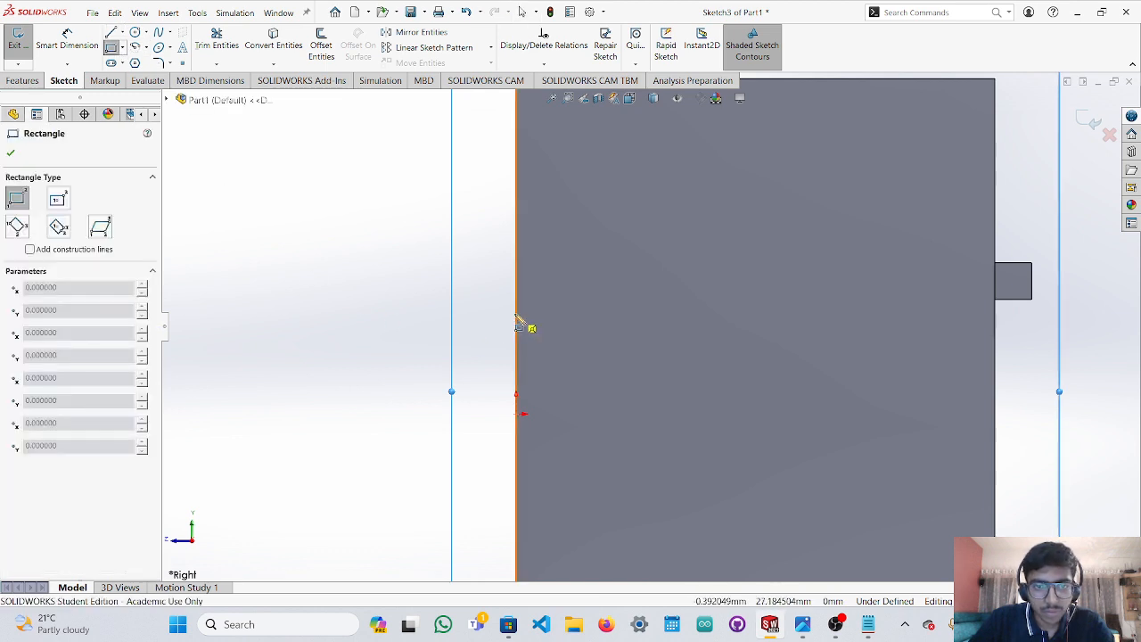
key("Escape")
left_click(111, 33)
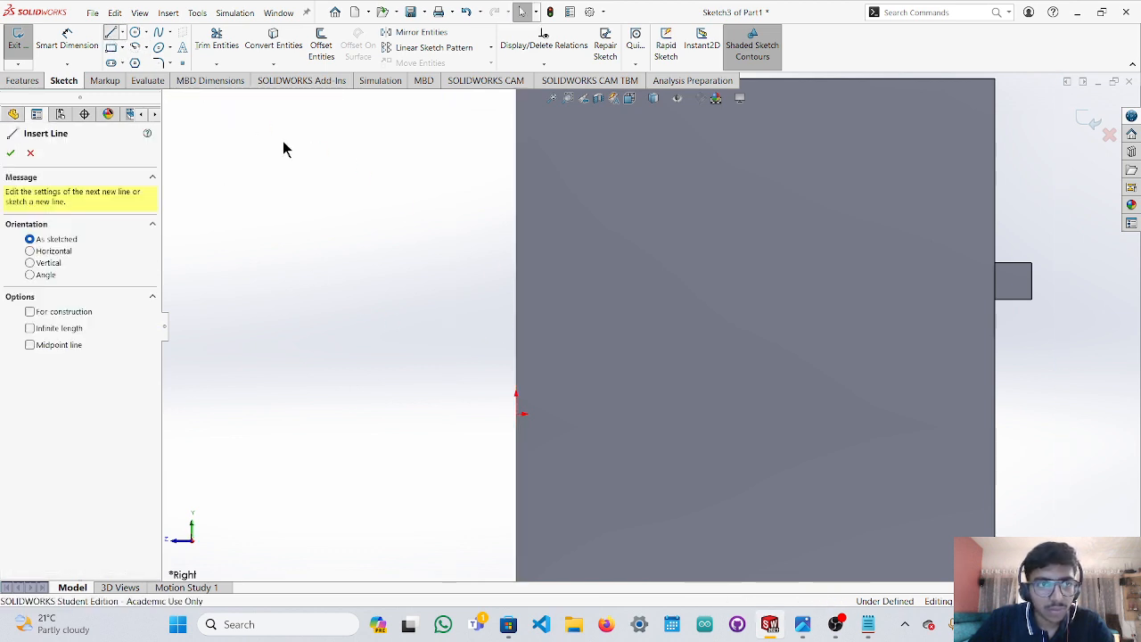
scroll(1003, 288, "down", 2)
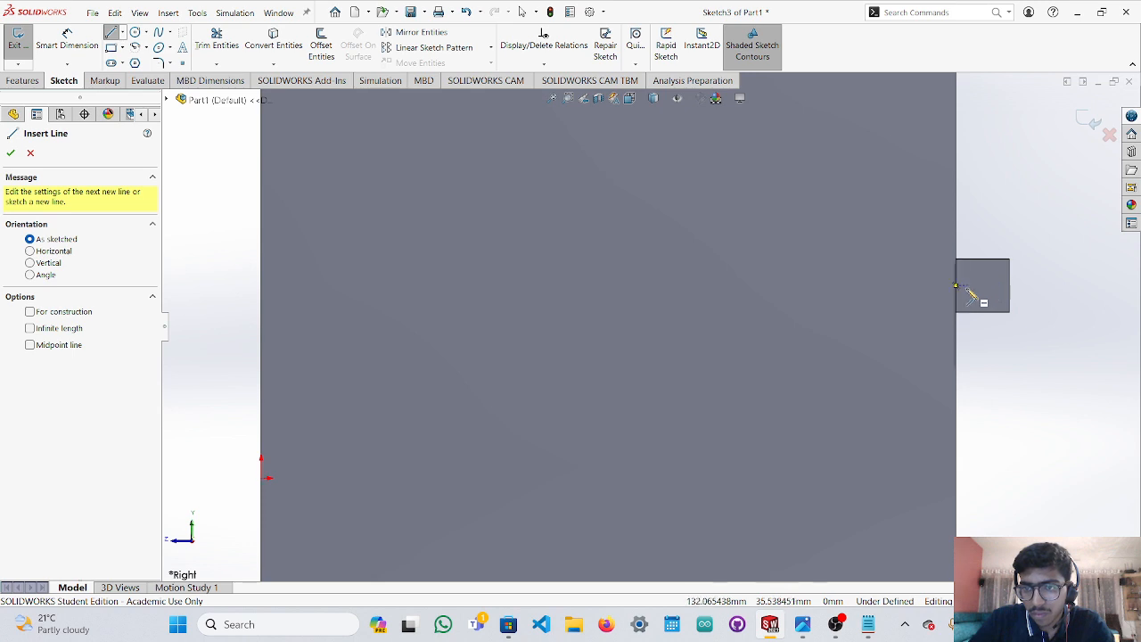
left_click(955, 287)
scroll(651, 295, "up", 3)
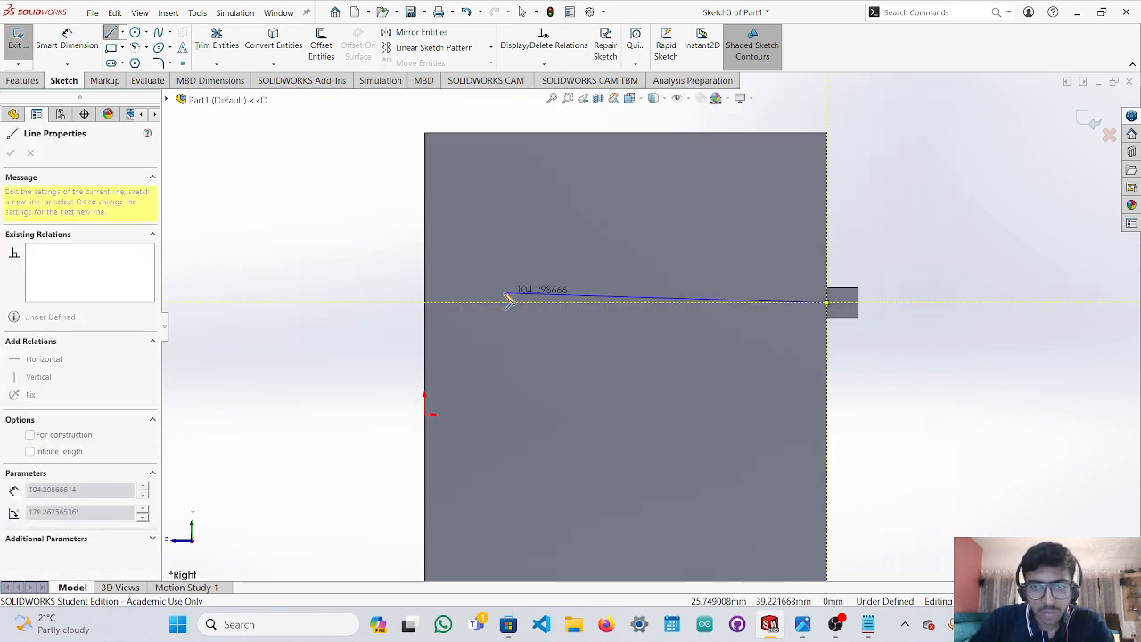
left_click(426, 309)
key("Escape")
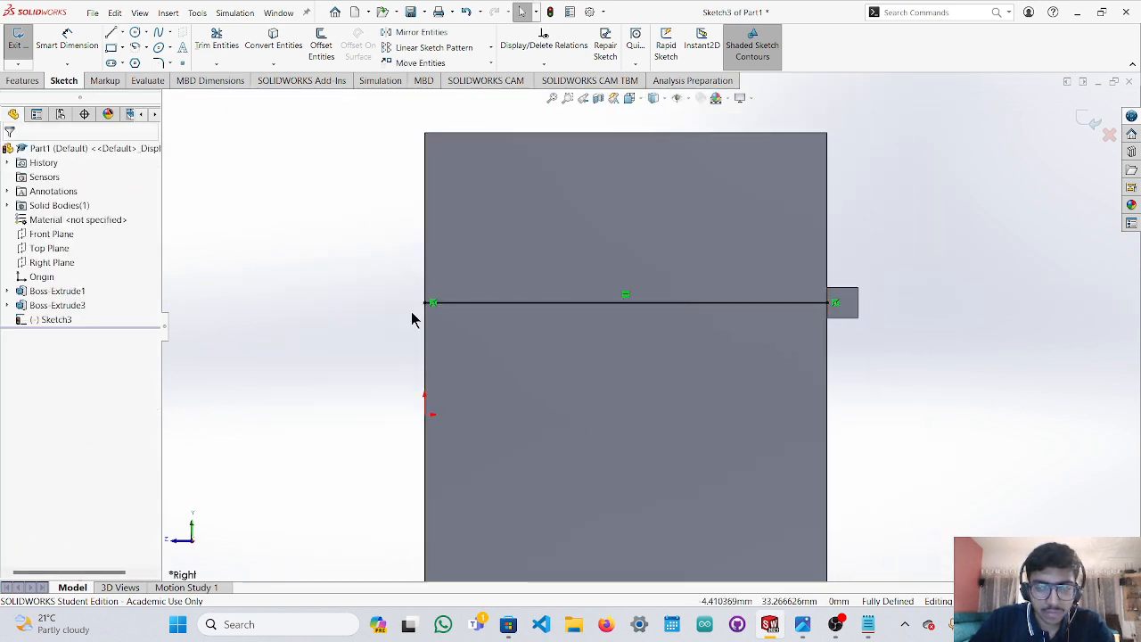
Sketch a corner rectangle about 4.7 by 5.7 mm, extending outward and upward from the horizontal line's end opposite the bar.
scroll(500, 315, "down", 3)
scroll(636, 338, "down", 1)
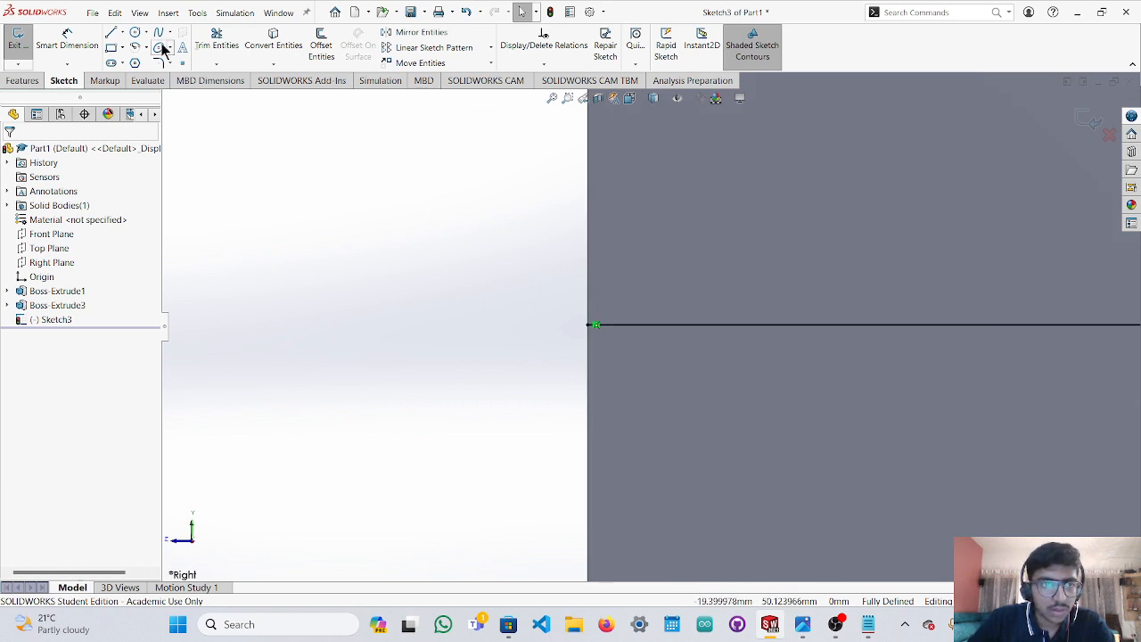
left_click(112, 48)
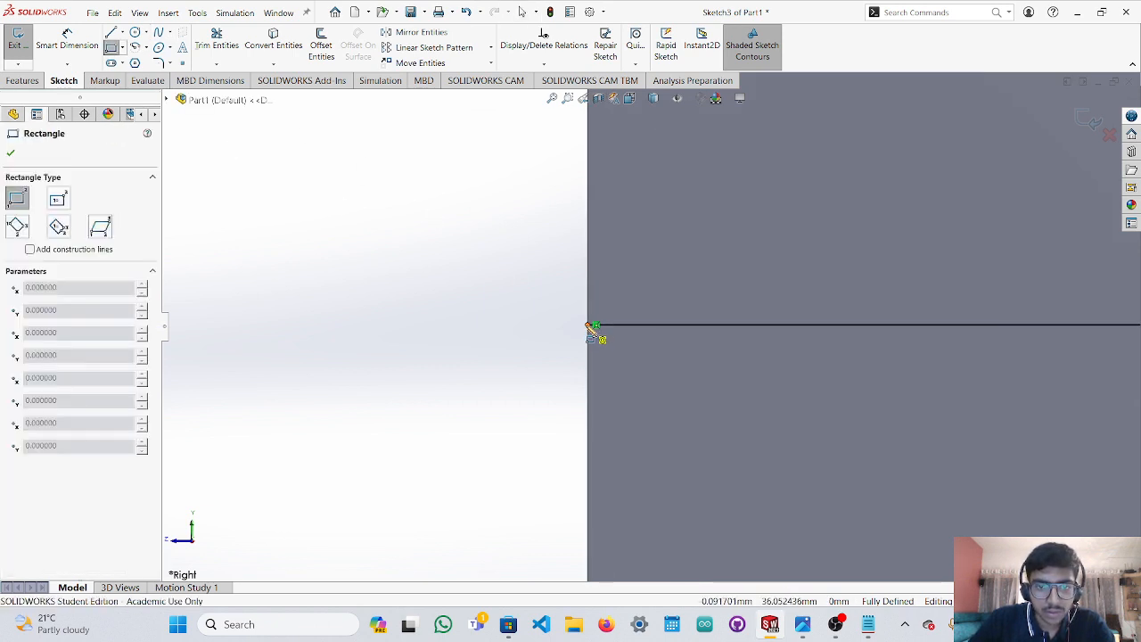
left_click(592, 325)
left_click(509, 229)
key("Escape")
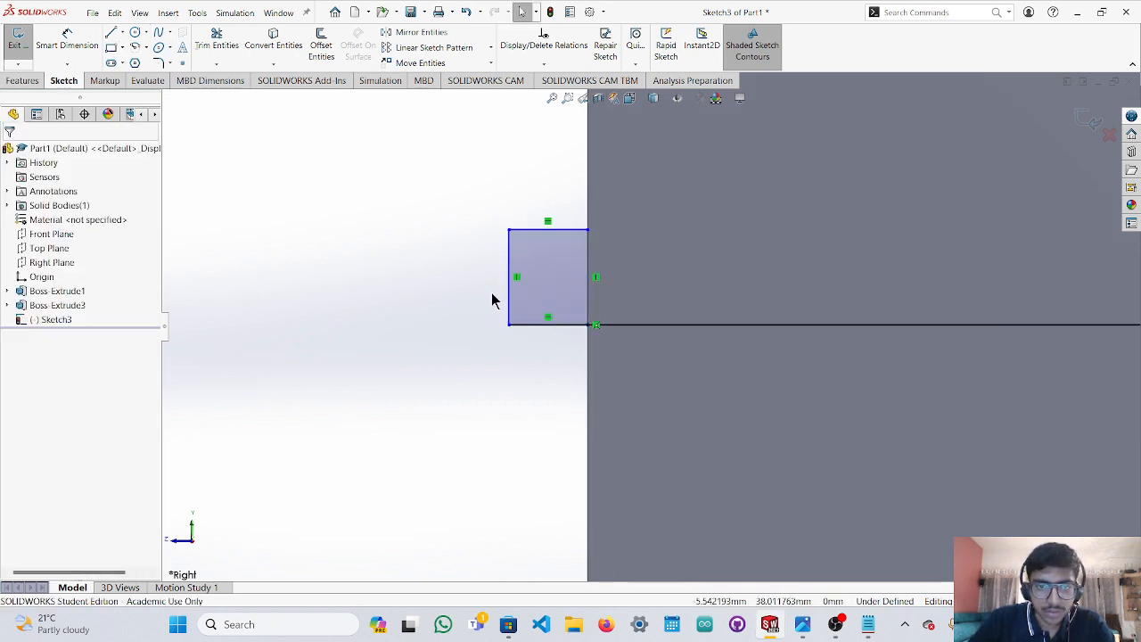
Dimension the rectangle's lower edge to 10 mm.
left_click(66, 40)
left_click(551, 326)
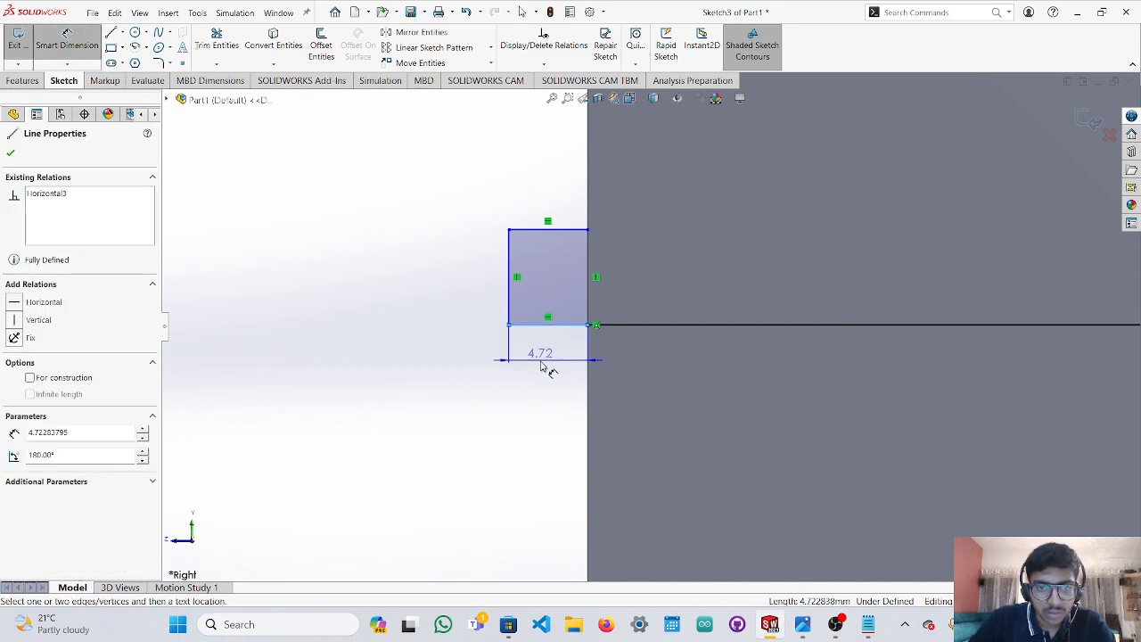
left_click(547, 378)
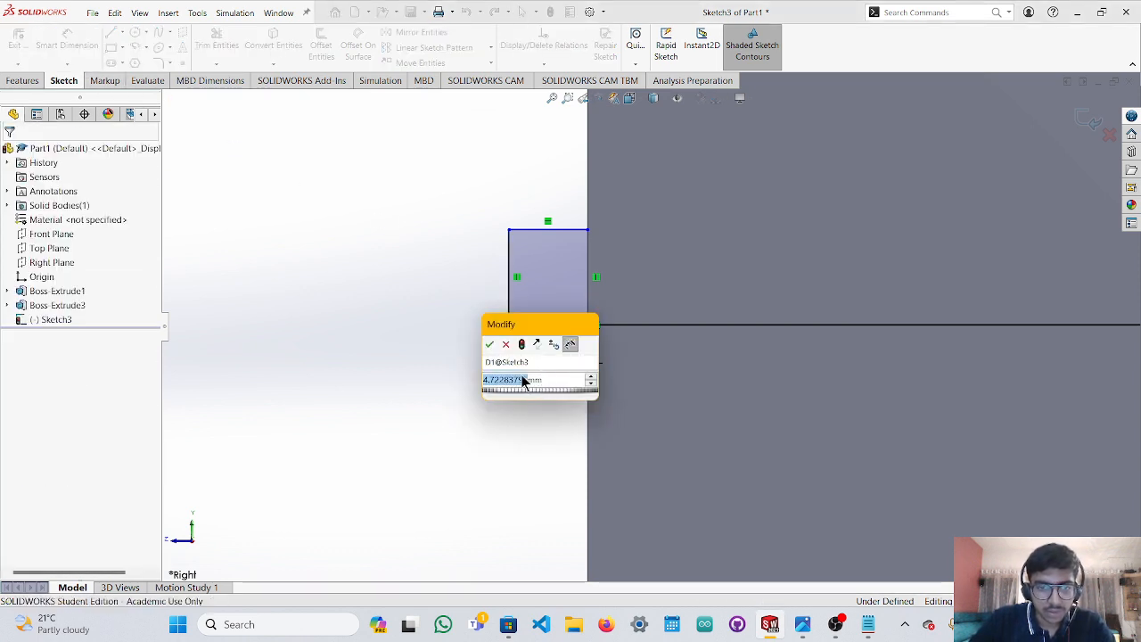
type("10")
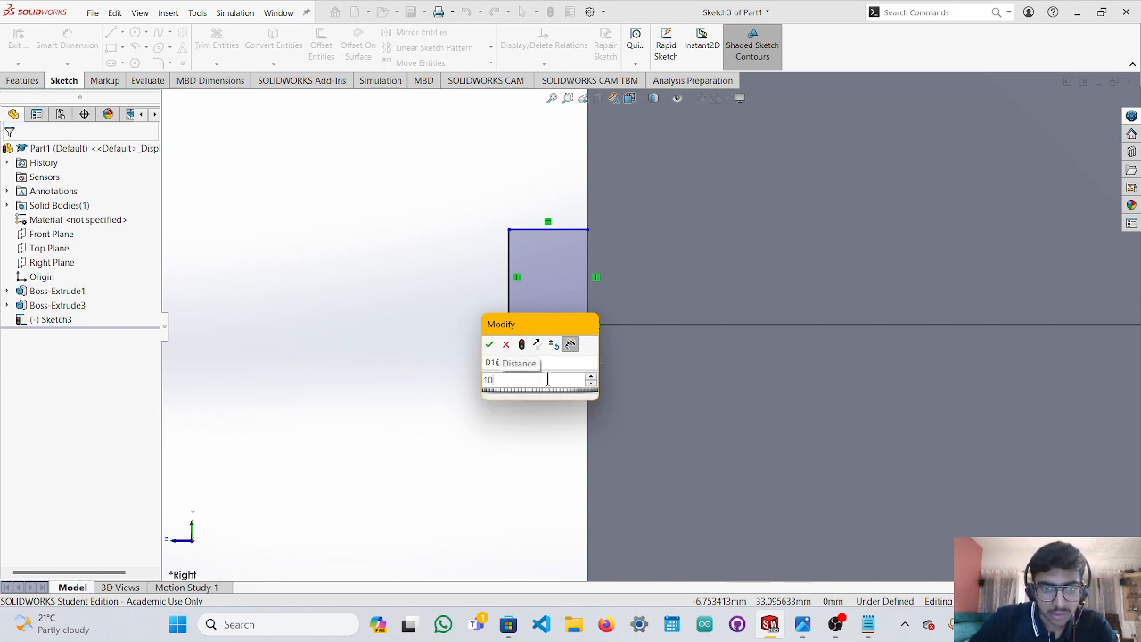
key("Escape")
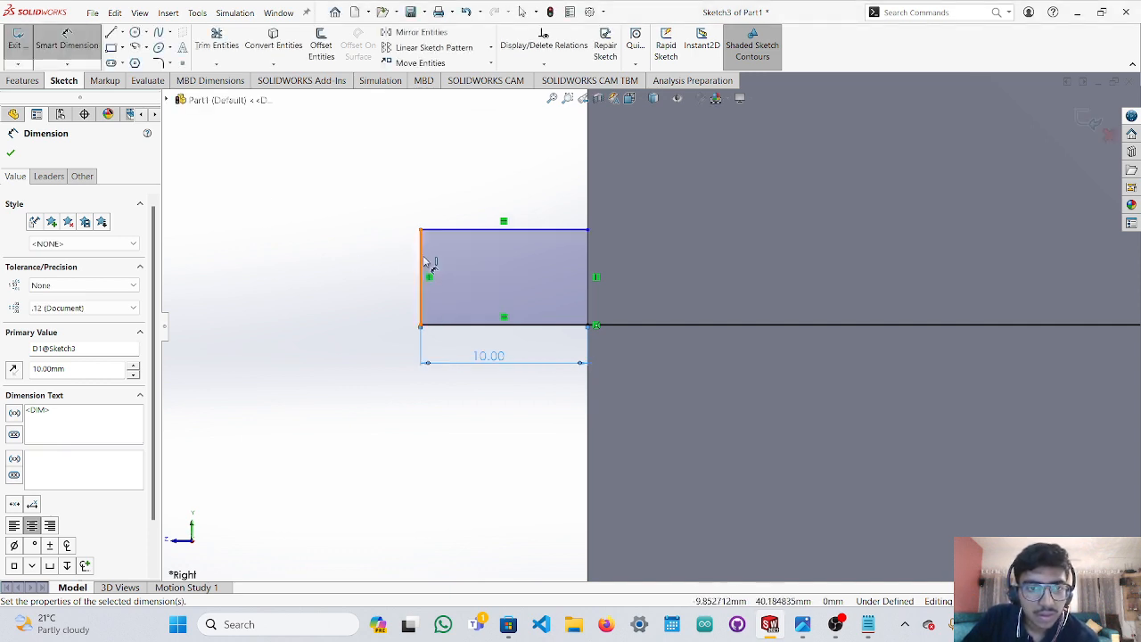
Dimension the rectangle's outer vertical edge to 10 mm and leave the dimension command.
left_click(426, 262)
left_click(392, 269)
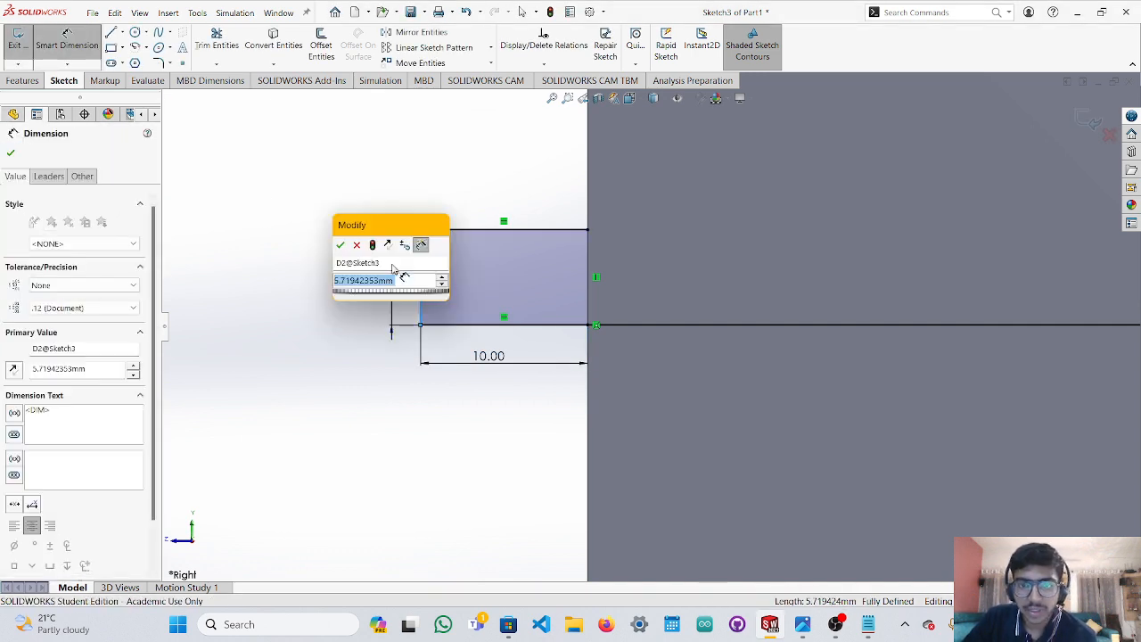
left_click_drag(393, 280, 349, 280)
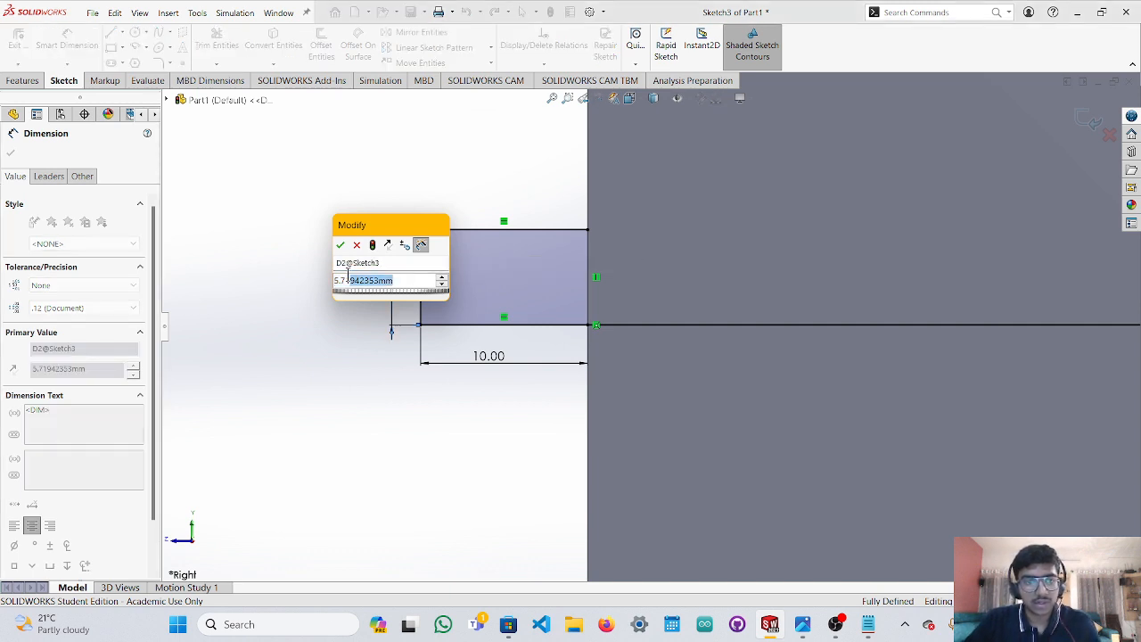
type("10")
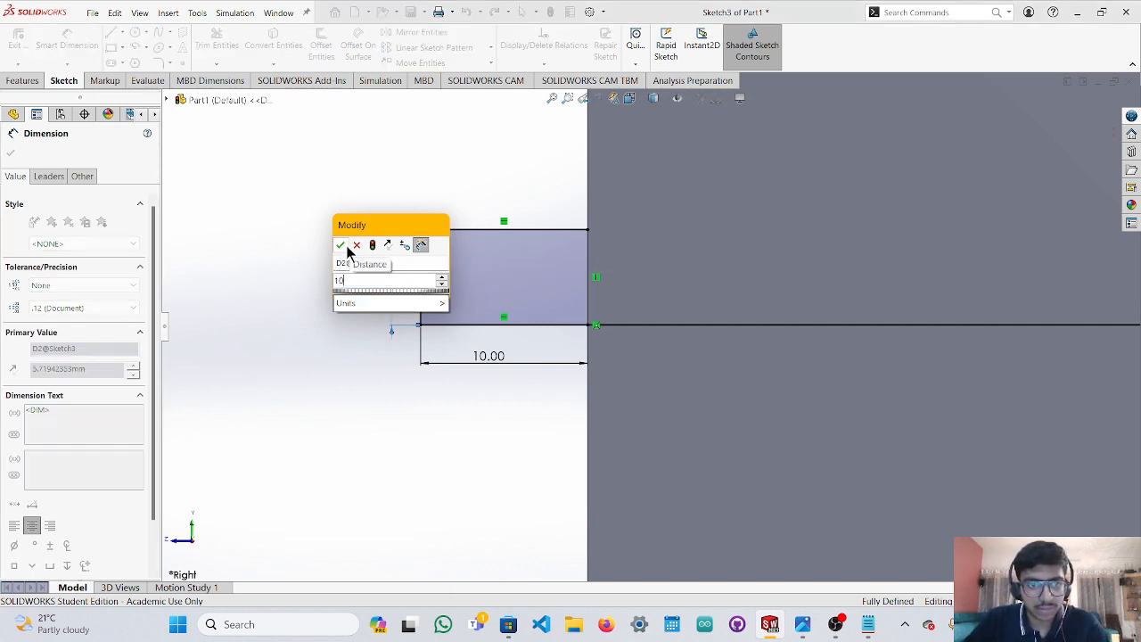
left_click(344, 246)
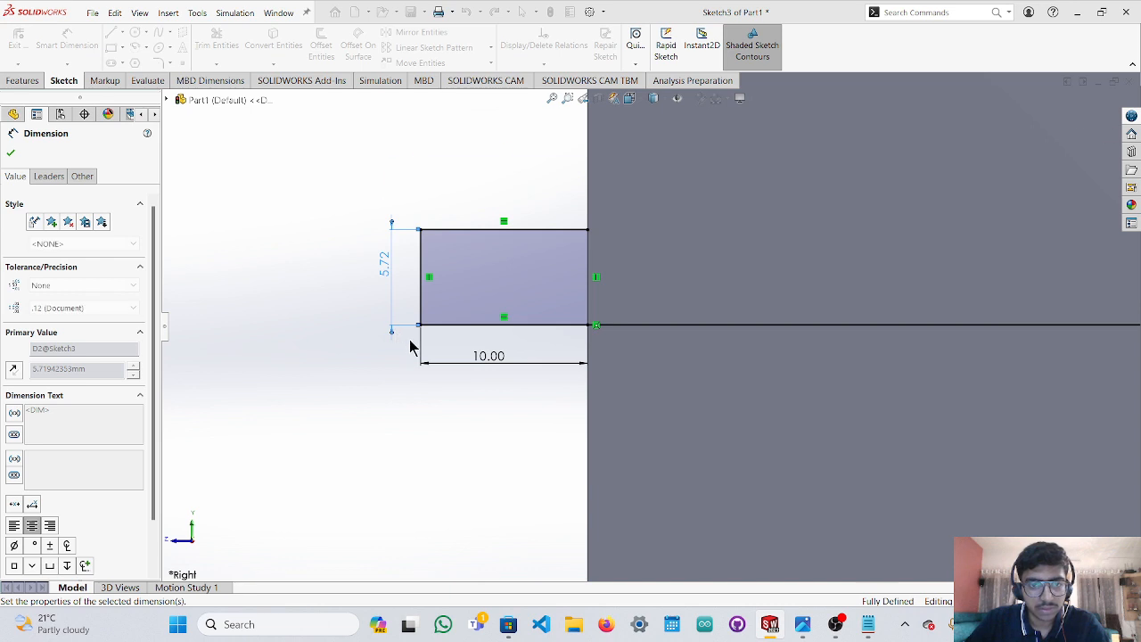
key("Escape")
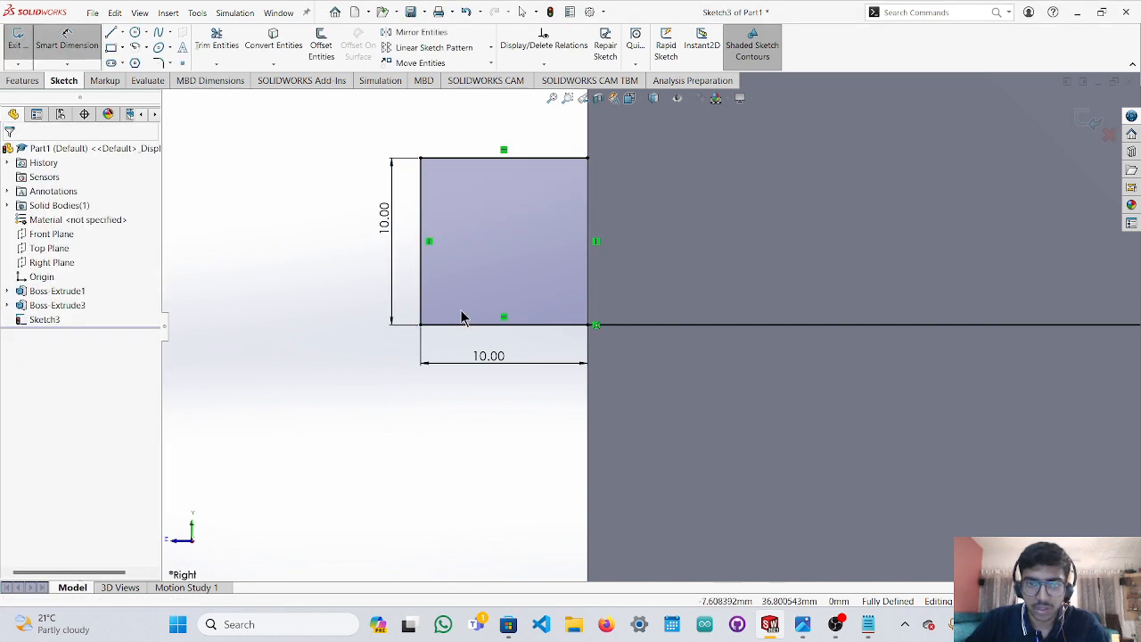
key("Escape")
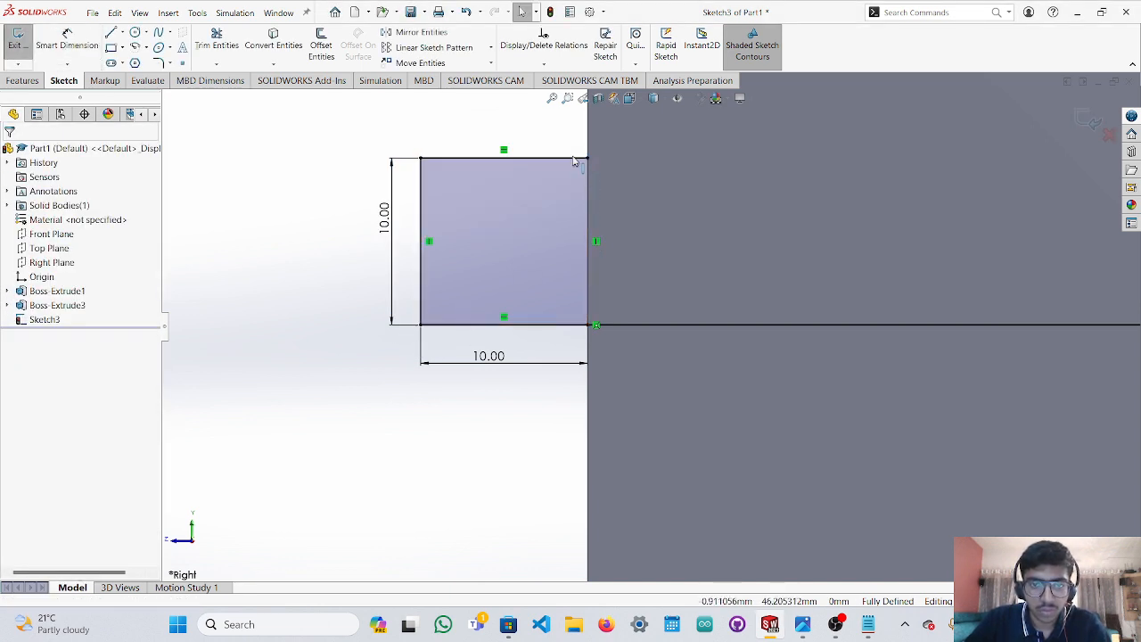
left_click(135, 46)
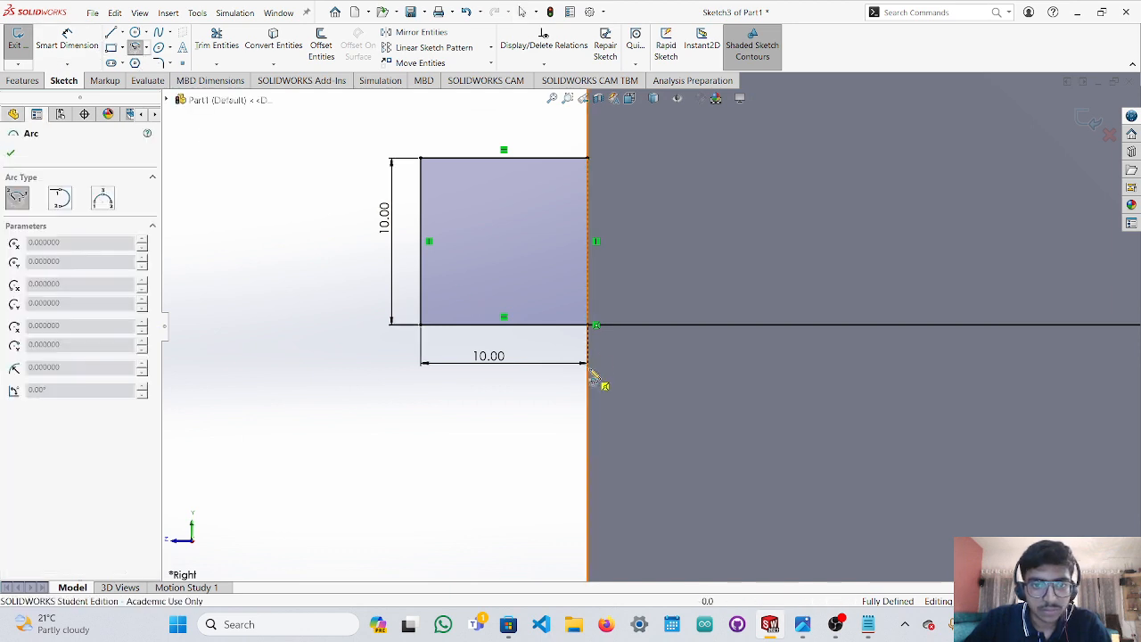
left_click(590, 326)
left_click(574, 220)
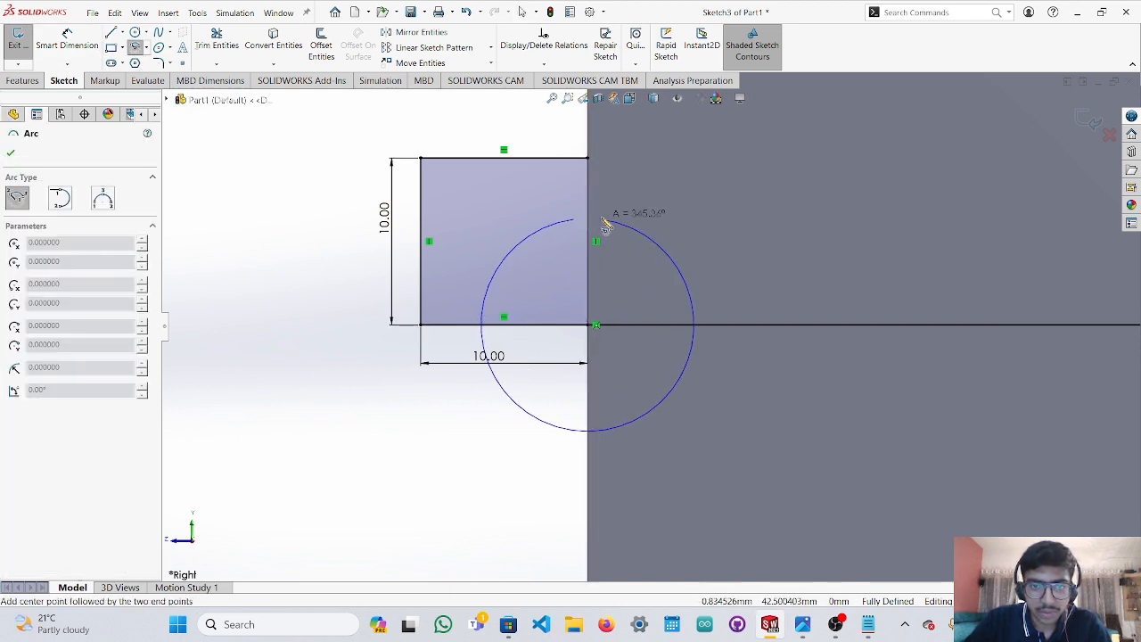
key("Escape")
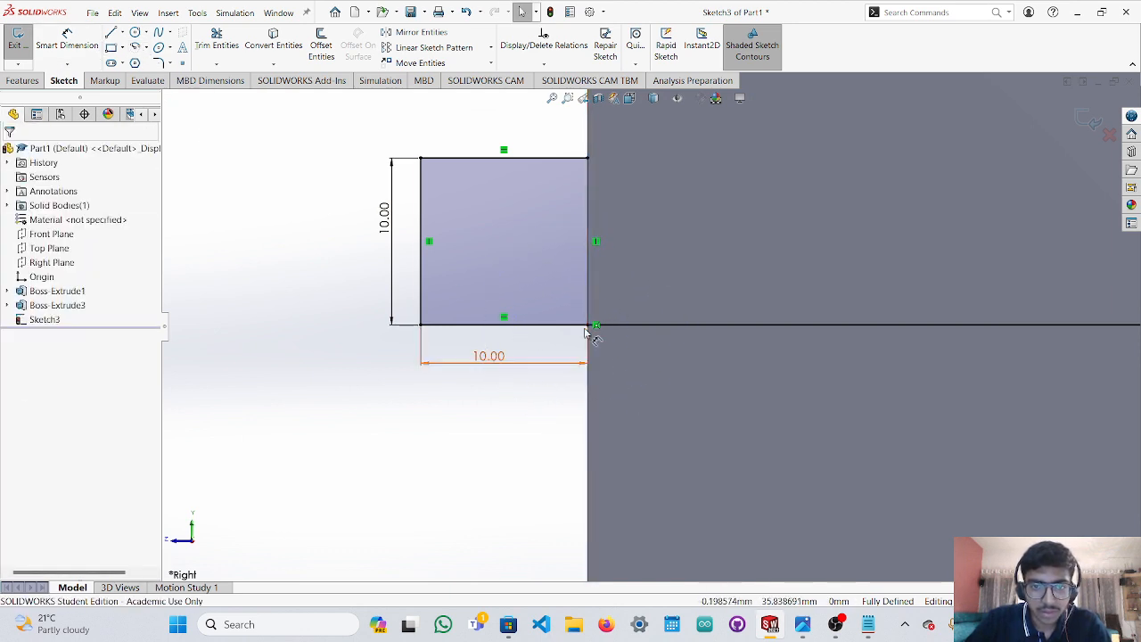
Sketch a centerpoint arc of about 7.6 mm radius centred on the square's lower inner corner, crossing its inner vertical edge.
left_click(135, 46)
left_click(588, 326)
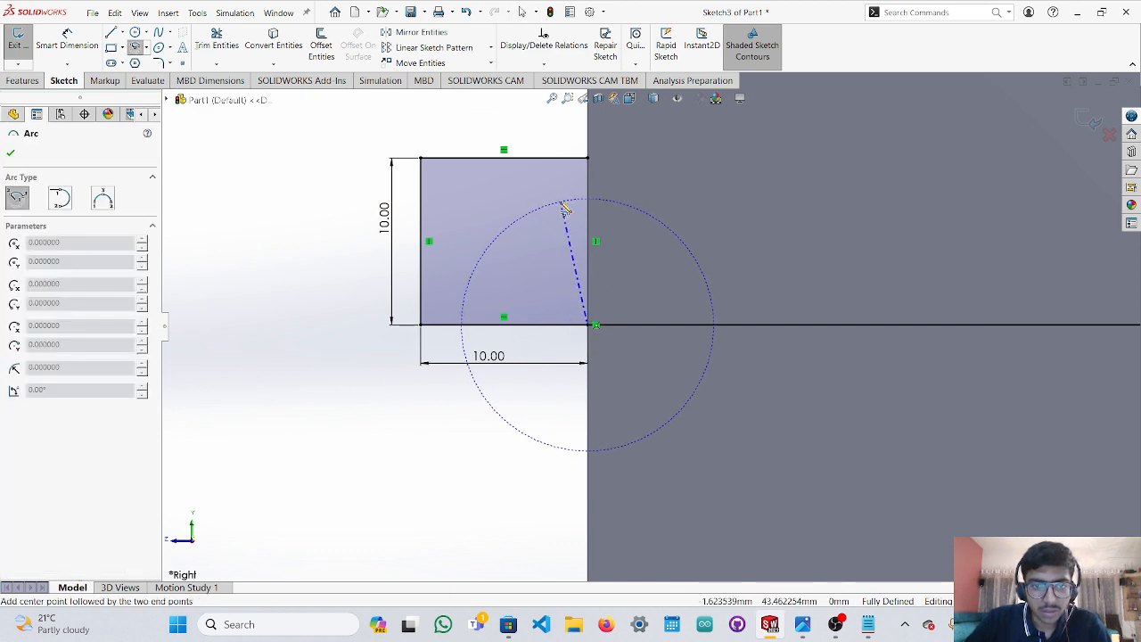
left_click(605, 200)
key("Escape")
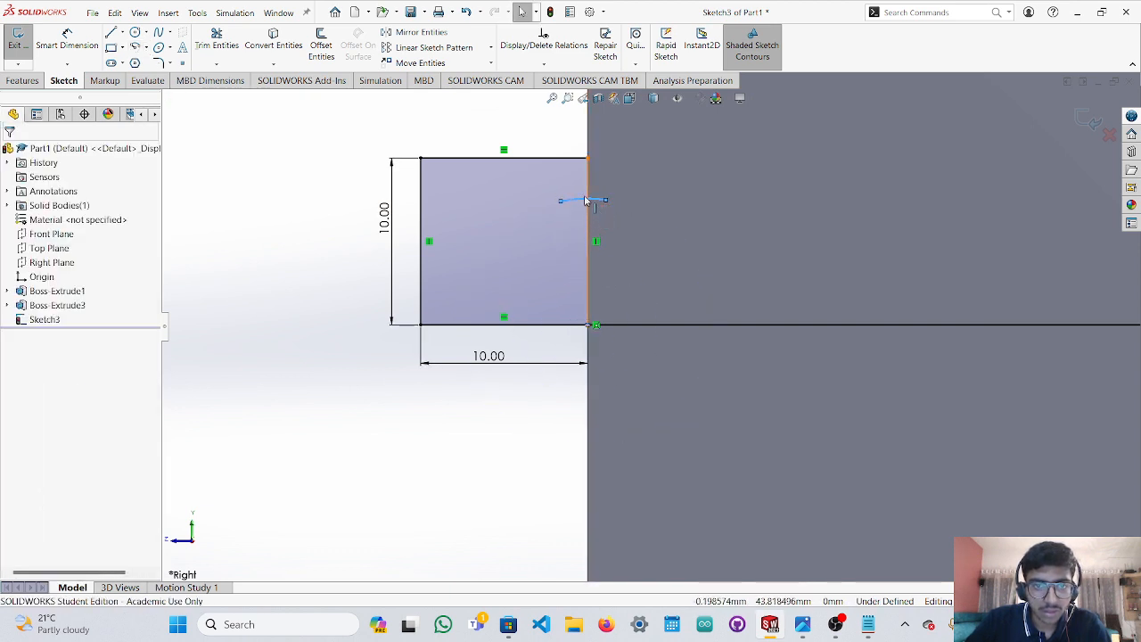
Set the arc's radius to 5 mm and place a sketch point where it crosses the square's inner edge.
left_click(587, 201)
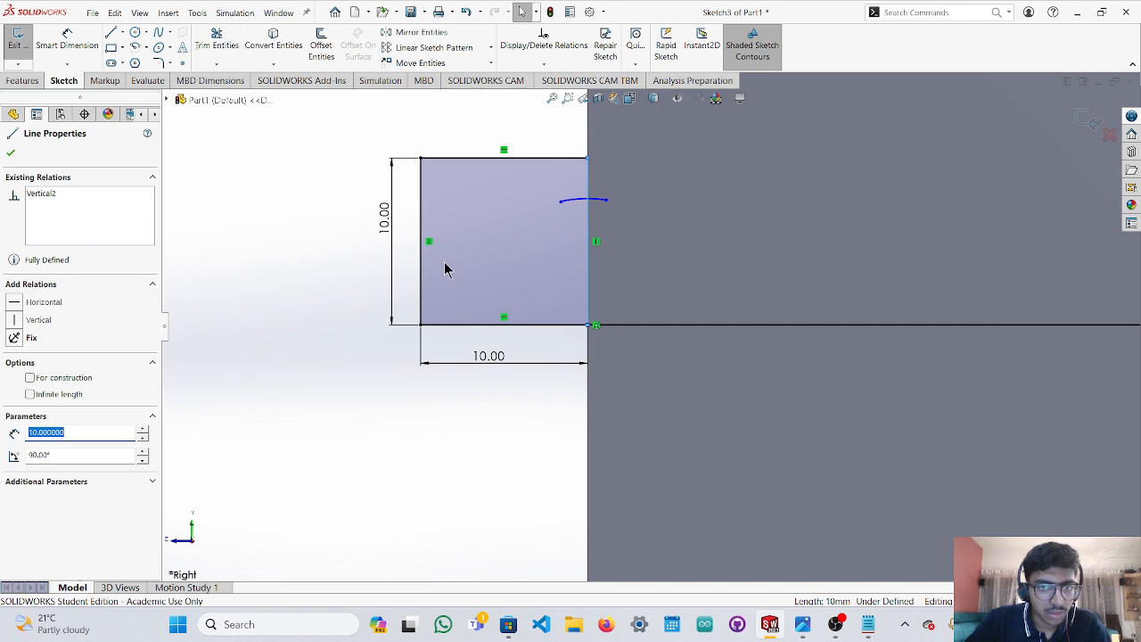
left_click(571, 207)
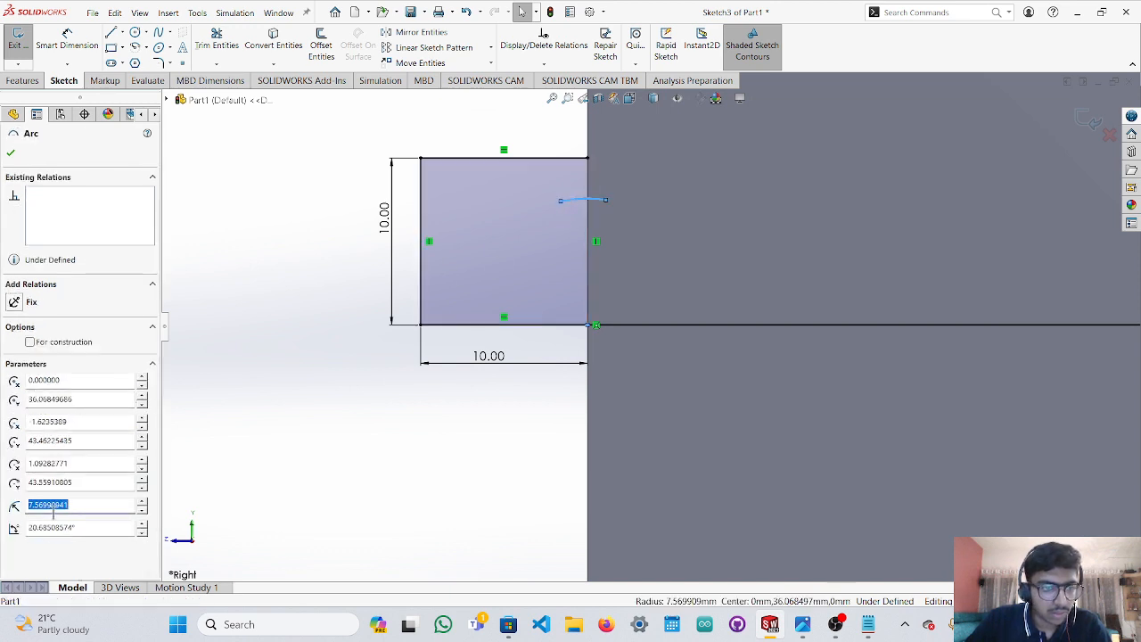
left_click(10, 156)
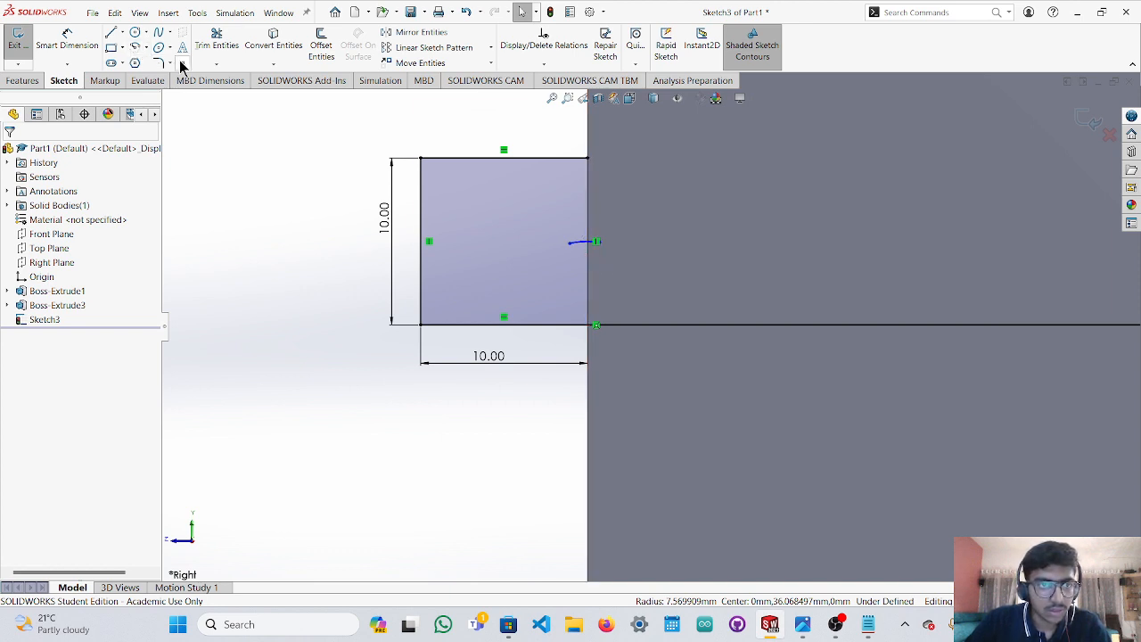
scroll(584, 249, "down", 5)
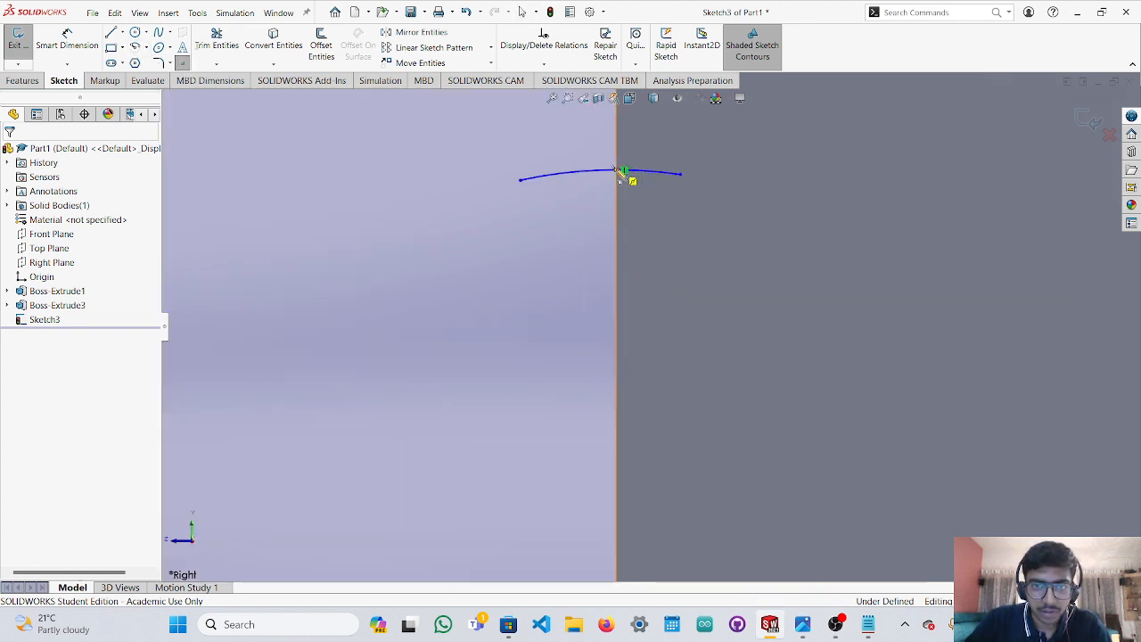
scroll(621, 201, "up", 5)
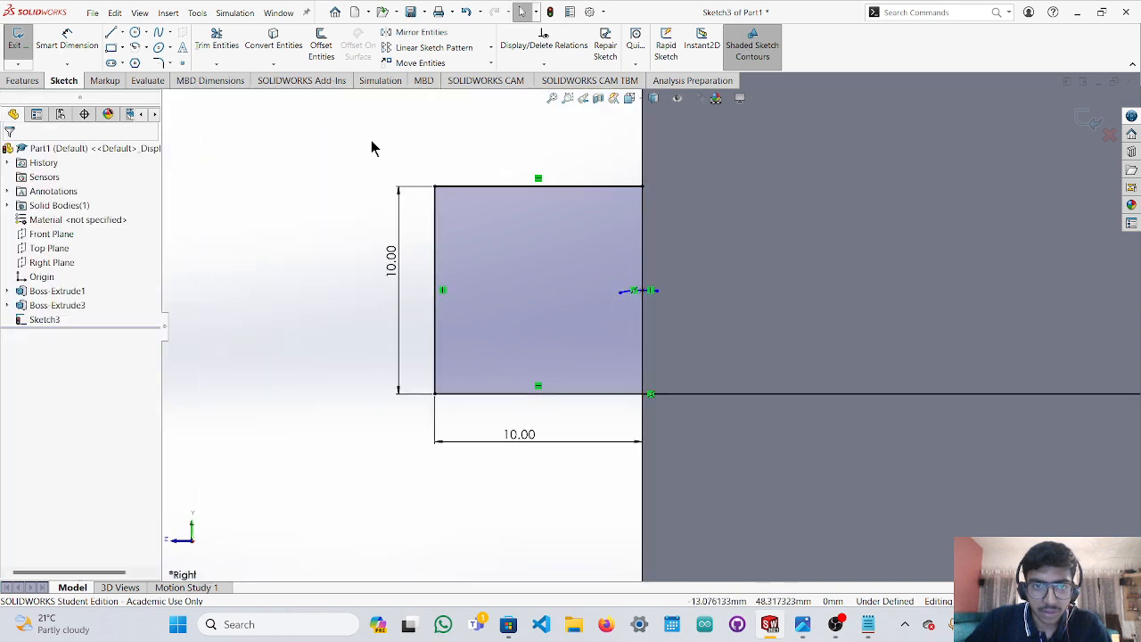
Move the square and arc down so the point on the square's inner edge lands on the horizontal line's end.
mouse_move(374, 145)
left_mouse_down()
mouse_move(687, 509)
mouse_move(690, 481)
left_mouse_up()
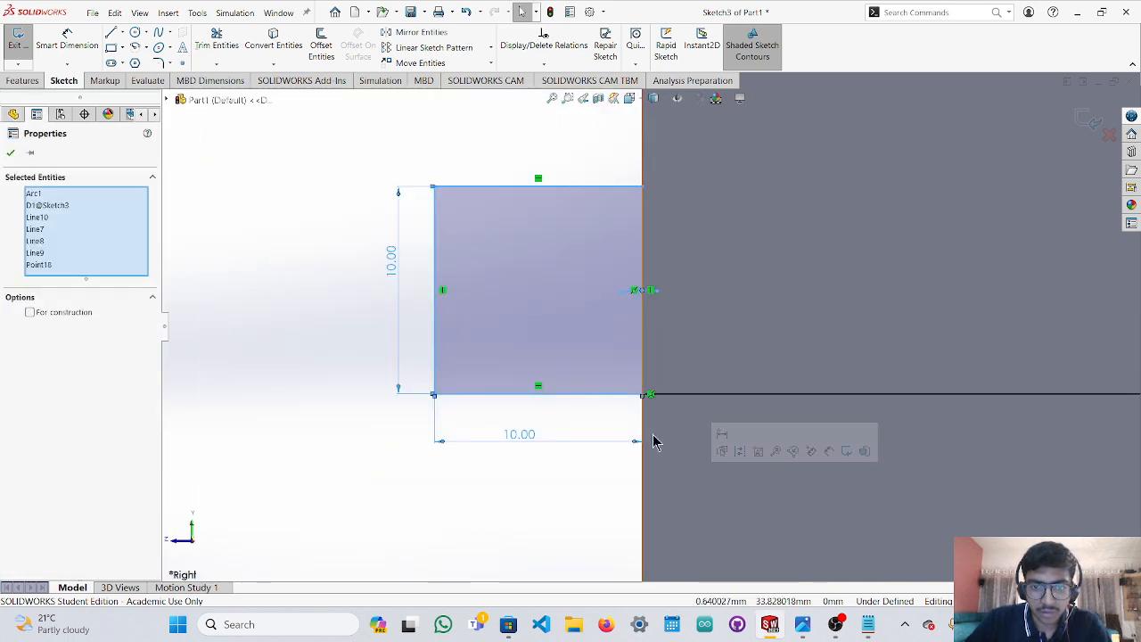
left_click(481, 62)
left_click(643, 292)
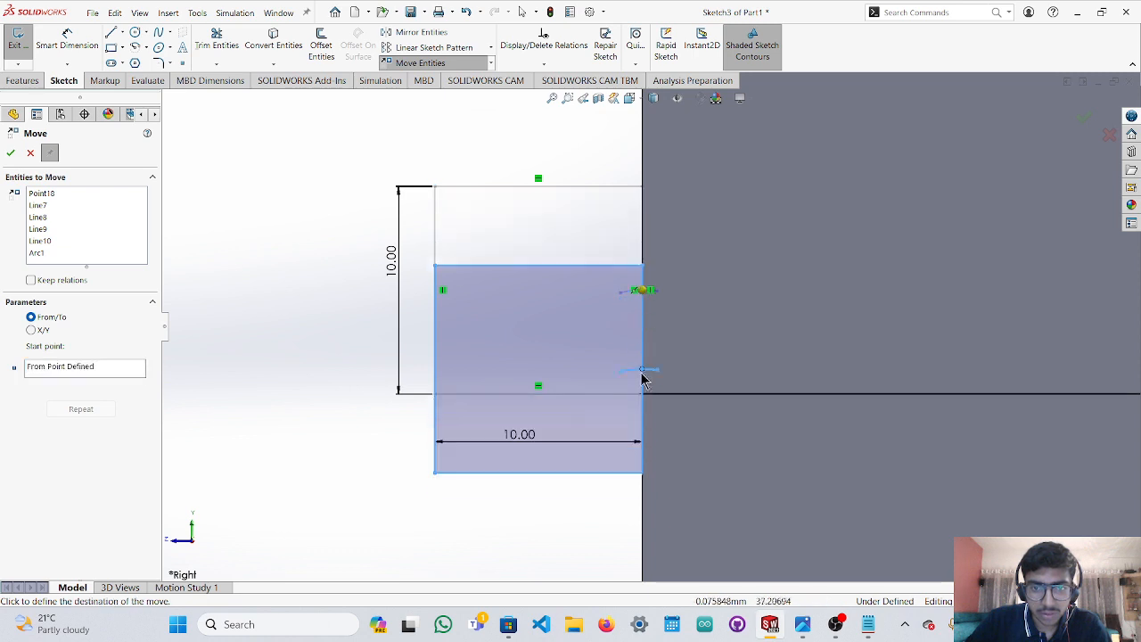
left_click(644, 395)
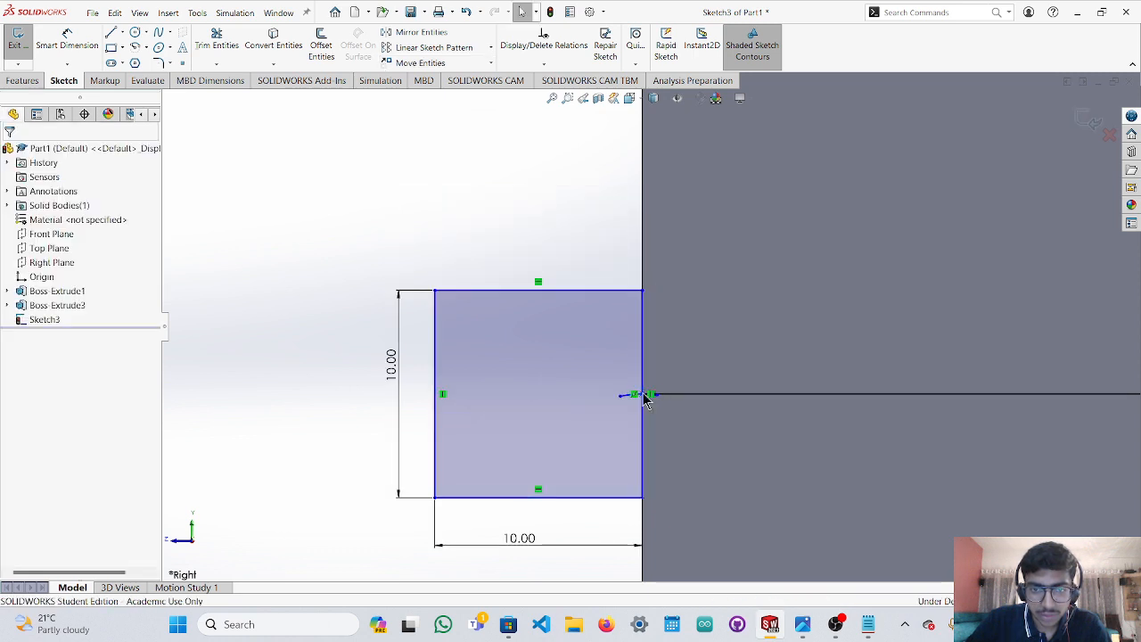
Delete the helper arc and the square's two 10 mm dimensions.
left_click(628, 398)
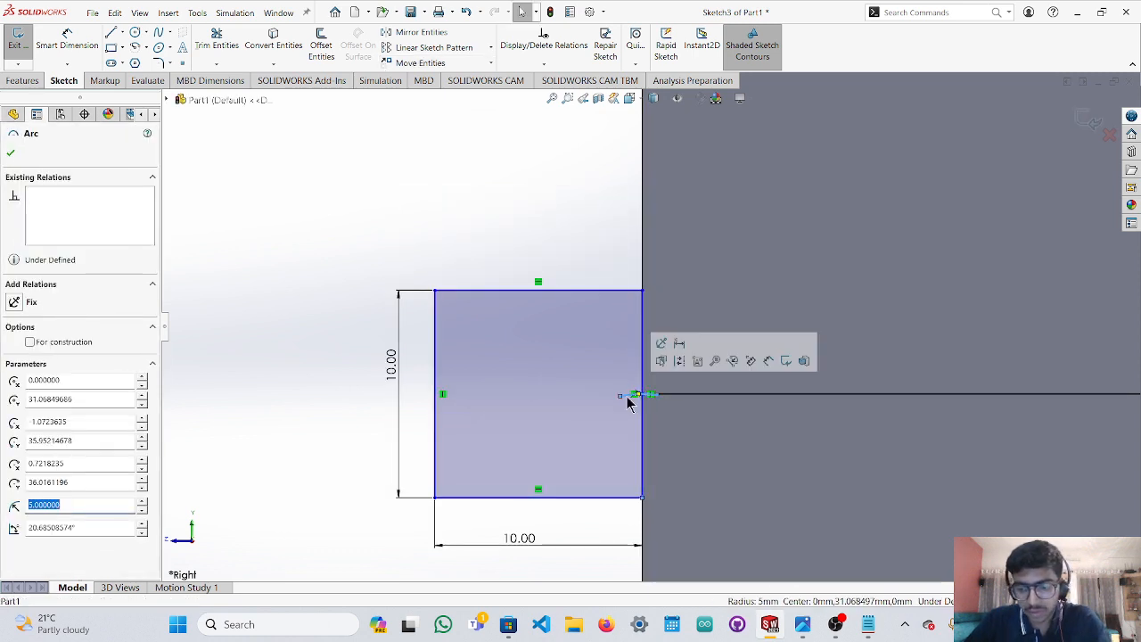
key("Delete")
scroll(584, 249, "up", 5)
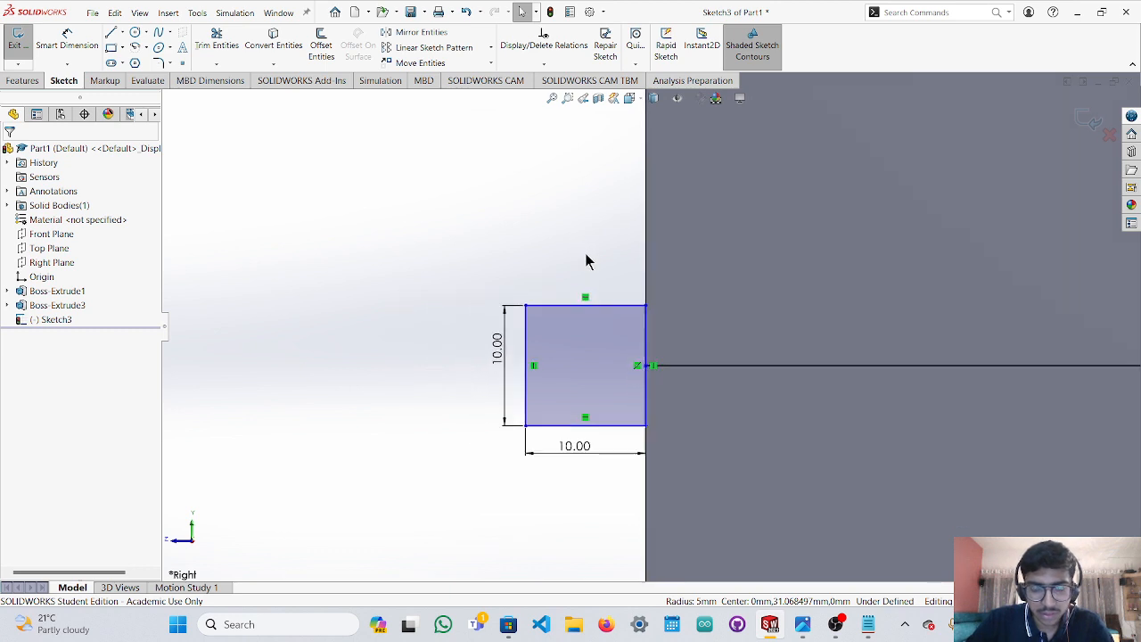
mouse_move(586, 254)
middle_mouse_down()
mouse_move(576, 282)
mouse_move(586, 318)
mouse_move(696, 290)
mouse_move(693, 329)
middle_mouse_up()
scroll(621, 279, "up", 2)
scroll(589, 299, "up", 3)
scroll(713, 300, "down", 3)
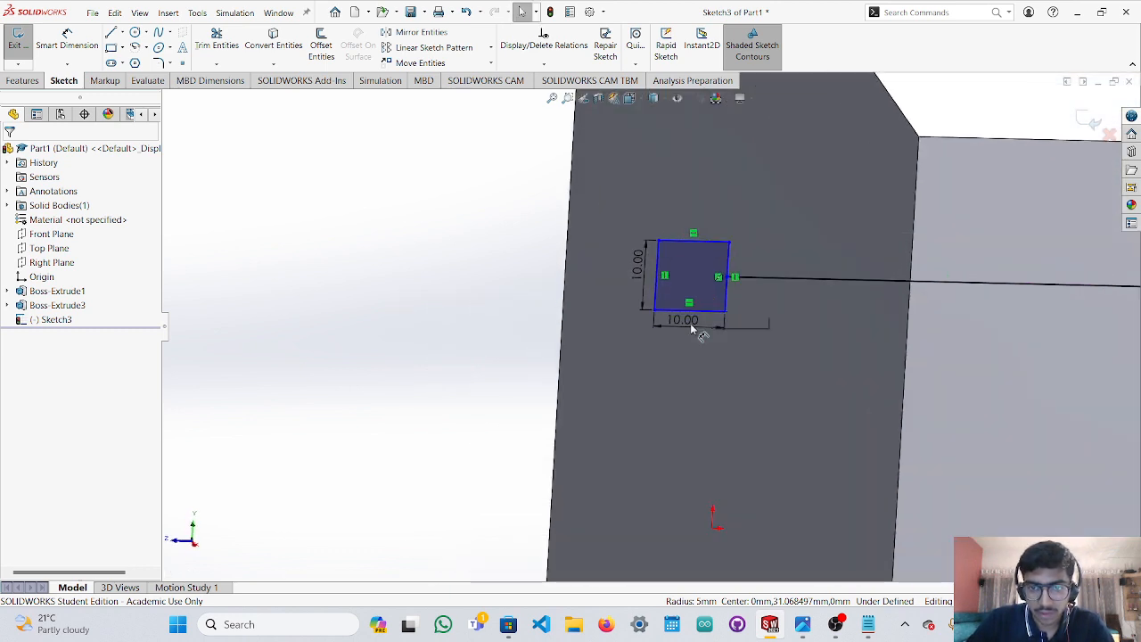
left_click(686, 325)
key("Delete")
left_click(639, 288)
key("Delete")
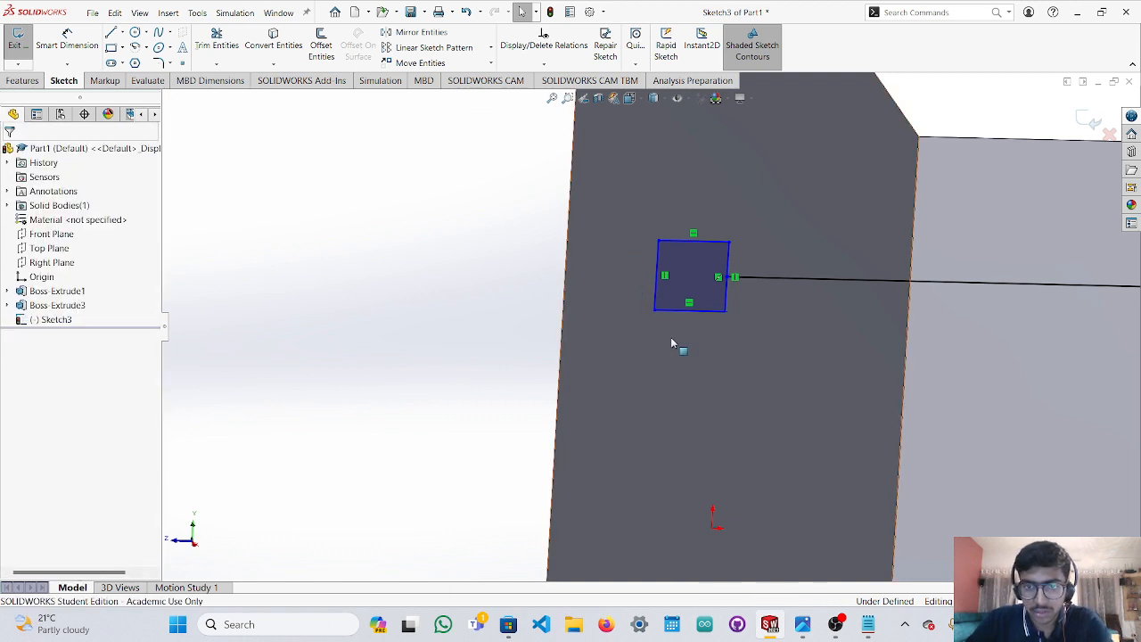
left_click(688, 286)
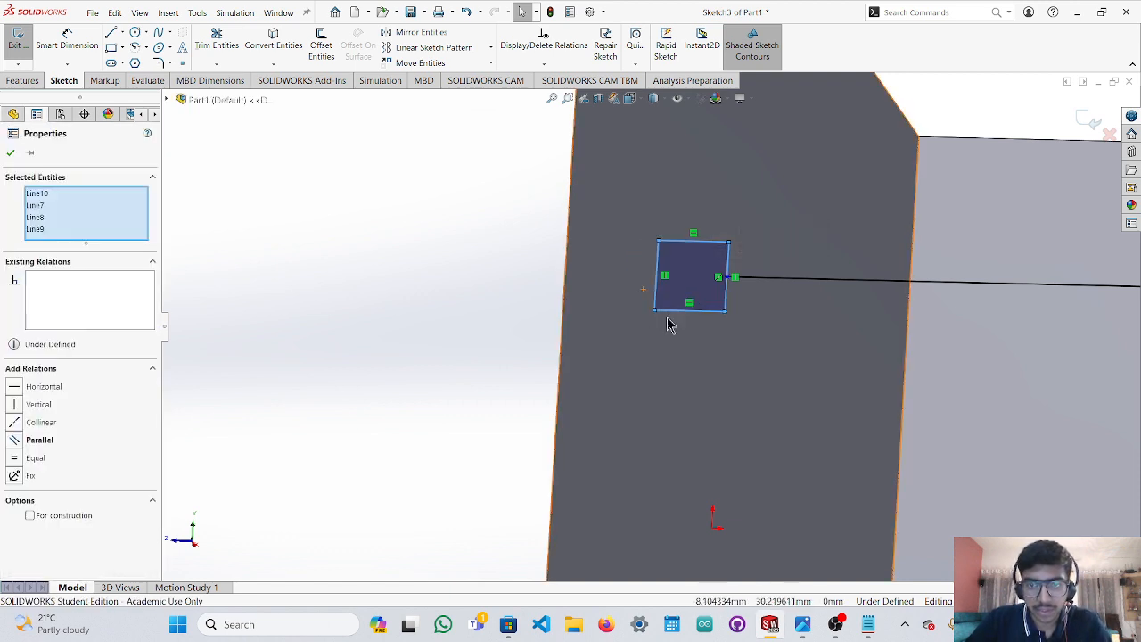
left_click(23, 80)
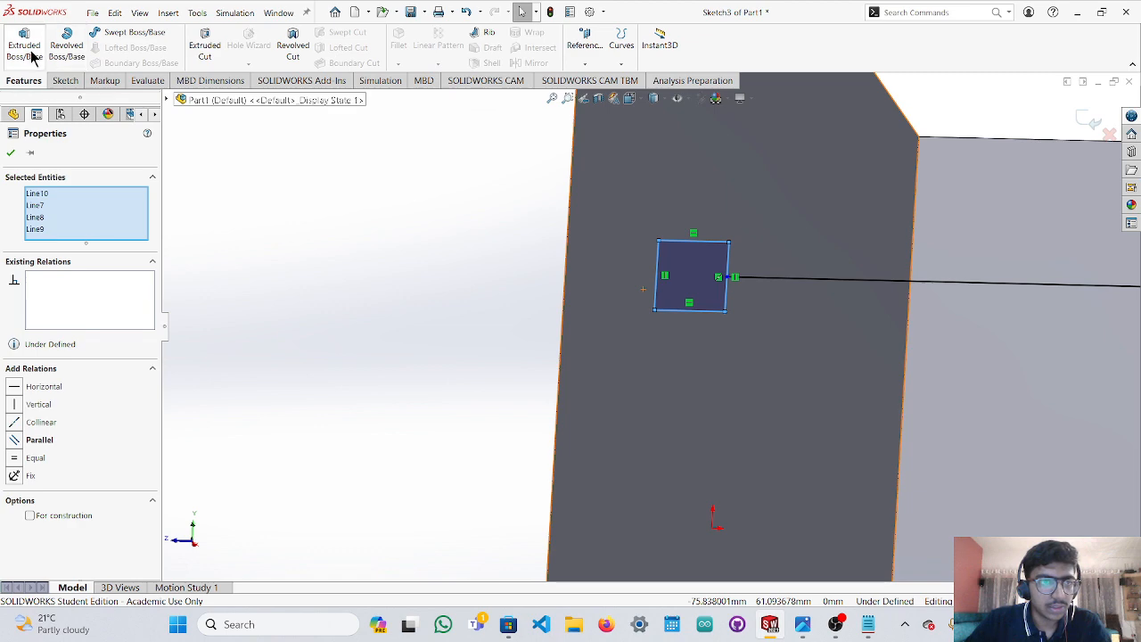
left_click(33, 56)
middle_click_drag(466, 336, 937, 496)
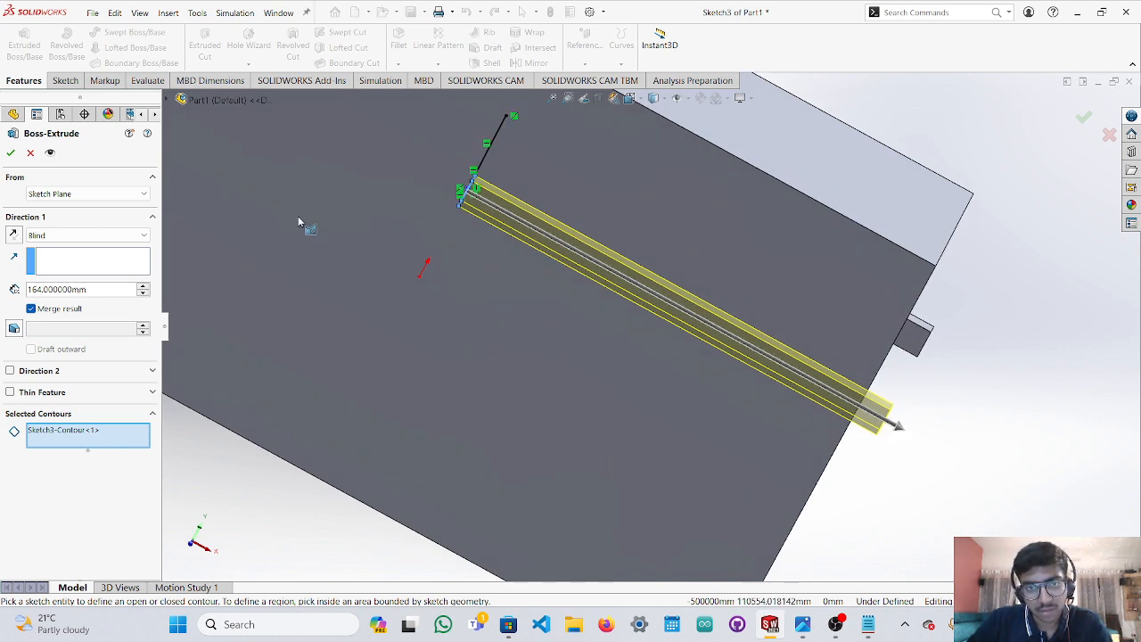
mouse_move(298, 216)
middle_mouse_down()
mouse_move(324, 255)
mouse_move(344, 260)
middle_mouse_up()
scroll(573, 255, "down", 3)
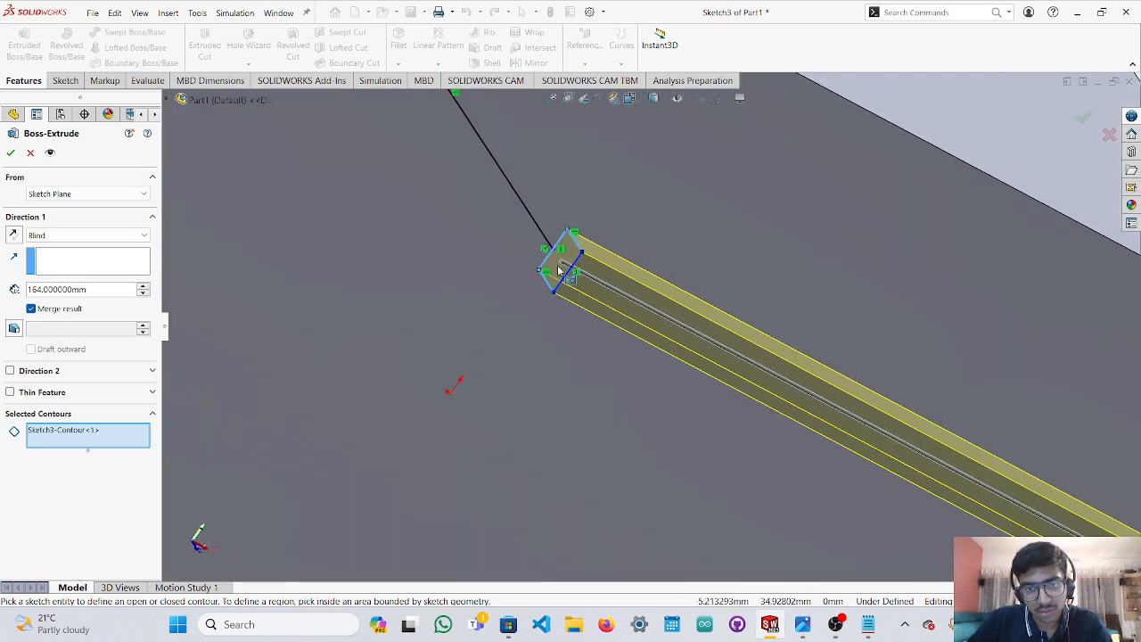
scroll(560, 267, "down", 2)
scroll(613, 305, "up", 4)
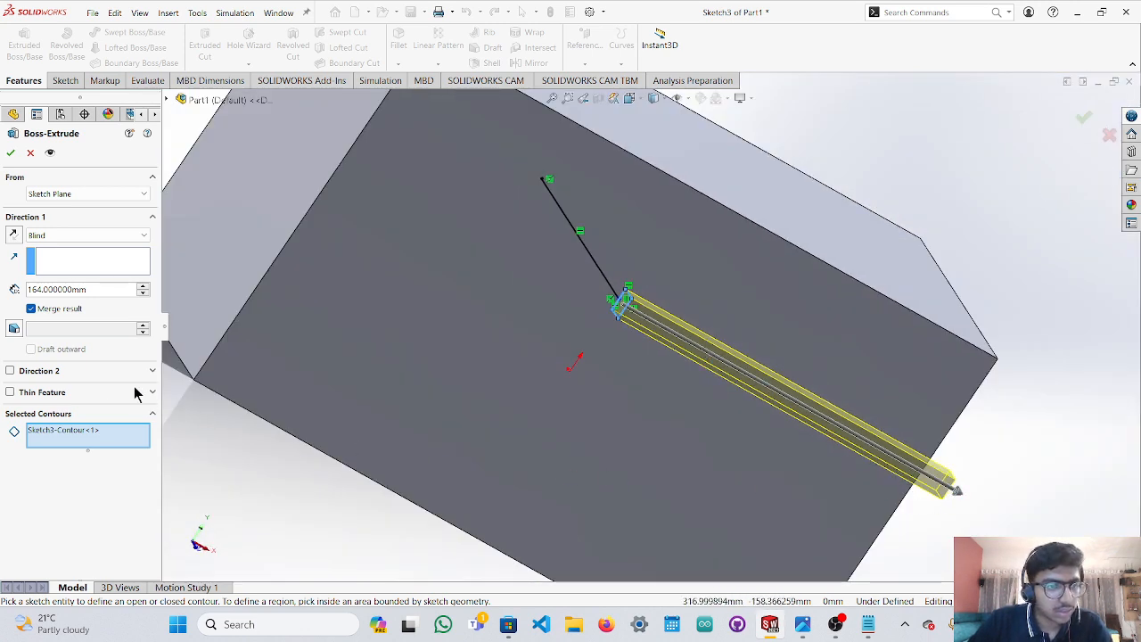
left_click(10, 371)
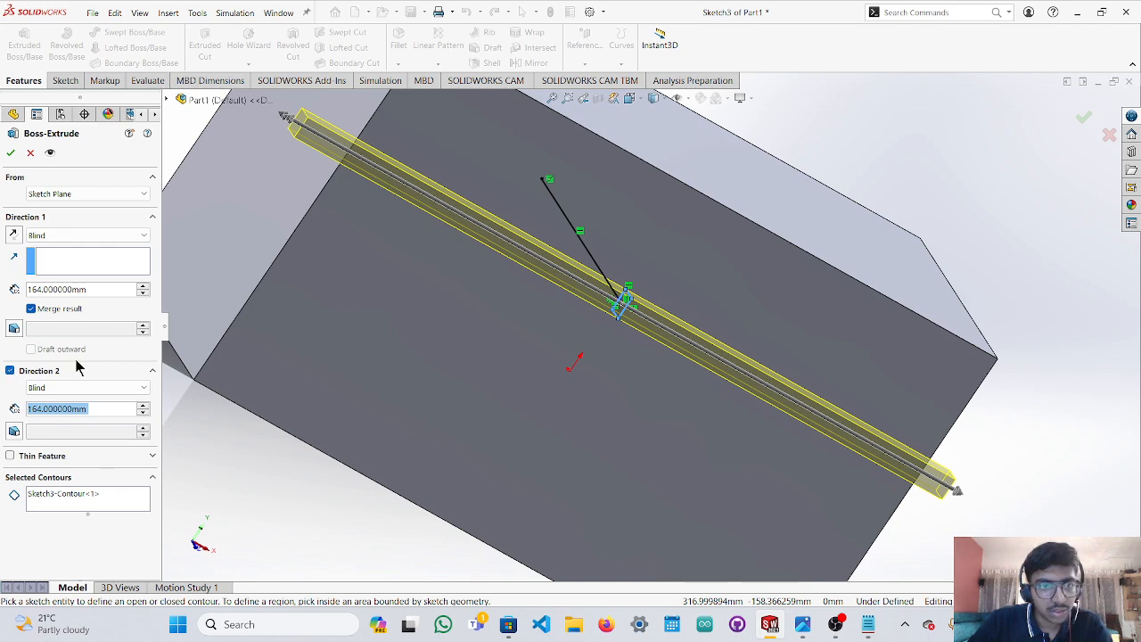
middle_click_drag(179, 303, 319, 330)
scroll(324, 336, "down", 3)
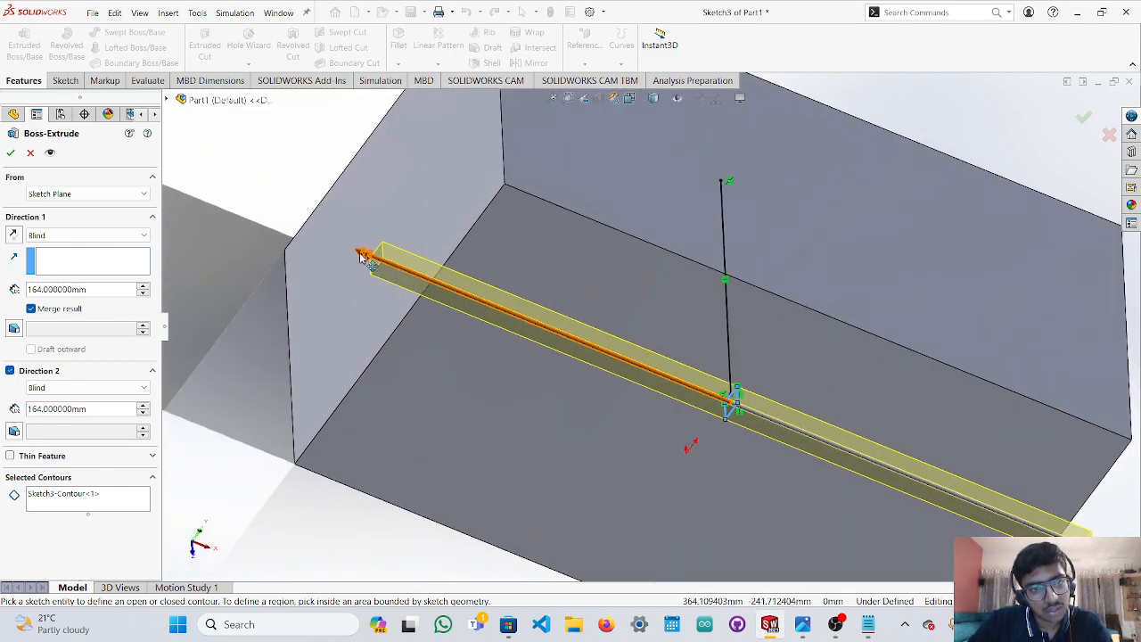
left_click_drag(361, 256, 444, 284)
middle_click_drag(382, 316, 367, 298)
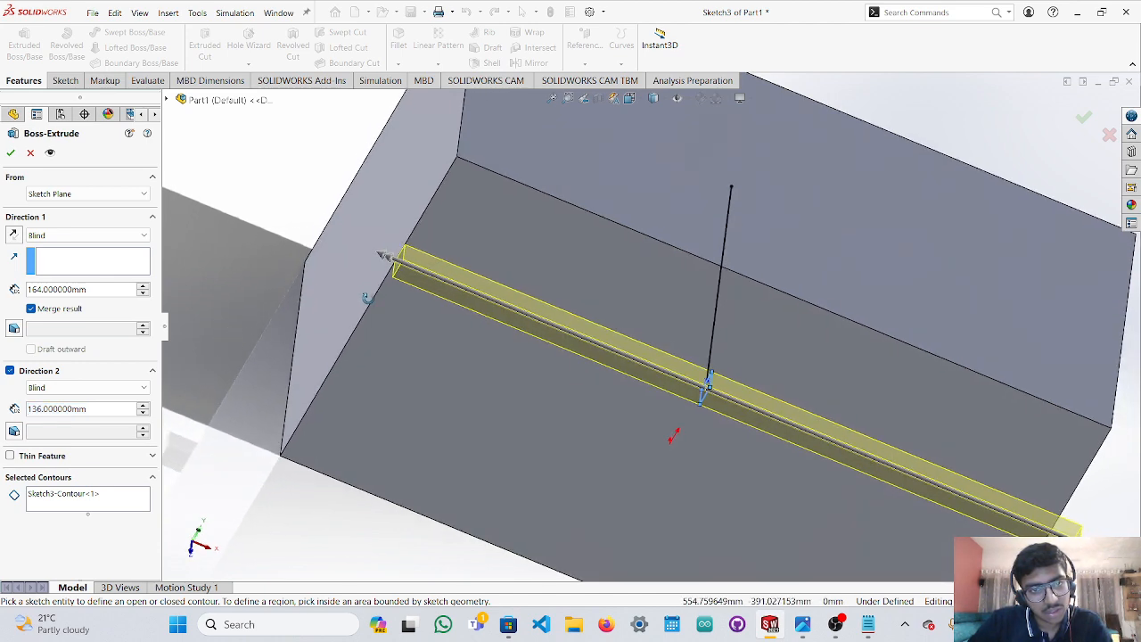
mouse_move(377, 273)
left_mouse_down()
mouse_move(366, 250)
mouse_move(383, 258)
left_mouse_up()
mouse_move(384, 257)
middle_mouse_down()
mouse_move(408, 255)
mouse_move(1072, 459)
middle_mouse_up()
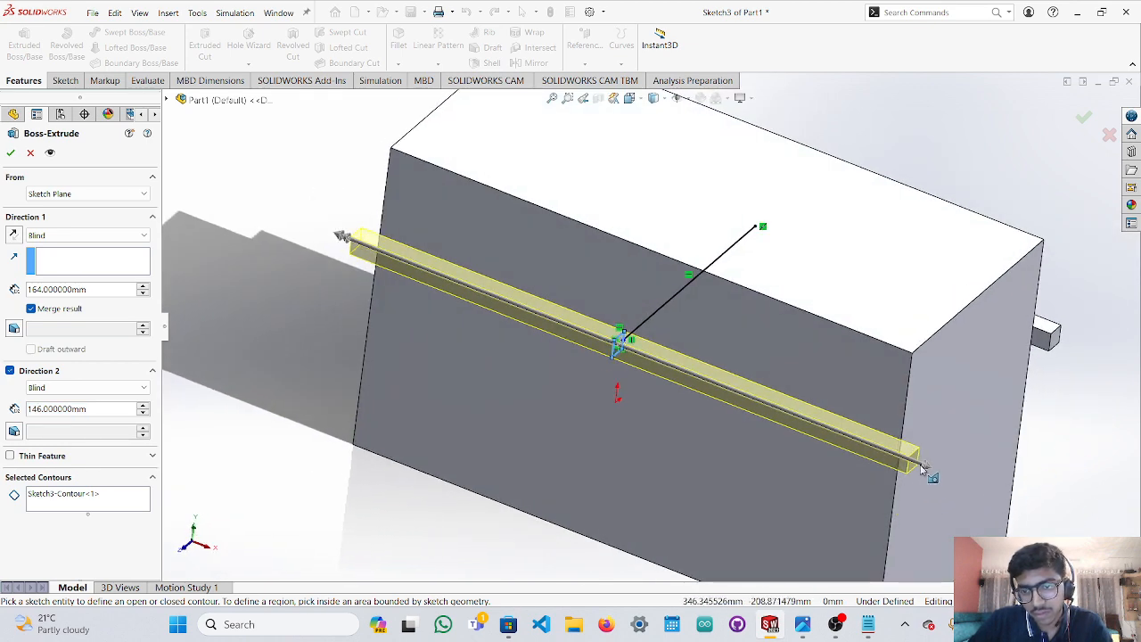
left_click_drag(923, 468, 927, 468)
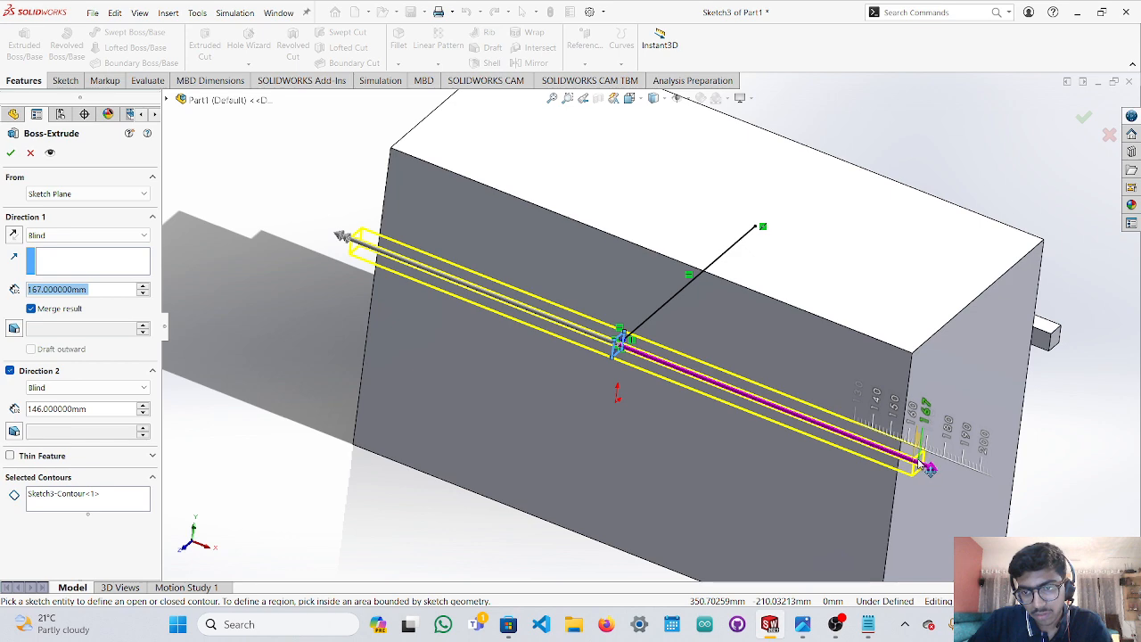
left_click_drag(899, 453, 899, 453)
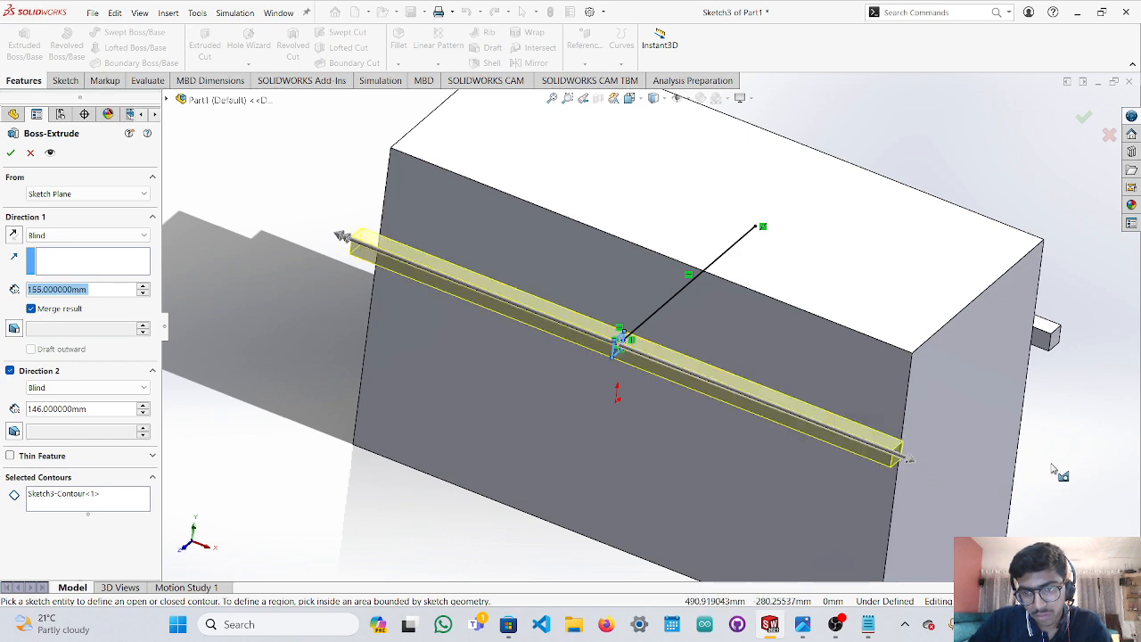
middle_click_drag(1056, 466, 1072, 464)
scroll(979, 464, "down", 3)
middle_click_drag(853, 454, 867, 457)
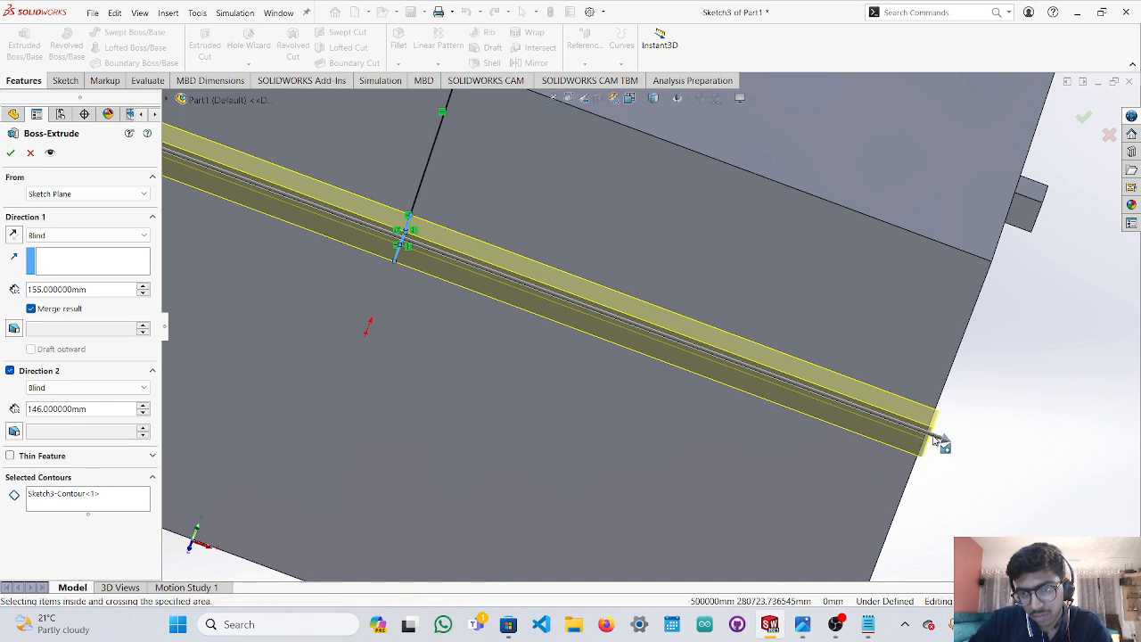
left_click_drag(945, 443, 976, 455)
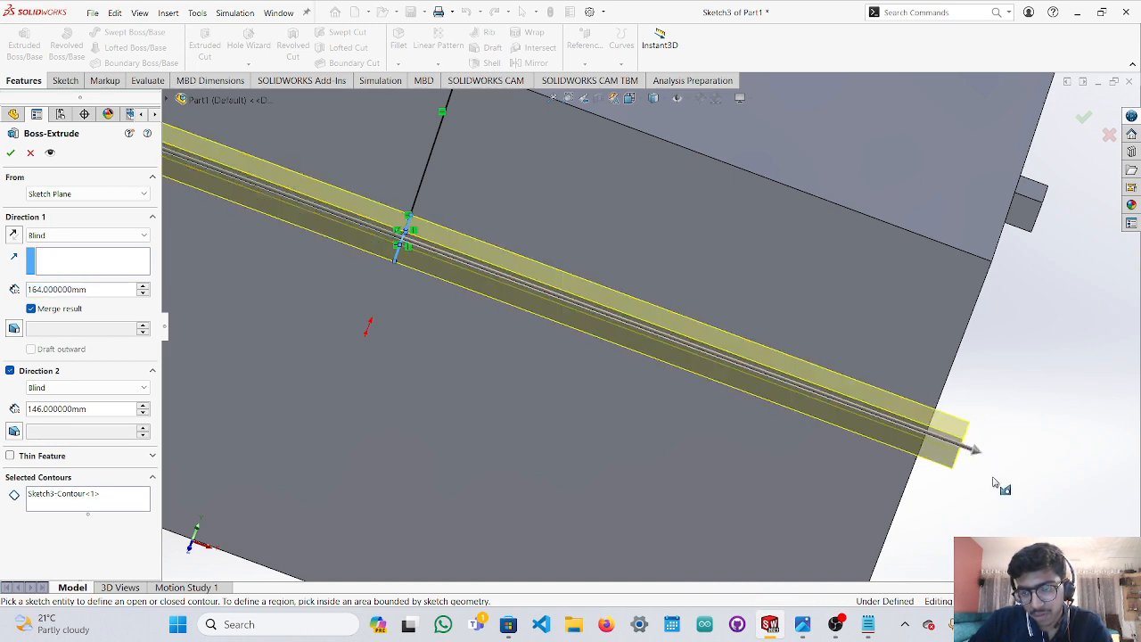
key("Escape")
middle_click_drag(966, 488, 935, 461)
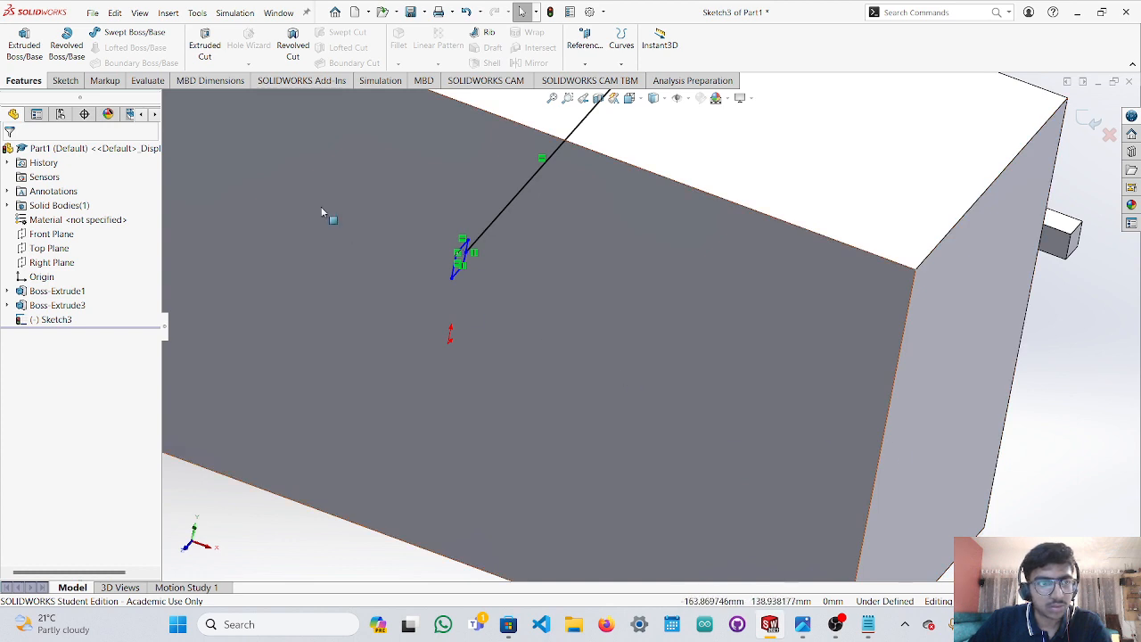
left_click(24, 44)
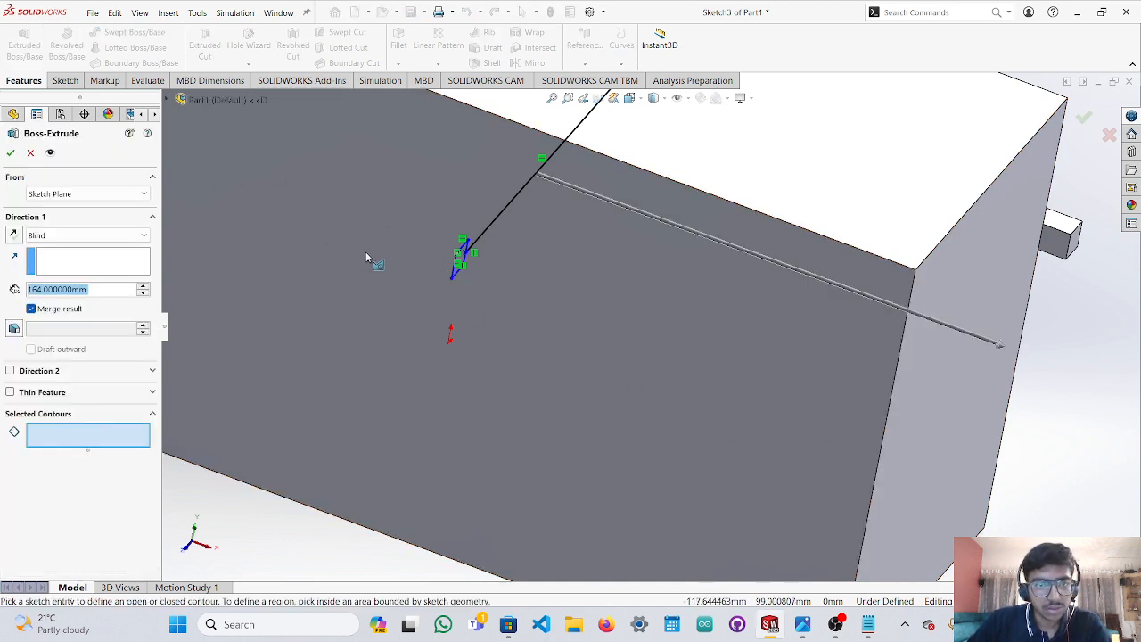
key("Escape")
Start a boss extrusion of the square contour and enable its second direction.
middle_click_drag(482, 295, 452, 264)
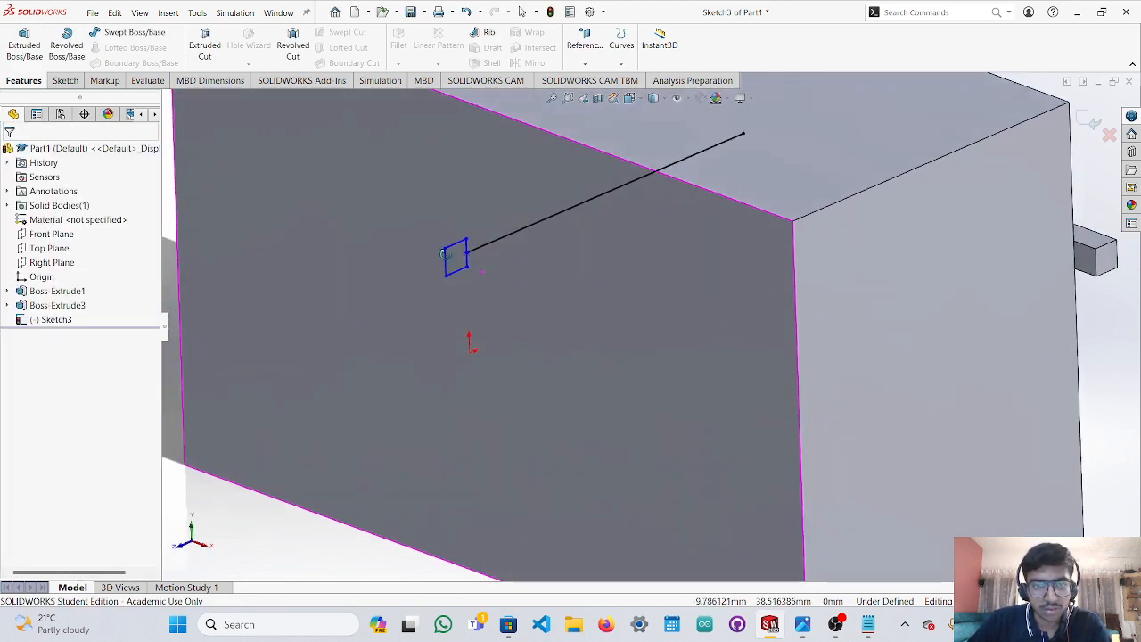
left_click(454, 258)
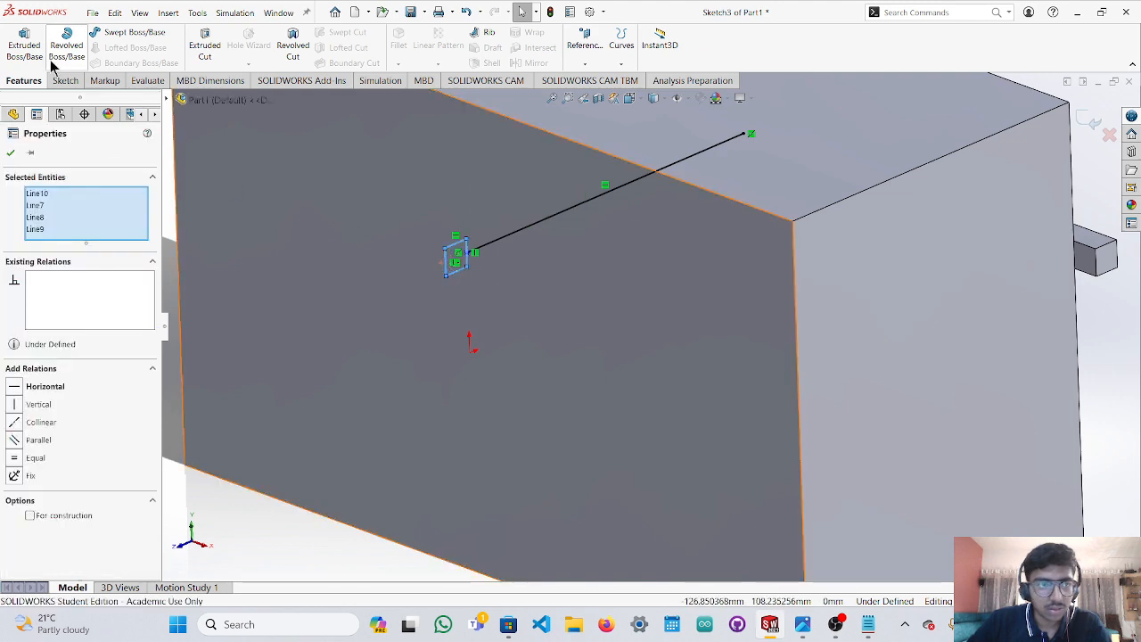
left_click(24, 45)
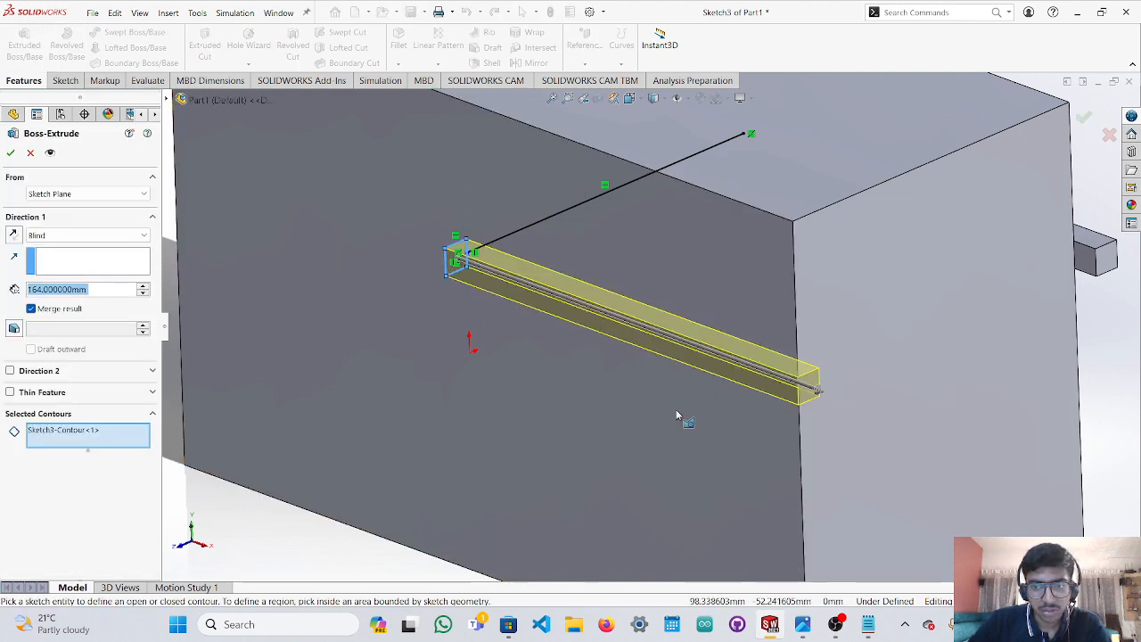
left_click(10, 371)
Extrude the second ridge 164 mm in the first direction and 146 mm in the second, past both ends of the box.
middle_click_drag(206, 486, 521, 369)
scroll(520, 375, "down", 3)
left_click_drag(542, 318, 554, 326)
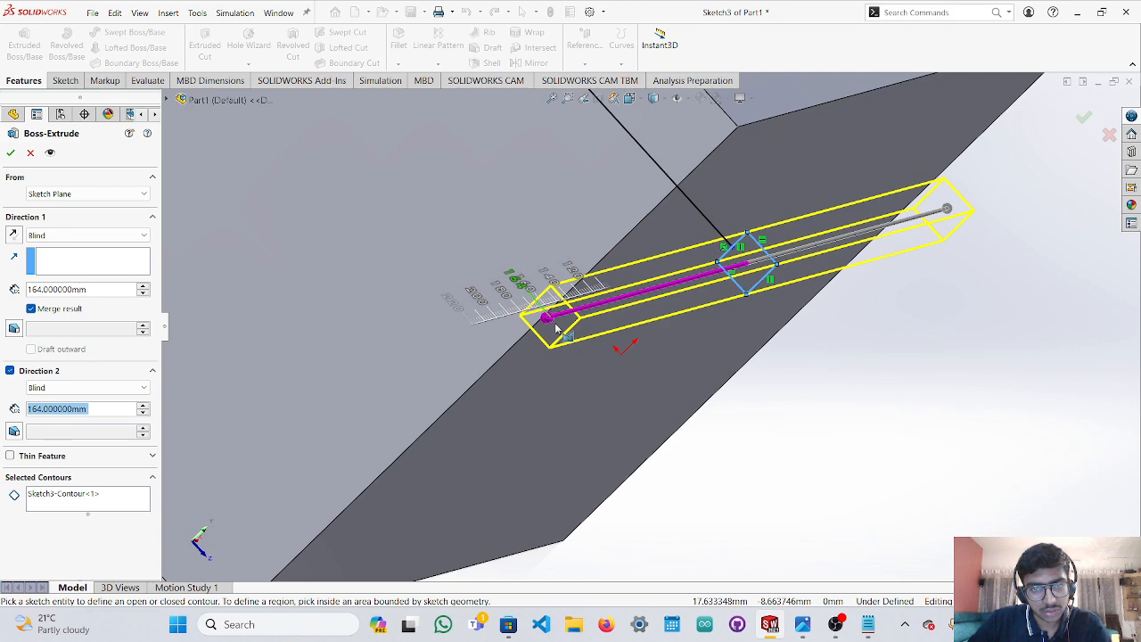
middle_click_drag(556, 329, 387, 253)
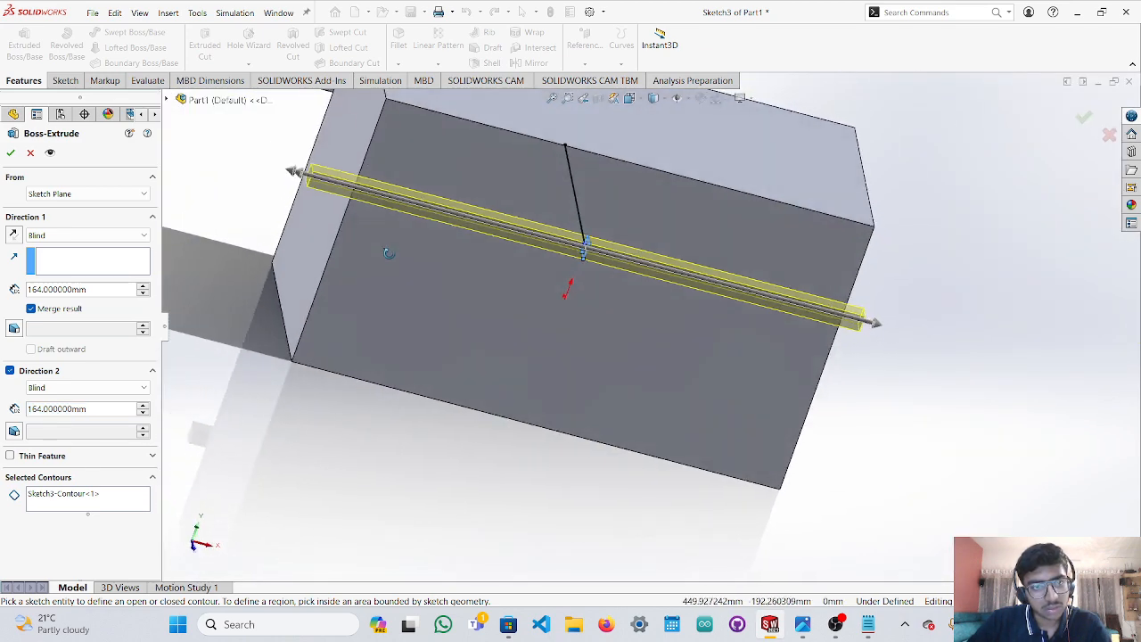
scroll(307, 165, "down", 5)
left_click_drag(323, 150, 427, 173)
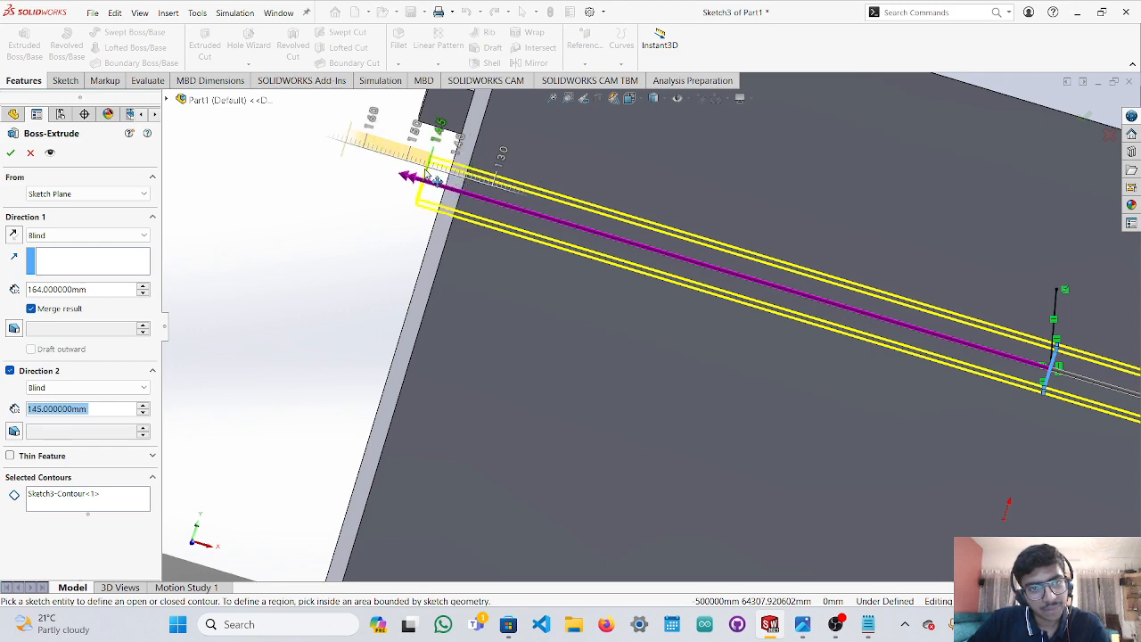
scroll(431, 178, "up", 10)
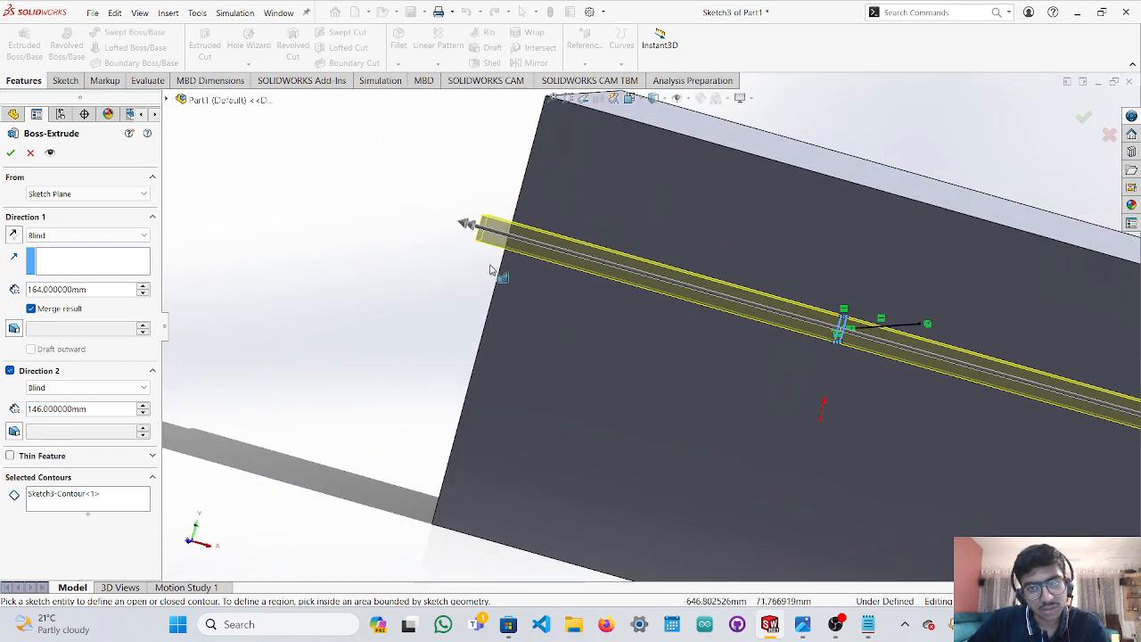
scroll(1009, 393, "down", 5)
mouse_move(811, 359)
left_mouse_down()
mouse_move(822, 369)
mouse_move(785, 348)
left_mouse_up()
left_click(10, 153)
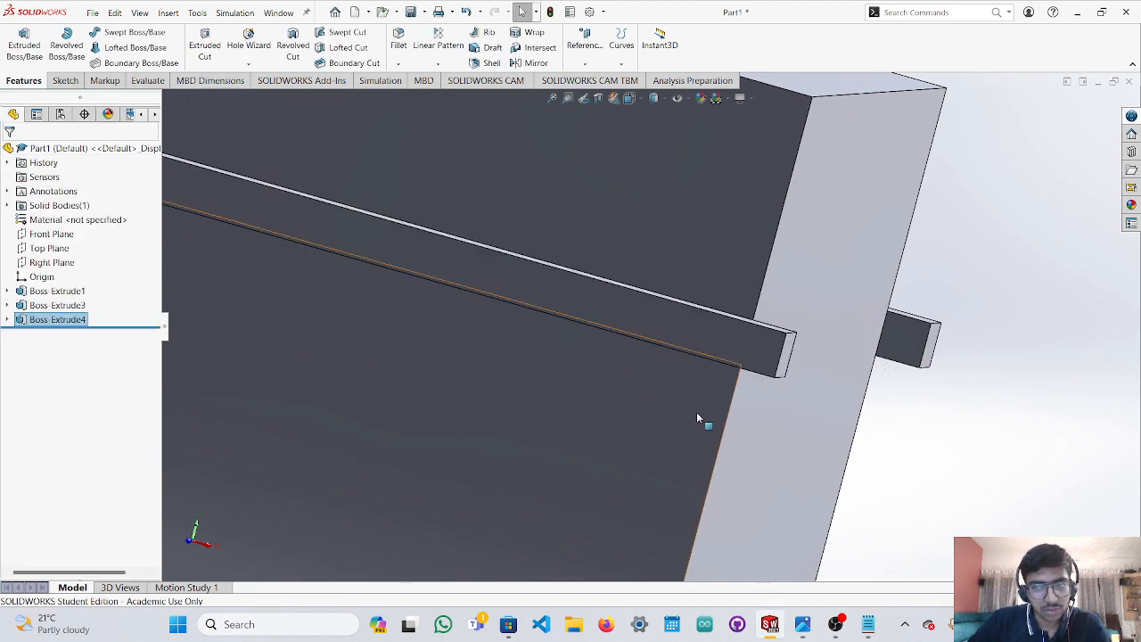
middle_click_drag(696, 412, 625, 535)
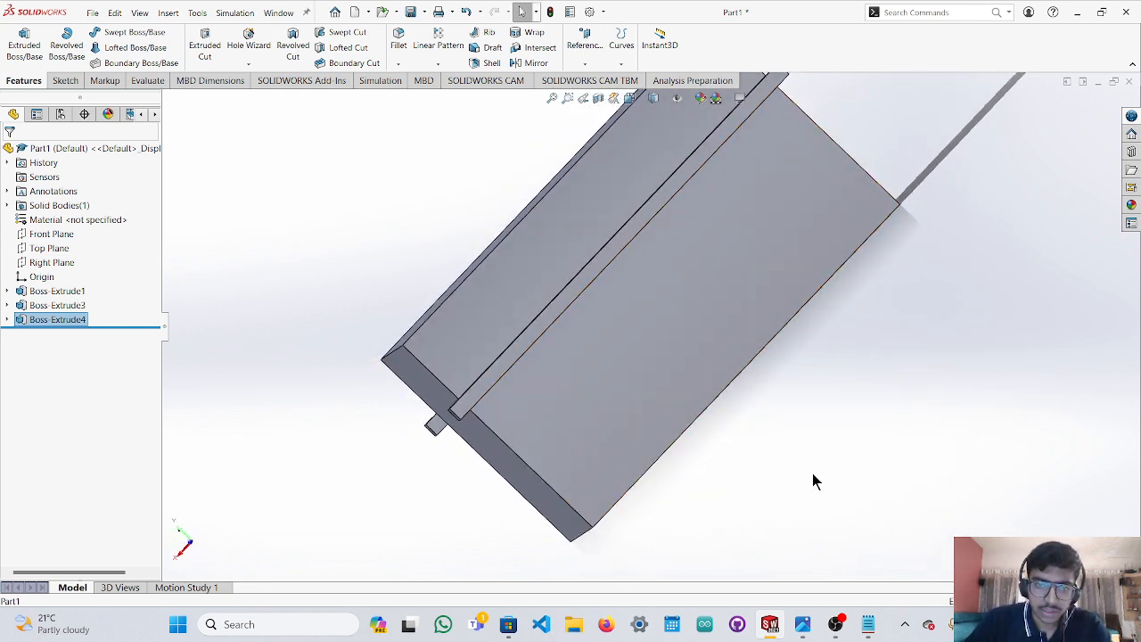
middle_click_drag(812, 478, 845, 565)
middle_click_drag(717, 530, 543, 466)
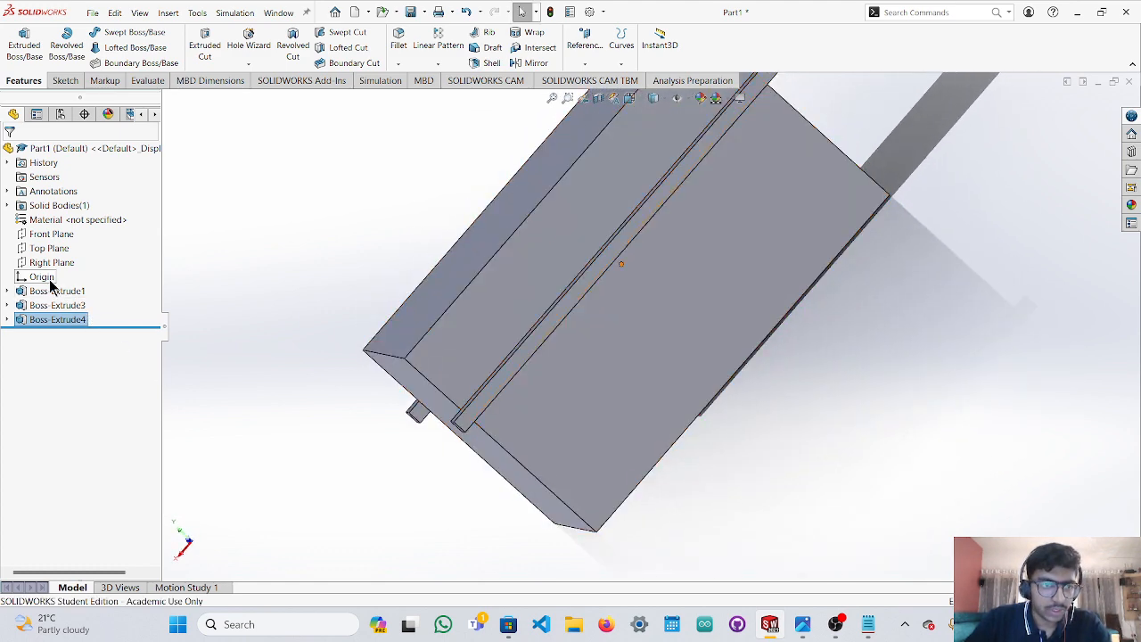
left_click(187, 545)
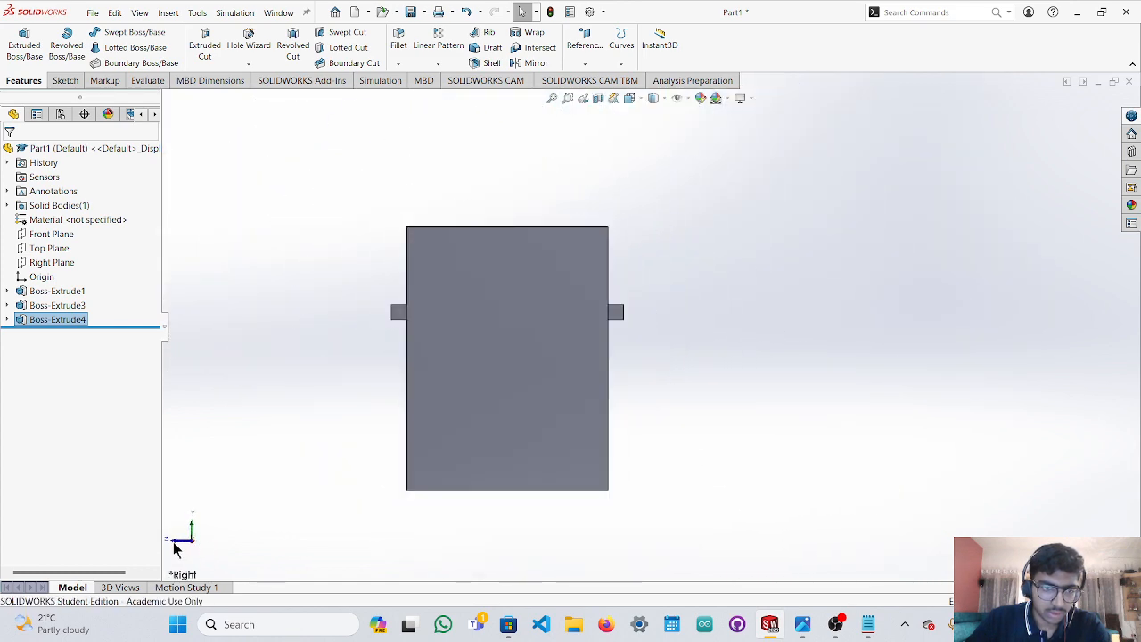
left_click(175, 543)
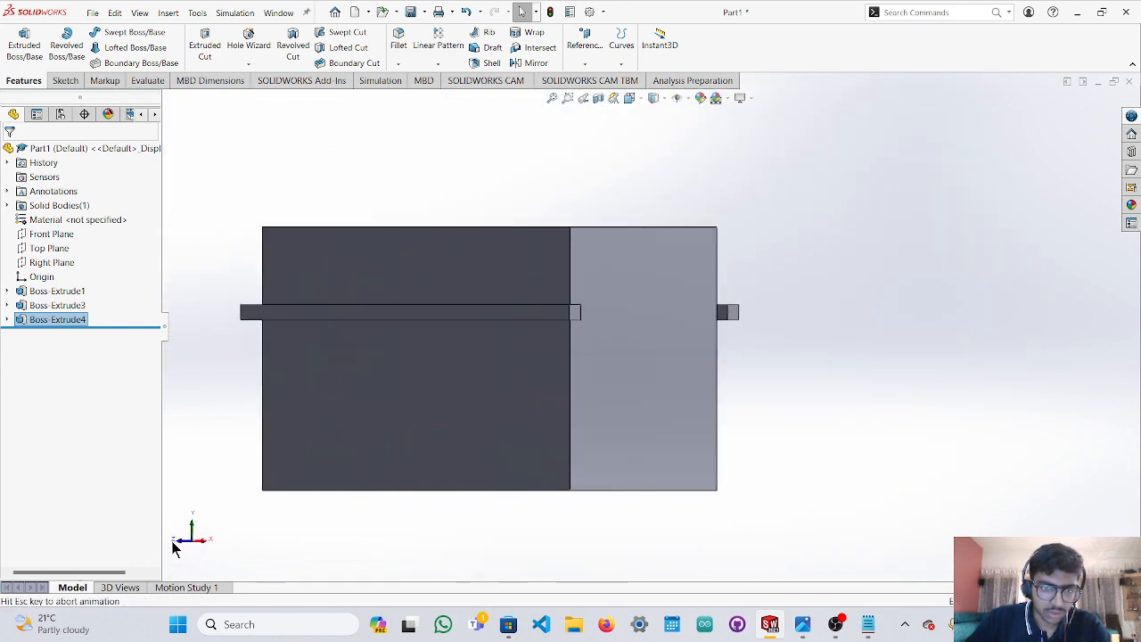
Sketch a 10 mm square on the Front Plane over the ridge end that projects past the box's positive X side.
left_click(51, 233)
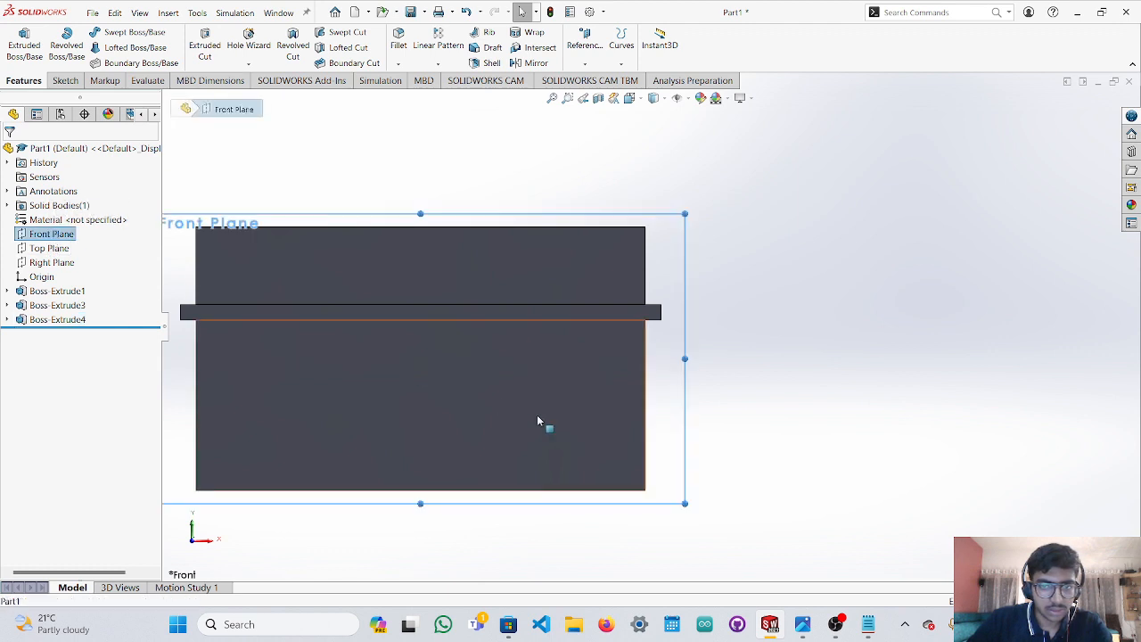
mouse_move(763, 426)
middle_mouse_down()
mouse_move(725, 428)
mouse_move(704, 448)
mouse_move(764, 454)
mouse_move(747, 425)
middle_mouse_up()
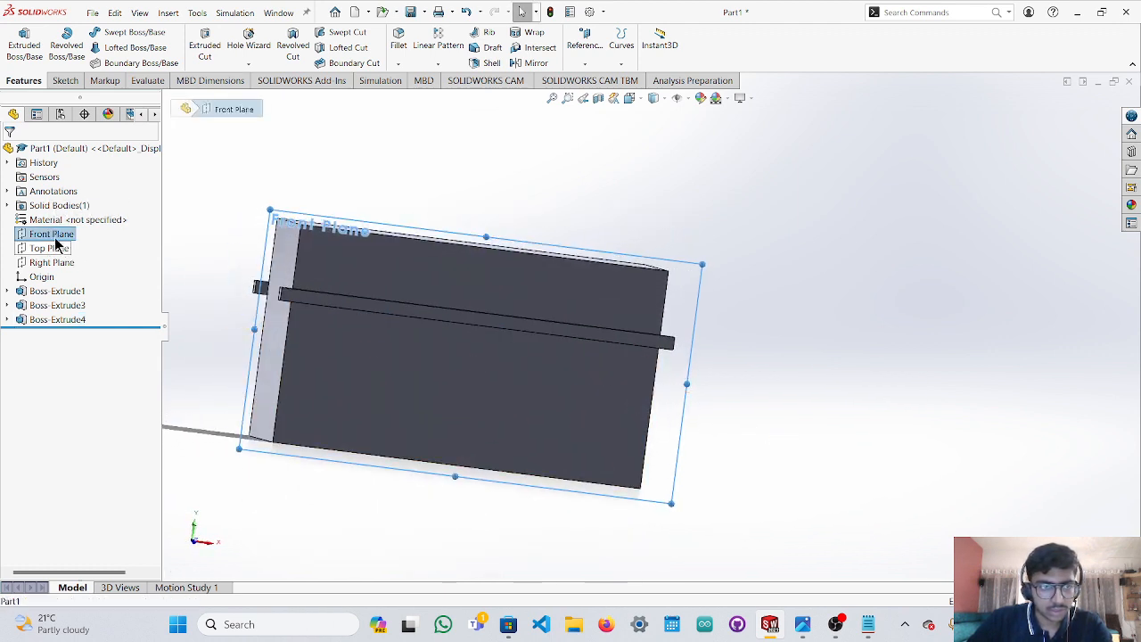
left_click(194, 542)
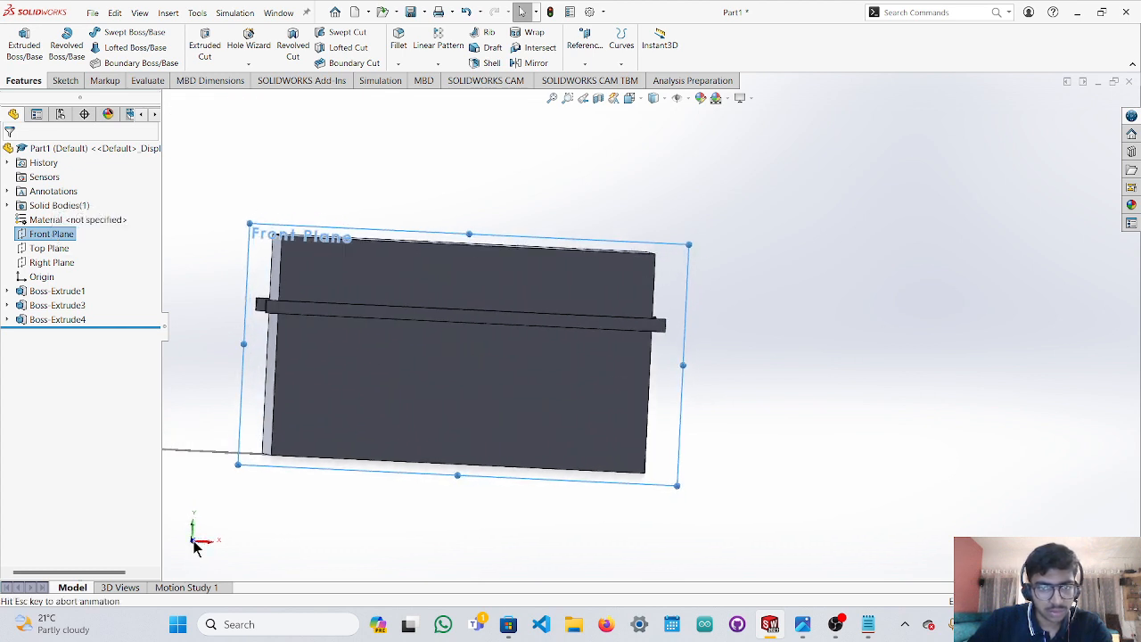
scroll(661, 319, "down", 10)
scroll(636, 296, "down", 1)
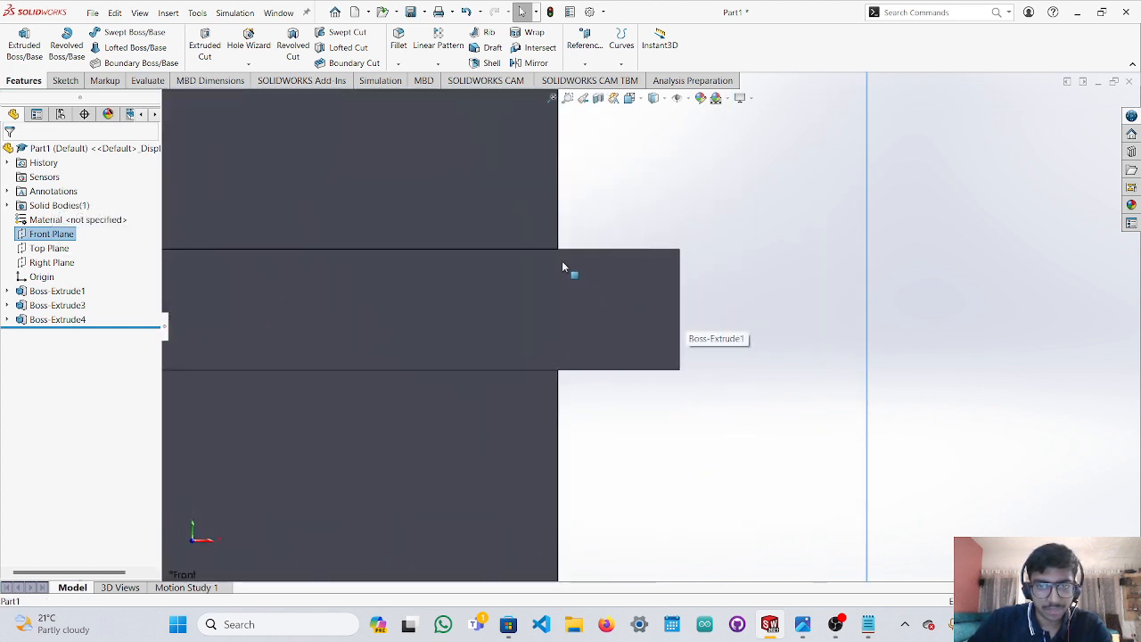
left_click(72, 83)
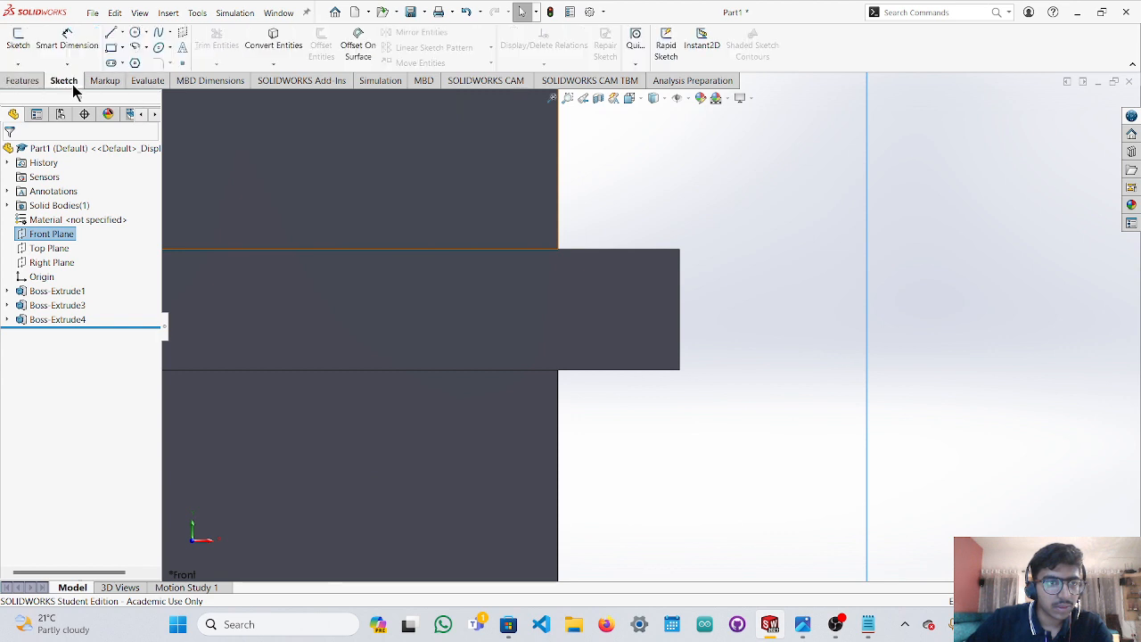
left_click(108, 51)
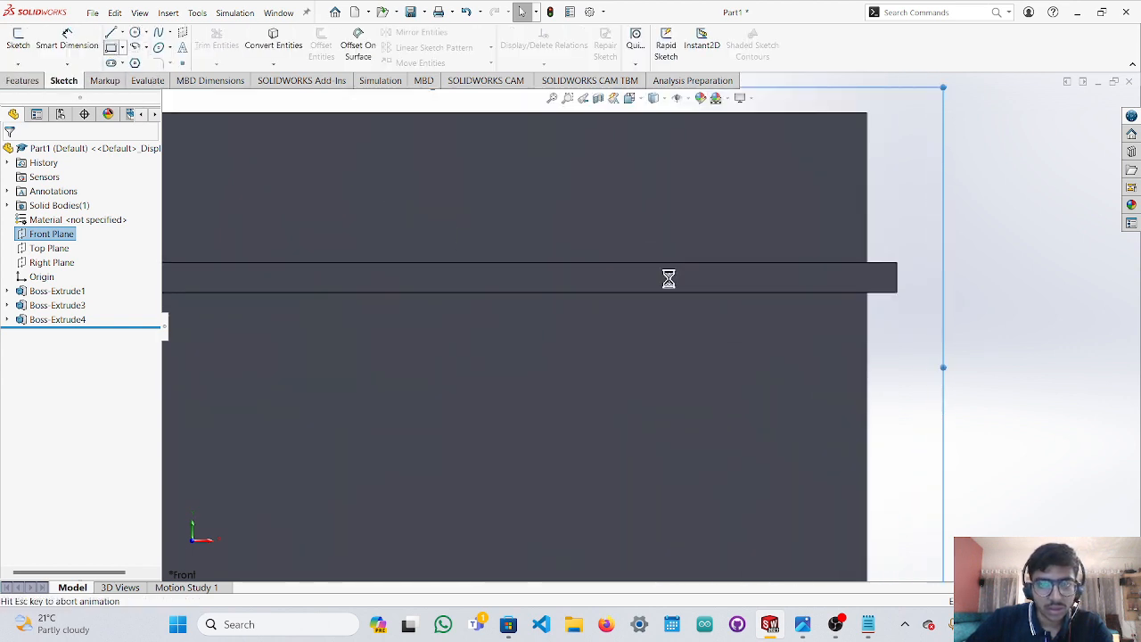
scroll(882, 277, "down", 8)
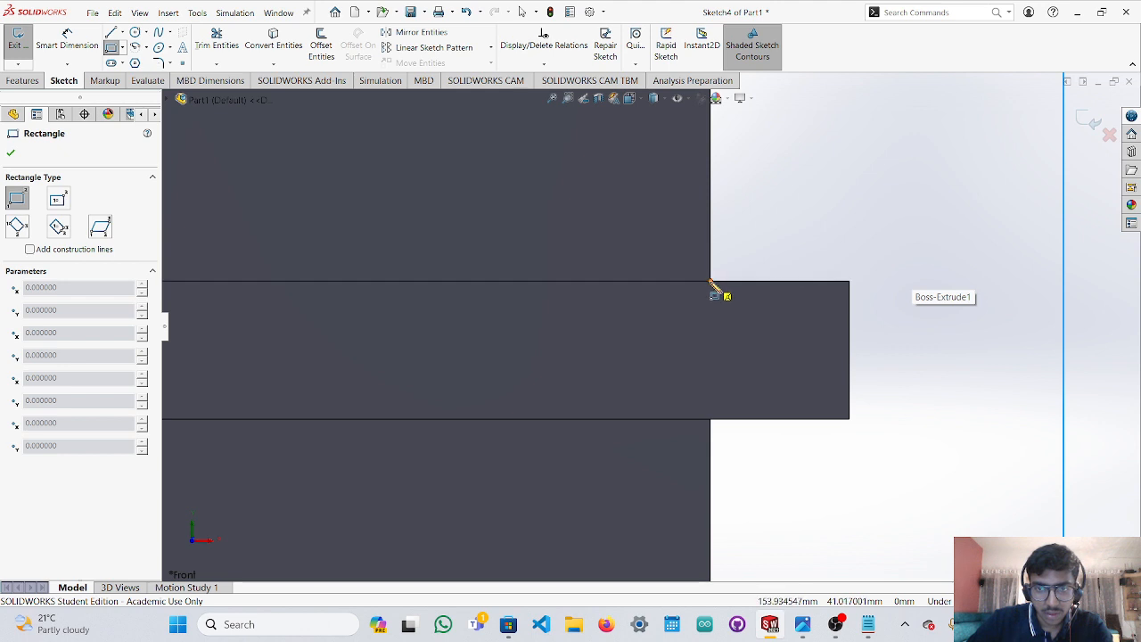
left_click(710, 281)
left_click(850, 420)
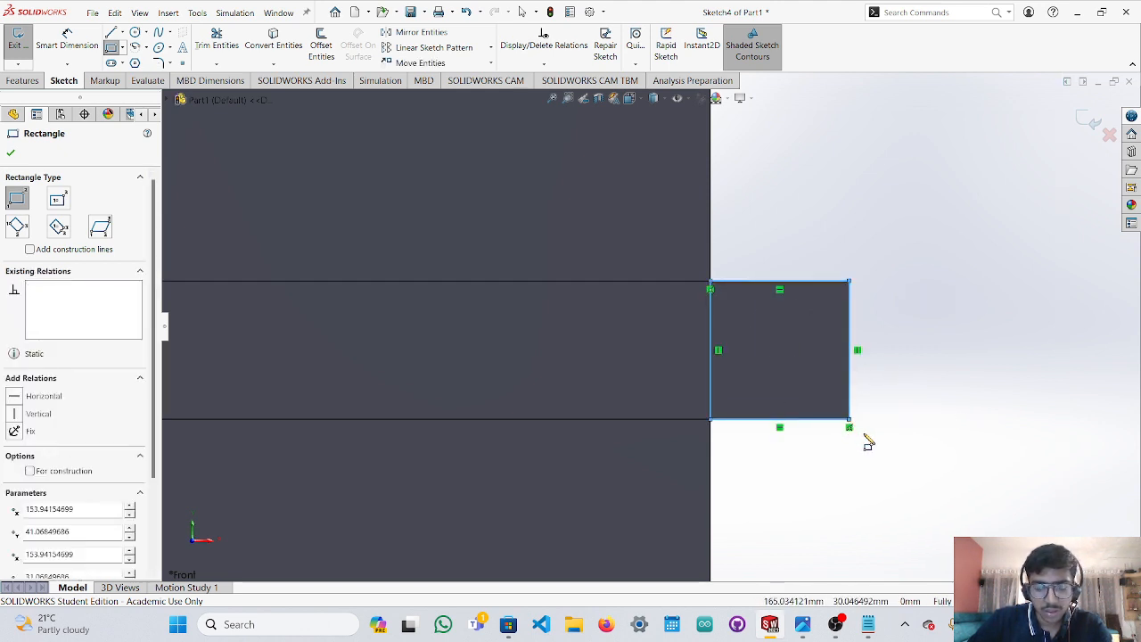
left_click(11, 154)
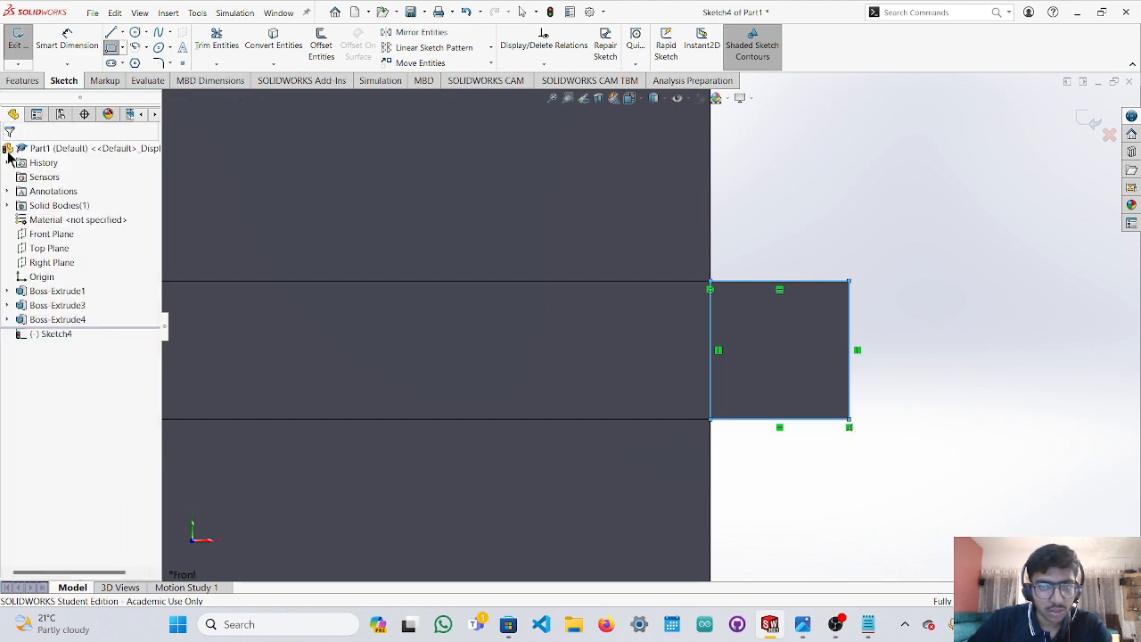
Extrude the square contour 130 mm in the reversed direction along the box's end face, up to the opposite ridge.
mouse_move(945, 445)
middle_mouse_down()
mouse_move(935, 408)
mouse_move(862, 499)
mouse_move(817, 502)
mouse_move(841, 431)
mouse_move(815, 446)
middle_mouse_up()
double_click(736, 327)
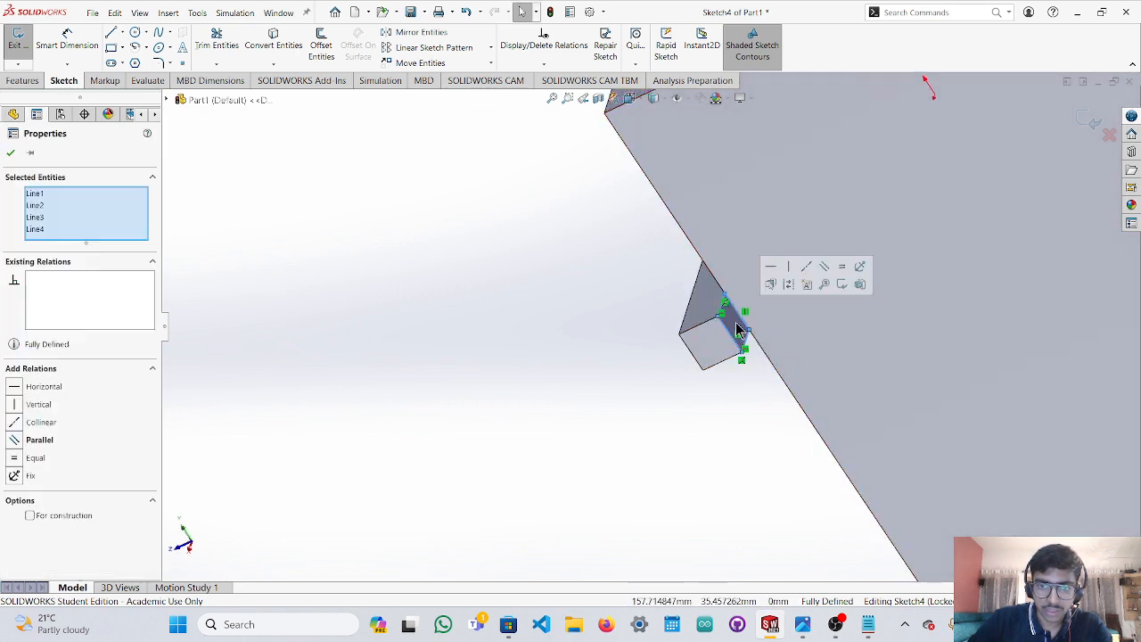
left_click(38, 81)
left_click(25, 49)
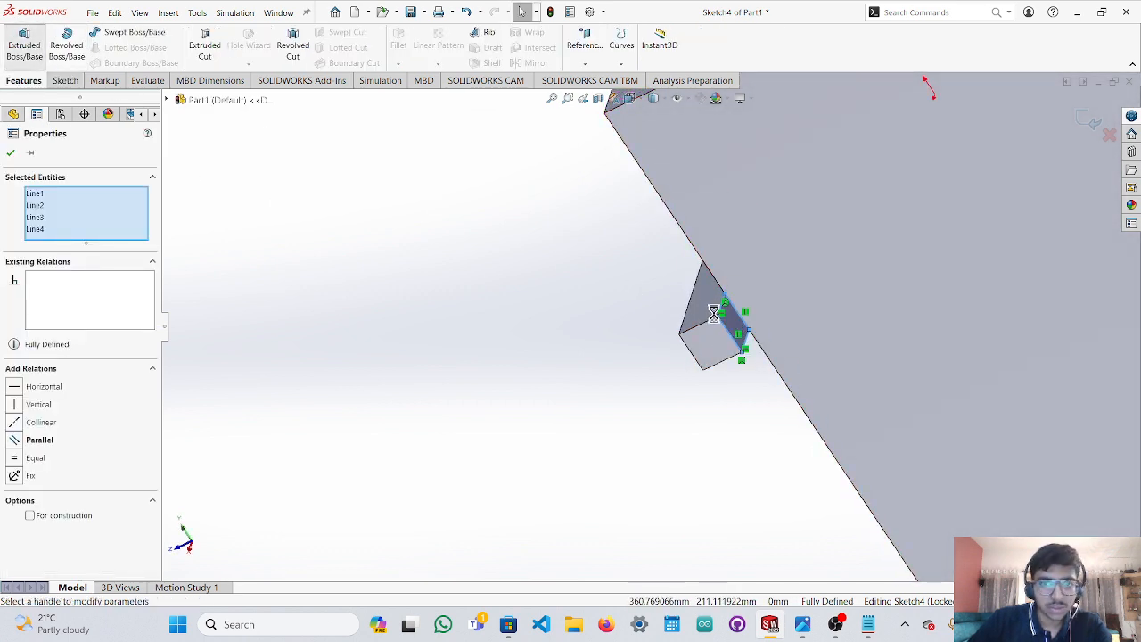
scroll(294, 477, "up", 5)
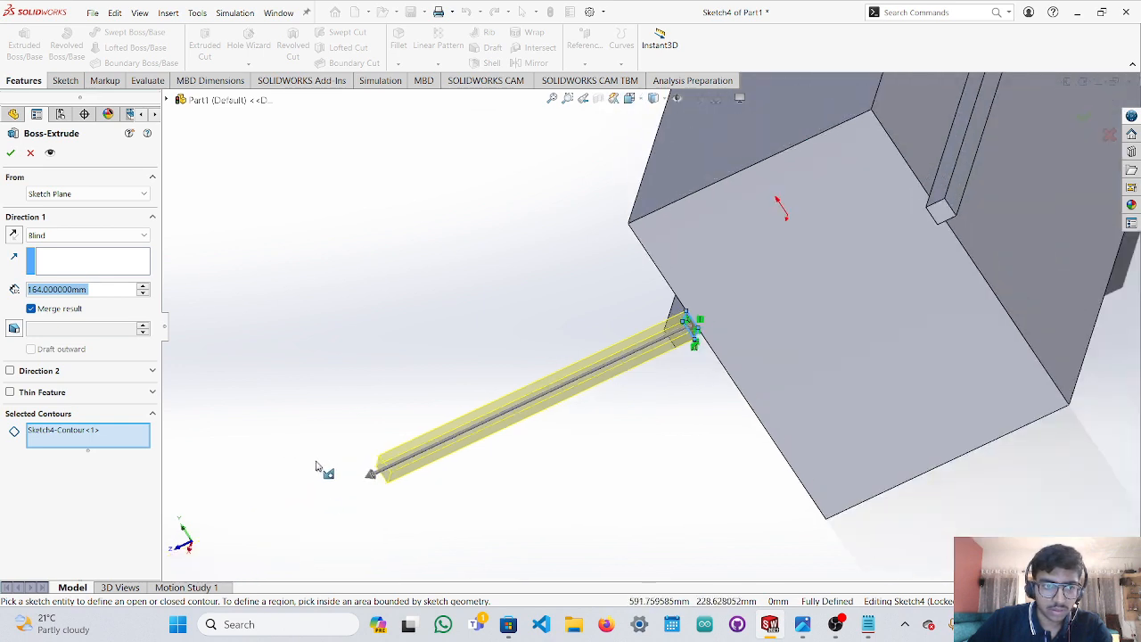
left_click_drag(368, 496, 920, 285)
middle_click_drag(963, 246, 1014, 205)
scroll(1045, 118, "down", 7)
left_click_drag(878, 219, 858, 233)
mouse_move(868, 327)
middle_mouse_down()
mouse_move(869, 280)
mouse_move(865, 314)
middle_mouse_up()
scroll(903, 278, "up", 2)
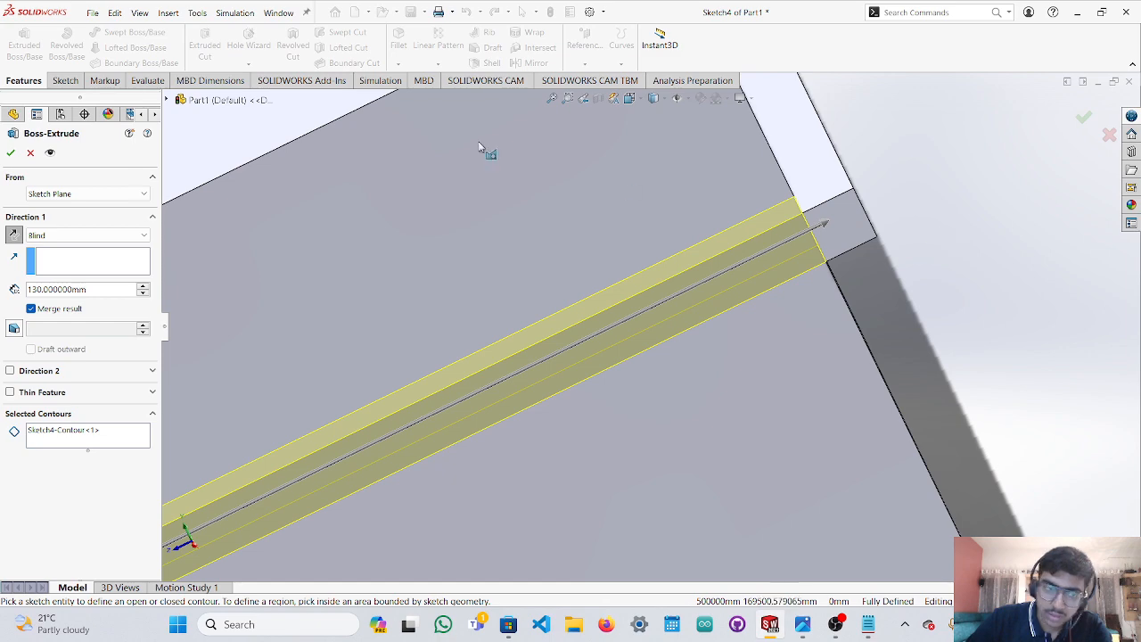
left_click(10, 152)
Sketch a 10 mm square on the Front Plane over the ridge end that projects past the box's negative X side.
middle_click_drag(833, 413, 318, 388)
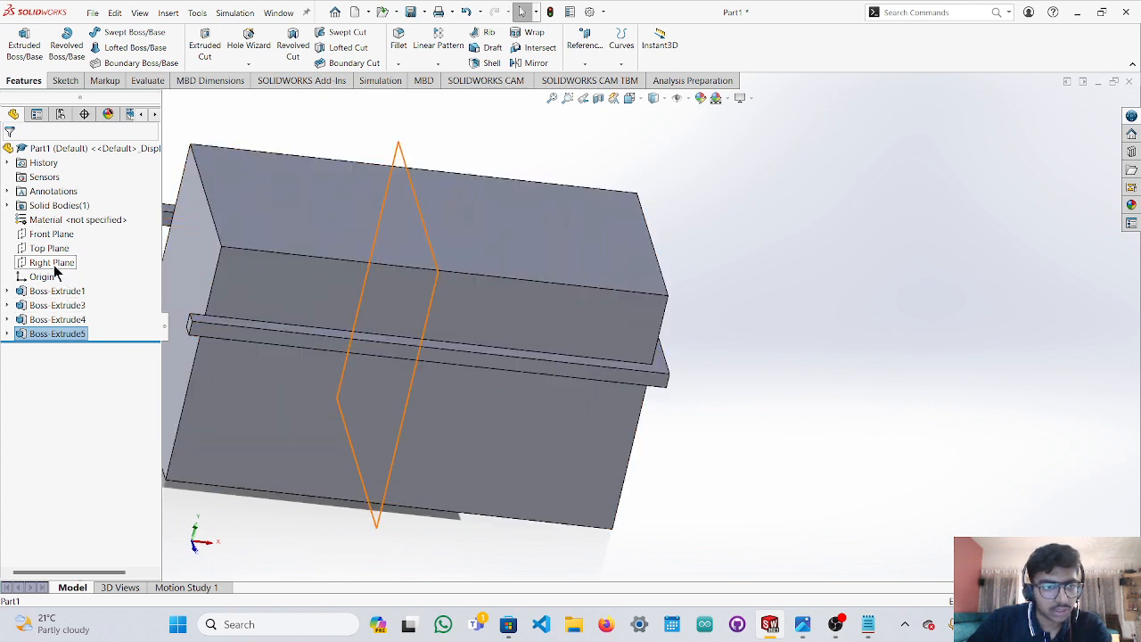
left_click(49, 249)
left_click(44, 234)
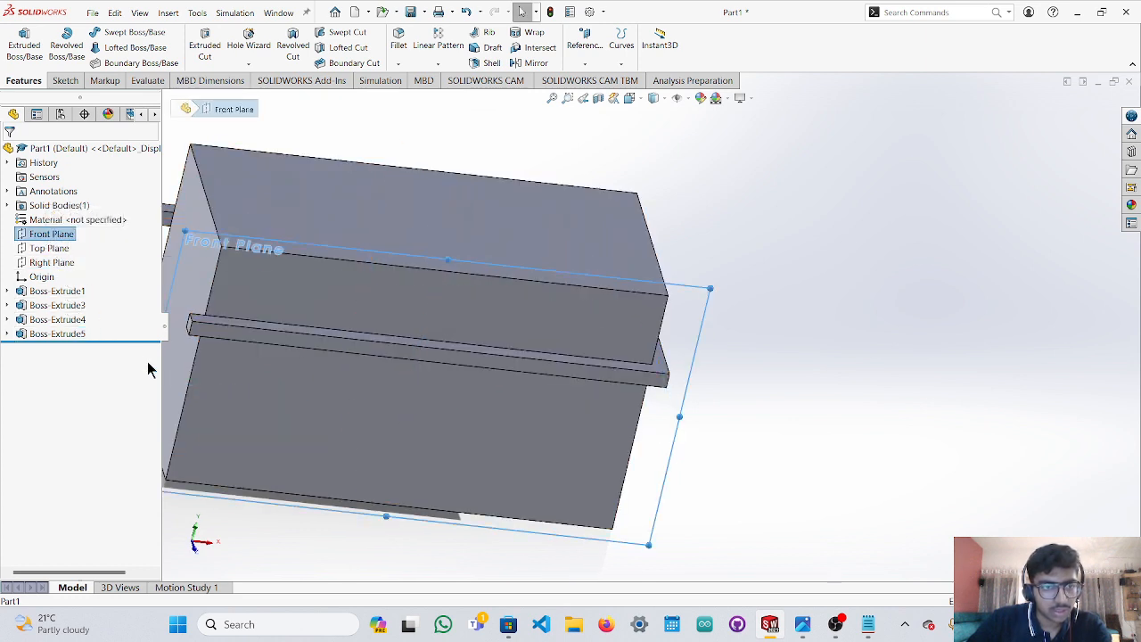
left_click(193, 544)
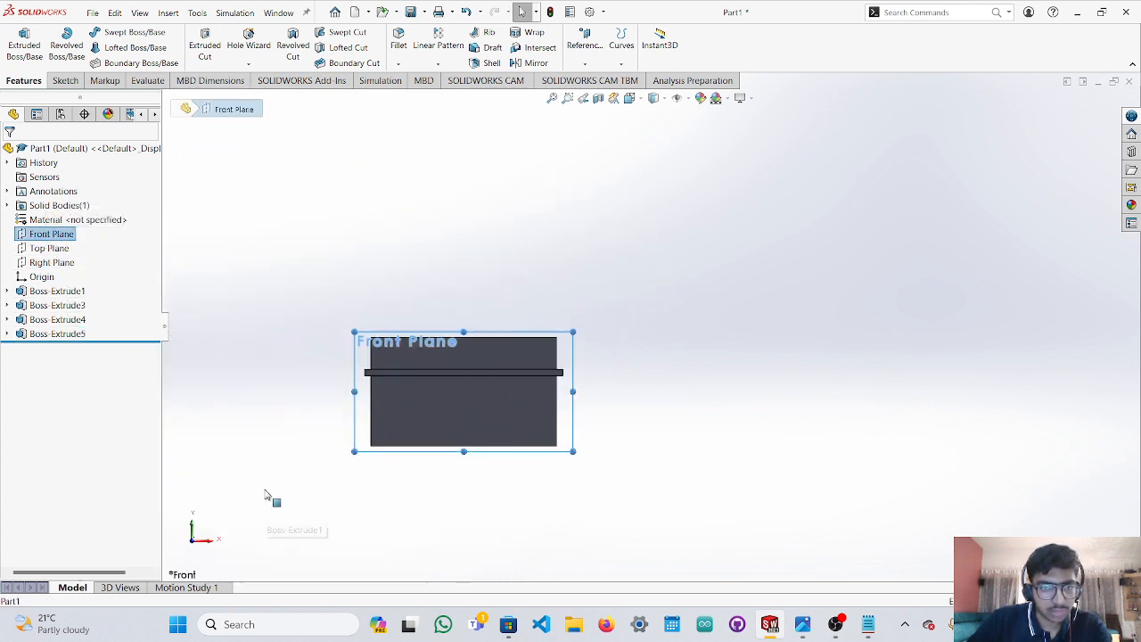
scroll(525, 334, "down", 10)
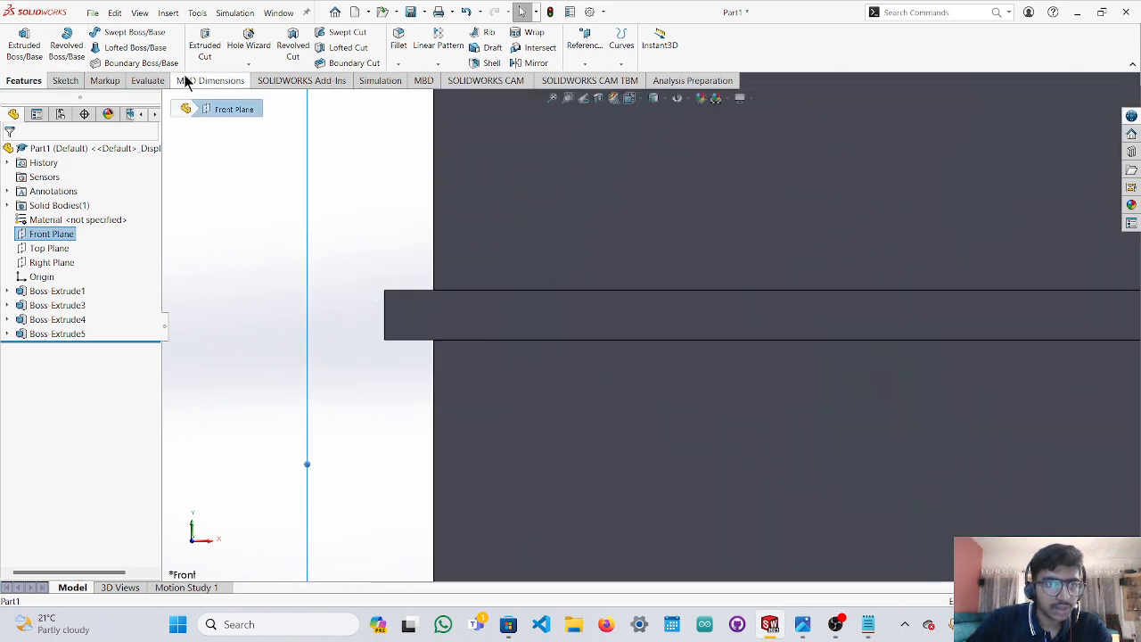
left_click(66, 81)
left_click(126, 50)
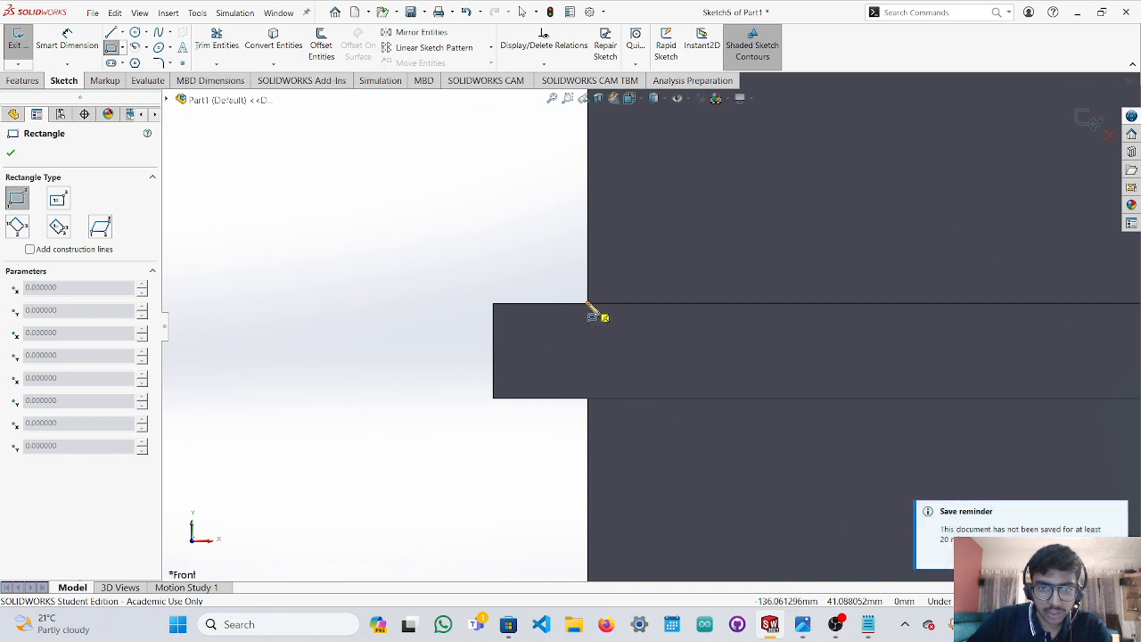
left_click(590, 306)
left_click(495, 406)
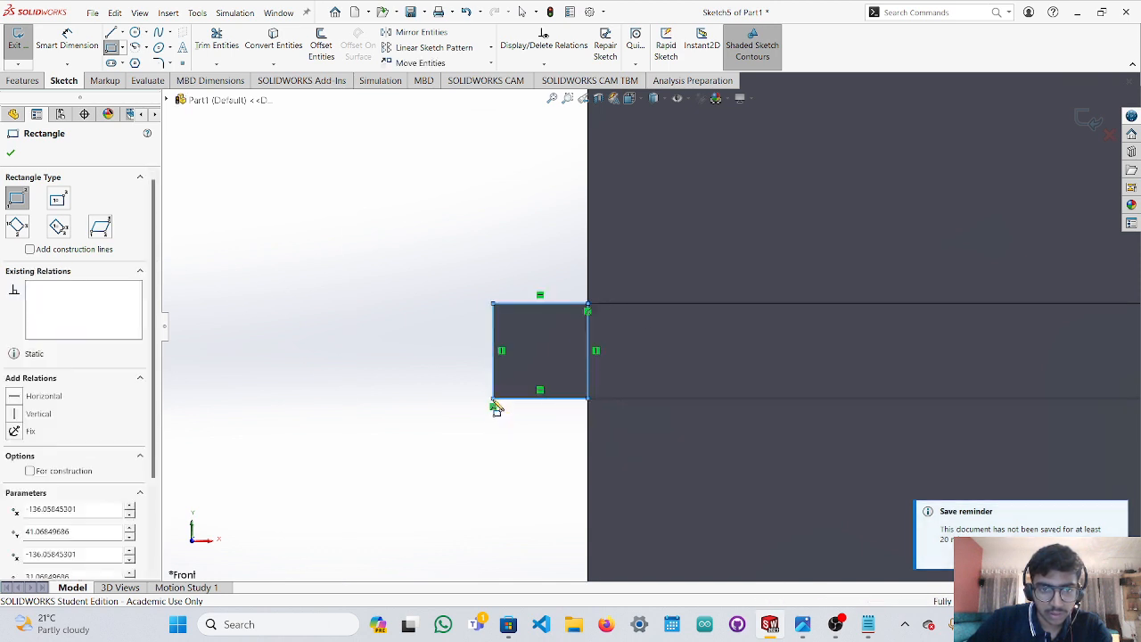
left_click(10, 157)
Extrude this square 130 mm in the reversed direction along the remaining end face, joining the two long ridges.
mouse_move(366, 377)
middle_mouse_down()
mouse_move(529, 372)
mouse_move(639, 544)
mouse_move(615, 430)
middle_mouse_up()
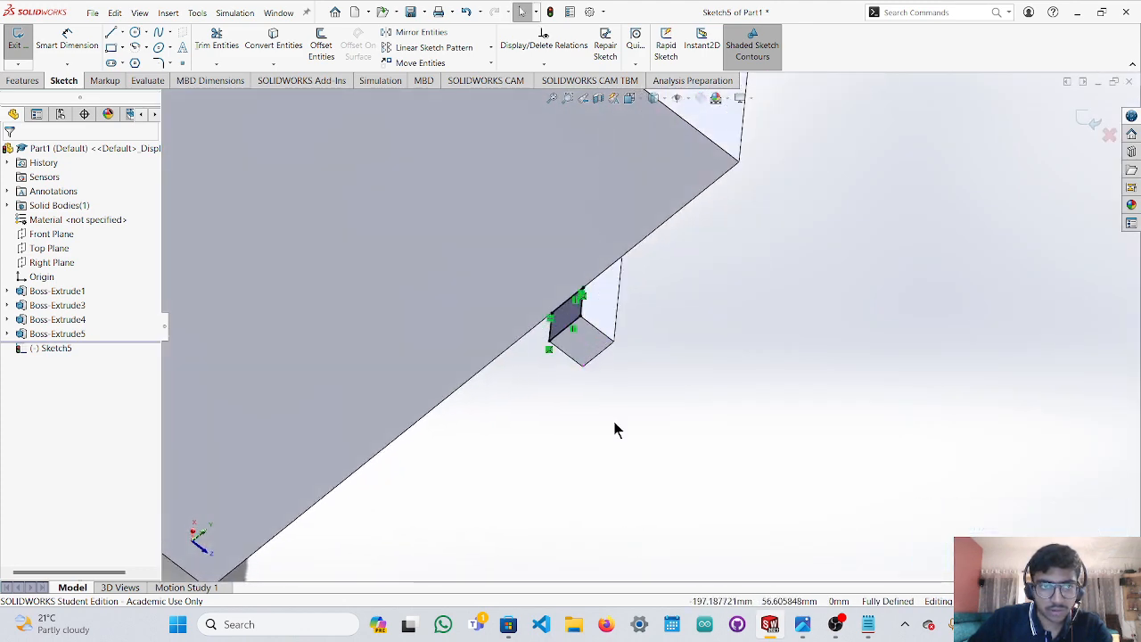
left_click(561, 323)
left_click(21, 80)
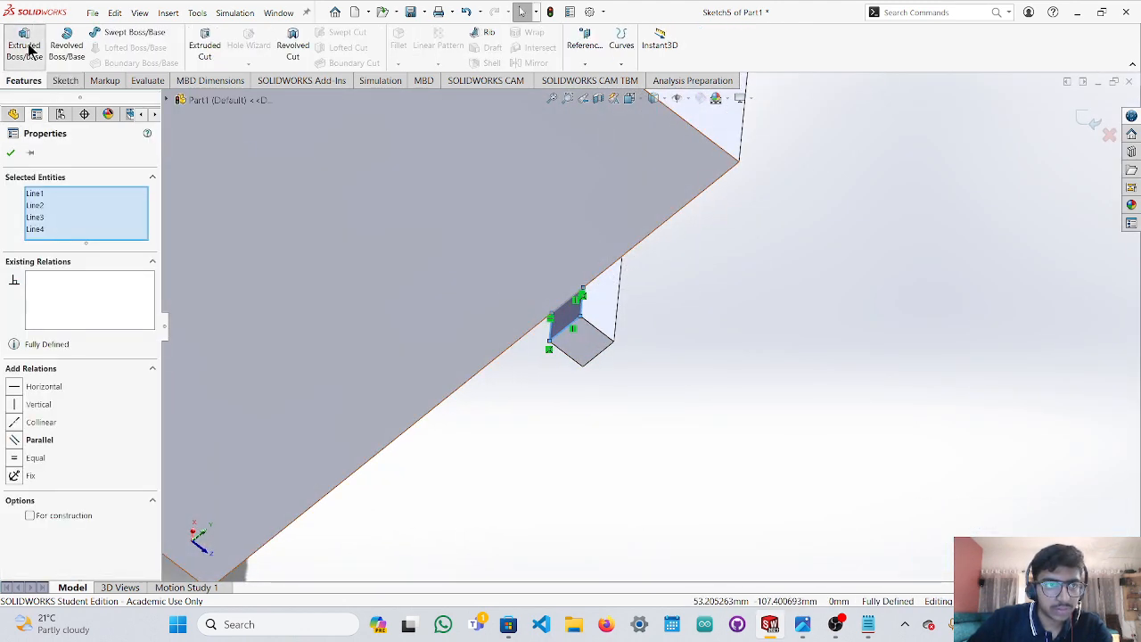
left_click(24, 44)
scroll(622, 385, "up", 1)
mouse_move(760, 425)
left_mouse_down()
mouse_move(580, 304)
mouse_move(512, 234)
left_mouse_up()
scroll(496, 231, "down", 4)
scroll(496, 230, "down", 2)
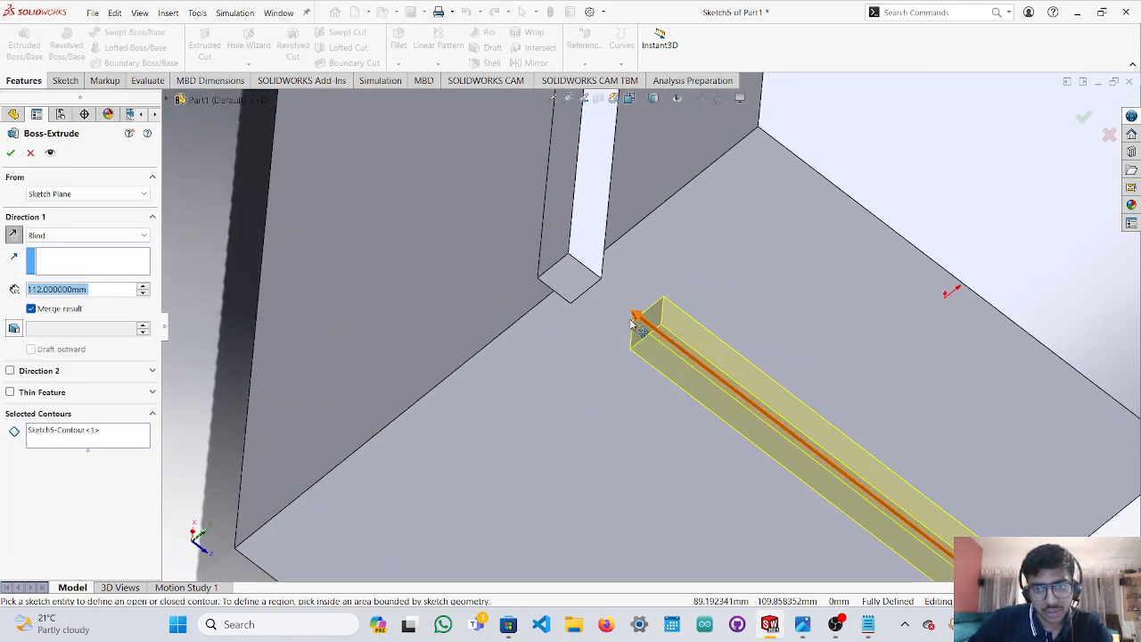
mouse_move(670, 356)
left_mouse_down()
mouse_move(608, 287)
mouse_move(589, 297)
mouse_move(580, 272)
left_mouse_up()
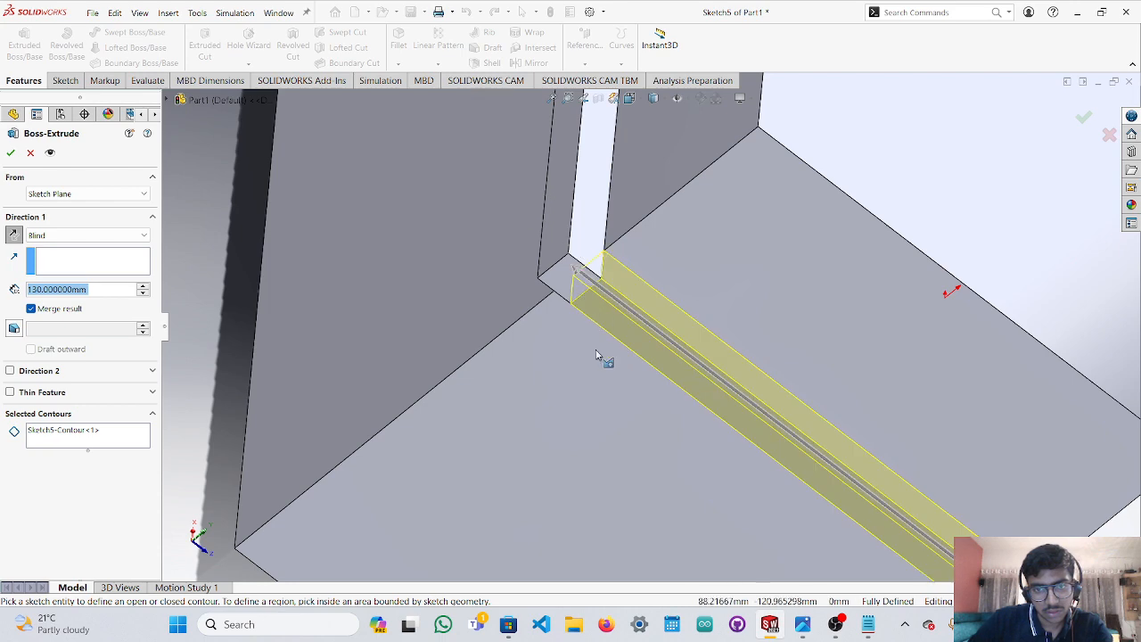
key("Return")
Examine the box and the ridge running around all four of its sides from different angles.
scroll(573, 351, "up", 5)
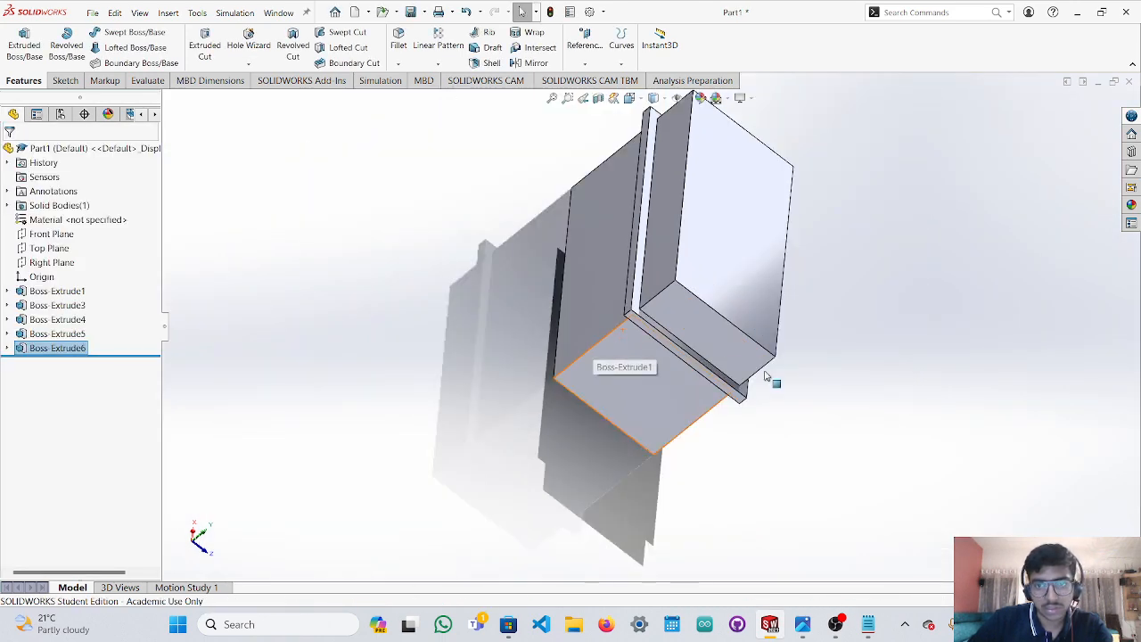
middle_click_drag(769, 383, 746, 319)
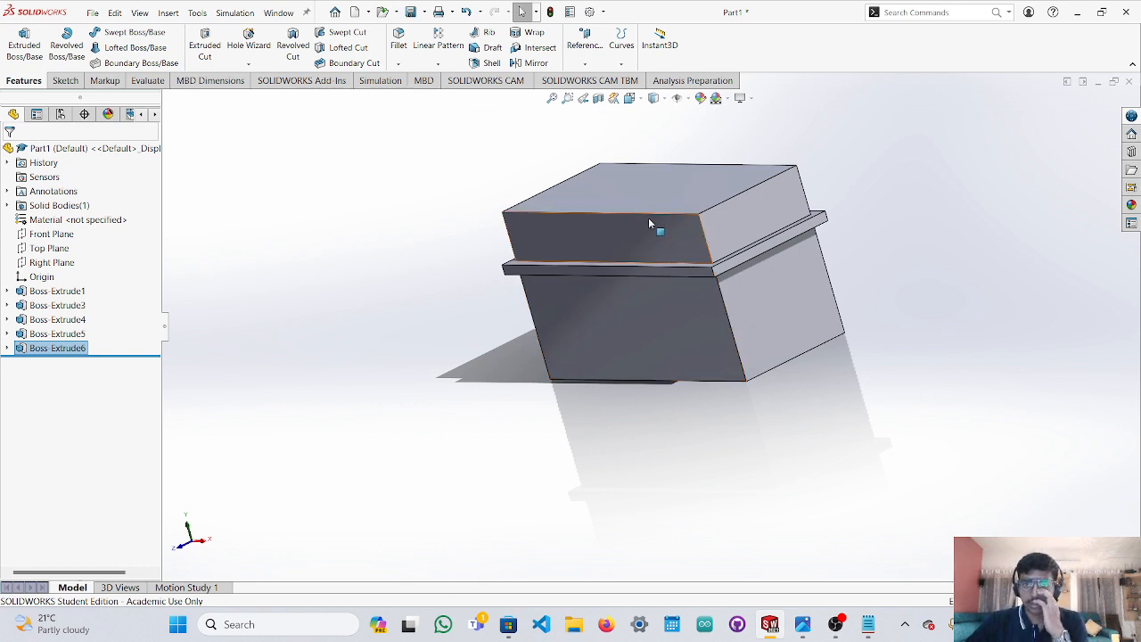
scroll(648, 218, "up", 1)
scroll(646, 216, "down", 1)
scroll(491, 292, "down", 2)
middle_click_drag(489, 294, 584, 292)
middle_click_drag(726, 162, 698, 159)
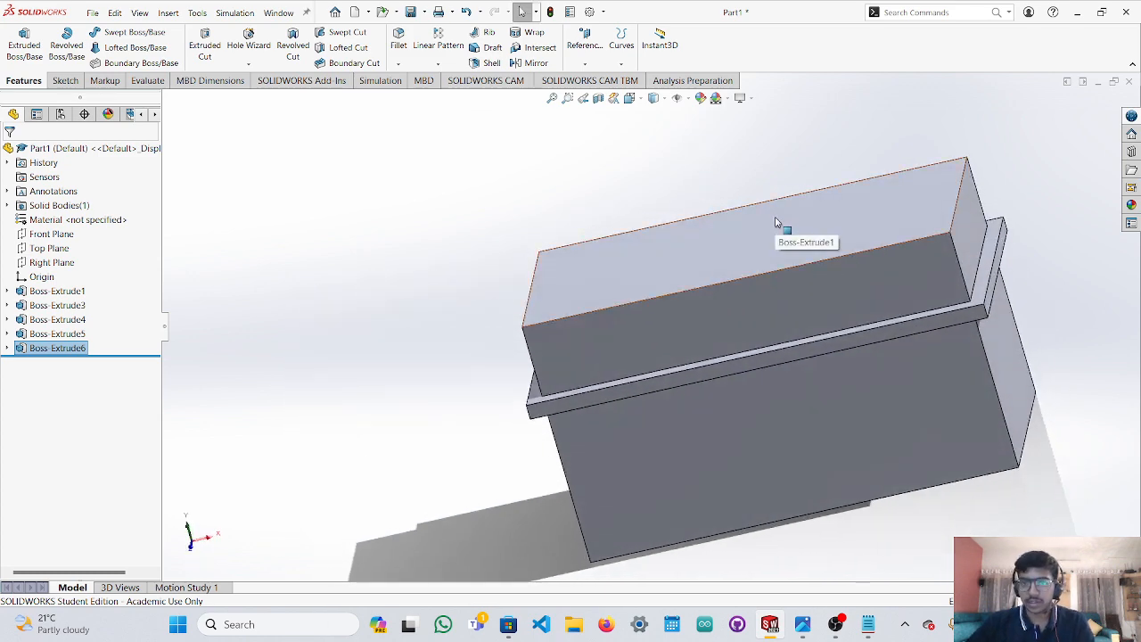
scroll(965, 251, "up", 2)
scroll(874, 272, "down", 5)
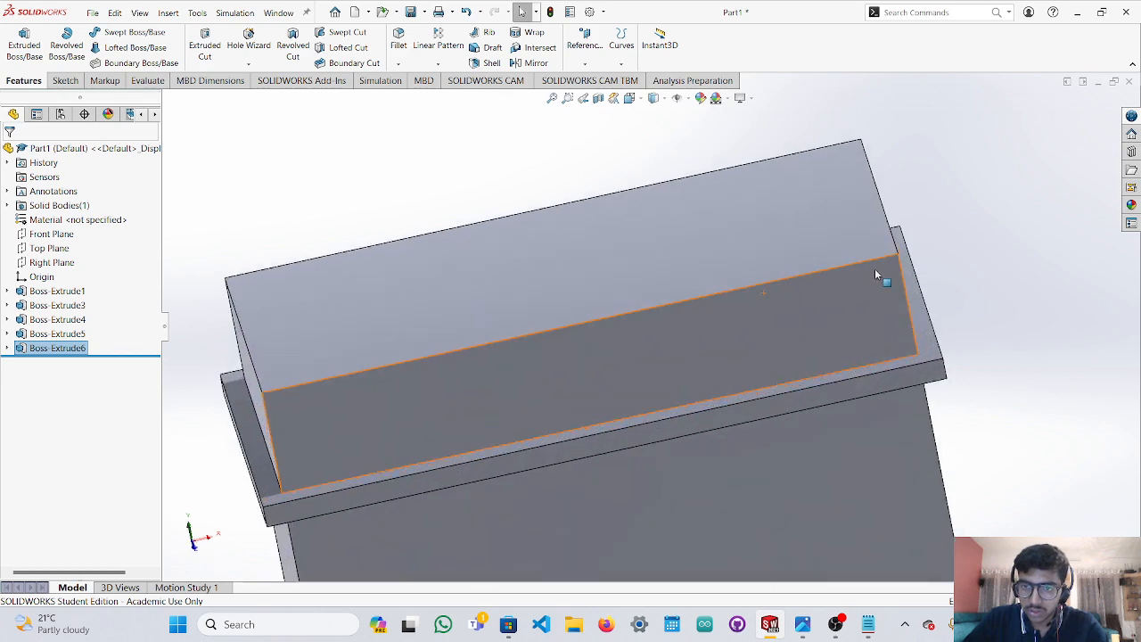
scroll(953, 276, "up", 1)
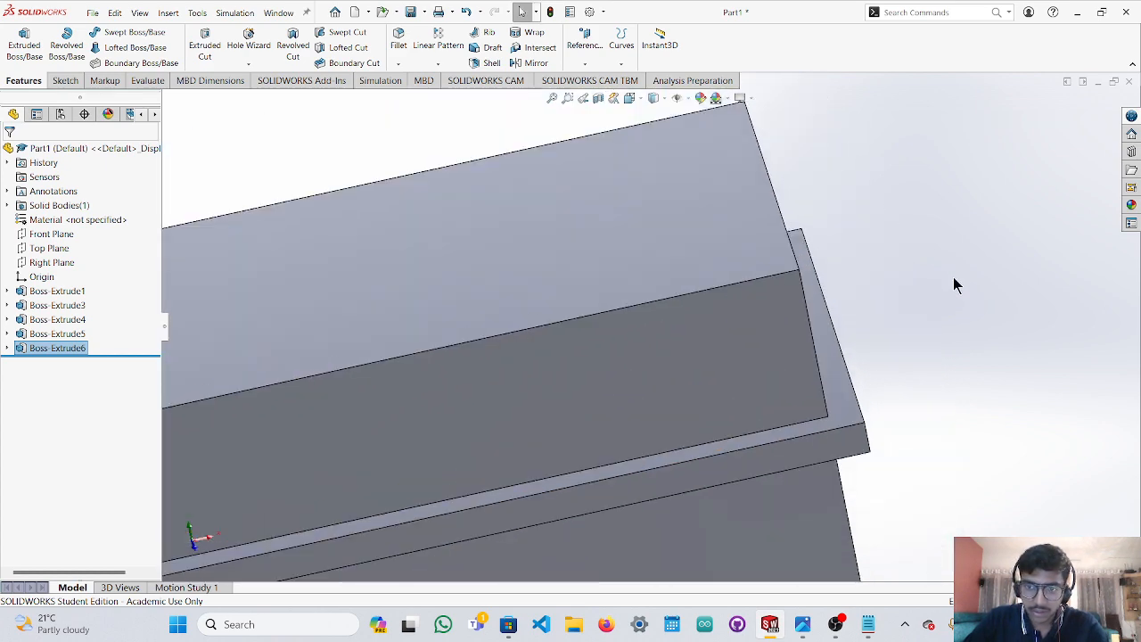
middle_click_drag(953, 276, 903, 353)
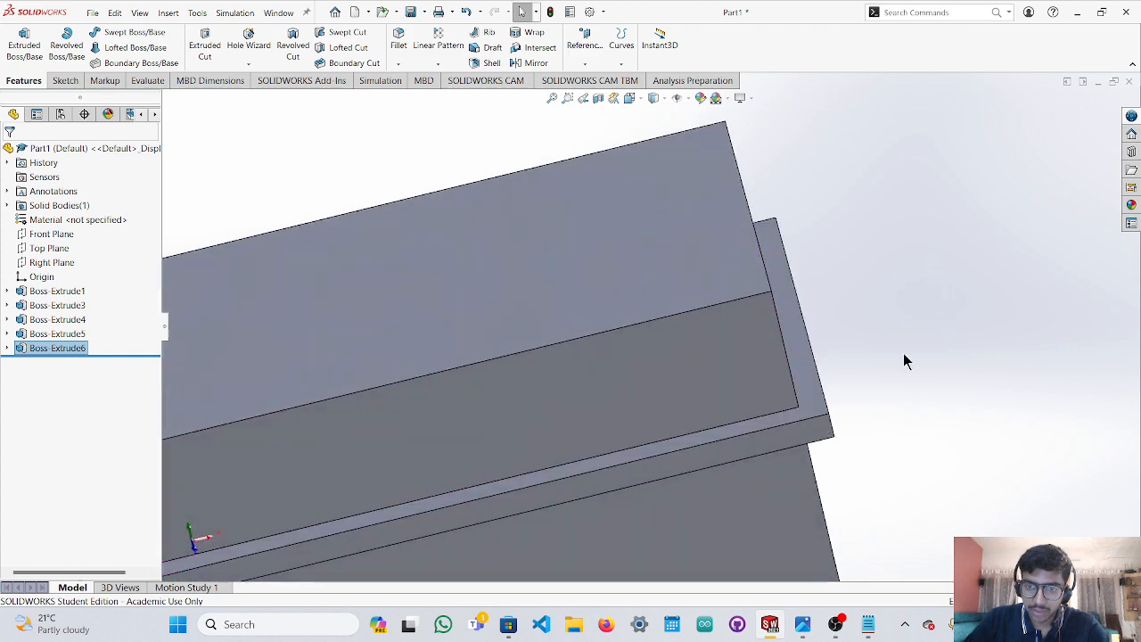
left_click(821, 399)
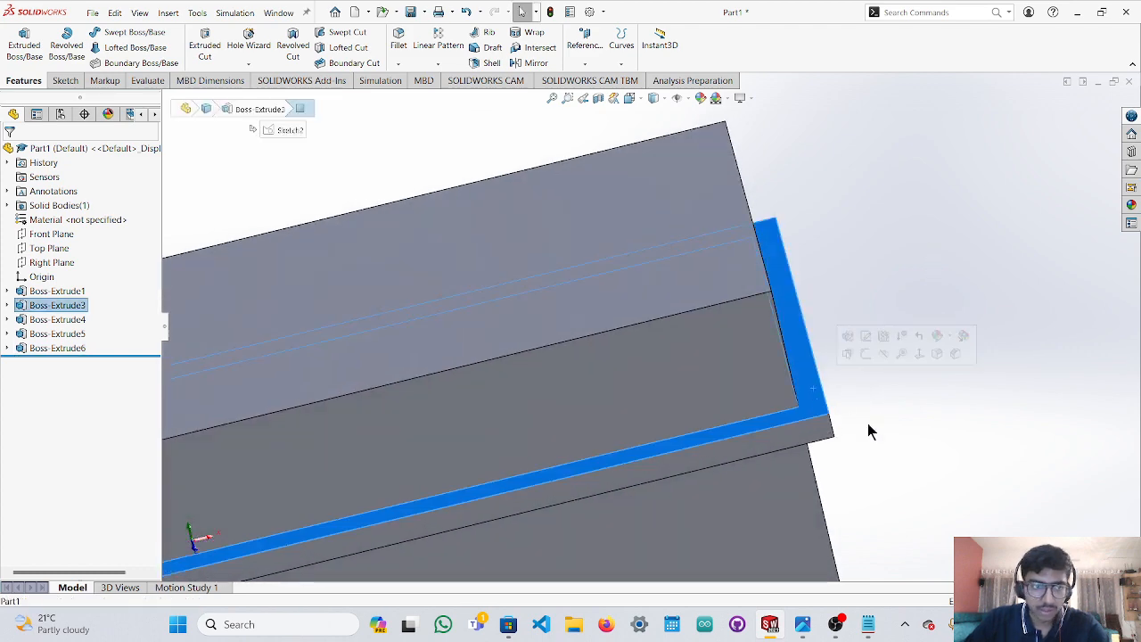
left_click(64, 81)
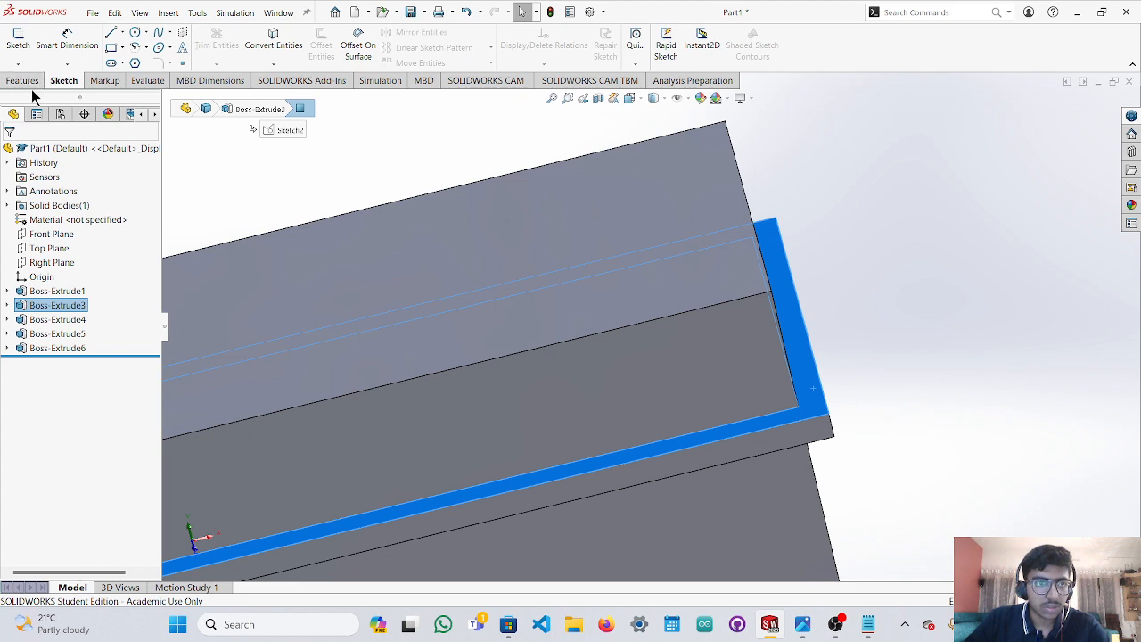
left_click(24, 81)
right_click(808, 365)
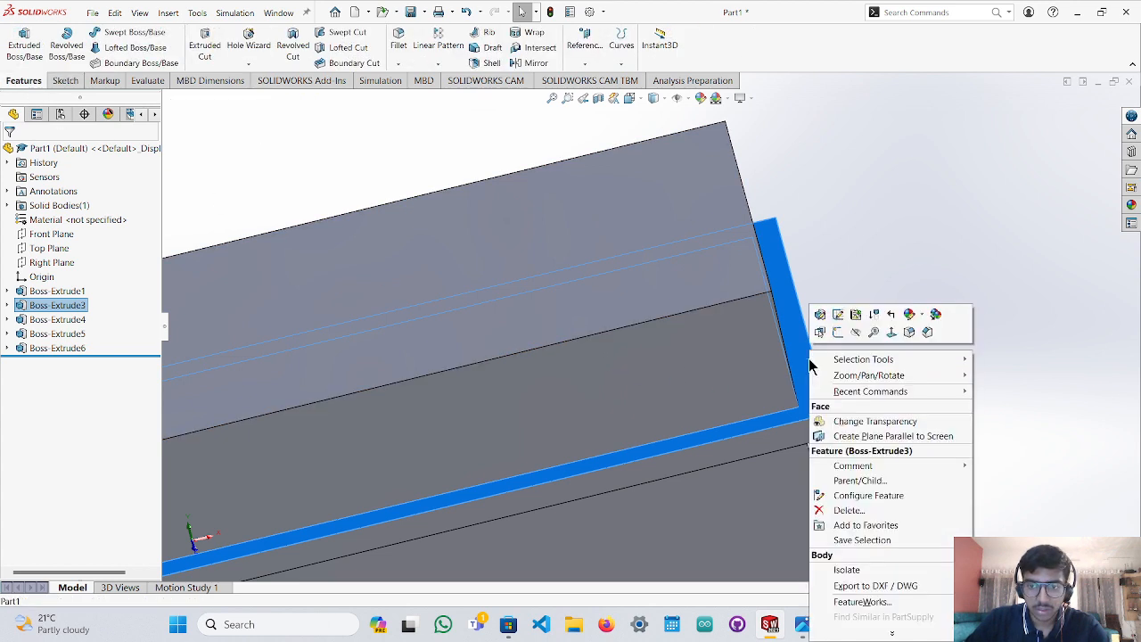
left_click(1027, 444)
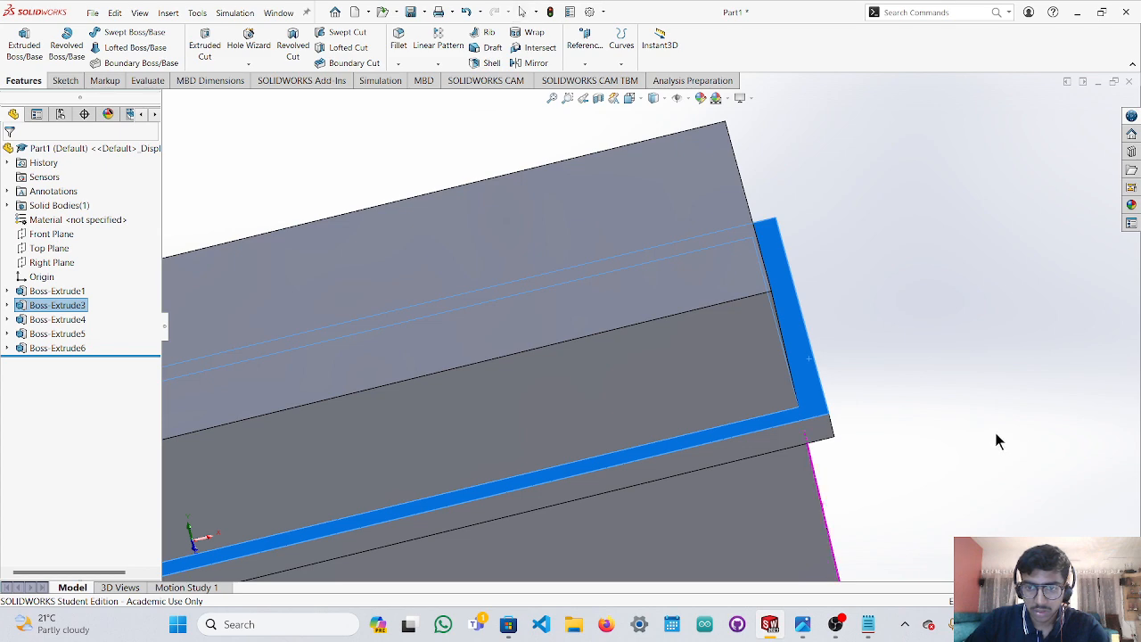
left_click(923, 415)
Examine the ridge's separate extrusions and view the box from the side and from directly above.
middle_click_drag(917, 413, 856, 374)
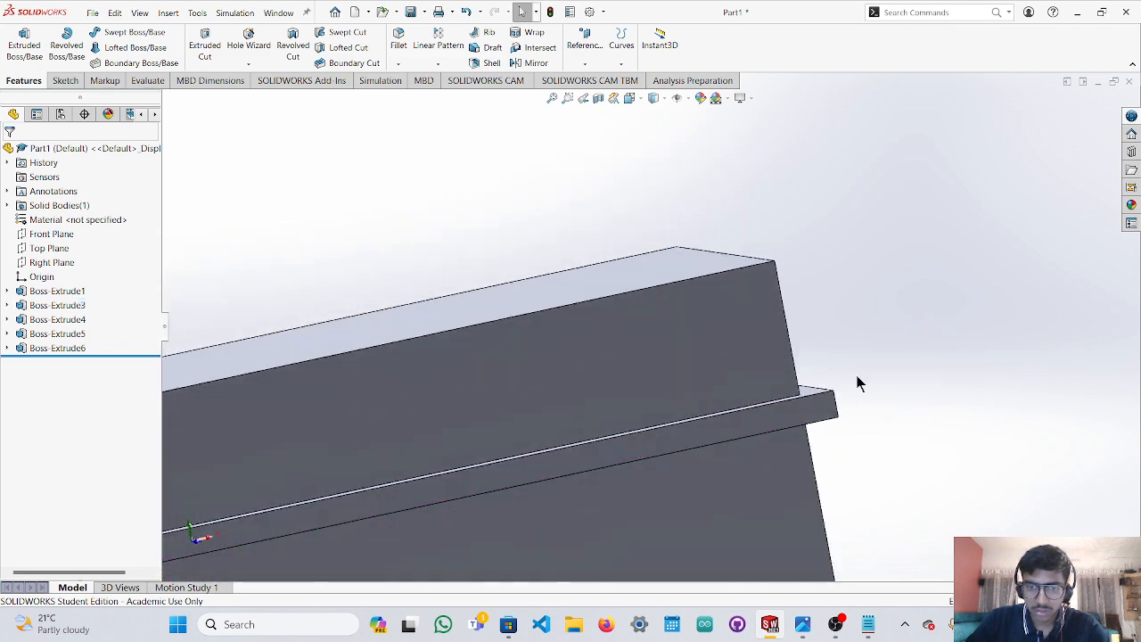
middle_click_drag(660, 382, 811, 399)
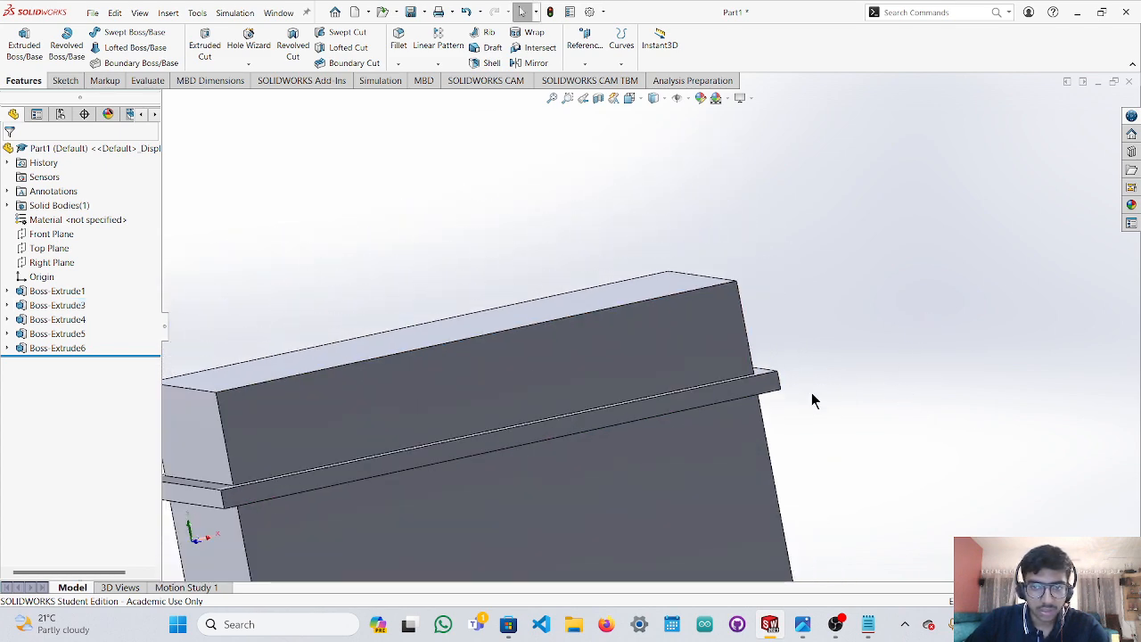
left_click(70, 347)
left_click(57, 333)
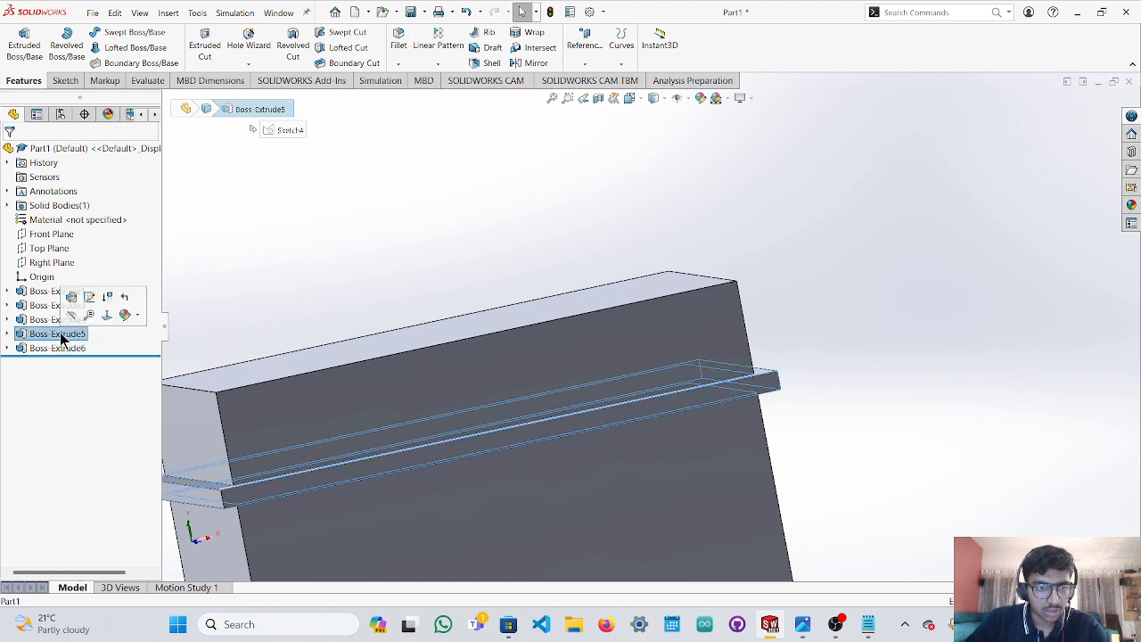
left_click(52, 319)
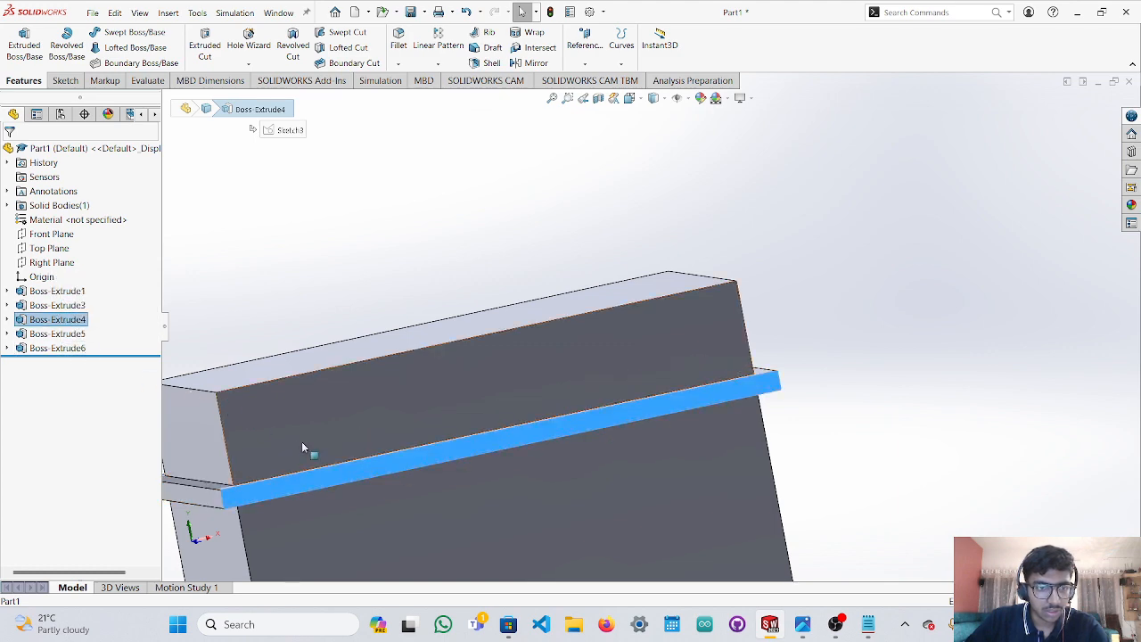
key("ctrl+5")
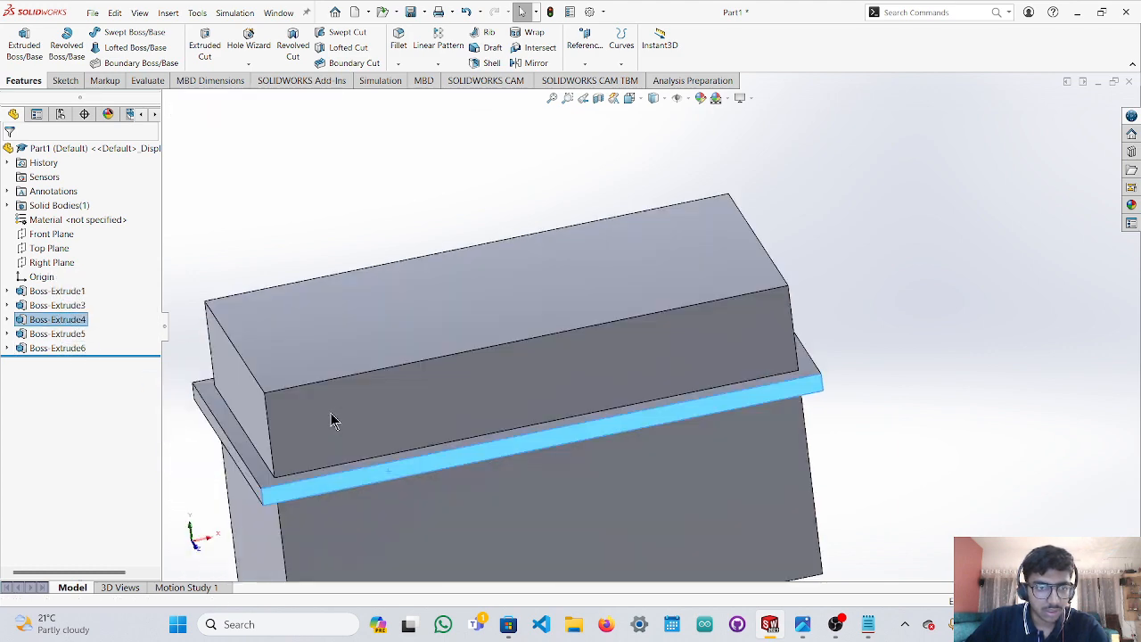
key("Escape")
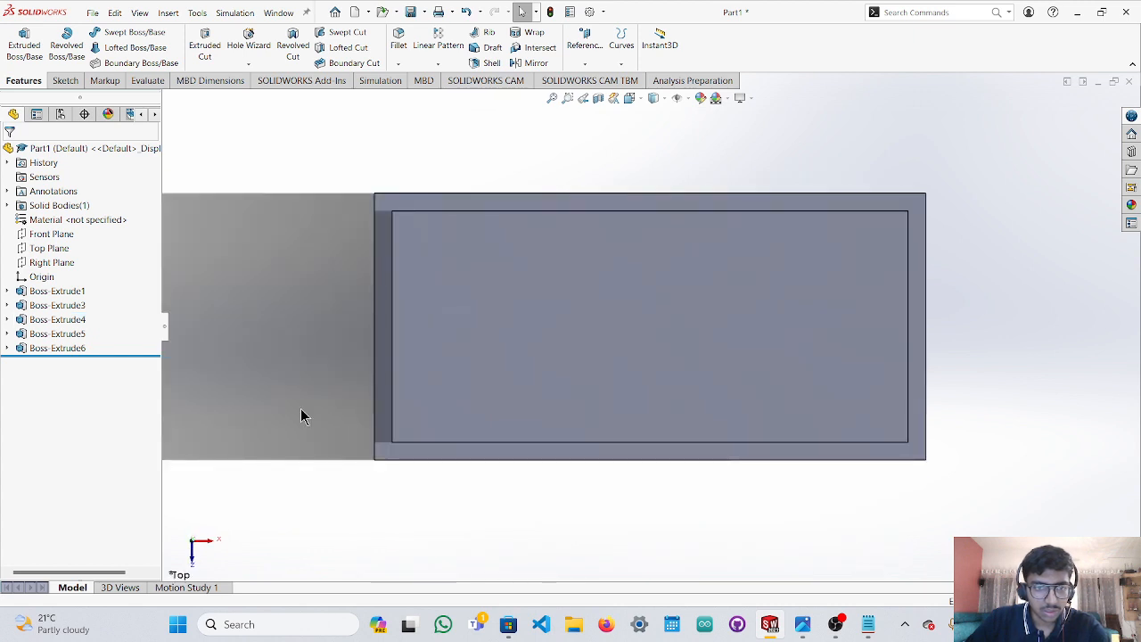
scroll(407, 395, "up", 2)
scroll(698, 377, "down", 3)
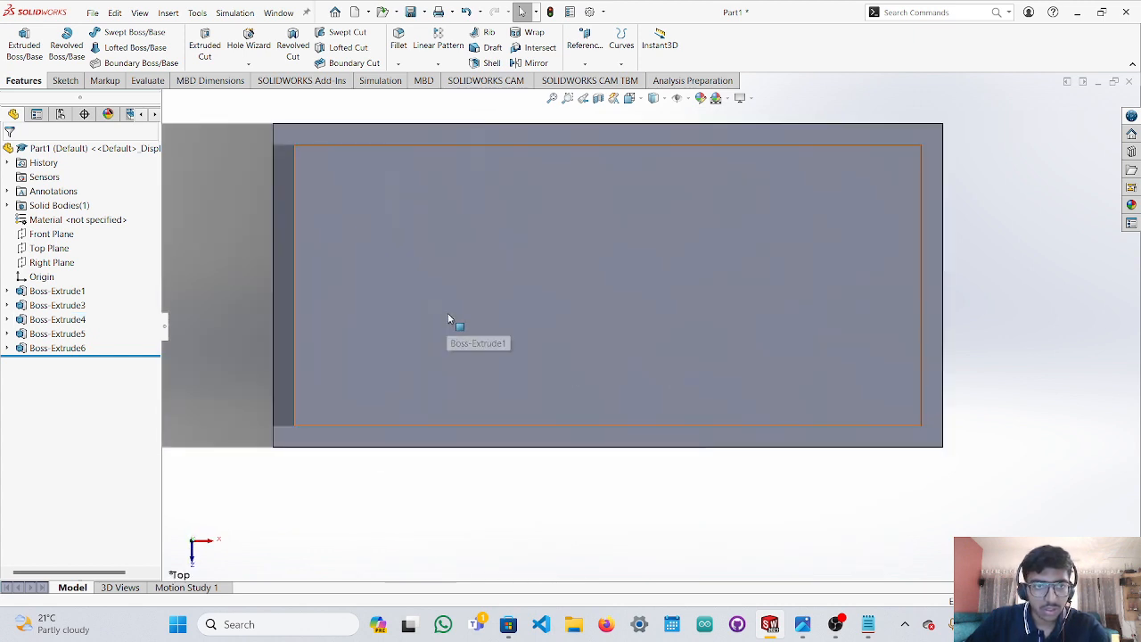
scroll(447, 313, "up", 3)
middle_click_drag(565, 432, 436, 236)
scroll(436, 235, "down", 2)
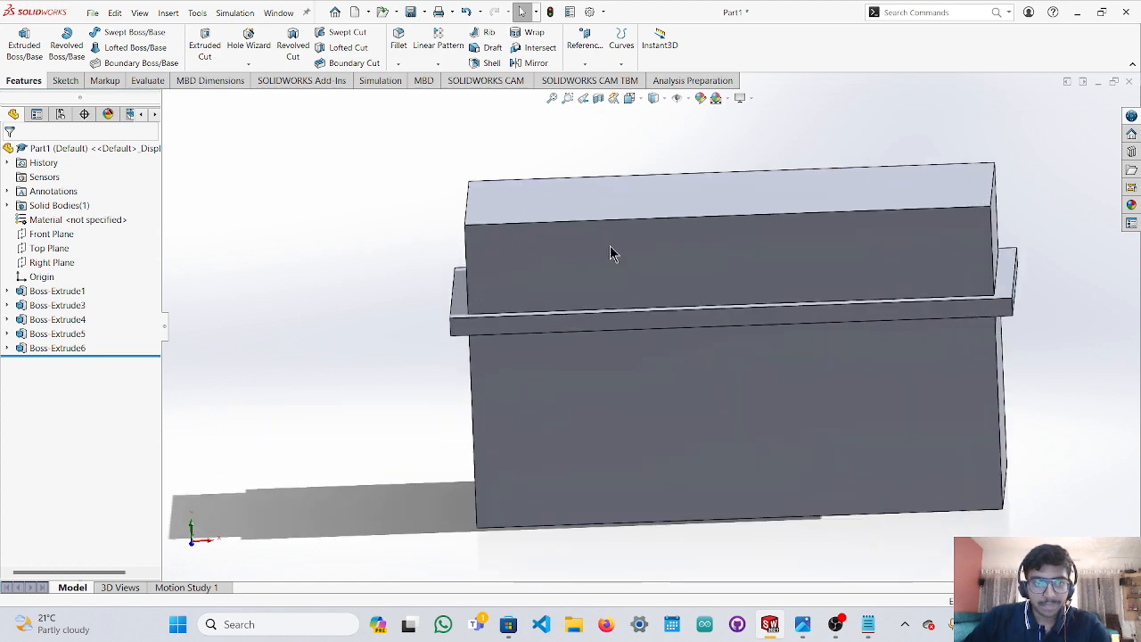
Select the Front Plane and view it head-on, close to the box's upper corner on the negative X side.
left_click(50, 235)
key("ctrl+8")
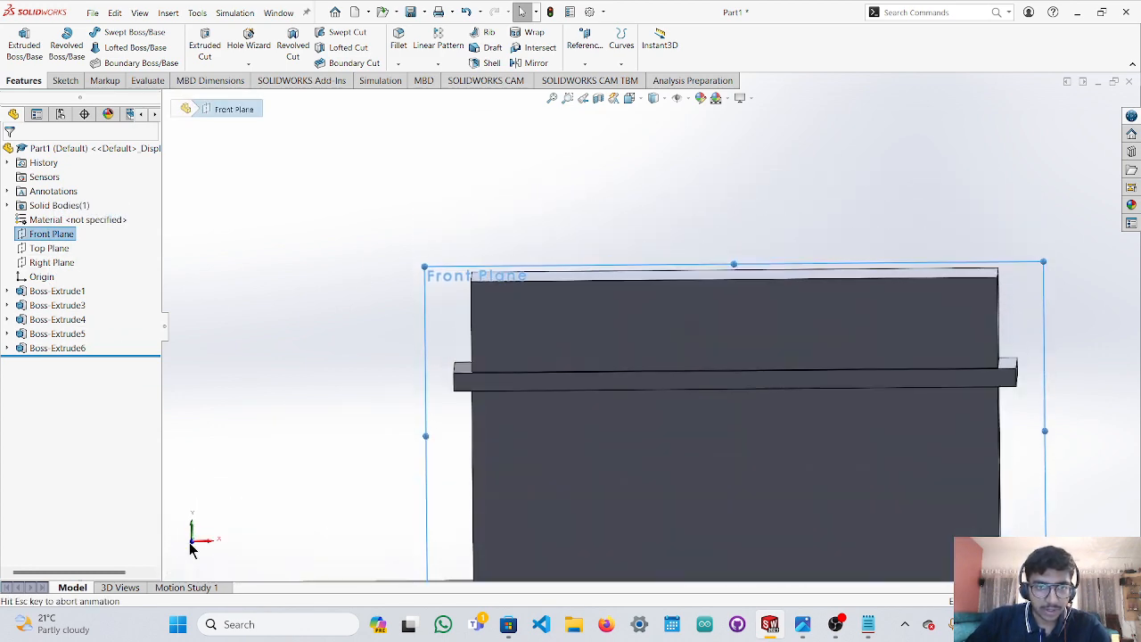
scroll(499, 298, "down", 4)
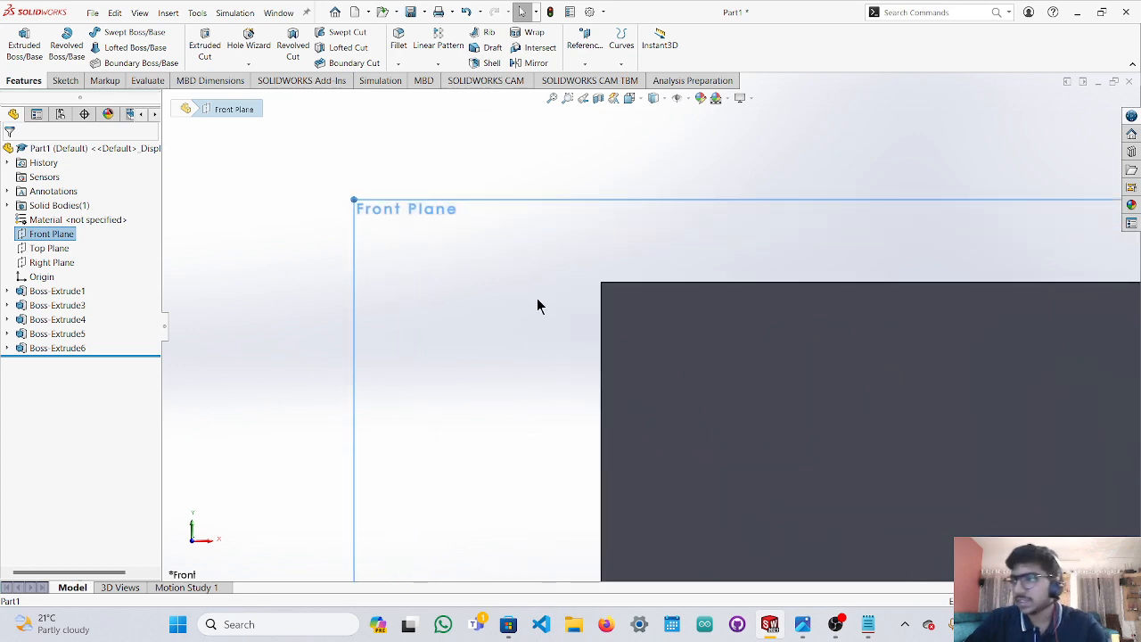
Switch to the photo viewer and examine the container's rims and lid in the reference photo j2.jpg.
left_click(803, 624)
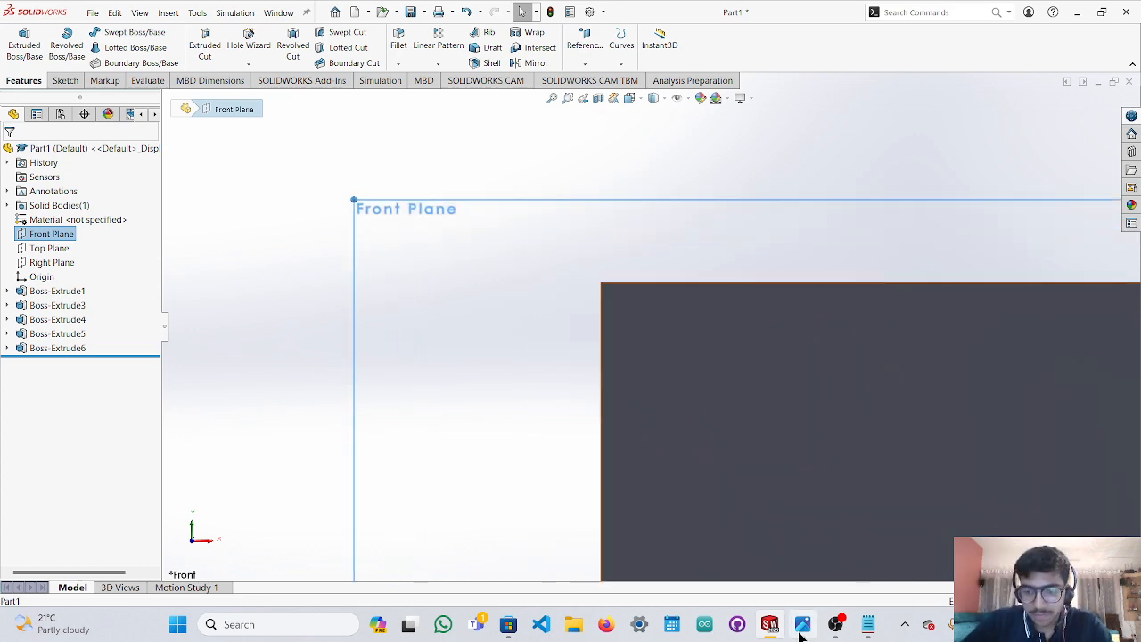
scroll(511, 234, "up", 5)
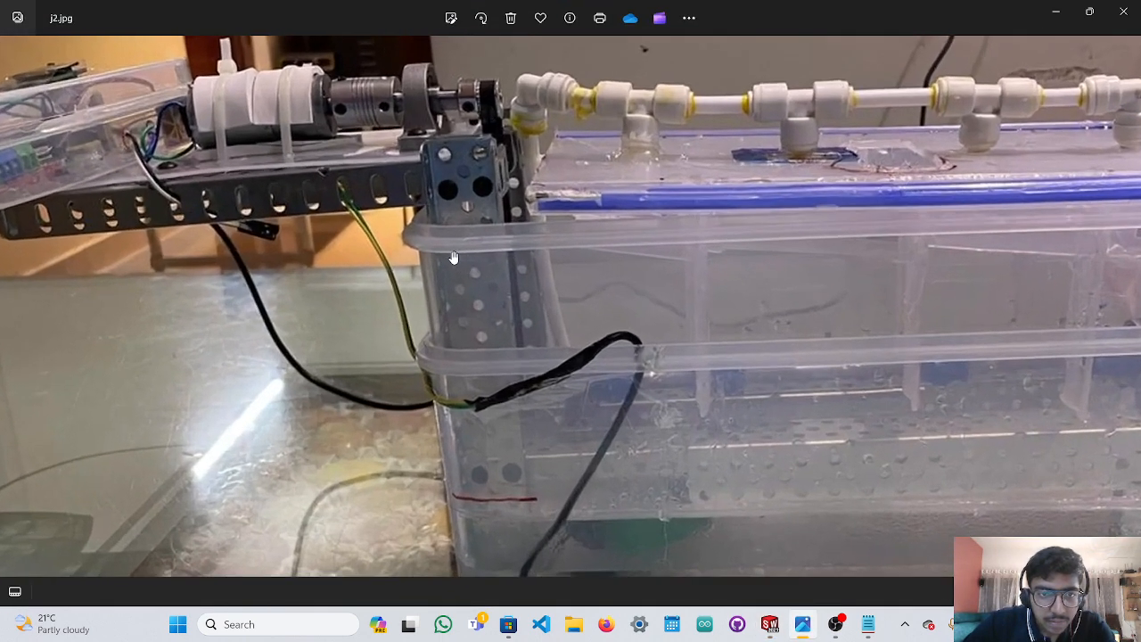
scroll(497, 306, "down", 2)
scroll(497, 306, "down", 2)
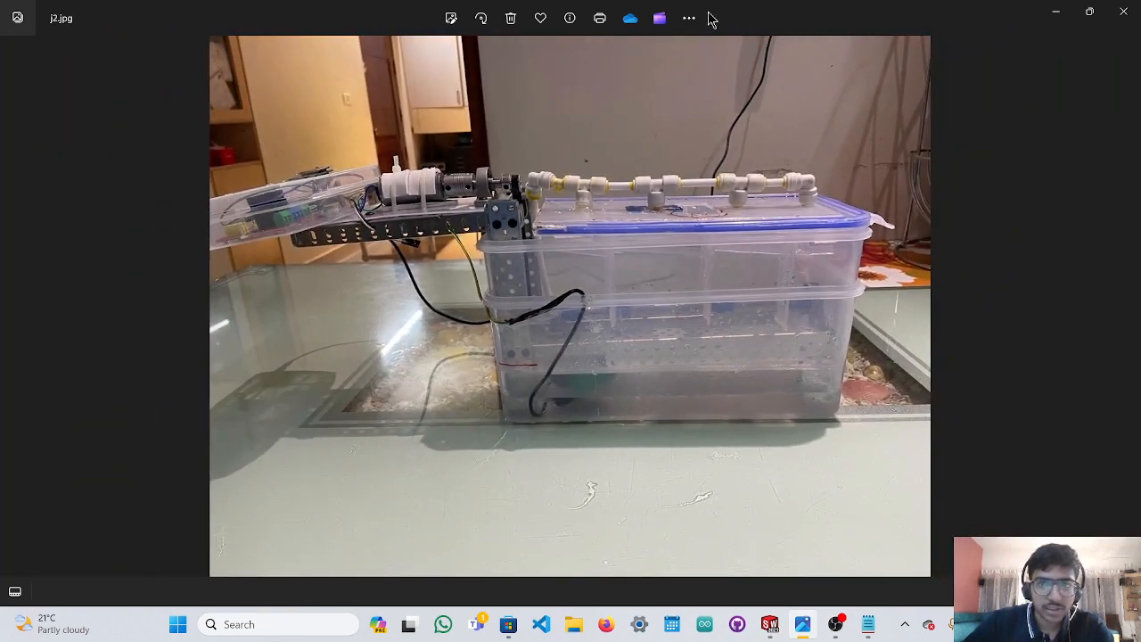
Switch back to SOLIDWORKS and start a corner rectangle on the Front Plane from the box's upper corner on the negative X side.
left_click(769, 624)
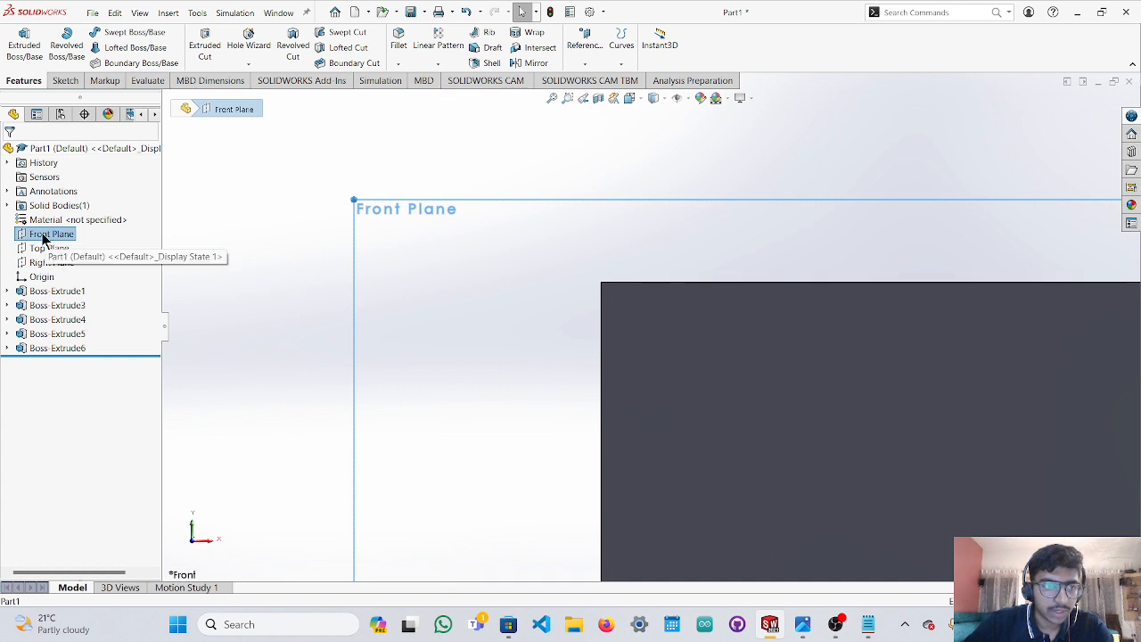
left_click(64, 82)
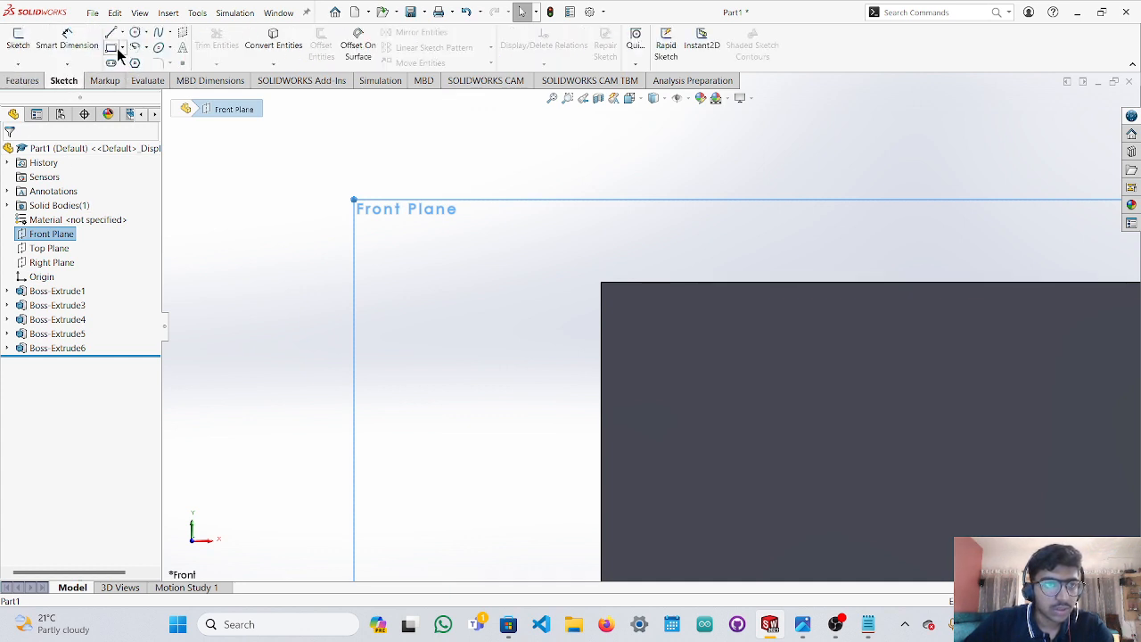
left_click(114, 49)
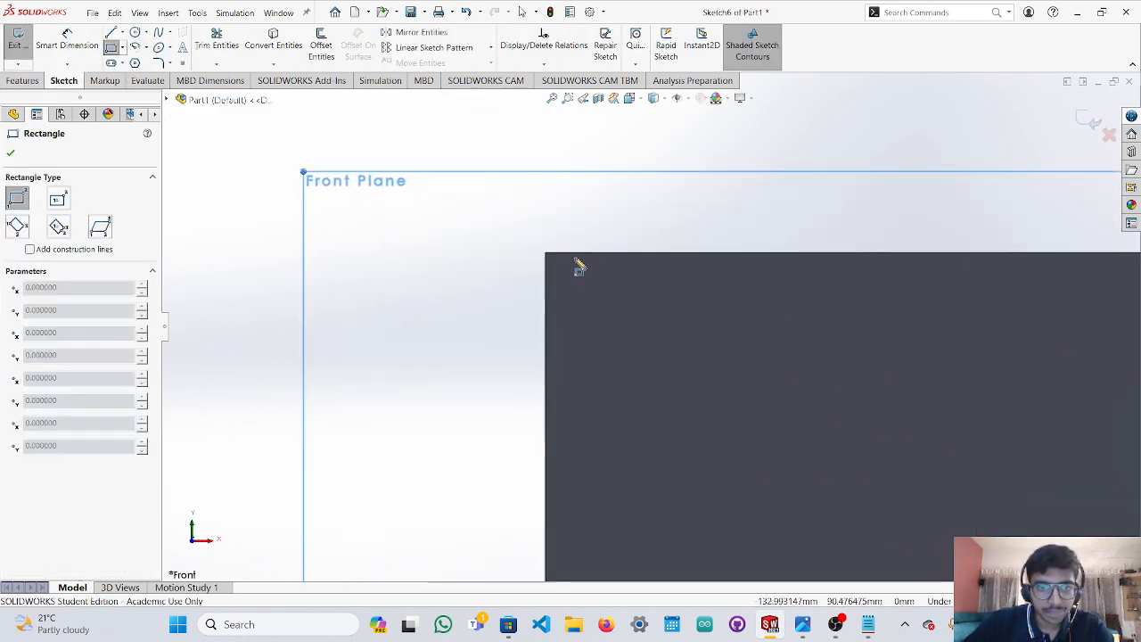
left_click(546, 254)
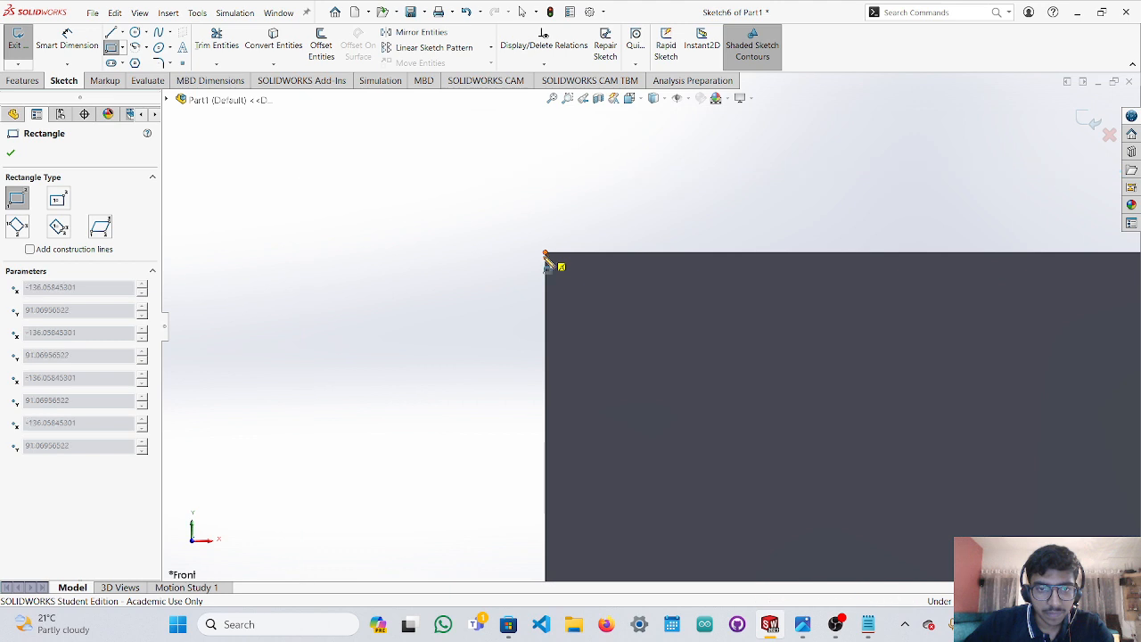
Sketch a small rectangle outward from the upper-left corner of the front face and dimension its width to 10 mm.
left_click(467, 338)
key("Escape")
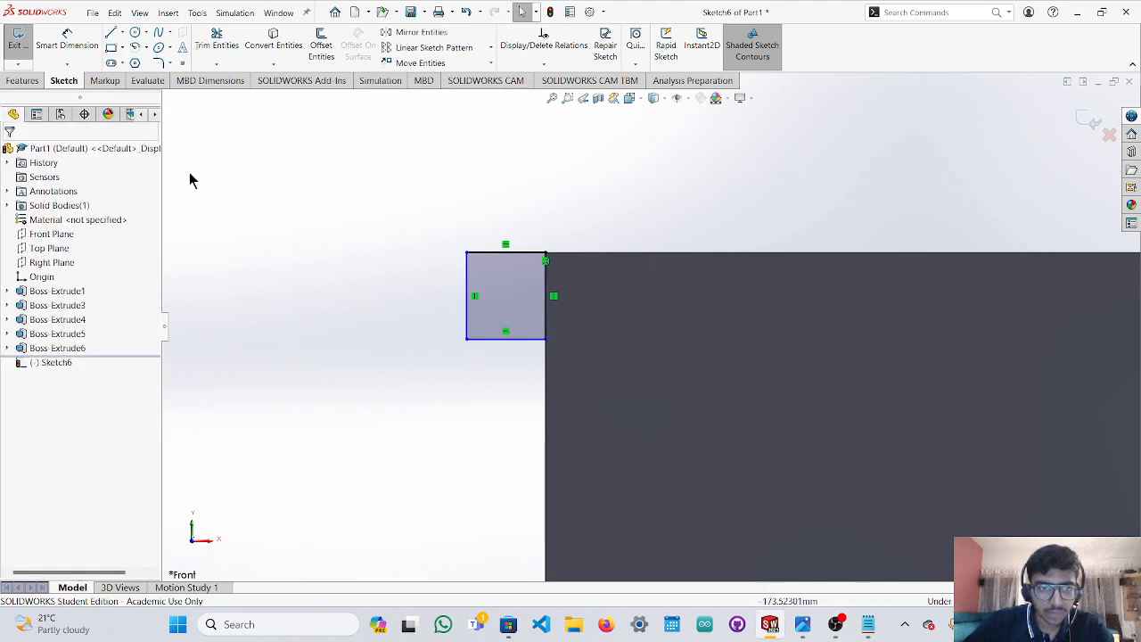
left_click(62, 40)
left_click(497, 344)
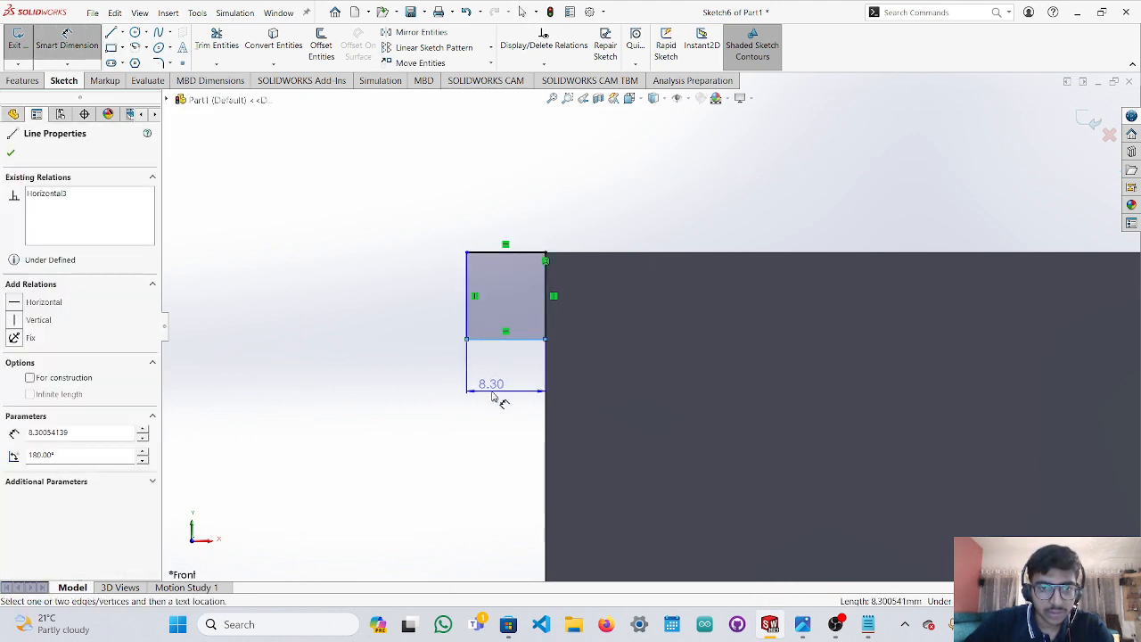
left_click(499, 400)
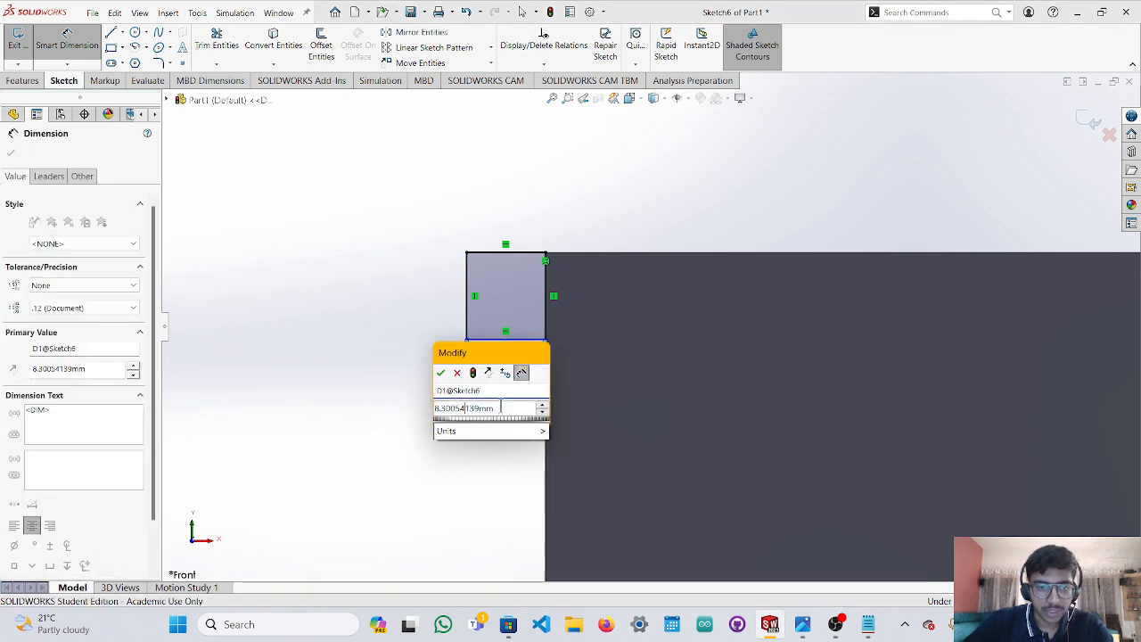
type("10")
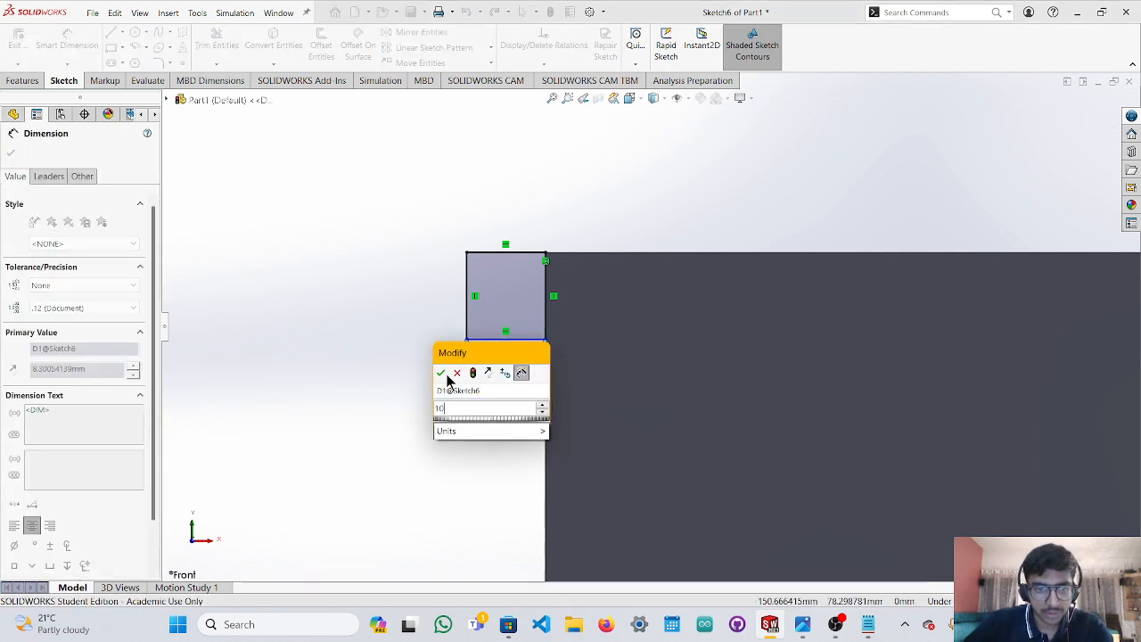
left_click(441, 373)
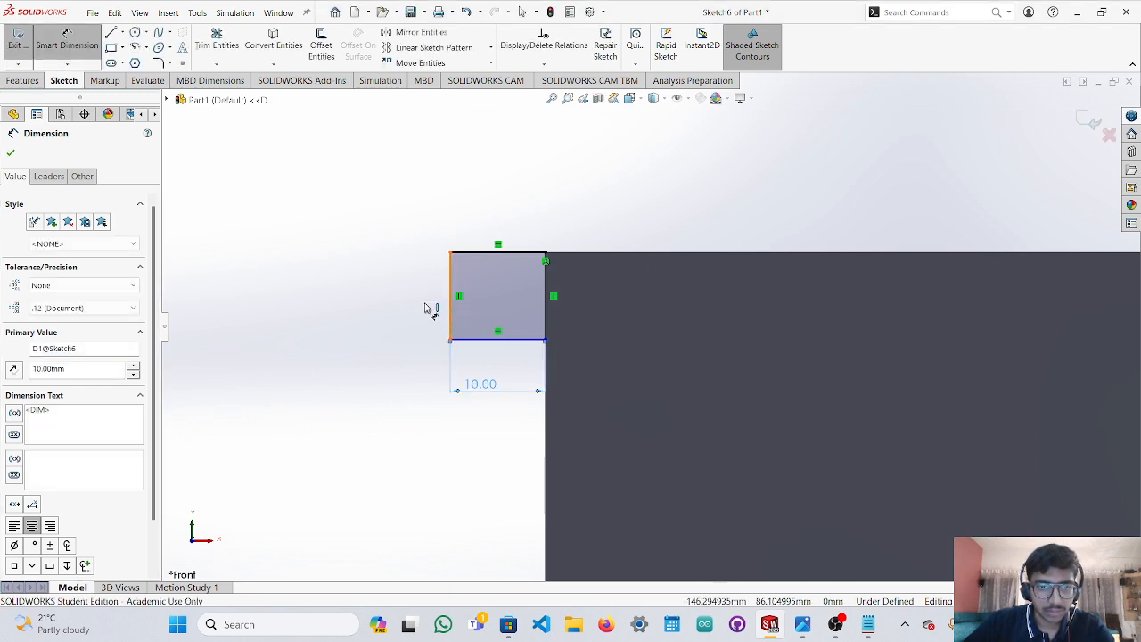
Dimension the rectangle's height to 10 mm.
left_click(450, 304)
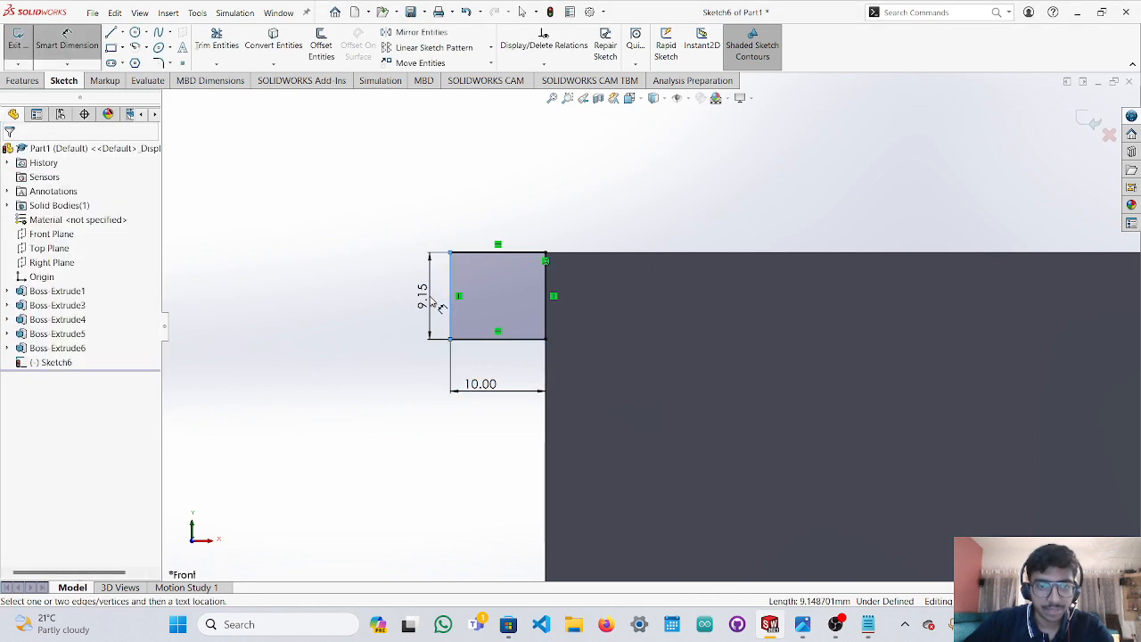
left_click(436, 306)
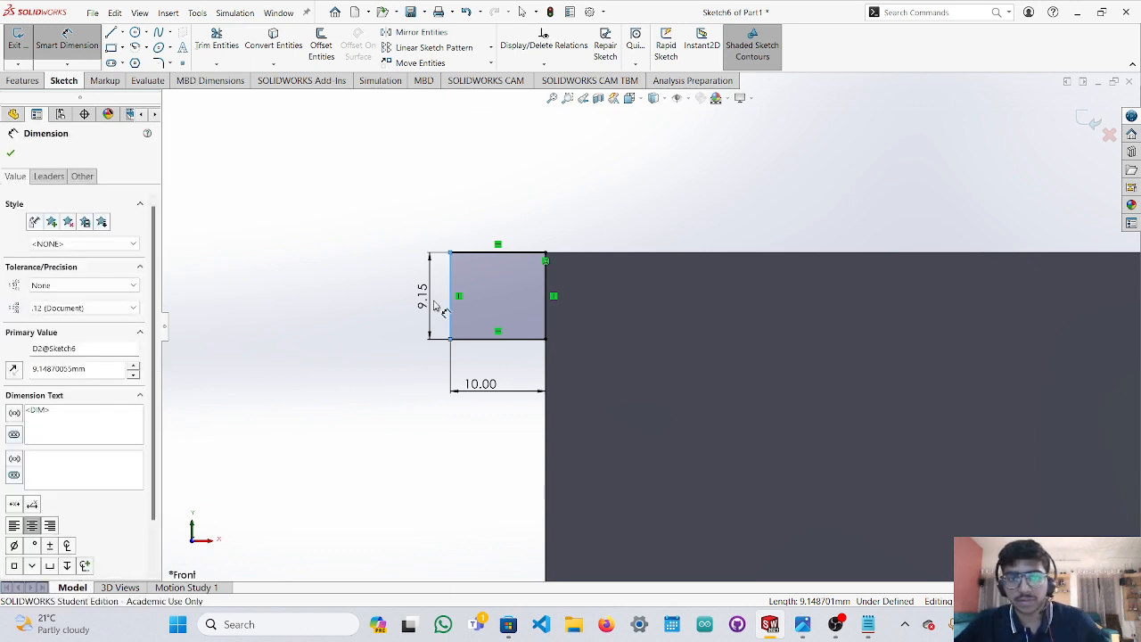
left_click(407, 315)
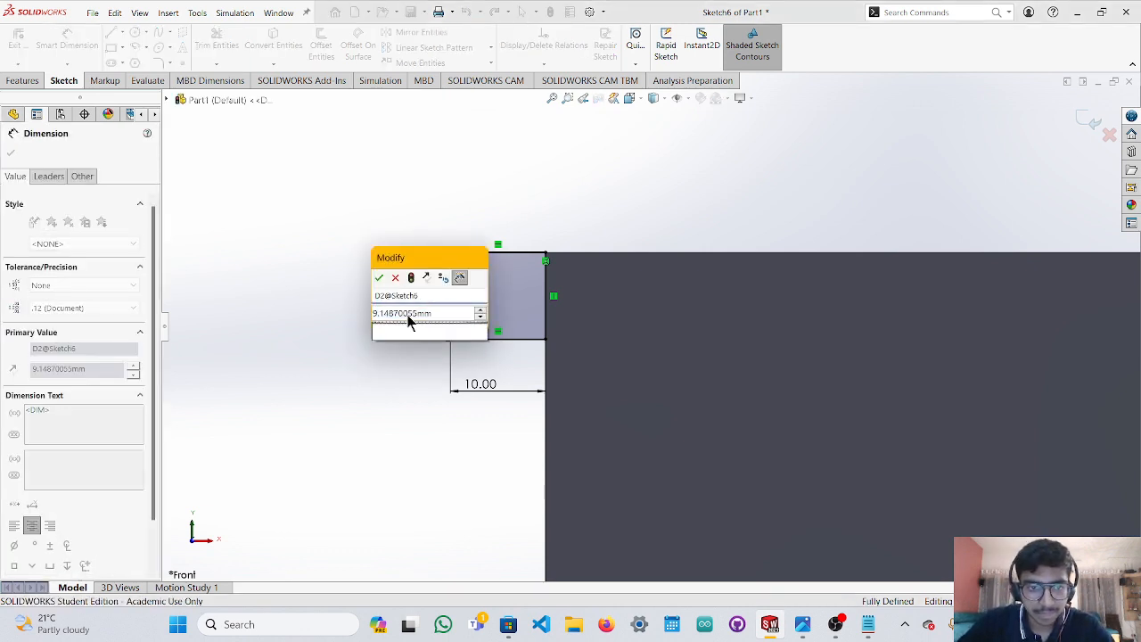
left_click_drag(435, 314, 347, 321)
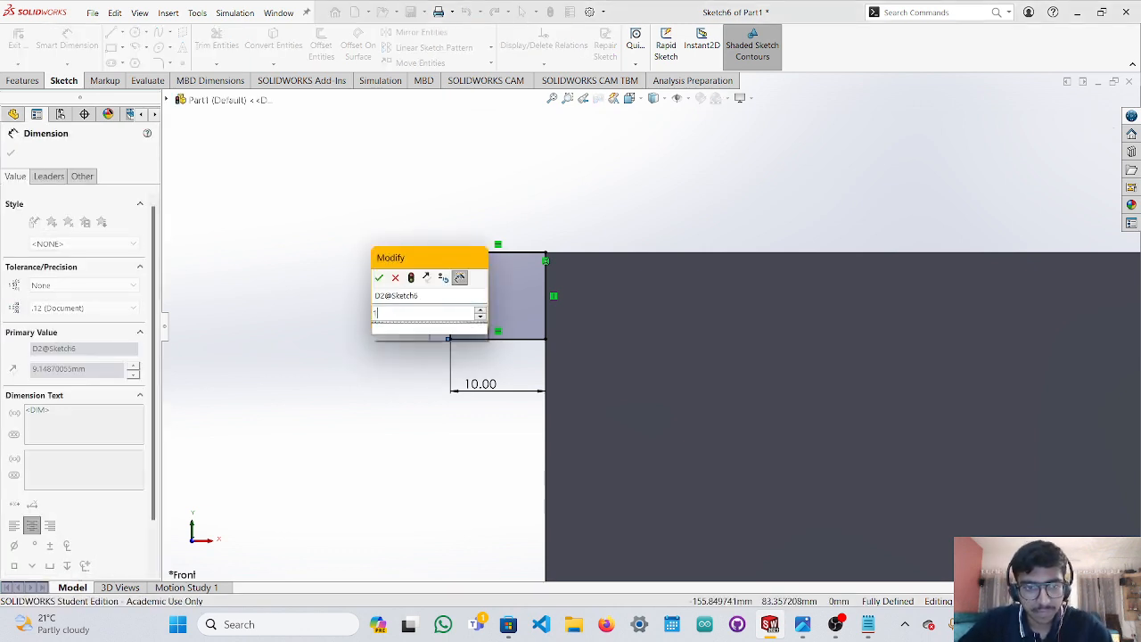
left_click(379, 277)
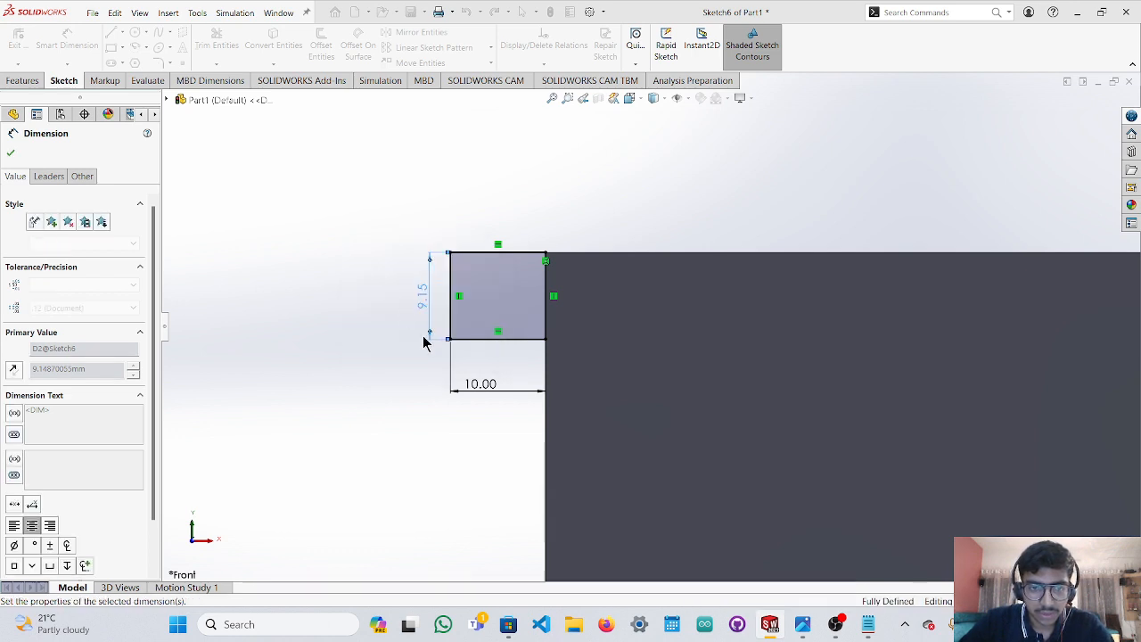
key("Escape")
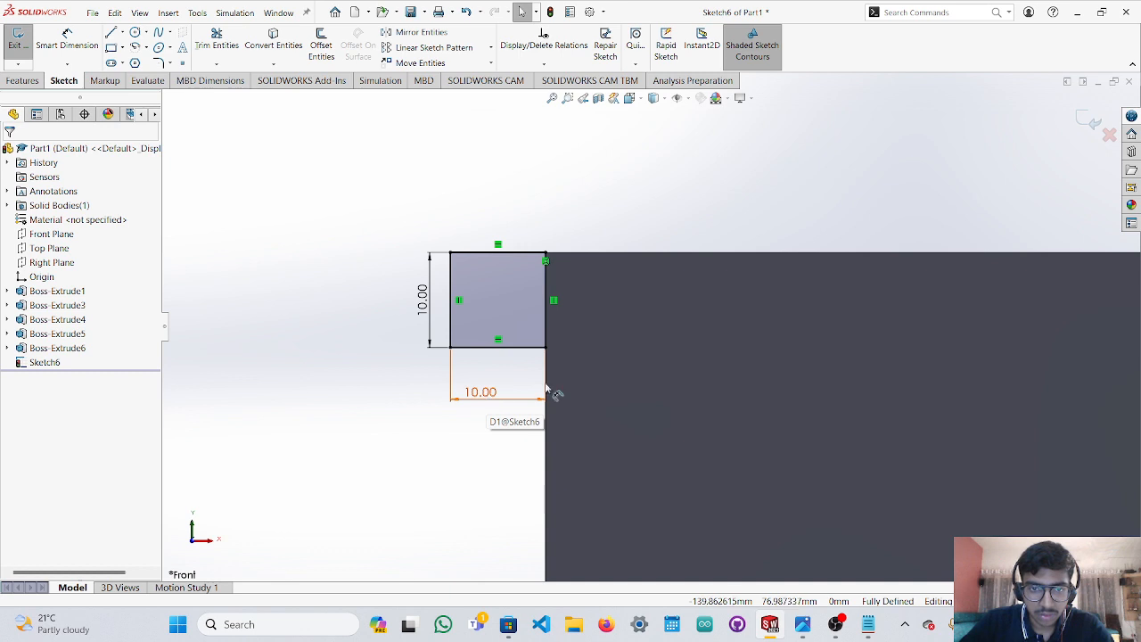
scroll(624, 357, "up", 3)
scroll(579, 321, "down", 6)
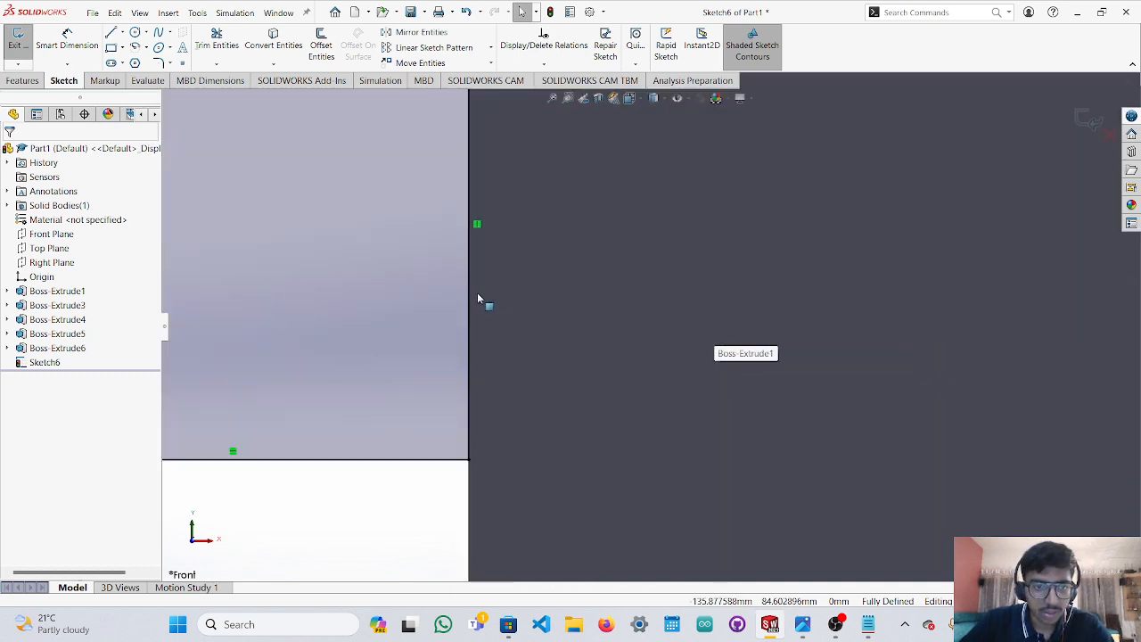
scroll(477, 299, "up", 4)
left_click(134, 46)
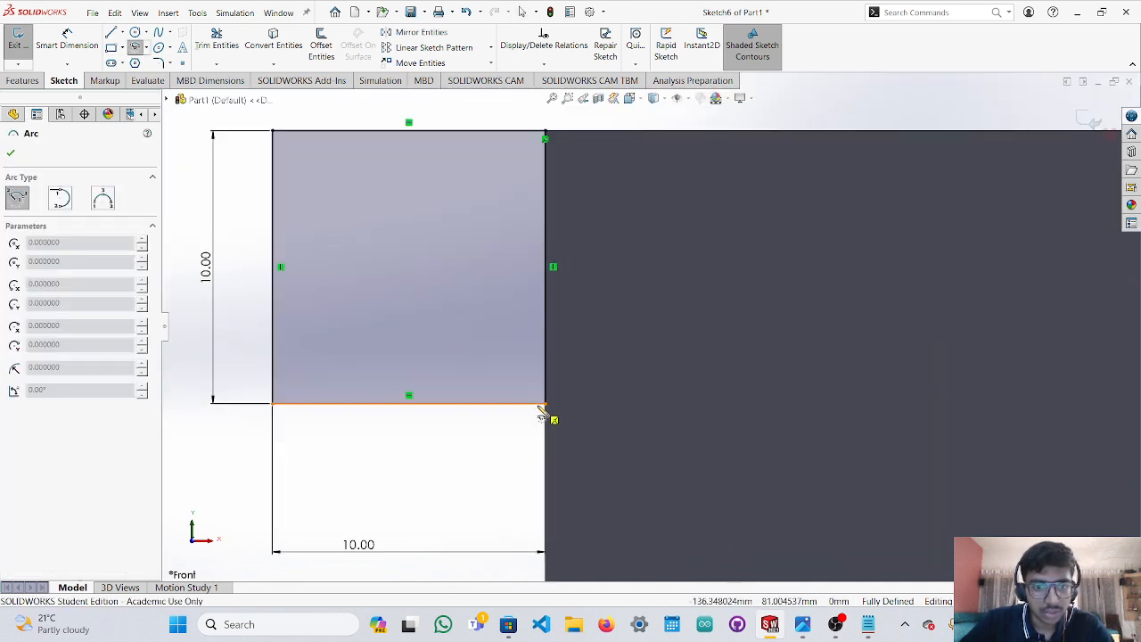
left_click(545, 403)
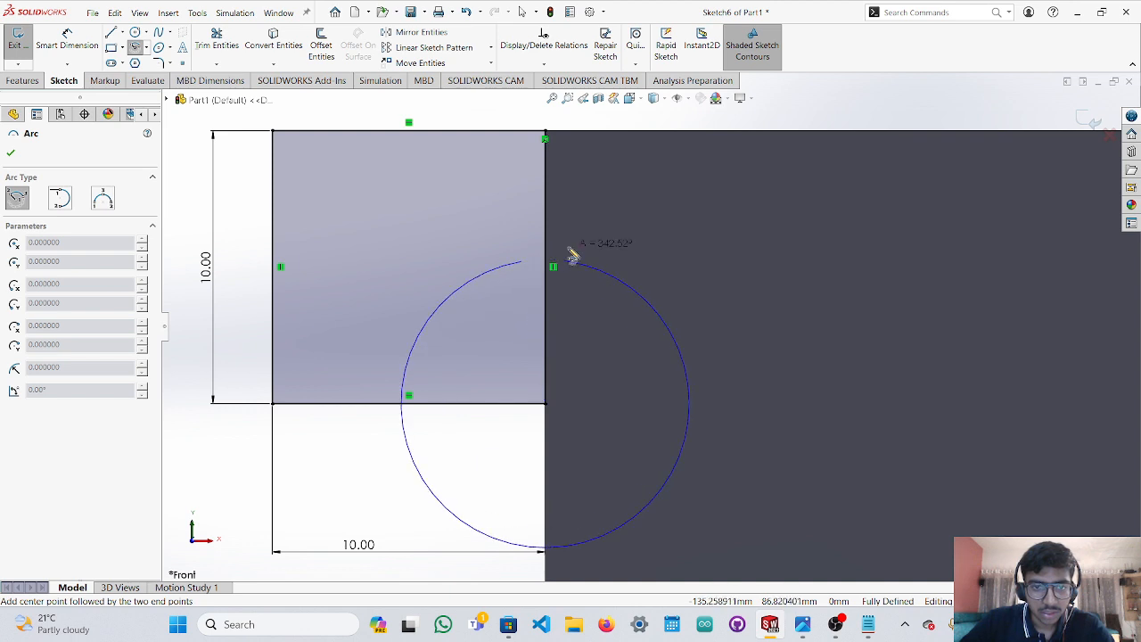
key("Escape")
Sketch a short centerpoint arc around the rectangle's lower-right corner, crossing its right side, and set the arc's radius to 5 mm.
left_click(135, 47)
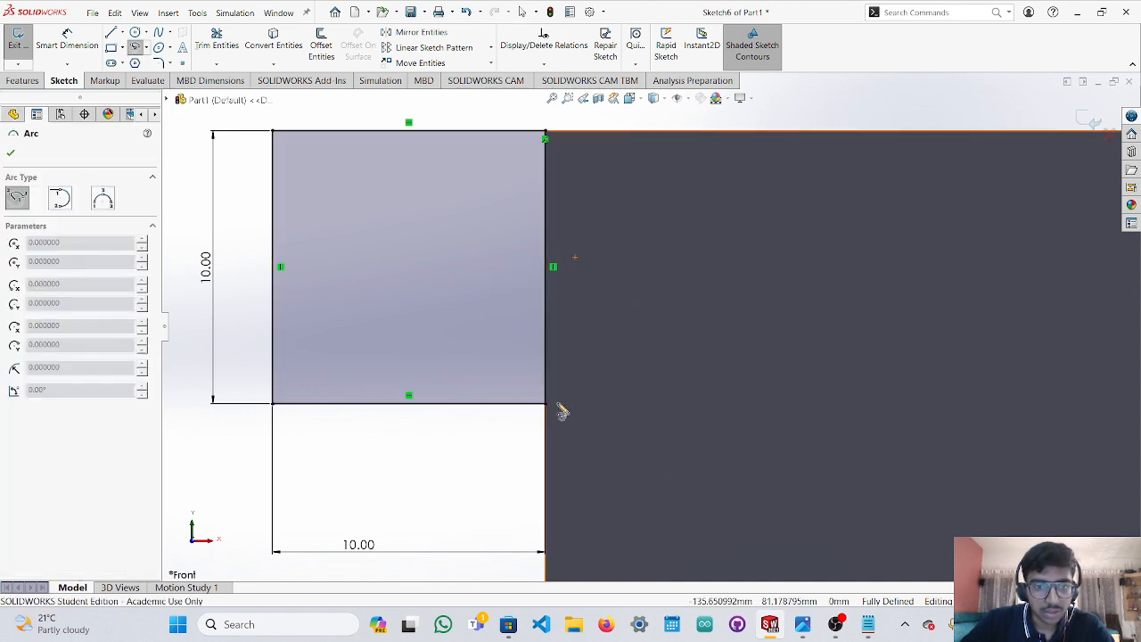
left_click(545, 405)
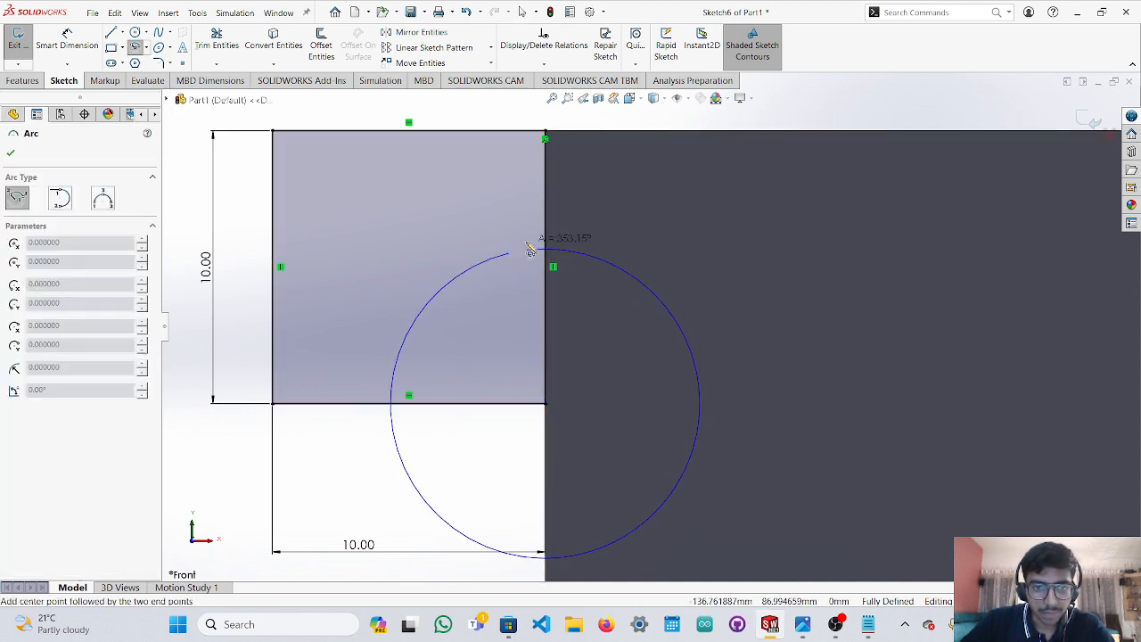
left_click(592, 256)
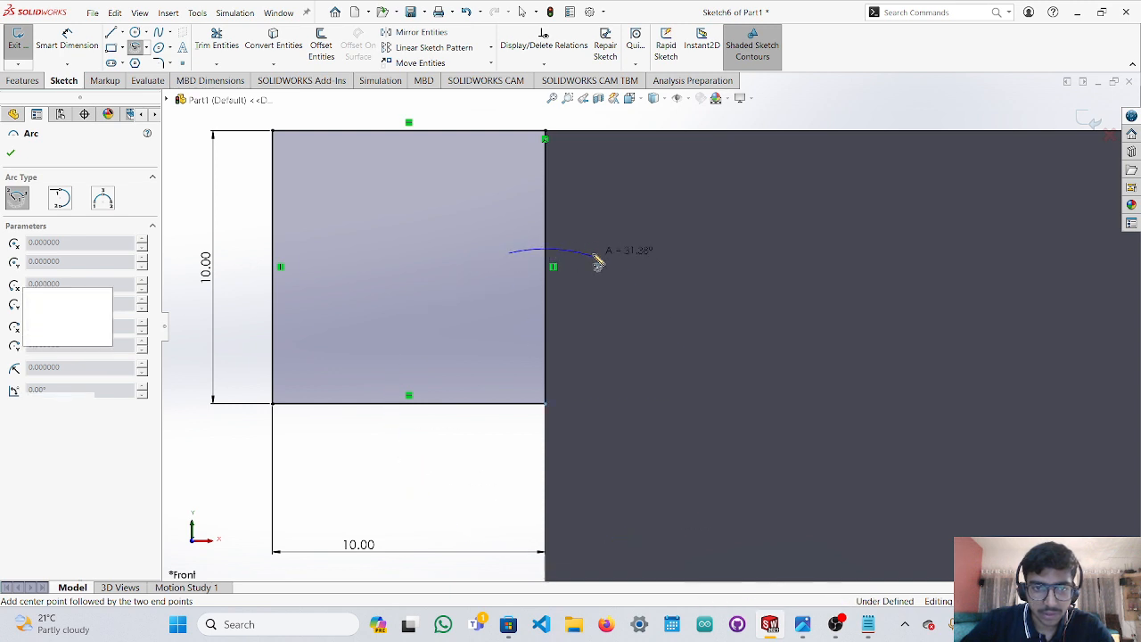
key("Escape")
left_click(529, 254)
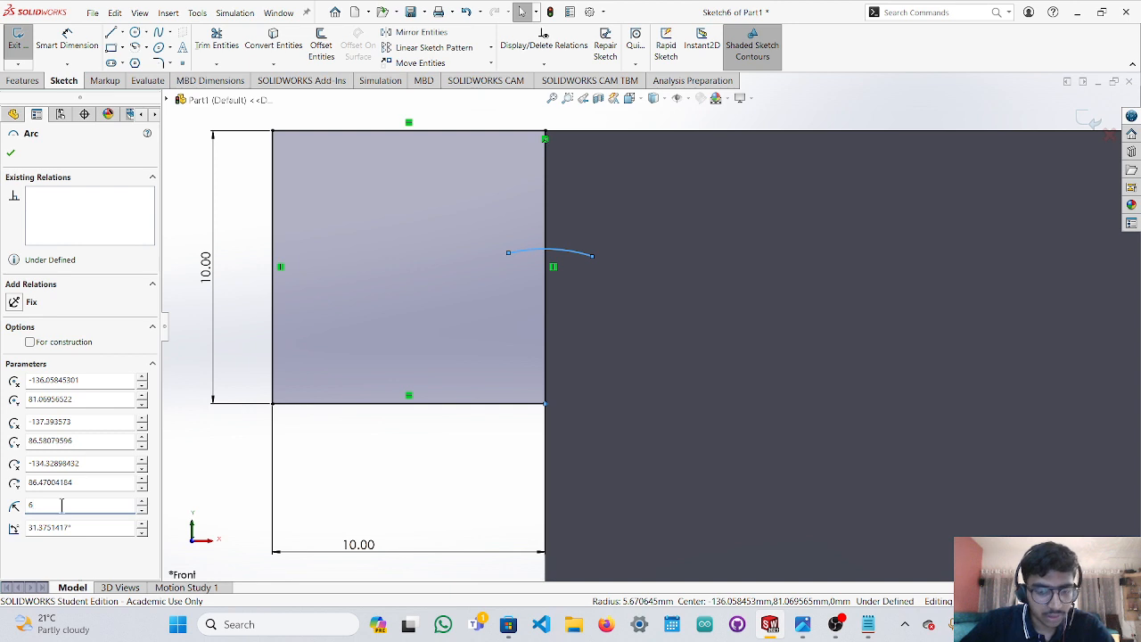
left_click(11, 154)
Draw a horizontal line from where the arc crosses the square's right side across the front face to just beyond its far edge.
scroll(567, 344, "down", 3)
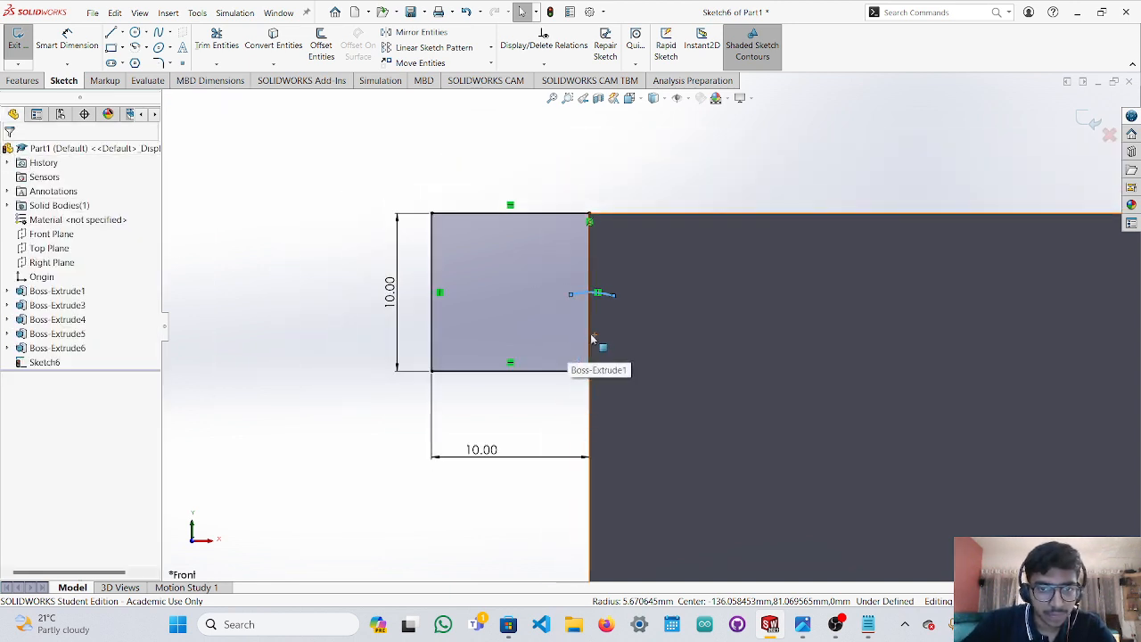
scroll(668, 326, "up", 5)
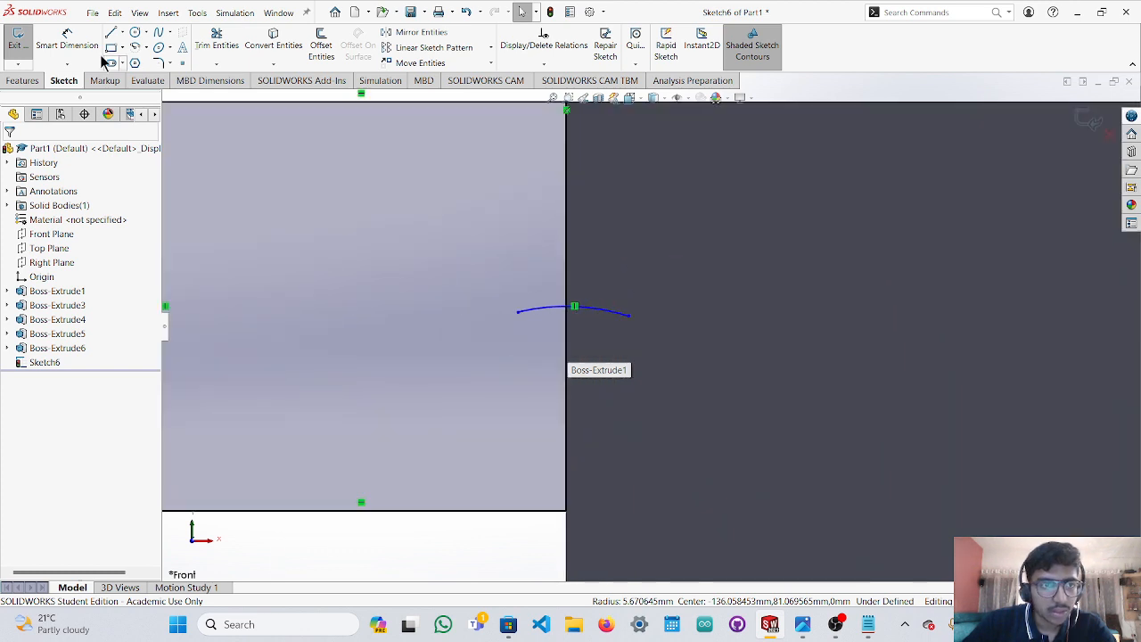
left_click(113, 32)
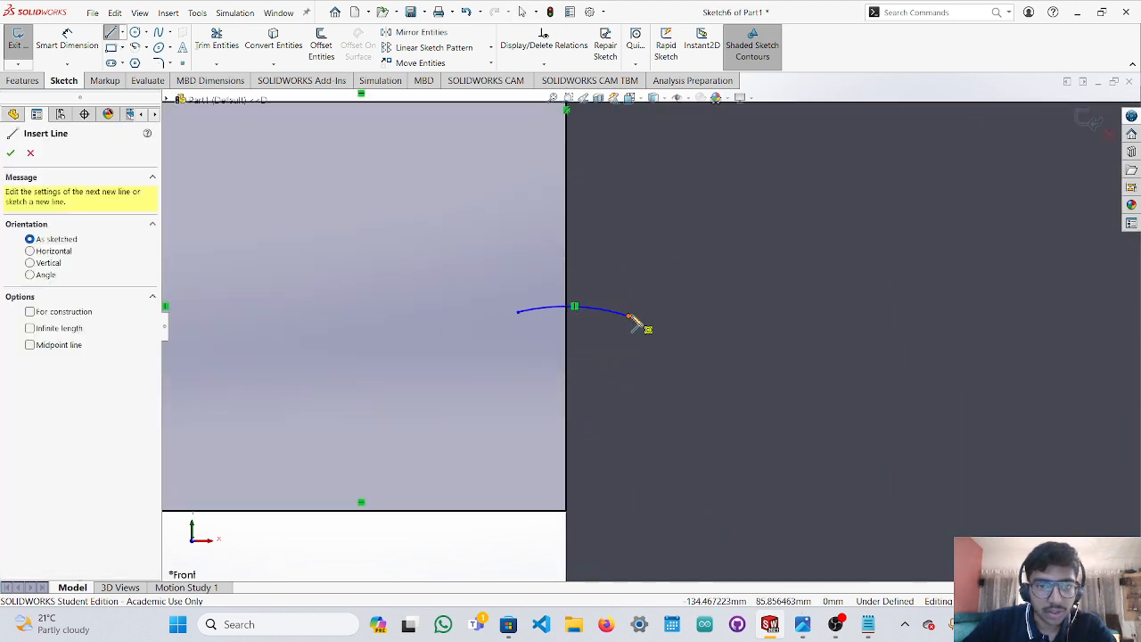
left_click(567, 306)
scroll(1123, 326, "up", 9)
scroll(1127, 332, "down", 3)
scroll(1123, 336, "up", 8)
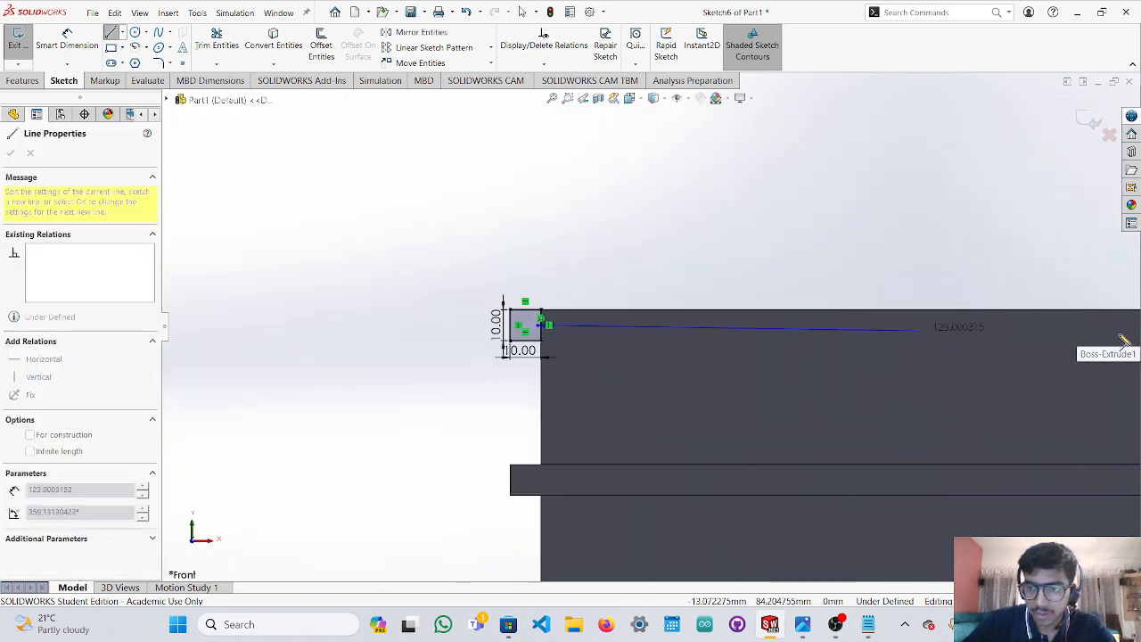
scroll(1115, 336, "up", 3)
scroll(1090, 326, "down", 8)
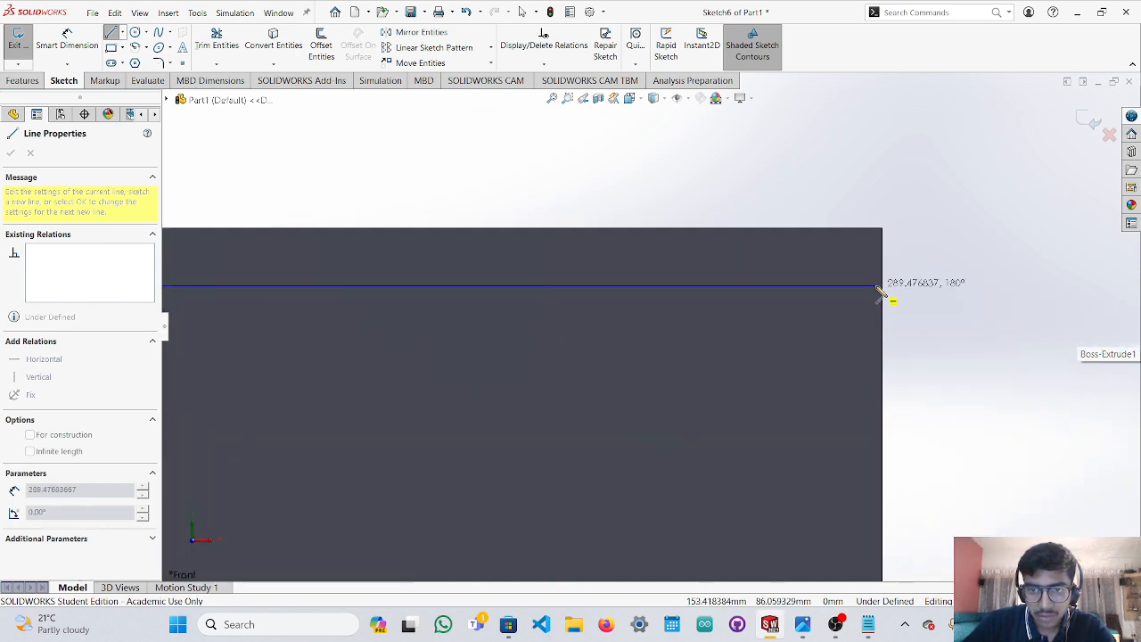
left_click(928, 285)
key("Escape")
Delete the width and height dimensions of the small square.
scroll(904, 329, "up", 12)
scroll(384, 339, "down", 5)
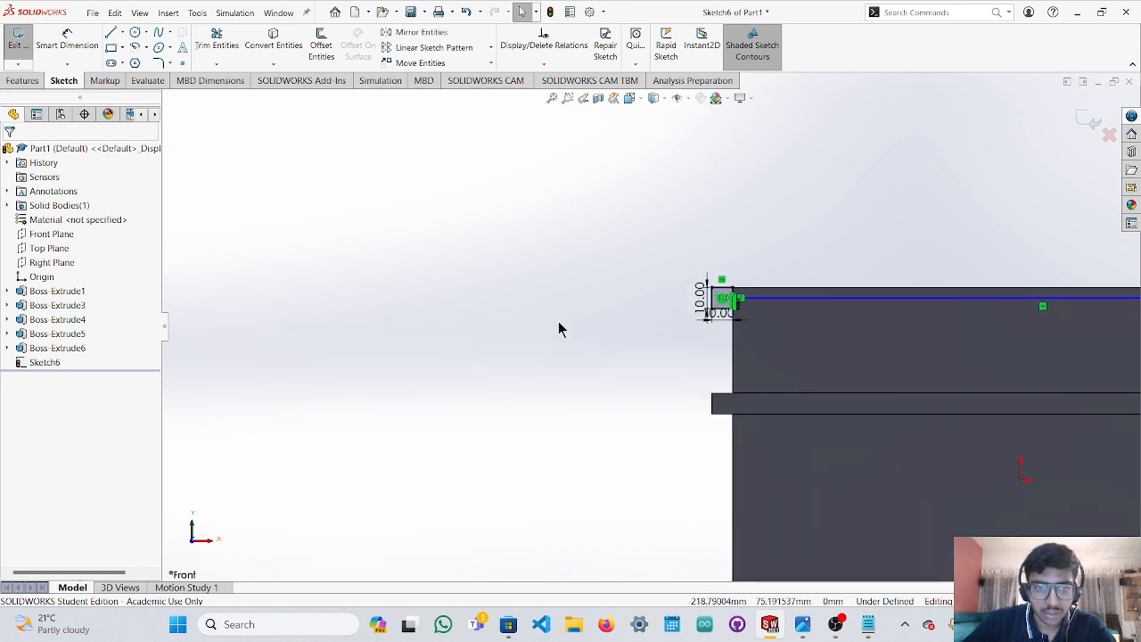
scroll(627, 300, "down", 8)
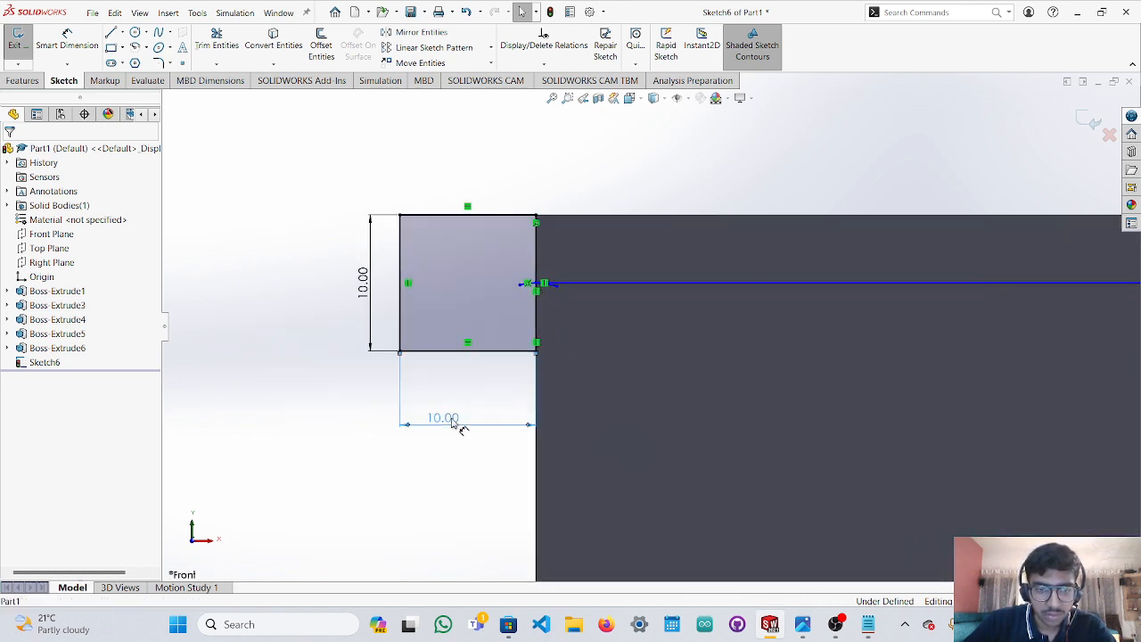
key("Delete")
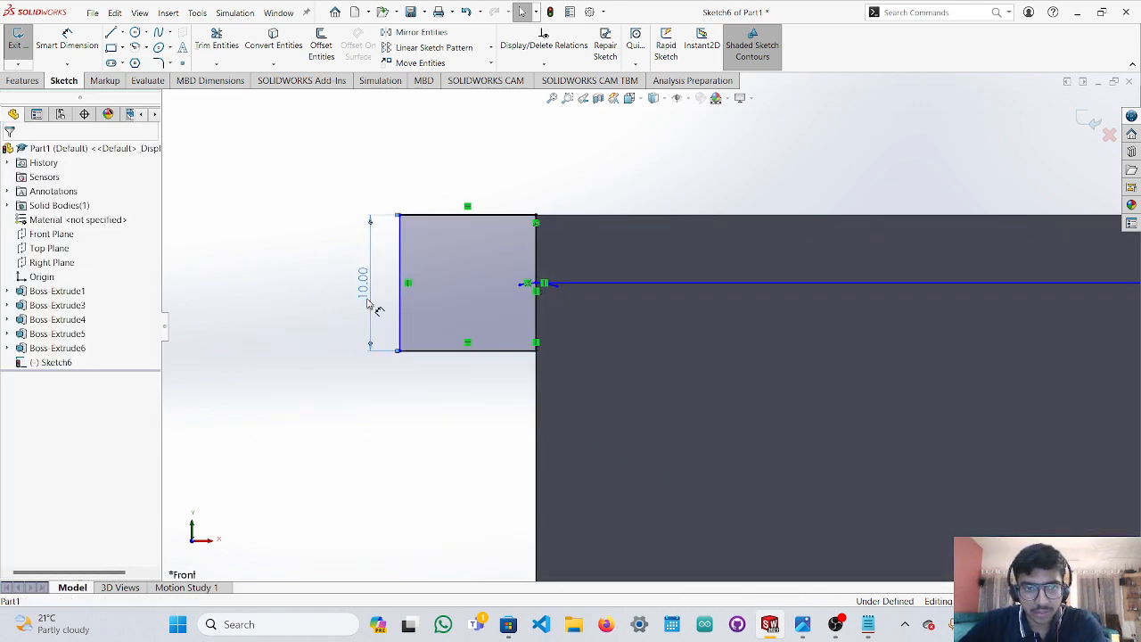
Set up a boss extrusion of the small square with blind depths of 10 mm in direction 1 and 140 mm in direction 2.
mouse_move(438, 364)
middle_mouse_down()
mouse_move(499, 418)
mouse_move(568, 400)
middle_mouse_up()
left_click(617, 322)
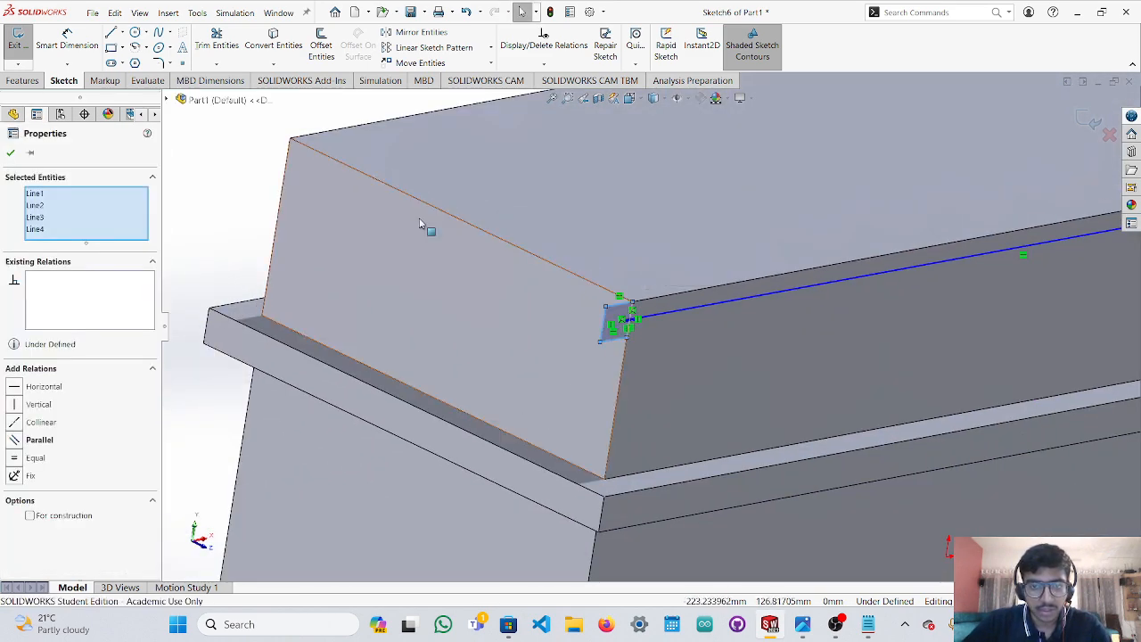
left_click(34, 81)
left_click(34, 51)
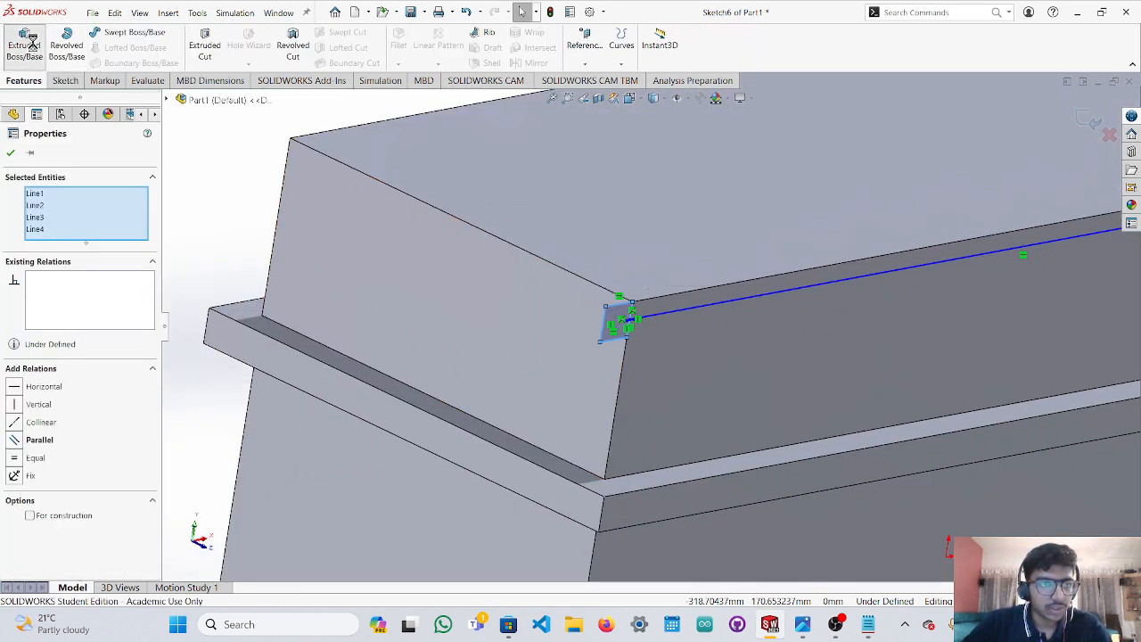
mouse_move(966, 477)
left_mouse_down()
mouse_move(660, 338)
mouse_move(591, 361)
left_mouse_up()
middle_click_drag(469, 367, 504, 409)
left_click_drag(813, 413, 357, 233)
middle_click_drag(755, 491, 744, 458)
scroll(841, 386, "up", 1)
mouse_move(753, 376)
middle_mouse_down()
mouse_move(740, 371)
mouse_move(764, 383)
middle_mouse_up()
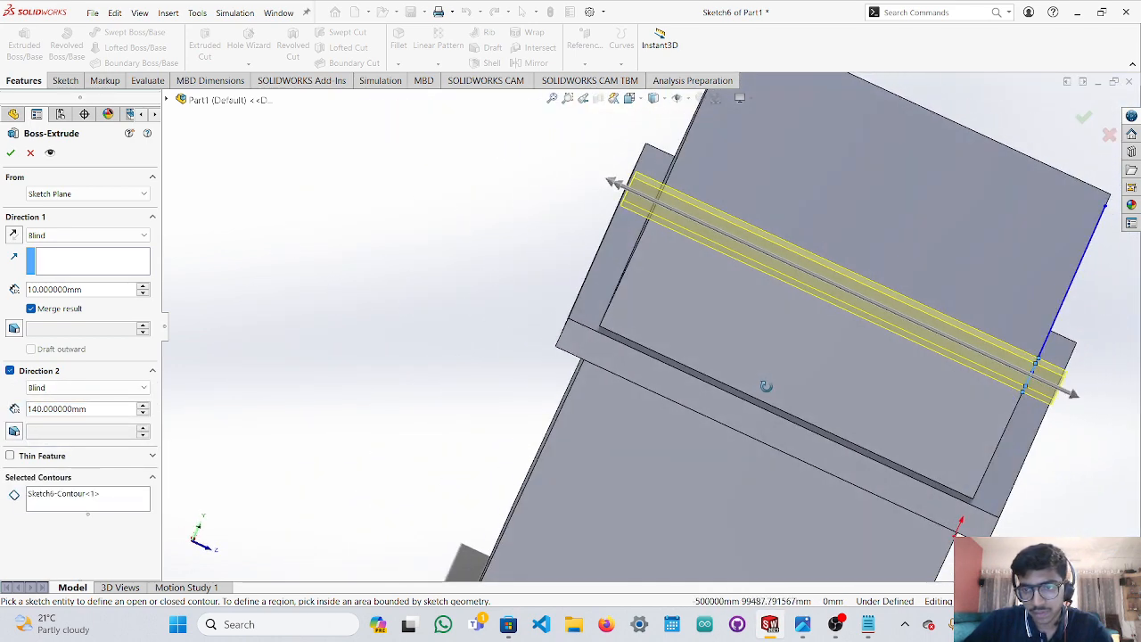
Try a direction 1 depth of 1 mm for the square's extrusion and return it to 10 mm.
scroll(990, 399, "down", 4)
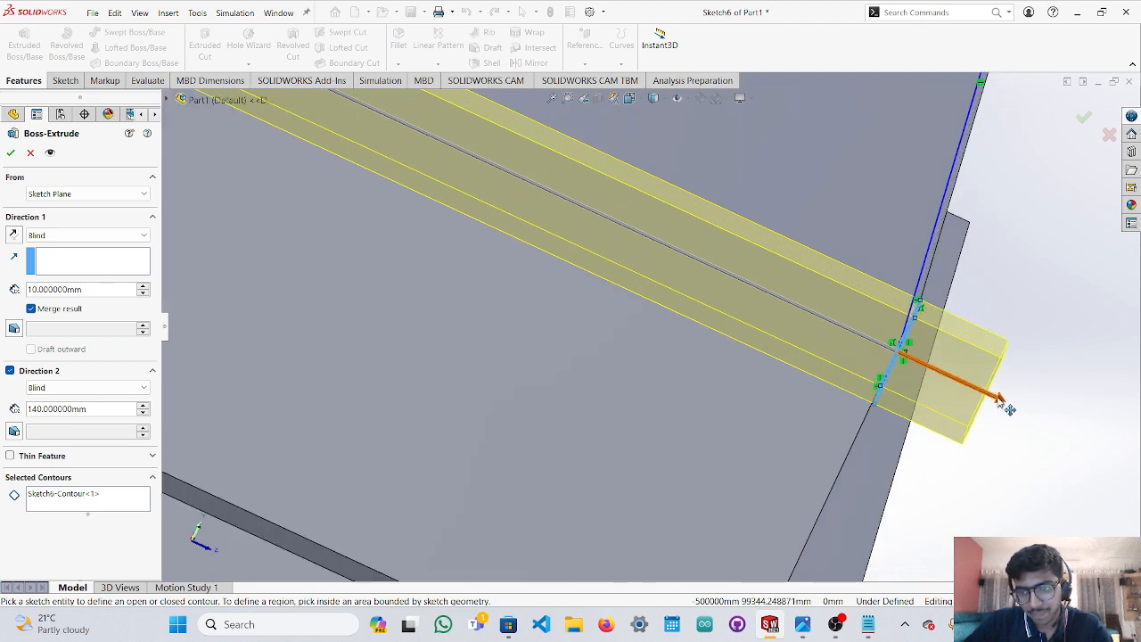
left_click_drag(1004, 406, 874, 349)
mouse_move(937, 420)
middle_mouse_down()
mouse_move(948, 375)
mouse_move(937, 406)
mouse_move(934, 384)
middle_mouse_up()
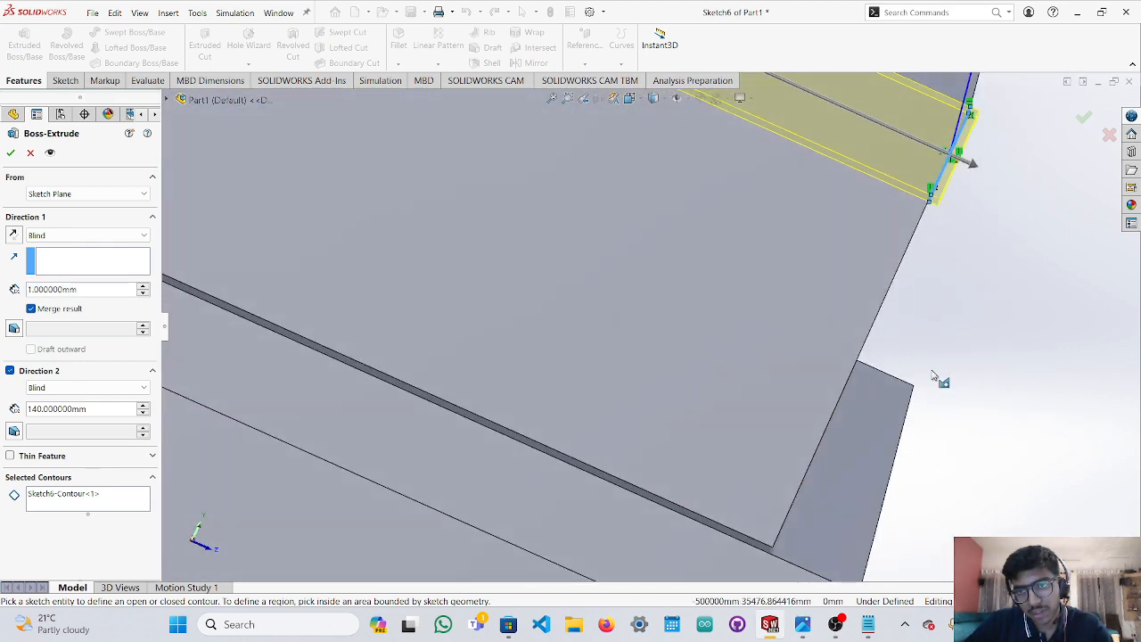
left_click_drag(971, 164, 985, 177)
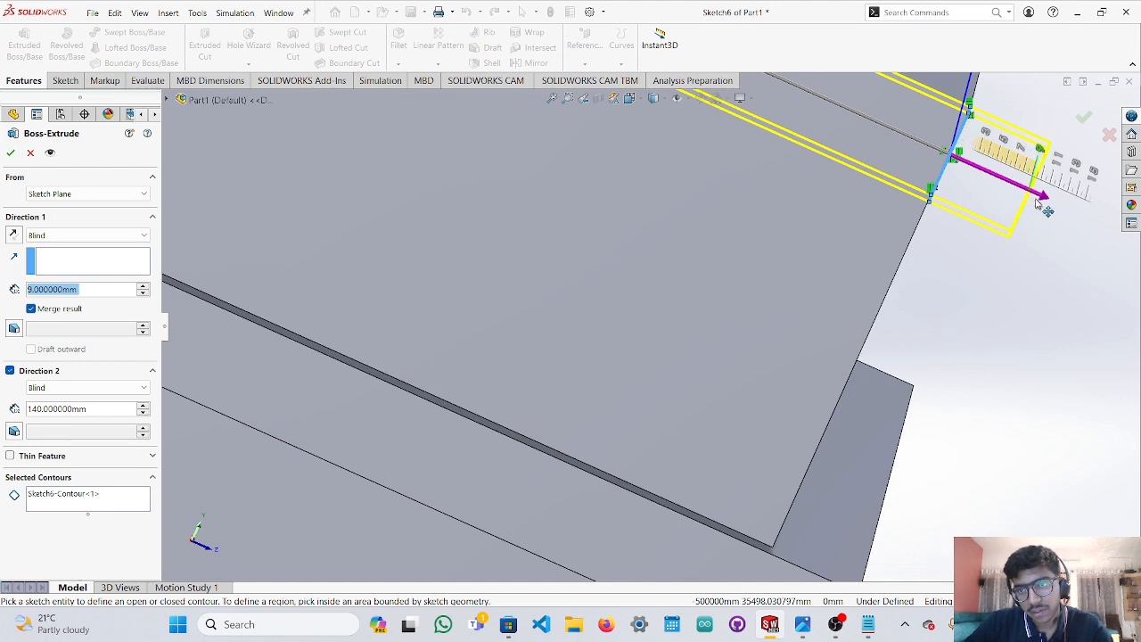
left_click_drag(1041, 204, 1042, 206)
scroll(1000, 301, "up", 5)
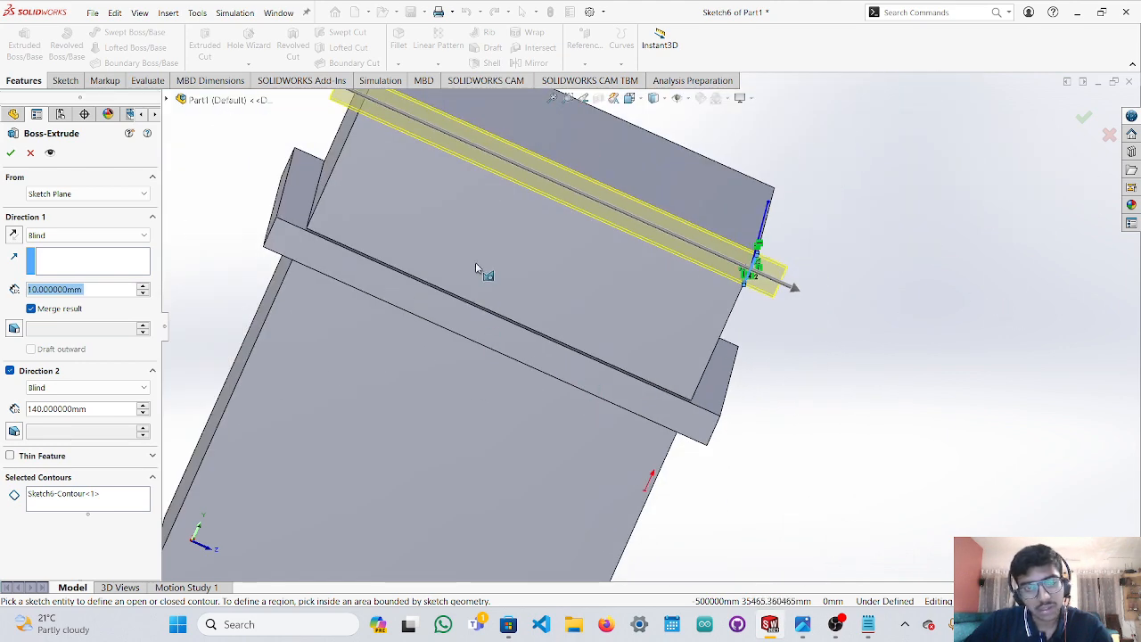
mouse_move(475, 264)
middle_mouse_down()
mouse_move(509, 276)
mouse_move(474, 267)
middle_mouse_up()
scroll(386, 256, "up", 2)
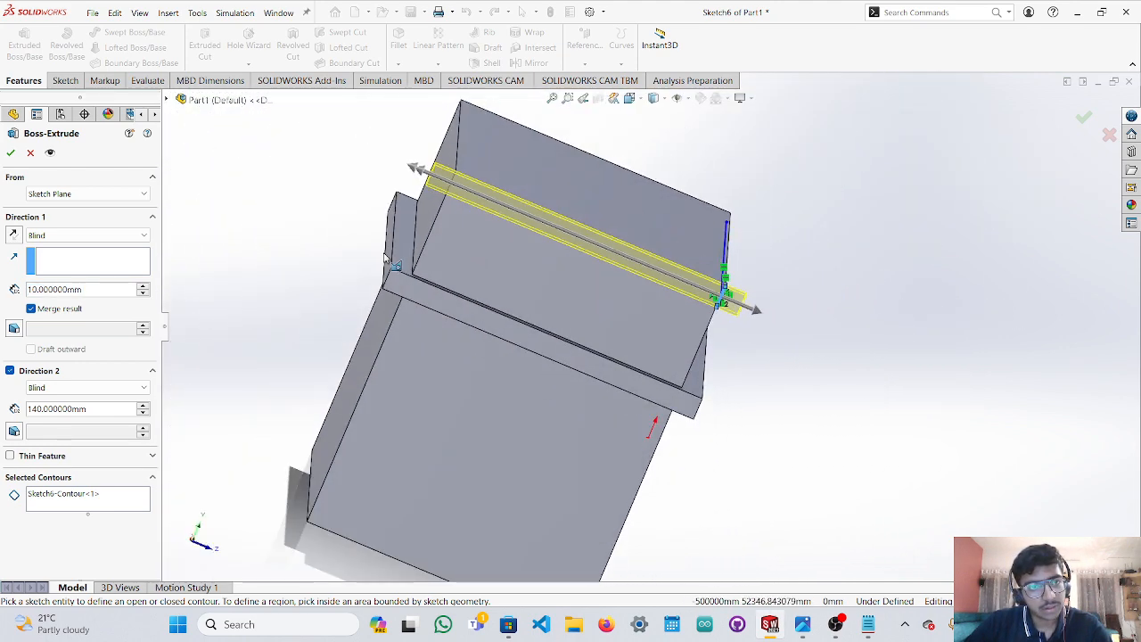
middle_click_drag(386, 259, 781, 393)
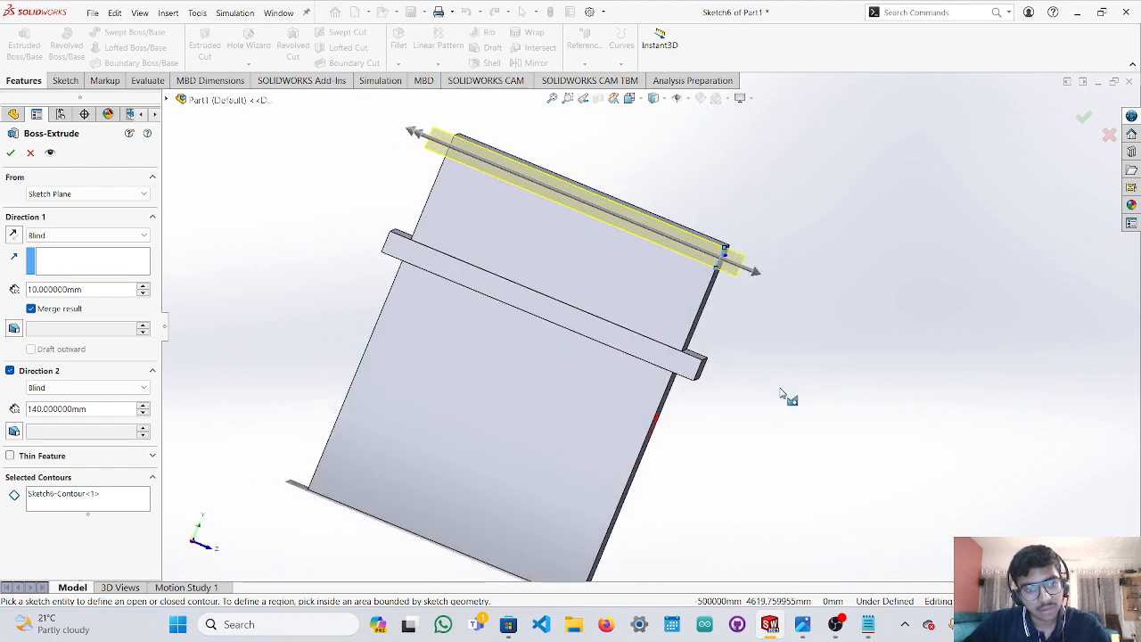
Try a direction 2 depth of 129 mm, return it to 140 mm, and complete the square's extrusion.
left_click(192, 541)
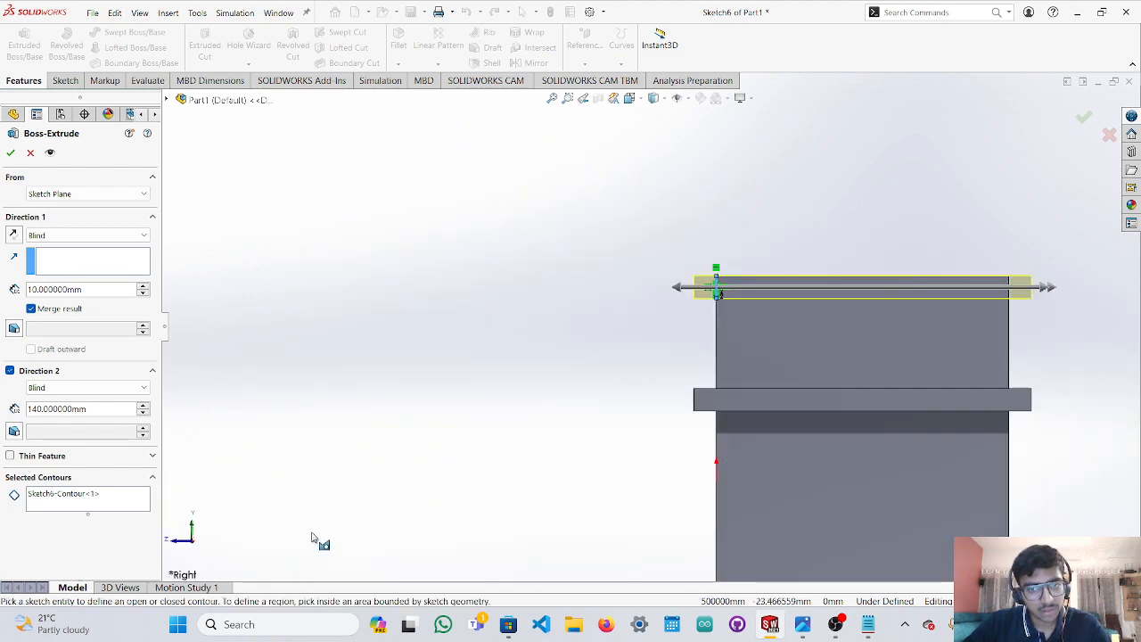
middle_click_drag(1035, 361, 1043, 488)
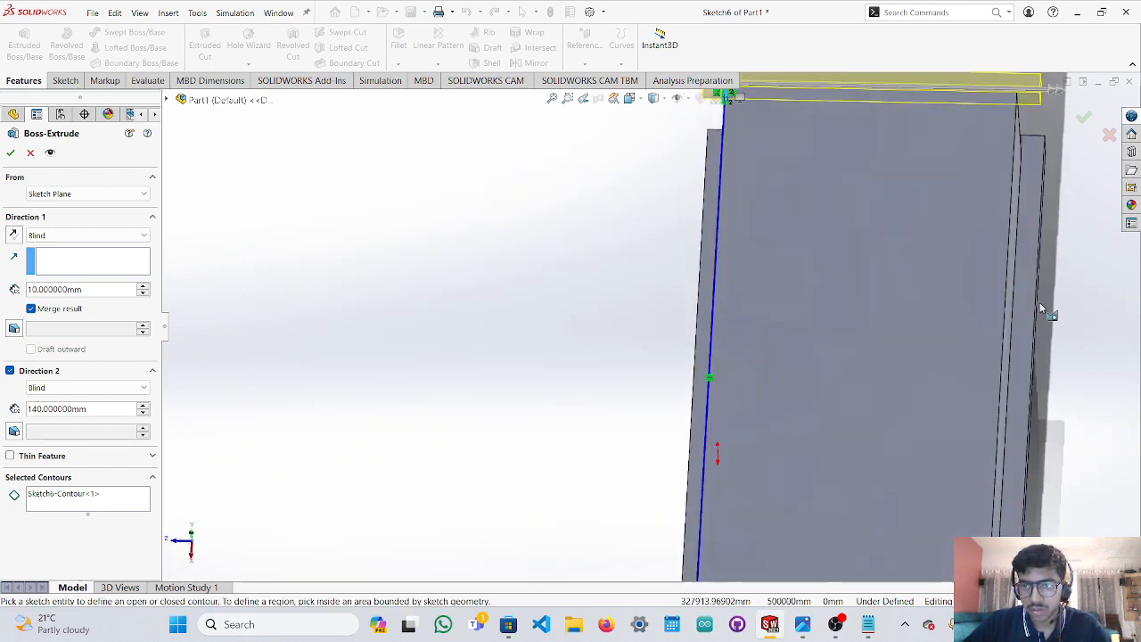
scroll(1002, 119, "up", 1)
scroll(882, 214, "down", 6)
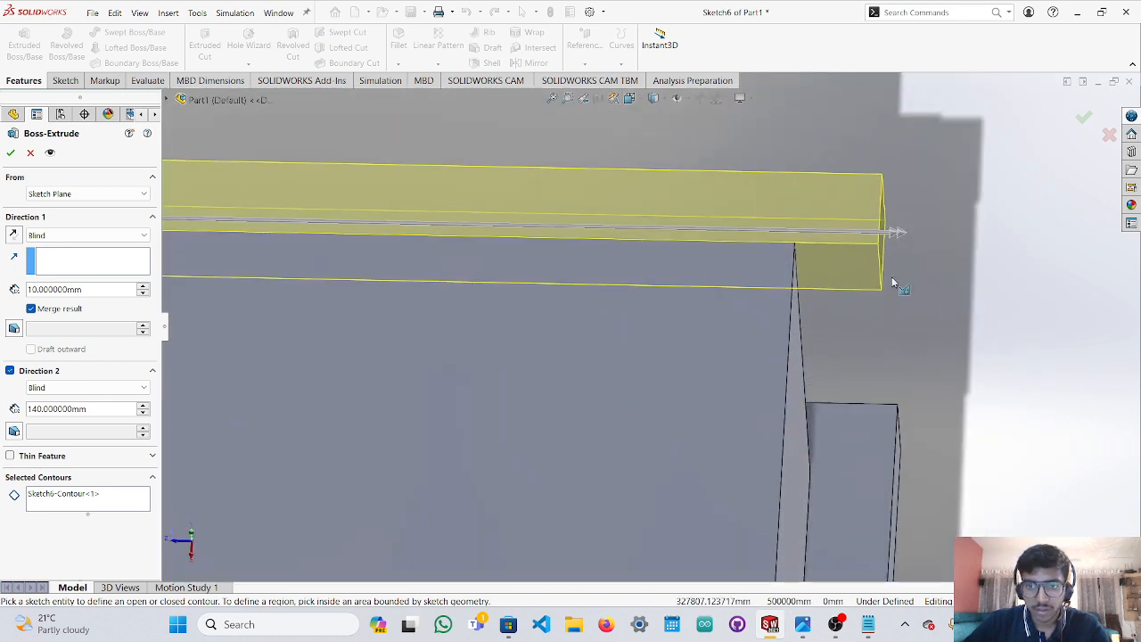
left_click_drag(899, 235, 798, 233)
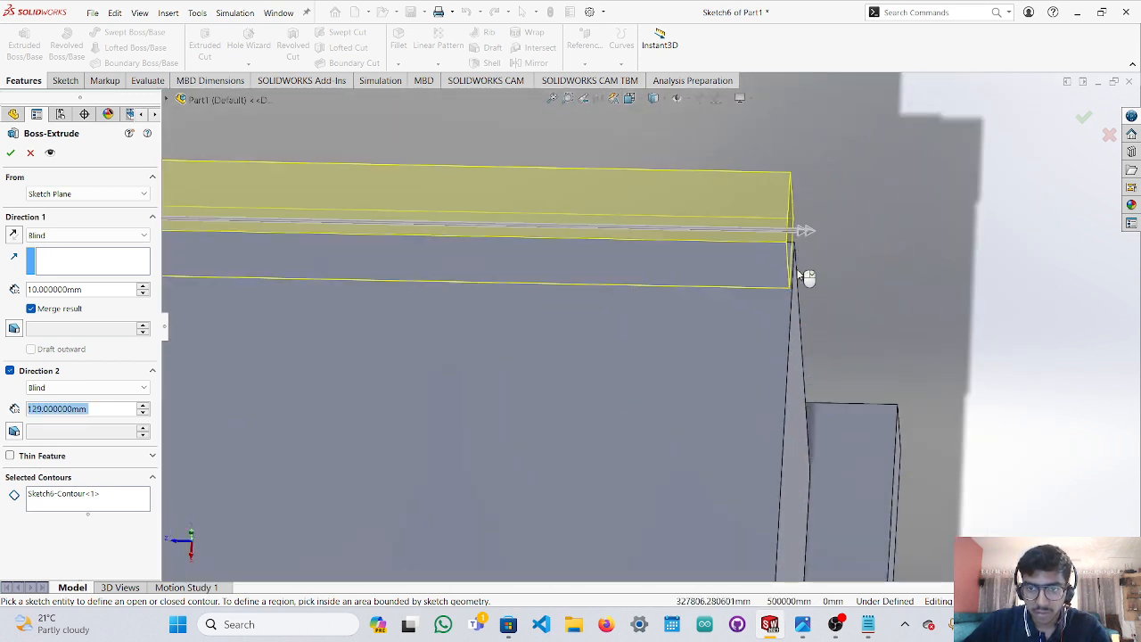
middle_click_drag(807, 316, 815, 313)
mouse_move(796, 244)
left_mouse_down()
mouse_move(847, 241)
mouse_move(890, 261)
left_mouse_up()
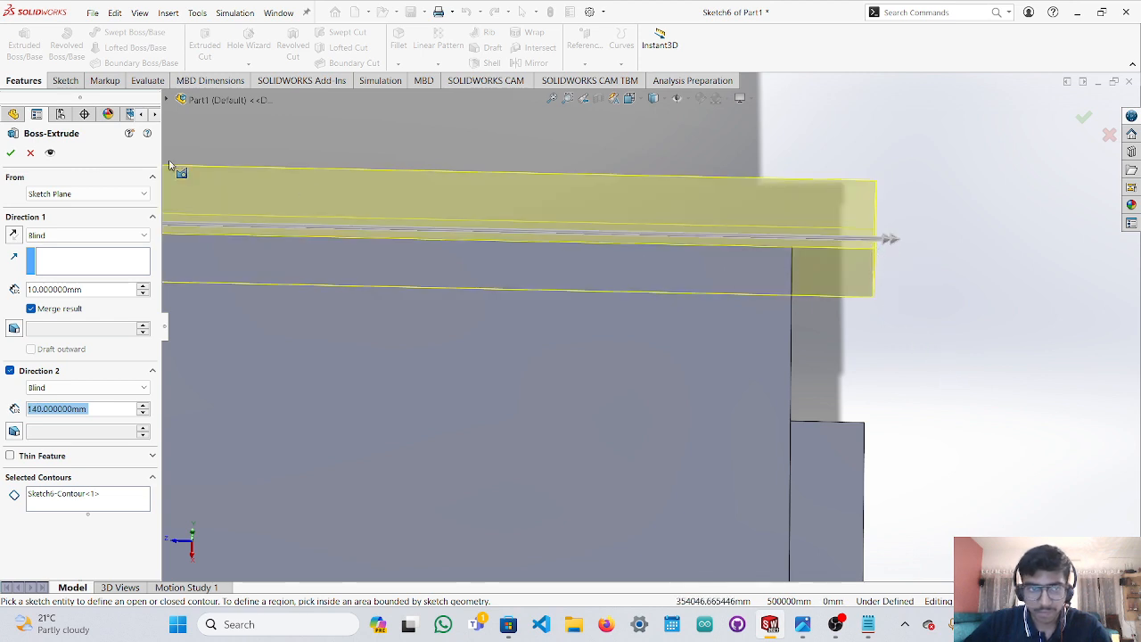
left_click(11, 154)
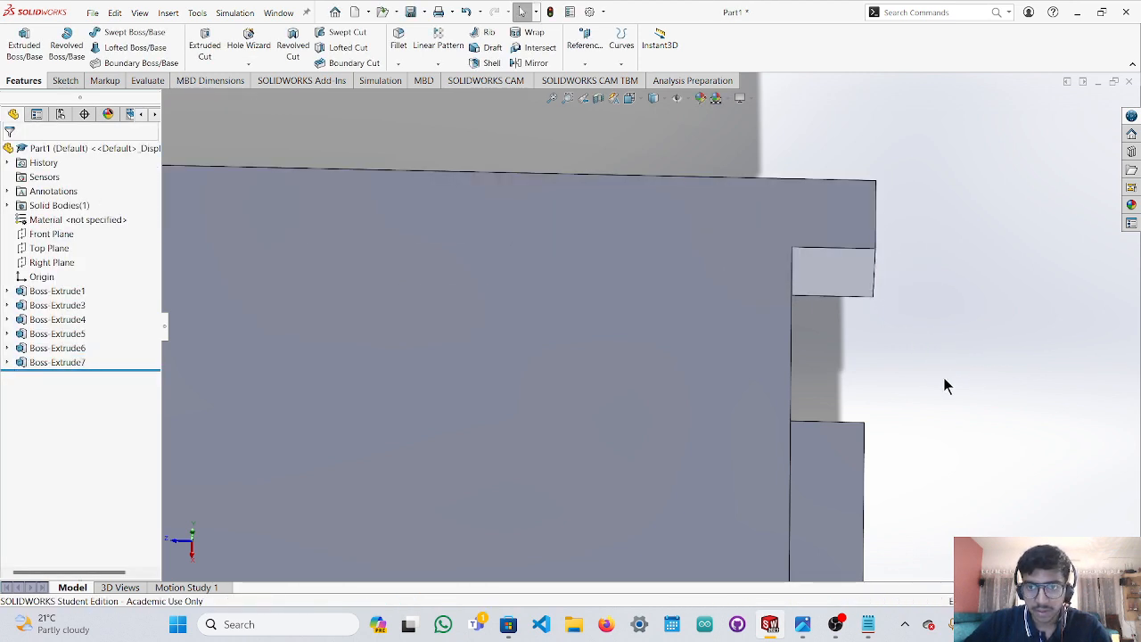
Sketch a rectangle about 11.3 by 11.2 mm on the Front Plane, outward from the upper block's top corner opposite the existing bar.
middle_click_drag(943, 377, 669, 426)
middle_click_drag(1042, 448, 1000, 380)
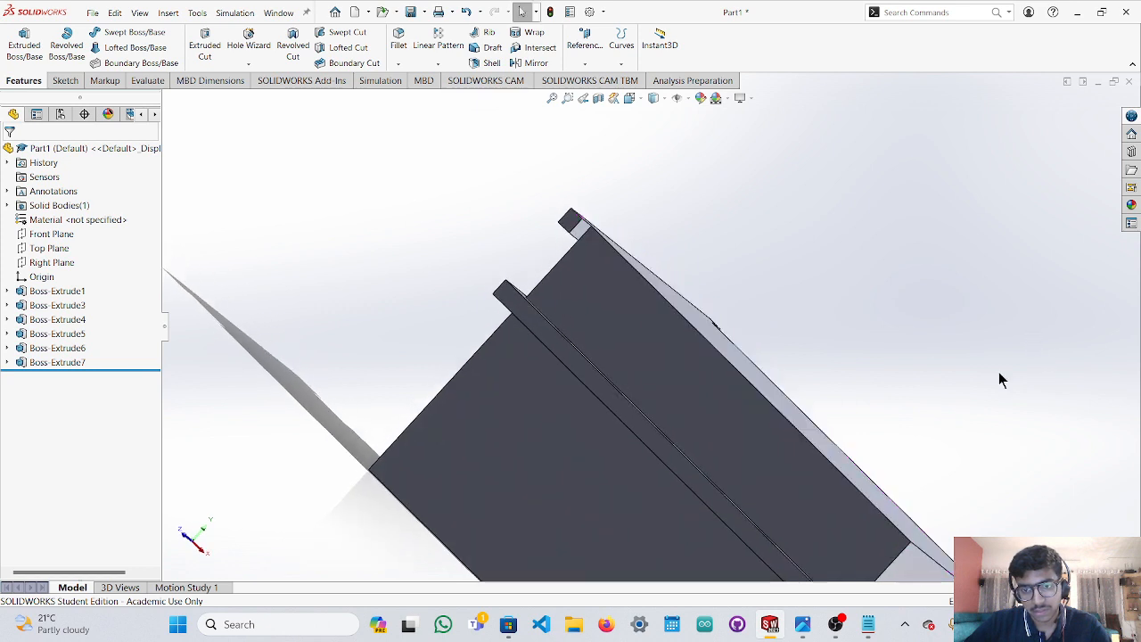
left_click(187, 535)
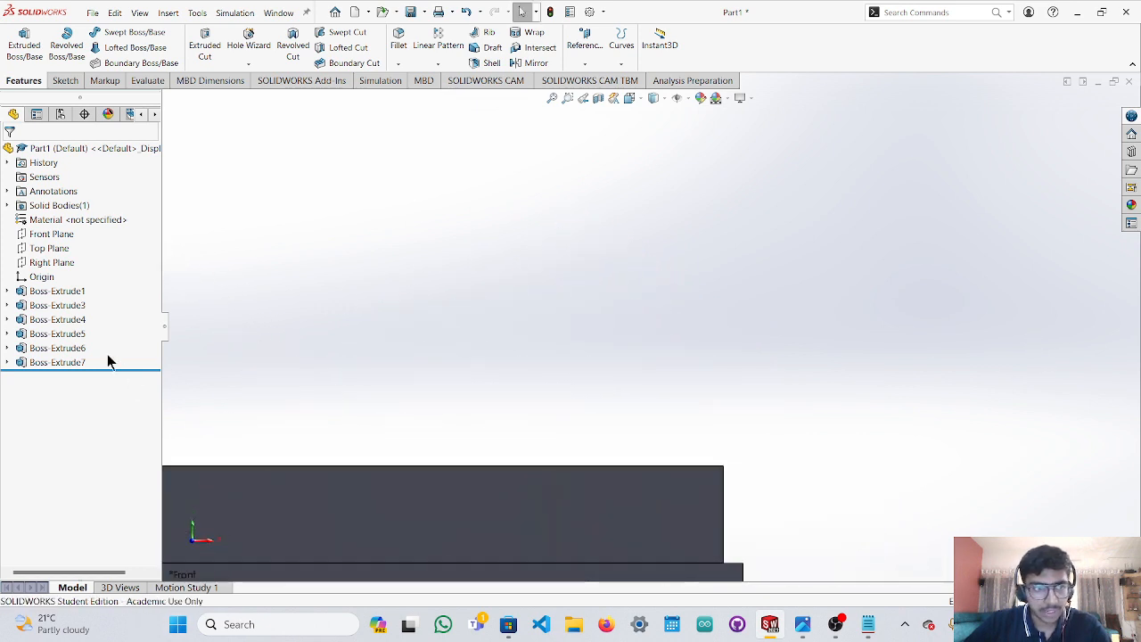
scroll(675, 366, "down", 2)
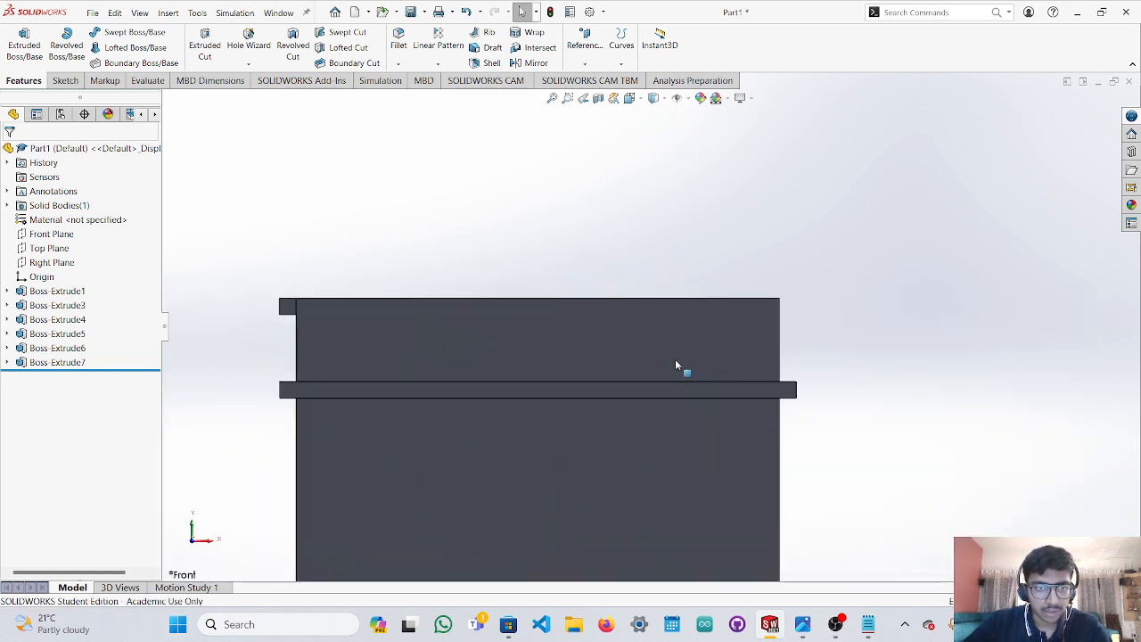
left_click(49, 263)
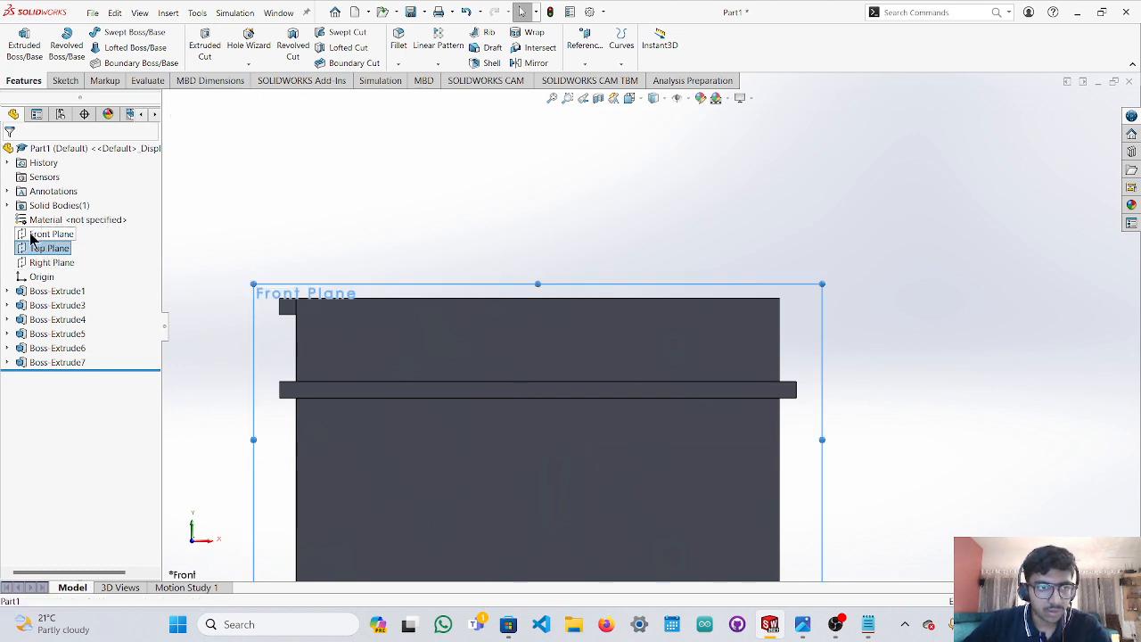
left_click(51, 233)
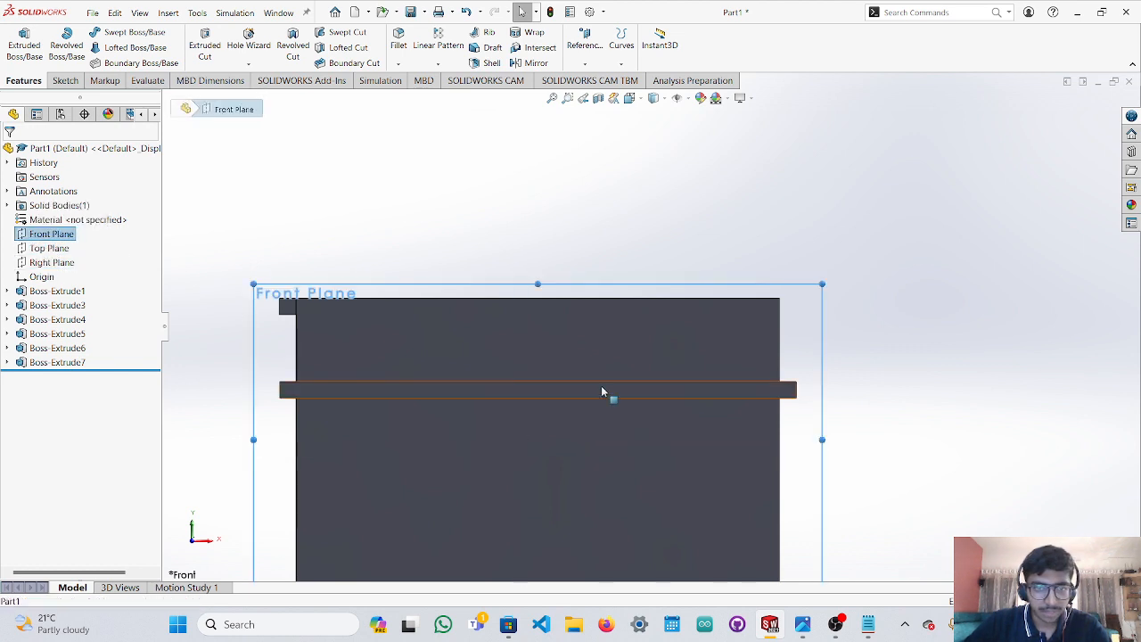
left_click(64, 81)
left_click(111, 47)
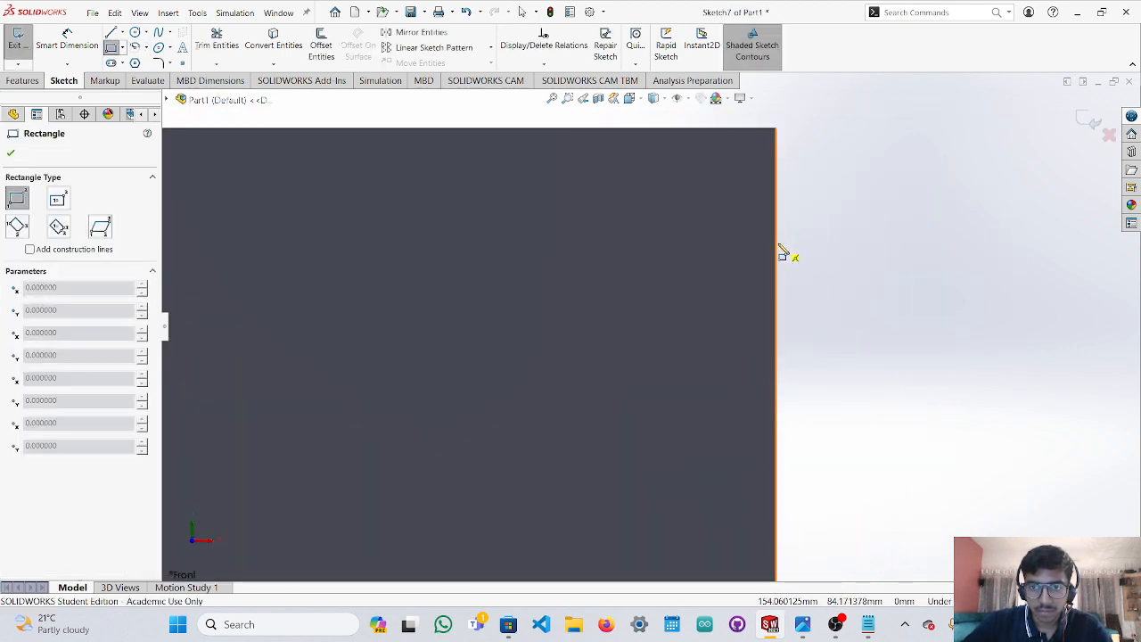
mouse_move(776, 130)
left_mouse_down()
mouse_move(954, 290)
mouse_move(955, 318)
mouse_move(965, 315)
left_mouse_up()
key("Escape")
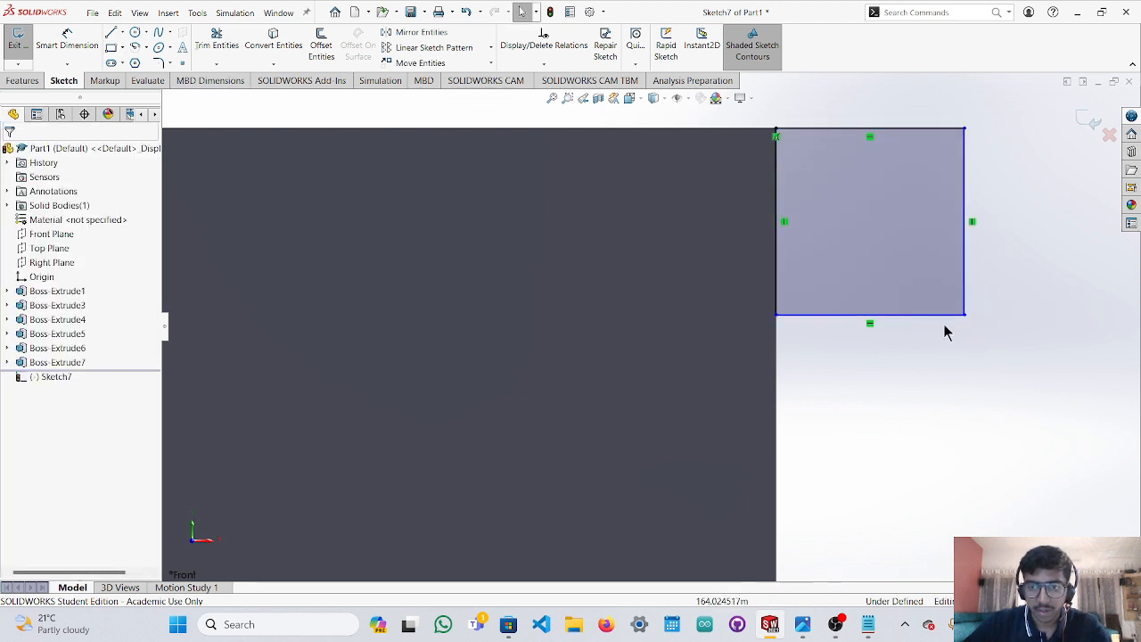
Dimension the new rectangle's width to 10 mm.
left_click(66, 40)
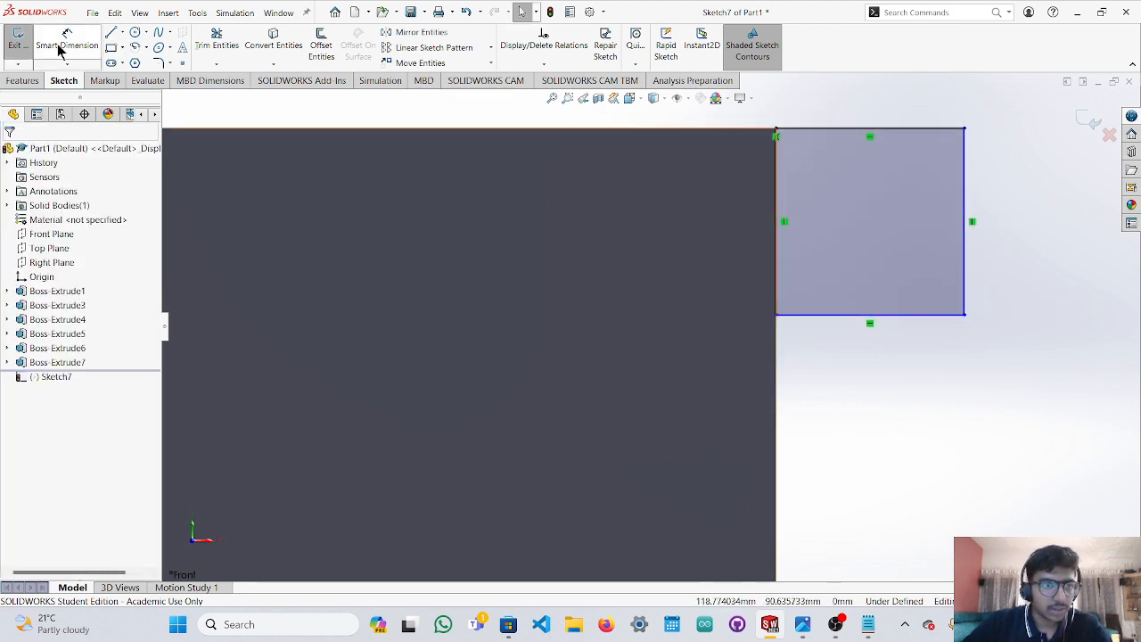
left_click(832, 316)
left_click(843, 361)
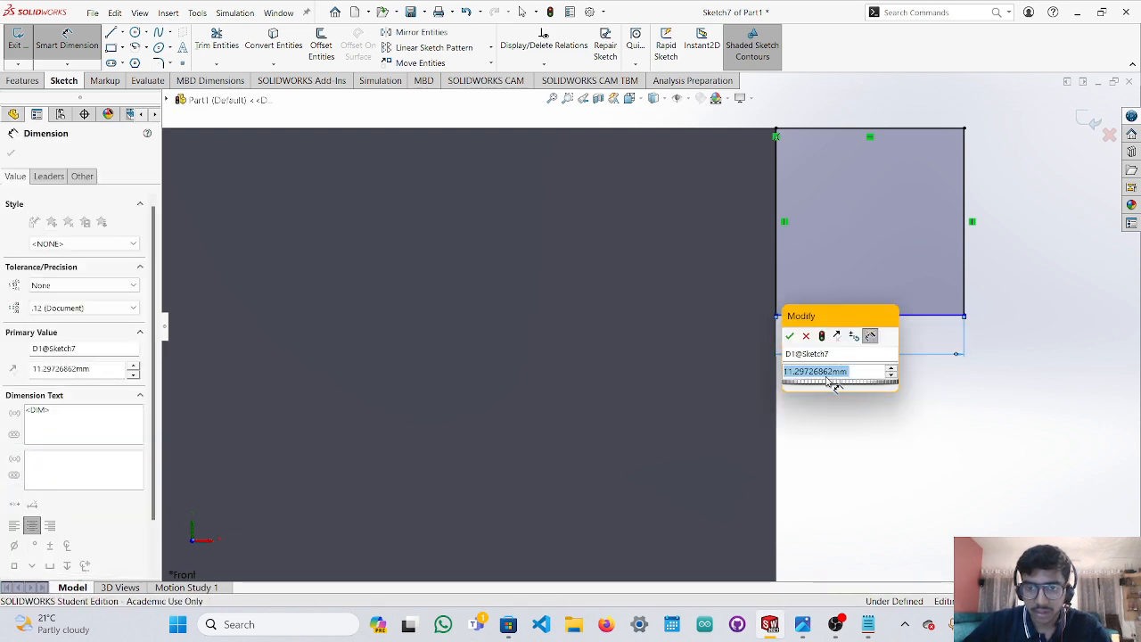
key("Tab")
type("1")
left_click(819, 372)
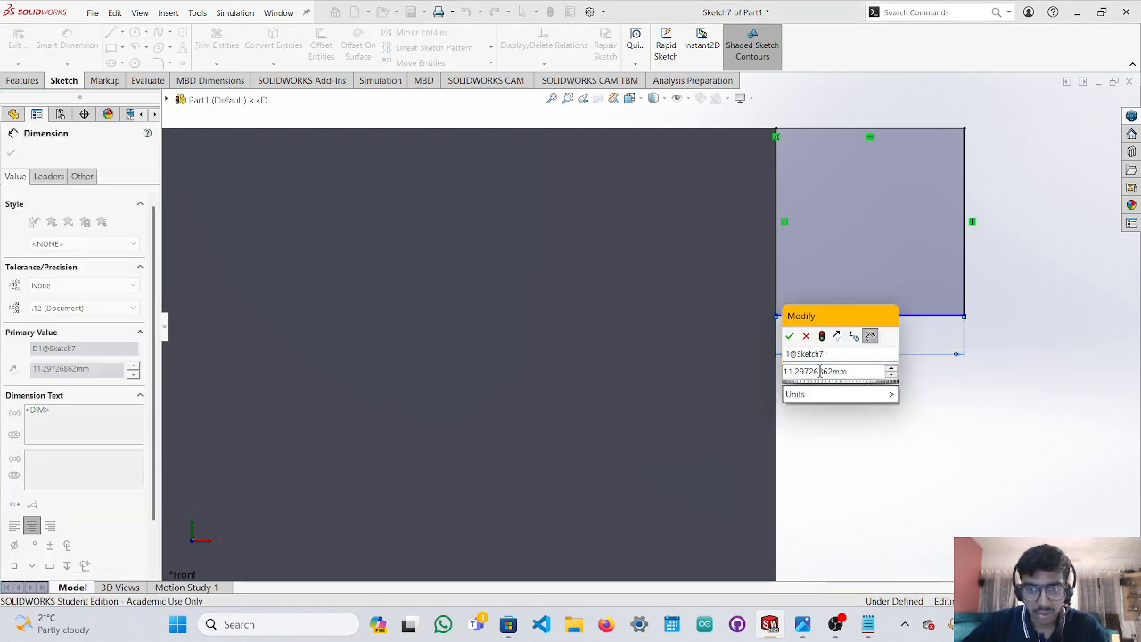
triple_click(821, 372)
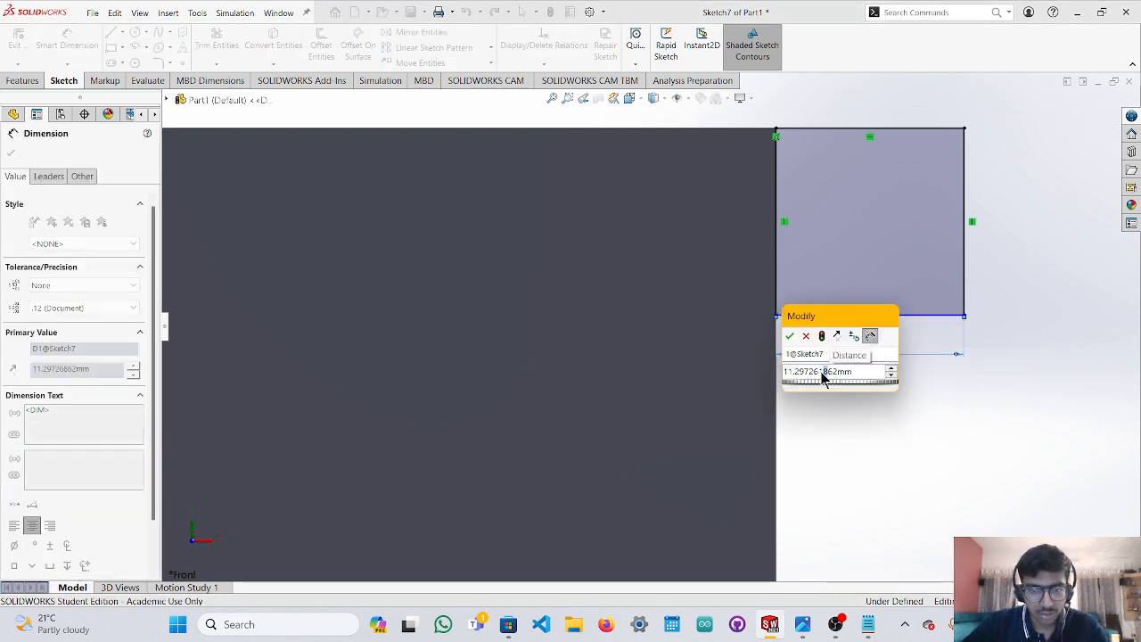
type("10")
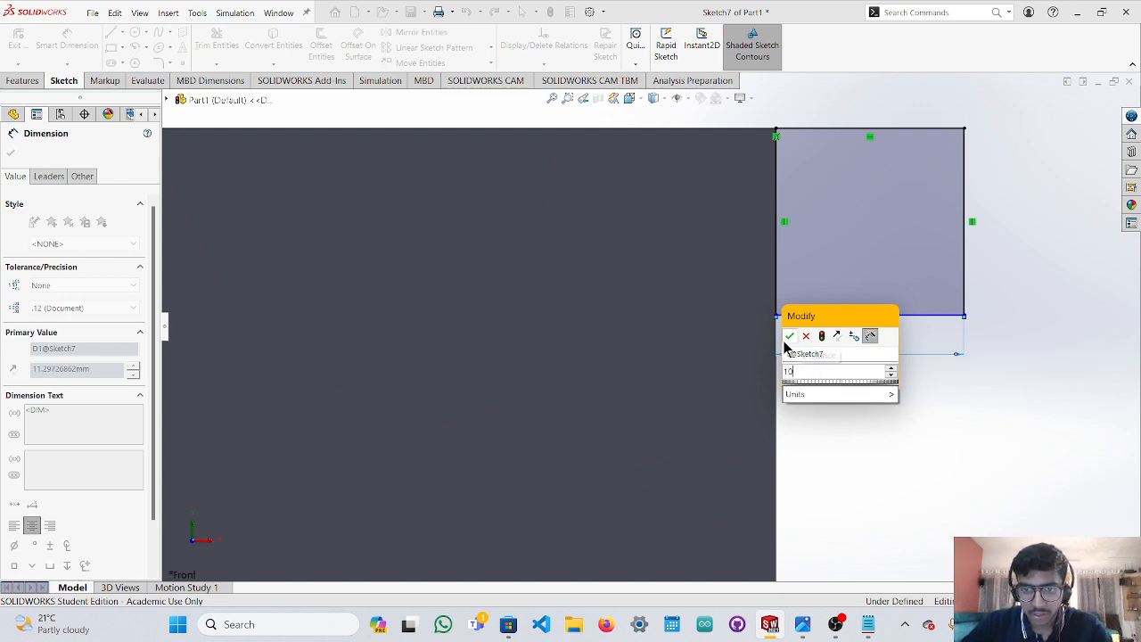
key("Escape")
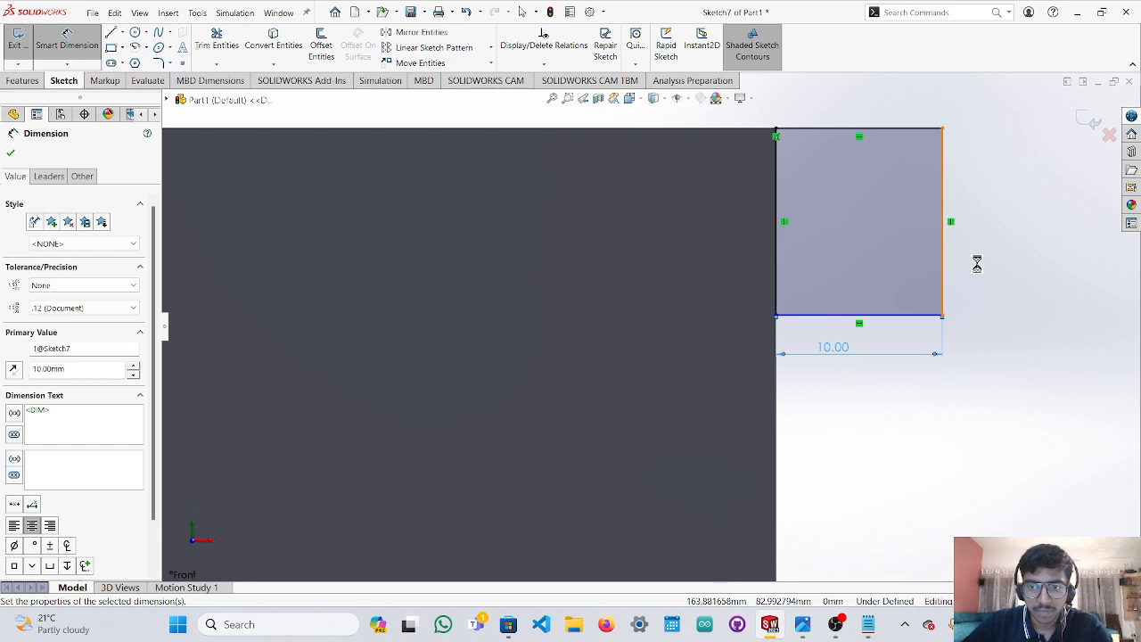
Dimension the rectangle's height to 10 mm.
left_click(981, 267)
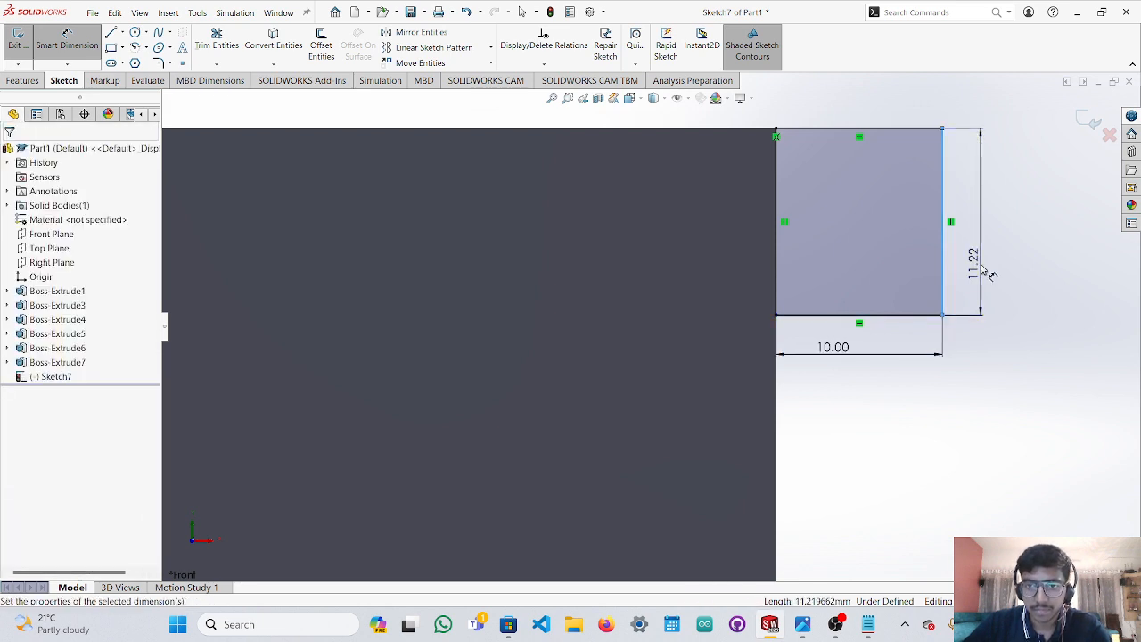
left_click(983, 267)
type("10")
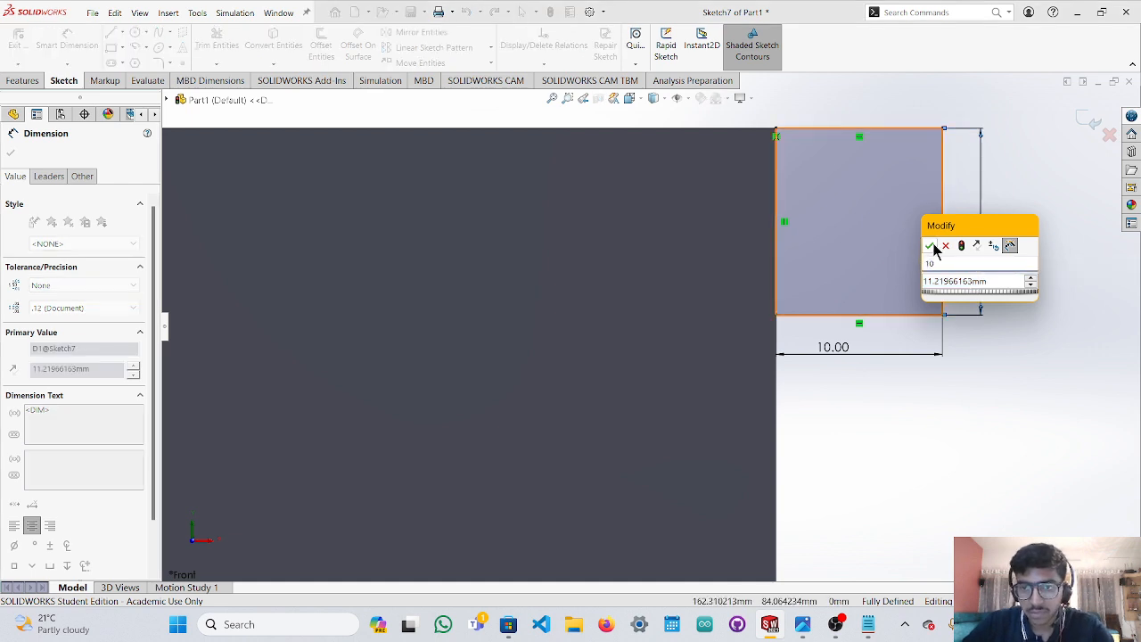
left_click(931, 247)
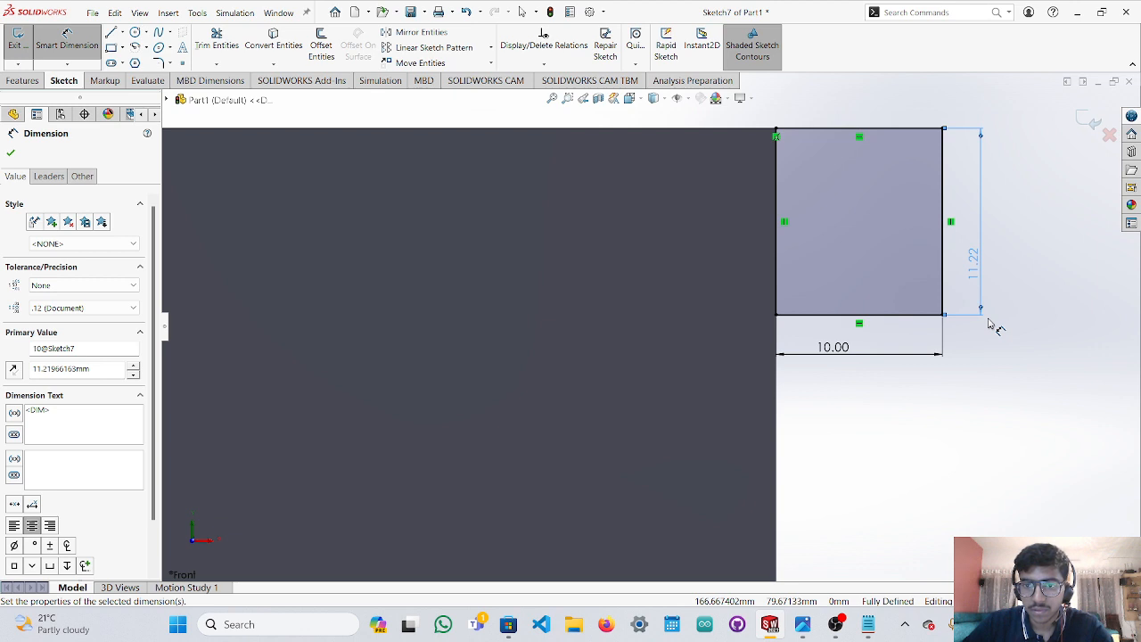
double_click(976, 269)
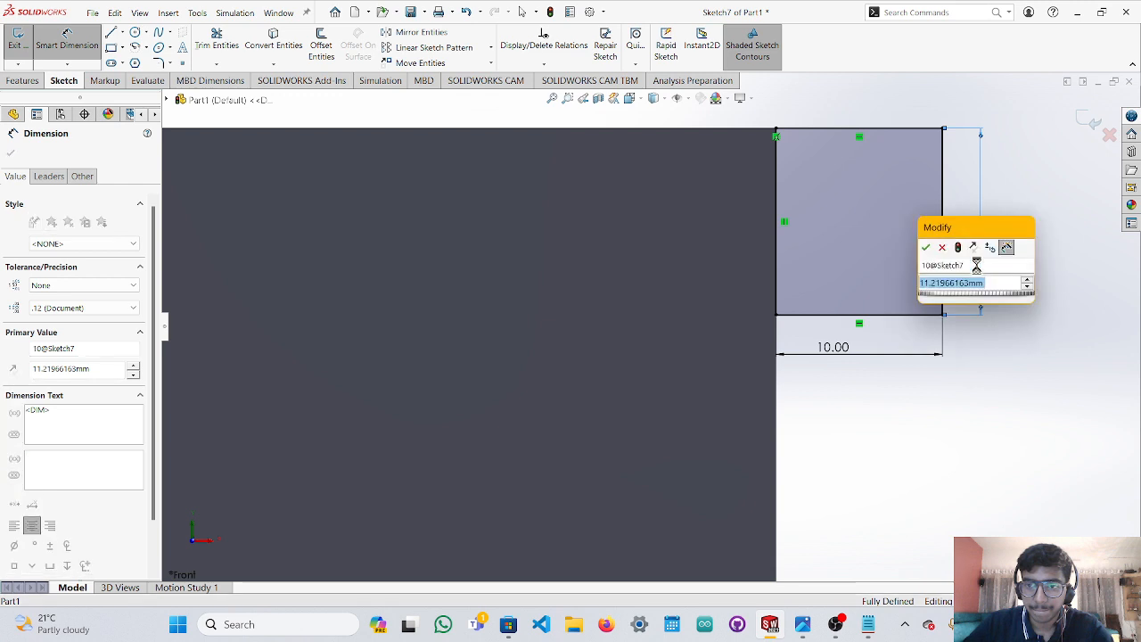
type("10")
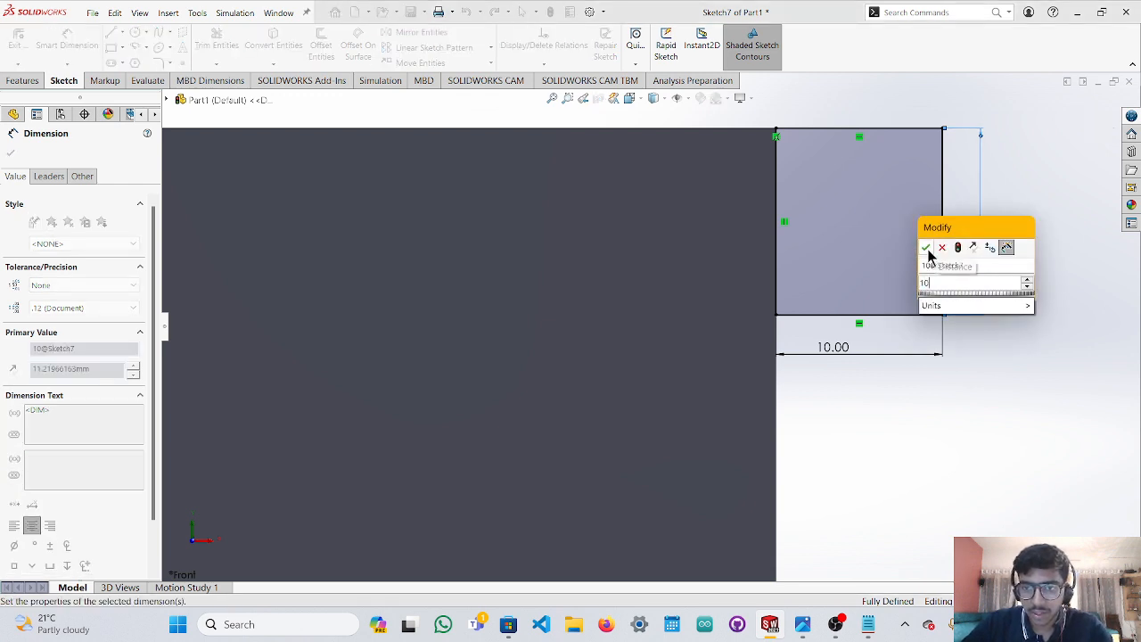
left_click(928, 250)
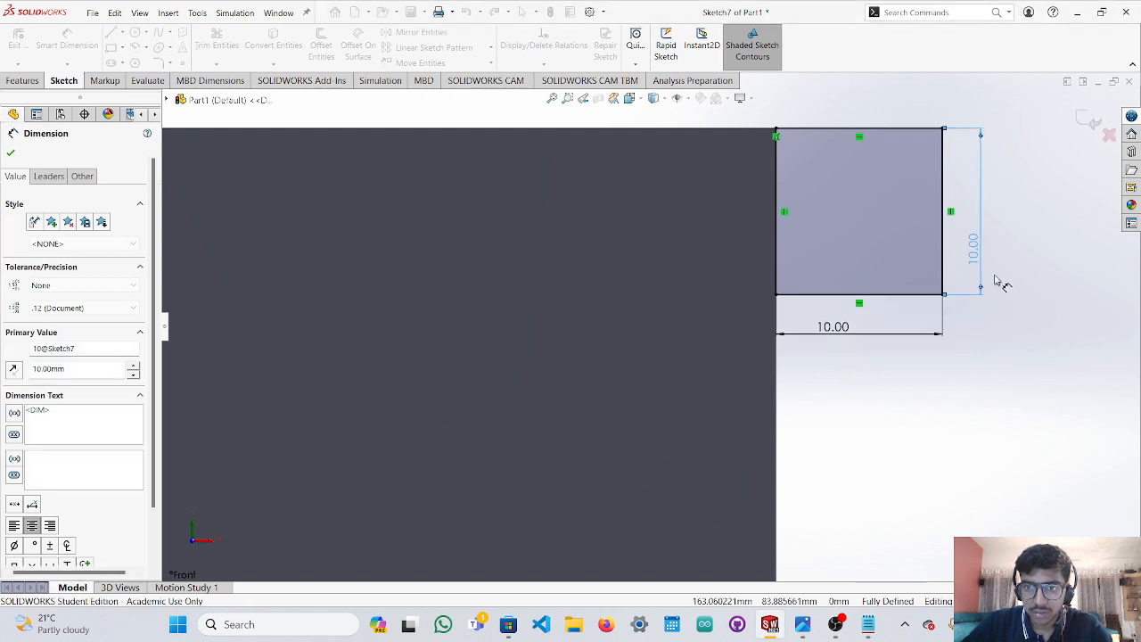
key("Escape")
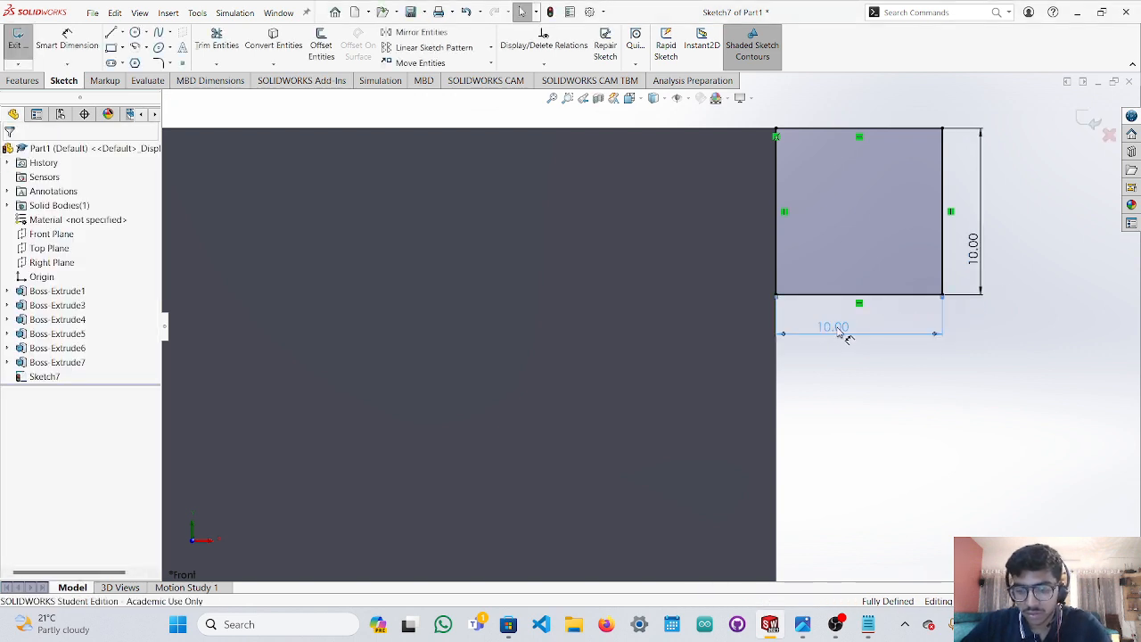
Delete the width and height dimensions of the new square.
left_click(834, 328)
key("Delete")
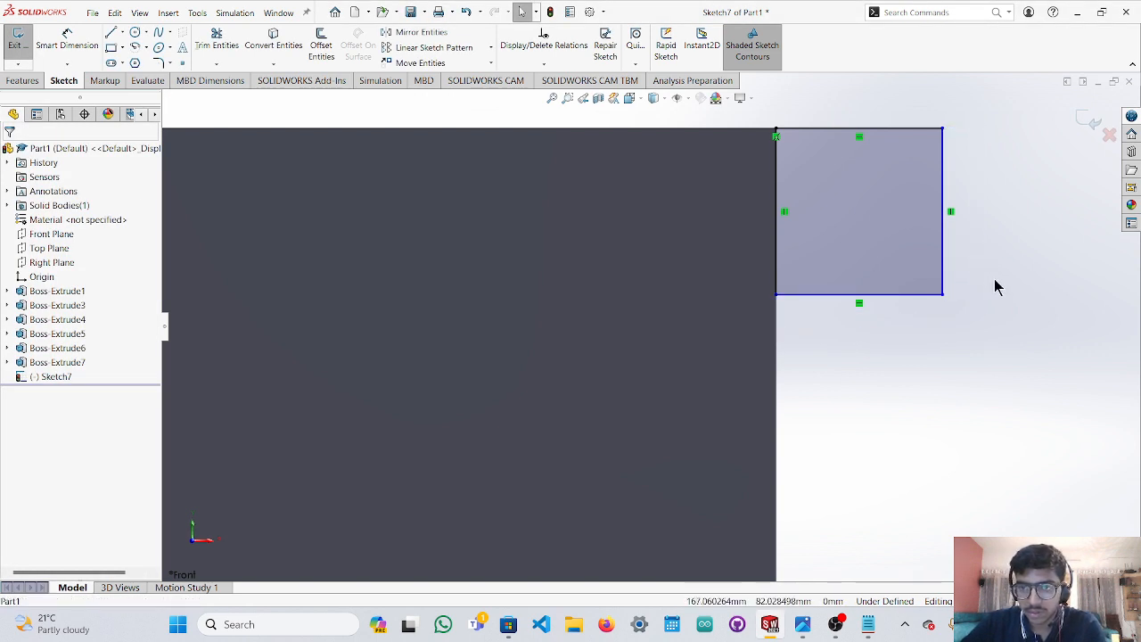
Extrude the new square as a boss in both directions along the upper block's side, extending it past both ends of the block.
scroll(998, 284, "up", 6)
middle_click_drag(858, 339, 832, 405)
scroll(833, 405, "up", 2)
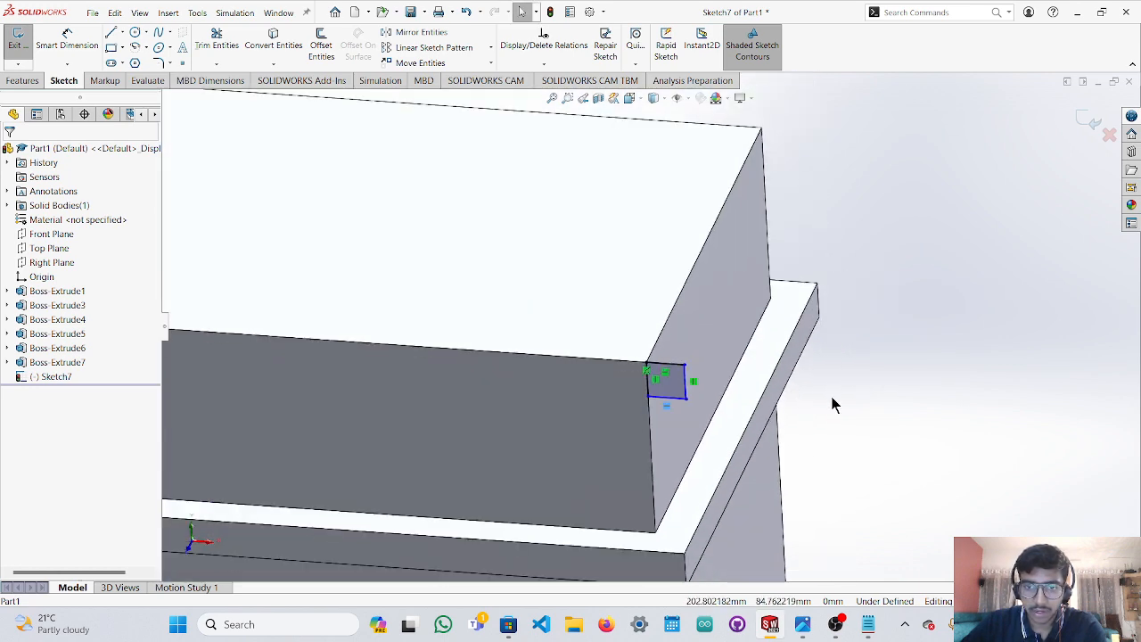
left_click(668, 393)
left_click(23, 80)
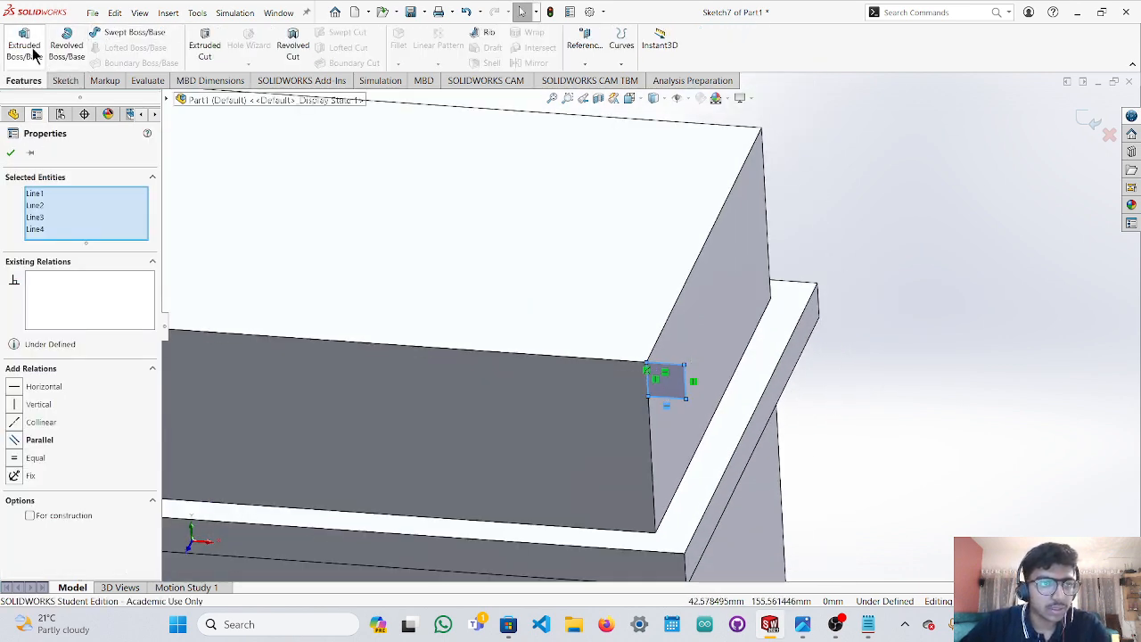
left_click(25, 49)
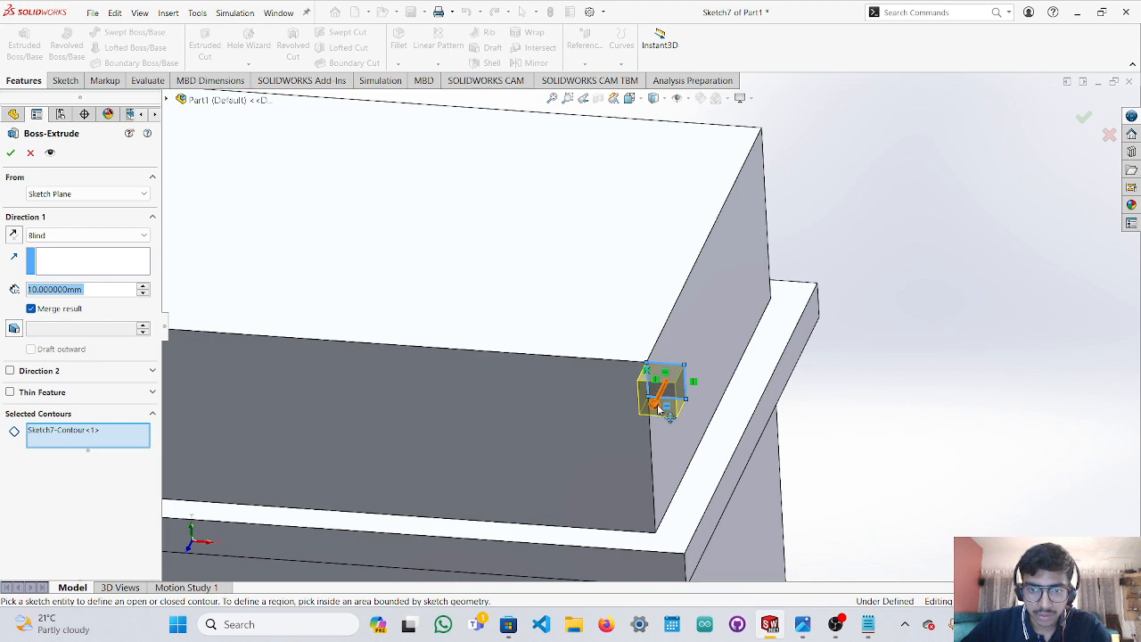
left_click_drag(660, 407, 671, 409)
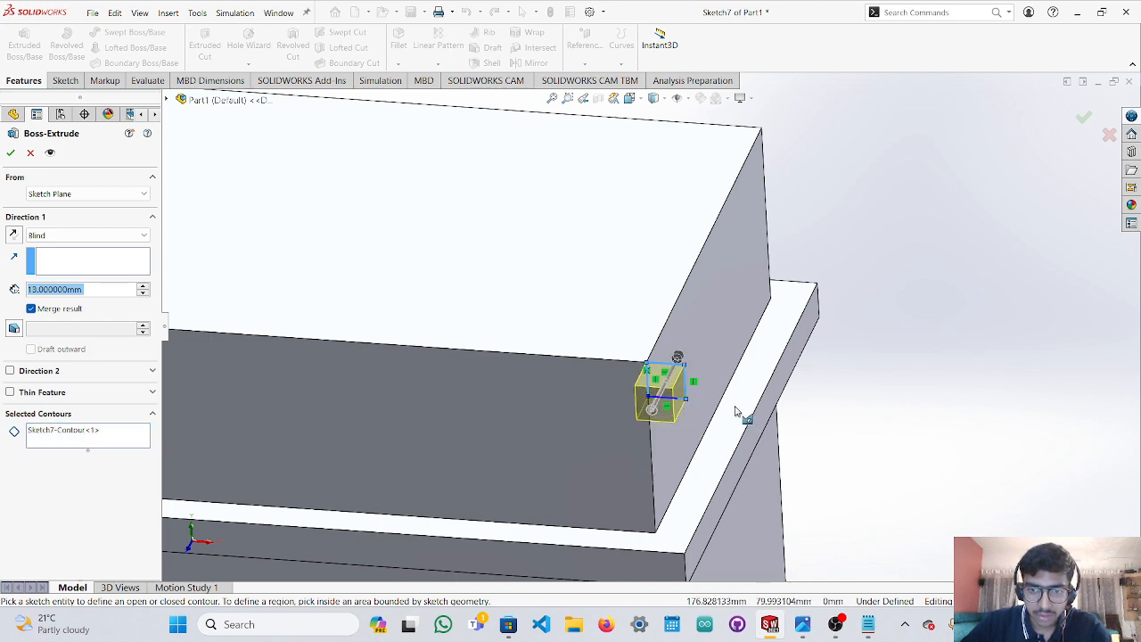
middle_click_drag(736, 412, 373, 345)
left_click_drag(225, 373, 223, 382)
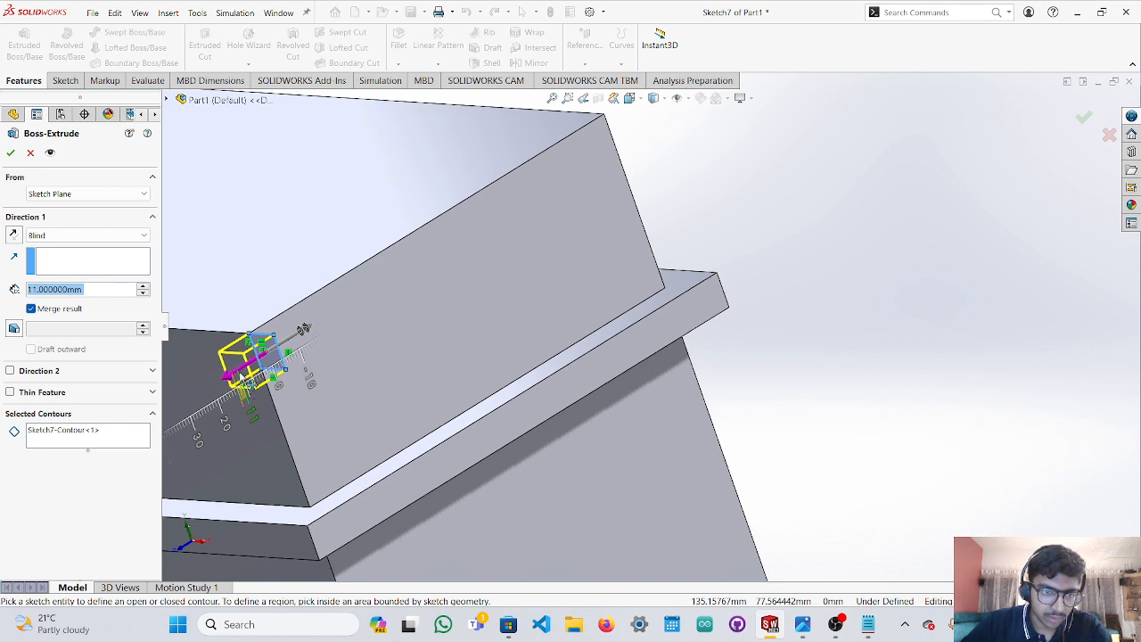
left_click_drag(245, 373, 233, 375)
left_click_drag(308, 337, 679, 191)
right_click(705, 210)
middle_click_drag(695, 206, 878, 384)
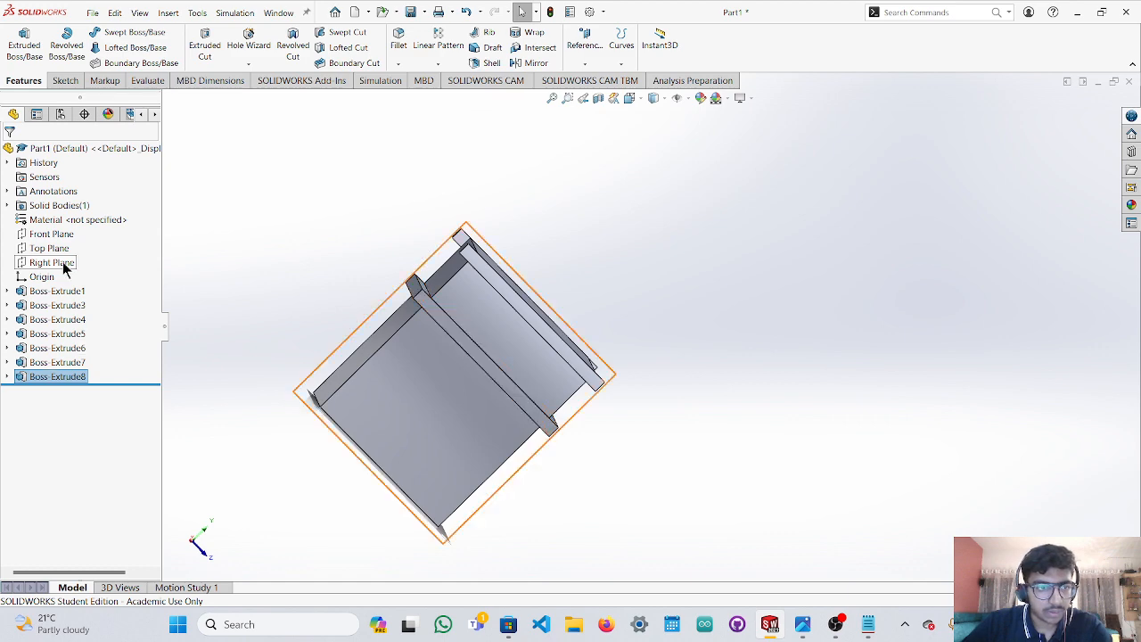
Sketch a 10 mm square on the Right Plane beside the upper block's top edge, matching the existing bar's end profile.
left_click(56, 262)
left_click(59, 249)
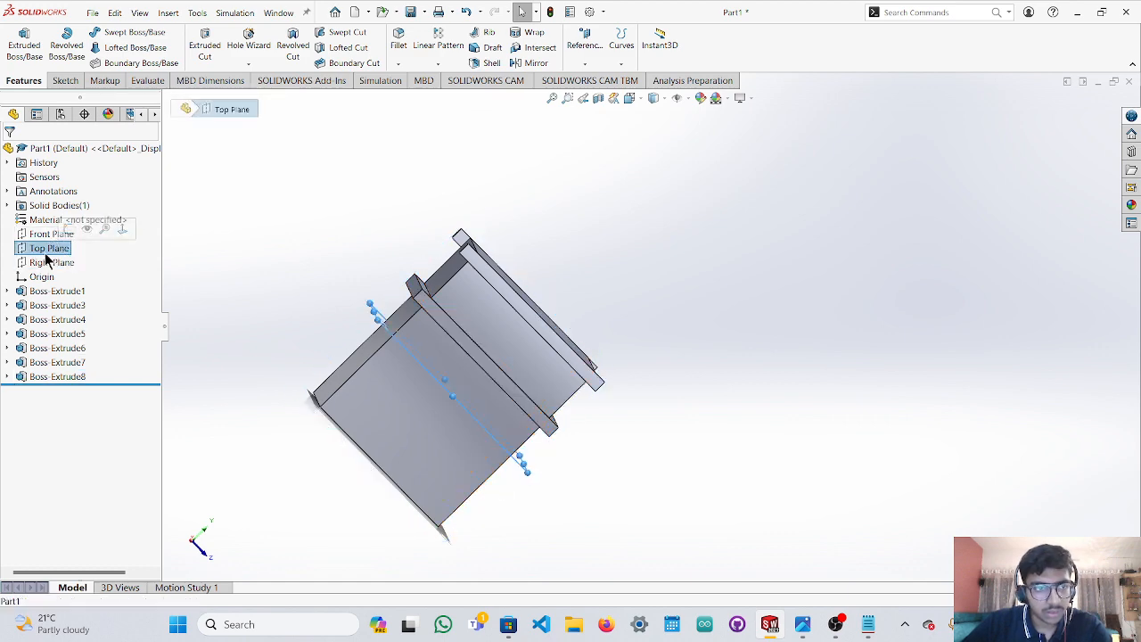
left_click(49, 263)
left_click(192, 541)
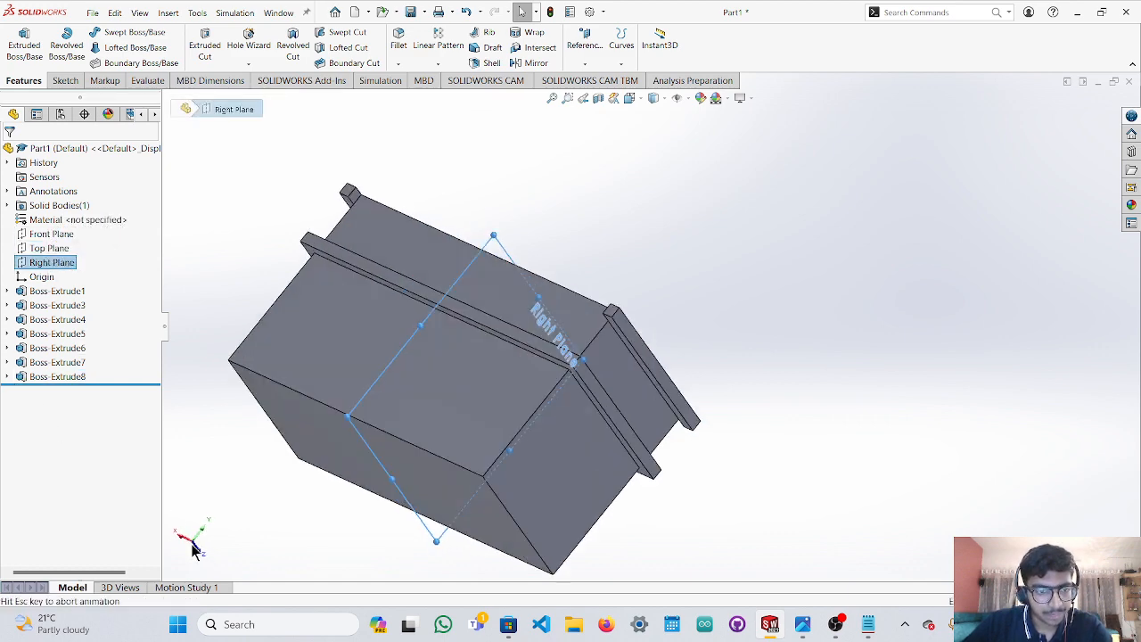
scroll(638, 328, "down", 5)
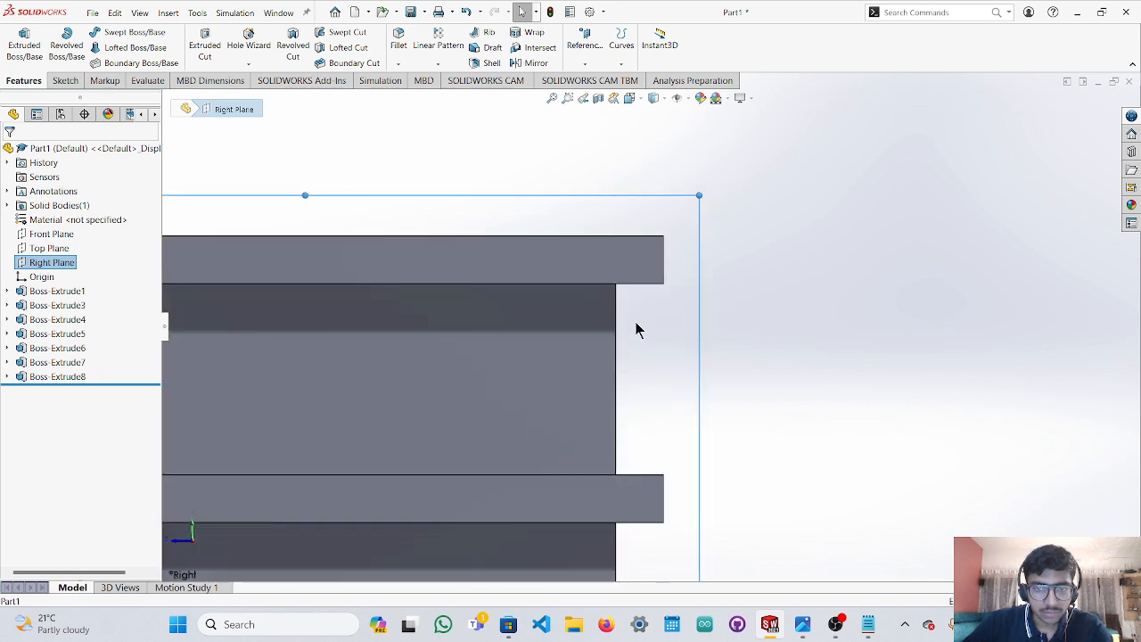
scroll(637, 327, "up", 2)
scroll(639, 289, "down", 3)
scroll(639, 296, "down", 2)
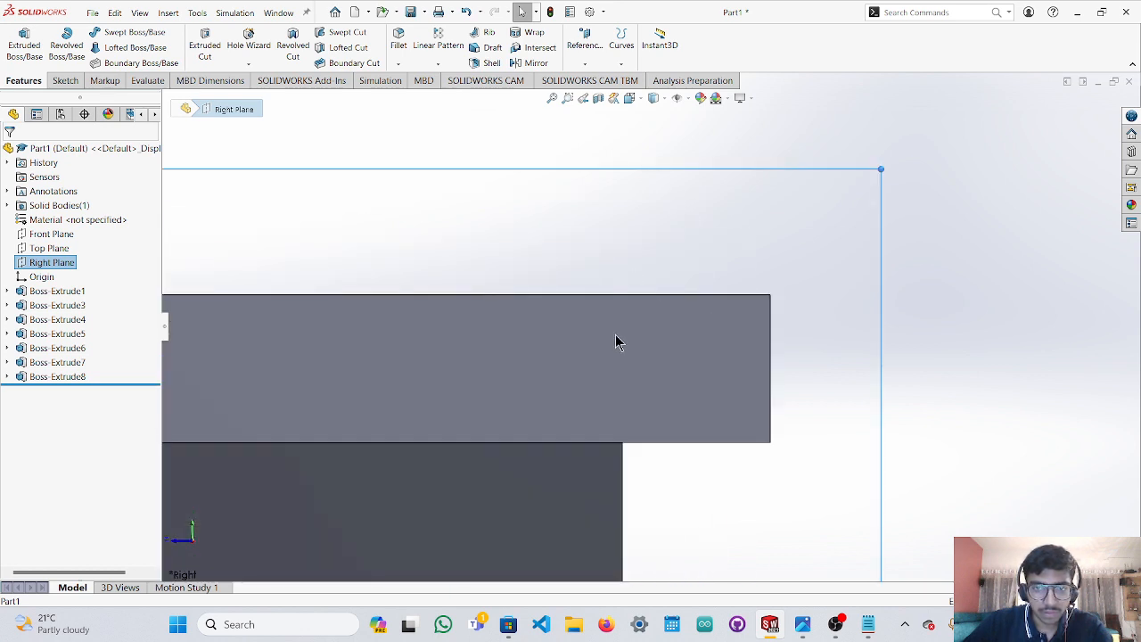
left_click(64, 81)
left_click(109, 47)
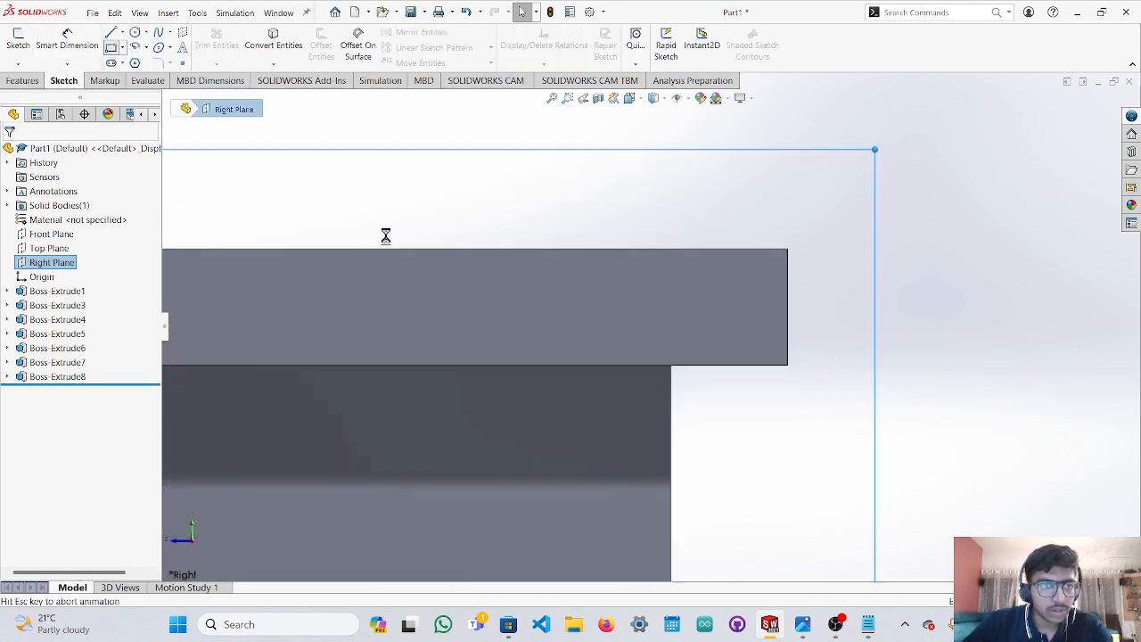
scroll(832, 113, "down", 3)
scroll(704, 355, "down", 2)
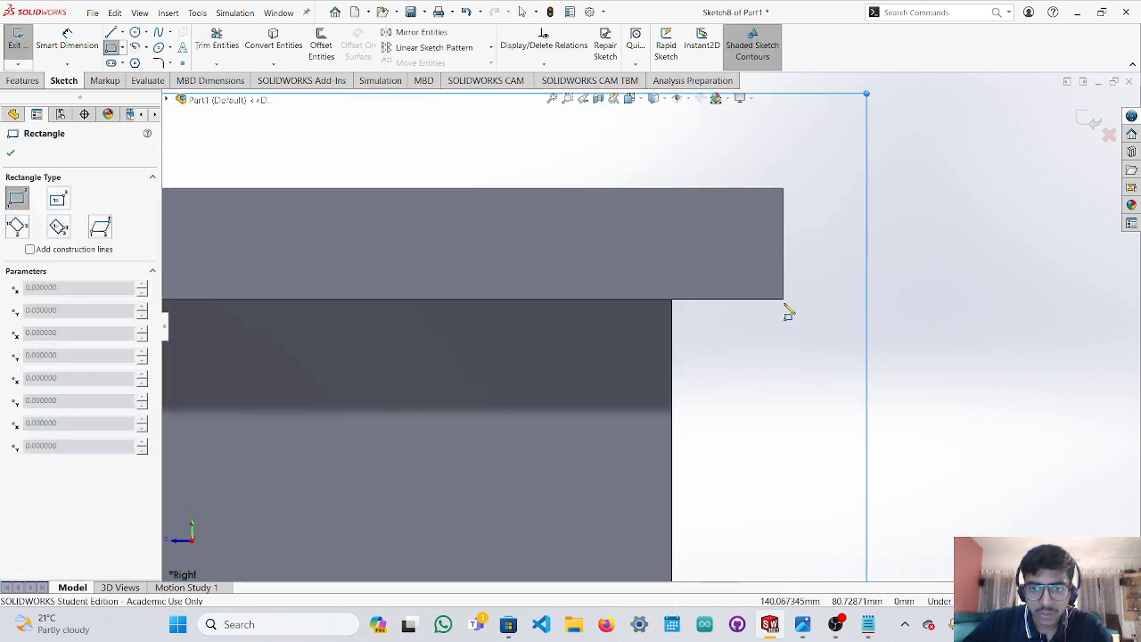
mouse_move(783, 300)
left_mouse_down()
mouse_move(690, 224)
mouse_move(674, 189)
left_mouse_up()
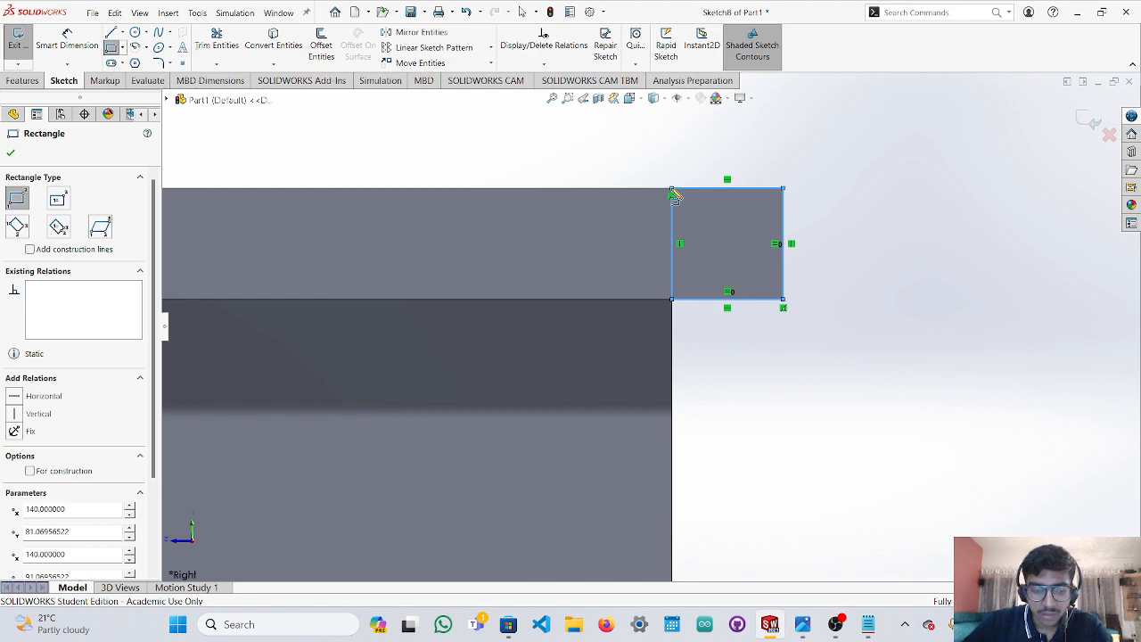
key("Escape")
Try to extrude the new square as a boss along the upper block's long side, 154 mm in the first direction.
mouse_move(674, 190)
middle_mouse_down()
mouse_move(838, 309)
mouse_move(838, 344)
mouse_move(745, 177)
middle_mouse_up()
scroll(745, 178, "up", 3)
scroll(634, 167, "down", 6)
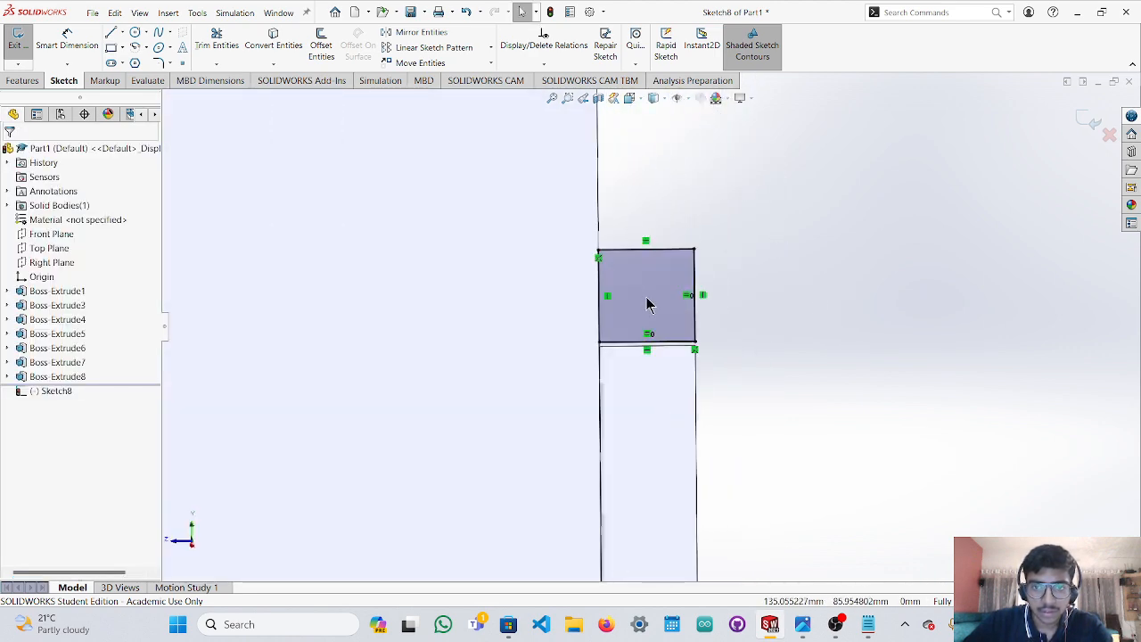
left_click(647, 304)
left_click(22, 80)
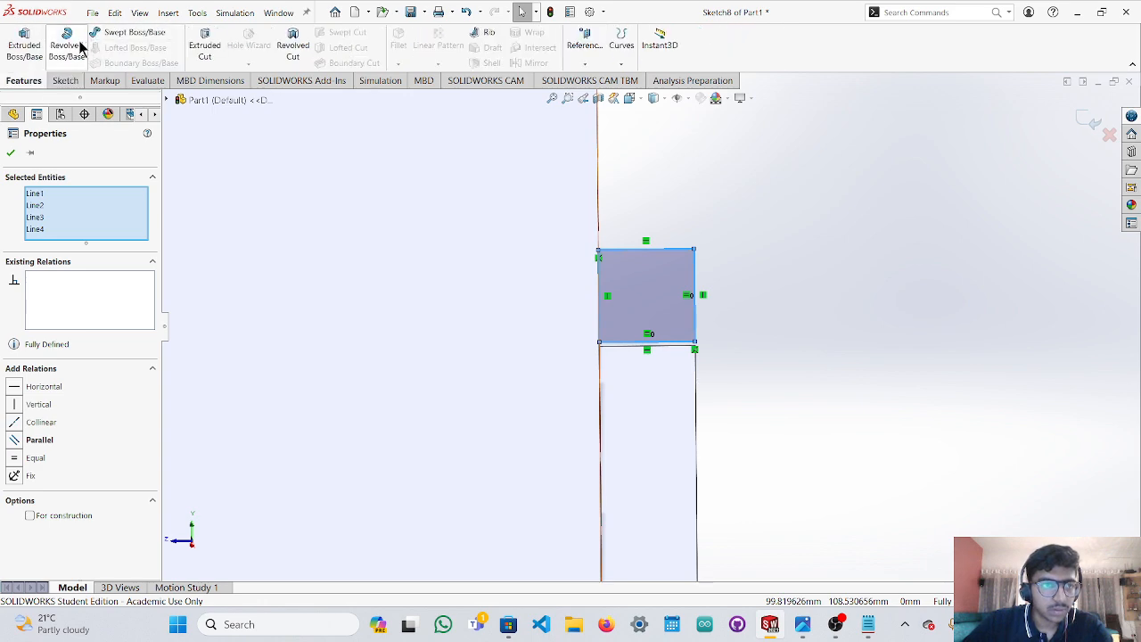
left_click(24, 45)
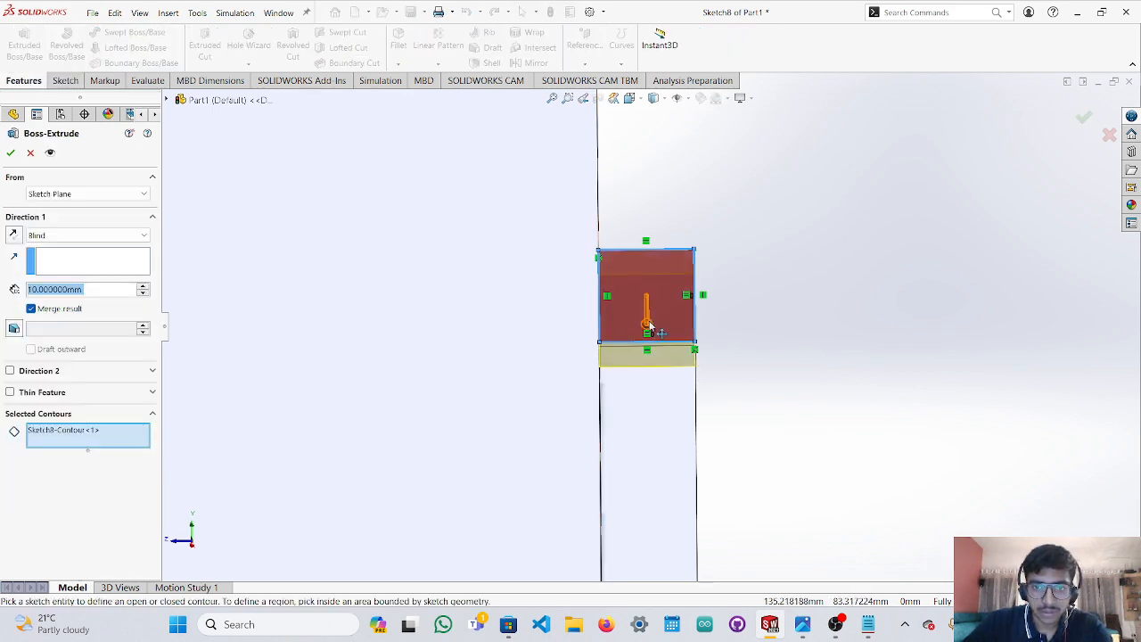
left_click_drag(649, 326, 634, 495)
middle_click_drag(634, 495, 354, 401)
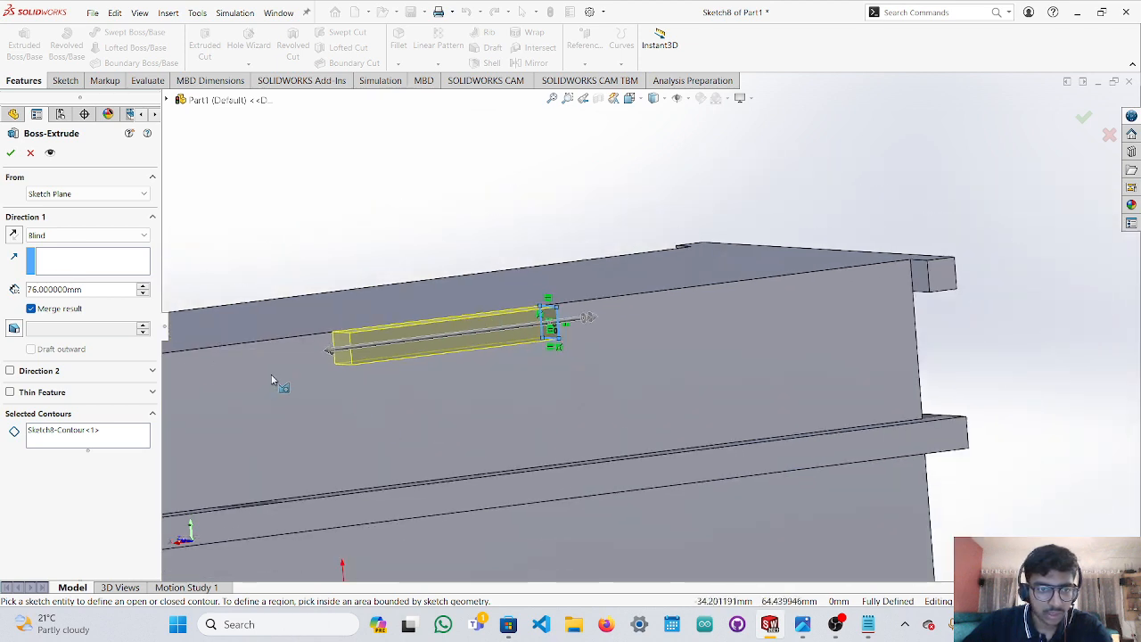
scroll(274, 376, "up", 2)
scroll(276, 376, "down", 4)
left_click_drag(628, 300, 303, 336)
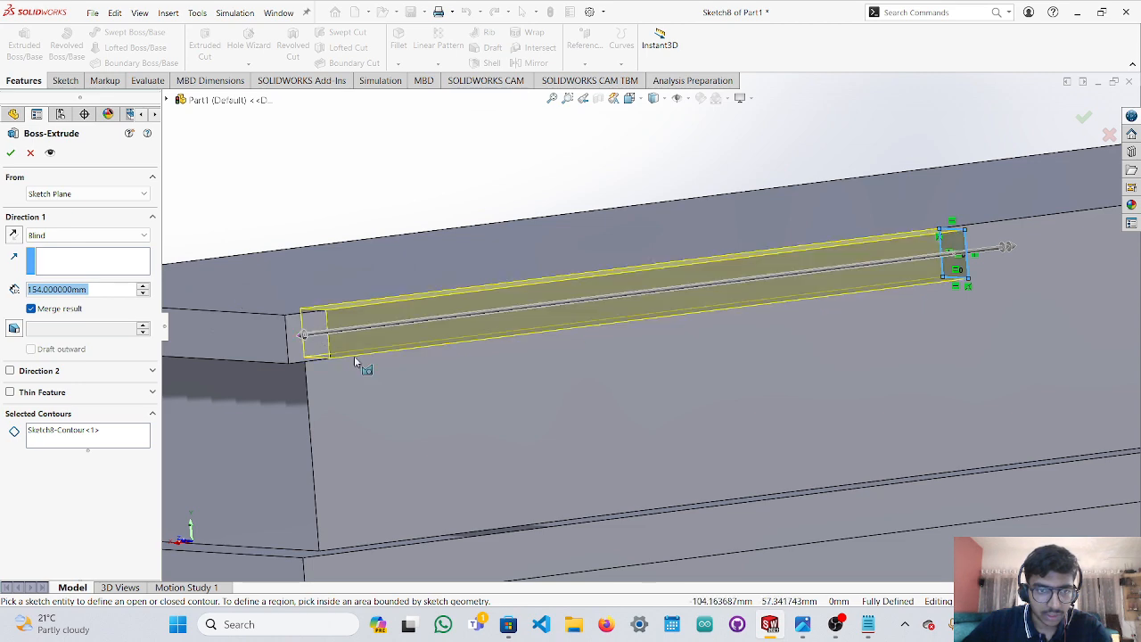
Try to extend the boss in the second direction up to the bar at the block's far end, and finish the extrusion.
scroll(918, 295, "up", 3)
scroll(611, 309, "down", 4)
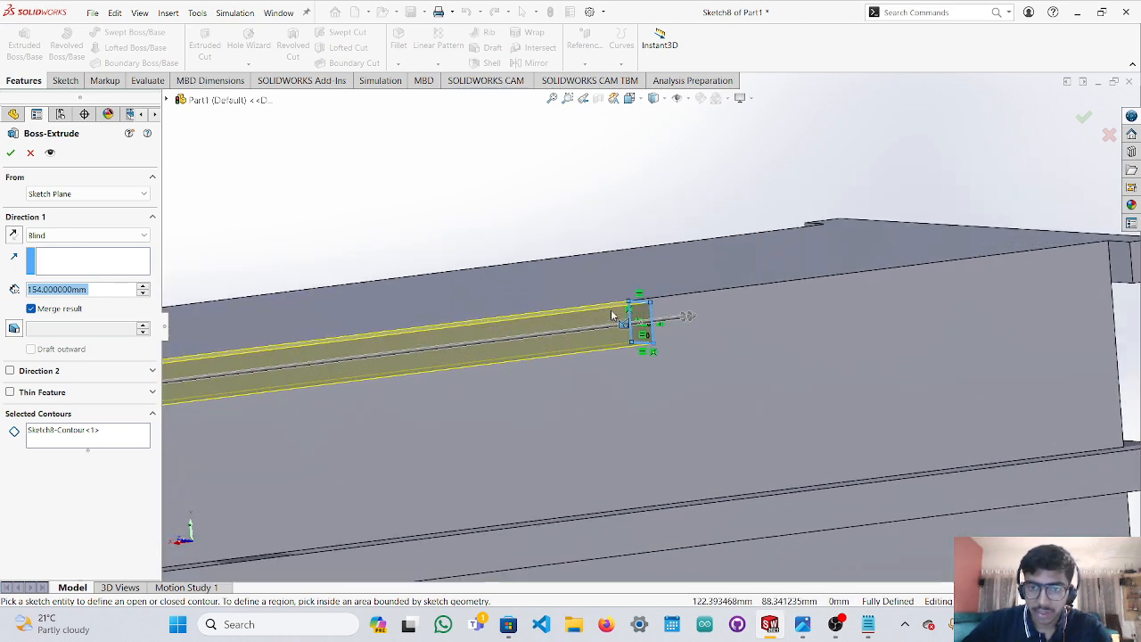
mouse_move(699, 323)
left_mouse_down()
mouse_move(861, 301)
mouse_move(1074, 296)
left_mouse_up()
scroll(1075, 297, "up", 3)
scroll(1014, 299, "down", 5)
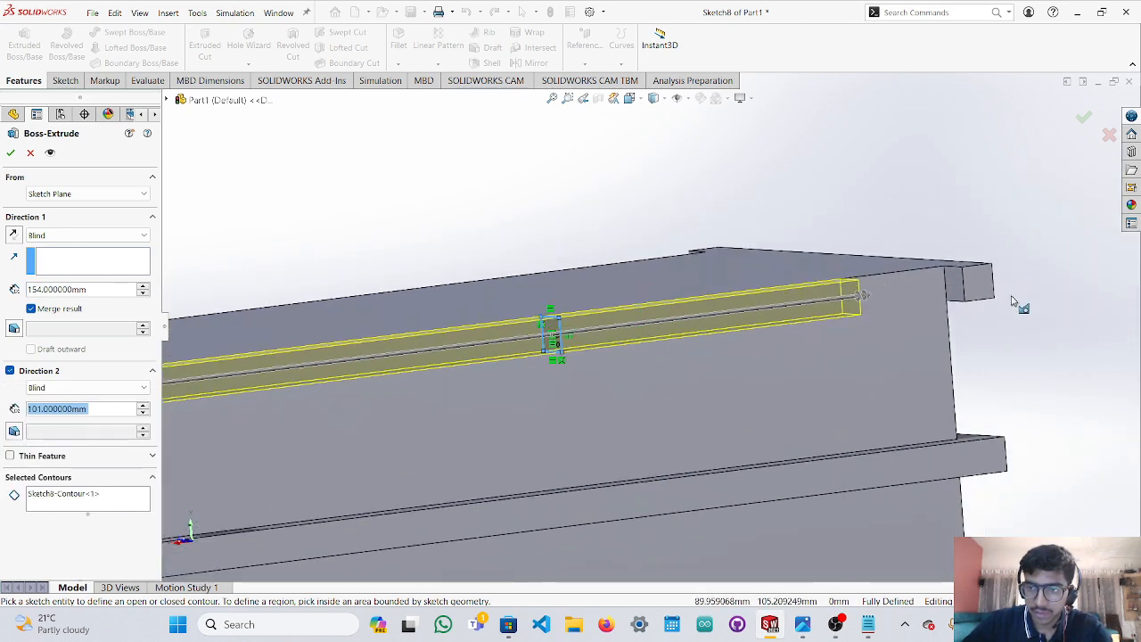
mouse_move(713, 310)
left_mouse_down()
mouse_move(932, 282)
mouse_move(924, 274)
left_mouse_up()
key("Return")
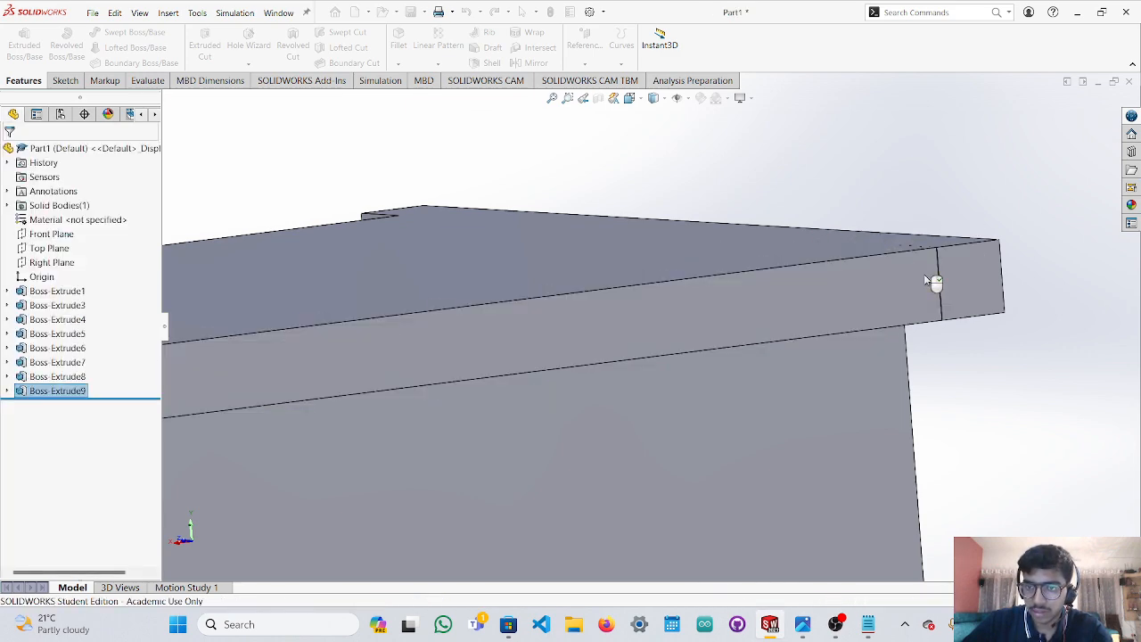
Examine the new bar's end at the block's far corner and undo the extrusion.
scroll(928, 450, "down", 3)
scroll(928, 455, "up", 4)
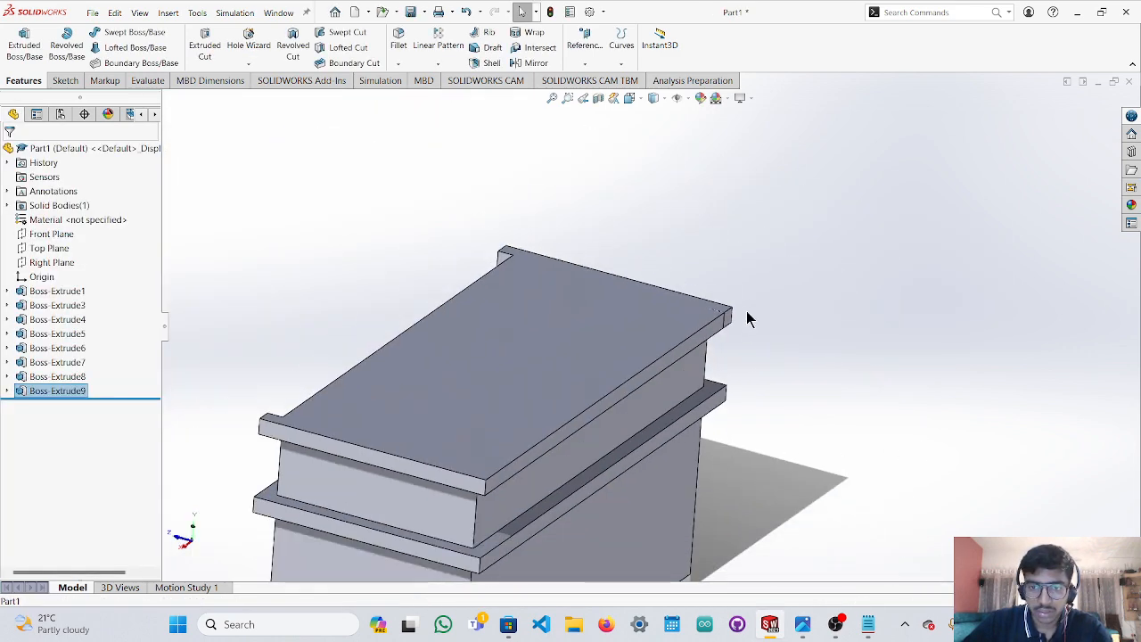
scroll(714, 321, "down", 6)
scroll(713, 319, "up", 6)
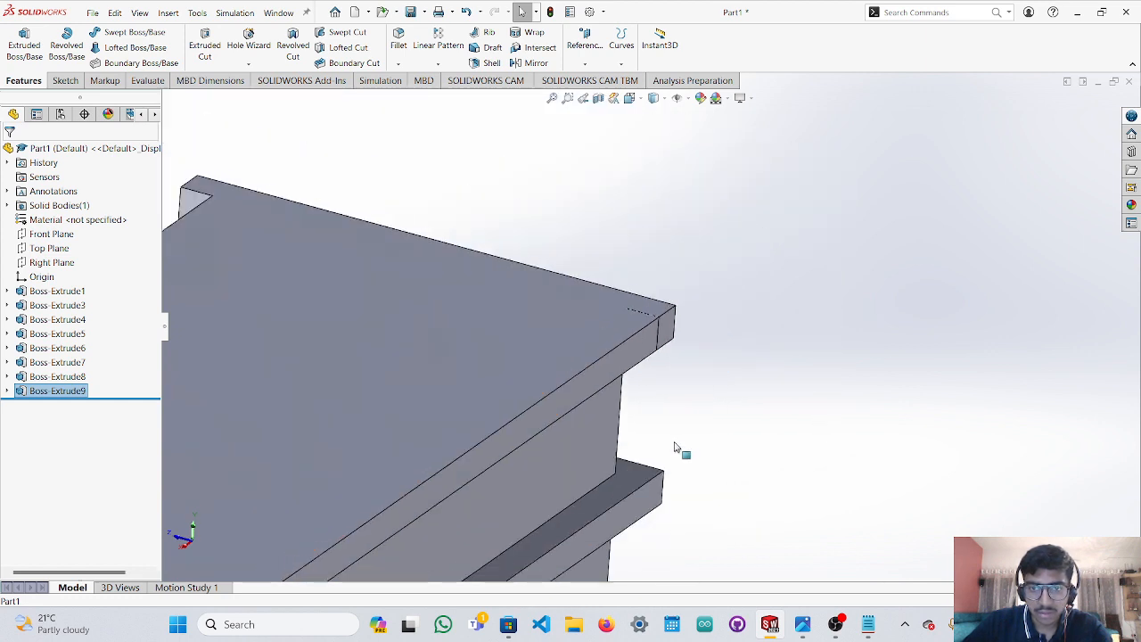
scroll(620, 375, "down", 2)
scroll(642, 339, "down", 2)
left_click(677, 308)
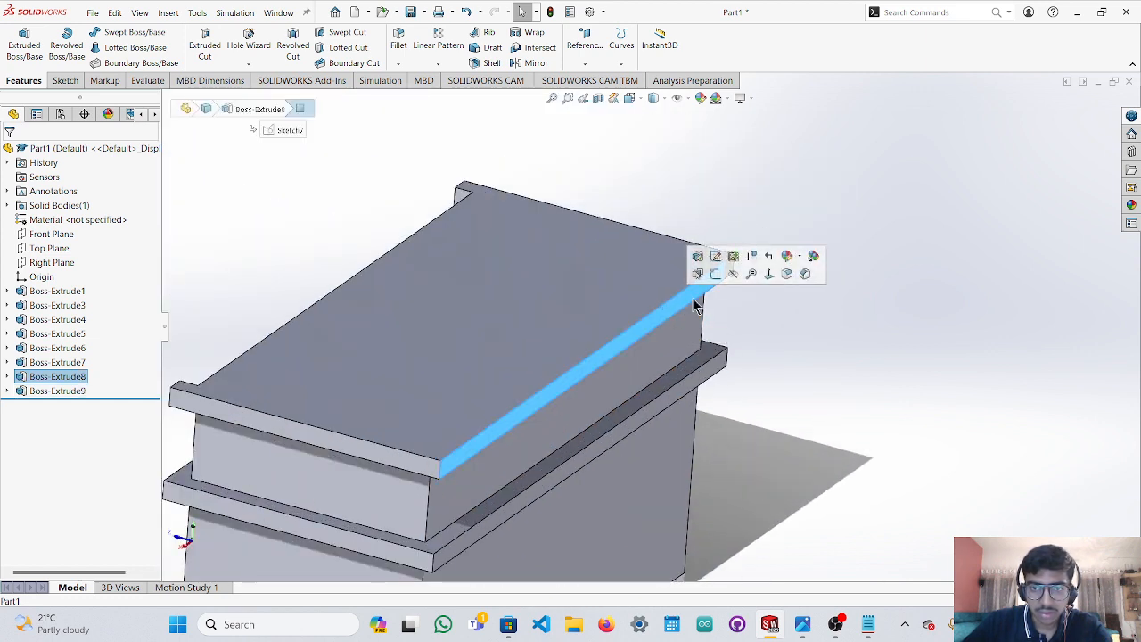
scroll(680, 301, "down", 3)
key("ctrl+z")
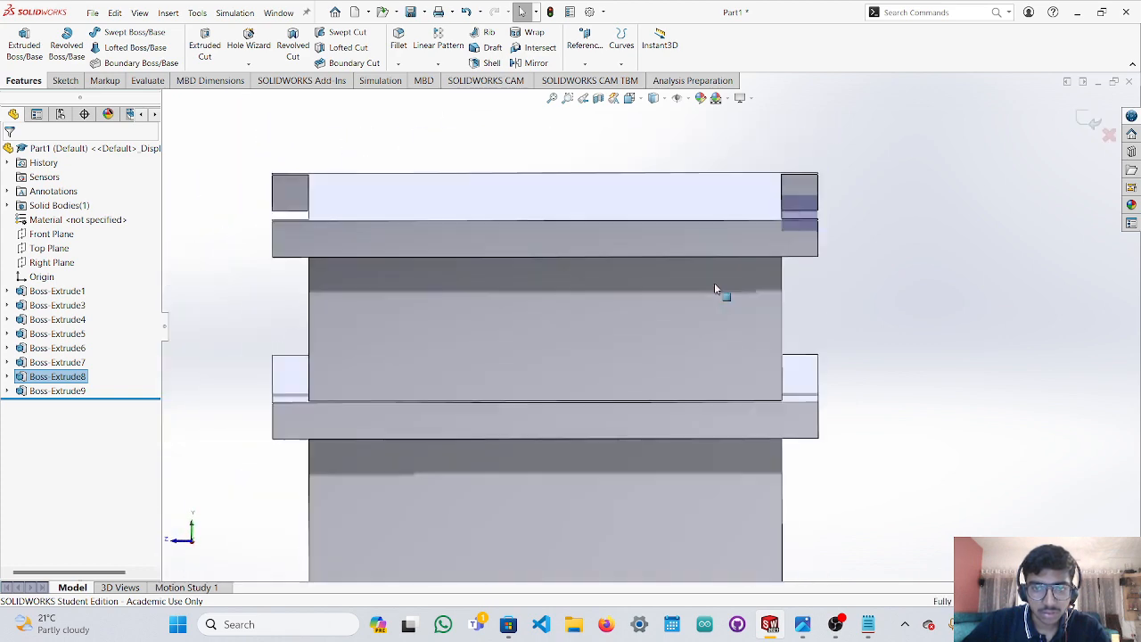
scroll(676, 307, "up", 6)
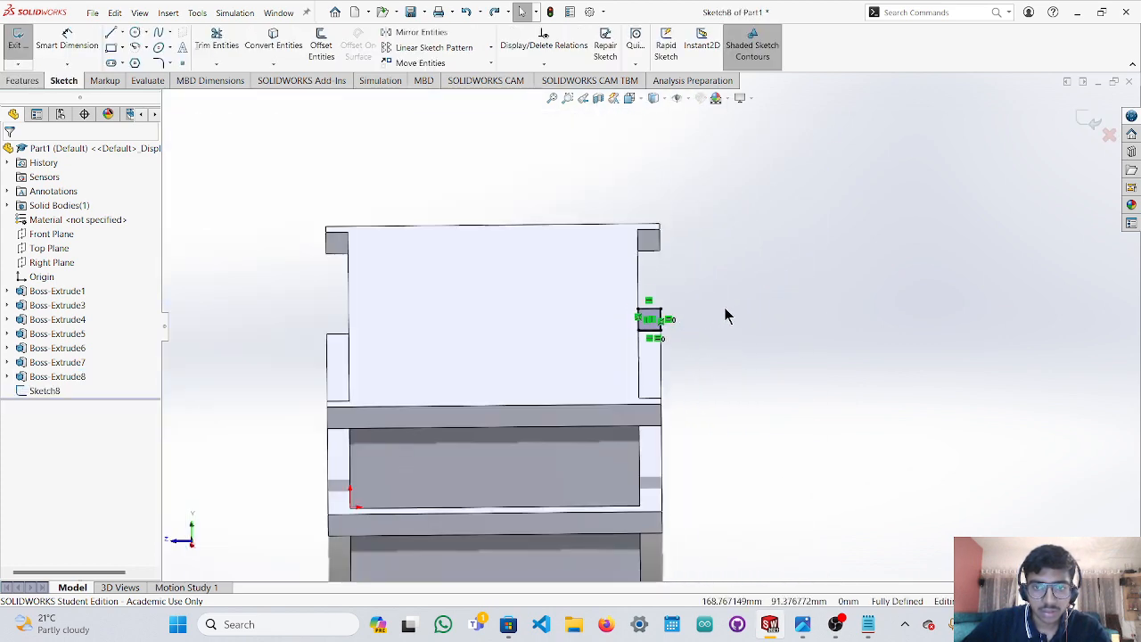
Try to extrude the square as a boss again, 154 mm in the first direction and 136 mm in the second.
middle_click_drag(725, 310, 688, 329)
left_click(23, 80)
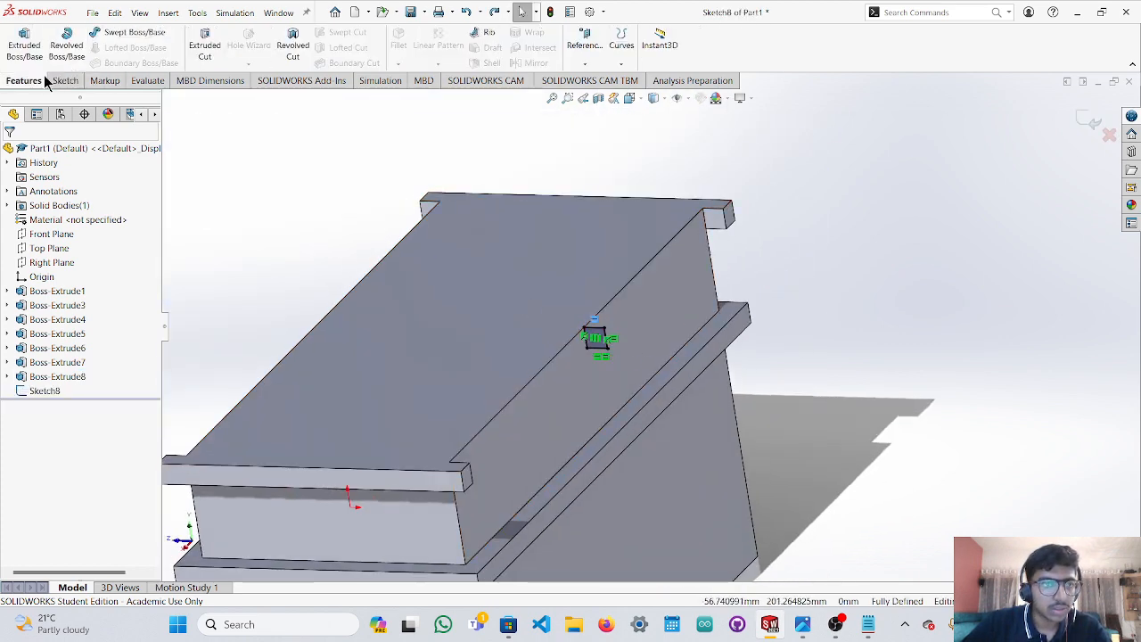
left_click(25, 49)
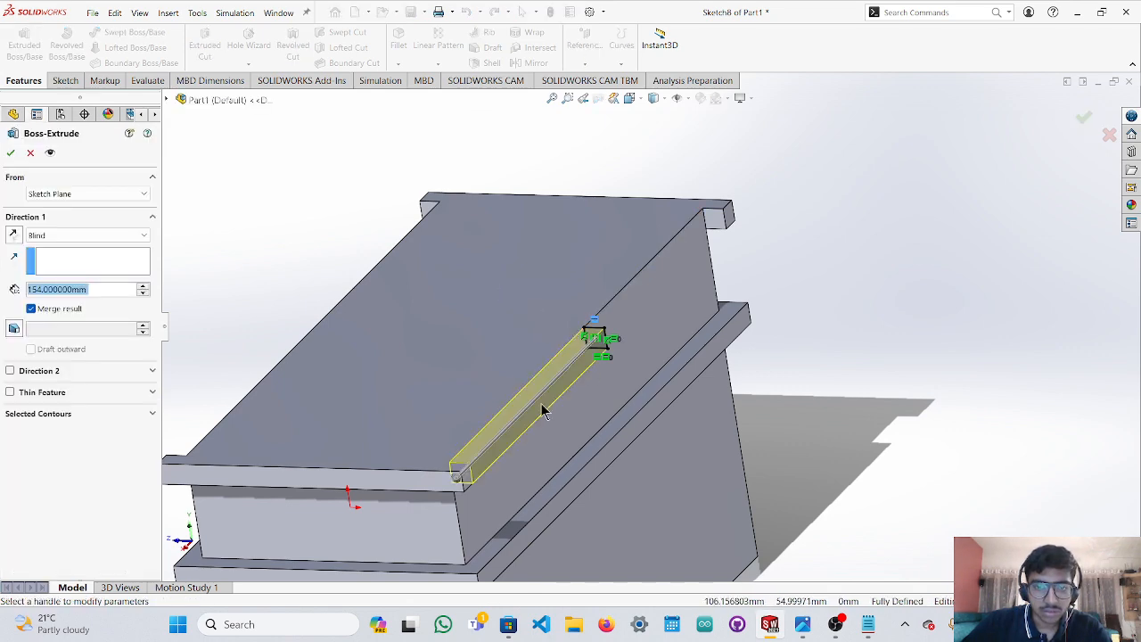
scroll(508, 471, "up", 4)
middle_click_drag(561, 356, 658, 528)
scroll(581, 503, "down", 5)
middle_click_drag(741, 318, 728, 391)
scroll(725, 369, "up", 7)
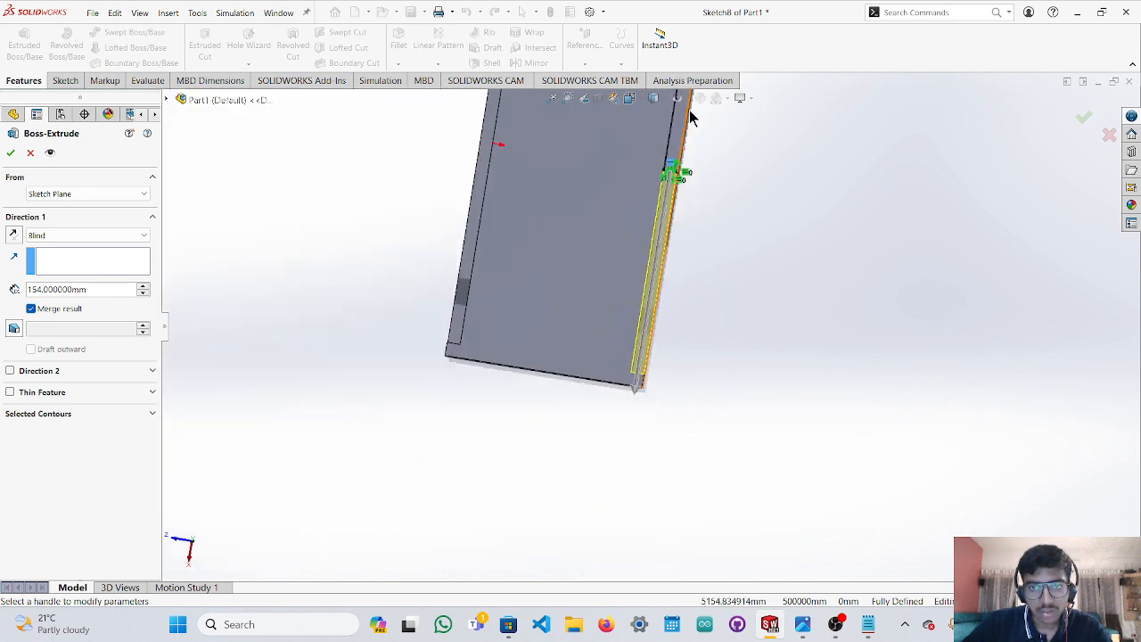
scroll(703, 147, "up", 4)
scroll(627, 345, "down", 5)
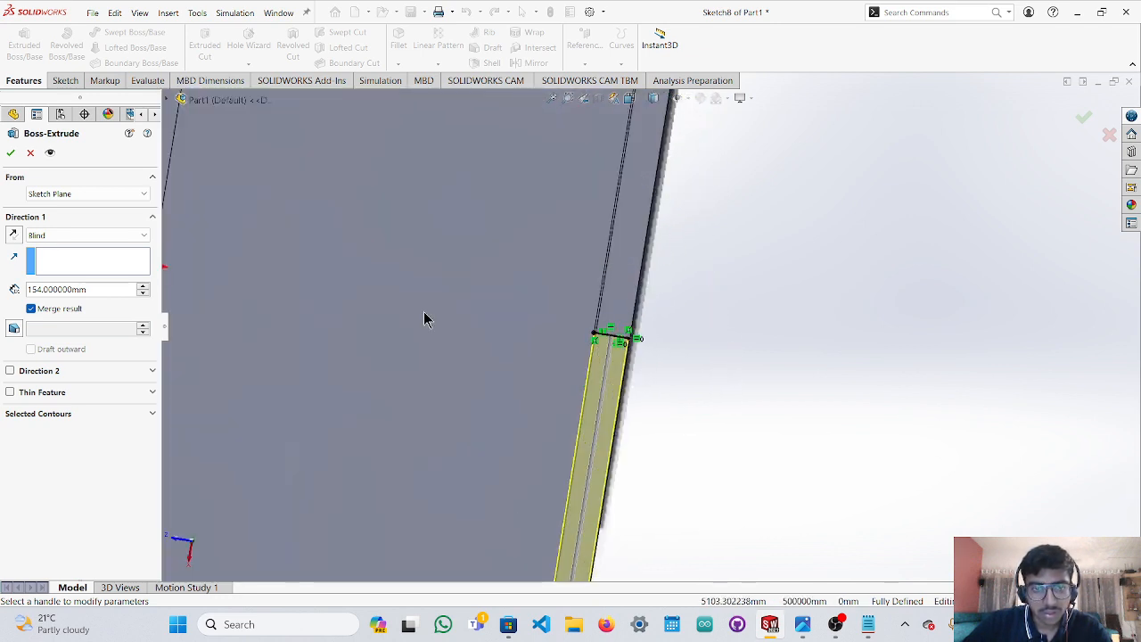
left_click(31, 372)
scroll(642, 259, "up", 3)
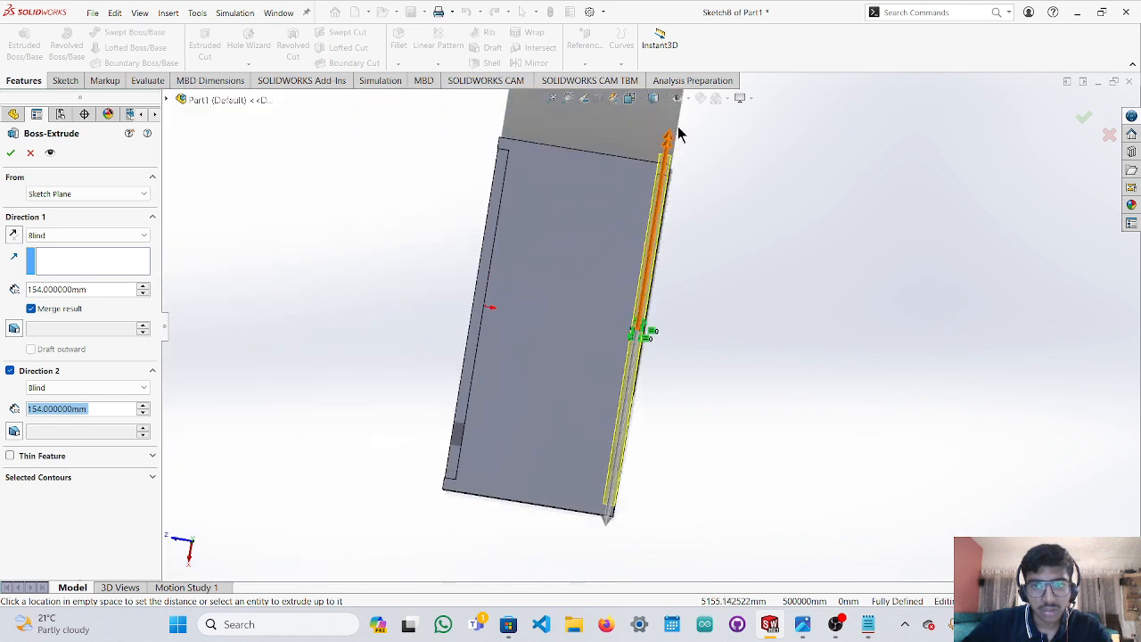
scroll(665, 169, "down", 6)
left_click_drag(635, 375, 622, 422)
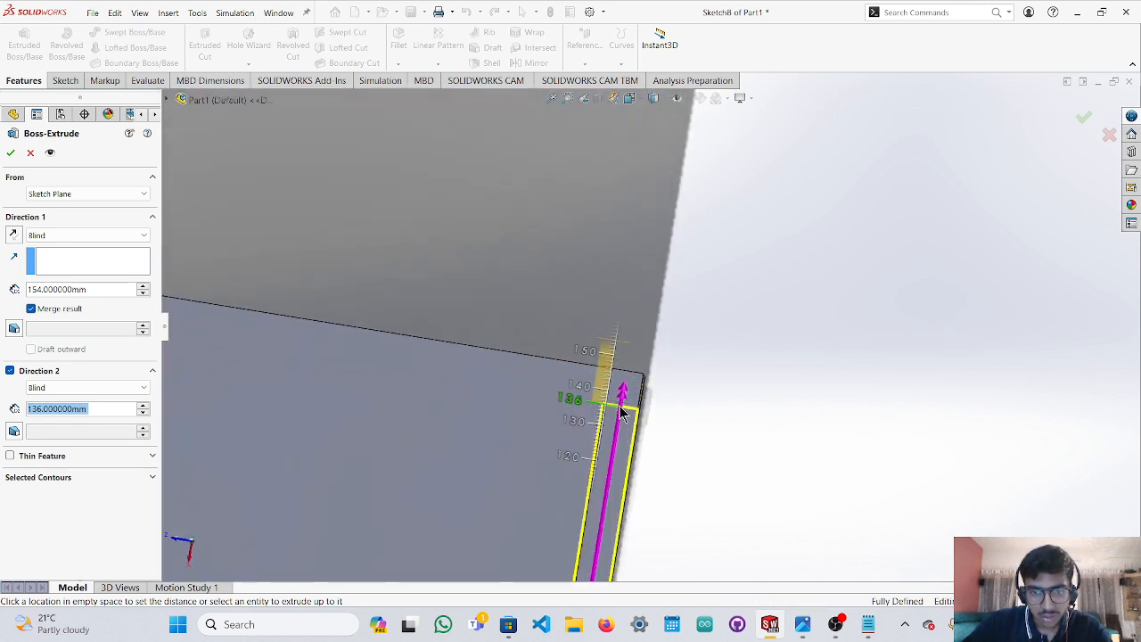
left_click(620, 407)
right_click(652, 414)
scroll(654, 419, "up", 6)
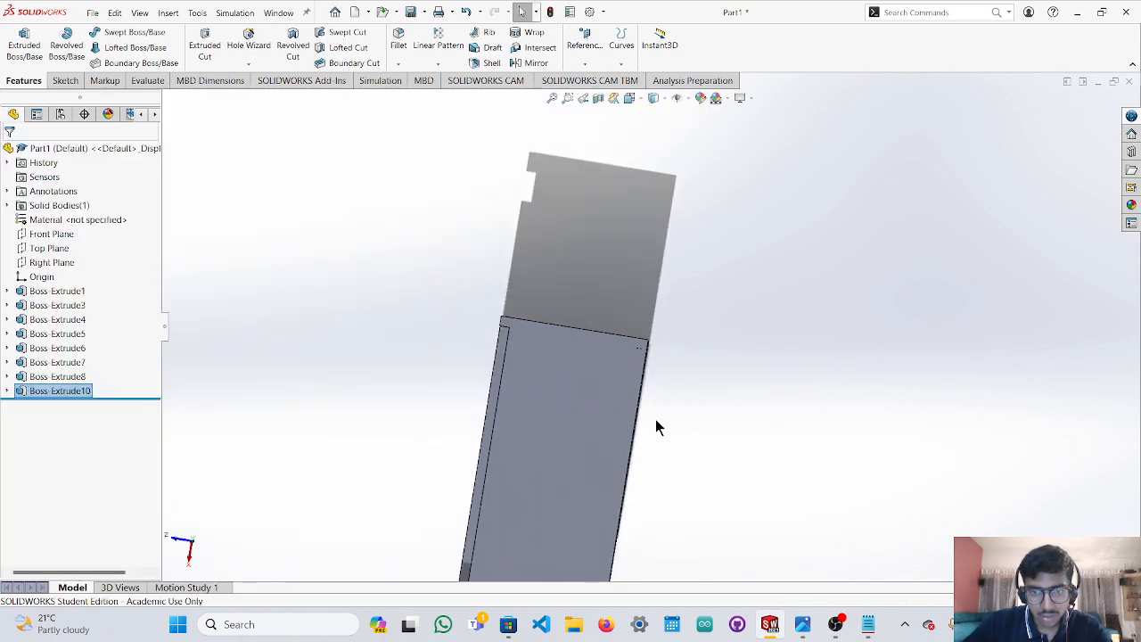
Examine how the new bar meets the block's top face and corner, and undo this second extrusion.
scroll(656, 421, "up", 3)
scroll(638, 412, "down", 2)
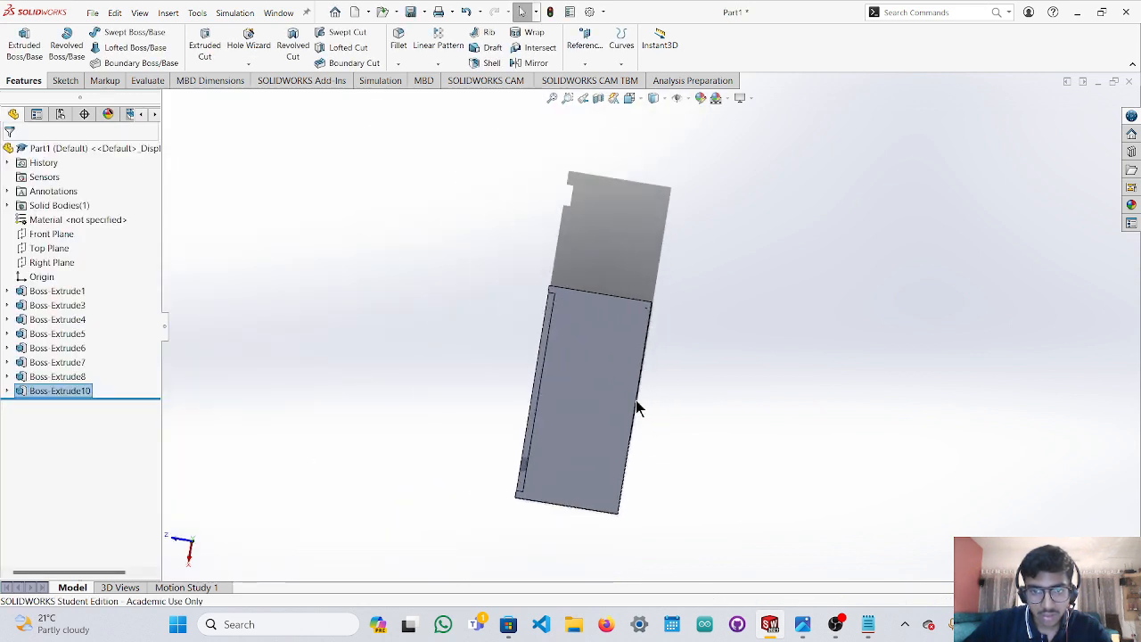
scroll(687, 344, "down", 8)
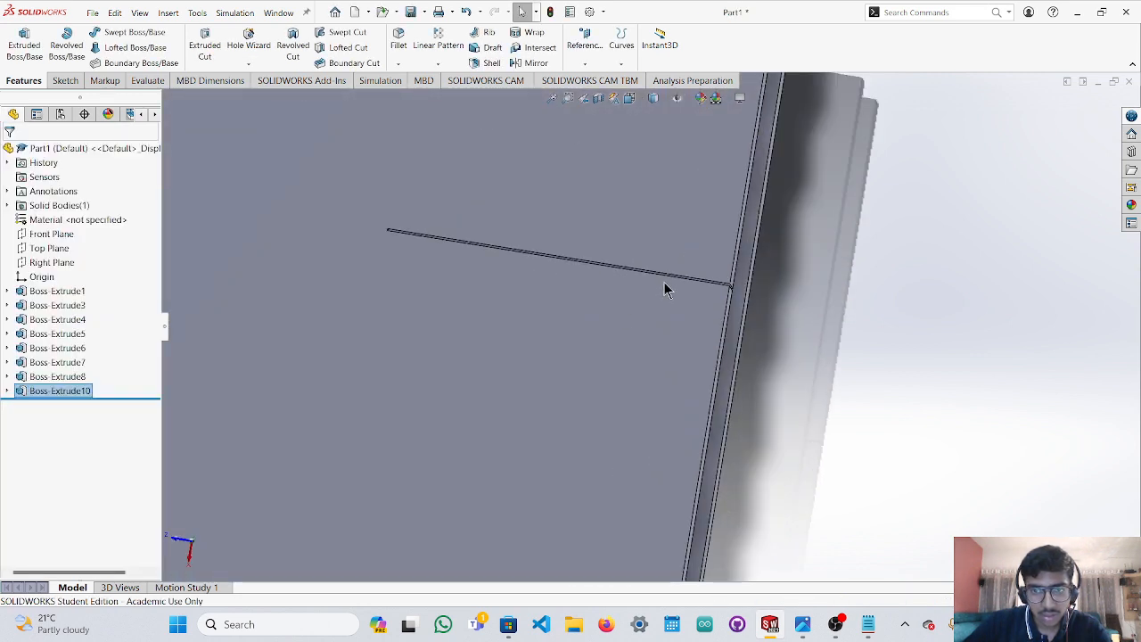
scroll(667, 290, "down", 9)
middle_click(733, 270)
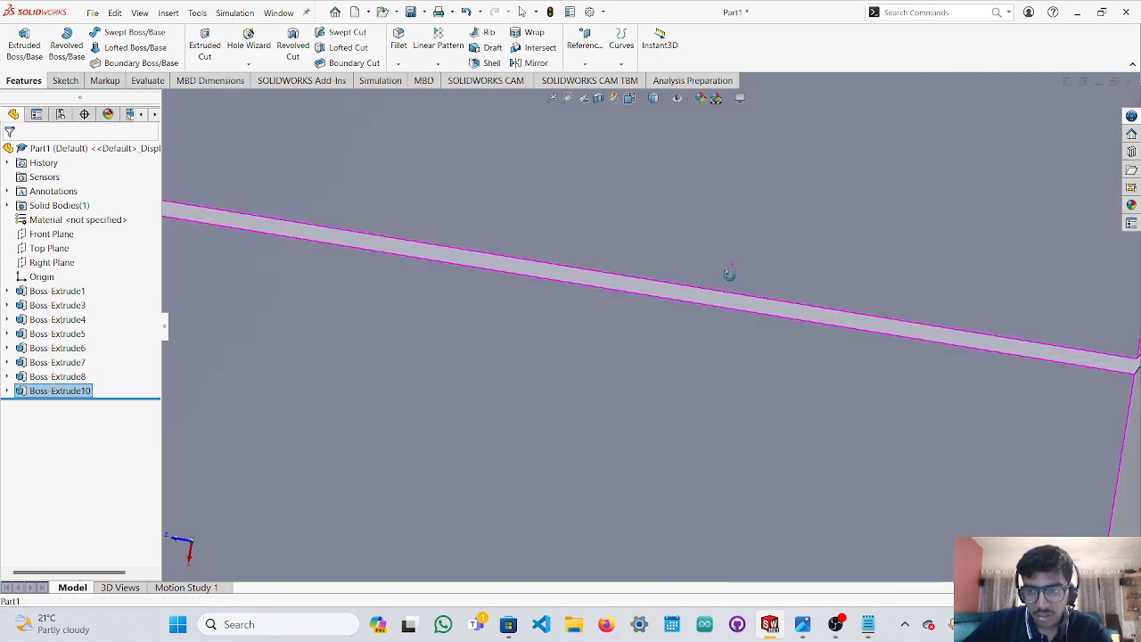
key("f")
middle_click_drag(710, 353, 687, 358)
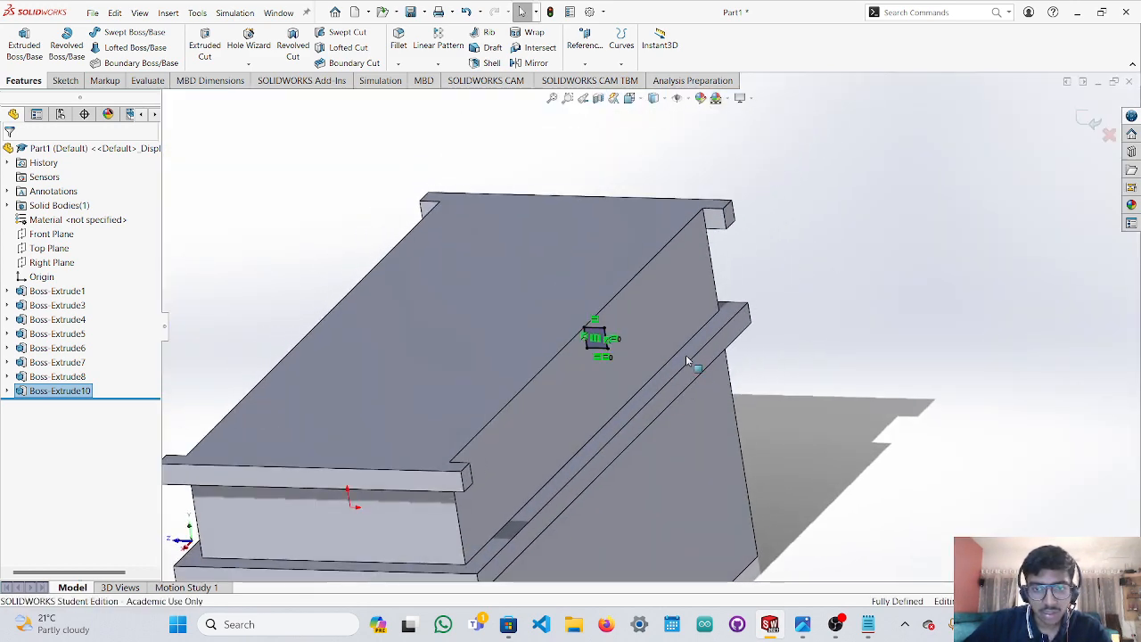
key("ctrl+z")
Extrude the square on the block's side as a boss, 154 mm in the first direction and 136 mm in the second.
left_click(32, 79)
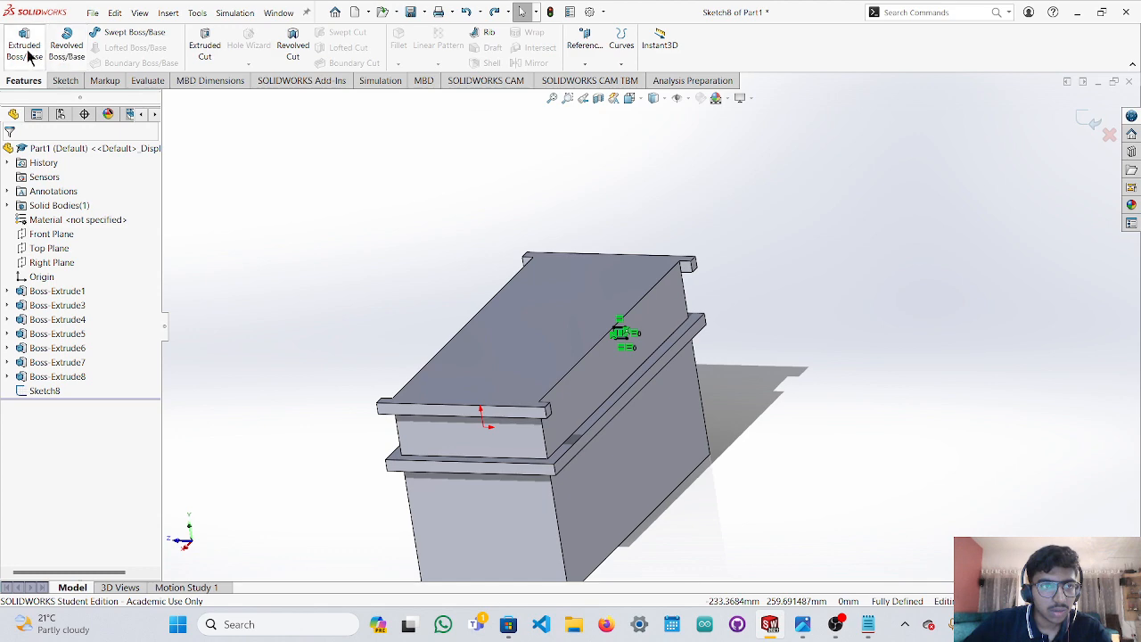
left_click(25, 49)
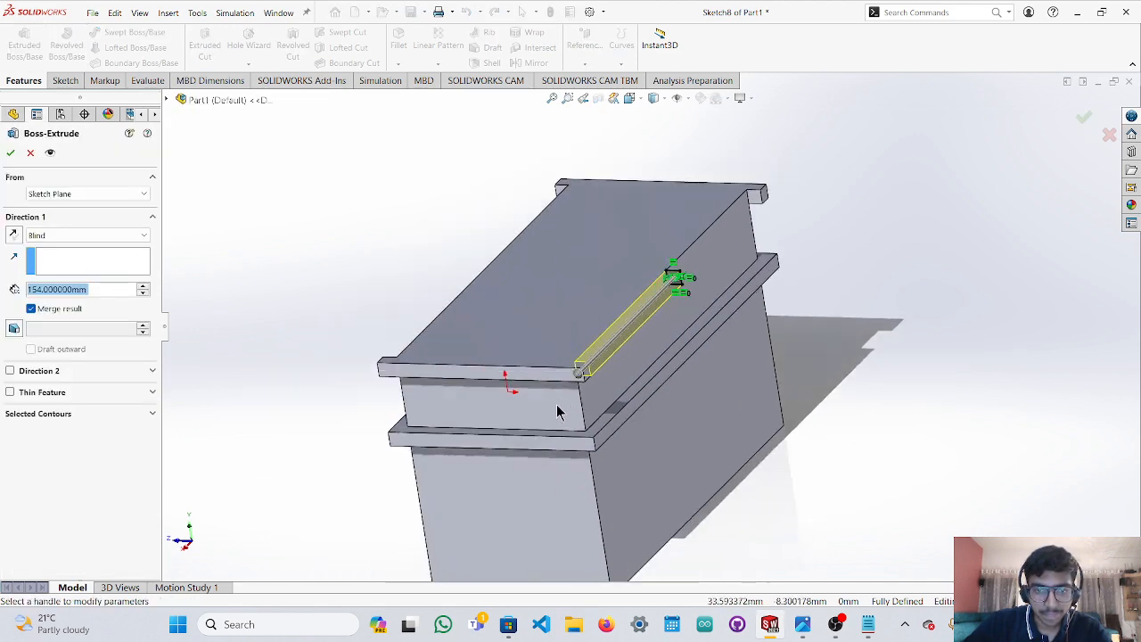
scroll(577, 388, "down", 7)
middle_click_drag(648, 323, 624, 327)
scroll(942, 214, "up", 6)
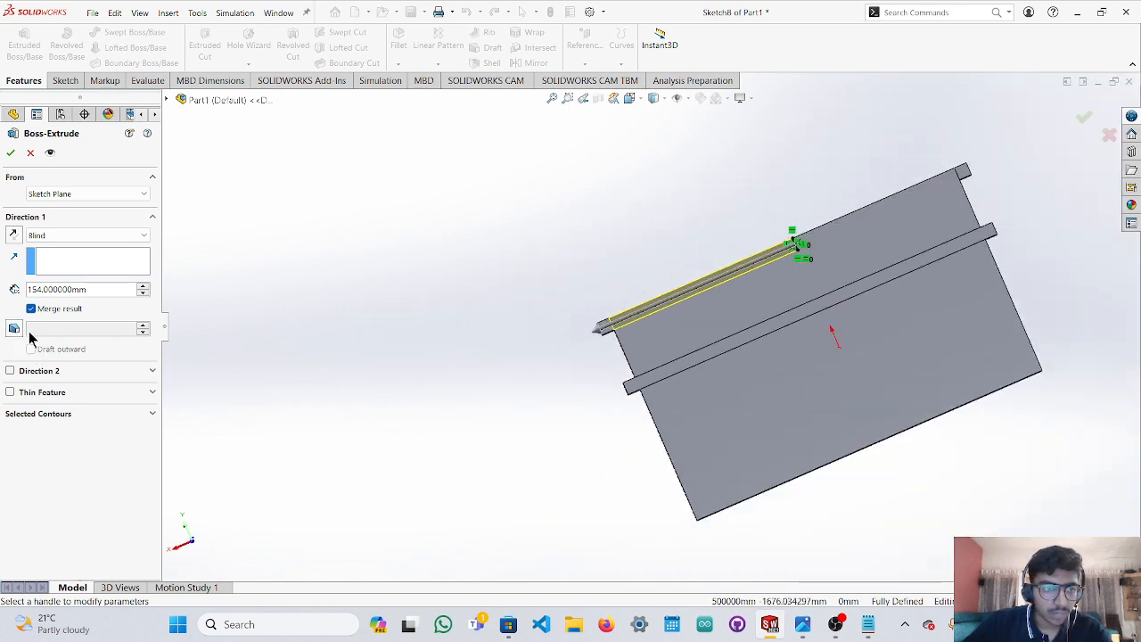
left_click(9, 371)
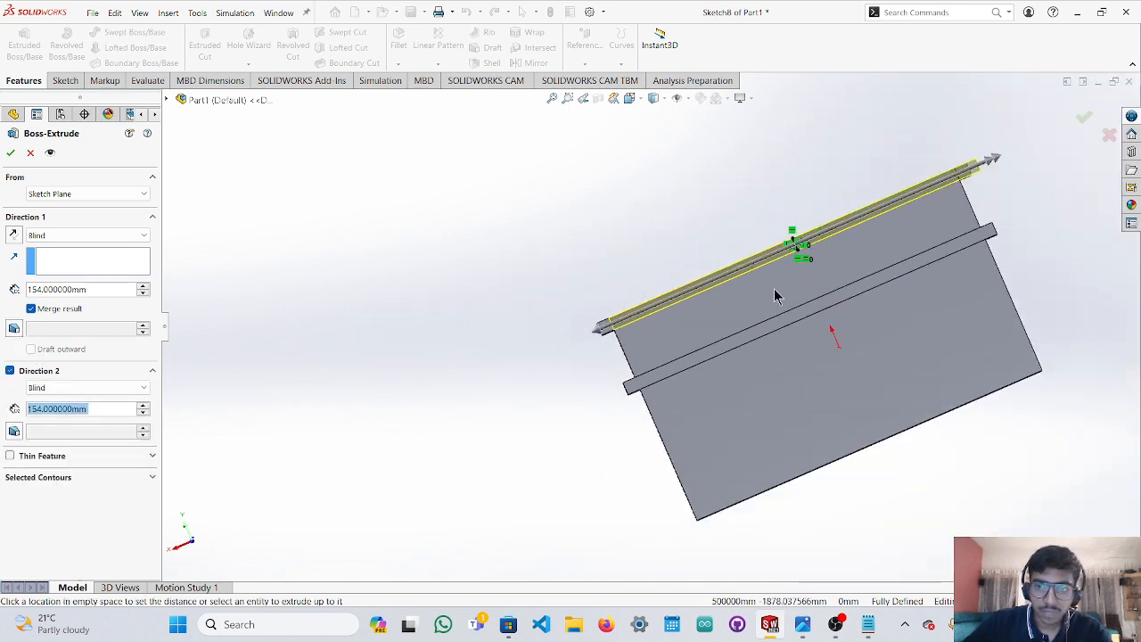
scroll(934, 222, "up", 1)
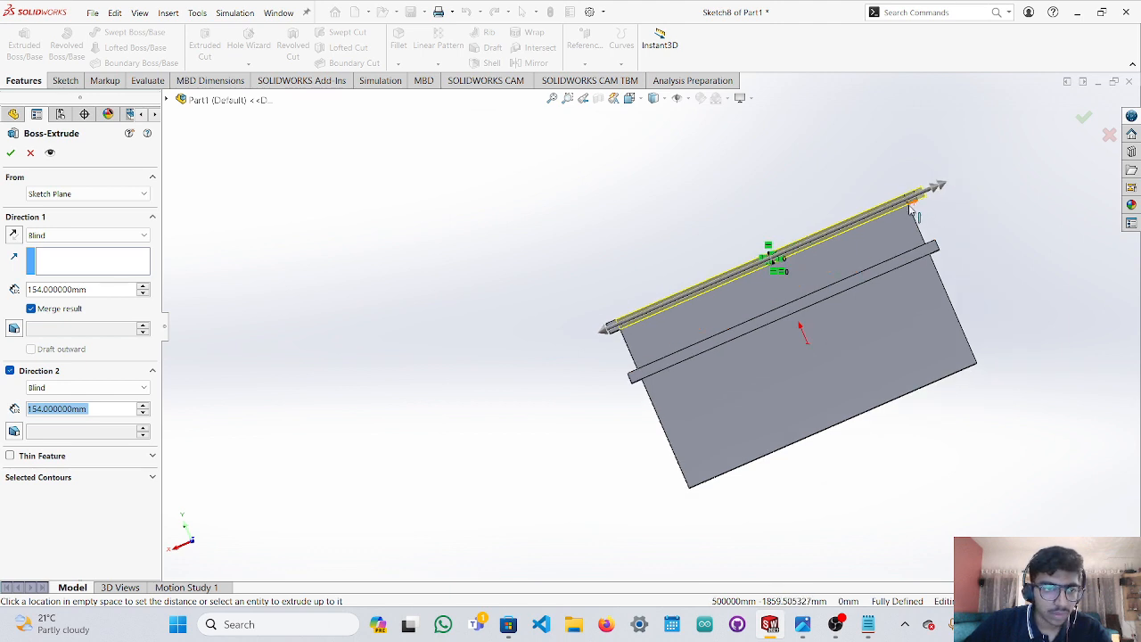
scroll(812, 241, "down", 4)
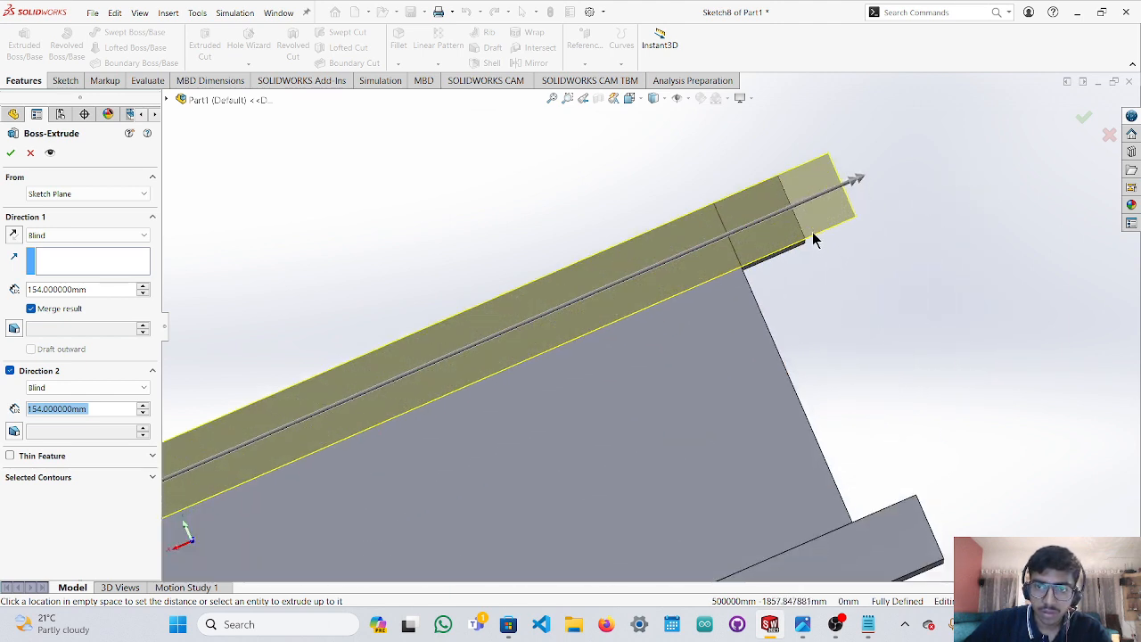
left_click_drag(858, 199, 723, 240)
middle_click_drag(765, 317, 845, 373)
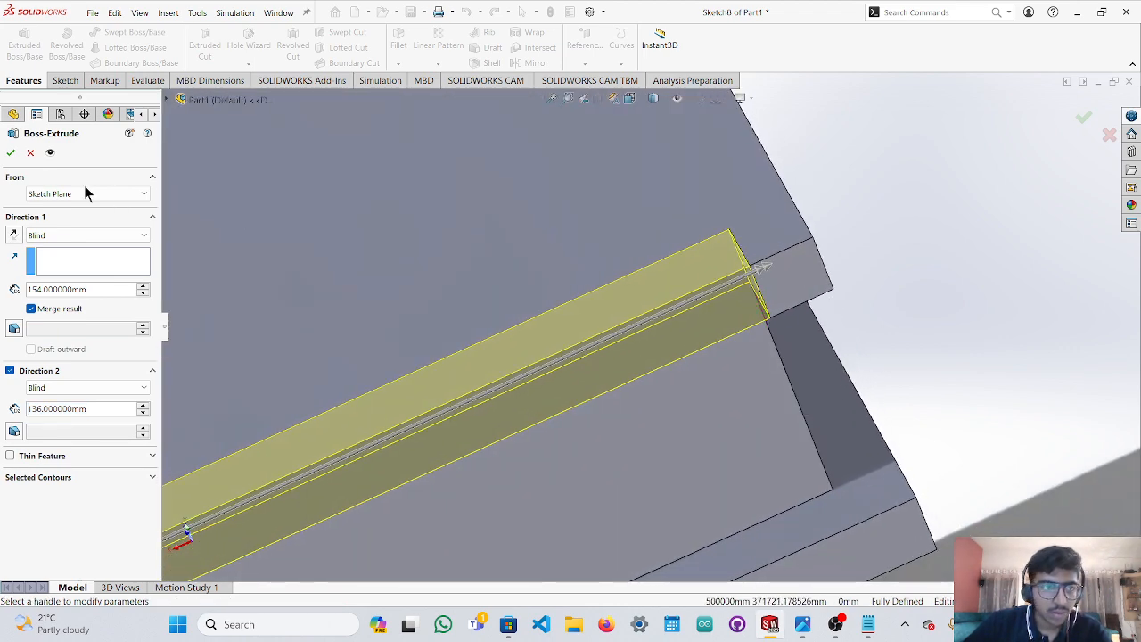
left_click(9, 153)
scroll(505, 326, "up", 3)
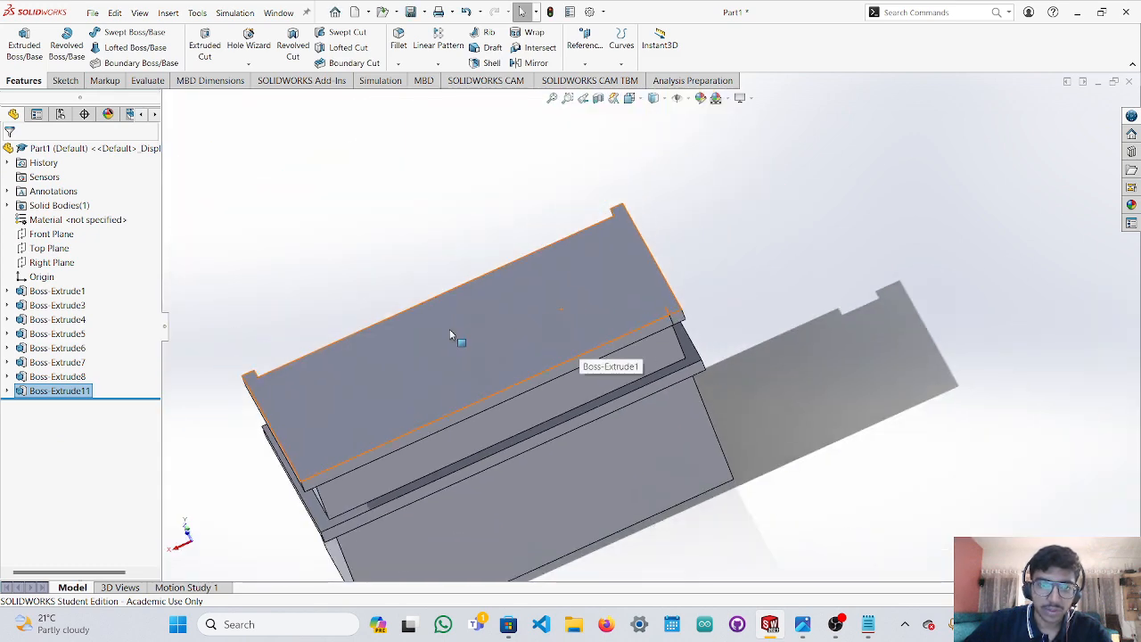
Sketch a 10 mm square on the Right Plane, over the overhanging end of the block's upper bar.
middle_click_drag(453, 334, 590, 291)
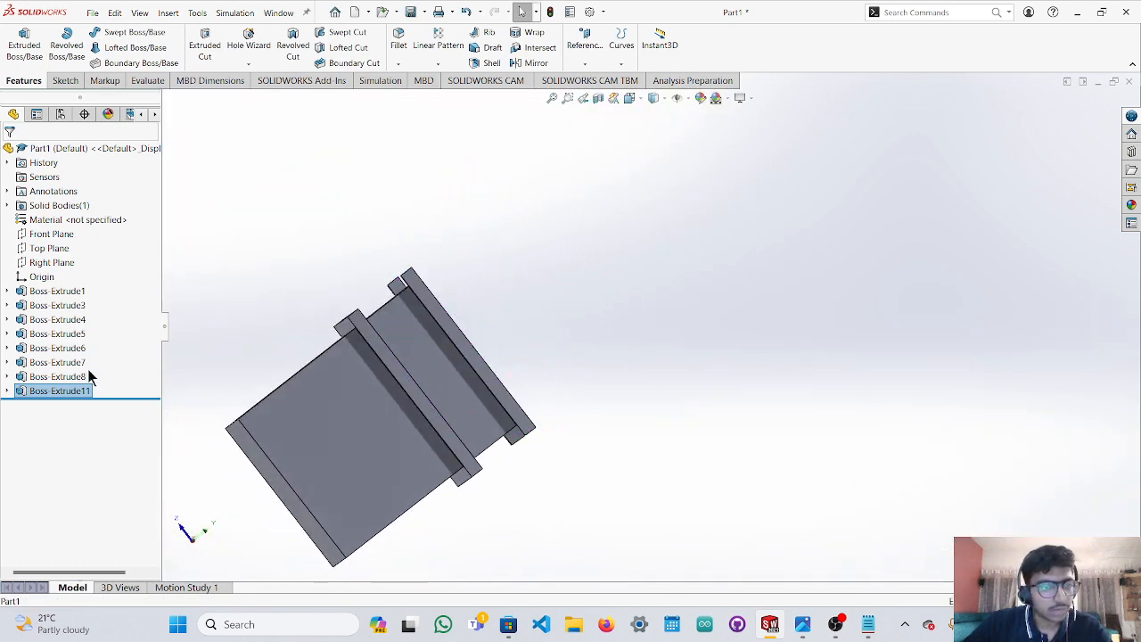
left_click(52, 263)
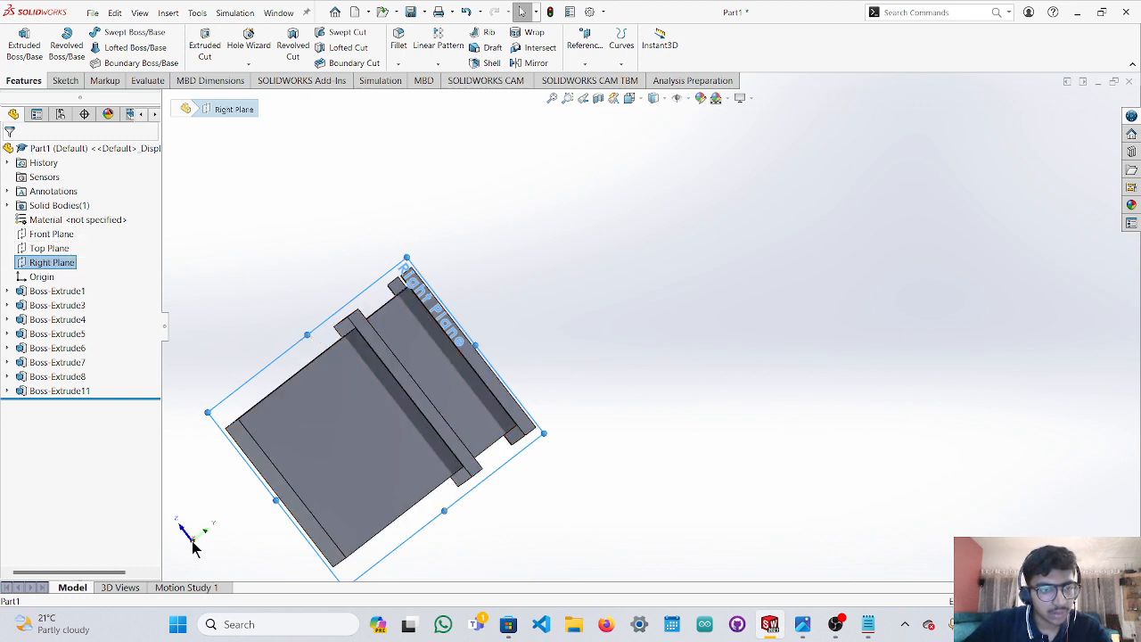
key("ctrl+8")
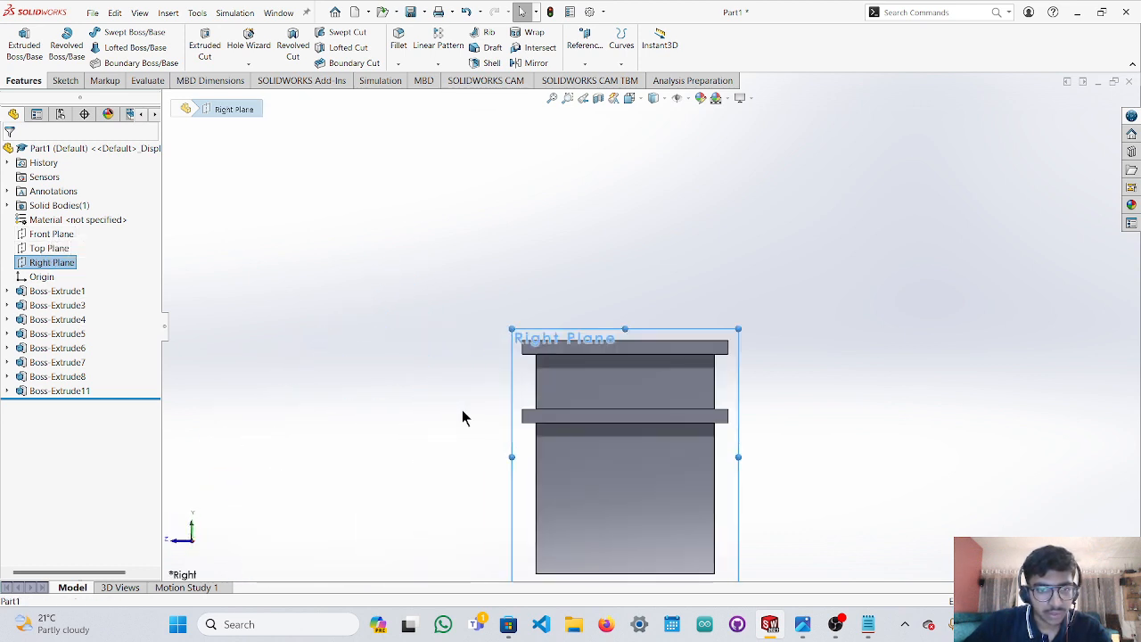
scroll(463, 417, "down", 6)
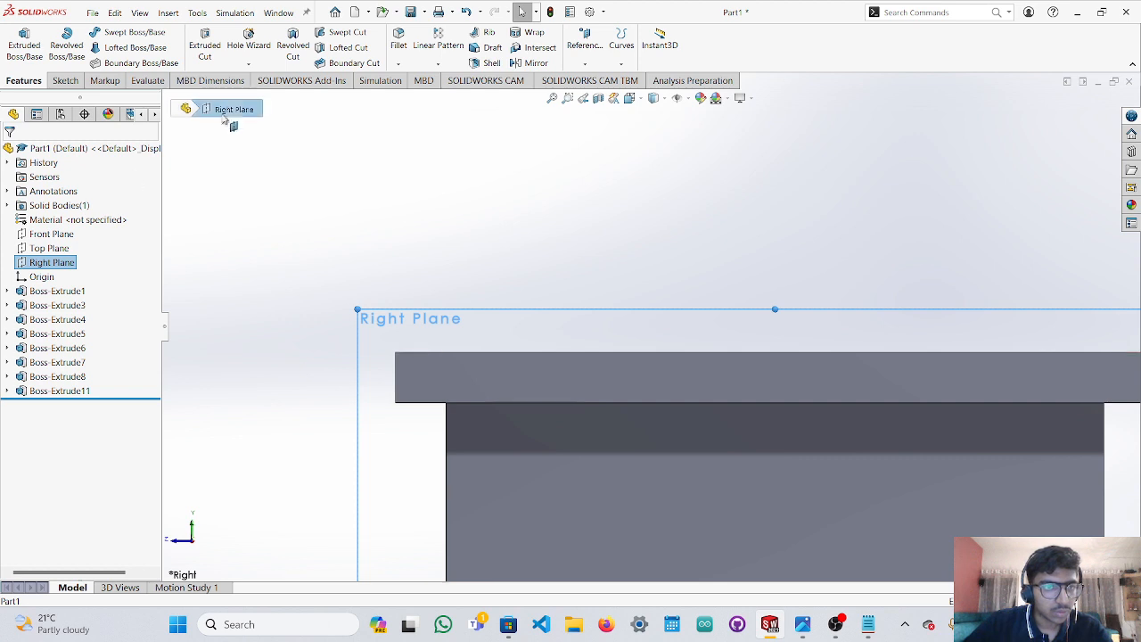
left_click(65, 80)
left_click(111, 49)
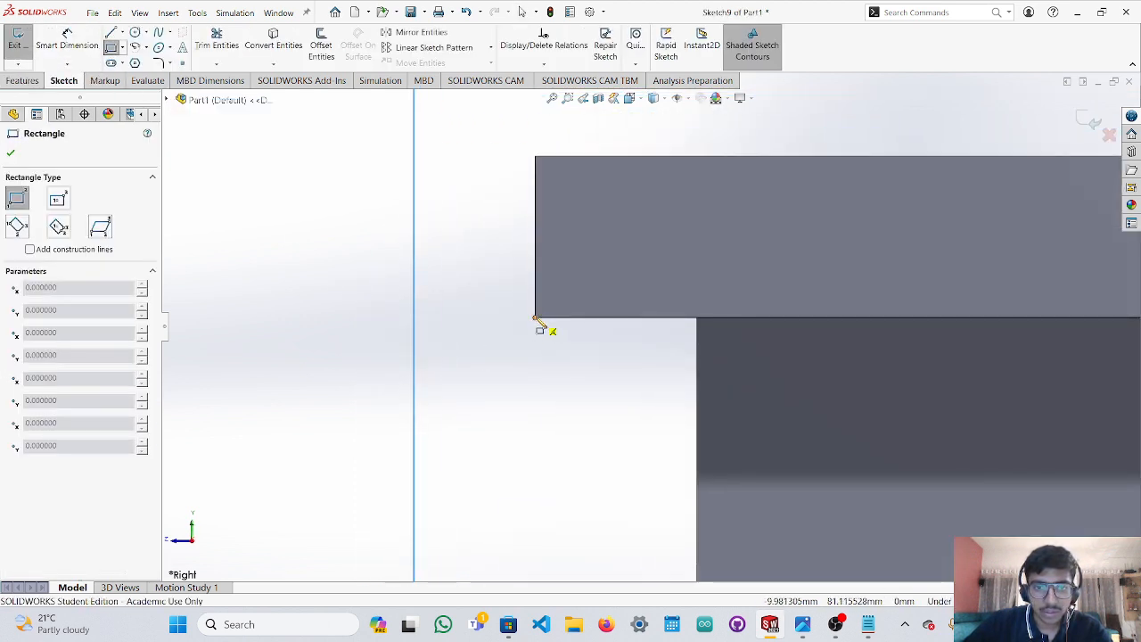
left_click_drag(535, 317, 701, 161)
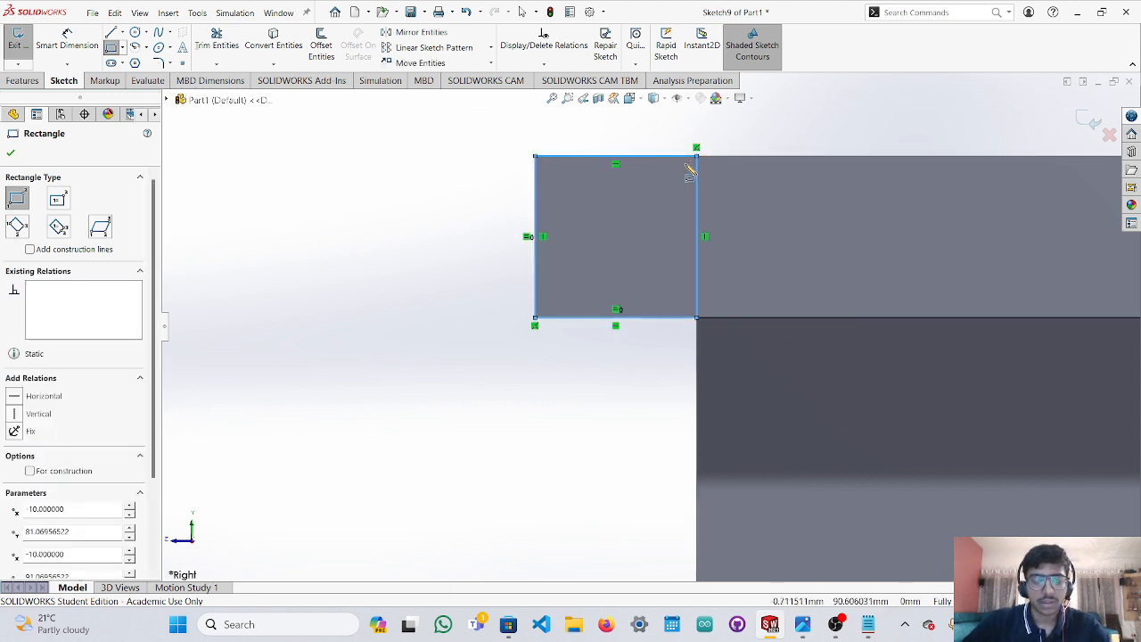
key("Escape")
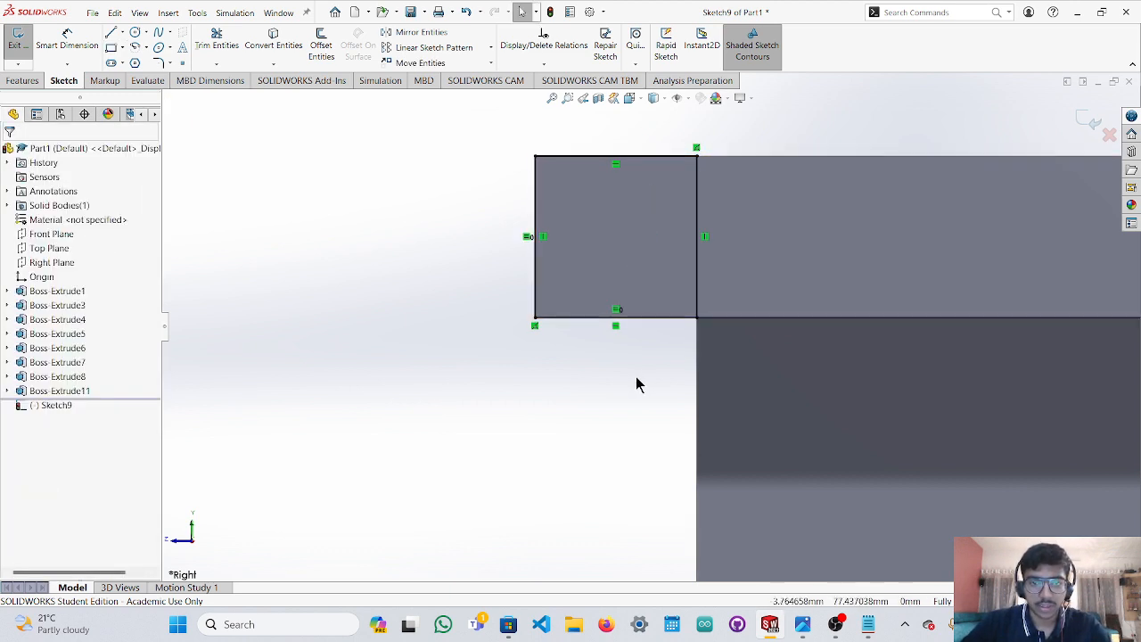
Set up a boss extrusion of the new square, blind 154 mm in the first direction, with the second direction enabled.
scroll(652, 280, "up", 2)
scroll(647, 321, "down", 6)
scroll(642, 153, "up", 3)
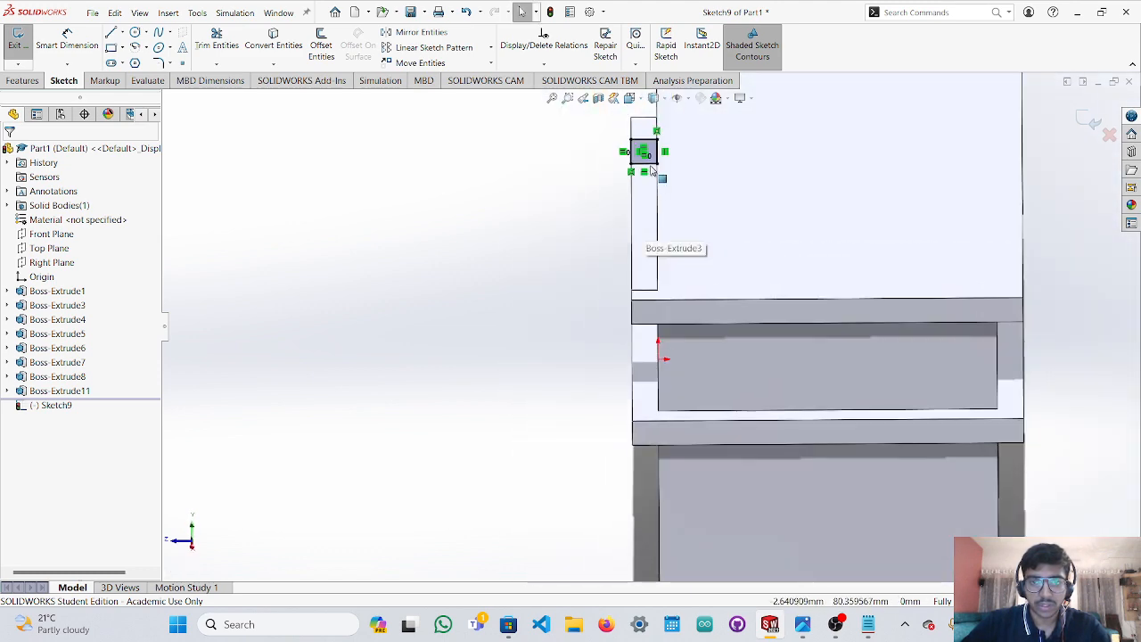
scroll(649, 186, "down", 2)
left_click(646, 185)
left_click(20, 83)
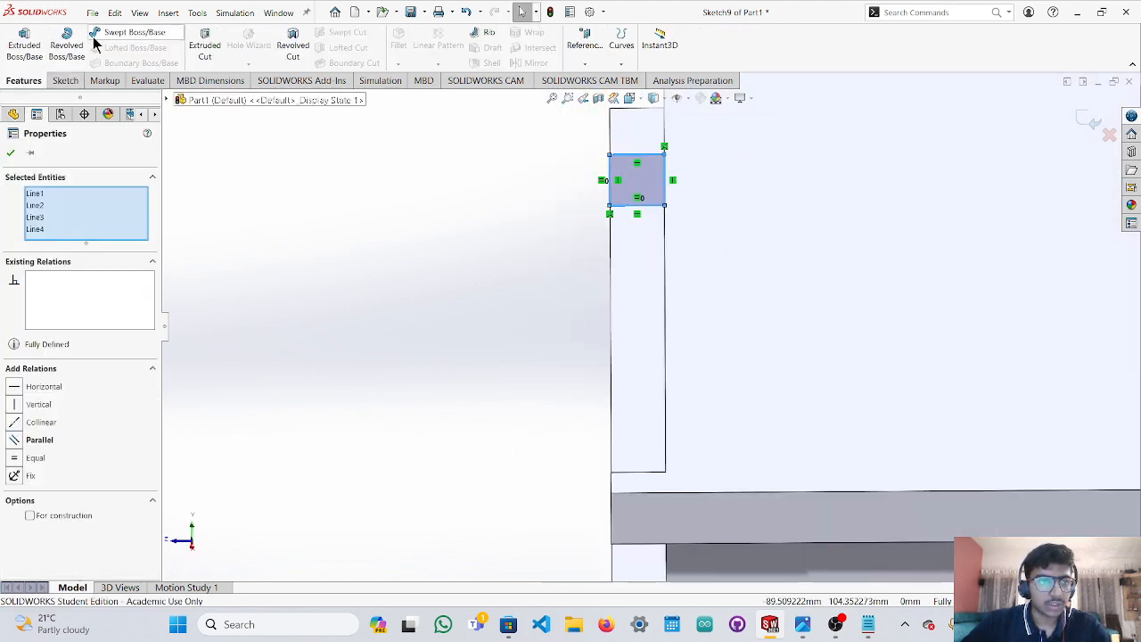
left_click(25, 45)
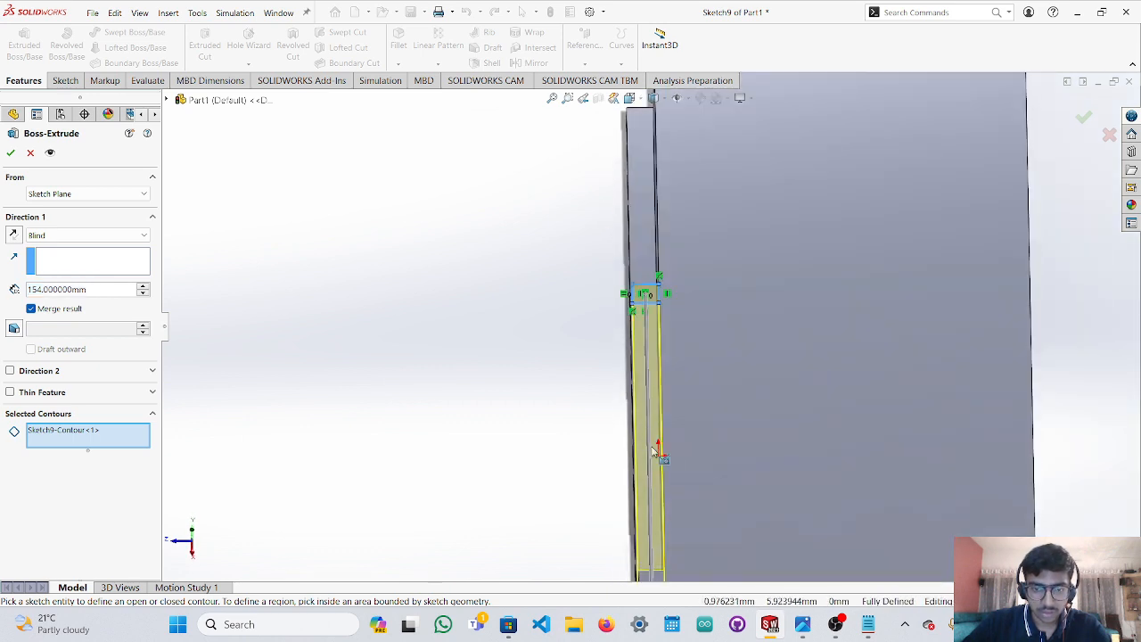
left_click(9, 370)
Shorten the boss's second direction to the far edge of the block's top, and finish the extrusion.
scroll(663, 162, "up", 4)
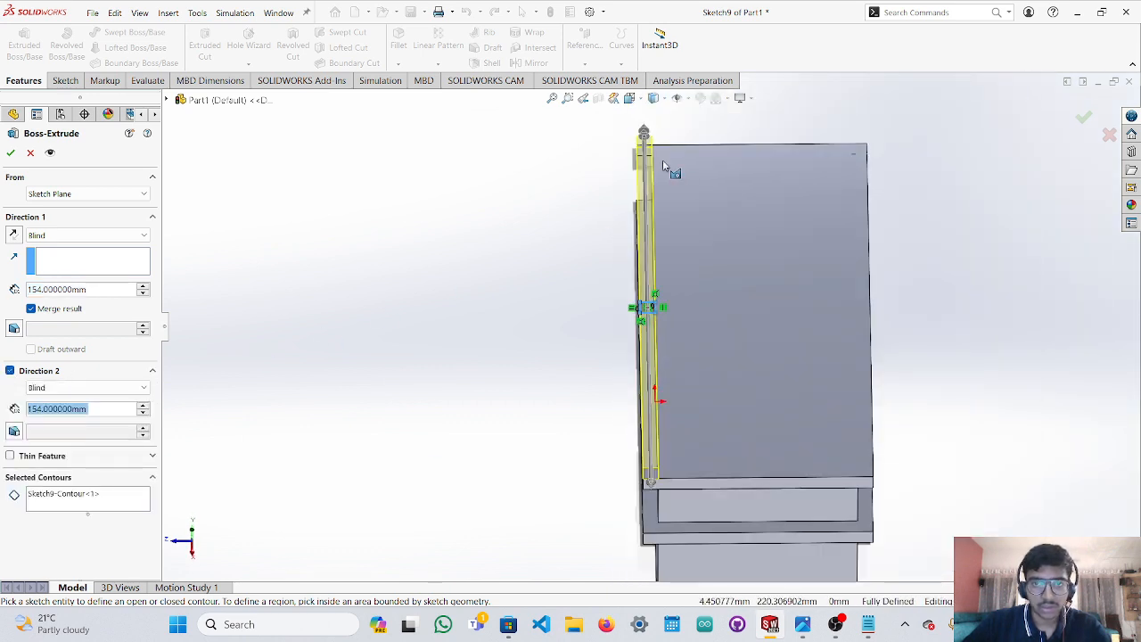
scroll(647, 164, "down", 3)
scroll(647, 169, "down", 2)
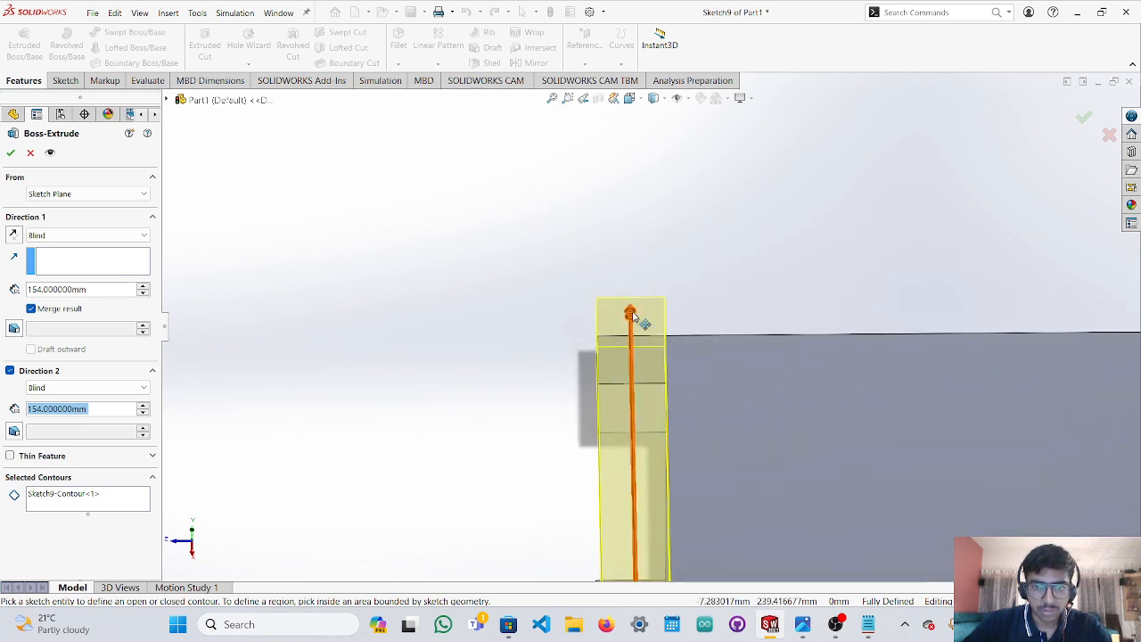
left_click_drag(636, 319, 630, 358)
key("Return")
Examine how the new side bars meet the block's top face and end bars.
scroll(713, 402, "up", 5)
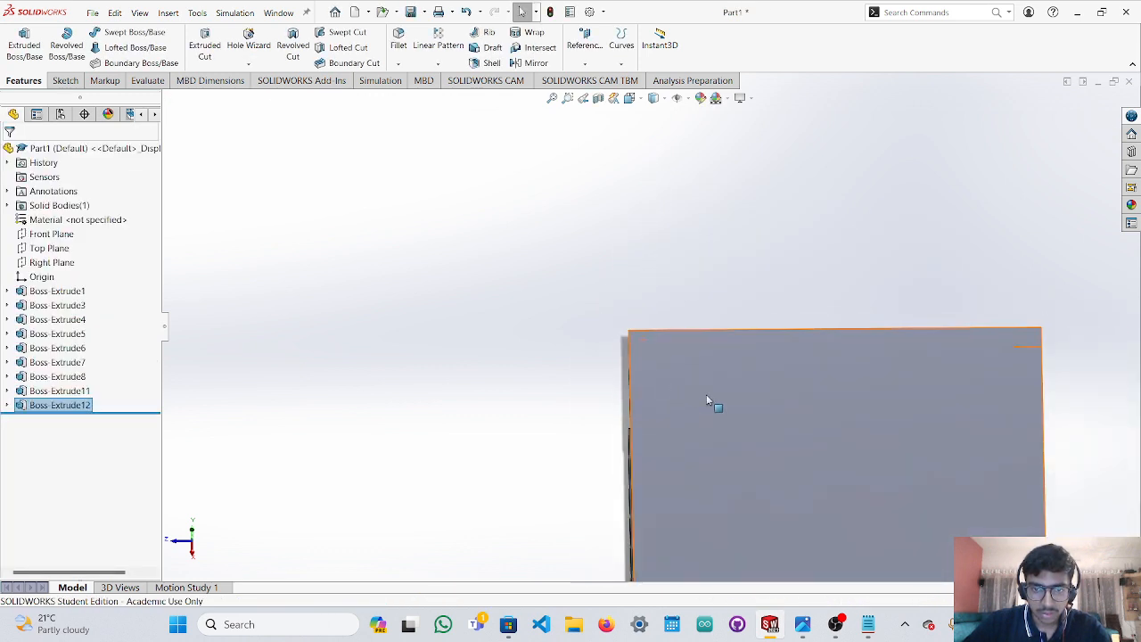
middle_click_drag(759, 429, 740, 390)
scroll(740, 396, "down", 3)
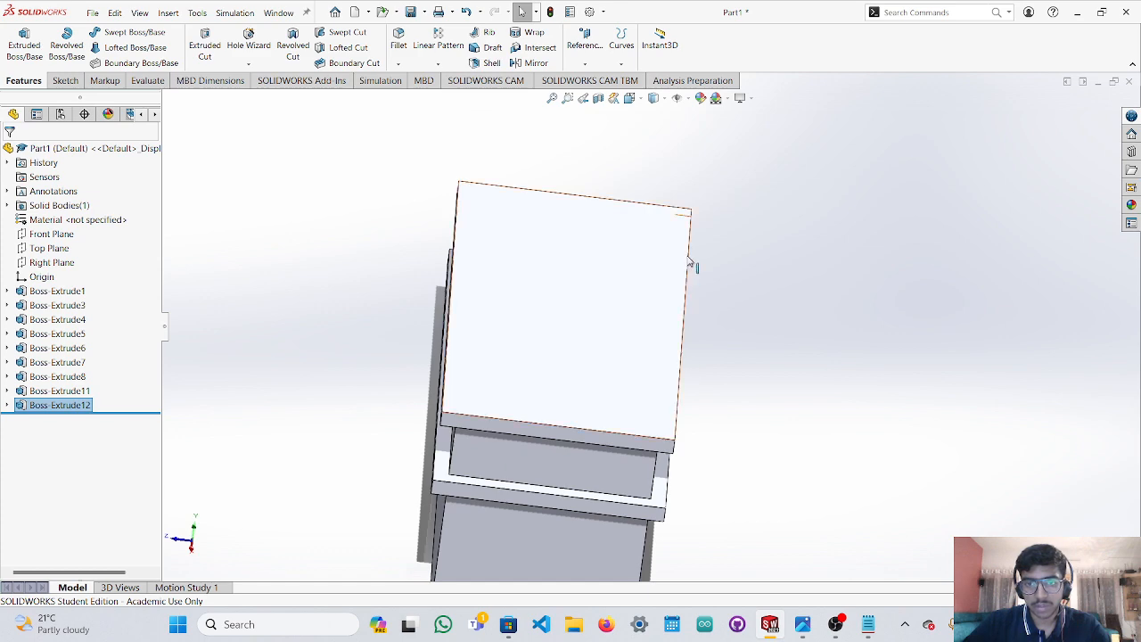
scroll(690, 262, "up", 3)
left_click(667, 301)
middle_click_drag(686, 309, 614, 350)
left_click(813, 284)
scroll(695, 272, "down", 5)
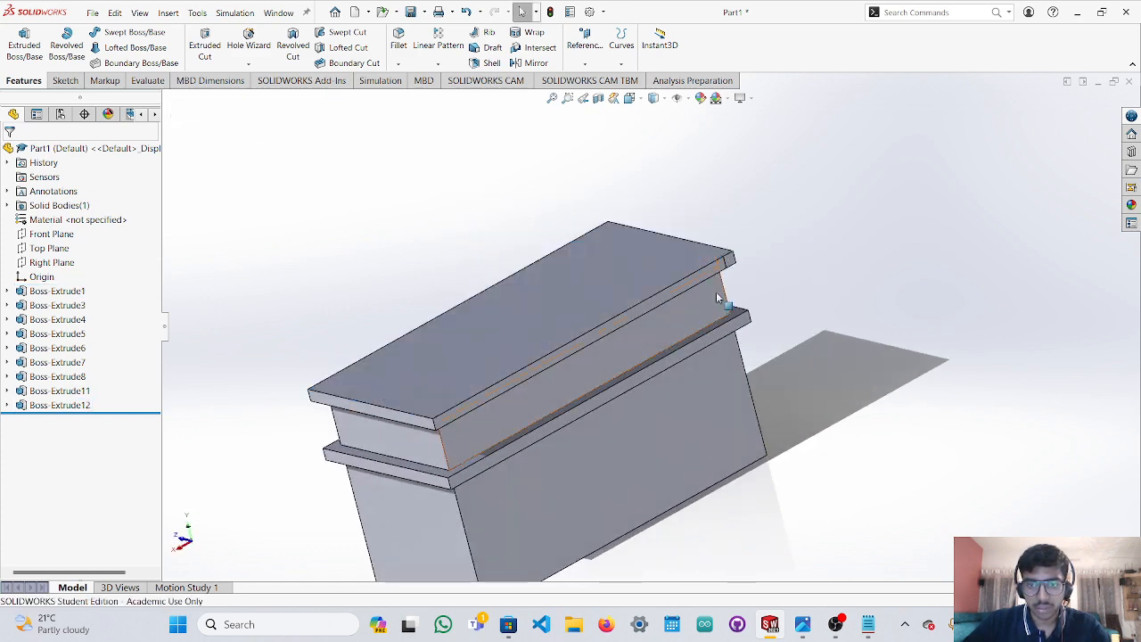
Show the dimensions of the extruded bar along the block's long side, Boss-Extrude11.
left_click(673, 277)
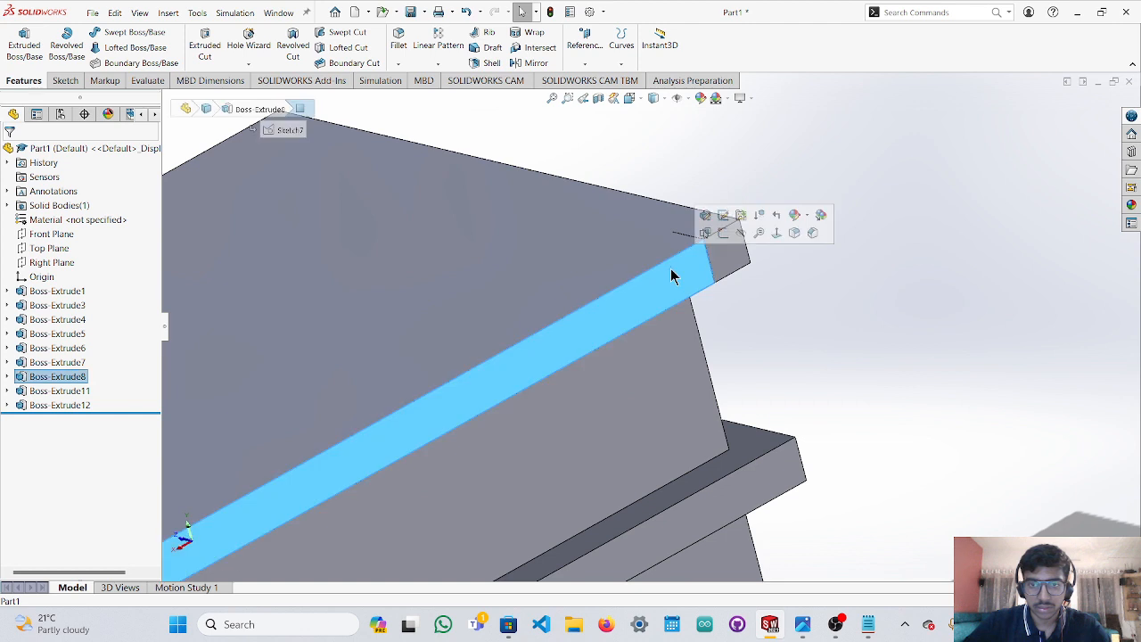
left_click(58, 391)
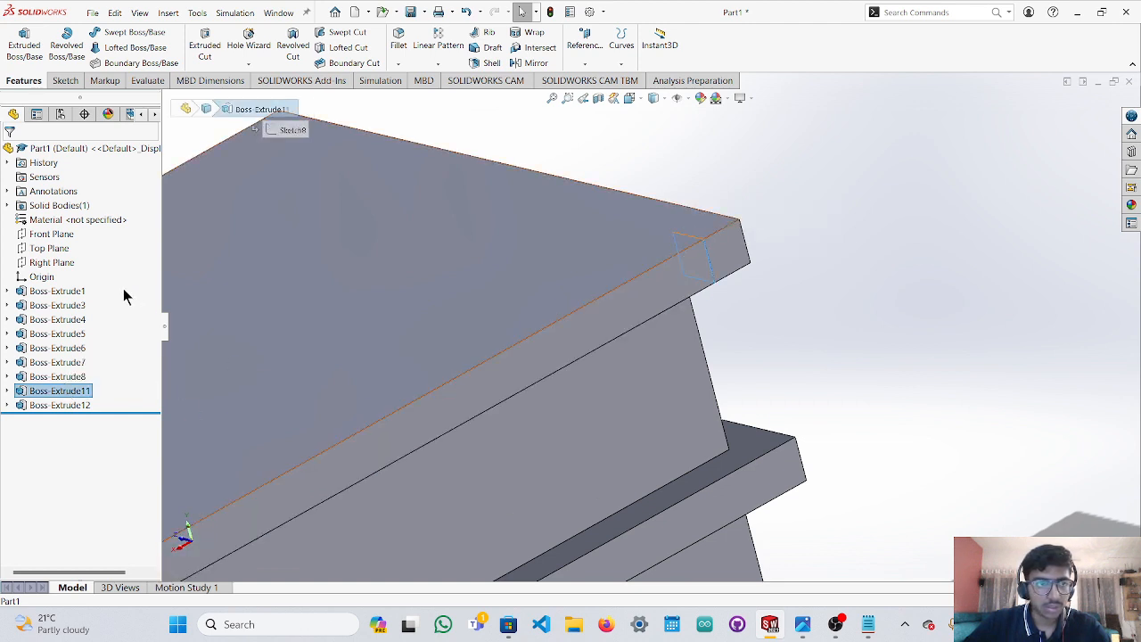
left_click(53, 394)
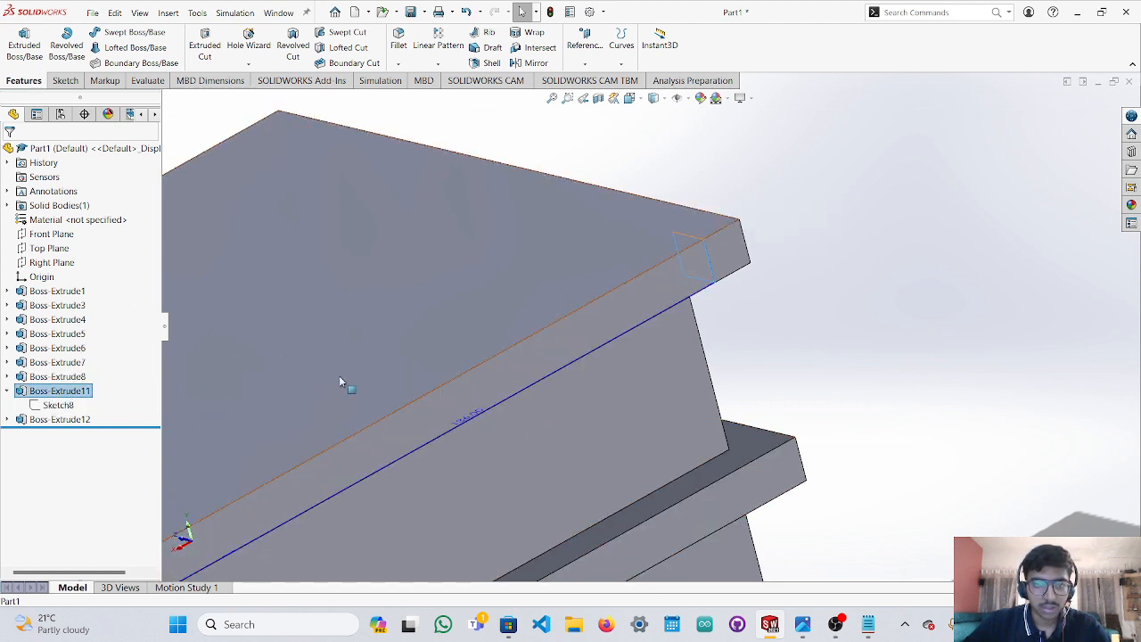
left_click(487, 410)
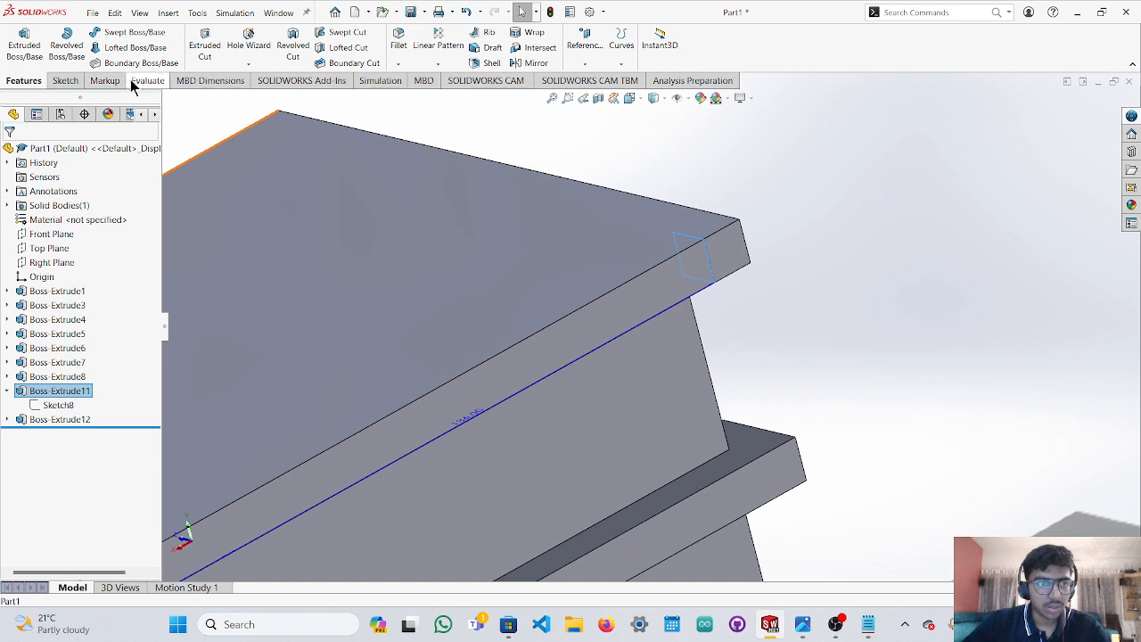
Place a dimension across the end bar's side face at the block's corner, and delete it.
left_click(64, 82)
left_click(79, 44)
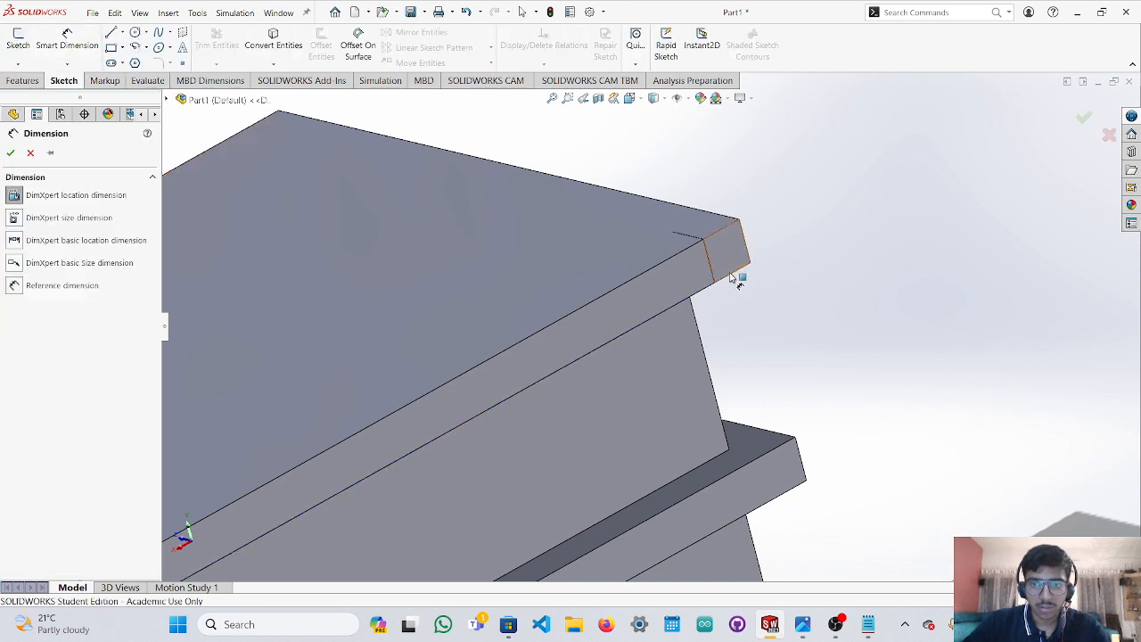
key("Escape")
left_click(739, 280)
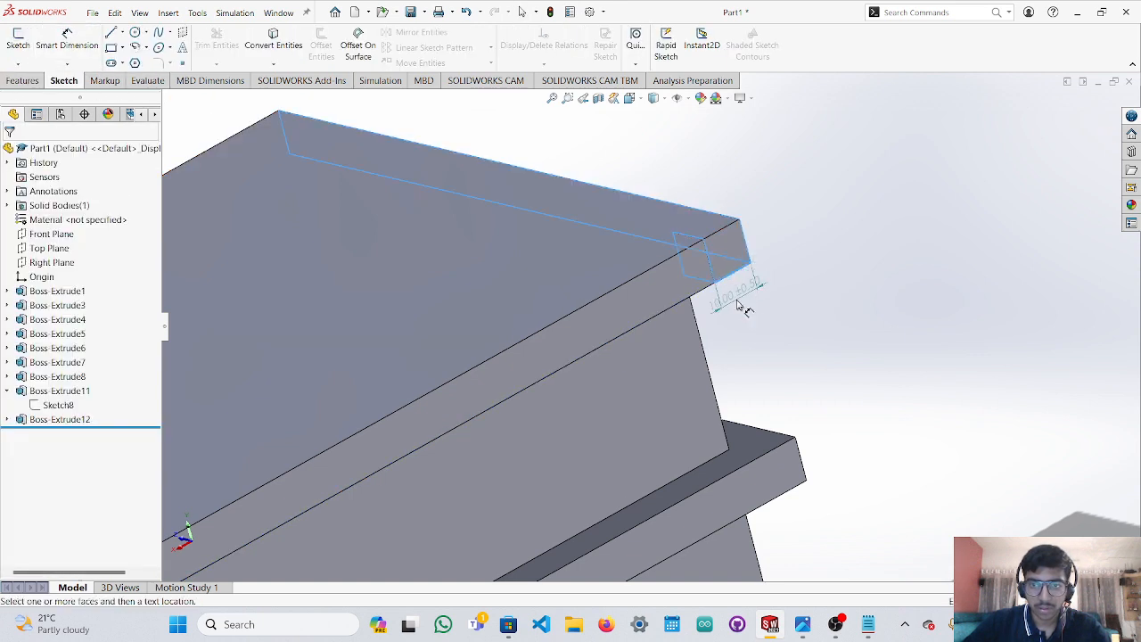
left_click(739, 308)
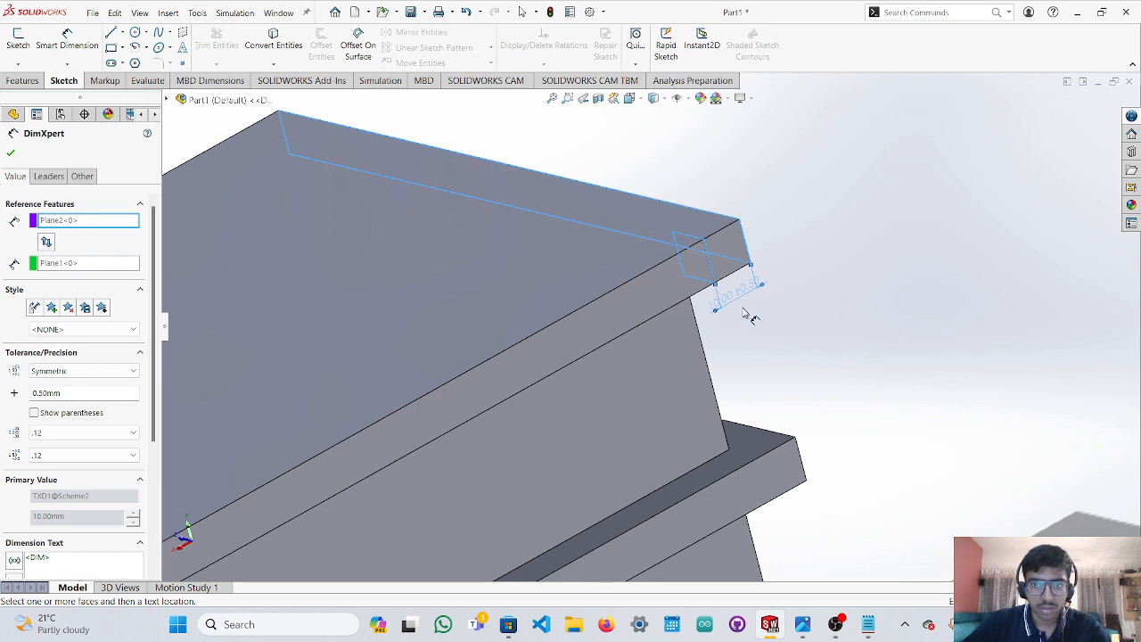
key("Escape")
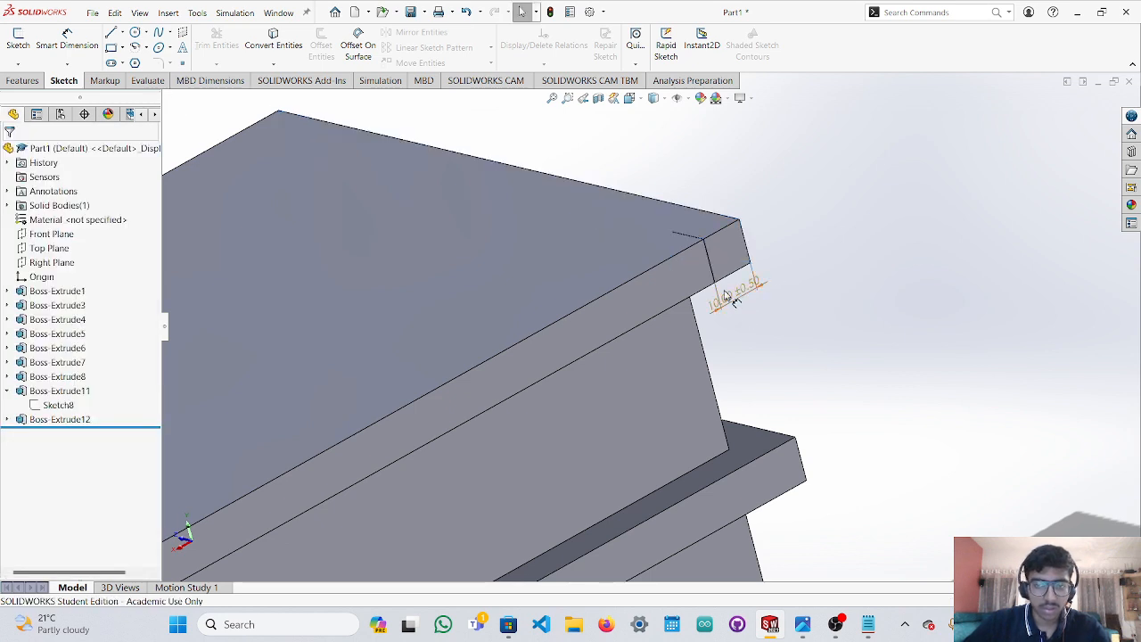
left_click(741, 297)
key("Delete")
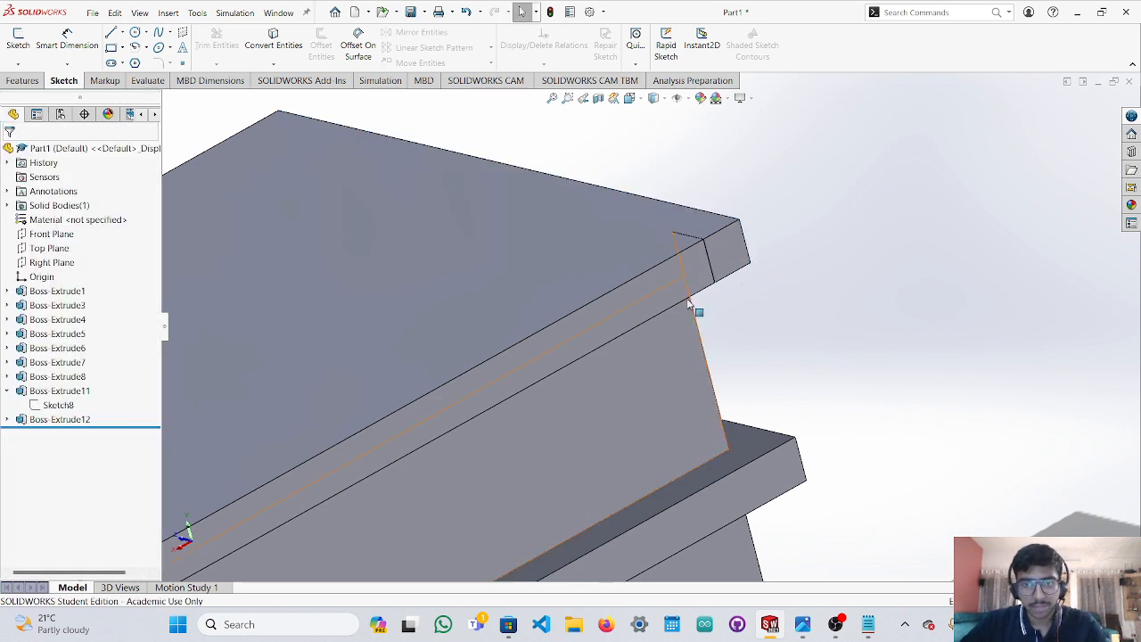
Set the second-direction length of the long side bar Boss-Extrude11 to 154 mm.
left_click(59, 406)
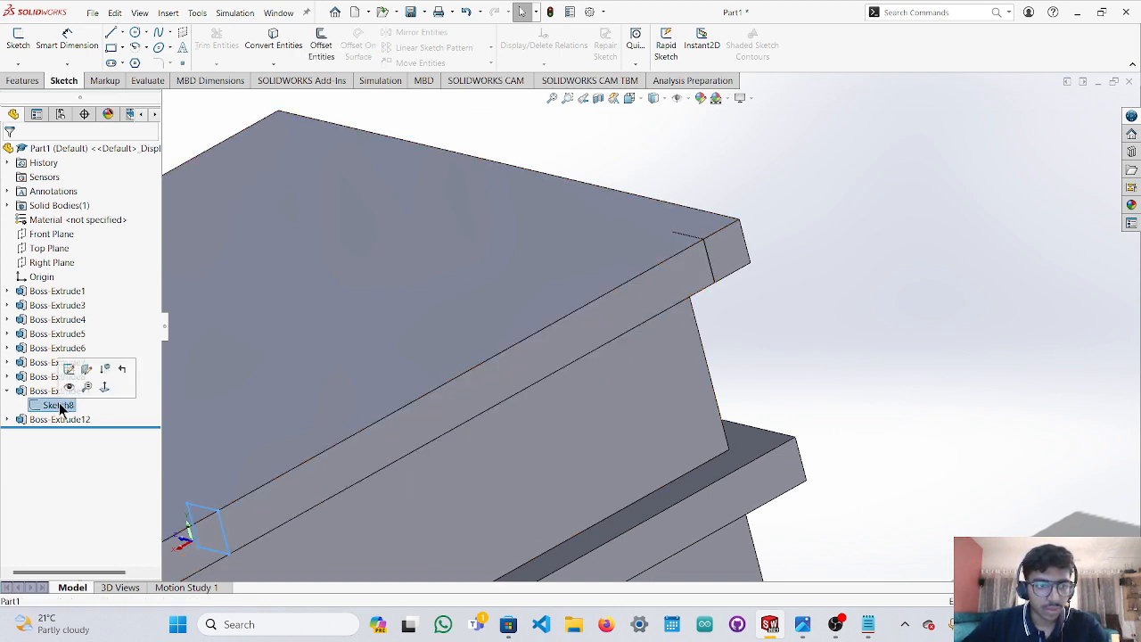
double_click(59, 396)
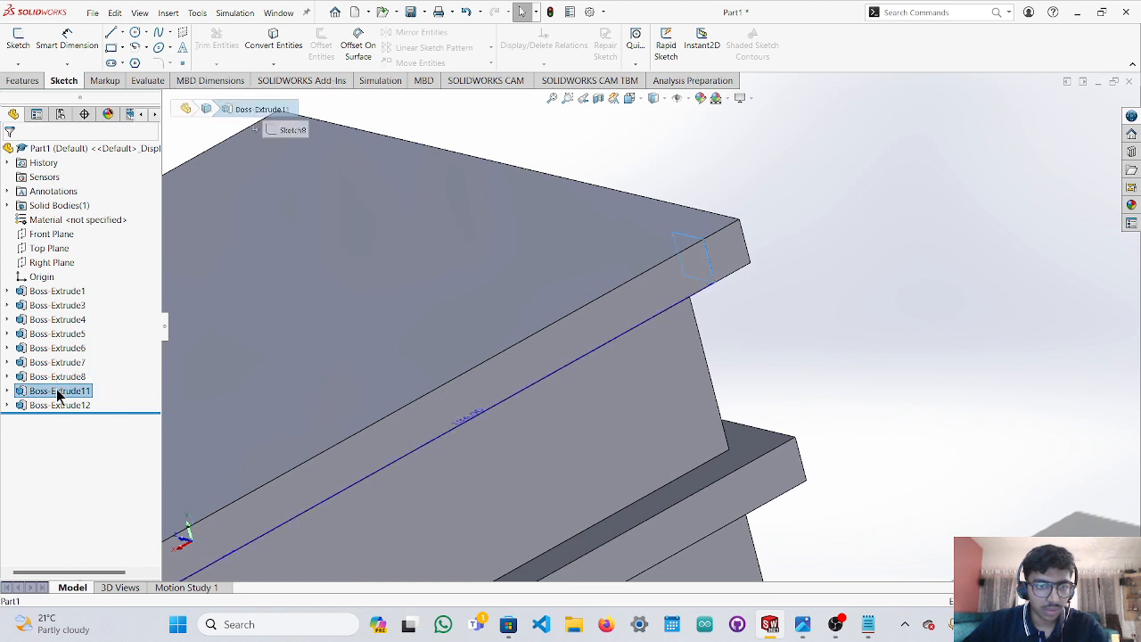
double_click(465, 417)
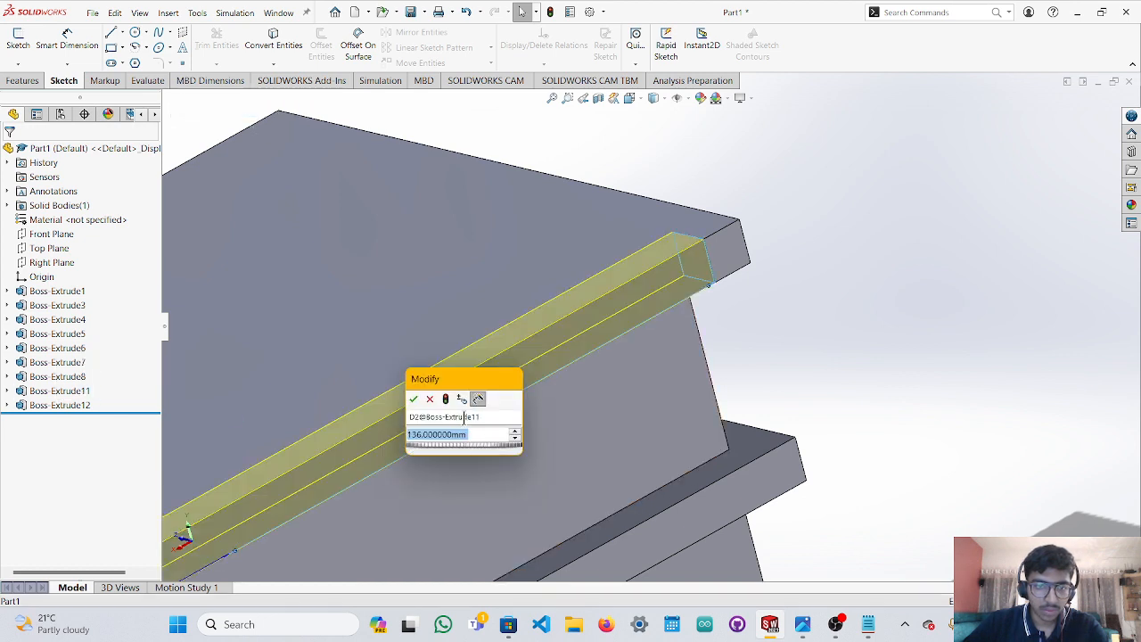
scroll(654, 323, "up", 6)
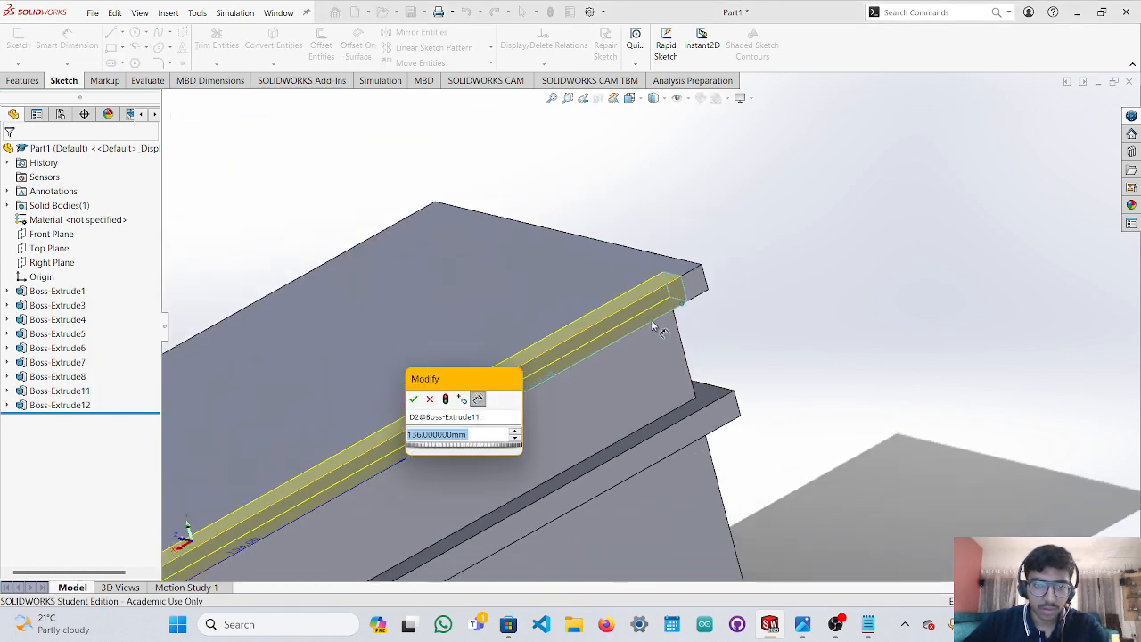
scroll(654, 324, "down", 2)
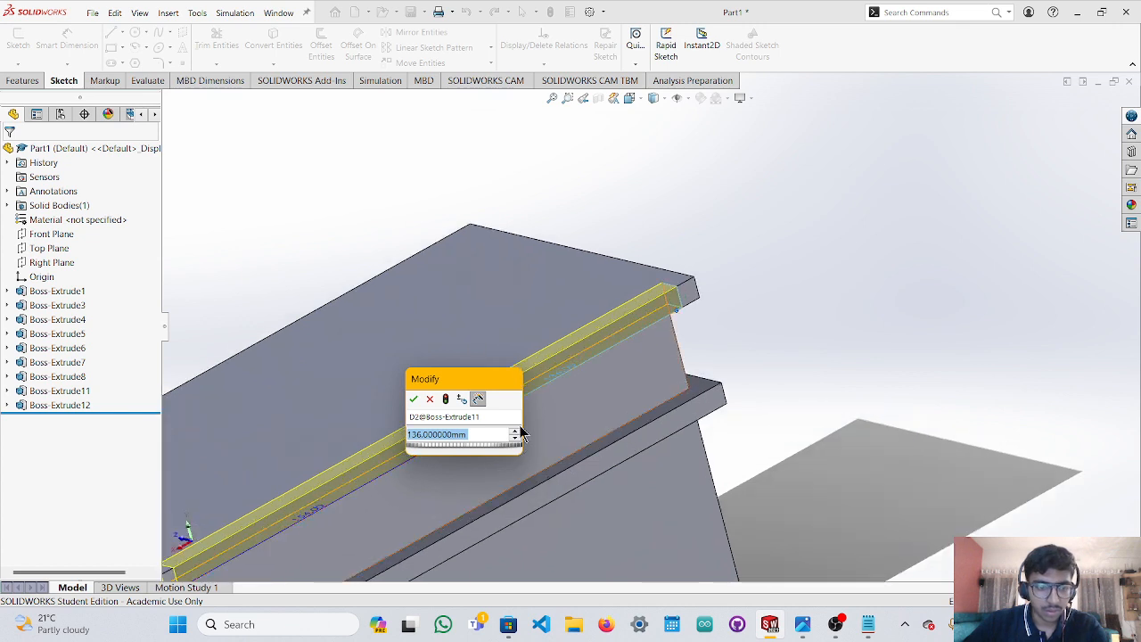
type("154")
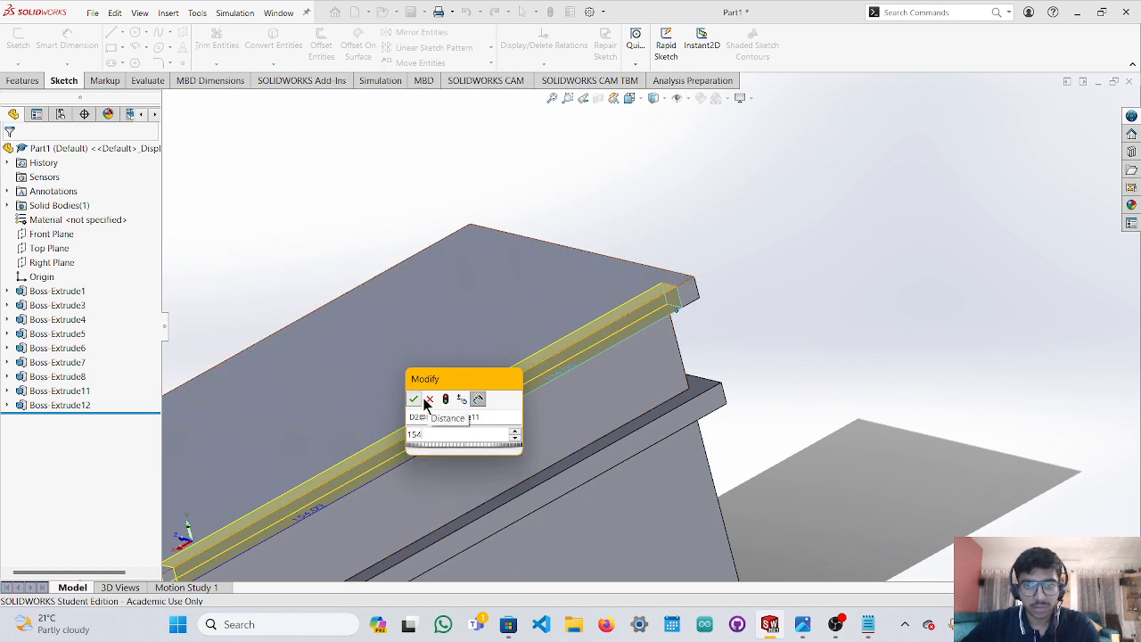
left_click(423, 398)
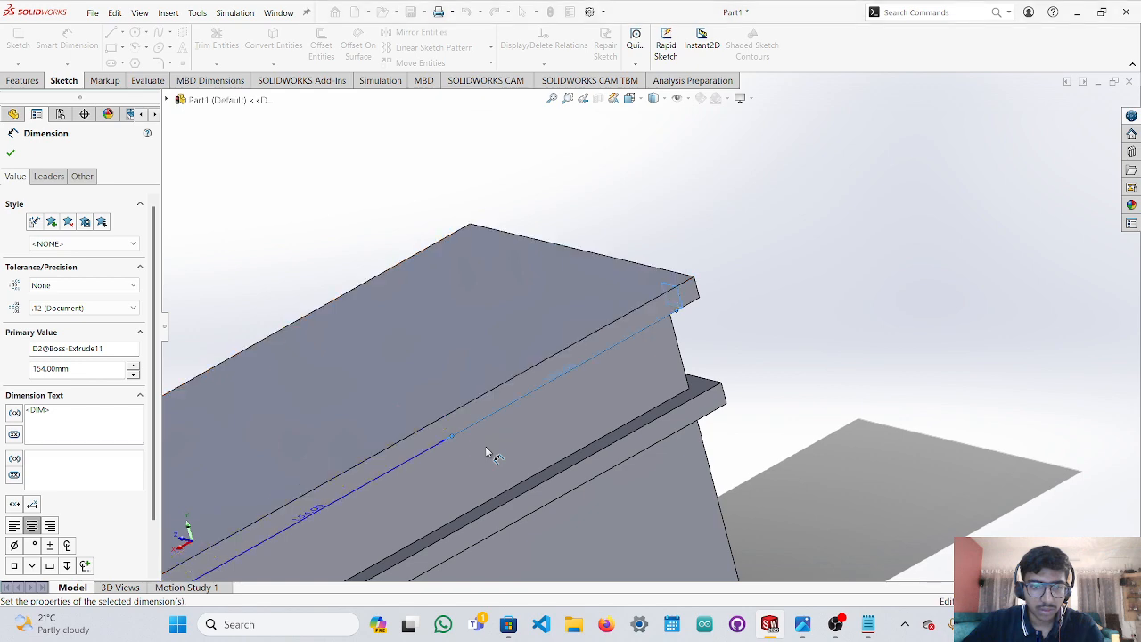
Undo the side-bar extrusions back to the open sketch with the first bar's square profile.
scroll(512, 407, "up", 3)
scroll(515, 399, "down", 2)
scroll(538, 397, "up", 2)
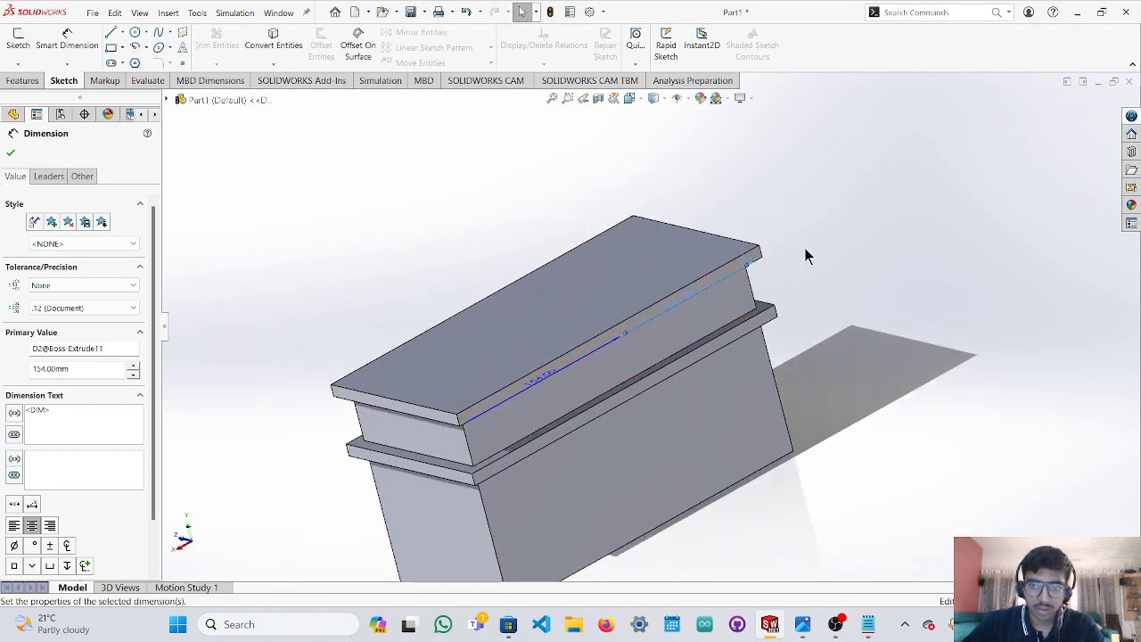
scroll(802, 254, "down", 5)
scroll(610, 428, "up", 5)
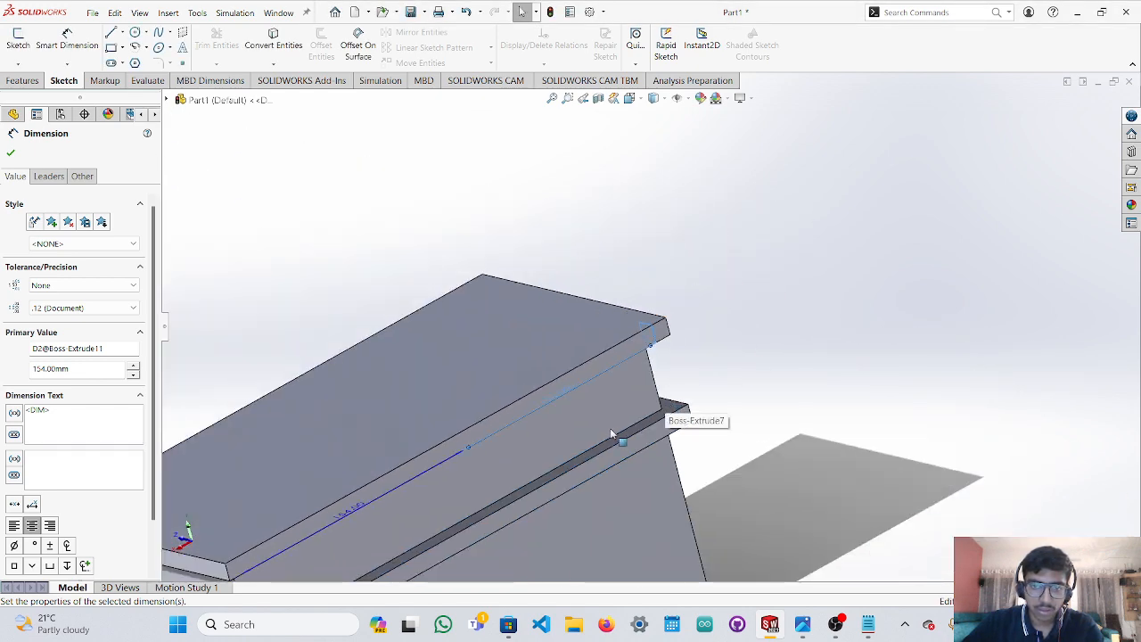
left_click(798, 184)
scroll(575, 292, "up", 2)
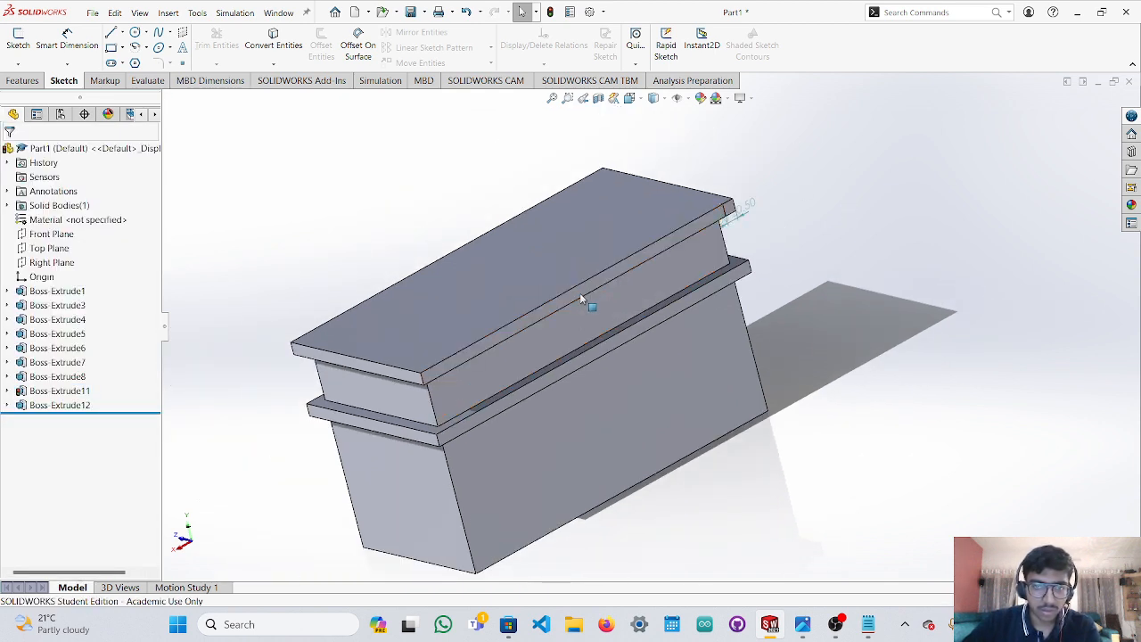
key("ctrl+z")
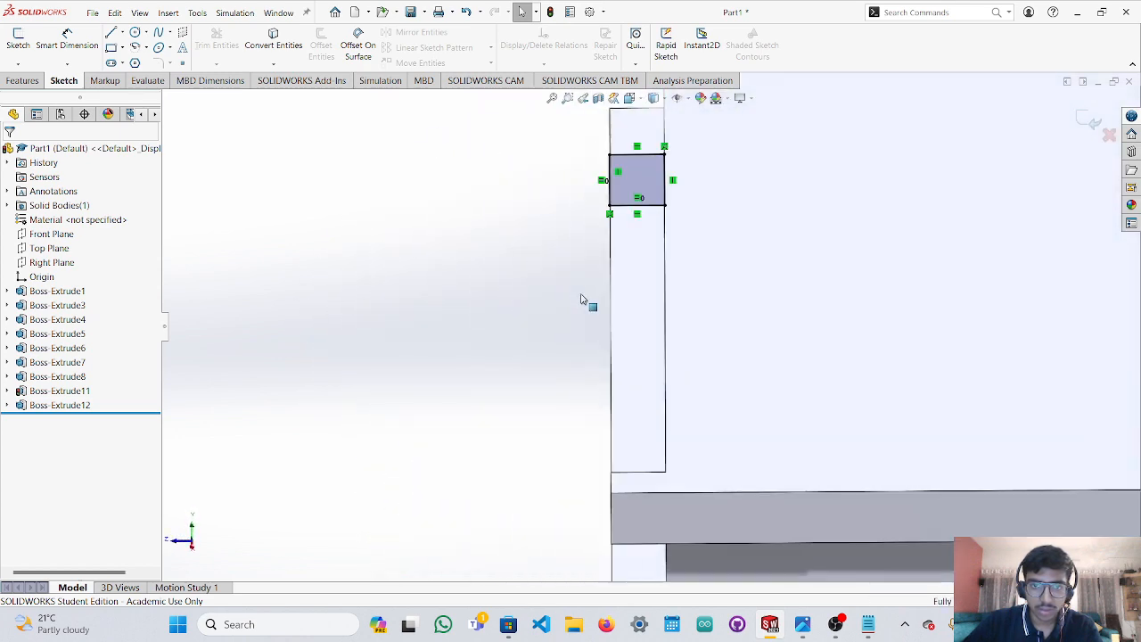
key("ctrl+z")
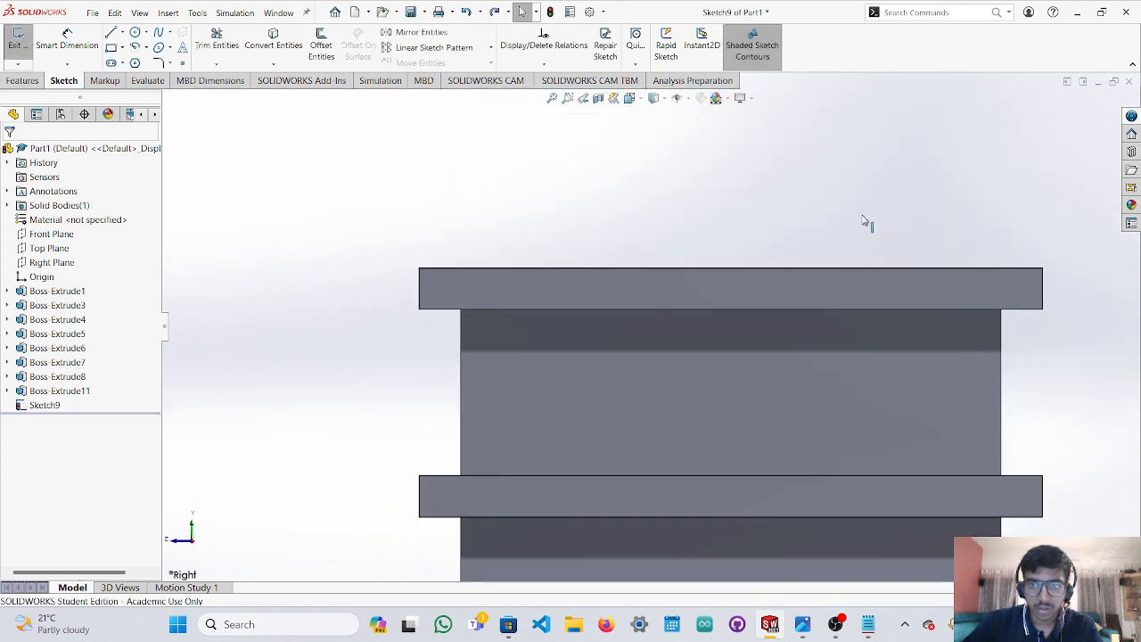
key("ctrl+z")
key("ctrl+z")
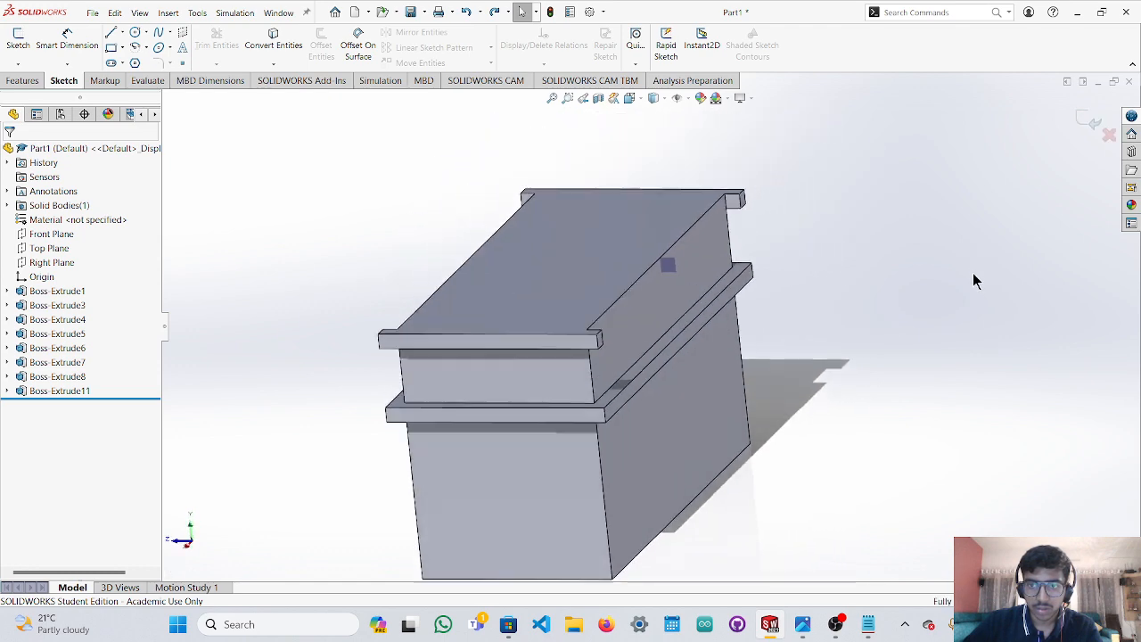
Extrude the square profile as a boss 164 mm in the first direction, to the outer face of the near end bar.
left_click(36, 81)
left_click(41, 46)
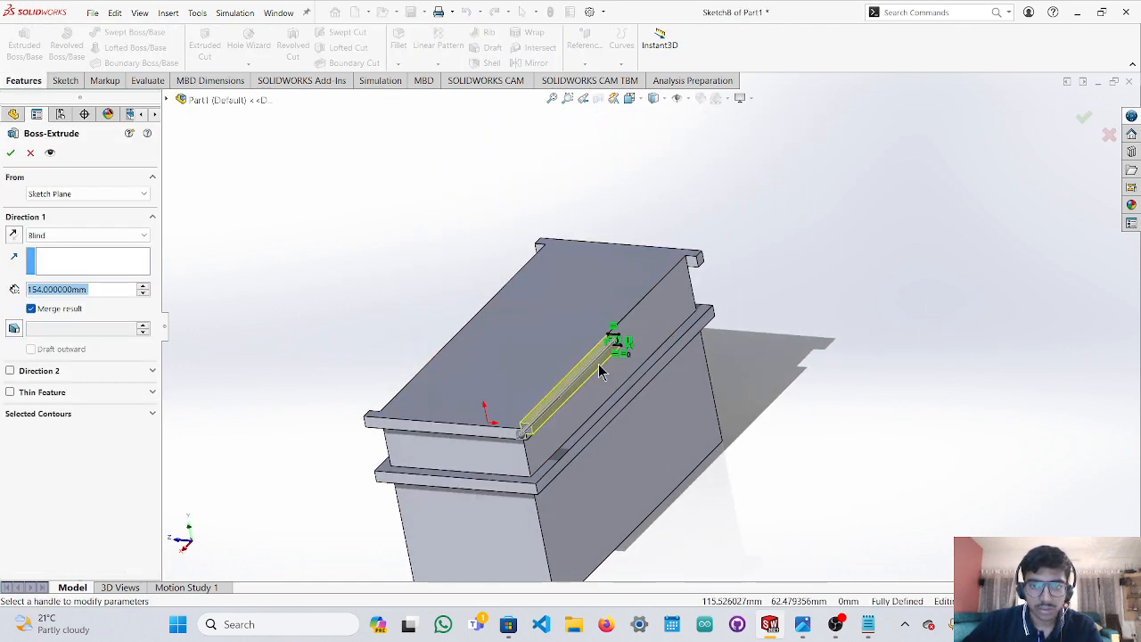
middle_click_drag(573, 412, 602, 465)
left_click(580, 533)
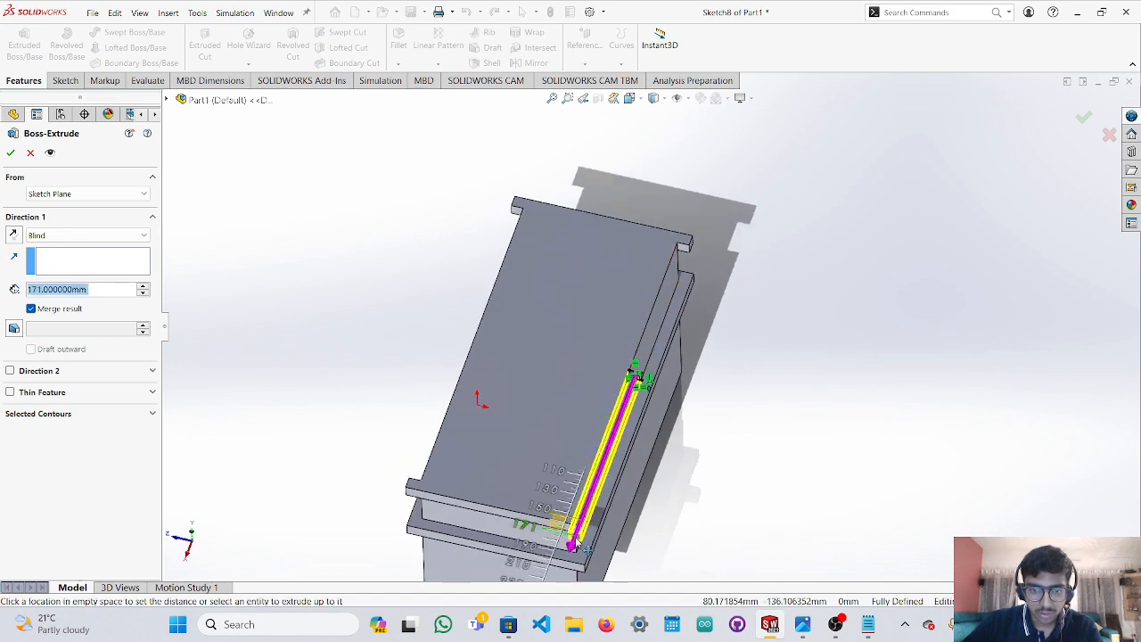
left_click(578, 538)
scroll(580, 537, "down", 6)
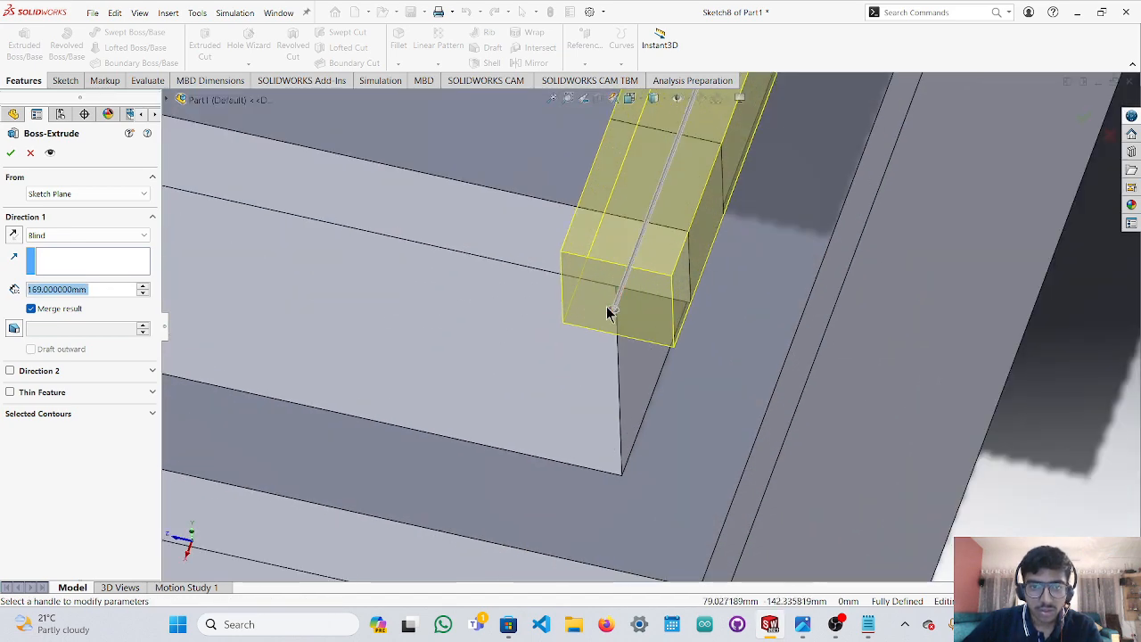
left_click(616, 314)
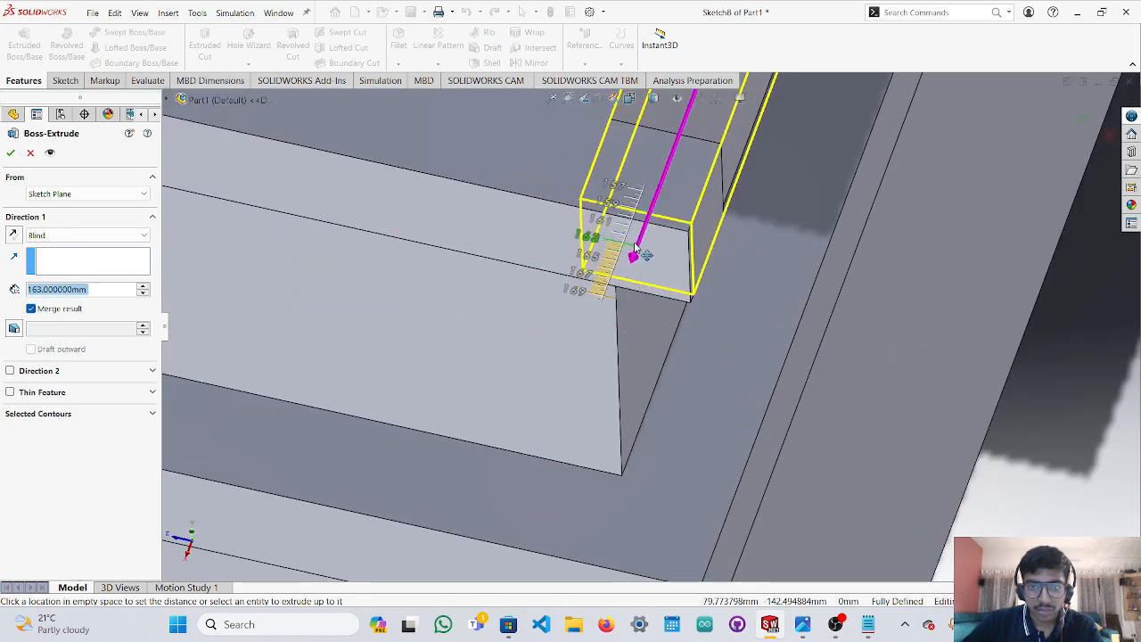
left_click(632, 263)
scroll(787, 173, "up", 8)
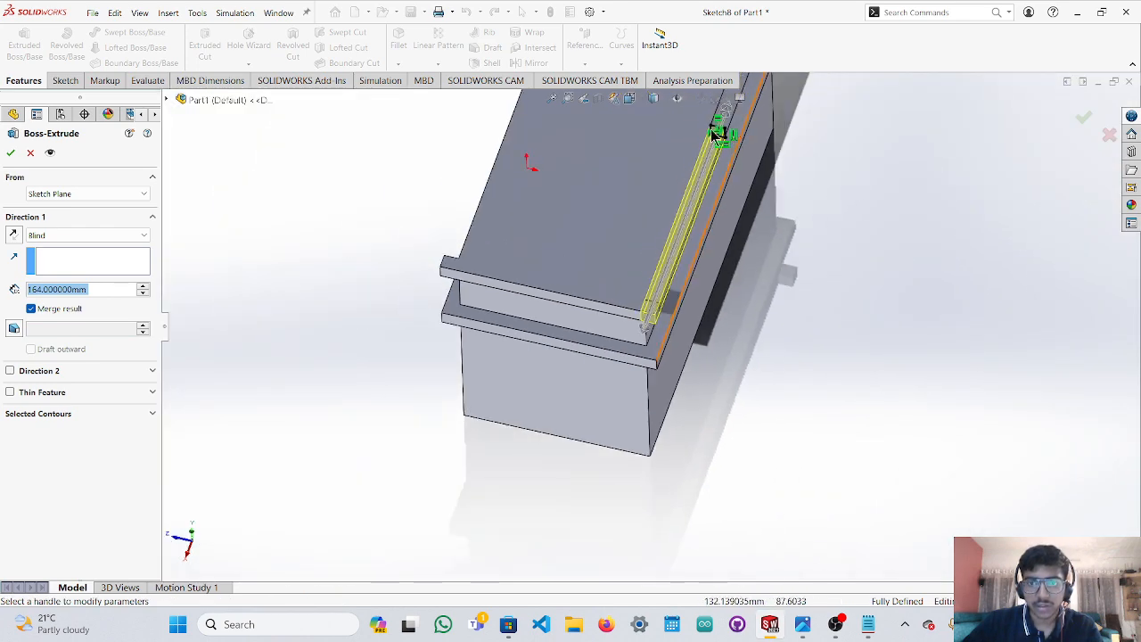
Extend the bar 146 mm in a second direction to the outer face of the far end bar, and finish the extrusion.
scroll(720, 111, "down", 4)
scroll(746, 102, "up", 4)
scroll(711, 178, "down", 2)
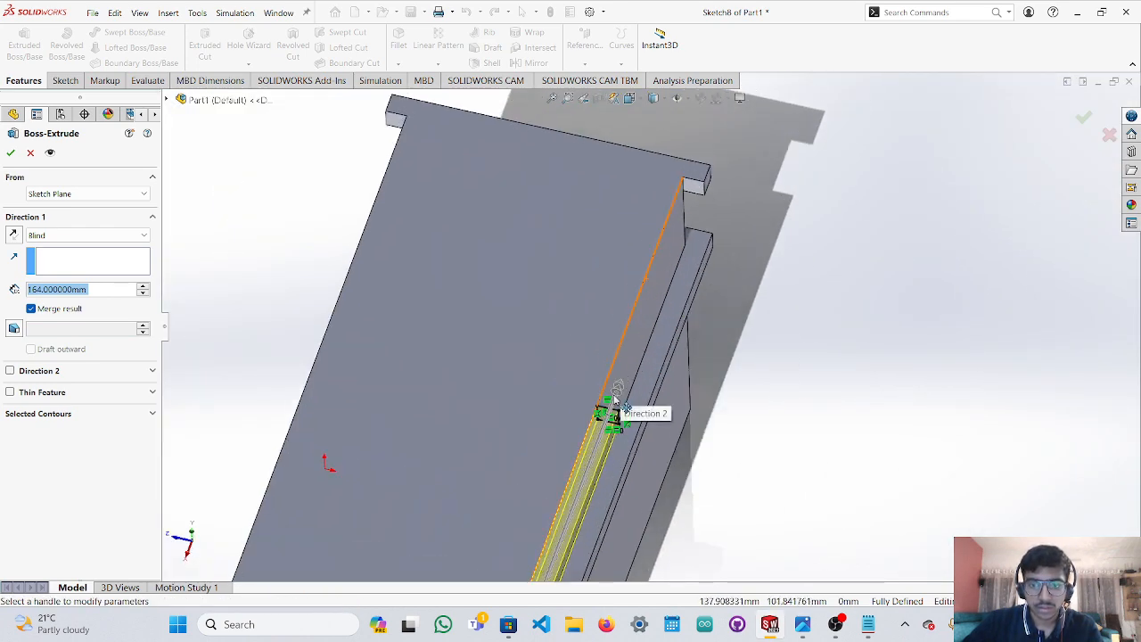
left_click(619, 393)
left_click(717, 169)
scroll(721, 173, "down", 4)
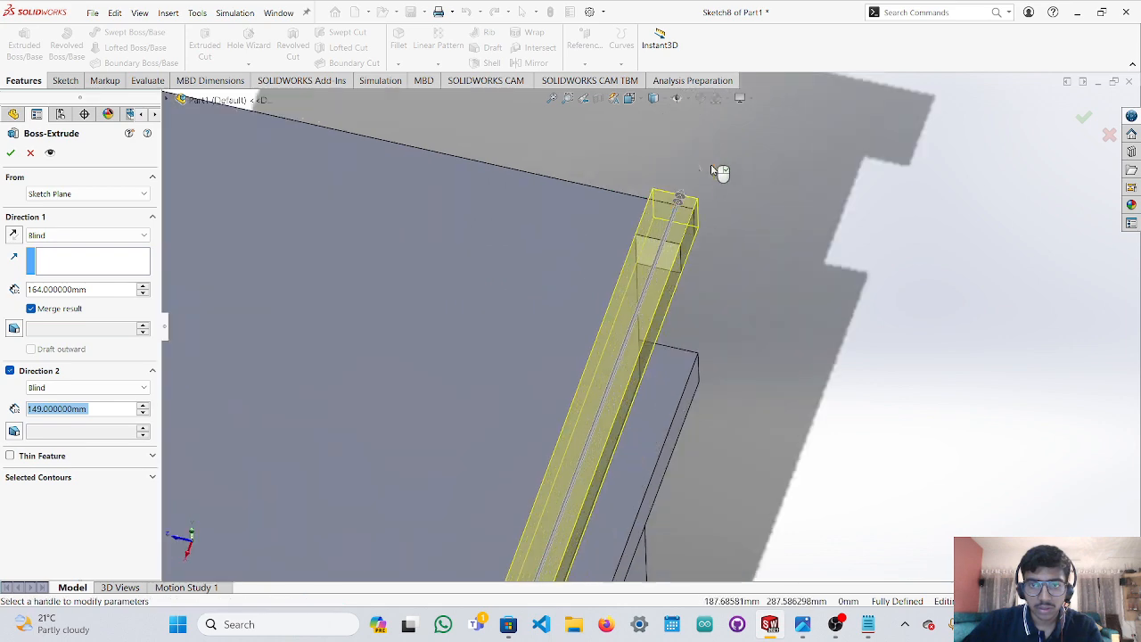
left_click(664, 238)
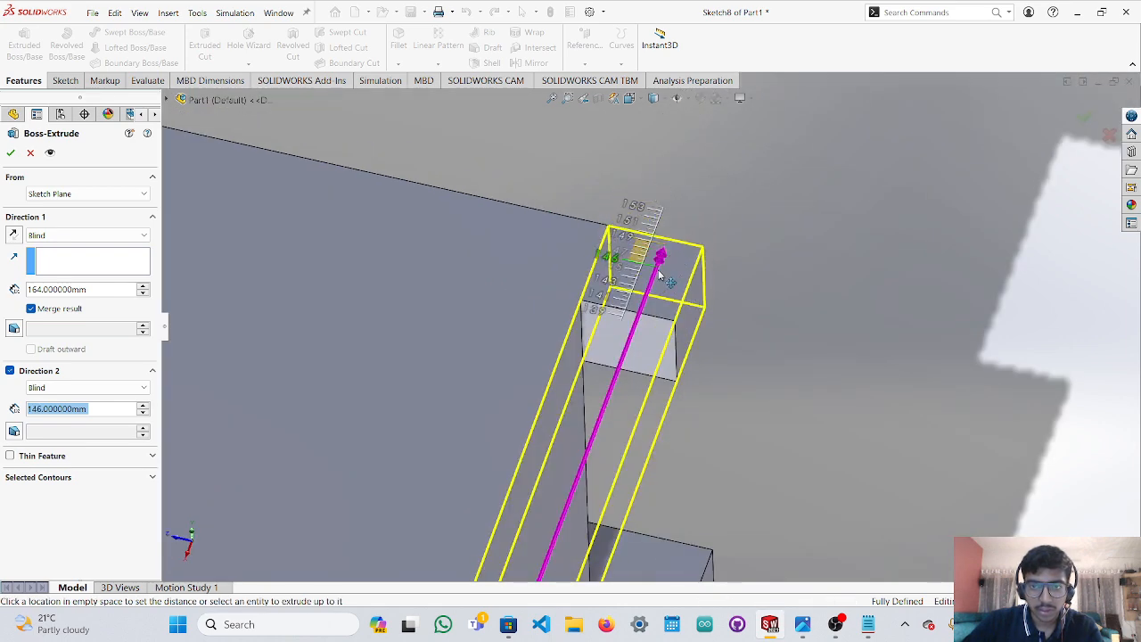
left_click(686, 287)
scroll(726, 377, "up", 4)
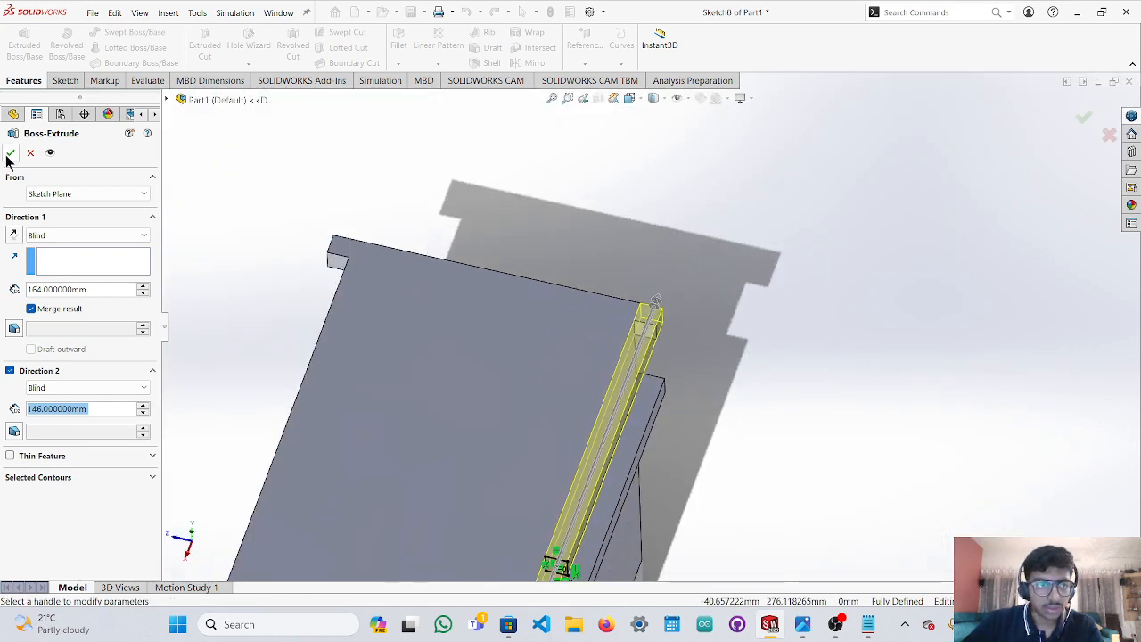
left_click(10, 154)
scroll(472, 381, "up", 5)
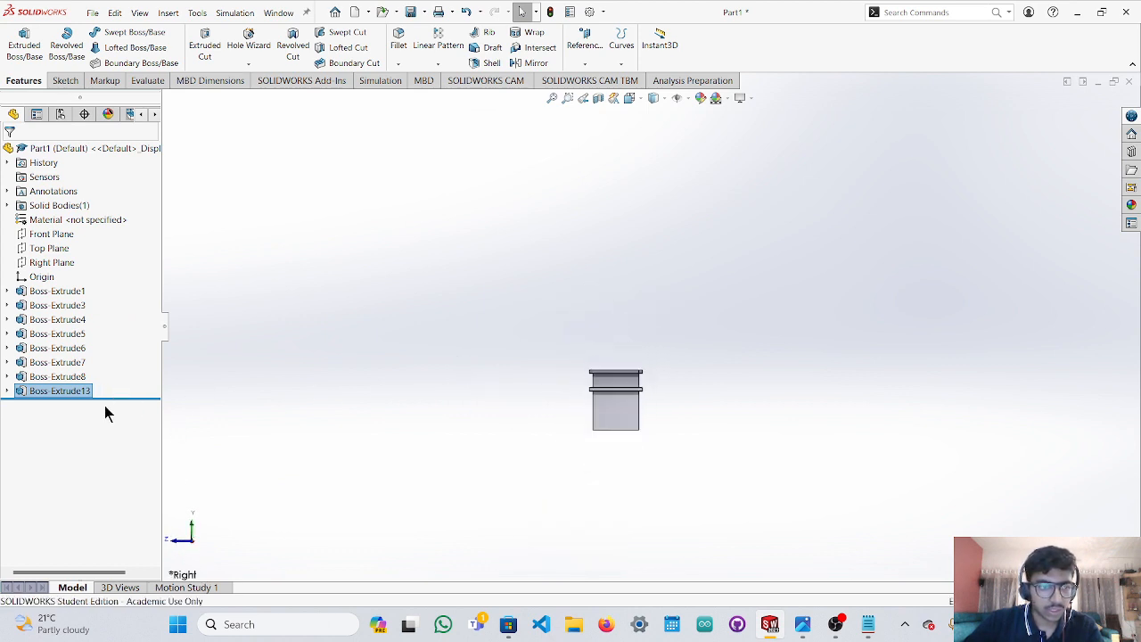
On the Right Plane, sketch a rectangle about 10 mm square over the end bar's overhang on the side opposite the new bar.
left_click(56, 262)
scroll(632, 407, "down", 8)
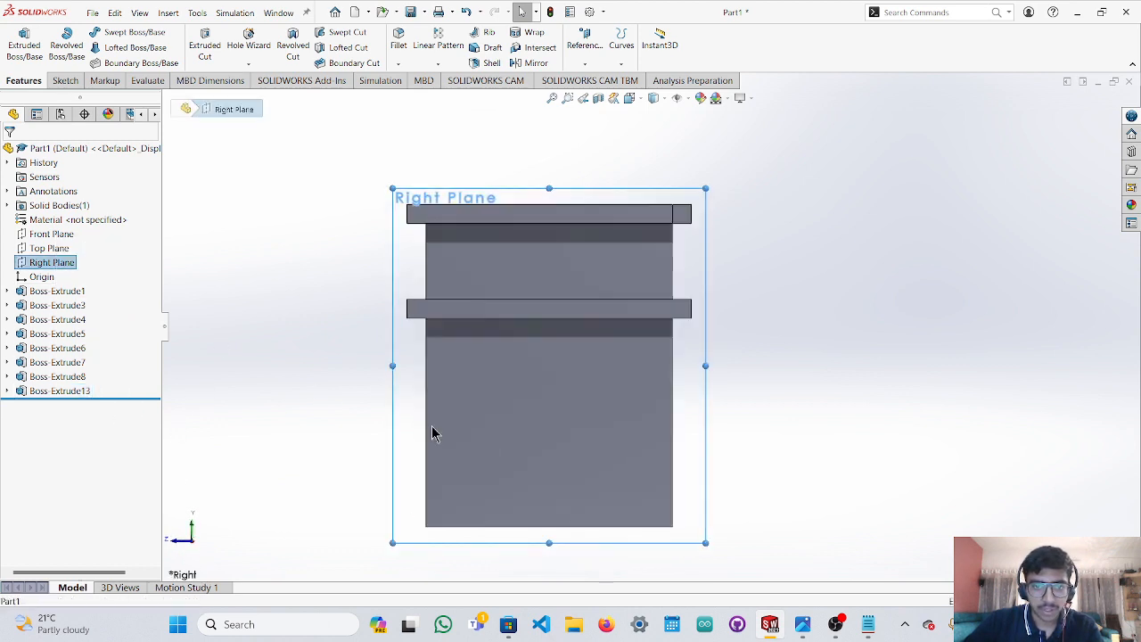
left_click(64, 80)
left_click(114, 45)
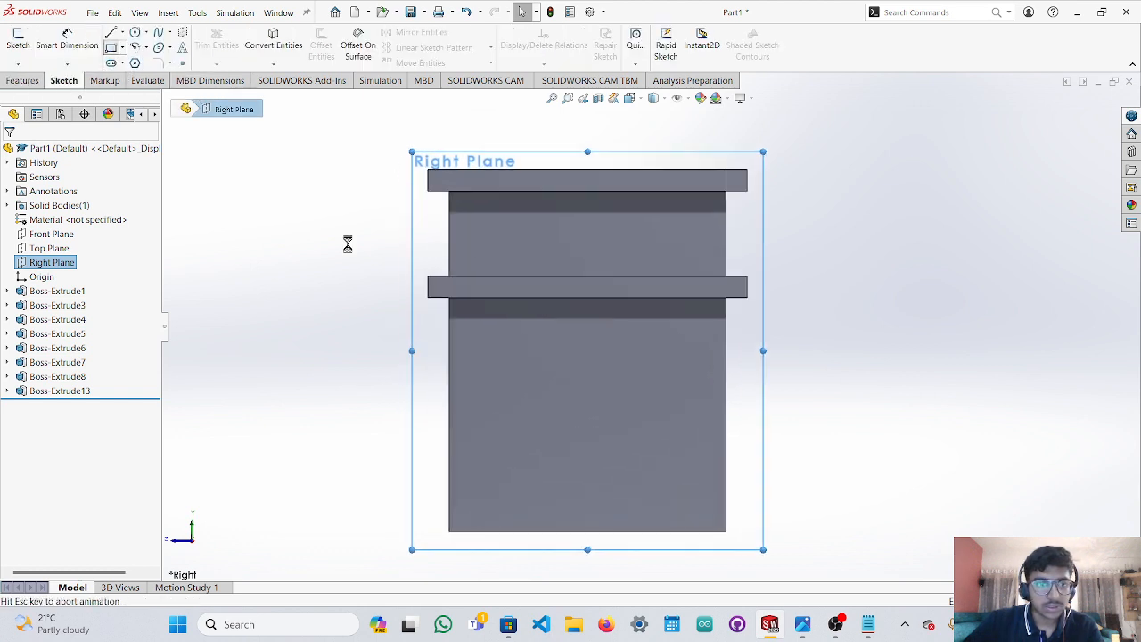
scroll(458, 247, "down", 5)
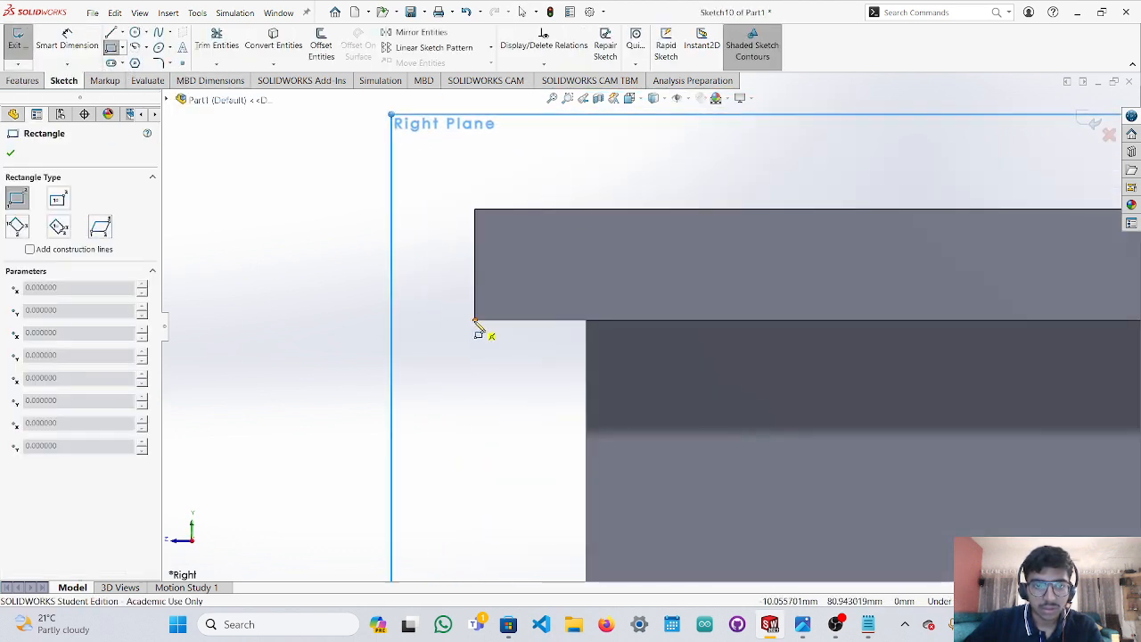
left_click(474, 319)
left_click(587, 211)
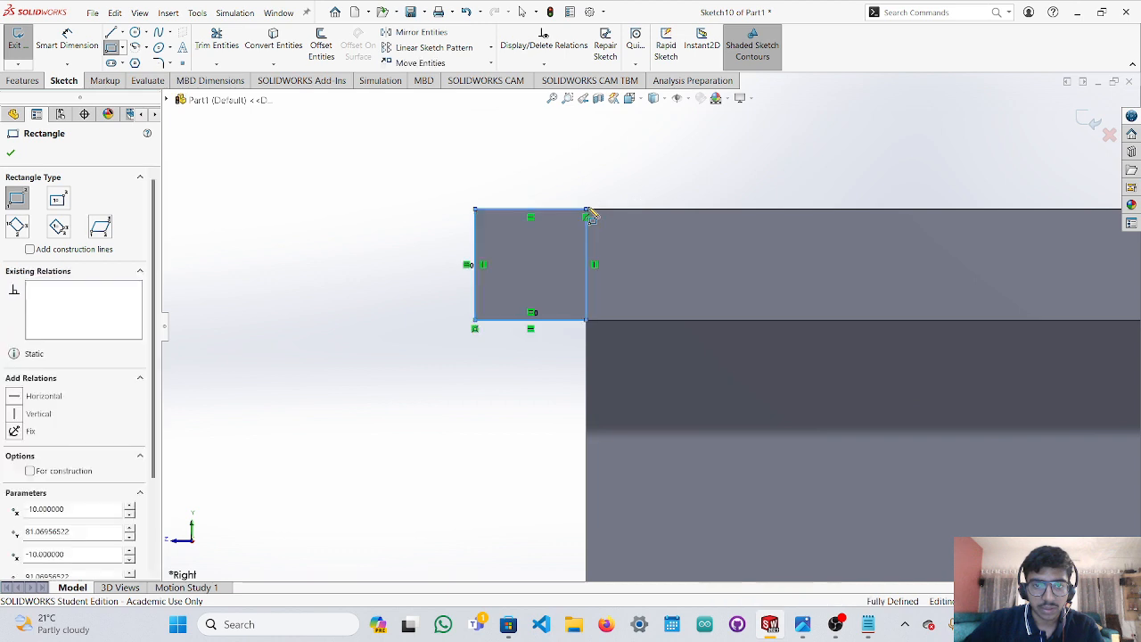
key("Escape")
Extrude the new square profile as a boss 164 mm in the first direction, along the block's other long side.
scroll(645, 184, "up", 2)
mouse_move(644, 183)
middle_mouse_down()
mouse_move(632, 229)
mouse_move(649, 250)
mouse_move(646, 212)
middle_mouse_up()
scroll(647, 211, "down", 2)
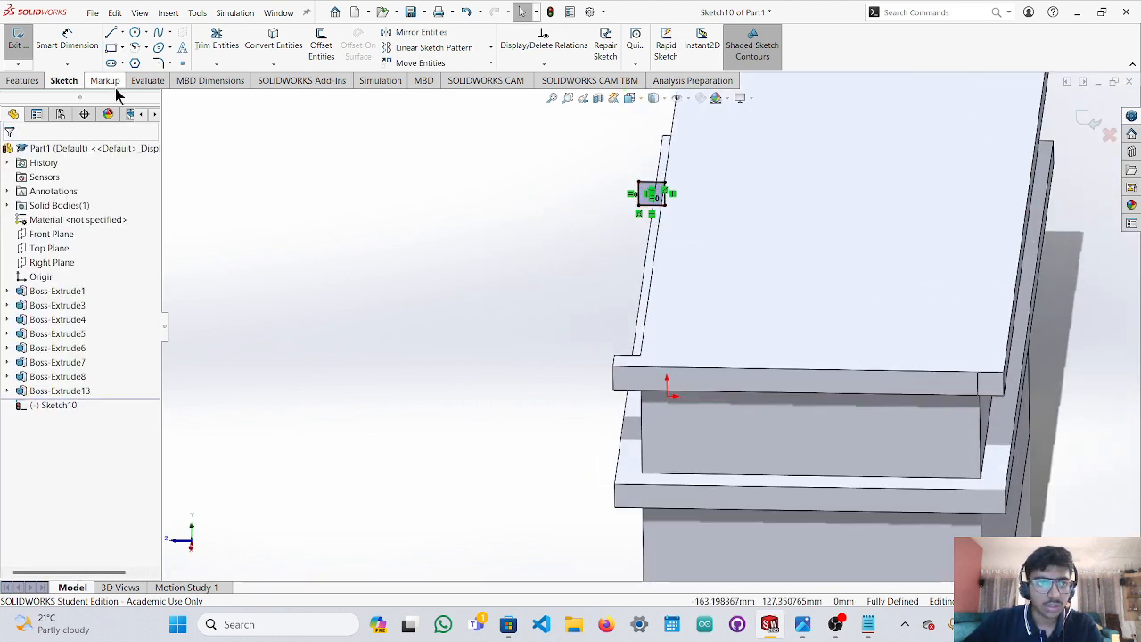
left_click(650, 193)
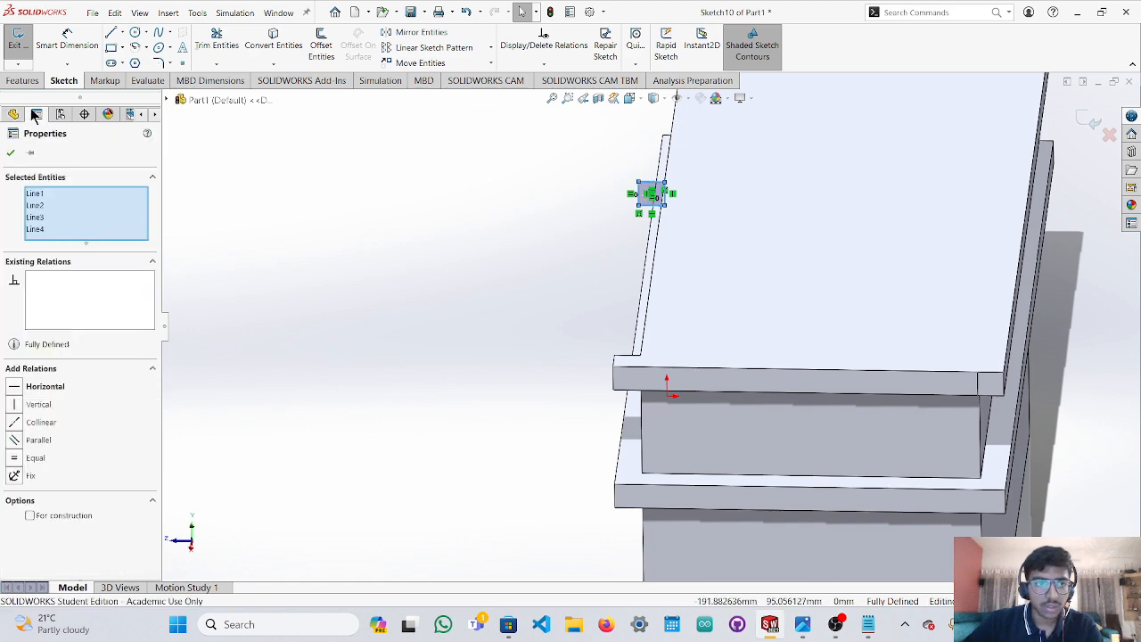
left_click(24, 82)
left_click(34, 51)
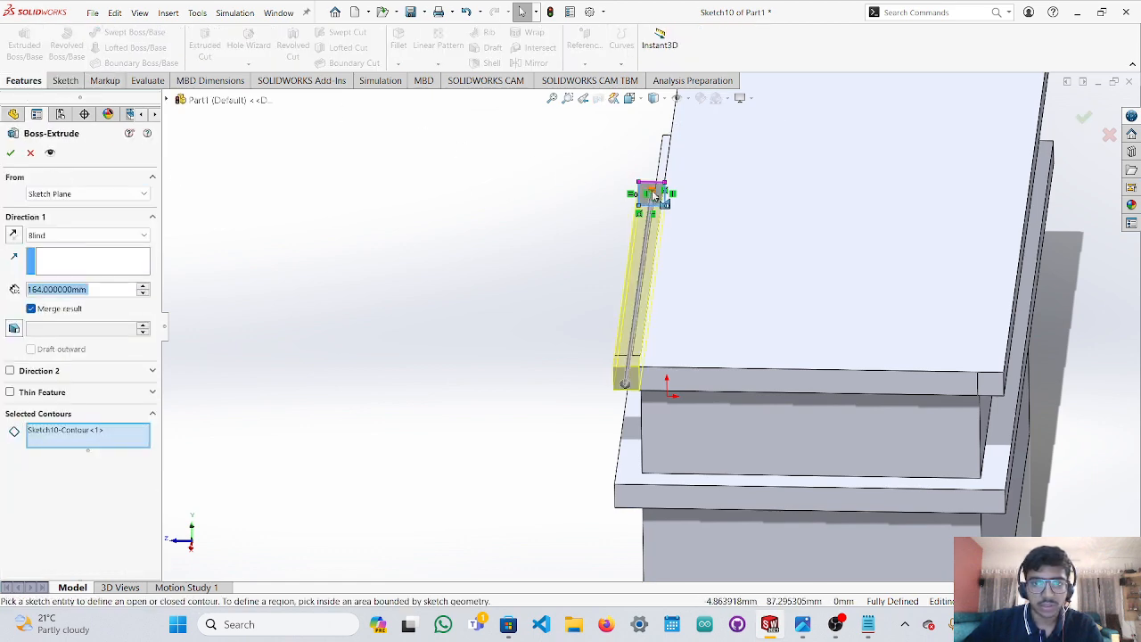
middle_click_drag(610, 334, 611, 433)
scroll(620, 436, "up", 2)
scroll(645, 428, "down", 6)
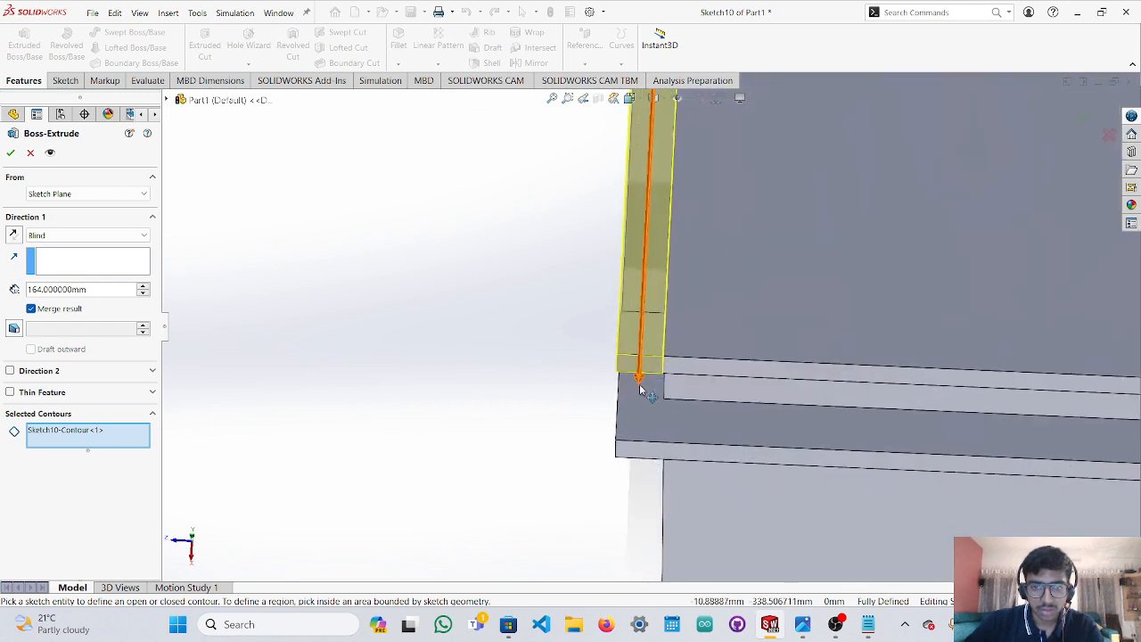
Try first-direction lengths of 184 mm and 156 mm for the new side bar.
mouse_move(639, 378)
left_mouse_down()
mouse_move(642, 362)
mouse_move(646, 457)
left_mouse_up()
scroll(638, 279, "up", 5)
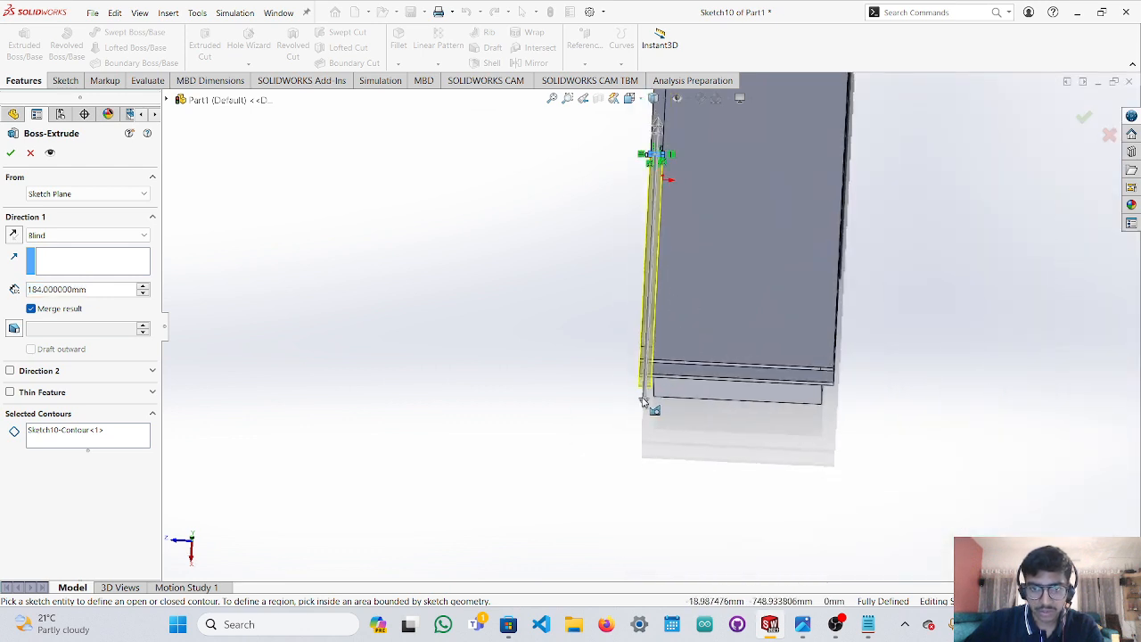
left_click_drag(647, 396, 657, 364)
scroll(657, 364, "down", 5)
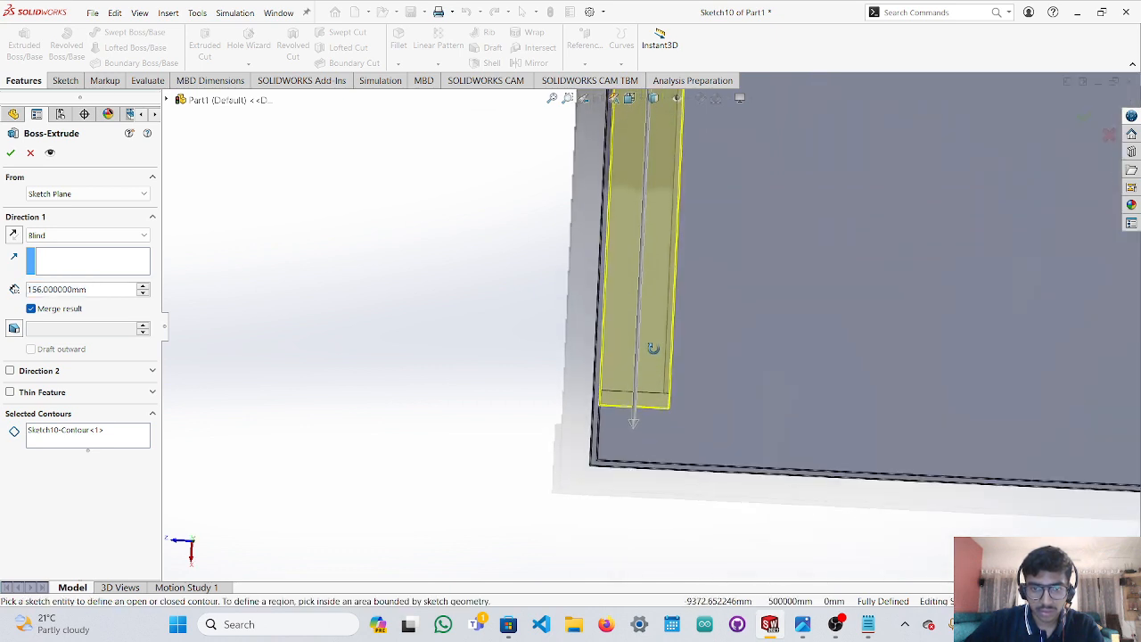
middle_click_drag(650, 392, 681, 393)
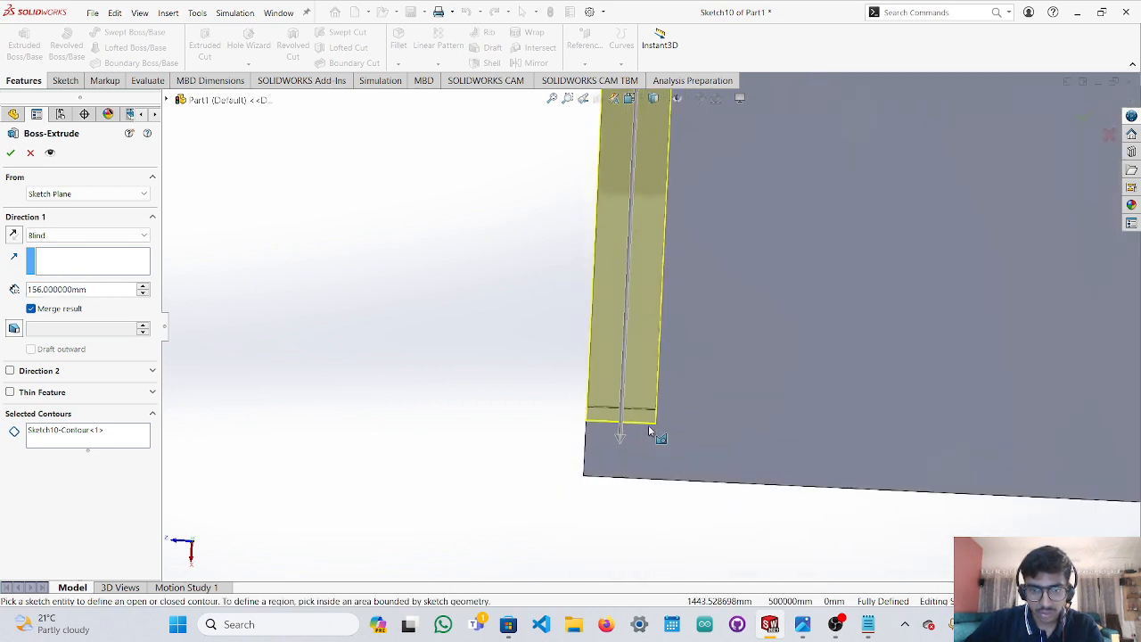
Finish the new side bar with 164 mm in the first direction and 146 mm in the second, reaching the far end bar's outer face.
mouse_move(621, 439)
left_mouse_down()
mouse_move(621, 492)
mouse_move(598, 367)
mouse_move(613, 133)
left_mouse_up()
scroll(648, 176, "up", 2)
scroll(655, 161, "up", 5)
scroll(671, 151, "down", 7)
scroll(621, 140, "up", 3)
scroll(628, 152, "down", 8)
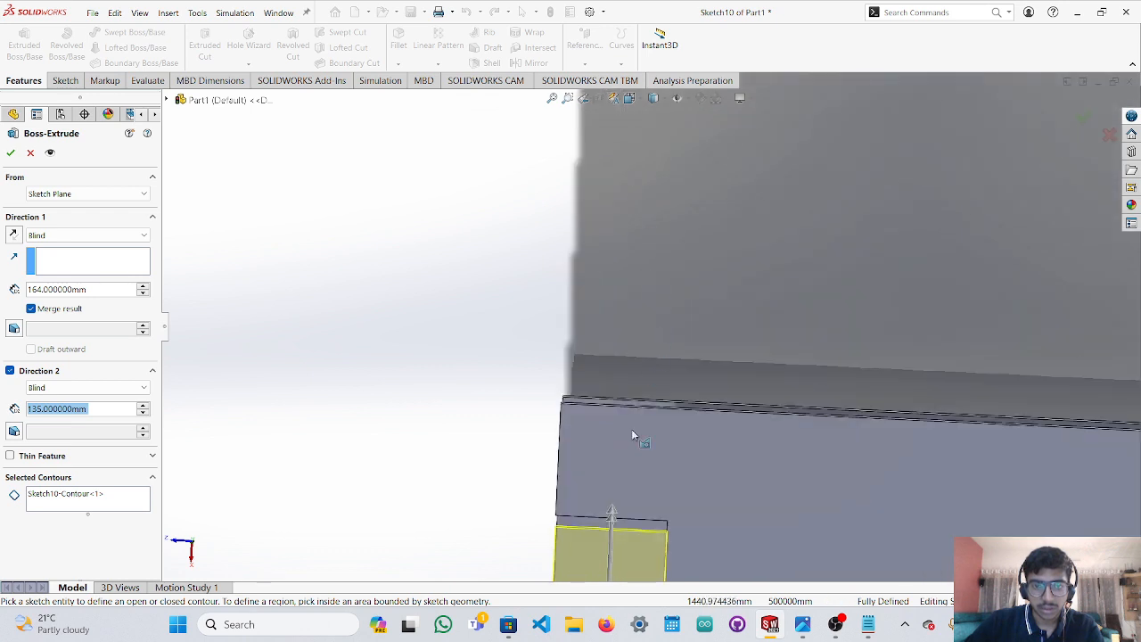
left_click_drag(613, 517, 633, 392)
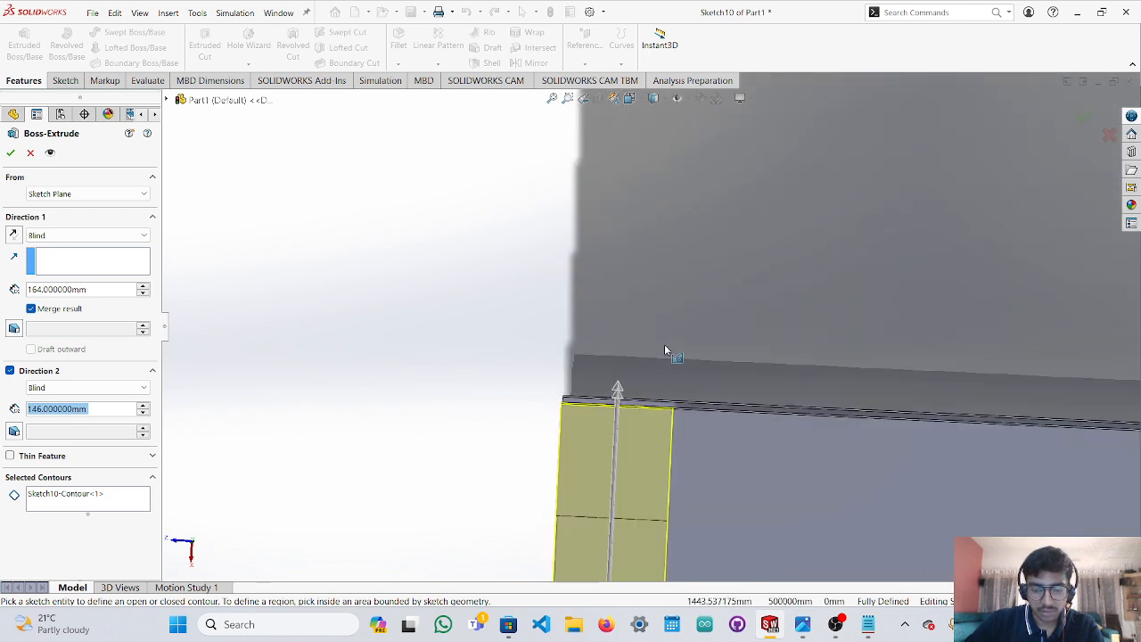
scroll(667, 342, "up", 2)
scroll(668, 347, "up", 1)
left_click(11, 152)
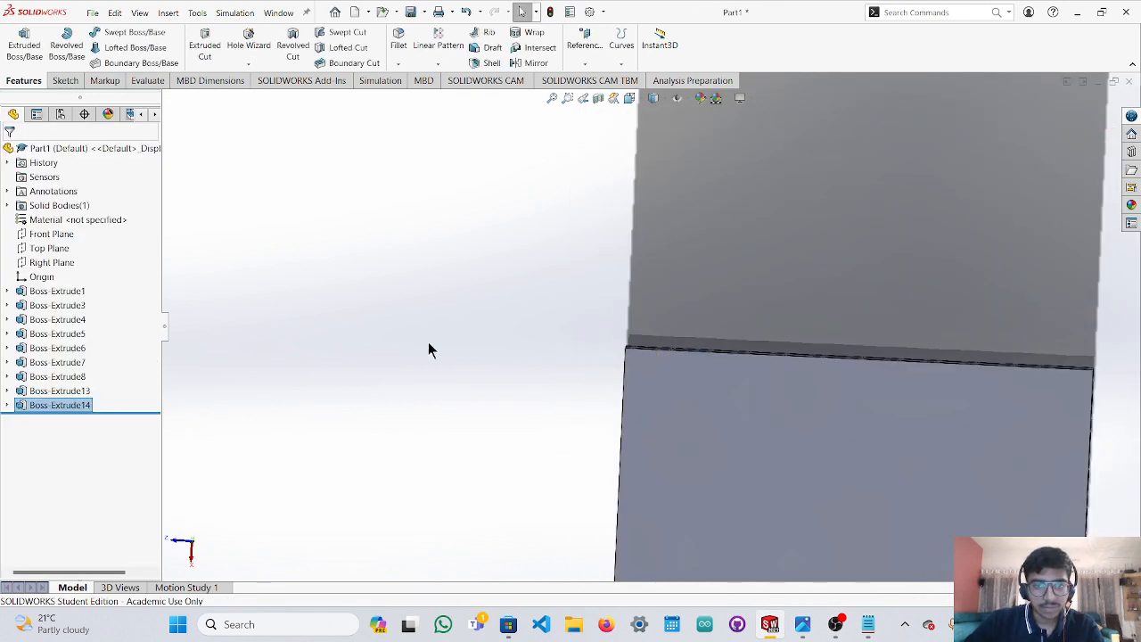
Compare the whole part with the reference photo j2.jpg in the photo viewer, and return to SOLIDWORKS to inspect the top face.
middle_click_drag(428, 349, 631, 135)
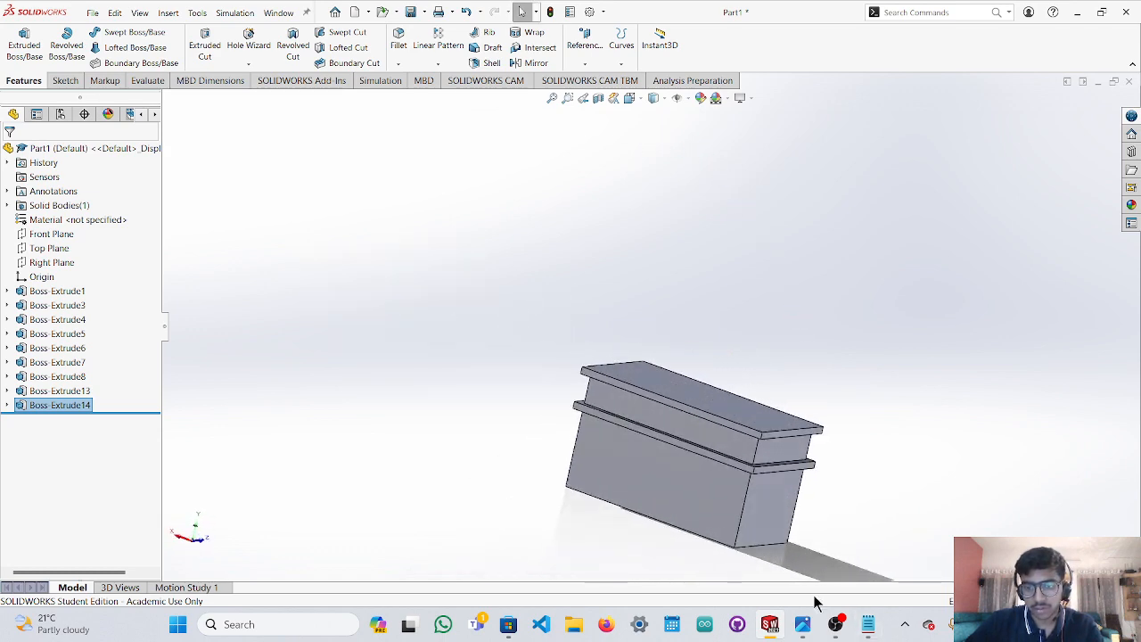
left_click(803, 624)
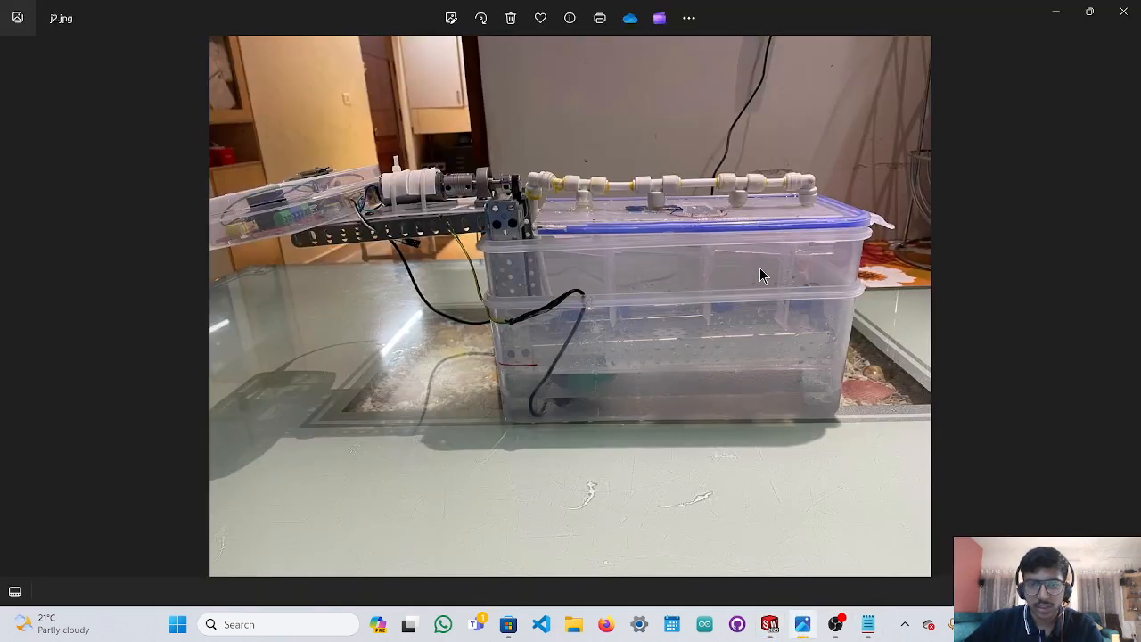
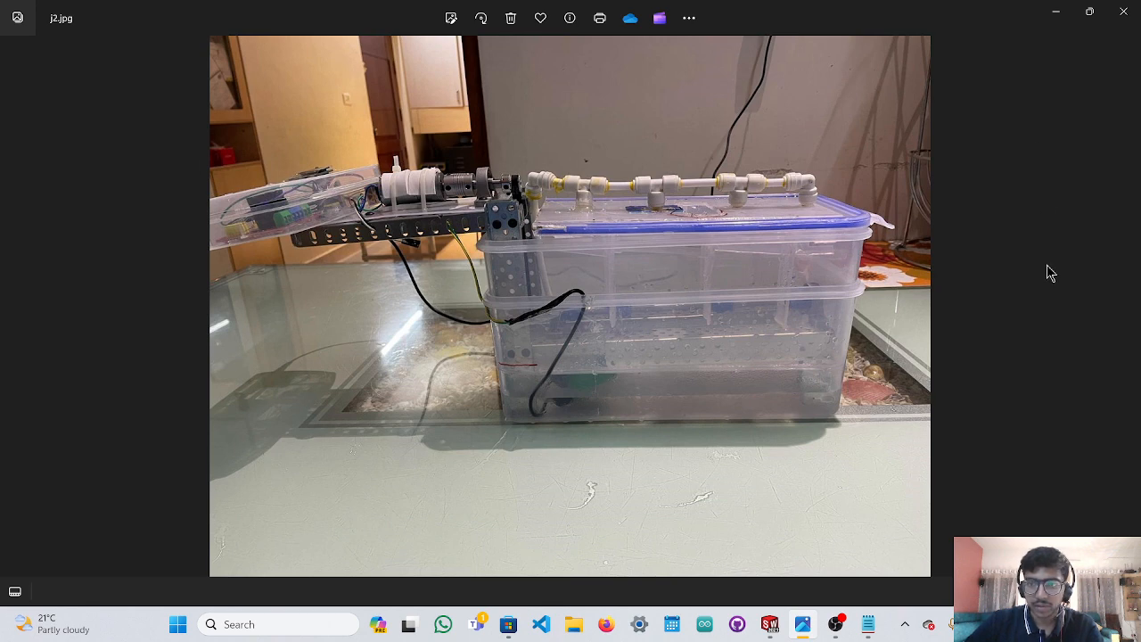
left_click(768, 628)
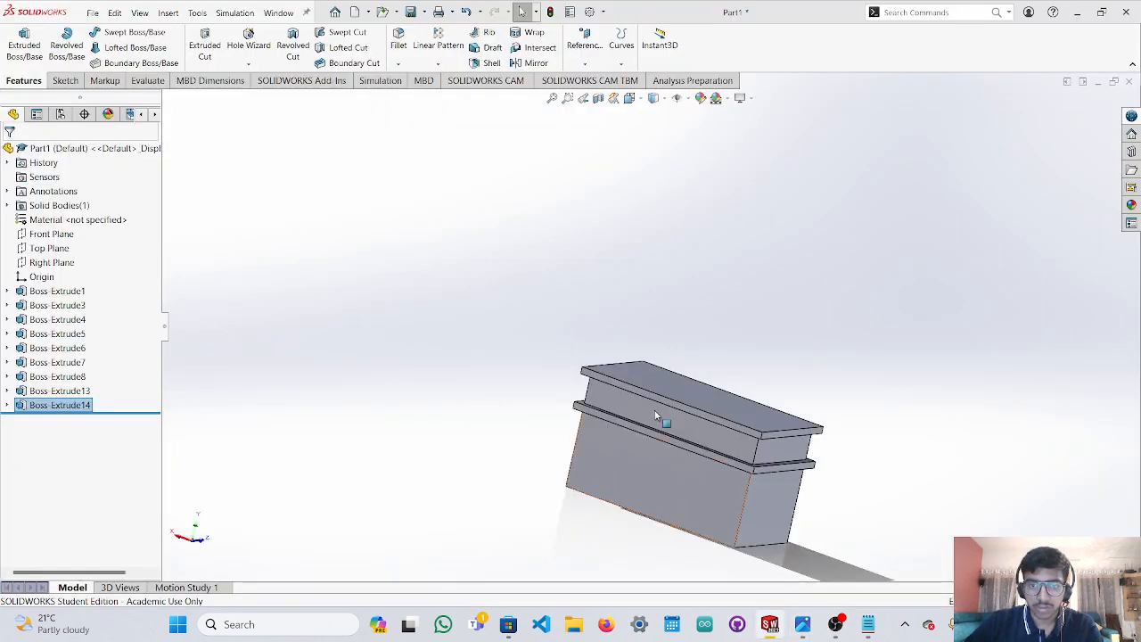
middle_click_drag(940, 387, 654, 417)
scroll(653, 417, "down", 5)
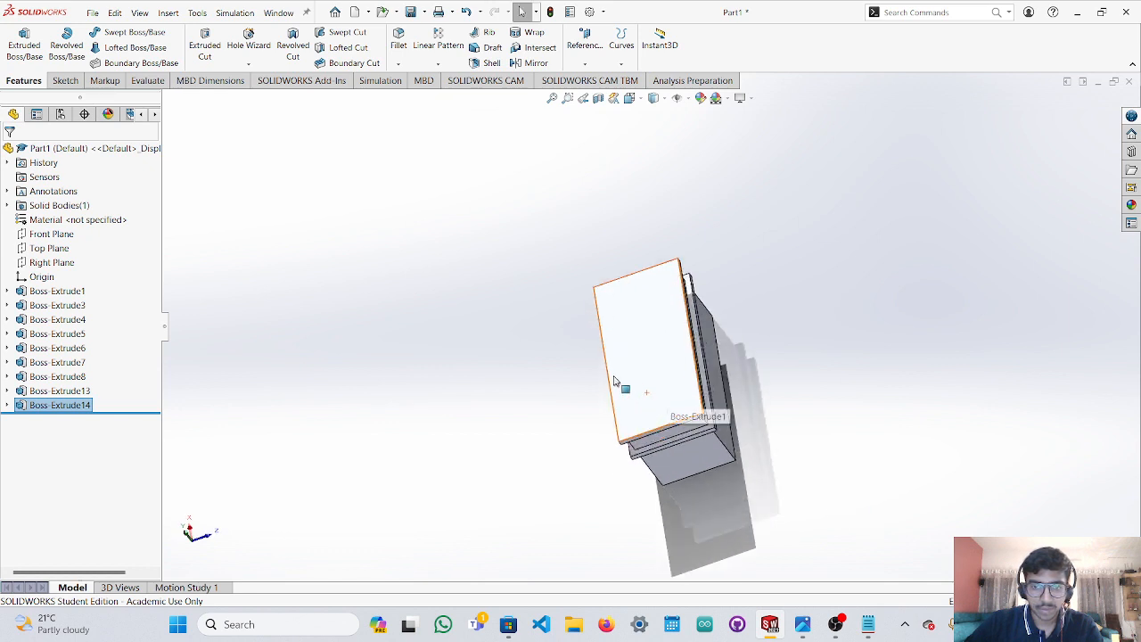
left_click(737, 327)
middle_click_drag(838, 323, 911, 403)
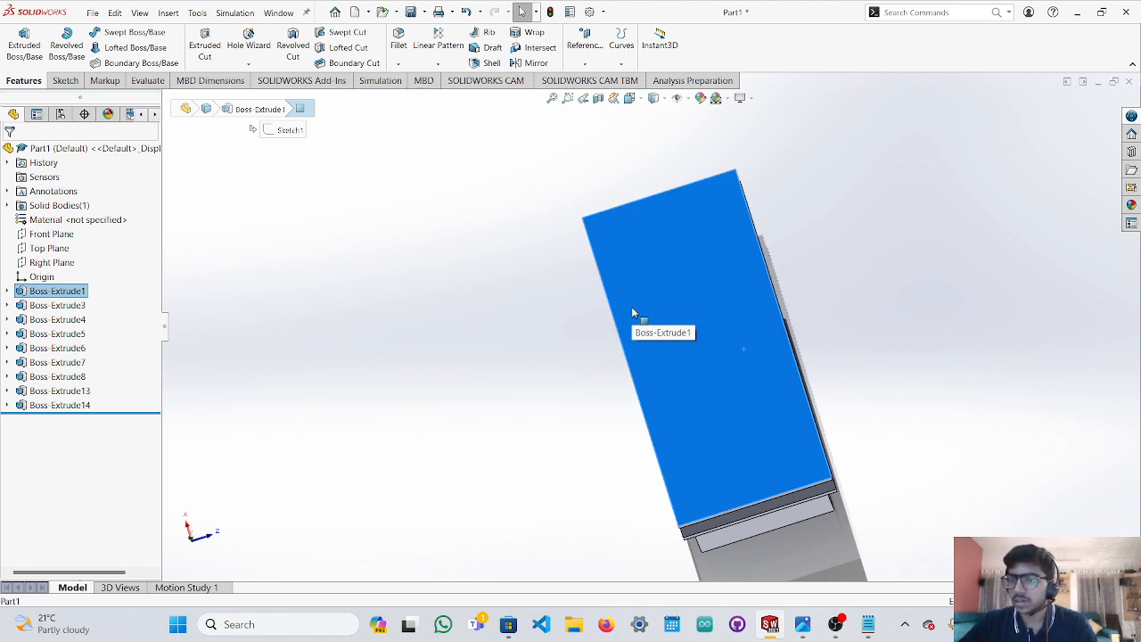
Try to dimension the long edge of the box's top face in the top view using Smart Dimension.
left_click(52, 253)
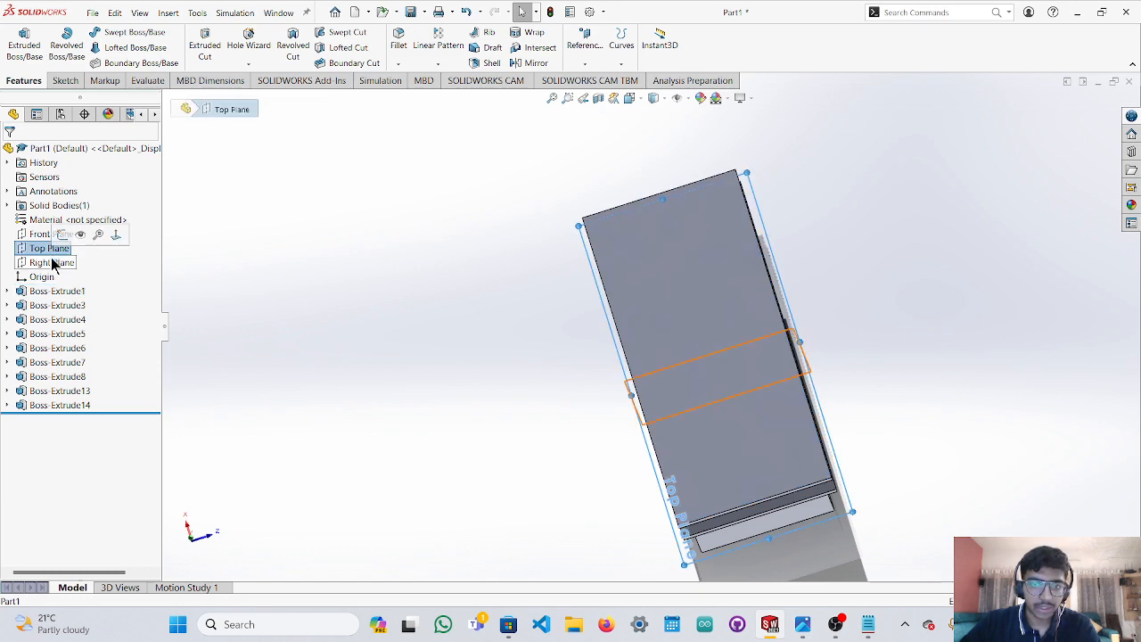
left_click(194, 544)
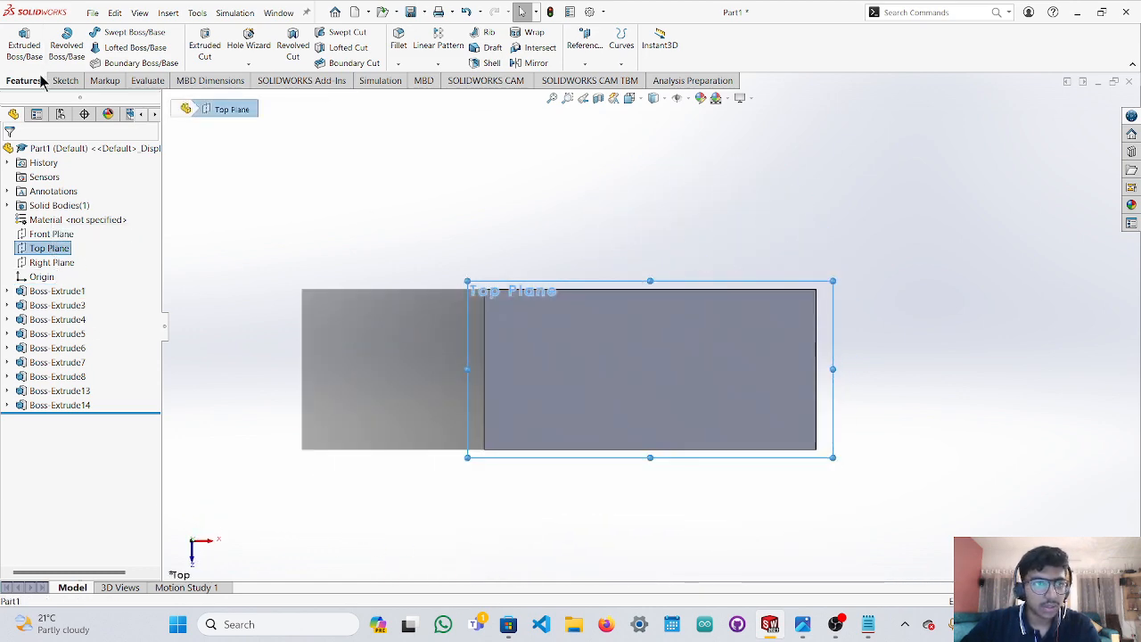
left_click(71, 82)
left_click(75, 52)
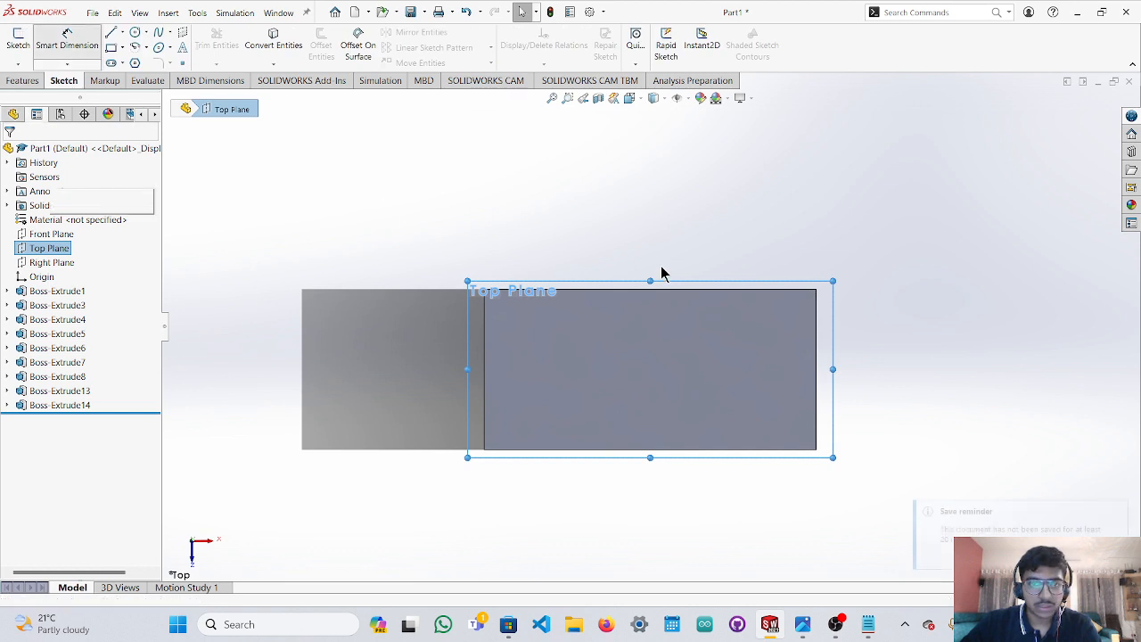
scroll(667, 292, "down", 3)
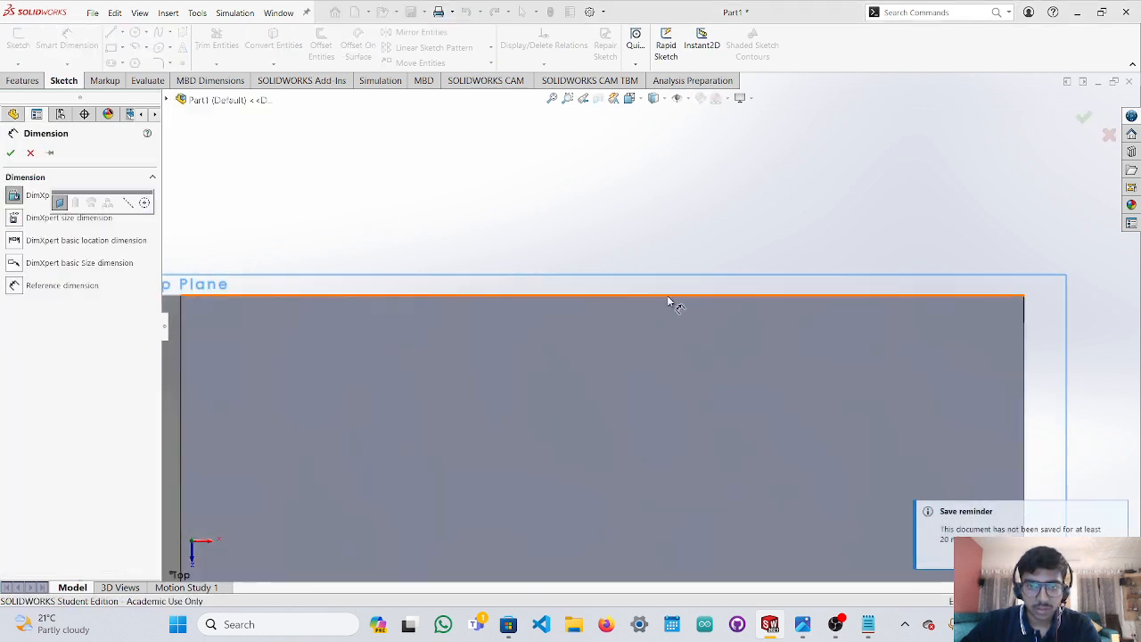
left_click(668, 293)
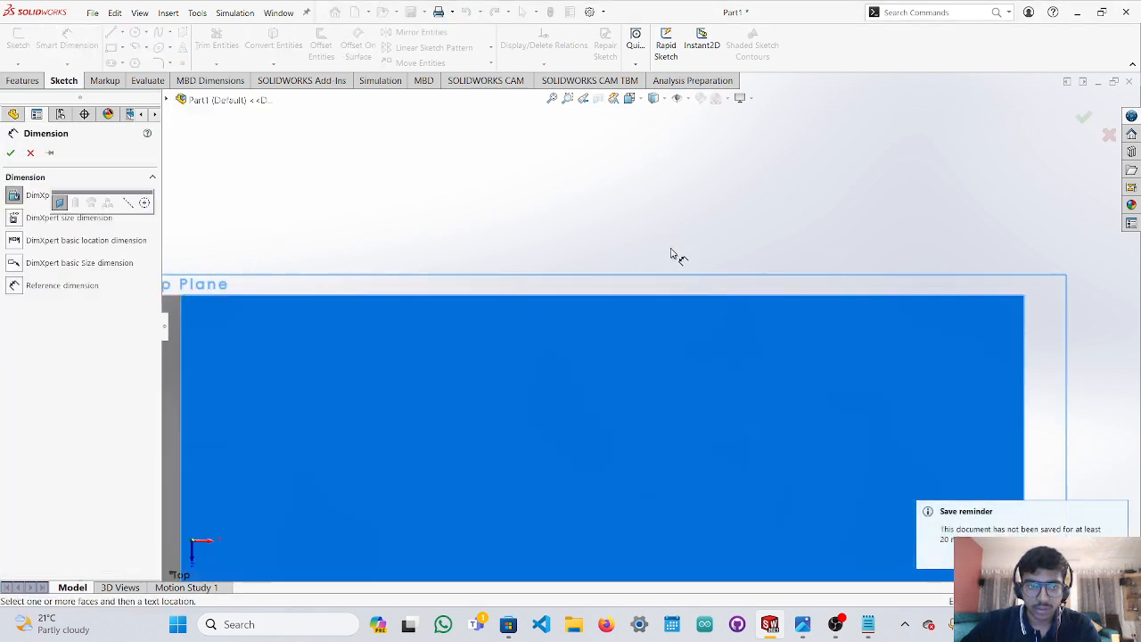
scroll(673, 259, "up", 1)
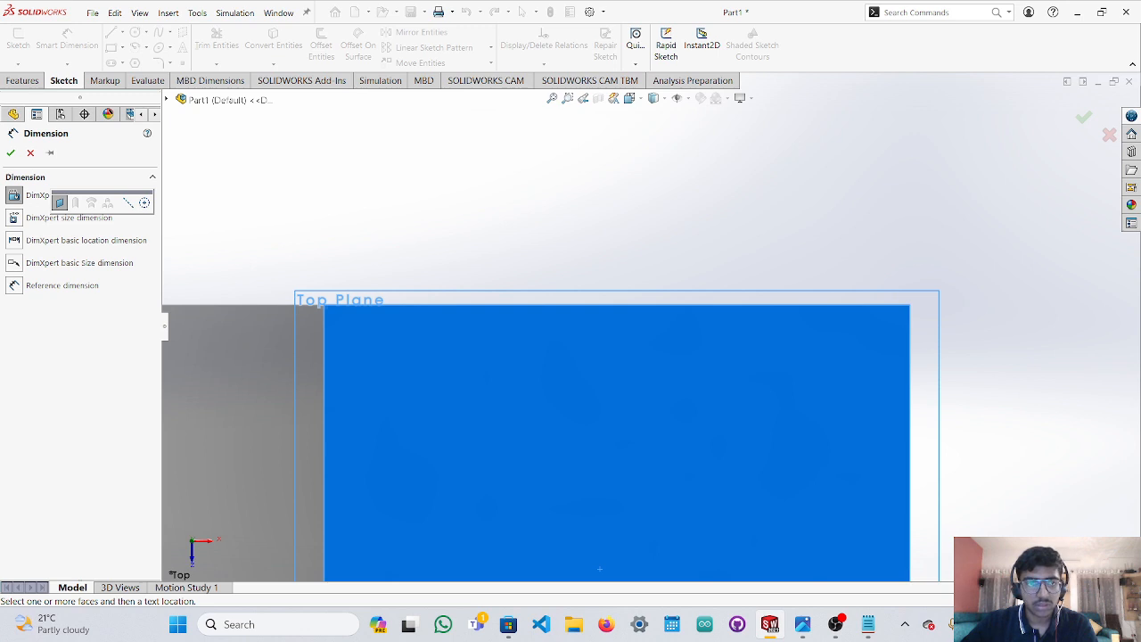
Start saving the part and create a folder named CAEG_EL inside Documents.
key("ctrl+s")
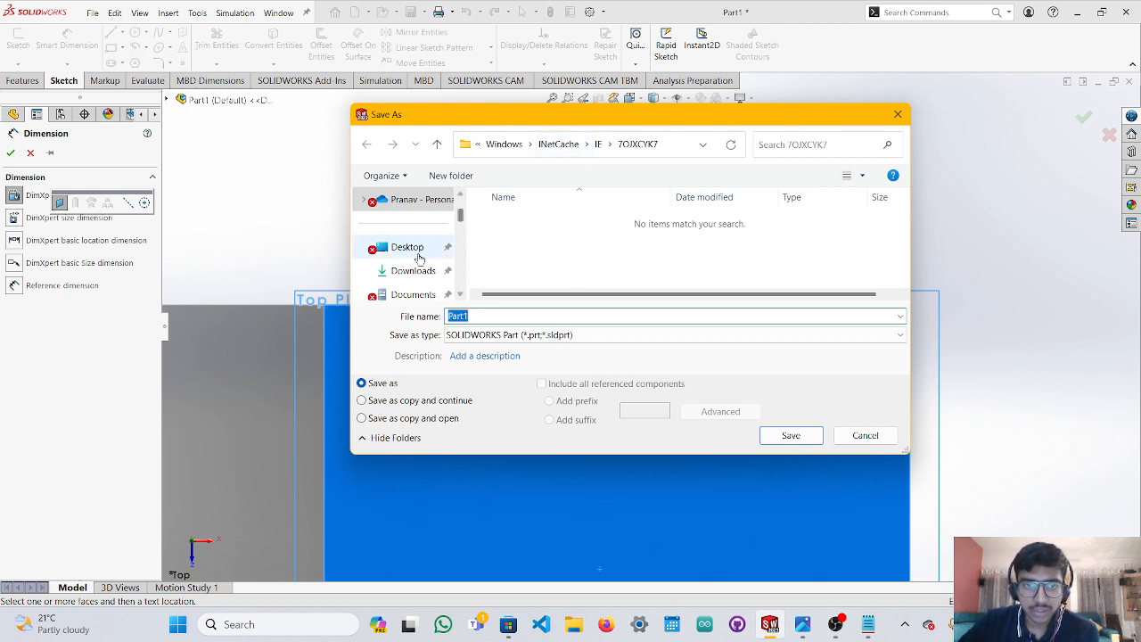
left_click(432, 295)
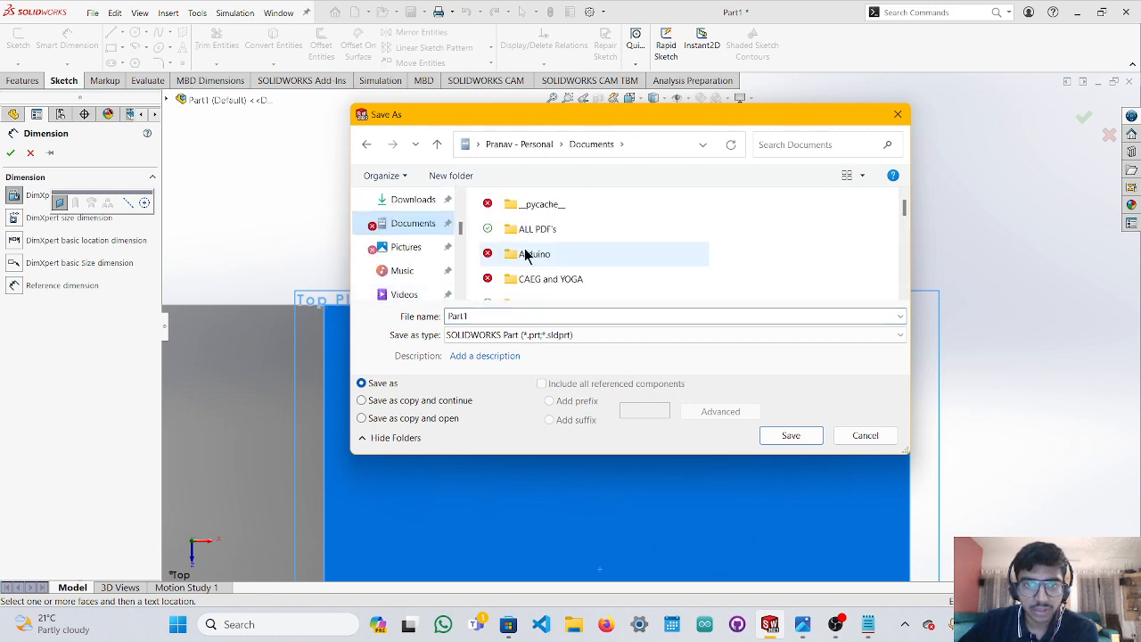
scroll(541, 255, "down", 3)
scroll(543, 255, "up", 3)
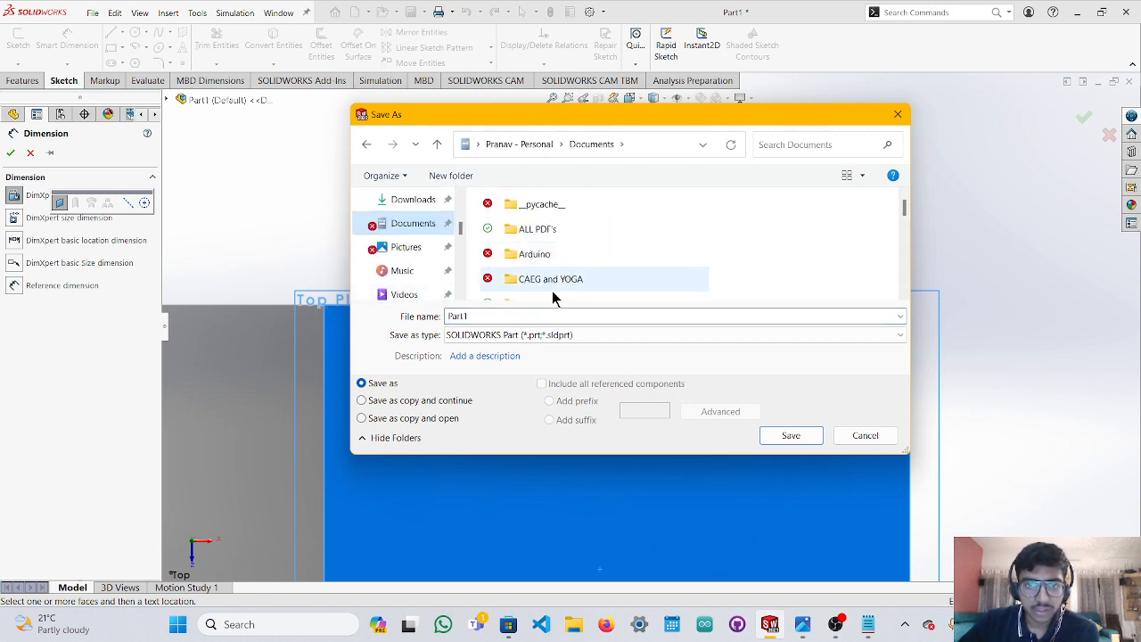
scroll(571, 267, "down", 10)
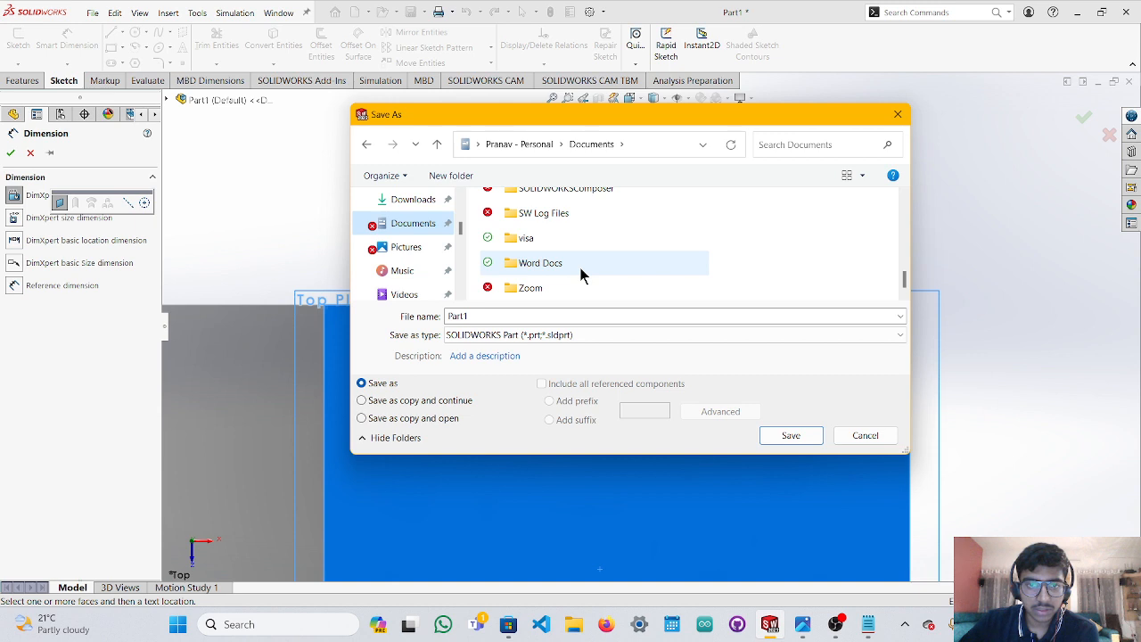
scroll(584, 268, "up", 10)
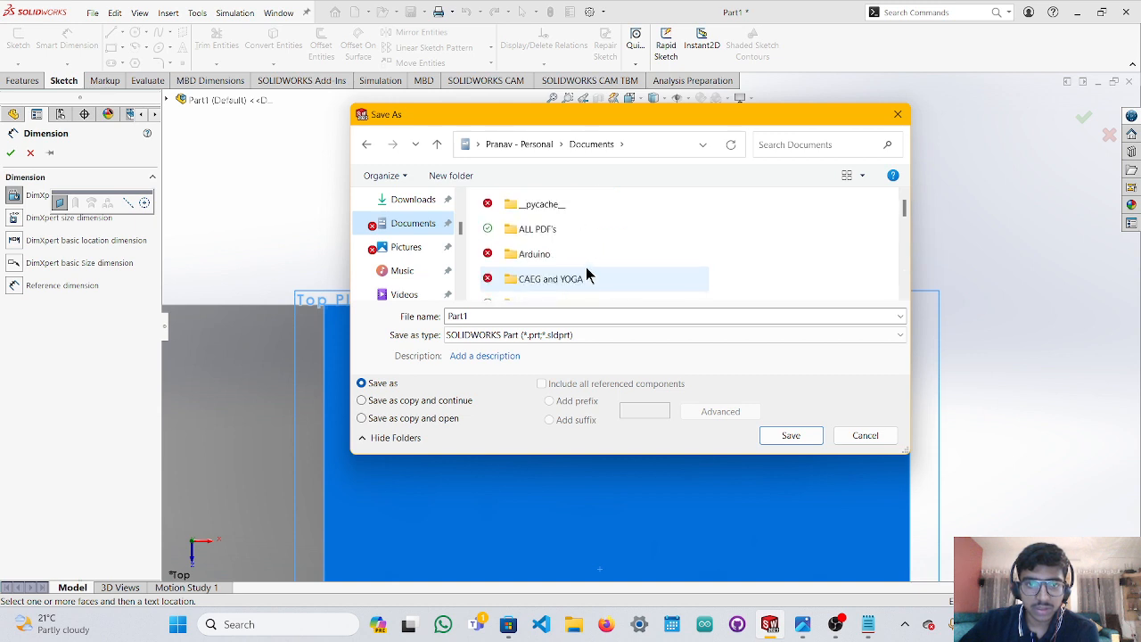
right_click(602, 192)
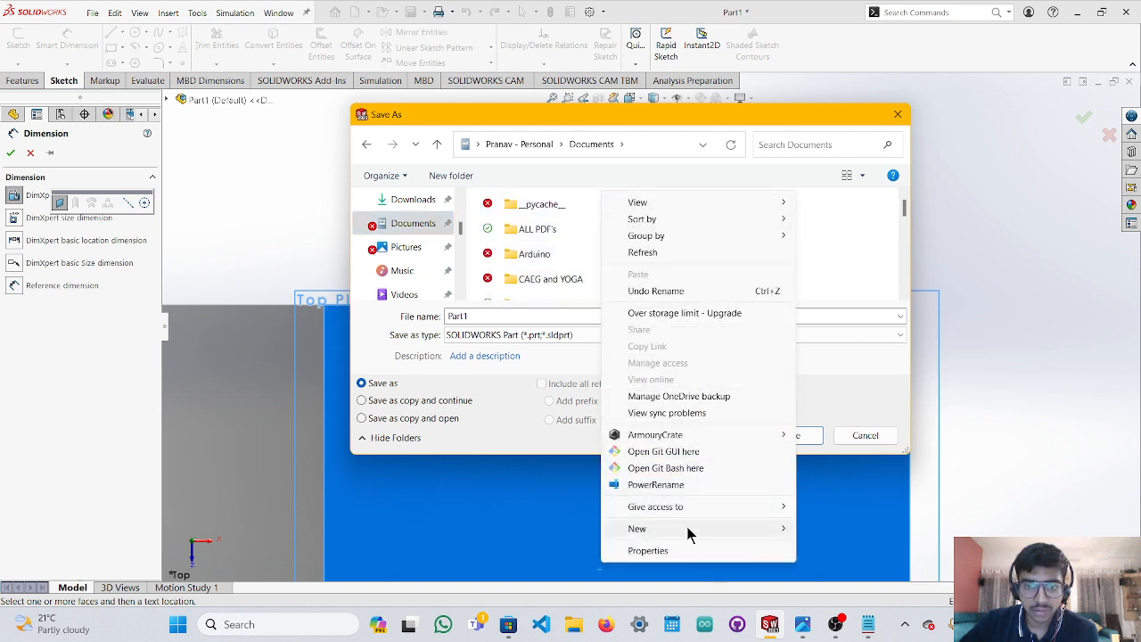
mouse_move(691, 531)
left_click(807, 355)
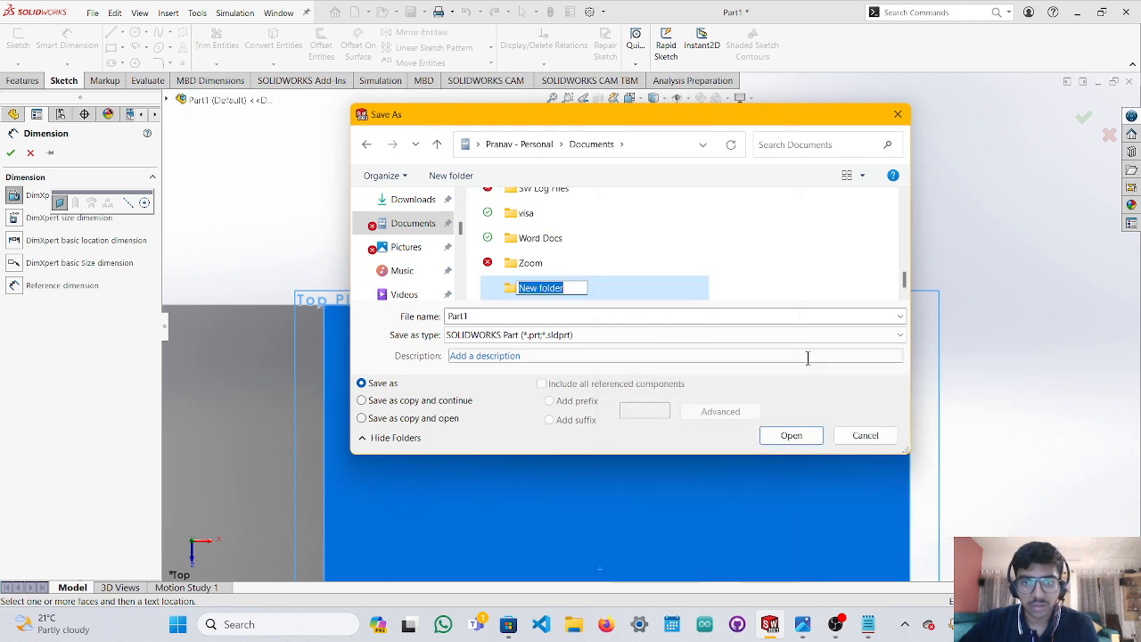
type("CAEG_EL")
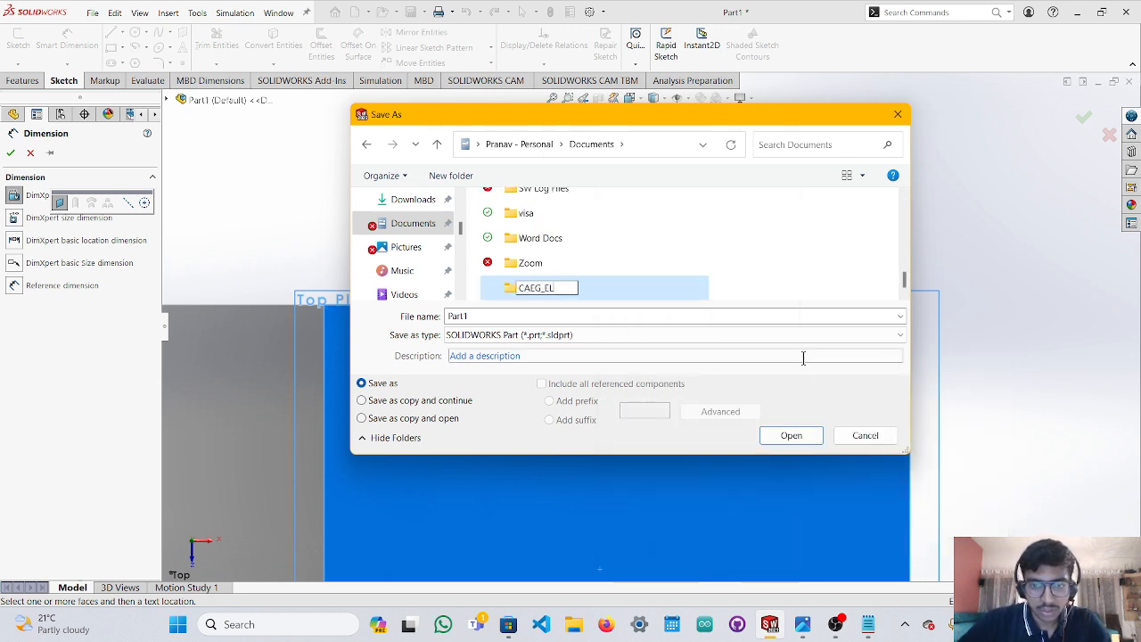
left_click(799, 433)
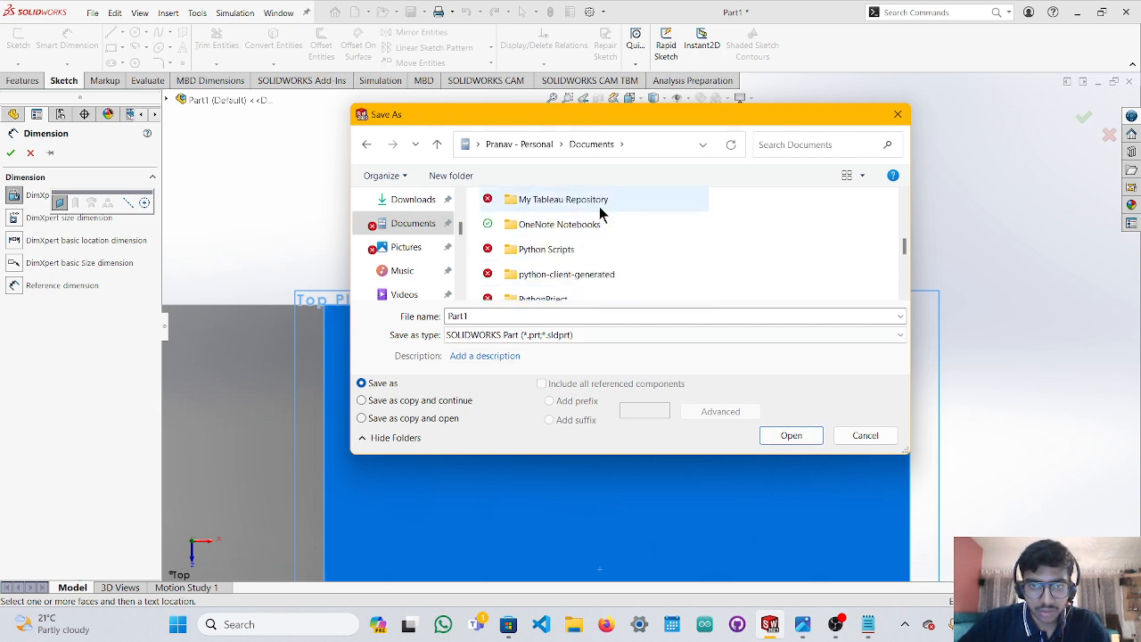
Save the part as Plastic_outer_box in the CAEG_EL folder.
scroll(615, 283, "up", 3)
scroll(613, 276, "up", 3)
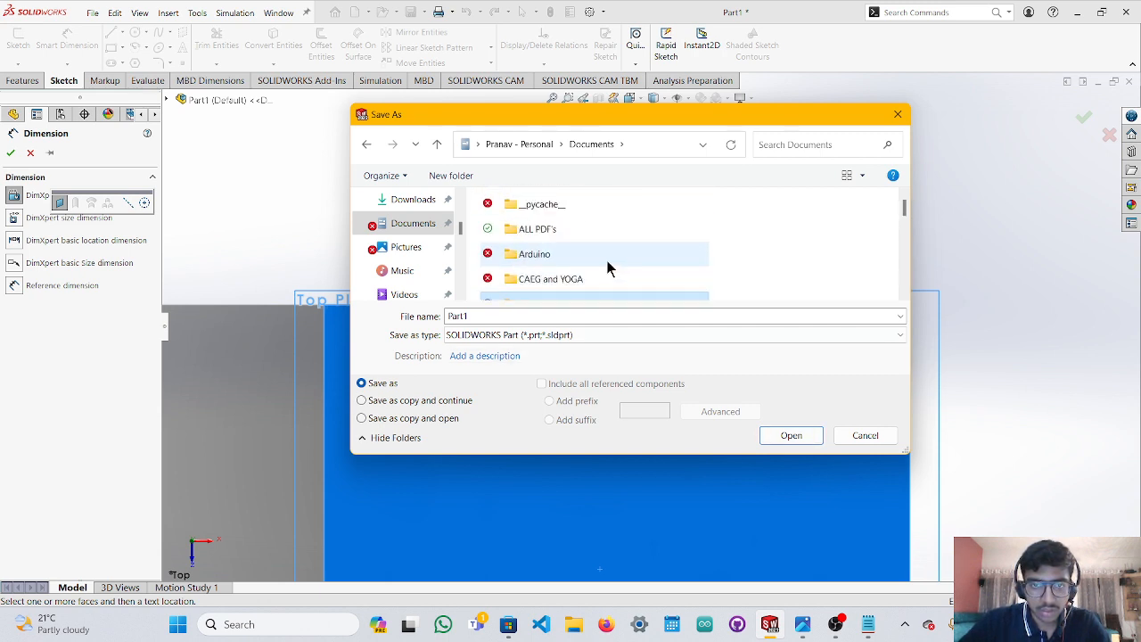
scroll(604, 273, "down", 2)
scroll(604, 273, "up", 1)
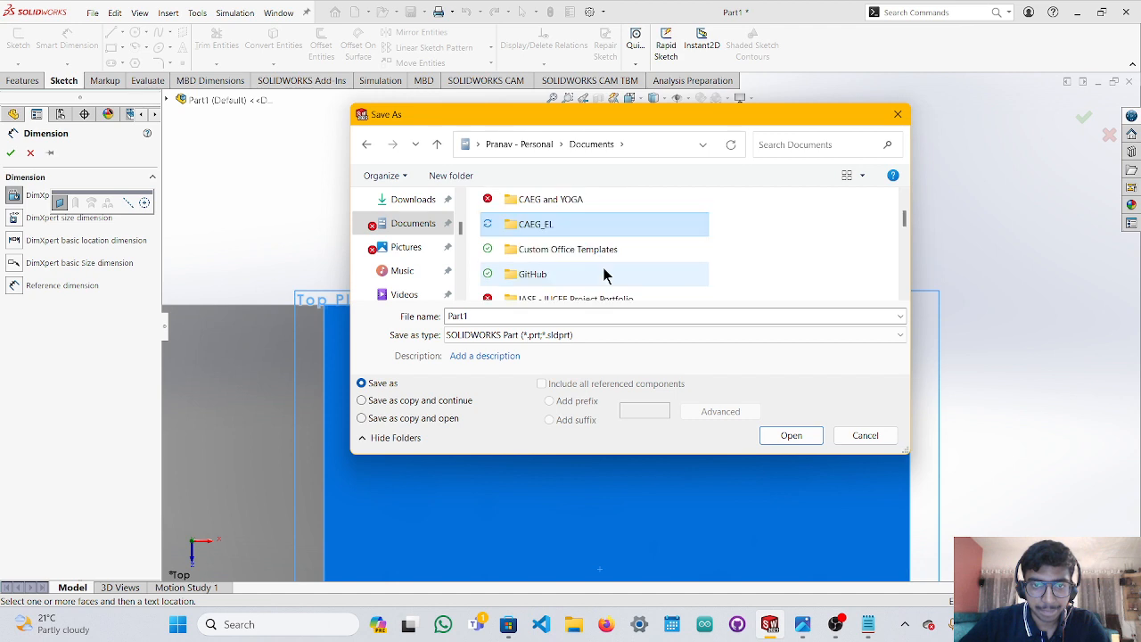
double_click(589, 234)
double_click(484, 317)
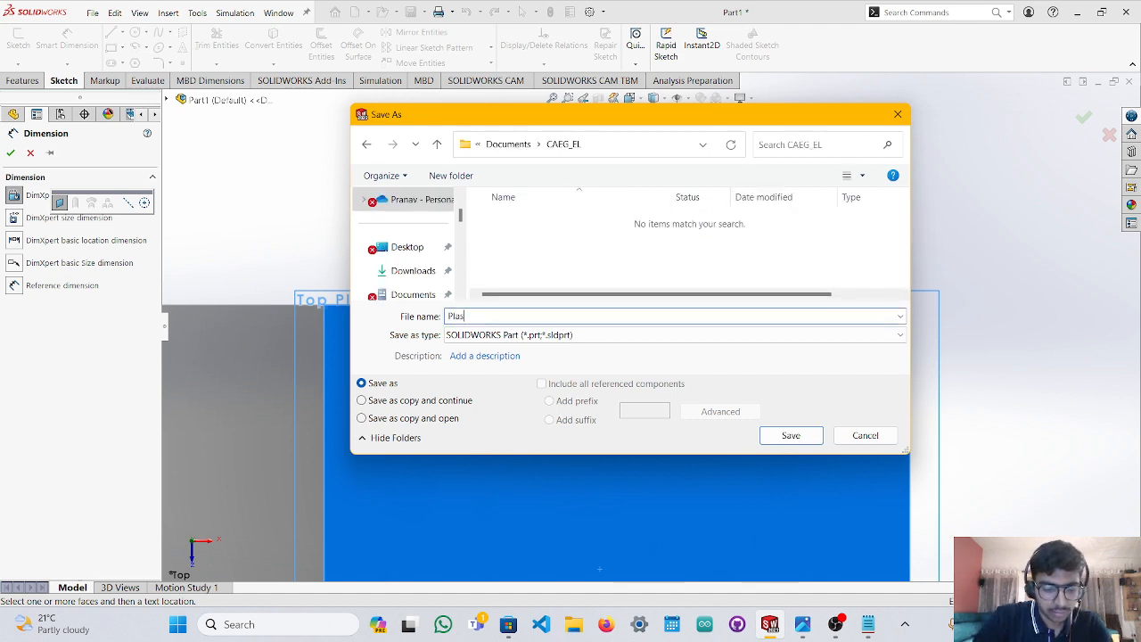
type("Plastic_outer_box")
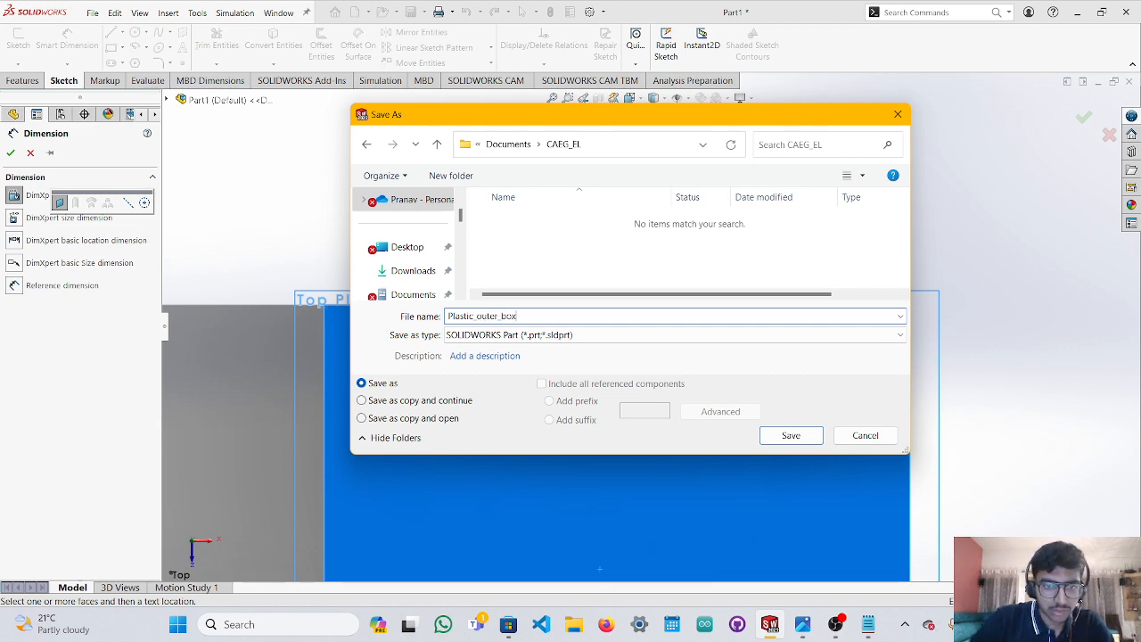
left_click(785, 436)
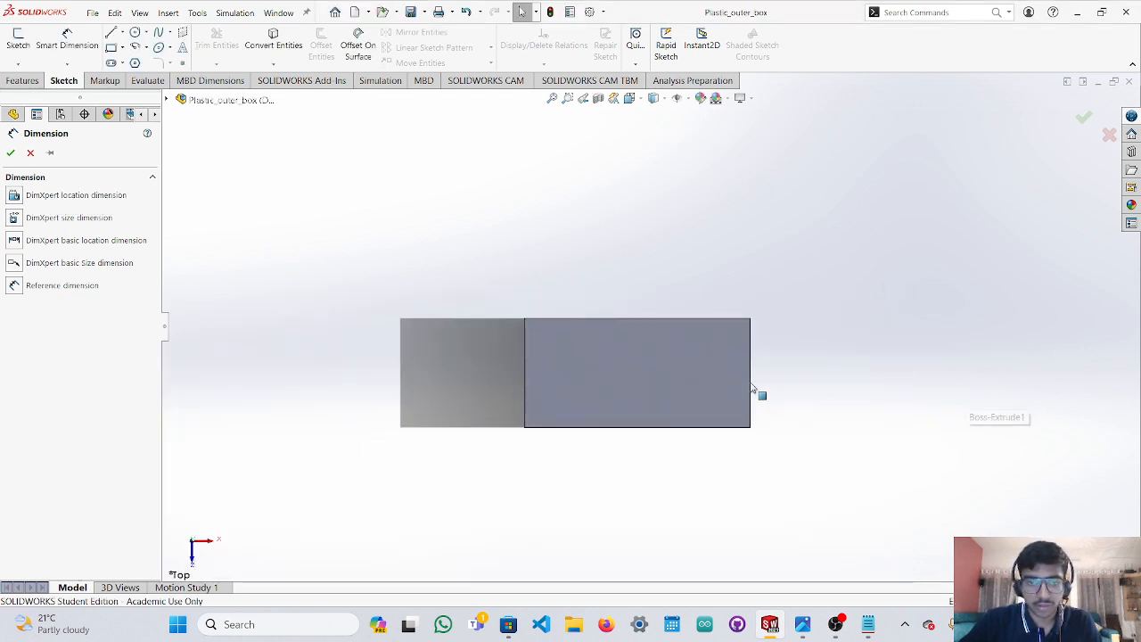
Retry dimensioning the top face's long edge with the Top Plane selected, and leave the dimension command.
left_click(501, 352)
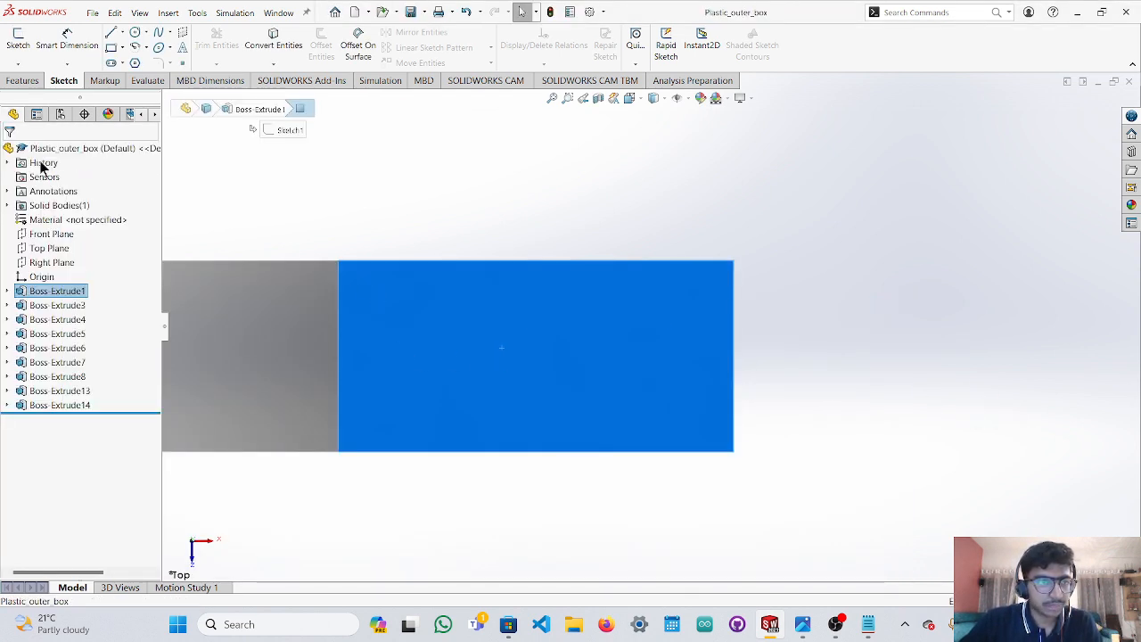
left_click(49, 248)
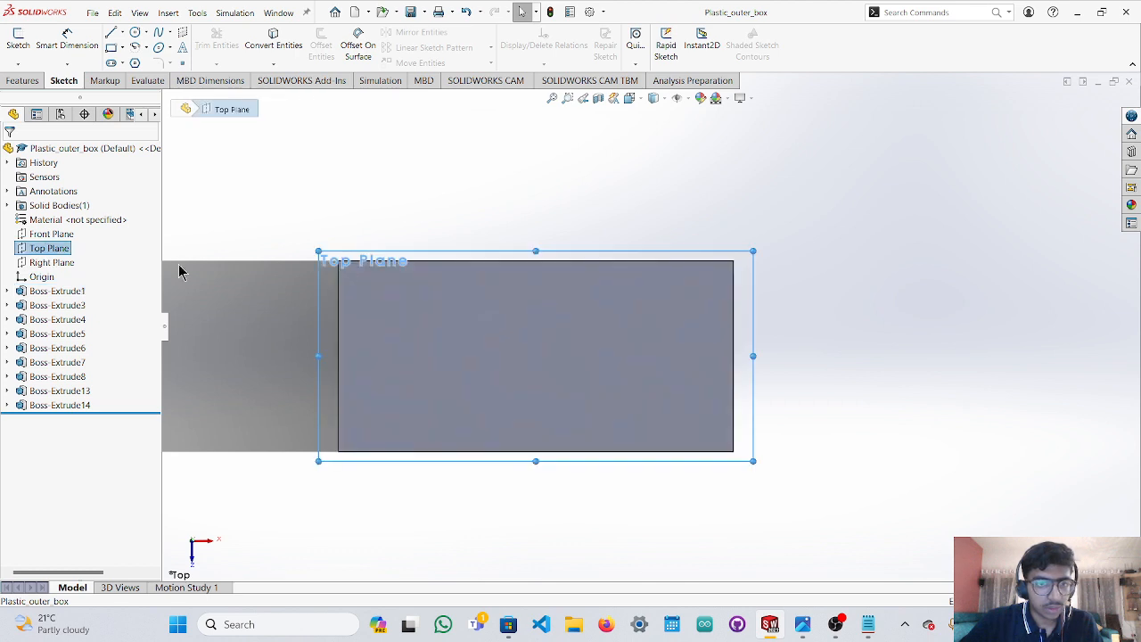
left_click(64, 40)
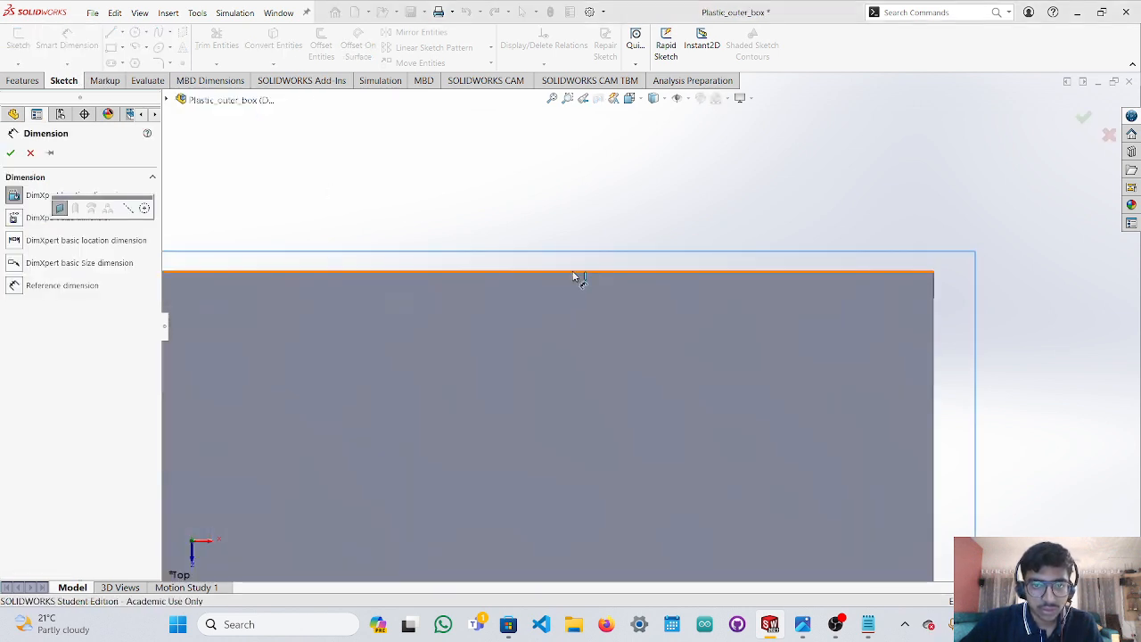
left_click(575, 278)
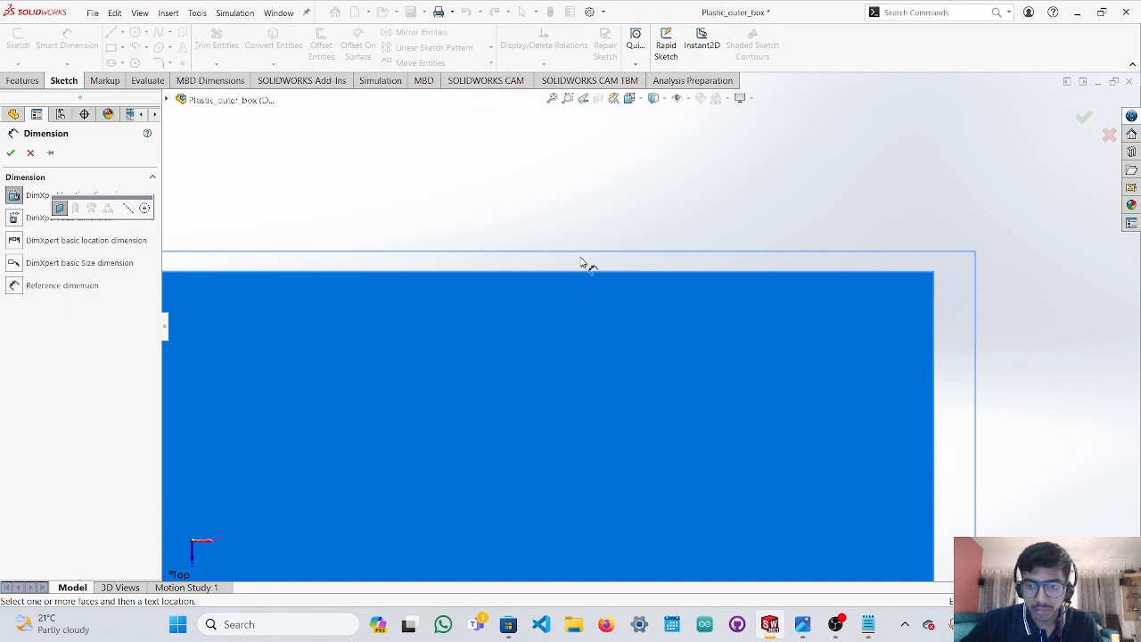
scroll(584, 263, "up", 5)
scroll(583, 285, "down", 3)
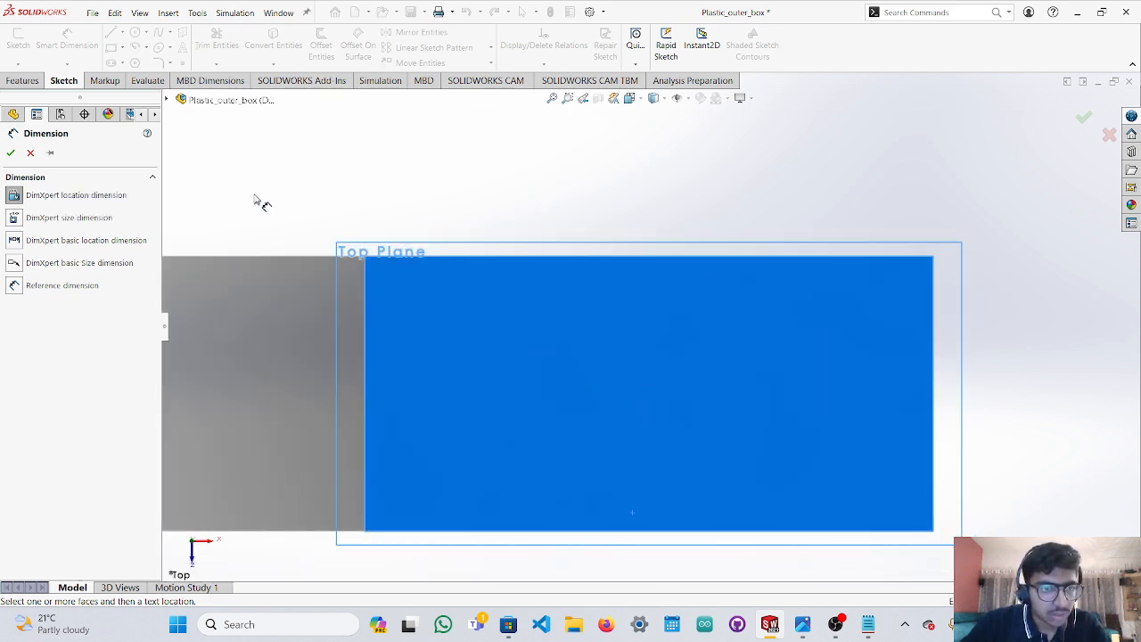
key("Escape")
left_click(450, 318)
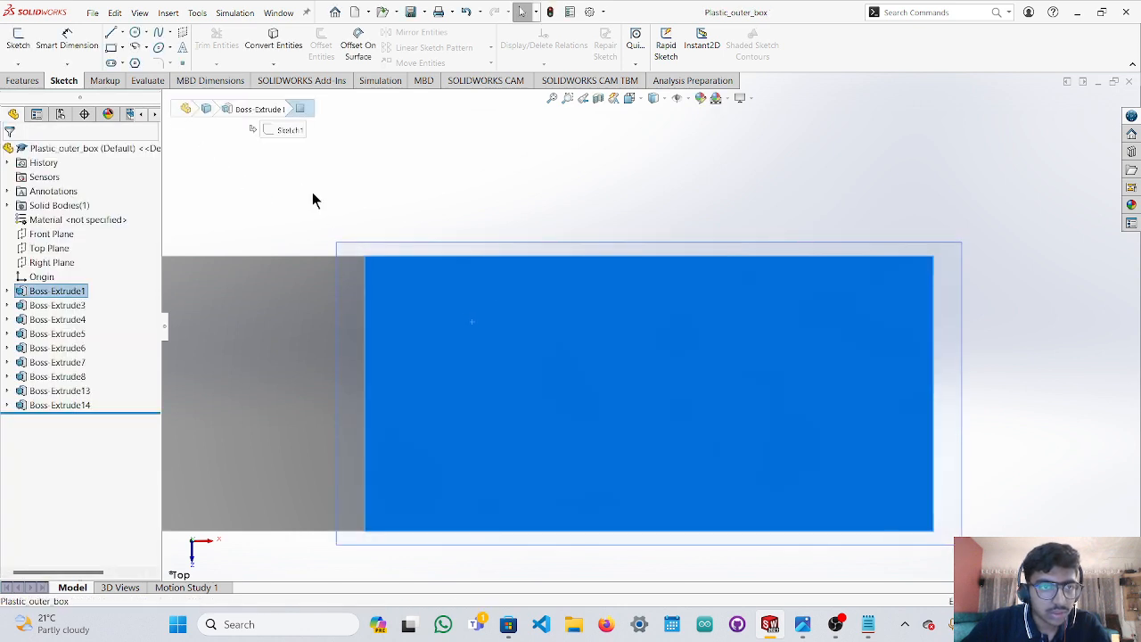
key("Escape")
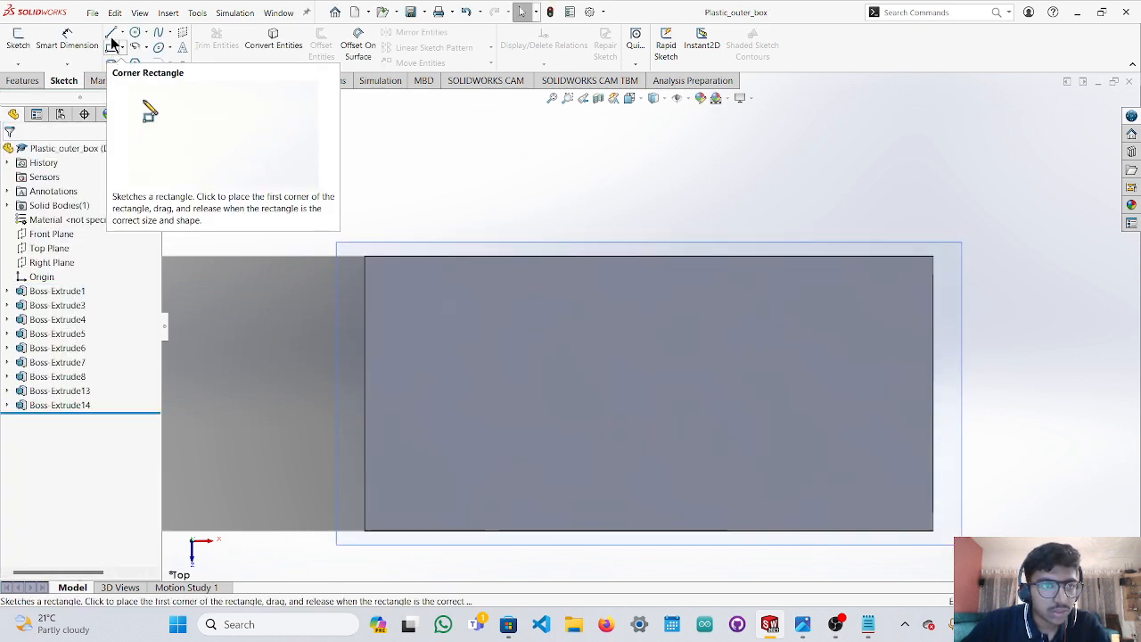
left_click(111, 48)
key("Escape")
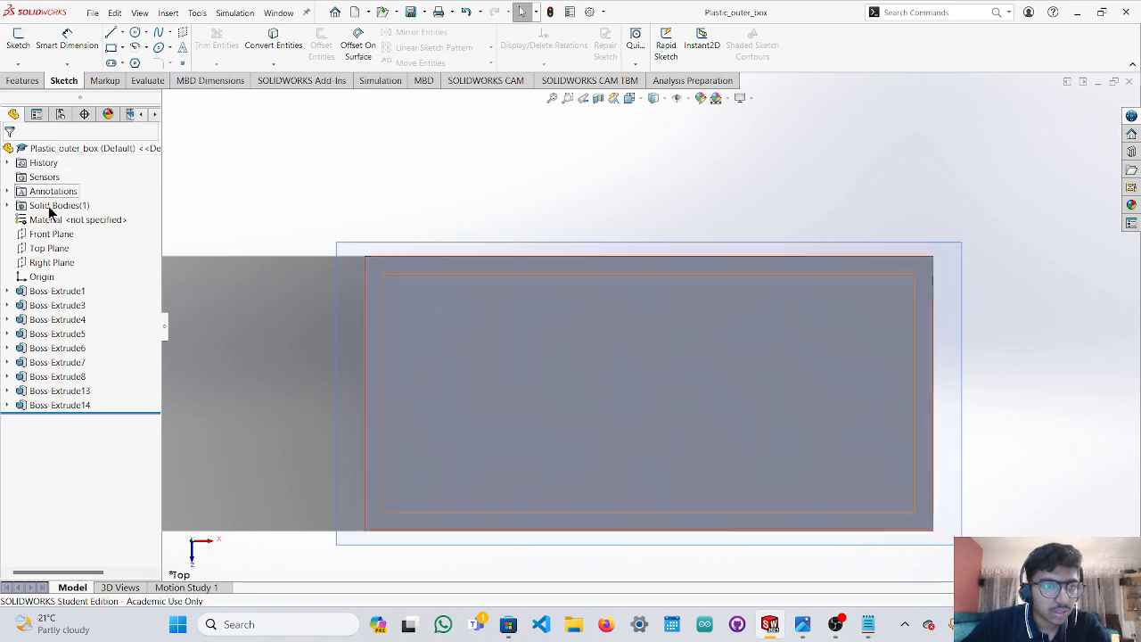
Resize the Top Plane's display so that it extends past the short end of the box's top face.
left_click(48, 249)
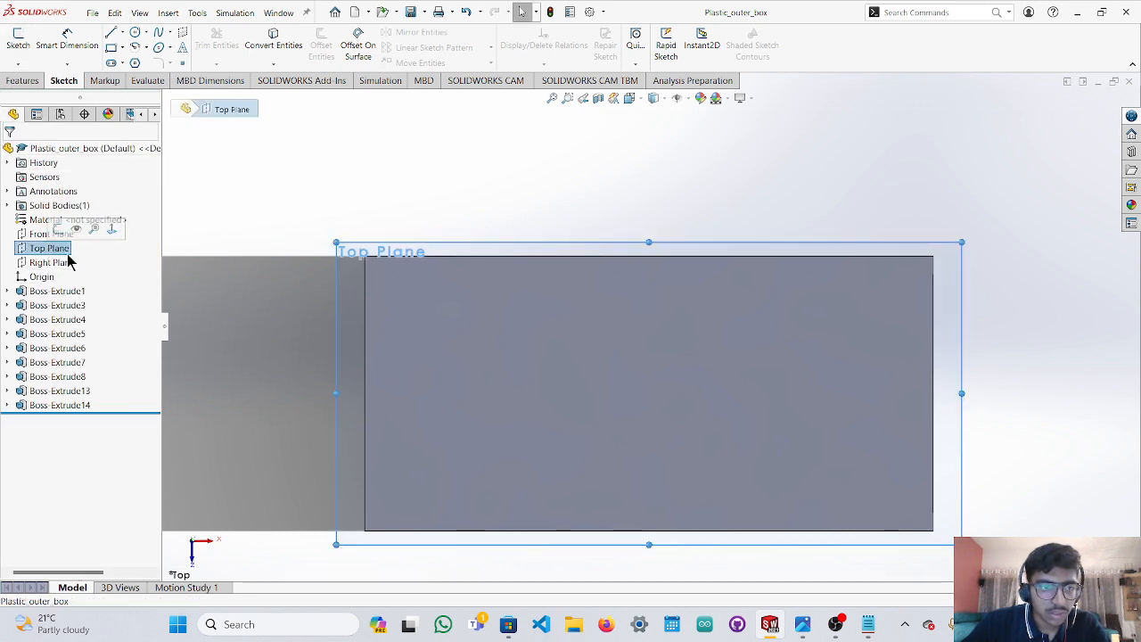
scroll(420, 319, "up", 3)
middle_click_drag(393, 381, 469, 371)
left_click_drag(541, 363, 615, 363)
middle_click_drag(562, 389, 453, 411)
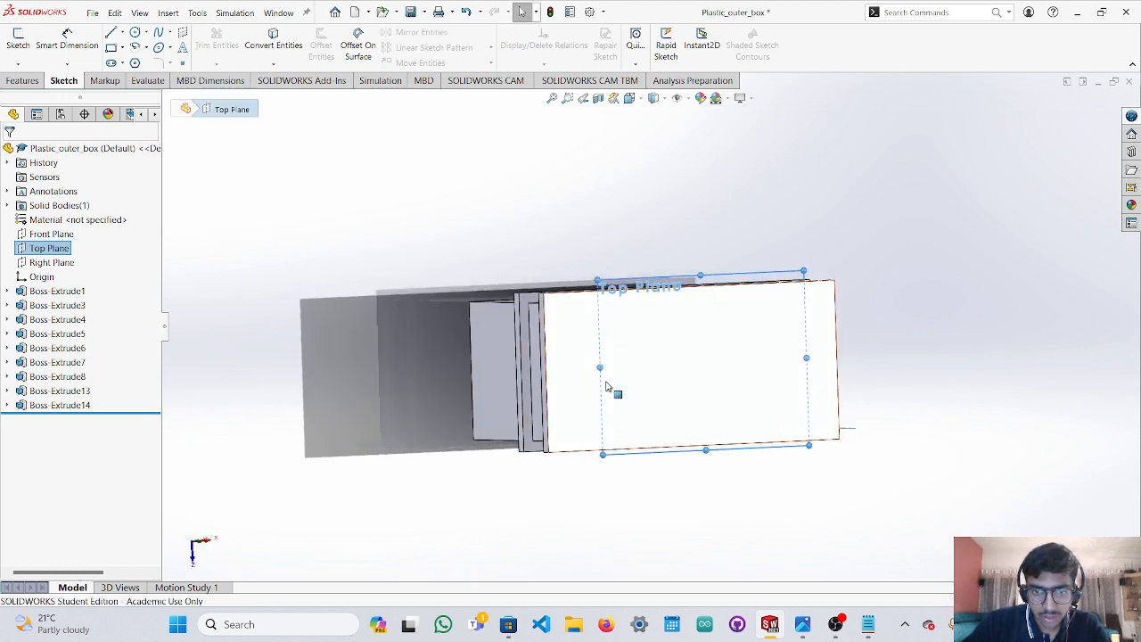
left_click_drag(601, 369, 440, 377)
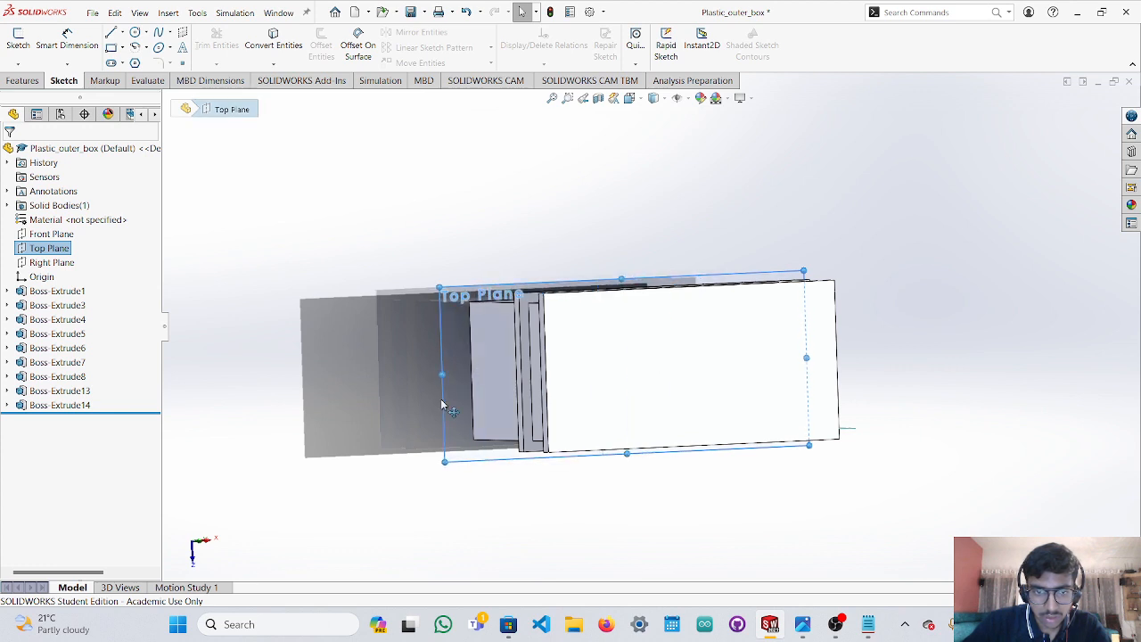
Try to shift the Top Plane towards the middle rim bar in a side view of the box.
middle_click_drag(446, 408, 509, 400)
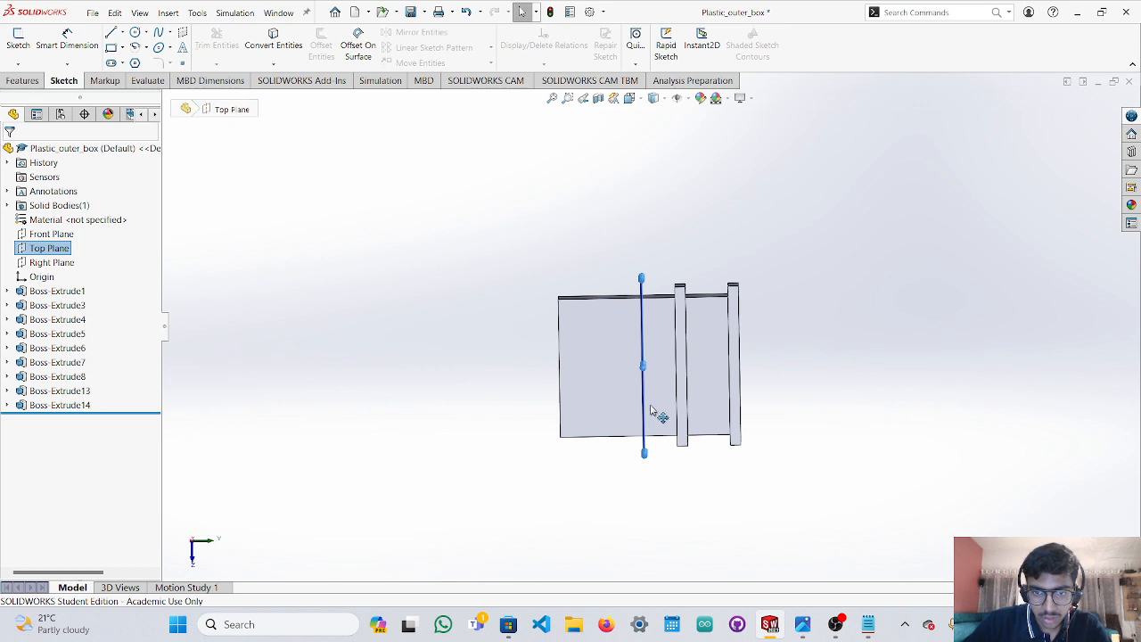
mouse_move(678, 406)
left_mouse_down()
mouse_move(706, 429)
mouse_move(689, 415)
left_mouse_up()
left_click(688, 410)
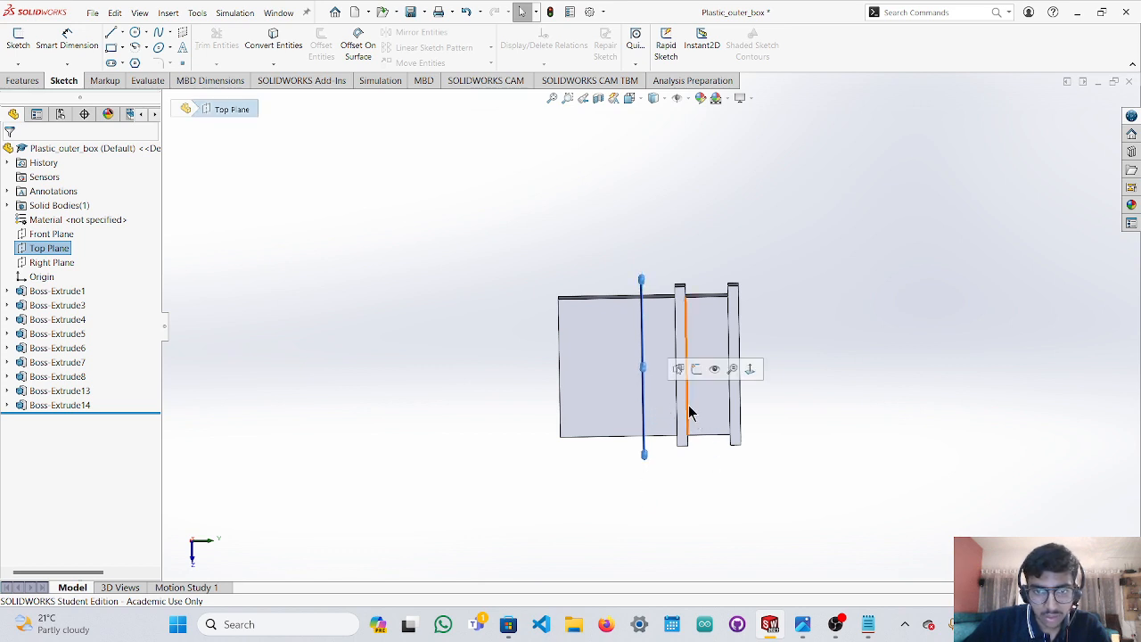
left_click(642, 381)
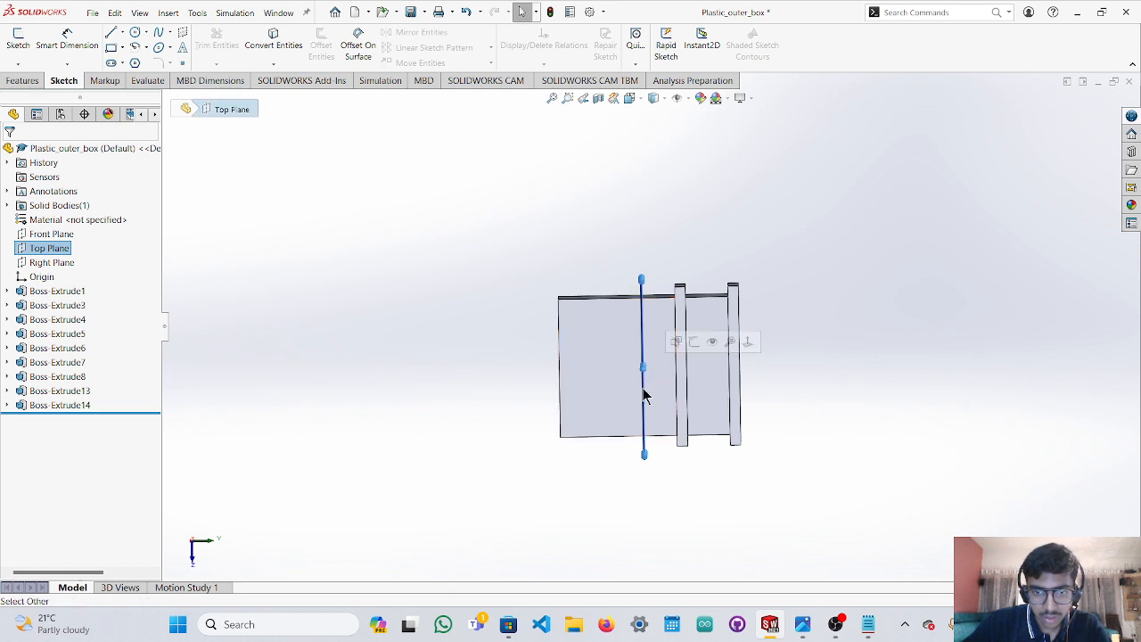
Return to the top view and check the length of the top face's long edge.
right_click_drag(643, 388, 643, 323)
left_click(652, 358)
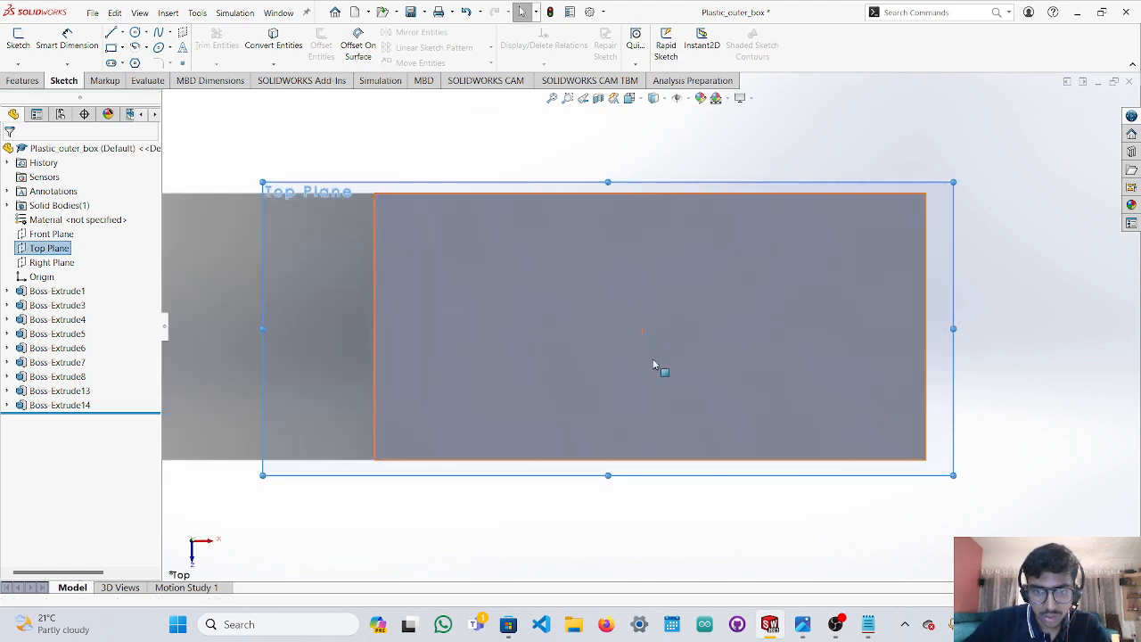
left_click(597, 193)
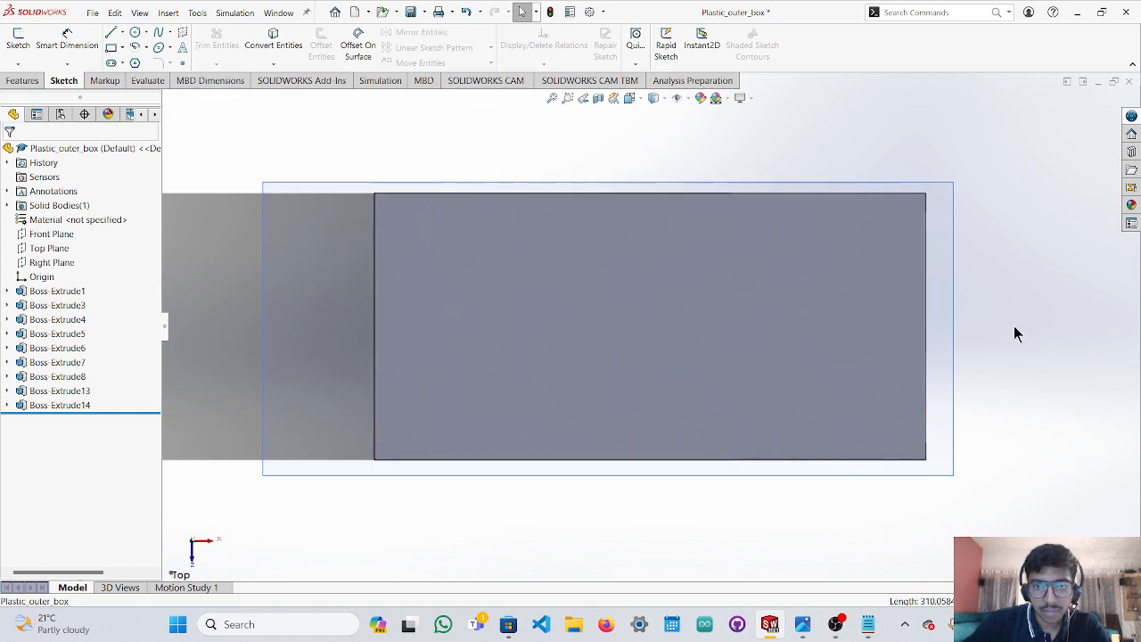
middle_click_drag(1014, 326, 1013, 321)
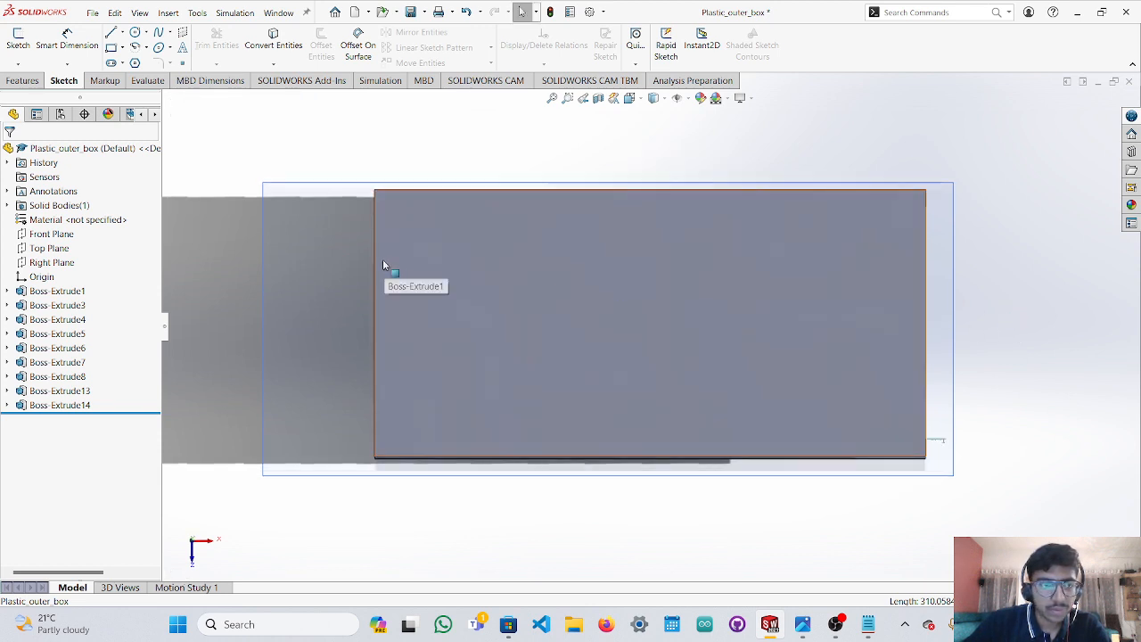
Start a new sketch on the Top Plane, leaving the Line tool without drawing a line.
left_click(111, 34)
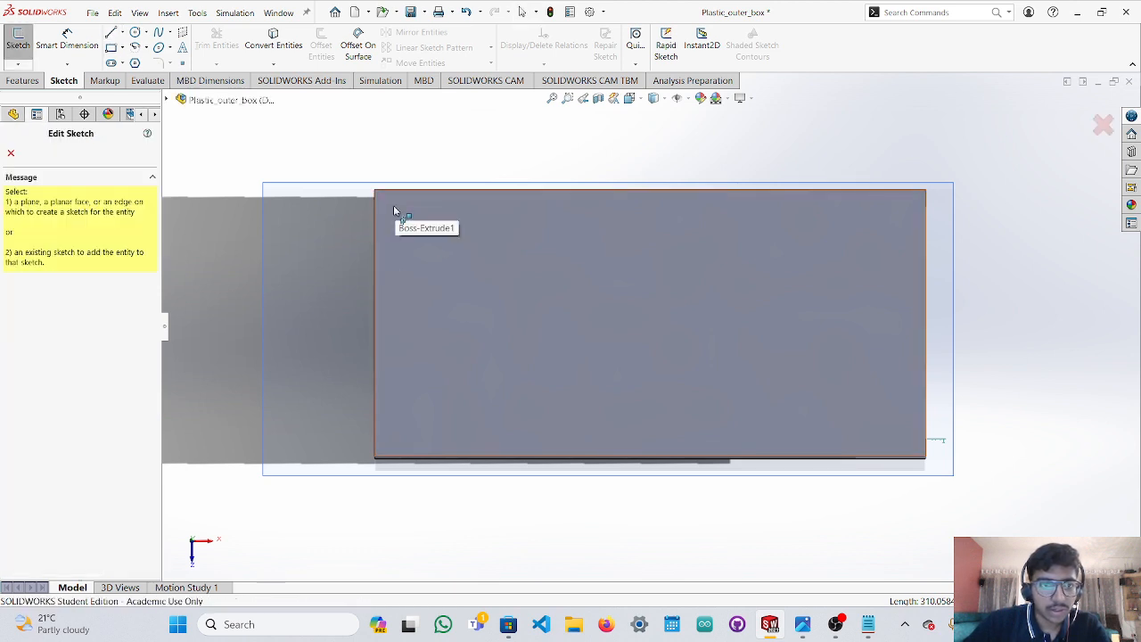
left_click(11, 152)
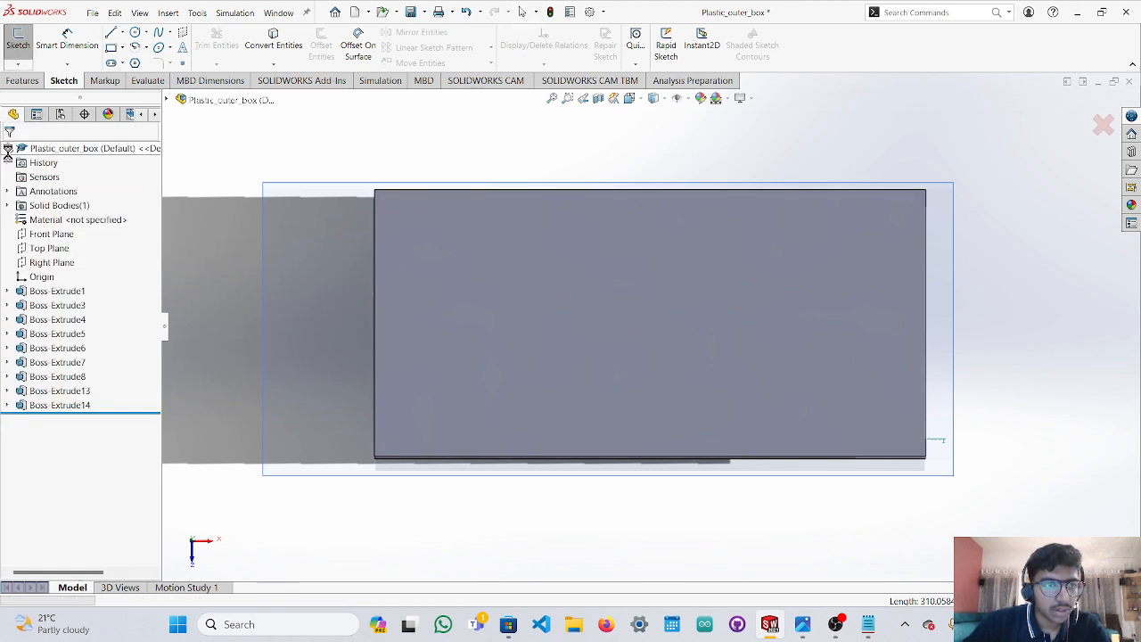
left_click(49, 248)
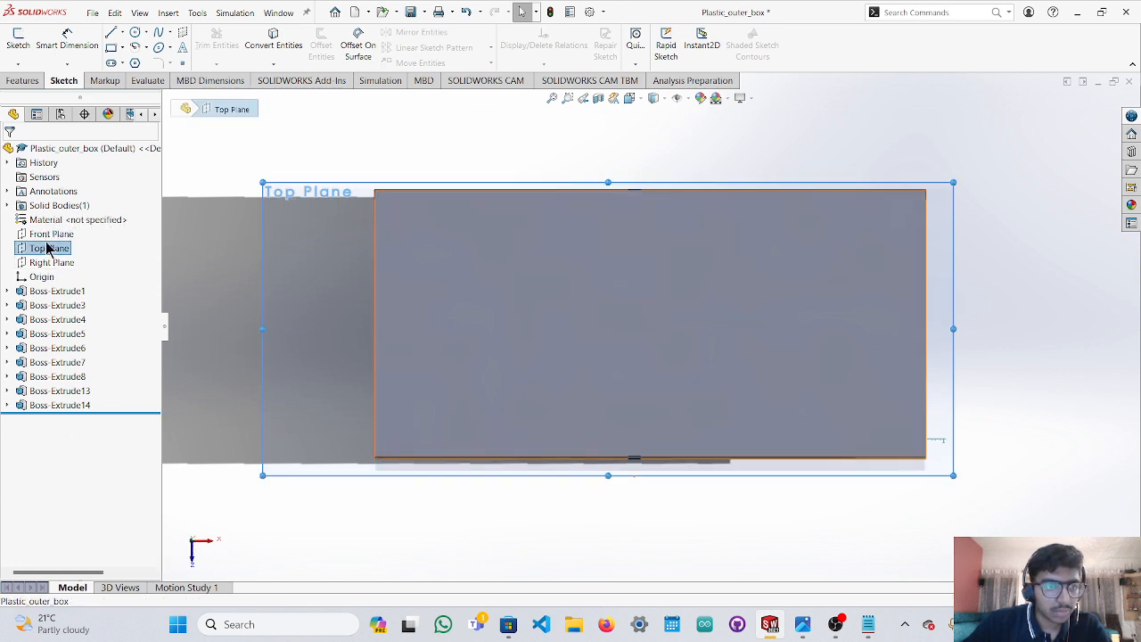
left_click(111, 33)
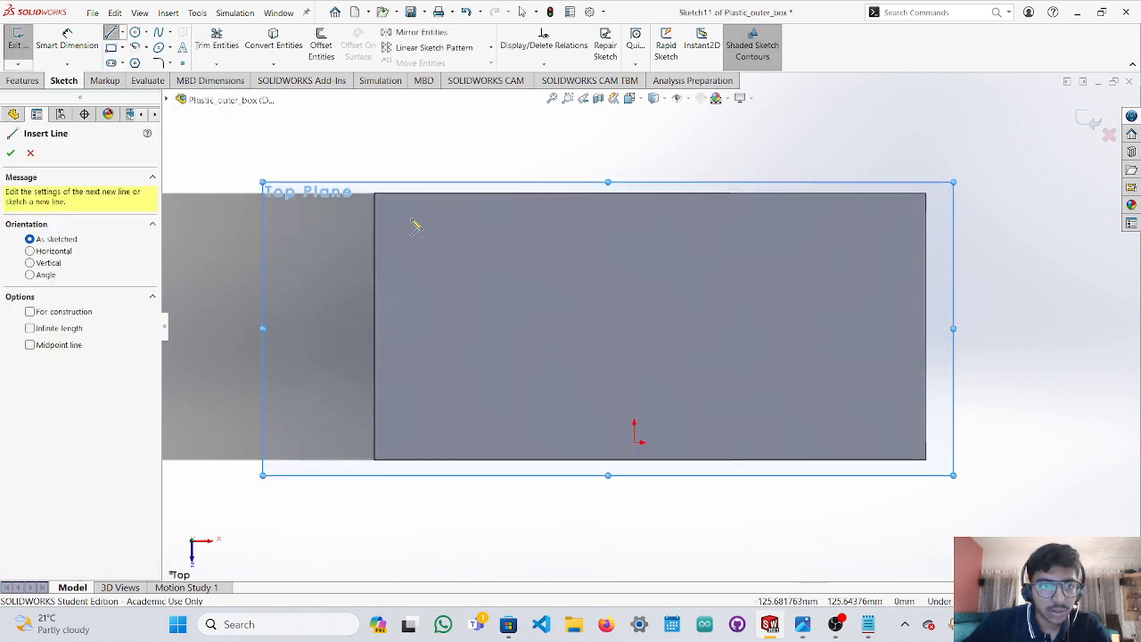
left_click(431, 222)
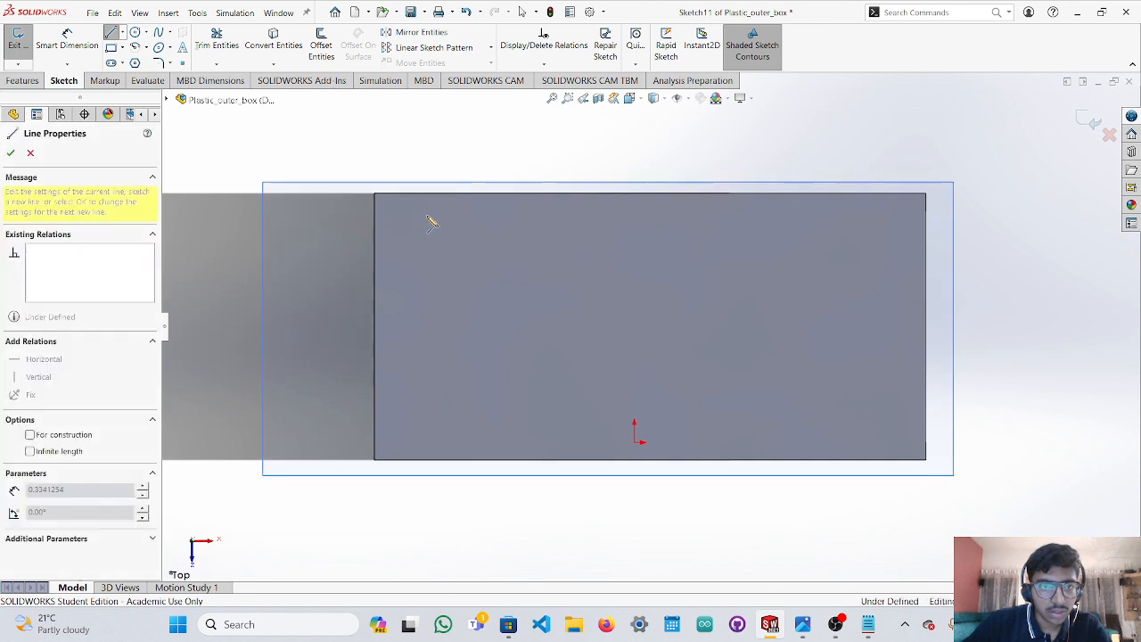
key("Escape")
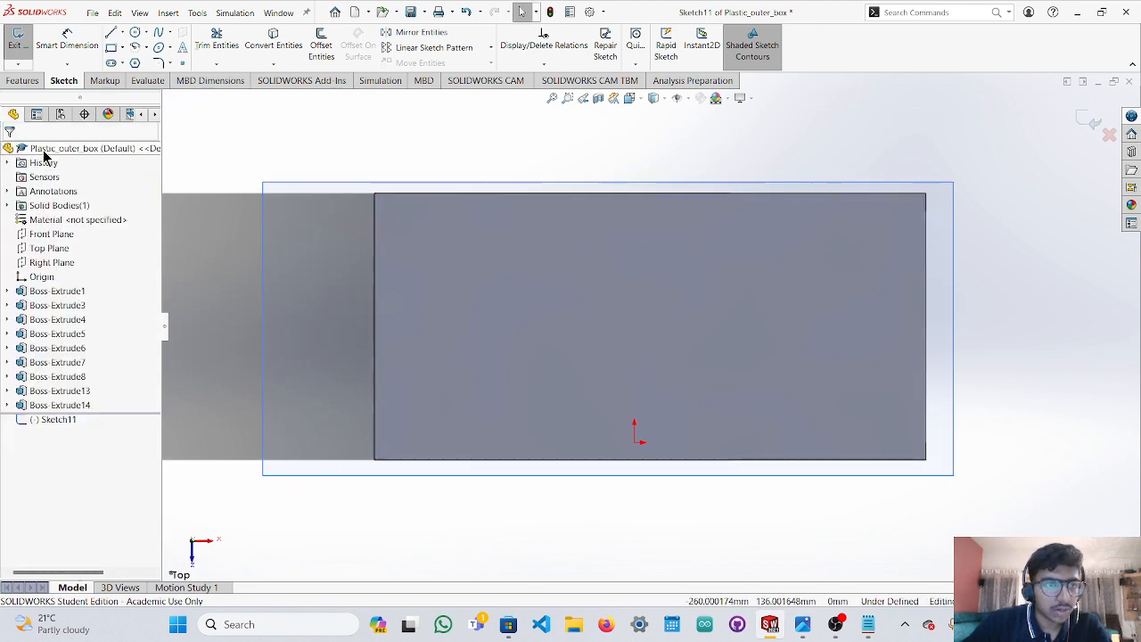
Sketch a corner rectangle about 286 mm by 128 mm inside the outline of the box's top face.
left_click(110, 48)
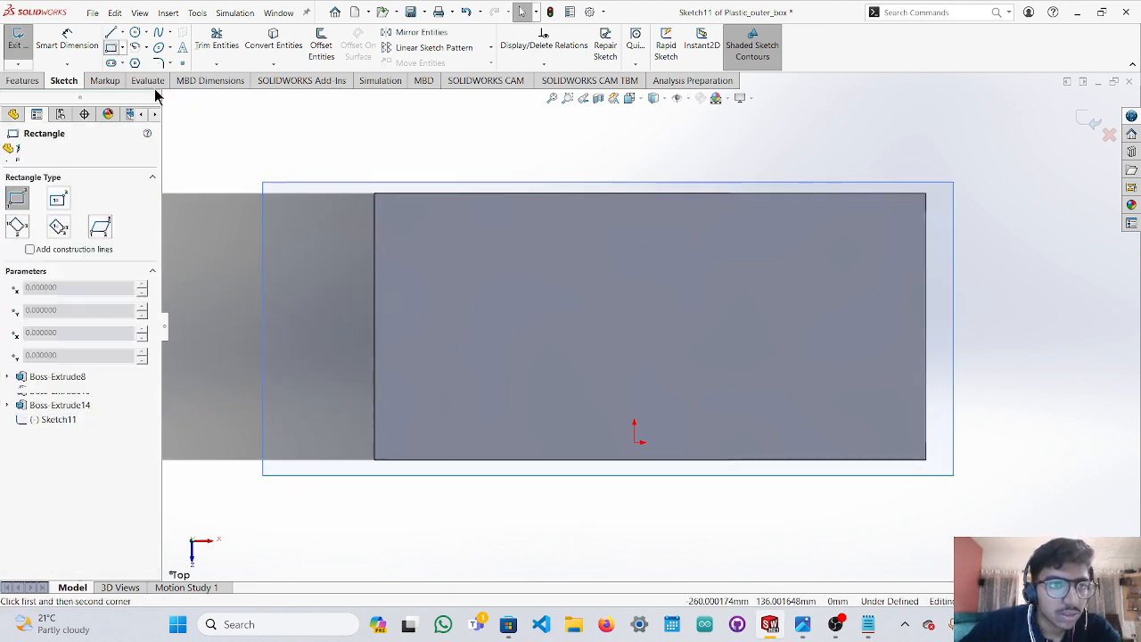
left_click(398, 214)
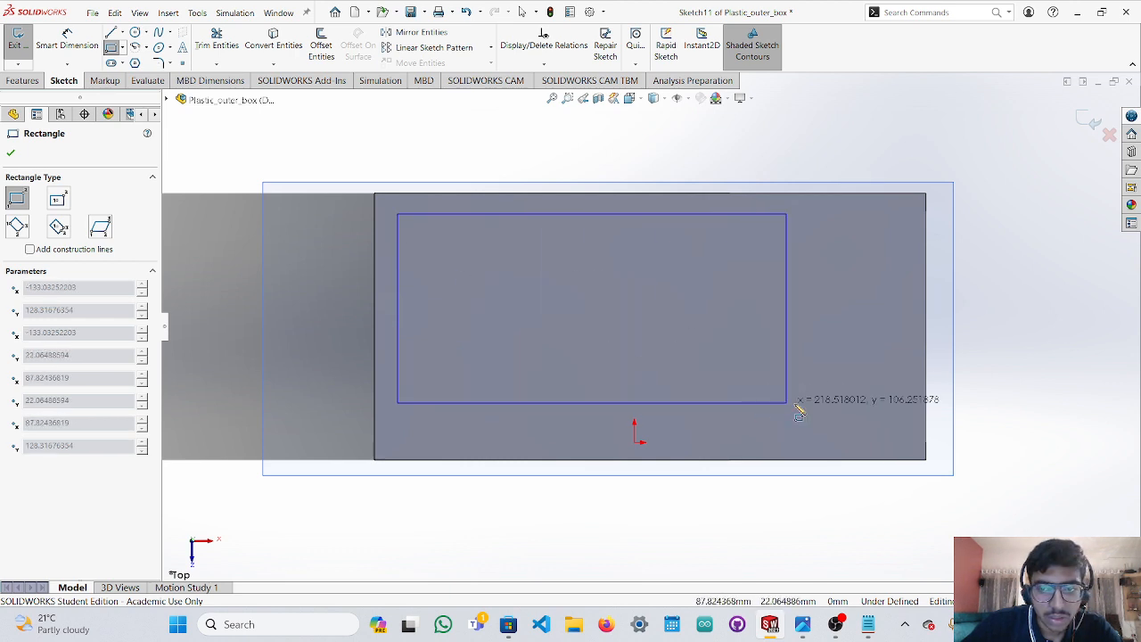
left_click(909, 447)
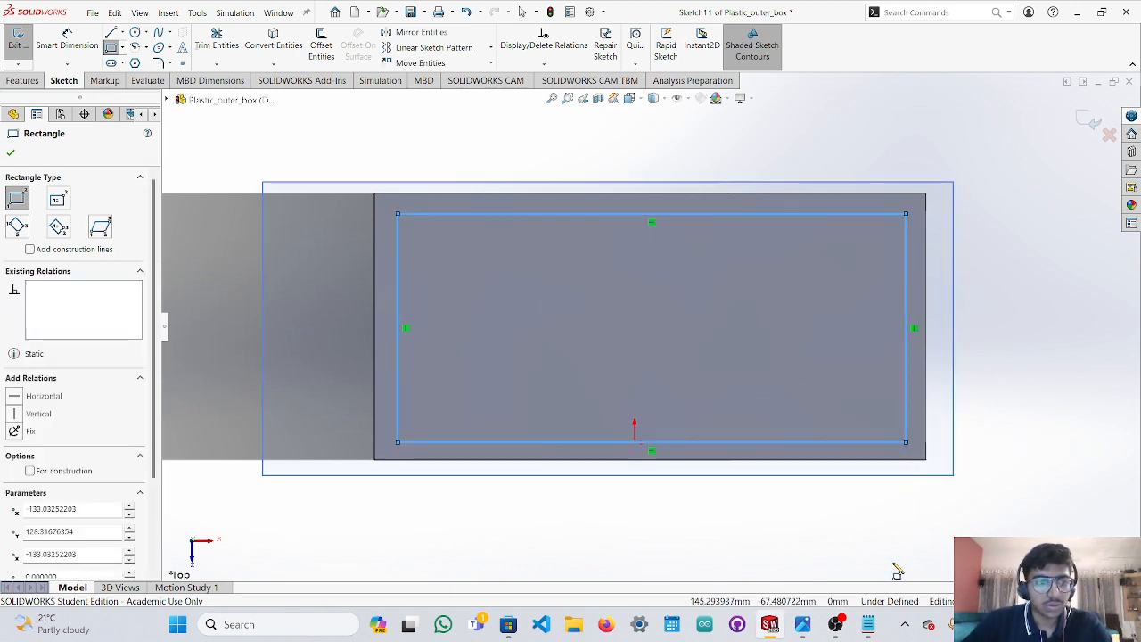
Check the box dimensions in the Notepad notes and the reference pictures in Photos, and return to the SOLIDWORKS sketch without adding another rectangle.
mouse_move(874, 631)
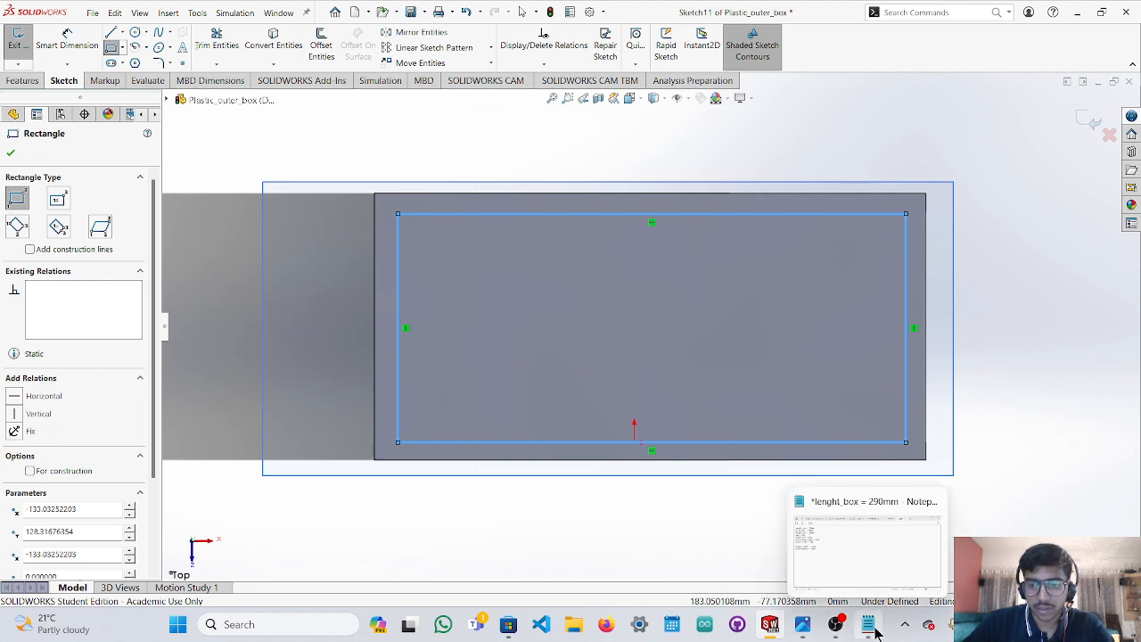
left_click(870, 624)
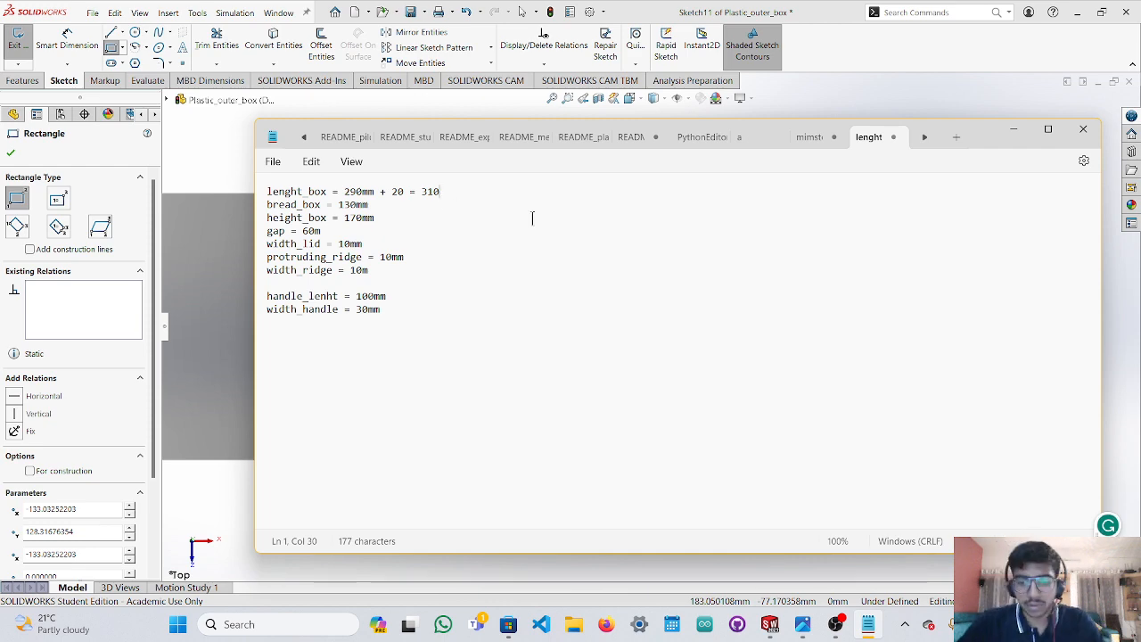
left_click(803, 622)
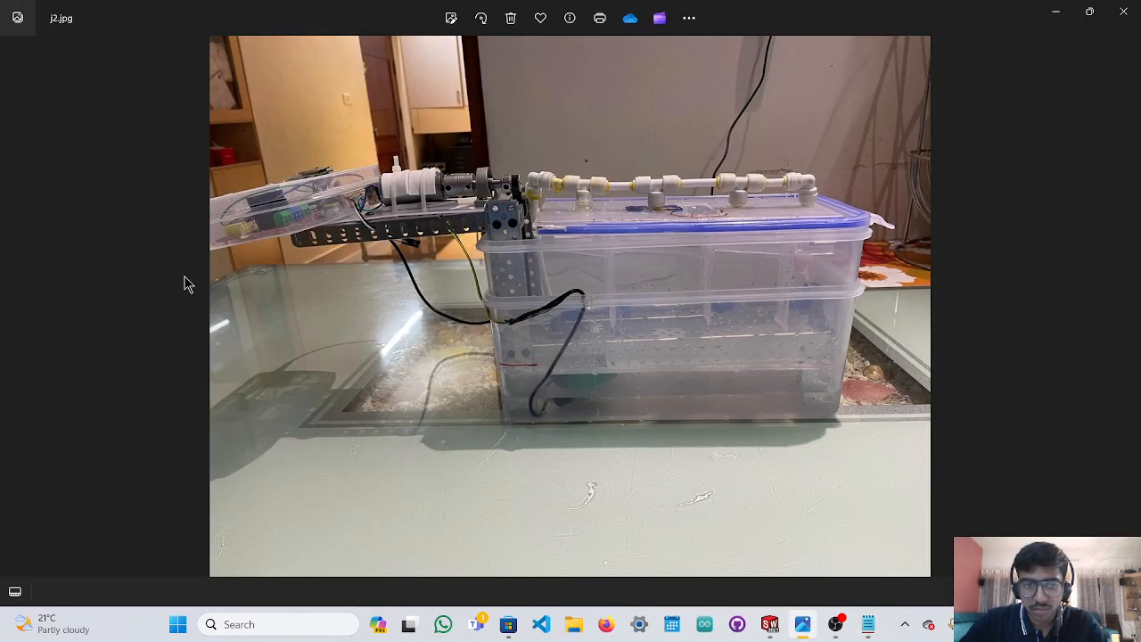
key("Right")
key("Right")
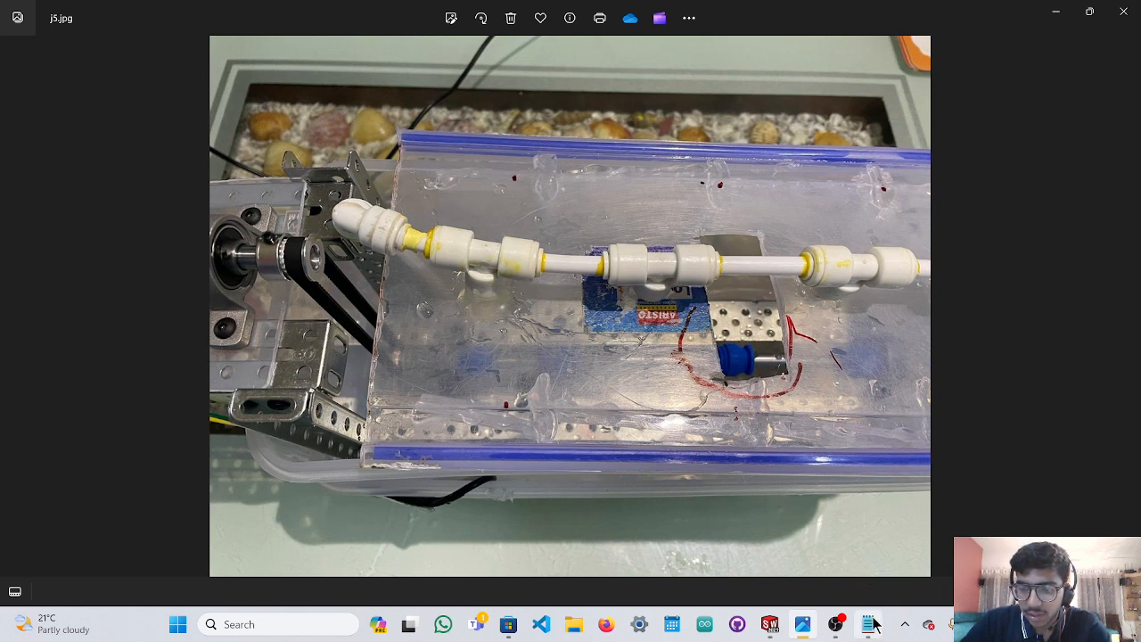
mouse_move(802, 627)
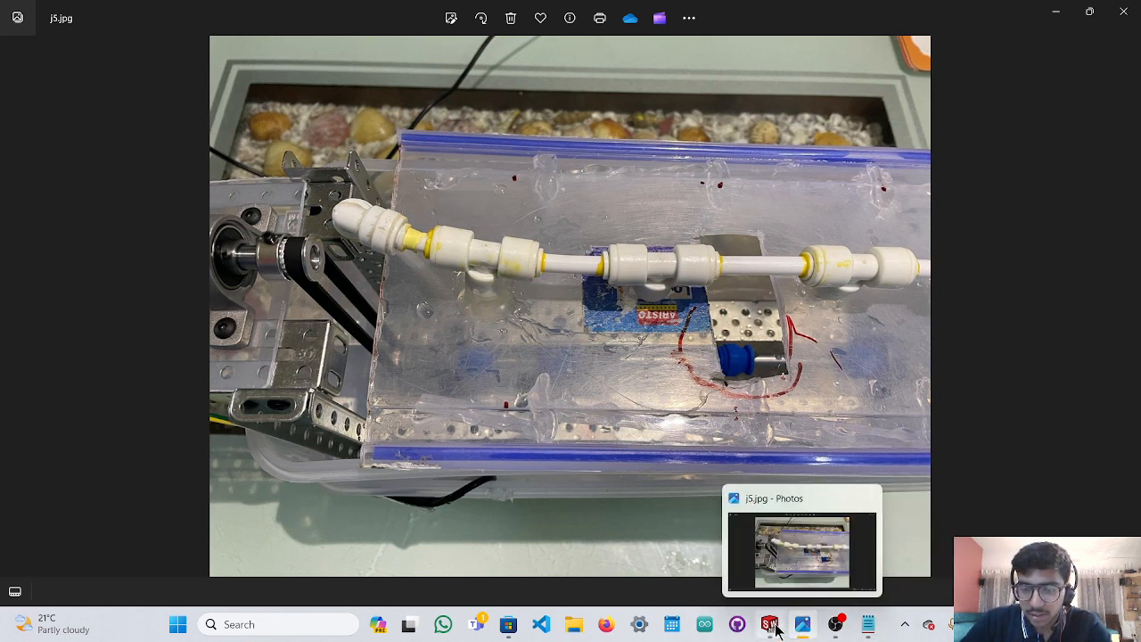
left_click(754, 543)
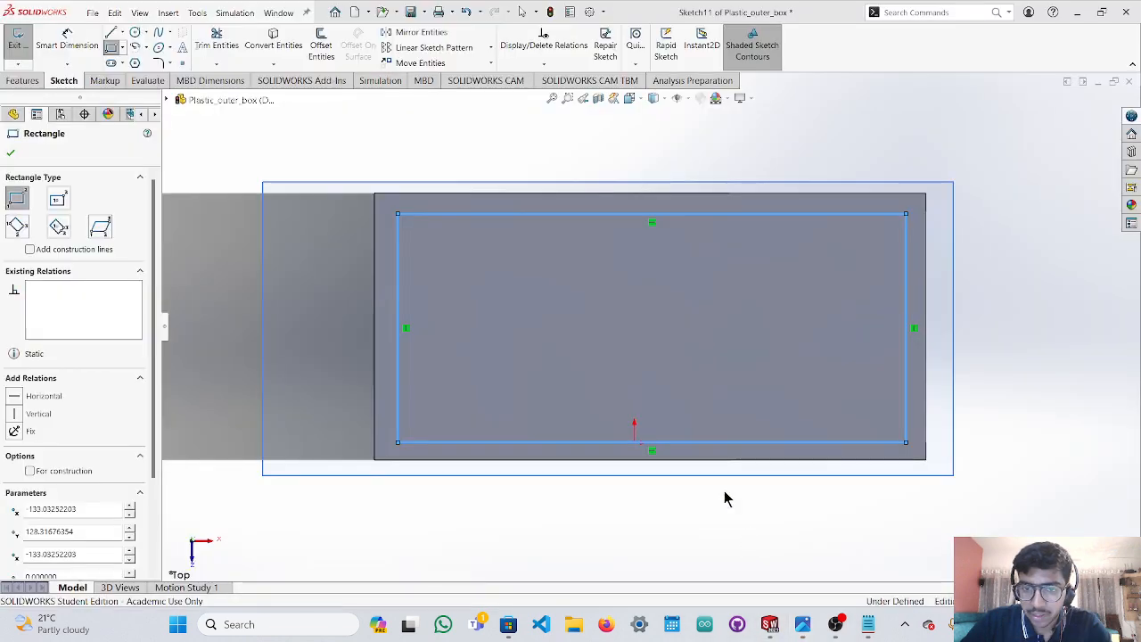
left_click(868, 624)
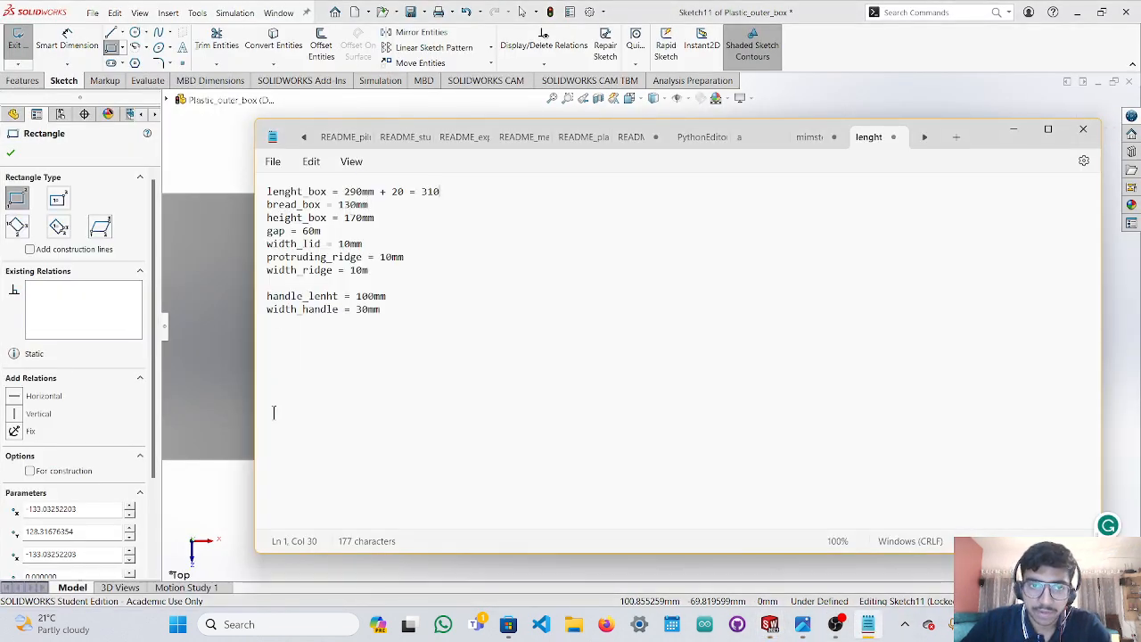
left_click(226, 486)
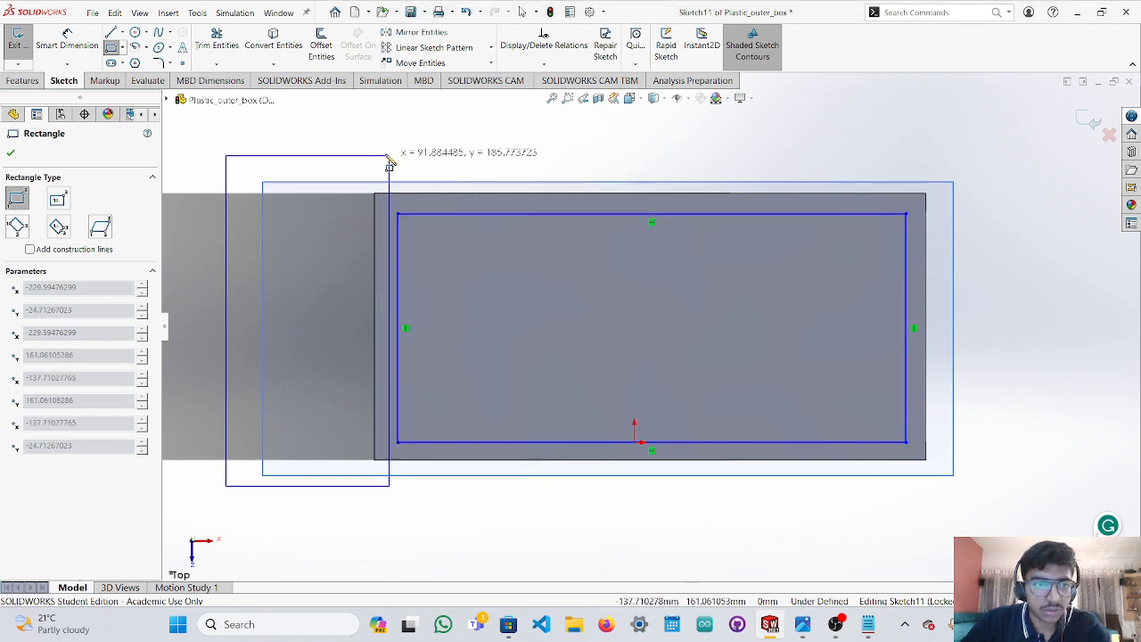
key("Escape")
Add a length dimension above the rectangle's upper long edge with Smart Dimension, entering 290 as the dimension's name.
left_click(71, 40)
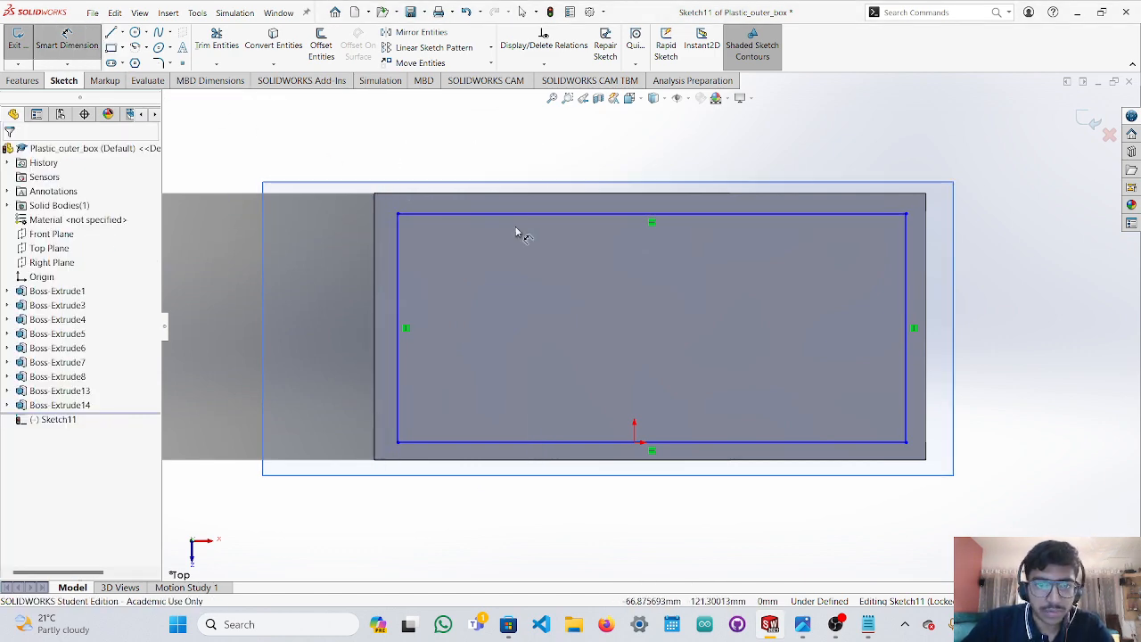
left_click(540, 215)
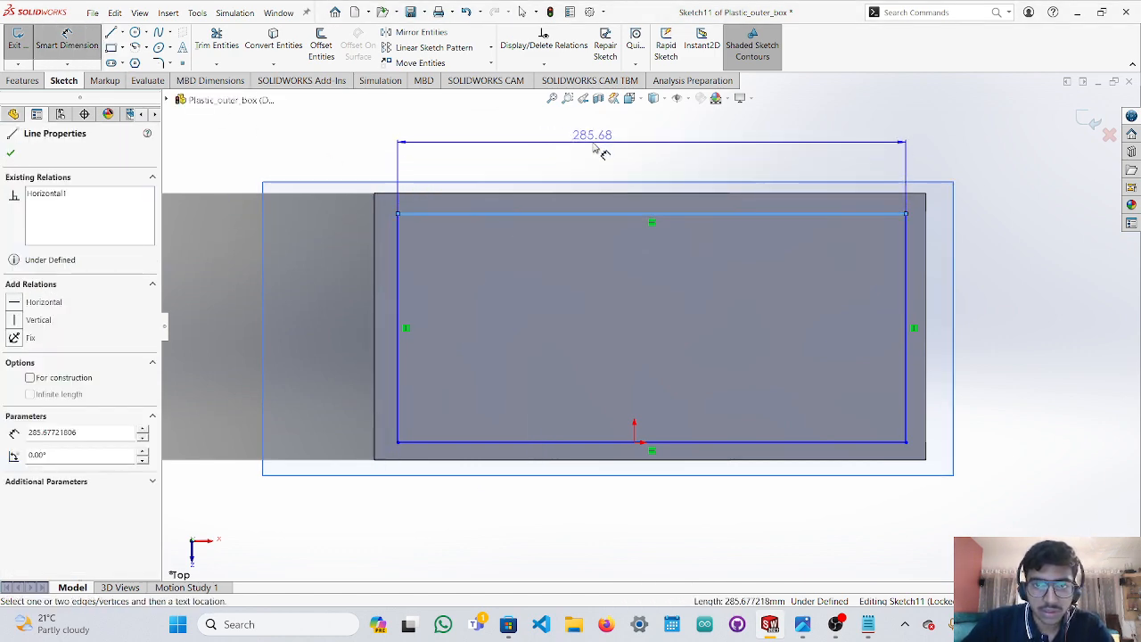
left_click(599, 150)
type("2")
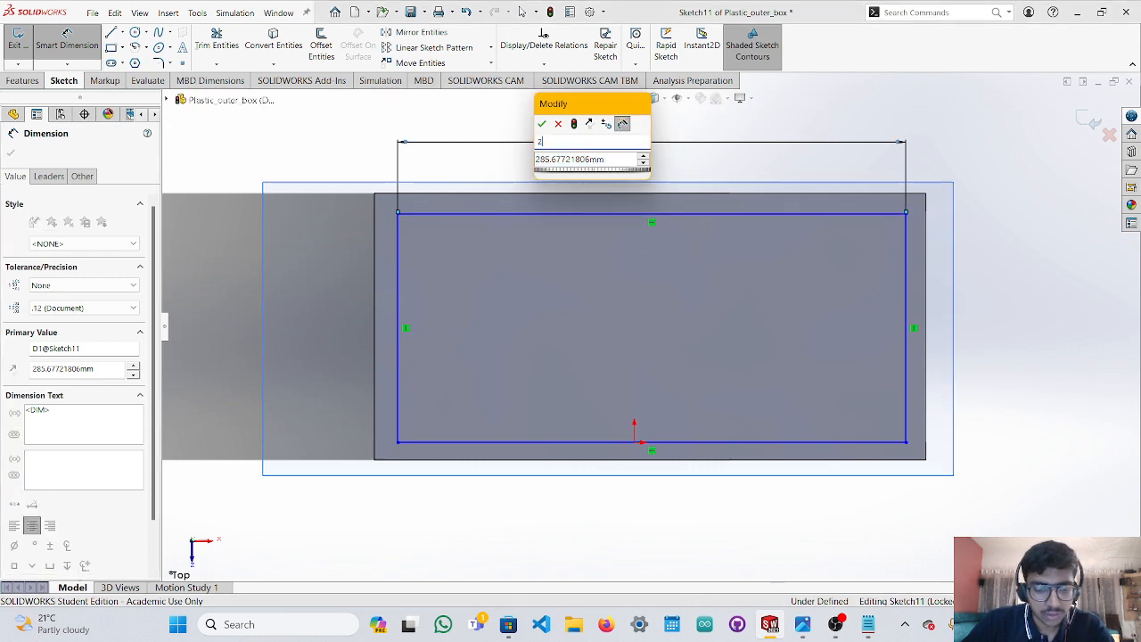
type("90")
left_click(542, 125)
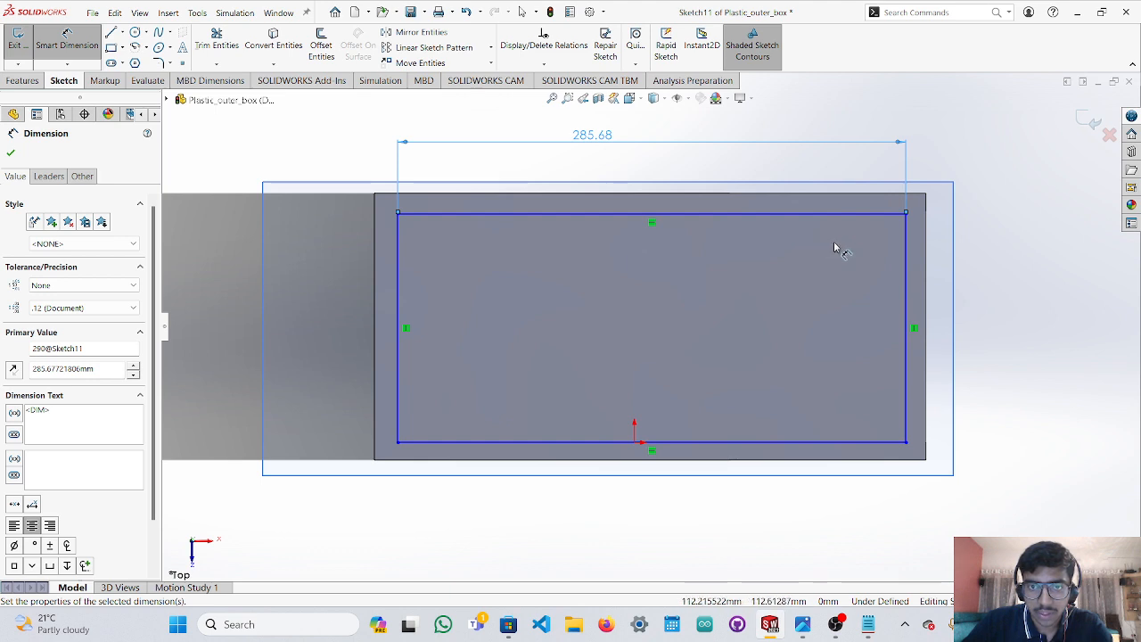
Set the length dimension above the inner rectangle's upper long edge to 290 mm.
double_click(593, 135)
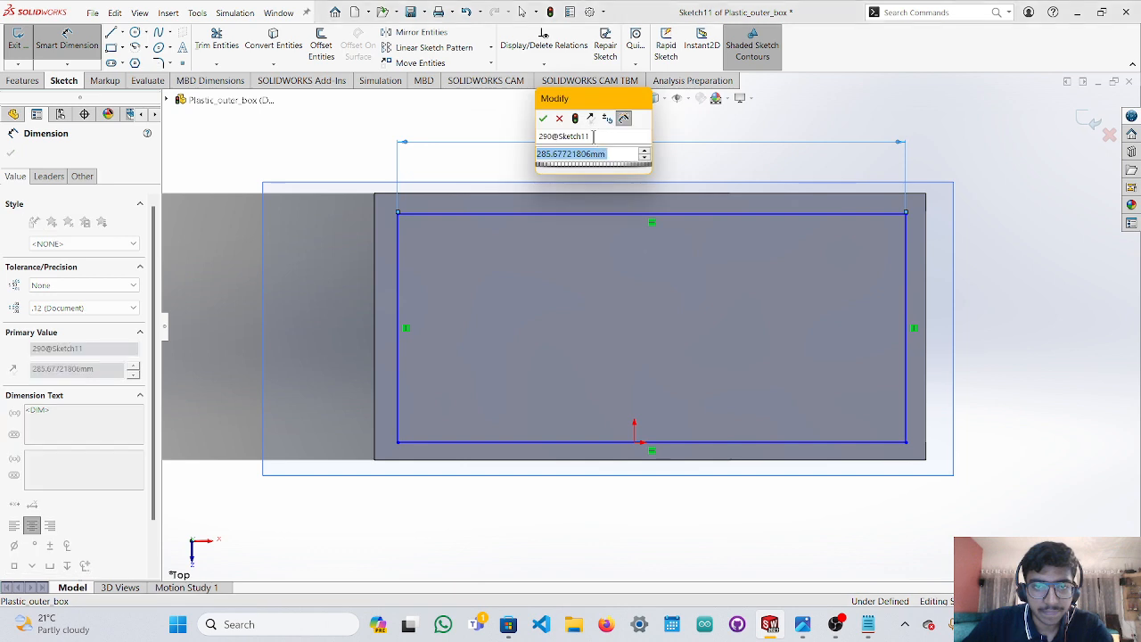
type("2")
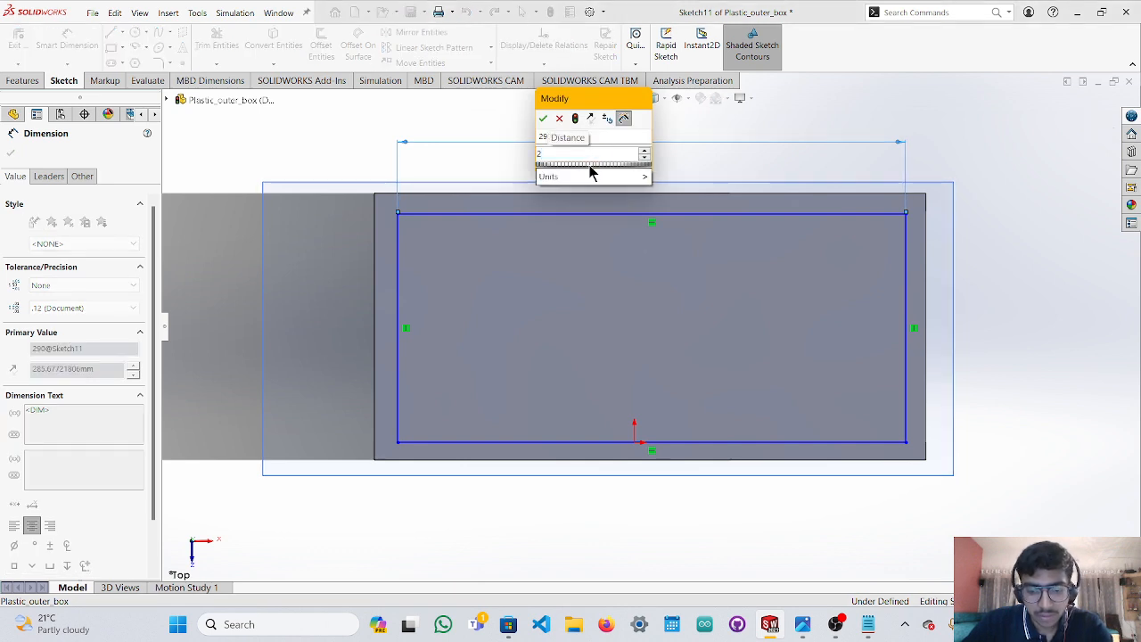
type("90")
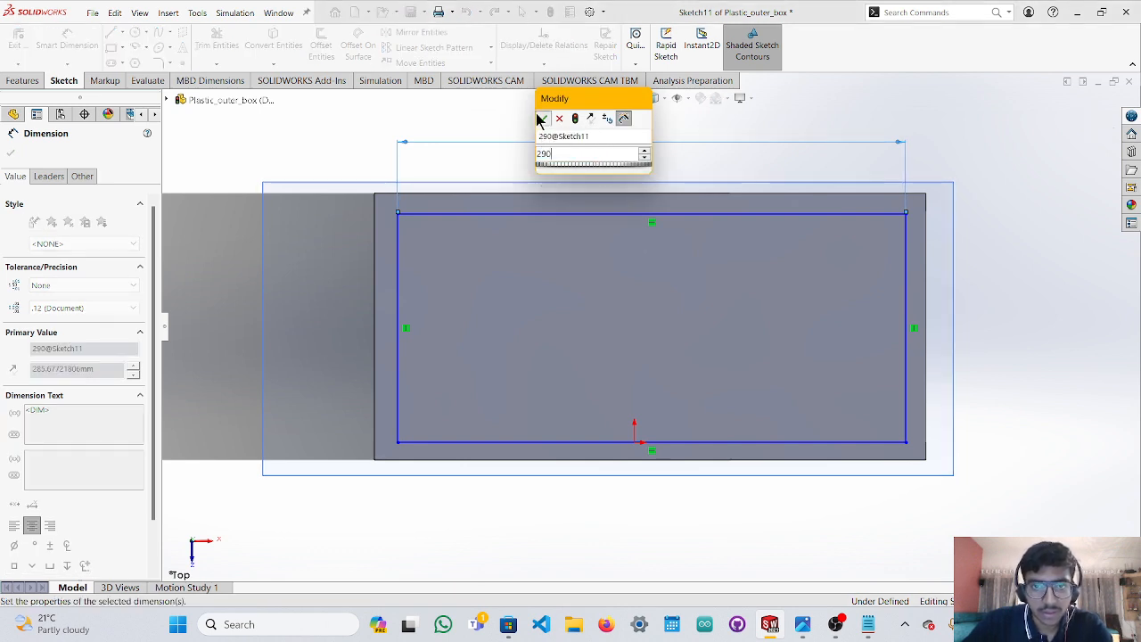
left_click(542, 121)
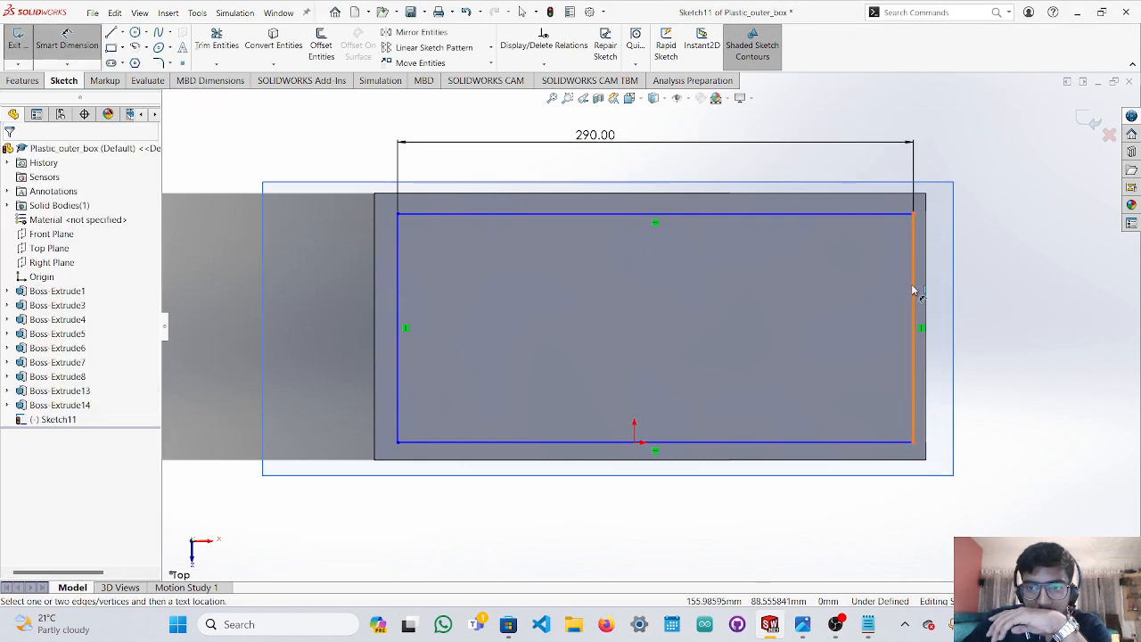
Dimension the inner rectangle's right-hand short edge with Smart Dimension, setting it to 130 mm.
left_click(914, 287)
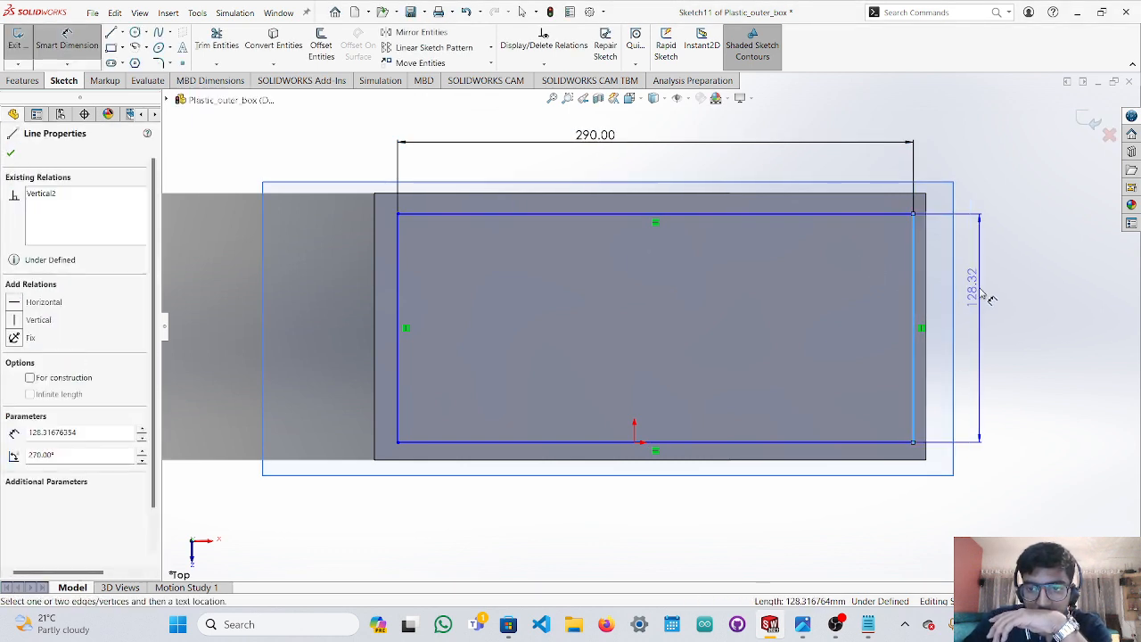
left_click(981, 296)
left_click(977, 289)
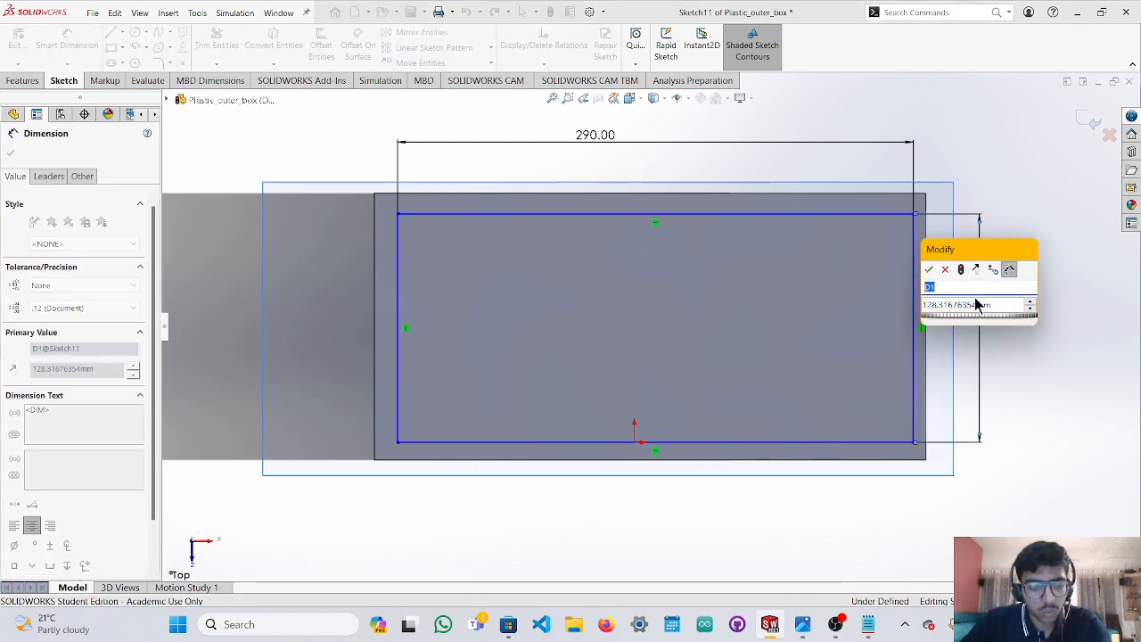
left_click(974, 307)
left_click_drag(995, 306, 897, 309)
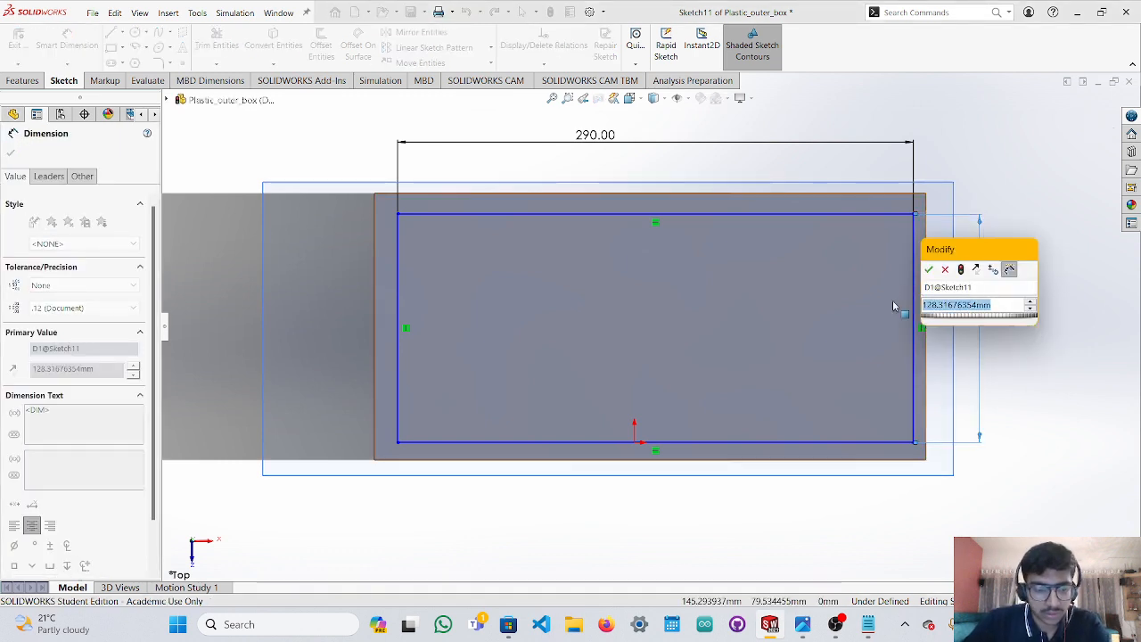
type("130")
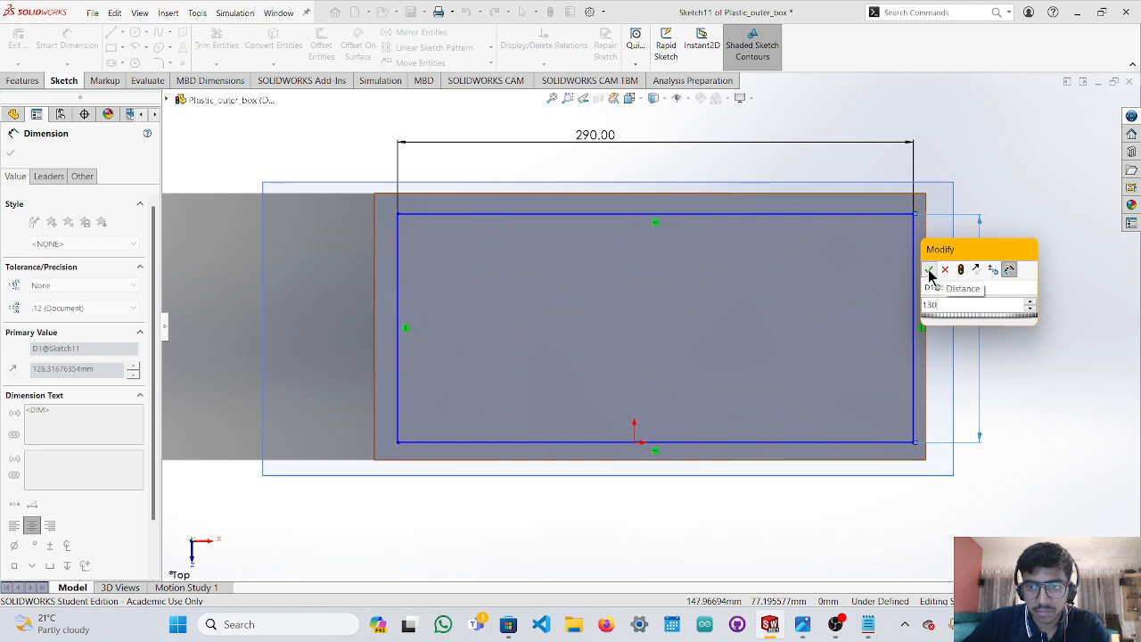
left_click(930, 271)
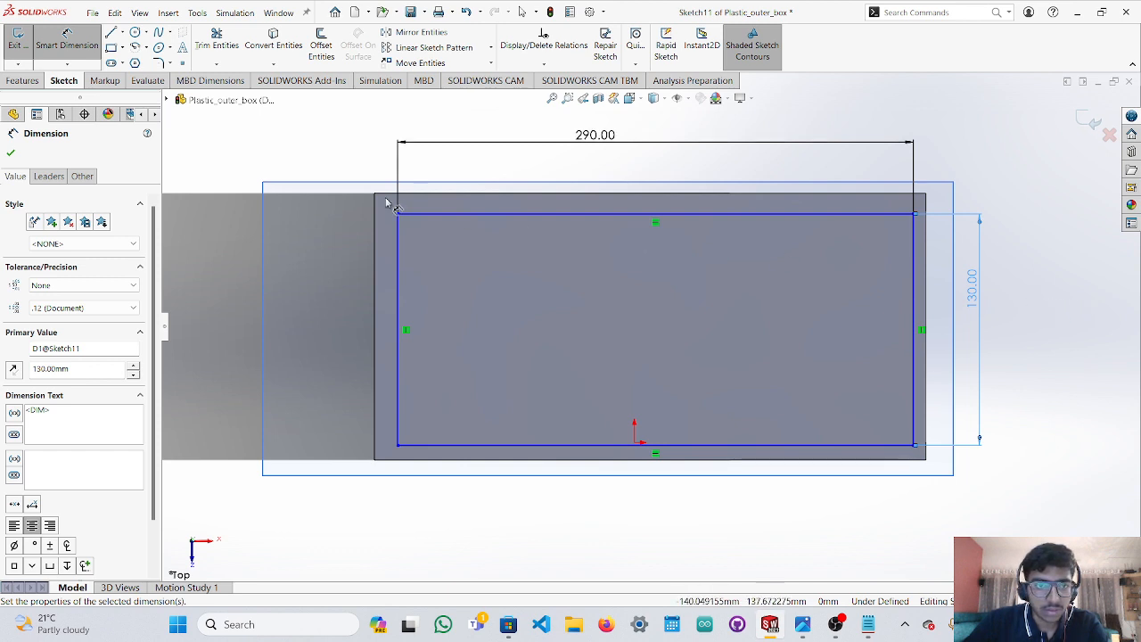
key("Escape")
mouse_move(389, 203)
left_mouse_down()
mouse_move(500, 425)
mouse_move(900, 468)
mouse_move(915, 450)
left_mouse_up()
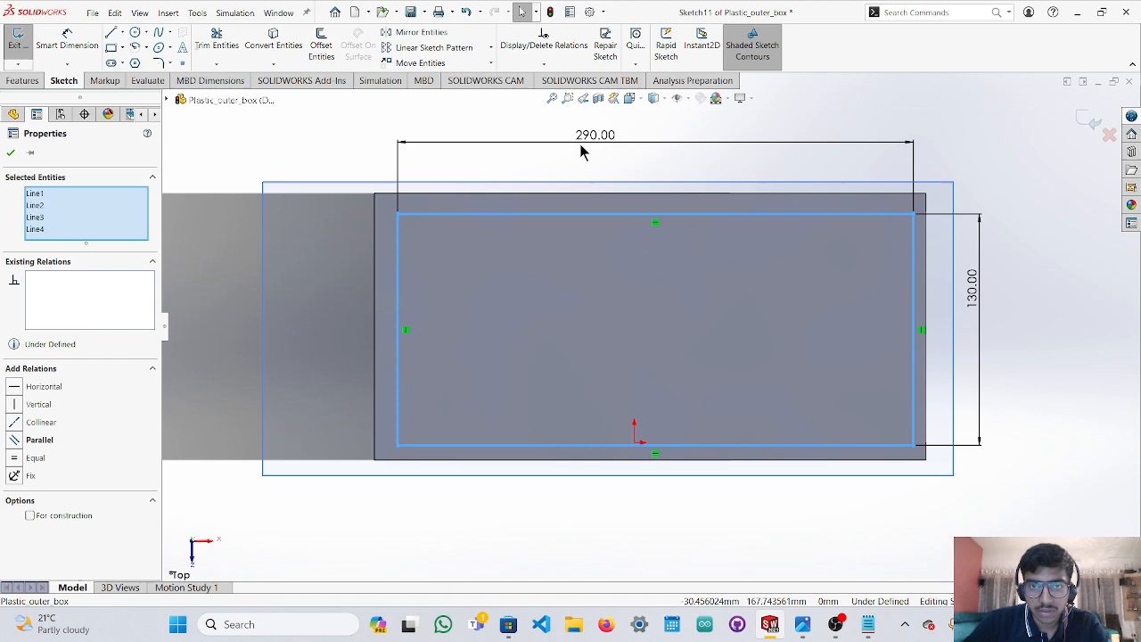
left_click(437, 63)
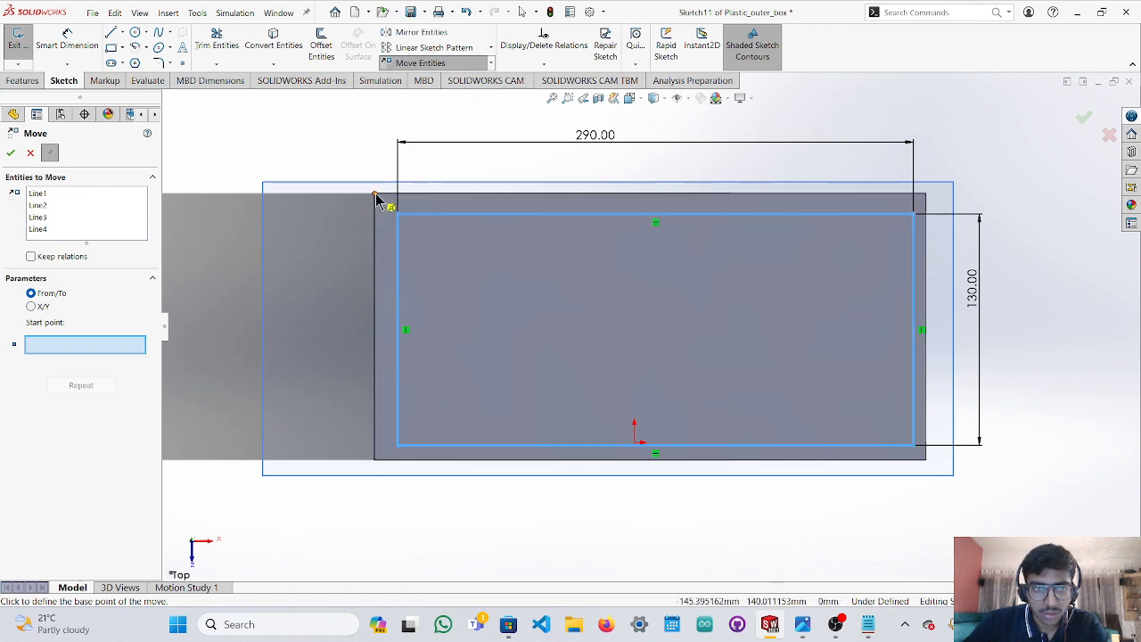
key("Escape")
Draw two crossing diagonal lines between the opposite outer corners of the box's top face.
left_click(112, 33)
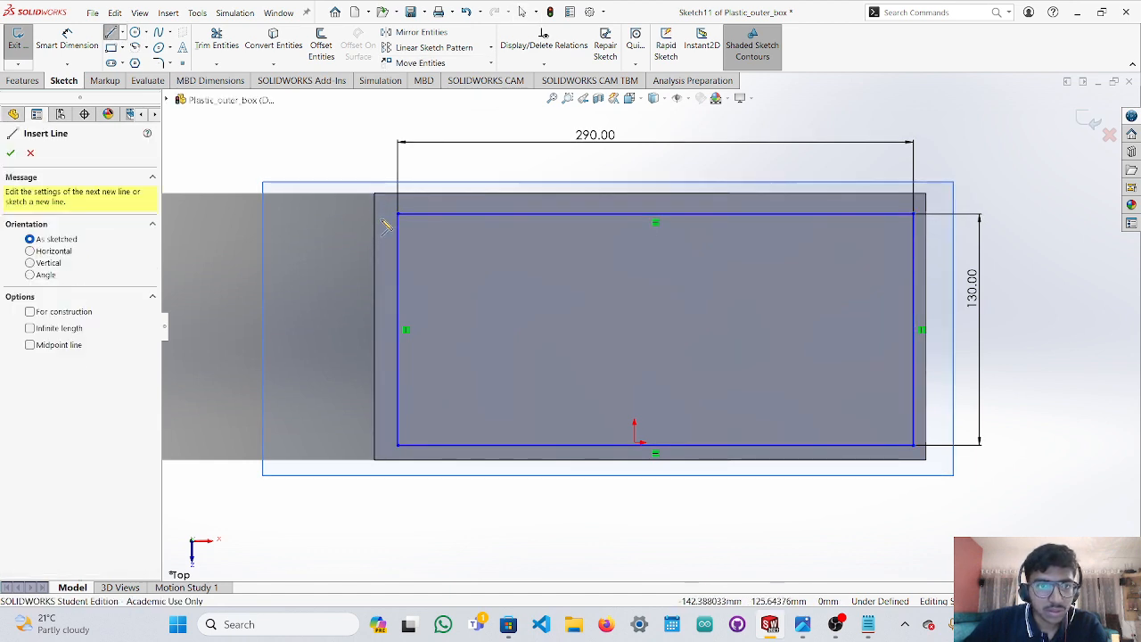
left_click(374, 194)
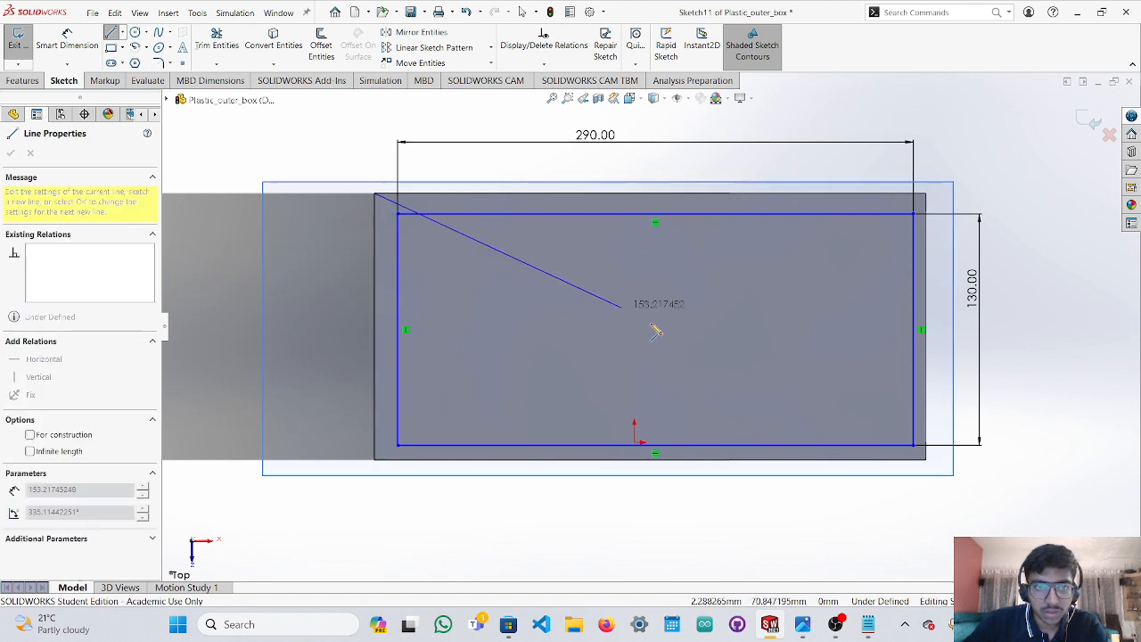
left_click(925, 459)
key("Escape")
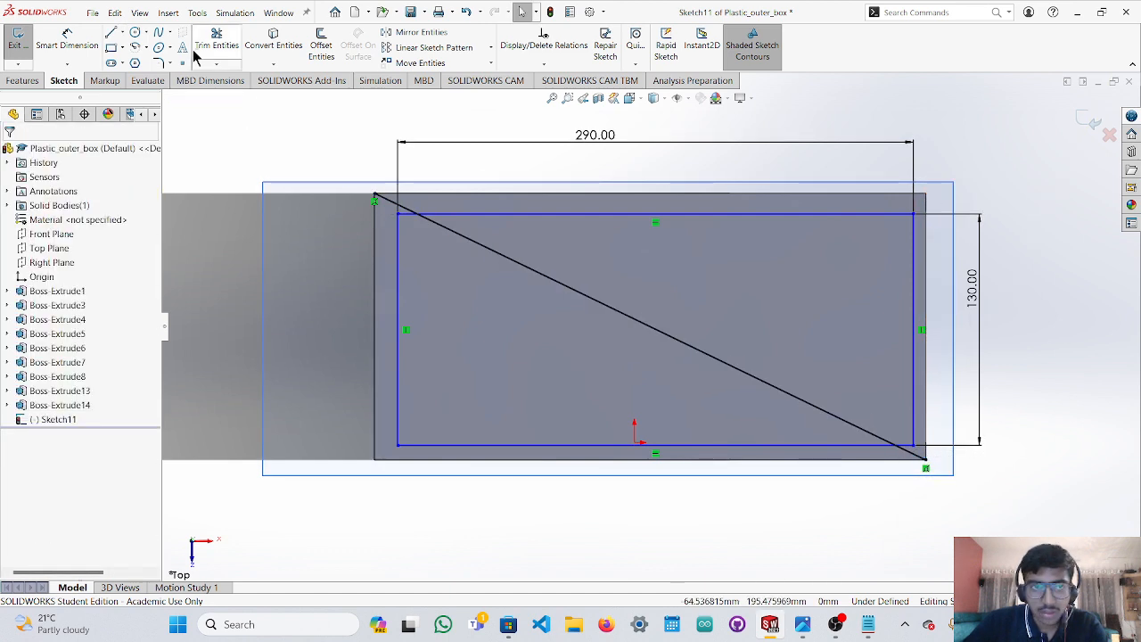
left_click(111, 33)
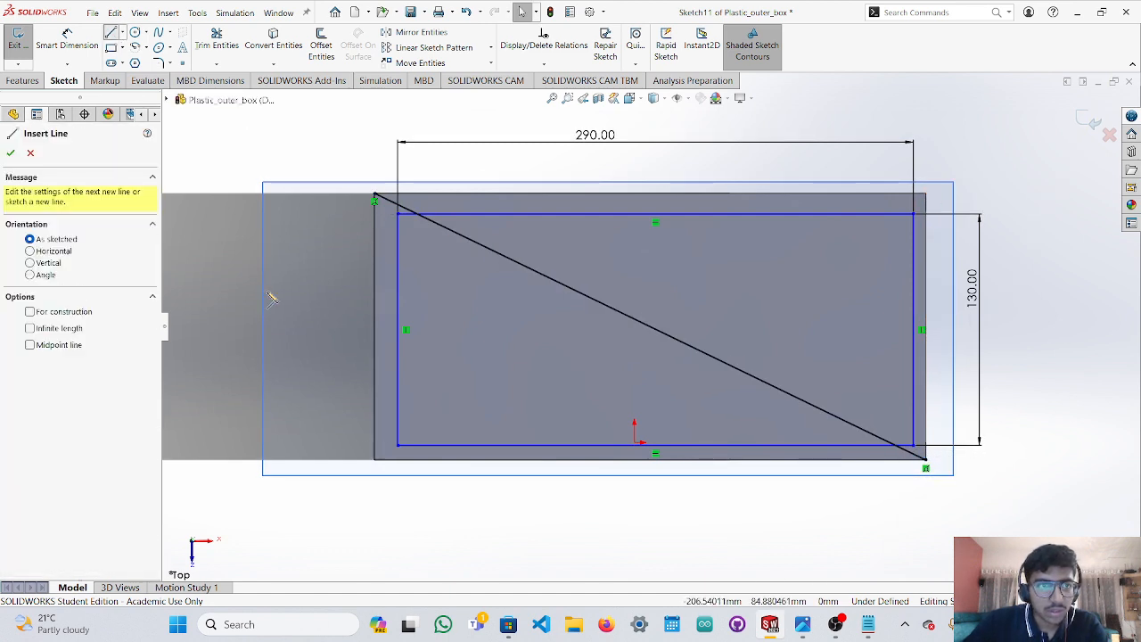
left_click(378, 461)
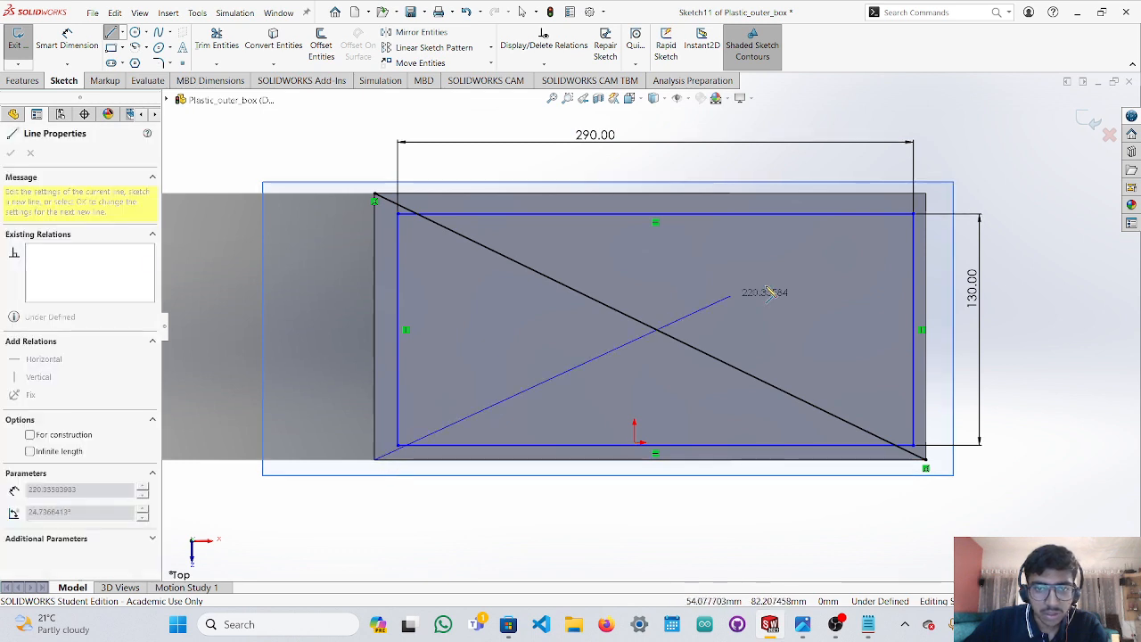
left_click(926, 195)
key("Escape")
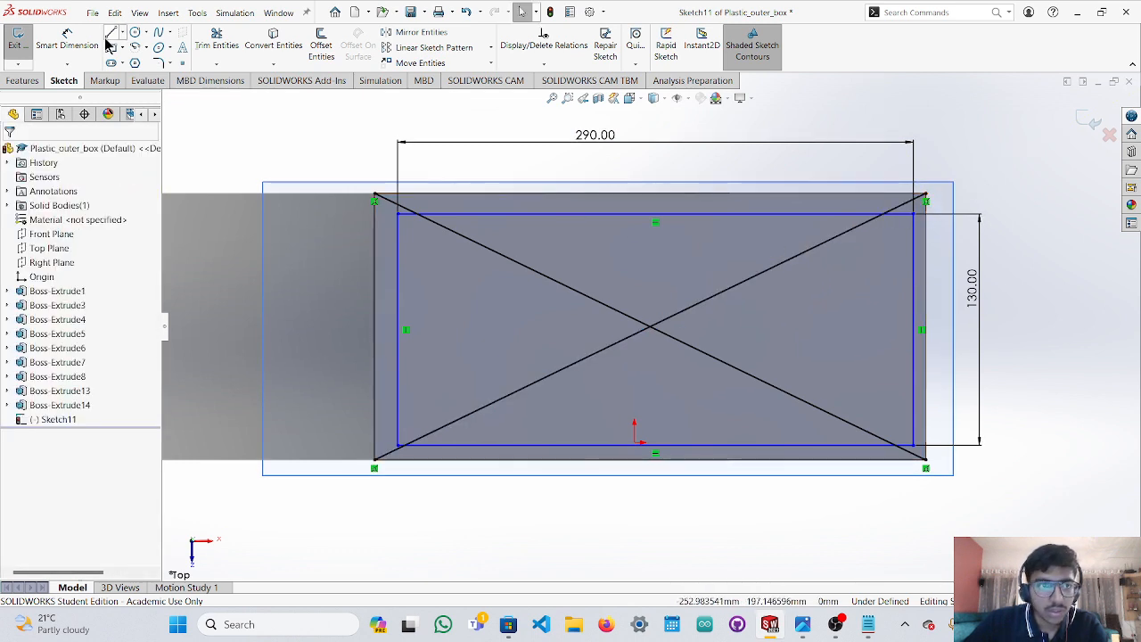
Trim the top face's diagonals so only the half from the lower-left outer corner to the face's centre is left.
left_click(225, 43)
mouse_move(532, 280)
left_mouse_down()
mouse_move(714, 362)
mouse_move(525, 270)
left_mouse_up()
key("Escape")
scroll(396, 217, "down", 8)
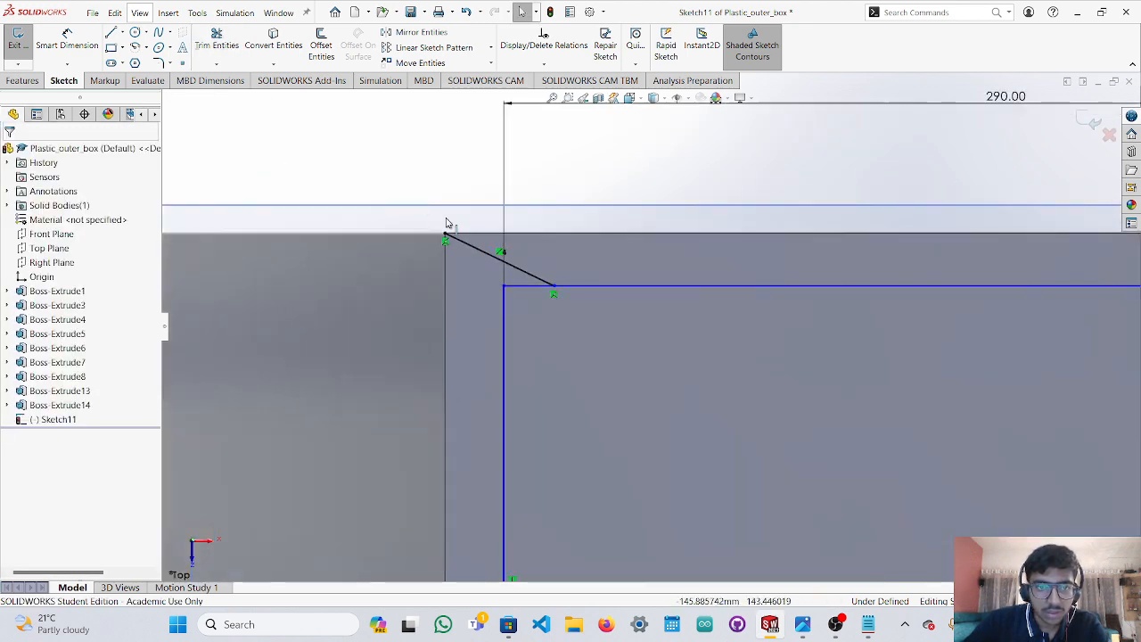
left_click(217, 35)
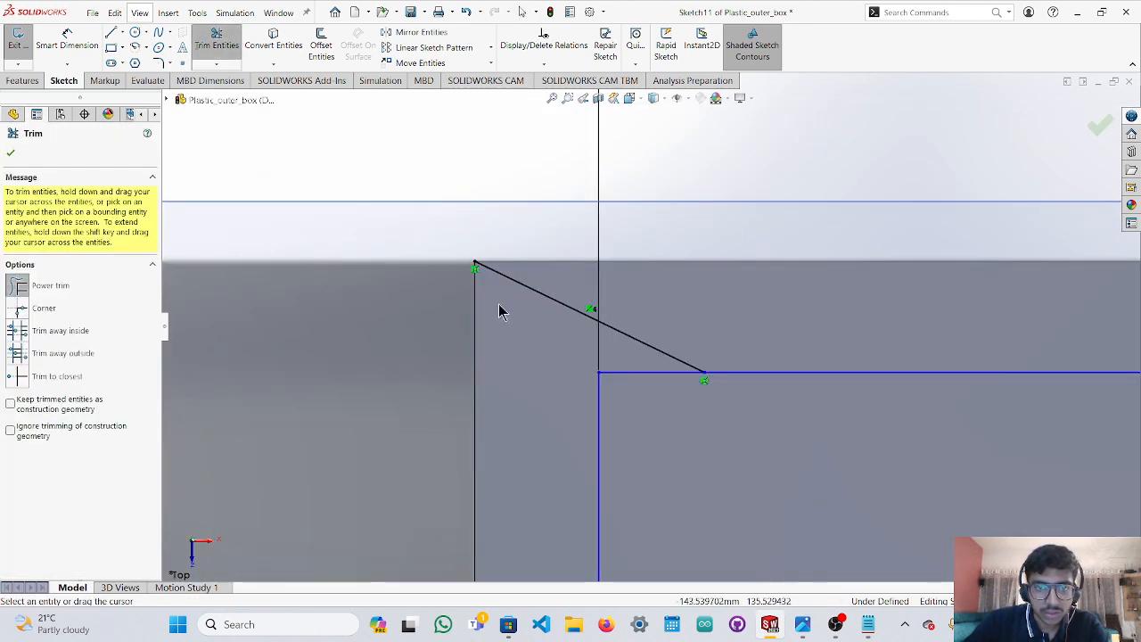
left_click_drag(564, 283, 550, 311)
scroll(678, 351, "up", 6)
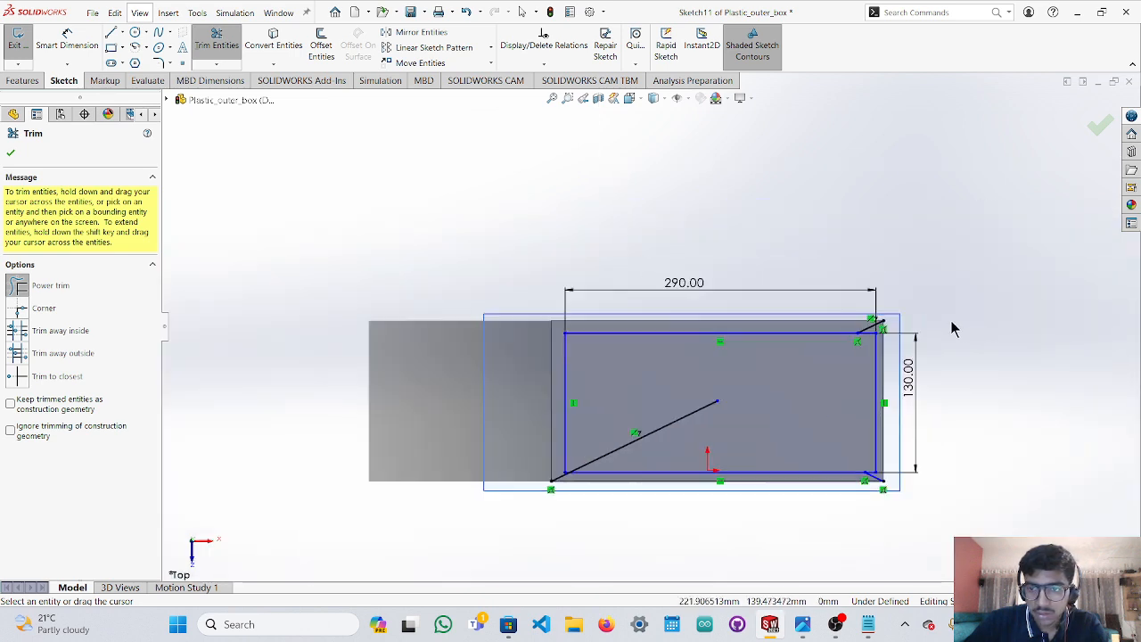
scroll(953, 326, "down", 6)
left_click_drag(850, 320, 866, 338)
scroll(865, 339, "up", 6)
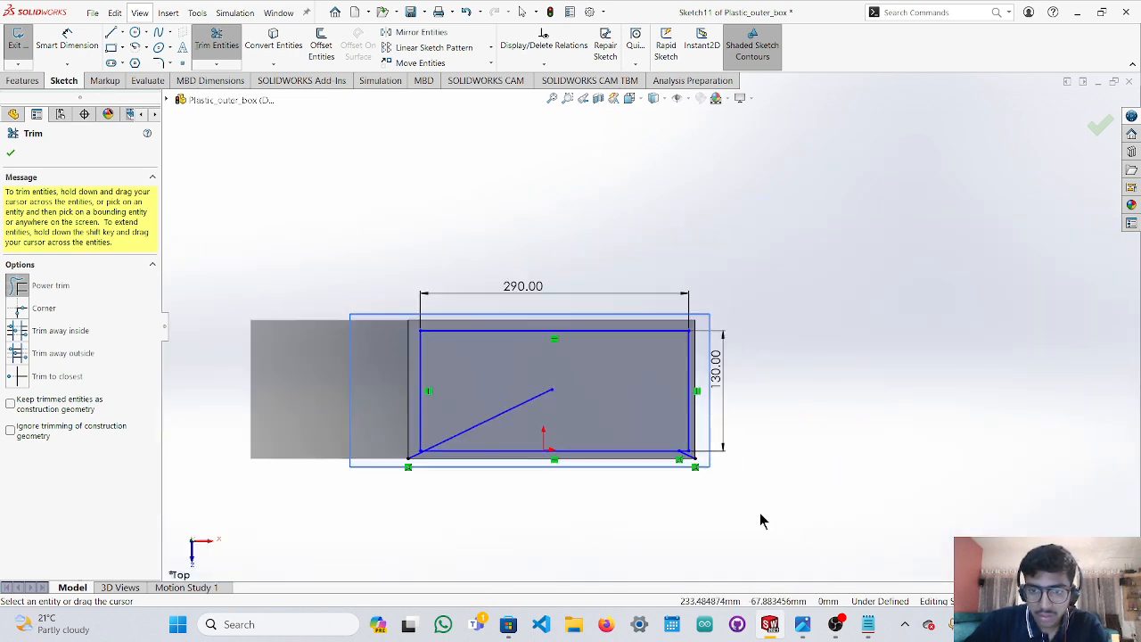
scroll(759, 522, "down", 6)
scroll(695, 380, "up", 5)
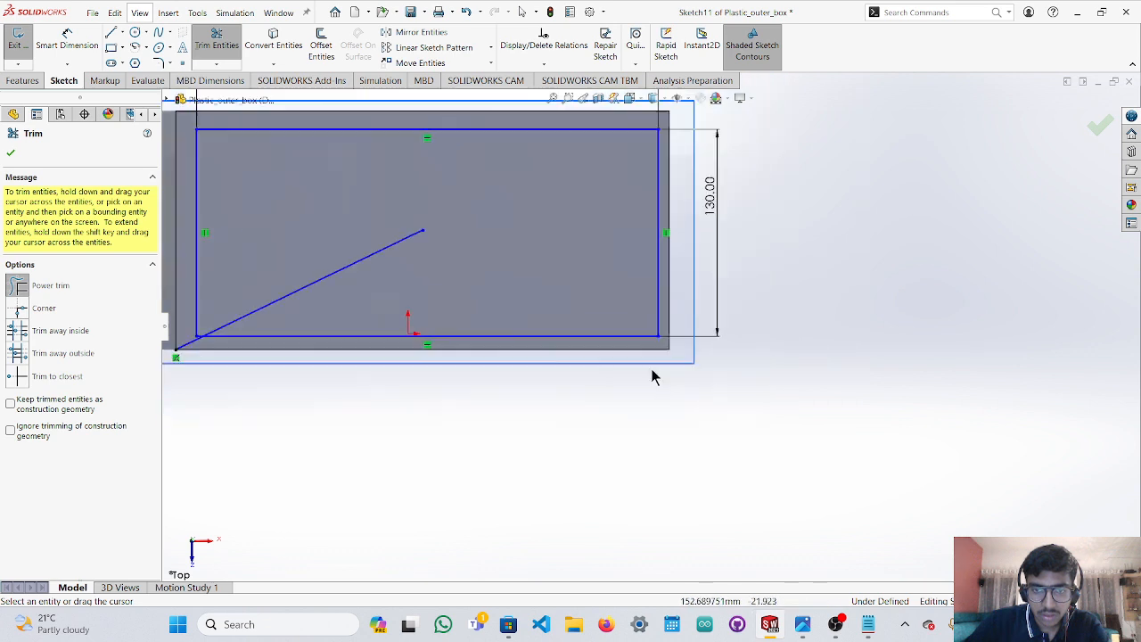
key("Escape")
Draw two crossing diagonal lines between the opposite corners of the 290 by 130 mm inner rectangle.
left_click(110, 34)
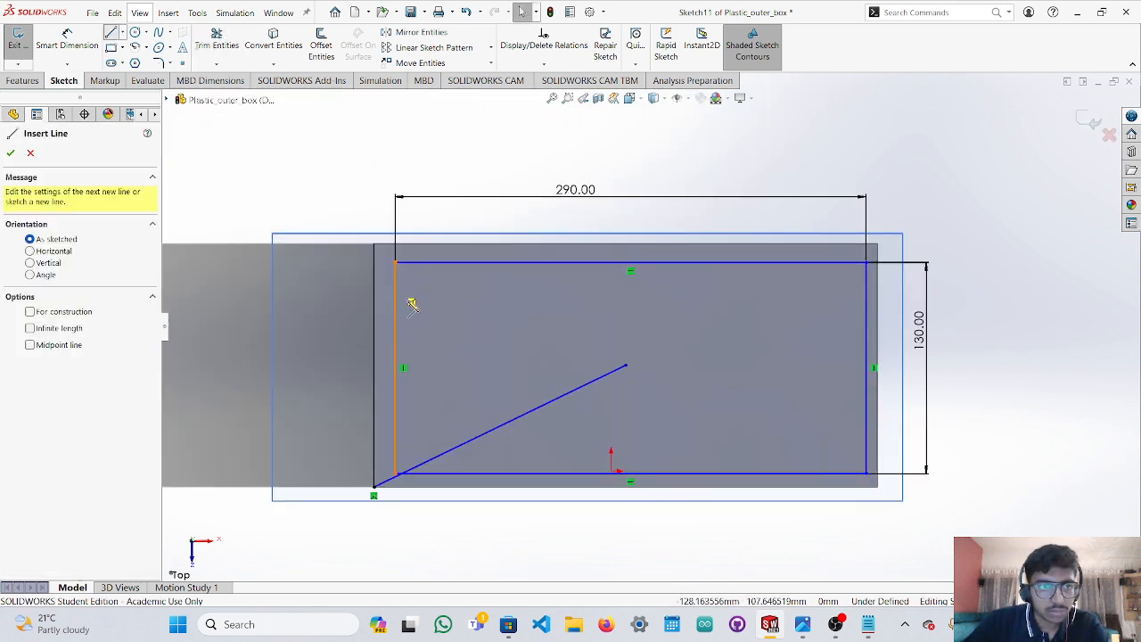
left_click(395, 263)
left_click(869, 476)
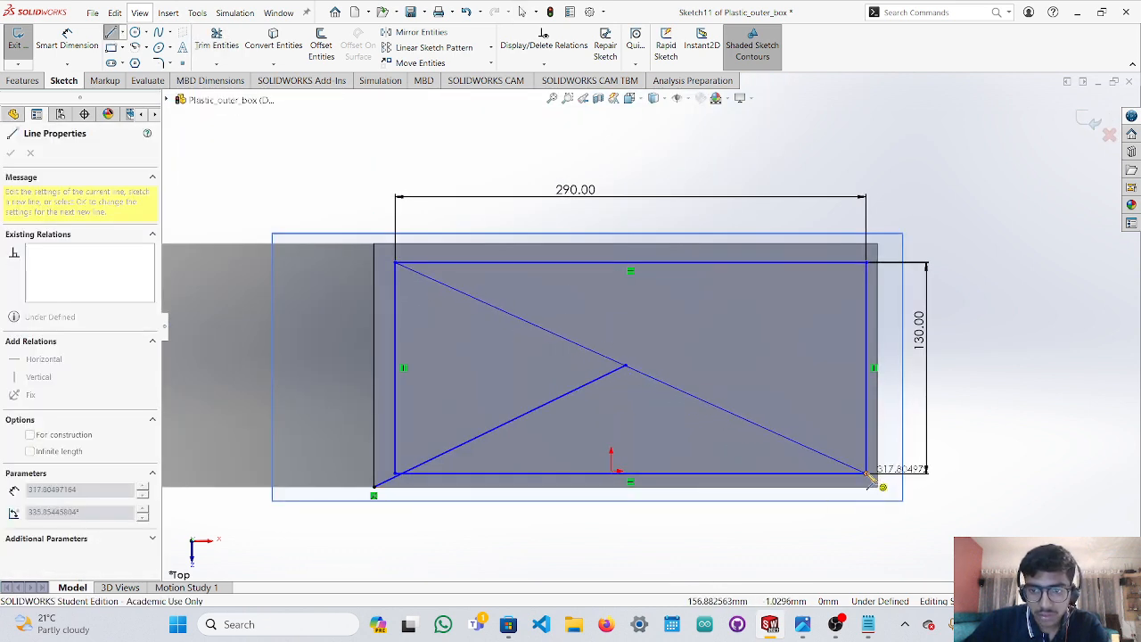
key("Escape")
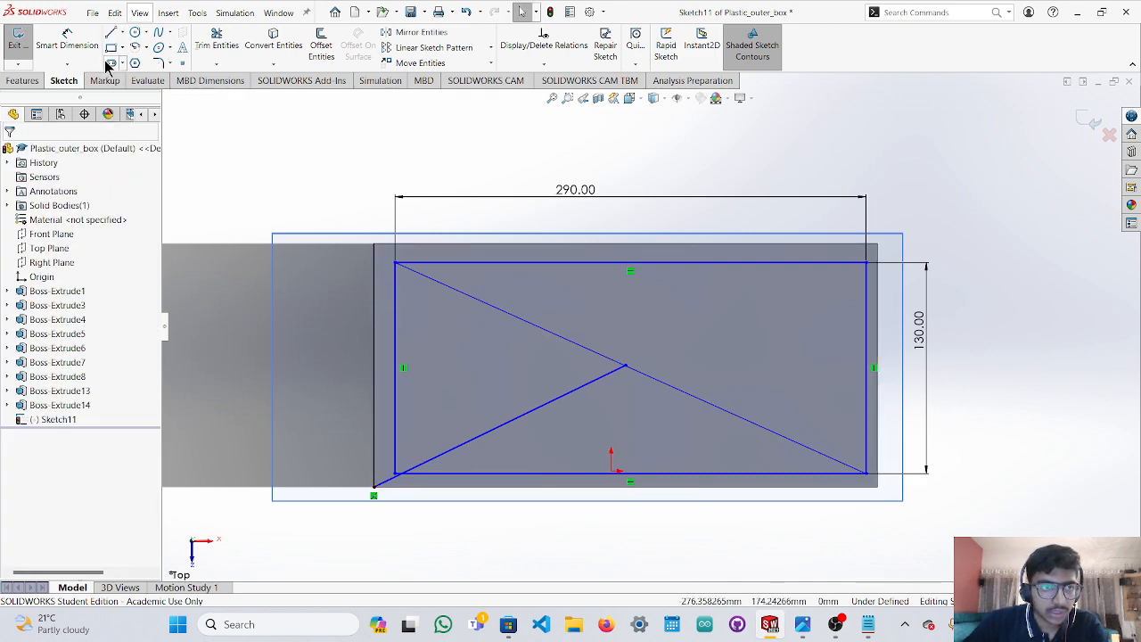
left_click(110, 34)
scroll(426, 378, "down", 4)
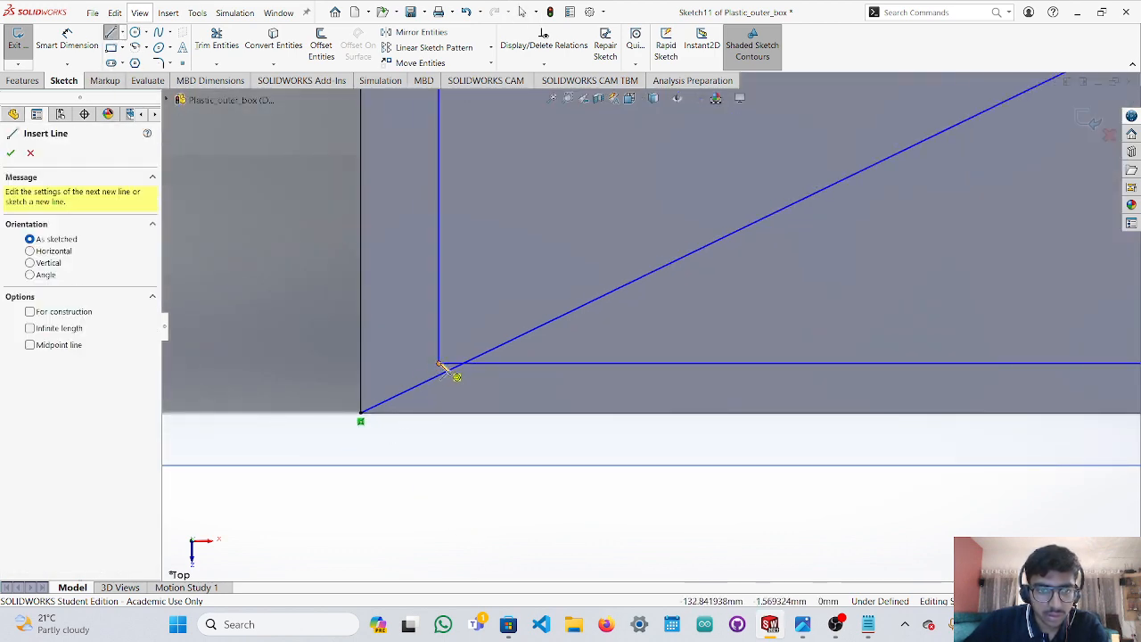
left_click(439, 365)
scroll(802, 224, "up", 4)
scroll(927, 210, "down", 5)
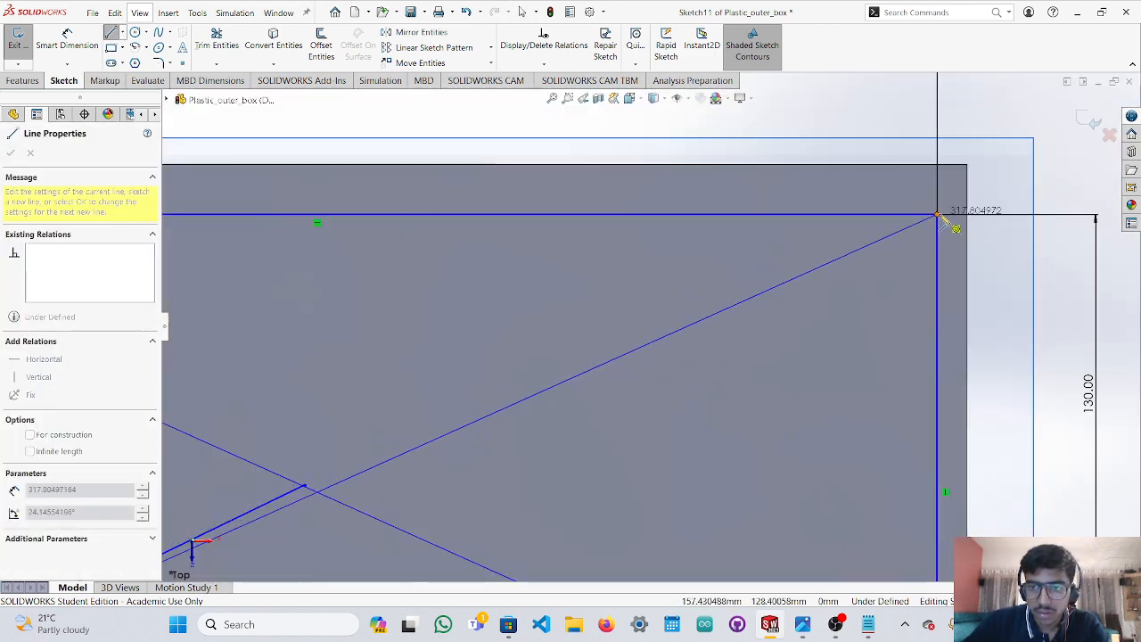
left_click(936, 214)
key("Escape")
Trim the inner rectangle's diagonals so only the half from its lower-left corner to its centre is left.
scroll(687, 368, "down", 3)
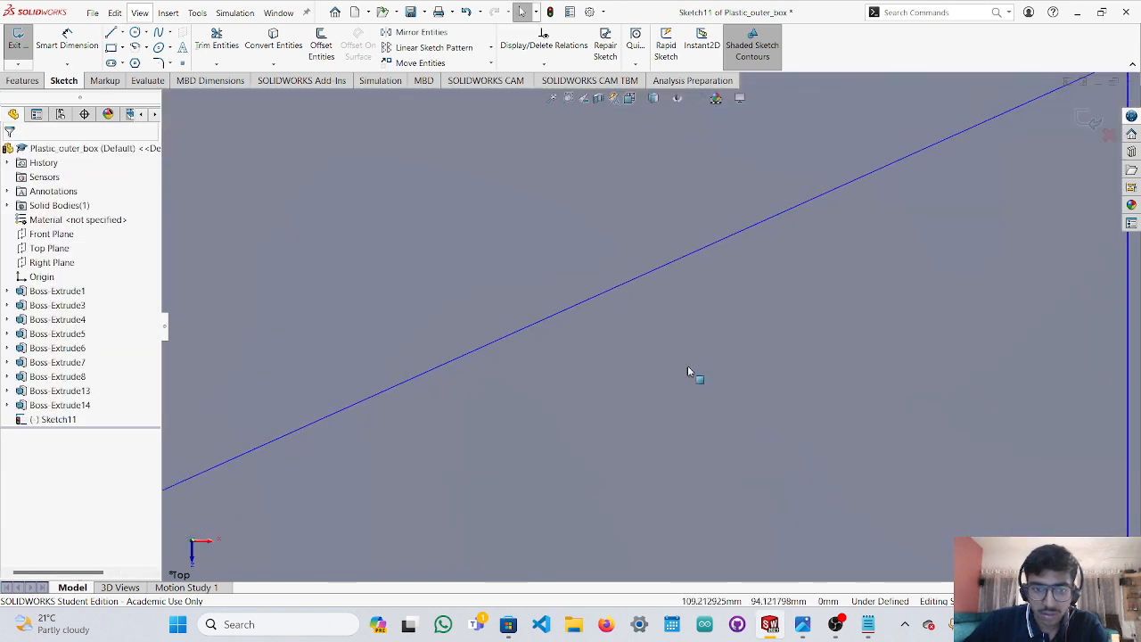
scroll(687, 372, "up", 4)
scroll(407, 419, "down", 5)
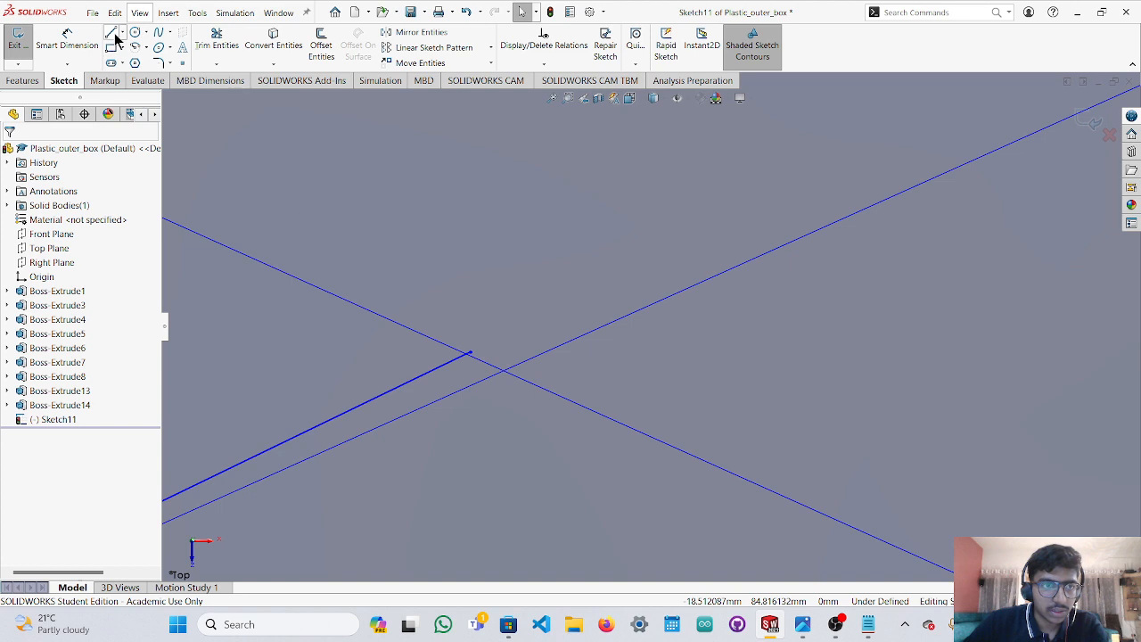
scroll(615, 401, "up", 5)
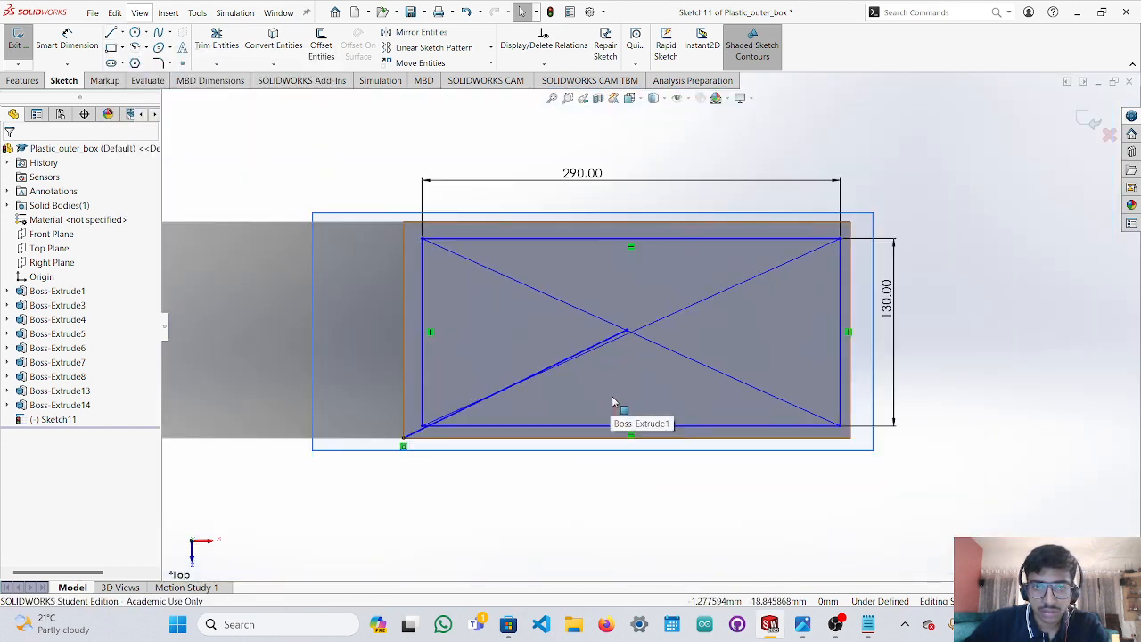
scroll(615, 401, "down", 2)
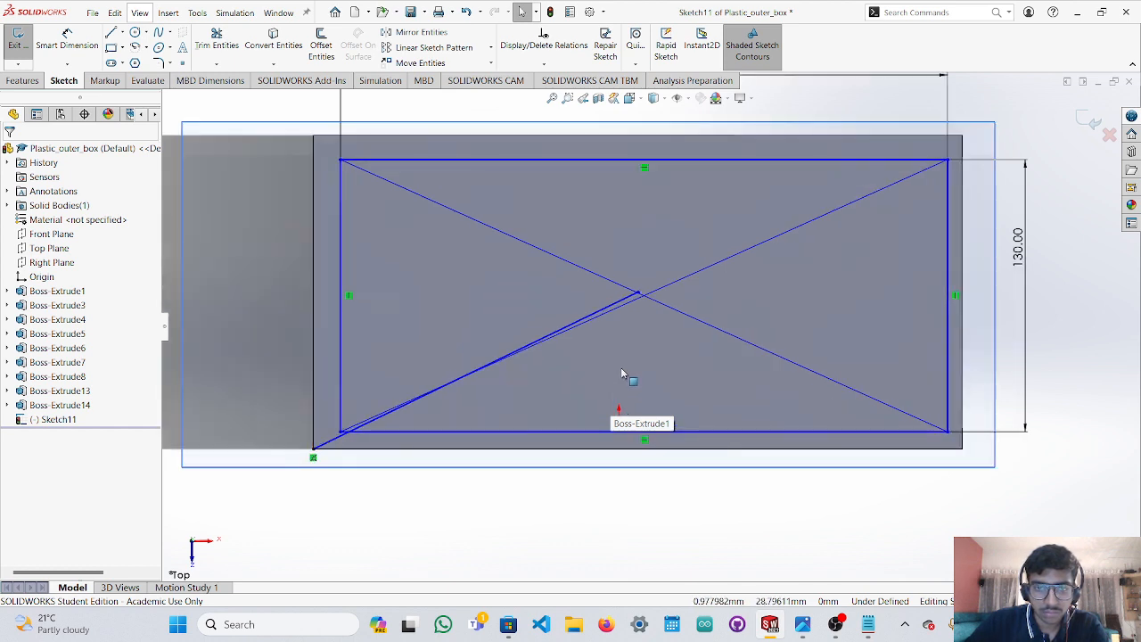
left_click(214, 41)
mouse_move(567, 294)
left_mouse_down()
mouse_move(641, 259)
mouse_move(678, 326)
left_mouse_up()
key("Escape")
scroll(642, 330, "down", 6)
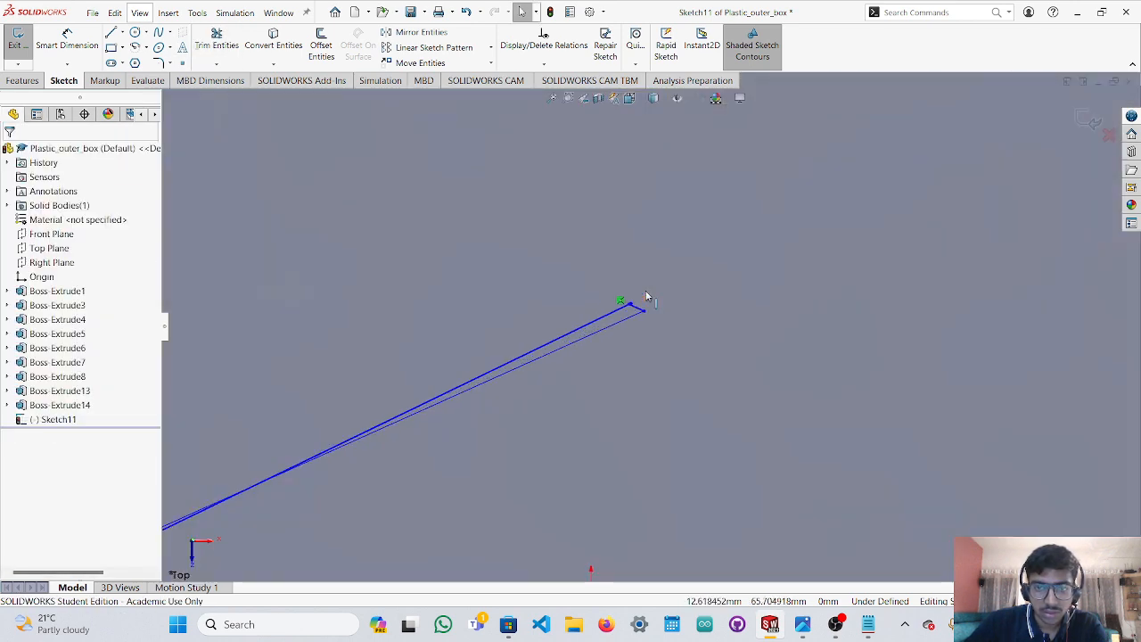
left_click(622, 330)
key("Escape")
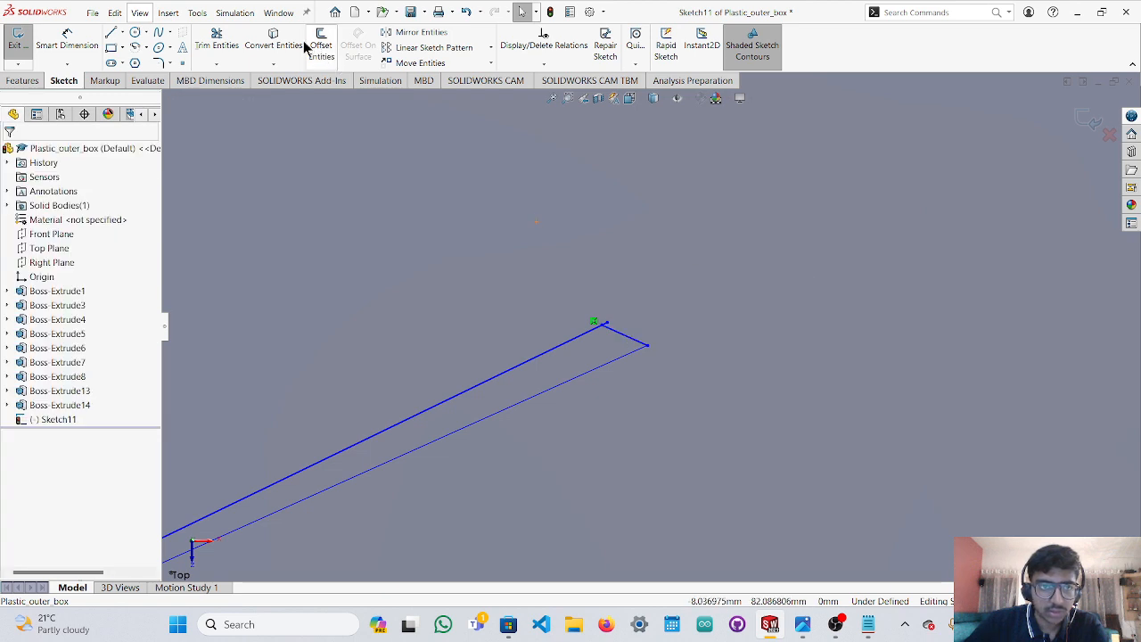
left_click(217, 41)
left_click(649, 339)
key("Escape")
scroll(696, 357, "up", 5)
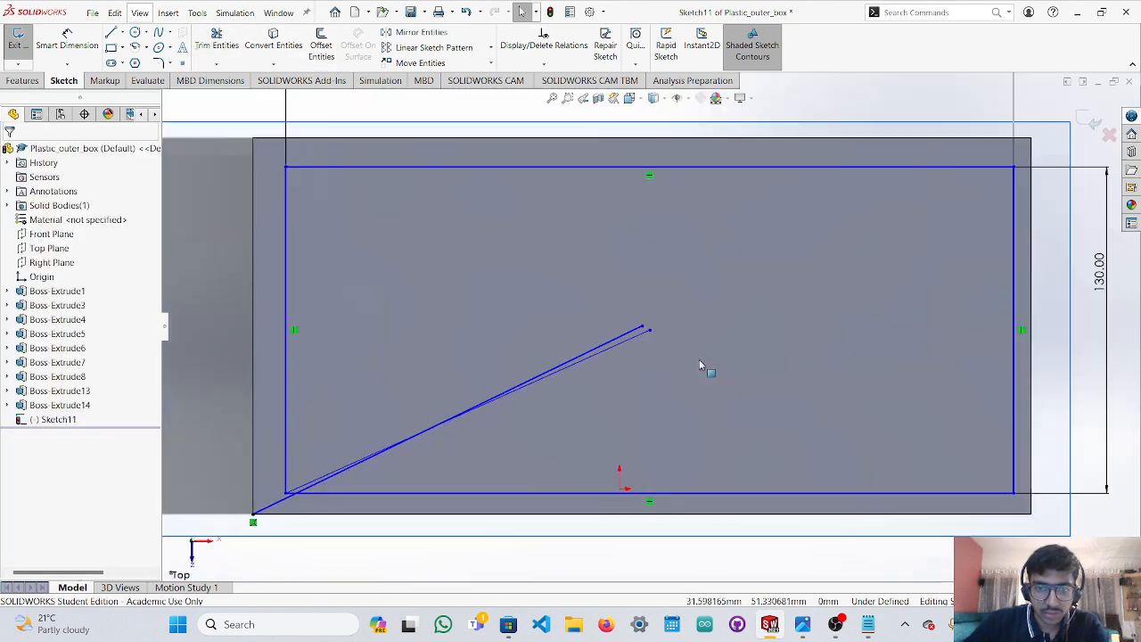
Move the inner rectangle and its half diagonal so the diagonal's centre end meets the centre end of the top face's diagonal.
mouse_move(386, 187)
left_mouse_down()
mouse_move(458, 416)
mouse_move(938, 455)
mouse_move(922, 445)
left_mouse_up()
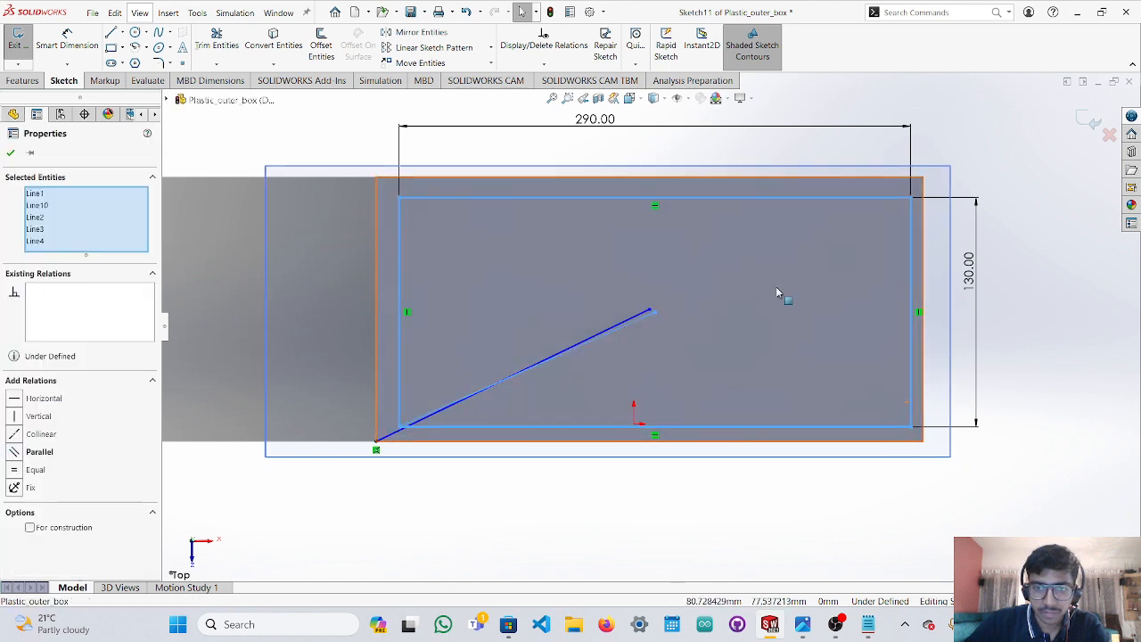
left_click(421, 64)
scroll(639, 330, "down", 5)
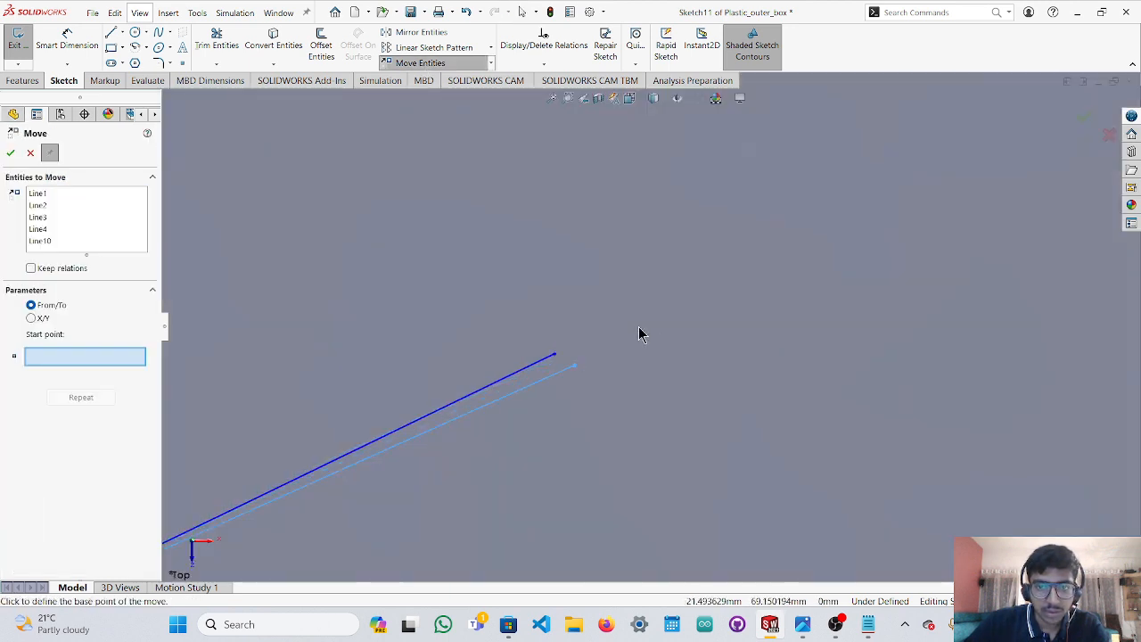
left_click(565, 380)
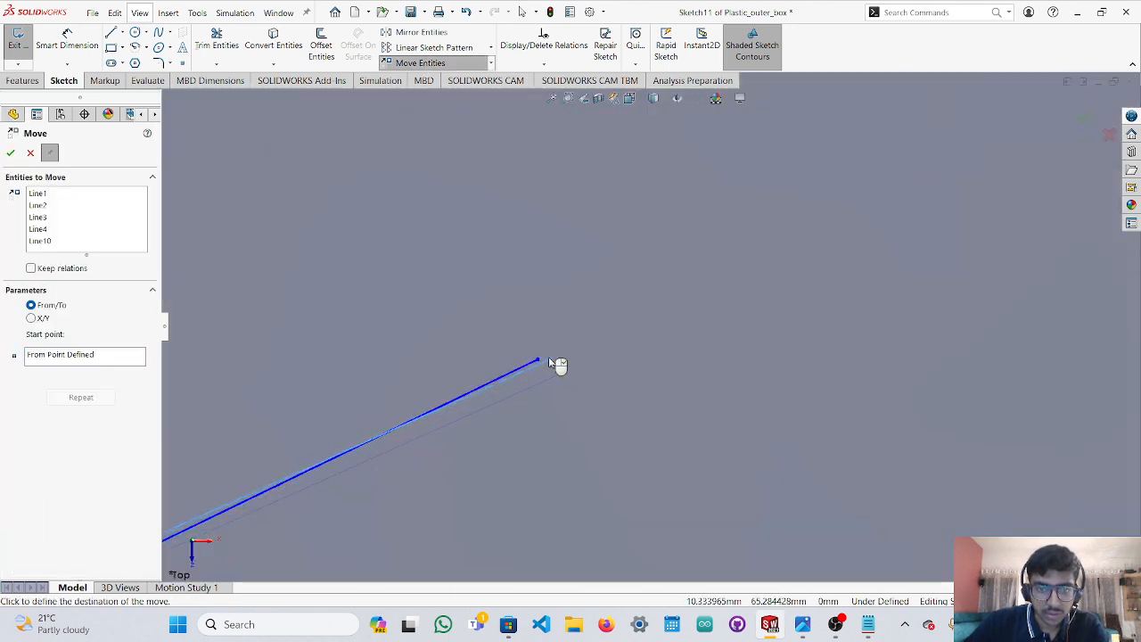
left_click(538, 362)
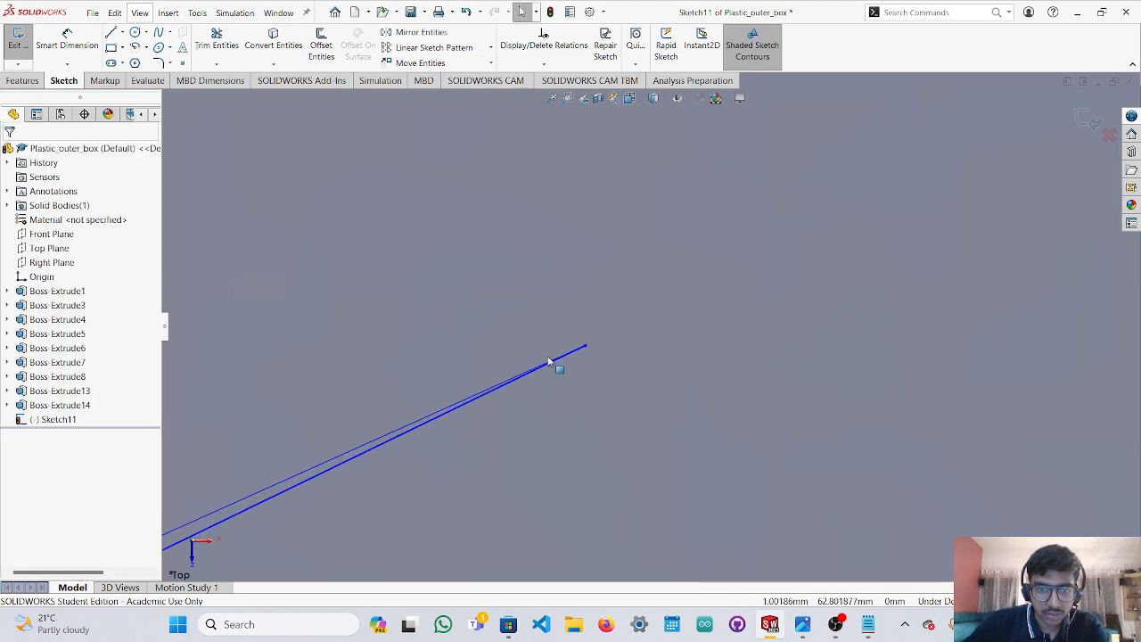
scroll(571, 370, "up", 6)
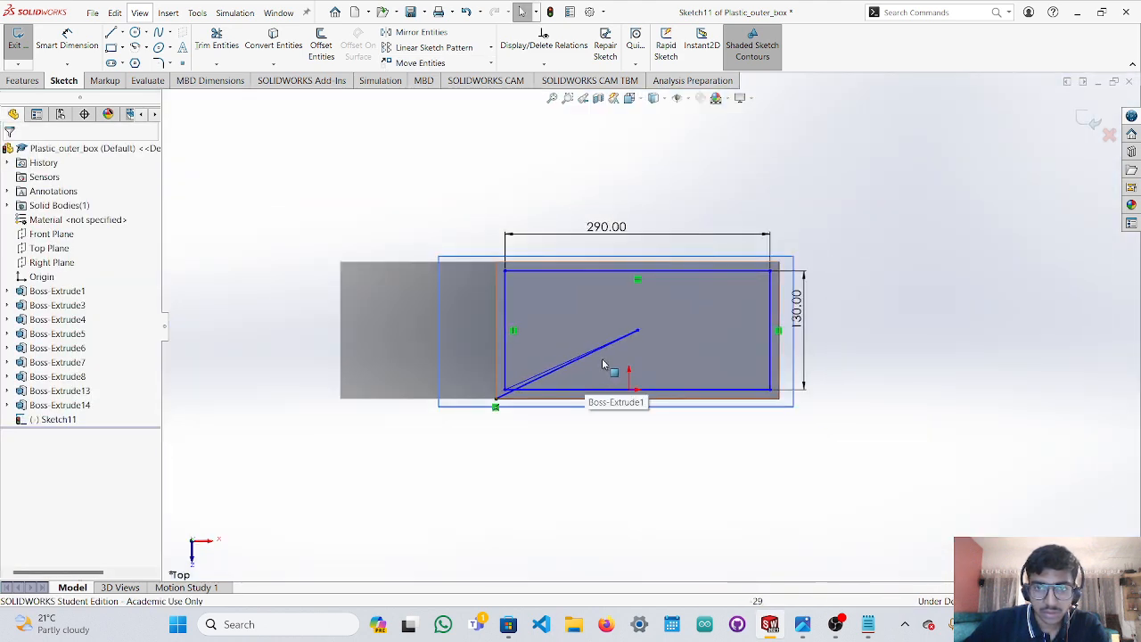
scroll(462, 272, "down", 3)
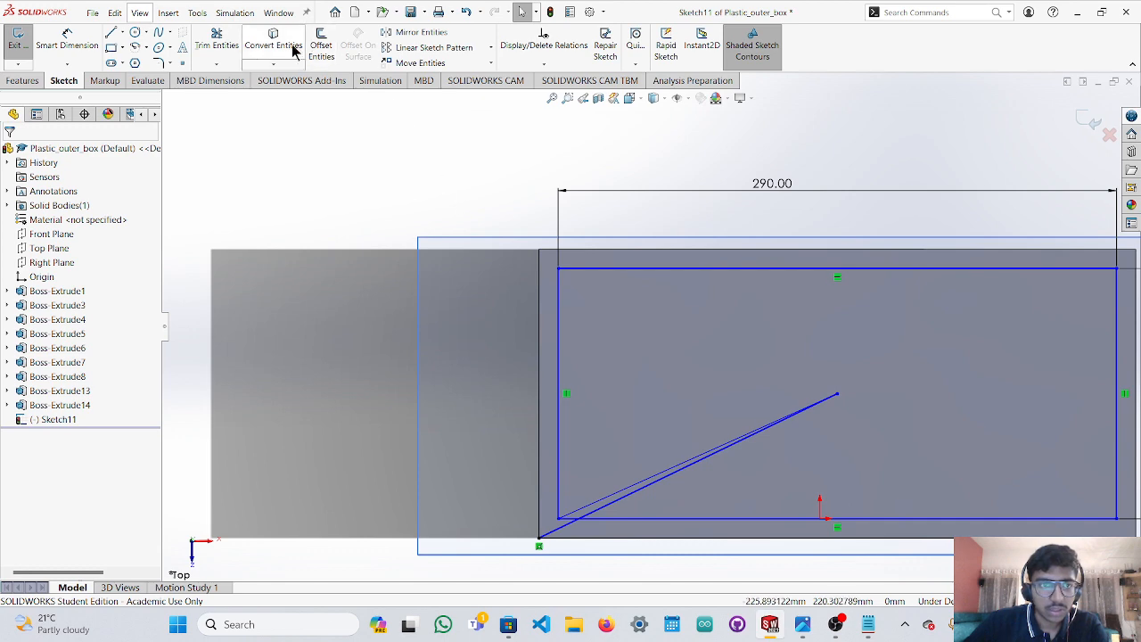
Trim away both half diagonals, including the short piece at the top face's lower-left corner.
left_click(217, 38)
scroll(789, 412, "down", 3)
left_click_drag(758, 407, 769, 453)
scroll(740, 468, "up", 5)
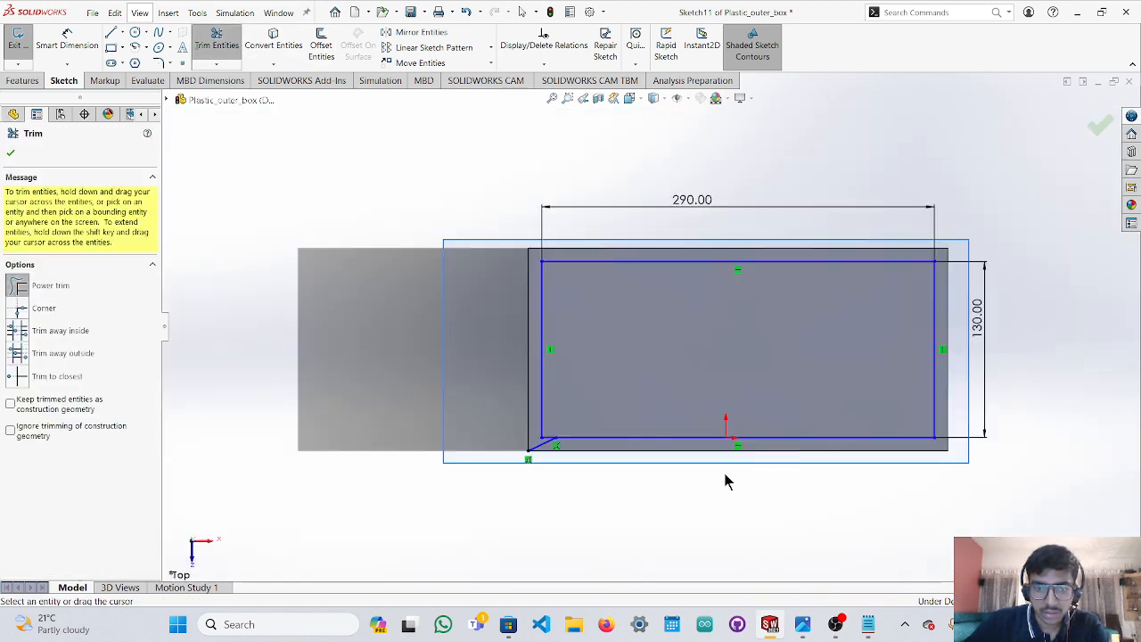
scroll(544, 433, "down", 6)
scroll(675, 397, "up", 6)
key("Escape")
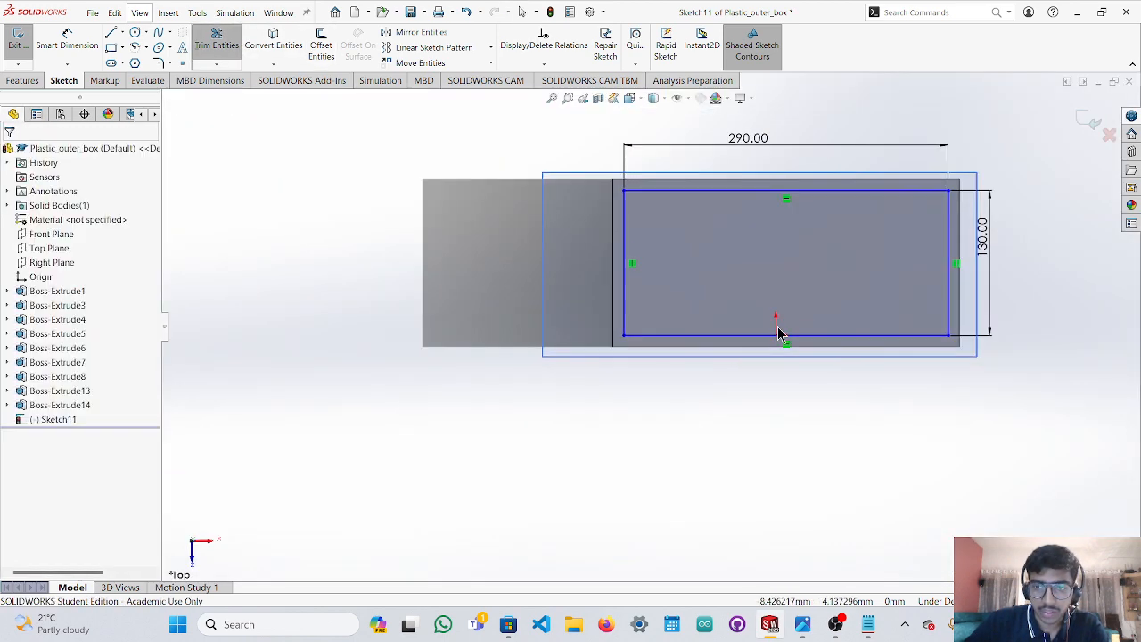
Delete the 130 mm and 290 mm dimensions from the inner rectangle.
left_click(978, 254)
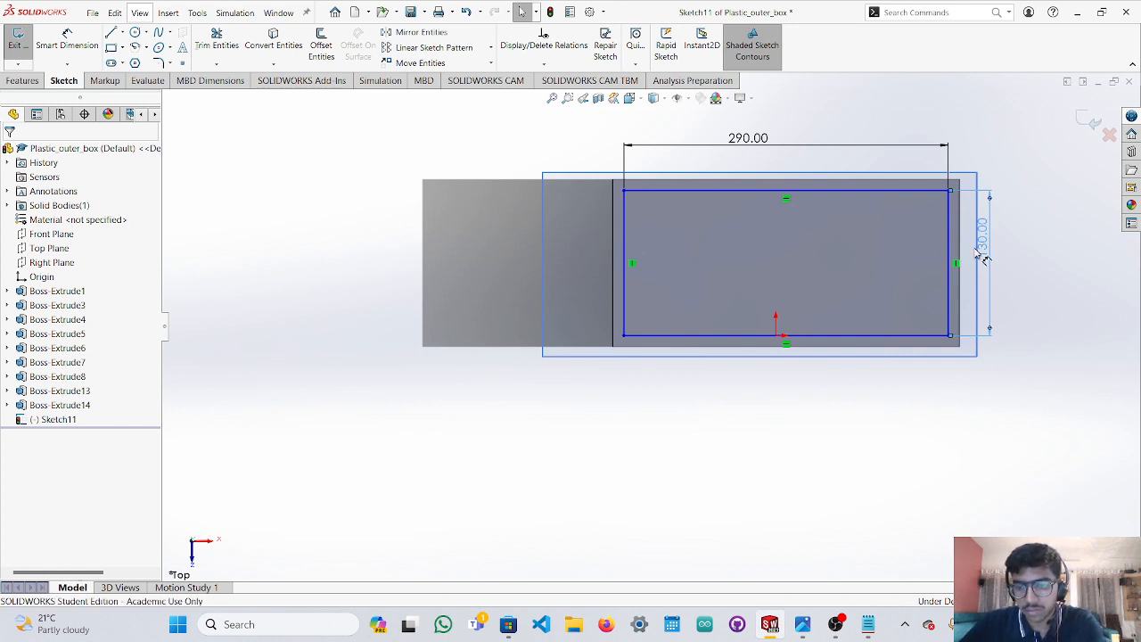
key("Delete")
left_click(776, 146)
key("Delete")
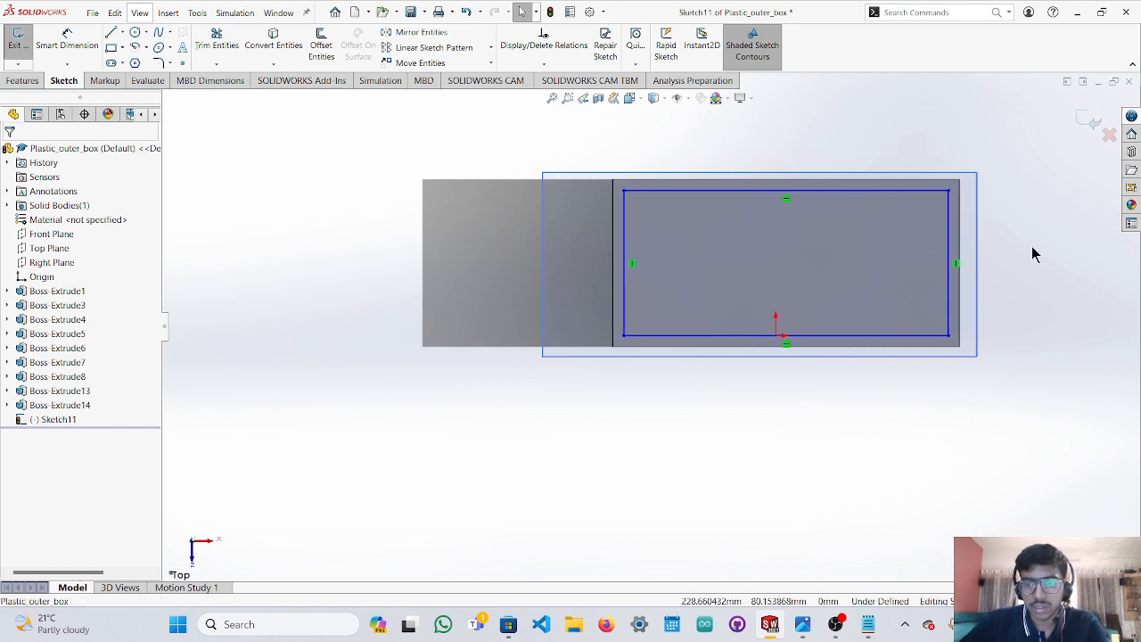
scroll(1023, 267, "up", 2)
scroll(875, 319, "down", 3)
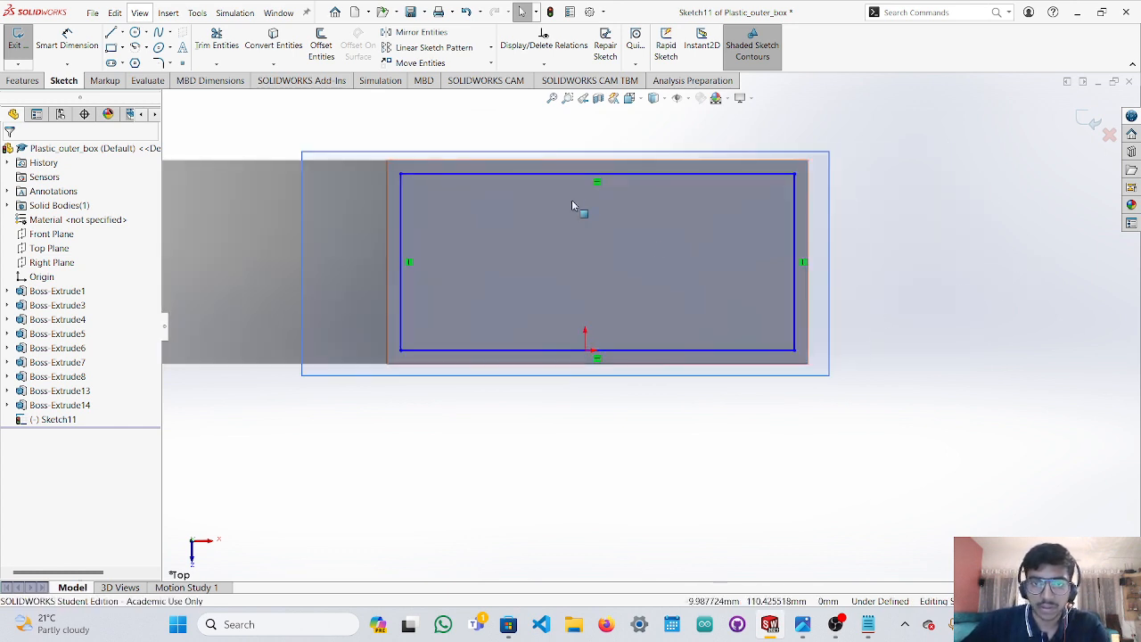
left_click(522, 220)
key("Escape")
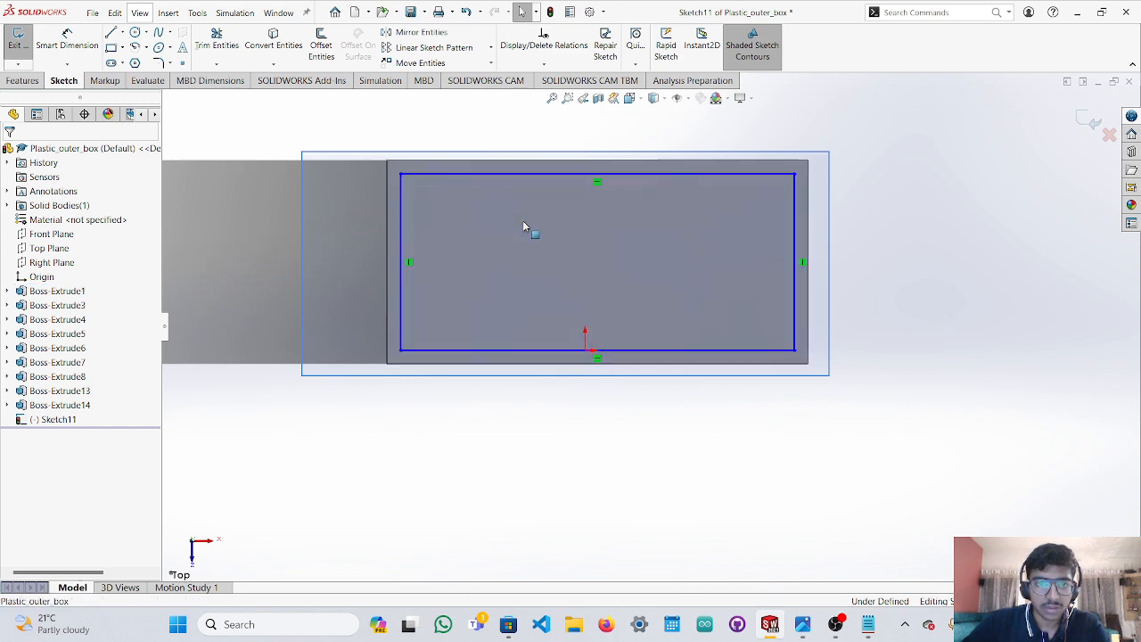
left_click(482, 180)
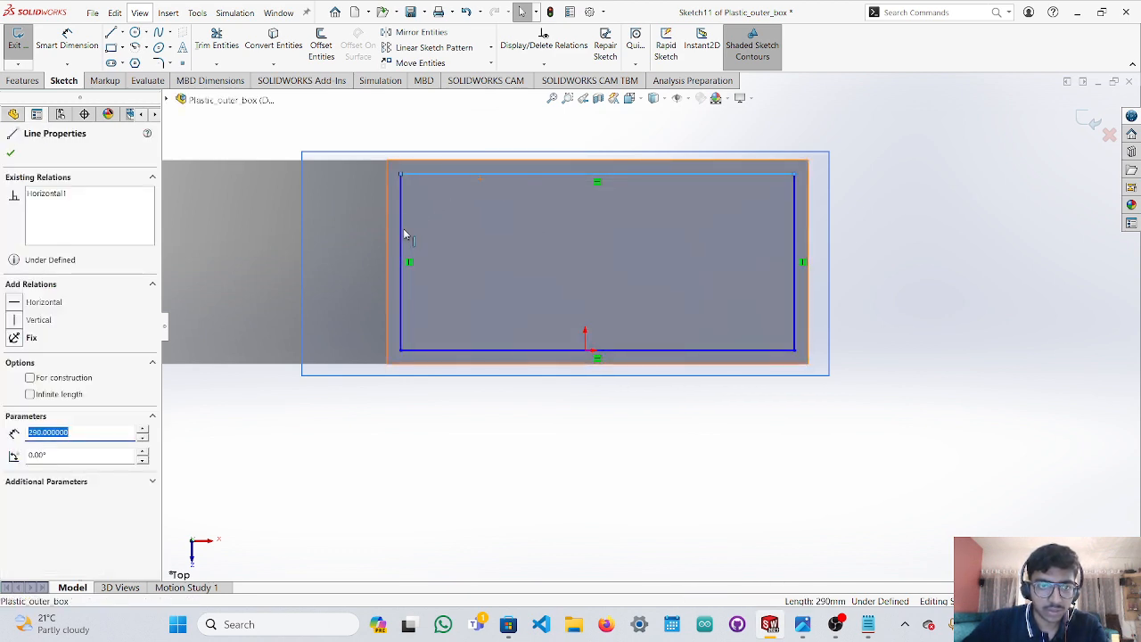
left_click(402, 236, "ctrl")
left_click(511, 350, "ctrl")
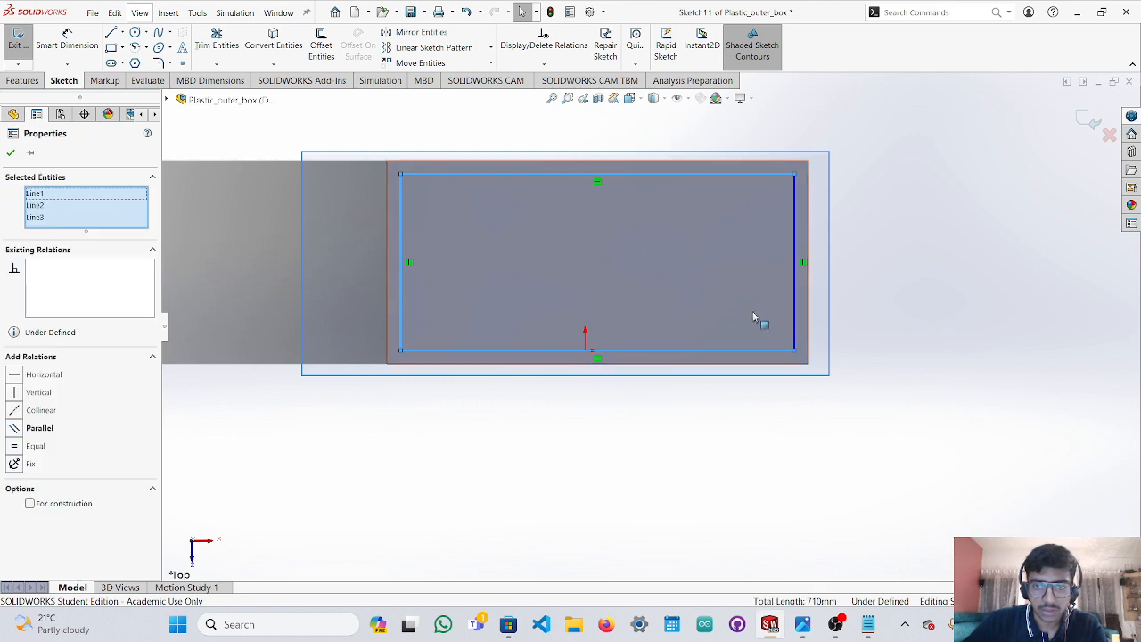
left_click(794, 312, "ctrl")
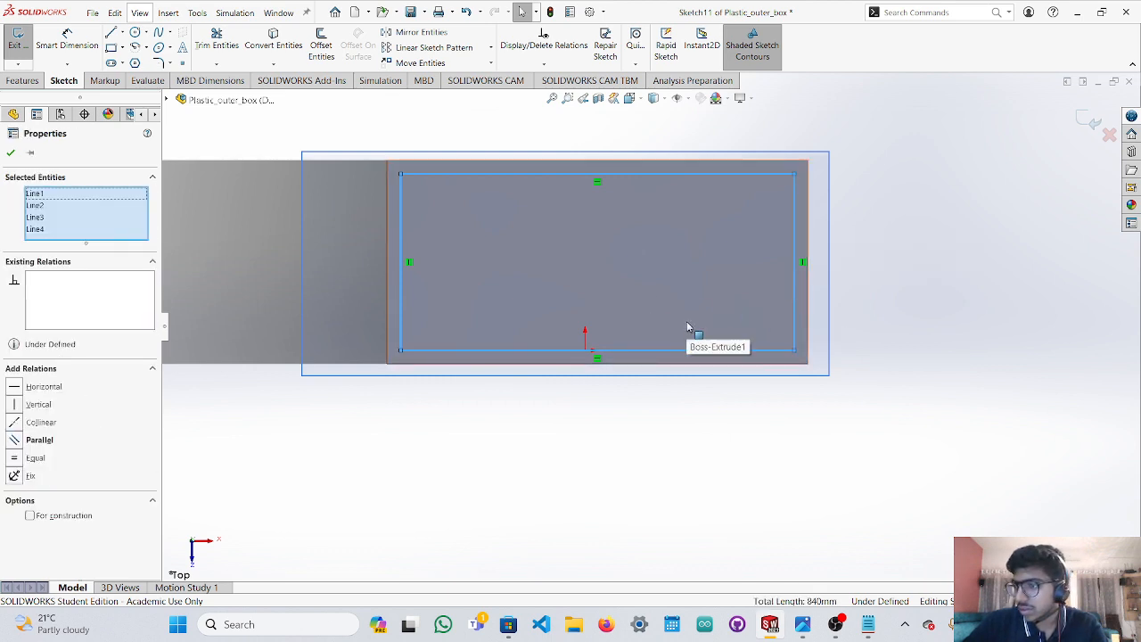
middle_click_drag(886, 357, 879, 270)
left_click(23, 80)
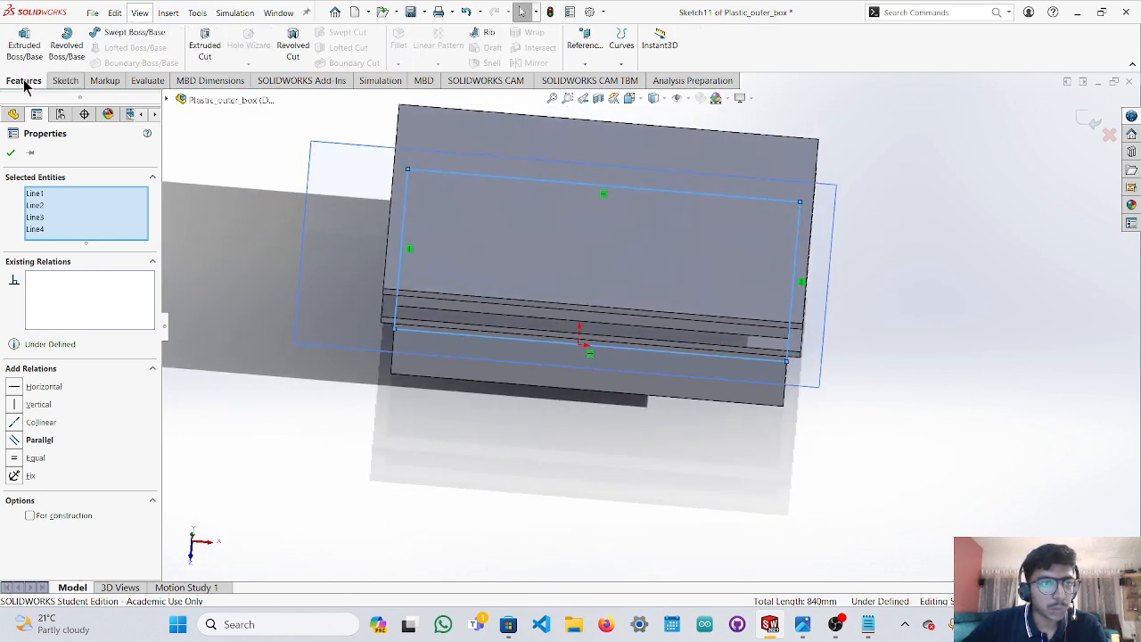
mouse_move(466, 428)
middle_mouse_down()
mouse_move(467, 290)
mouse_move(464, 495)
middle_mouse_up()
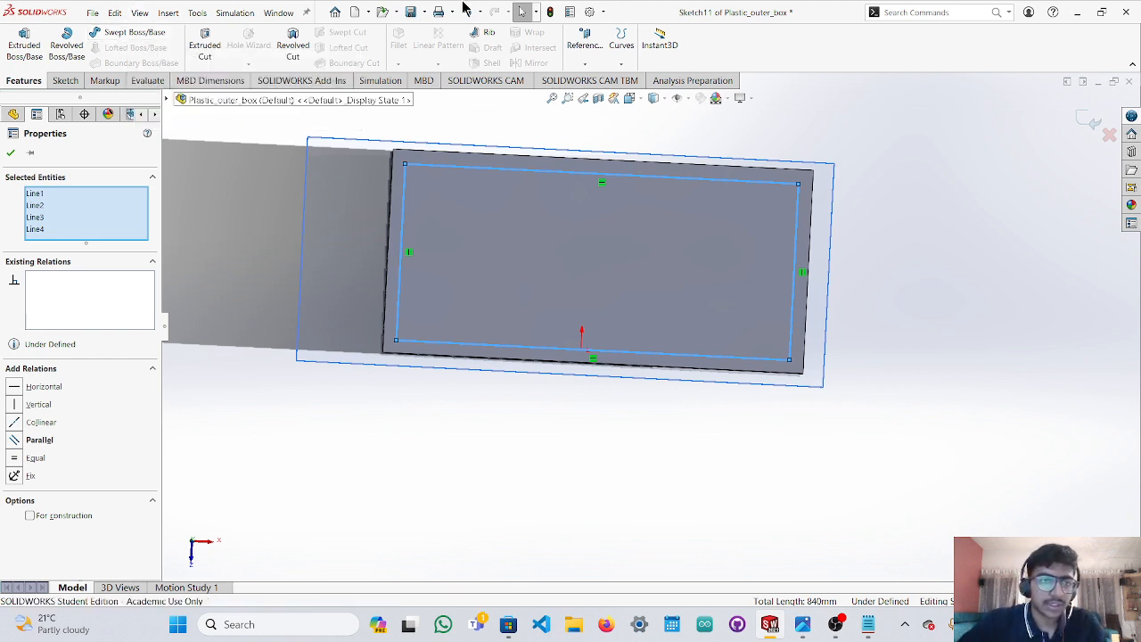
key("Escape")
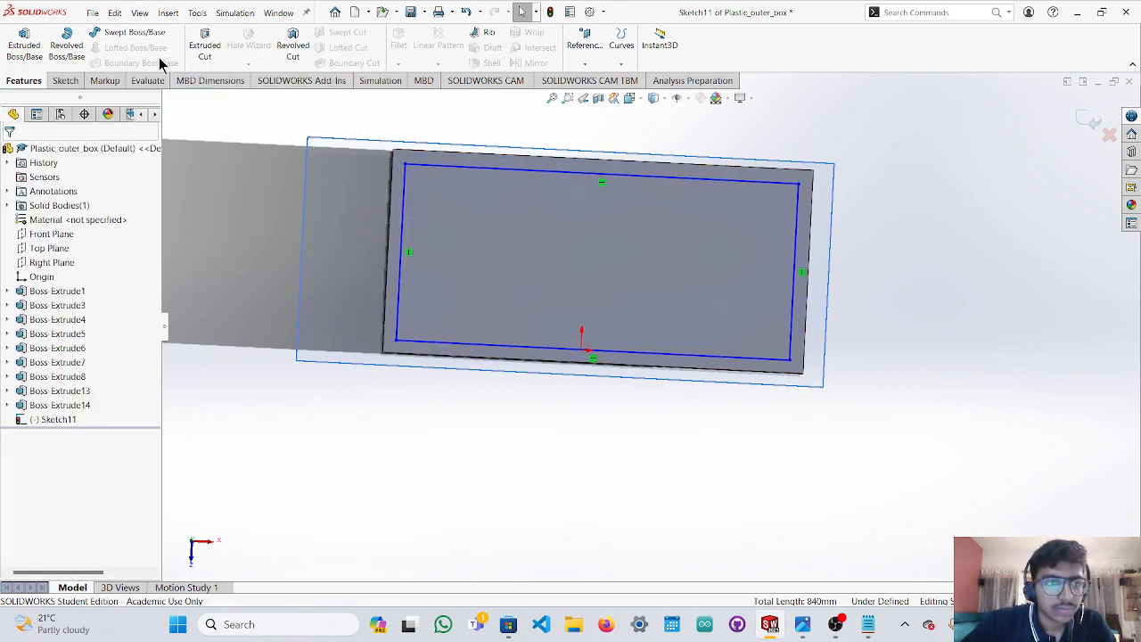
Dimension the inner rectangle's upper edge and set its length to 280 mm.
left_click(64, 81)
left_click(74, 40)
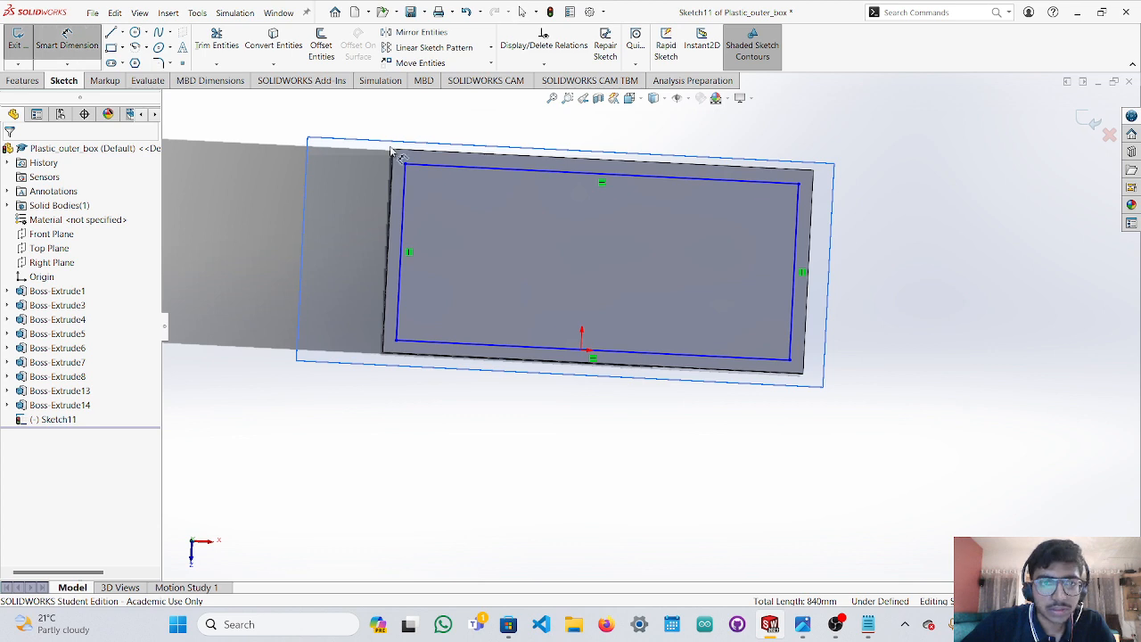
left_click(460, 168)
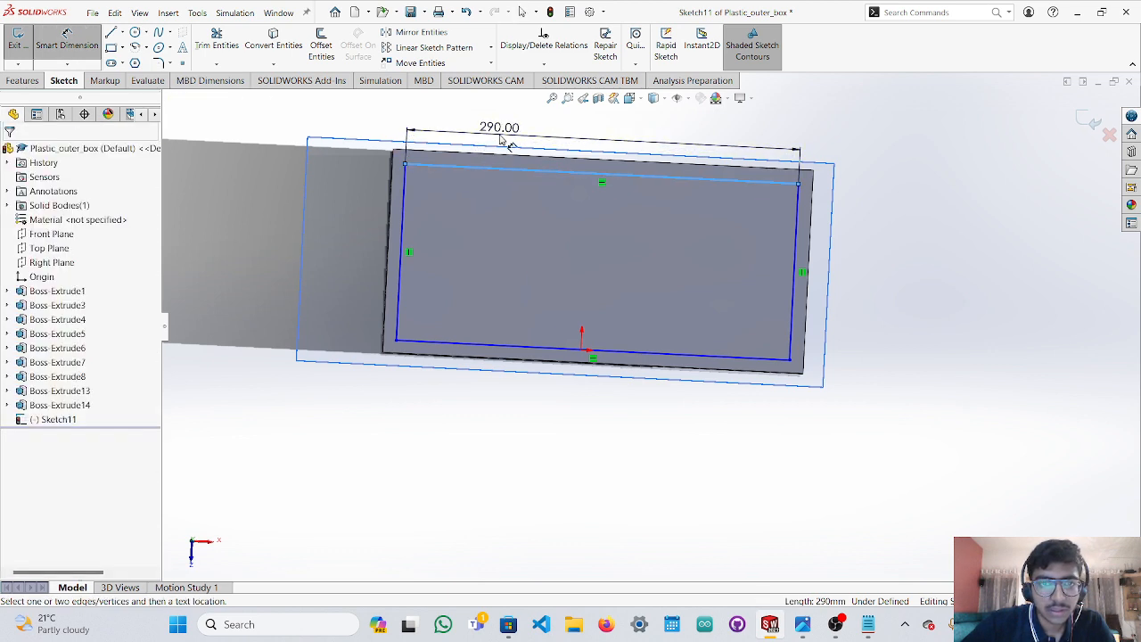
left_click(500, 133)
left_click(479, 152)
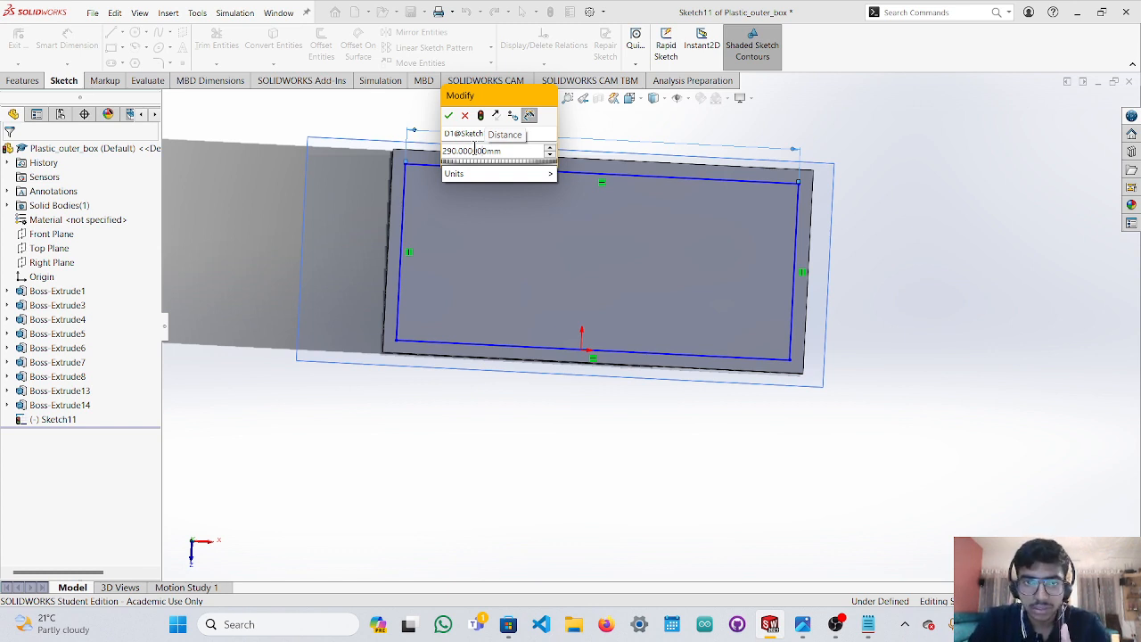
left_click(450, 173)
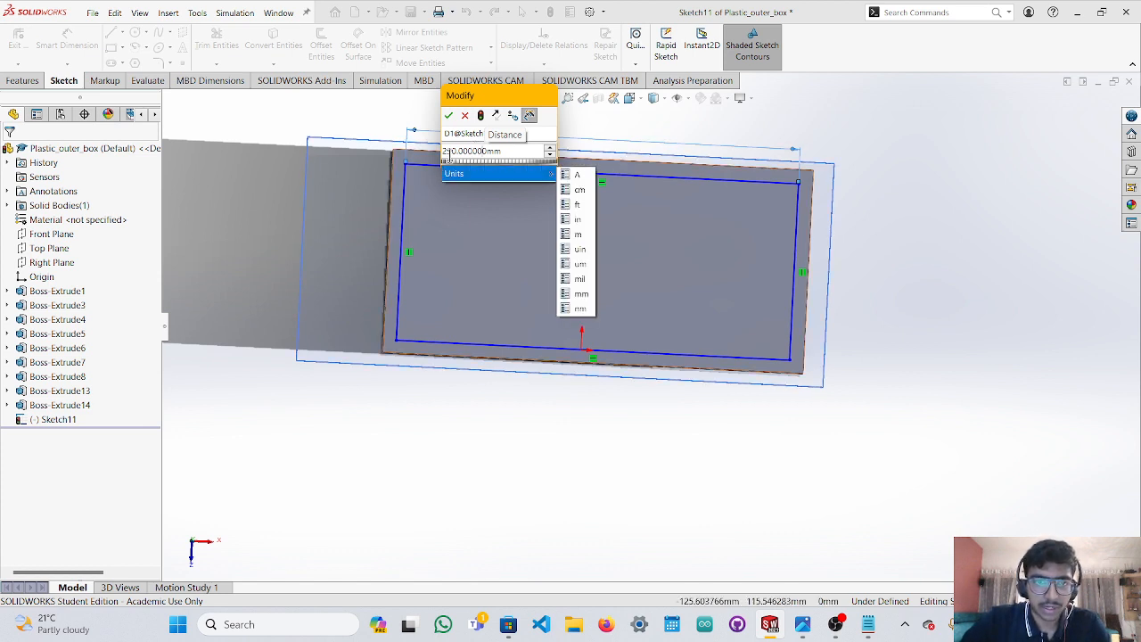
left_click(453, 151)
key("BackSpace")
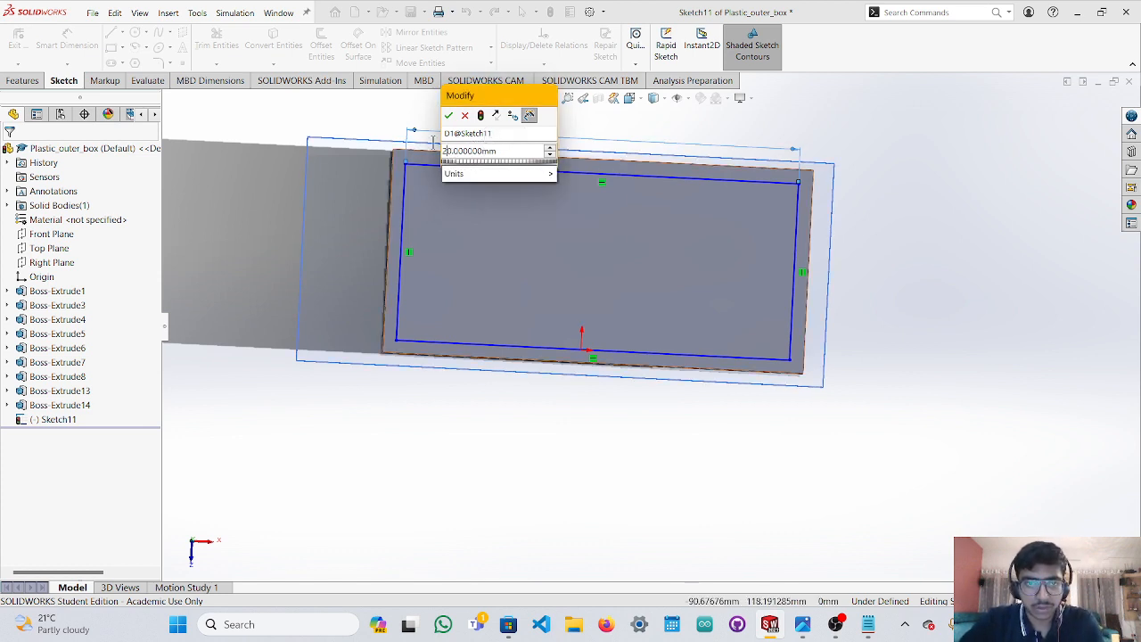
type("8")
left_click(451, 119)
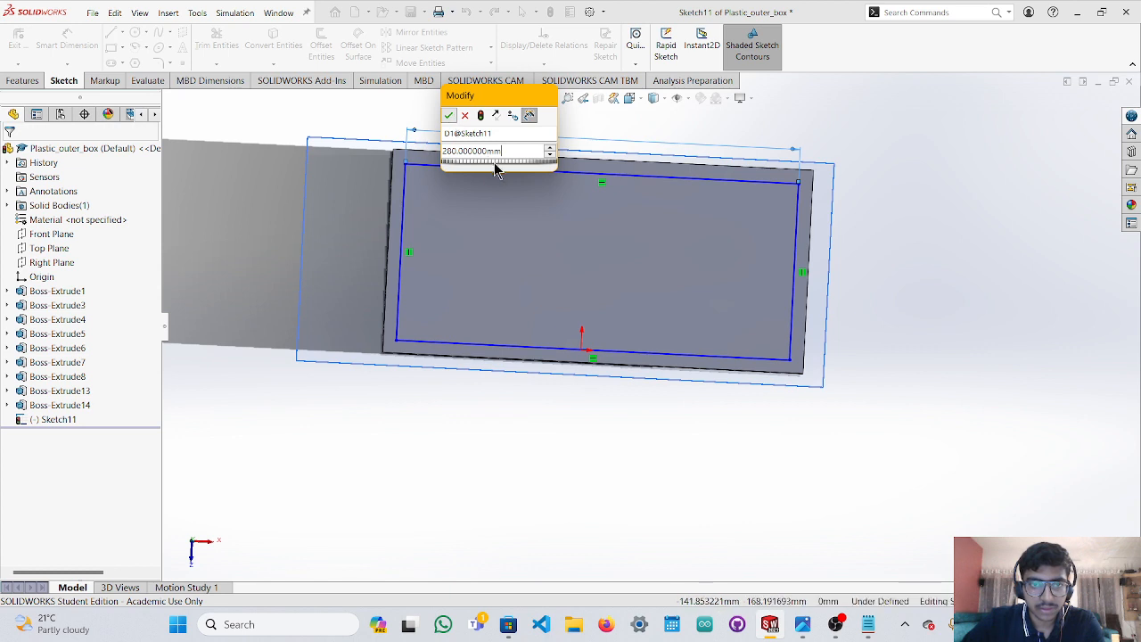
key("Escape")
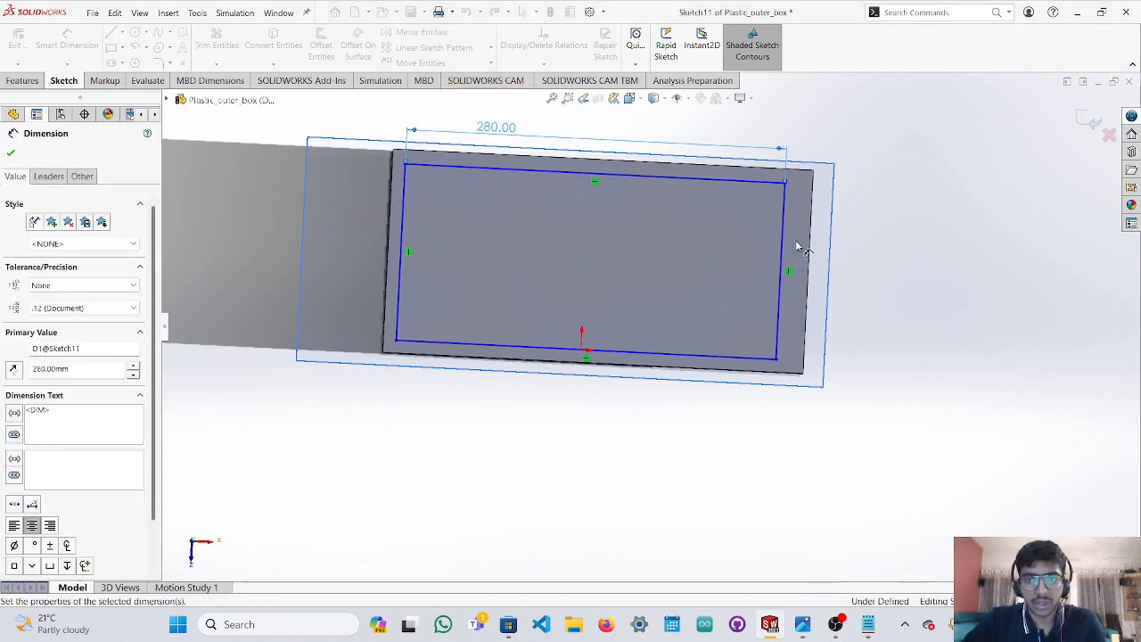
Dimension the inner rectangle's right edge and set its length to 120 mm.
left_click(782, 250)
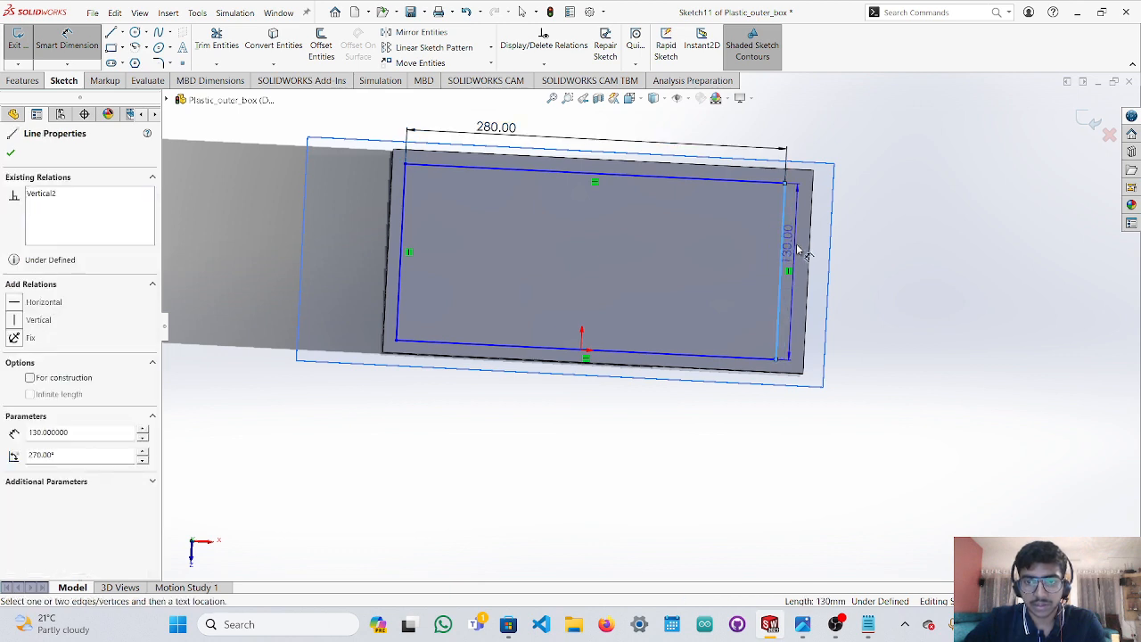
left_click(869, 267)
left_click(823, 273)
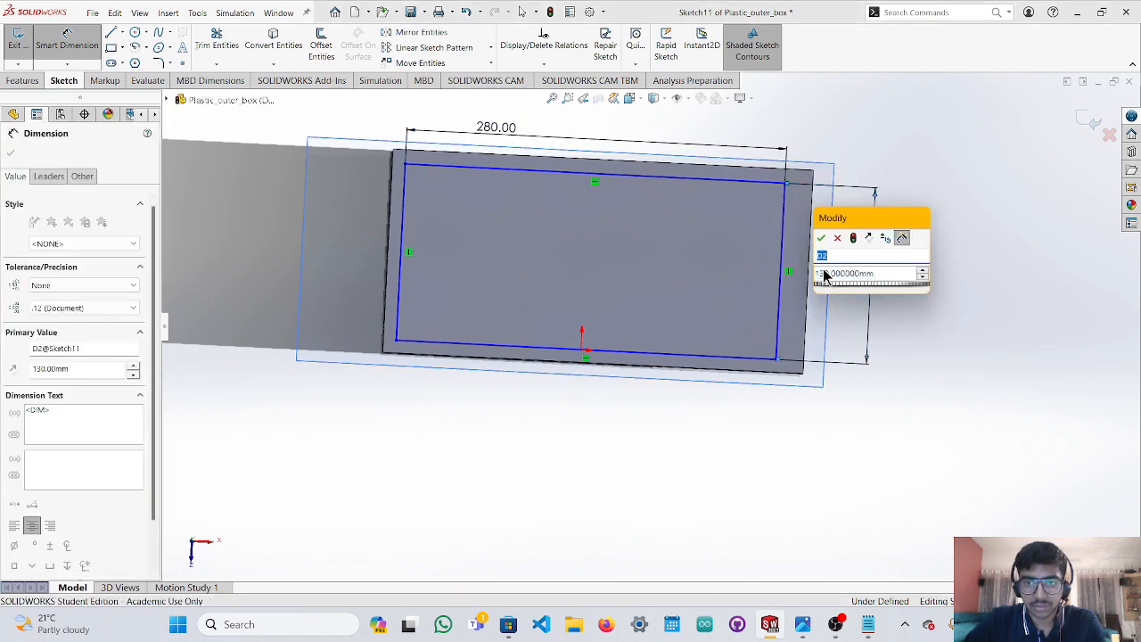
key("BackSpace")
type("2")
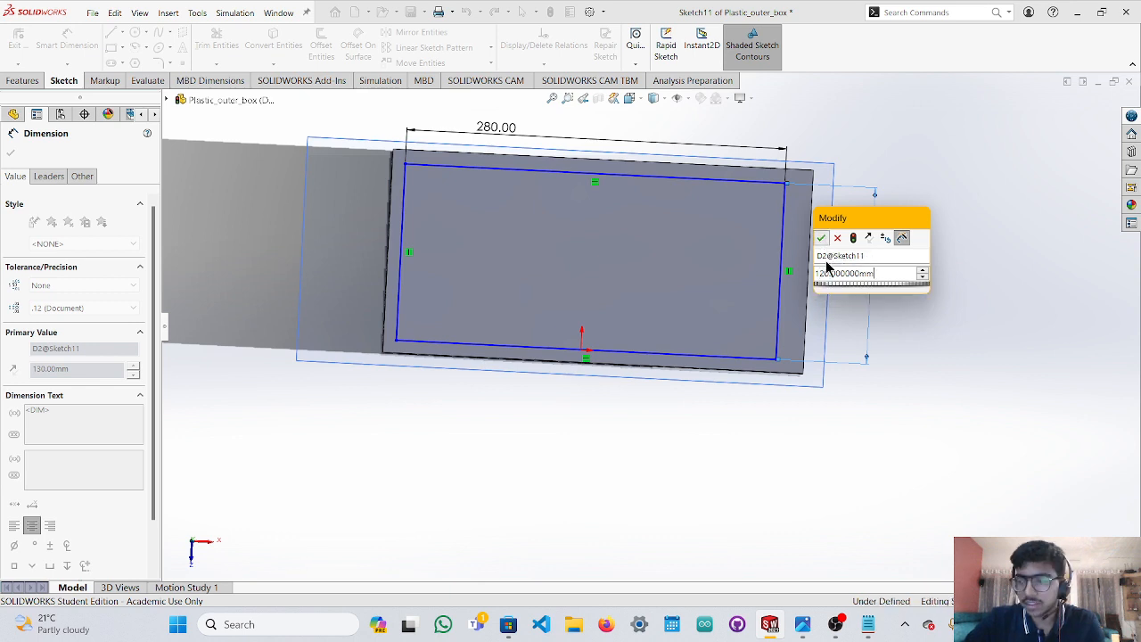
key("Escape")
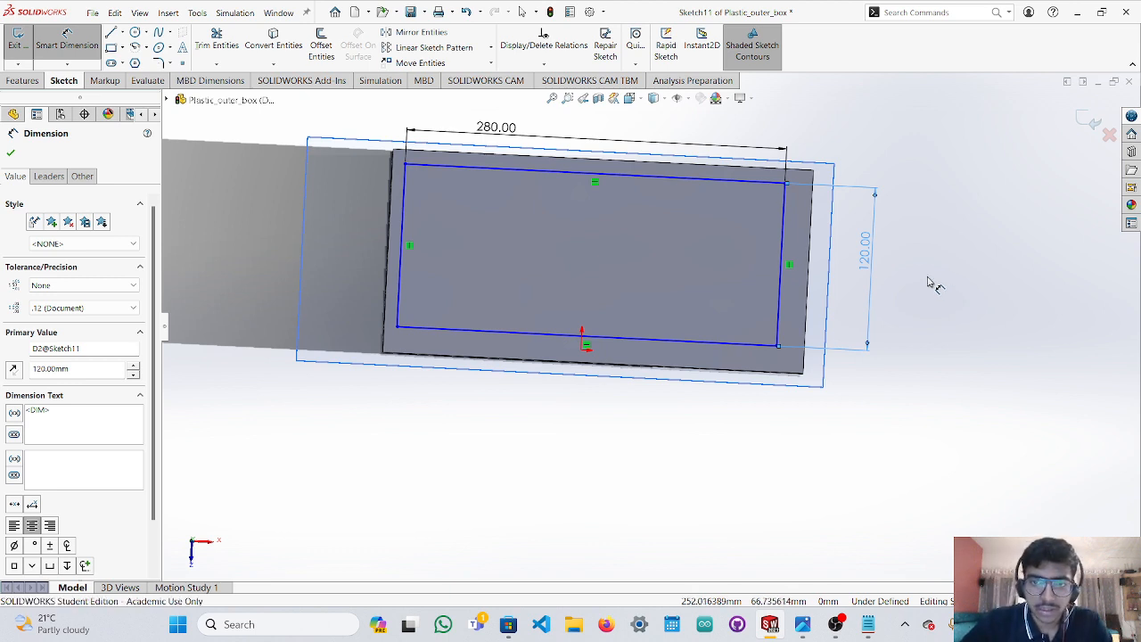
key("Escape")
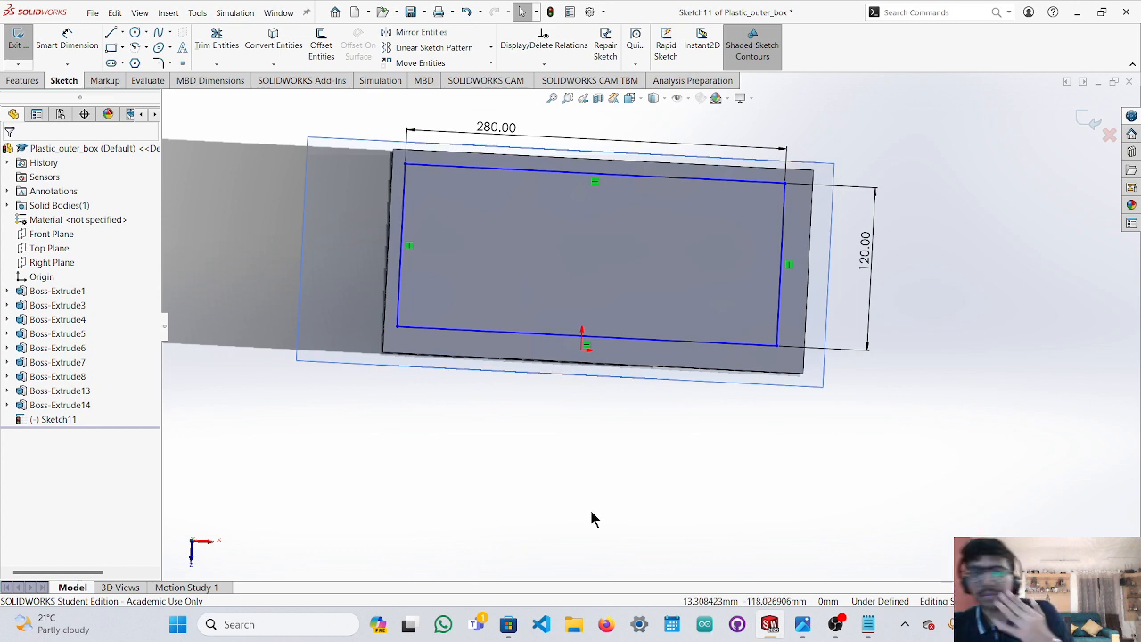
Set the length dimension of the inner rectangle's upper edge to 288 mm.
left_click(67, 40)
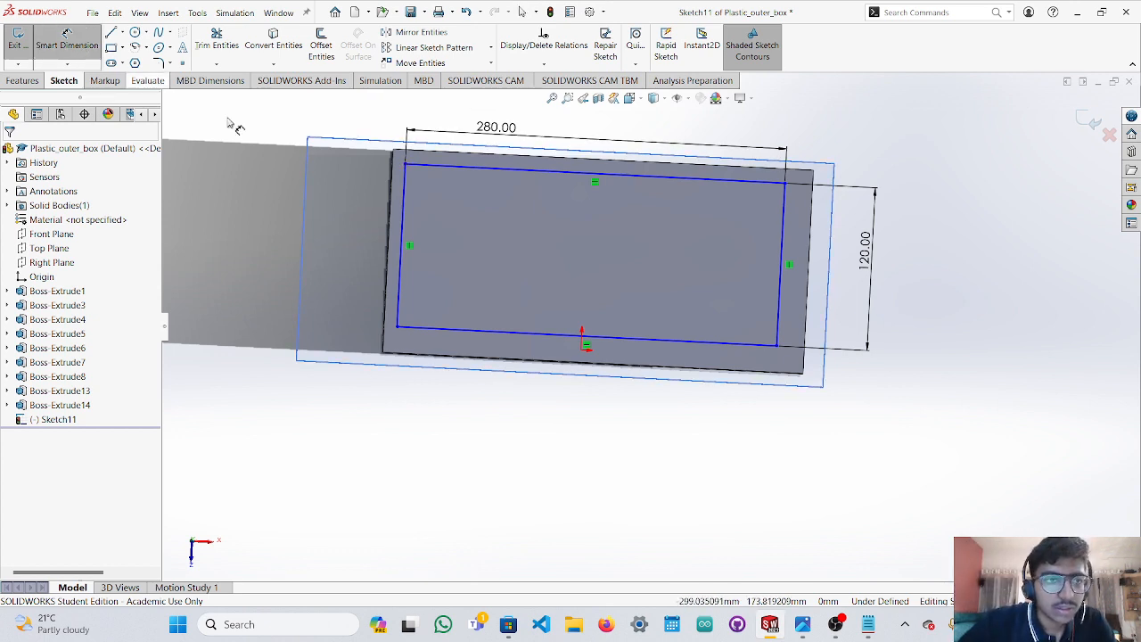
left_click(558, 134)
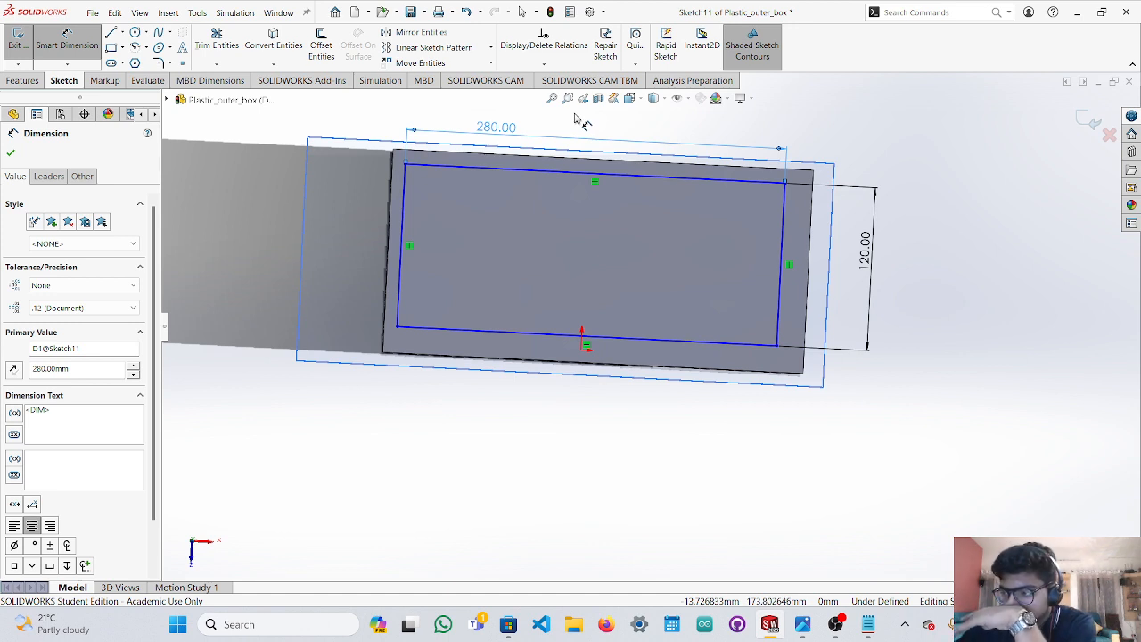
double_click(516, 141)
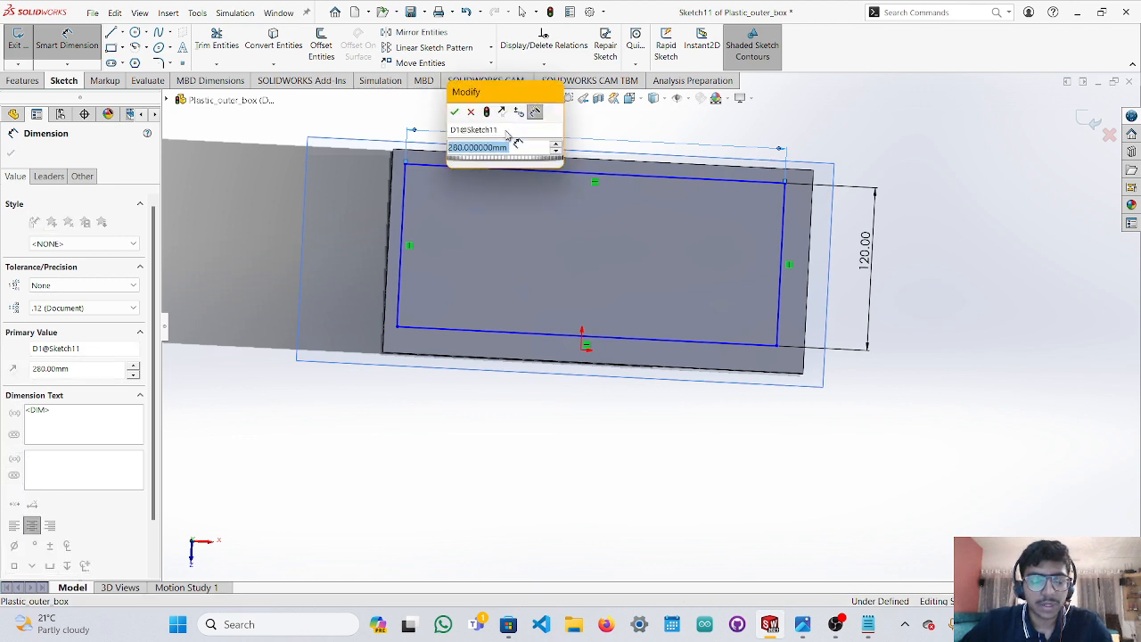
left_click(460, 147)
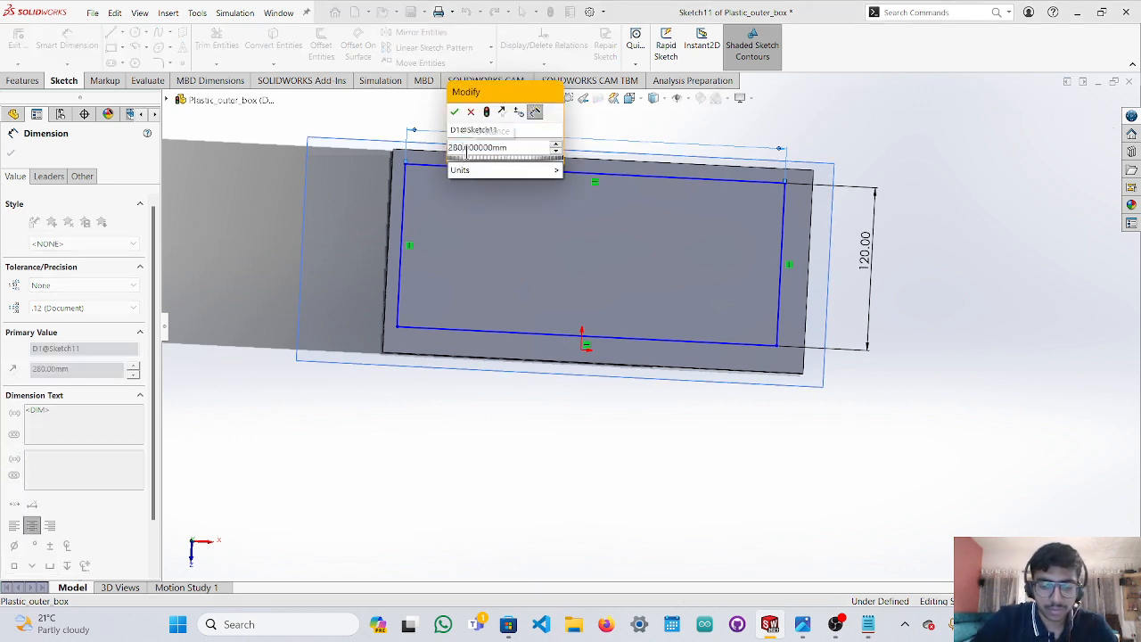
key("BackSpace")
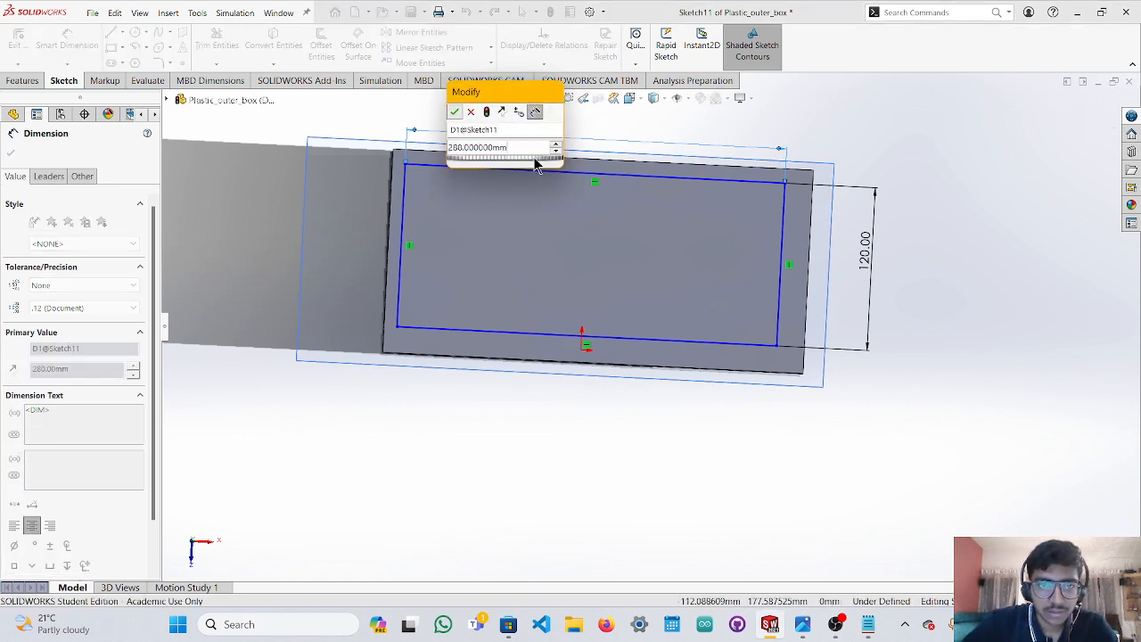
key("Return")
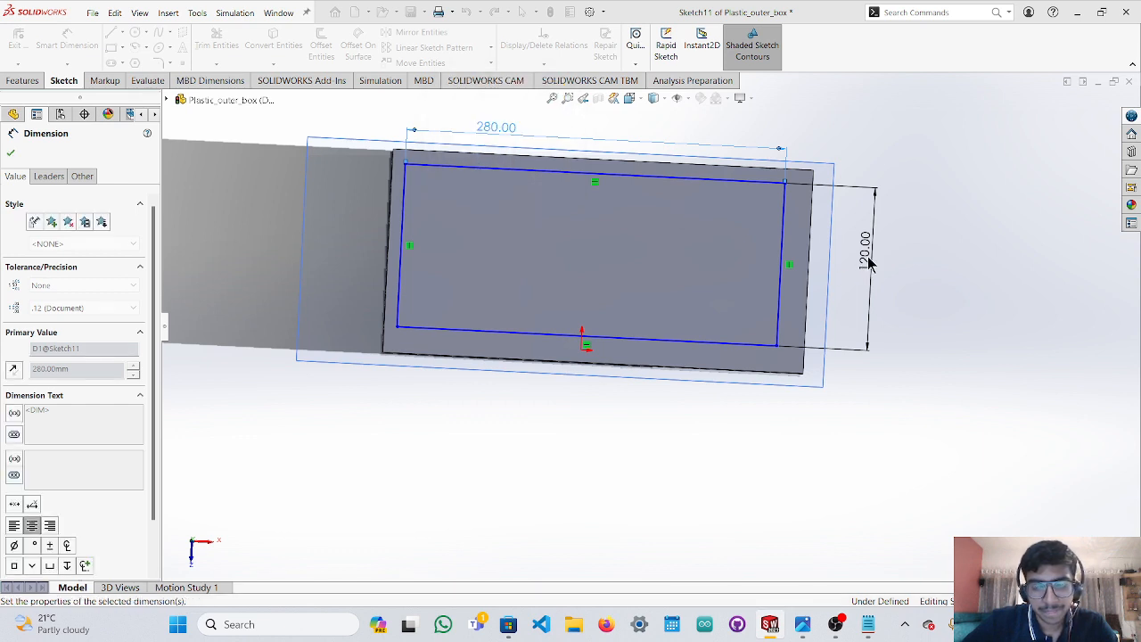
Set the length dimension of the inner rectangle's right edge to 128 mm.
left_click(868, 263)
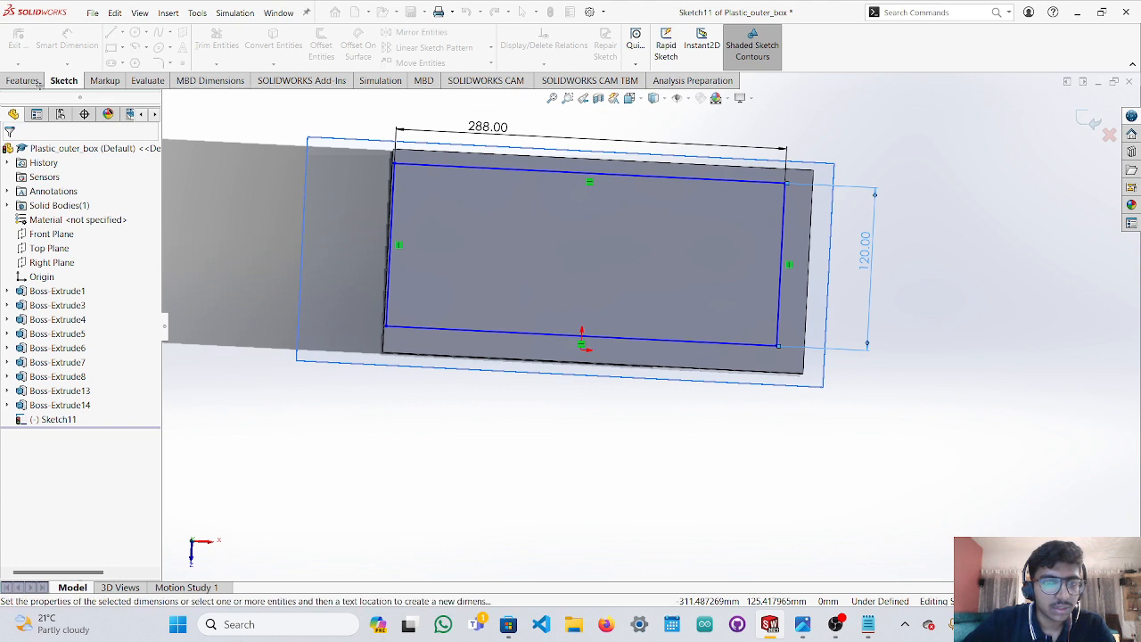
left_click(93, 59)
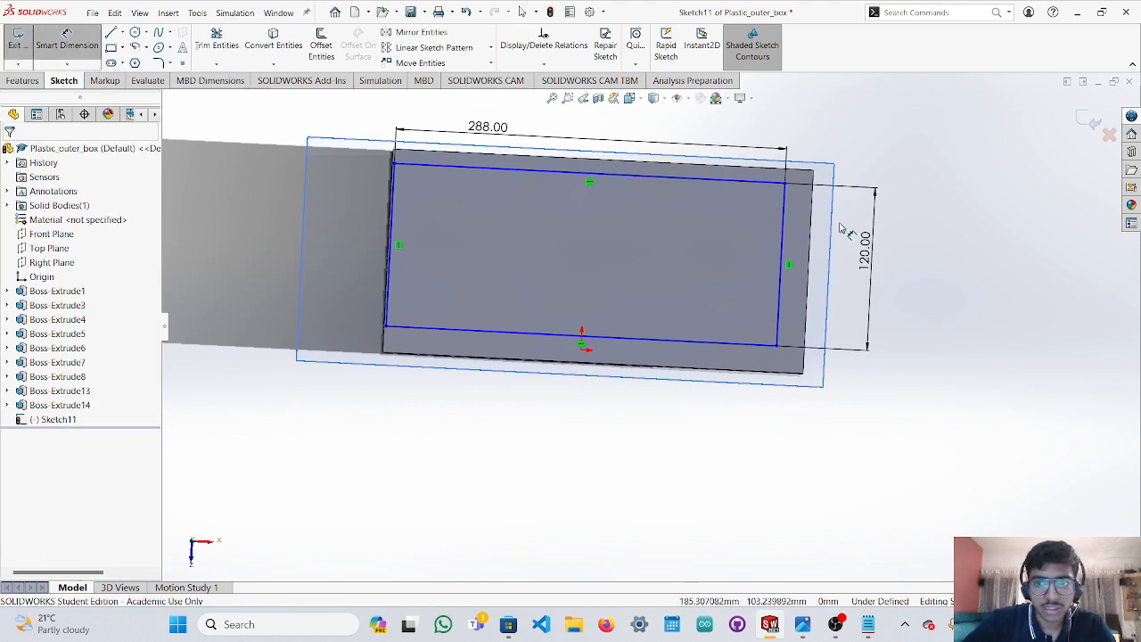
left_click(898, 257)
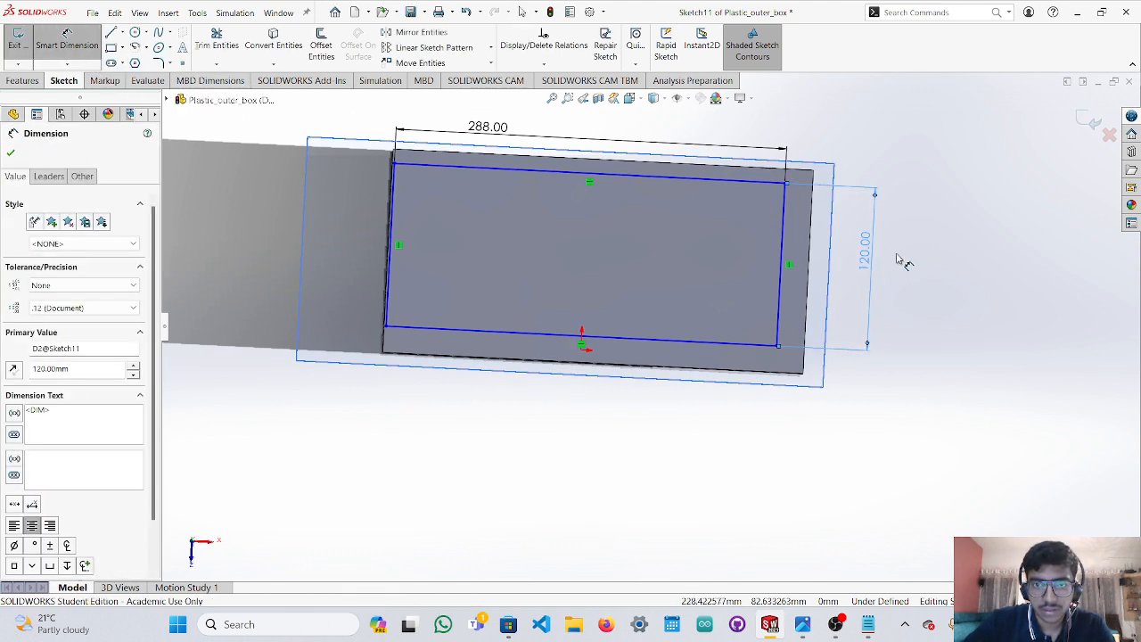
double_click(866, 253)
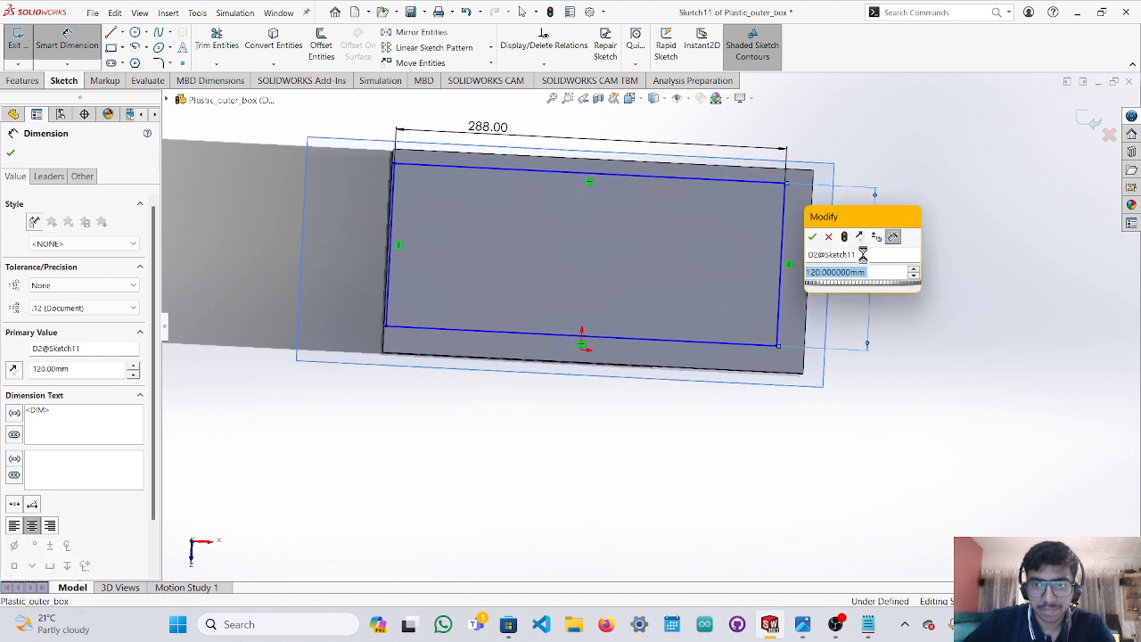
type("119")
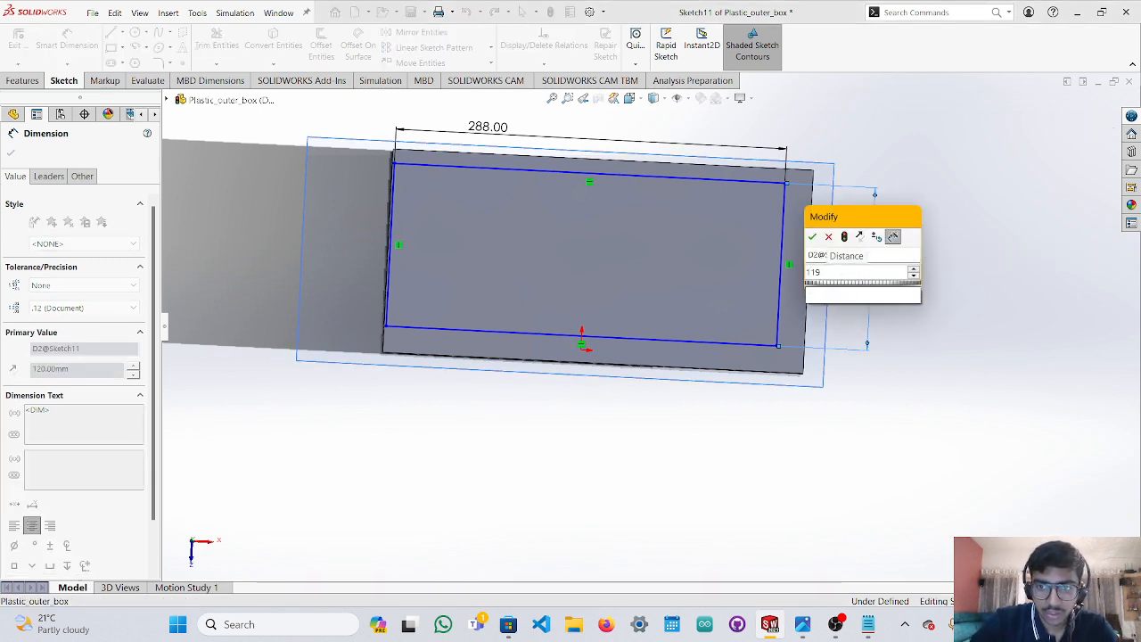
key("BackSpace")
key("BackSpace")
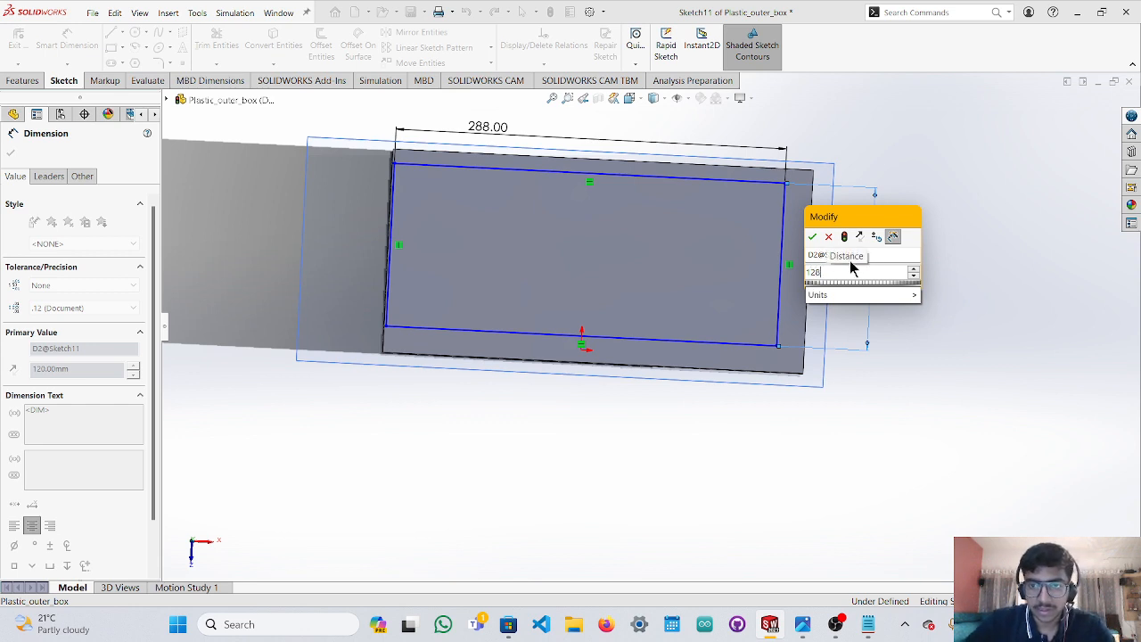
type("20")
left_click(813, 236)
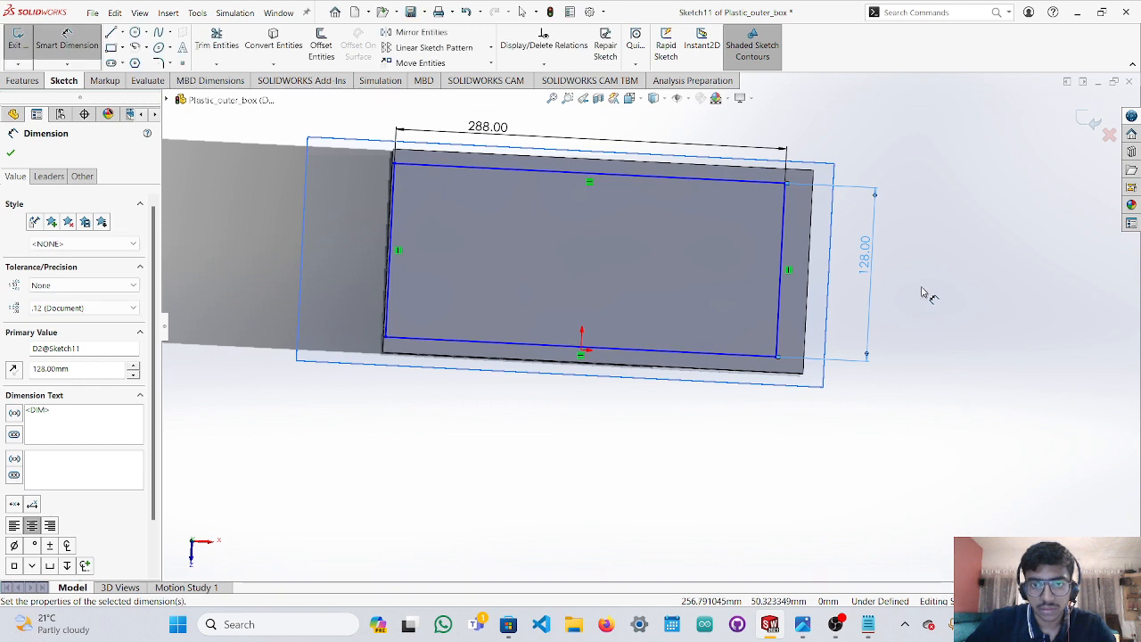
key("Escape")
In the top view, sketch a connected line along the top face's first diagonal, its right edge and its second diagonal.
scroll(892, 276, "up", 1)
scroll(683, 283, "down", 2)
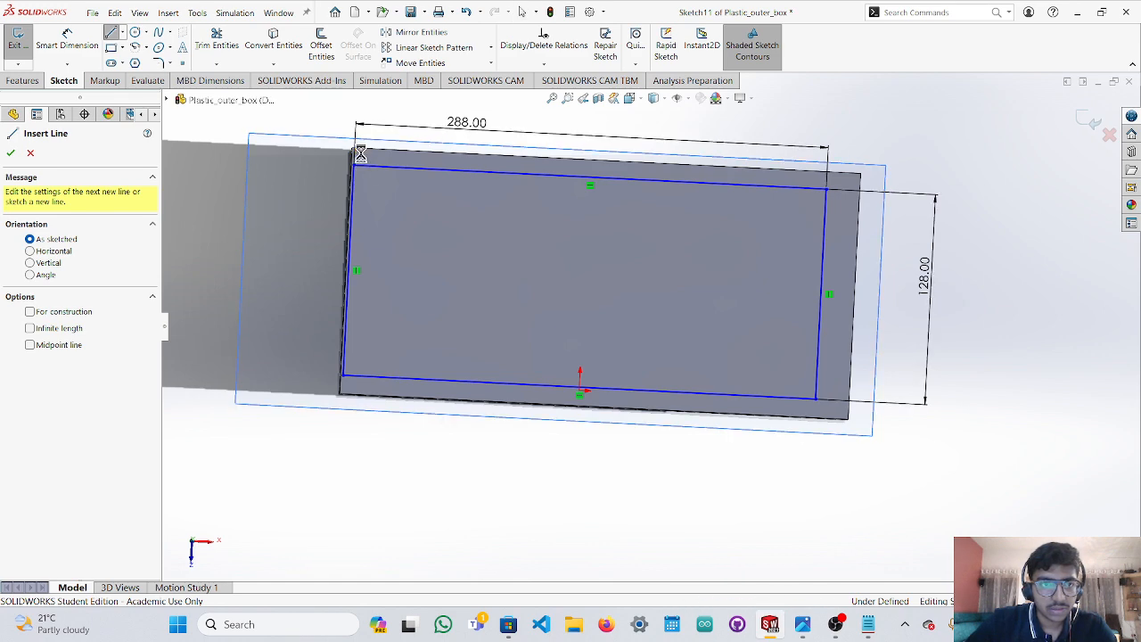
key("Escape")
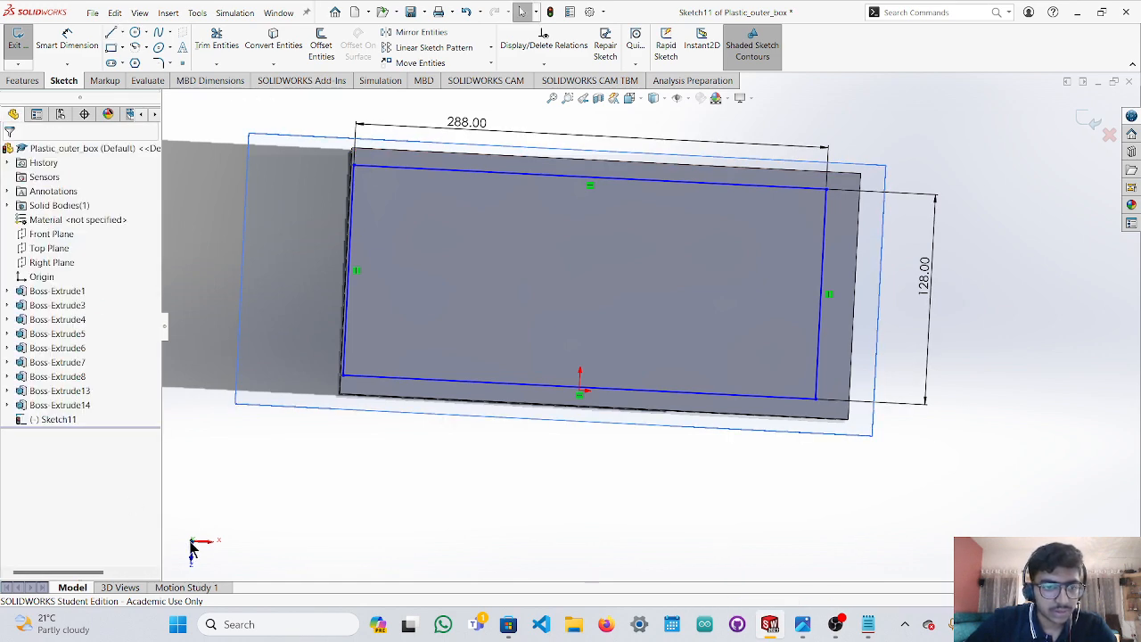
left_click(191, 548)
left_click(194, 548)
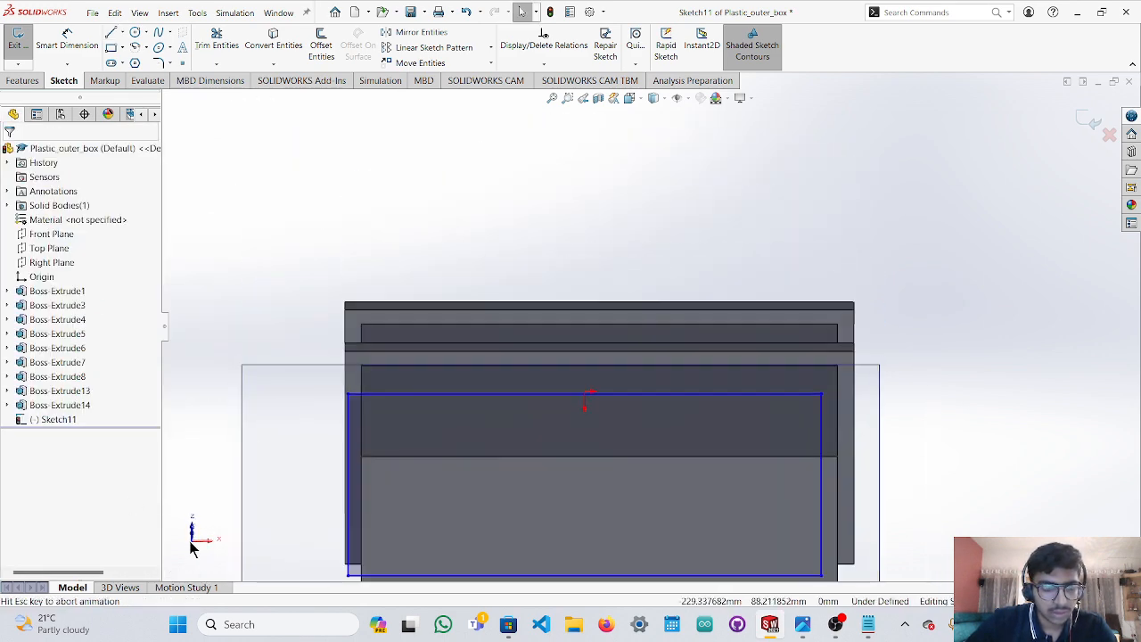
left_click(110, 32)
left_click(347, 166)
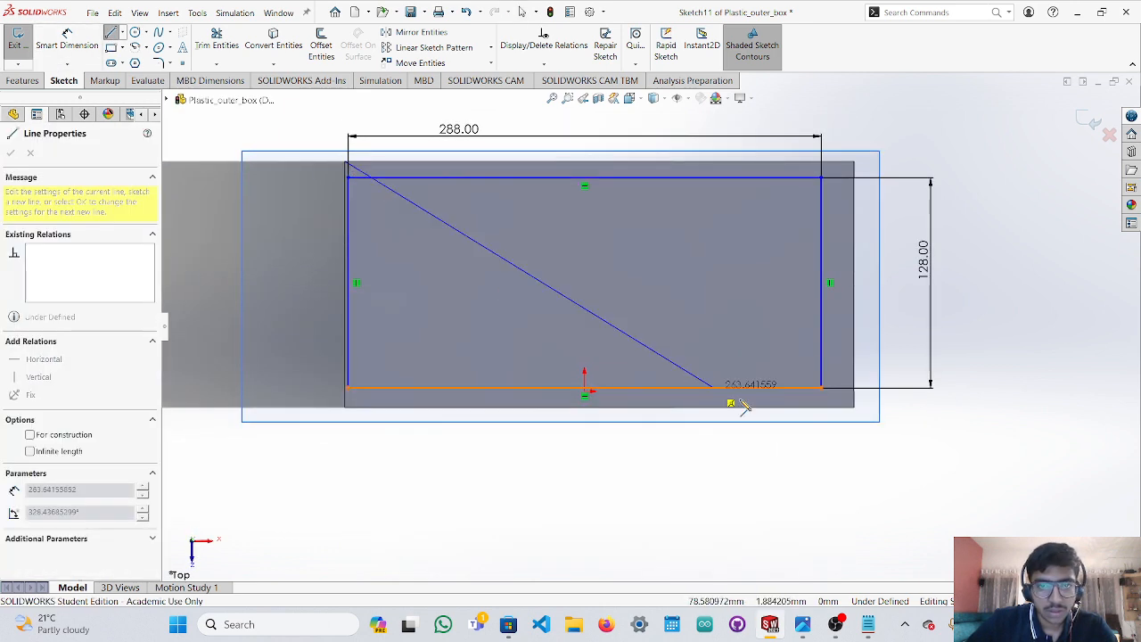
left_click(853, 414)
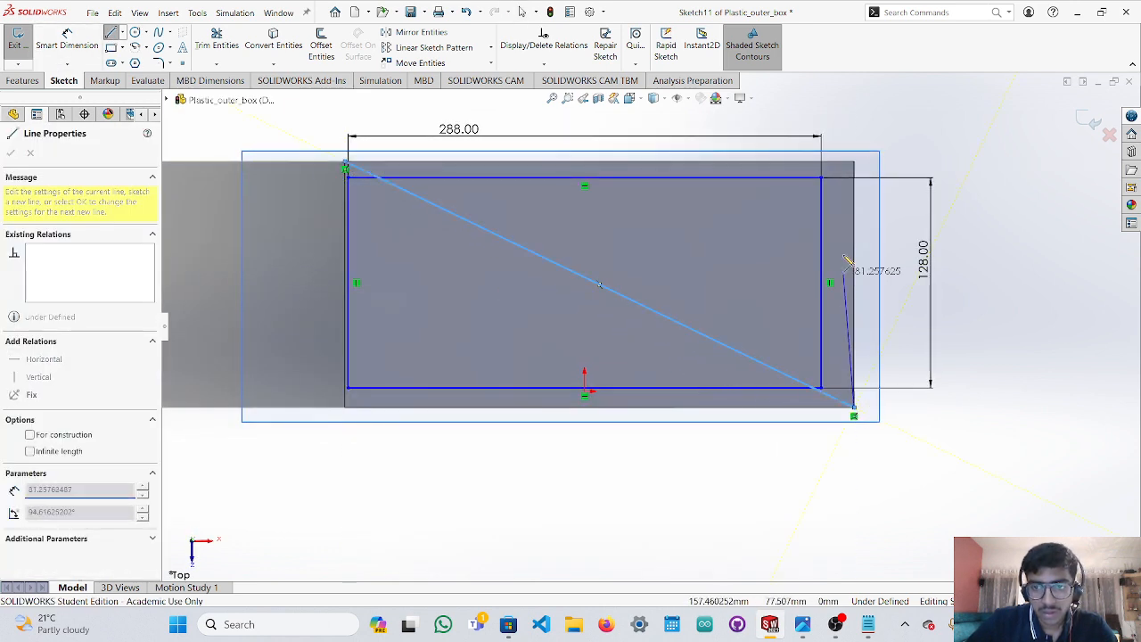
left_click(853, 161)
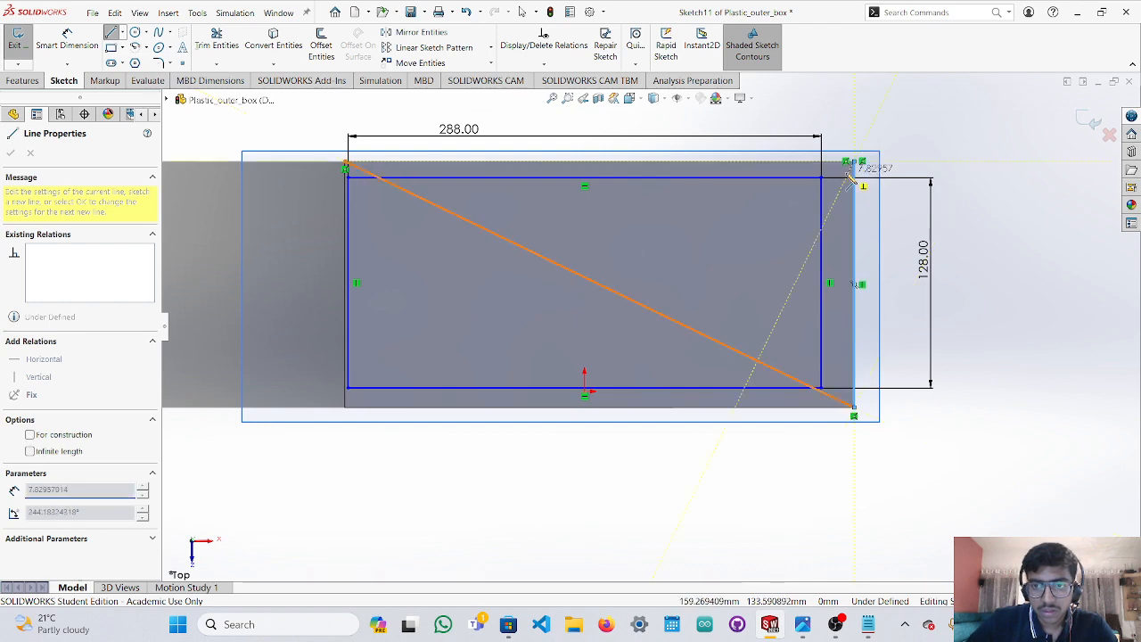
left_click(346, 415)
key("Escape")
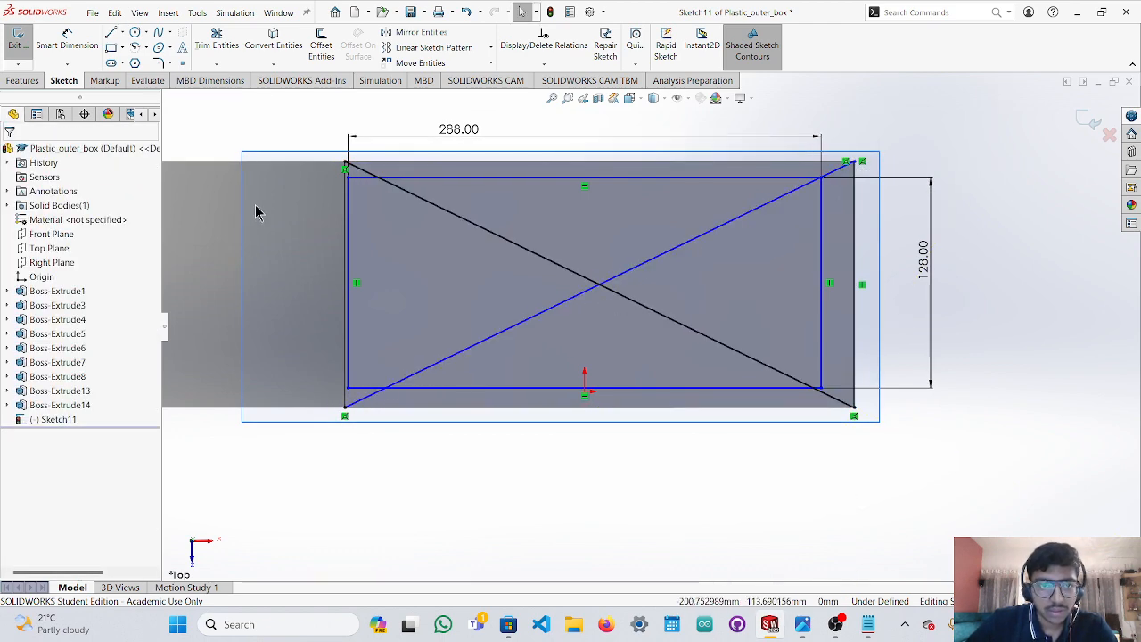
Trim the face's diagonals, including their short corner pieces, leaving only the half from the face's lower-left corner to its centre.
left_click(216, 40)
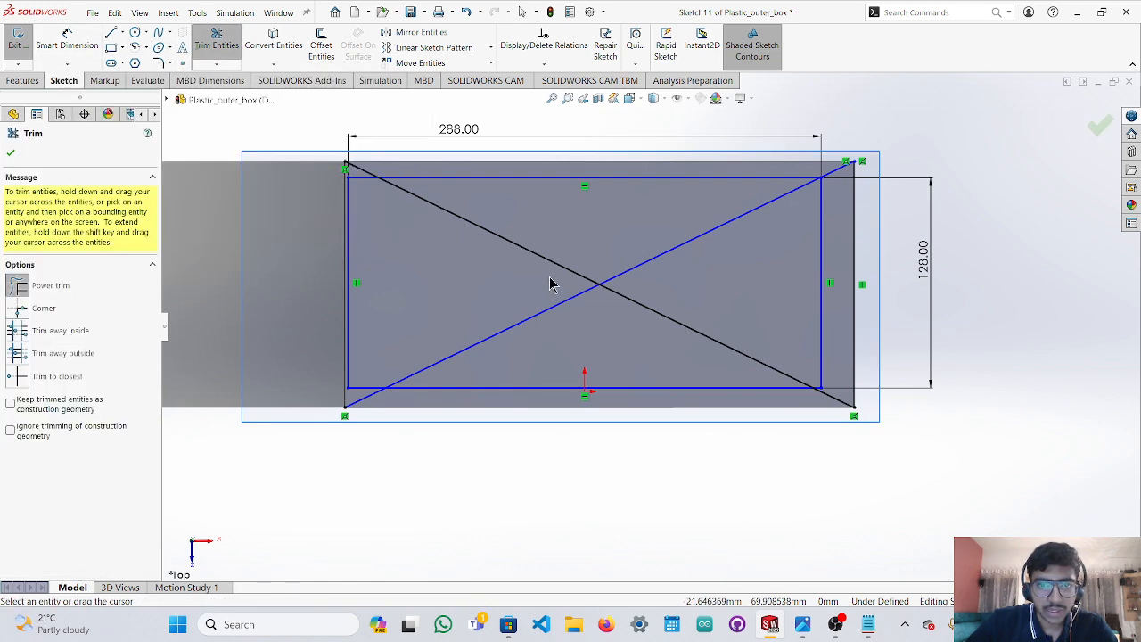
left_click_drag(546, 274, 606, 325)
scroll(338, 152, "down", 4)
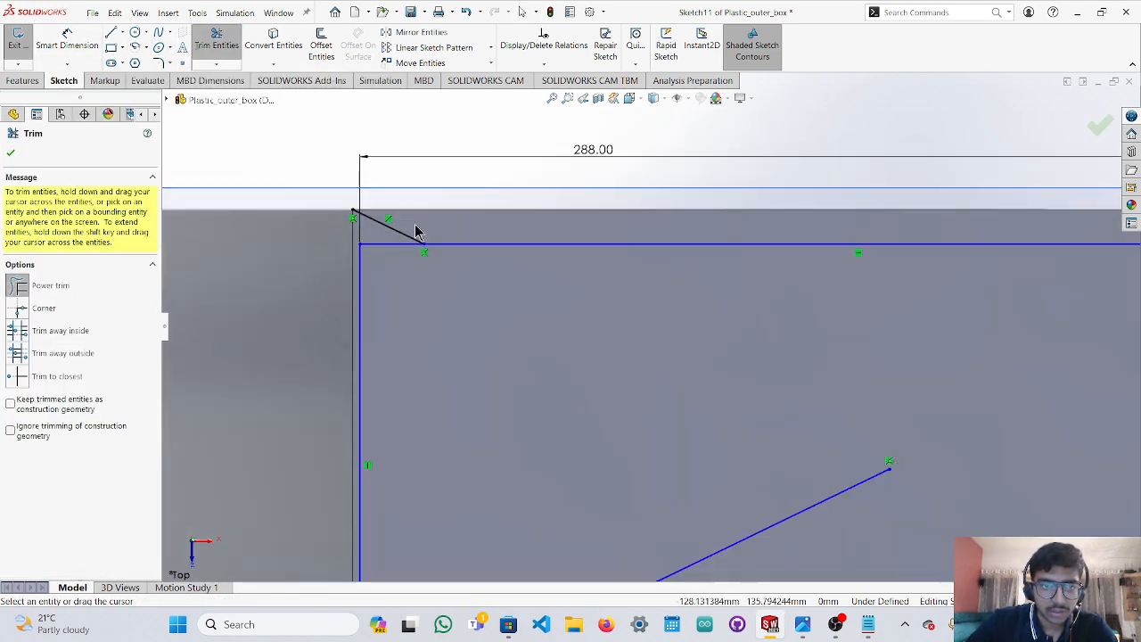
left_click_drag(416, 231, 752, 244)
scroll(912, 288, "up", 4)
scroll(912, 319, "down", 5)
left_click_drag(912, 318, 861, 313)
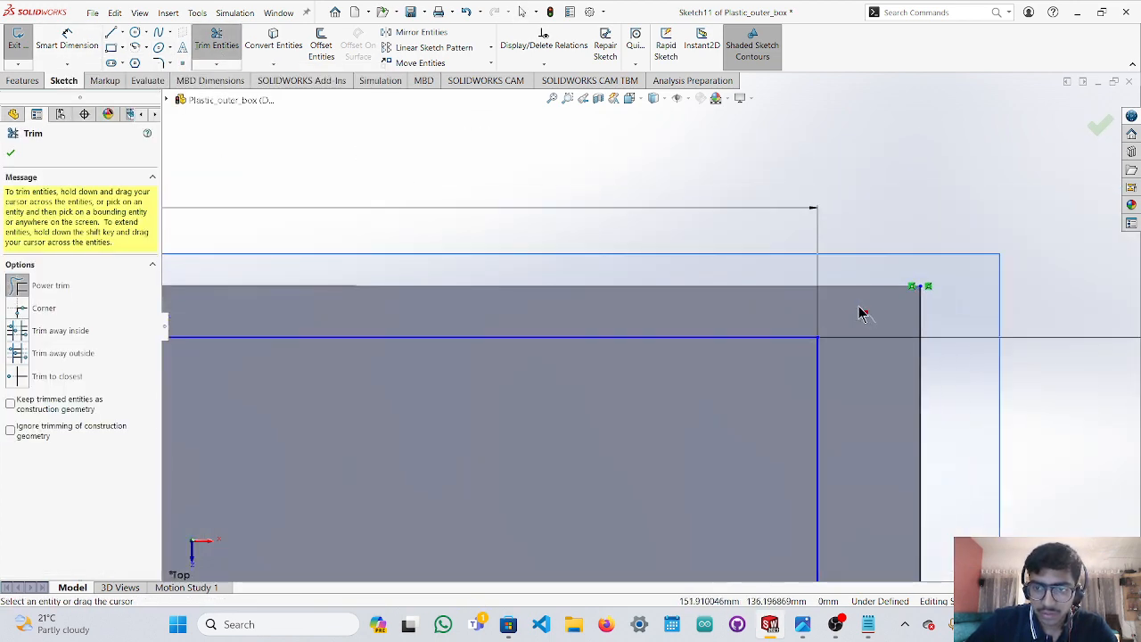
scroll(861, 313, "up", 4)
scroll(705, 466, "down", 5)
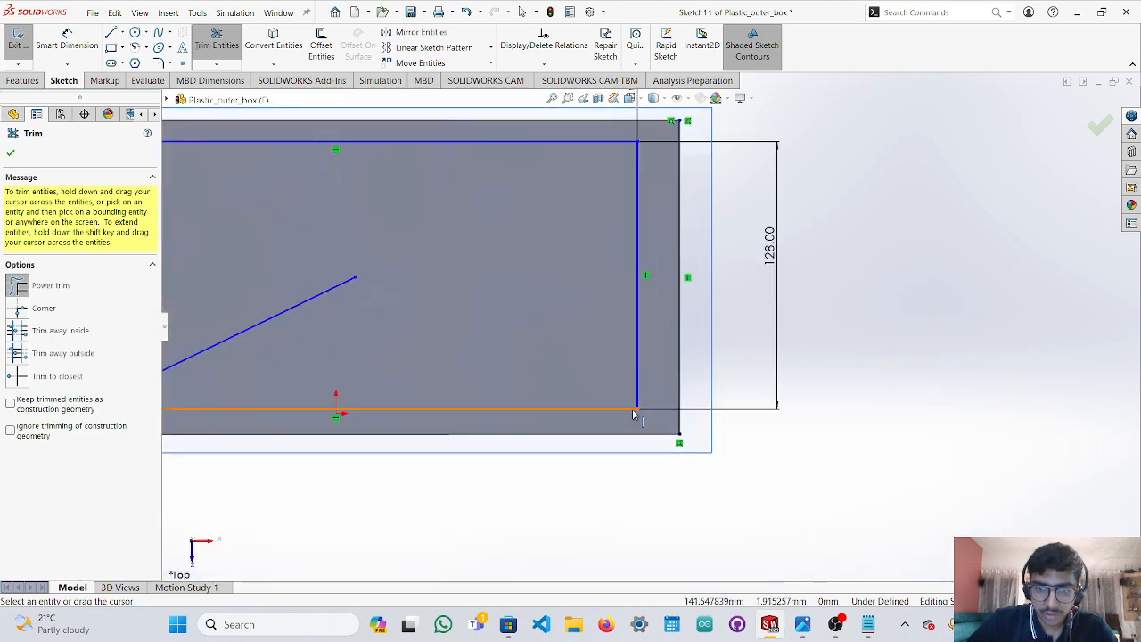
scroll(633, 413, "up", 6)
scroll(537, 344, "down", 4)
key("Escape")
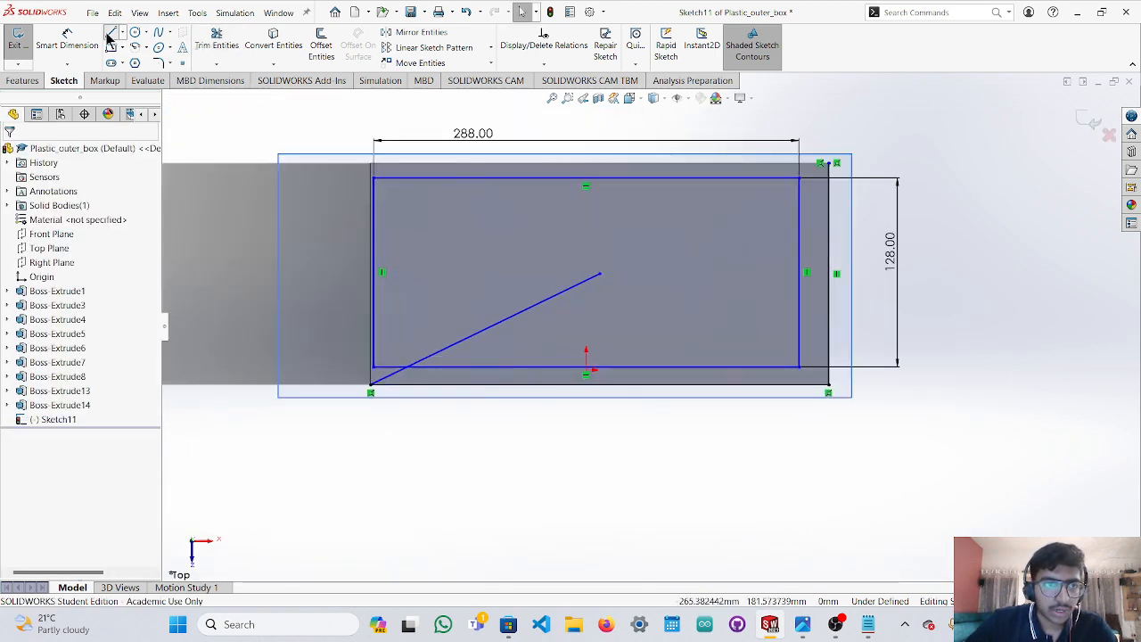
Sketch two diagonal lines connecting the opposite corners of the inner rectangle.
left_click(109, 34)
left_click_drag(375, 368, 799, 178)
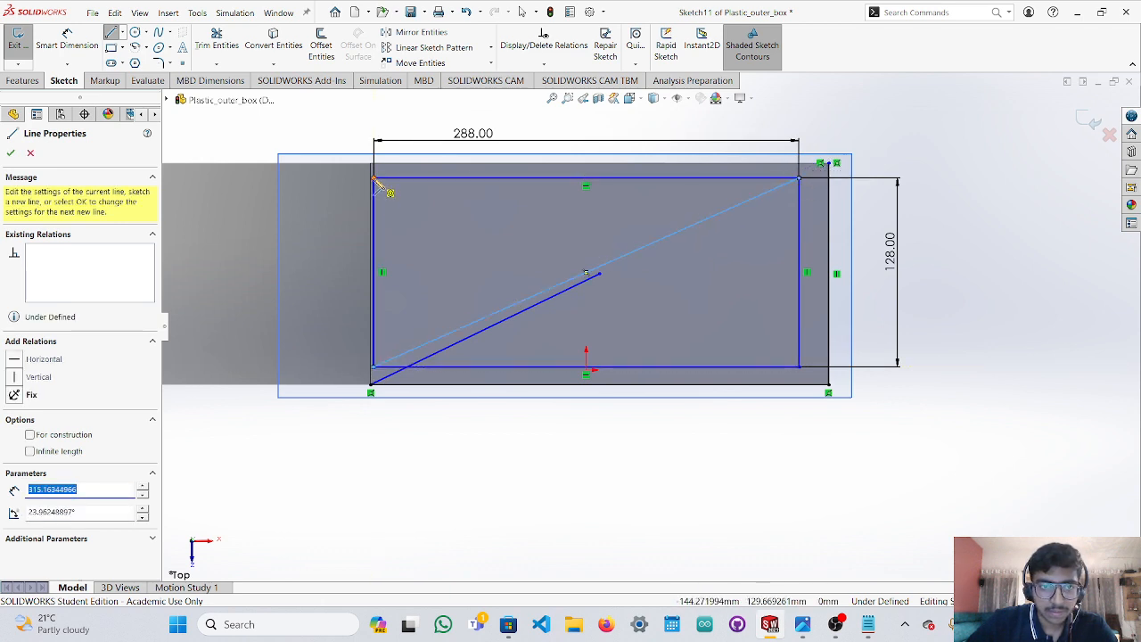
left_click_drag(374, 179, 799, 366)
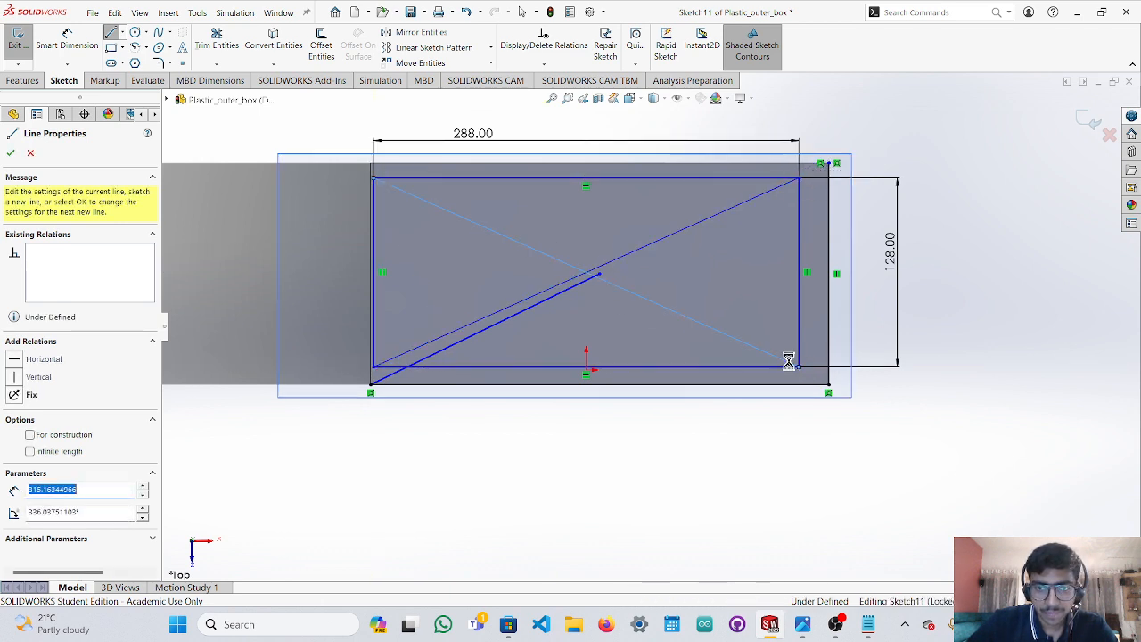
key("Escape")
Trim the inner rectangle's diagonals, leaving only the half from its lower-left corner to its centre.
left_click(217, 40)
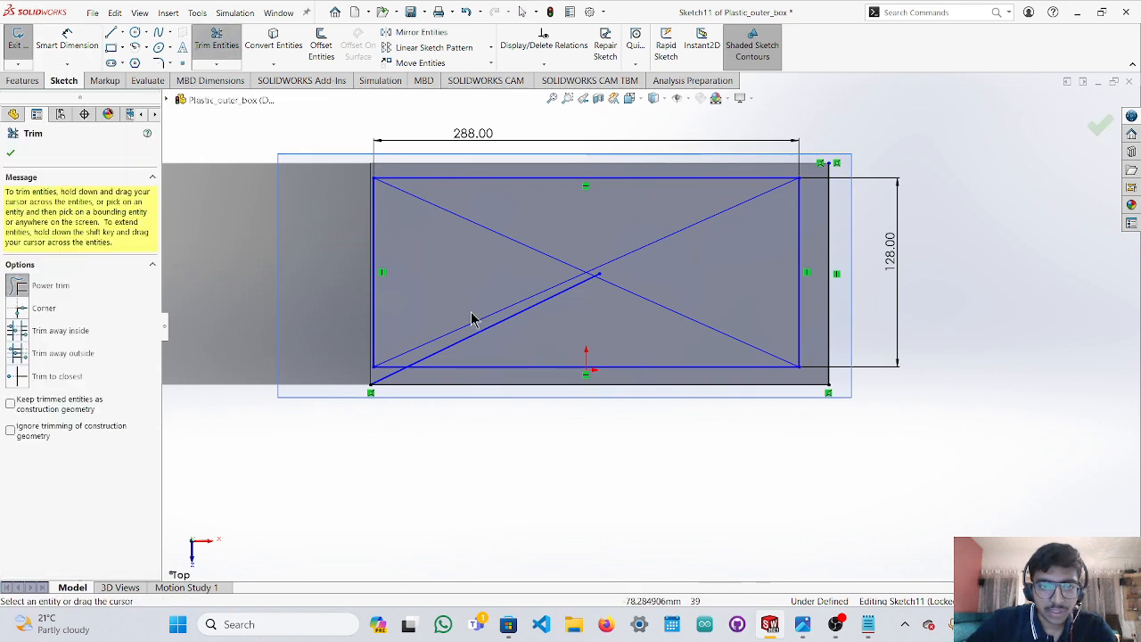
mouse_move(483, 245)
left_mouse_down()
mouse_move(667, 309)
mouse_move(602, 277)
left_mouse_up()
scroll(605, 323, "down", 5)
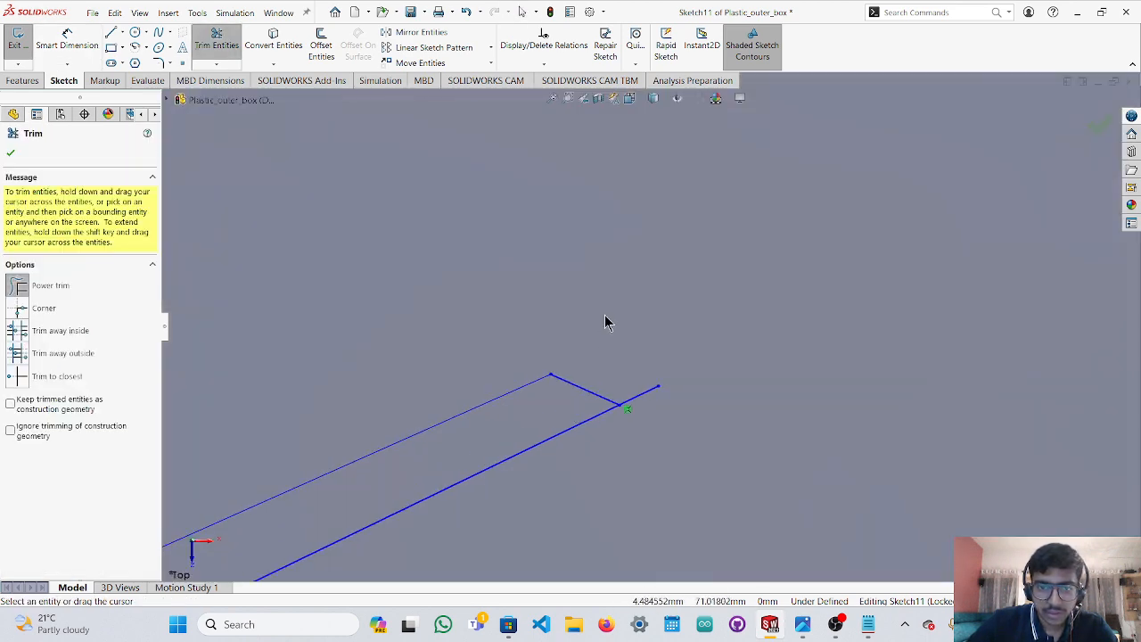
scroll(624, 397, "up", 5)
key("Escape")
scroll(645, 387, "down", 5)
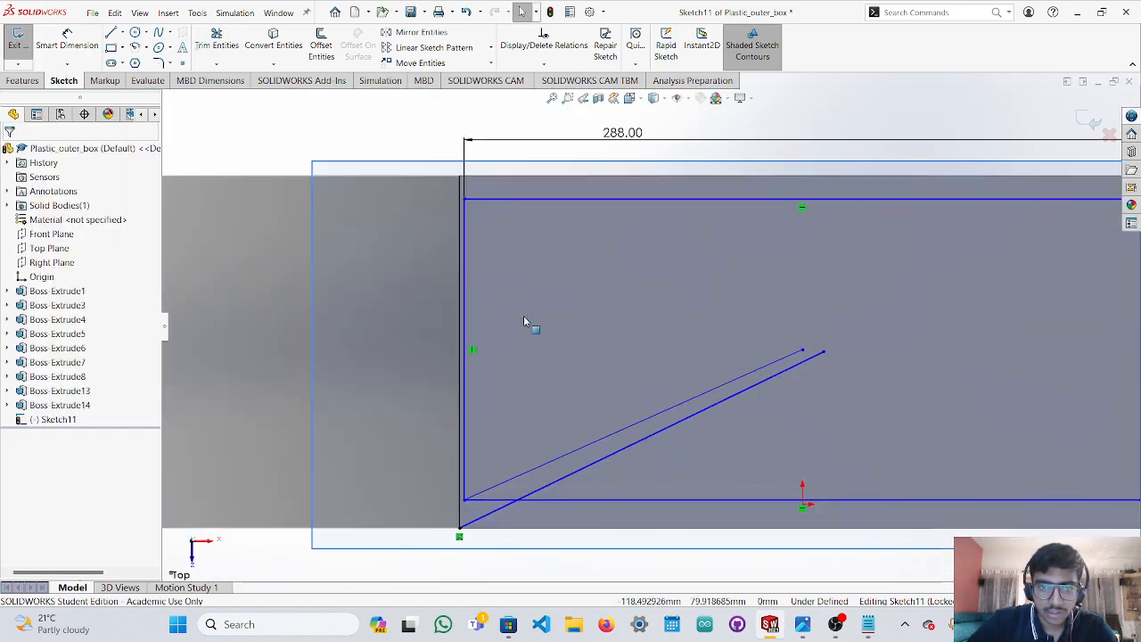
Move the inner rectangle with its half diagonal from the rectangle's centre point to the face's centre point.
scroll(503, 247, "up", 3)
mouse_move(523, 250)
left_mouse_down()
mouse_move(797, 440)
mouse_move(958, 447)
left_mouse_up()
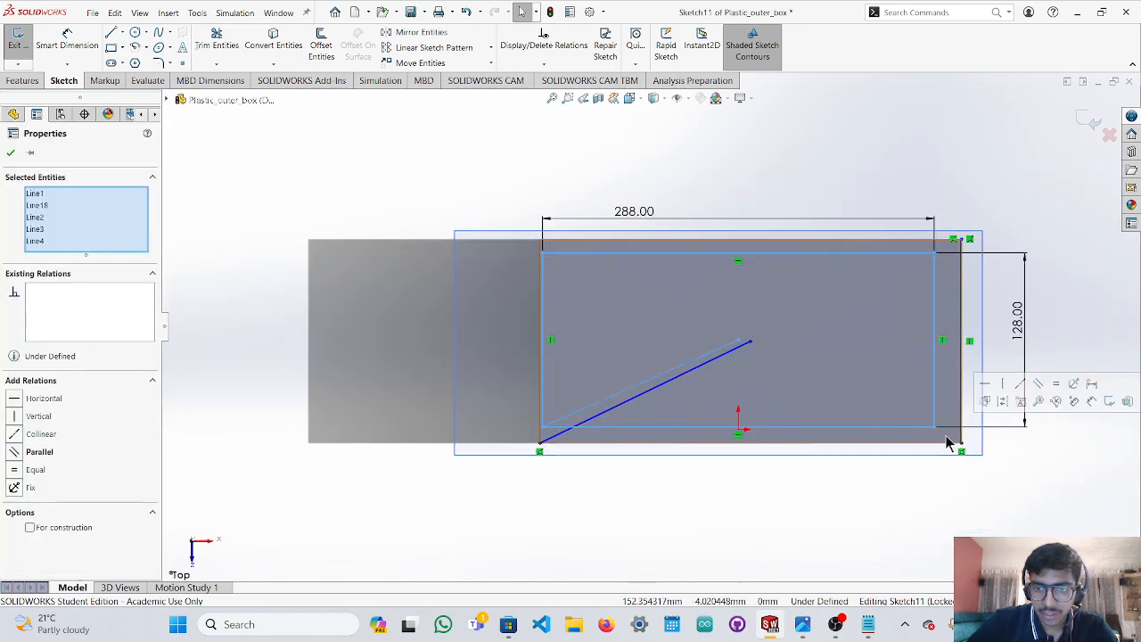
left_click(412, 62)
scroll(739, 344, "down", 5)
left_click(709, 320)
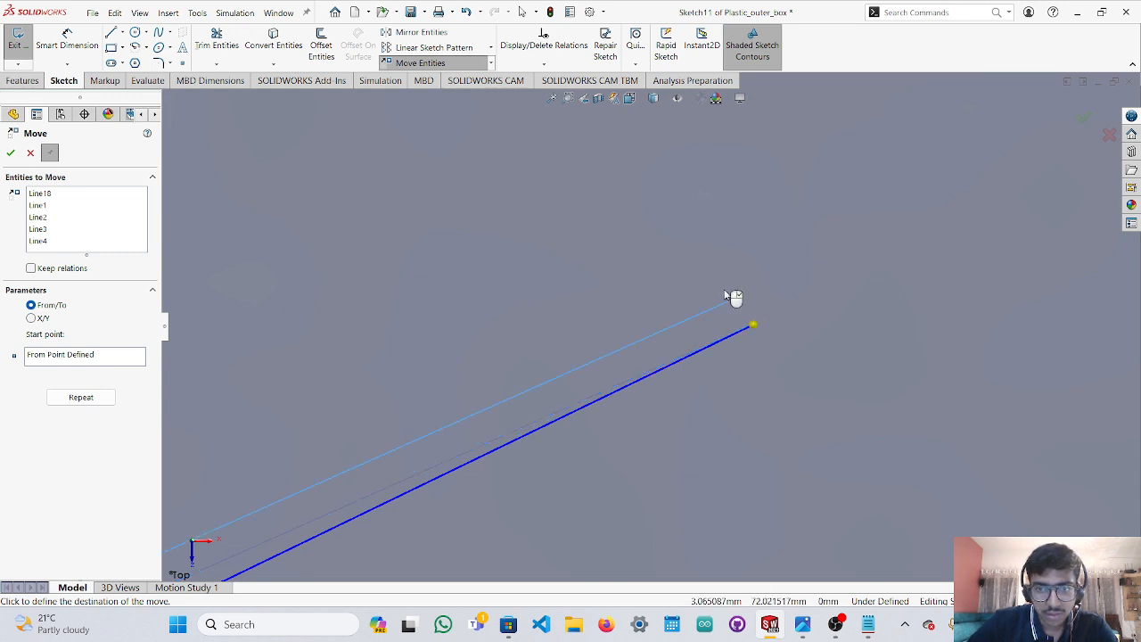
left_click(754, 328)
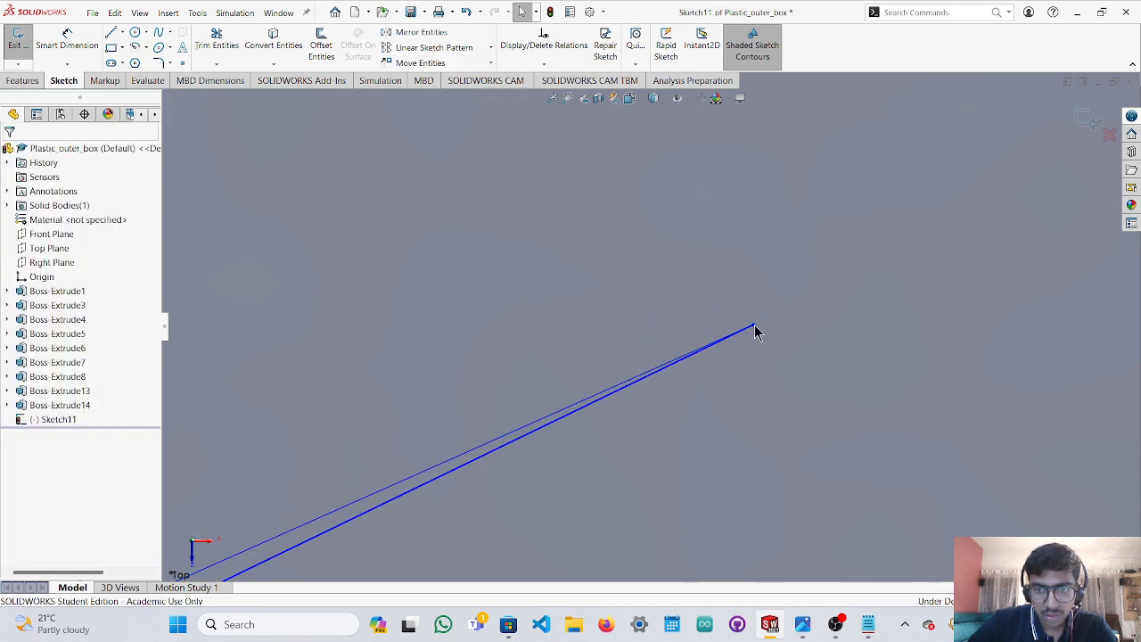
Trim away the two half diagonals inside the centred inner rectangle.
scroll(760, 326, "up", 5)
scroll(759, 324, "down", 2)
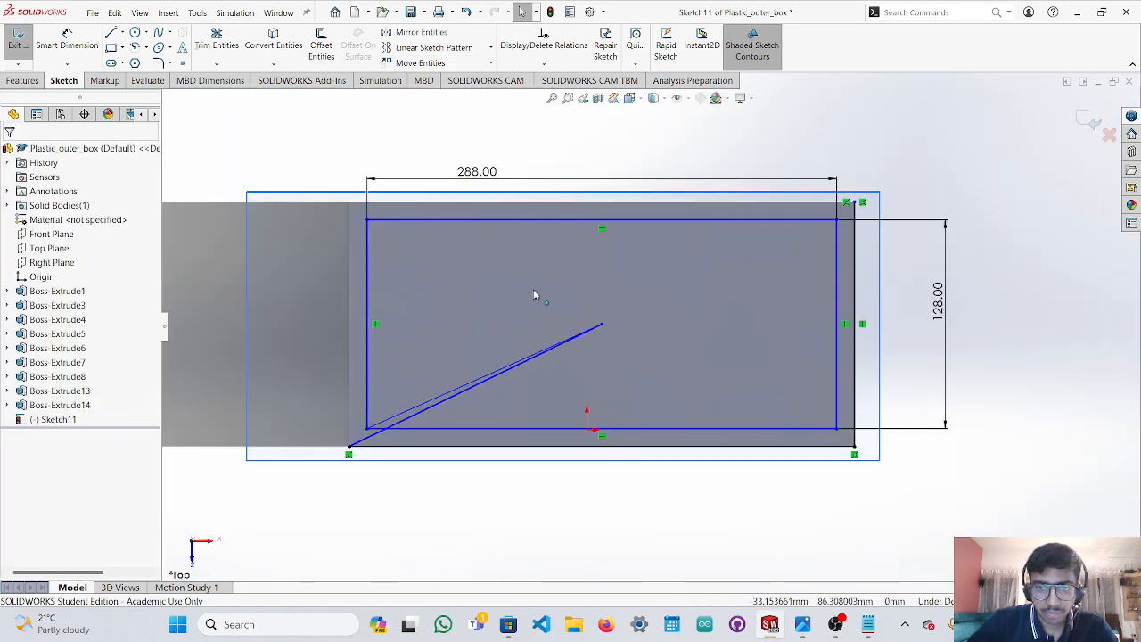
left_click(216, 45)
left_click_drag(509, 400, 485, 357)
key("Escape")
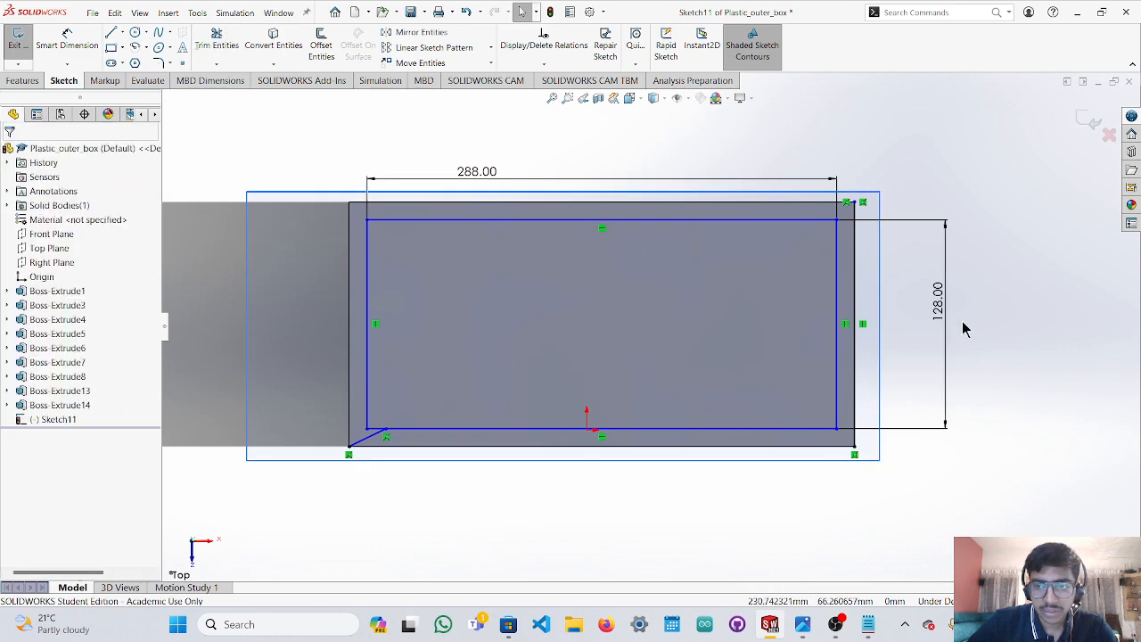
Delete the width and height dimensions of the inner rectangle.
left_click(946, 308)
key("Delete")
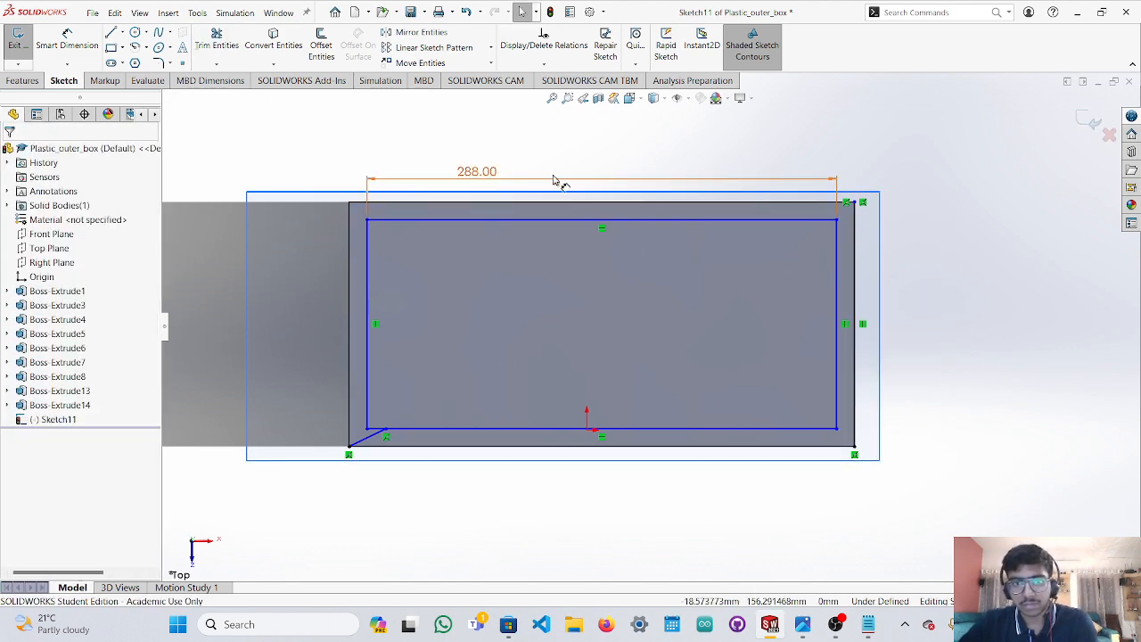
left_click(487, 181)
key("Delete")
Trim away the leftover diagonal stub between the inner rectangle's lower edge and the face's lower-left corner.
scroll(937, 331, "up", 3)
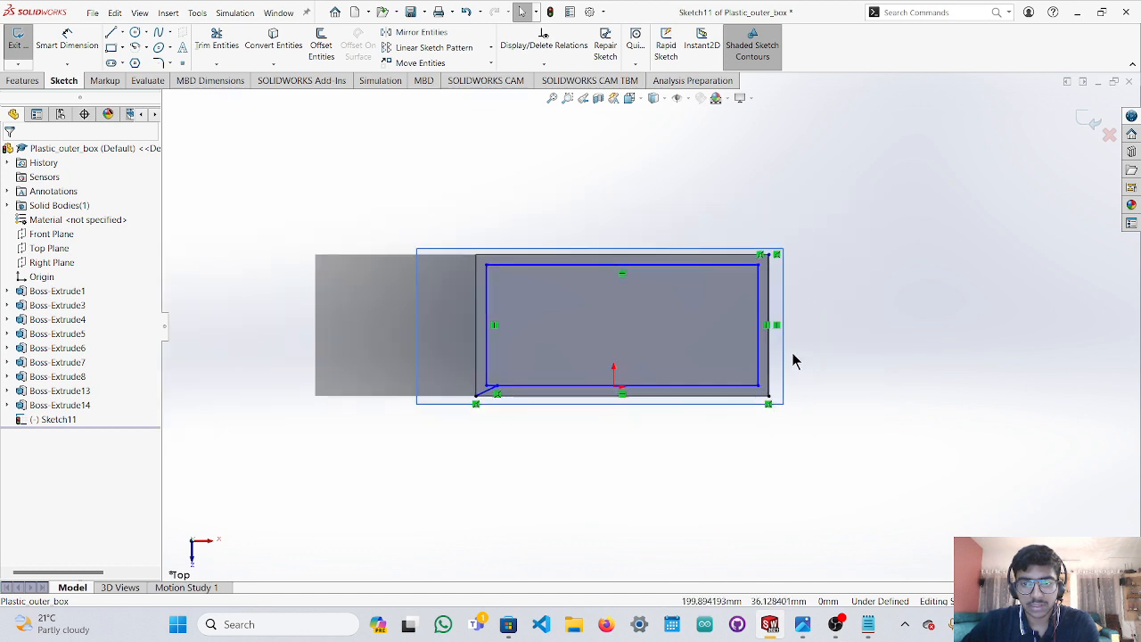
scroll(706, 353, "down", 3)
scroll(349, 420, "down", 3)
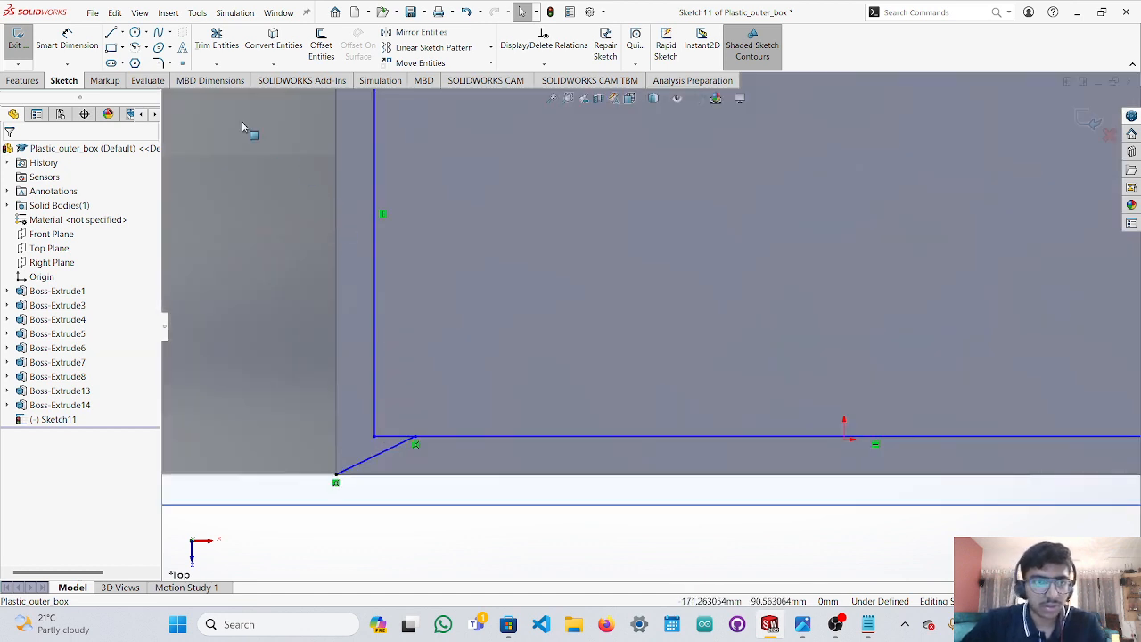
left_click(216, 46)
scroll(628, 439, "up", 3)
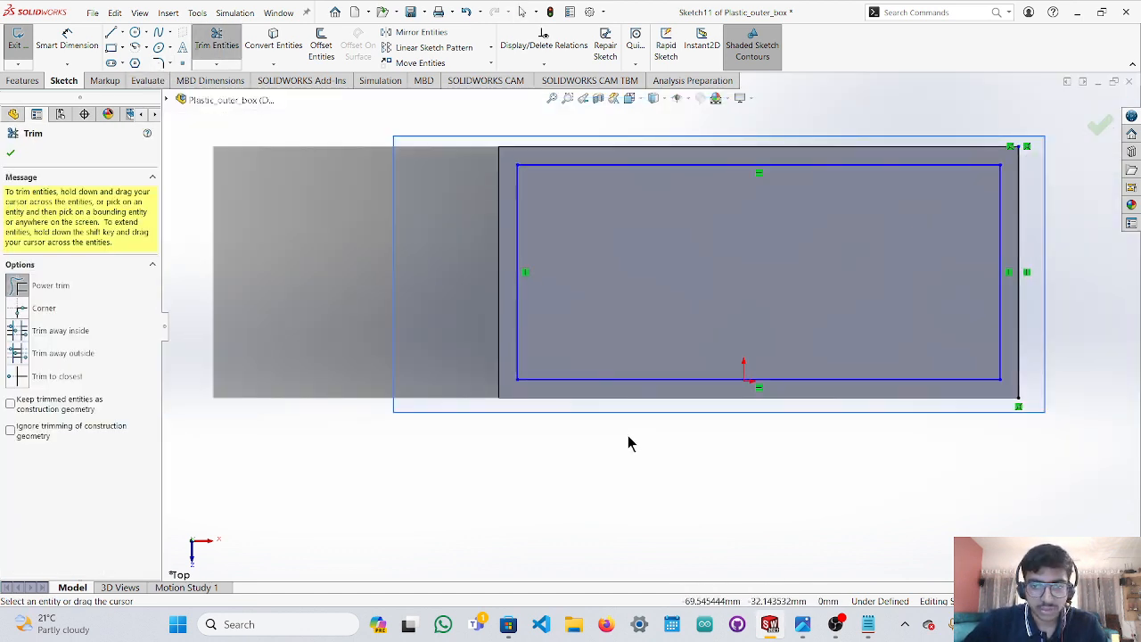
scroll(624, 383, "down", 3)
scroll(624, 386, "up", 3)
key("Escape")
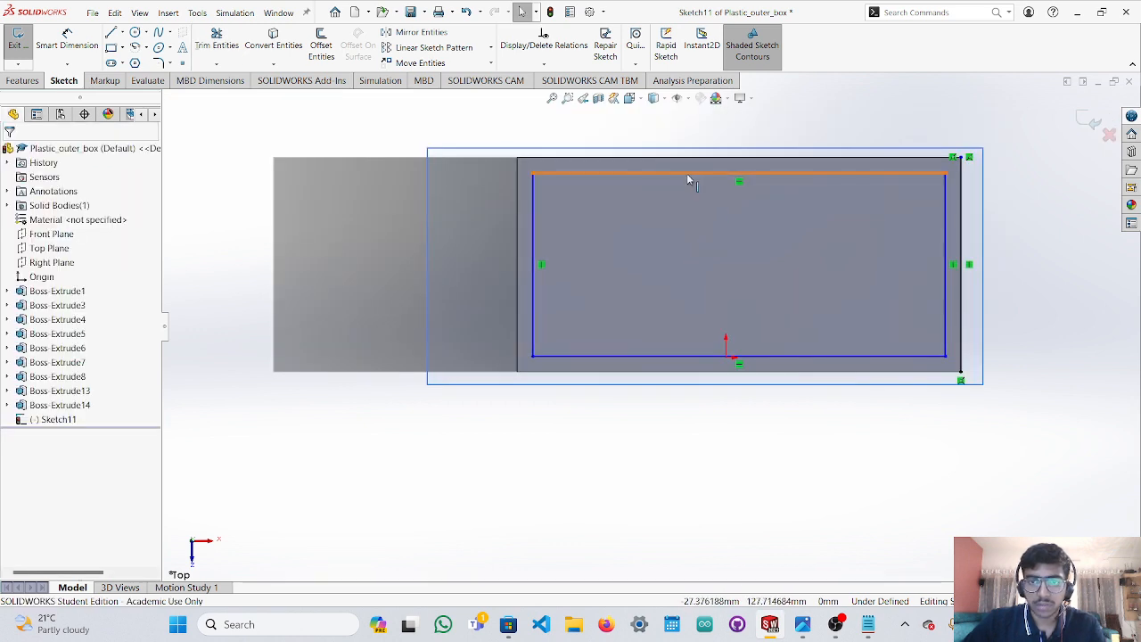
Select the four lines of the inner rectangle and start a blind extruded cut 75 mm deep.
left_click(686, 172)
left_click(533, 237, "ctrl")
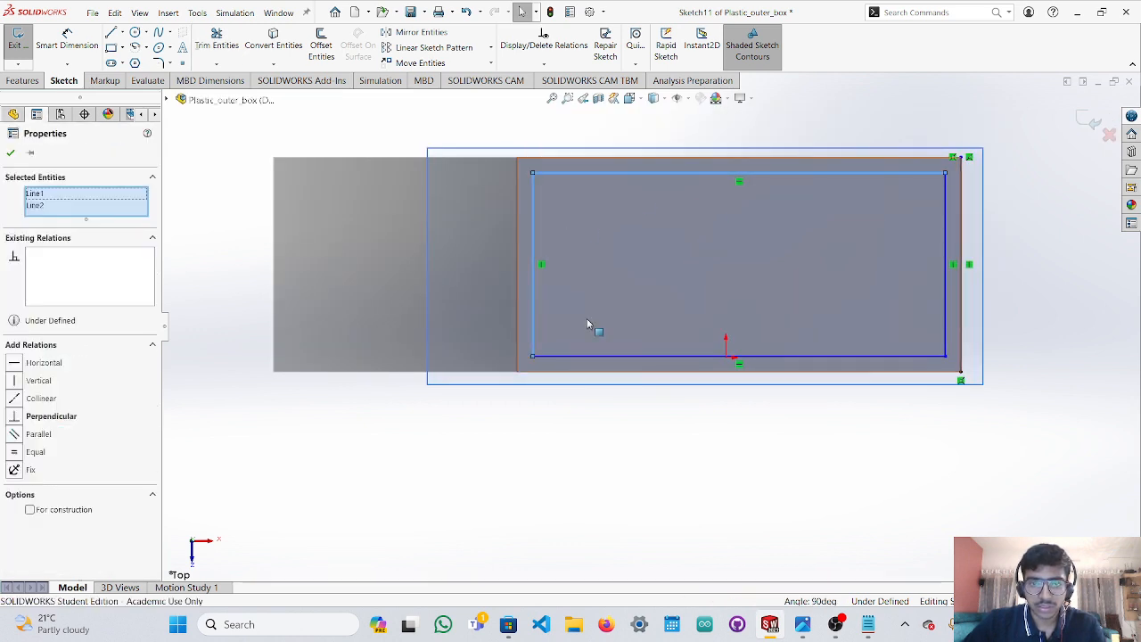
left_click(705, 357, "ctrl")
left_click(946, 308, "ctrl")
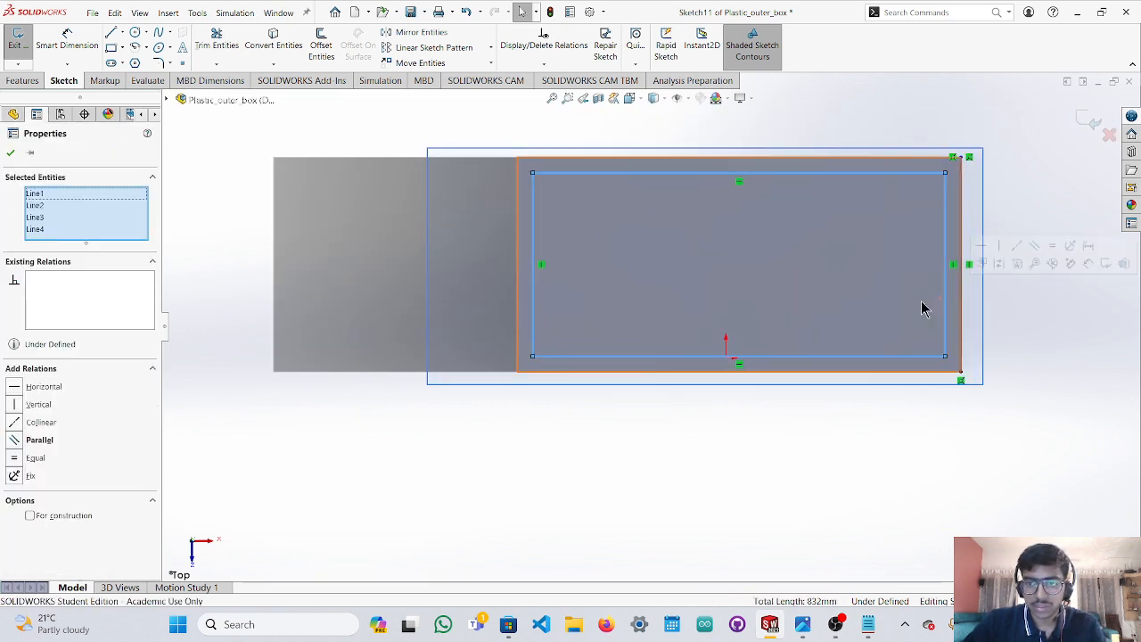
left_click(32, 81)
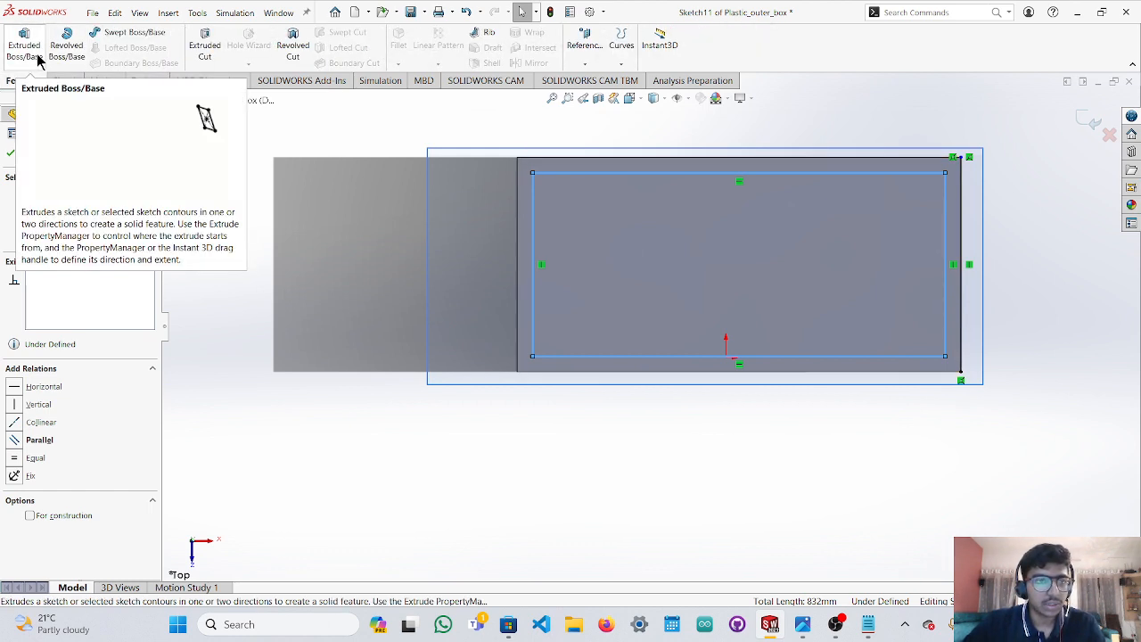
left_click(207, 48)
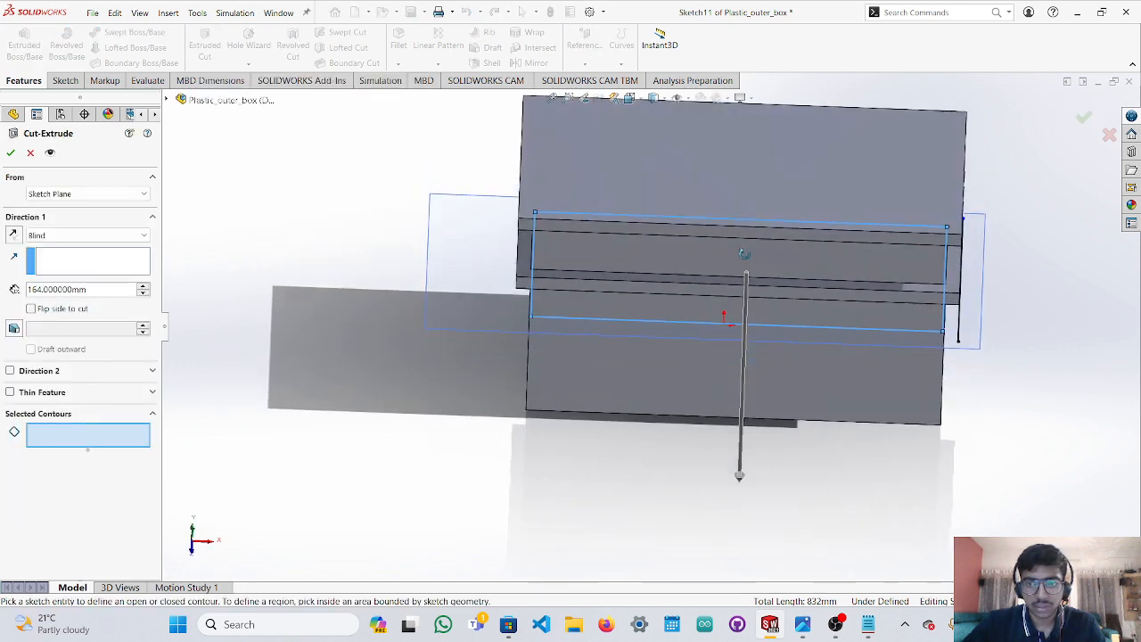
left_click_drag(741, 526, 741, 385)
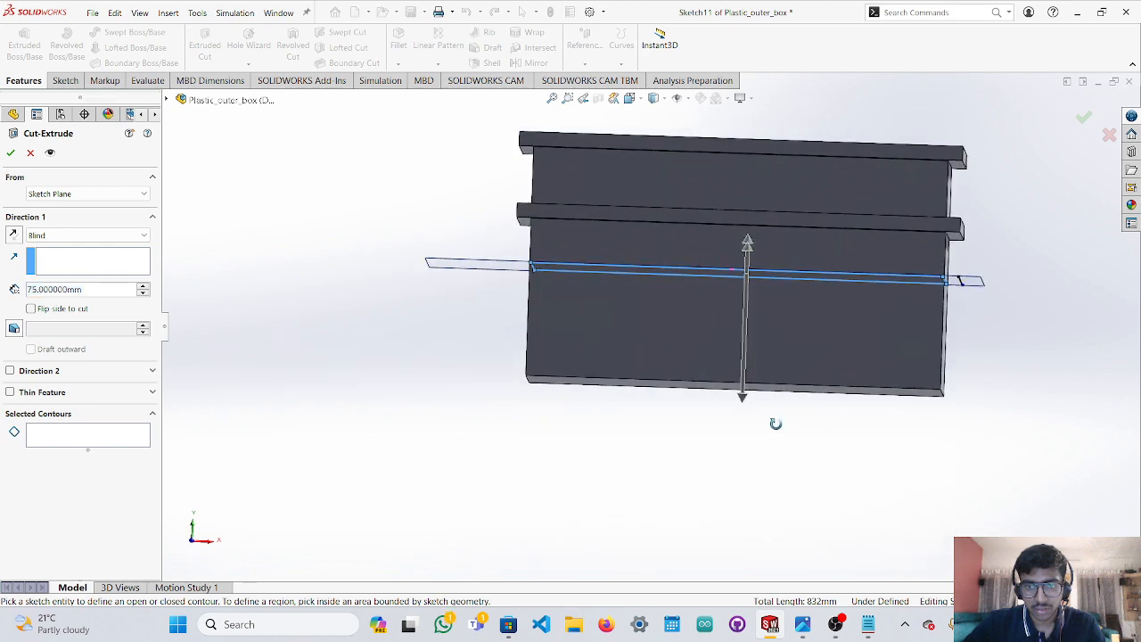
Add a second blind direction to the cut, extending upward 92 mm past the top of the box.
scroll(751, 214, "down", 2)
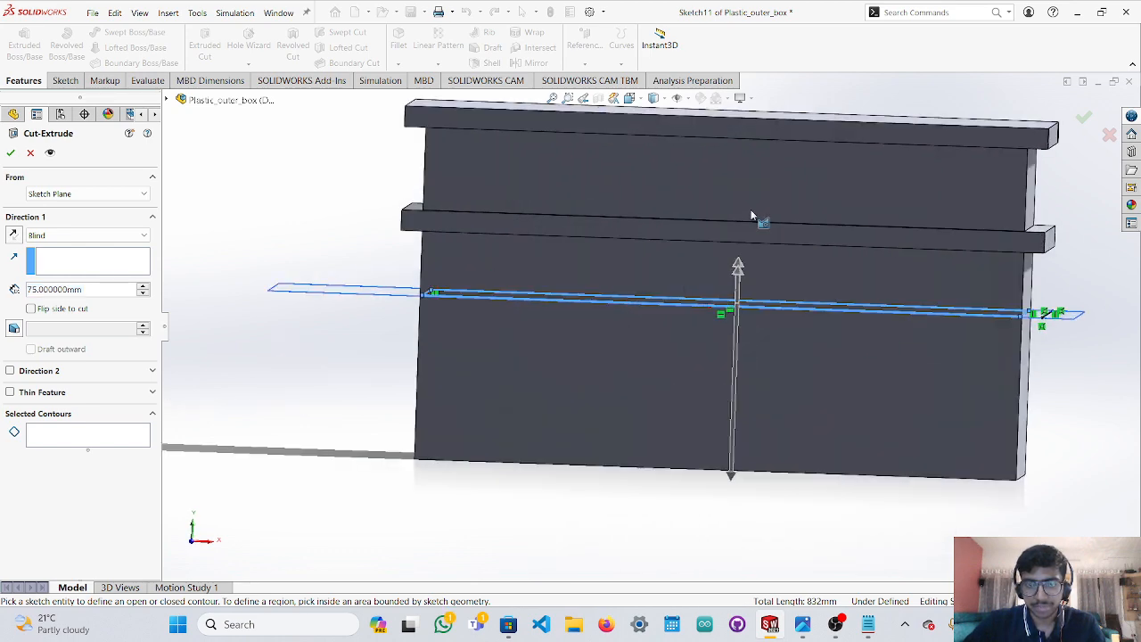
middle_click_drag(752, 210, 749, 223)
left_click_drag(739, 267, 759, 157)
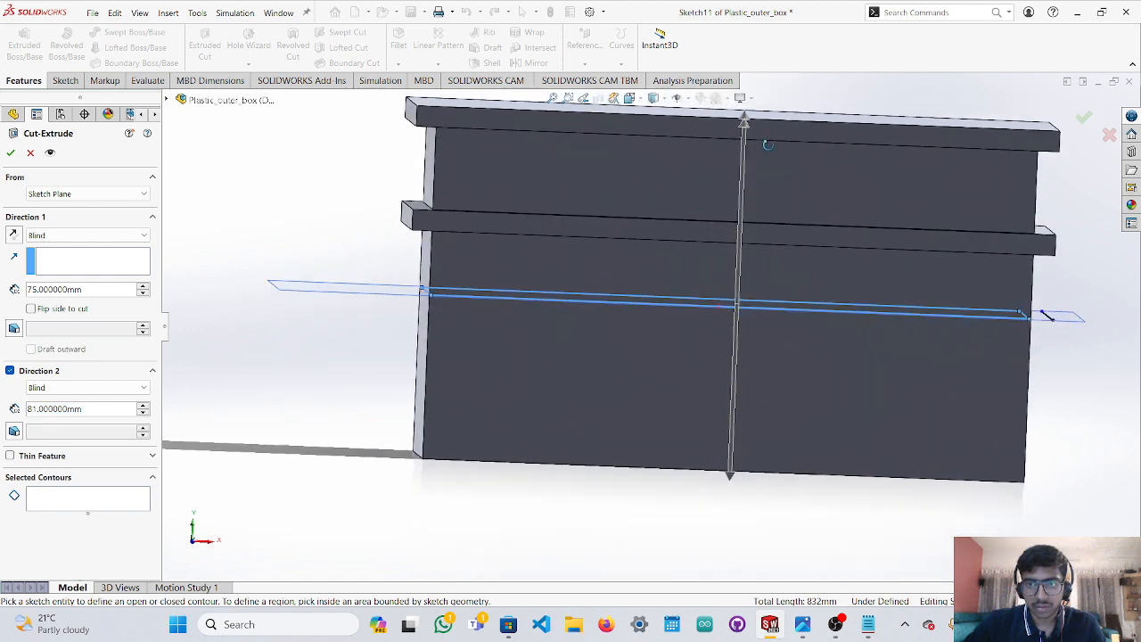
scroll(750, 121, "up", 1)
scroll(754, 141, "down", 3)
mouse_move(714, 265)
middle_mouse_down()
mouse_move(705, 234)
mouse_move(702, 247)
middle_mouse_up()
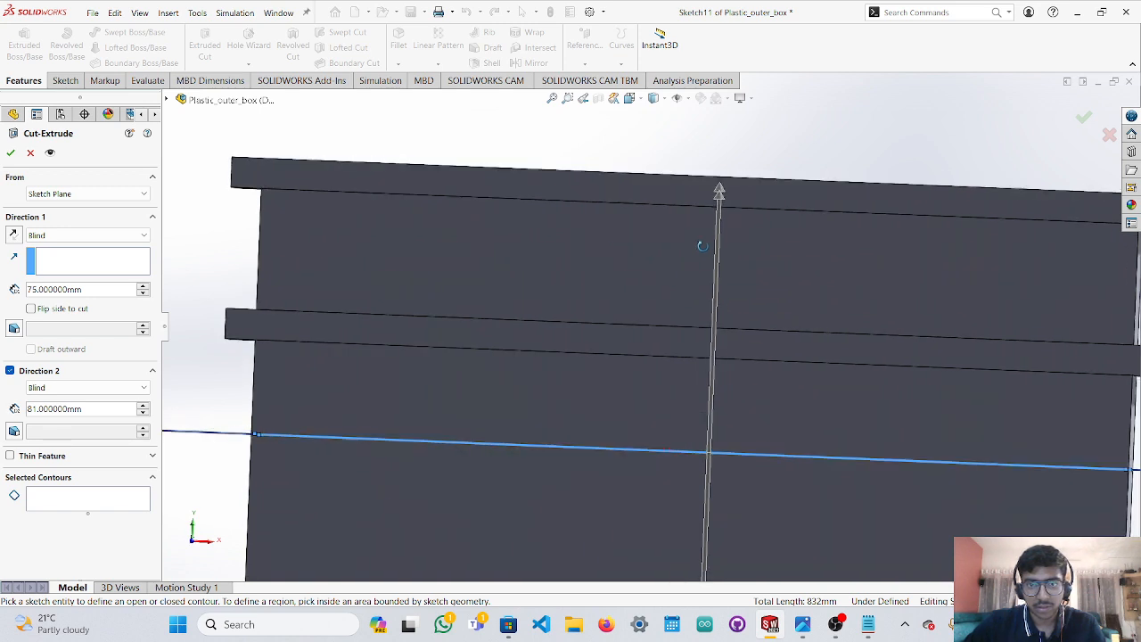
left_click(720, 194)
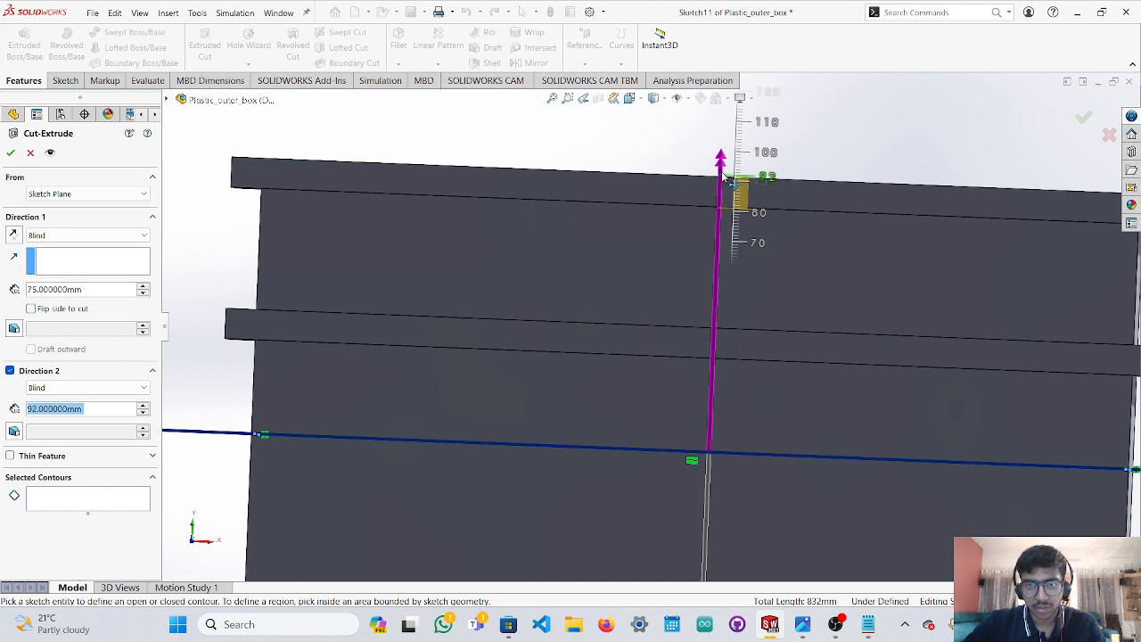
left_click_drag(727, 179, 726, 185)
scroll(750, 351, "up", 3)
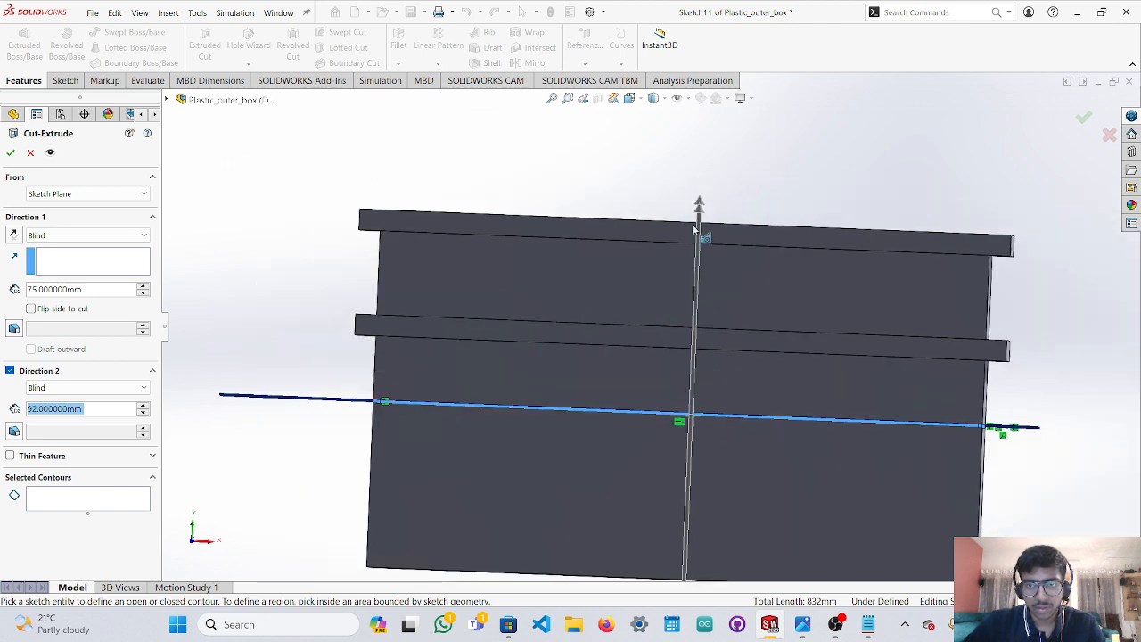
scroll(683, 504, "up", 1)
scroll(675, 509, "down", 5)
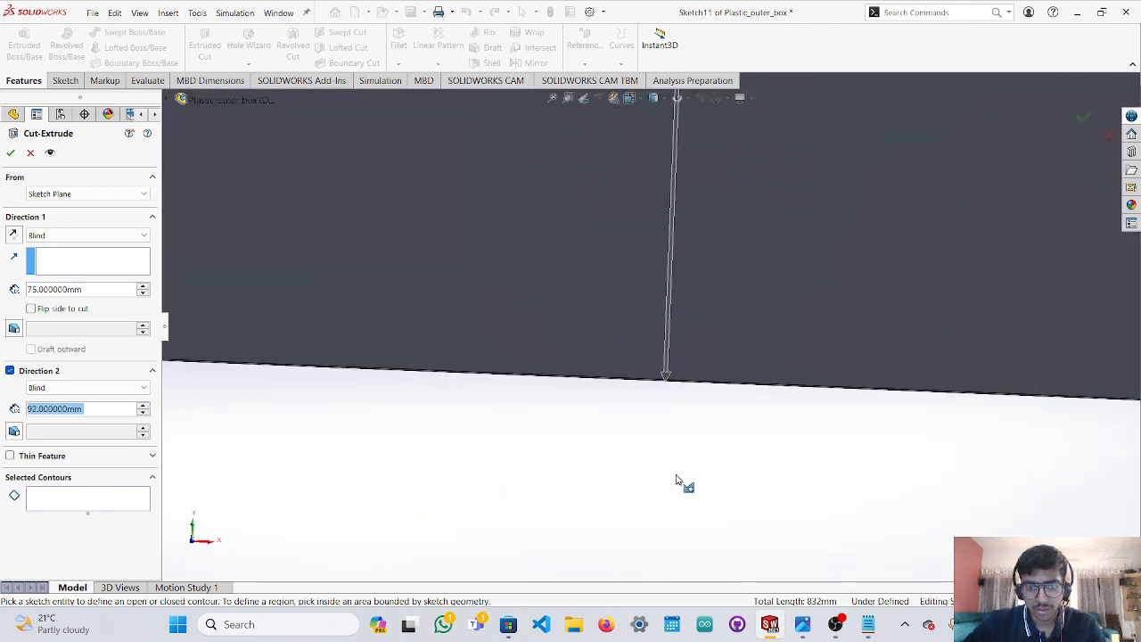
Set the cut's first direction to 78 mm and try to apply the cut.
left_click(671, 372)
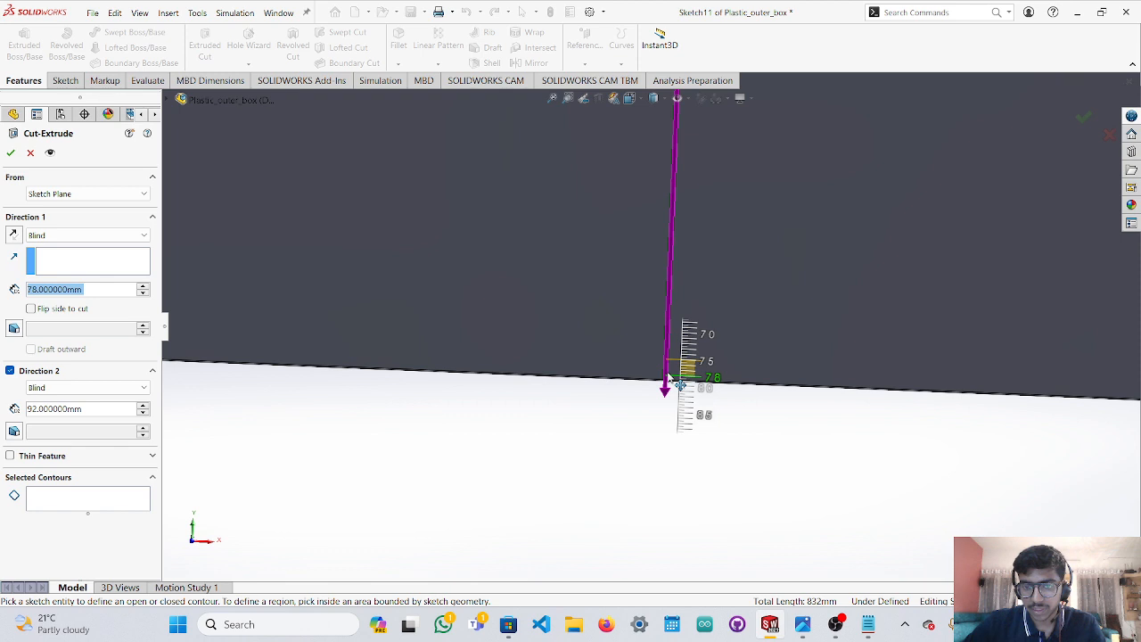
left_click(669, 378)
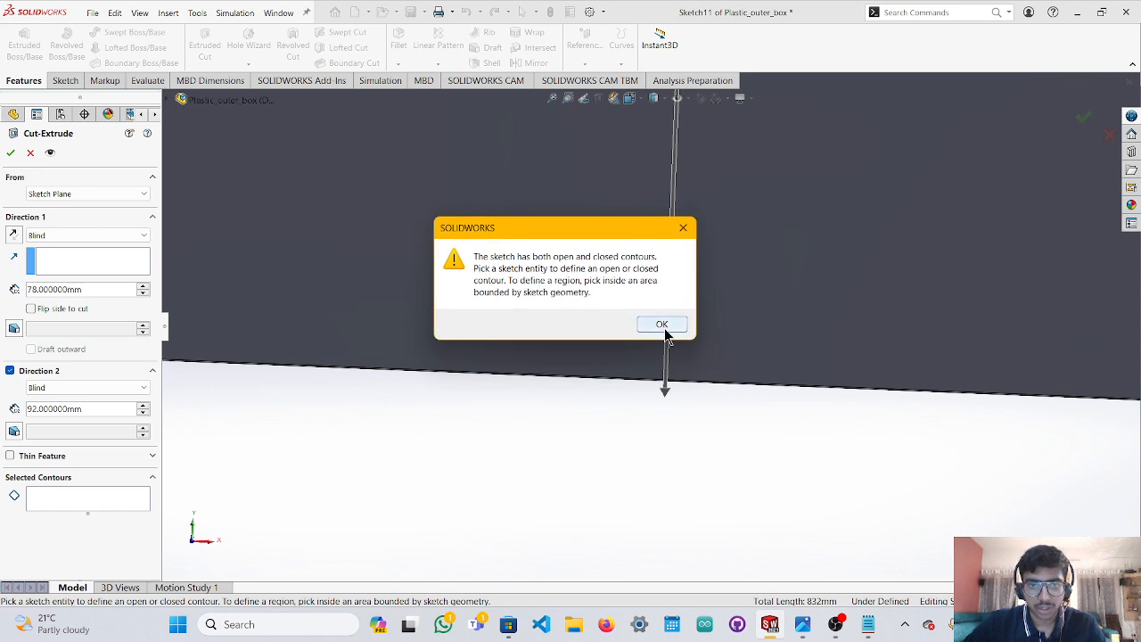
left_click(662, 324)
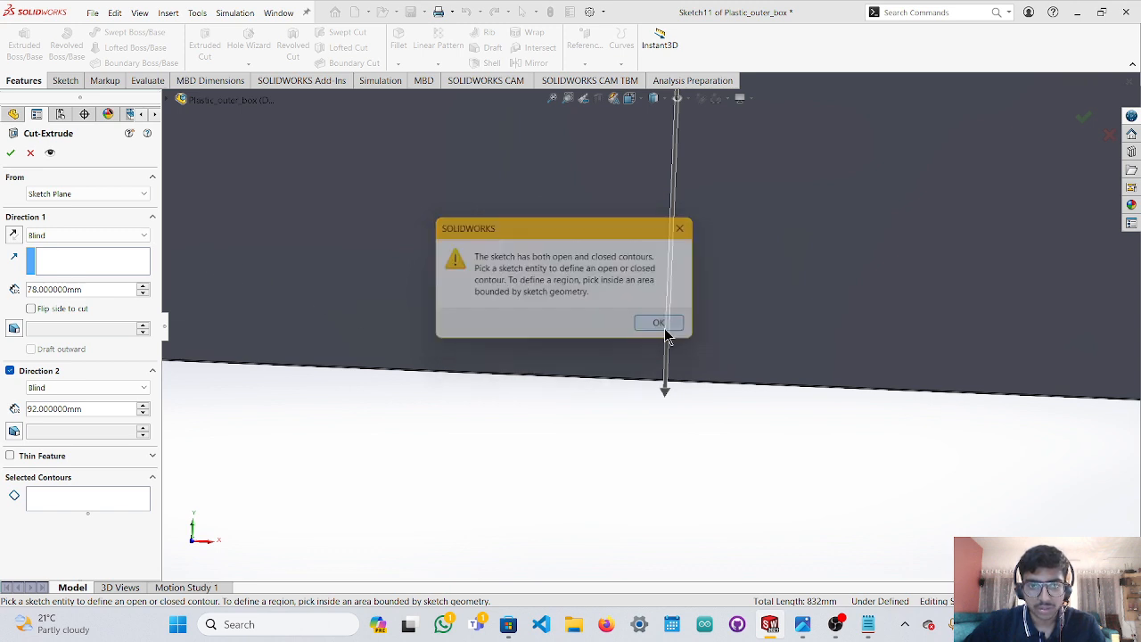
Examine the sketch lines around the inner rectangle's right edge and corner for open contours.
scroll(713, 273, "up", 5)
middle_click_drag(714, 274, 710, 338)
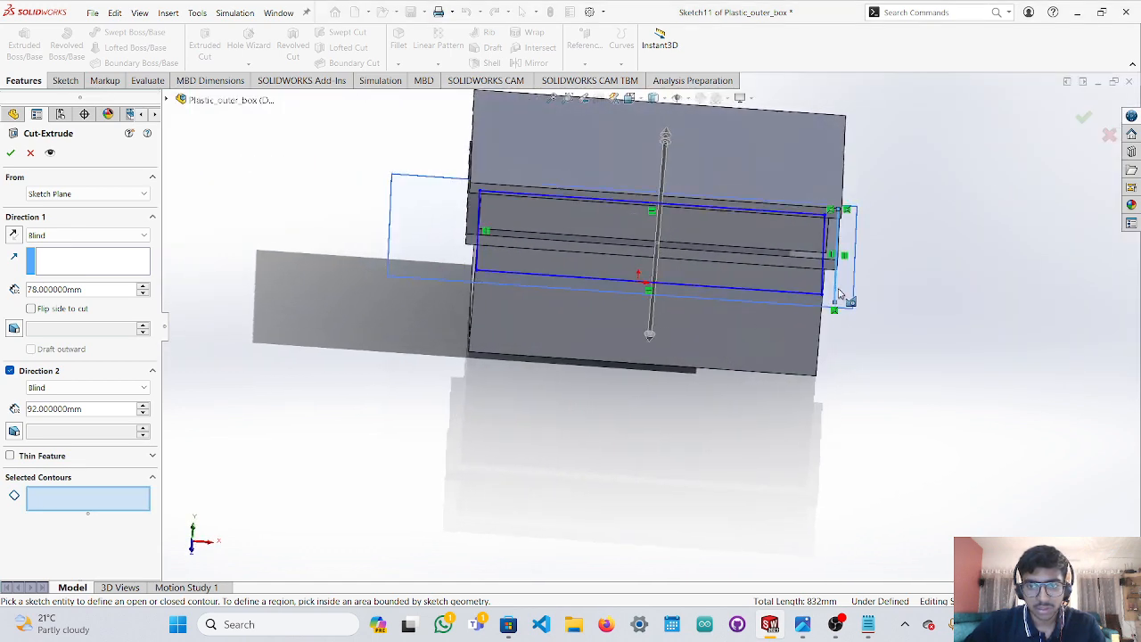
scroll(845, 298, "down", 7)
scroll(679, 321, "down", 3)
scroll(674, 335, "up", 2)
scroll(671, 341, "up", 4)
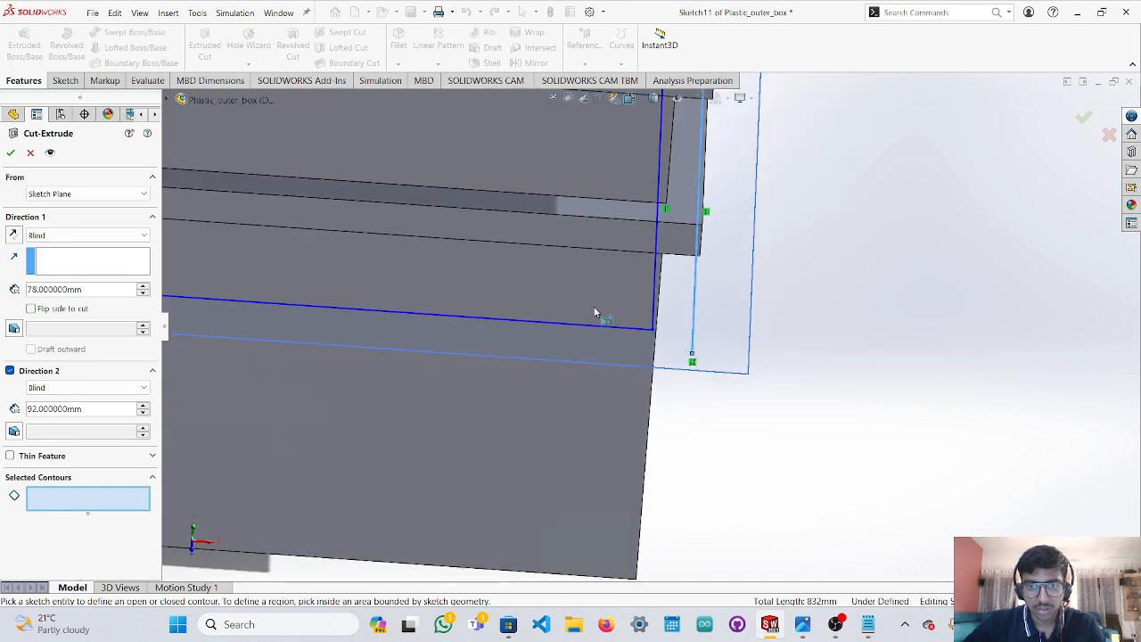
mouse_move(596, 314)
middle_mouse_down()
mouse_move(606, 354)
mouse_move(589, 448)
middle_mouse_up()
scroll(514, 335, "up", 3)
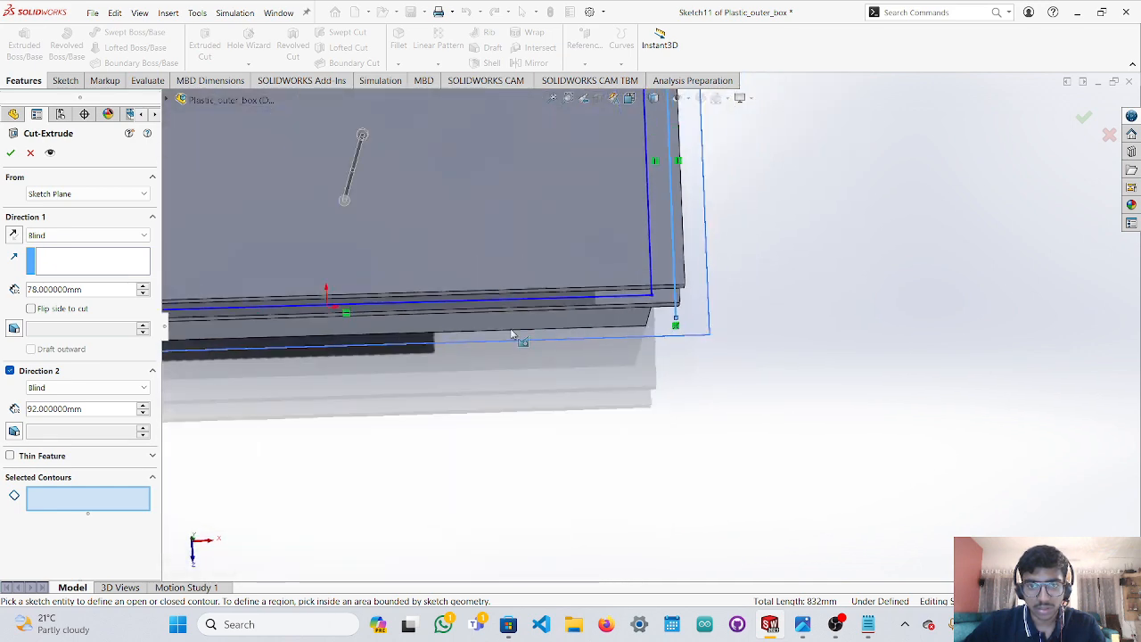
scroll(449, 234, "up", 2)
scroll(451, 232, "down", 4)
scroll(477, 270, "down", 1)
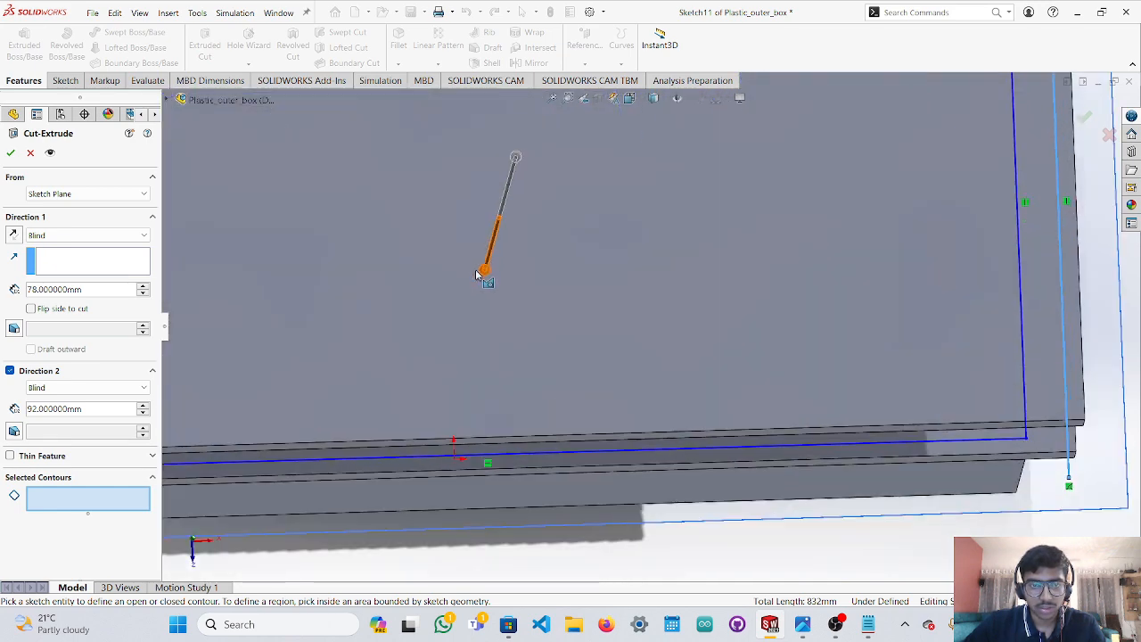
Set the cut's second direction to 90 mm and try to apply the cut.
middle_click_drag(540, 318, 513, 196)
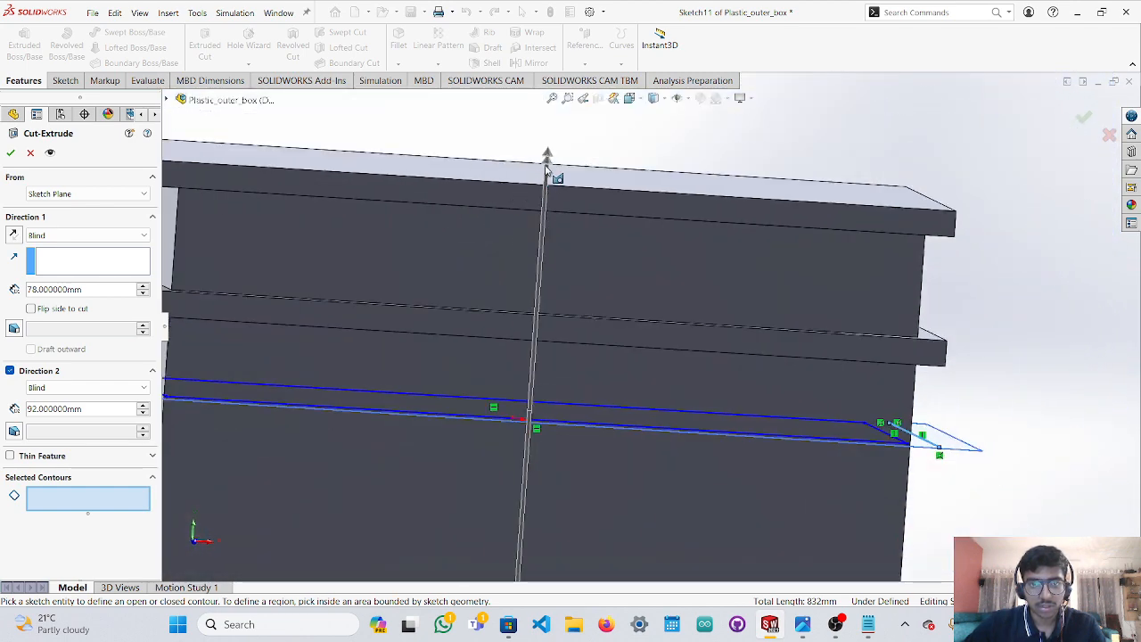
scroll(547, 170, "down", 4)
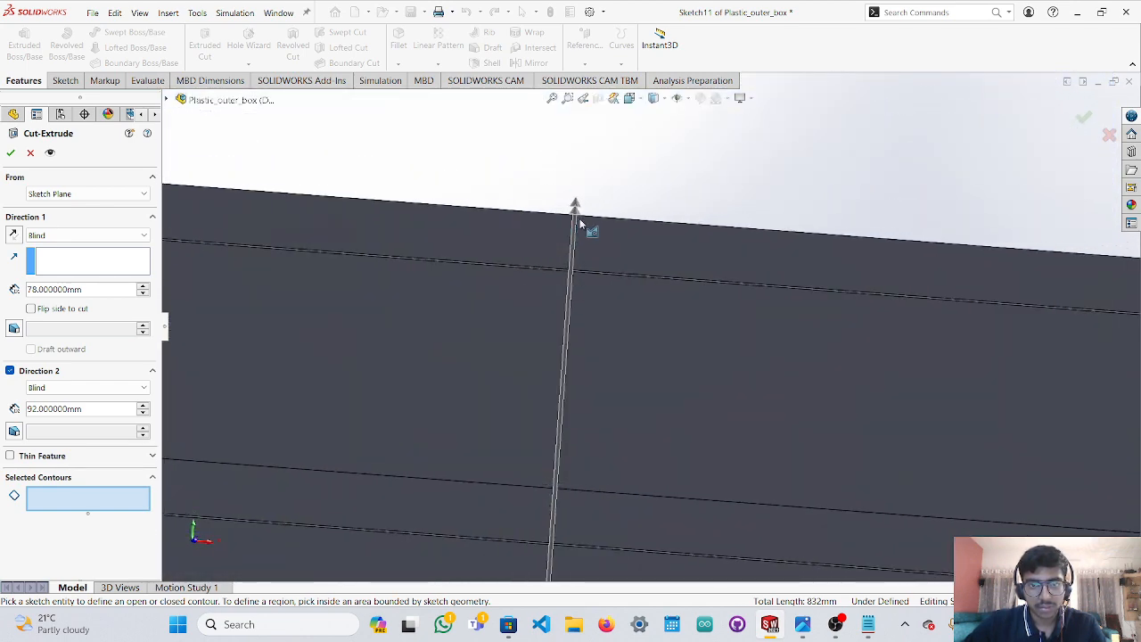
left_click_drag(580, 224, 572, 250)
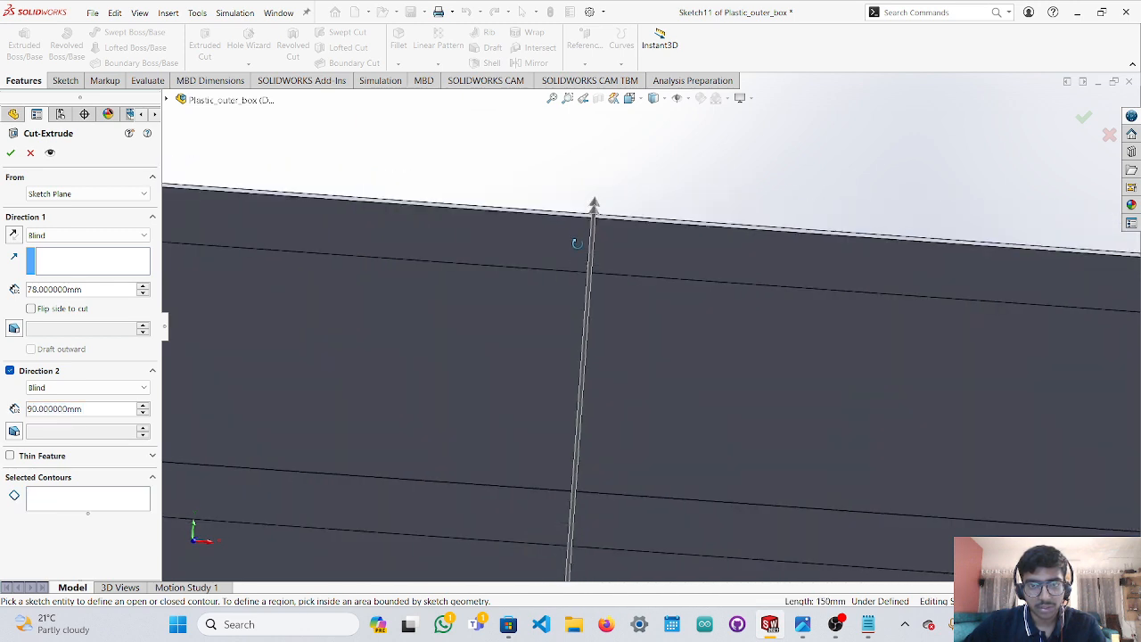
left_click_drag(592, 219, 587, 229)
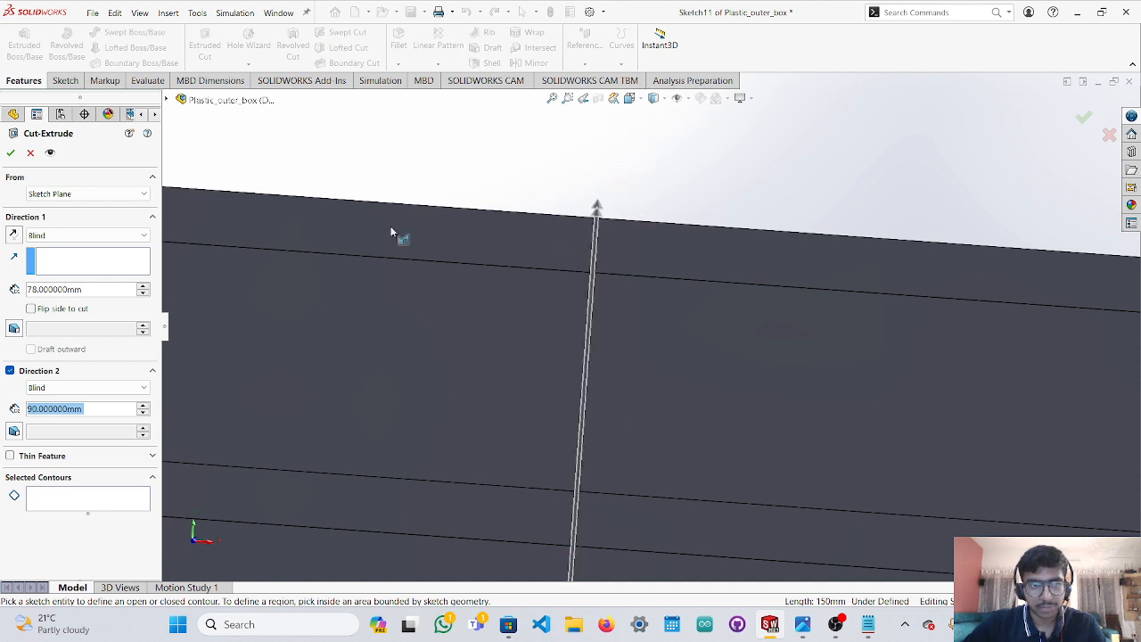
left_click(12, 153)
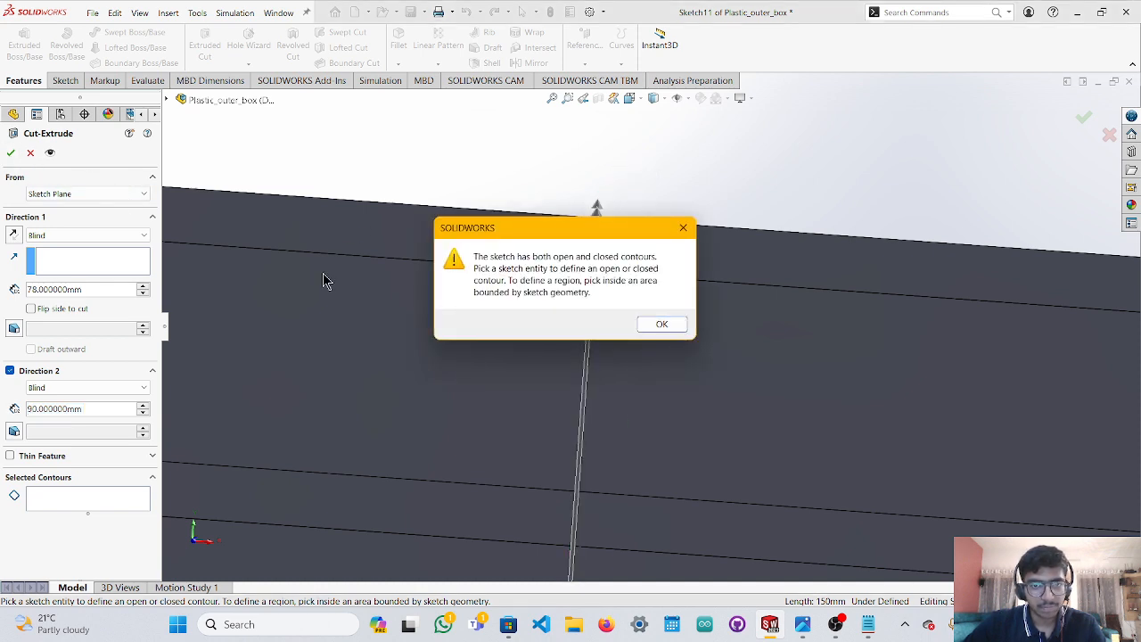
left_click(660, 325)
Retry the extruded cut with its first direction at 78 mm, and cancel the command.
scroll(655, 441, "up", 3)
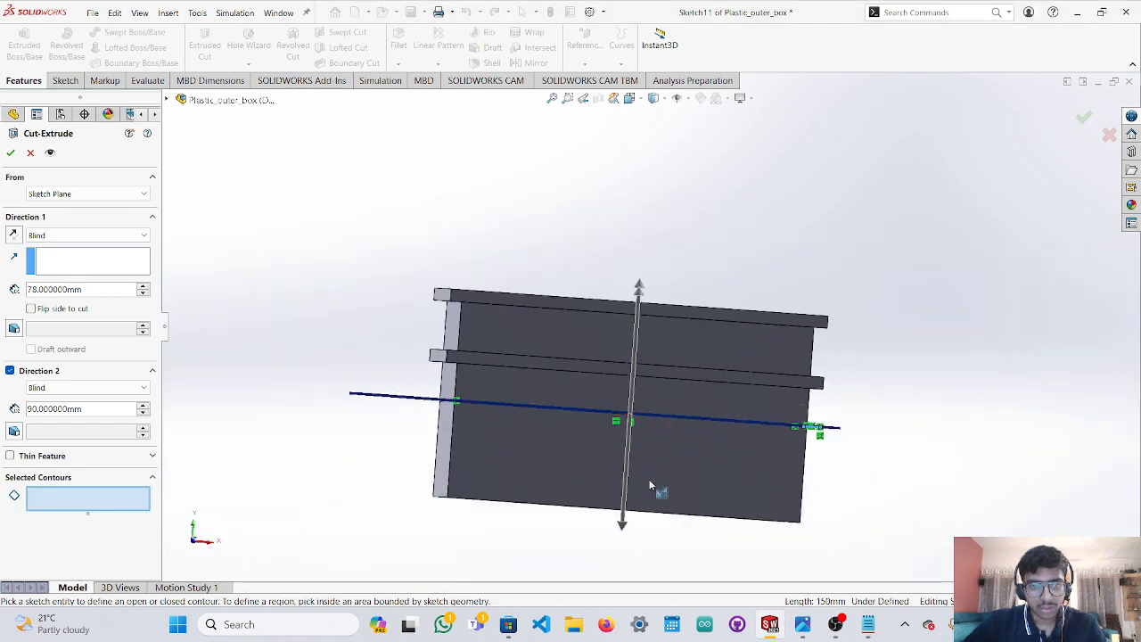
scroll(641, 504, "down", 2)
scroll(629, 518, "down", 2)
left_click_drag(630, 428, 630, 409)
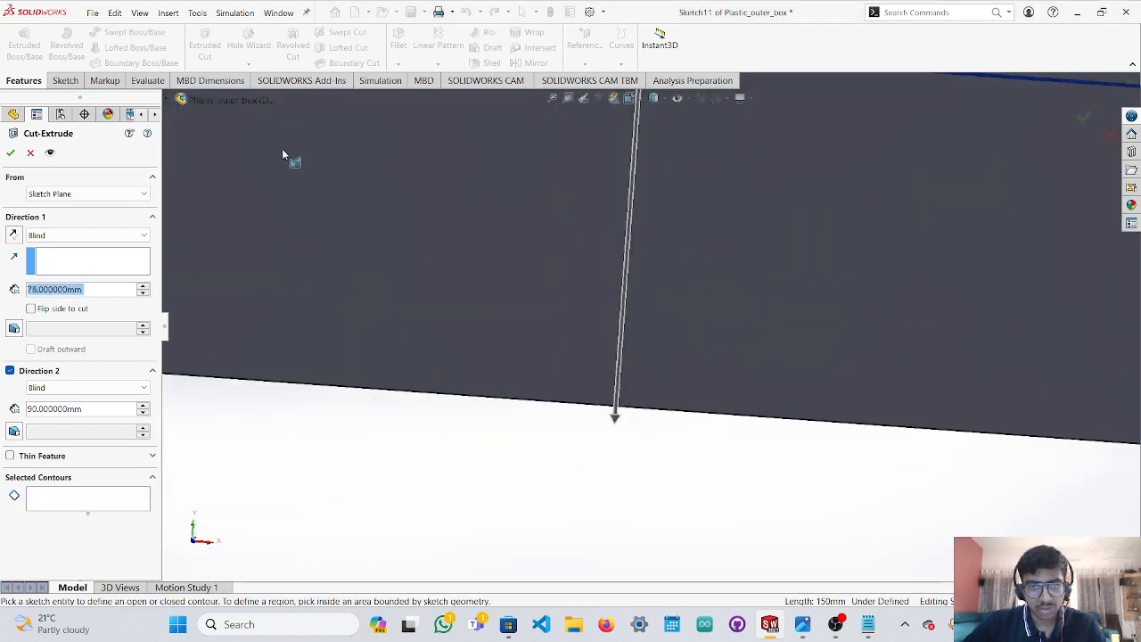
left_click(11, 153)
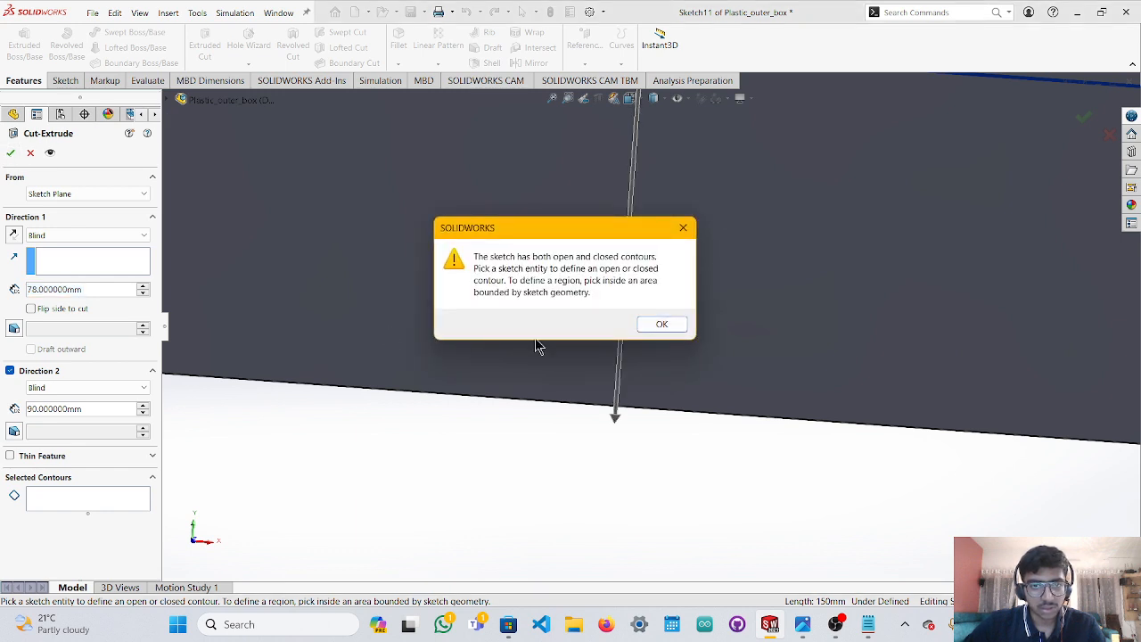
left_click(661, 325)
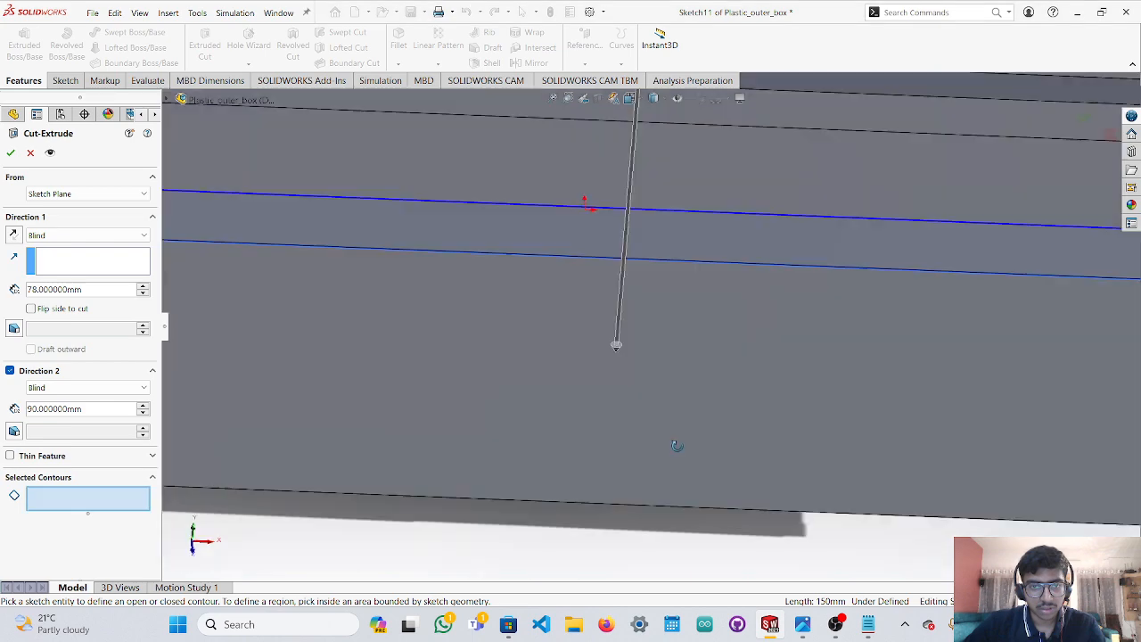
key("Escape")
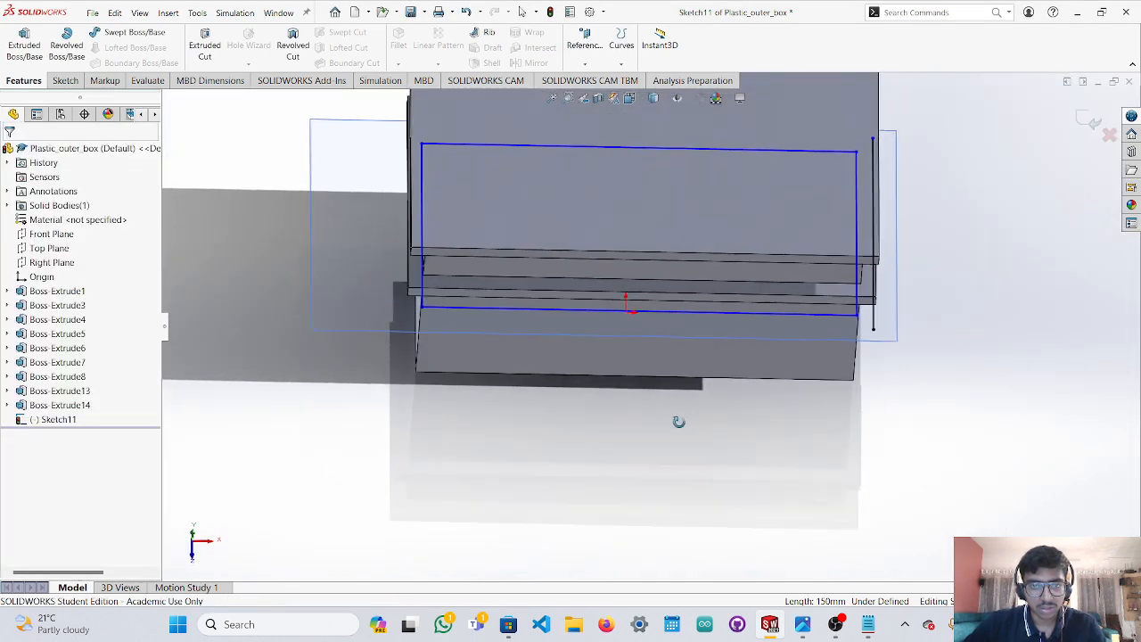
Examine where the inner rectangle's front-left corner and its adjoining edges lie relative to the box body's side faces.
mouse_move(651, 464)
middle_mouse_down()
mouse_move(657, 446)
mouse_move(662, 454)
middle_mouse_up()
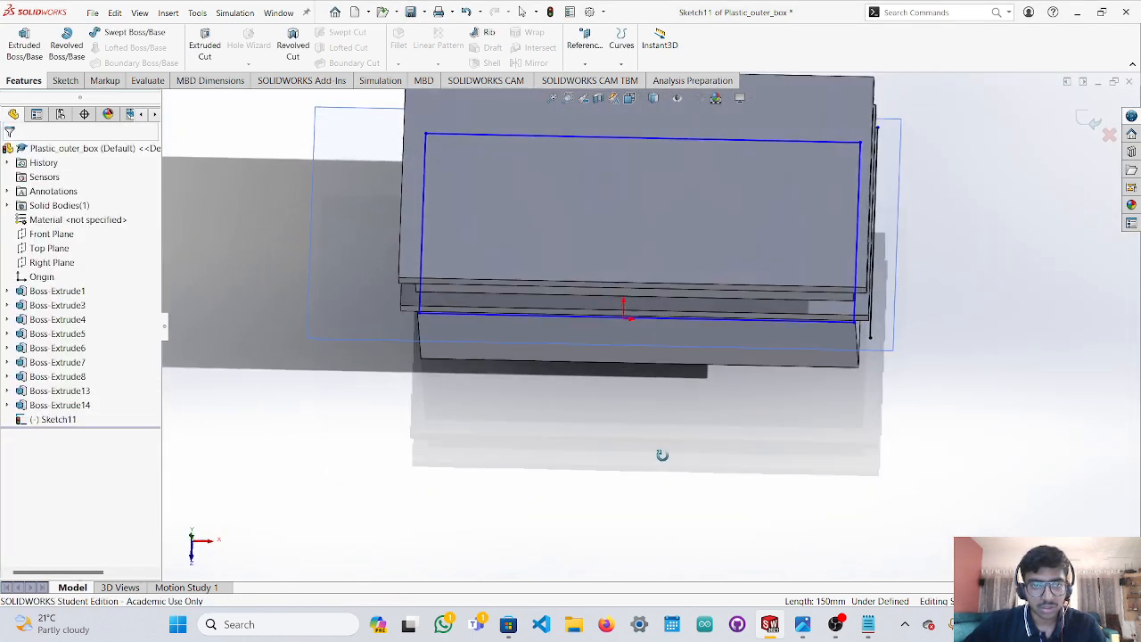
left_click(44, 249)
left_click(453, 254)
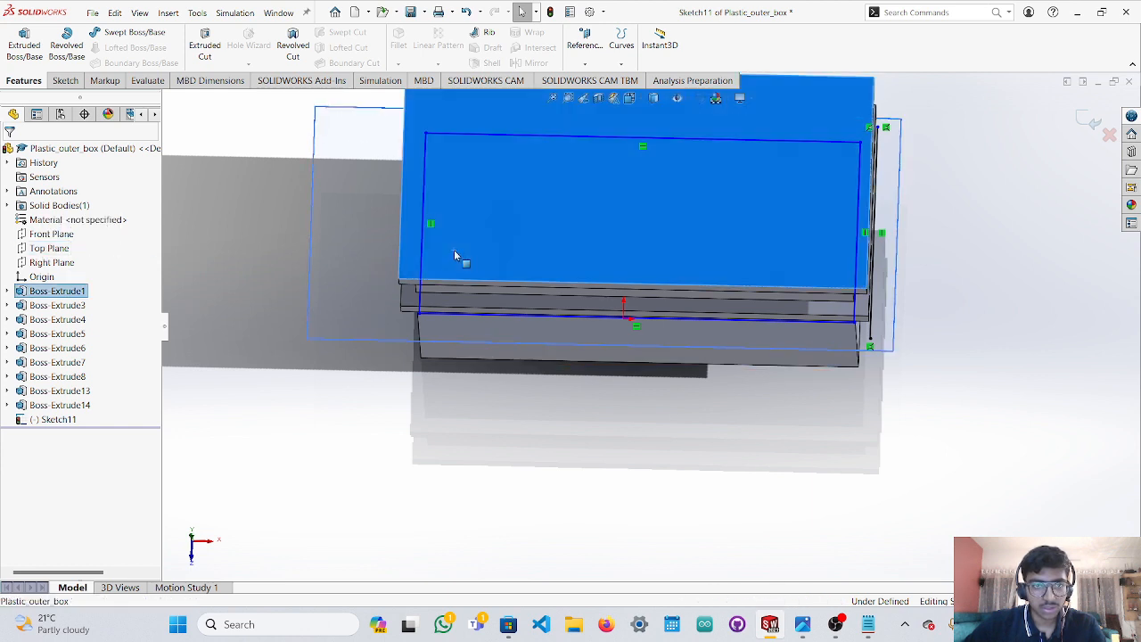
scroll(480, 310, "down", 2)
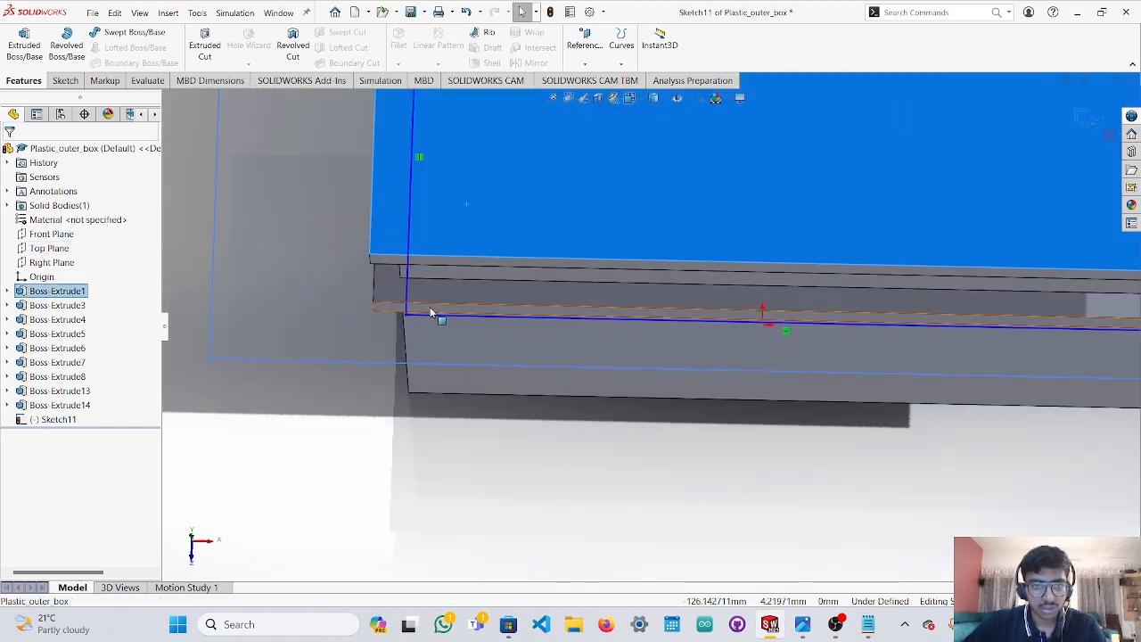
middle_click_drag(439, 312, 416, 311)
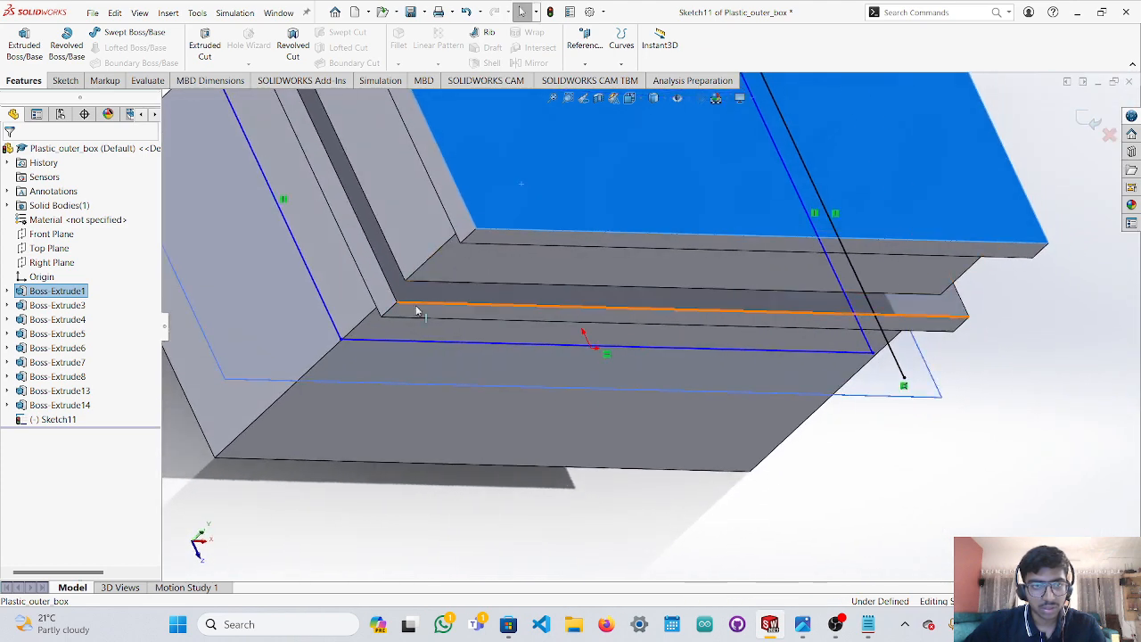
left_click(385, 337)
scroll(385, 337, "down", 2)
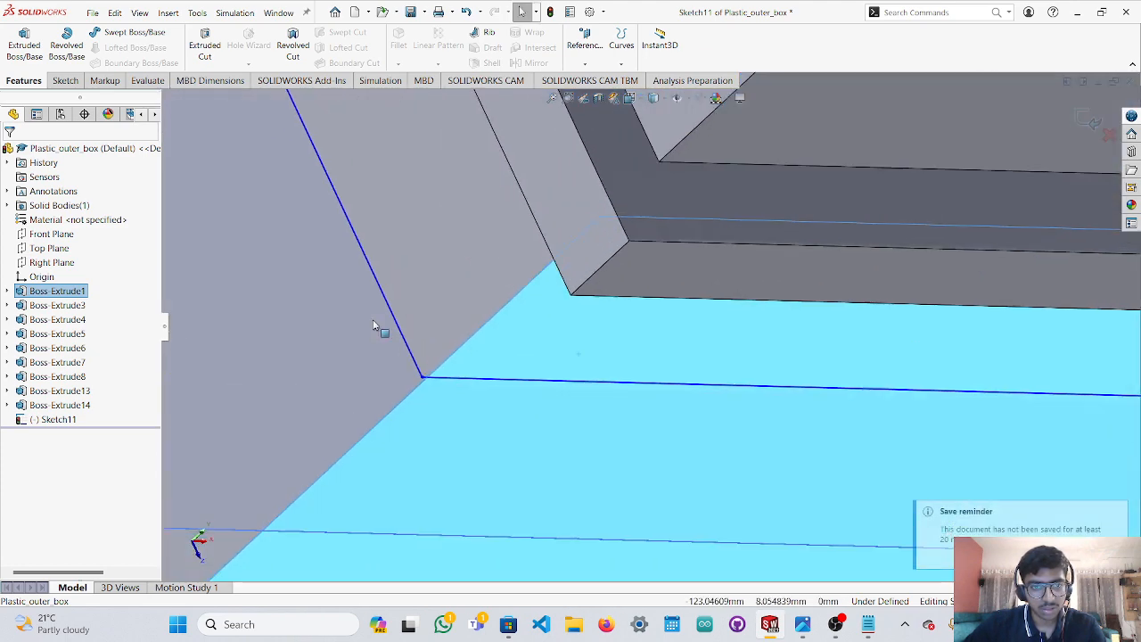
left_click(385, 305)
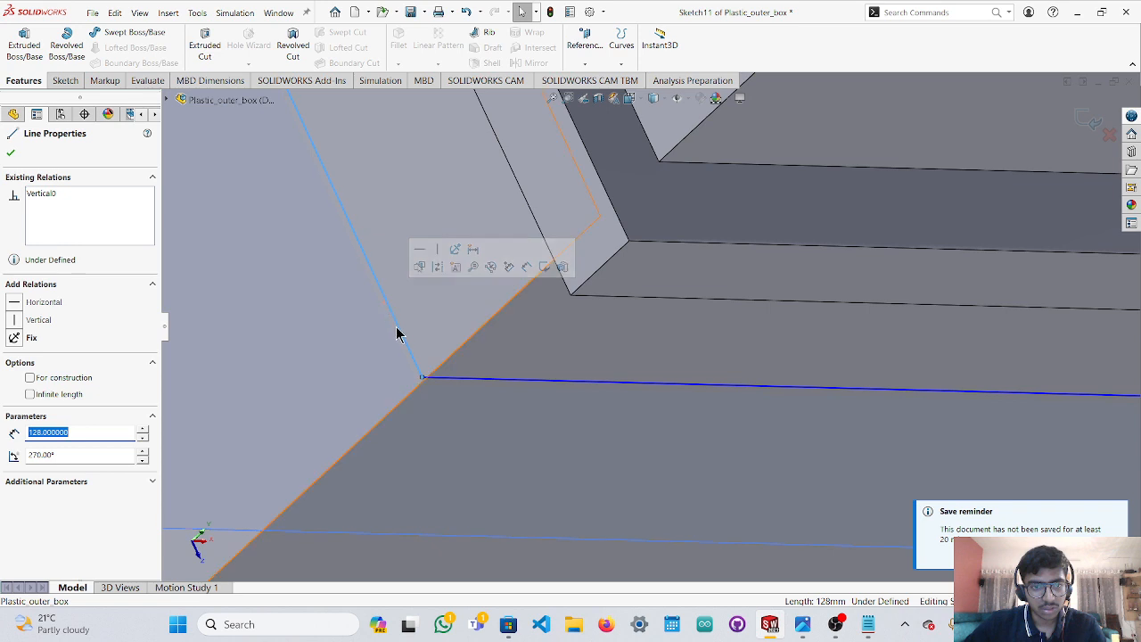
middle_click_drag(427, 364, 454, 355)
scroll(456, 356, "down", 5)
scroll(661, 322, "down", 5)
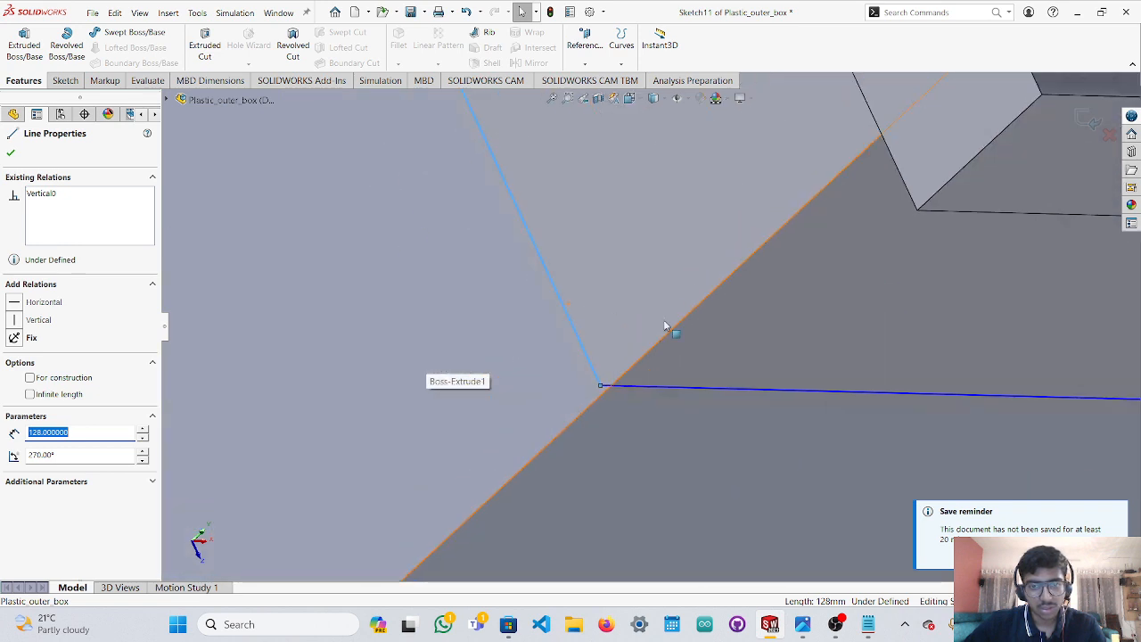
scroll(548, 409, "down", 5)
mouse_move(460, 449)
middle_mouse_down()
mouse_move(494, 436)
mouse_move(455, 448)
middle_mouse_up()
left_click(890, 458)
Examine the inner rectangle's sketch plane against the body and stepped flanges, checking the 128 mm side line.
scroll(890, 458, "up", 3)
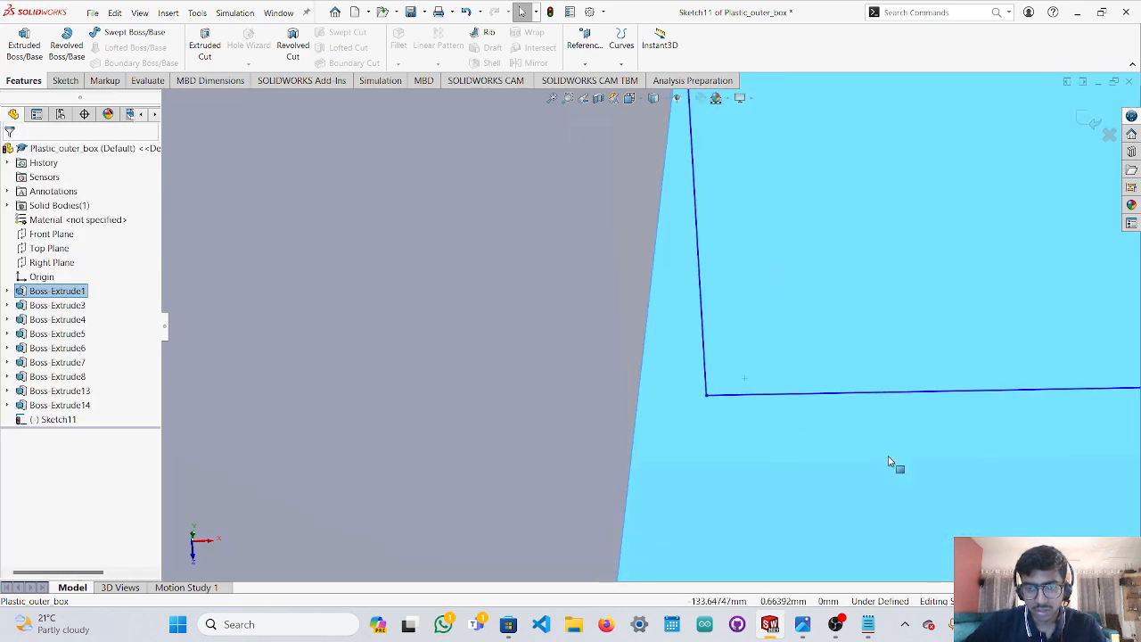
left_click(887, 442)
scroll(885, 392, "up", 3)
scroll(885, 383, "up", 3)
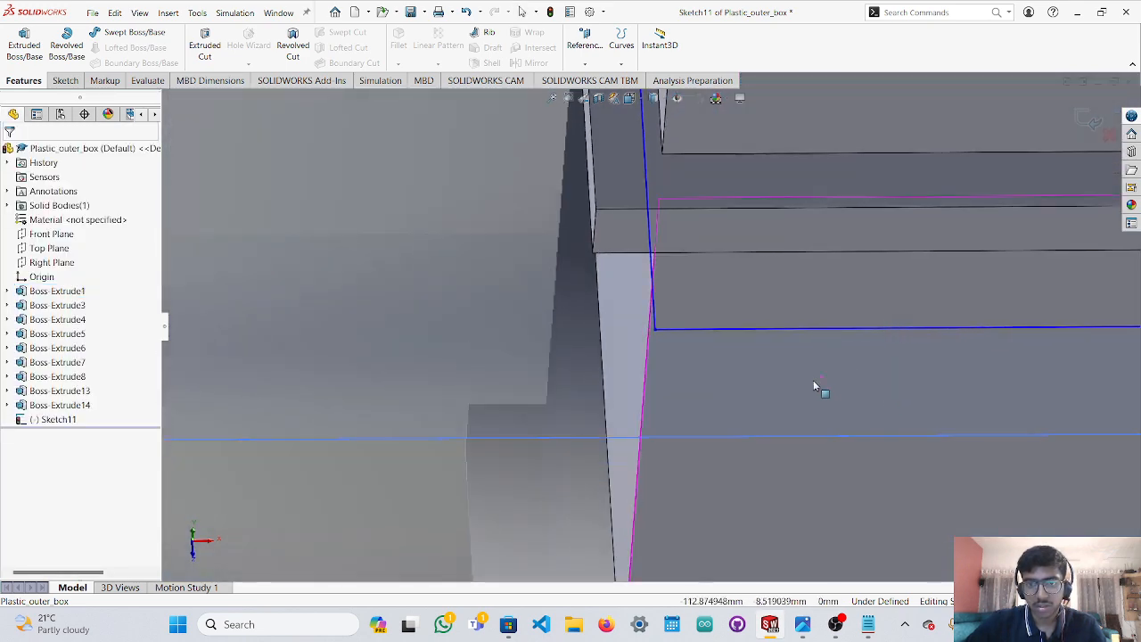
scroll(843, 336, "up", 3)
scroll(839, 329, "up", 3)
middle_click_drag(735, 354, 809, 386)
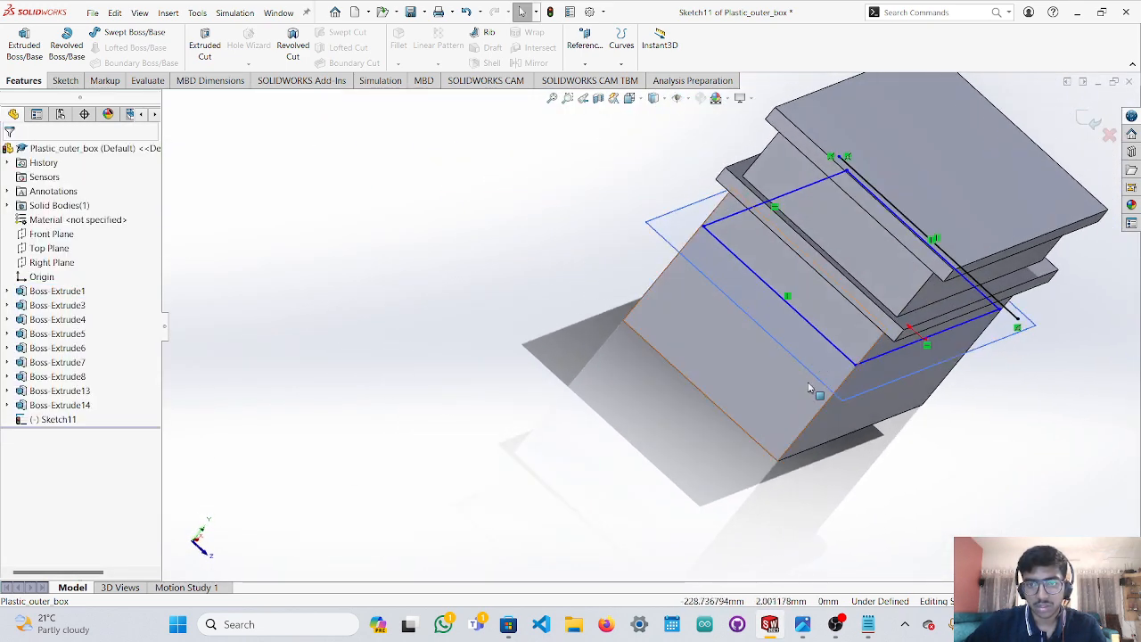
left_click(807, 323)
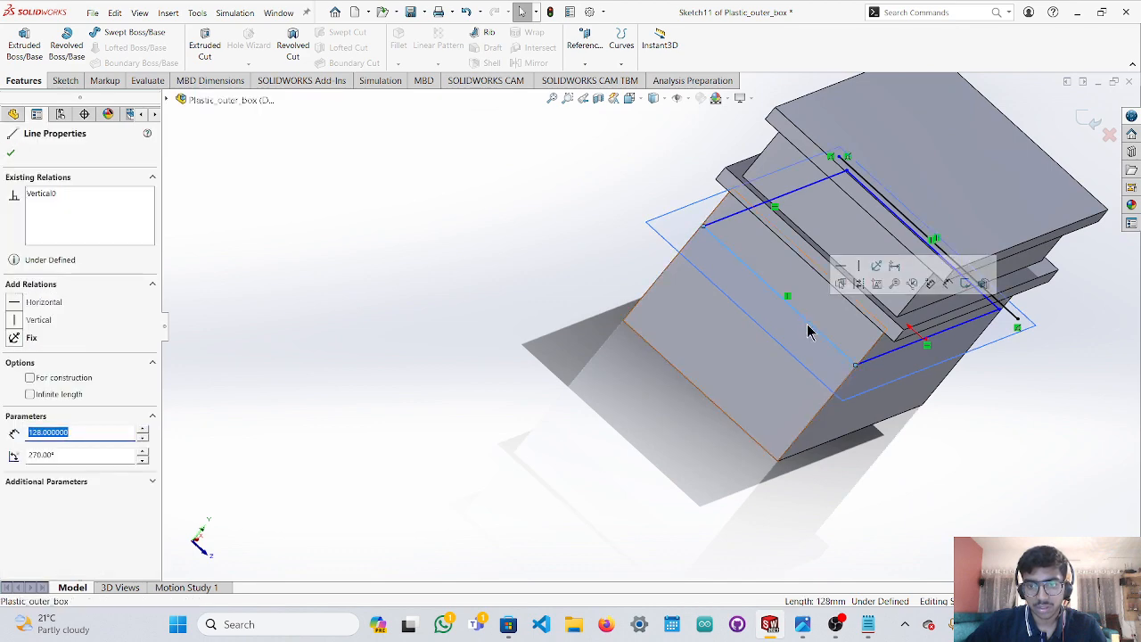
left_click(808, 331)
left_click(819, 334)
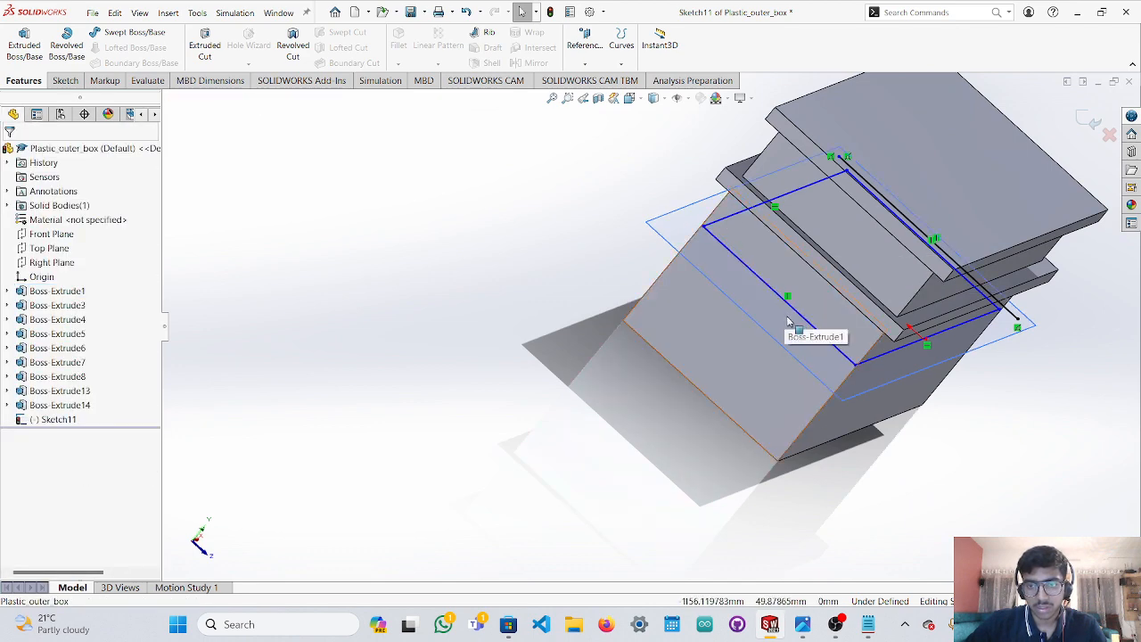
mouse_move(787, 321)
middle_mouse_down()
mouse_move(802, 316)
mouse_move(772, 258)
middle_mouse_up()
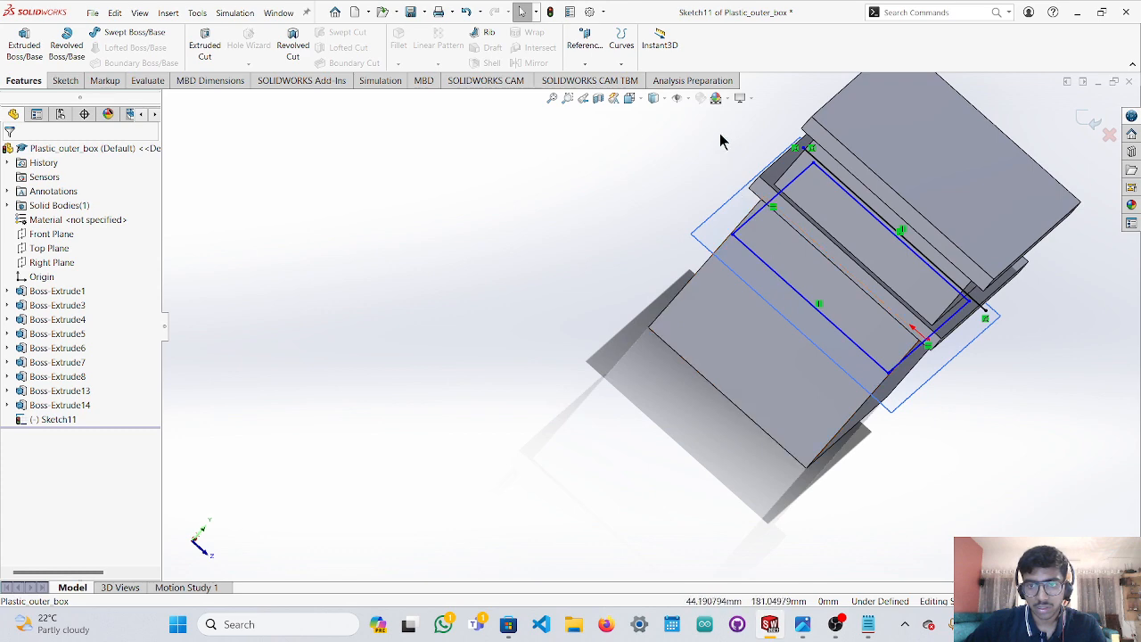
Try to move the inner rectangle and the separate line beside it with Move Entities, from the rectangle's front corner to the top plate's corner.
mouse_move(722, 141)
left_mouse_down()
mouse_move(887, 379)
mouse_move(988, 410)
left_mouse_up()
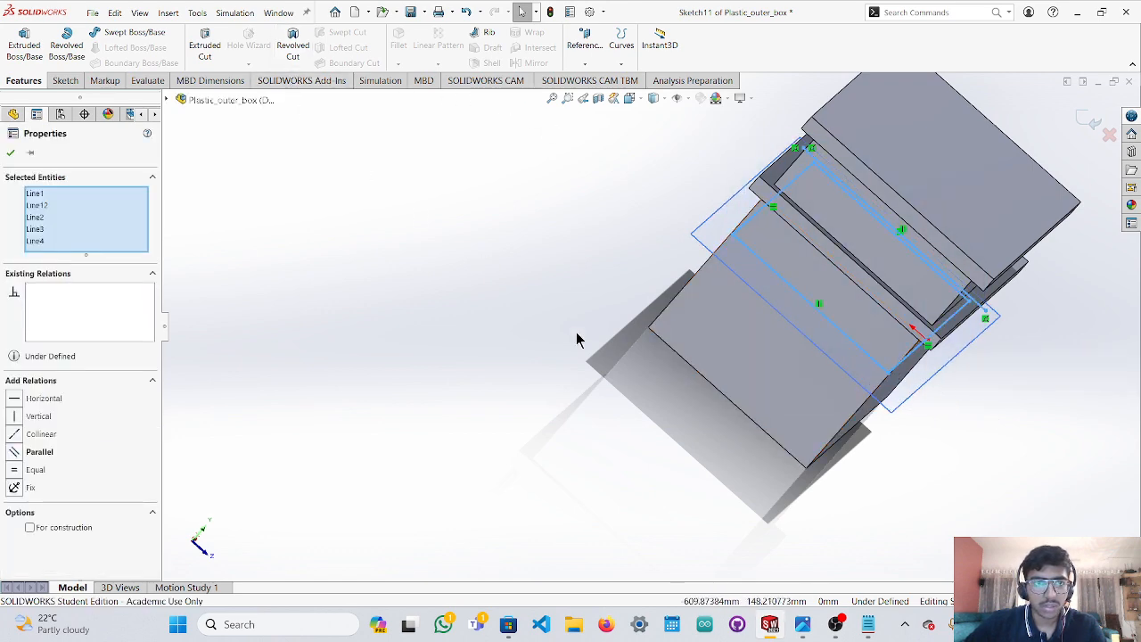
mouse_move(576, 339)
middle_mouse_down()
mouse_move(650, 333)
mouse_move(644, 340)
middle_mouse_up()
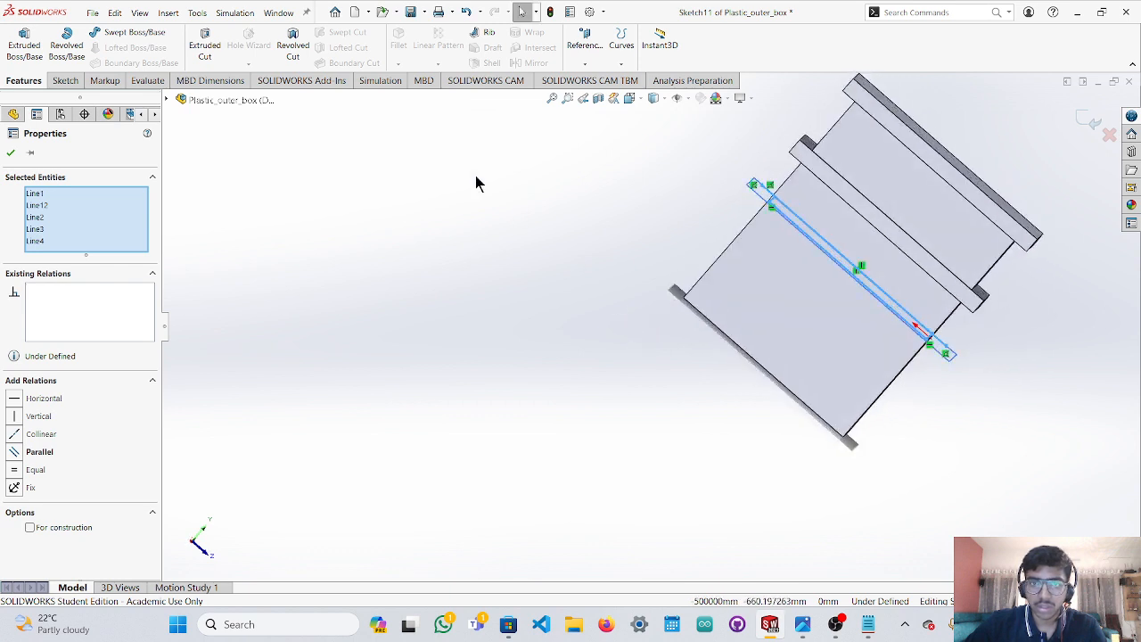
left_click(65, 81)
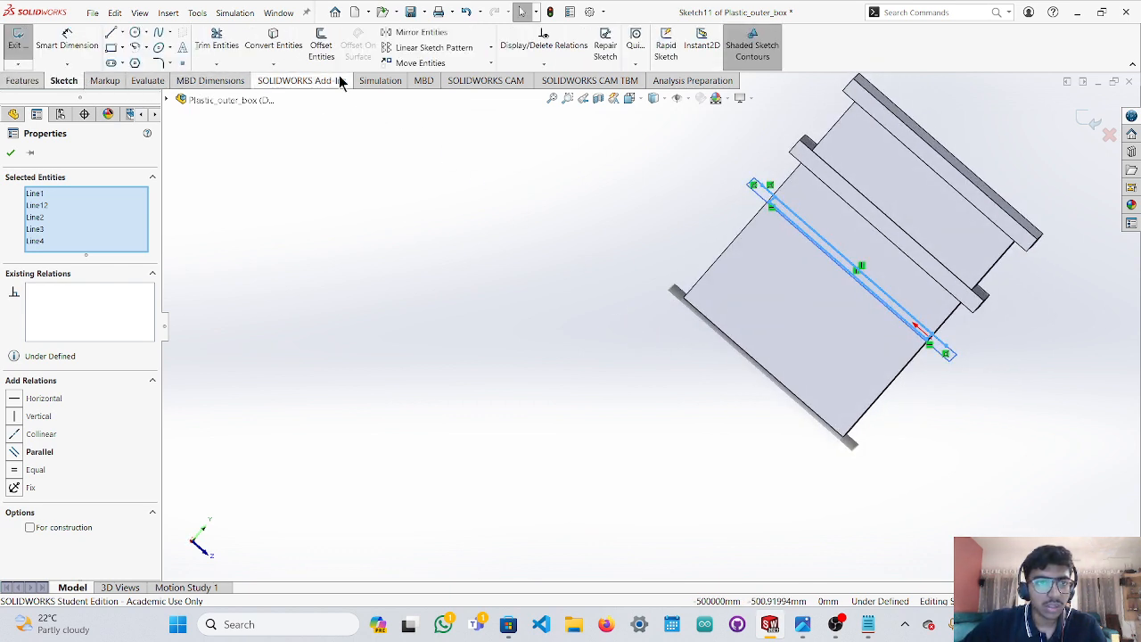
left_click(420, 62)
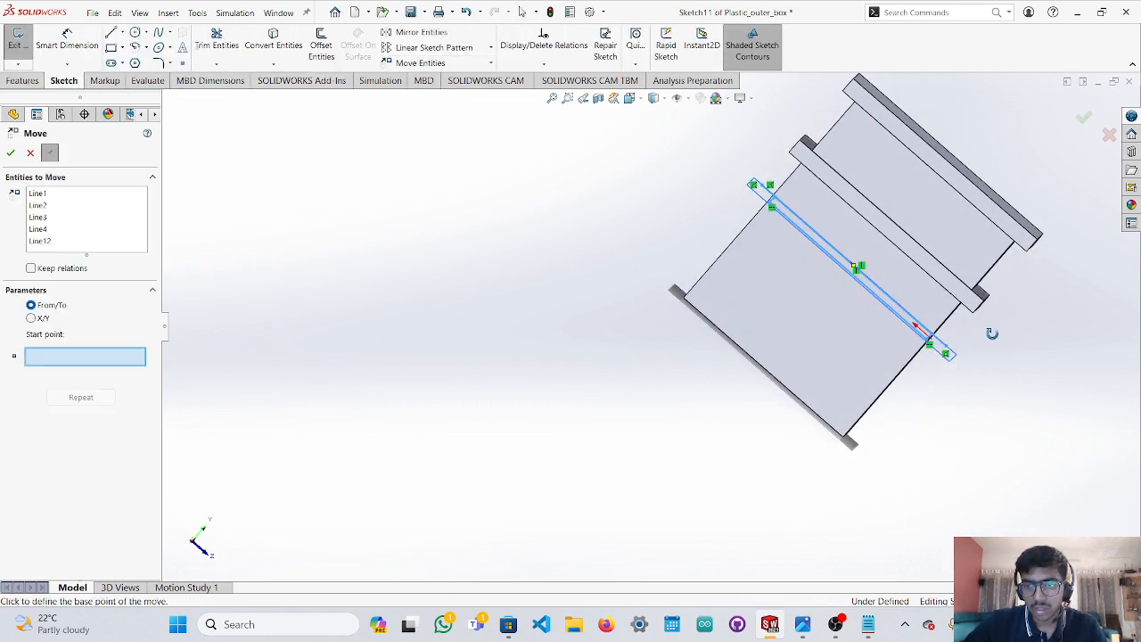
middle_click_drag(992, 333, 938, 364)
scroll(838, 397, "down", 2)
left_click(819, 373)
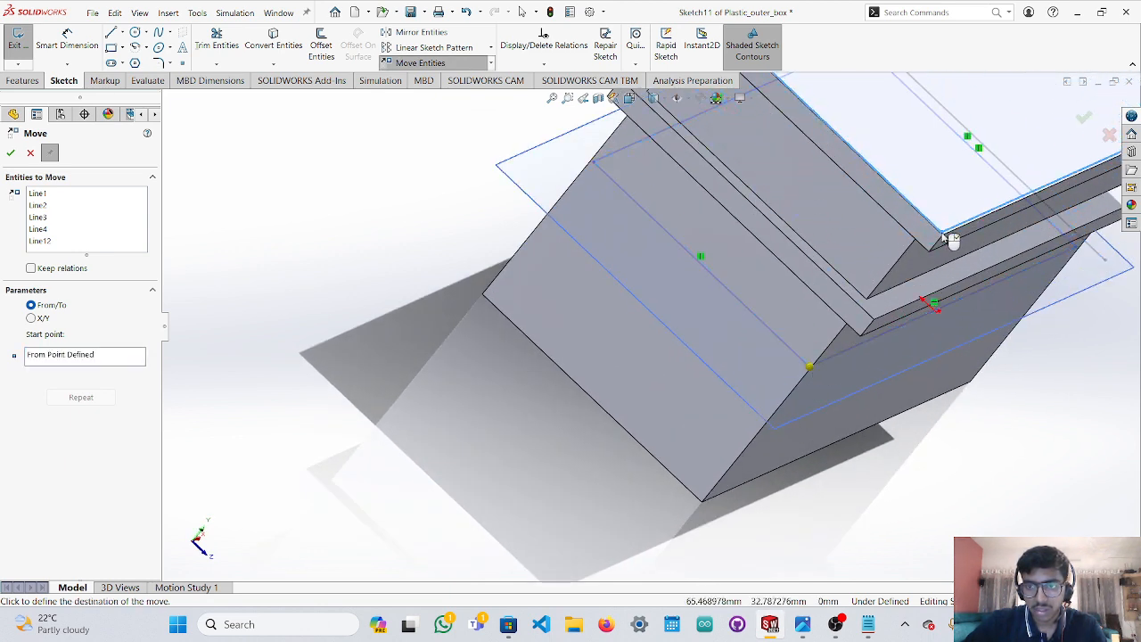
middle_click_drag(943, 222, 902, 296)
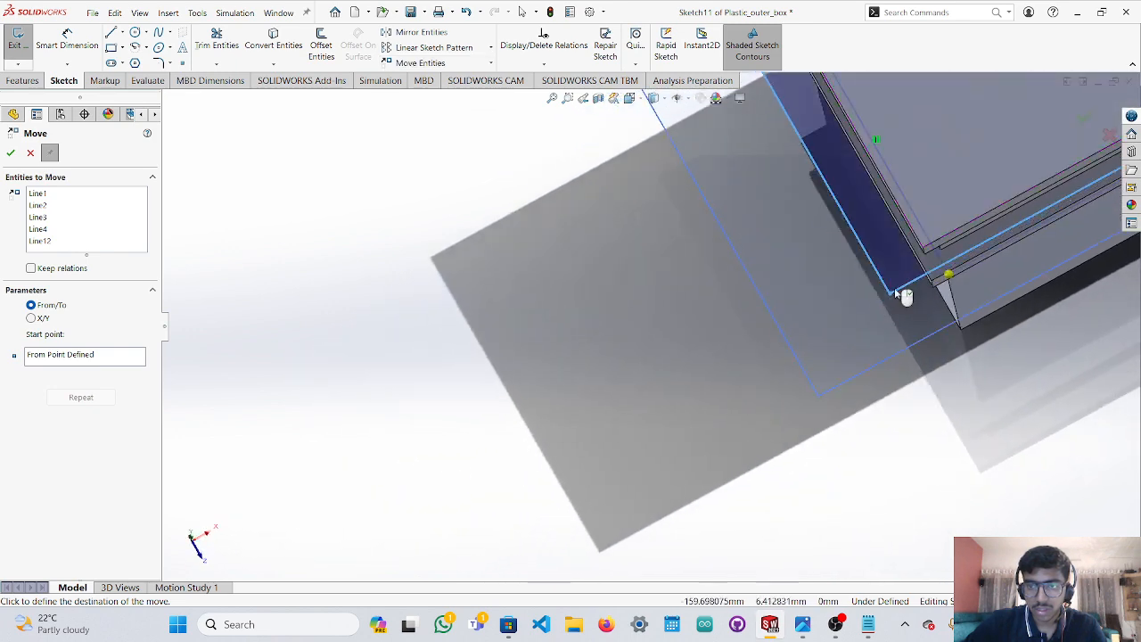
left_click(928, 232)
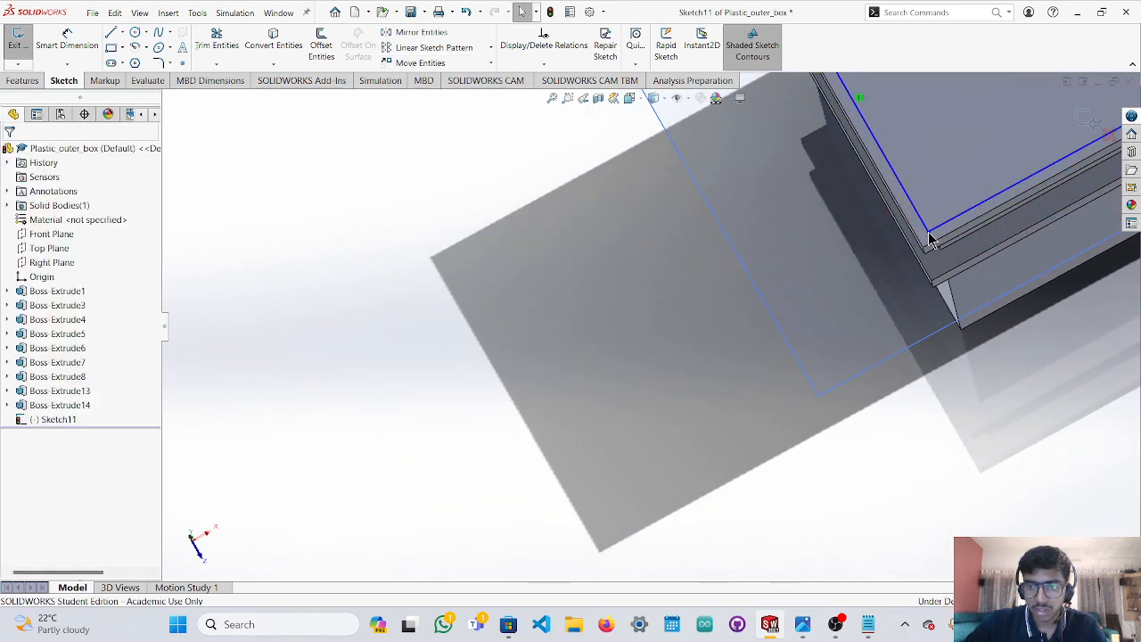
Undo the move of the sketch lines.
mouse_move(1086, 352)
middle_mouse_down()
mouse_move(1028, 395)
mouse_move(1046, 407)
mouse_move(1026, 378)
mouse_move(1088, 259)
mouse_move(1029, 354)
mouse_move(932, 295)
mouse_move(907, 329)
mouse_move(909, 391)
mouse_move(912, 360)
middle_mouse_up()
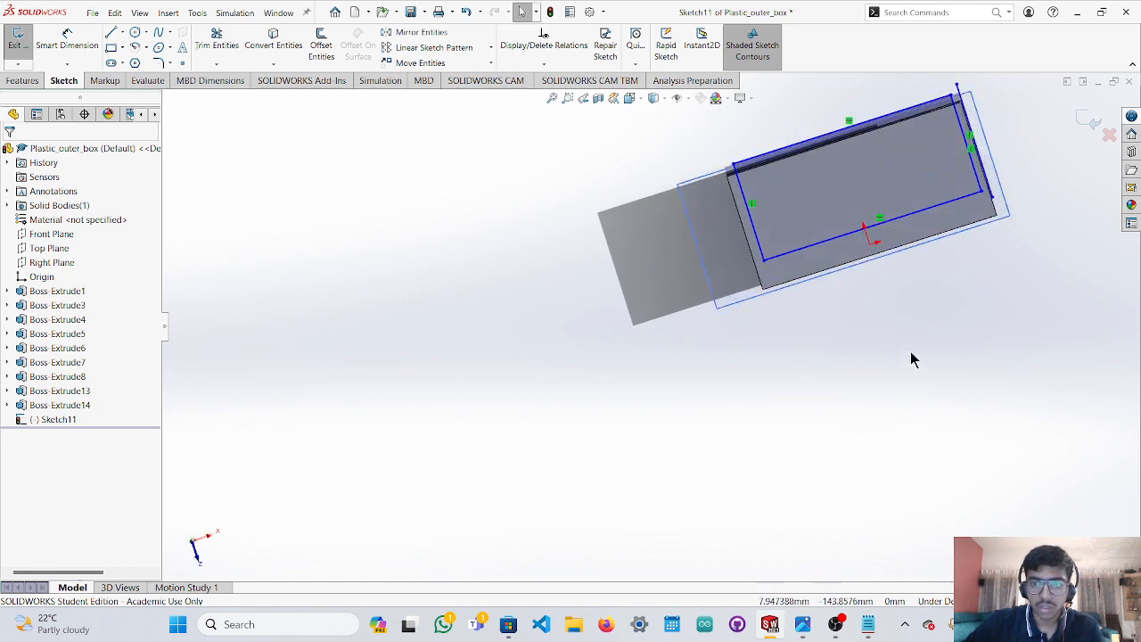
key("ctrl+a")
left_click(859, 359)
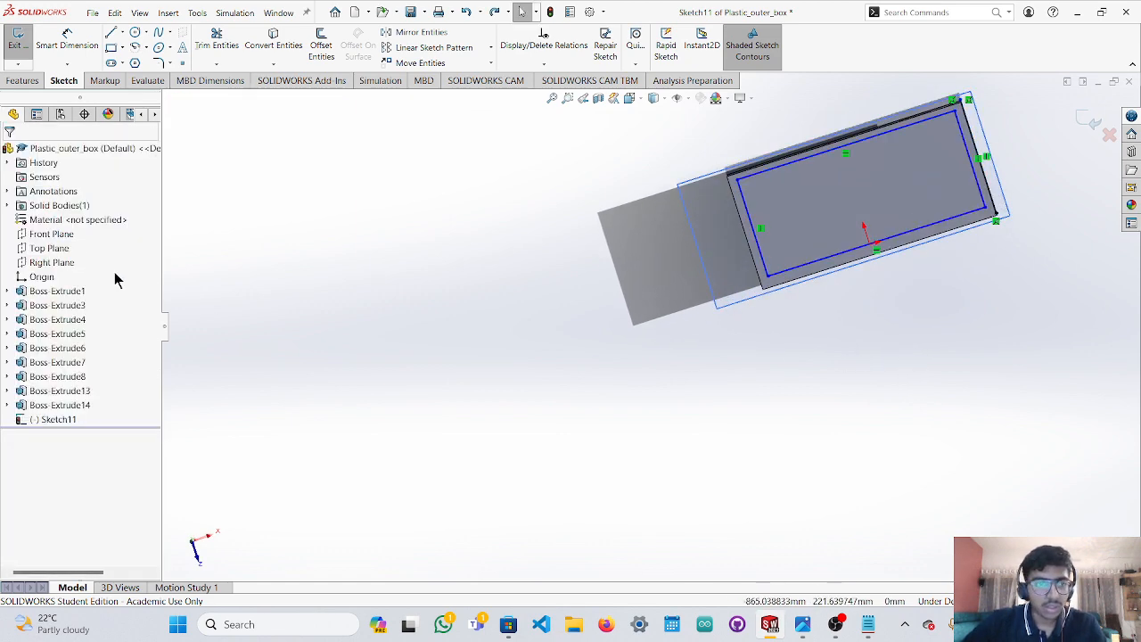
scroll(941, 227, "down", 3)
middle_click_drag(921, 371, 891, 185)
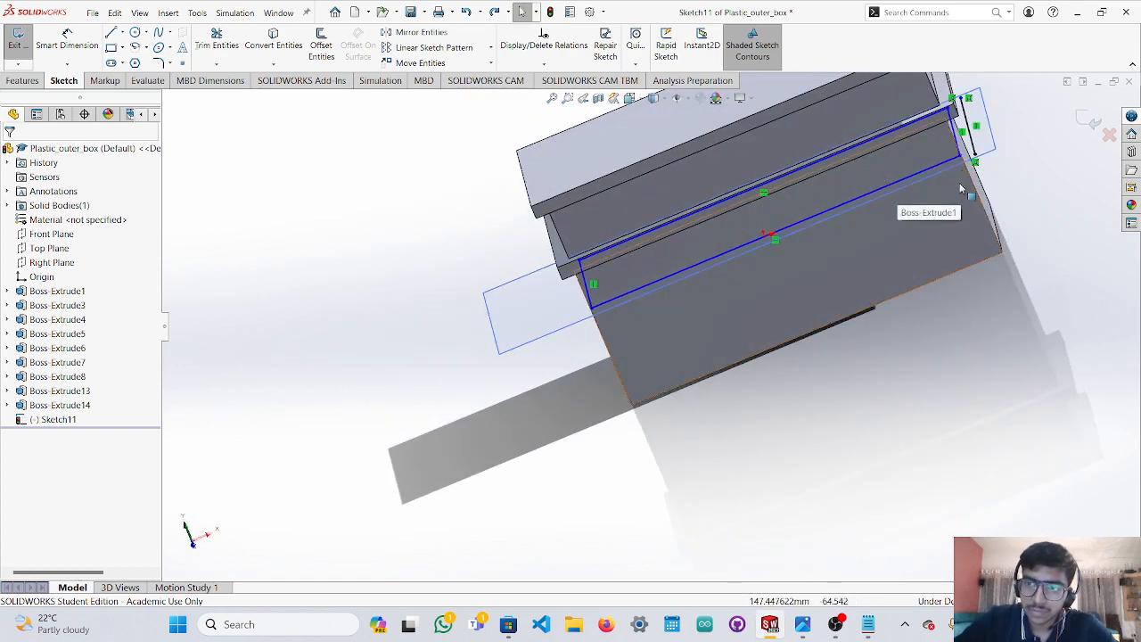
scroll(971, 192, "up", 1)
scroll(907, 178, "up", 2)
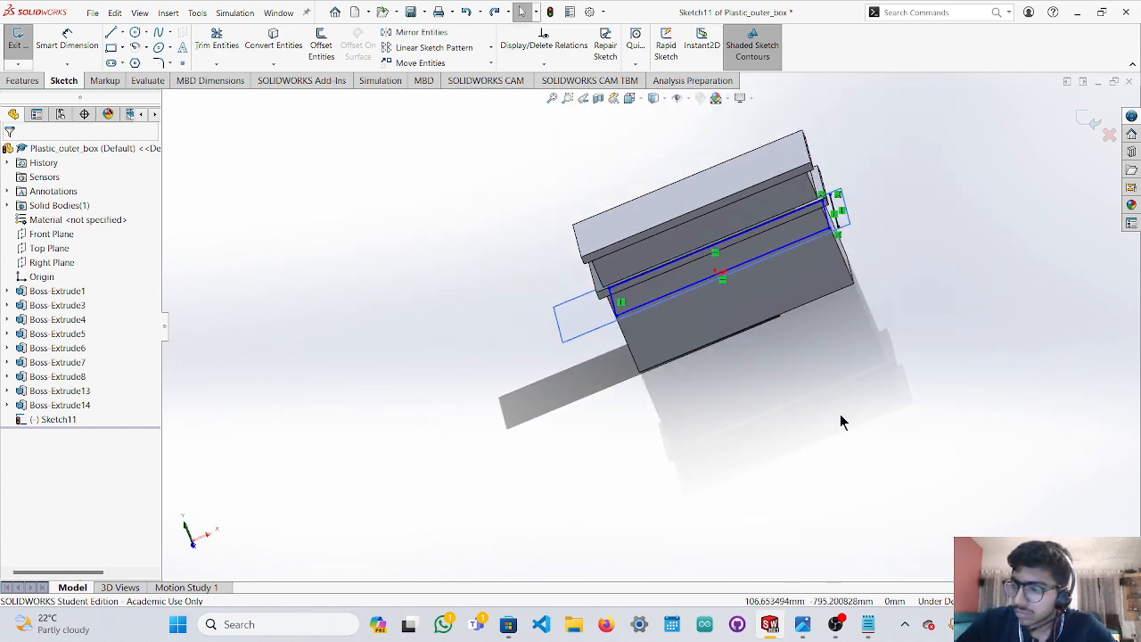
scroll(840, 414, "down", 2)
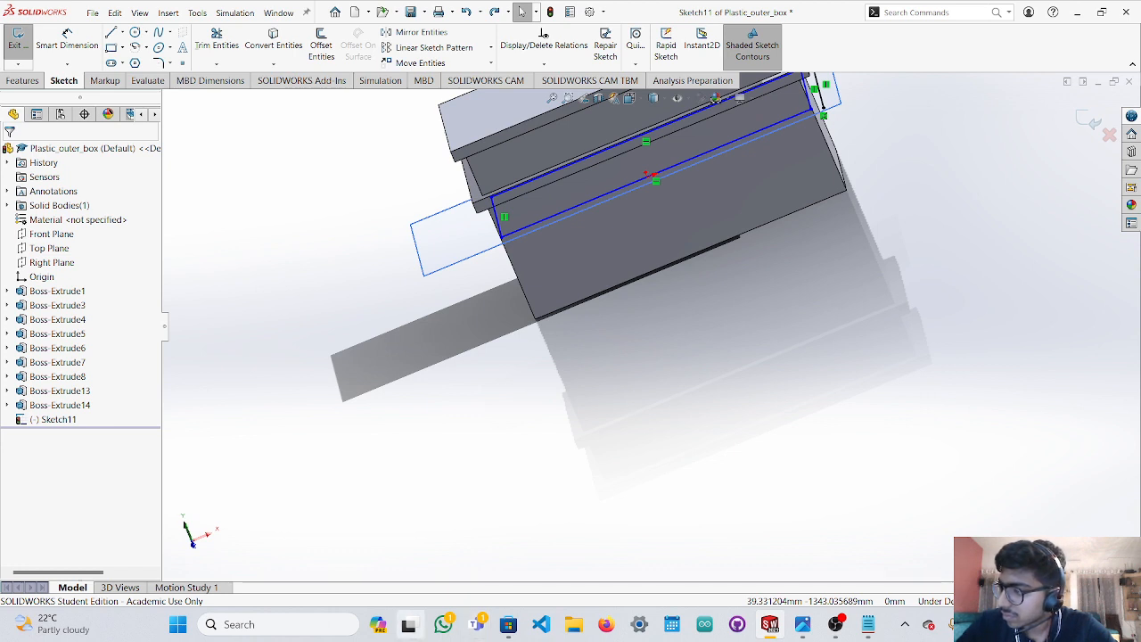
mouse_move(408, 624)
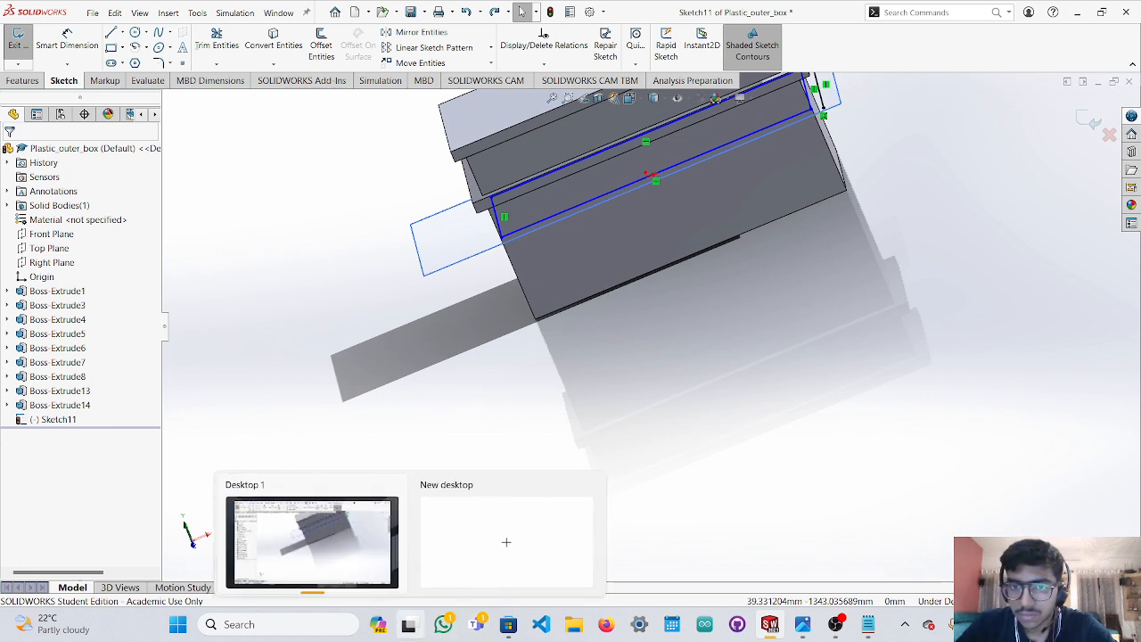
Examine the rectangle sketch relative to the box's rims, walls and underside from several angles.
scroll(874, 327, "up", 2)
scroll(682, 218, "up", 4)
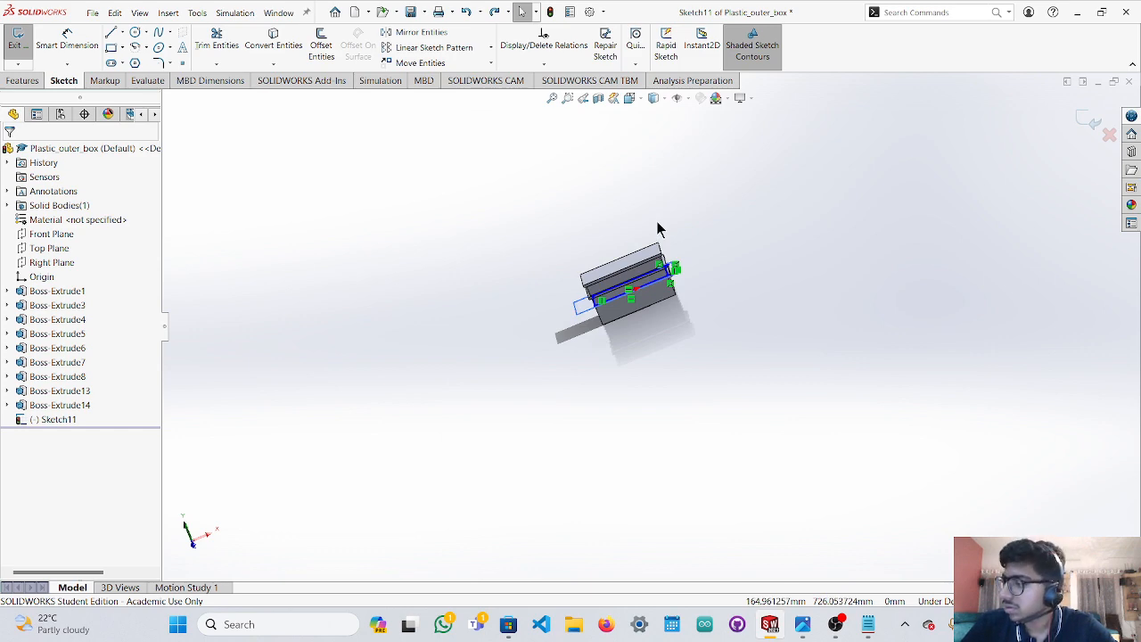
scroll(709, 299, "down", 8)
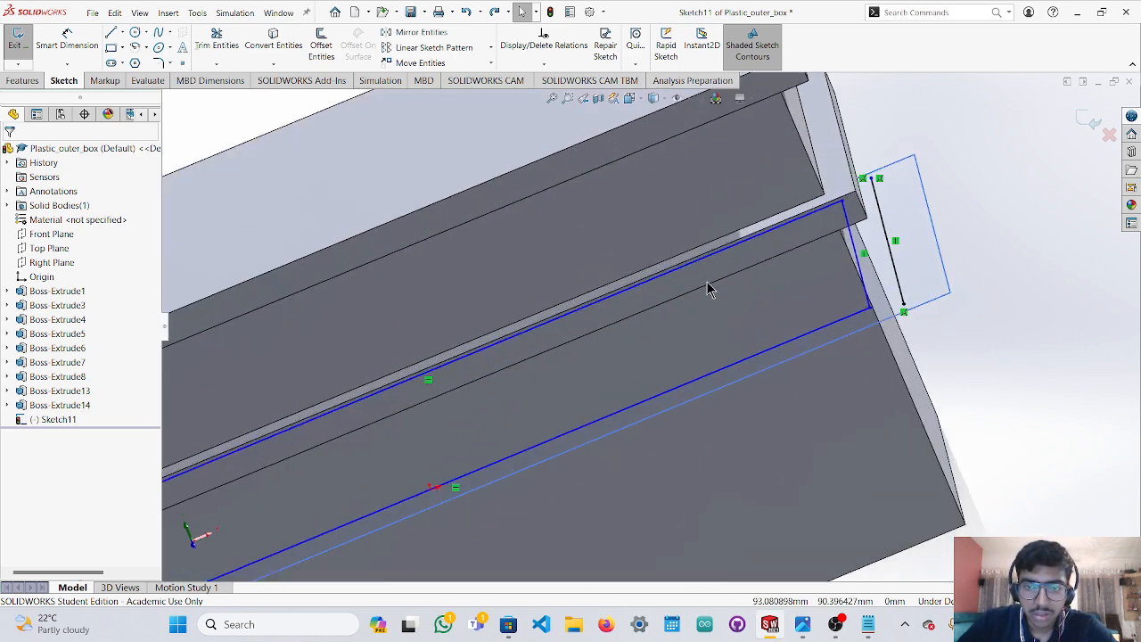
scroll(709, 299, "up", 4)
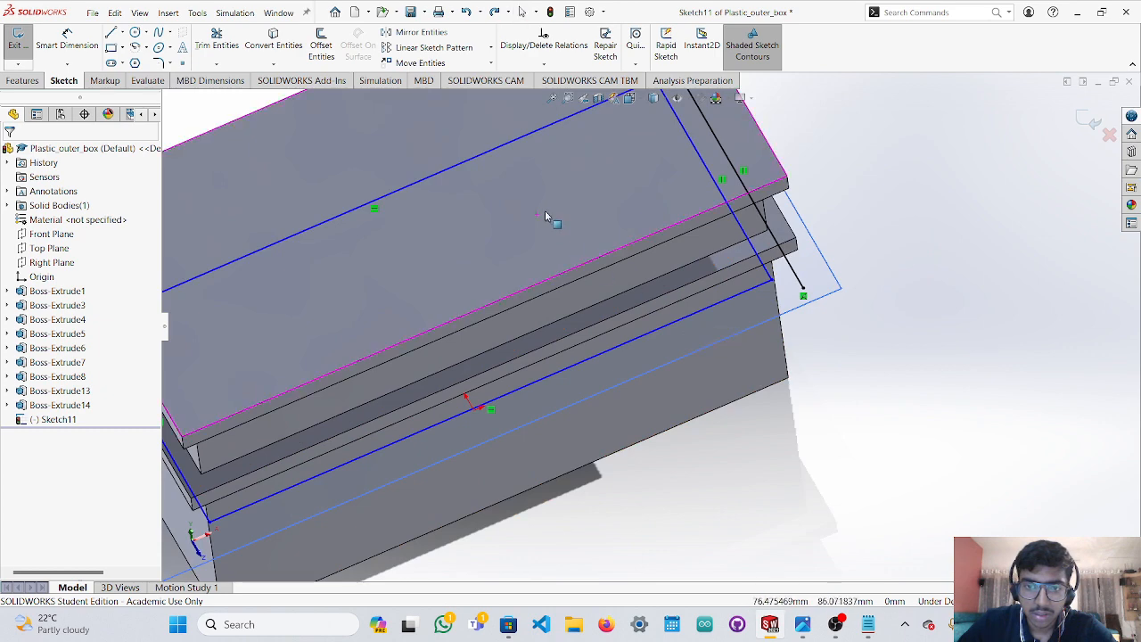
scroll(545, 214, "up", 6)
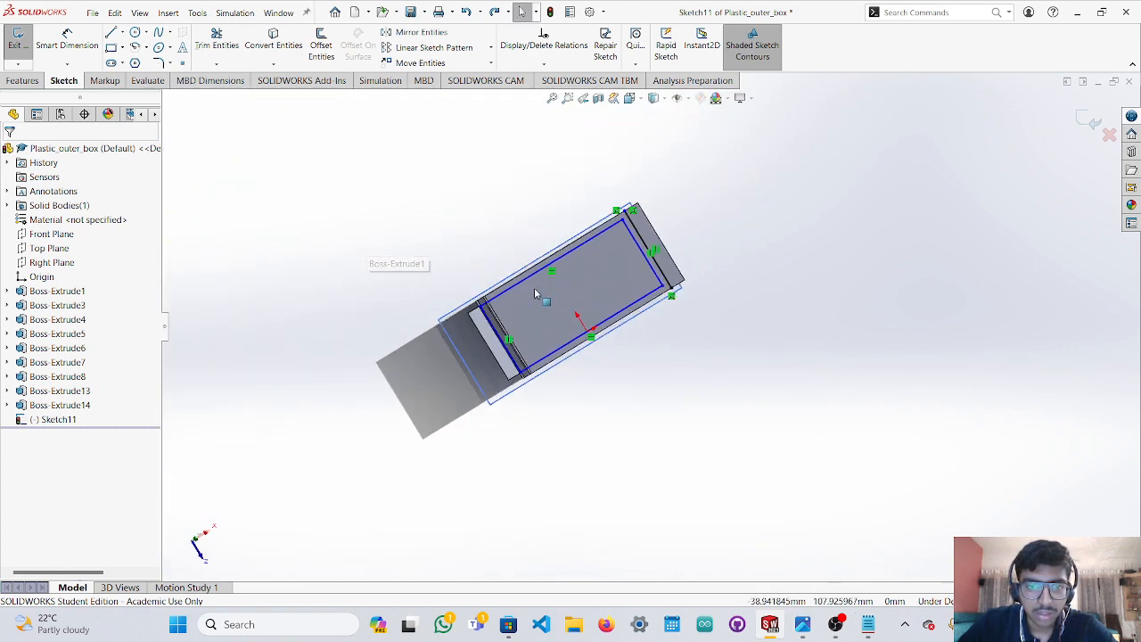
scroll(537, 292, "down", 10)
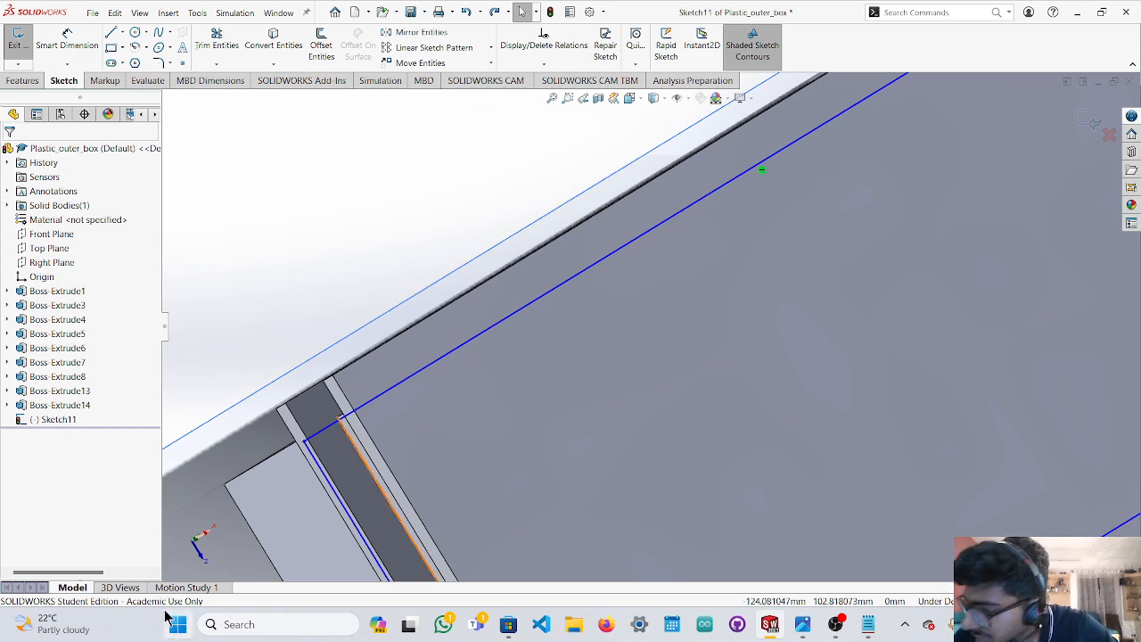
scroll(344, 521, "down", 3)
scroll(731, 284, "up", 5)
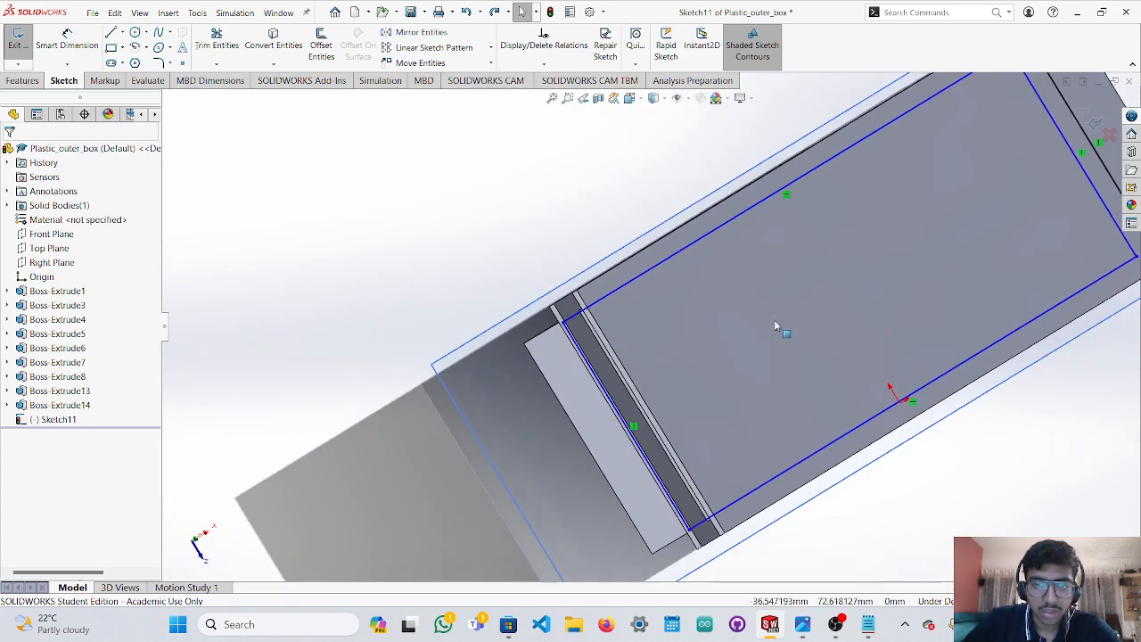
mouse_move(774, 320)
middle_mouse_down()
mouse_move(741, 354)
mouse_move(795, 360)
mouse_move(797, 348)
mouse_move(840, 418)
middle_mouse_up()
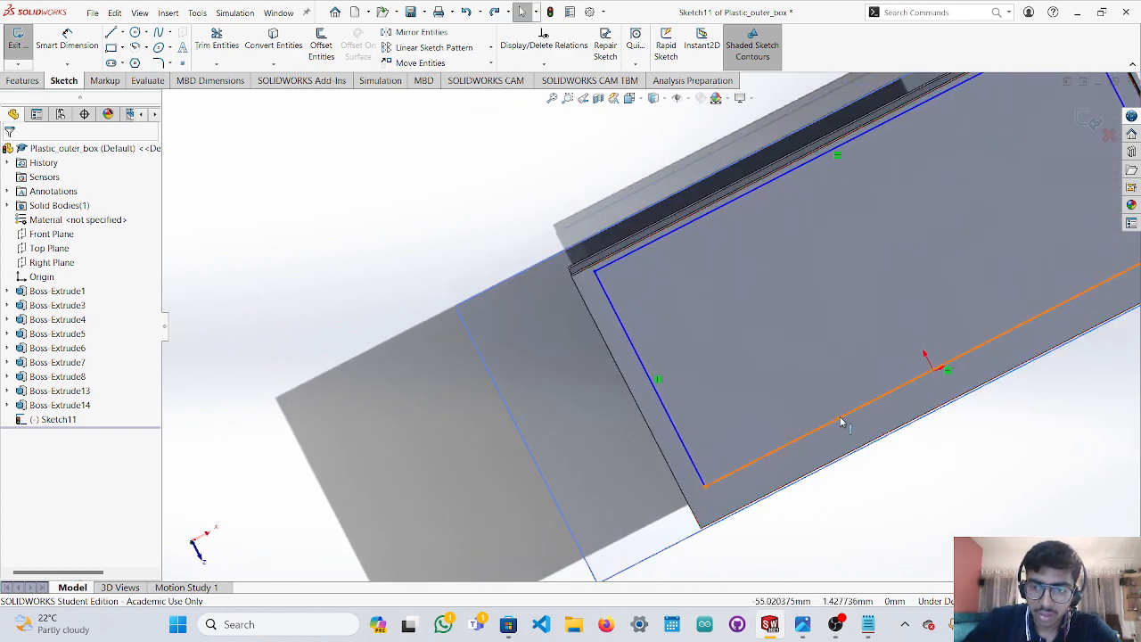
Try to cut-extrude the sketch from three selected sides of the rectangle, without picking a contour region.
left_click(840, 418)
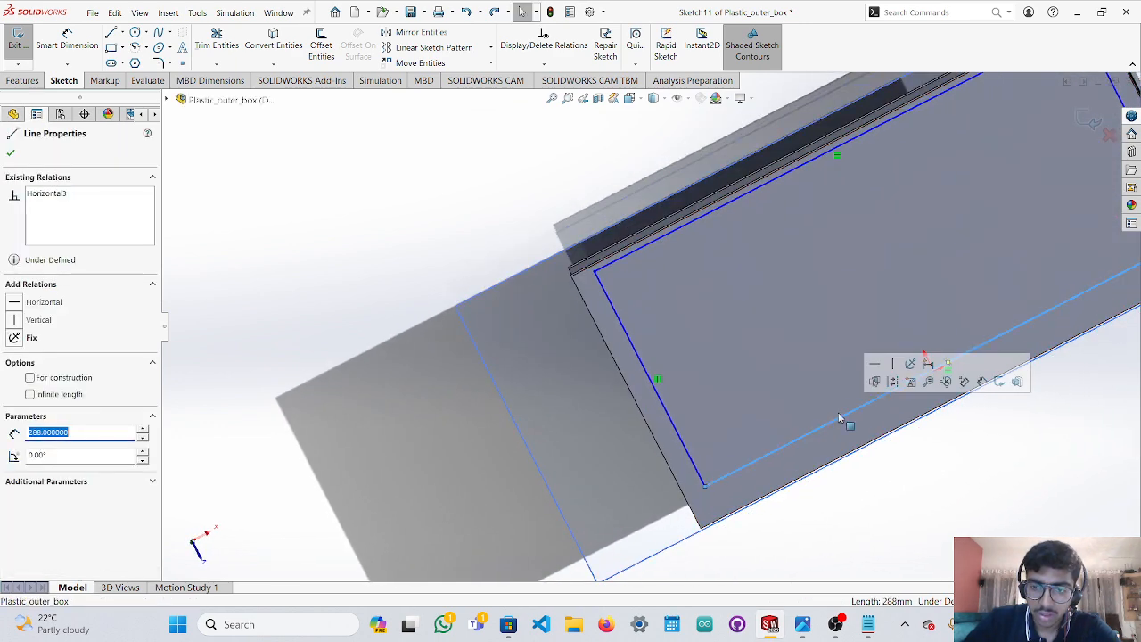
left_click(682, 445, "ctrl")
left_click(690, 223, "ctrl")
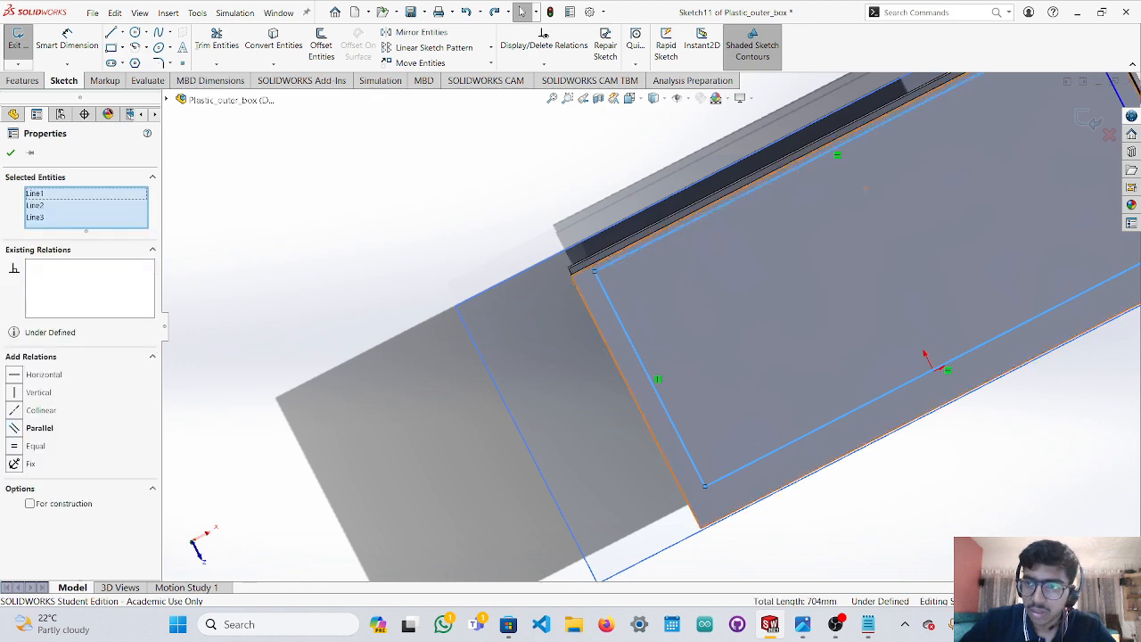
left_click(1115, 84)
middle_click_drag(892, 272, 863, 281)
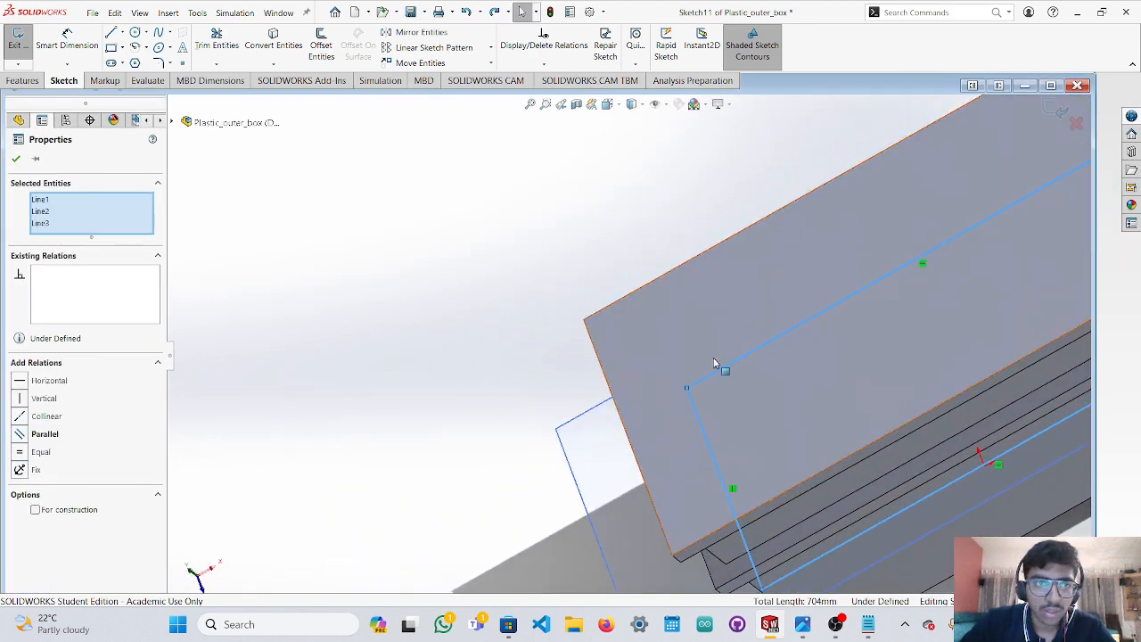
left_click(25, 81)
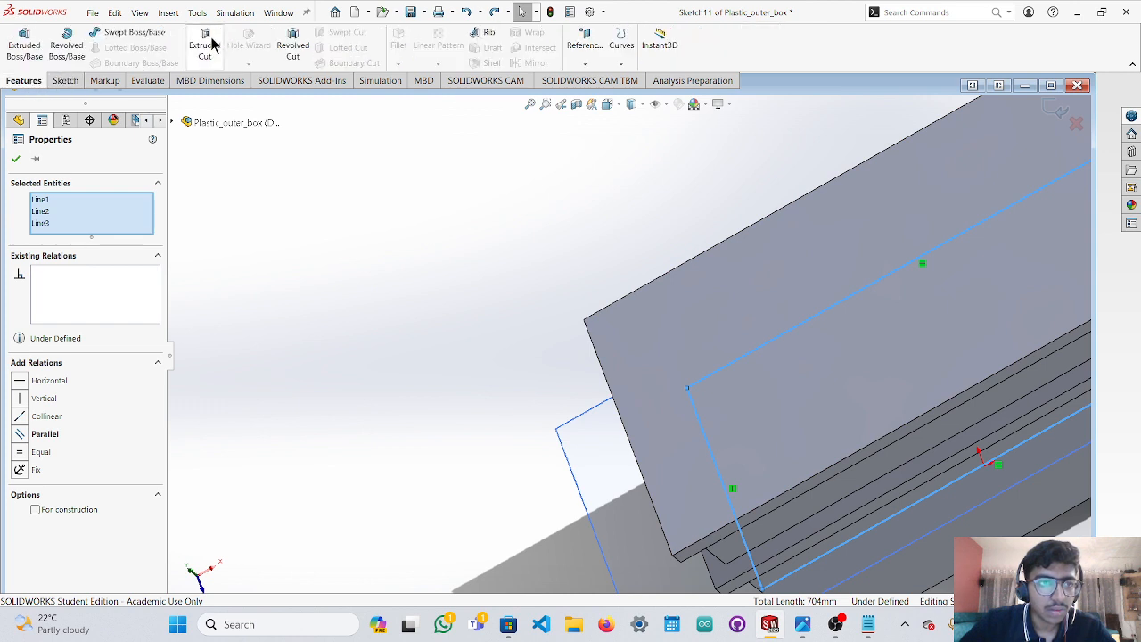
left_click(206, 40)
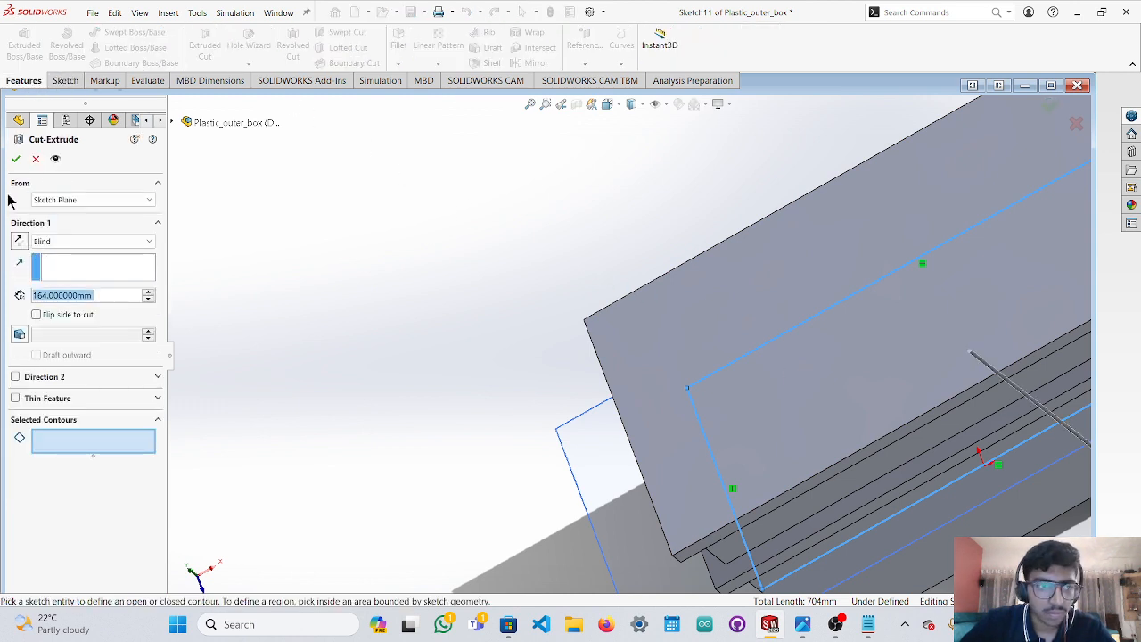
left_click(17, 158)
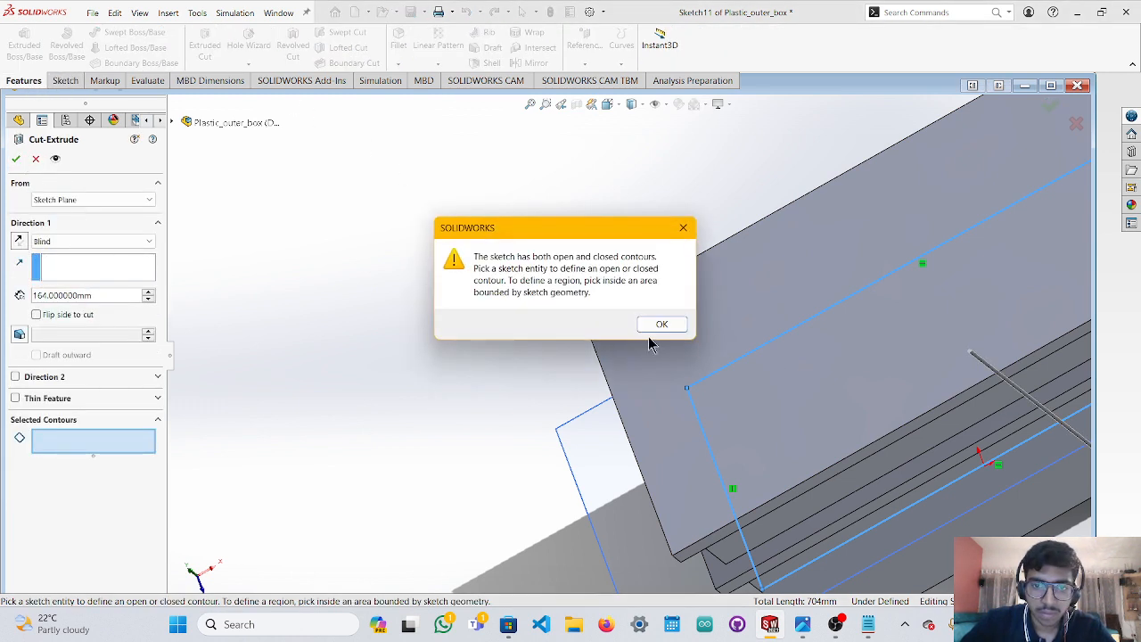
left_click(661, 323)
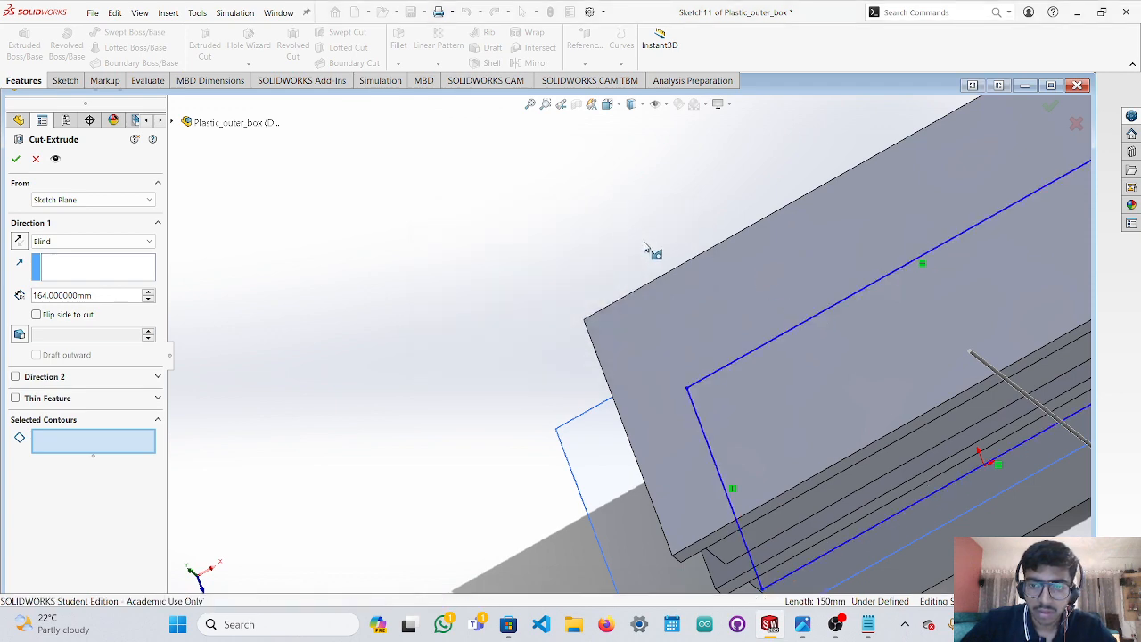
key("Escape")
Start an extruded cut using the region inside the sketched rectangle as the contour.
middle_click_drag(901, 383, 922, 437)
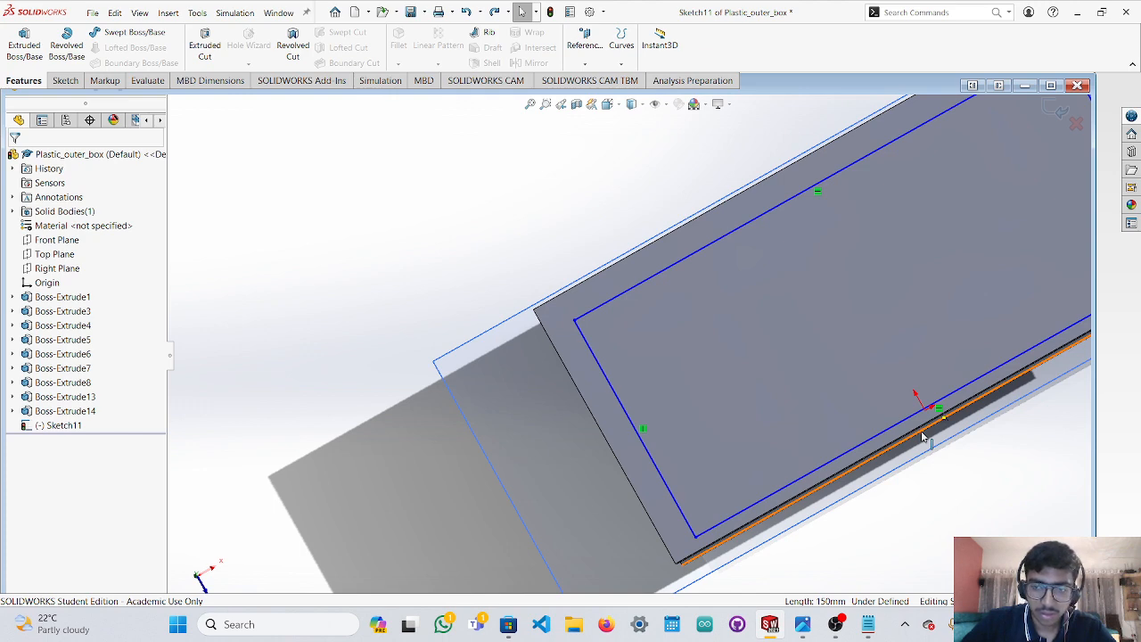
middle_click_drag(921, 431, 981, 366)
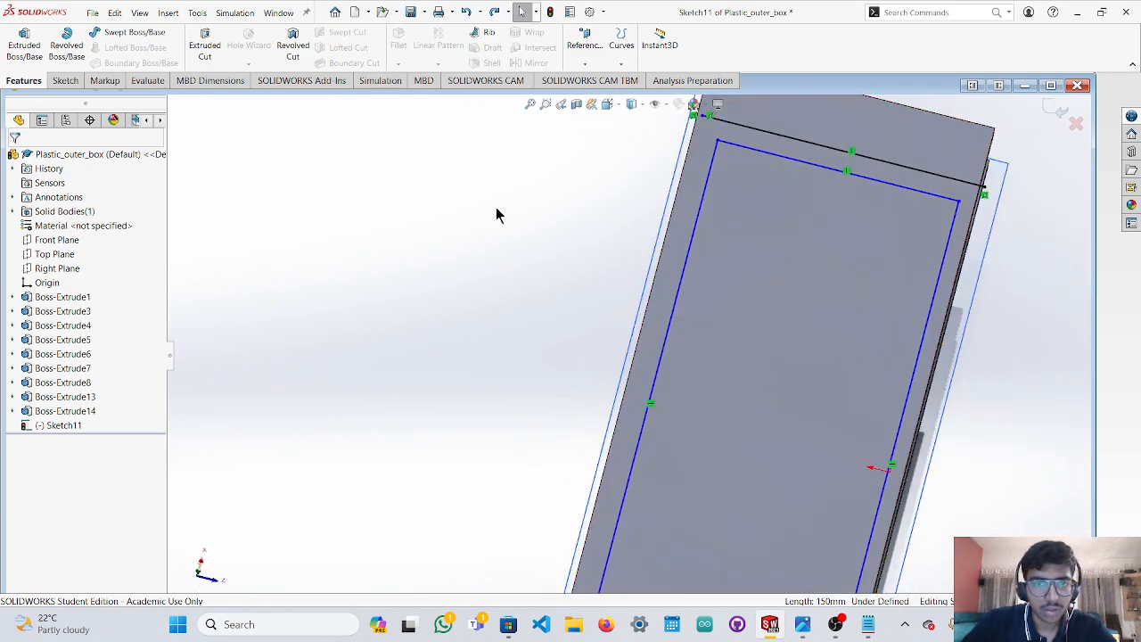
left_click(205, 47)
left_click(781, 376)
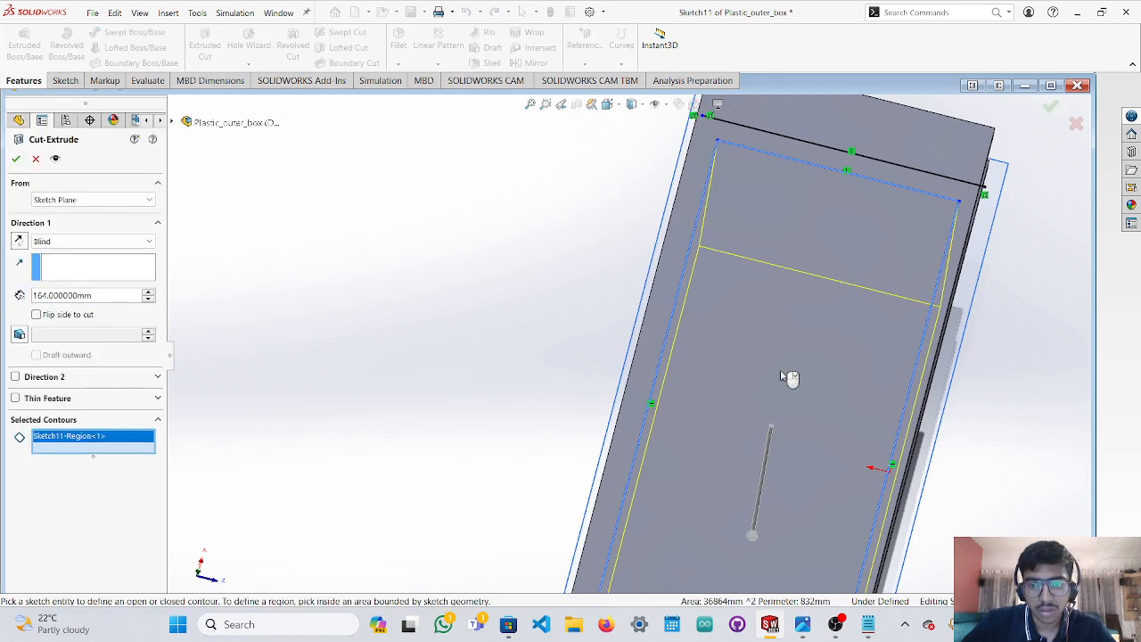
Set the blind cut's depth to 86 mm in the first direction, towards the box's underside.
middle_click_drag(862, 367, 830, 241)
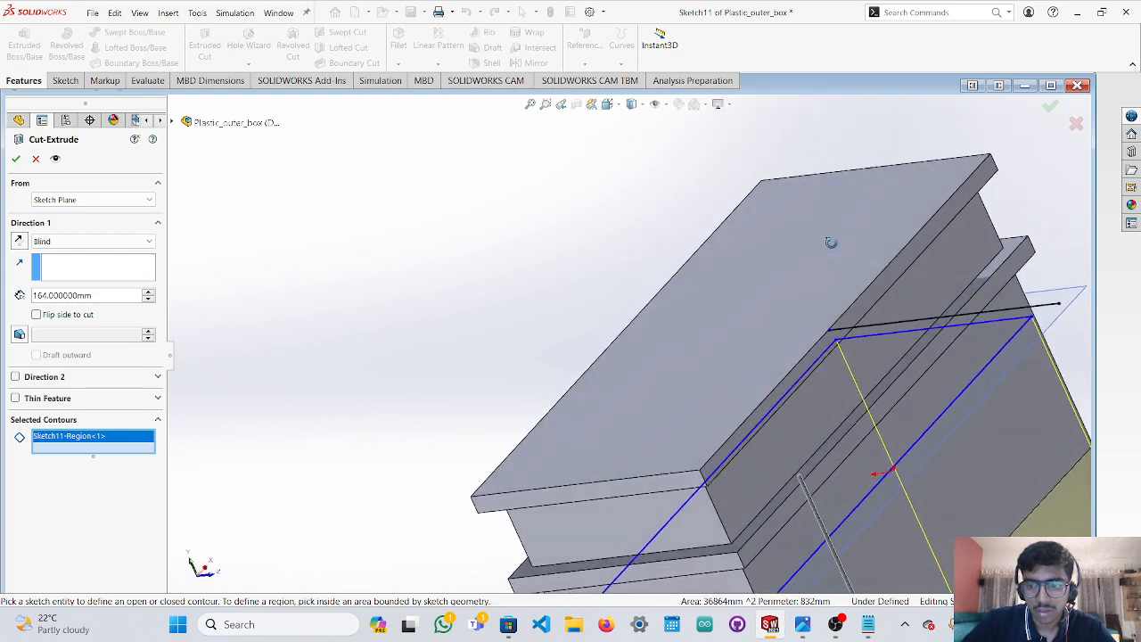
scroll(923, 419, "up", 5)
middle_click_drag(922, 417, 847, 499)
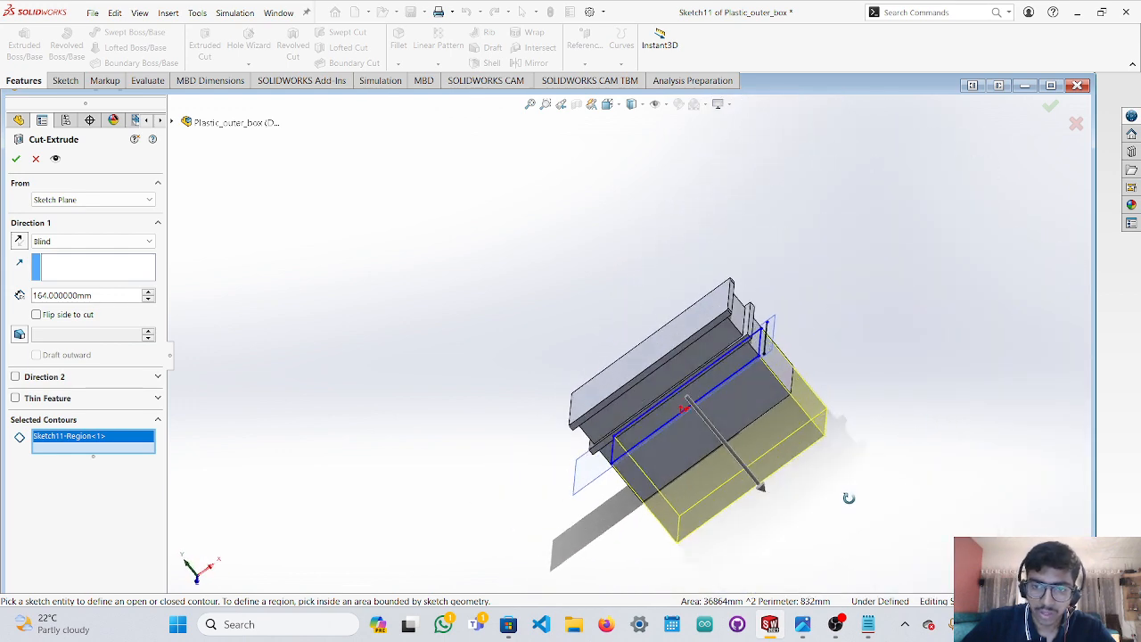
scroll(676, 465, "up", 3)
scroll(697, 430, "down", 4)
scroll(697, 429, "down", 3)
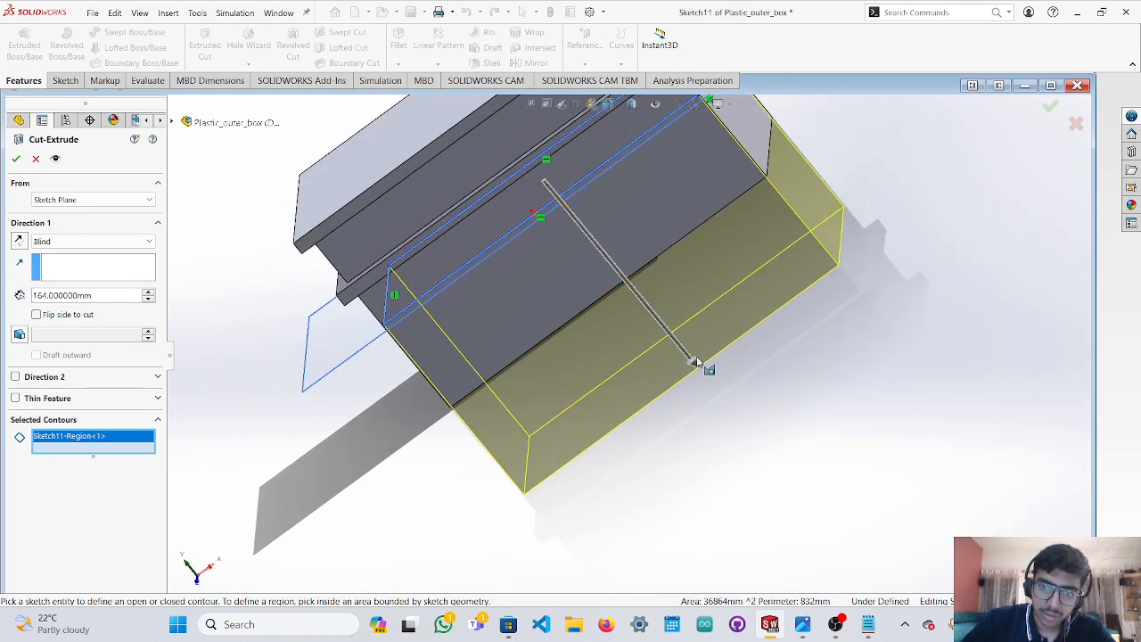
left_click_drag(696, 361, 624, 279)
middle_click_drag(623, 307, 634, 279)
scroll(618, 329, "down", 5)
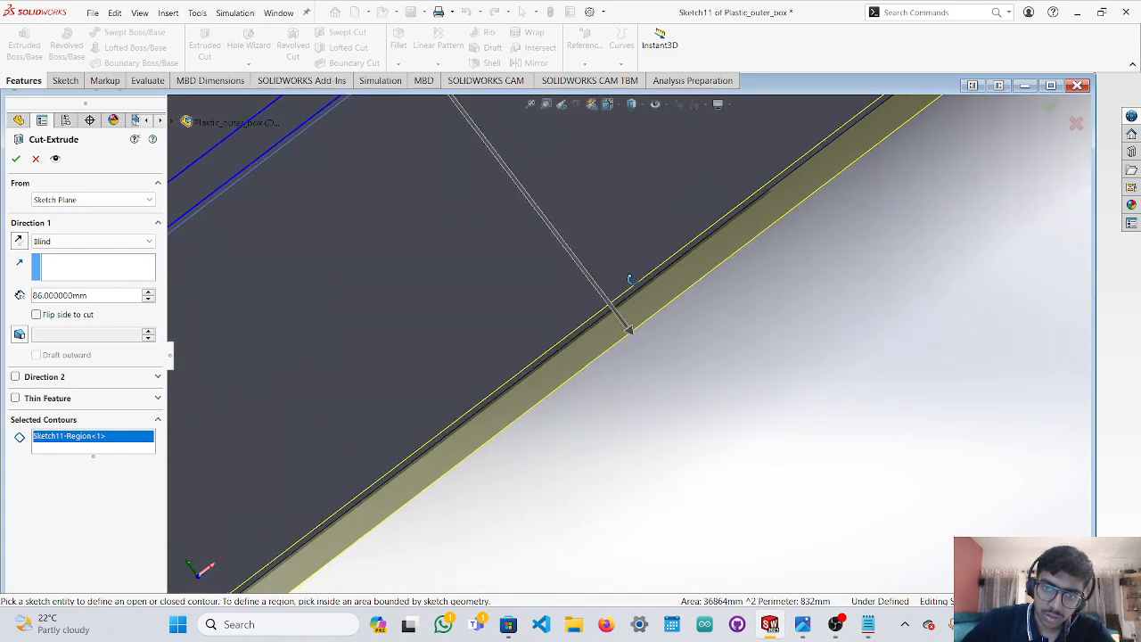
Set the first-direction cut depth to 78 mm, near the box's bottom edge in front view.
left_click(198, 578)
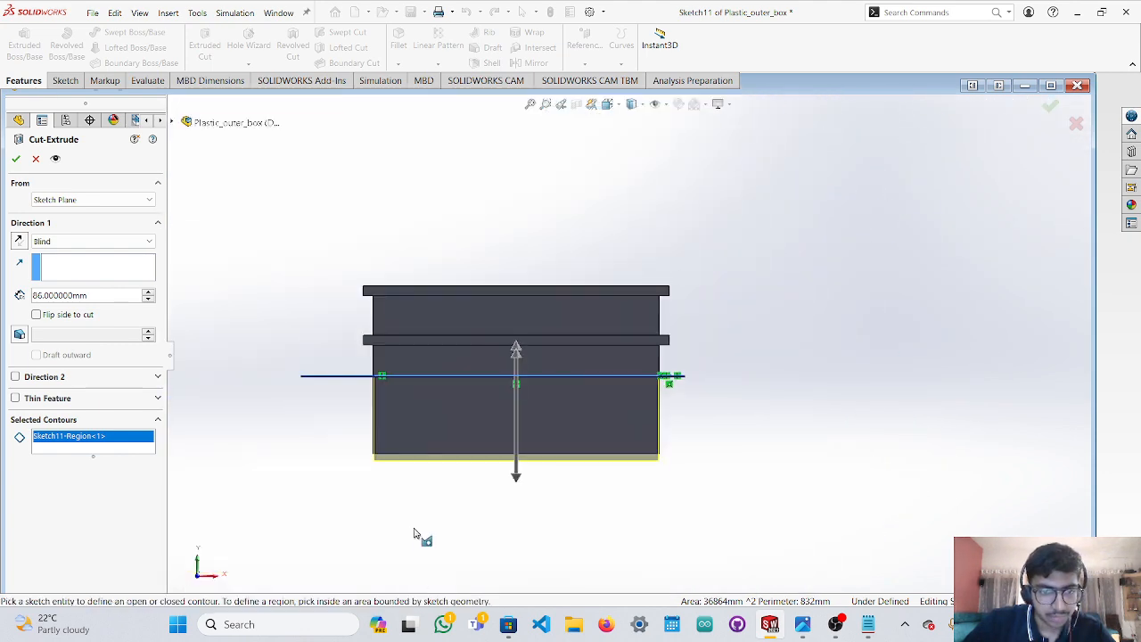
scroll(415, 537, "down", 3)
scroll(553, 415, "down", 3)
left_click_drag(681, 349, 688, 304)
scroll(695, 305, "up", 3)
scroll(693, 240, "down", 5)
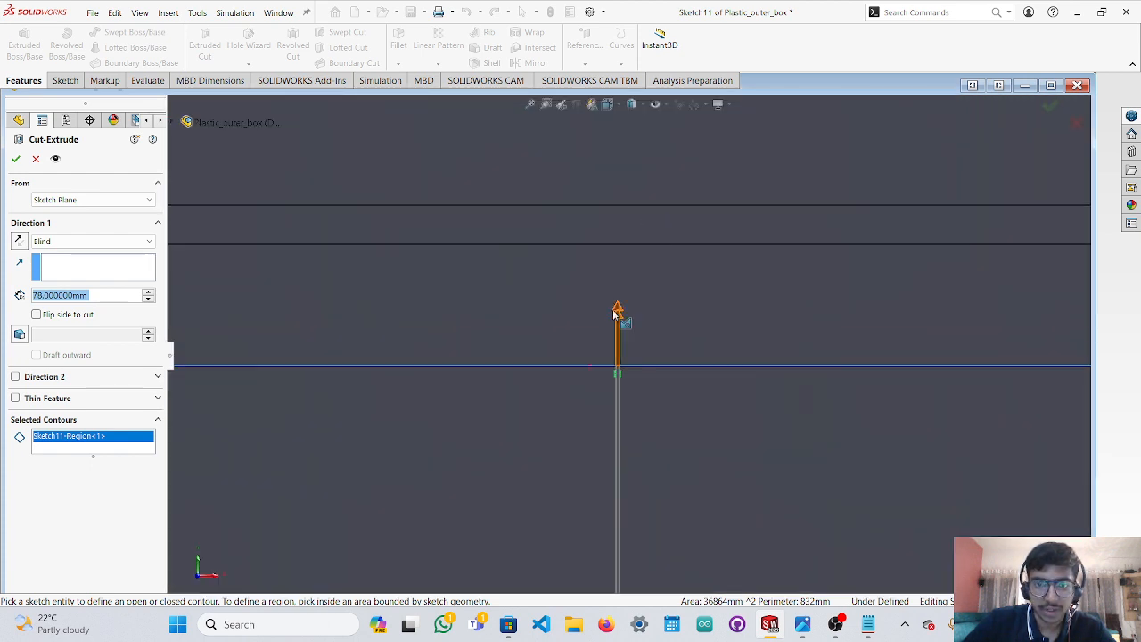
Extend the cut 91 mm in the second direction, towards the box's upper face, and apply it.
scroll(616, 316, "up", 3)
left_click_drag(621, 321, 623, 152)
scroll(625, 156, "down", 3)
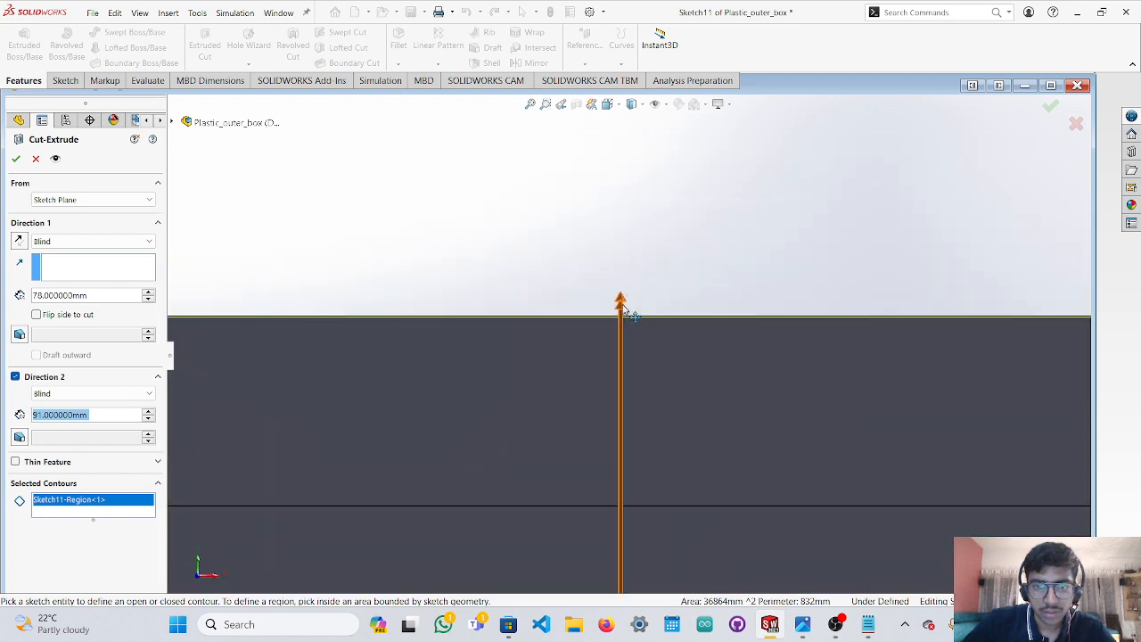
left_click_drag(626, 309, 622, 324)
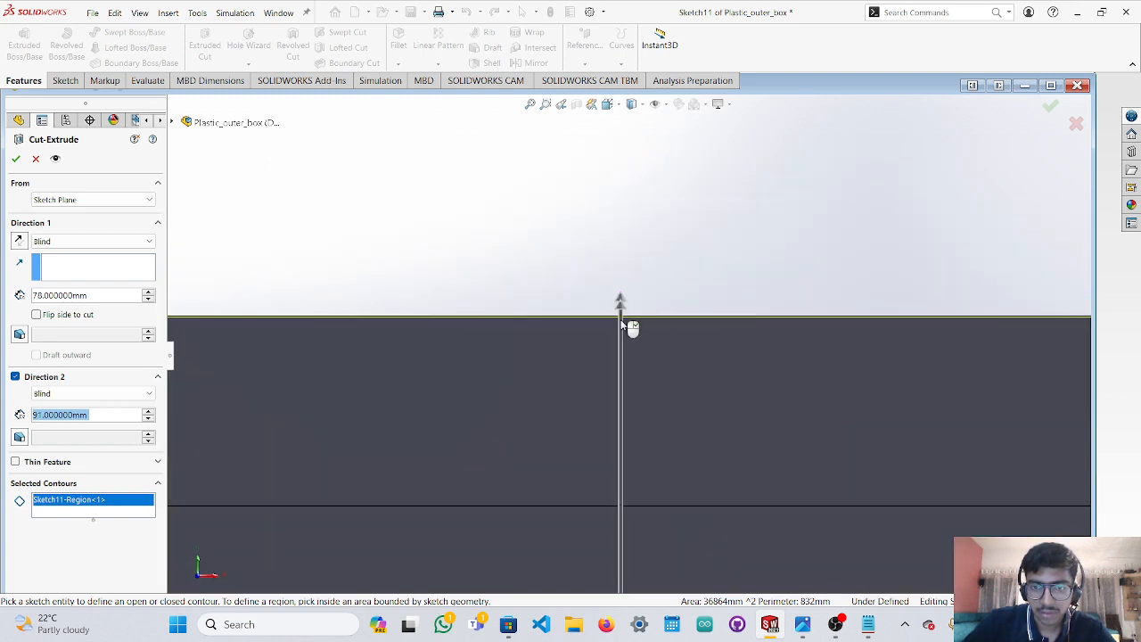
left_click(16, 159)
Undo the two-direction cut through the box and return to the open rectangle sketch.
middle_click_drag(574, 352, 607, 401)
scroll(589, 429, "up", 6)
scroll(607, 401, "up", 5)
scroll(624, 412, "up", 3)
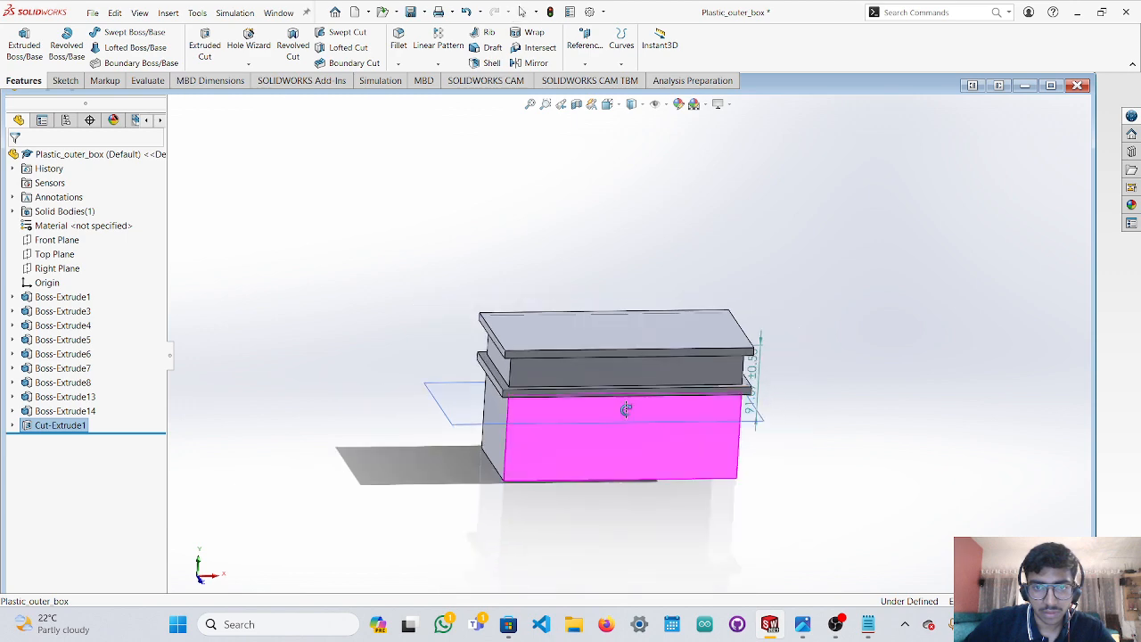
key("ctrl+z")
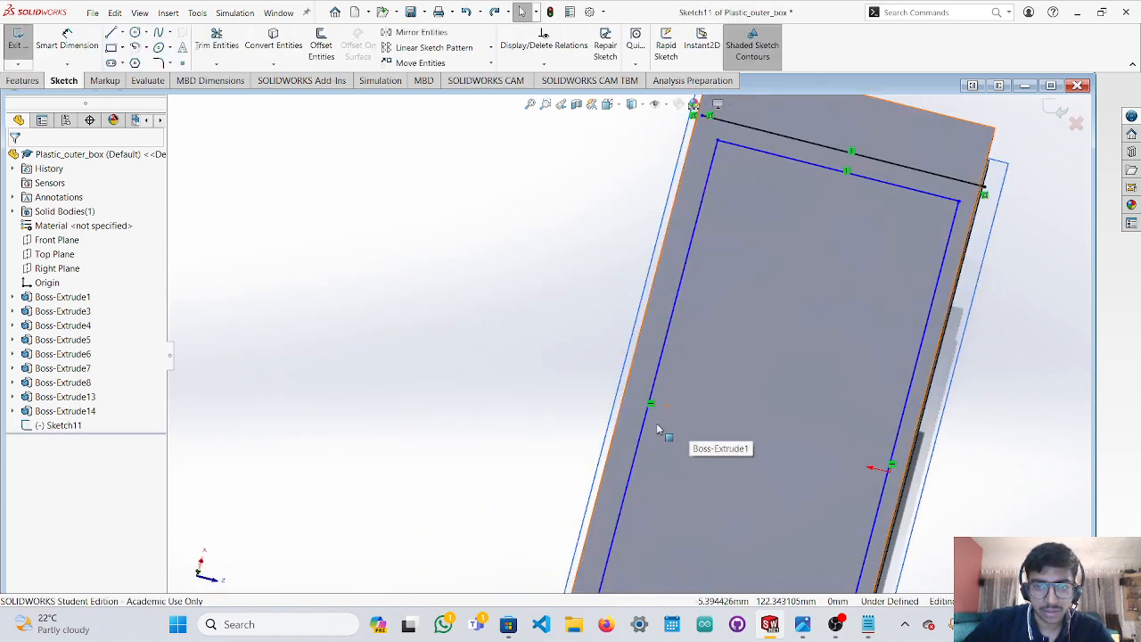
left_click(646, 433)
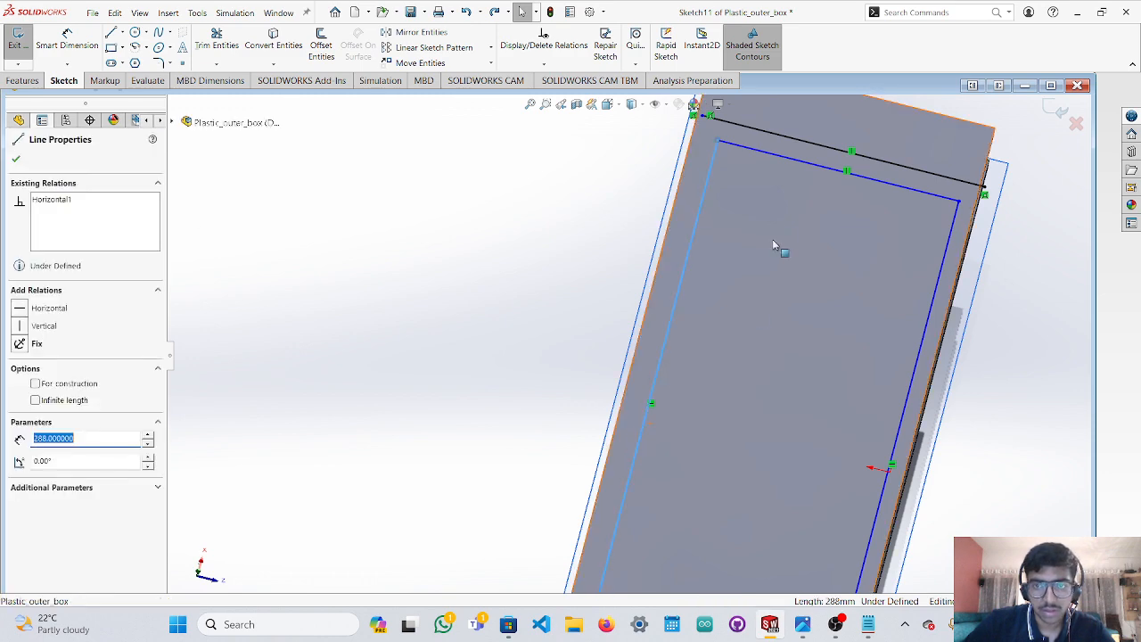
left_click(782, 158, "ctrl")
left_click(925, 346, "ctrl")
scroll(848, 484, "up", 3)
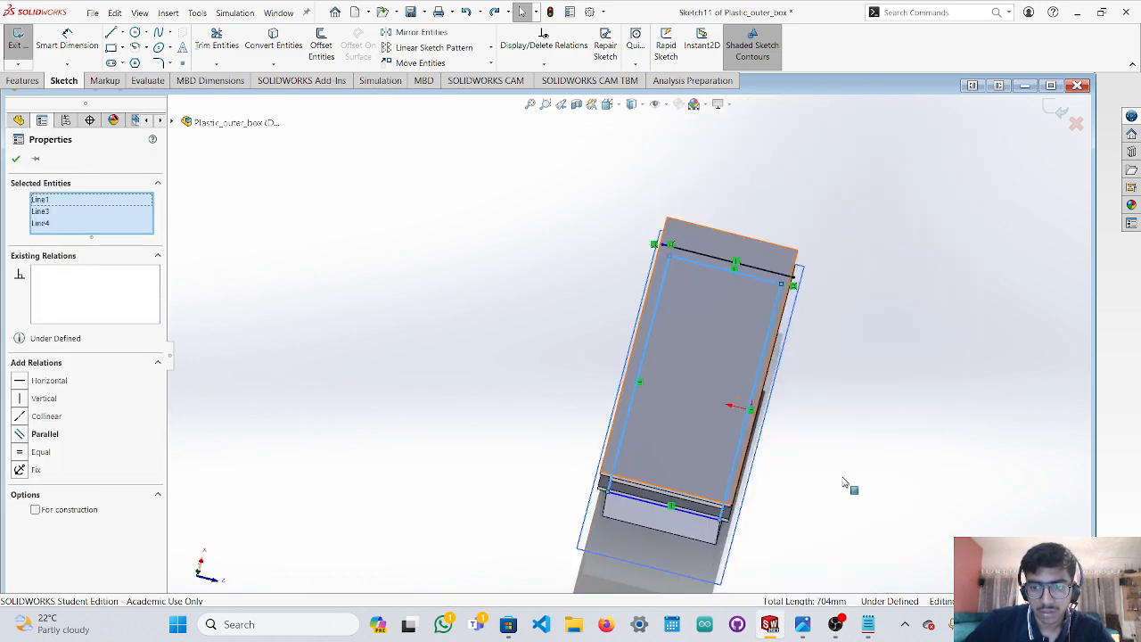
key("Escape")
Create an extruded cut with the region enclosed by the sketched rectangle as its contour.
scroll(717, 379, "up", 3)
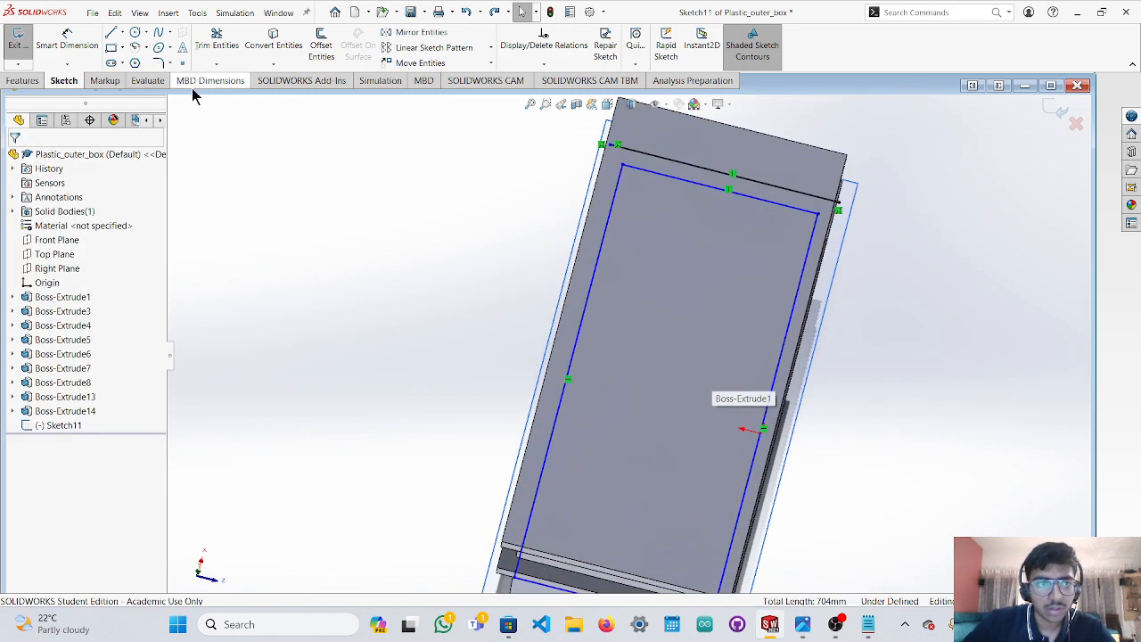
left_click(24, 81)
left_click(204, 42)
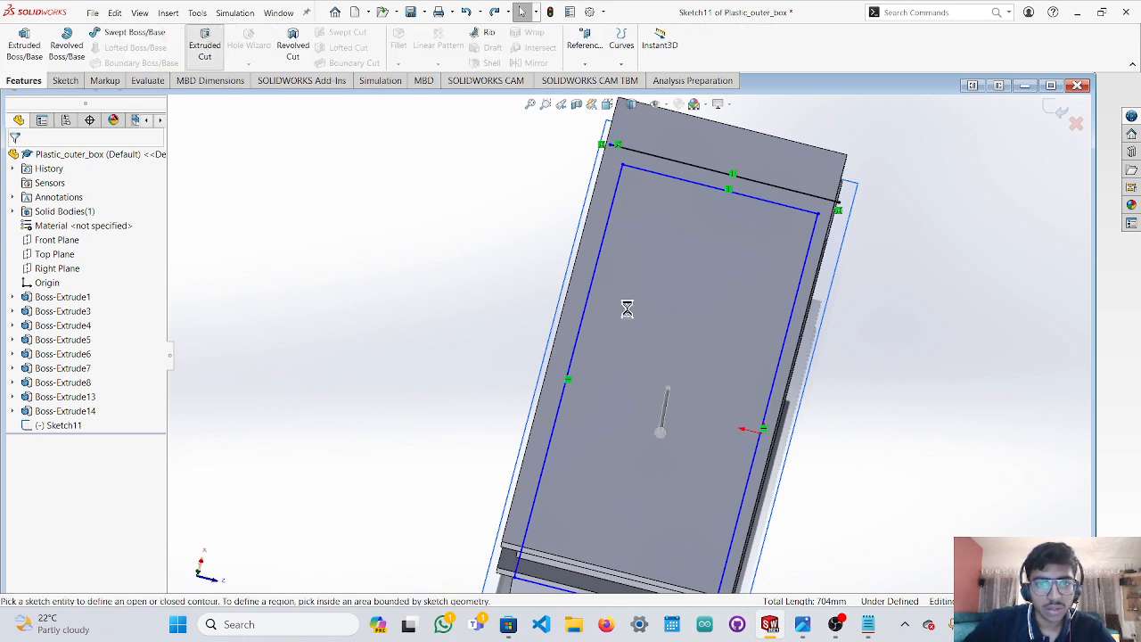
left_click(669, 310)
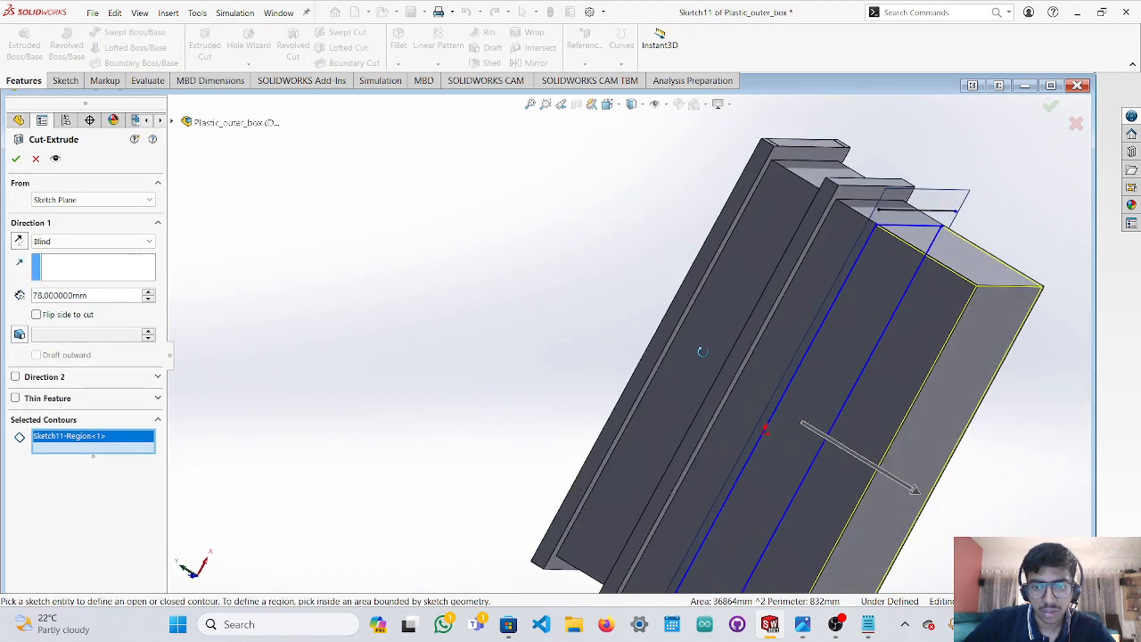
Set the first-direction cut depth to 78 mm at the box's bottom edge, viewed from the front.
left_click(191, 581)
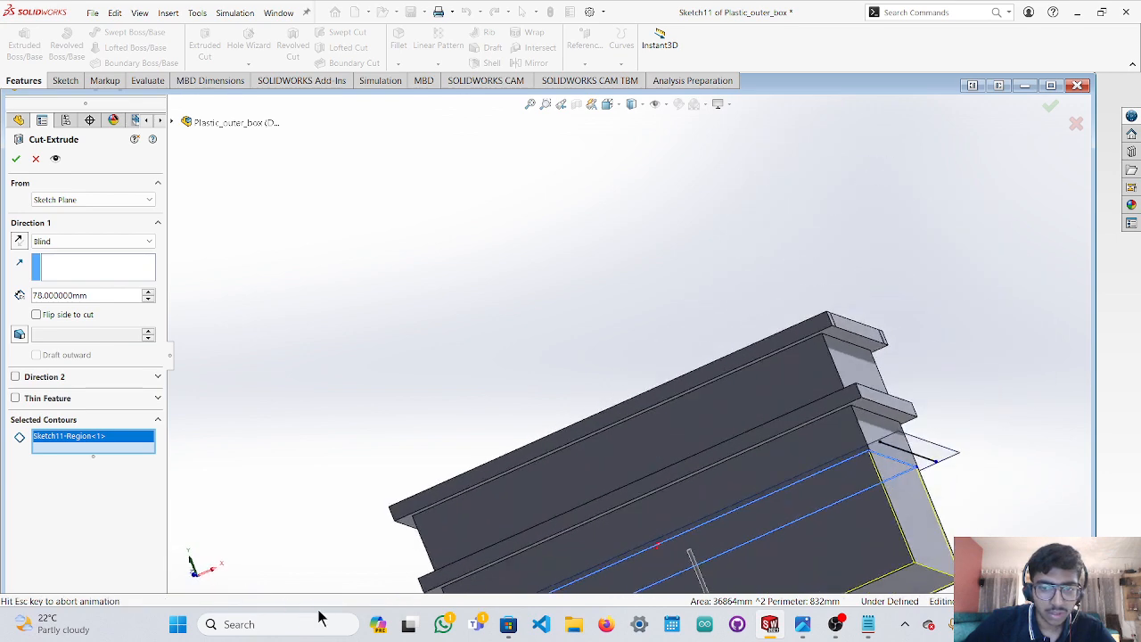
scroll(606, 553, "up", 5)
scroll(610, 522, "down", 5)
scroll(623, 500, "down", 5)
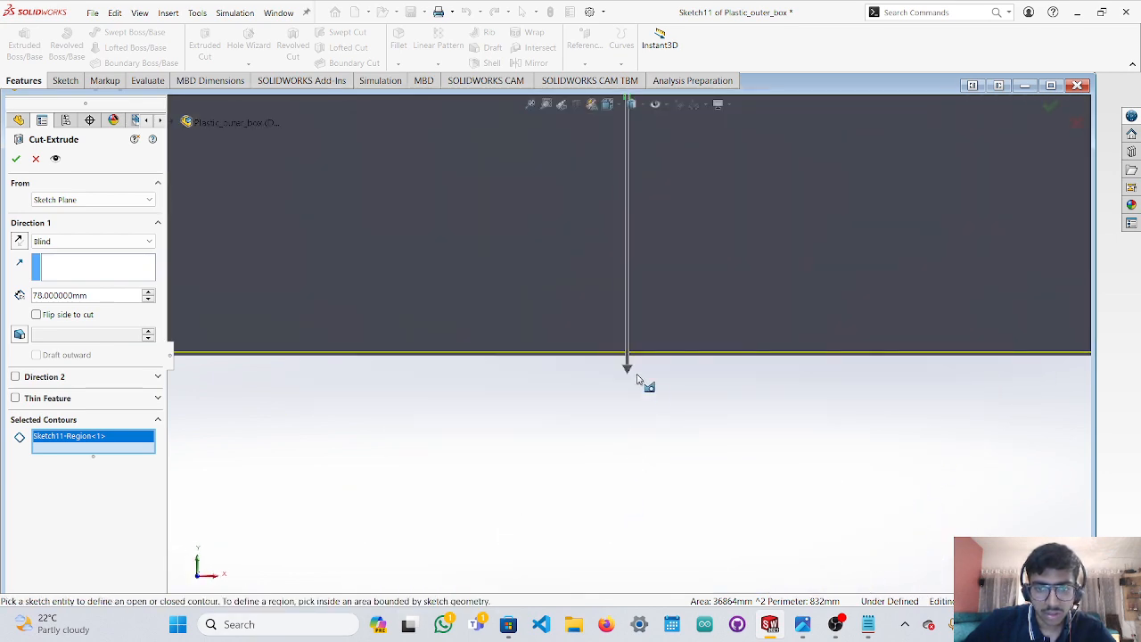
mouse_move(637, 384)
left_mouse_down()
mouse_move(629, 360)
mouse_move(635, 369)
left_mouse_up()
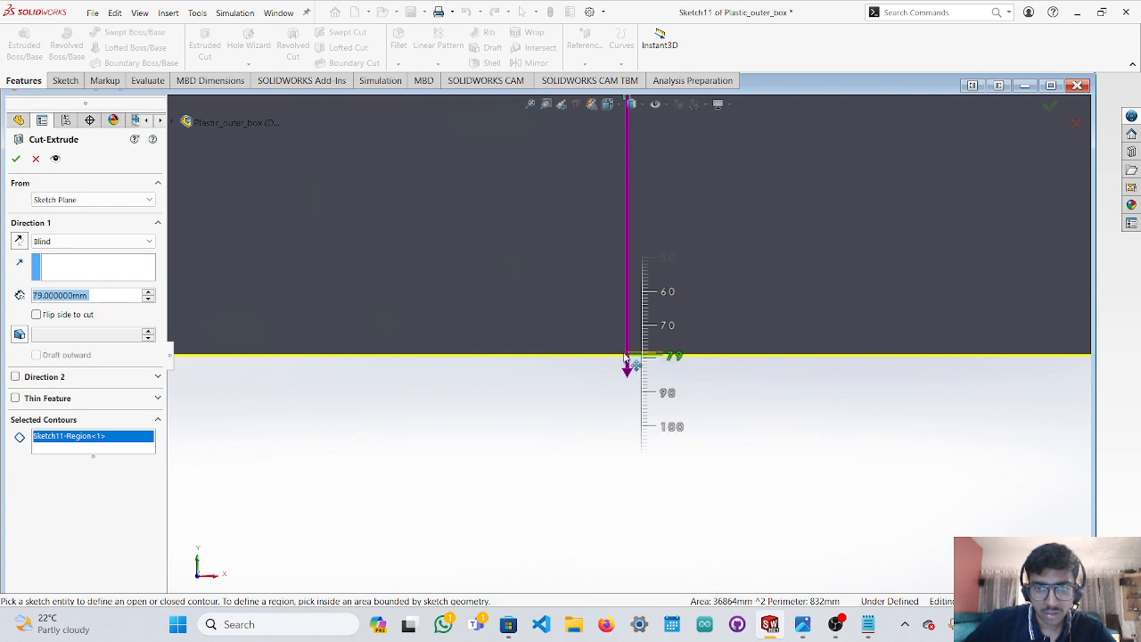
left_click_drag(625, 357, 624, 353)
Extend the cut 95 mm in the second direction, past the box's upper rim, and apply it.
scroll(626, 352, "up", 7)
scroll(638, 189, "down", 6)
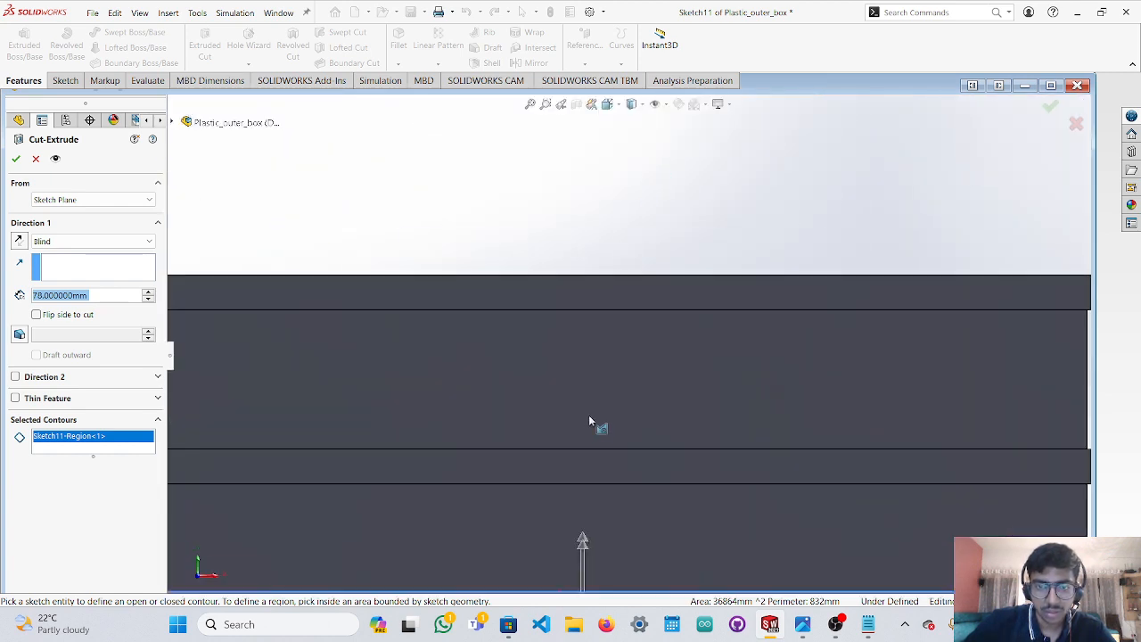
left_click_drag(582, 547, 582, 263)
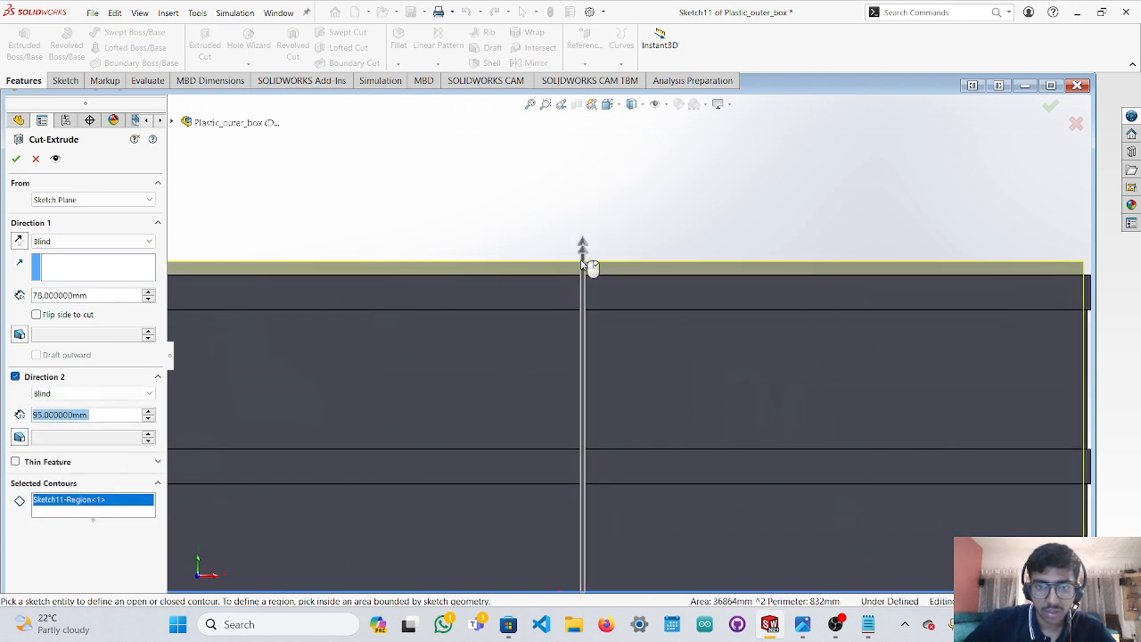
left_click(16, 160)
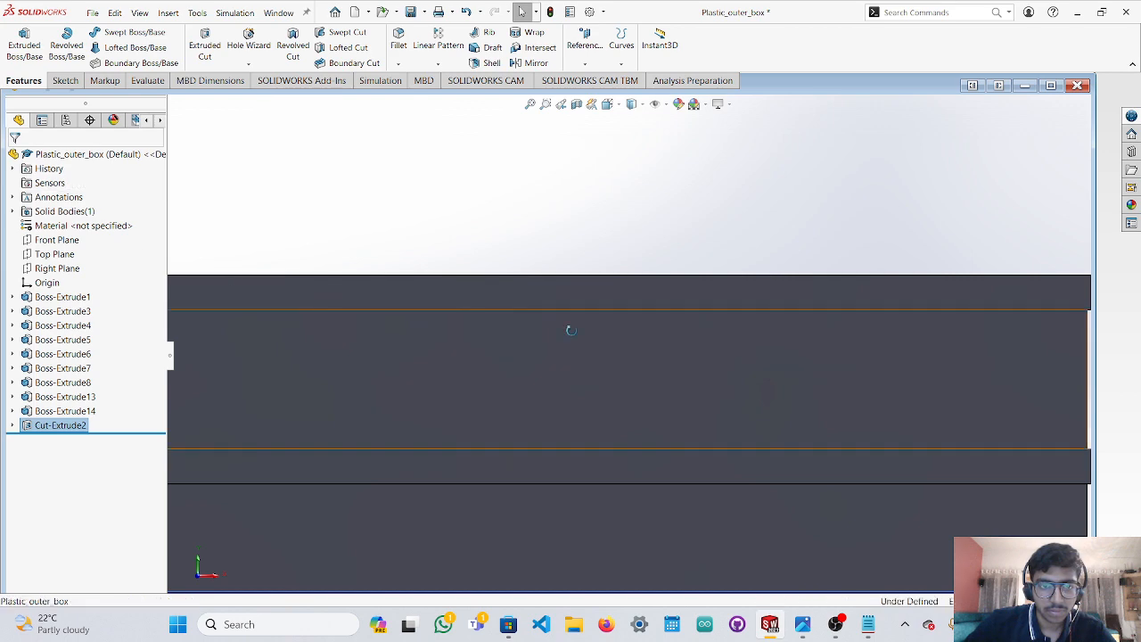
middle_click_drag(586, 319, 588, 461)
scroll(623, 426, "down", 5)
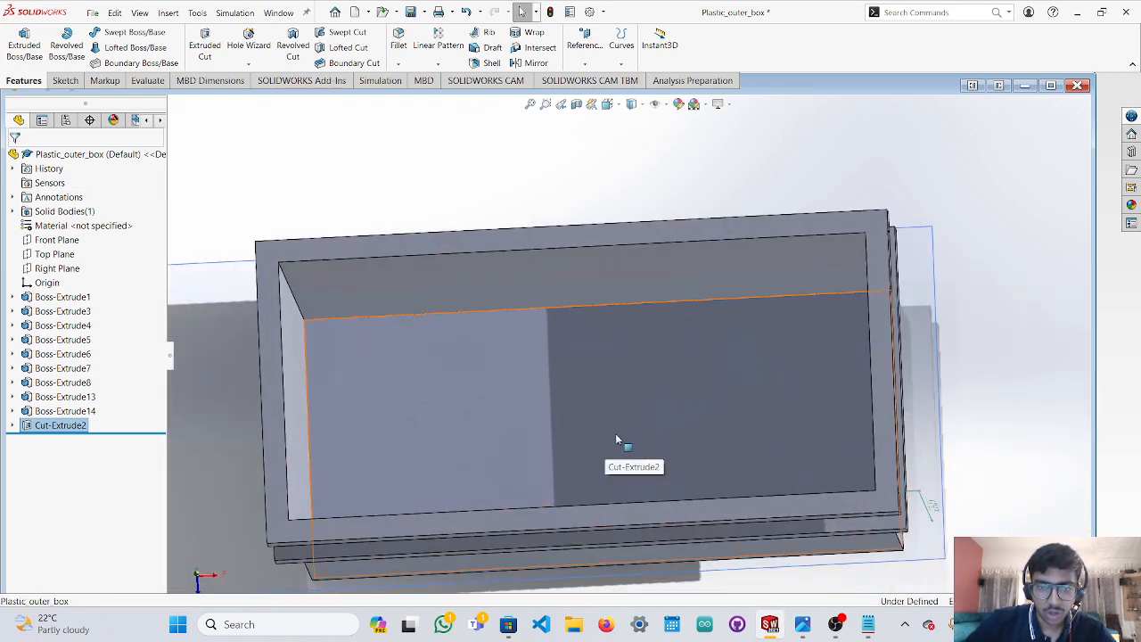
scroll(579, 423, "up", 4)
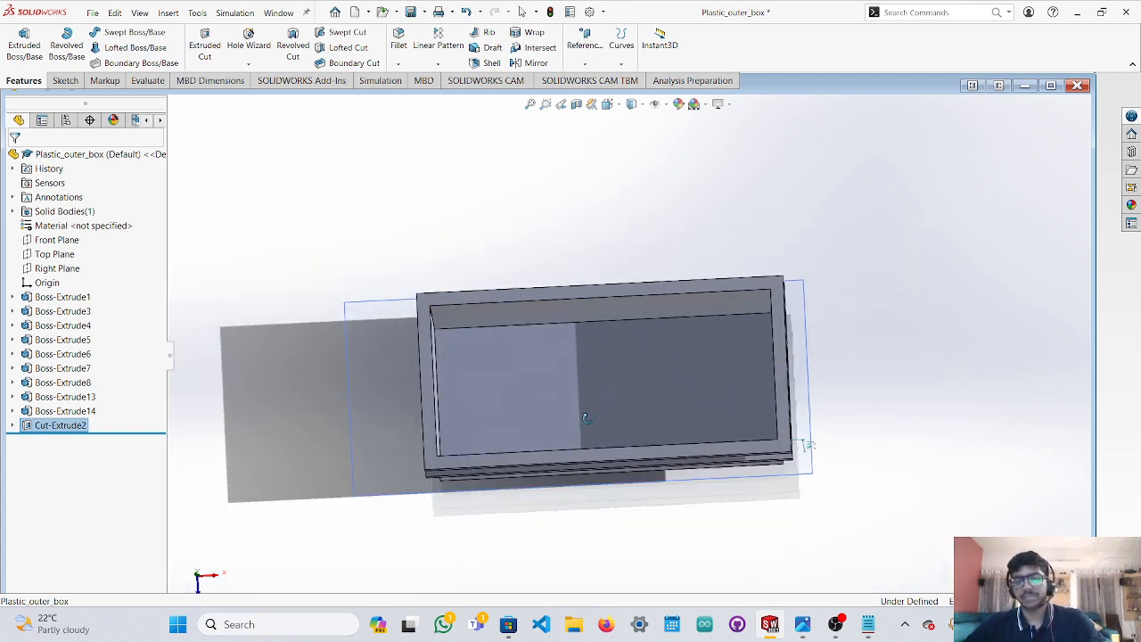
middle_click_drag(584, 411, 561, 187)
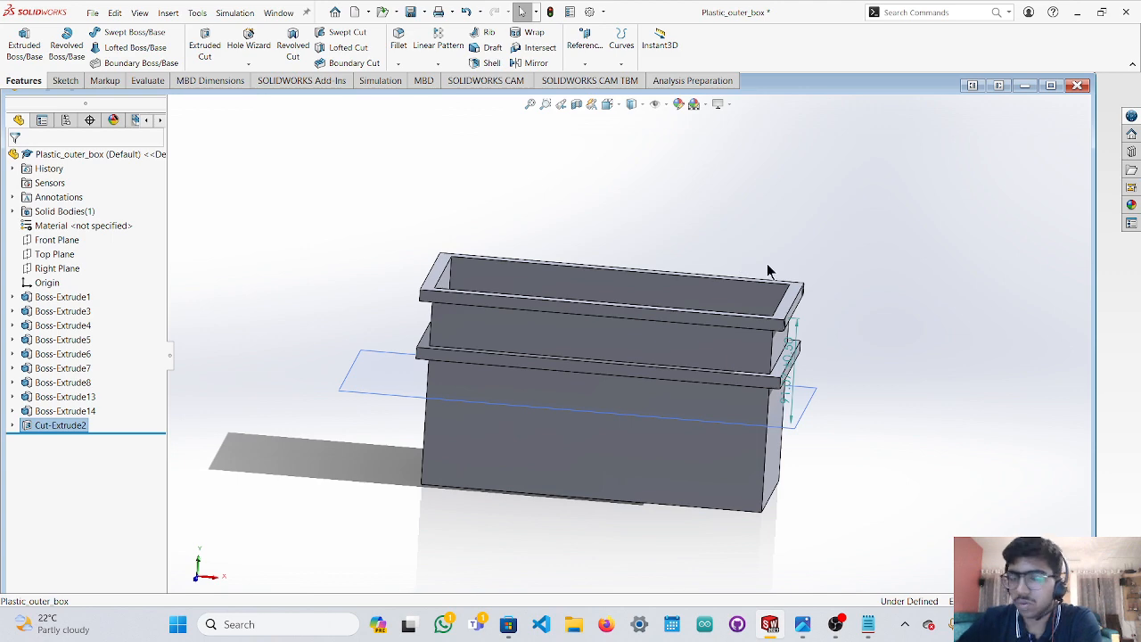
Switch to Photos, examine the box's side-view reference photo j2.jpg, and return to SOLIDWORKS.
left_click(805, 626)
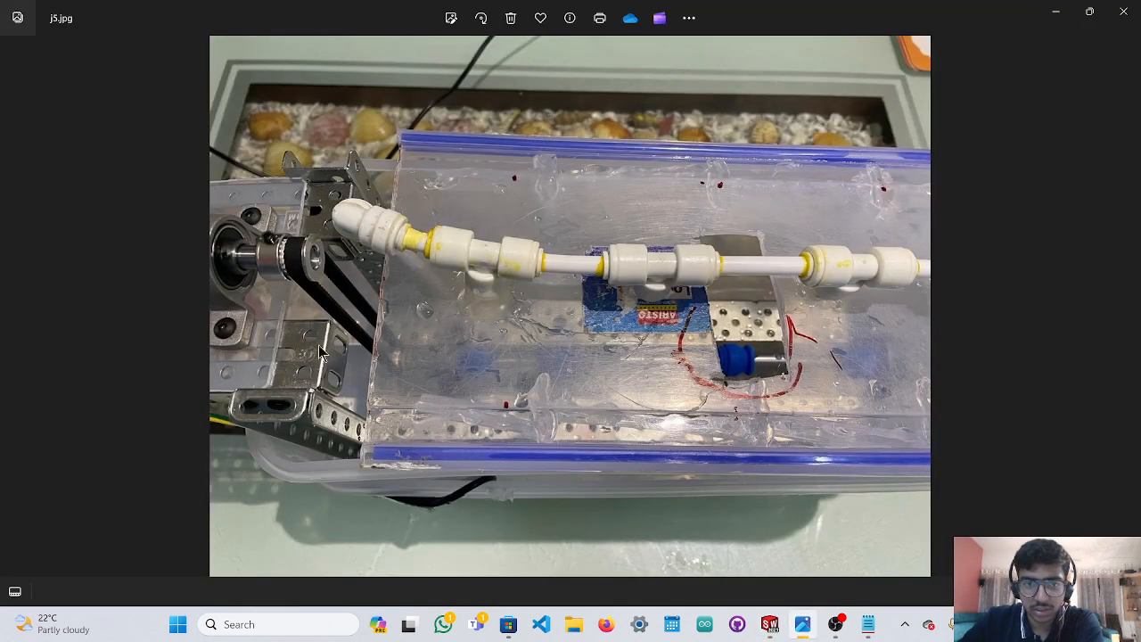
key("Left")
key("Left")
key("Left")
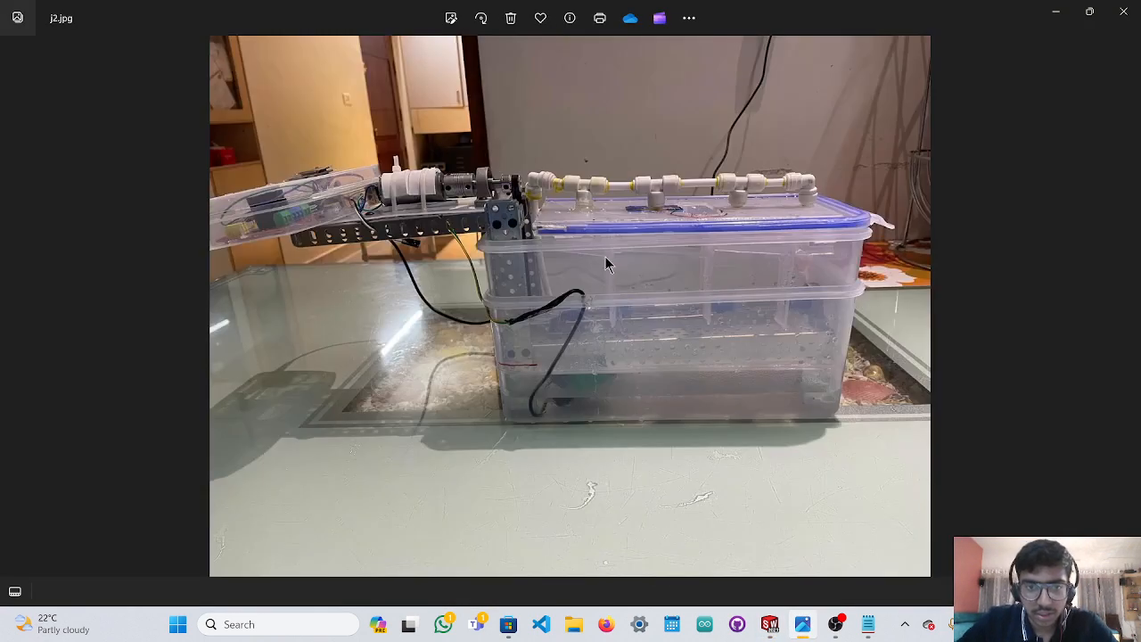
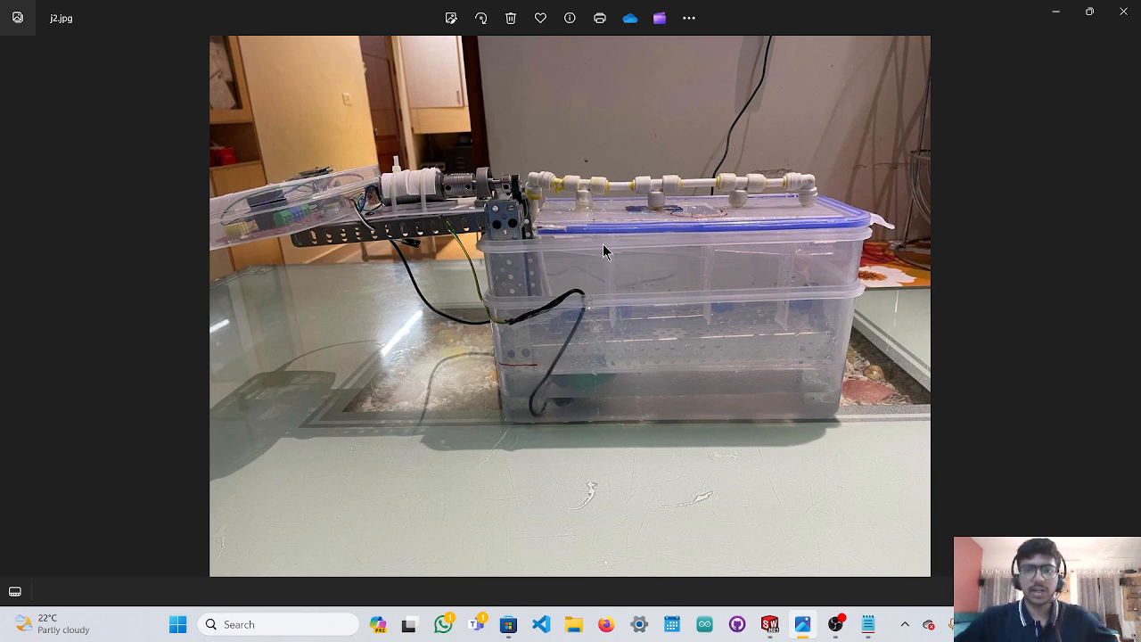
mouse_move(773, 629)
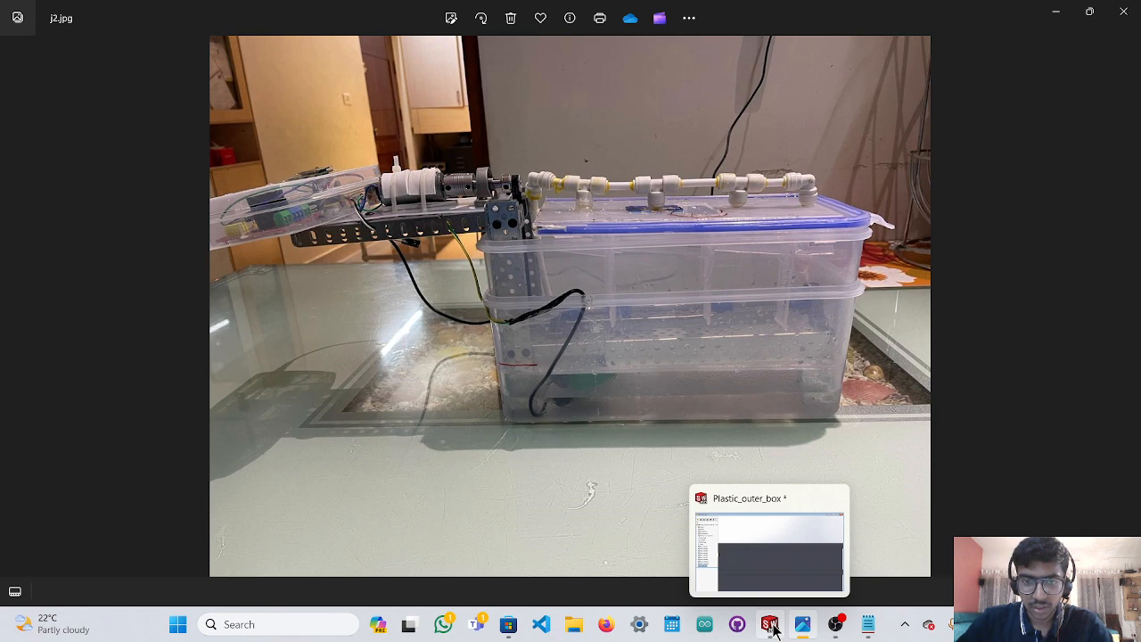
left_click(773, 630)
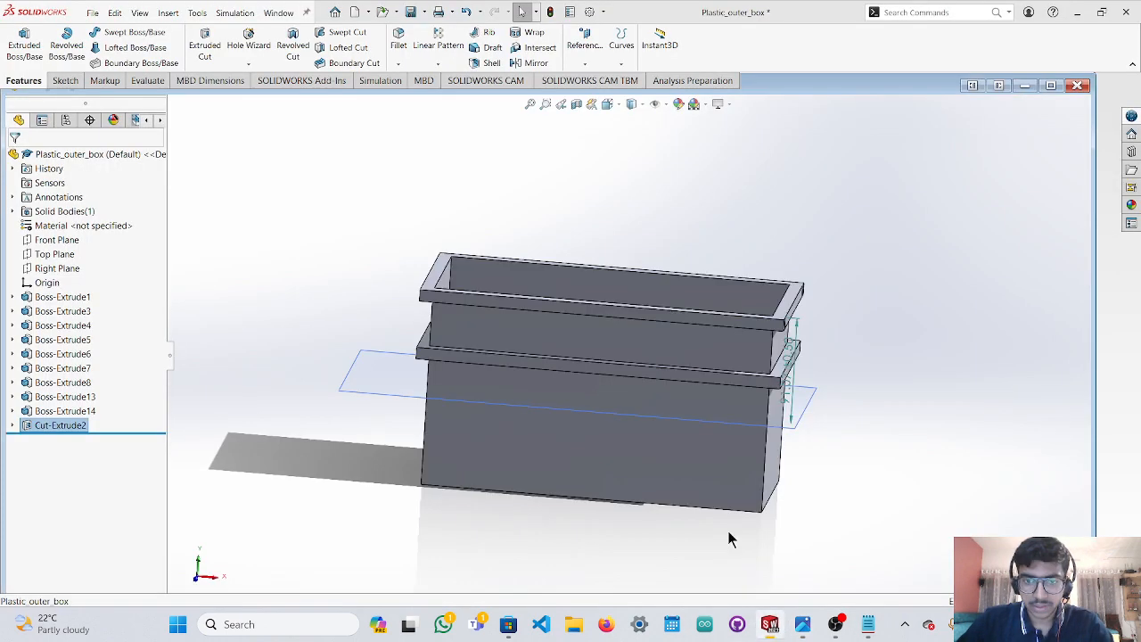
Select all four outer side faces of the box's lower section together.
left_click(709, 482)
middle_click_drag(869, 486, 824, 505)
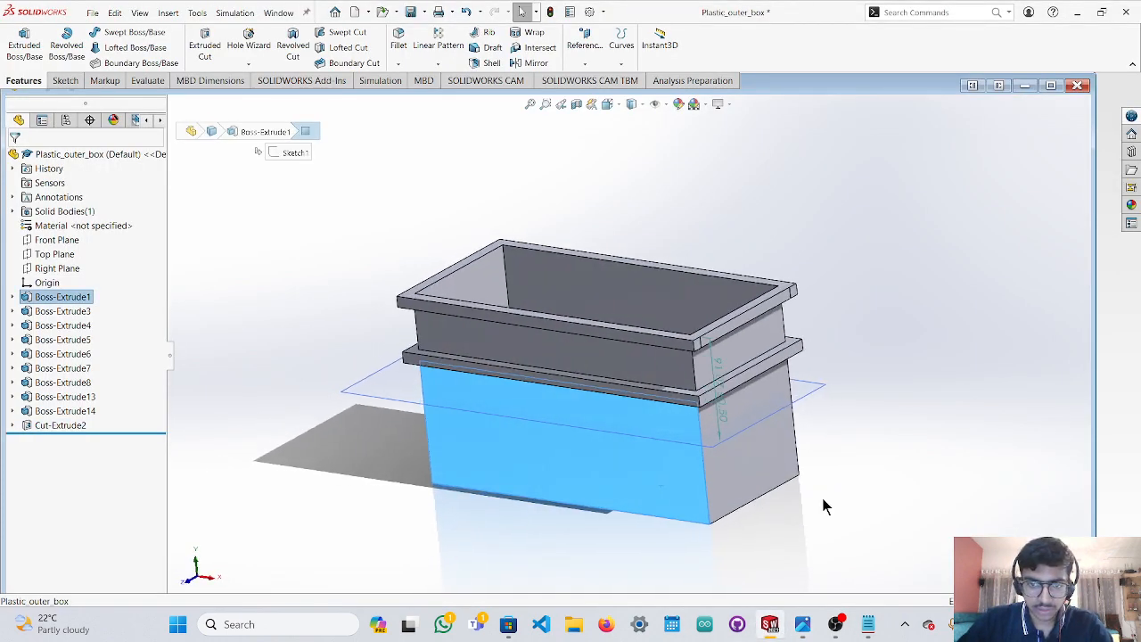
left_click(747, 462, "ctrl")
scroll(790, 464, "up", 4)
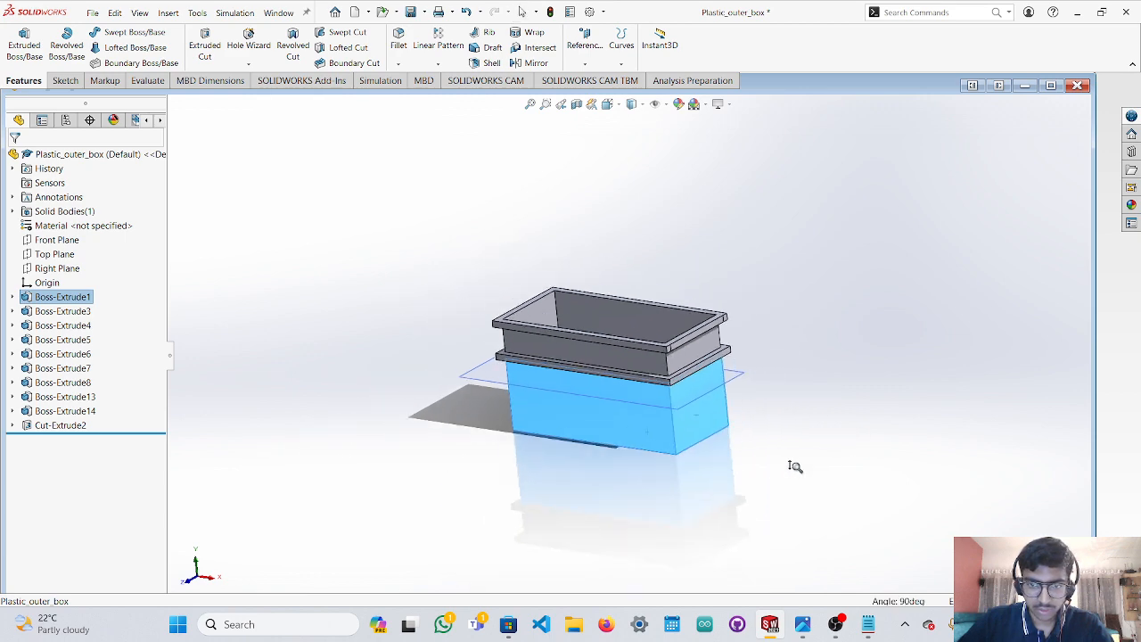
middle_click_drag(750, 385, 640, 410)
scroll(664, 377, "down", 4)
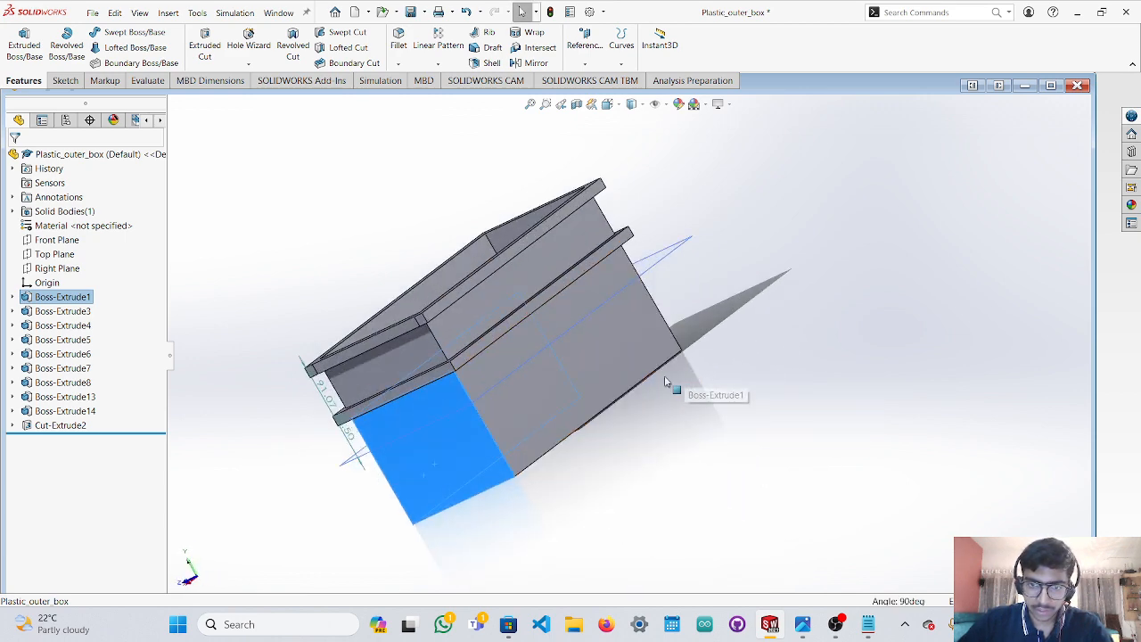
left_click(602, 365, "ctrl")
middle_click_drag(719, 318, 649, 478)
left_click(636, 360, "ctrl")
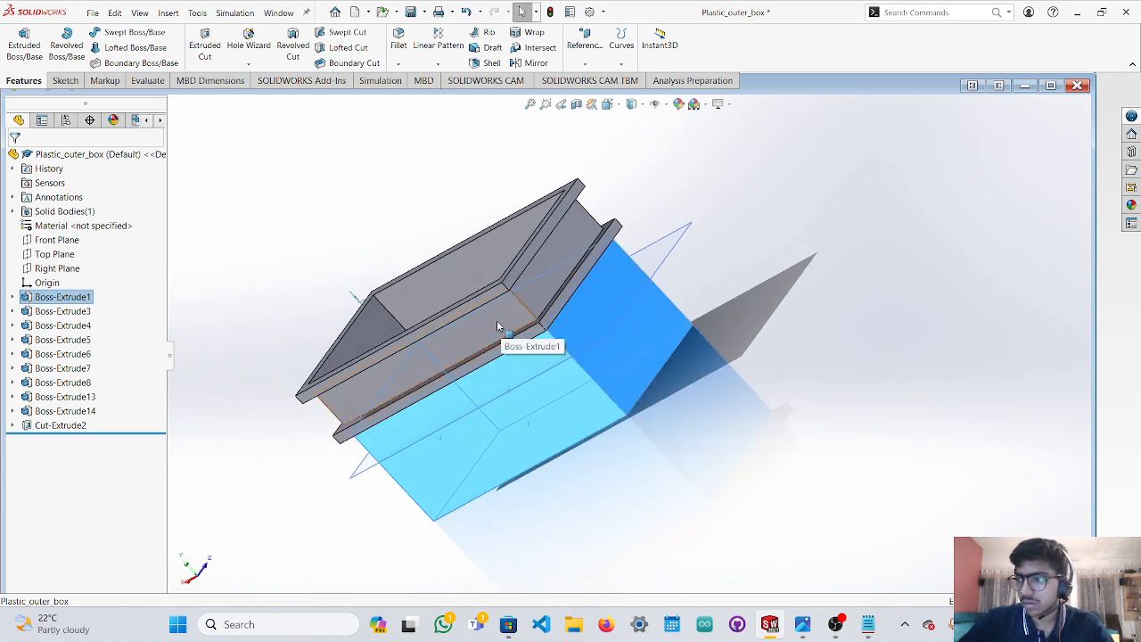
Check the real box's plastic finish in the j2.jpg photo in Photos and return to the model.
mouse_move(814, 629)
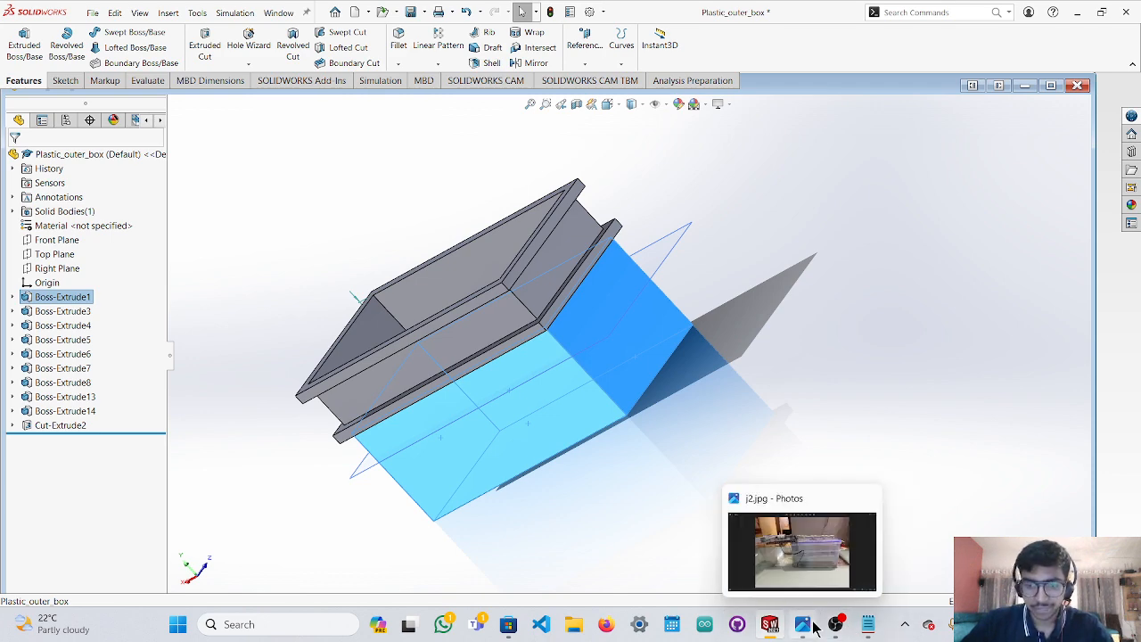
left_click(813, 625)
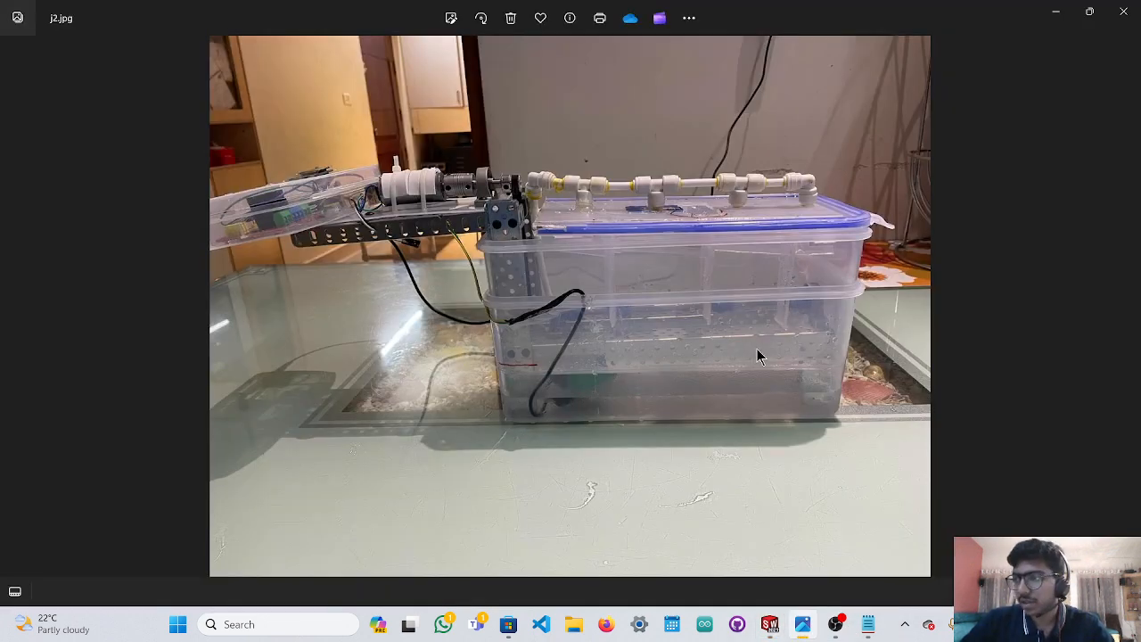
left_click(1055, 11)
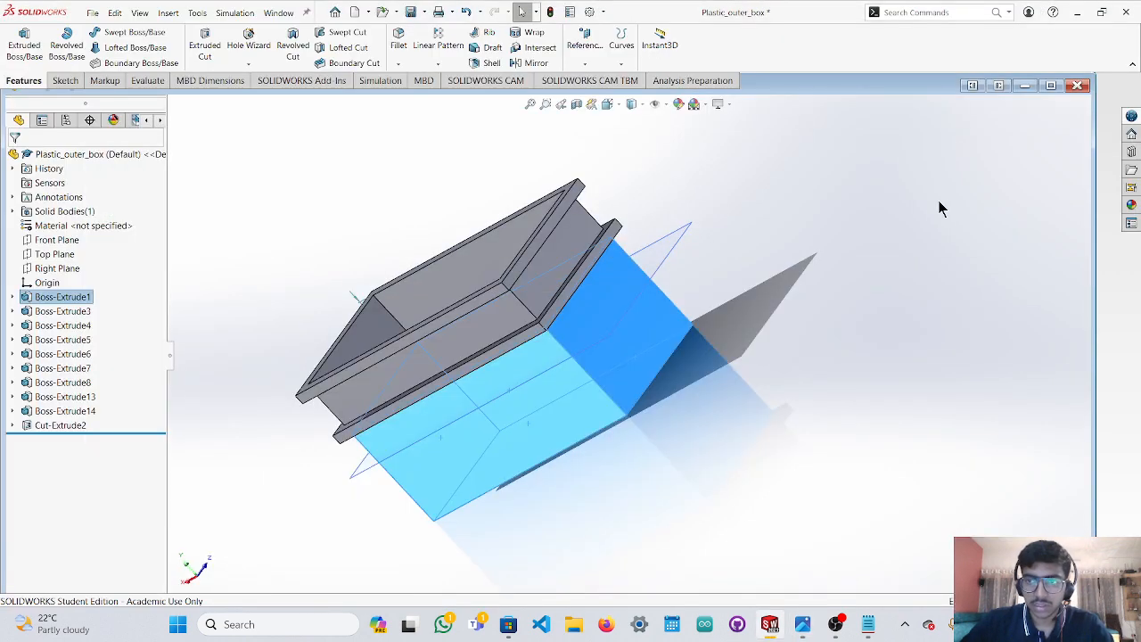
Open the appearance library and list its plastic finish categories.
left_click(1130, 205)
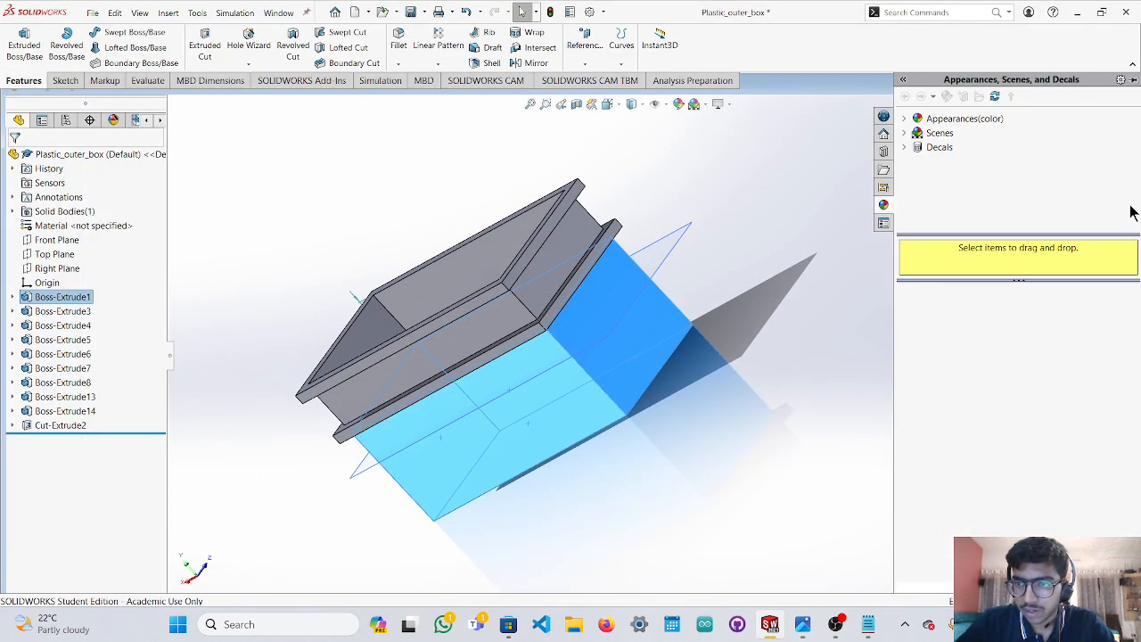
left_click(904, 118)
left_click(918, 133)
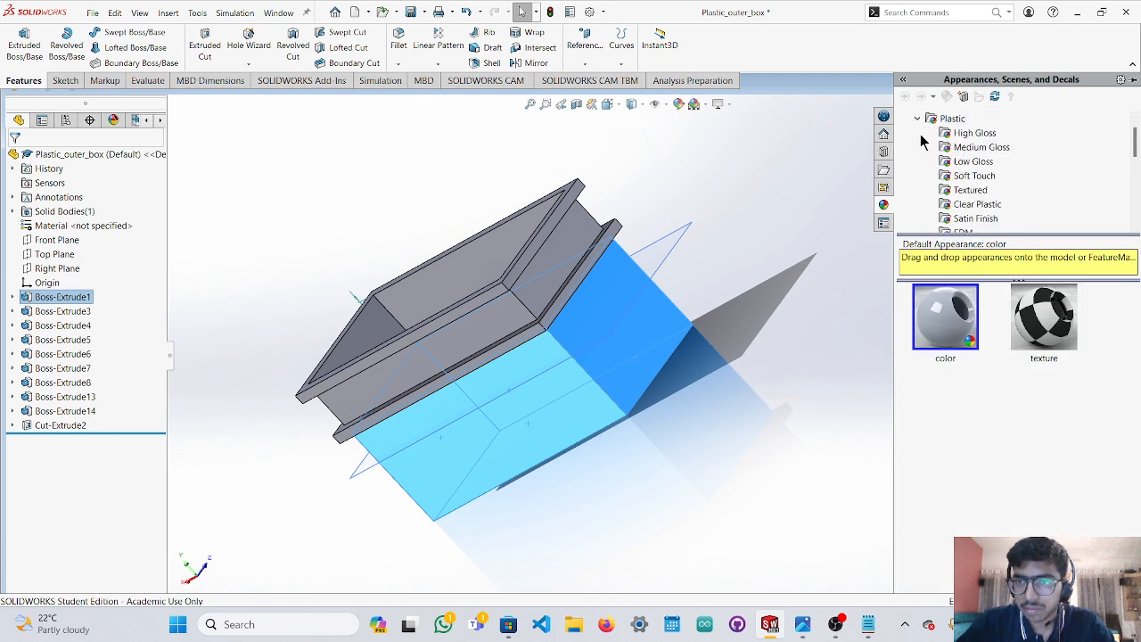
scroll(978, 165, "down", 1)
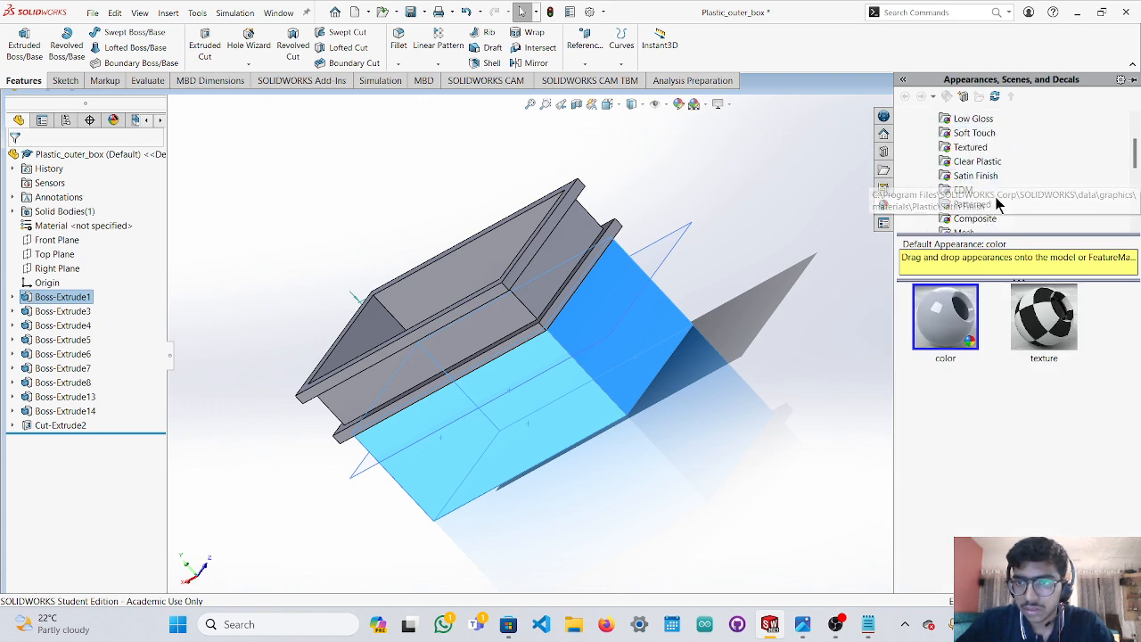
scroll(993, 199, "down", 2)
scroll(979, 188, "up", 2)
scroll(979, 195, "down", 1)
scroll(981, 198, "up", 2)
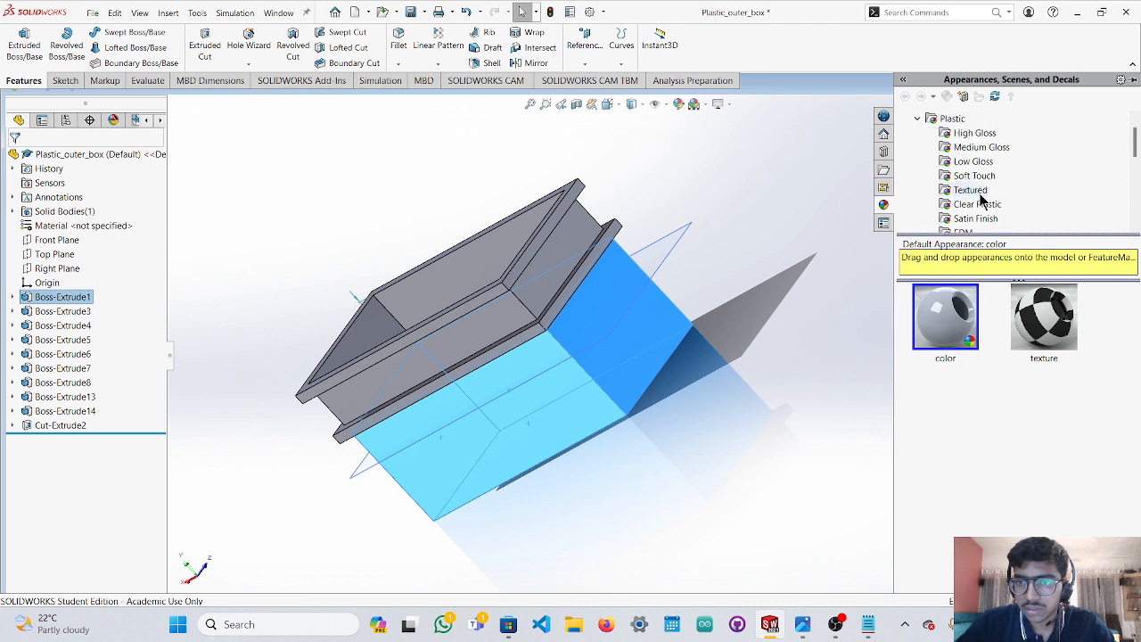
Examine the High Gloss, Medium Gloss, Low Gloss, Soft Touch and Textured plastic appearances for a finish matching the box.
left_click(977, 134)
left_click(1048, 328)
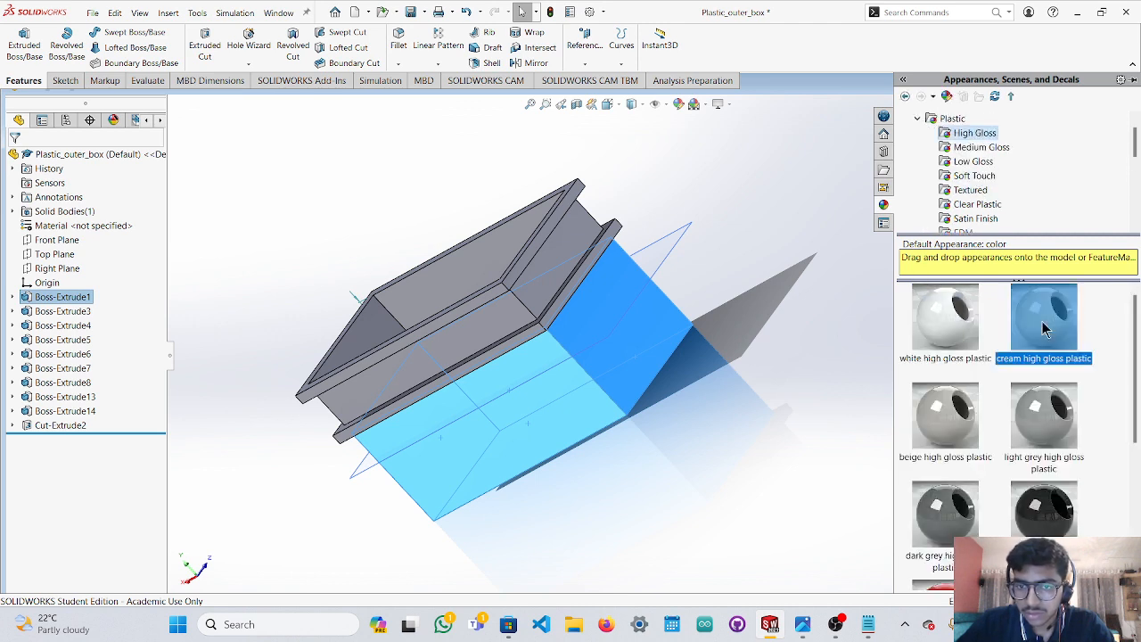
scroll(1106, 358, "down", 3)
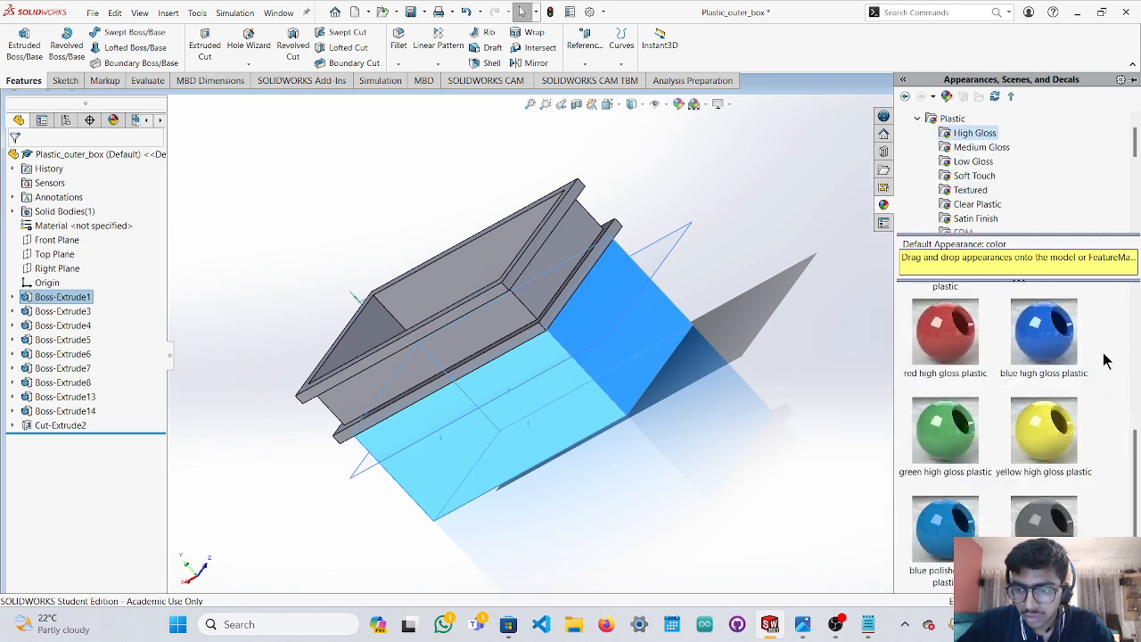
scroll(1093, 419, "up", 3)
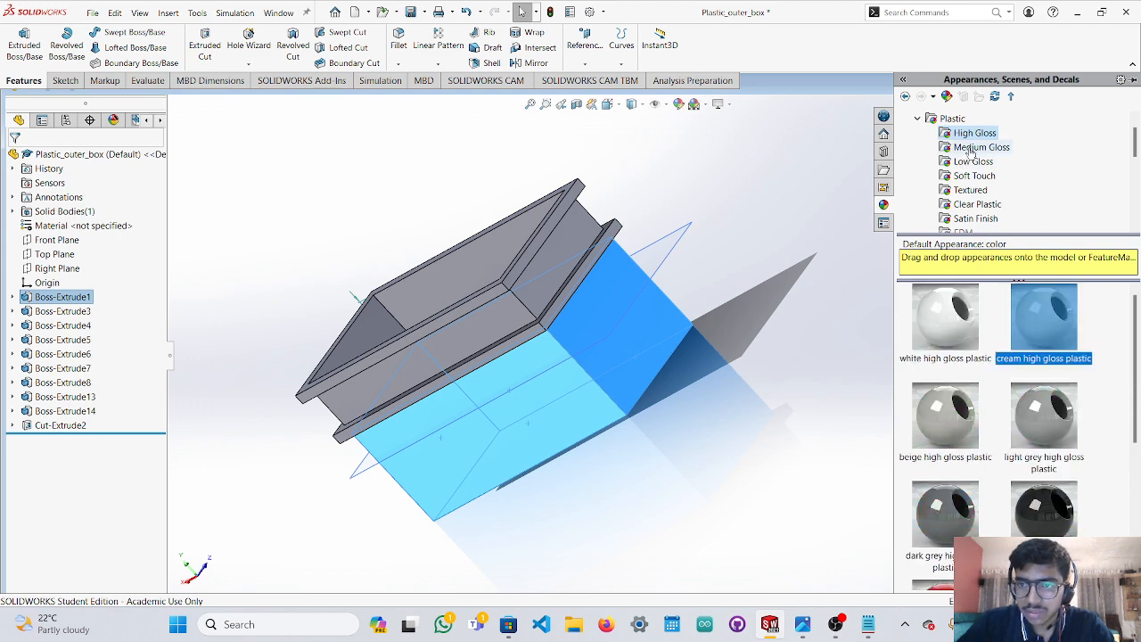
left_click(998, 148)
left_click(976, 163)
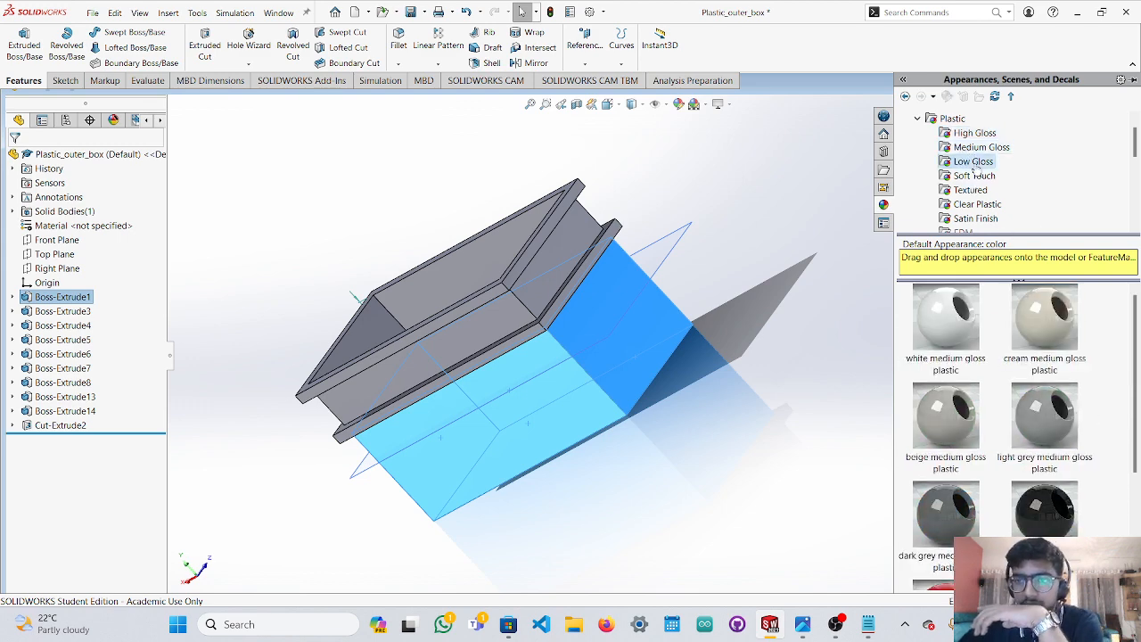
left_click(979, 177)
left_click(971, 191)
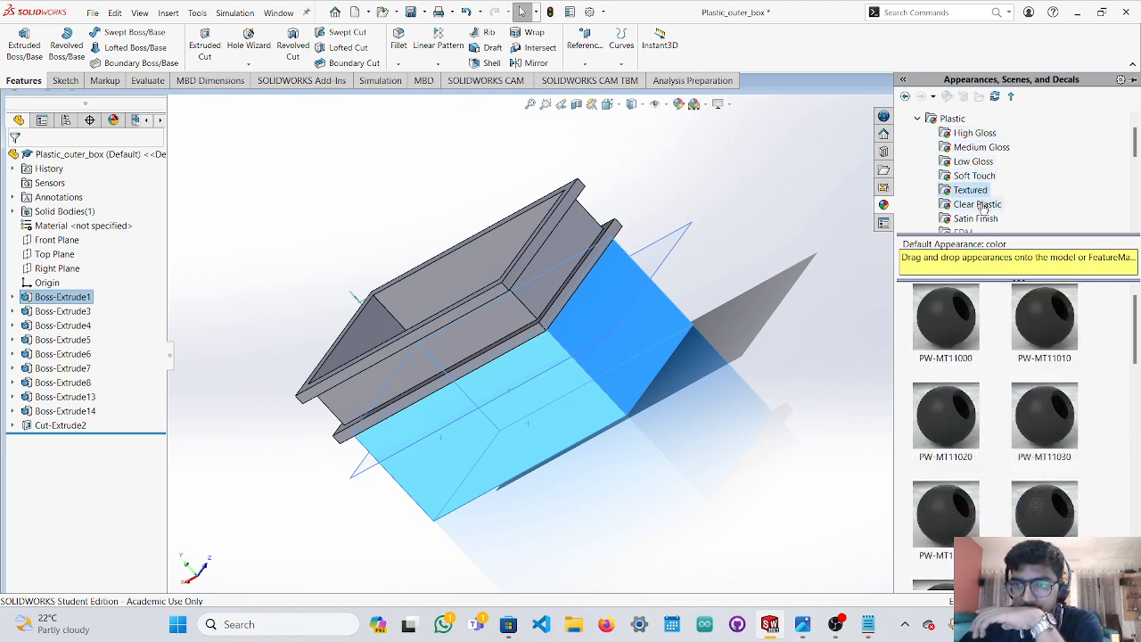
Apply the acrylic appearance from the Clear Plastic category to the selected side faces of the lower box section.
left_click(978, 205)
scroll(982, 223, "down", 2)
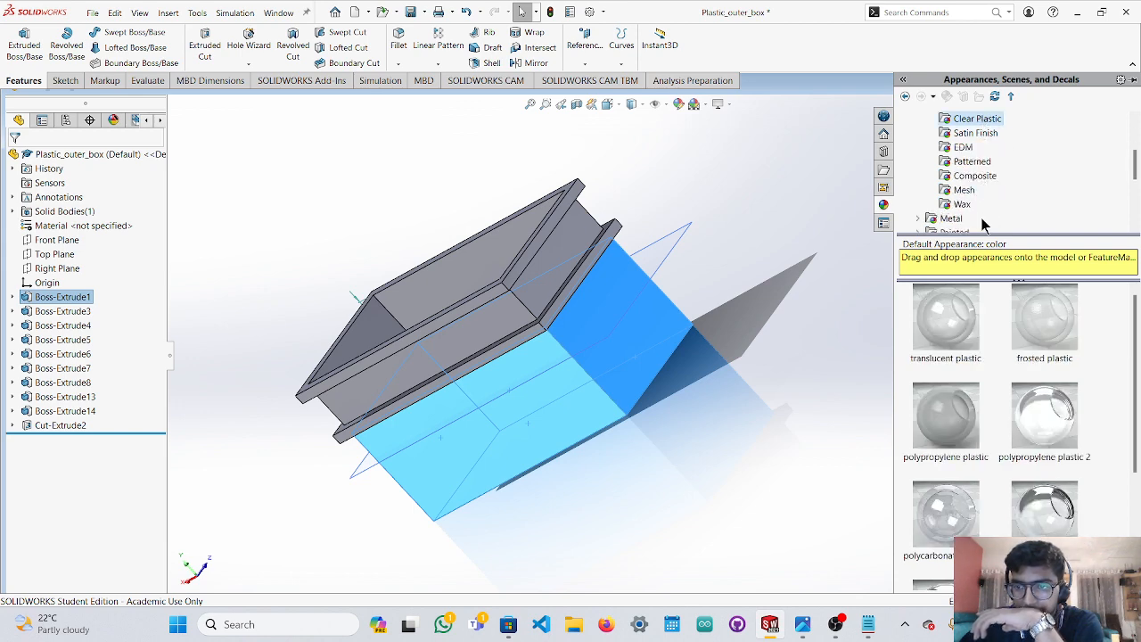
scroll(1039, 383, "down", 4)
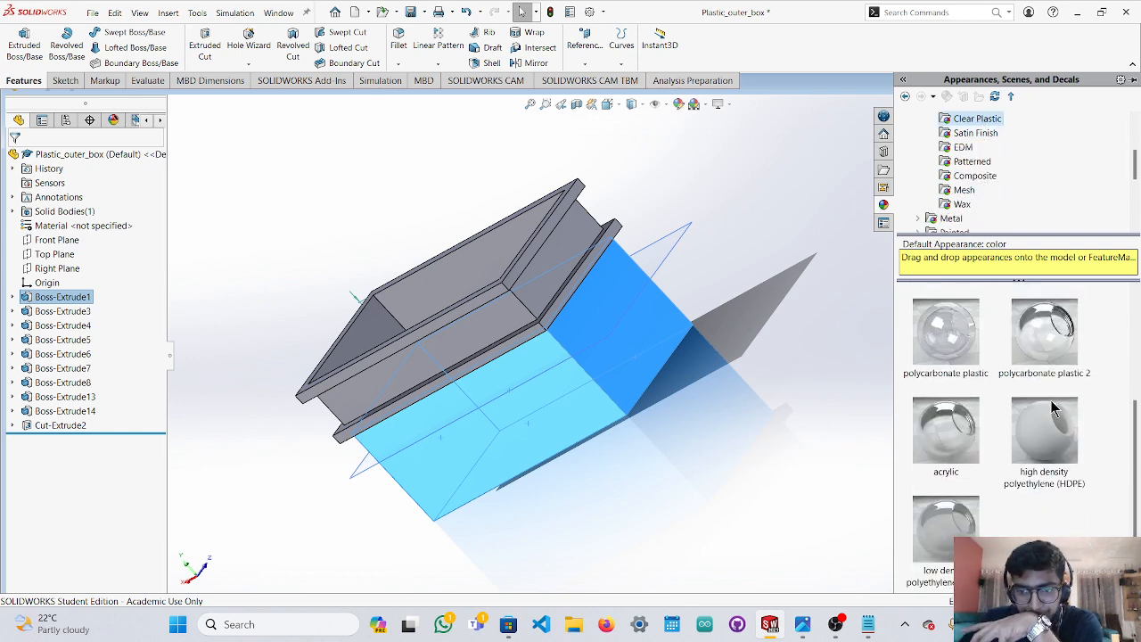
mouse_move(1053, 408)
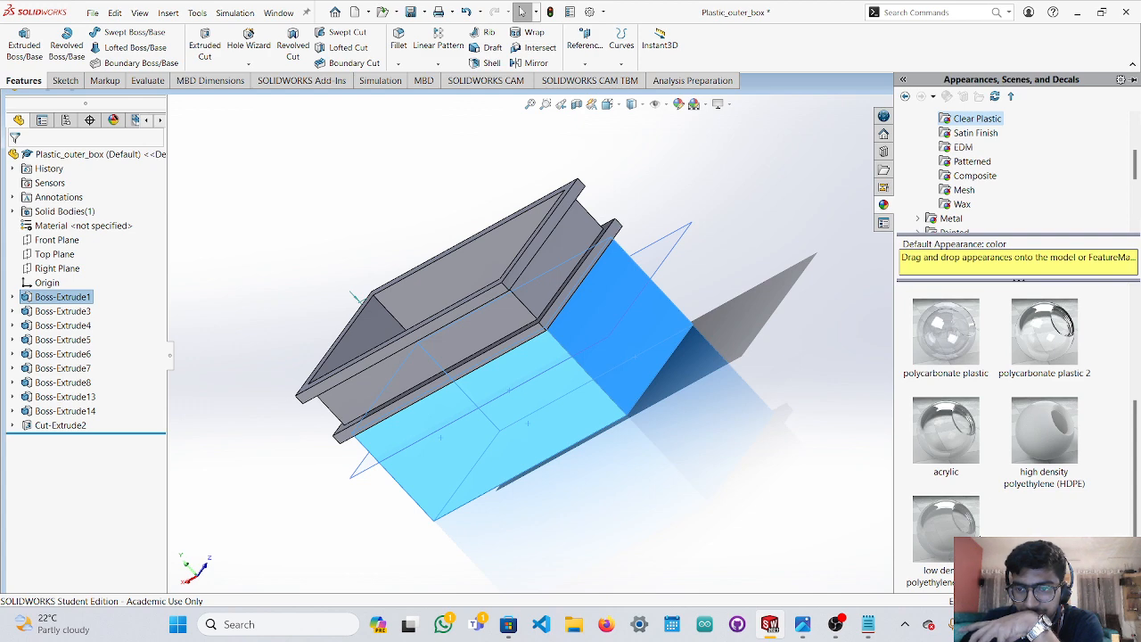
left_click(946, 431)
left_click(685, 437)
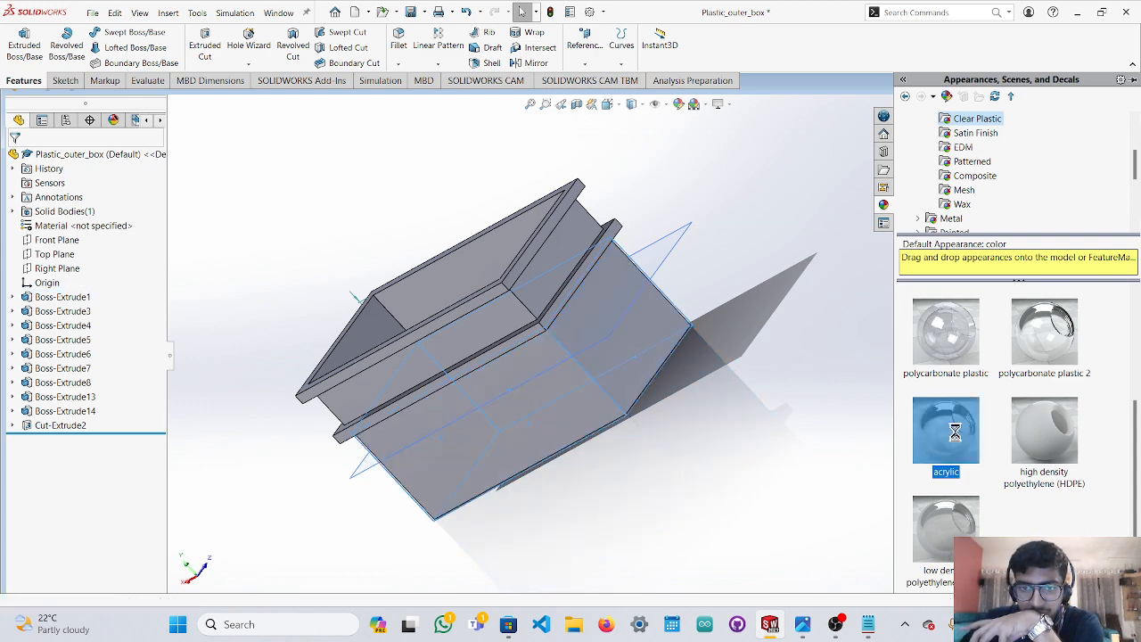
middle_click_drag(686, 437, 664, 374)
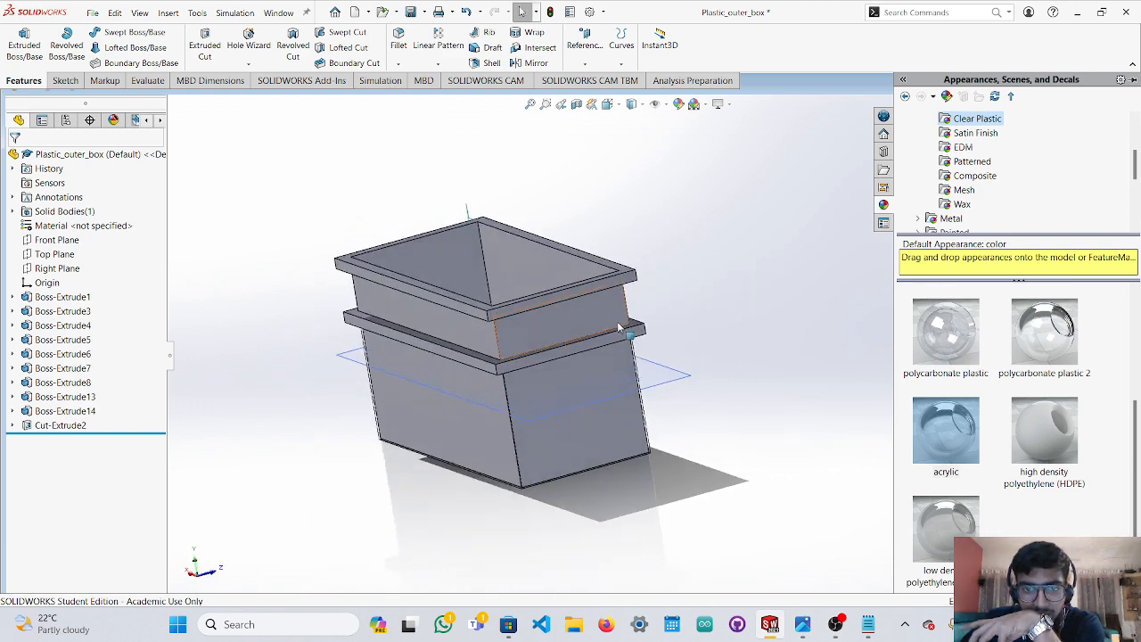
Try the large spark erosion plastic blue appearance from the EDM category on the whole box.
scroll(965, 359, "up", 3)
left_click(958, 148)
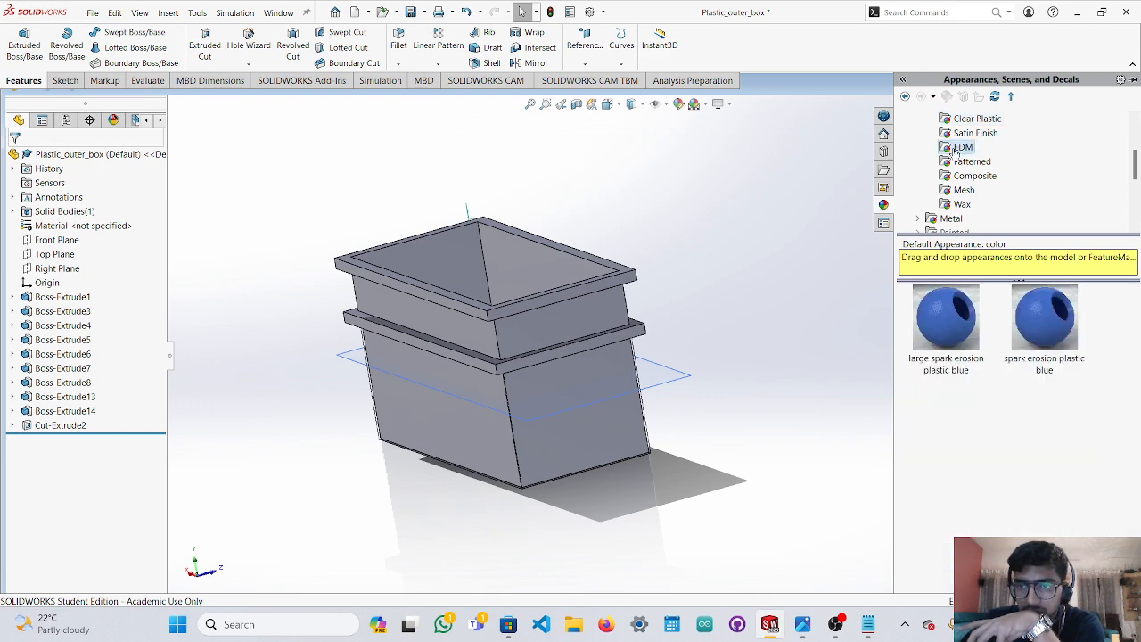
double_click(955, 320)
middle_click_drag(761, 349, 813, 368)
Try the white low gloss plastic appearance on the outer side faces of the lower box section.
scroll(976, 156, "up", 2)
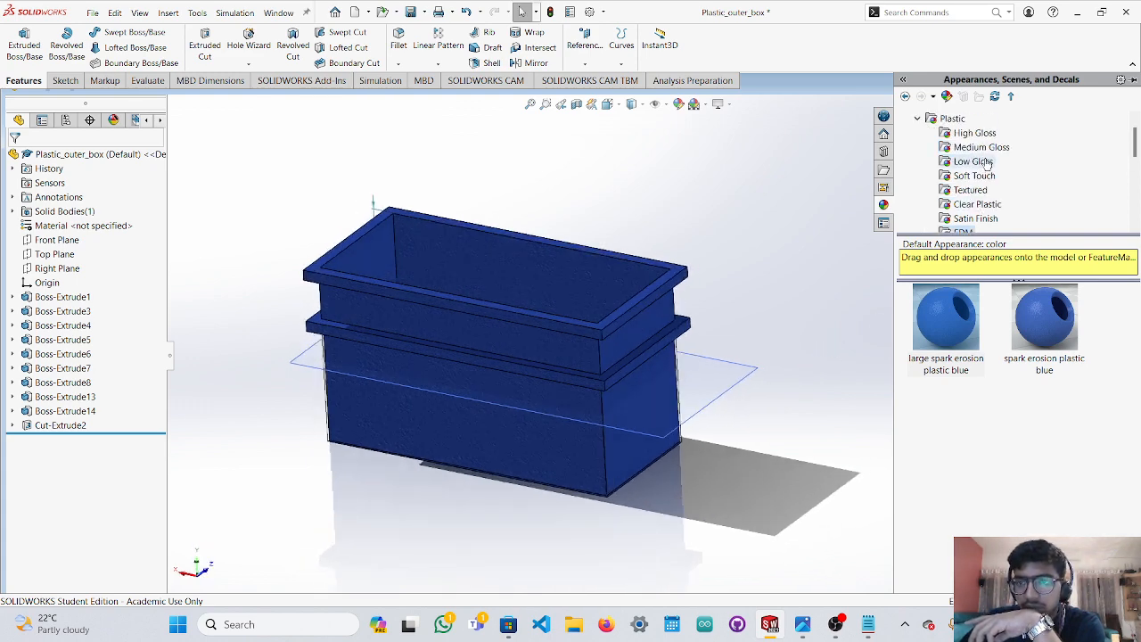
left_click(963, 133)
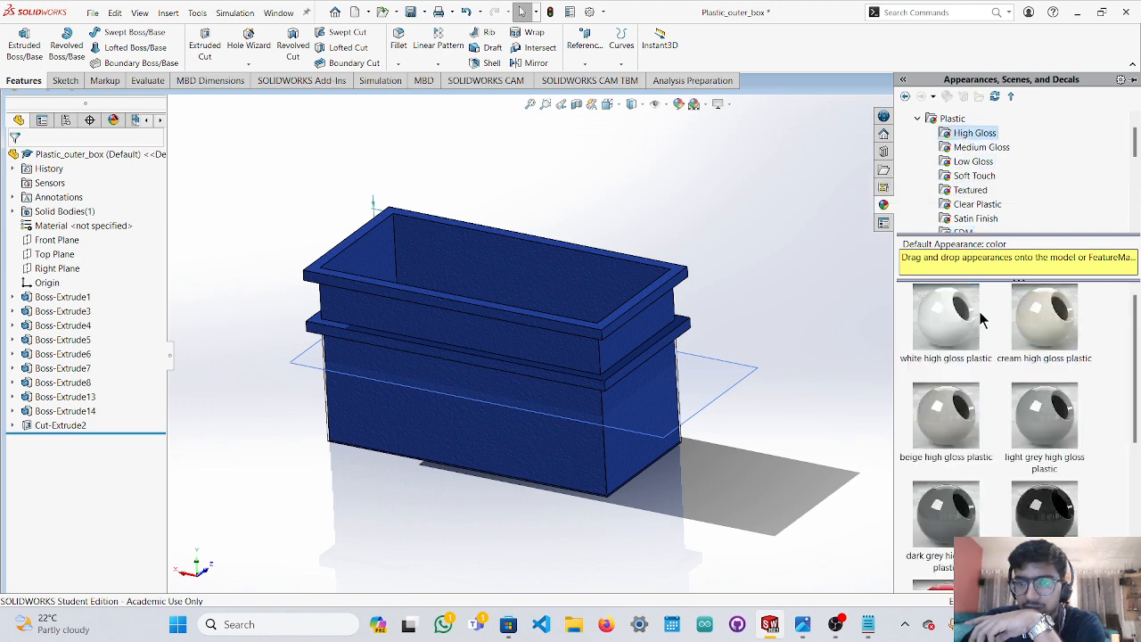
left_click_drag(963, 332, 577, 486)
left_click(519, 472)
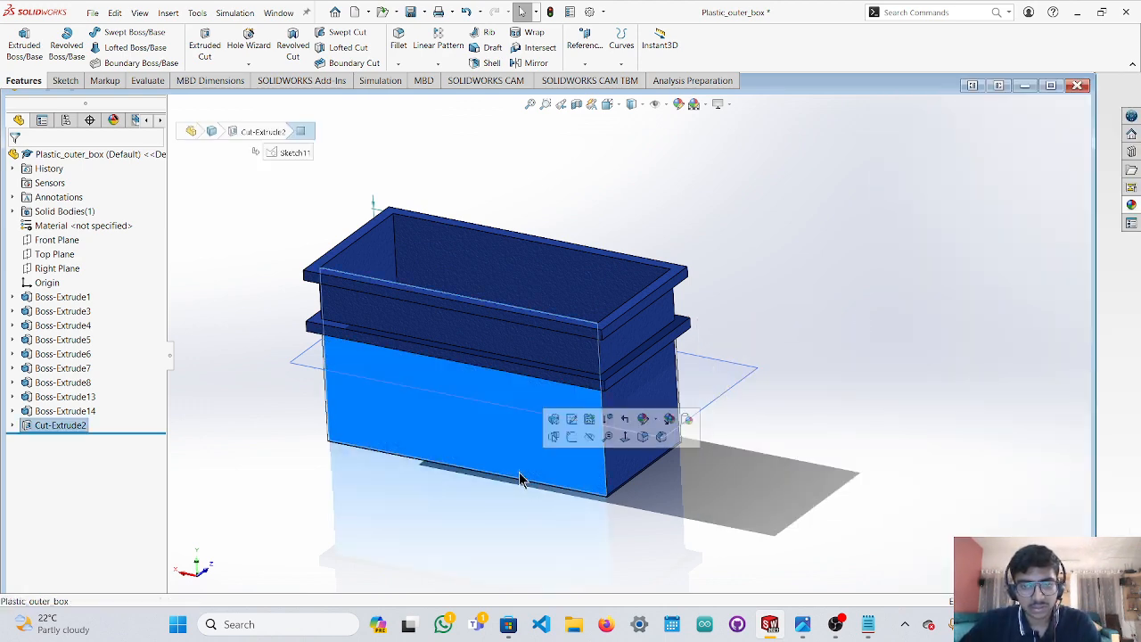
left_click(657, 387)
middle_click_drag(751, 387, 685, 485)
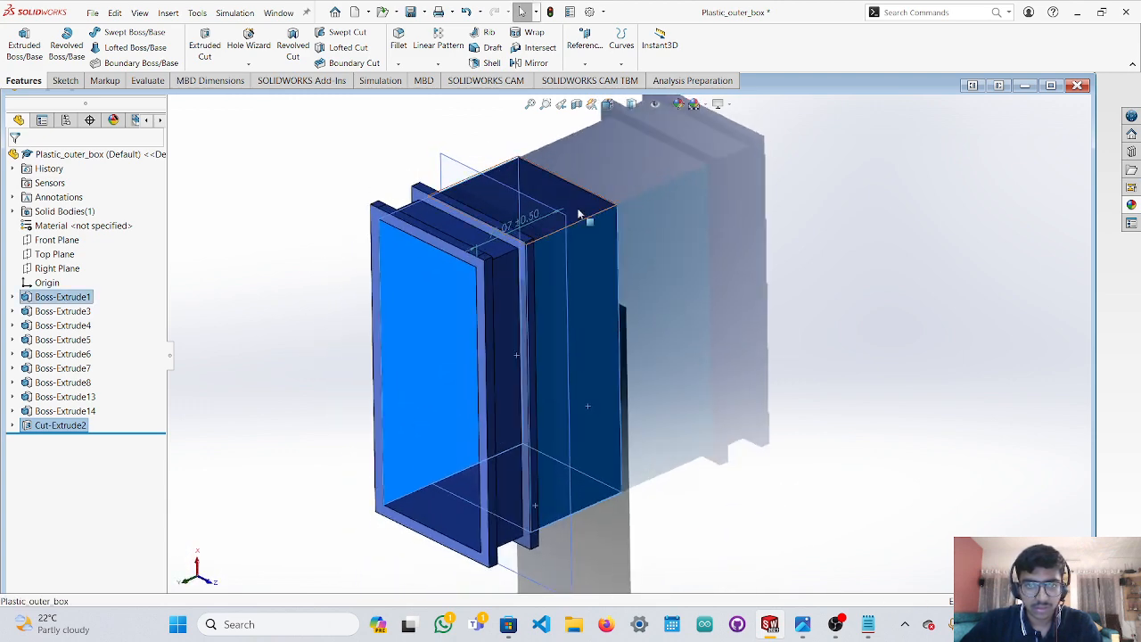
middle_click_drag(720, 293, 820, 107)
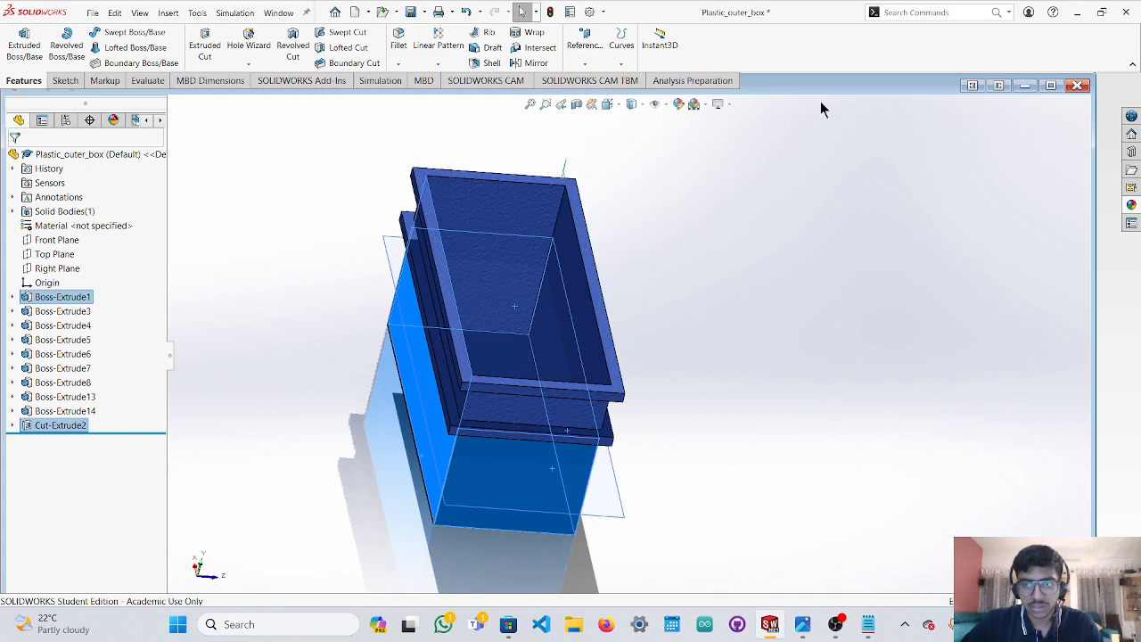
left_click(1131, 205)
left_click(970, 161)
left_click(947, 332)
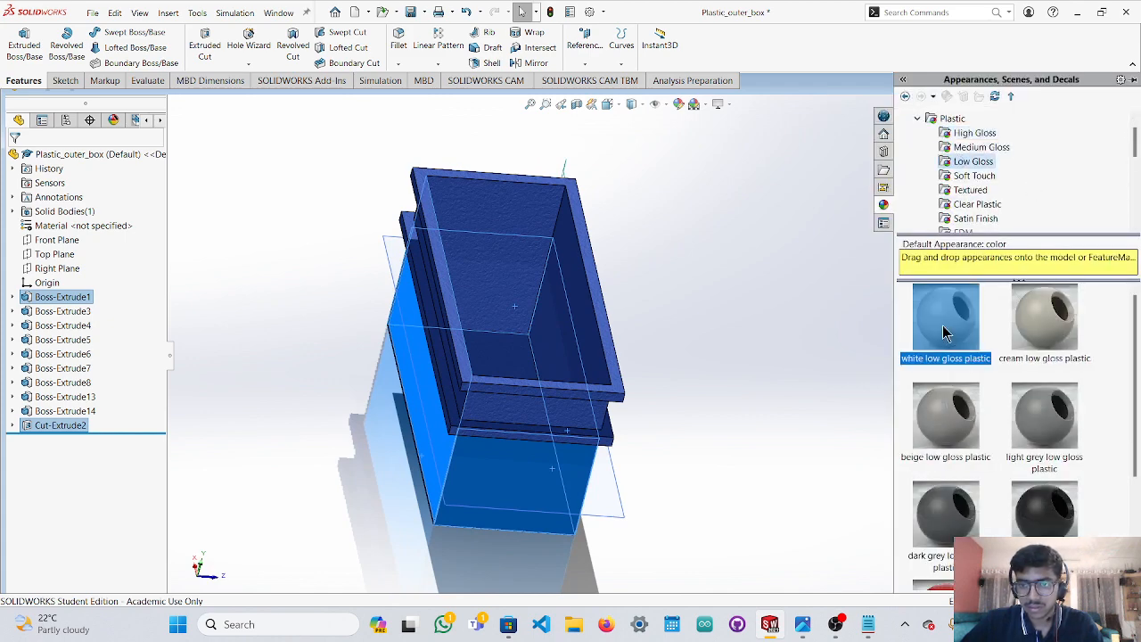
double_click(943, 335)
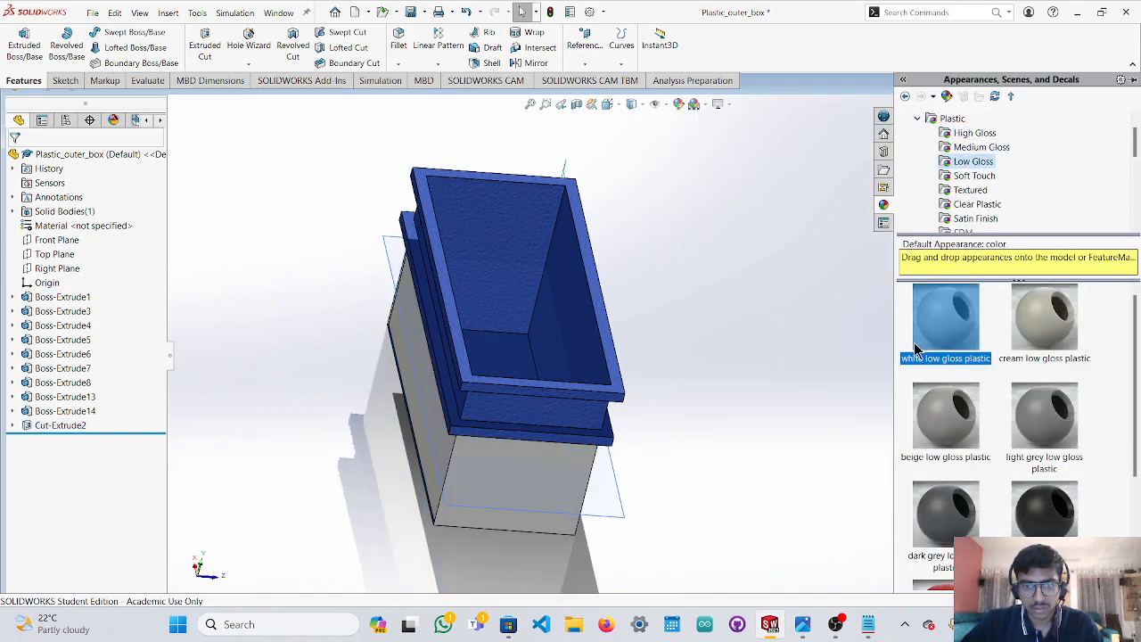
middle_click_drag(703, 384, 709, 317)
Try the black soft touch plastic appearance on the box.
left_click(957, 178)
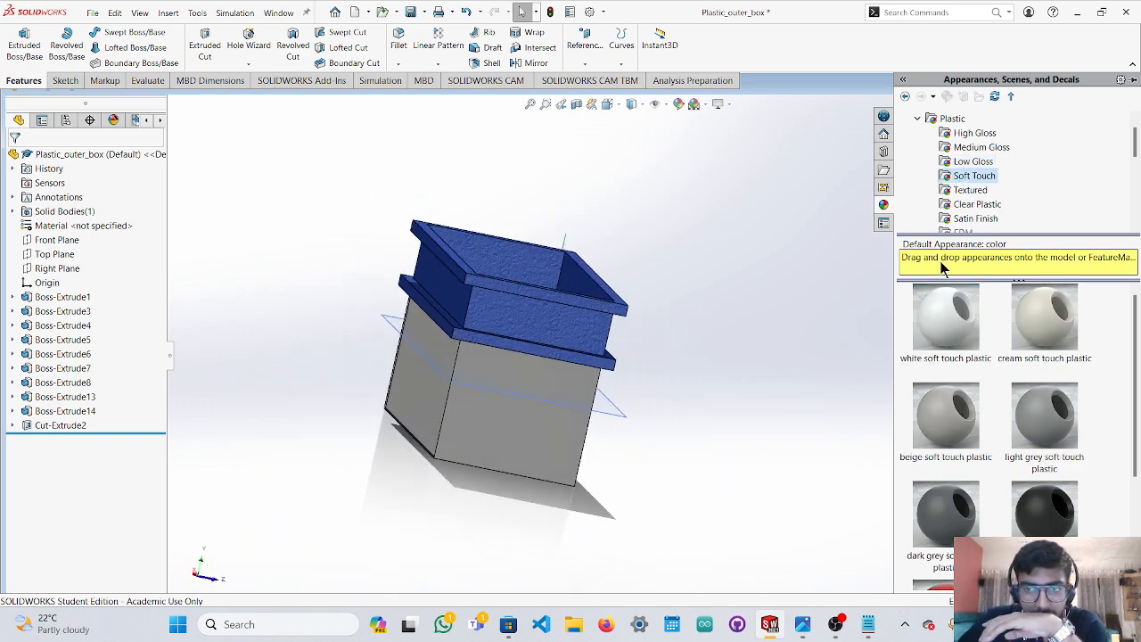
left_click(1034, 331)
middle_click_drag(753, 357, 383, 390)
left_click(1065, 532)
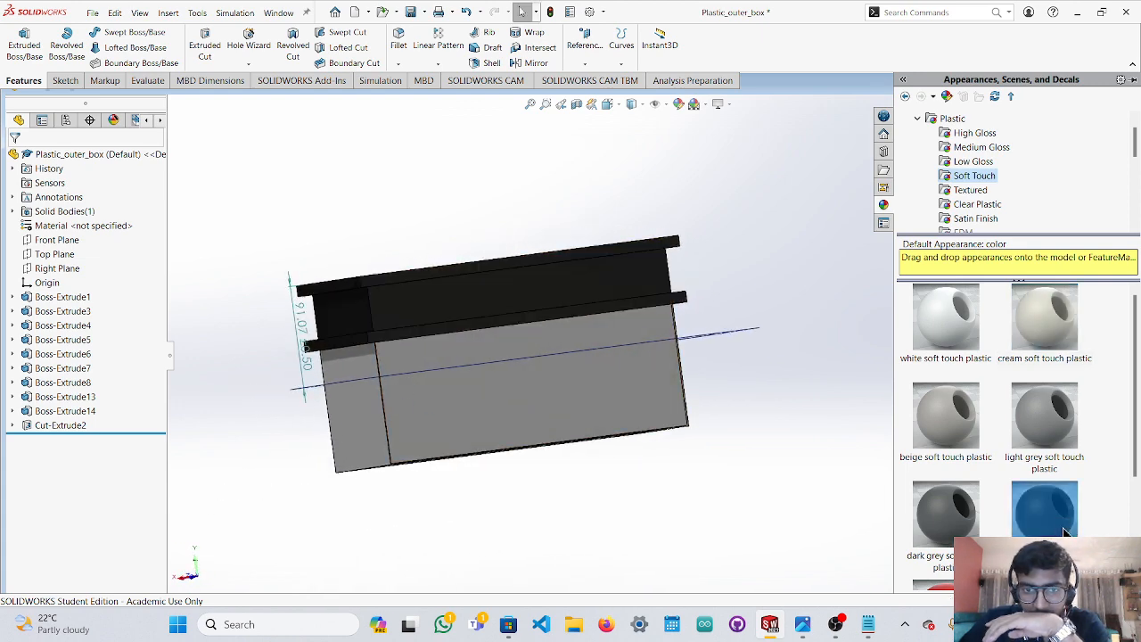
scroll(1043, 495, "down", 2)
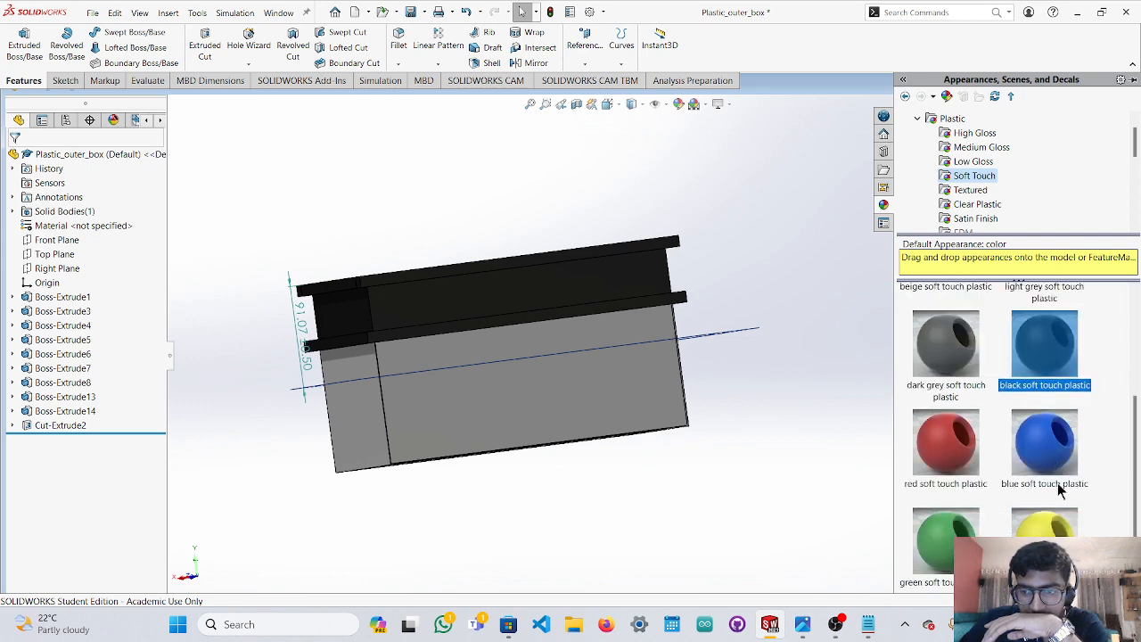
scroll(1043, 406, "up", 3)
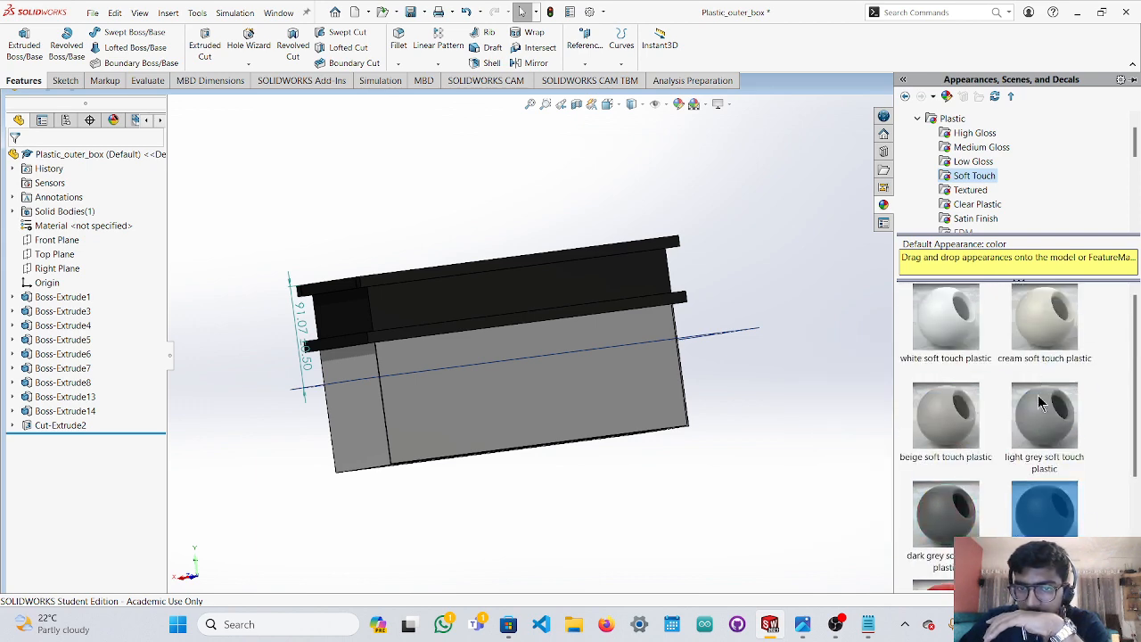
Apply the polypropylene plastic appearance from the Clear Plastic category to the box.
left_click(977, 204)
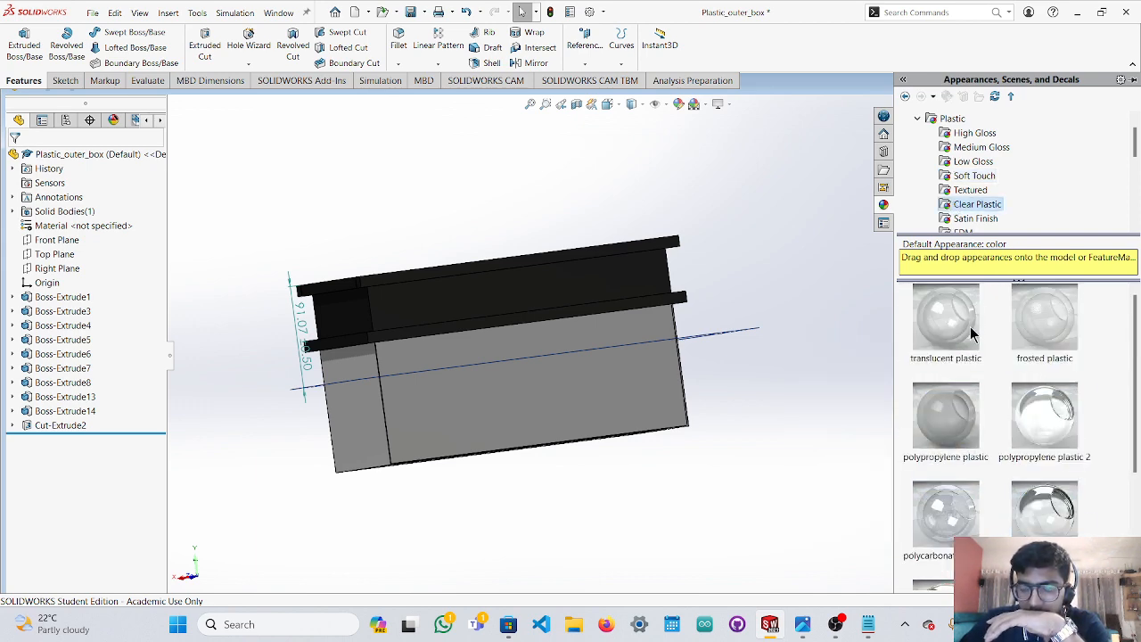
mouse_move(972, 334)
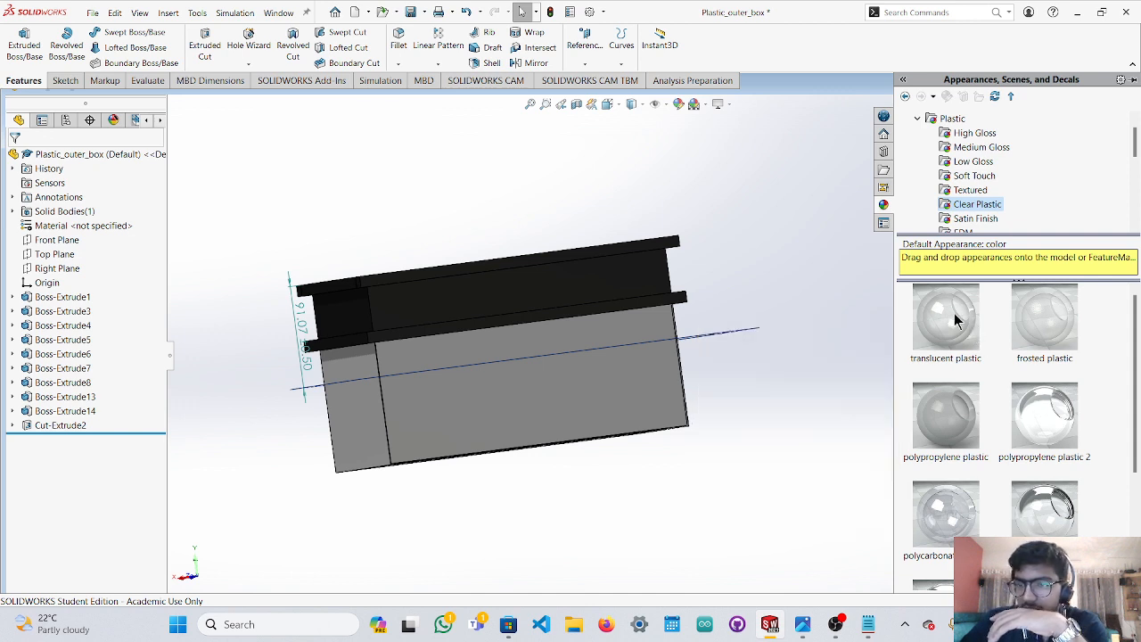
scroll(999, 367, "down", 1)
scroll(980, 383, "up", 1)
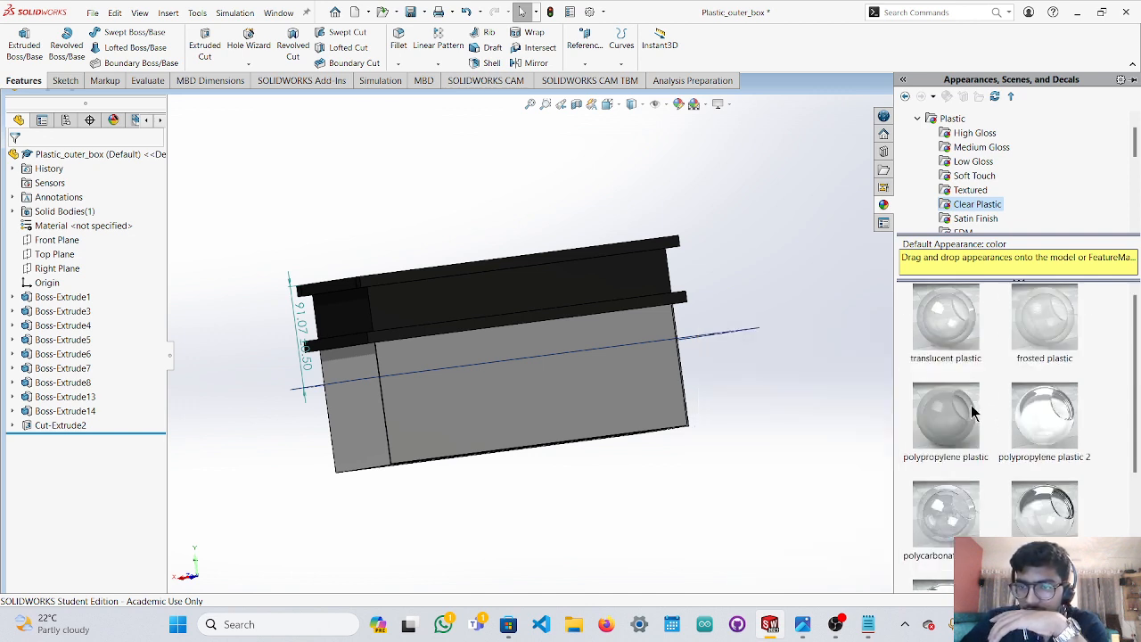
left_click(952, 408)
middle_click_drag(810, 321, 783, 358)
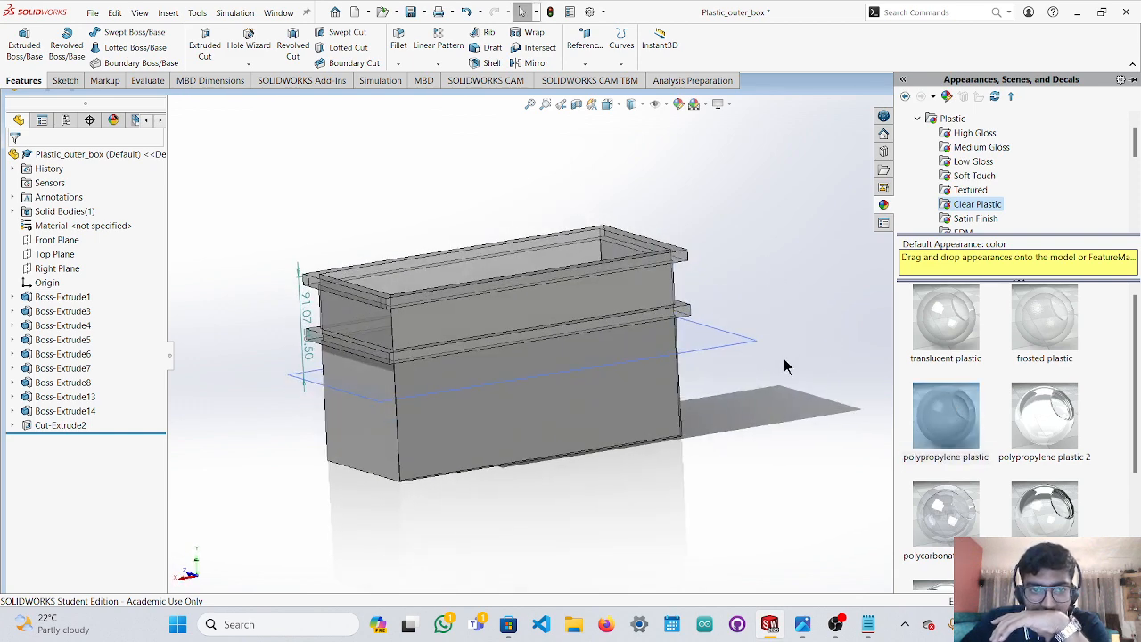
Apply the polypropylene plastic 2 appearance to the side faces of the lower box section.
left_click(624, 394)
middle_click_drag(624, 394, 697, 385)
middle_click_drag(764, 368, 686, 469)
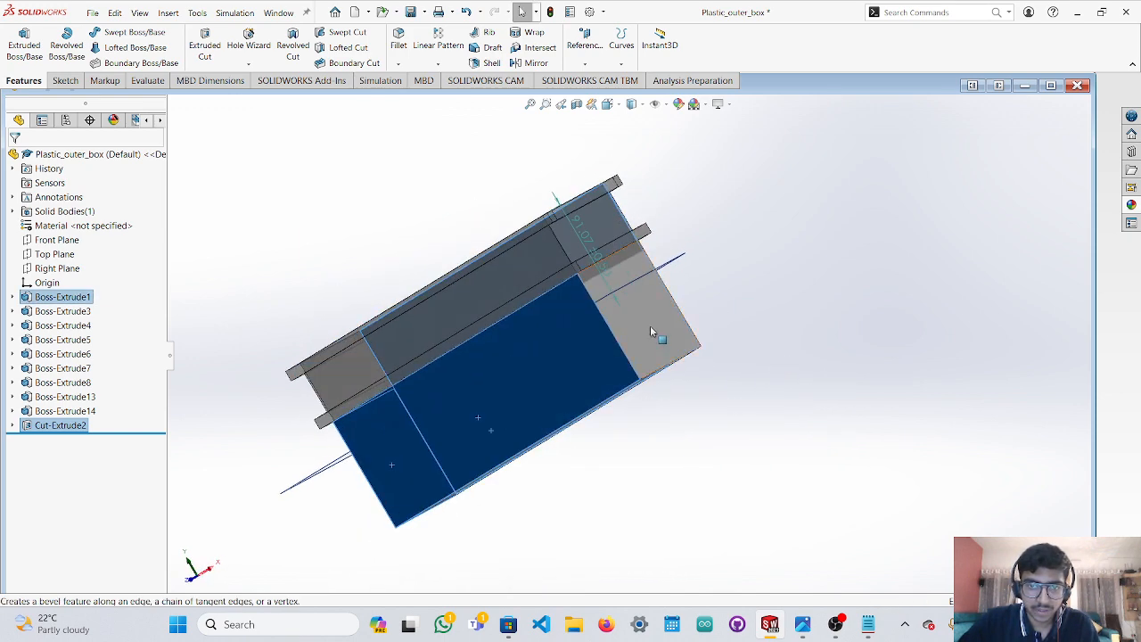
left_click(1131, 205)
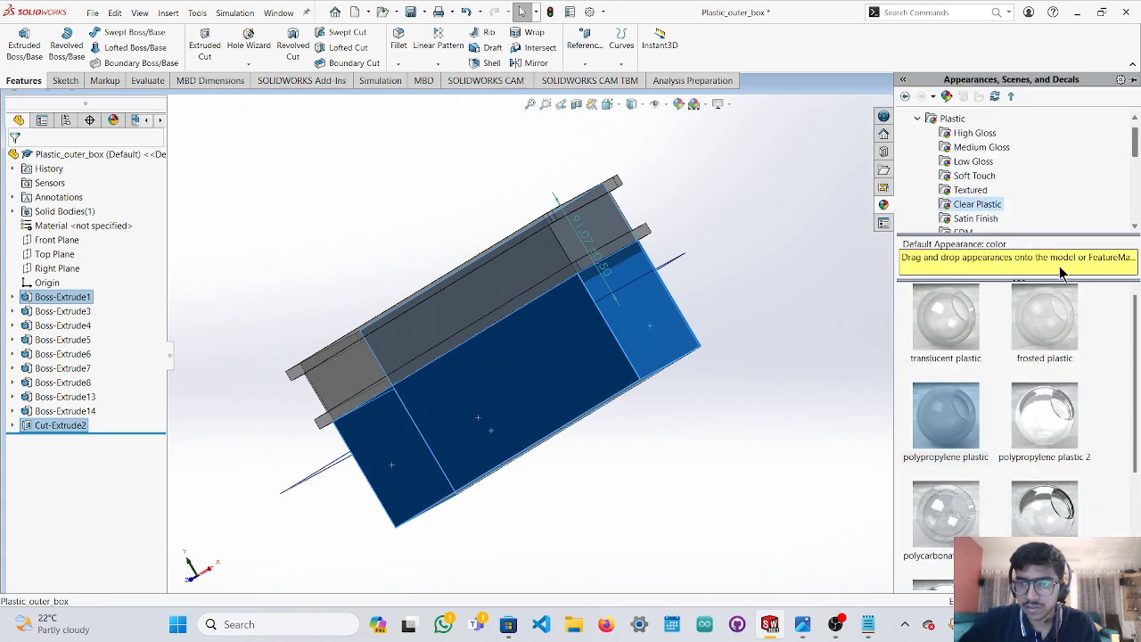
scroll(1005, 381, "down", 2)
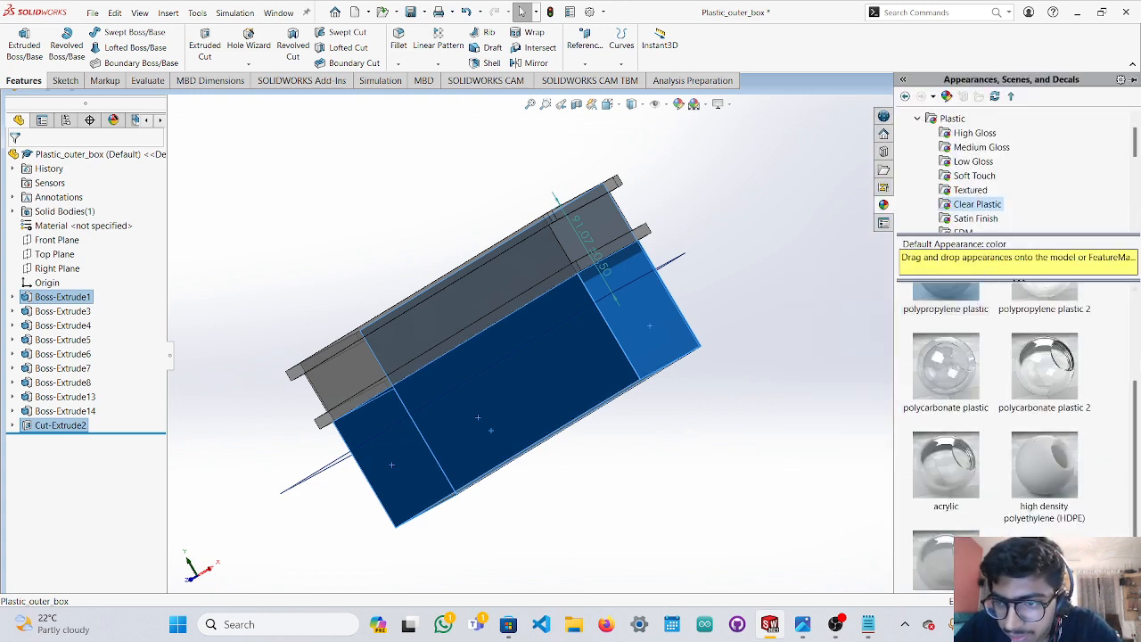
scroll(1129, 392, "up", 3)
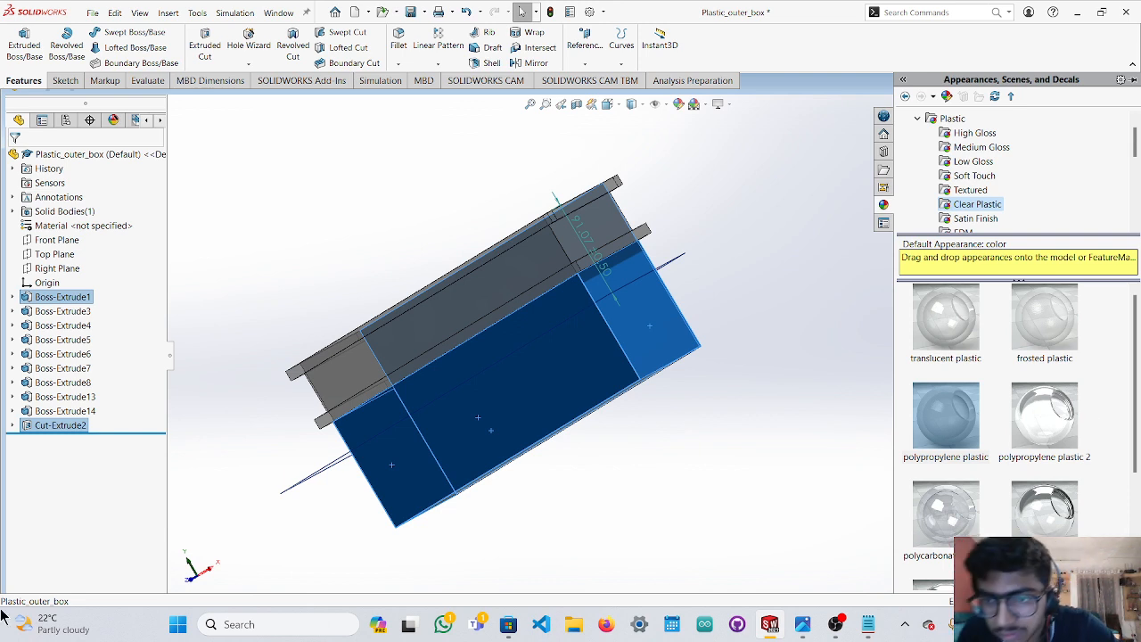
scroll(1034, 395, "down", 3)
scroll(1034, 395, "up", 3)
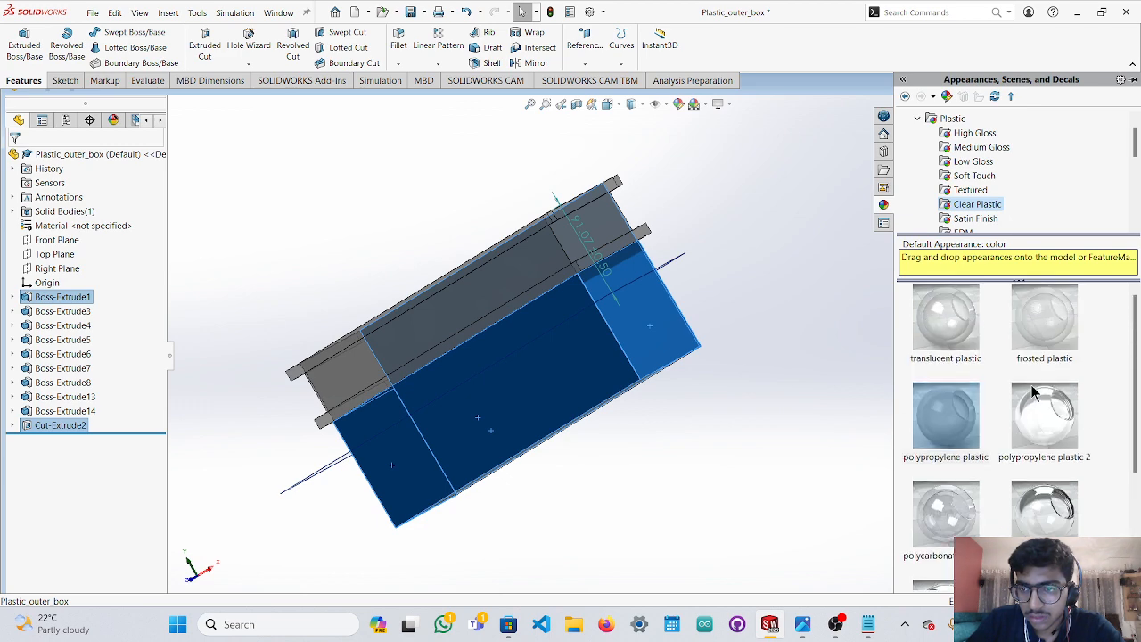
scroll(1095, 342, "down", 2)
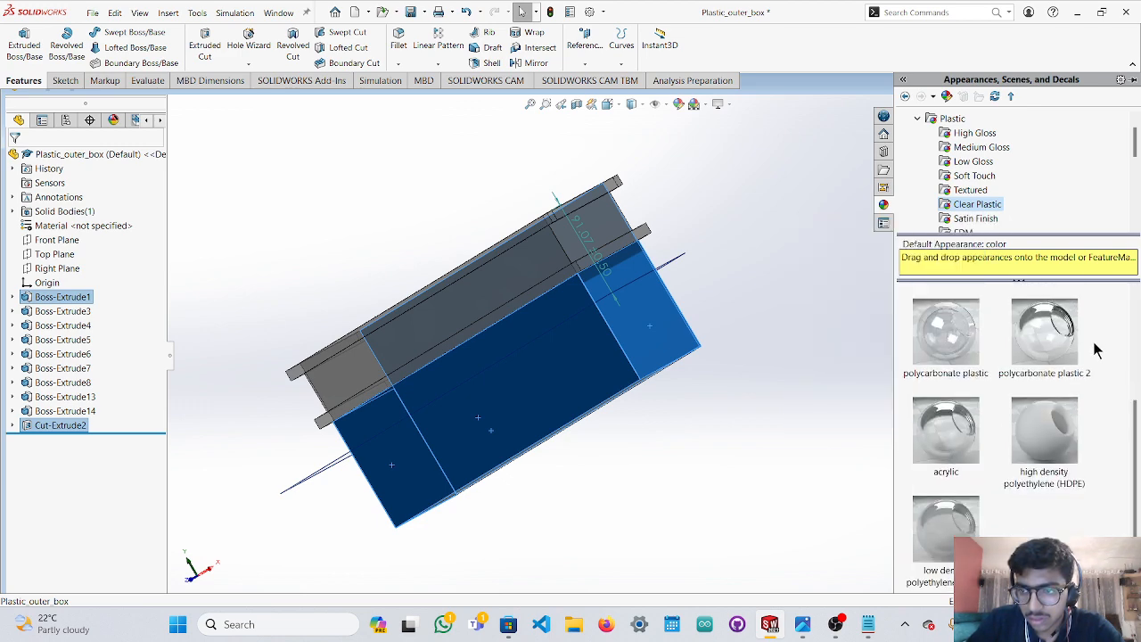
scroll(1095, 342, "up", 2)
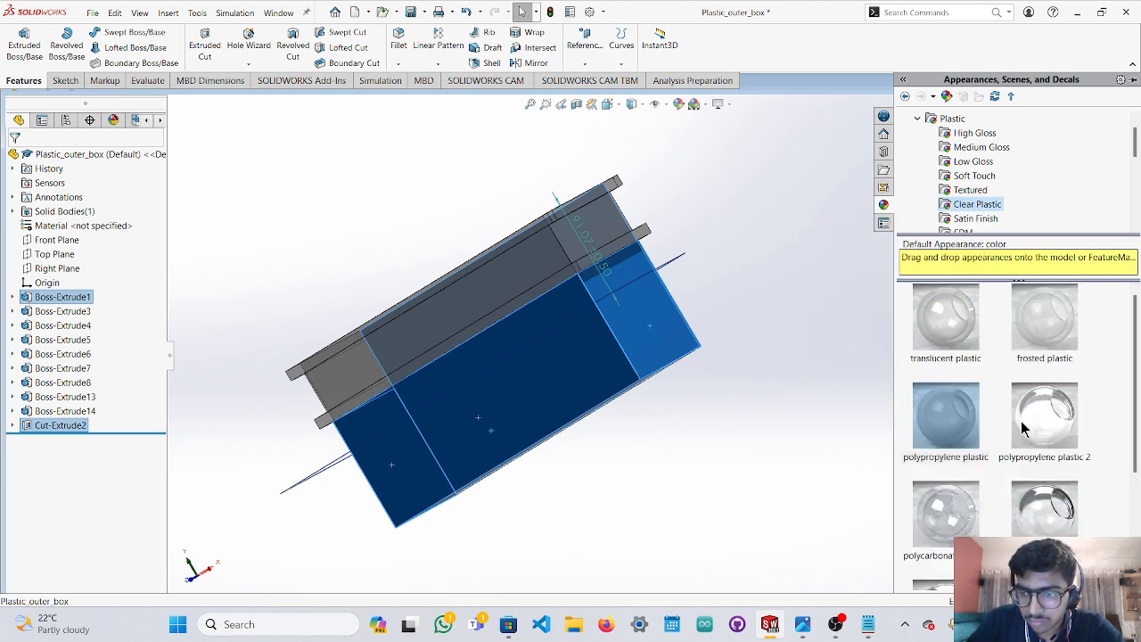
double_click(1039, 427)
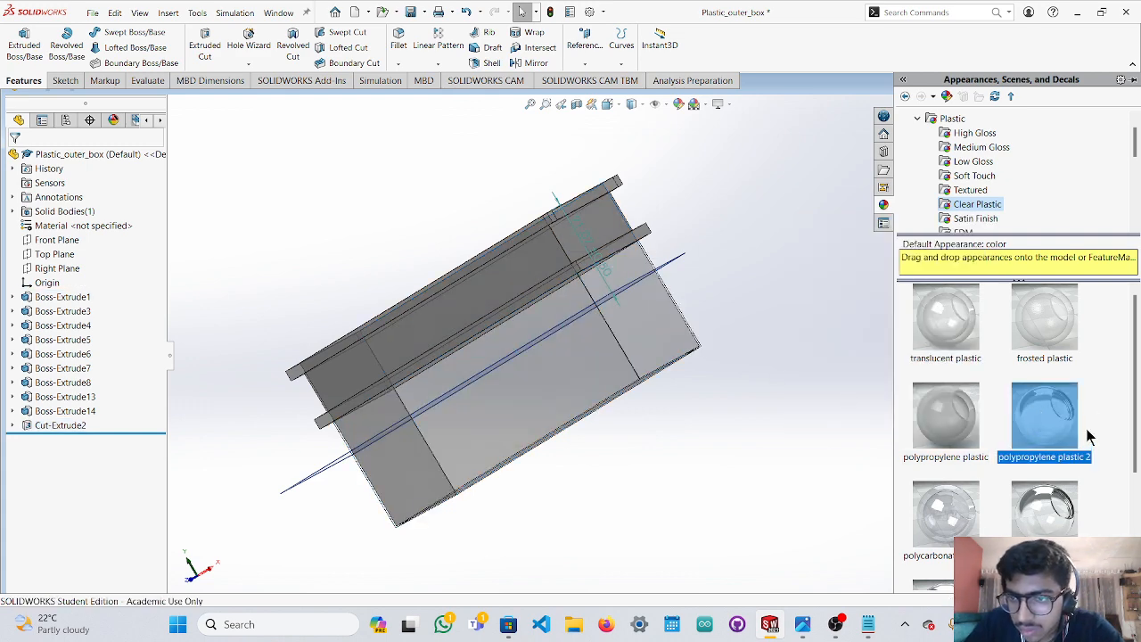
Apply the polypropylene plastic appearance to the side faces of the upper section between the two rims.
scroll(1103, 411, "down", 3)
scroll(1103, 411, "up", 2)
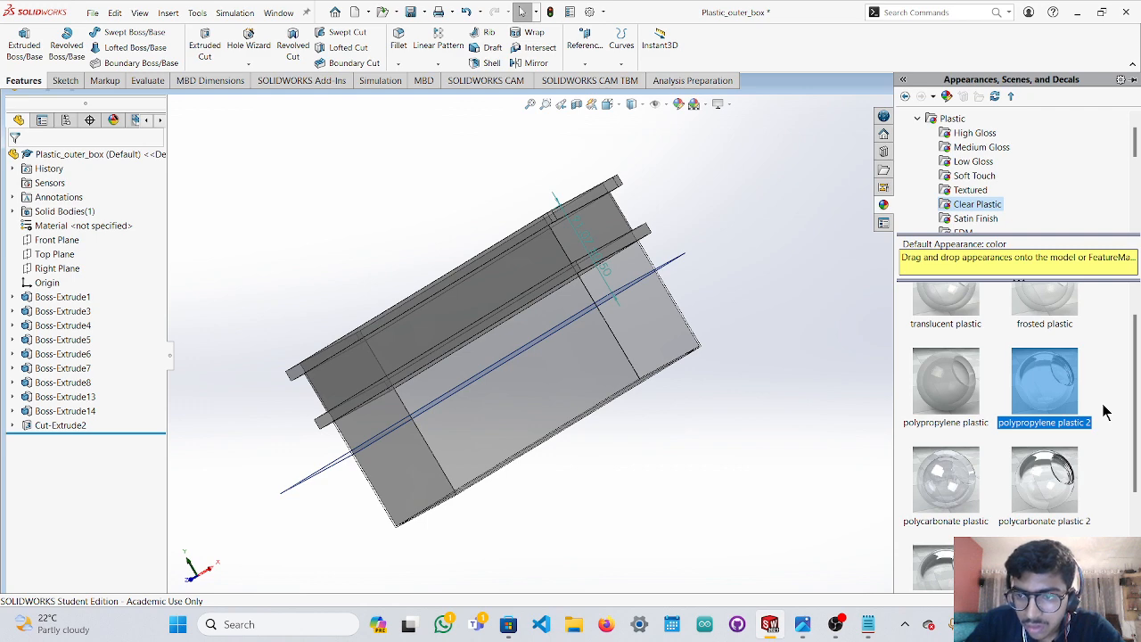
left_click(753, 341)
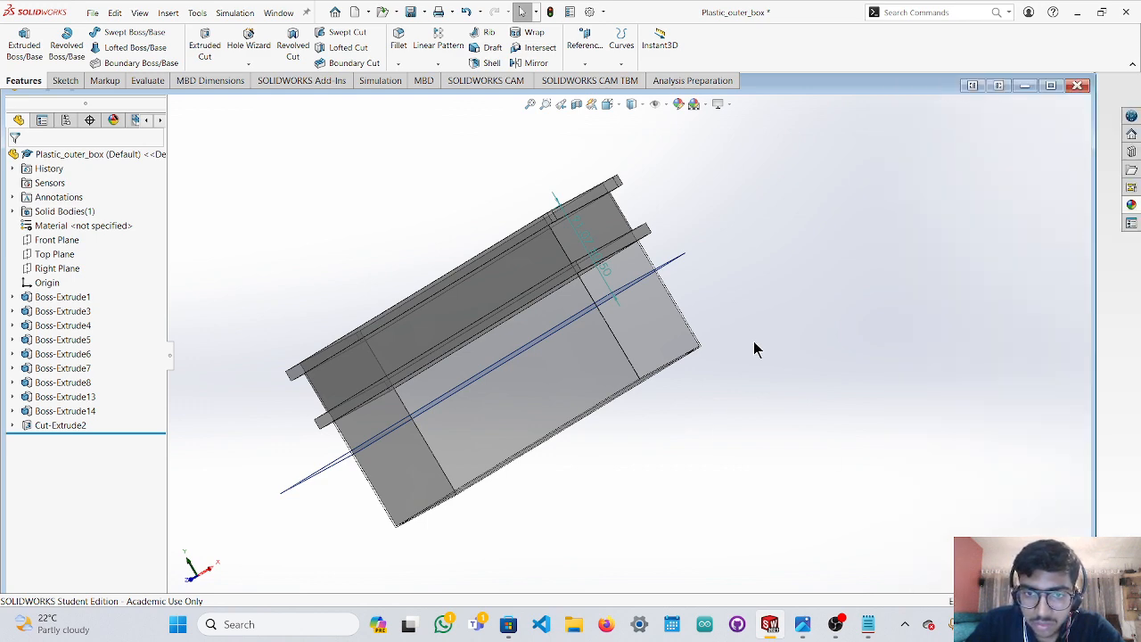
middle_click_drag(728, 307, 749, 329)
middle_click_drag(883, 264, 900, 221)
left_click(457, 321)
middle_click_drag(842, 251, 663, 244)
scroll(610, 316, "down", 3)
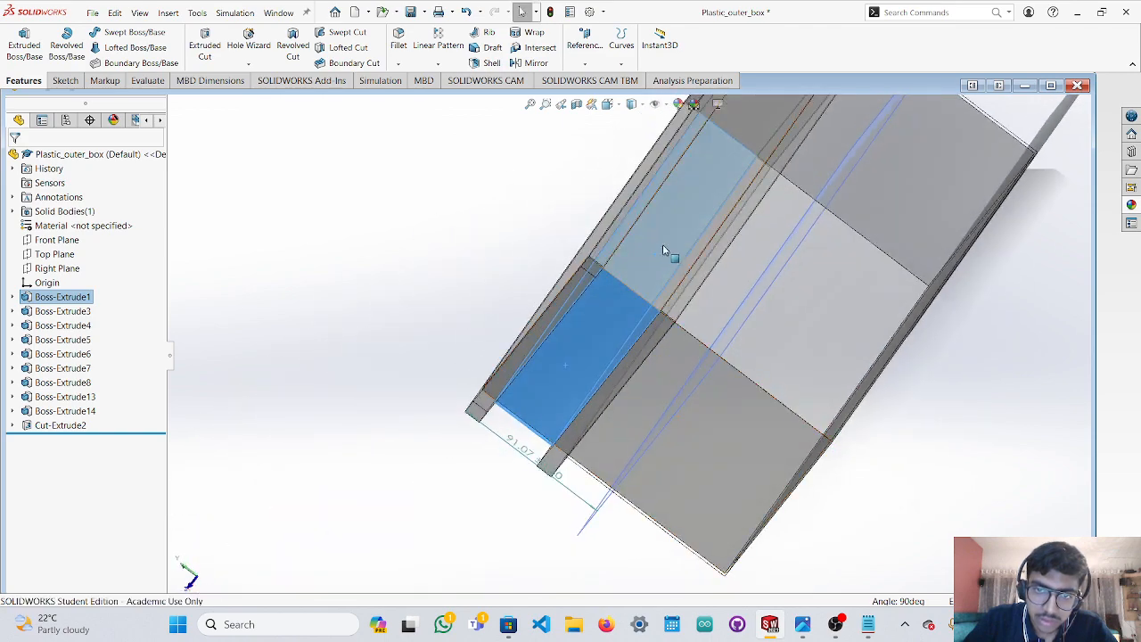
middle_click_drag(894, 150, 828, 313)
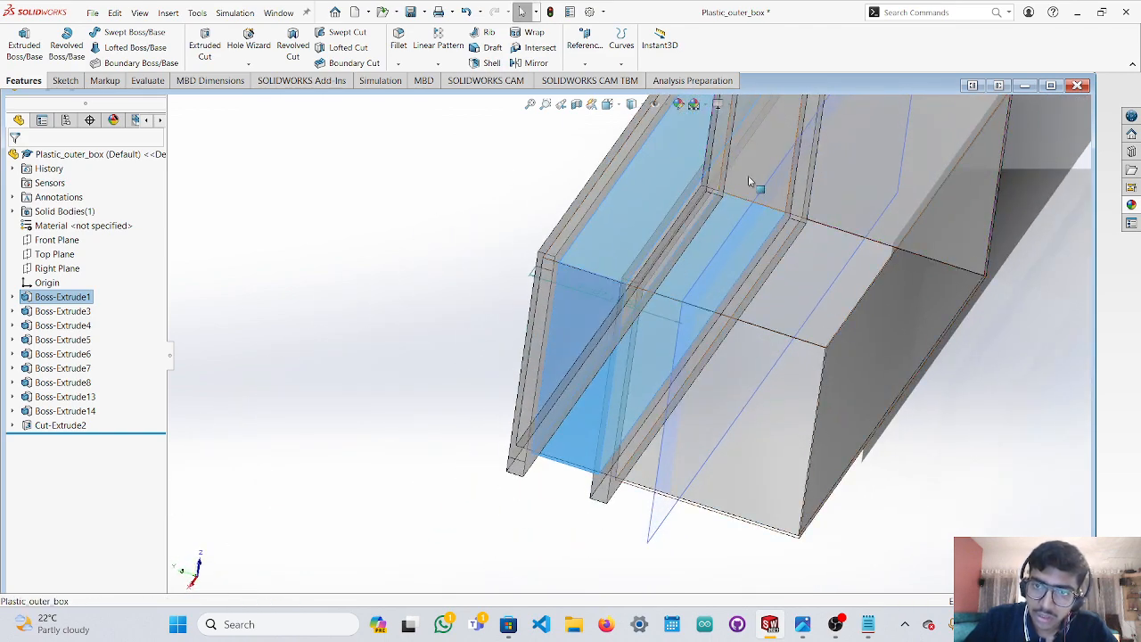
left_click(1131, 206)
left_click(939, 401)
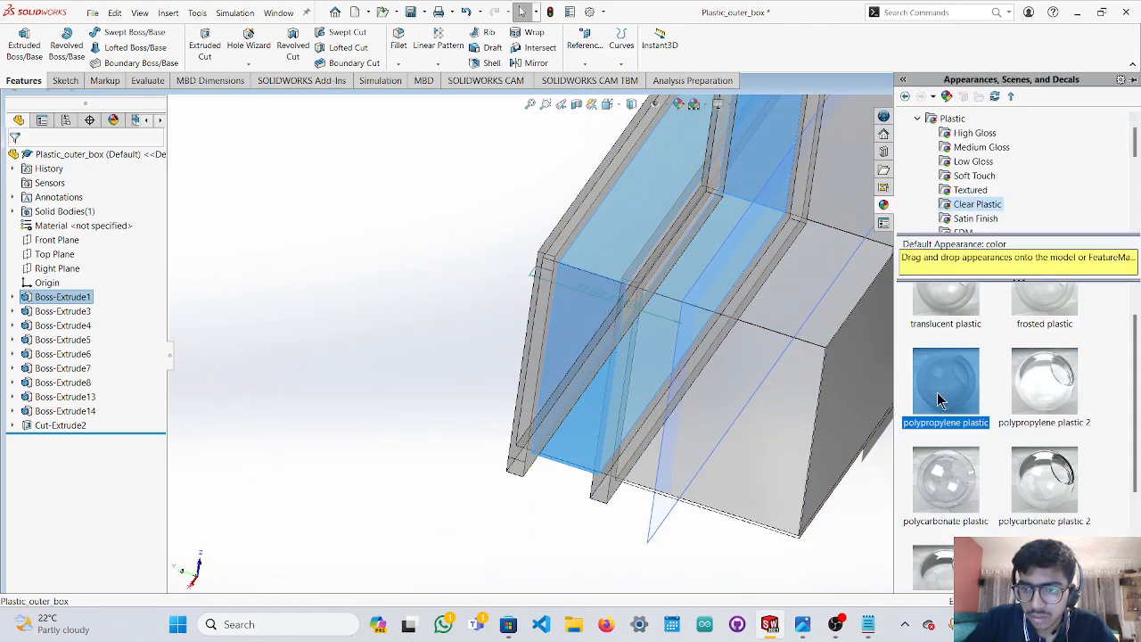
double_click(938, 401)
Apply the high density polyethylene (HDPE) appearance to the upper and lower rims around the box.
middle_click_drag(710, 393, 764, 364)
left_click(533, 419)
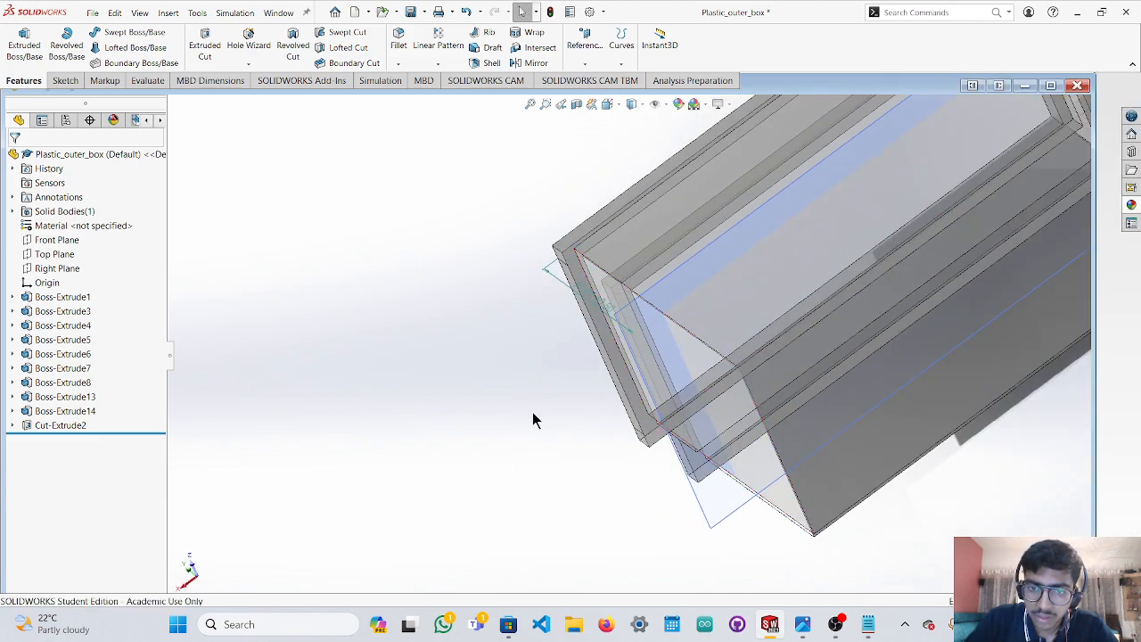
middle_click_drag(533, 419, 576, 335)
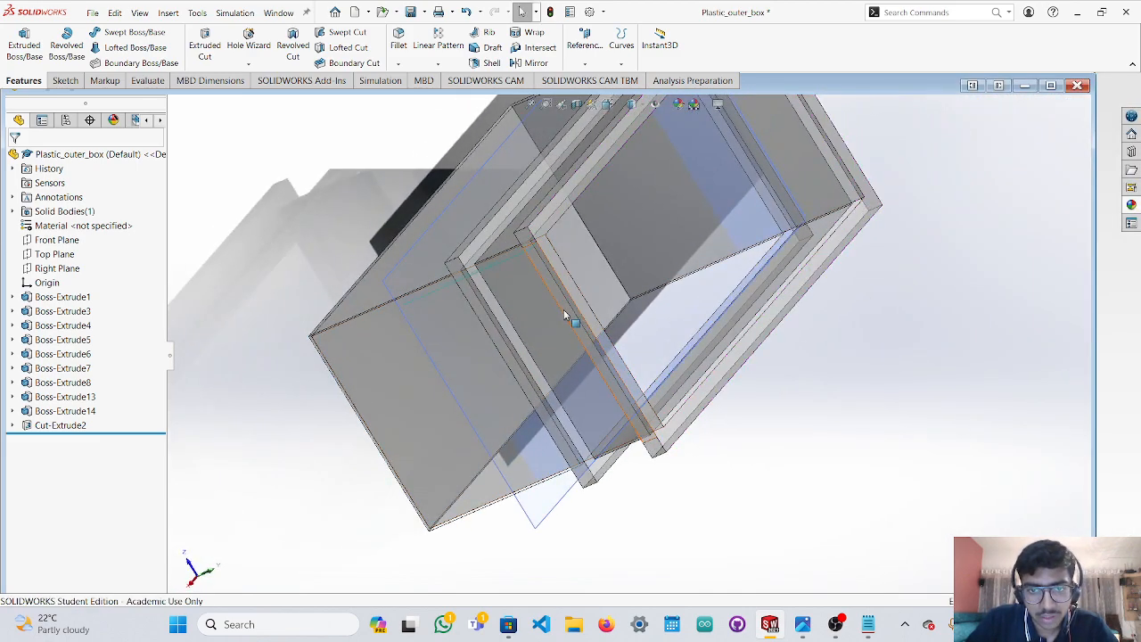
left_click(579, 309)
left_click(567, 287, "ctrl")
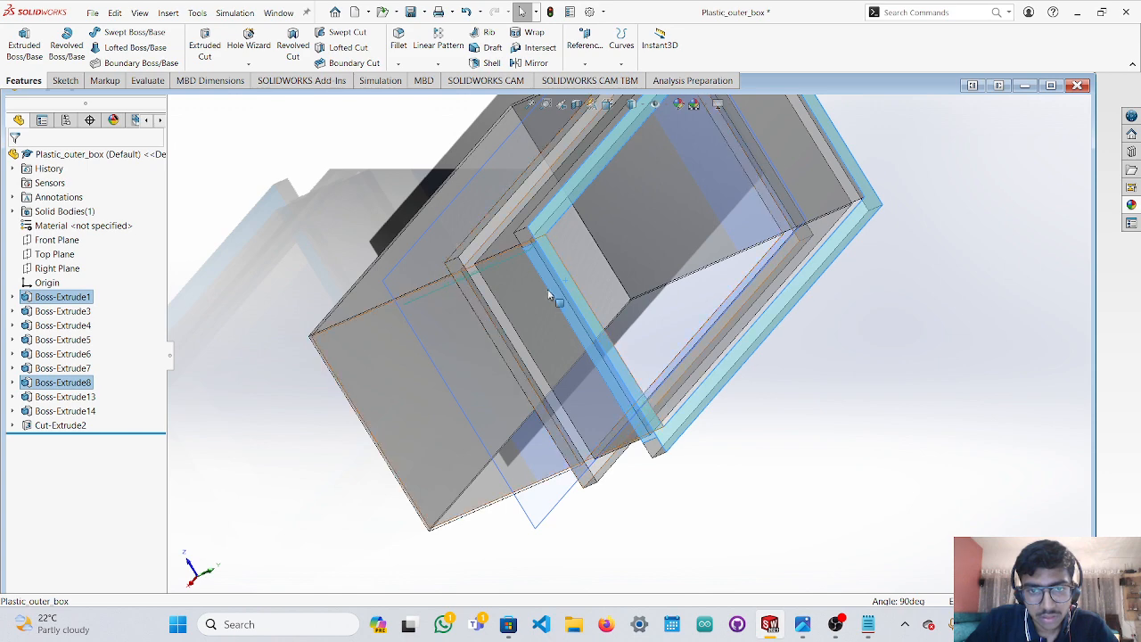
left_click(525, 241, "ctrl")
middle_click_drag(526, 240, 552, 261)
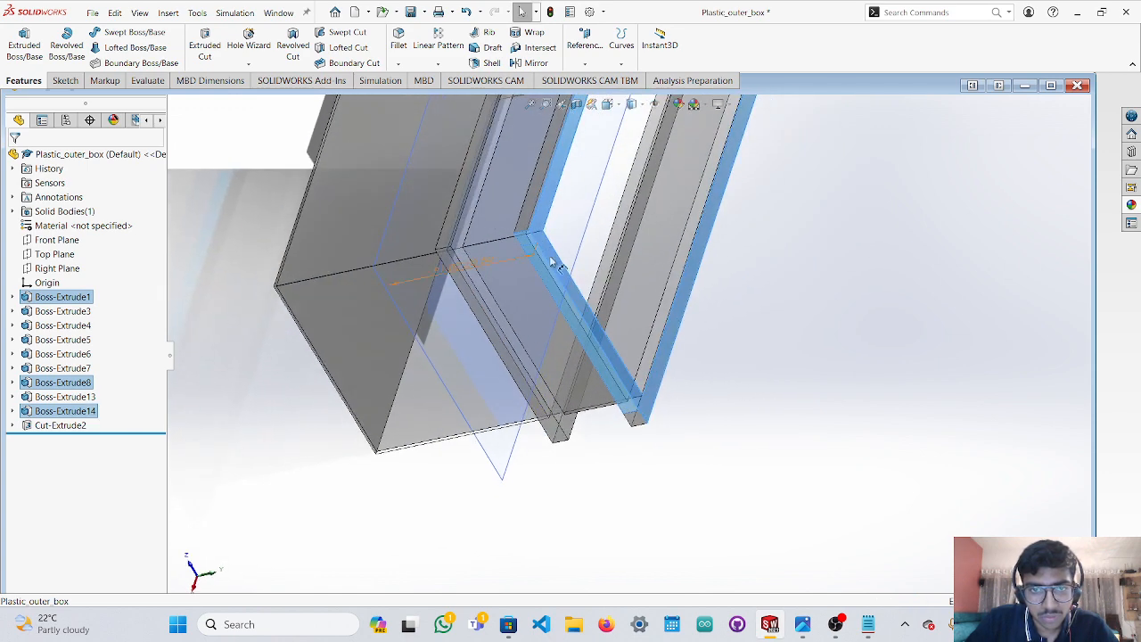
left_click(525, 221, "ctrl")
middle_click_drag(525, 221, 545, 244)
left_click(603, 225, "ctrl")
middle_click_drag(840, 200, 876, 254)
scroll(876, 254, "up", 5)
scroll(695, 269, "down", 4)
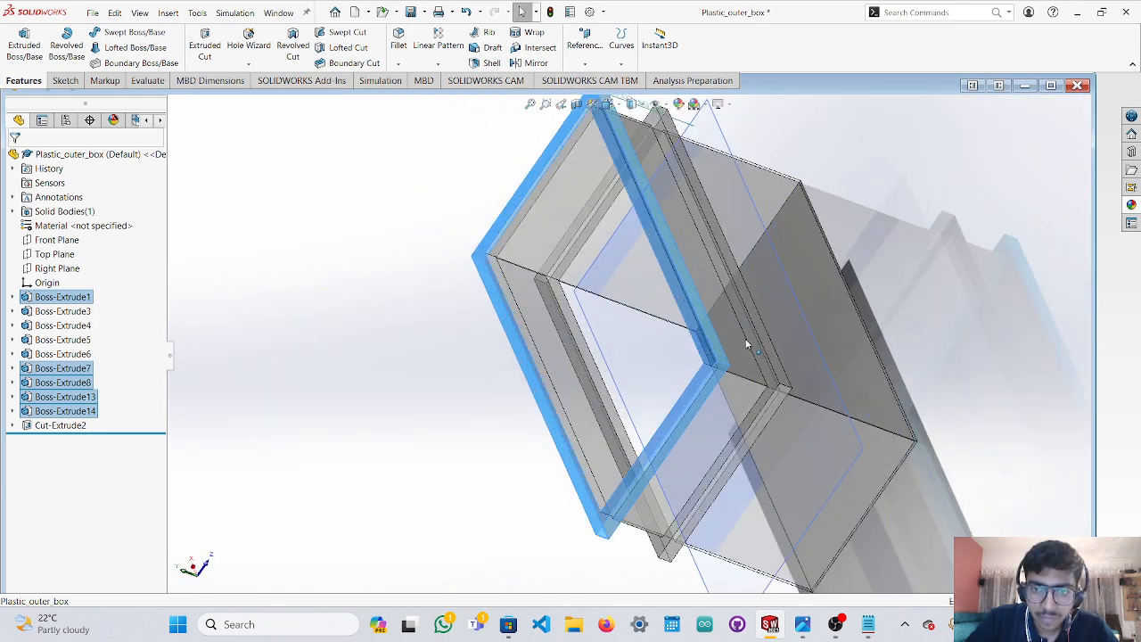
middle_click_drag(746, 342, 513, 341)
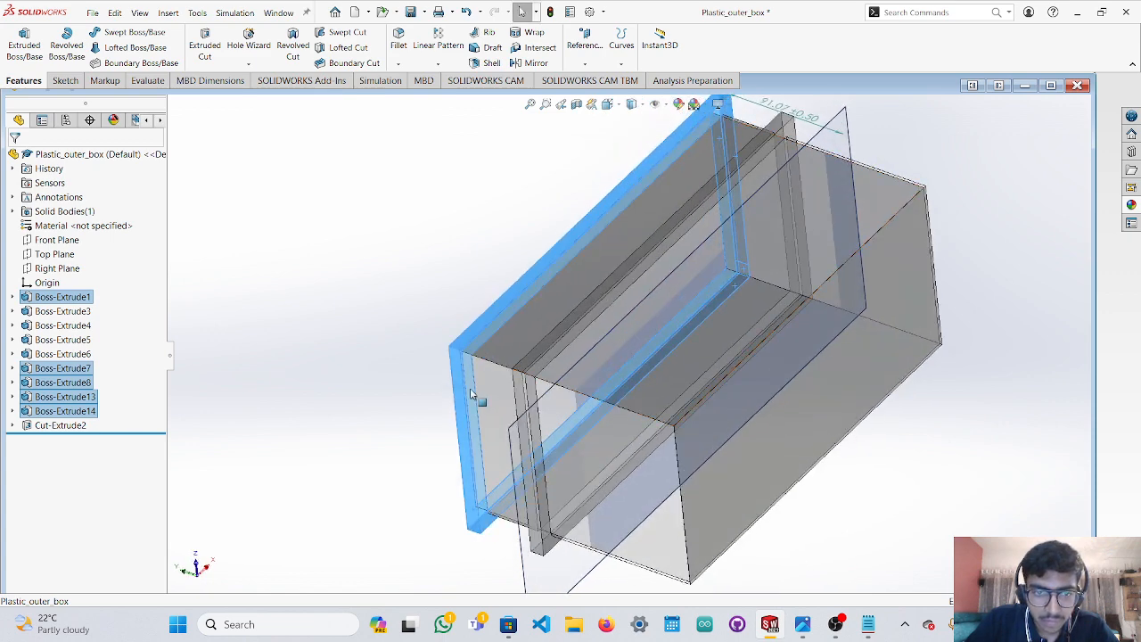
middle_click_drag(540, 416, 721, 466)
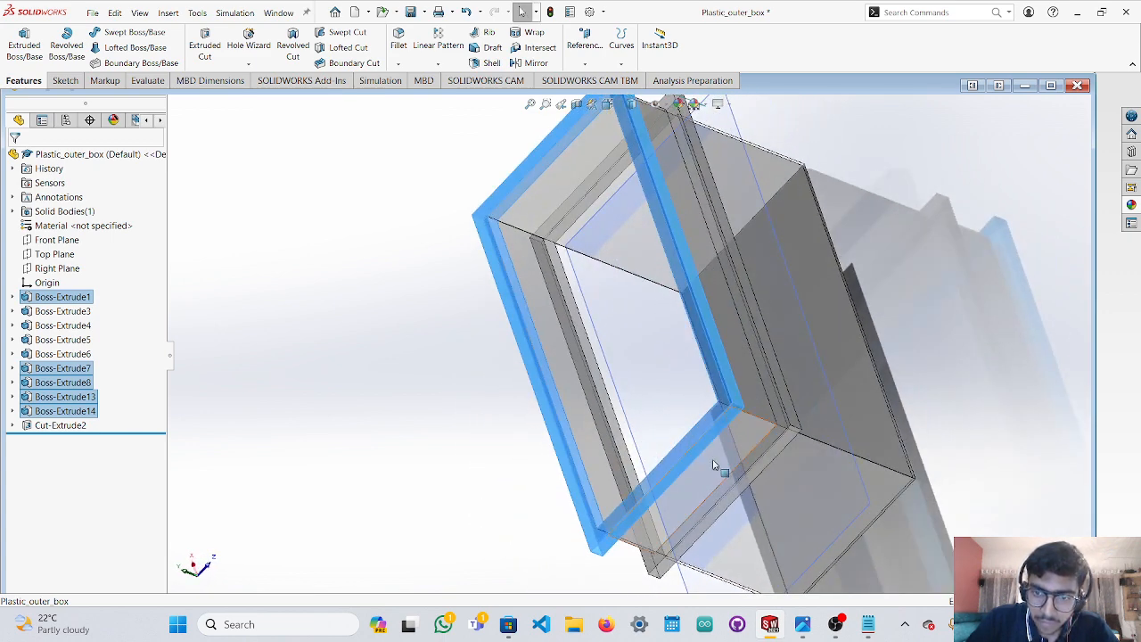
left_click(756, 451, "ctrl")
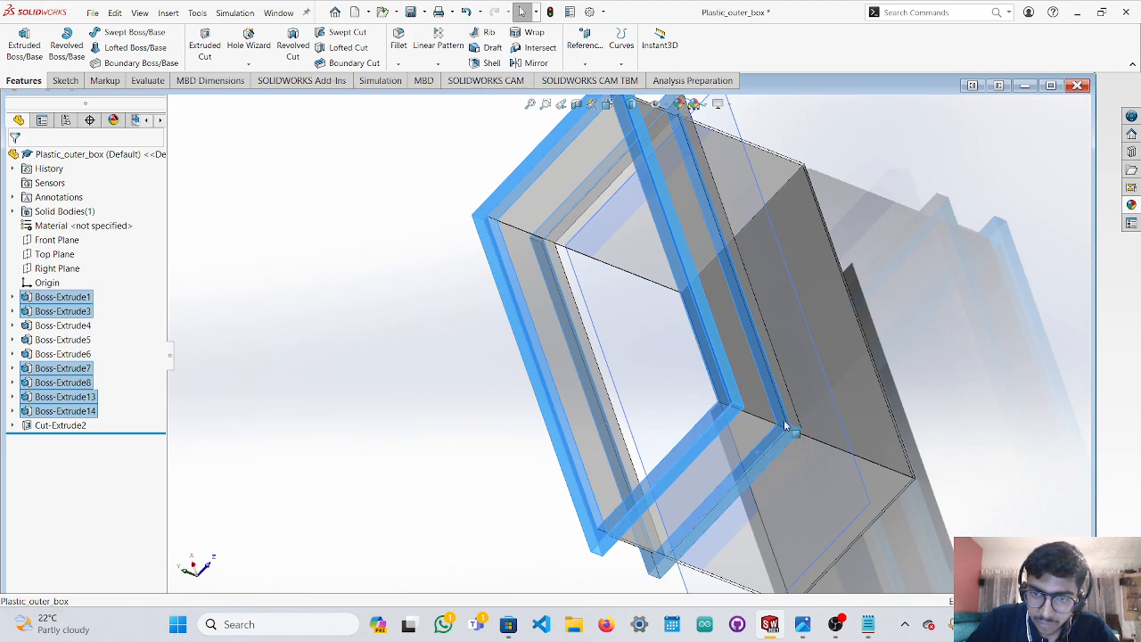
left_click(792, 429, "ctrl")
middle_click_drag(794, 445, 917, 309)
left_click(577, 185, "ctrl")
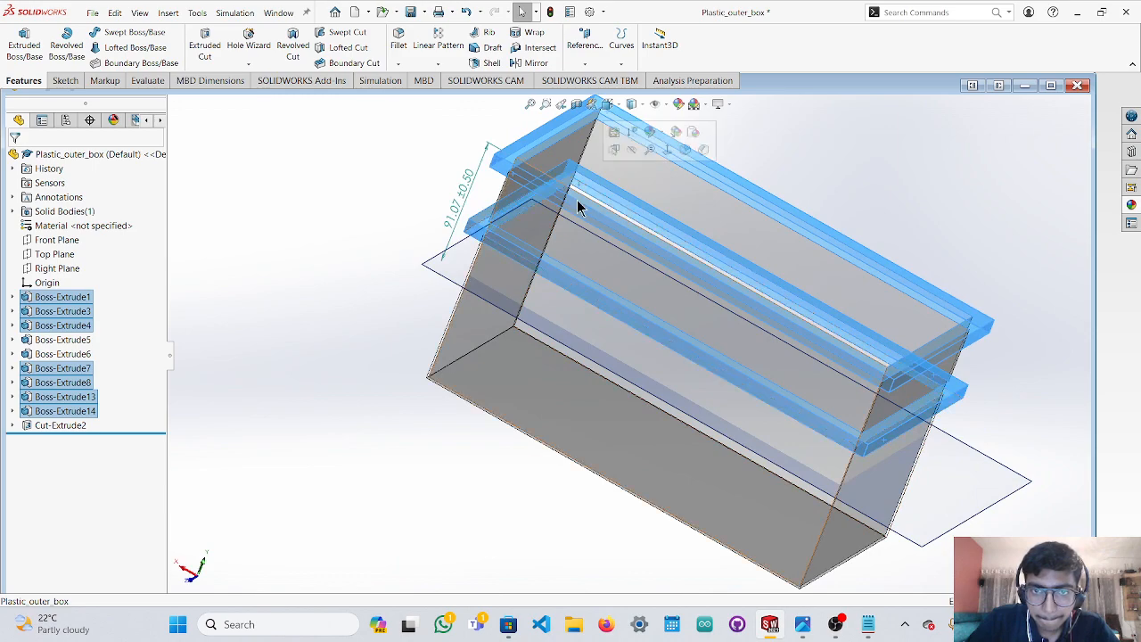
middle_click_drag(576, 204, 667, 280)
middle_click_drag(685, 380, 683, 372)
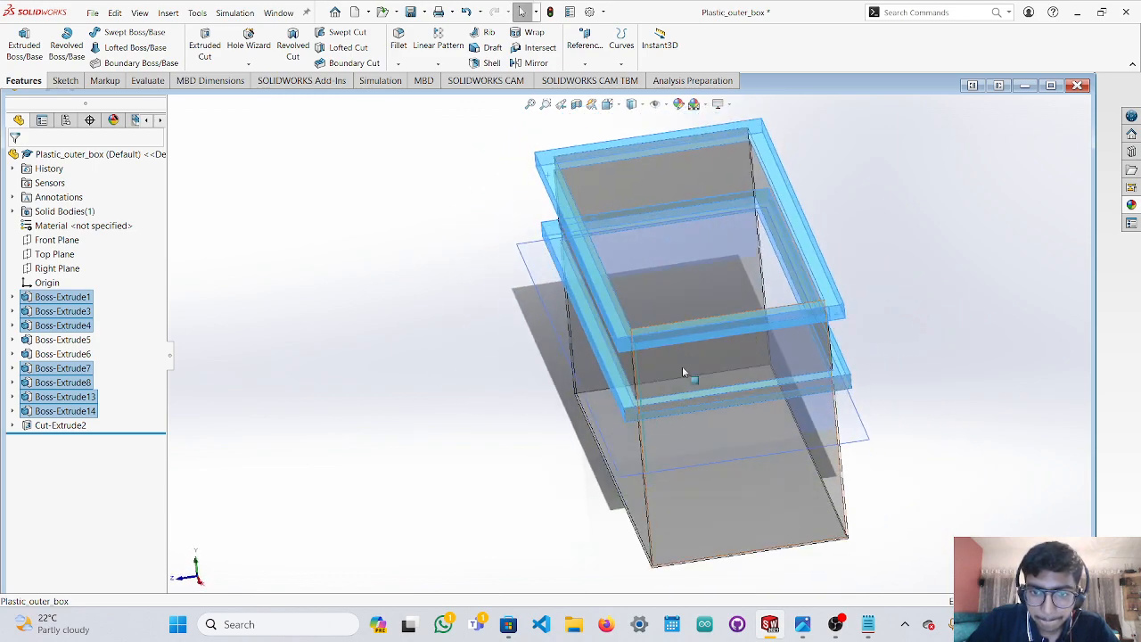
middle_click_drag(665, 425, 802, 268)
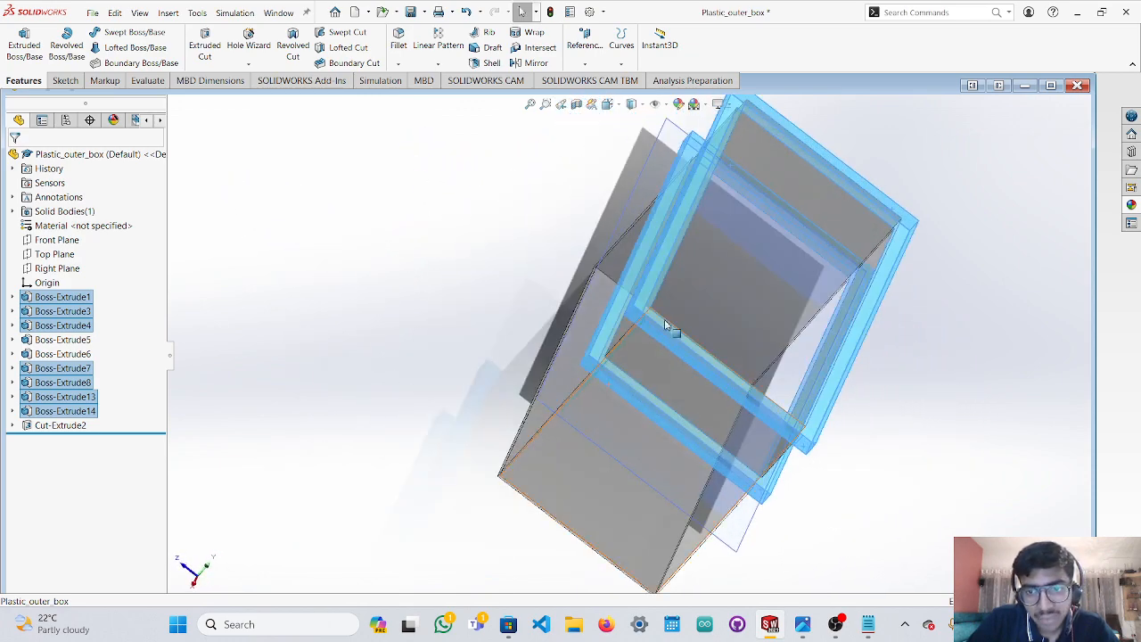
left_click(1132, 206)
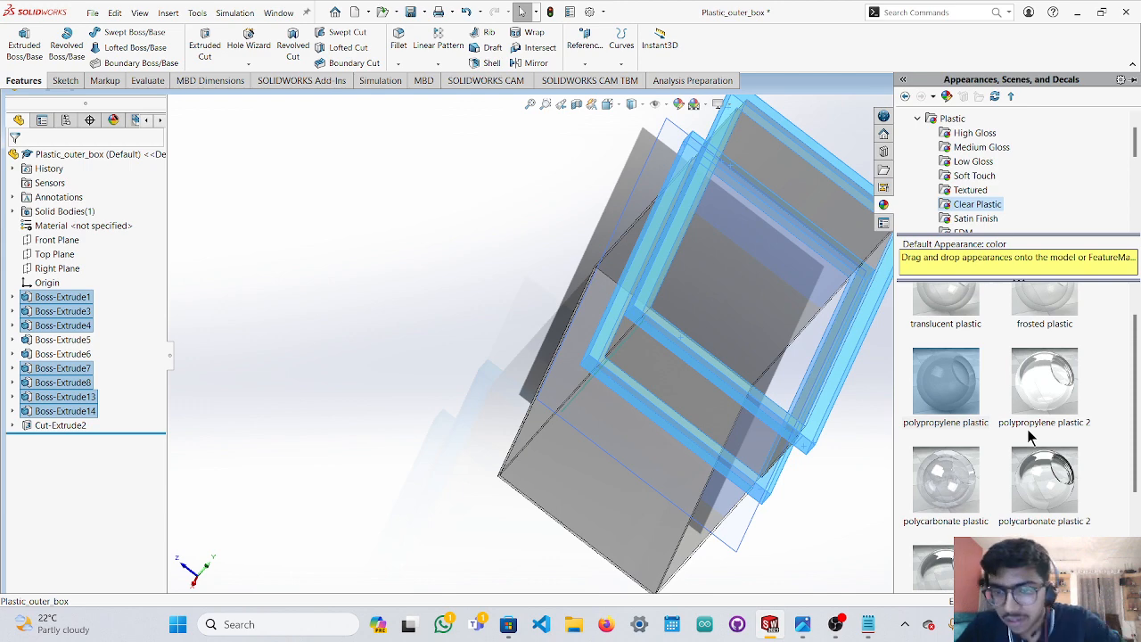
scroll(1077, 445, "down", 3)
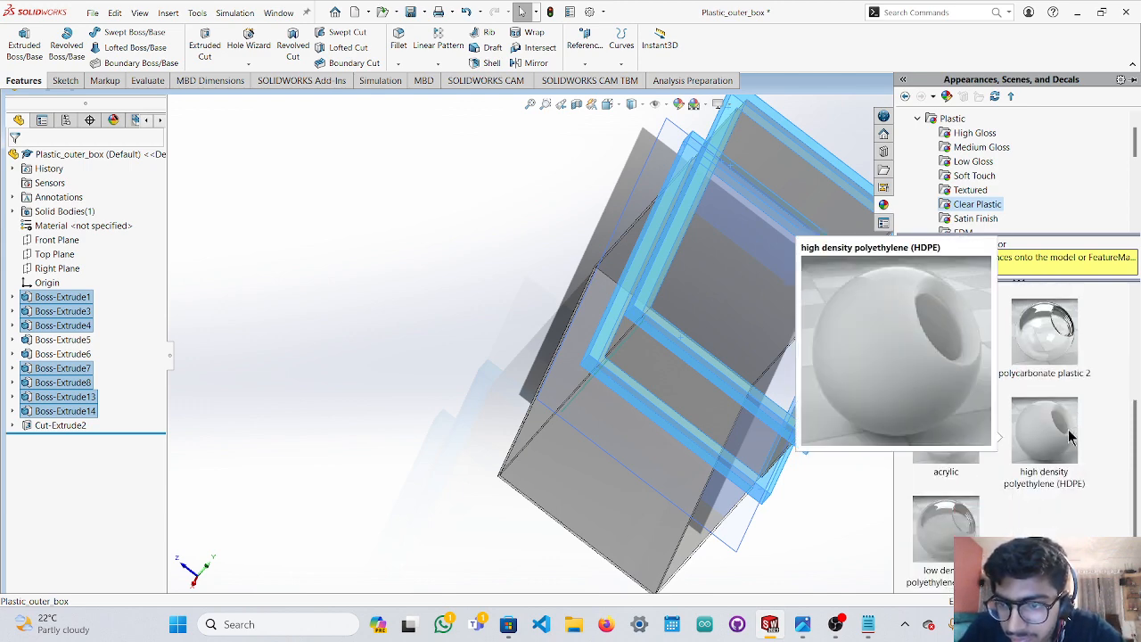
left_click(1059, 446)
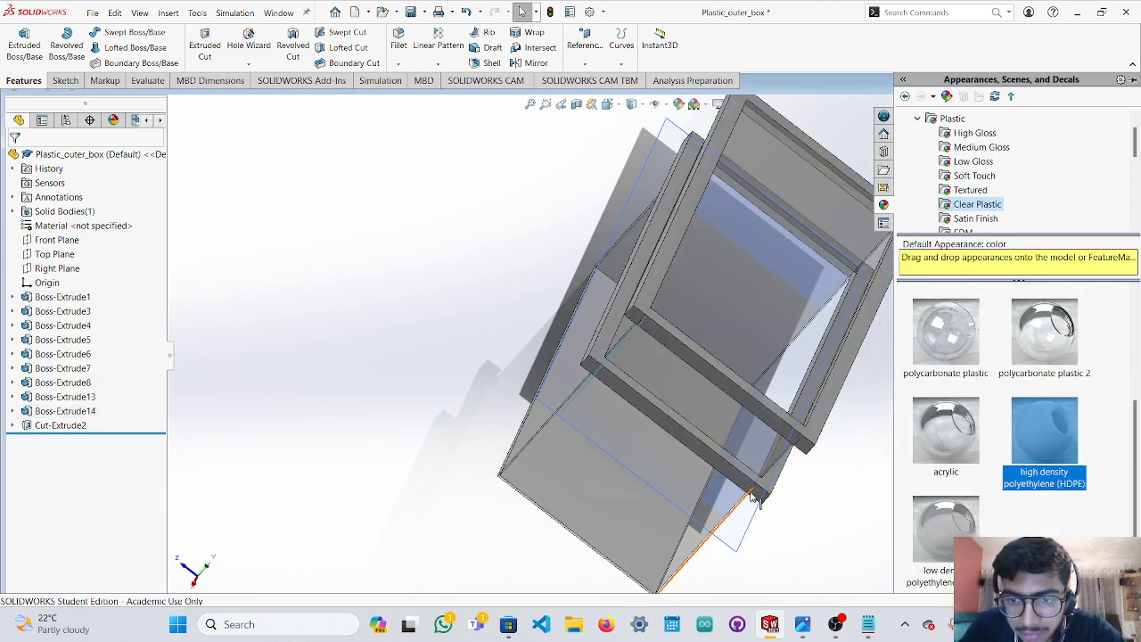
Inspect the box with its new rim appearance from several angles and save the part.
middle_click_drag(753, 498, 463, 365)
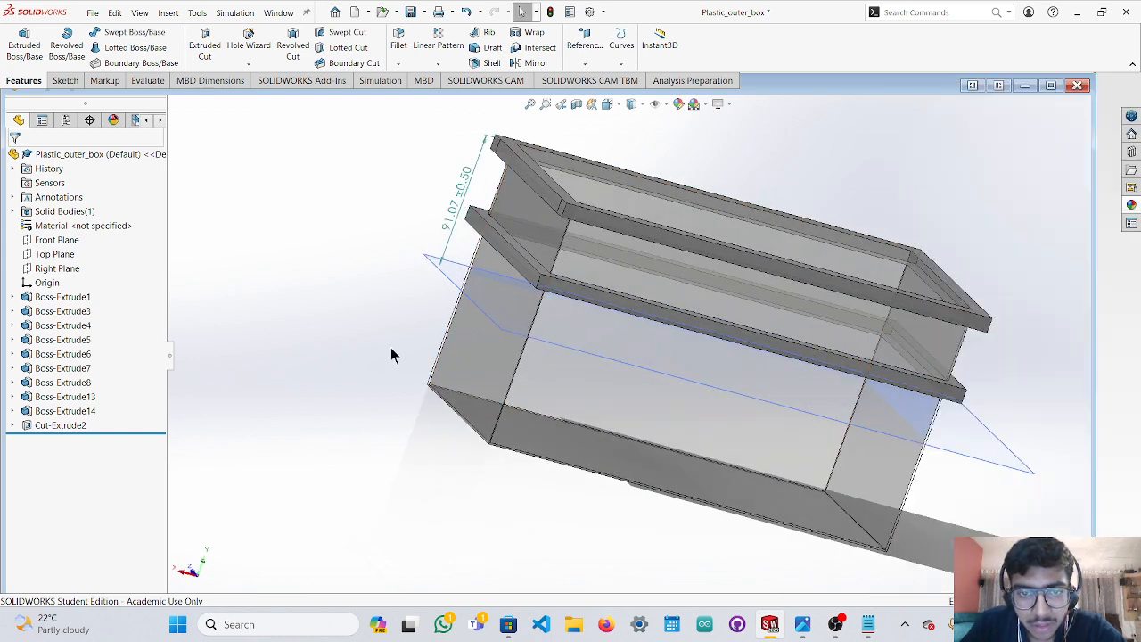
scroll(628, 361, "up", 2)
middle_click_drag(1029, 335, 997, 310)
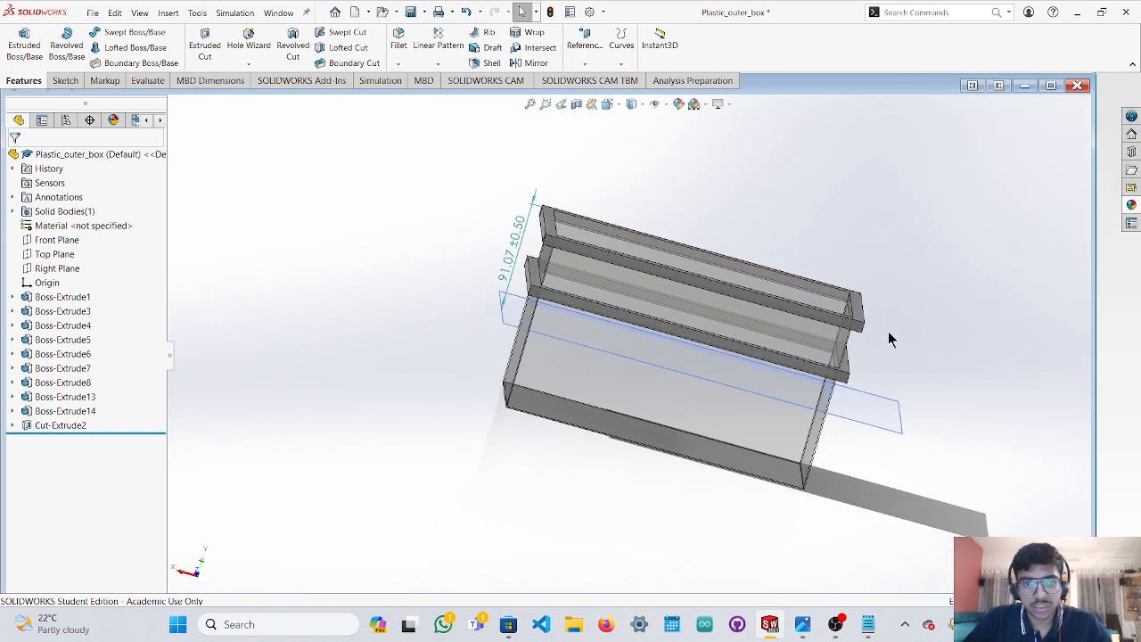
middle_click_drag(994, 352, 983, 315)
scroll(953, 348, "up", 3)
scroll(909, 351, "down", 2)
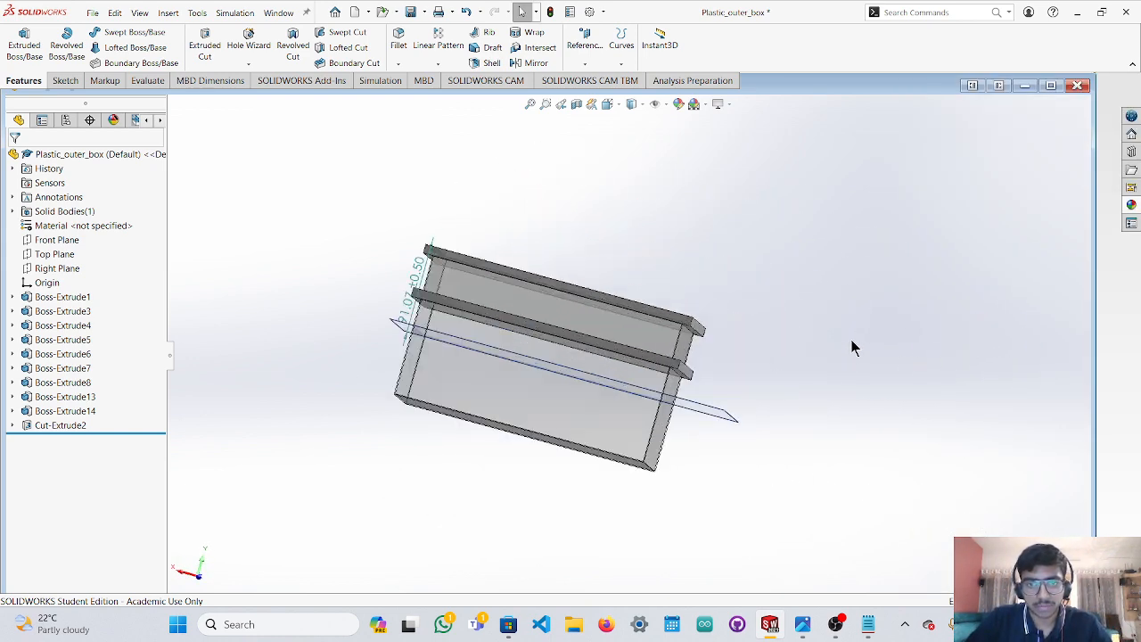
scroll(756, 384, "up", 2)
scroll(503, 270, "down", 3)
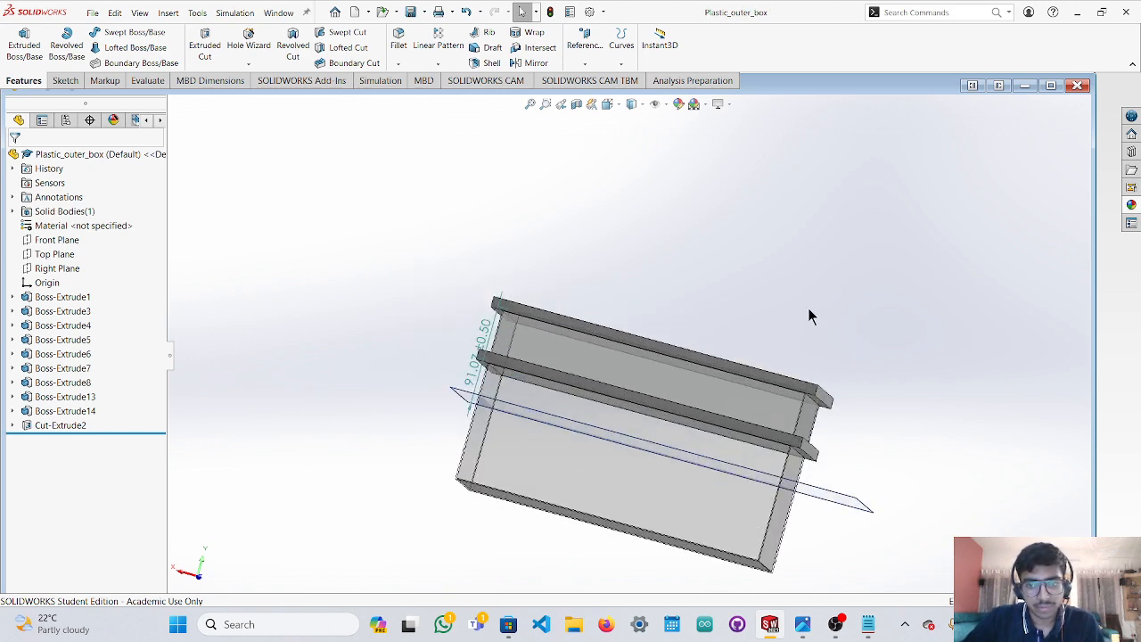
middle_click_drag(807, 307, 763, 313)
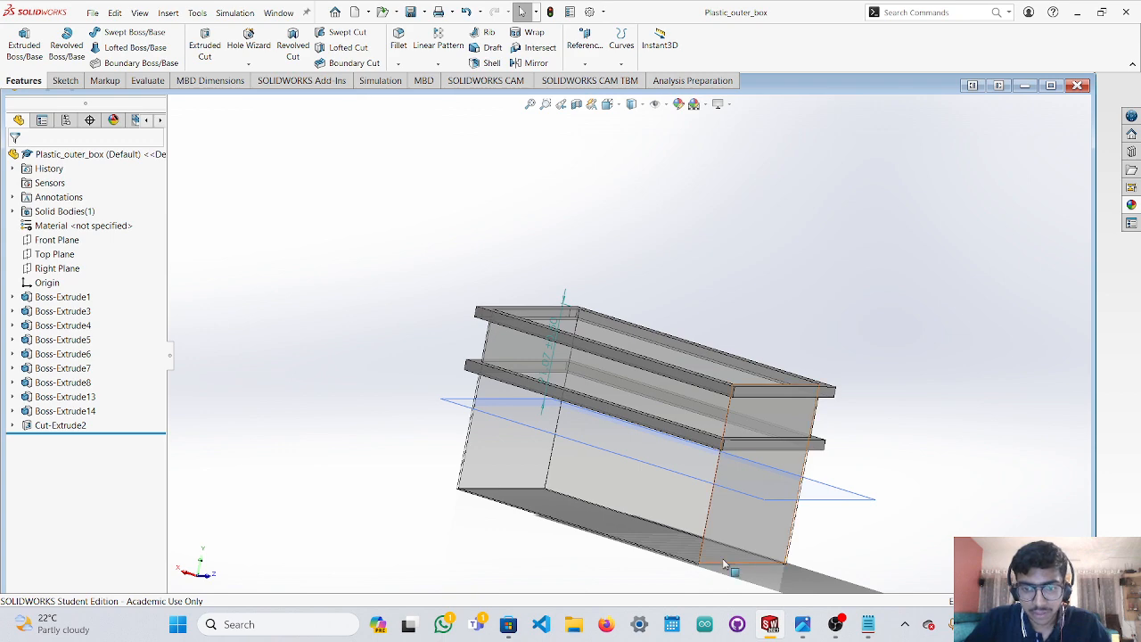
scroll(724, 563, "down", 5)
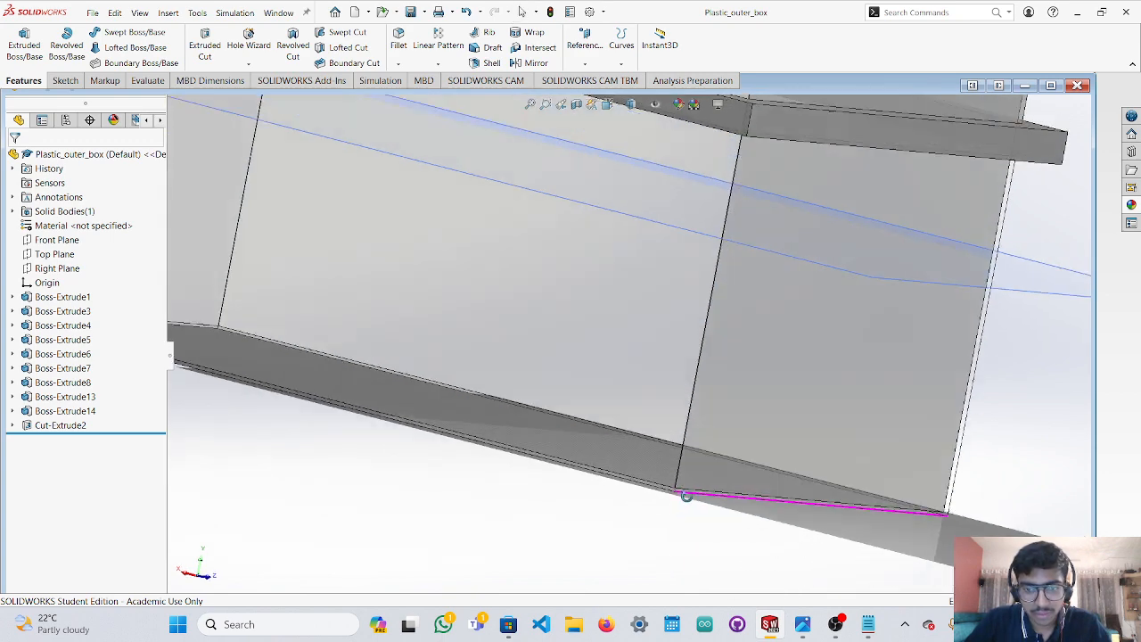
mouse_move(686, 496)
middle_mouse_down()
mouse_move(687, 479)
mouse_move(685, 490)
middle_mouse_up()
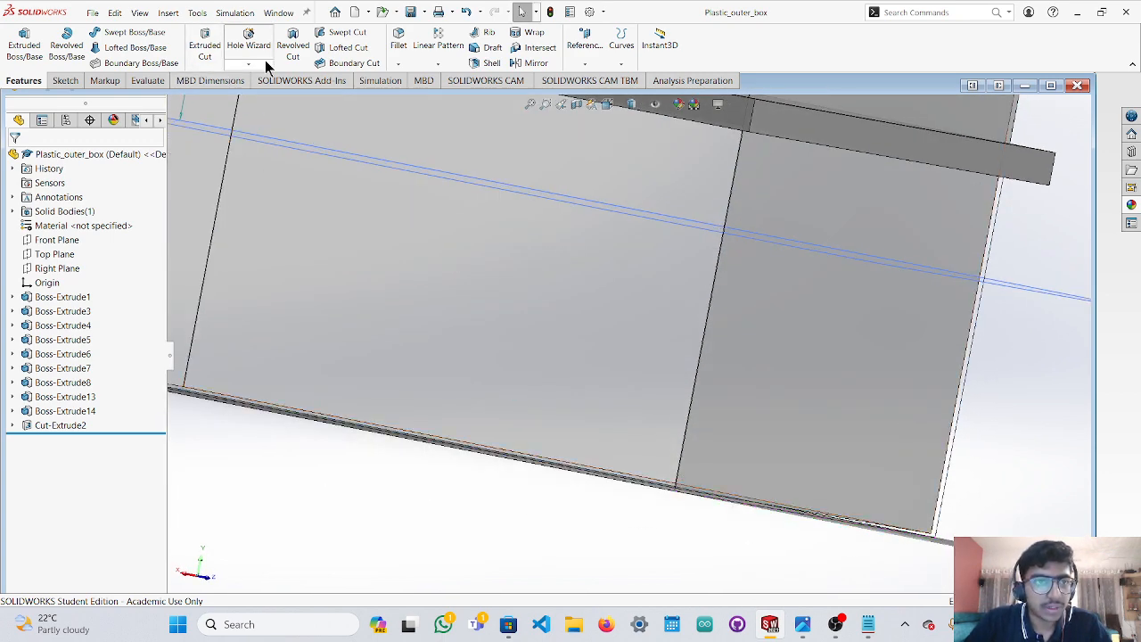
left_click(398, 49)
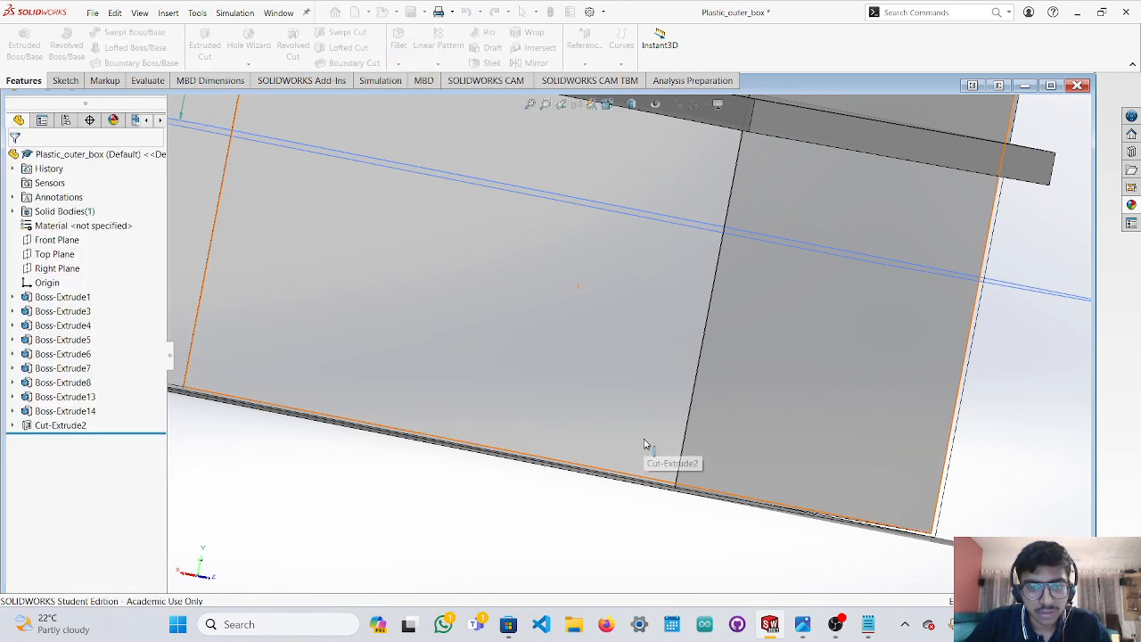
left_click(724, 464)
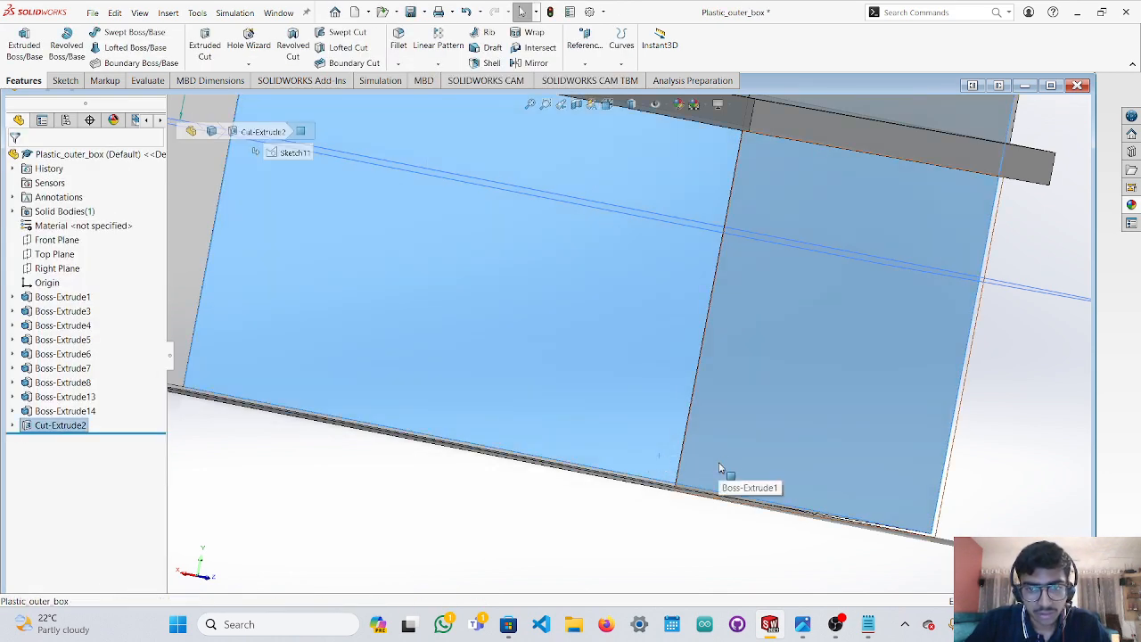
middle_click_drag(720, 467, 682, 583)
key("Escape")
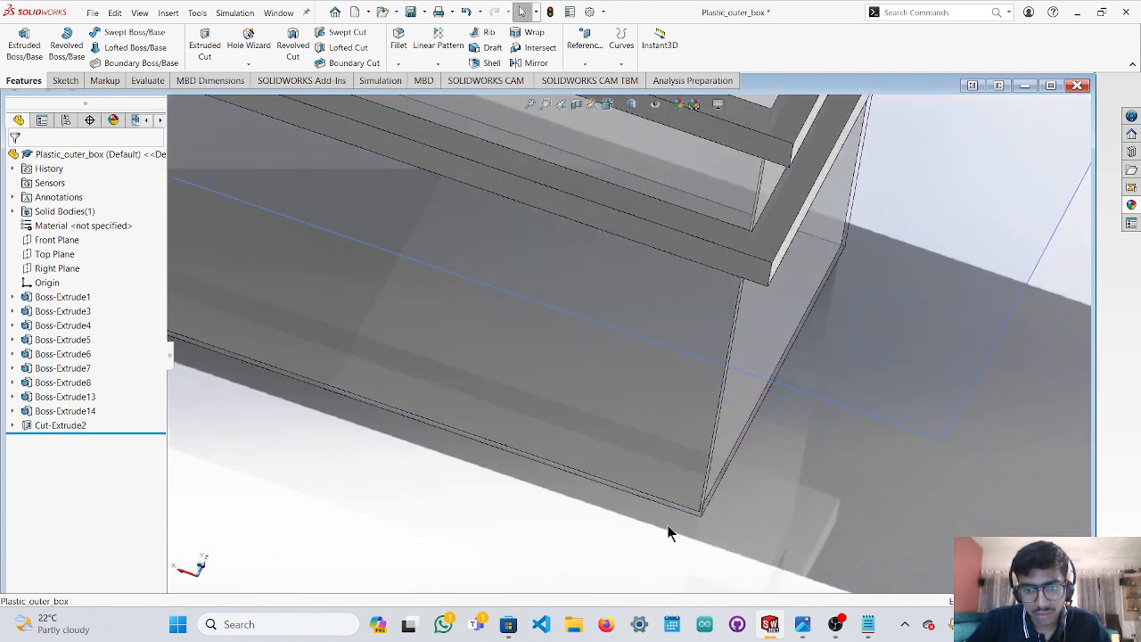
Try to round the bottom edge at the box's short end with a variable size fillet.
left_click(675, 502)
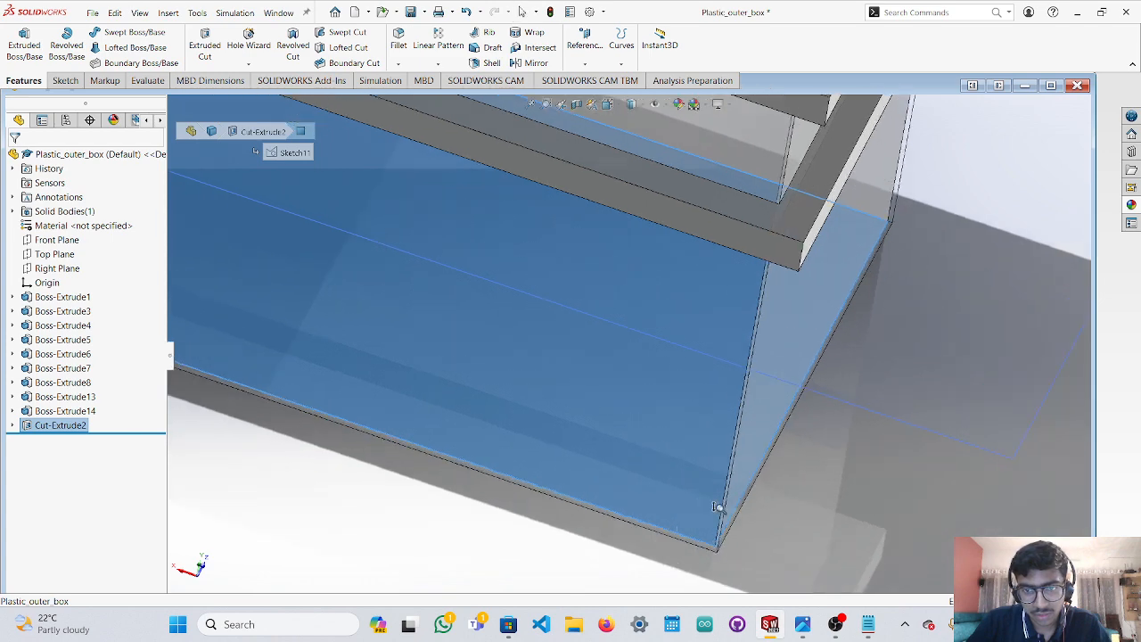
scroll(720, 504, "down", 3)
scroll(728, 499, "up", 7)
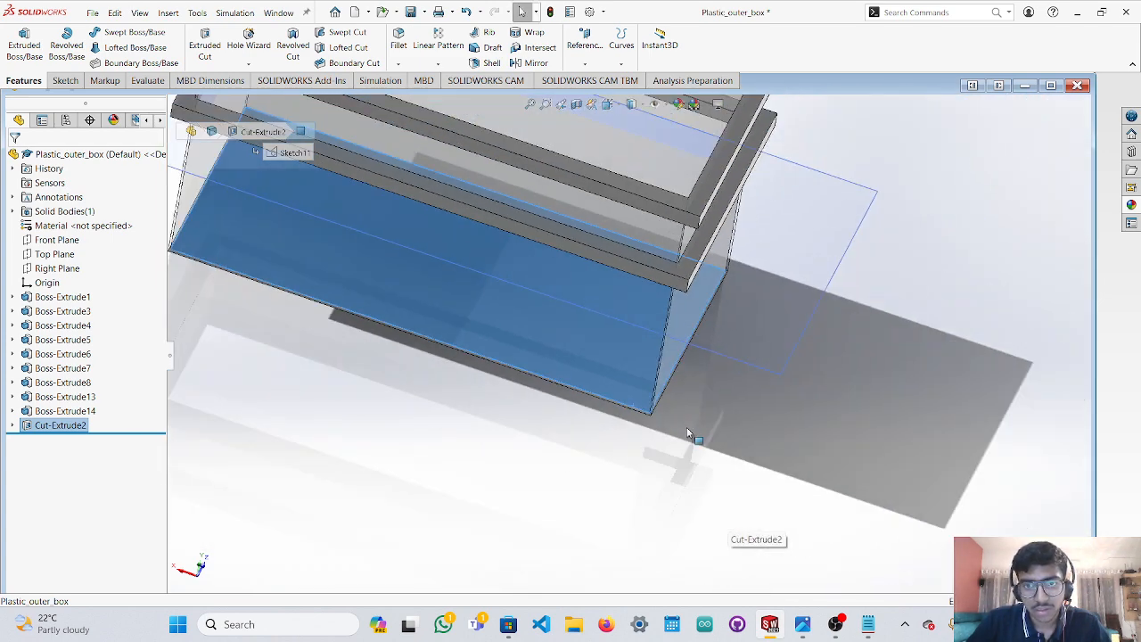
scroll(682, 432, "down", 1)
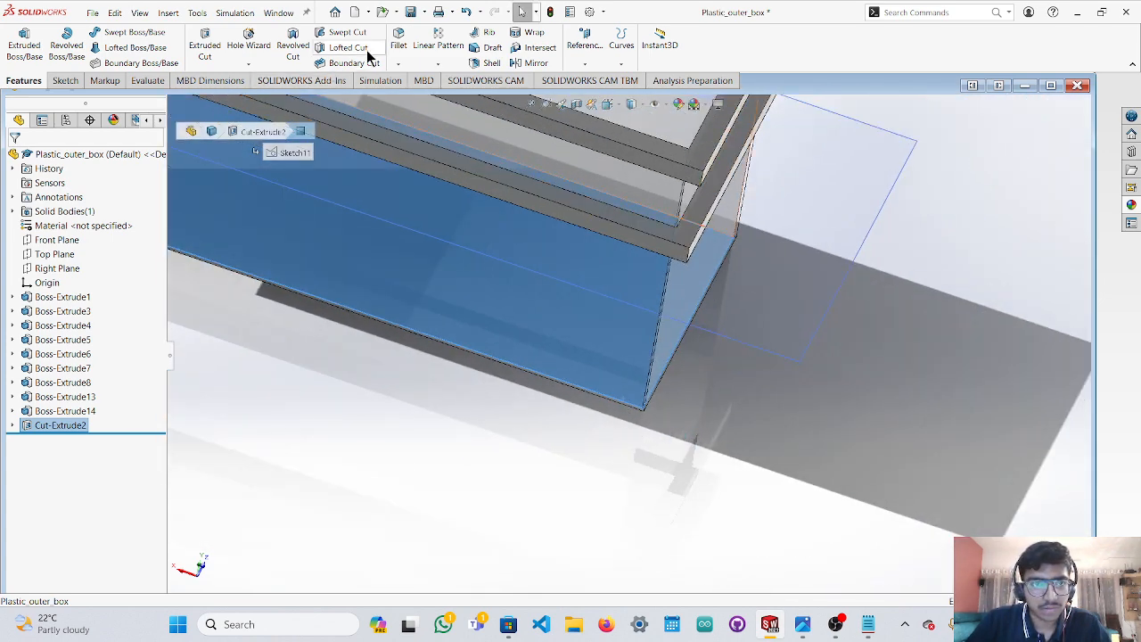
left_click(398, 40)
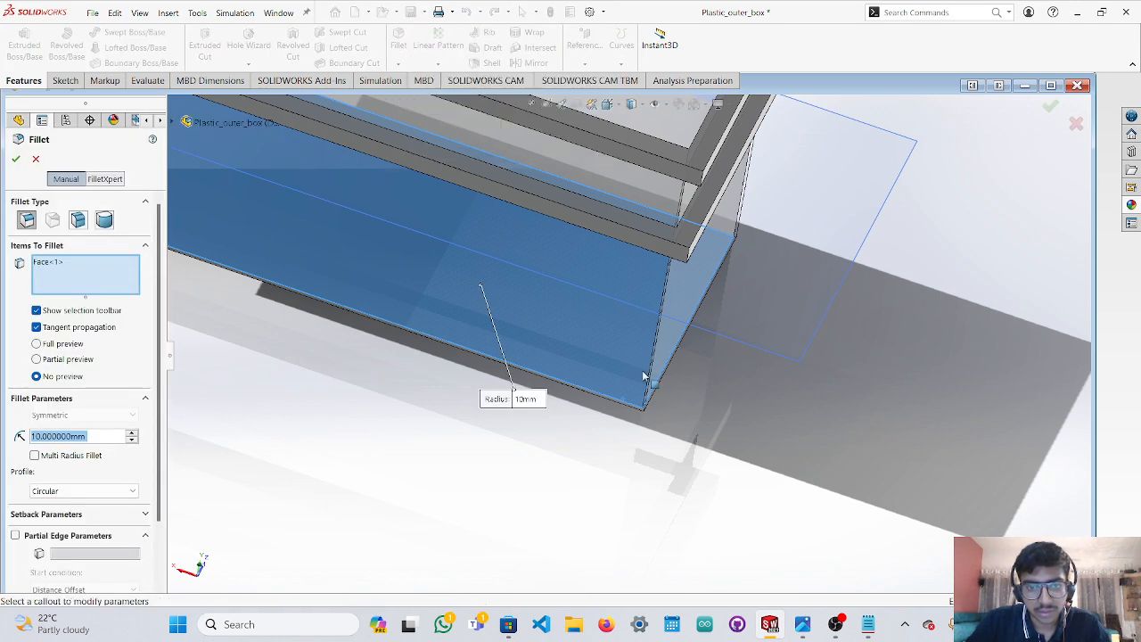
left_click(644, 410)
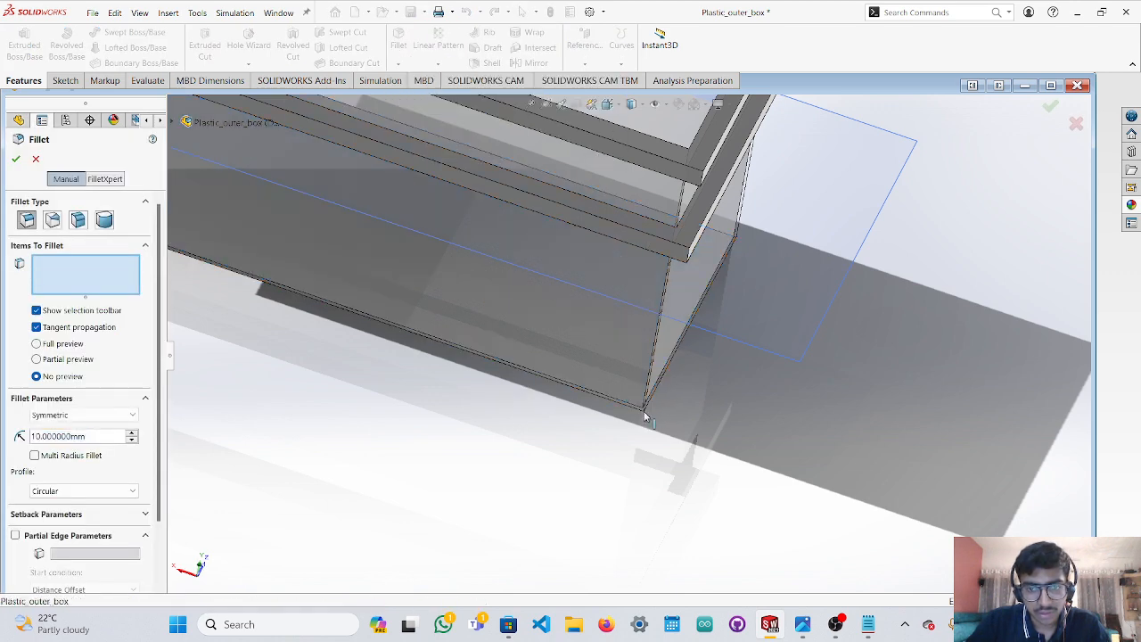
left_click(646, 403)
middle_click_drag(678, 416, 669, 417)
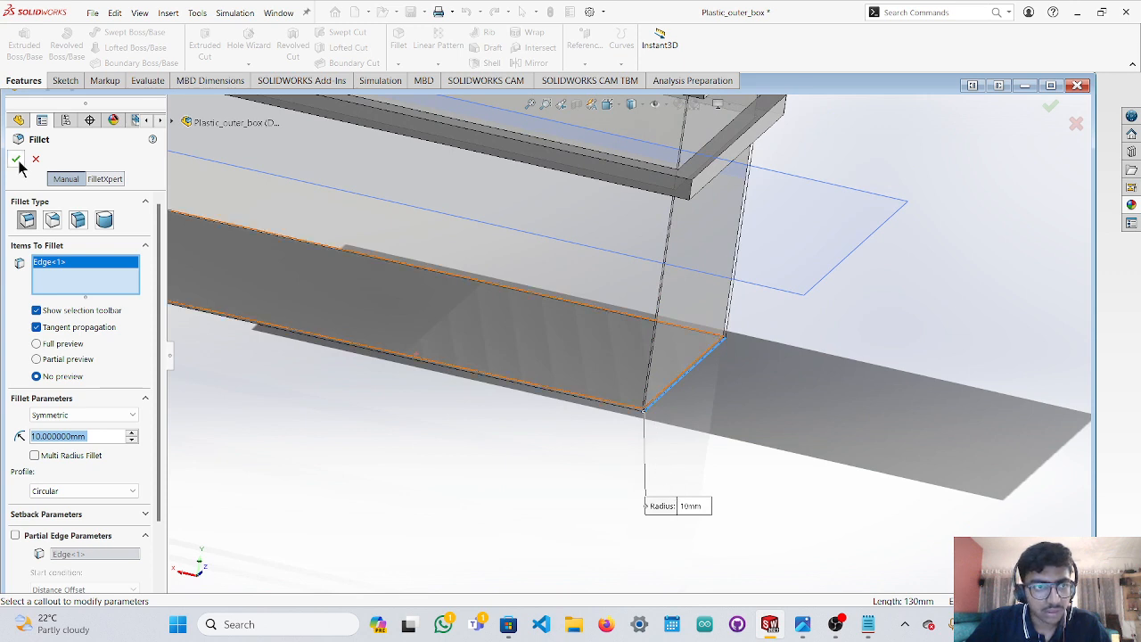
left_click(54, 222)
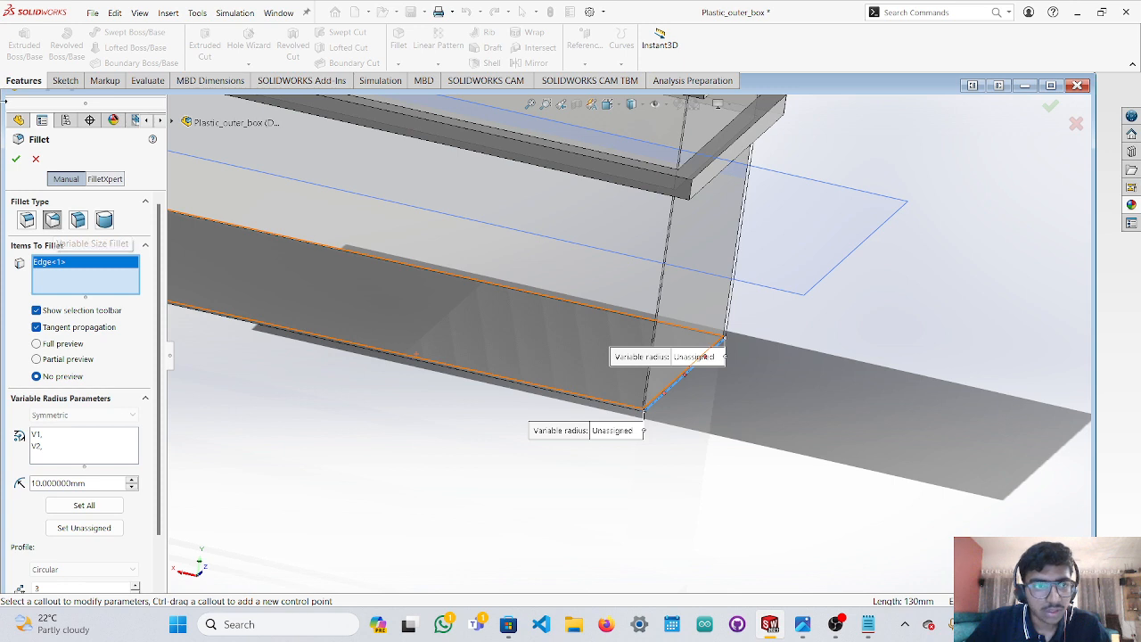
left_click(17, 159)
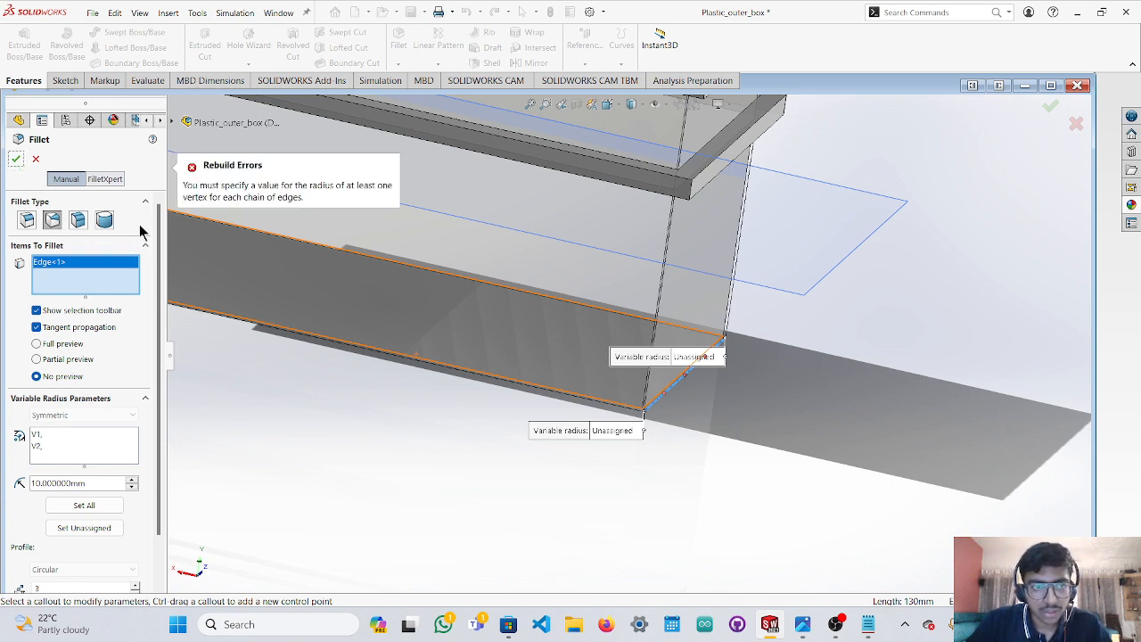
key("Escape")
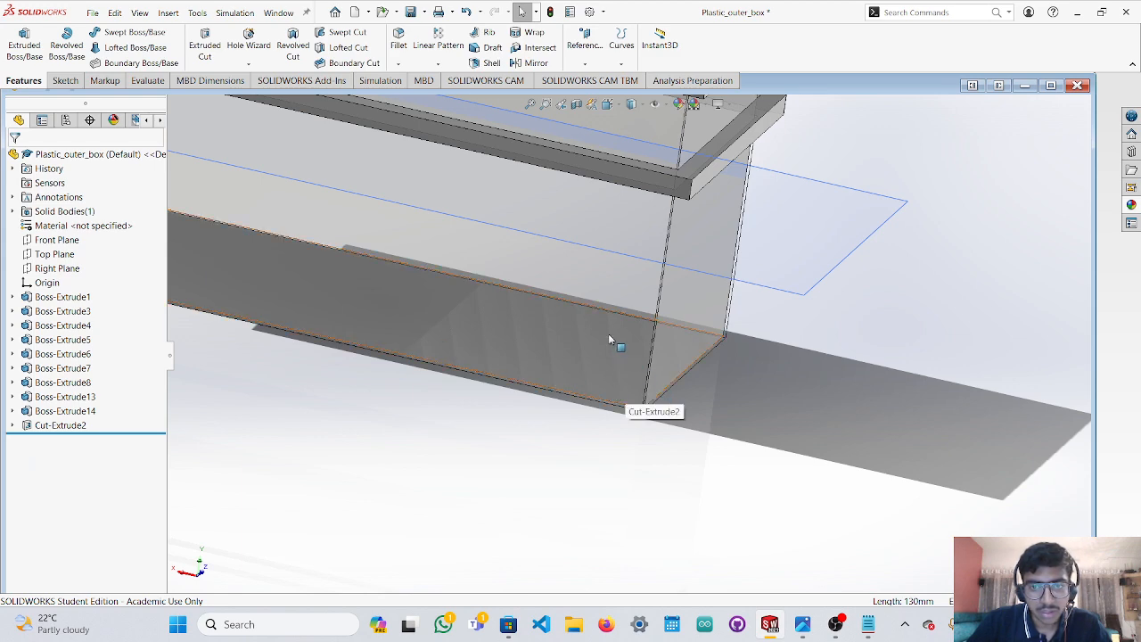
Apply a 10 mm symmetric face fillet between the lower section's long side and the adjacent floor and end faces.
left_click(608, 333)
left_click(615, 351, "shift")
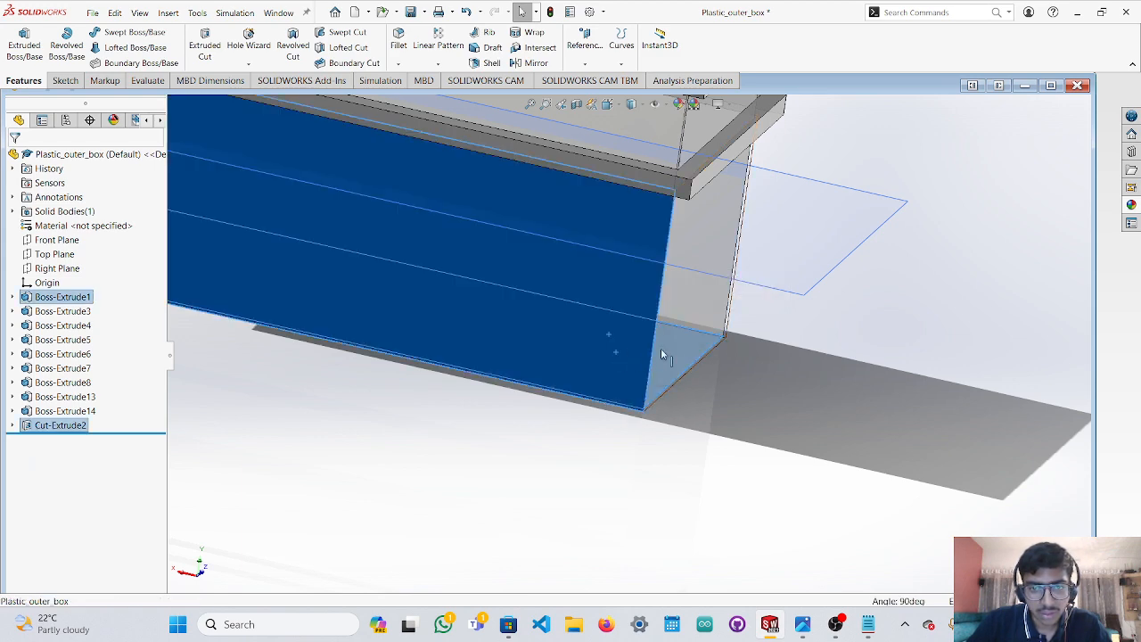
left_click(661, 354, "ctrl")
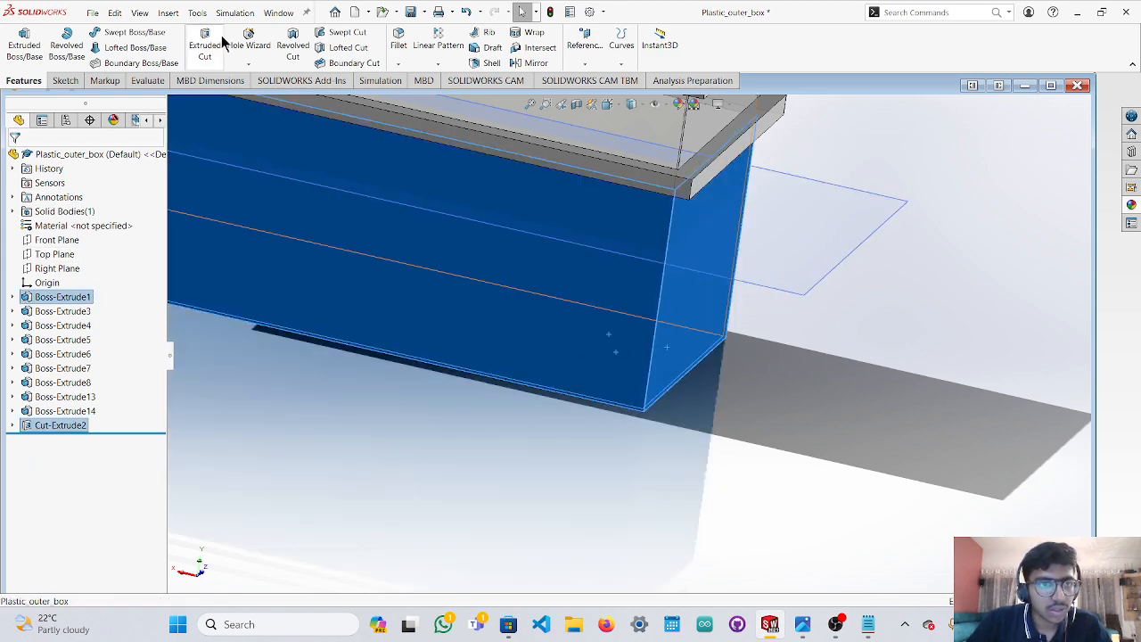
left_click(398, 40)
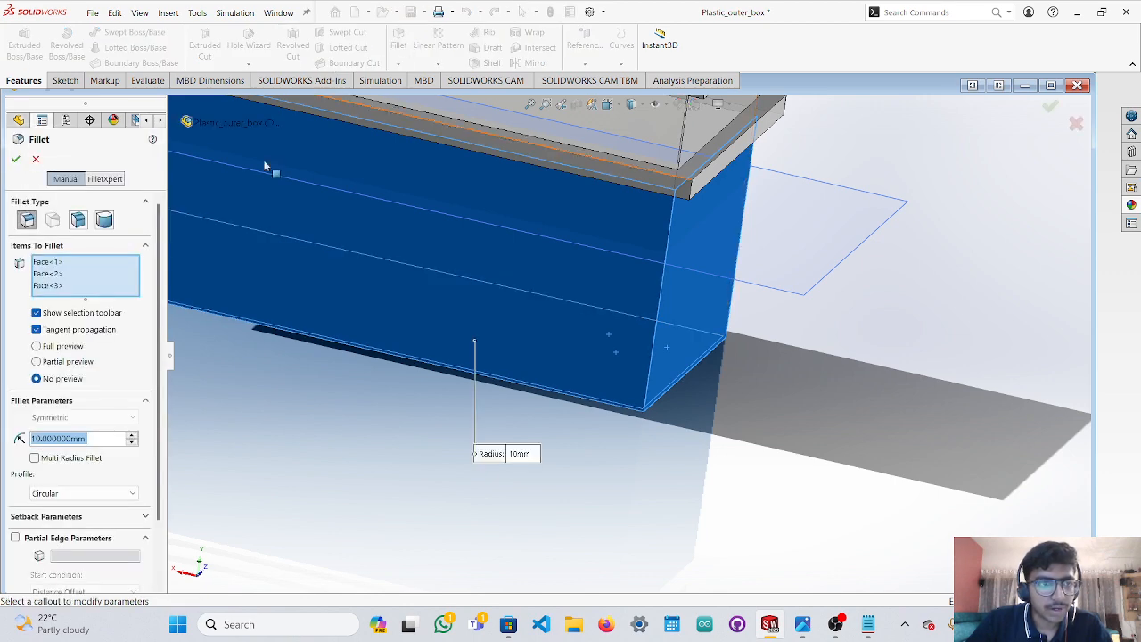
left_click(79, 221)
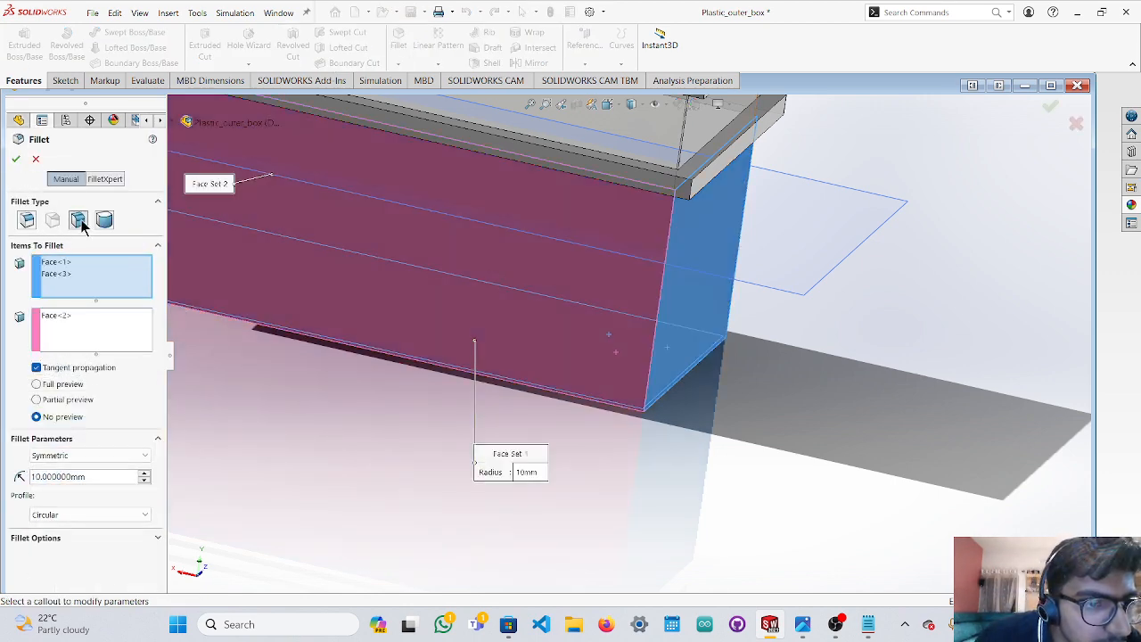
left_click(15, 159)
Try to round the lower section's end and long side faces with a 10 mm constant size fillet.
middle_click_drag(723, 401, 787, 296)
left_click(704, 328)
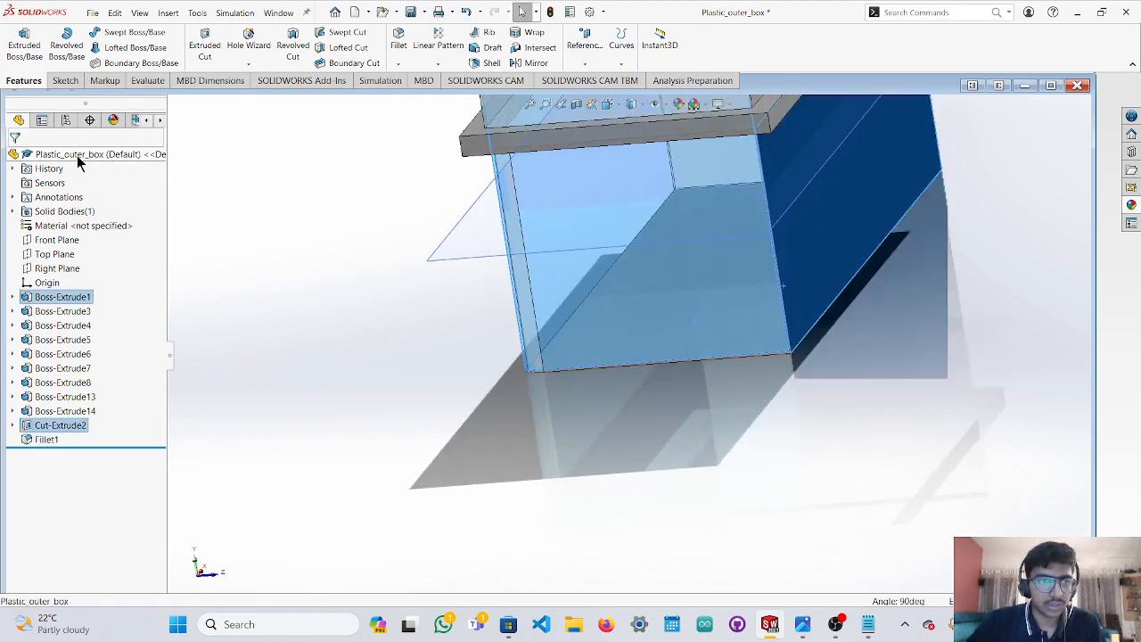
mouse_move(907, 468)
middle_mouse_down()
mouse_move(913, 523)
mouse_move(905, 462)
middle_mouse_up()
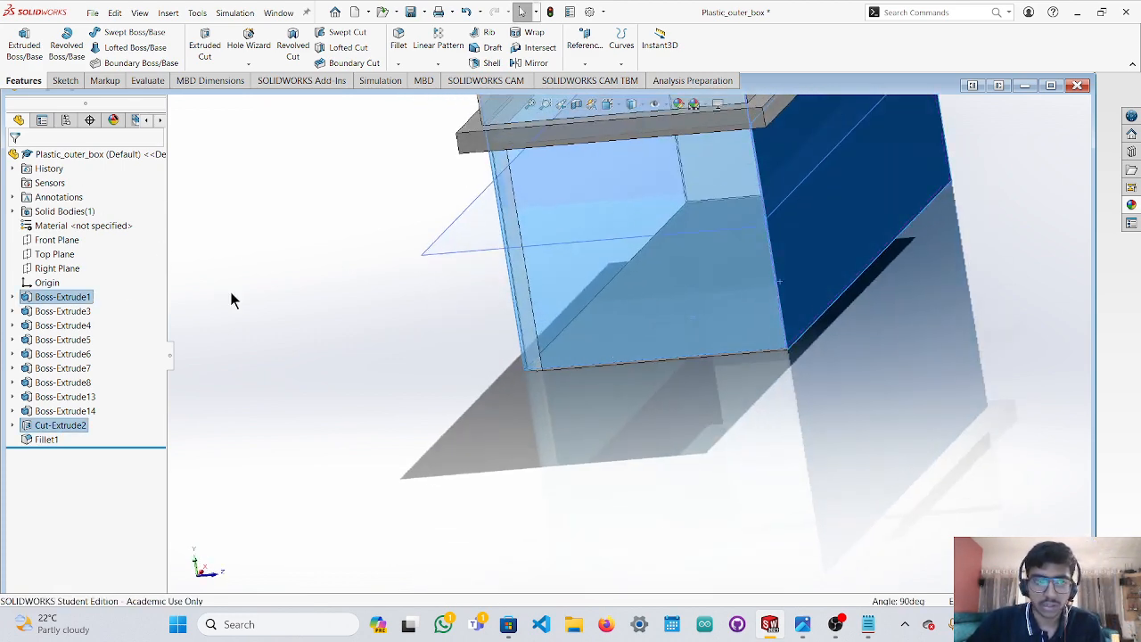
left_click(400, 41)
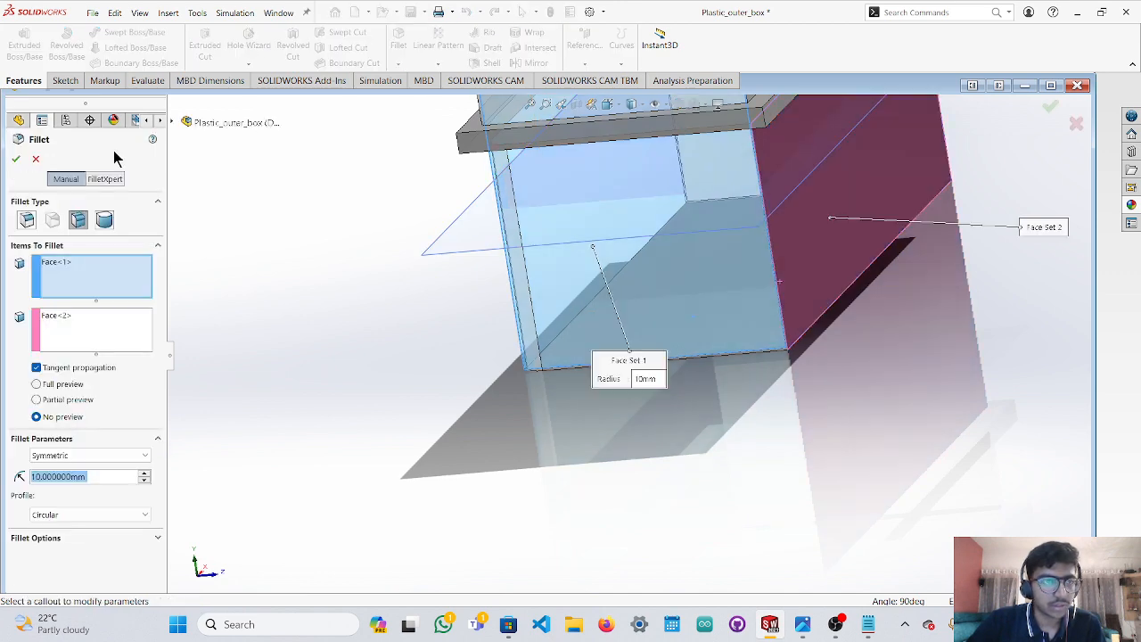
left_click(26, 221)
left_click(12, 159)
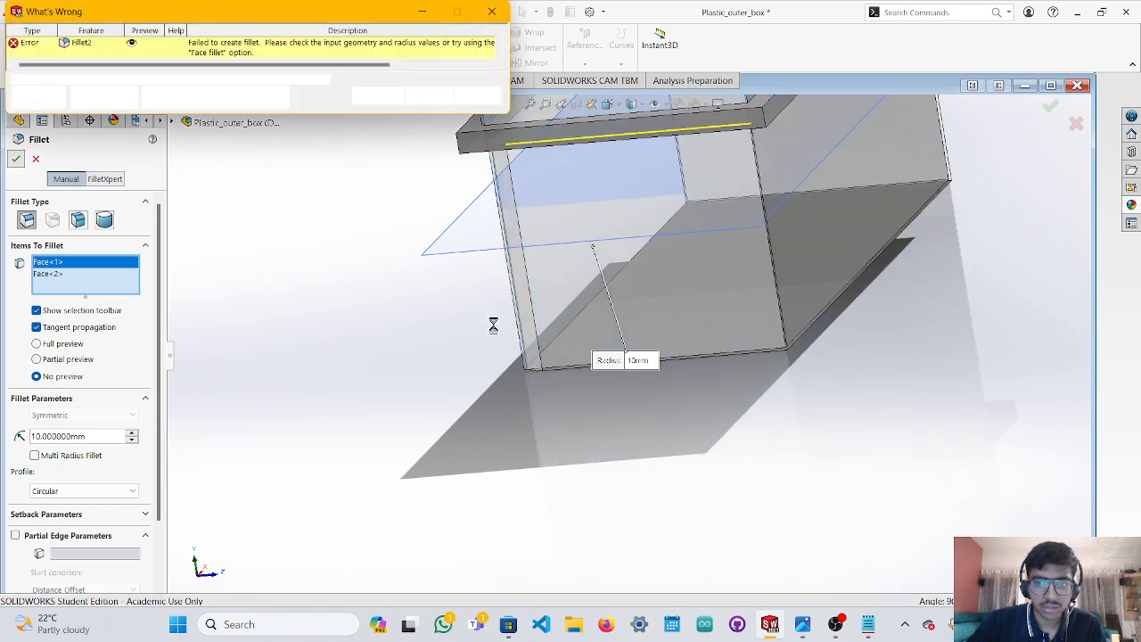
left_click(496, 11)
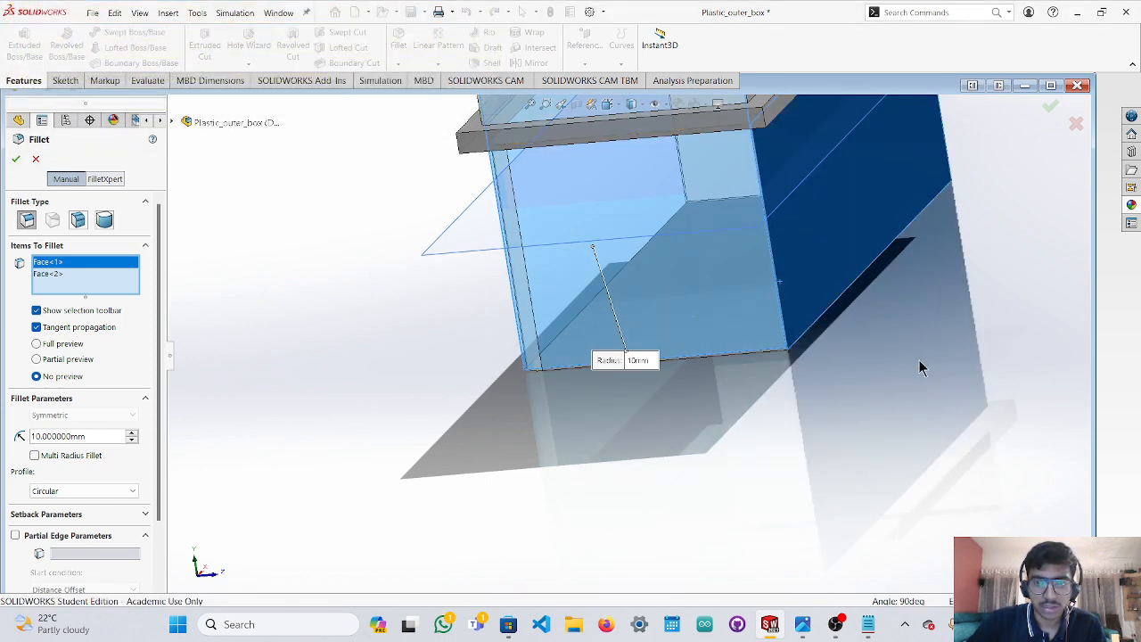
key("Return")
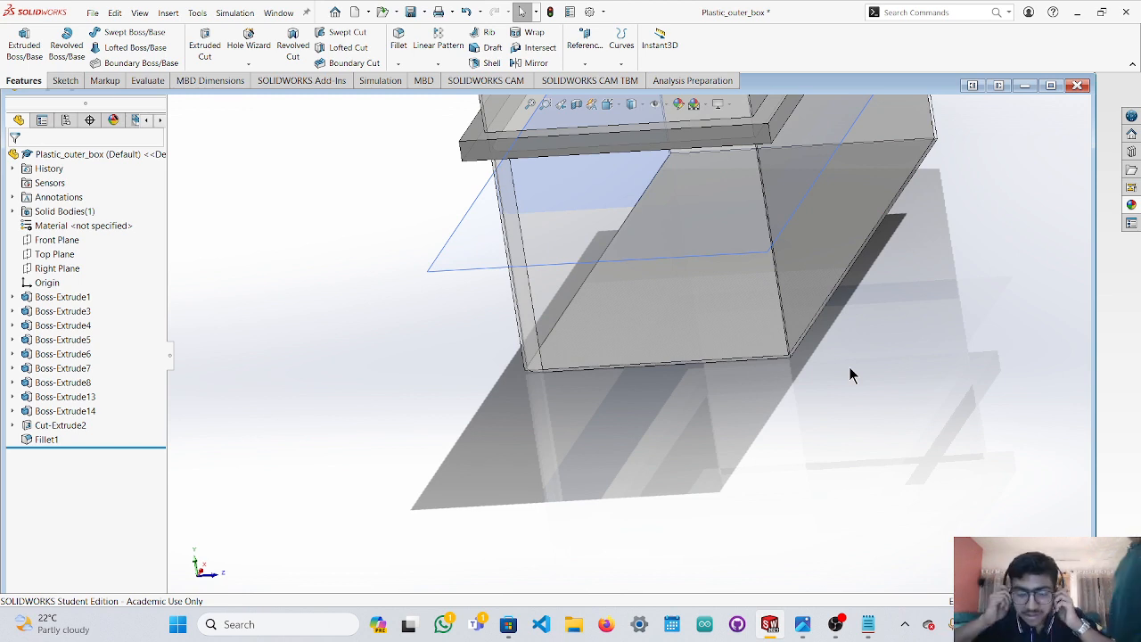
Round the edges of the lower section's end, long side and bottom faces with a 10 mm constant size fillet.
left_click(702, 310)
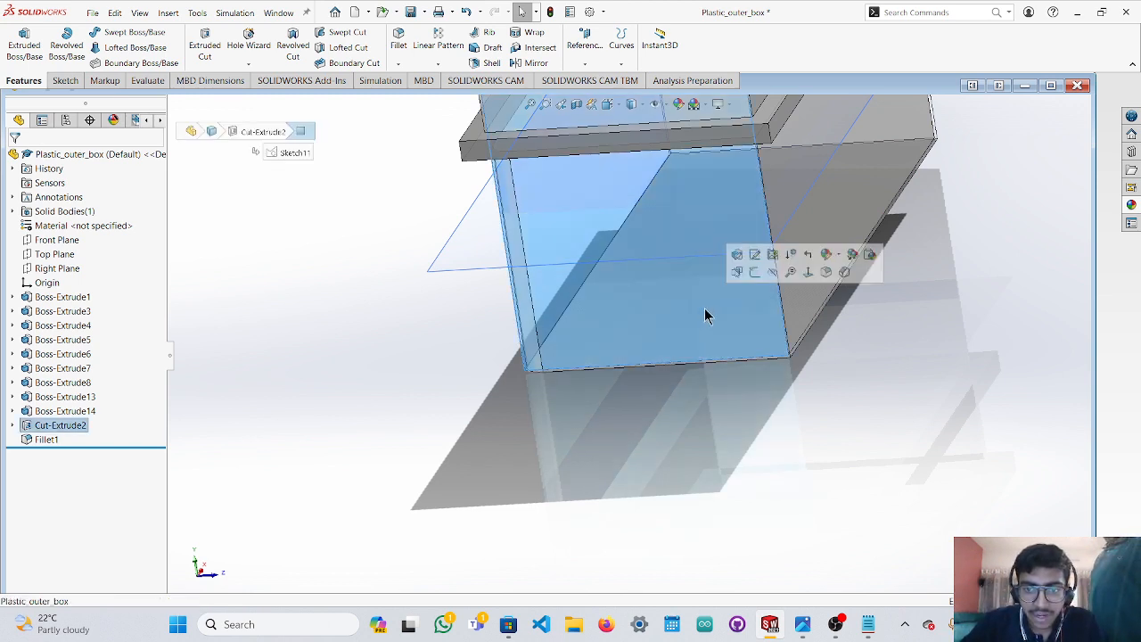
left_click(807, 303, "ctrl")
middle_click_drag(827, 332, 816, 482)
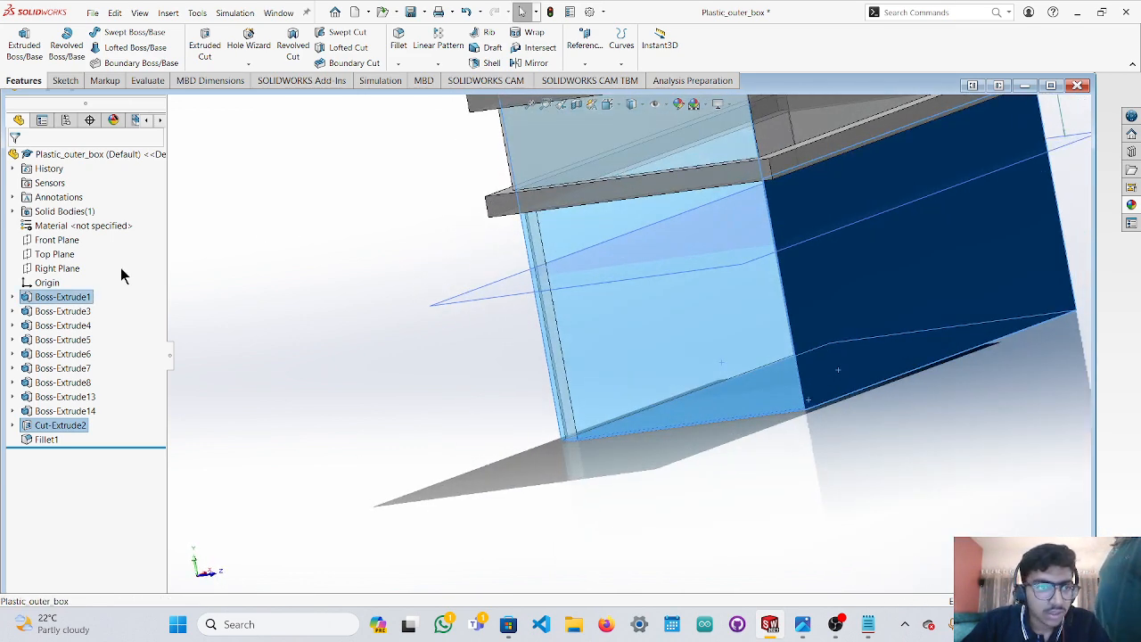
left_click(398, 40)
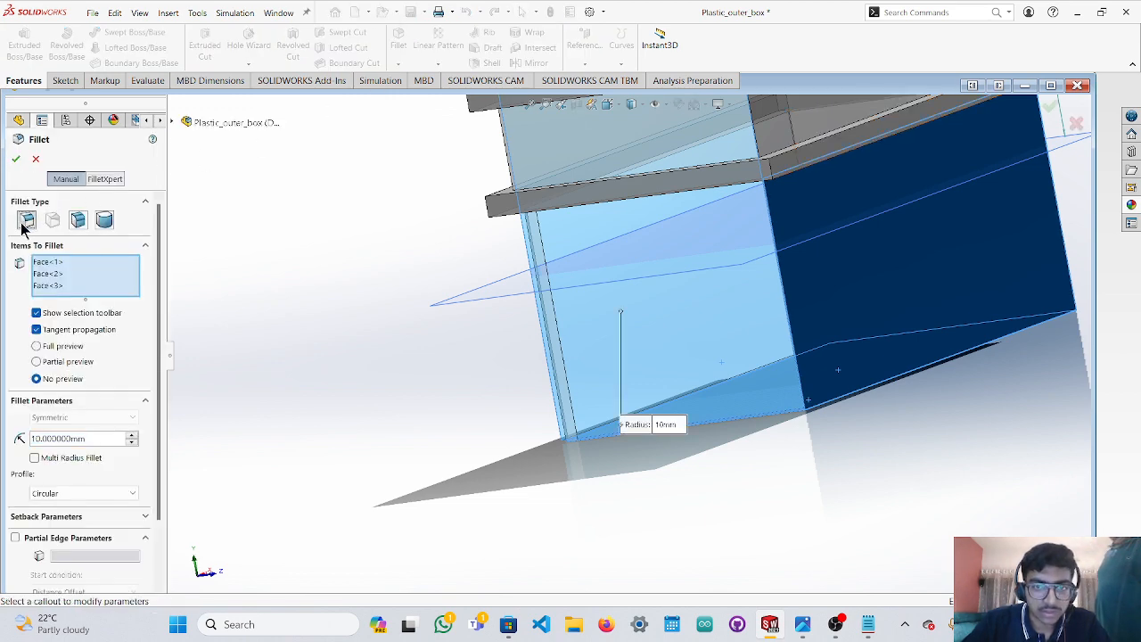
left_click(16, 160)
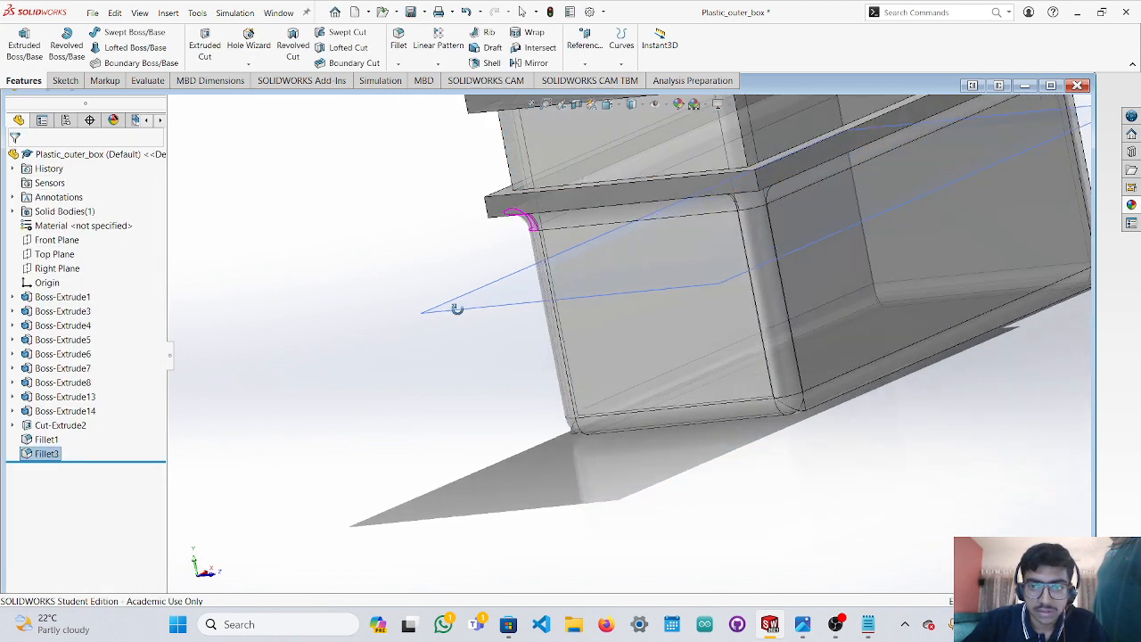
Inspect the rounded lower edges and the corners between the two rims from several angles.
middle_click_drag(456, 308, 678, 359)
scroll(843, 329, "up", 3)
scroll(841, 316, "down", 6)
scroll(874, 286, "up", 5)
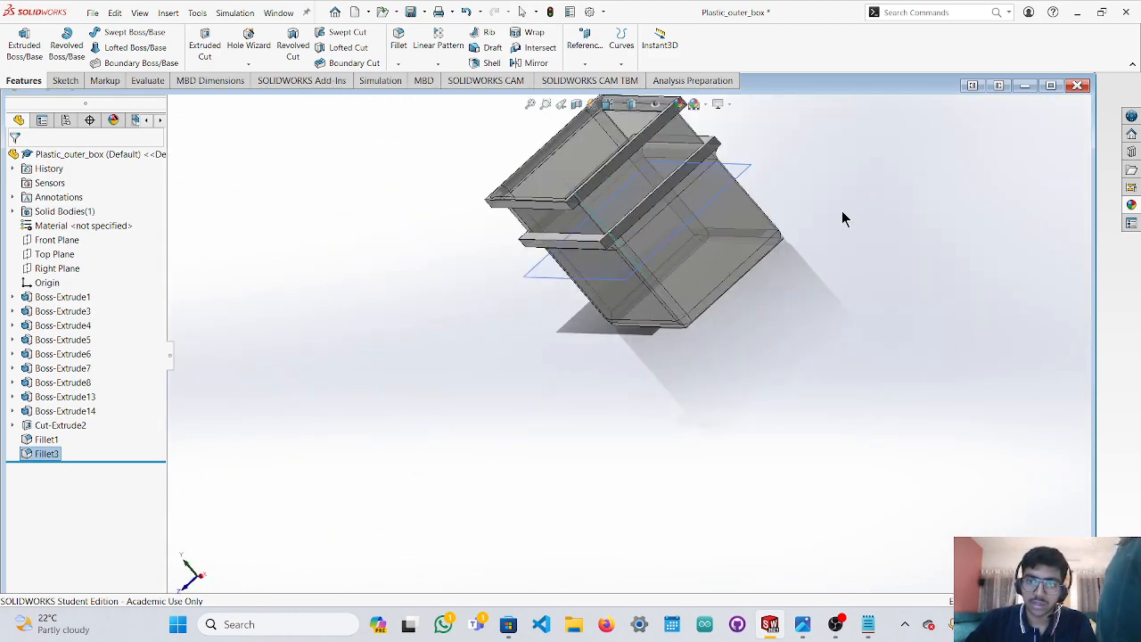
middle_click_drag(844, 218, 563, 262)
scroll(653, 258, "down", 6)
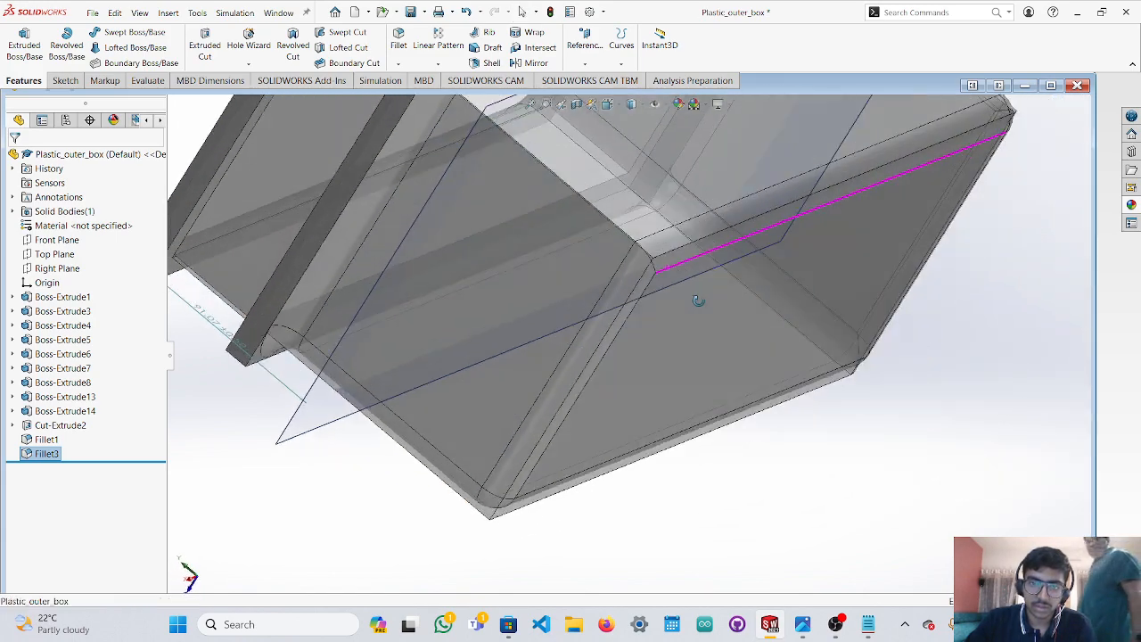
middle_click_drag(698, 300, 830, 259)
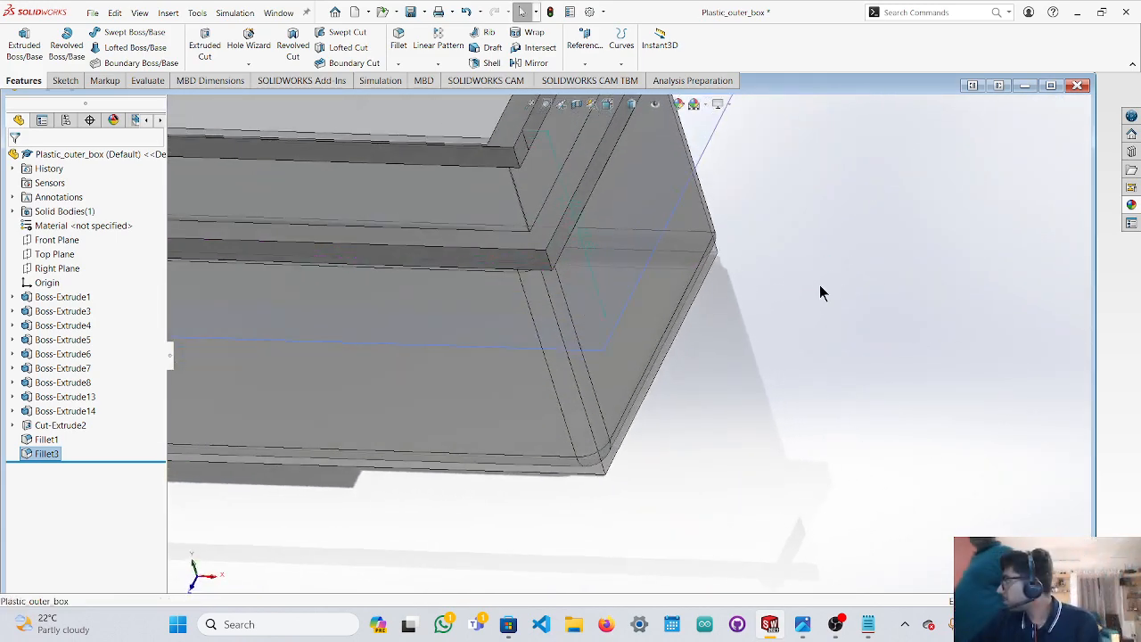
scroll(743, 293, "up", 5)
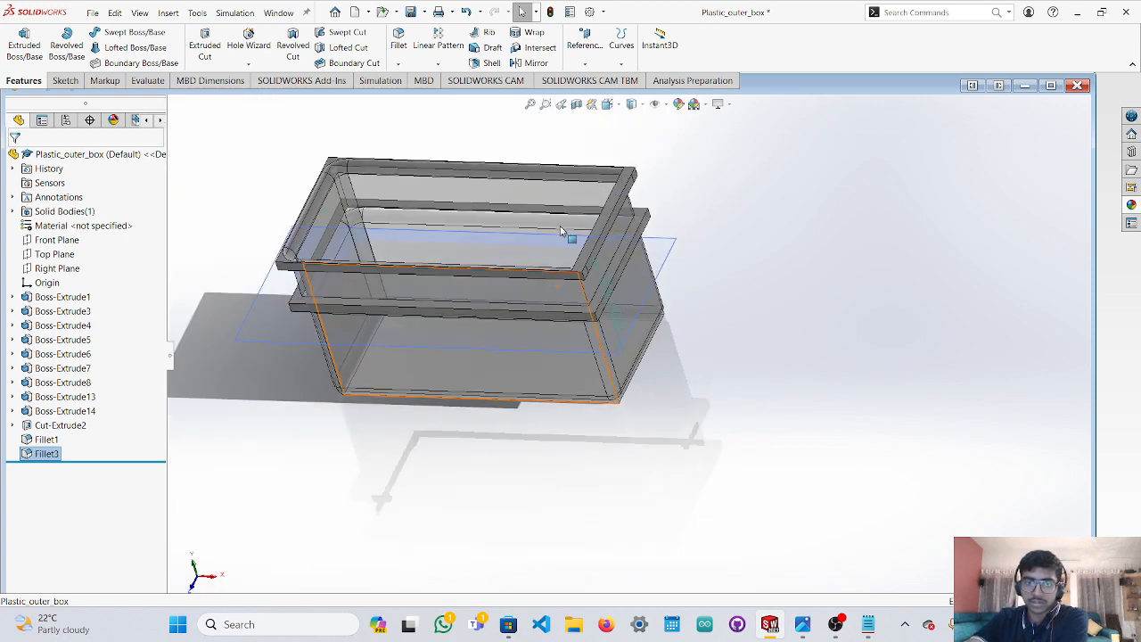
scroll(570, 240, "down", 2)
scroll(611, 267, "up", 3)
scroll(603, 280, "down", 6)
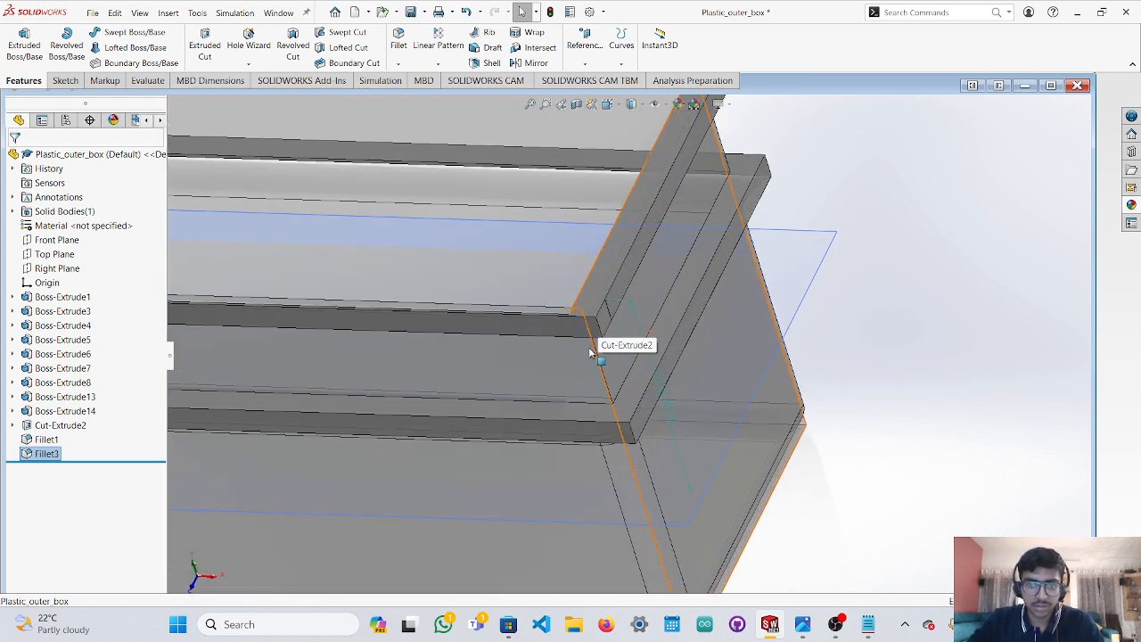
scroll(589, 352, "up", 3)
Apply a 10 mm symmetric face fillet between the inner and outer side and end faces of the upper section.
left_click(580, 341)
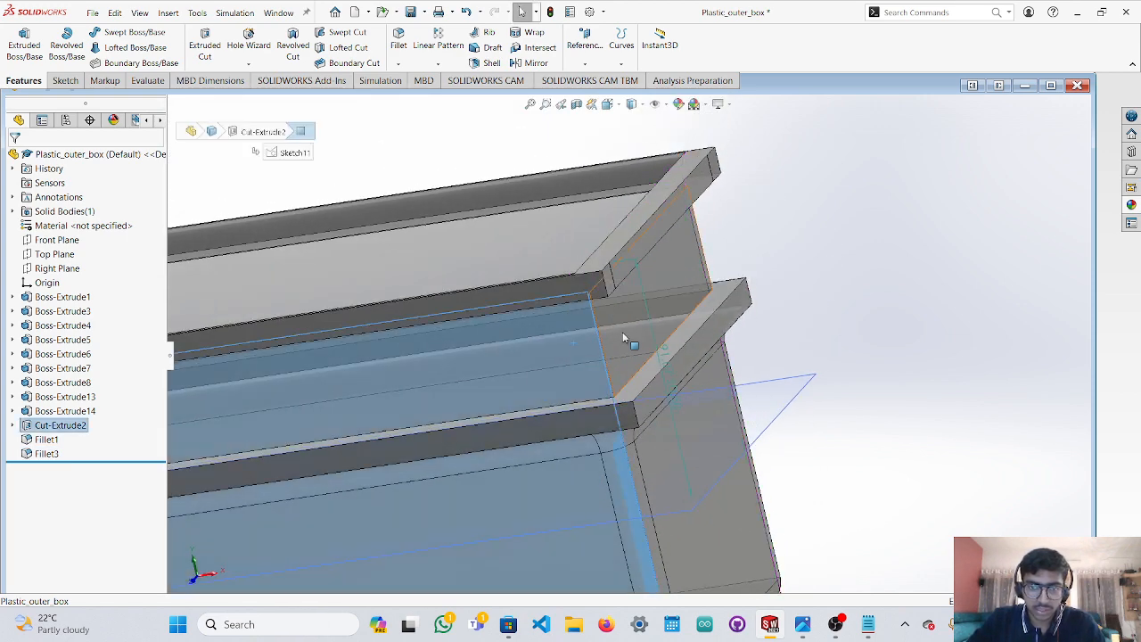
left_click(623, 333, "ctrl")
middle_click_drag(652, 321, 537, 401)
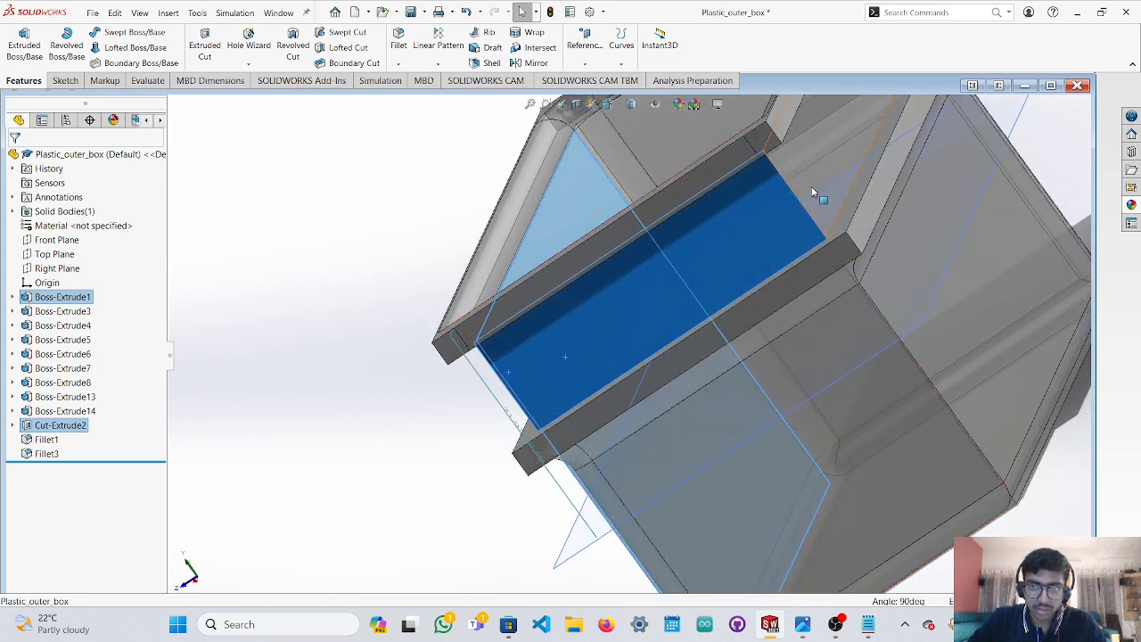
scroll(831, 242, "up", 3)
middle_click_drag(866, 188, 743, 187)
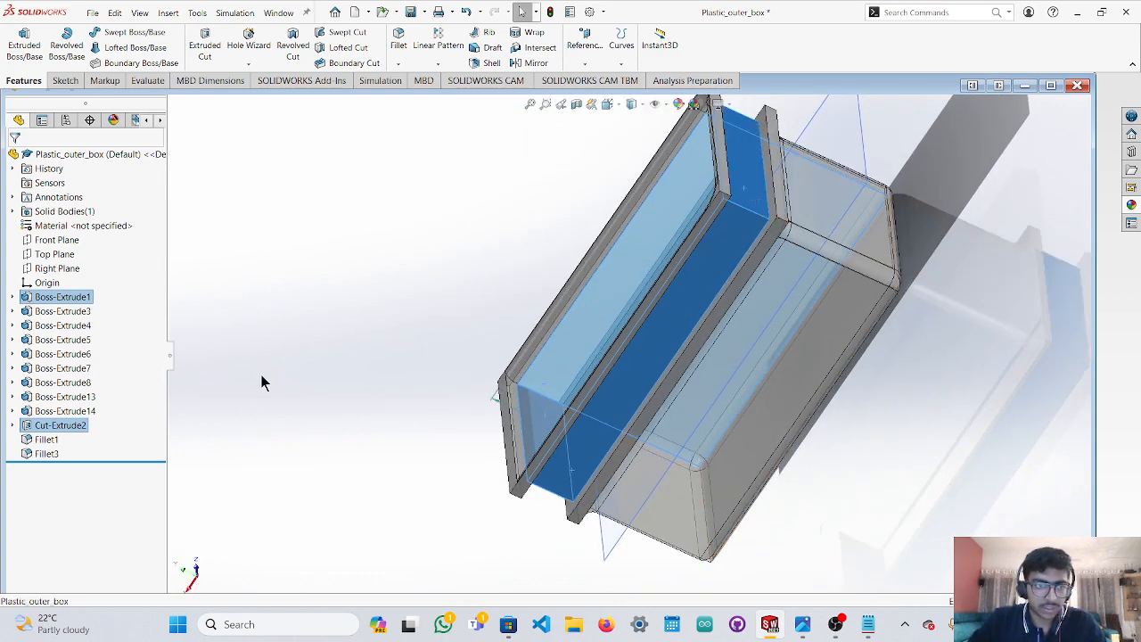
left_click(397, 43)
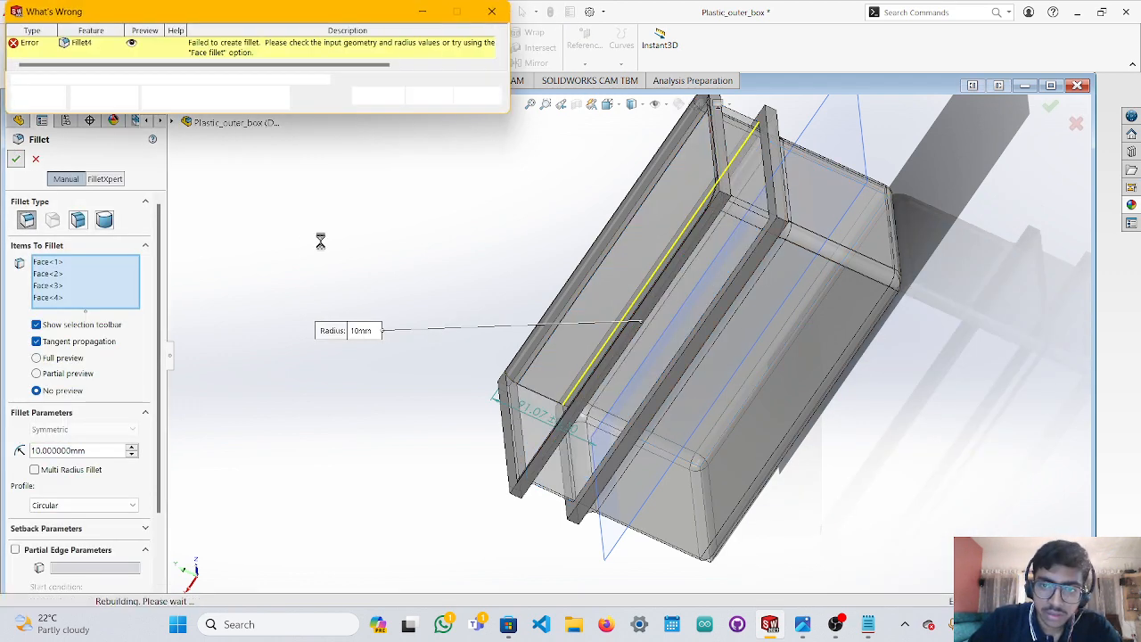
left_click(497, 8)
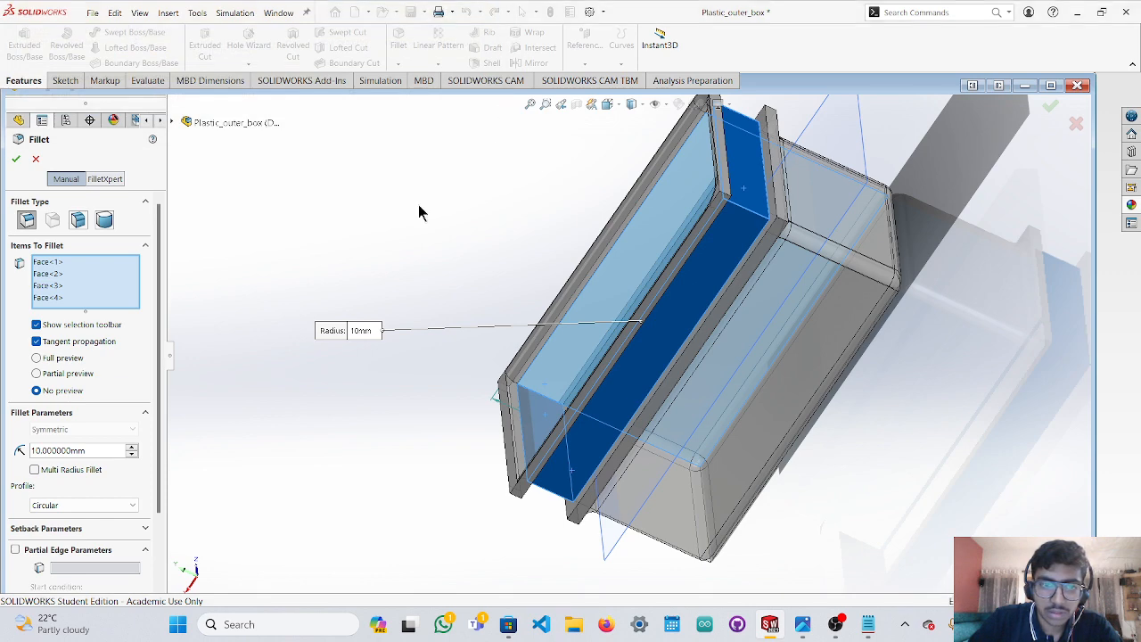
left_click(78, 222)
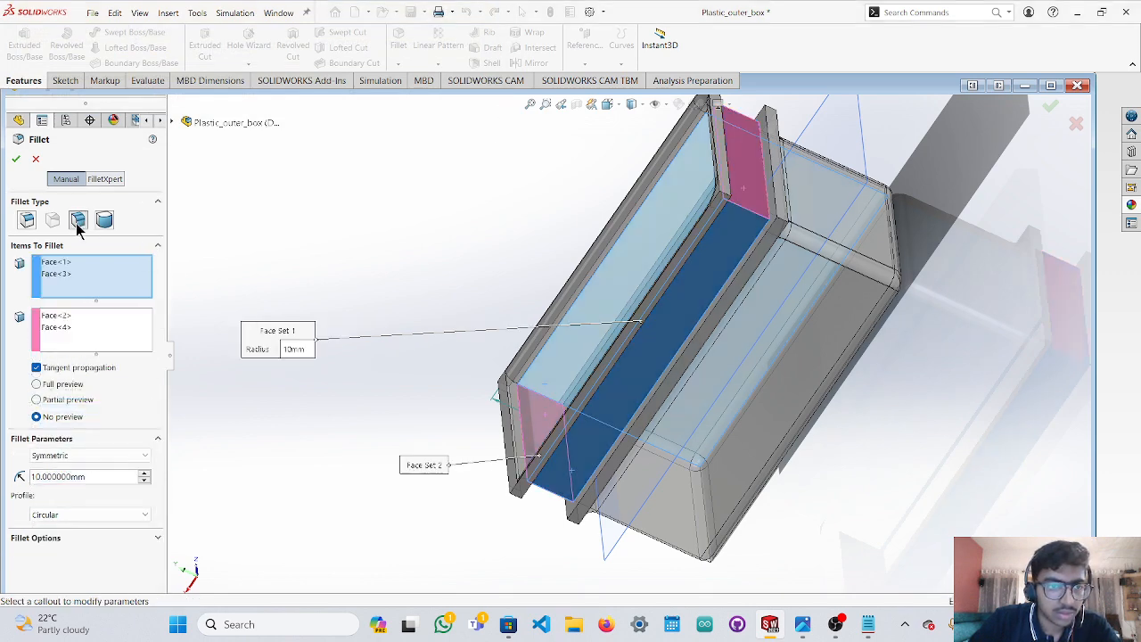
left_click(16, 159)
Round the upper section's outer end and long side faces between the rims with a 10 mm constant size fillet.
middle_click_drag(381, 259, 660, 339)
scroll(729, 373, "down", 5)
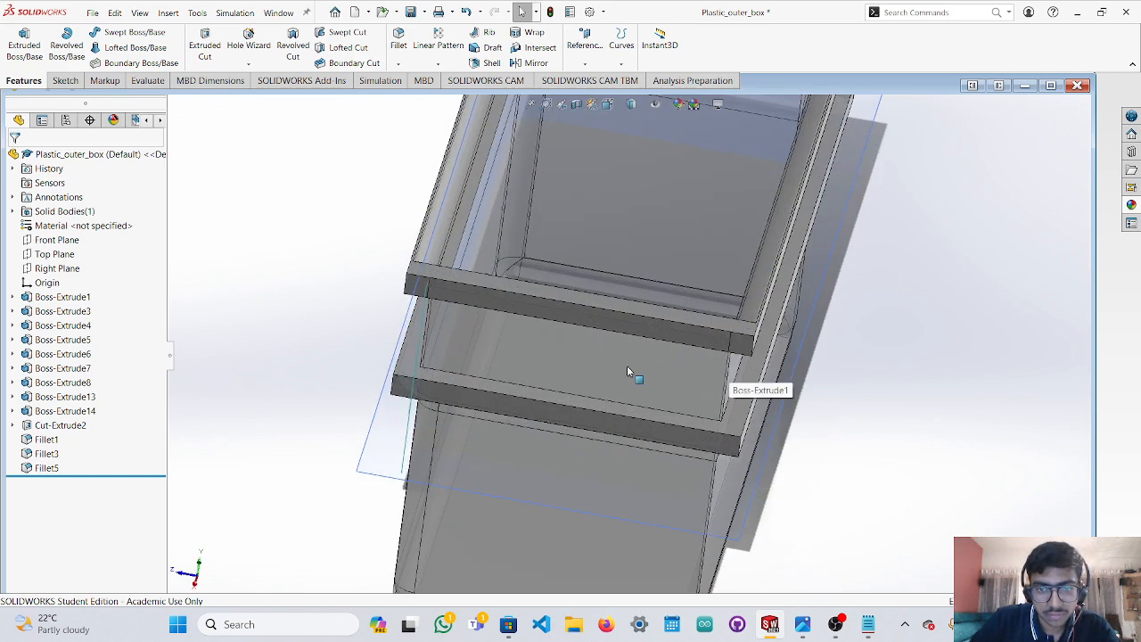
left_click(669, 365)
middle_click_drag(727, 381, 657, 322)
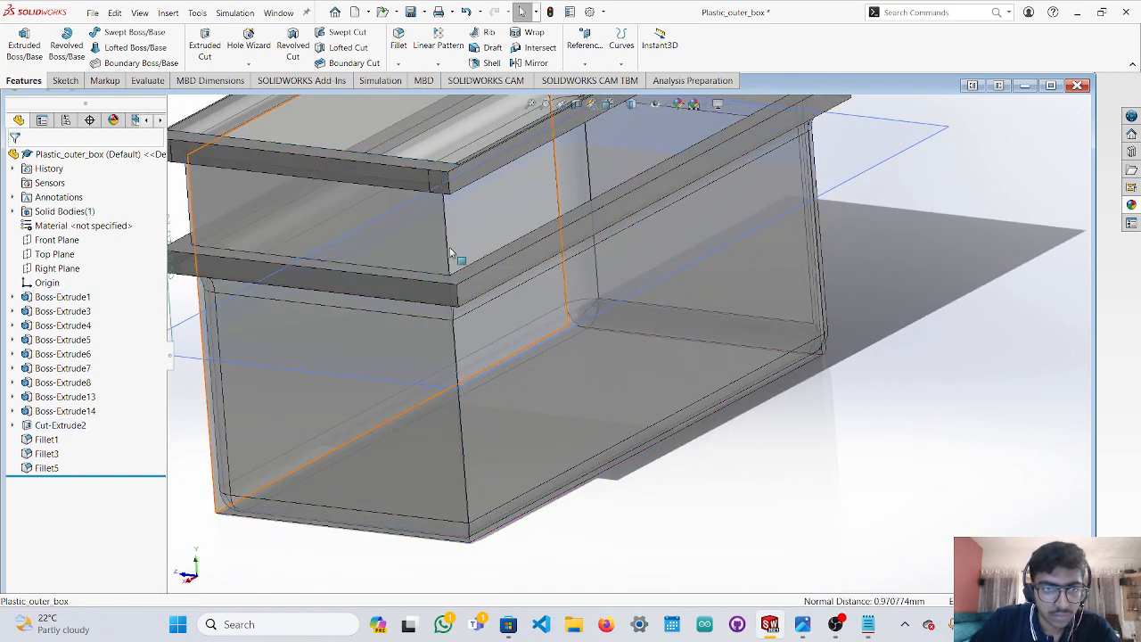
left_click(438, 253)
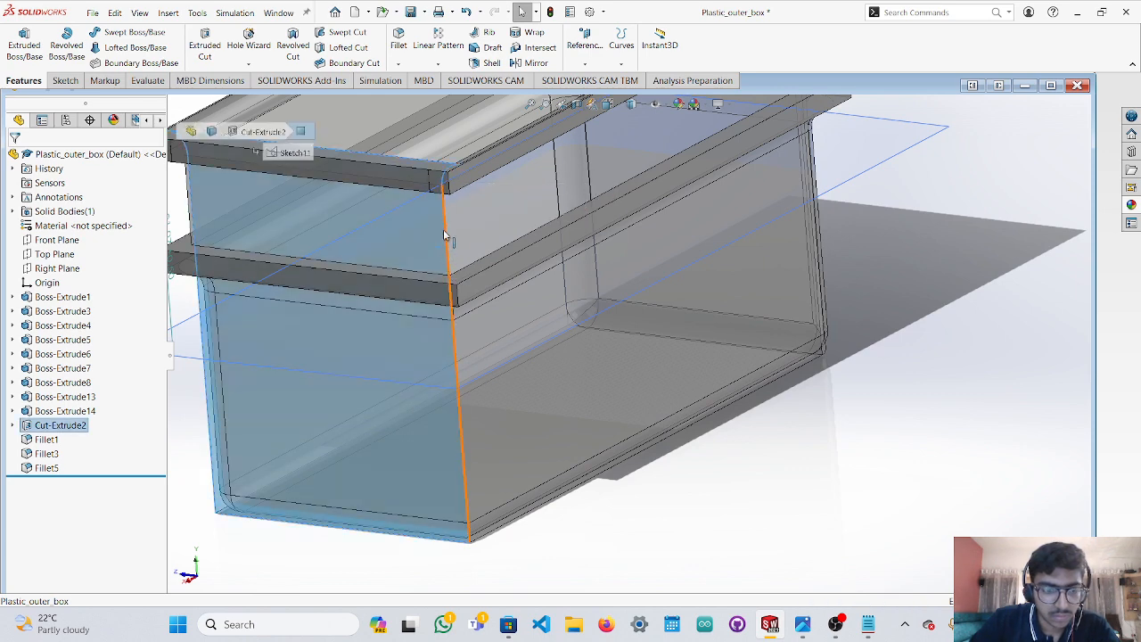
scroll(445, 229, "down", 3)
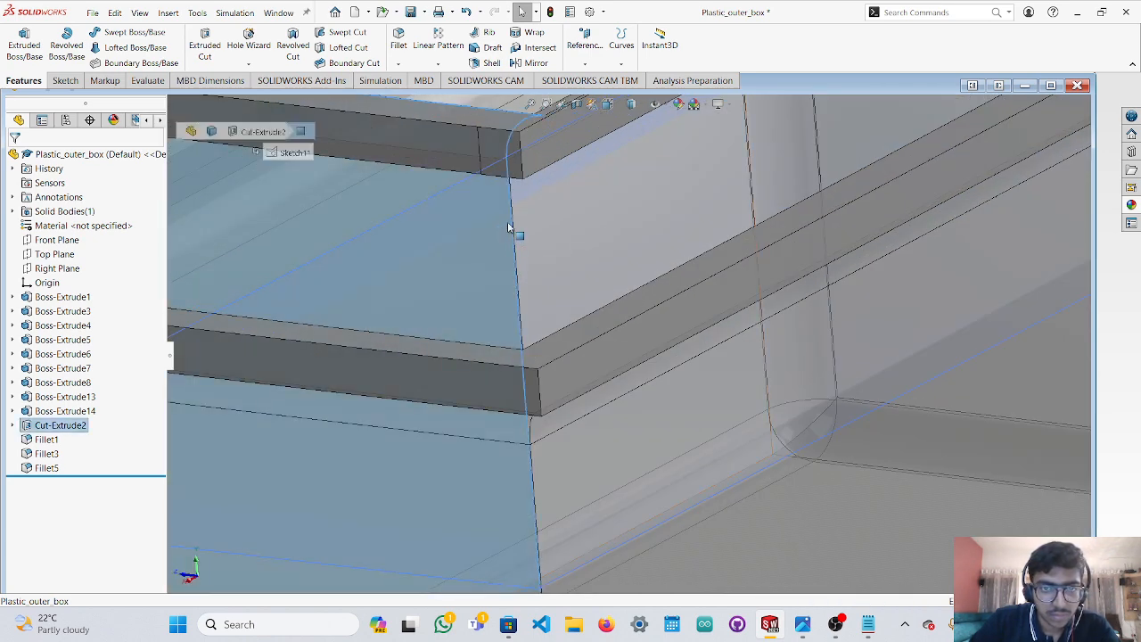
scroll(509, 229, "down", 2)
left_click(578, 221)
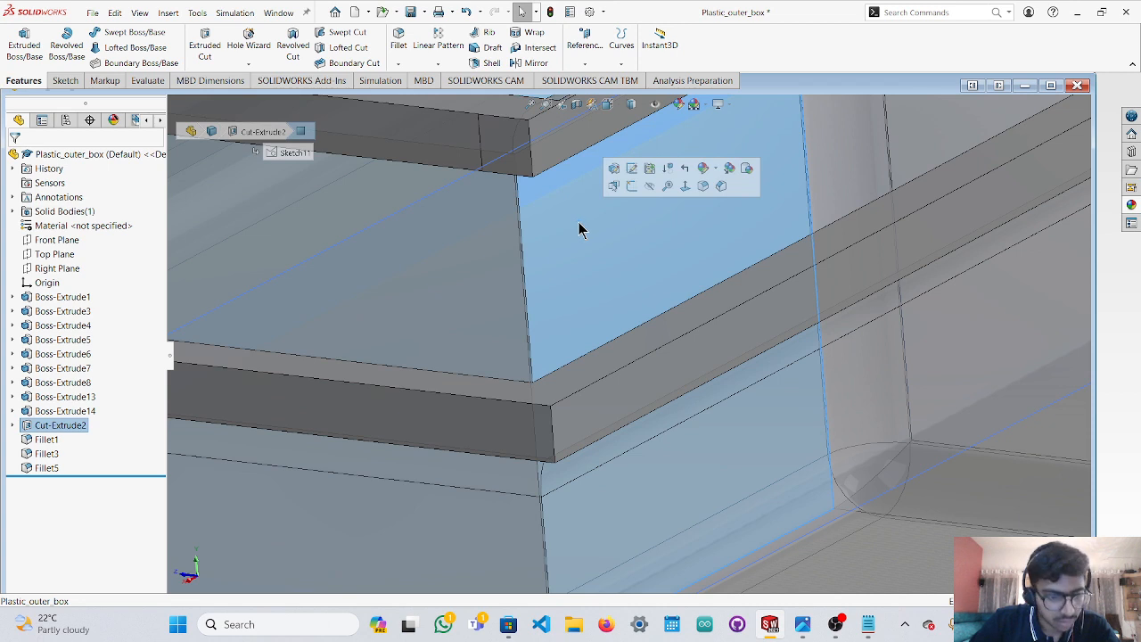
key("Escape")
left_click(799, 205)
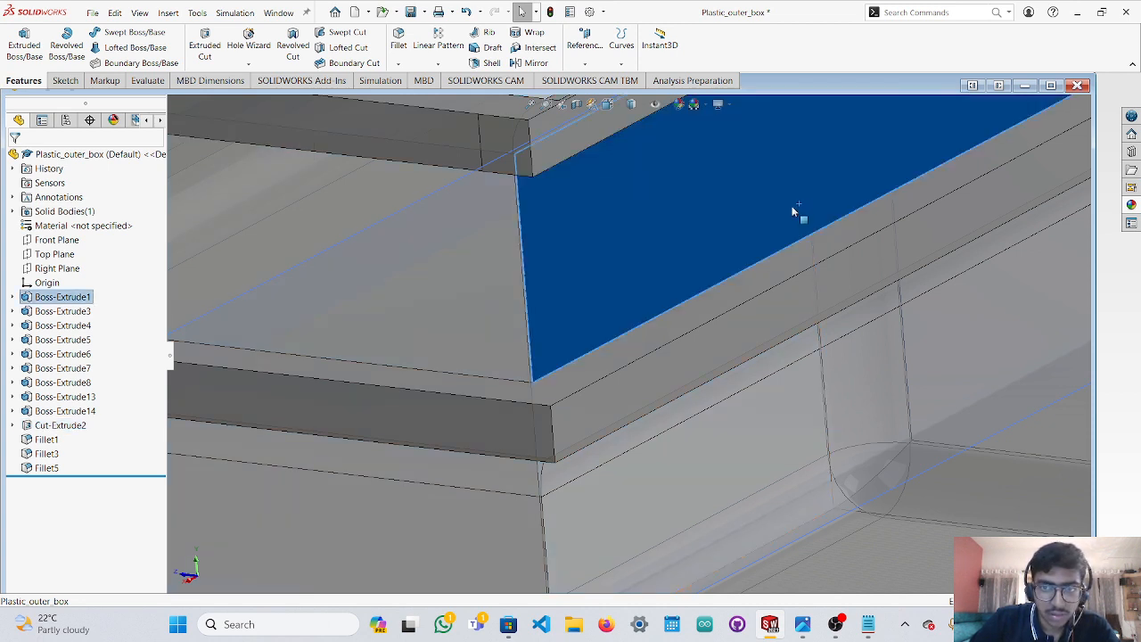
left_click(492, 243, "ctrl")
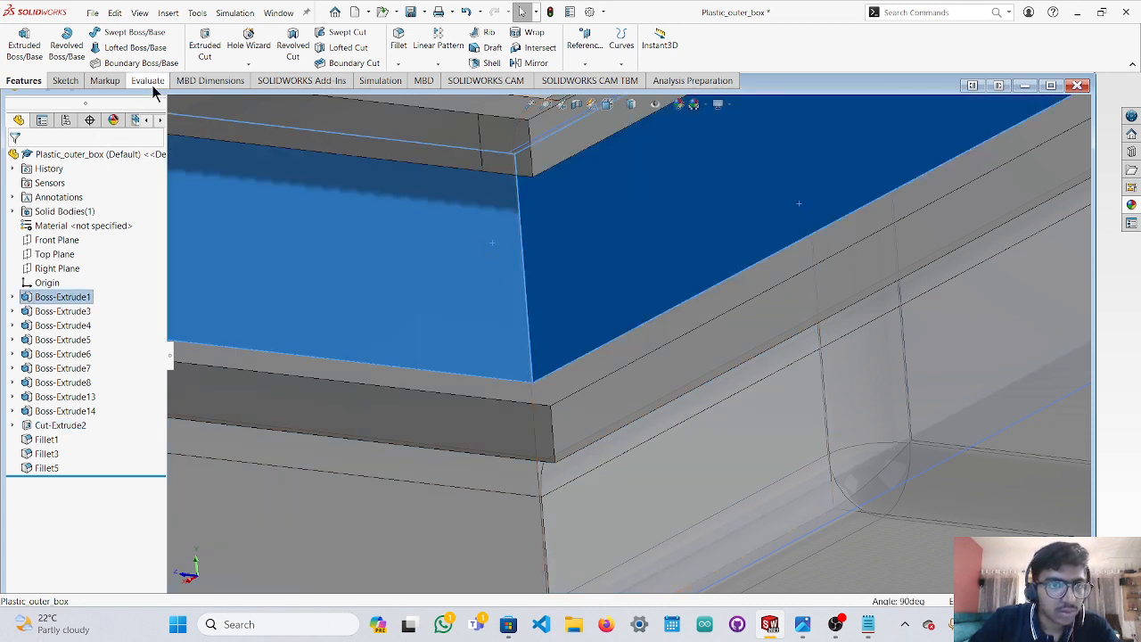
left_click(398, 41)
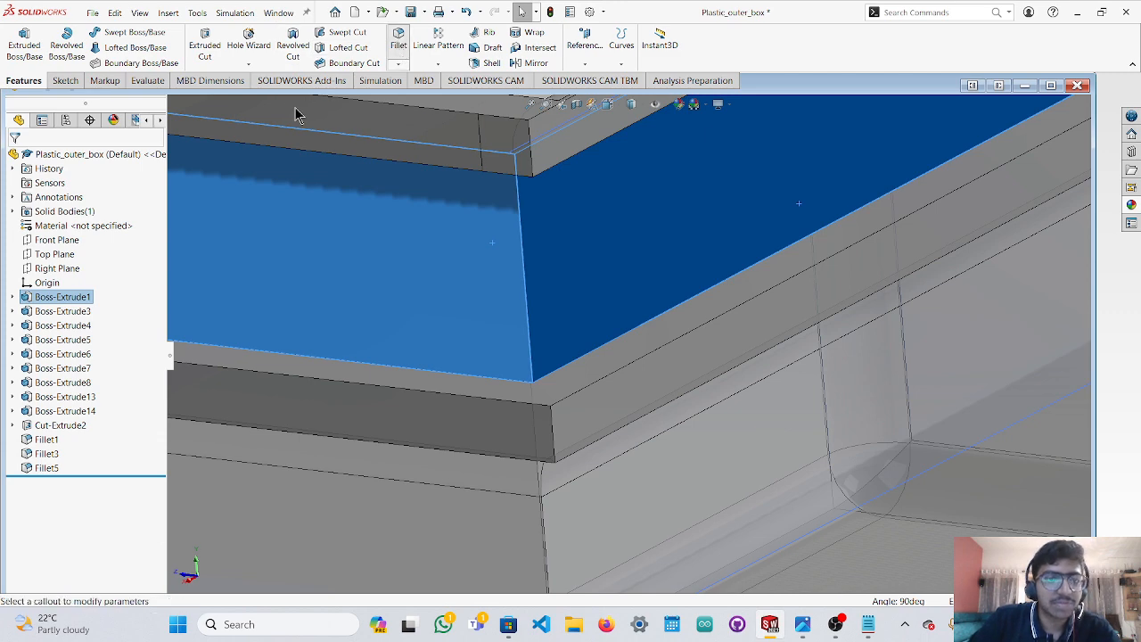
left_click(29, 217)
left_click(16, 159)
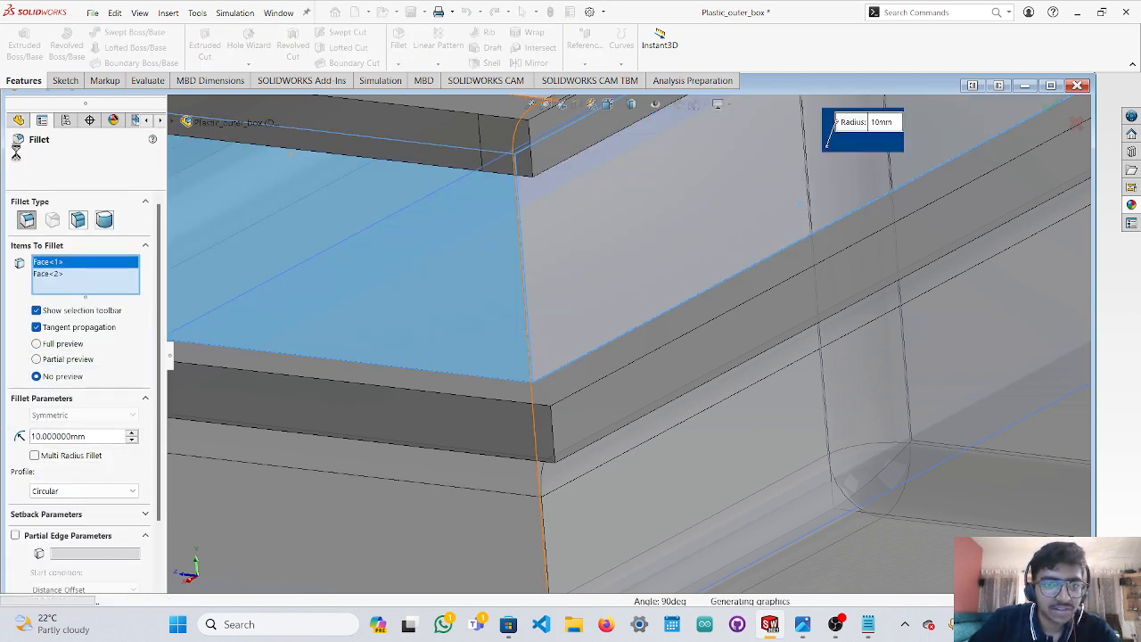
Inspect the rounded upper section and the remaining corners of the box from several angles.
scroll(445, 247, "up", 3)
scroll(445, 246, "up", 5)
middle_click_drag(406, 300, 494, 355)
scroll(549, 298, "down", 4)
scroll(550, 298, "up", 1)
middle_click_drag(433, 215, 486, 327)
left_click(388, 221)
middle_click_drag(387, 225, 361, 151)
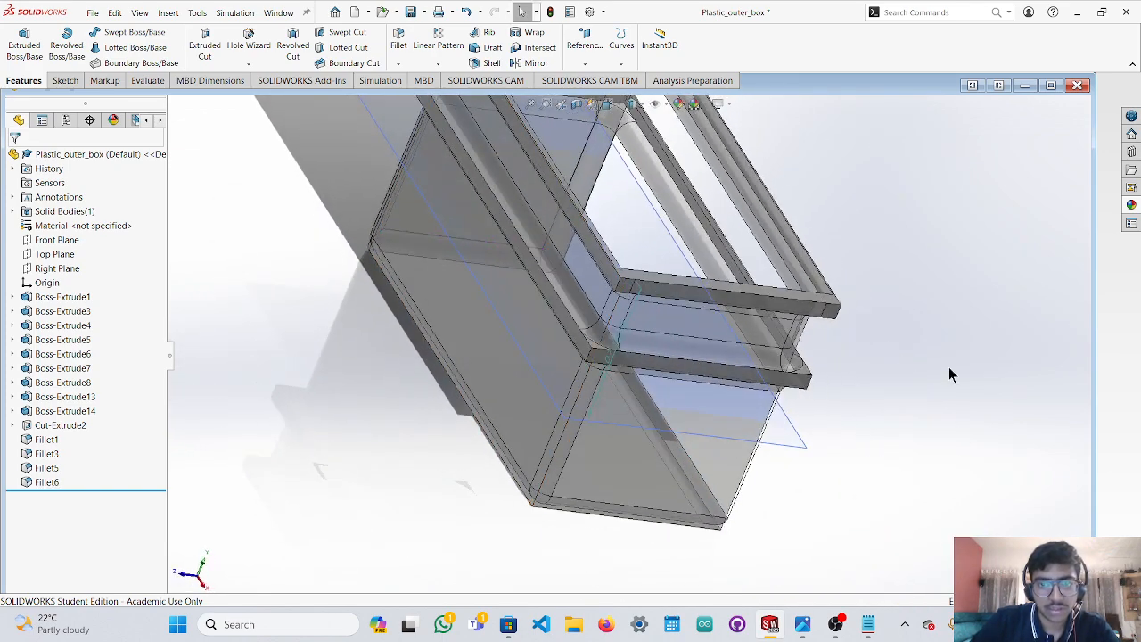
Inspect the rounded box and the plane outline crossing it from several angles, checking it against the Right Plane.
middle_click_drag(797, 365, 835, 308)
scroll(850, 327, "up", 3)
scroll(846, 343, "down", 5)
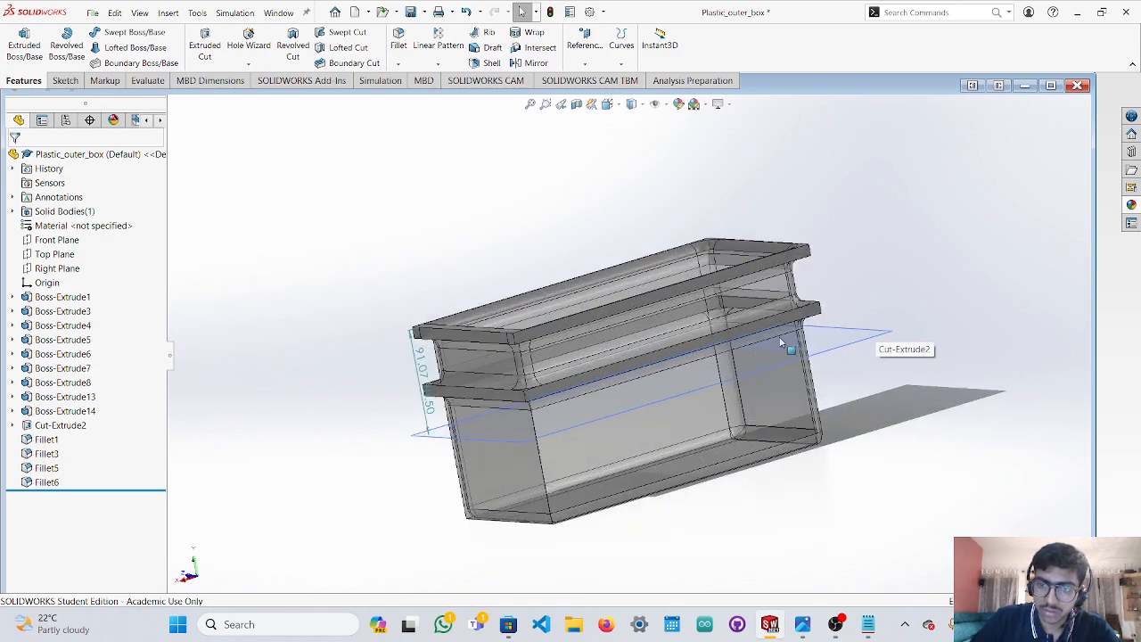
middle_click_drag(845, 350, 965, 327)
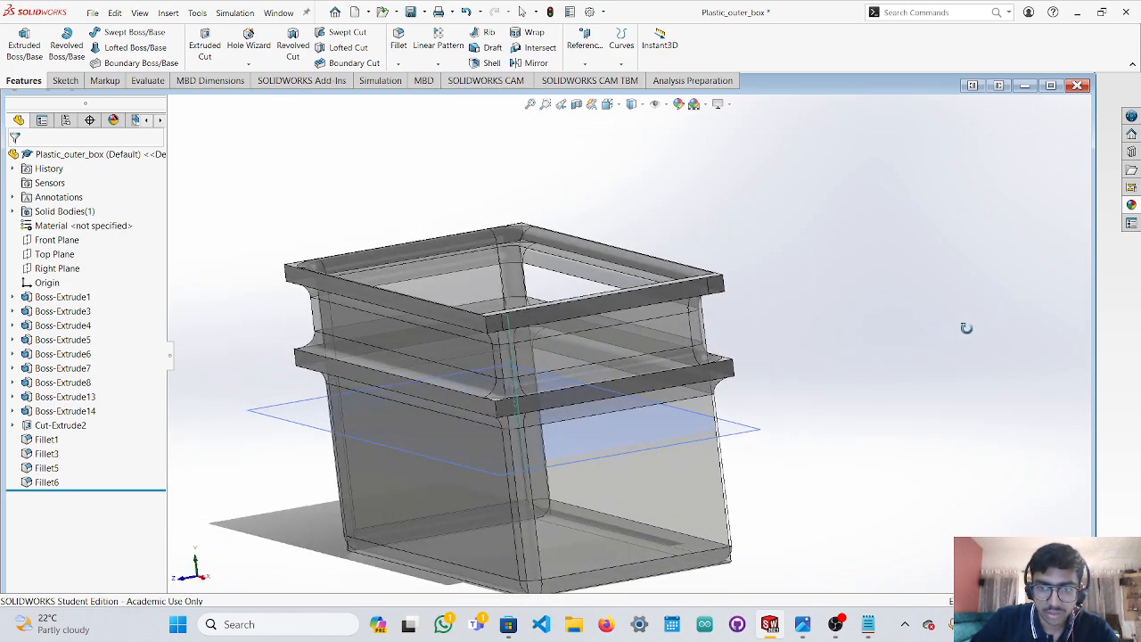
middle_click_drag(868, 386, 830, 514)
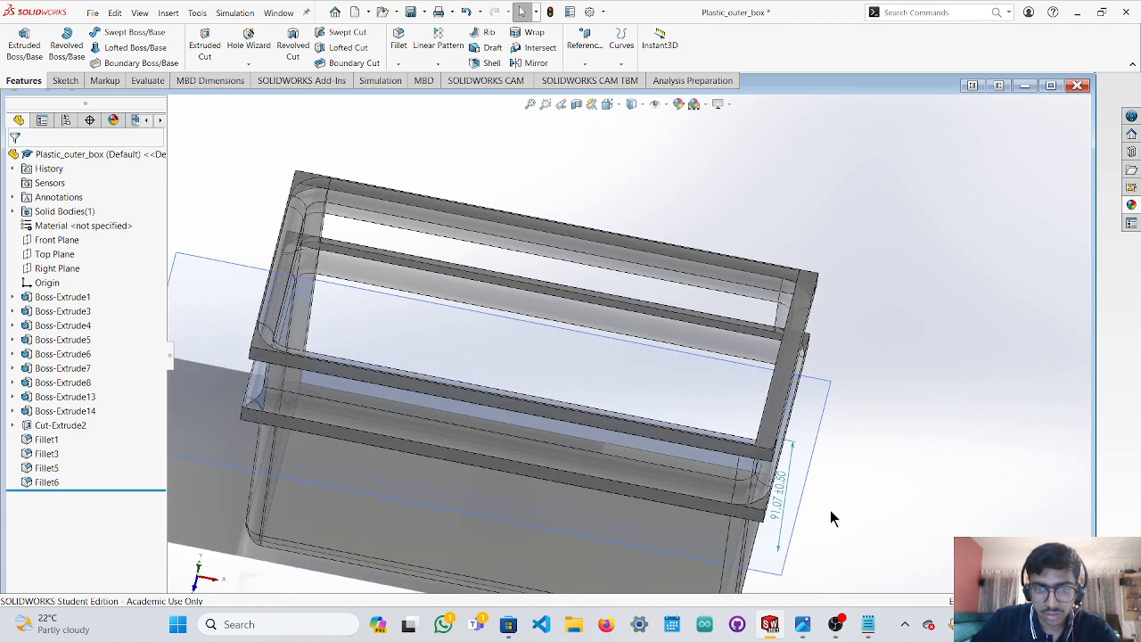
left_click(60, 269)
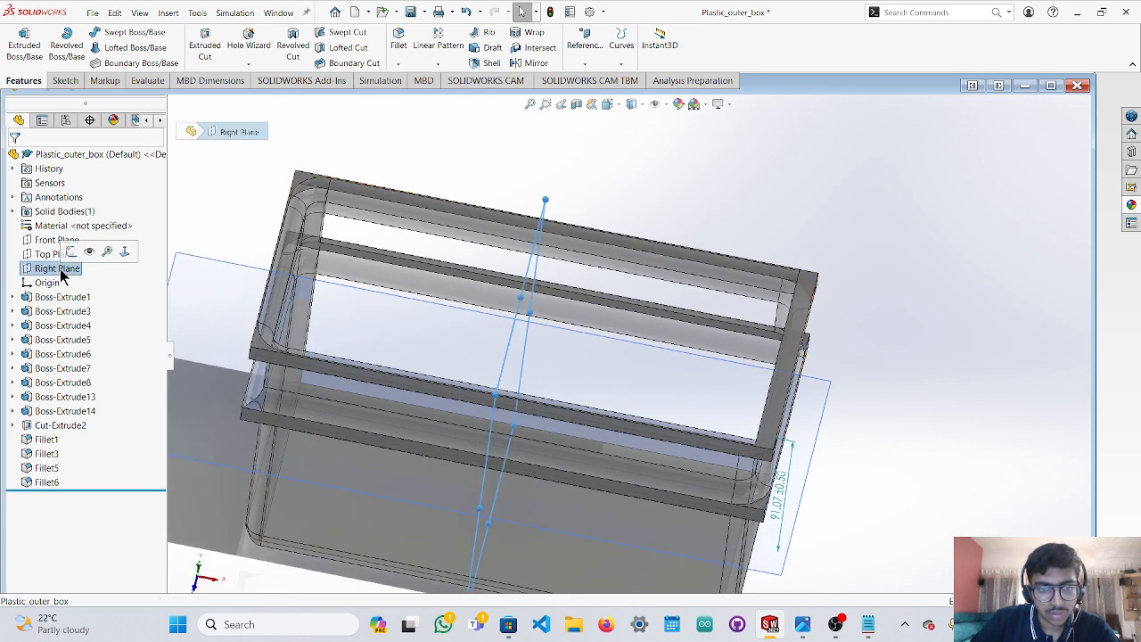
Remove the DimXpert dimension between the upper rim's top face and the plane outline crossing the box.
middle_click_drag(910, 458, 750, 372)
left_click(703, 361)
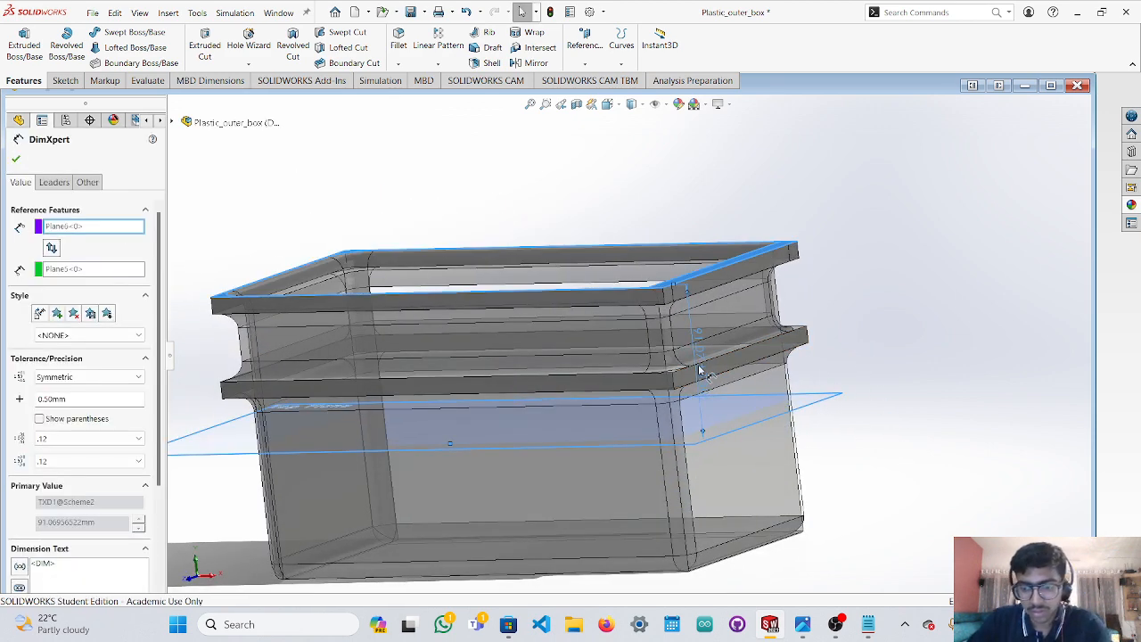
key("Escape")
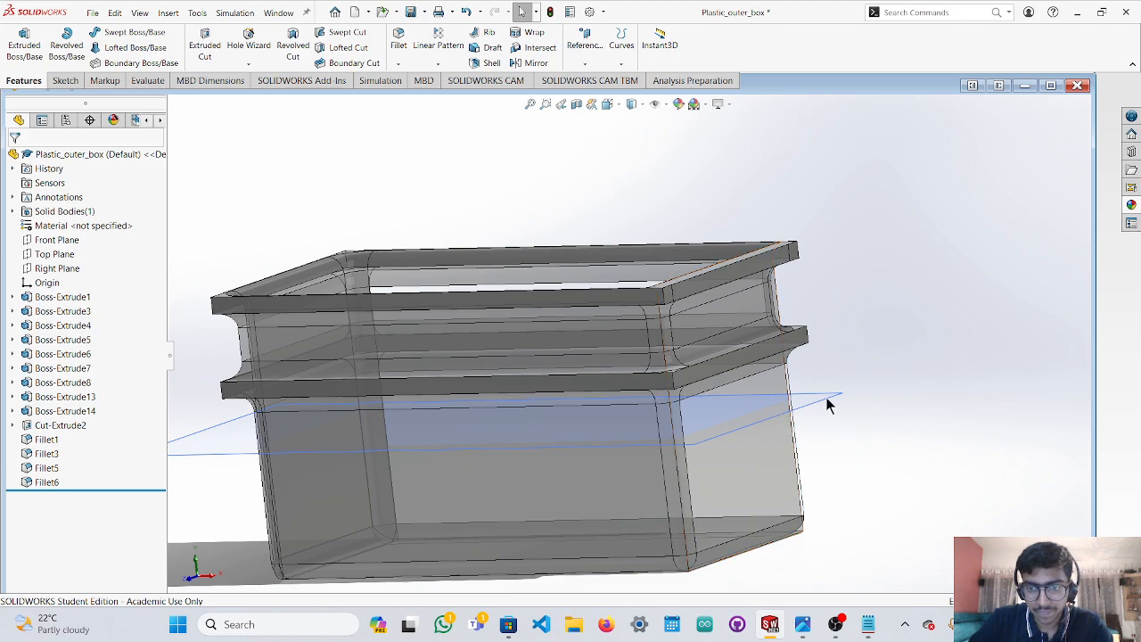
Examine the corners and edges of the plane outline that extends beyond the box walls.
middle_click_drag(853, 401, 859, 557)
scroll(855, 401, "up", 2)
scroll(766, 392, "down", 5)
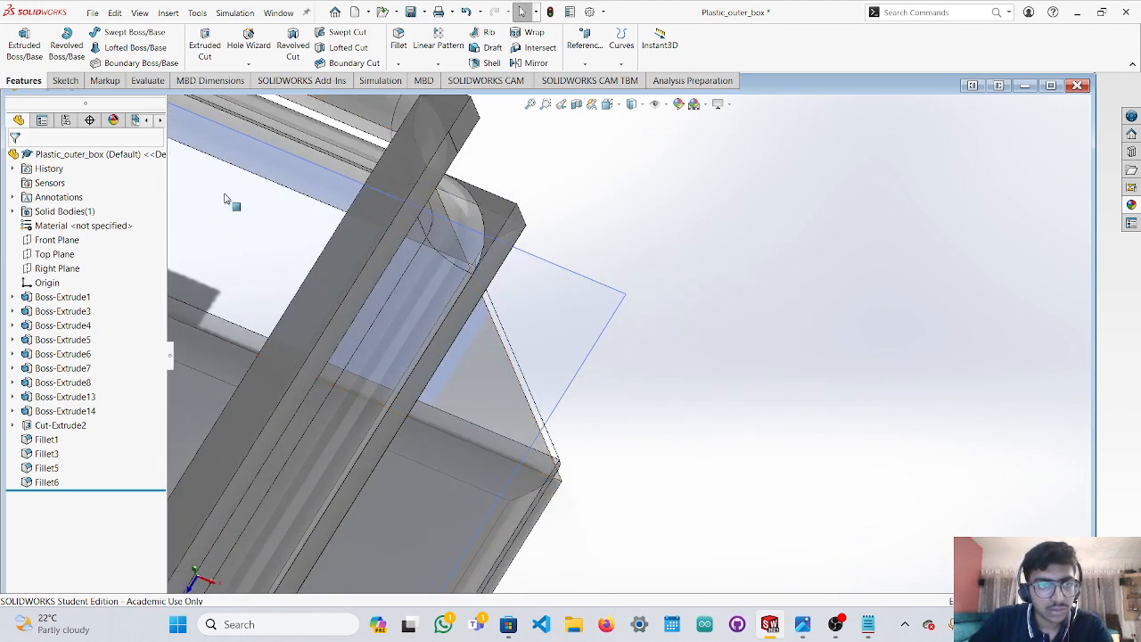
middle_click_drag(639, 262, 659, 320)
scroll(629, 330, "up", 8)
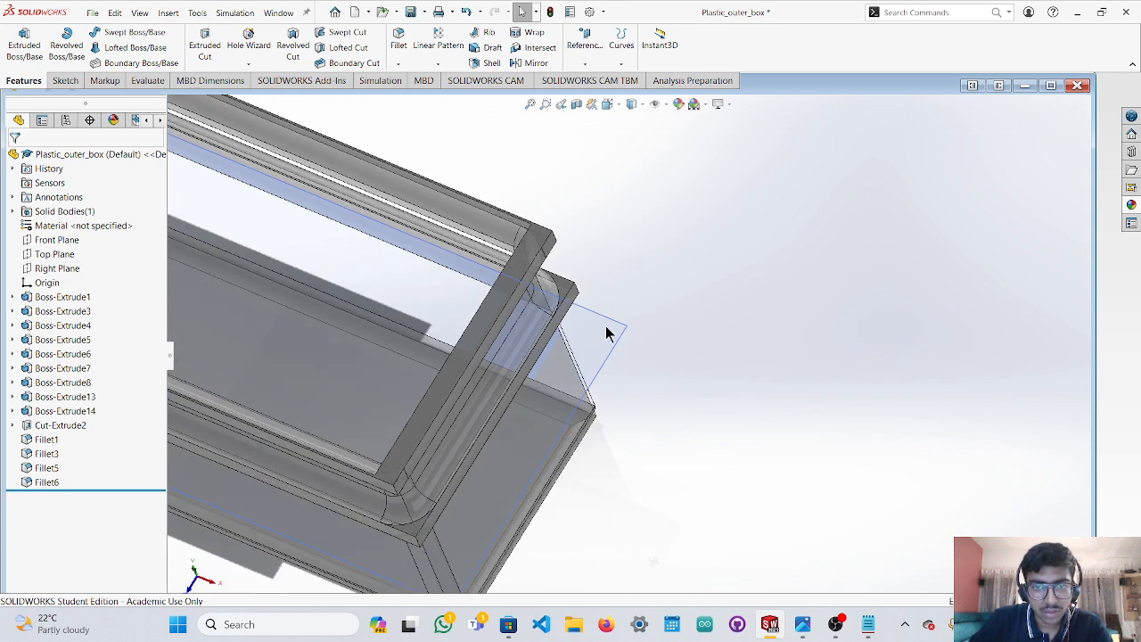
scroll(419, 379, "down", 10)
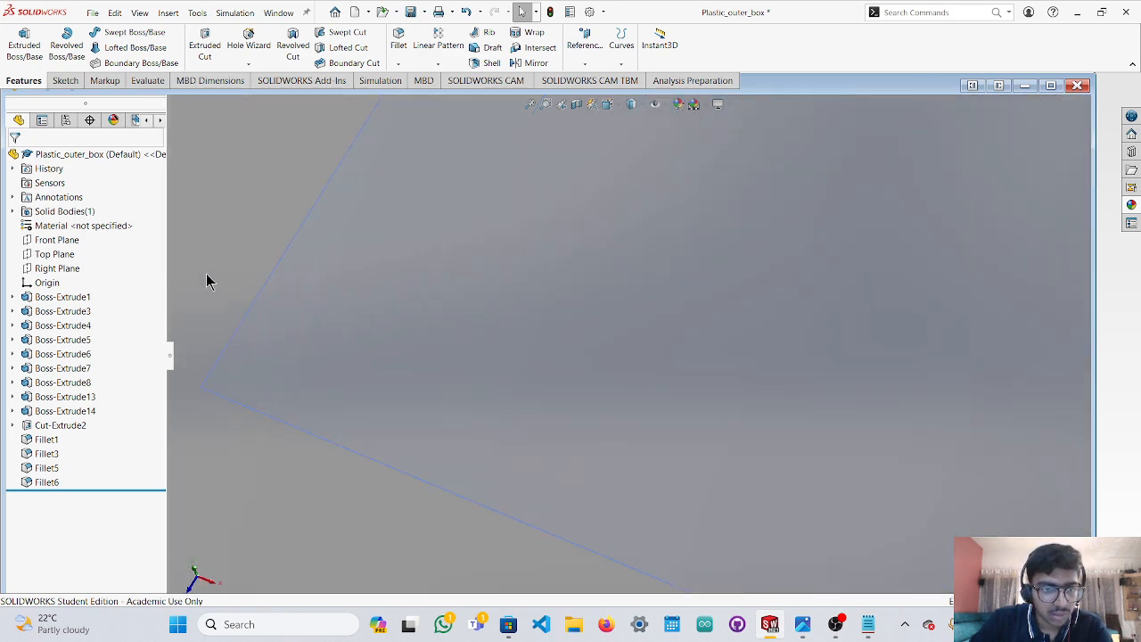
scroll(781, 347, "up", 8)
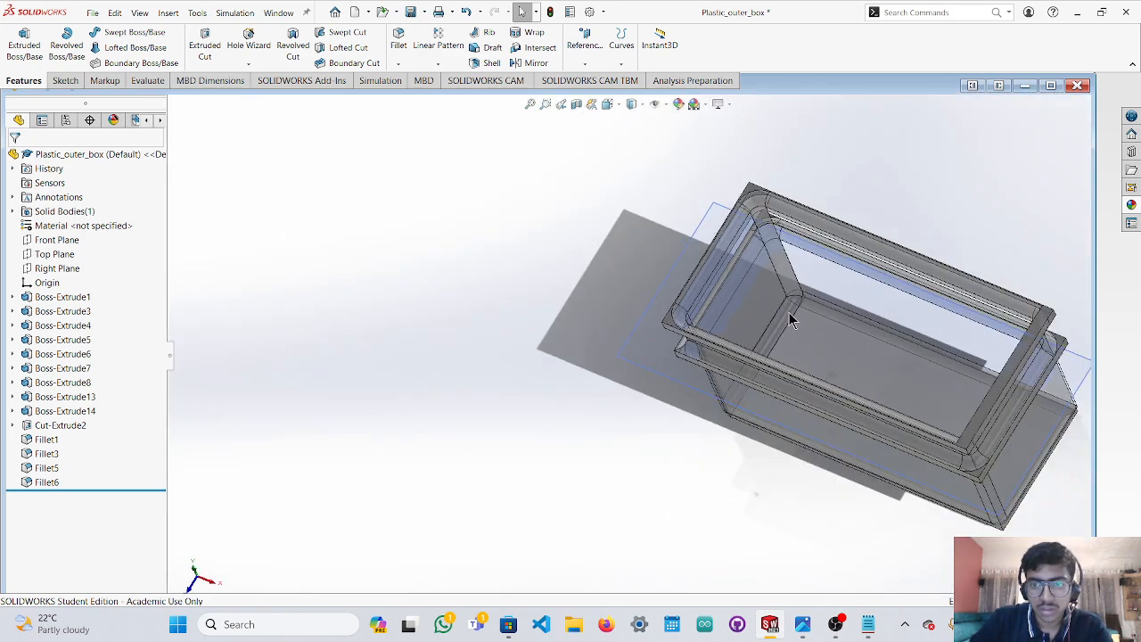
left_click_drag(555, 178, 1026, 475)
scroll(861, 490, "up", 3)
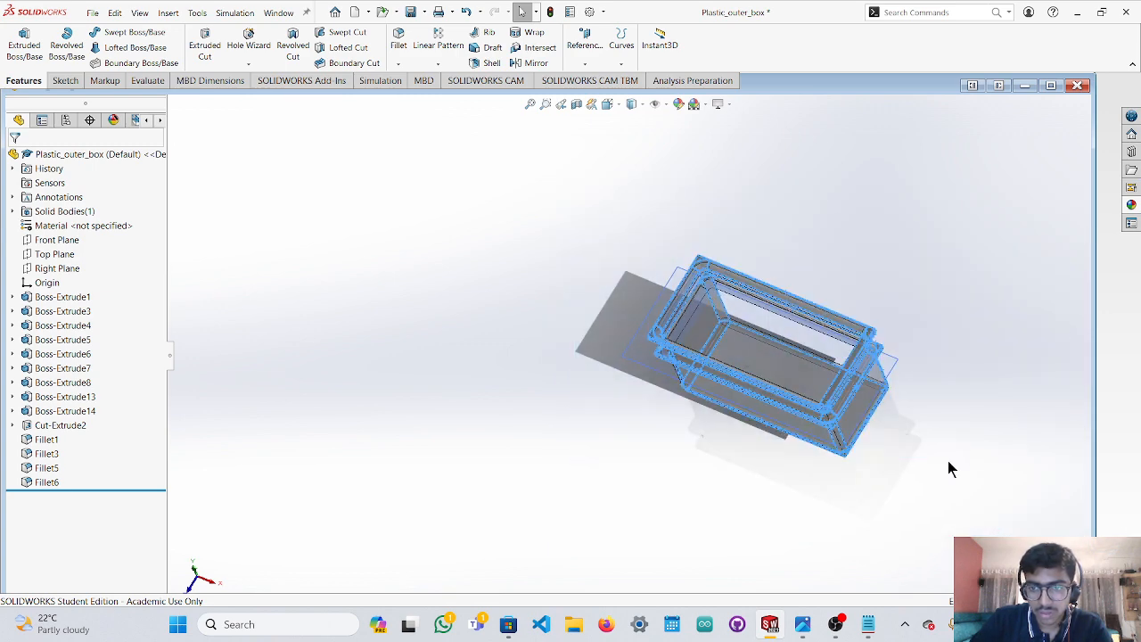
scroll(897, 401, "down", 8)
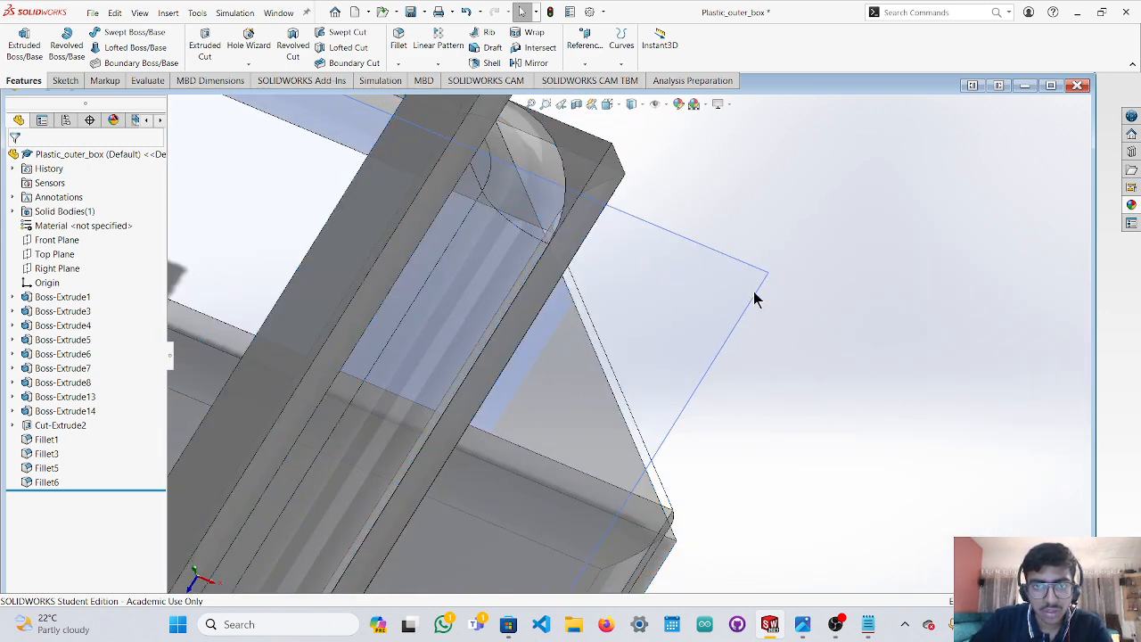
Compare the plane outline with the Front Plane and examine it edge-on in an end view of the box.
left_click(59, 240)
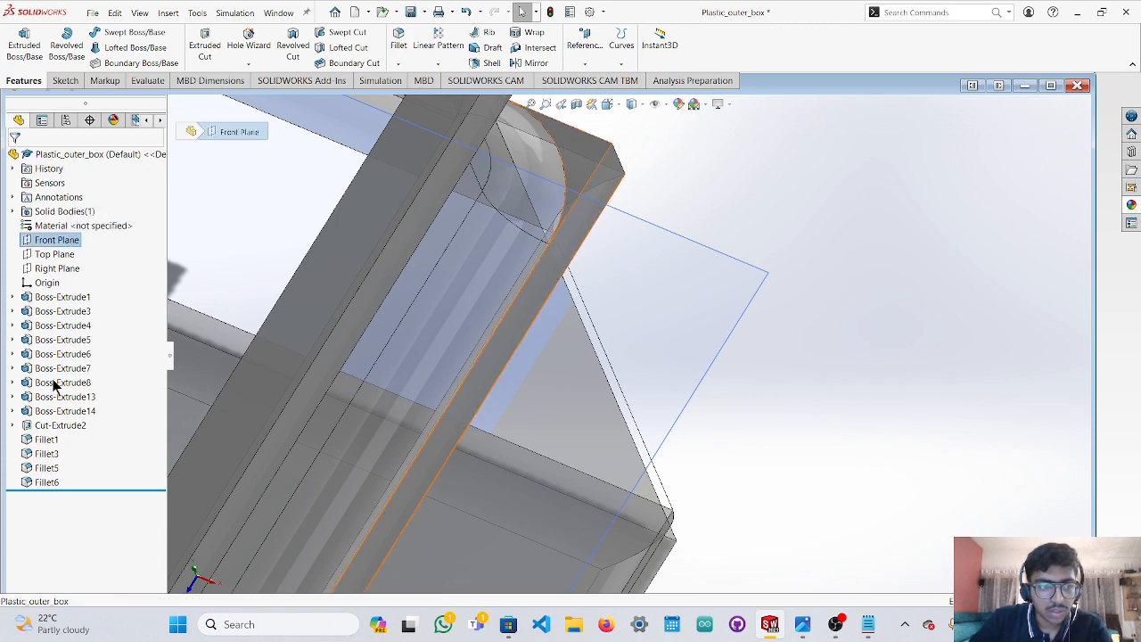
left_click(211, 583)
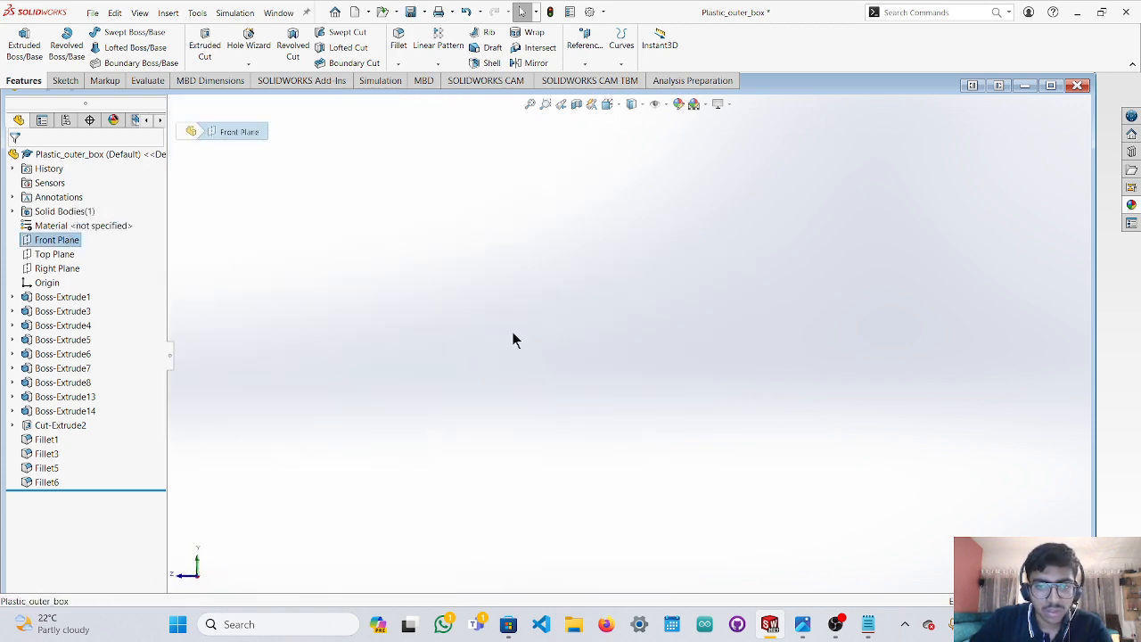
left_click(469, 318)
scroll(241, 217, "up", 4)
key("f")
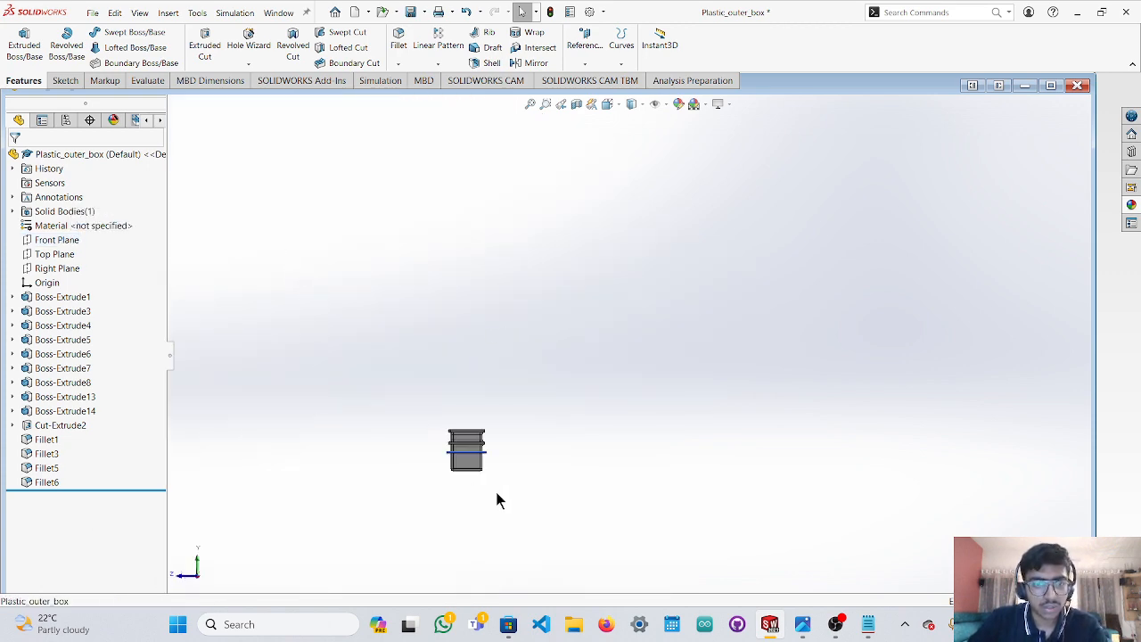
left_click(497, 347)
scroll(478, 349, "down", 8)
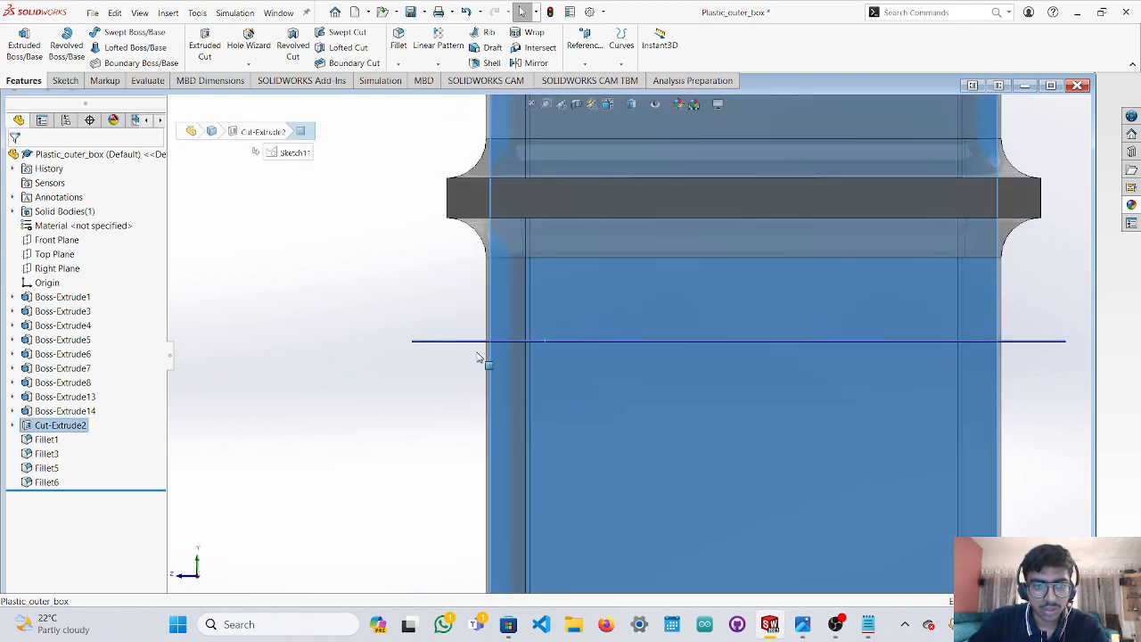
left_click(449, 354)
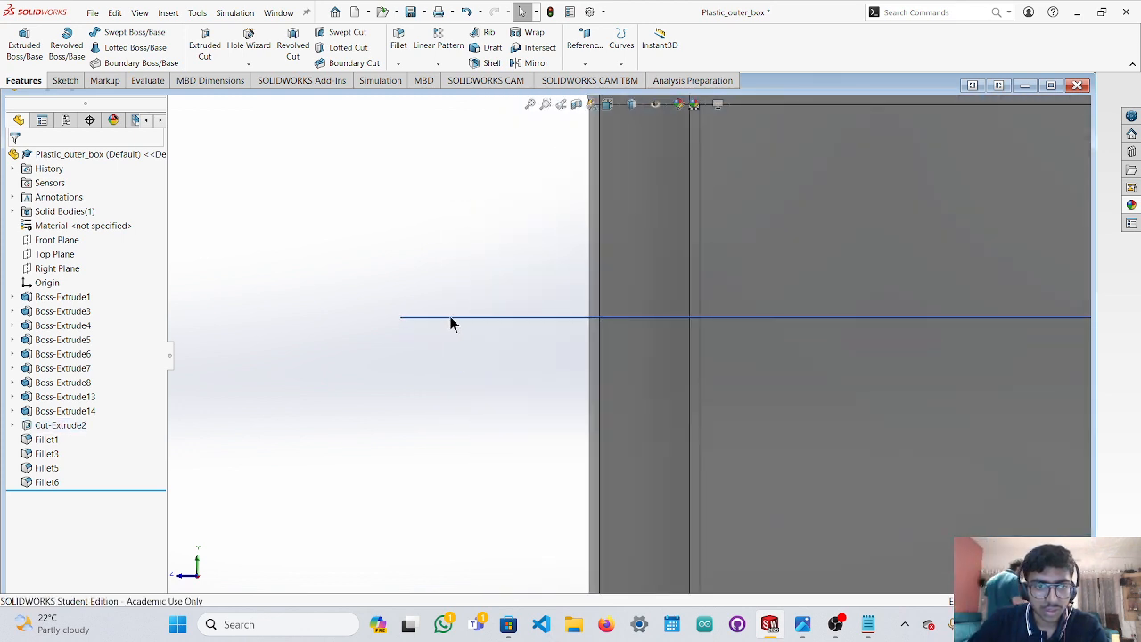
Check the boss extrusions, Cut-Extrude2 and the fillets for the feature that owns the plane outline.
left_click(53, 397)
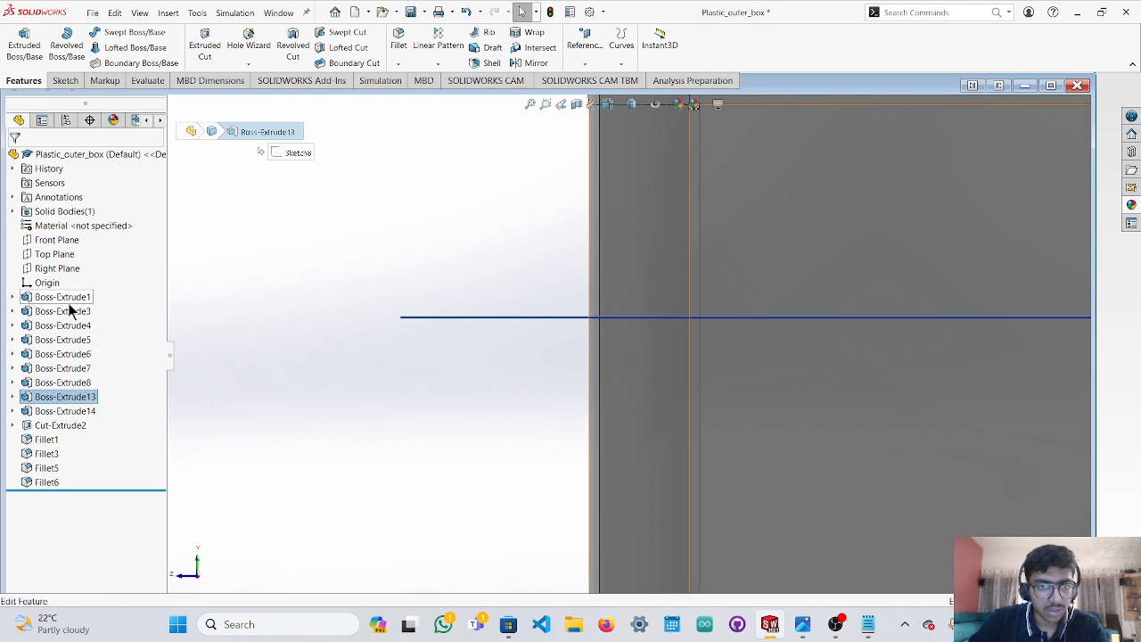
left_click(62, 297)
left_click(60, 424)
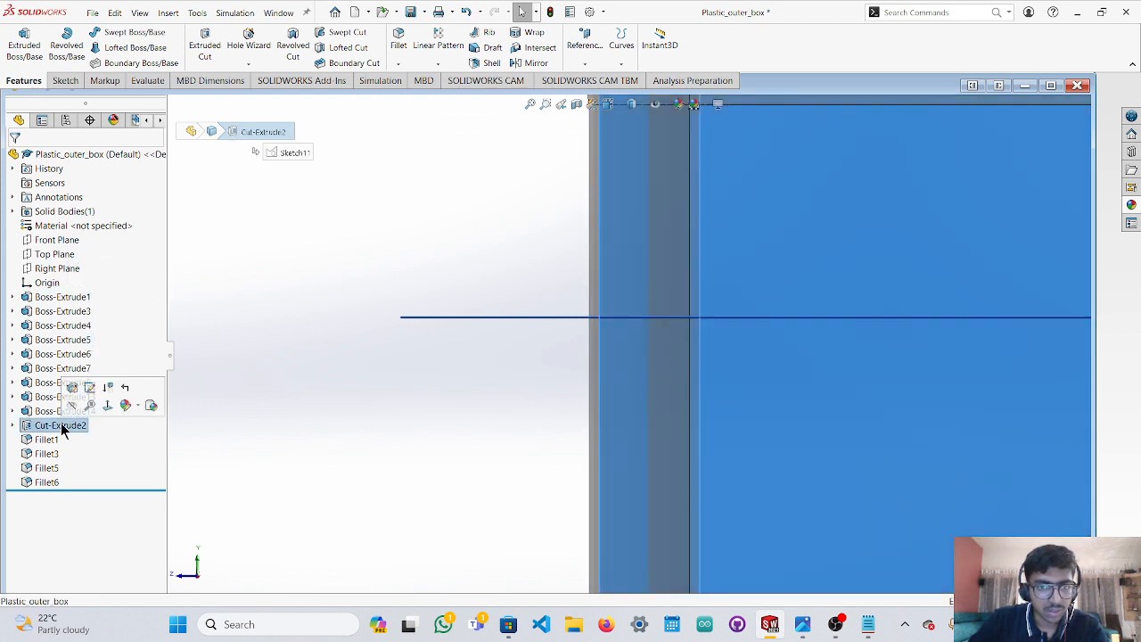
left_click(52, 441)
left_click(49, 455)
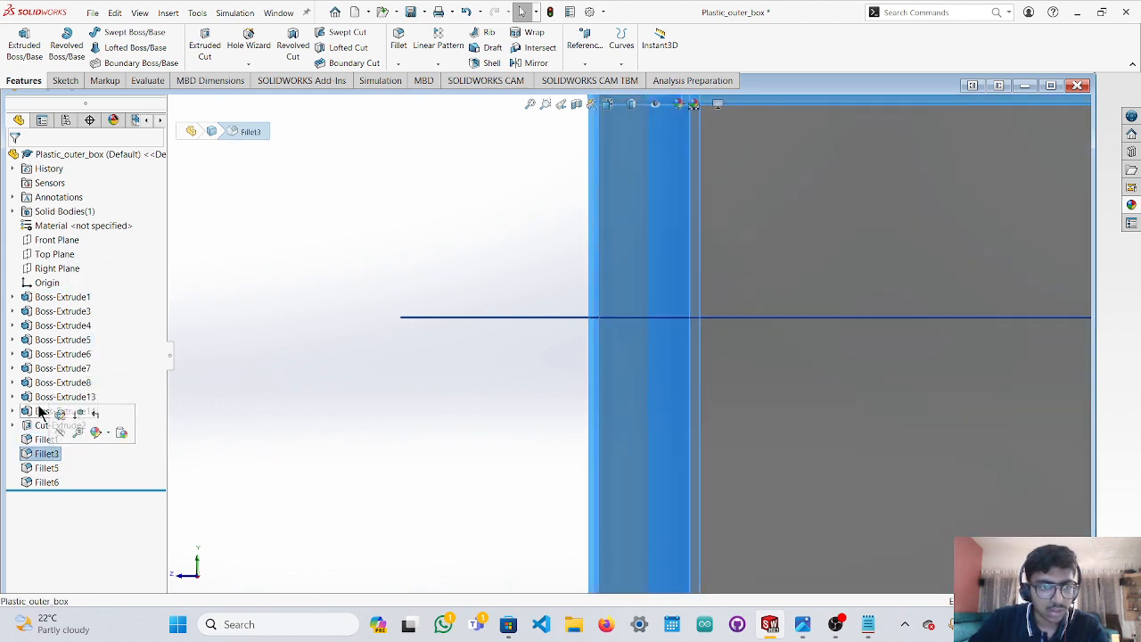
left_click(40, 411)
left_click(62, 298)
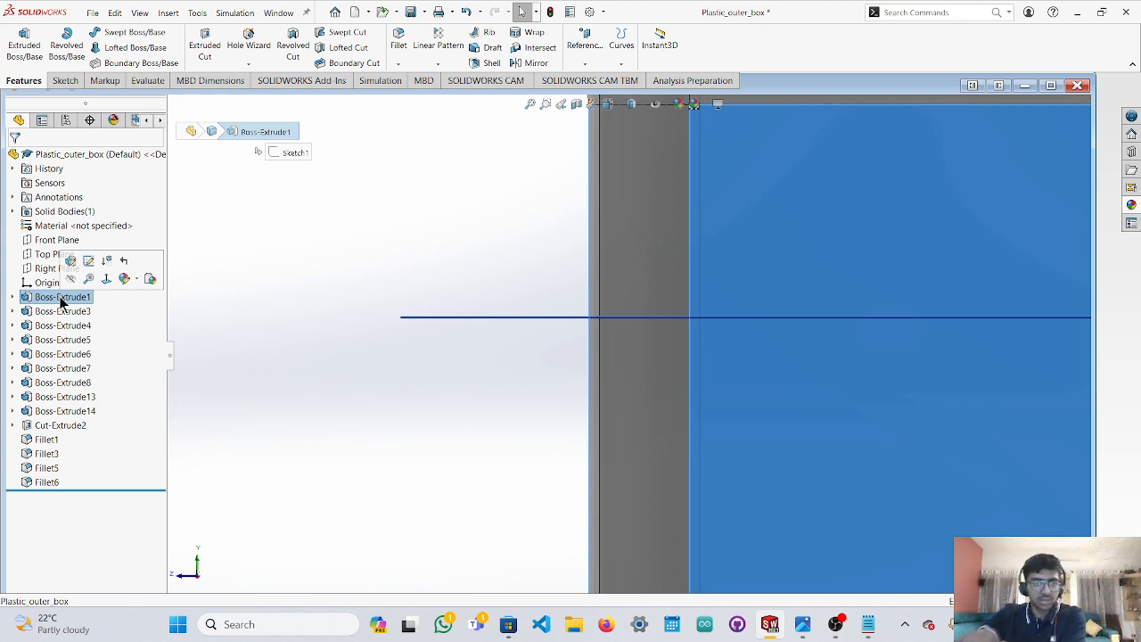
left_click(64, 339)
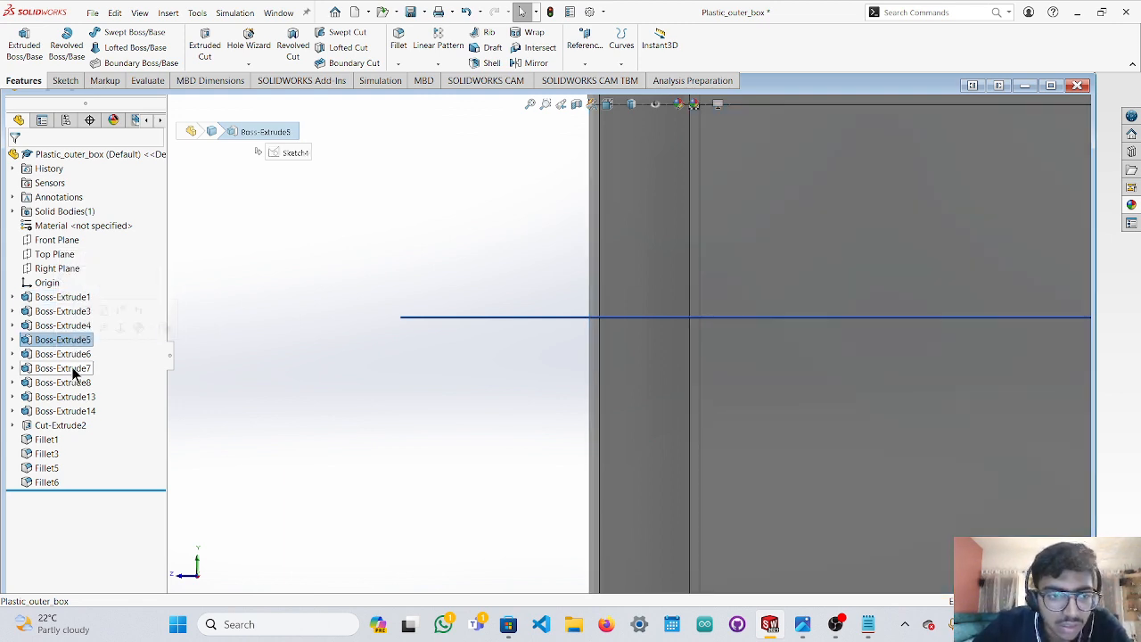
left_click(73, 370)
left_click(73, 397)
left_click(75, 411)
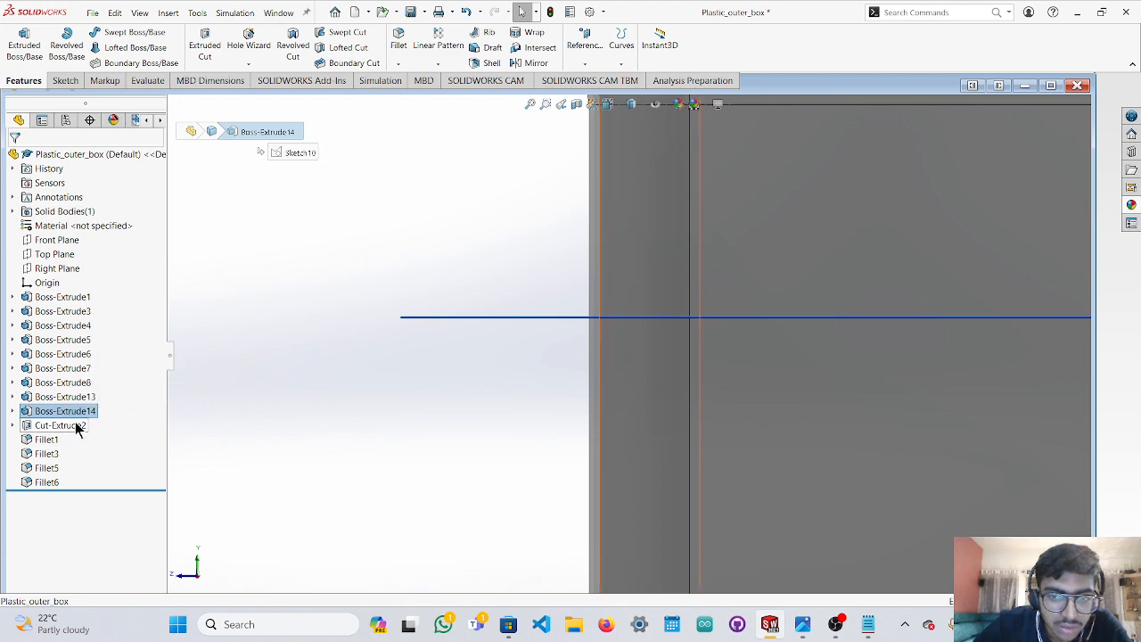
left_click(76, 427)
Inspect the faces belonging to Cut-Extrude2 and the free corner of the plane outline up close.
scroll(461, 407, "up", 4)
middle_click_drag(511, 379, 543, 451)
scroll(577, 404, "up", 4)
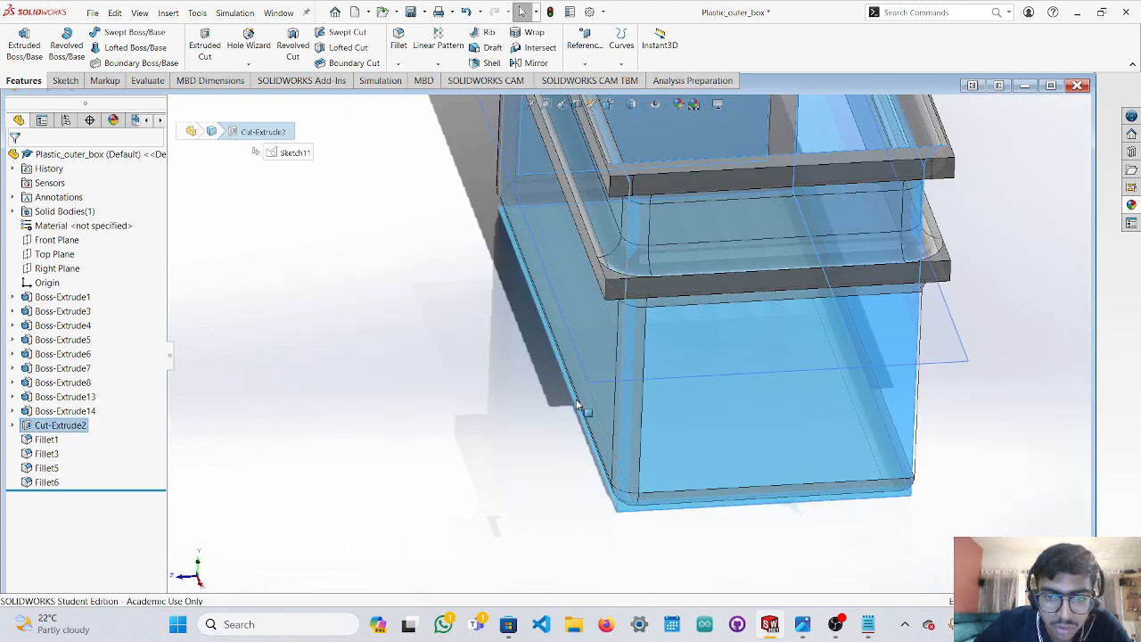
scroll(578, 405, "down", 10)
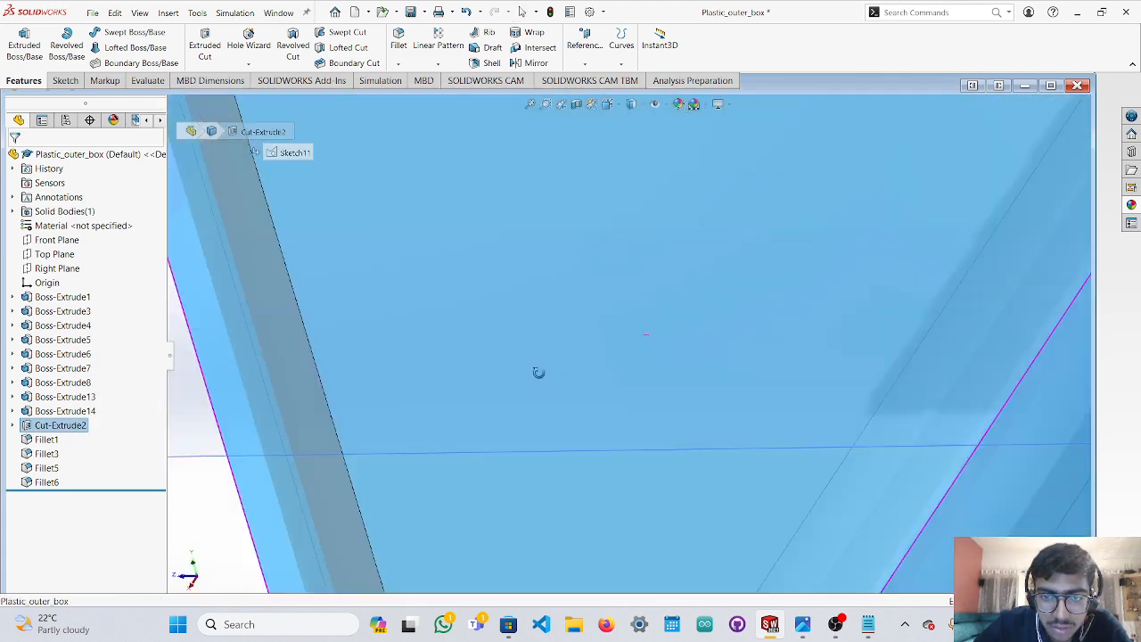
scroll(539, 372, "up", 10)
key("Escape")
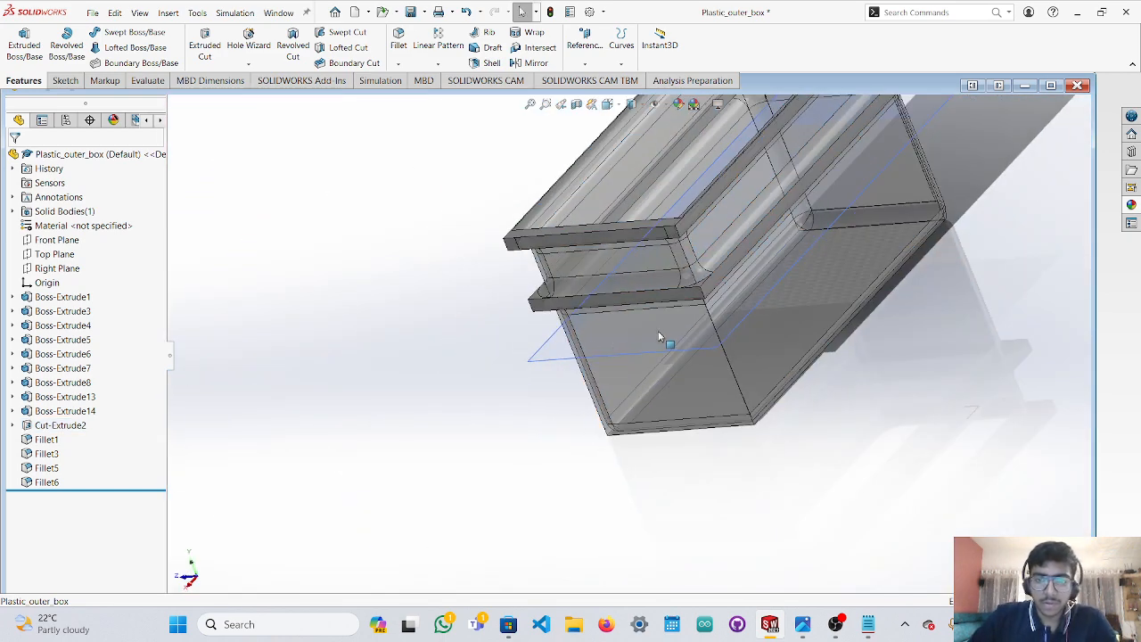
scroll(677, 348, "down", 10)
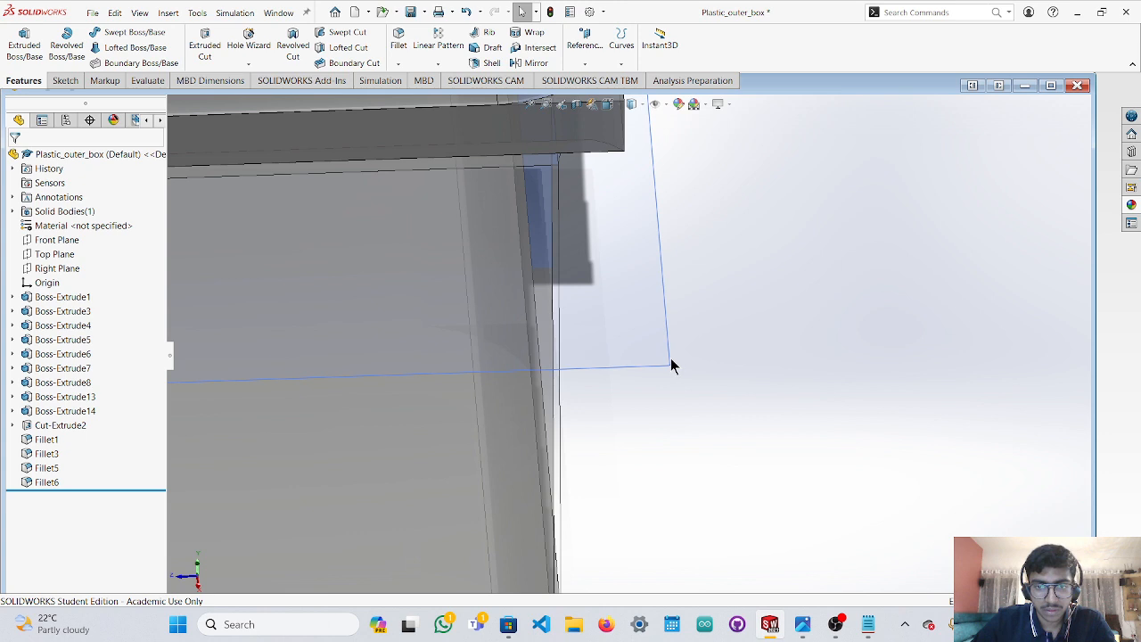
scroll(670, 361, "down", 5)
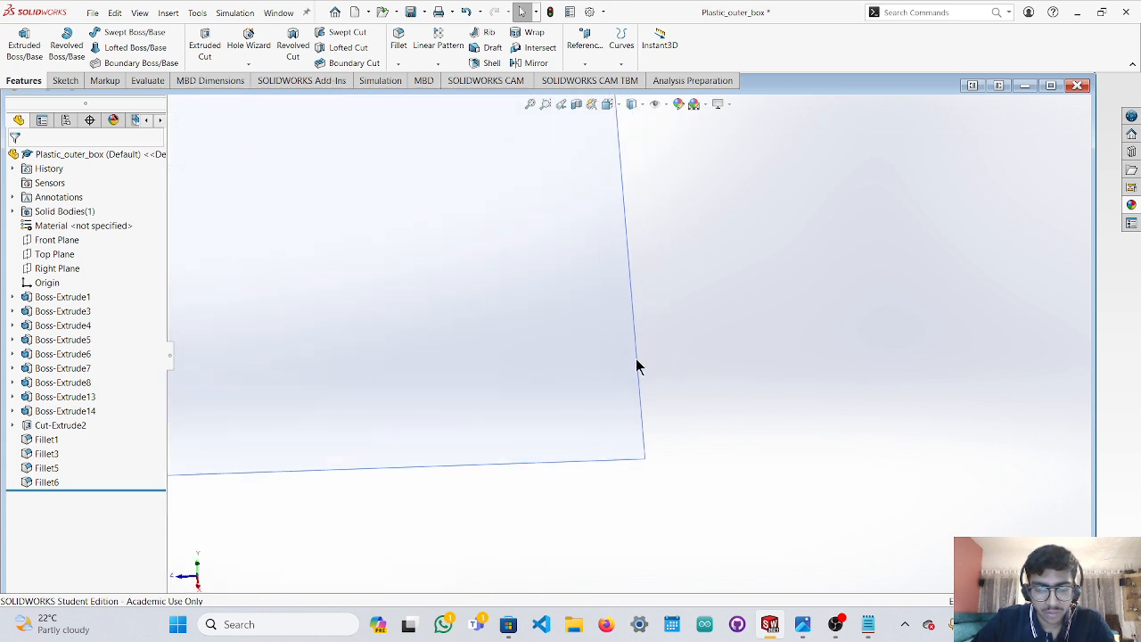
Save the box part.
scroll(638, 374, "up", 3)
scroll(611, 369, "up", 6)
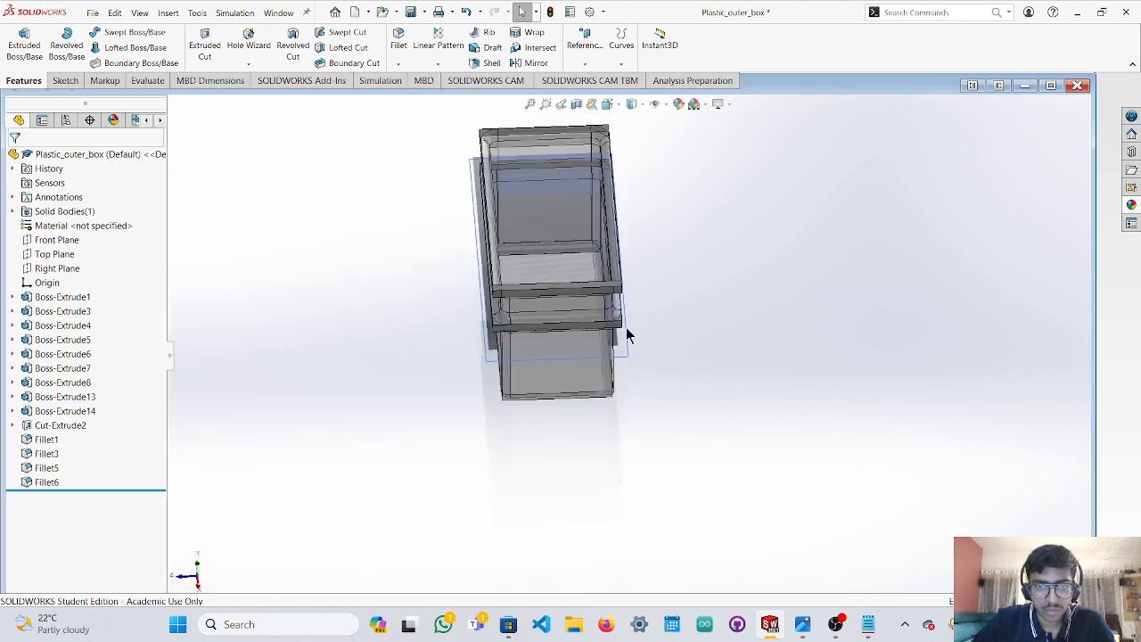
middle_click_drag(624, 331, 639, 413)
key("ctrl+s")
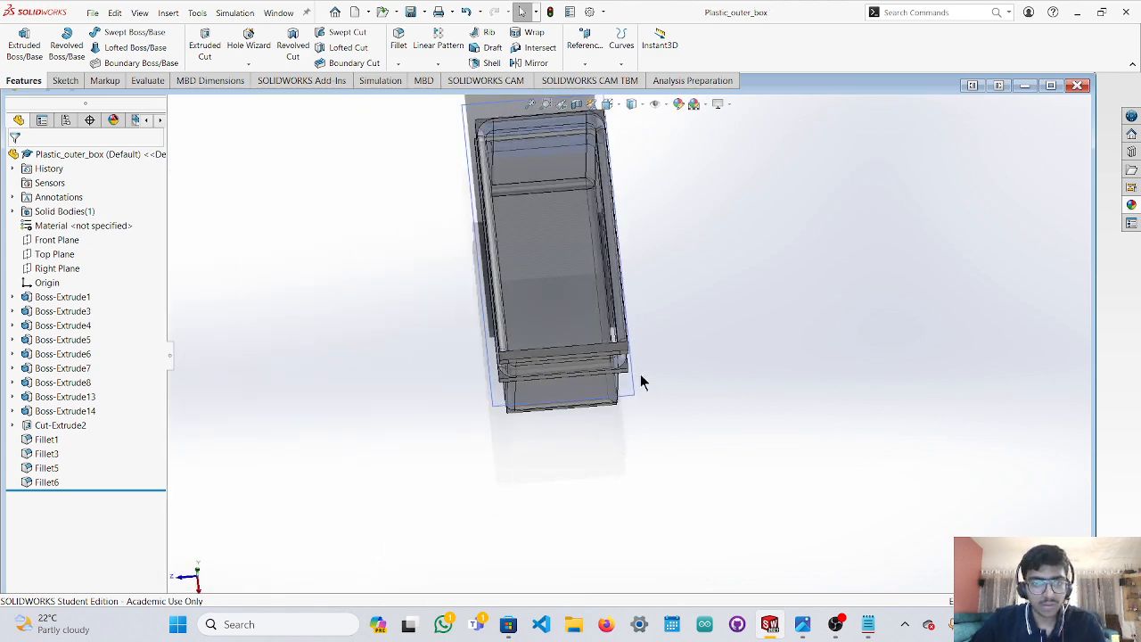
Inspect the rounded inner corners of the upper rim and the finished box from several angles.
scroll(632, 356, "up", 6)
scroll(532, 178, "down", 5)
scroll(648, 381, "down", 8)
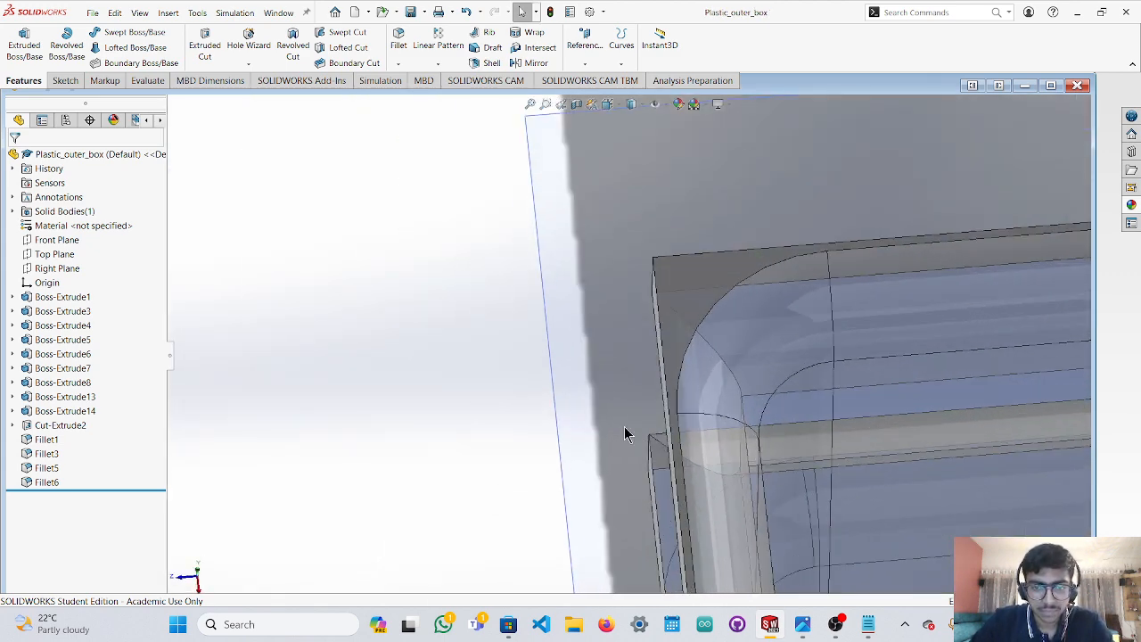
scroll(551, 379, "up", 2)
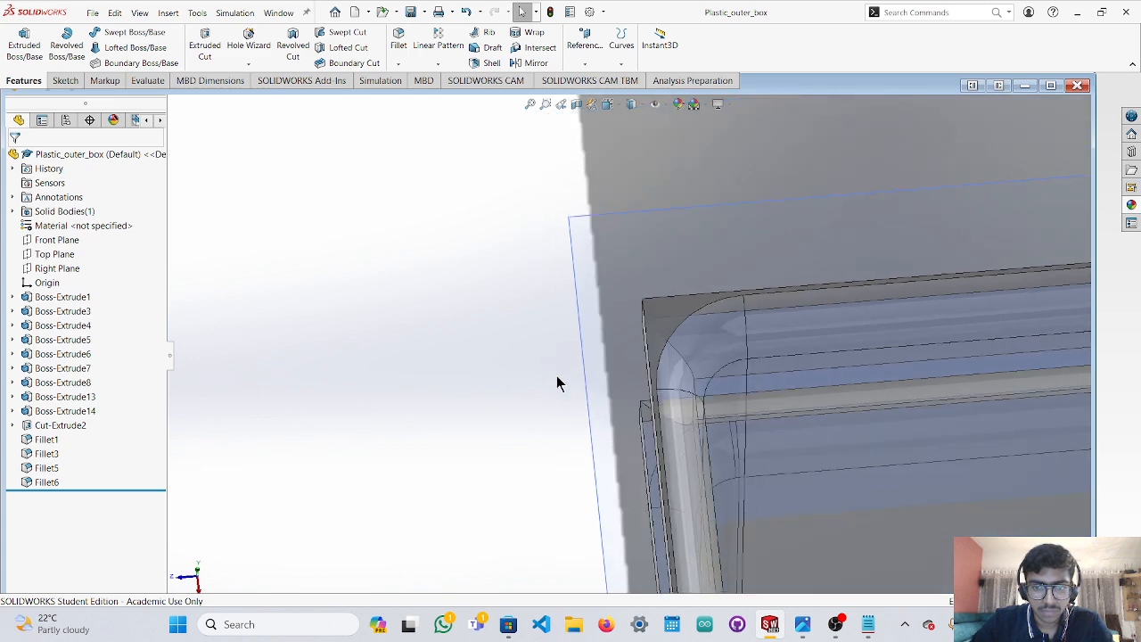
middle_click_drag(558, 383, 633, 371)
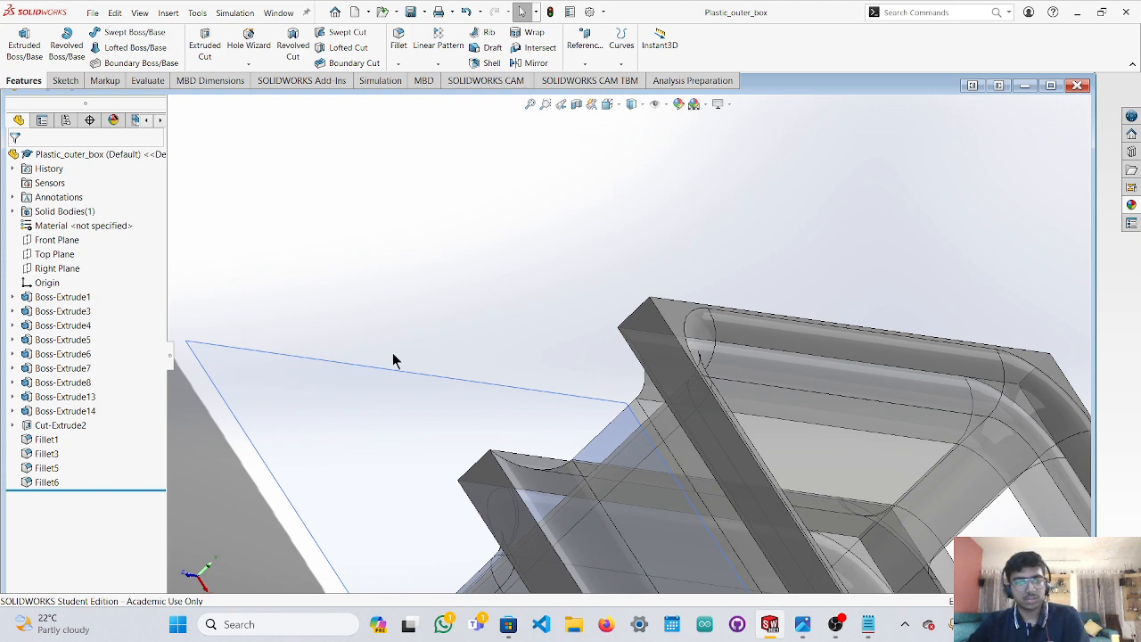
middle_click_drag(395, 358, 327, 178)
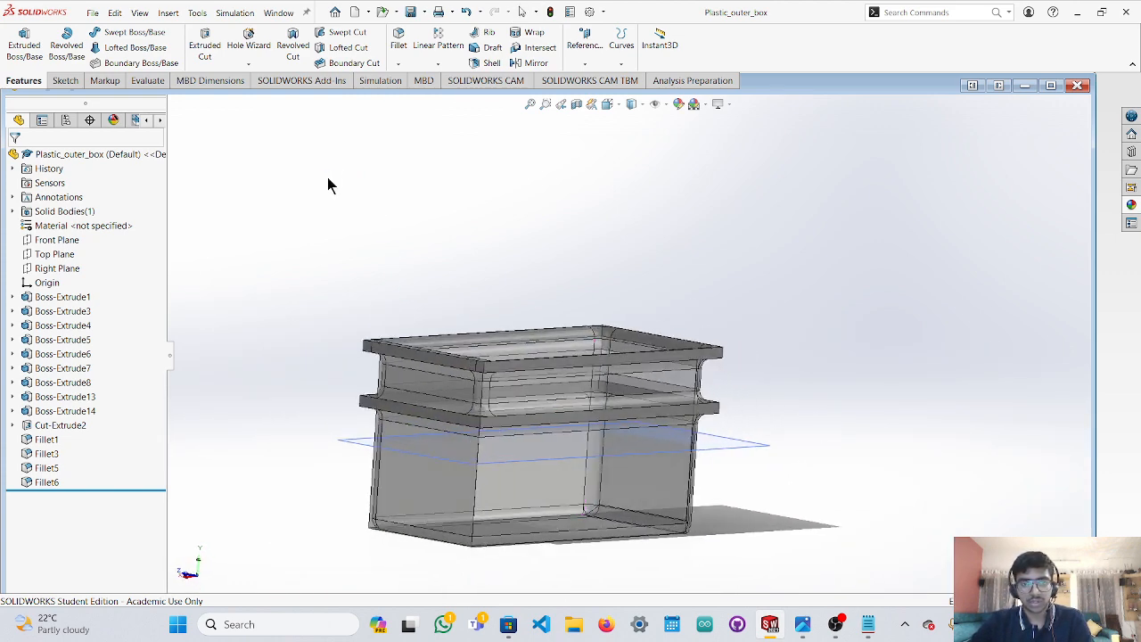
Create a new part document.
left_click(93, 13)
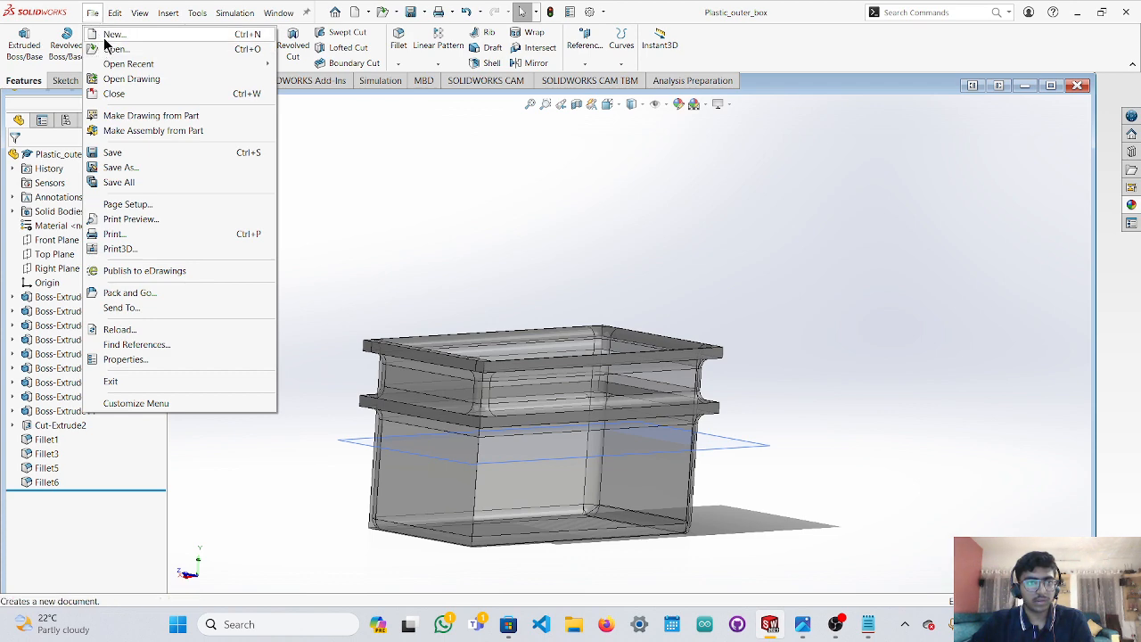
left_click(105, 42)
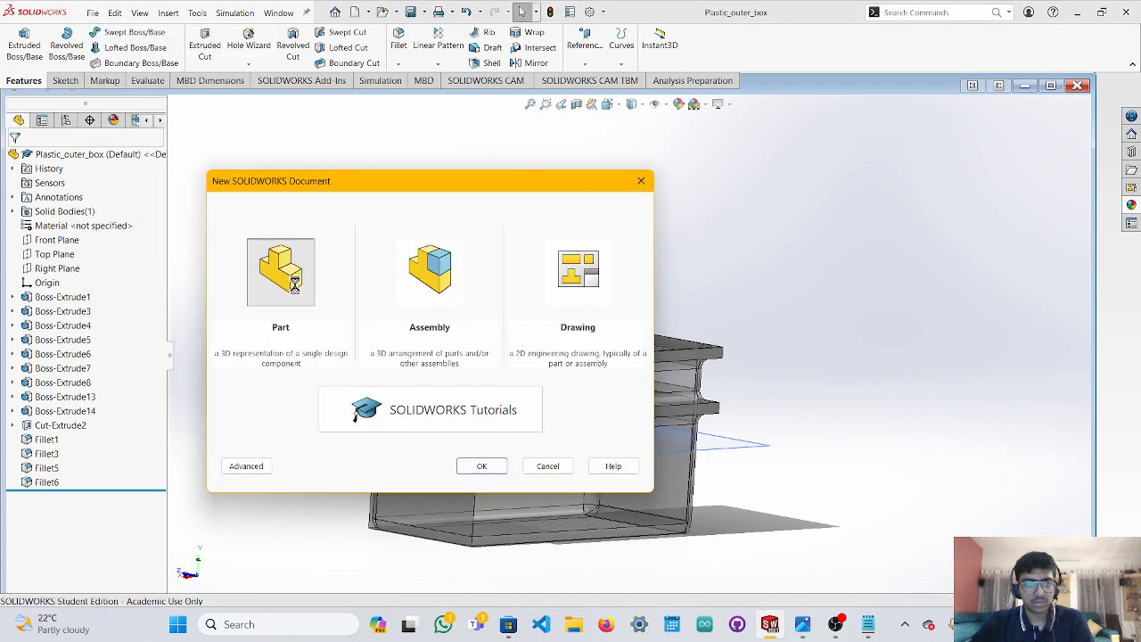
left_click(479, 464)
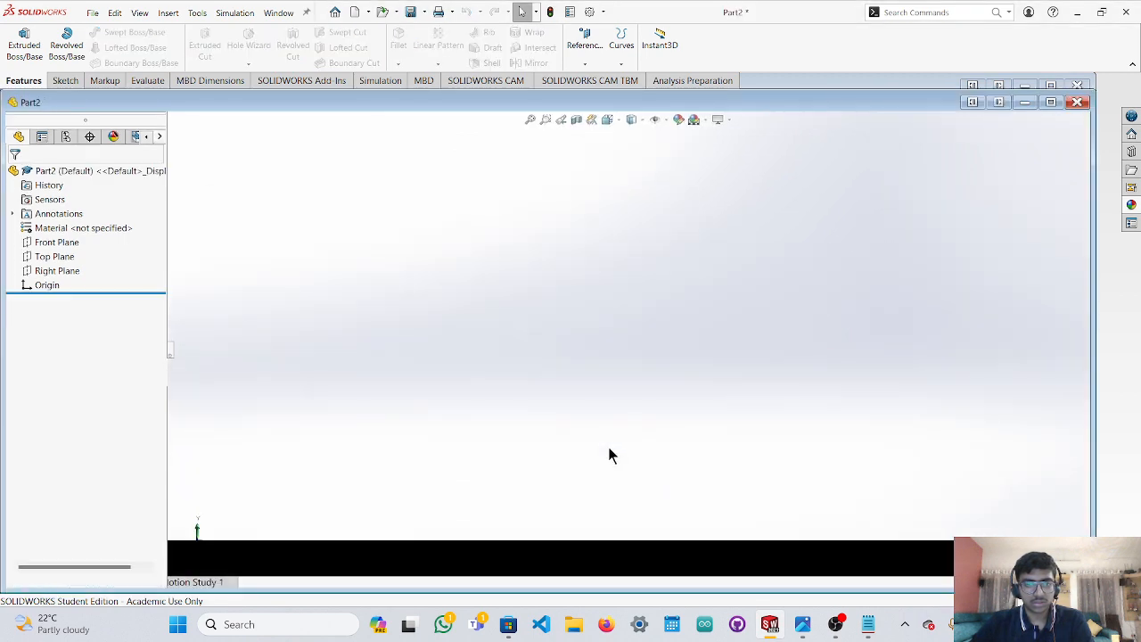
Examine the reference photo j2.jpg of the assembled box in the photo viewer and return to the new part in SOLIDWORKS.
left_click(804, 621)
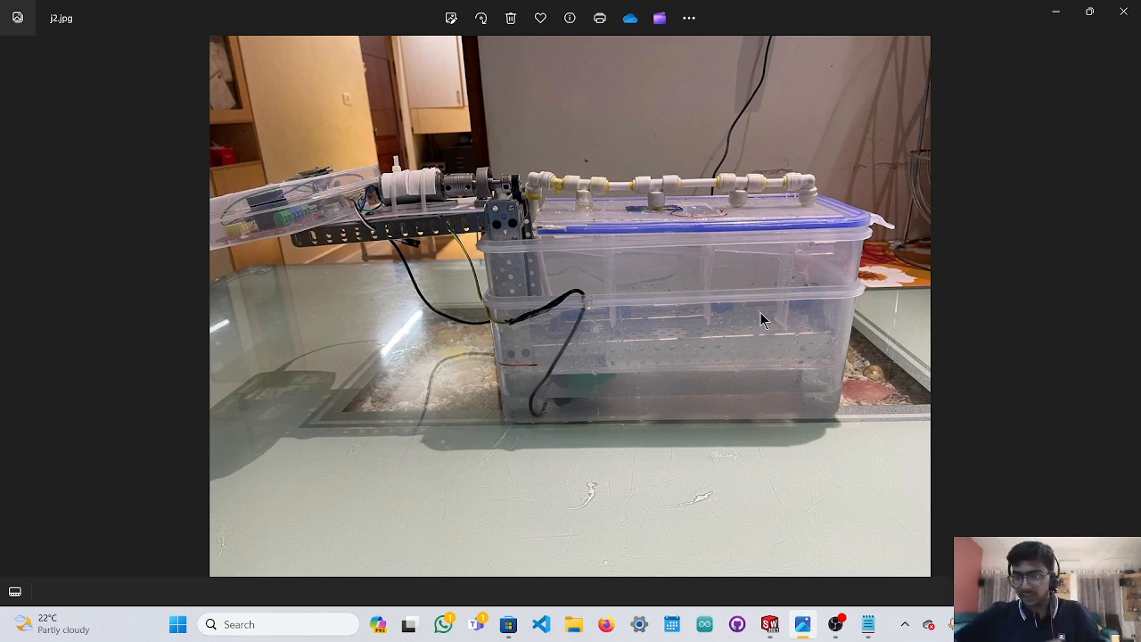
mouse_move(766, 629)
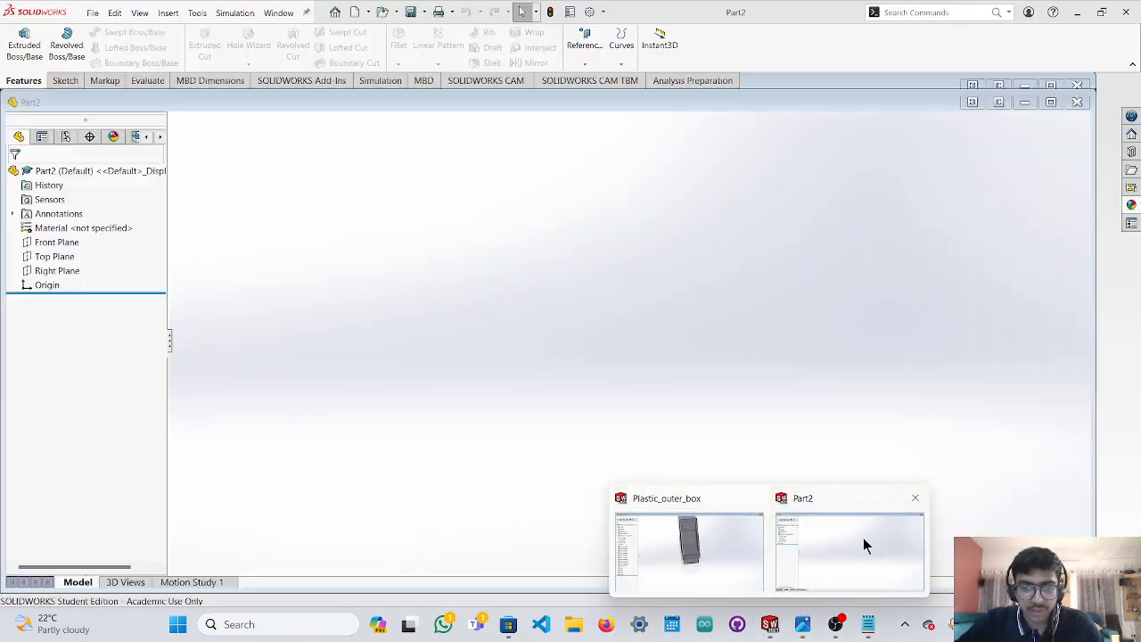
left_click(865, 541)
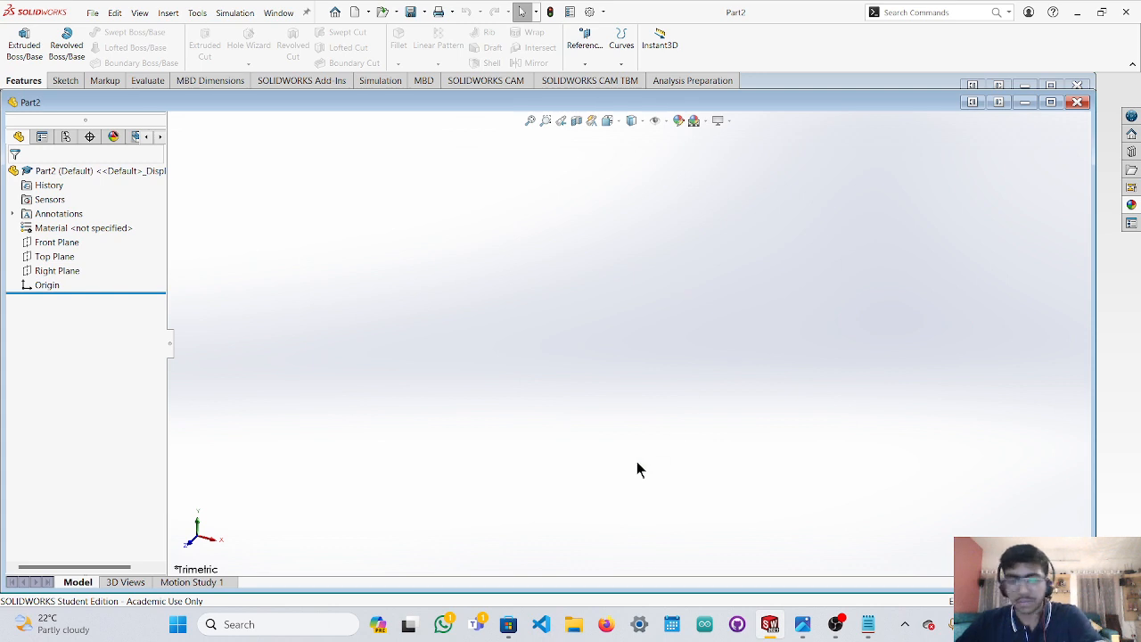
Select the Top Plane, orient the view squarely to it, and recheck the reference photo j2.jpg.
left_click(54, 256)
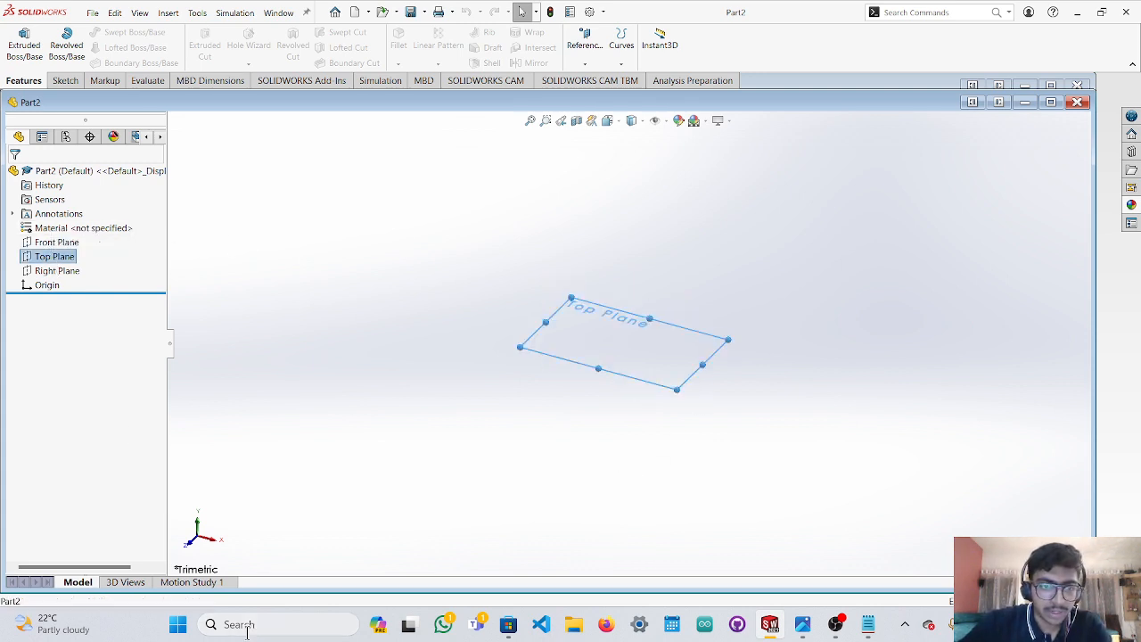
left_click(196, 524)
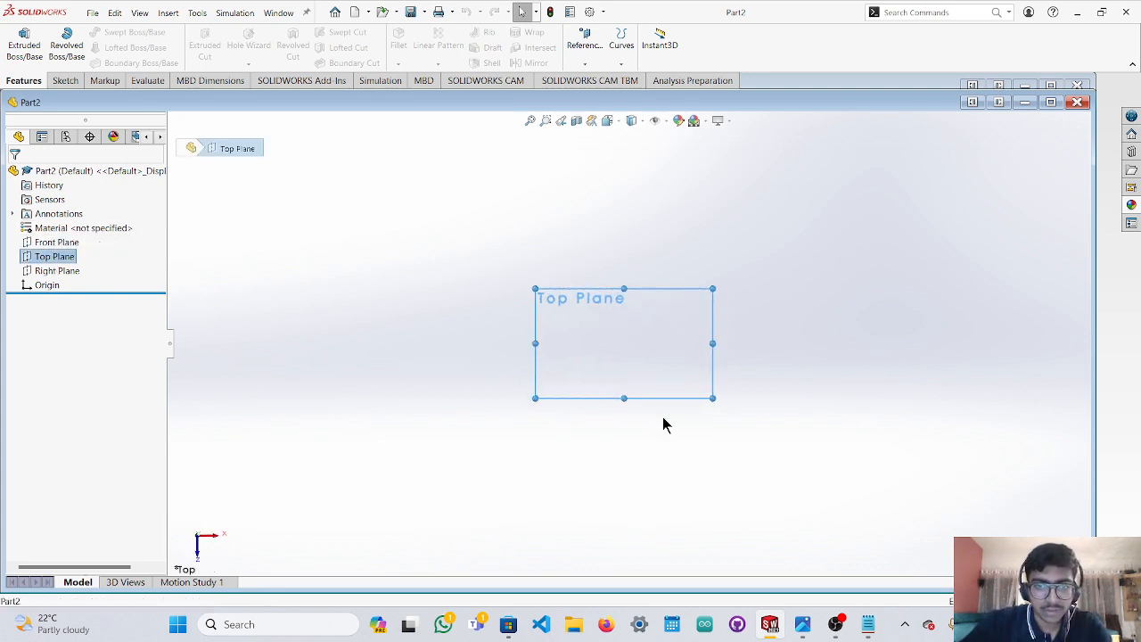
scroll(608, 332, "down", 3)
scroll(610, 334, "down", 3)
scroll(612, 339, "up", 1)
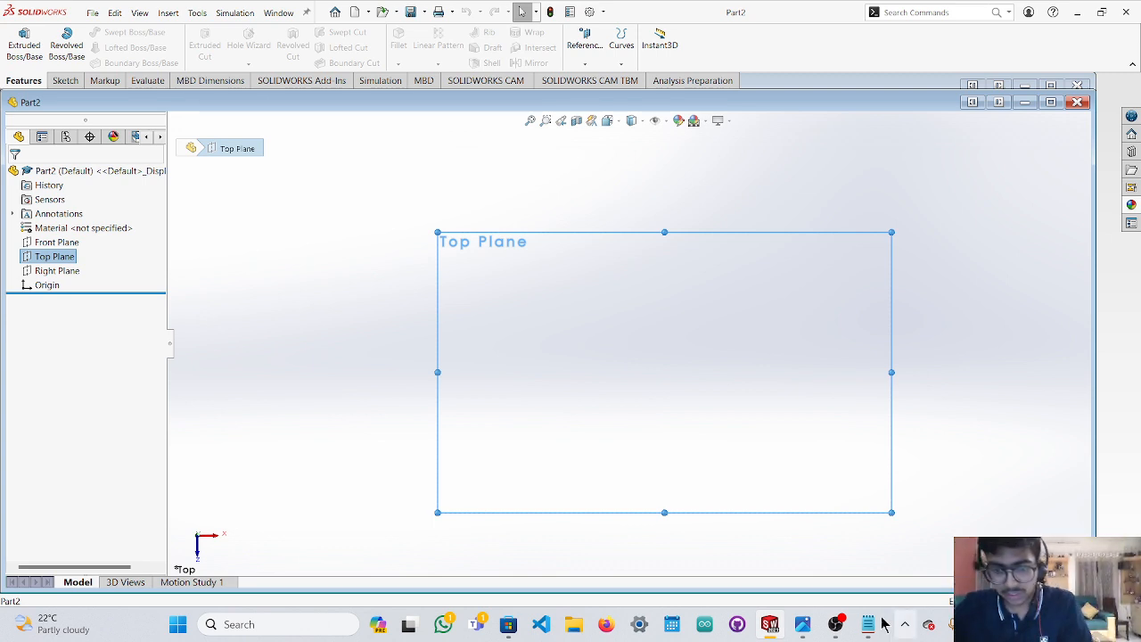
left_click(803, 624)
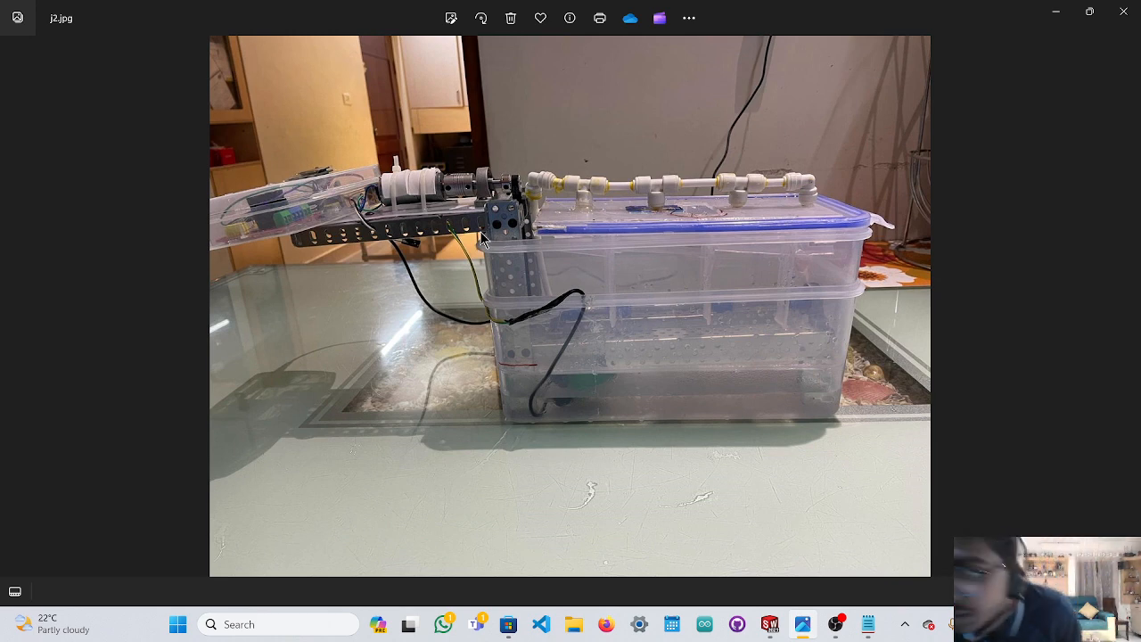
left_click(1056, 11)
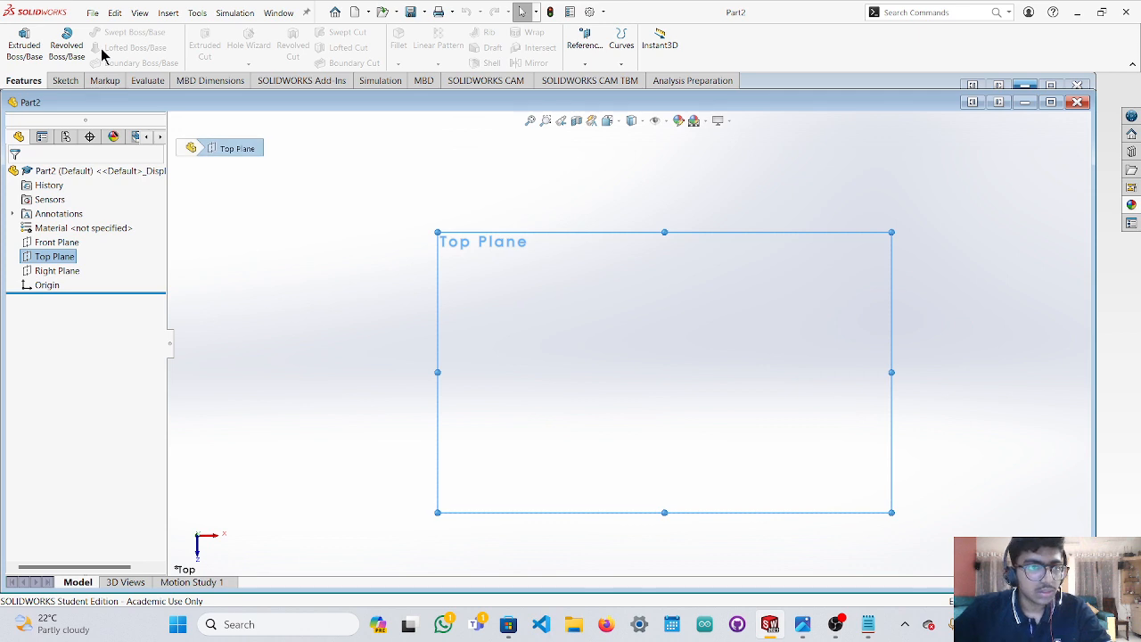
Start a sketch on the Top Plane and draw a corner rectangle about 117 mm wide above the origin.
left_click(68, 83)
left_click(111, 33)
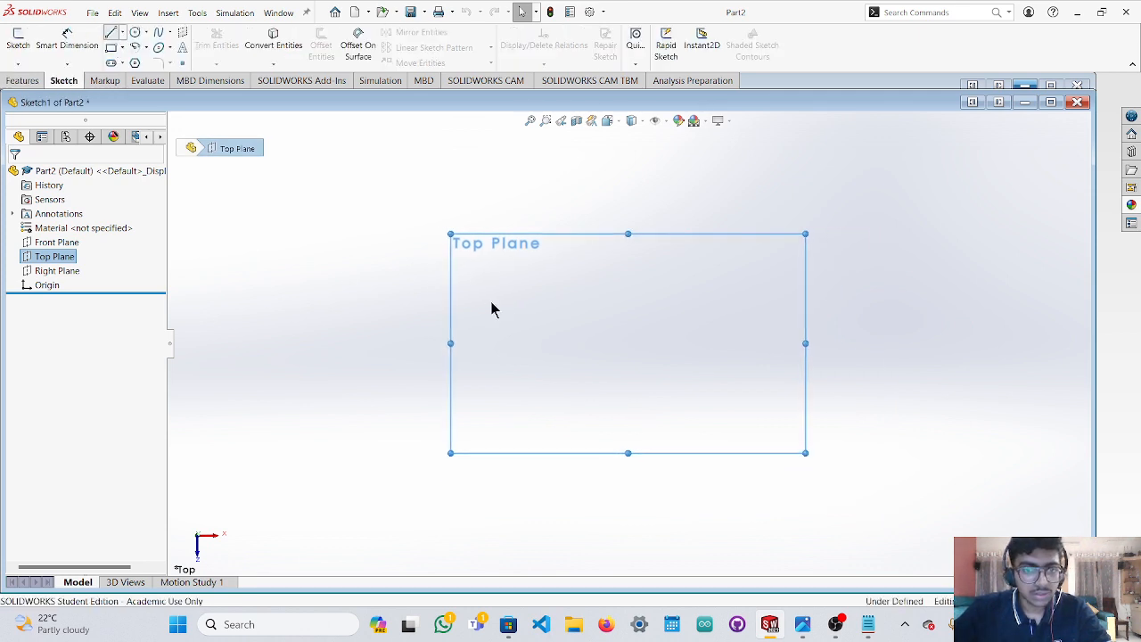
scroll(567, 307, "up", 2)
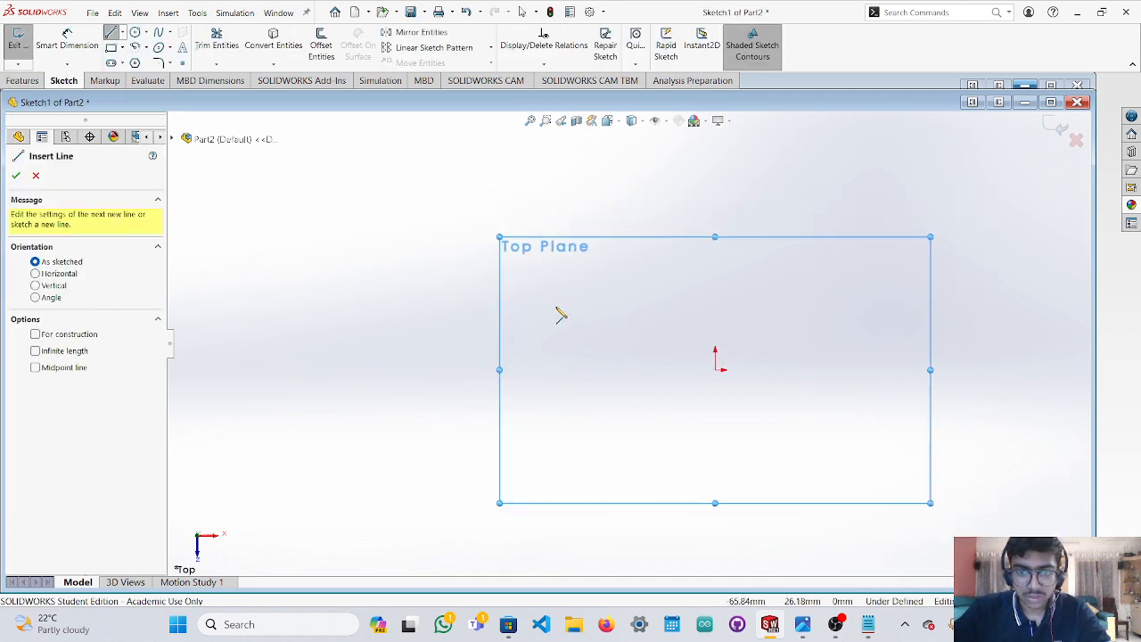
scroll(554, 307, "down", 1)
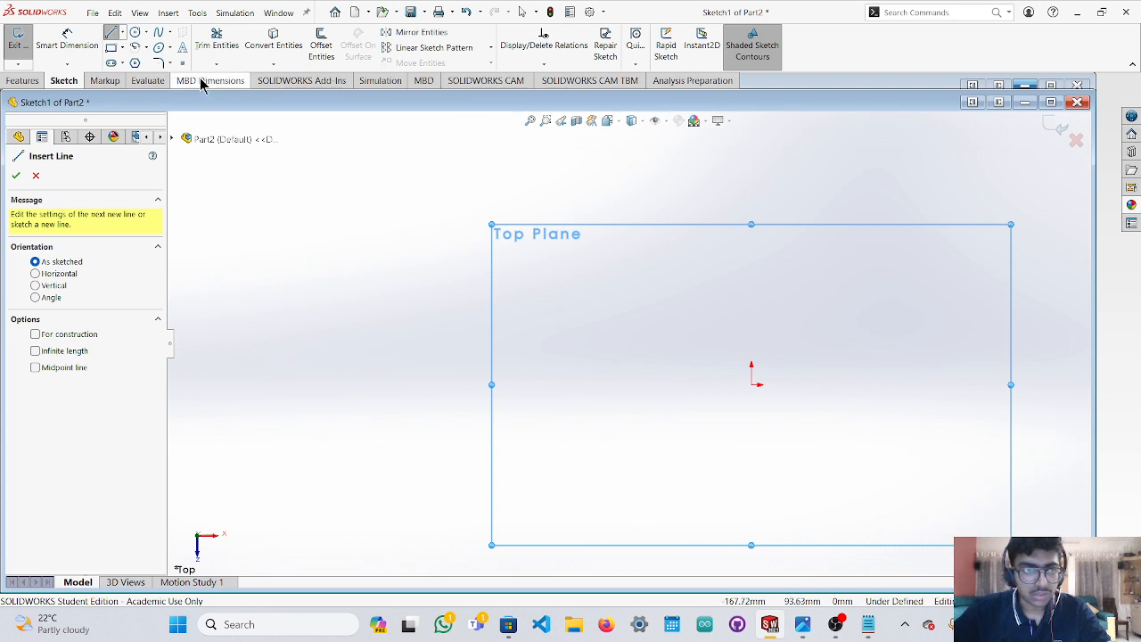
left_click(110, 47)
left_click(523, 280)
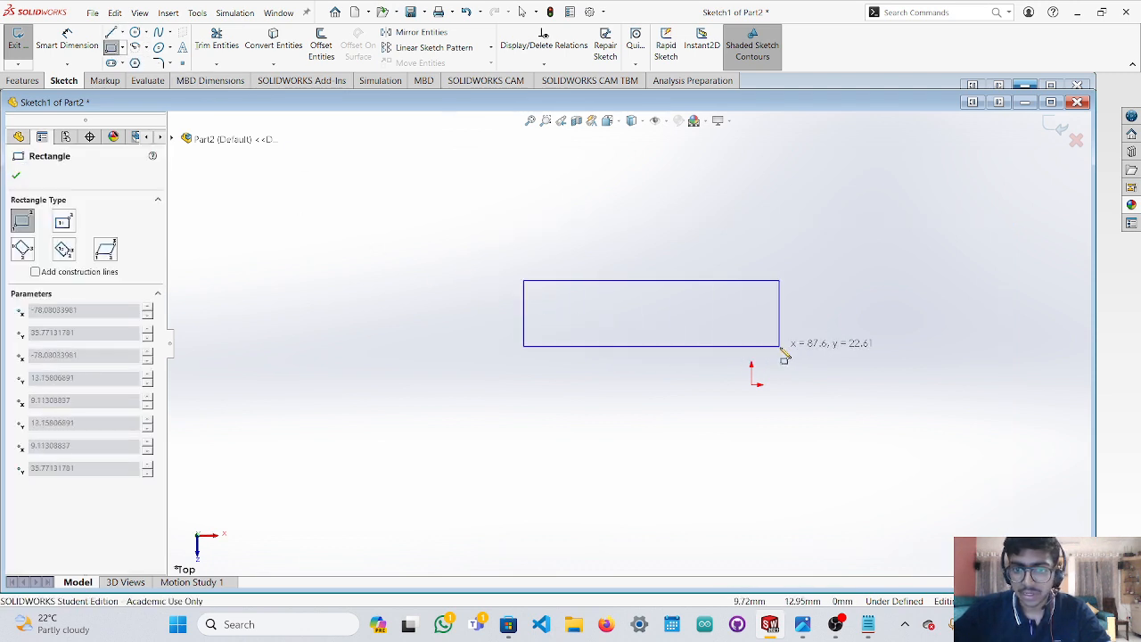
left_click(864, 332)
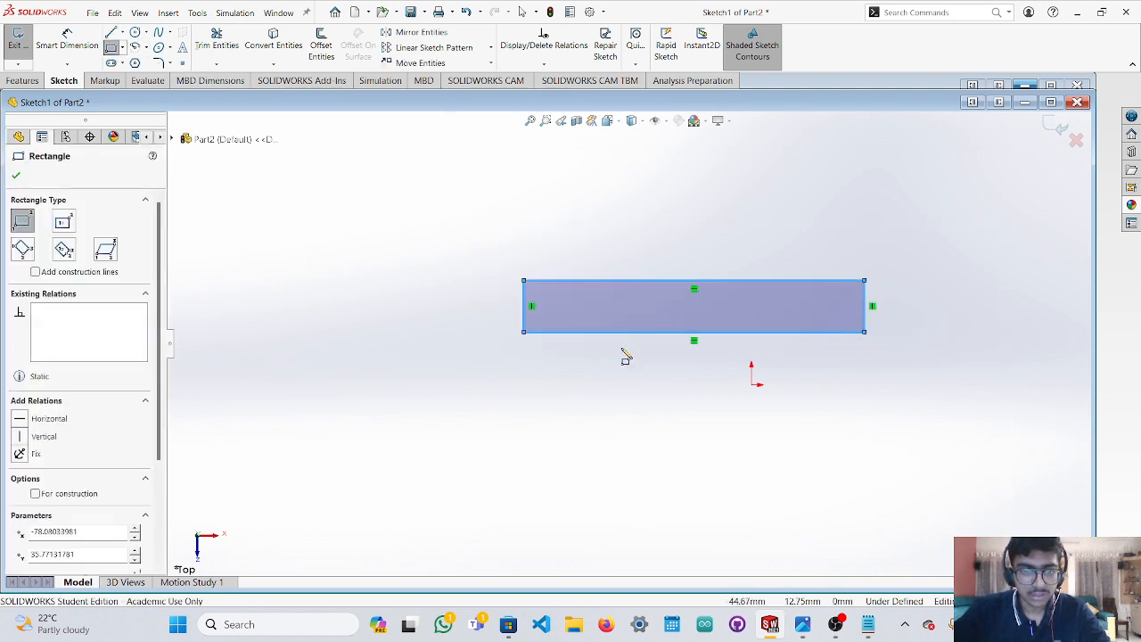
key("Escape")
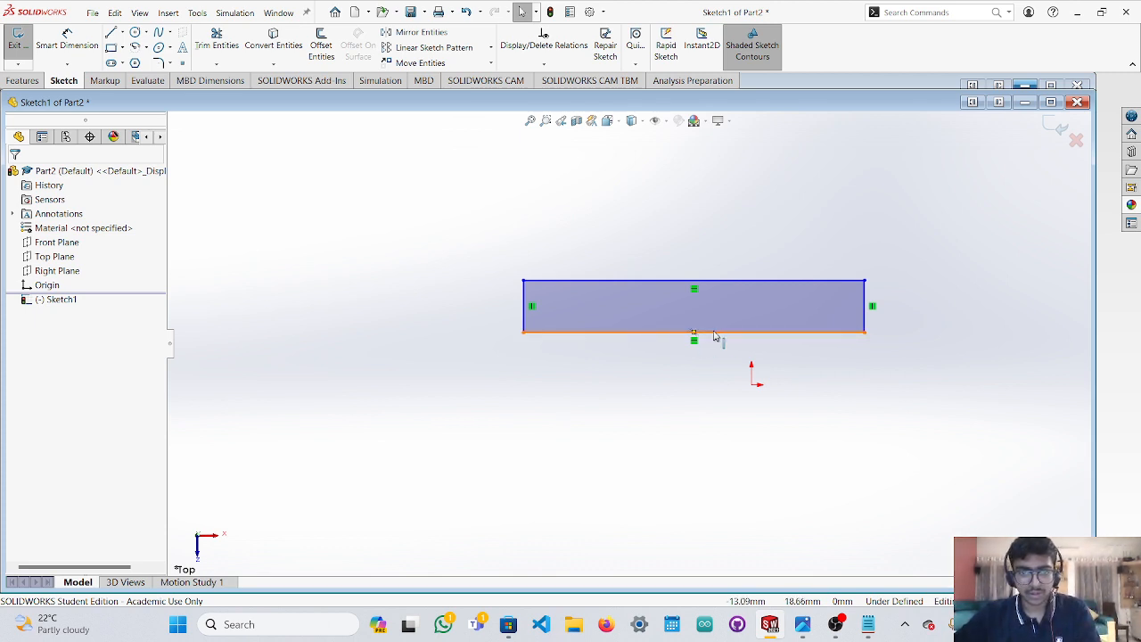
Sketch a vertical line about 23 mm long downward from the rectangle's lower-left corner.
left_click(112, 38)
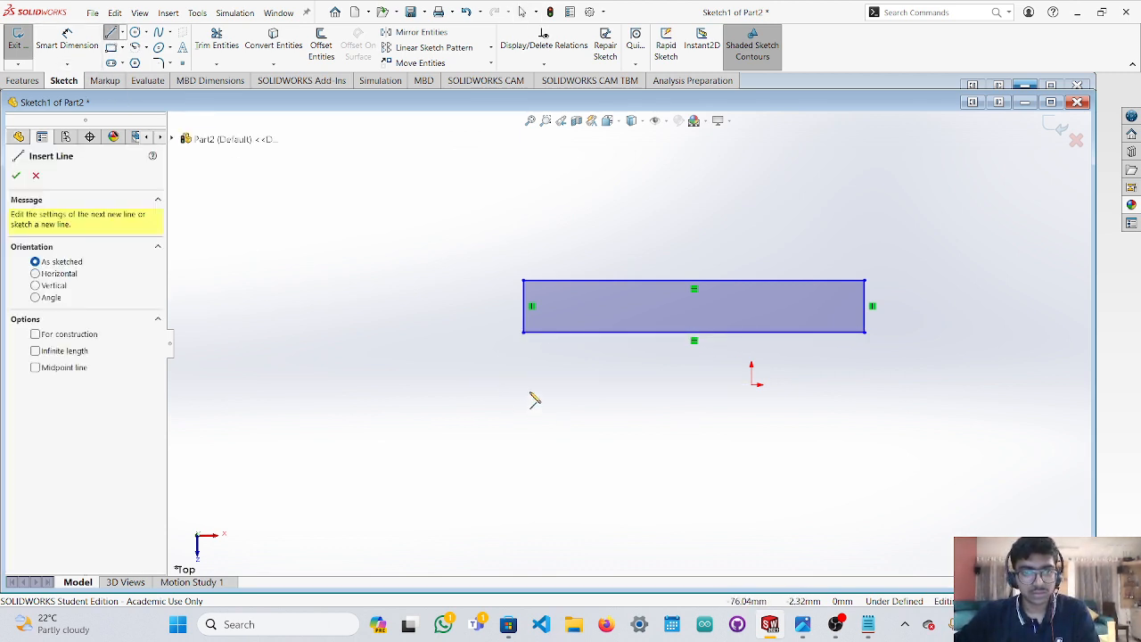
left_click(523, 333)
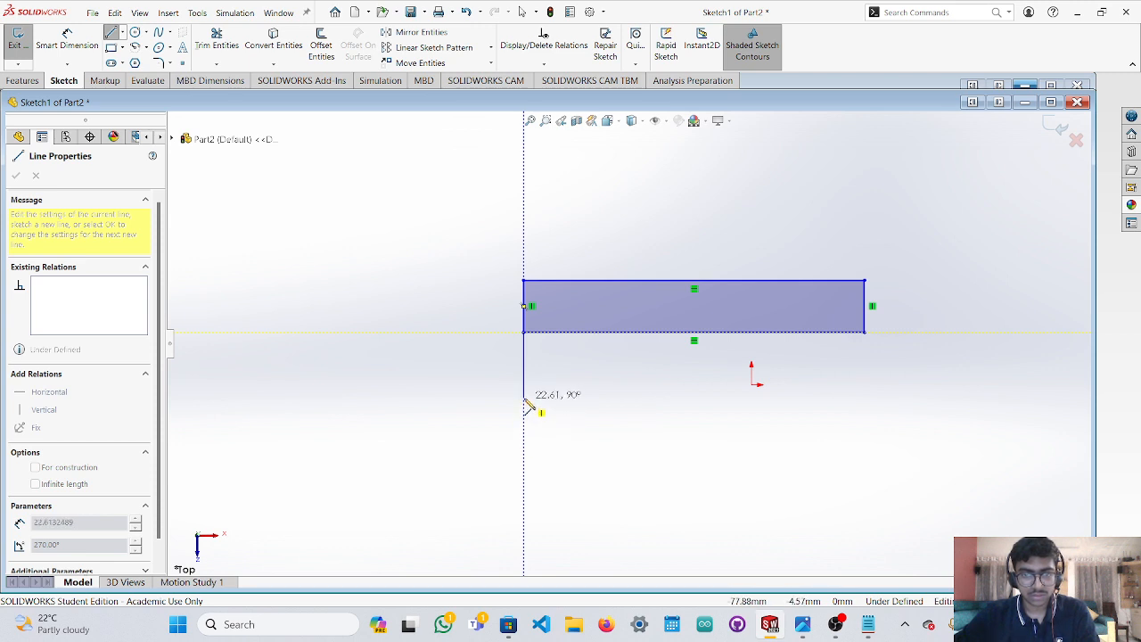
left_click(524, 397)
key("Escape")
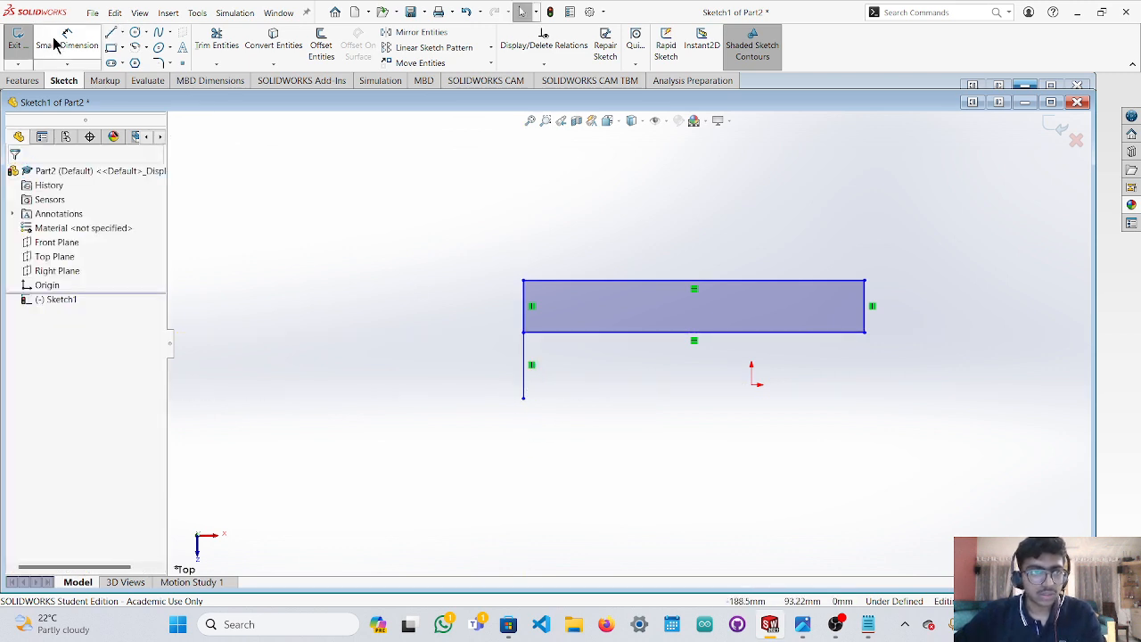
Dimension the rectangle's upper edge and set its length to 200 mm.
left_click(55, 43)
left_click(699, 281)
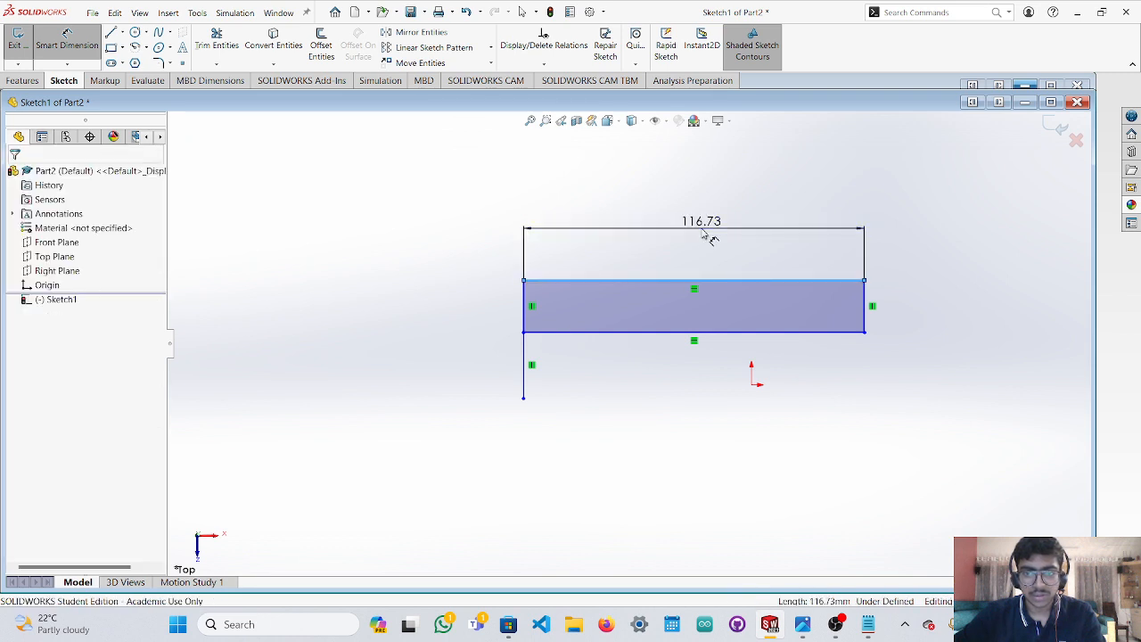
left_click(709, 238)
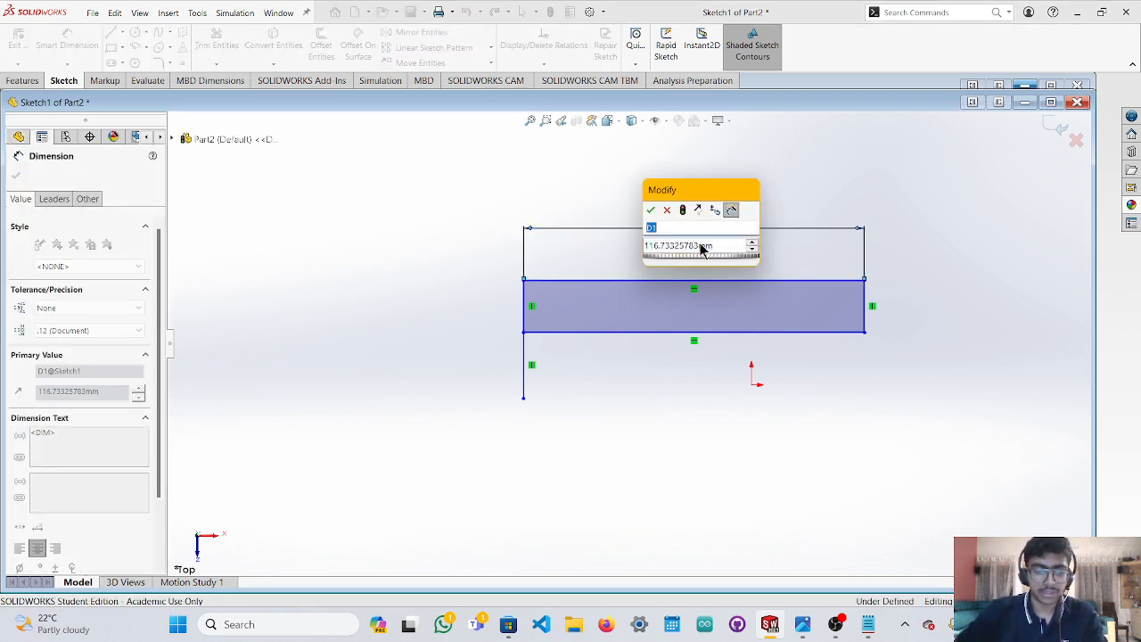
type("200")
key("Tab")
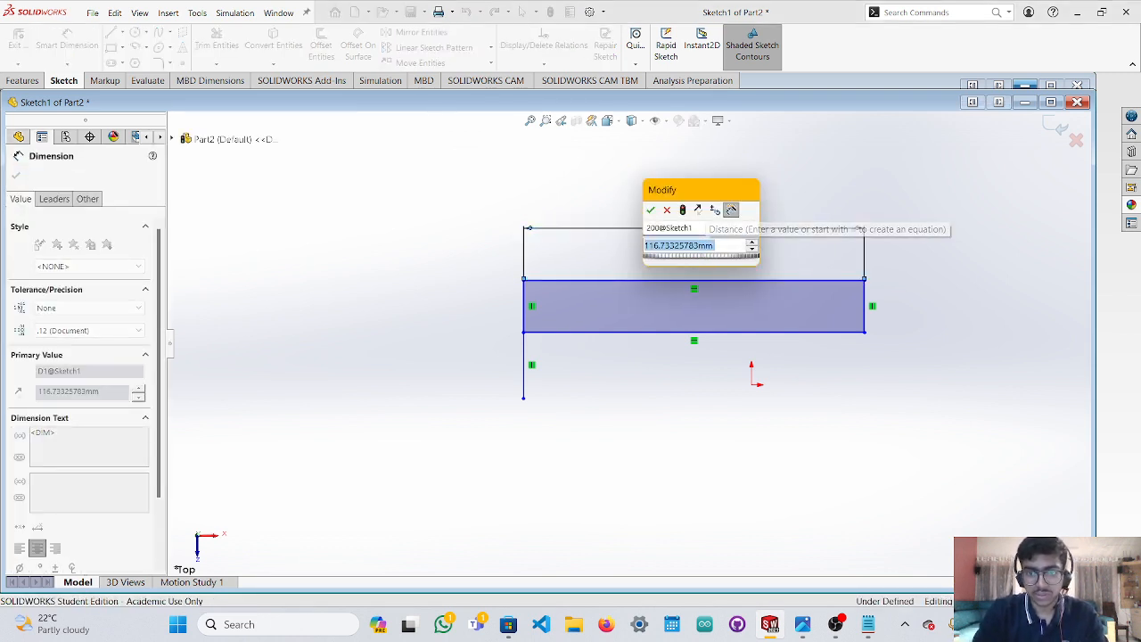
left_click(698, 247)
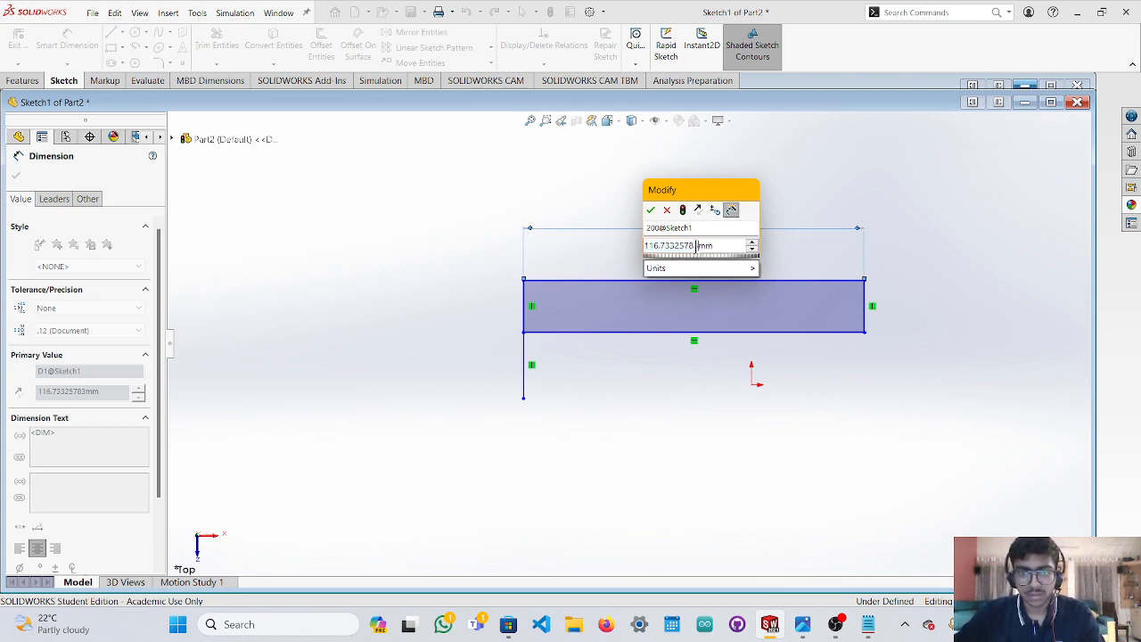
key("ctrl+a")
key("BackSpace")
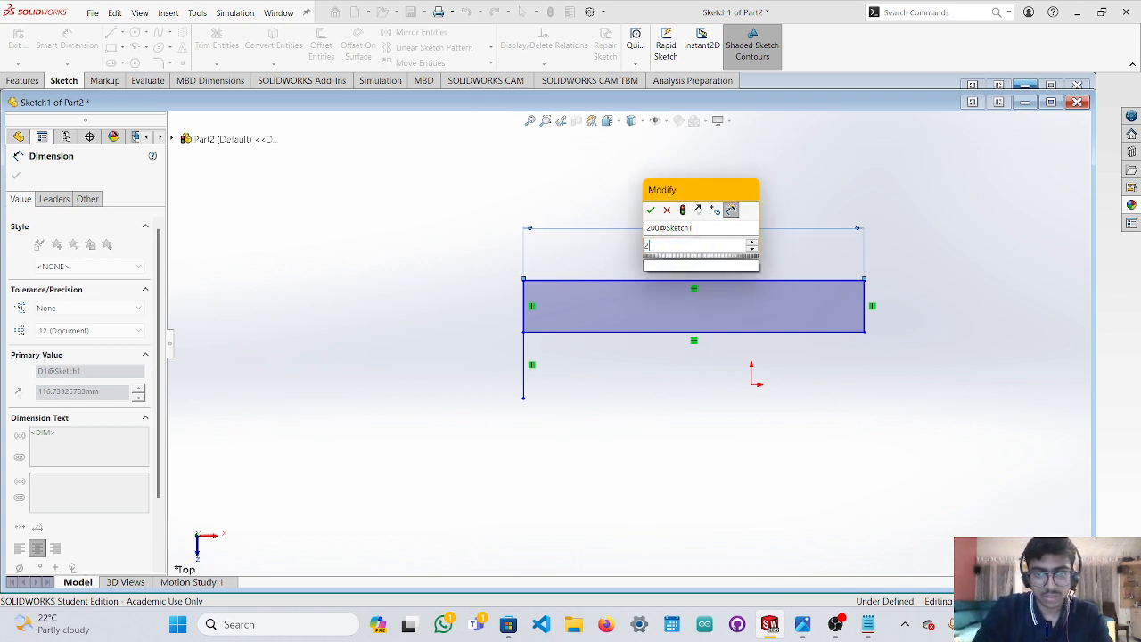
type("200")
key("Return")
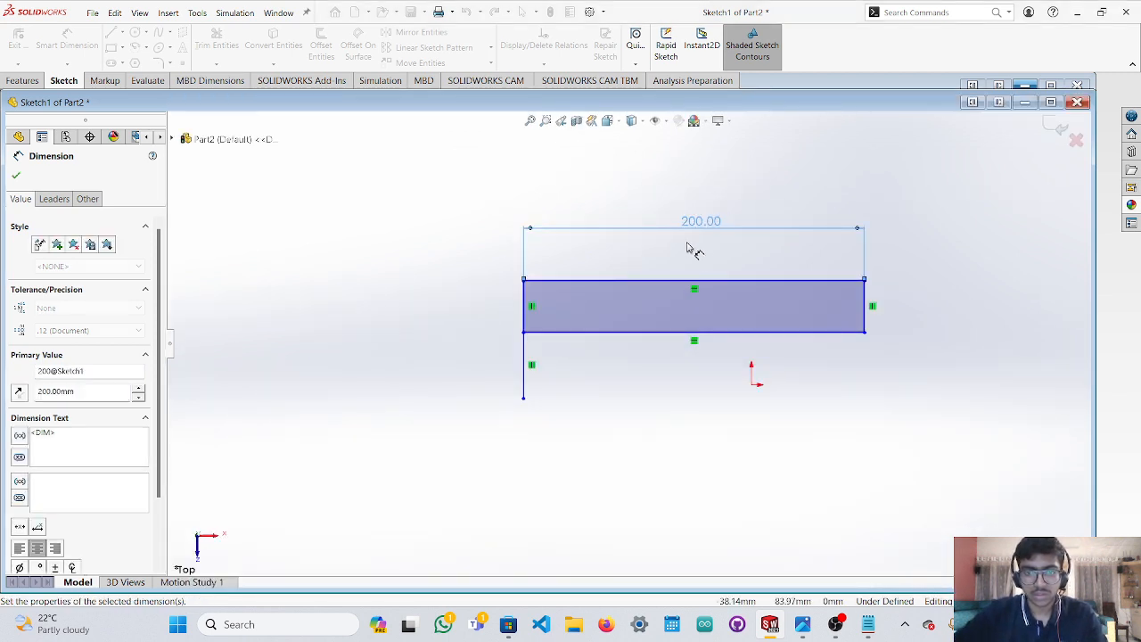
Dimension the rectangle's left edge and set its height to 30 mm.
left_click(523, 317)
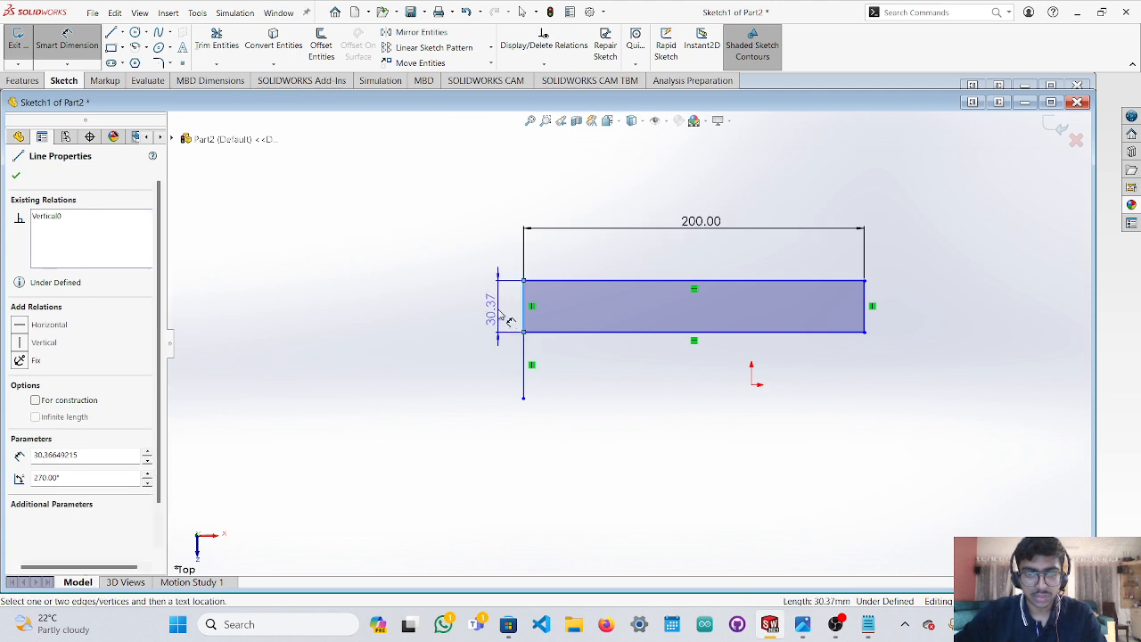
left_click(509, 321)
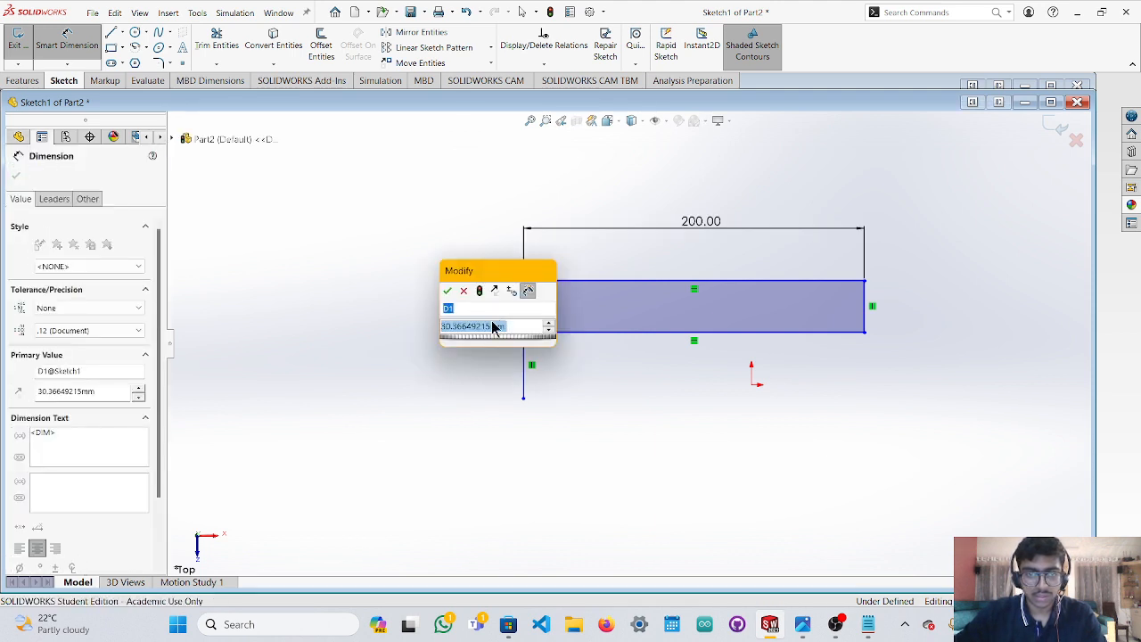
right_click(491, 325)
double_click(491, 324)
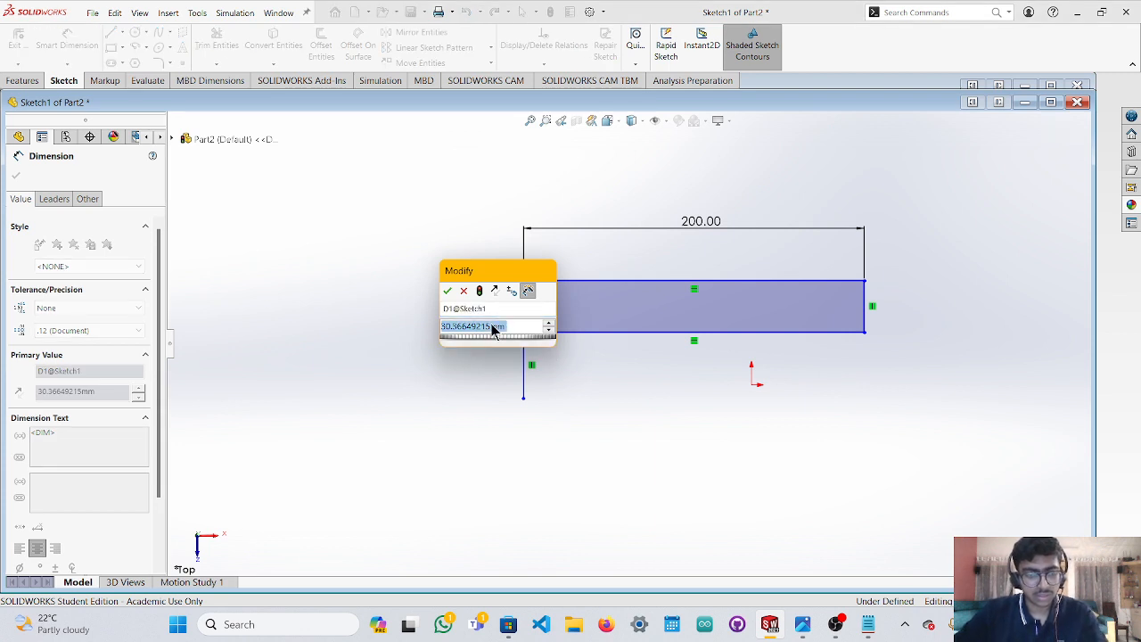
type("30")
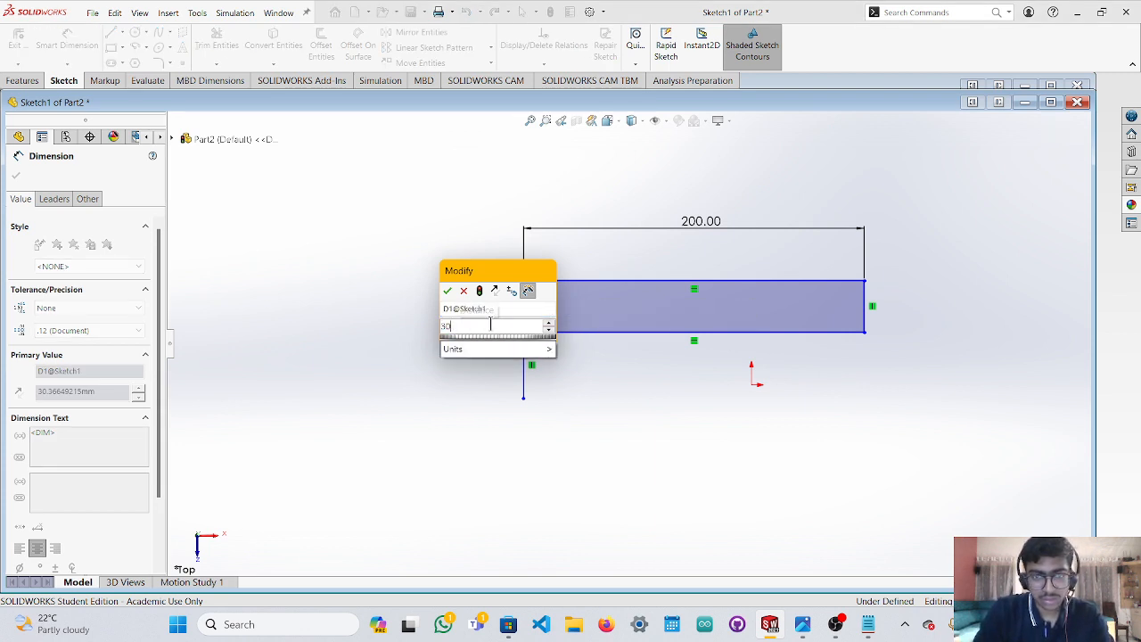
key("Return")
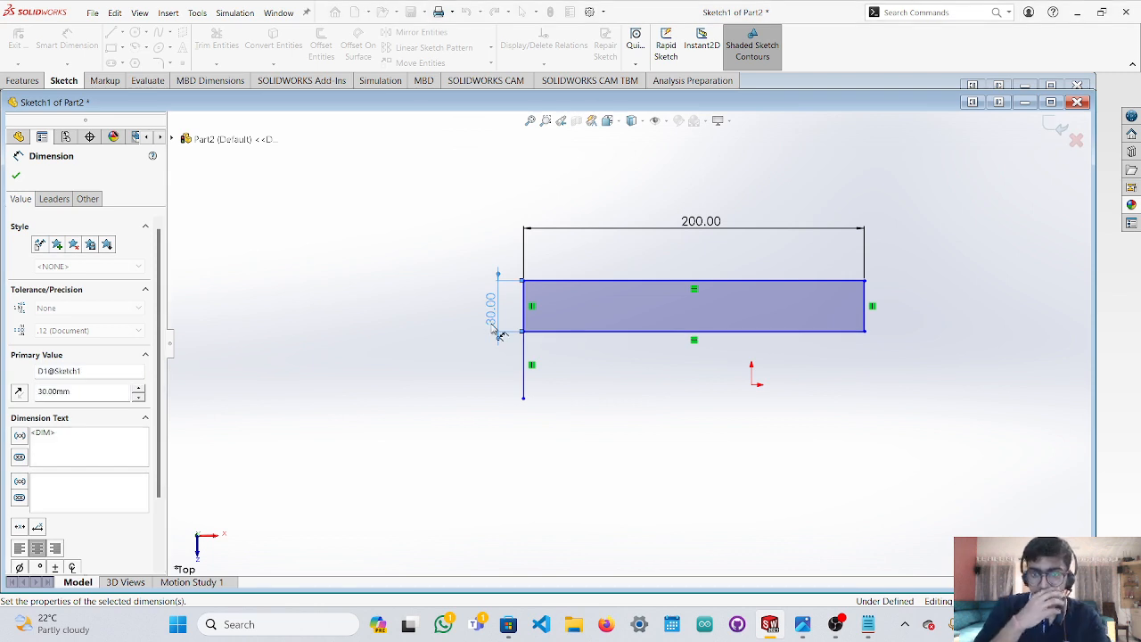
key("Escape")
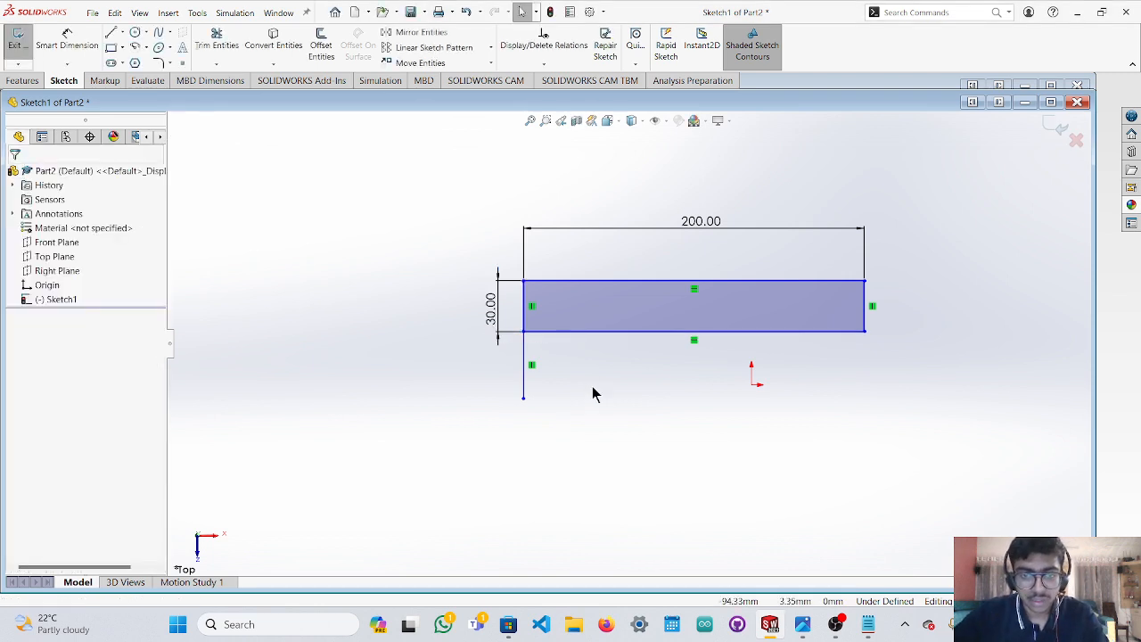
Dimension the vertical line below the rectangle's lower-left corner and set its length to 40 mm.
left_click(524, 375)
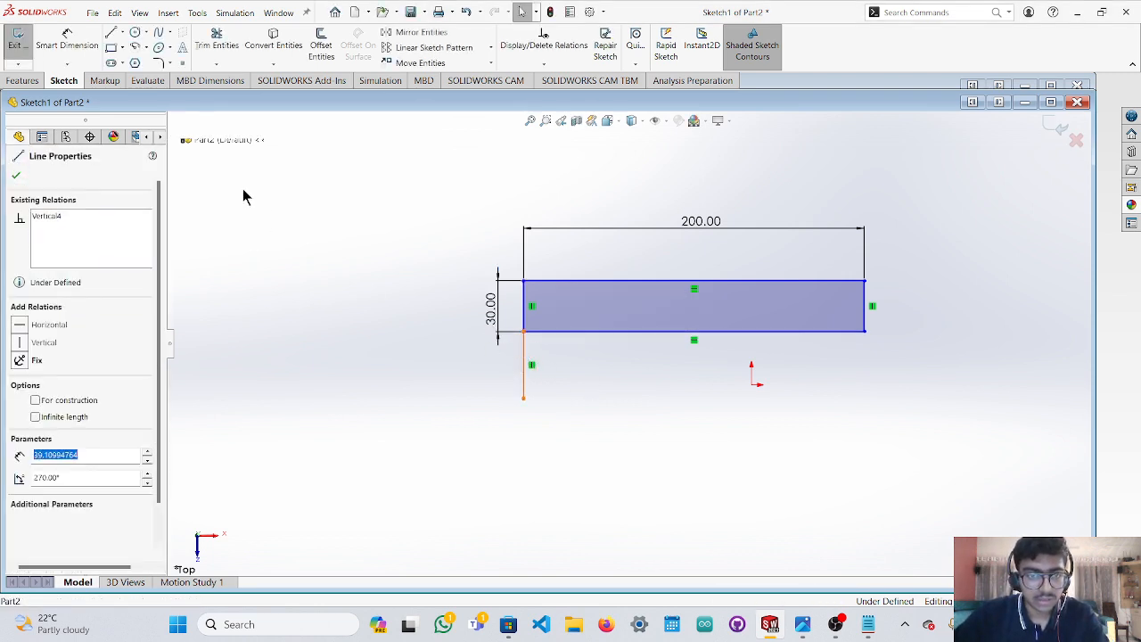
left_click(66, 44)
left_click(526, 376)
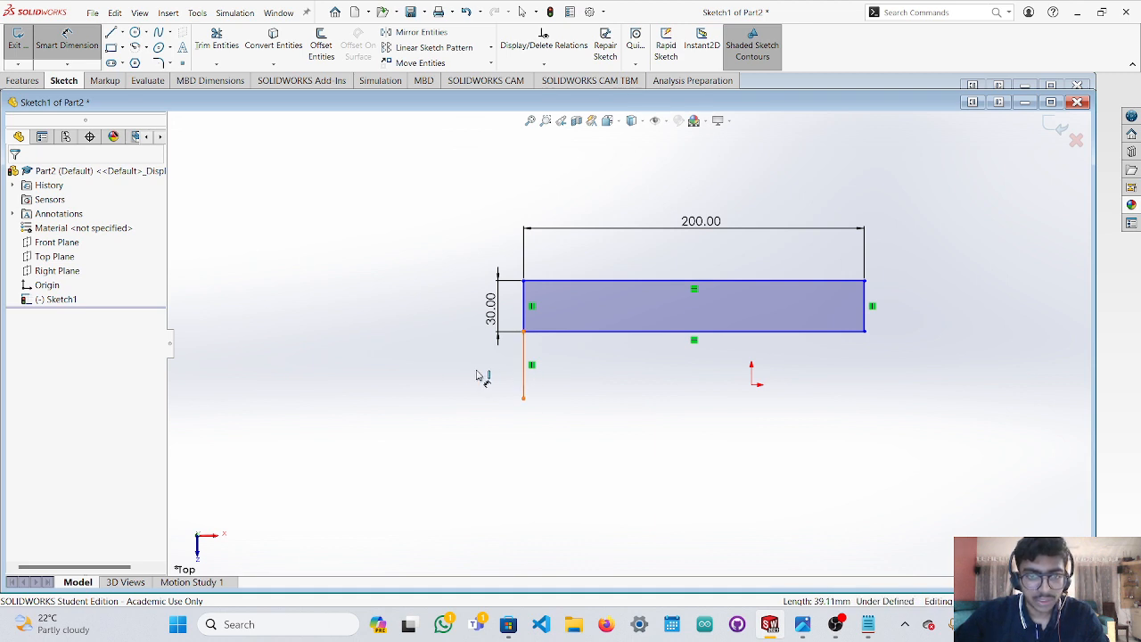
left_click(477, 378)
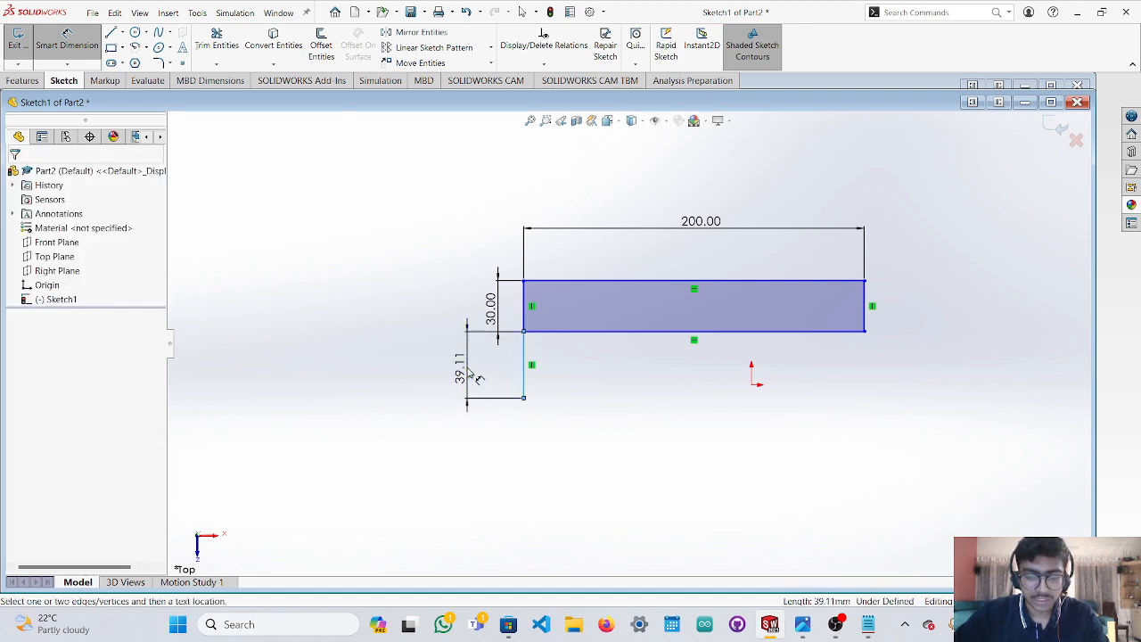
left_click(457, 385)
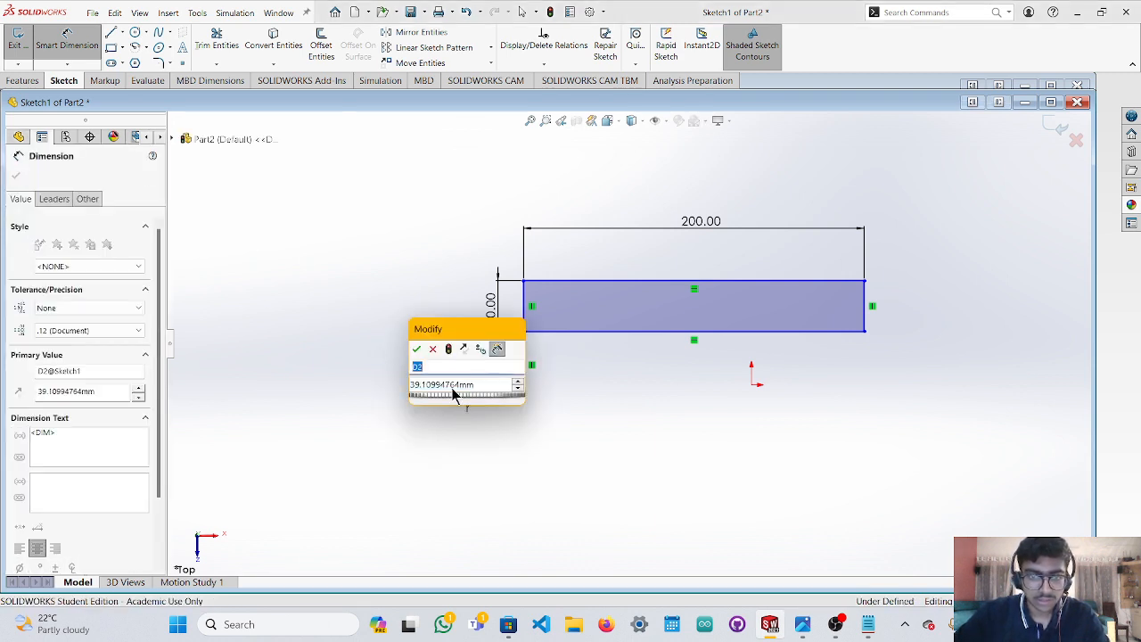
double_click(451, 385)
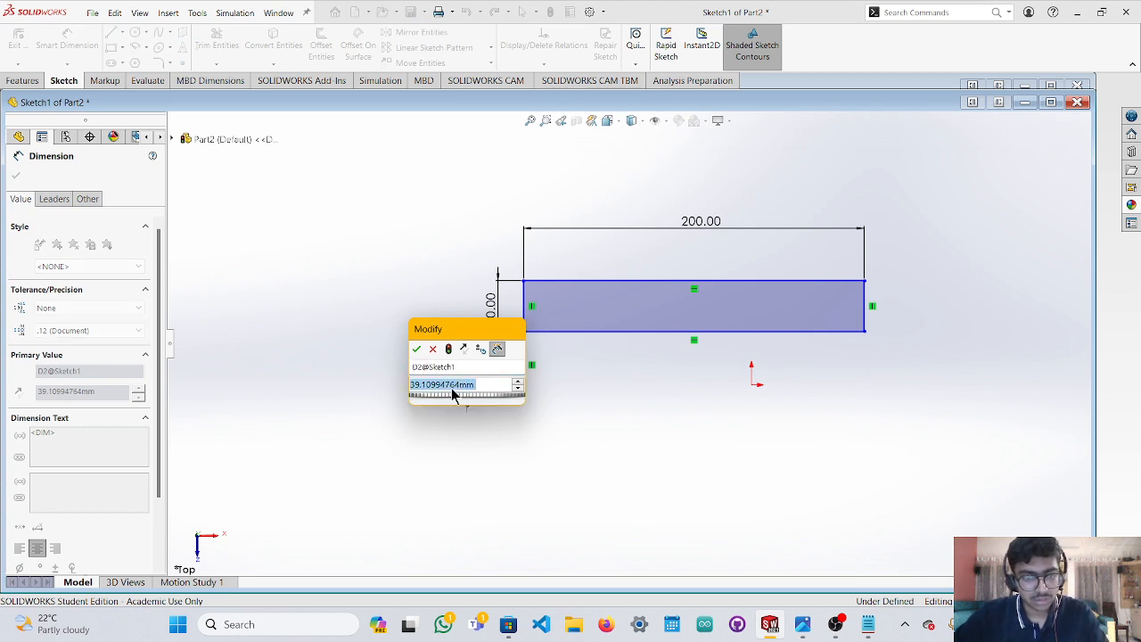
type("40")
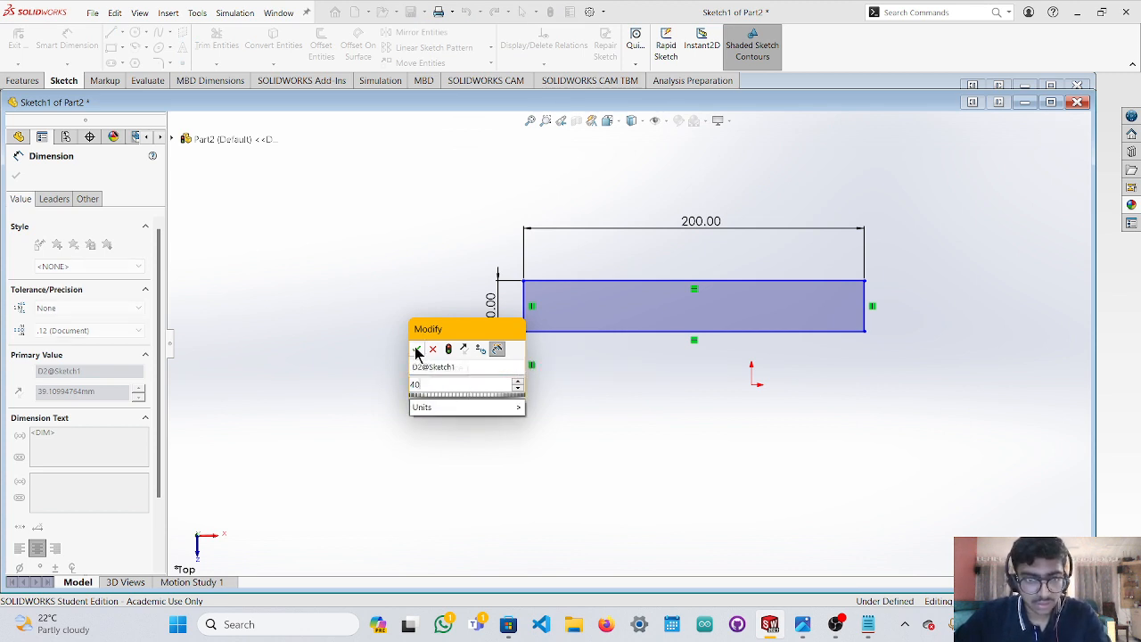
left_click(417, 349)
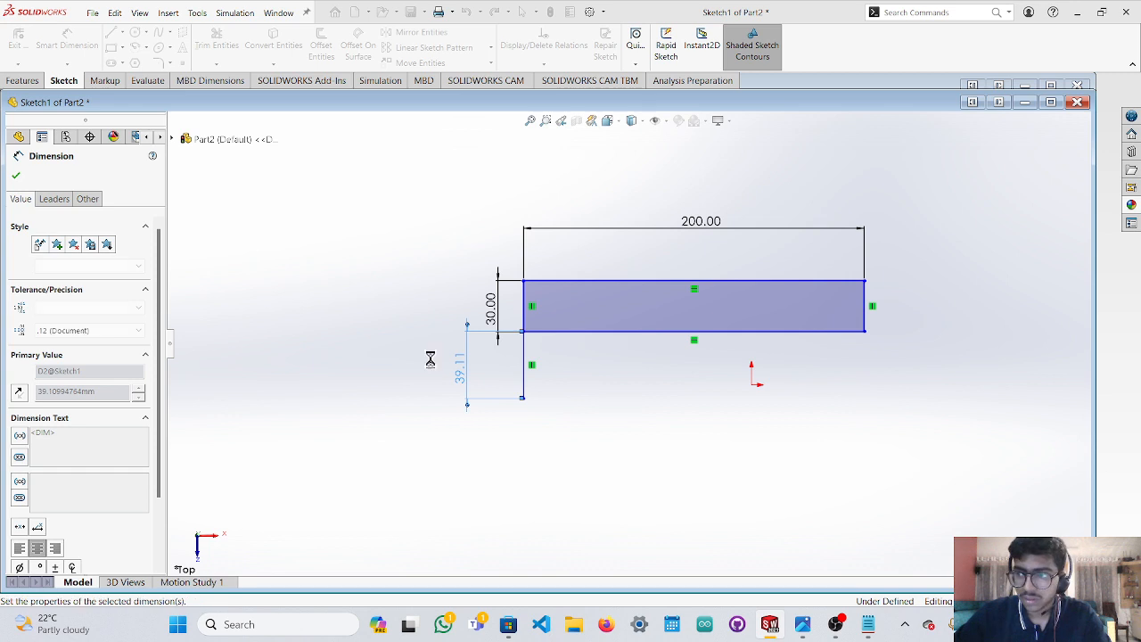
left_click(542, 395)
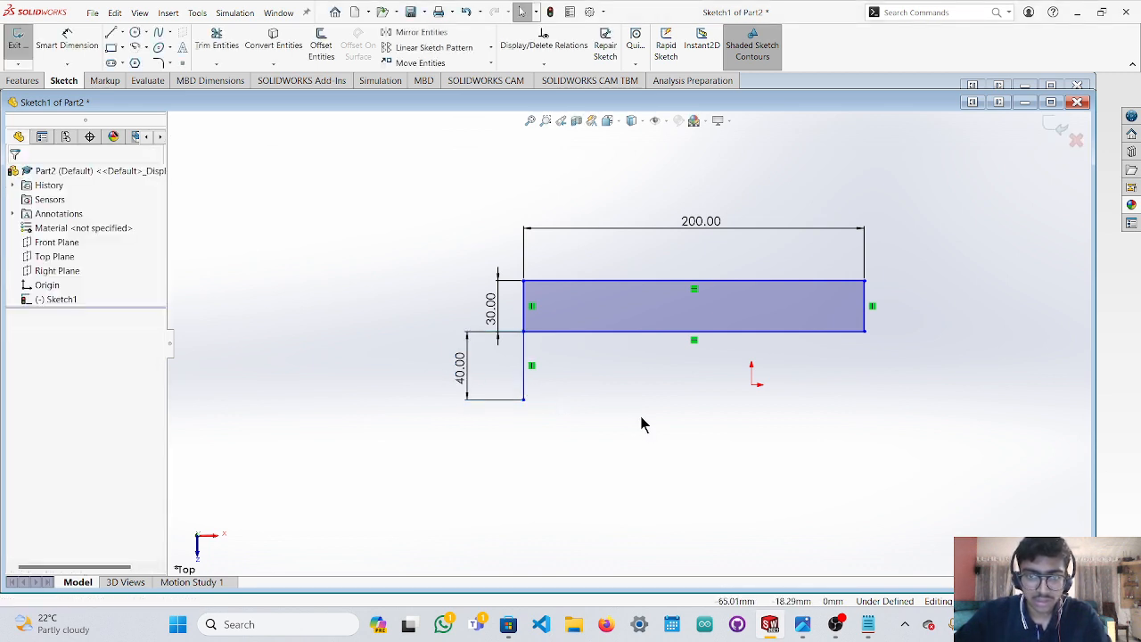
Extrude the 200 by 30 mm rectangle contour 30 mm downward from the sketch plane as a blind boss.
mouse_move(642, 422)
middle_mouse_down()
mouse_move(642, 377)
mouse_move(640, 430)
mouse_move(846, 353)
mouse_move(830, 298)
mouse_move(788, 339)
middle_mouse_up()
left_click(782, 339)
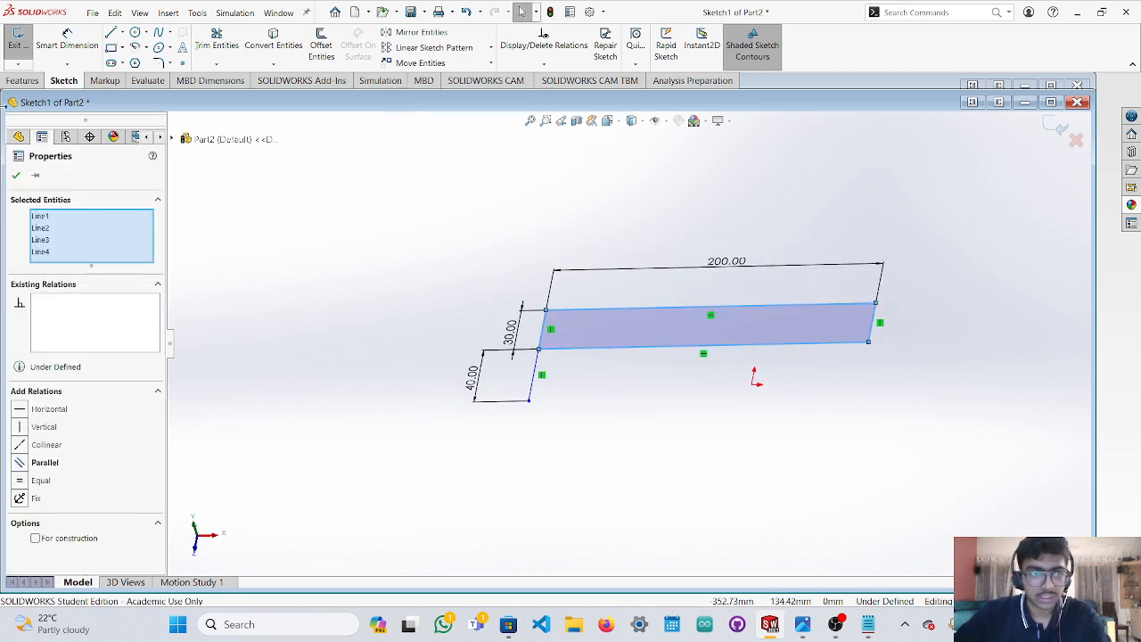
left_click(18, 81)
left_click(38, 50)
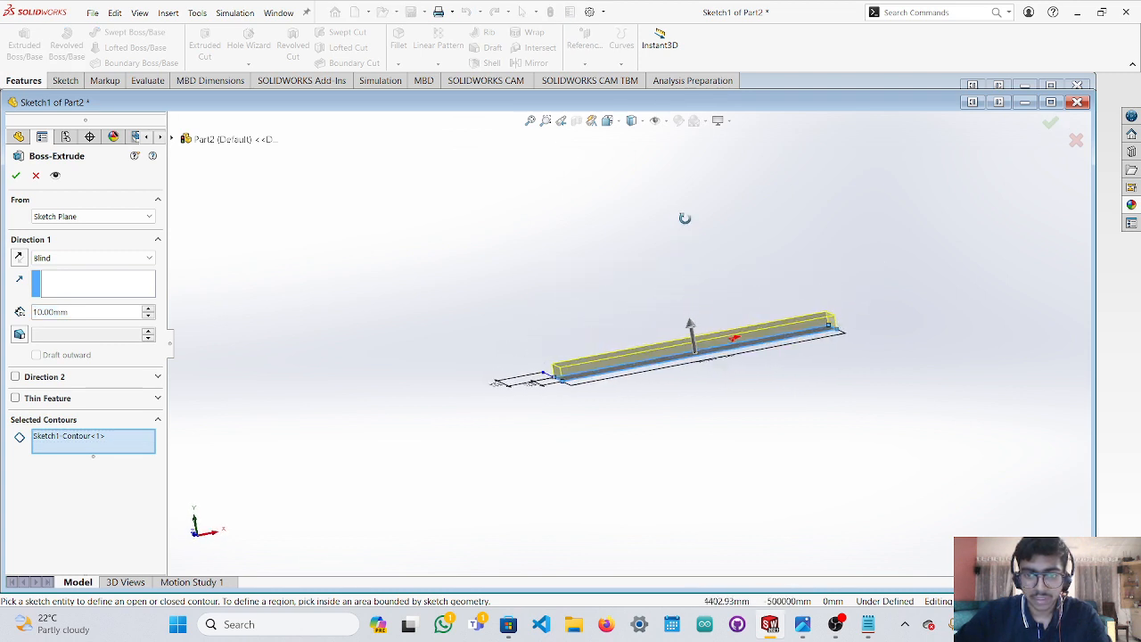
scroll(677, 343, "down", 3)
left_click_drag(686, 354, 700, 442)
left_click_drag(705, 469, 702, 496)
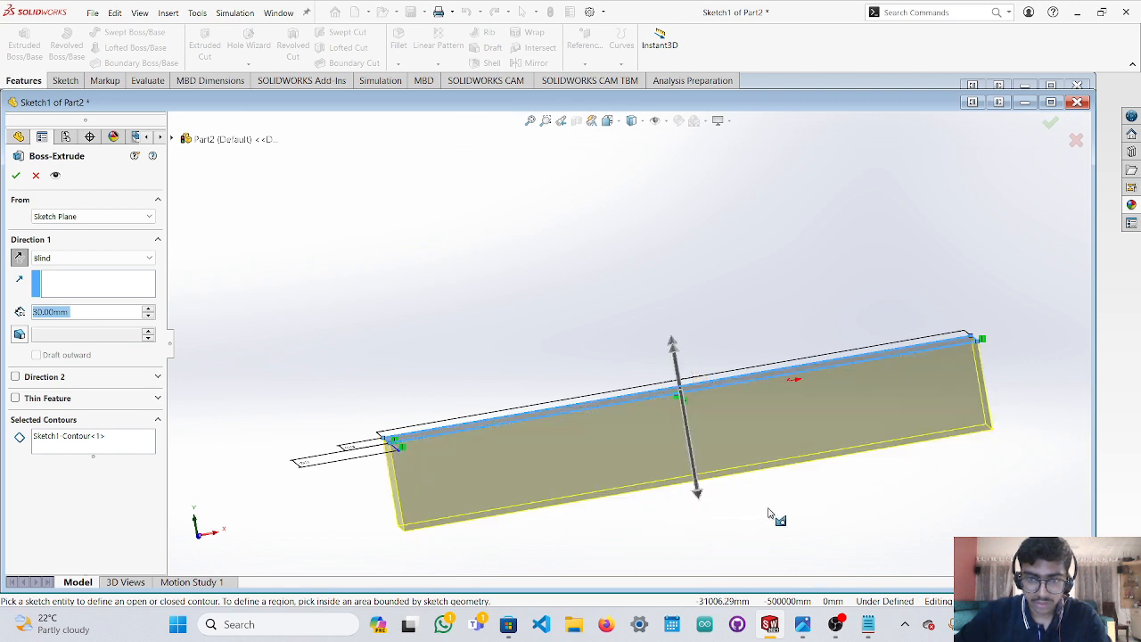
left_click(15, 174)
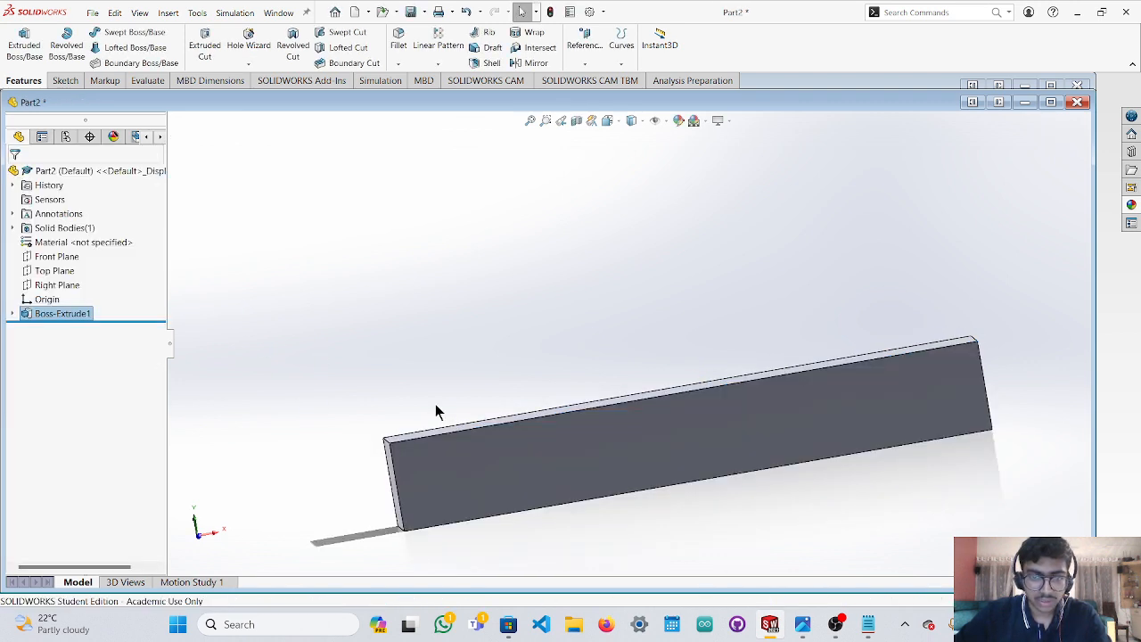
mouse_move(436, 407)
middle_mouse_down()
mouse_move(415, 398)
mouse_move(414, 486)
middle_mouse_up()
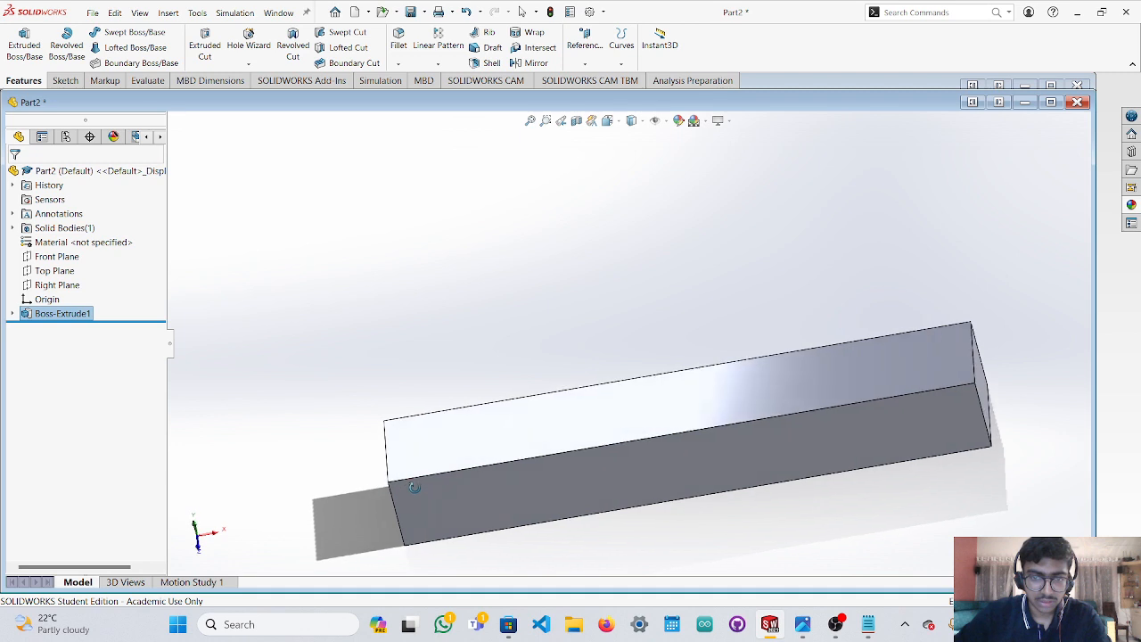
left_click(54, 271)
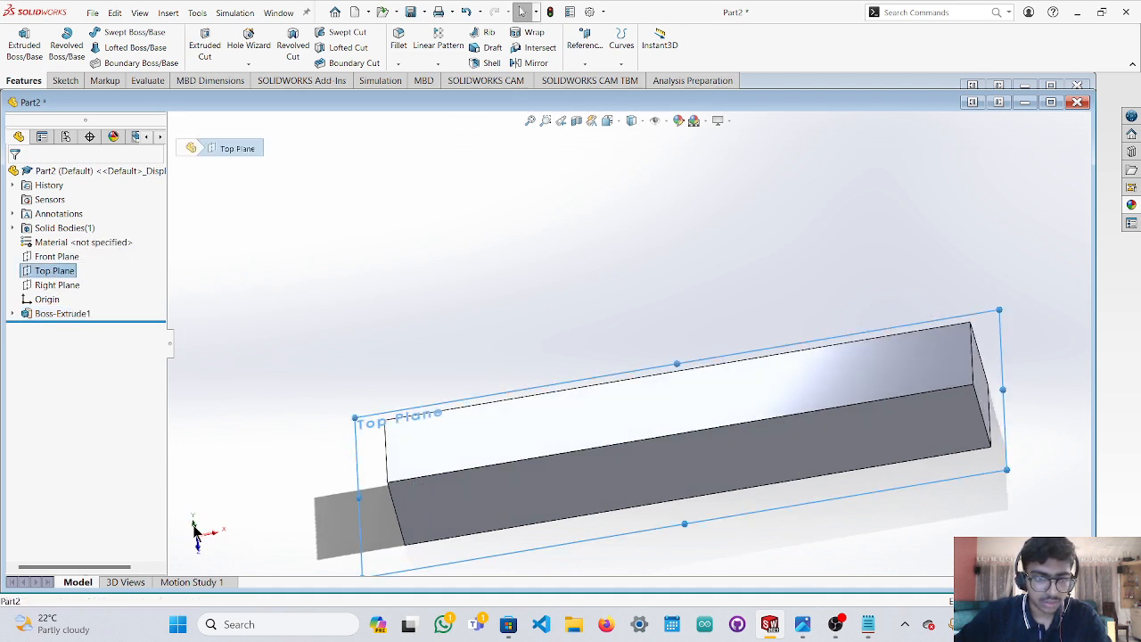
left_click(196, 530)
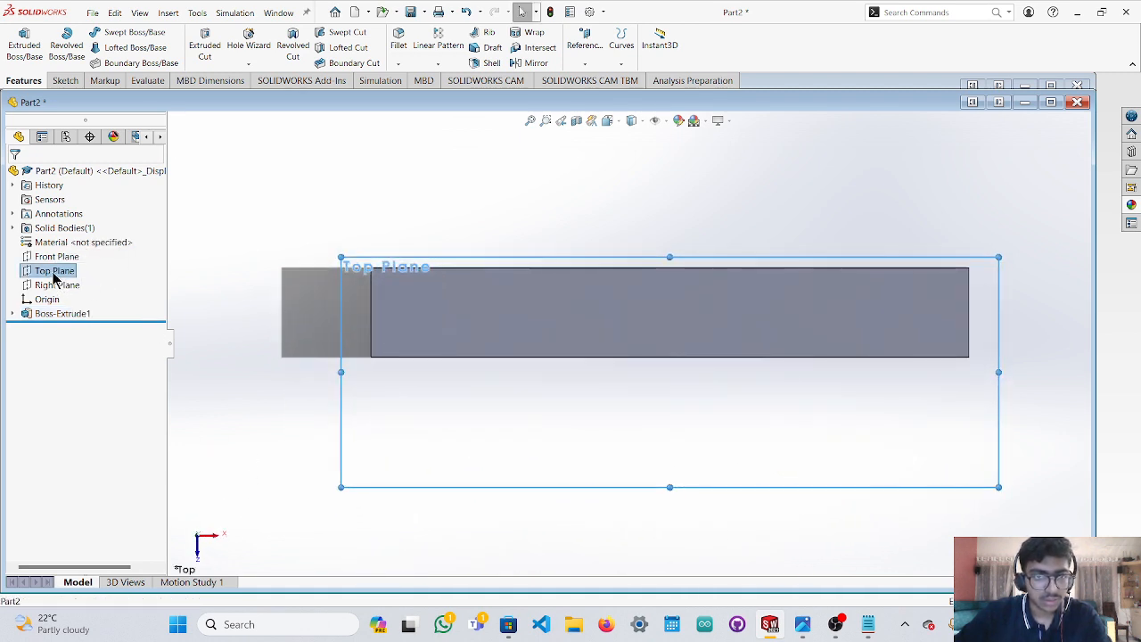
left_click(69, 80)
left_click(126, 45)
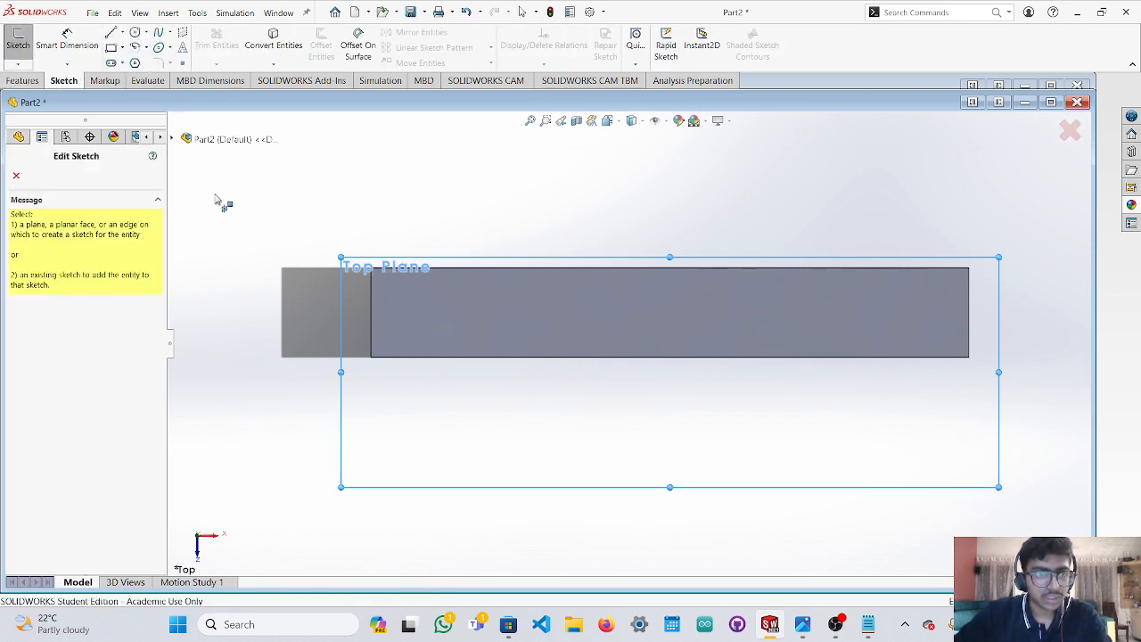
key("Escape")
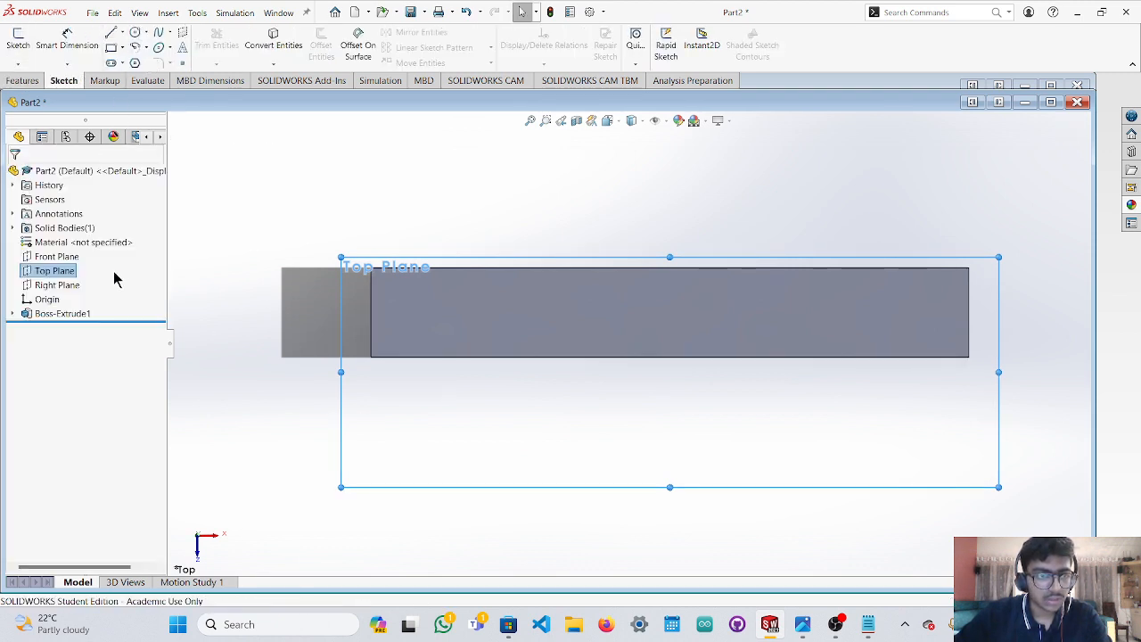
Start a sketch on the Top Plane and draw a vertical line about 37 mm long downward from the bar's lower-left corner.
left_click(71, 274)
middle_click_drag(324, 454, 348, 435)
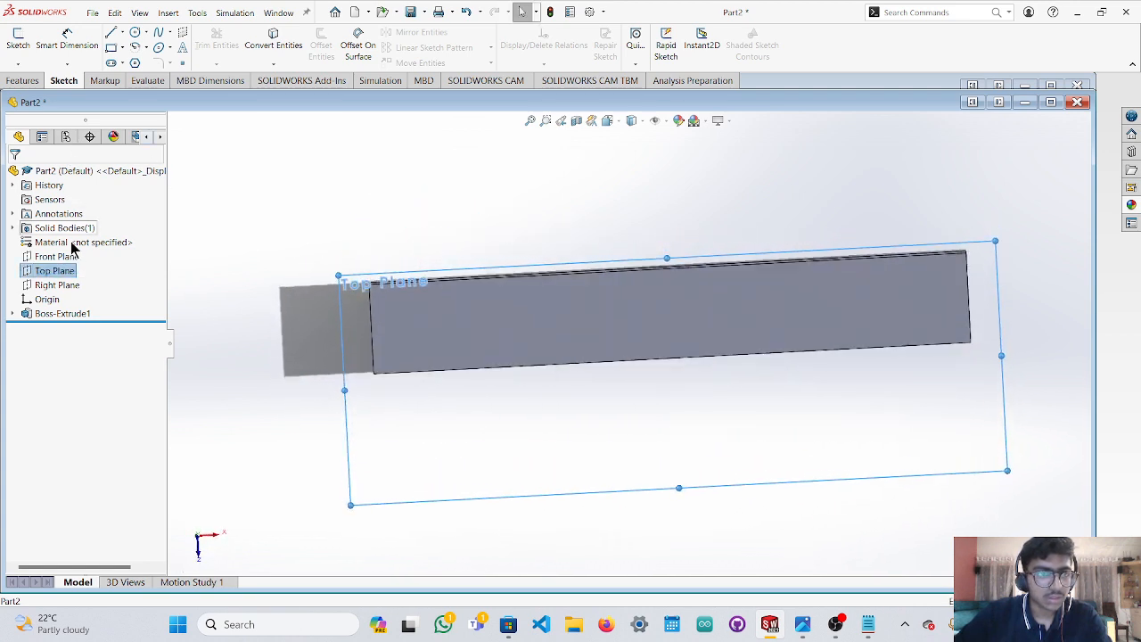
left_click(59, 314)
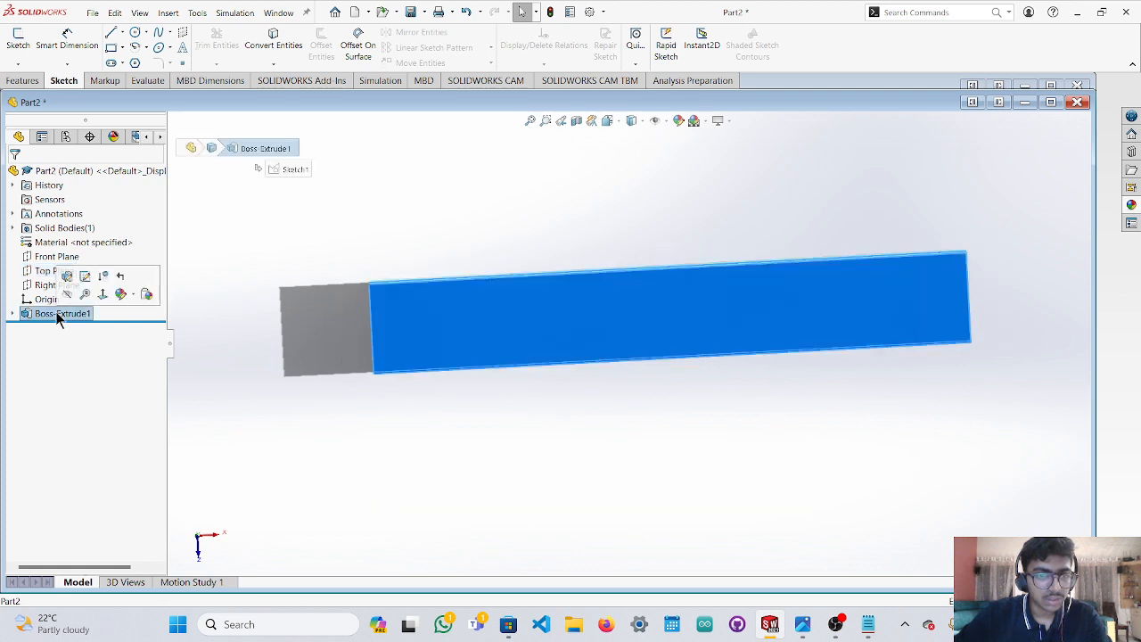
left_click(49, 270)
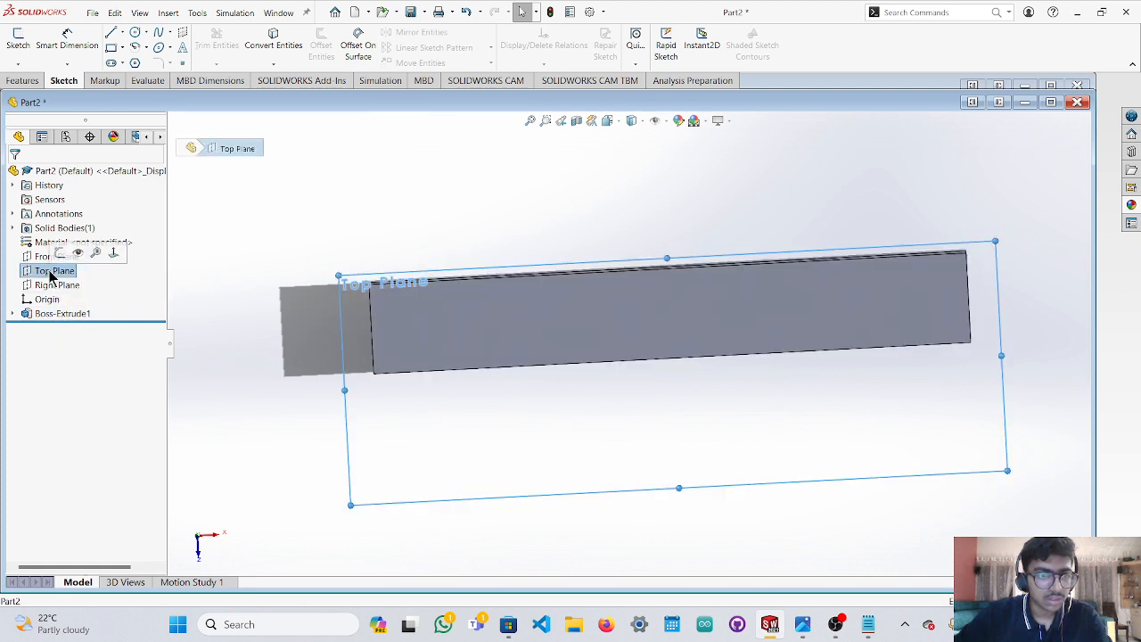
left_click(199, 538)
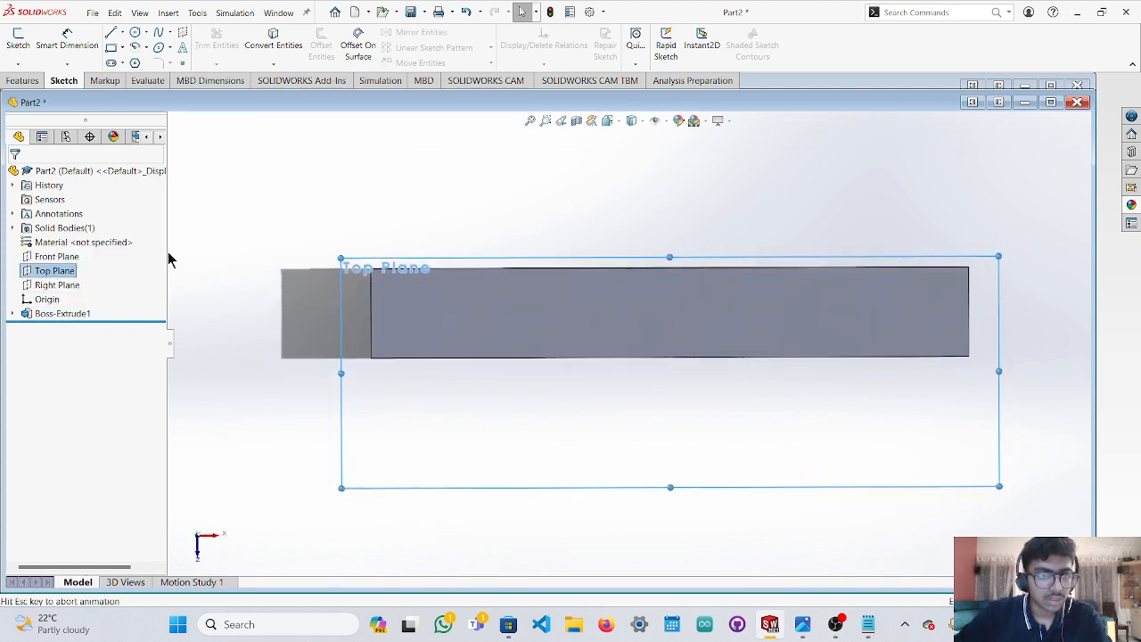
left_click(112, 33)
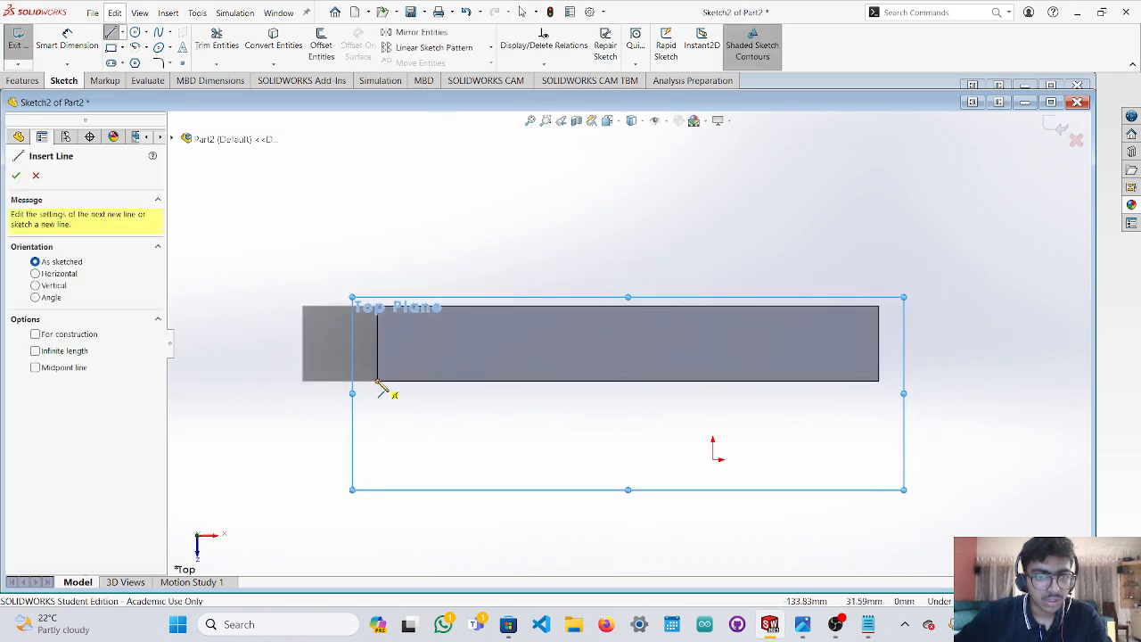
left_click(378, 381)
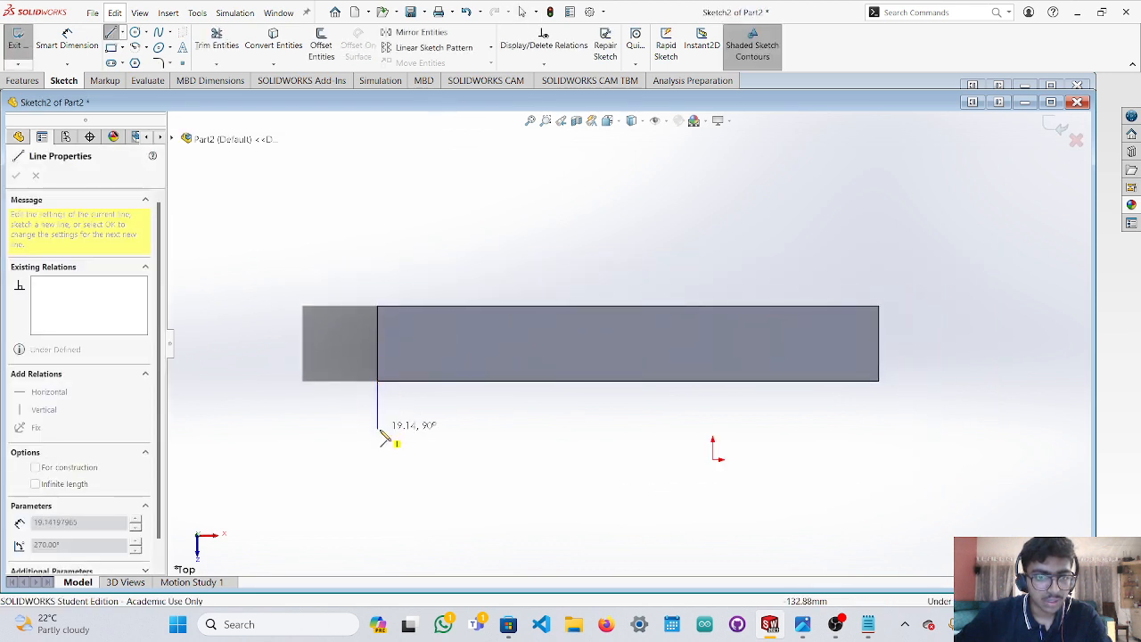
left_click(378, 477)
key("Escape")
Dimension the new vertical line below the bar and set its length to 40 mm.
left_click(78, 43)
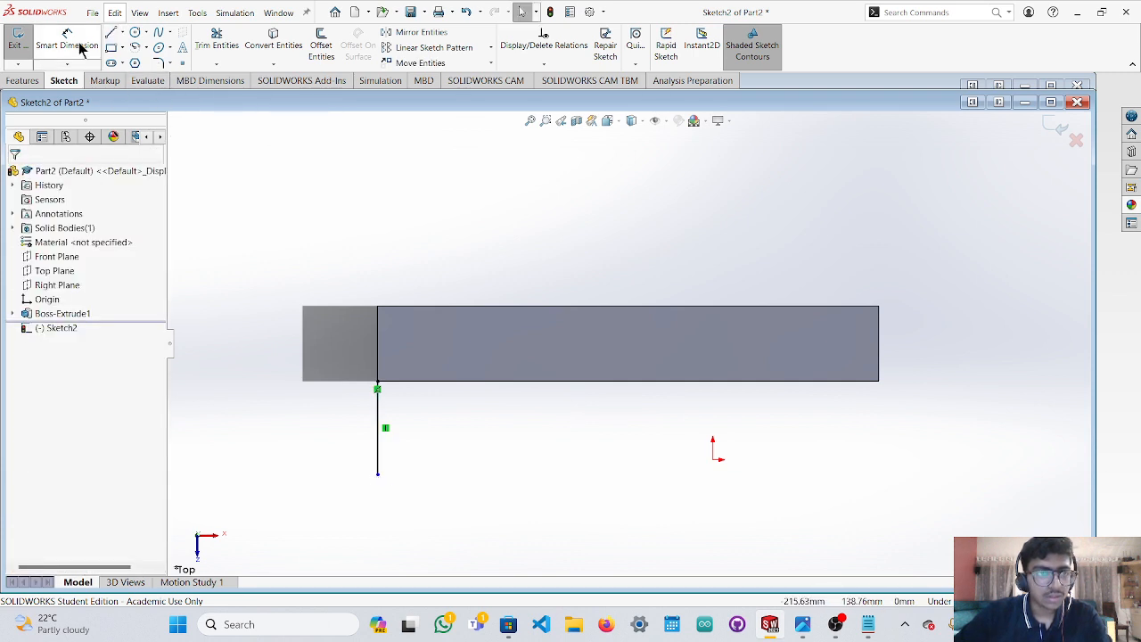
left_click(381, 422)
left_click(342, 426)
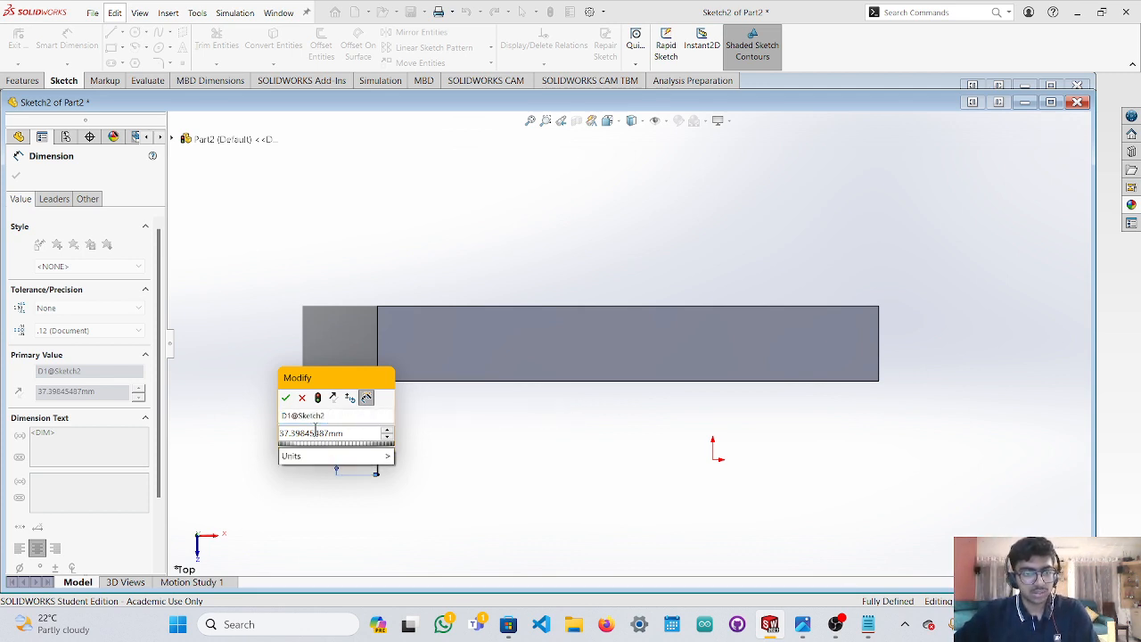
double_click(315, 432)
type("40")
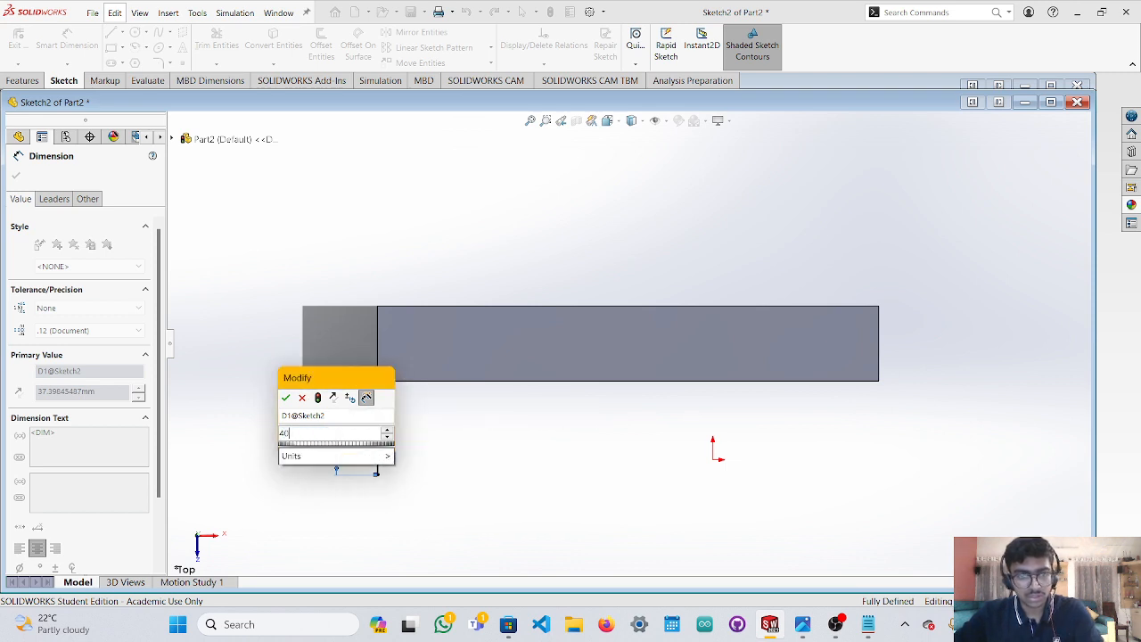
left_click(285, 398)
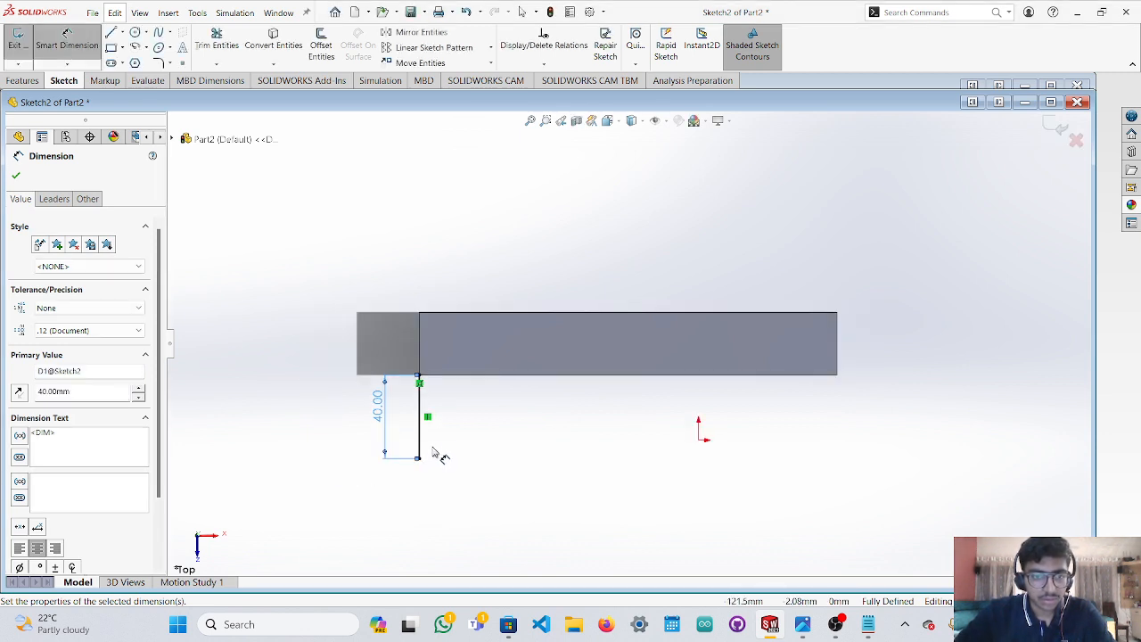
key("Escape")
left_click_drag(403, 290, 843, 392)
left_click(491, 62)
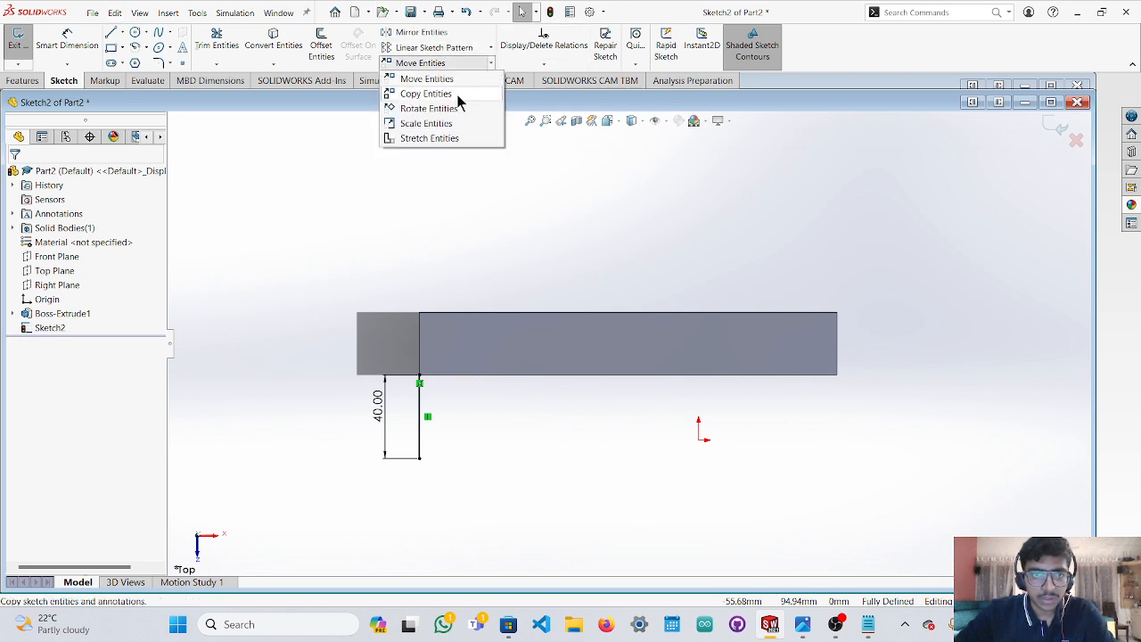
left_click(428, 93)
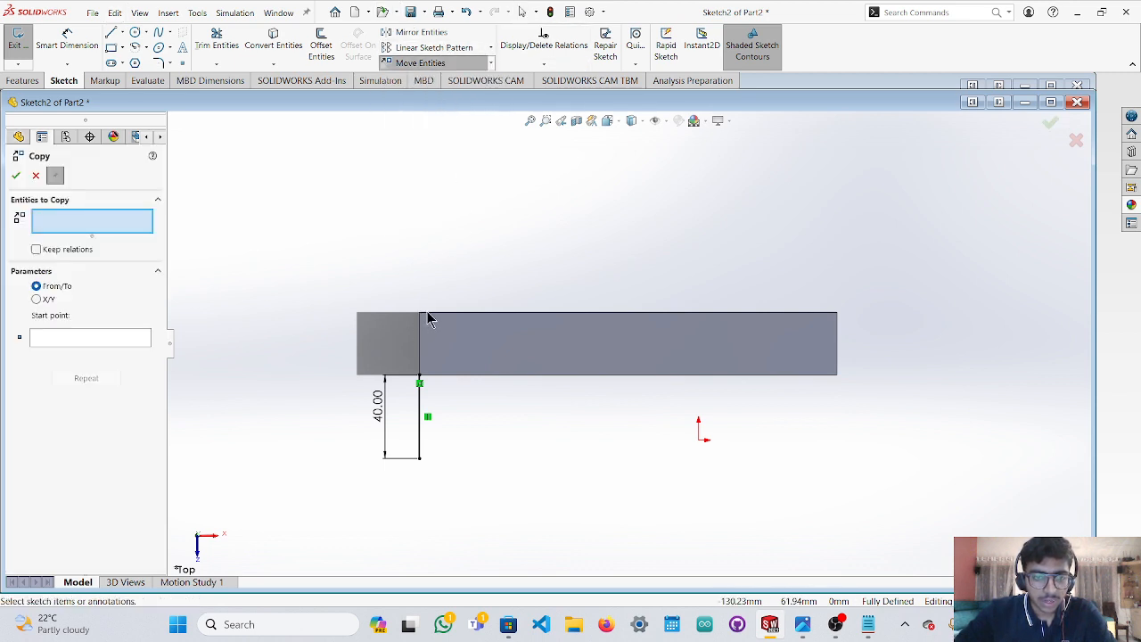
scroll(428, 321, "down", 5)
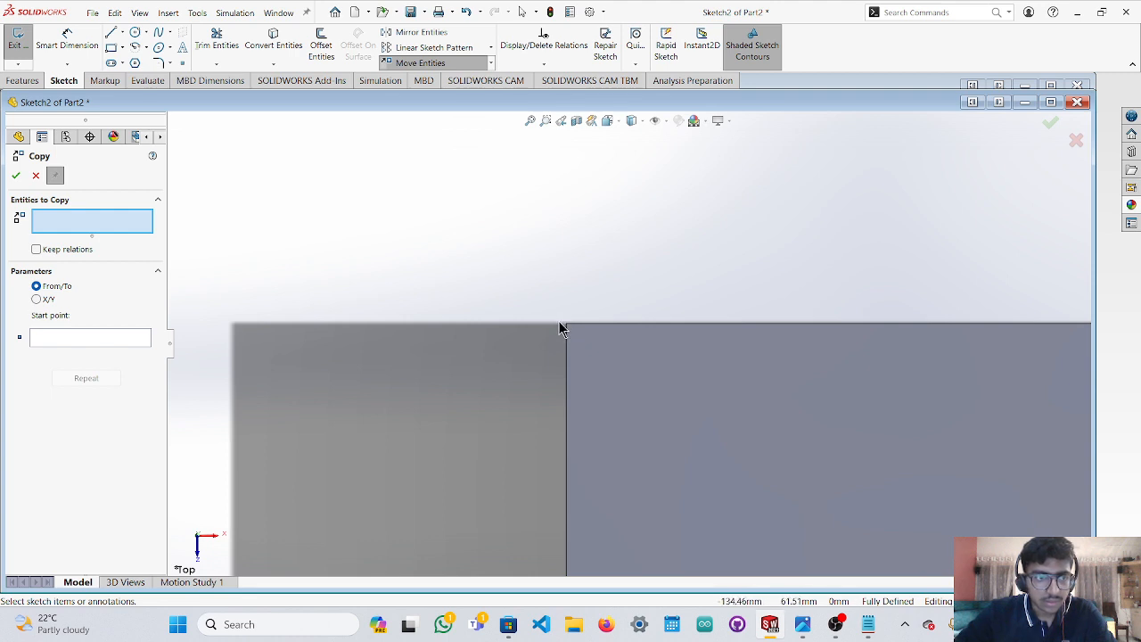
left_click(107, 338)
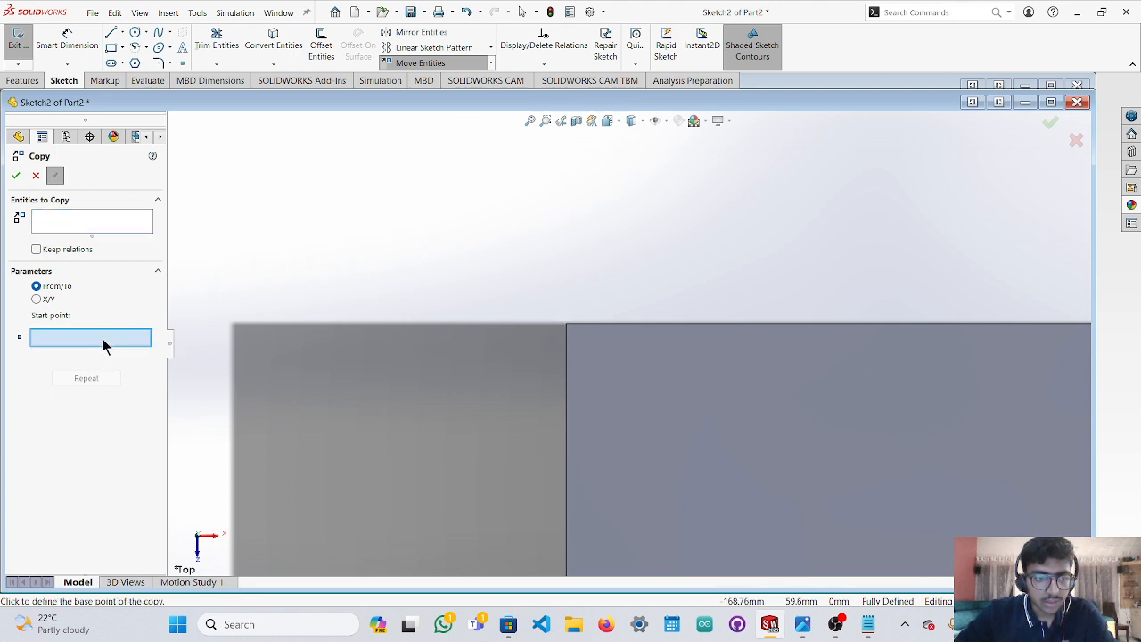
left_click(566, 326)
scroll(580, 373, "up", 4)
scroll(619, 524, "down", 3)
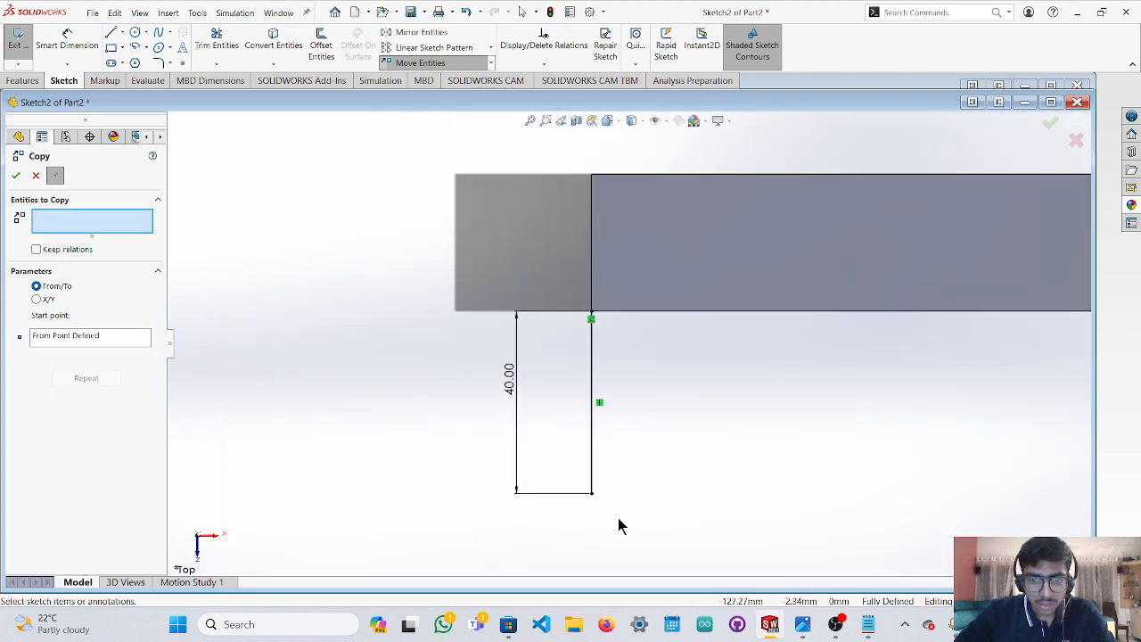
scroll(604, 446, "down", 4)
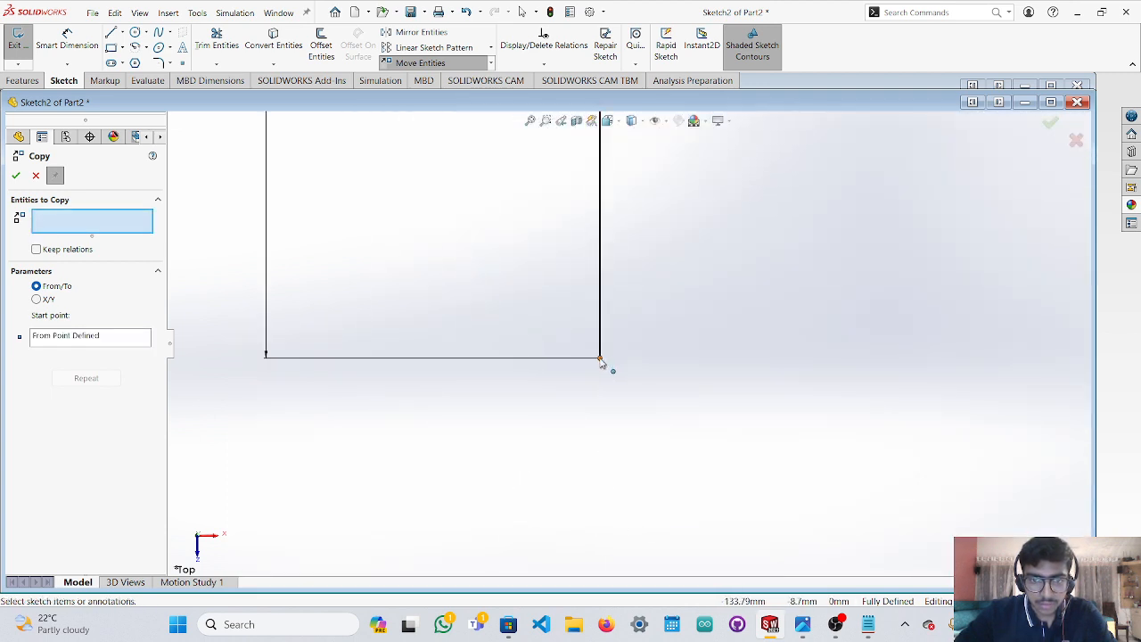
key("Escape")
scroll(649, 331, "up", 5)
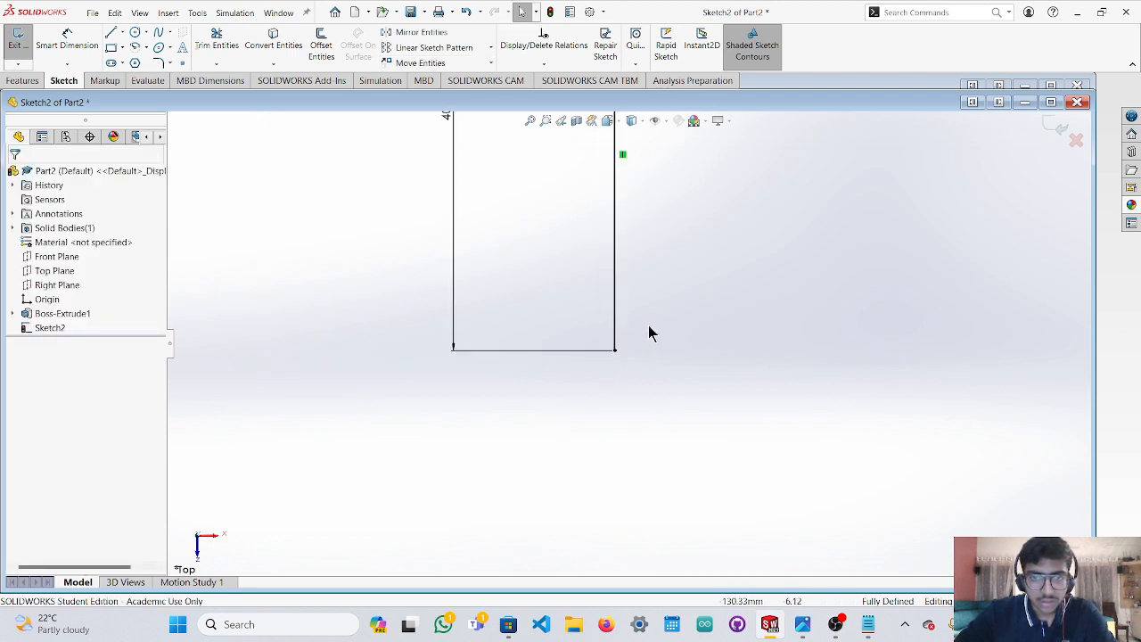
scroll(704, 254, "down", 2)
scroll(624, 257, "up", 3)
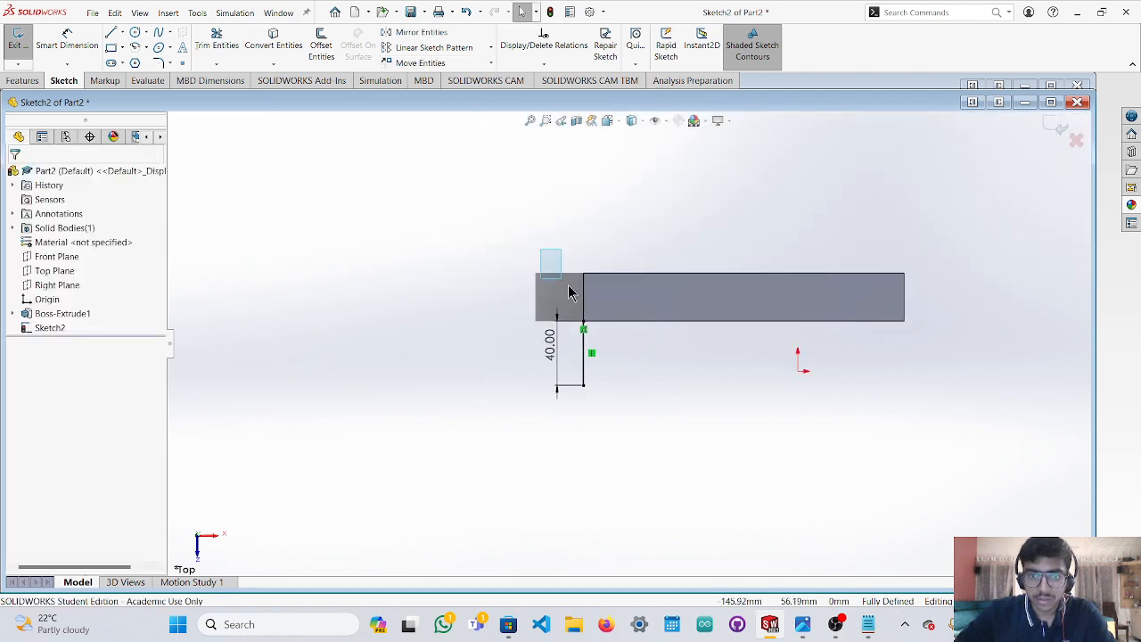
left_click_drag(569, 287, 967, 344)
left_click(659, 300)
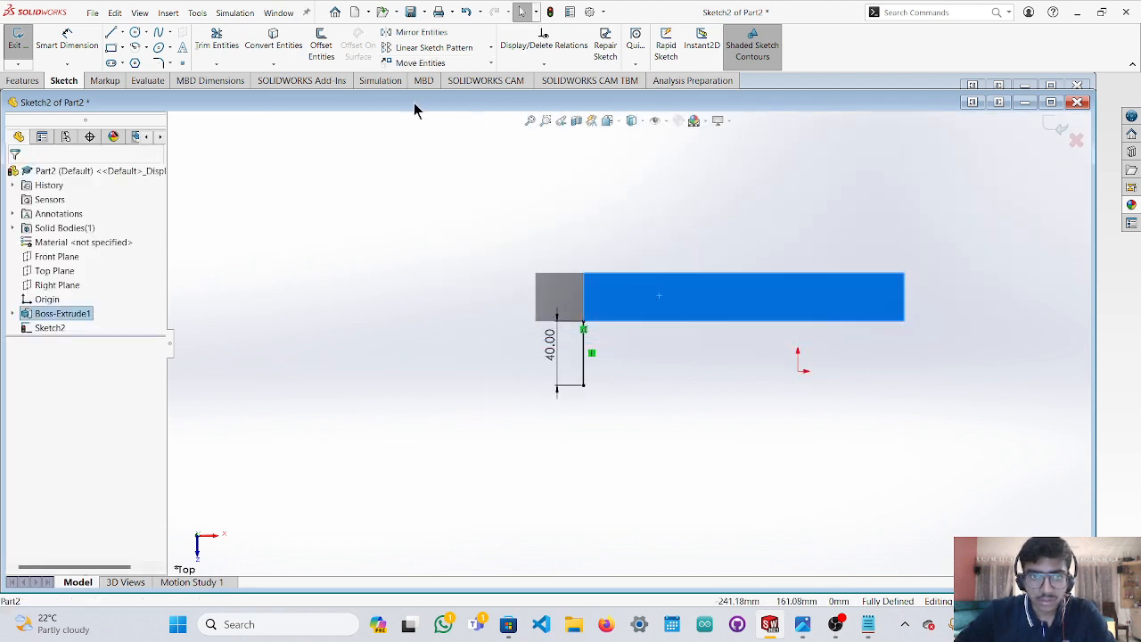
left_click(491, 63)
left_click(439, 94)
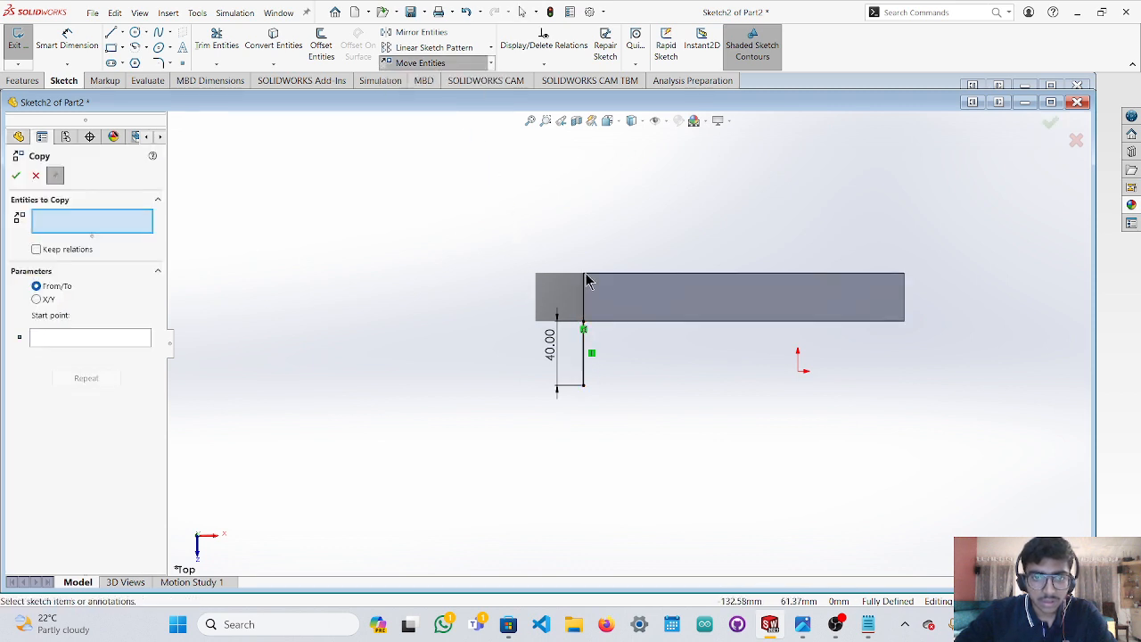
scroll(592, 294, "down", 5)
key("Escape")
Sketch a corner rectangle about 201 by 28 mm, starting at the lower end of the 40 mm vertical line below the bar.
scroll(663, 413, "up", 4)
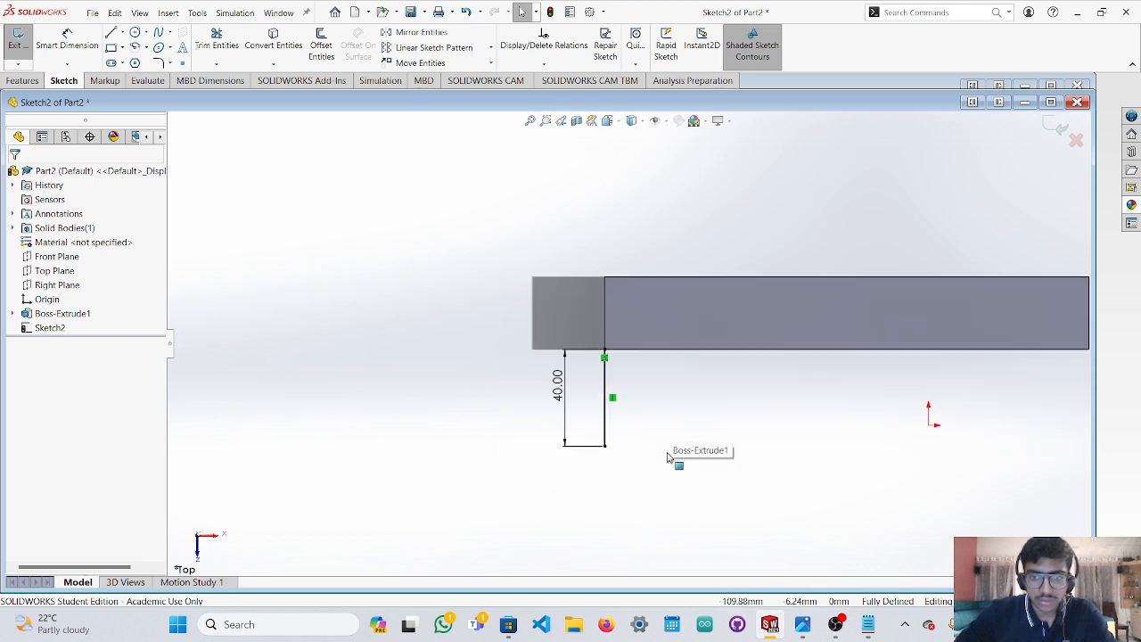
scroll(614, 359, "up", 1)
scroll(613, 359, "down", 2)
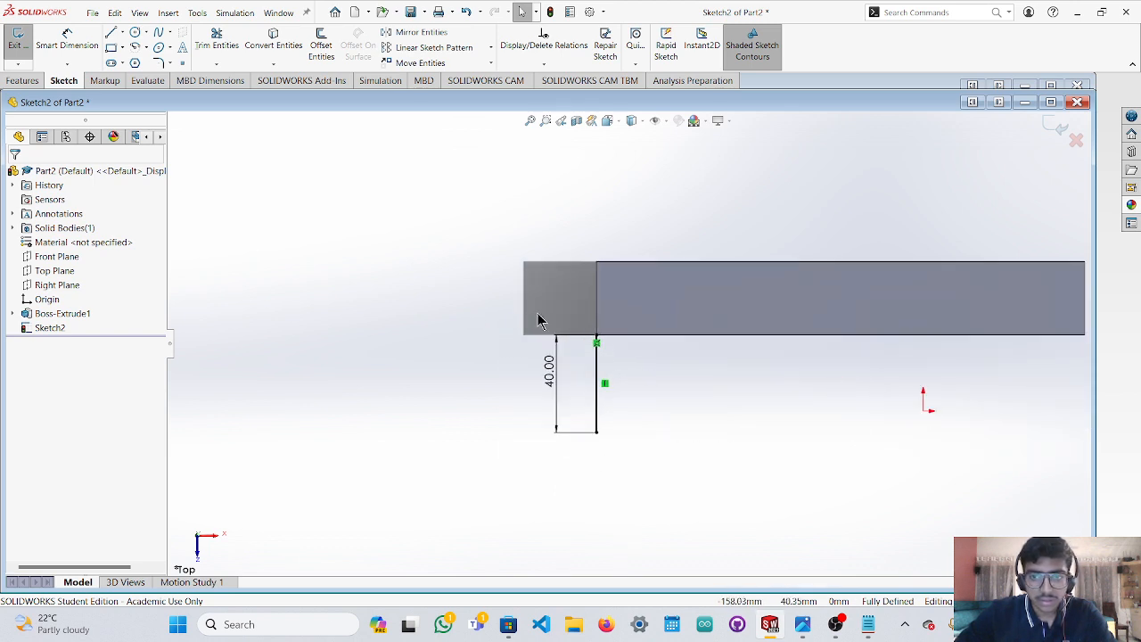
left_click(116, 49)
left_click(597, 434)
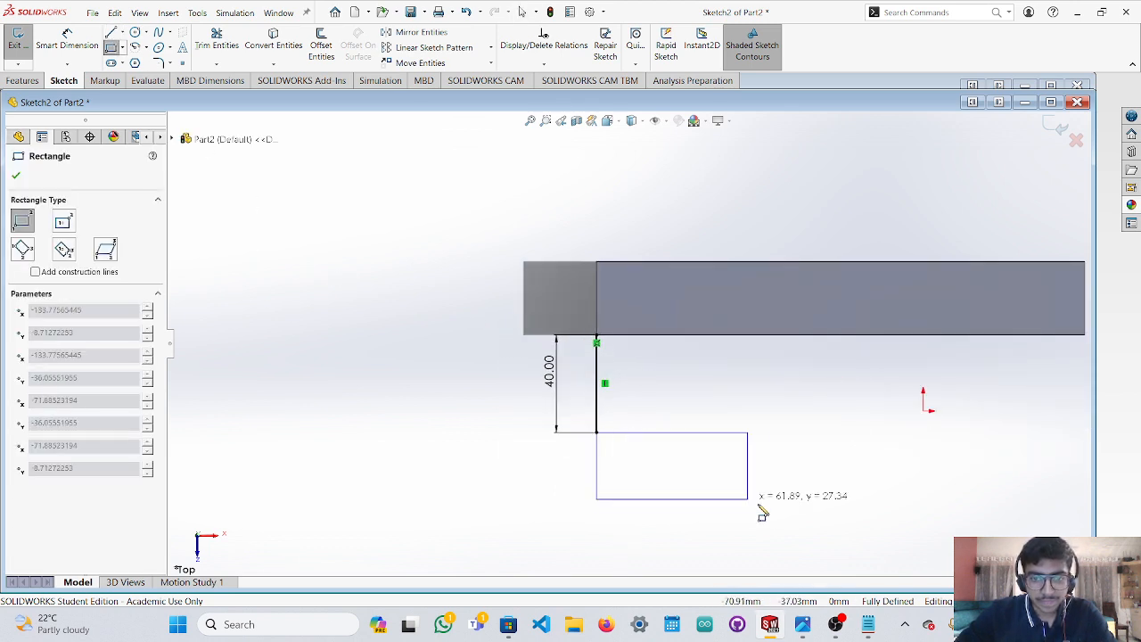
scroll(838, 515, "up", 3)
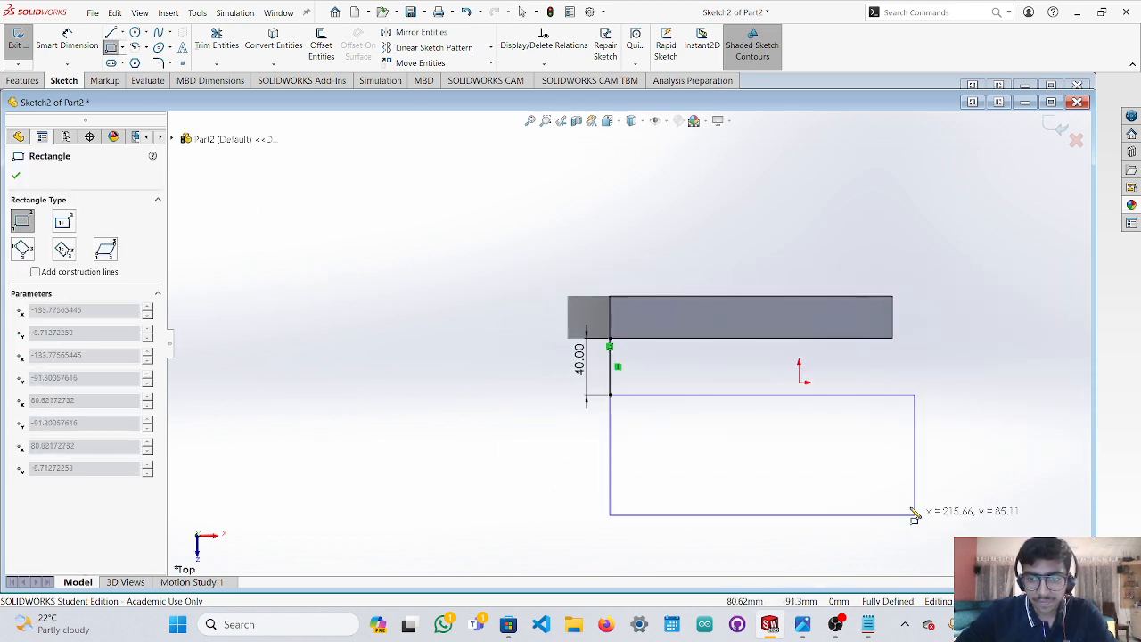
left_click(895, 435)
key("Escape")
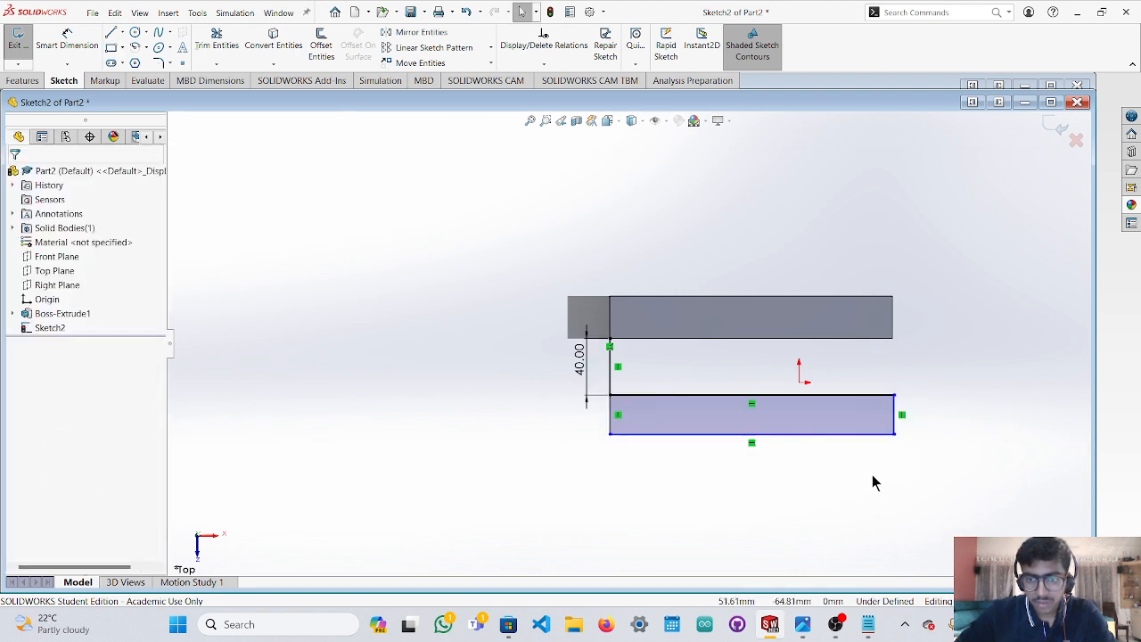
Dimension the new rectangle's lower edge and set its length to 200 mm.
left_click(67, 40)
left_click(727, 434)
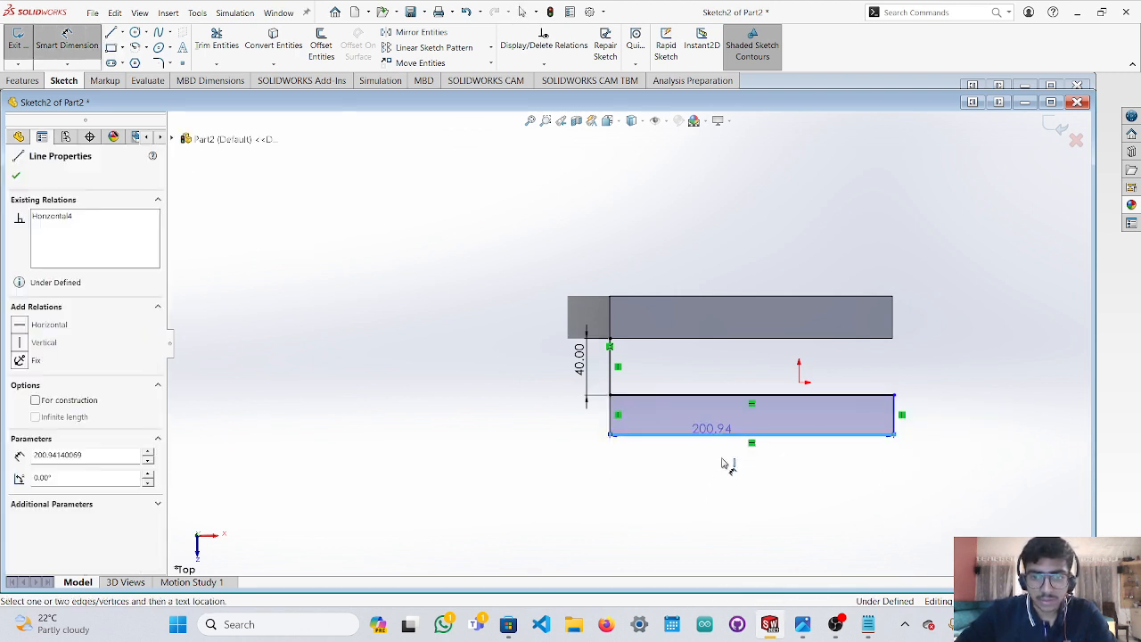
left_click(728, 470)
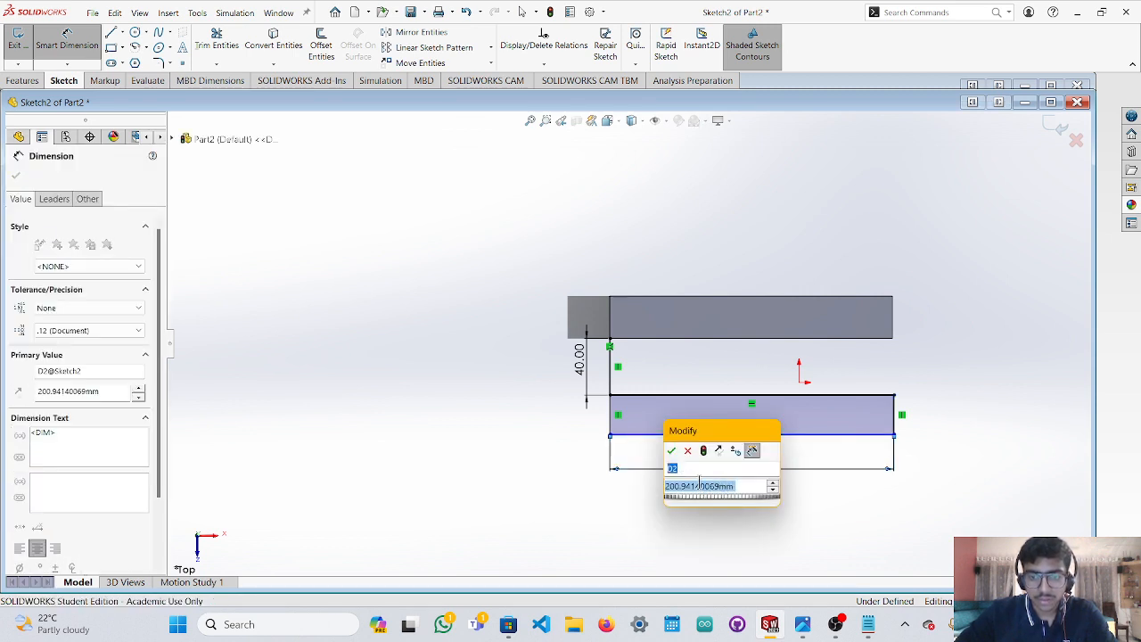
left_click(704, 488)
double_click(704, 488)
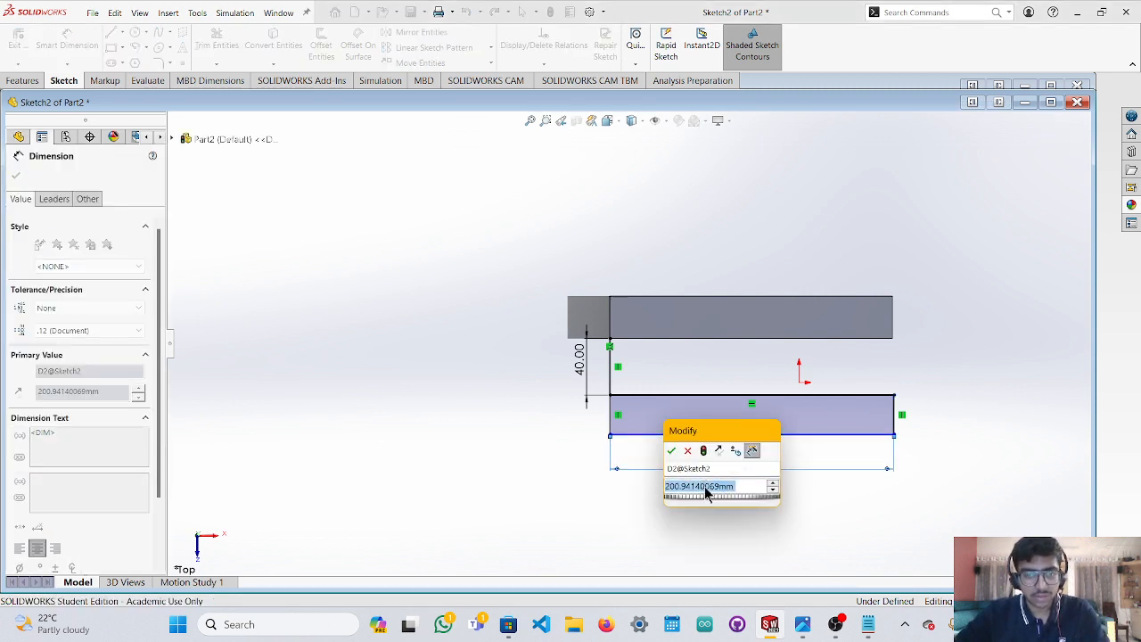
type("200")
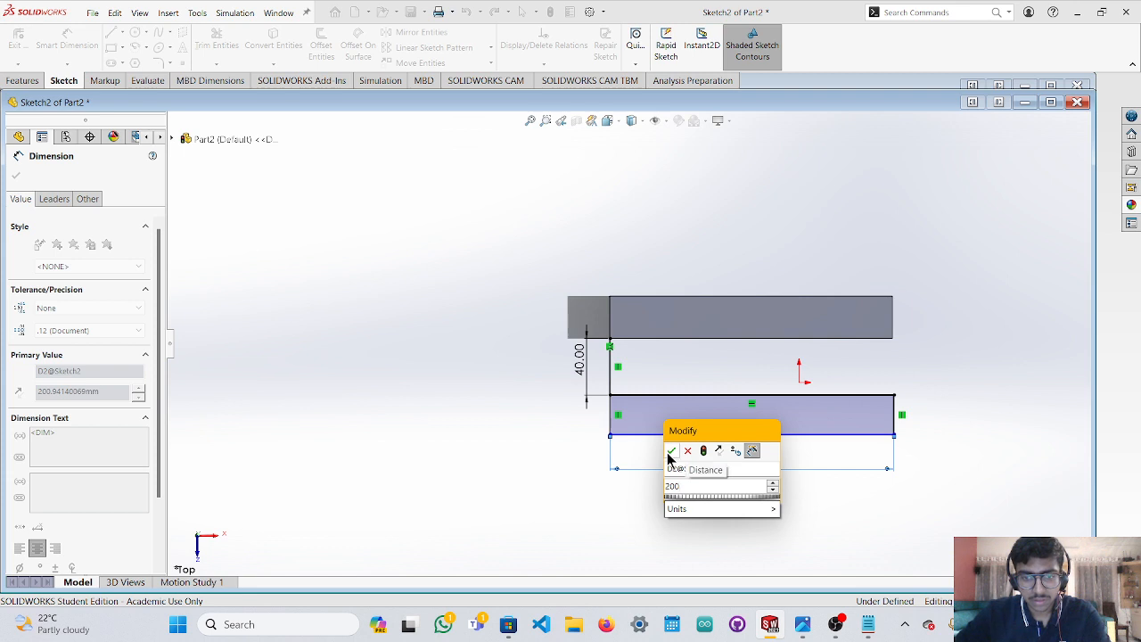
left_click(671, 451)
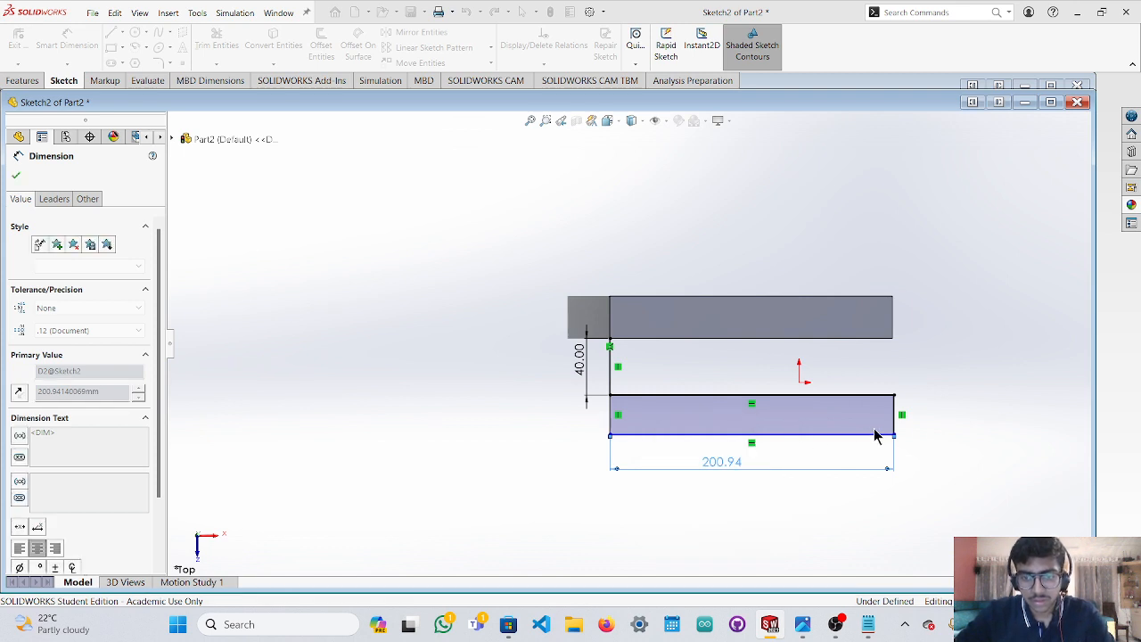
Dimension the new rectangle's right edge and set its height to 30 mm.
left_click(933, 422)
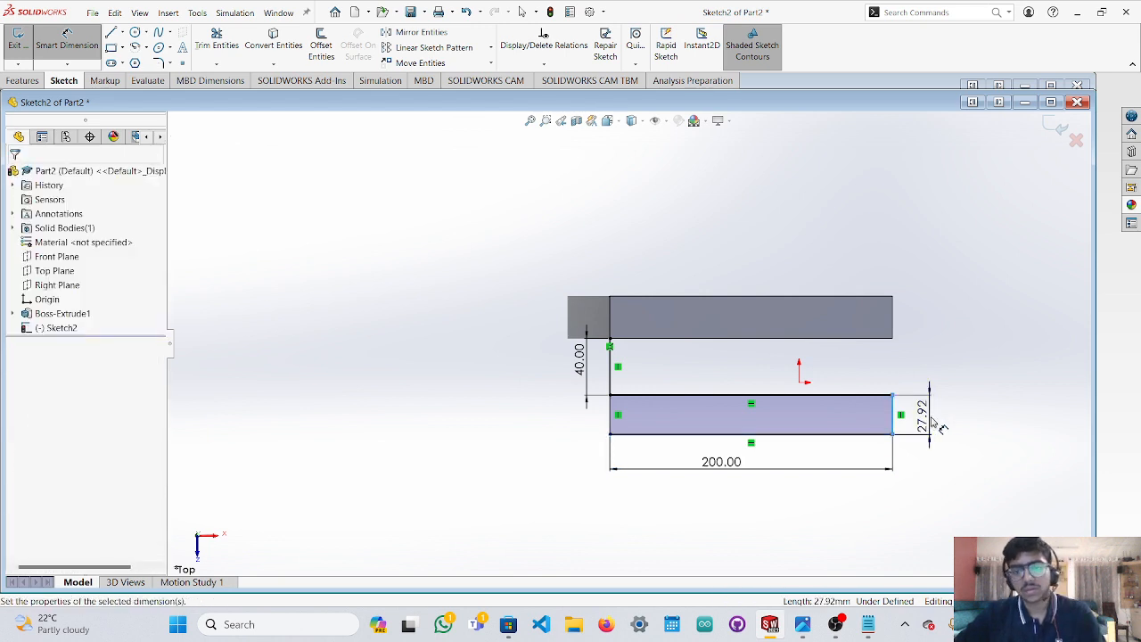
left_click(937, 427)
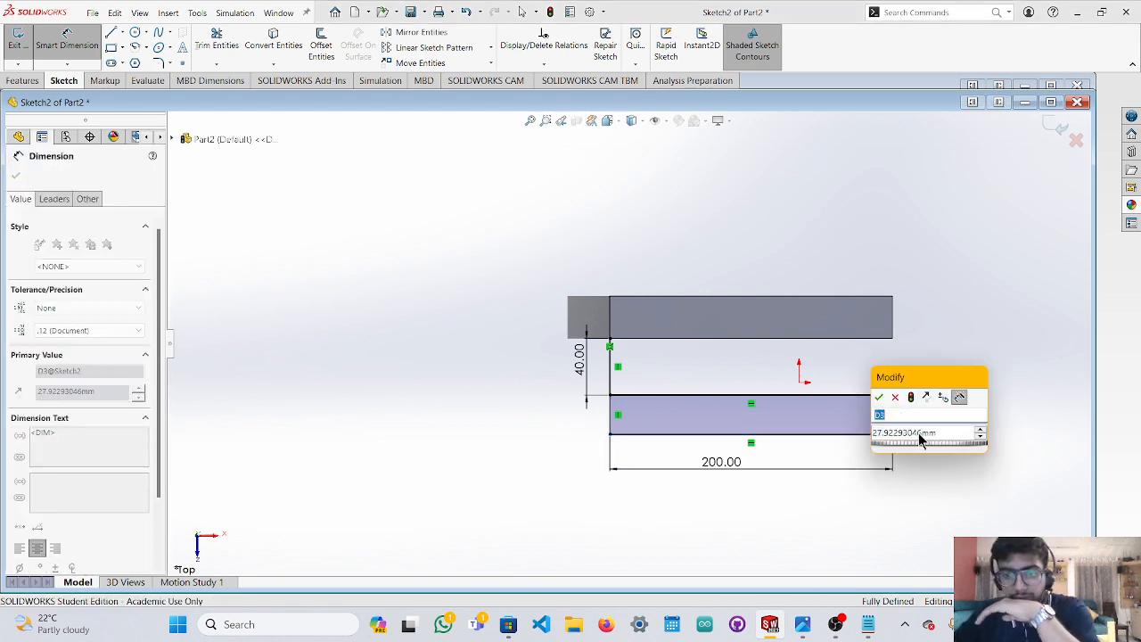
left_click(931, 433)
left_click_drag(939, 434, 883, 436)
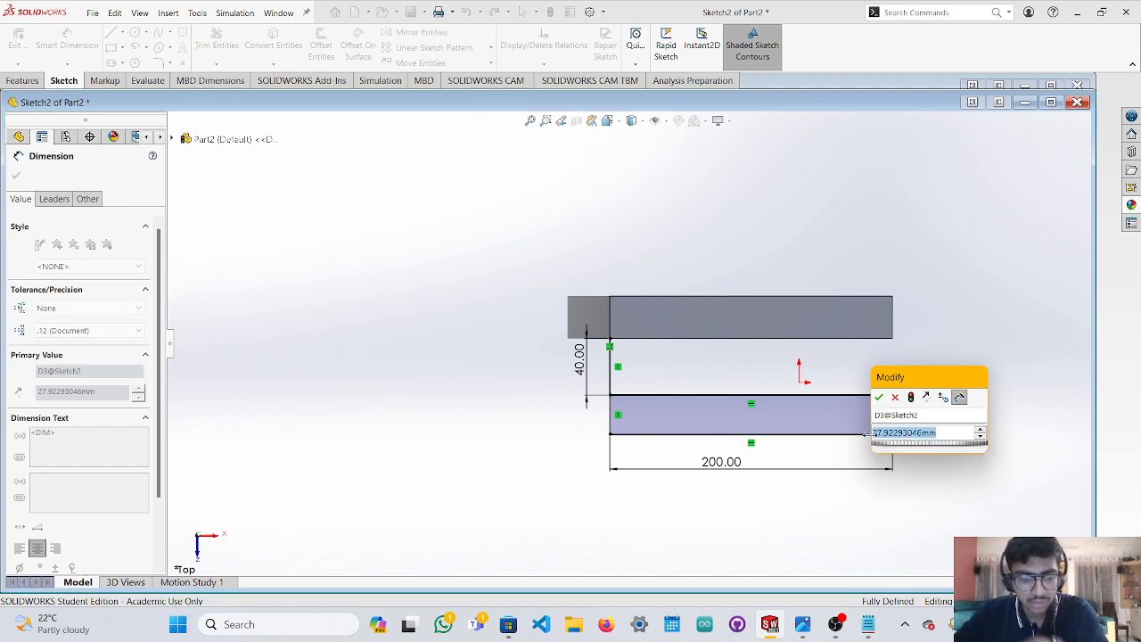
type("30")
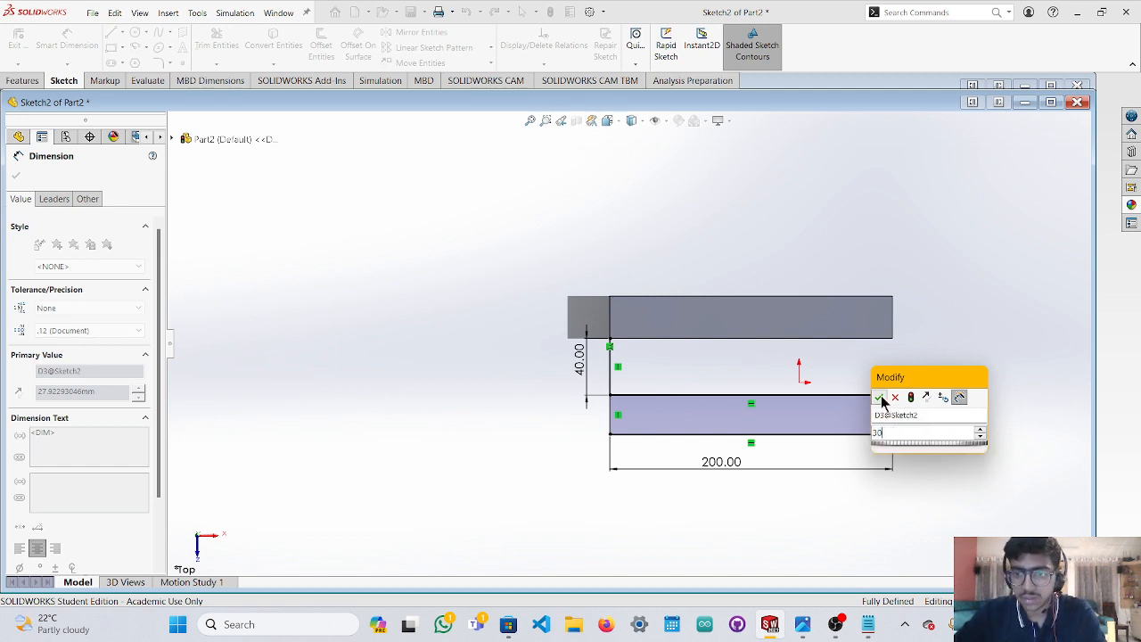
left_click(881, 398)
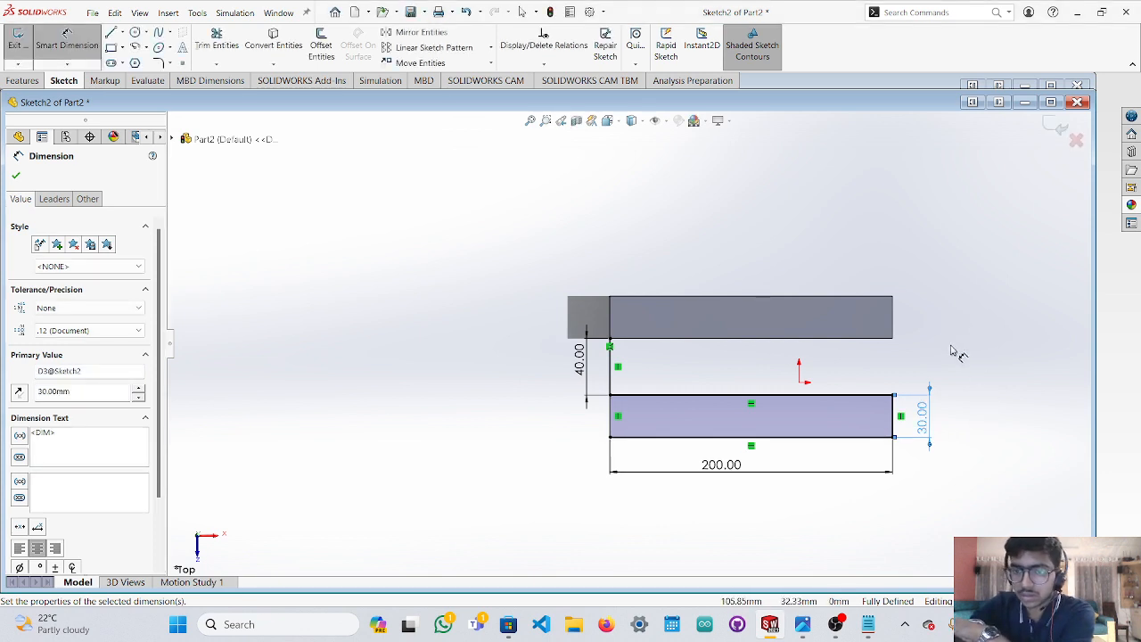
Delete the rectangle's length and height dimensions and the vertical line's 40 mm dimension from the sketch.
middle_click_drag(958, 369, 935, 295)
mouse_move(897, 400)
middle_mouse_down()
mouse_move(910, 391)
mouse_move(918, 422)
middle_mouse_up()
key("Escape")
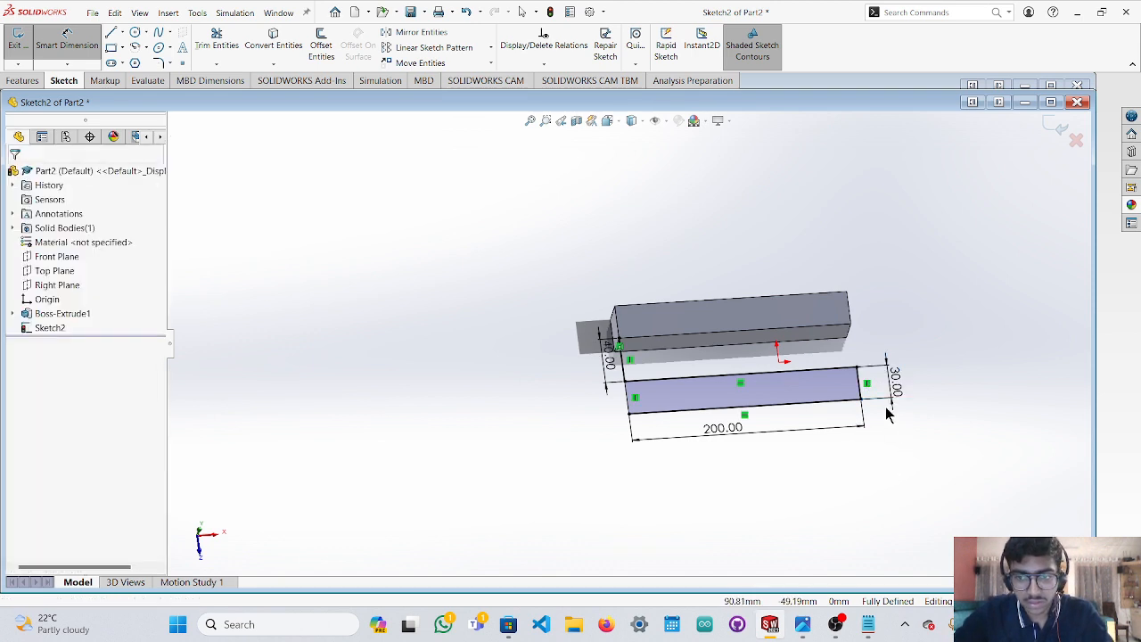
key("Escape")
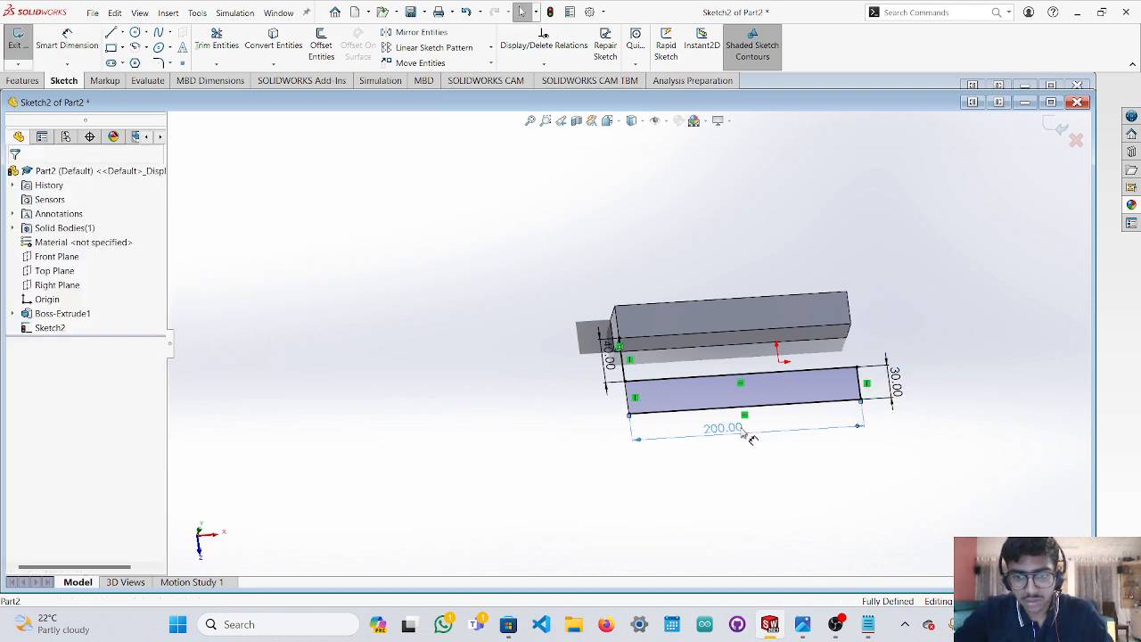
left_click(896, 385)
key("Delete")
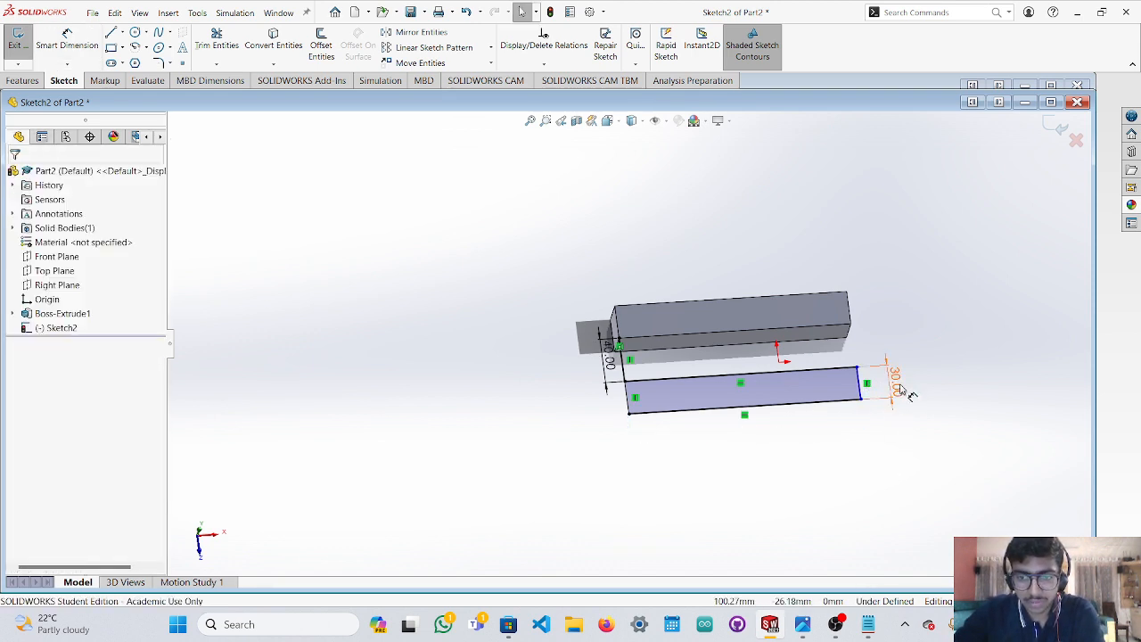
left_click(610, 364)
key("Delete")
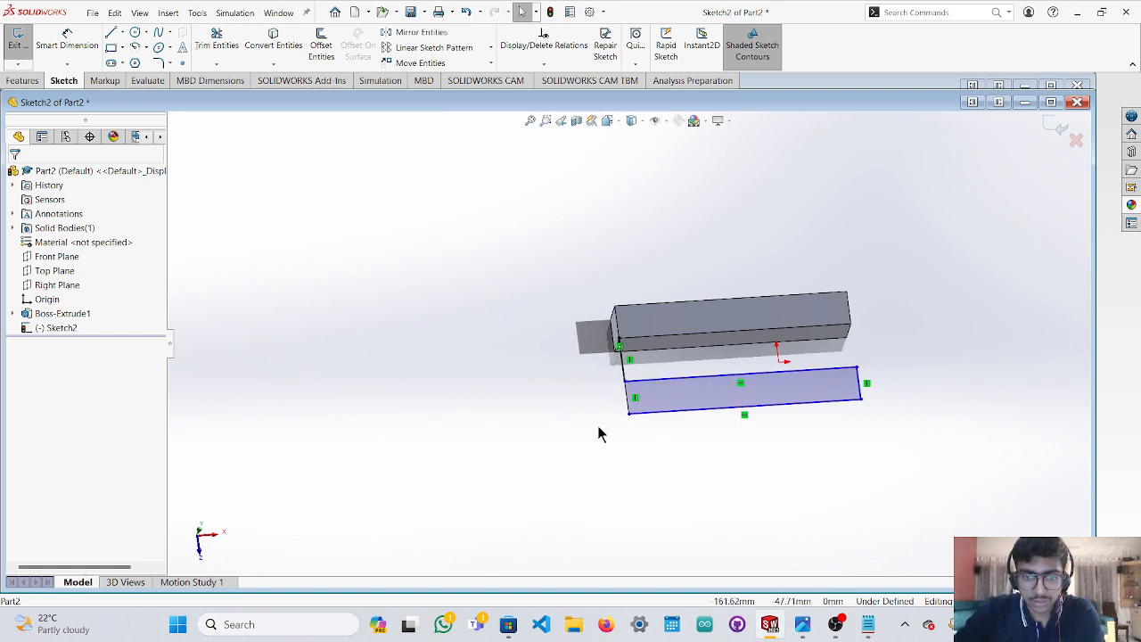
Extrude the new rectangle's contour 30 mm downward from the sketch plane as a blind boss.
left_click(693, 401)
left_click(19, 81)
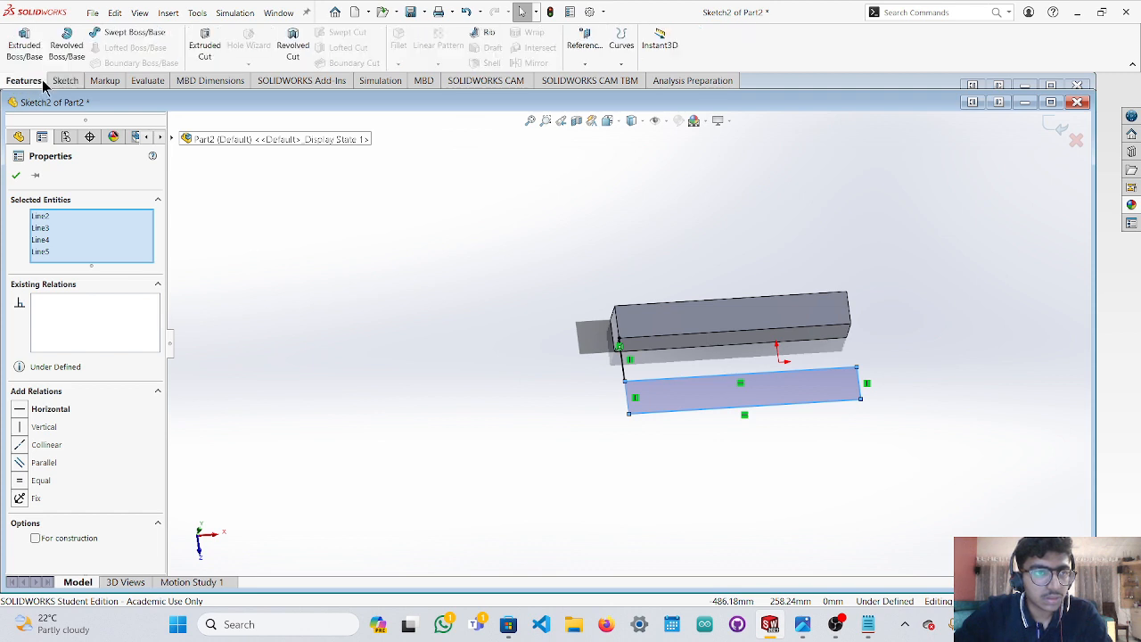
left_click(24, 45)
middle_click_drag(779, 455, 749, 287)
scroll(731, 332, "down", 2)
left_click_drag(720, 302, 748, 421)
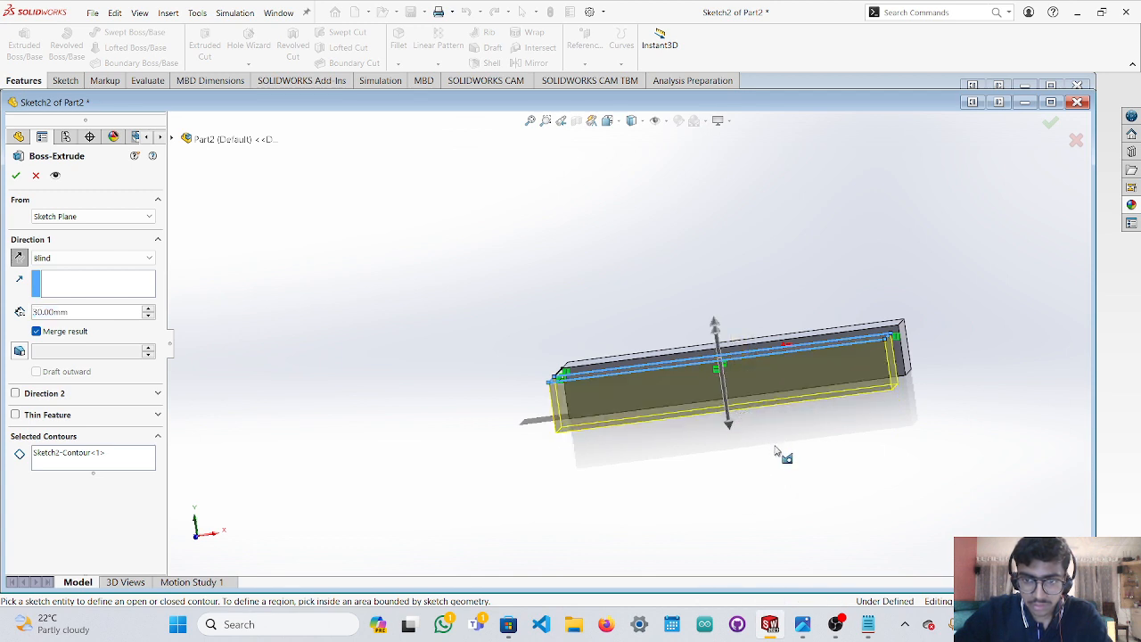
left_click(16, 176)
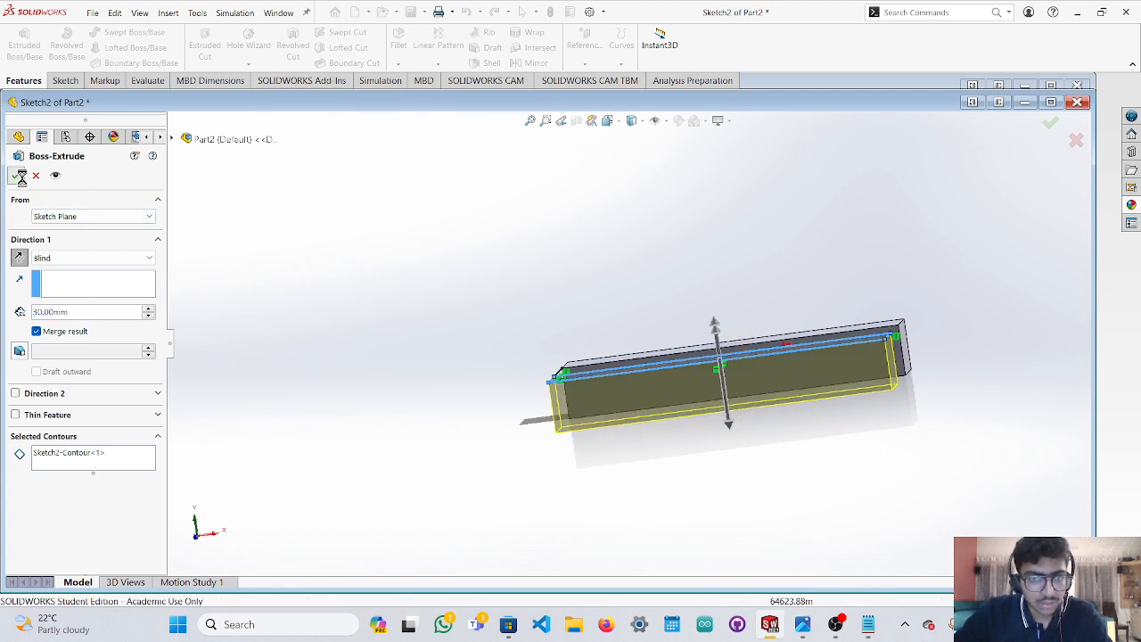
Select the second bar's long side face and examine the textured plastic appearances and the metal categories for a finish.
mouse_move(606, 458)
middle_mouse_down()
mouse_move(680, 573)
mouse_move(660, 611)
mouse_move(686, 601)
mouse_move(719, 497)
mouse_move(711, 527)
mouse_move(713, 399)
mouse_move(710, 573)
mouse_move(741, 485)
mouse_move(734, 374)
mouse_move(802, 420)
mouse_move(854, 434)
mouse_move(777, 395)
mouse_move(713, 323)
mouse_move(713, 306)
middle_mouse_up()
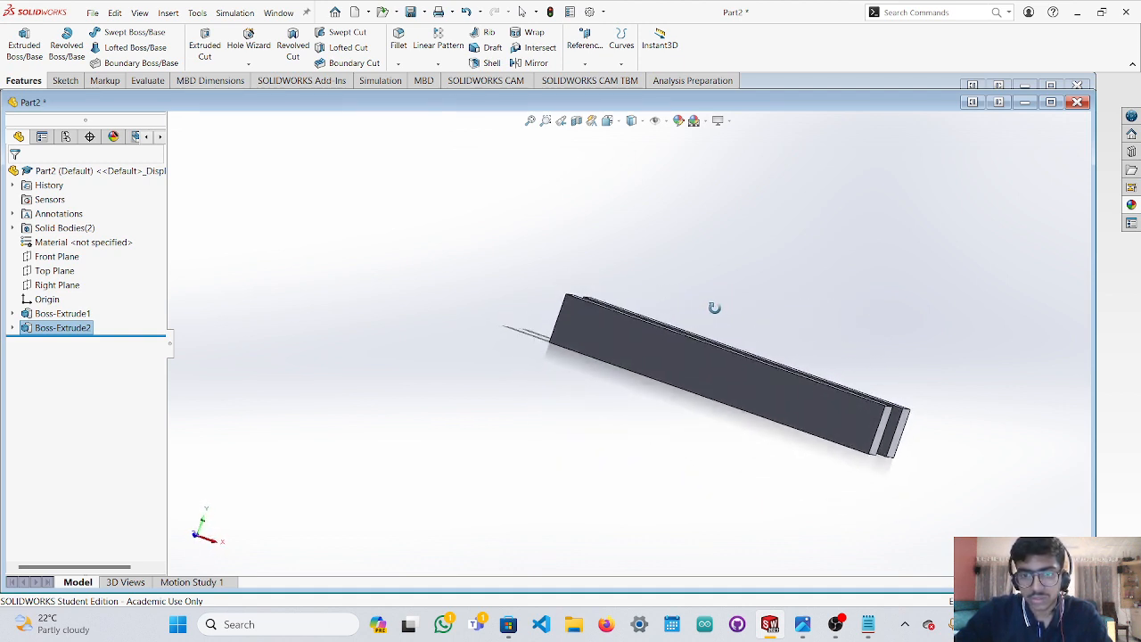
left_click(705, 371)
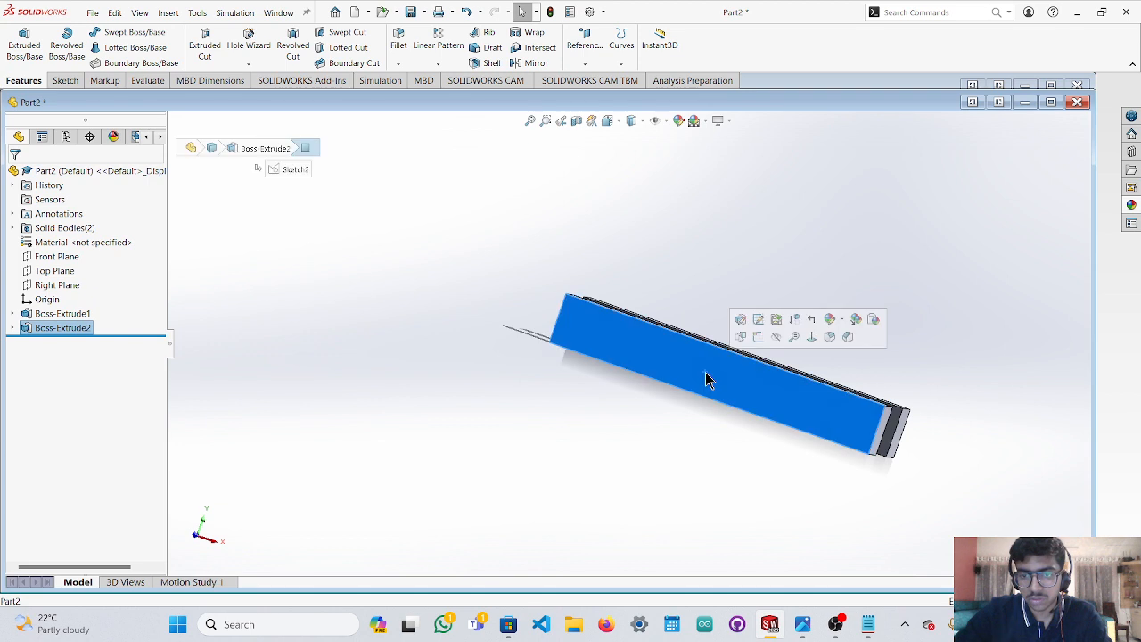
left_click(1132, 206)
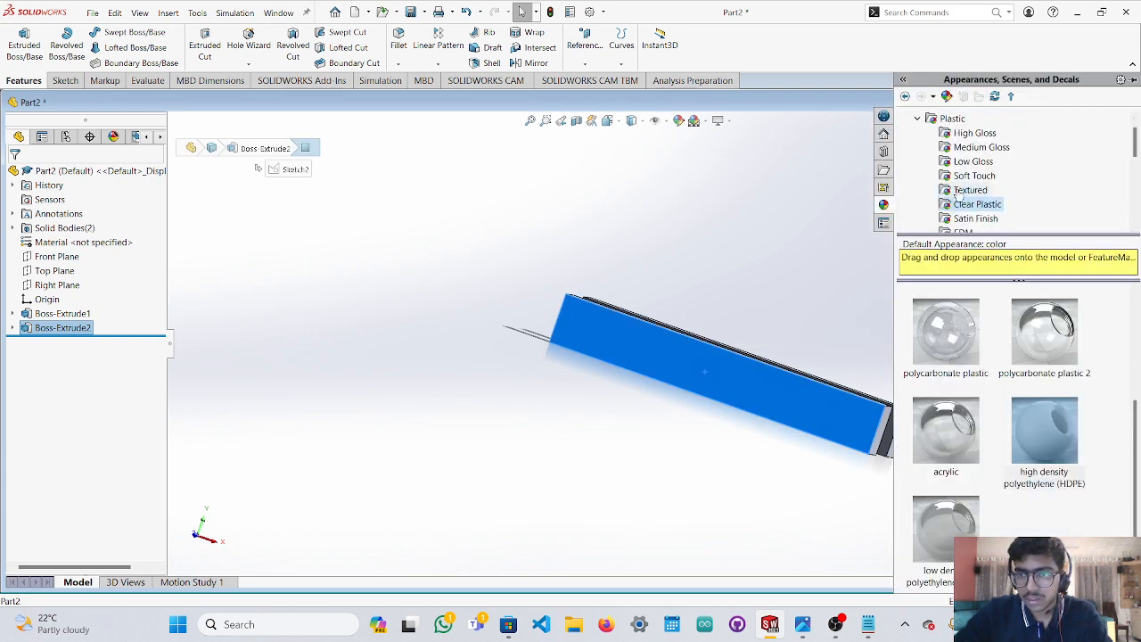
left_click(960, 192)
scroll(976, 163, "down", 5)
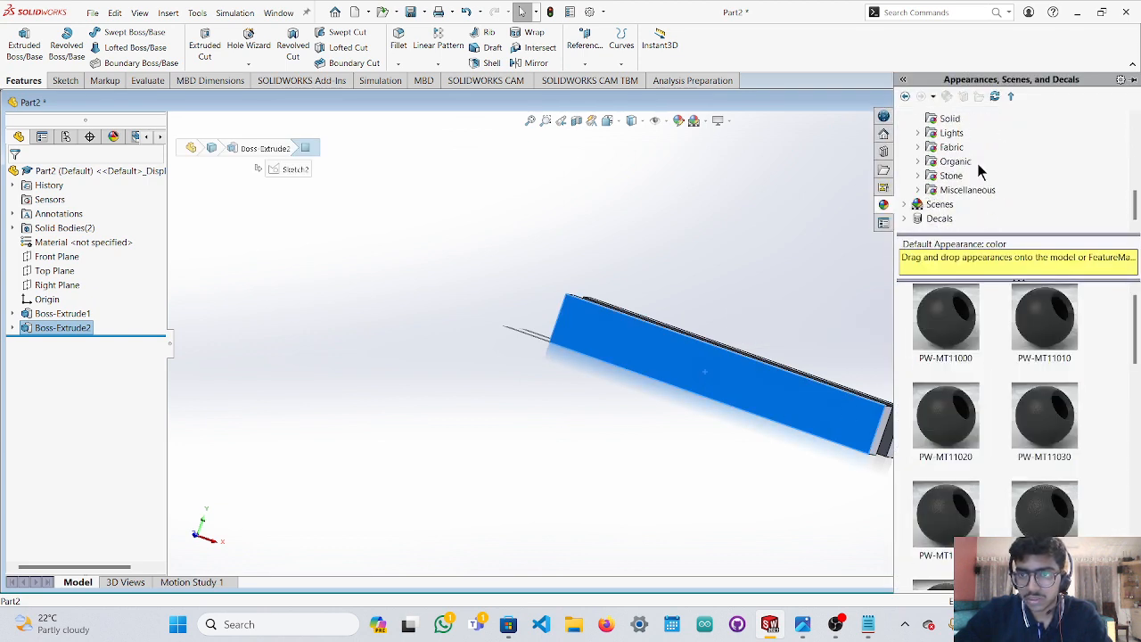
scroll(977, 163, "up", 2)
left_click(918, 147)
scroll(974, 191, "down", 4)
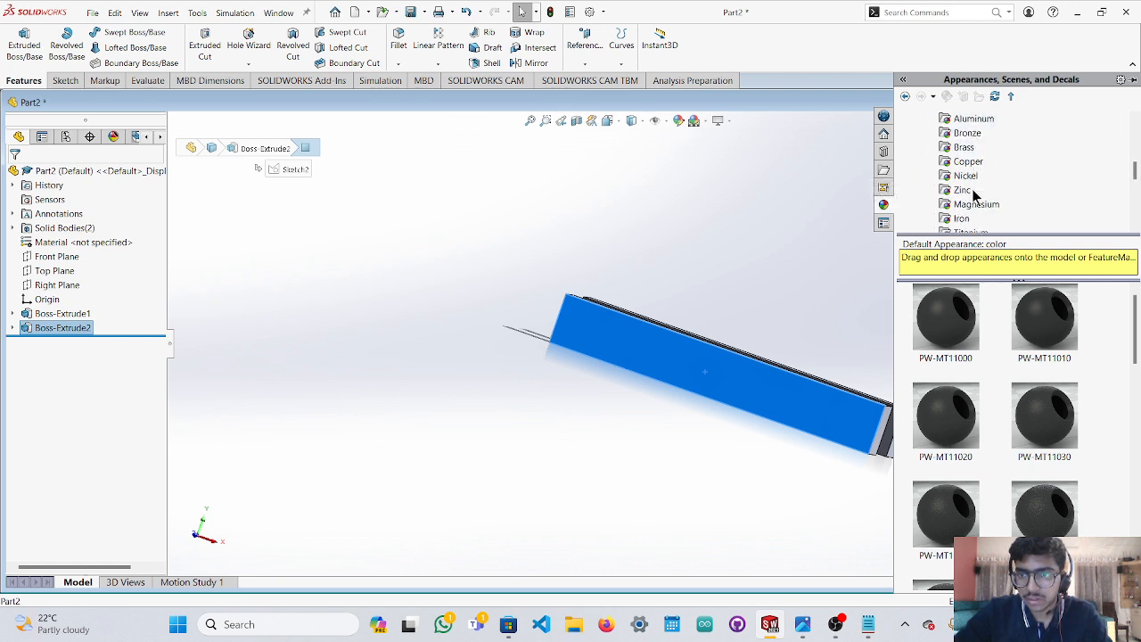
scroll(974, 191, "down", 4)
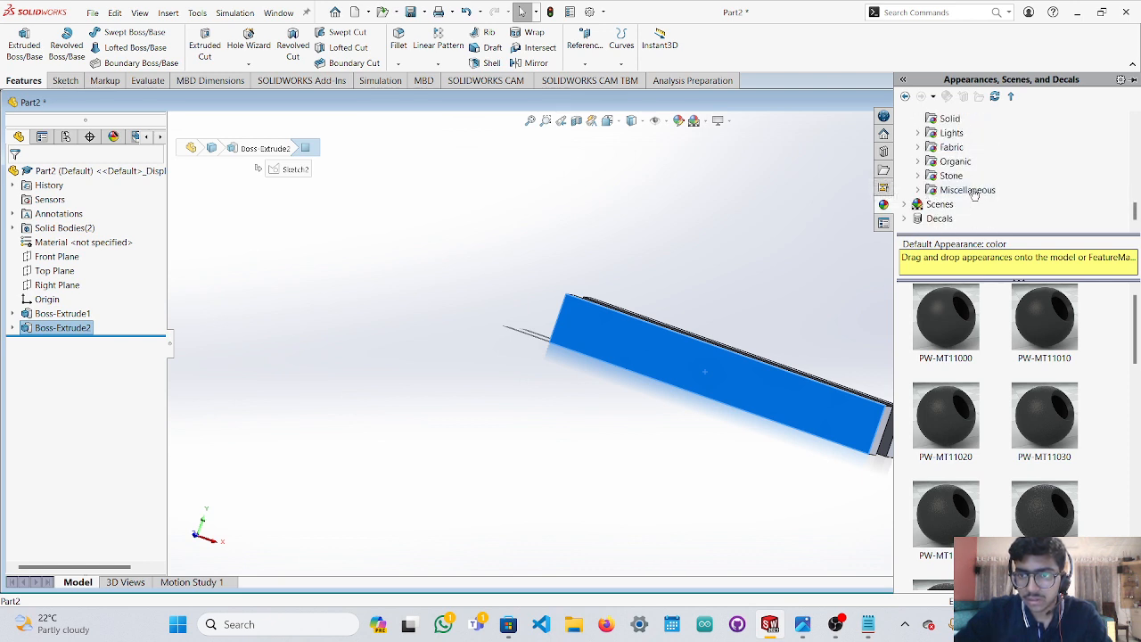
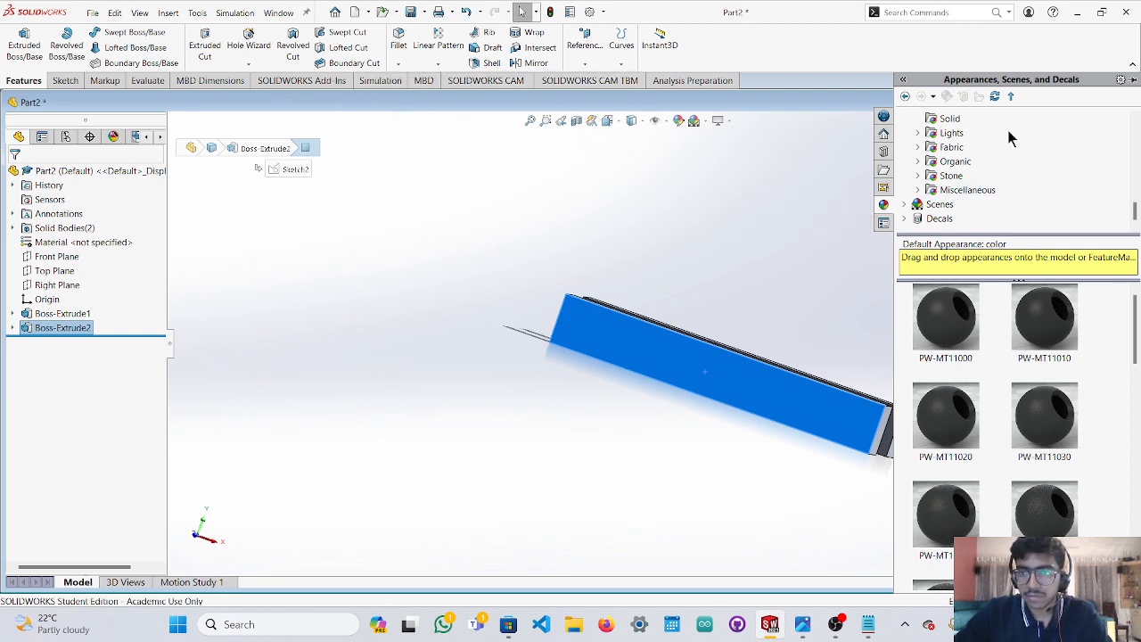
middle_click_drag(823, 292, 831, 495)
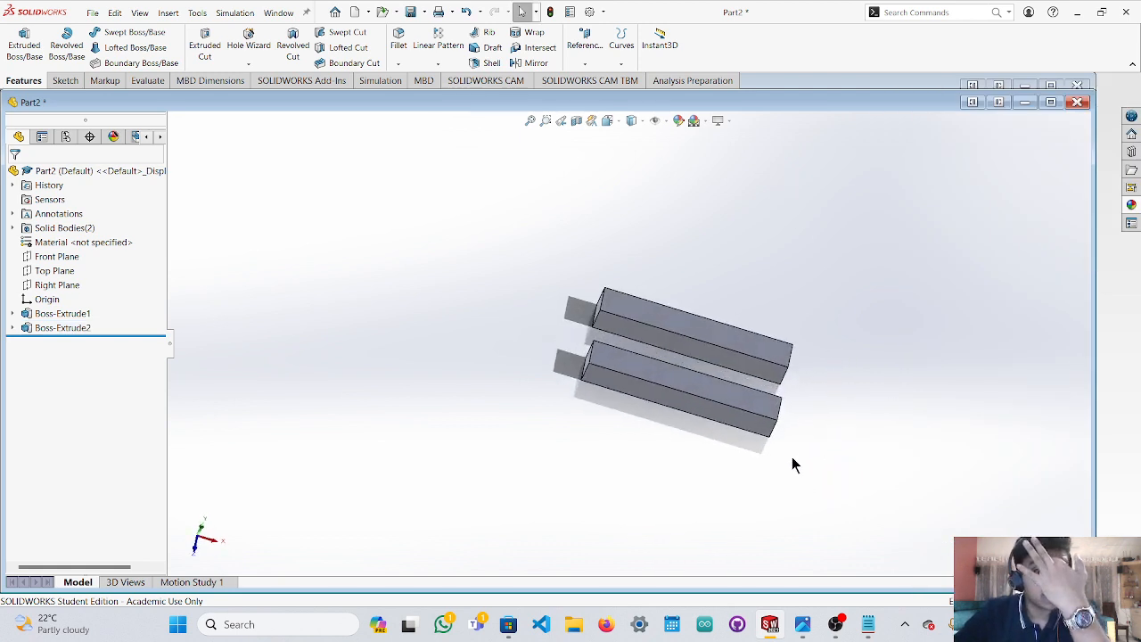
middle_click_drag(797, 385, 781, 466)
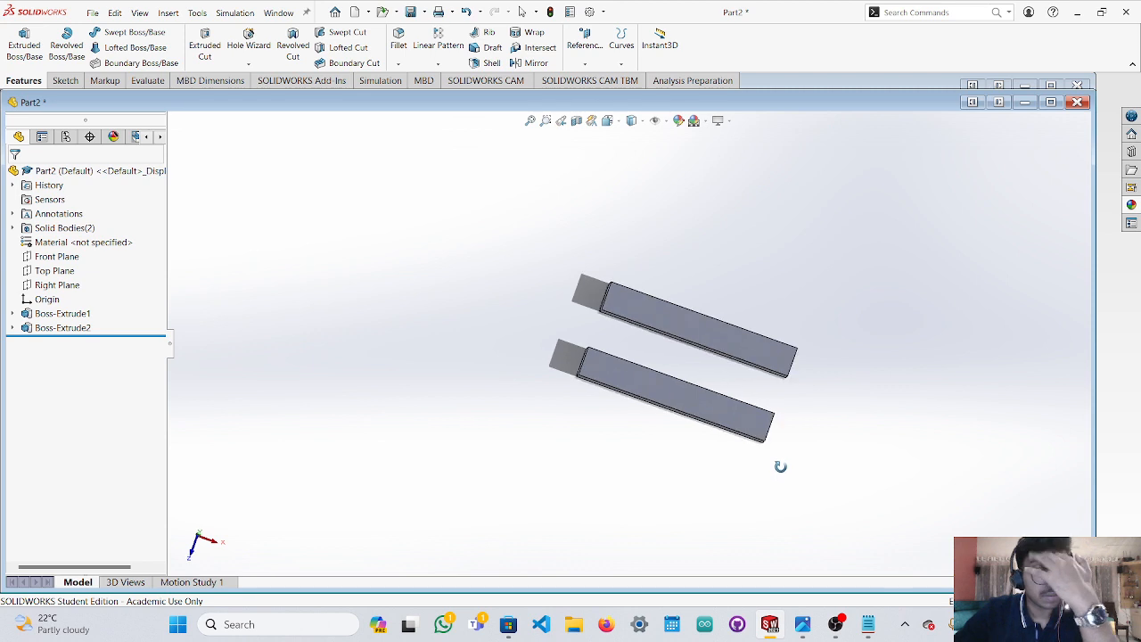
scroll(793, 412, "up", 3)
scroll(766, 392, "down", 5)
scroll(628, 343, "up", 2)
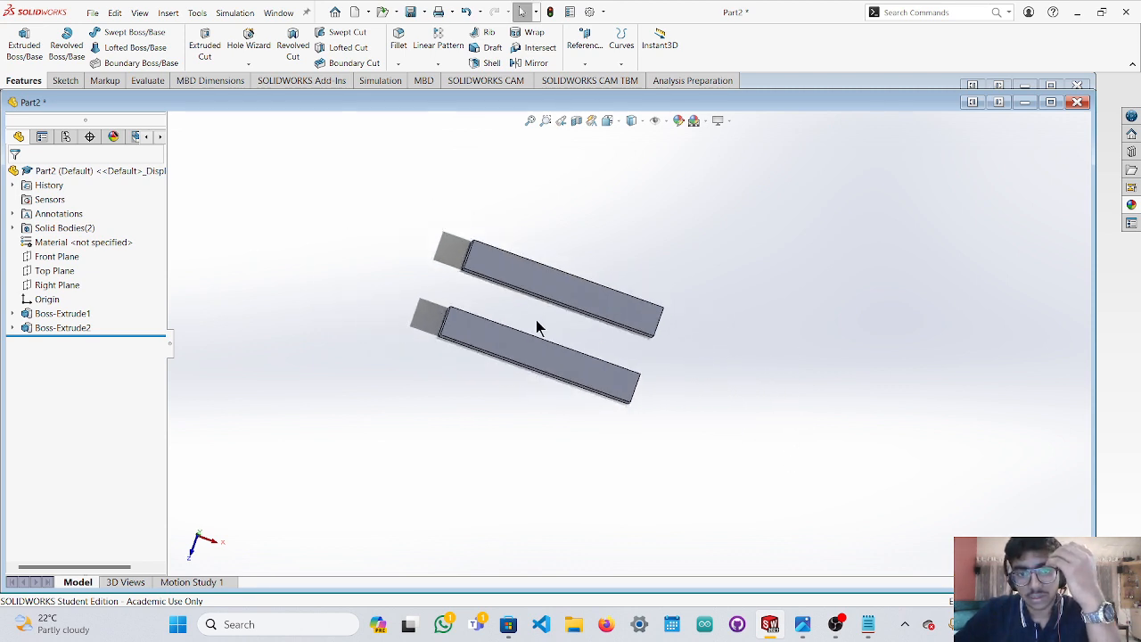
scroll(508, 294, "down", 1)
Sketch a 200 by 100 mm corner rectangle on the Top Plane, spanning the outer corners of both bars.
left_click(54, 270)
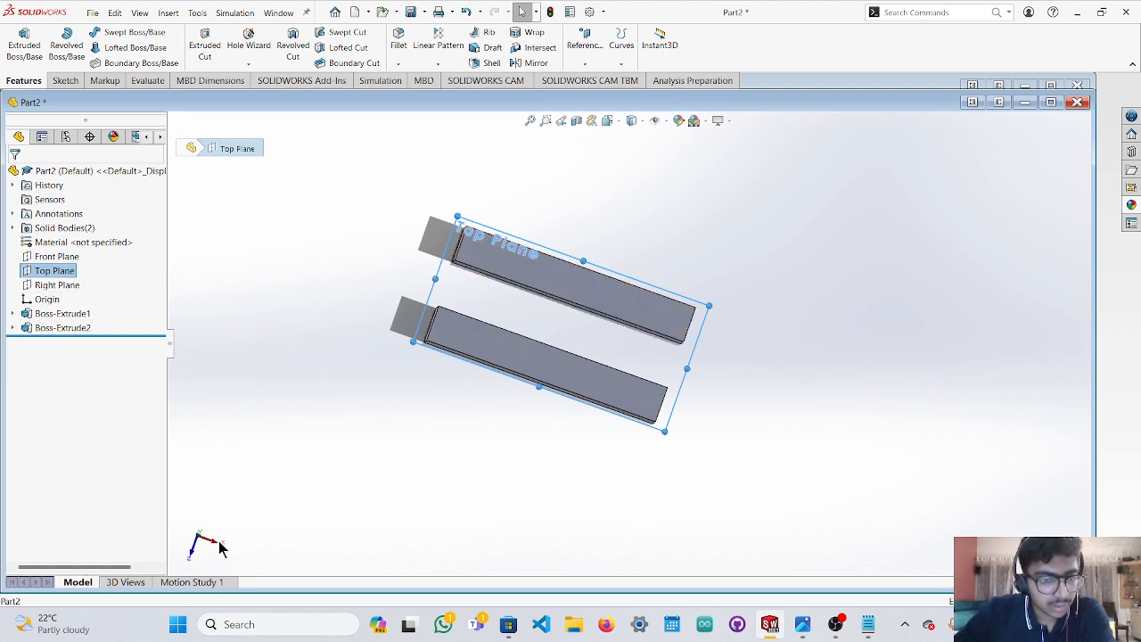
key("ctrl+8")
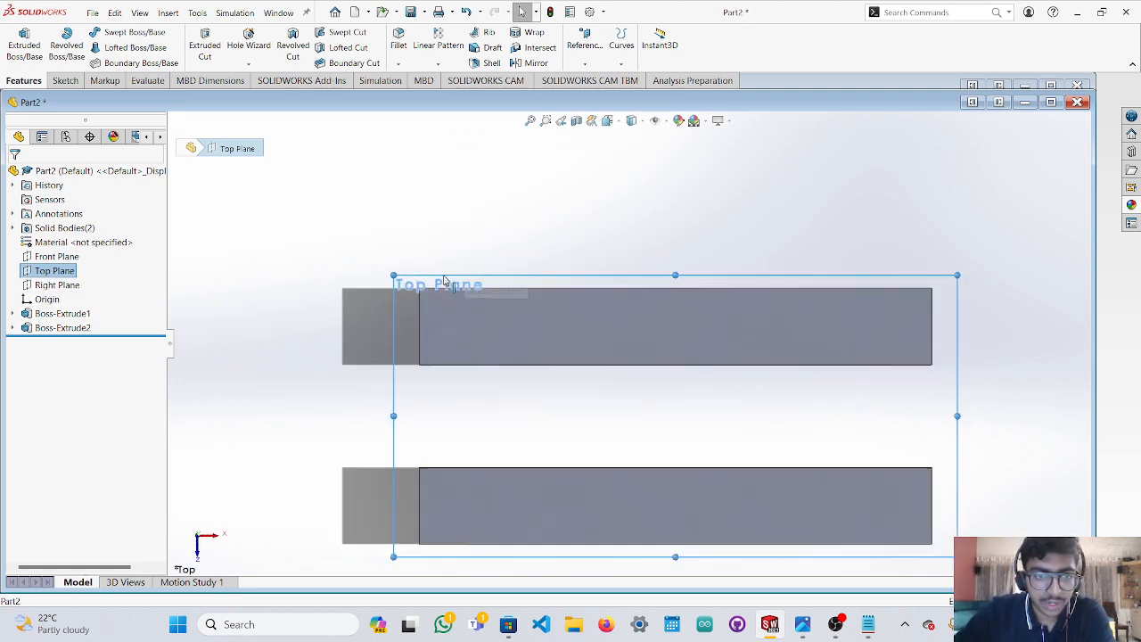
left_click(65, 80)
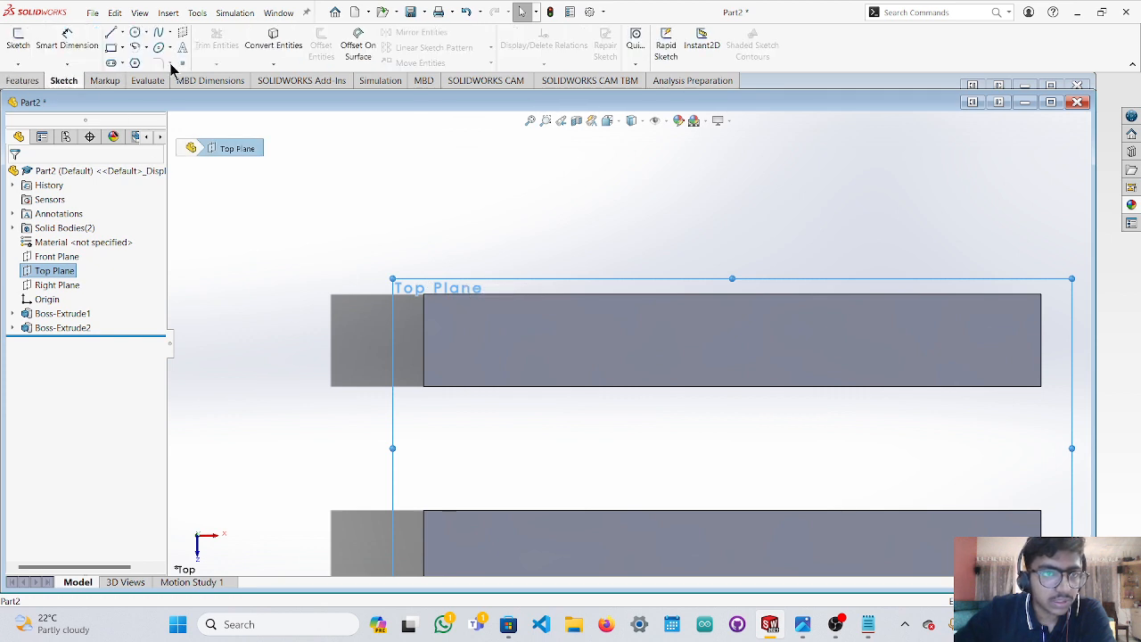
left_click(115, 49)
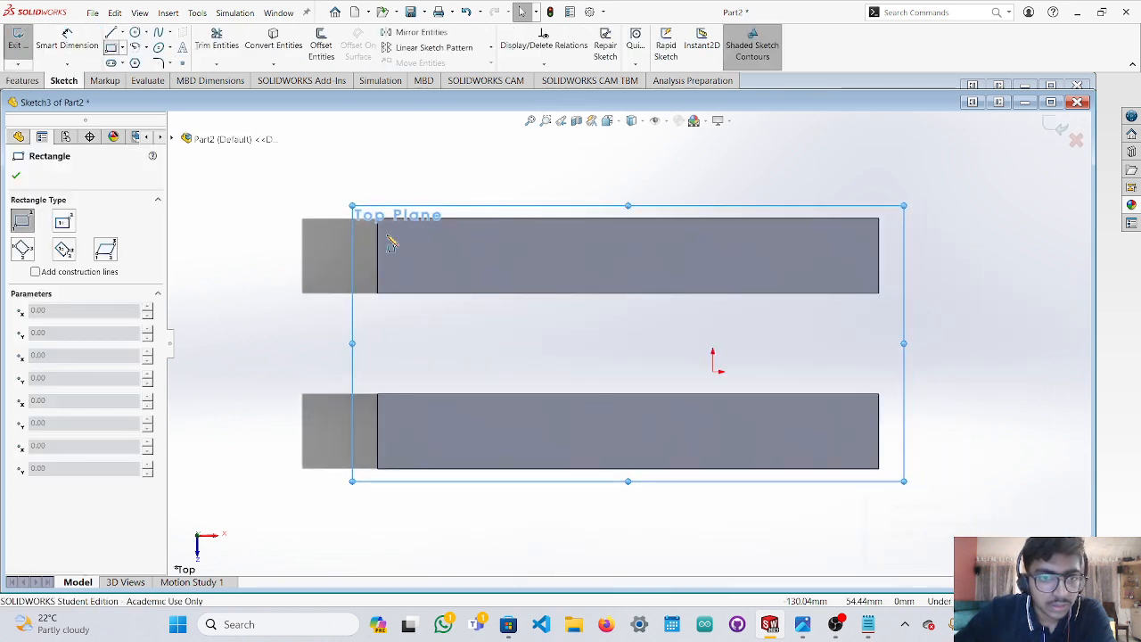
scroll(388, 229, "up", 2)
scroll(370, 276, "up", 3)
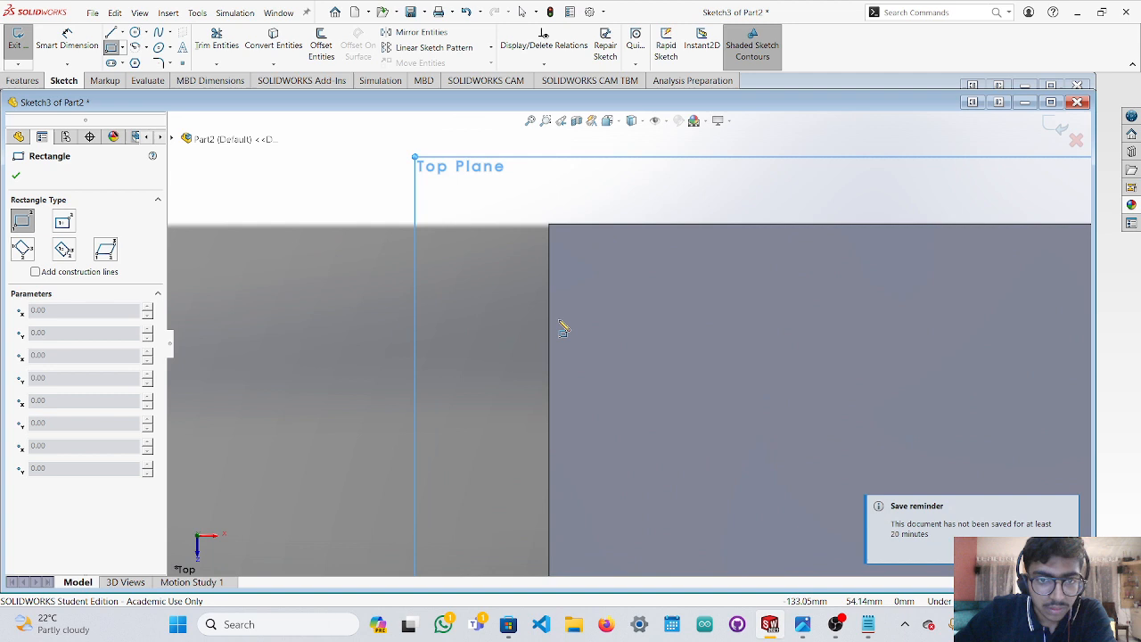
left_click(549, 225)
scroll(891, 451, "down", 5)
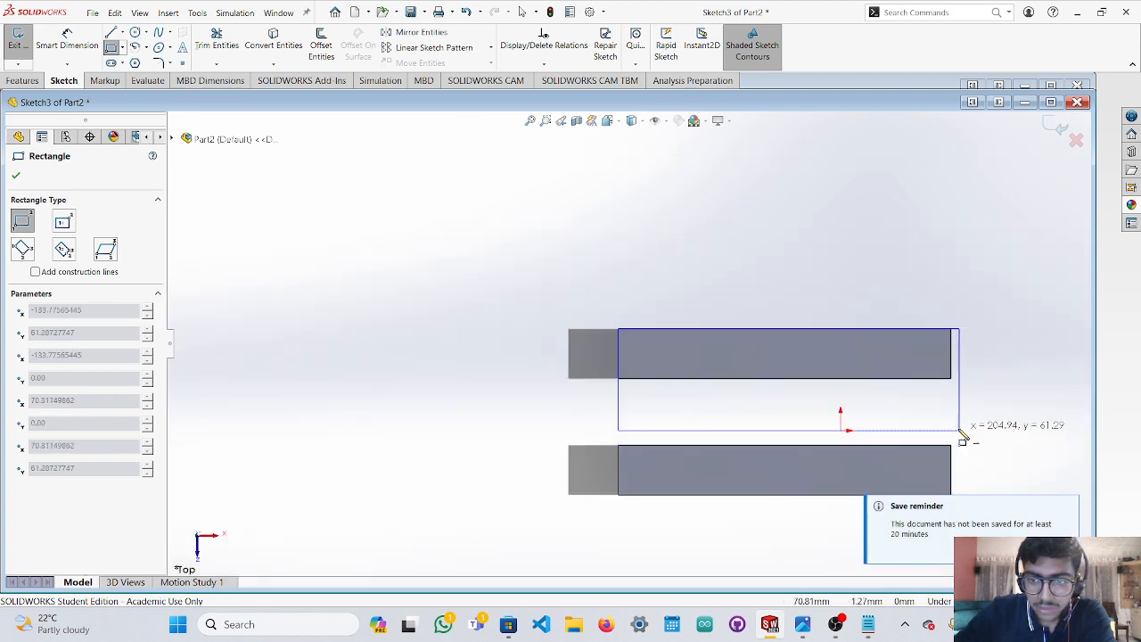
scroll(963, 437, "up", 4)
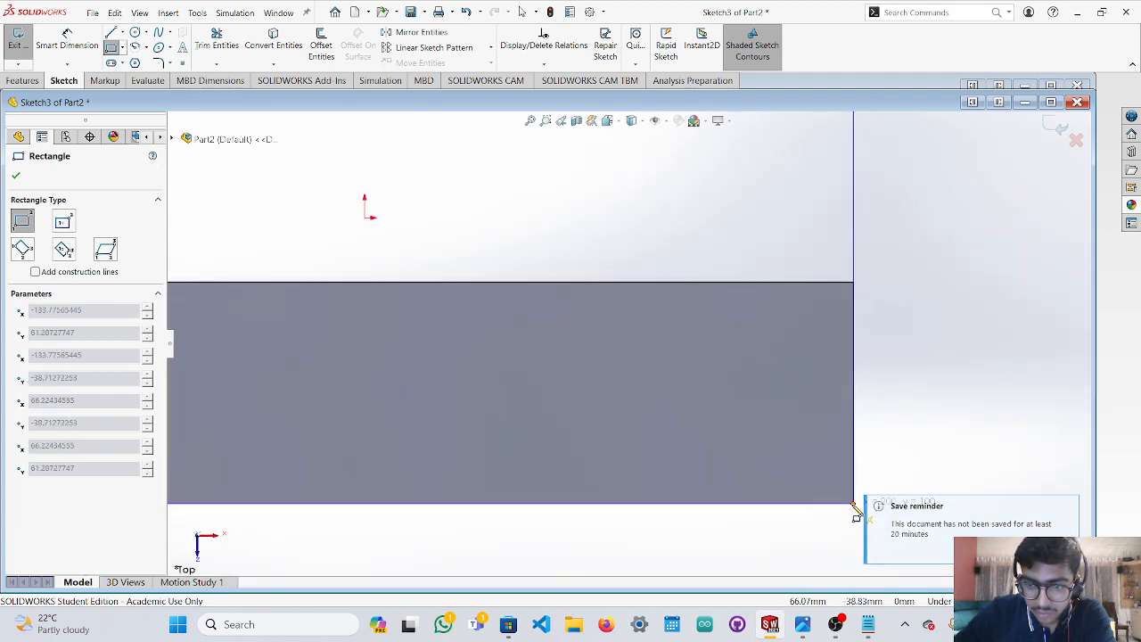
left_click(853, 505)
scroll(789, 470, "down", 5)
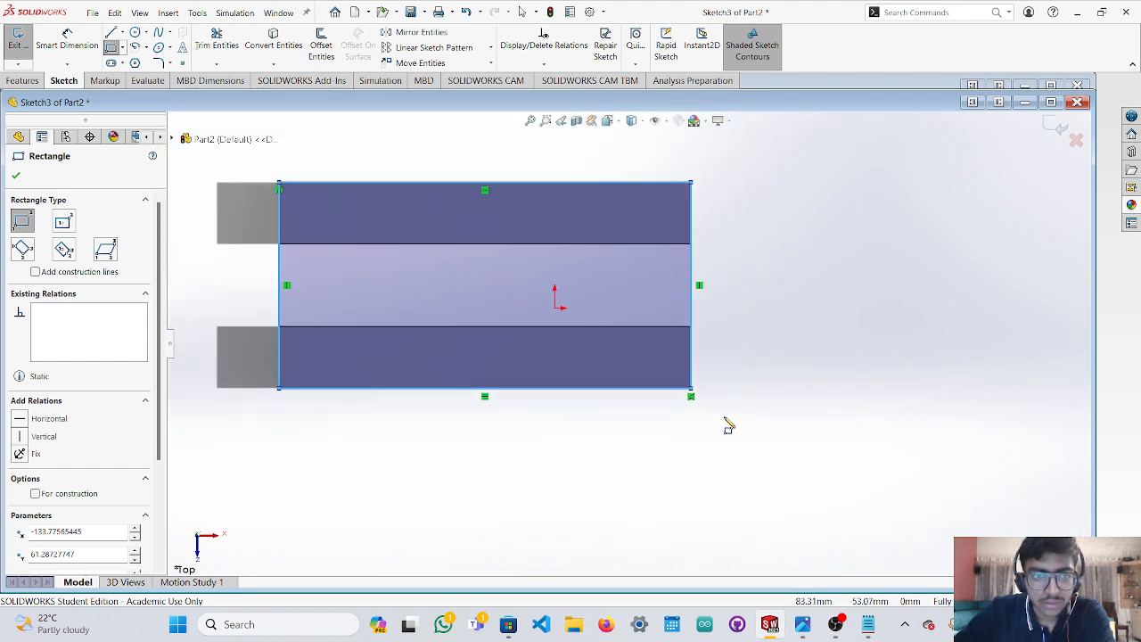
scroll(713, 455, "down", 2)
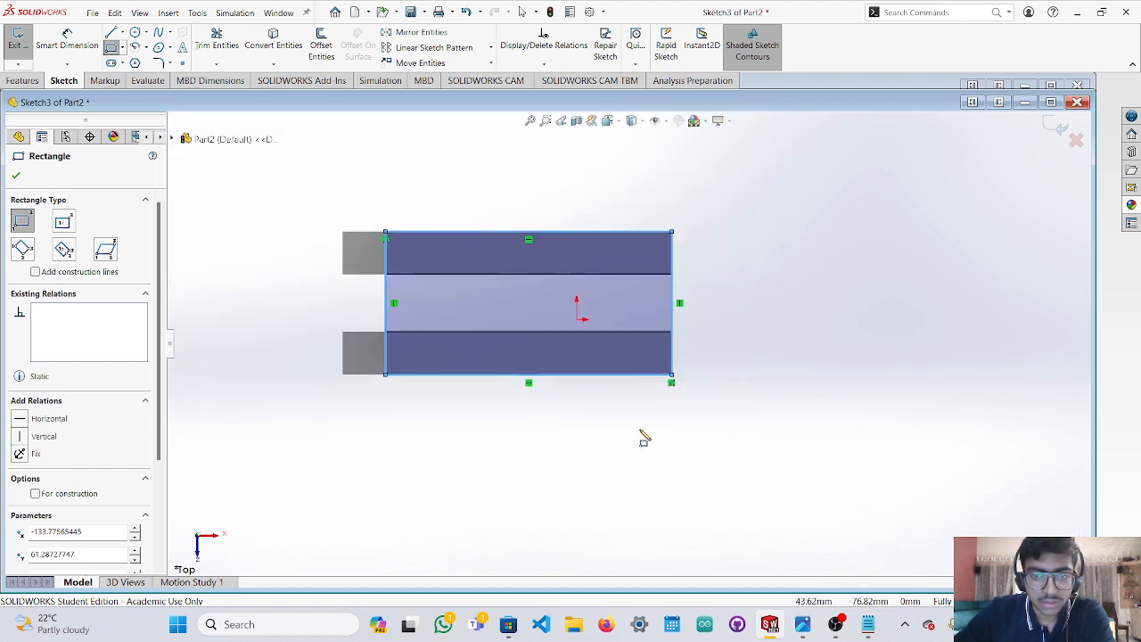
scroll(640, 430, "up", 1)
mouse_move(629, 430)
middle_mouse_down()
mouse_move(637, 350)
mouse_move(687, 302)
mouse_move(670, 307)
middle_mouse_up()
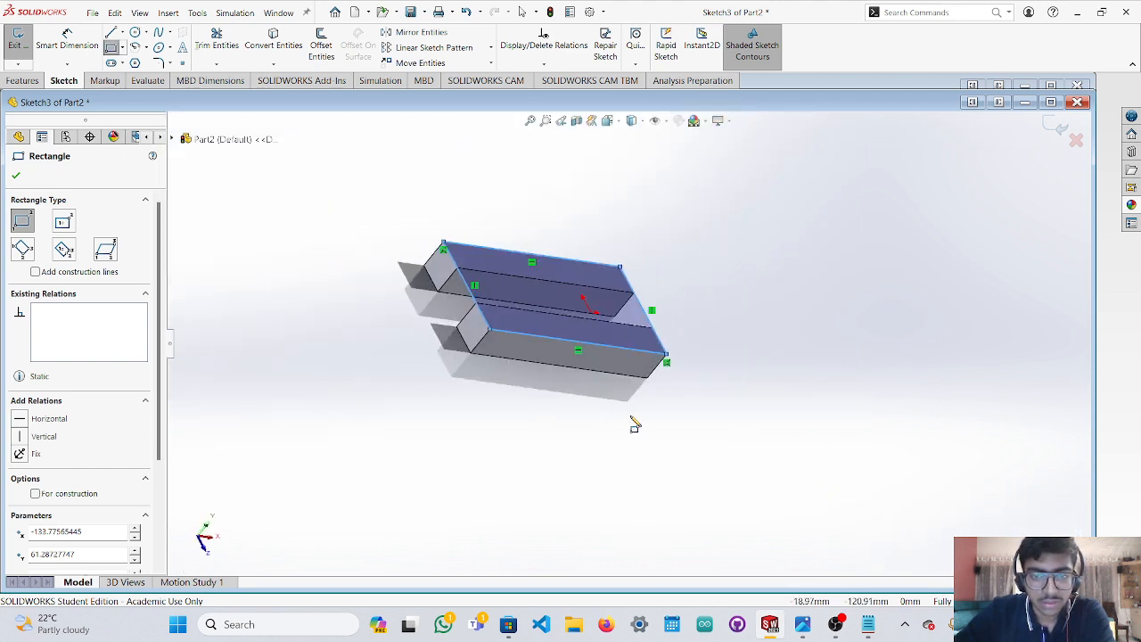
left_click(16, 177)
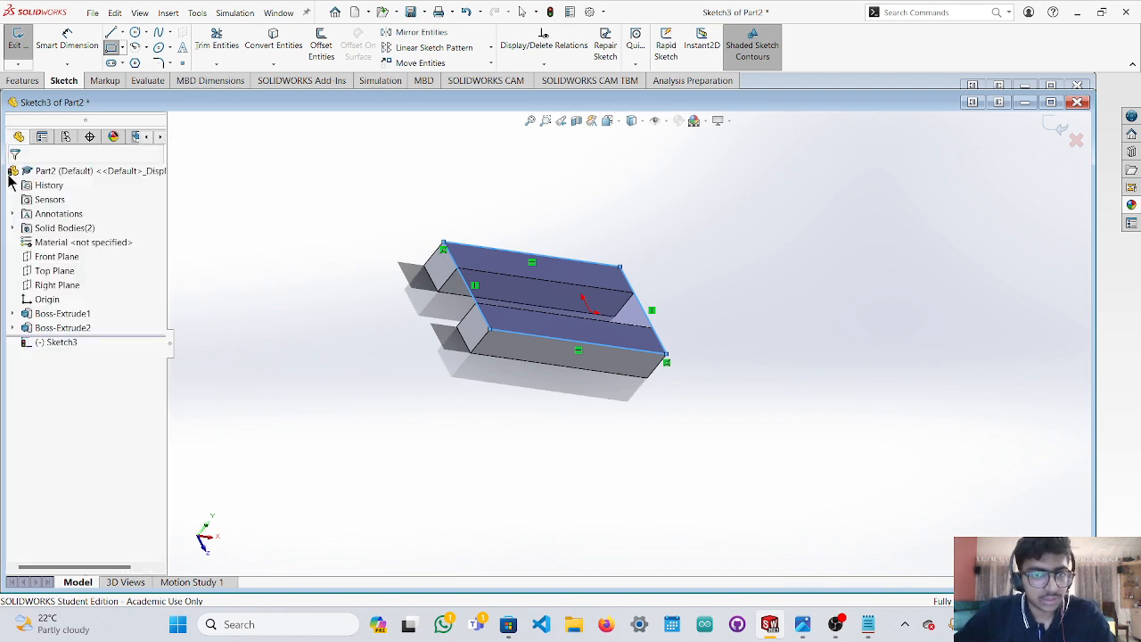
left_click(200, 287)
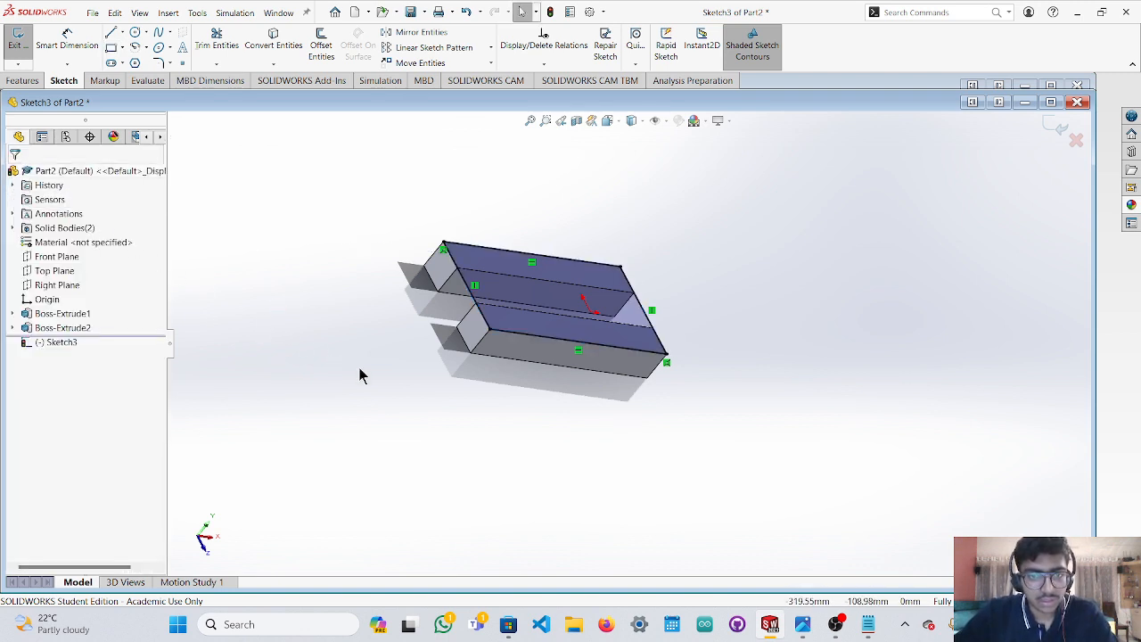
Save the part as metalic_structure in the CAEG_EL documents folder.
middle_click_drag(473, 434, 577, 314)
scroll(583, 312, "down", 7)
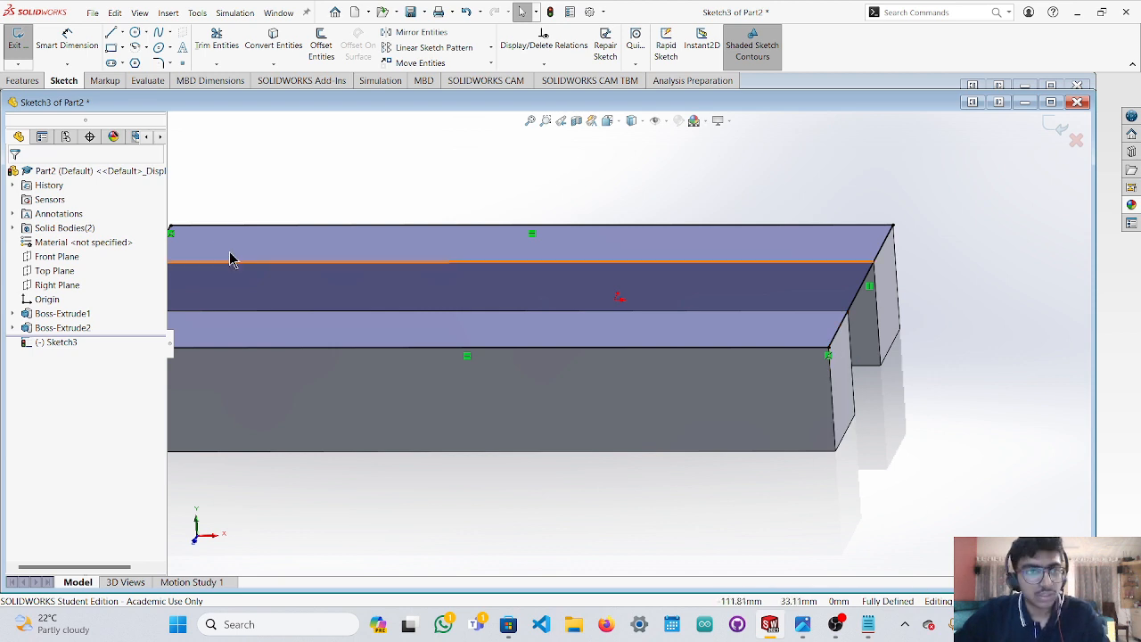
left_click(90, 13)
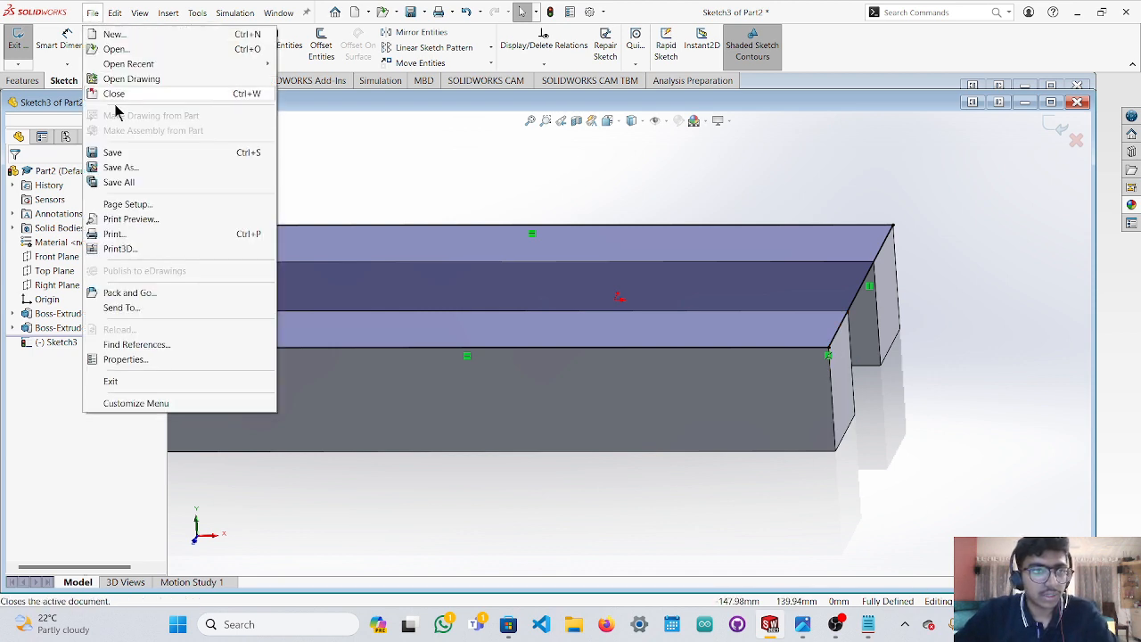
left_click(125, 169)
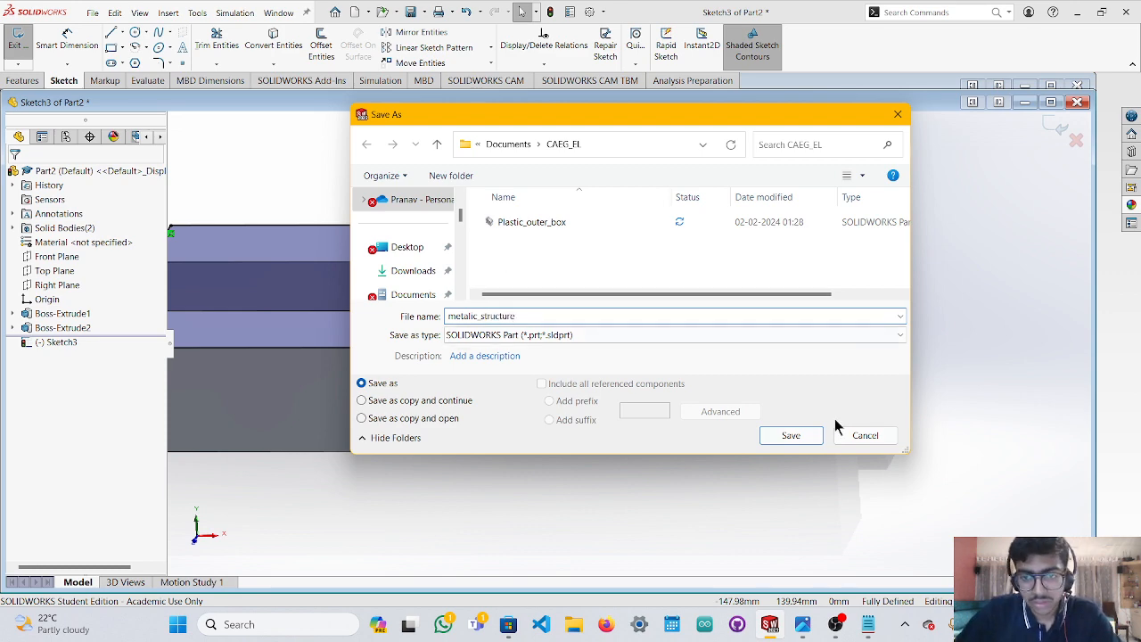
left_click(792, 437)
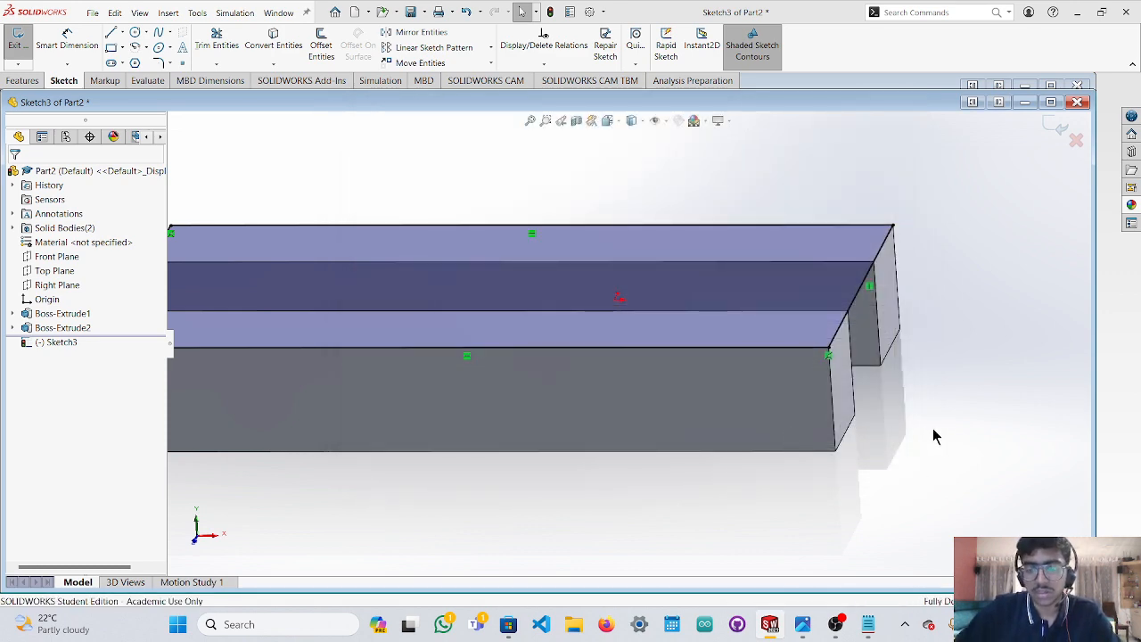
Sketch a rectangle about 34.6 by 30 mm extending outward from the right end of the upper bar in top view.
middle_click_drag(934, 428, 942, 476)
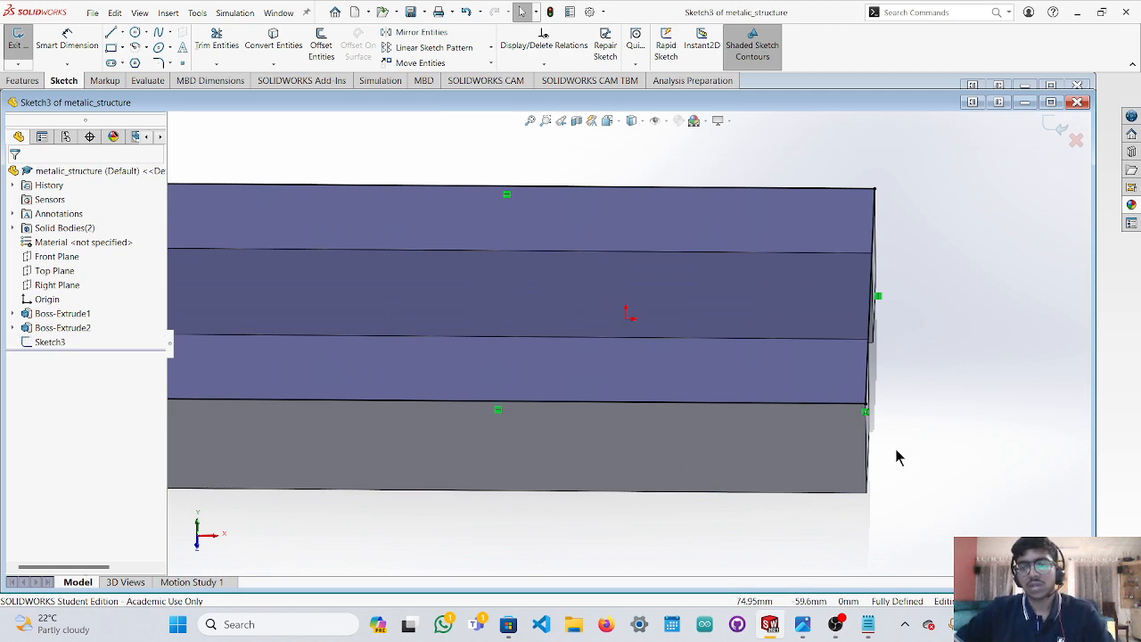
middle_click_drag(1009, 428, 1004, 517)
key("f")
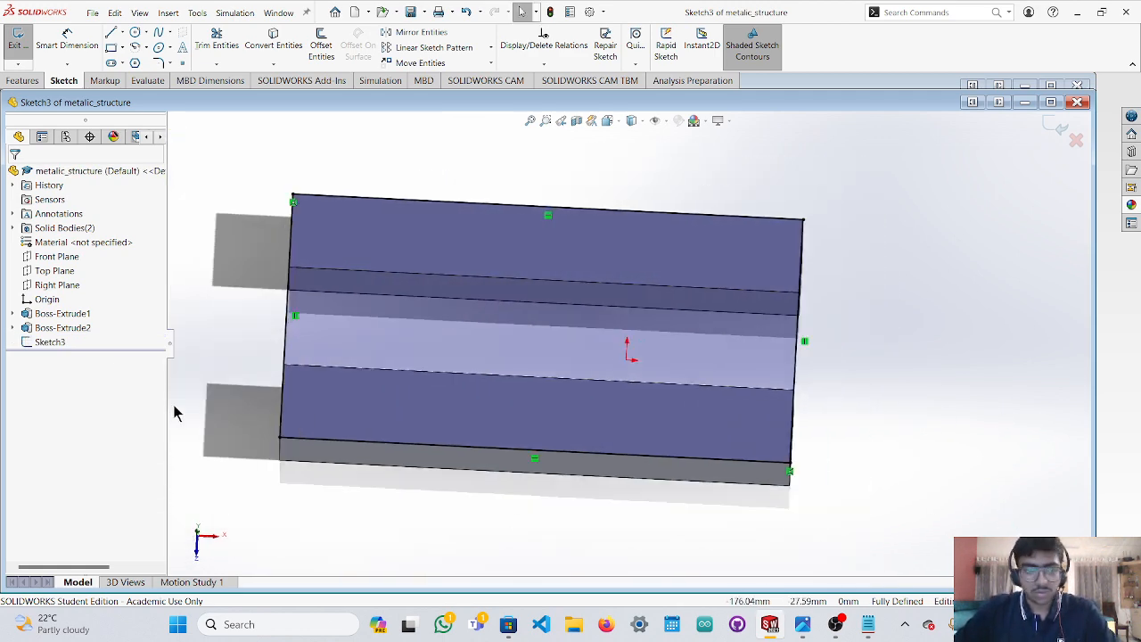
left_click(53, 270)
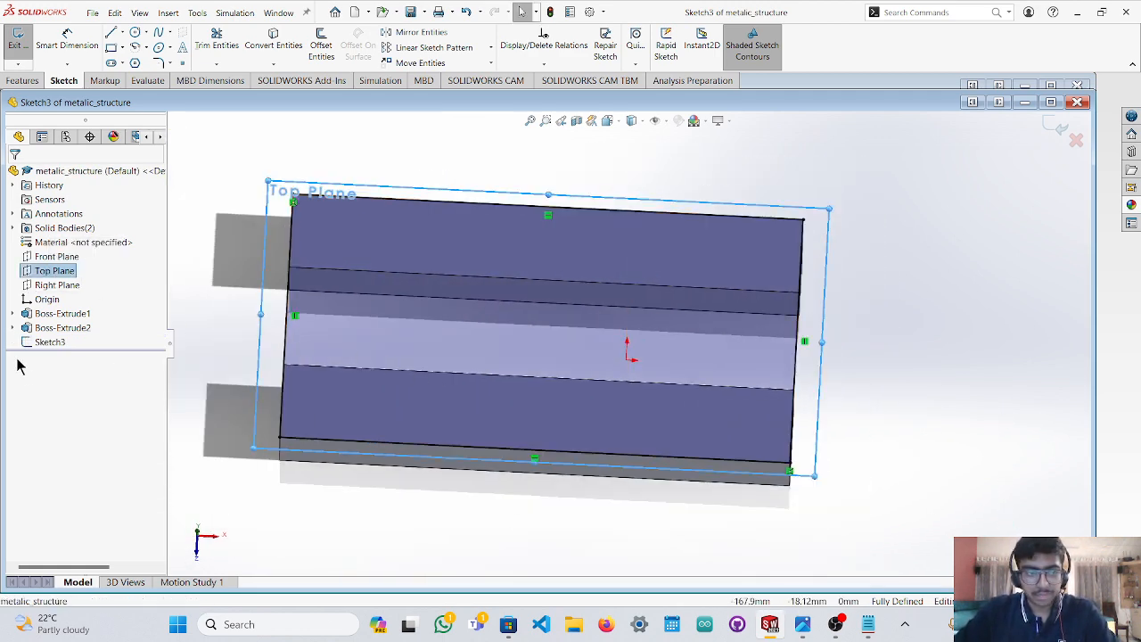
left_click(201, 539)
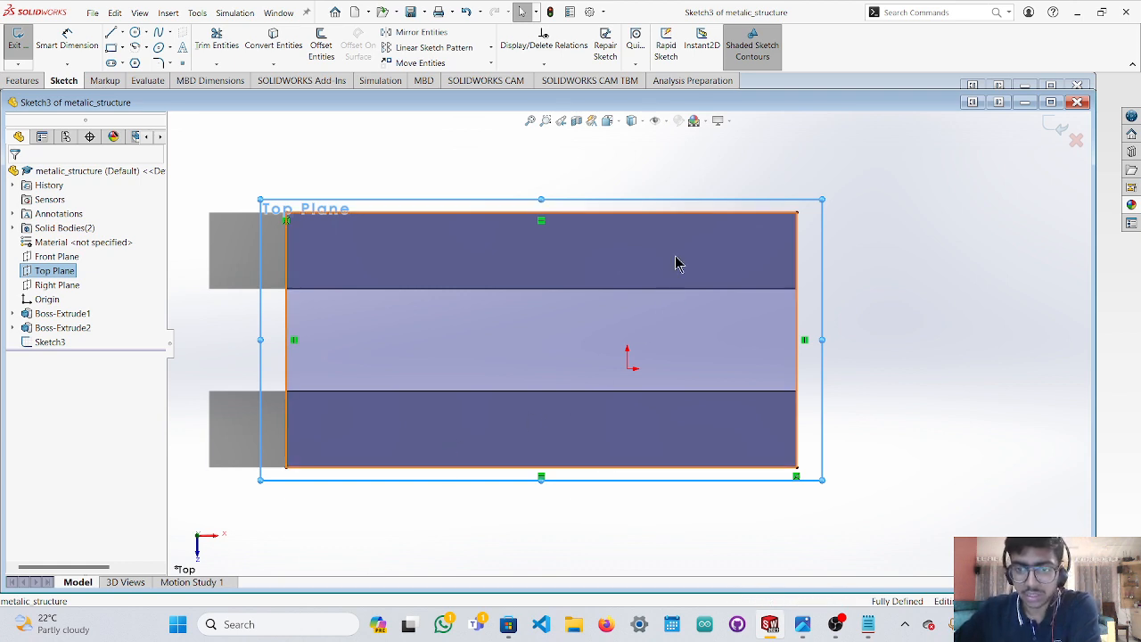
left_click(111, 47)
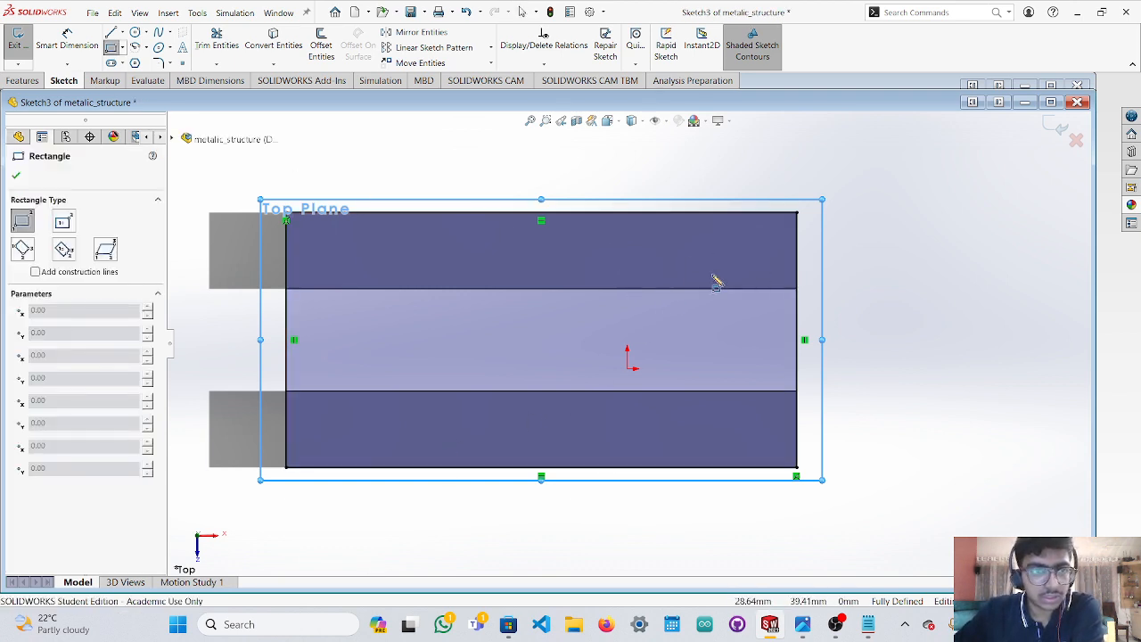
left_click(799, 214)
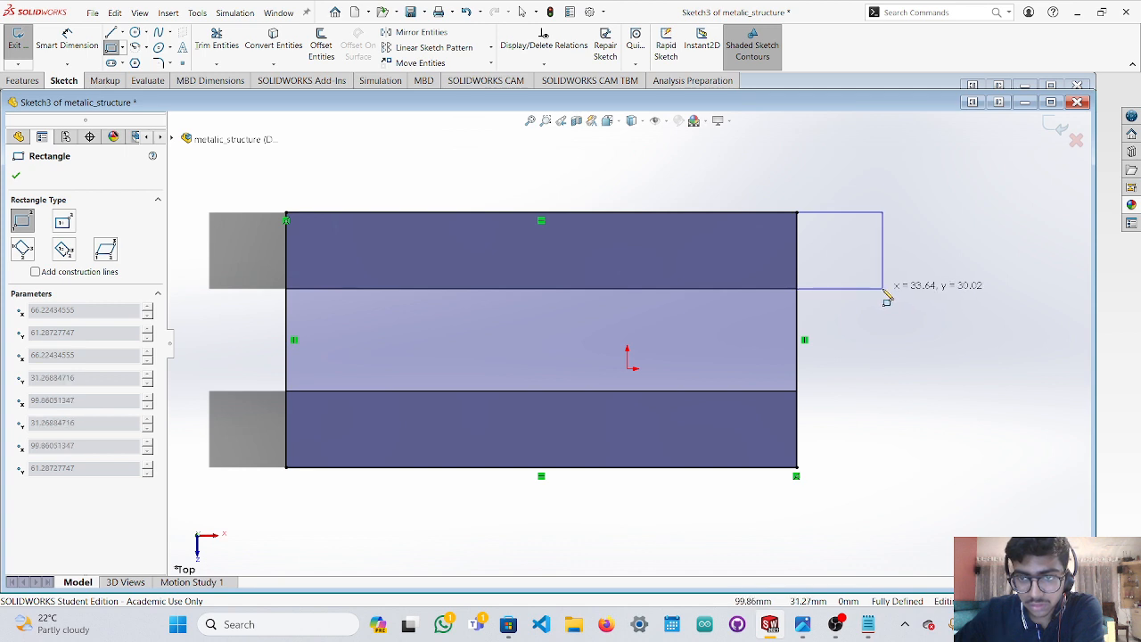
left_click(885, 289)
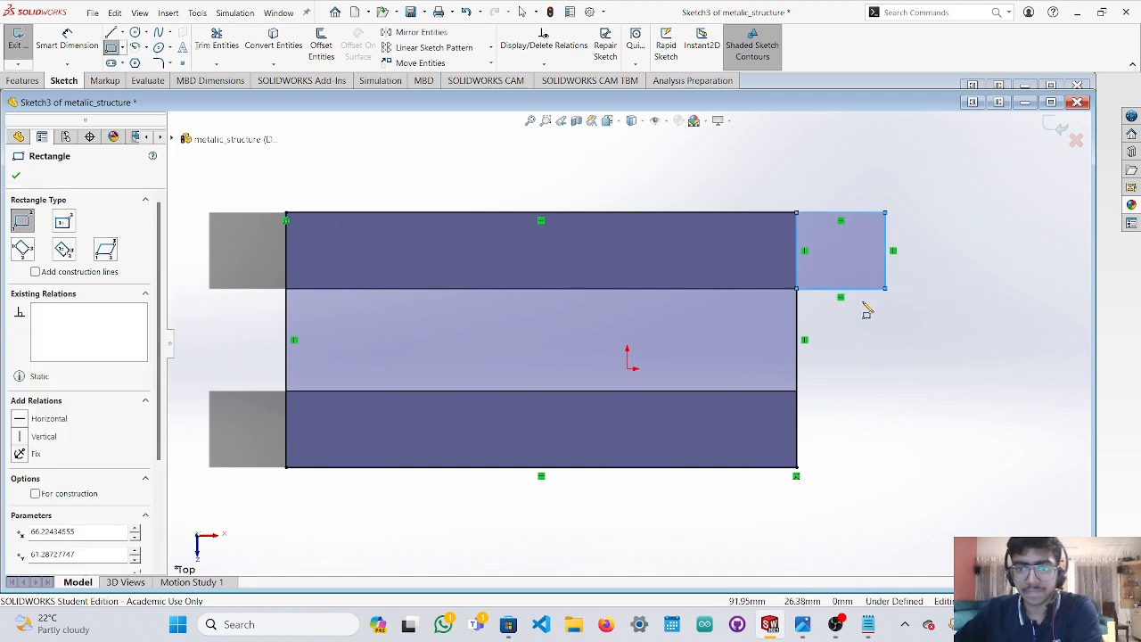
key("Escape")
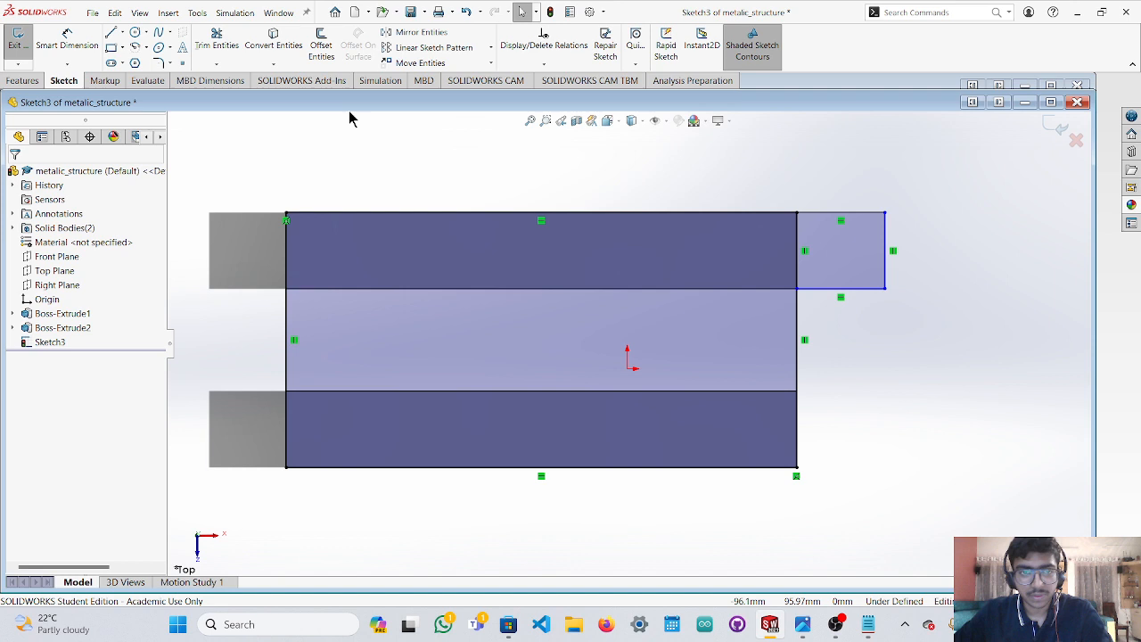
Dimension the small end rectangle's top edge and set its width to 30 mm.
left_click(79, 50)
left_click(825, 201)
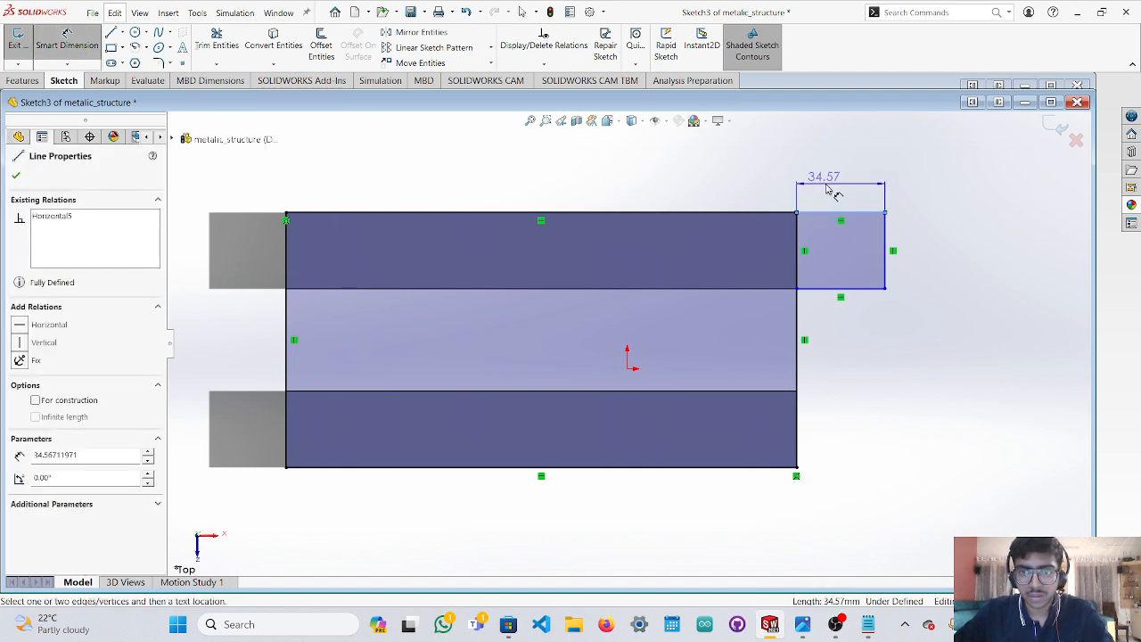
left_click(836, 189)
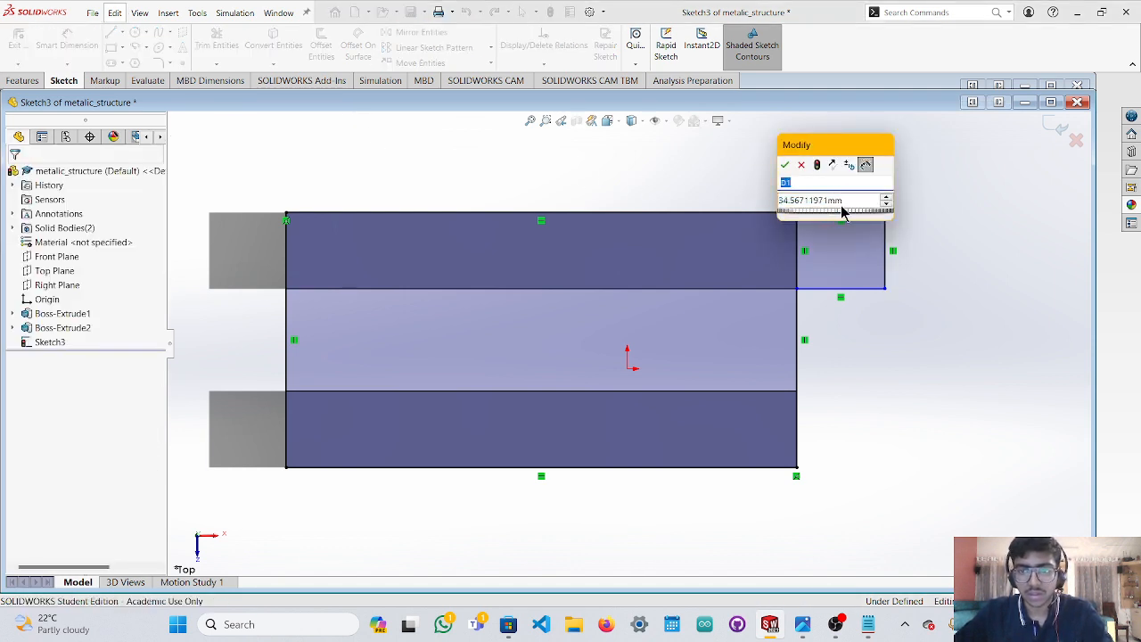
left_click_drag(846, 200, 751, 188)
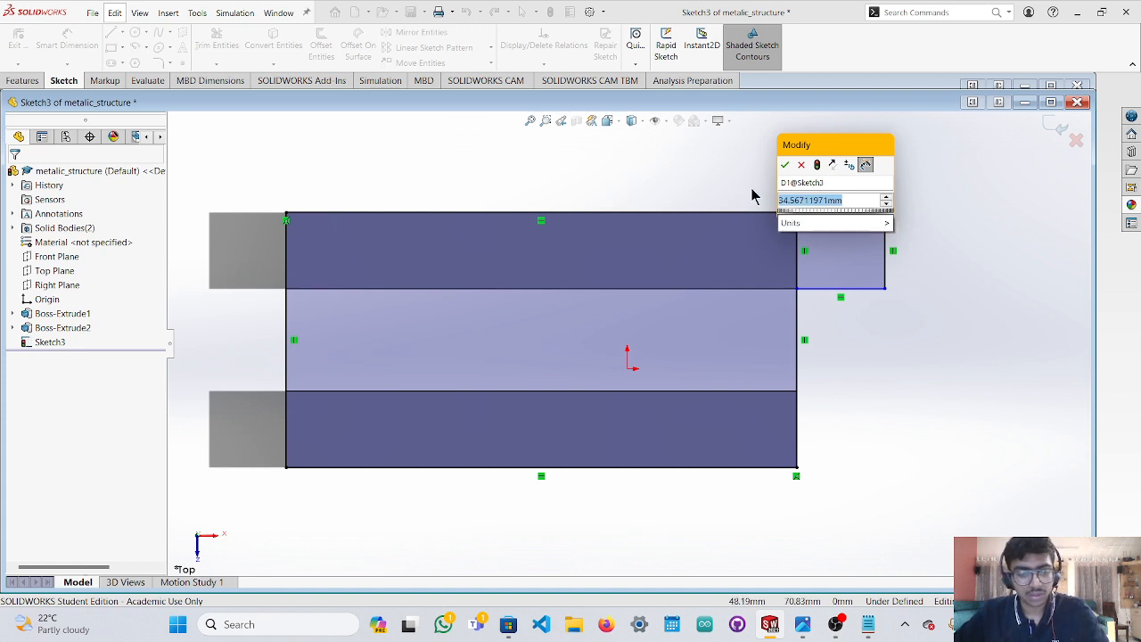
type("30")
left_click(785, 169)
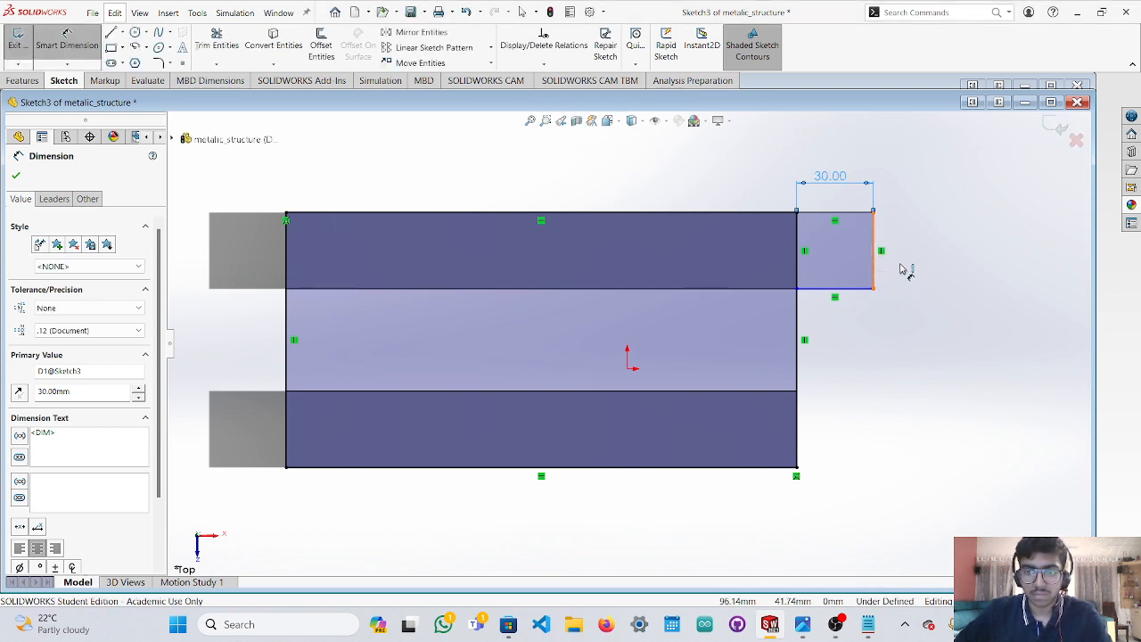
Dimension the small end rectangle's right edge and set its height to 30 mm.
left_click(905, 271)
left_click(908, 263)
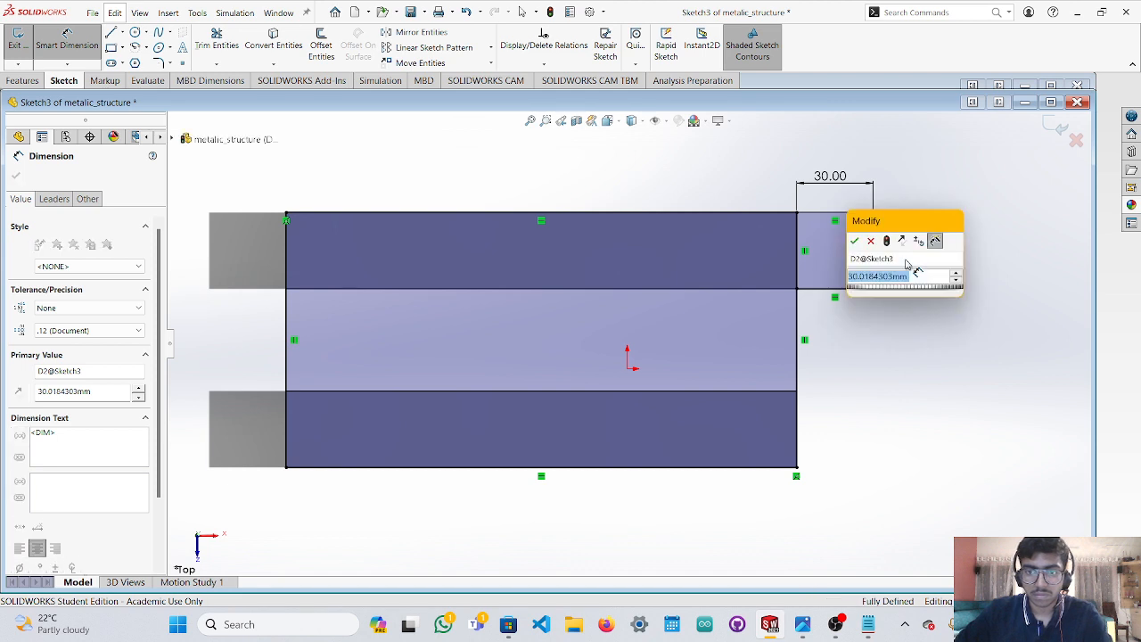
left_click(880, 278)
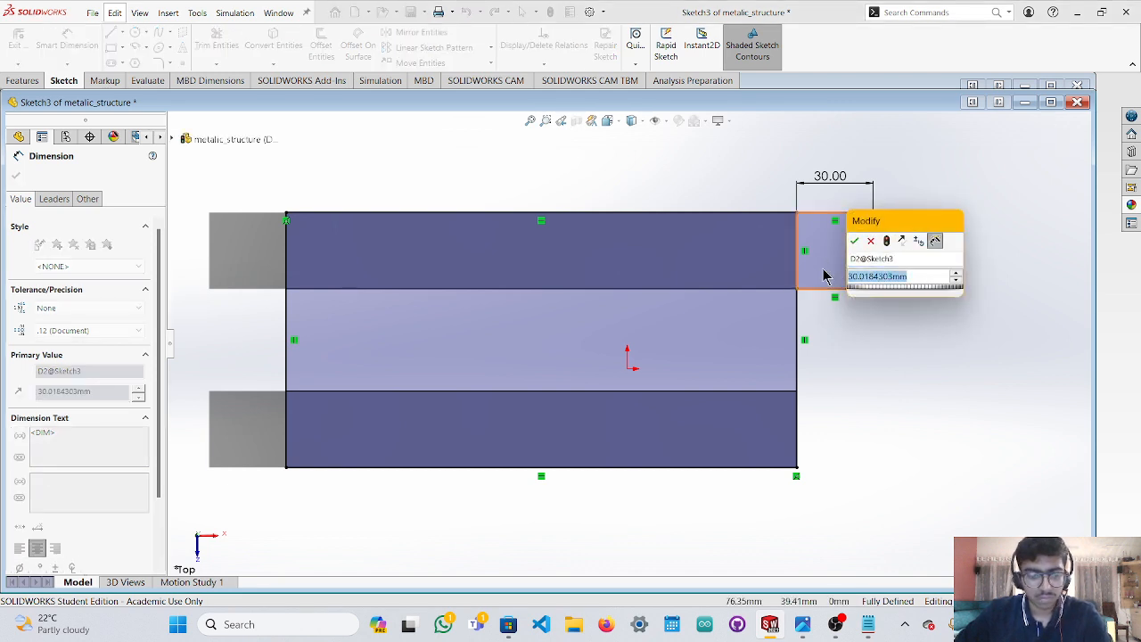
type("30")
left_click(857, 245)
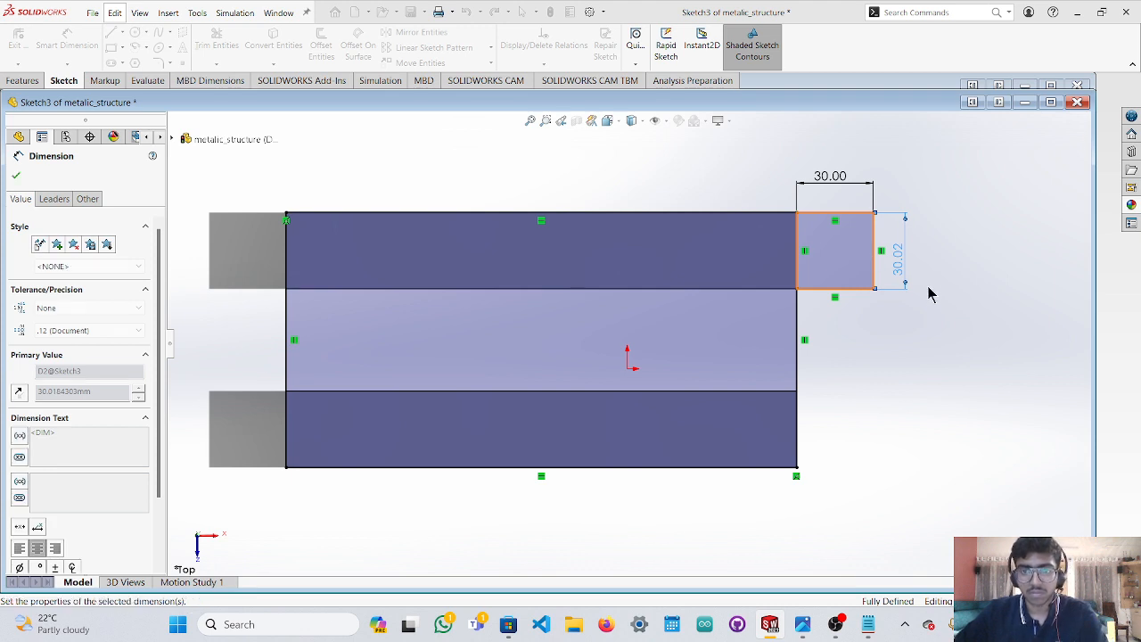
left_click(929, 294)
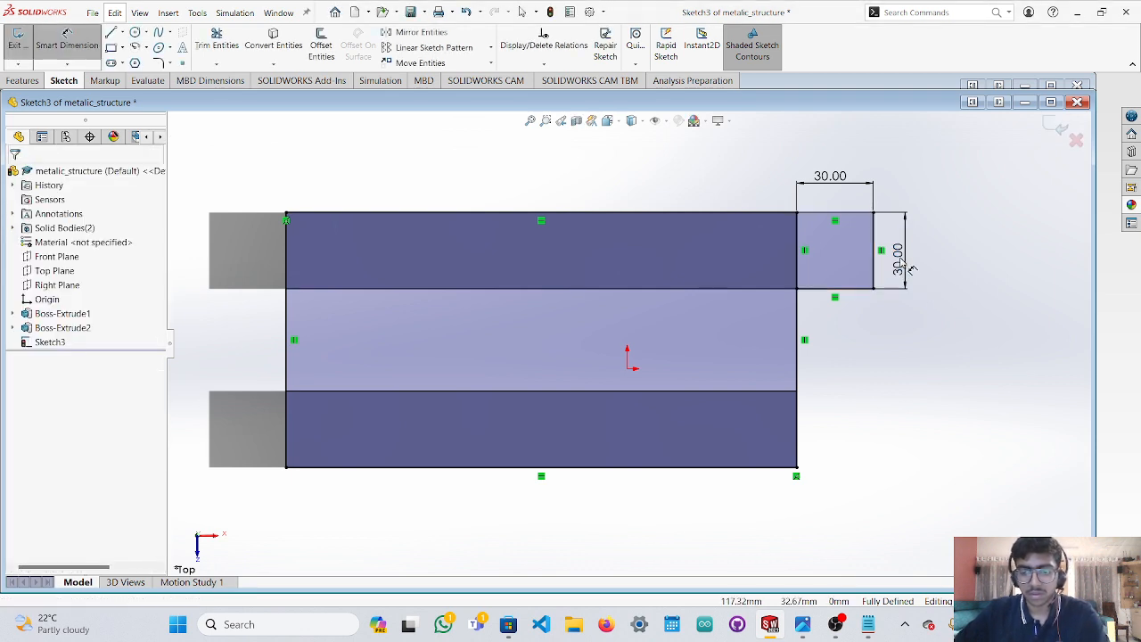
Delete the height and width dimensions of the small end rectangle at the upper bar.
left_click(902, 265)
key("Delete")
key("Escape")
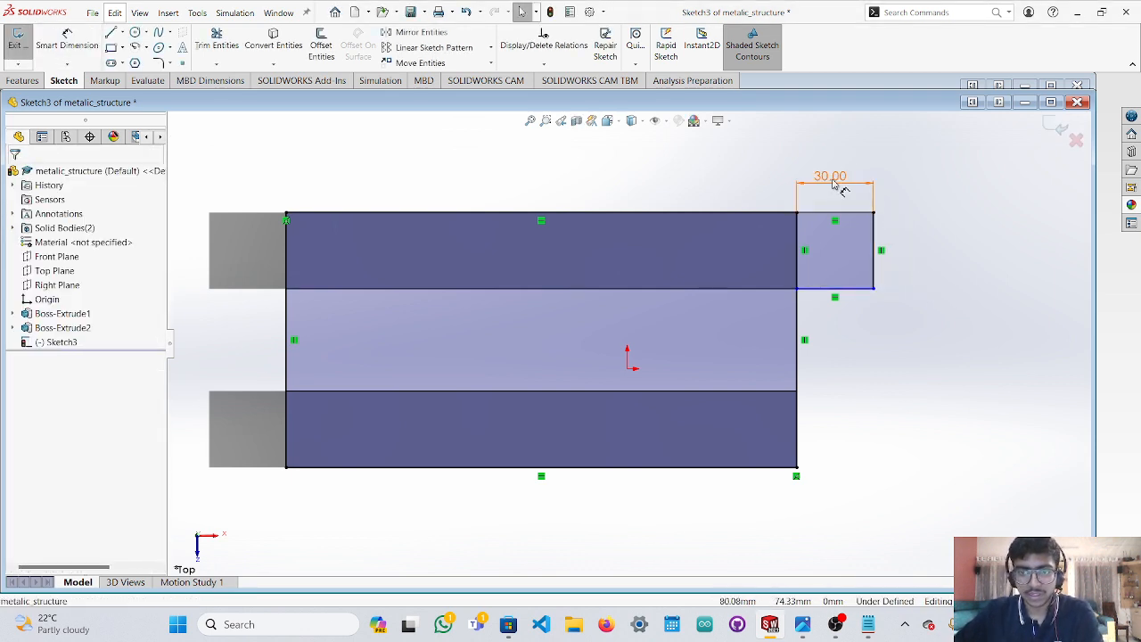
left_click(834, 182)
key("Delete")
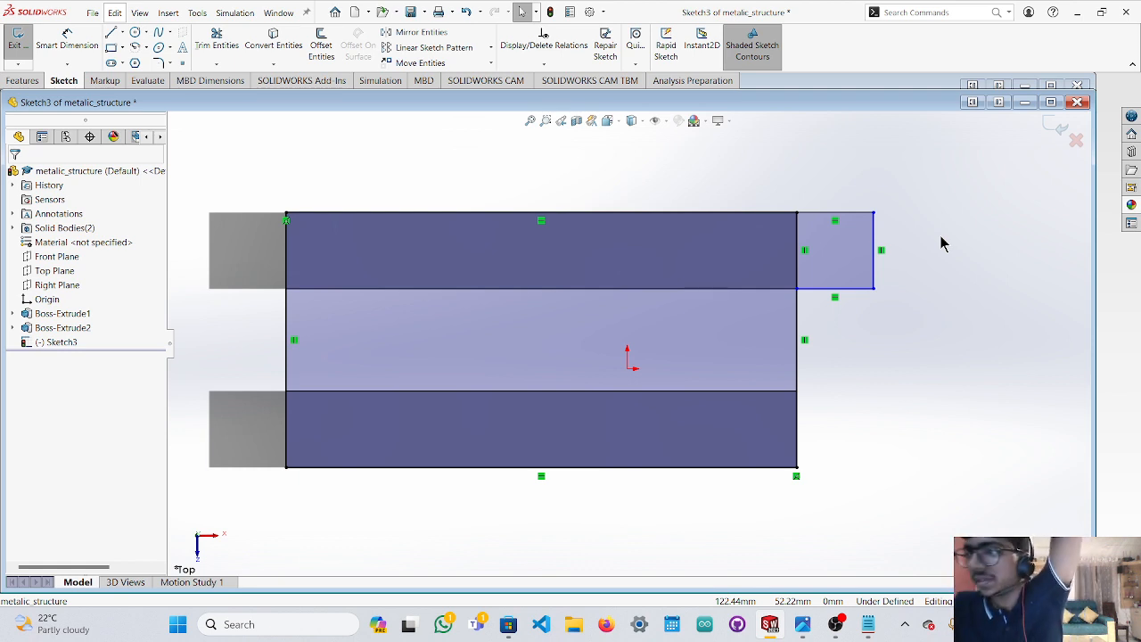
Check the dimension notes in Notepad, and extrude the small end rectangle 200 mm downward as a blind boss.
left_click(868, 625)
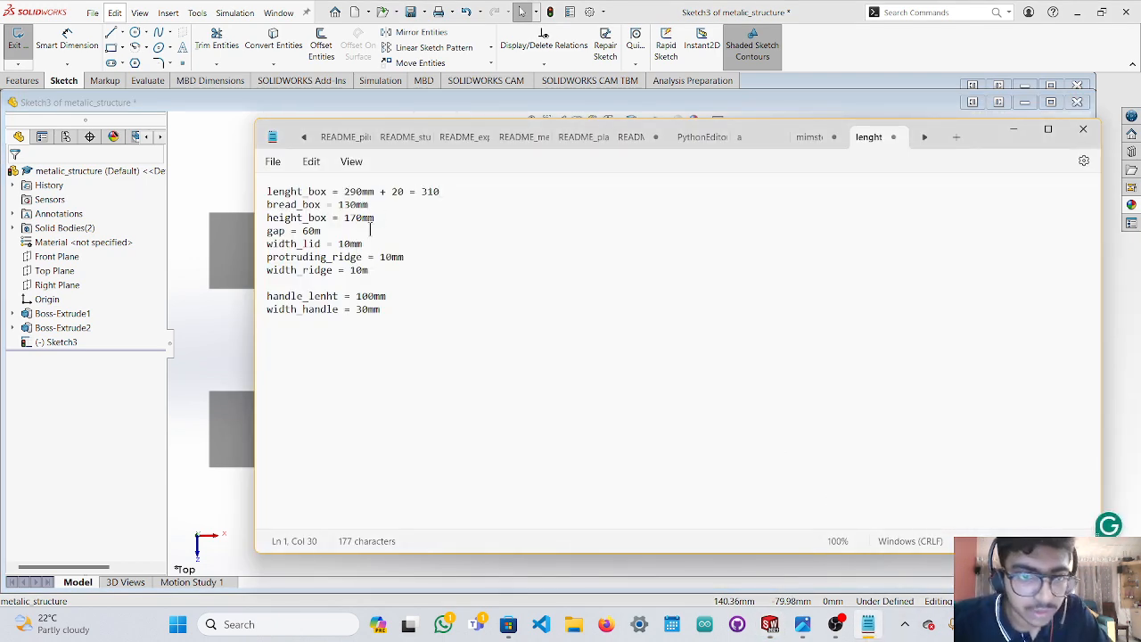
left_click(241, 313)
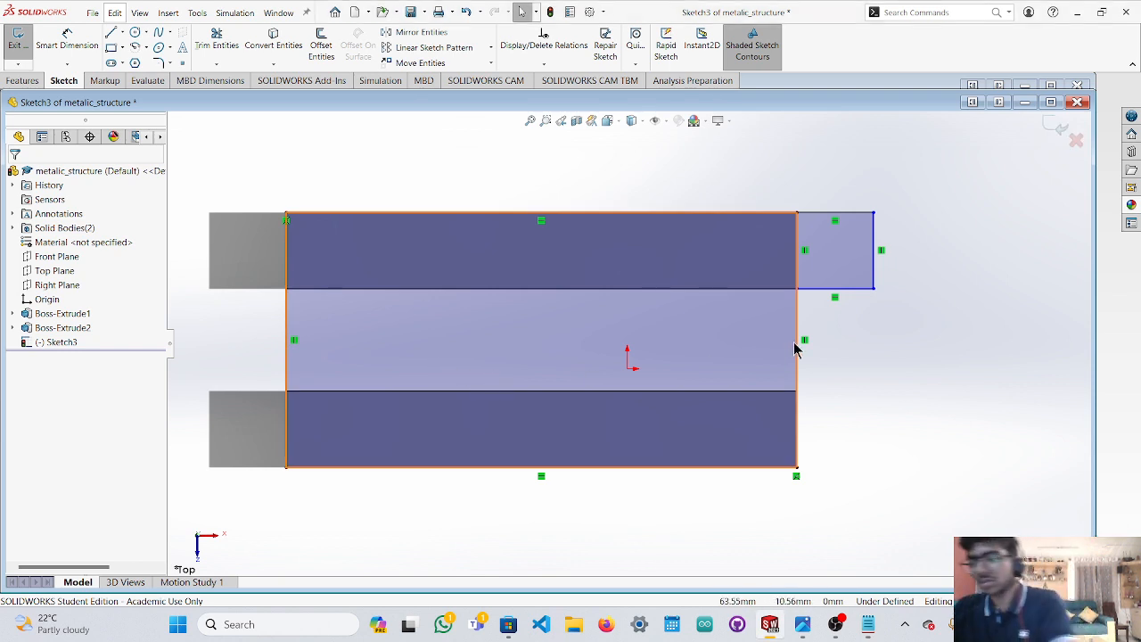
middle_click_drag(619, 179, 616, 162)
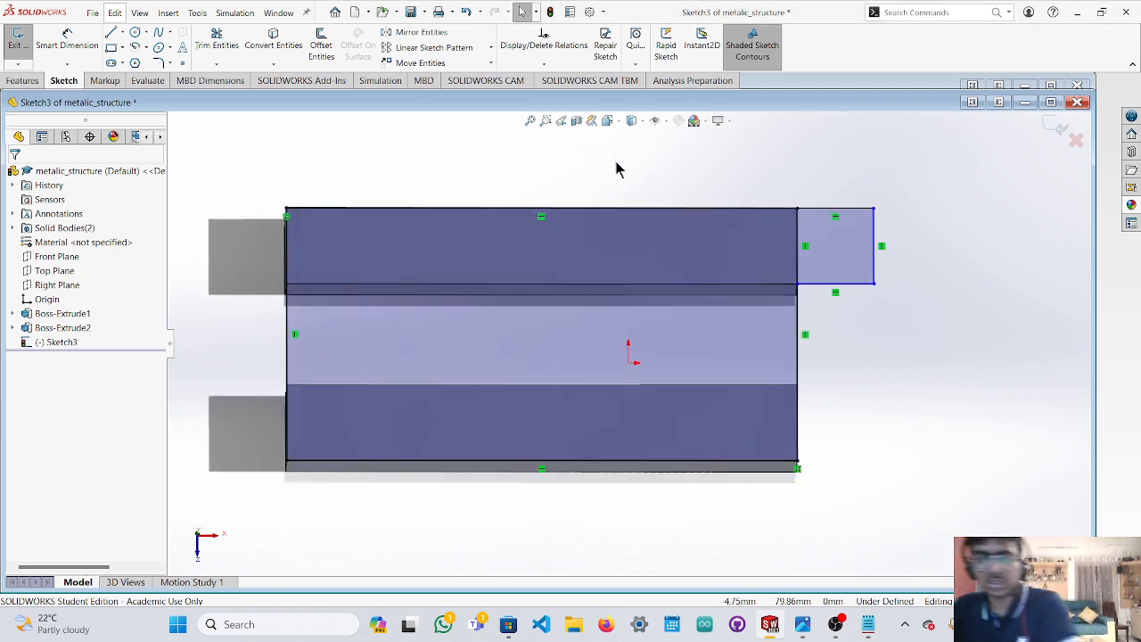
left_click(23, 80)
left_click(23, 42)
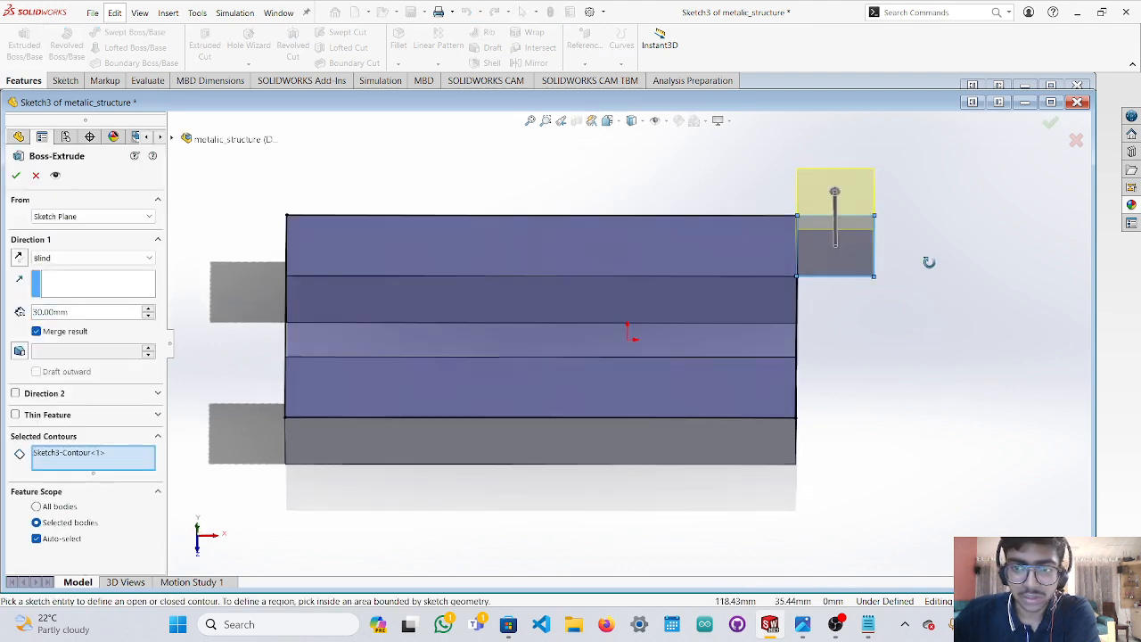
left_click_drag(845, 194, 855, 575)
scroll(782, 520, "down", 5)
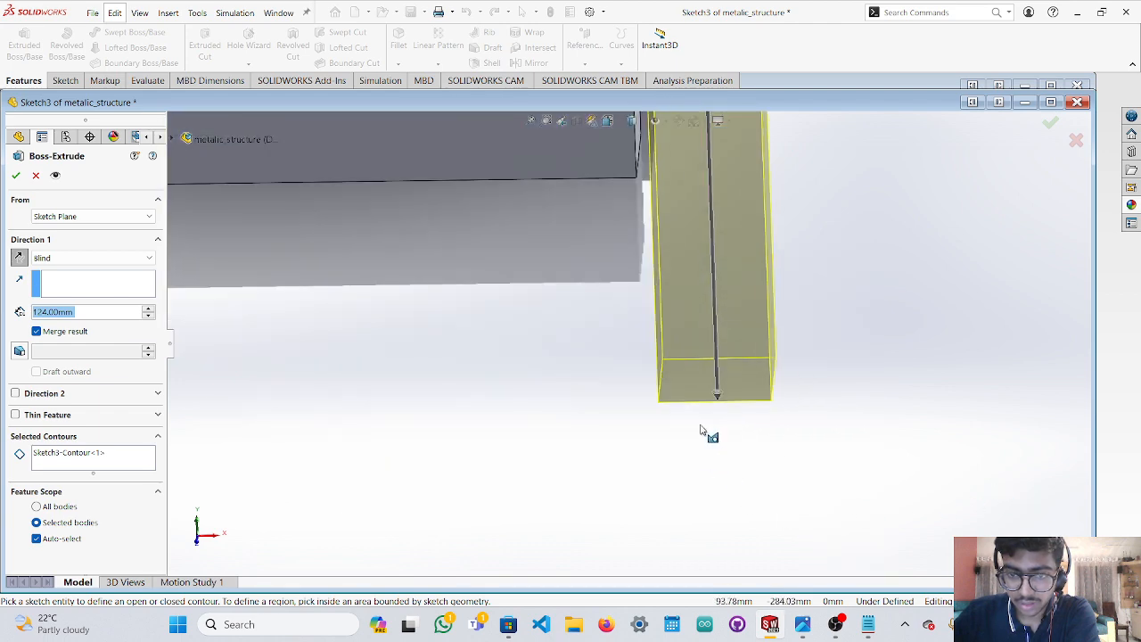
left_click_drag(728, 400, 729, 552)
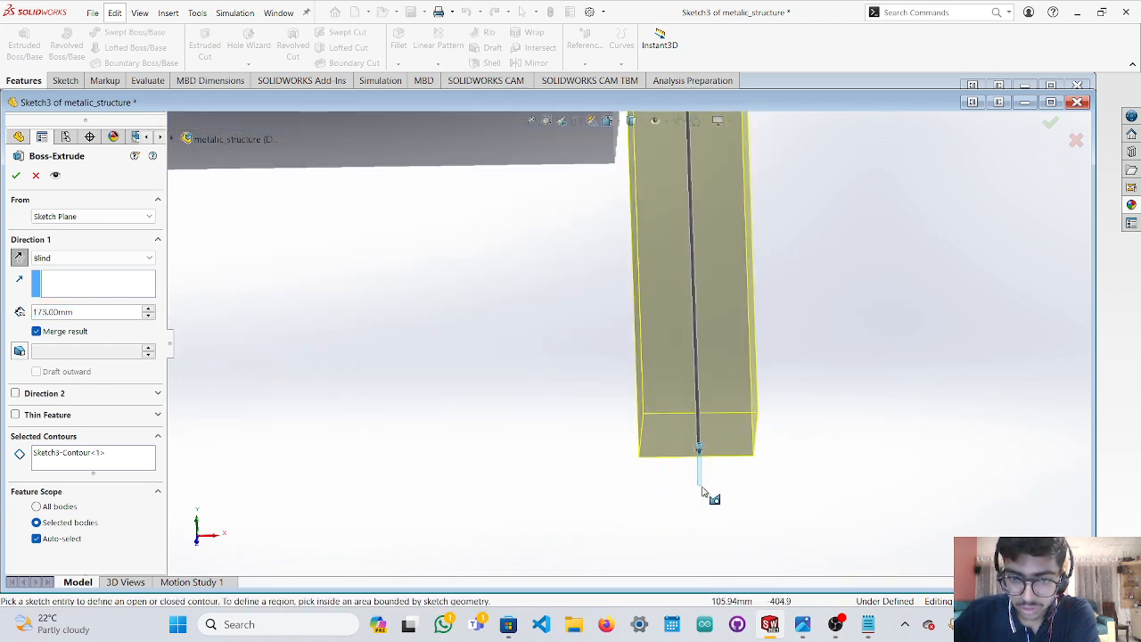
left_click_drag(701, 459, 709, 539)
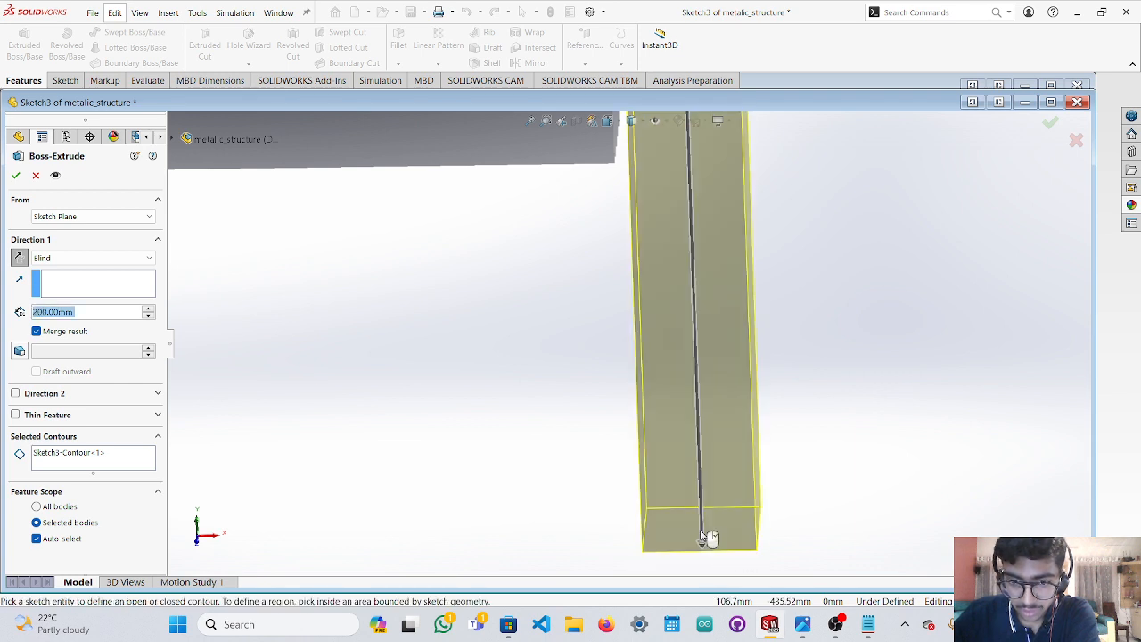
left_click(17, 175)
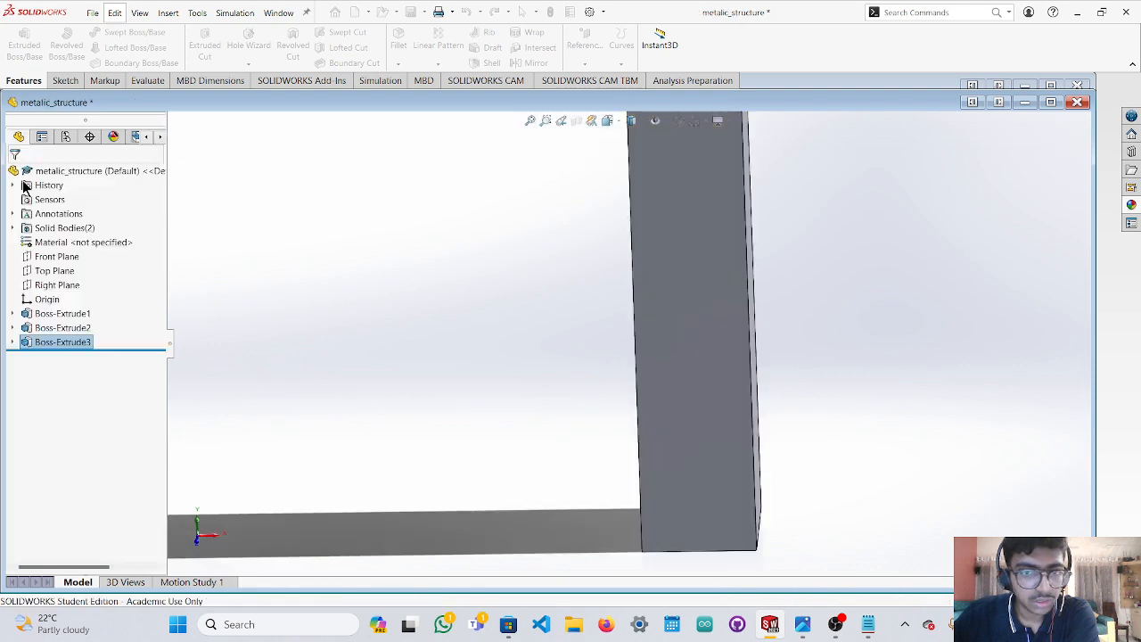
Start a new Top Plane sketch in top view and try a rectangle about 30.6 by 30 mm at the lower bar's right end.
scroll(499, 378, "up", 3)
middle_click_drag(517, 391, 539, 286)
scroll(670, 200, "down", 3)
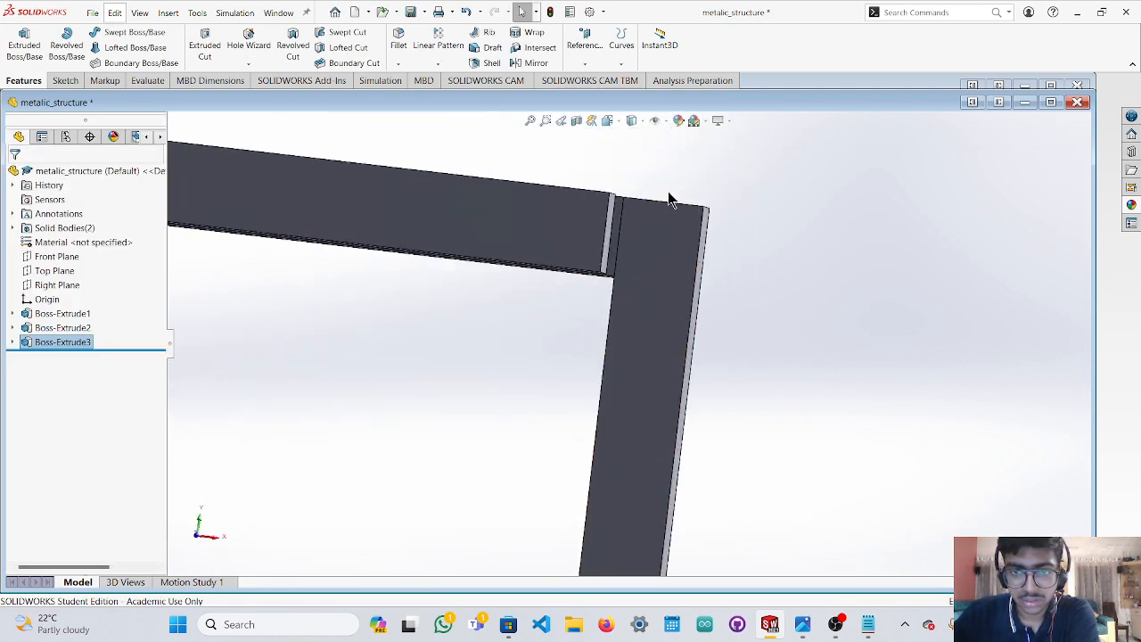
middle_click_drag(761, 237, 767, 416)
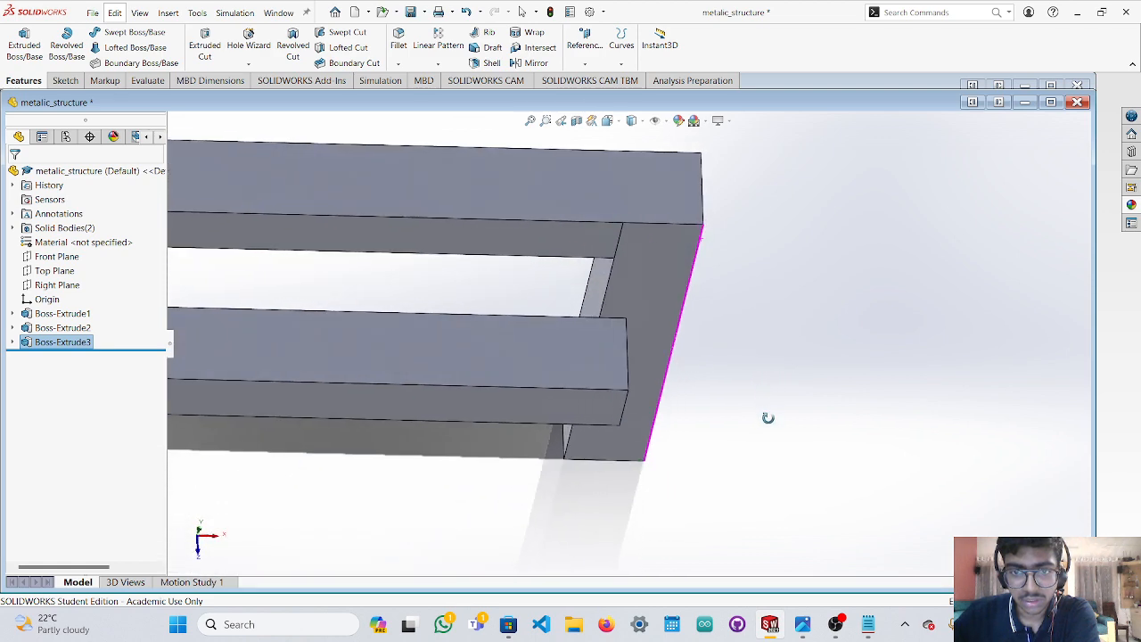
middle_click_drag(613, 247, 740, 357)
left_click(64, 271)
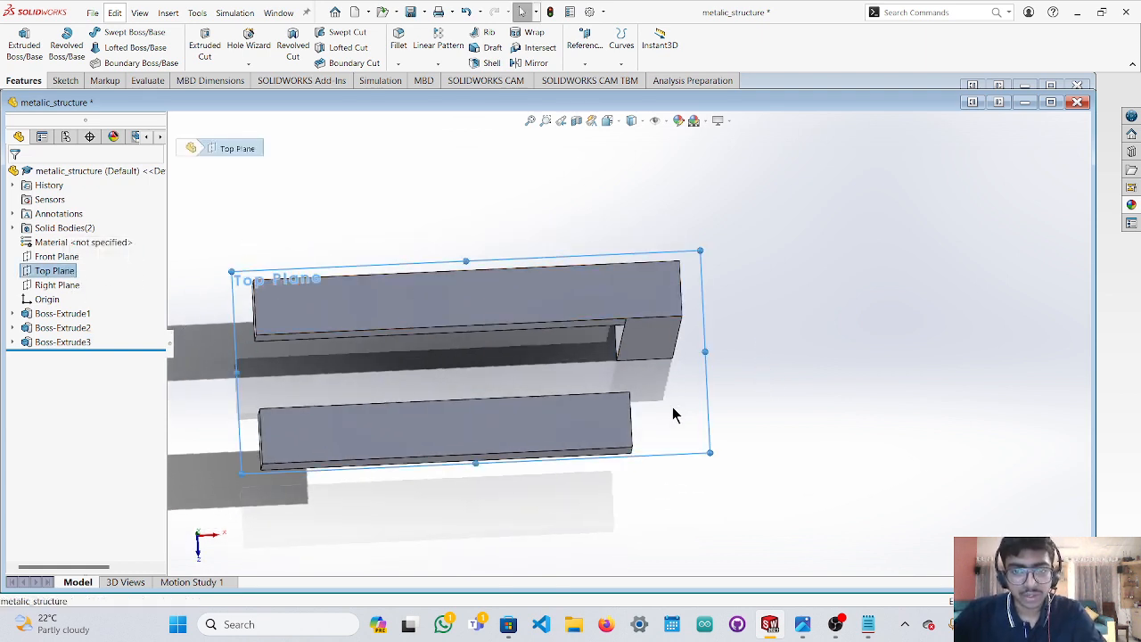
left_click(198, 545)
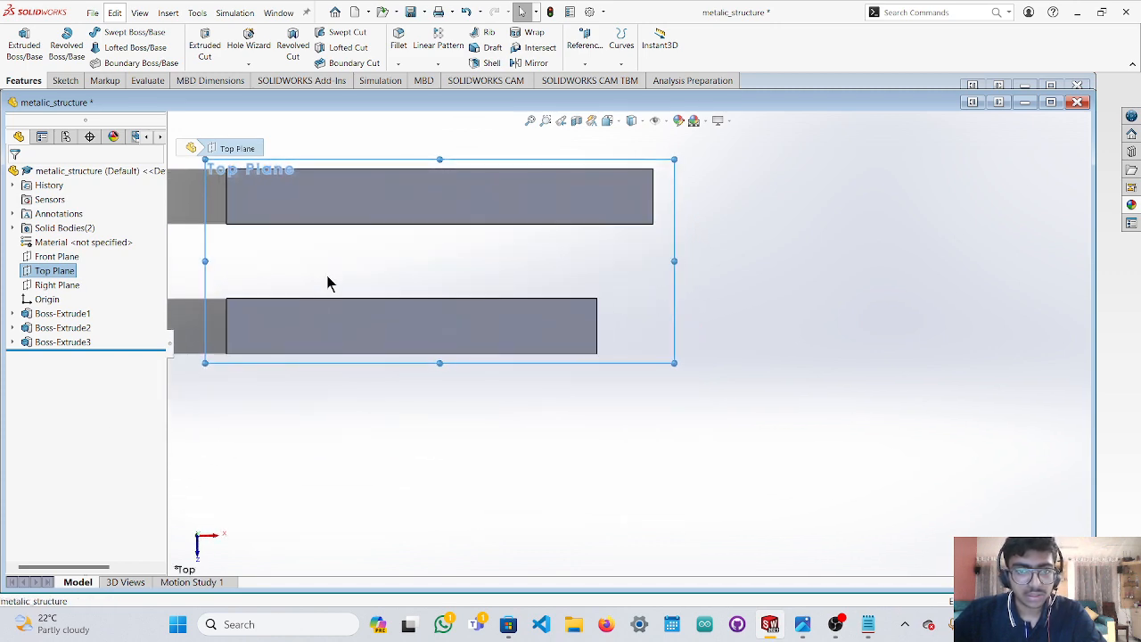
left_click(70, 82)
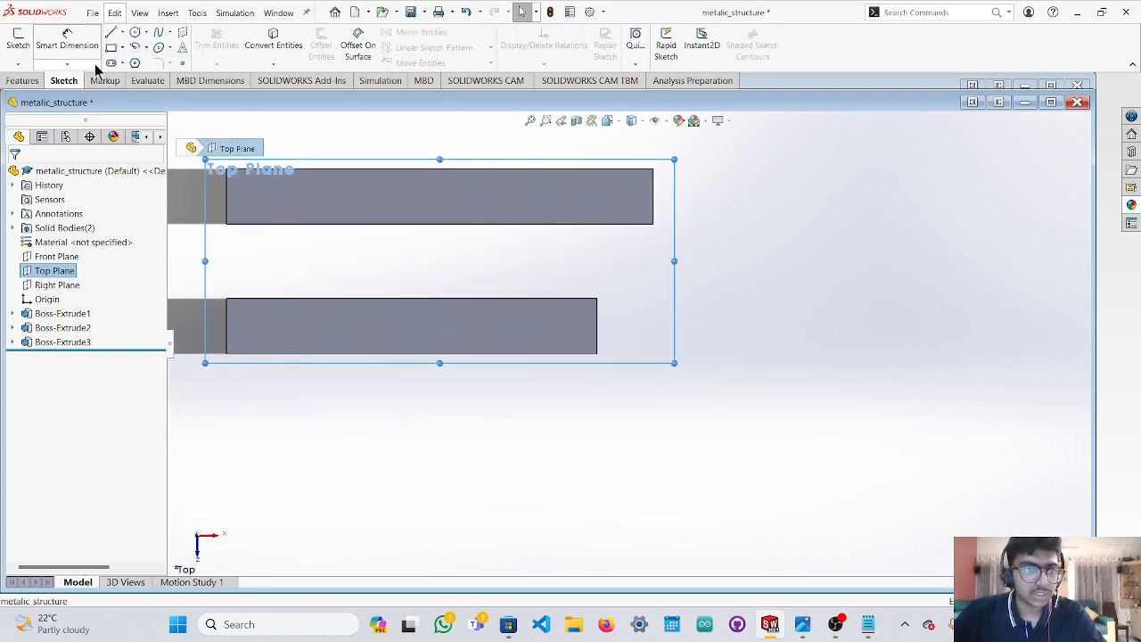
left_click(111, 47)
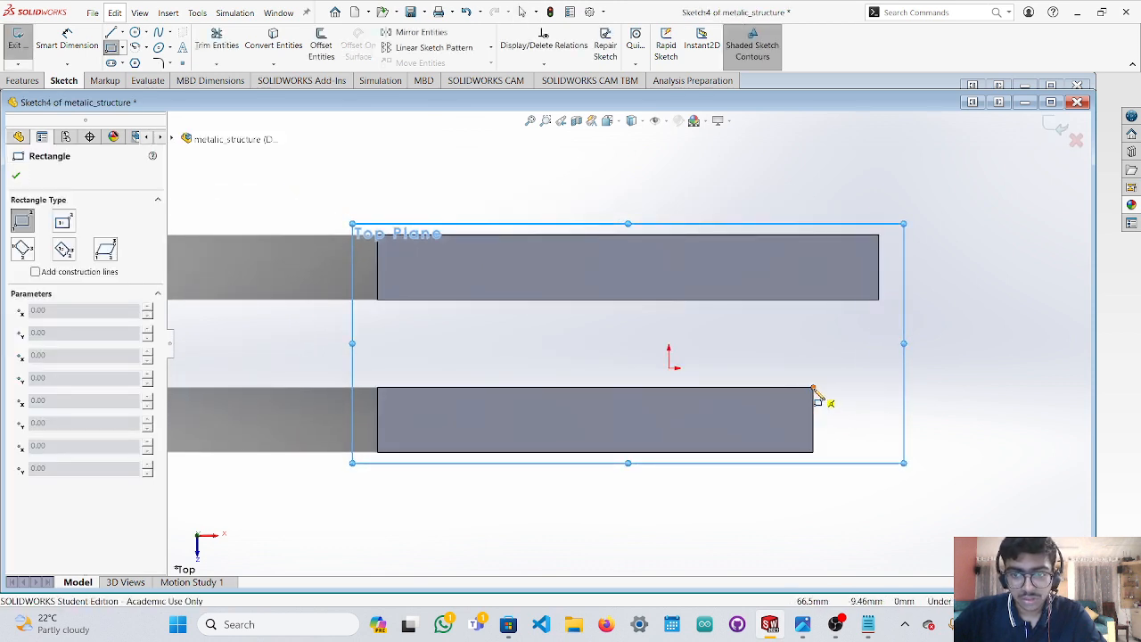
left_click(813, 389)
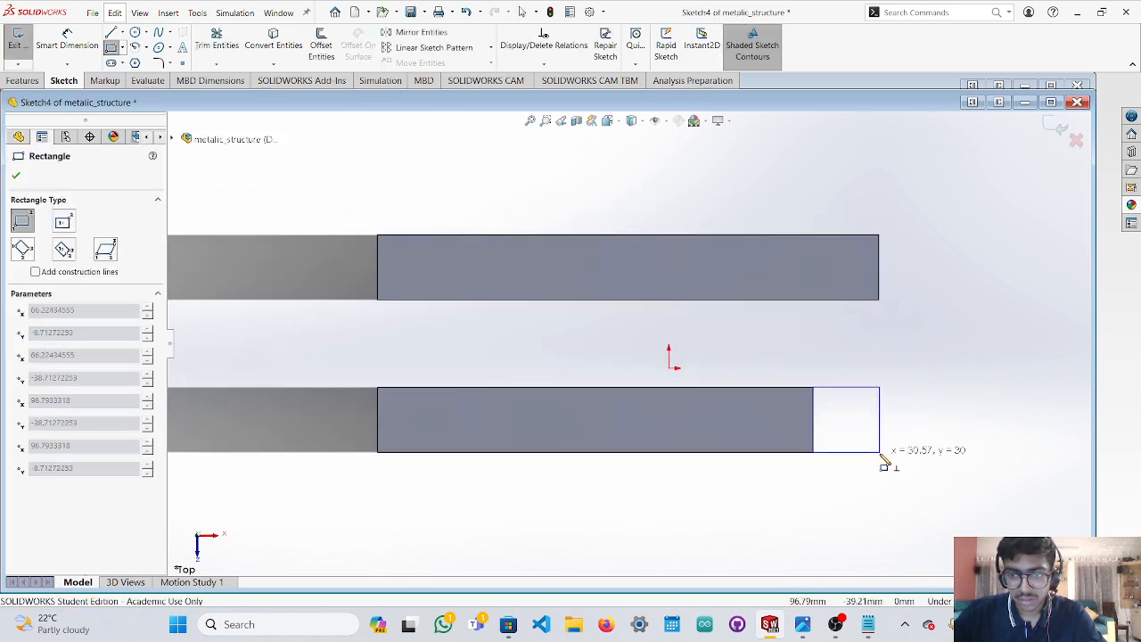
key("Escape")
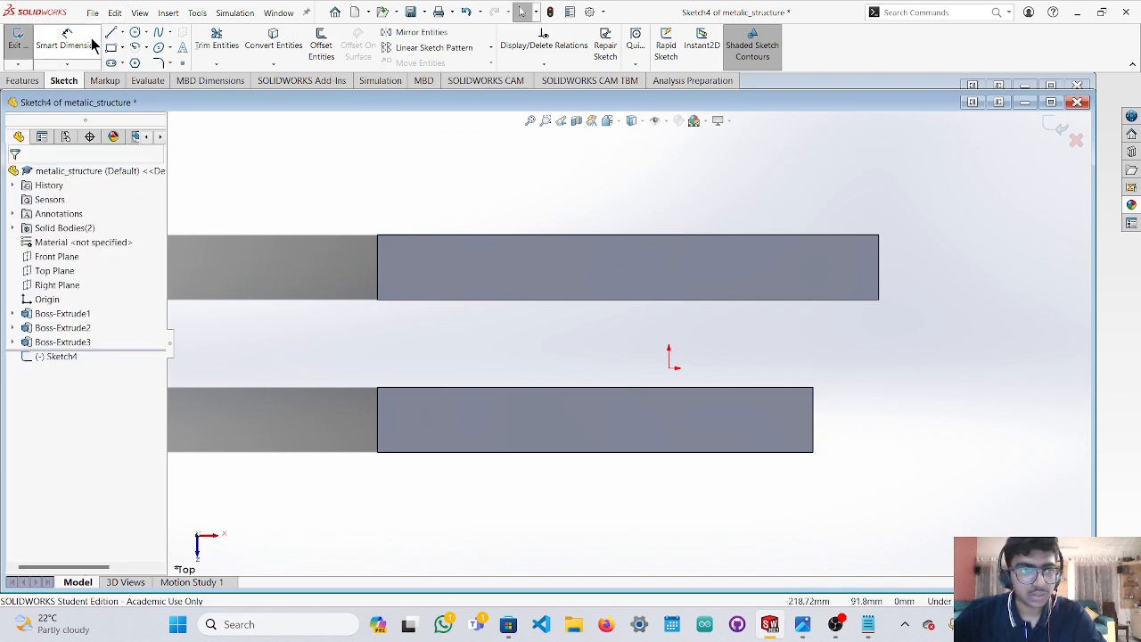
Sketch a vertical guide line from the upper bar's lower right corner down past the lower bar's bottom edge.
left_click(110, 32)
left_click(879, 301)
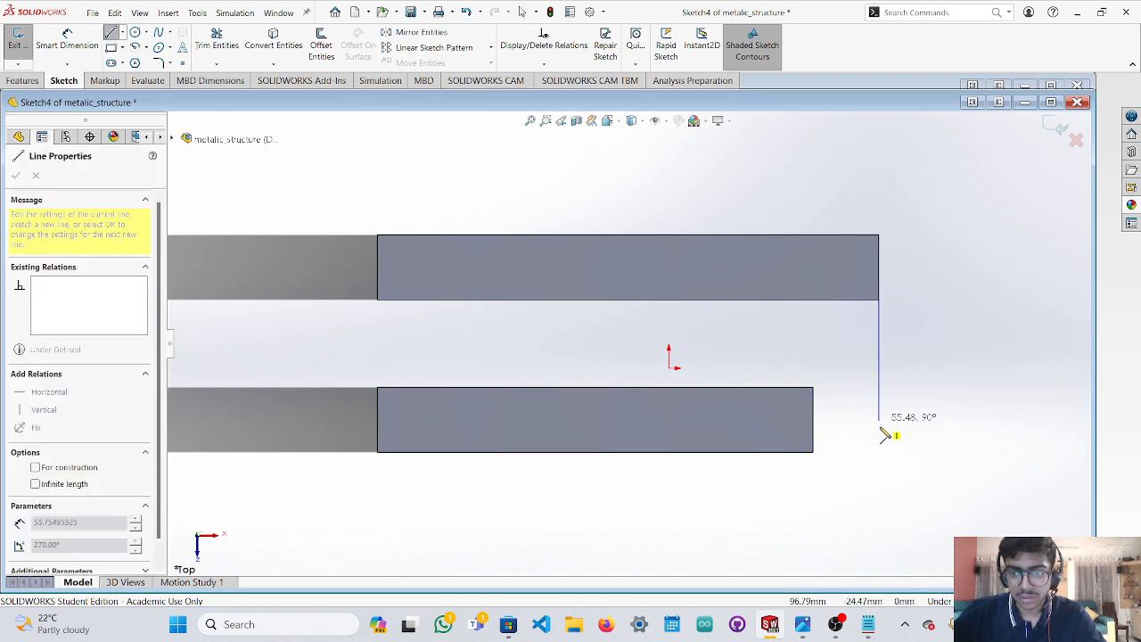
left_click(879, 490)
key("Escape")
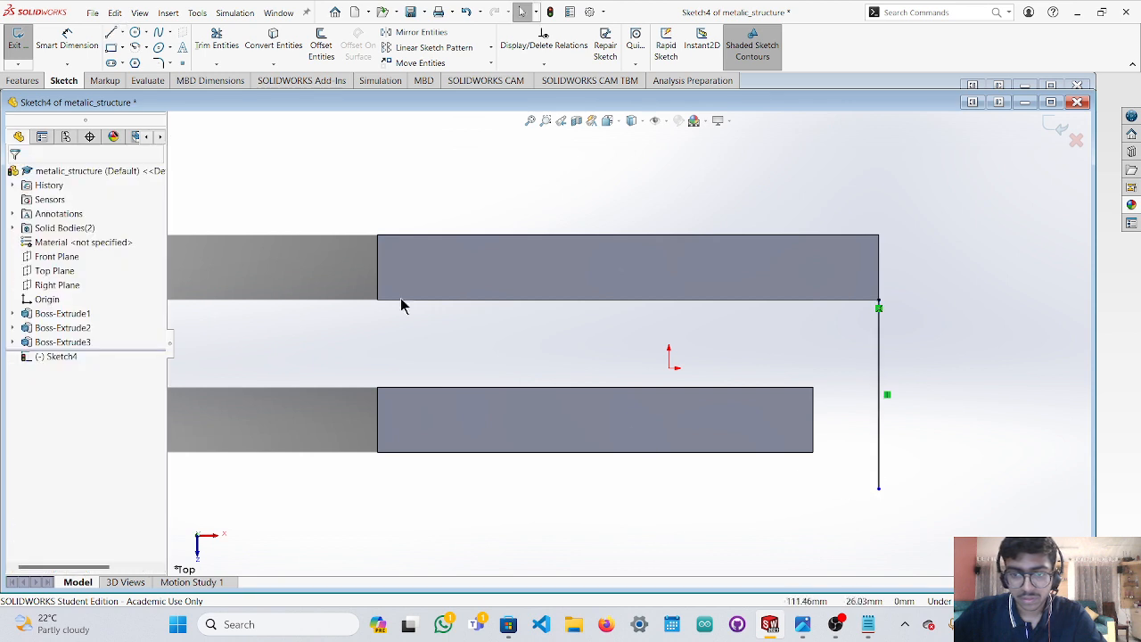
Sketch a rectangle about 30 by 30 mm from the lower bar's right end to the vertical guide line.
left_click(110, 47)
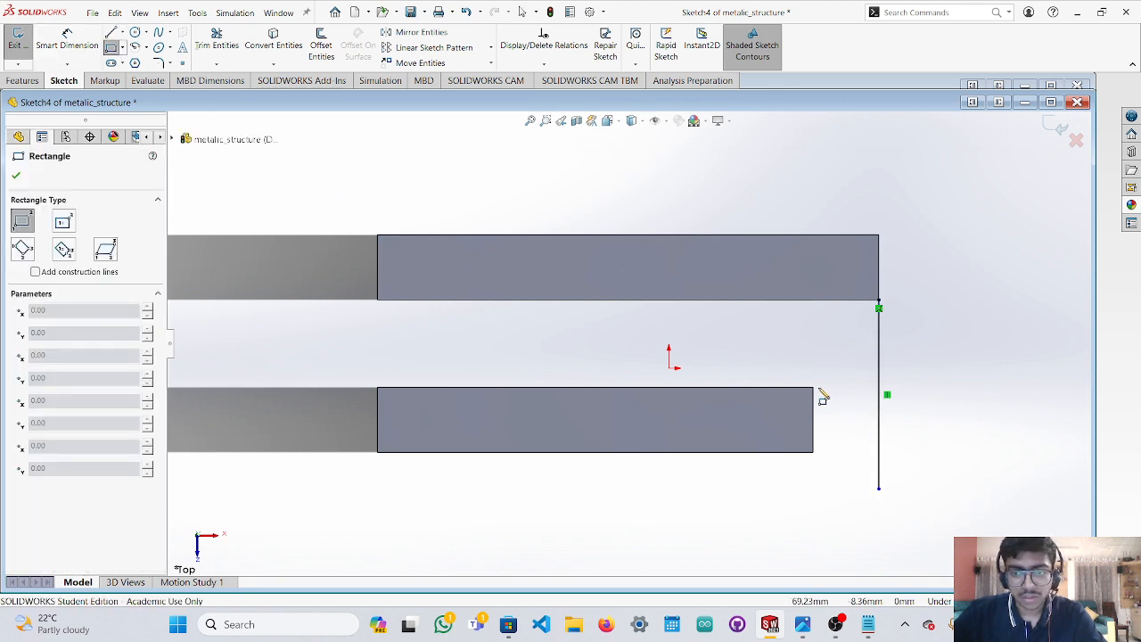
left_click(813, 388)
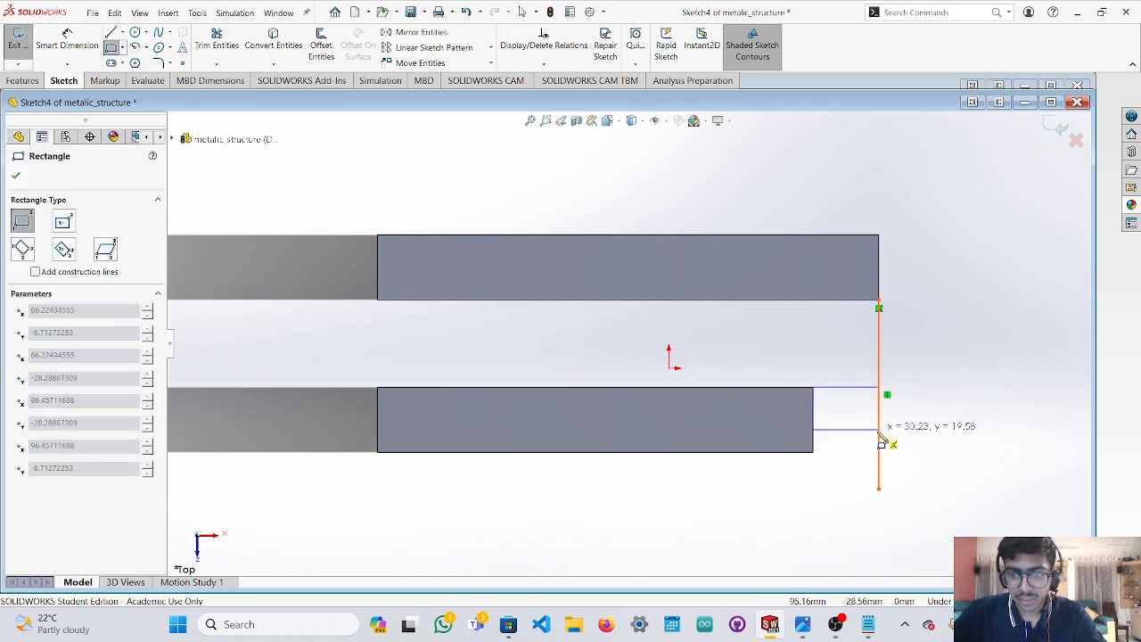
left_click(880, 458)
key("Escape")
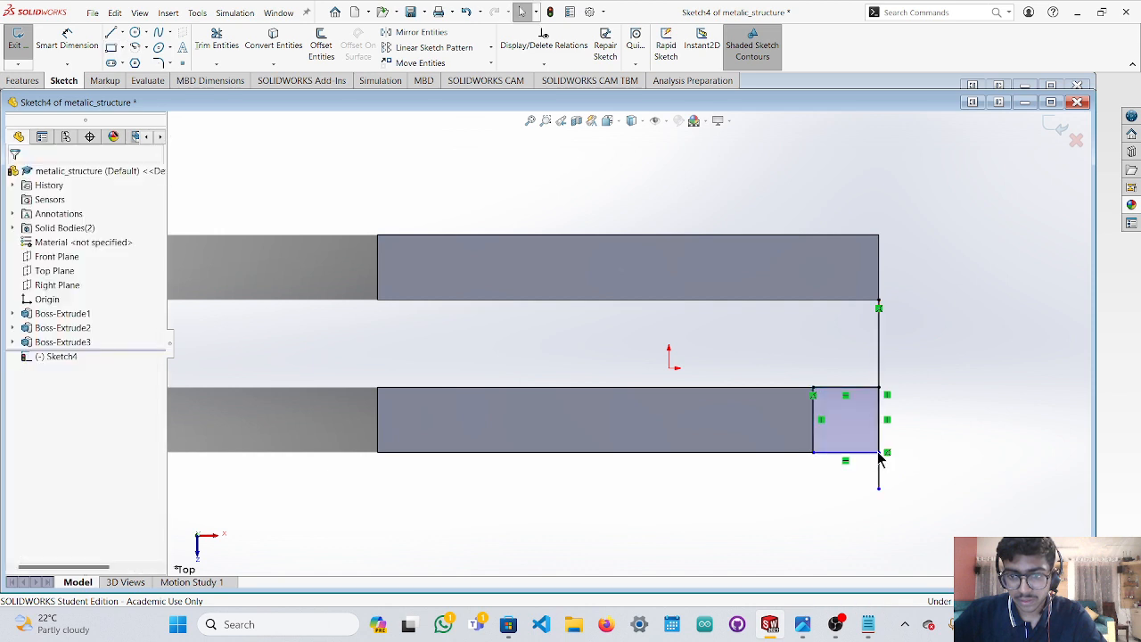
Trim the vertical guide line's excess above and below the small rectangle.
left_click(216, 44)
scroll(787, 499, "down", 2)
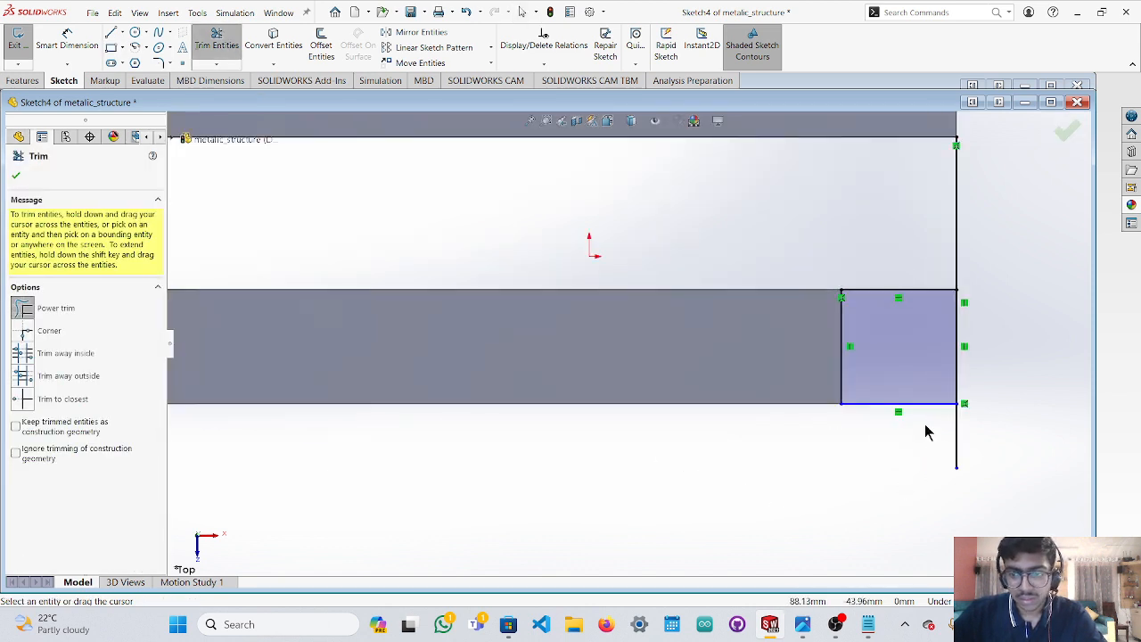
key("Escape")
scroll(810, 321, "up", 2)
scroll(794, 344, "down", 1)
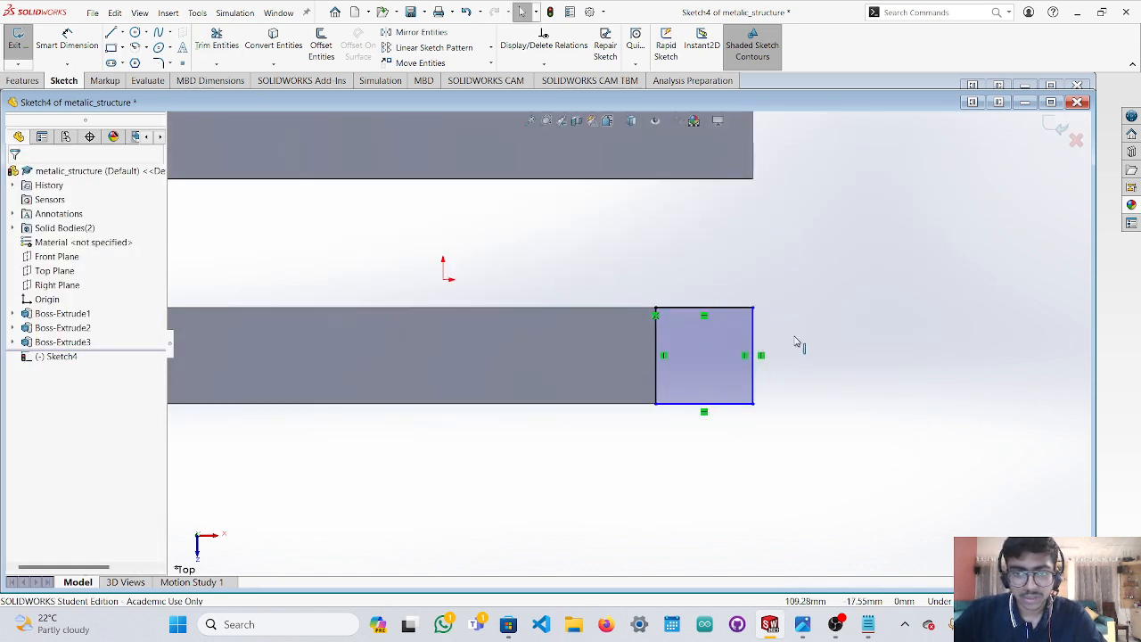
Try to extrude the whole sketch at the lower bar's end 200 mm downward.
scroll(887, 350, "up", 1)
middle_click_drag(887, 350, 891, 305)
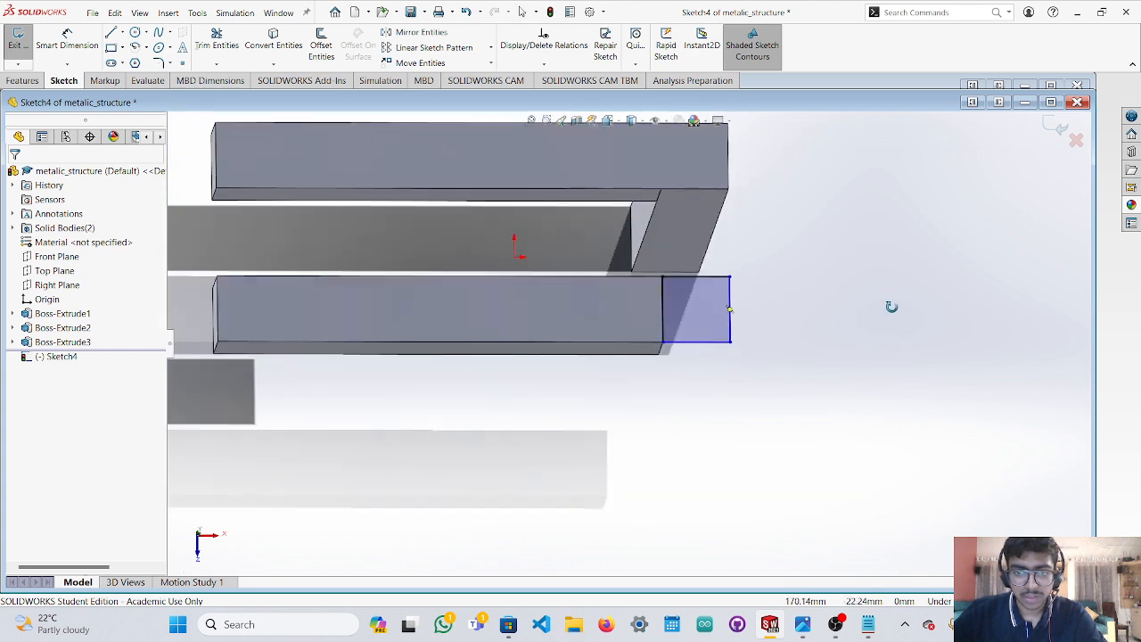
left_click(24, 80)
left_click(25, 49)
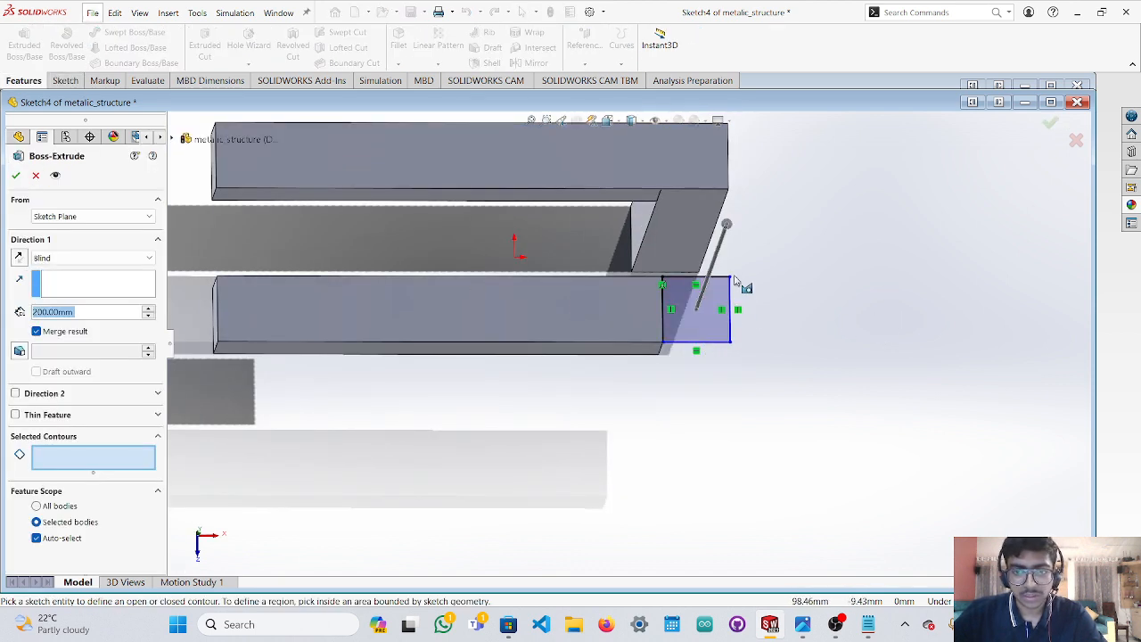
middle_click_drag(721, 395, 676, 265)
left_click_drag(645, 491, 634, 483)
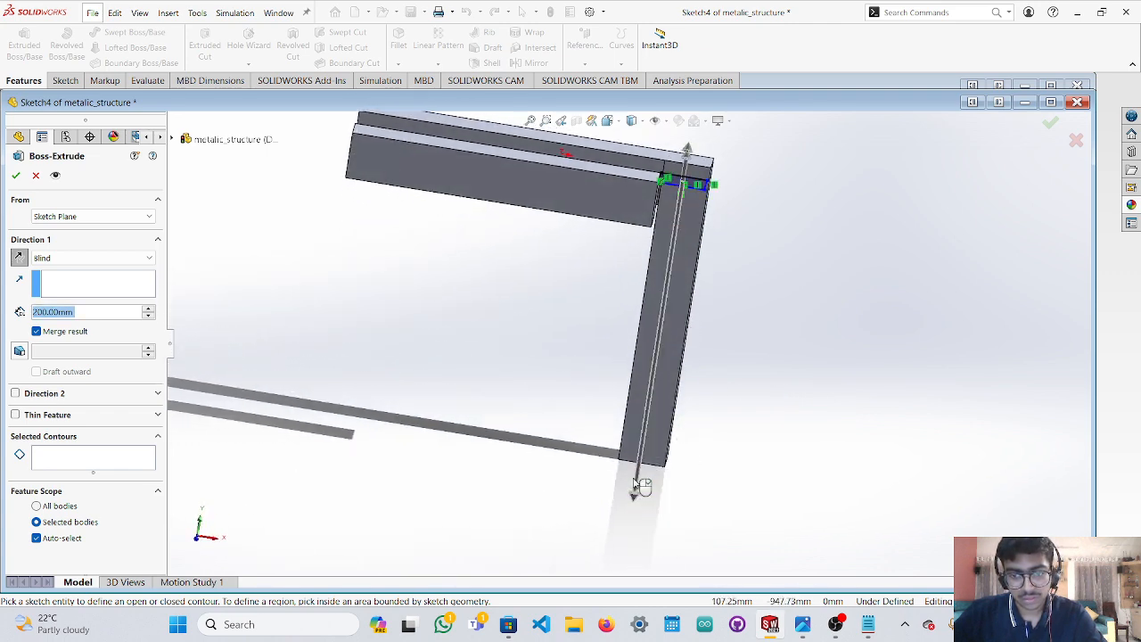
left_click(15, 174)
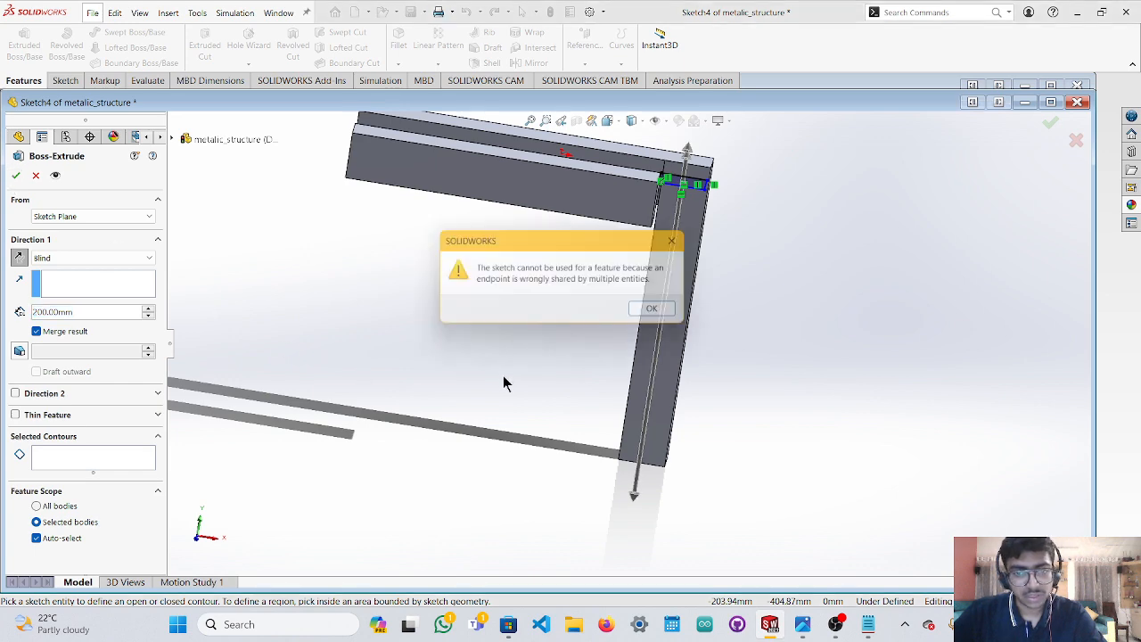
left_click(660, 314)
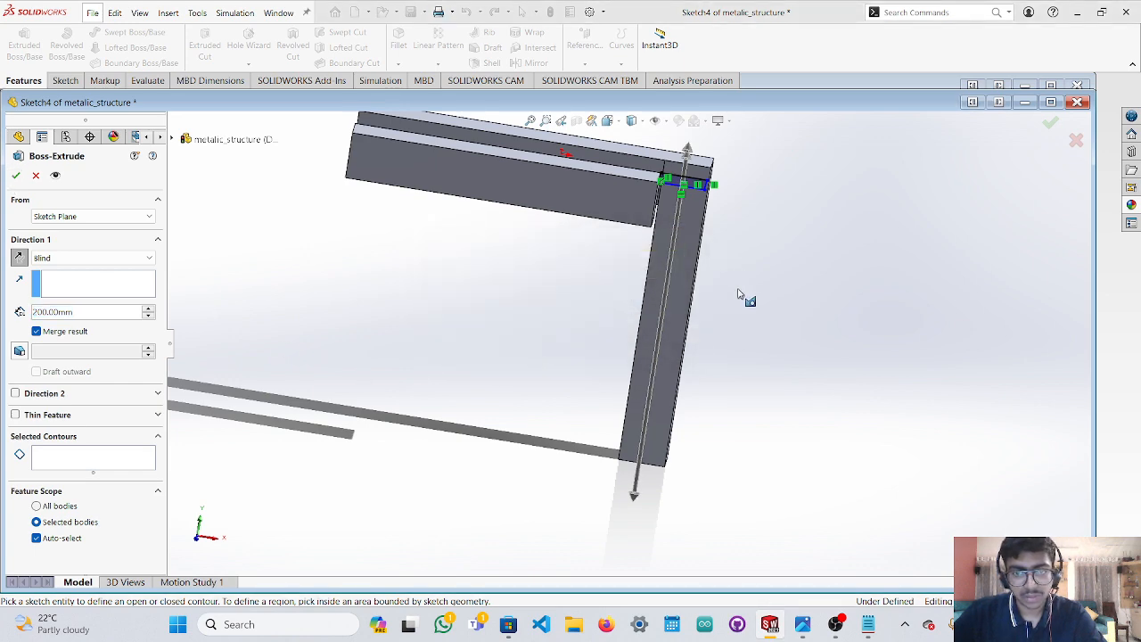
mouse_move(743, 298)
middle_mouse_down()
mouse_move(755, 280)
mouse_move(754, 381)
mouse_move(808, 303)
mouse_move(787, 360)
middle_mouse_up()
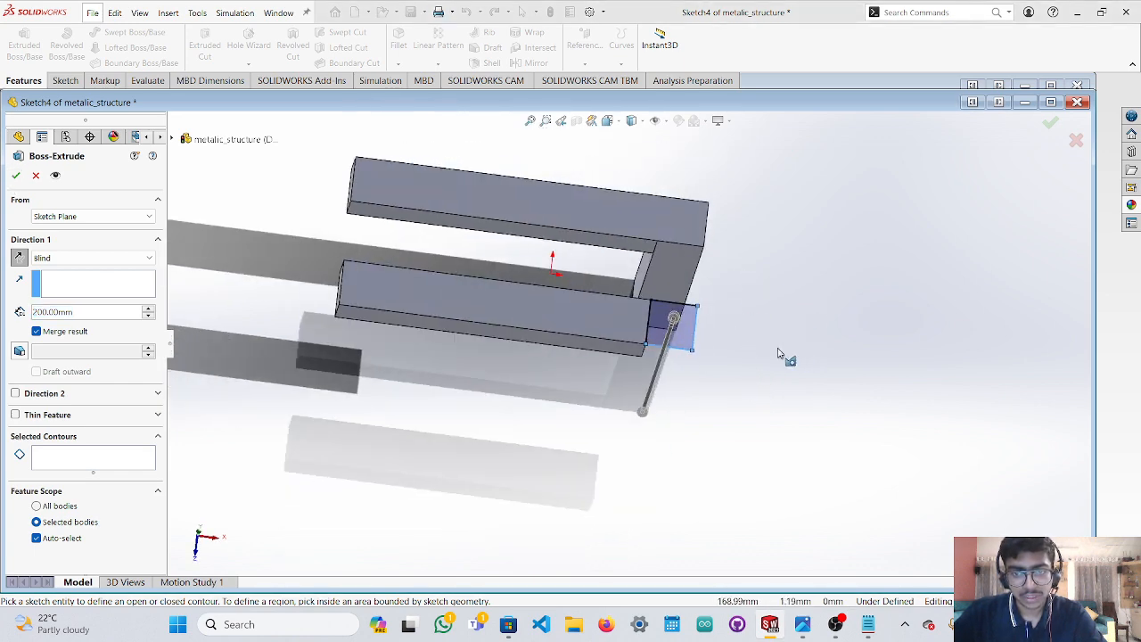
key("Escape")
Extrude only the small square contour at the lower bar's right end 200 mm downward to form the second leg.
scroll(704, 361, "down", 8)
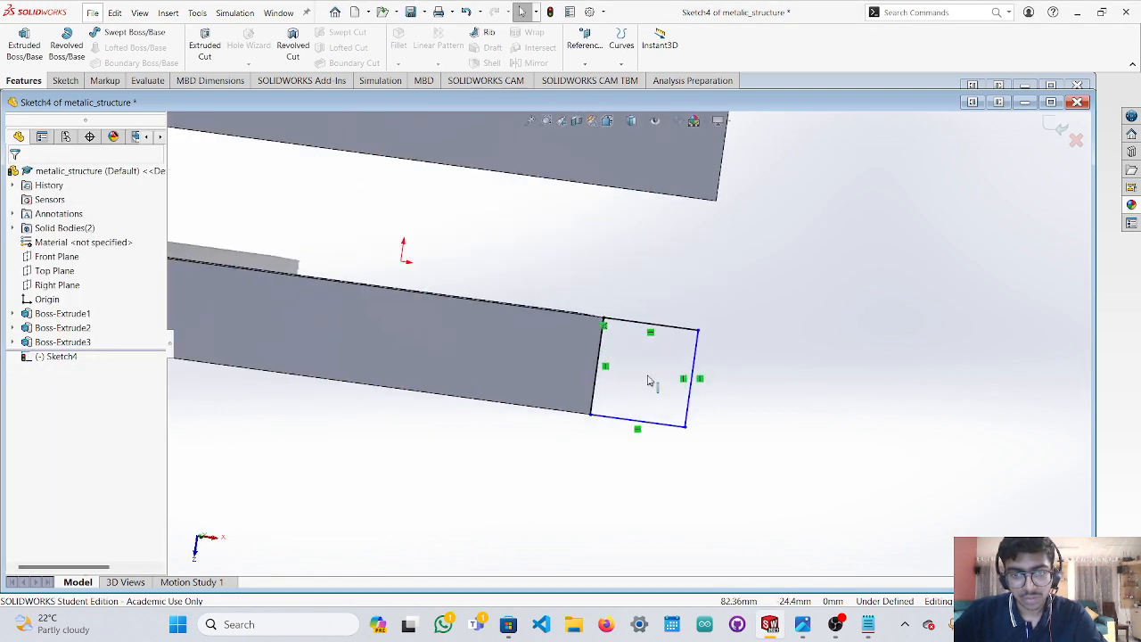
left_click(629, 377)
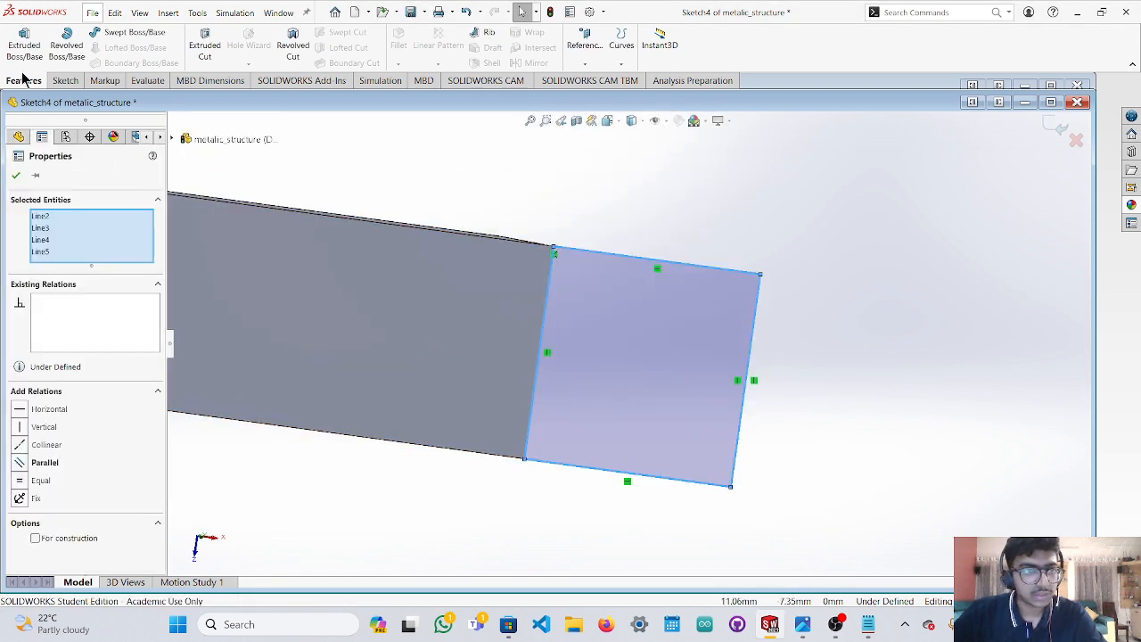
left_click(25, 43)
middle_click_drag(750, 427, 727, 312)
scroll(727, 313, "up", 5)
scroll(709, 302, "up", 1)
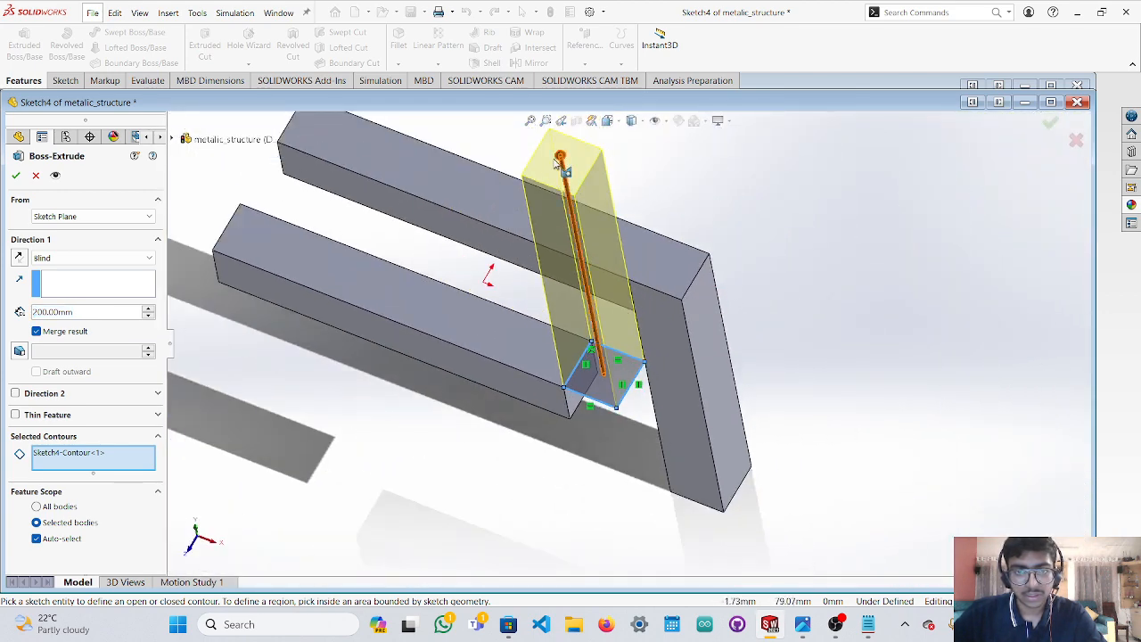
left_click_drag(561, 159, 622, 496)
middle_click_drag(675, 473, 652, 502)
left_click_drag(635, 447, 607, 553)
scroll(608, 553, "up", 2)
scroll(595, 472, "down", 3)
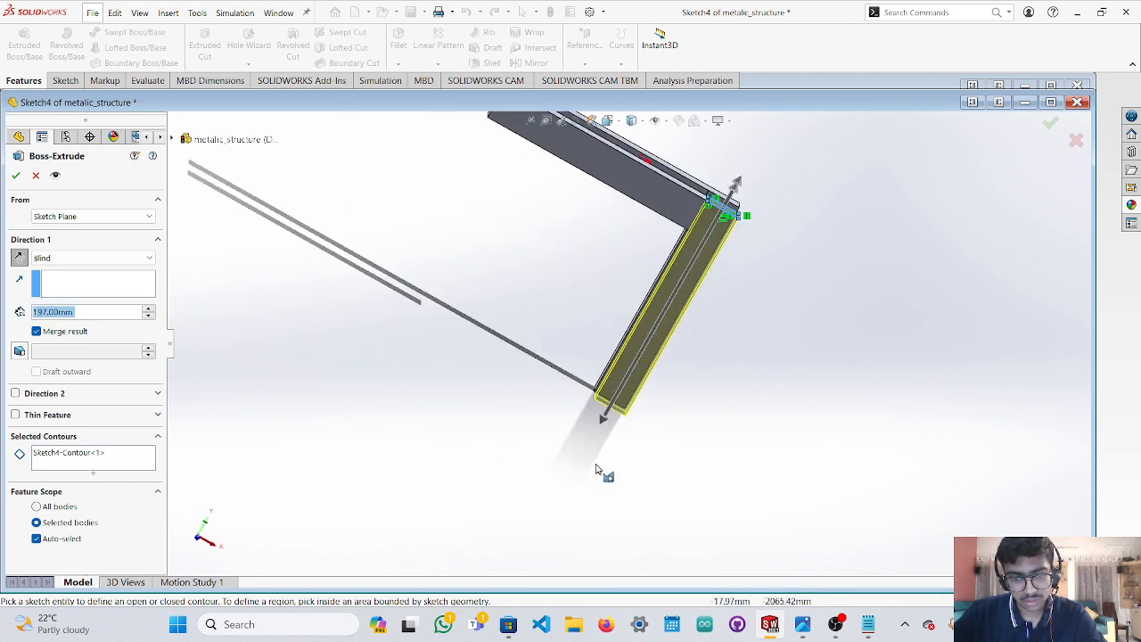
mouse_move(616, 361)
left_mouse_down()
mouse_move(610, 373)
mouse_move(616, 360)
left_mouse_up()
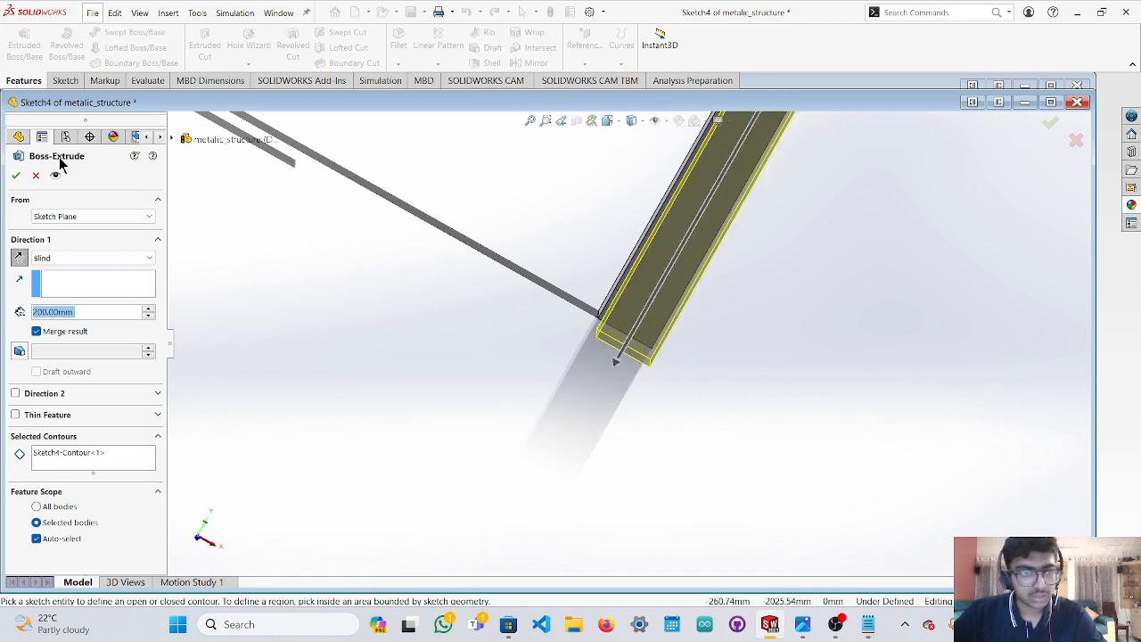
left_click(16, 175)
Examine both legs from several sides and compare the structure with the reference photo j2.jpg.
middle_click_drag(719, 364, 659, 239)
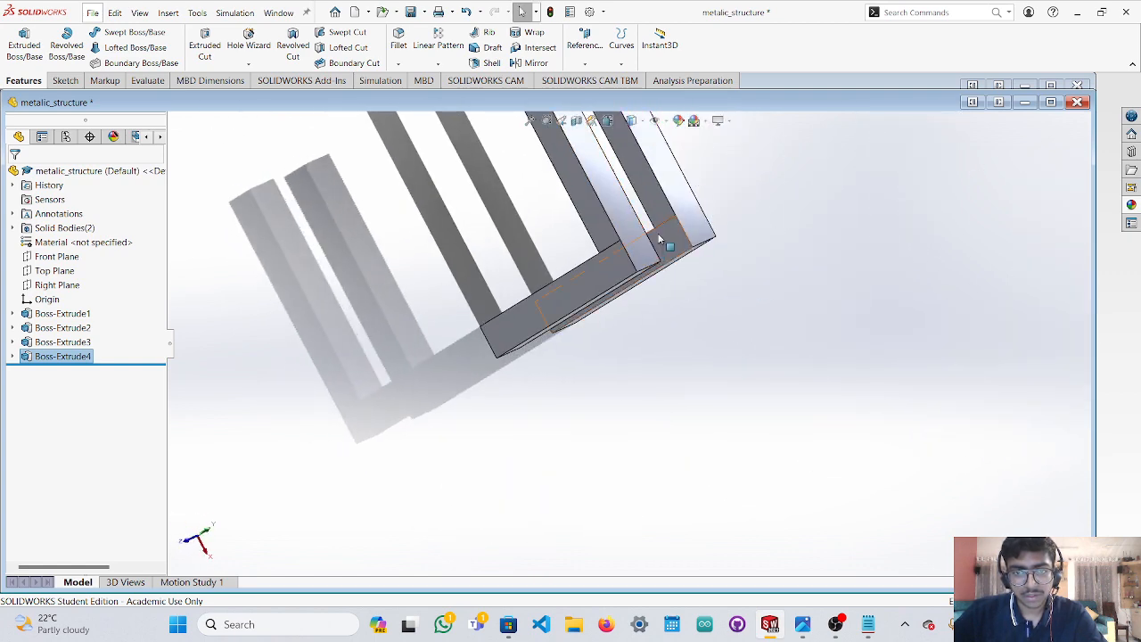
scroll(659, 239, "down", 5)
scroll(652, 438, "up", 3)
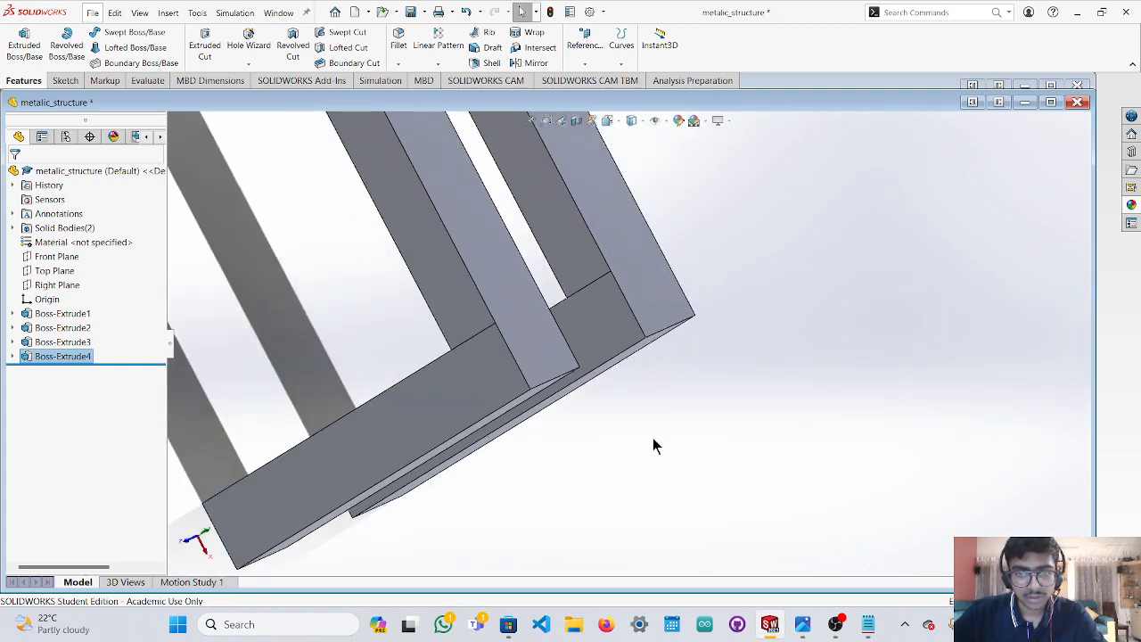
middle_click_drag(653, 438, 671, 318)
scroll(598, 451, "up", 5)
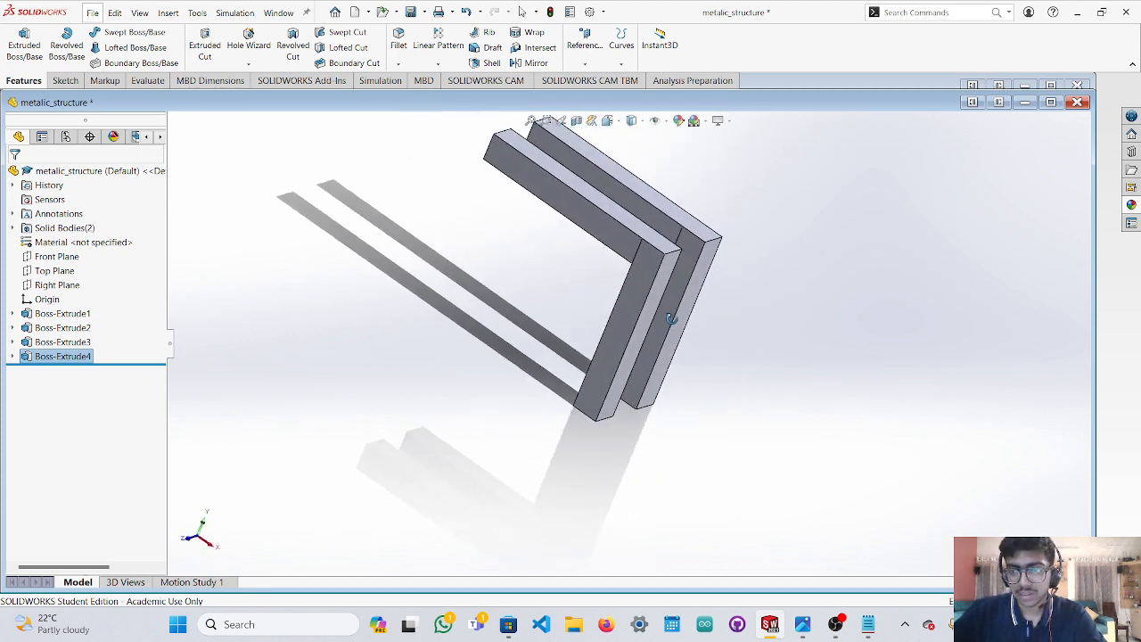
left_click(802, 624)
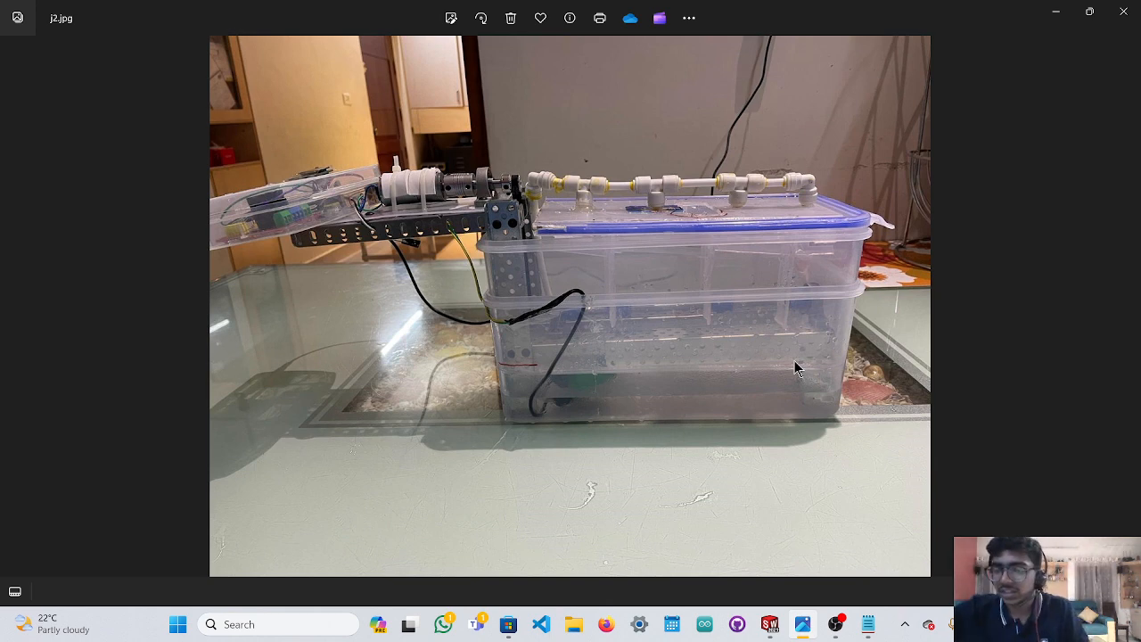
left_click(1055, 12)
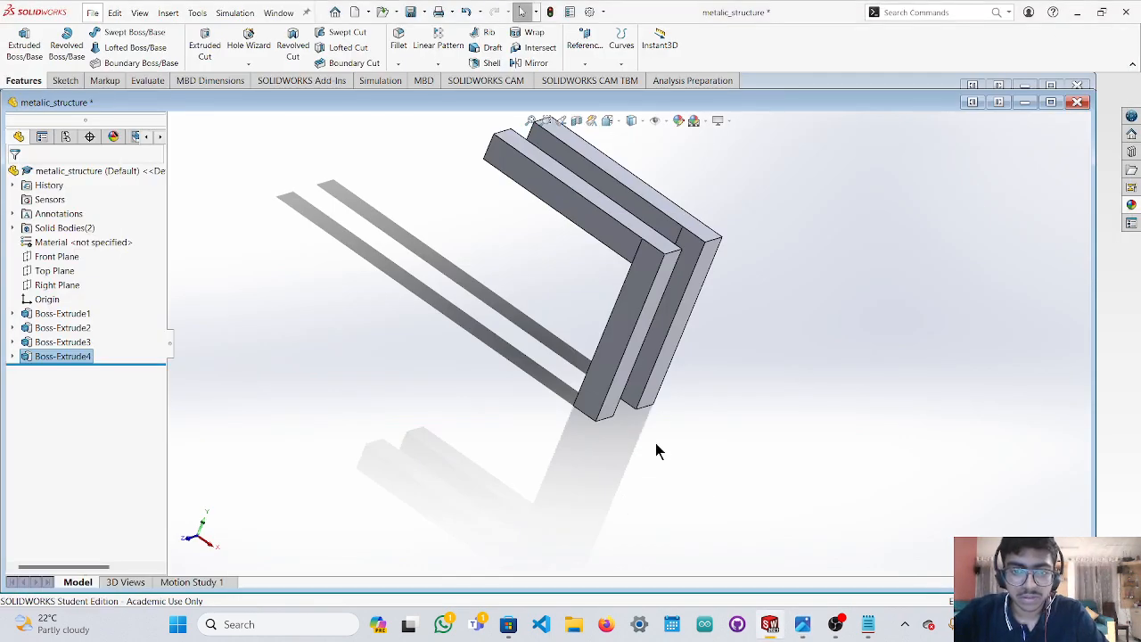
left_click_drag(666, 432, 677, 440)
middle_click_drag(709, 422, 580, 300)
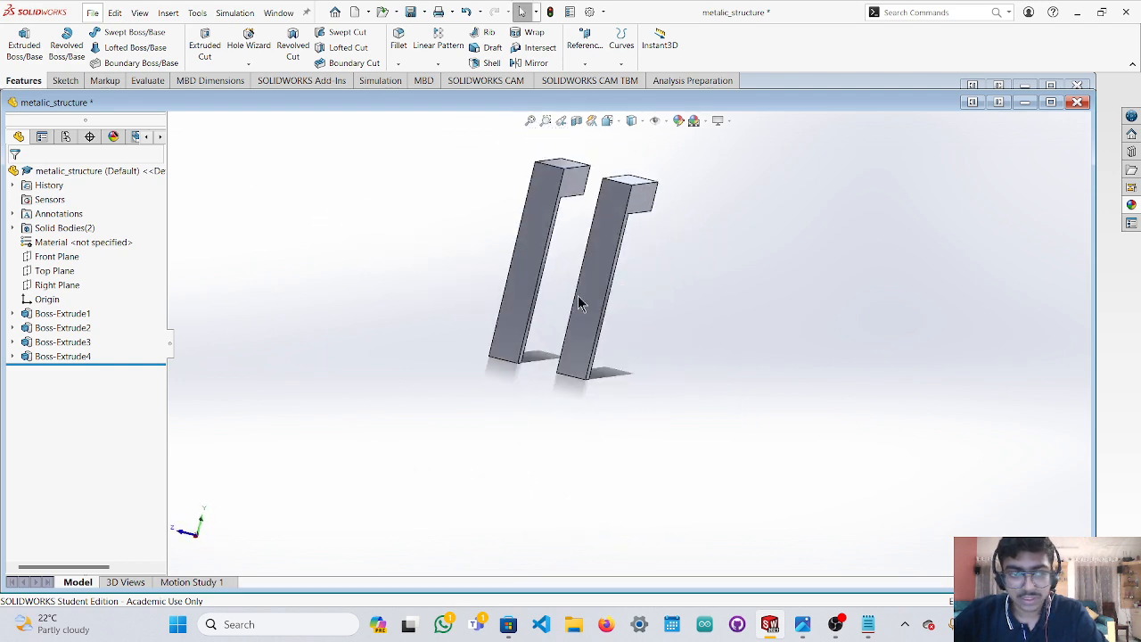
Sketch a horizontal line about 20 mm long on the Right Plane, joining the inner bottom corners of the two legs.
left_click(54, 256)
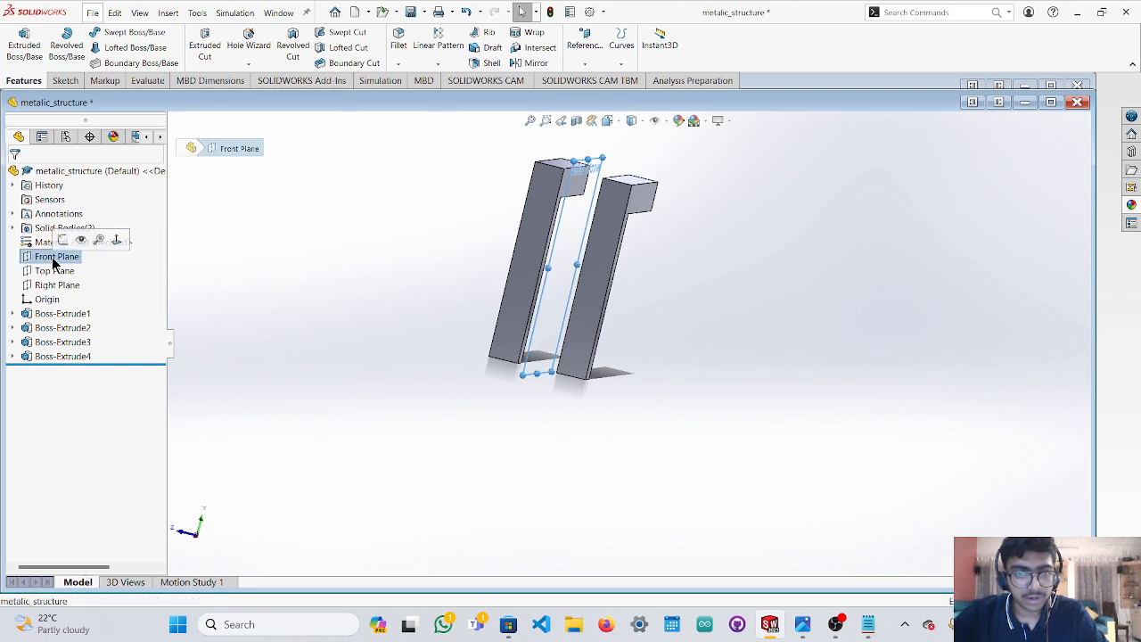
left_click(56, 286)
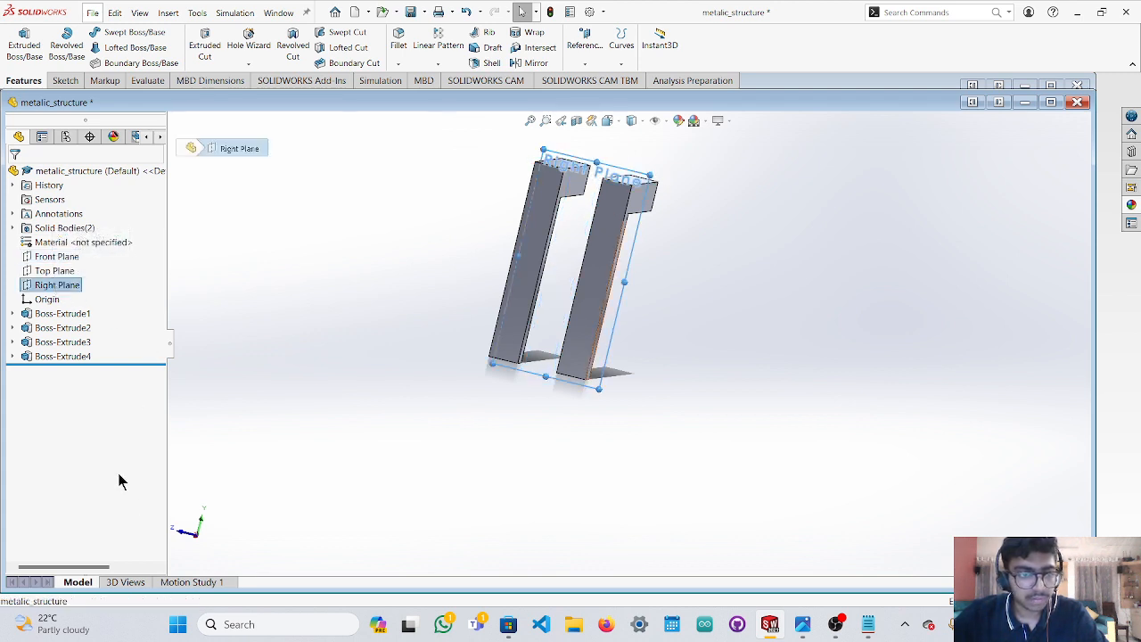
left_click(195, 538)
scroll(506, 435, "down", 5)
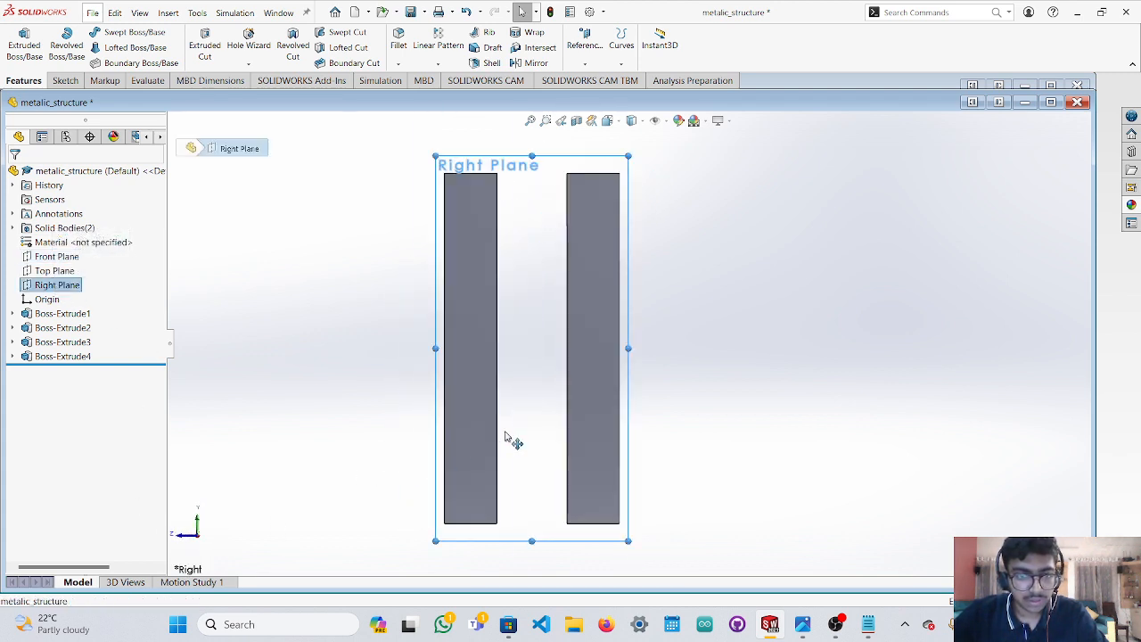
scroll(510, 436, "up", 1)
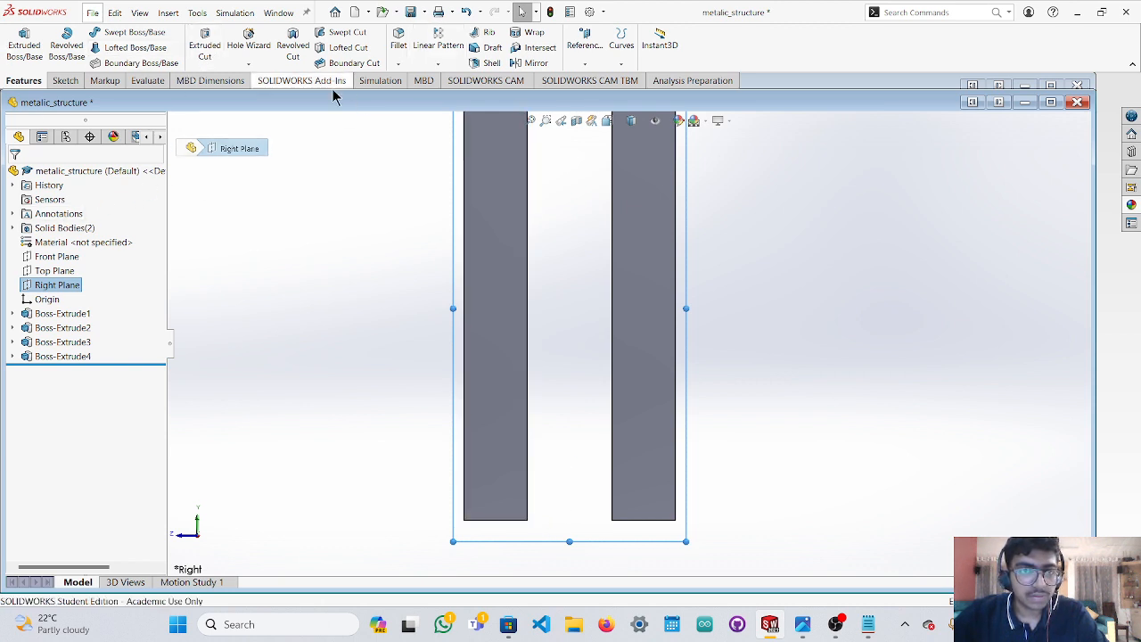
left_click(68, 84)
left_click(111, 34)
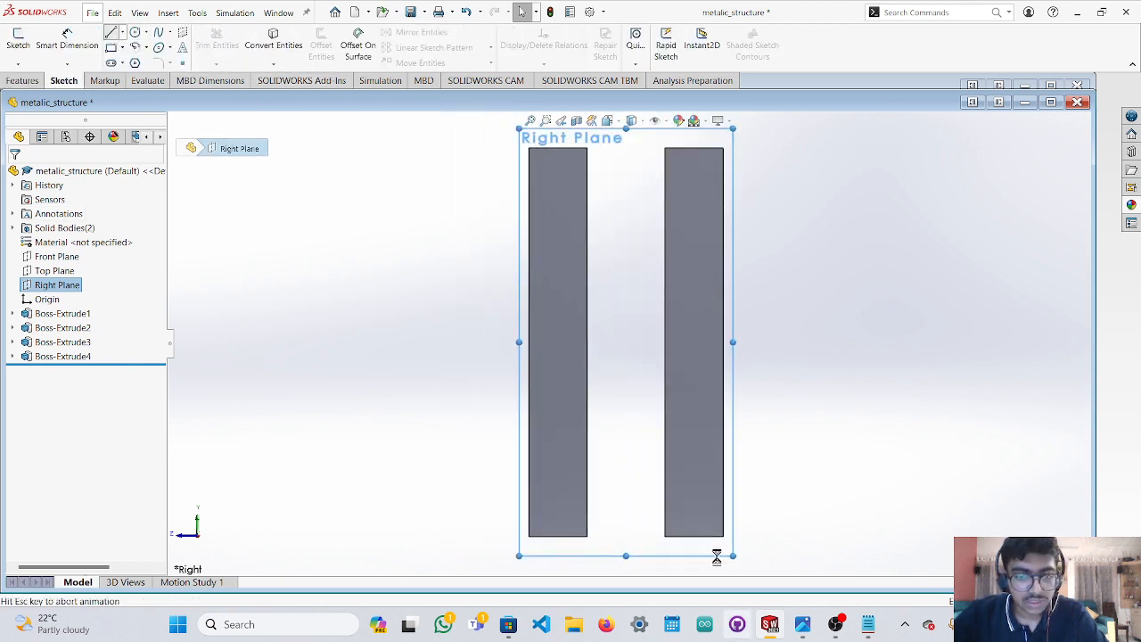
left_click_drag(536, 486, 699, 485)
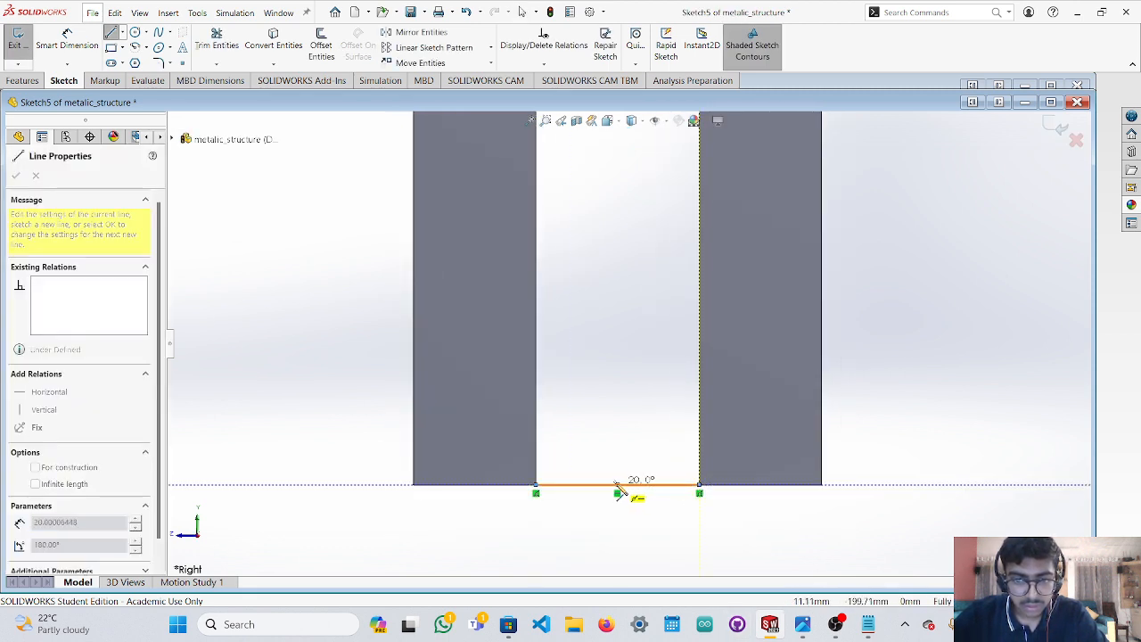
Sketch a vertical line upward from the midpoint of the bottom connecting line and dimension its length as 50 mm.
mouse_move(617, 486)
left_mouse_down()
mouse_move(627, 357)
mouse_move(617, 259)
left_mouse_up()
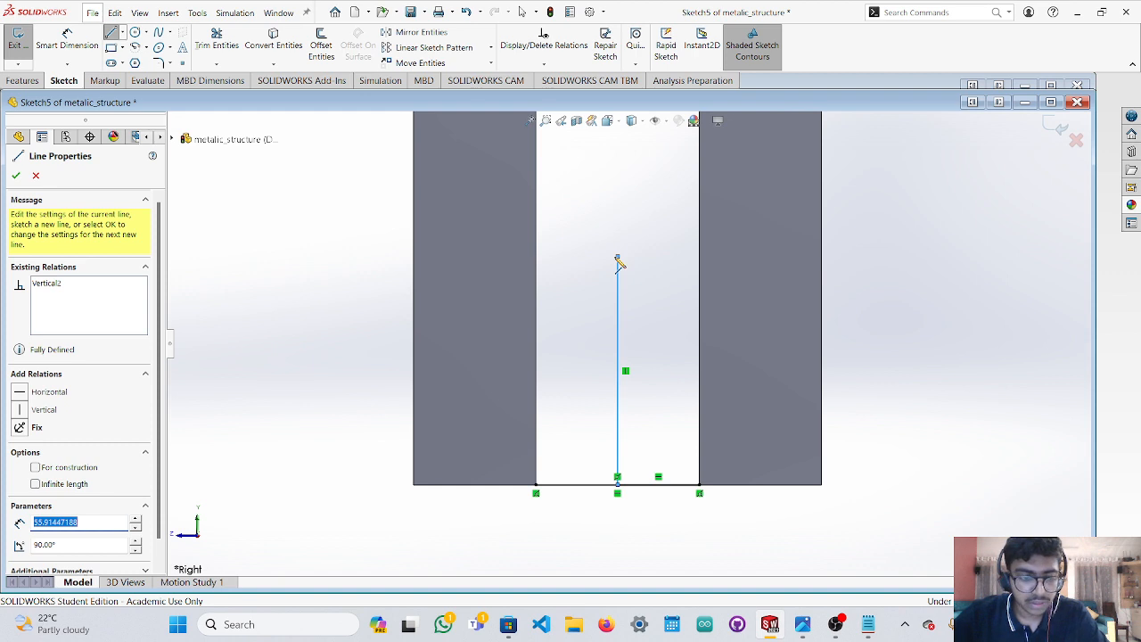
key("Escape")
left_click(68, 42)
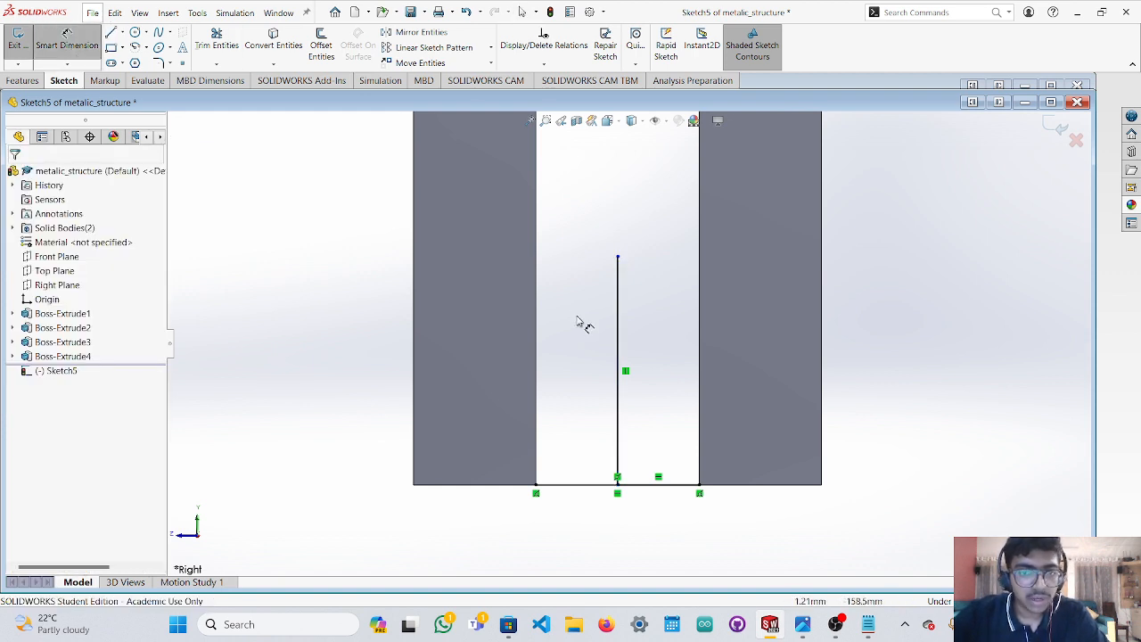
left_click(622, 347)
left_click(905, 370)
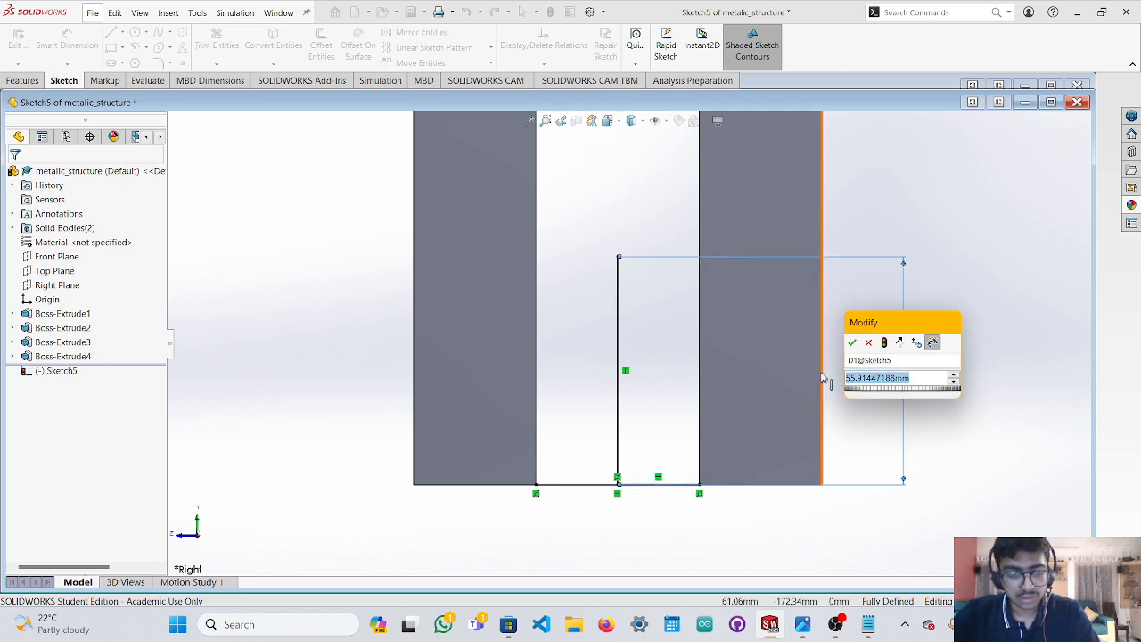
type("50")
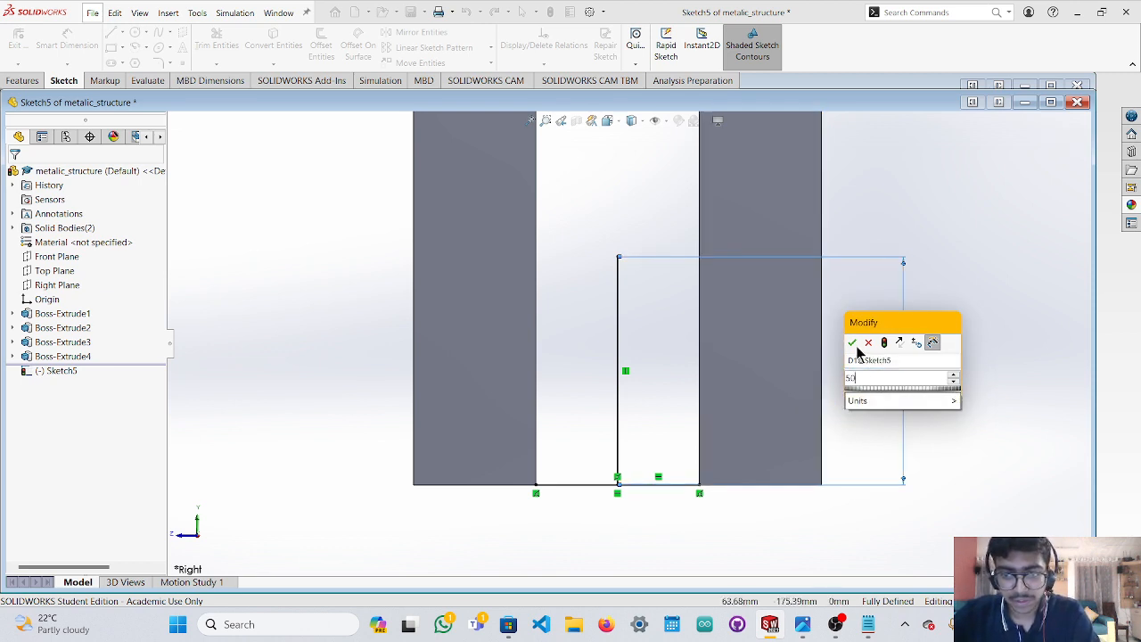
left_click(853, 344)
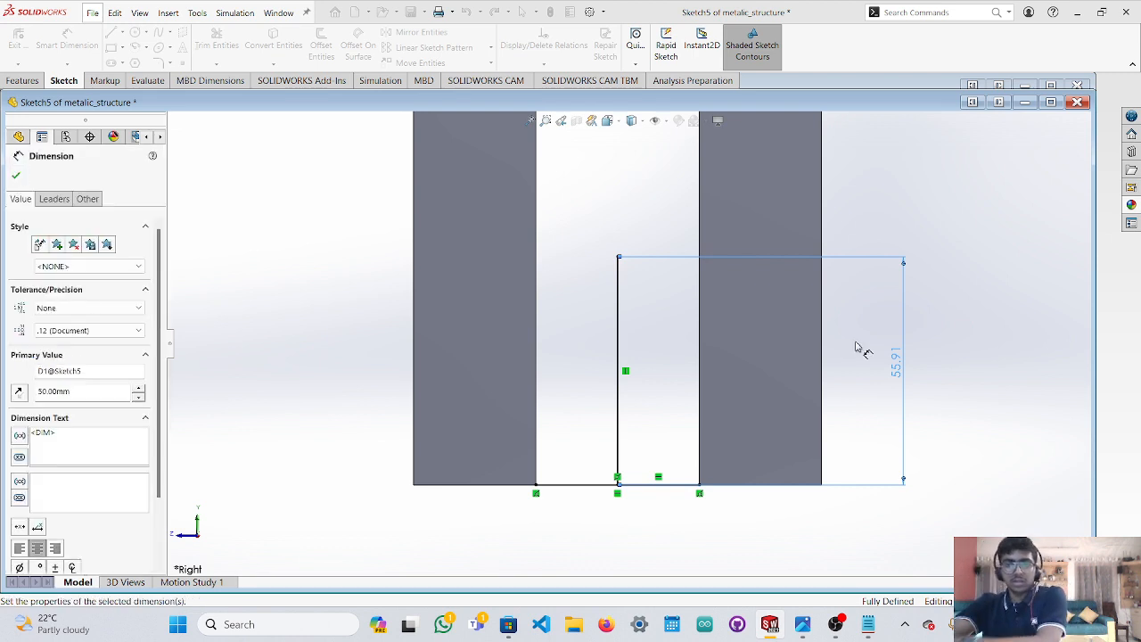
left_click(856, 348)
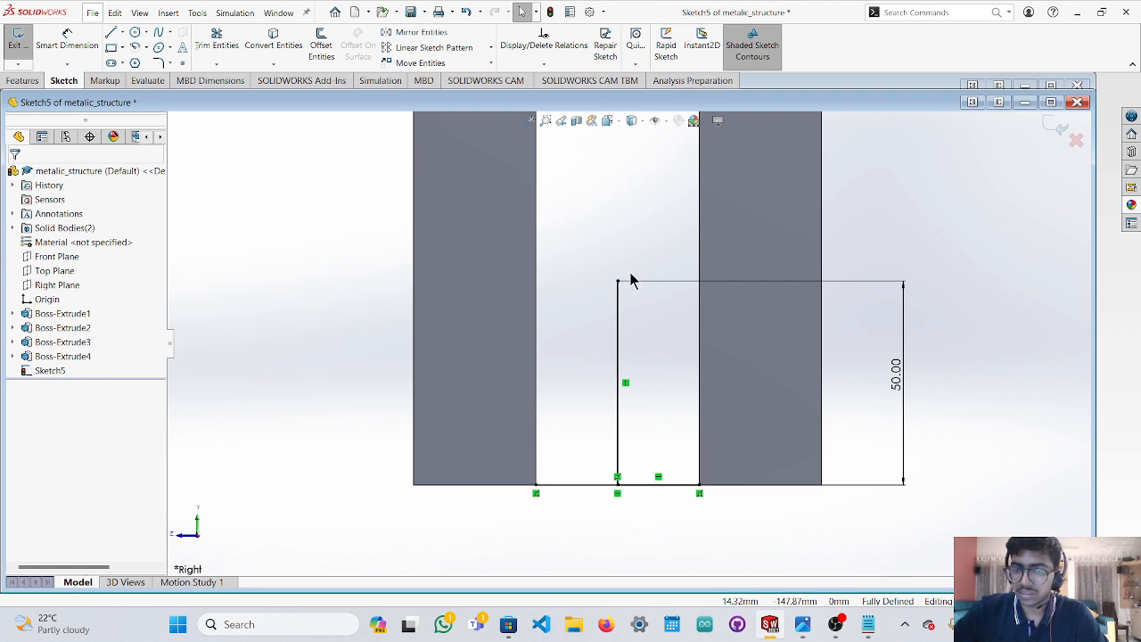
scroll(886, 246, "up", 3)
scroll(718, 242, "down", 3)
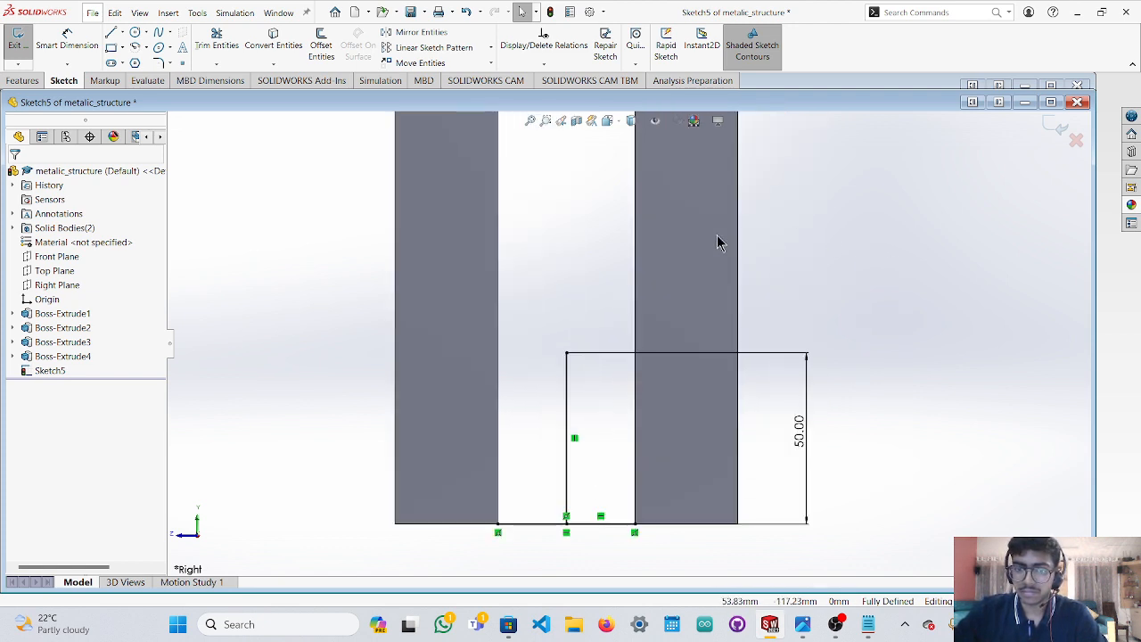
left_click(110, 46)
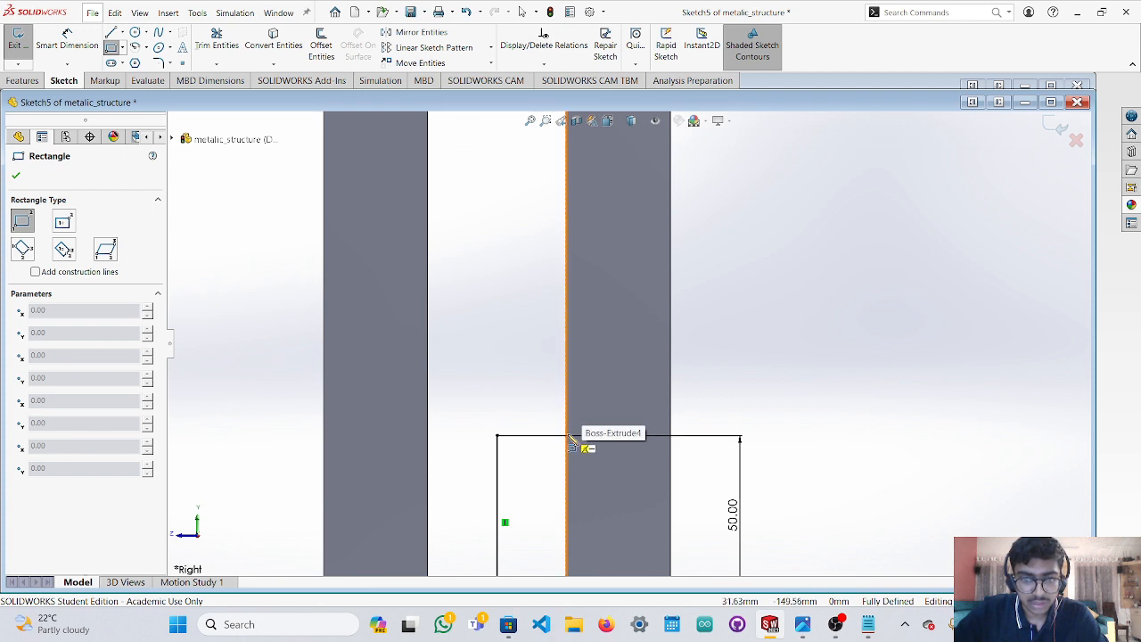
scroll(569, 436, "down", 2)
scroll(609, 435, "up", 3)
scroll(584, 430, "down", 2)
key("Escape")
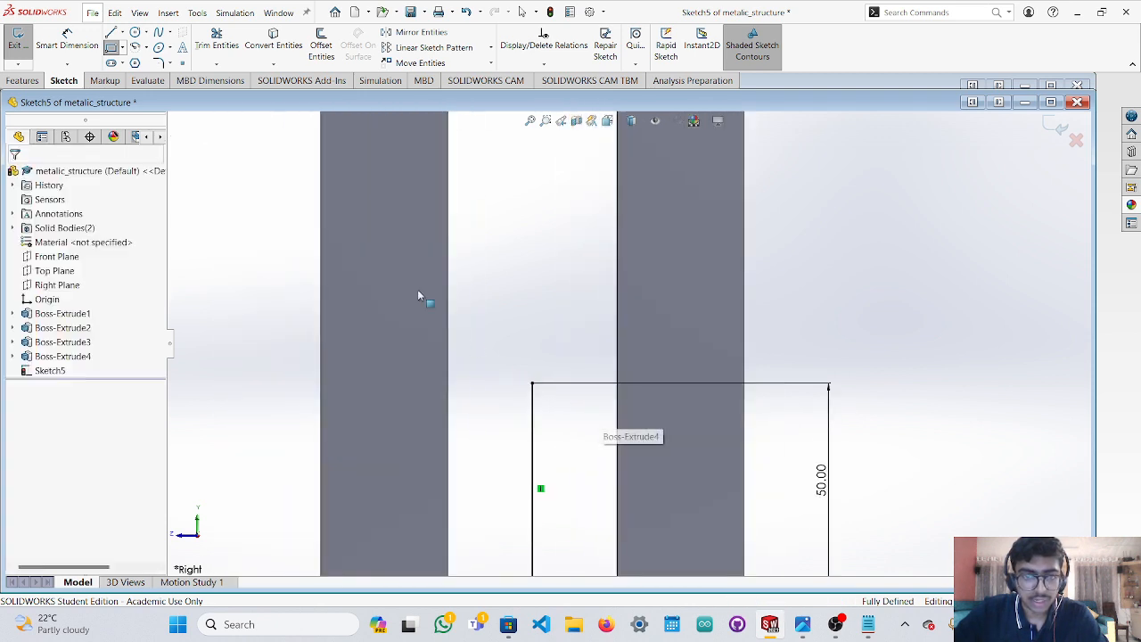
Sketch a horizontal line about 92 mm long from the vertical line's upper endpoint across and past the neighbouring leg.
left_click(111, 34)
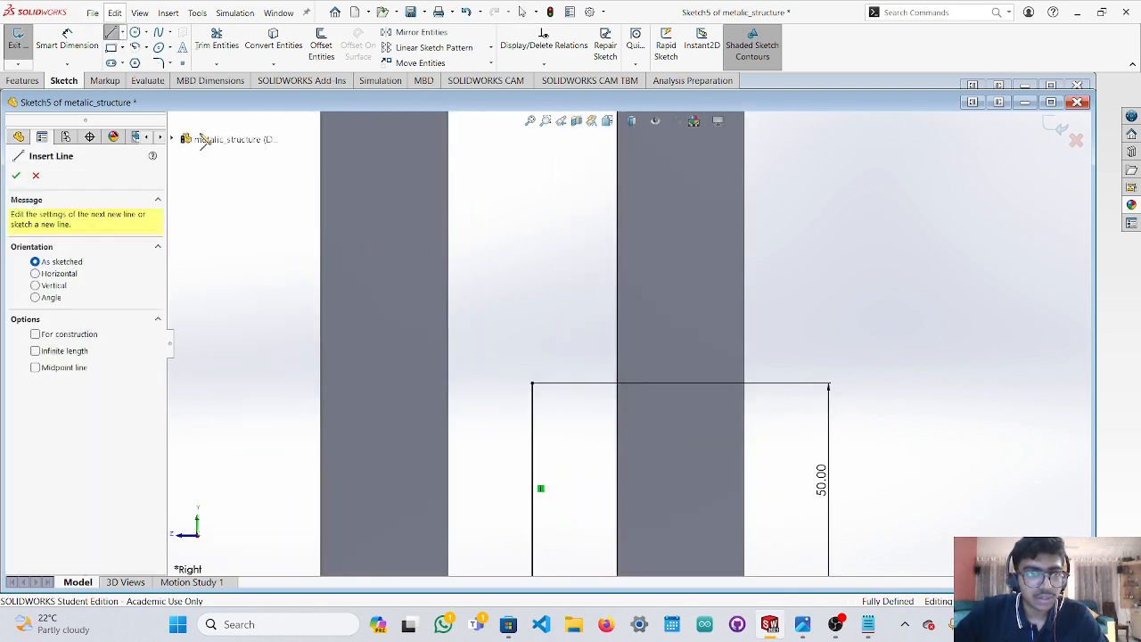
left_click(533, 385)
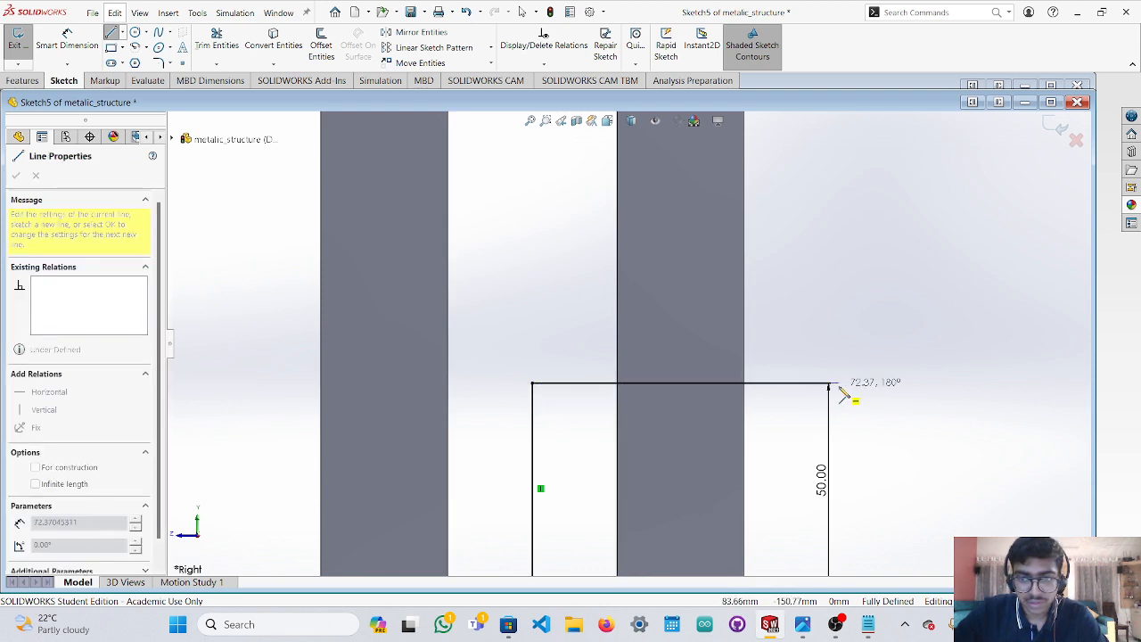
left_click(922, 383)
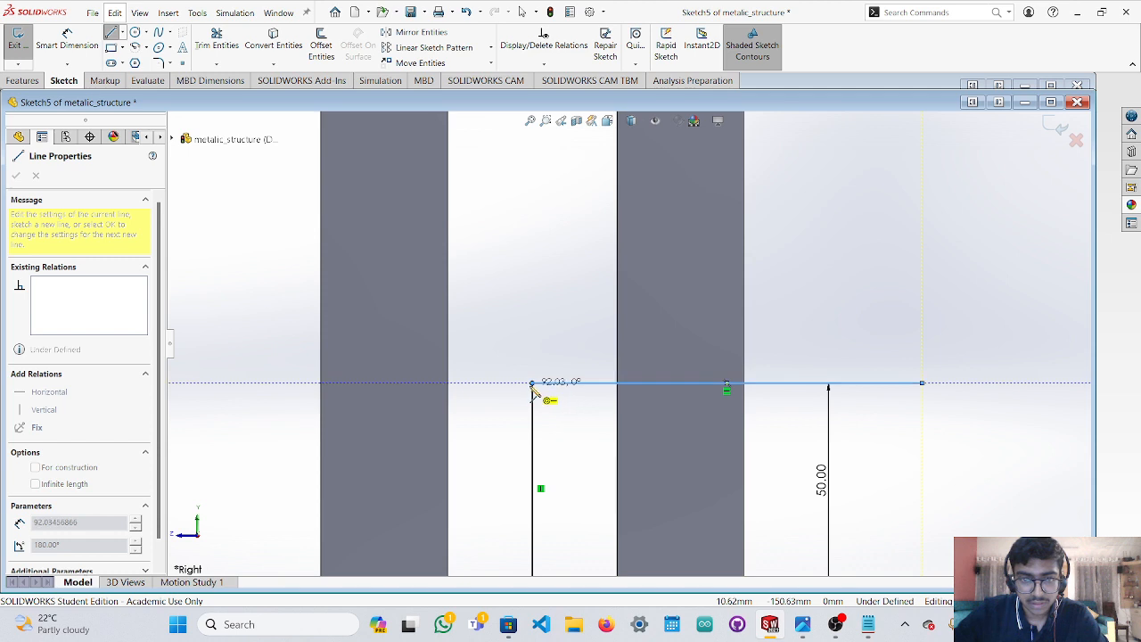
Finish the horizontal line about 172 mm long, crossing both bars at the top end of the vertical sketch line.
left_click(192, 383)
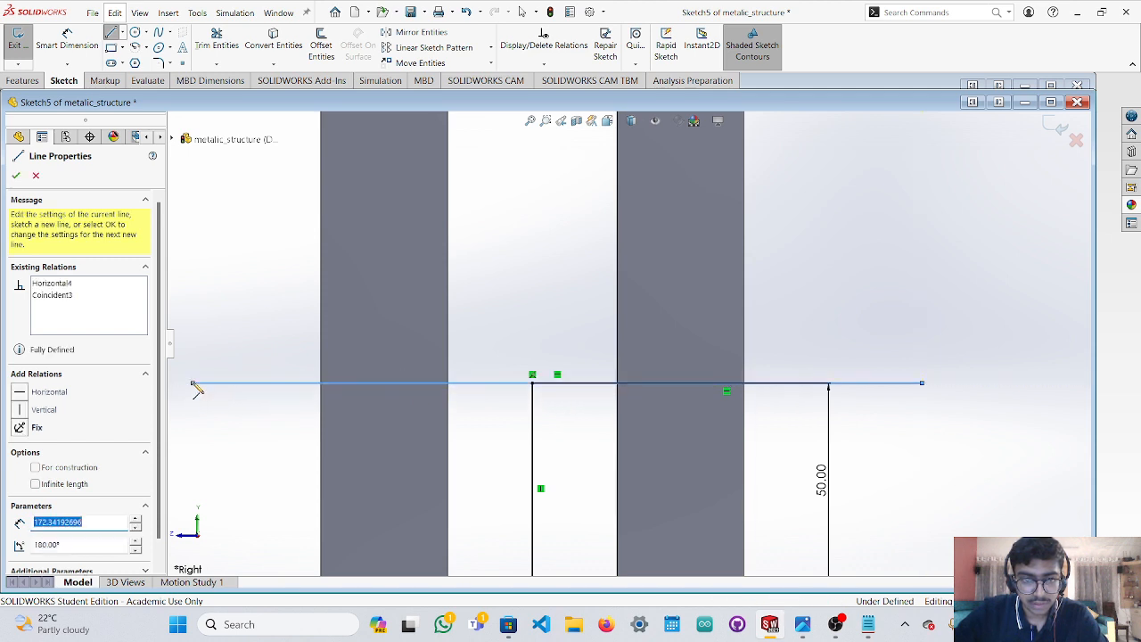
key("Escape")
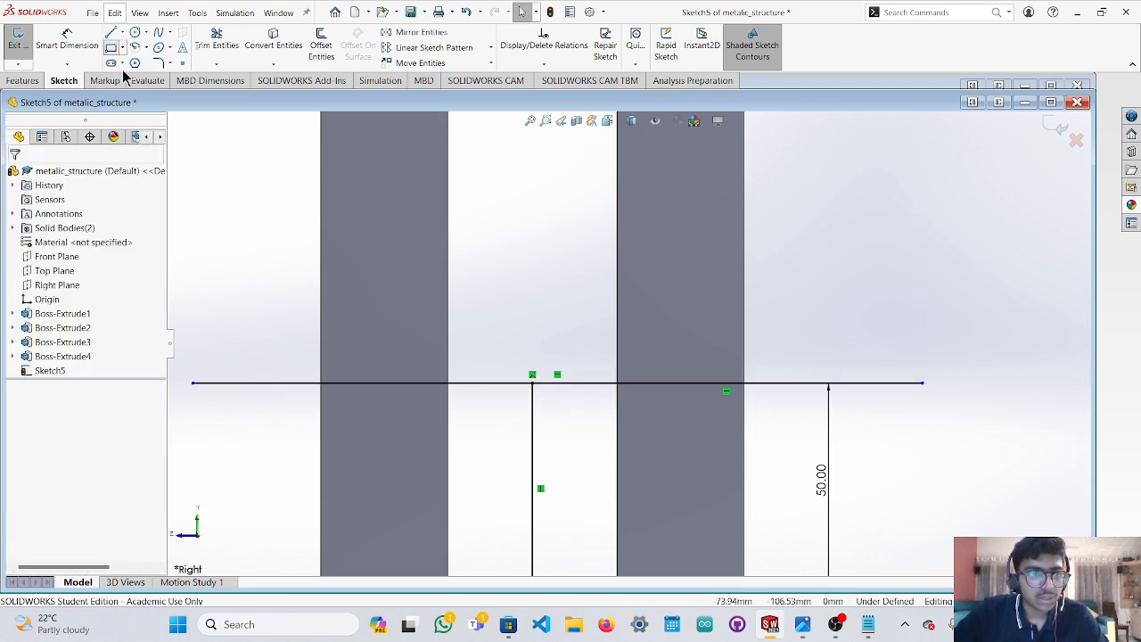
left_click(110, 47)
scroll(450, 392, "down", 3)
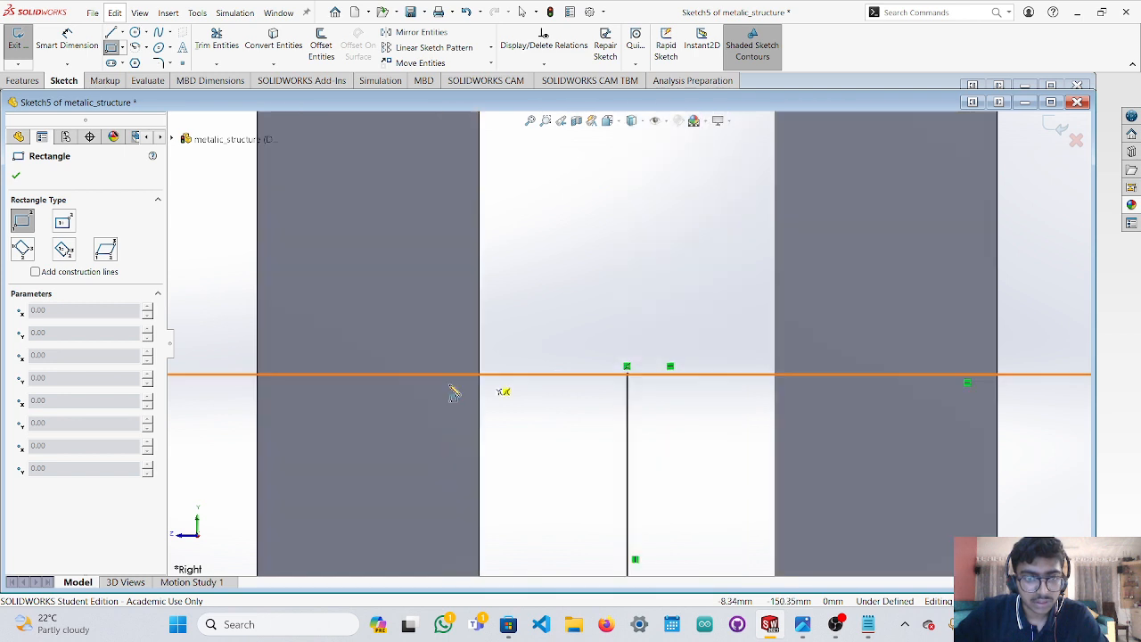
key("Escape")
Try to power-trim the part of the horizontal line extending from the vertical line across the first bar.
left_click(217, 42)
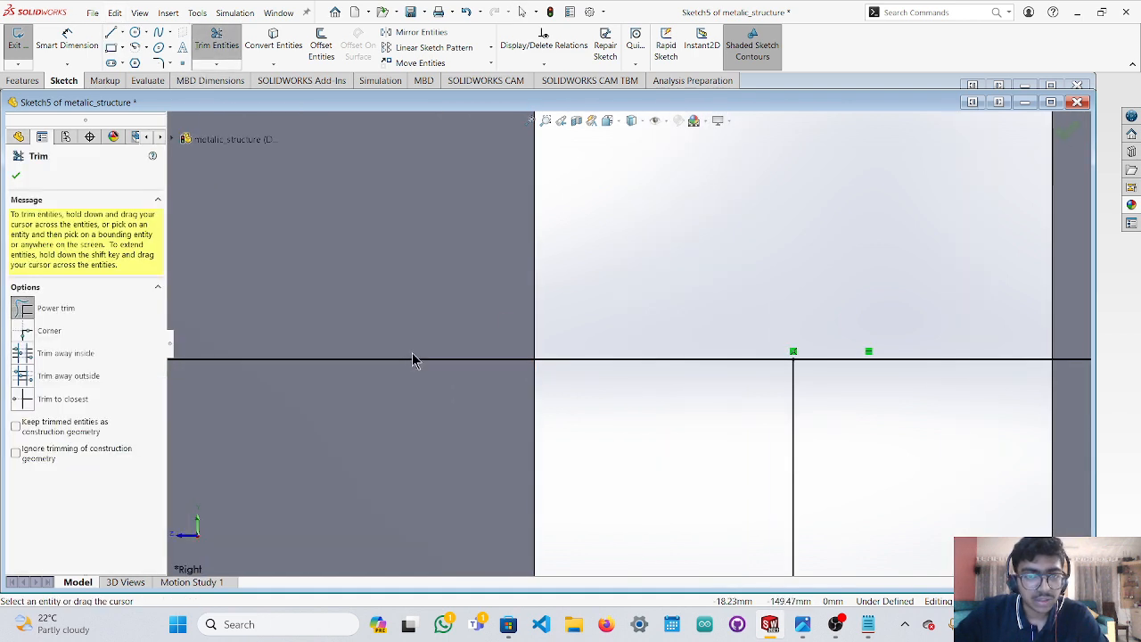
left_click_drag(412, 352, 413, 388)
scroll(357, 365, "up", 5)
scroll(865, 330, "down", 2)
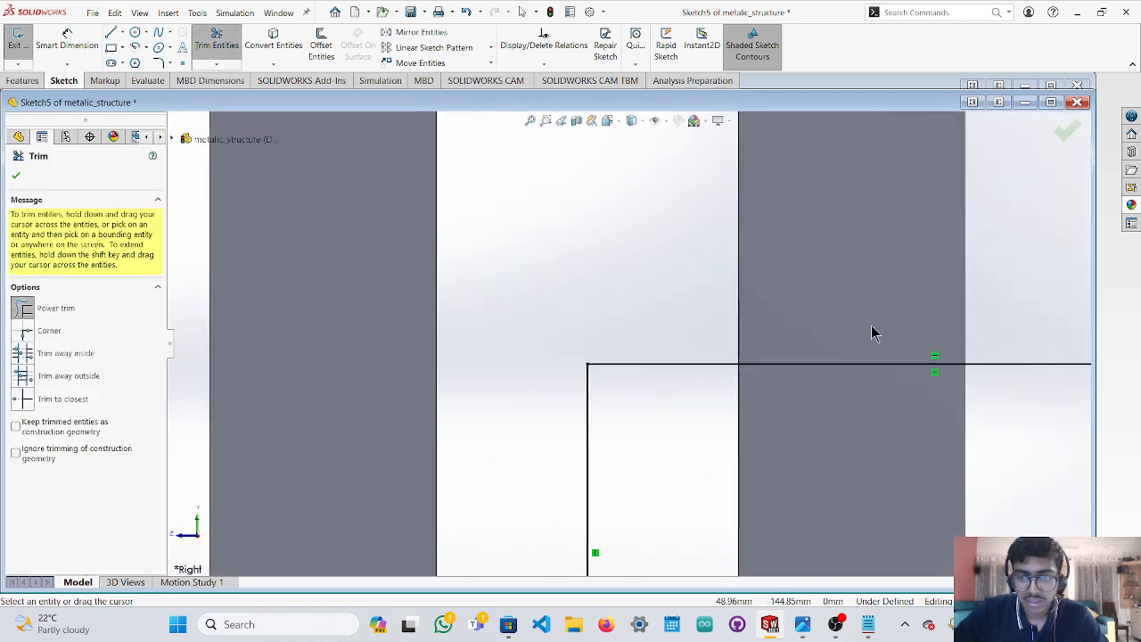
scroll(878, 388, "up", 2)
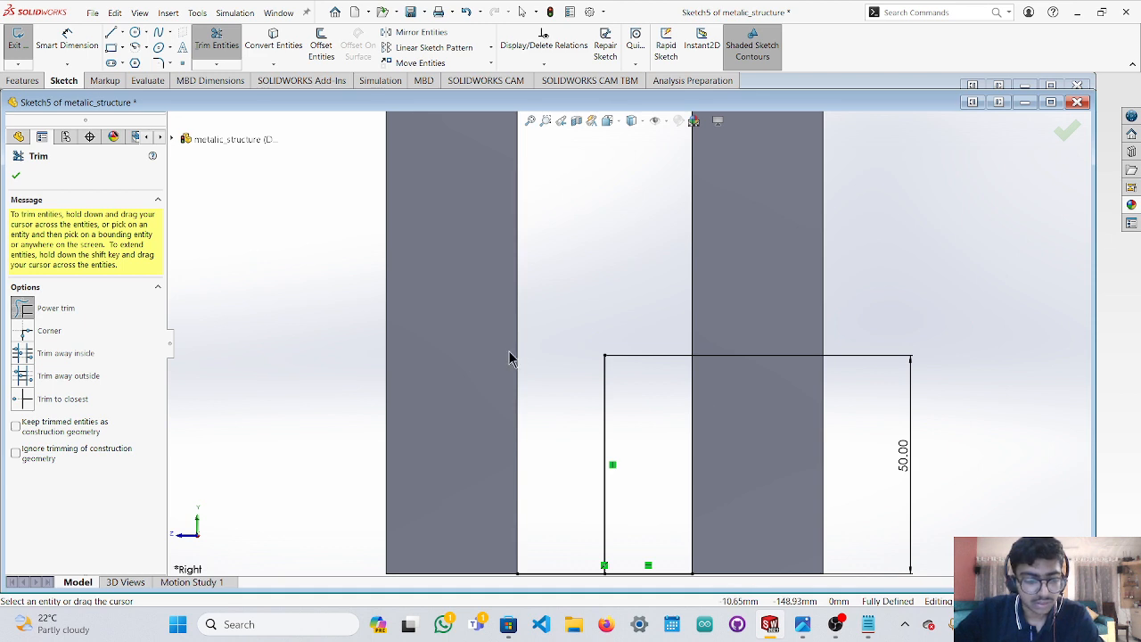
Undo the last trim of the horizontal line.
key("Escape")
key("ctrl+z")
scroll(524, 357, "down", 1)
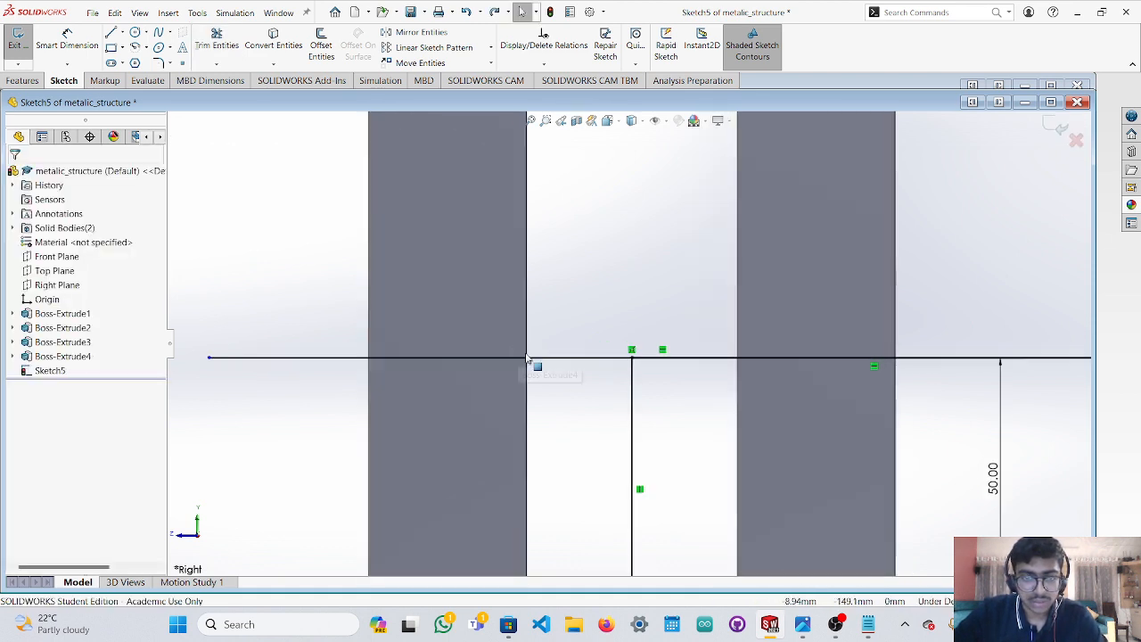
scroll(526, 358, "up", 1)
scroll(568, 361, "down", 1)
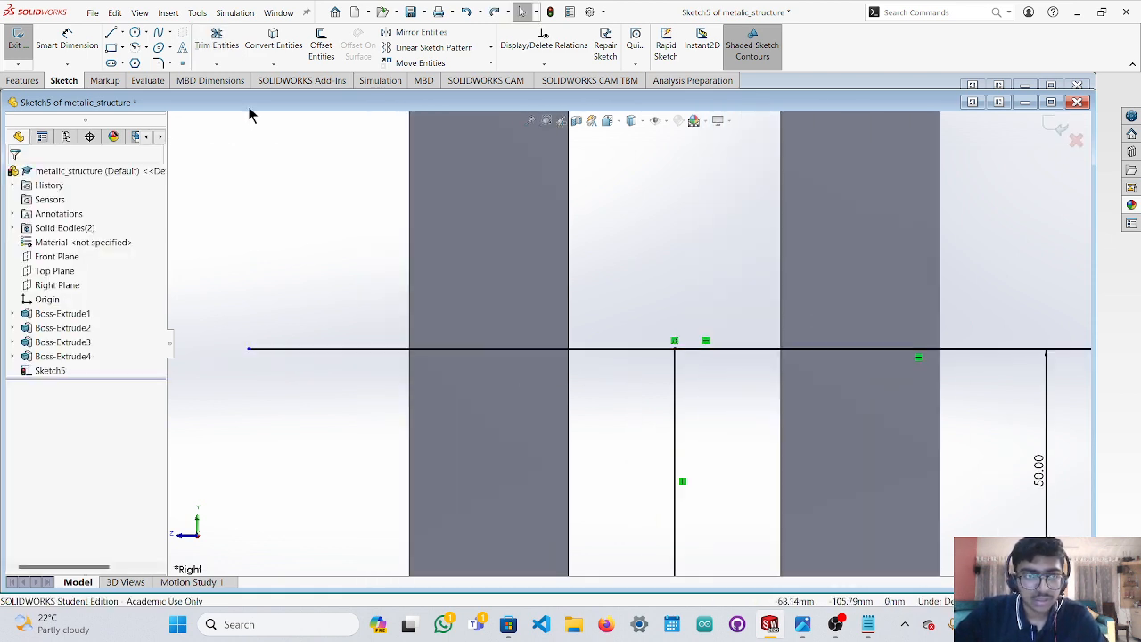
left_click(112, 50)
scroll(520, 352, "down", 5)
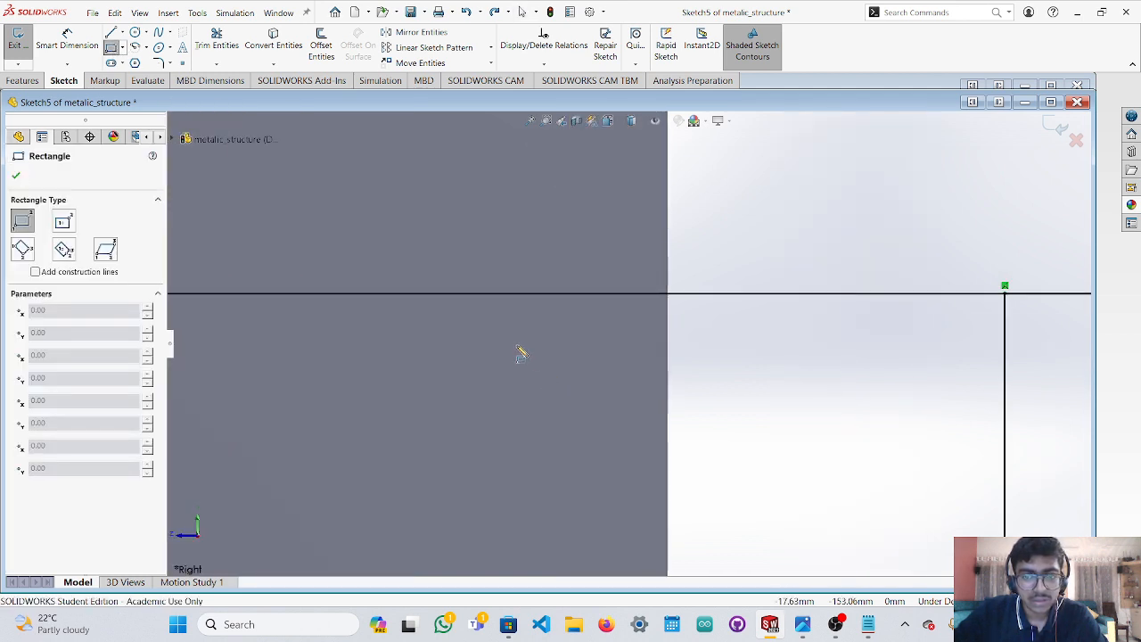
scroll(721, 297, "down", 3)
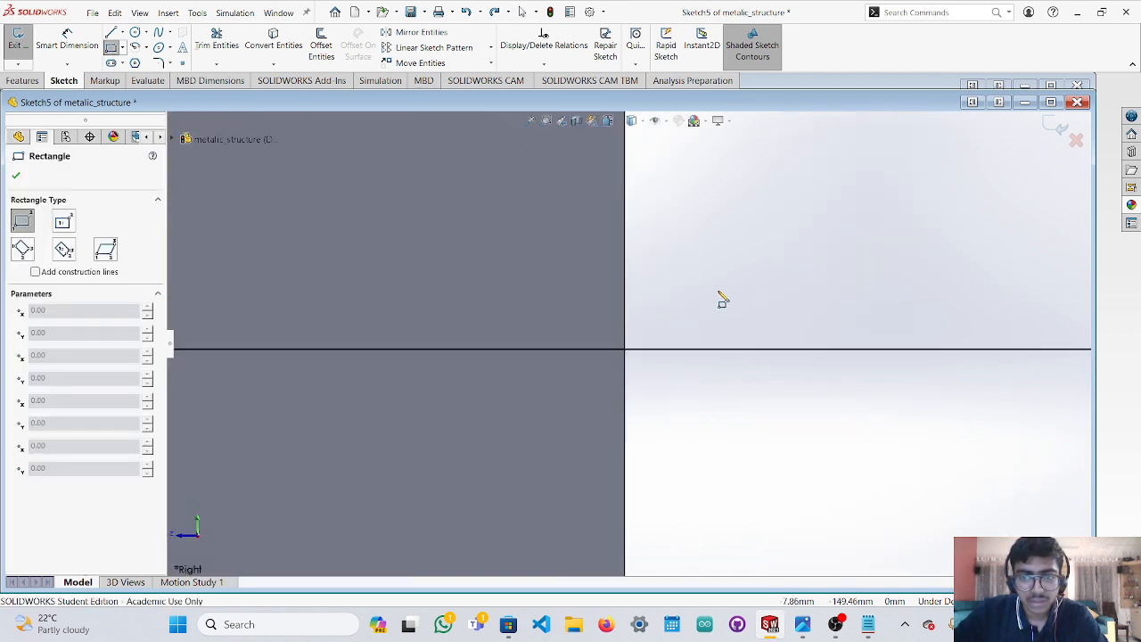
left_click(626, 351)
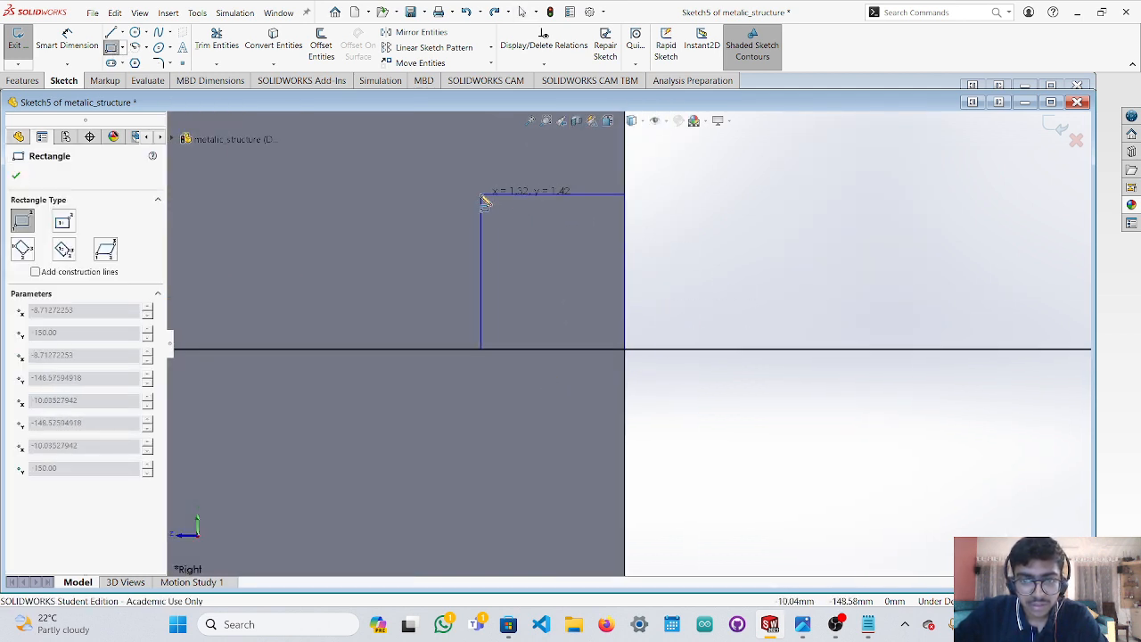
scroll(384, 183, "up", 5)
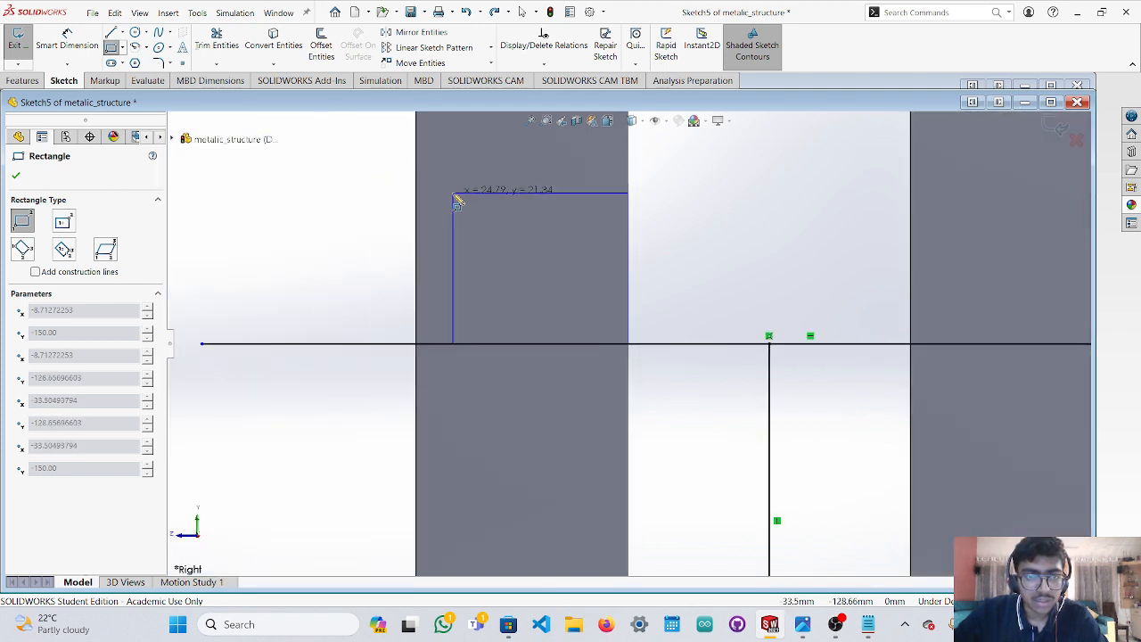
key("Escape")
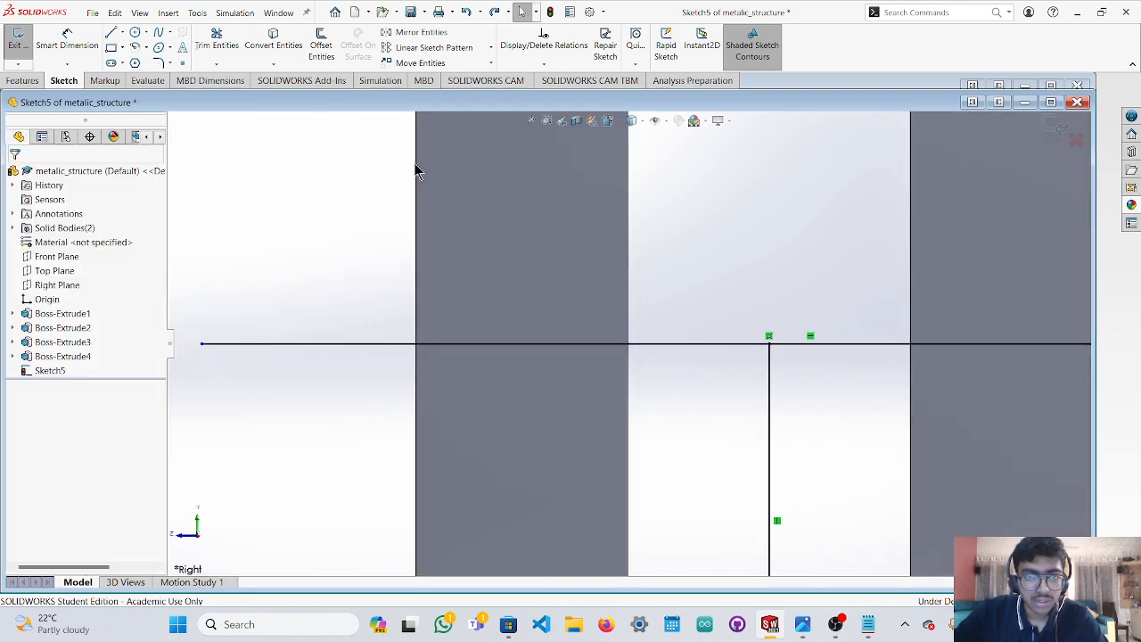
Check the bottom edge length of the bar on the positive Z side with Smart Dimension, without placing a dimension.
scroll(535, 241, "up", 3)
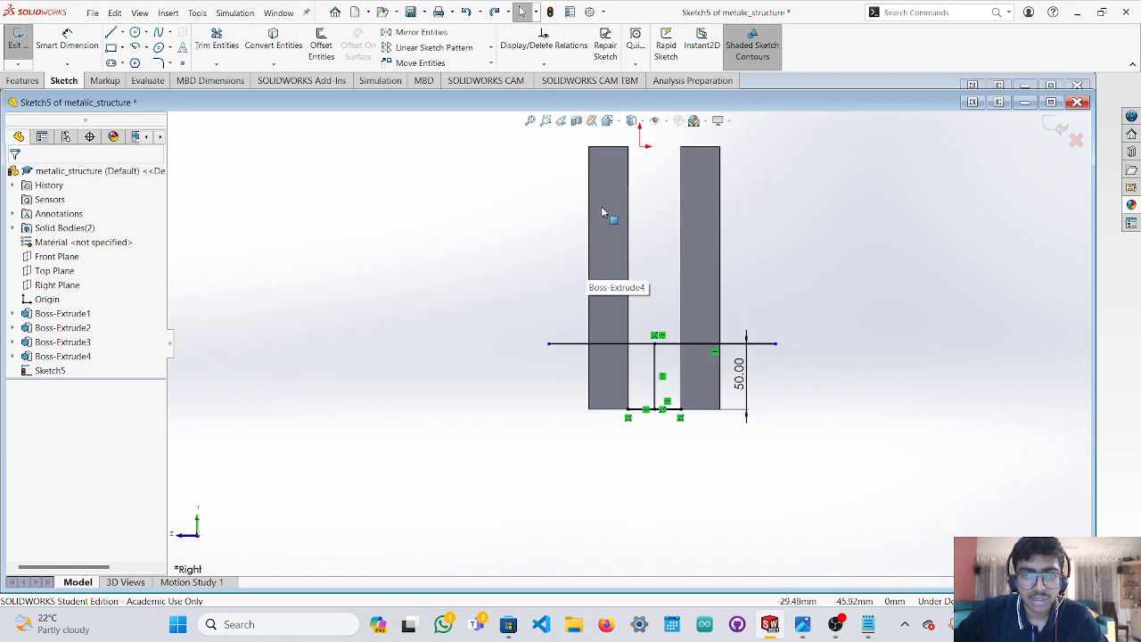
scroll(606, 214, "down", 5)
scroll(624, 450, "down", 5)
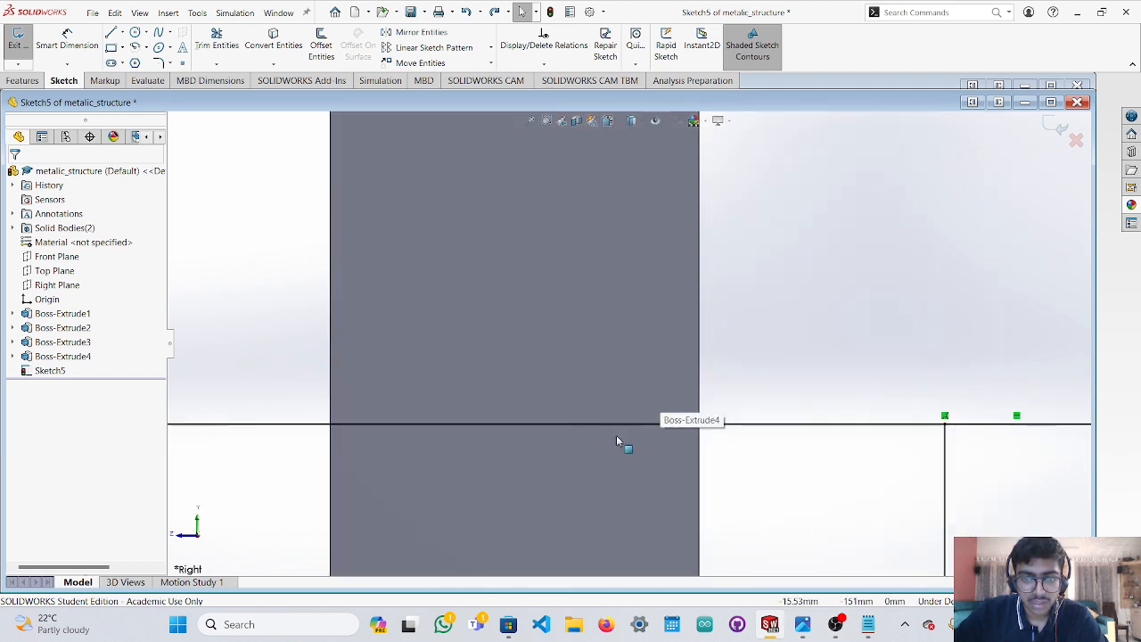
scroll(713, 401, "up", 3)
scroll(600, 321, "up", 6)
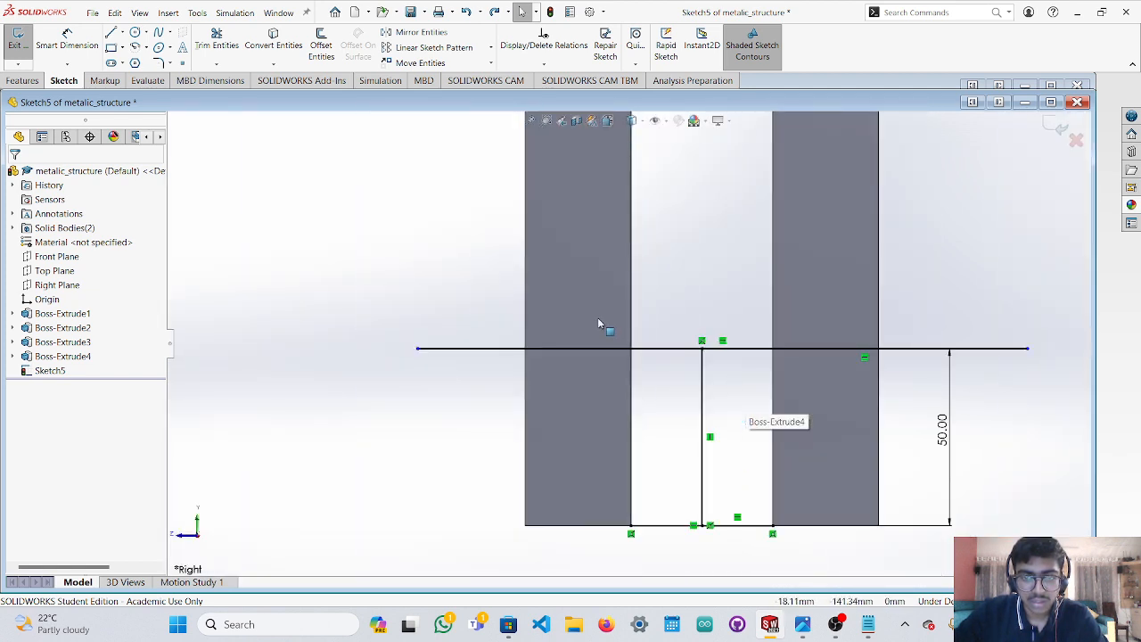
scroll(621, 319, "down", 2)
scroll(624, 326, "down", 3)
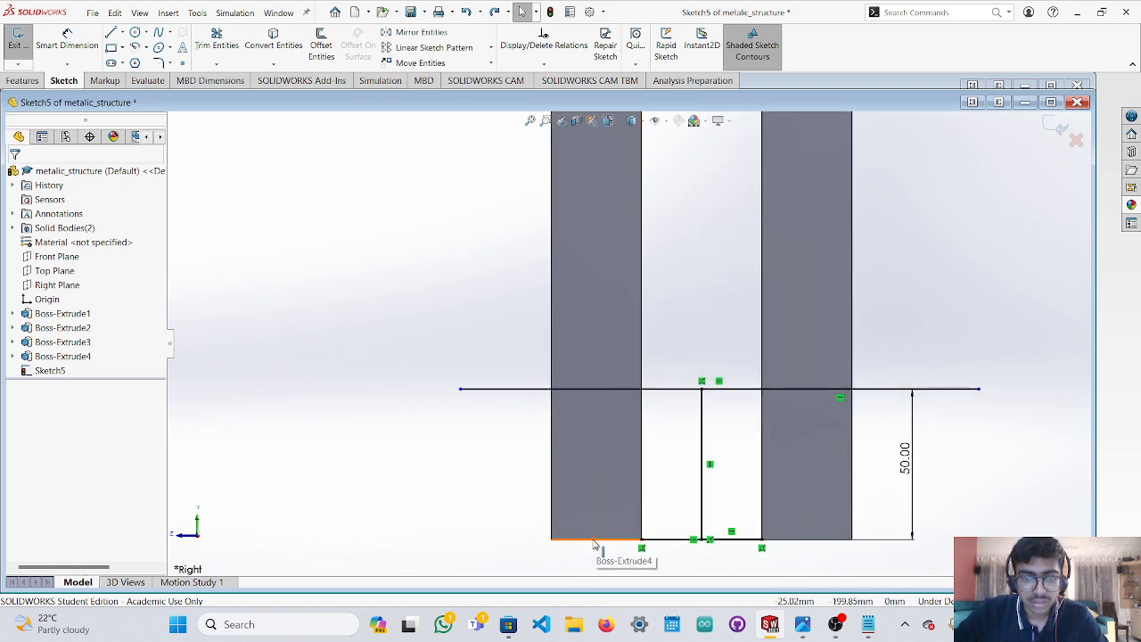
left_click(66, 38)
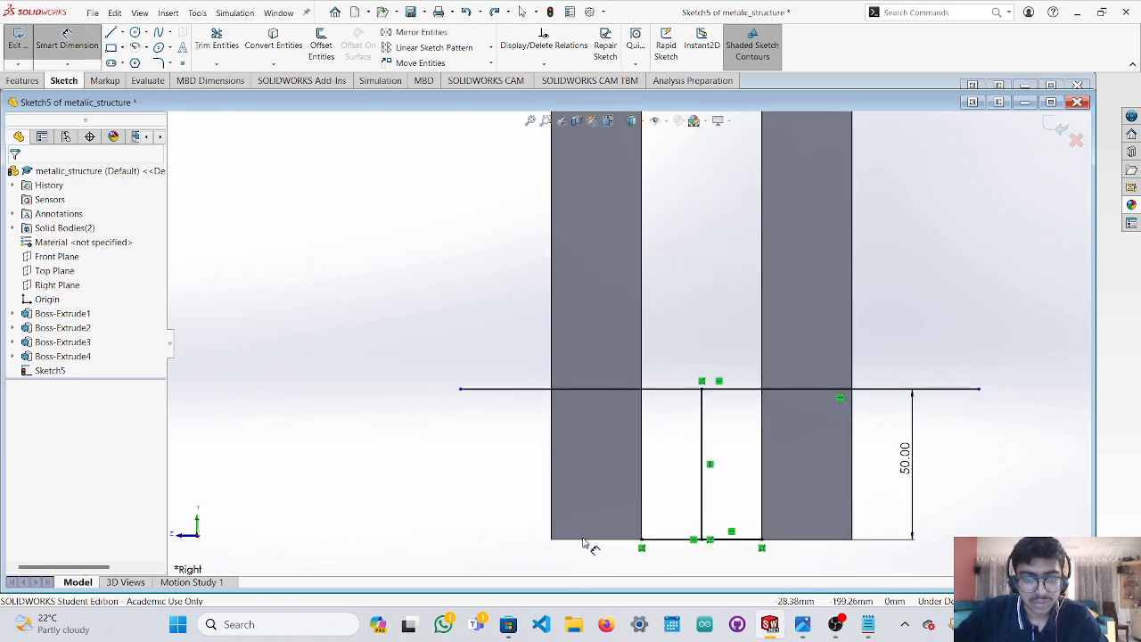
key("Escape")
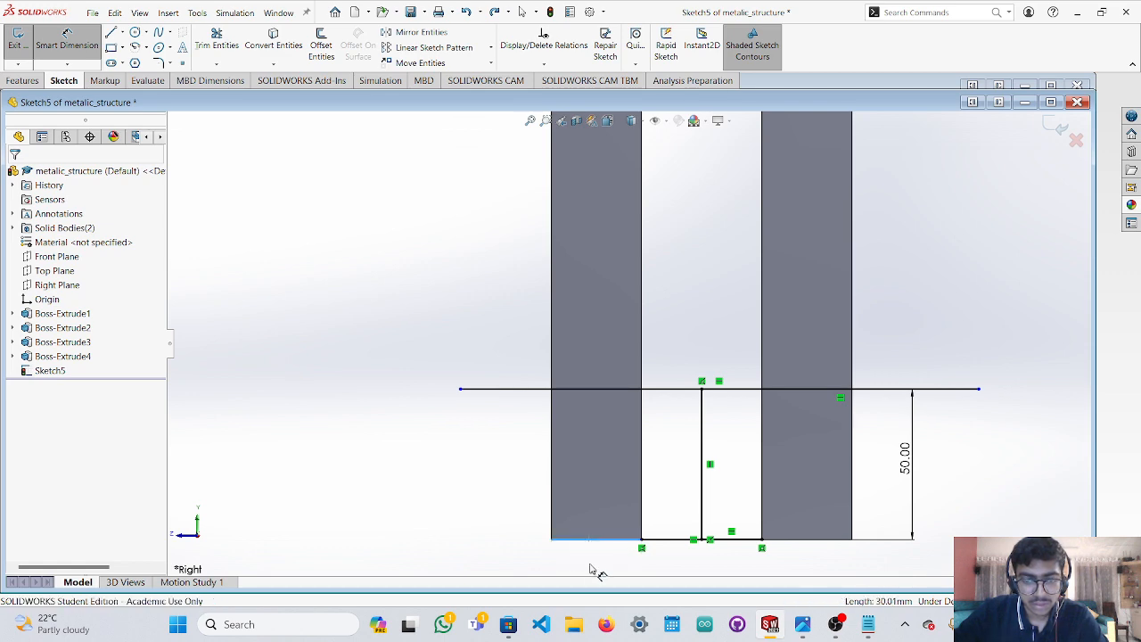
Check the upper edge length at the other bar's end face with Smart Dimension, without placing a dimension.
middle_click_drag(644, 348, 651, 392)
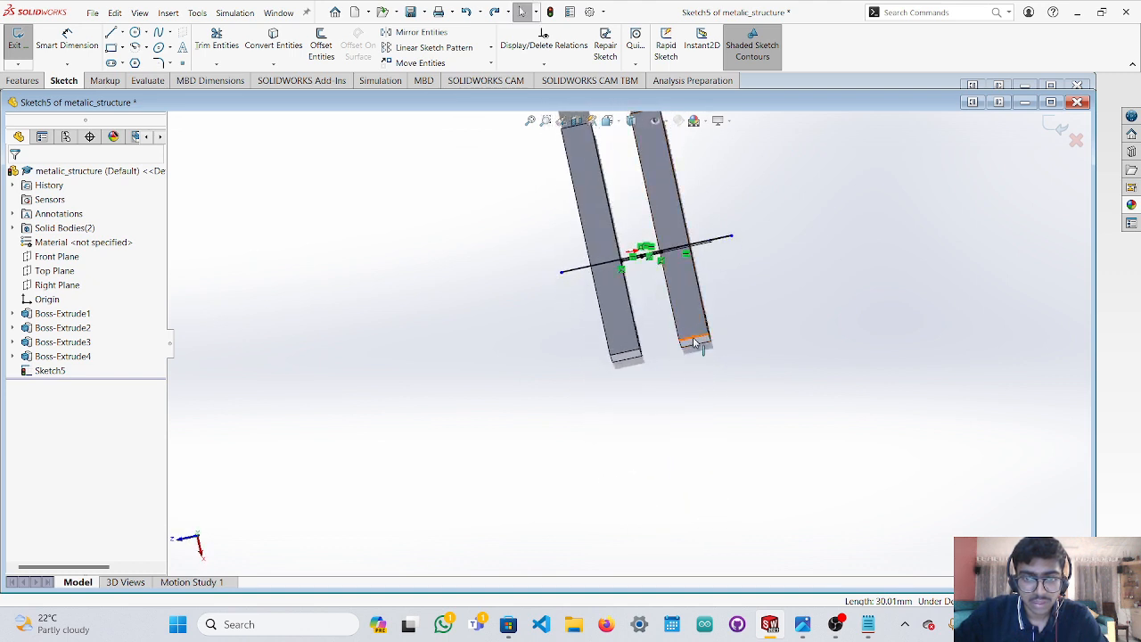
left_click(67, 40)
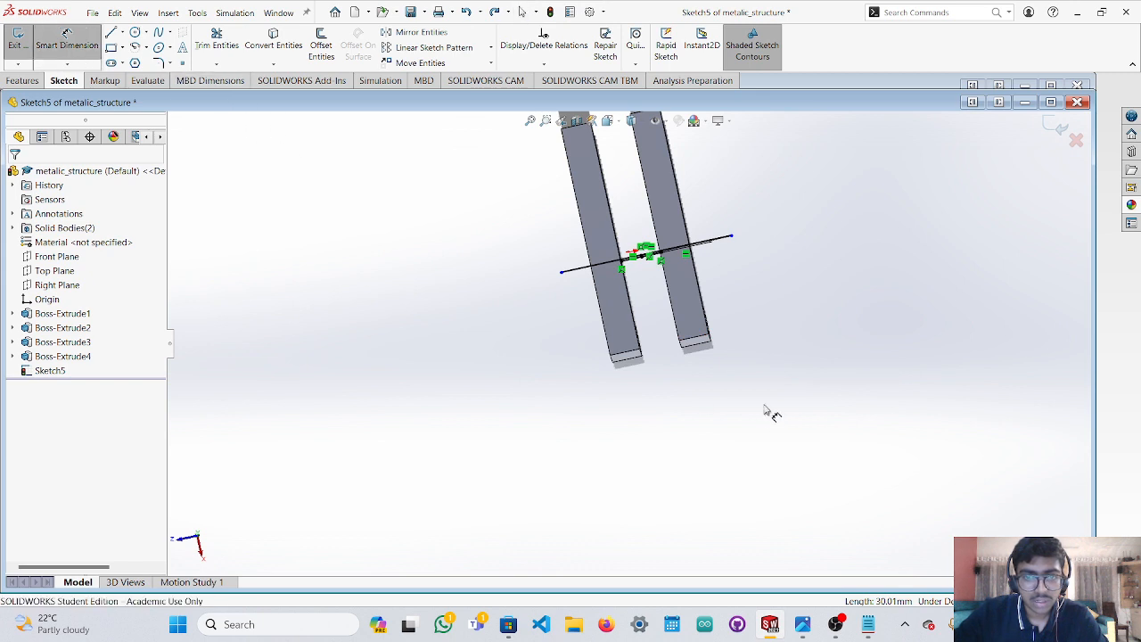
left_click(699, 340)
key("Escape")
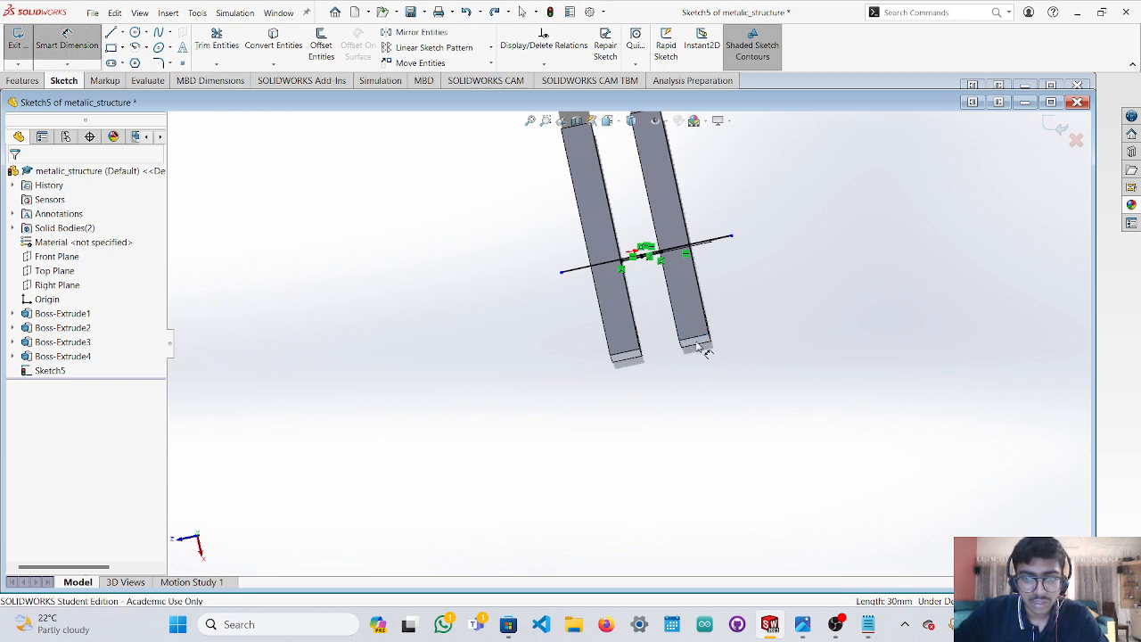
scroll(677, 348, "down", 5)
left_click(642, 331)
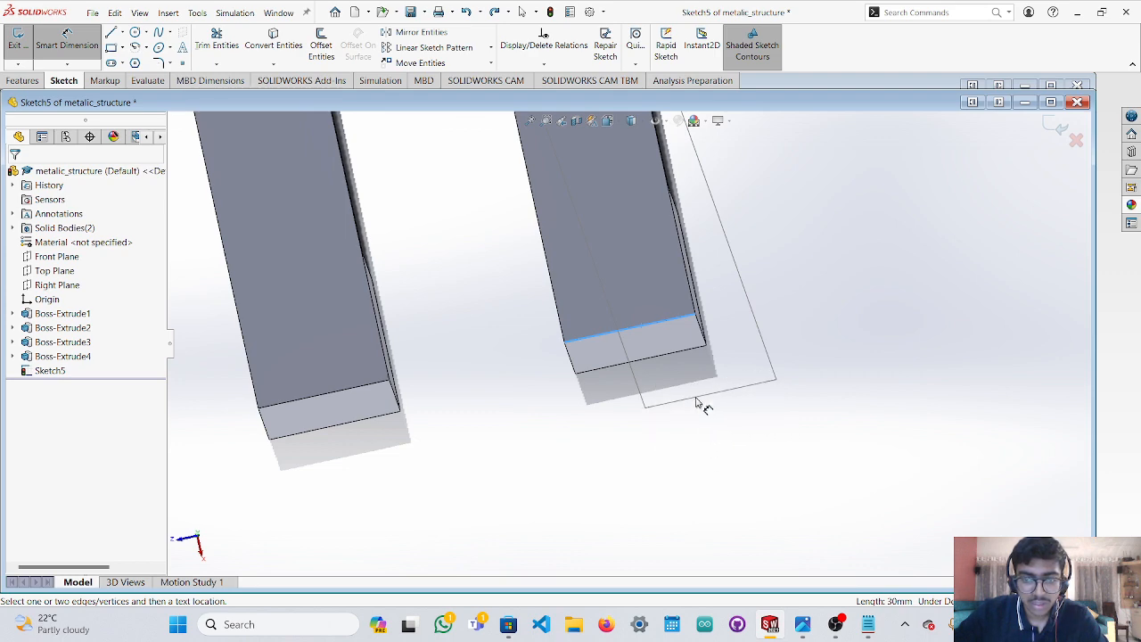
middle_click_drag(696, 398, 680, 295)
key("Escape")
key("Escape")
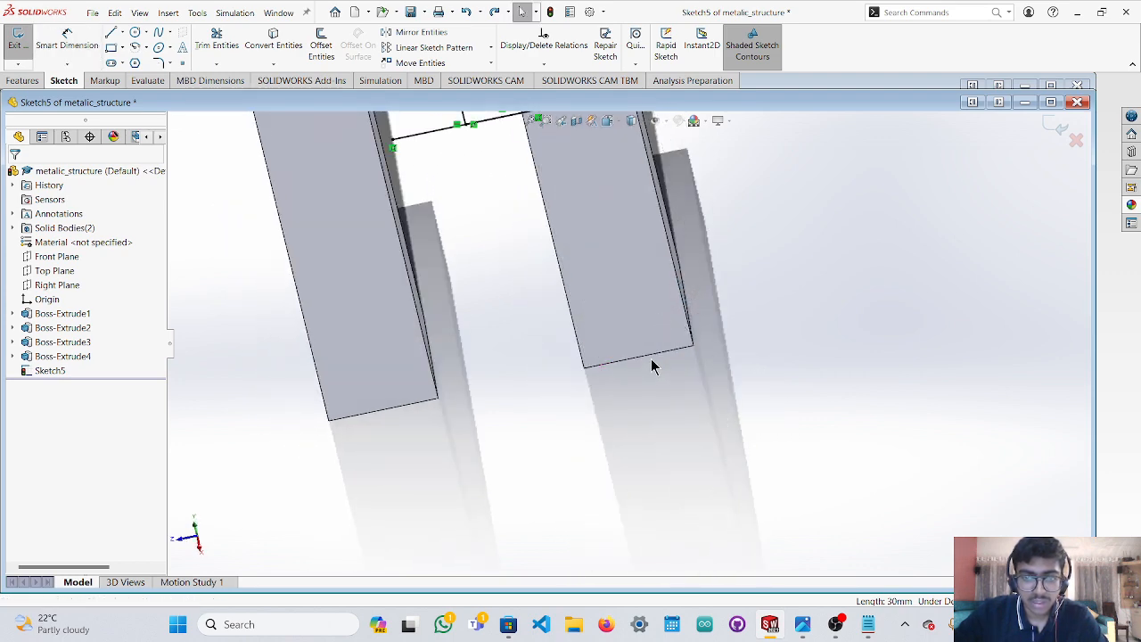
Check the outer bottom edge length of the same bar with Smart Dimension, discarding the preview.
left_click(67, 63)
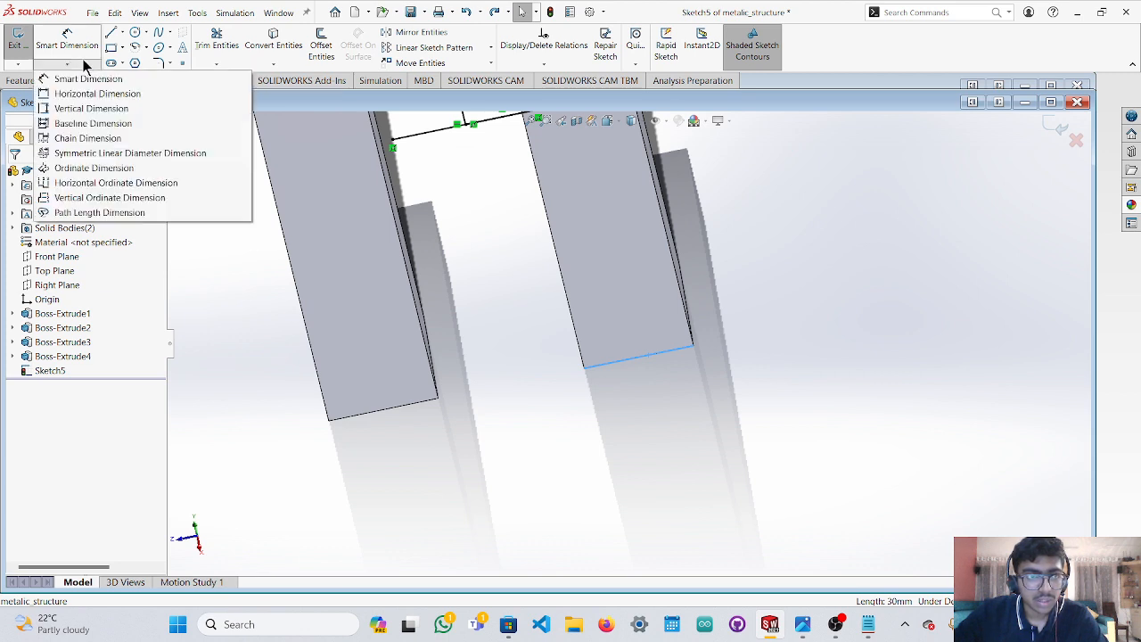
left_click(71, 41)
left_click(665, 359)
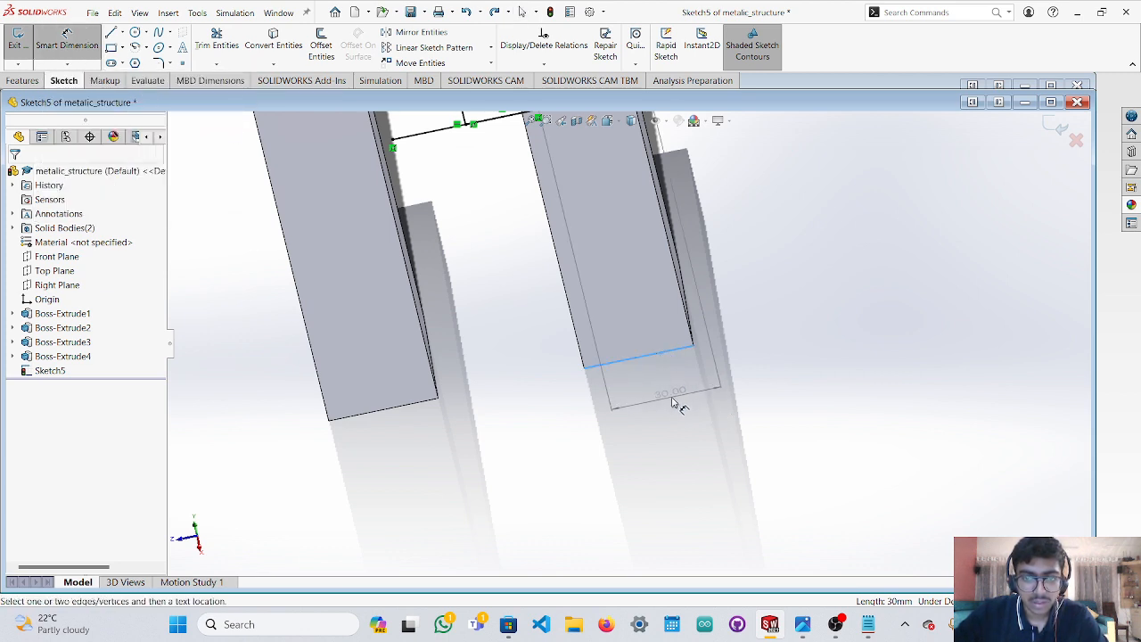
key("Escape")
Check the matching outer bottom edge of the positive Z side bar with Smart Dimension, without placing a dimension.
middle_click_drag(657, 407, 566, 403)
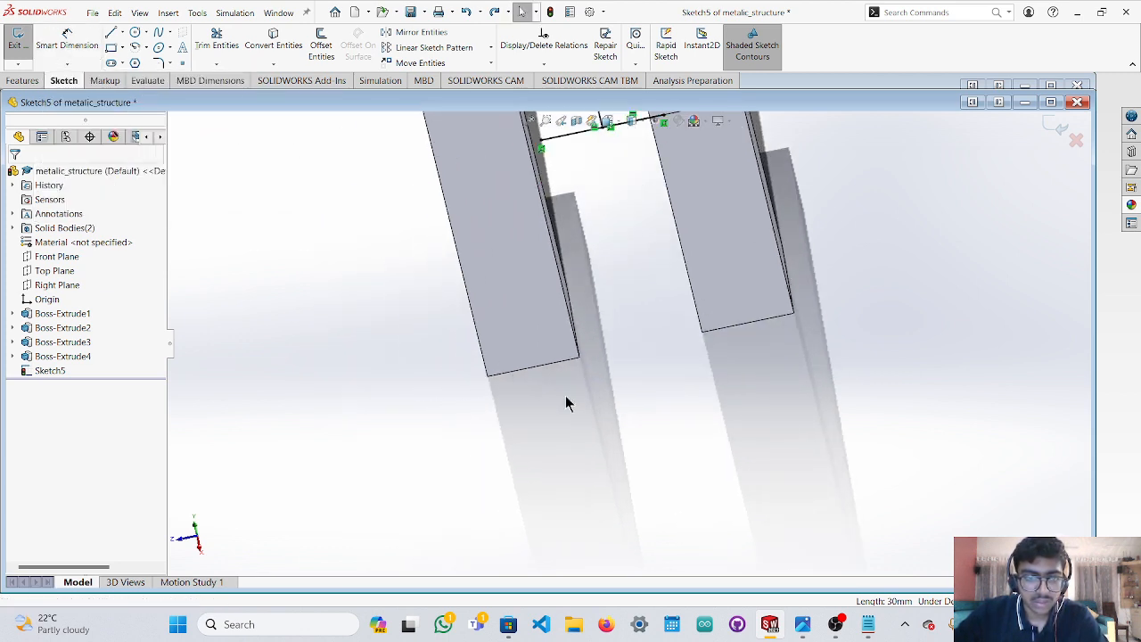
left_click(67, 41)
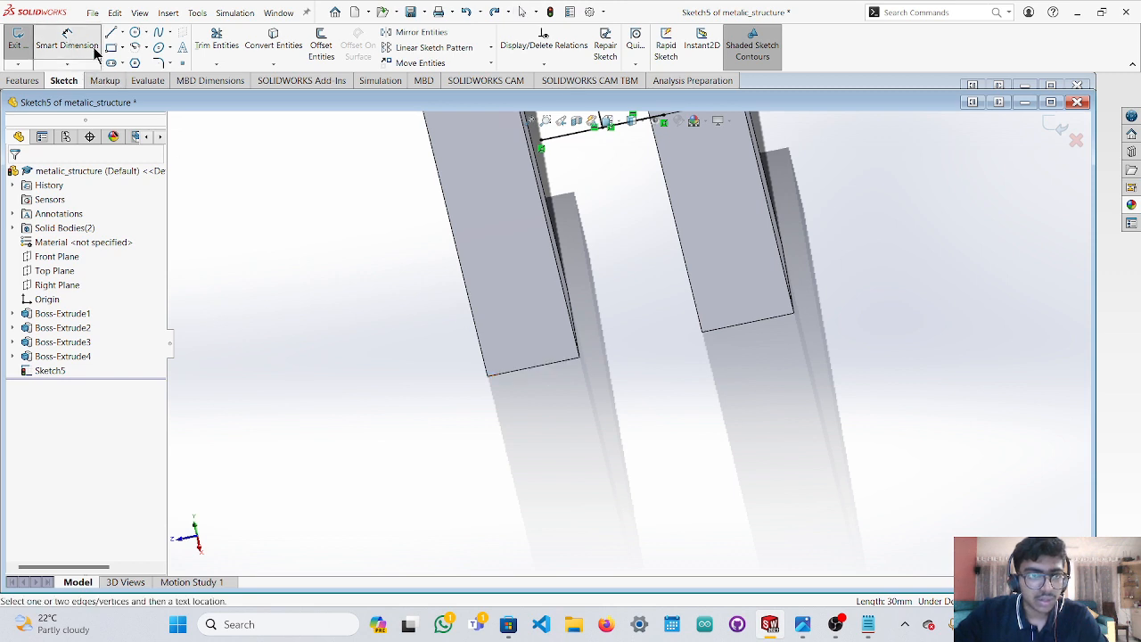
left_click(509, 378)
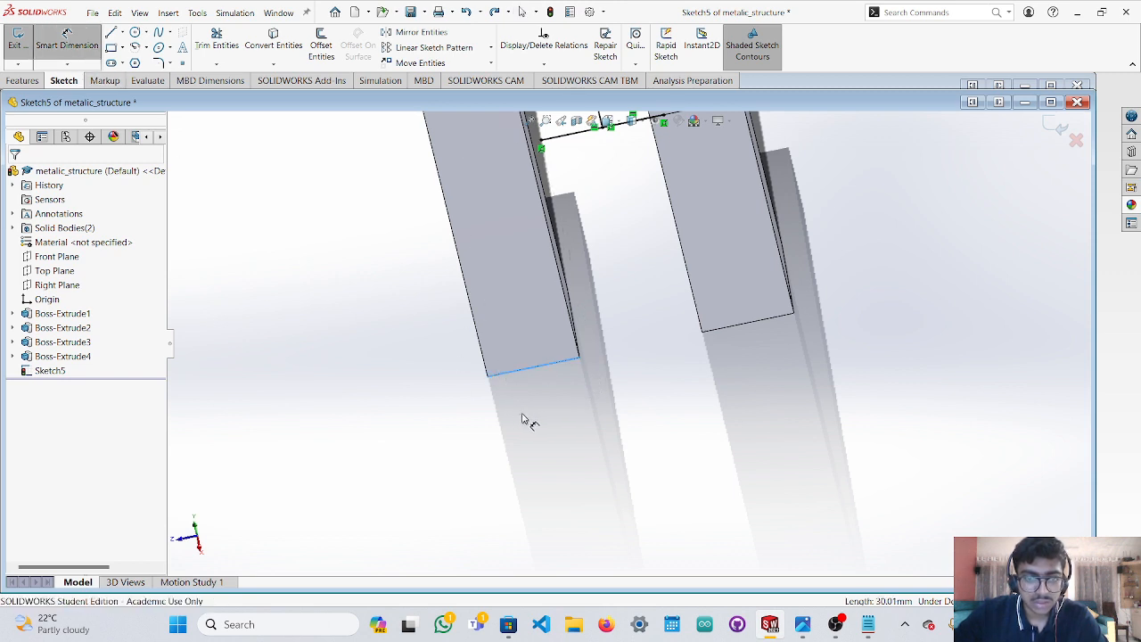
key("Escape")
Examine how the sketch lines sit relative to the ends and undersides of both bars.
middle_click_drag(555, 412, 552, 350)
scroll(553, 351, "up", 4)
middle_click_drag(592, 295, 604, 334)
scroll(605, 334, "up", 3)
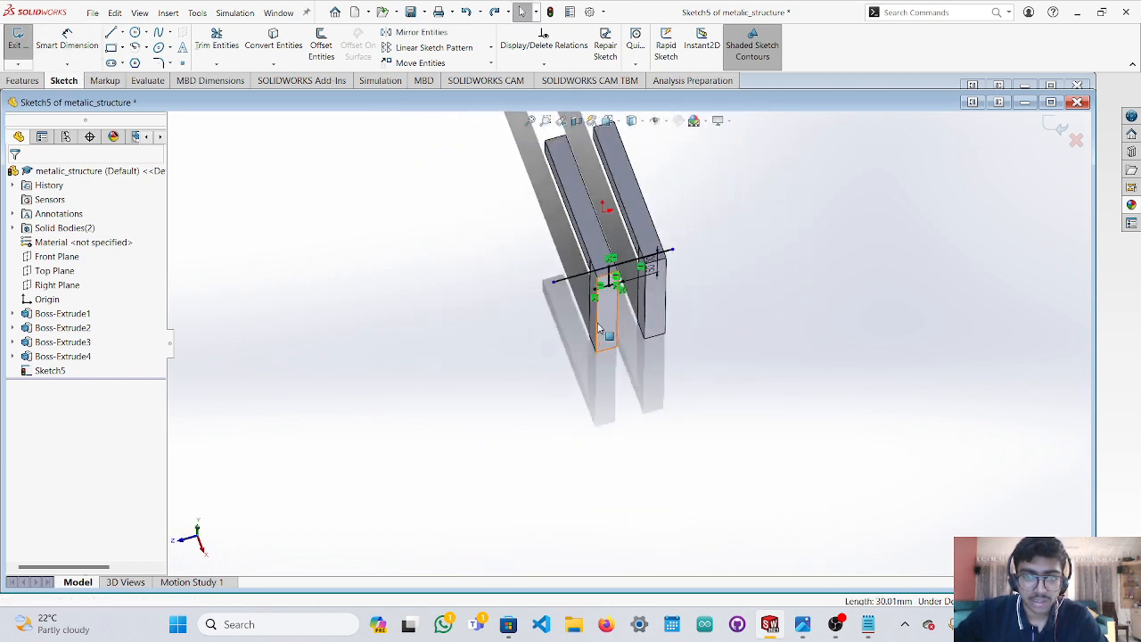
scroll(657, 299, "down", 7)
middle_click_drag(657, 299, 798, 221)
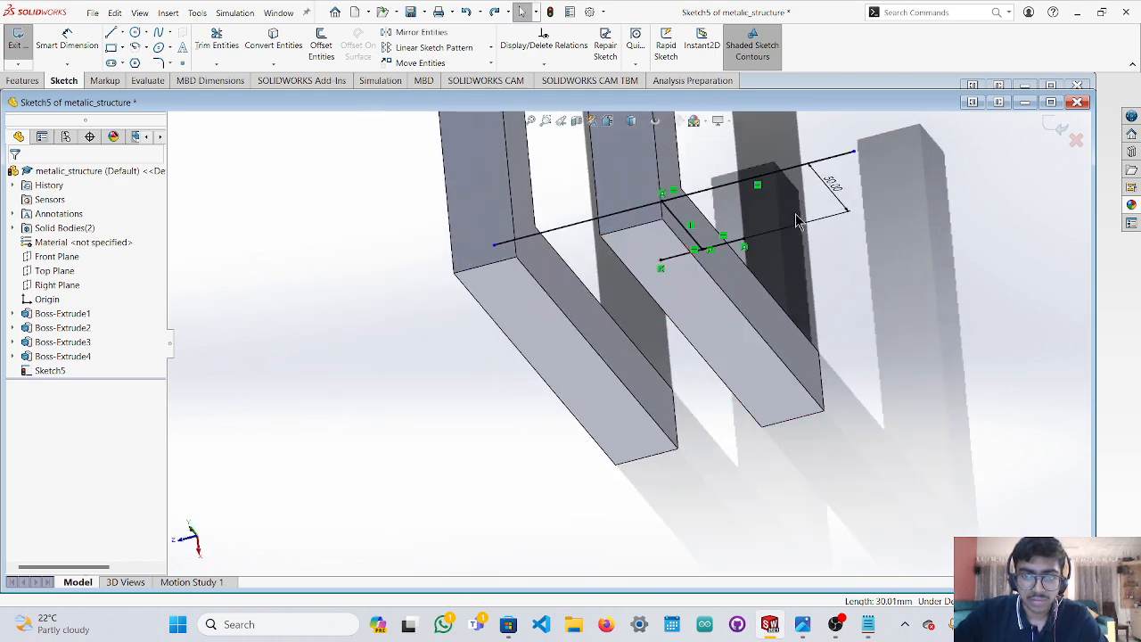
mouse_move(800, 276)
middle_mouse_down()
mouse_move(805, 241)
mouse_move(873, 224)
mouse_move(866, 205)
mouse_move(796, 166)
mouse_move(784, 178)
middle_mouse_up()
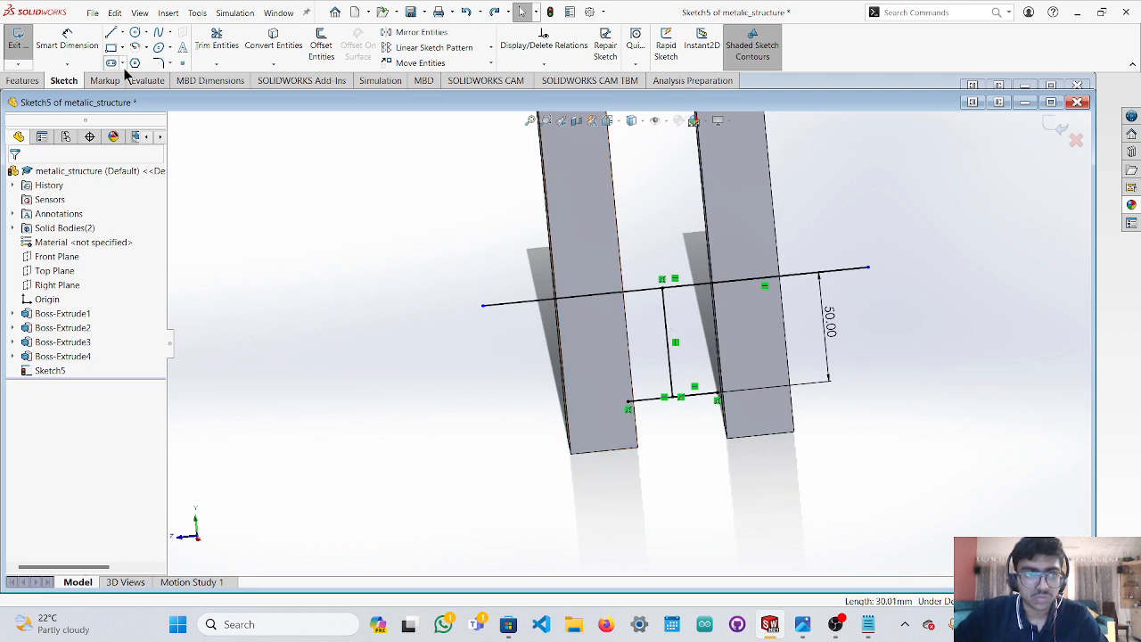
Select the Right Plane and restore the Right view, focused where the horizontal line crosses the bar edges.
left_click(50, 286)
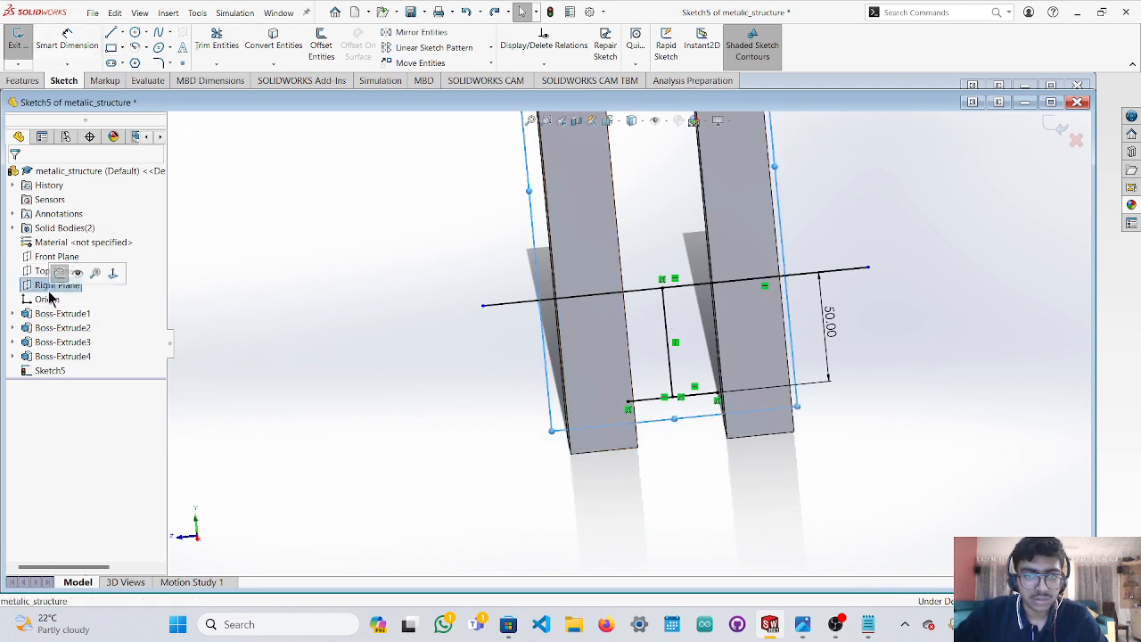
left_click(197, 537)
scroll(576, 427, "up", 2)
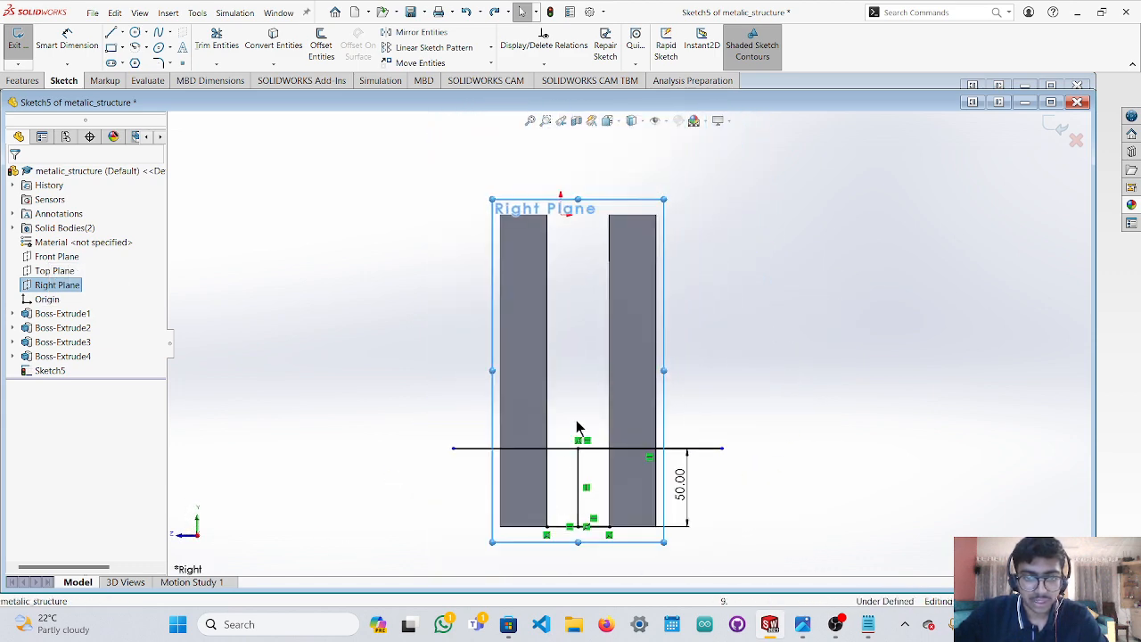
scroll(535, 465, "down", 6)
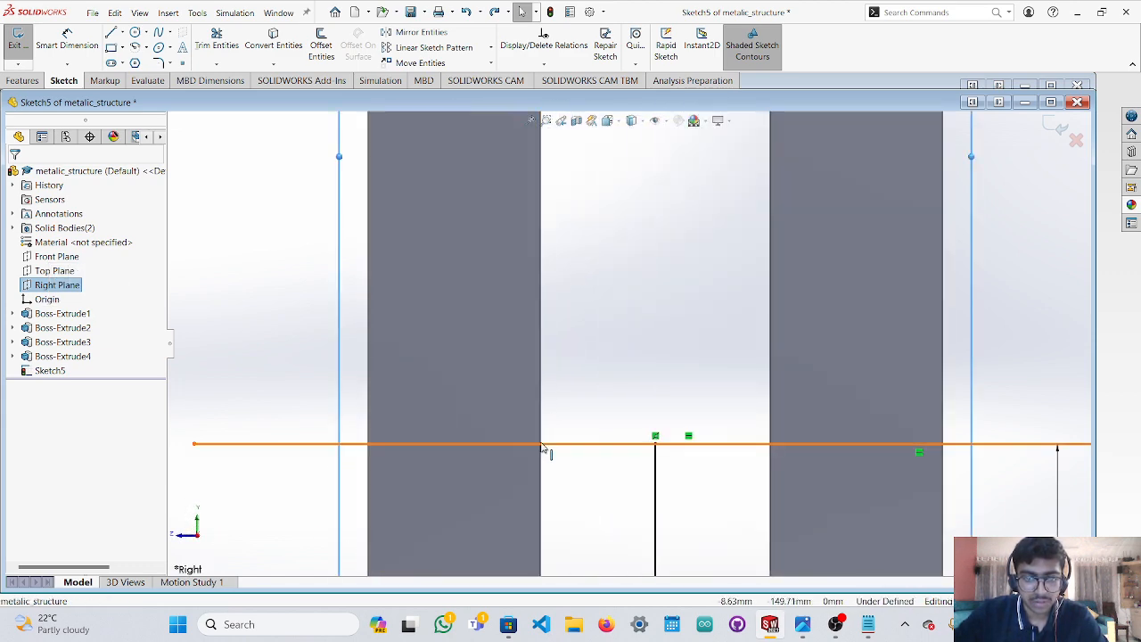
Sketch a centerpoint arc about 20 mm in radius, centered where the vertical line meets the horizontal one, across the positive Z bar's inner edge.
scroll(540, 449, "down", 3)
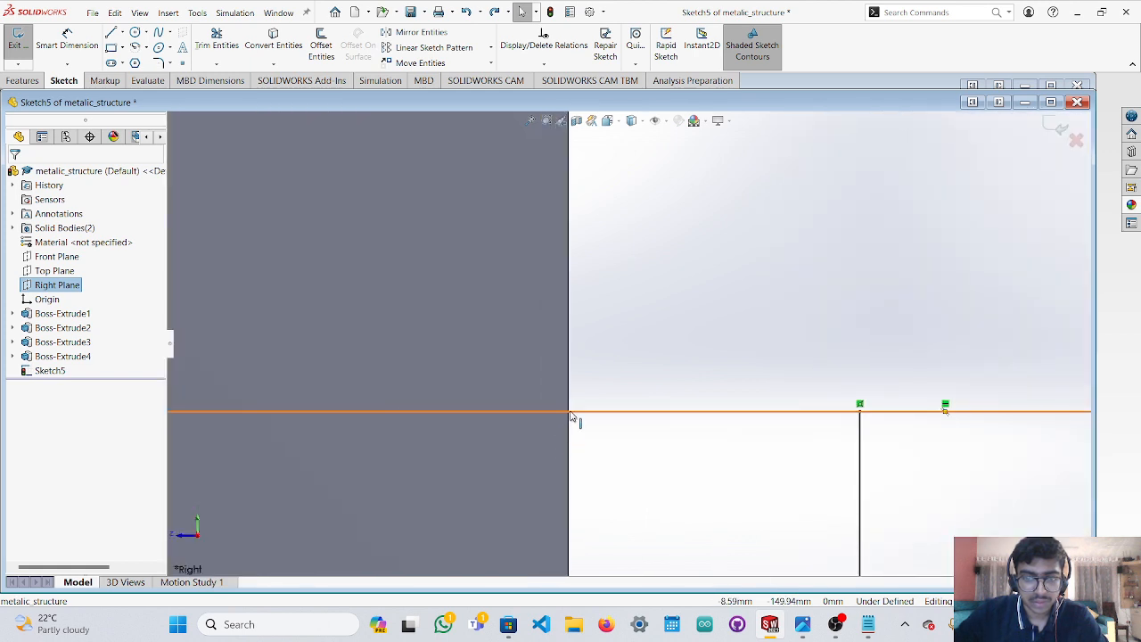
scroll(627, 428, "up", 5)
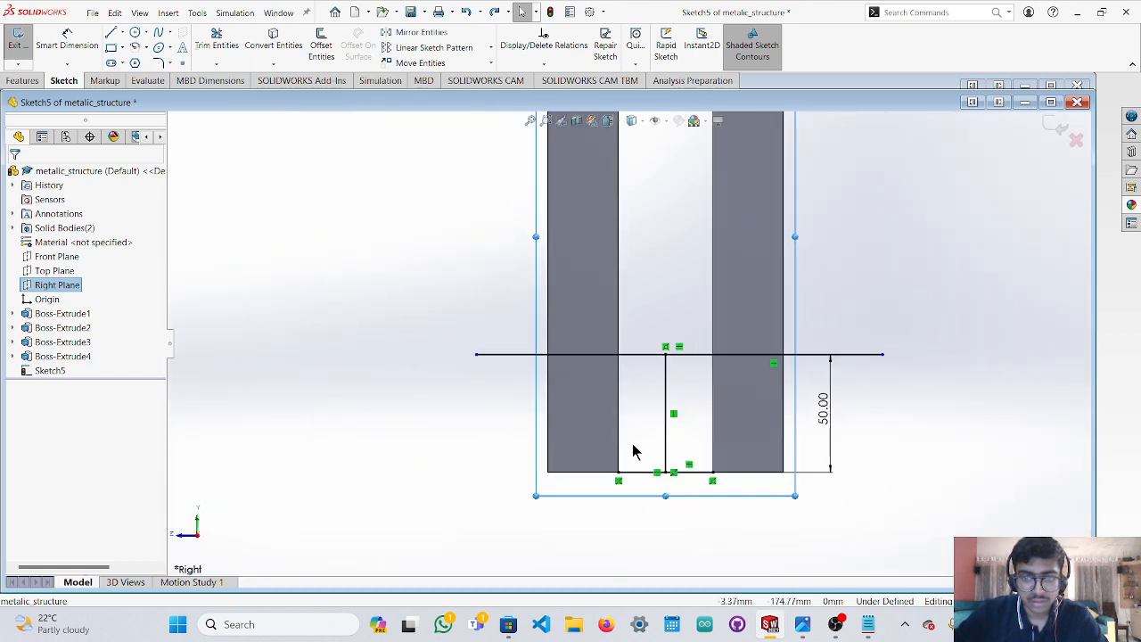
scroll(664, 437, "up", 2)
scroll(655, 437, "down", 4)
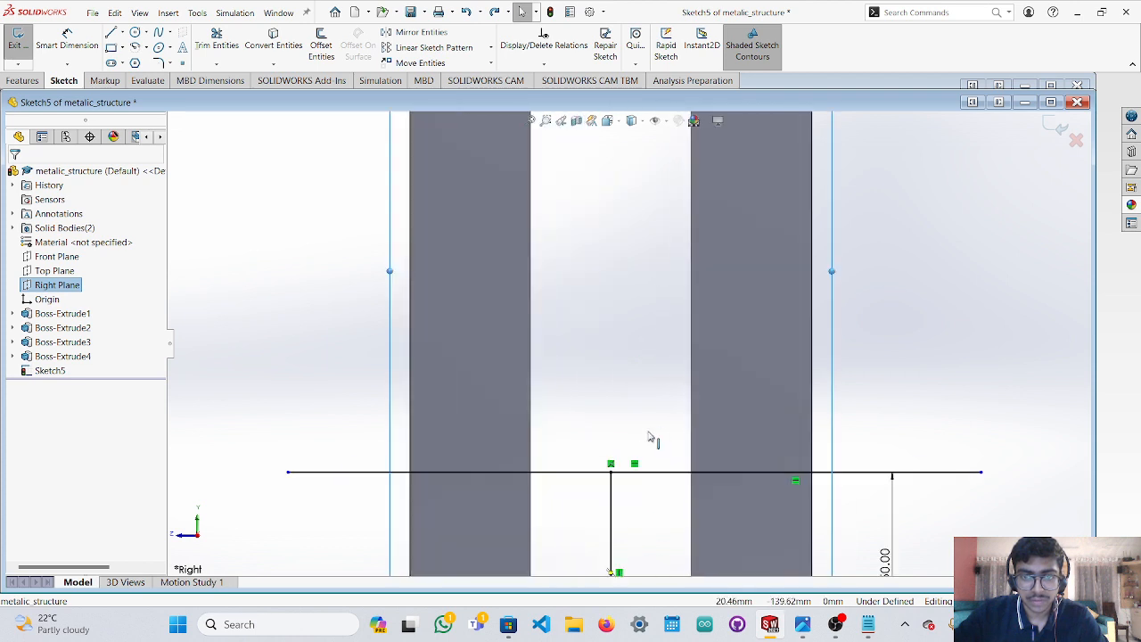
scroll(624, 434, "up", 1)
scroll(610, 426, "down", 2)
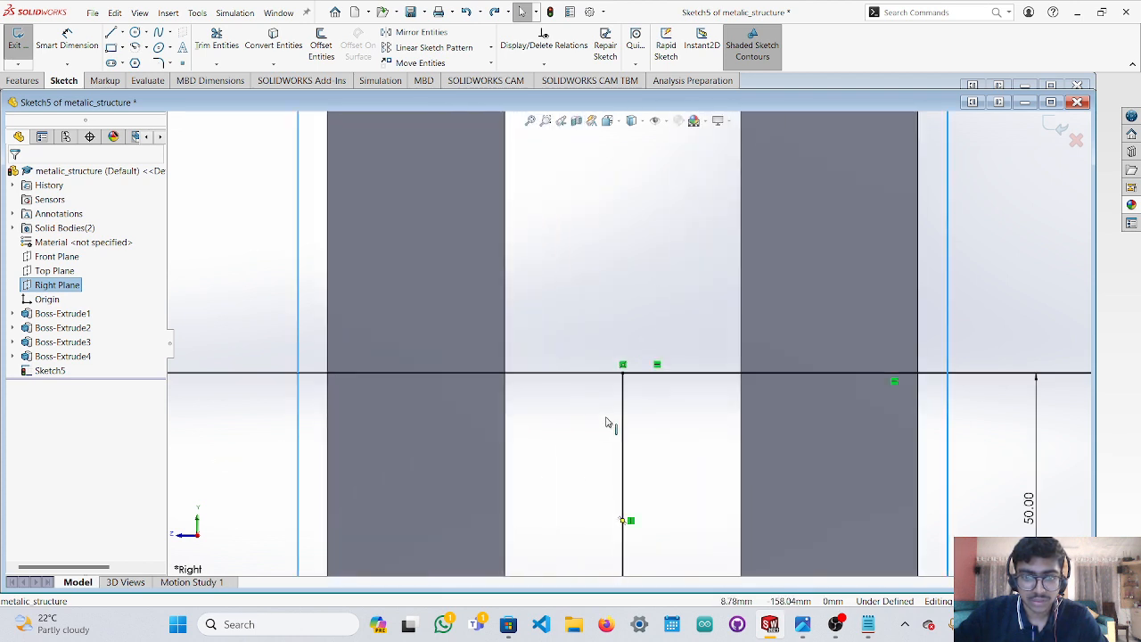
left_click(134, 47)
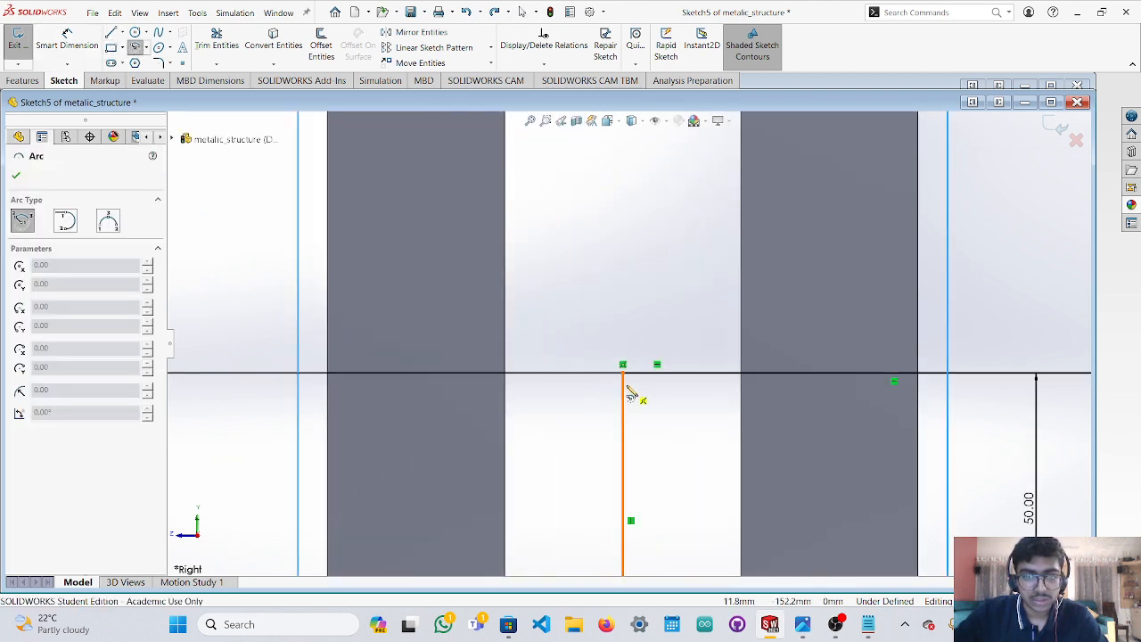
left_click(623, 373)
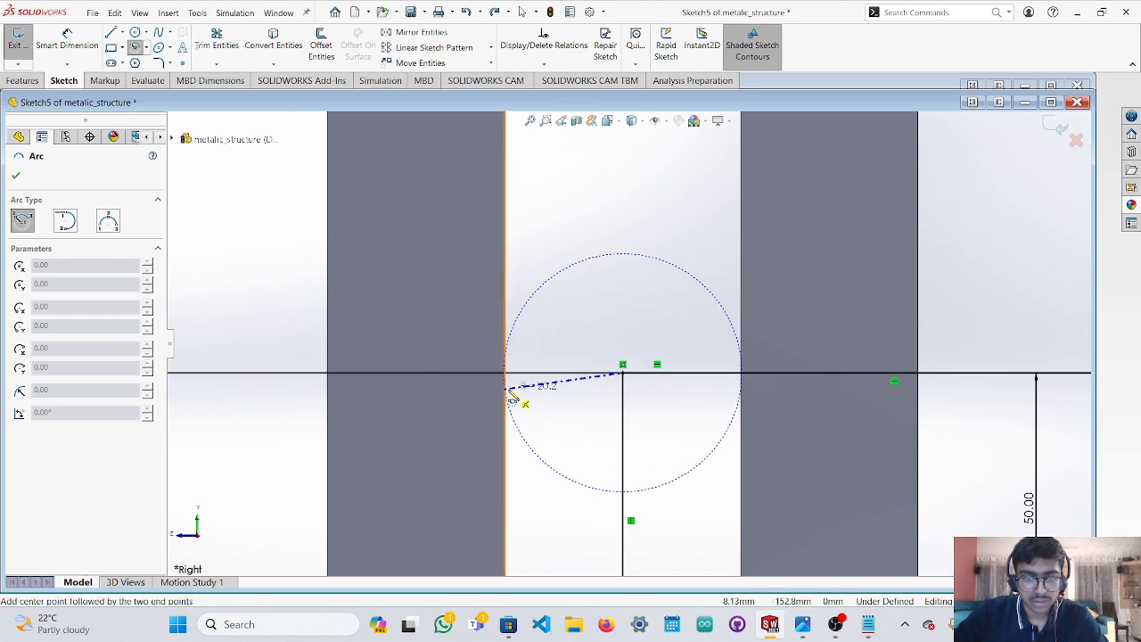
left_click(507, 391)
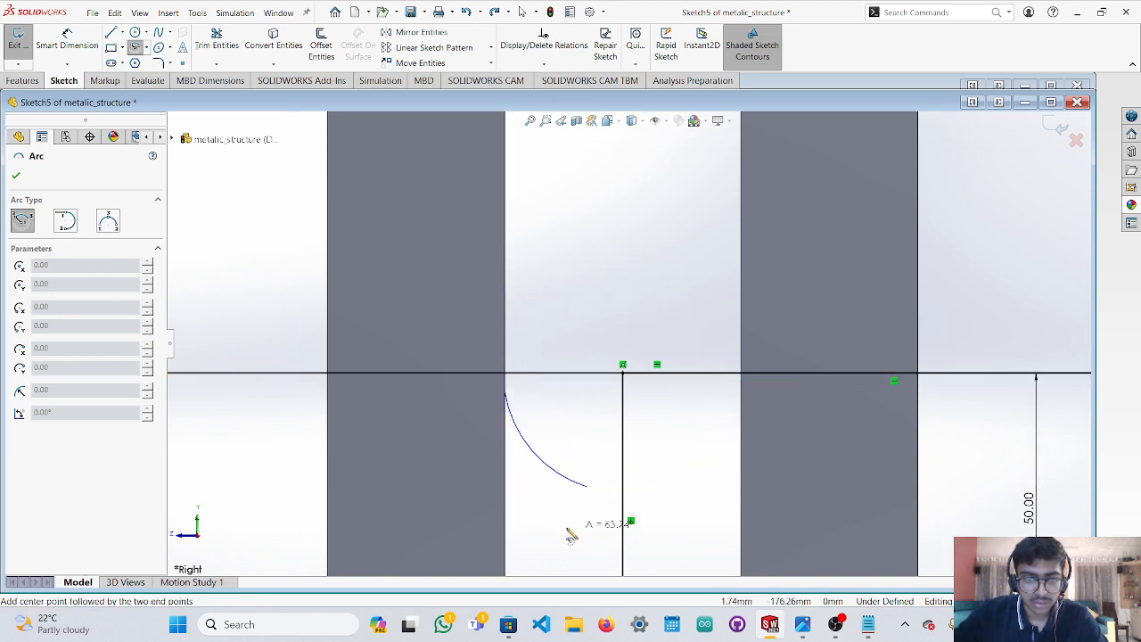
left_click(515, 357)
key("Escape")
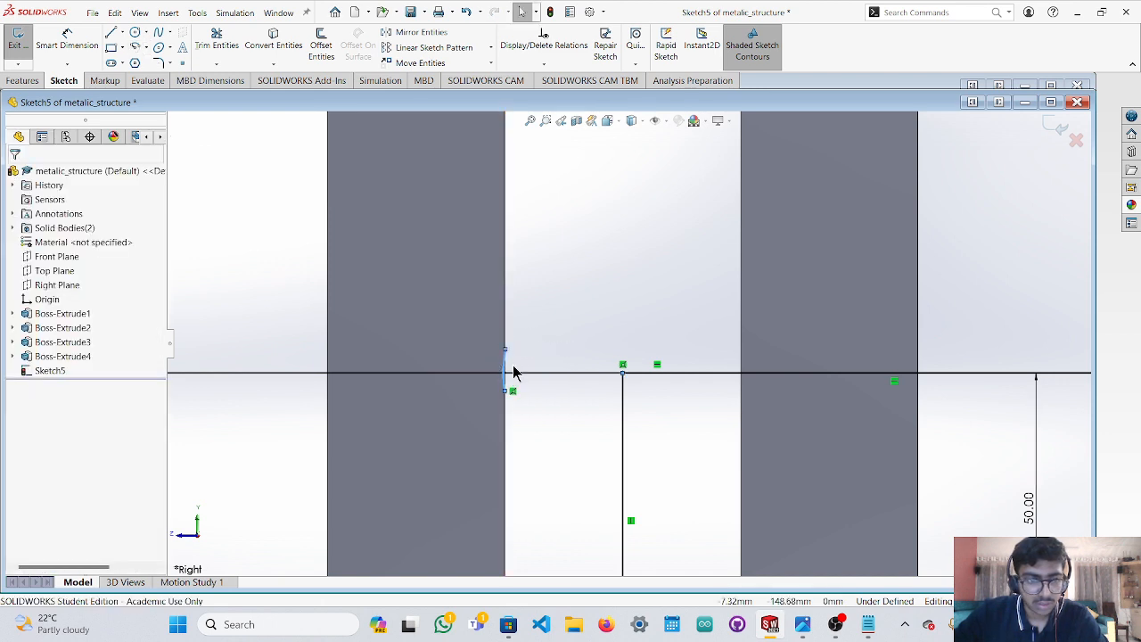
Try to set the arc's radius to 20 mm through its parameters.
left_click(504, 367)
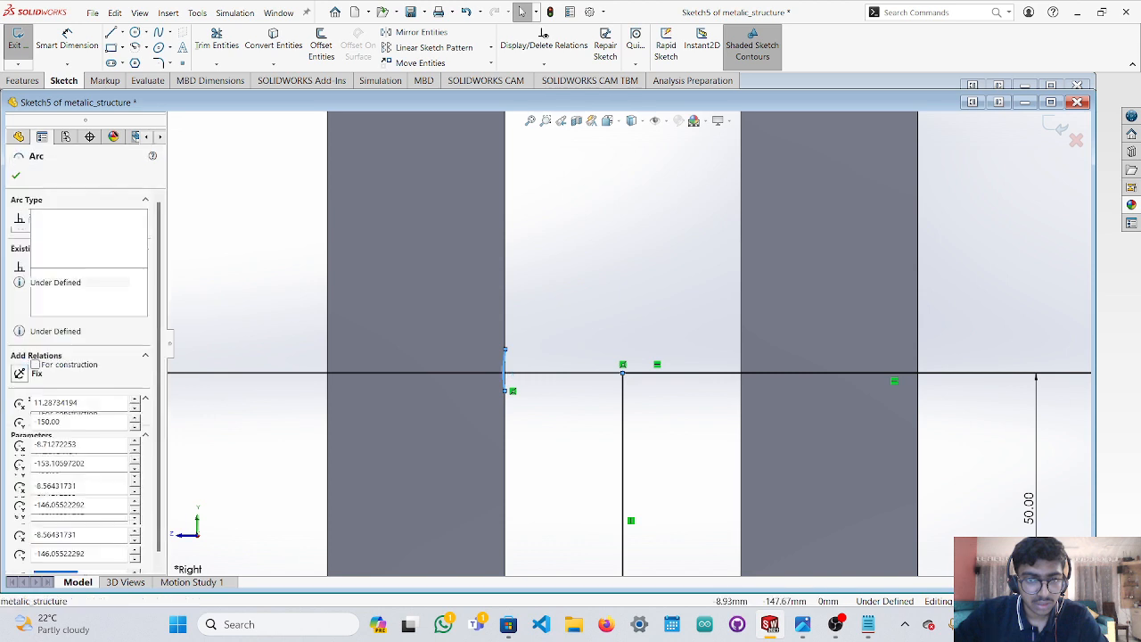
double_click(75, 526)
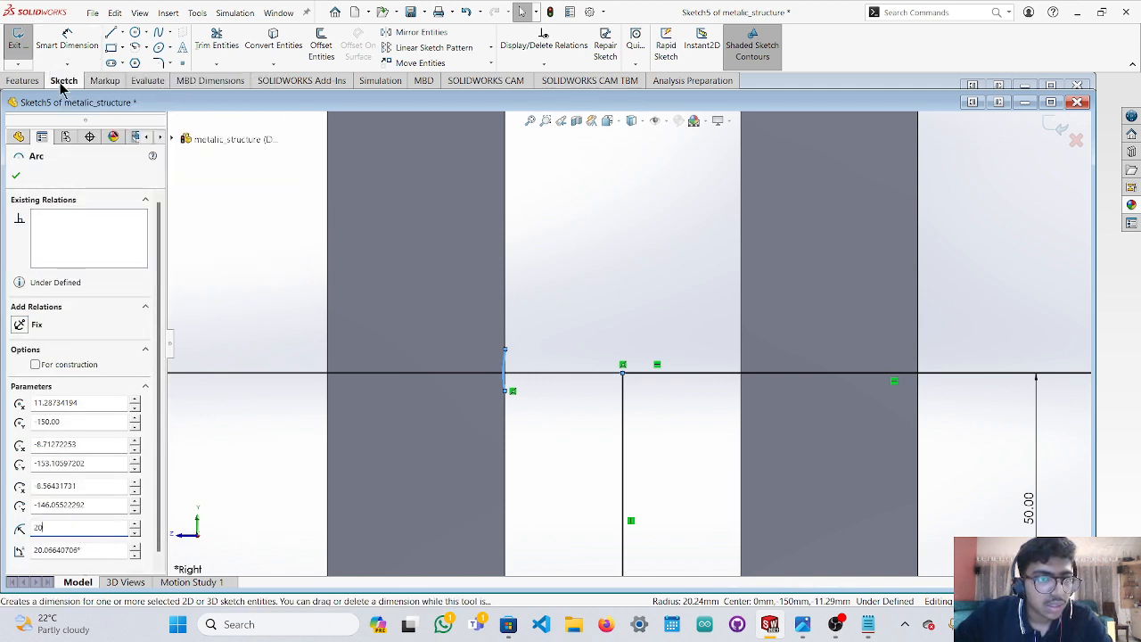
left_click(18, 177)
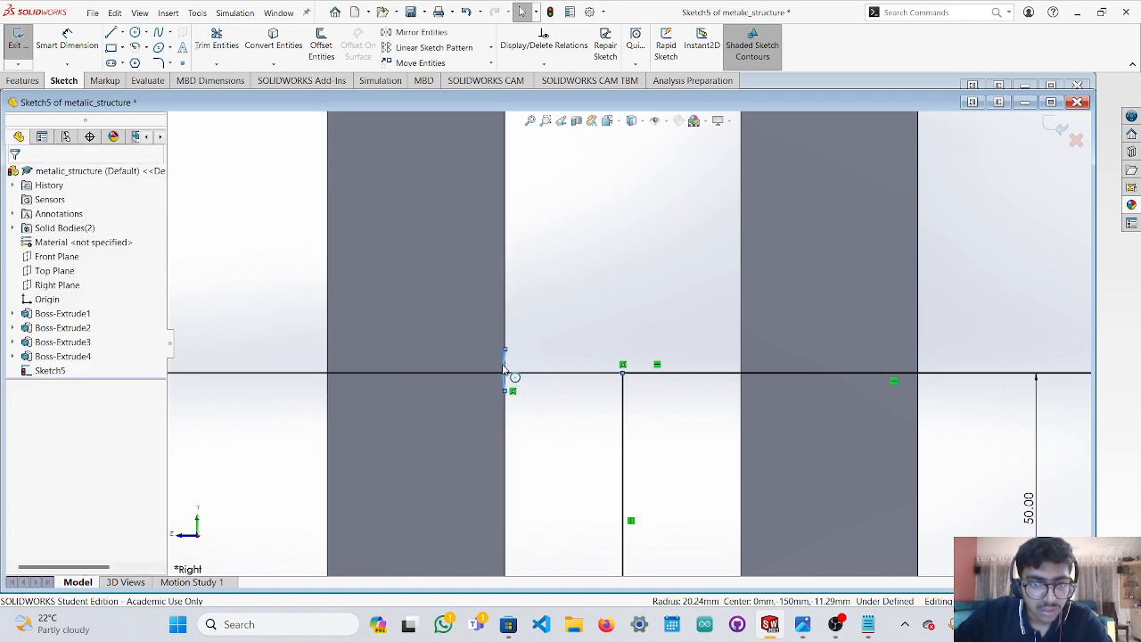
left_click(504, 366)
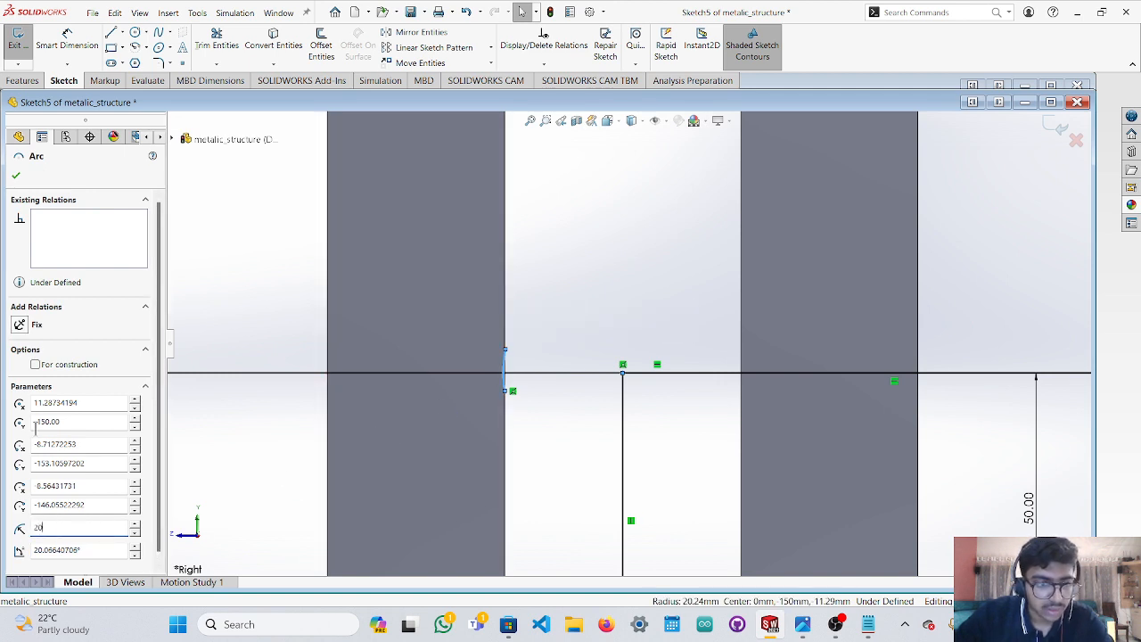
left_click(15, 177)
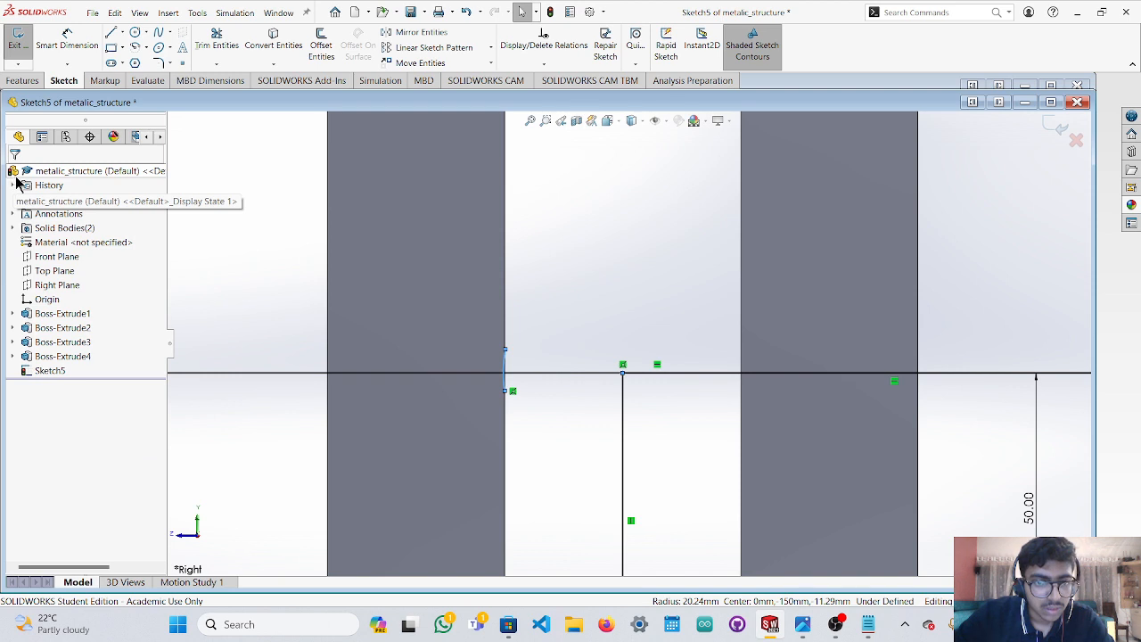
left_click(503, 370)
double_click(68, 528)
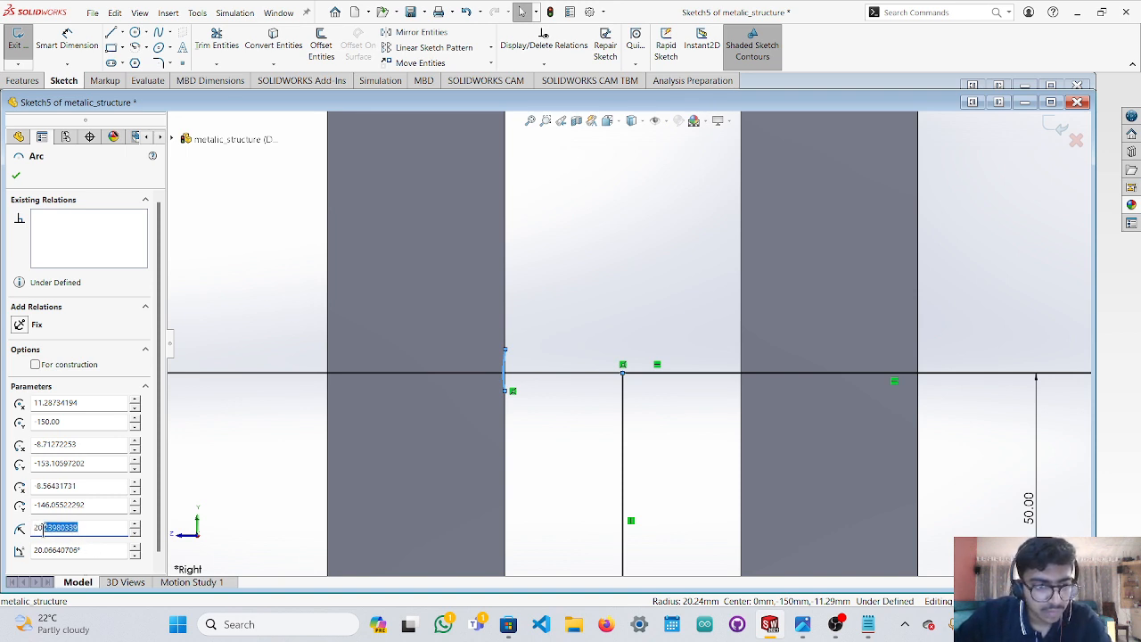
left_click(14, 176)
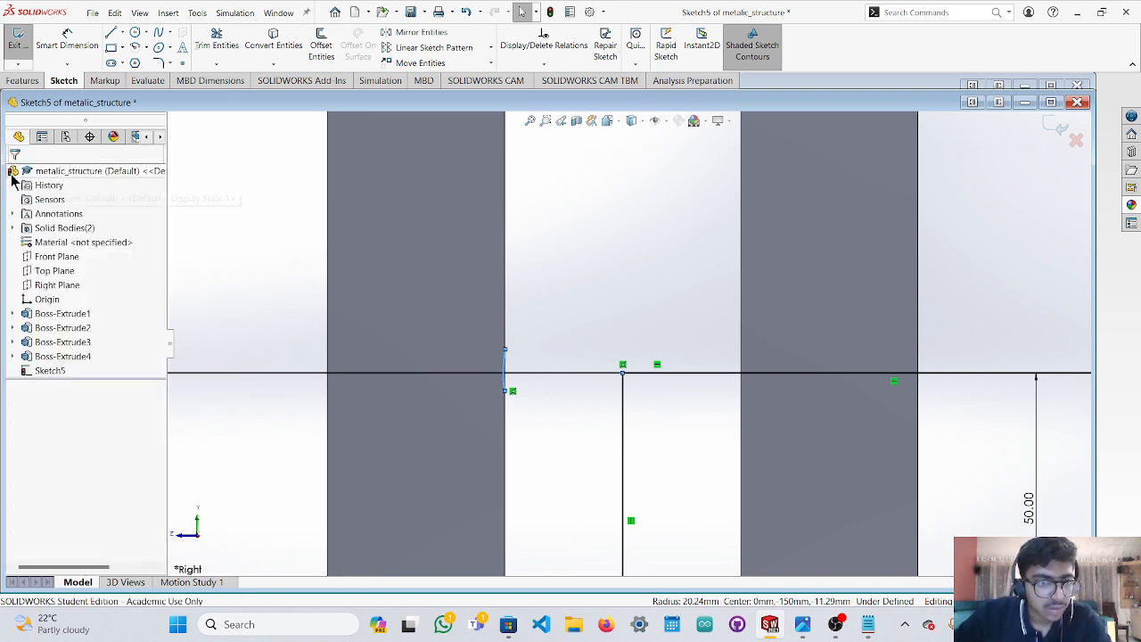
Dimension the arc's radius with Smart Dimension and try to set it to 20 mm.
scroll(535, 401, "up", 3)
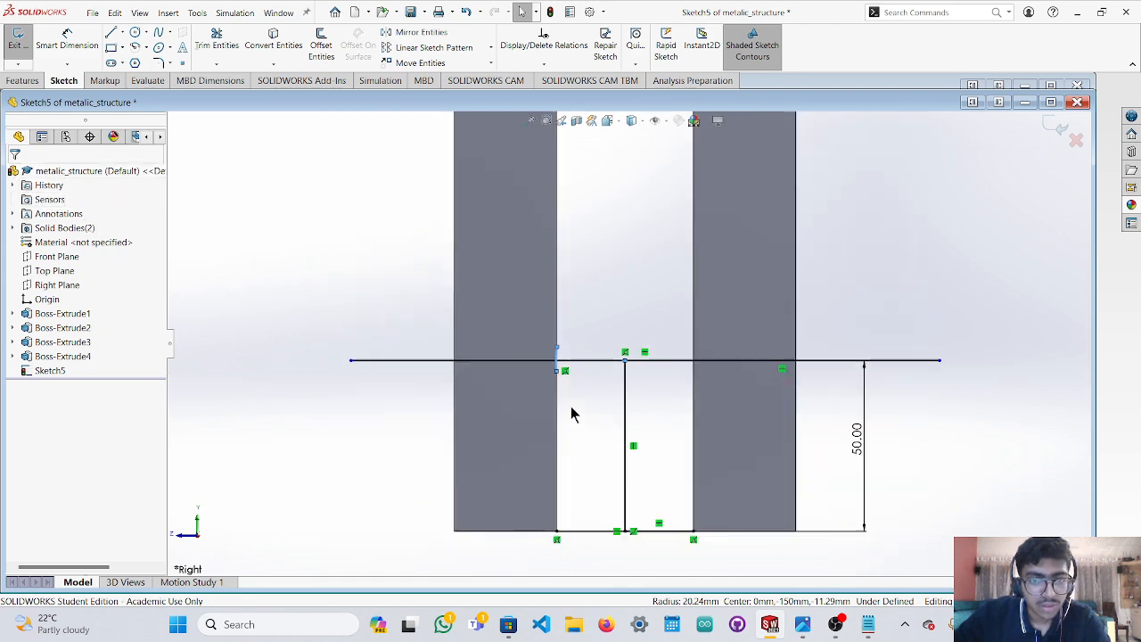
mouse_move(571, 413)
middle_mouse_down()
mouse_move(585, 453)
mouse_move(612, 469)
mouse_move(564, 414)
middle_mouse_up()
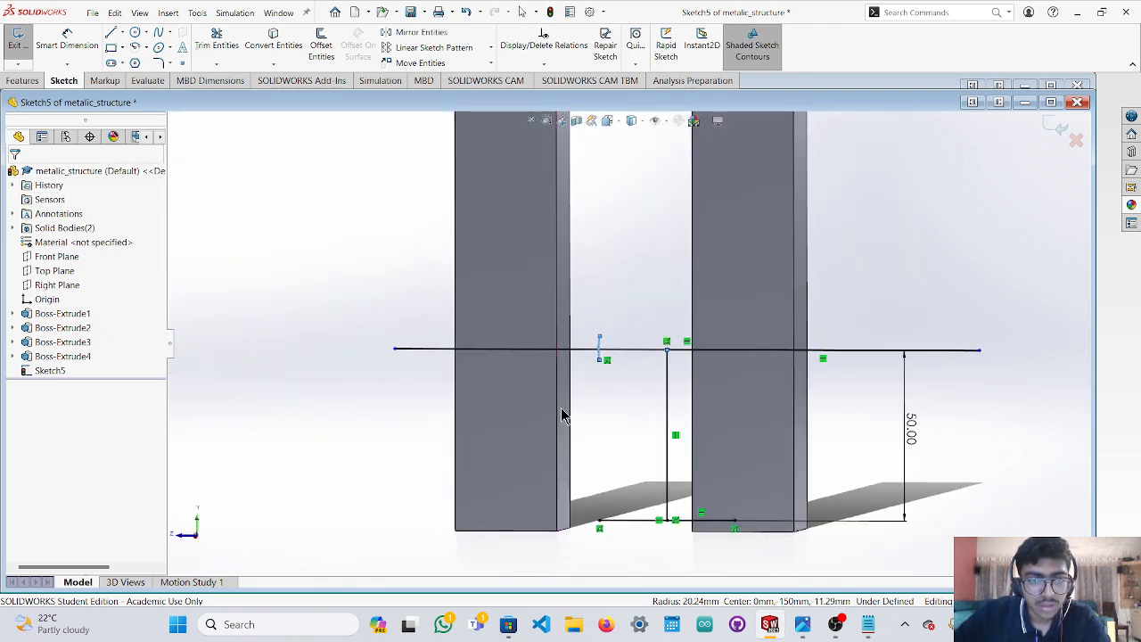
left_click(67, 40)
left_click(612, 341)
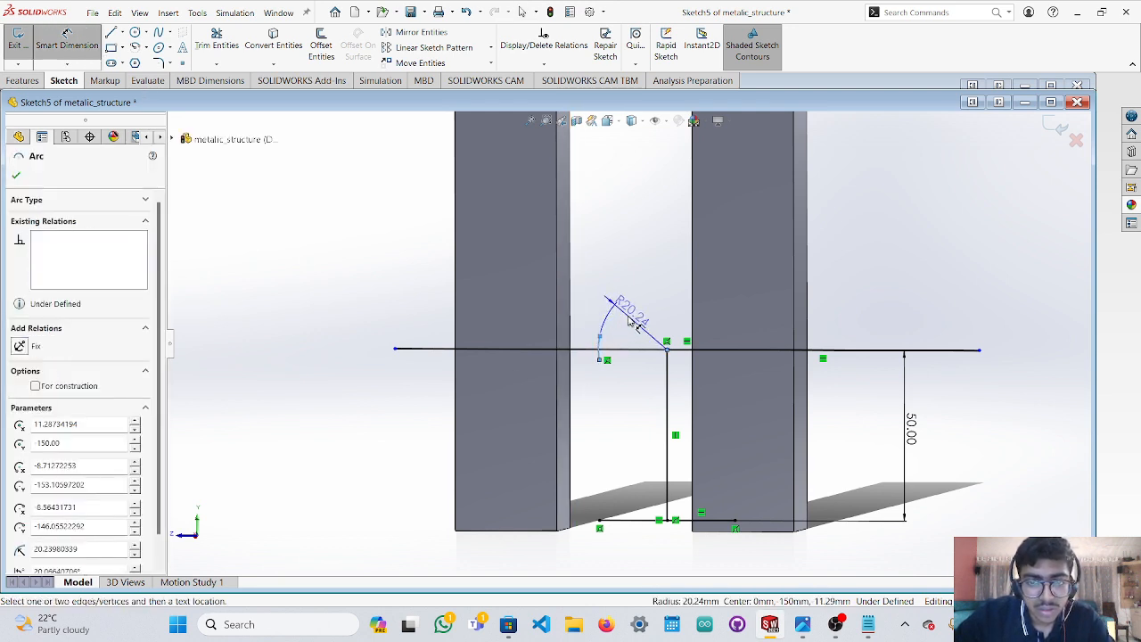
left_click(624, 319)
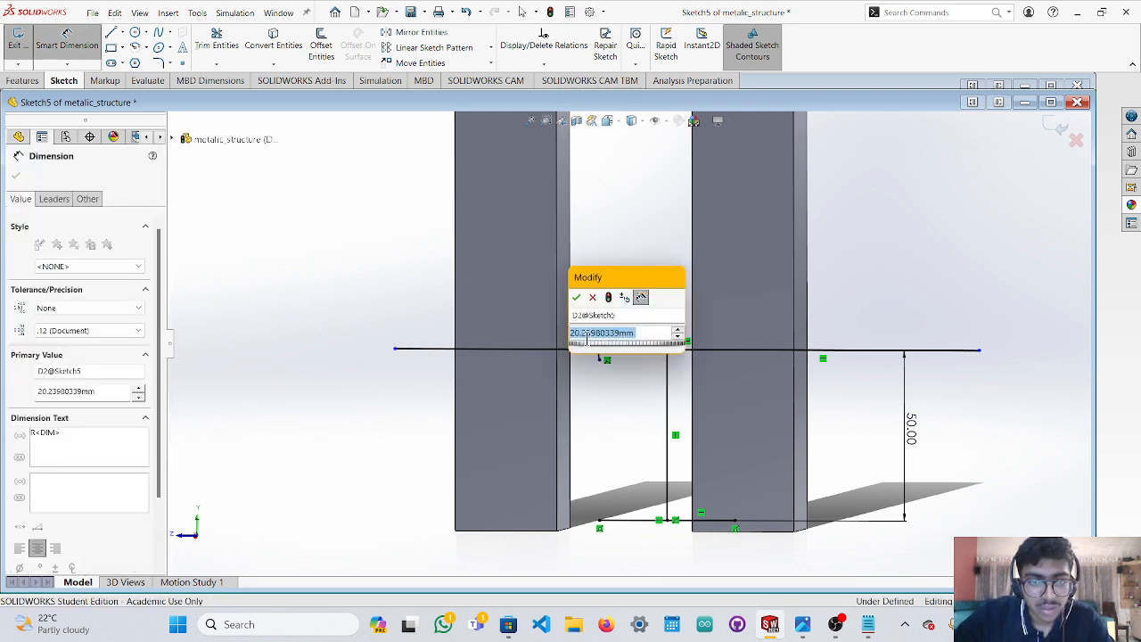
type("20")
left_click(639, 333)
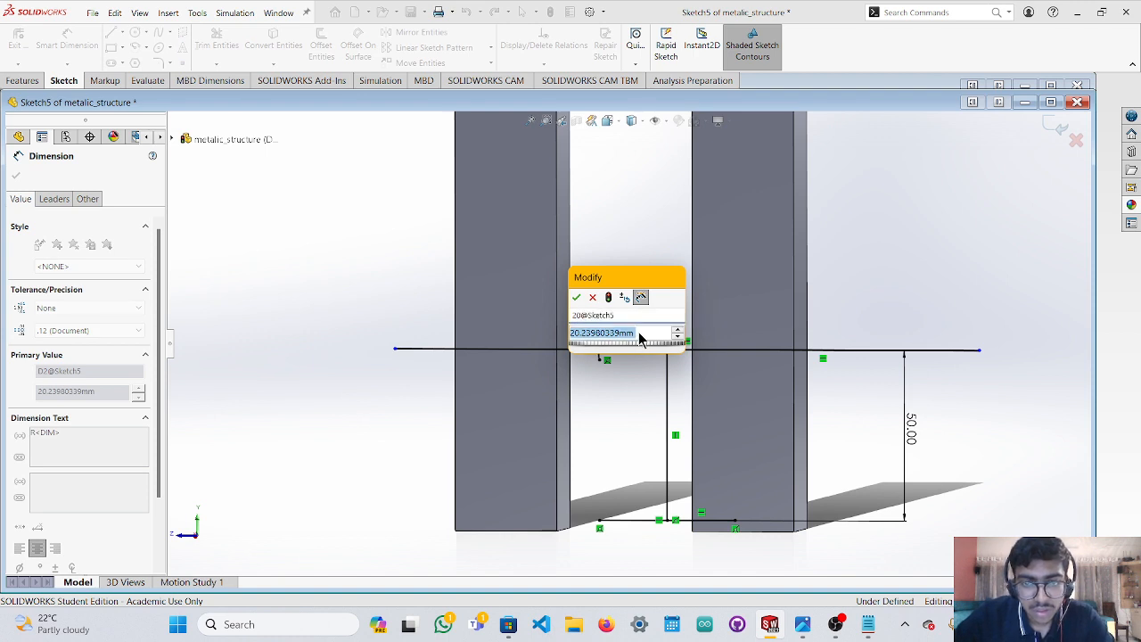
double_click(638, 333)
type("20")
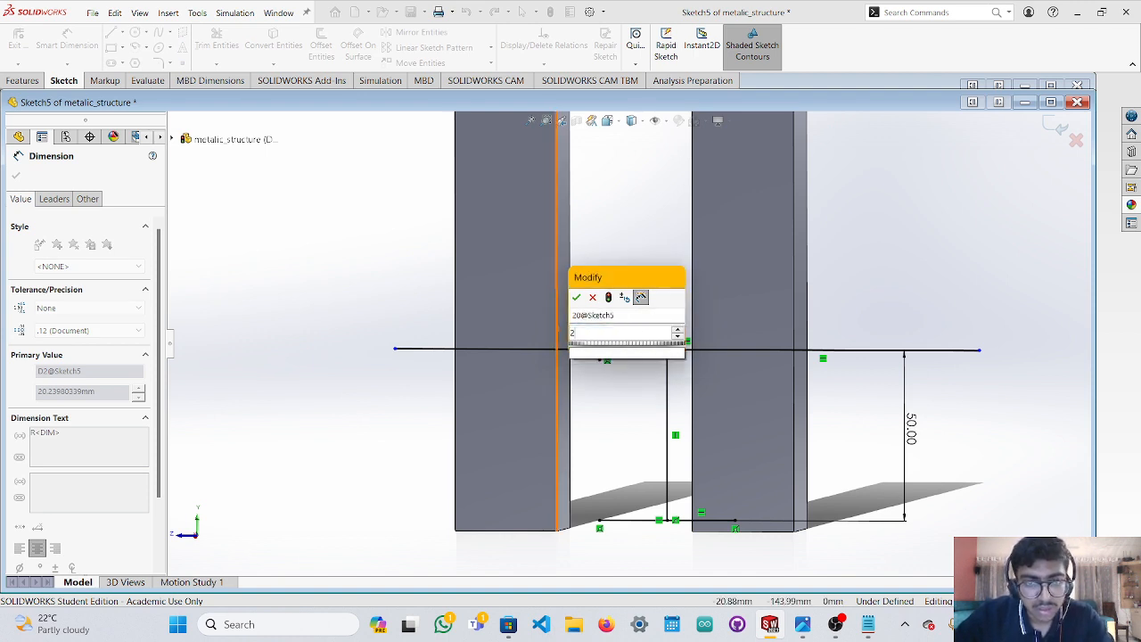
left_click(578, 299)
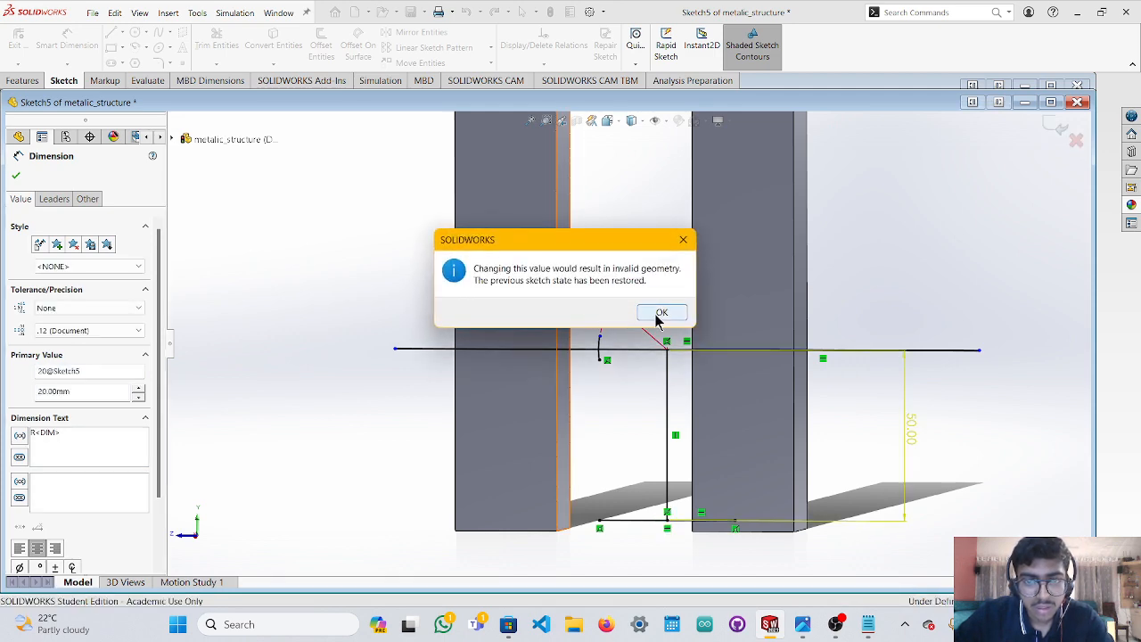
left_click(661, 314)
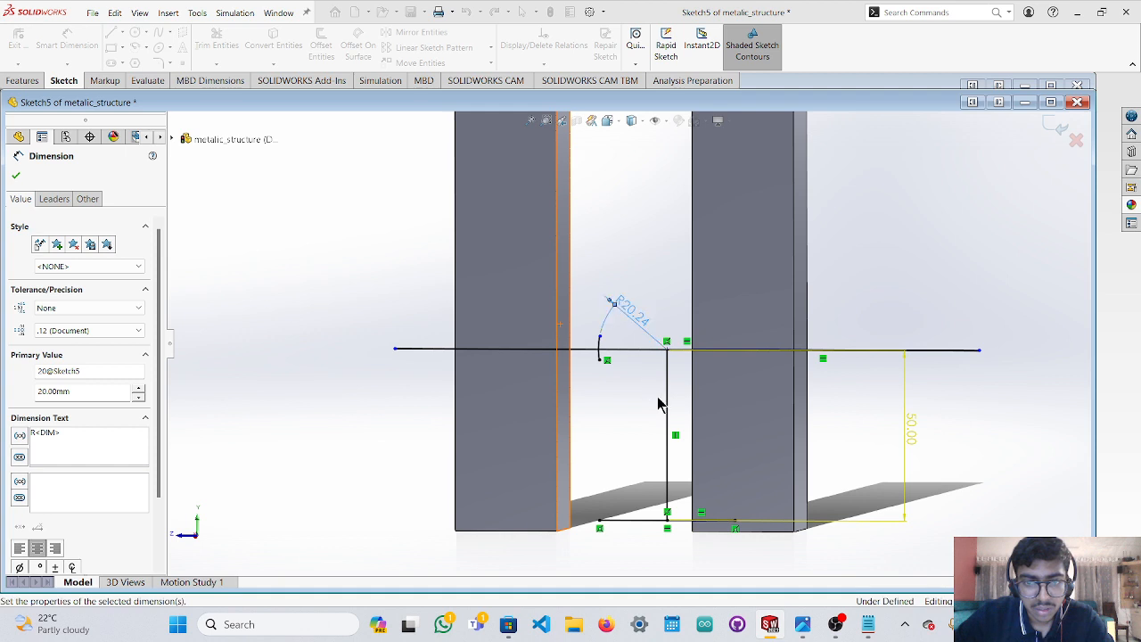
Delete the radius dimension and the short arc at the bar's inner edge.
middle_click_drag(615, 412, 603, 416)
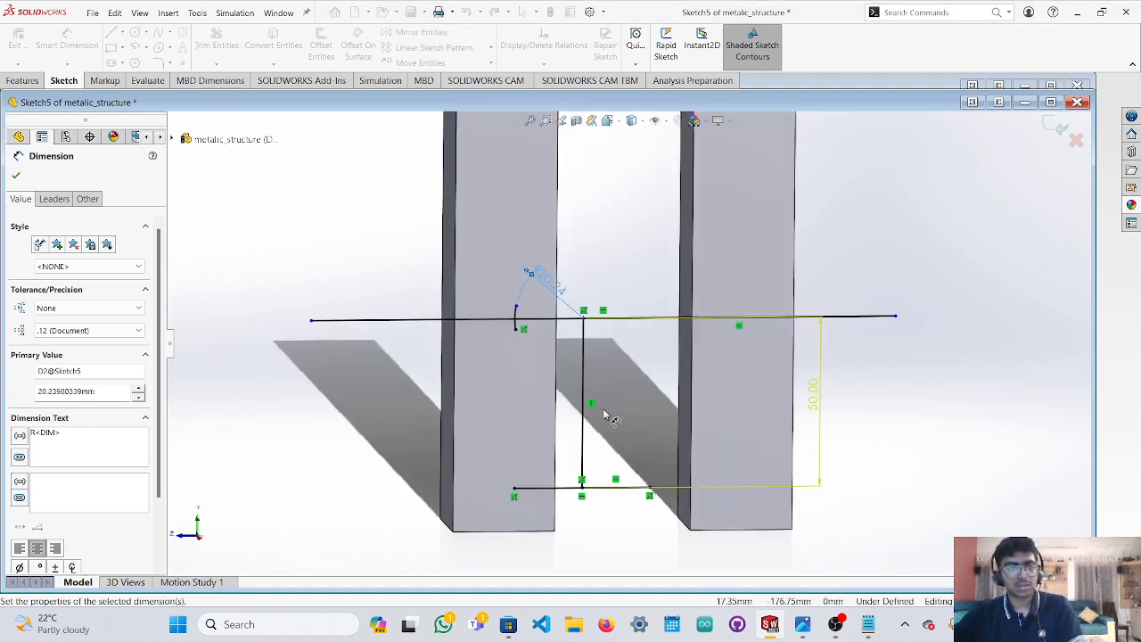
key("Delete")
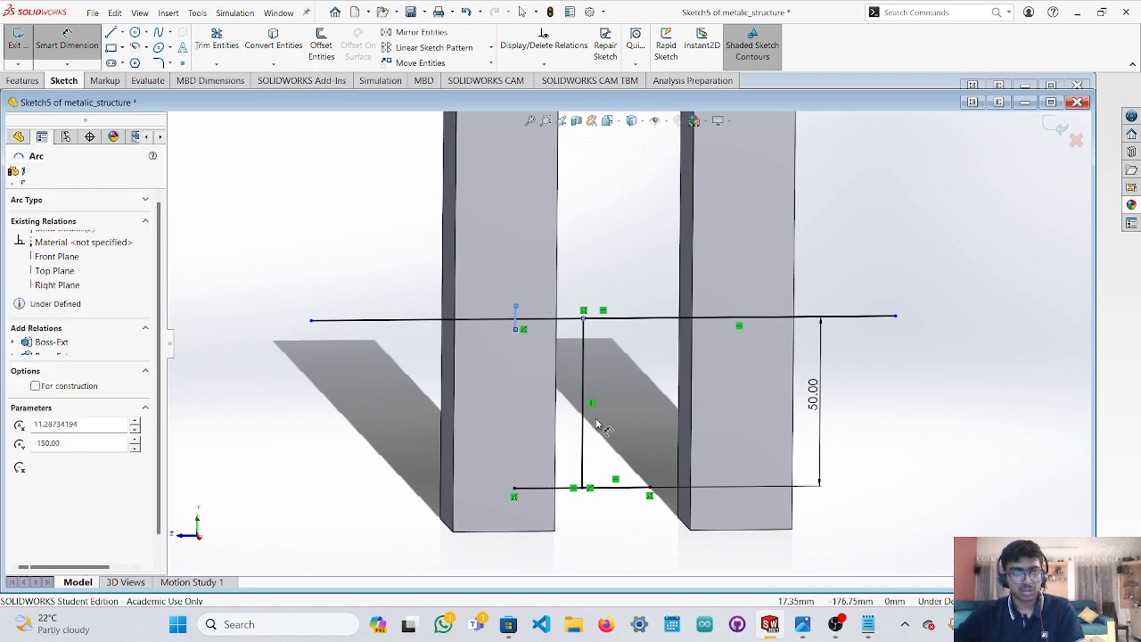
key("Escape")
middle_click_drag(648, 384, 634, 348)
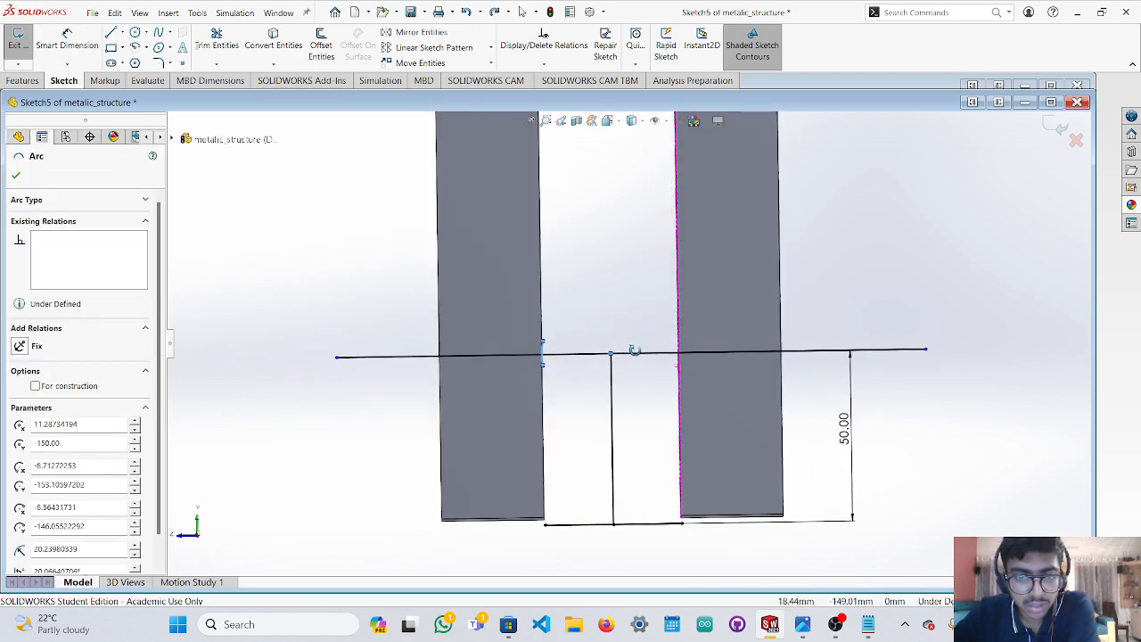
scroll(623, 363, "down", 7)
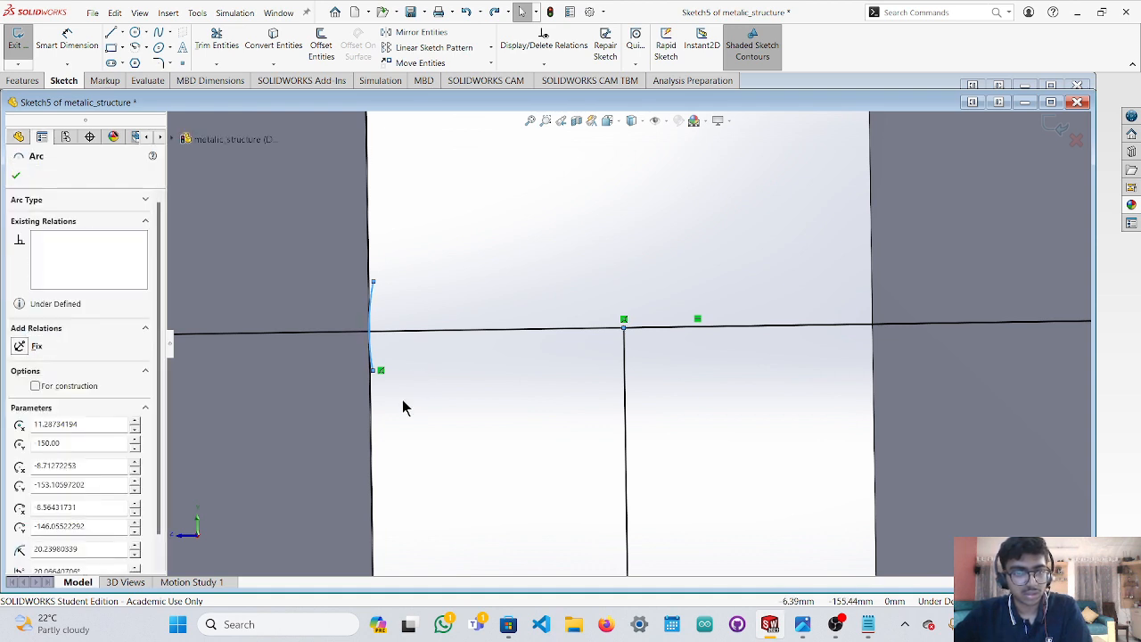
key("Delete")
Examine the sketch around the bars' lower ends square-on from the right side, with both bars and the horizontal line in view.
scroll(624, 338, "up", 3)
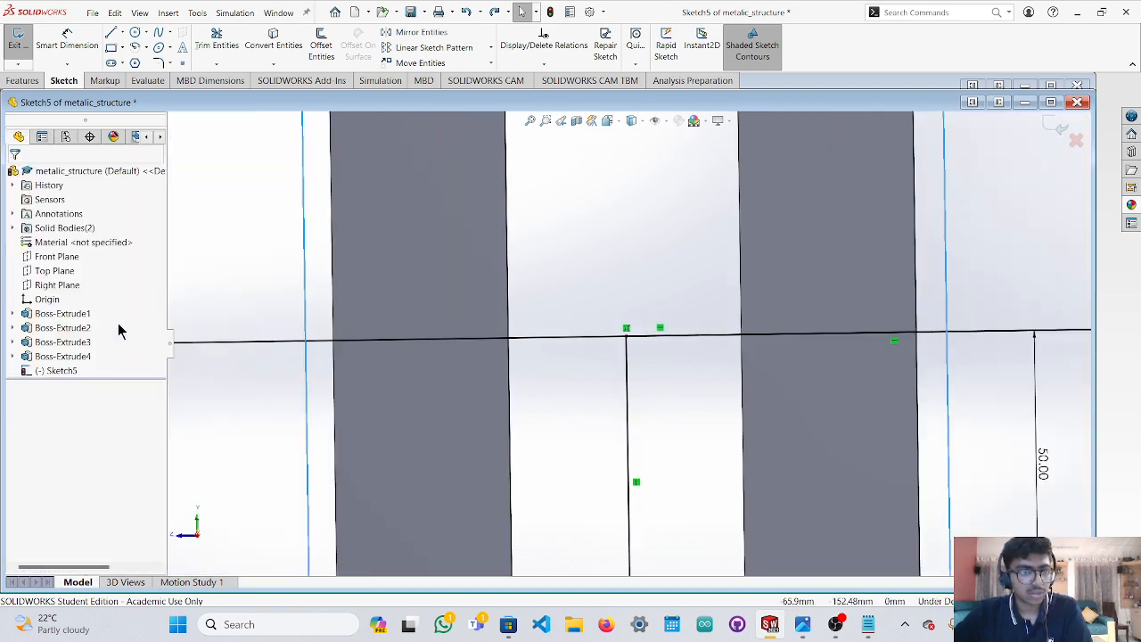
left_click(56, 285)
scroll(640, 405, "up", 3)
scroll(638, 388, "up", 1)
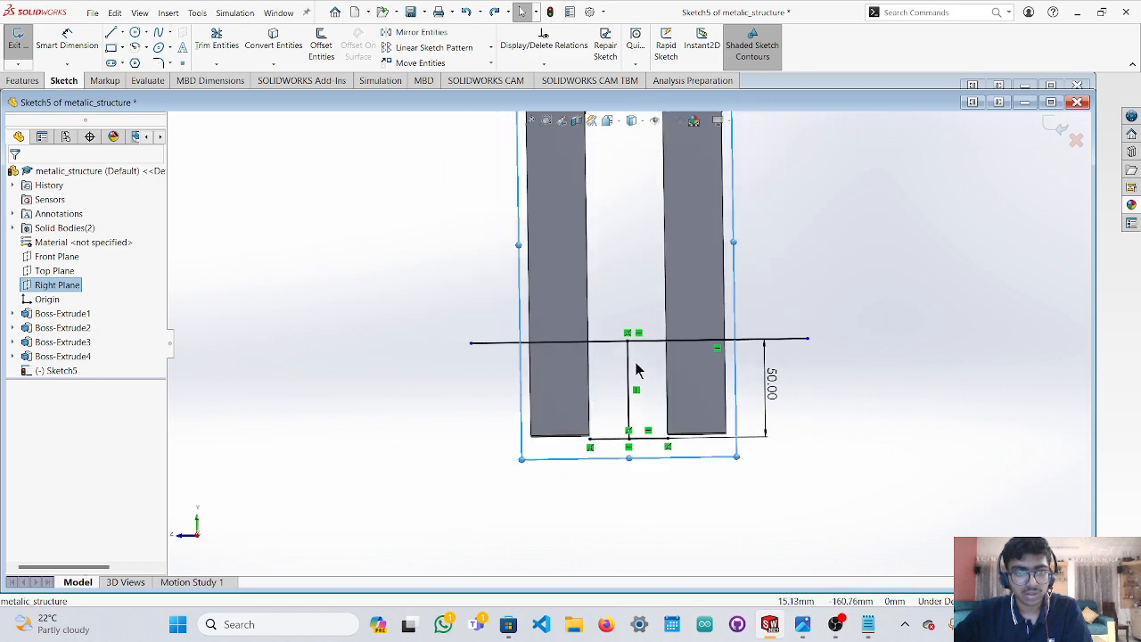
scroll(585, 338, "down", 6)
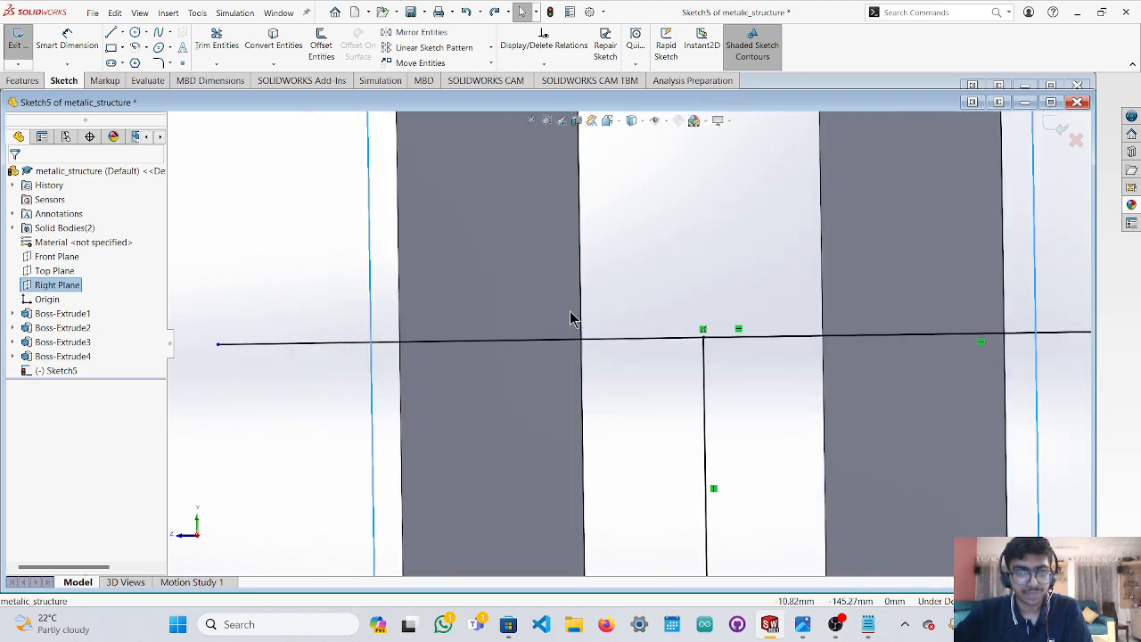
scroll(588, 392, "up", 3)
scroll(651, 482, "down", 2)
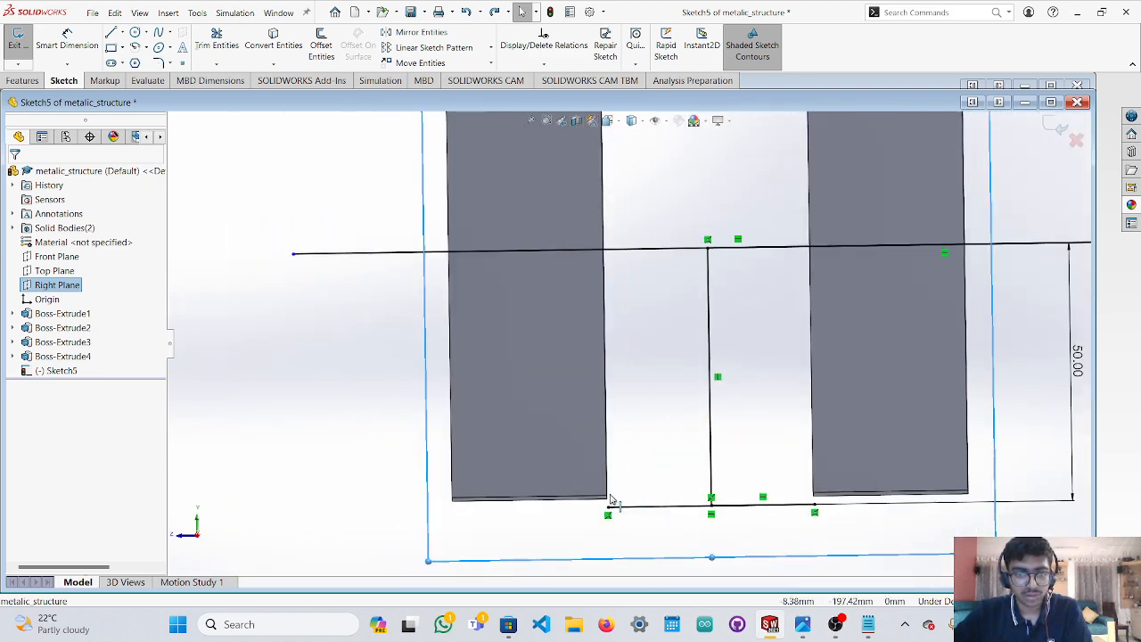
left_click(72, 287)
middle_click_drag(746, 464, 656, 429)
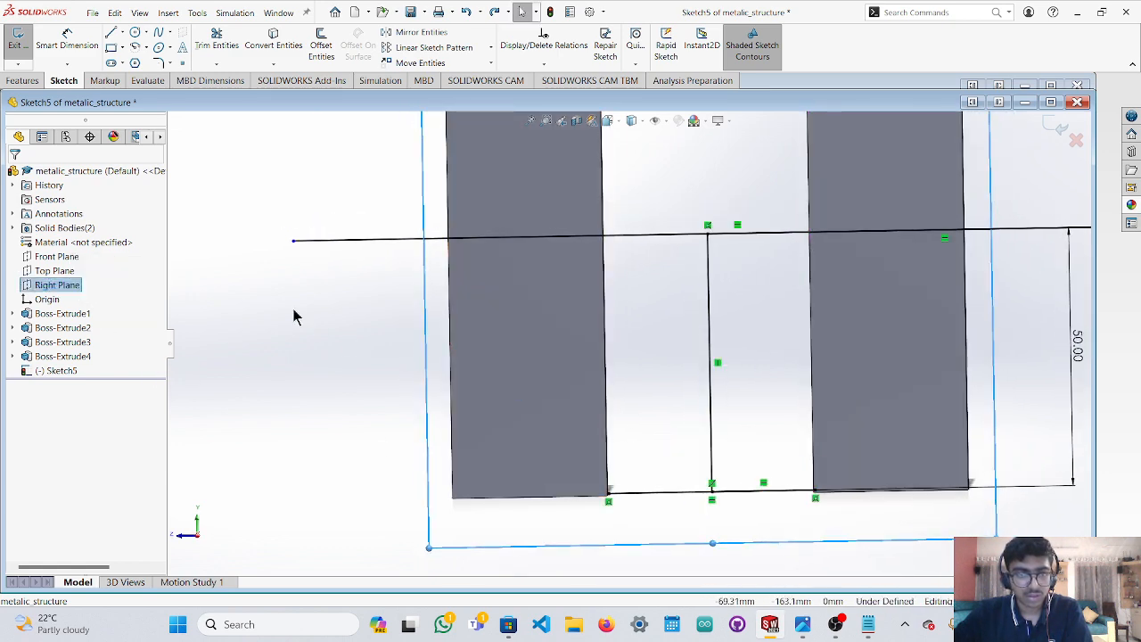
left_click(199, 536)
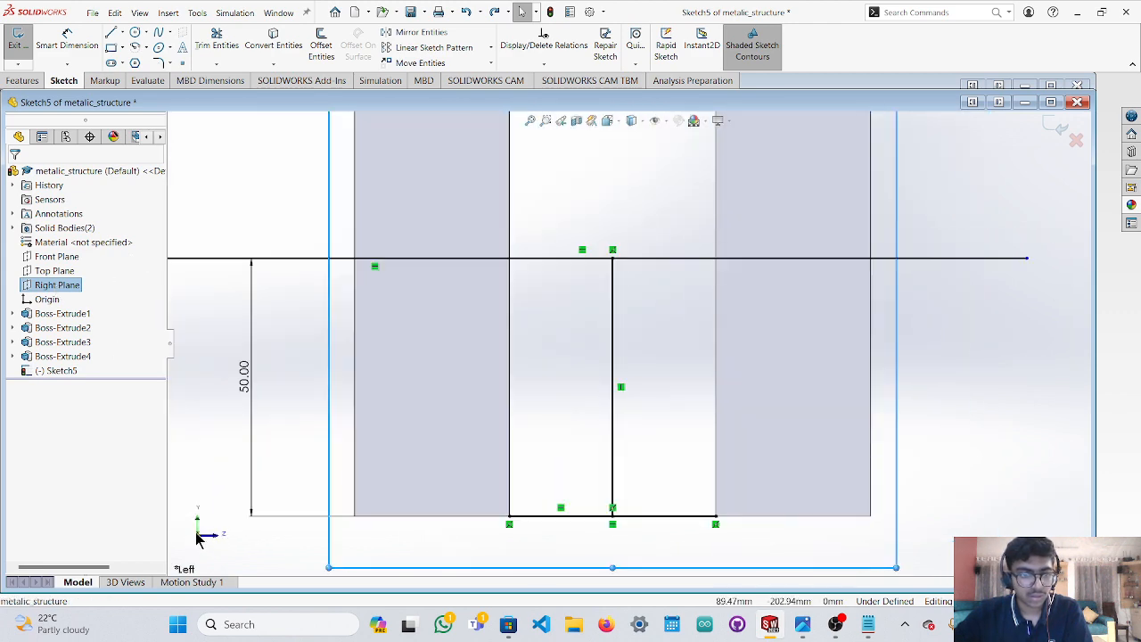
left_click(197, 535)
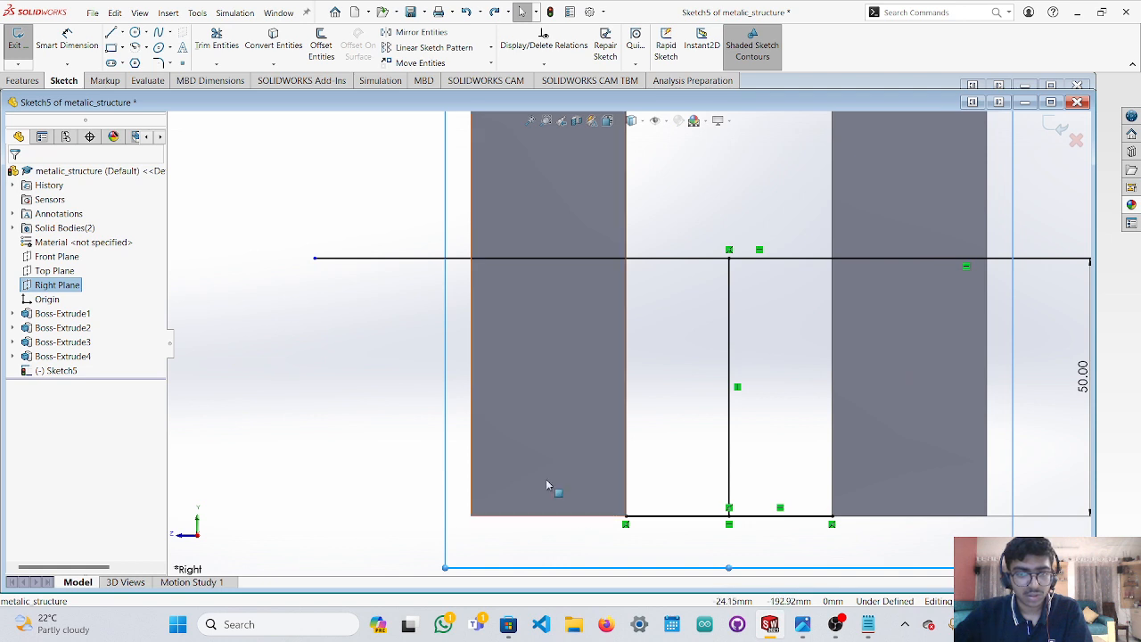
Draw a line up the positive Z bar's inner edge from its lower corner and trim both lines' excess beyond their crossing.
left_click(110, 32)
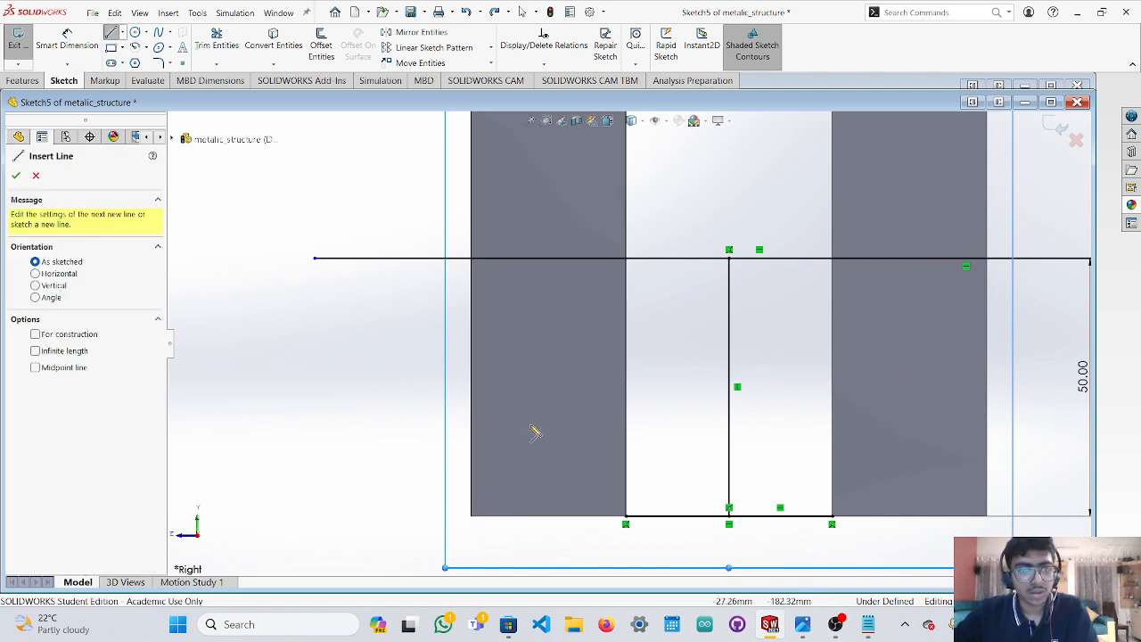
left_click(626, 524)
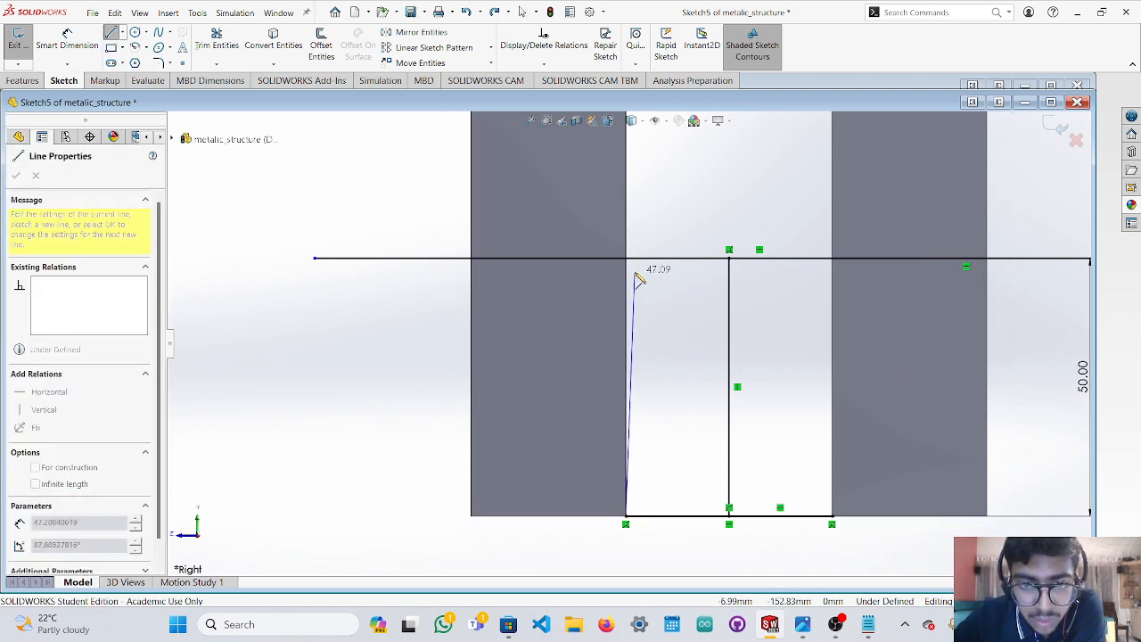
left_click(628, 178)
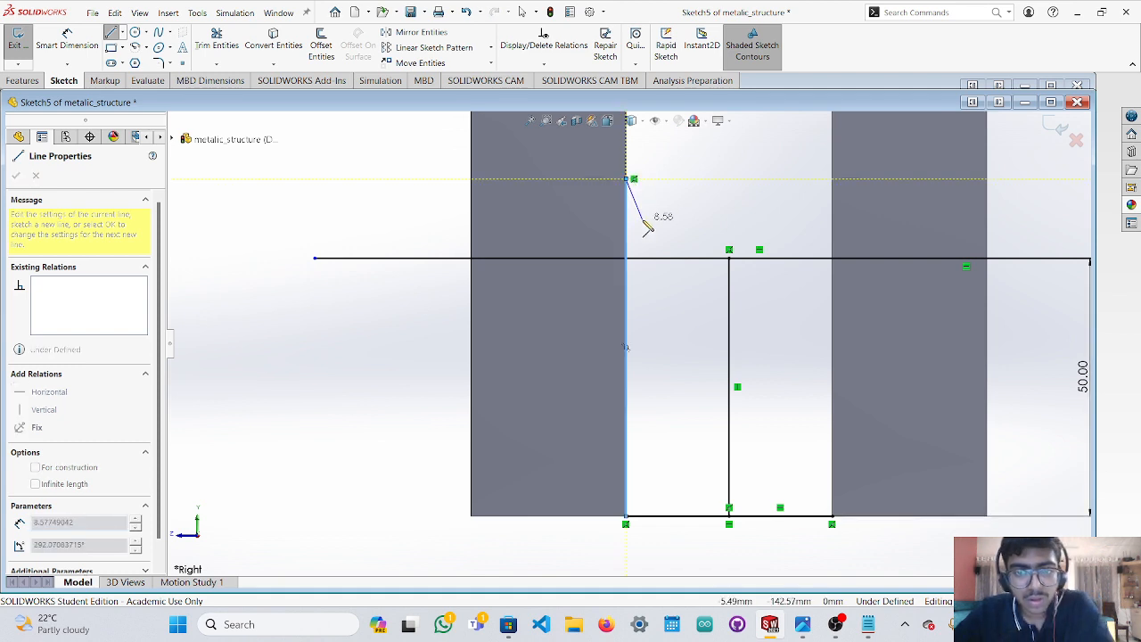
key("Escape")
left_click(217, 40)
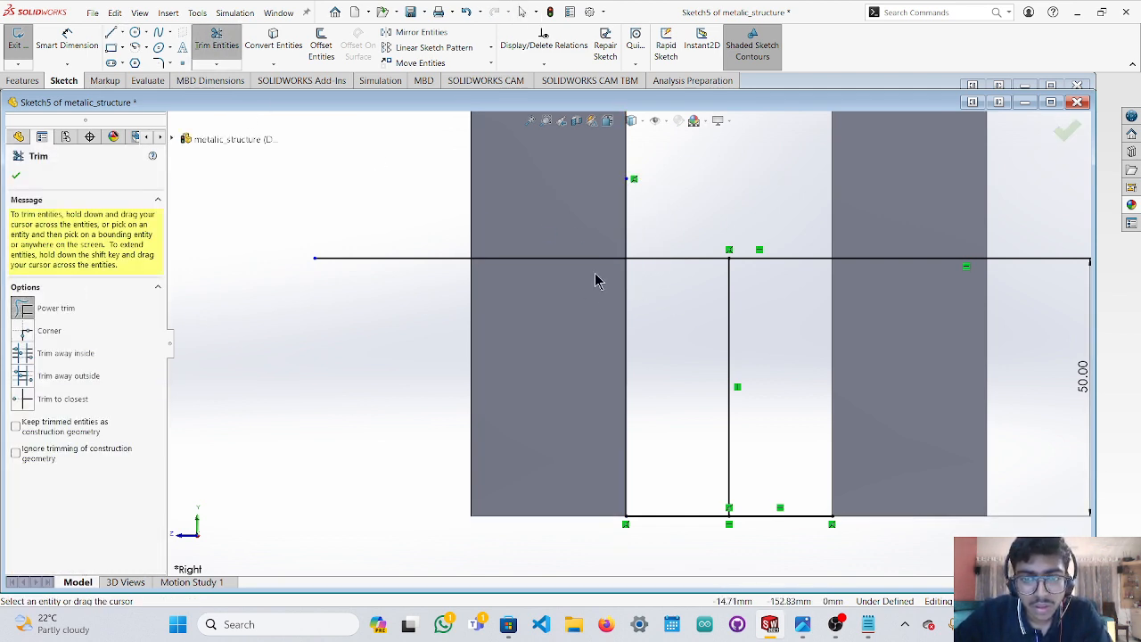
mouse_move(595, 281)
left_mouse_down()
mouse_move(606, 288)
mouse_move(655, 227)
left_mouse_up()
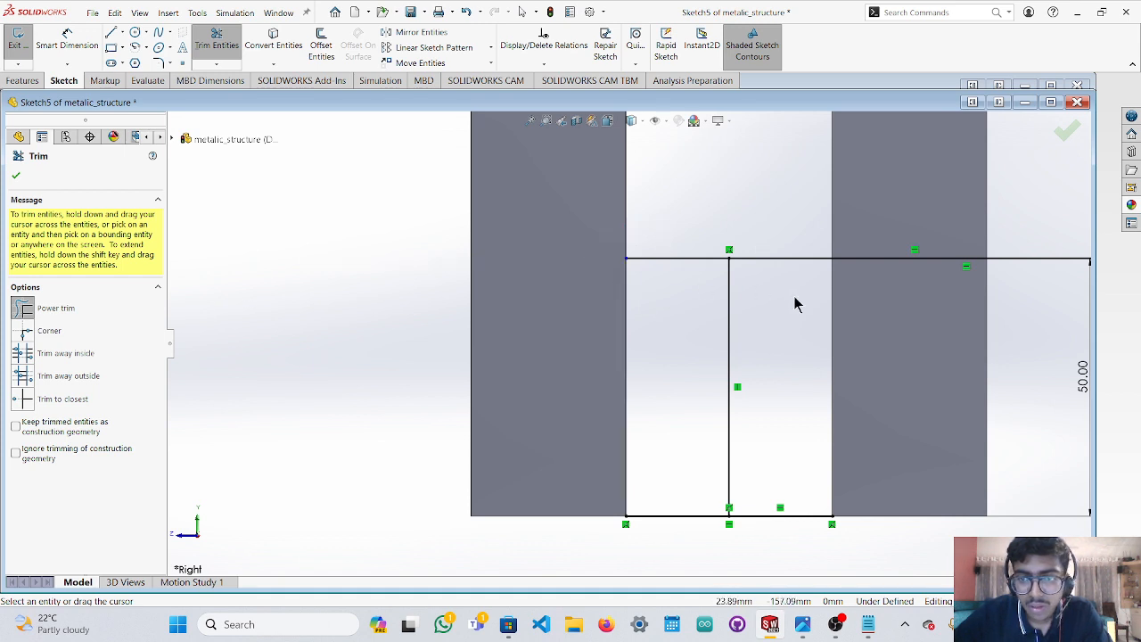
Draw a line up the negative Z bar's inner edge and trim it and the horizontal line back to their crossing.
left_click(111, 34)
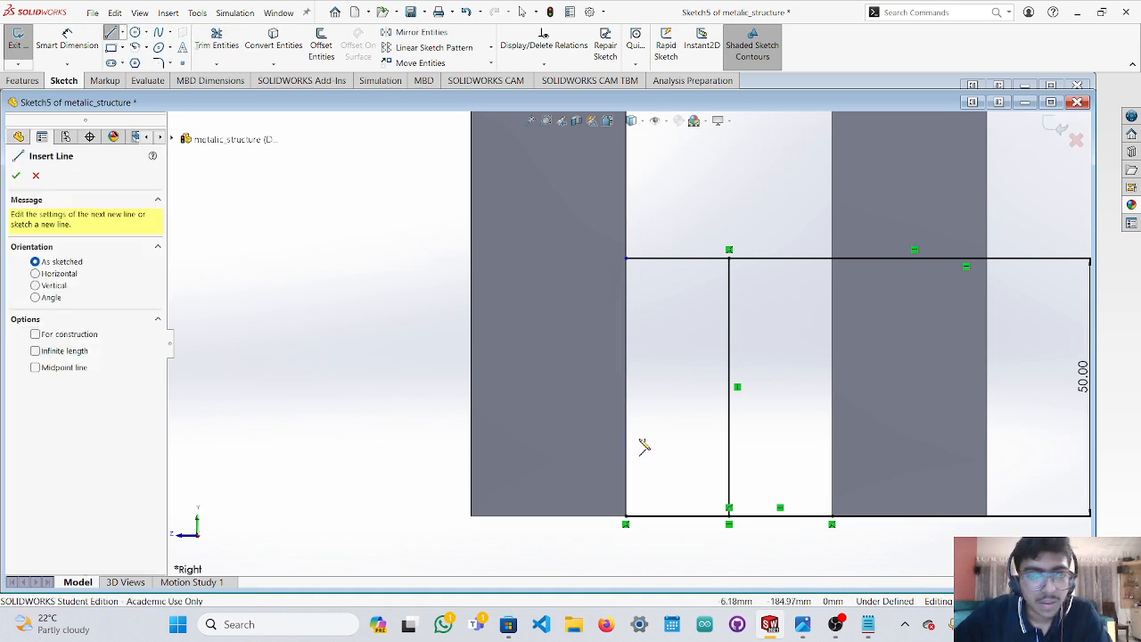
left_click(834, 524)
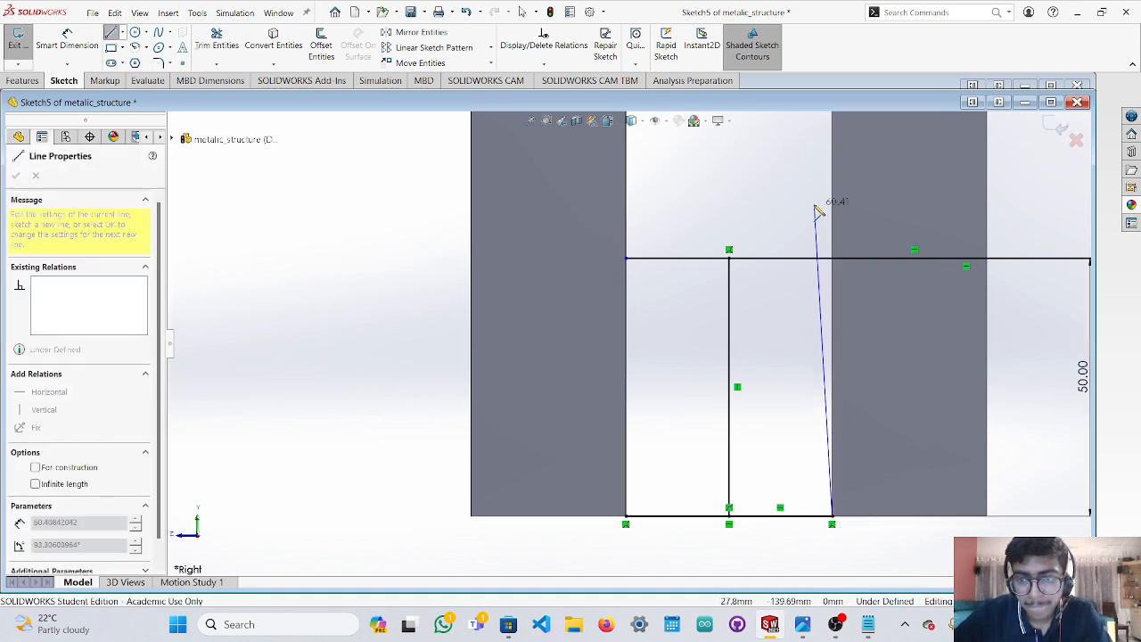
left_click(833, 159)
key("Escape")
left_click(217, 45)
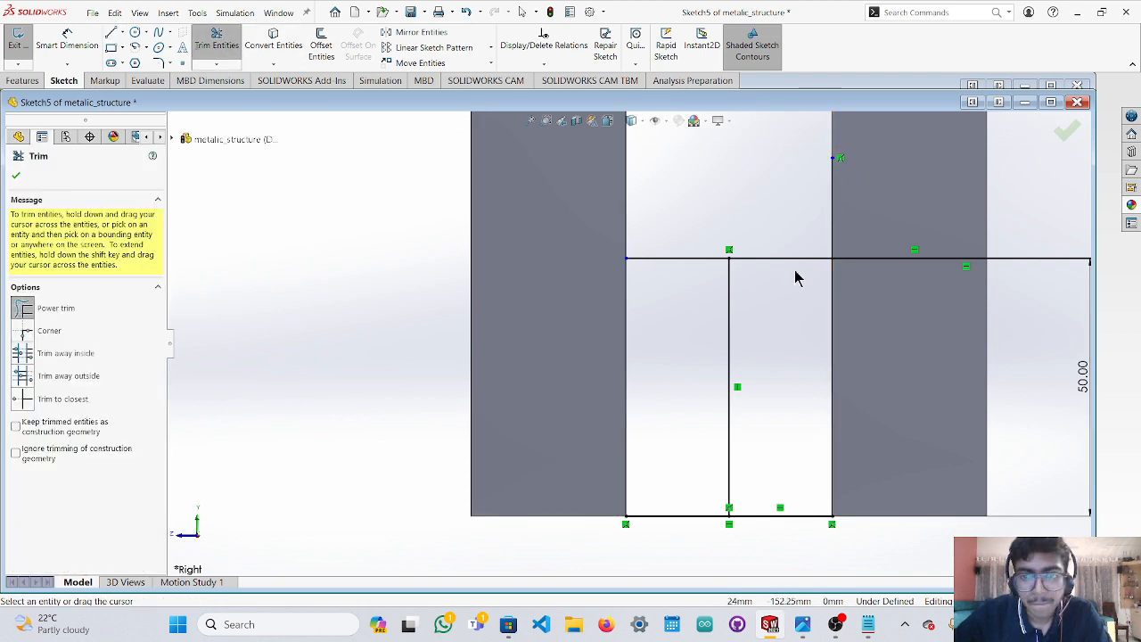
mouse_move(809, 290)
left_mouse_down()
mouse_move(860, 205)
mouse_move(793, 203)
left_mouse_up()
key("Escape")
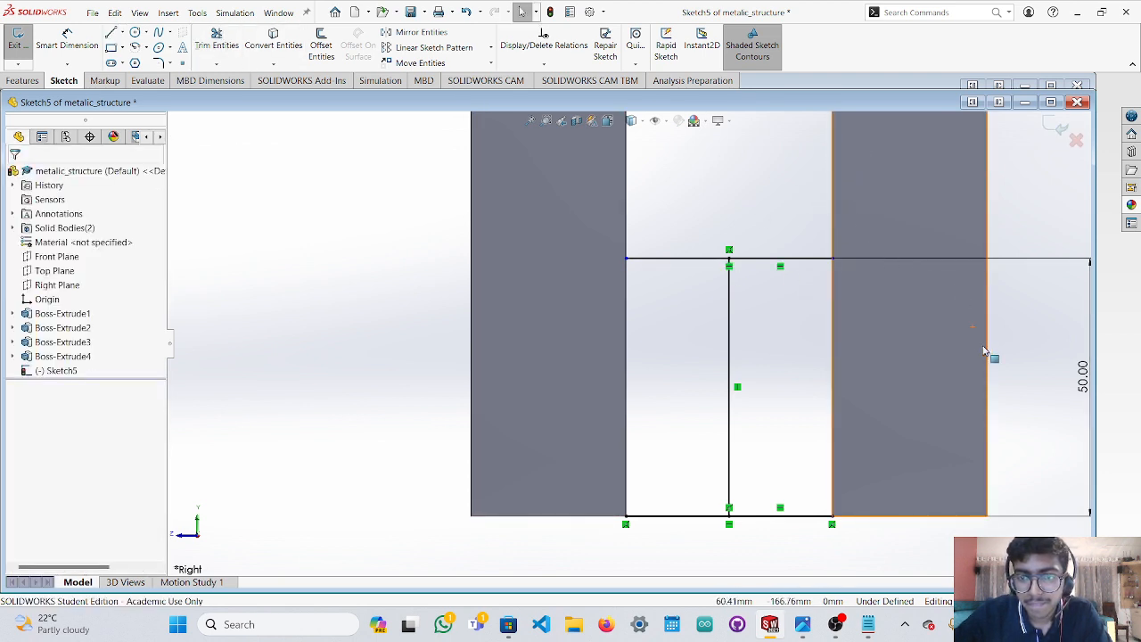
Delete the 50 mm dimension and sketch a corner rectangle about 30 mm high across the negative Z bar, resting on the horizontal line's level.
left_click(1082, 376)
key("Delete")
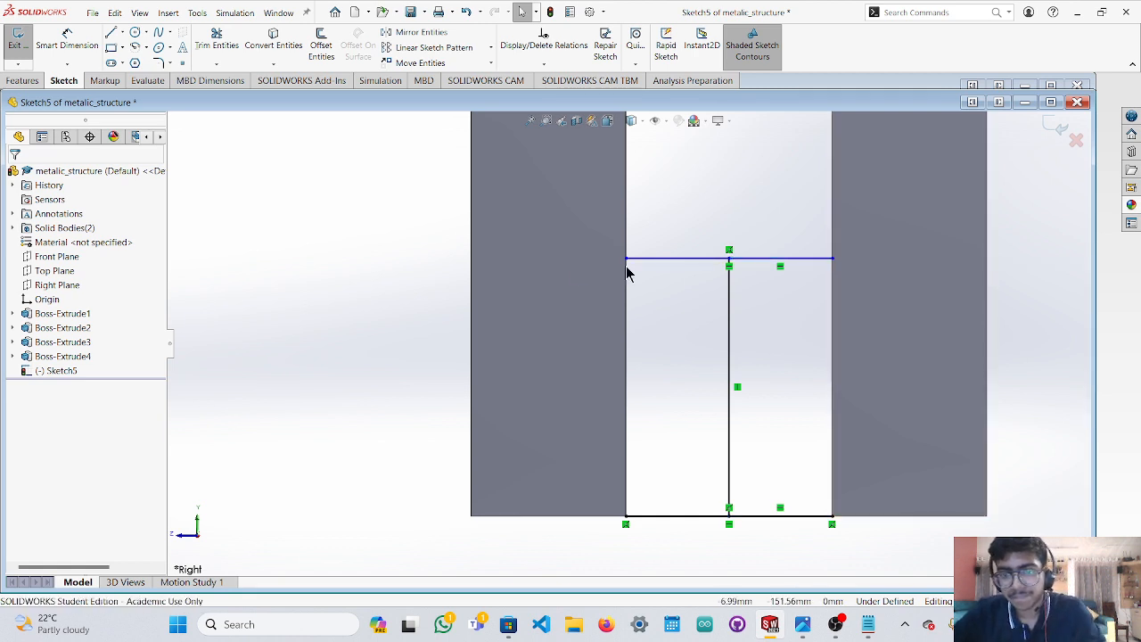
left_click(110, 47)
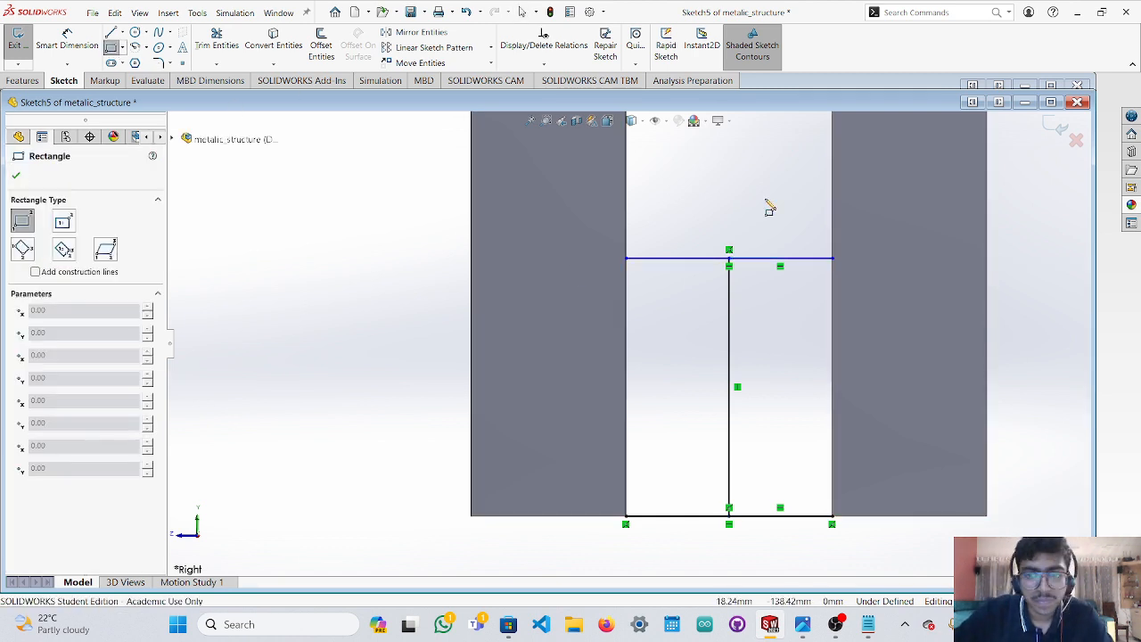
left_click(834, 263)
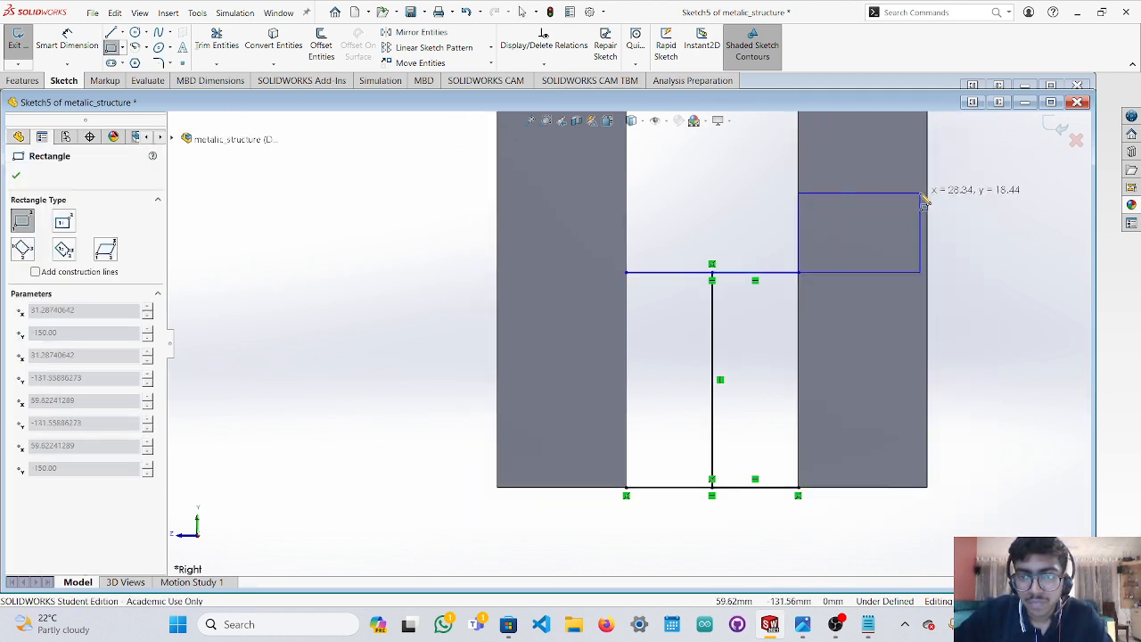
left_click(932, 144)
key("Escape")
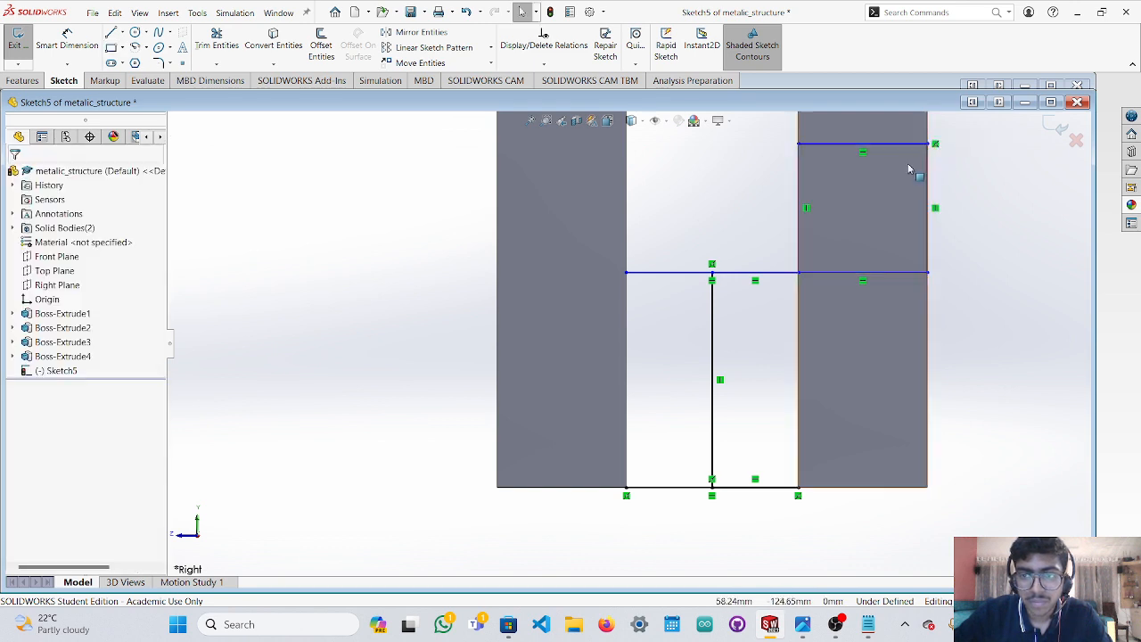
Set the rectangle's height to 30 mm with Smart Dimension and delete that dimension.
left_click(81, 43)
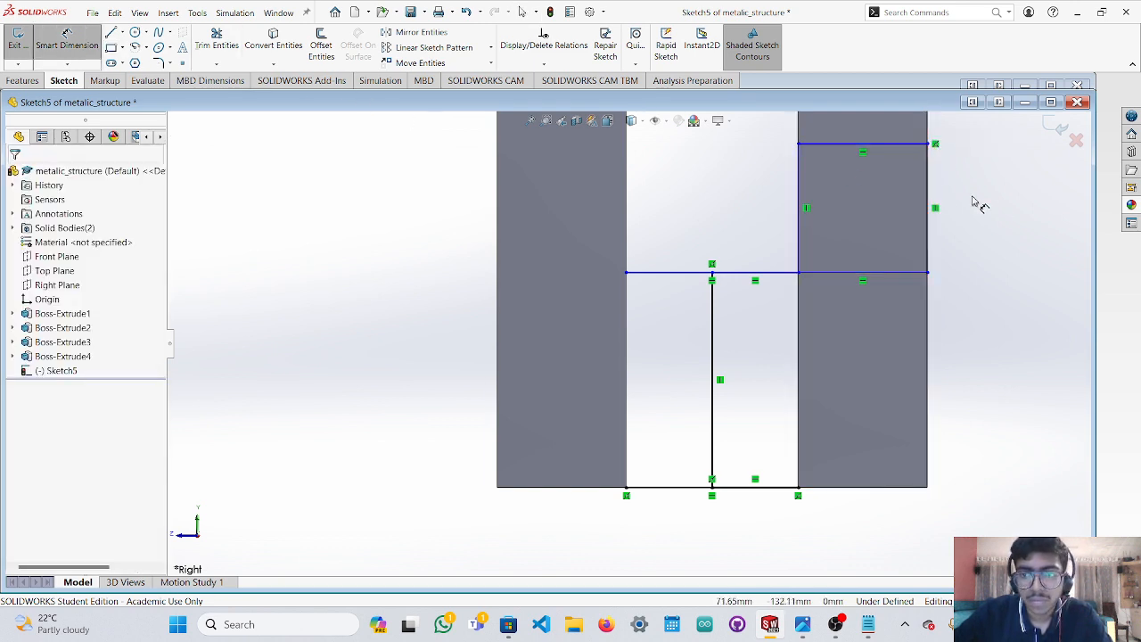
left_click(929, 191)
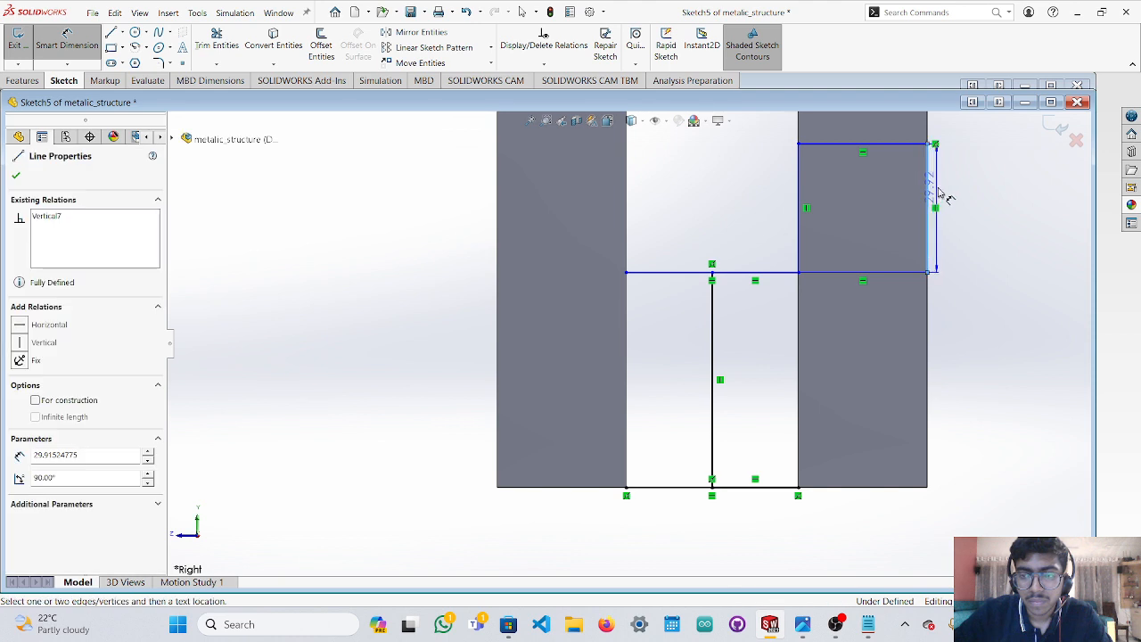
left_click(983, 205)
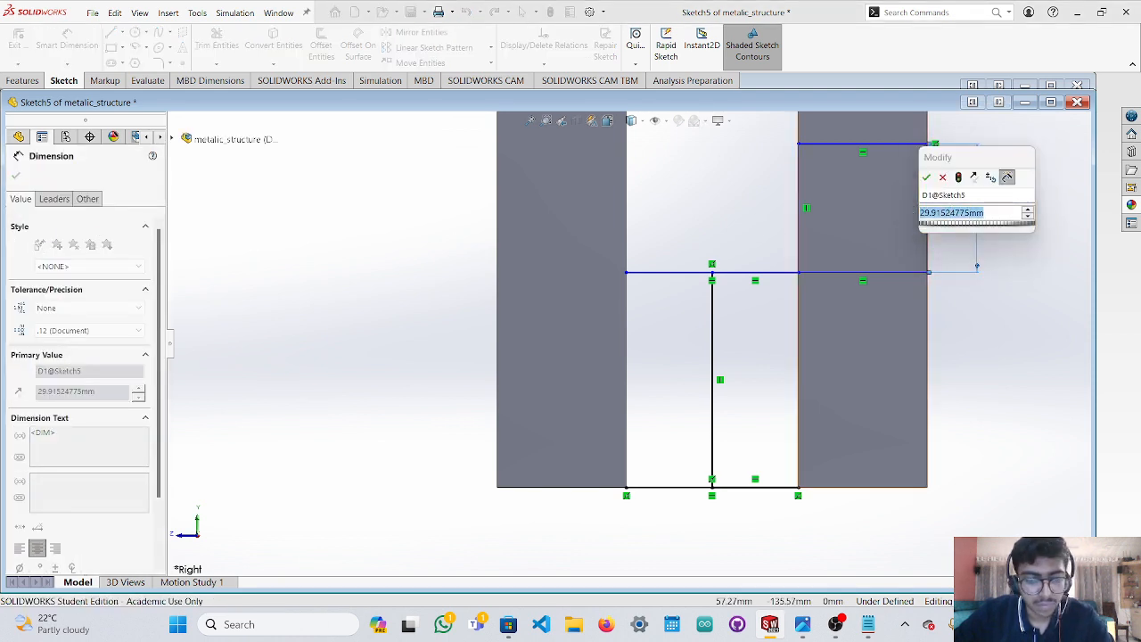
type("30")
left_click(928, 179)
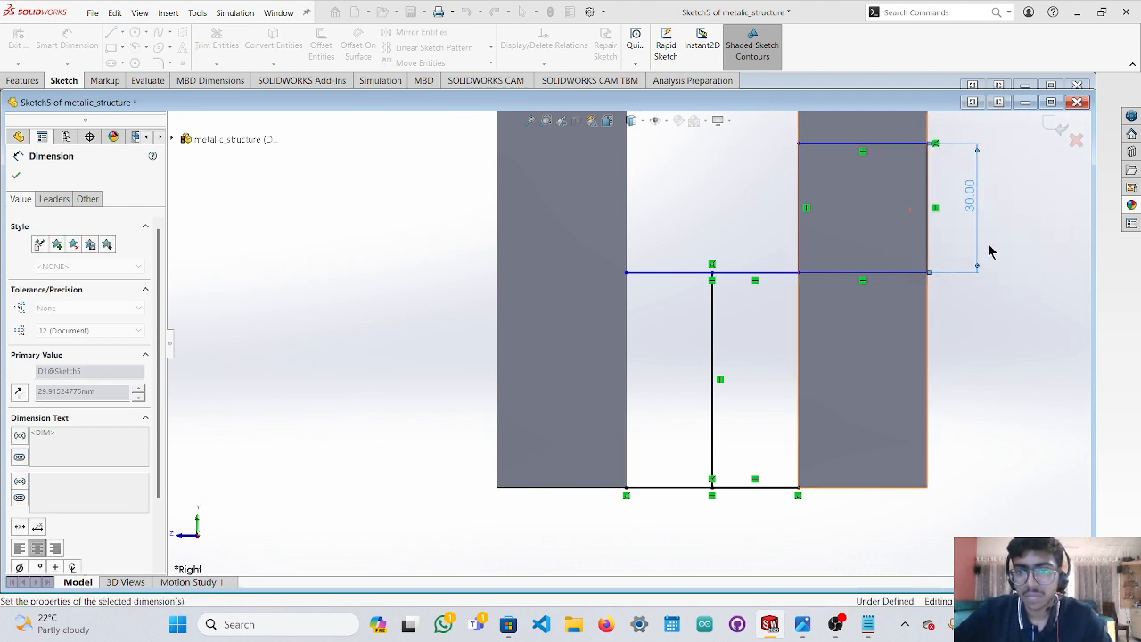
left_click(978, 230)
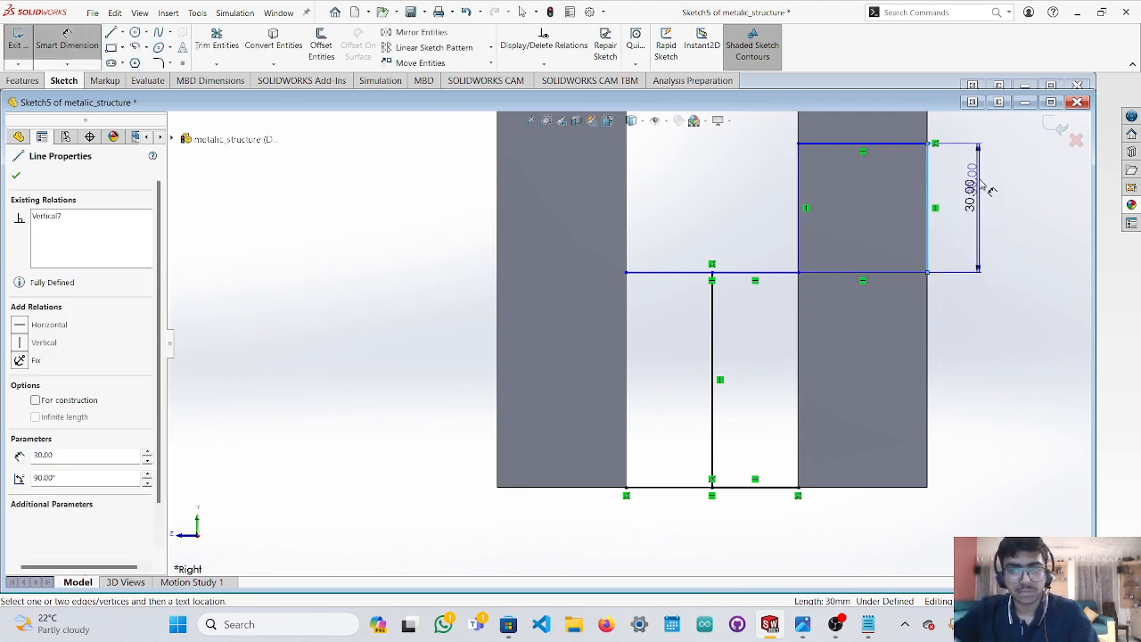
key("Escape")
key("Escape")
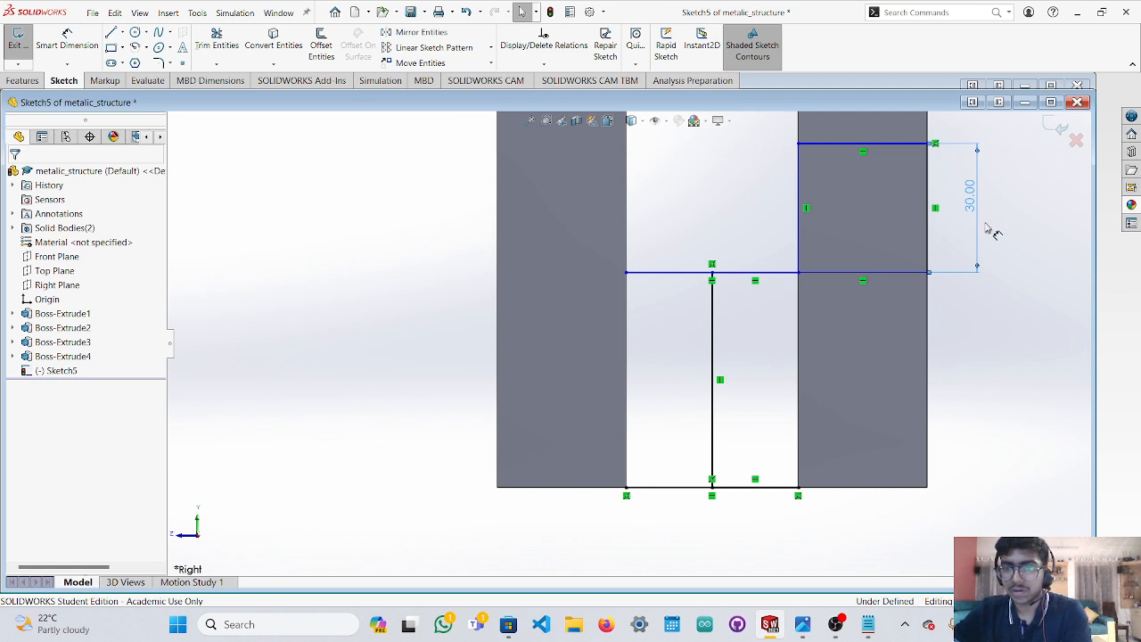
left_click(986, 227)
key("Delete")
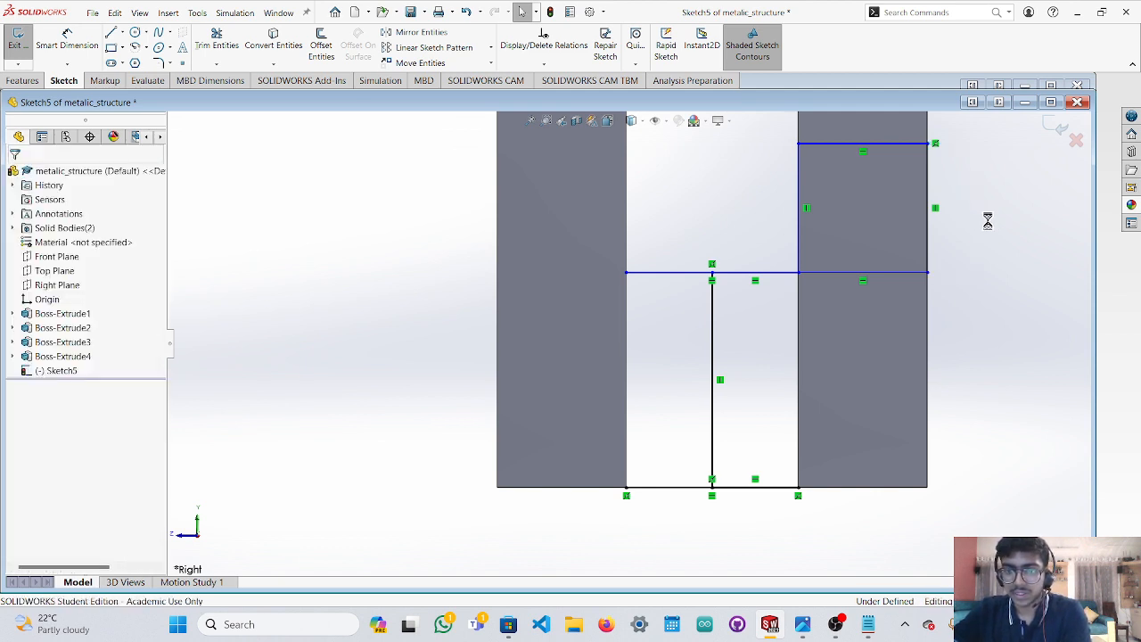
Start a blind Boss-Extrude of the rectangle's contour and set its depth to 265 mm towards the bars.
key("ctrl+7")
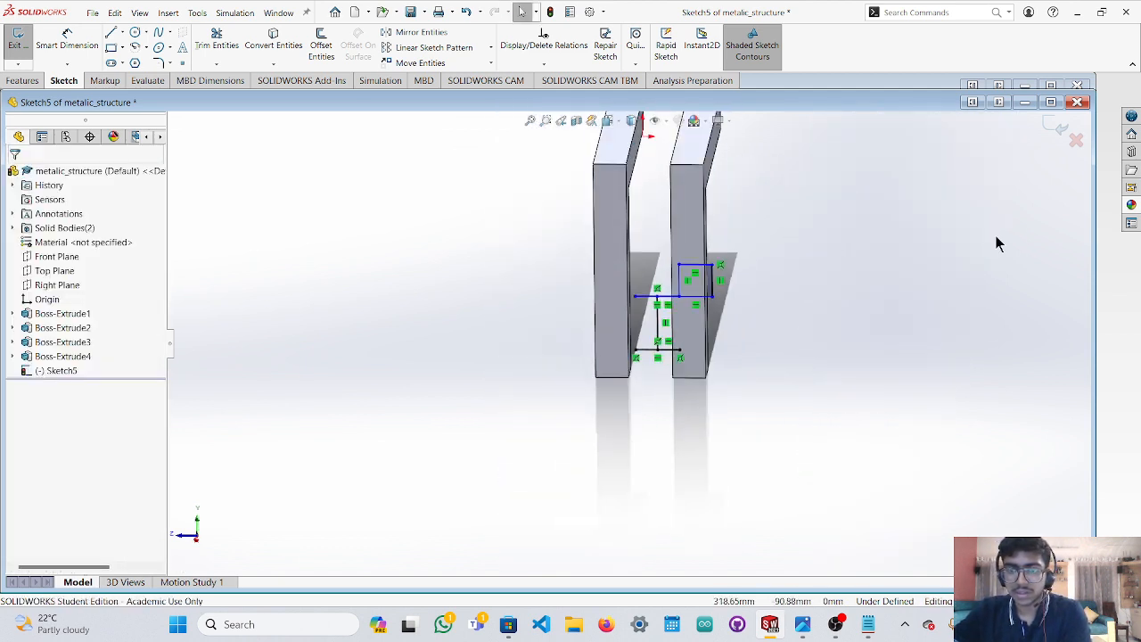
mouse_move(997, 244)
middle_mouse_down()
mouse_move(784, 321)
mouse_move(611, 323)
middle_mouse_up()
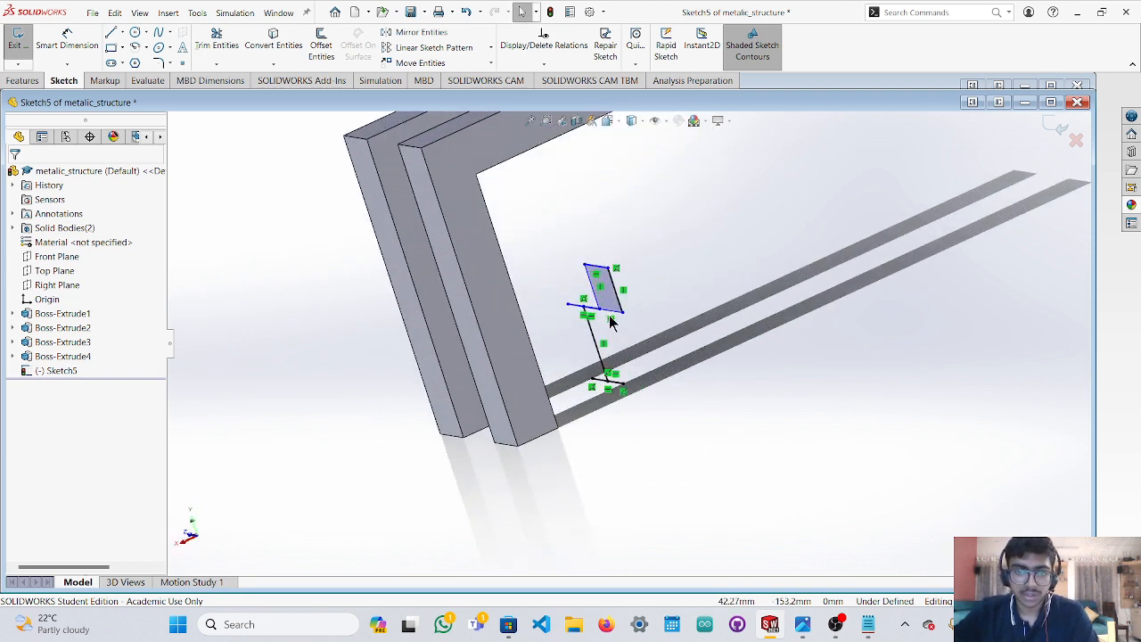
left_click(611, 298)
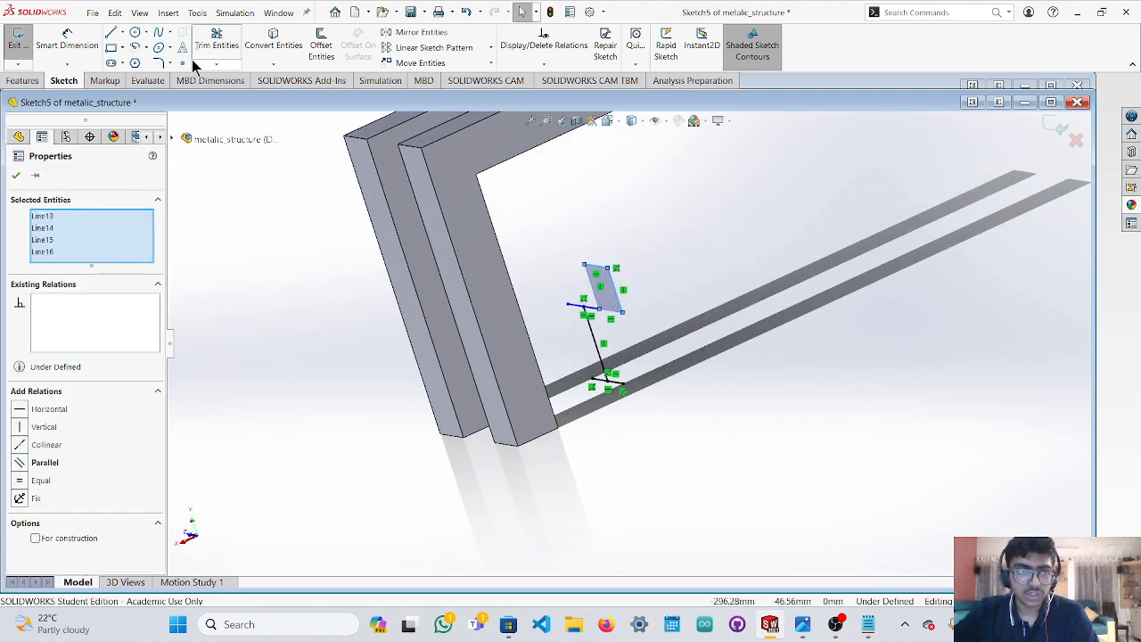
left_click(25, 80)
left_click(25, 45)
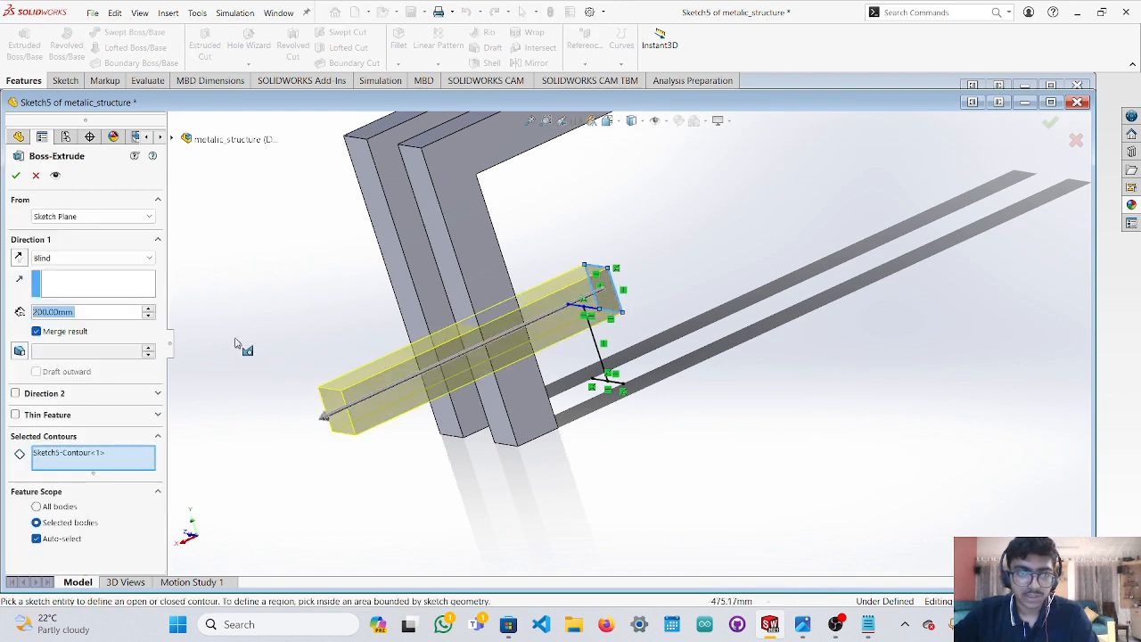
left_click(594, 304)
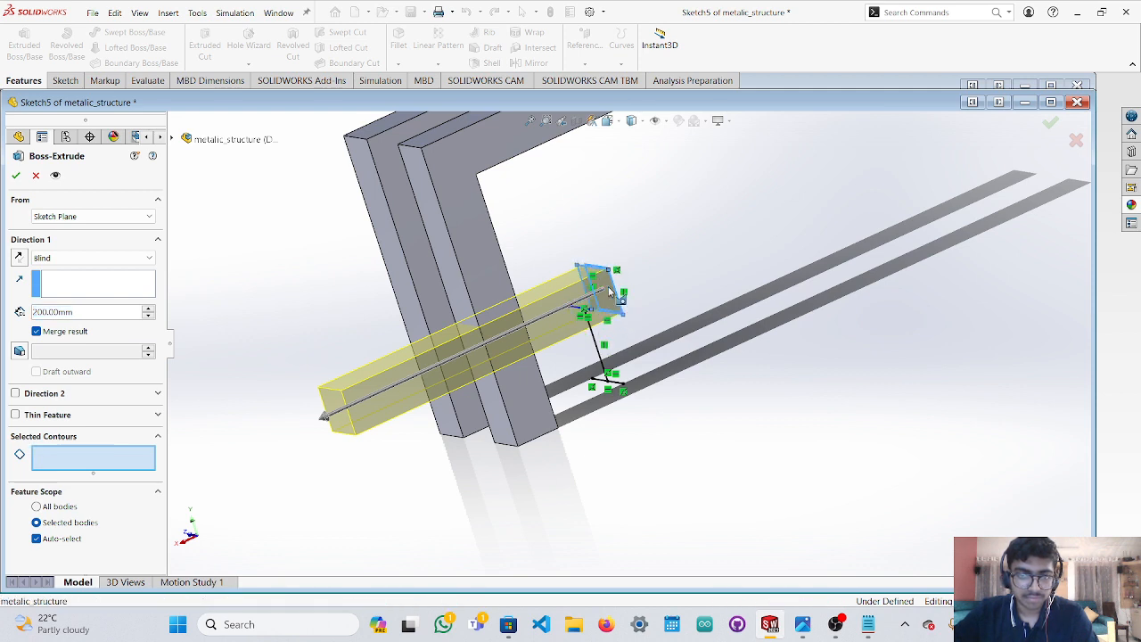
left_click(595, 285)
middle_click_drag(636, 288, 712, 280)
left_click_drag(533, 395, 402, 419)
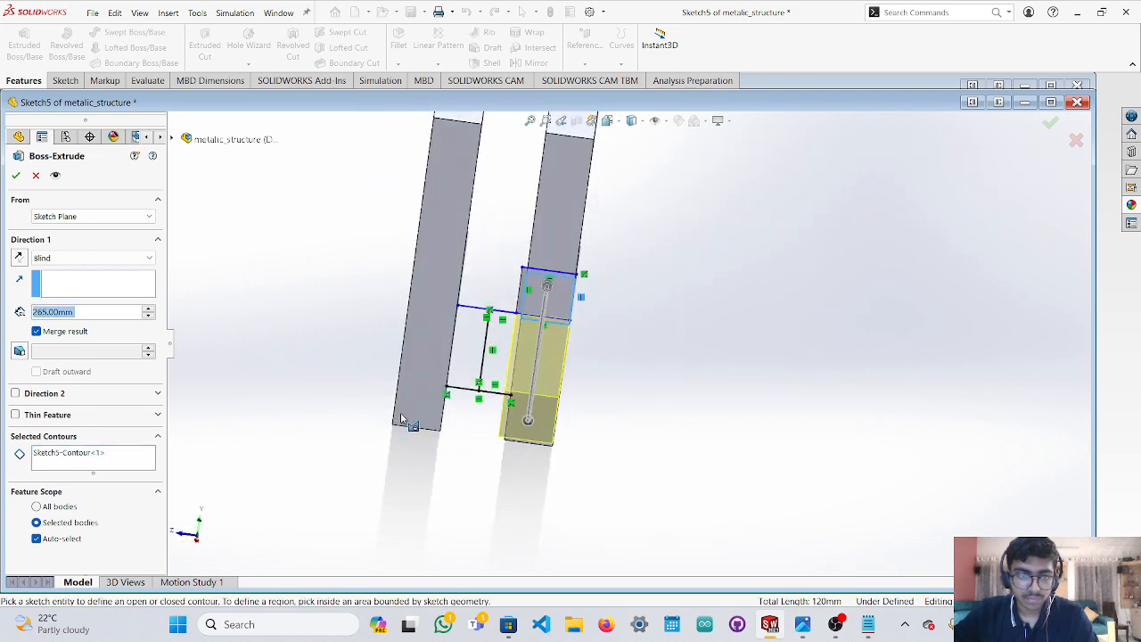
Add a second blind direction to the rectangle's extrusion, extending it 6 mm away from the bars.
left_click(15, 393)
middle_click_drag(690, 315, 579, 318)
left_click_drag(580, 313, 527, 346)
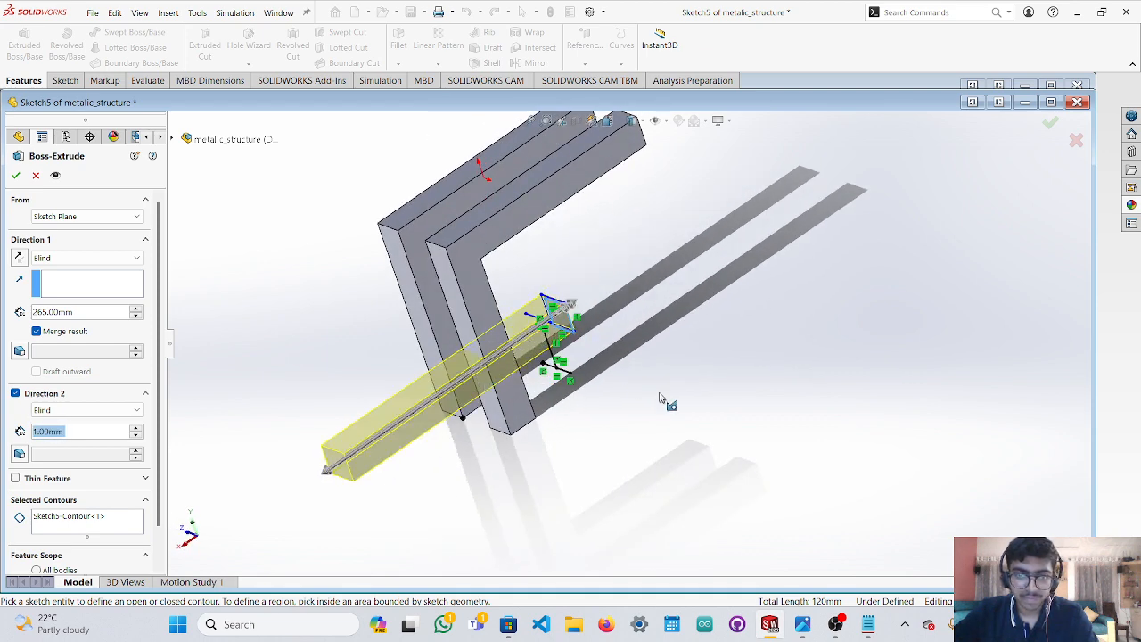
mouse_move(660, 399)
middle_mouse_down()
mouse_move(721, 339)
mouse_move(591, 288)
mouse_move(614, 301)
middle_mouse_up()
scroll(529, 322, "down", 3)
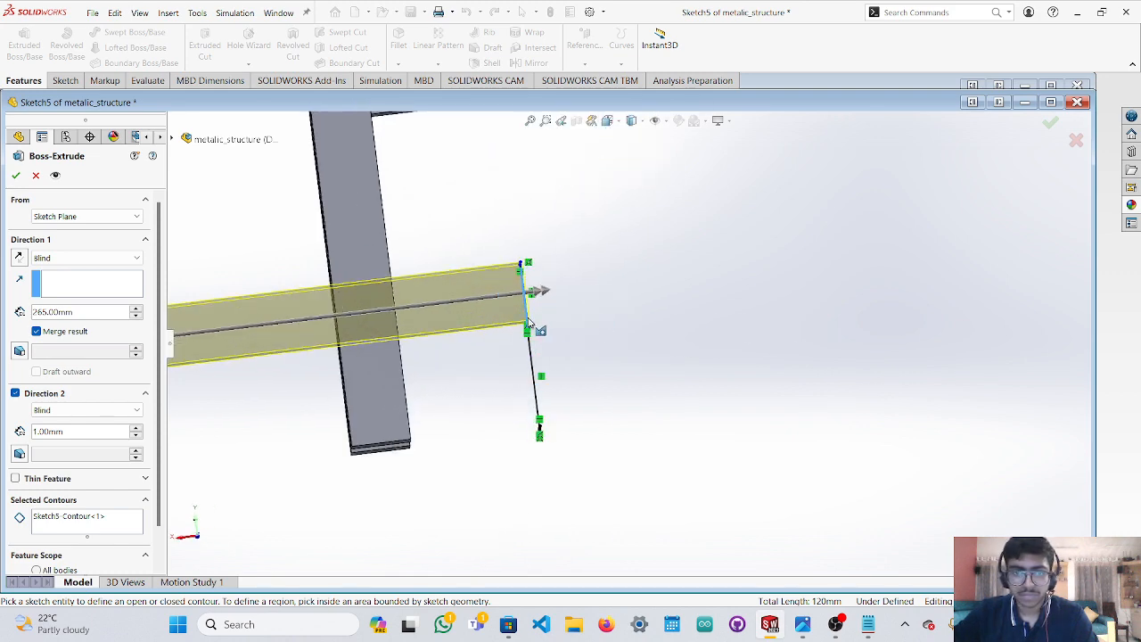
scroll(528, 322, "down", 1)
left_click_drag(544, 286, 567, 307)
Try to extrude the rectangle together with the open sketch line below it as a thin feature, and undo that extrusion.
left_click(550, 417)
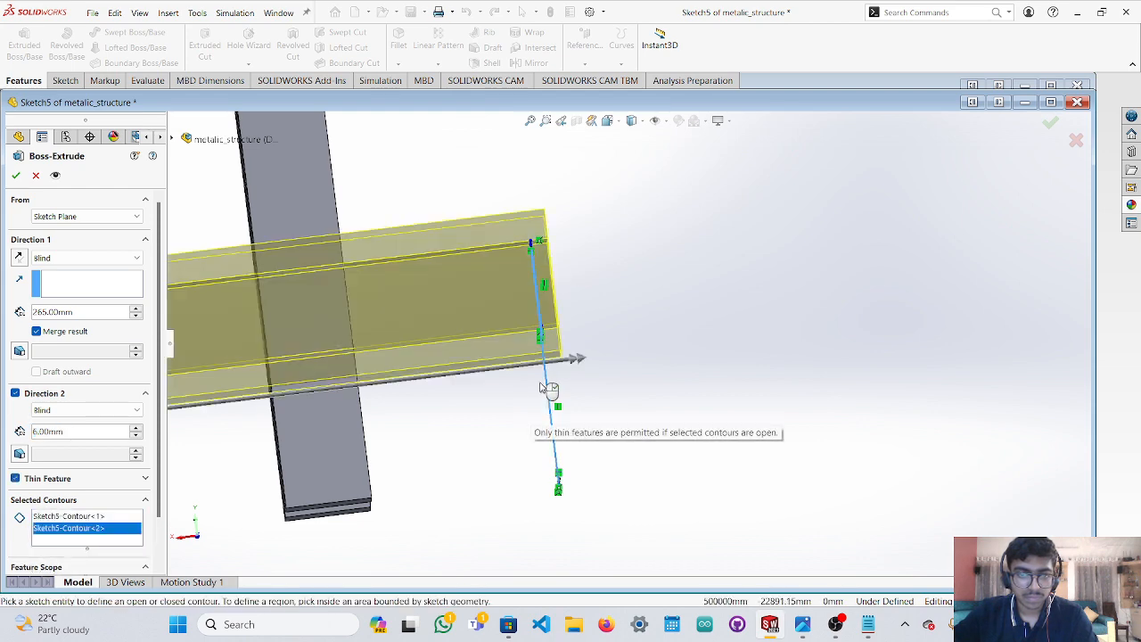
scroll(588, 389, "up", 2)
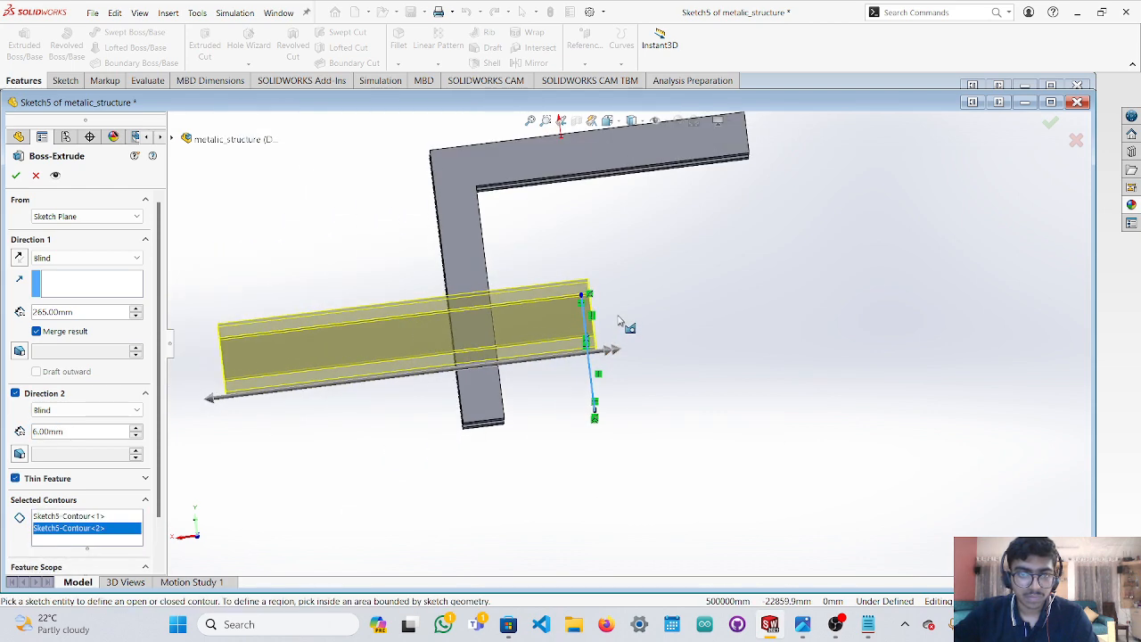
scroll(620, 321, "down", 2)
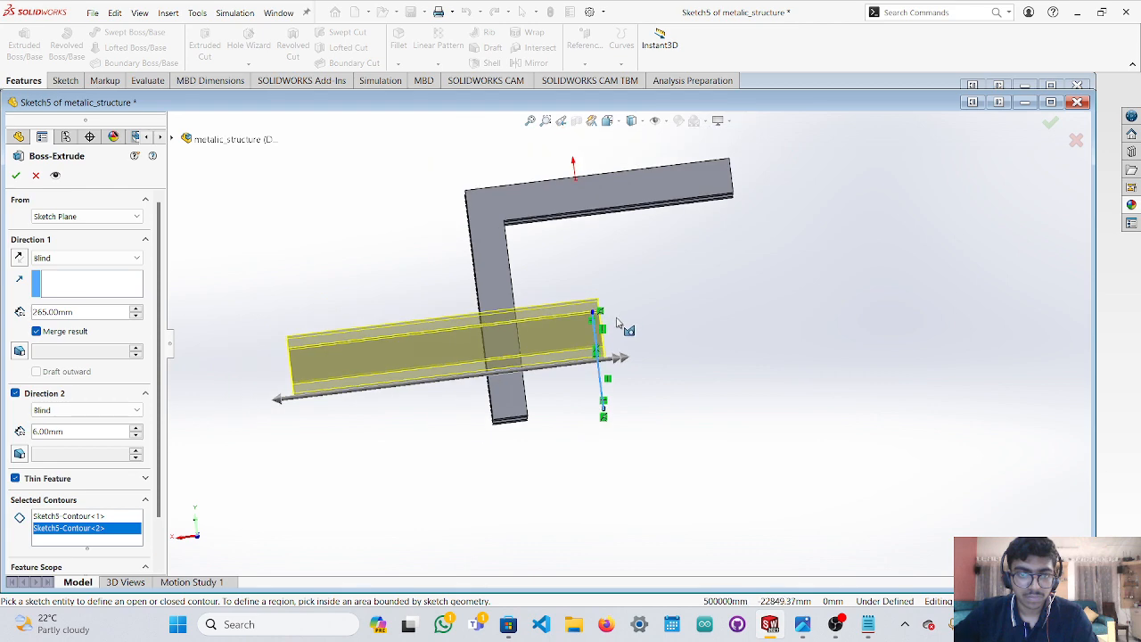
scroll(617, 323, "up", 2)
scroll(614, 328, "down", 3)
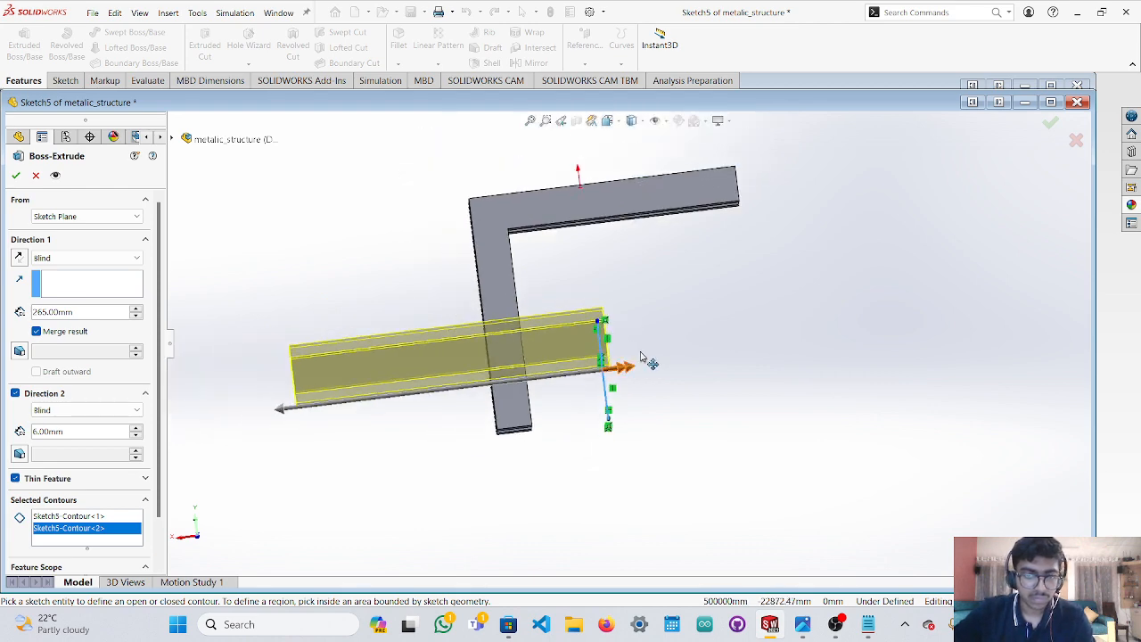
middle_click_drag(641, 356, 734, 375)
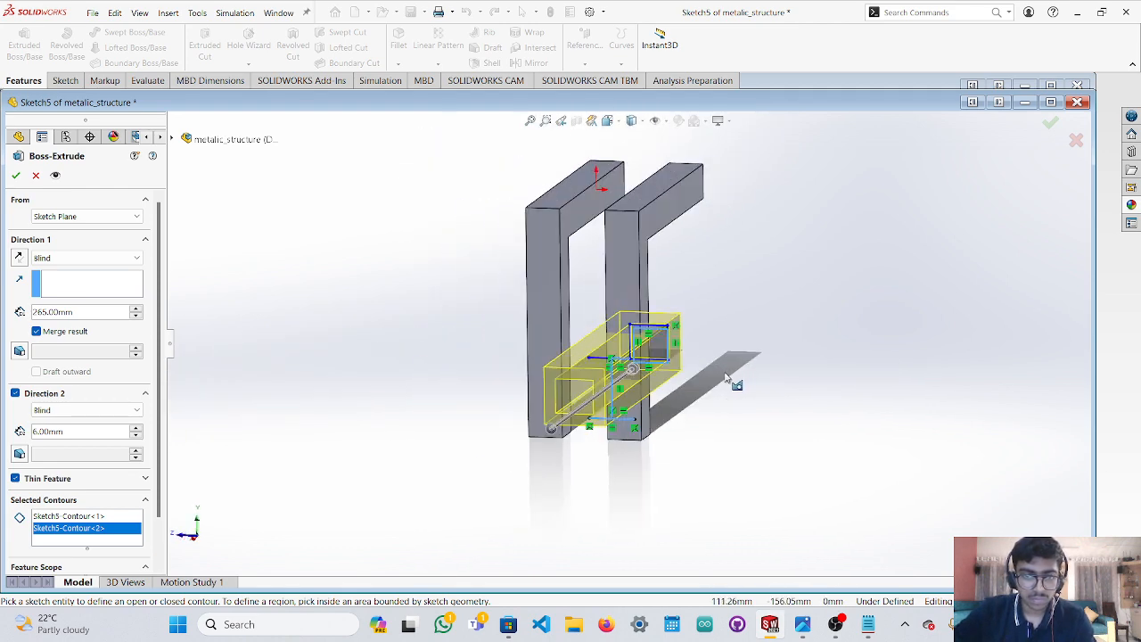
left_click(16, 175)
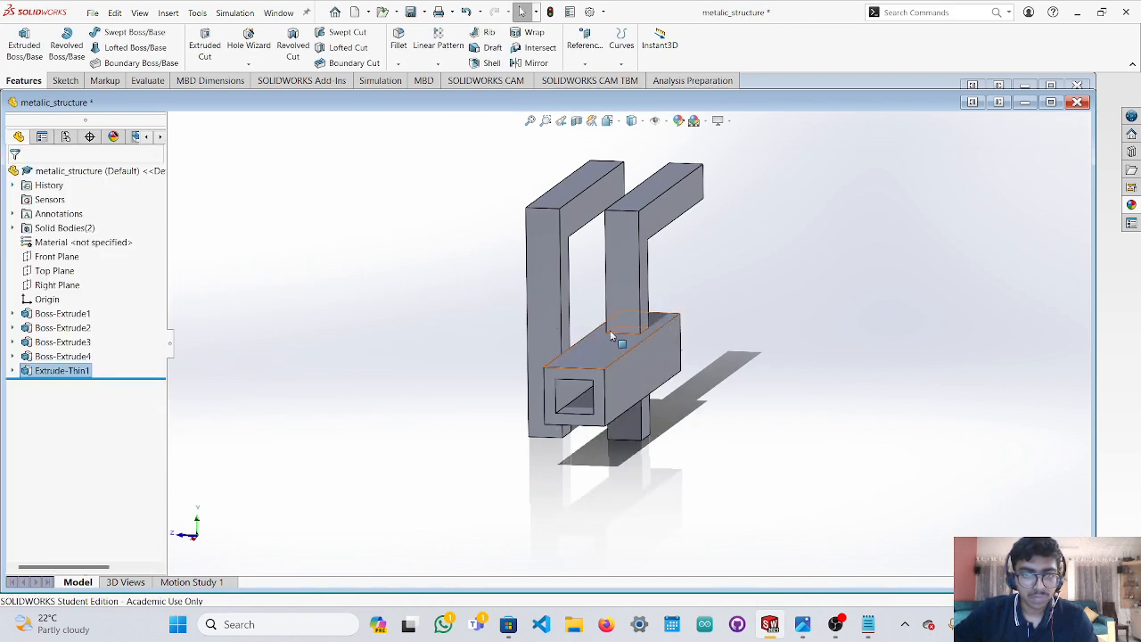
middle_click_drag(613, 331, 562, 375)
key("ctrl+z")
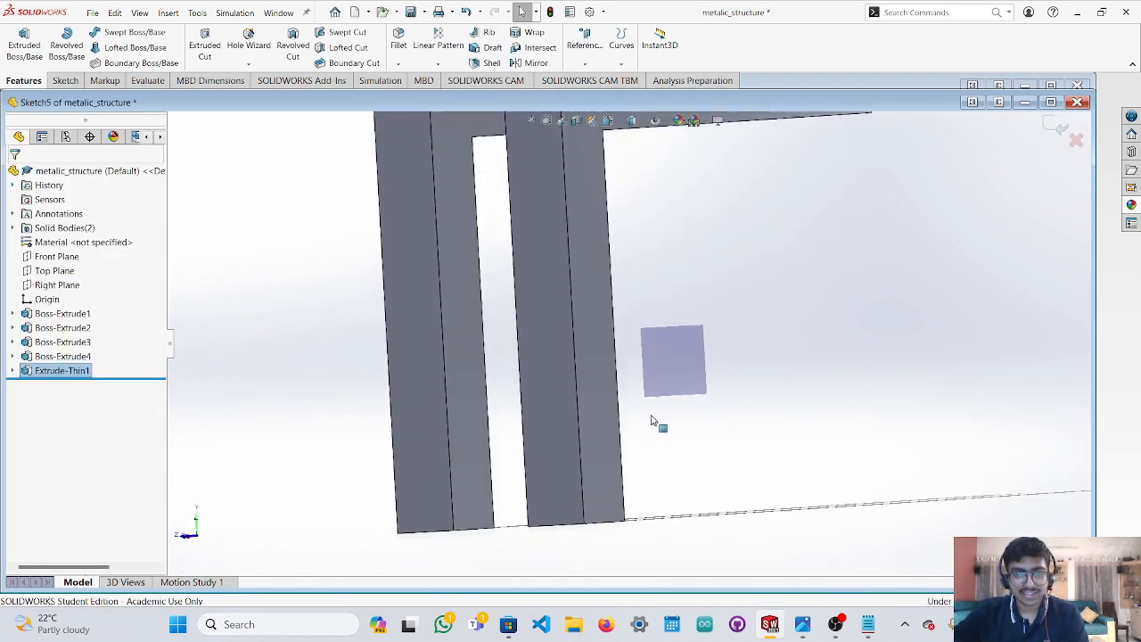
Start a blind Boss-Extrude of the rectangle's contour and shorten its depth to 51 mm, short of the bars.
middle_click_drag(623, 402, 680, 418)
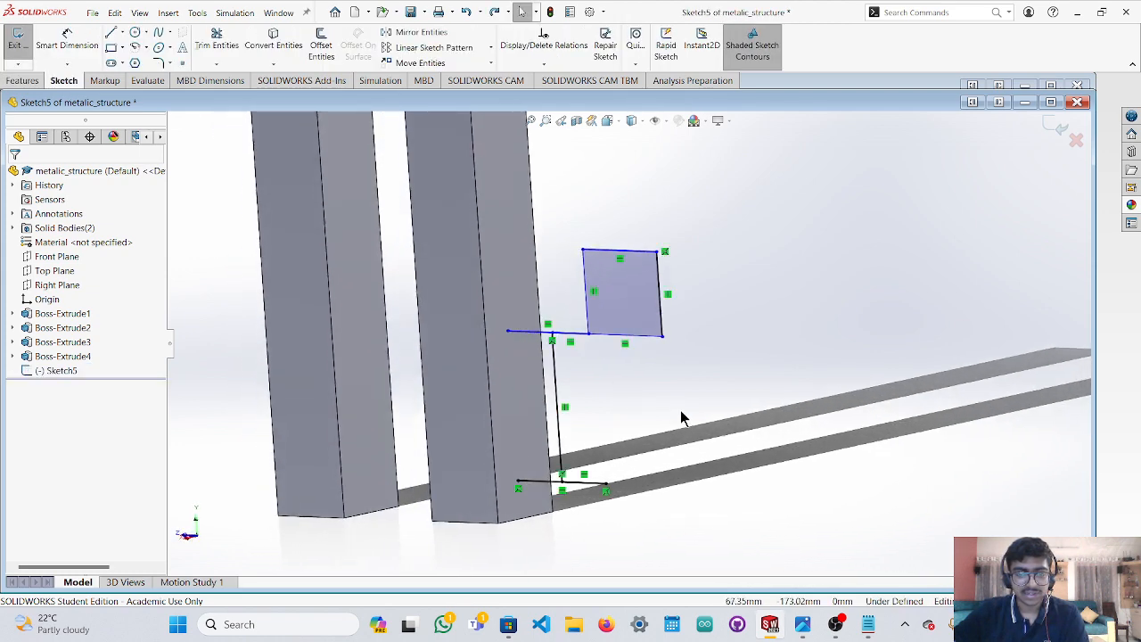
left_click(623, 304)
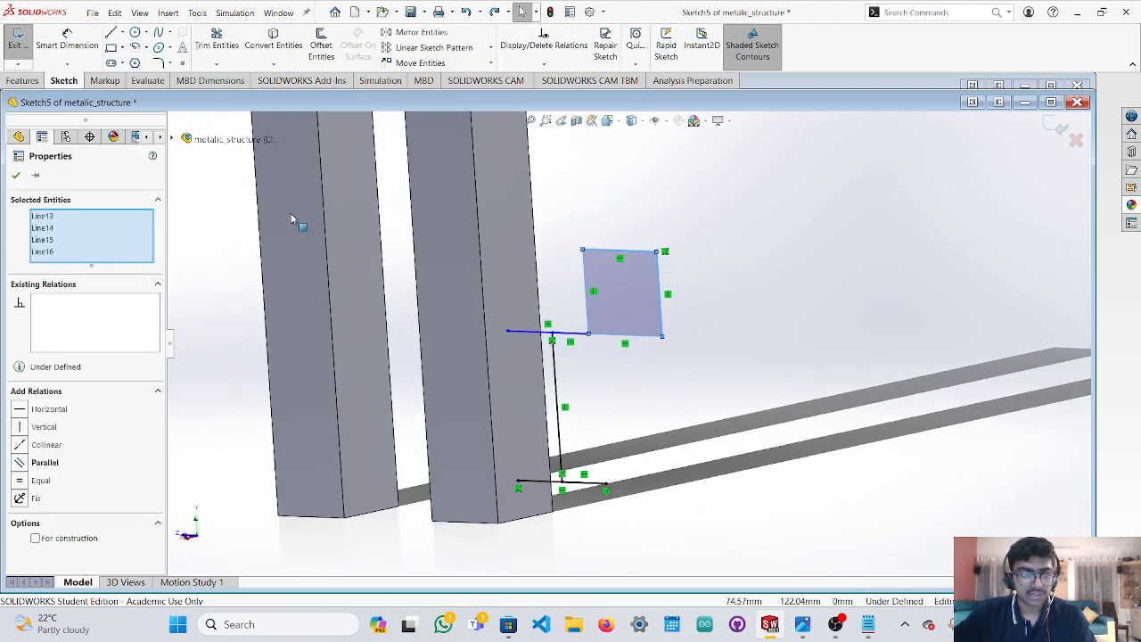
left_click(18, 80)
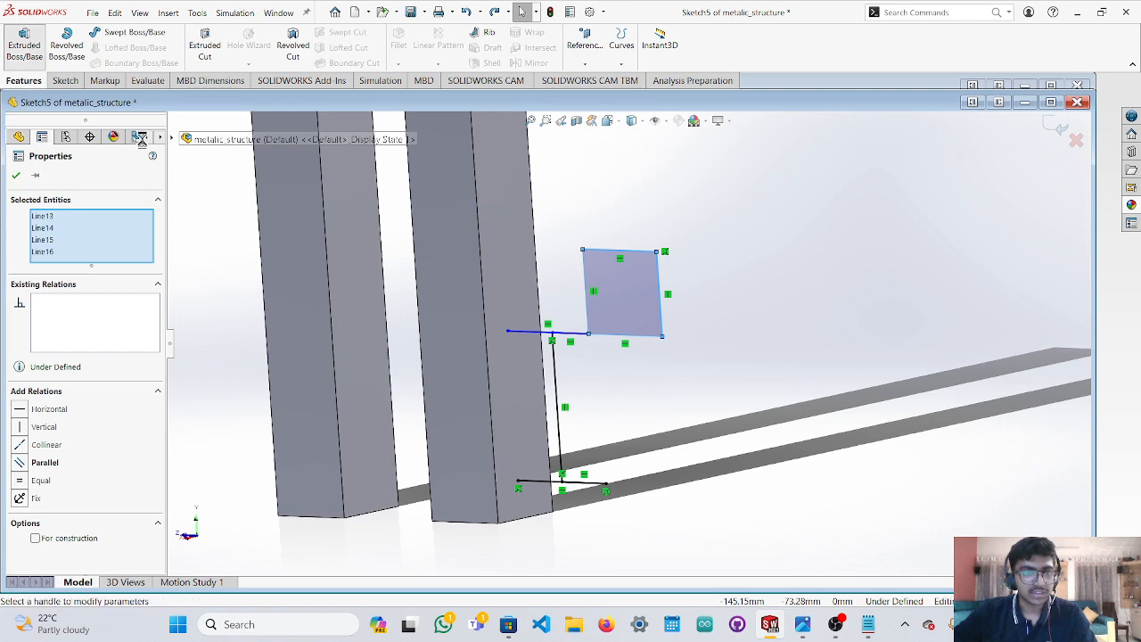
middle_click_drag(635, 378, 598, 367)
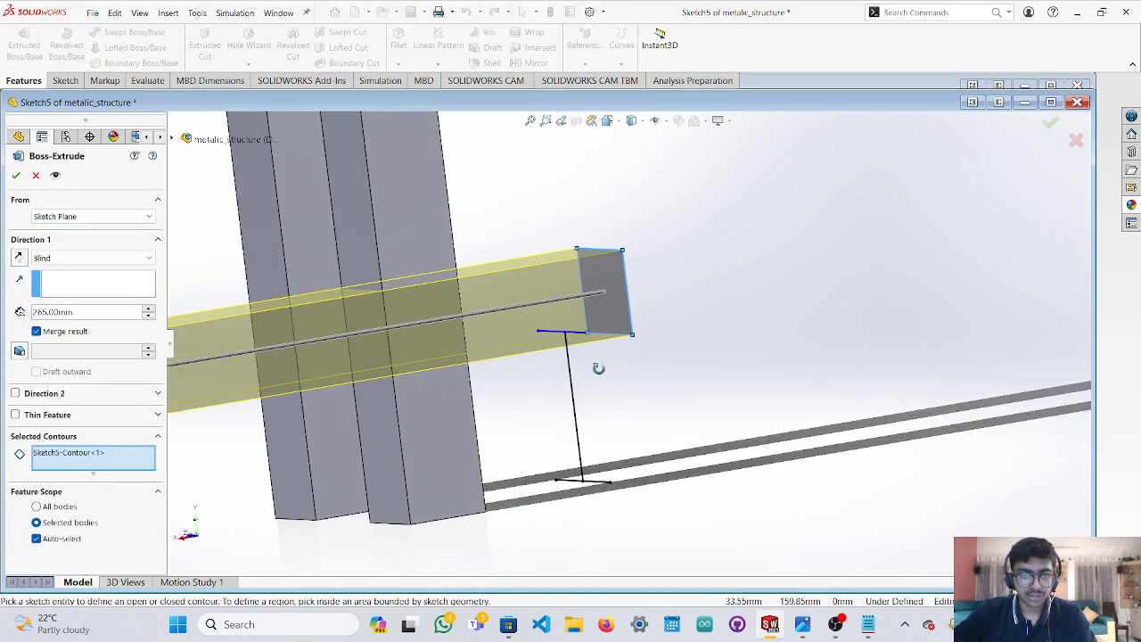
scroll(604, 384, "up", 5)
left_click_drag(339, 370, 554, 333)
mouse_move(572, 382)
middle_mouse_down()
mouse_move(530, 372)
mouse_move(526, 341)
mouse_move(583, 359)
middle_mouse_up()
scroll(526, 339, "down", 5)
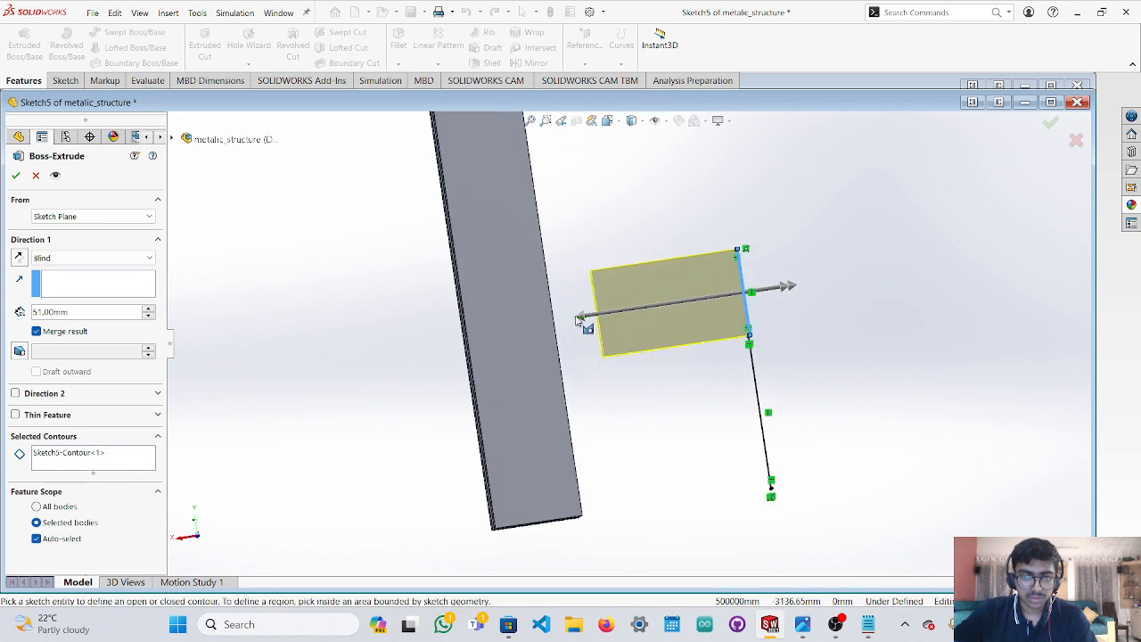
Extend the rectangle's extrusion depth to 96 mm so it reaches across the width of the vertical bars.
left_click_drag(580, 321, 560, 333)
middle_click_drag(590, 399, 591, 493)
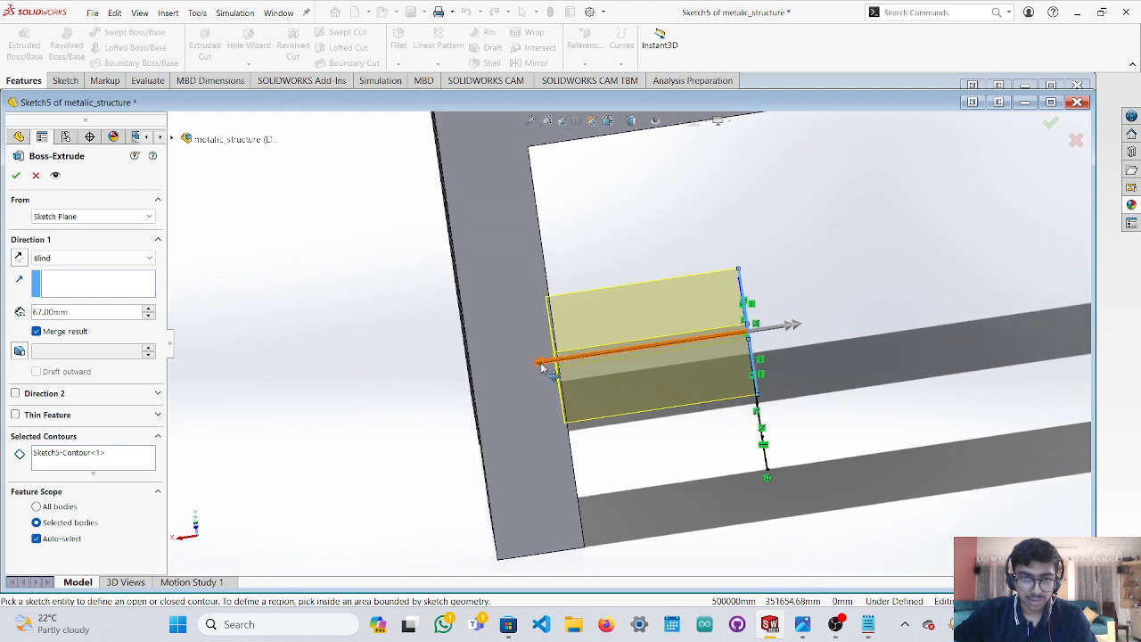
left_click_drag(545, 364, 561, 368)
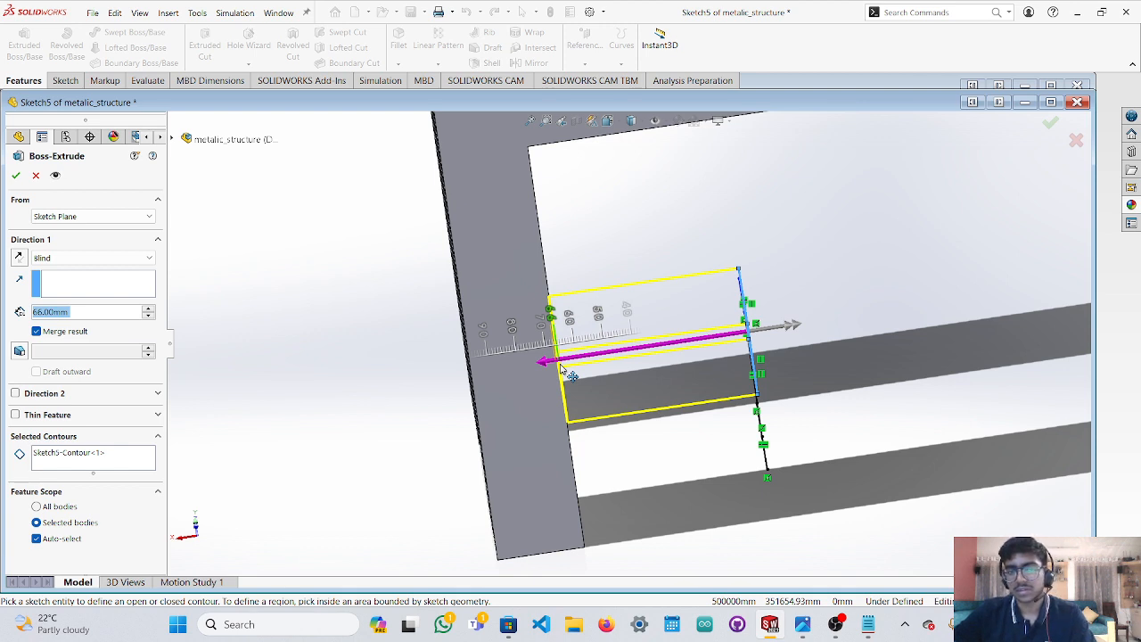
left_click_drag(561, 368, 486, 382)
mouse_move(612, 446)
middle_mouse_down()
mouse_move(603, 407)
mouse_move(609, 434)
middle_mouse_up()
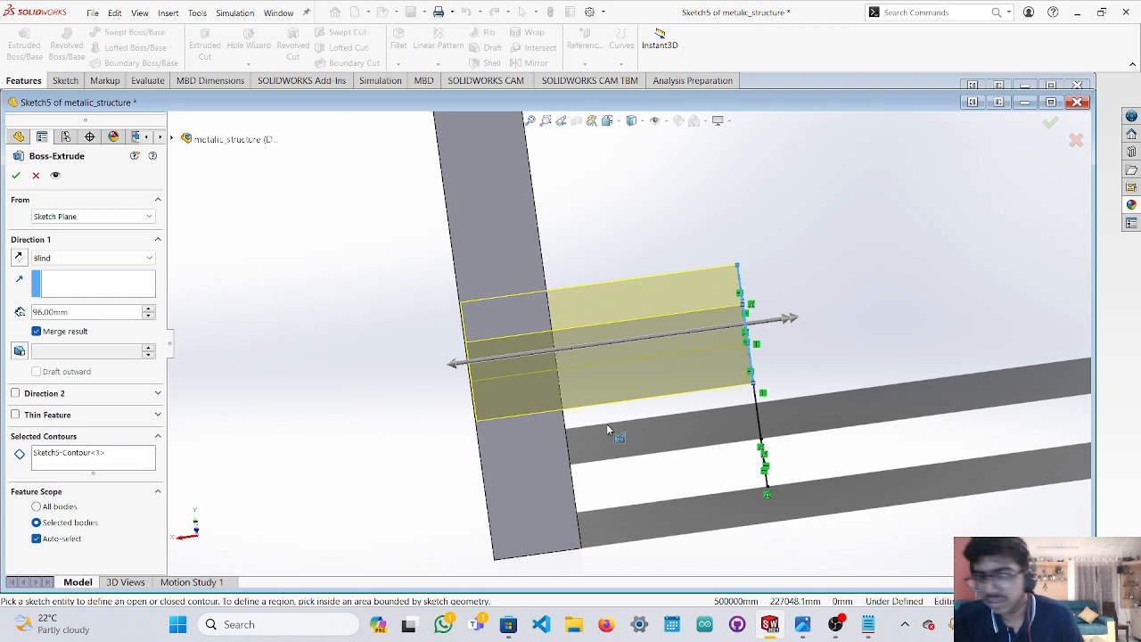
Switch to Notepad to work out 290 + 96 = 386, and extrude the rectangle 386 mm through the vertical bar.
left_click(867, 624)
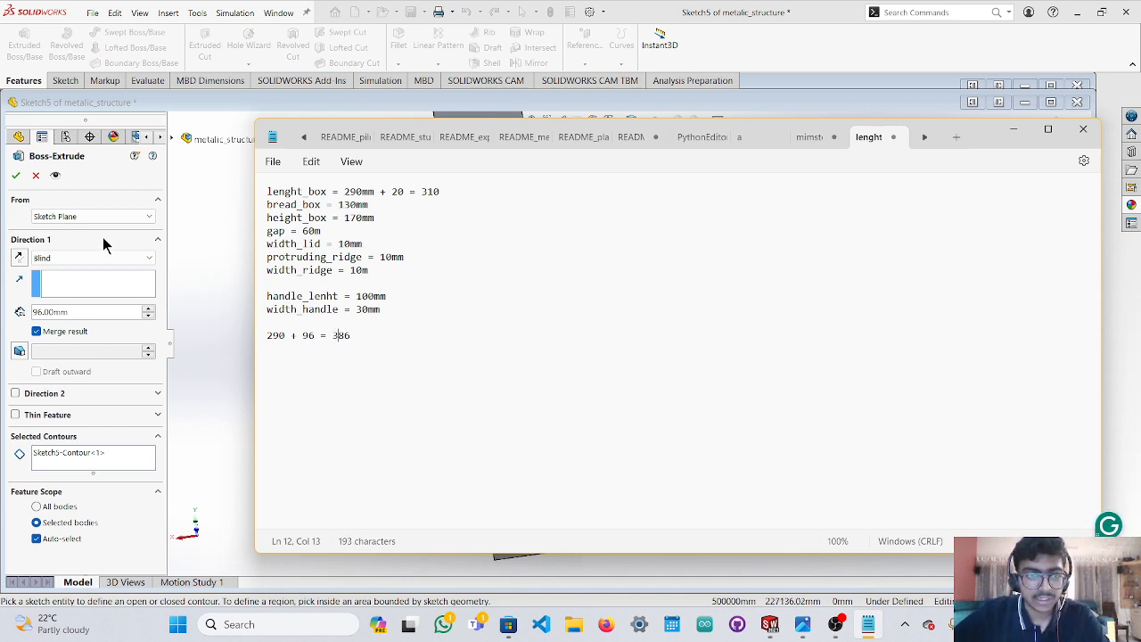
left_click(196, 241)
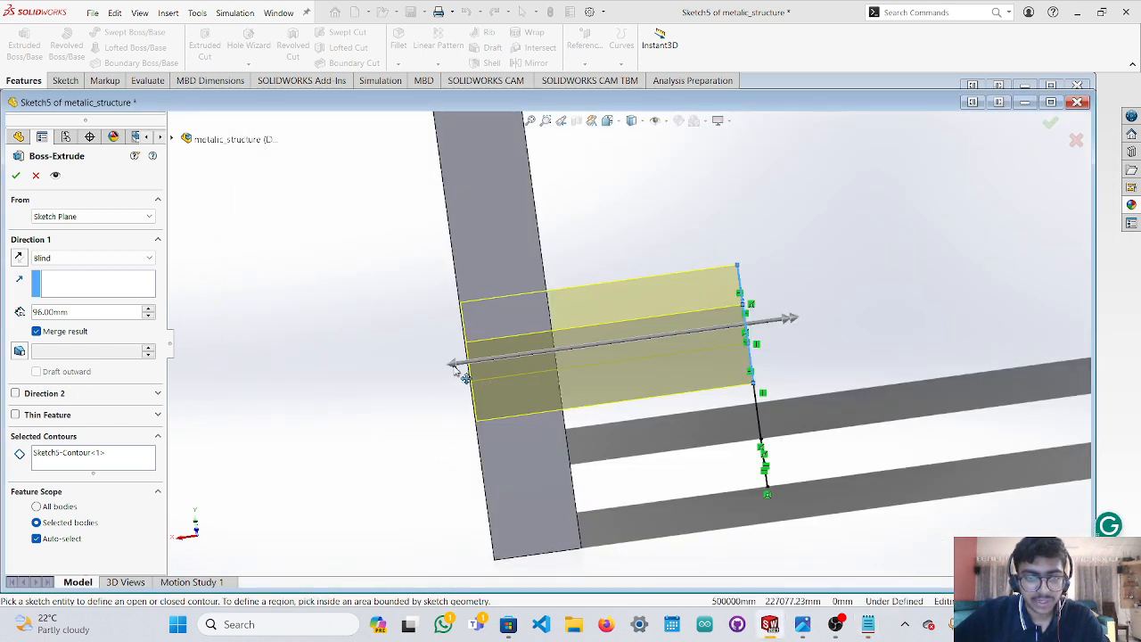
left_click_drag(455, 366, 235, 399)
scroll(241, 397, "up", 2)
scroll(276, 403, "up", 2)
mouse_move(464, 377)
left_mouse_down()
mouse_move(313, 400)
mouse_move(230, 395)
left_mouse_up()
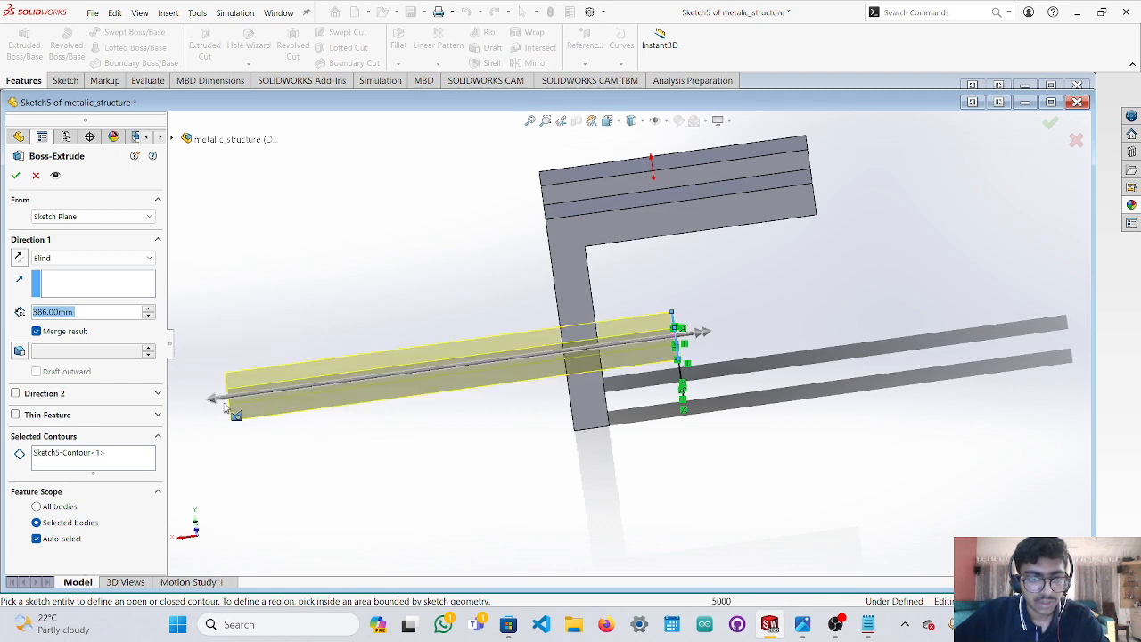
left_click(16, 175)
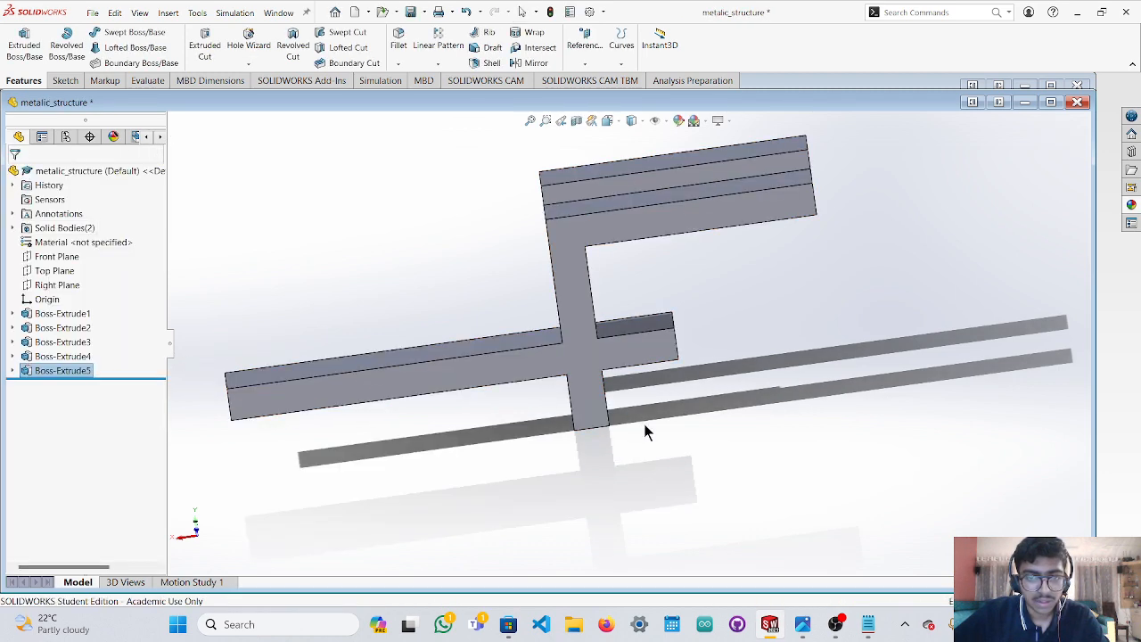
Start an Extruded Cut sketch on the end face of the crossbar's short side.
middle_click_drag(647, 432, 647, 273)
scroll(645, 389, "down", 5)
left_click(651, 265)
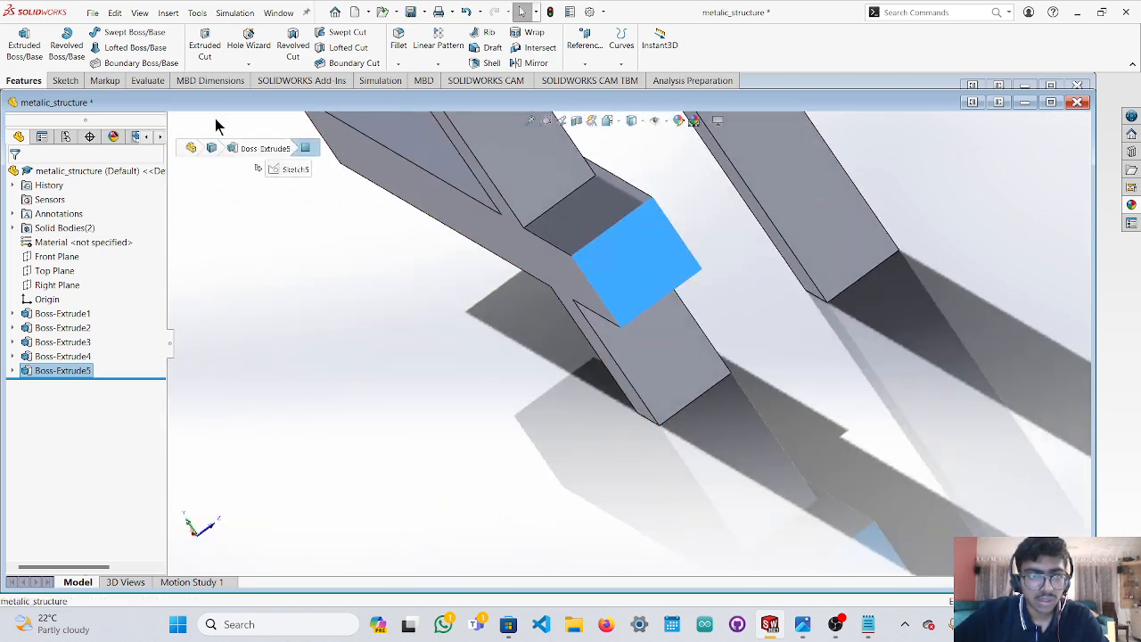
left_click(204, 45)
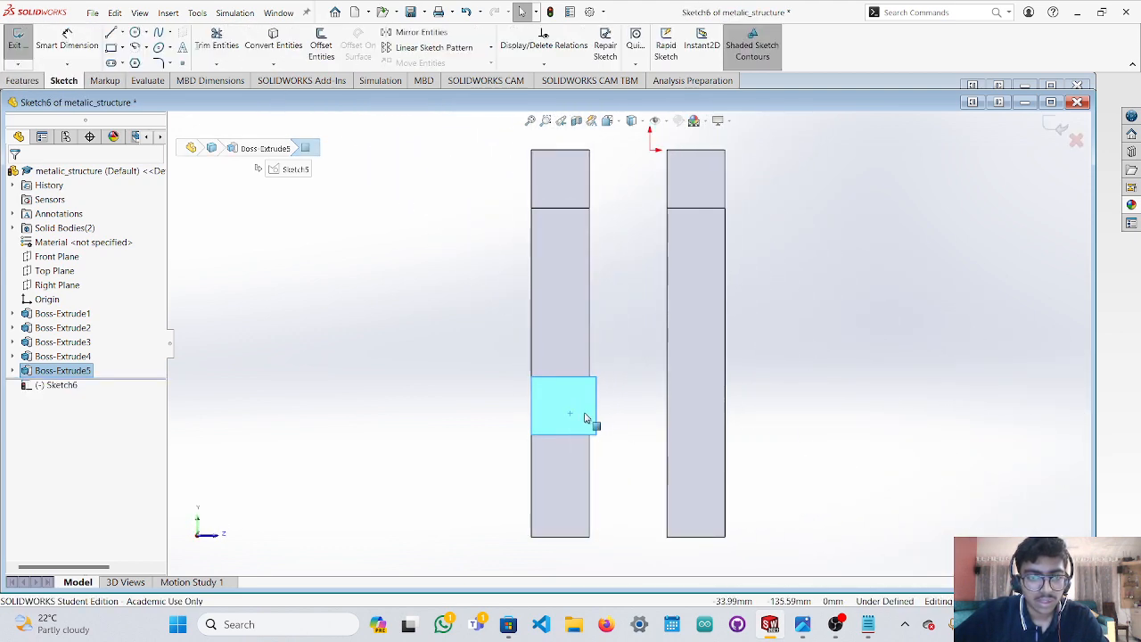
middle_click_drag(619, 408, 641, 445)
key("Escape")
left_click(604, 488)
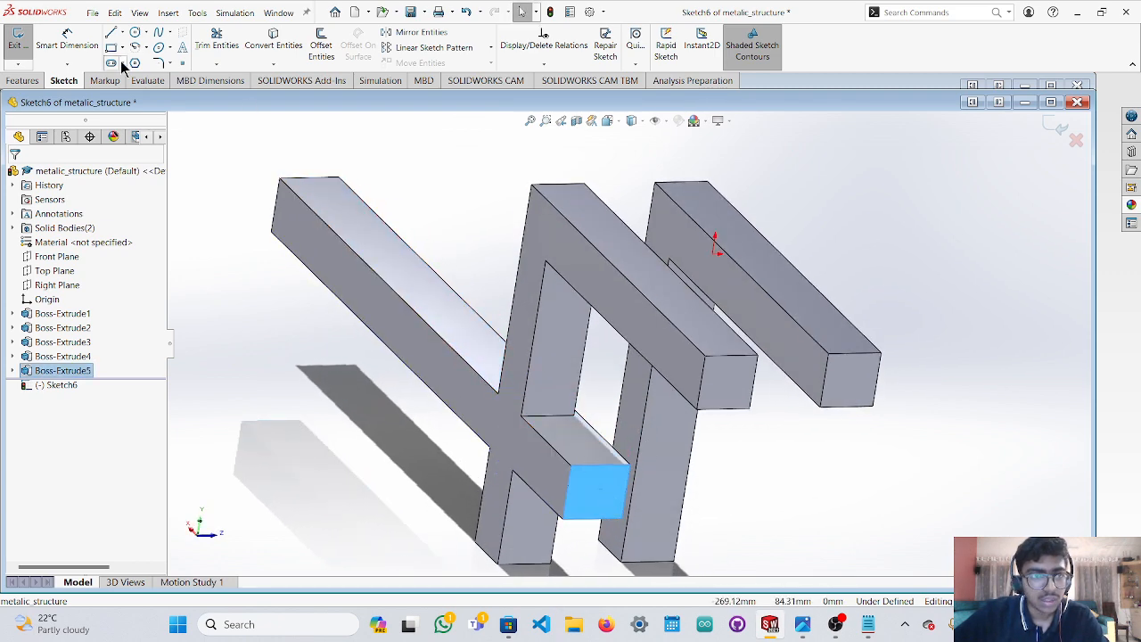
left_click(23, 81)
key("Escape")
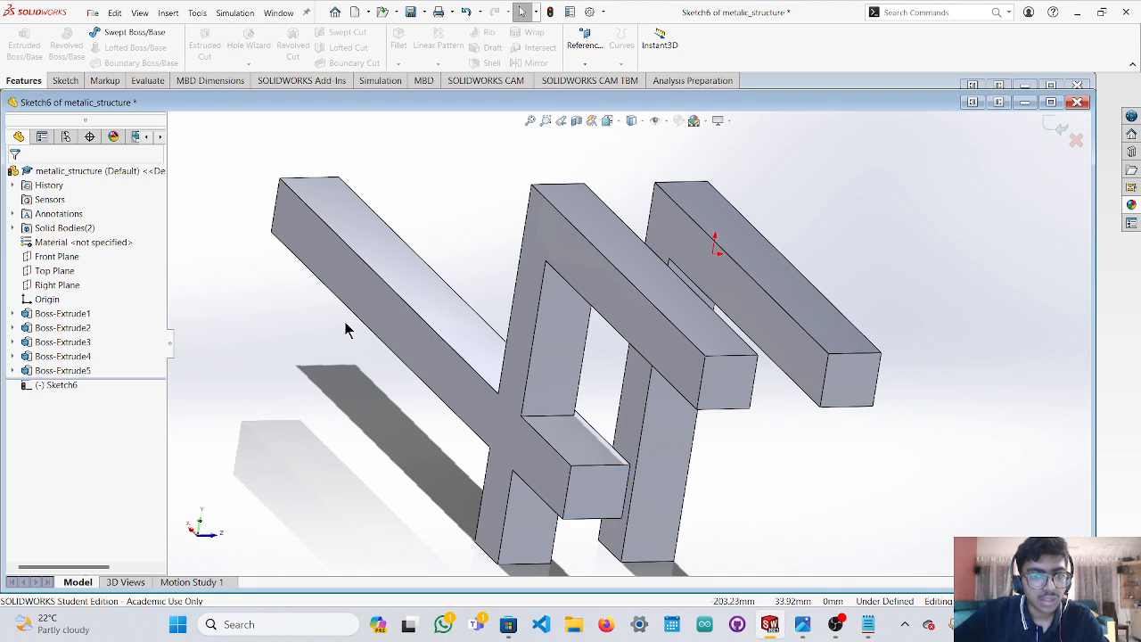
left_click(599, 487)
left_click(596, 489)
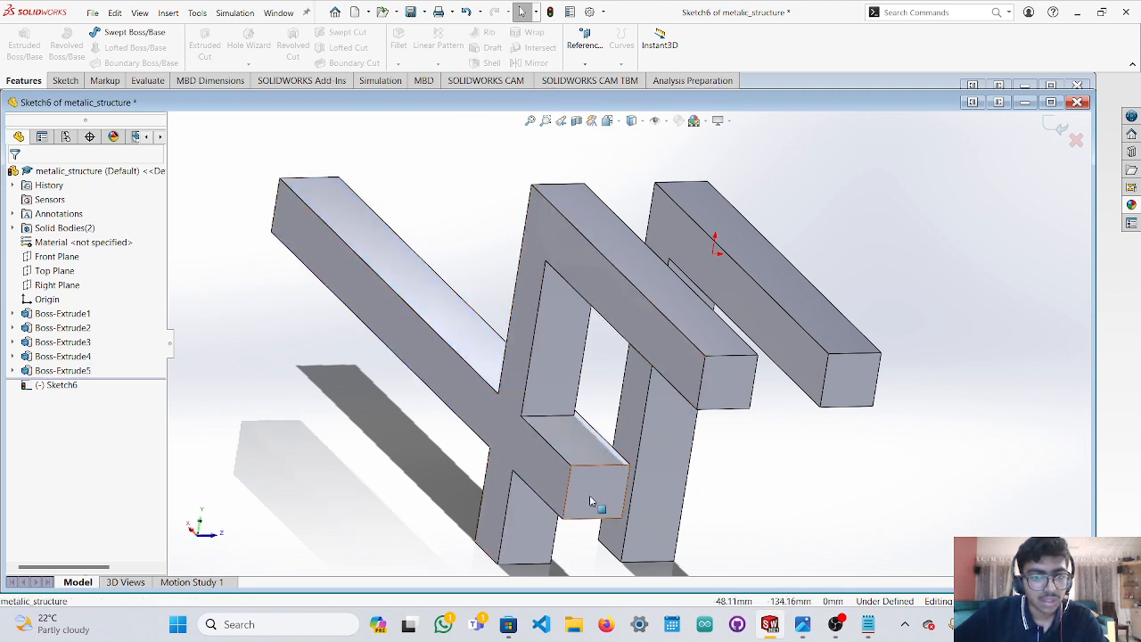
left_click(593, 496)
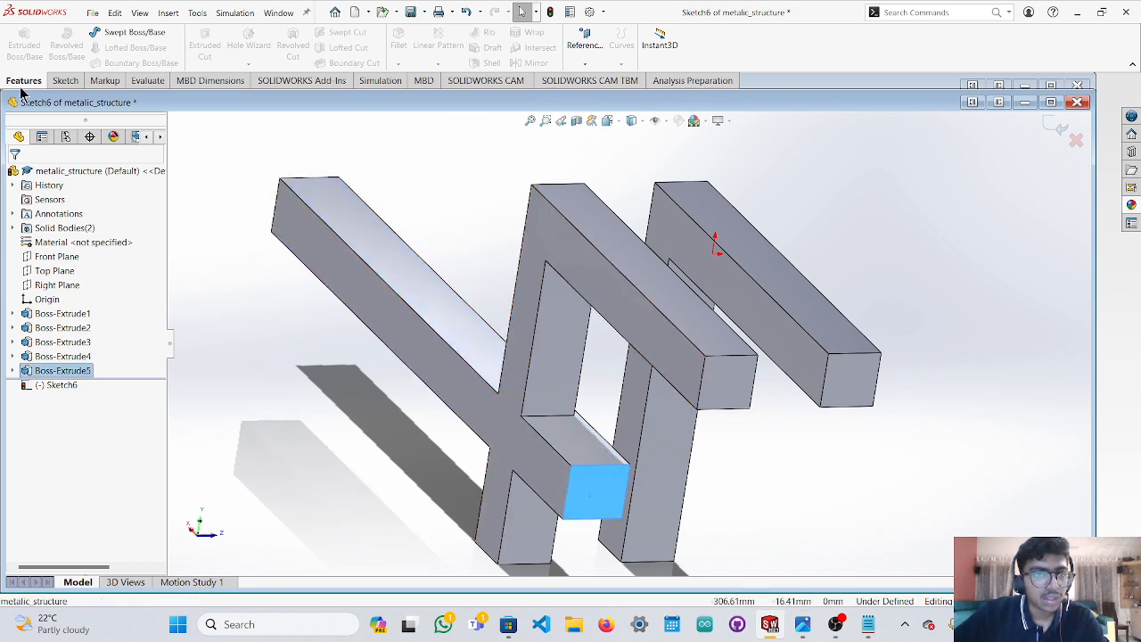
key("Escape")
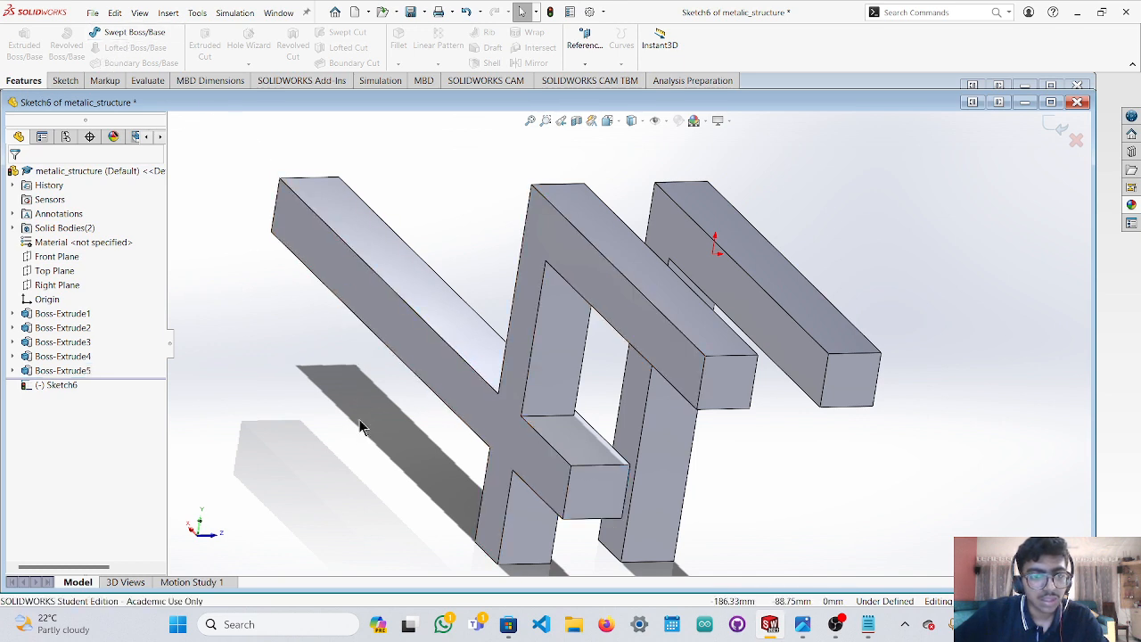
Examine how the crossbar's end face lines up with the vertical bar's width in the Left view.
left_click(55, 285)
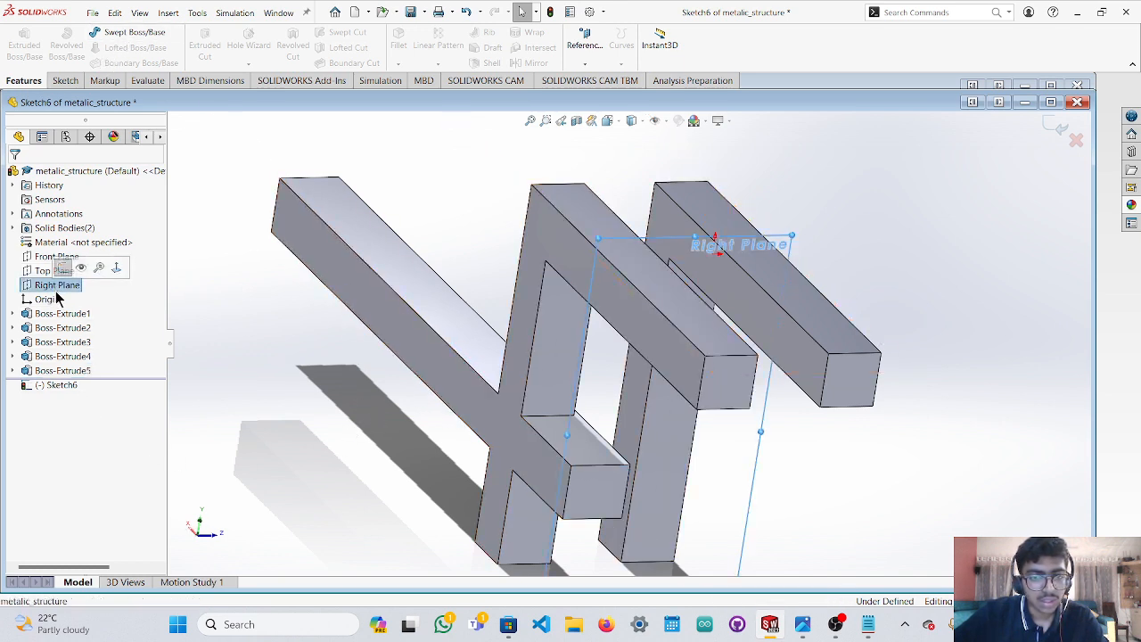
left_click(197, 535)
left_click(197, 535)
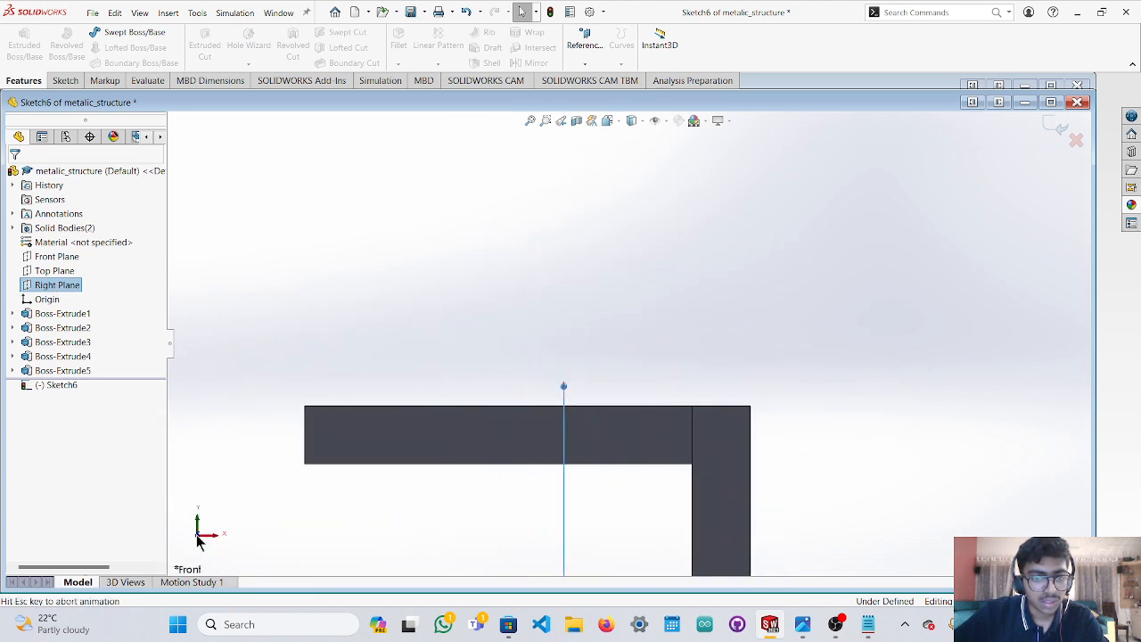
scroll(495, 529, "up", 6)
scroll(590, 481, "down", 4)
scroll(594, 326, "down", 4)
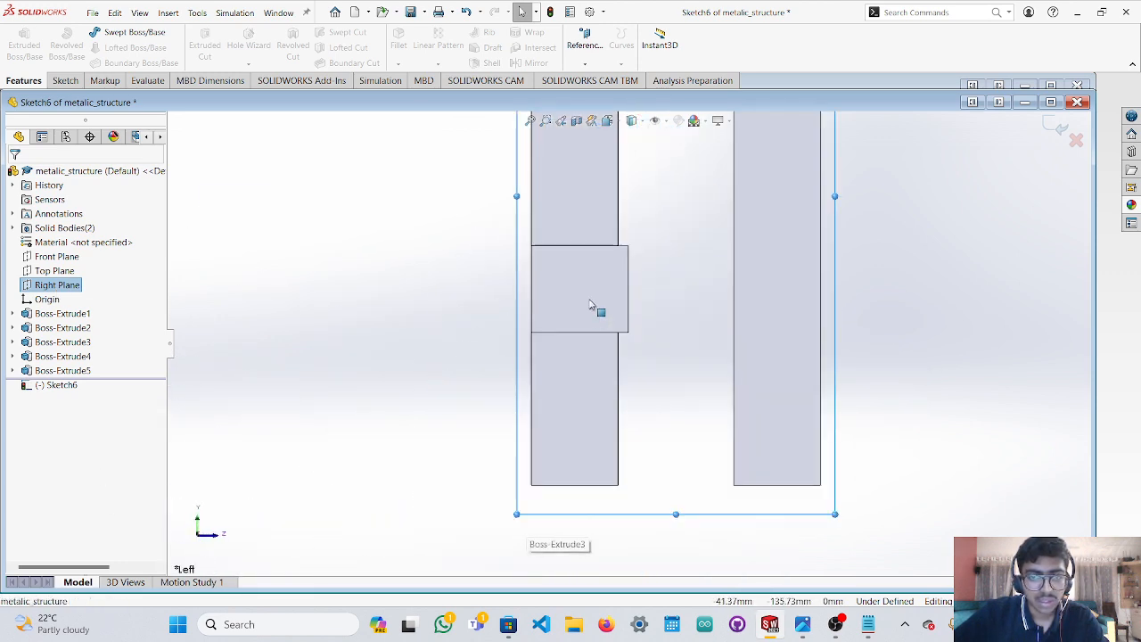
left_click(596, 307)
key("Escape")
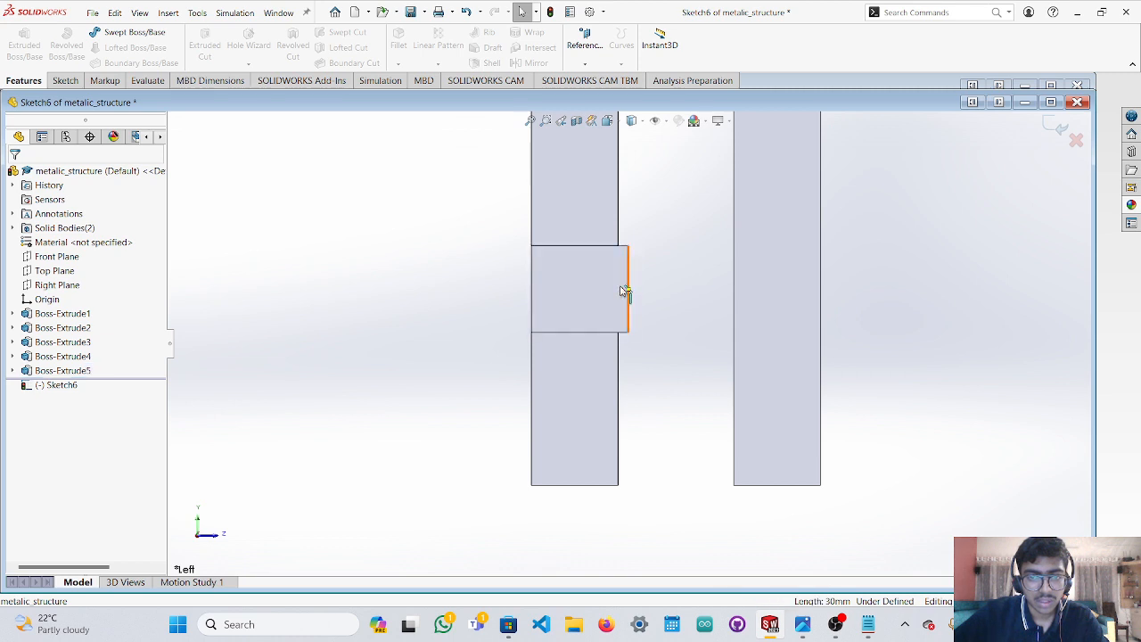
left_click(600, 295)
middle_click_drag(663, 303, 434, 375)
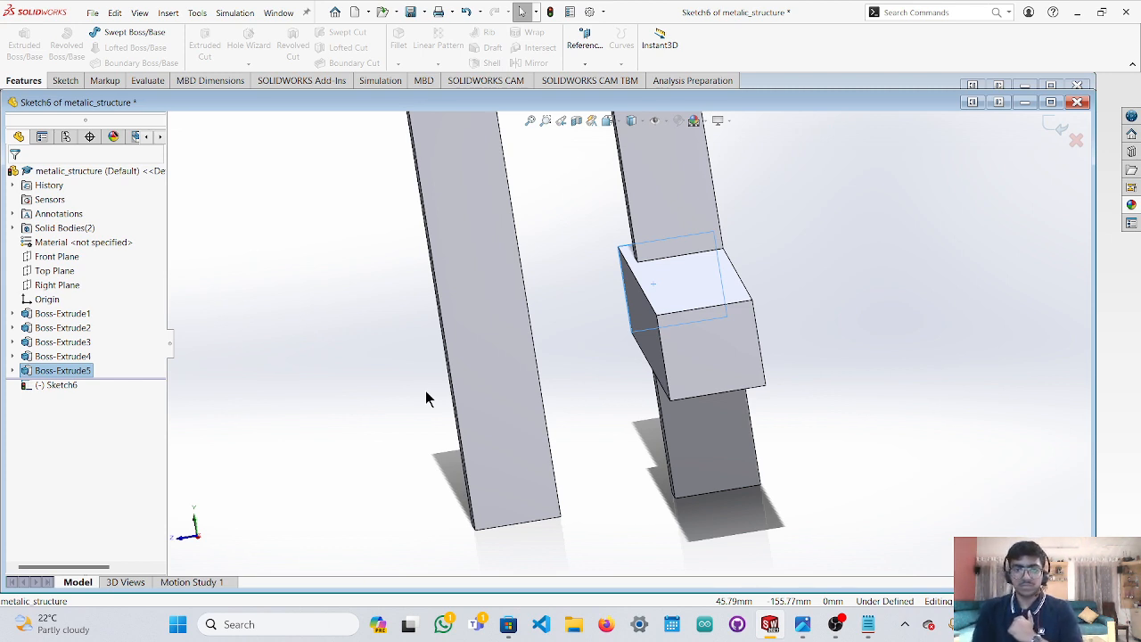
Undo the end-face sketch and the 386 mm crossbar extrusion to return to the rectangle sketch.
key("ctrl+z")
key("ctrl+z")
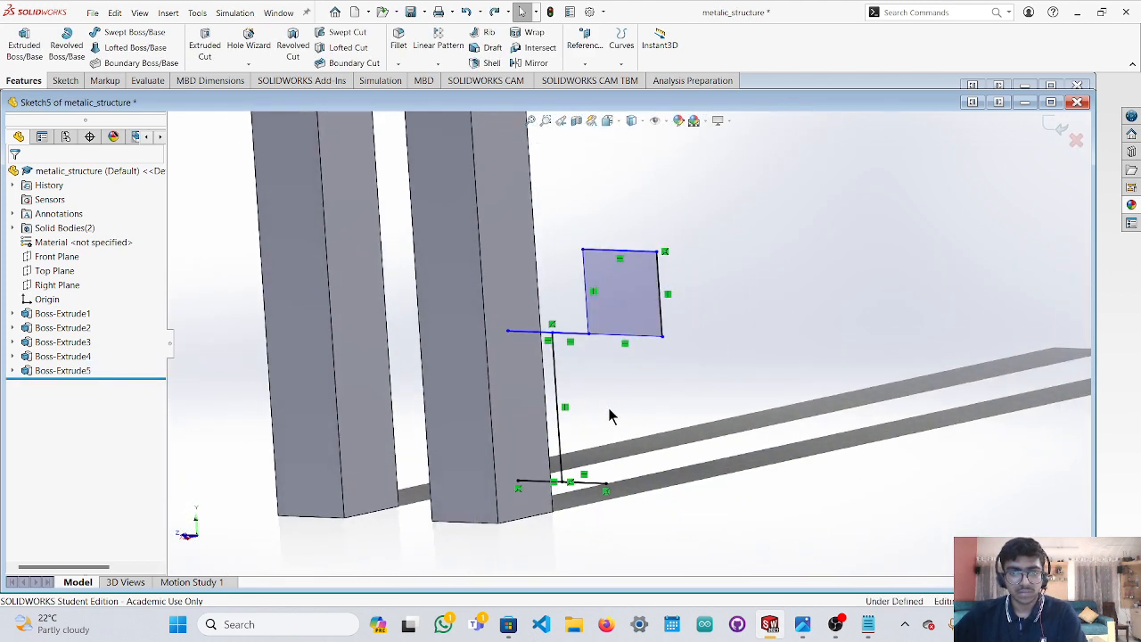
mouse_move(609, 410)
middle_mouse_down()
mouse_move(667, 386)
mouse_move(663, 373)
middle_mouse_up()
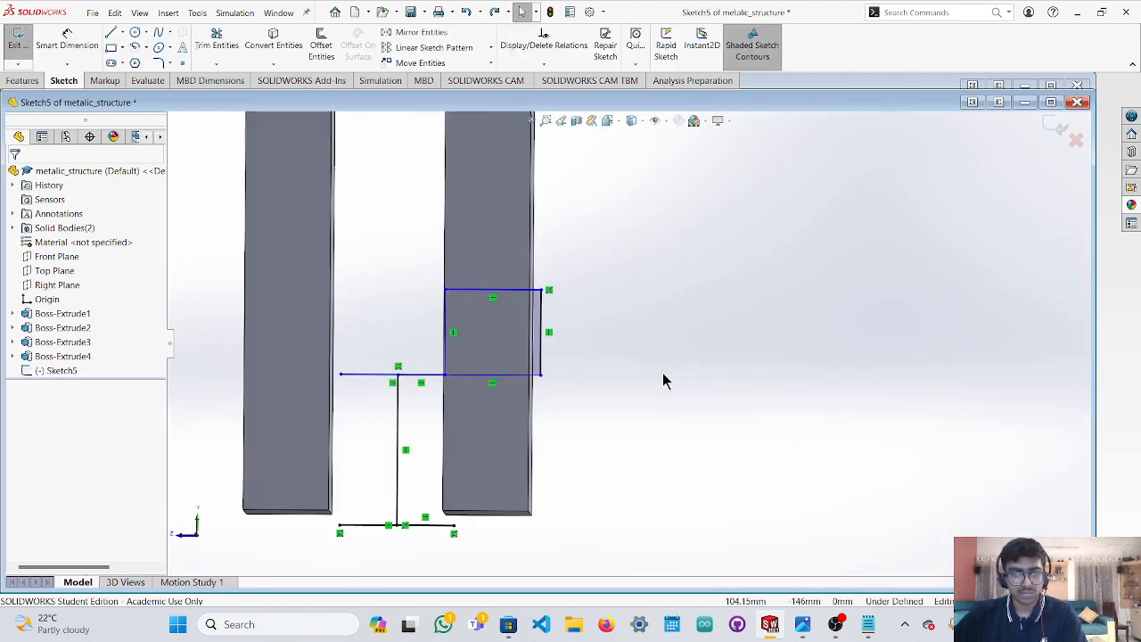
Undo the last two changes to the rectangle sketch on the negative Z bar, viewed normal to the sketch.
key("ctrl+8")
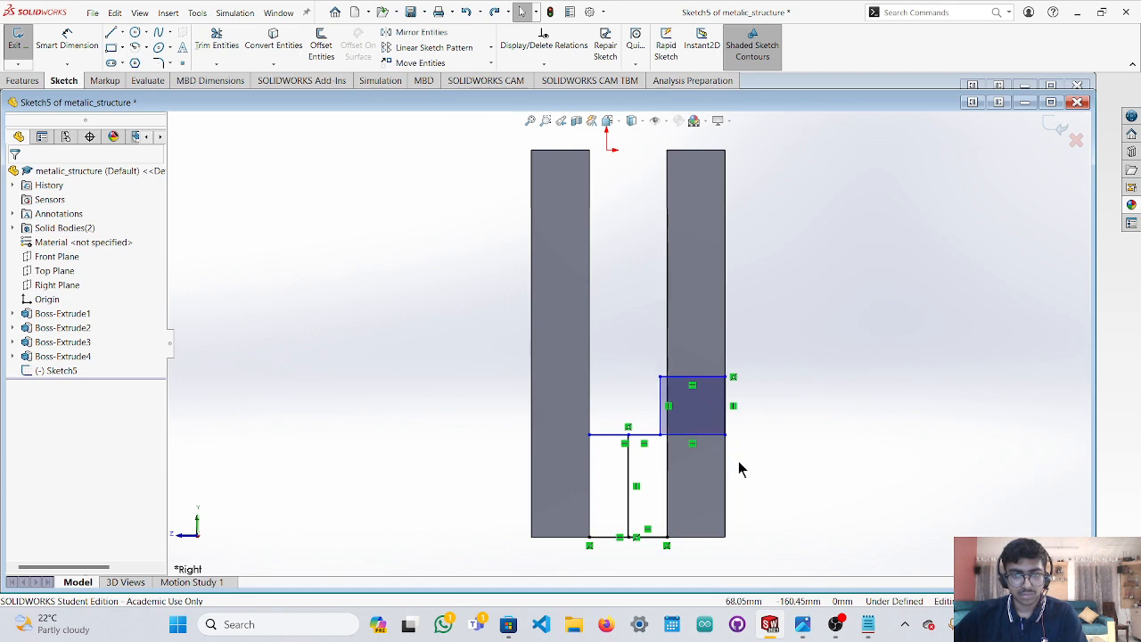
key("ctrl+z")
key("ctrl+z")
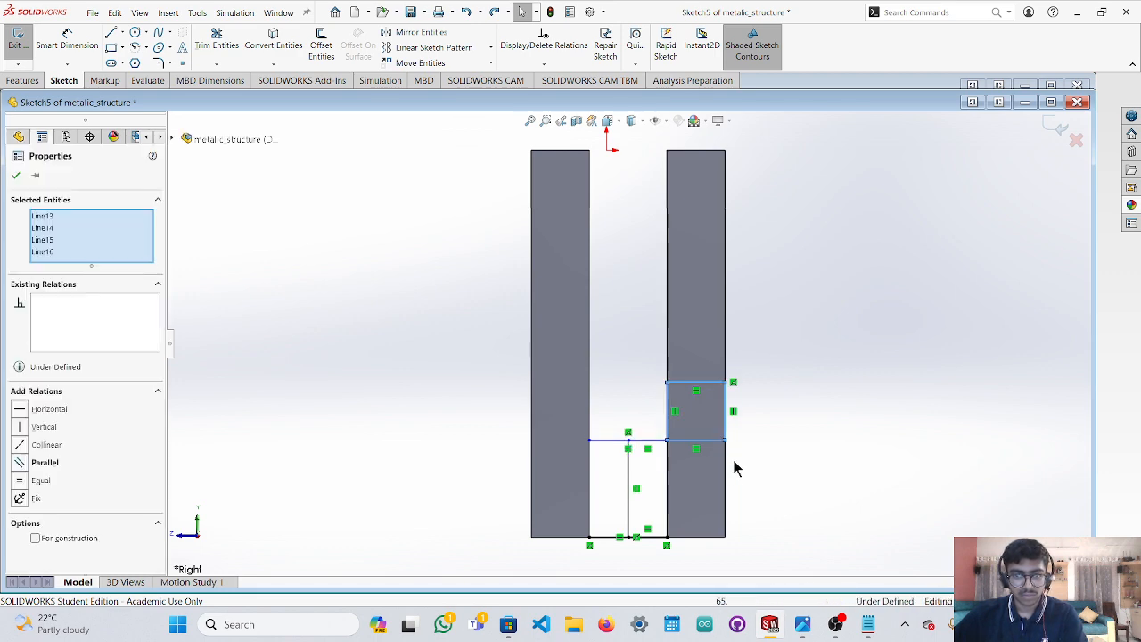
Extrude the rectangle region 386 mm blind through the negative Z bar, merging the result.
mouse_move(732, 455)
middle_mouse_down()
mouse_move(746, 452)
mouse_move(681, 505)
mouse_move(688, 496)
middle_mouse_up()
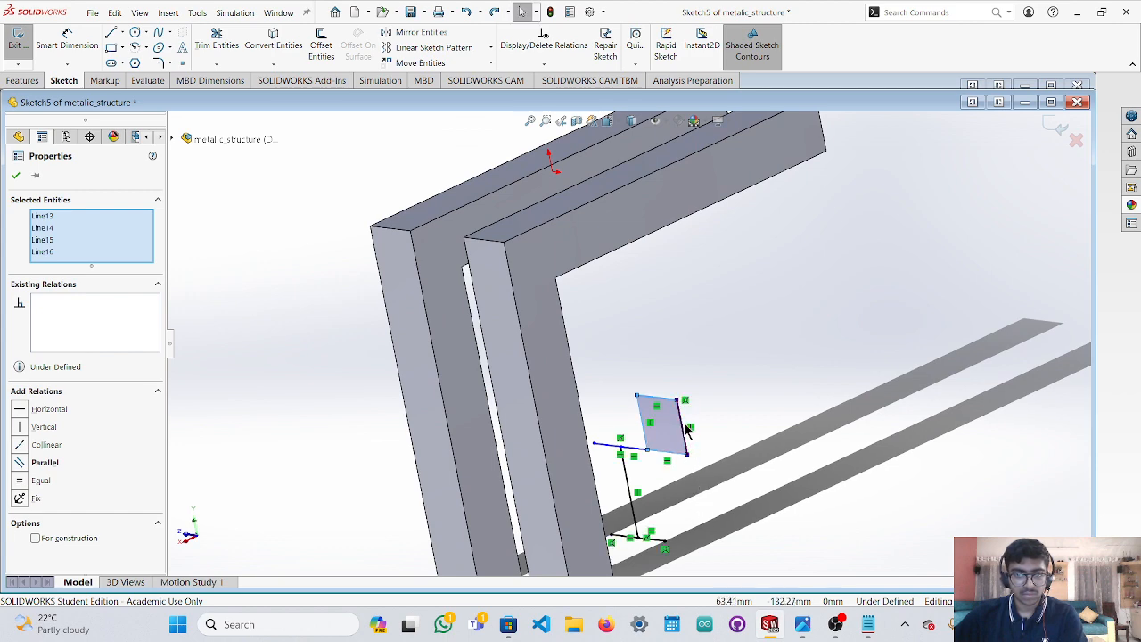
mouse_move(709, 467)
middle_mouse_down()
mouse_move(711, 433)
mouse_move(757, 425)
mouse_move(762, 404)
mouse_move(720, 468)
middle_mouse_up()
left_click(22, 81)
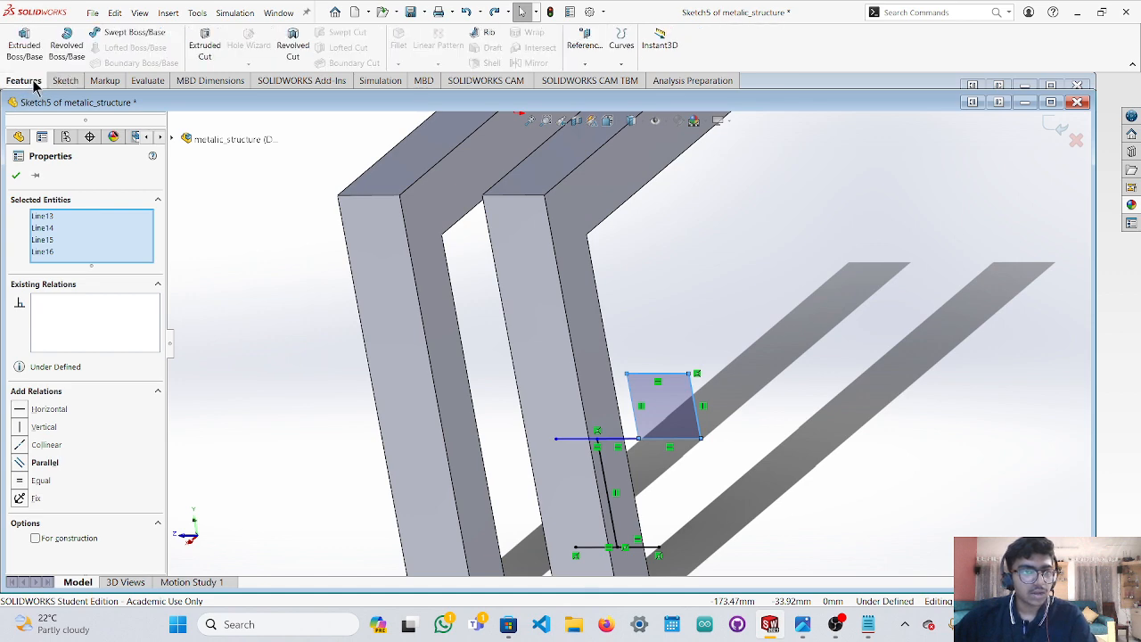
left_click(24, 44)
left_click(670, 414)
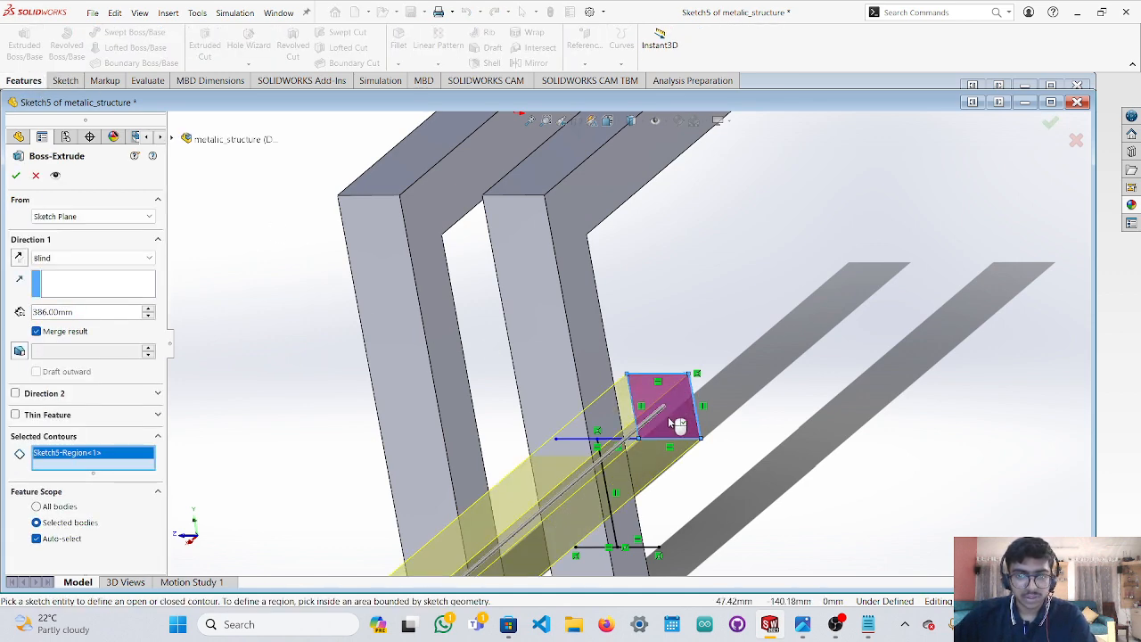
middle_click_drag(748, 480, 369, 407)
mouse_move(438, 377)
left_mouse_down()
mouse_move(465, 375)
mouse_move(451, 375)
left_mouse_up()
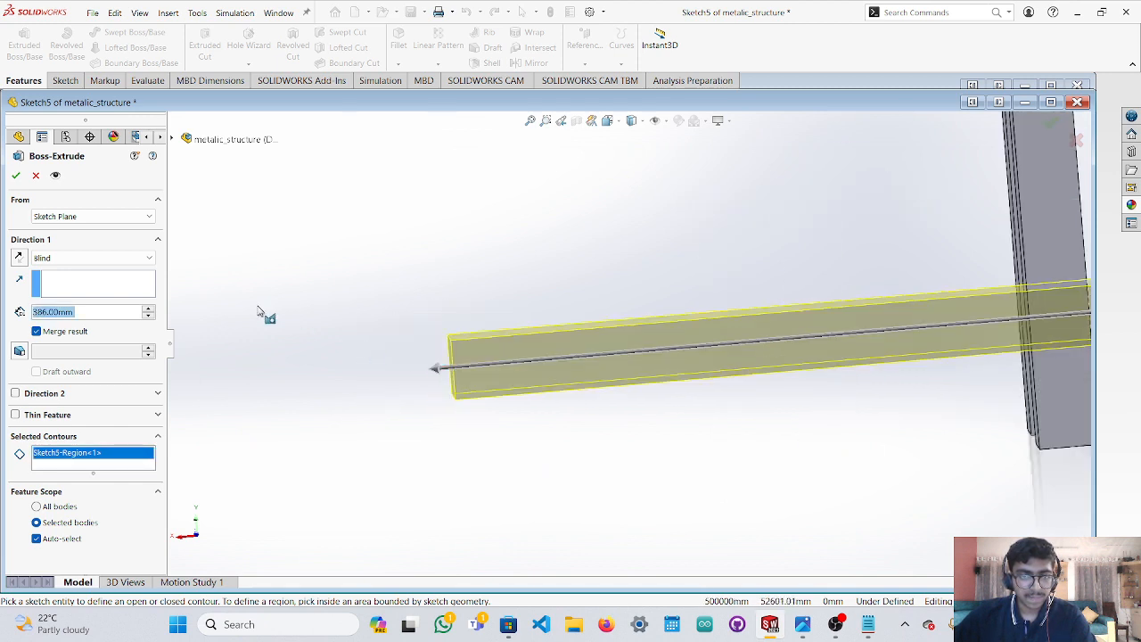
left_click(18, 175)
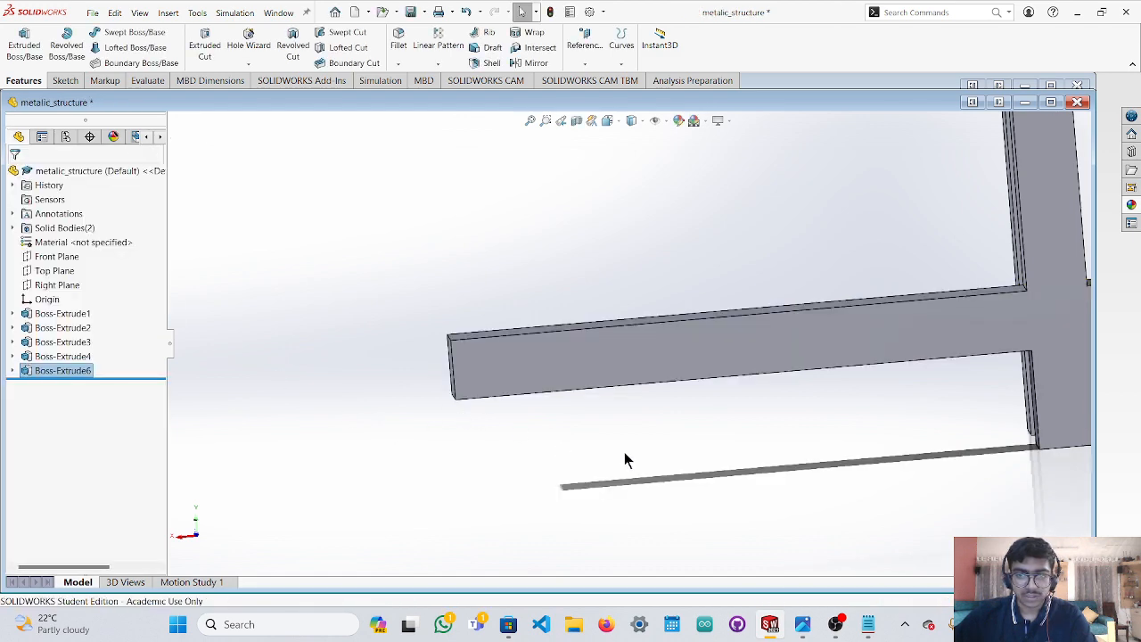
Examine how the extruded crossbar lines up with the negative Z vertical bar from several angles.
middle_click_drag(624, 458, 772, 472)
scroll(790, 296, "down", 3)
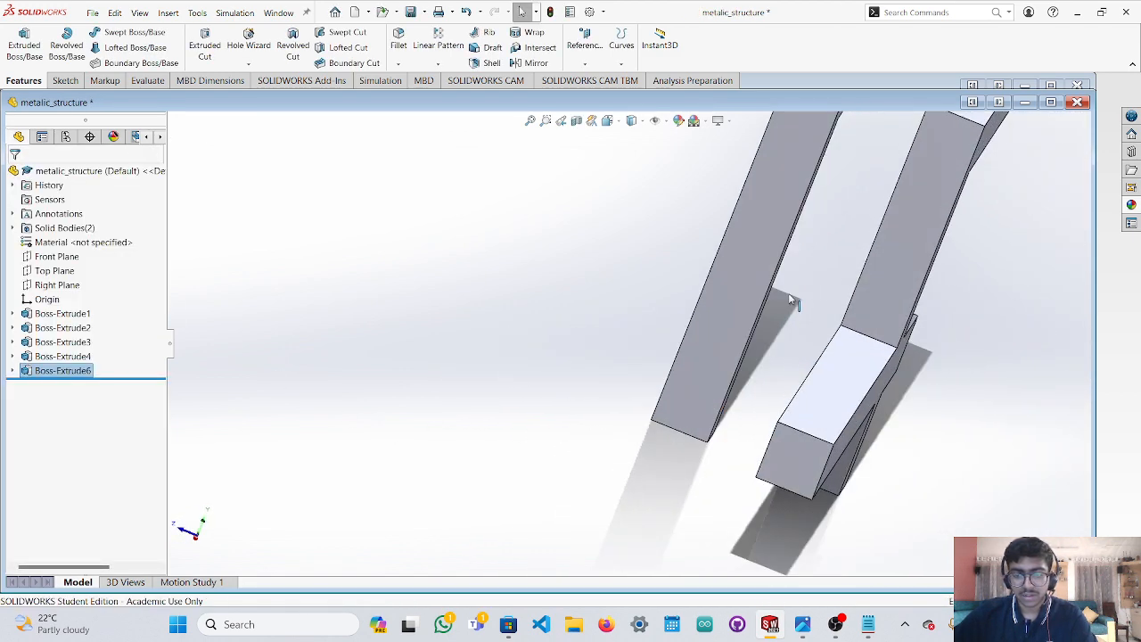
scroll(792, 297, "up", 4)
middle_click_drag(841, 329, 675, 337)
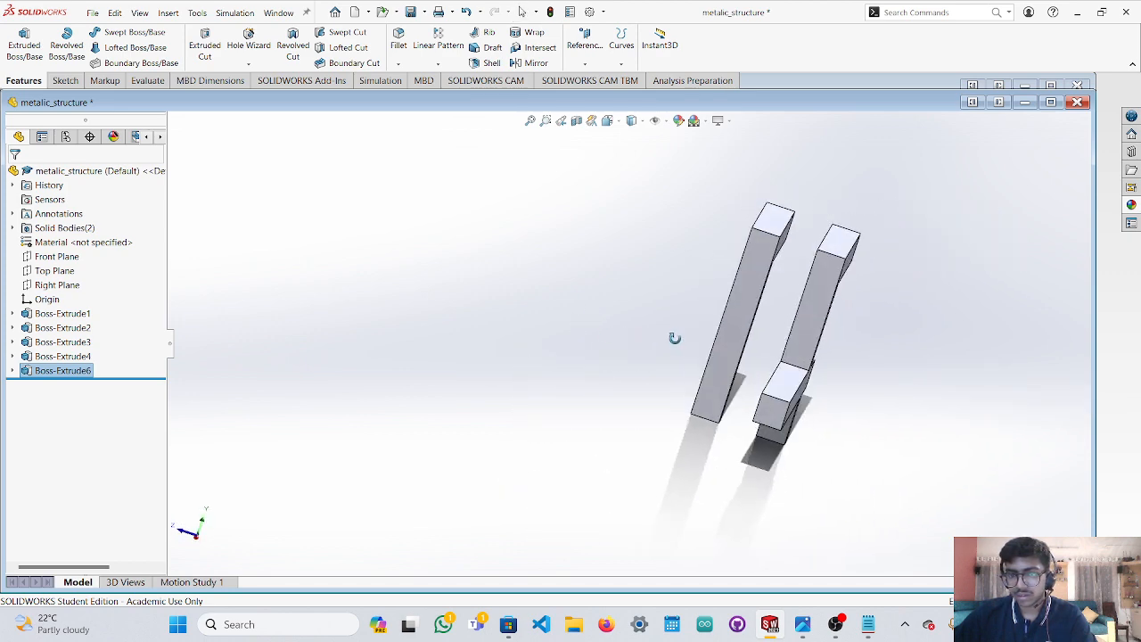
scroll(752, 348, "down", 4)
mouse_move(714, 369)
middle_mouse_down()
mouse_move(734, 354)
mouse_move(723, 352)
middle_mouse_up()
scroll(723, 356, "up", 3)
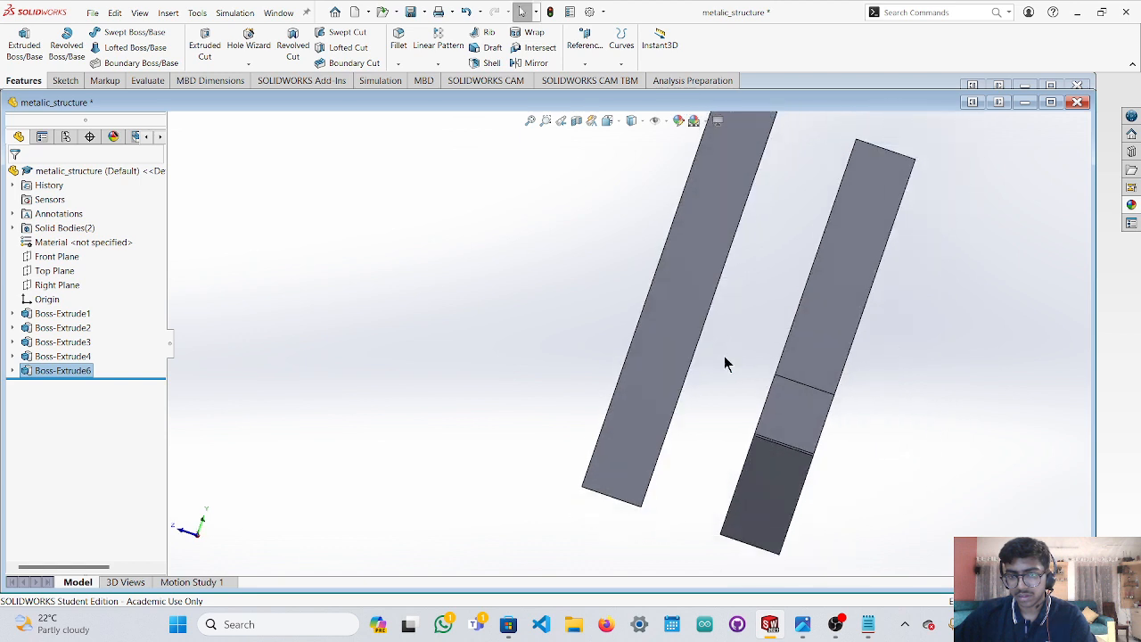
Start a line sketch on the Right Plane, facing the two vertical bars in the Right view.
left_click(53, 328)
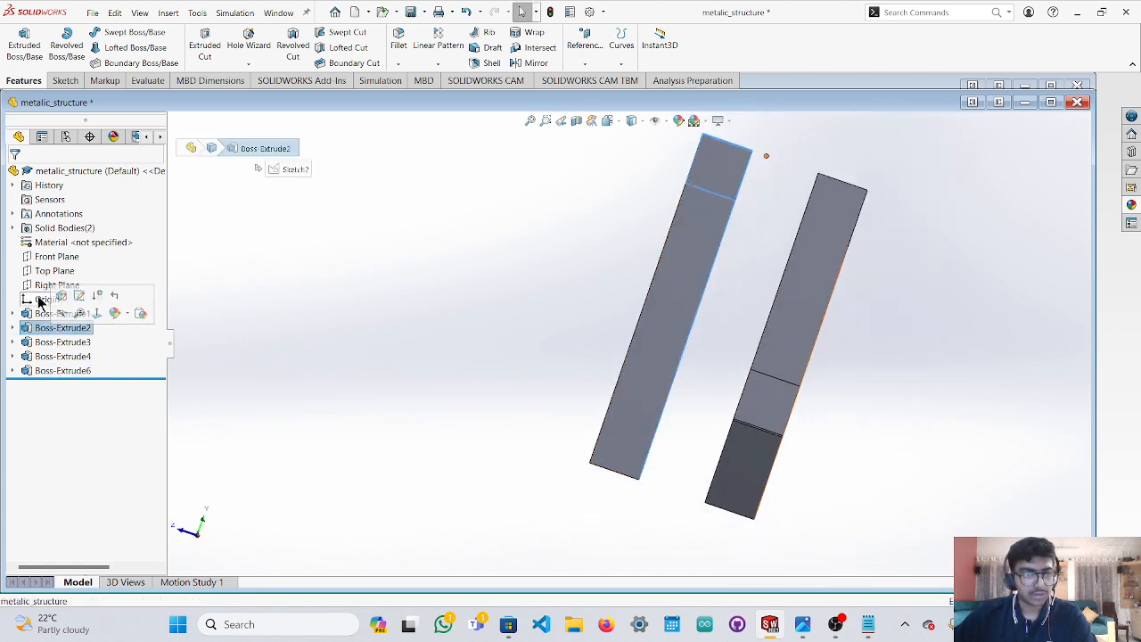
left_click(43, 286)
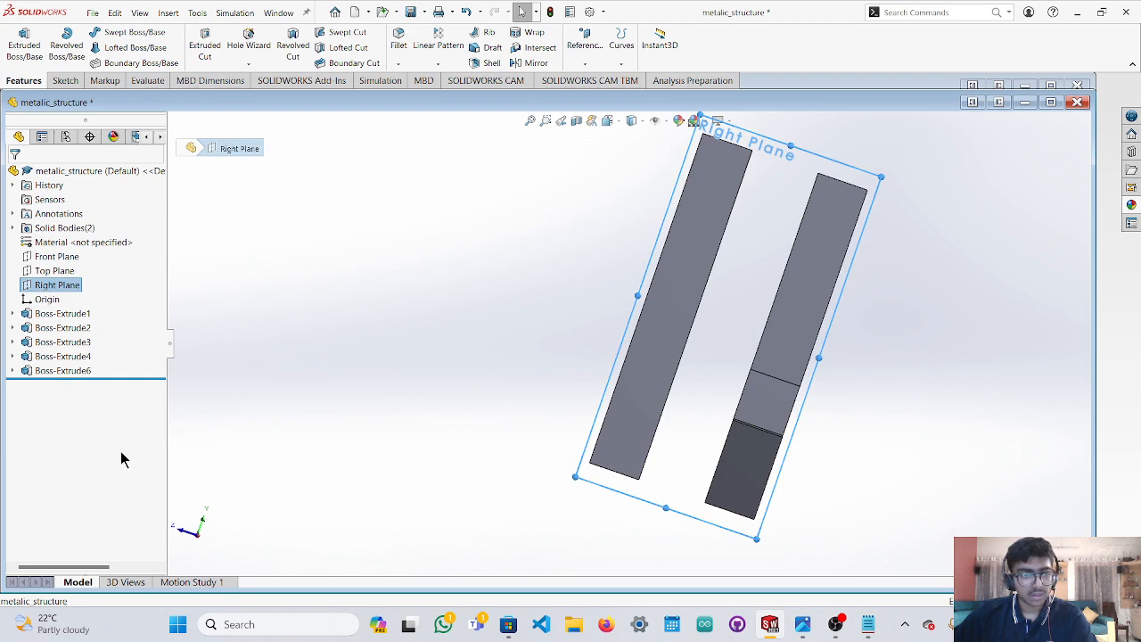
left_click(197, 533)
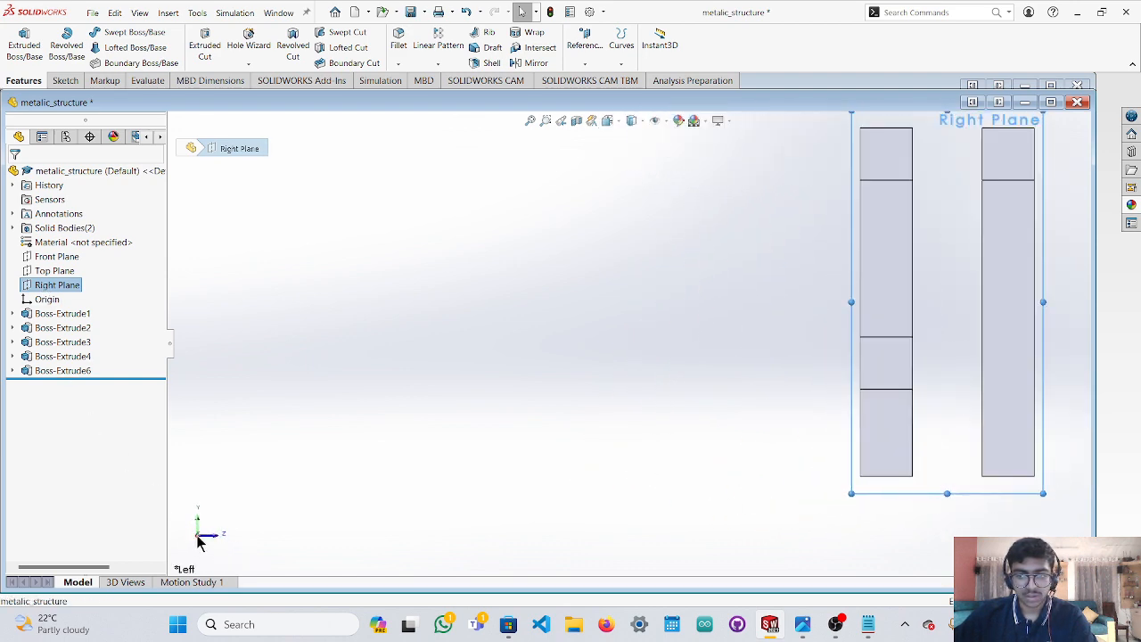
left_click(199, 539)
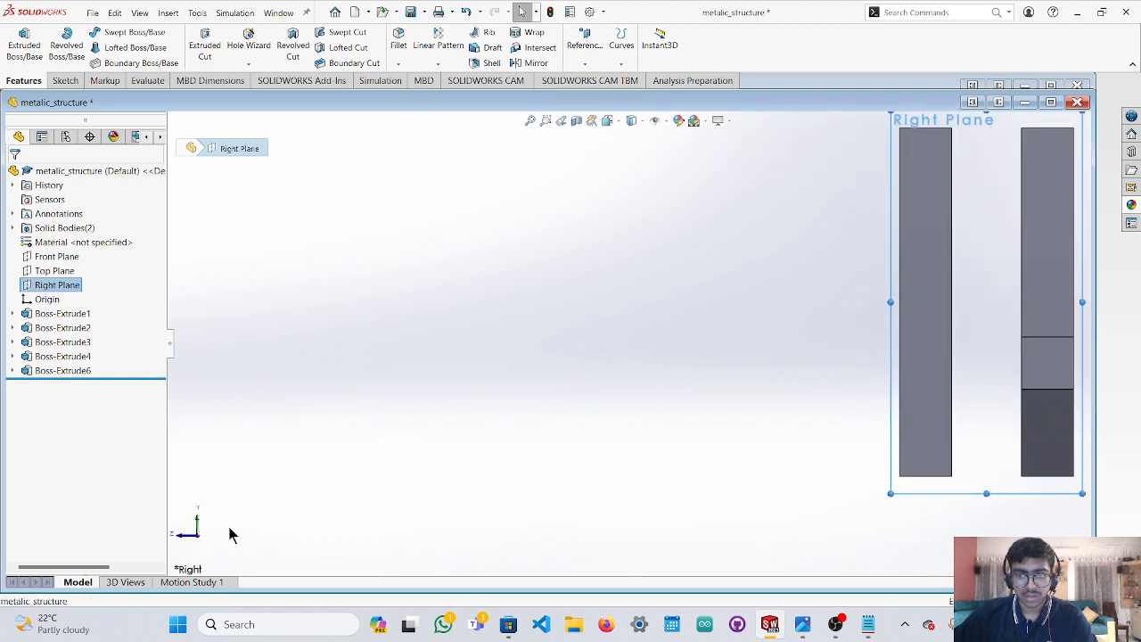
scroll(1019, 405, "up", 4)
scroll(814, 368, "down", 4)
scroll(710, 345, "up", 2)
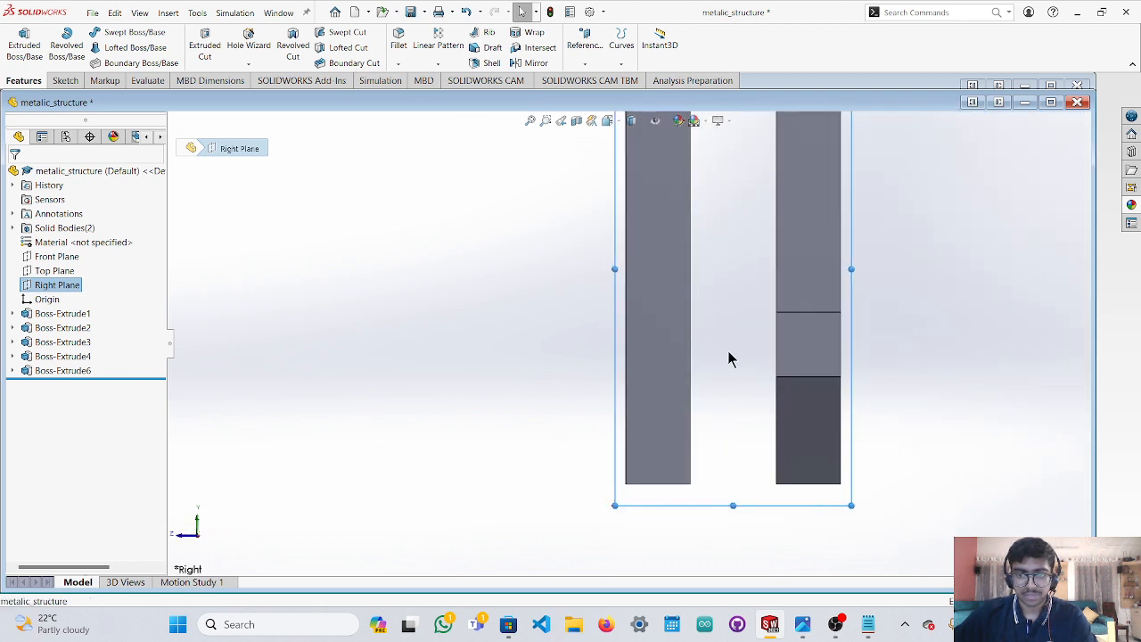
left_click(59, 285)
left_click(65, 81)
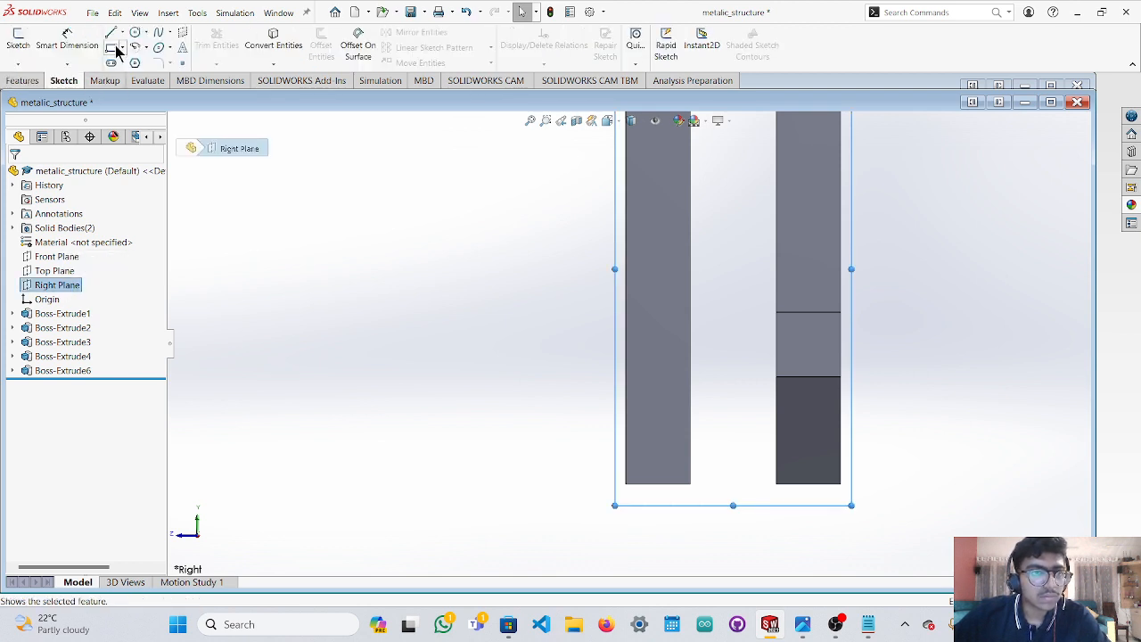
left_click(111, 32)
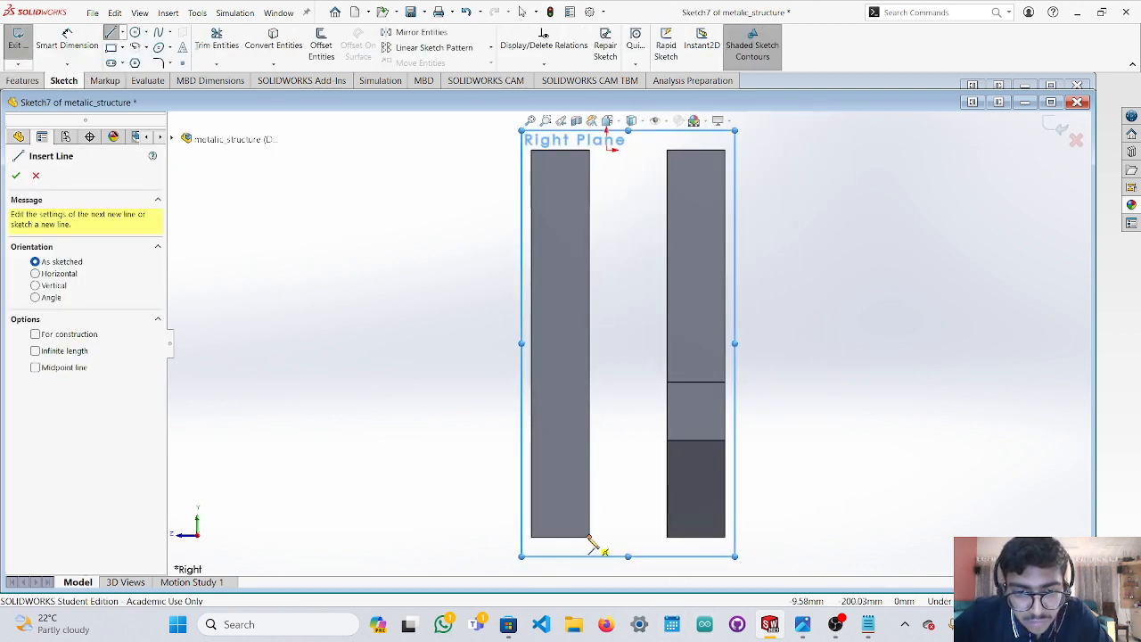
Draw a baseline between the bars' inner lower corners and a vertical line about 50 mm up from its midpoint.
left_click(590, 538)
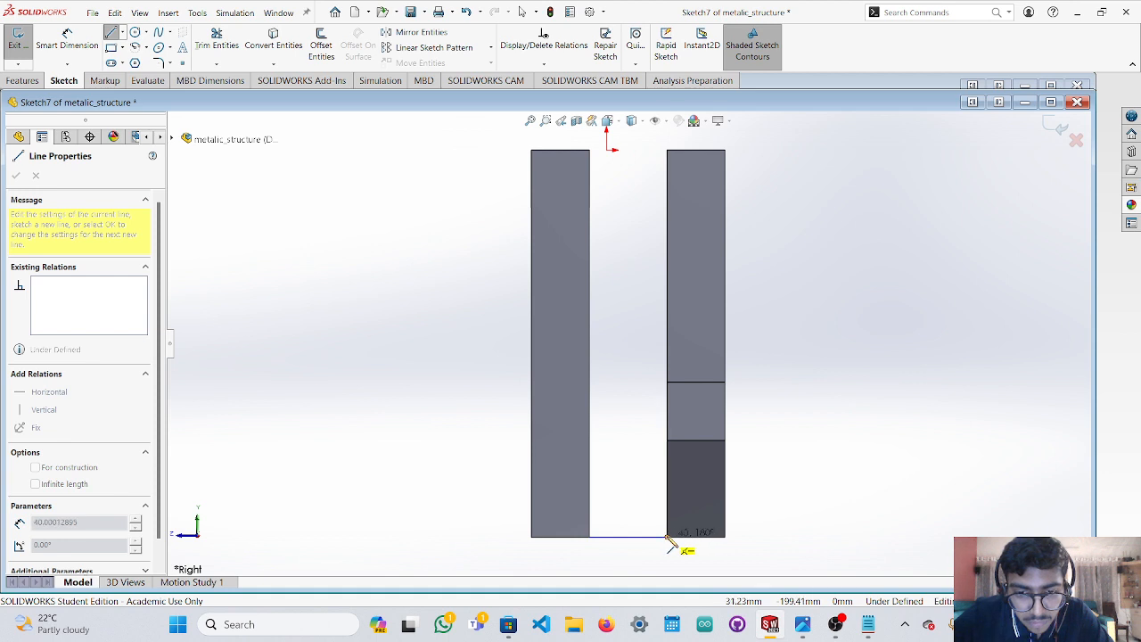
left_click(666, 538)
left_click(628, 536)
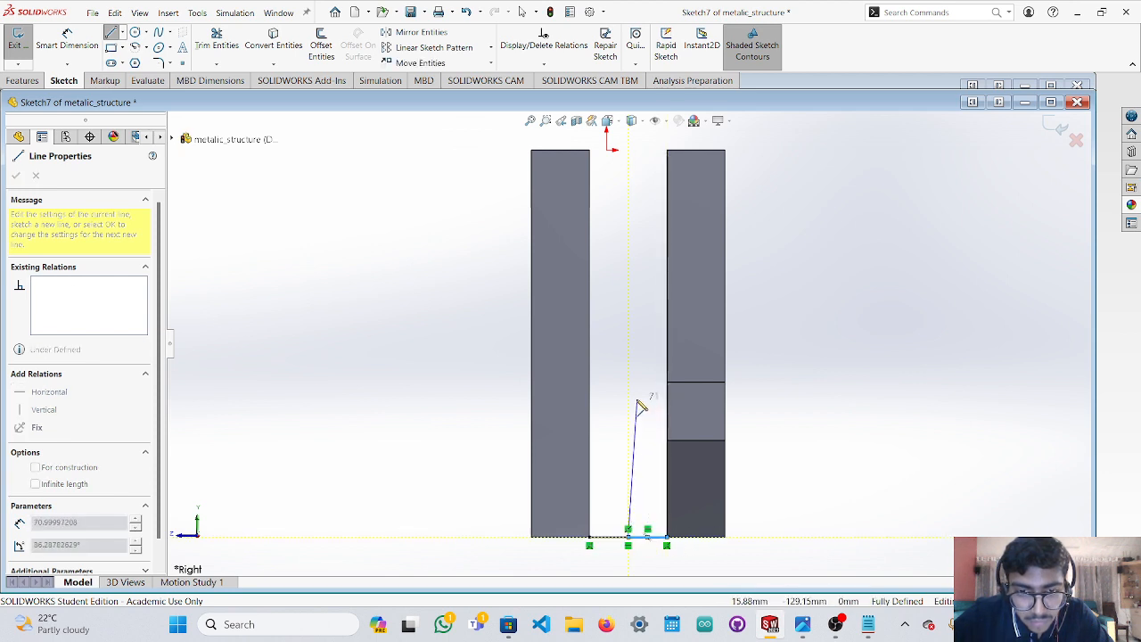
left_click(635, 450)
key("Escape")
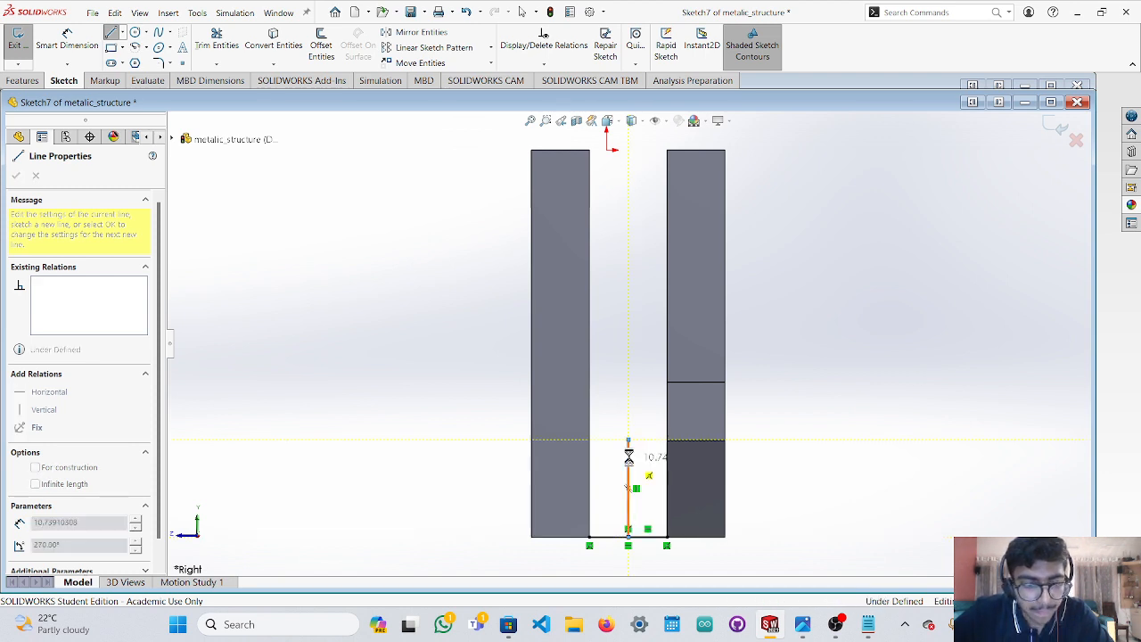
Dimension the vertical line between the bars at 50 mm.
left_click(71, 49)
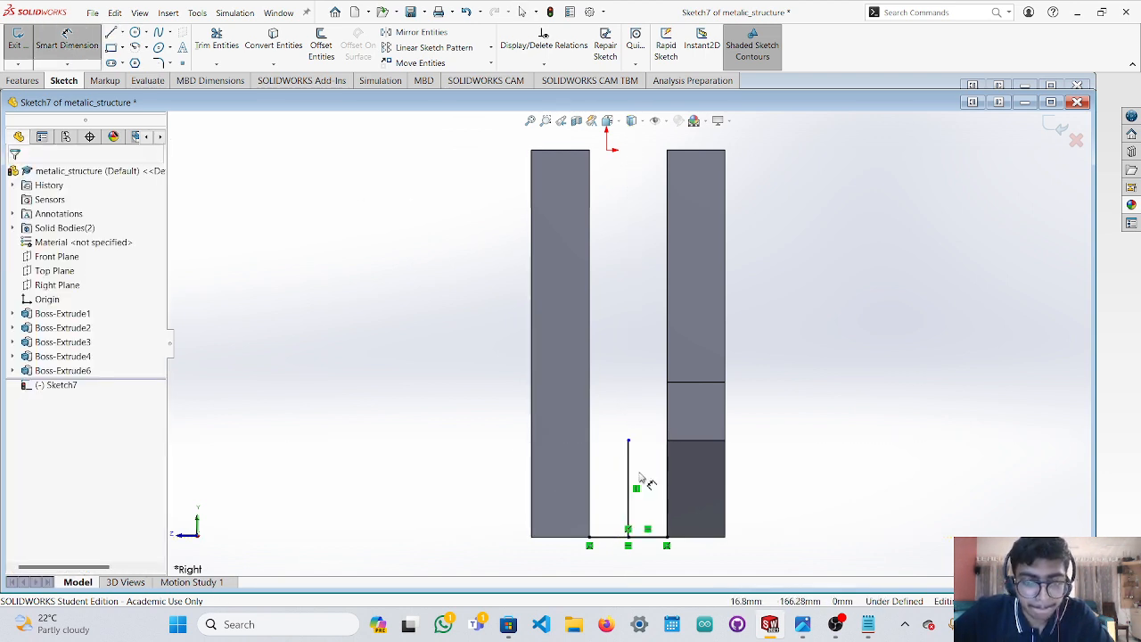
left_click(635, 479)
left_click(774, 497)
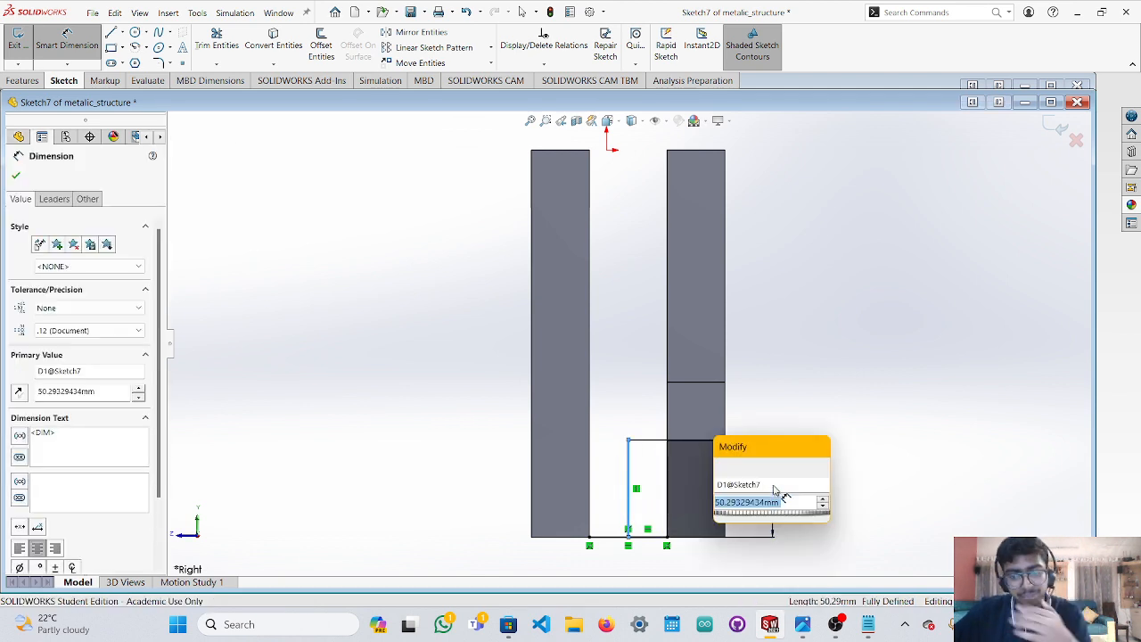
left_click(765, 503)
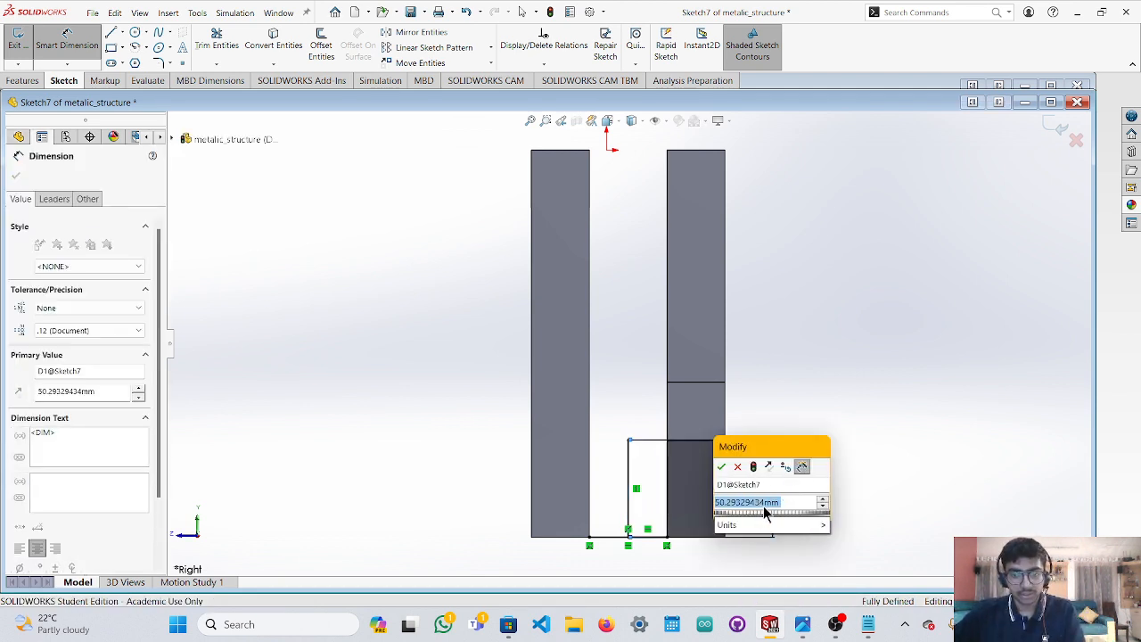
left_click_drag(782, 508, 694, 510)
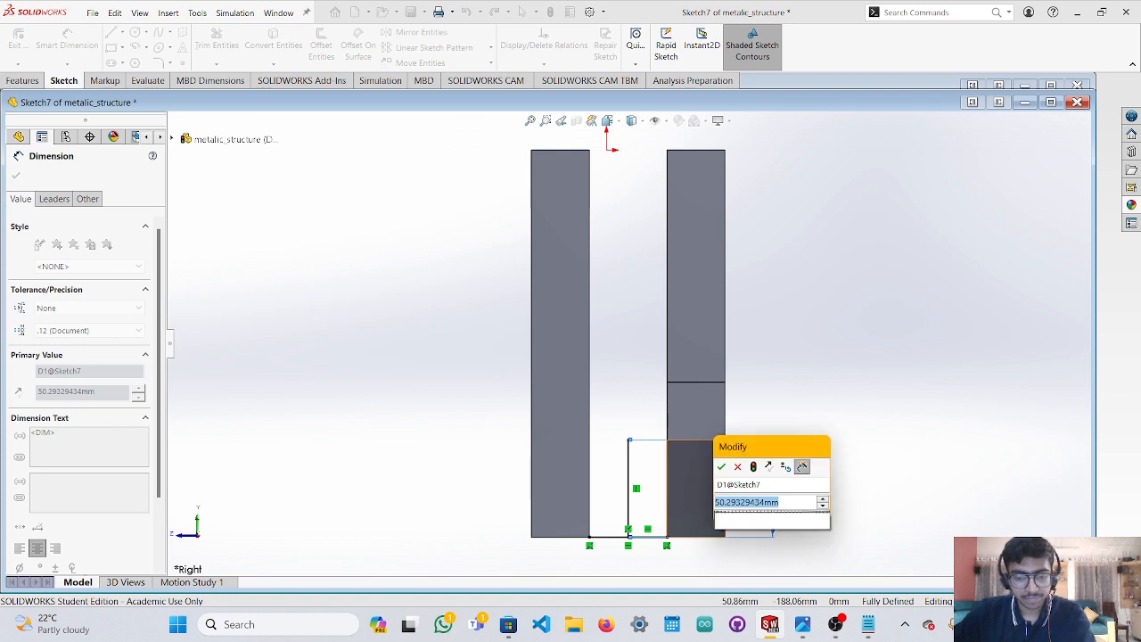
type("50")
left_click(737, 467)
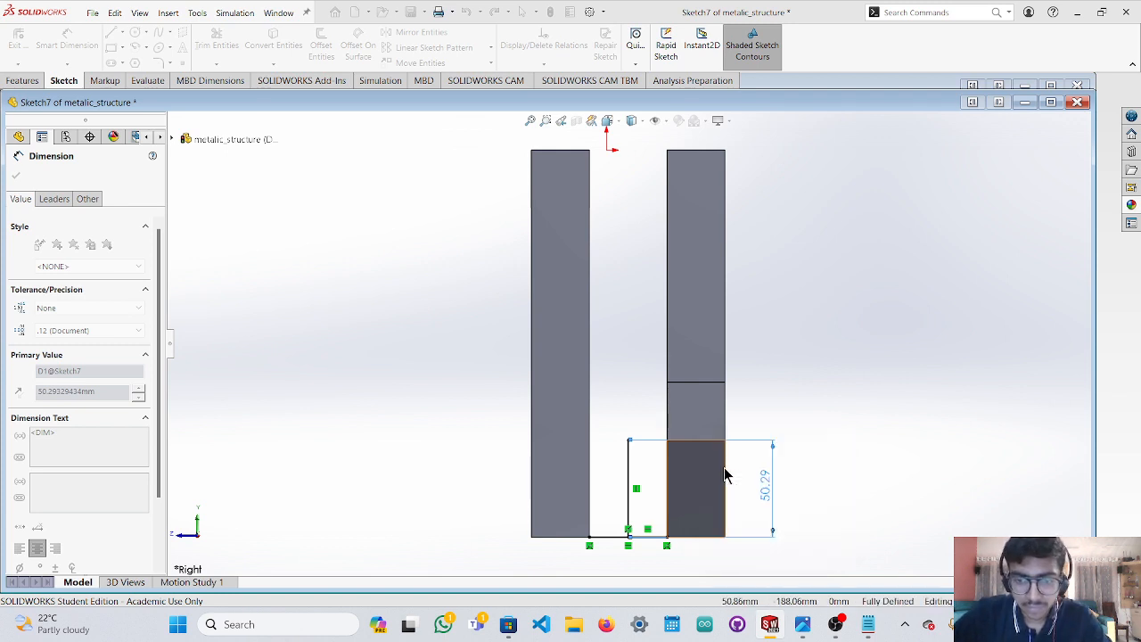
left_click(793, 511)
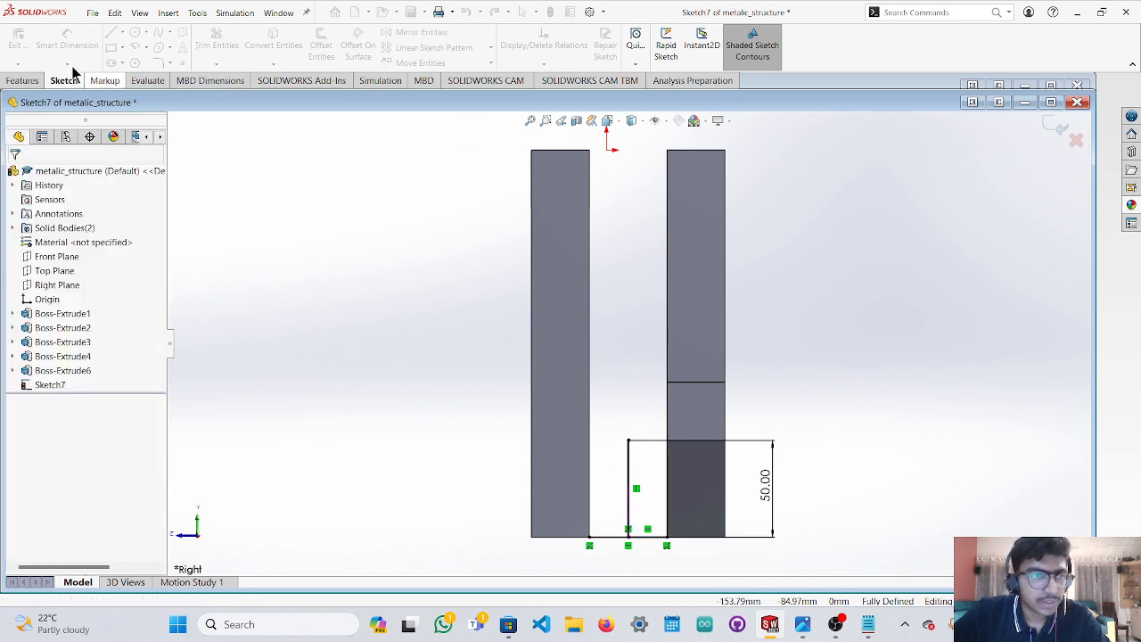
left_click(113, 32)
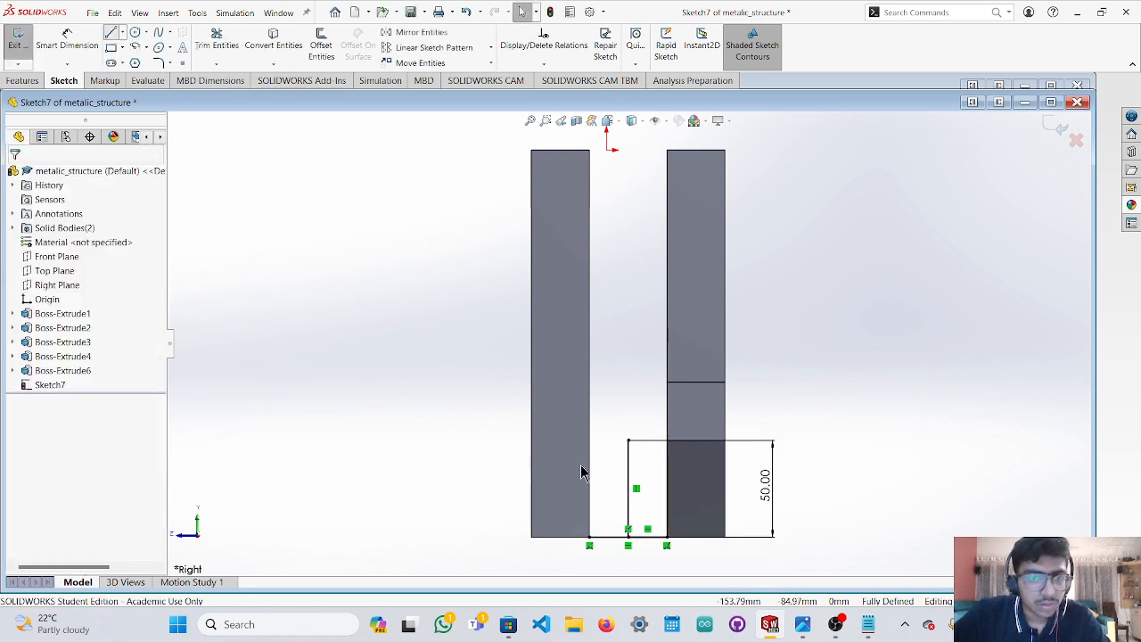
left_click(590, 538)
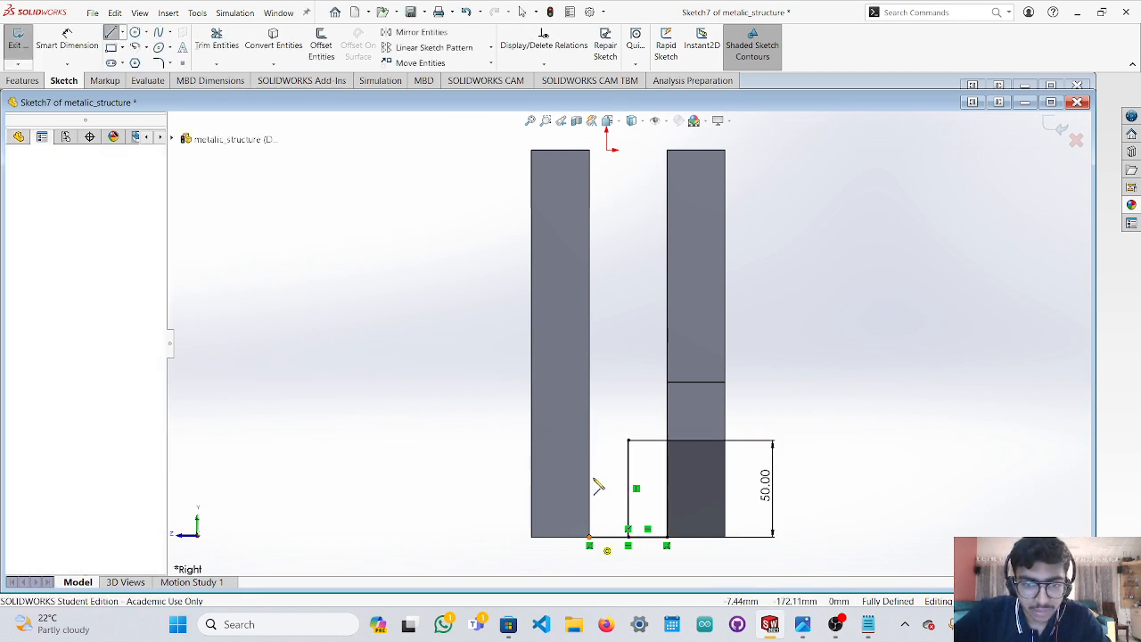
left_click(592, 483)
key("a")
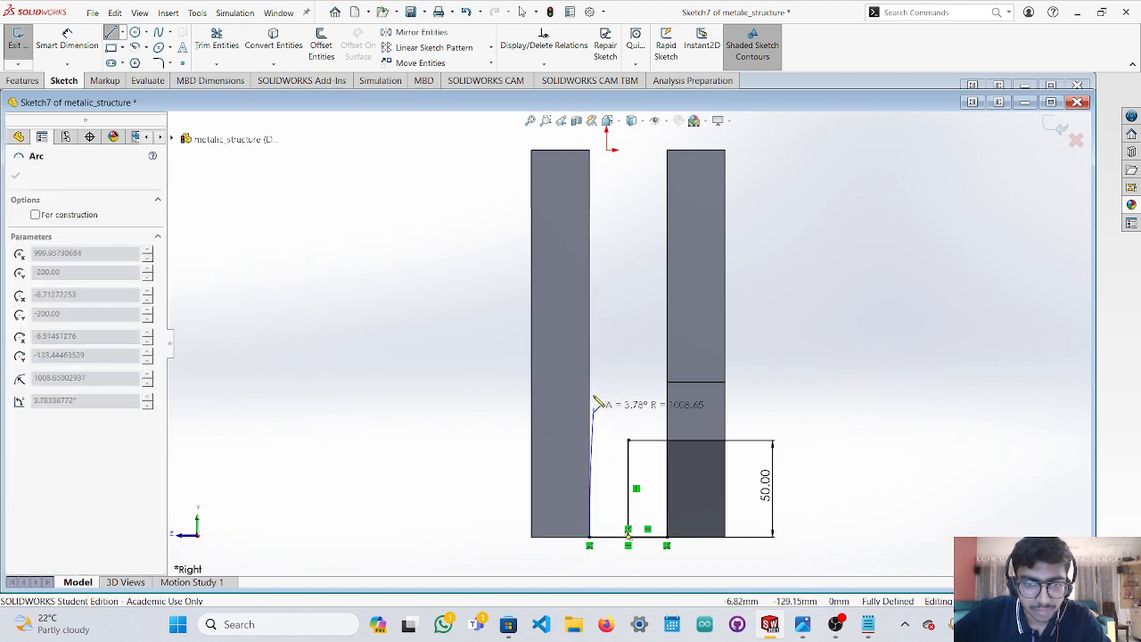
key("Escape")
left_click(591, 371)
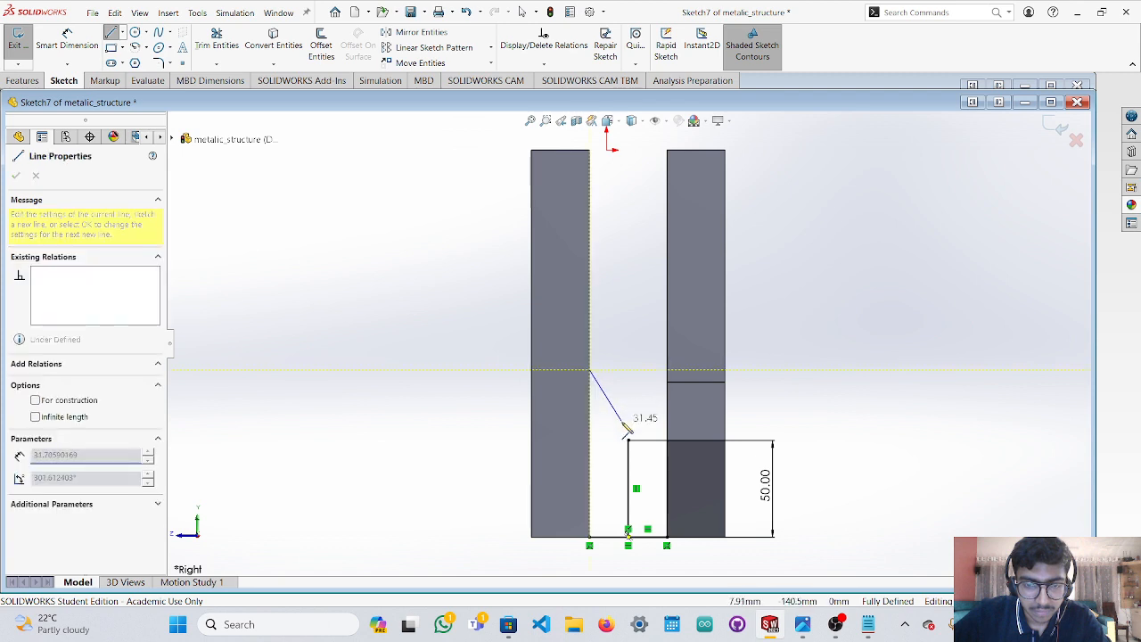
key("Escape")
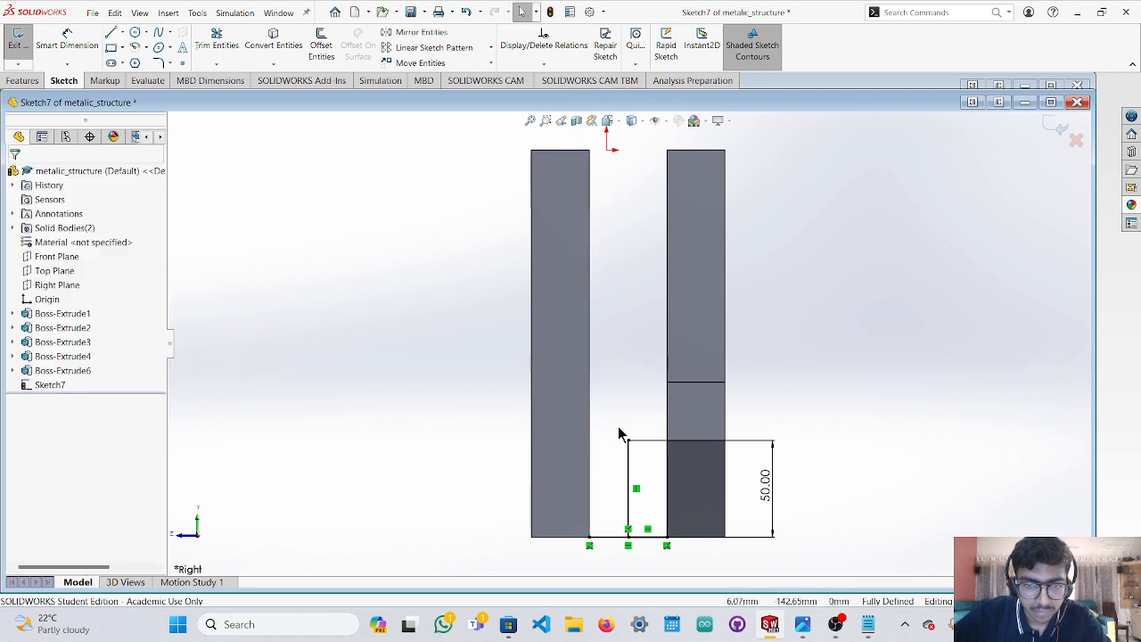
Draw a horizontal line from the vertical line's upper end across the full width of the positive Z bar.
left_click(112, 32)
scroll(593, 464, "down", 3)
left_click(657, 419)
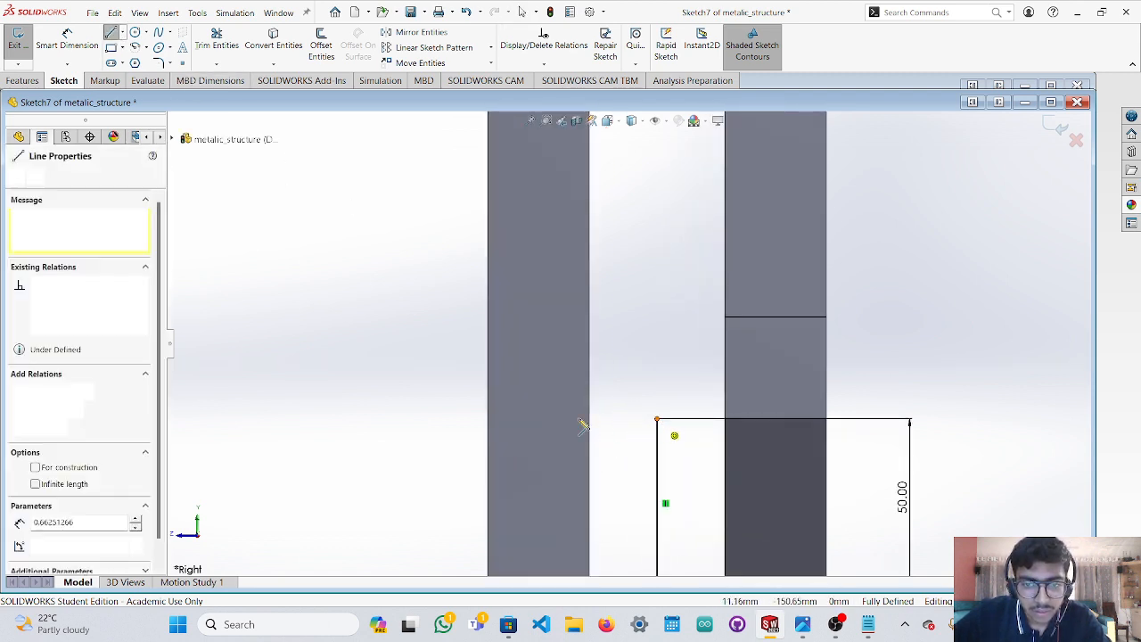
left_click(429, 419)
key("Escape")
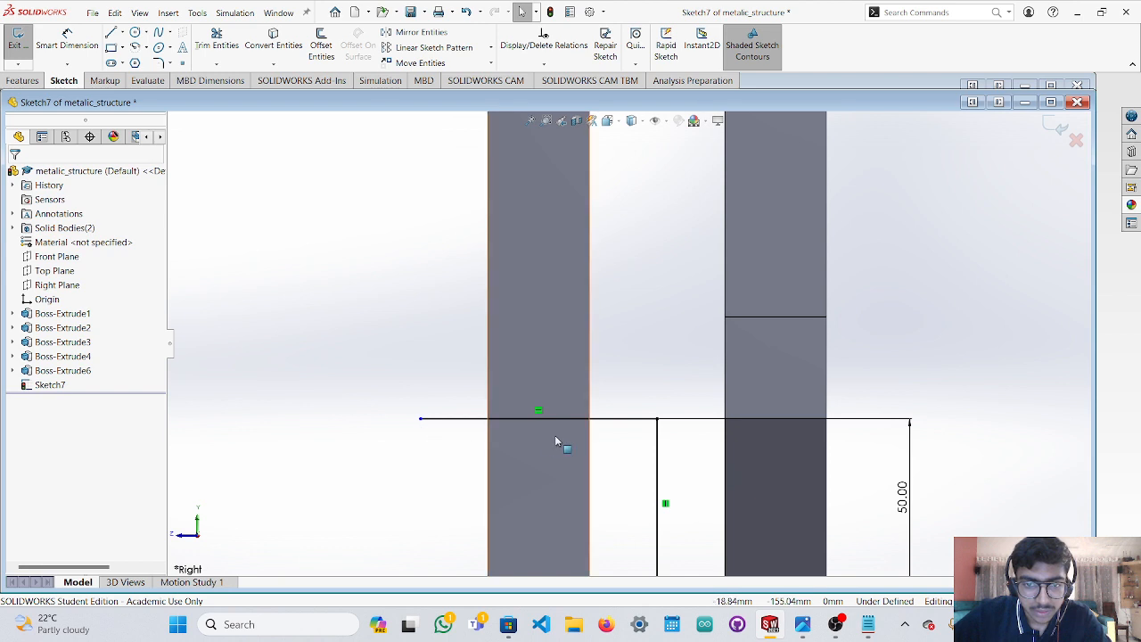
Delete the vertical line's 50 mm dimension and trim the horizontal line in the gap beside the positive Z bar.
left_click(903, 505)
key("Delete")
left_click(217, 40)
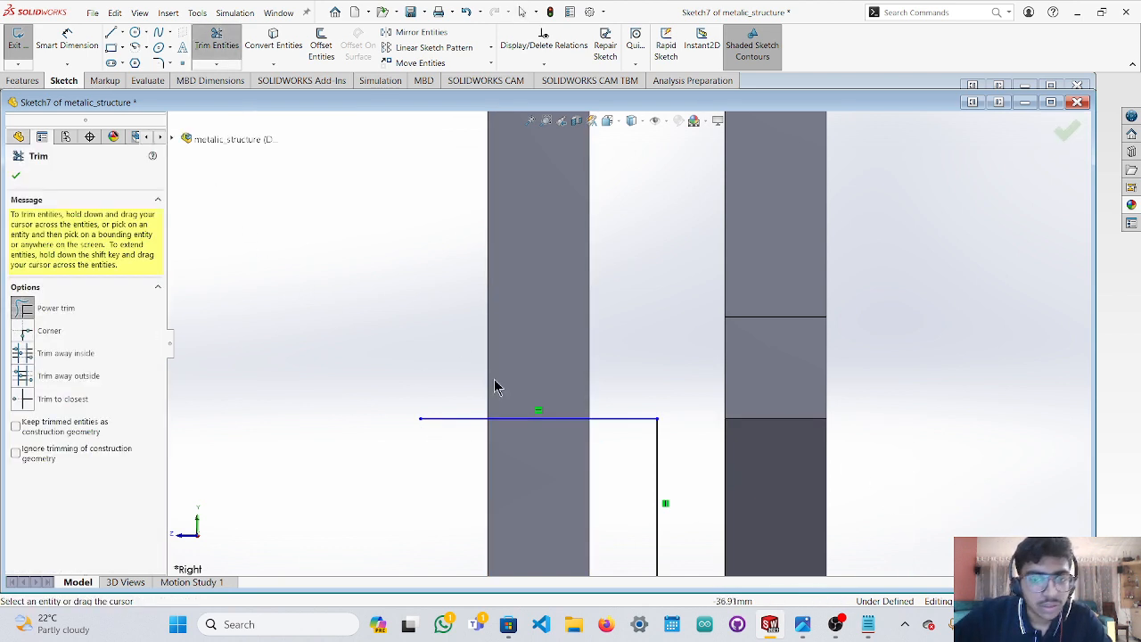
mouse_move(600, 463)
left_mouse_down()
mouse_move(573, 347)
mouse_move(601, 335)
left_mouse_up()
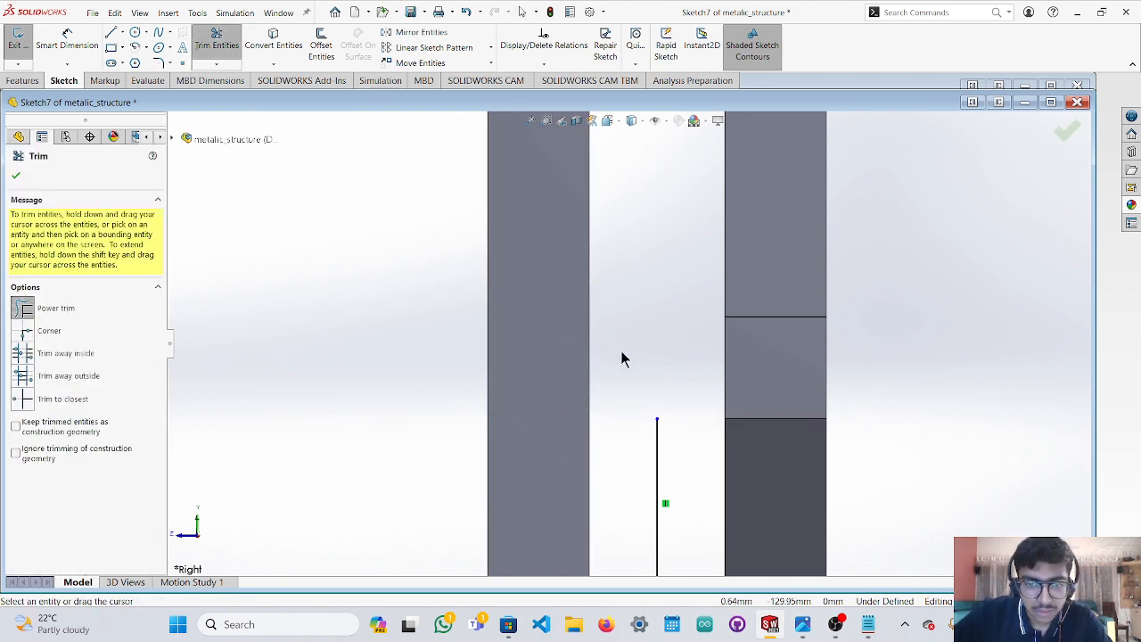
Undo the last trim and draw a vertical line up the positive Z bar's inner edge from its lower corner, crossing the horizontal line.
key("ctrl+z")
scroll(638, 452, "up", 3)
scroll(627, 500, "down", 3)
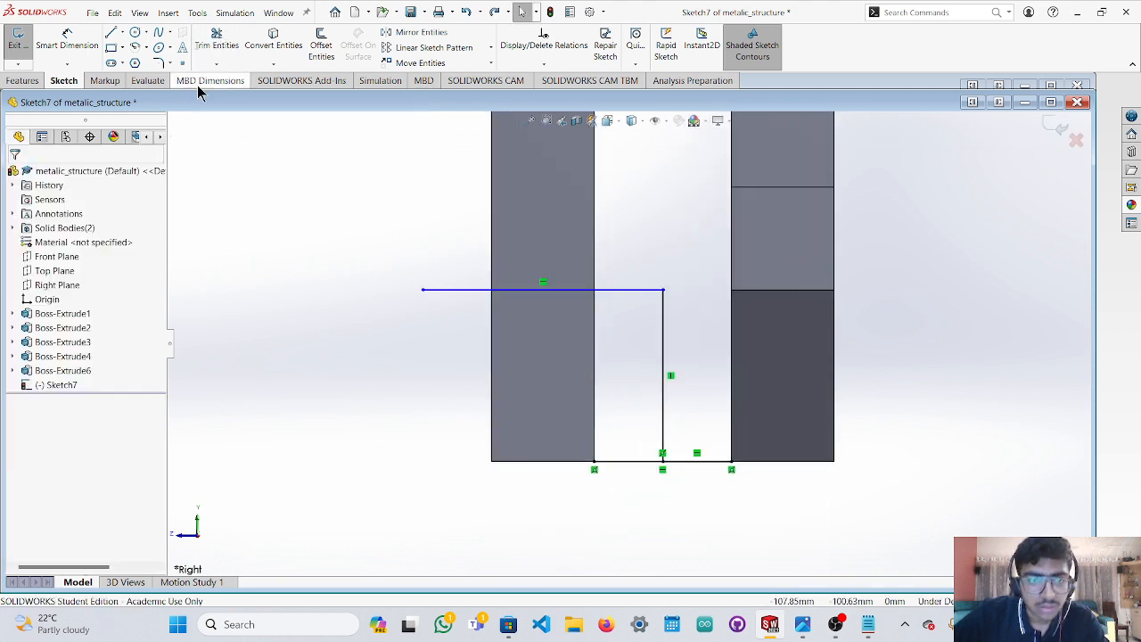
left_click(112, 36)
left_click(595, 469)
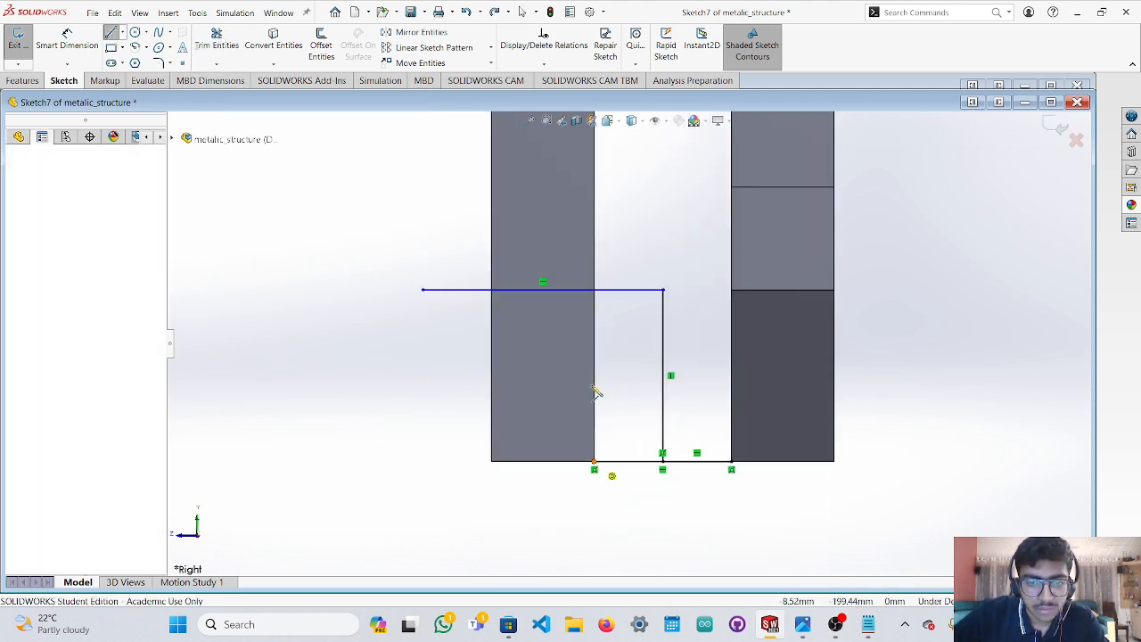
double_click(600, 192)
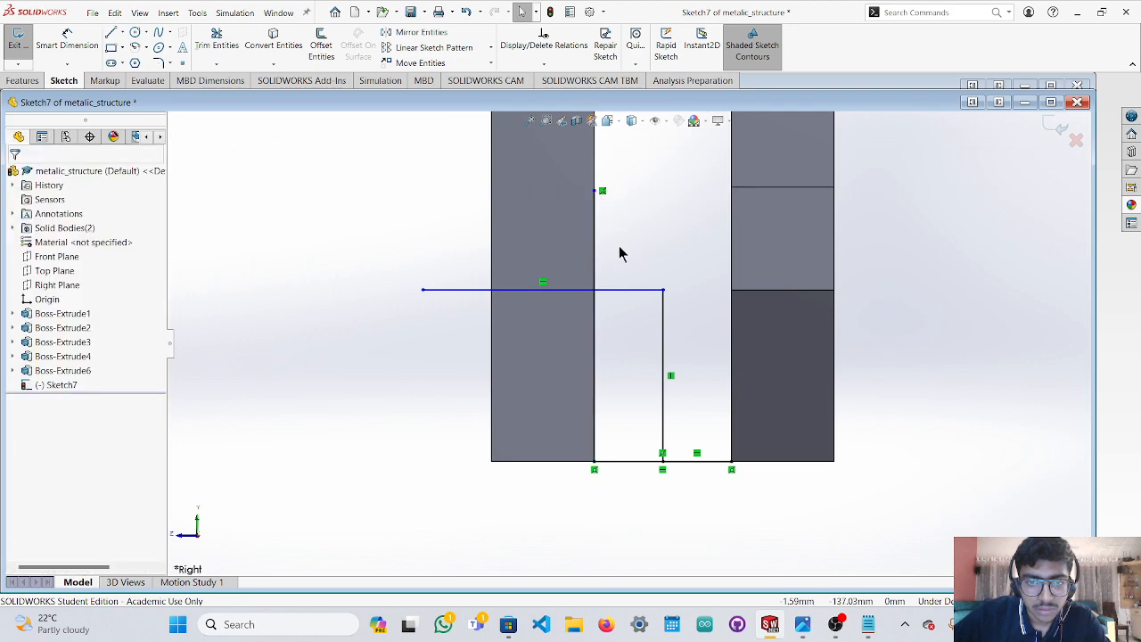
Trim the horizontal line beyond the positive Z bar's inner edge together with the guide line along that edge.
left_click(217, 40)
left_click_drag(604, 330, 613, 230)
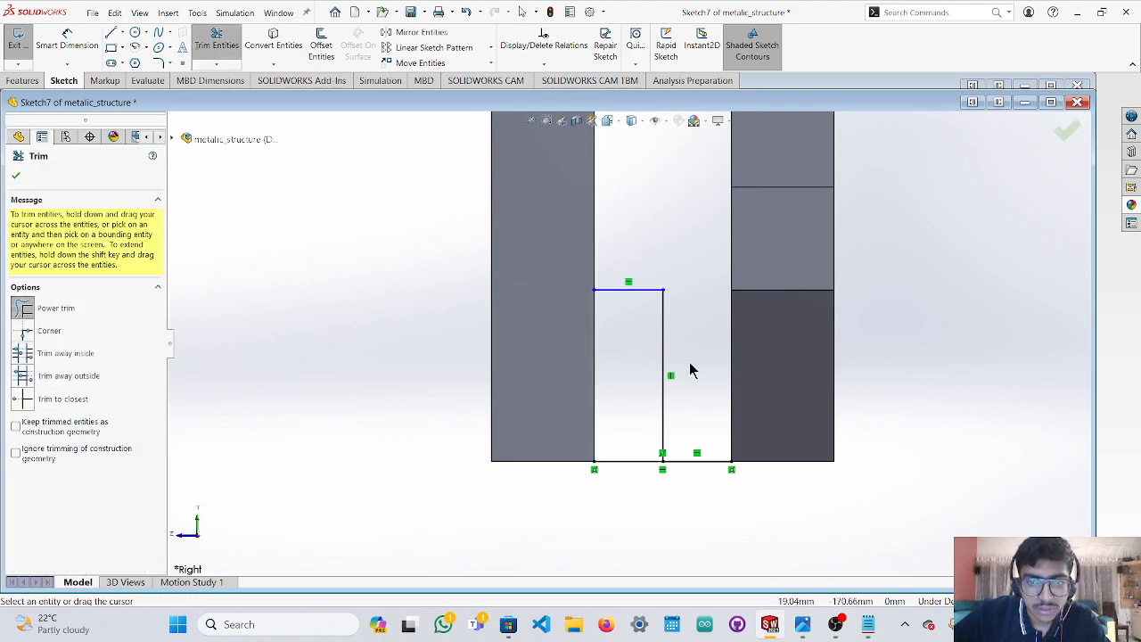
key("Escape")
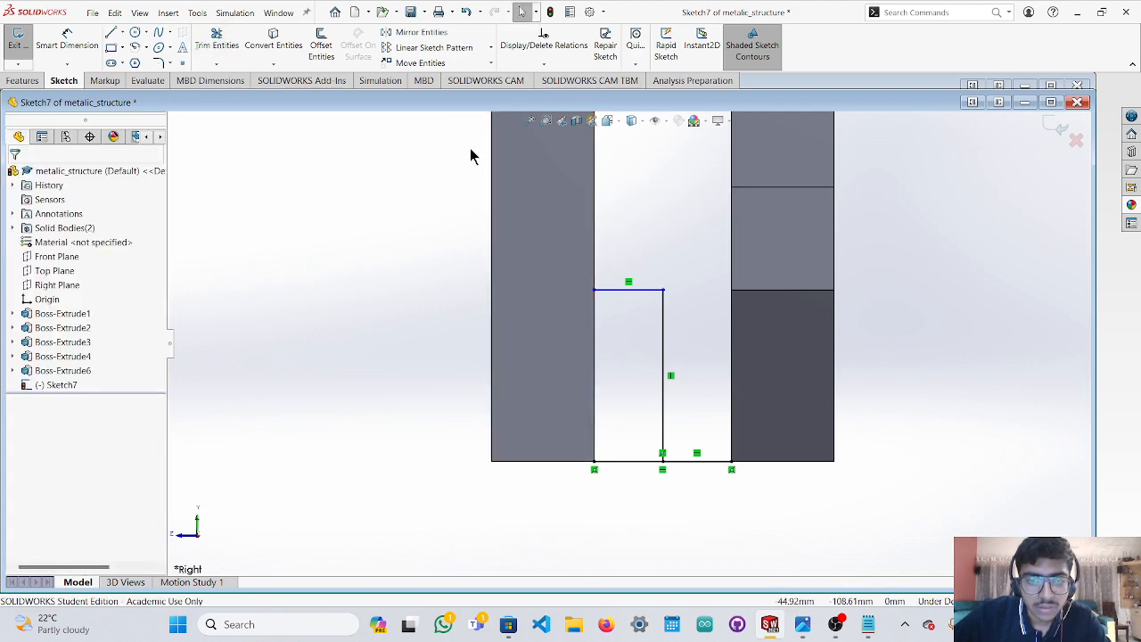
Sketch a rectangle about 30 mm high across the positive Z bar's full width, starting where the horizontal line meets its inner edge.
left_click(111, 49)
left_click(595, 289)
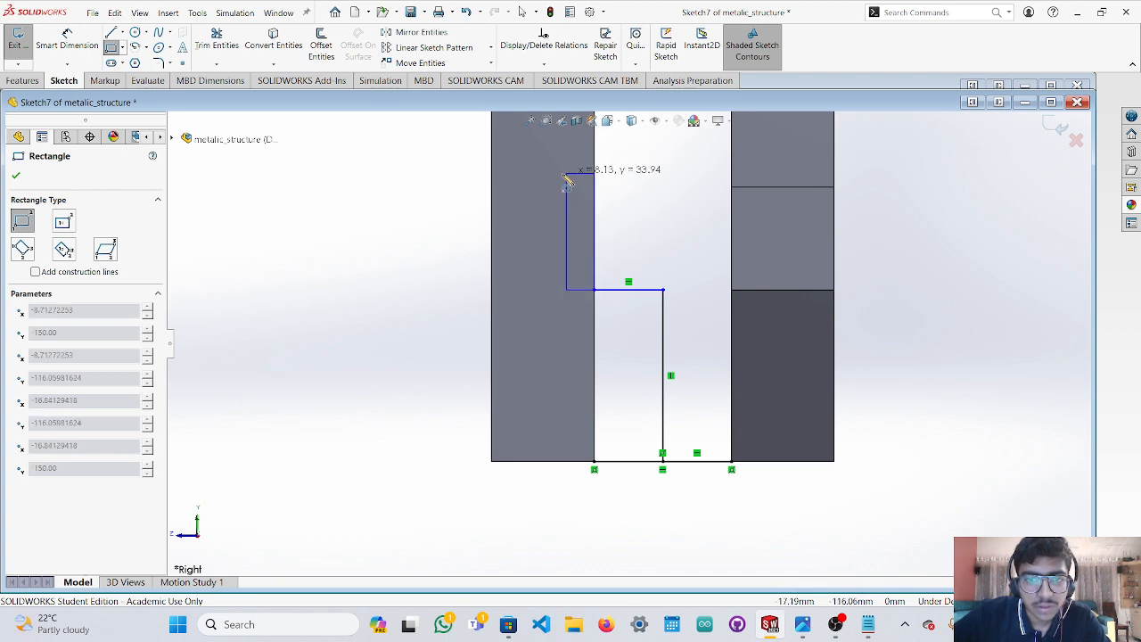
left_click(492, 187)
key("Escape")
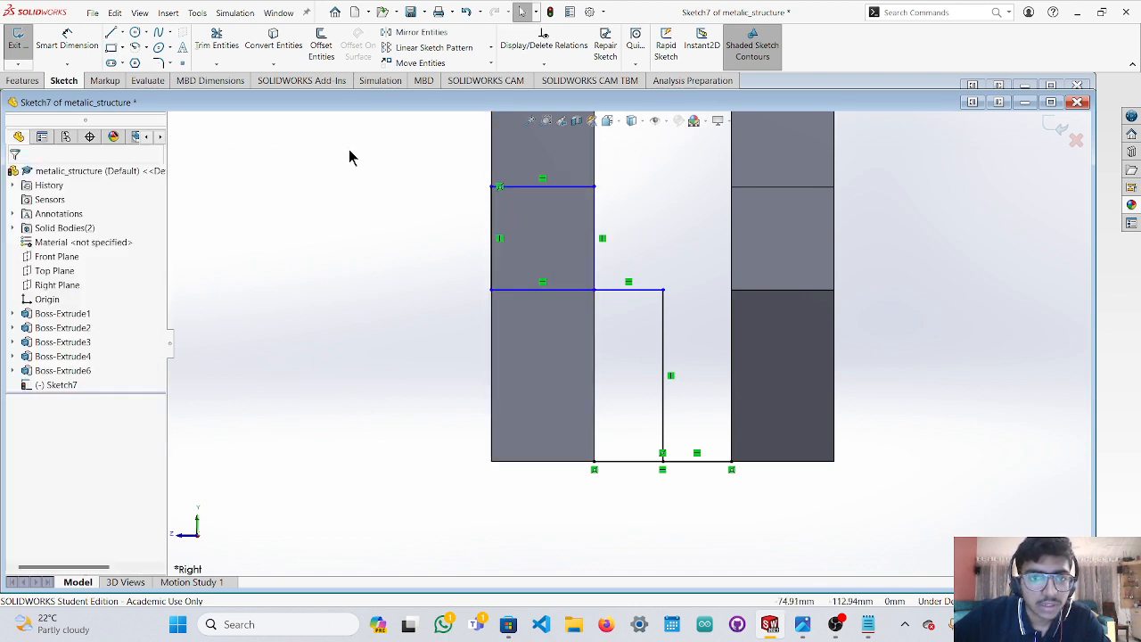
Dimension the rectangle's height at 30 mm.
left_click(67, 40)
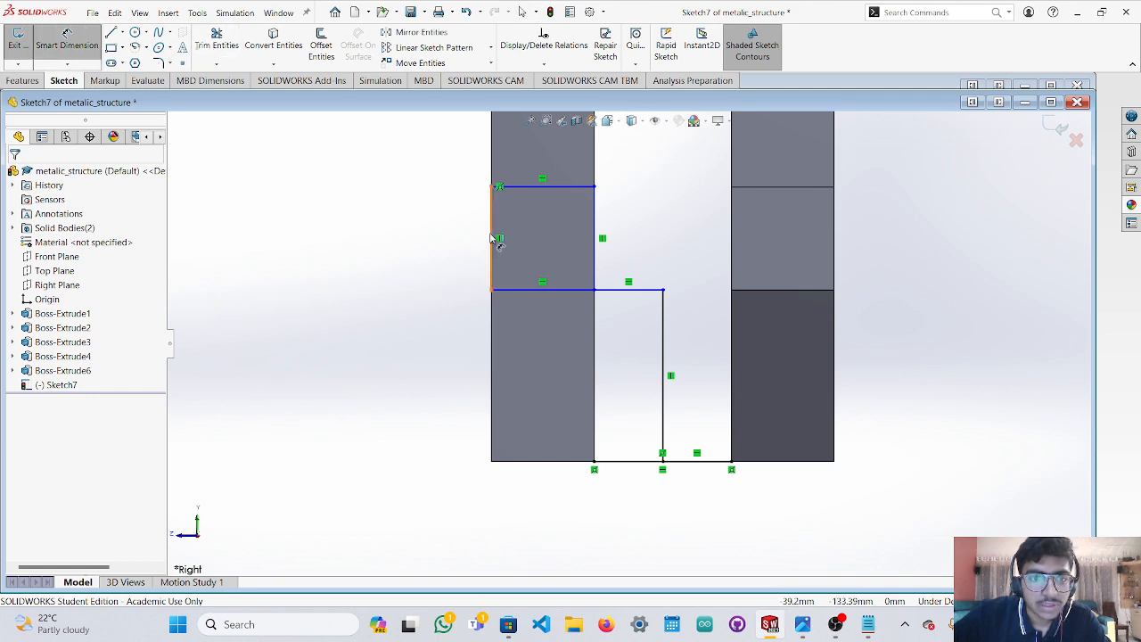
left_click(491, 239)
left_click(438, 236)
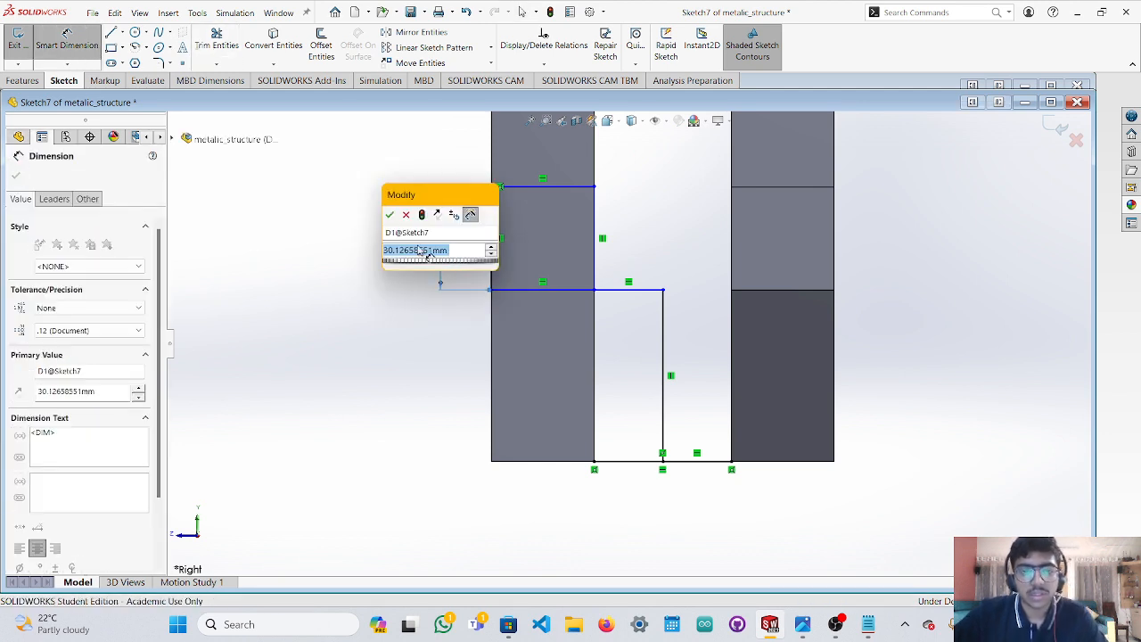
left_click(416, 251)
left_click_drag(458, 252, 380, 250)
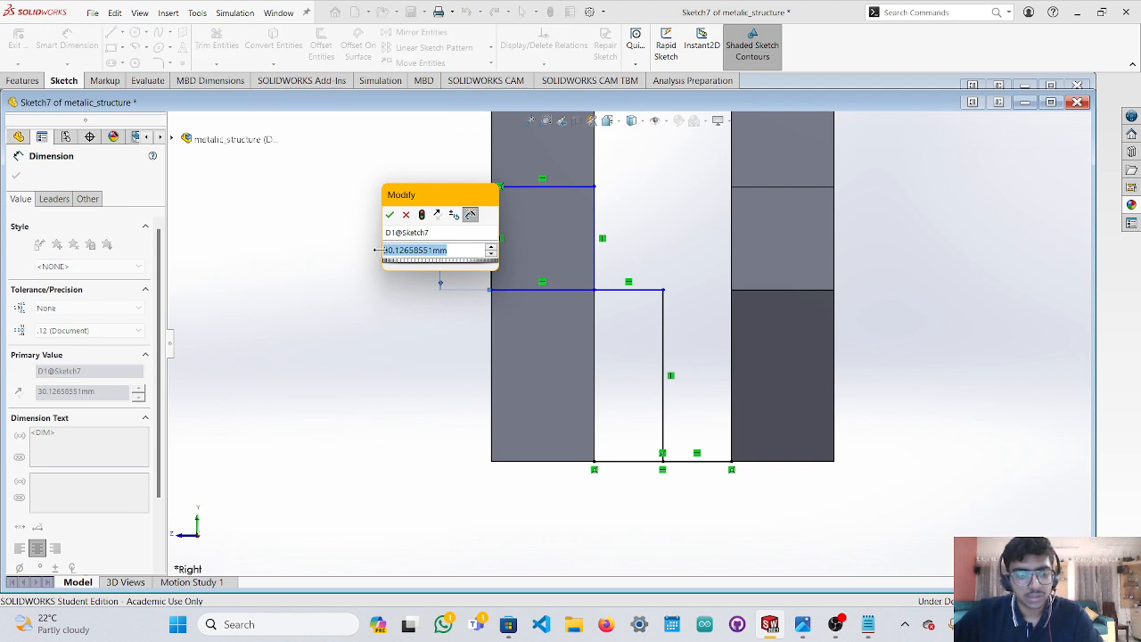
type("30")
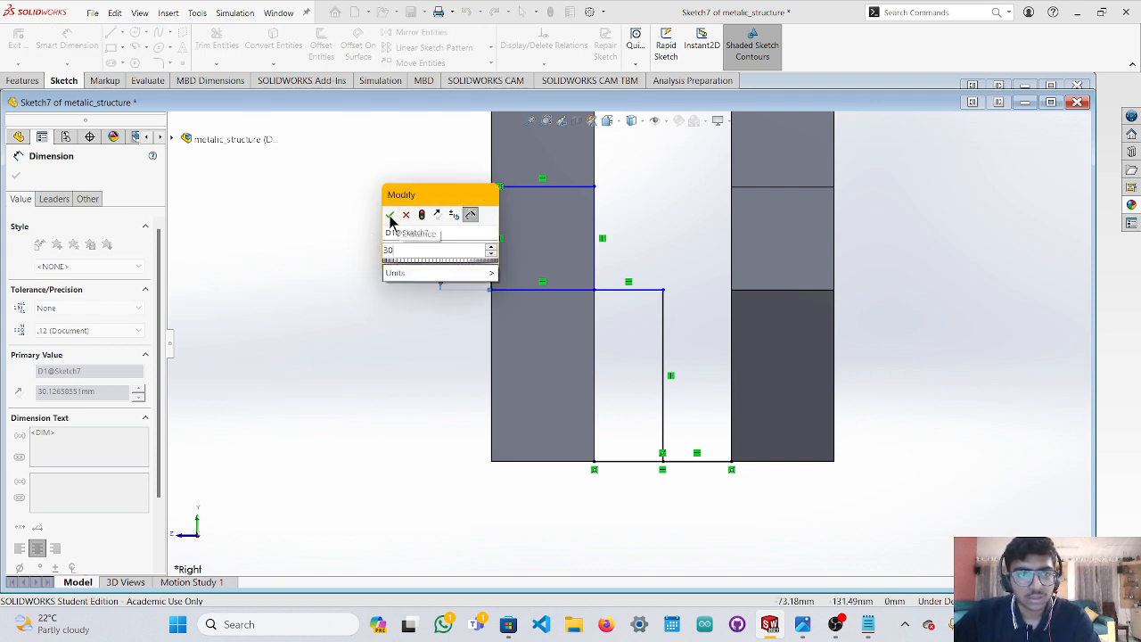
left_click(390, 218)
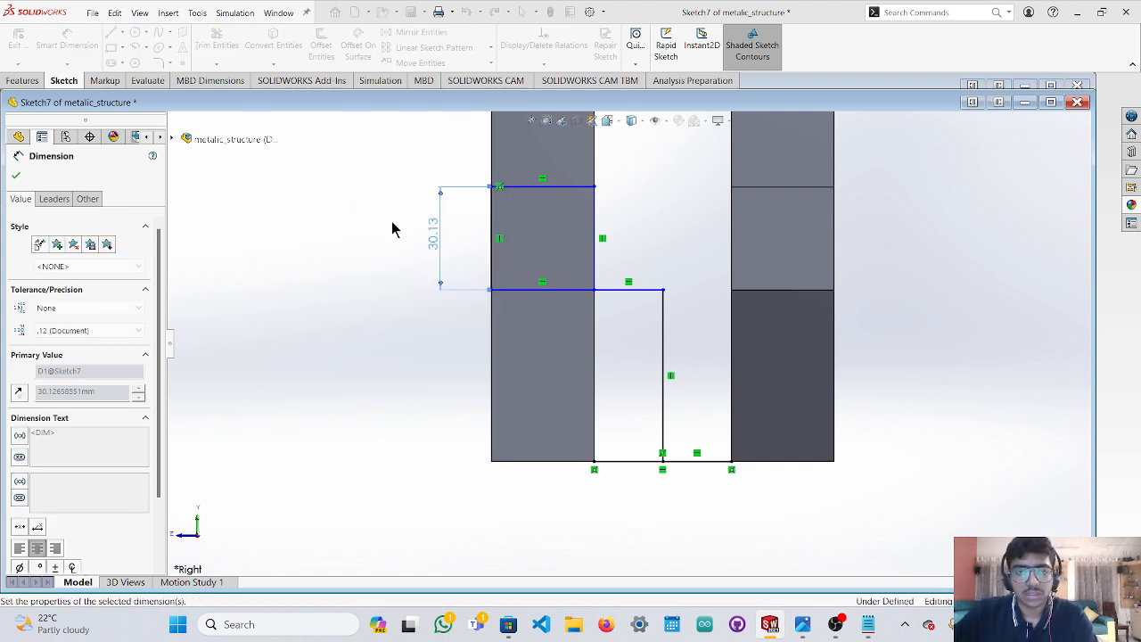
left_click(415, 260)
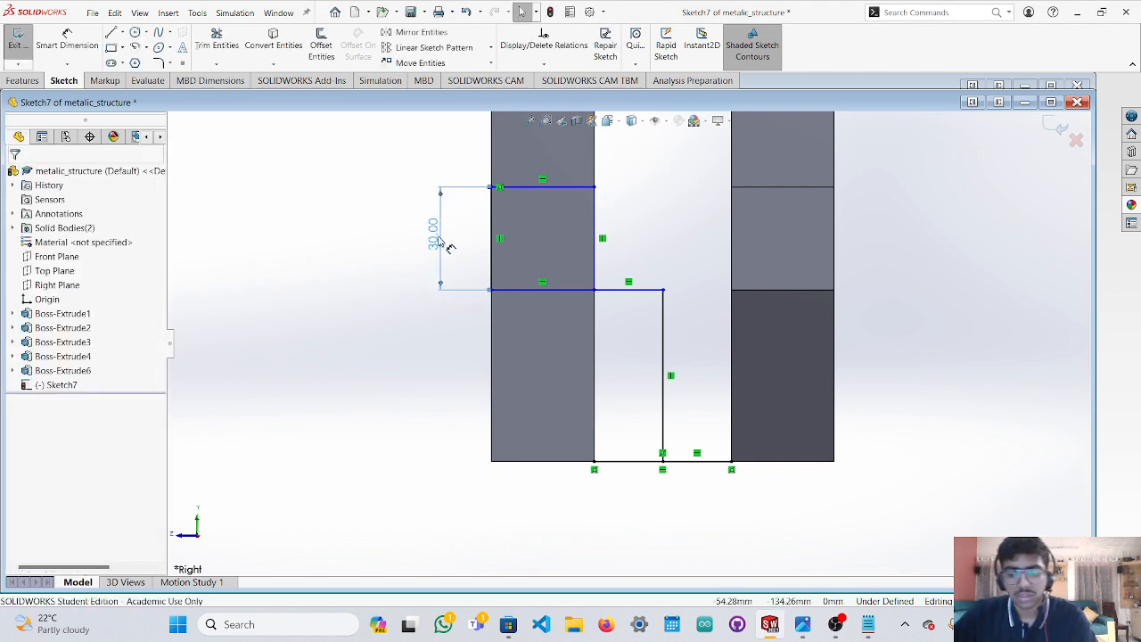
Delete the rectangle's 30 mm dimension and trim away the helper lines in the gap between the bars.
left_click(435, 239)
key("Delete")
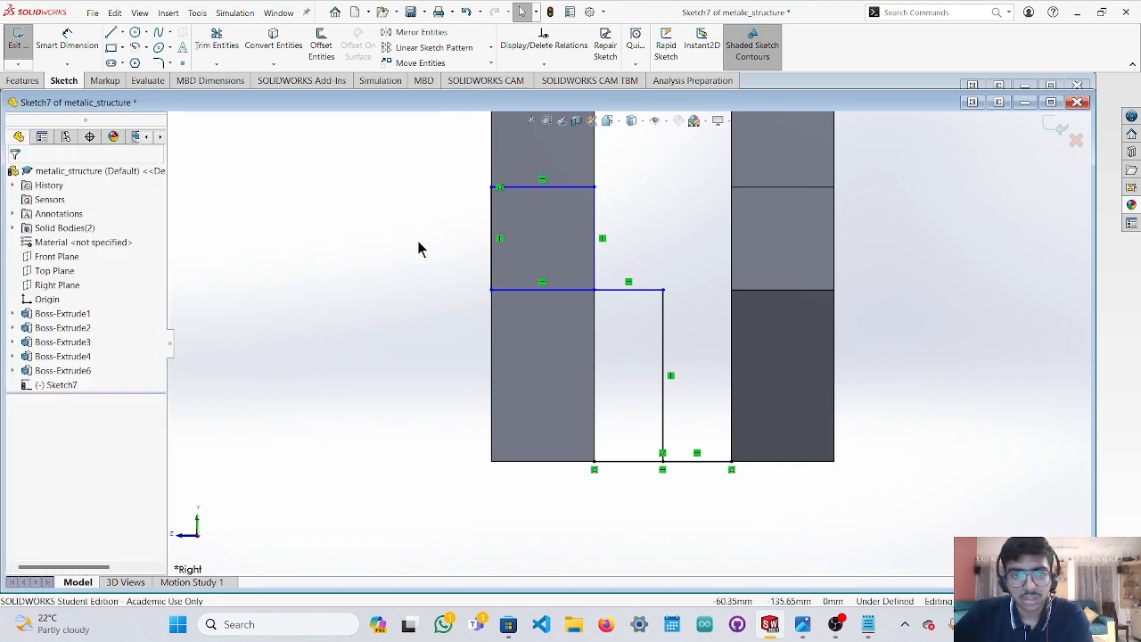
scroll(705, 298, "up", 3)
scroll(544, 328, "down", 4)
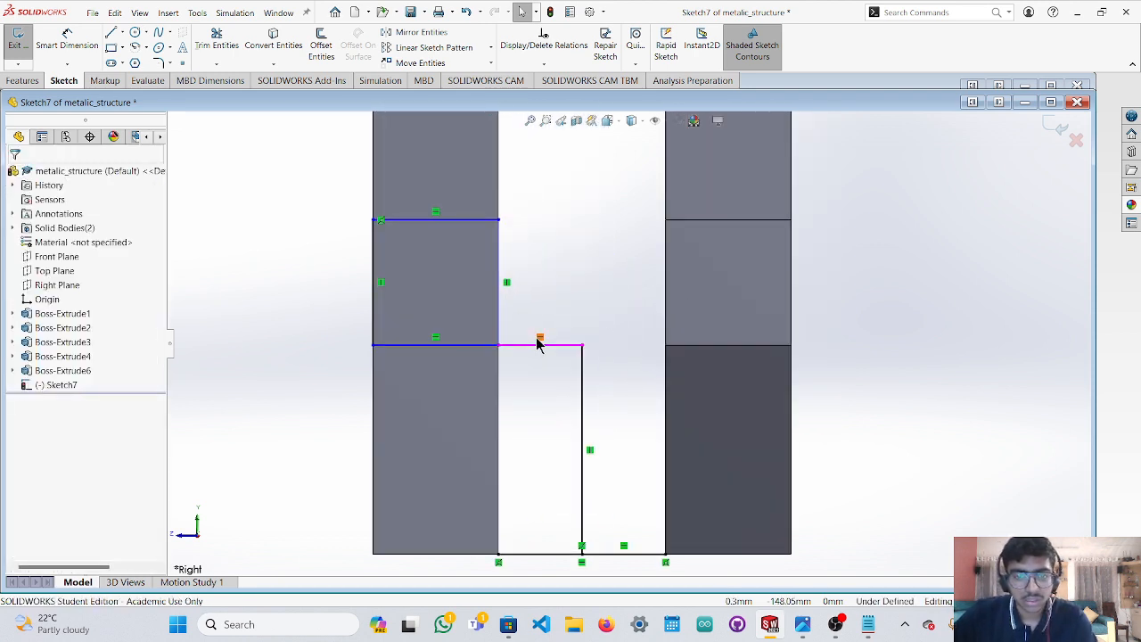
left_click(219, 43)
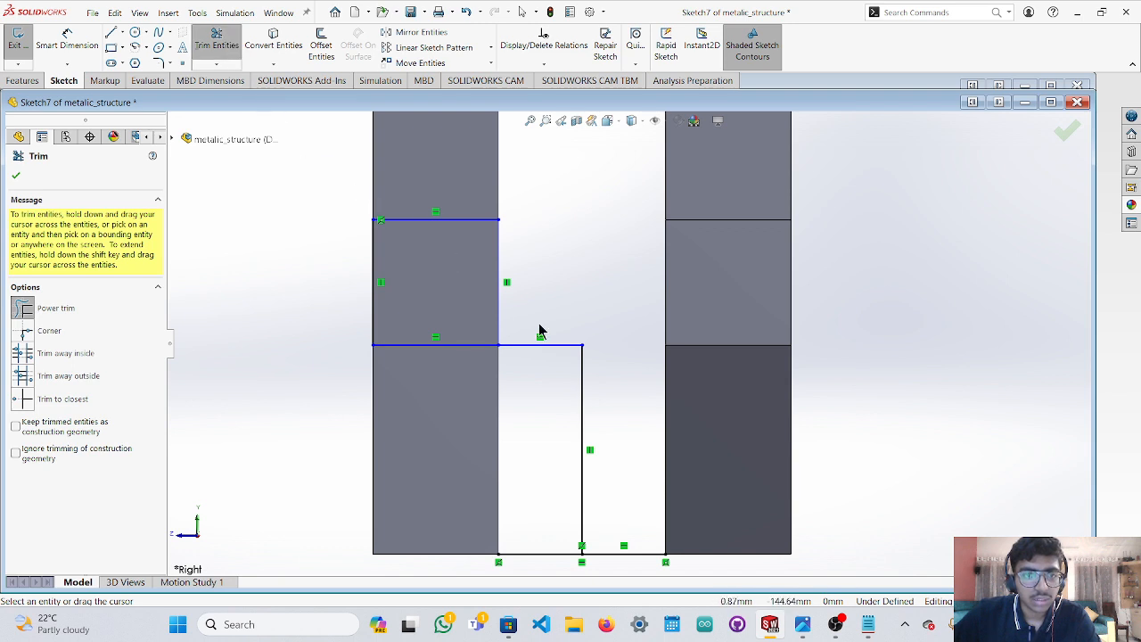
left_click_drag(555, 324, 593, 423)
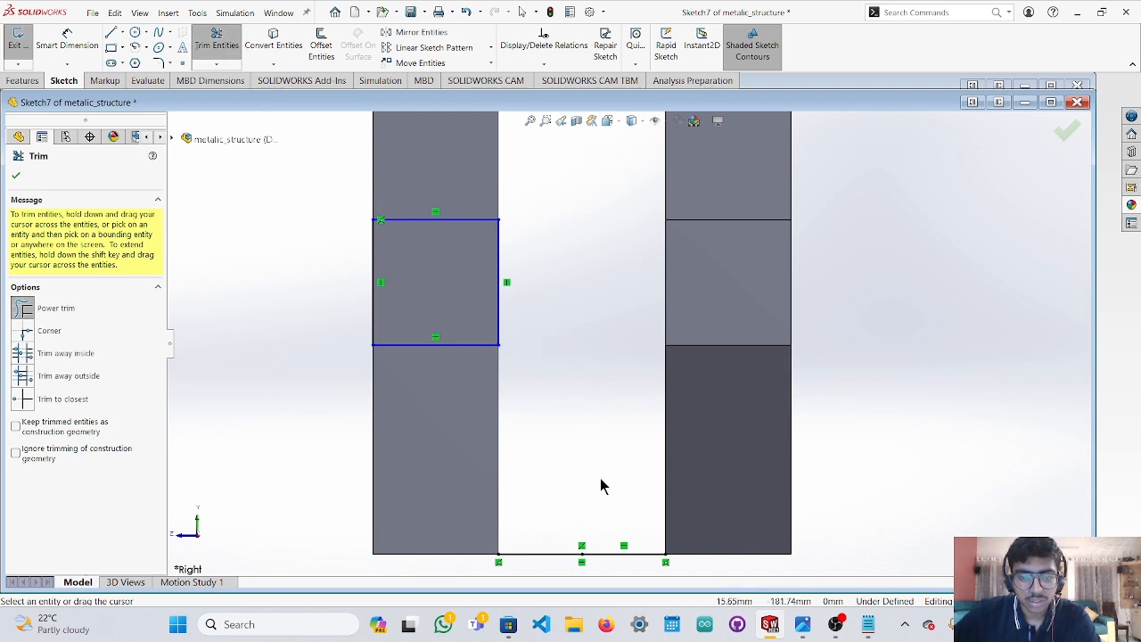
left_click_drag(600, 492, 601, 567)
mouse_move(545, 520)
left_mouse_down()
mouse_move(543, 580)
mouse_move(583, 472)
mouse_move(582, 405)
left_mouse_up()
scroll(580, 484, "up", 4)
key("Escape")
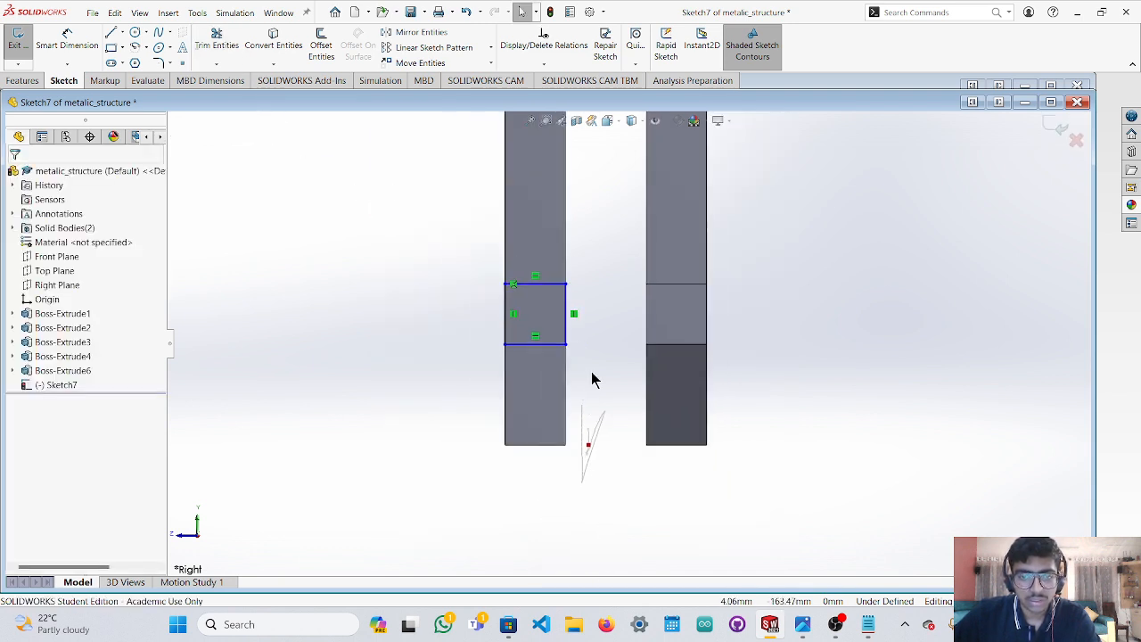
Undo the helper line trims and the deletion of the rectangle's 30 mm dimension.
mouse_move(615, 444)
middle_mouse_down()
mouse_move(589, 476)
mouse_move(649, 465)
middle_mouse_up()
key("ctrl+z")
key("ctrl+z")
key("ctrl+z")
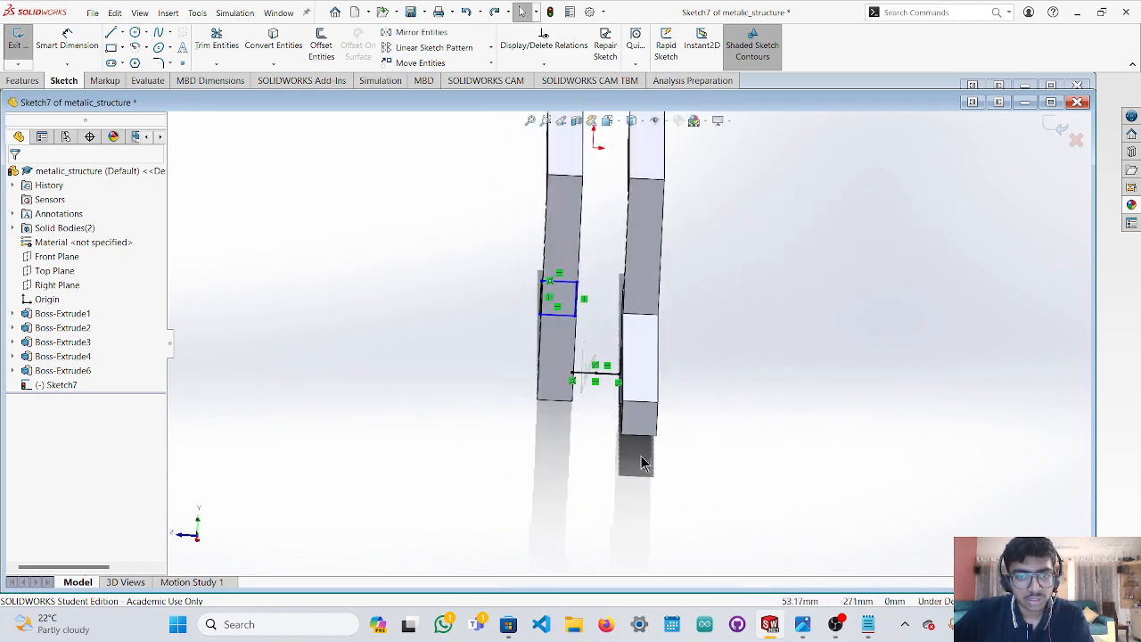
scroll(603, 422, "down", 5)
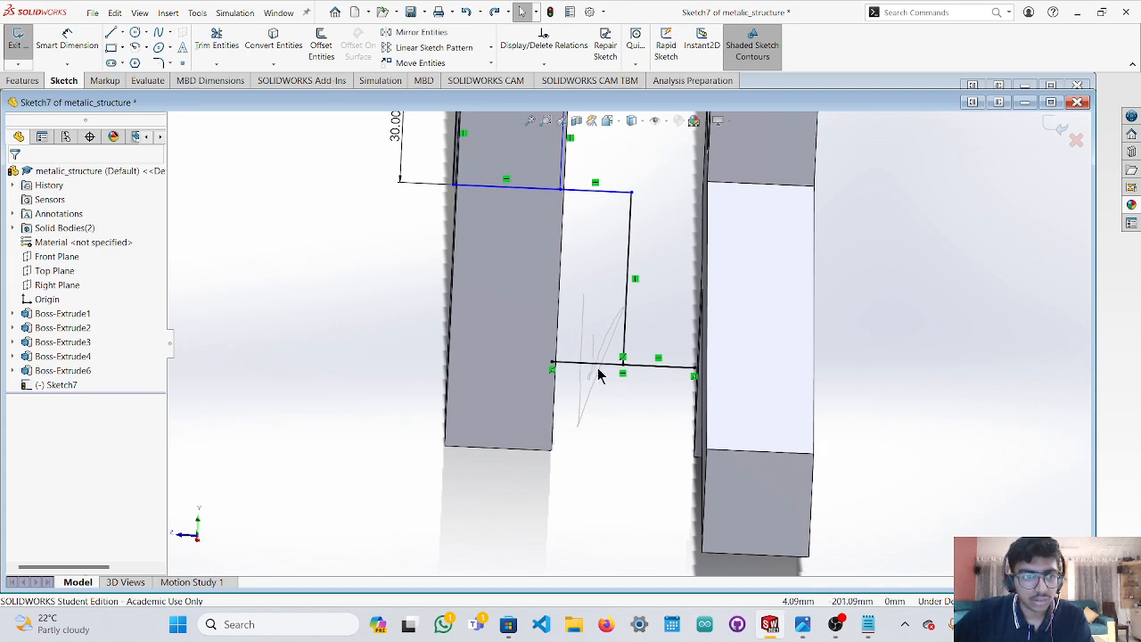
Trim away the baseline, vertical line and horizontal line between the bars in the Right view, keeping the dimensioned rectangle.
left_click(76, 385)
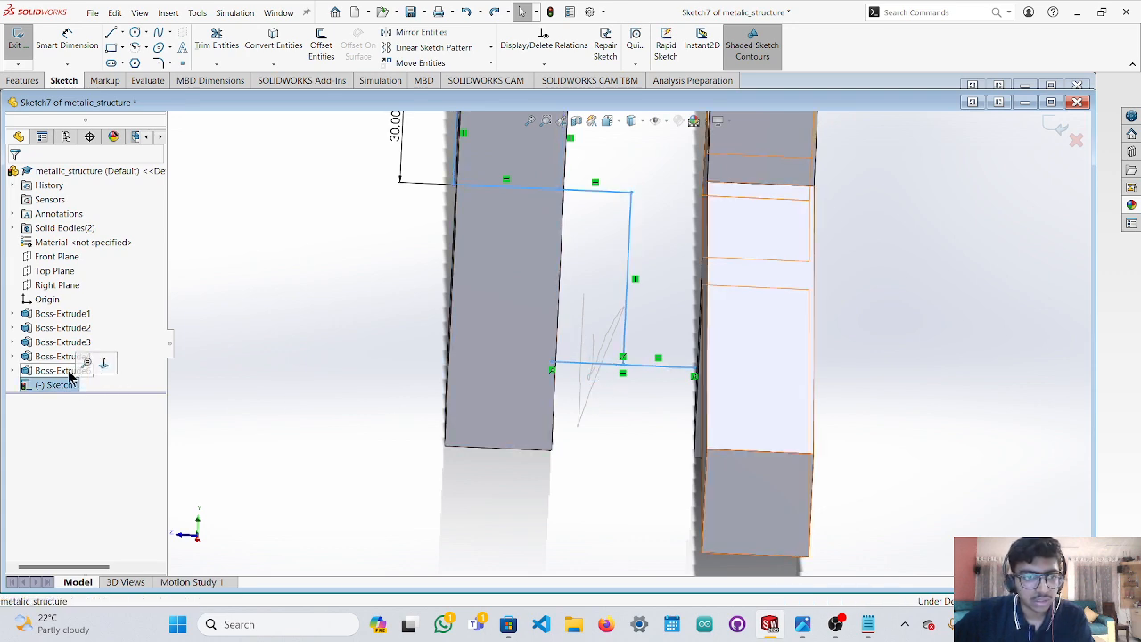
mouse_move(592, 406)
middle_mouse_down()
mouse_move(591, 314)
mouse_move(601, 331)
mouse_move(580, 370)
middle_mouse_up()
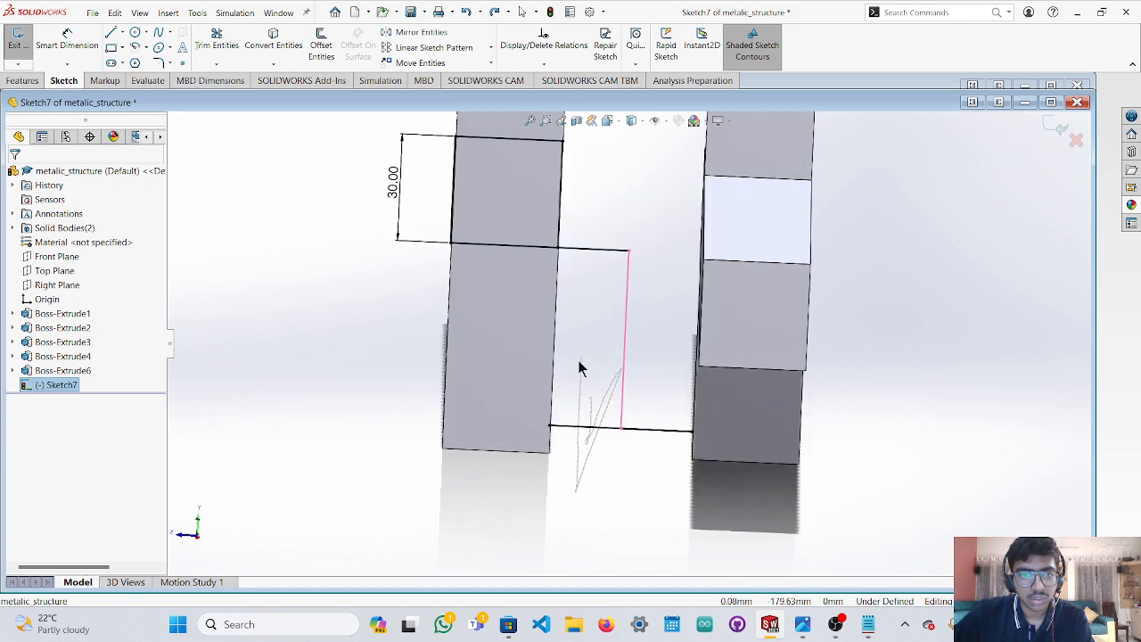
left_click(53, 285)
left_click(53, 285)
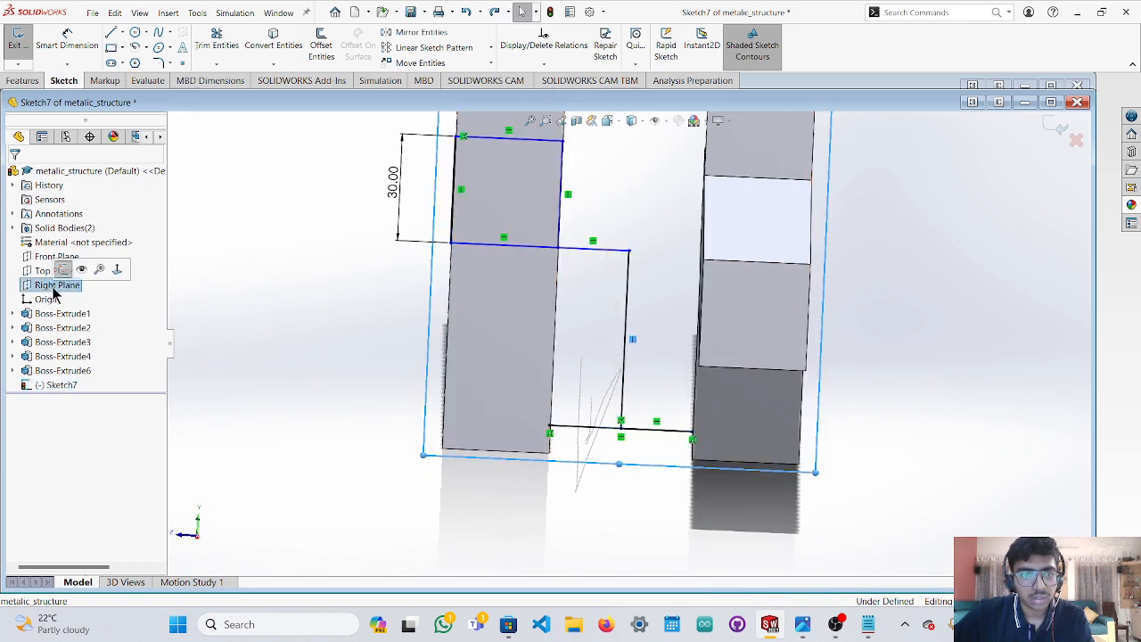
left_click(197, 536)
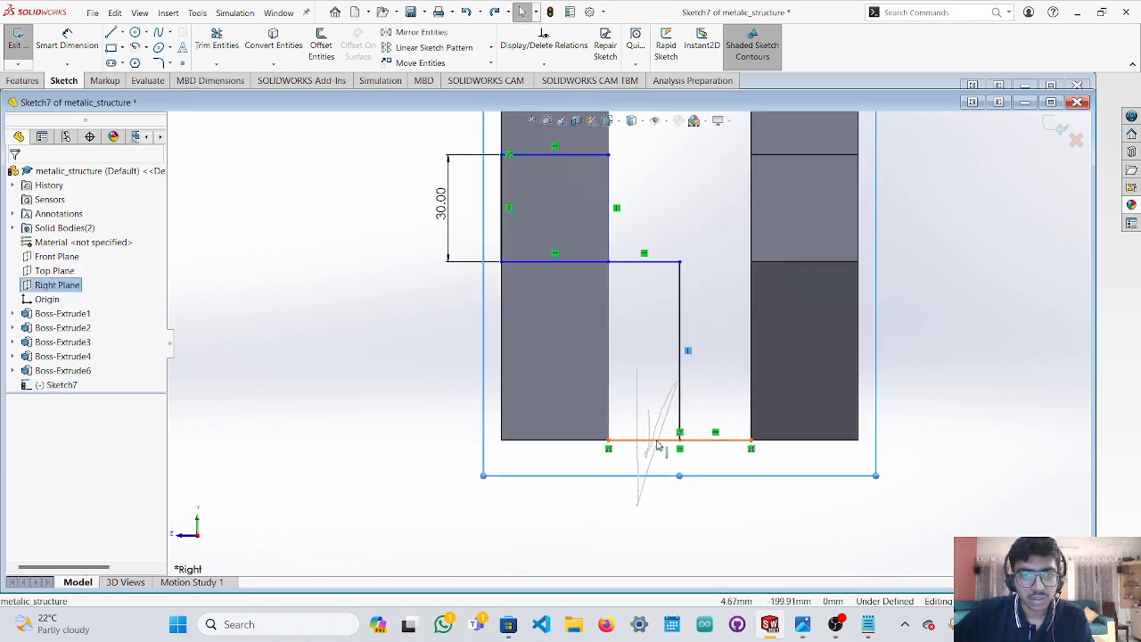
left_click(217, 45)
left_click_drag(665, 364, 682, 436)
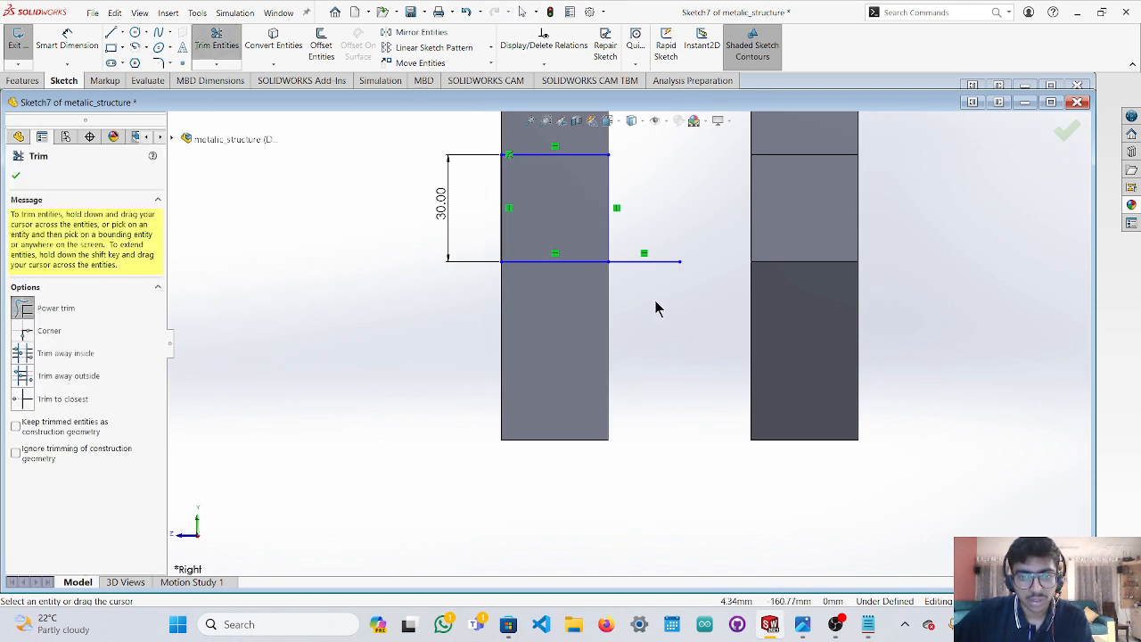
left_click_drag(656, 308, 656, 260)
key("ctrl+7")
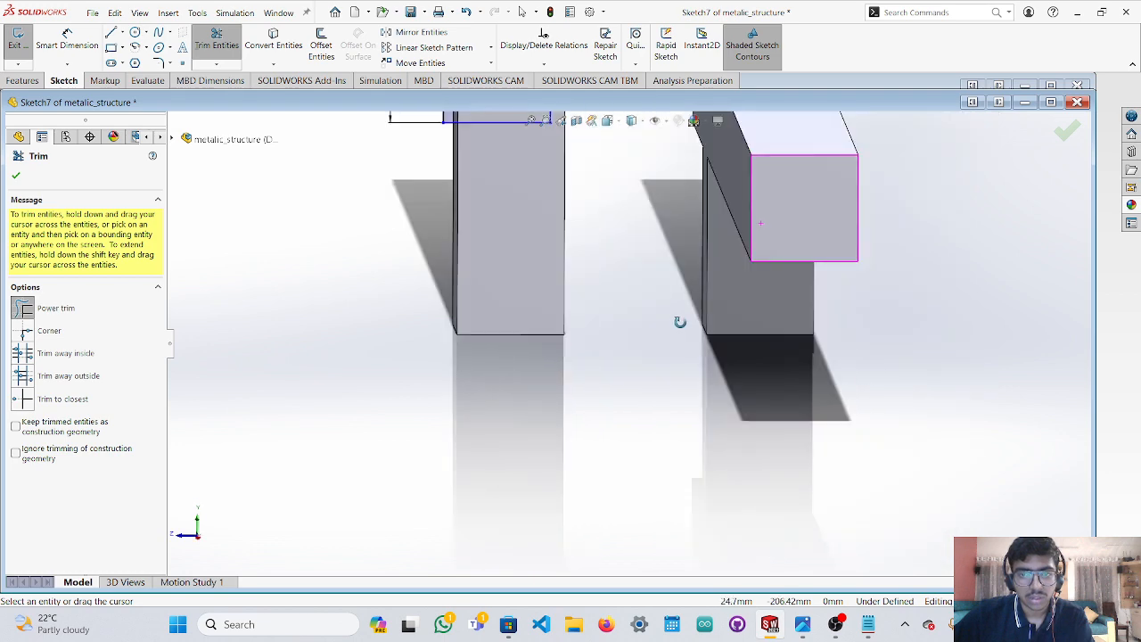
key("Escape")
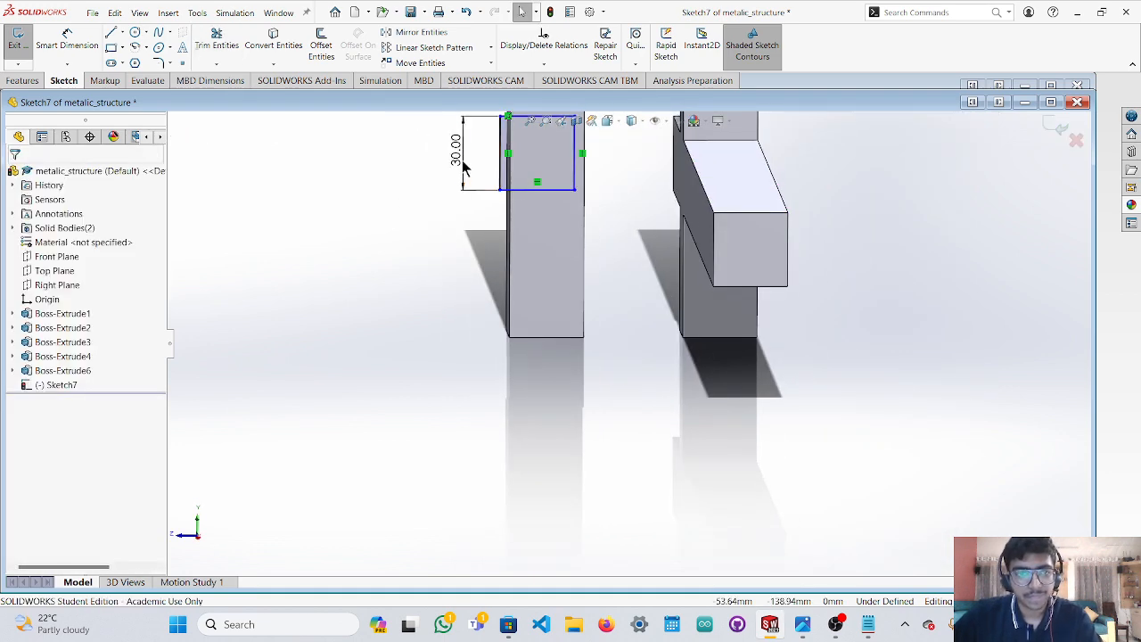
Extrude the rectangle on the positive Z bar 386 mm blind, merged with the existing body, to form the second crossbar.
middle_click_drag(485, 189, 613, 236)
left_click(627, 204)
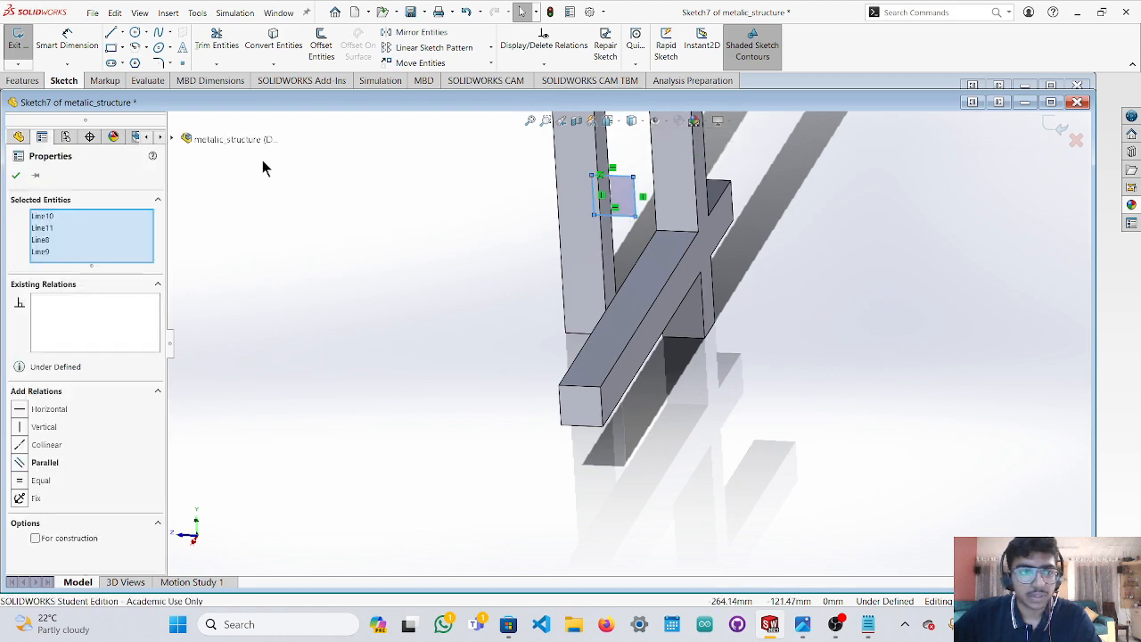
left_click(23, 80)
left_click(24, 45)
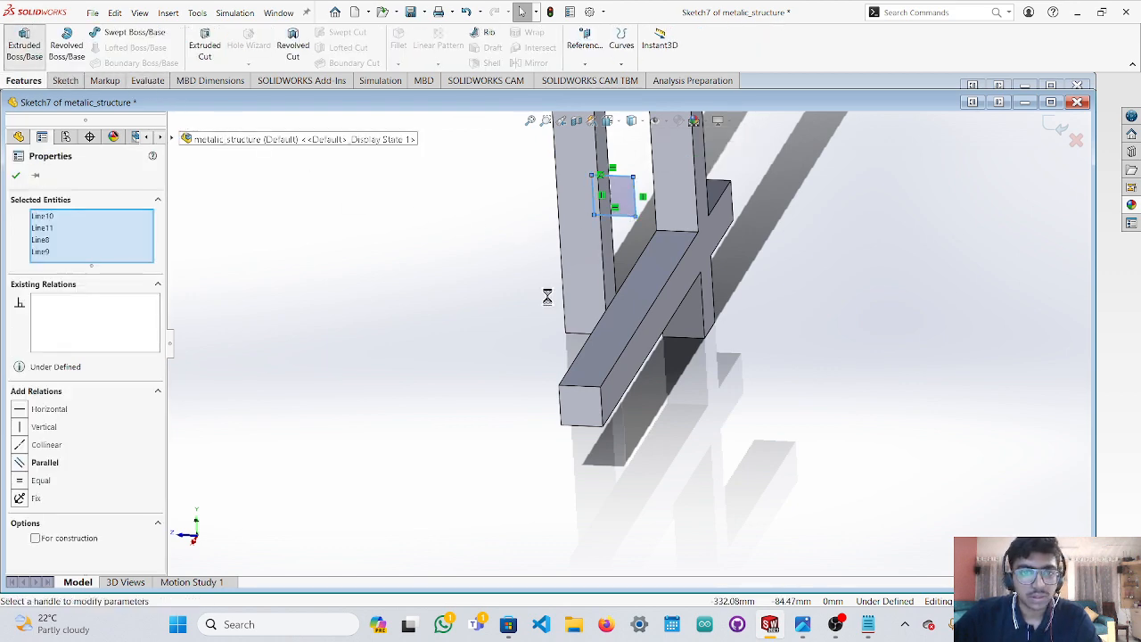
middle_click_drag(524, 444, 431, 459)
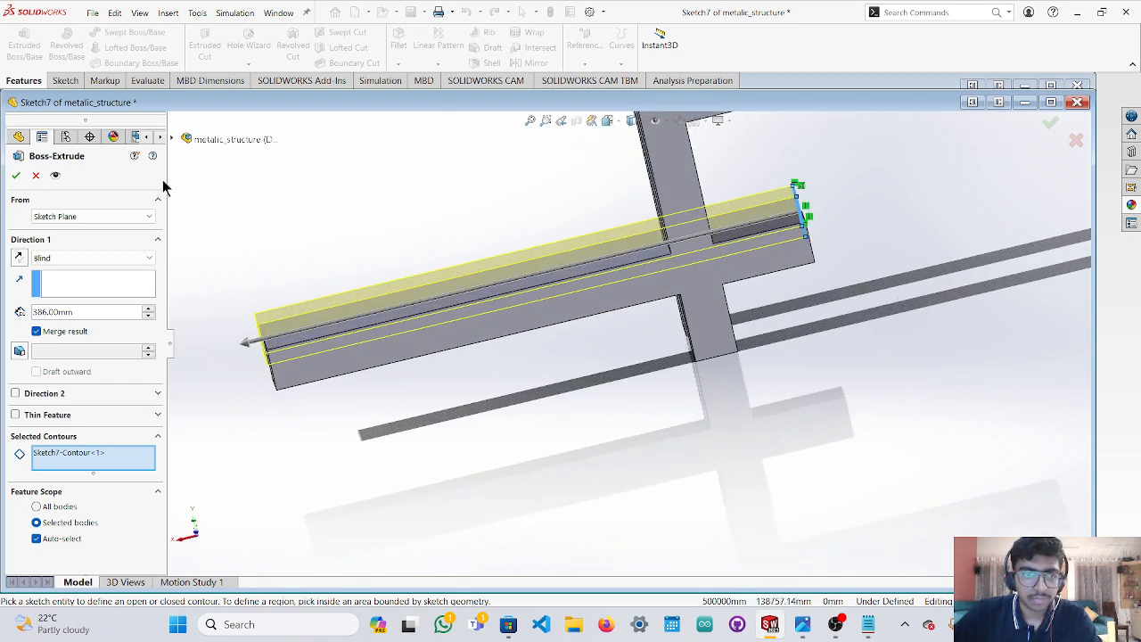
left_click(16, 175)
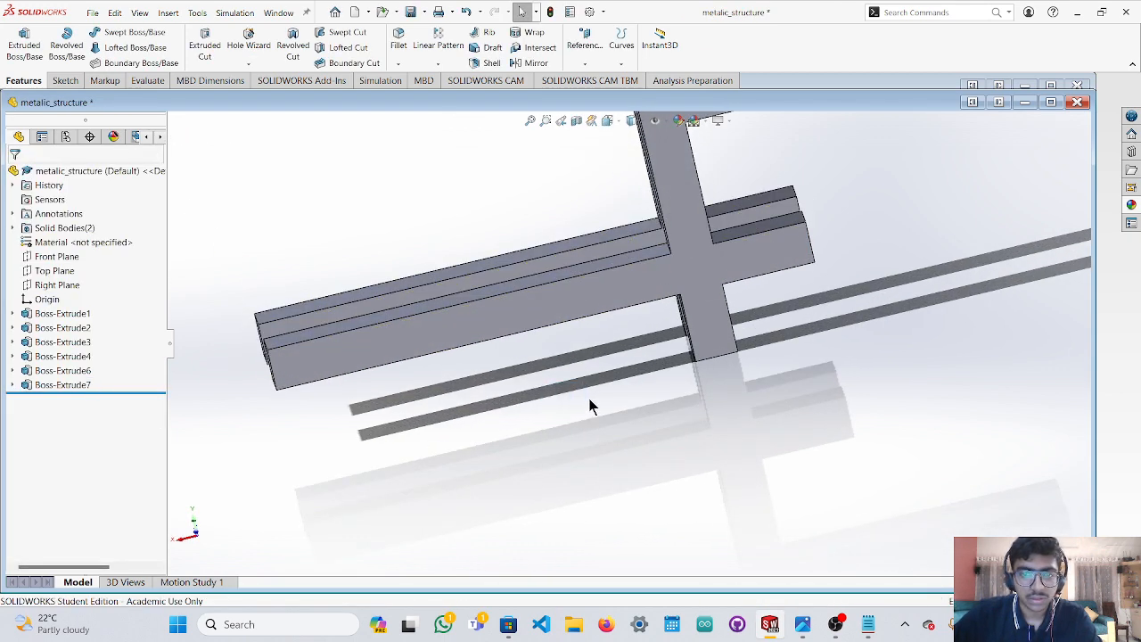
Examine both crossbars from several angles and switch to the reference photo j2.jpg in Photos.
middle_click_drag(589, 402, 741, 379)
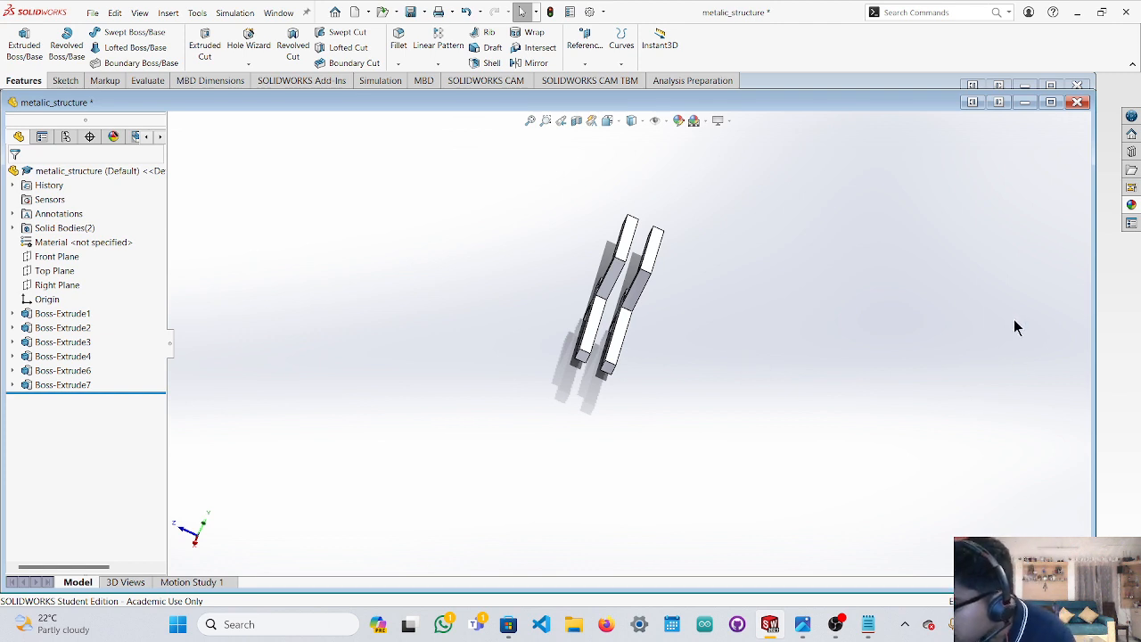
scroll(1003, 331, "up", 2)
middle_click_drag(609, 356, 658, 349)
mouse_move(734, 344)
middle_mouse_down()
mouse_move(659, 325)
mouse_move(594, 288)
mouse_move(606, 296)
middle_mouse_up()
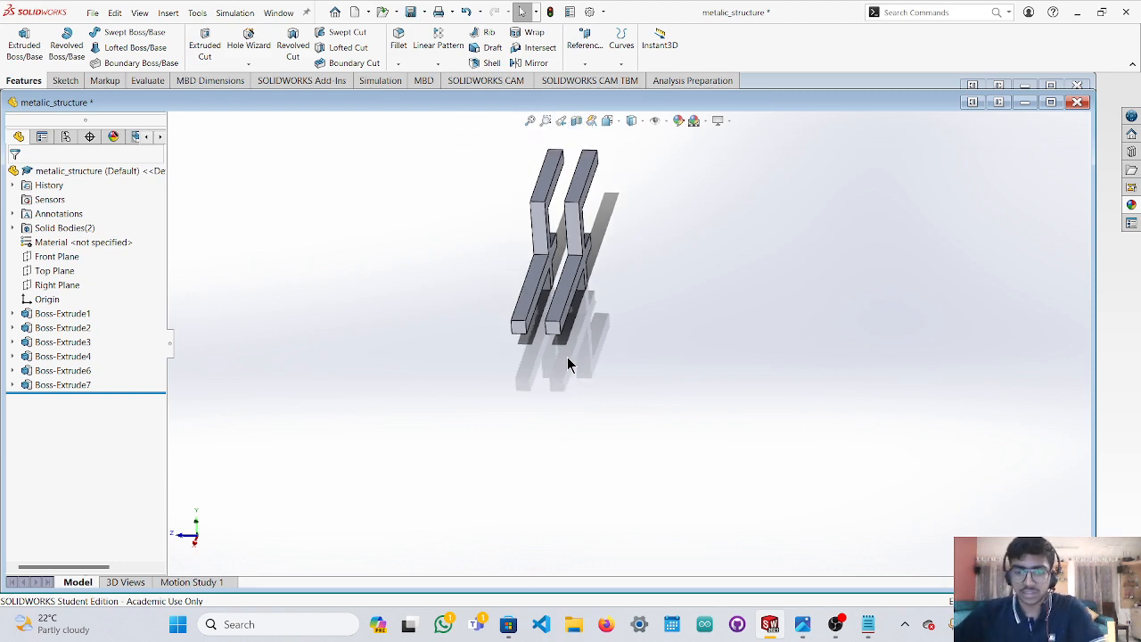
left_click(802, 624)
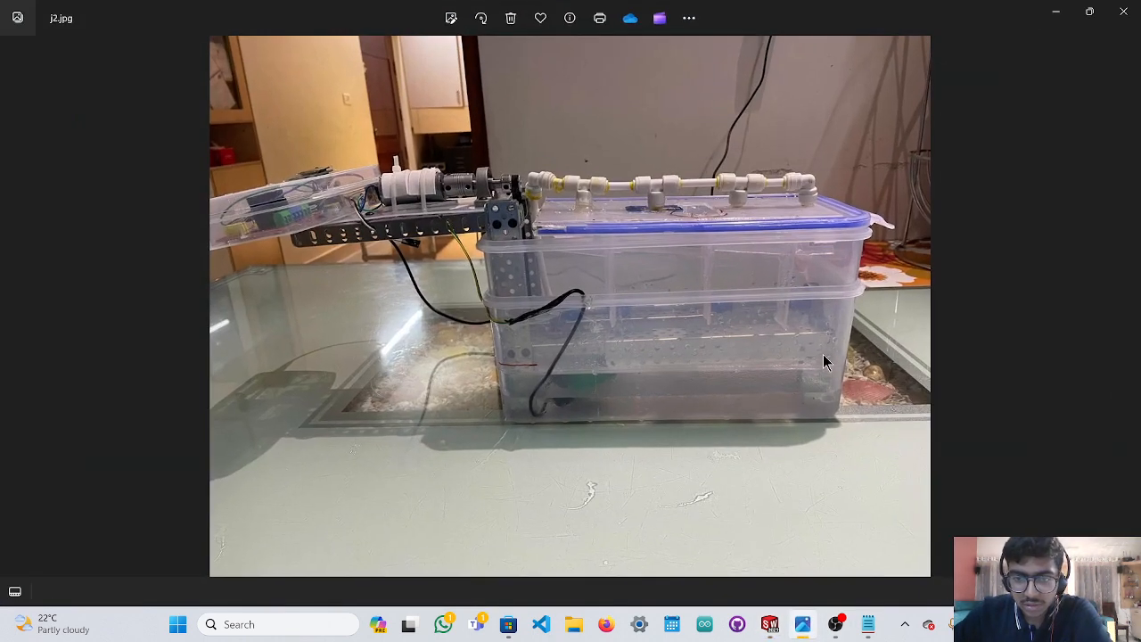
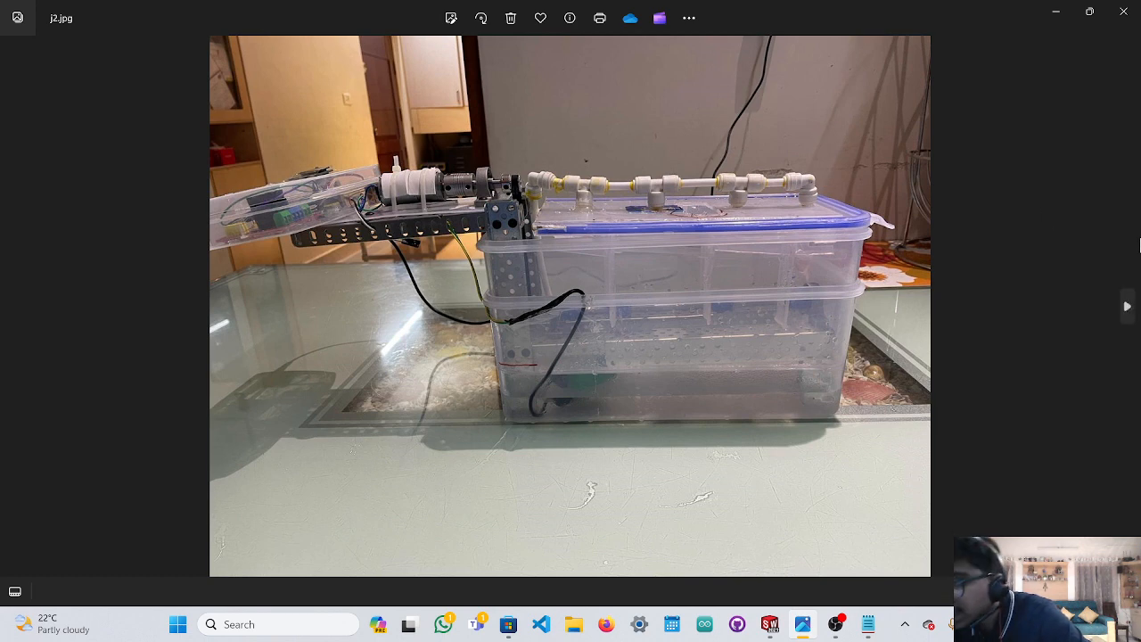
Leave the reference photo, return to SOLIDWORKS and save the metalic_structure part.
left_click(1056, 11)
mouse_move(715, 313)
middle_mouse_down()
mouse_move(616, 316)
mouse_move(694, 309)
middle_mouse_up()
key("ctrl+s")
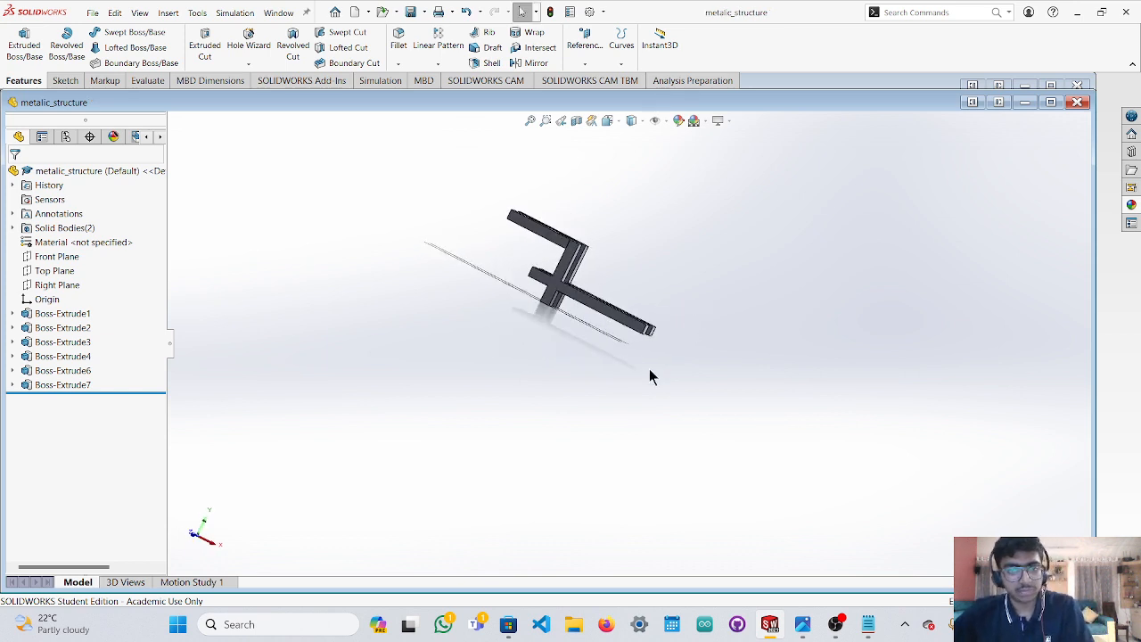
scroll(661, 319, "down", 3)
scroll(667, 312, "up", 3)
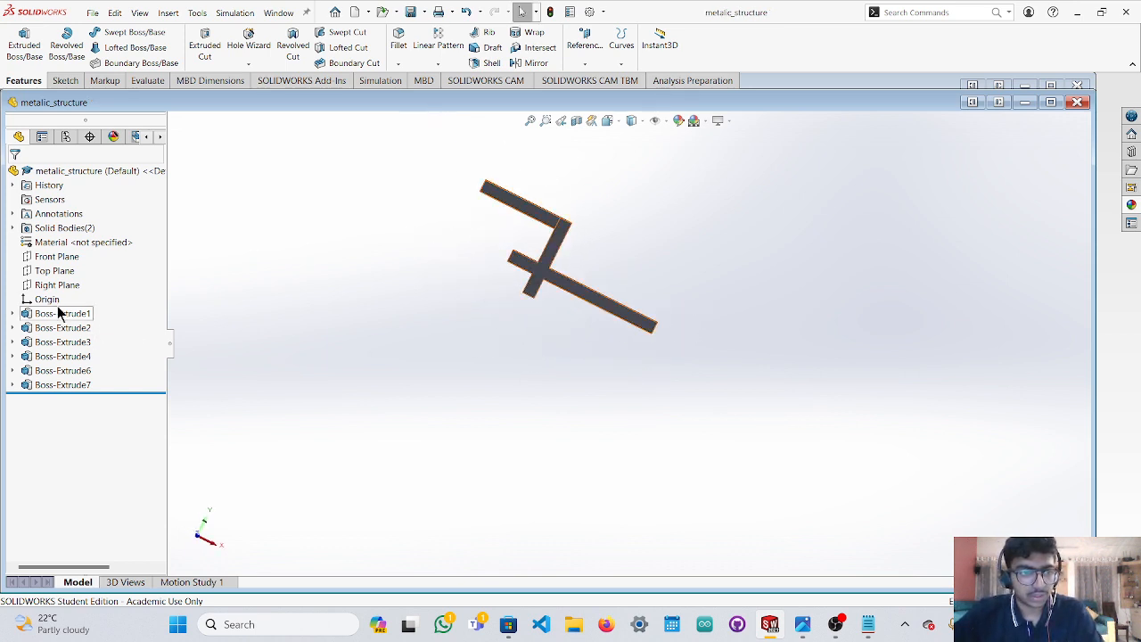
left_click(55, 259)
left_click(203, 538)
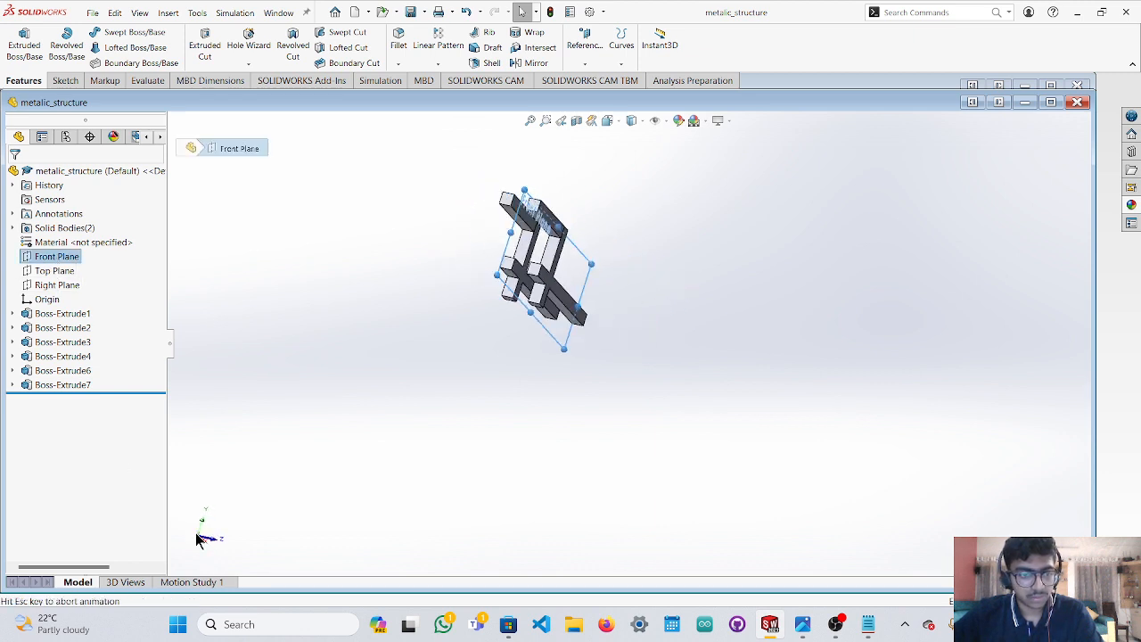
left_click(197, 537)
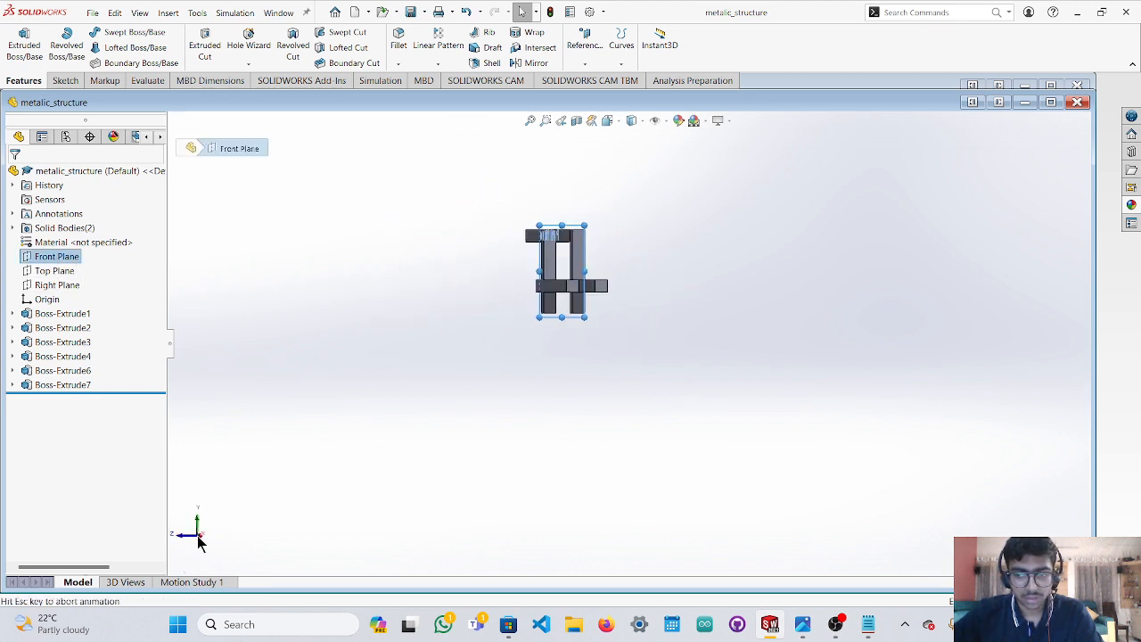
scroll(555, 319, "down", 6)
scroll(885, 243, "up", 2)
scroll(565, 339, "down", 4)
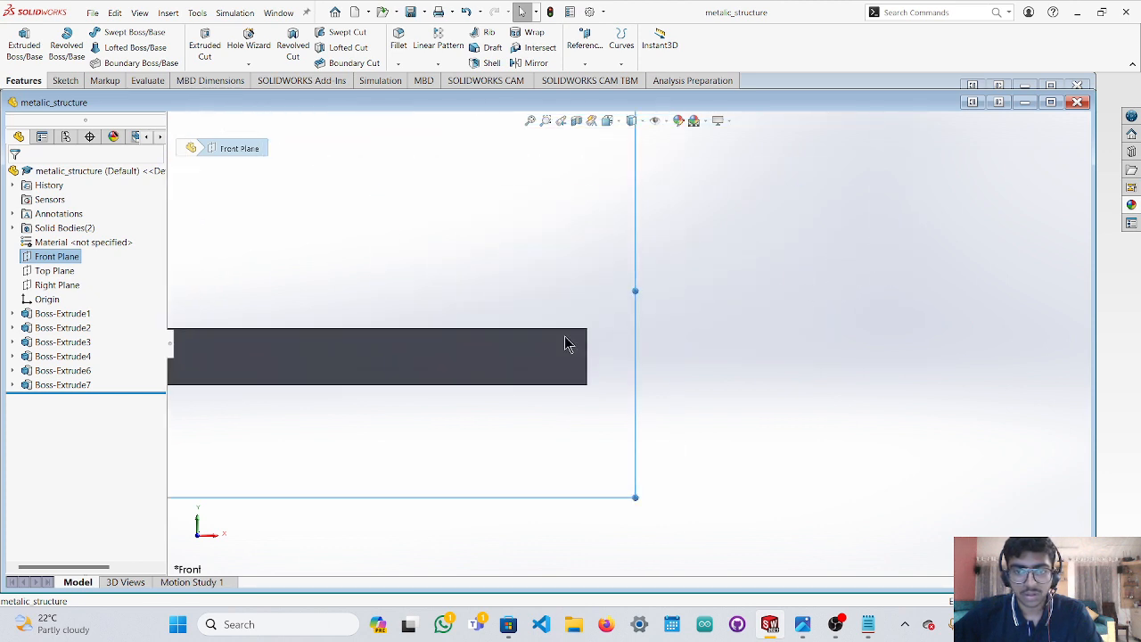
scroll(555, 354, "up", 3)
scroll(561, 359, "down", 5)
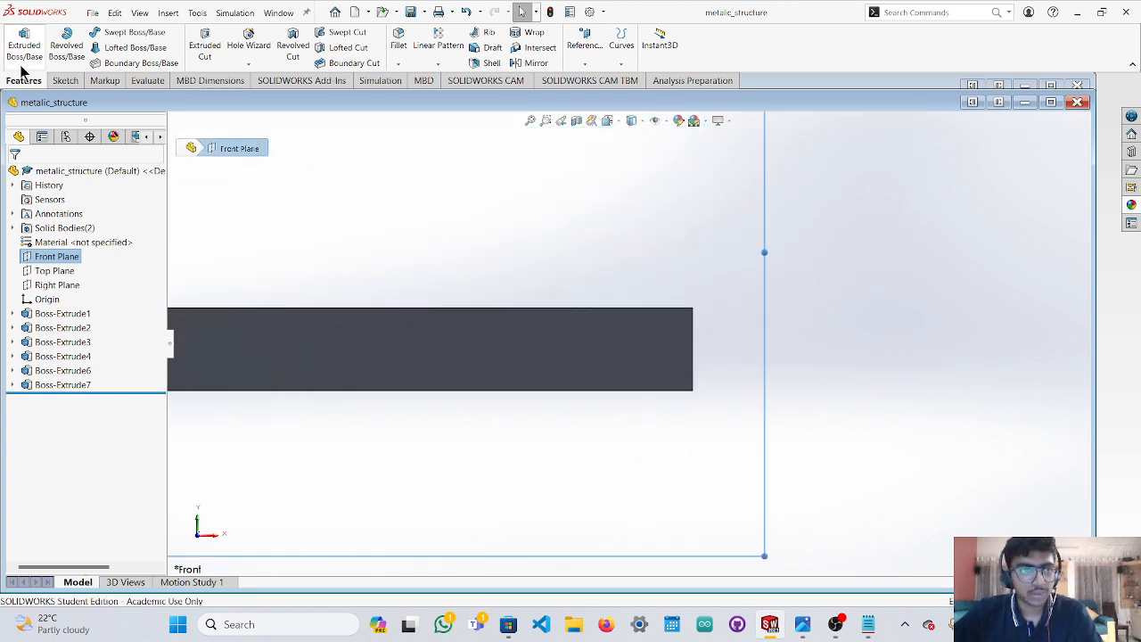
left_click(65, 80)
left_click(111, 48)
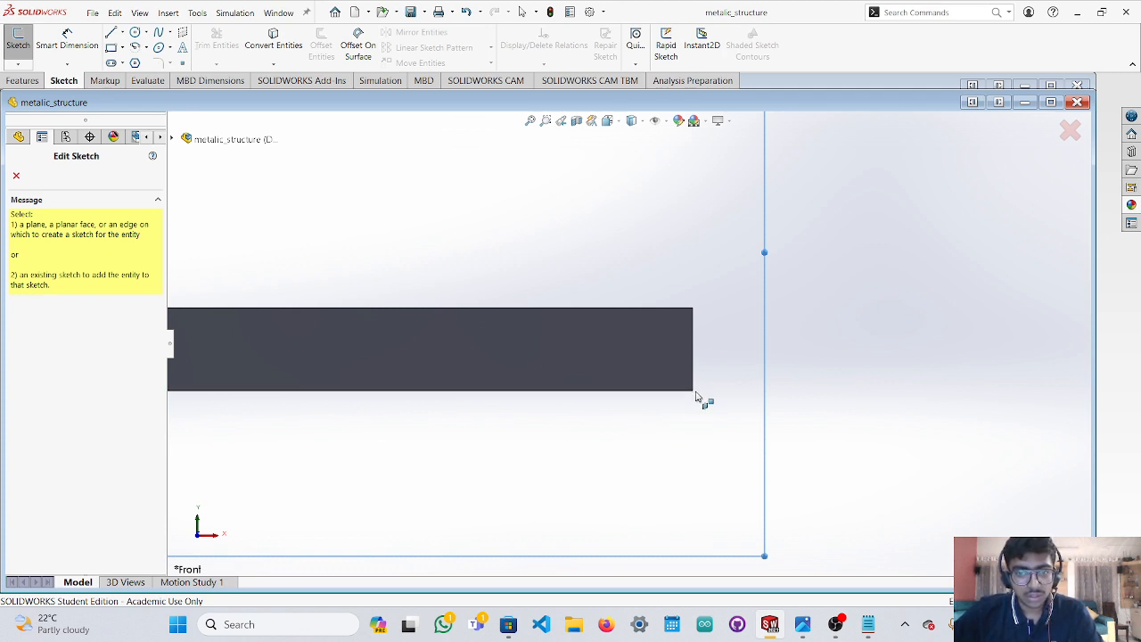
middle_click_drag(706, 413, 719, 535)
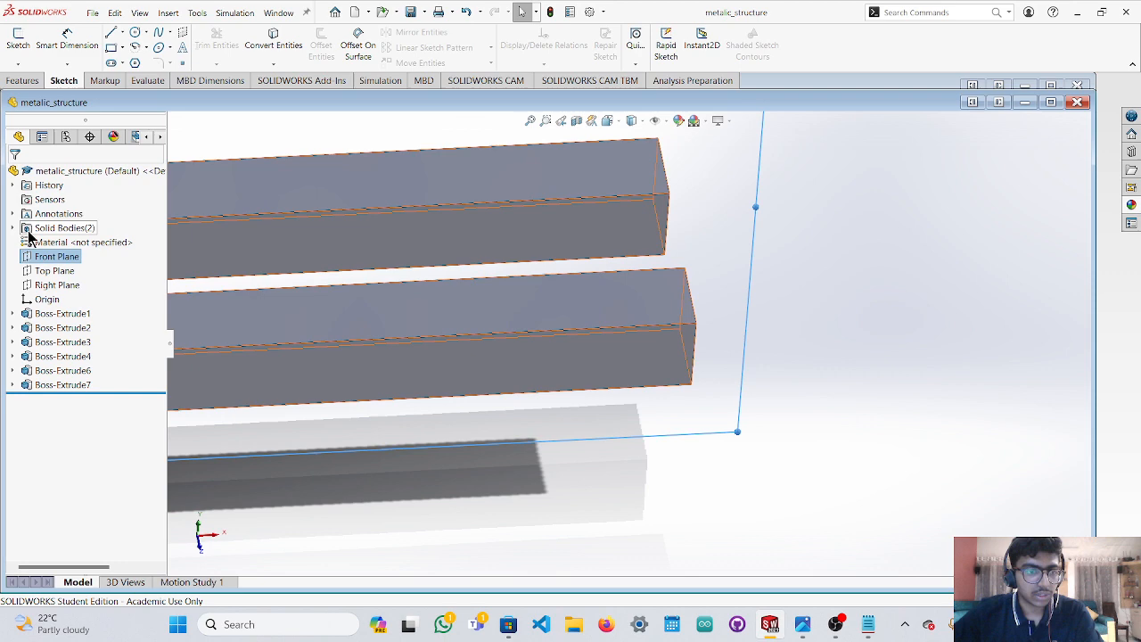
Sketch a corner rectangle about 31 by 30 mm on the Top Plane, at the outer end of the positive Z crossbar.
left_click(52, 271)
middle_click_drag(442, 364, 374, 420)
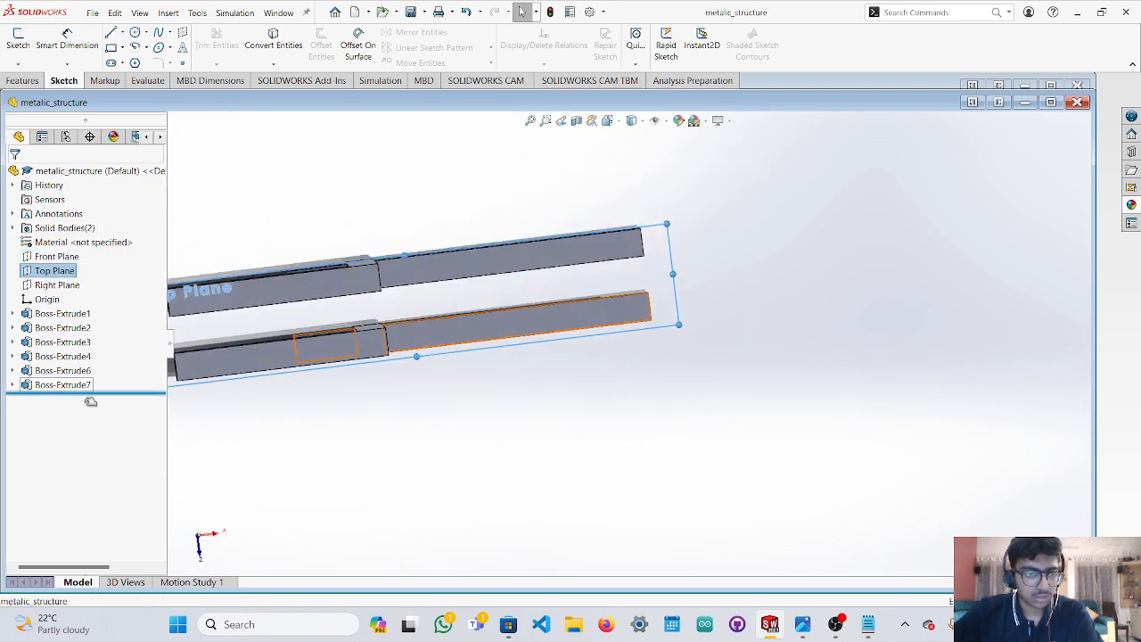
left_click(198, 542)
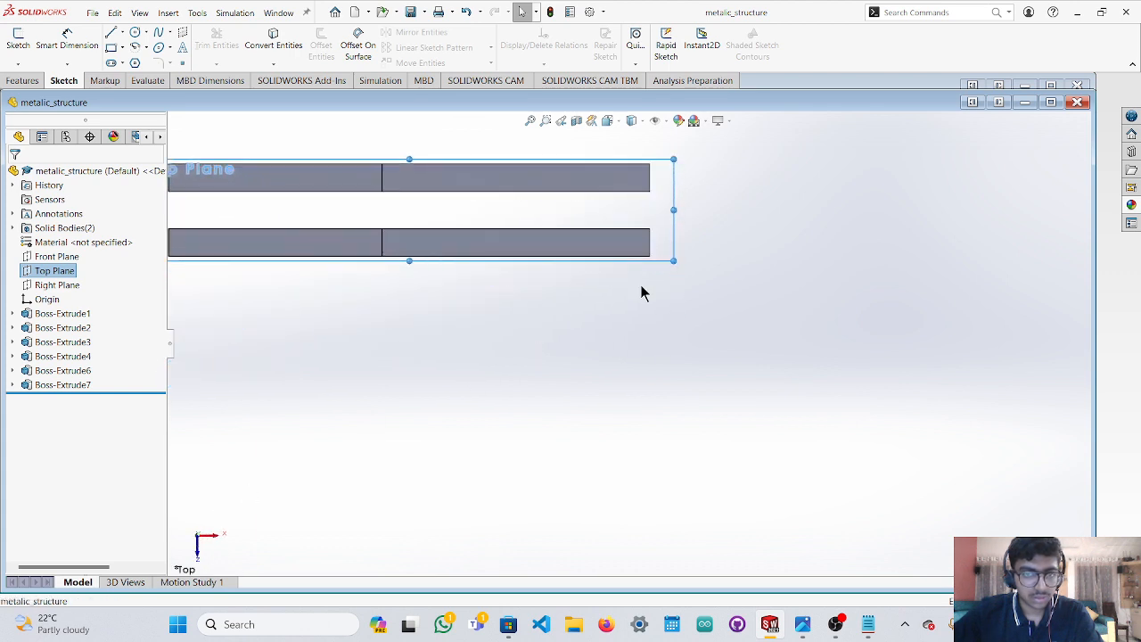
left_click(109, 50)
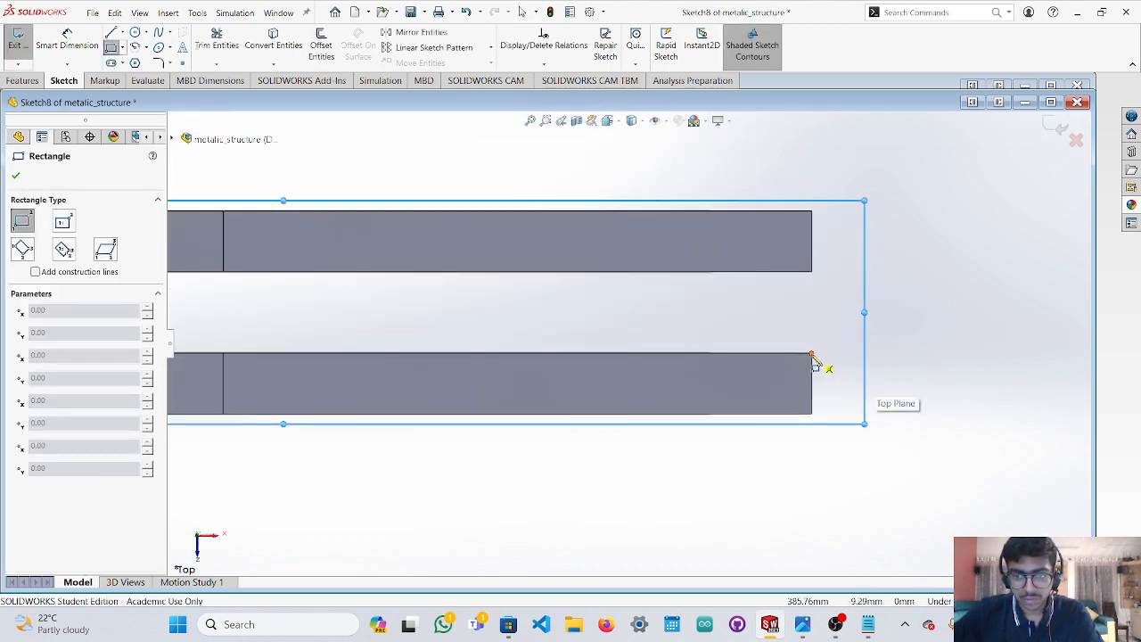
left_click(811, 354)
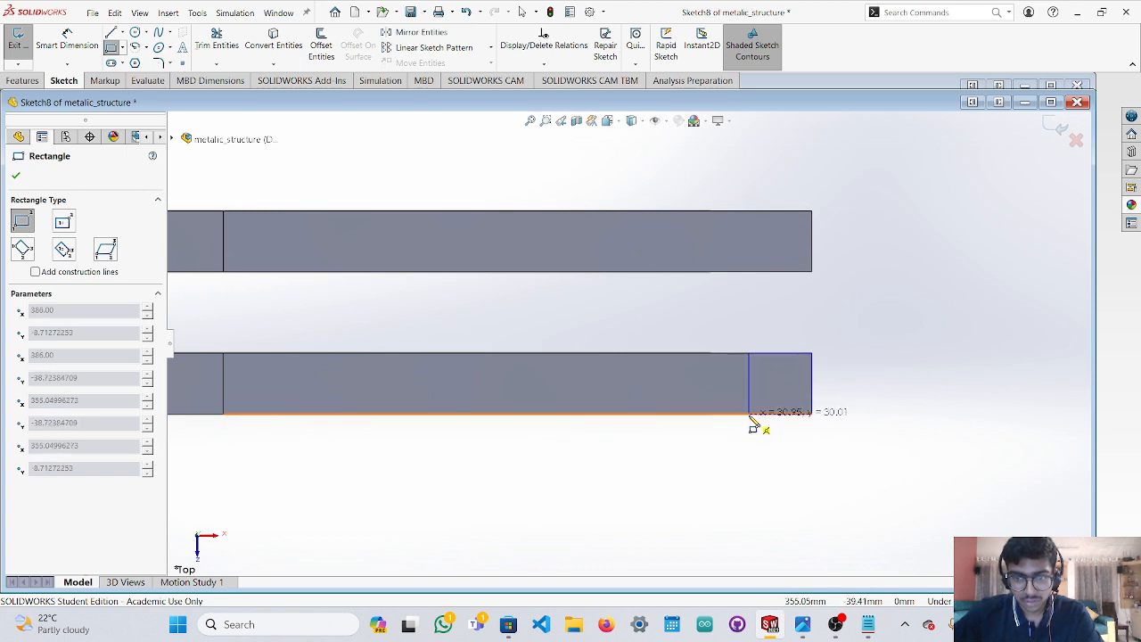
left_click(750, 413)
key("Escape")
Set the rectangle's width along the crossbar to 30 mm with a Smart Dimension and delete that dimension.
left_click(67, 34)
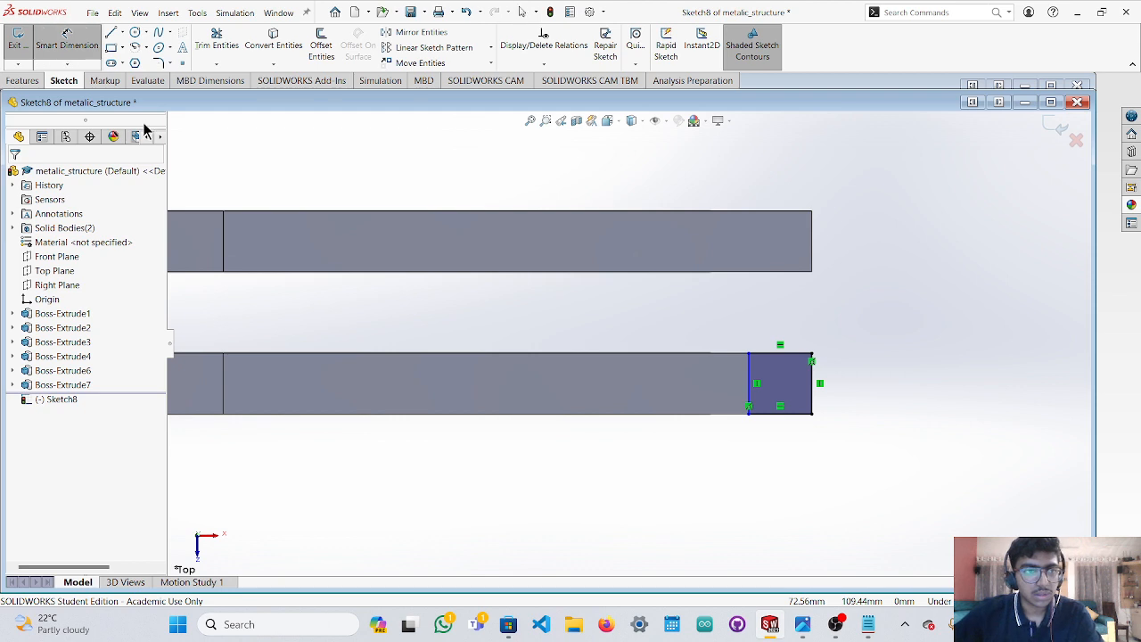
left_click(784, 413)
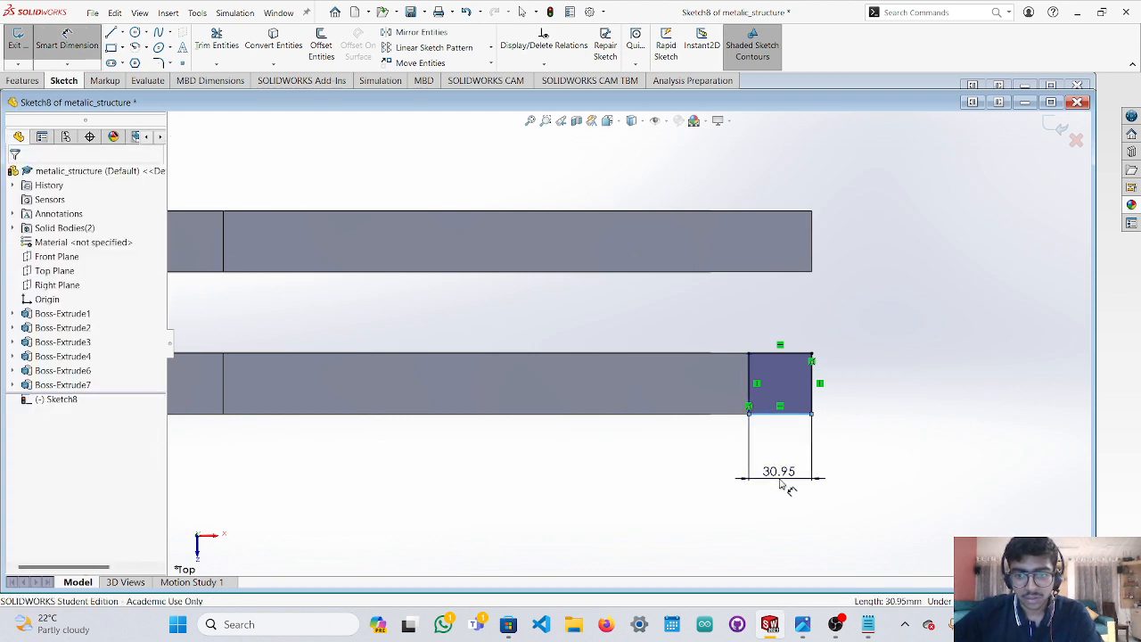
left_click(785, 477)
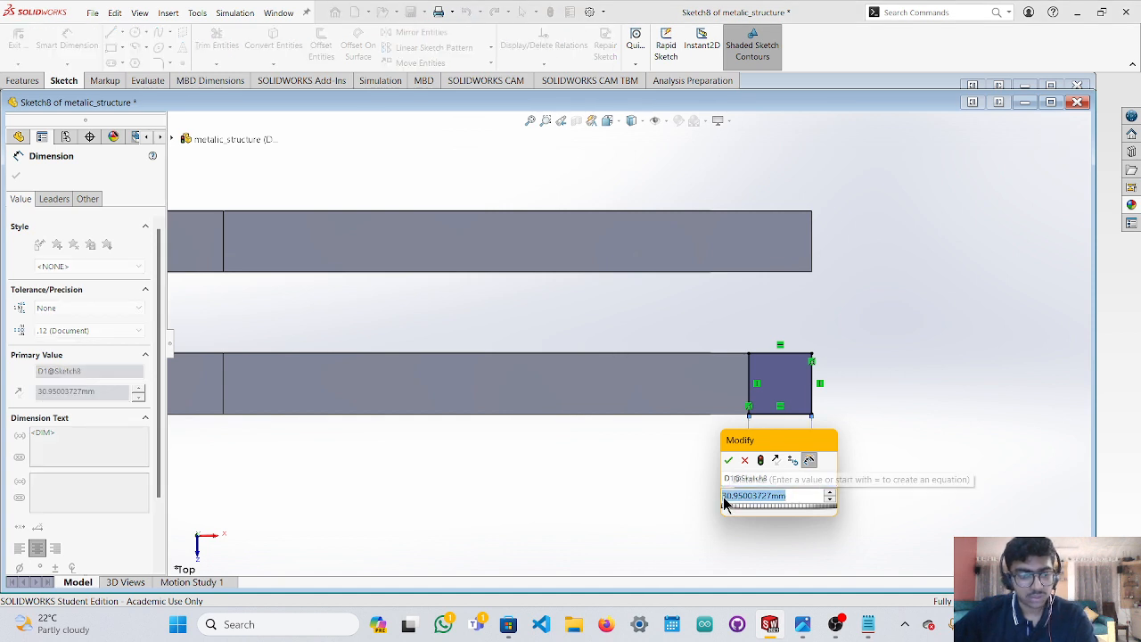
type("30")
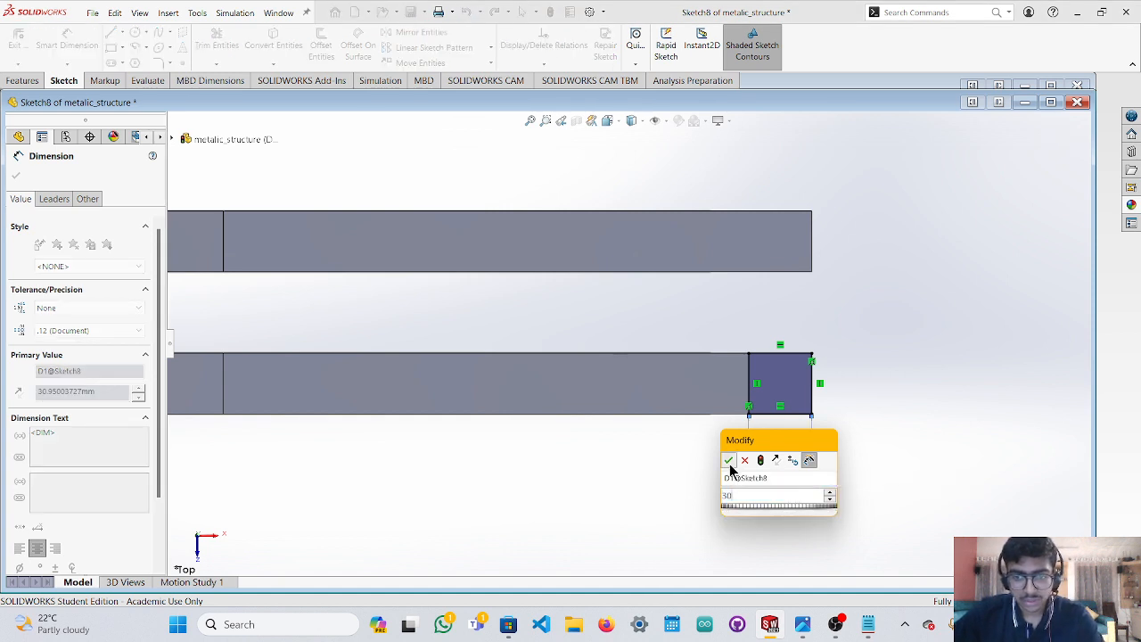
left_click(728, 461)
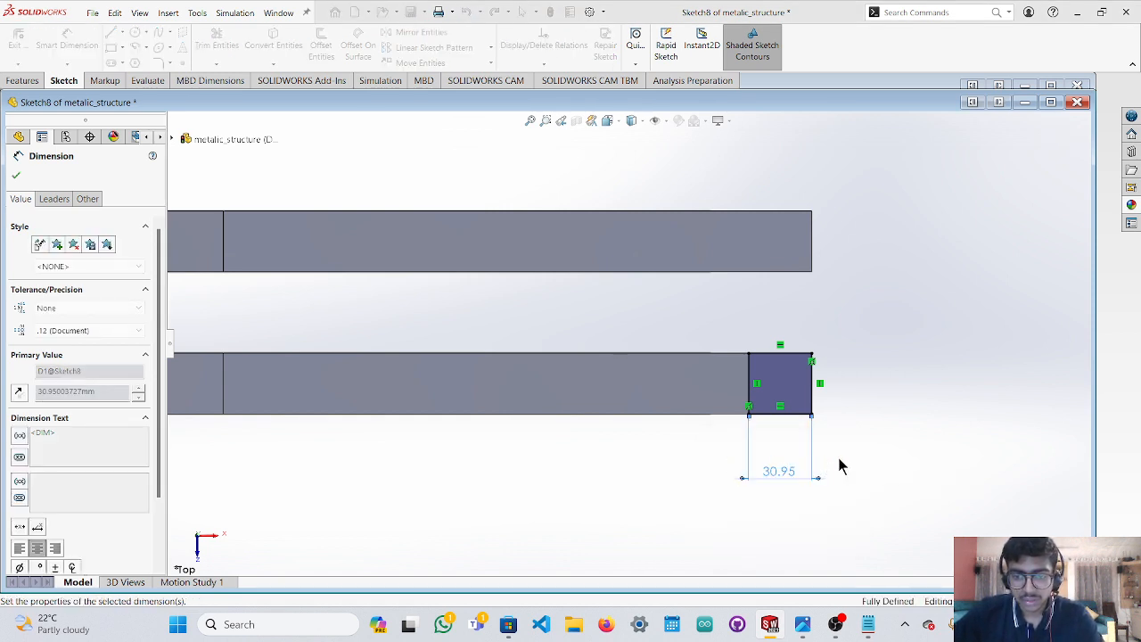
key("Escape")
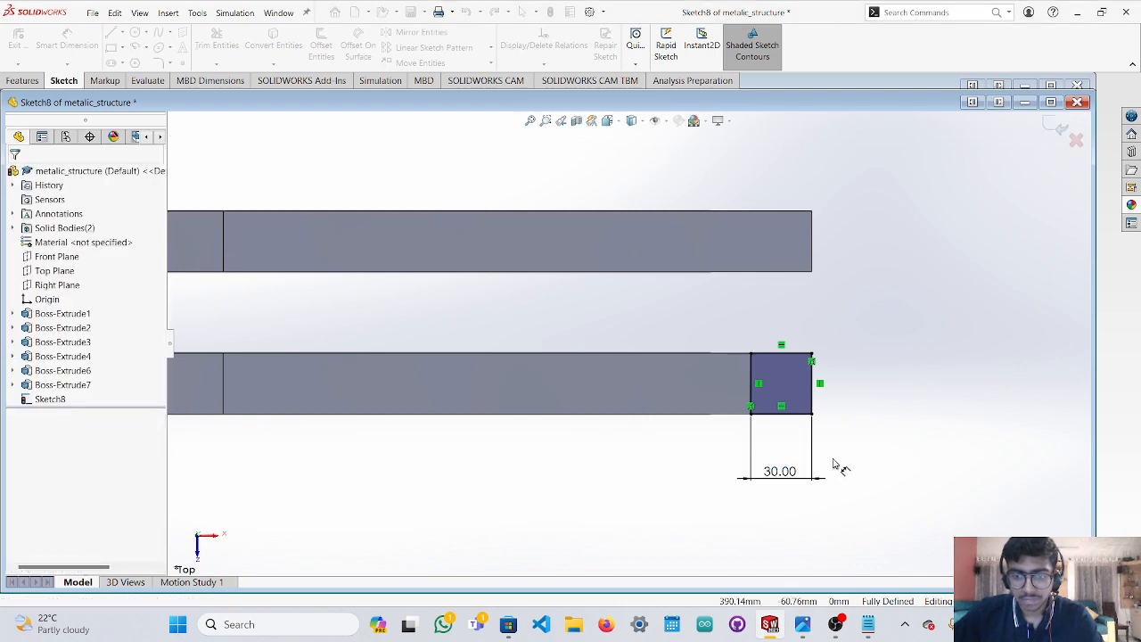
key("Delete")
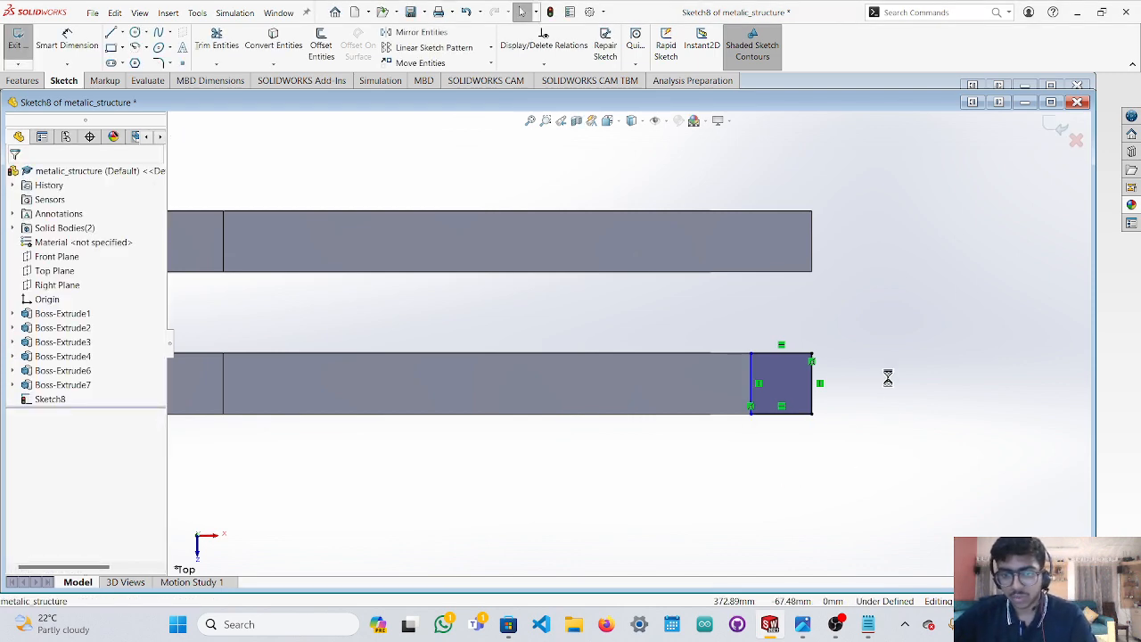
Examine from several angles where the sketched rectangle lies relative to the crossbar ends.
middle_click_drag(870, 377, 934, 382)
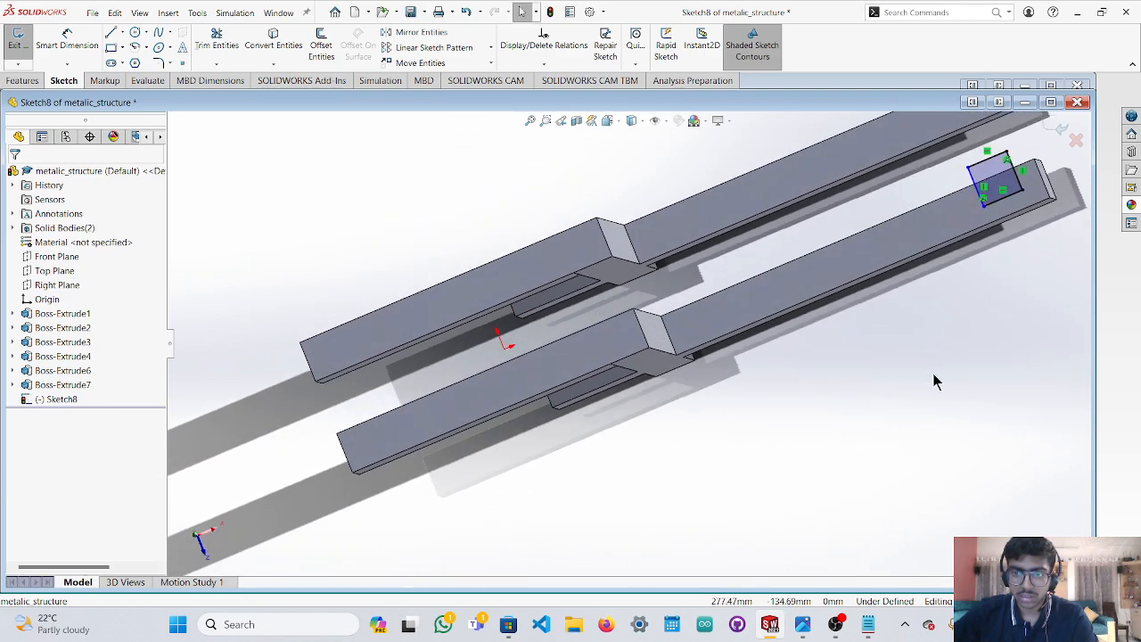
middle_click_drag(1034, 300, 959, 304)
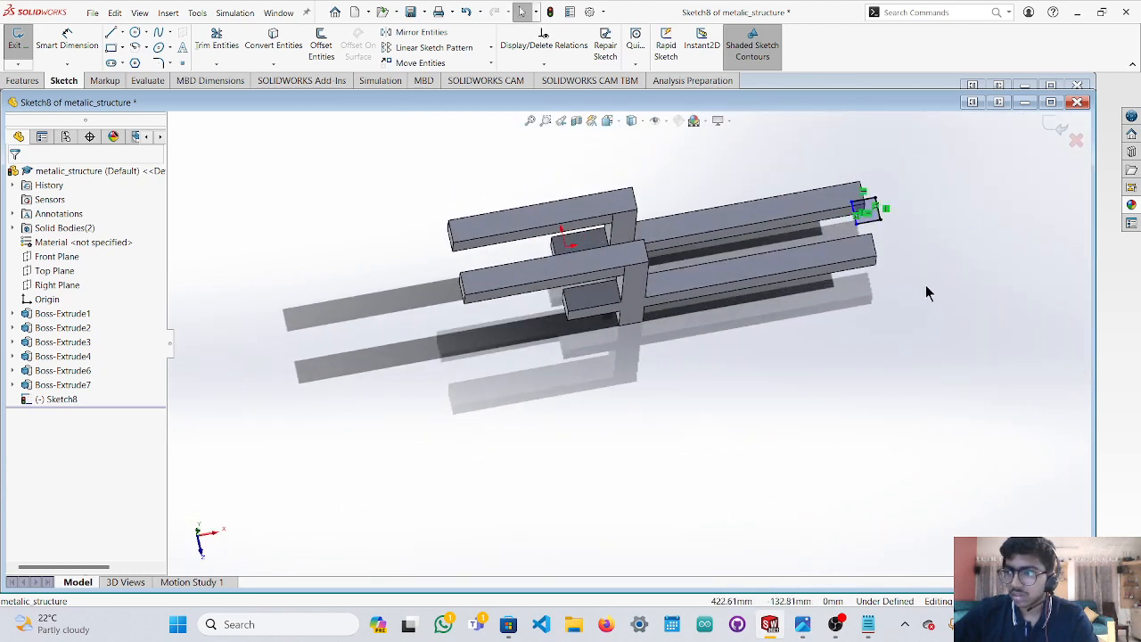
scroll(912, 267, "down", 5)
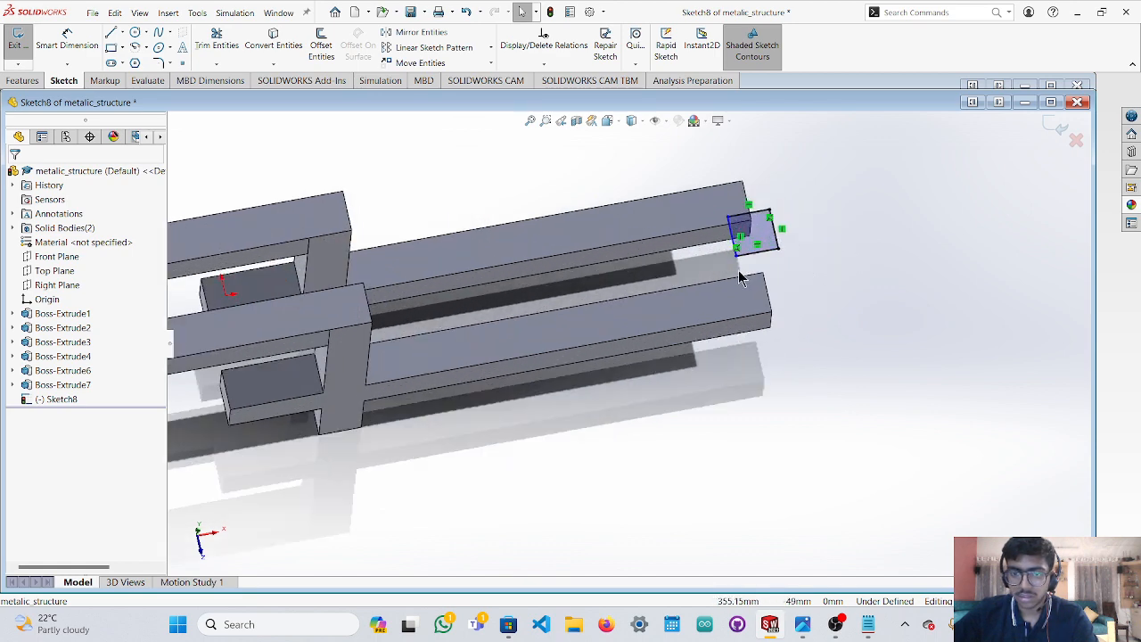
scroll(765, 261, "up", 4)
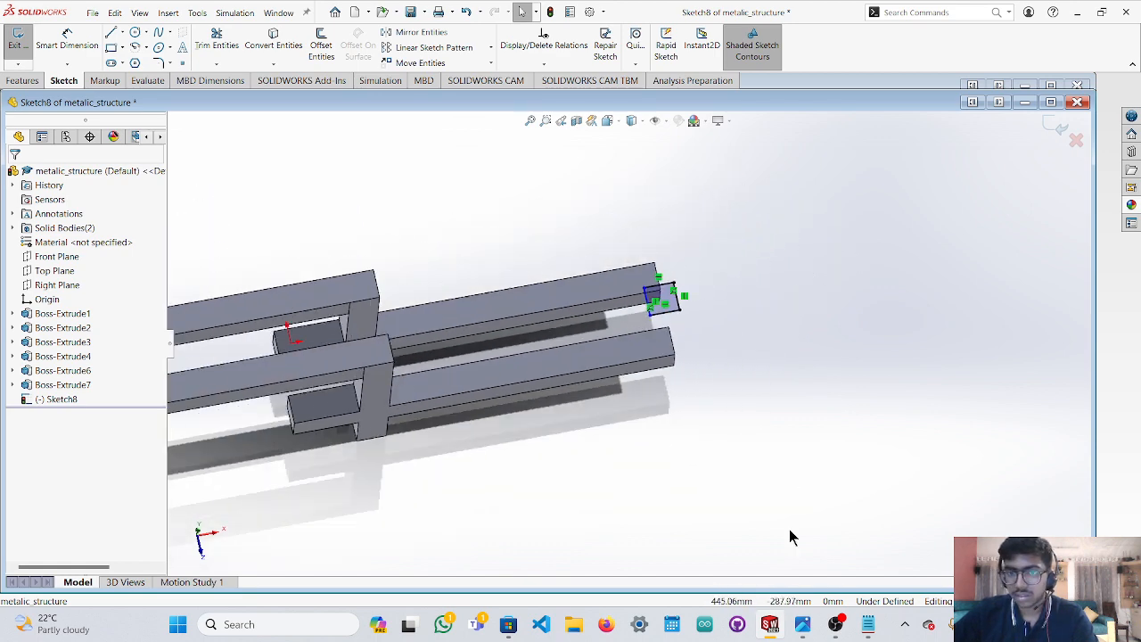
scroll(740, 455, "down", 2)
scroll(701, 460, "up", 1)
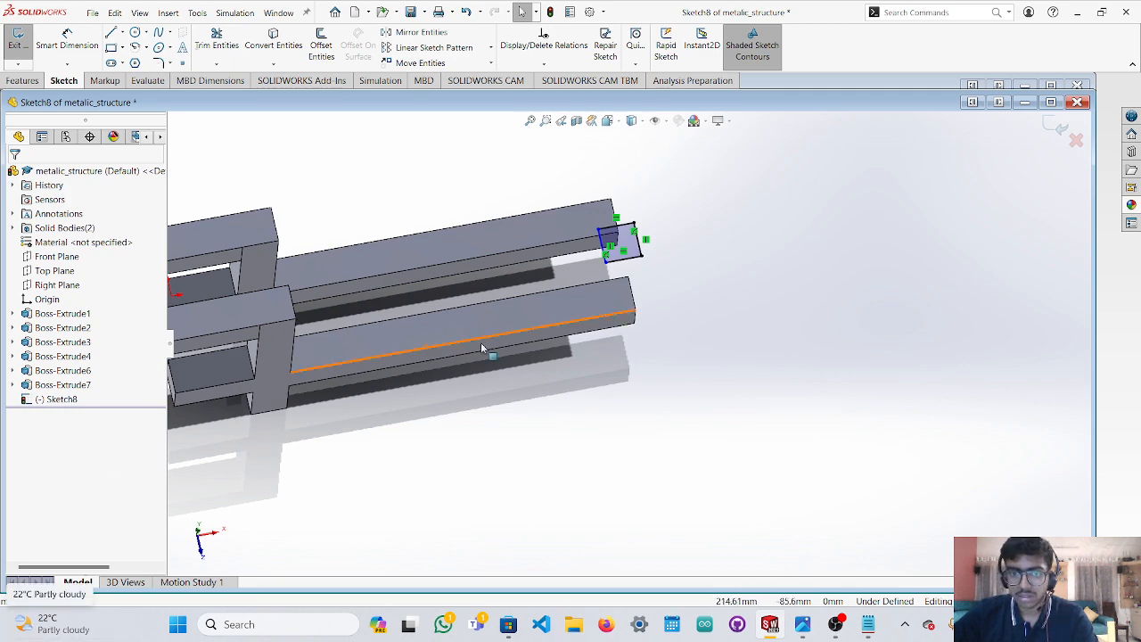
scroll(624, 283, "up", 2)
scroll(623, 297, "down", 4)
scroll(635, 294, "down", 5)
scroll(741, 304, "up", 4)
scroll(739, 305, "down", 4)
scroll(697, 339, "up", 6)
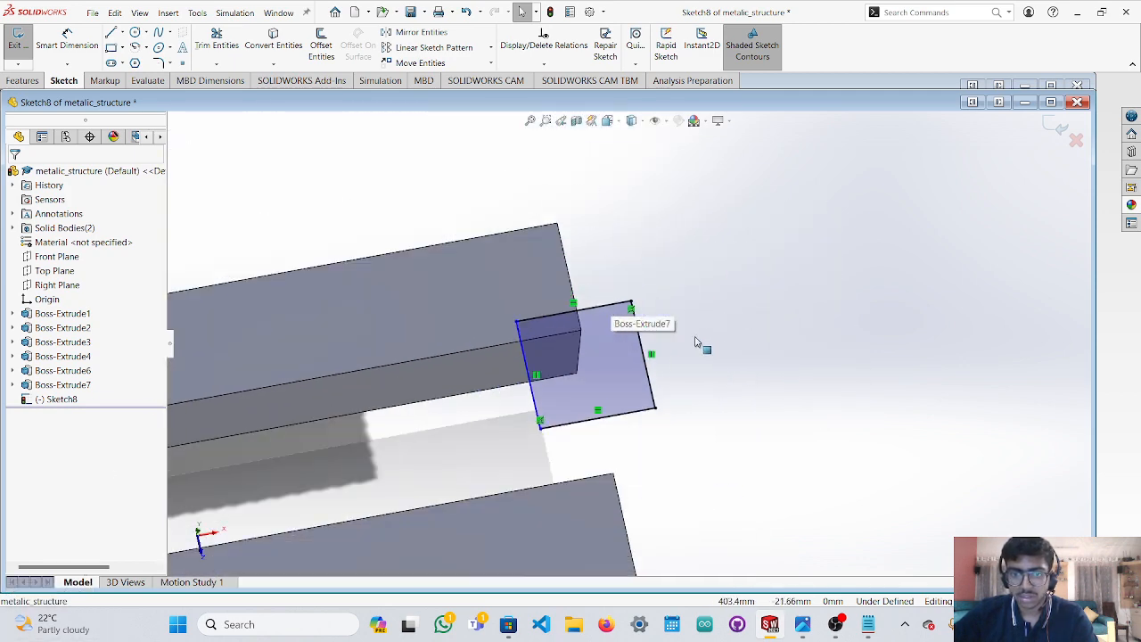
mouse_move(633, 415)
middle_mouse_down()
mouse_move(657, 295)
mouse_move(613, 314)
middle_mouse_up()
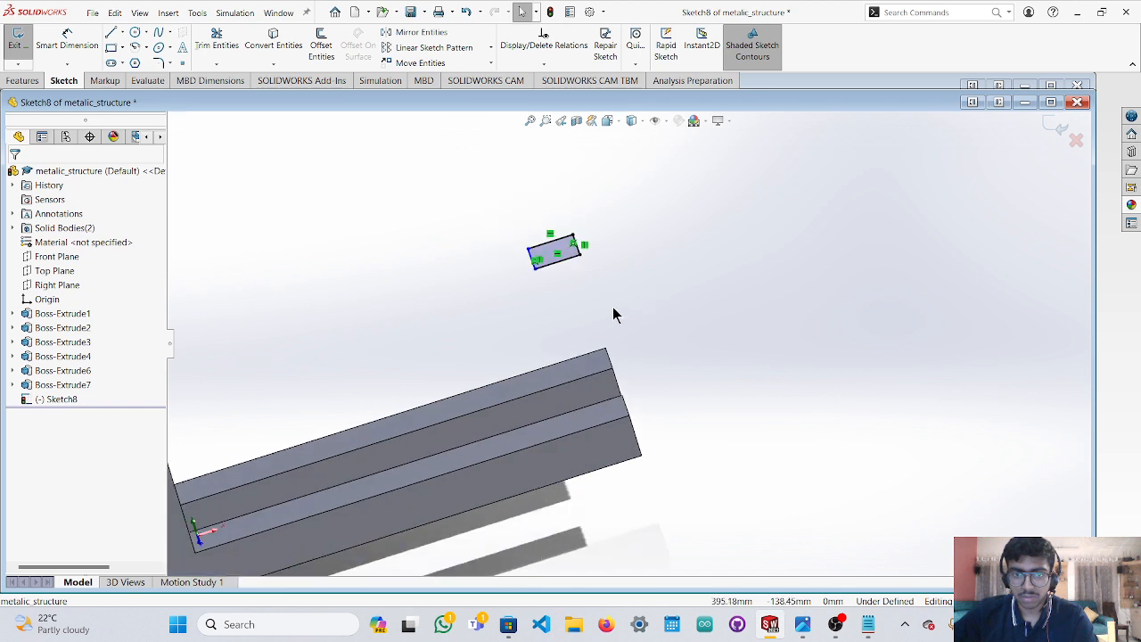
Try to move the rectangle's four lines with Move Entities from its outer corner onto the end corner of the positive Z crossbar's upper face.
left_click(597, 418)
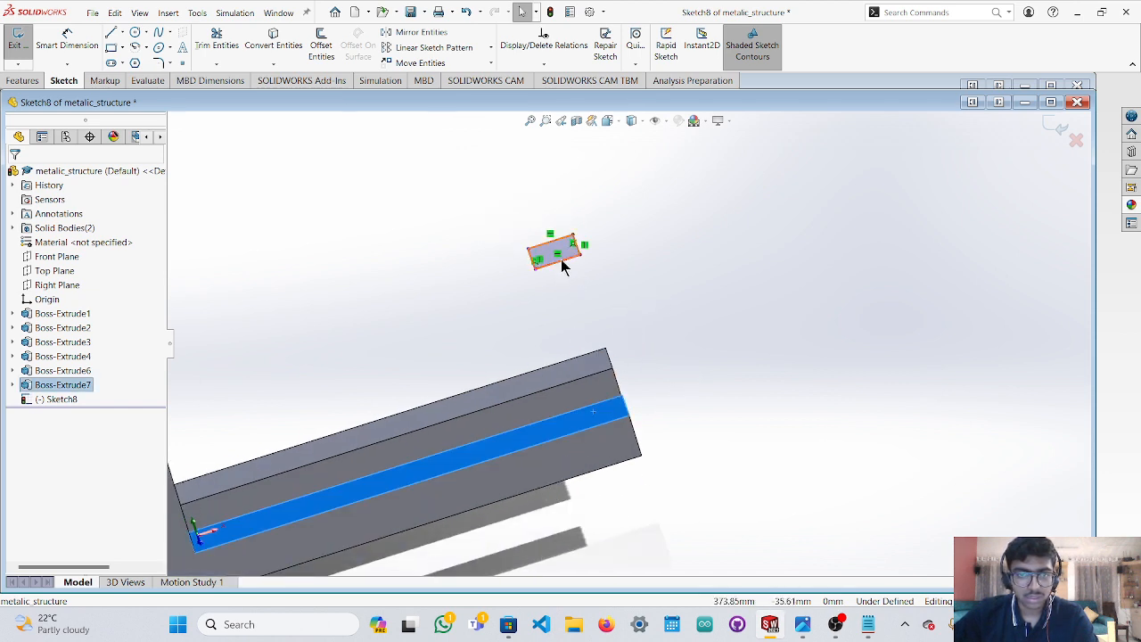
mouse_move(491, 229)
left_mouse_down()
mouse_move(511, 270)
mouse_move(601, 287)
left_mouse_up()
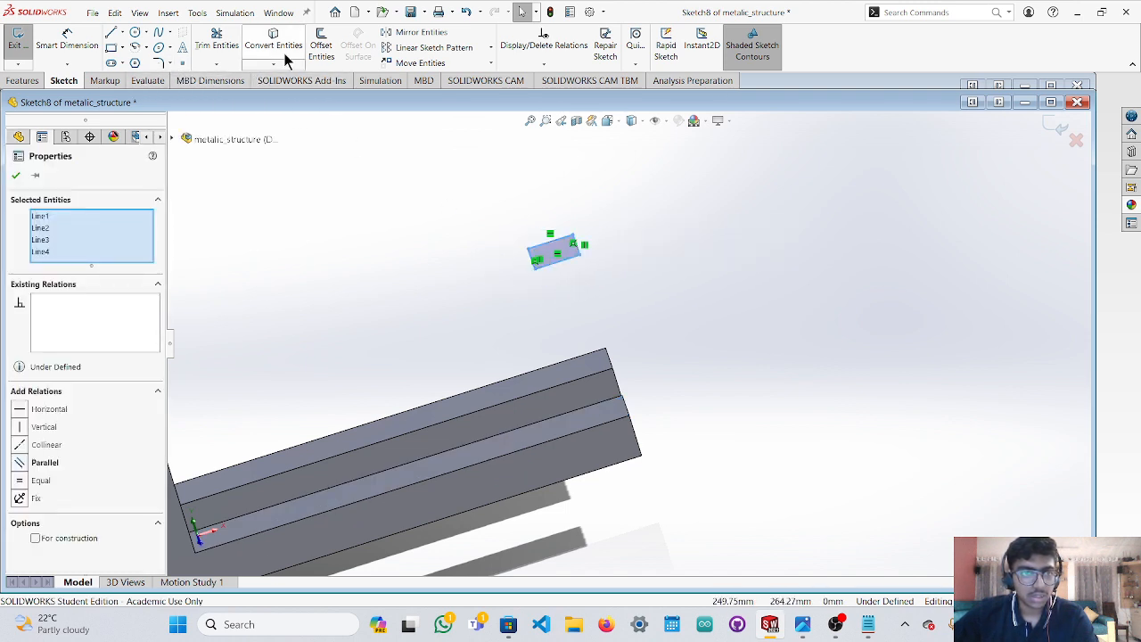
left_click(489, 64)
left_click(458, 81)
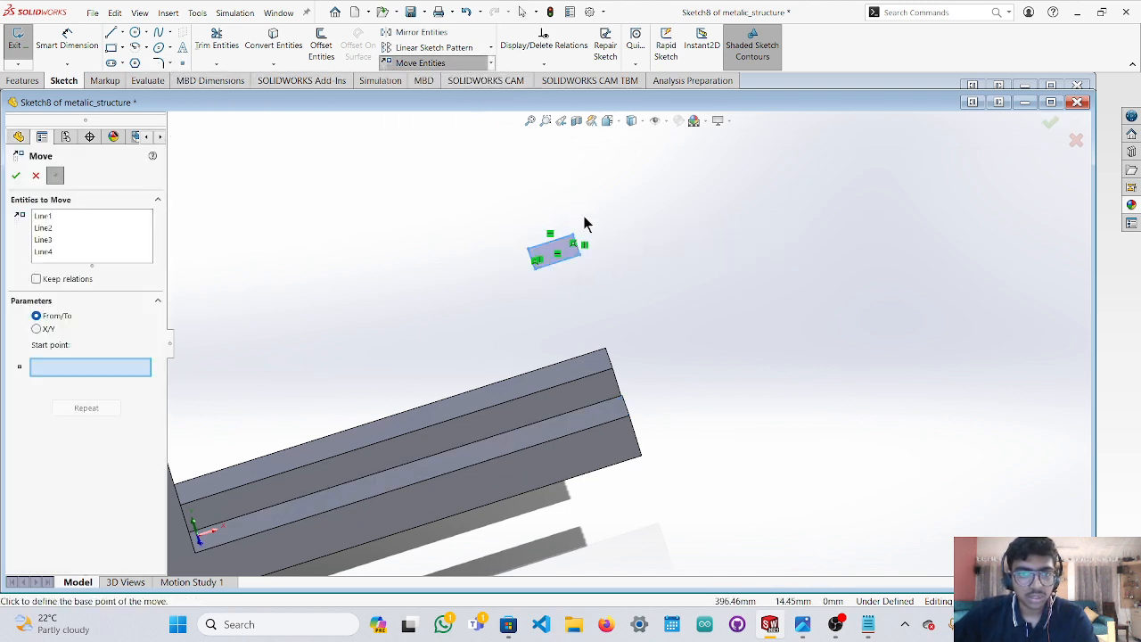
left_click(580, 257)
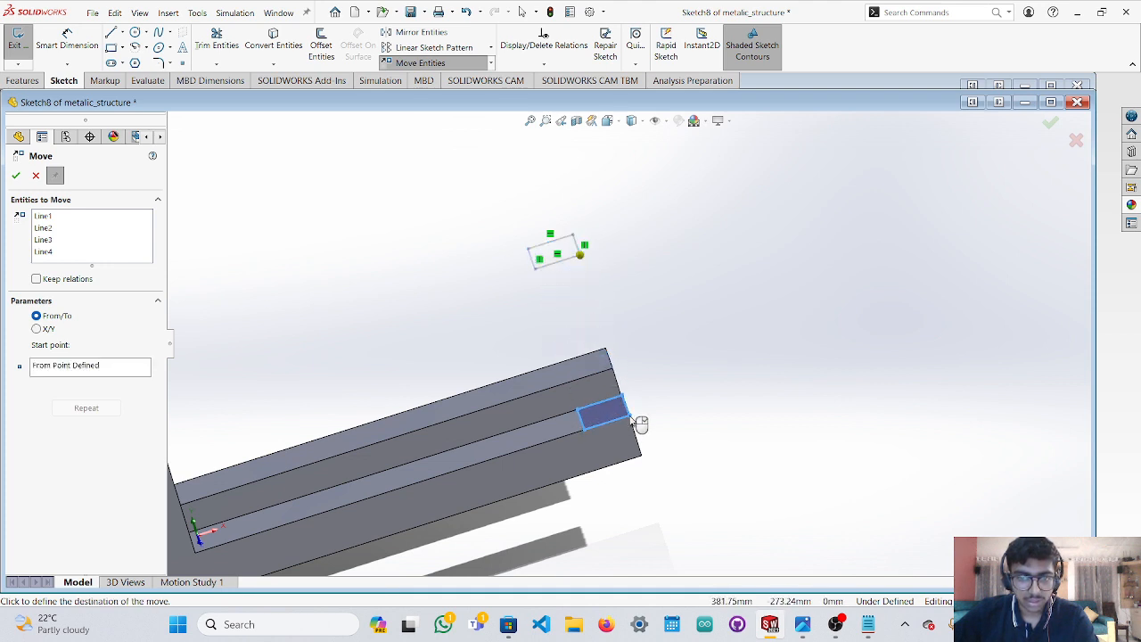
scroll(638, 424, "up", 3)
scroll(639, 379, "down", 6)
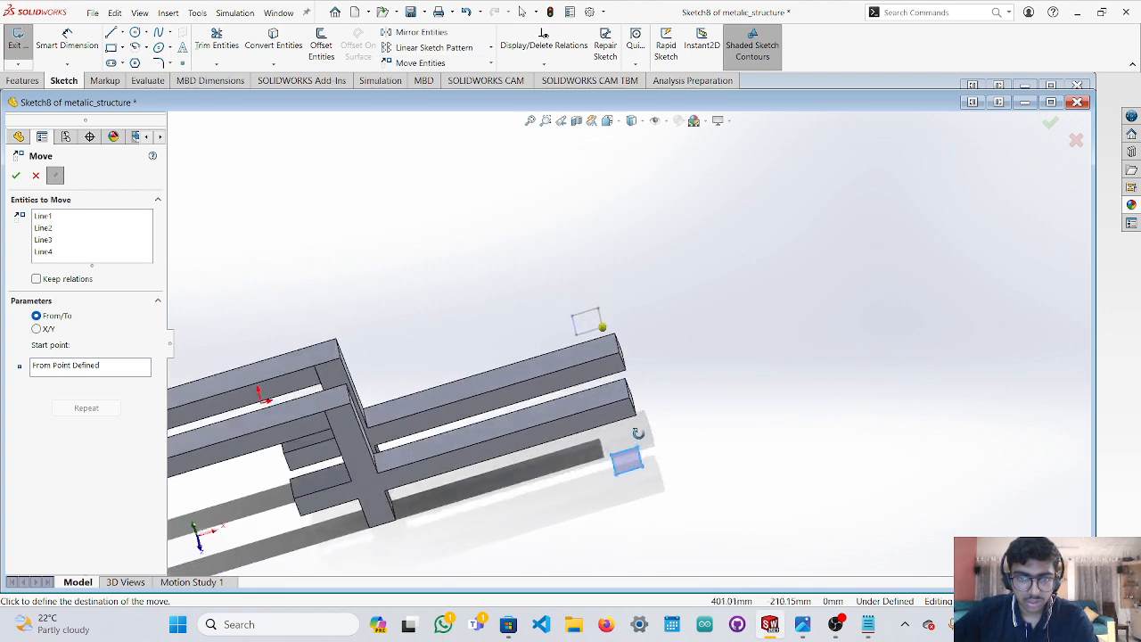
mouse_move(604, 383)
middle_mouse_down()
mouse_move(657, 321)
mouse_move(665, 252)
mouse_move(647, 303)
middle_mouse_up()
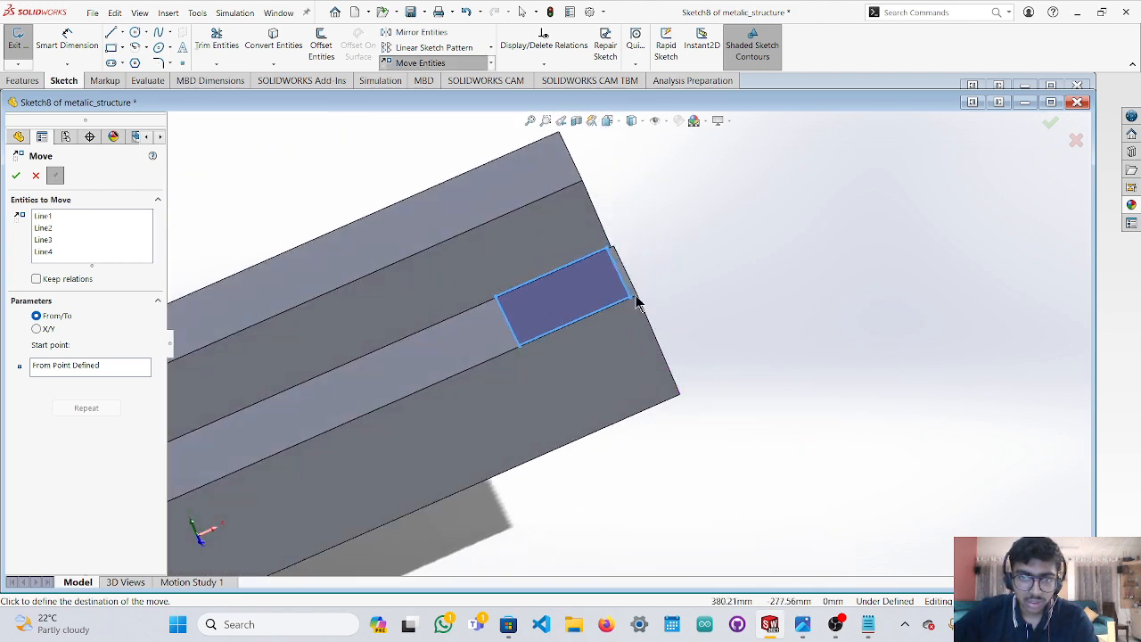
scroll(638, 303, "down", 6)
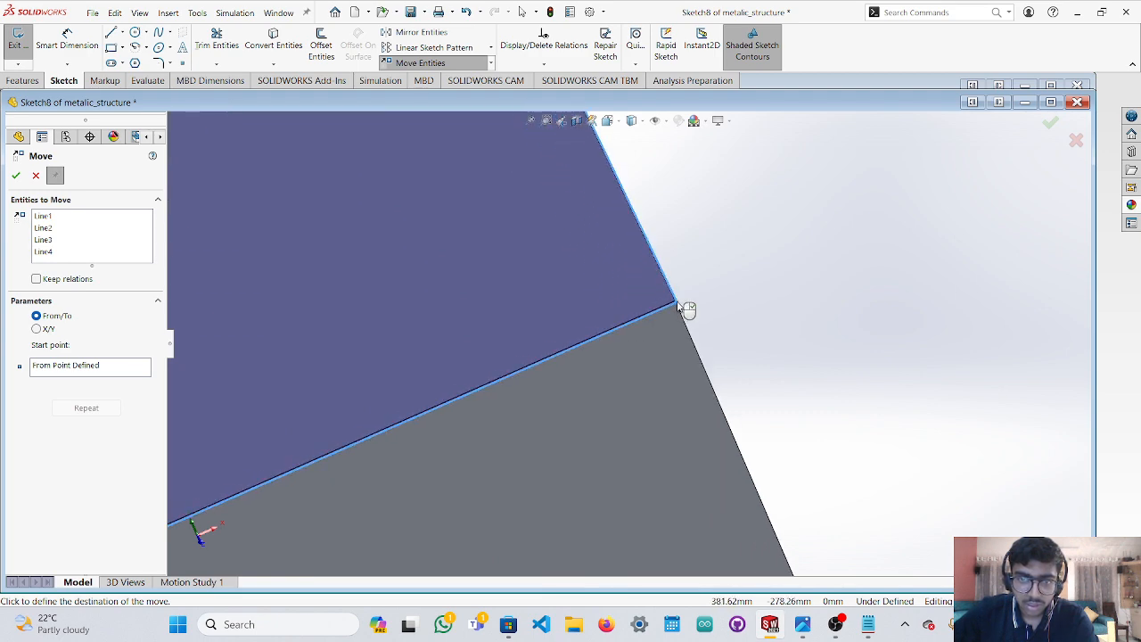
left_click(678, 308)
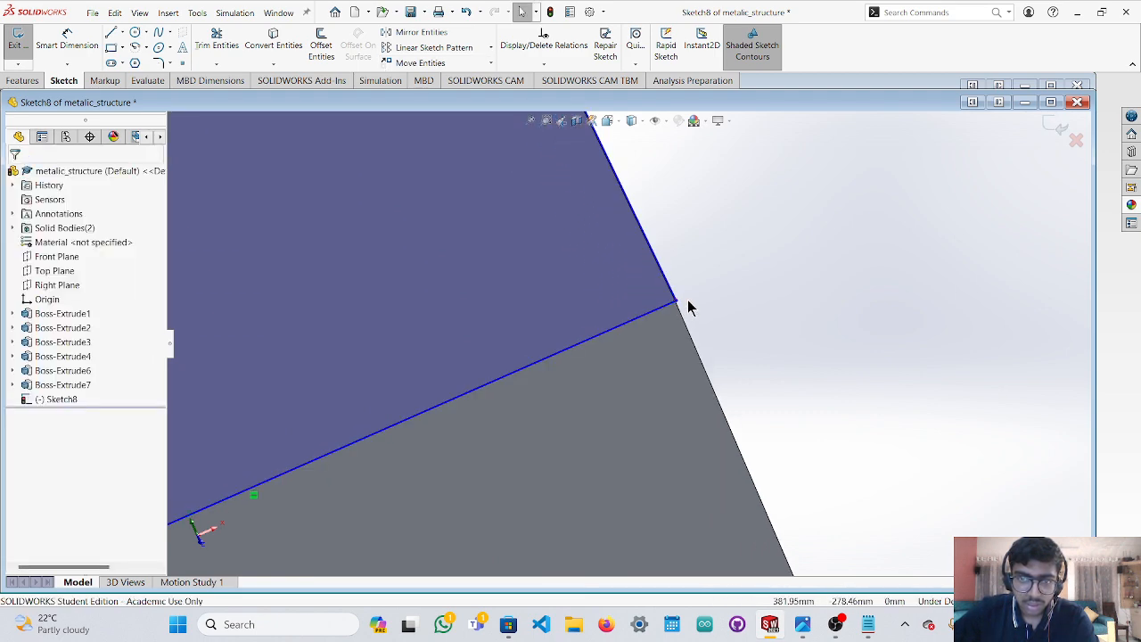
scroll(688, 308, "up", 10)
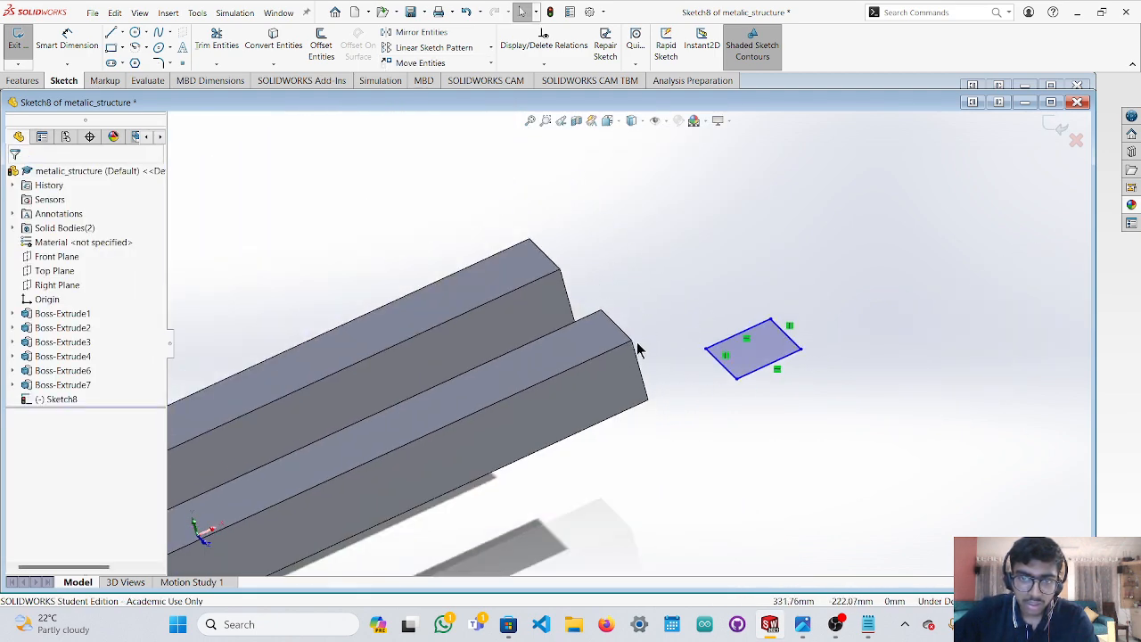
Undo the last move of the sketched rectangle's four lines.
middle_click_drag(638, 349, 747, 435)
key("ctrl+z")
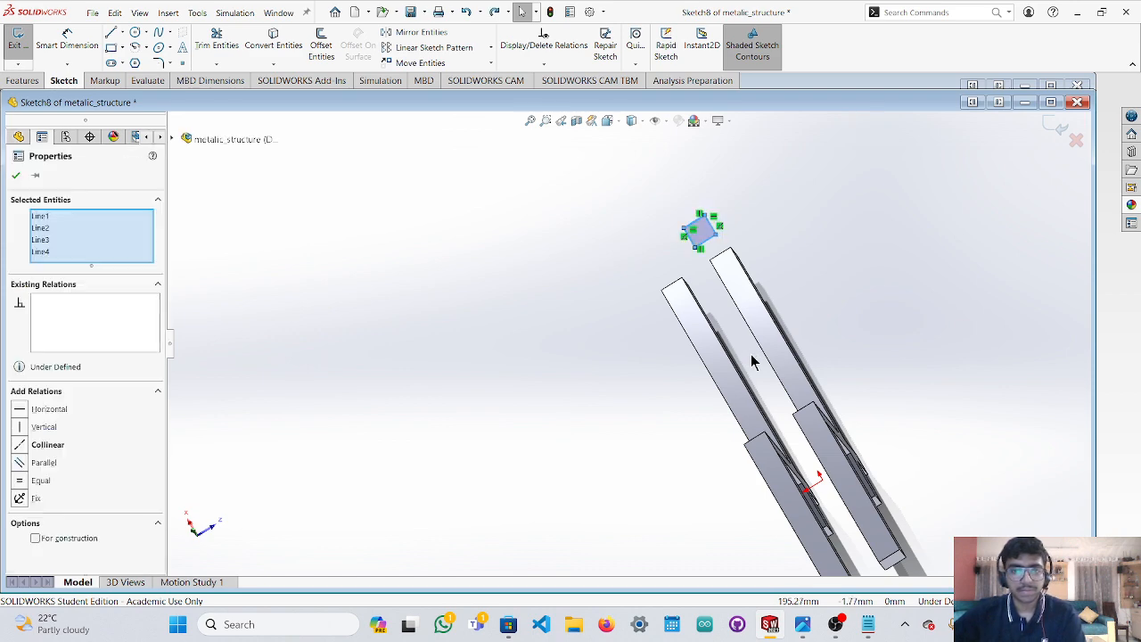
mouse_move(779, 277)
middle_mouse_down()
mouse_move(752, 247)
mouse_move(749, 168)
mouse_move(790, 280)
mouse_move(754, 430)
mouse_move(846, 349)
mouse_move(783, 412)
middle_mouse_up()
scroll(781, 414, "down", 3)
left_click(740, 392)
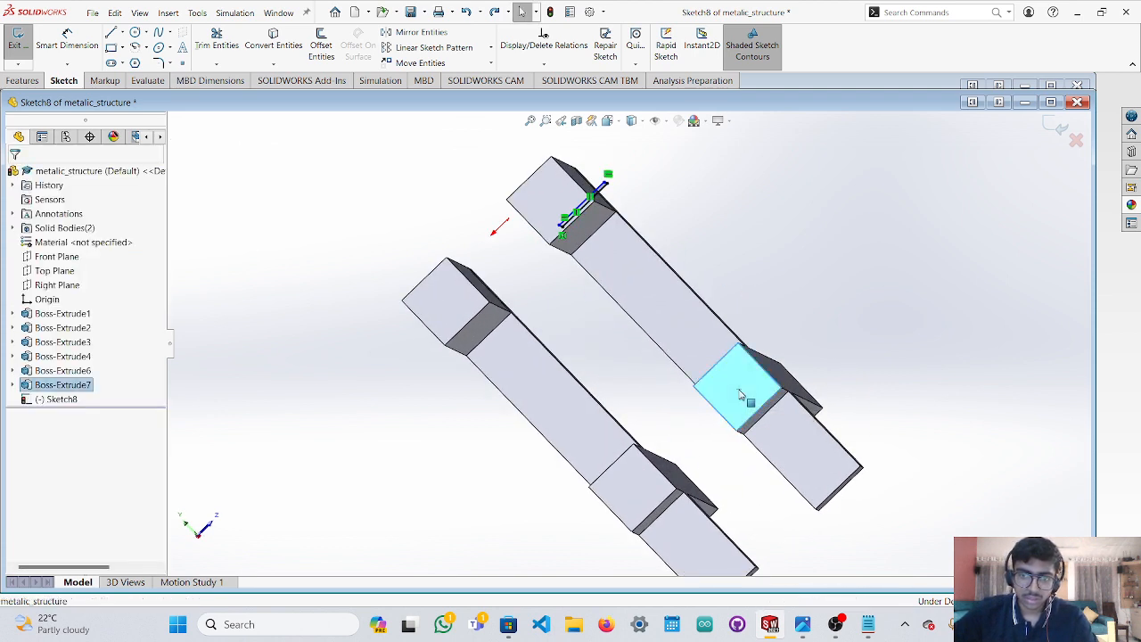
left_click(21, 81)
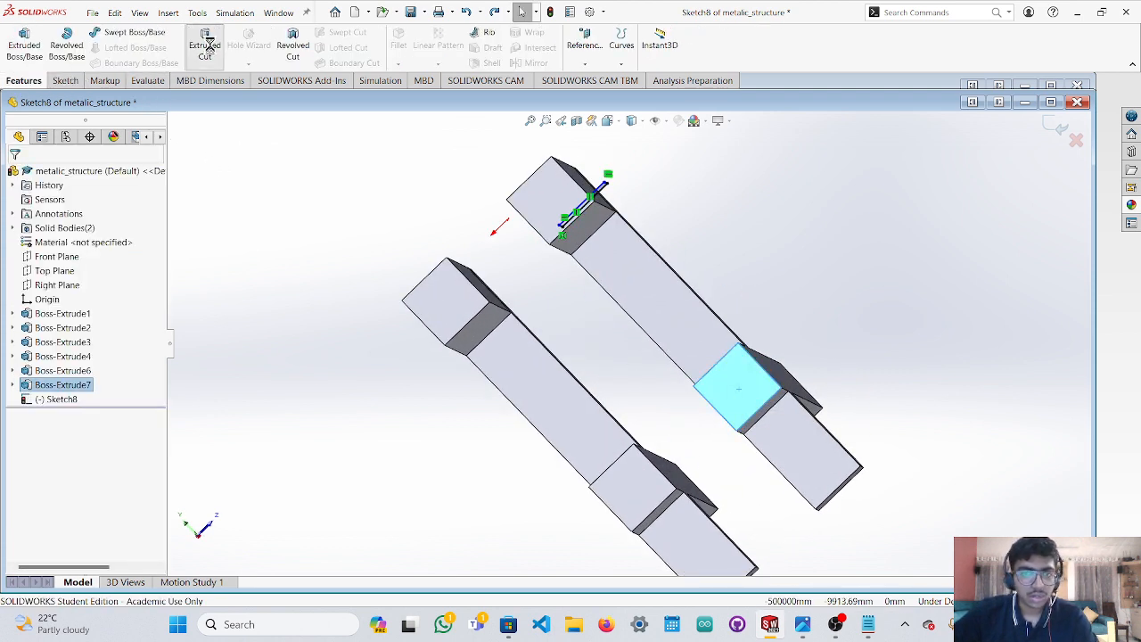
left_click(204, 49)
middle_click_drag(738, 346, 789, 407)
key("Escape")
left_click(731, 393)
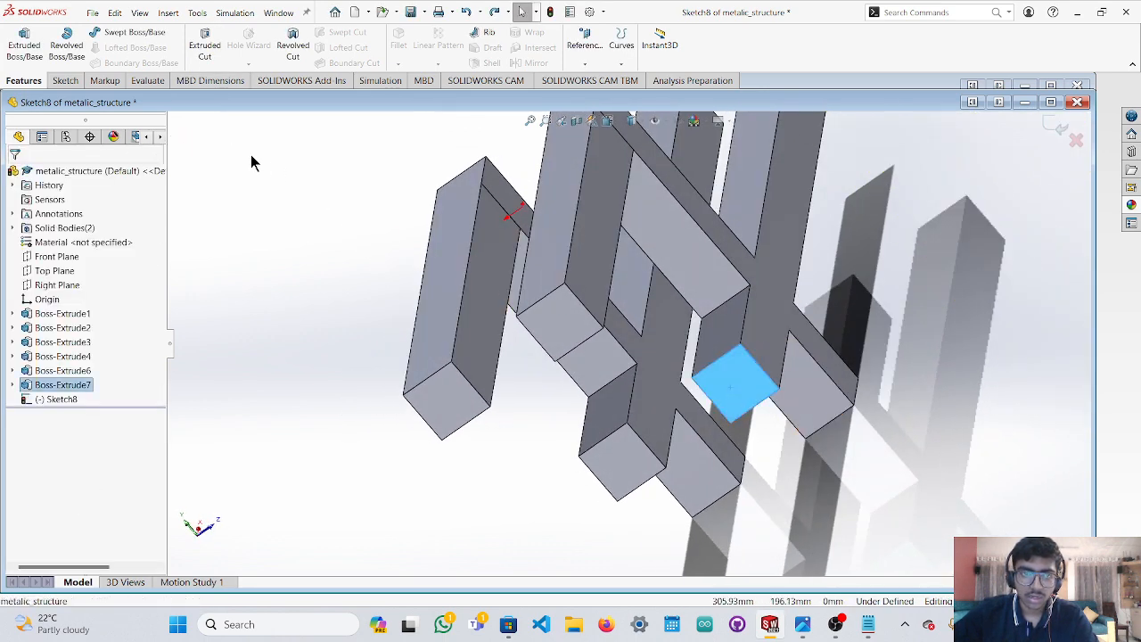
left_click(204, 55)
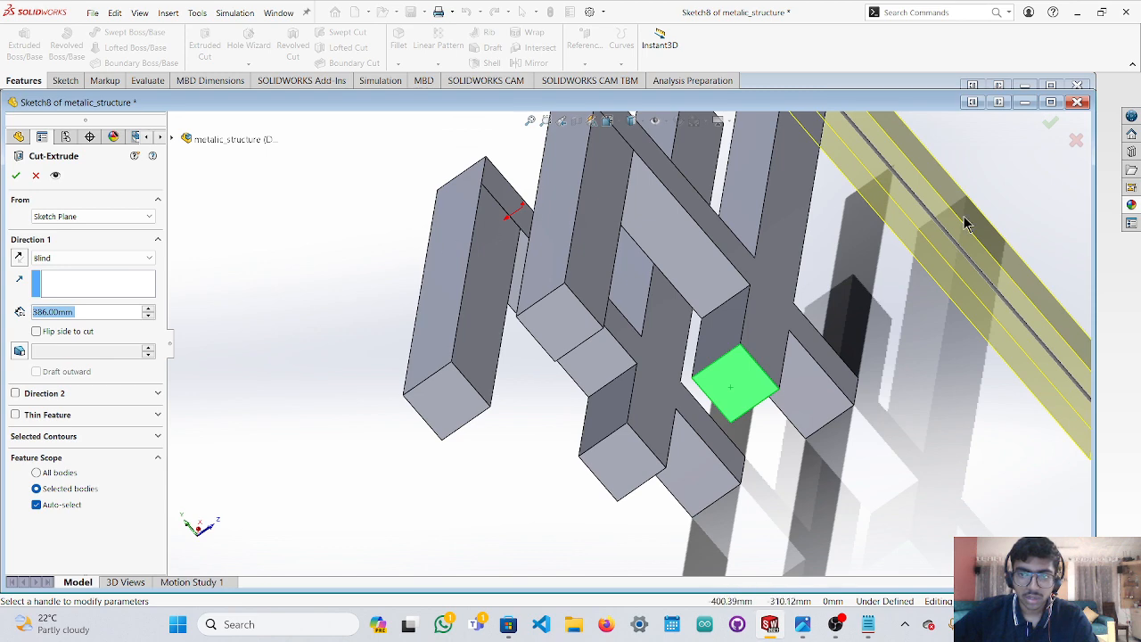
middle_click_drag(963, 216, 980, 166)
scroll(959, 165, "up", 5)
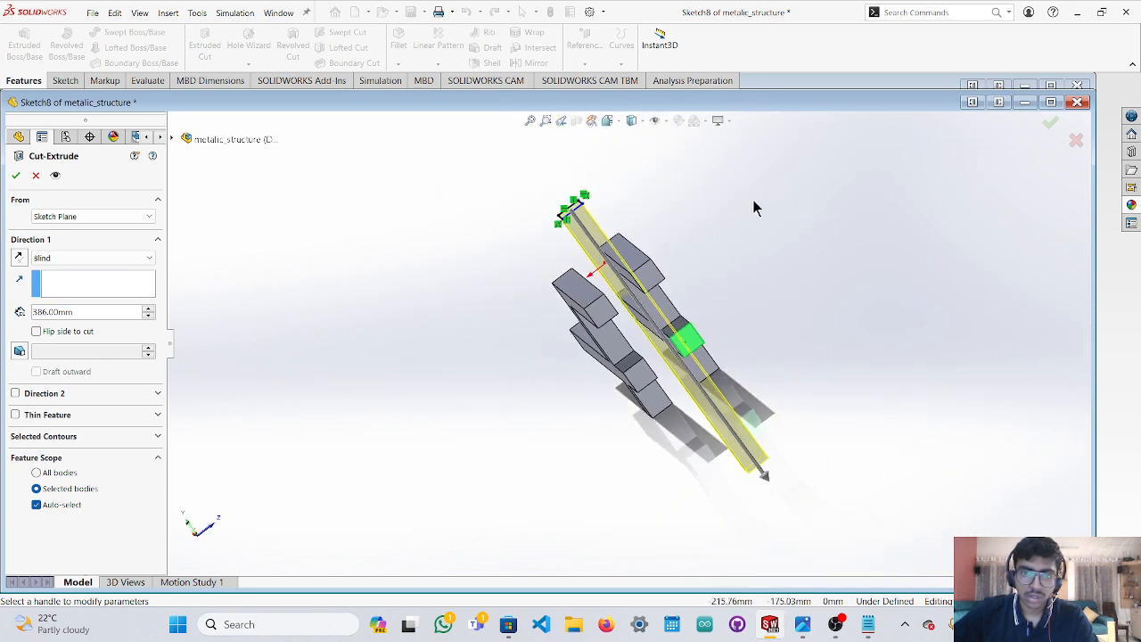
key("Escape")
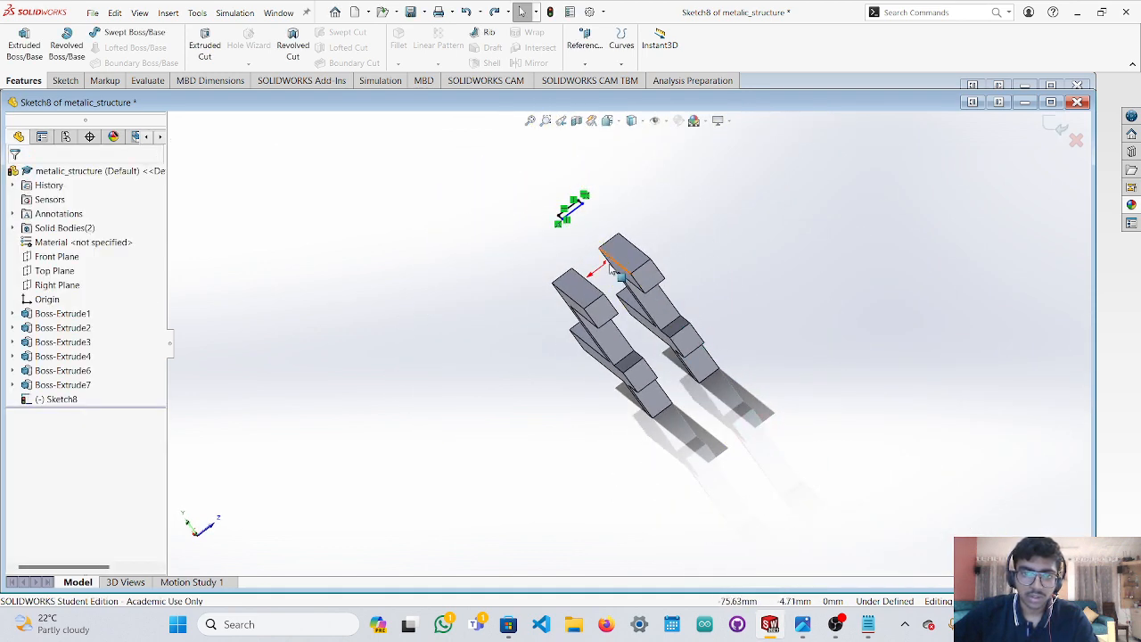
Start a boss extrusion of the sketched rectangle with the direction reversed downward, about 241 mm deep.
middle_click_drag(611, 267, 501, 176)
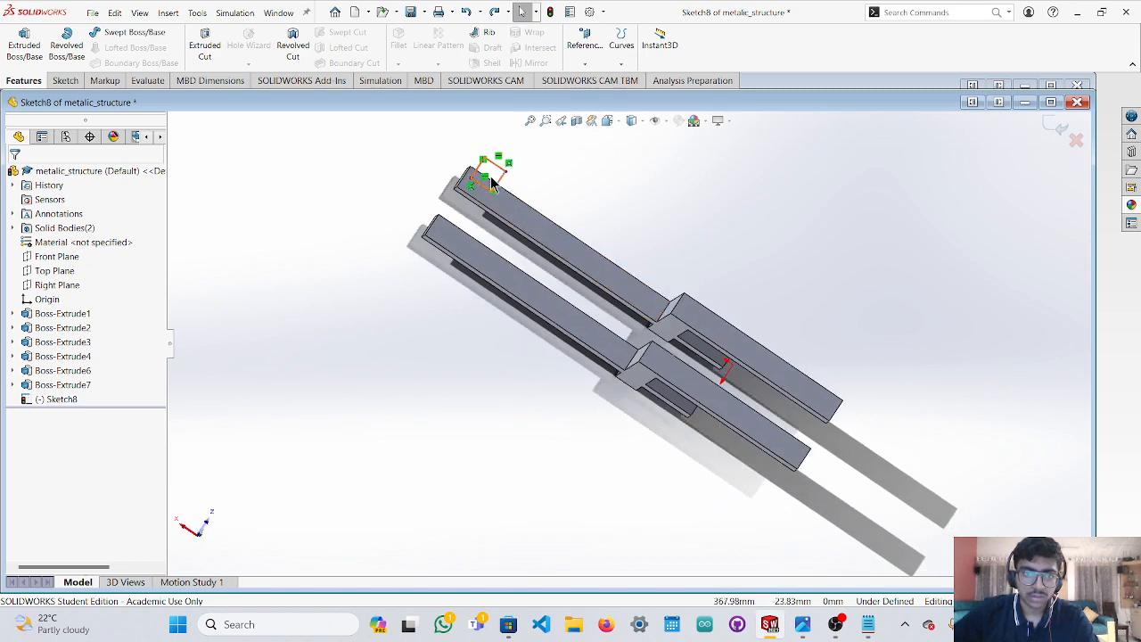
double_click(492, 182)
scroll(517, 184, "up", 3)
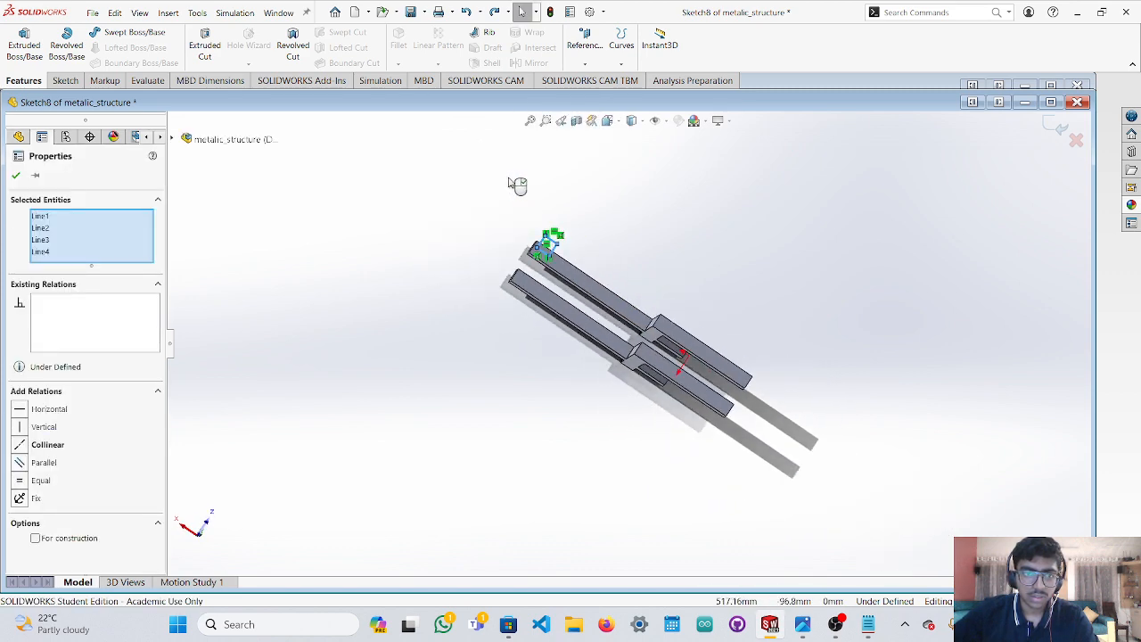
scroll(609, 258, "down", 6)
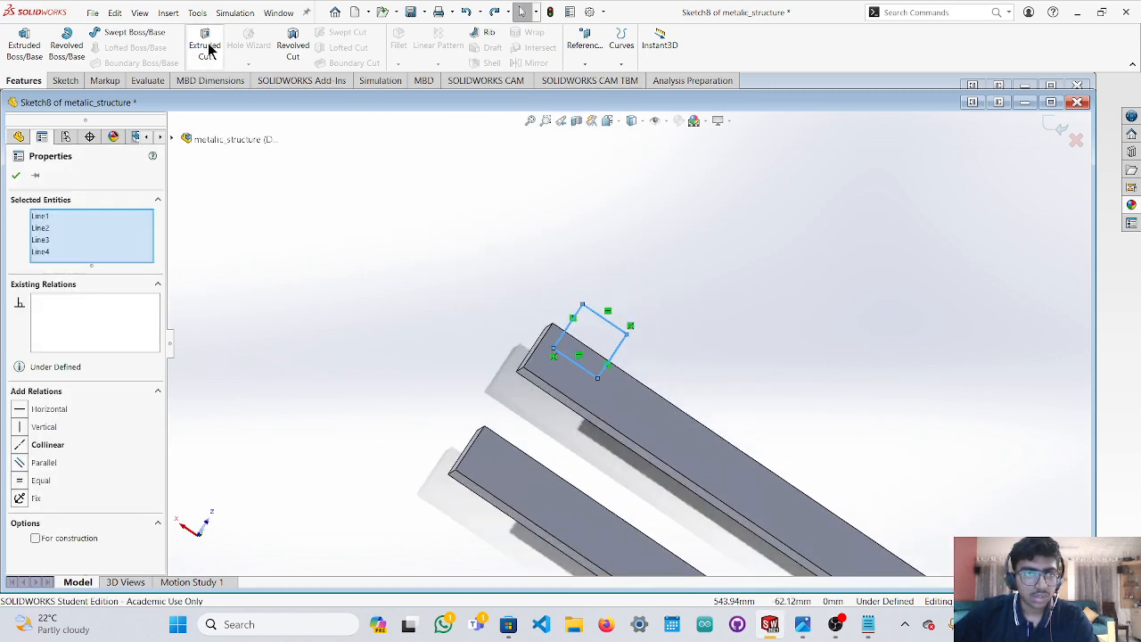
left_click(15, 47)
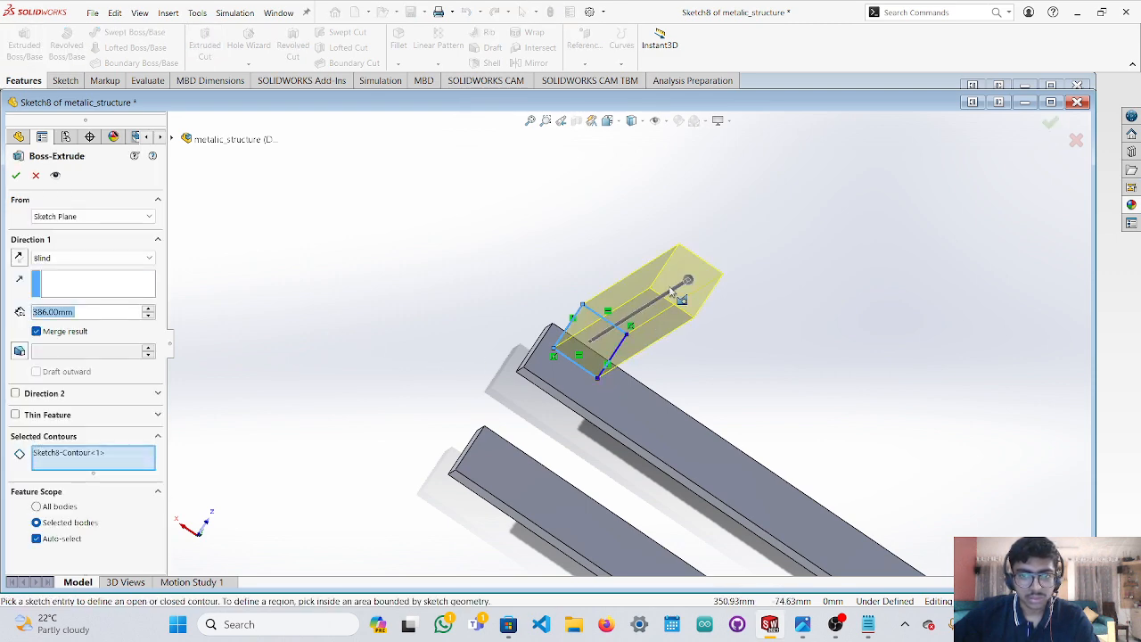
mouse_move(671, 290)
left_mouse_down()
mouse_move(611, 325)
mouse_move(548, 401)
left_mouse_up()
middle_click_drag(387, 416, 489, 532)
scroll(650, 481, "up", 3)
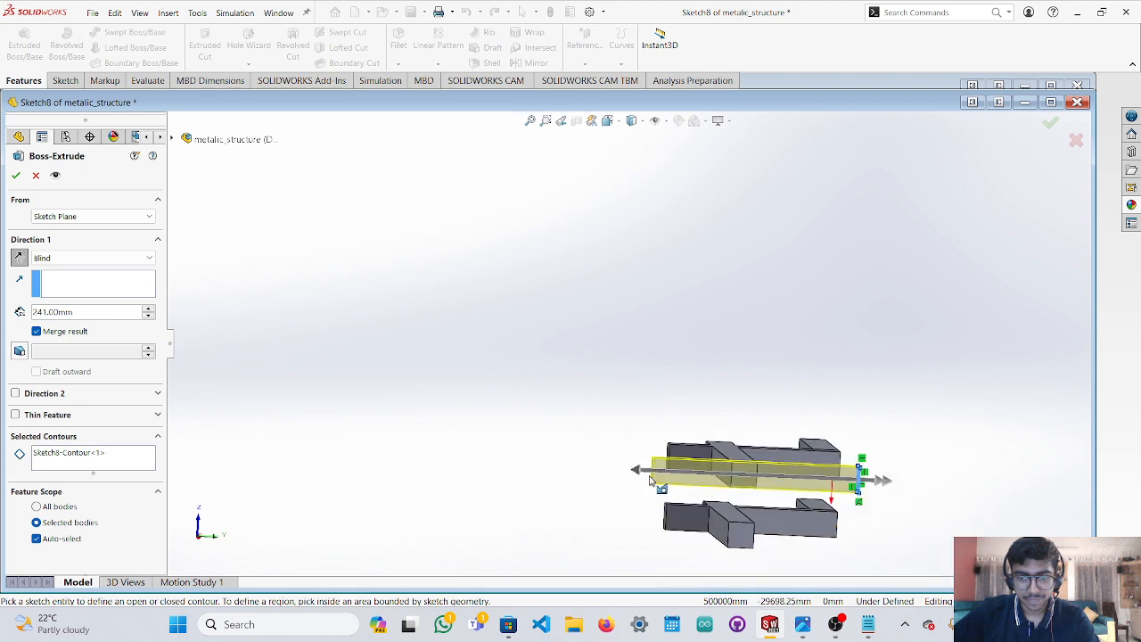
Shorten the boss extrusion to 200 mm, level with the lower end of the existing uprights, and finish it.
mouse_move(724, 497)
middle_mouse_down()
mouse_move(687, 484)
mouse_move(726, 492)
mouse_move(698, 471)
mouse_move(290, 524)
middle_mouse_up()
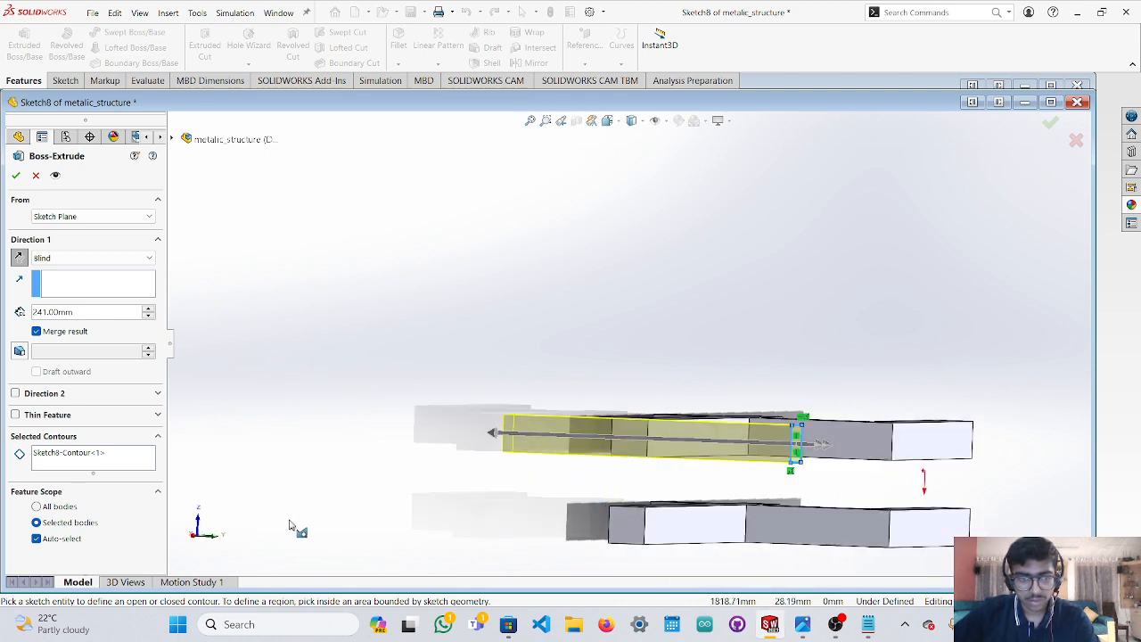
left_click(197, 538)
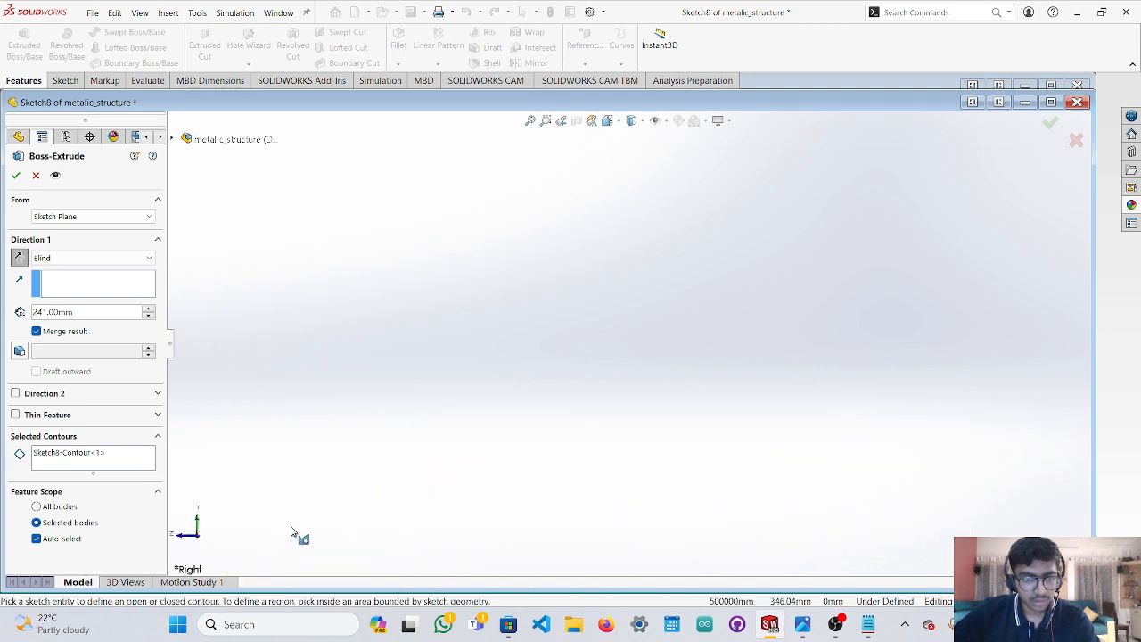
scroll(402, 479, "down", 8)
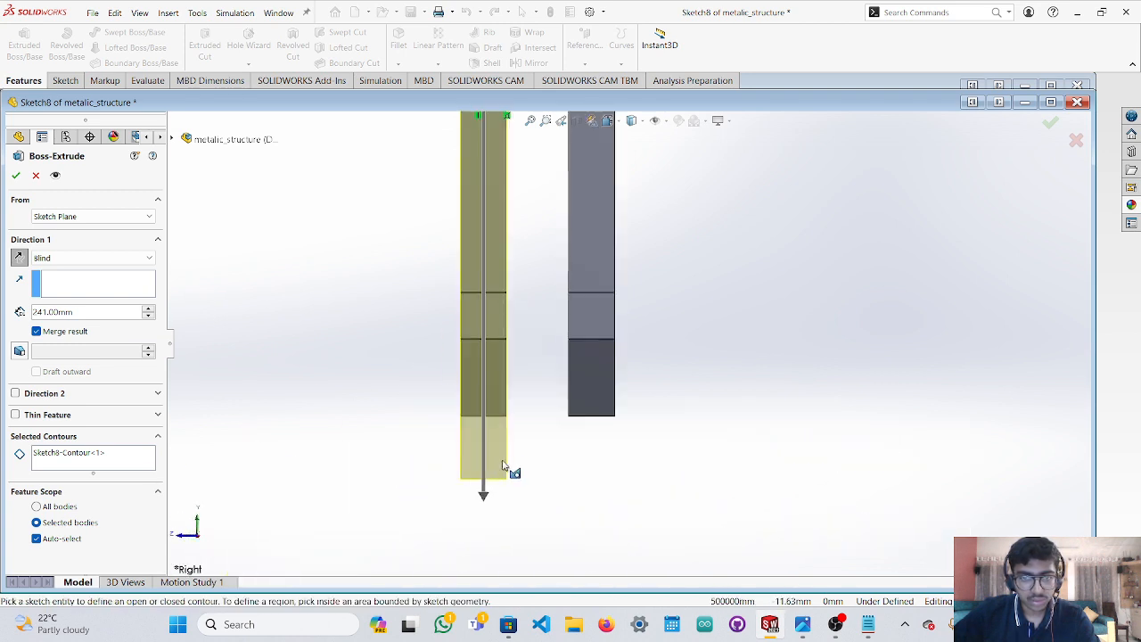
left_click_drag(489, 495, 492, 429)
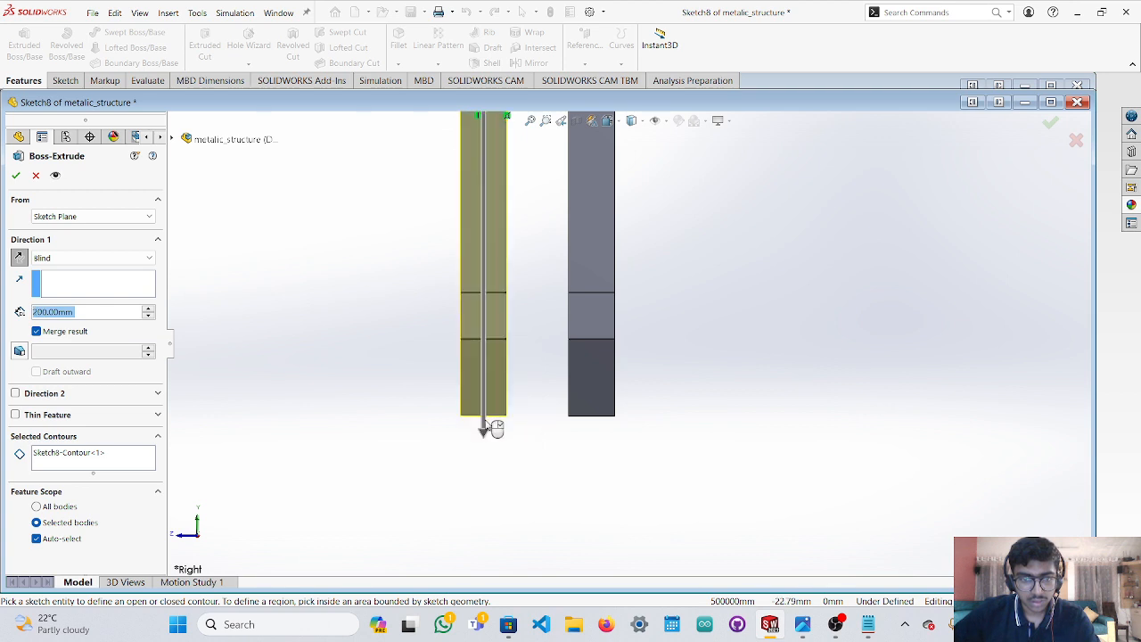
left_click(16, 175)
Examine the structure from below and from the top, focusing on the outer ends of both crossbars.
scroll(356, 348, "up", 4)
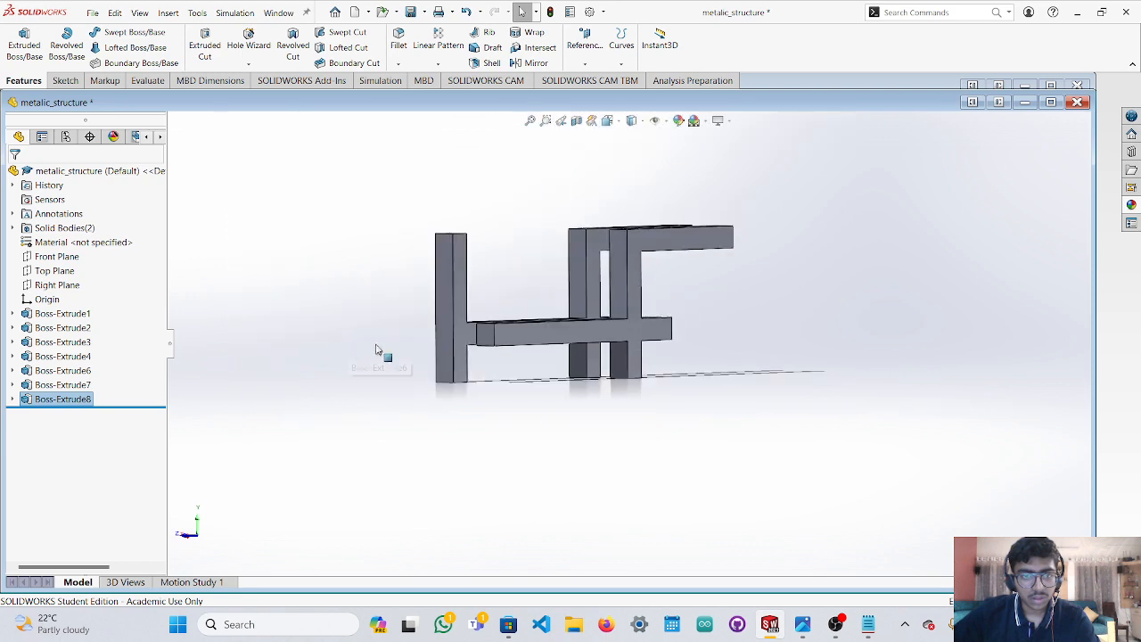
middle_click_drag(377, 351, 433, 471)
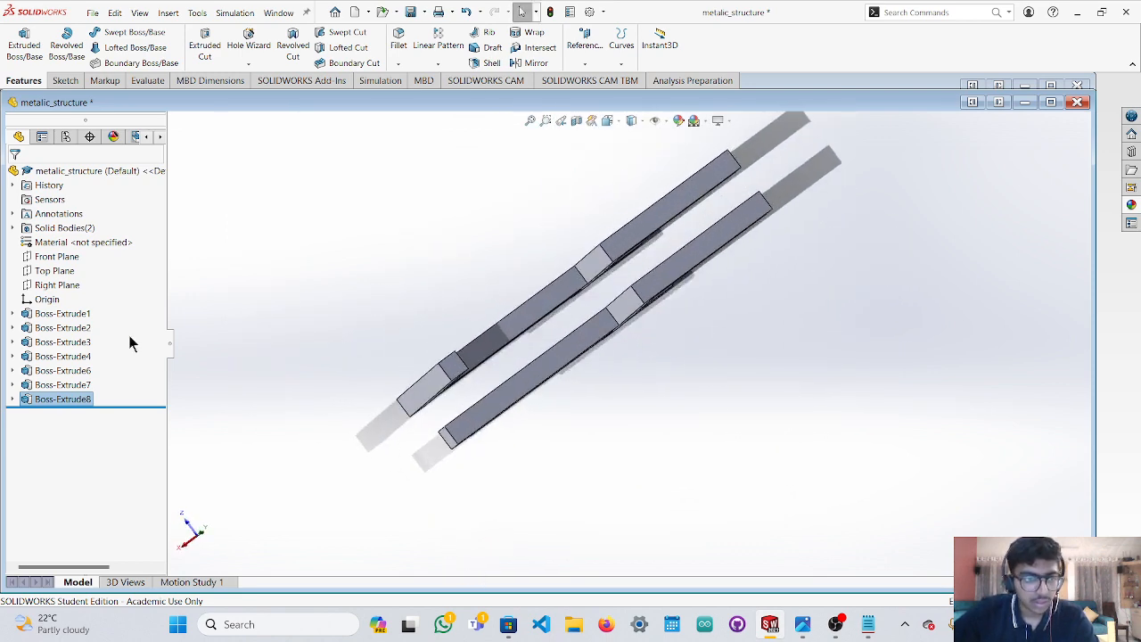
left_click(42, 272)
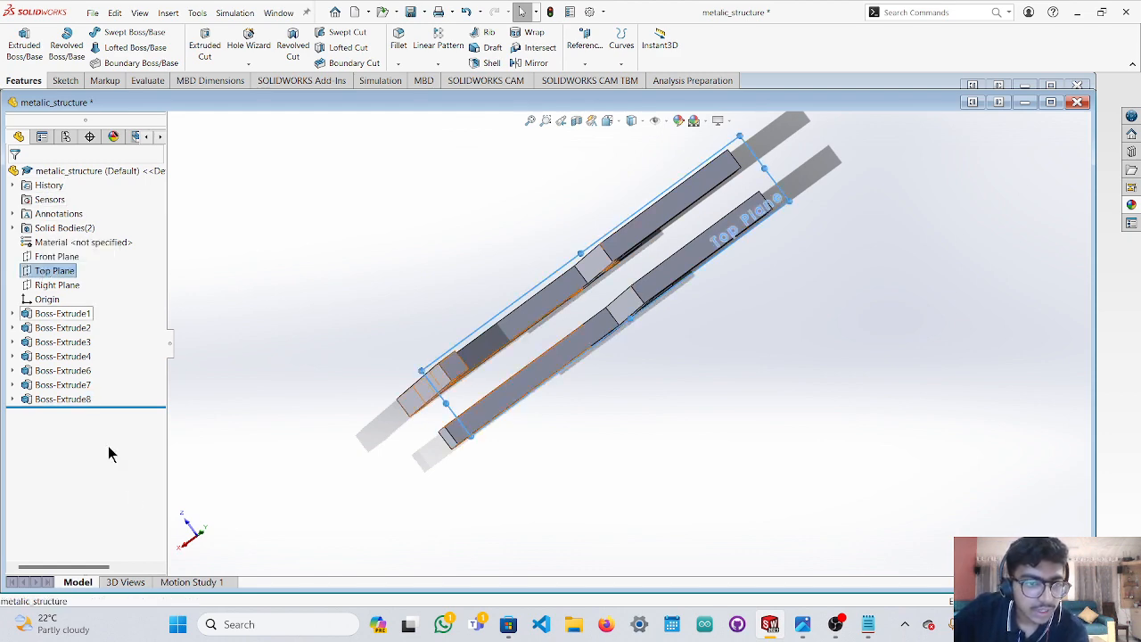
left_click(202, 533)
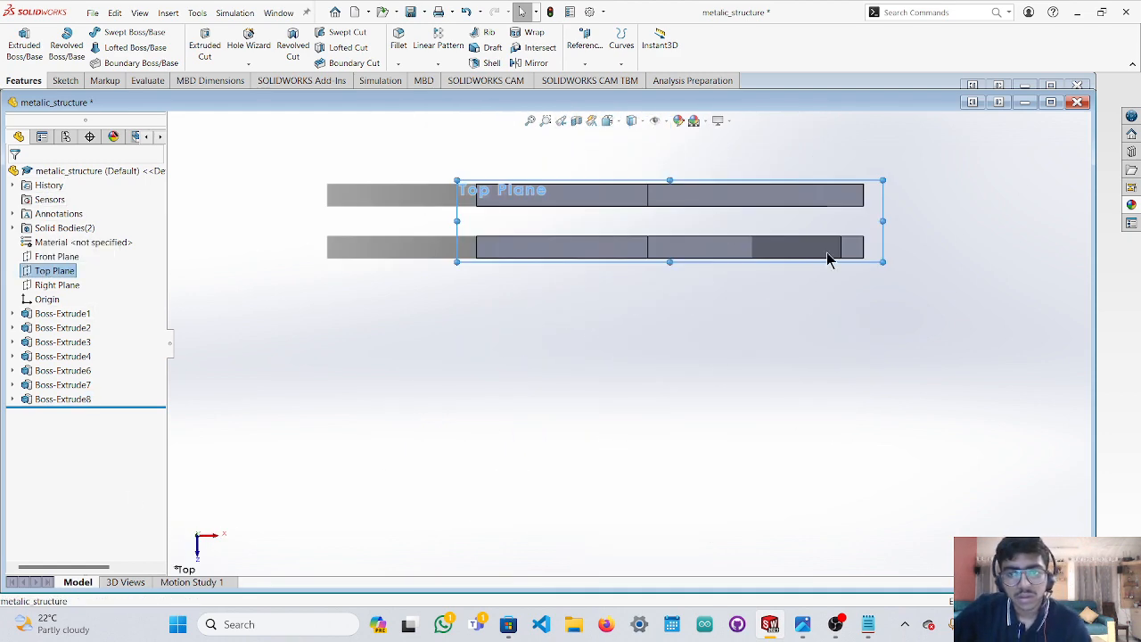
scroll(829, 251, "up", 4)
scroll(856, 209, "down", 7)
scroll(583, 470, "up", 3)
scroll(538, 418, "down", 6)
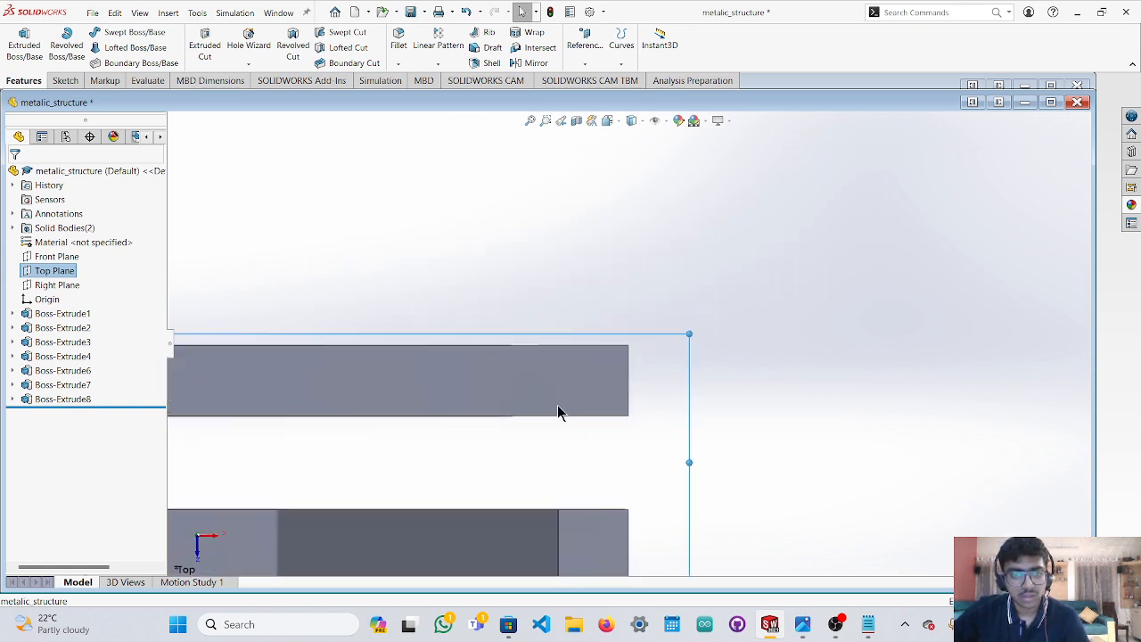
left_click(76, 81)
left_click(108, 53)
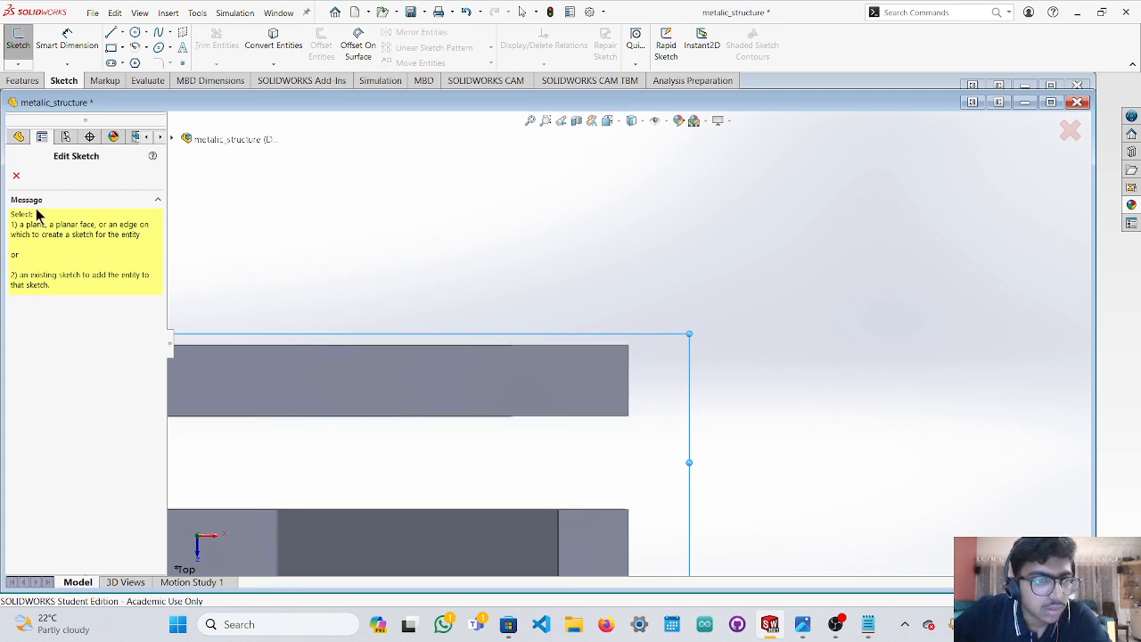
left_click(16, 176)
left_click(56, 271)
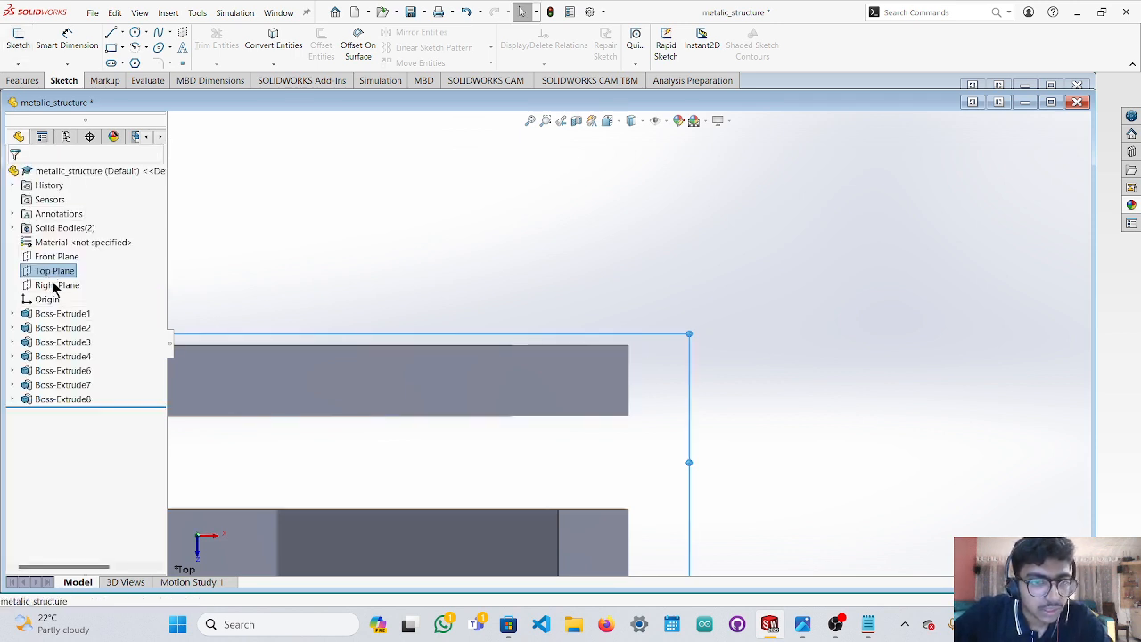
left_click(199, 537)
left_click(199, 537)
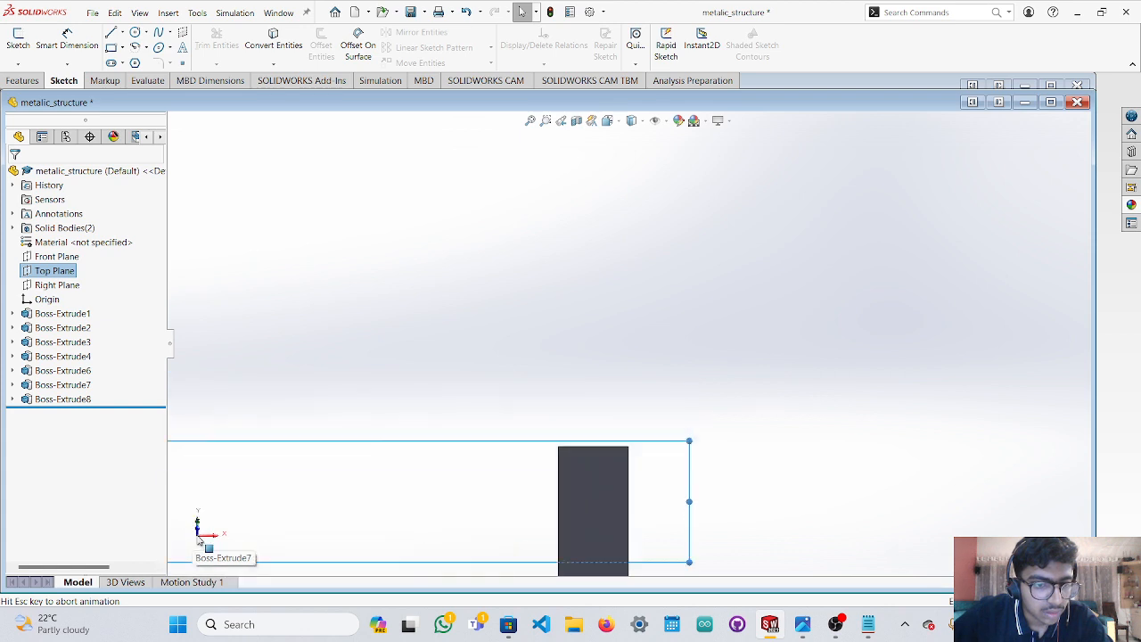
Sketch a corner rectangle about 29 by 30 mm on the upper face of the negative Z crossbar, at its outer end.
left_click(112, 63)
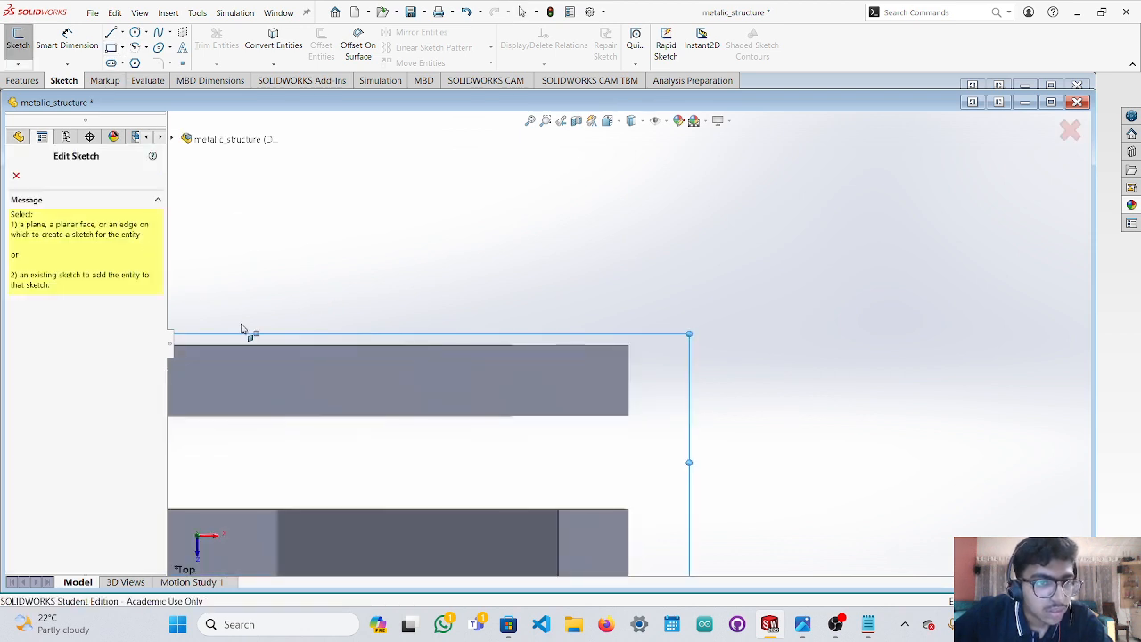
left_click(612, 361)
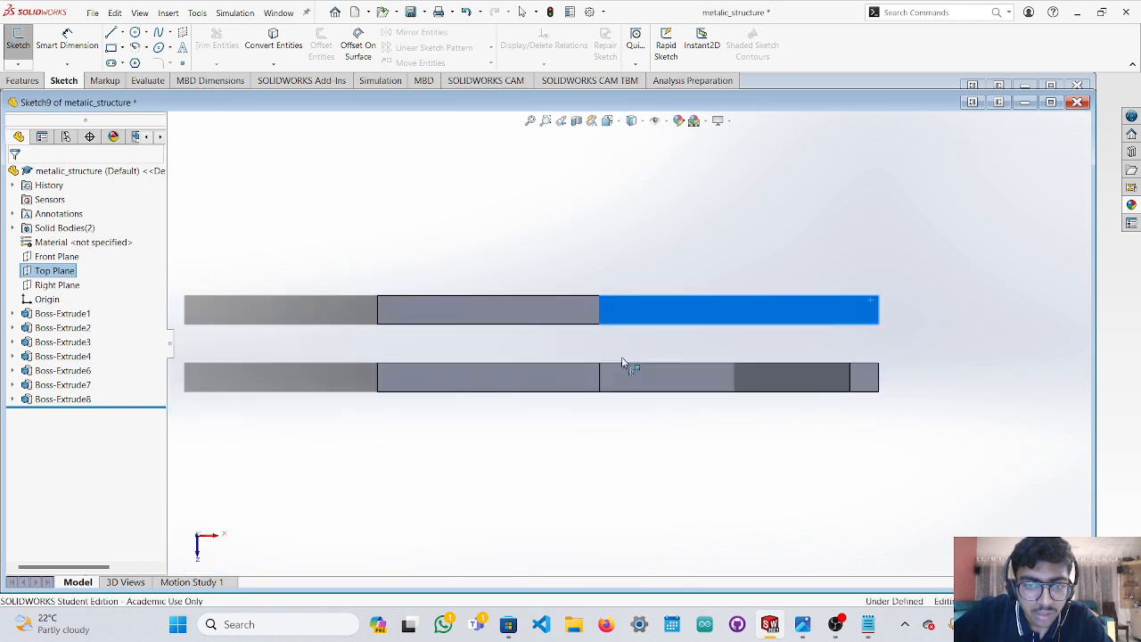
key("Escape")
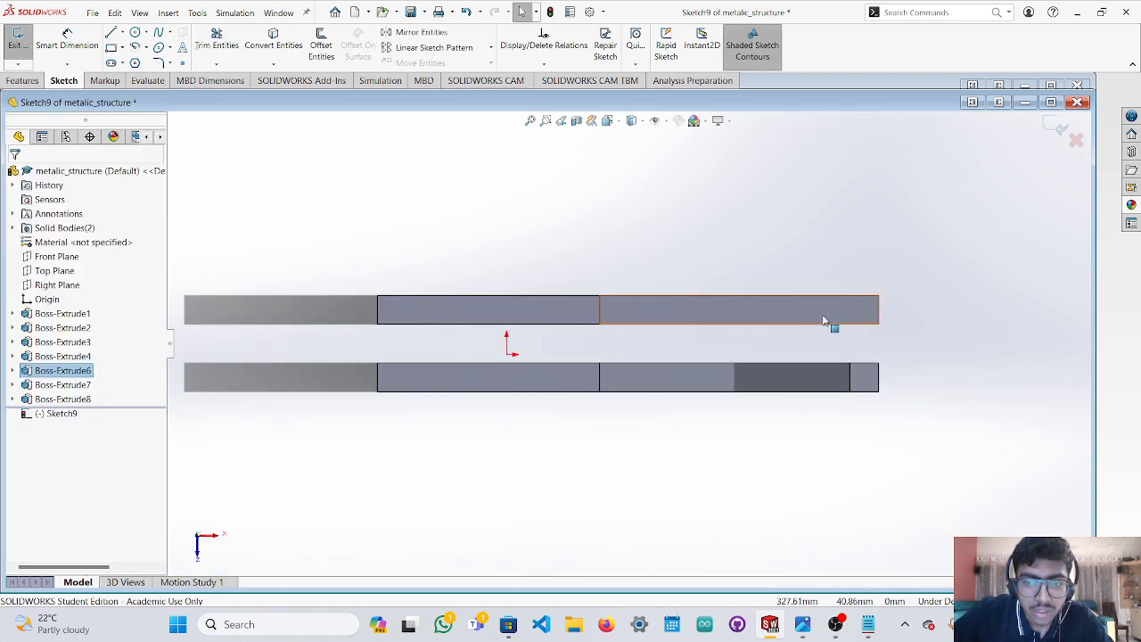
scroll(834, 326, "down", 3)
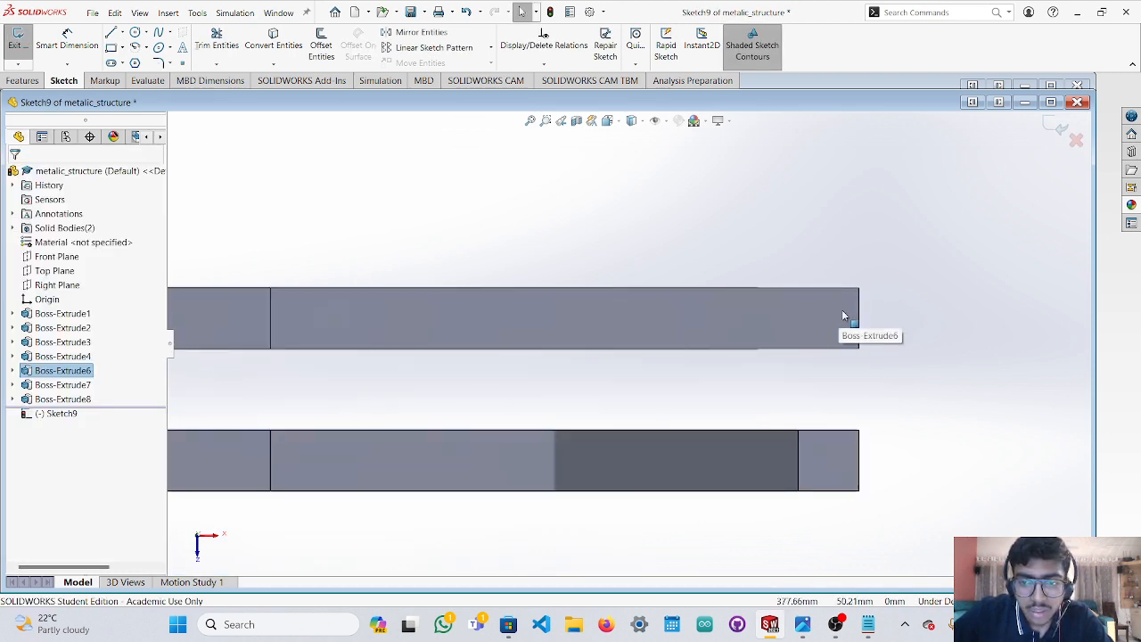
left_click(108, 48)
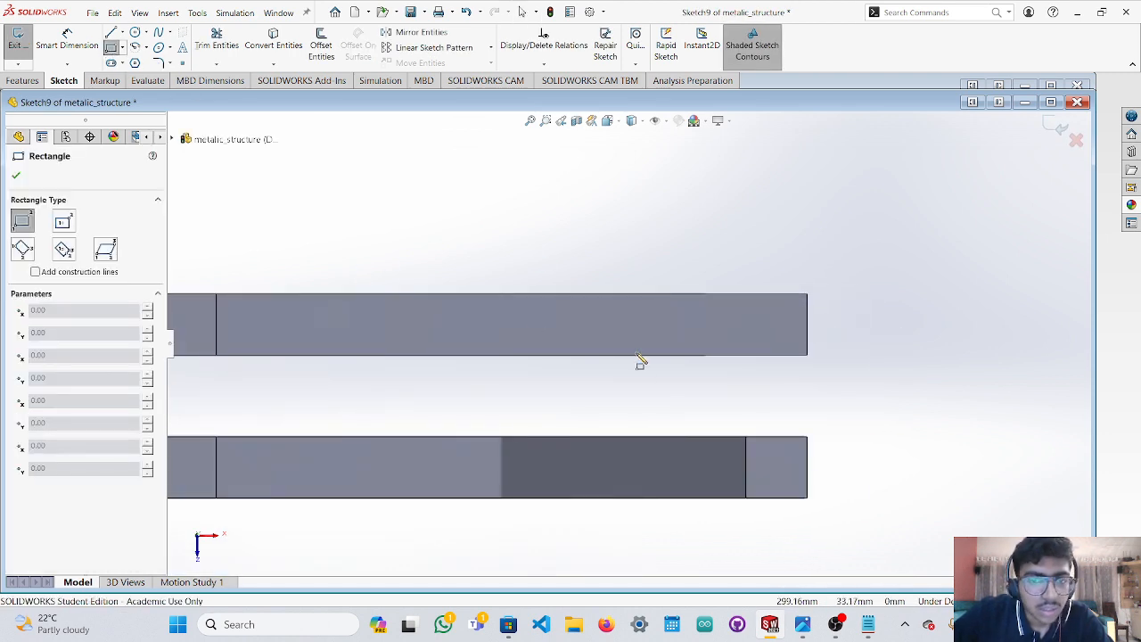
left_click(808, 295)
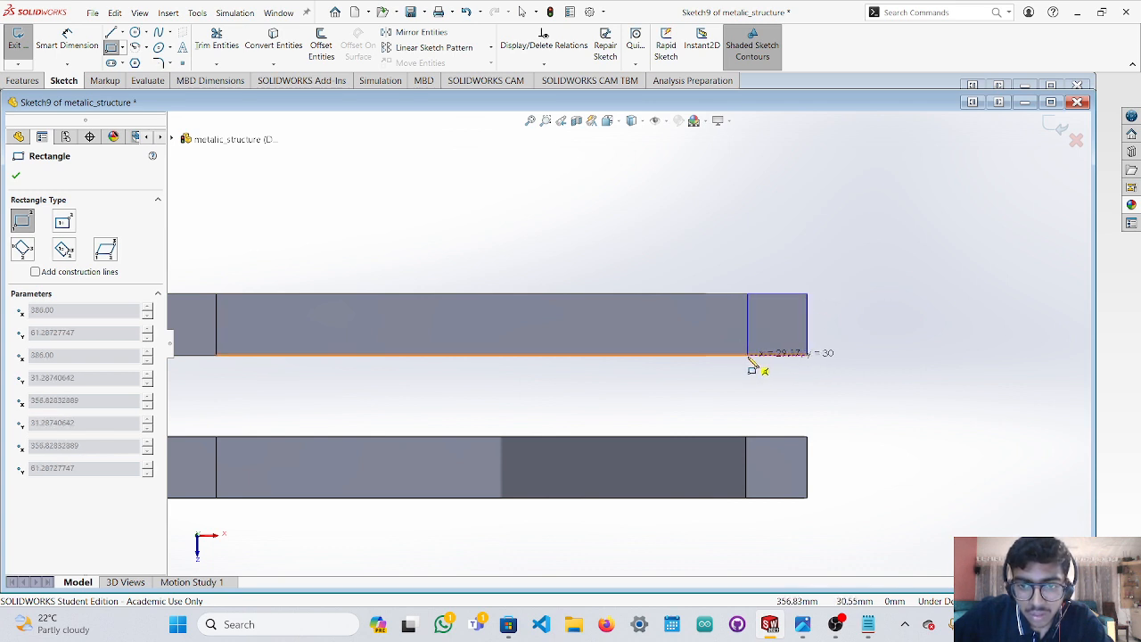
left_click(749, 356)
key("Escape")
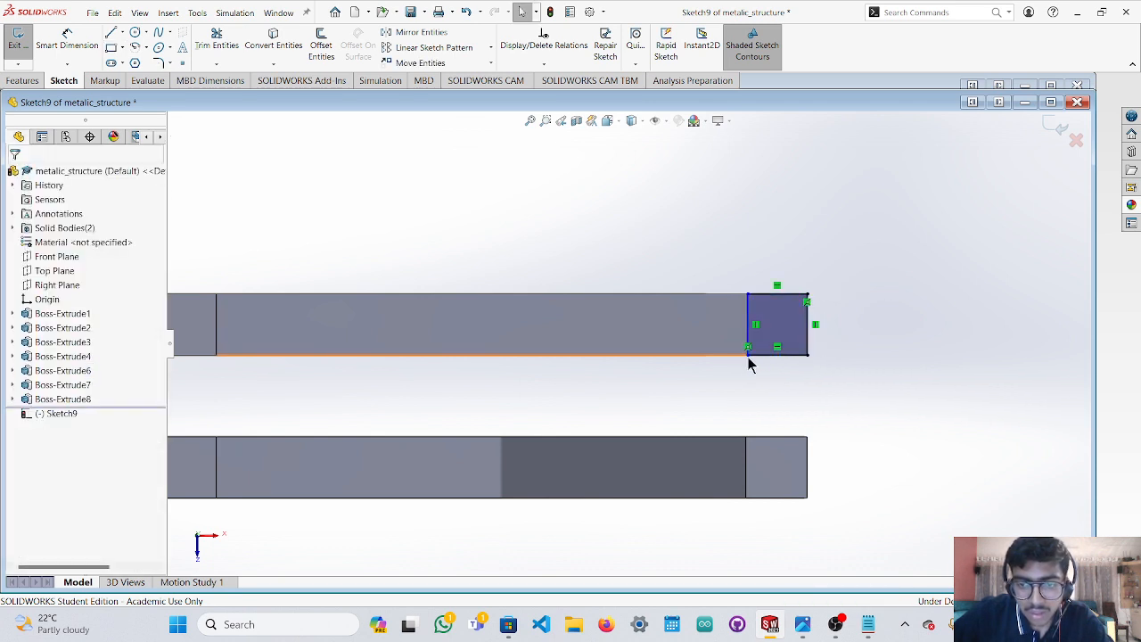
Set the rectangle's width along the negative Z crossbar to 30 mm with a Smart Dimension.
left_click(89, 42)
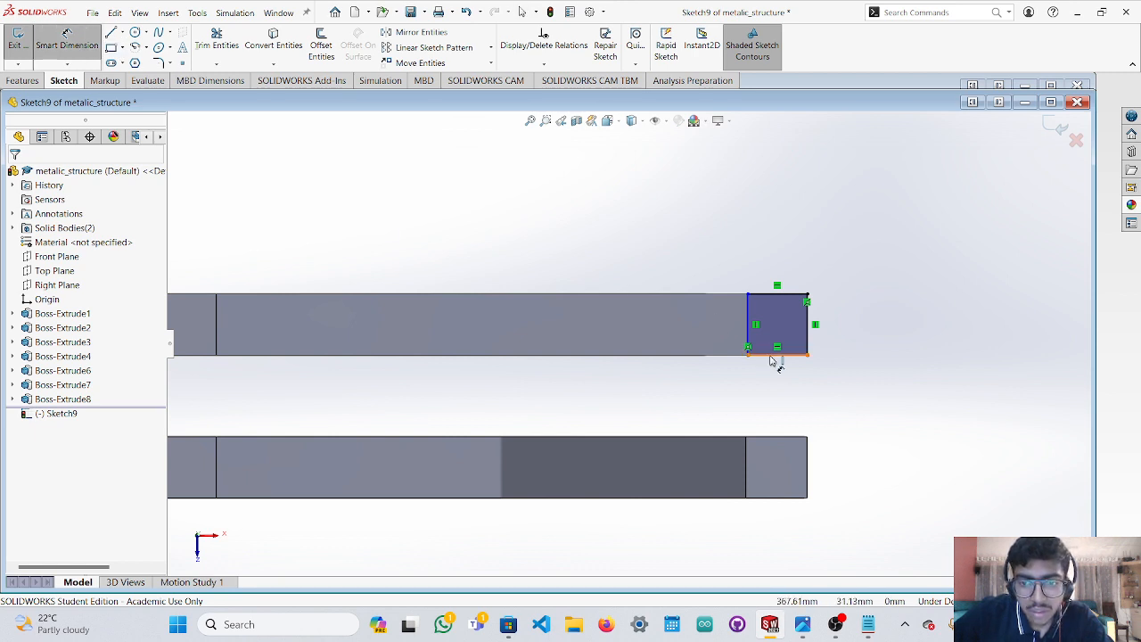
left_click(771, 359)
left_click(773, 396)
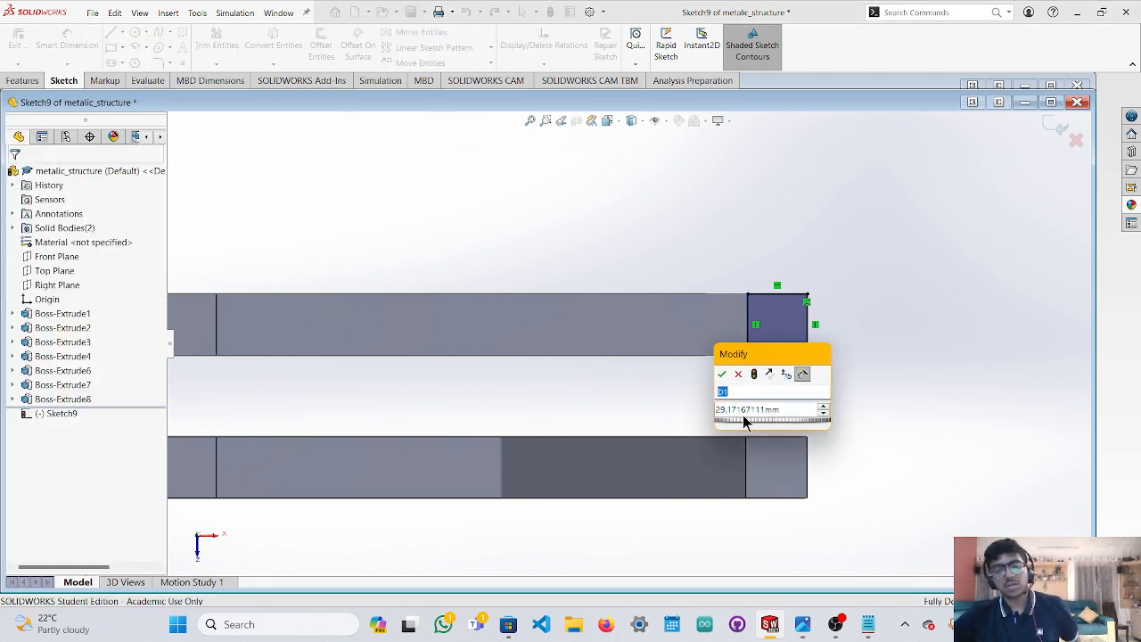
left_click(744, 410)
double_click(747, 410)
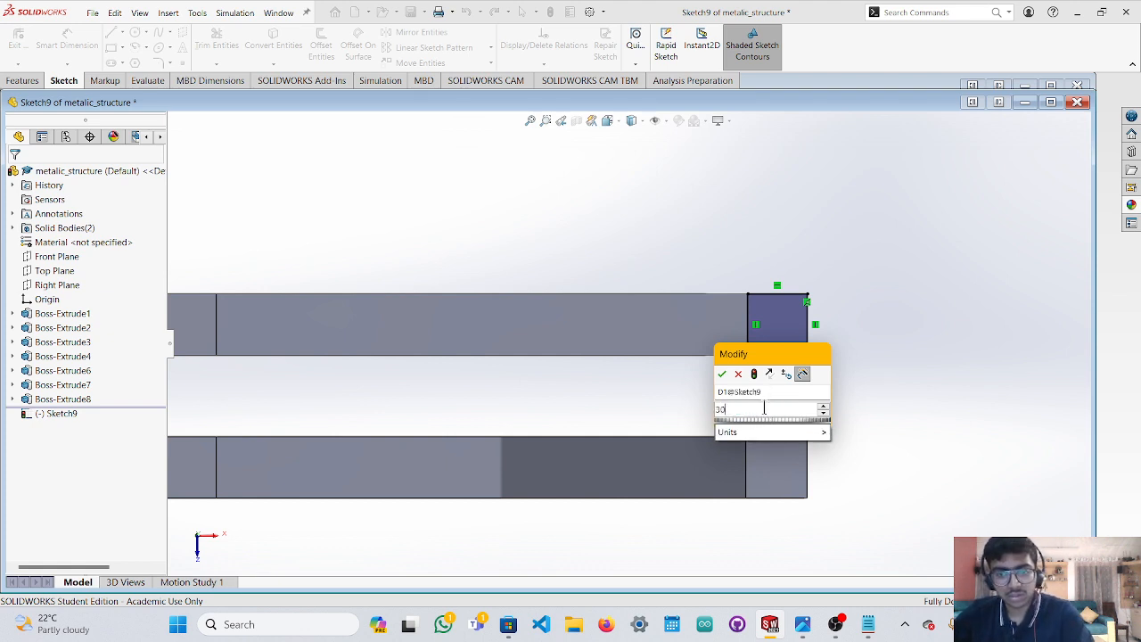
left_click(726, 376)
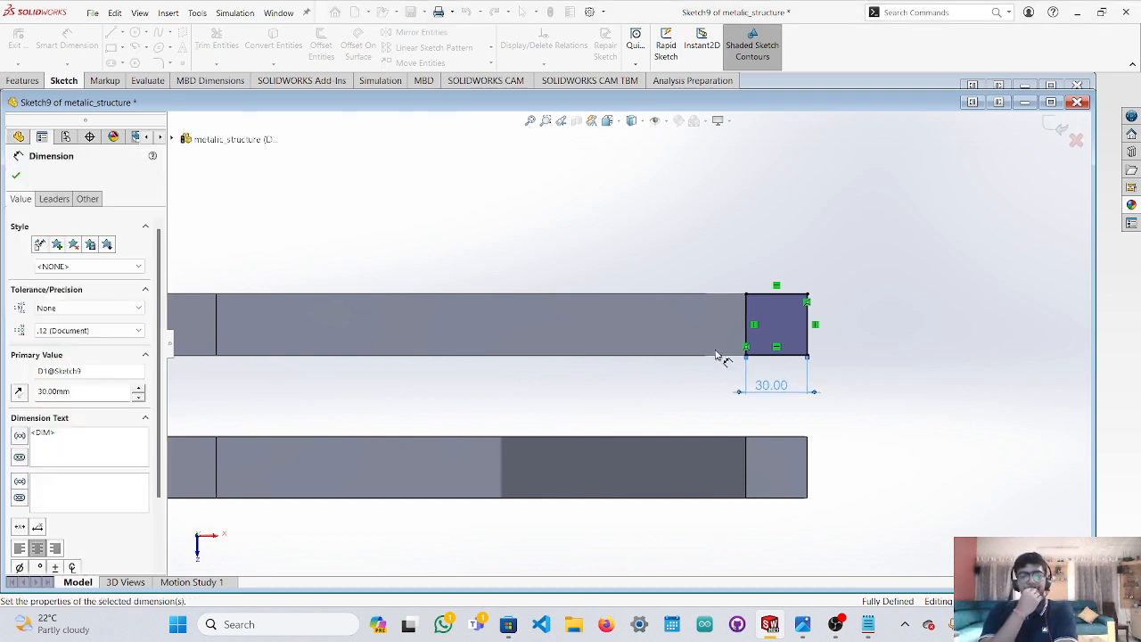
Remove the rectangle's 30 mm width dimension and check the outer ends of both crossbars.
key("Escape")
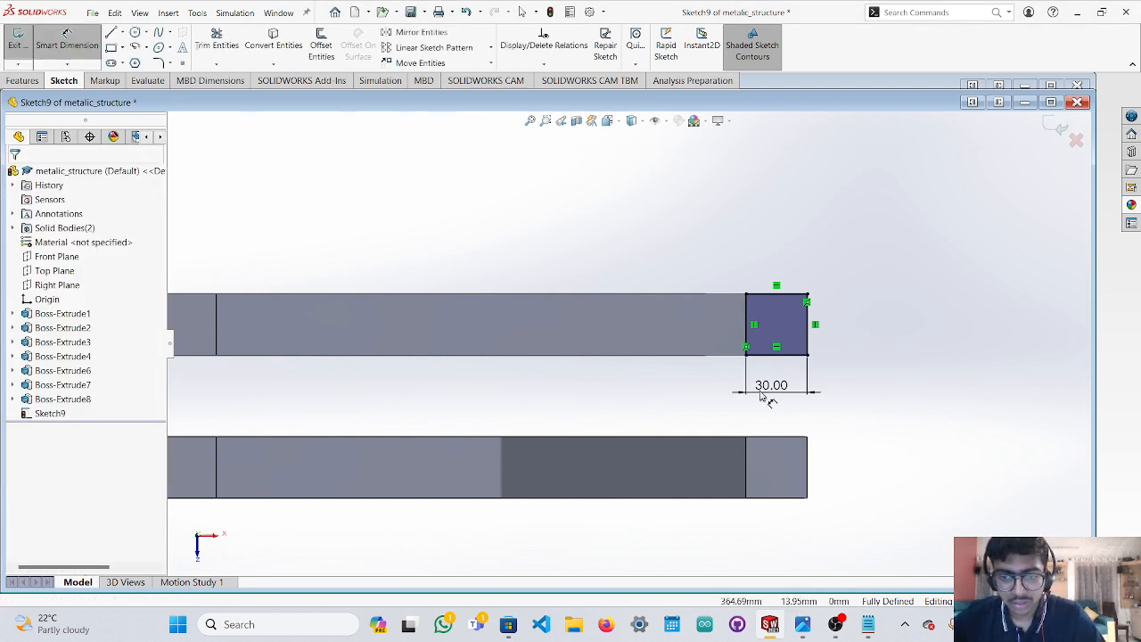
key("Escape")
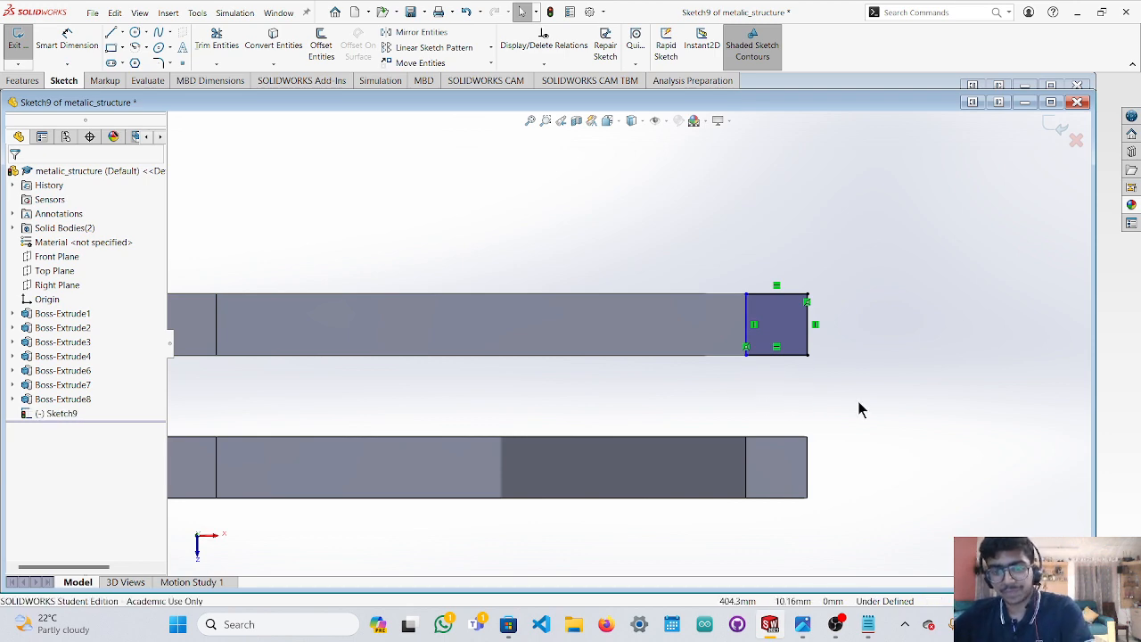
middle_click_drag(861, 407, 725, 436)
left_click(725, 436)
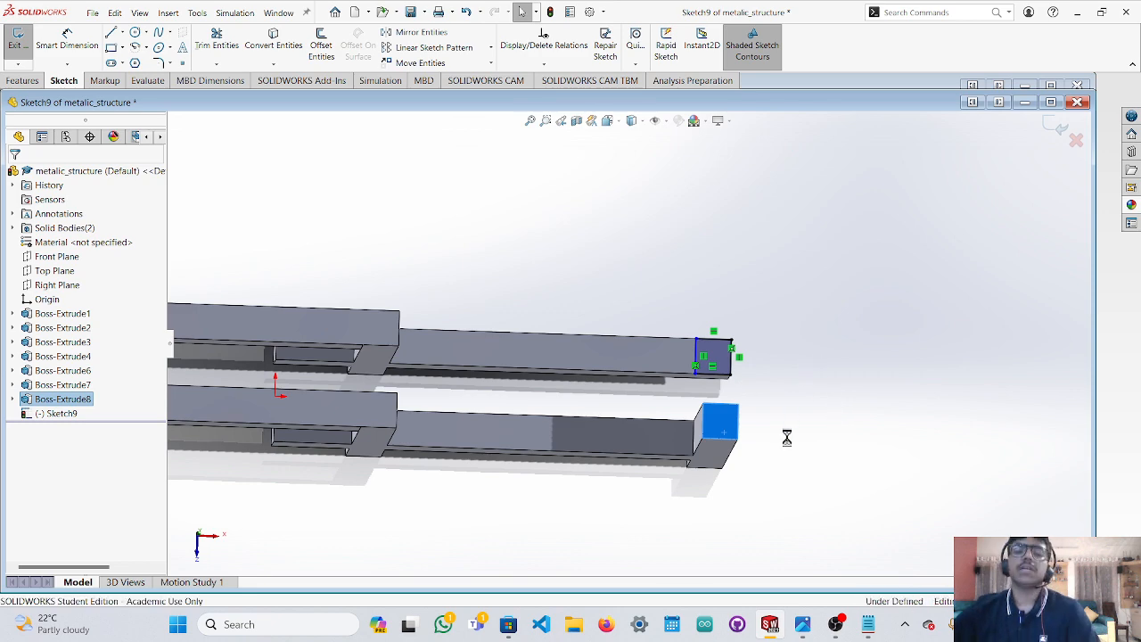
middle_click_drag(779, 435, 712, 591)
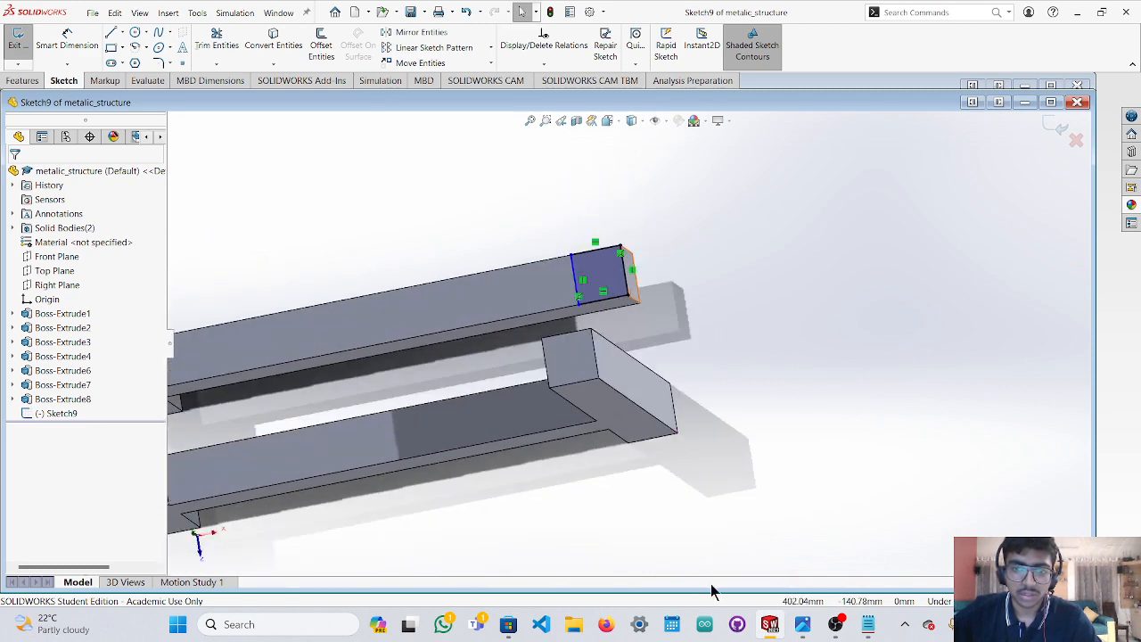
middle_click_drag(687, 403, 716, 419)
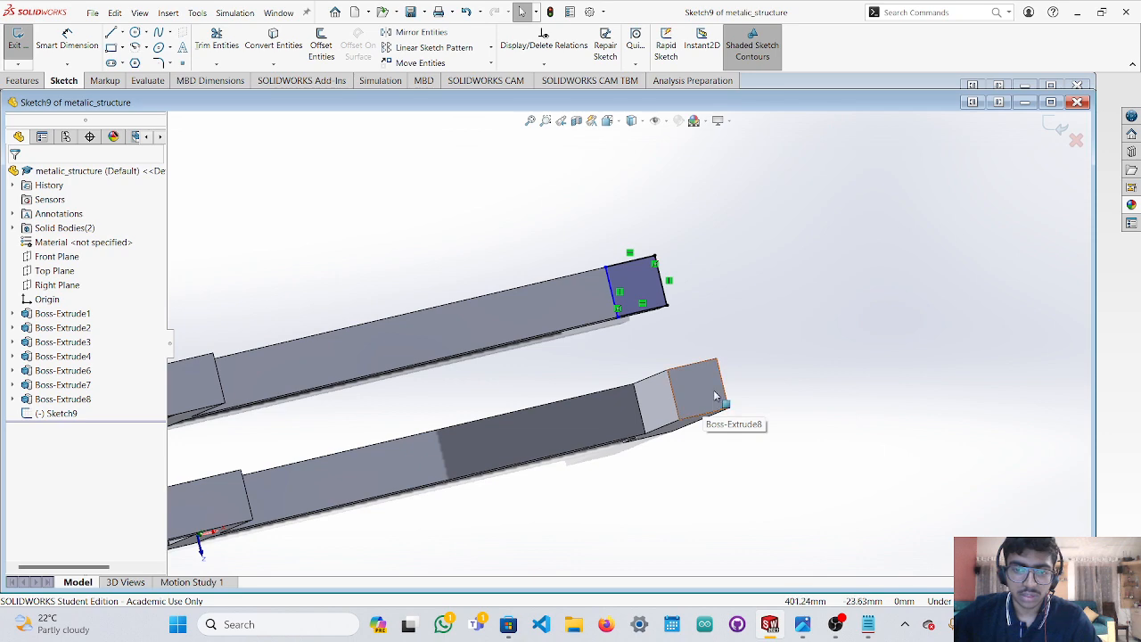
Extrude the rectangle contour as a blind boss about 64 mm downward from the negative Z crossbar.
left_click(640, 282)
left_click(23, 80)
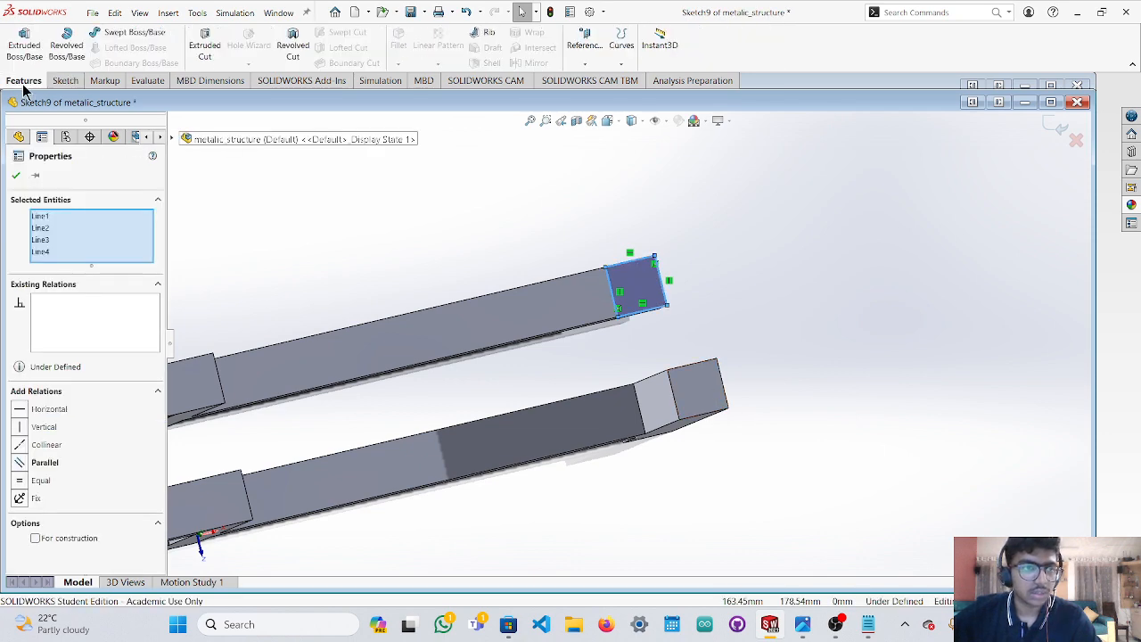
left_click(25, 49)
middle_click_drag(653, 283, 548, 223)
left_click_drag(383, 251, 722, 552)
middle_click_drag(754, 511, 500, 577)
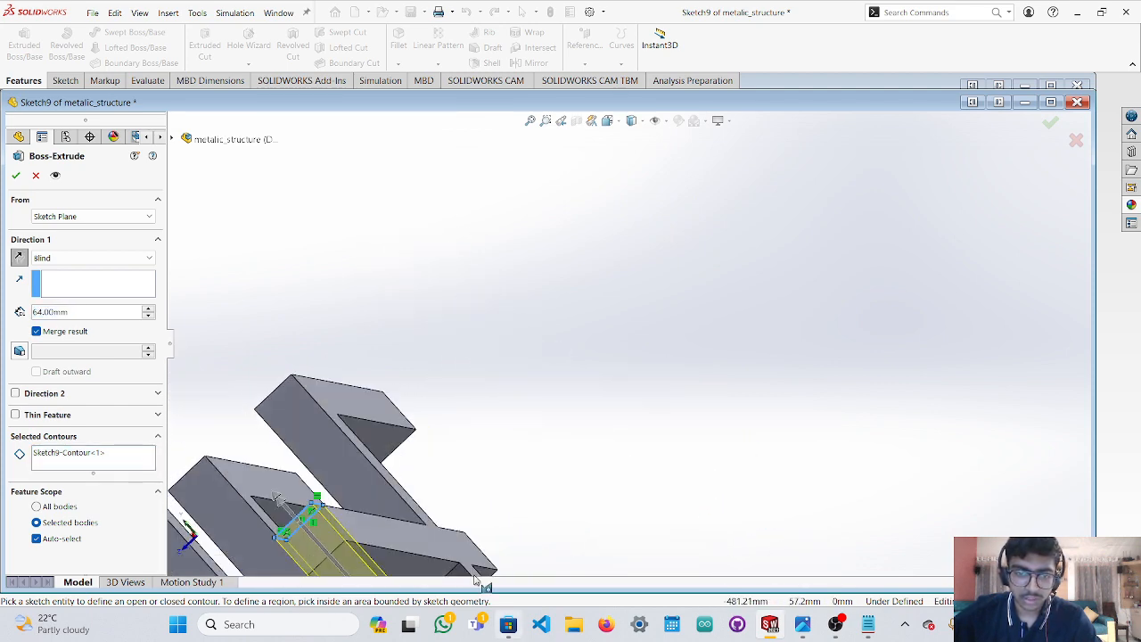
Lengthen the boss extrusion to 80 mm, level with the lower end of the opposite leg, and finish it.
scroll(486, 535, "up", 3)
middle_click_drag(490, 517, 590, 497)
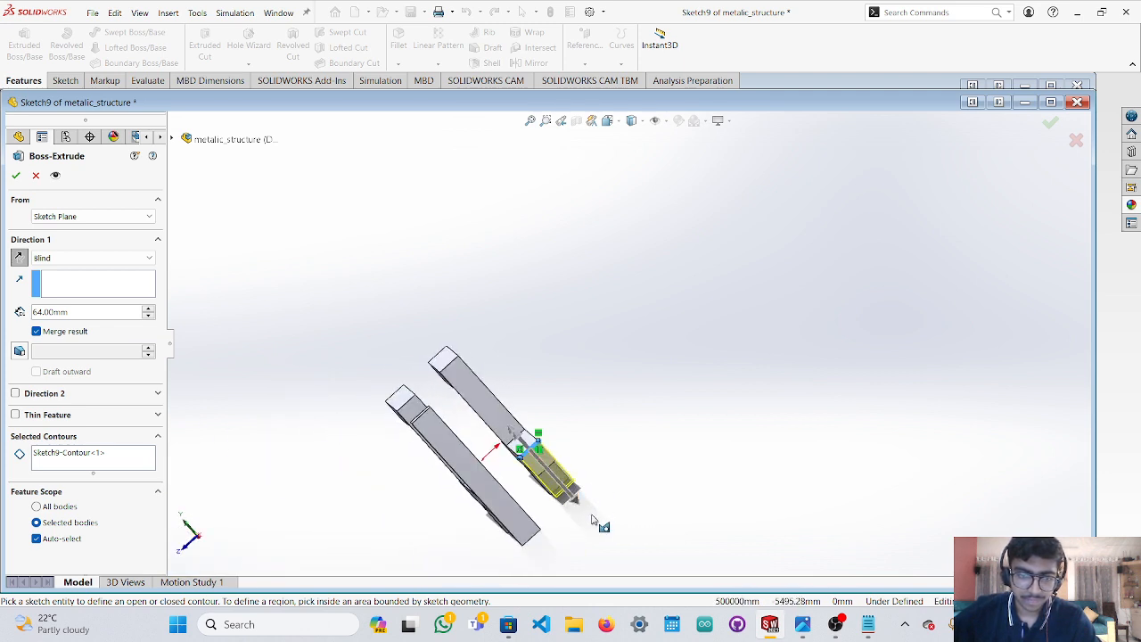
left_click(202, 542)
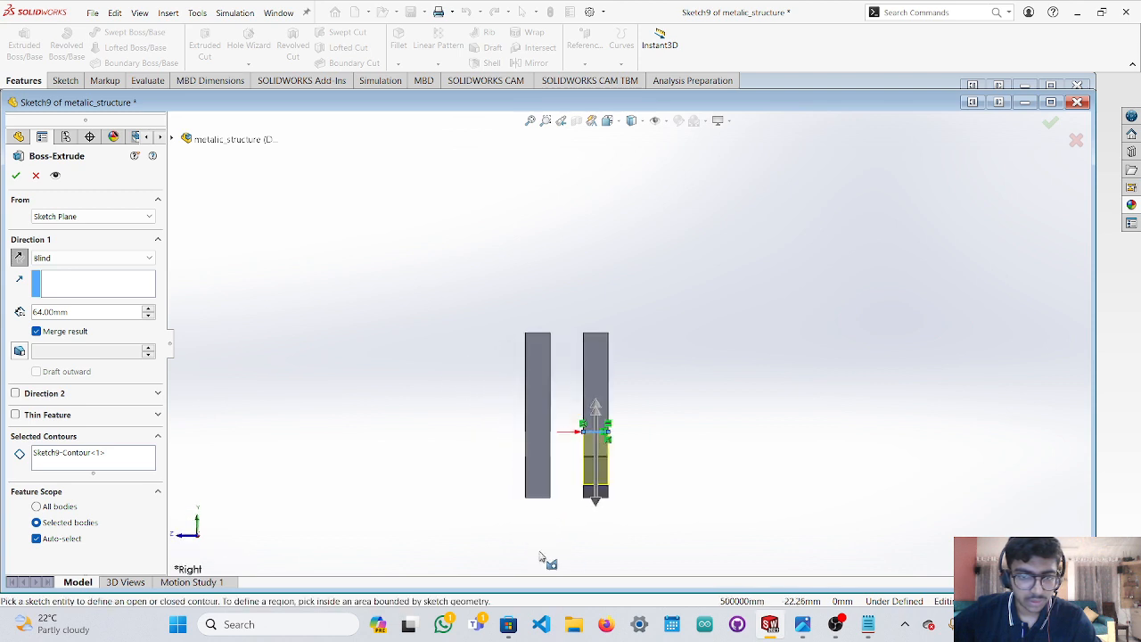
scroll(571, 535, "up", 5)
left_click_drag(531, 443, 535, 475)
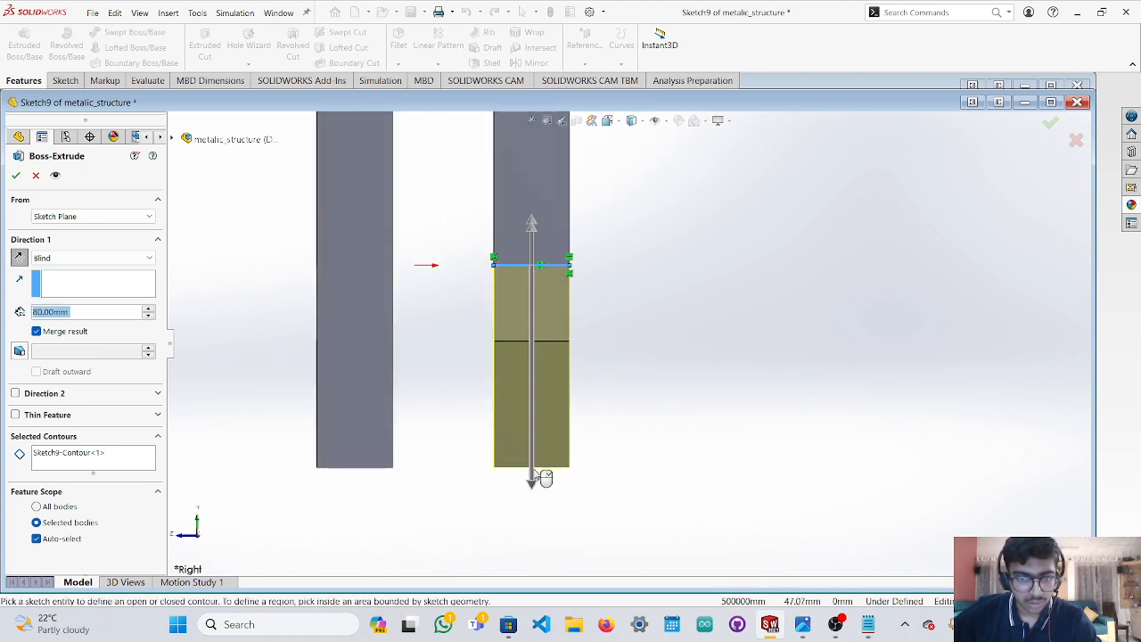
left_click(16, 176)
scroll(751, 382, "down", 2)
middle_click_drag(752, 382, 725, 414)
scroll(725, 414, "up", 3)
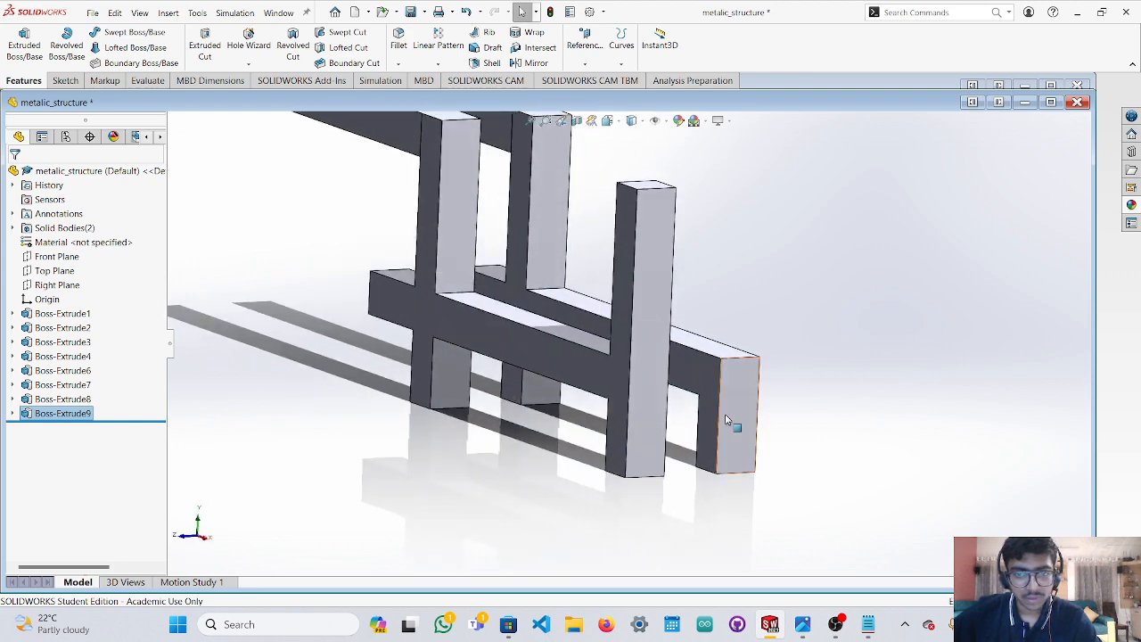
left_click(648, 185)
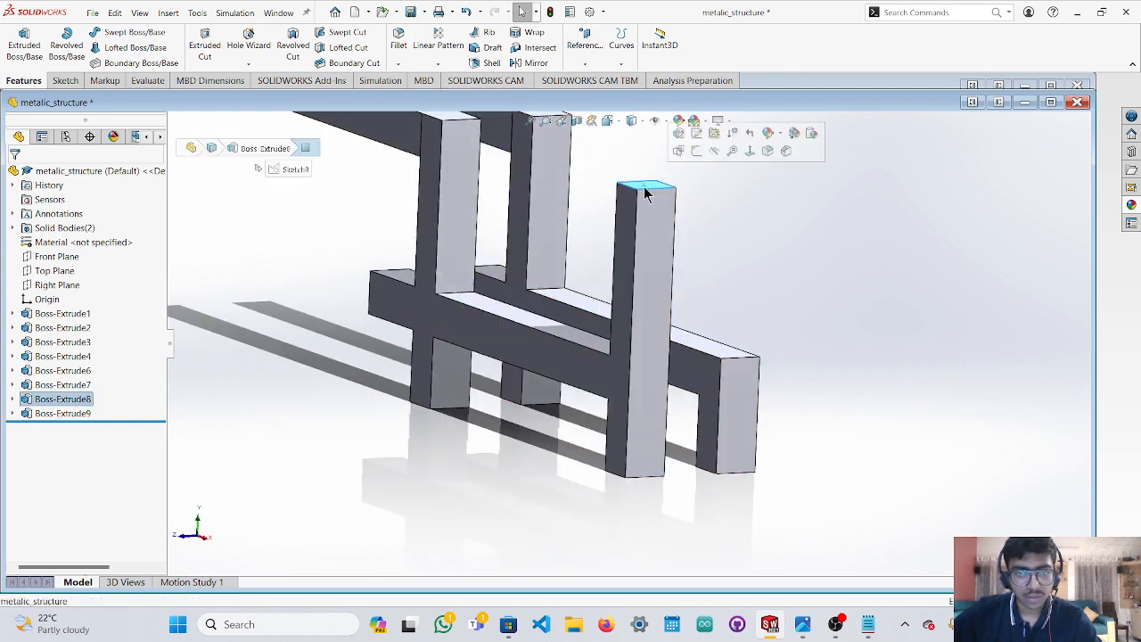
left_click(204, 43)
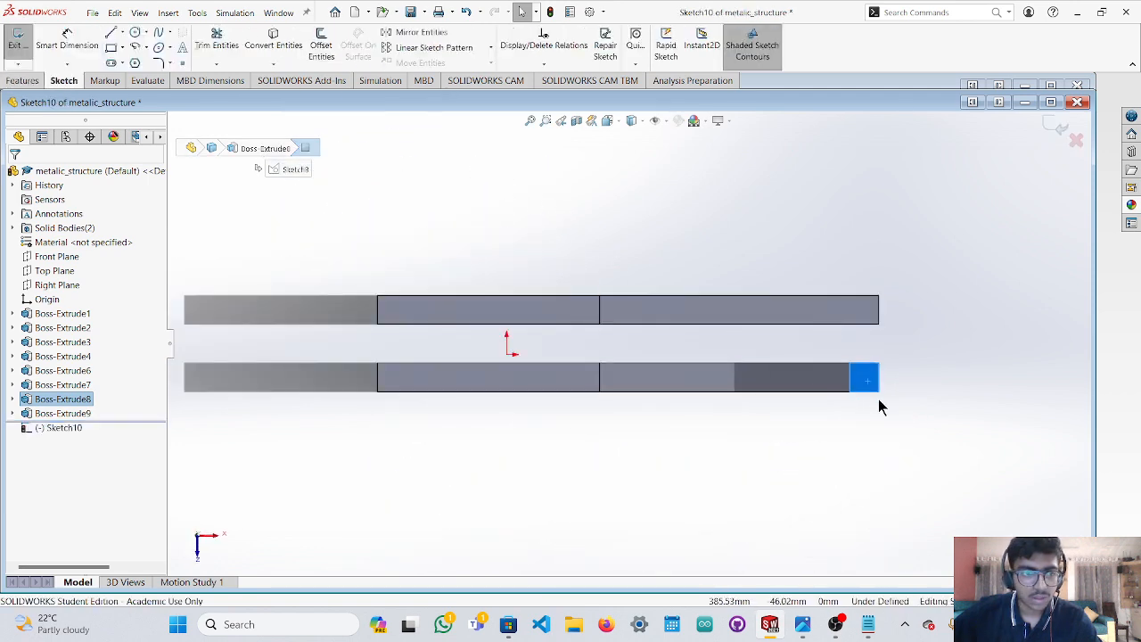
mouse_move(894, 382)
middle_mouse_down()
mouse_move(851, 402)
mouse_move(832, 371)
mouse_move(834, 286)
middle_mouse_up()
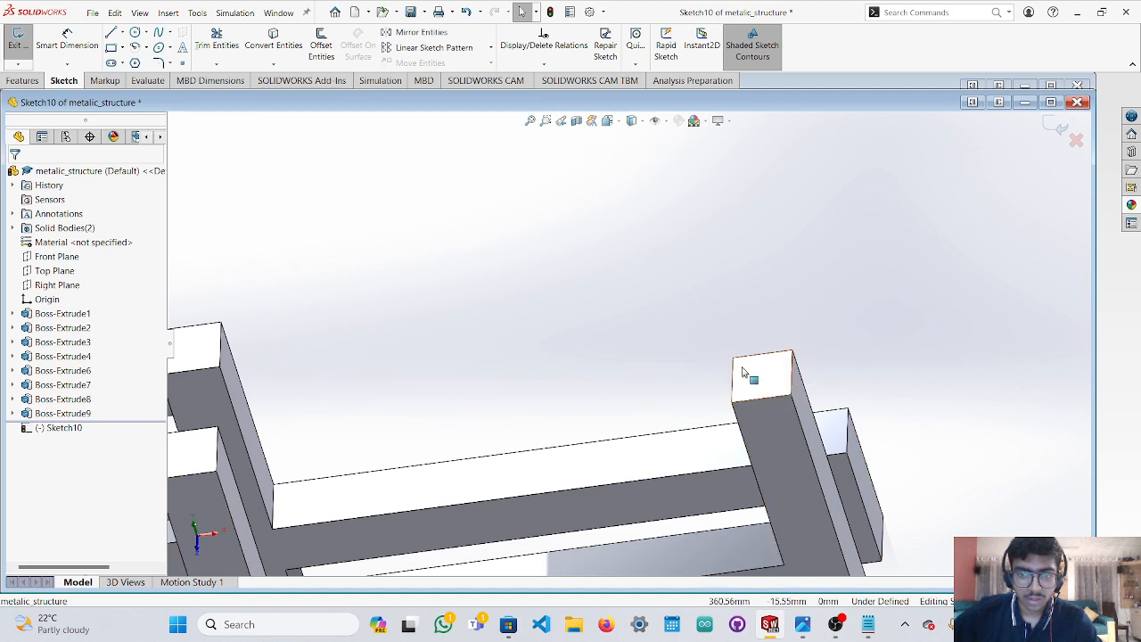
left_click(23, 80)
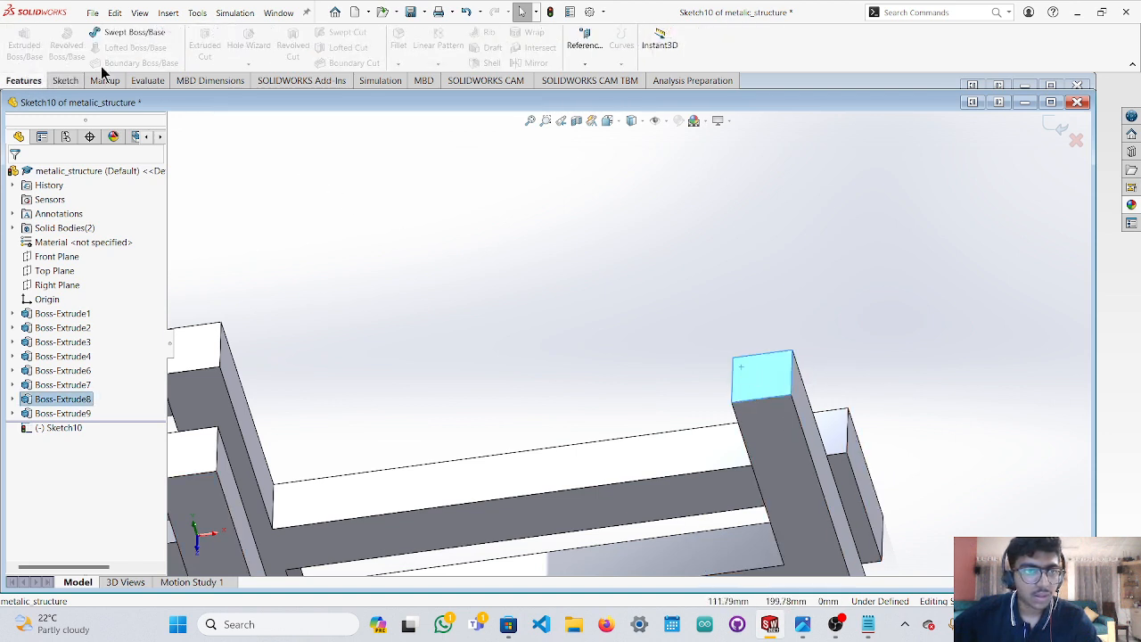
middle_click_drag(857, 354, 876, 463)
left_click(756, 402)
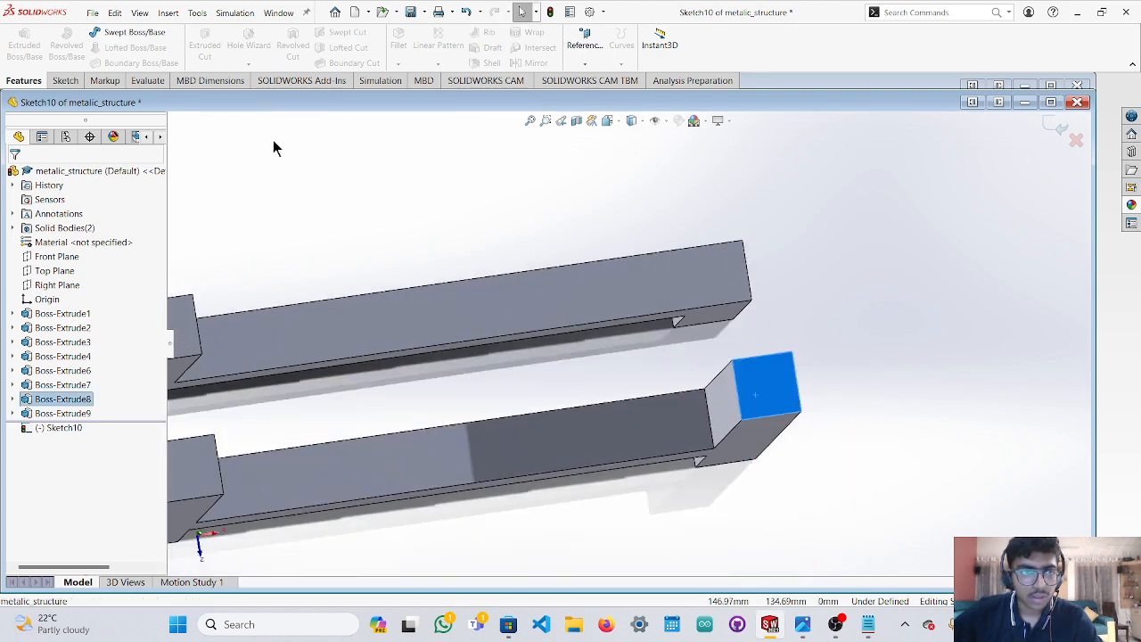
left_click(973, 293)
left_click(67, 82)
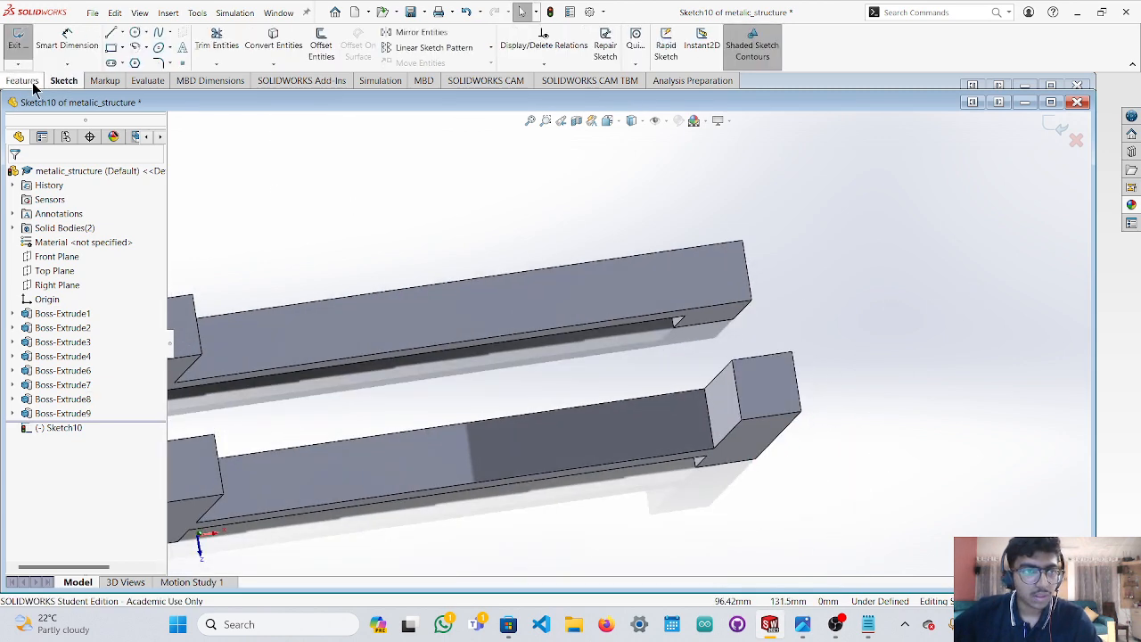
left_click(27, 82)
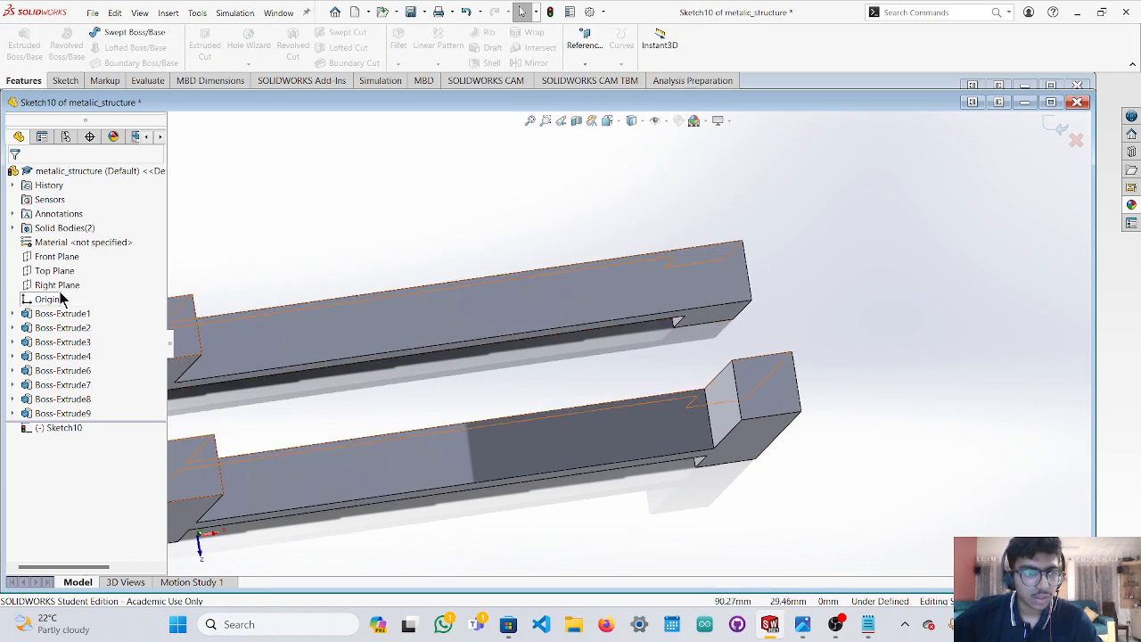
left_click(44, 271)
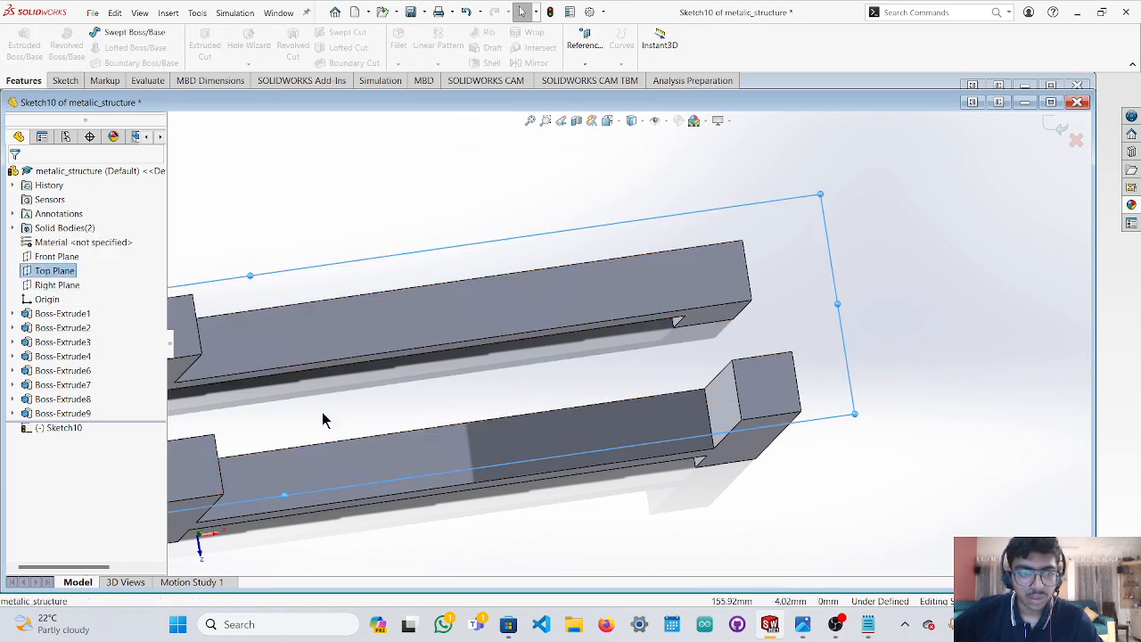
left_click(200, 541)
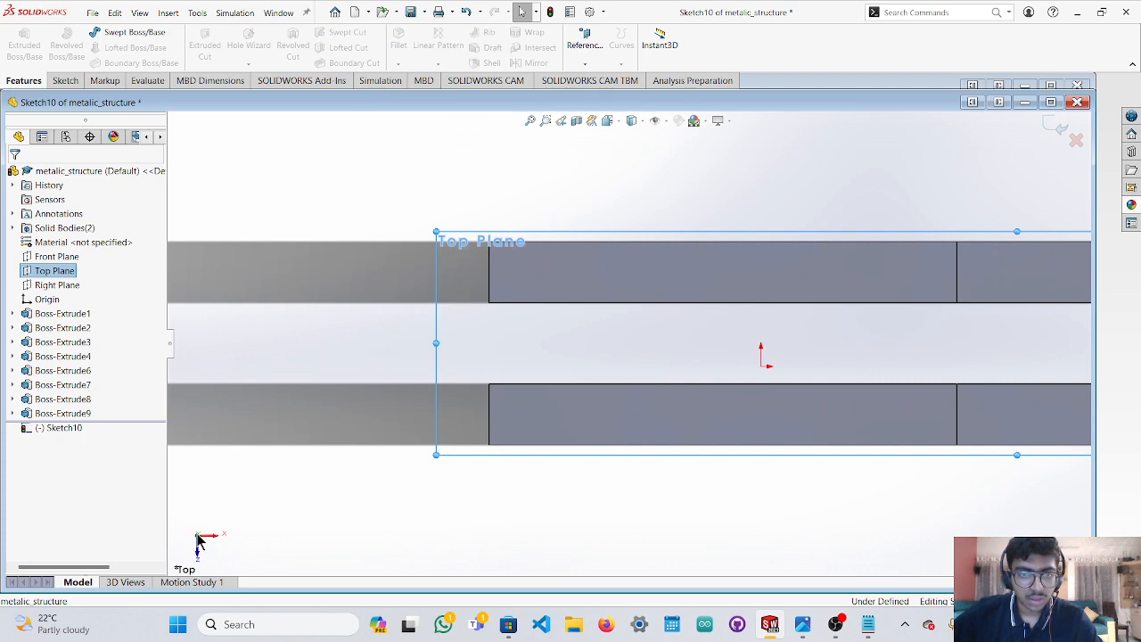
left_click(200, 541)
left_click(197, 534)
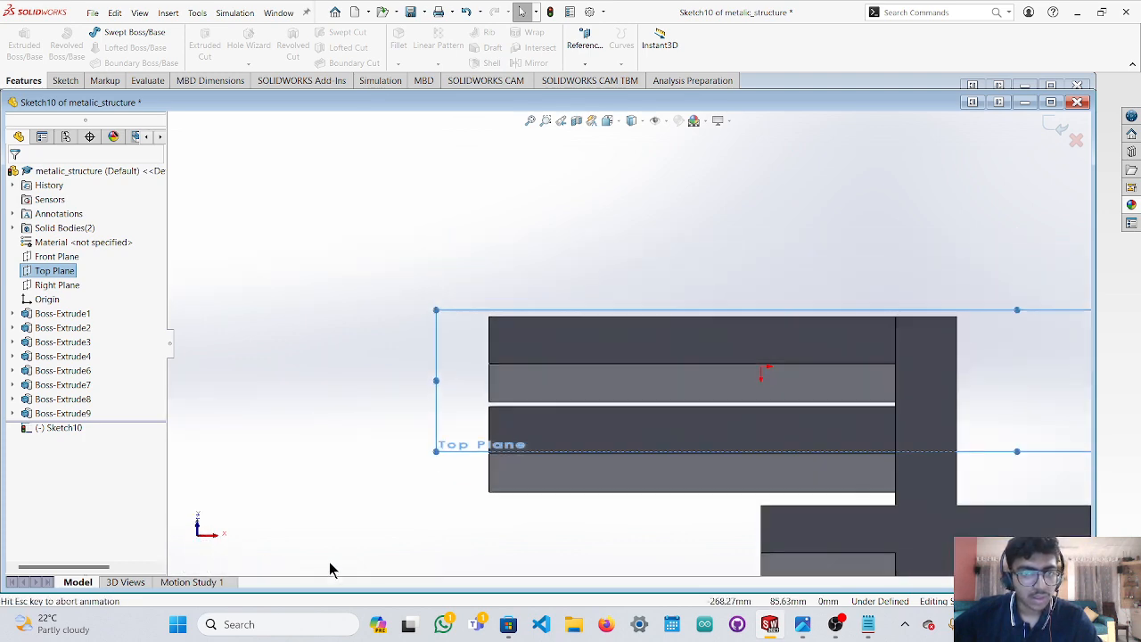
middle_click_drag(895, 477, 849, 575)
left_click(826, 521)
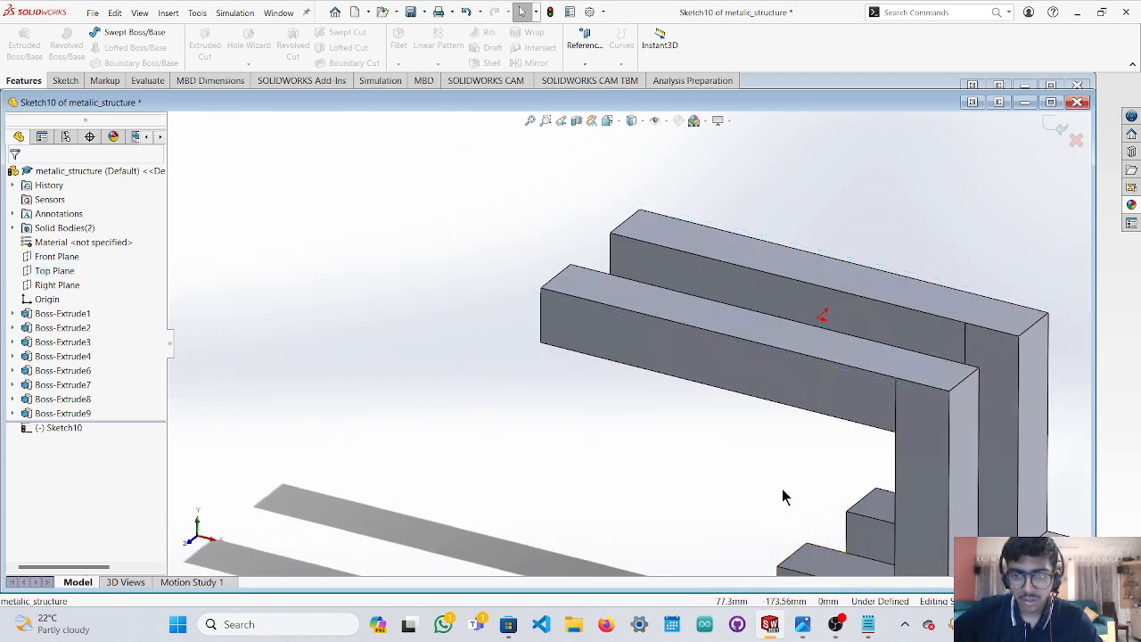
scroll(829, 499, "up", 6)
scroll(883, 458, "down", 2)
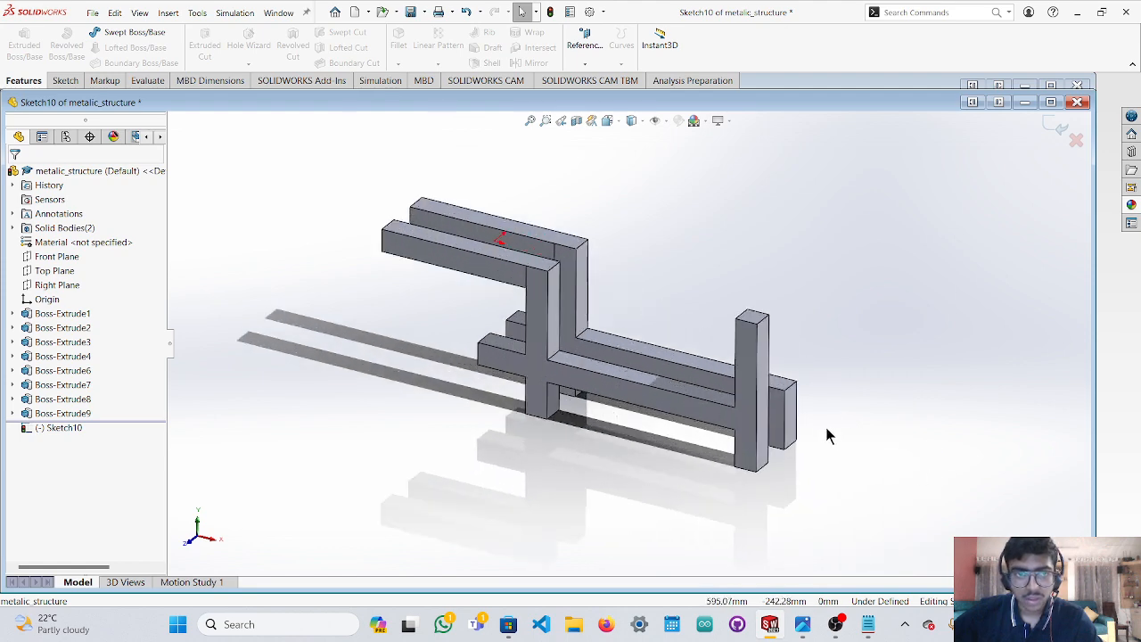
left_click(747, 318)
left_click(142, 33)
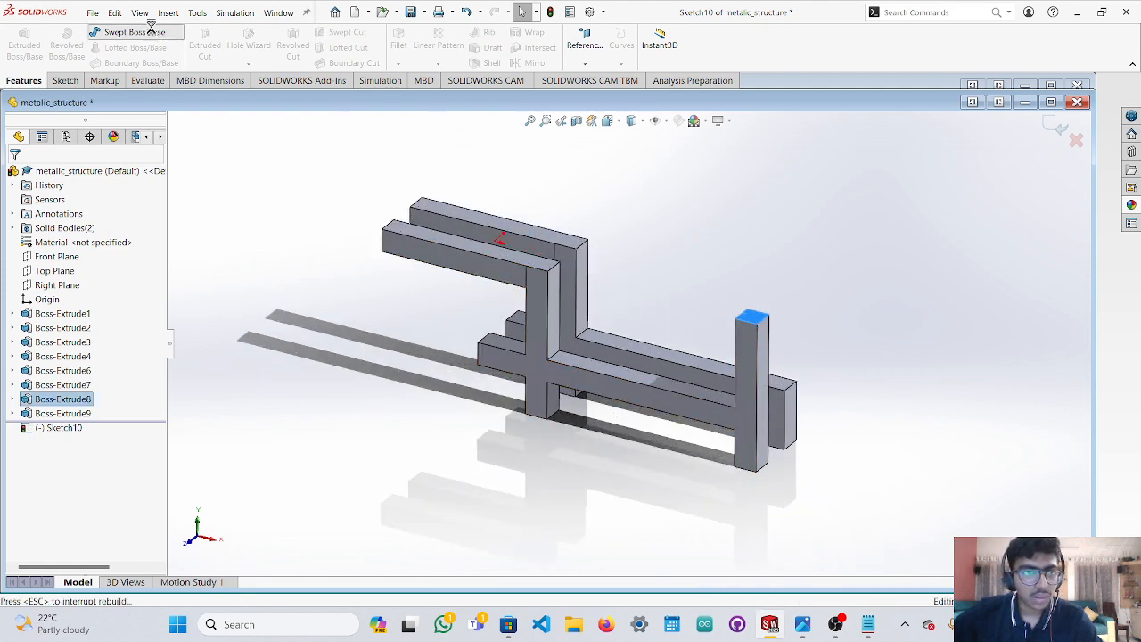
key("Escape")
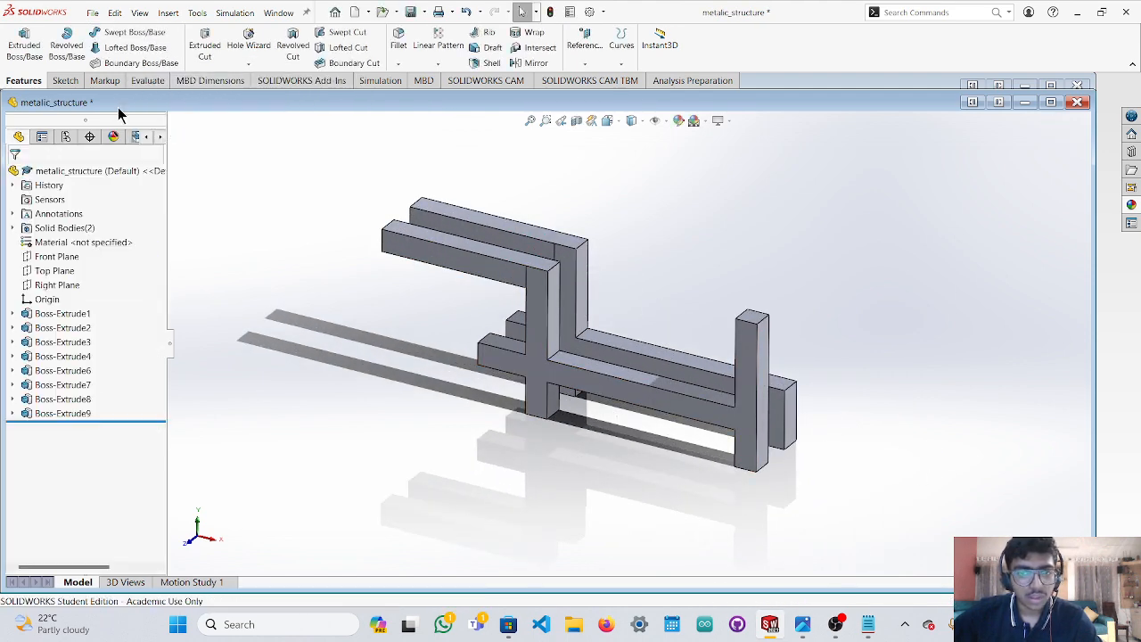
Start an Extruded Cut sketch on the upper face of the tall leg at the positive Z crossbar's outer end.
scroll(749, 330, "down", 8)
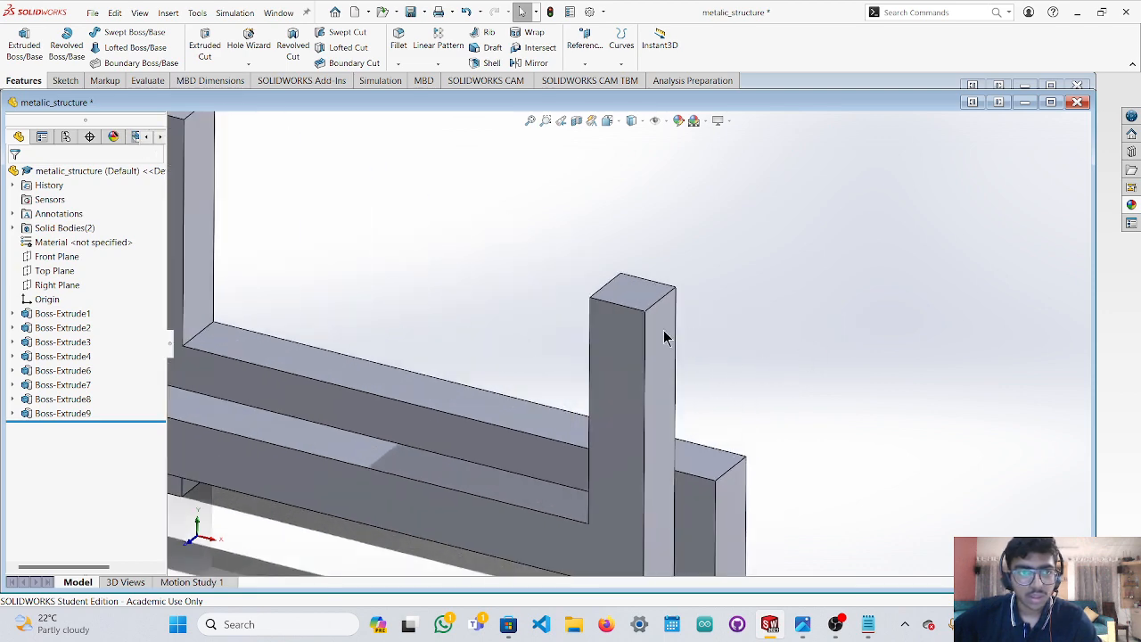
left_click(646, 294)
left_click(214, 47)
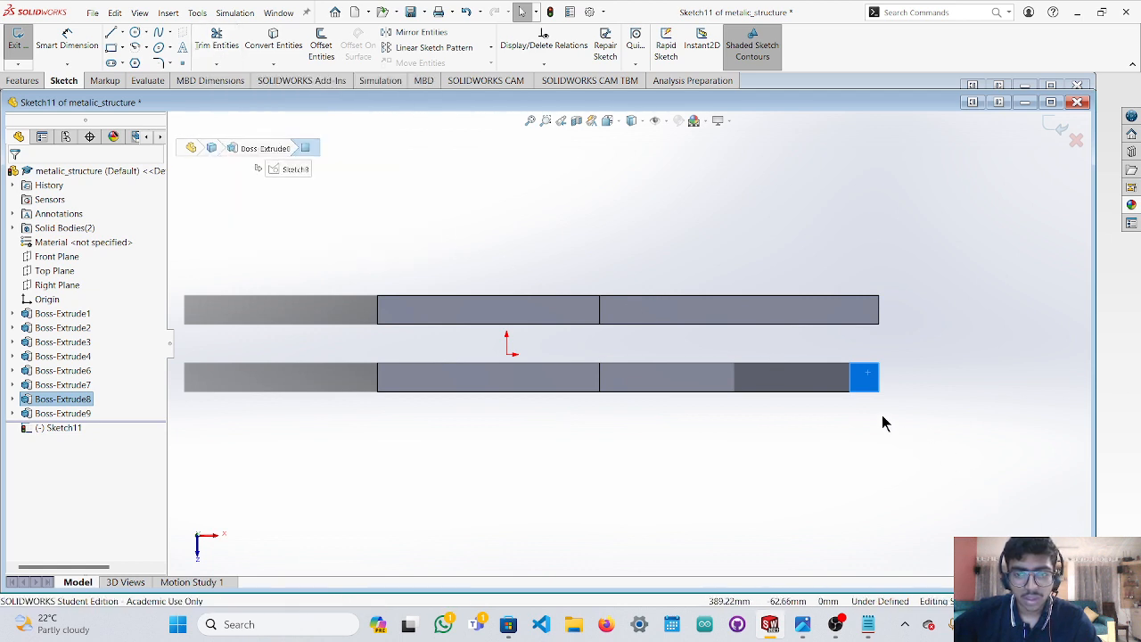
middle_click_drag(882, 424, 882, 339)
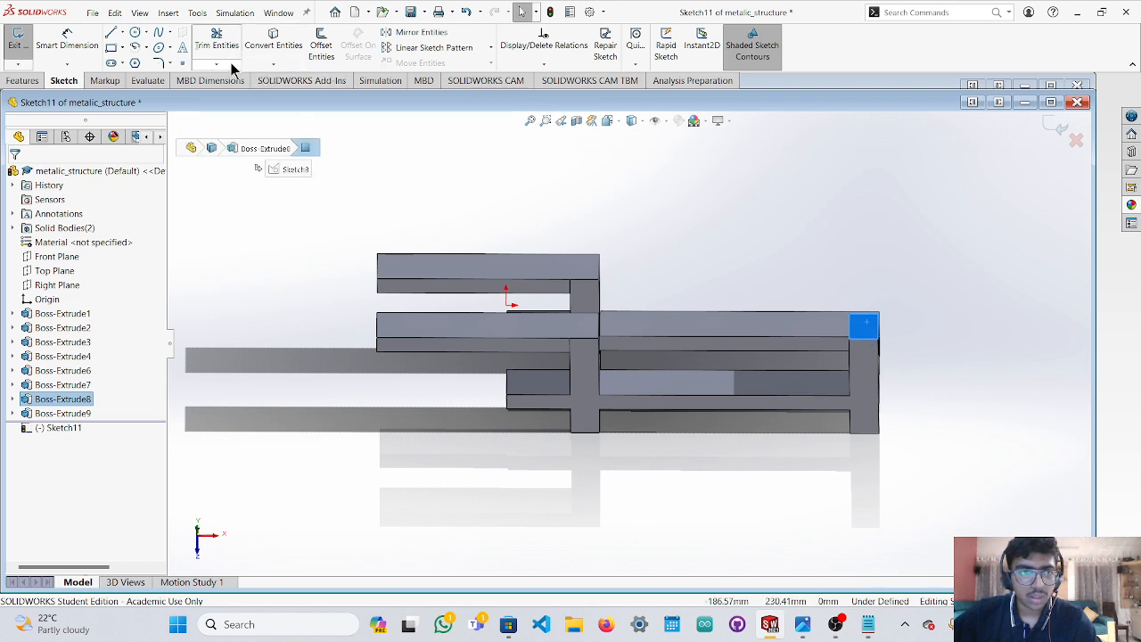
left_click(25, 80)
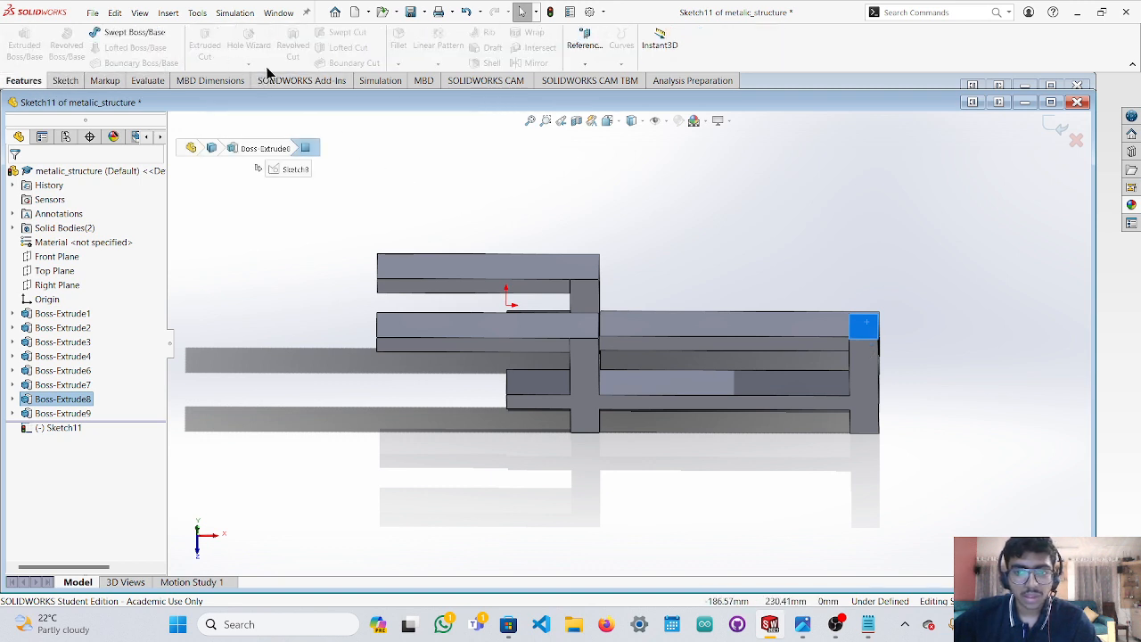
left_click(989, 350)
scroll(905, 343, "up", 2)
scroll(902, 339, "down", 6)
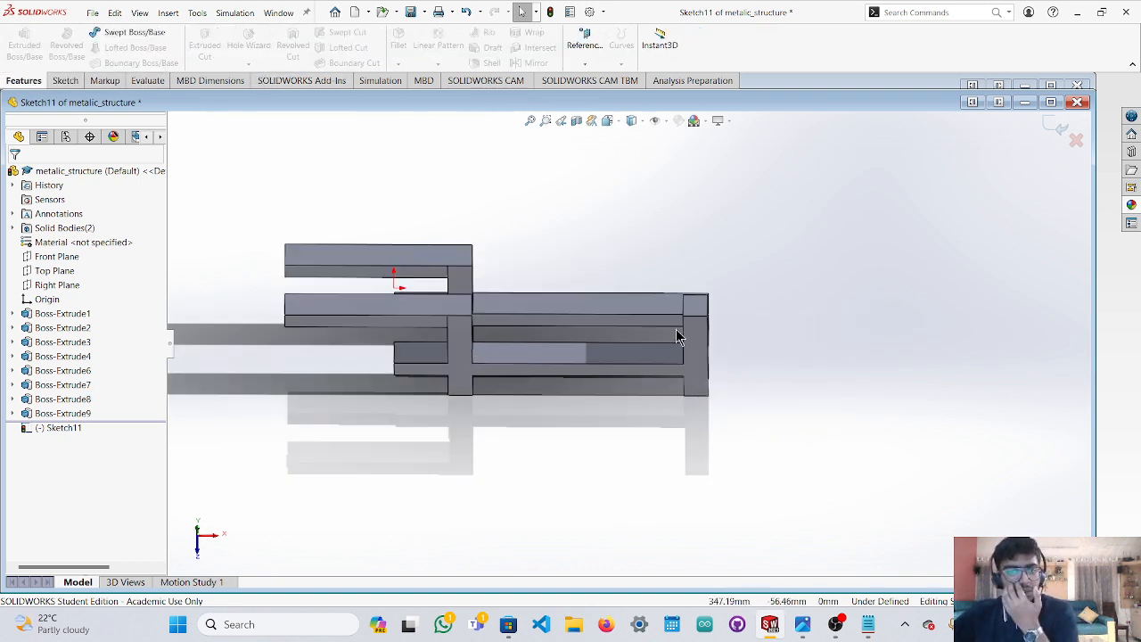
Examine the tall leg's extrusion, its available feature options and its underlying Sketch8 for a way to correct it.
left_click(78, 401)
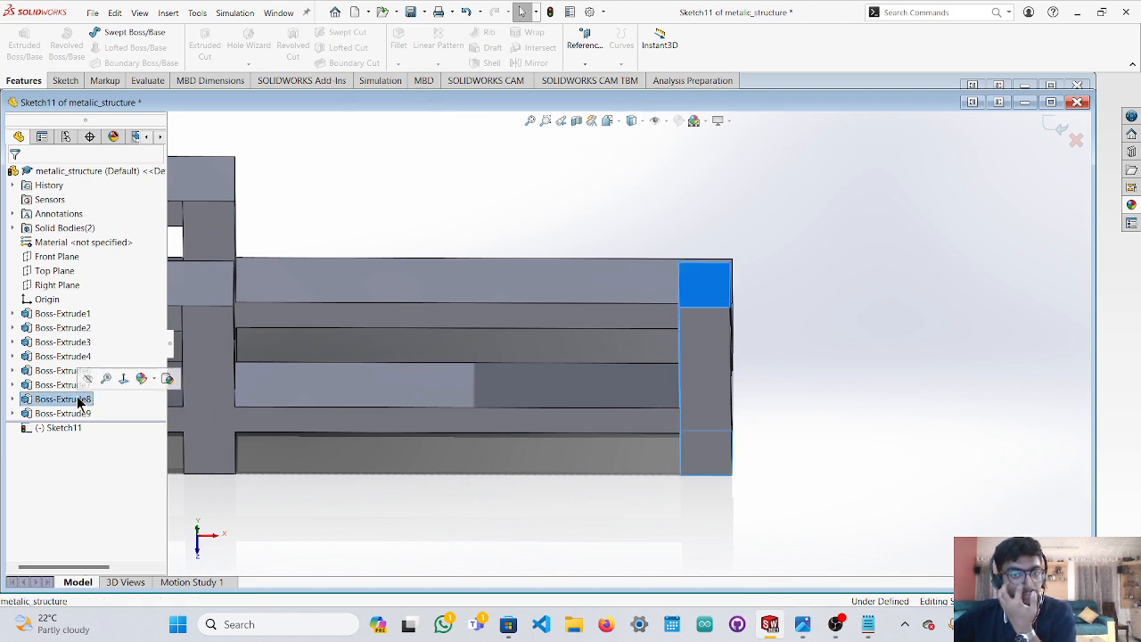
right_click(78, 406)
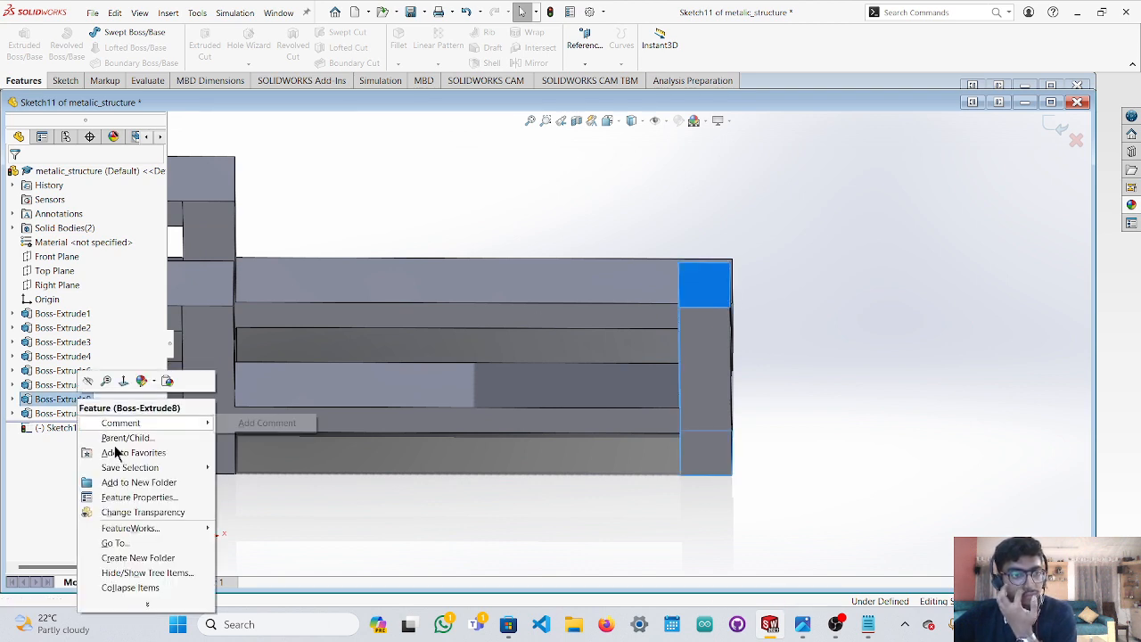
mouse_move(143, 604)
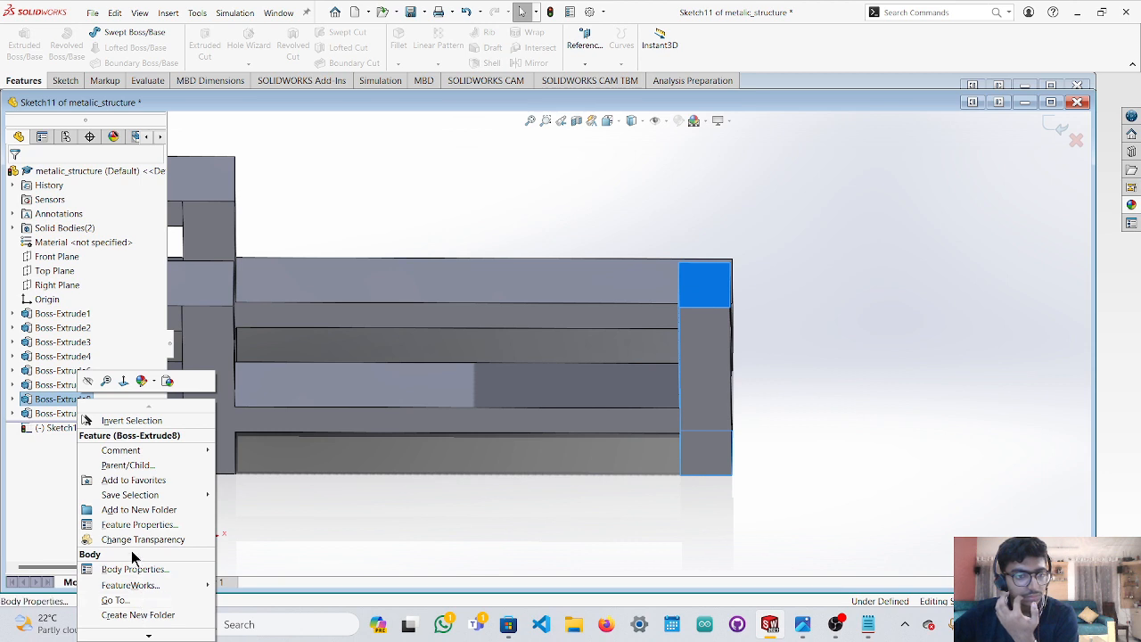
scroll(147, 520, "up", 1)
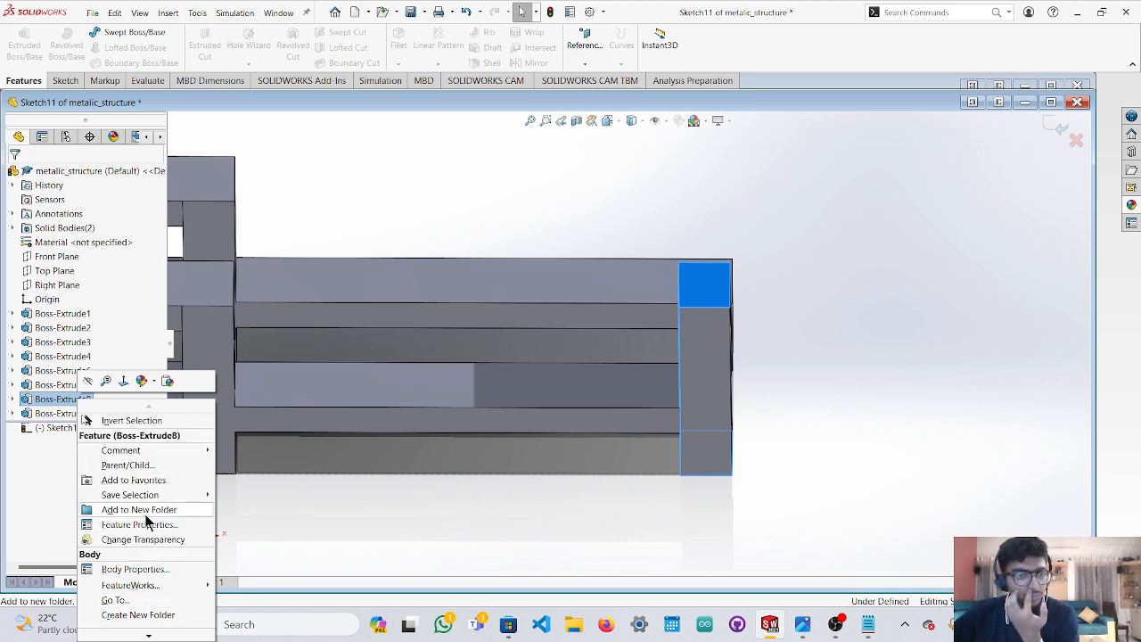
right_click(47, 407)
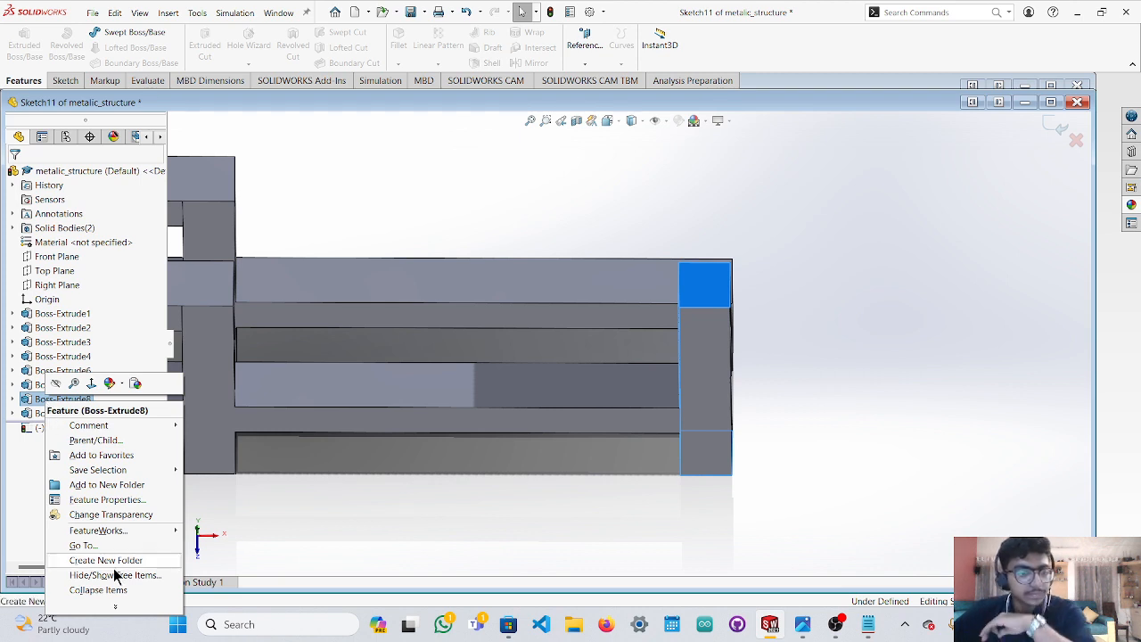
left_click(138, 608)
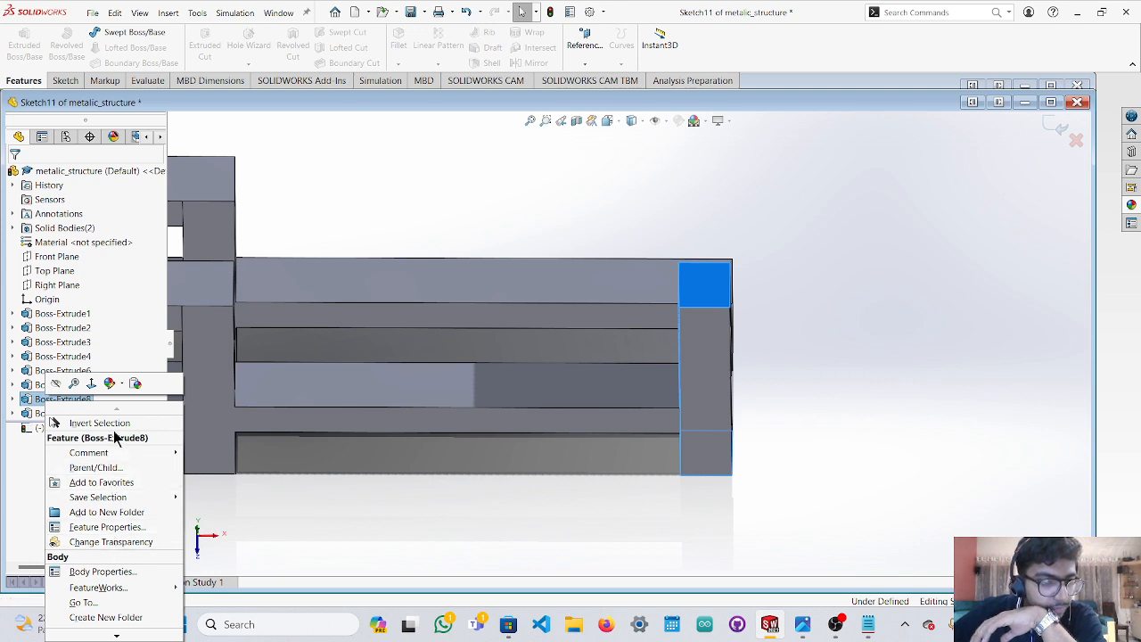
left_click(12, 401)
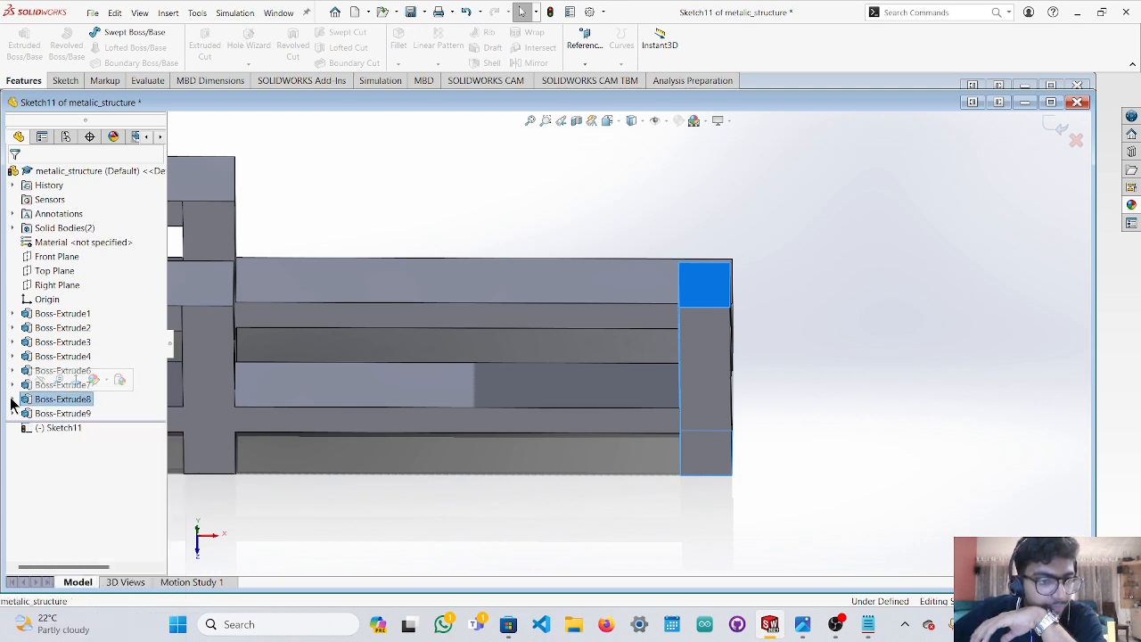
left_click(12, 400)
left_click(53, 415)
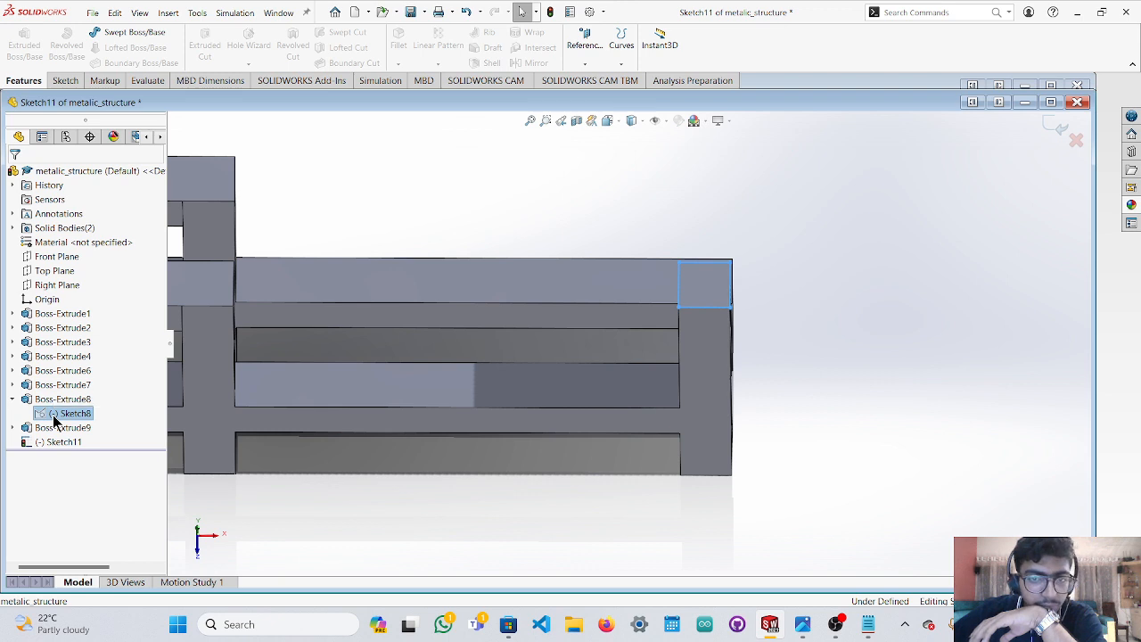
left_click(720, 275)
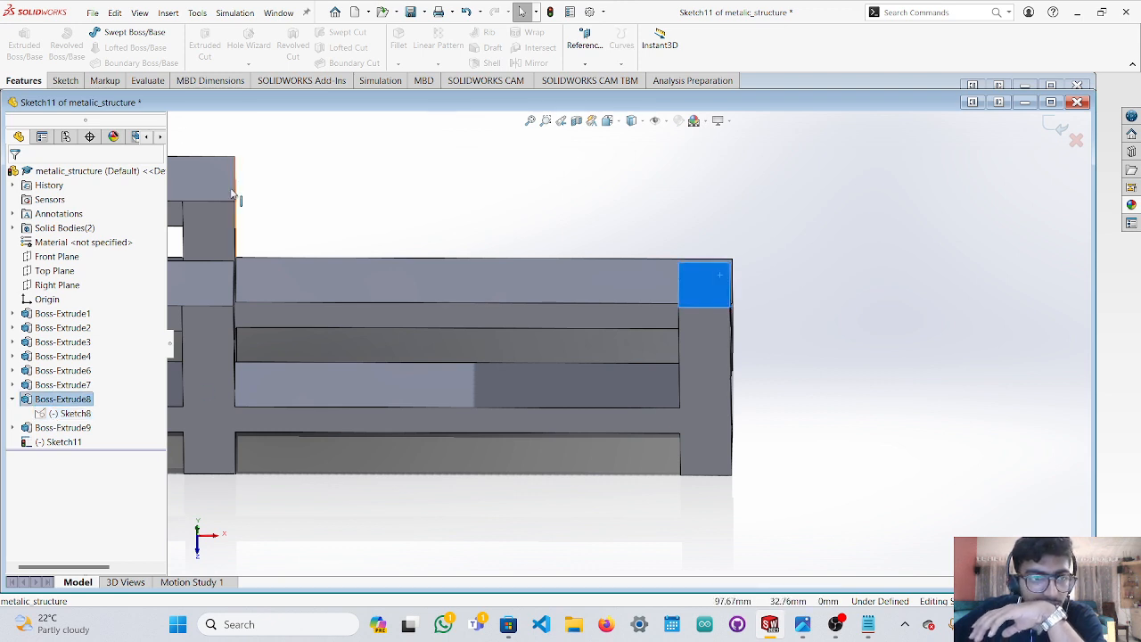
left_click(62, 81)
left_click(32, 82)
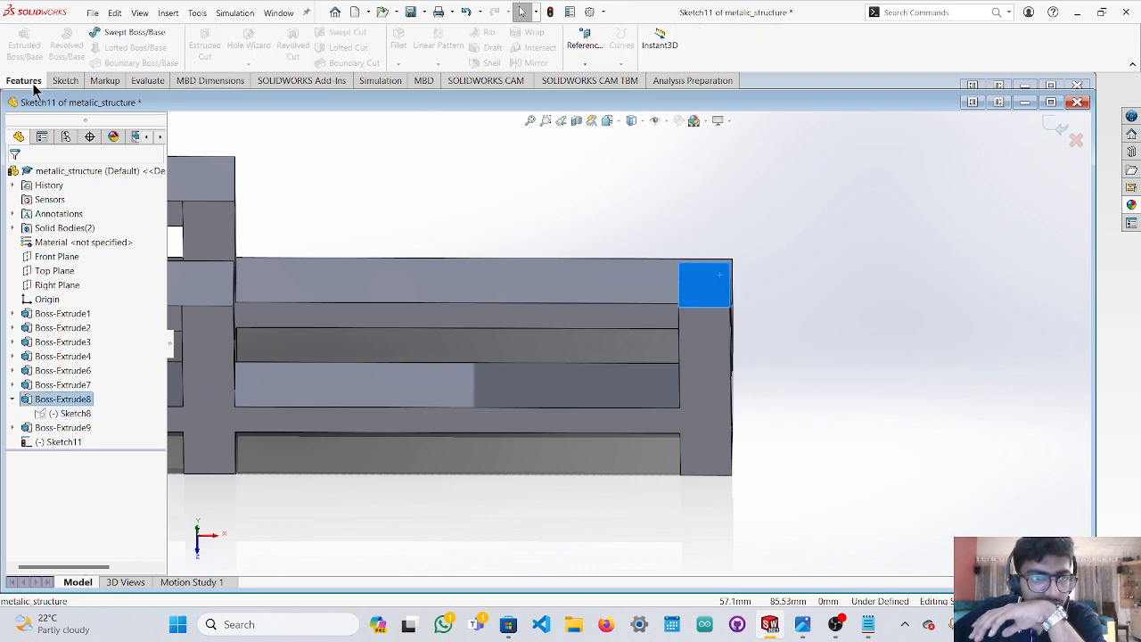
left_click(103, 81)
middle_click_drag(838, 376, 858, 273)
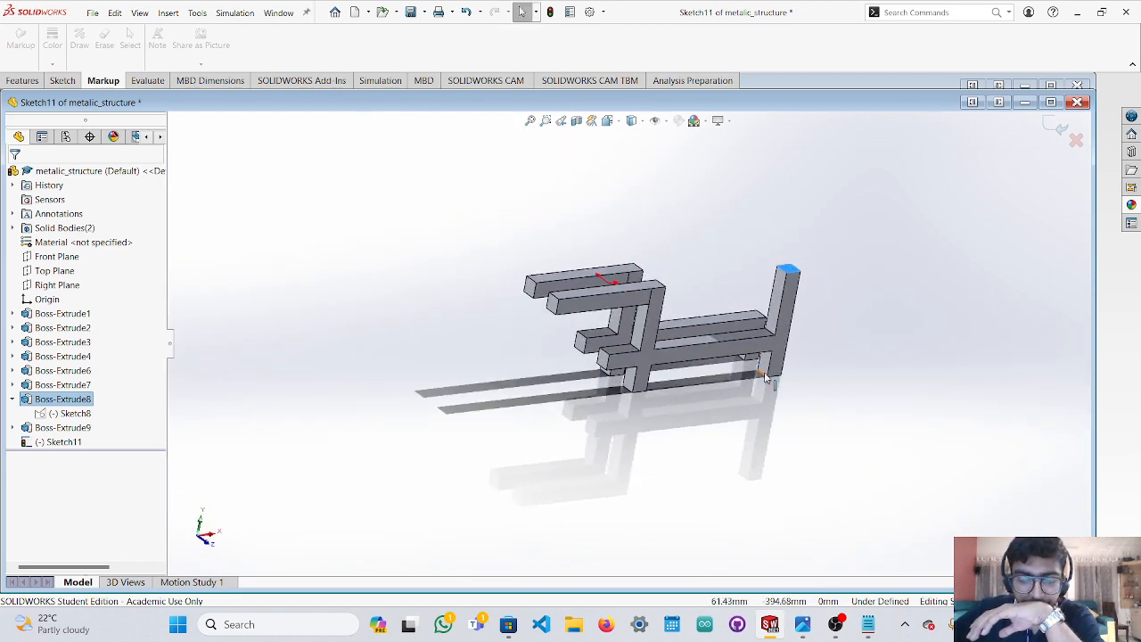
scroll(764, 392, "down", 2)
scroll(542, 345, "down", 2)
scroll(571, 357, "down", 3)
left_click(562, 311)
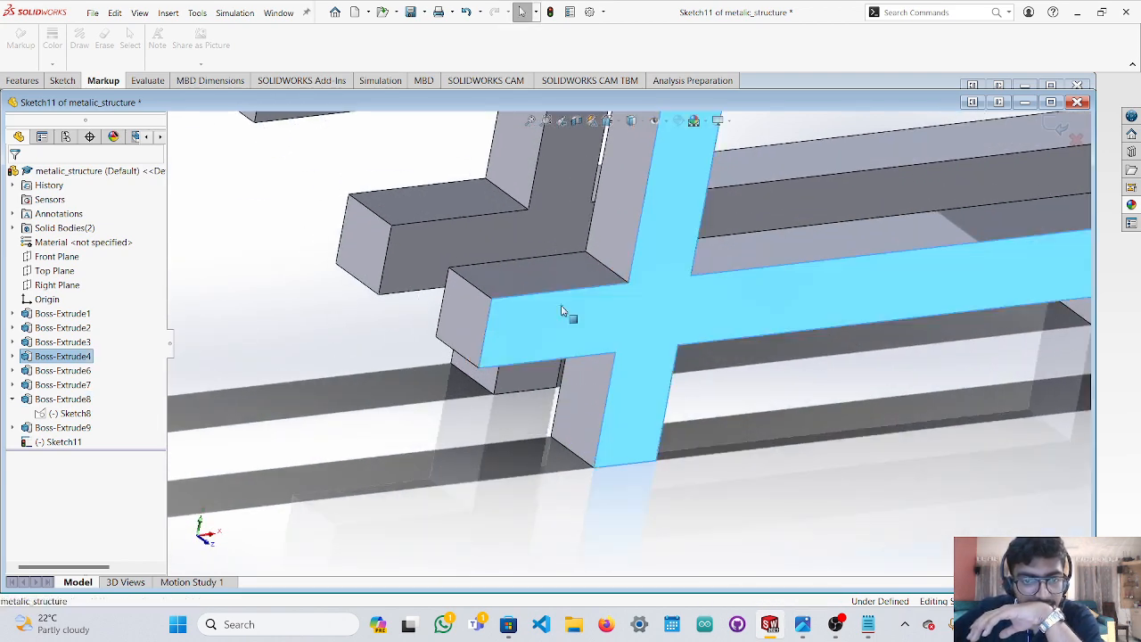
left_click(533, 282)
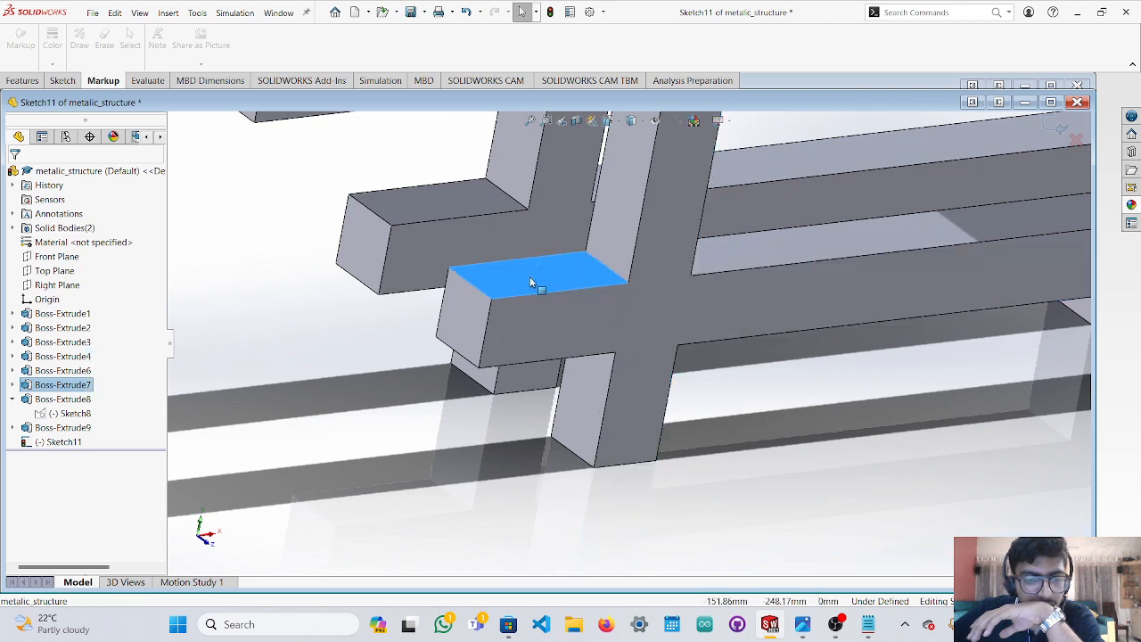
right_click(531, 278)
key("Escape")
left_click(71, 81)
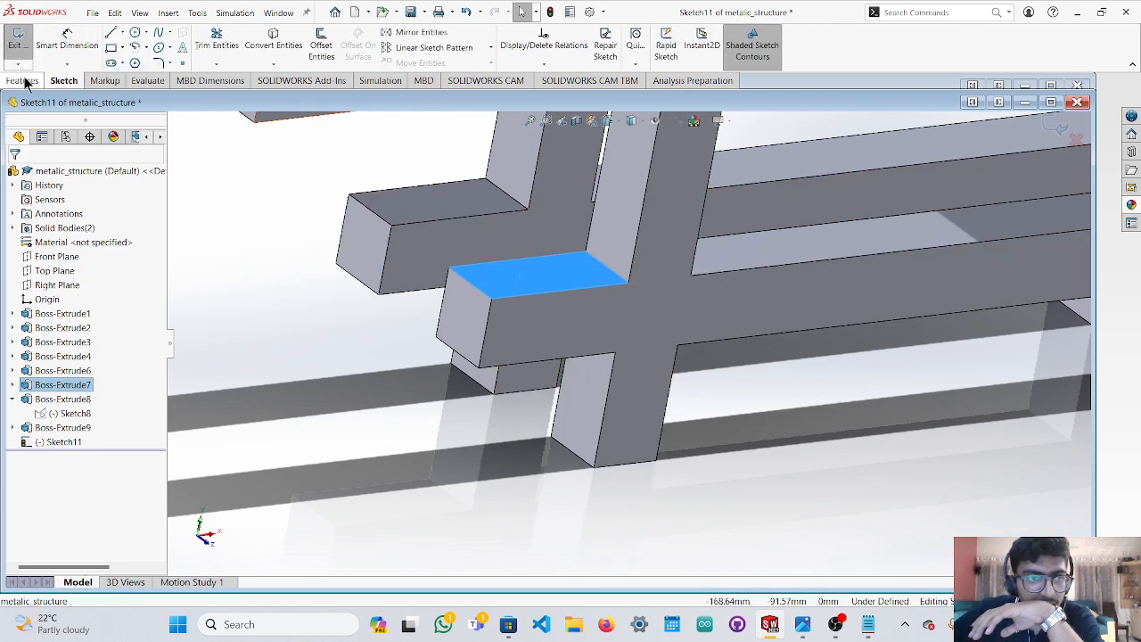
left_click(23, 80)
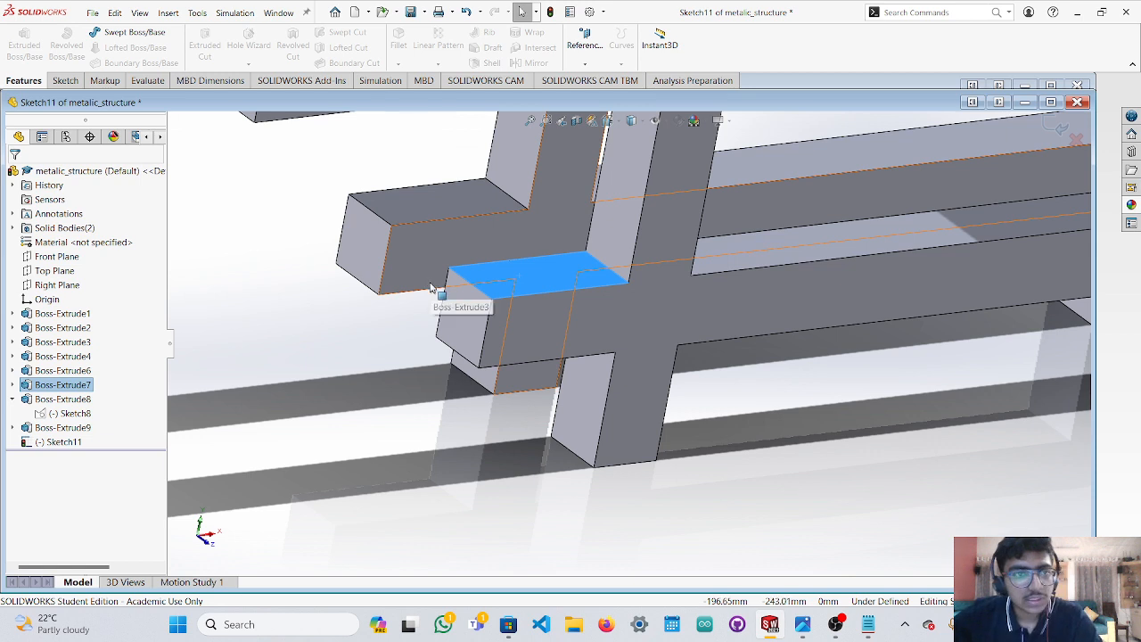
Try to delete the end, upper and side faces of the positive Z crossbar's short inner stub.
left_click(465, 316)
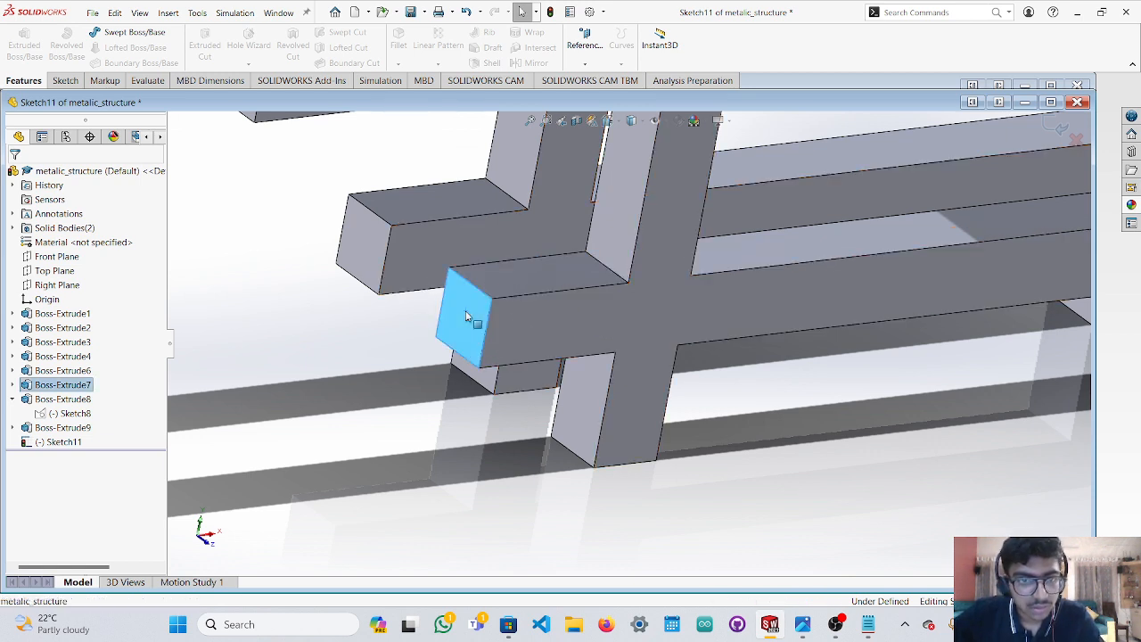
left_click(515, 296, "ctrl")
key("Delete")
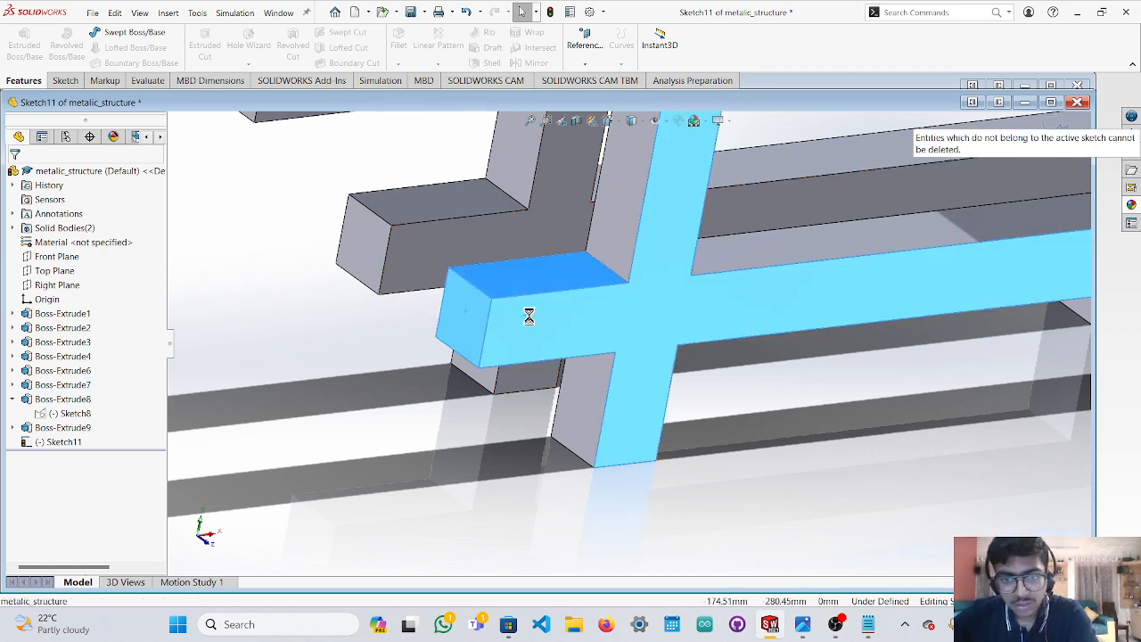
left_click(745, 461)
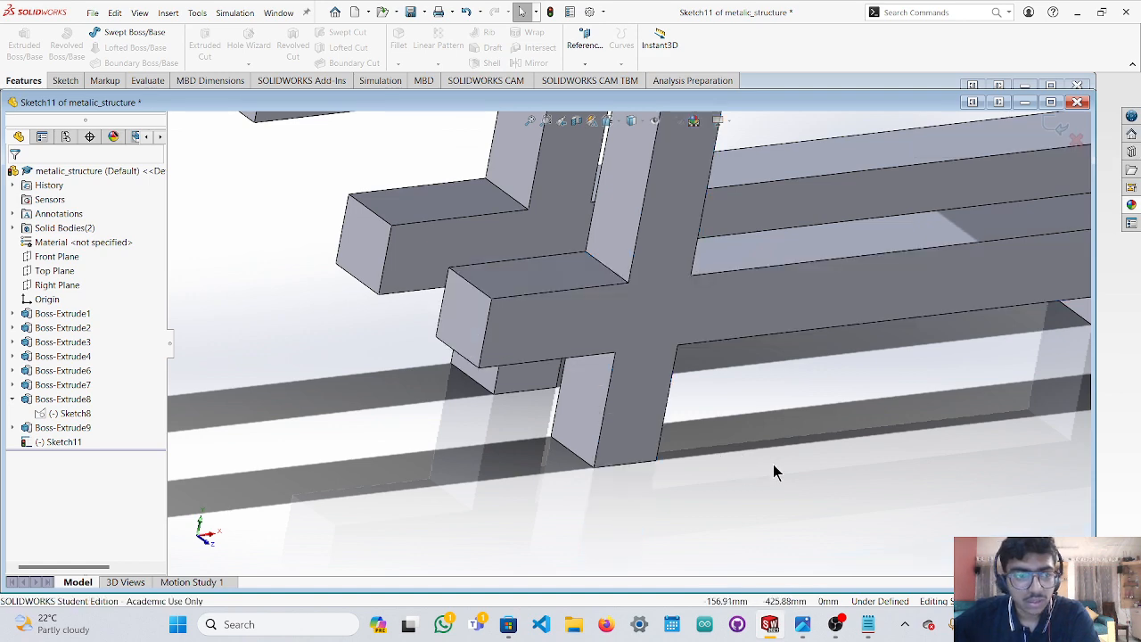
Compare the tall leg with the shorter leg at the crossbars' outer ends.
middle_click_drag(774, 465, 704, 469)
scroll(818, 414, "up", 5)
middle_click_drag(818, 415, 815, 451)
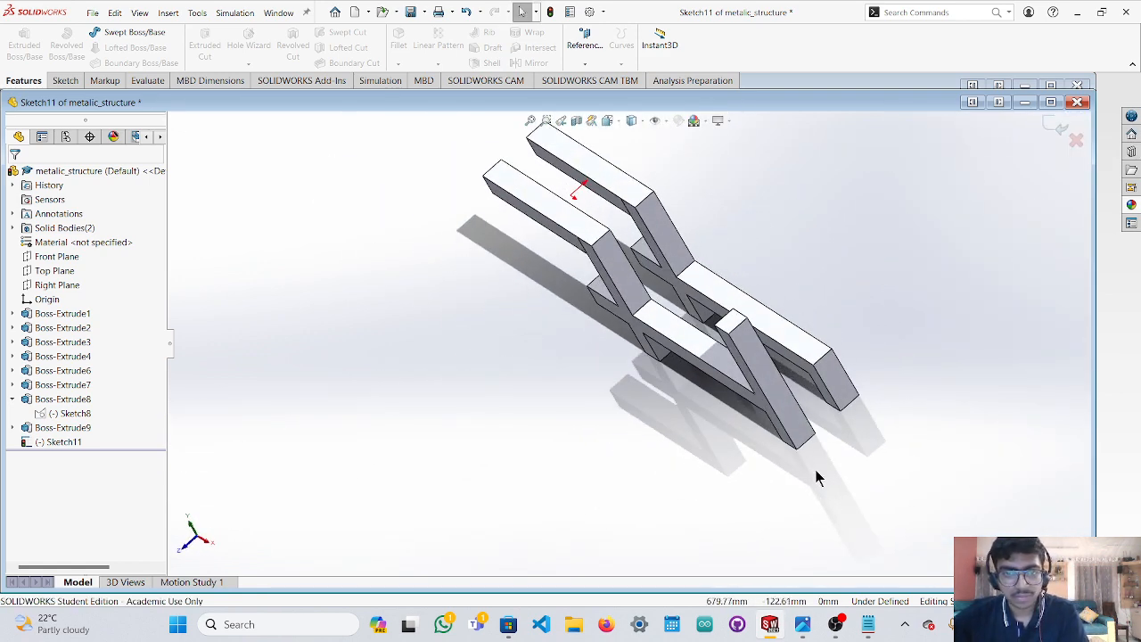
middle_click_drag(819, 478, 836, 459)
scroll(836, 459, "up", 2)
scroll(837, 459, "down", 4)
scroll(763, 367, "down", 3)
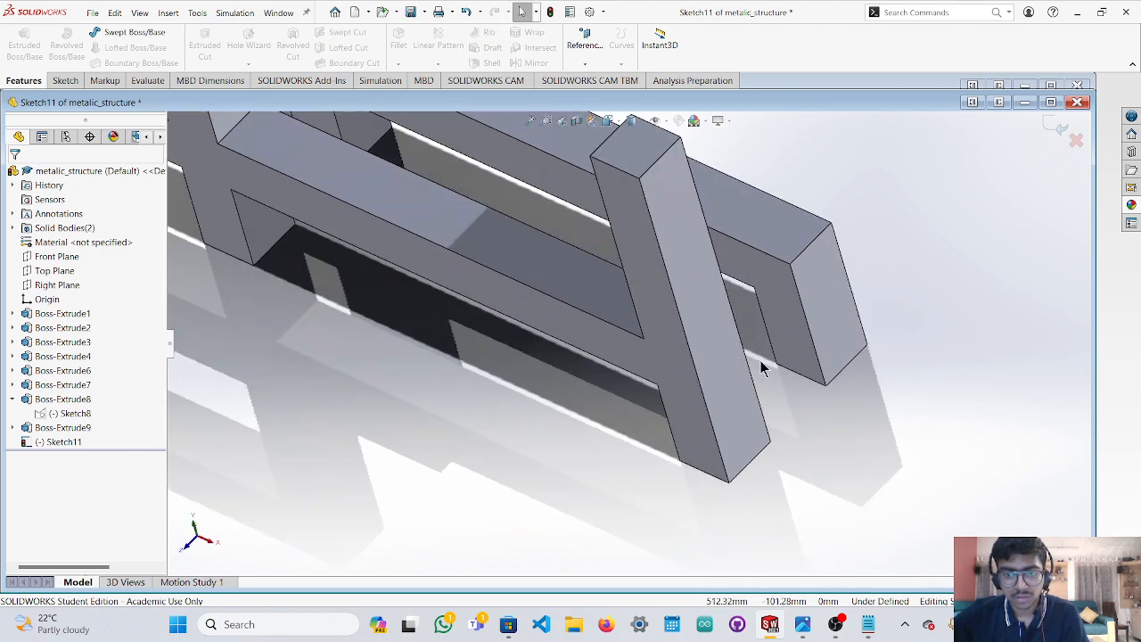
mouse_move(762, 368)
middle_mouse_down()
mouse_move(828, 318)
mouse_move(752, 314)
mouse_move(761, 350)
middle_mouse_up()
scroll(760, 350, "up", 2)
Undo the cut sketch, both outer leg extrusions and their rectangles, back to the empty Sketch8.
double_click(761, 351)
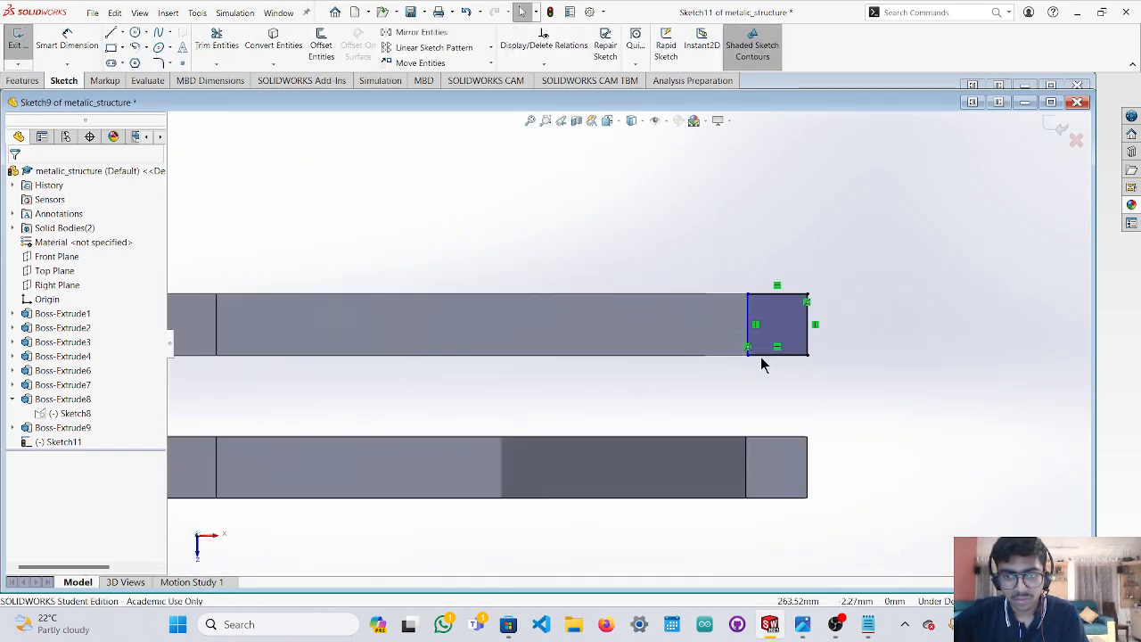
key("ctrl+z")
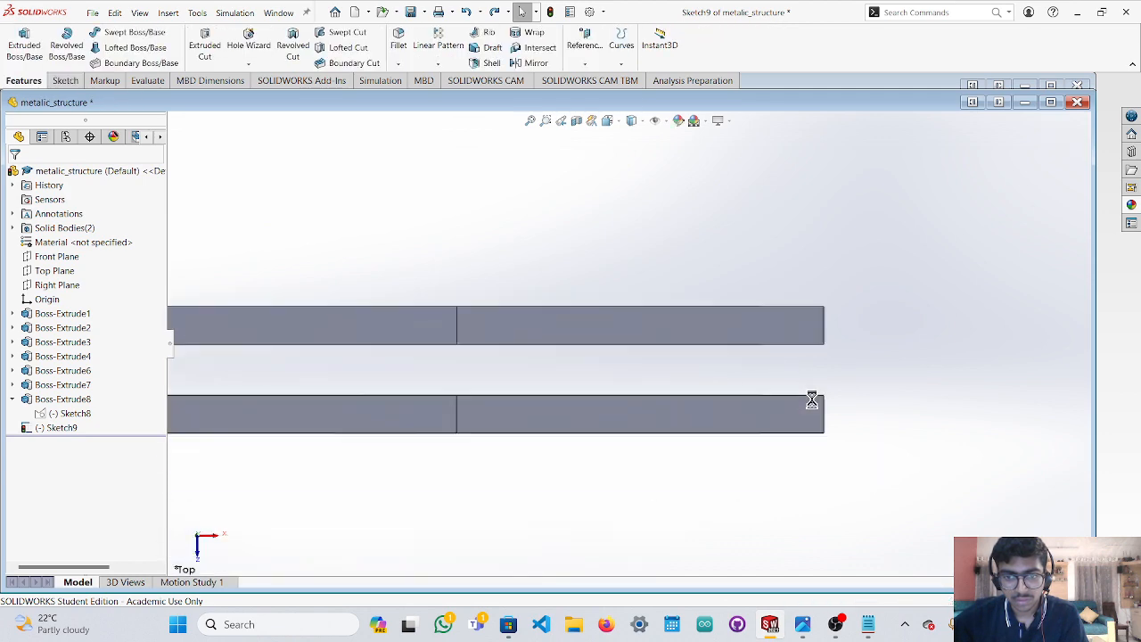
key("ctrl+z")
key("ctrl+z")
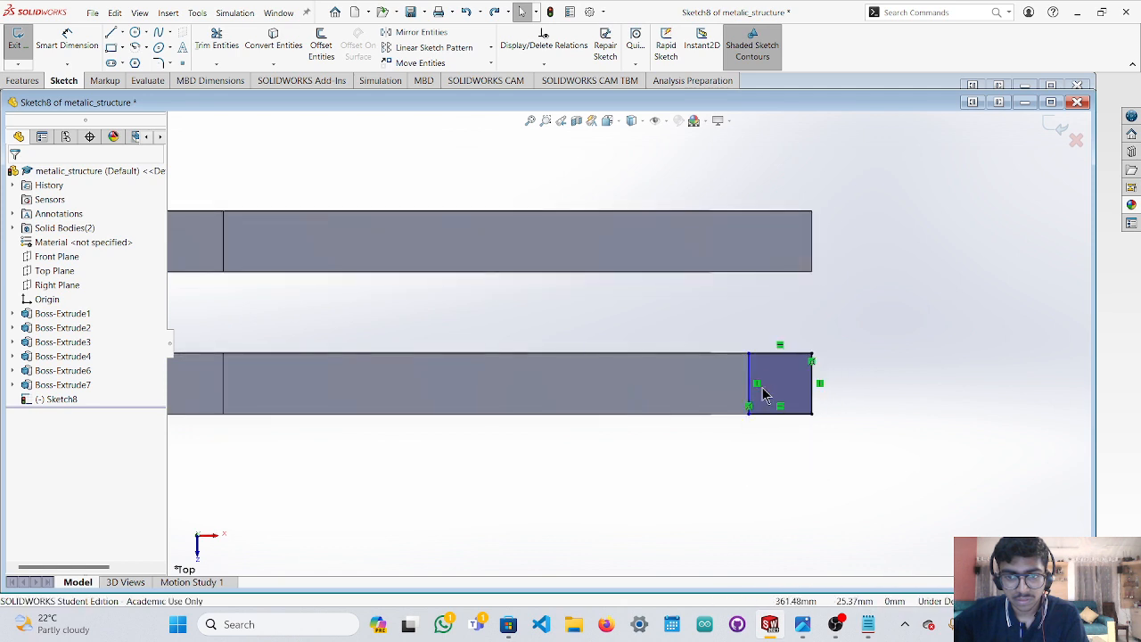
key("ctrl+z")
Sketch a corner rectangle about 39 by 30 mm over the outer end of the positive Z crossbar.
left_click(697, 395)
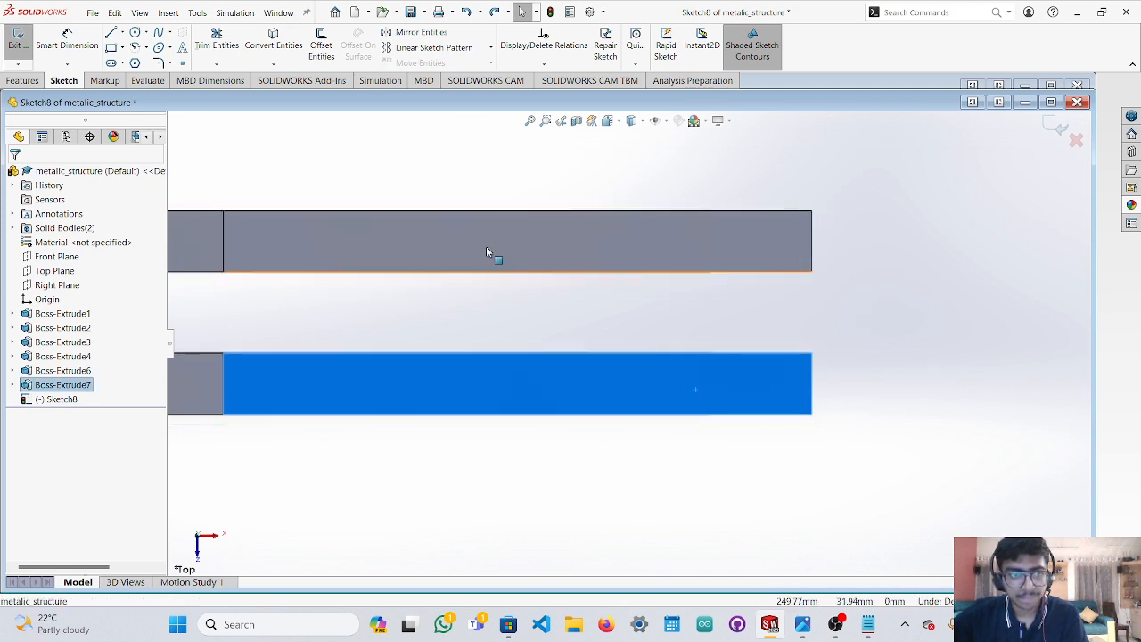
left_click(52, 271)
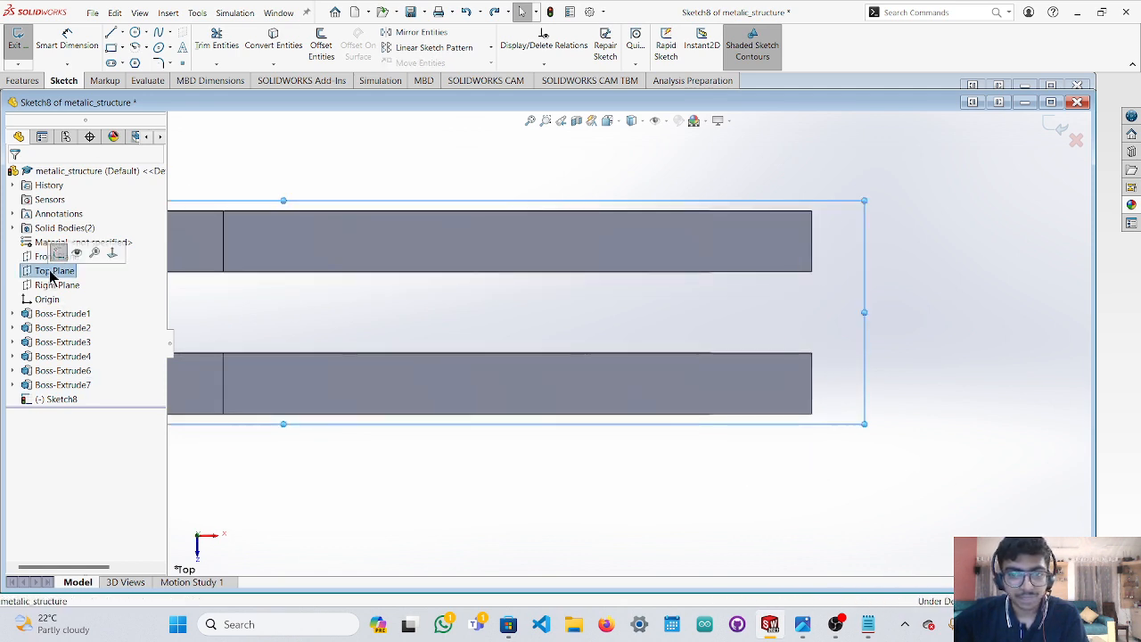
left_click(734, 371)
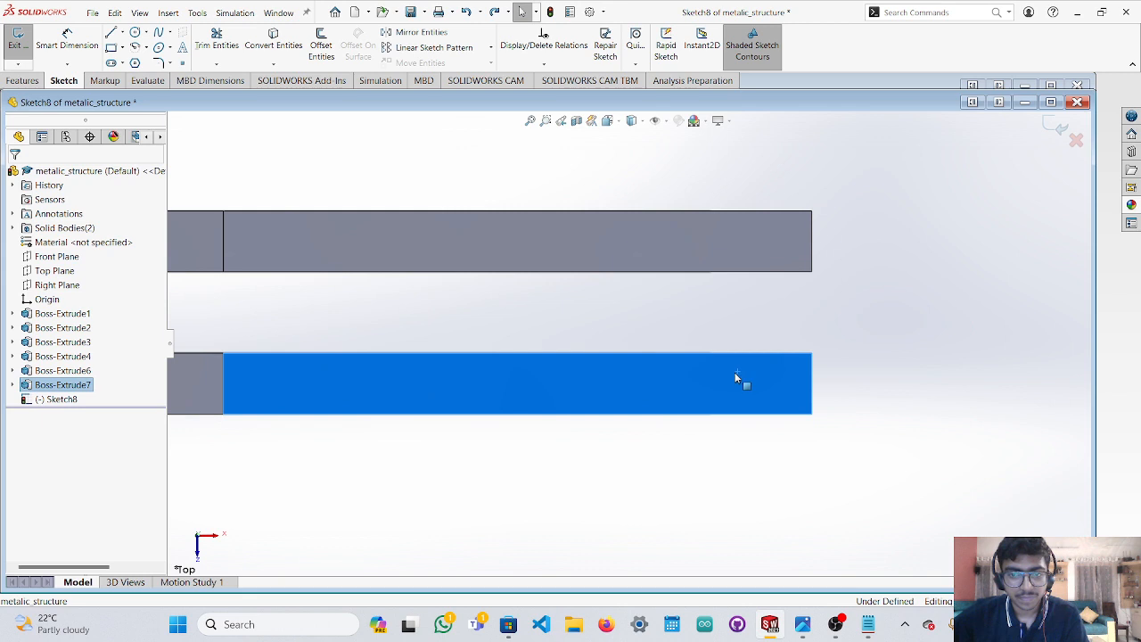
left_click(53, 271)
left_click(112, 54)
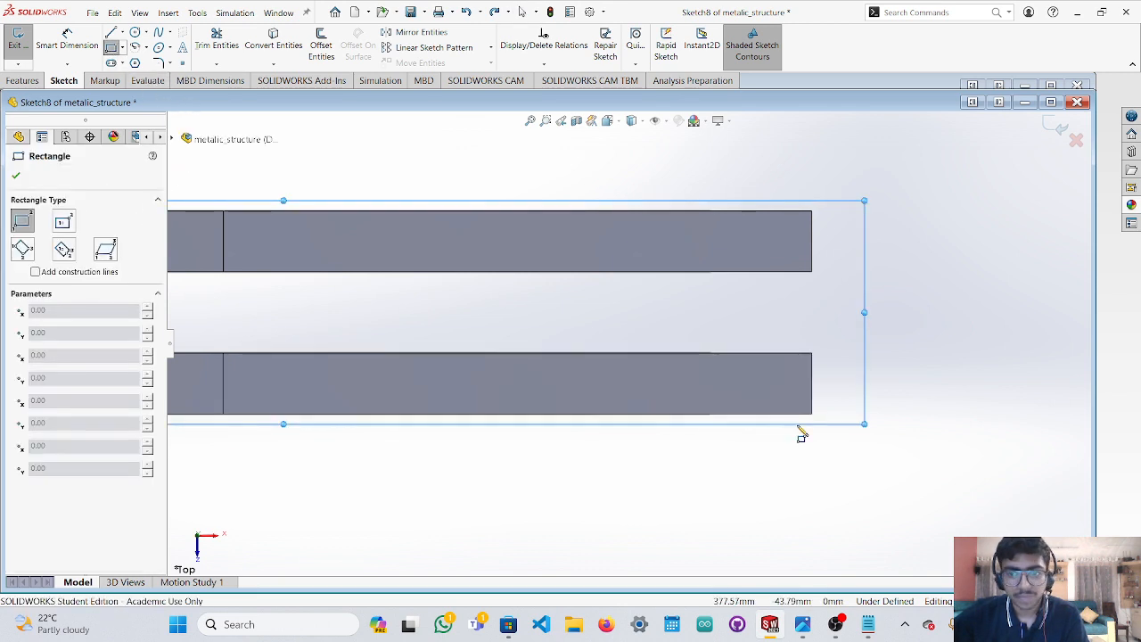
left_click(812, 354)
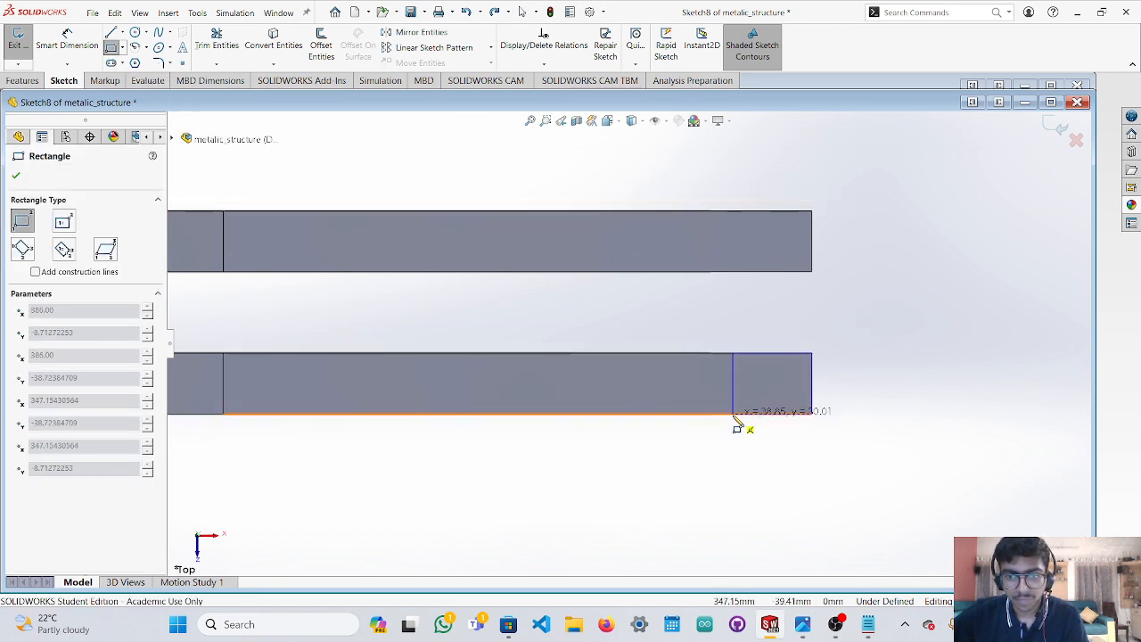
left_click(734, 414)
Examine from several angles where the rectangle's sketch plane lies relative to the two crossbars.
mouse_move(779, 467)
middle_mouse_down()
mouse_move(762, 385)
mouse_move(774, 419)
middle_mouse_up()
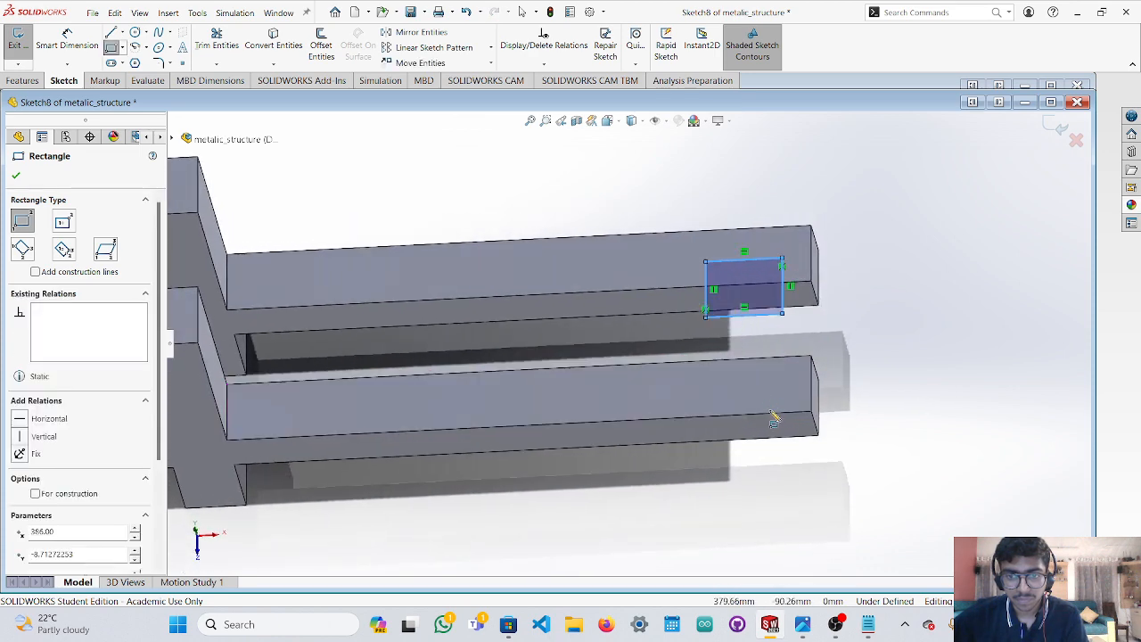
mouse_move(841, 370)
middle_mouse_down()
mouse_move(819, 368)
mouse_move(836, 385)
mouse_move(811, 318)
mouse_move(823, 293)
mouse_move(818, 313)
middle_mouse_up()
key("Down")
key("Down")
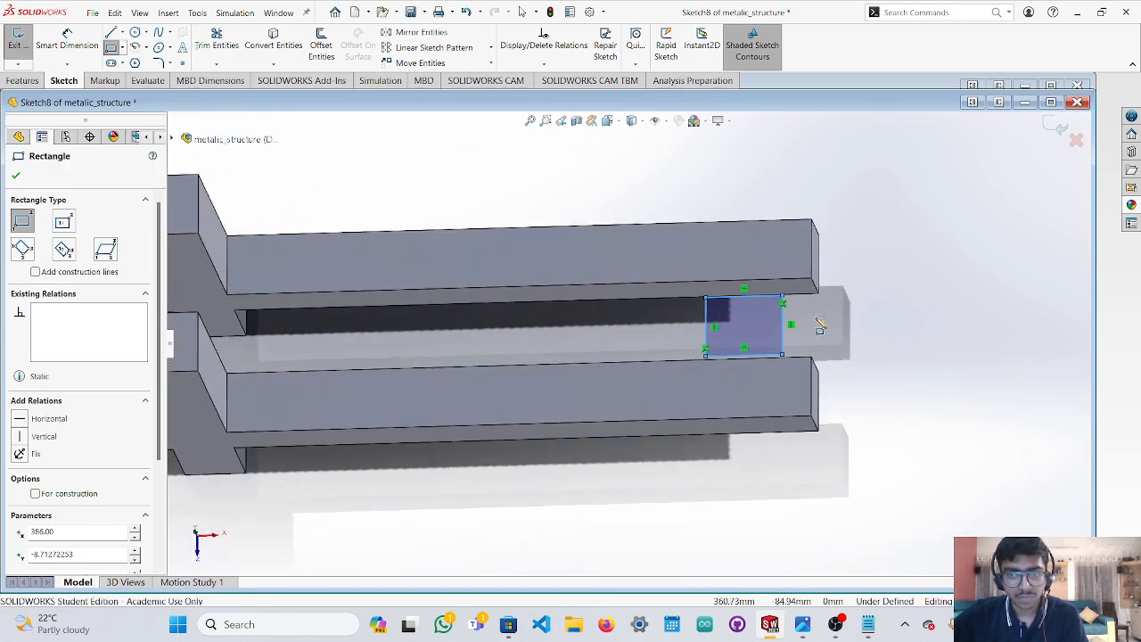
key("Up")
key("Down")
key("ctrl+8")
key("ctrl+8")
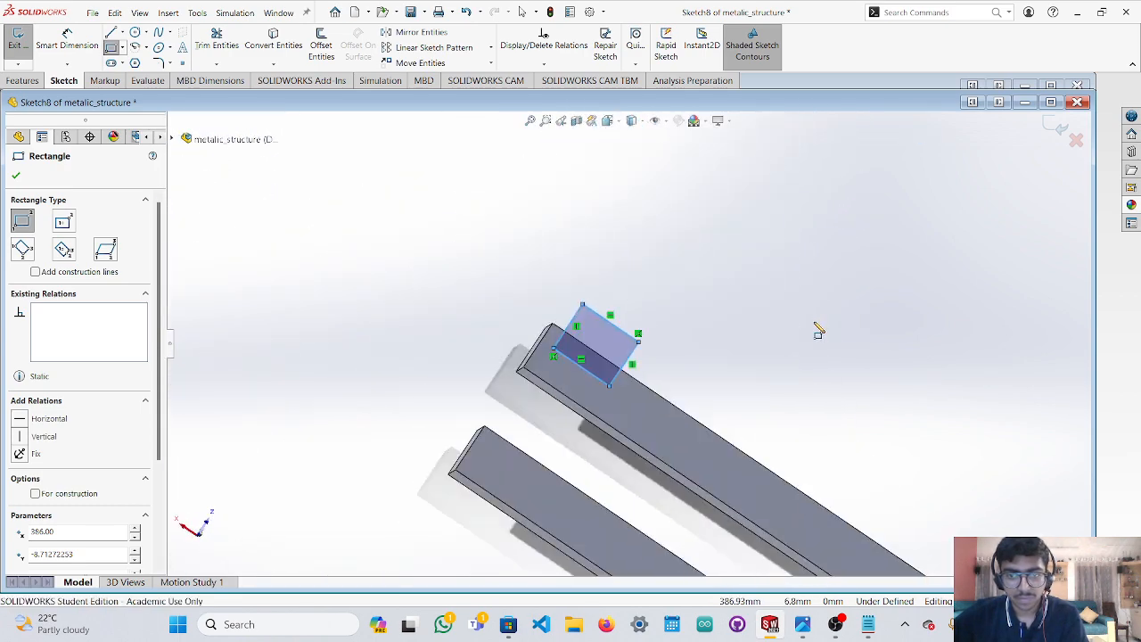
key("ctrl+shift+z")
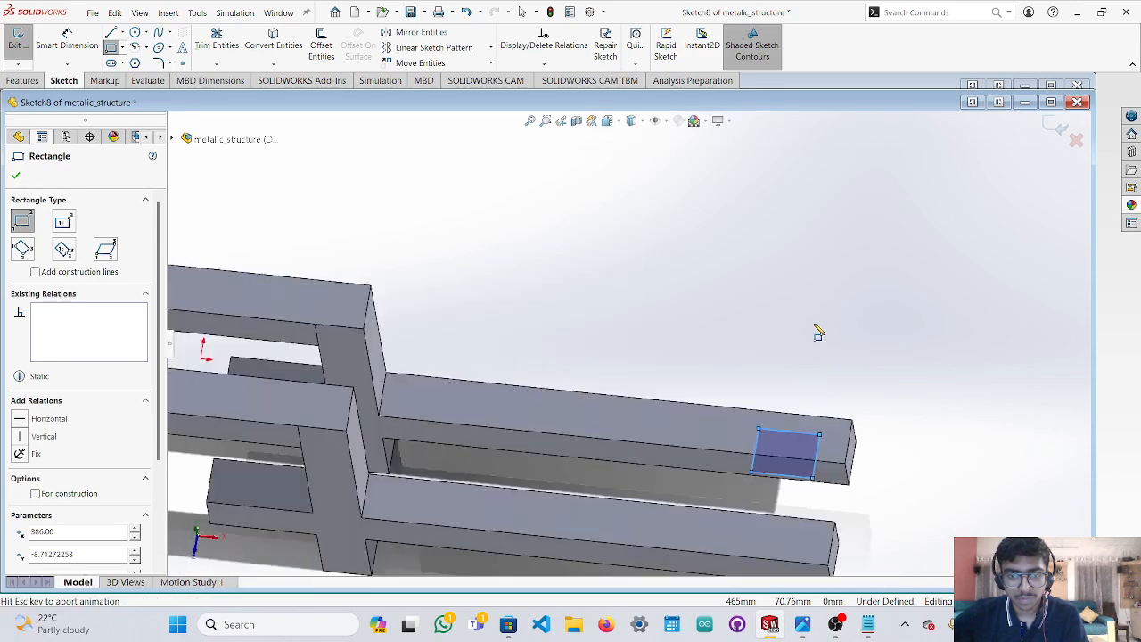
key("ctrl+shift+z")
key("ctrl+shift+z")
key("ctrl+shift+z")
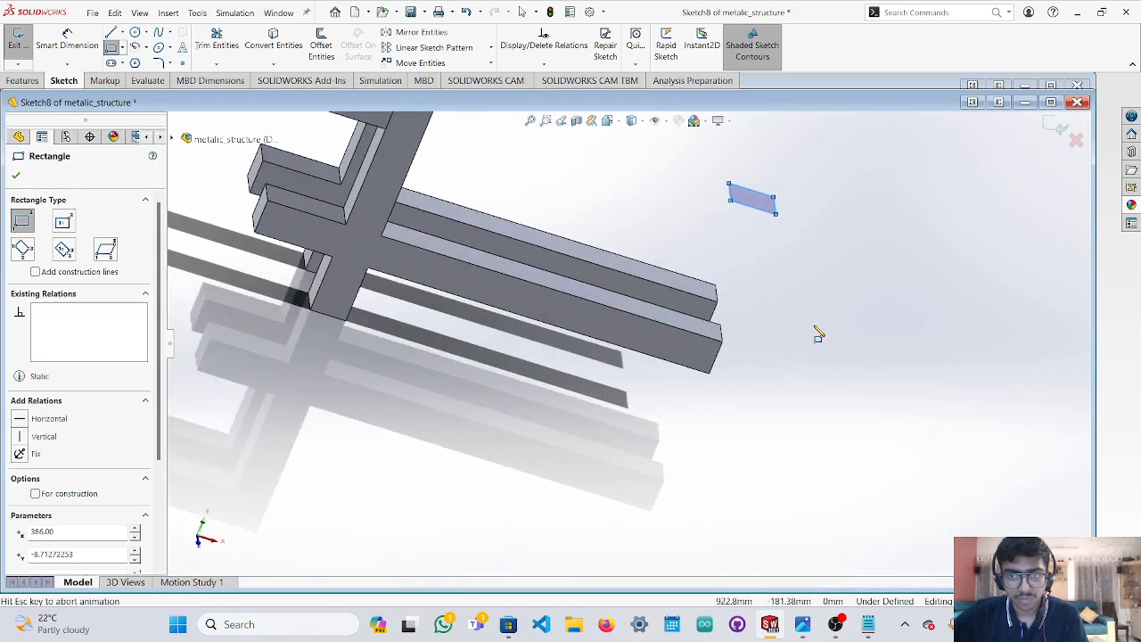
key("ctrl+shift+z")
key("ctrl+shift+z")
key("ctrl+shift+z")
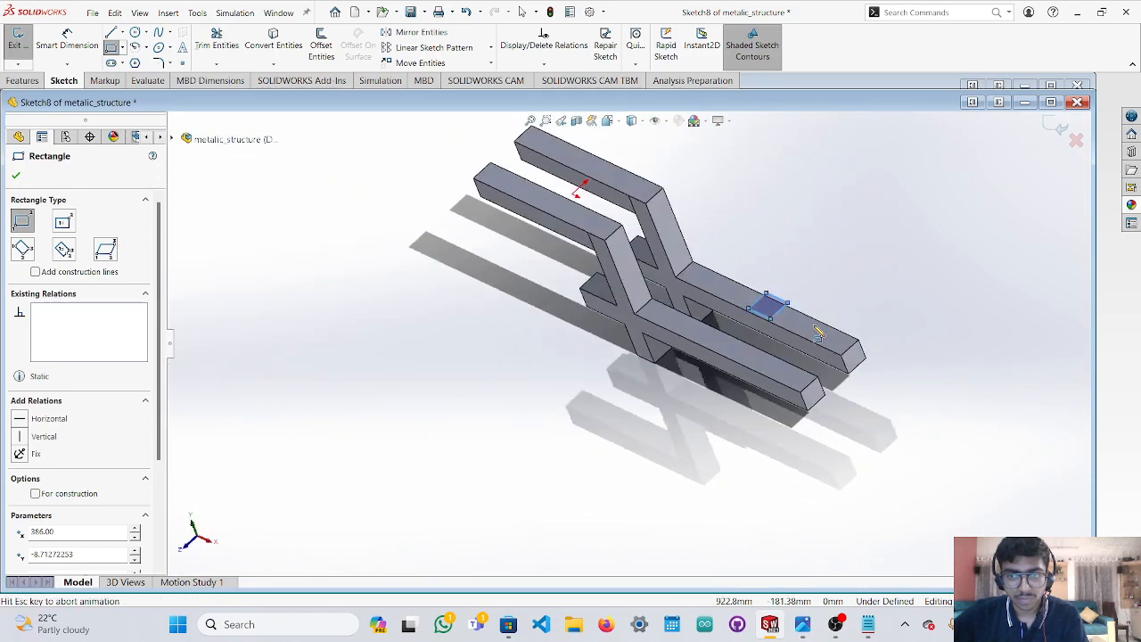
key("ctrl+shift+z")
Cancel the next rectangle and undo the rectangle already drawn in Sketch8.
middle_click_drag(821, 333, 901, 425)
scroll(877, 333, "up", 2)
left_click(878, 277)
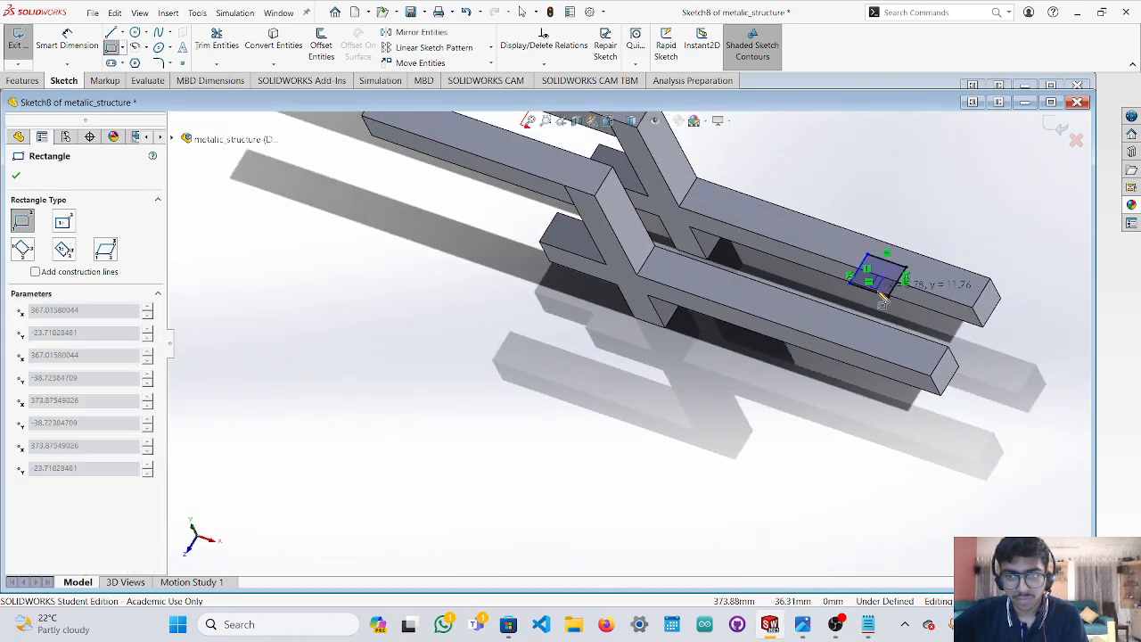
key("Escape")
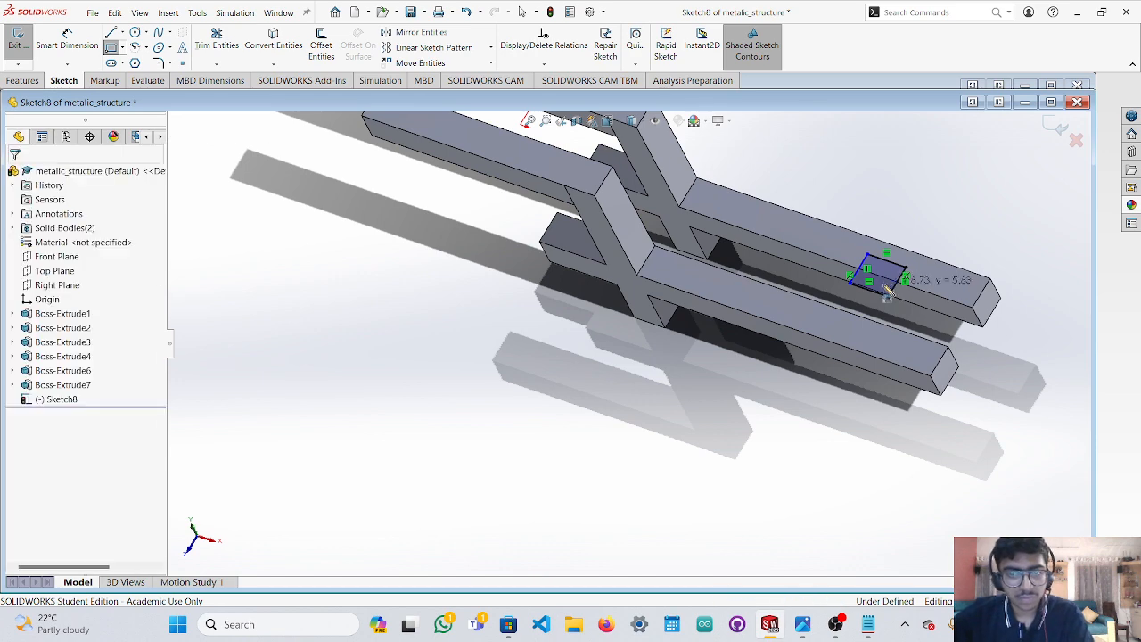
key("ctrl+z")
mouse_move(915, 354)
middle_mouse_down()
mouse_move(1004, 400)
mouse_move(1019, 446)
mouse_move(1009, 458)
middle_mouse_up()
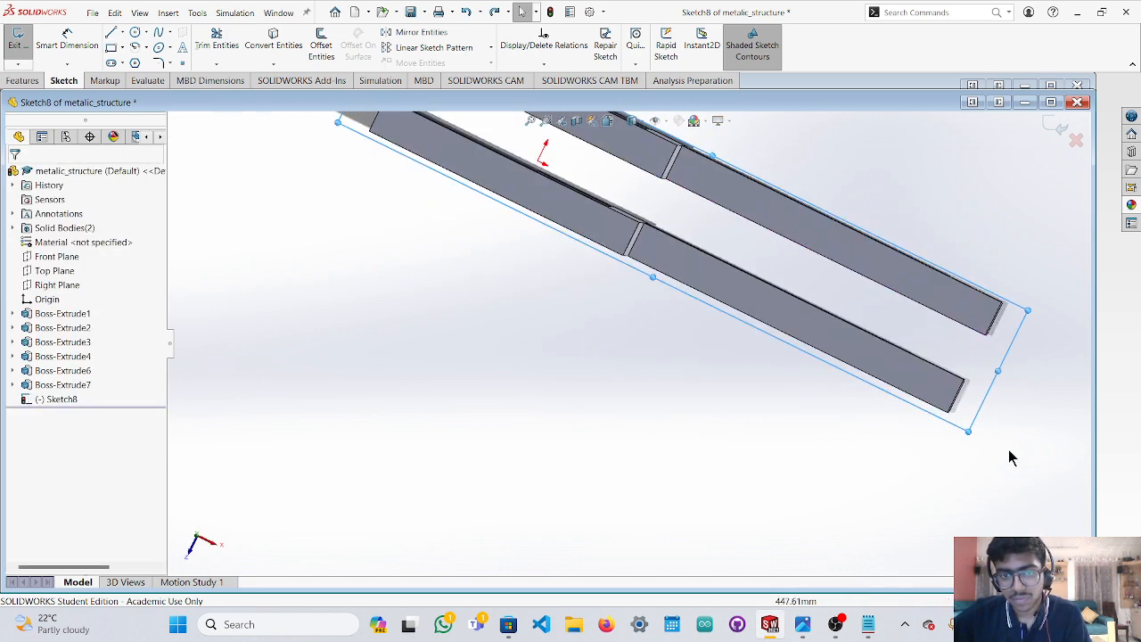
Examine where the Top Plane lies relative to the faces of the two 386 mm crossbars.
left_click(937, 392)
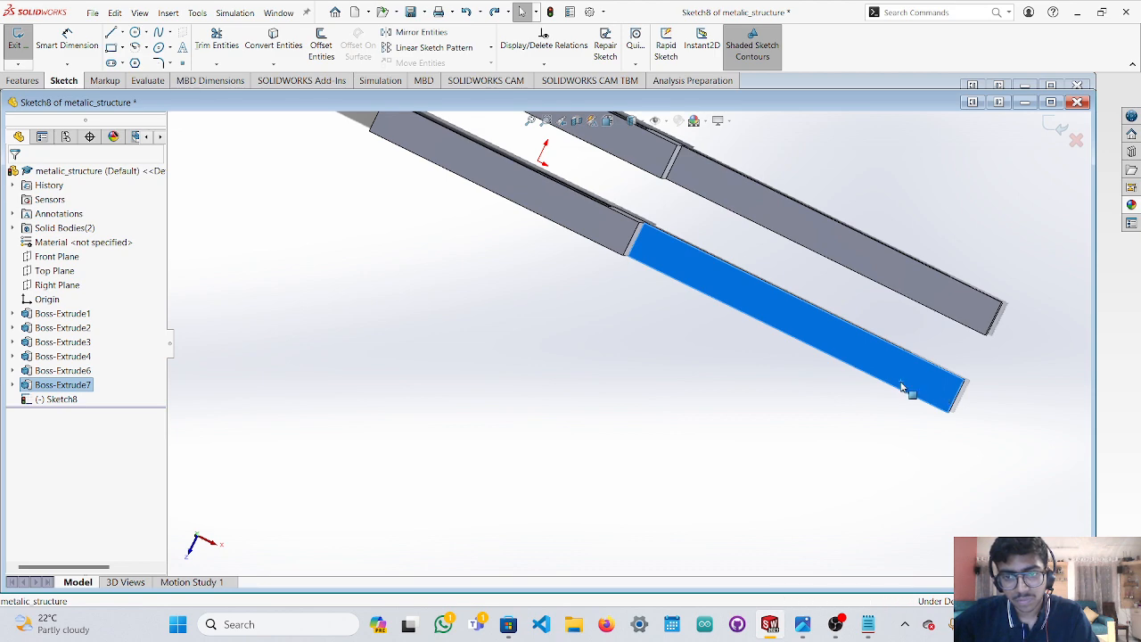
scroll(923, 385, "down", 4)
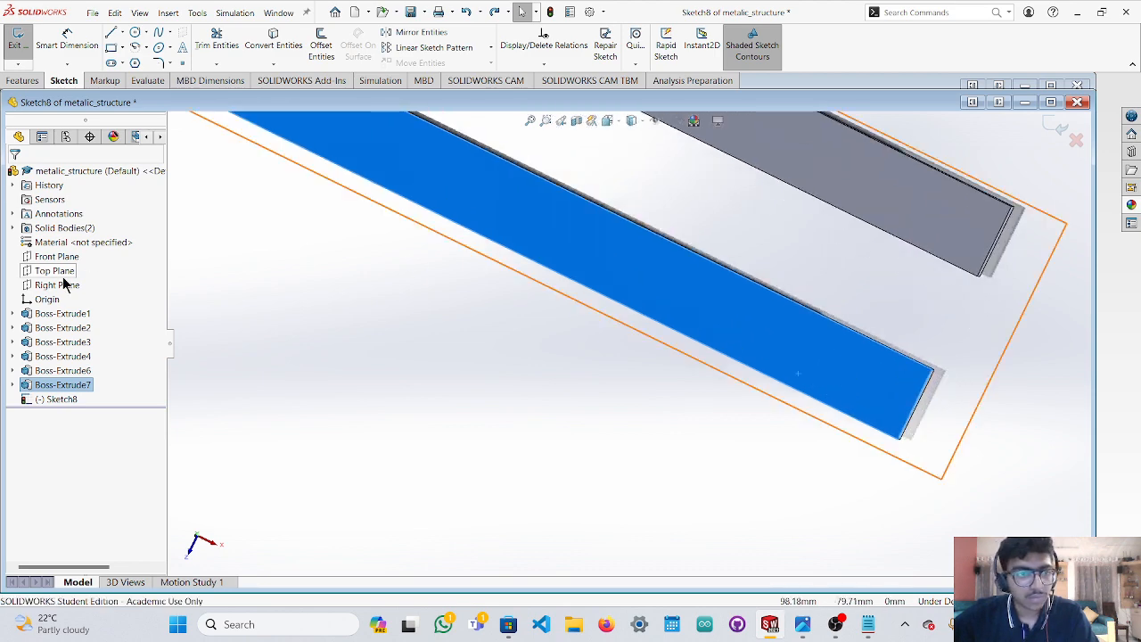
left_click(56, 271)
key("ctrl+8")
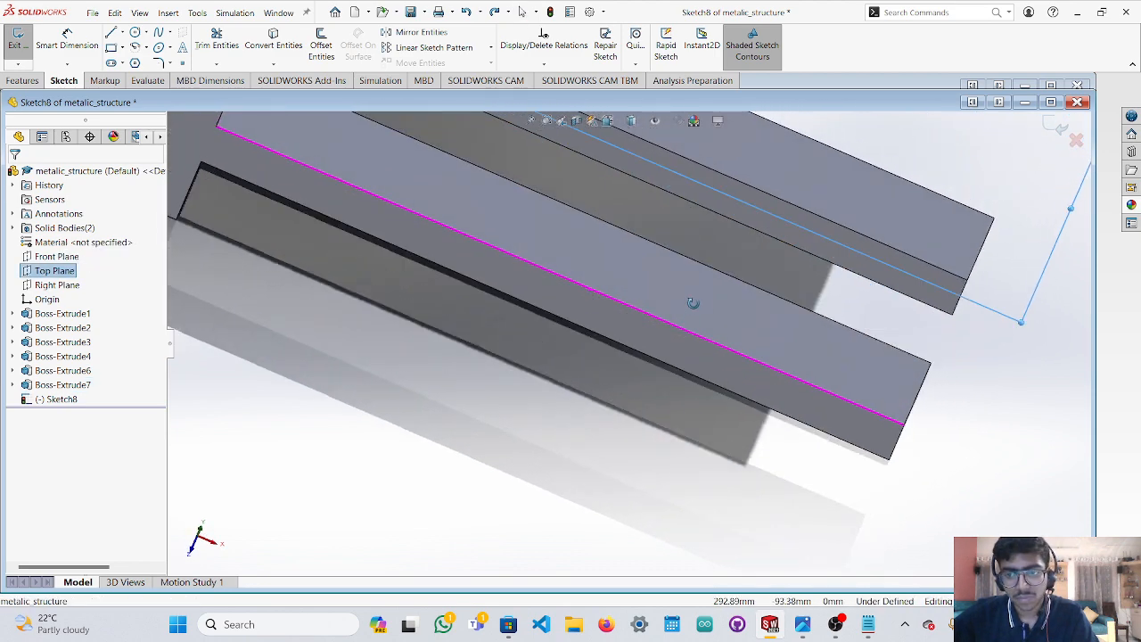
left_click_drag(750, 207, 682, 339)
middle_click_drag(669, 384, 638, 480)
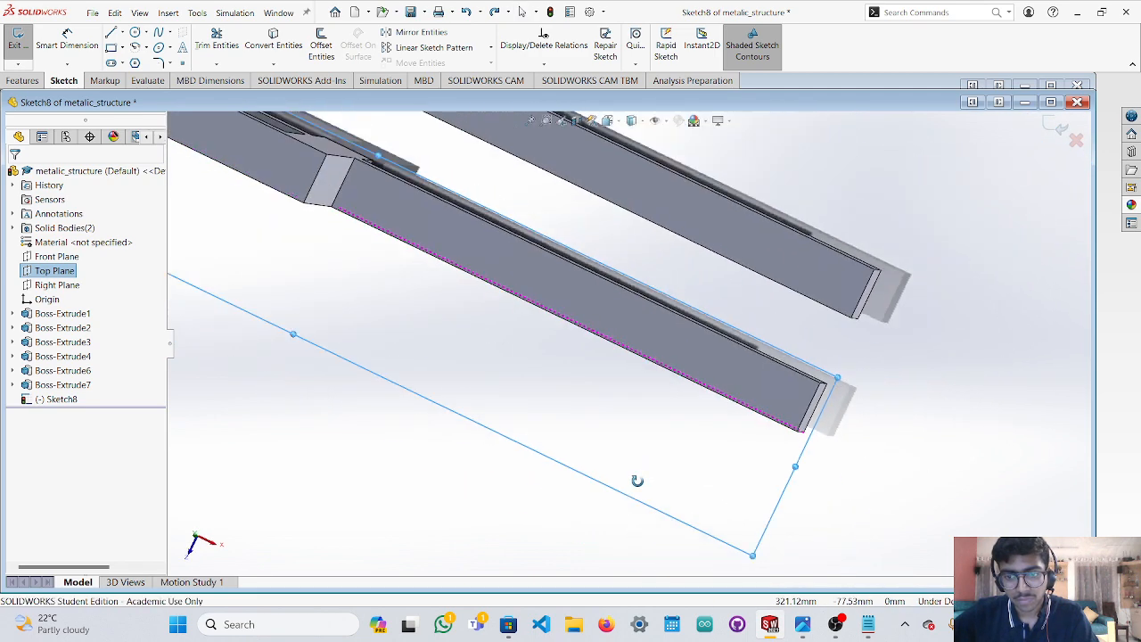
left_click(661, 342)
left_click(727, 300)
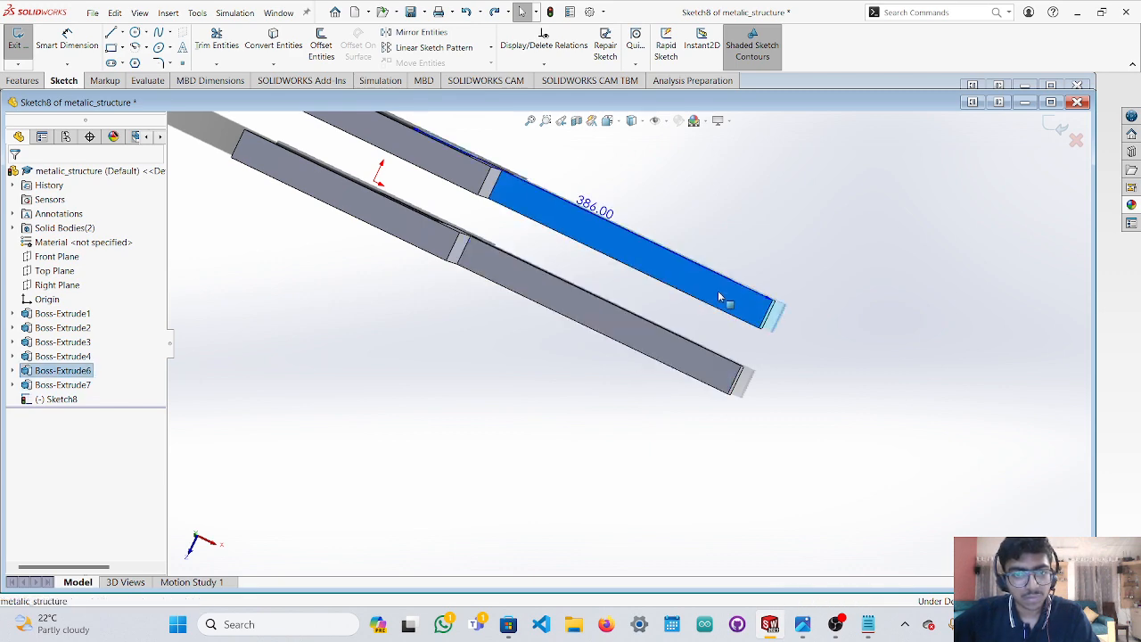
left_click(54, 271)
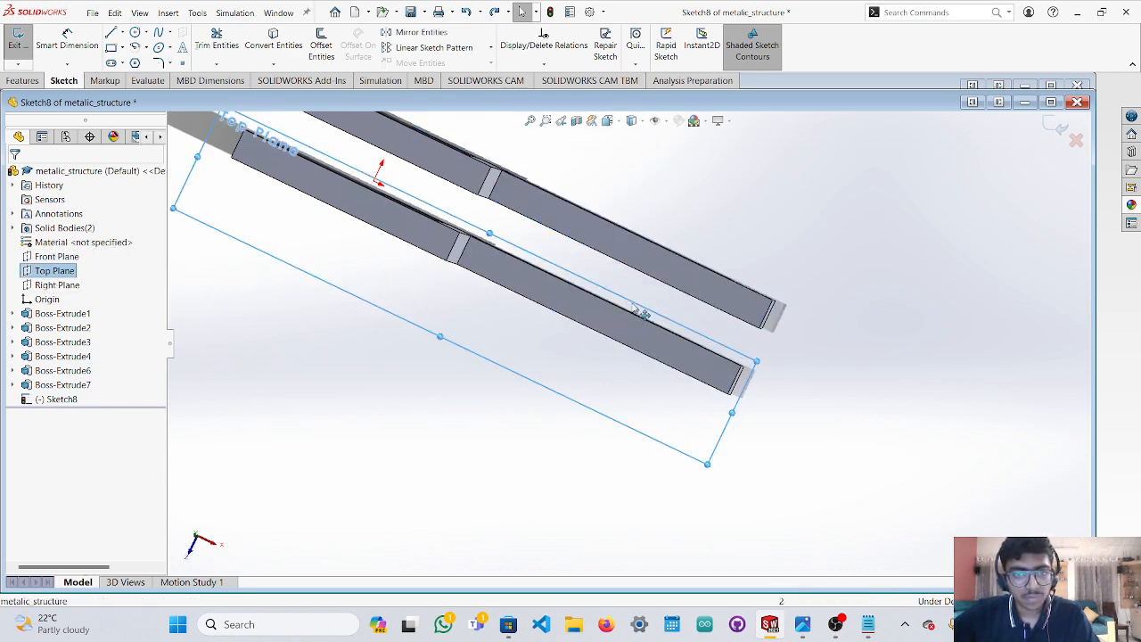
middle_click_drag(641, 312, 644, 280)
left_click(668, 269)
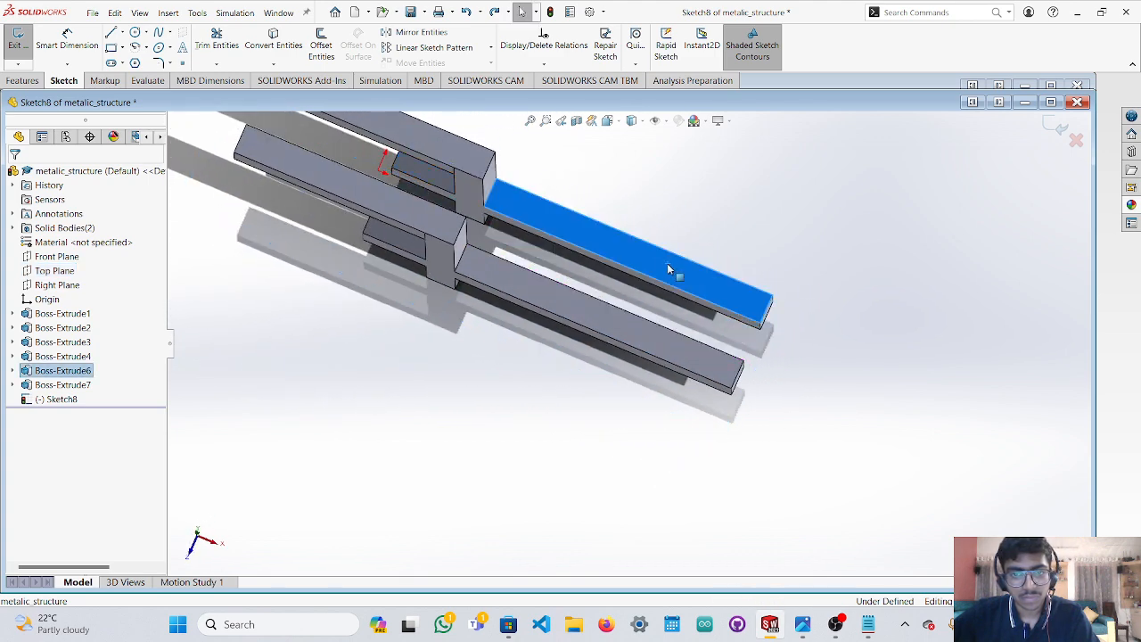
right_click(668, 269)
left_click(645, 262)
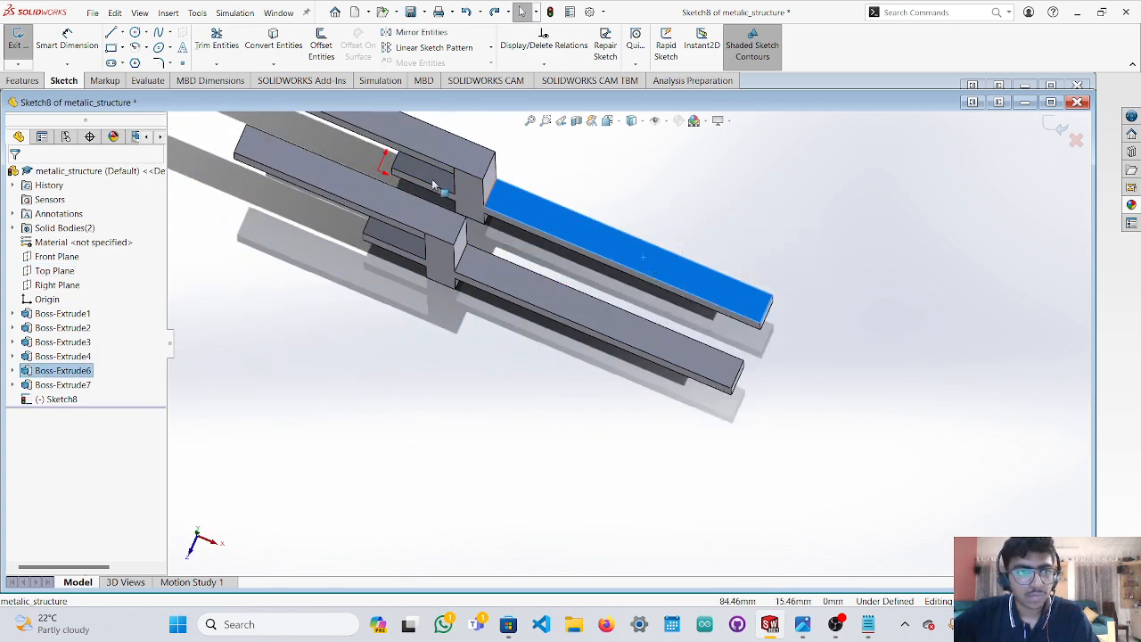
Leave the empty Sketch8 without creating a feature.
left_click(23, 81)
left_click(156, 39)
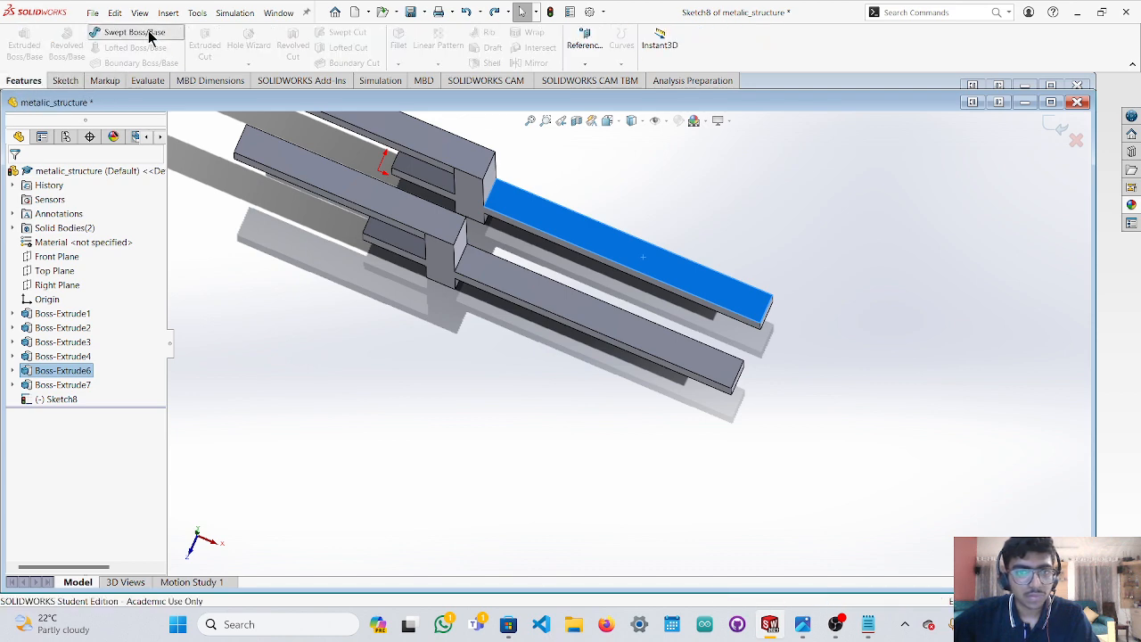
key("Escape")
Select the Top Plane, view the model from above, and extend the plane's outline to span both crossbars.
left_click(570, 236)
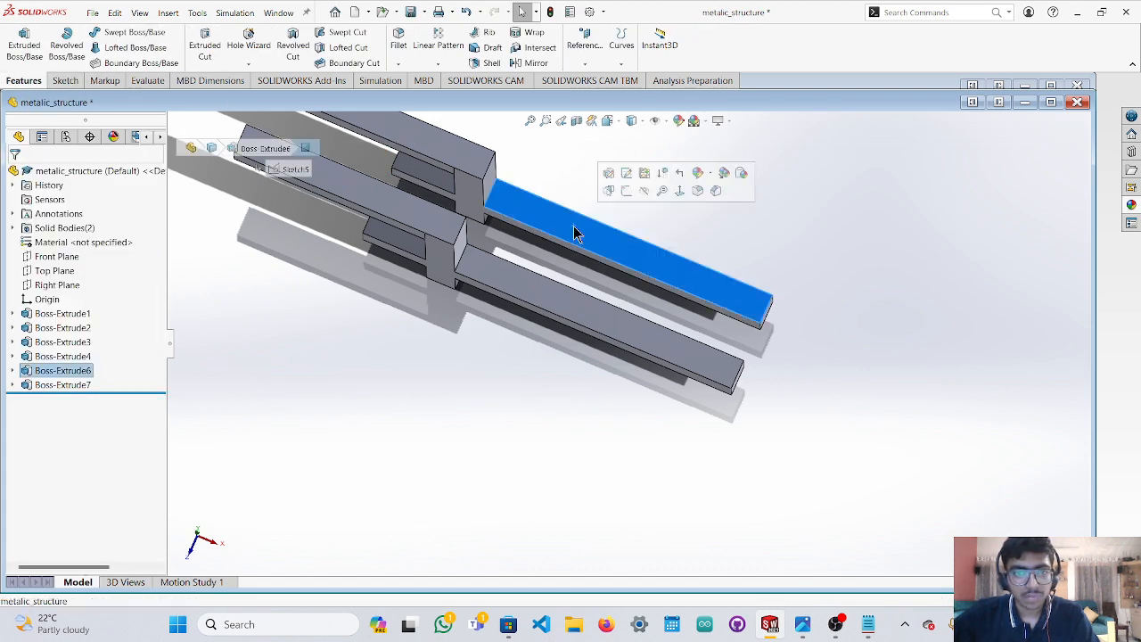
left_click(52, 271)
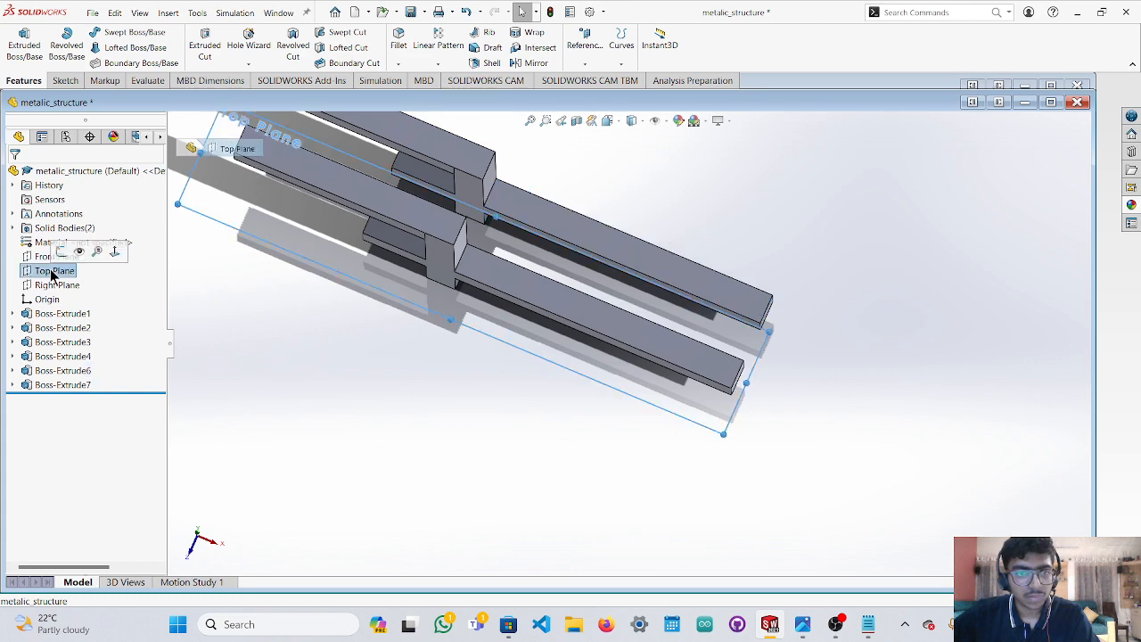
middle_click_drag(559, 420, 563, 454)
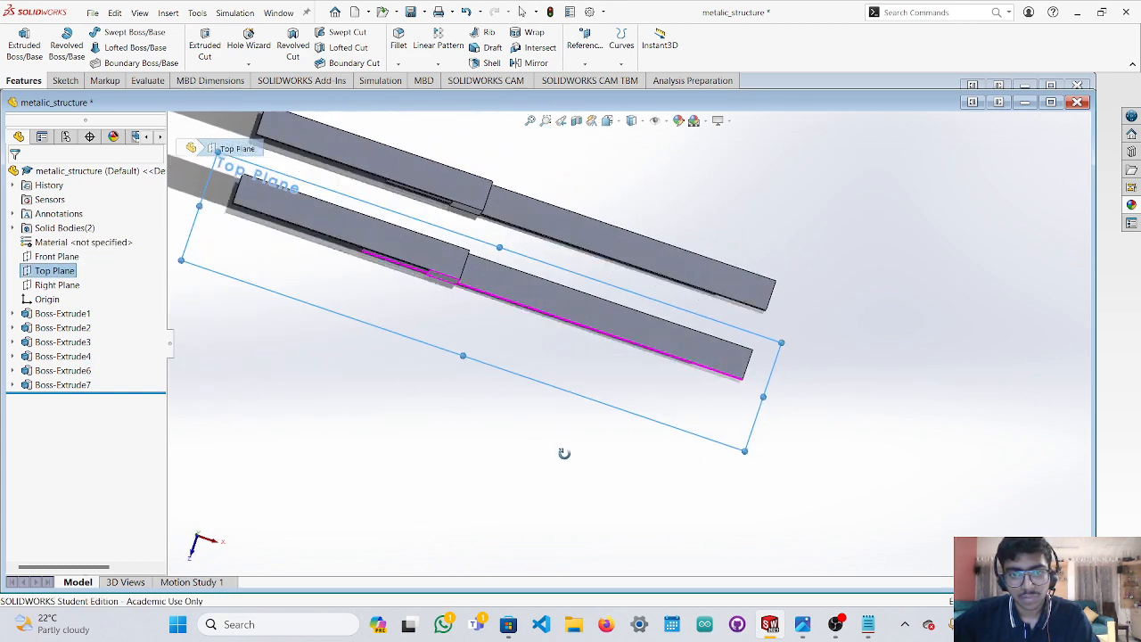
left_click(198, 542)
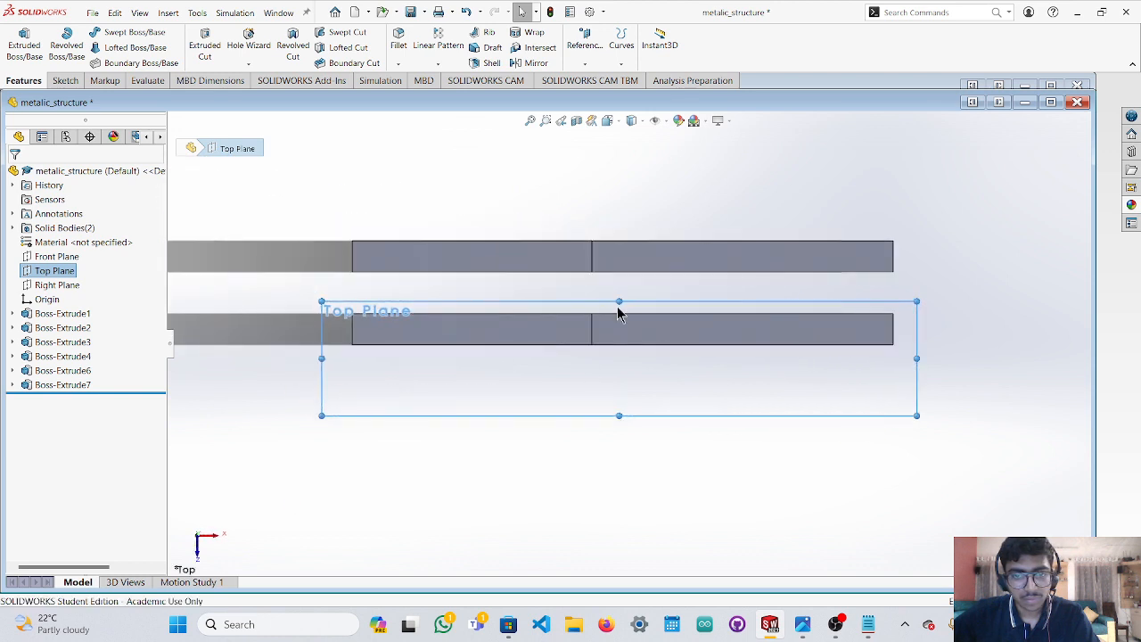
left_click_drag(619, 301, 619, 211)
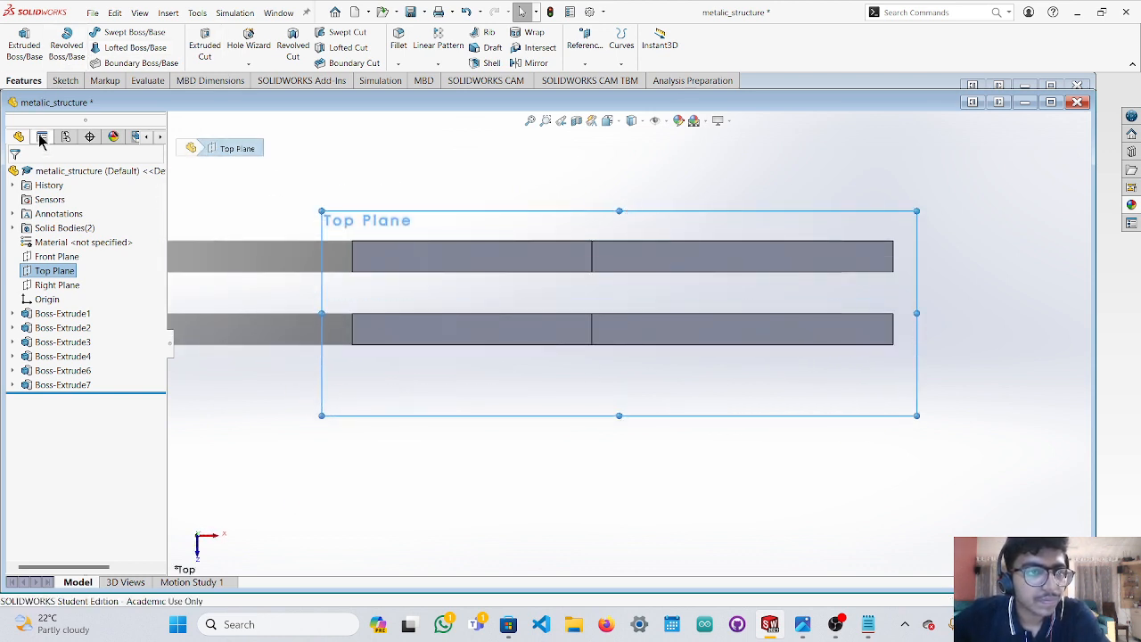
Start a sketch on the Top Plane and draw a corner rectangle over the outer end of the negative Z crossbar.
left_click(66, 82)
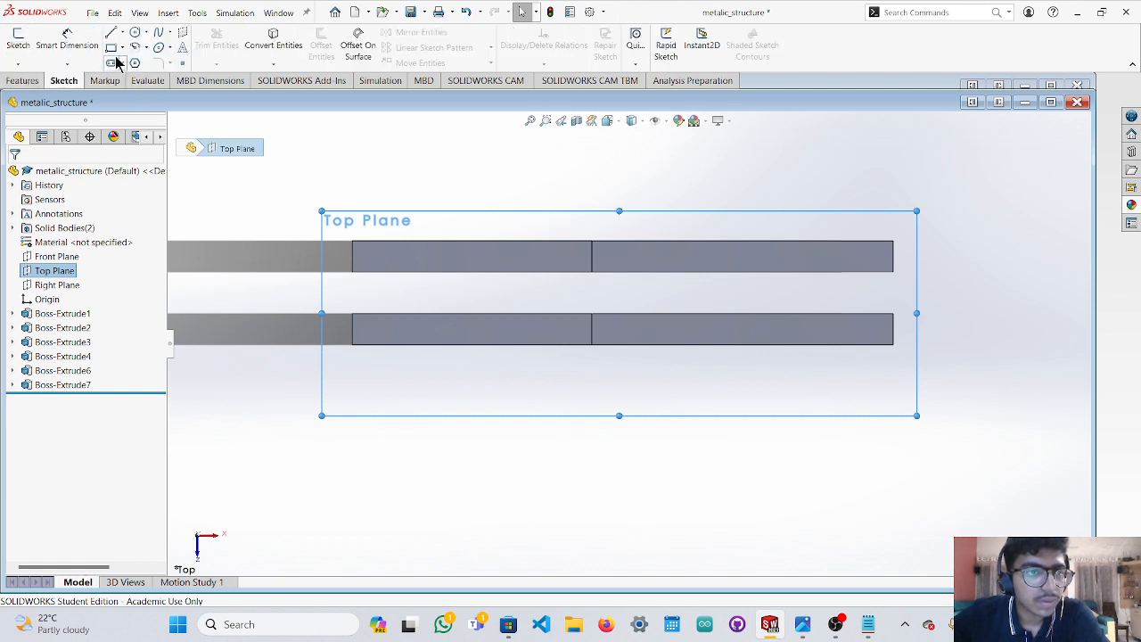
left_click(111, 47)
scroll(815, 322, "down", 5)
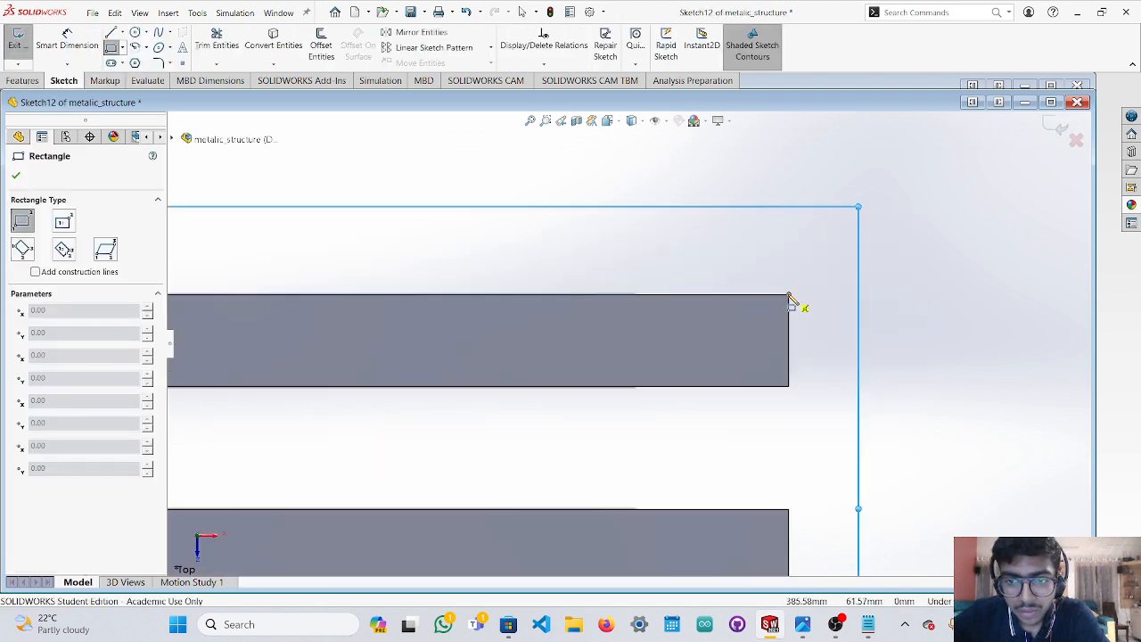
left_click(788, 295)
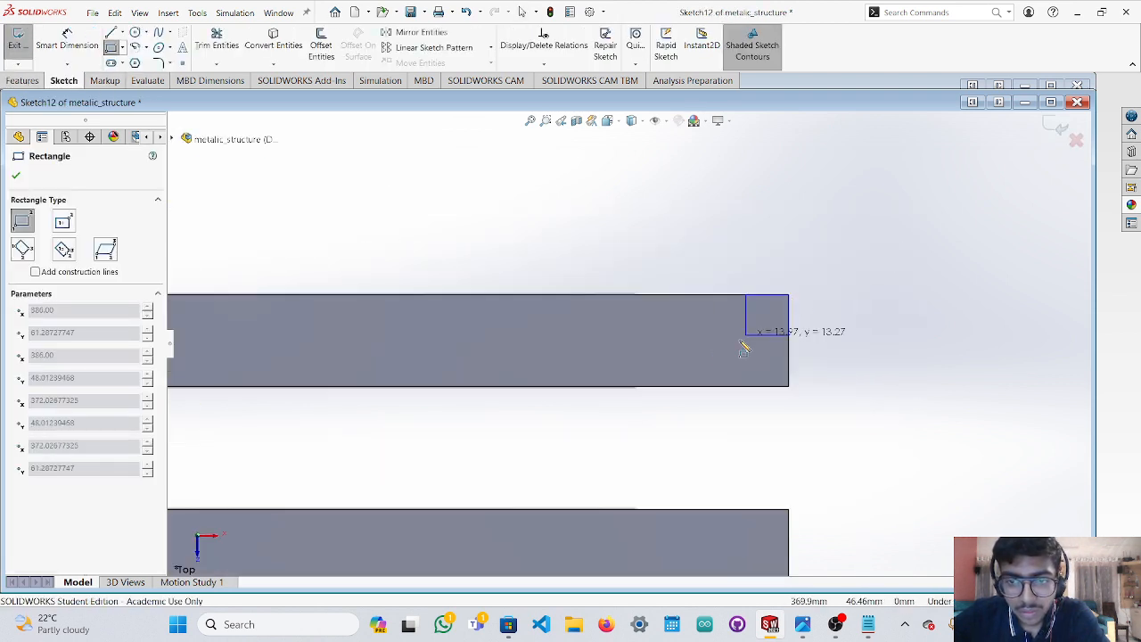
left_click(668, 389)
Check the rectangle's height relative to the crossbars and remove it from the sketch.
mouse_move(701, 420)
middle_mouse_down()
mouse_move(690, 327)
mouse_move(695, 425)
mouse_move(715, 461)
mouse_move(696, 437)
middle_mouse_up()
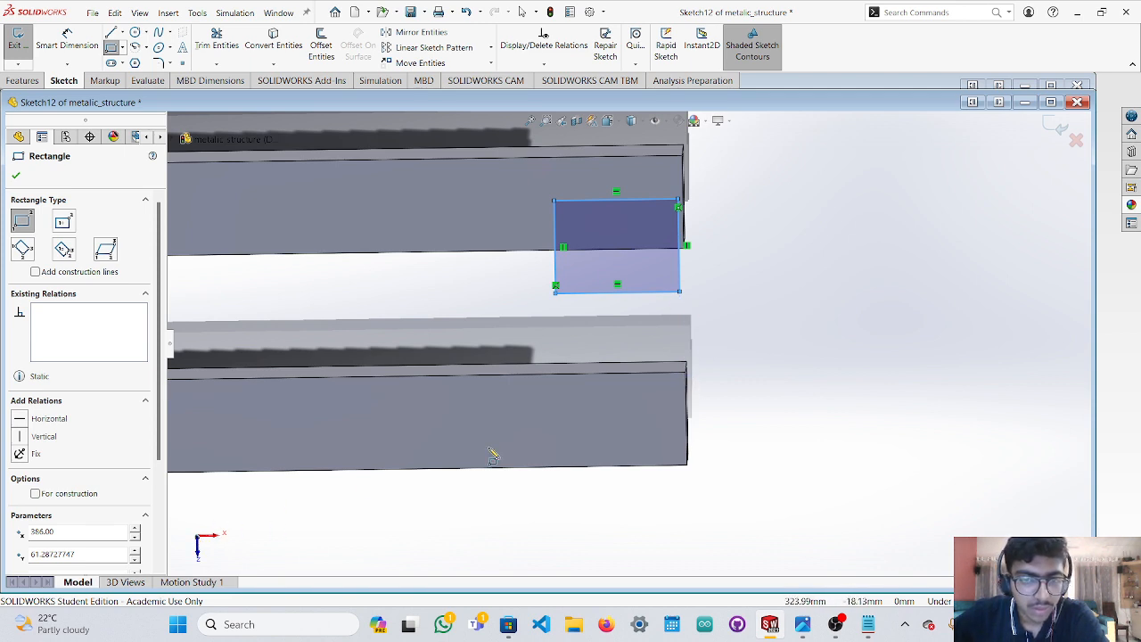
middle_click_drag(734, 377, 661, 250)
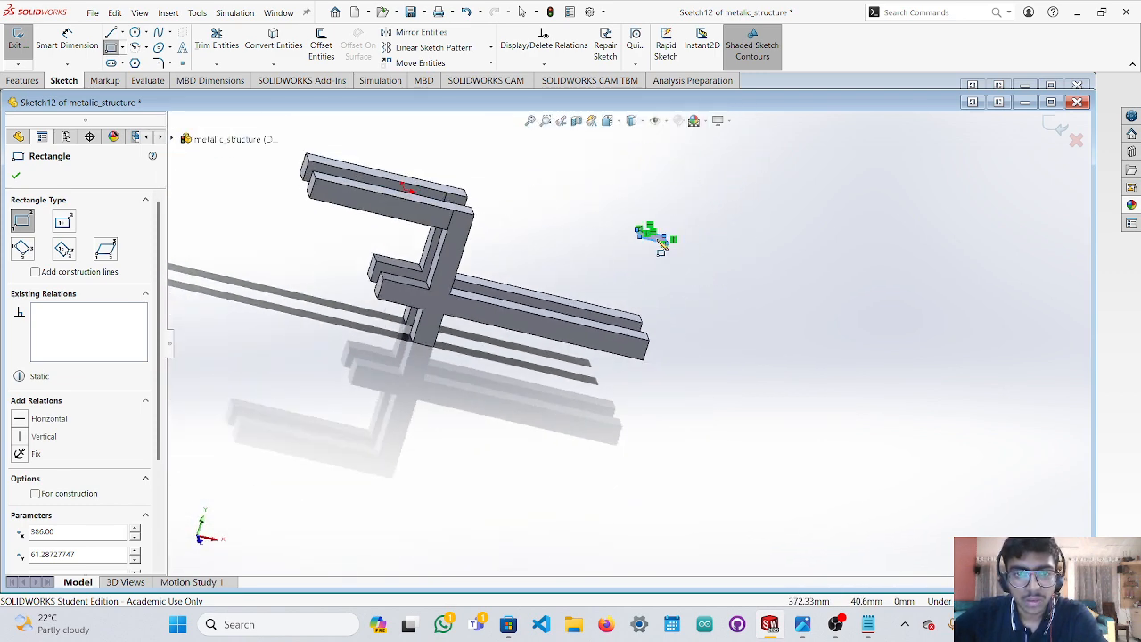
scroll(662, 249, "down", 5)
key("Escape")
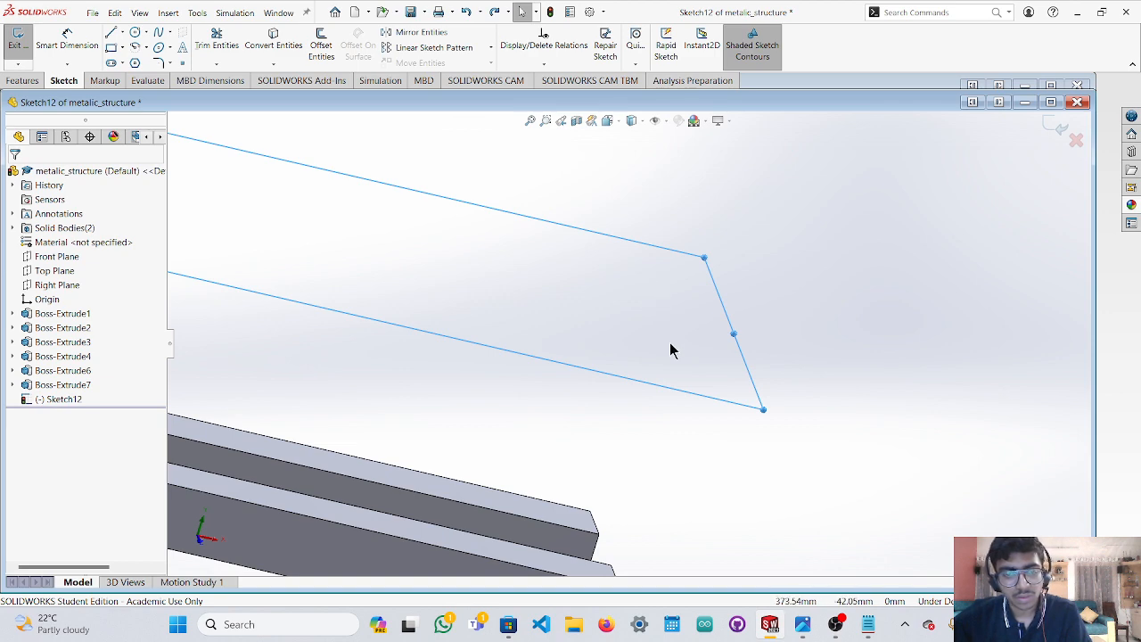
Examine from several angles where the Top Plane and the sketch origin lie relative to the crossbars.
scroll(673, 393, "up", 5)
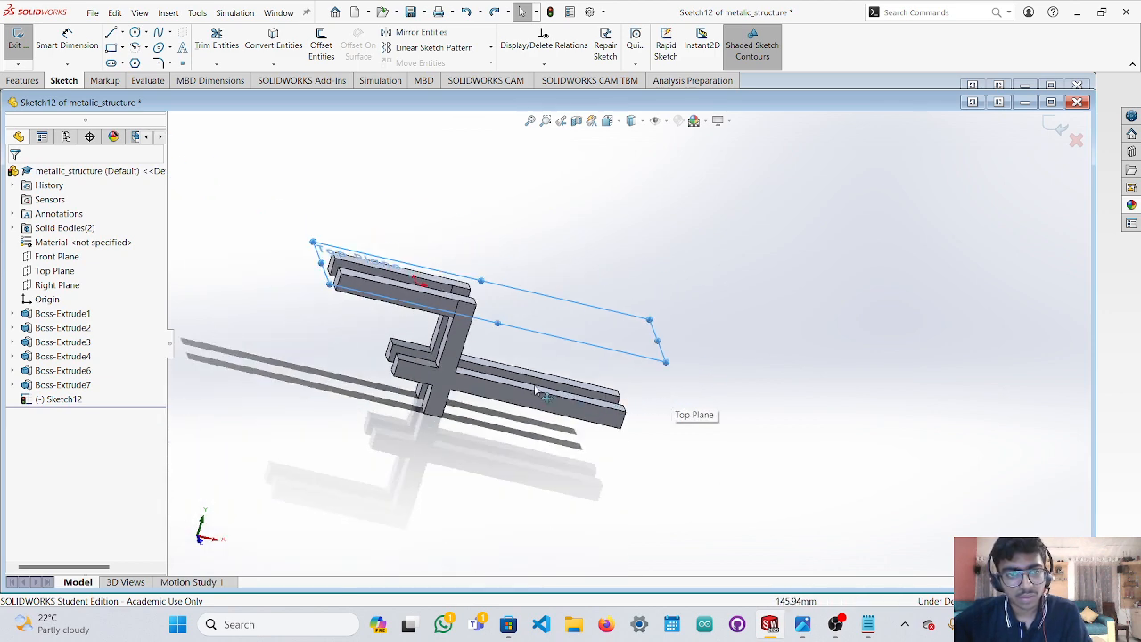
mouse_move(669, 406)
middle_mouse_down()
mouse_move(479, 481)
mouse_move(487, 522)
middle_mouse_up()
scroll(425, 273, "down", 3)
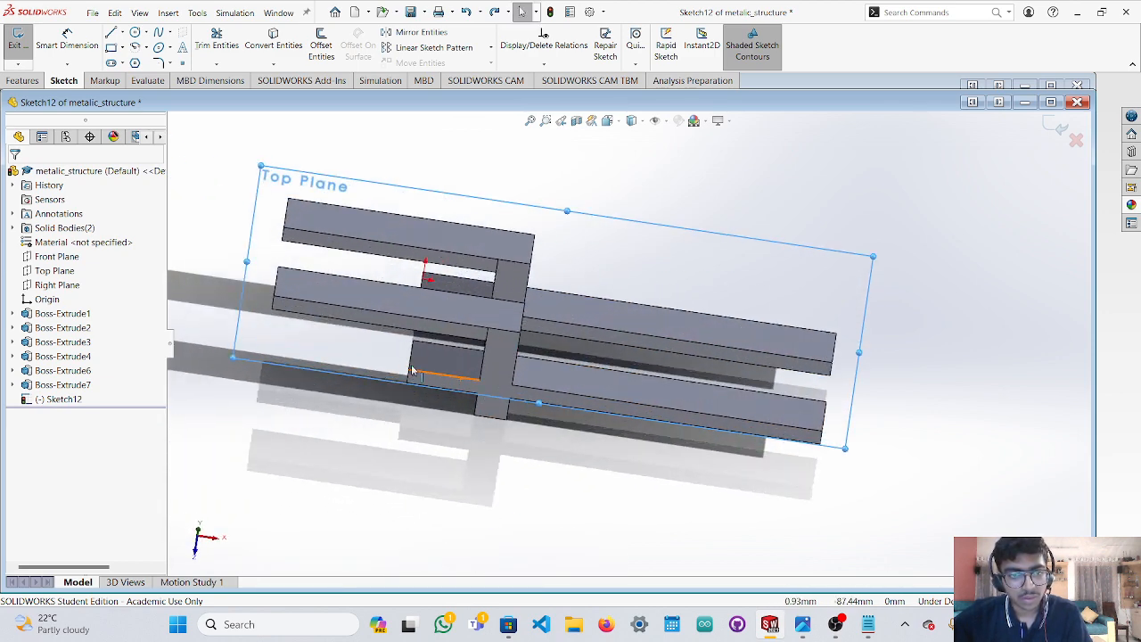
left_click(425, 279)
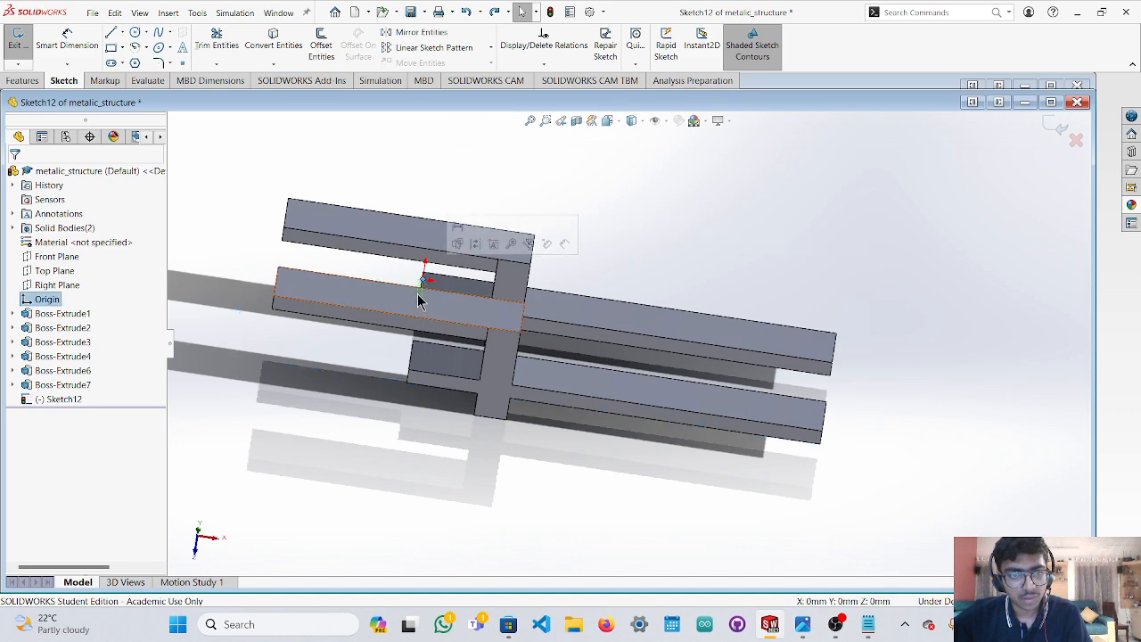
middle_click_drag(433, 375, 463, 222)
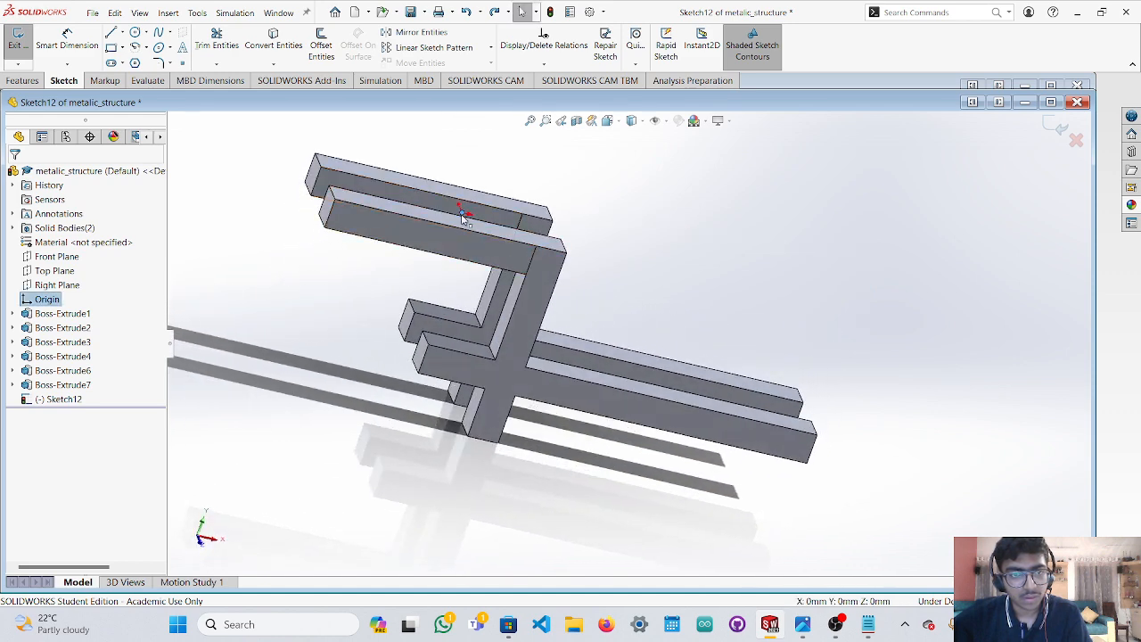
left_click(463, 221)
right_click(463, 219)
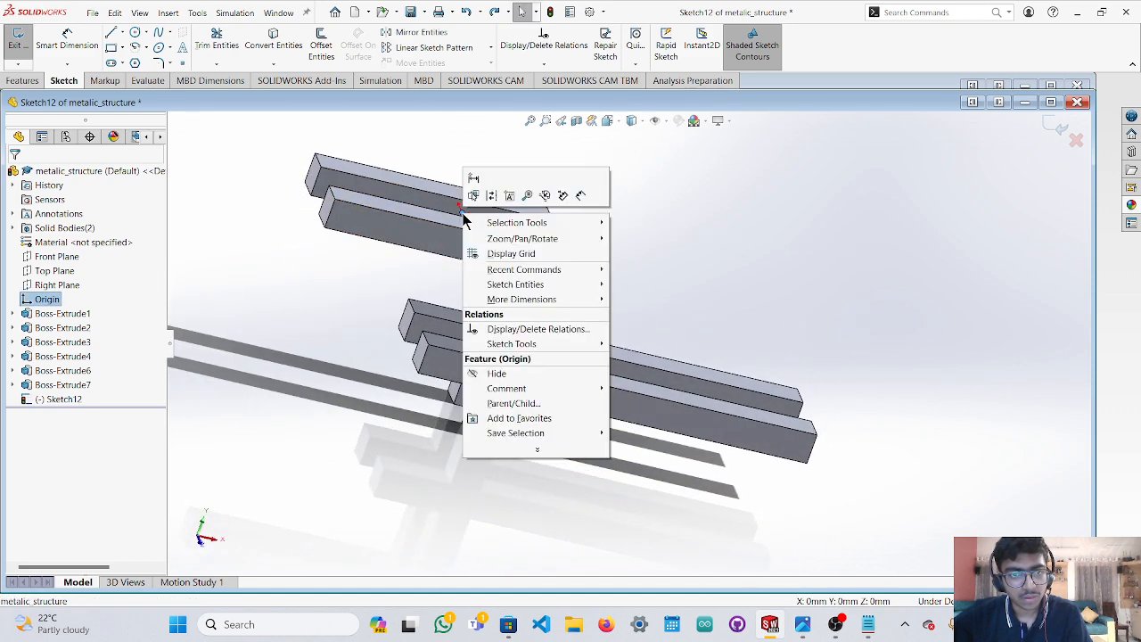
key("Escape")
middle_click_drag(462, 215, 462, 220)
mouse_move(461, 220)
right_mouse_down()
mouse_move(462, 253)
mouse_move(462, 226)
right_mouse_up()
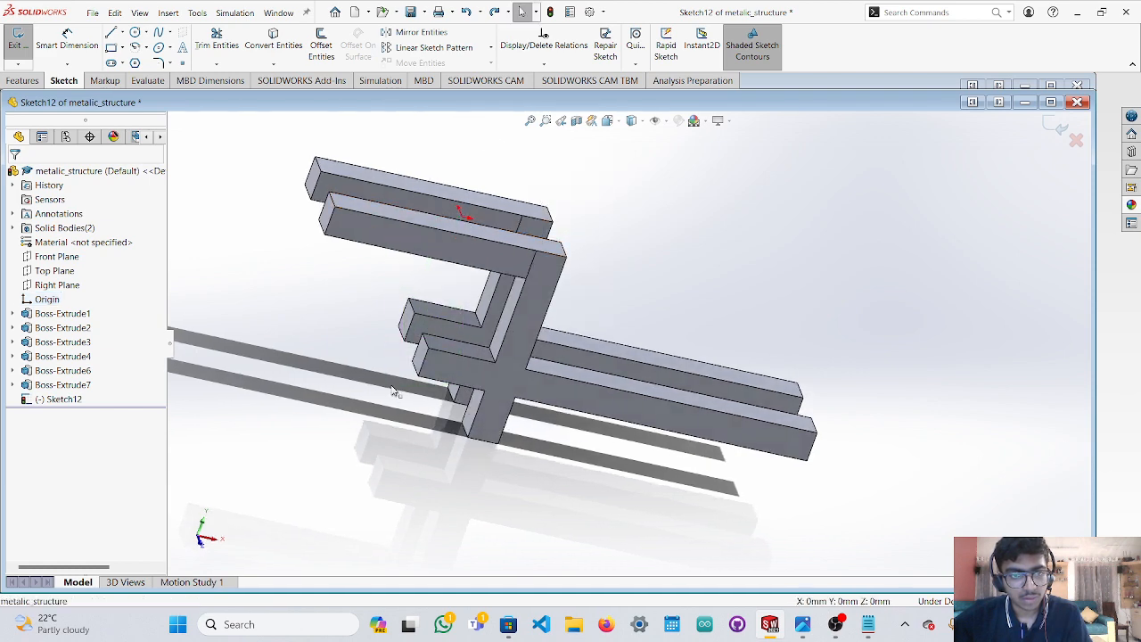
middle_click_drag(645, 446, 708, 473)
scroll(693, 467, "up", 3)
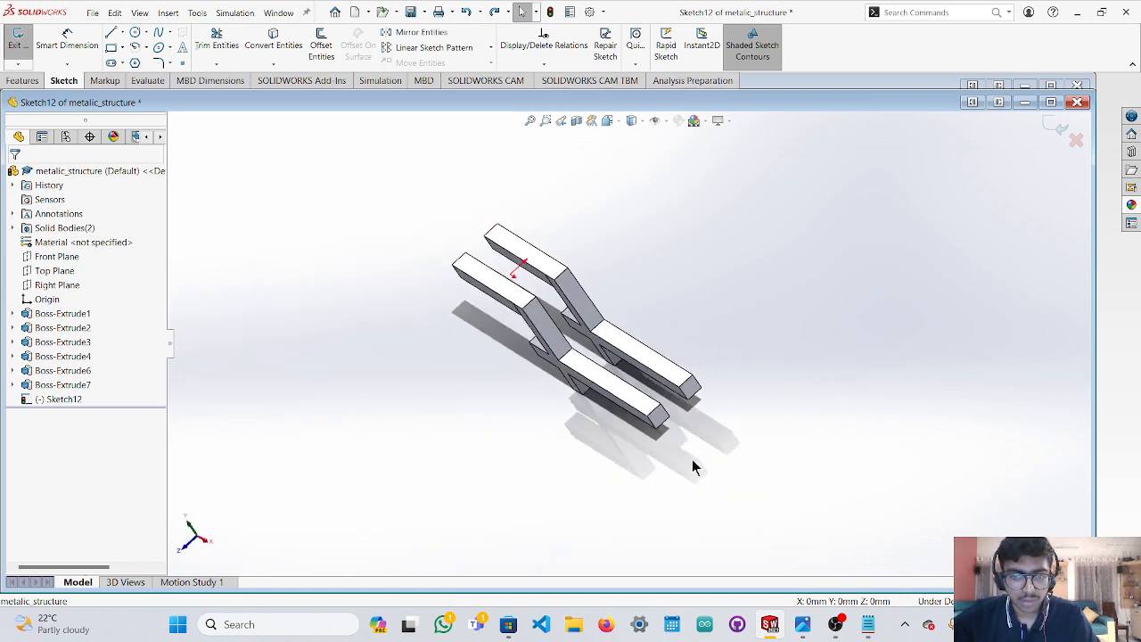
Try a corner rectangle from the outer corner of the positive Z crossbar, check its position, and delete it.
scroll(667, 401, "down", 7)
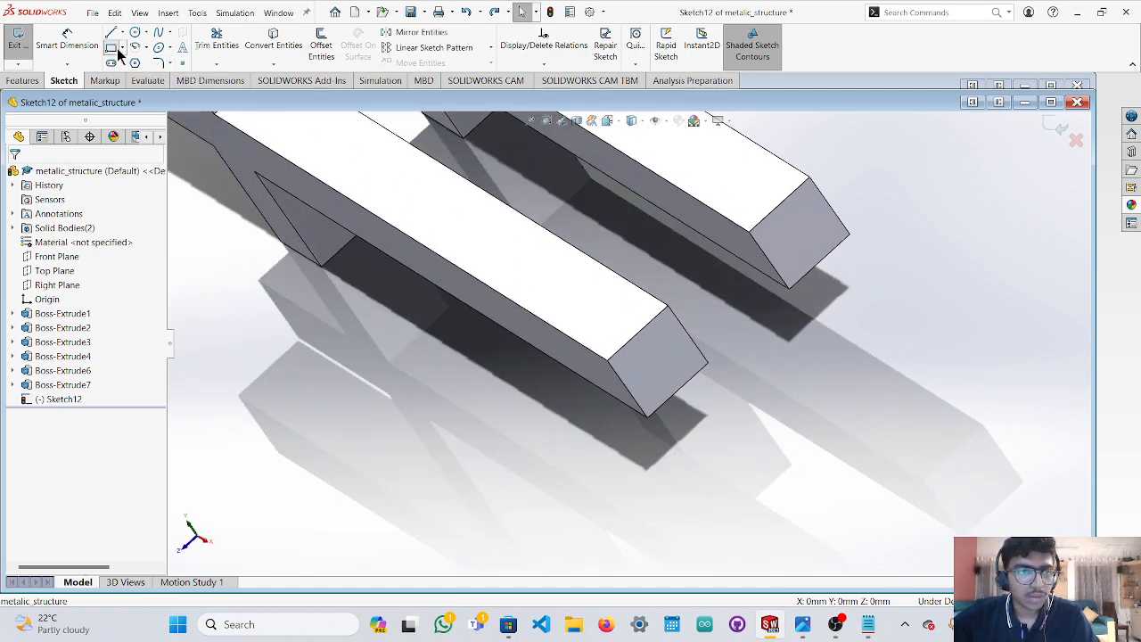
left_click(112, 48)
left_click(606, 359)
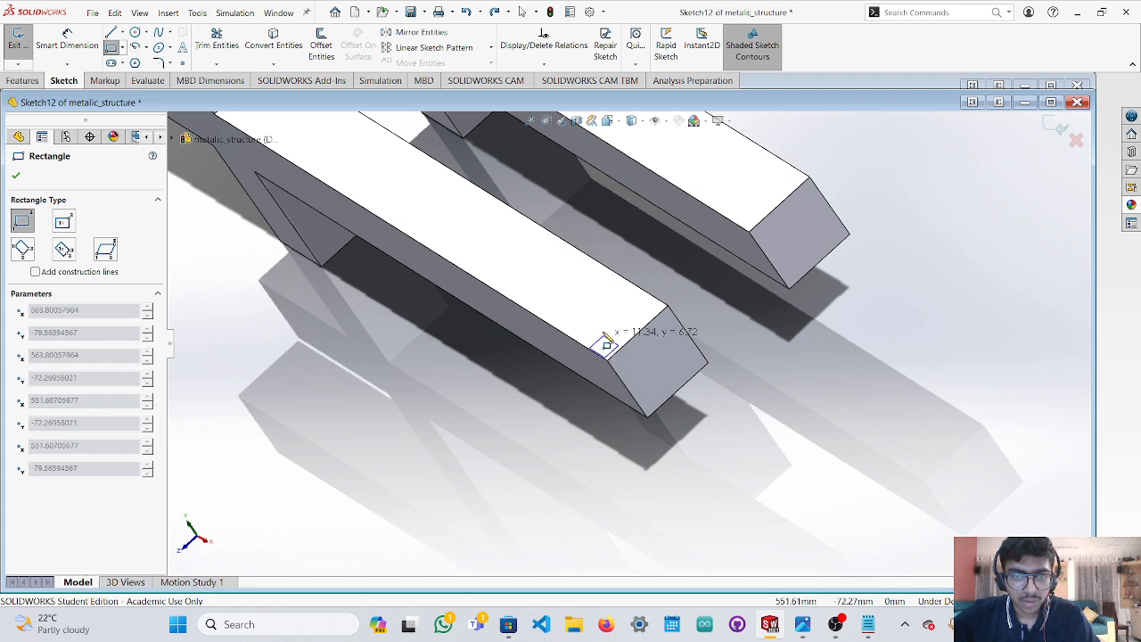
left_click(626, 292)
middle_click_drag(683, 358, 715, 303)
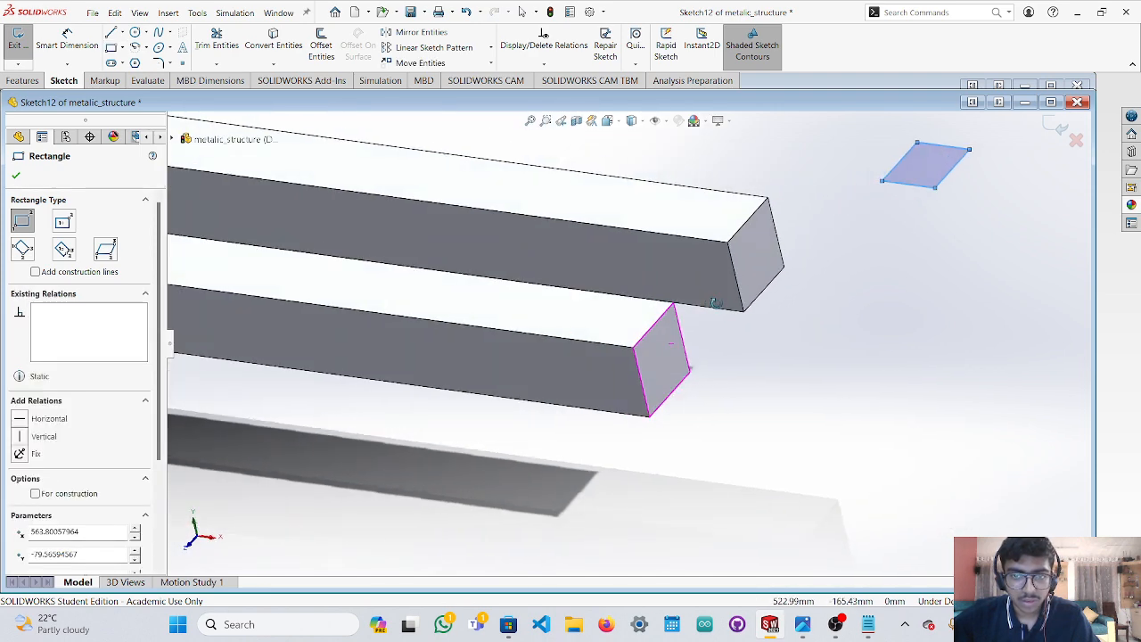
key("Escape")
key("Delete")
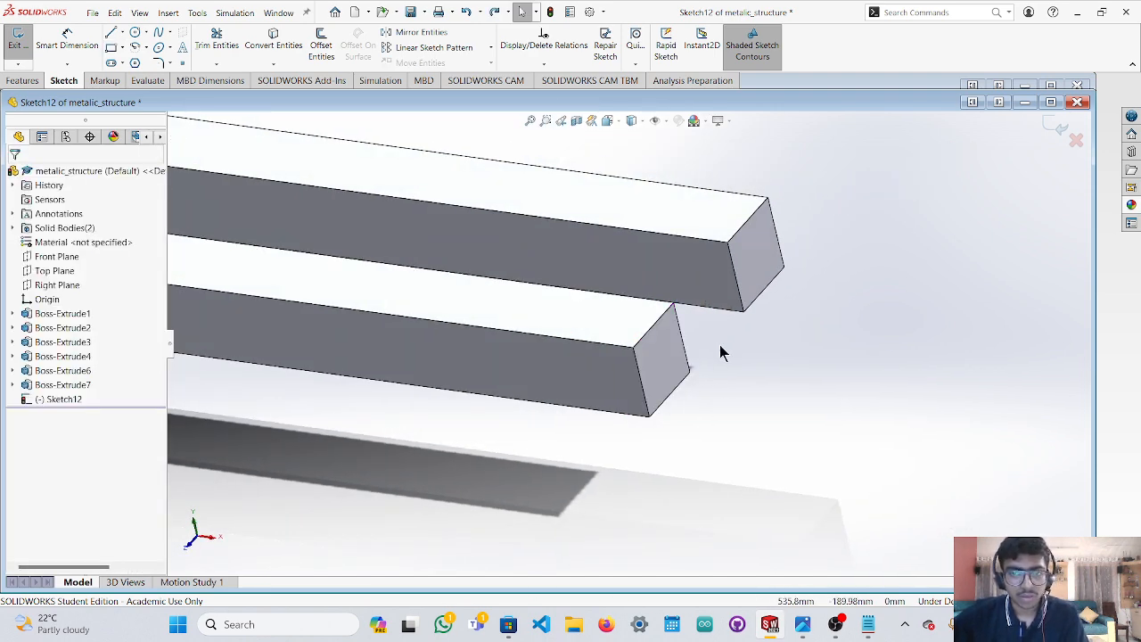
Compare the Right Plane, Top Plane, crossbar features and Sketch7 in the model to see where the Top Plane lies relative to the crossbars.
left_click(58, 284)
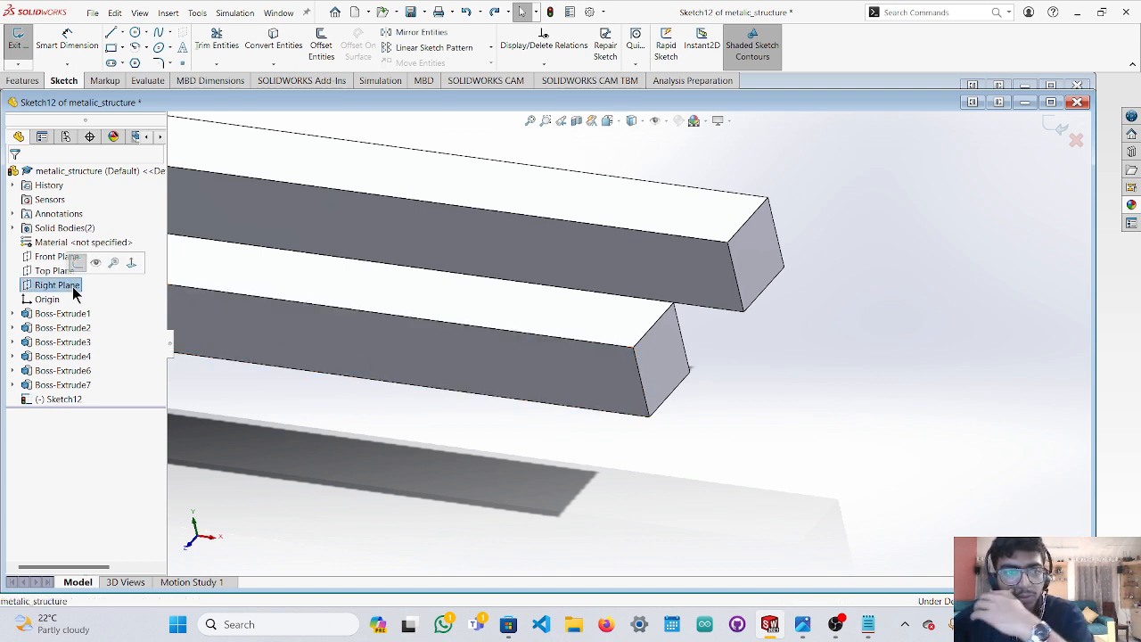
left_click(55, 270)
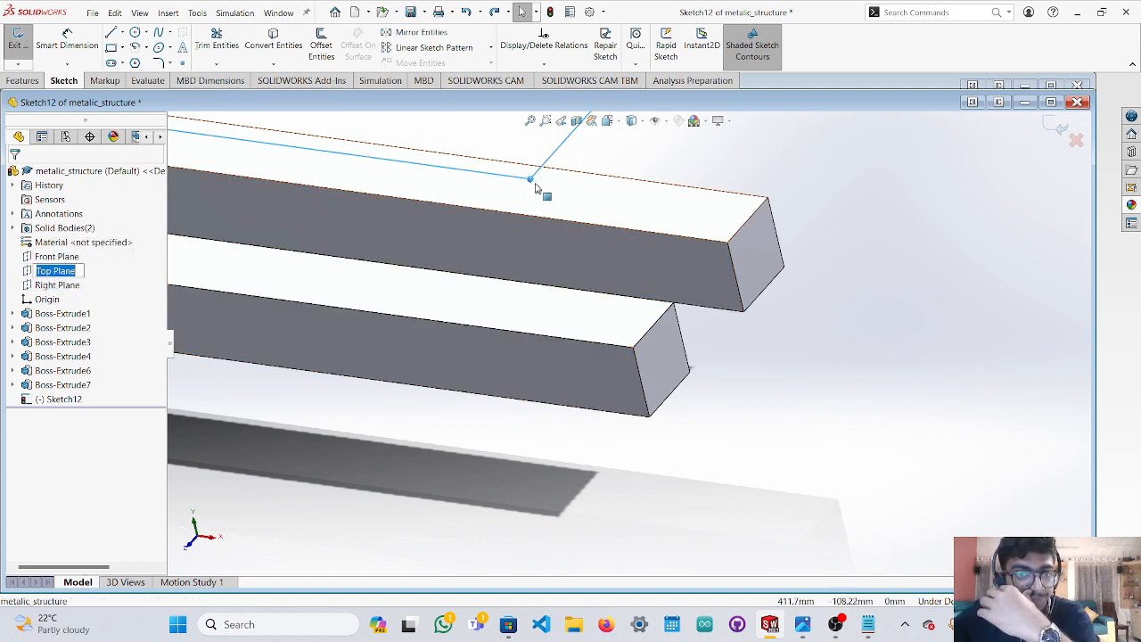
left_click(679, 216)
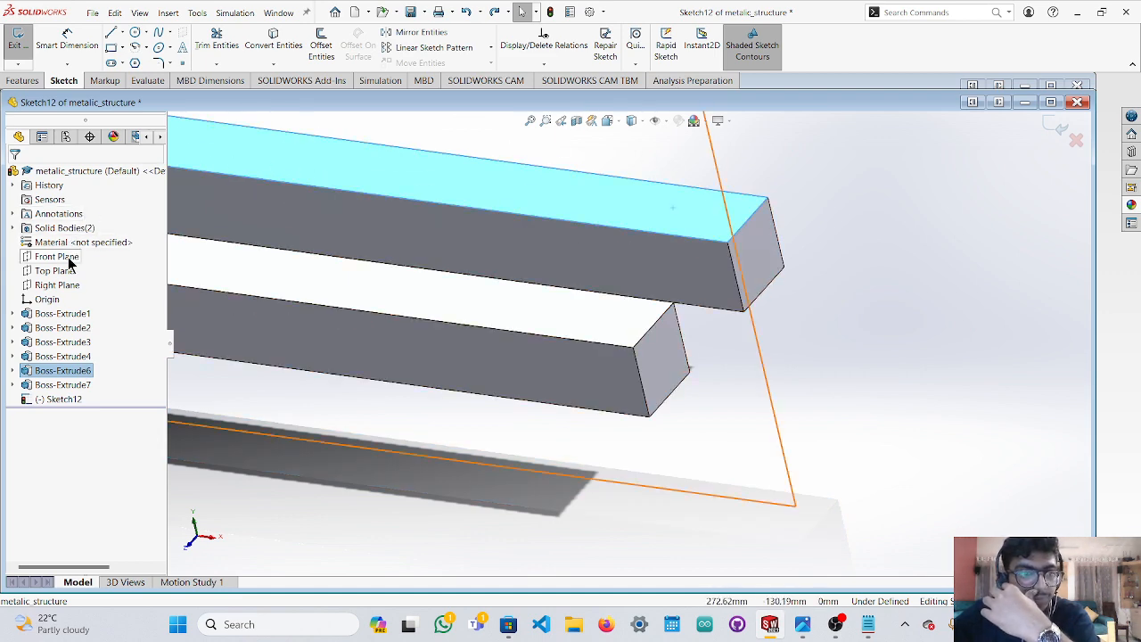
left_click(67, 371)
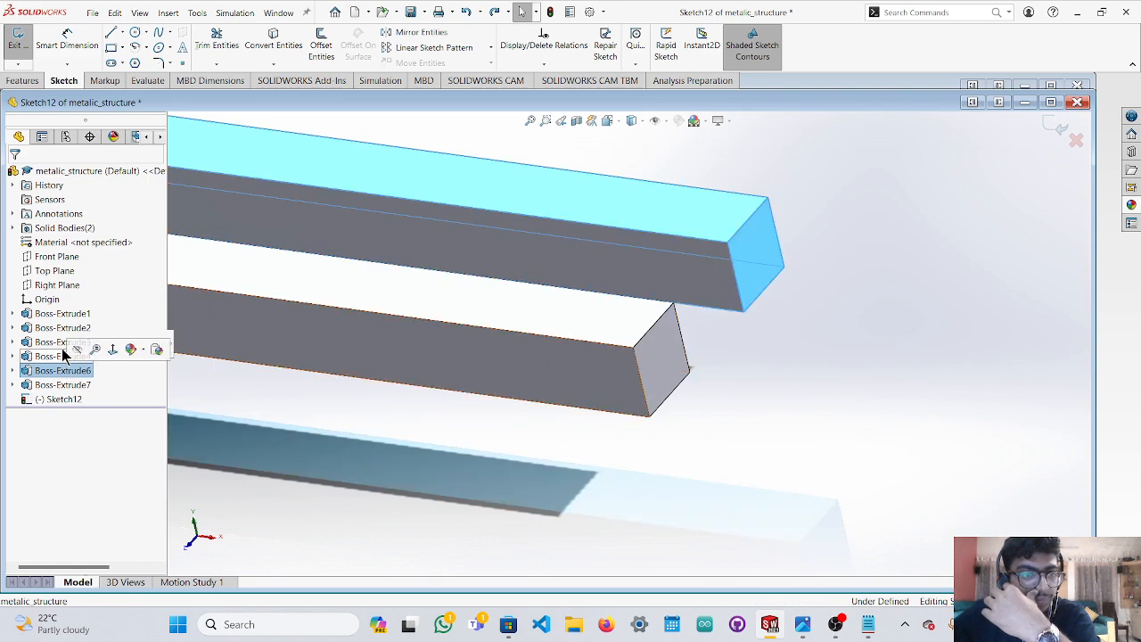
left_click(61, 357)
left_click(52, 385)
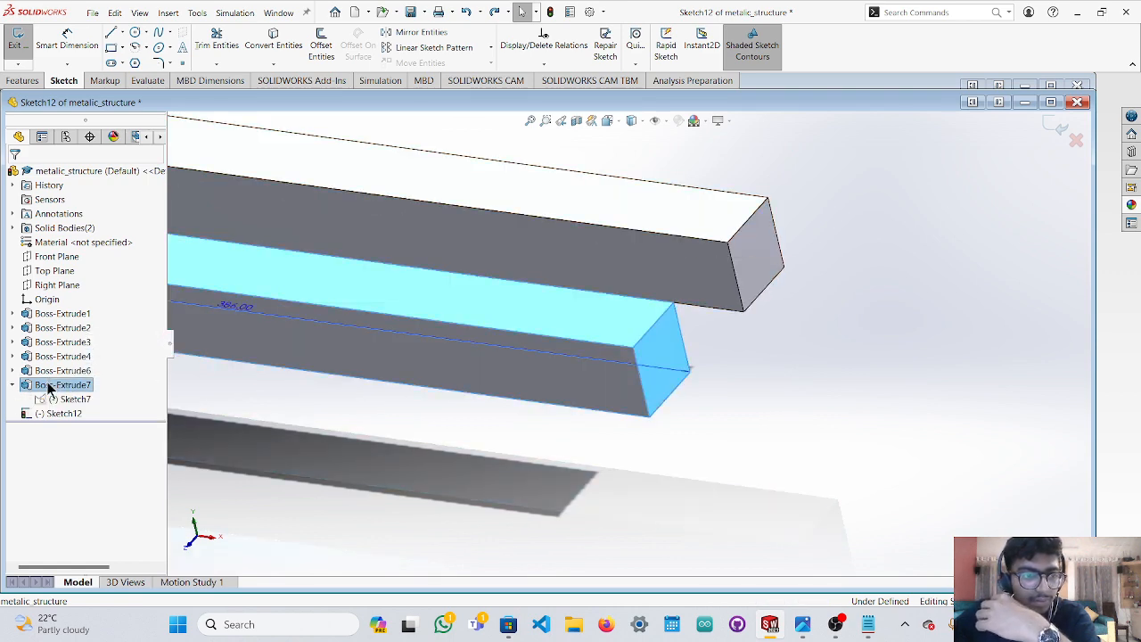
left_click(55, 401)
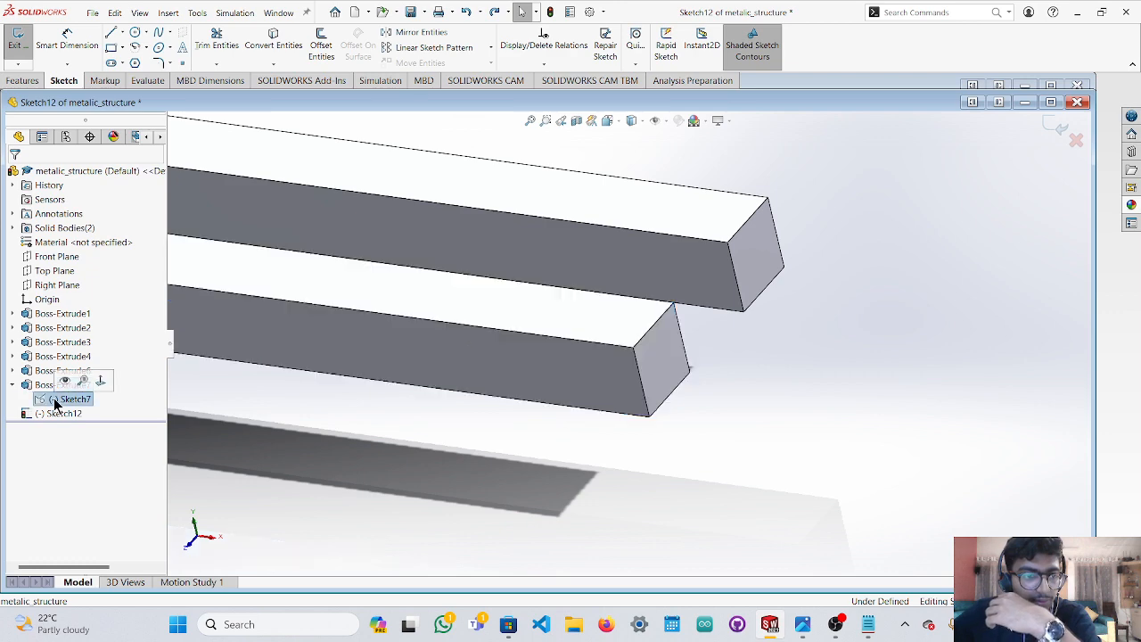
left_click(54, 271)
middle_click_drag(683, 212, 710, 350)
scroll(743, 306, "up", 5)
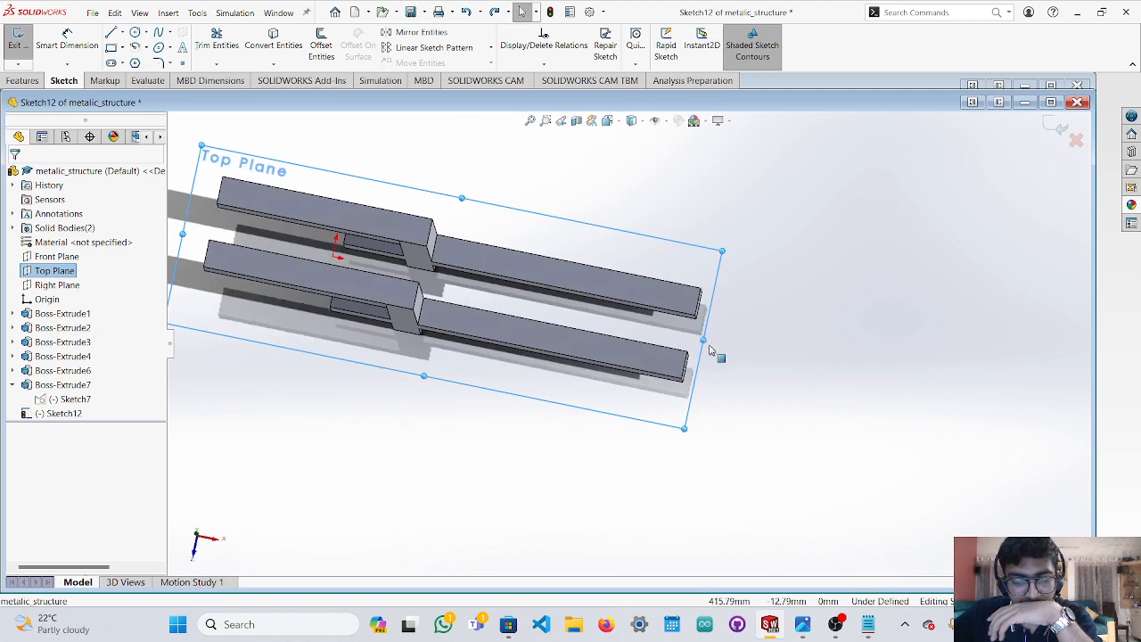
Draw a corner rectangle from the outer corner of the positive Z crossbar across its full width, viewed from below.
left_click(197, 539)
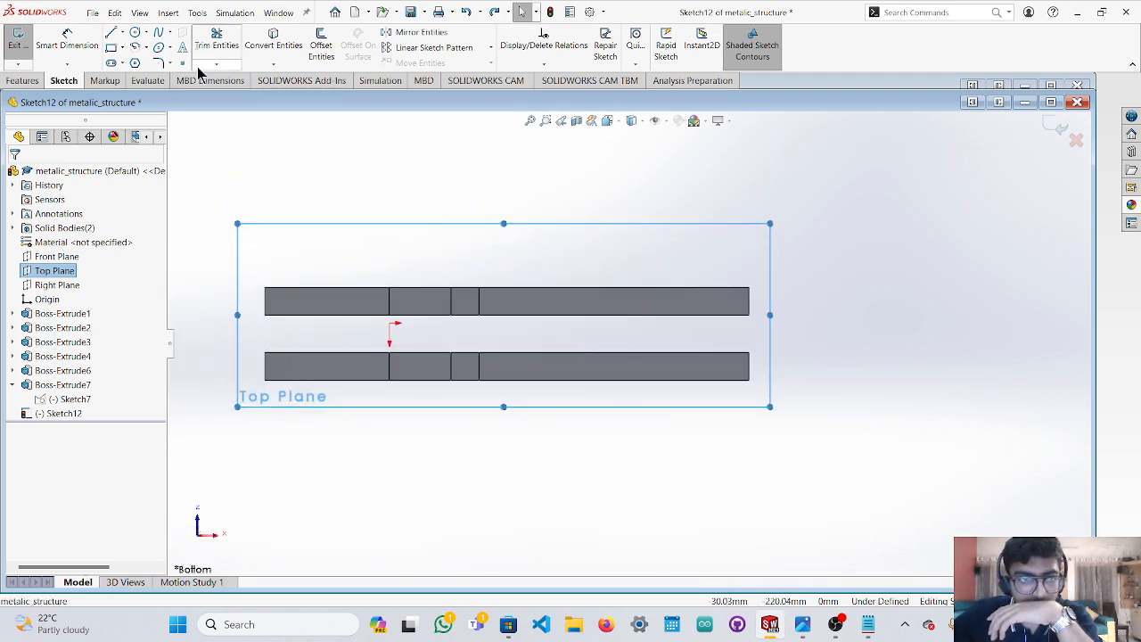
left_click(110, 47)
scroll(678, 267, "down", 6)
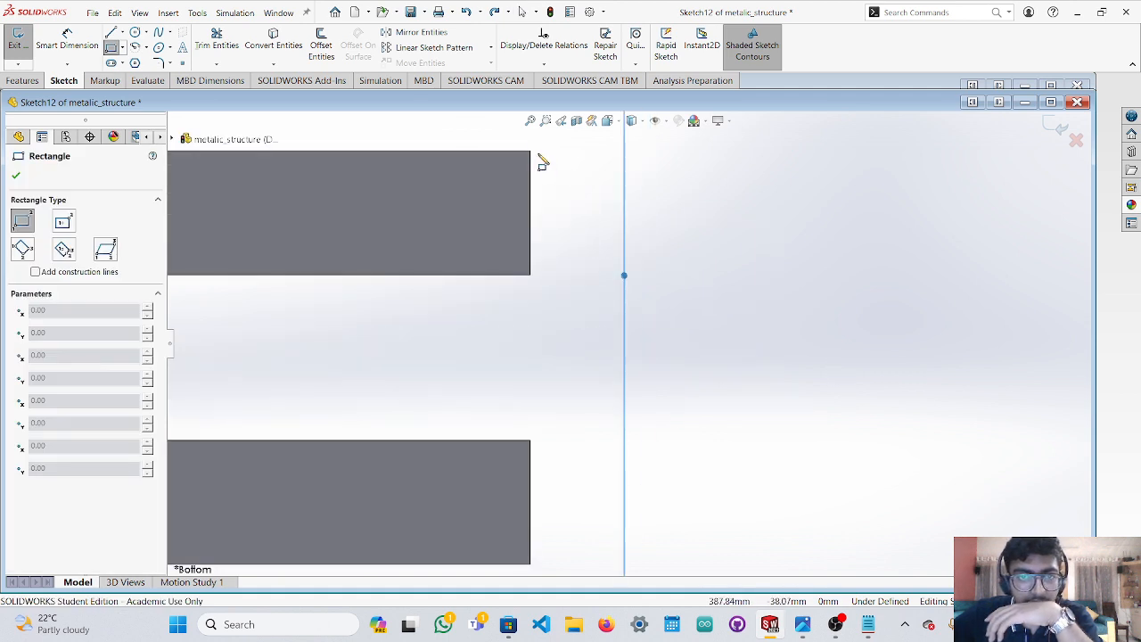
left_click(531, 152)
left_click(402, 275)
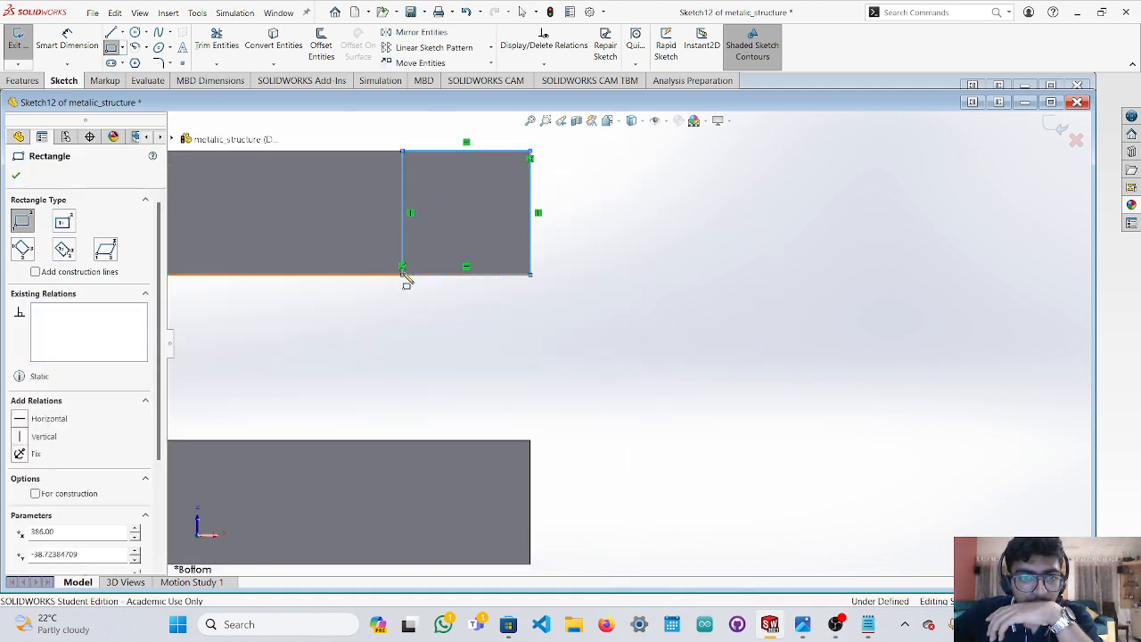
Start a blind Boss-Extrude of the rectangle and point it downward toward the crossbars with a depth of about 88 mm.
middle_click_drag(548, 334, 568, 427)
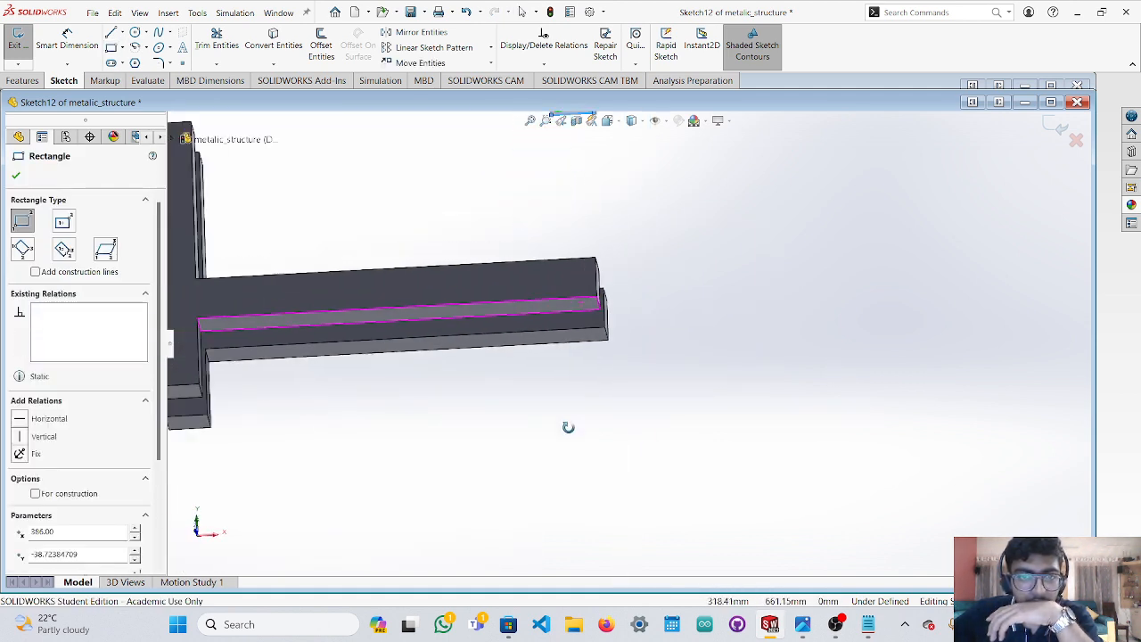
scroll(601, 343, "up", 6)
middle_click_drag(624, 318, 604, 411)
scroll(627, 296, "down", 3)
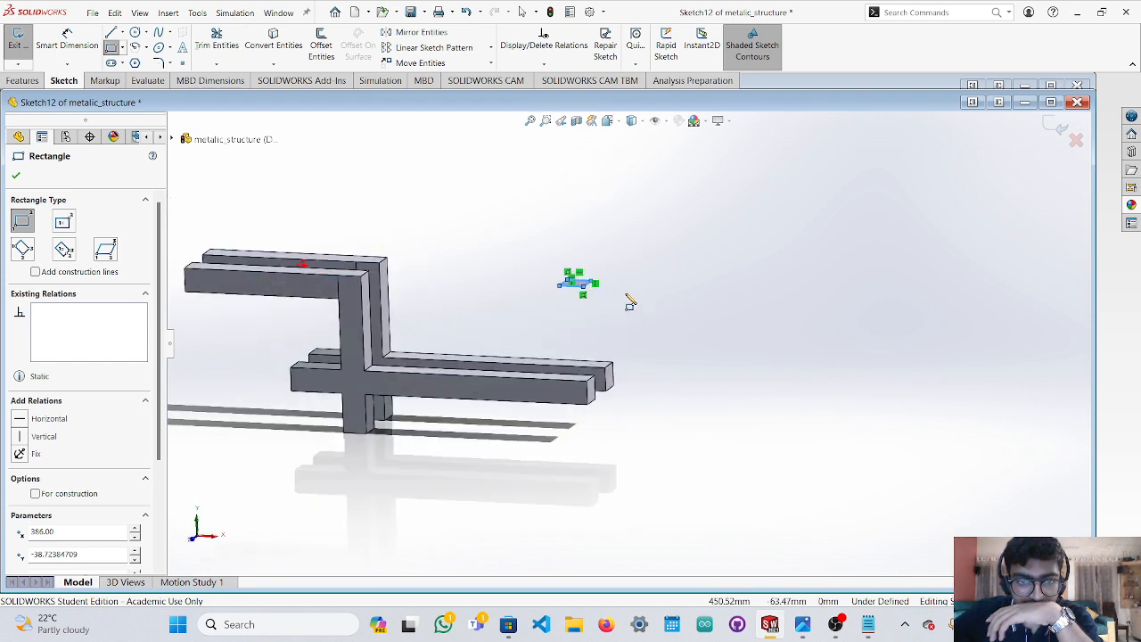
scroll(588, 301, "down", 5)
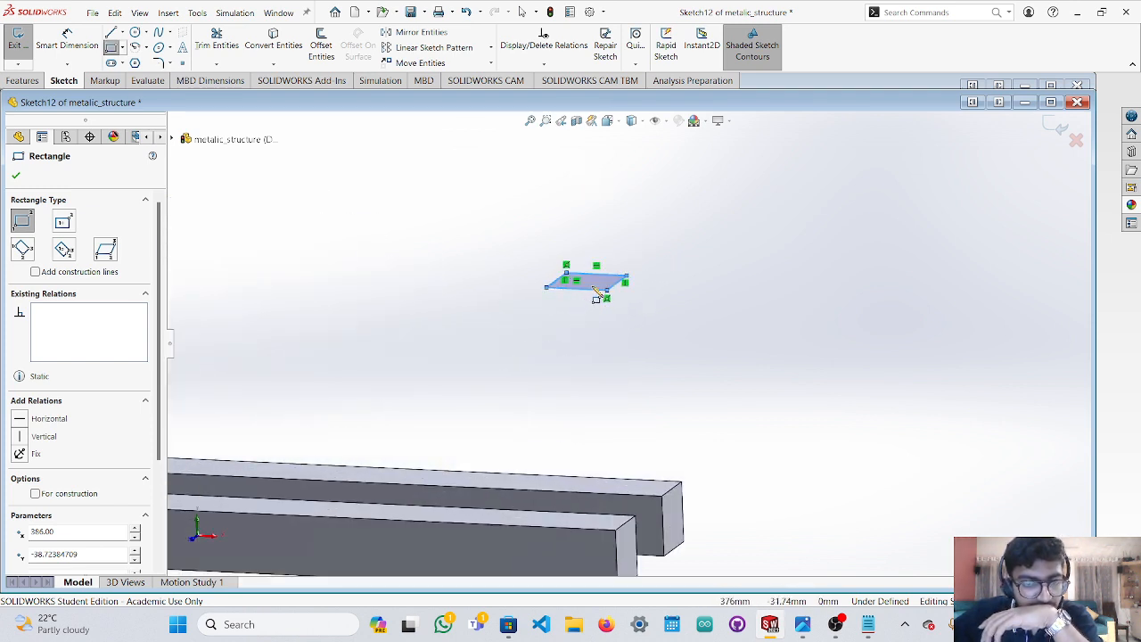
left_click(27, 82)
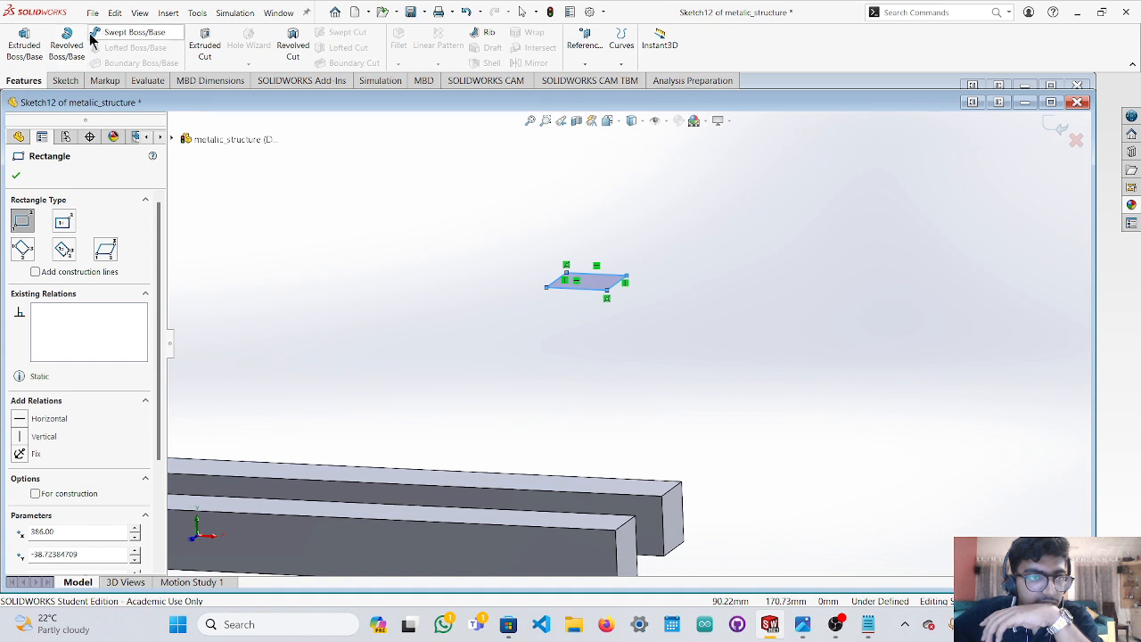
left_click(24, 45)
middle_click_drag(591, 285, 617, 228)
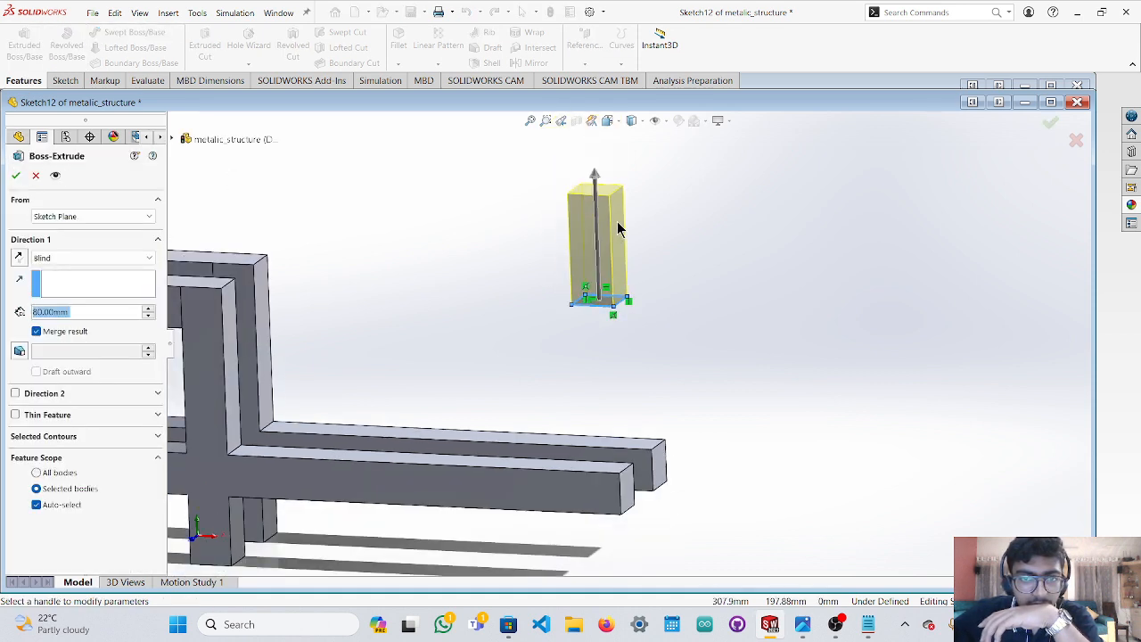
scroll(618, 228, "up", 1)
left_click_drag(603, 207, 615, 398)
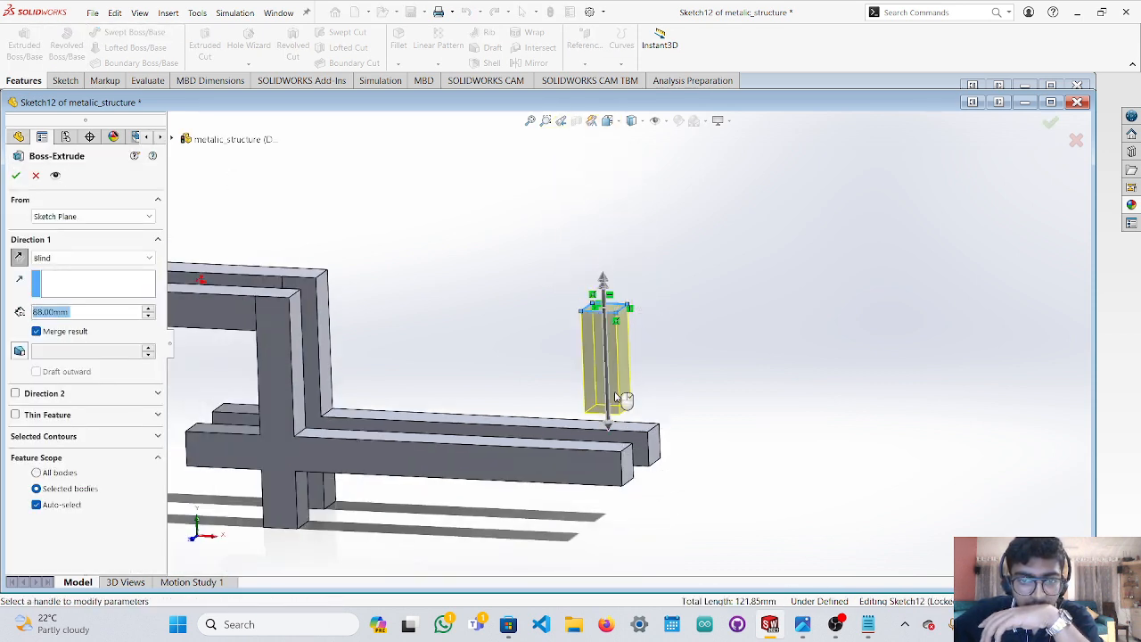
Try a two-sided blind extrusion of the rectangle, with 14 mm downward in Direction 1 and 30 mm upward in Direction 2.
mouse_move(602, 282)
left_mouse_down()
mouse_move(610, 357)
mouse_move(607, 304)
mouse_move(615, 319)
left_mouse_up()
scroll(620, 379, "down", 5)
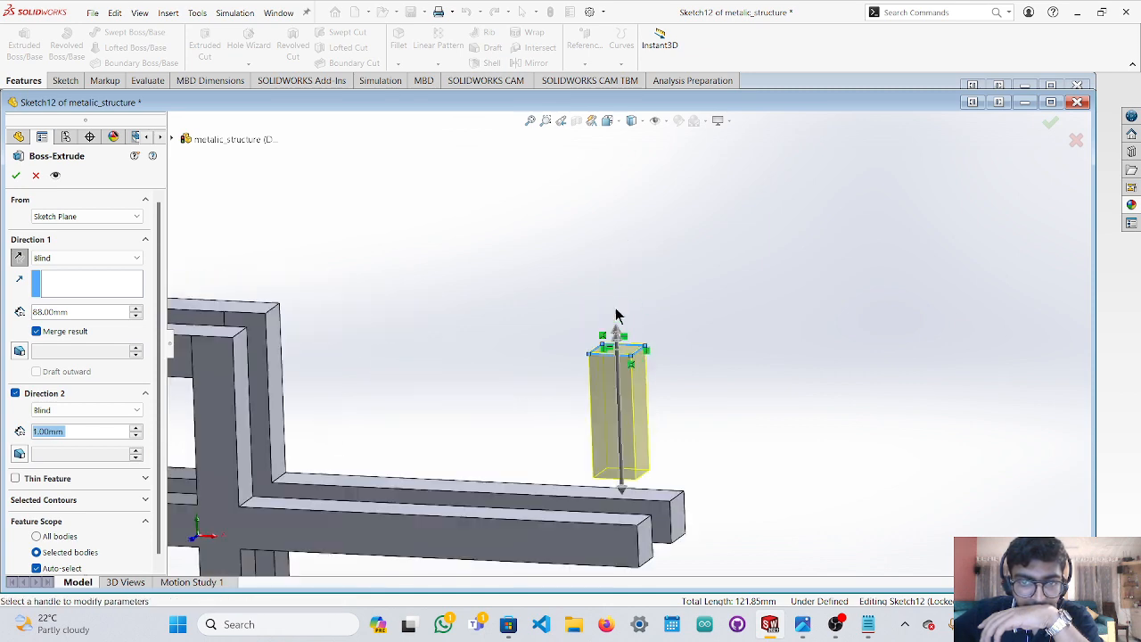
left_click_drag(610, 338, 621, 419)
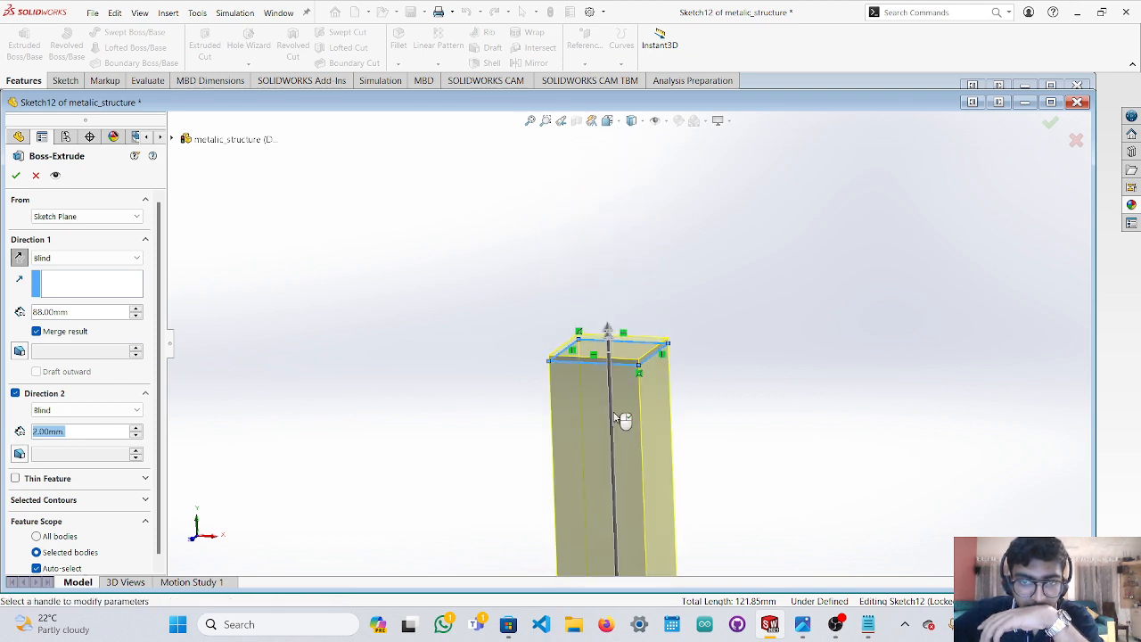
scroll(621, 419, "up", 3)
scroll(621, 420, "down", 2)
left_click_drag(606, 268, 615, 320)
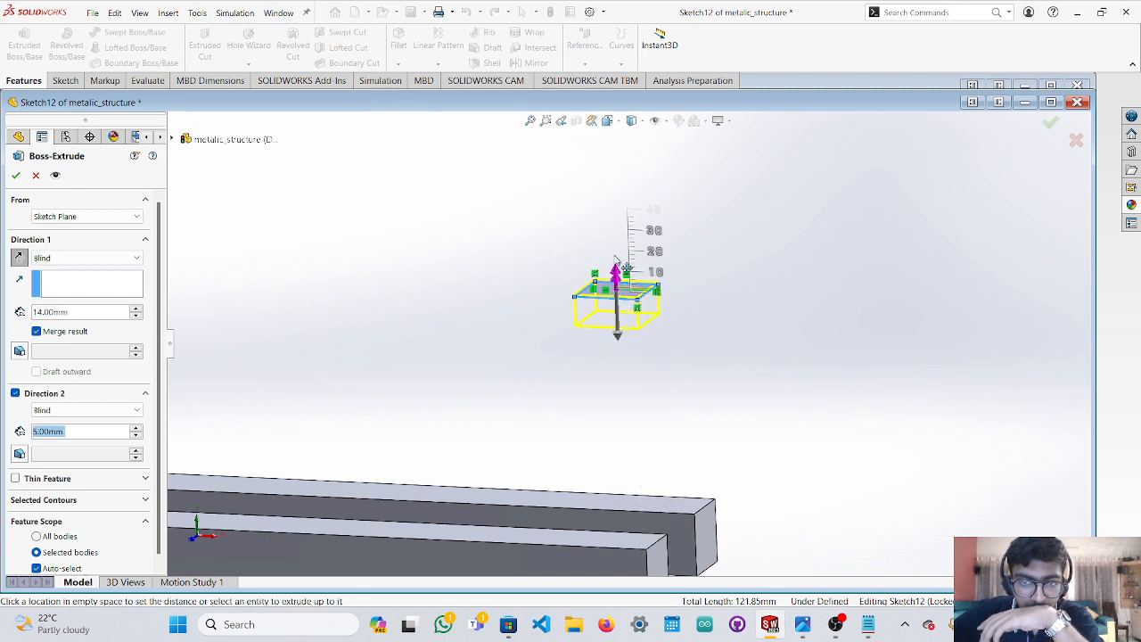
left_click_drag(616, 259, 609, 599)
left_click_drag(628, 373, 614, 208)
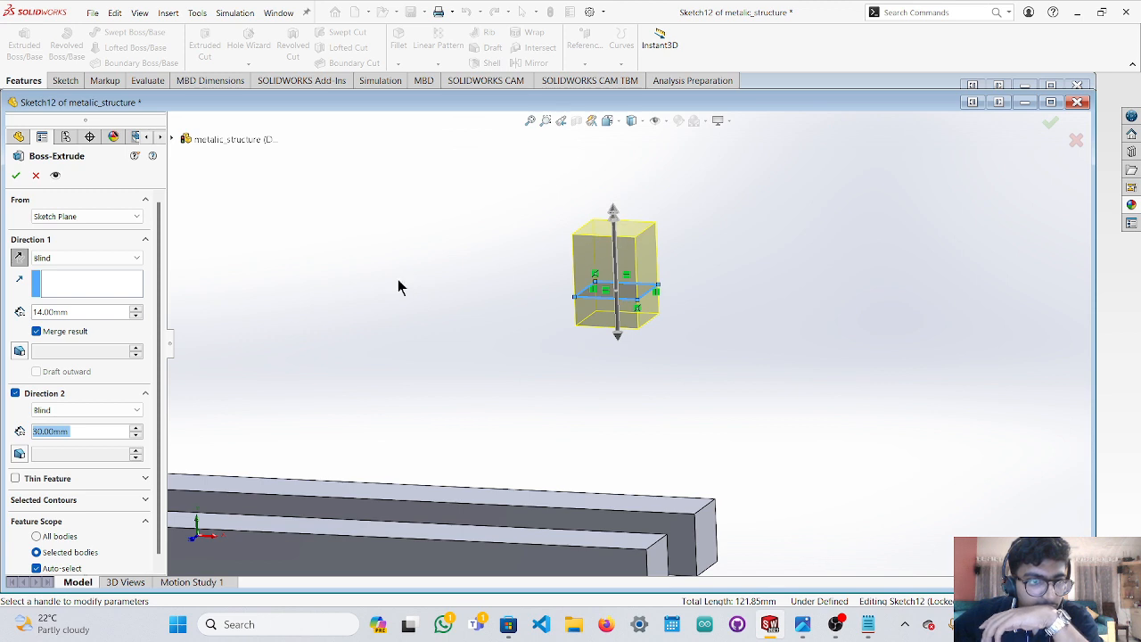
Change the extrusion's Direction 1 end condition to Up To Surface and reduce the Direction 2 depth to 1 mm.
left_click(117, 258)
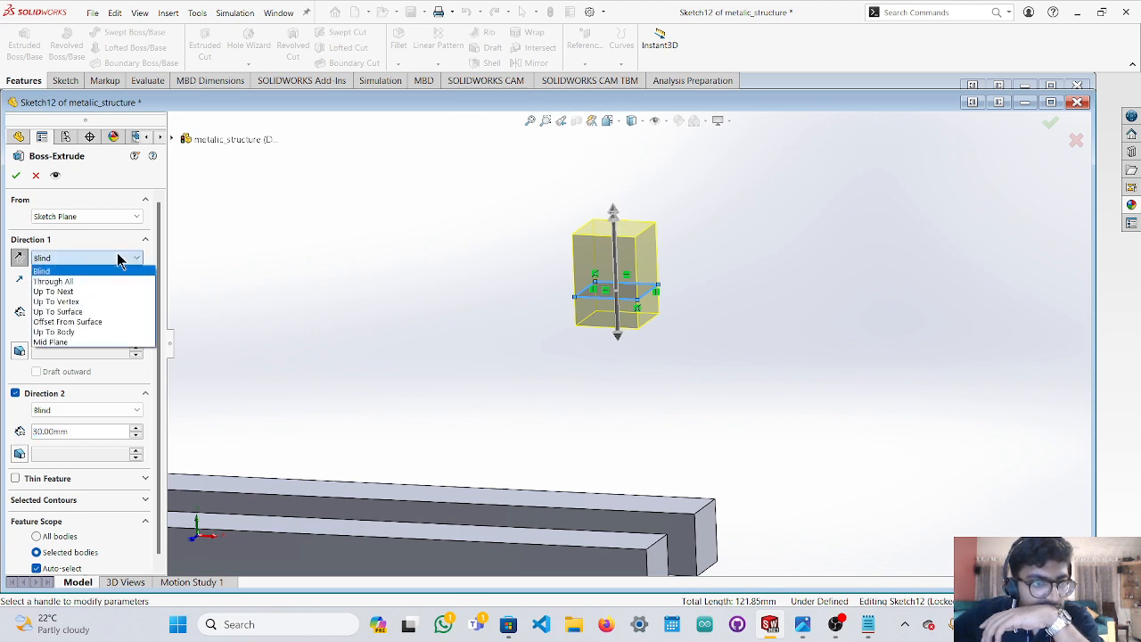
left_click(110, 309)
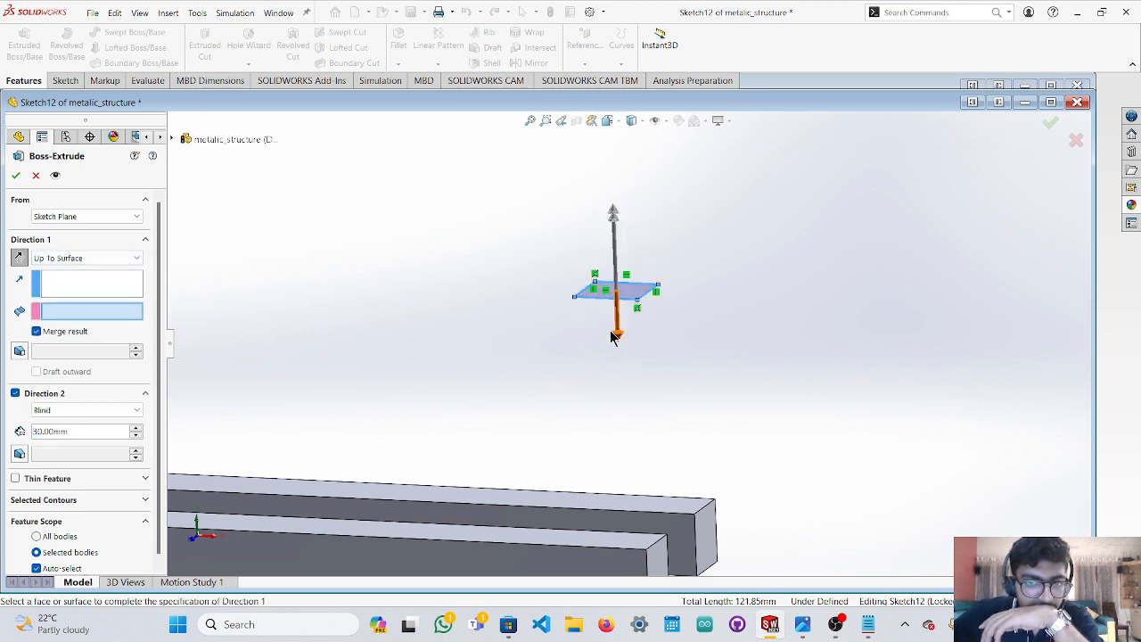
left_click_drag(627, 219, 630, 350)
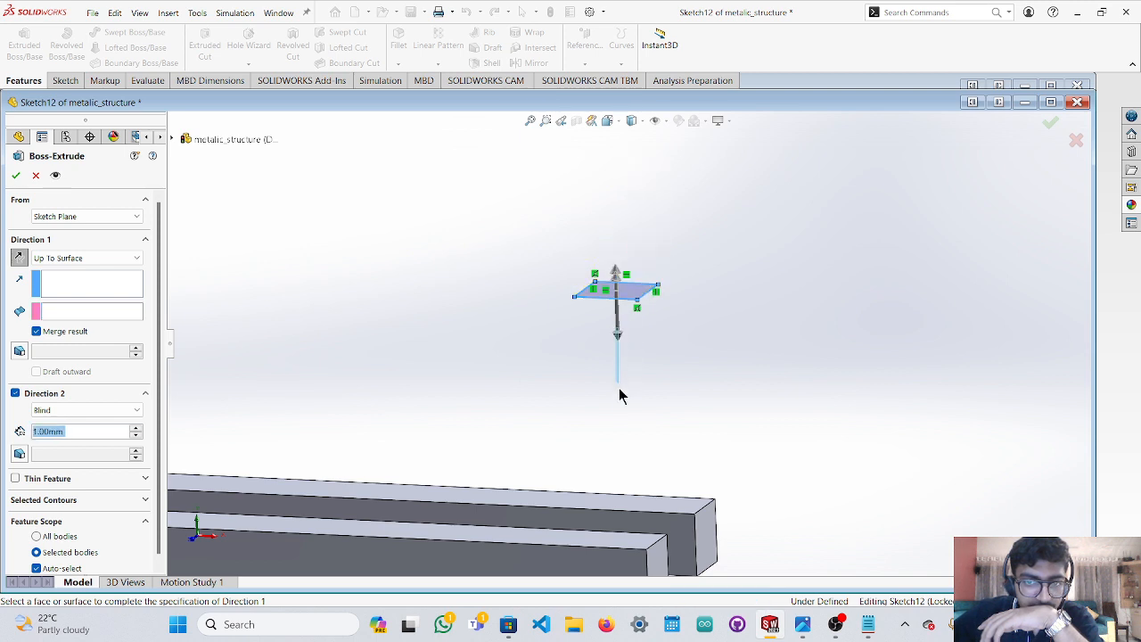
Try a blind extrusion of the square sketch, 99 mm in Direction 1 and 3 mm in Direction 2.
left_click_drag(620, 389, 620, 424)
left_click_drag(621, 339, 626, 510)
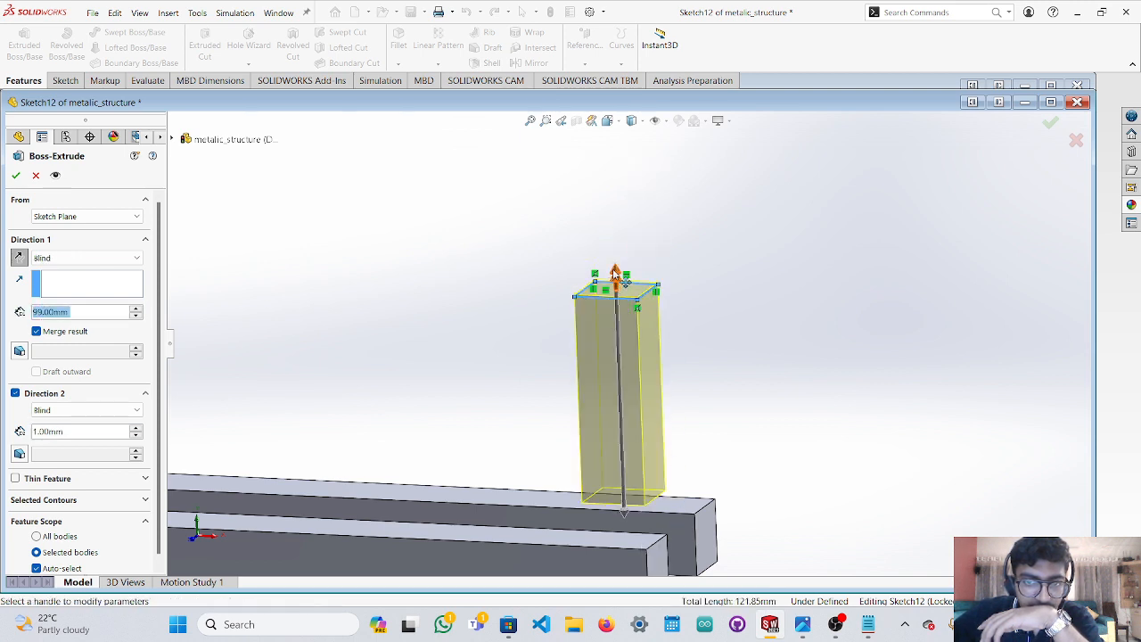
left_click_drag(616, 276, 627, 357)
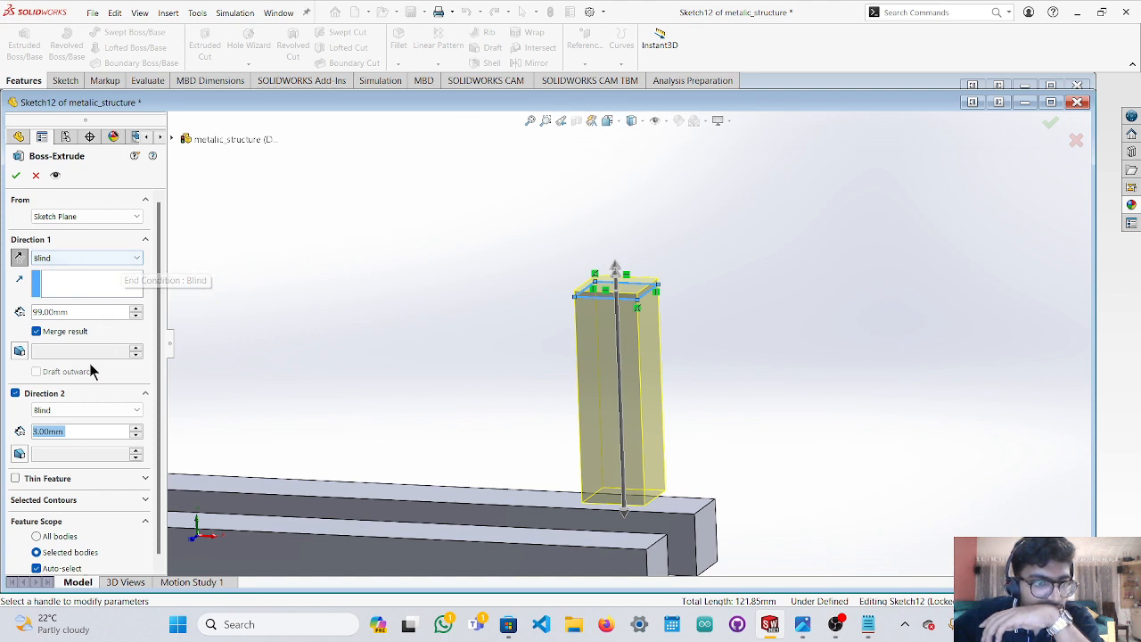
Try the Offset From Surface end condition for Direction 2 and return it to a blind depth of 1 mm.
left_click(87, 411)
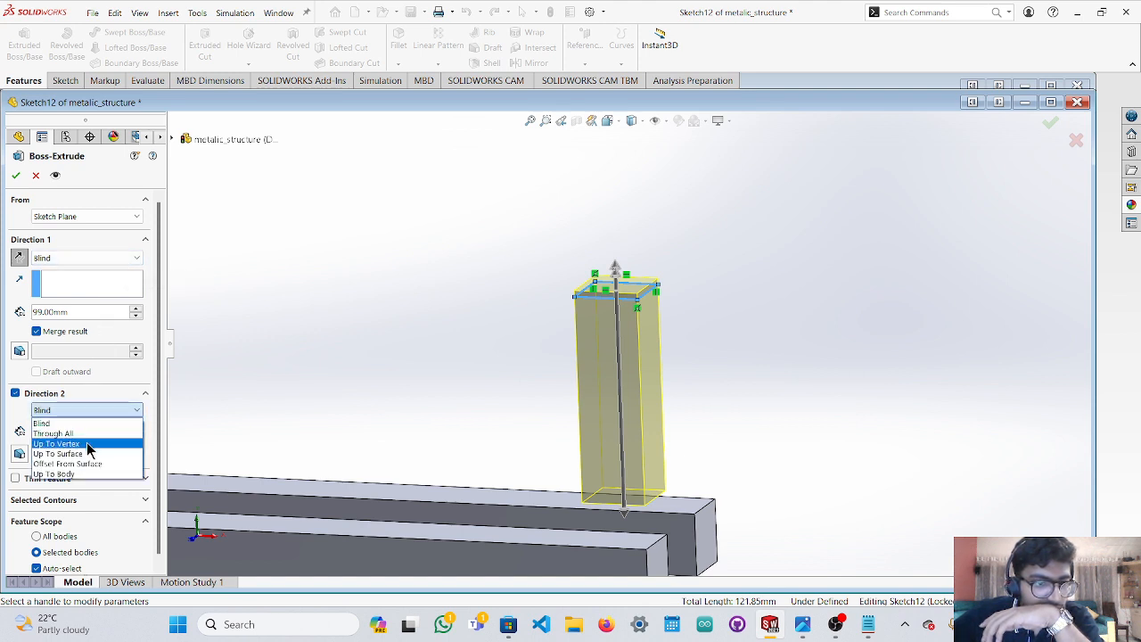
left_click(87, 465)
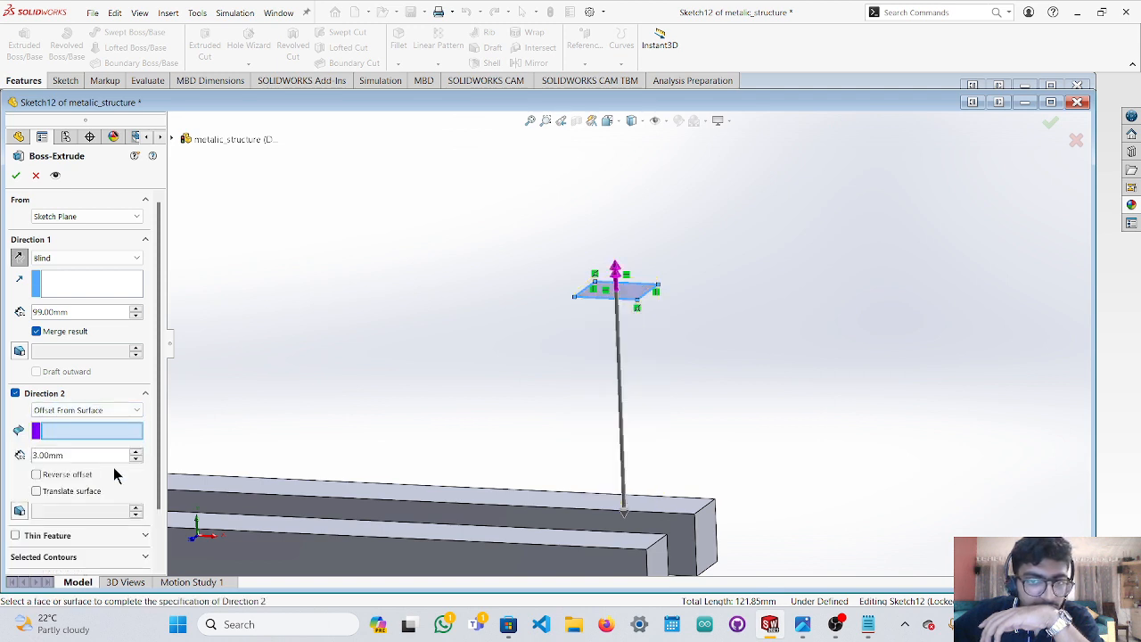
left_click(620, 290)
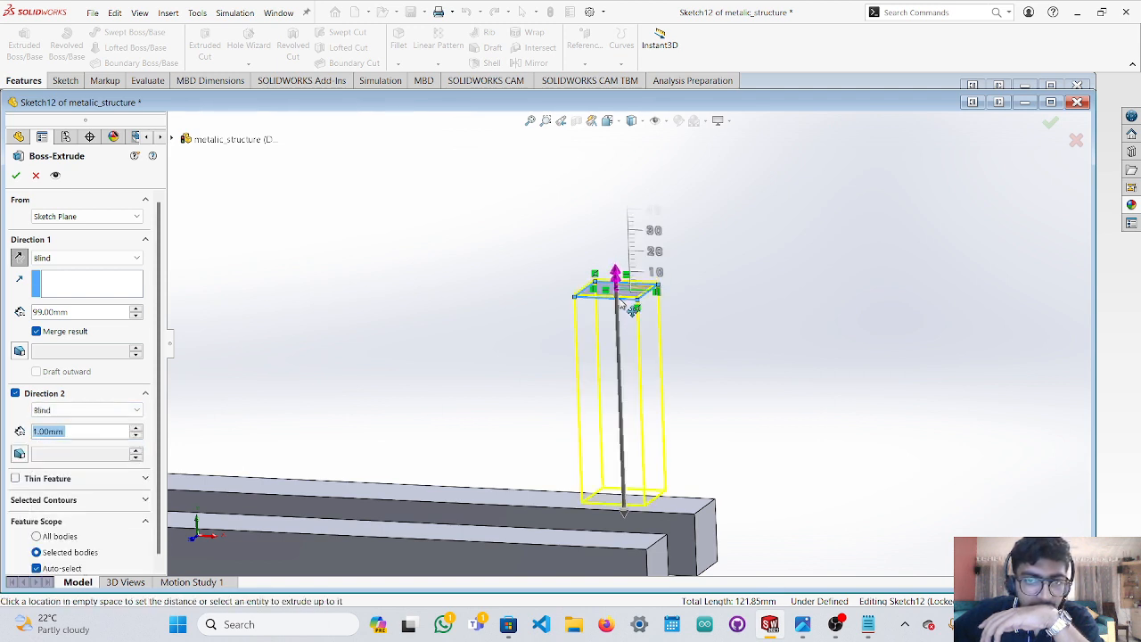
left_click(623, 339)
scroll(632, 400, "up", 3)
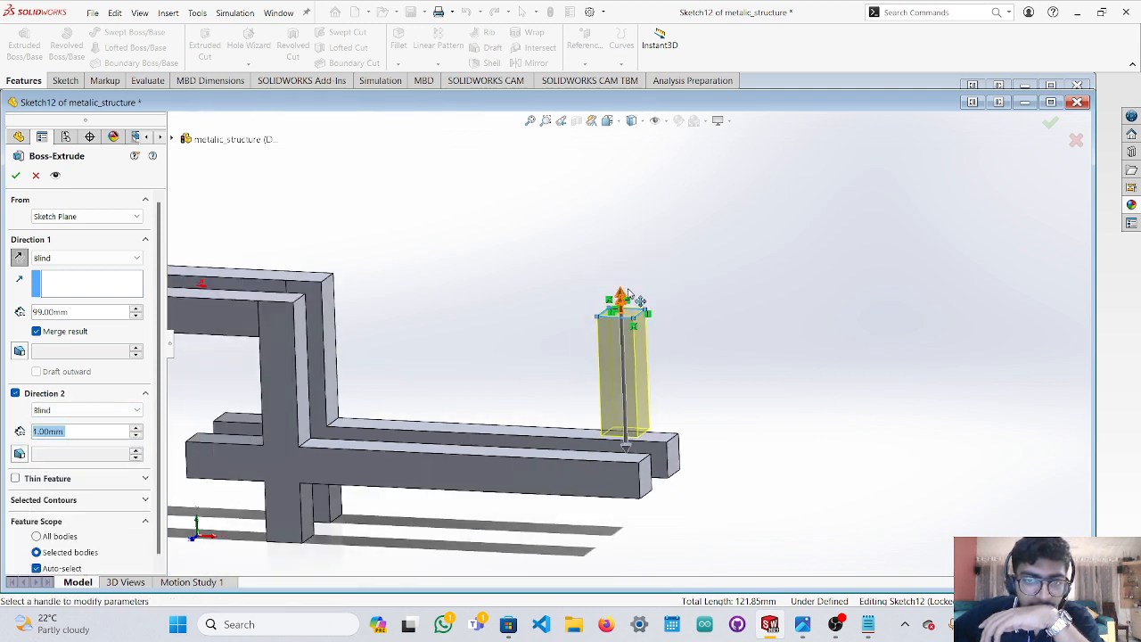
Try blind extrusion depths of 139 mm in Direction 1 and 9 mm in Direction 2.
left_click_drag(626, 447, 628, 495)
mouse_move(620, 291)
left_mouse_down()
mouse_move(612, 312)
mouse_move(622, 301)
left_mouse_up()
scroll(485, 298, "down", 2)
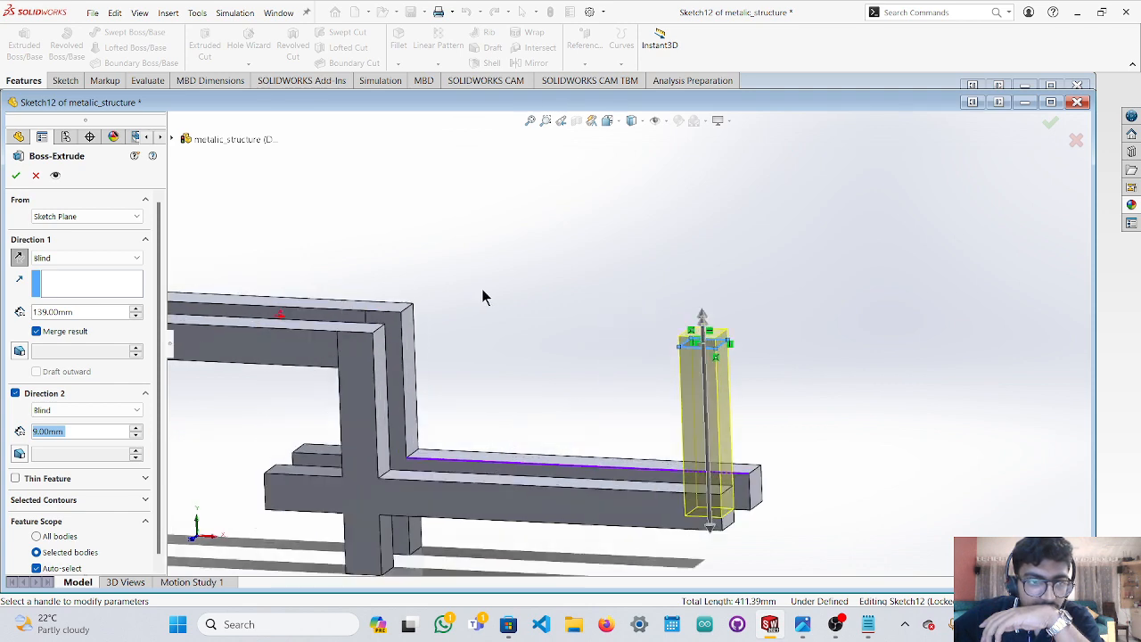
Try Through All for Direction 1 with a 2 mm blind Direction 2, and switch Direction 2 to Through All.
left_click(117, 259)
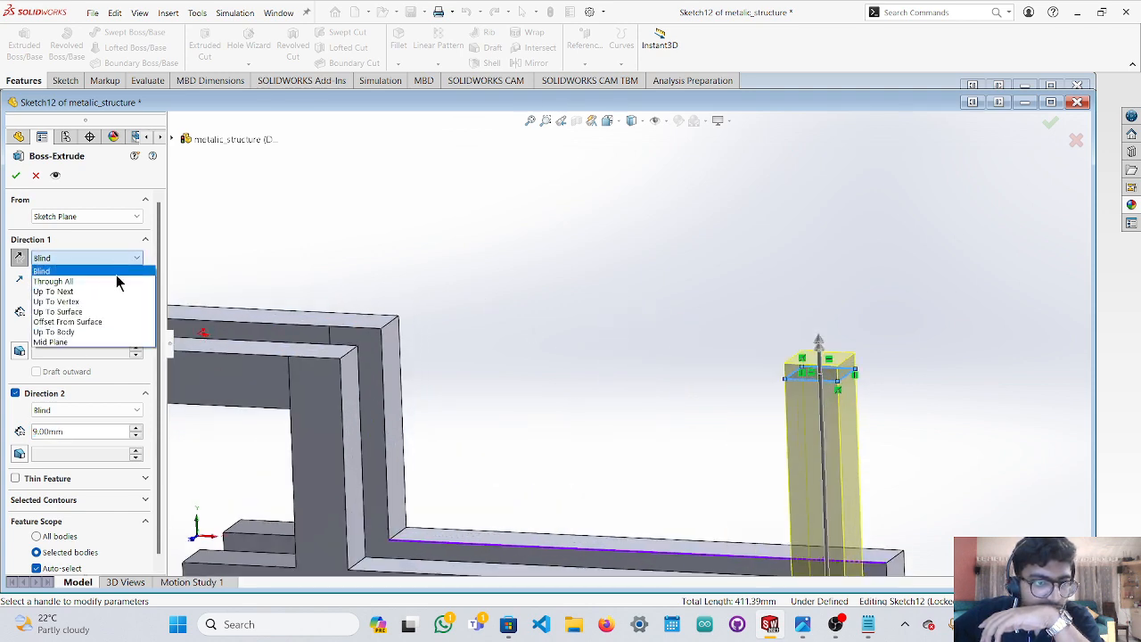
left_click(116, 282)
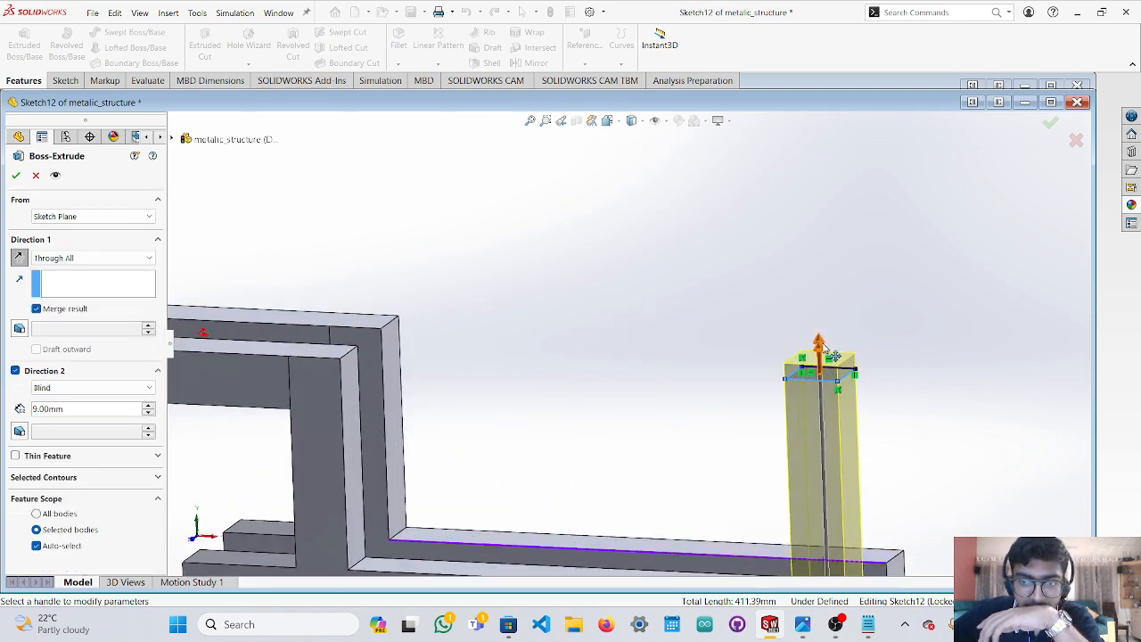
left_click_drag(823, 348, 826, 415)
scroll(840, 421, "up", 3)
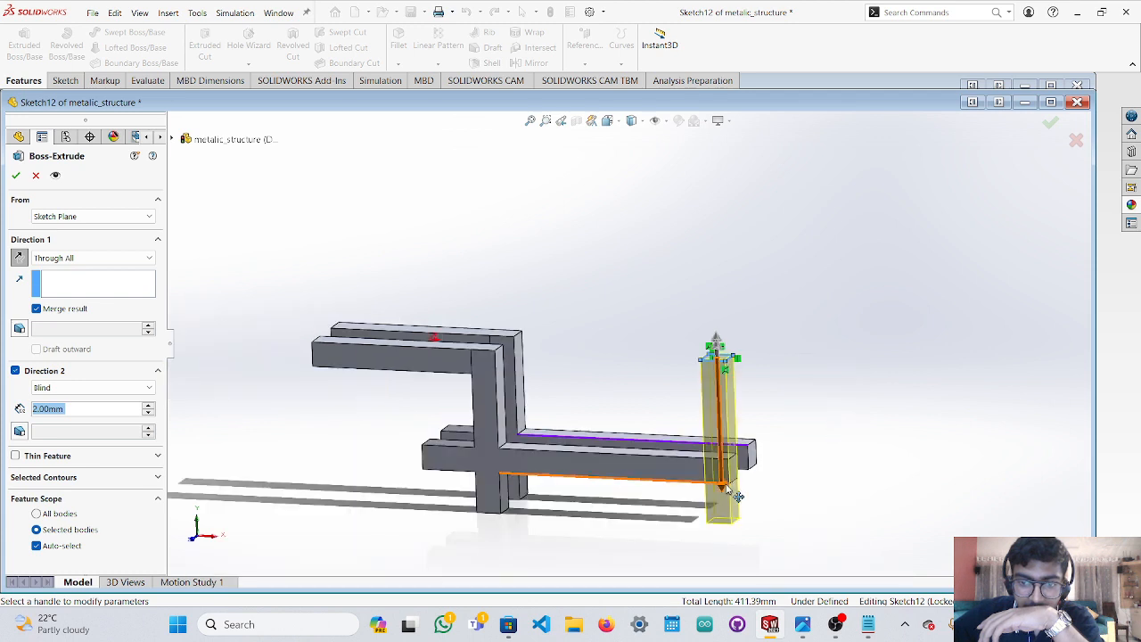
scroll(705, 374, "down", 3)
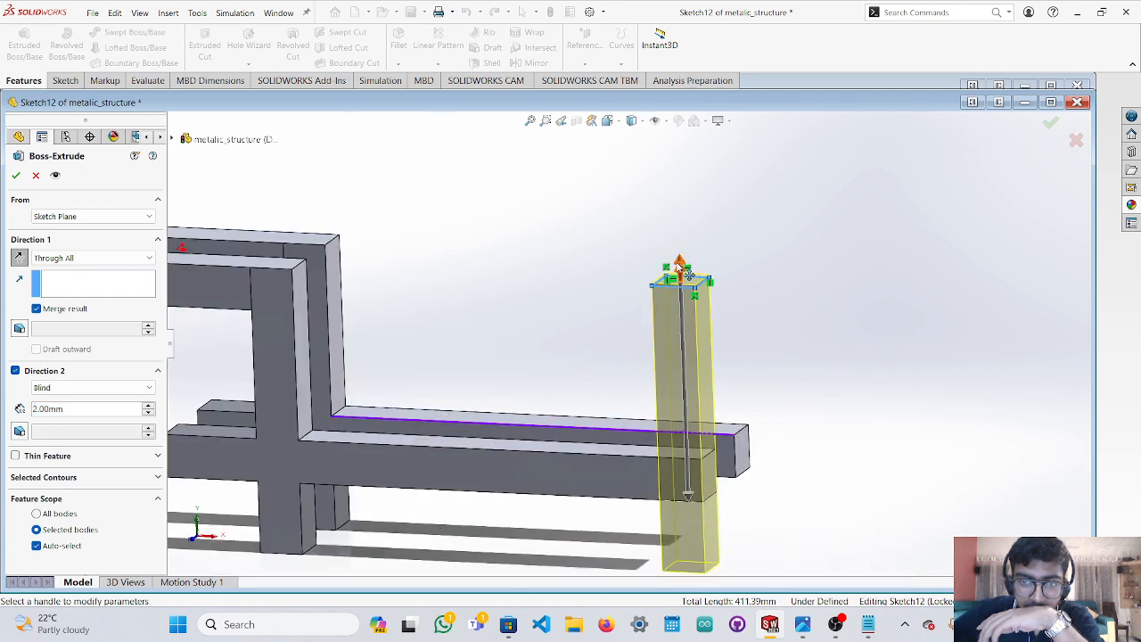
left_click(136, 386)
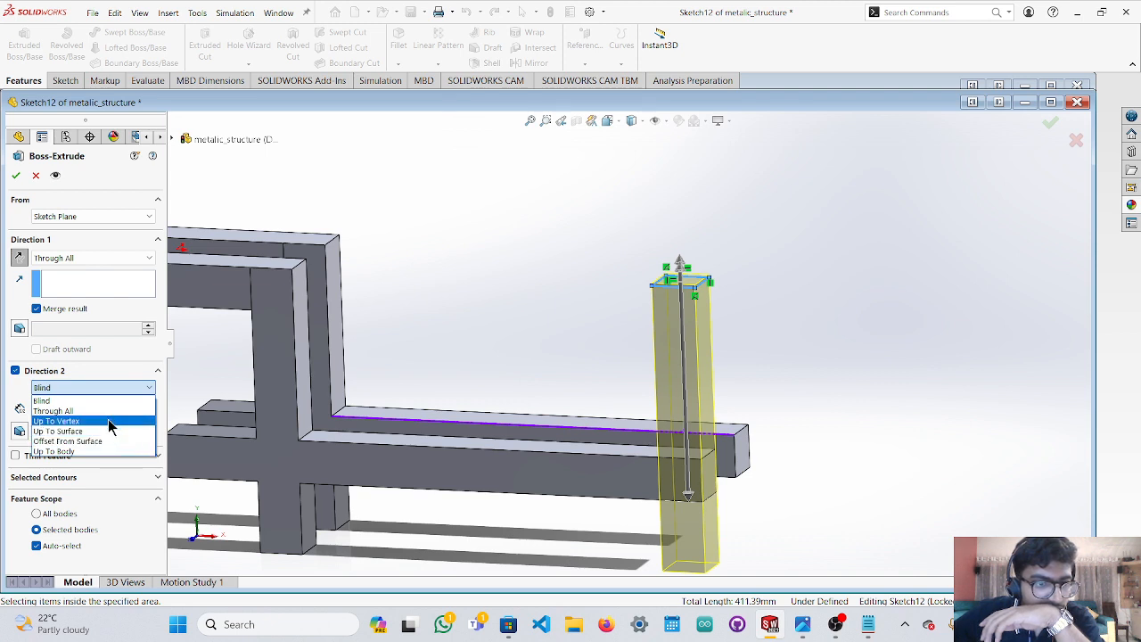
left_click(111, 411)
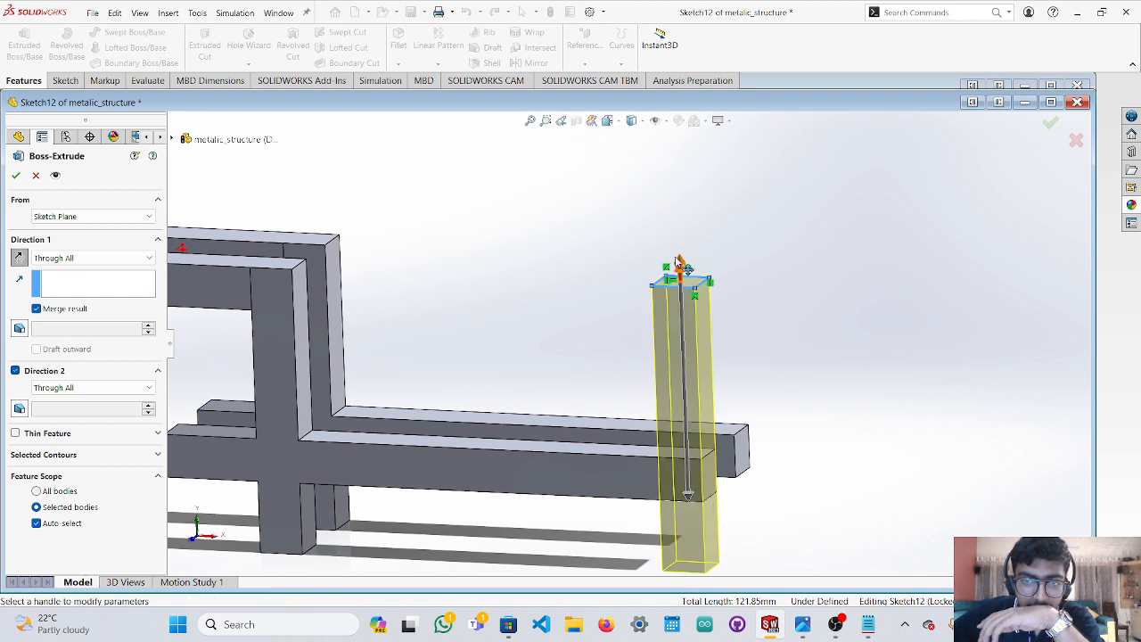
Try a Mid Plane end condition for the square's extrusion at several depths, including 306 mm.
left_click(98, 257)
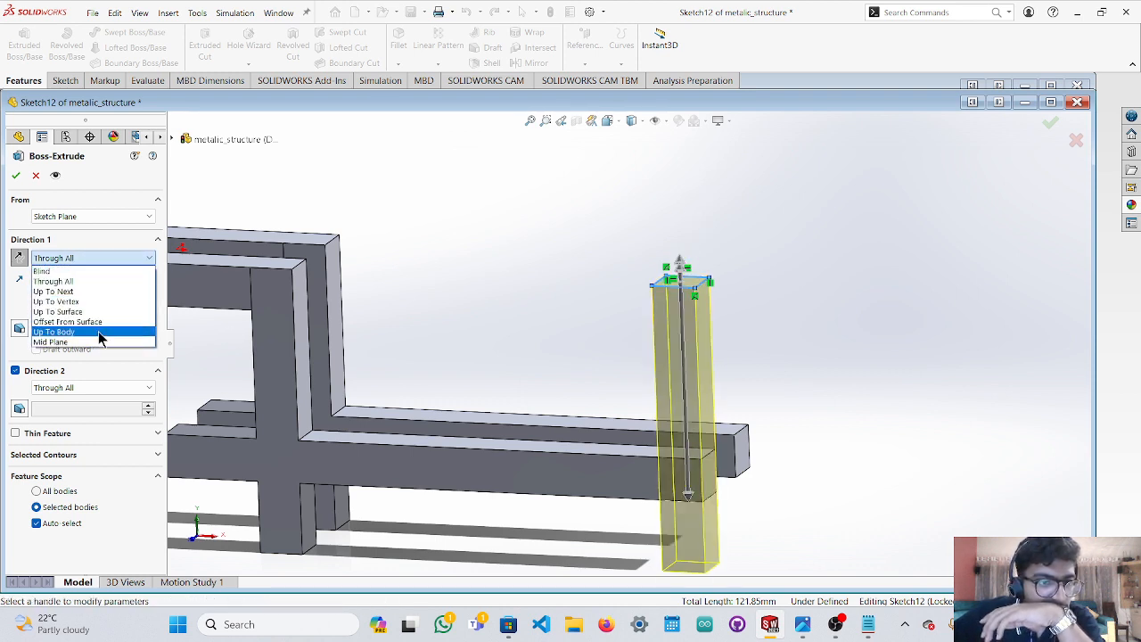
left_click(100, 344)
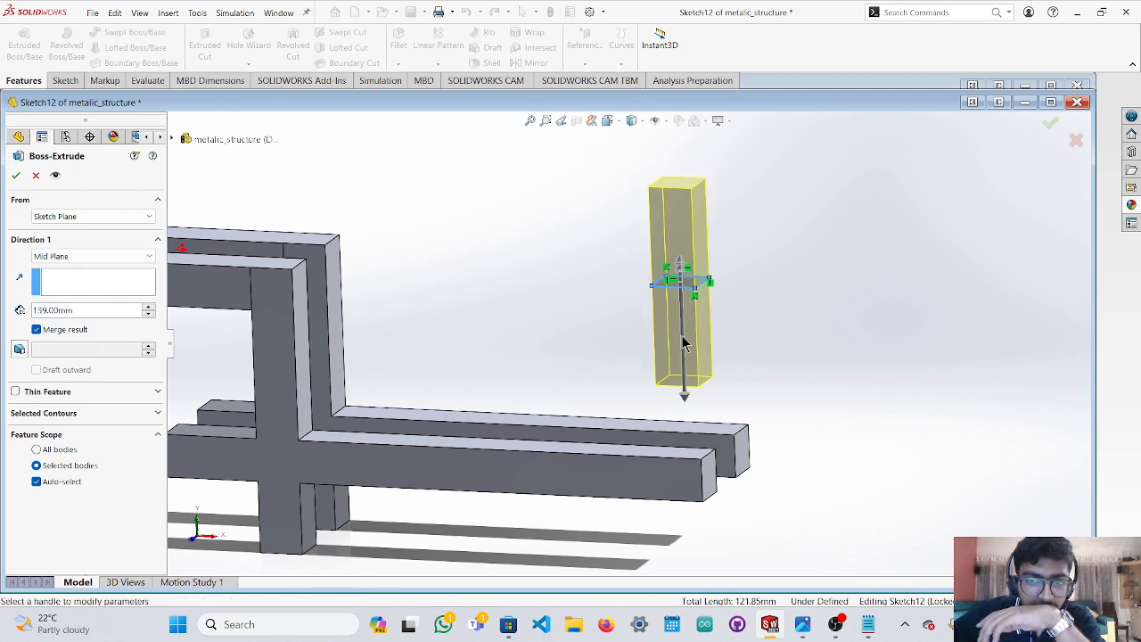
left_click(692, 408)
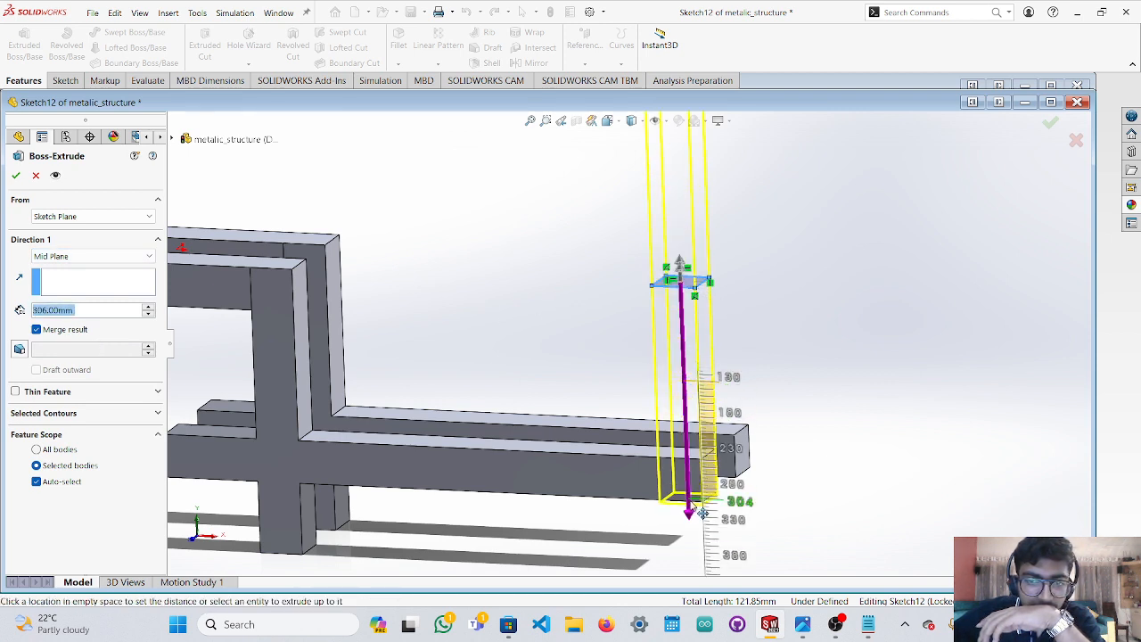
left_click(700, 381)
Try the Up To Next end condition for Direction 1 with Through All kept in Direction 2.
left_click(142, 257)
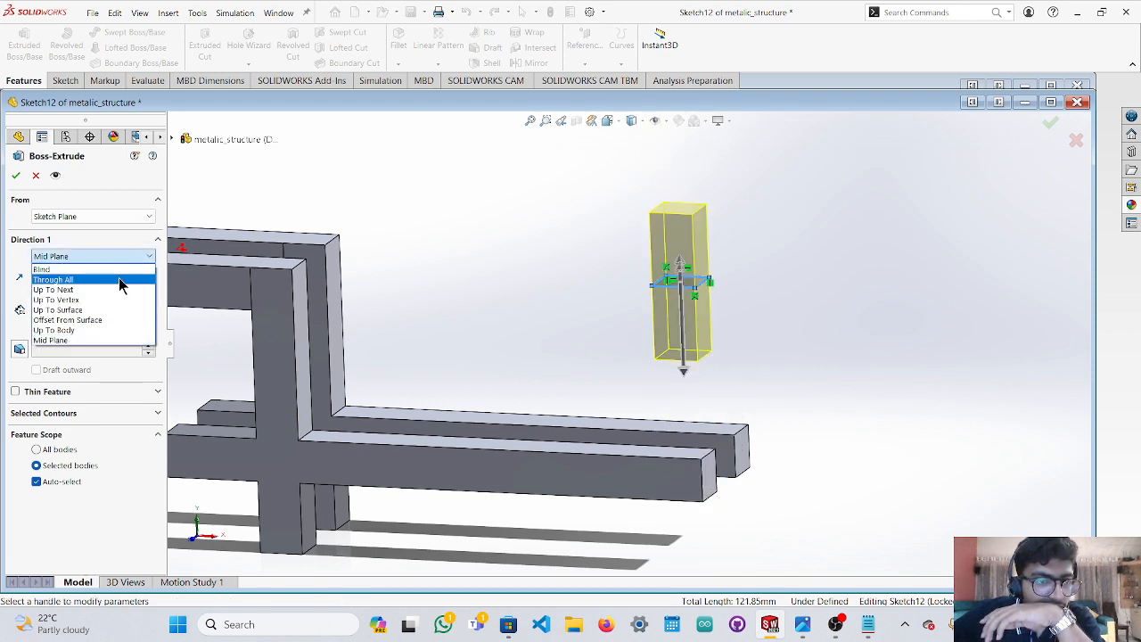
left_click(119, 289)
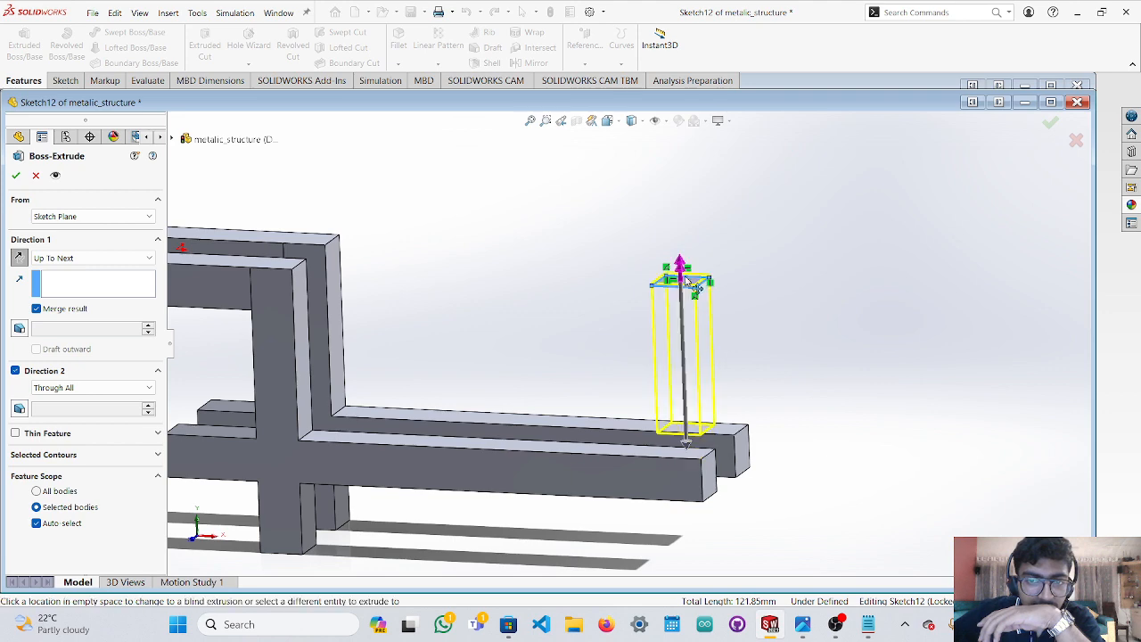
middle_click_drag(729, 359, 715, 413)
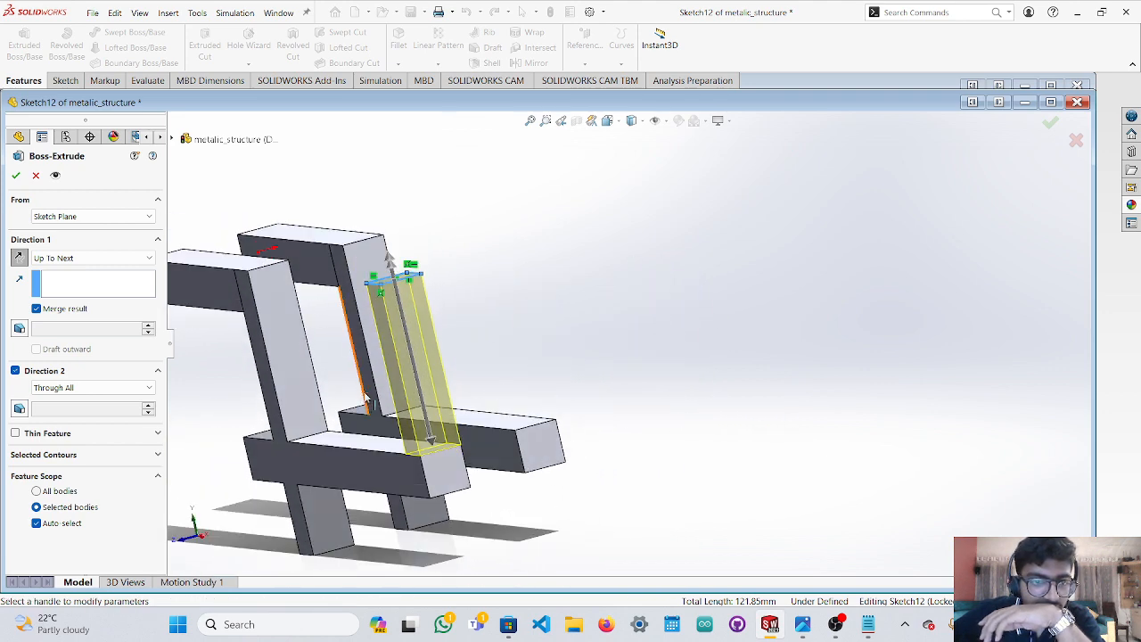
Switch Merge result off and on again, and disable Auto-select in the extrusion's feature scope.
left_click(36, 309)
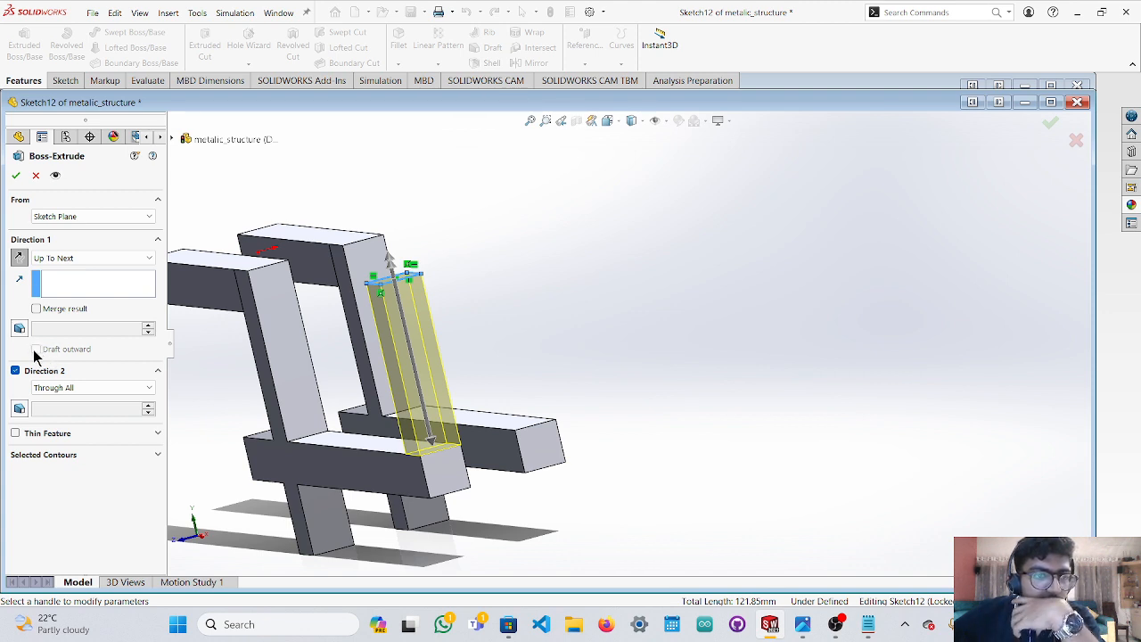
left_click(36, 310)
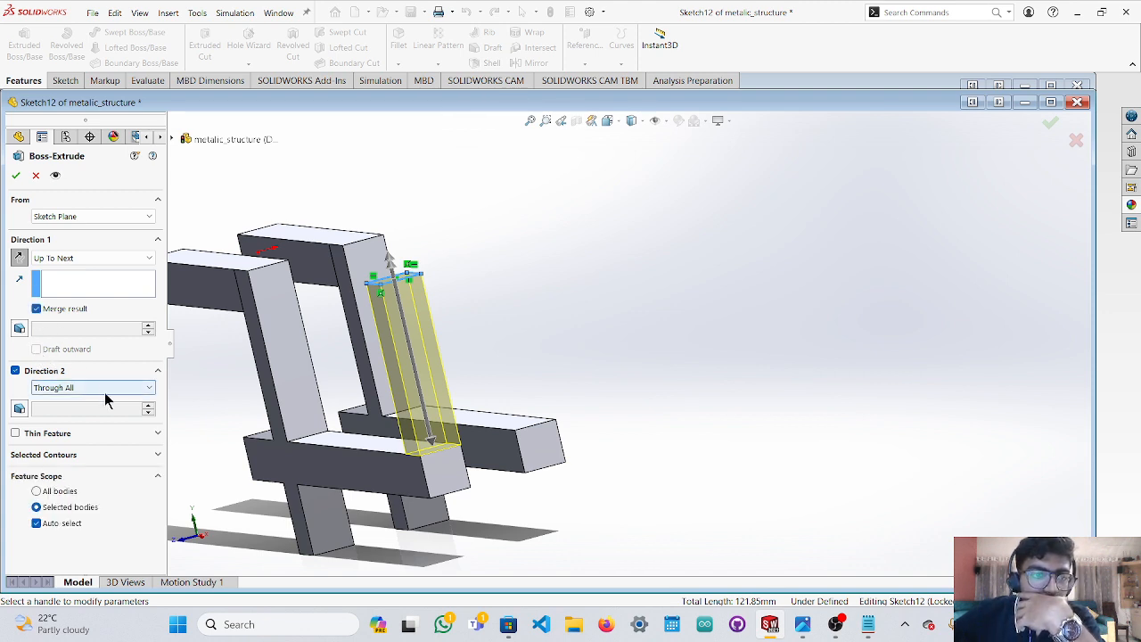
left_click(37, 521)
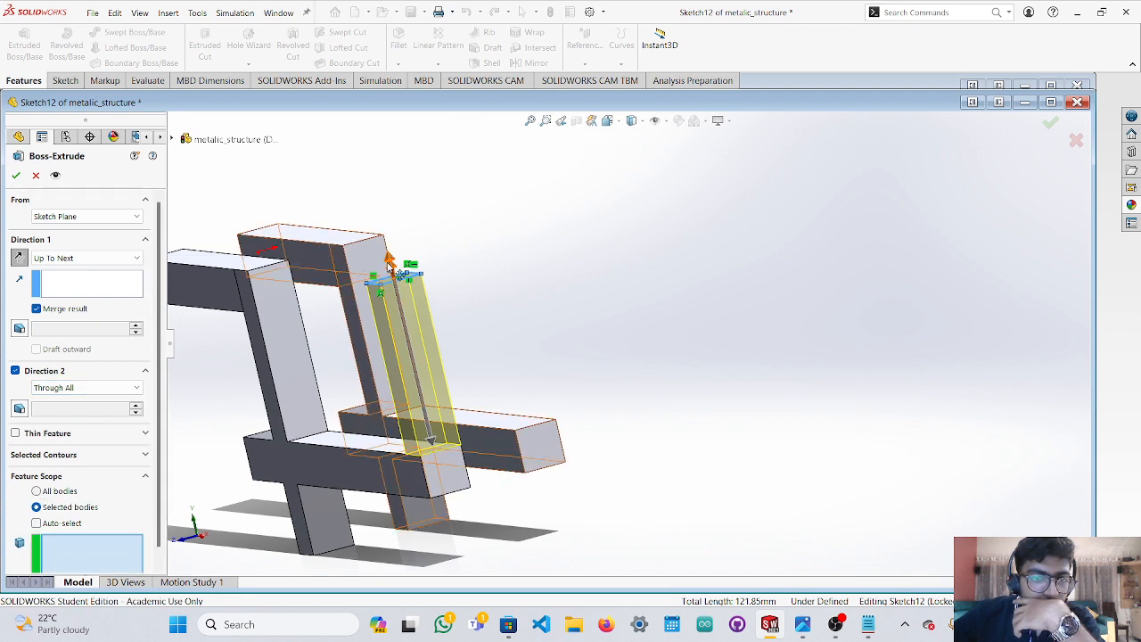
left_click(394, 300)
left_click(396, 311)
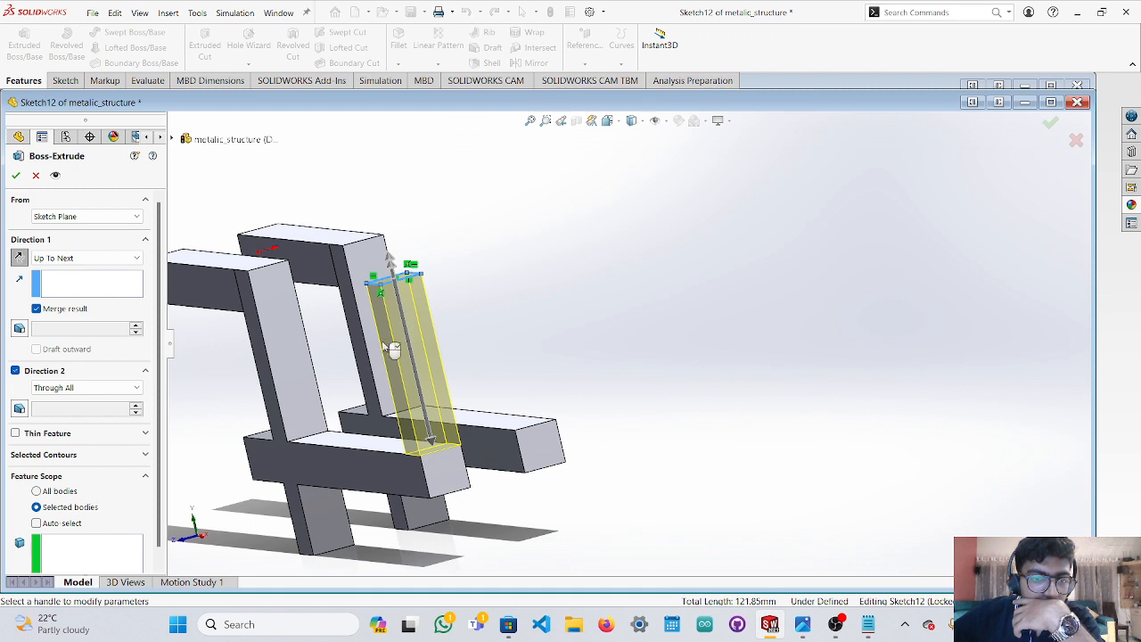
Try the Up To Surface end condition for Direction 2 and return it to a blind depth of 2 mm.
left_click(70, 389)
left_click(59, 431)
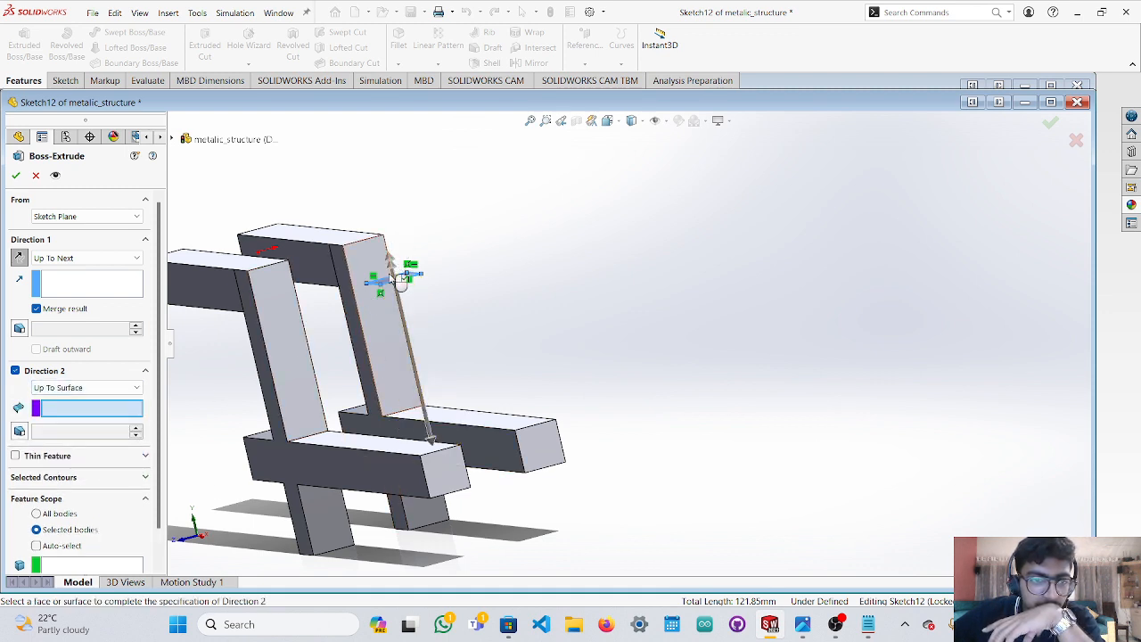
left_click(89, 388)
left_click(96, 401)
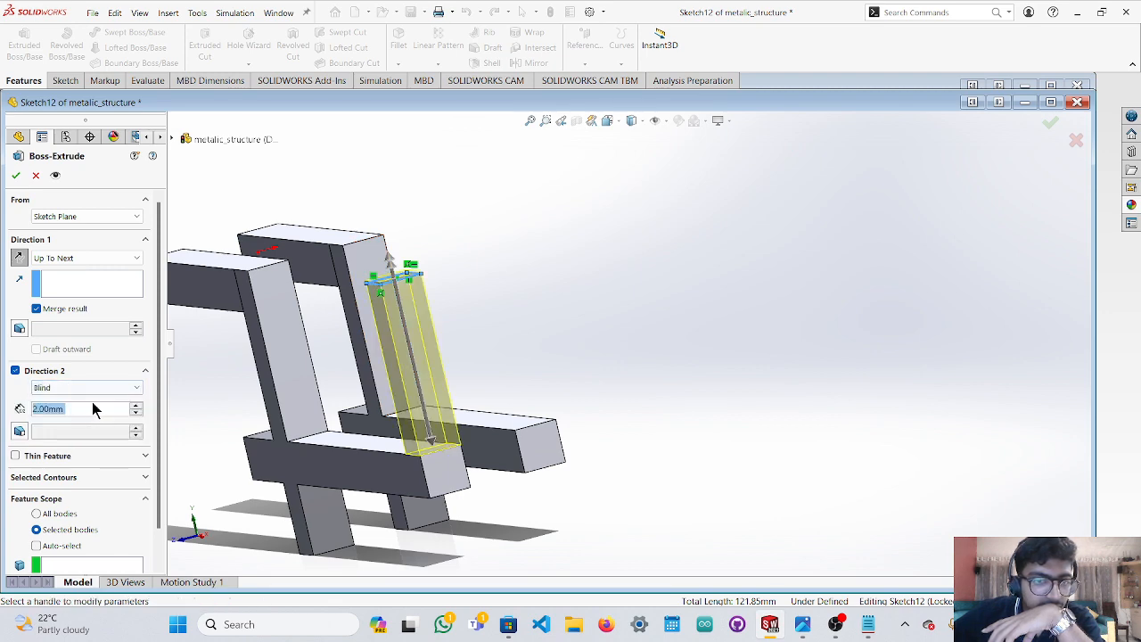
Try blind extrusion depths of 103 mm in Direction 1 and 35 mm in Direction 2.
middle_click_drag(648, 337, 580, 398)
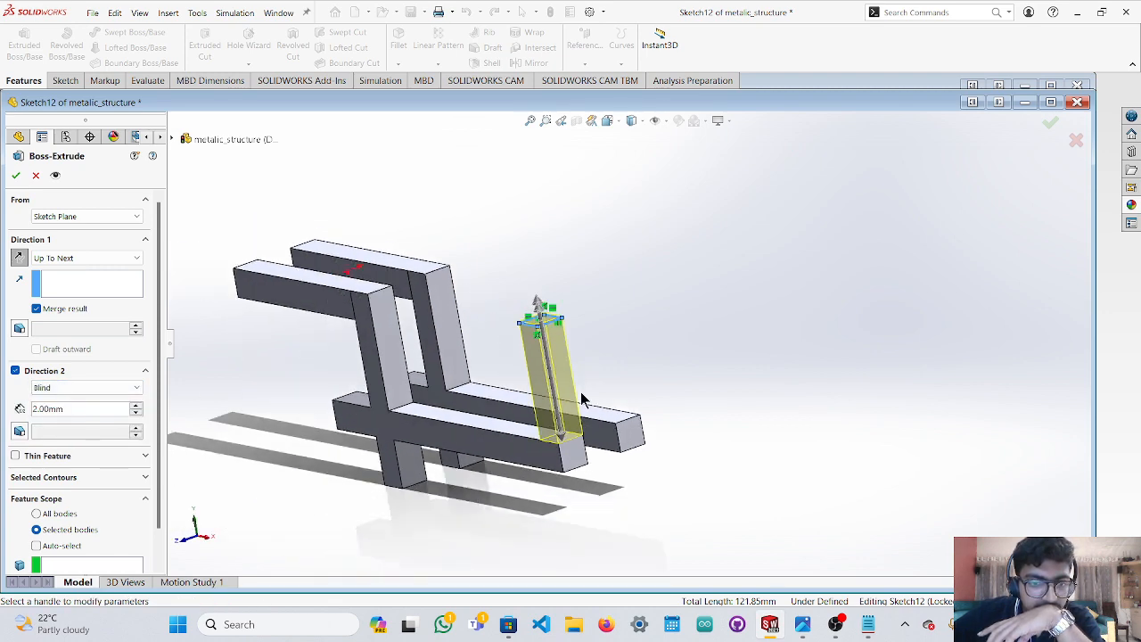
left_click_drag(561, 438, 575, 478)
left_click(89, 257)
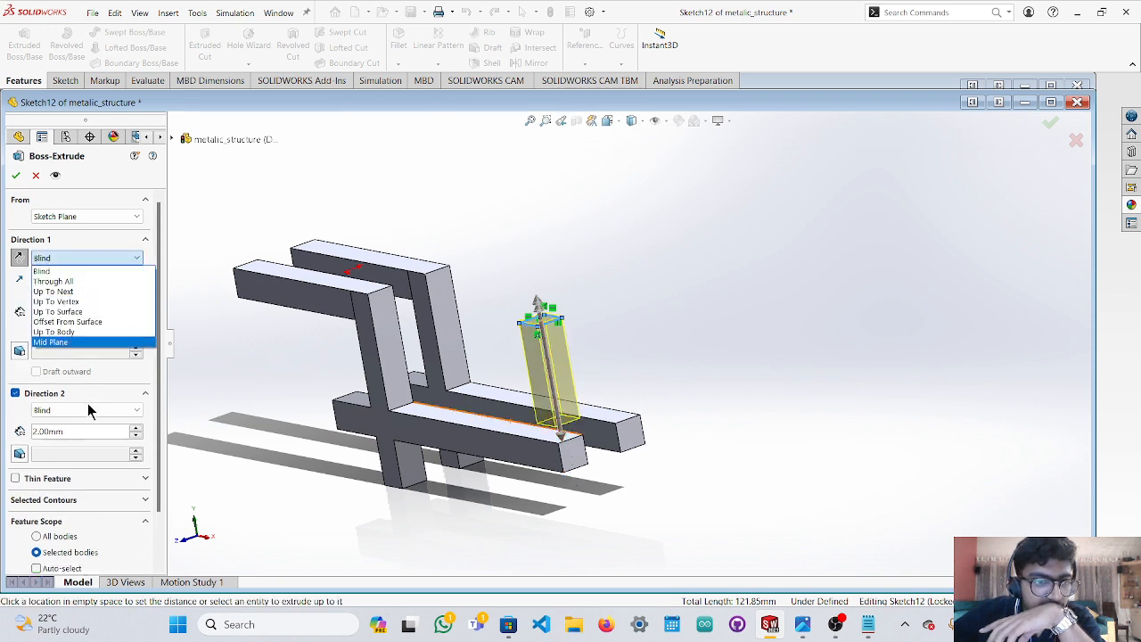
left_click(88, 407)
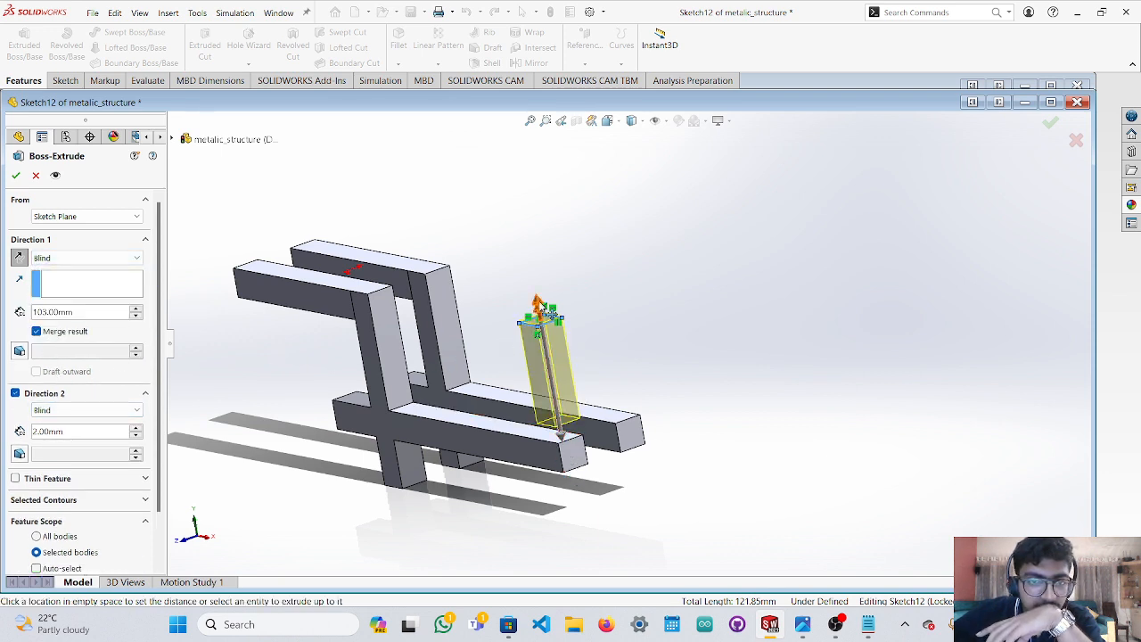
left_click_drag(551, 312, 533, 268)
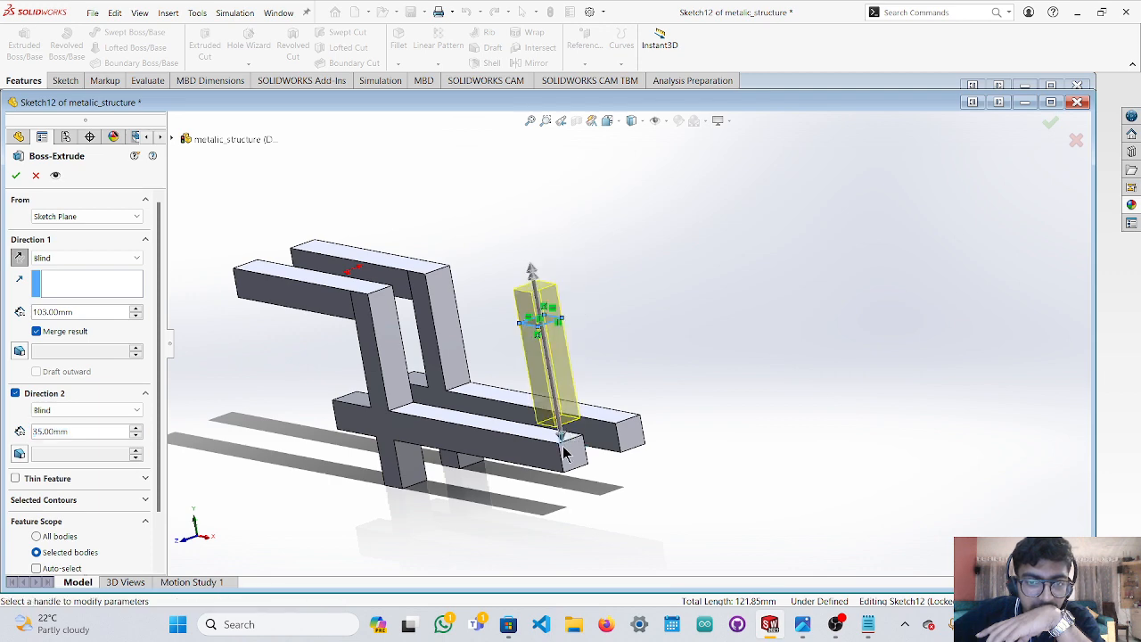
Try blind depths of 177 mm in Direction 1 and 1 mm in Direction 2, and cancel the boss extrude.
left_click_drag(561, 437, 580, 502)
middle_click_drag(580, 502, 498, 344)
scroll(565, 321, "down", 5)
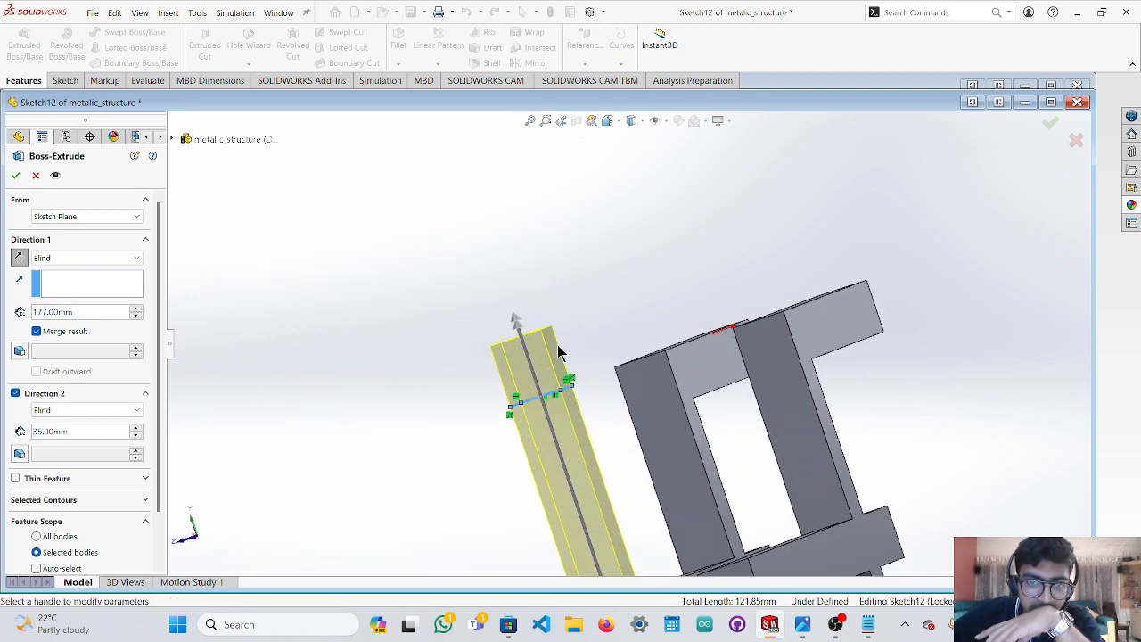
left_click_drag(519, 321, 535, 405)
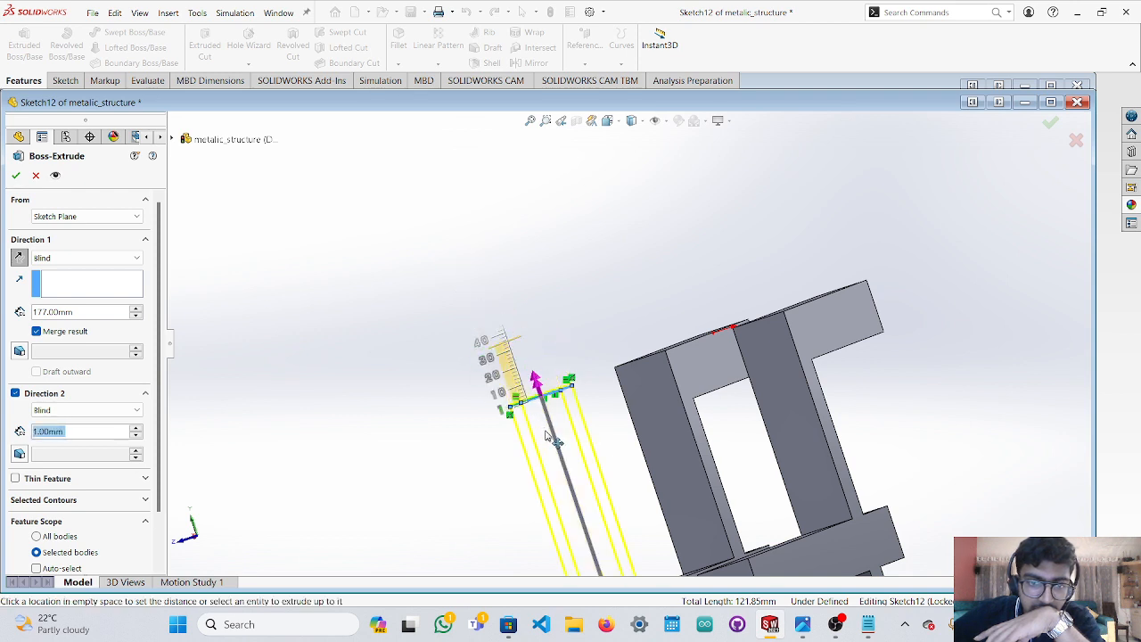
scroll(565, 433, "up", 5)
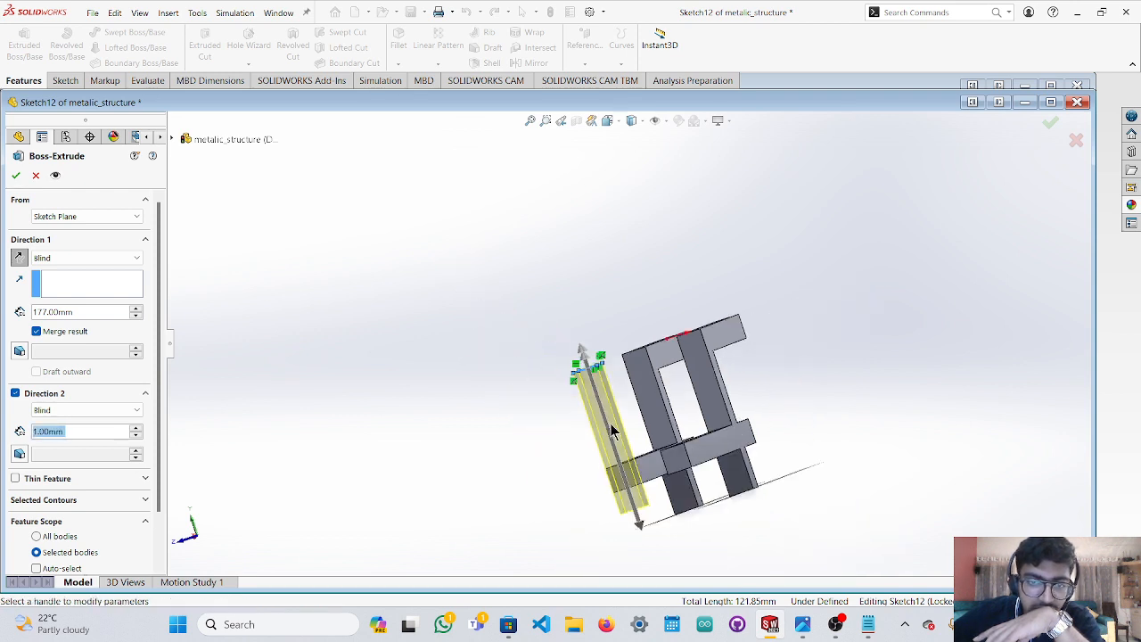
scroll(634, 448, "down", 3)
scroll(643, 425, "down", 5)
mouse_move(642, 419)
middle_mouse_down()
mouse_move(658, 412)
mouse_move(664, 495)
middle_mouse_up()
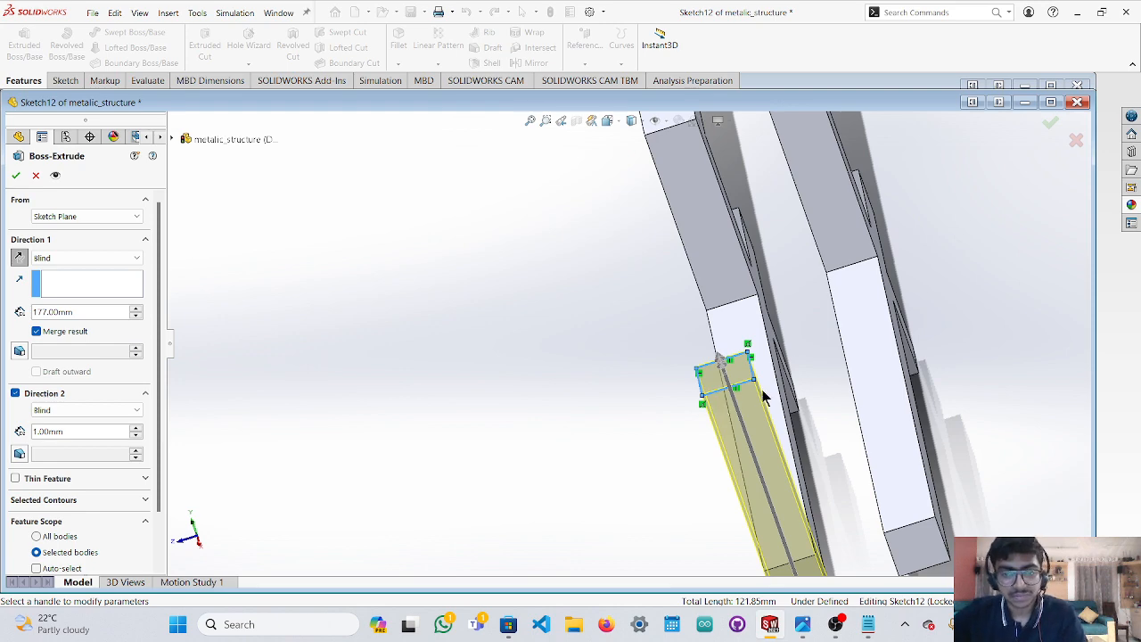
left_click(778, 350)
key("Escape")
Undo the square sketched at the beam's end and highlight the Top Plane.
middle_click_drag(818, 340, 838, 417)
key("ctrl+z")
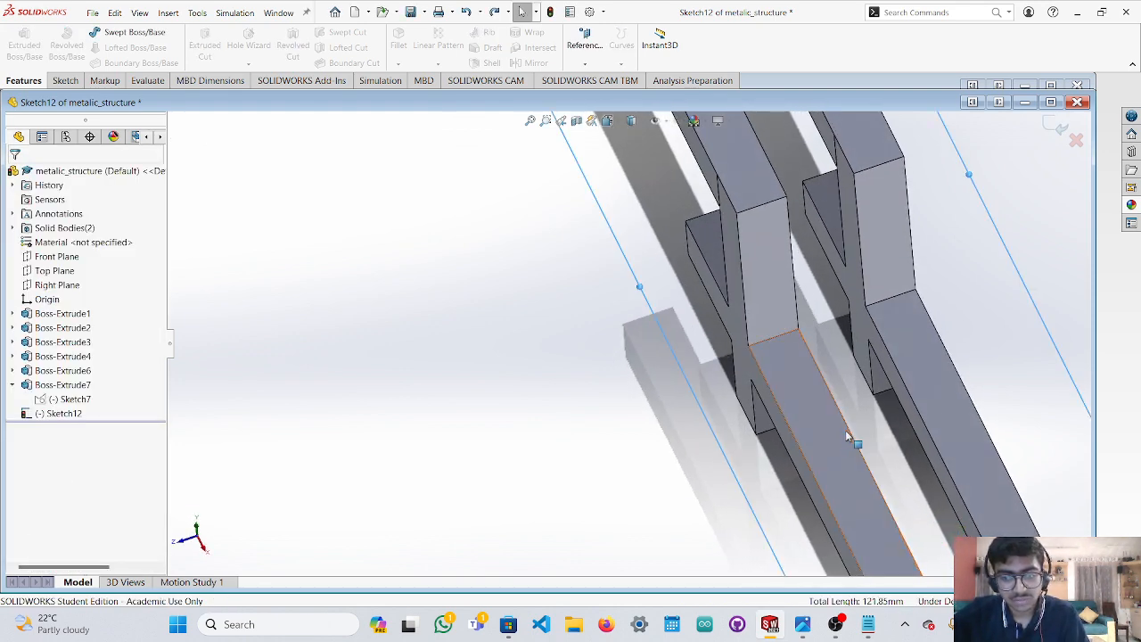
left_click(49, 271)
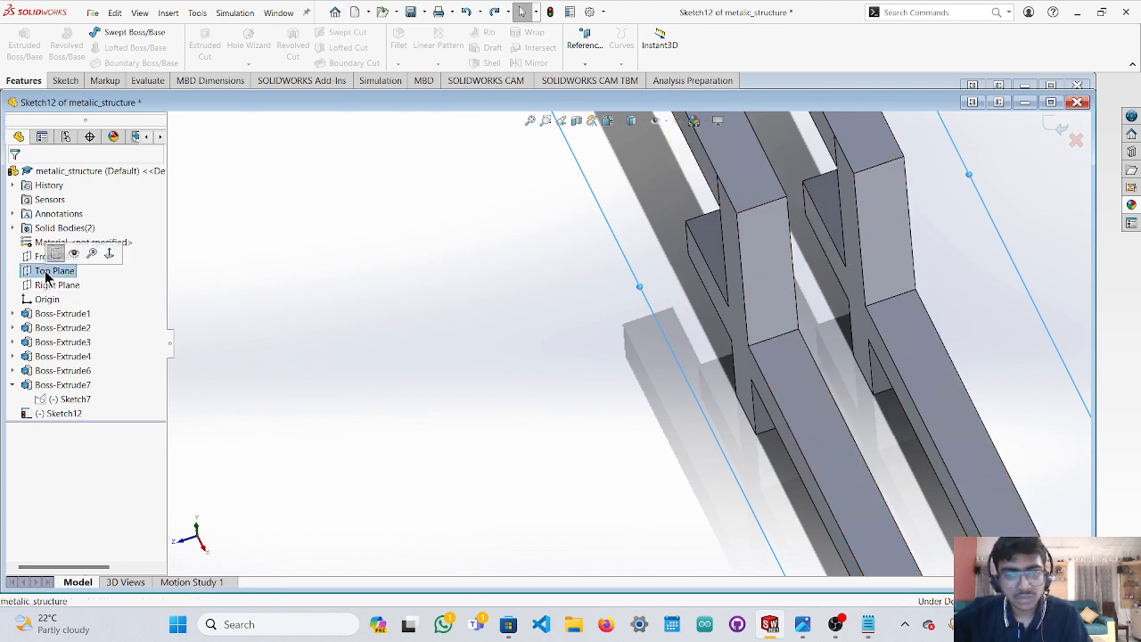
left_click(54, 271)
left_click(141, 246)
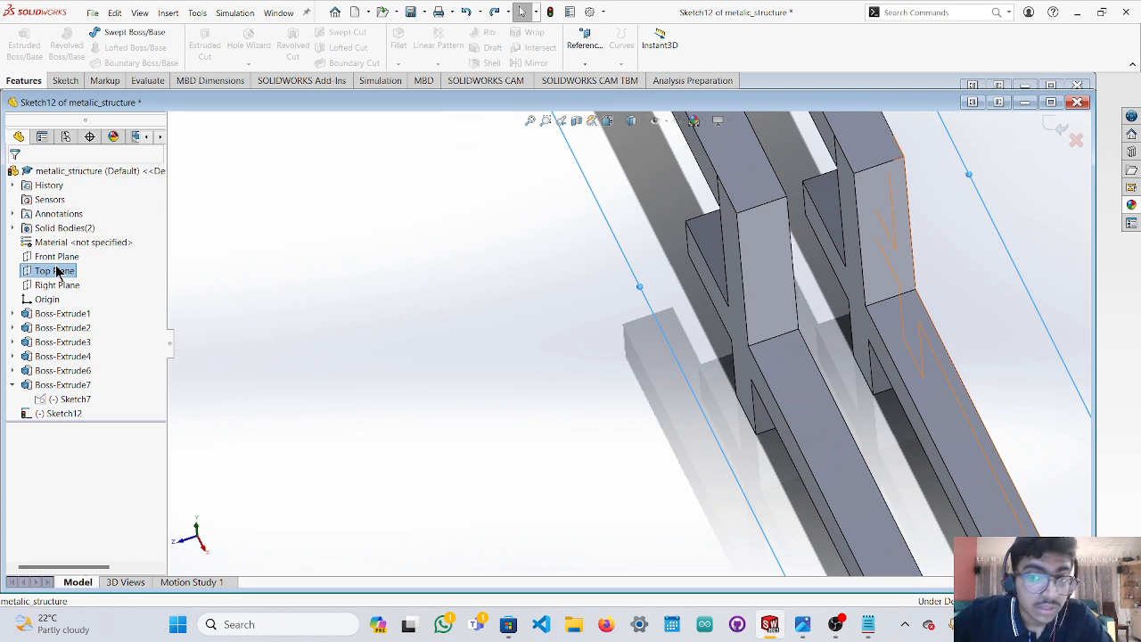
Sketch a corner rectangle about 49 mm by 16 mm from the outer end corner of the front beam, seen from above.
middle_click_drag(423, 325, 616, 415)
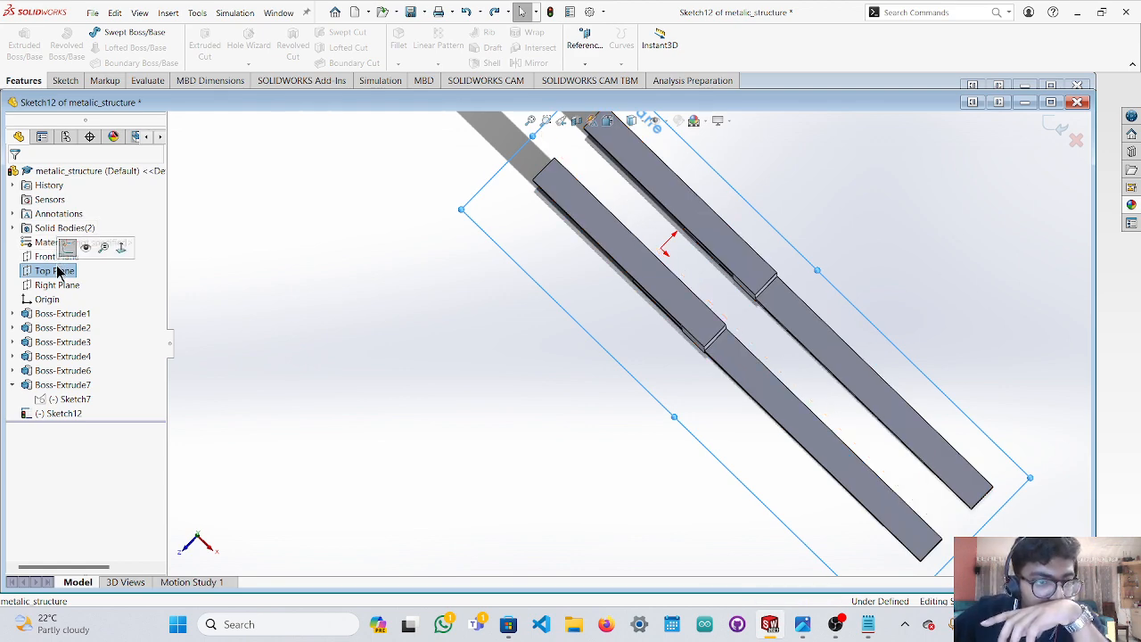
scroll(856, 461, "up", 3)
scroll(825, 479, "down", 4)
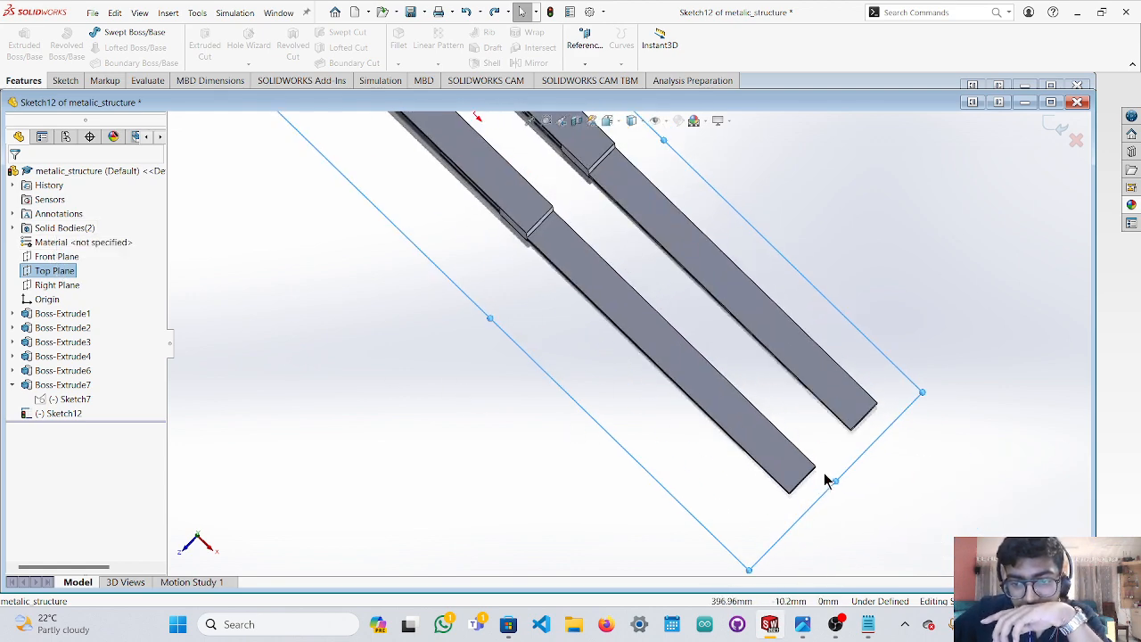
left_click(200, 541)
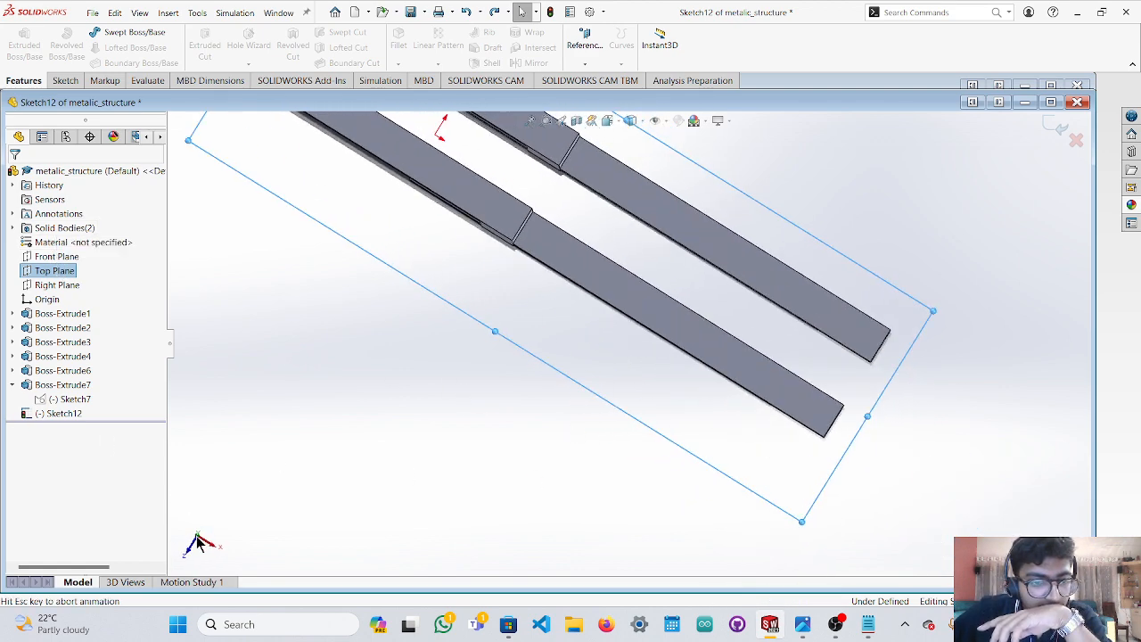
scroll(812, 196, "down", 5)
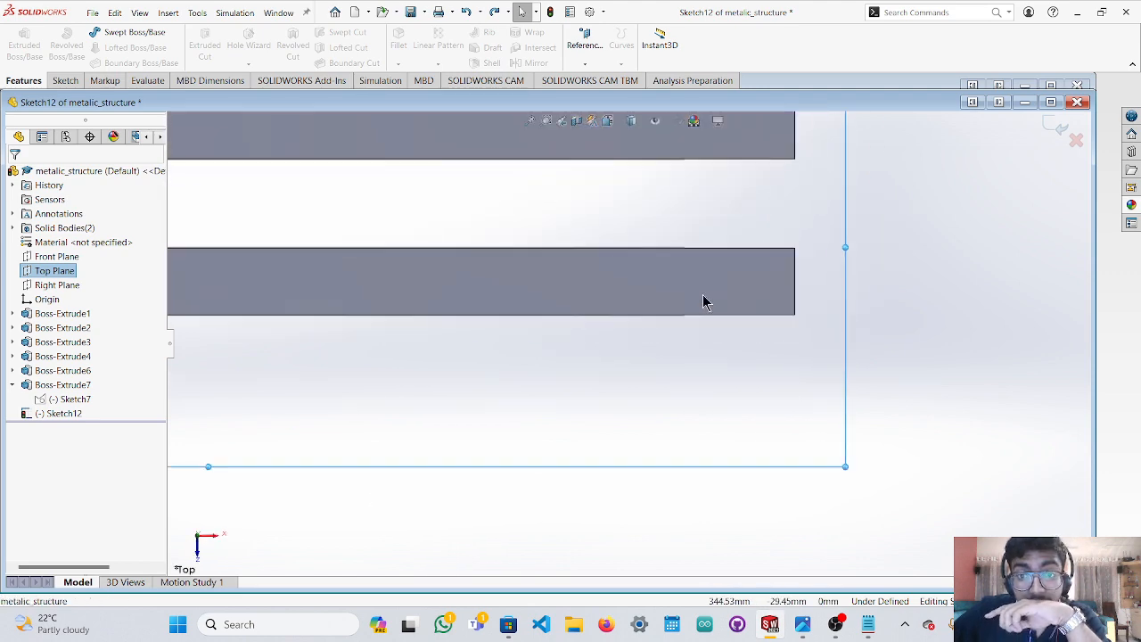
scroll(718, 291, "up", 2)
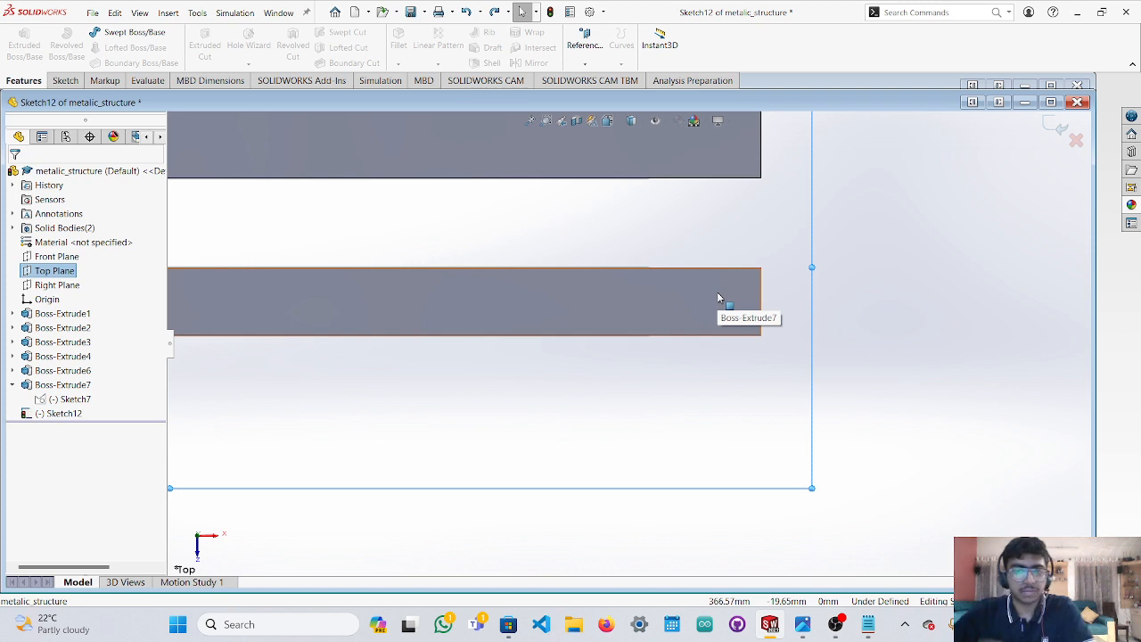
left_click(65, 80)
left_click(110, 46)
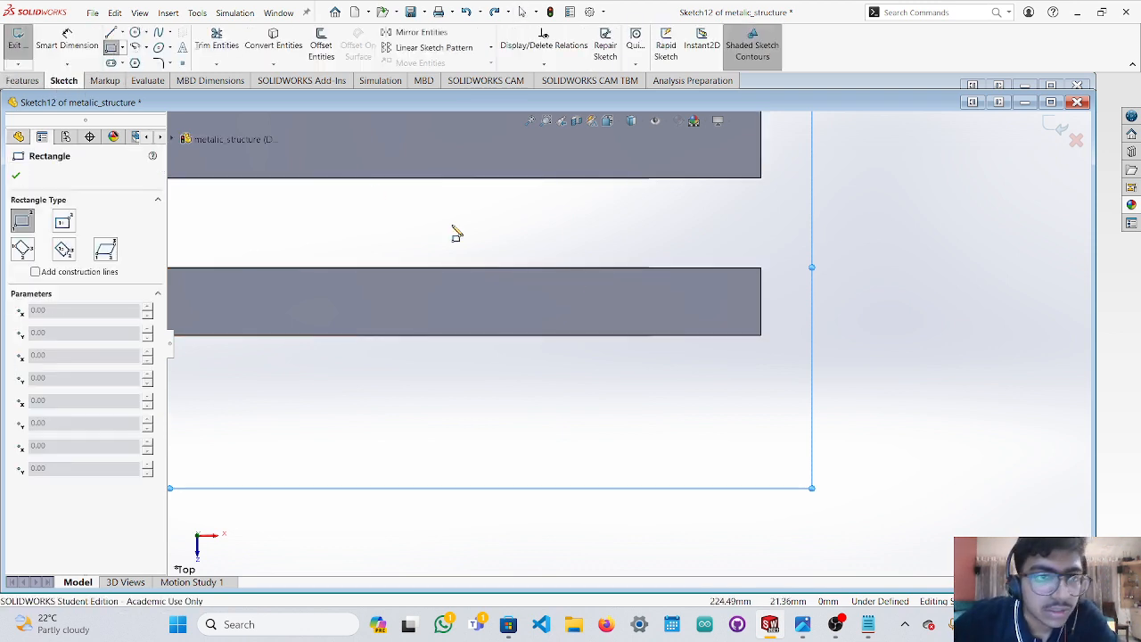
left_click(762, 336)
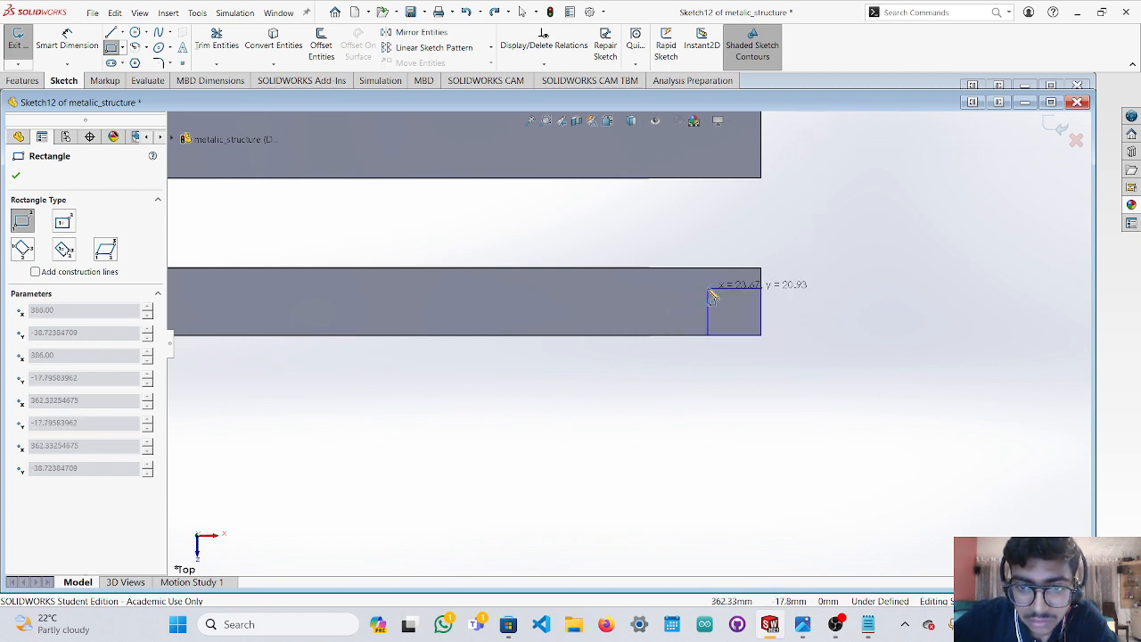
left_click(656, 307)
key("Escape")
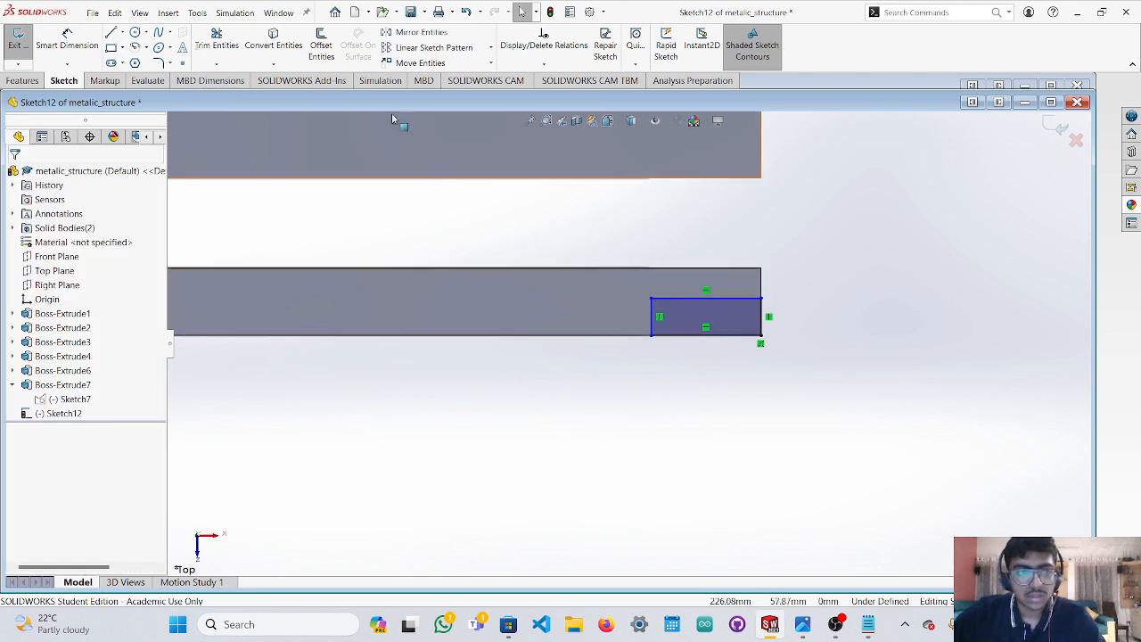
Dimension the rectangle's long side along the beam to 30 mm.
left_click(67, 43)
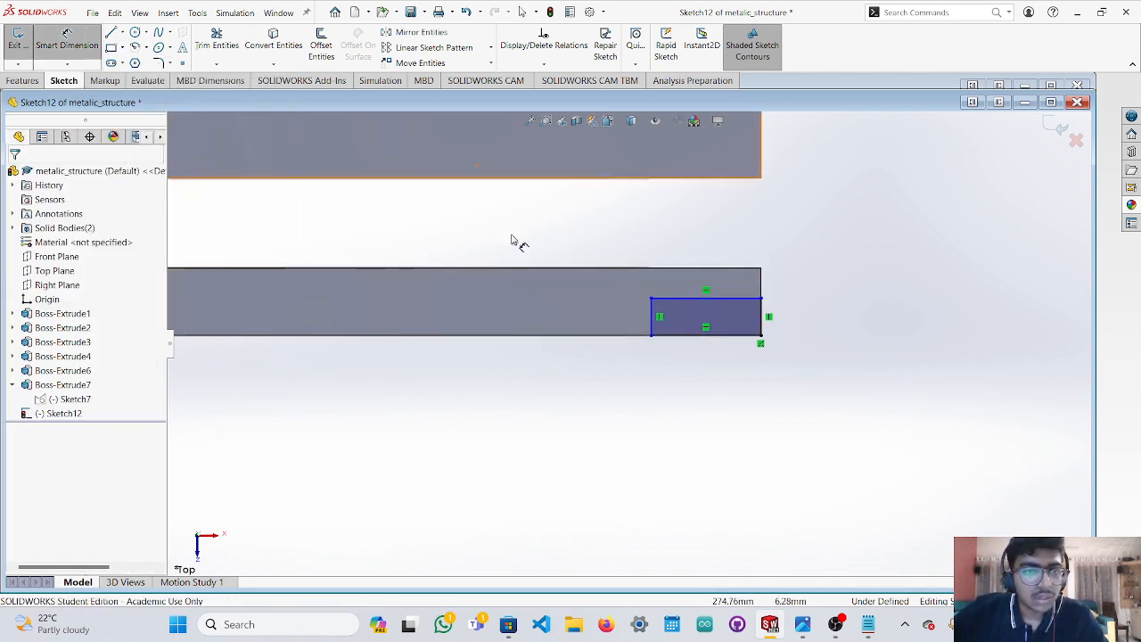
left_click(673, 305)
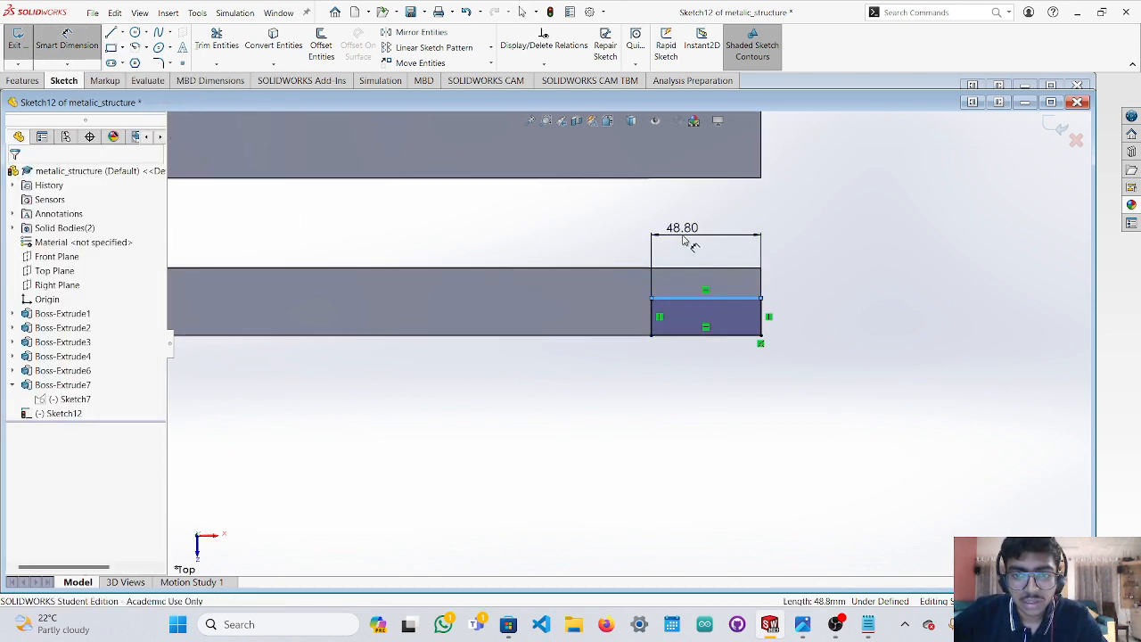
left_click(683, 239)
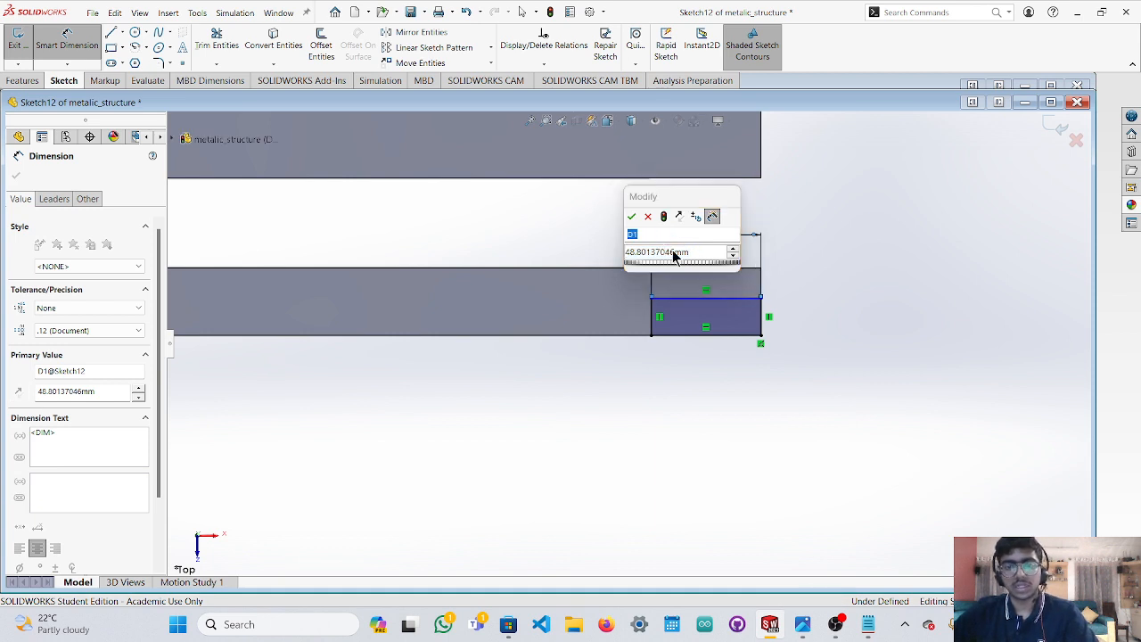
type("5-")
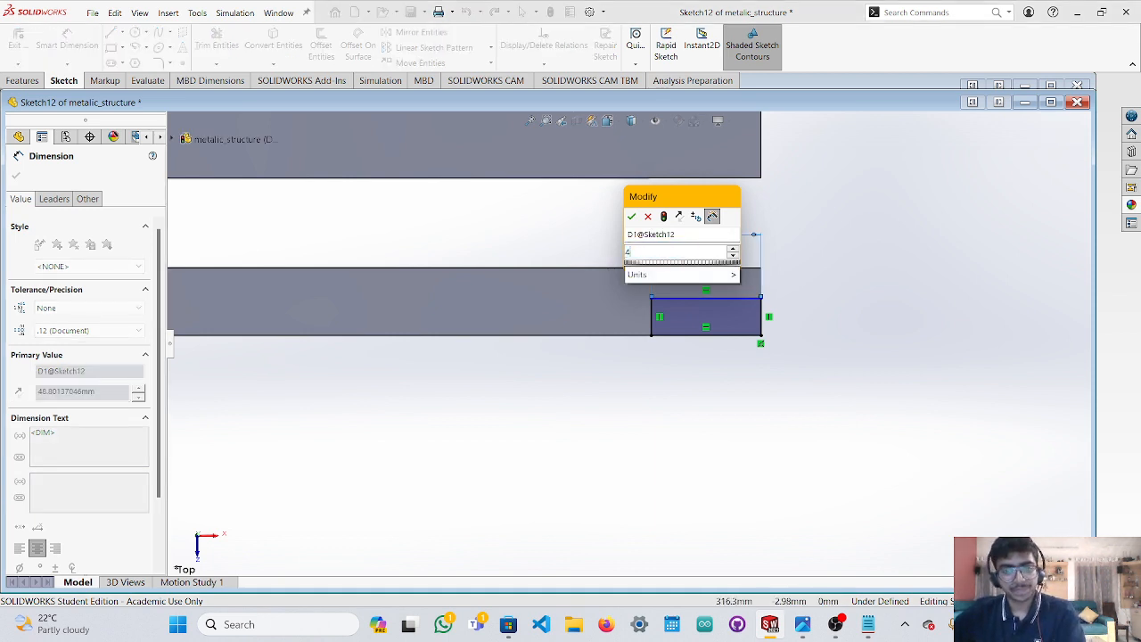
key("BackSpace")
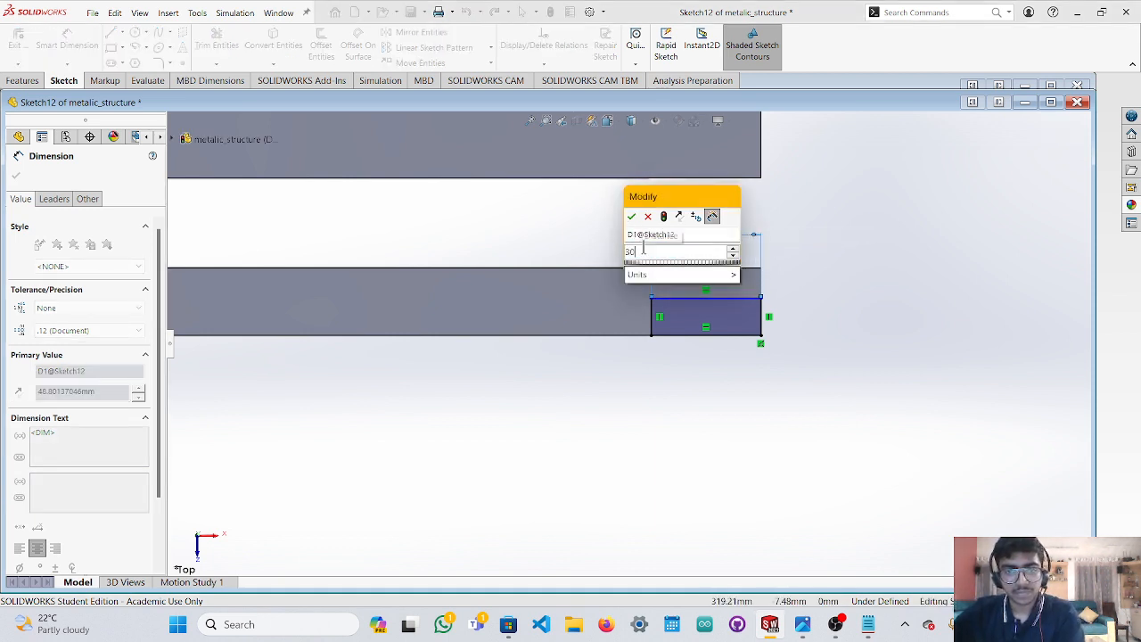
left_click(631, 219)
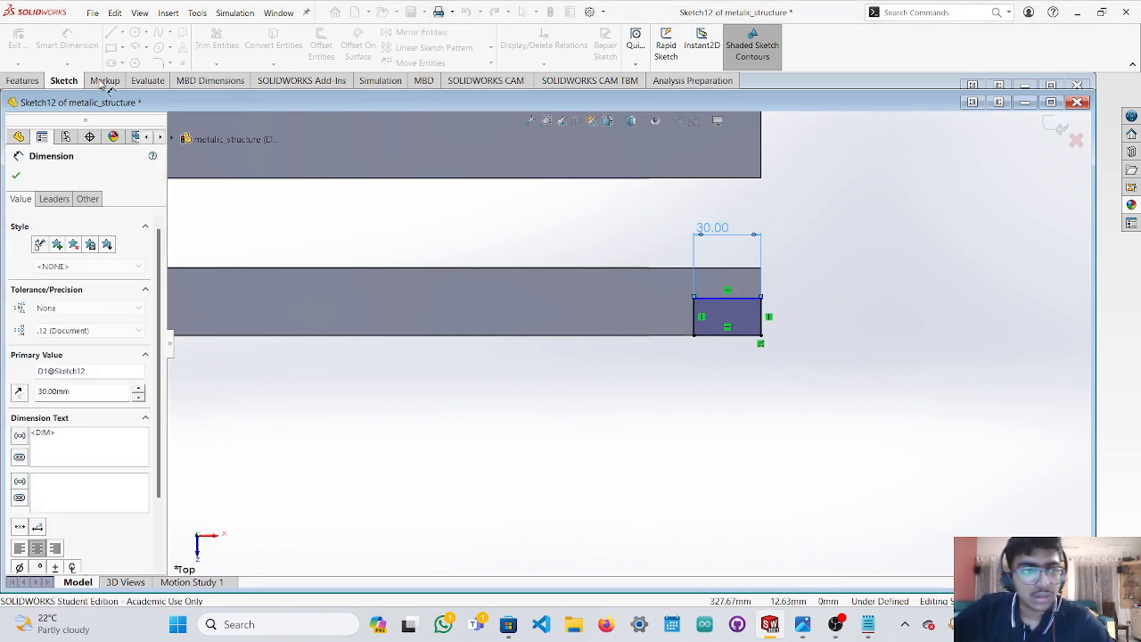
key("Escape")
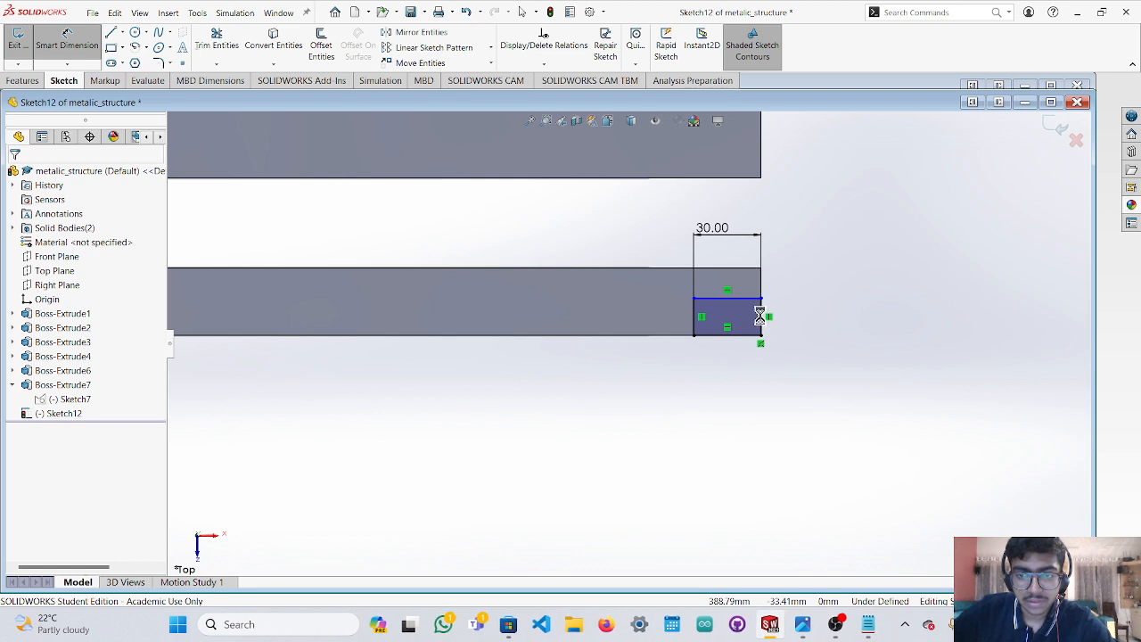
Dimension the rectangle's short side across the beam to 15 mm.
left_click(762, 319)
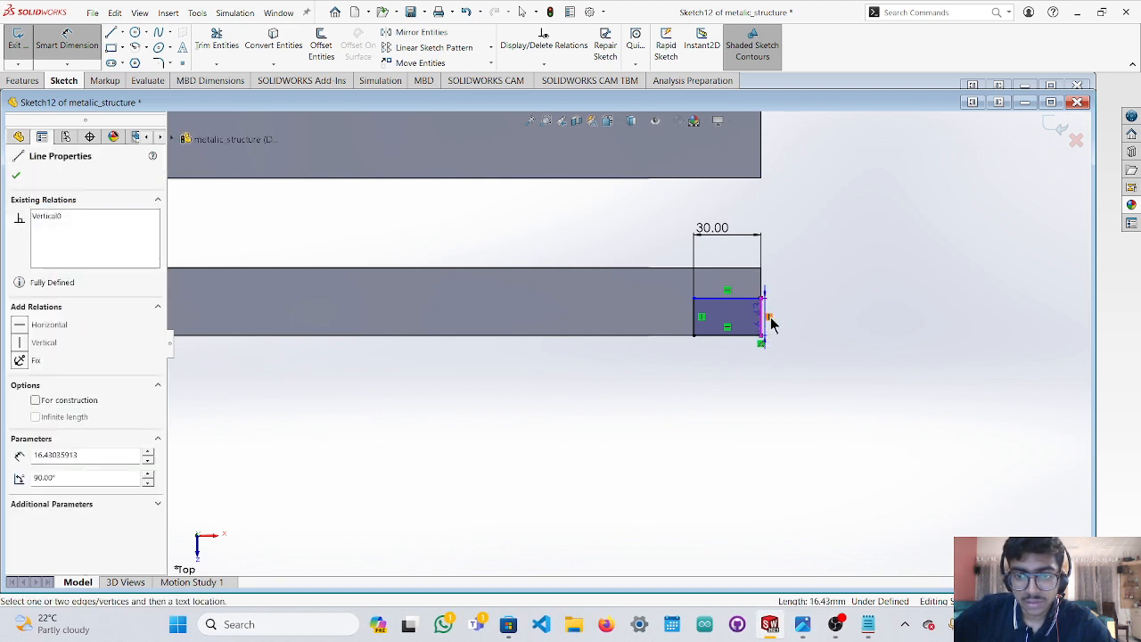
left_click(798, 324)
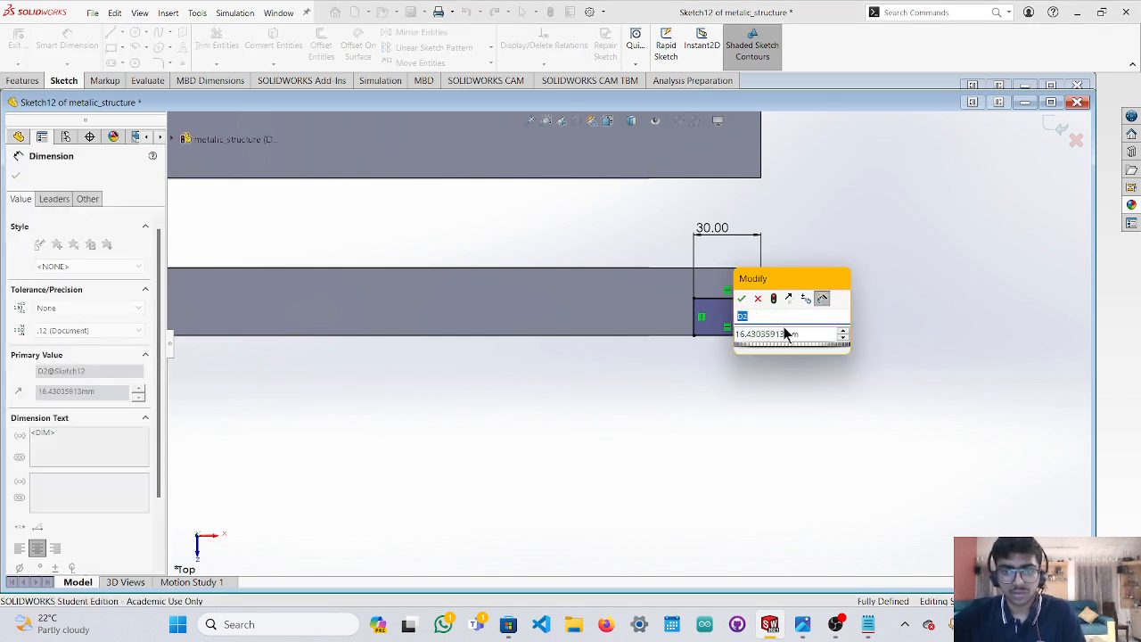
left_click(784, 335)
left_click_drag(802, 335, 700, 339)
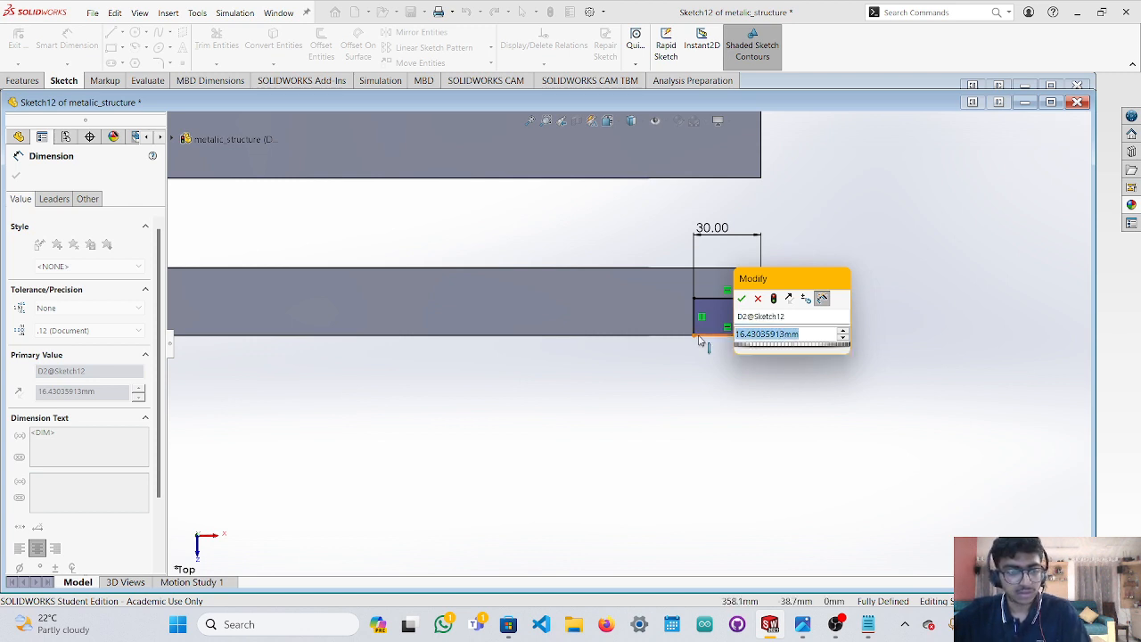
type("15")
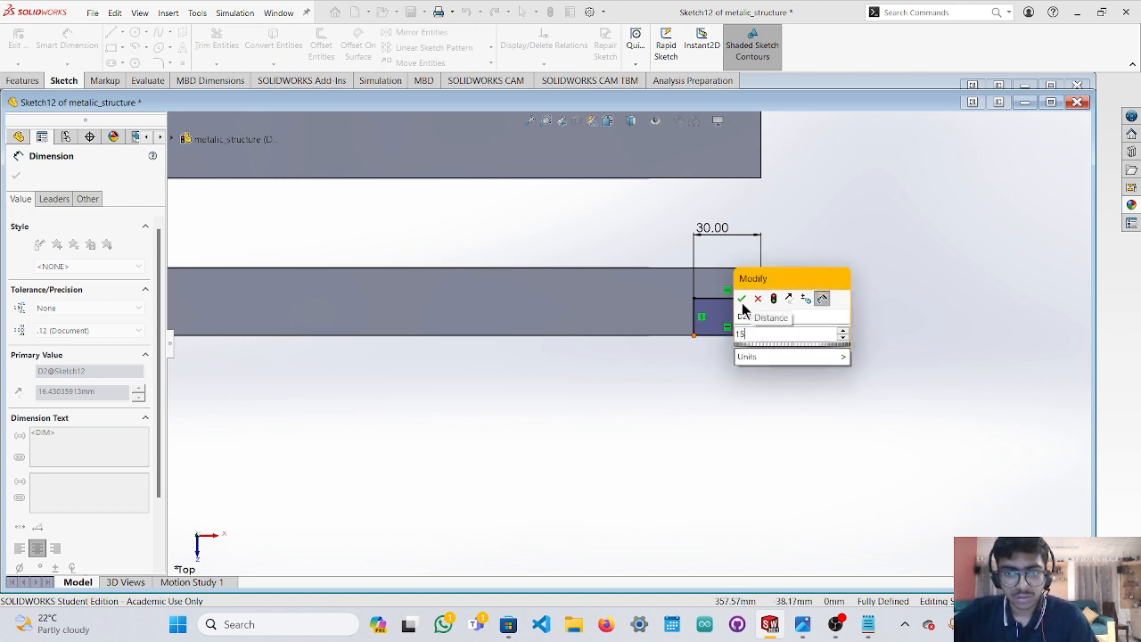
left_click(742, 301)
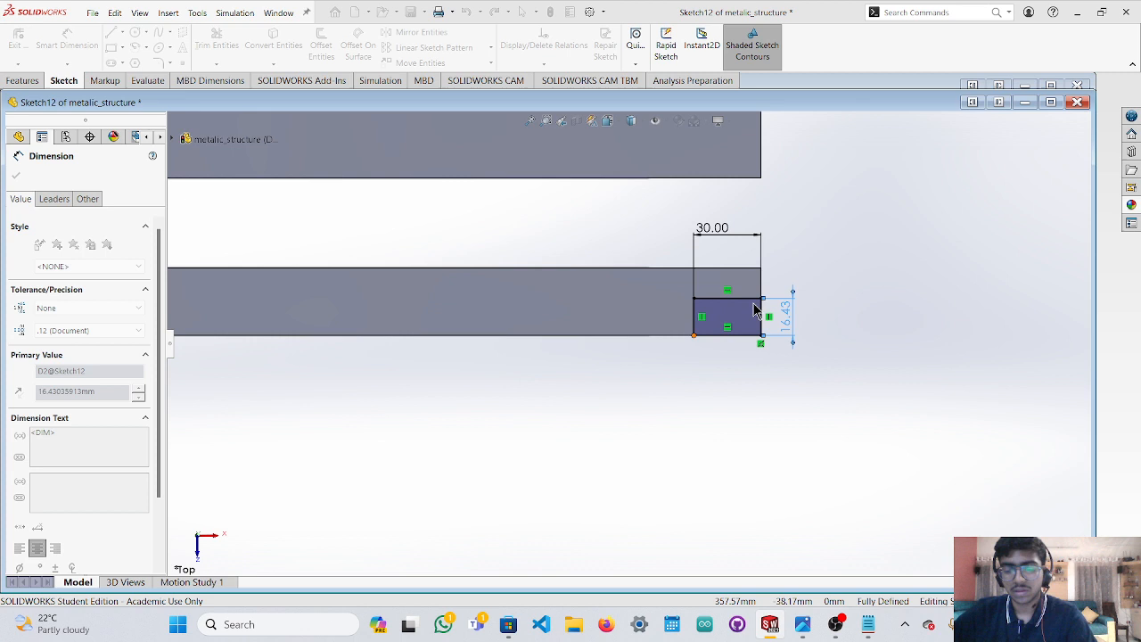
left_click(869, 351)
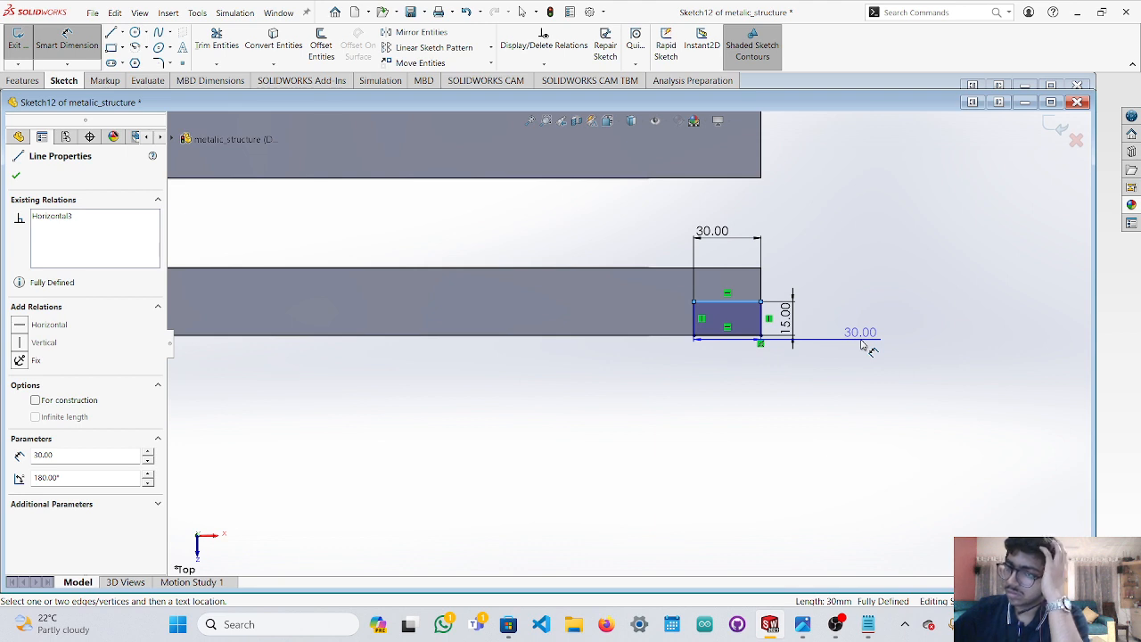
key("Escape")
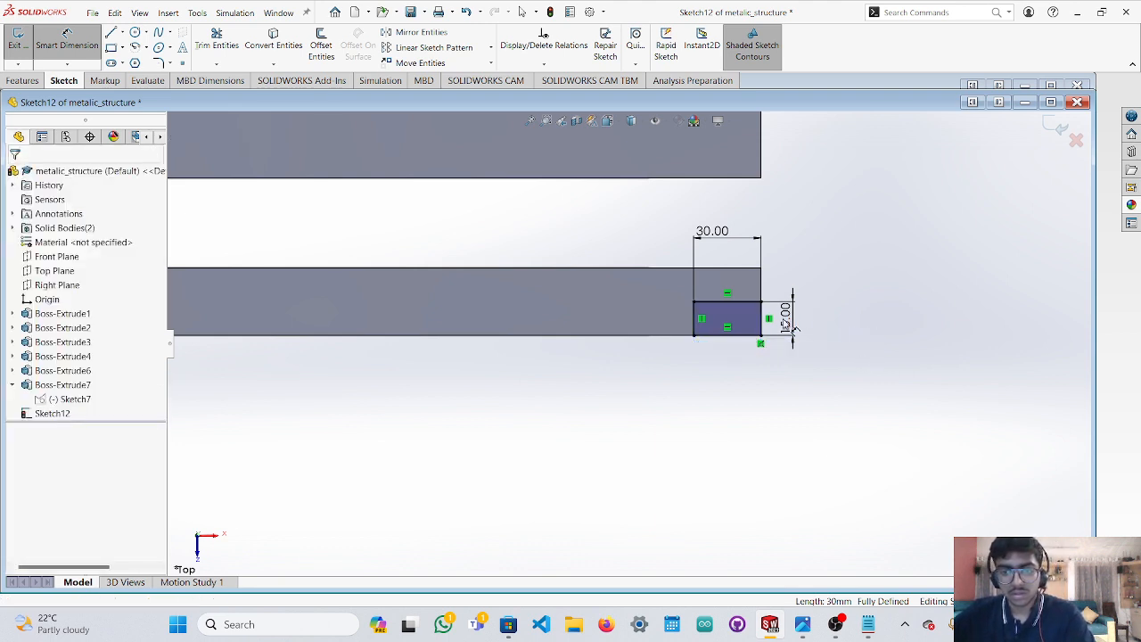
Delete the rectangle's 15 mm and 30 mm dimensions.
key("Escape")
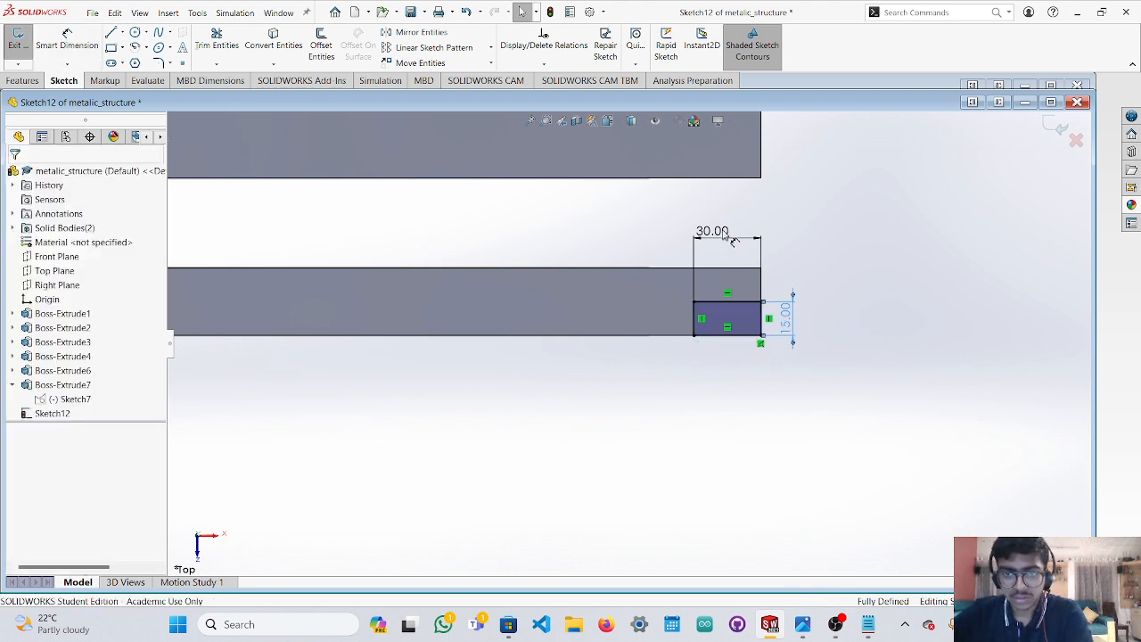
key("Delete")
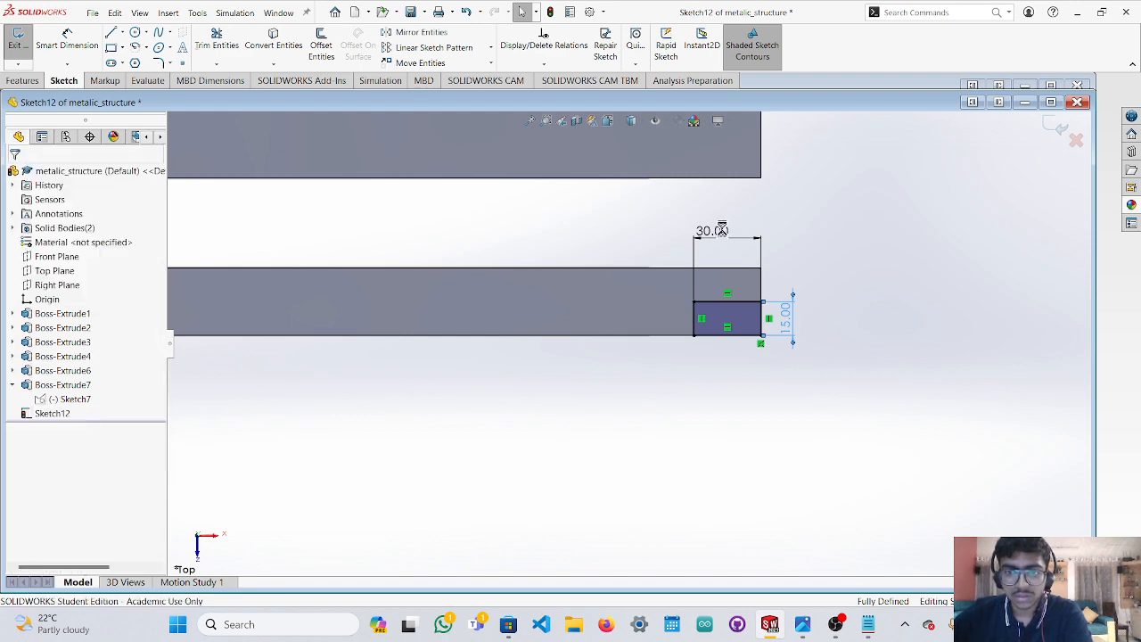
left_click(722, 232)
key("Delete")
Extrude the rectangle downward as a blind boss to a depth of 200 mm.
mouse_move(846, 328)
middle_mouse_down()
mouse_move(856, 262)
mouse_move(757, 290)
mouse_move(524, 268)
middle_mouse_up()
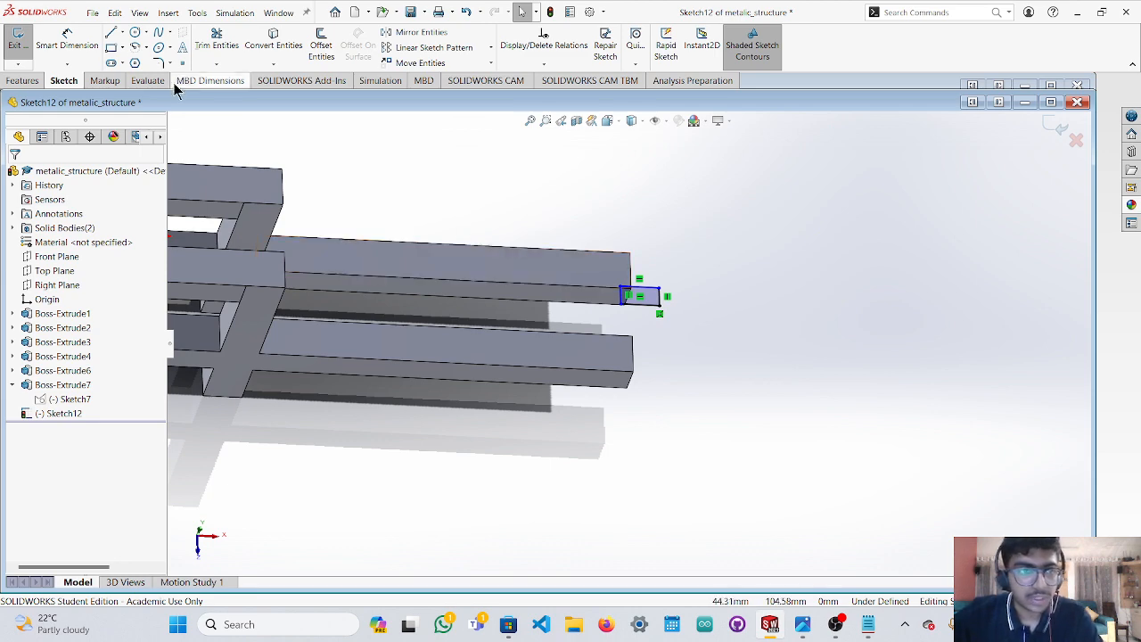
left_click(22, 80)
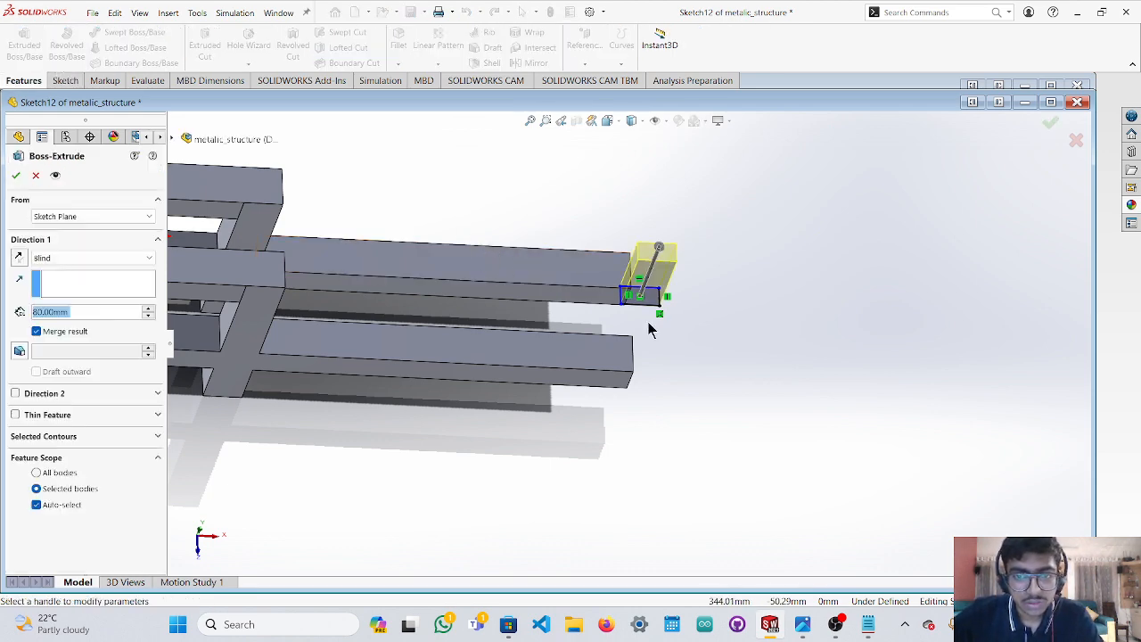
left_click_drag(658, 247, 597, 406)
middle_click_drag(736, 414, 210, 529)
left_click(194, 537)
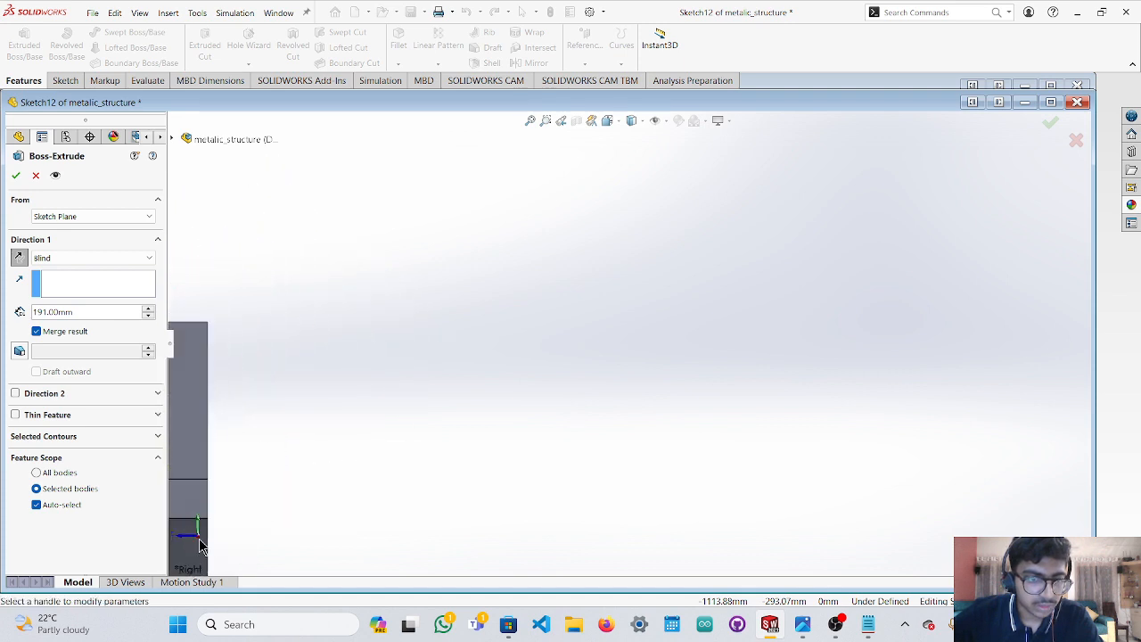
scroll(410, 463, "down", 3)
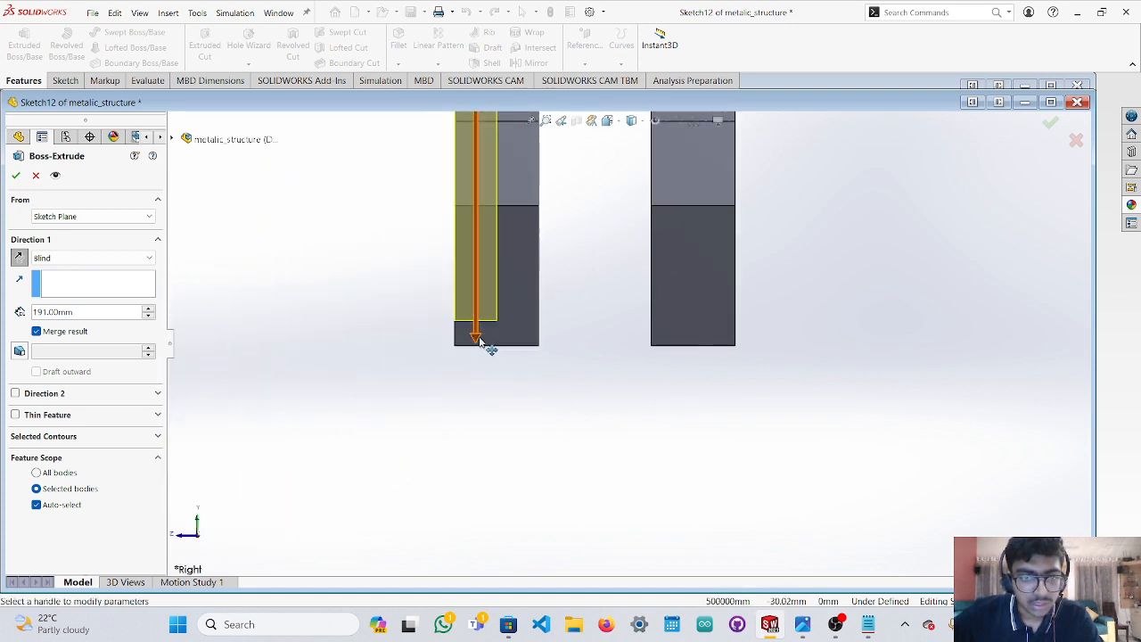
left_click(482, 347)
left_click(489, 357)
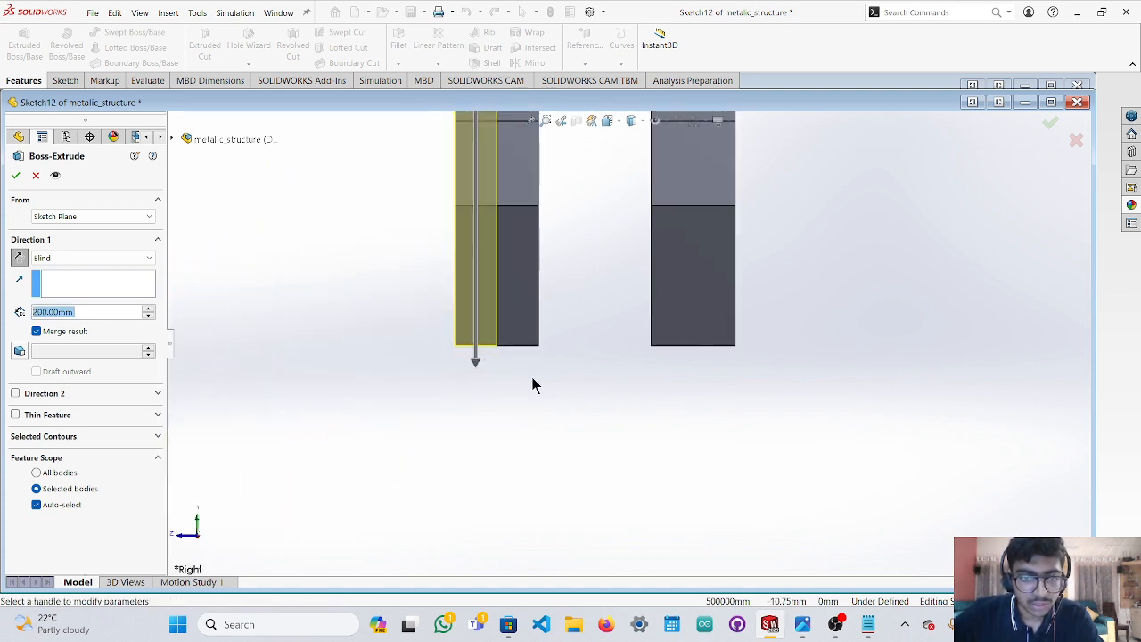
left_click(15, 175)
Examine the new upright post and the beam ends from several angles.
middle_click_drag(608, 301, 634, 391)
scroll(635, 390, "up", 4)
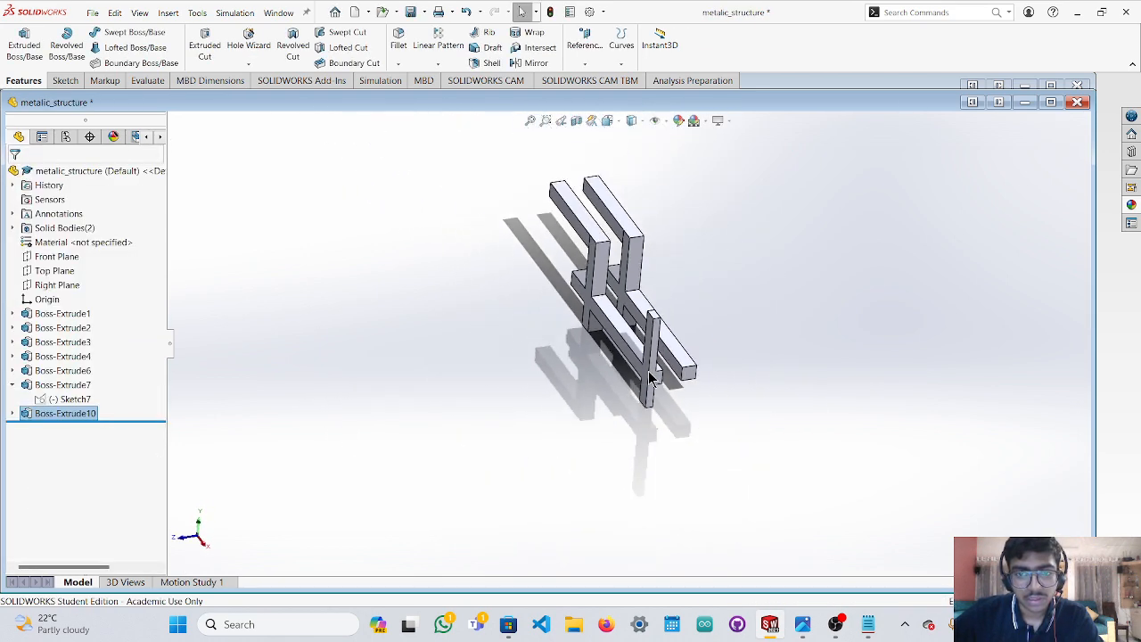
scroll(667, 340, "down", 5)
scroll(580, 381, "up", 3)
scroll(619, 387, "down", 6)
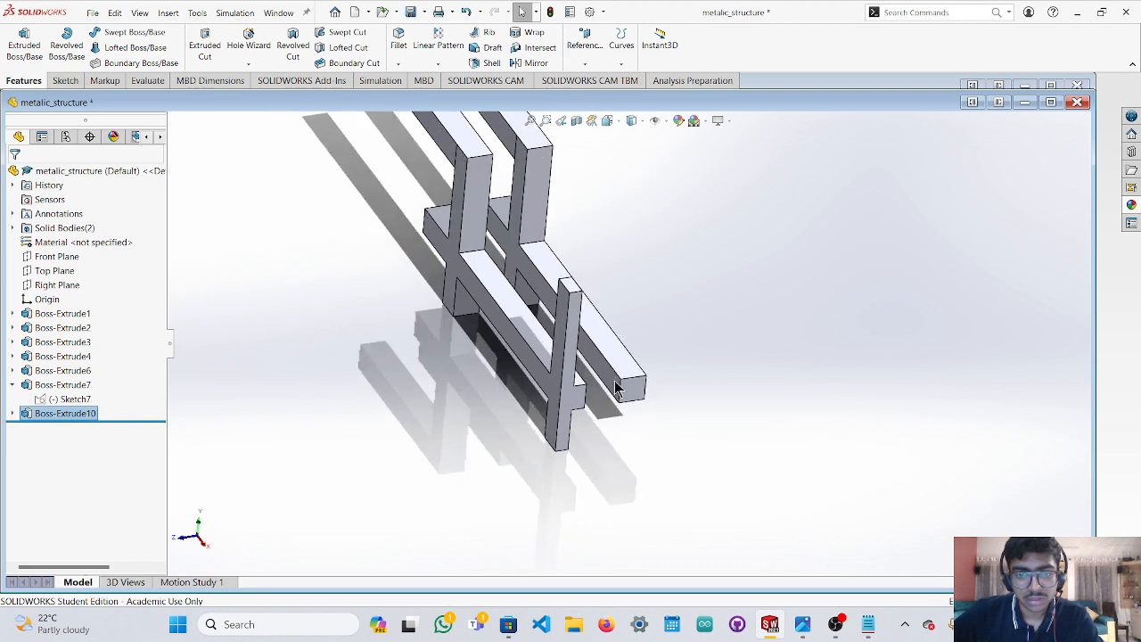
mouse_move(683, 366)
middle_mouse_down()
mouse_move(674, 439)
mouse_move(663, 374)
middle_mouse_up()
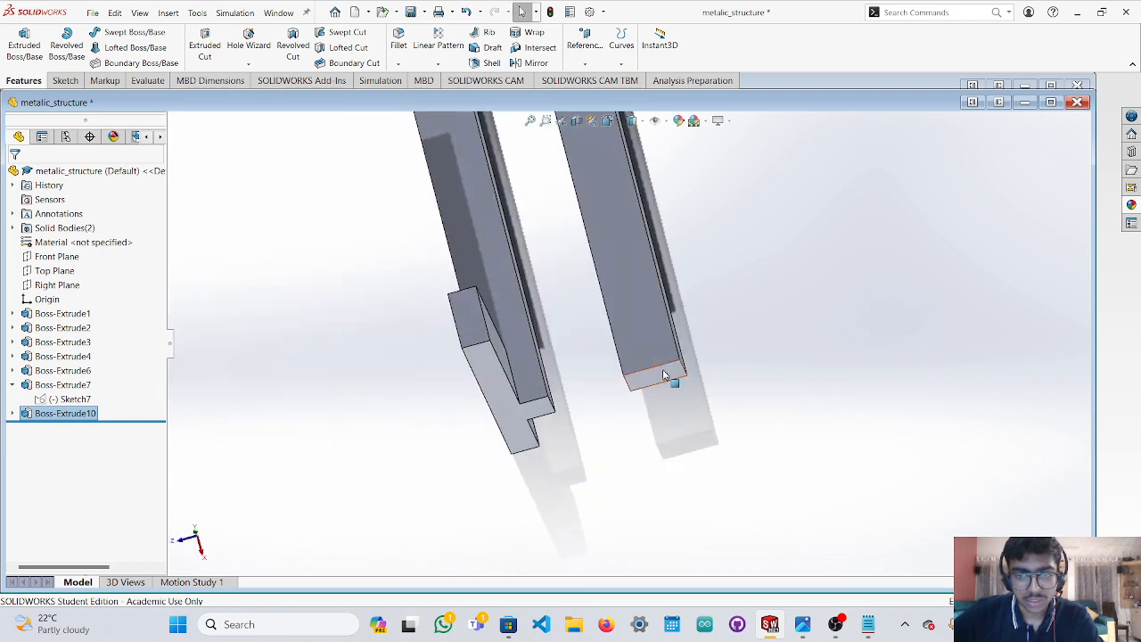
Sketch a corner rectangle about 35 by 12 mm on the Top Plane, starting at the outer end corner of the beam without a post.
left_click(55, 271)
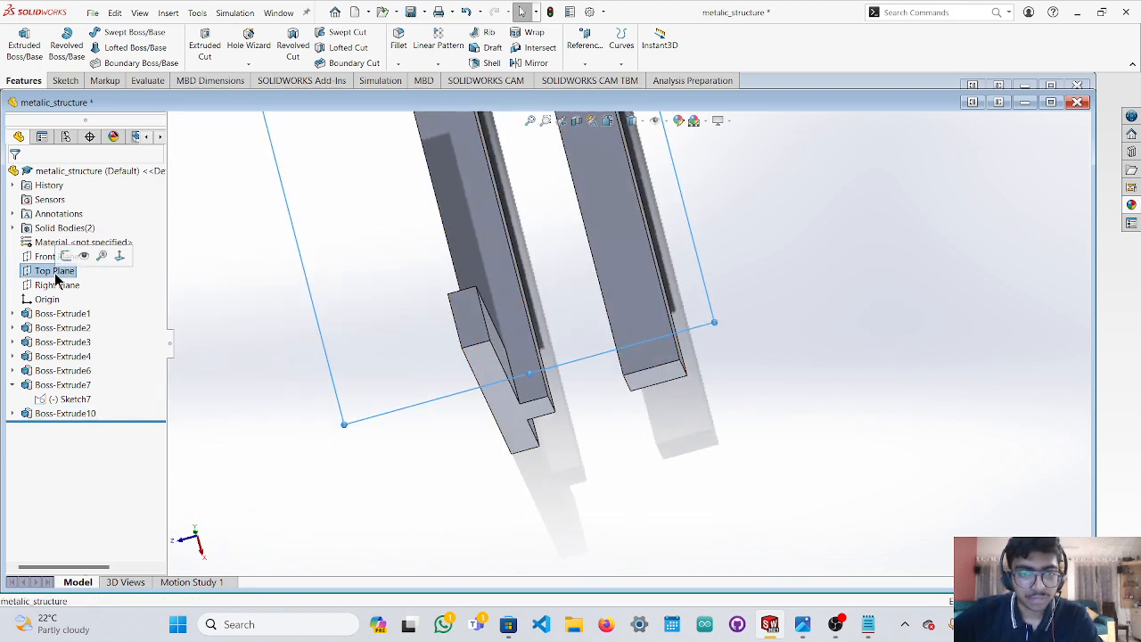
left_click(200, 540)
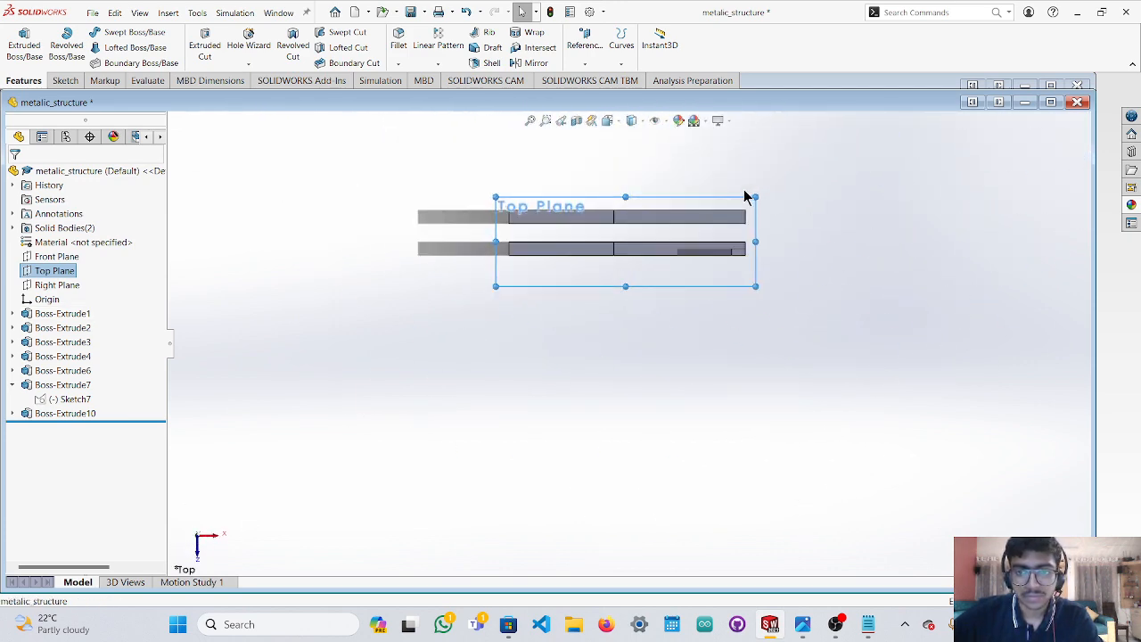
scroll(747, 197, "down", 5)
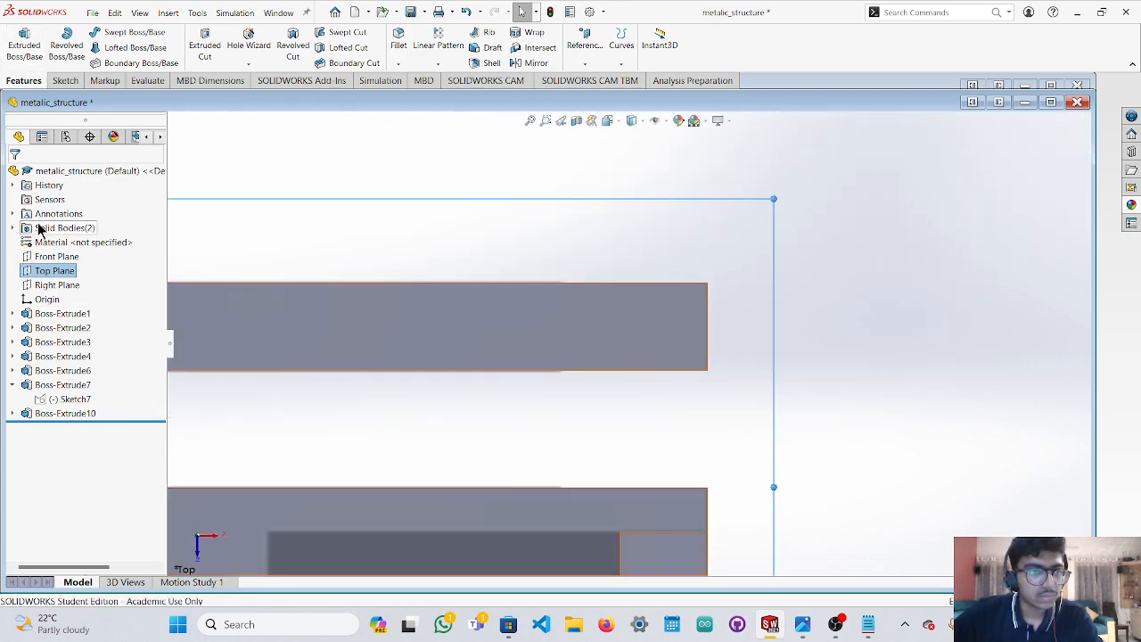
left_click(65, 80)
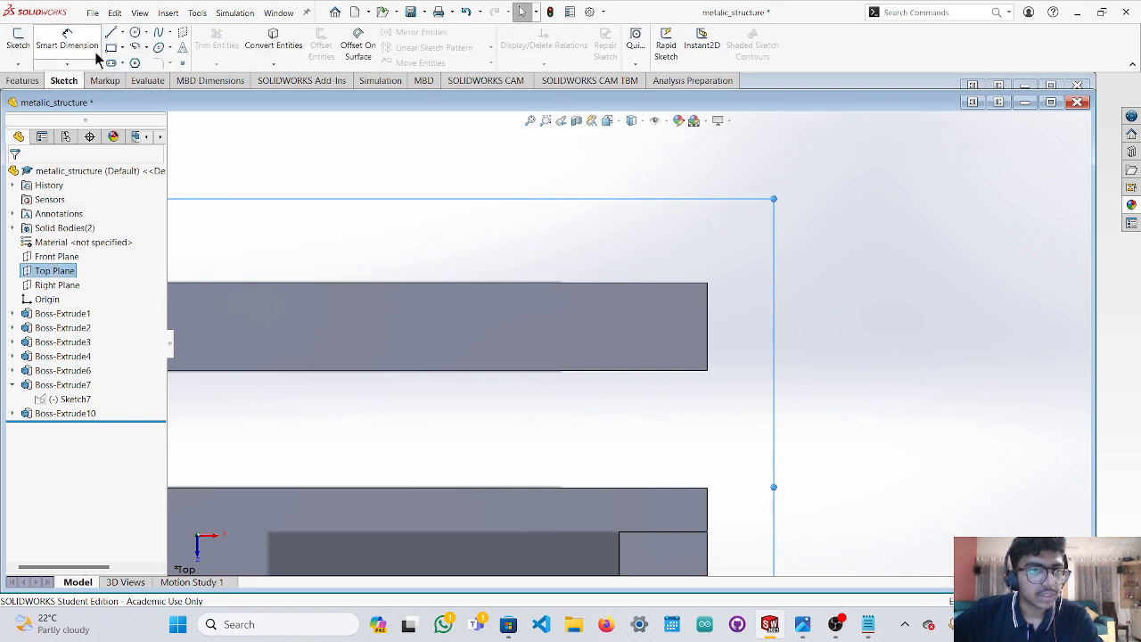
left_click(110, 47)
scroll(890, 303, "down", 2)
scroll(890, 303, "down", 2)
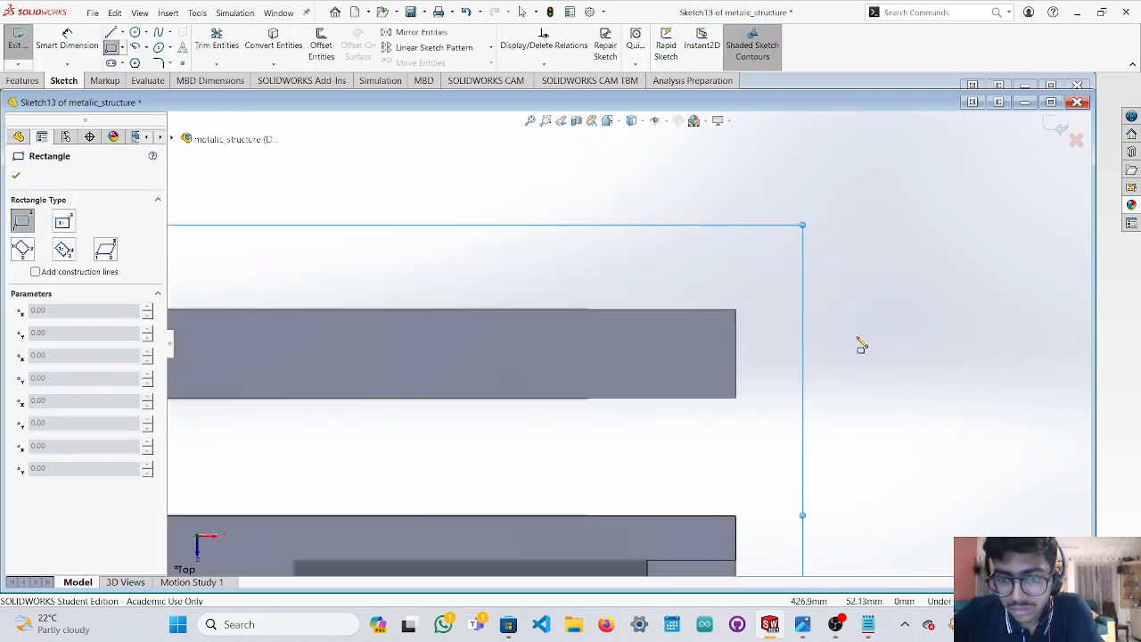
scroll(861, 344, "down", 2)
left_click(642, 290)
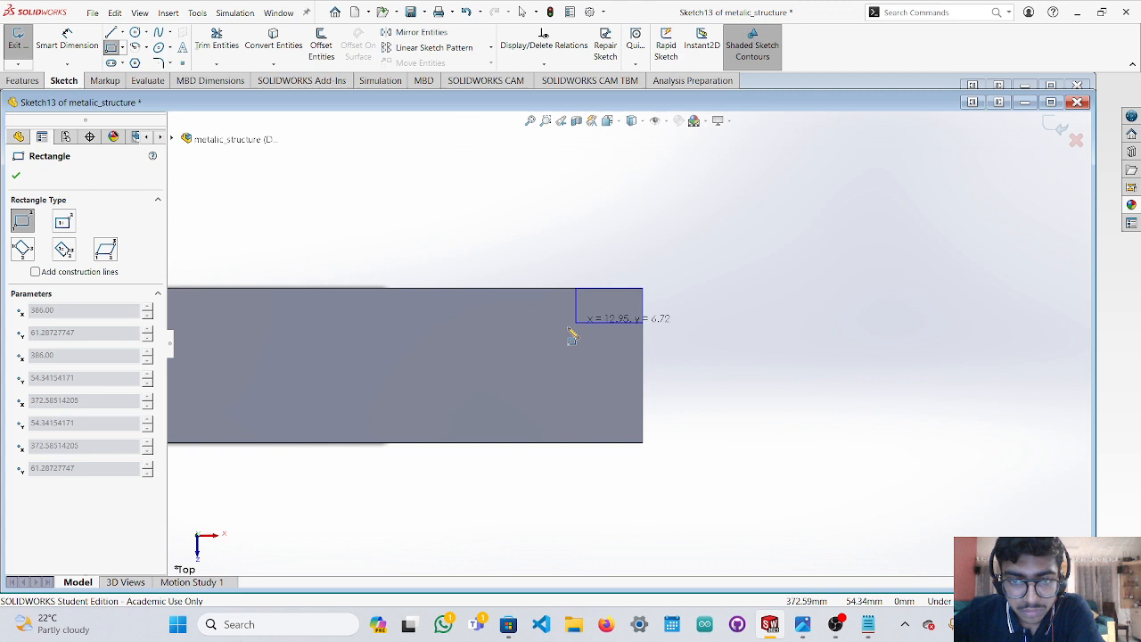
left_click(460, 350)
key("Escape")
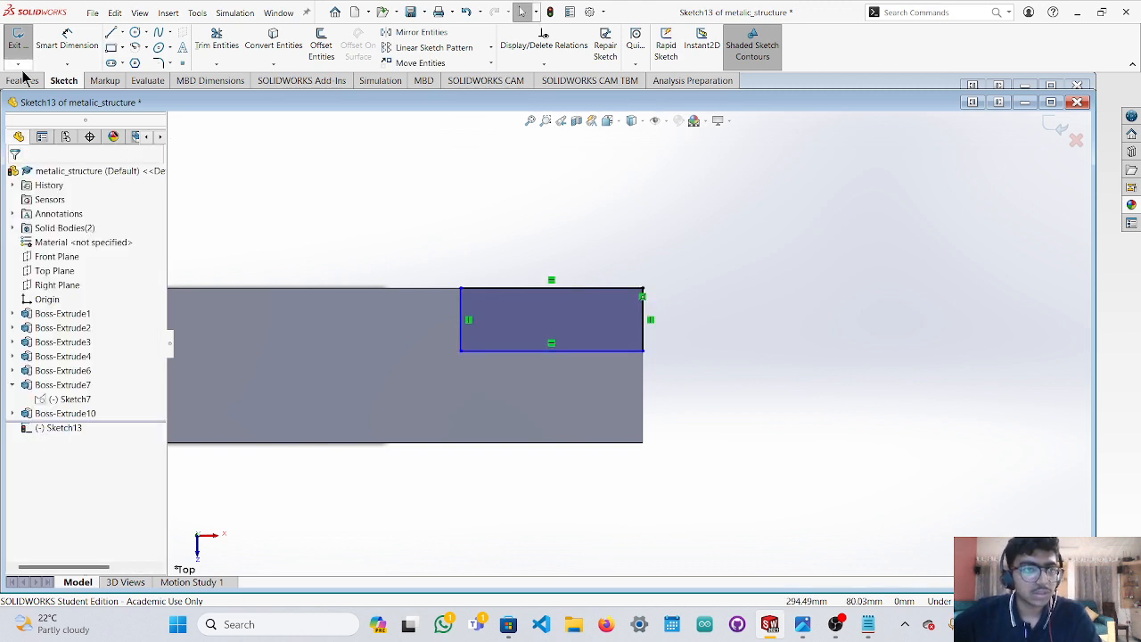
Dimension the rectangle's long side along the beam to 30 mm.
left_click(21, 81)
left_click(64, 80)
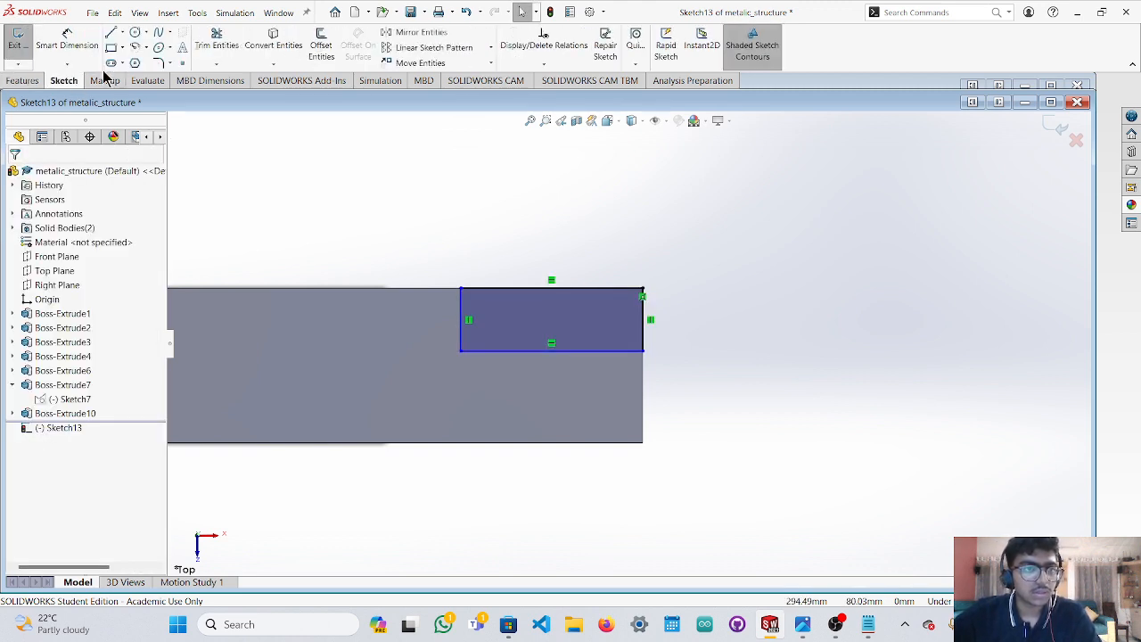
left_click(68, 41)
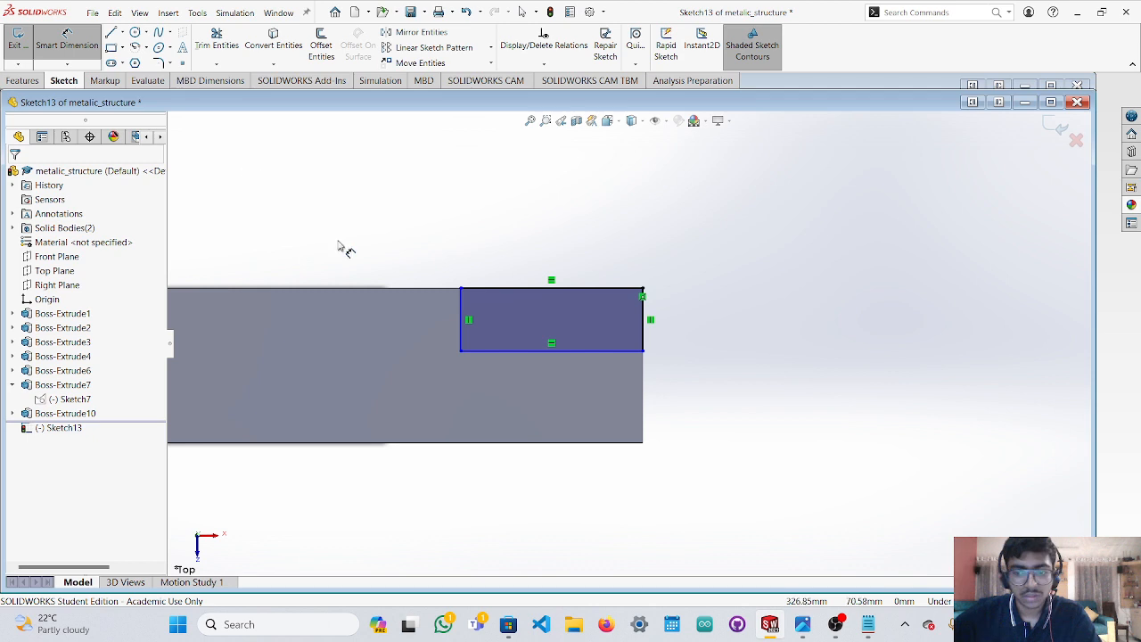
left_click(510, 351)
left_click(540, 242)
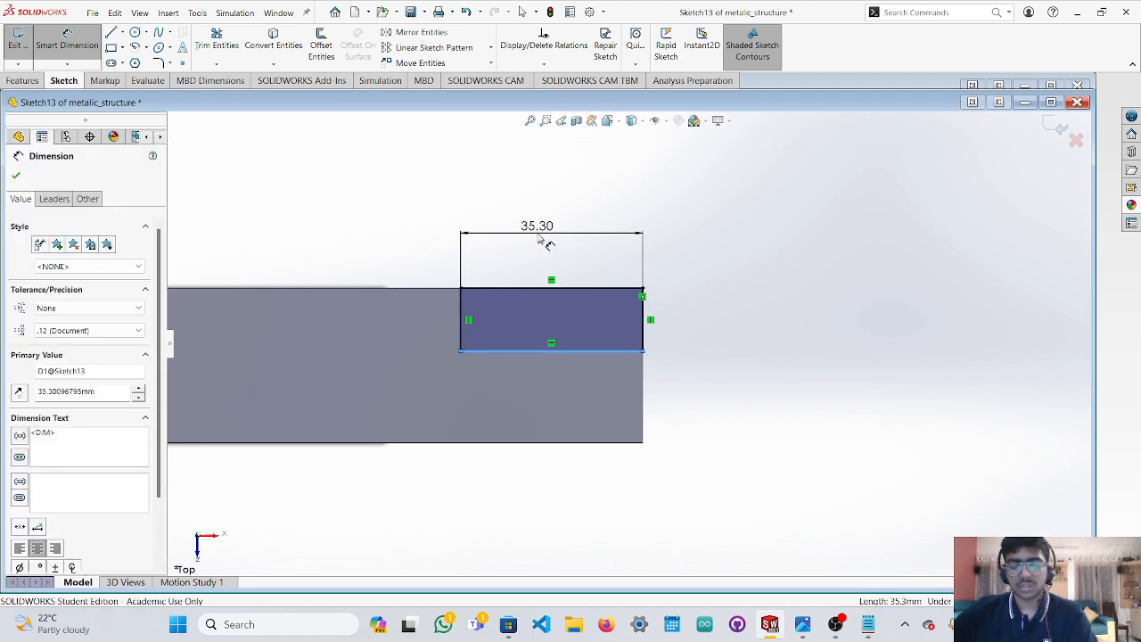
left_click(538, 237)
left_click(526, 248)
left_click(530, 249)
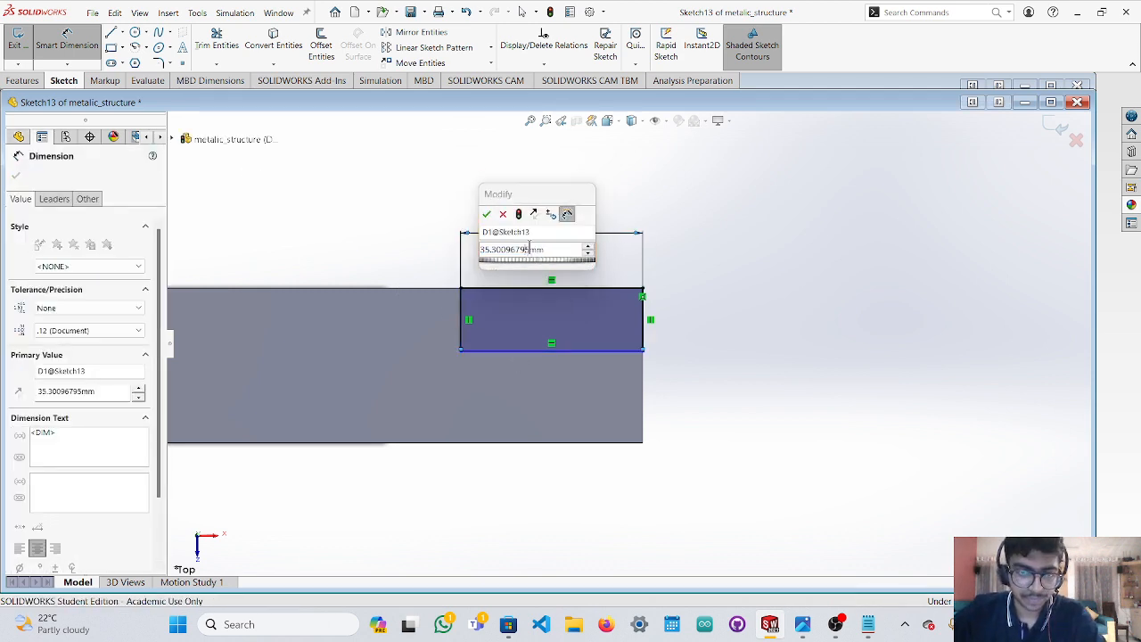
double_click(530, 249)
type("3")
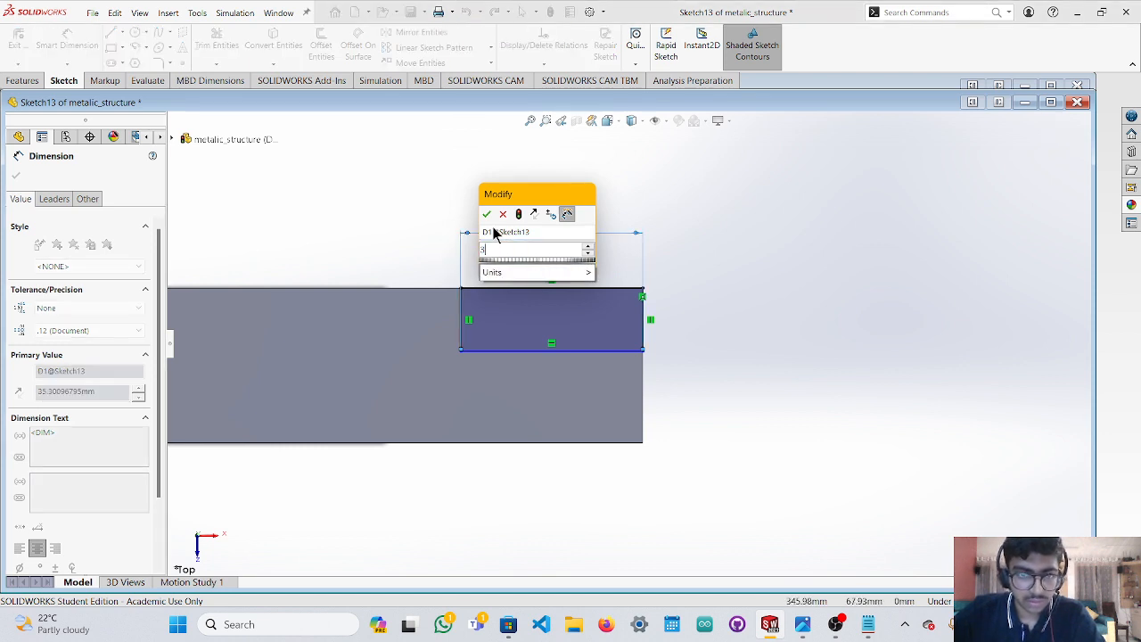
type("0")
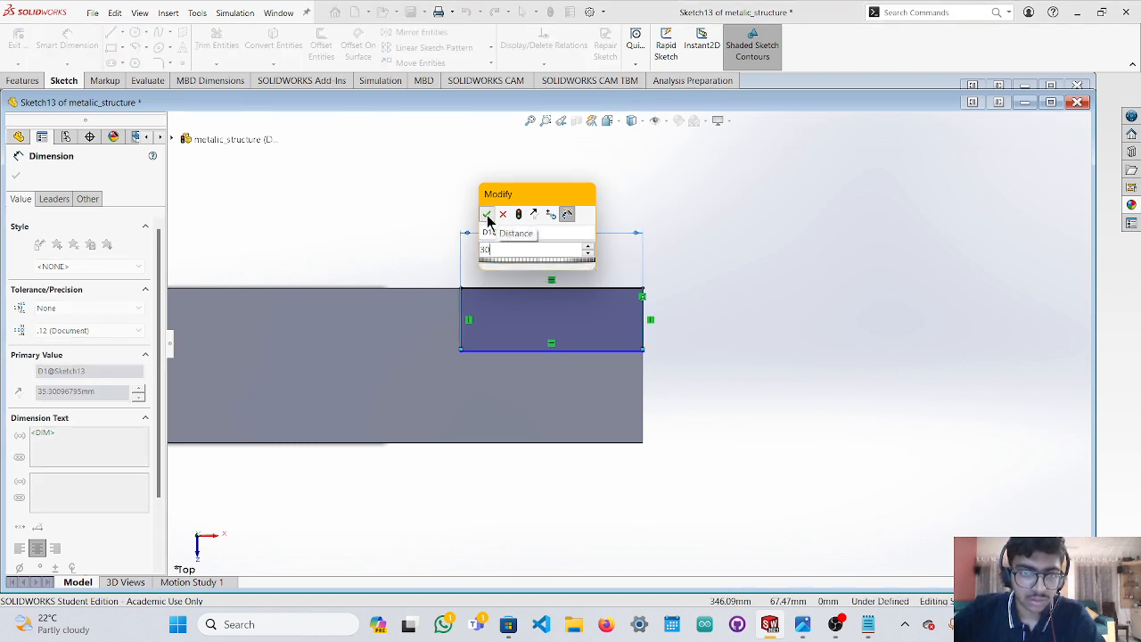
left_click(486, 216)
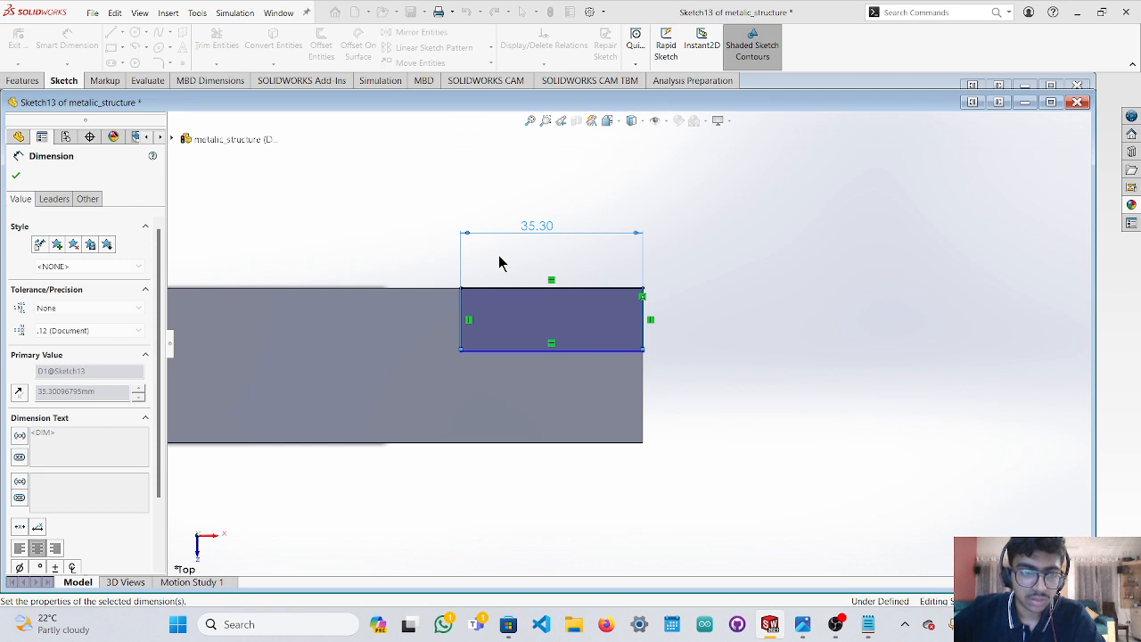
left_click(497, 315)
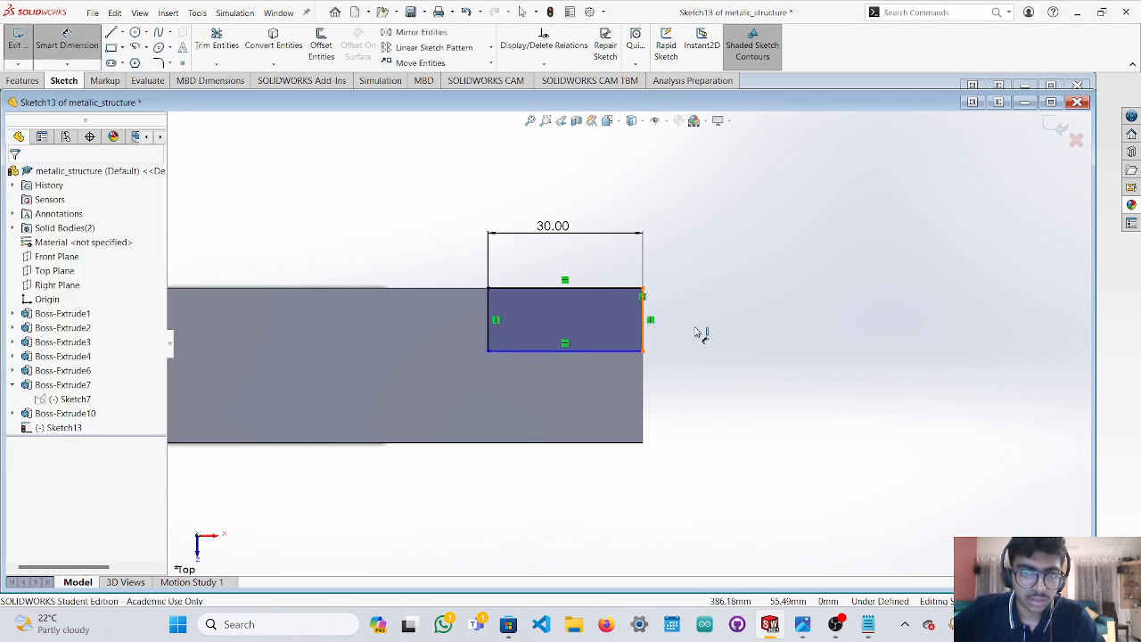
Dimension the rectangle's short side across the beam to 15 mm.
left_click(645, 321)
left_click(702, 335)
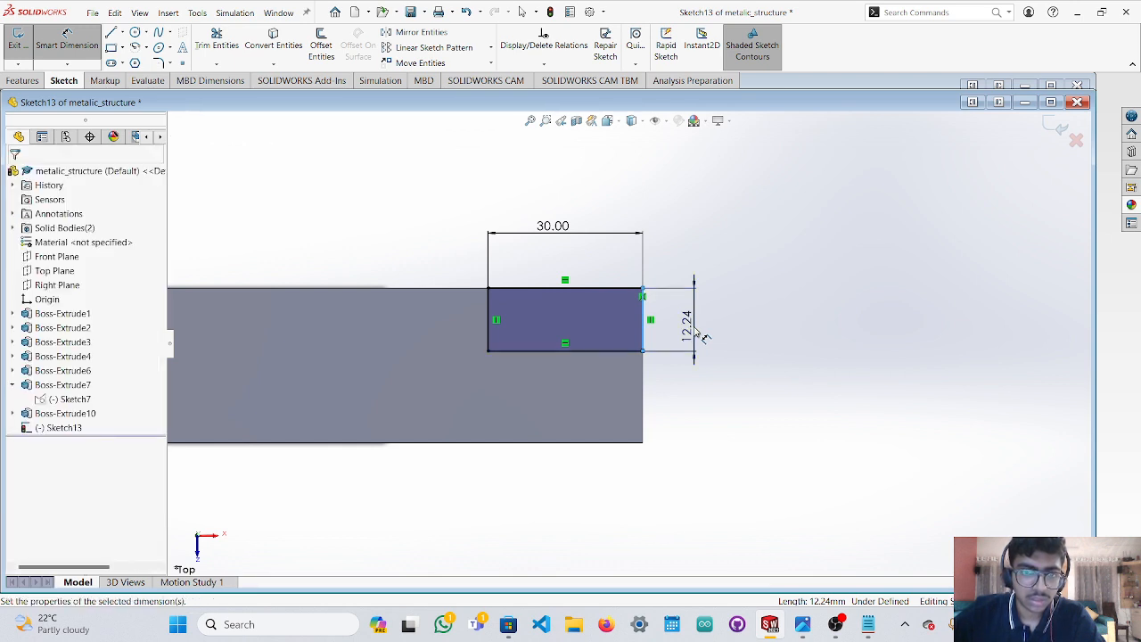
left_click(694, 330)
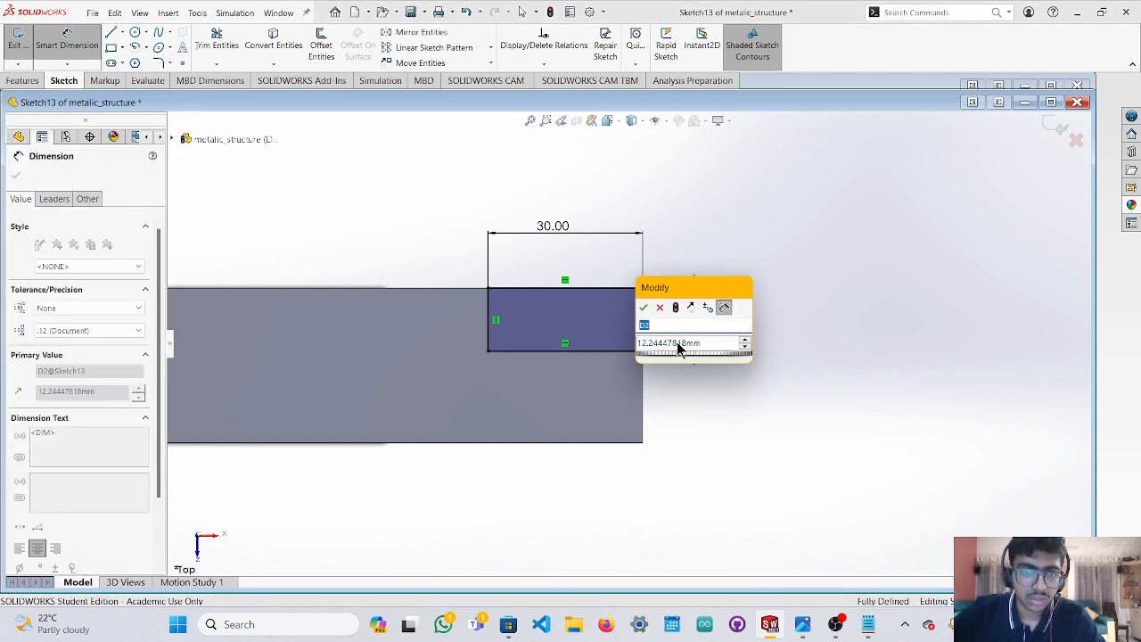
left_click(678, 343)
left_click_drag(704, 342, 617, 350)
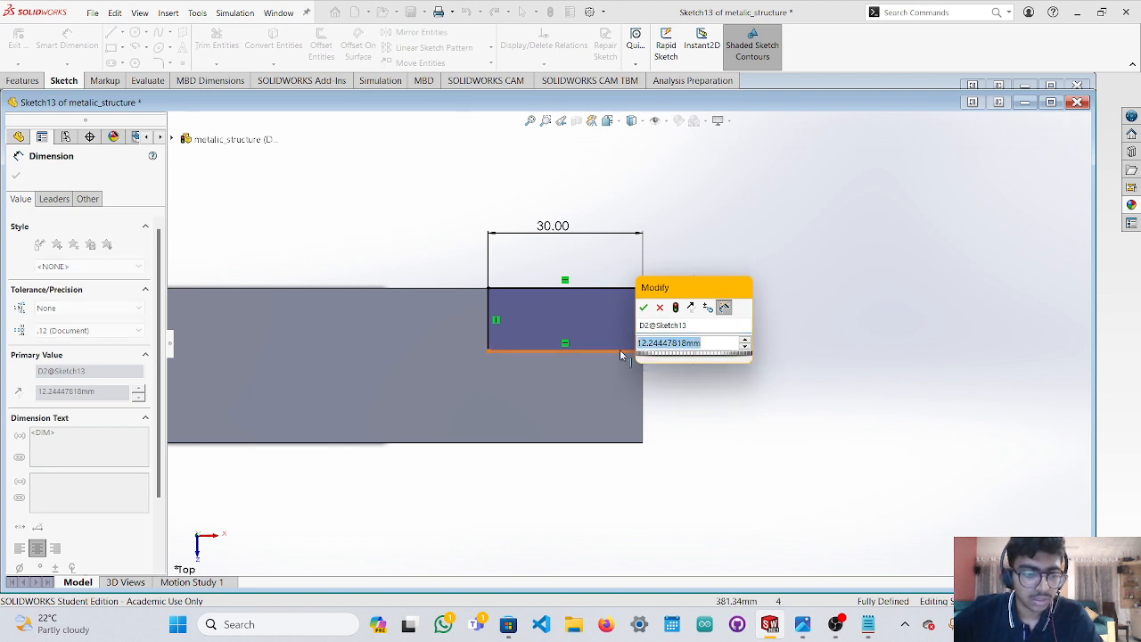
type("14")
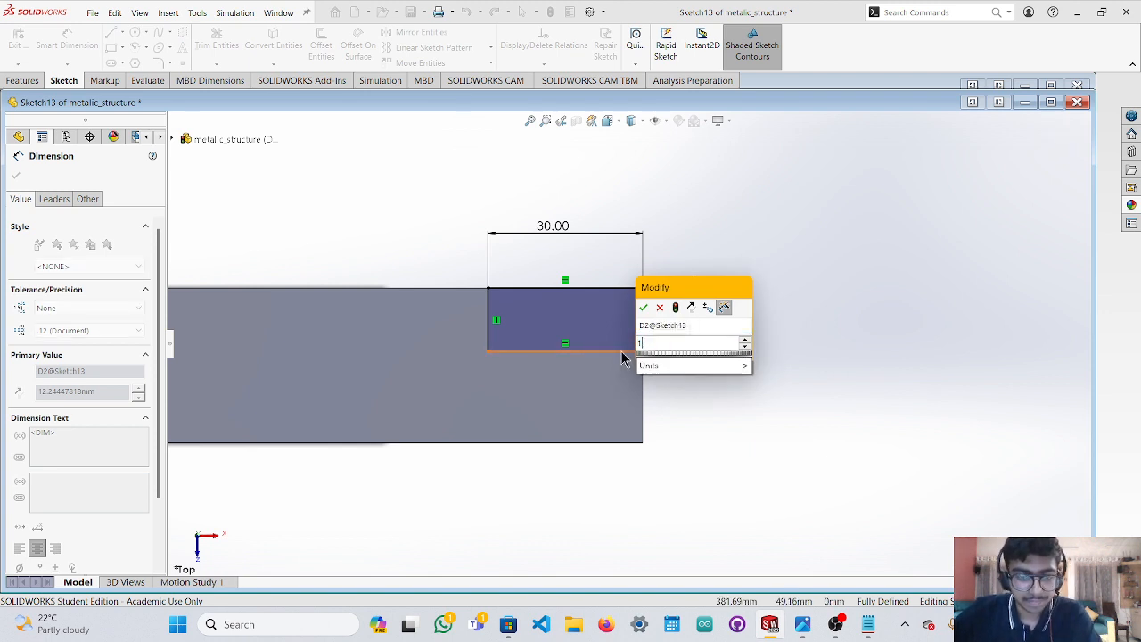
key("BackSpace")
type("5")
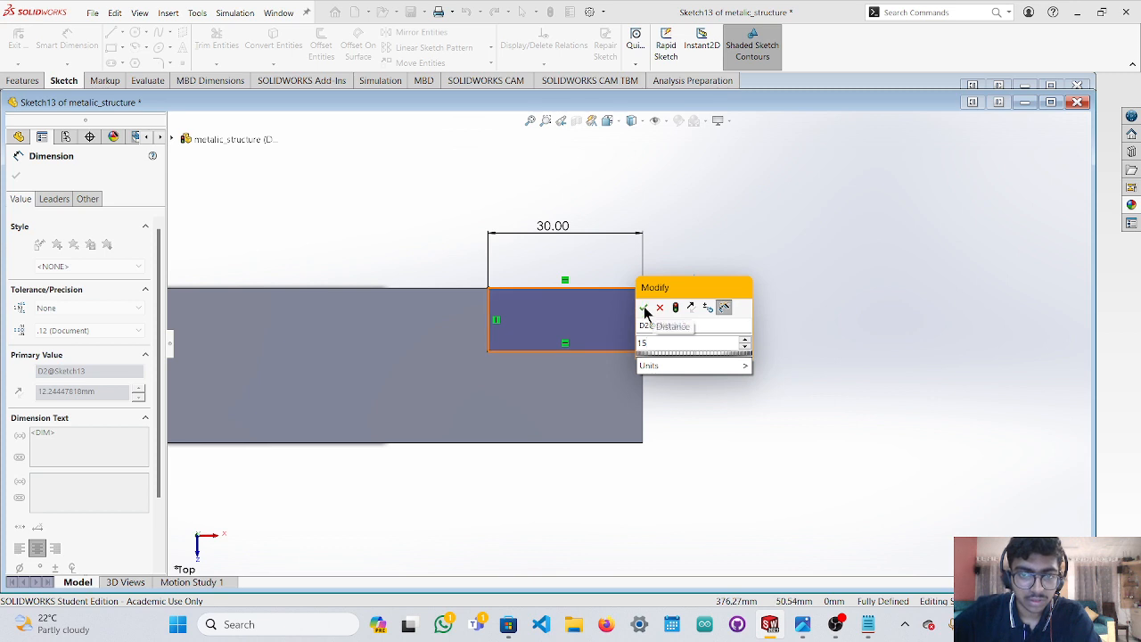
left_click(644, 309)
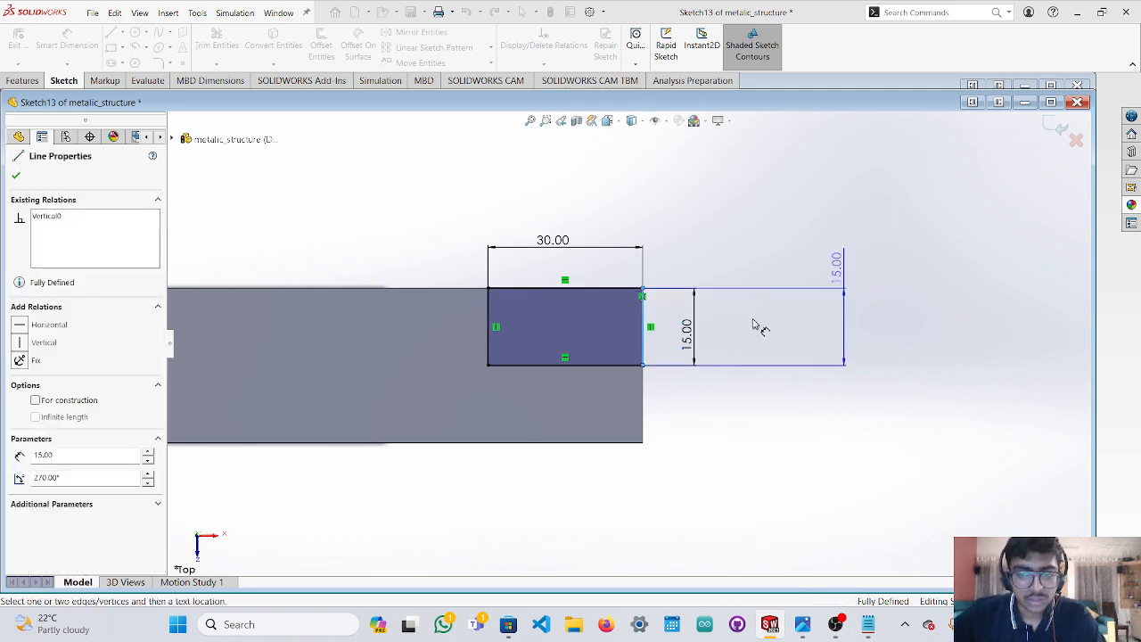
key("Escape")
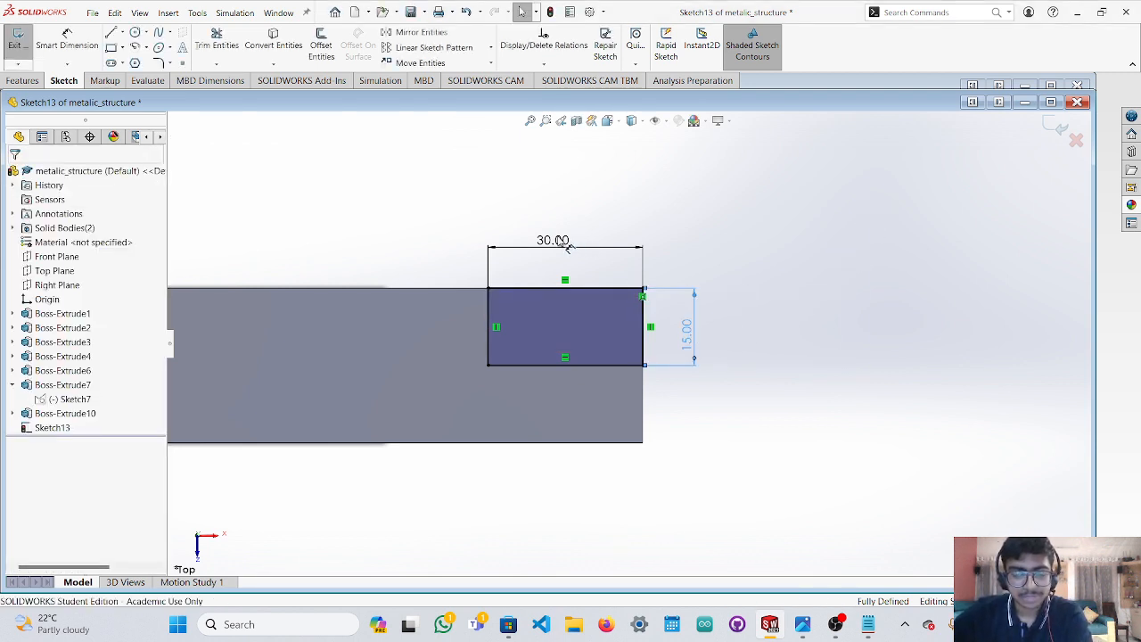
Delete the 15 mm and 30 mm dimensions from the rectangle on the second beam.
key("Delete")
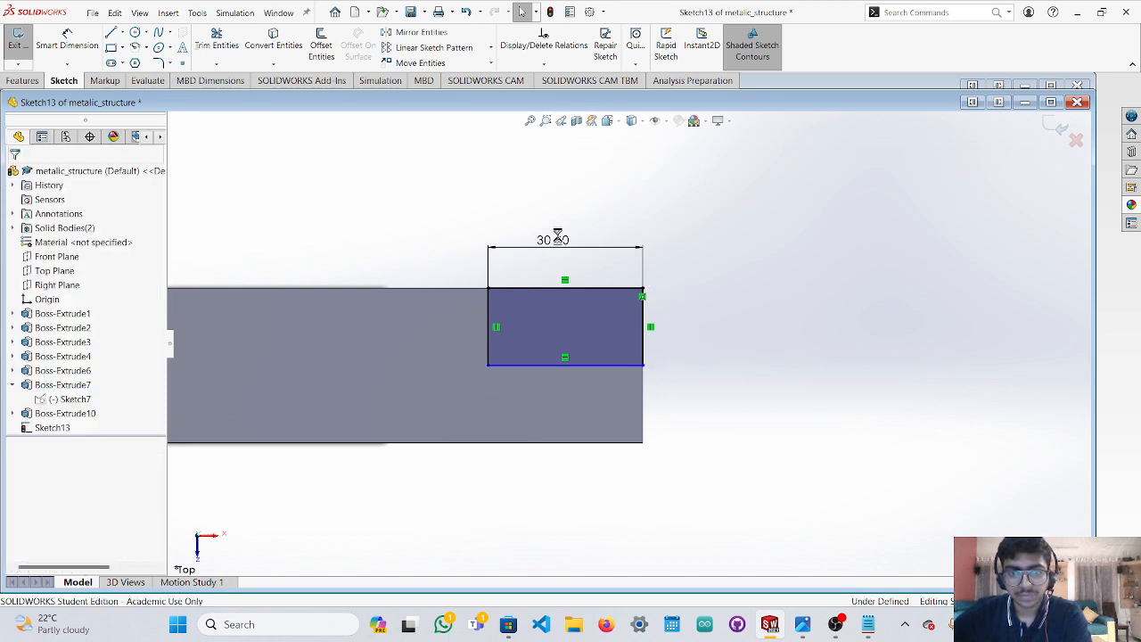
left_click(561, 241)
key("Delete")
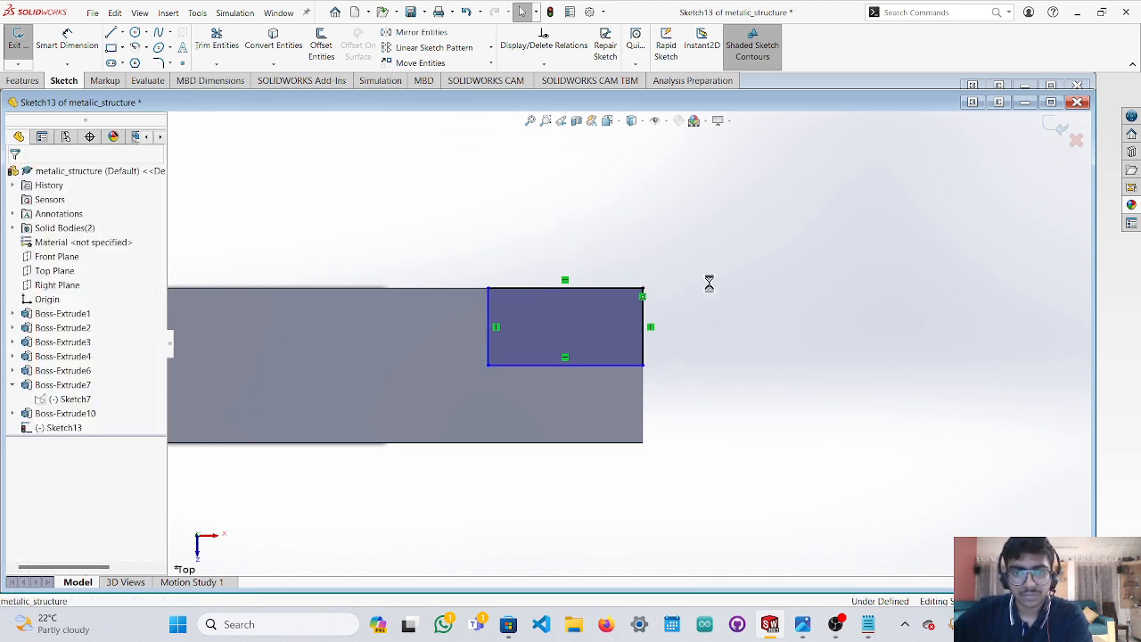
Extrude the rectangle downward as a blind boss, down to the level of the opposite post's lower end.
scroll(717, 313, "up", 2)
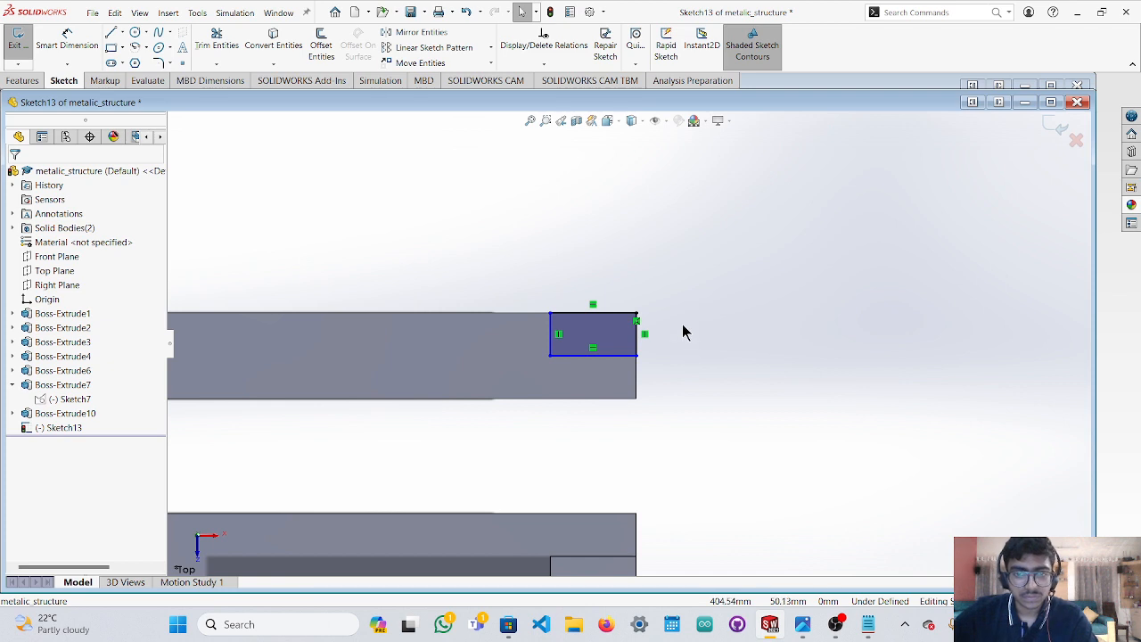
middle_click_drag(683, 332, 683, 286)
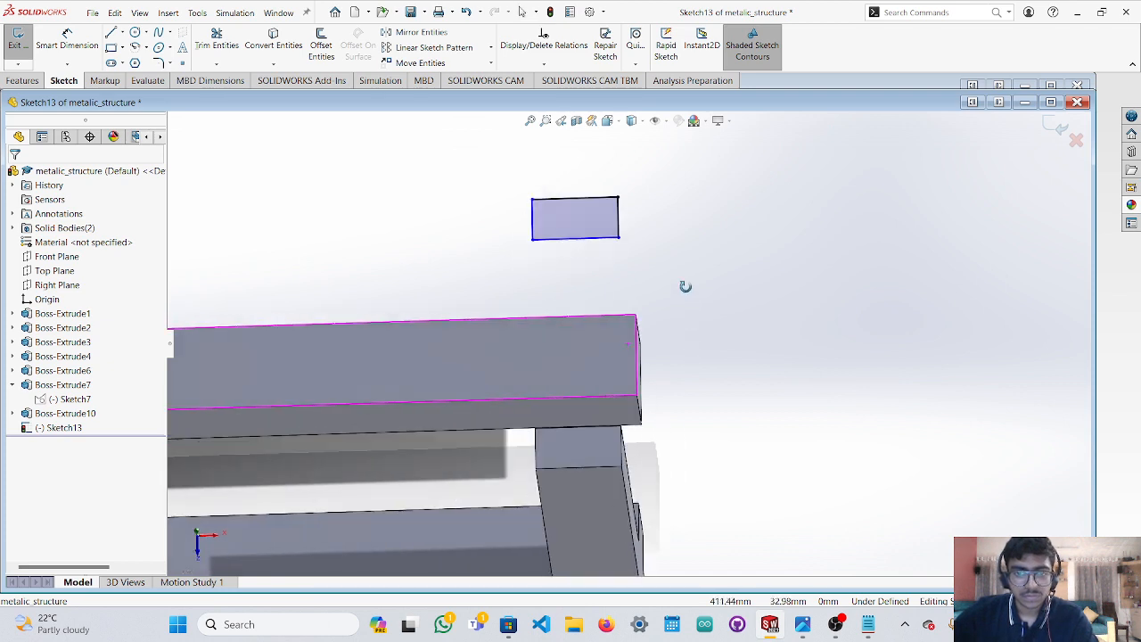
left_click(597, 220)
left_click(23, 81)
left_click(24, 44)
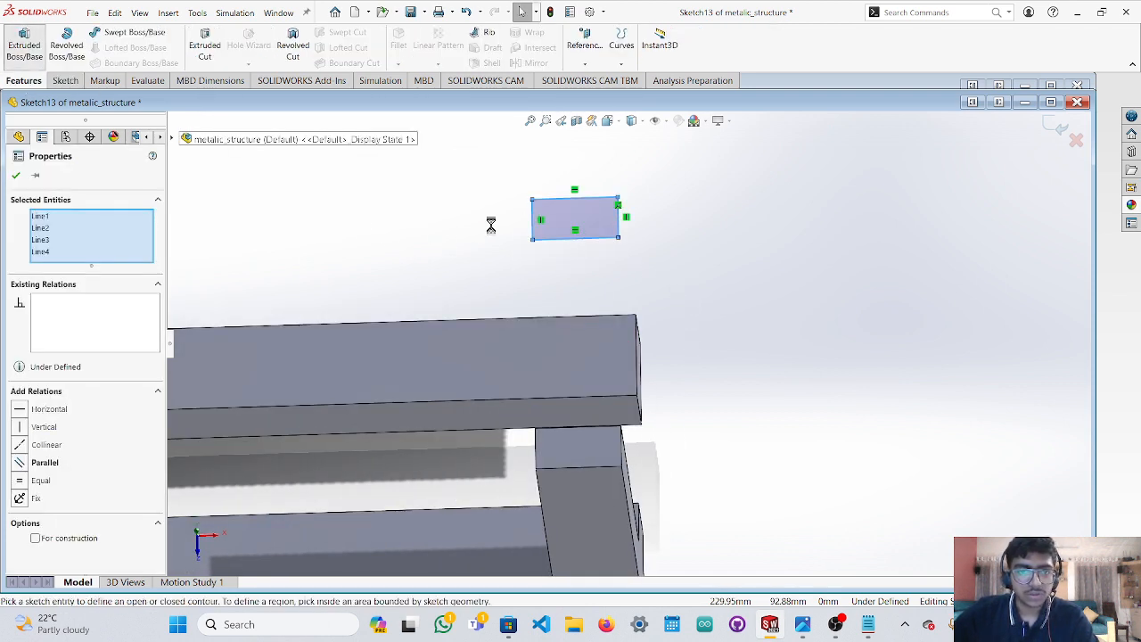
scroll(584, 175, "up", 2)
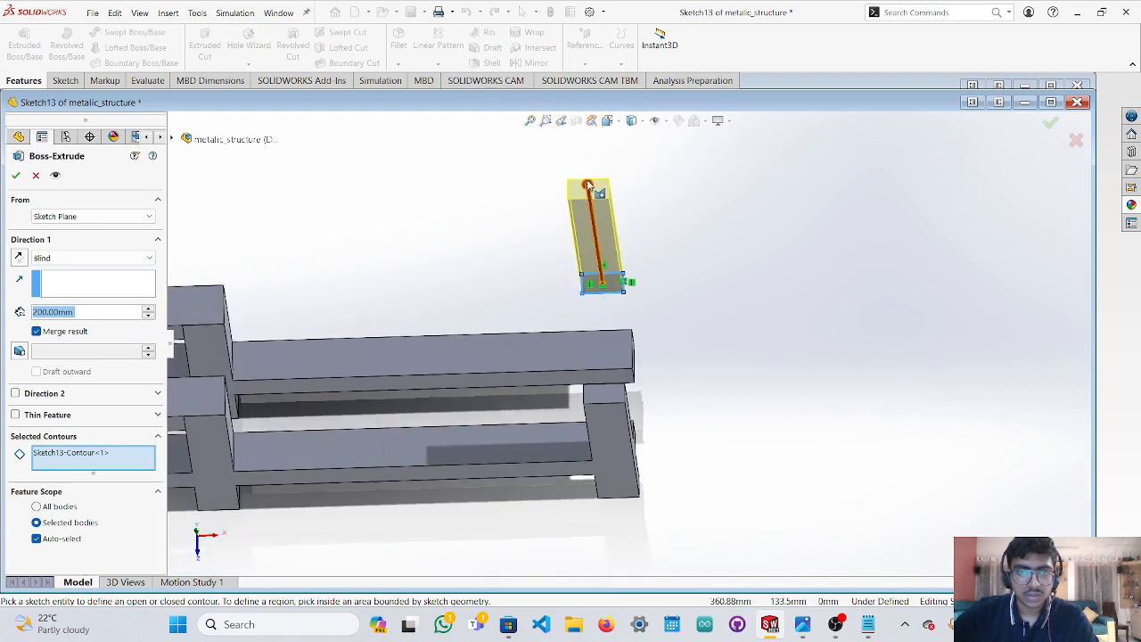
left_click_drag(588, 184, 616, 358)
scroll(685, 382, "up", 2)
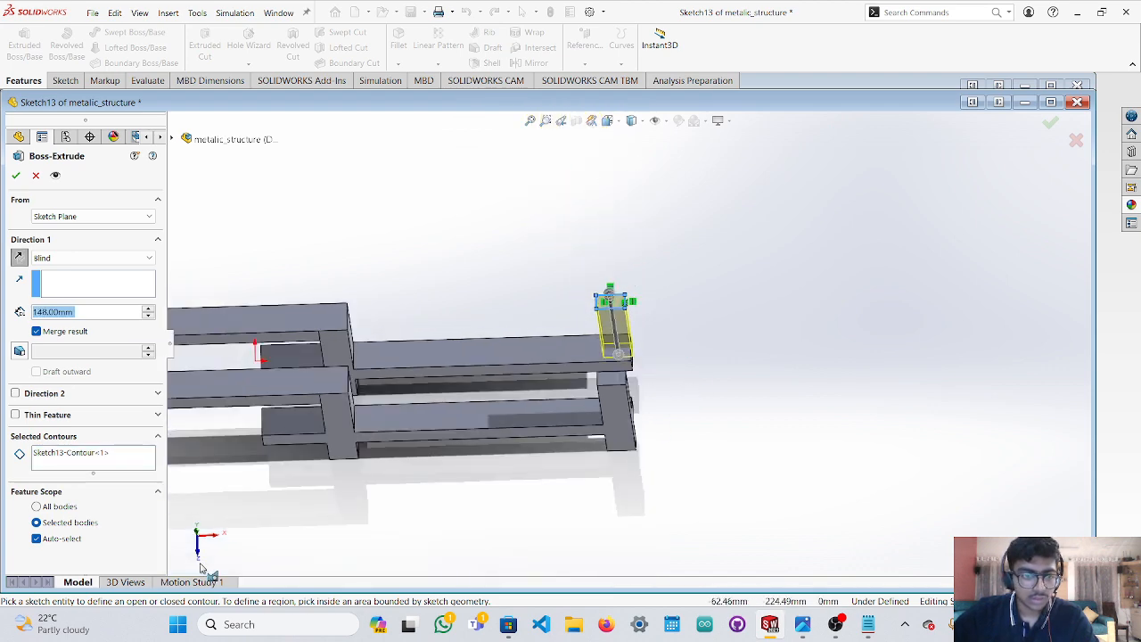
left_click(222, 539)
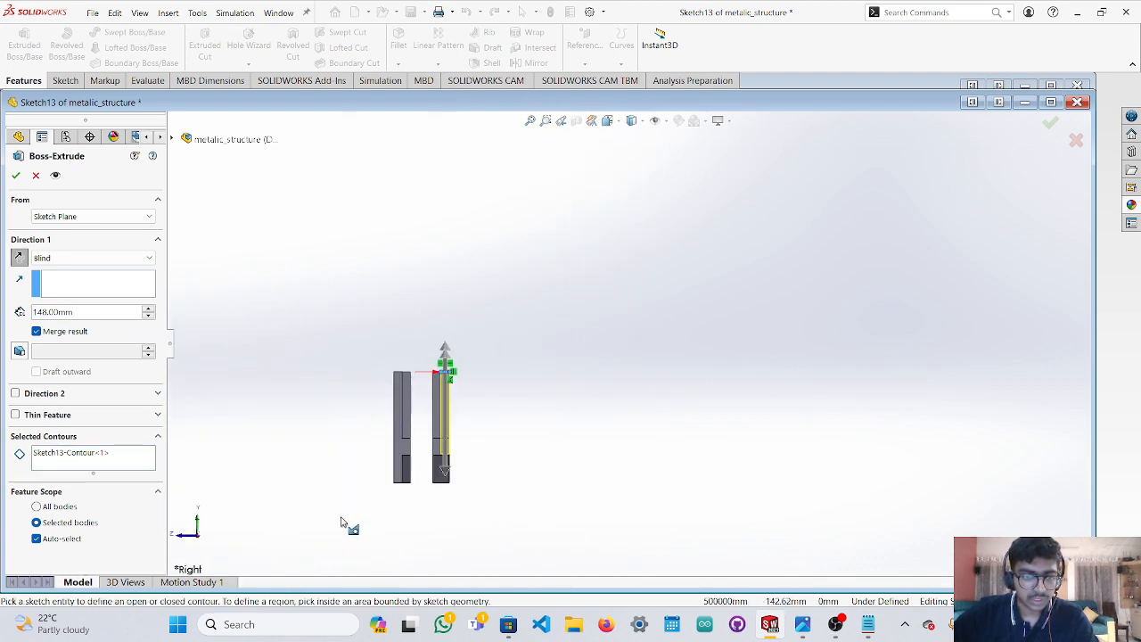
scroll(444, 452, "down", 3)
left_click_drag(513, 378, 525, 459)
left_click(15, 175)
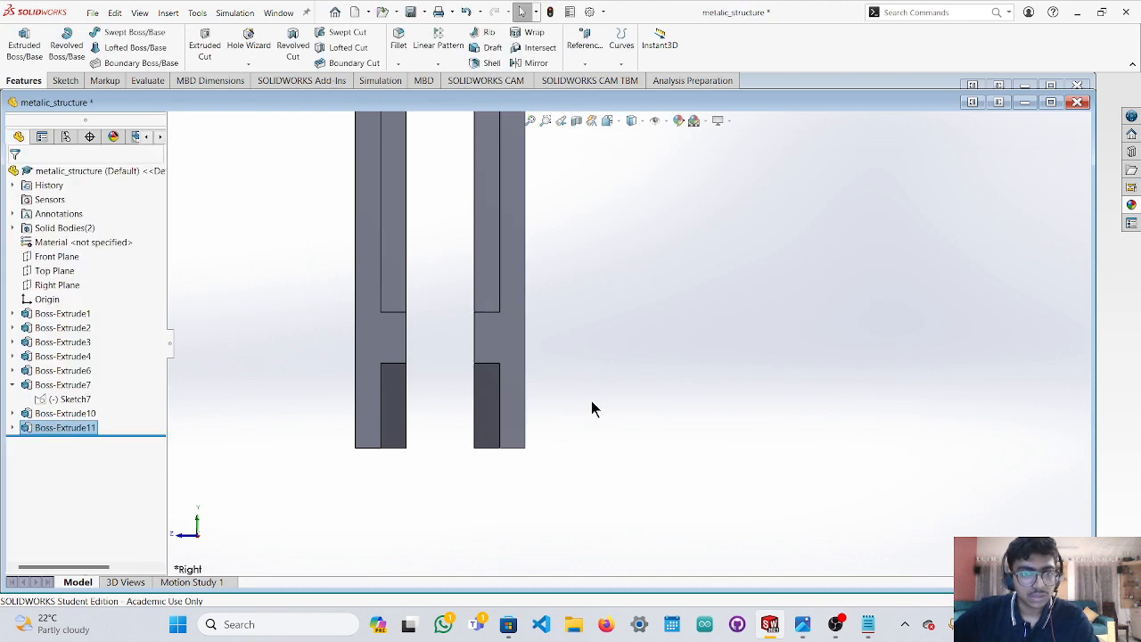
Sketch a corner rectangle on the Top Plane covering both upper beams and the gap between them, from outer corner to opposite outer corner.
scroll(591, 400, "up", 3)
middle_click_drag(594, 377, 625, 505)
middle_click_drag(625, 463, 382, 326)
scroll(654, 361, "down", 4)
scroll(570, 268, "up", 3)
scroll(575, 239, "down", 5)
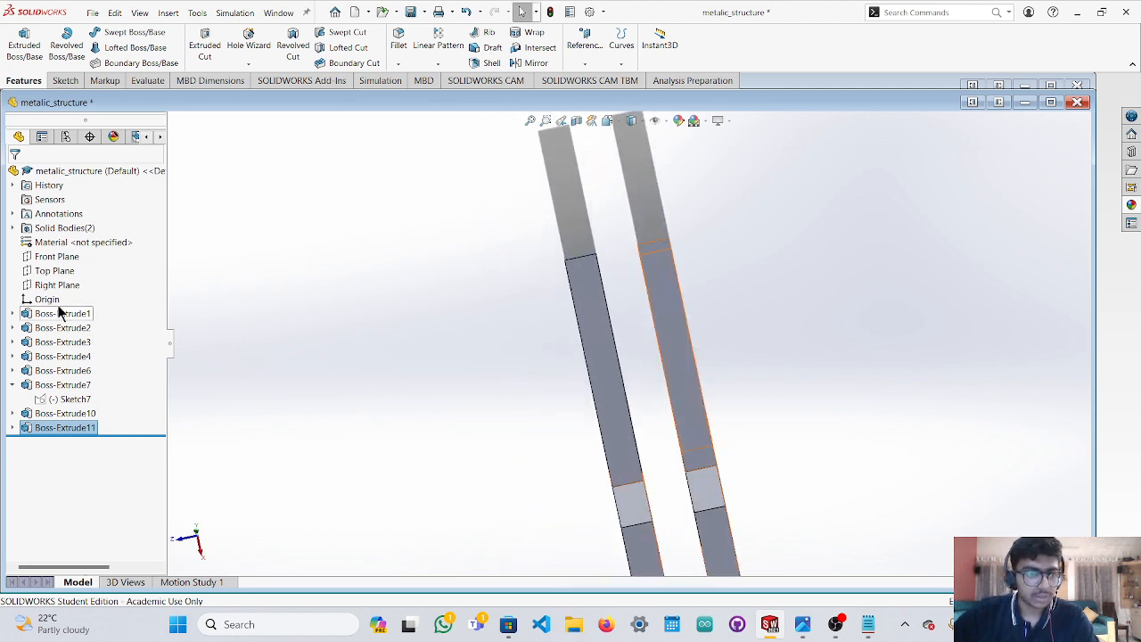
left_click(58, 272)
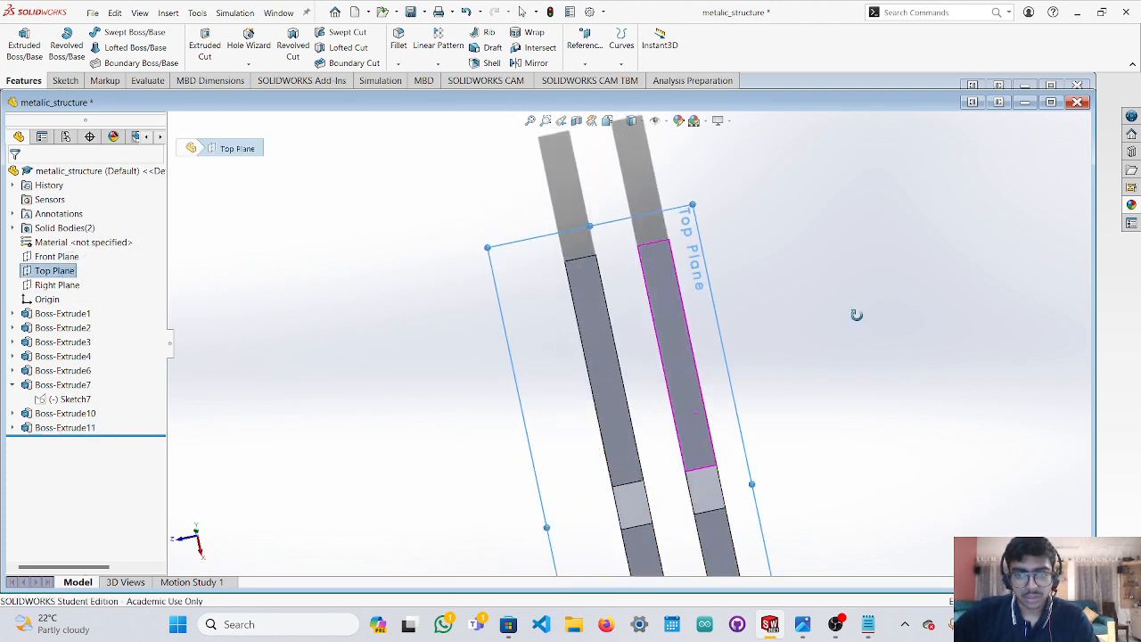
left_click(197, 534)
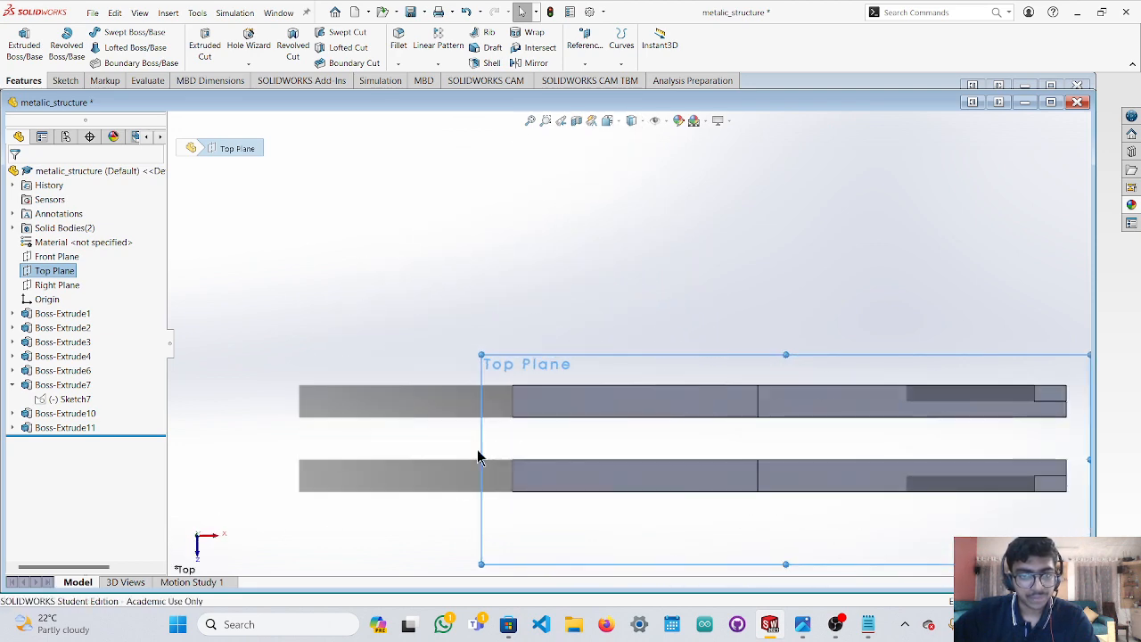
left_click(65, 81)
left_click(111, 47)
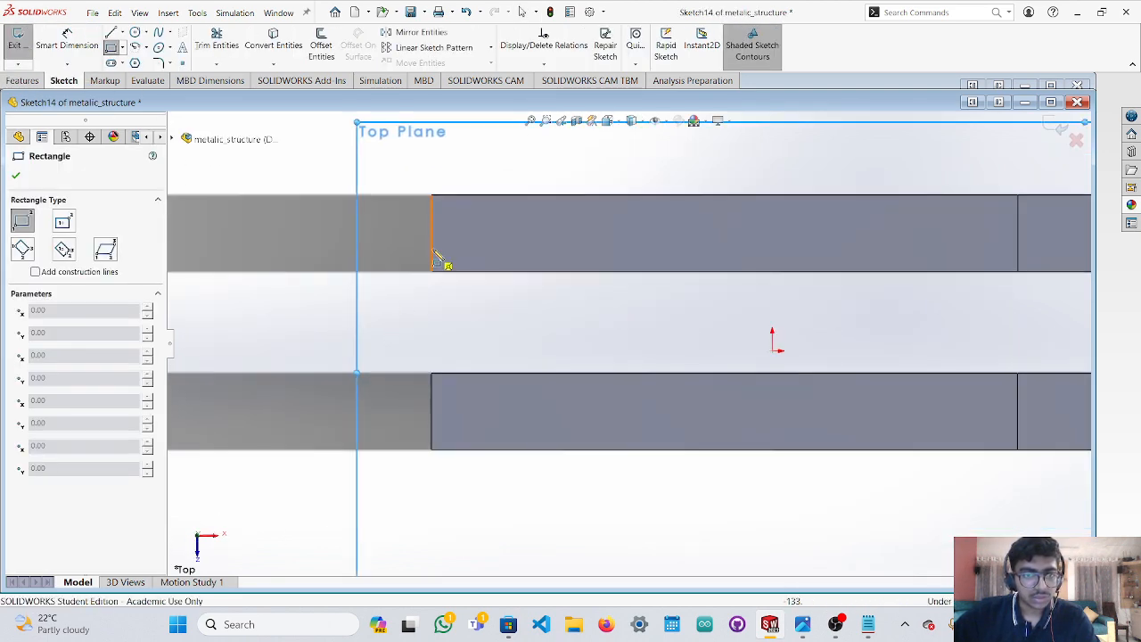
left_click(433, 197)
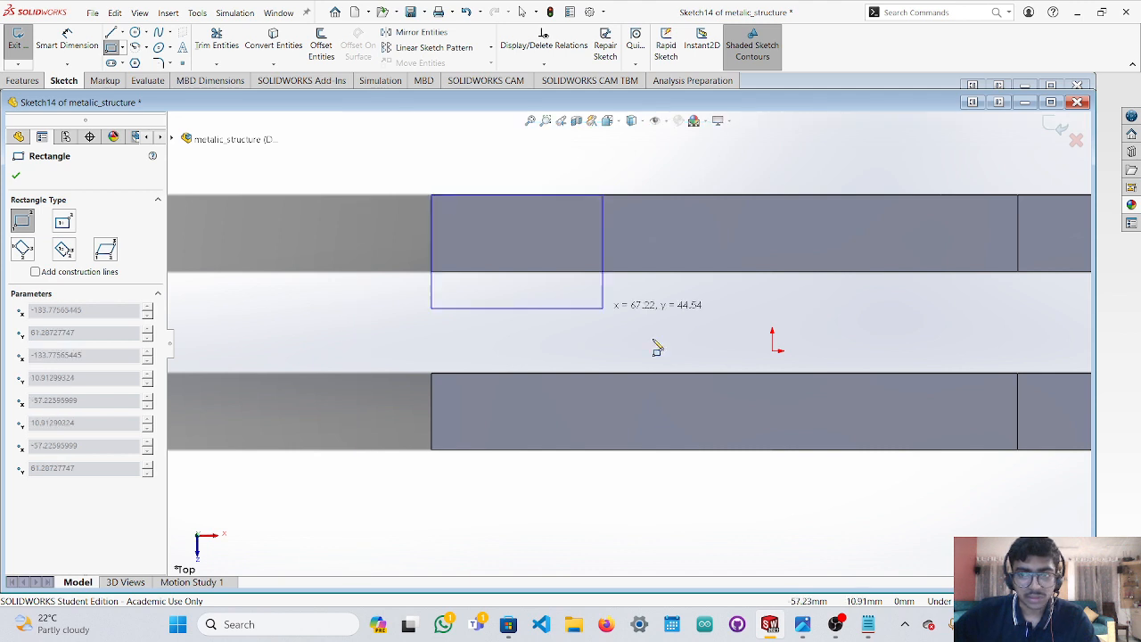
left_click(1018, 451)
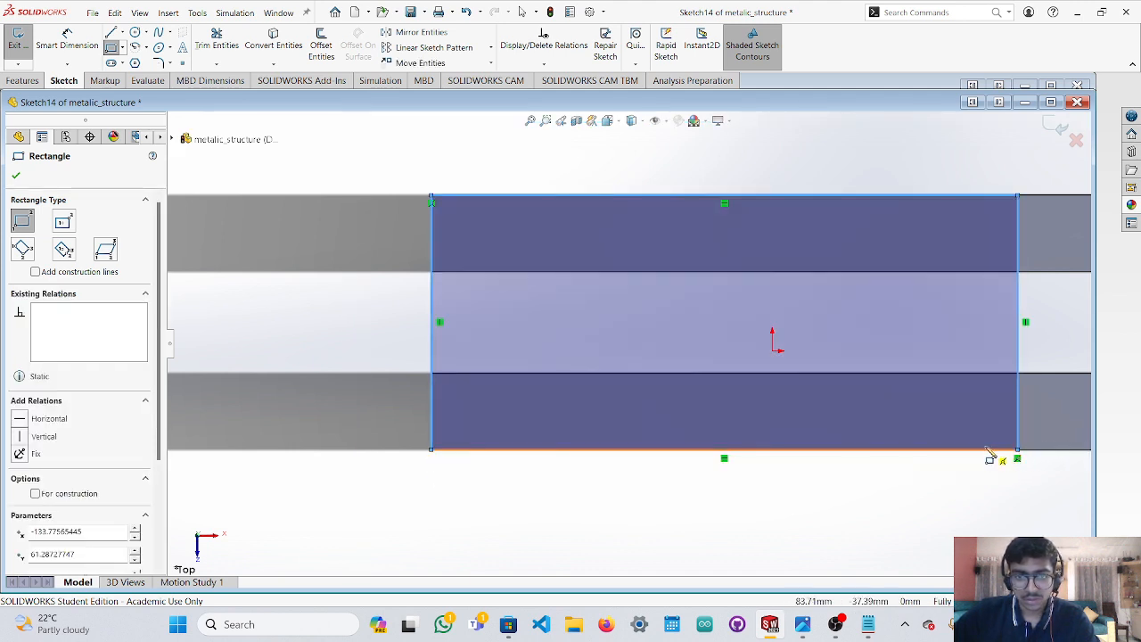
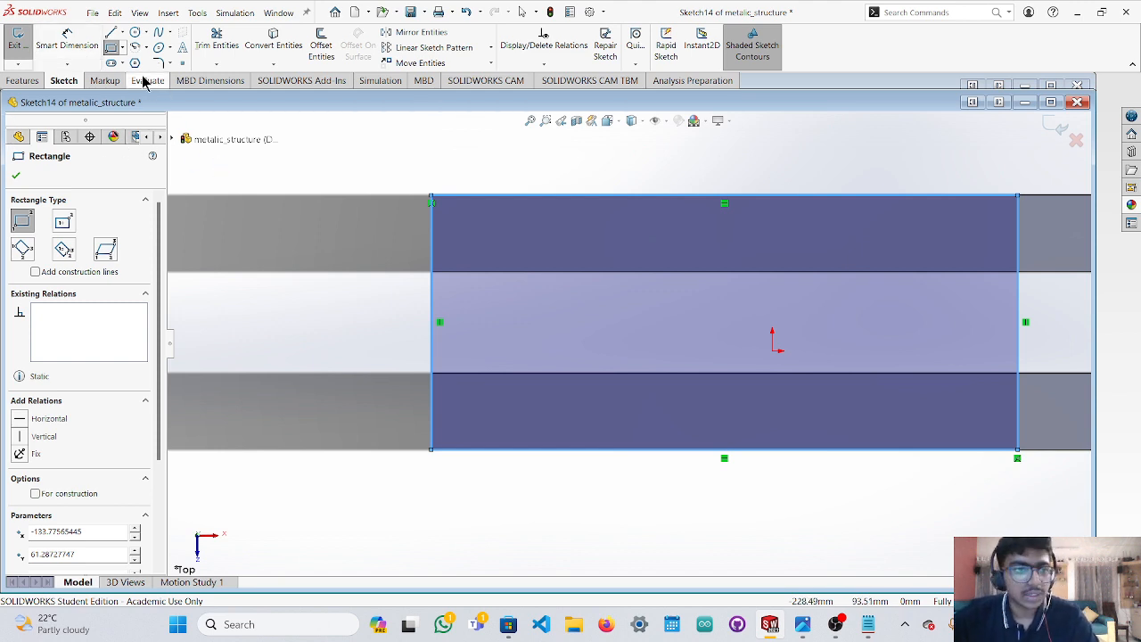
Extrude the rectangle upward as a 2 mm blind boss merged with the beams to form a thin plate.
left_click(24, 81)
left_click(24, 43)
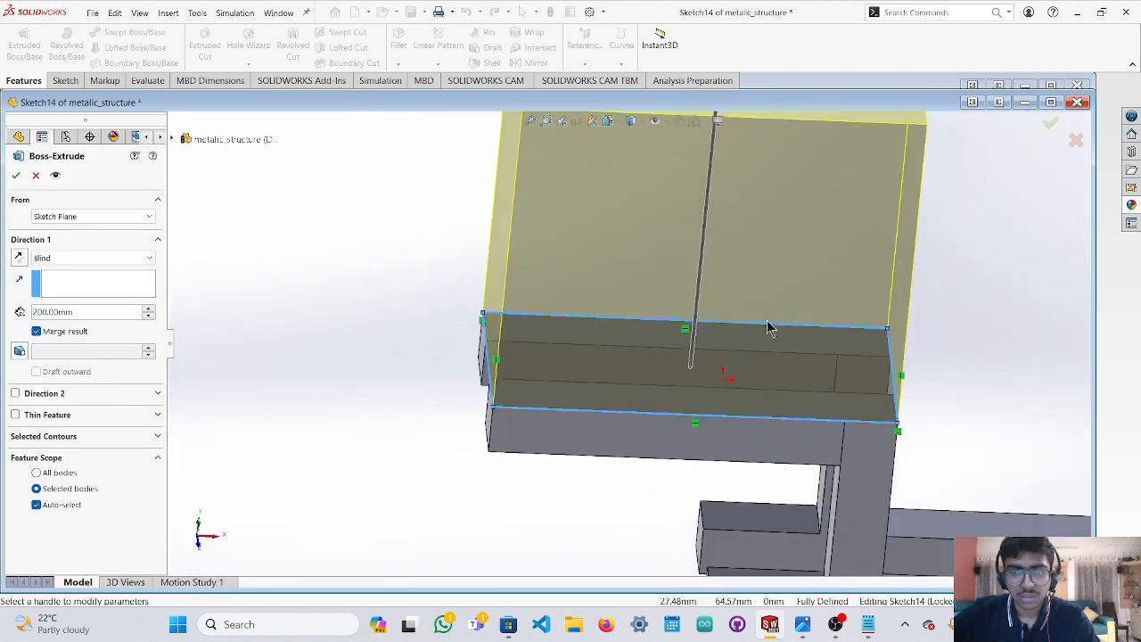
left_click_drag(692, 140, 681, 361)
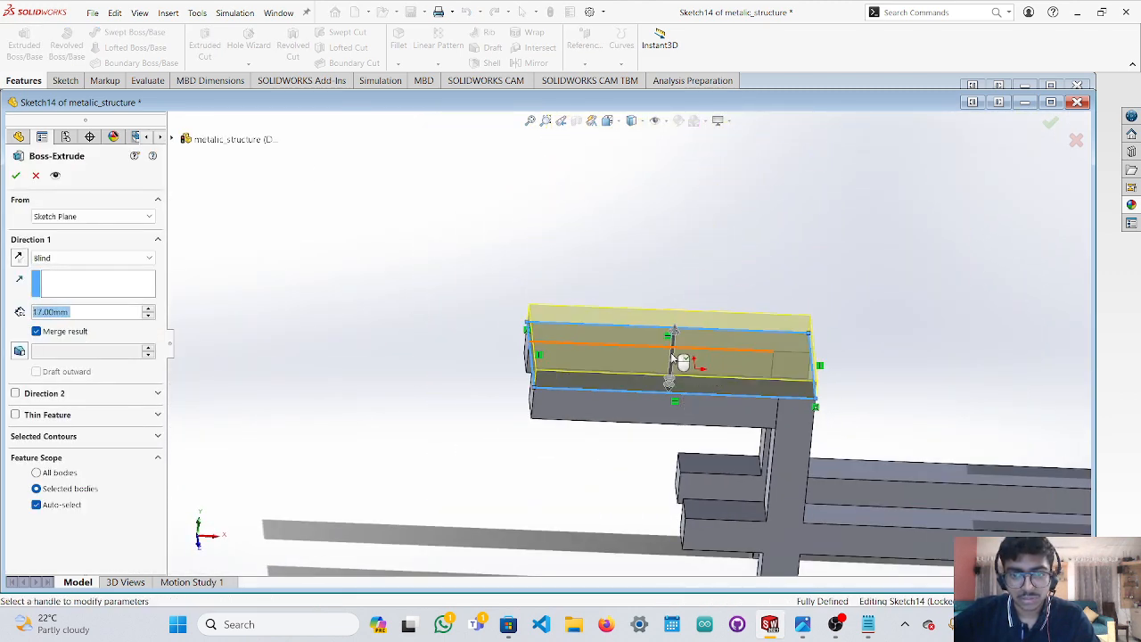
scroll(674, 377, "up", 4)
scroll(672, 379, "down", 4)
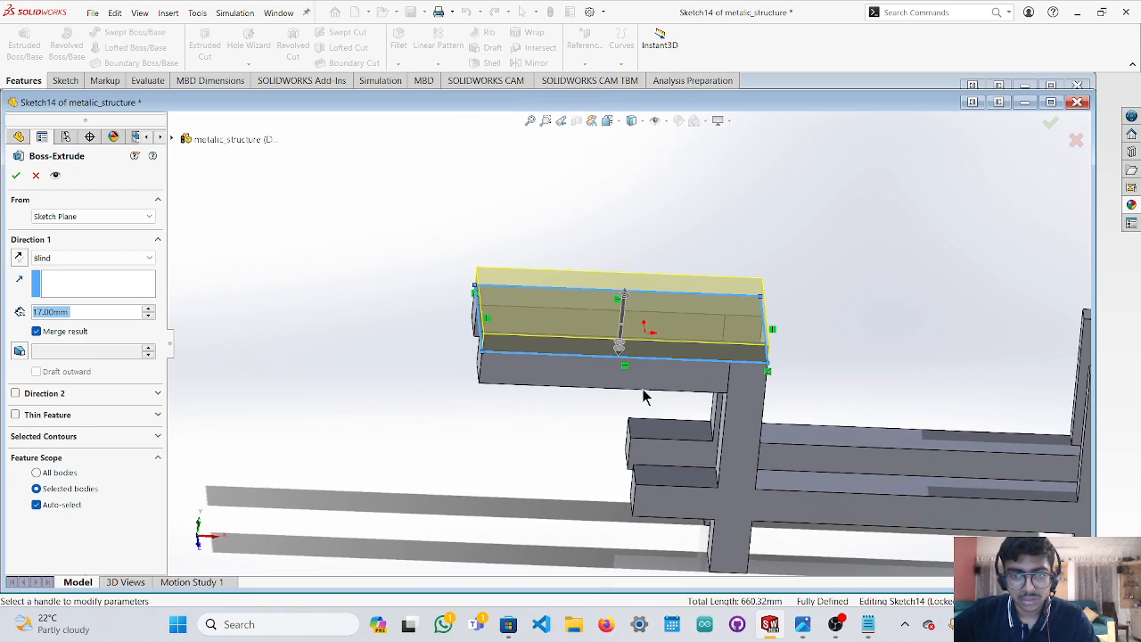
left_click(200, 550)
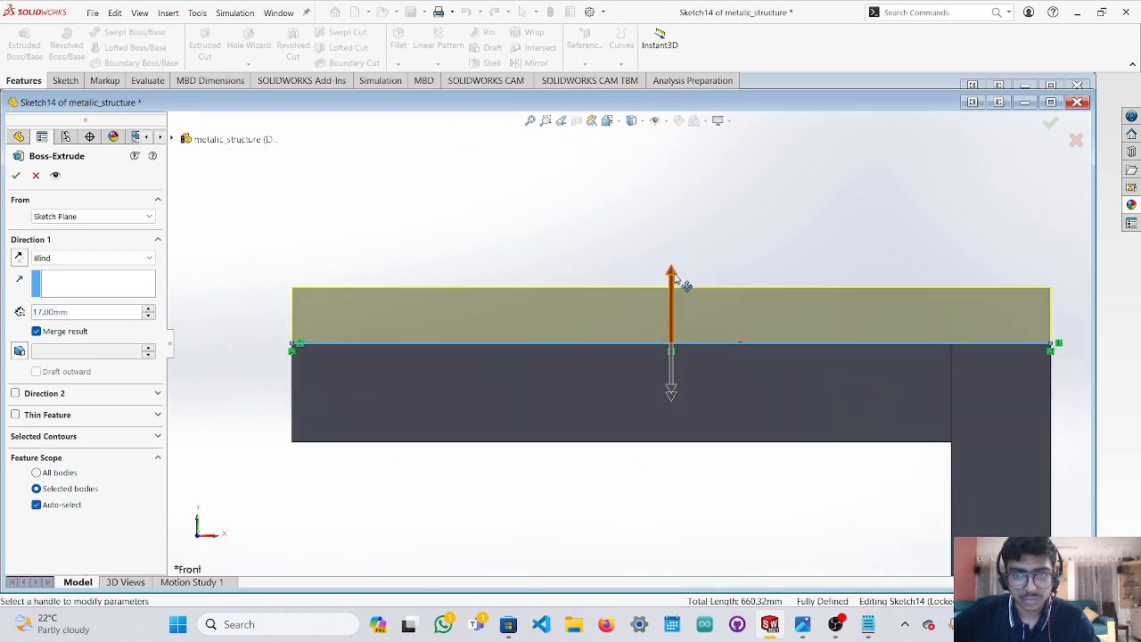
left_click_drag(682, 283, 671, 337)
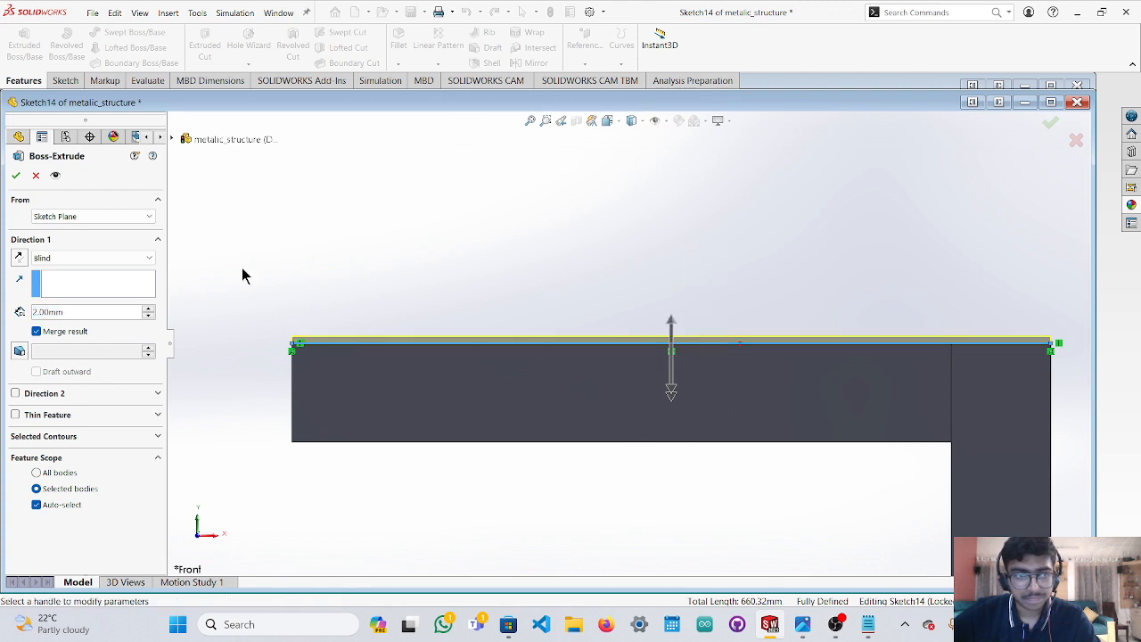
left_click(16, 176)
Select the plate's top face and browse the plastic appearances through to the Clear Plastic category.
middle_click_drag(535, 495, 574, 519)
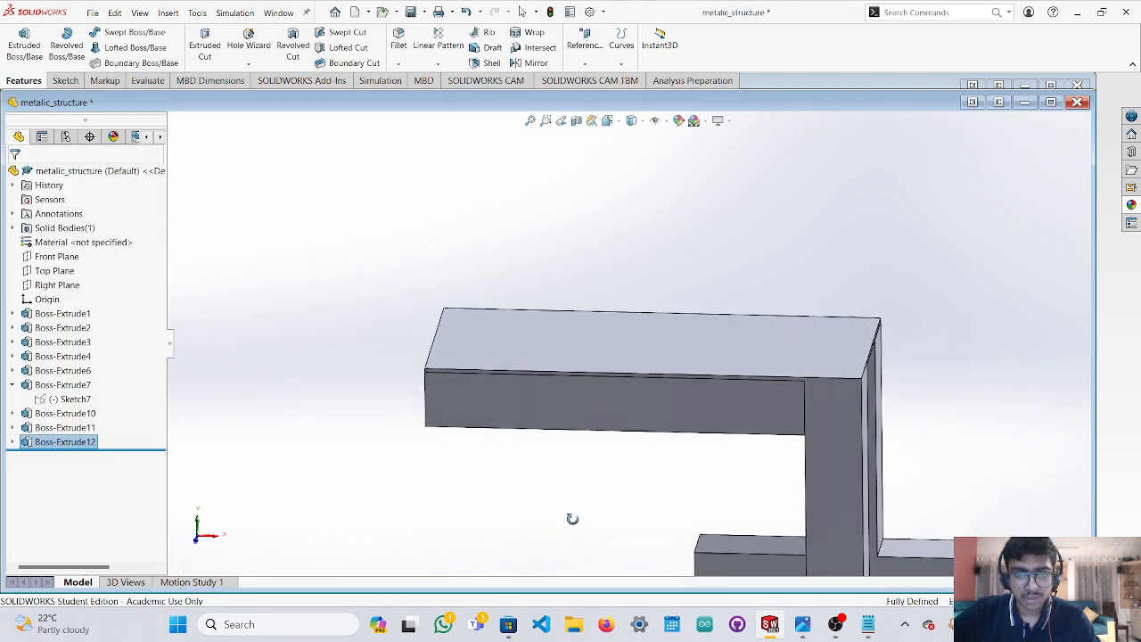
left_click(674, 366)
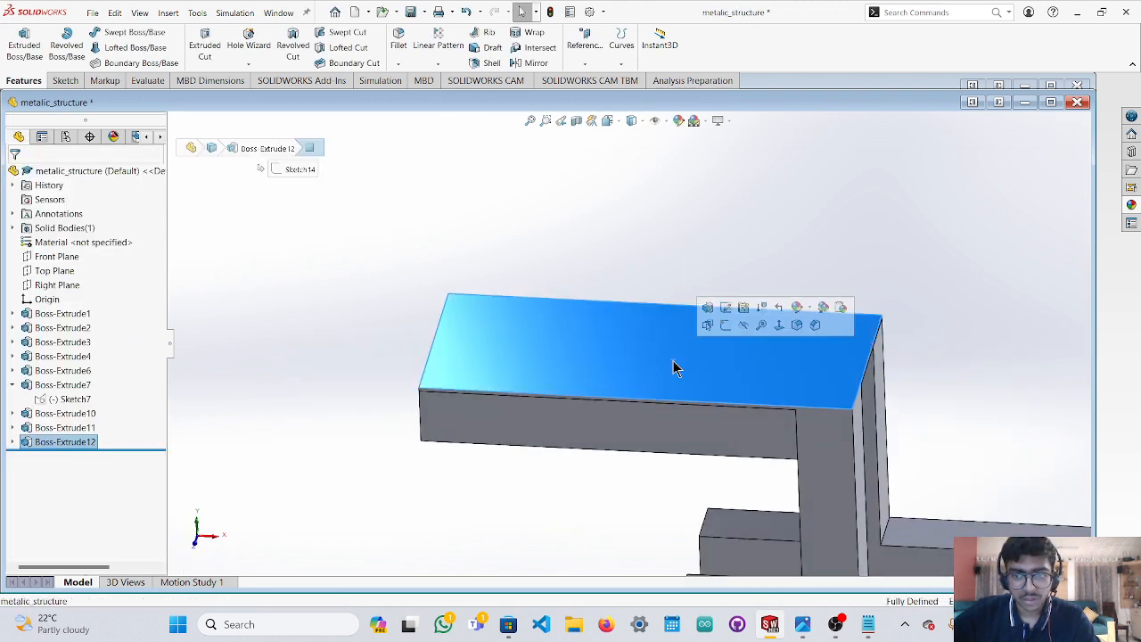
left_click(1132, 206)
scroll(981, 188, "up", 10)
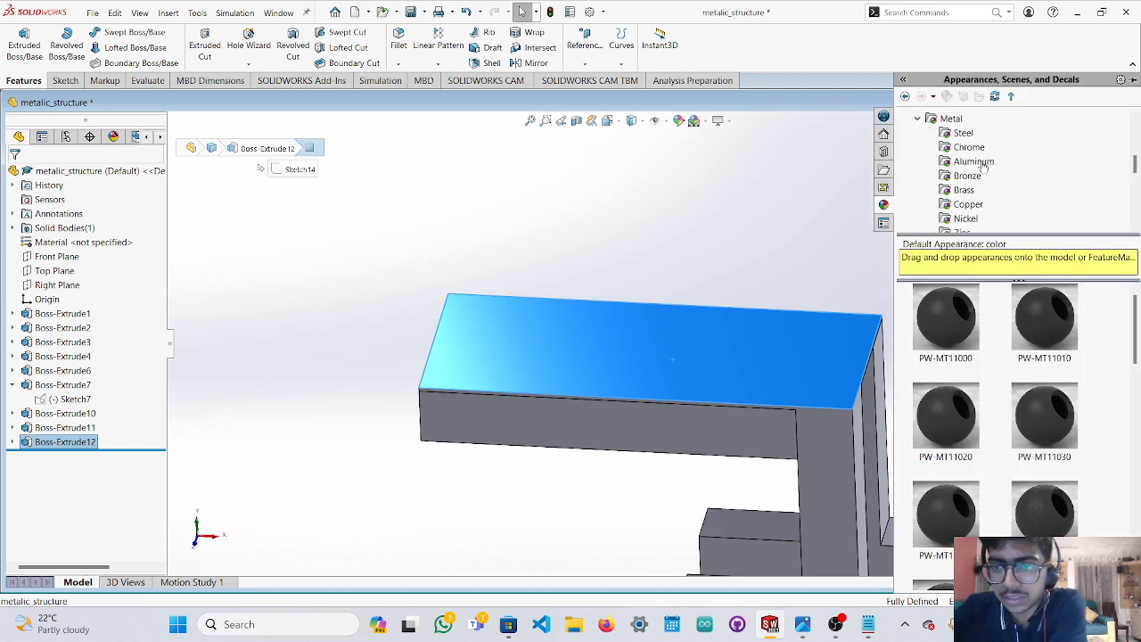
left_click(973, 175)
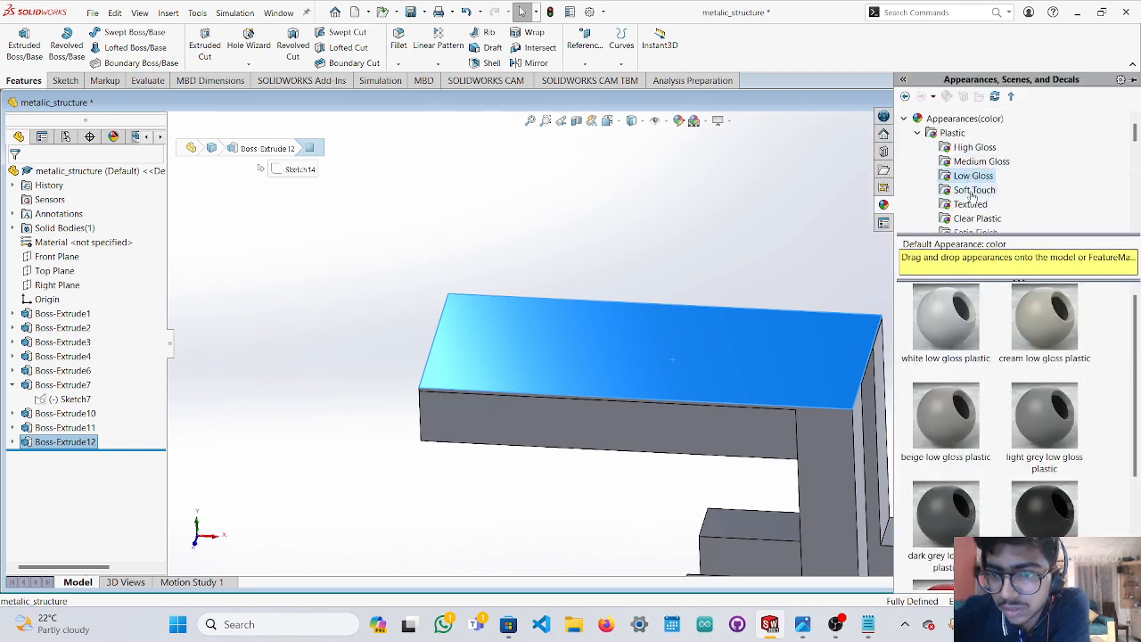
scroll(972, 174, "down", 4)
left_click(965, 176)
left_click(975, 148)
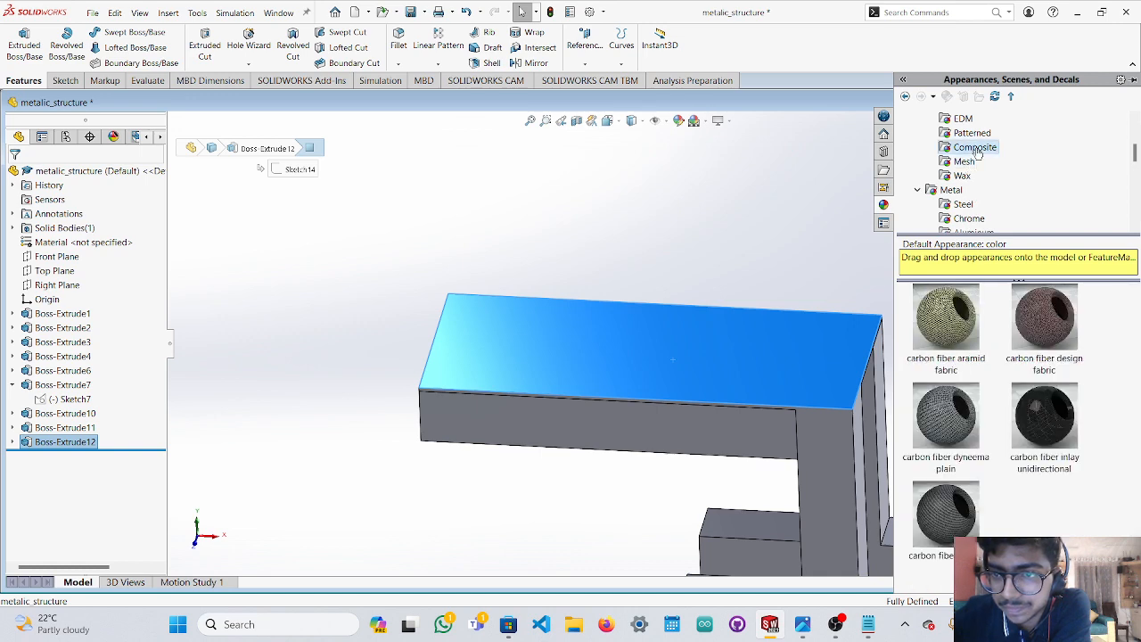
left_click(967, 162)
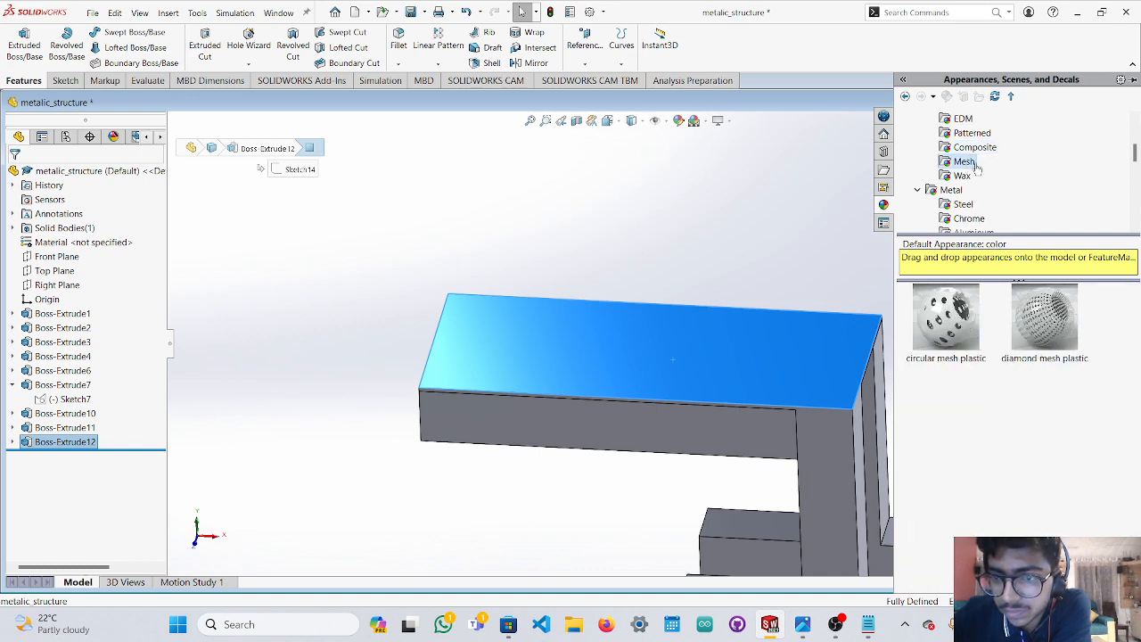
left_click(976, 148)
left_click(972, 134)
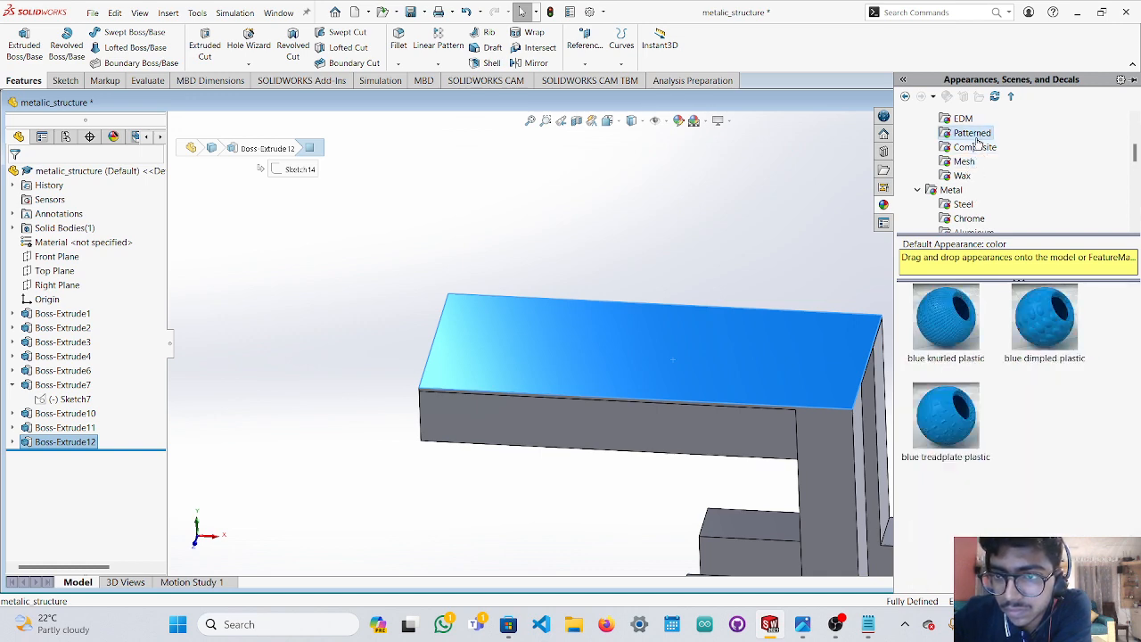
scroll(977, 150, "up", 2)
left_click(975, 148)
left_click(974, 177)
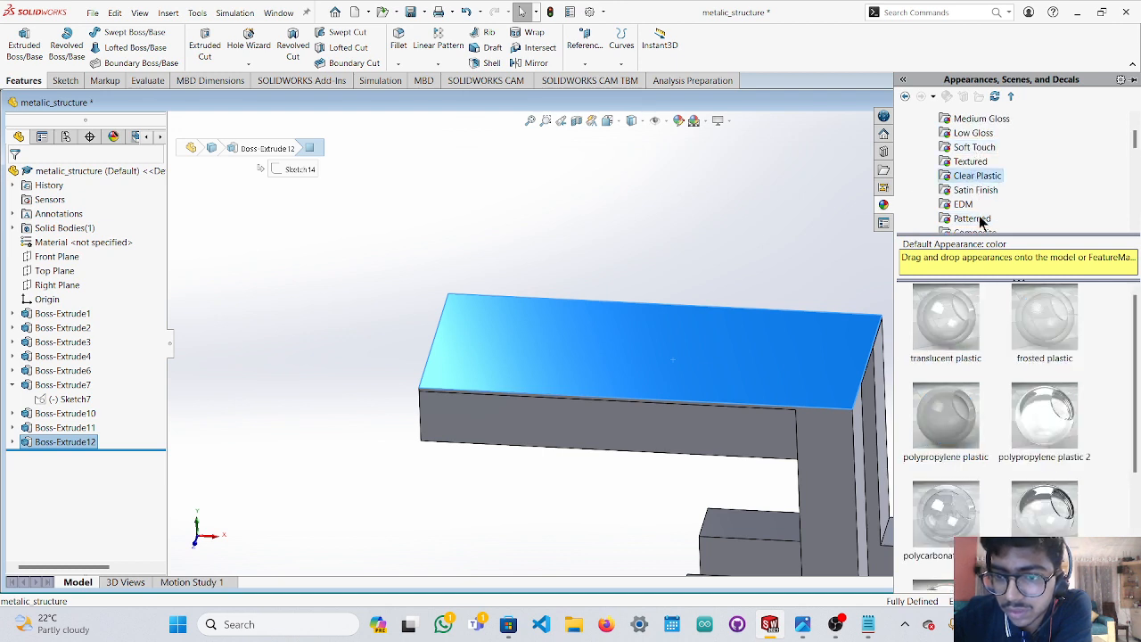
Apply the low density polyethylene (LDPE) appearance to the plate's top face.
scroll(1013, 356, "down", 2)
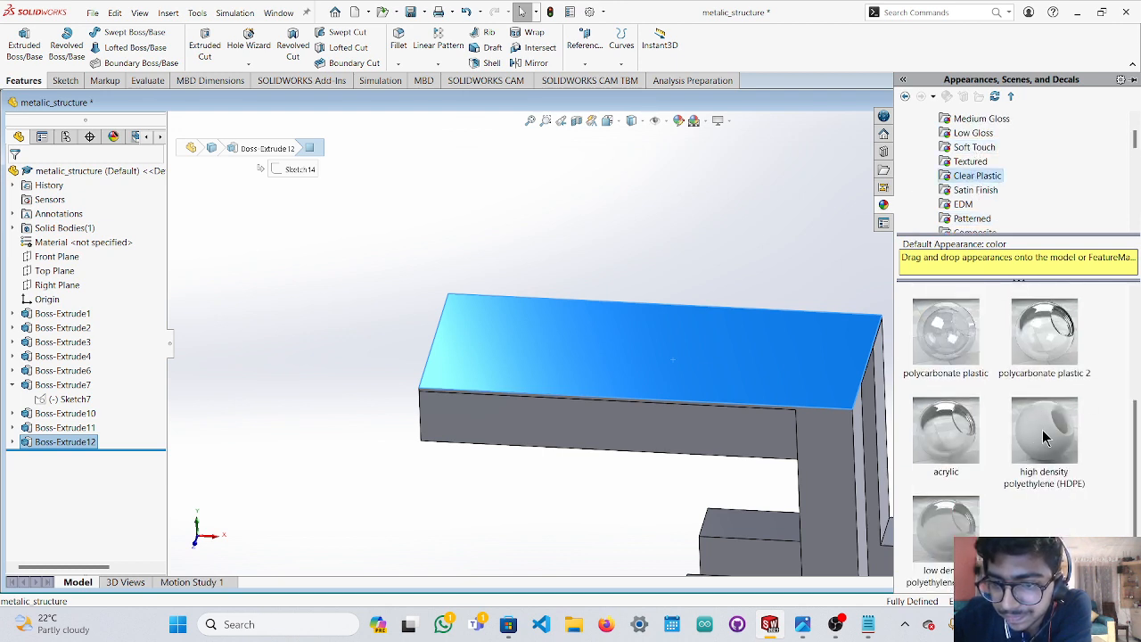
left_click(962, 519)
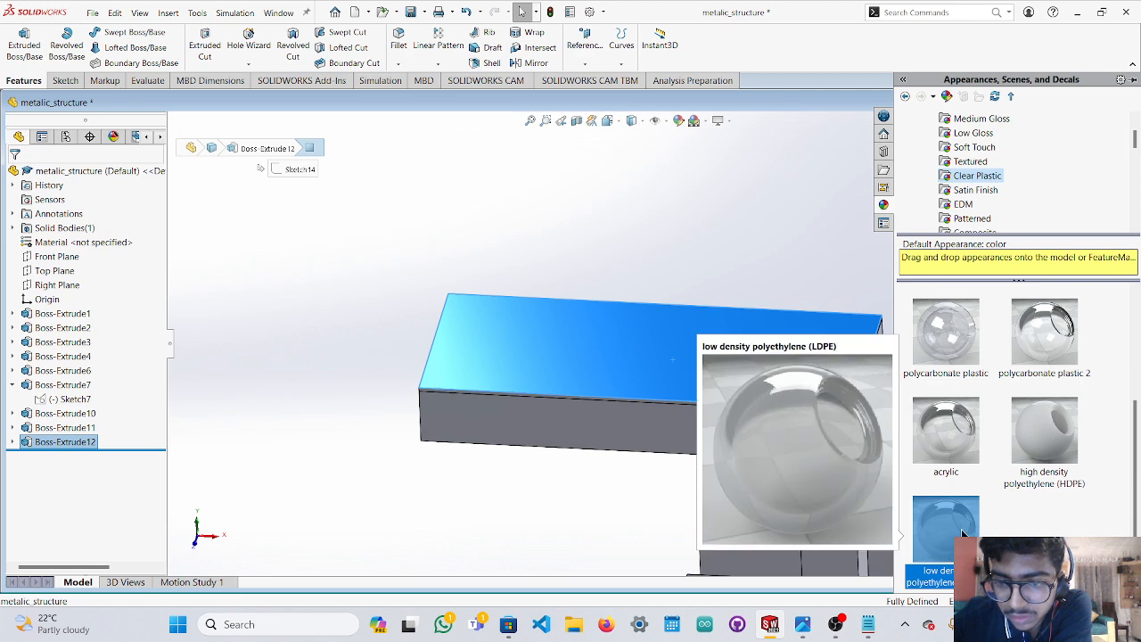
double_click(960, 520)
middle_click_drag(702, 525, 656, 515)
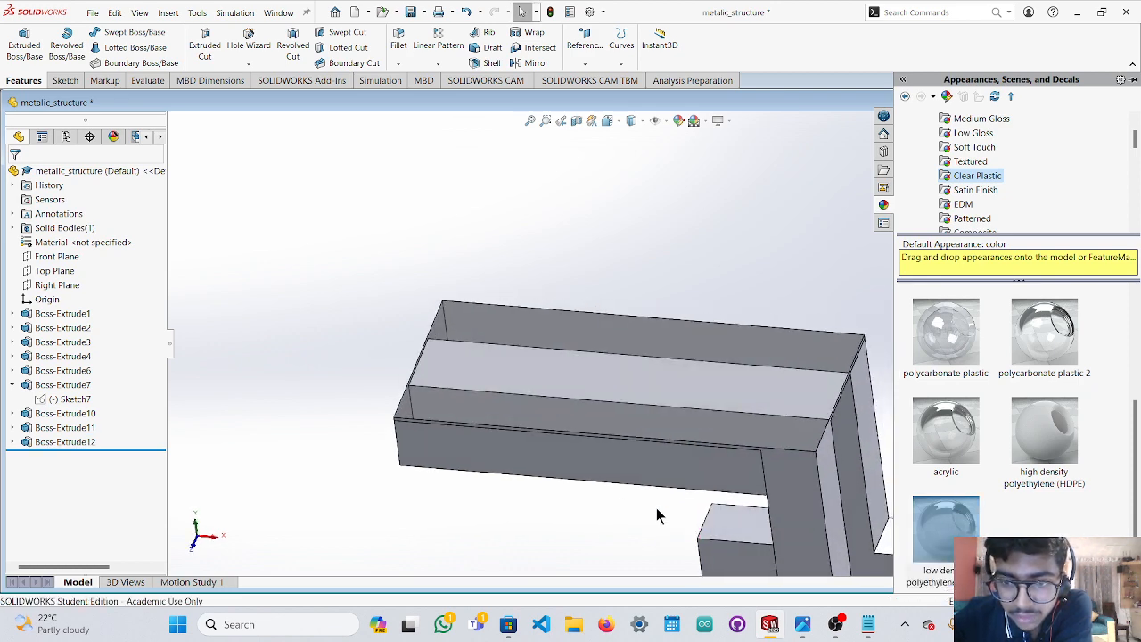
Select the upper beams' end faces, outer side face and undersides, together with the adjoining upright faces and the lower beams' end faces.
middle_click_drag(669, 475, 753, 479)
left_click(588, 433)
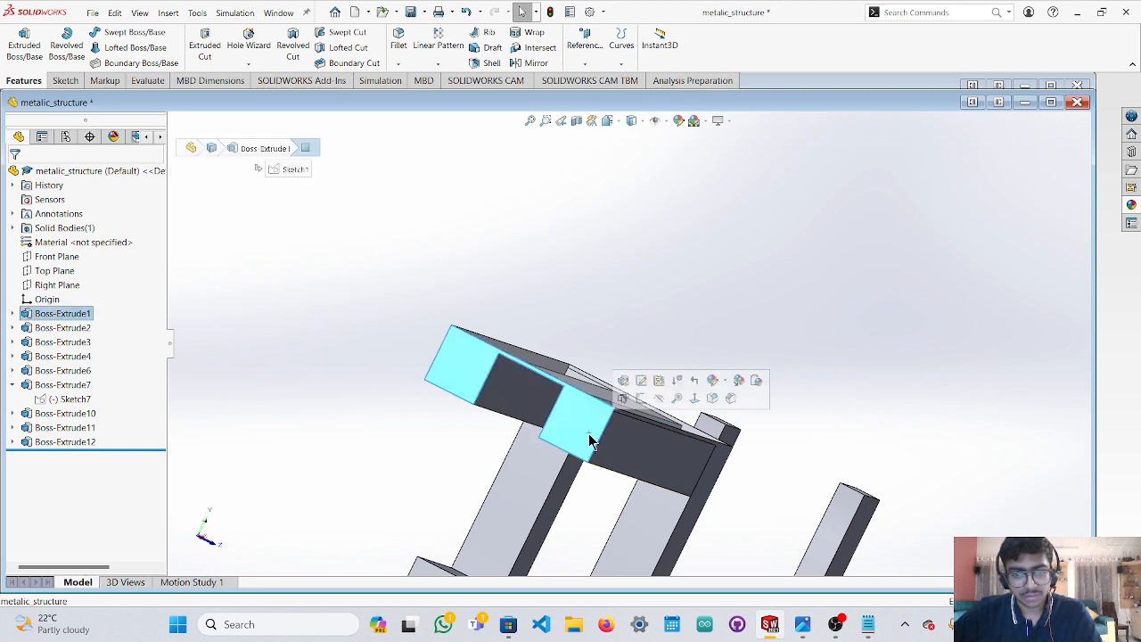
left_click(657, 468, "ctrl")
scroll(641, 486, "down", 2)
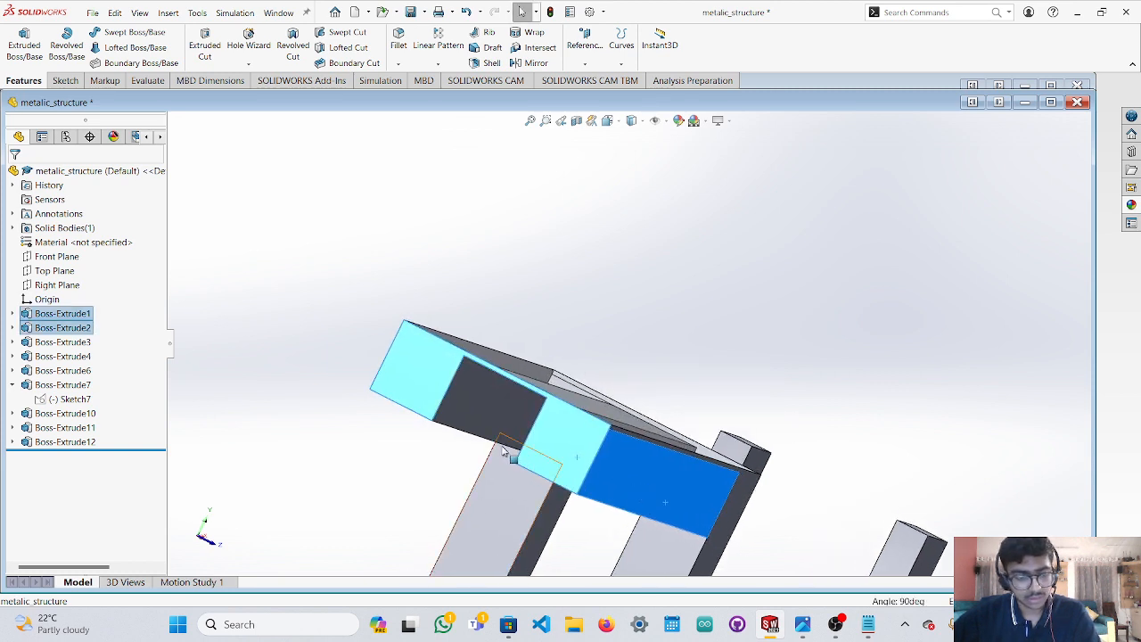
middle_click_drag(503, 452, 525, 536)
left_click(632, 454, "ctrl")
left_click(531, 495, "ctrl")
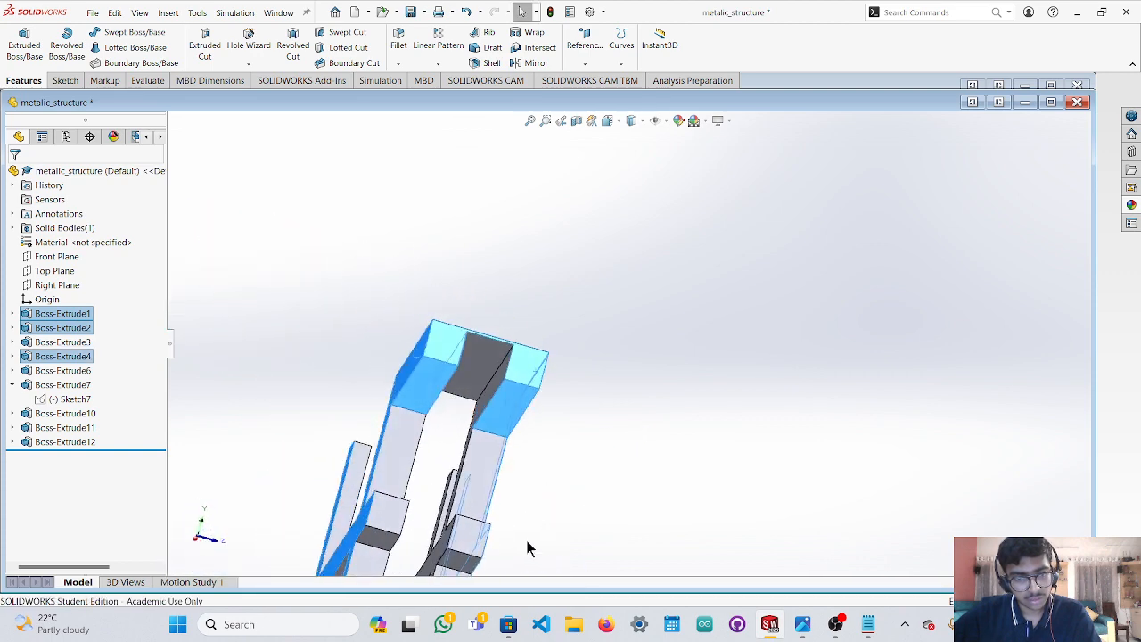
left_click(391, 475, "ctrl")
left_click(390, 524, "ctrl")
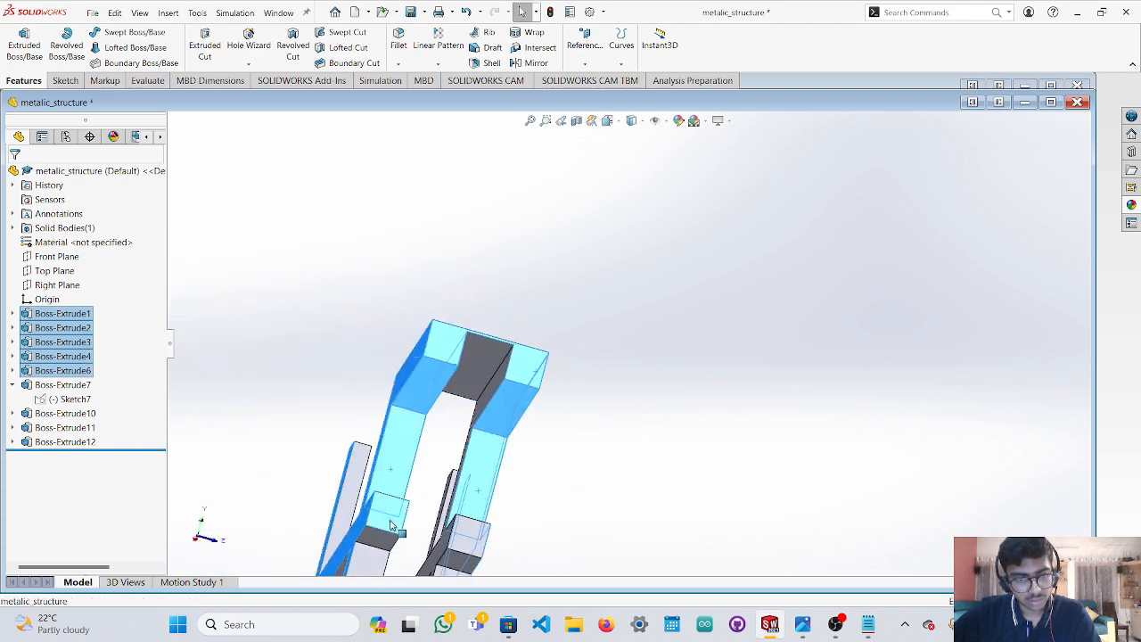
left_click(475, 535, "ctrl")
Add the other side frame's matching side face and the top faces of the lower beams to the face selection.
scroll(549, 533, "up", 5)
middle_click_drag(548, 525, 598, 586)
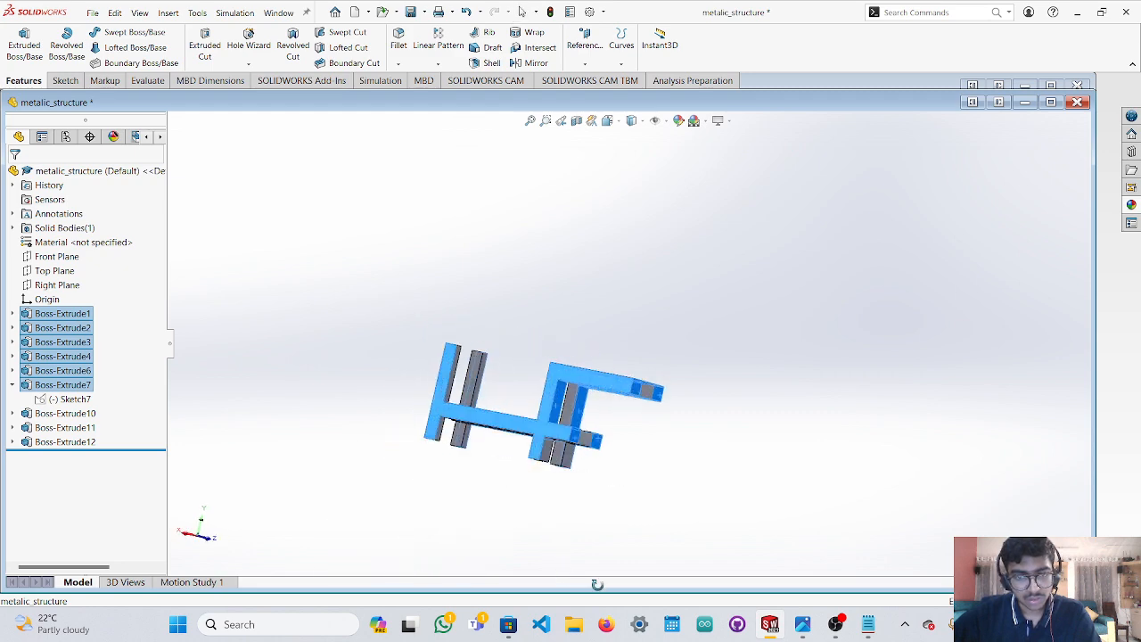
scroll(557, 450, "down", 4)
scroll(556, 453, "down", 3)
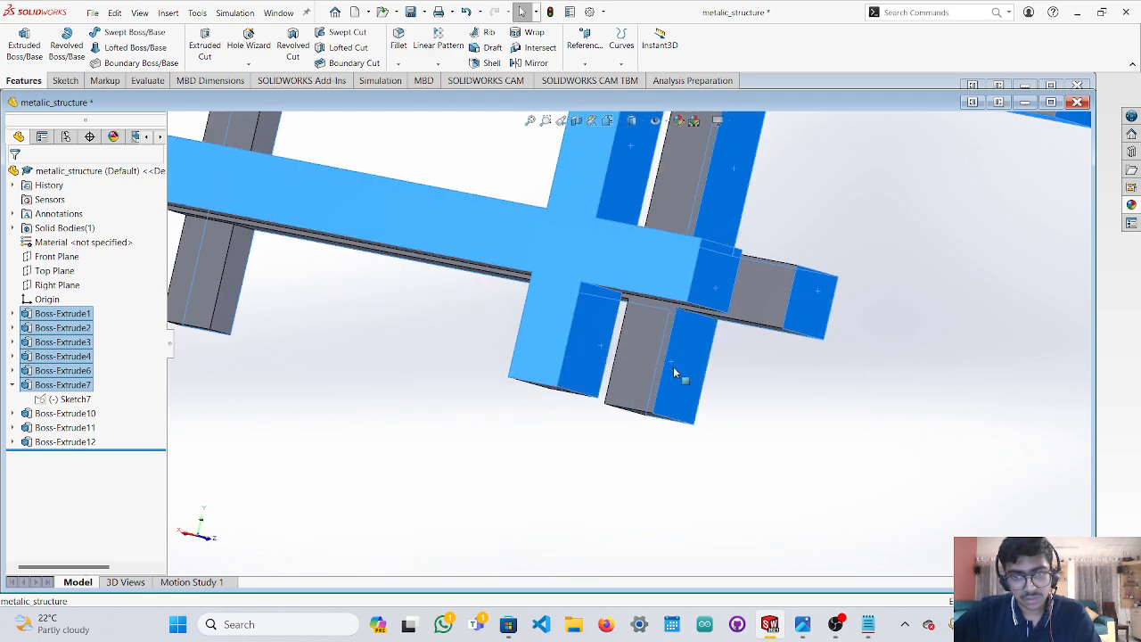
middle_click_drag(693, 280, 784, 334)
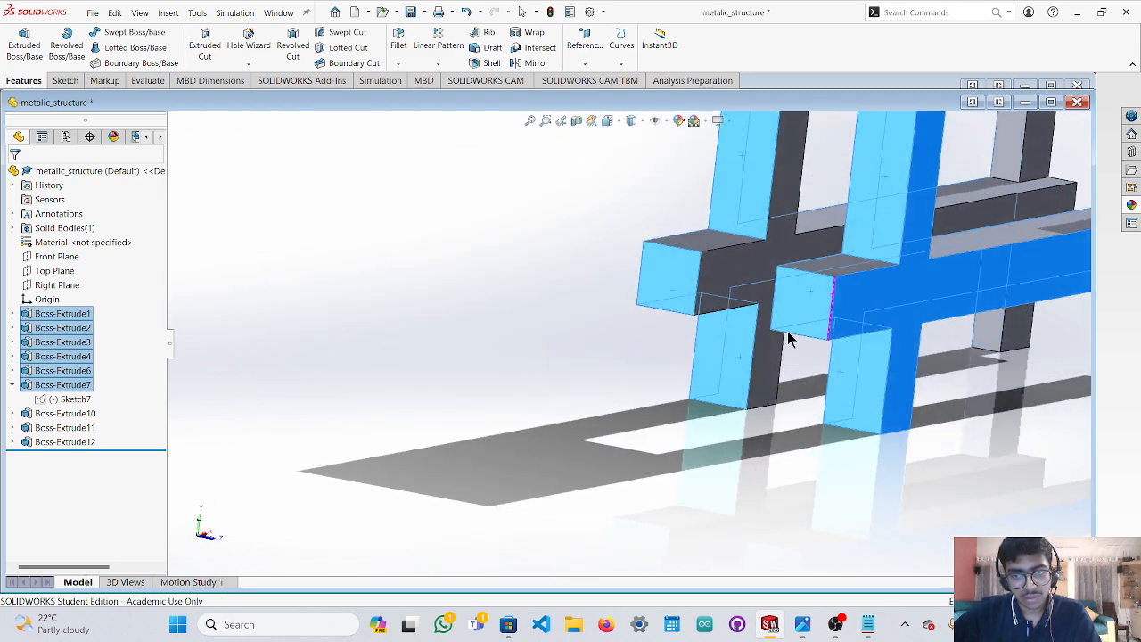
left_click(738, 285)
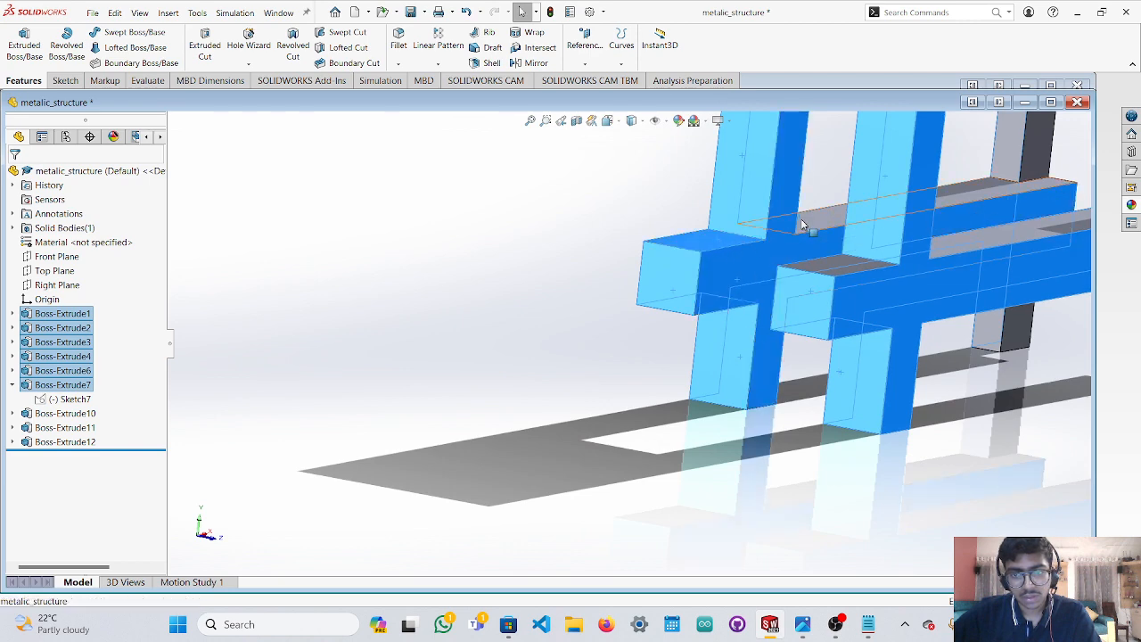
left_click(807, 223, "ctrl")
scroll(1016, 357, "up", 3)
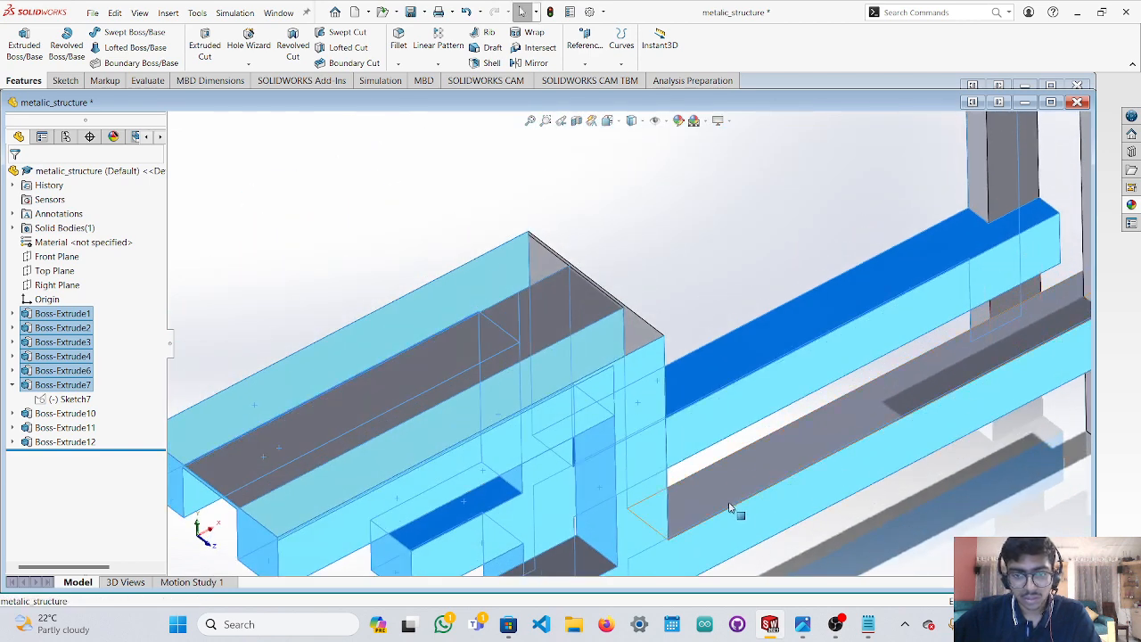
scroll(629, 509, "up", 2)
scroll(540, 489, "up", 2)
scroll(740, 401, "down", 3)
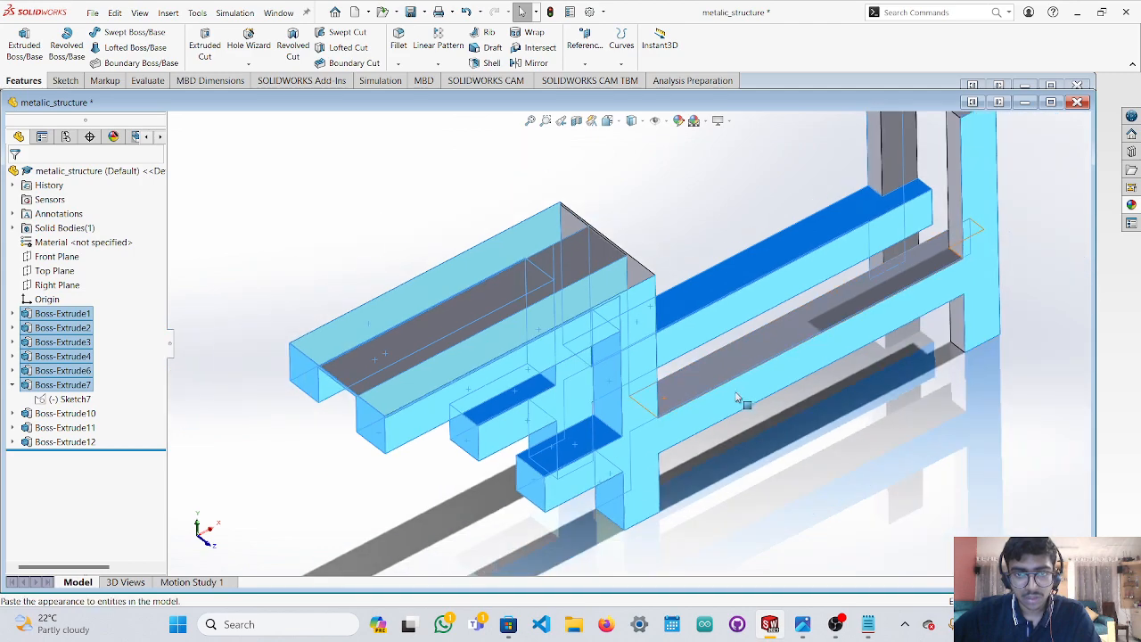
Add the lower beams' undersides and the exposed side and bottom end faces of the rear legs to the selection.
middle_click_drag(740, 400, 553, 437)
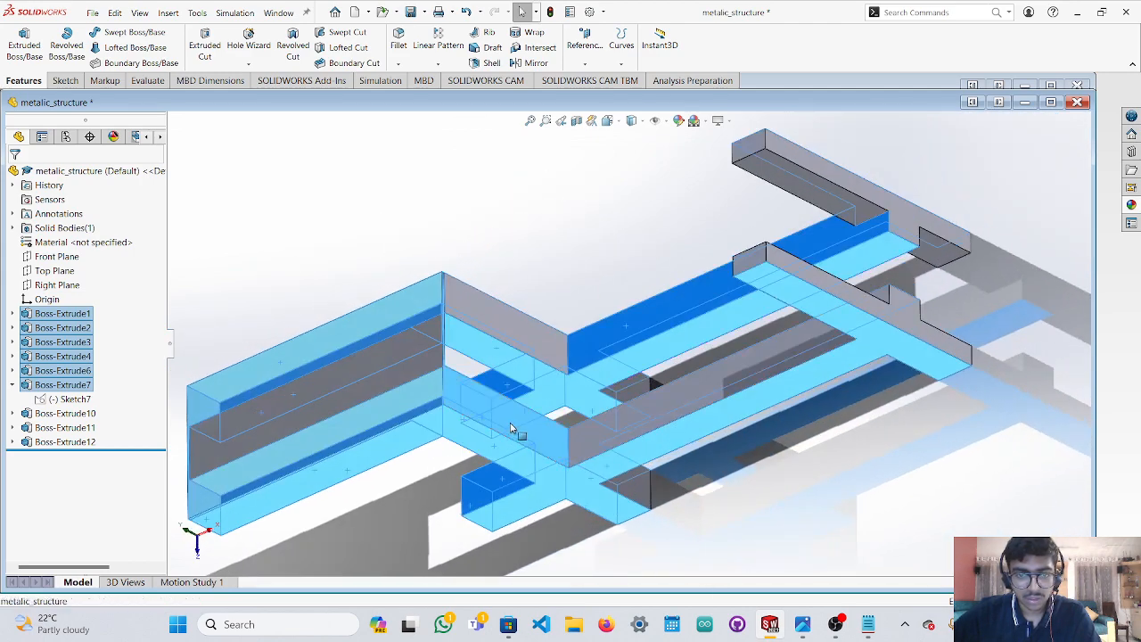
middle_click_drag(512, 372, 548, 437)
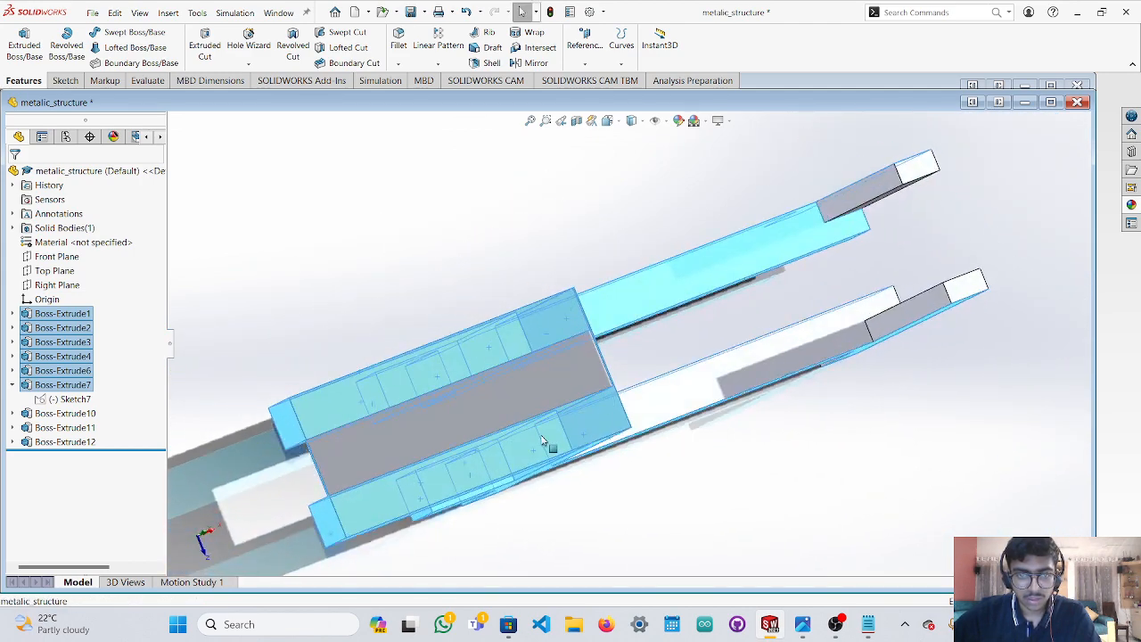
scroll(540, 417, "up", 2)
scroll(404, 411, "down", 1)
middle_click_drag(354, 451, 467, 469)
scroll(410, 364, "up", 2)
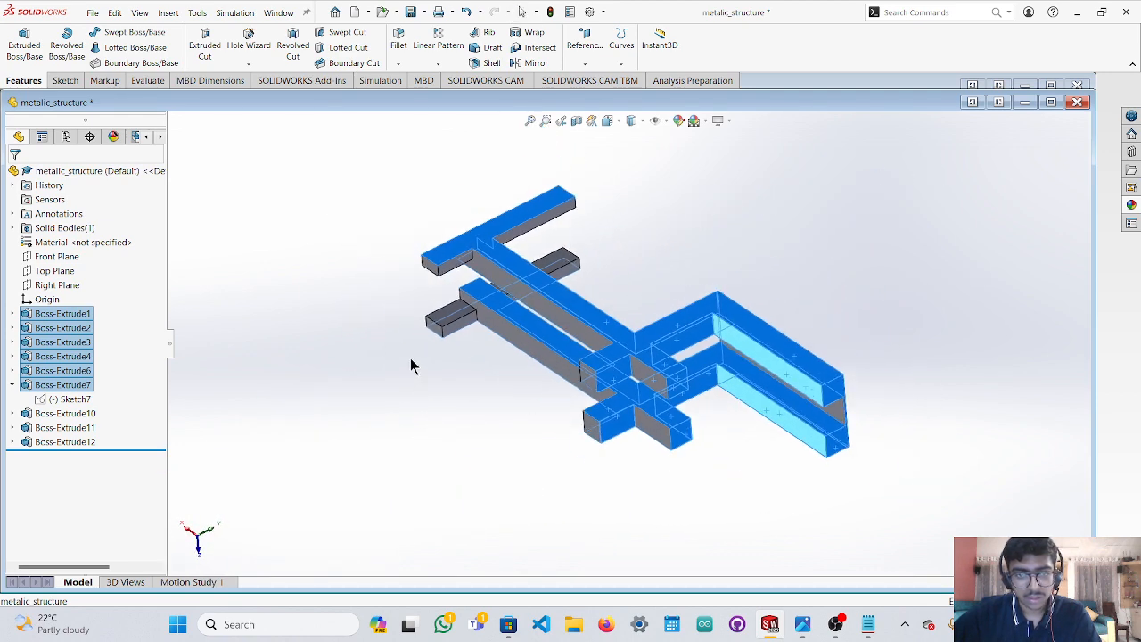
scroll(511, 336, "down", 4)
scroll(511, 336, "down", 2)
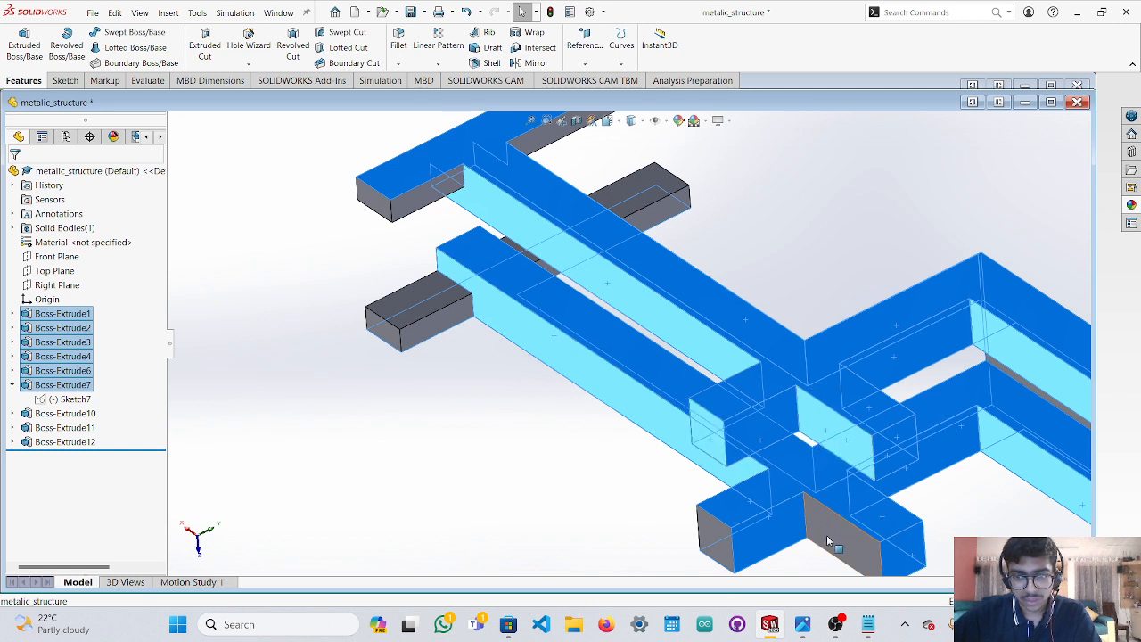
left_click(419, 326, "ctrl")
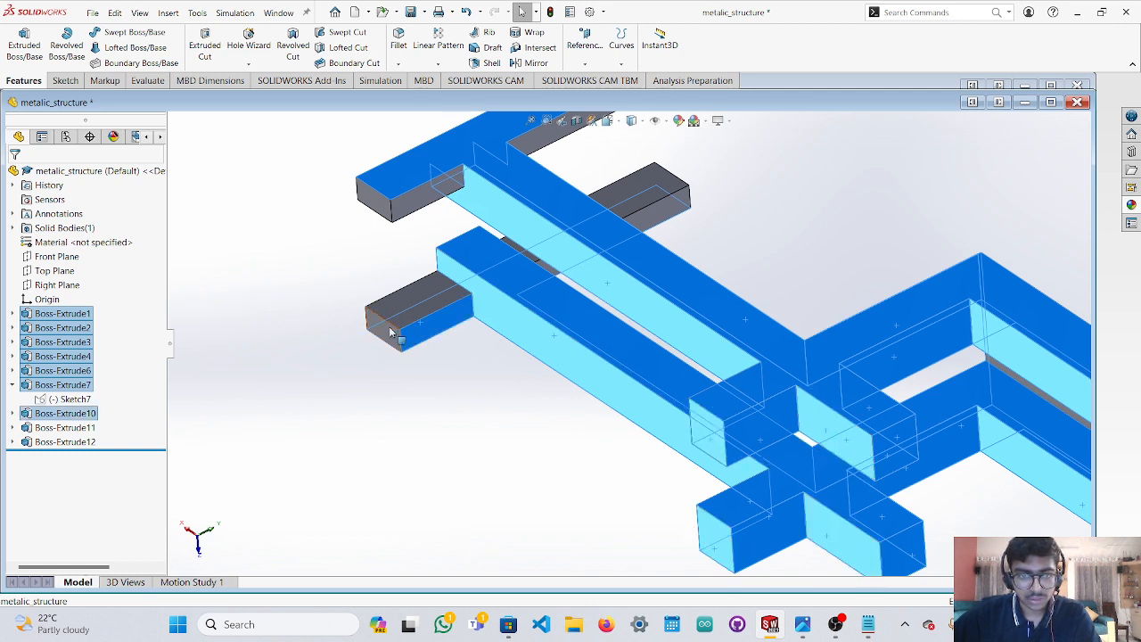
left_click(406, 217, "ctrl")
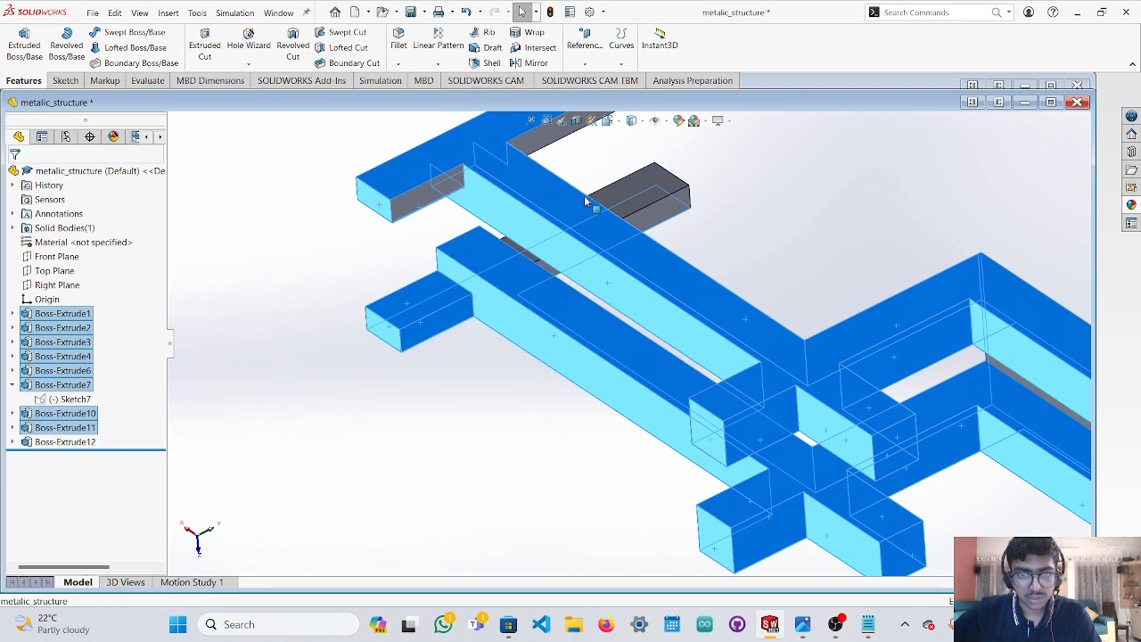
Add the tall rear posts' top end faces and the faces towards the plate to the selection.
middle_click_drag(723, 223, 706, 303)
scroll(710, 309, "up", 4)
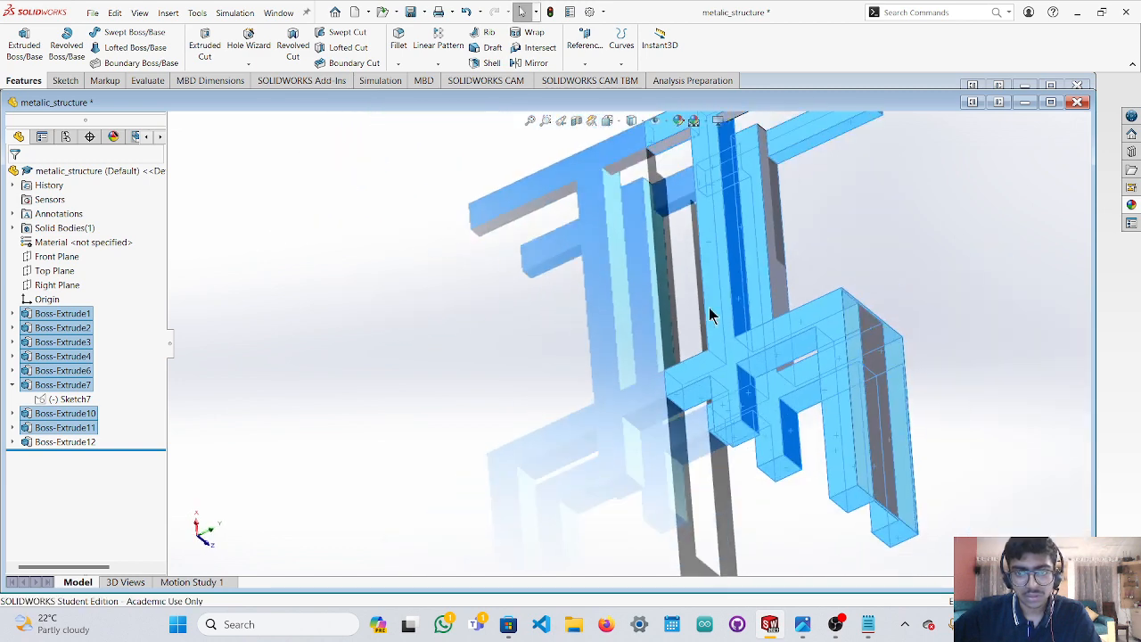
middle_click_drag(808, 246, 739, 250)
scroll(829, 299, "down", 5)
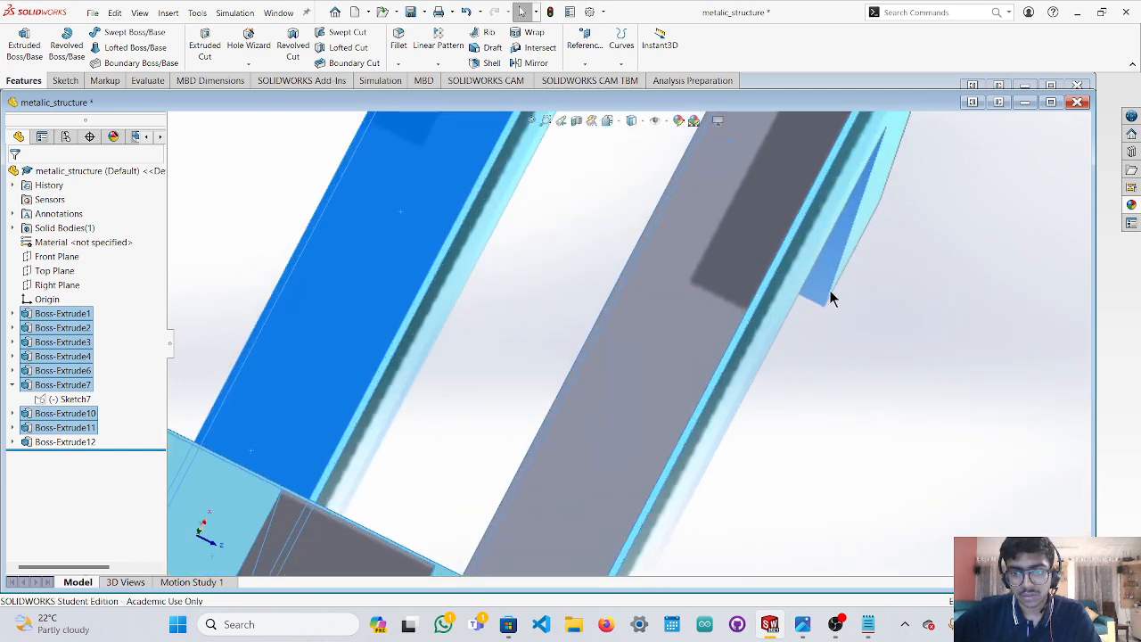
middle_click_drag(714, 303, 879, 246)
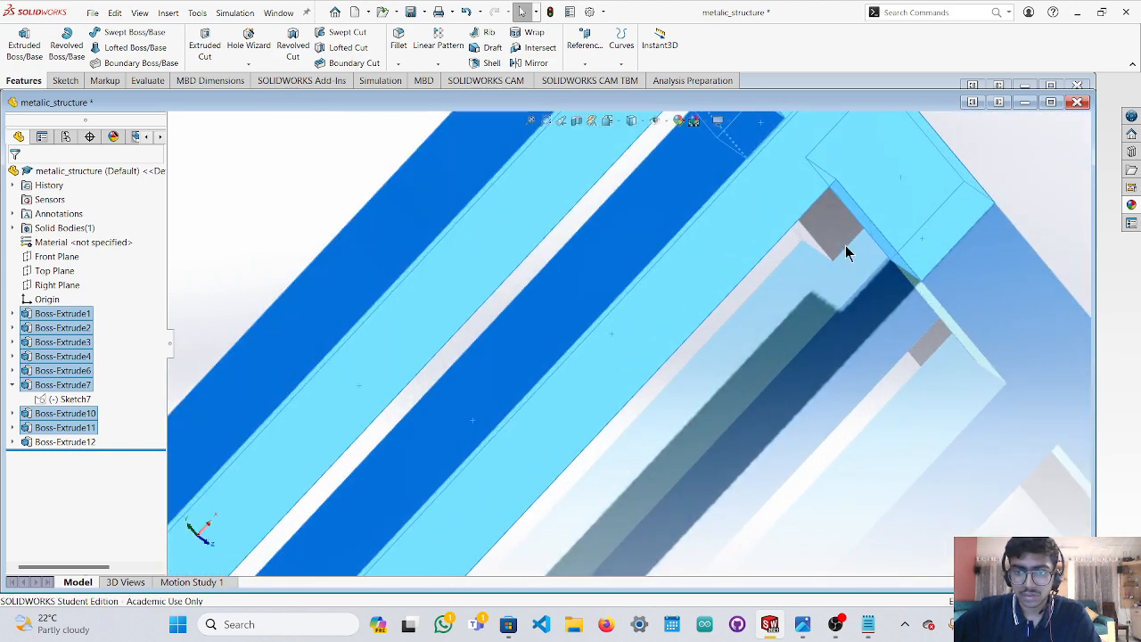
middle_click_drag(822, 223, 754, 316)
scroll(731, 303, "up", 5)
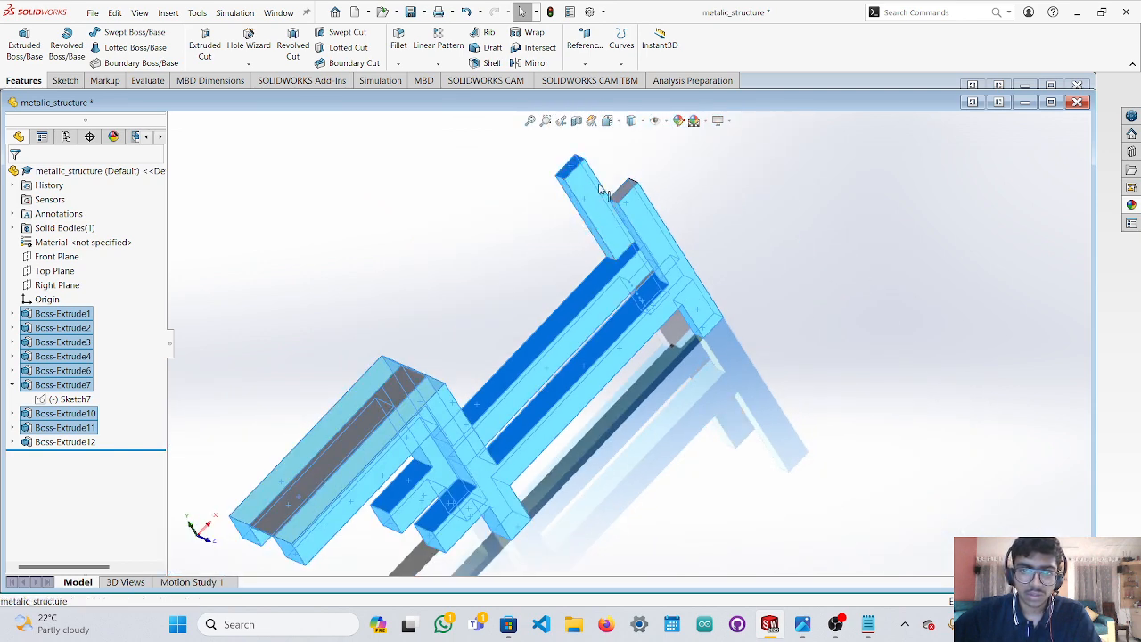
Add the tall posts' rear faces, the lower beams' rear end faces and the short front legs' rear faces to complete the selection.
middle_click_drag(699, 243, 714, 327)
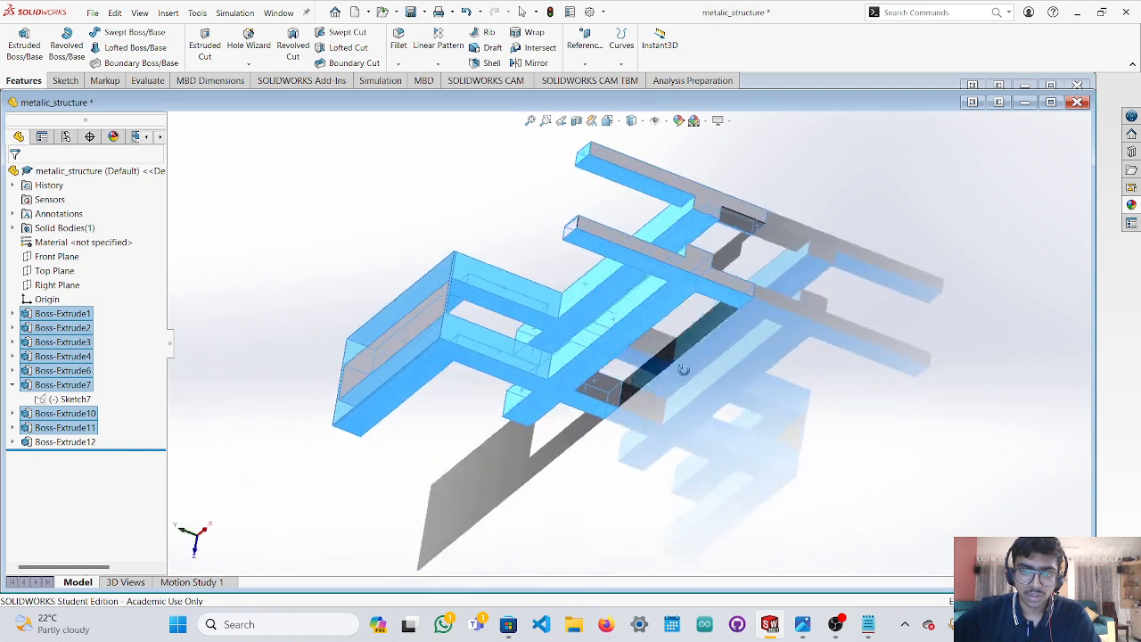
scroll(671, 299, "down", 3)
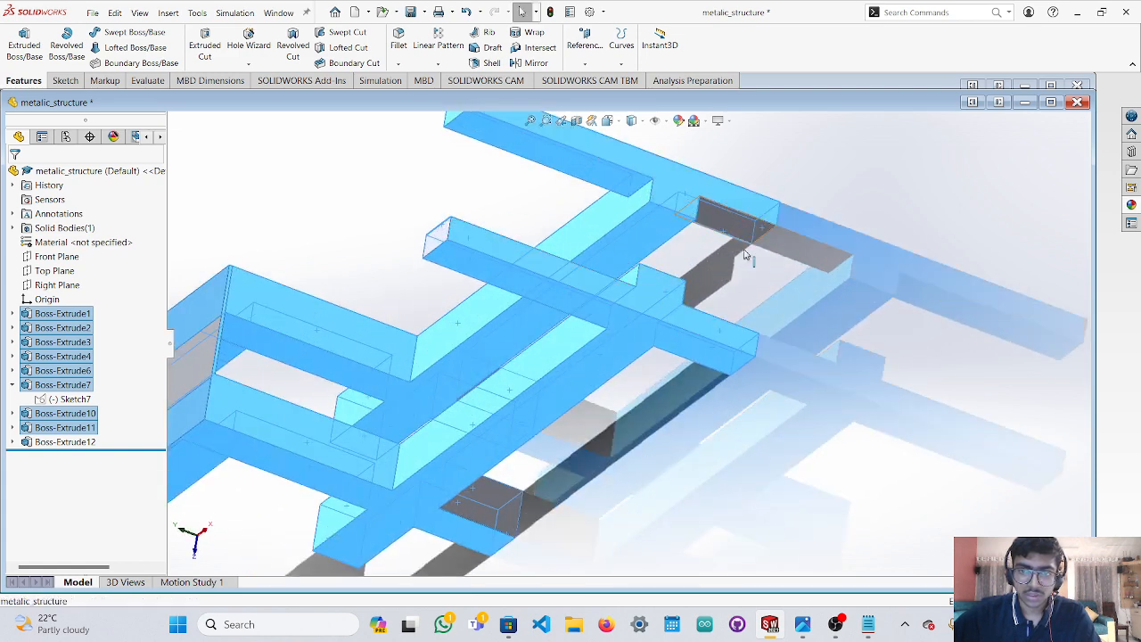
scroll(753, 249, "down", 2)
middle_click_drag(643, 331, 779, 470)
scroll(779, 470, "up", 2)
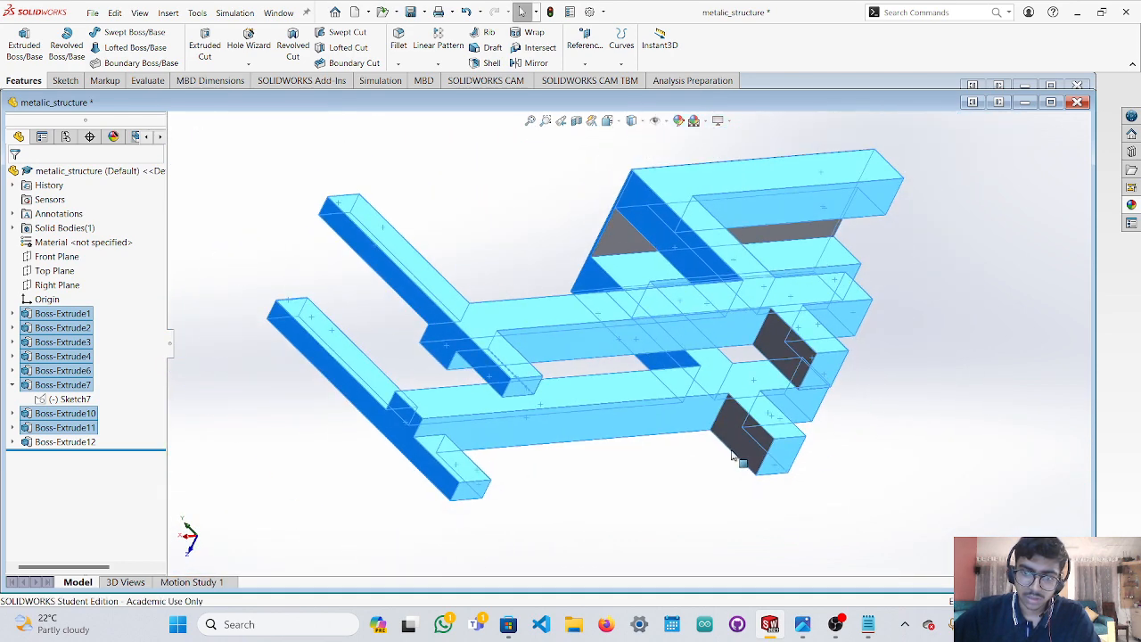
middle_click_drag(778, 343, 849, 312)
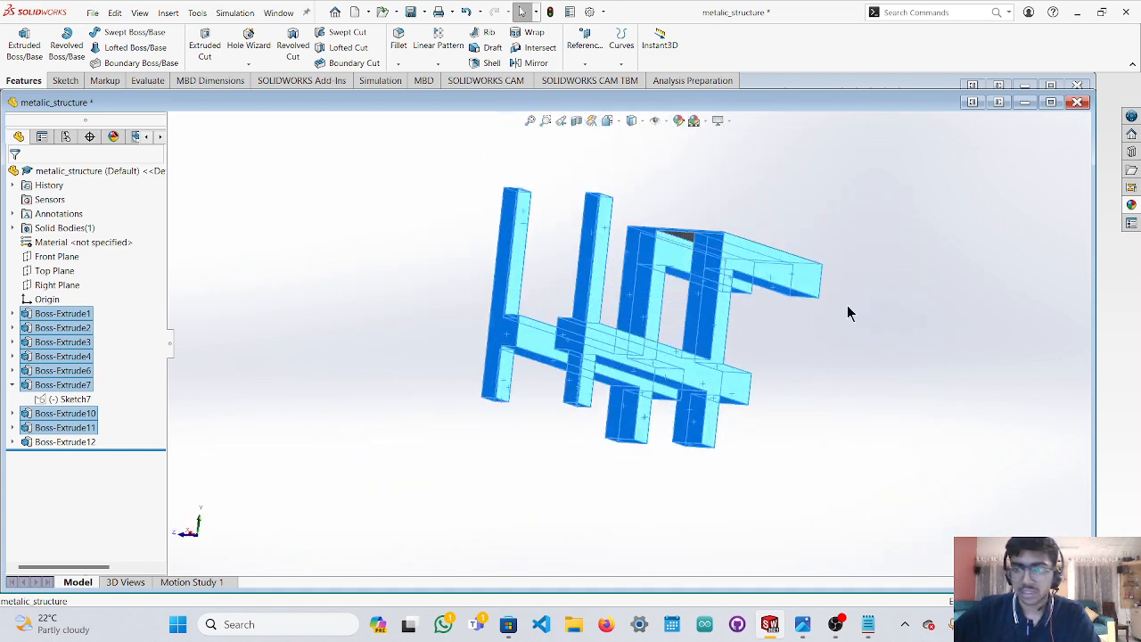
Browse the metal appearance categories and examine the Steel appearances for the selected faces.
left_click(1131, 204)
scroll(988, 197, "down", 5)
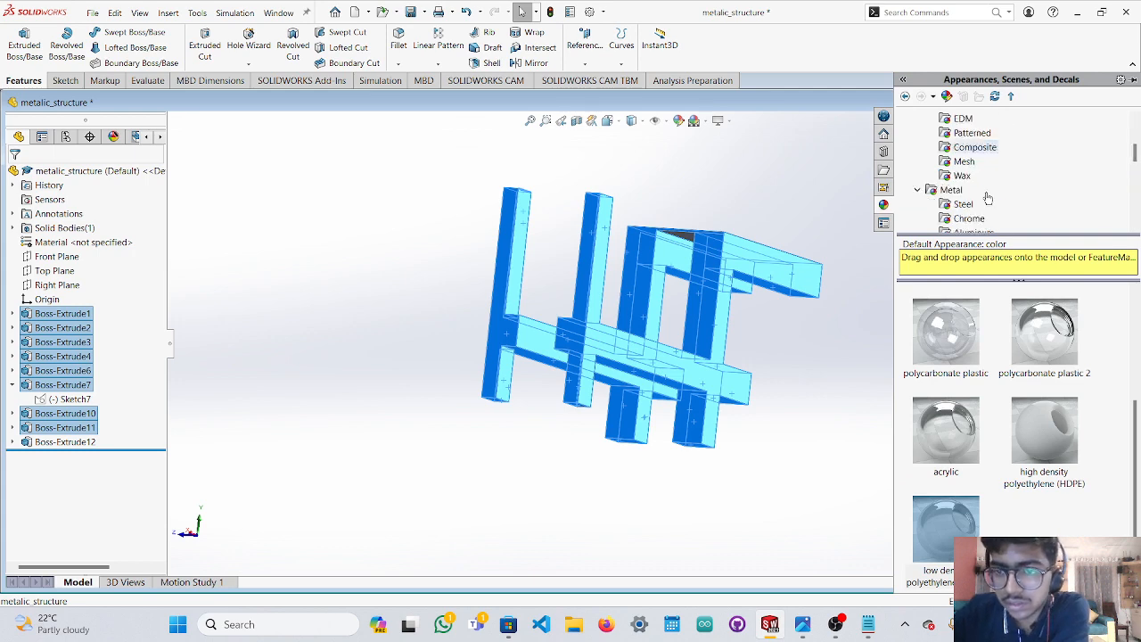
scroll(1000, 204, "down", 1)
scroll(961, 211, "up", 5)
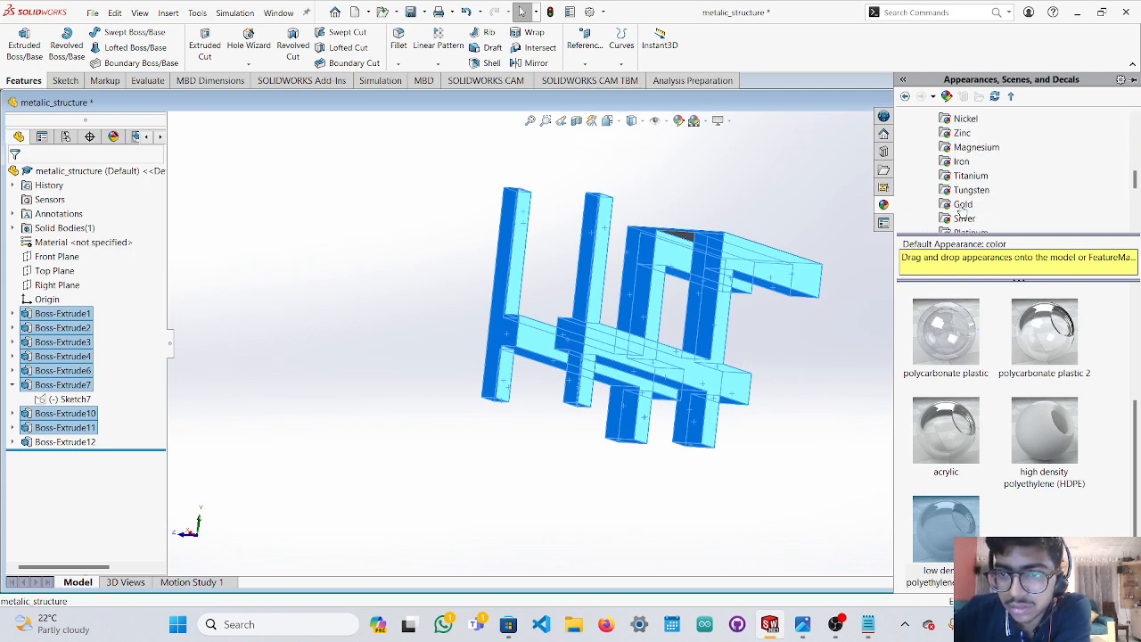
left_click(964, 161)
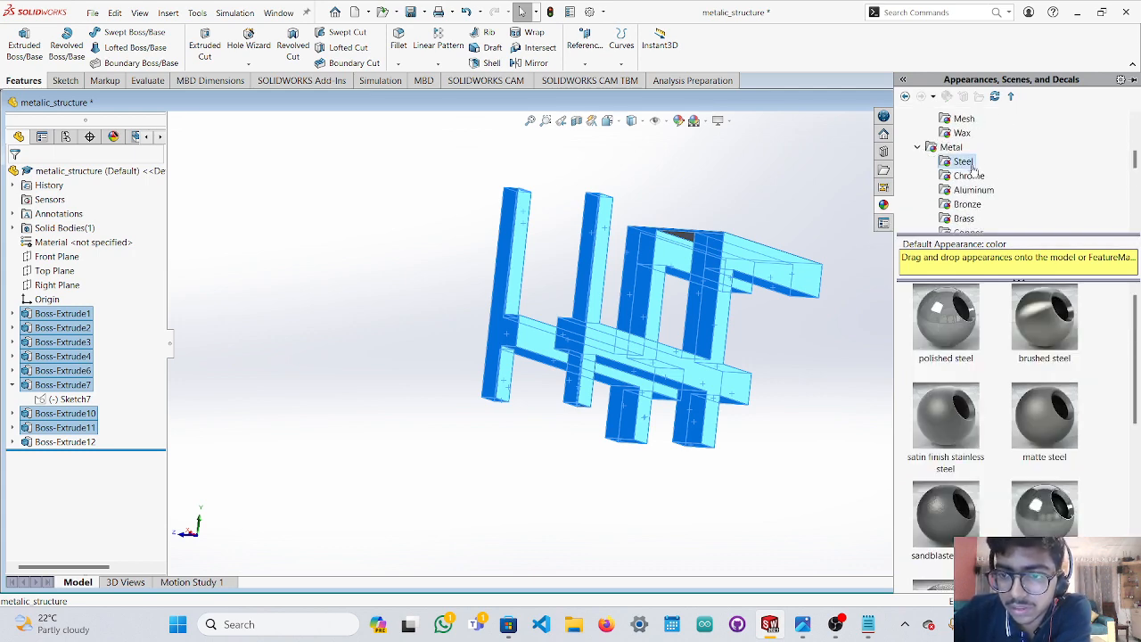
scroll(992, 385, "down", 2)
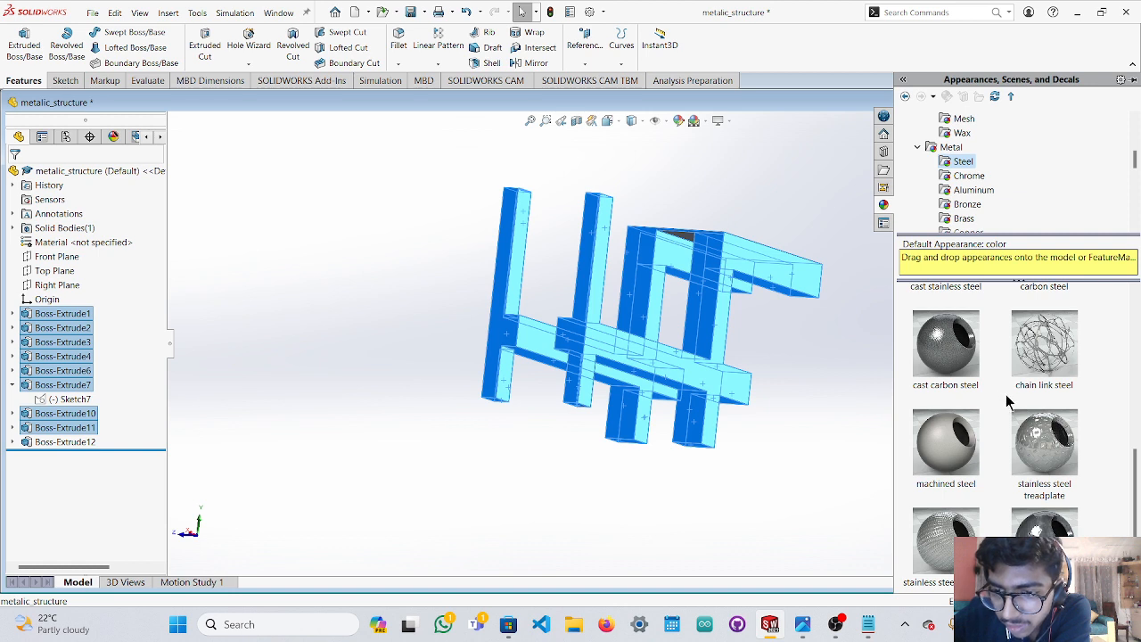
left_click(968, 533)
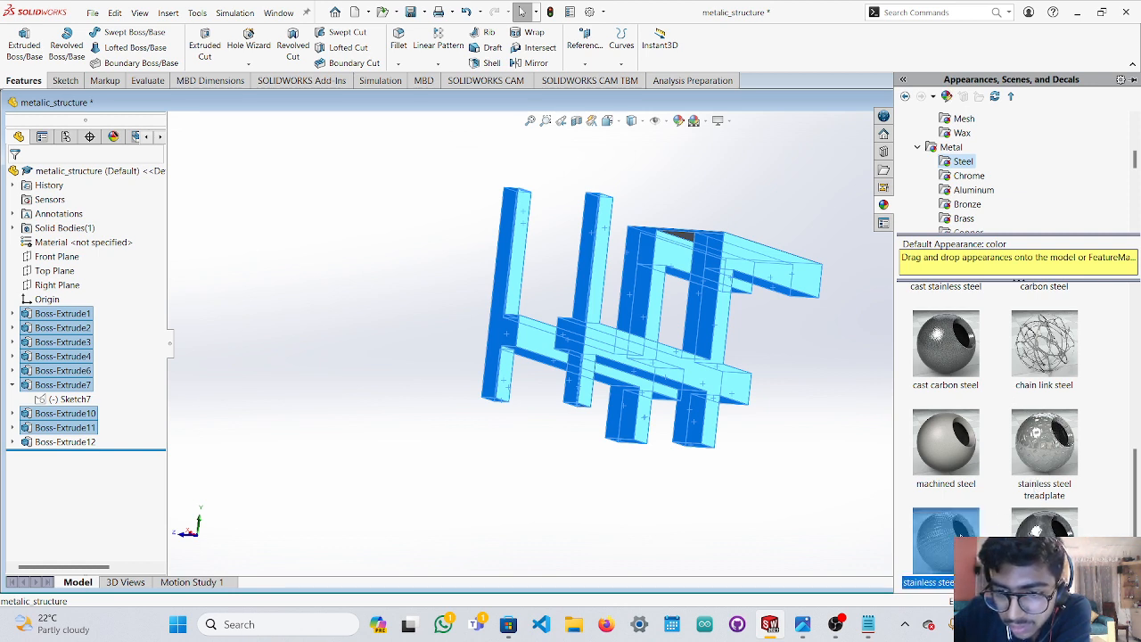
Look through the Chrome, Miscellaneous, Stone, Organic and Fabric appearance categories for a suitable finish.
left_click(965, 176)
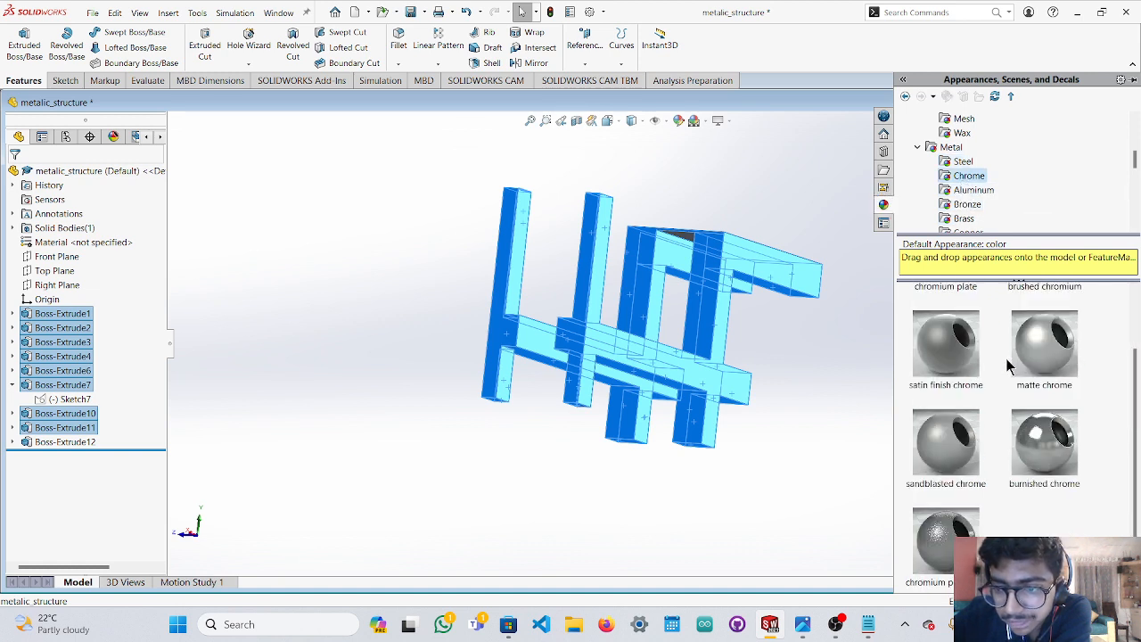
scroll(979, 198, "down", 3)
scroll(979, 198, "down", 3)
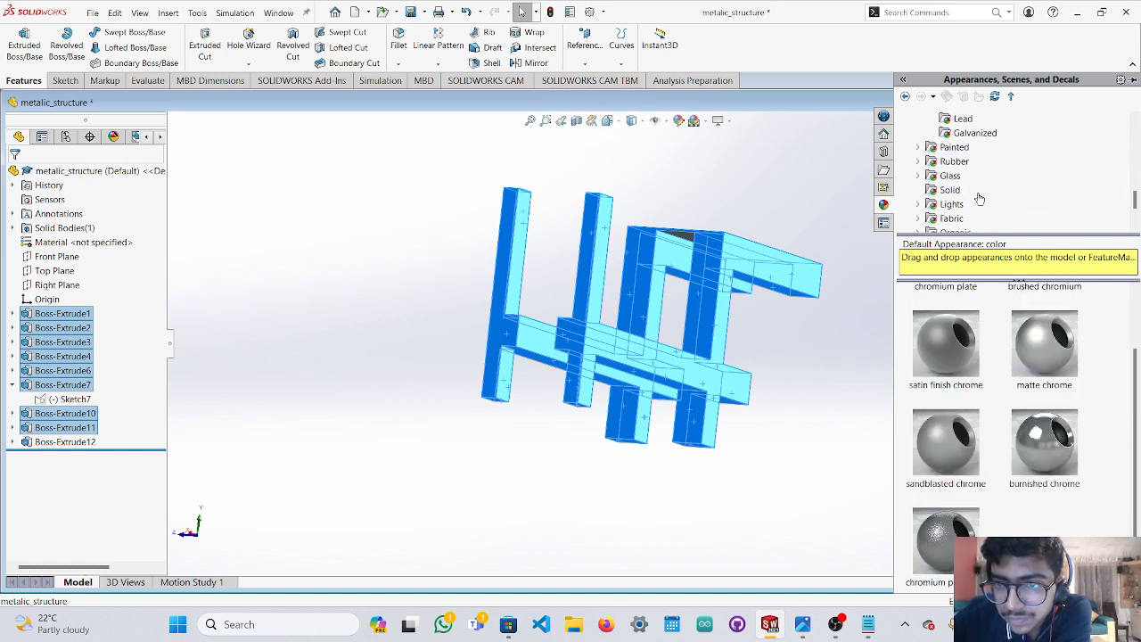
scroll(979, 198, "up", 2)
scroll(979, 198, "down", 2)
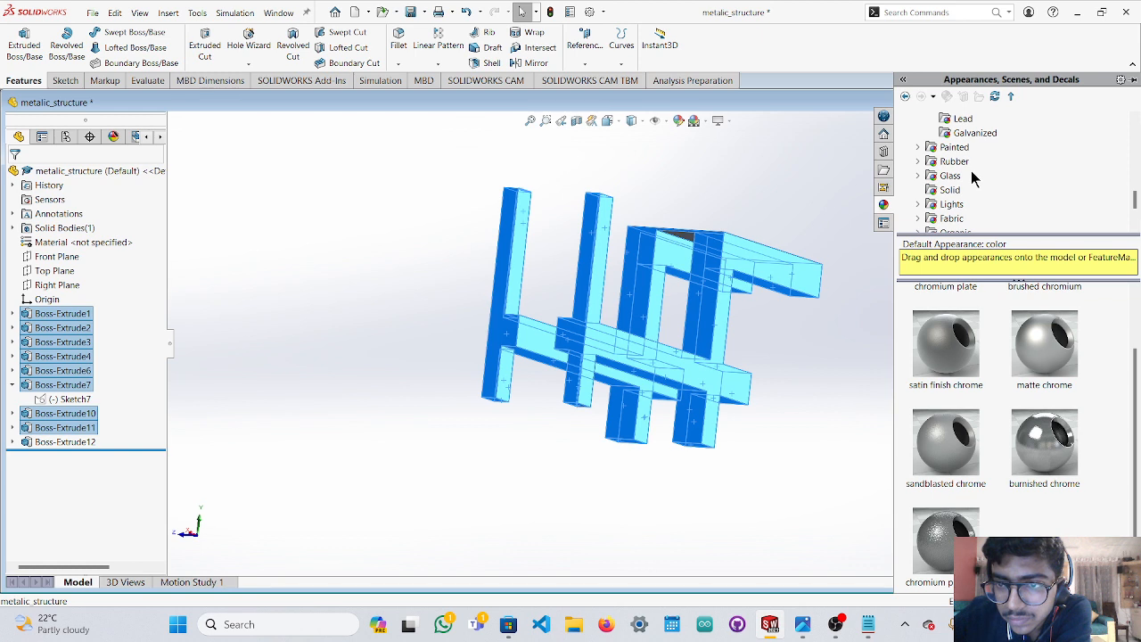
scroll(981, 194, "down", 2)
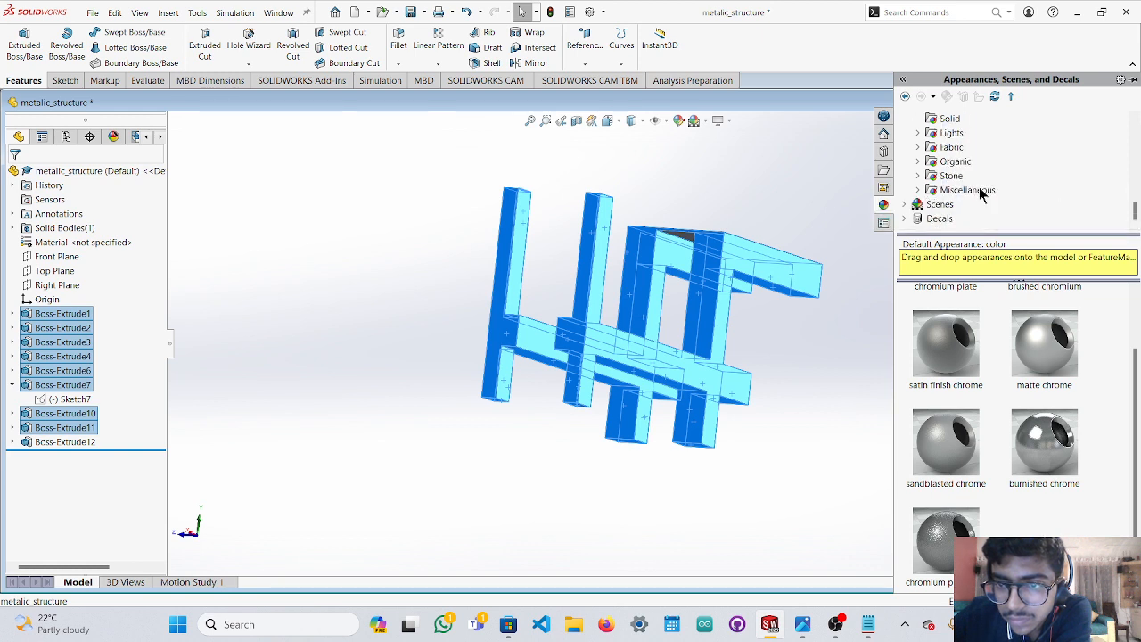
left_click(972, 191)
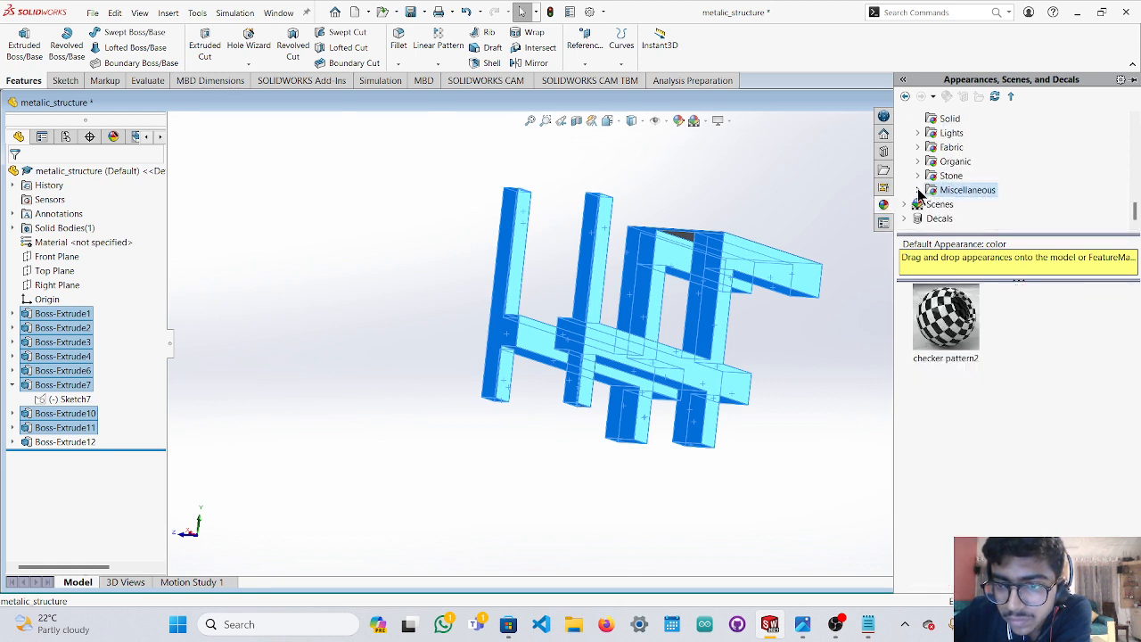
left_click(951, 176)
left_click(950, 163)
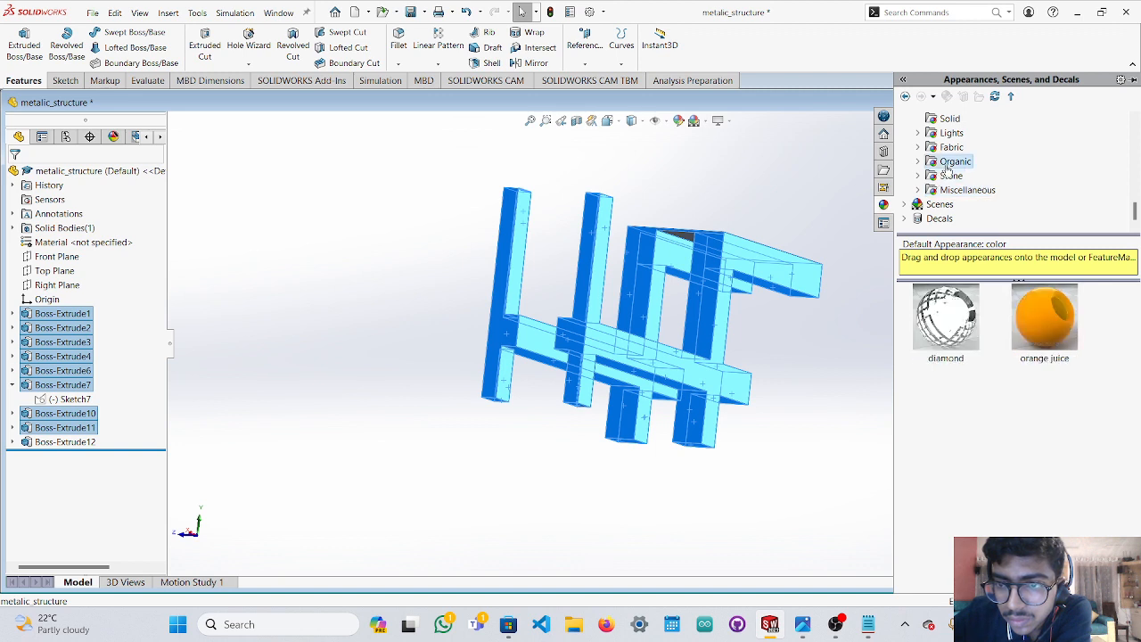
left_click(951, 148)
Compare the Silver, Copper and Steel metal appearances and return to the Chrome category.
scroll(963, 163, "up", 3)
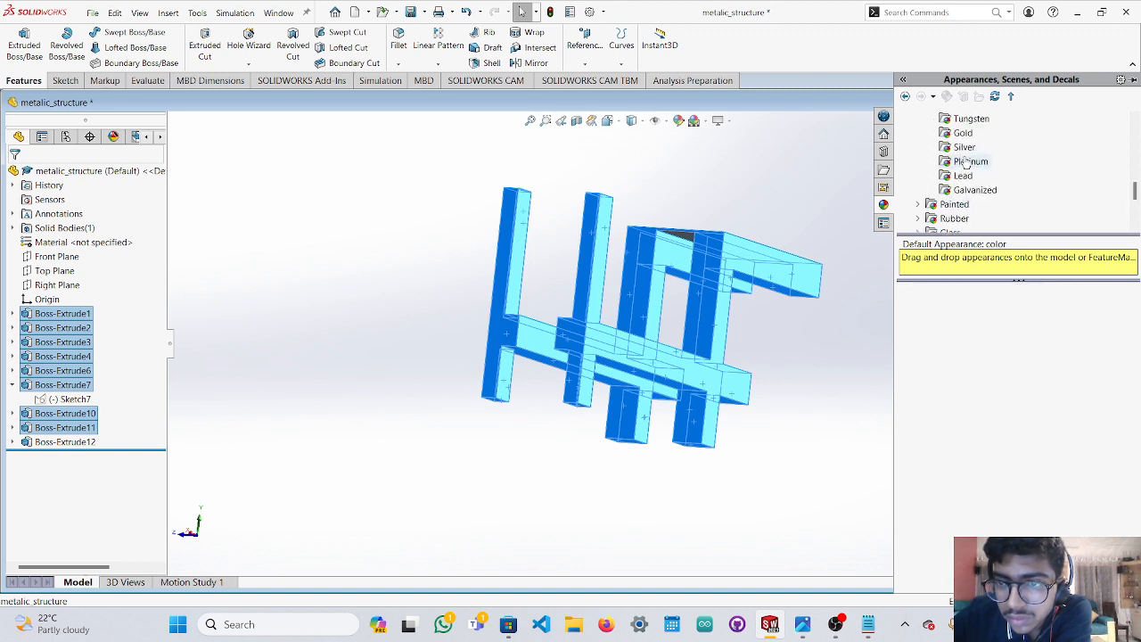
left_click(964, 147)
scroll(966, 161, "up", 3)
left_click(967, 162)
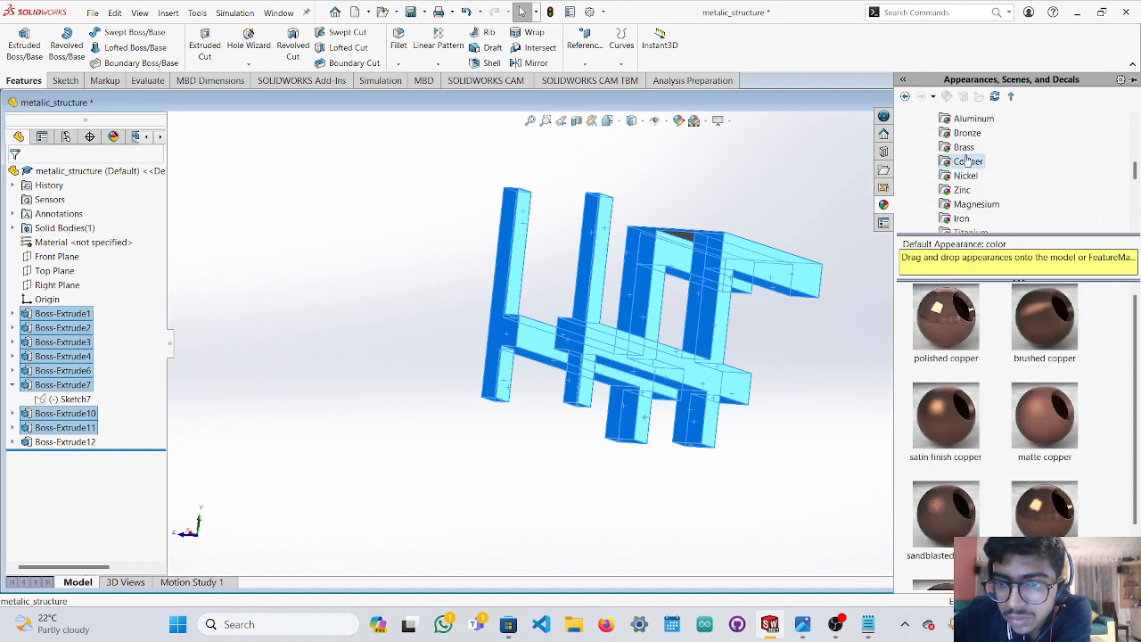
scroll(967, 161, "up", 3)
left_click(964, 176)
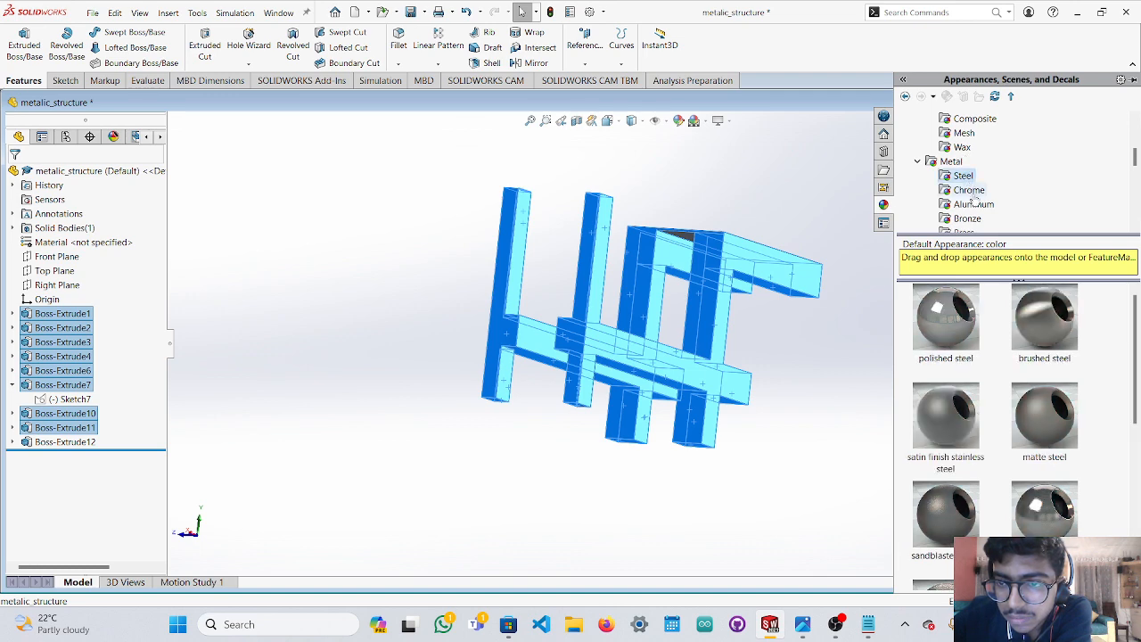
left_click(969, 189)
scroll(1006, 355, "down", 2)
scroll(1005, 355, "up", 2)
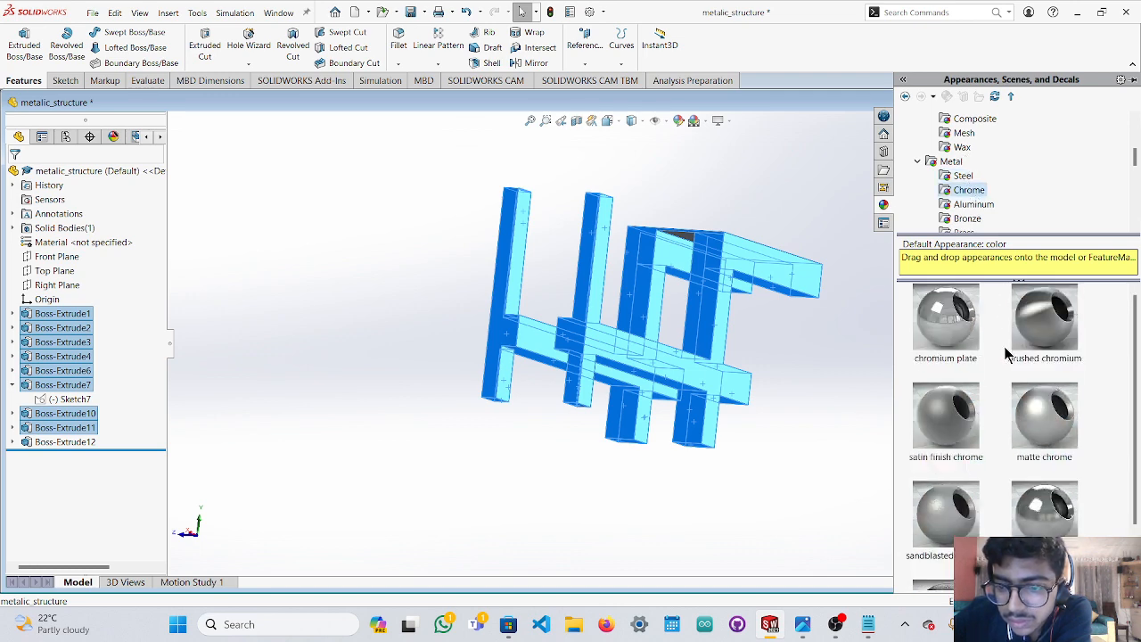
Apply the patterned stainless steel appearance listed below machined steel in the Steel category to the selected faces.
left_click(963, 176)
scroll(1012, 343, "down", 2)
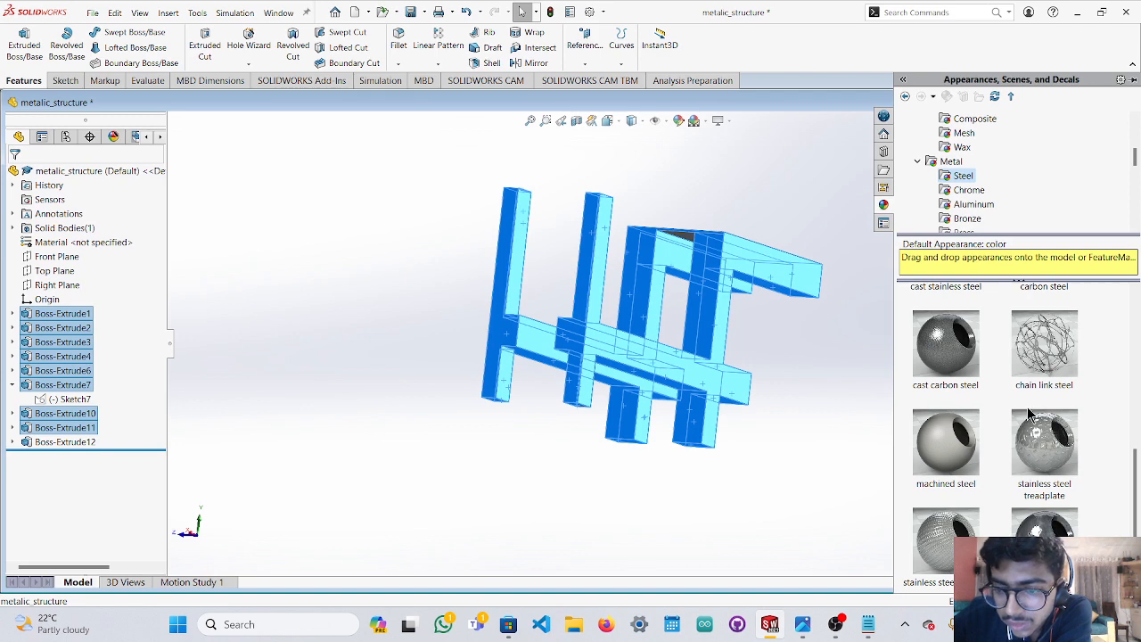
left_click(946, 539)
middle_click_drag(790, 488, 865, 479)
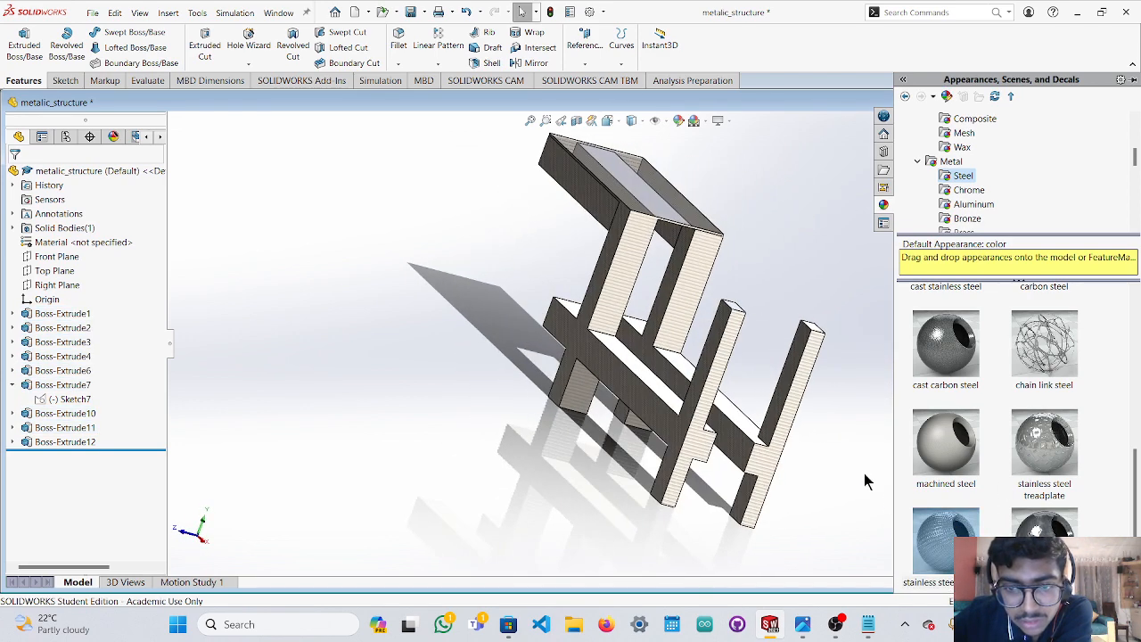
Examine the steel finish on the structure's beams, posts and upper plate from several angles and up close.
middle_click_drag(877, 413, 821, 365)
scroll(821, 365, "up", 3)
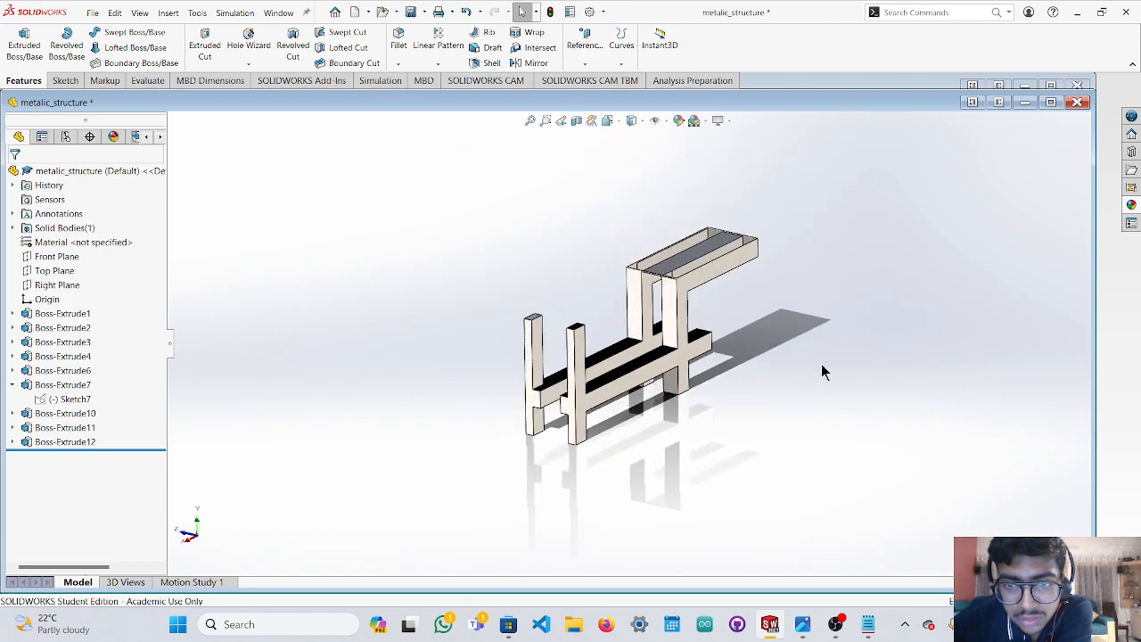
mouse_move(762, 301)
middle_mouse_down()
mouse_move(767, 343)
mouse_move(747, 298)
middle_mouse_up()
scroll(766, 342, "up", 2)
scroll(663, 354, "down", 4)
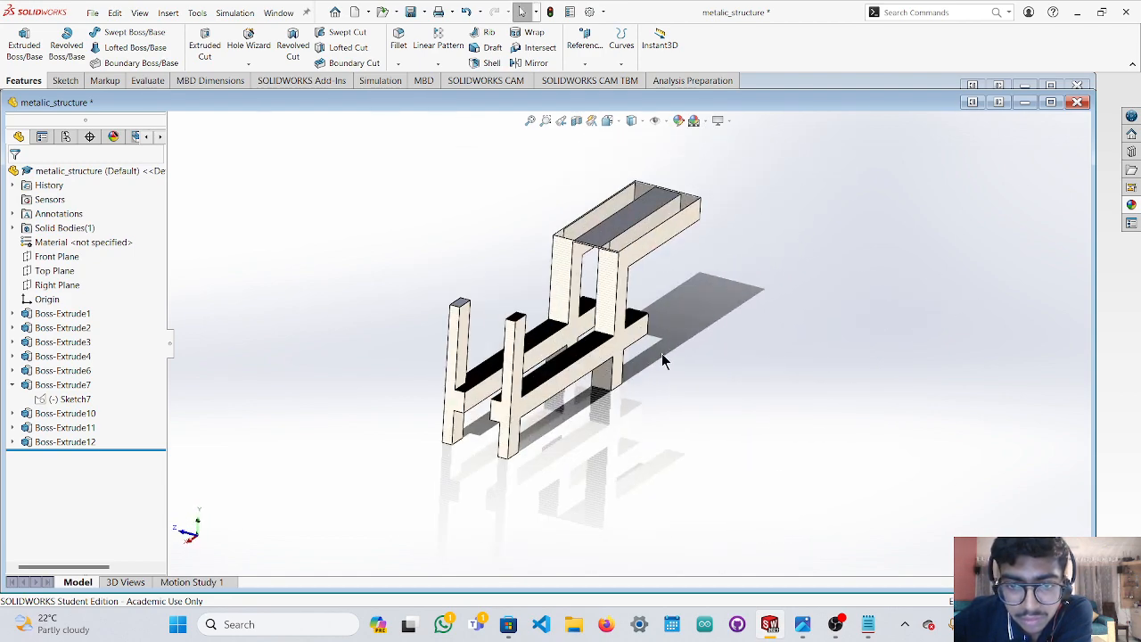
scroll(627, 340, "down", 4)
mouse_move(648, 350)
middle_mouse_down()
mouse_move(715, 348)
mouse_move(764, 369)
mouse_move(667, 321)
mouse_move(647, 331)
mouse_move(658, 341)
middle_mouse_up()
scroll(617, 332, "down", 4)
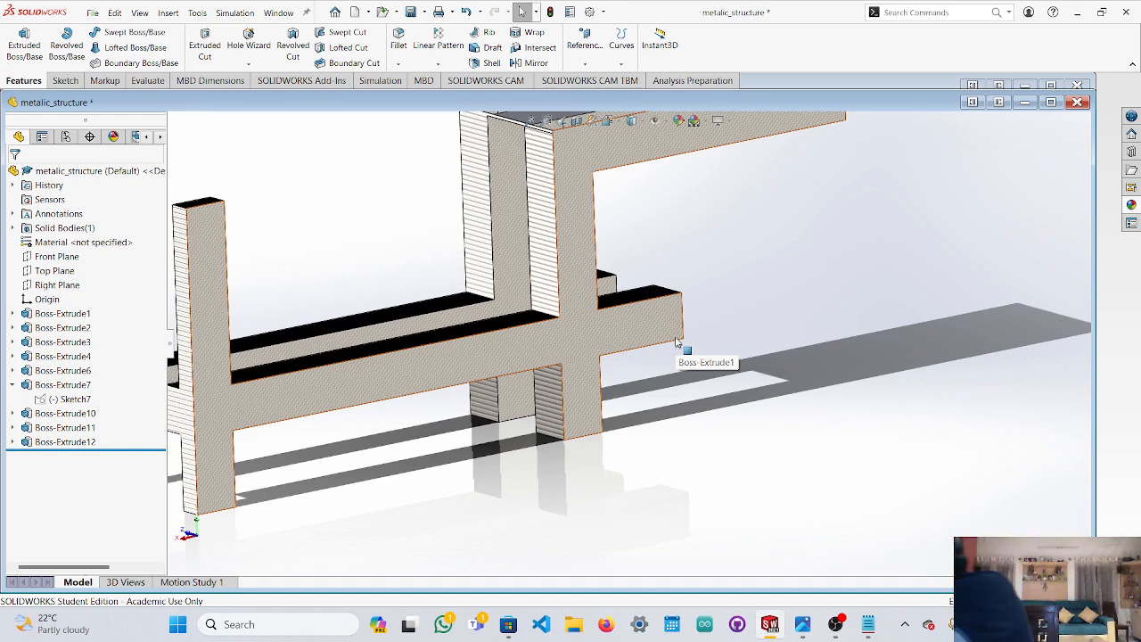
scroll(676, 342, "up", 5)
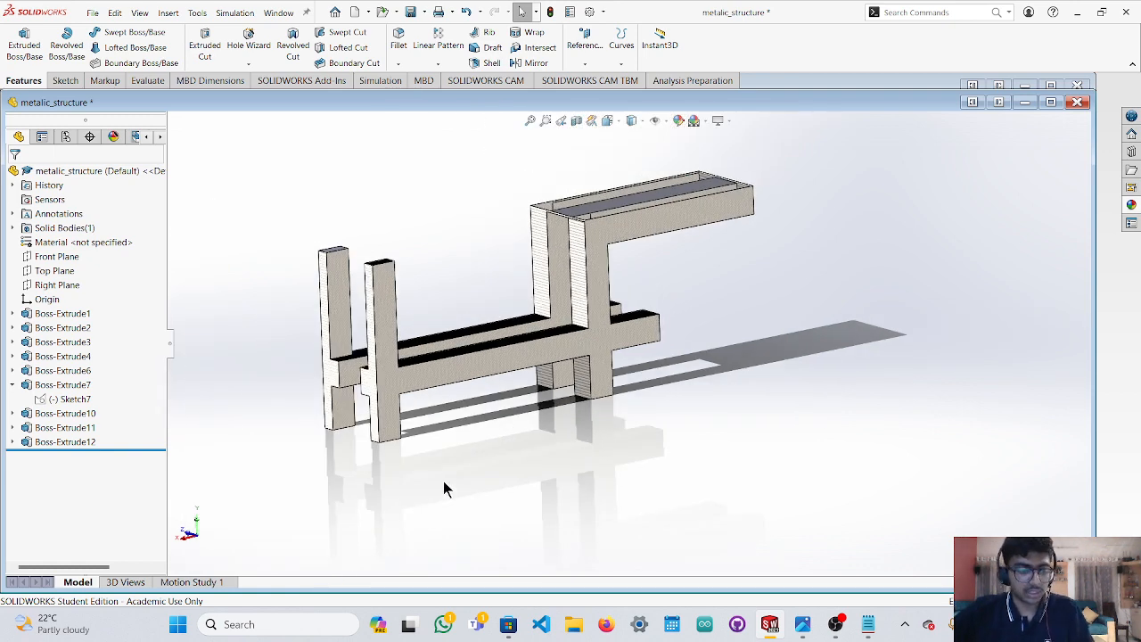
Save the metalic_structure part.
key("ctrl+s")
middle_click_drag(443, 476, 585, 446)
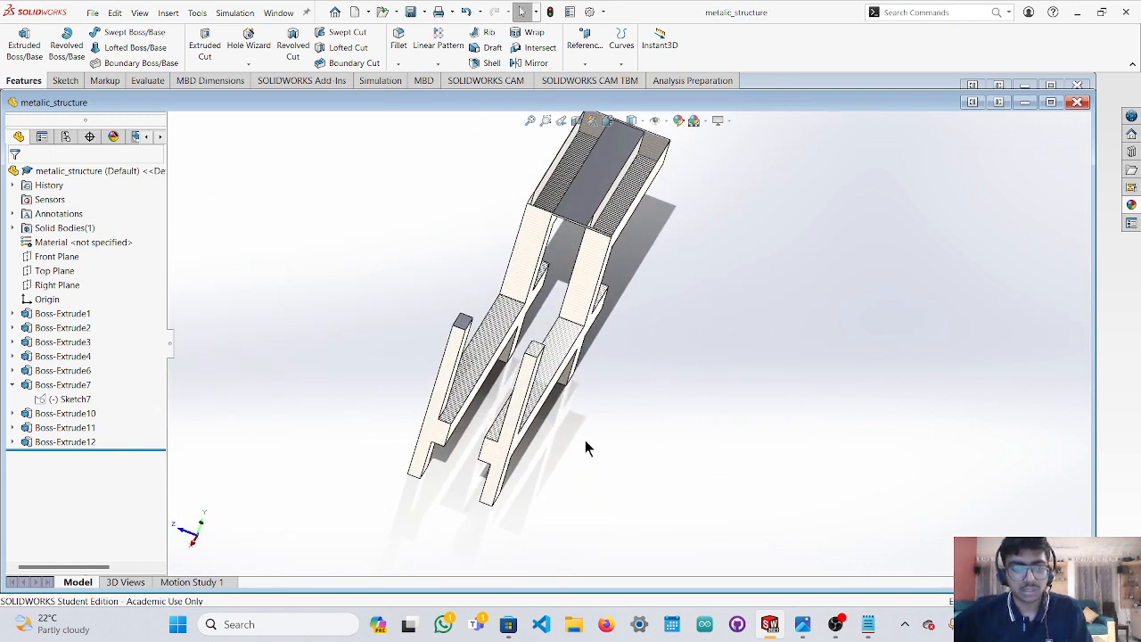
scroll(625, 348, "up", 2)
scroll(635, 368, "up", 1)
mouse_move(636, 370)
middle_mouse_down()
mouse_move(639, 352)
mouse_move(638, 369)
middle_mouse_up()
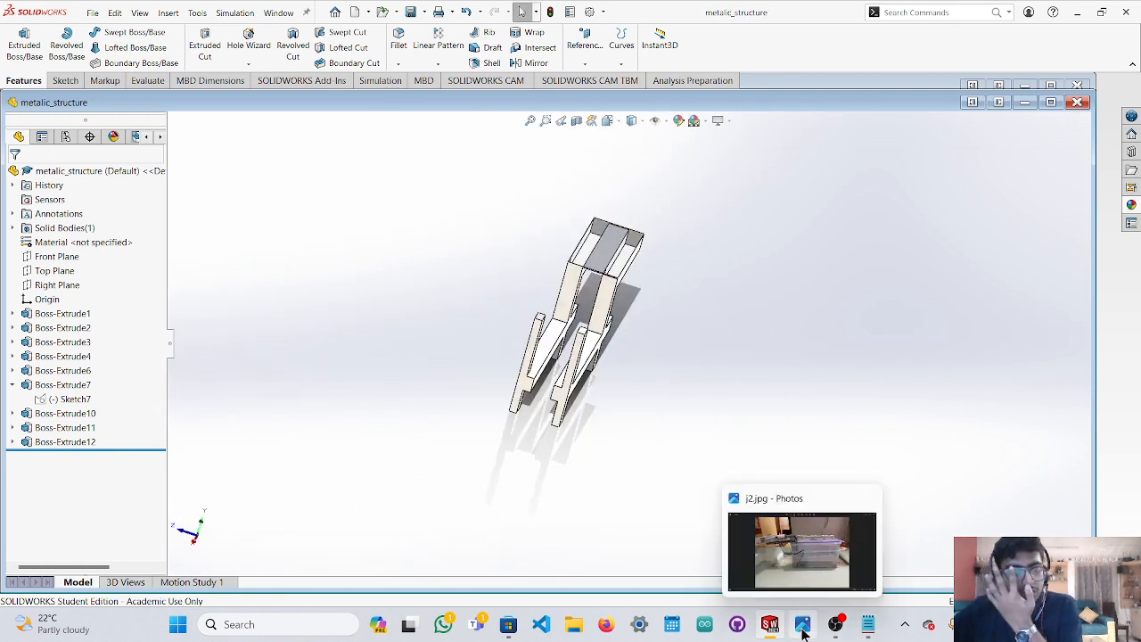
Switch to Photos and examine the reference photos of the water box and the transparent electronics enclosure, ending on j3.jpg.
left_click(803, 631)
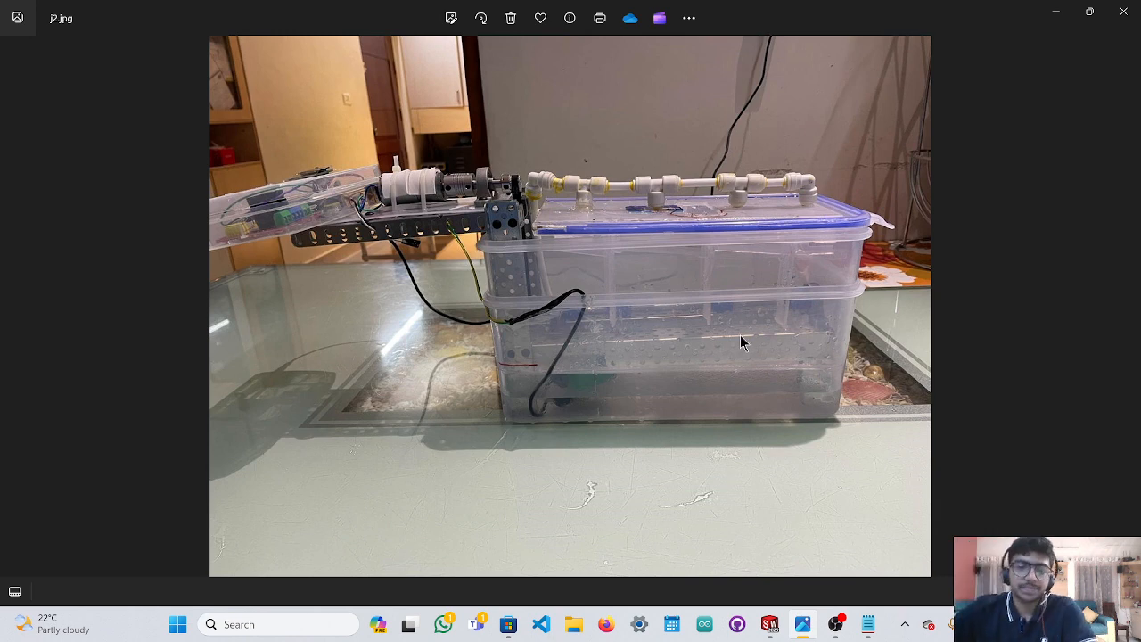
scroll(747, 334, "up", 2)
scroll(841, 327, "down", 2)
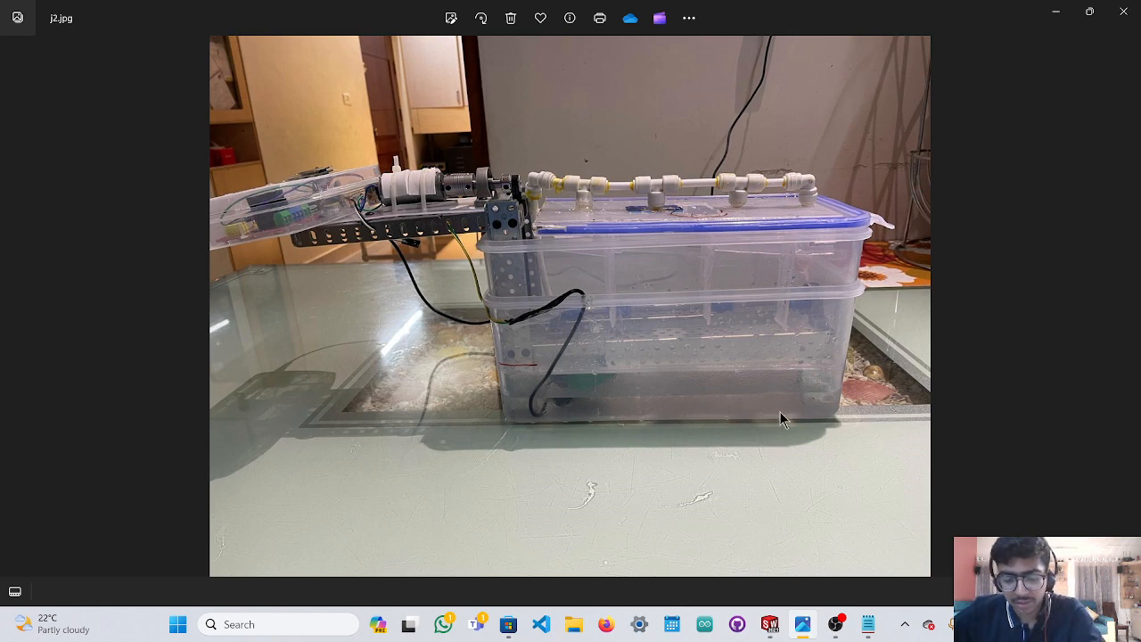
key("Right")
key("Right")
key("Right")
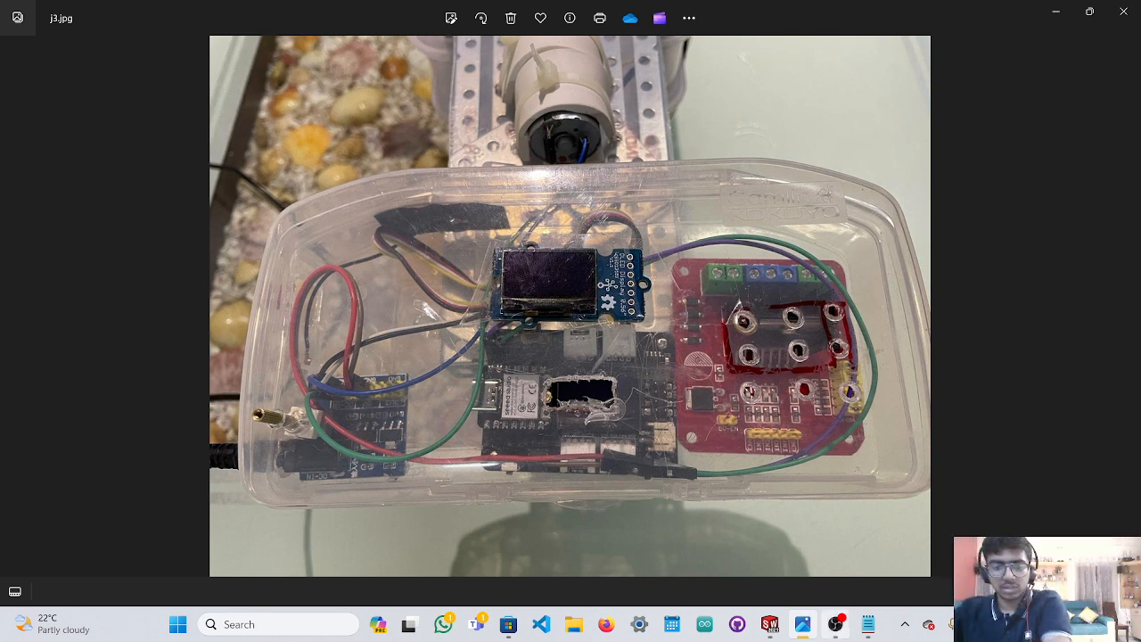
Switch to Notepad, add the line "lenght = 18" below the existing notes and close the Realtek Audio Console popup.
left_click(868, 624)
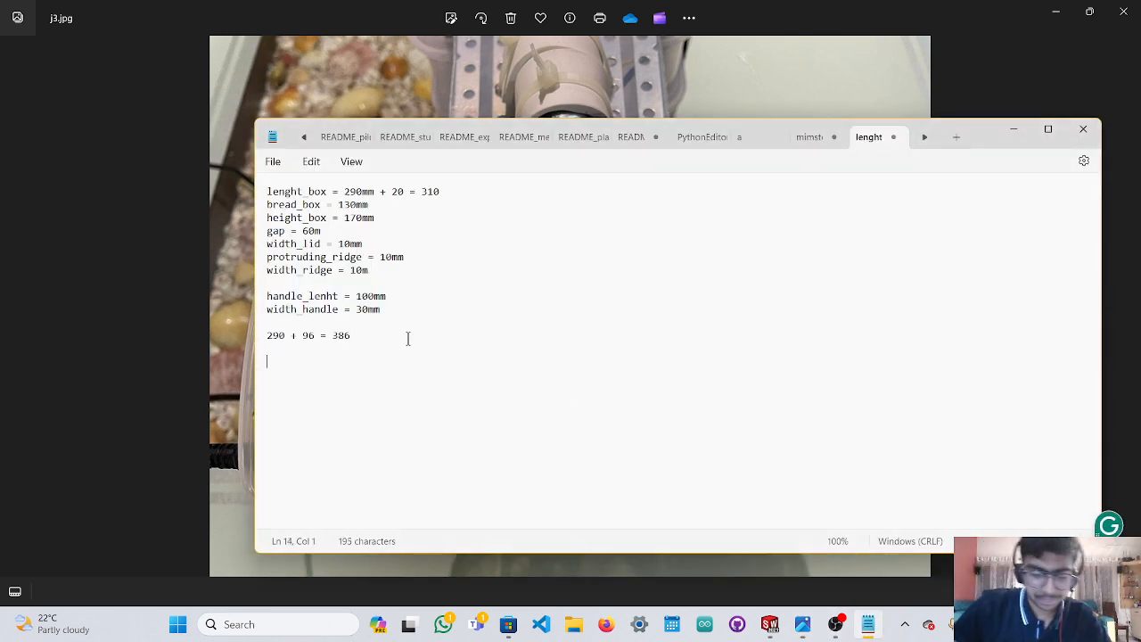
type("lenght =")
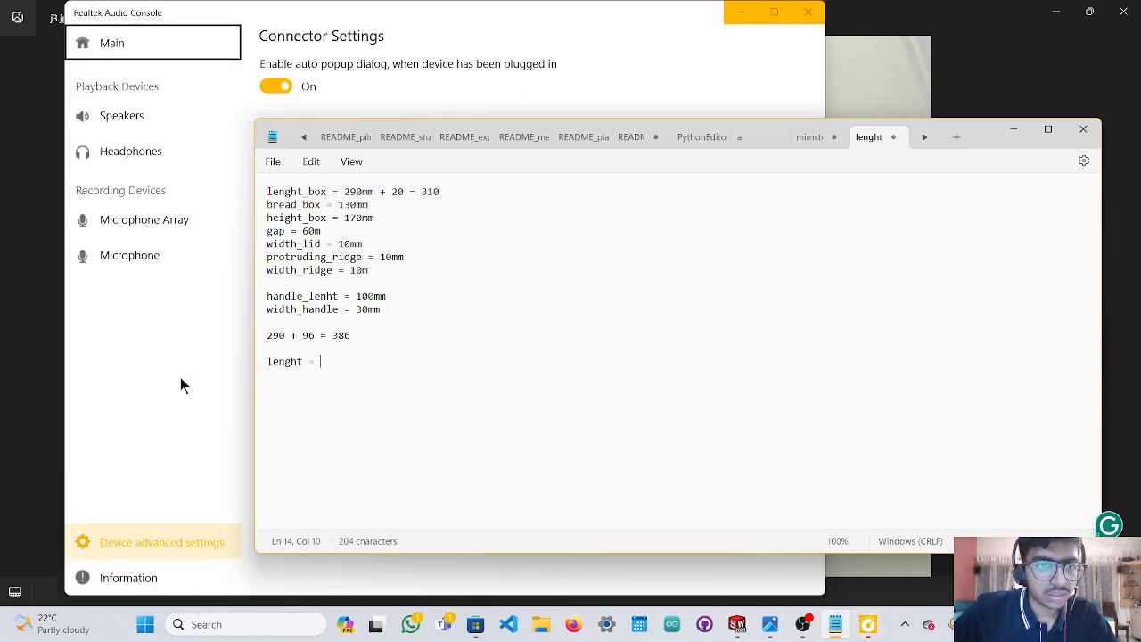
left_click(246, 362)
left_click(807, 12)
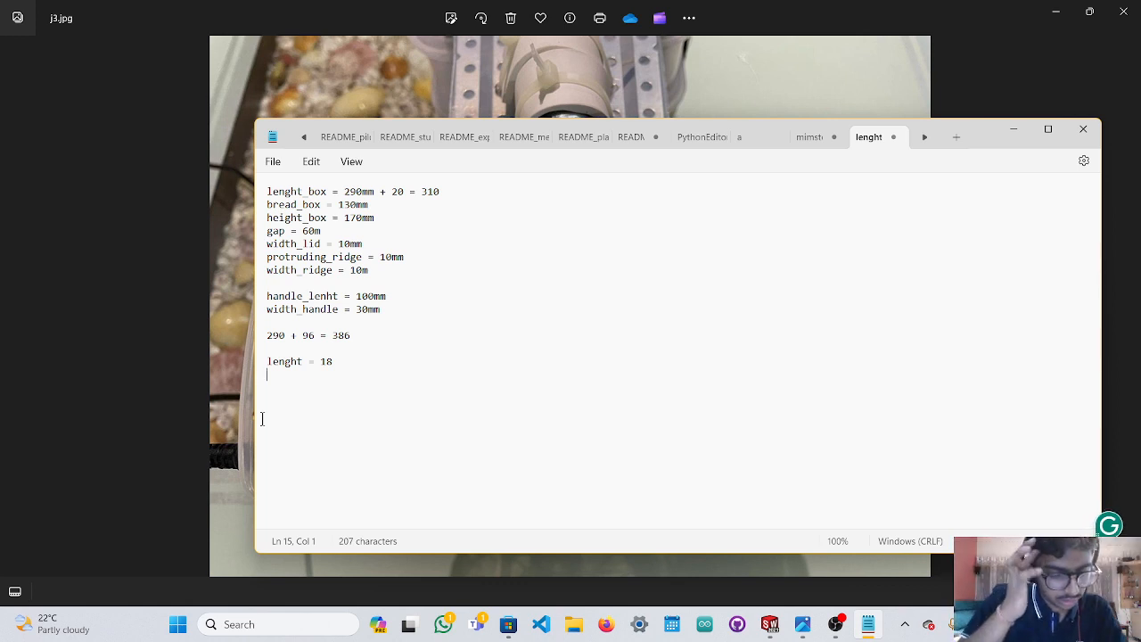
Add the lines "ful width = 8" and "curve = 6" to the dimension notes.
type("ul wid")
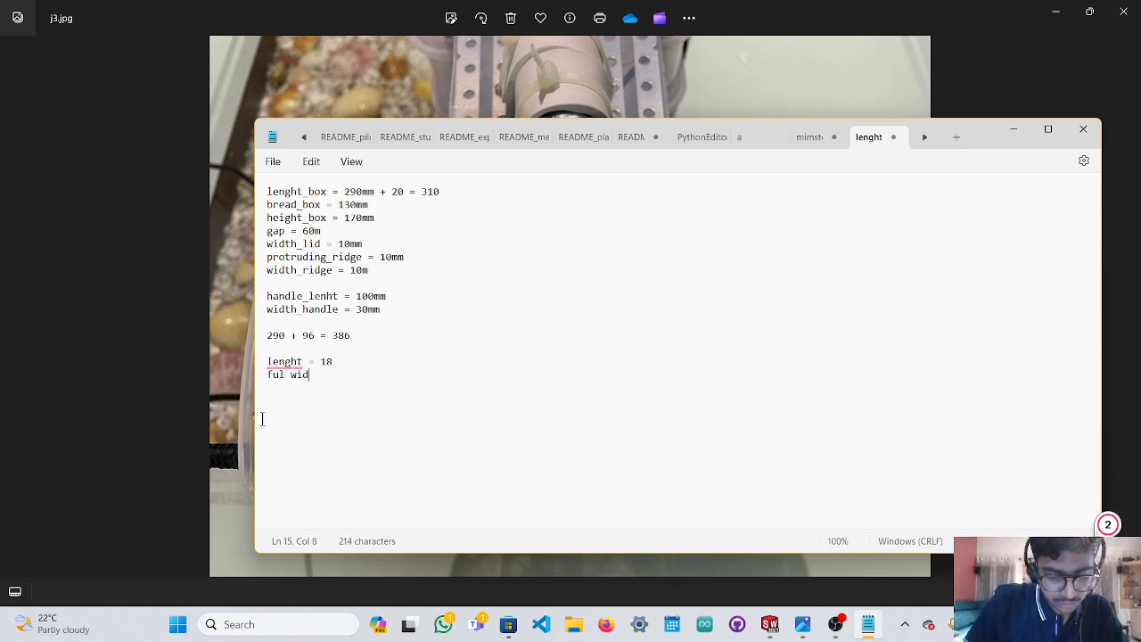
type("th = 8")
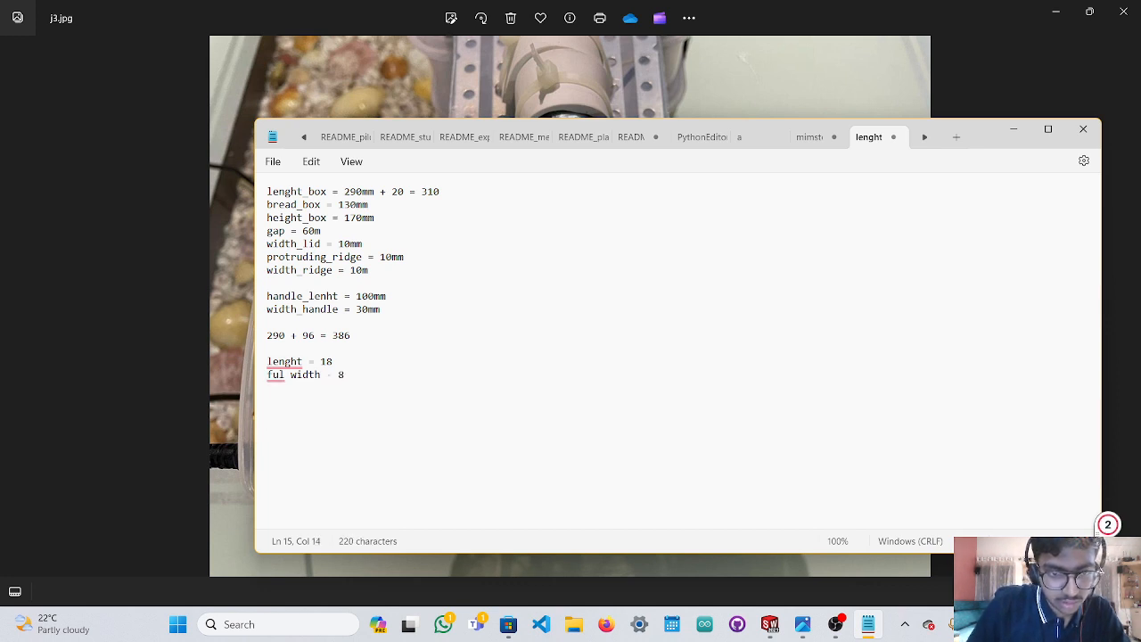
key("BackSpace")
key("BackSpace")
type("8")
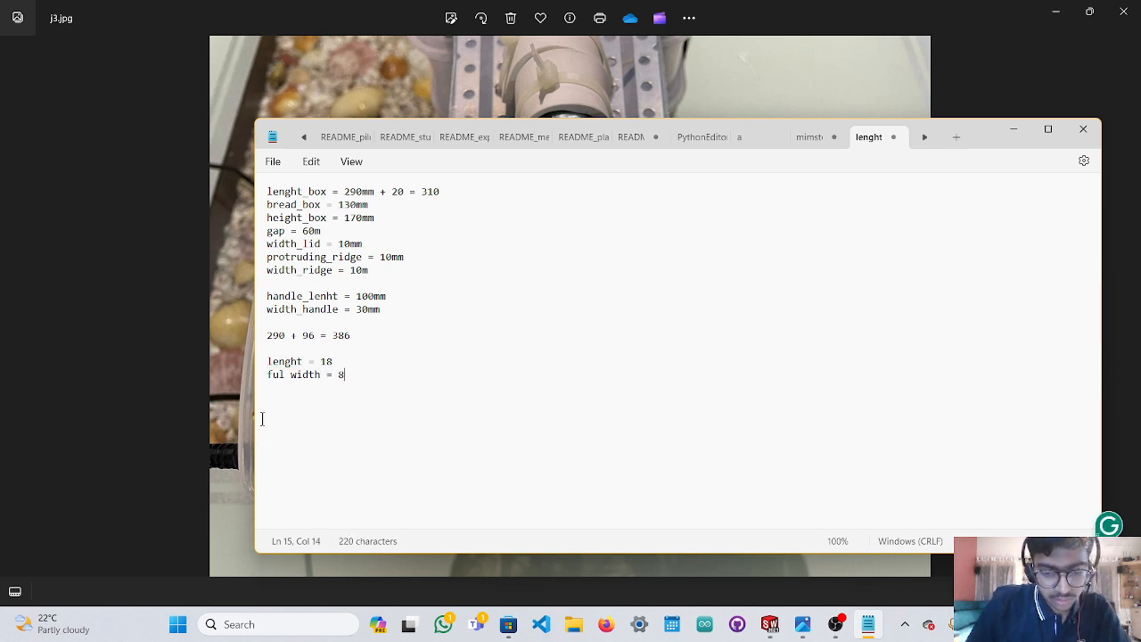
key("Return")
type("curve")
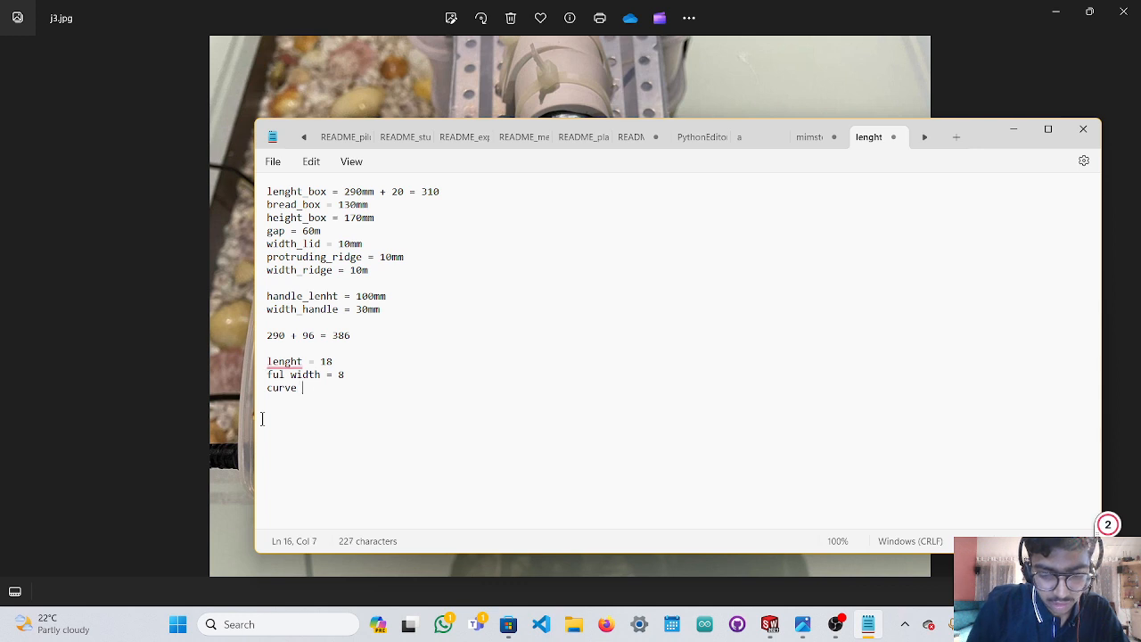
type(" = 6")
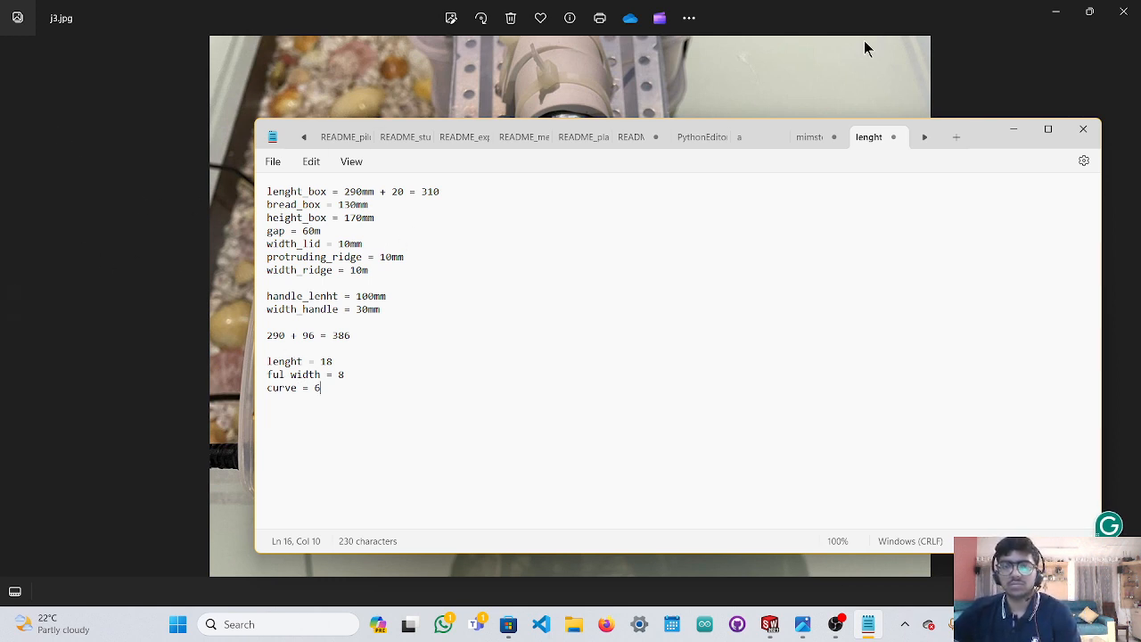
Switch back to SOLIDWORKS and create a new part document.
left_click(949, 59)
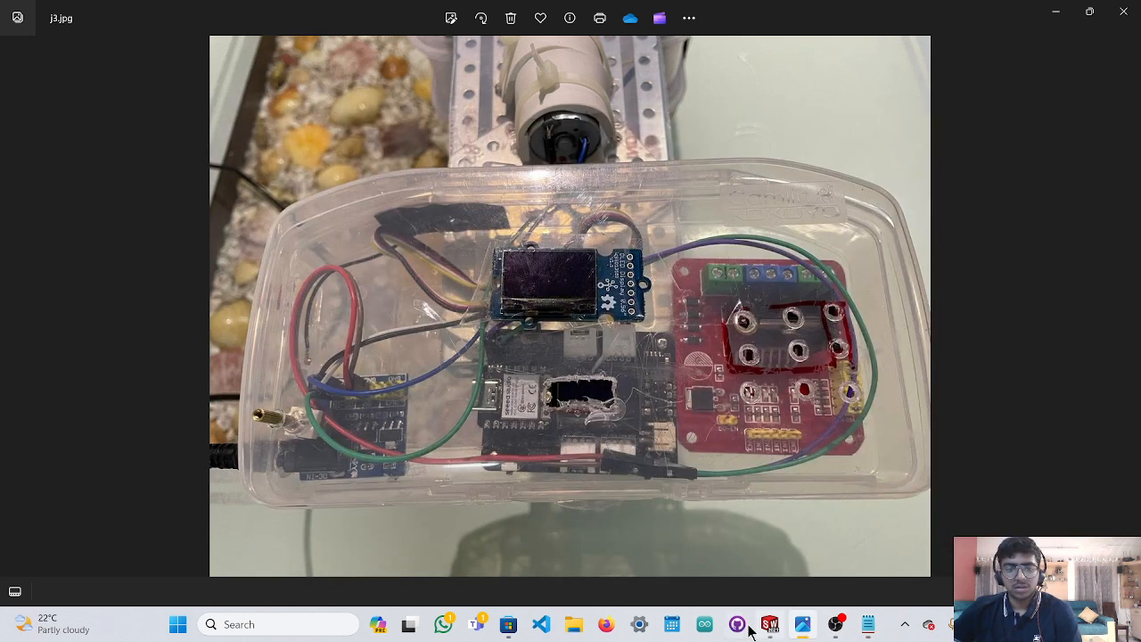
mouse_move(770, 625)
left_click(835, 550)
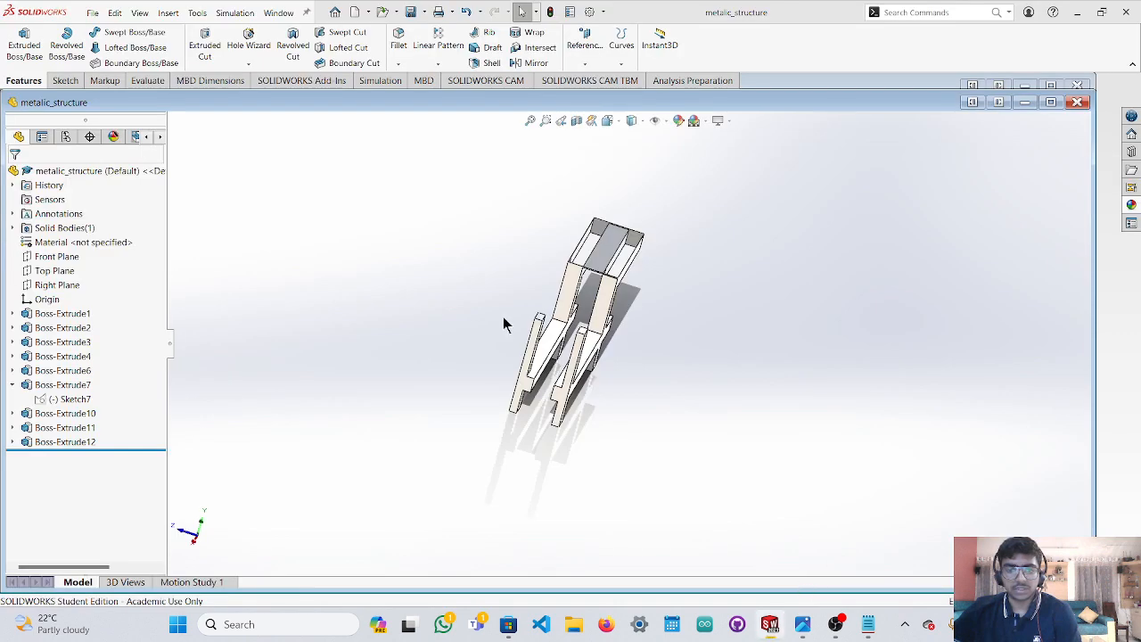
left_click(93, 13)
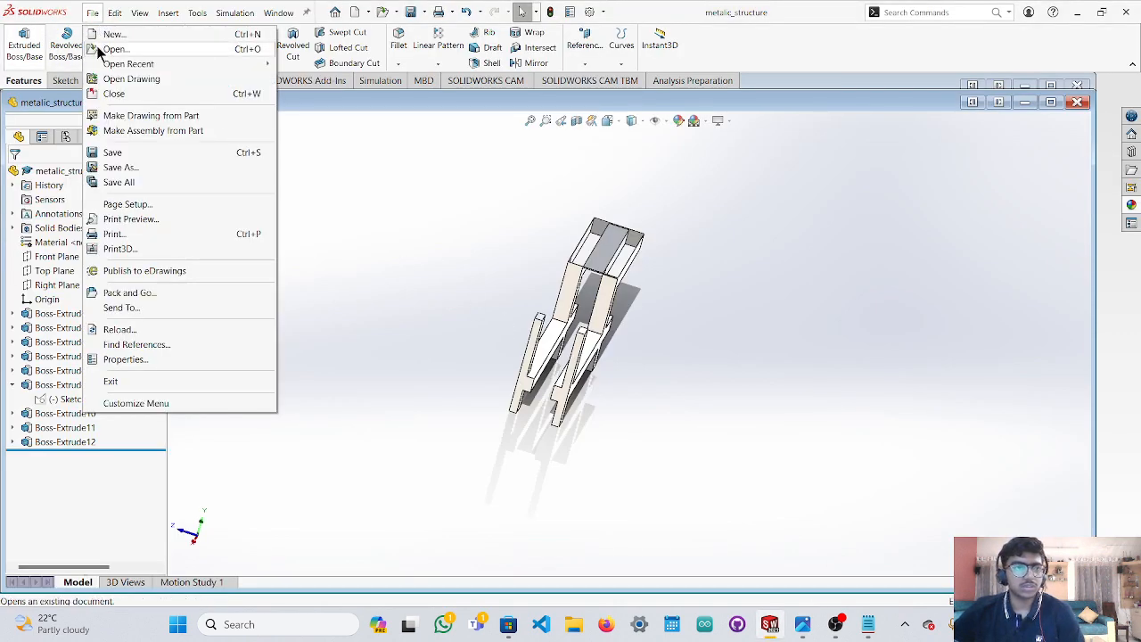
left_click(112, 34)
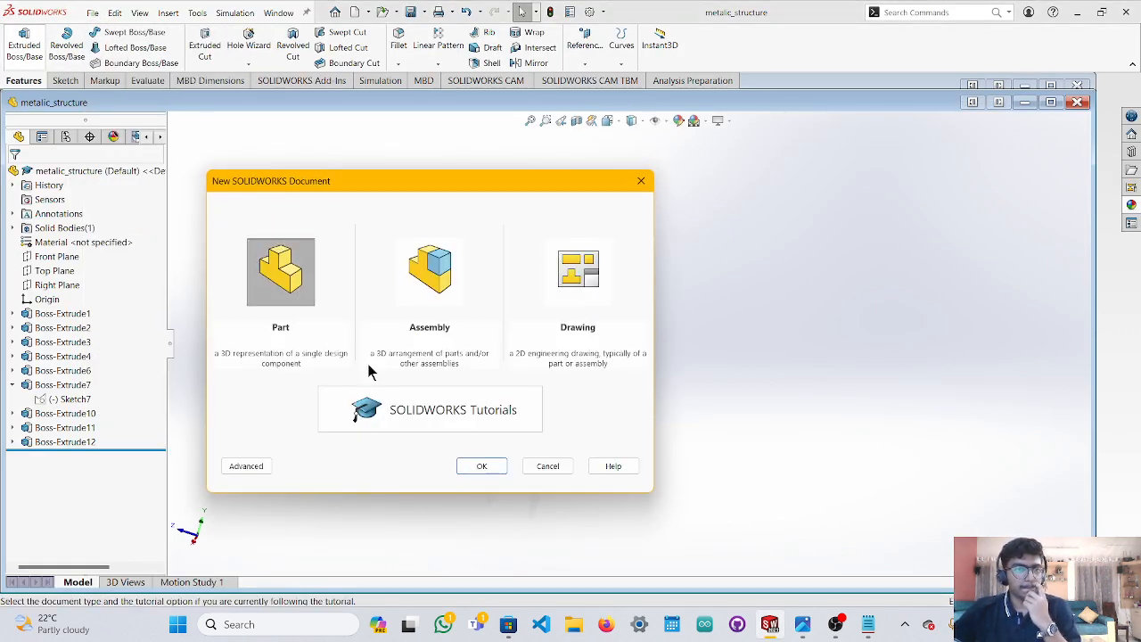
left_click(475, 466)
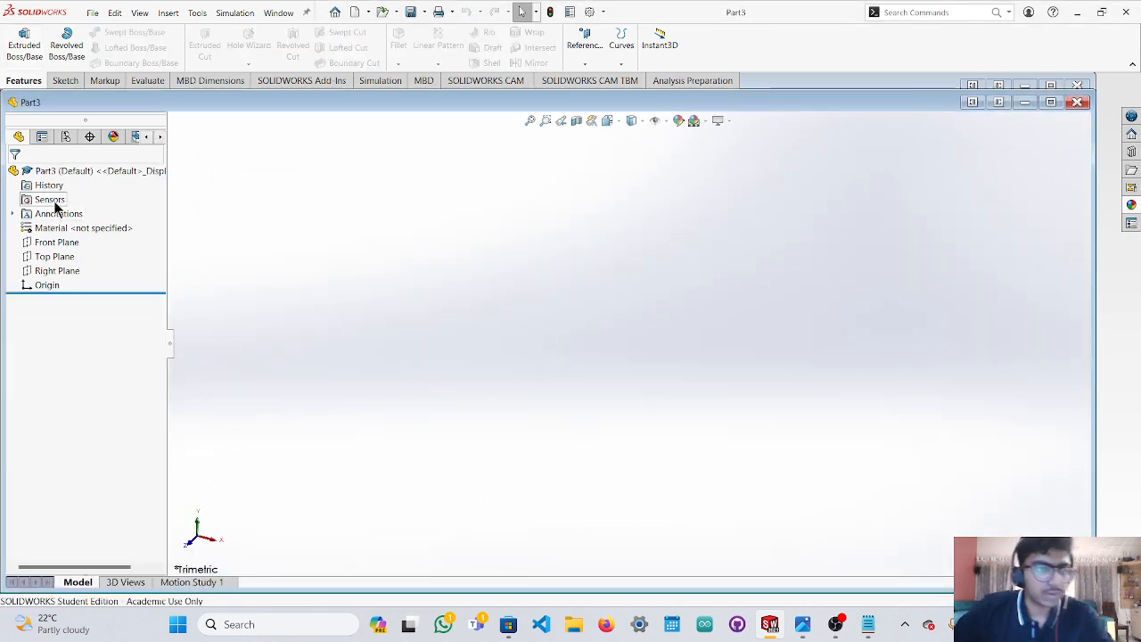
Sketch a corner rectangle about 128 mm wide around the origin on the Top Plane.
left_click(52, 257)
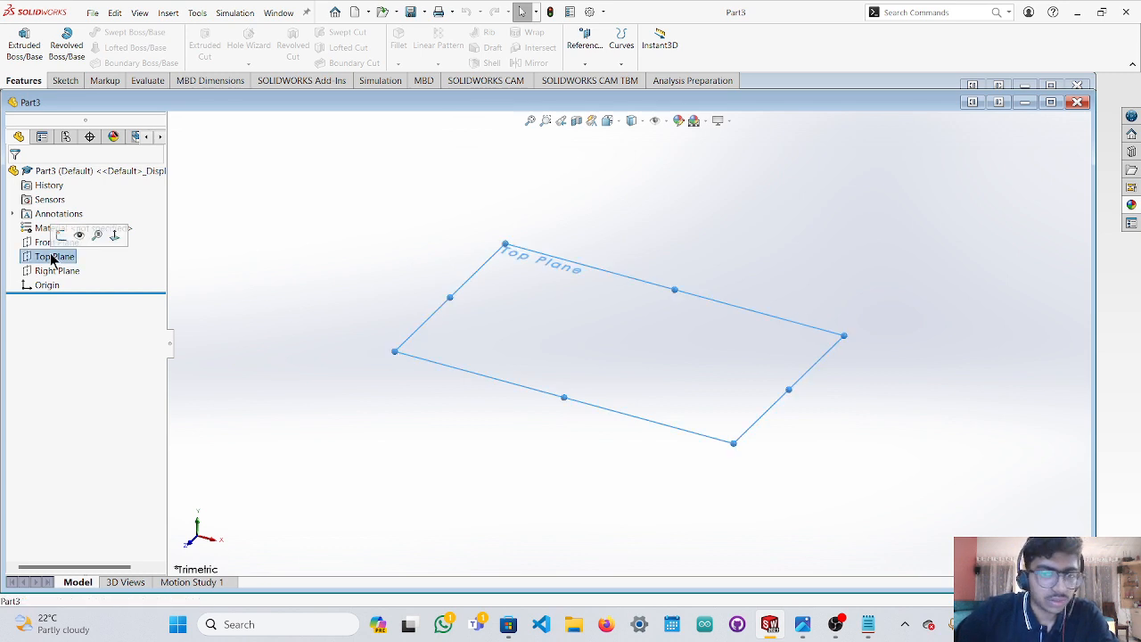
left_click(198, 523)
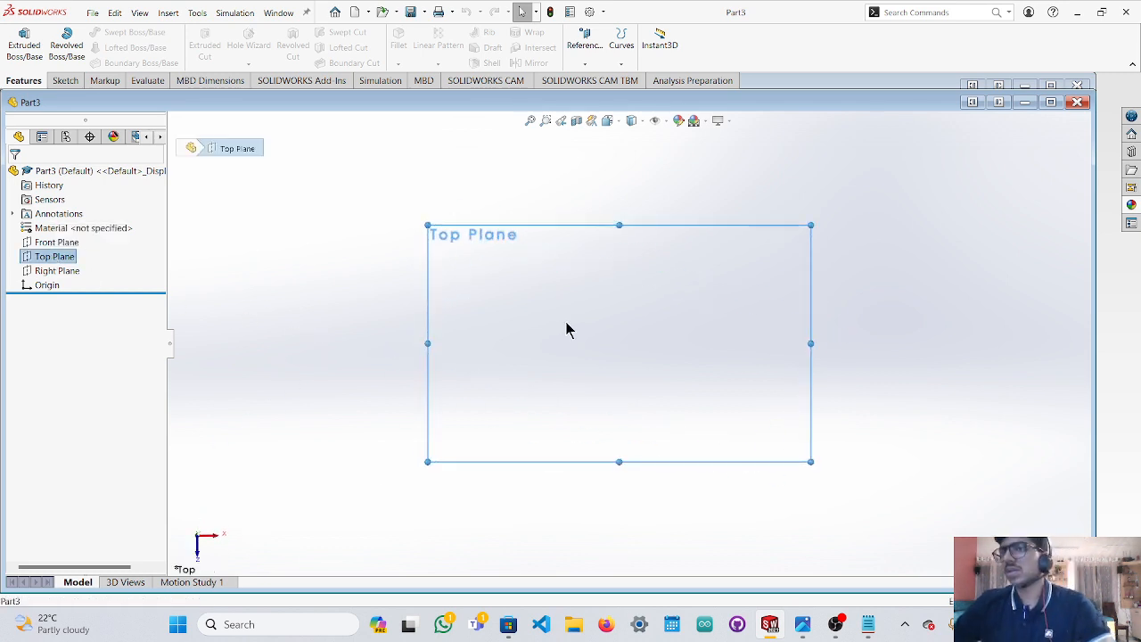
left_click(65, 80)
left_click(111, 45)
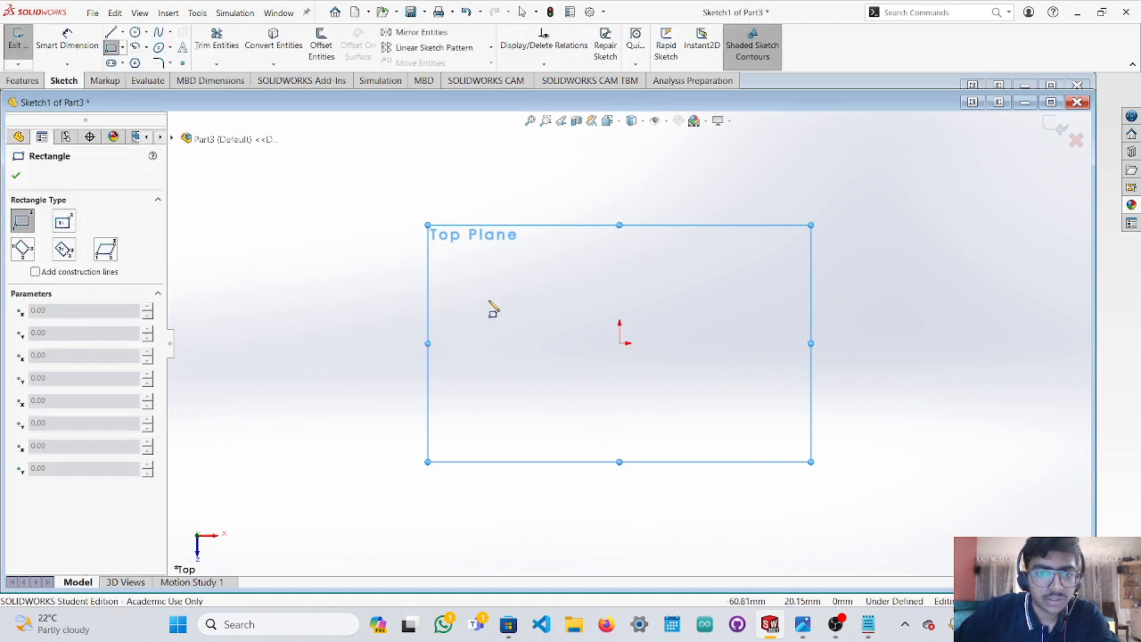
mouse_move(487, 279)
left_mouse_down()
mouse_move(578, 405)
mouse_move(749, 407)
mouse_move(762, 397)
left_mouse_up()
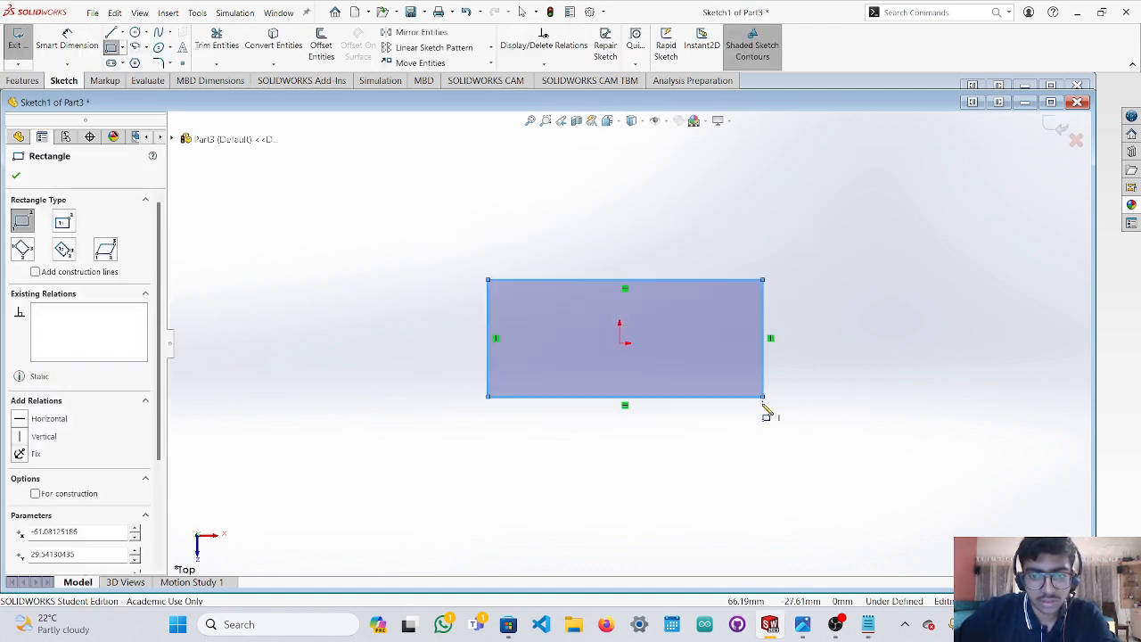
key("Escape")
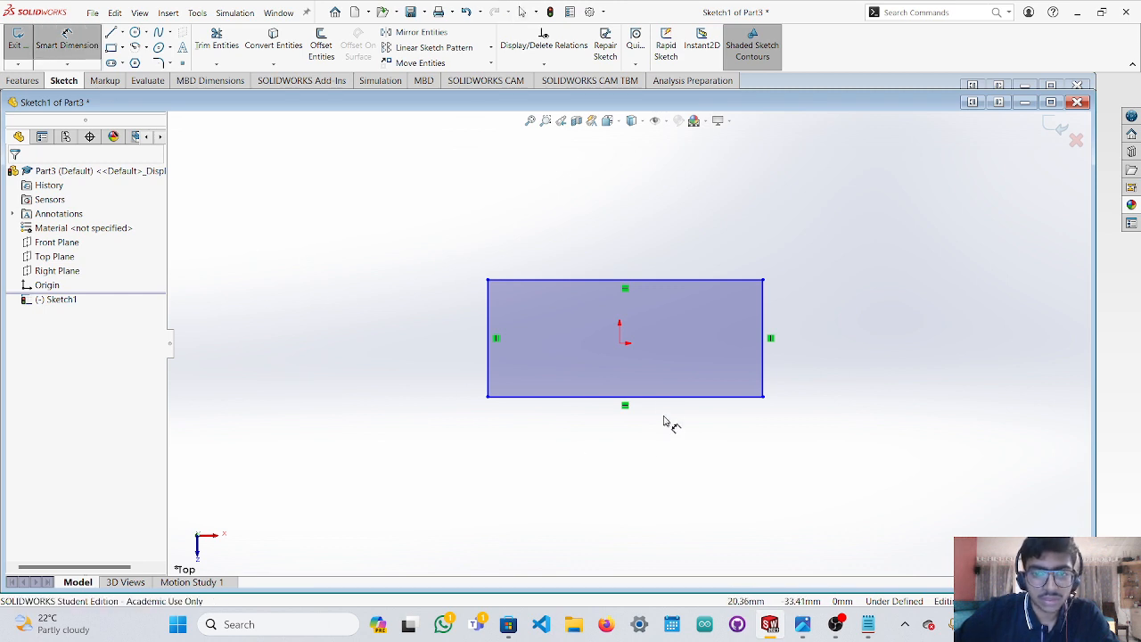
Dimension the rectangle's lower horizontal edge and set its length to 180 mm.
left_click(665, 398)
left_click(668, 456)
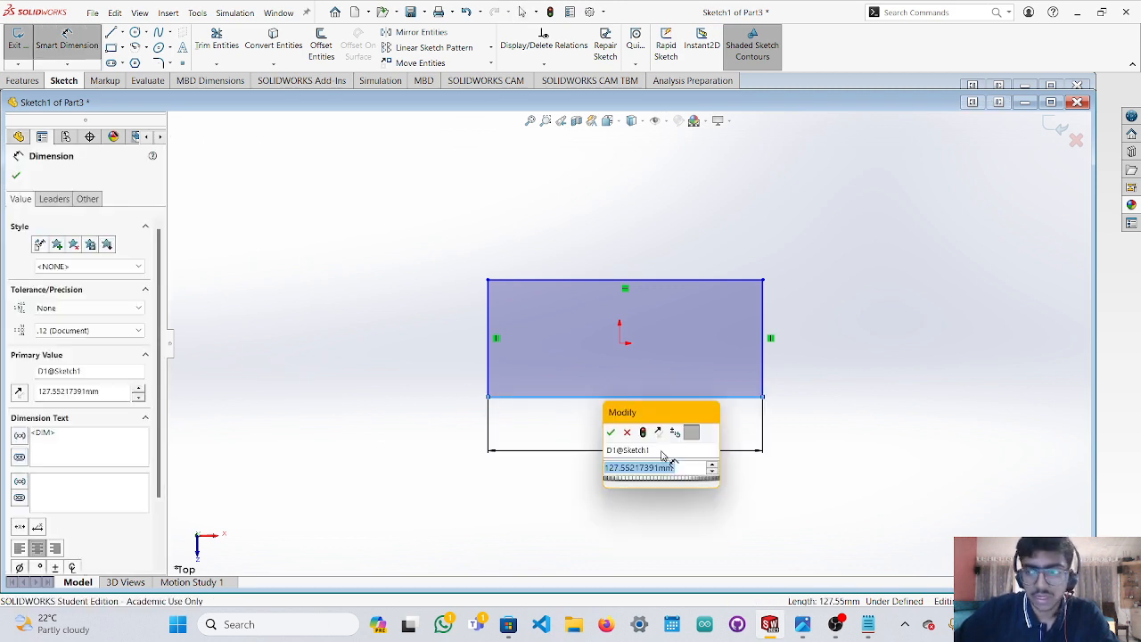
left_click(651, 468)
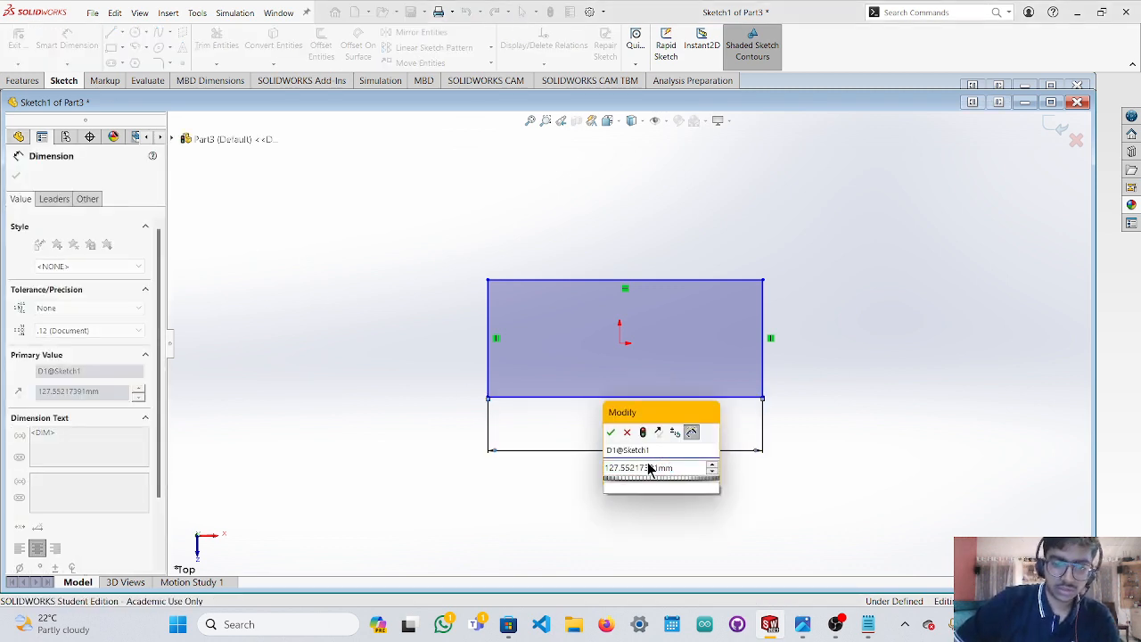
double_click(651, 468)
type("1")
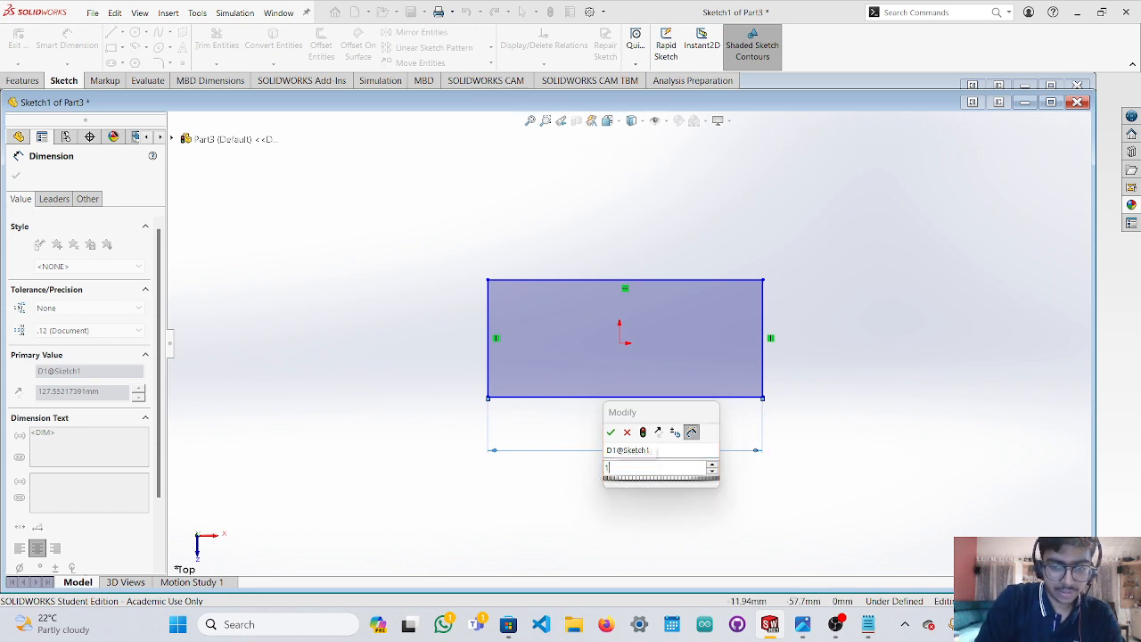
type("80")
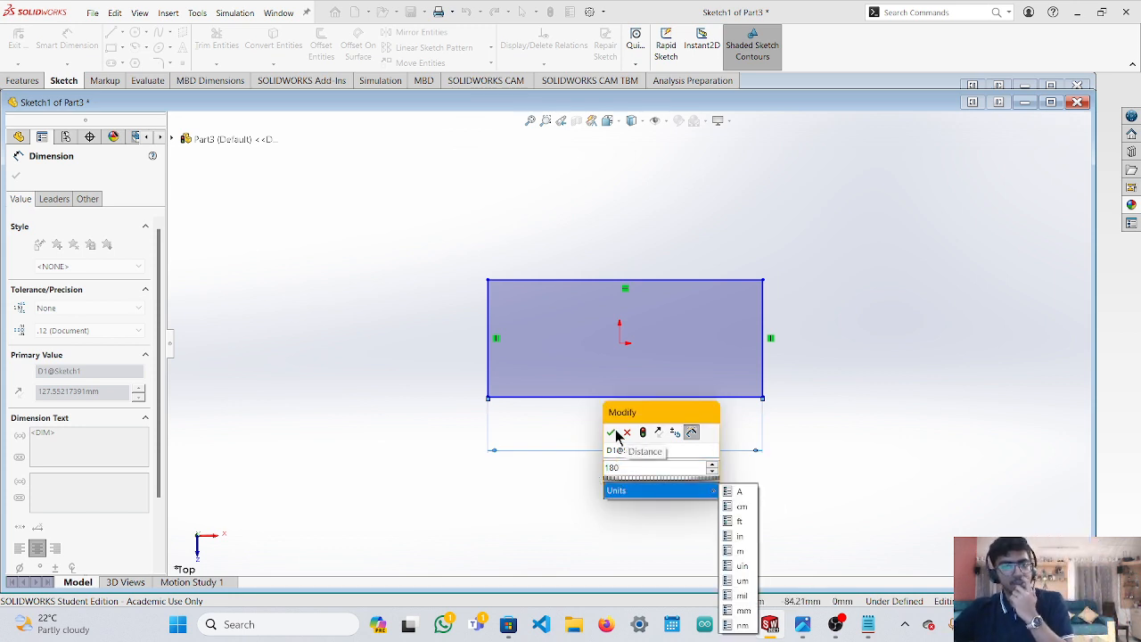
left_click(616, 432)
left_click(616, 439)
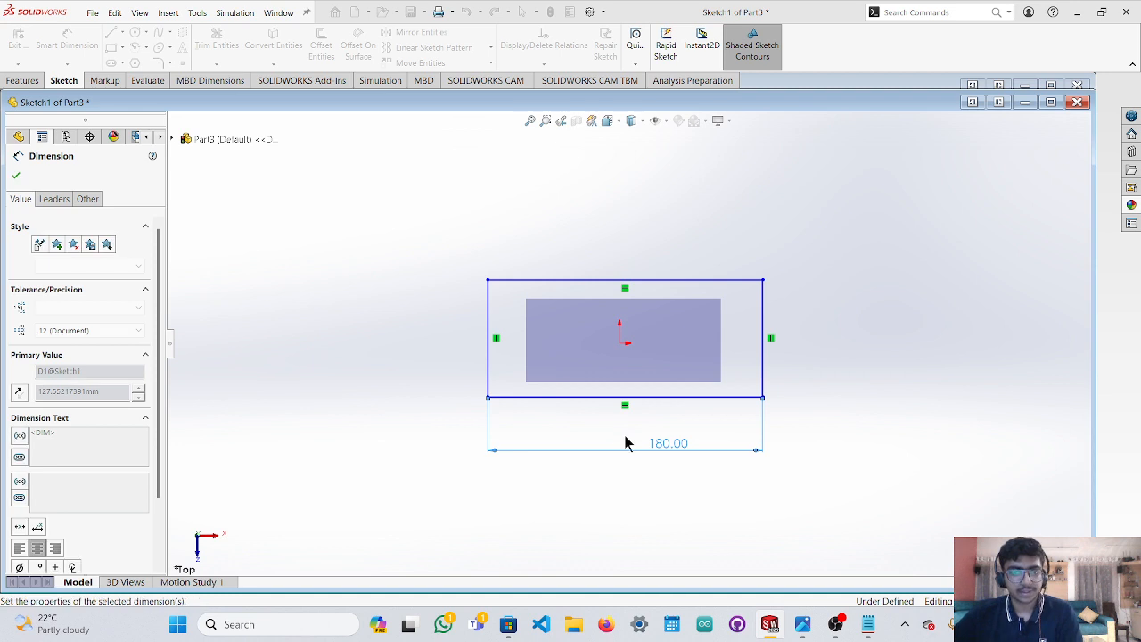
scroll(709, 342, "down", 1)
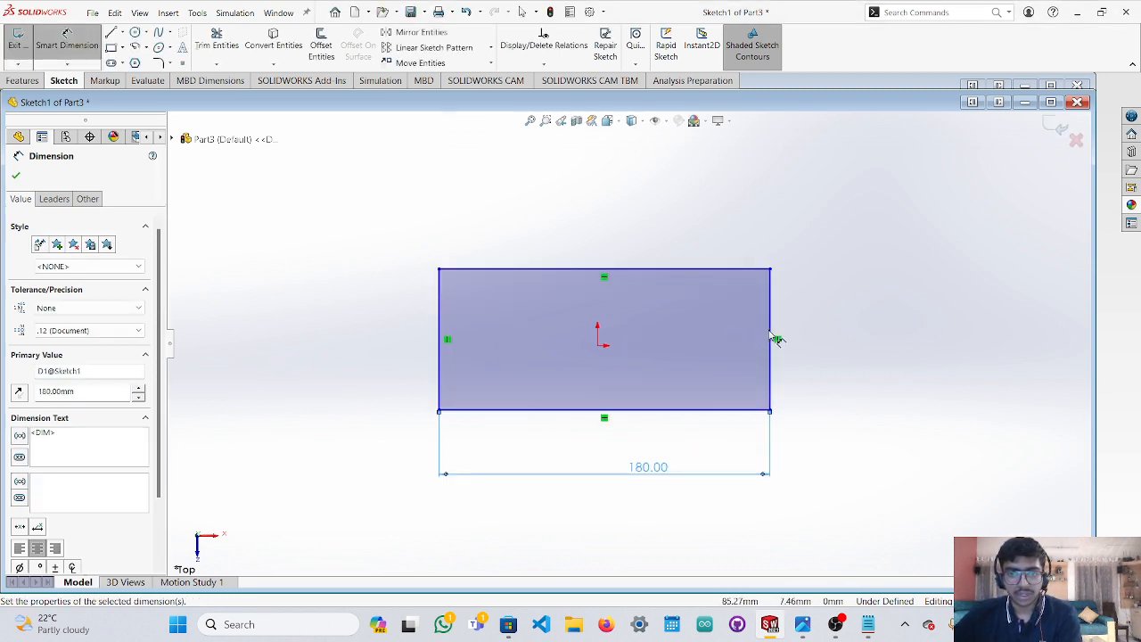
Dimension the rectangle's right vertical edge and set its length to 80 mm.
left_click(821, 333)
left_click(823, 337)
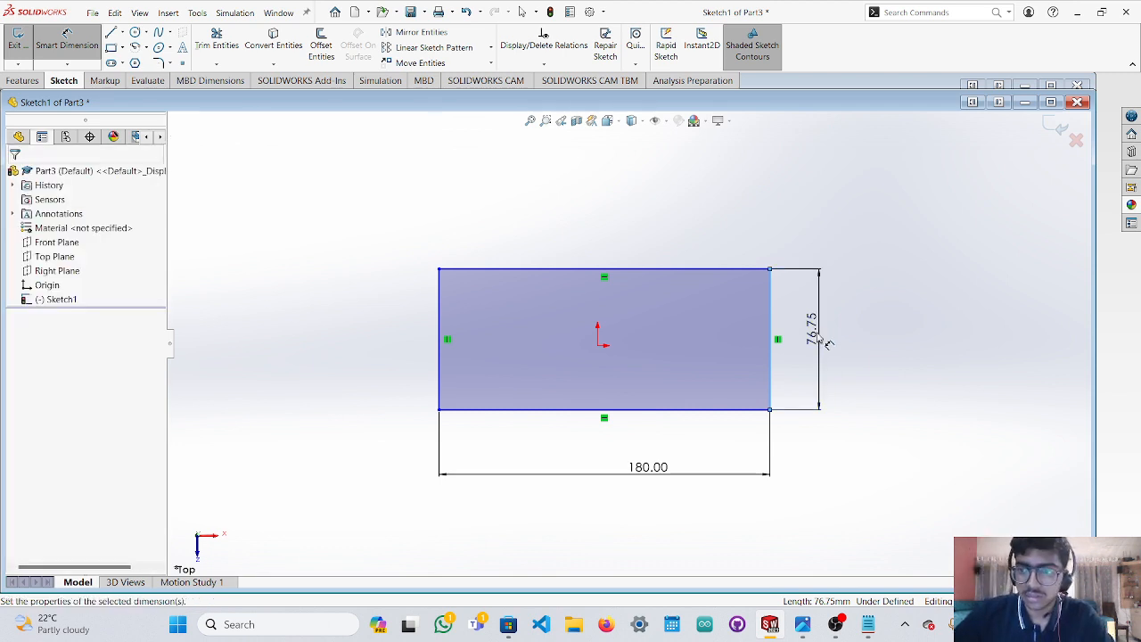
left_click(818, 335)
left_click(818, 333)
left_click(805, 348)
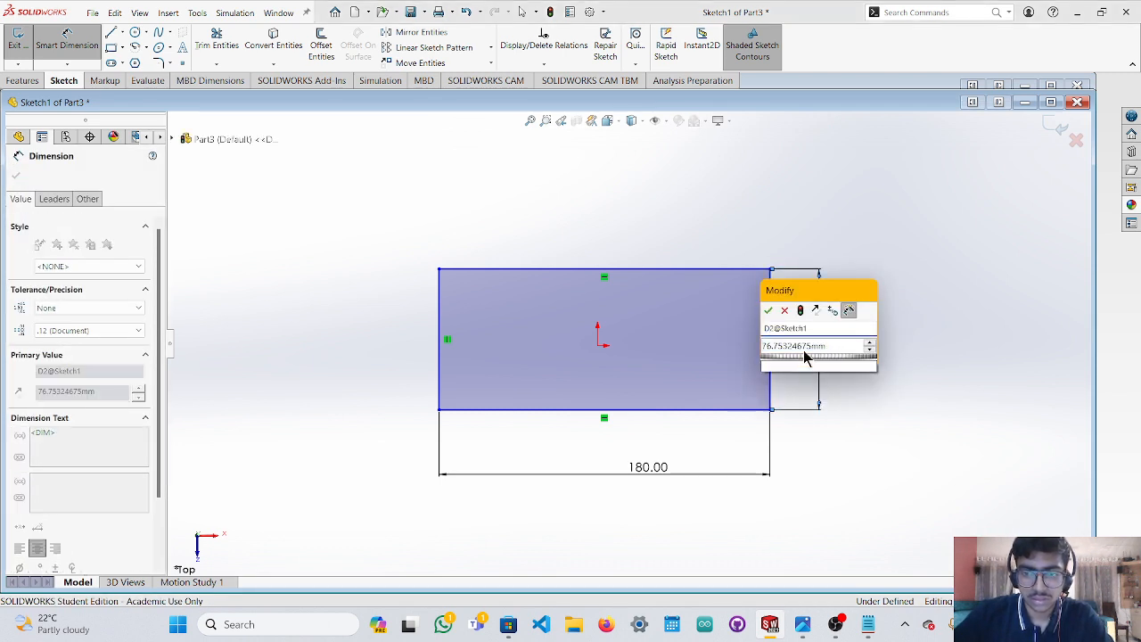
left_click_drag(831, 346, 753, 347)
type("80")
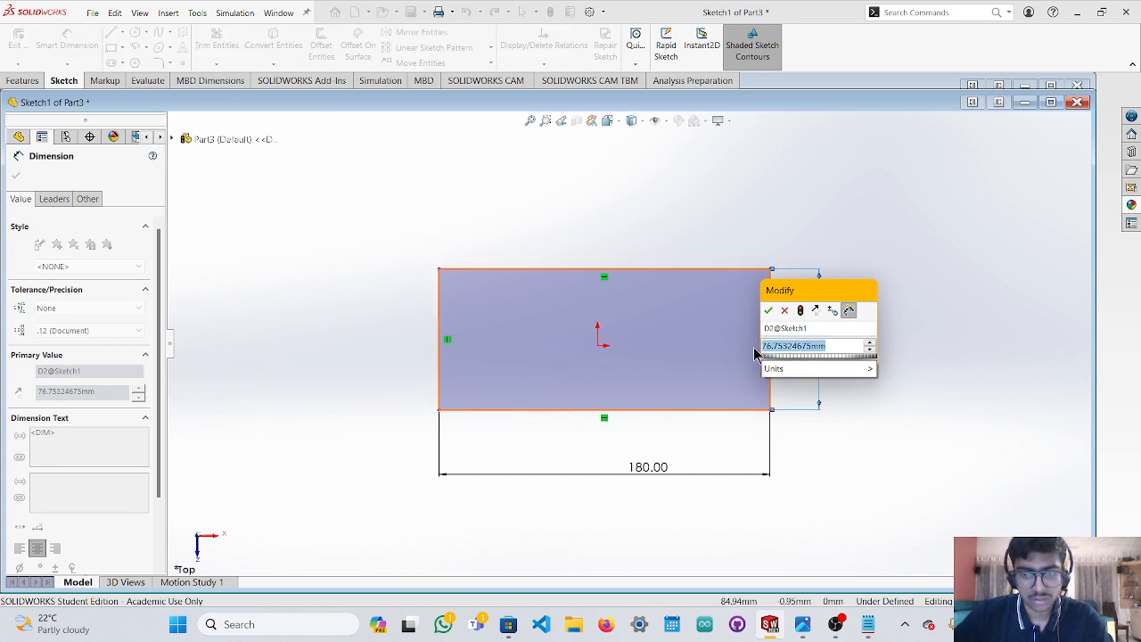
left_click(770, 312)
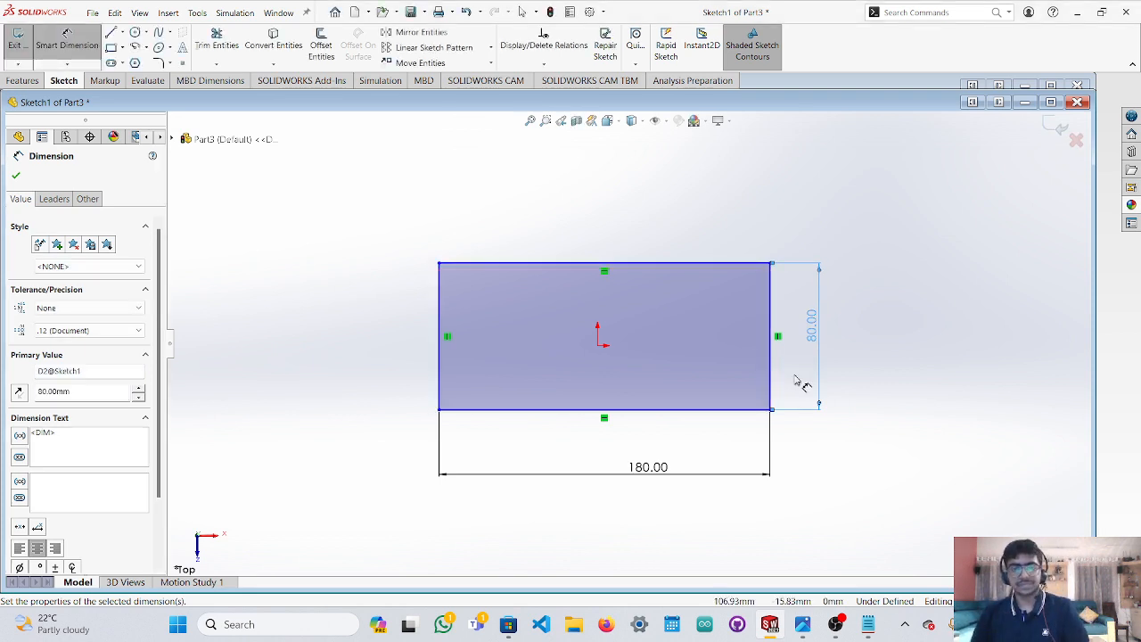
key("Escape")
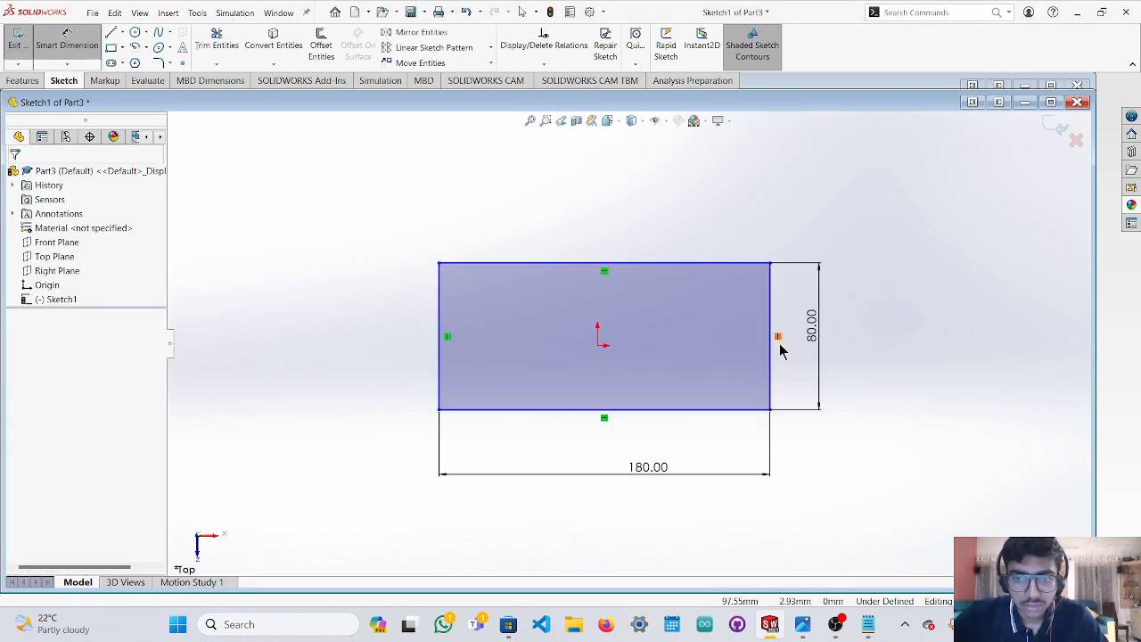
key("Escape")
scroll(608, 263, "down", 2)
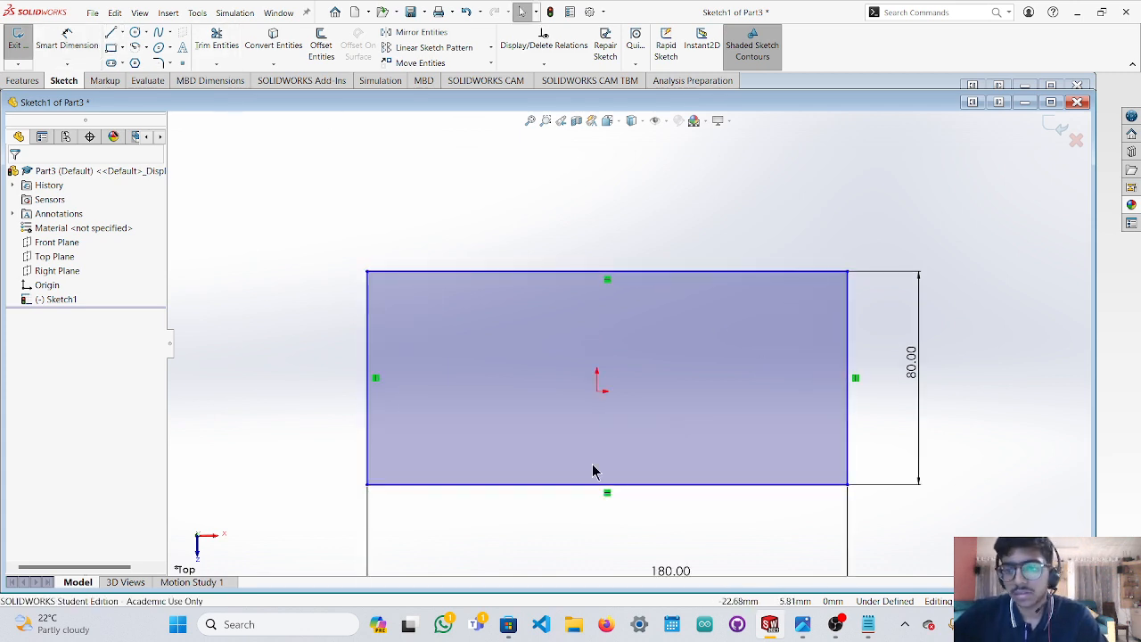
Check the enclosure in the reference photo j3.jpg and set the rectangle's vertical dimension to 90 mm in the SOLIDWORKS sketch.
mouse_move(854, 627)
left_click(802, 624)
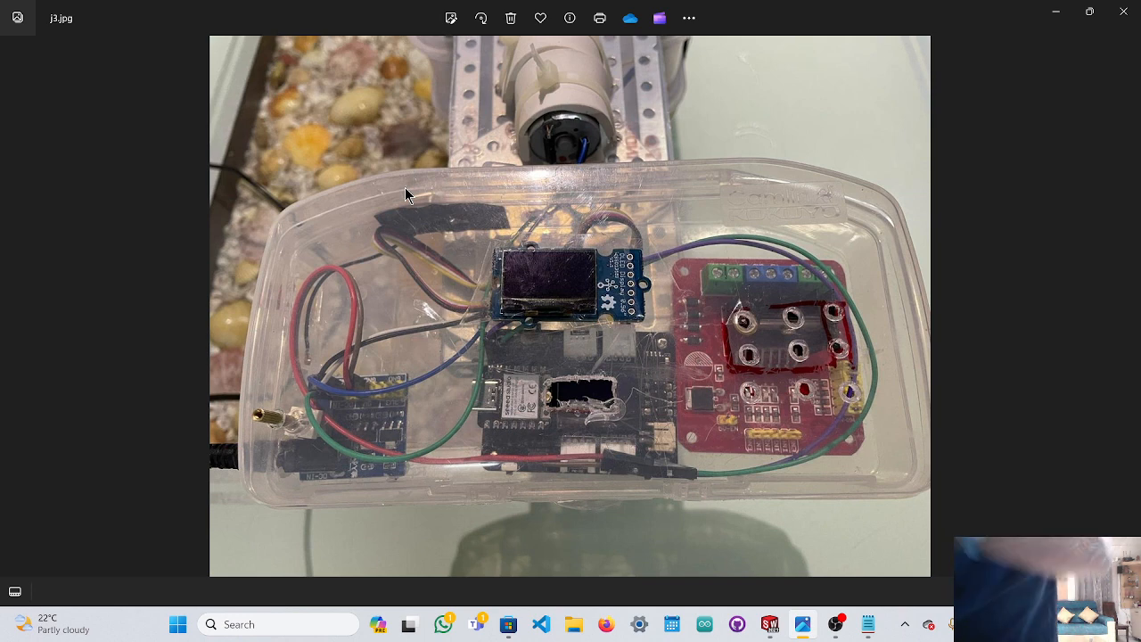
left_click(1055, 12)
double_click(912, 363)
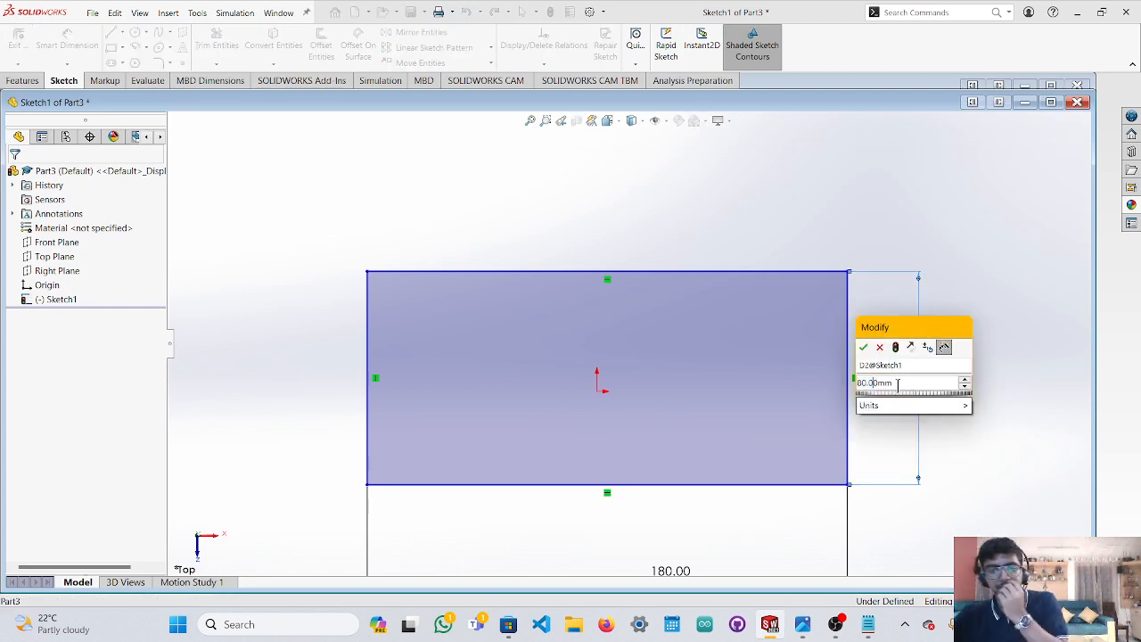
type("90")
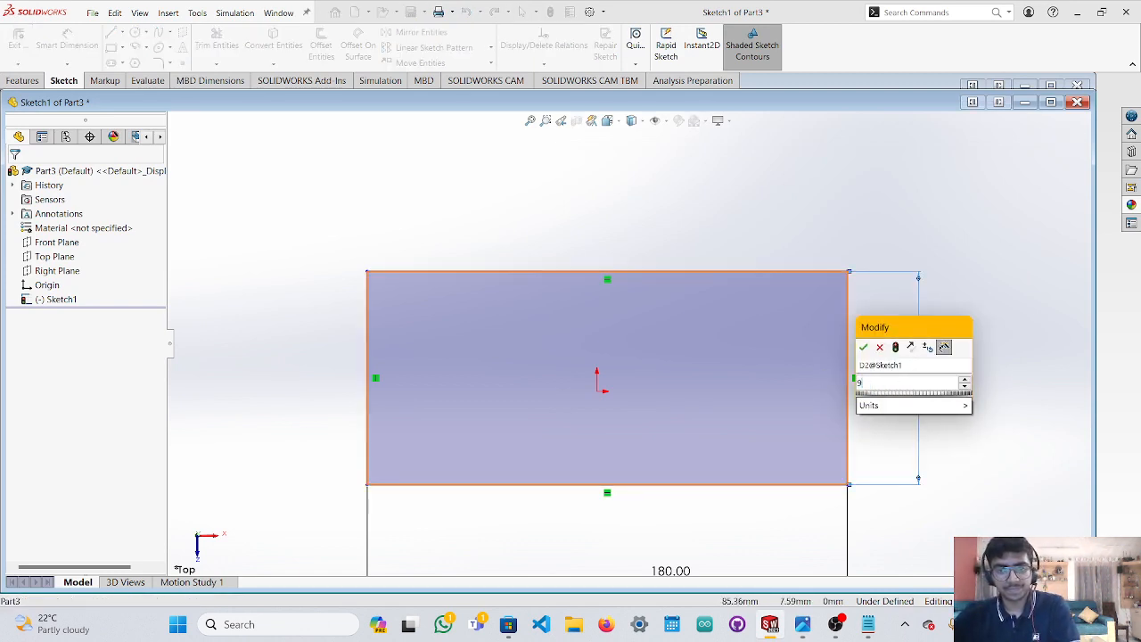
left_click(864, 348)
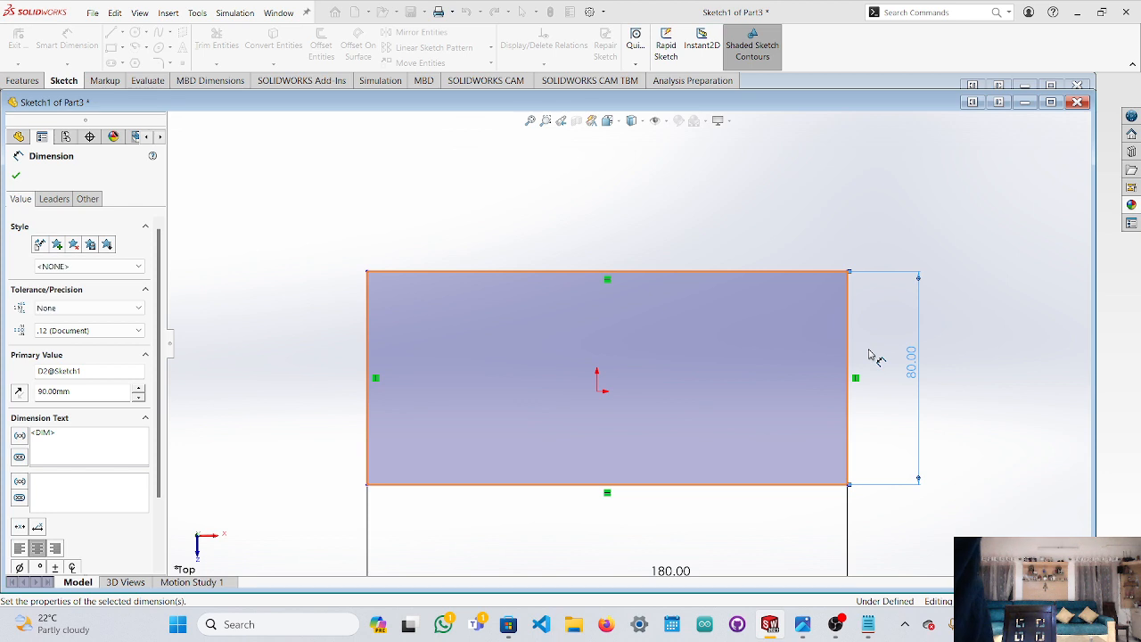
key("Escape")
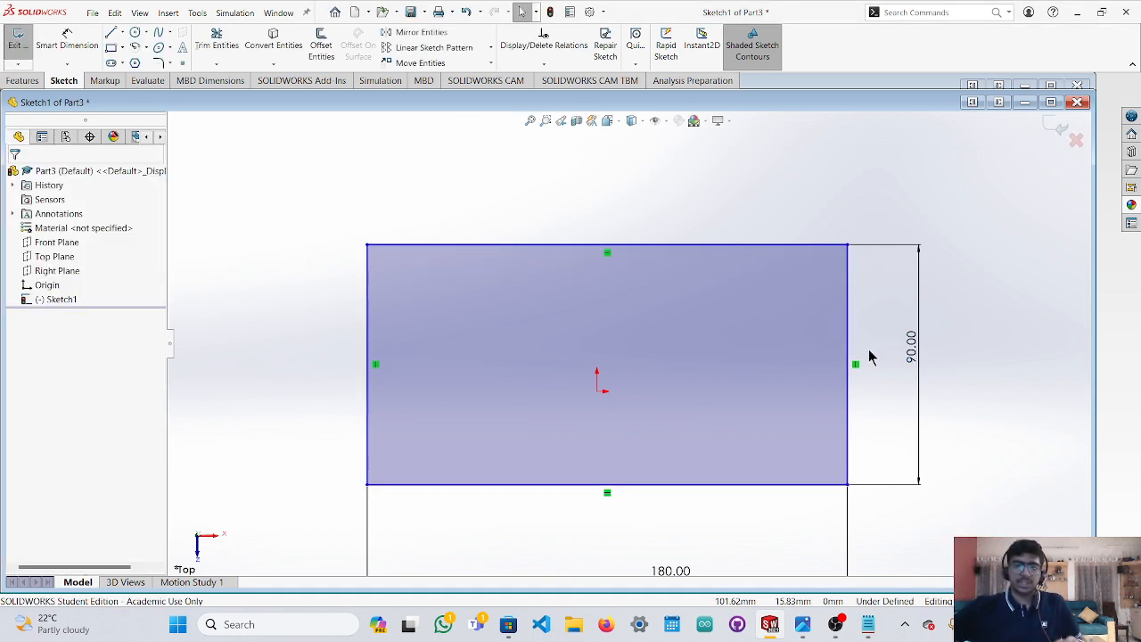
Sketch a short centerpoint arc centred on the rectangle's lower-right corner, radius about 76 mm, crossing the right edge.
left_click(135, 46)
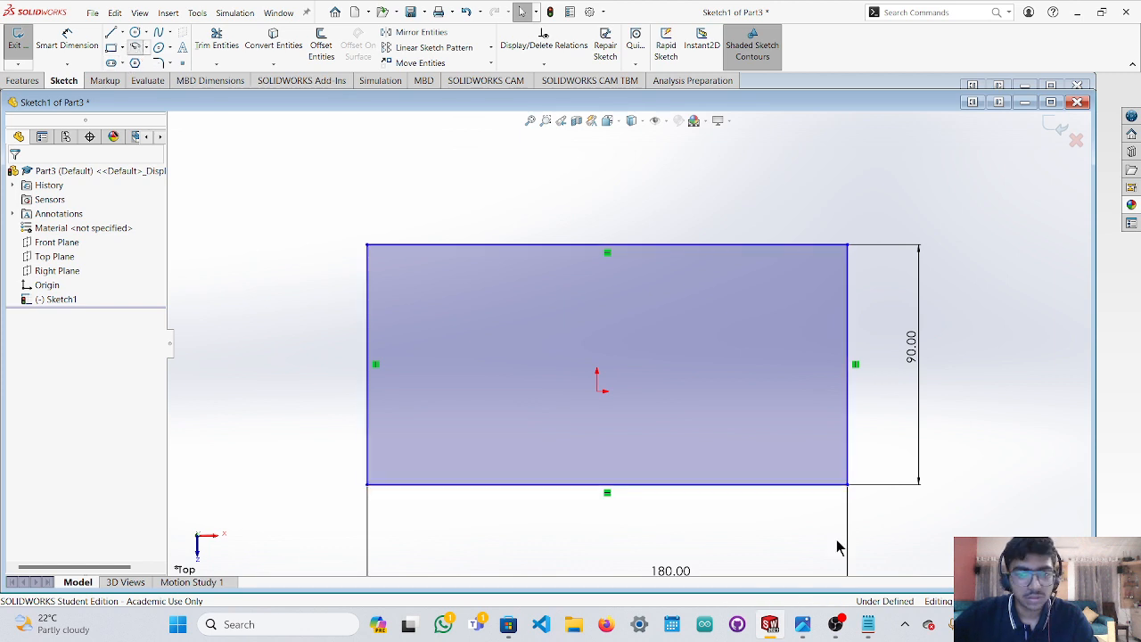
left_click(847, 485)
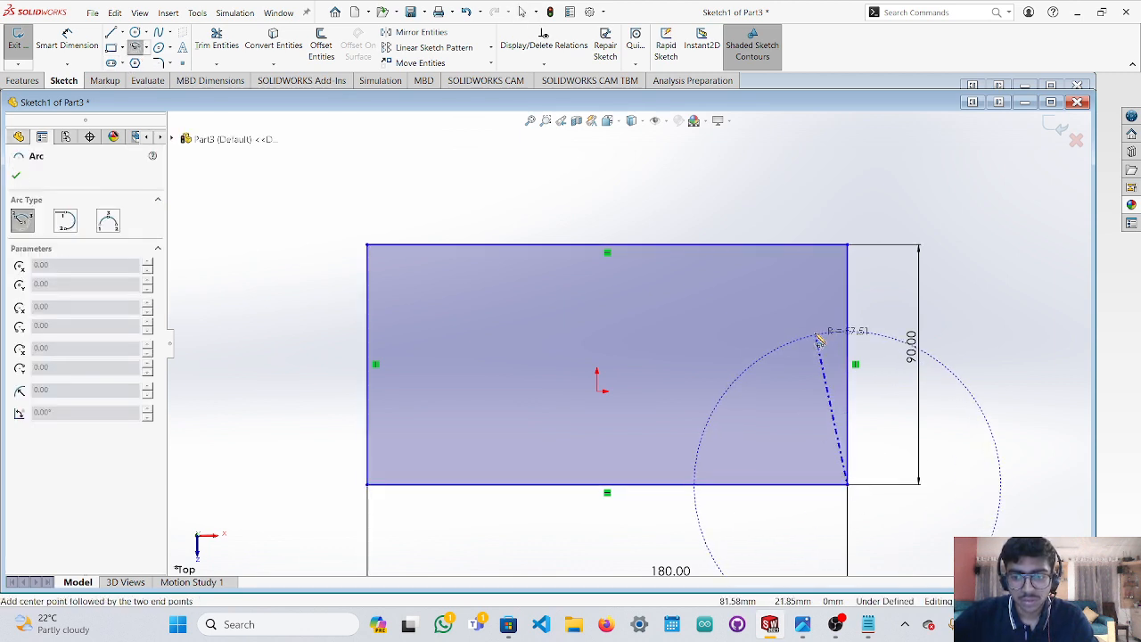
left_click(806, 288)
left_click(897, 288)
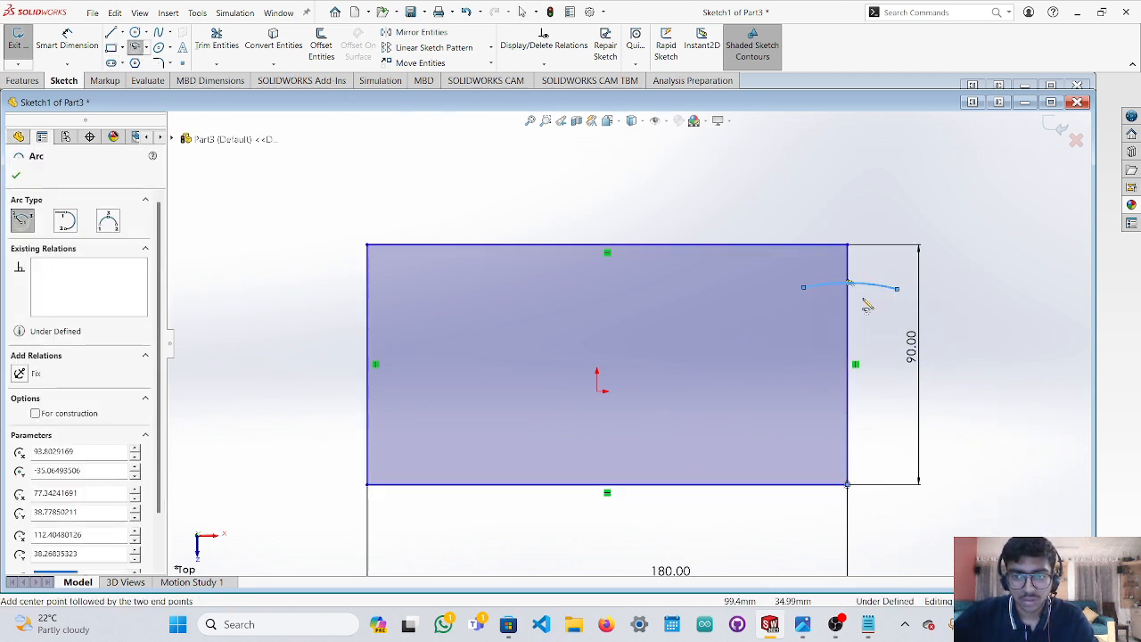
key("Escape")
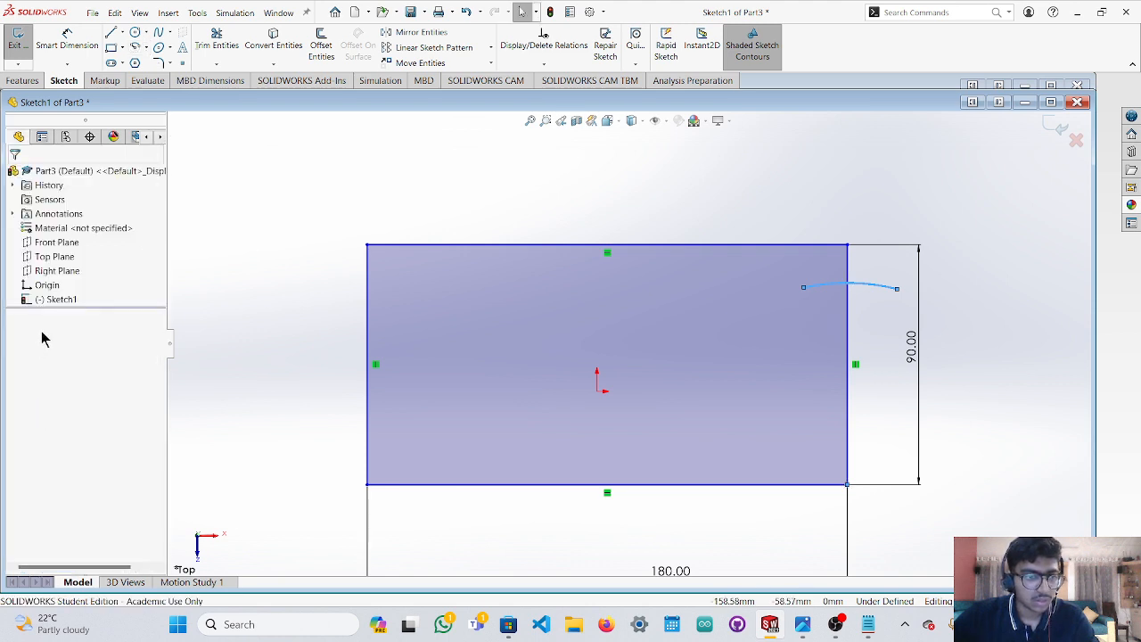
Dimension the arc crossing the rectangle's right edge and set its radius to 80 mm.
left_click(67, 40)
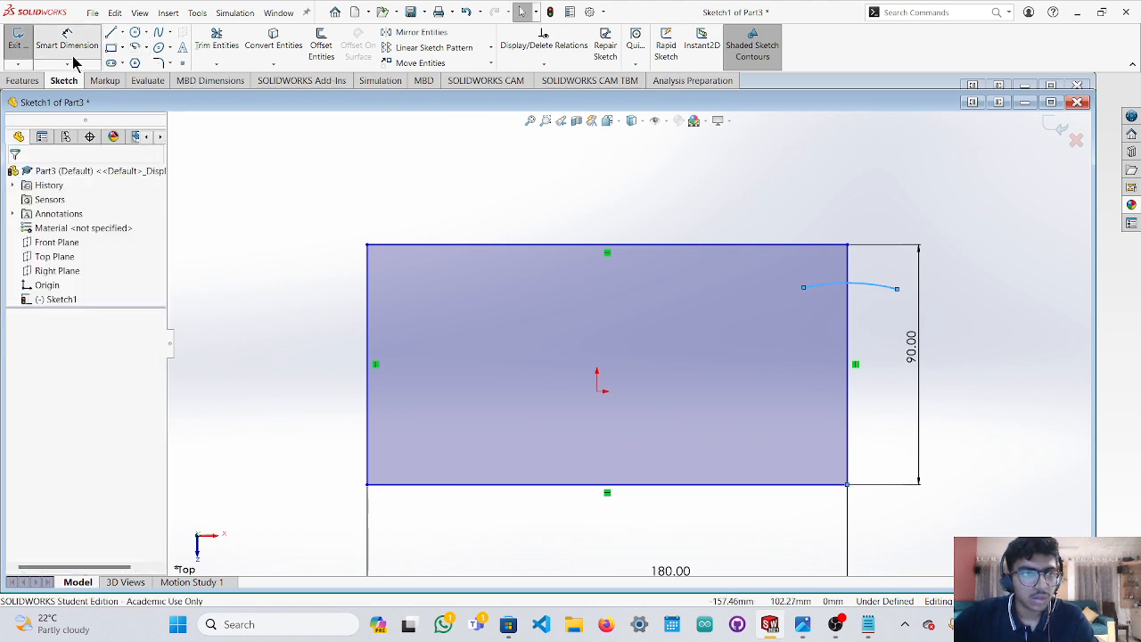
left_click(887, 285)
left_click(976, 319)
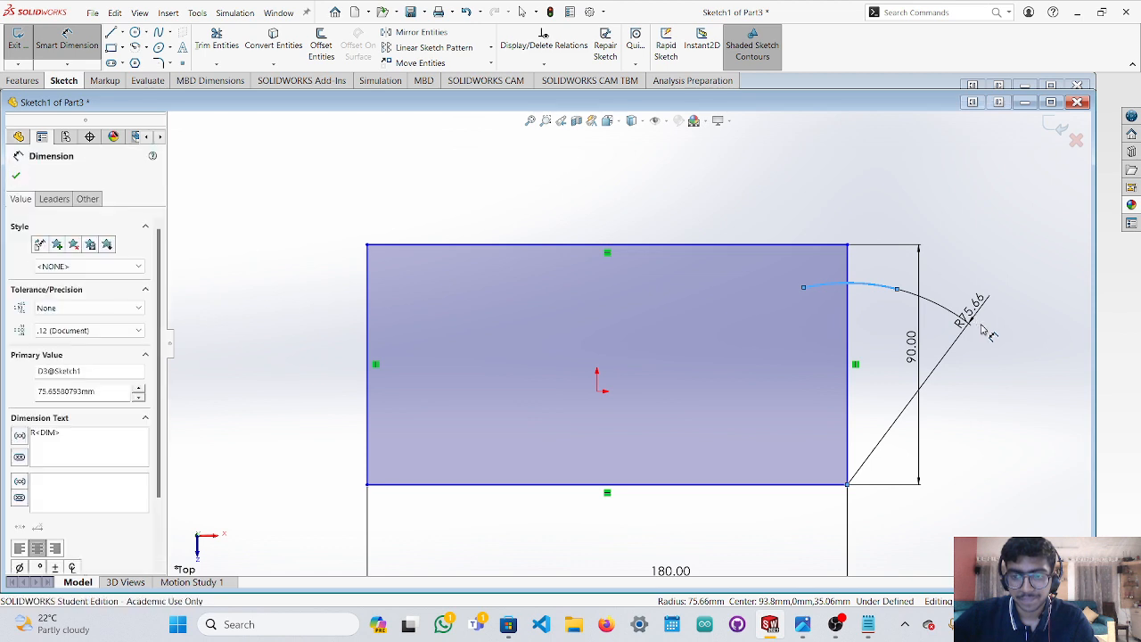
left_click(984, 332)
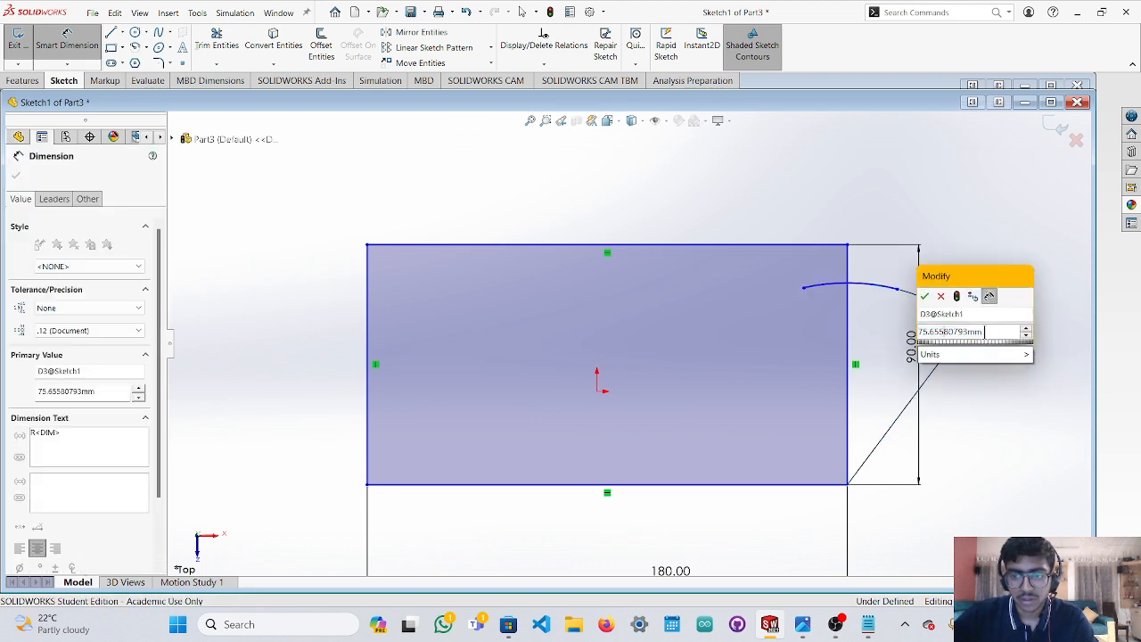
left_click_drag(991, 331, 909, 333)
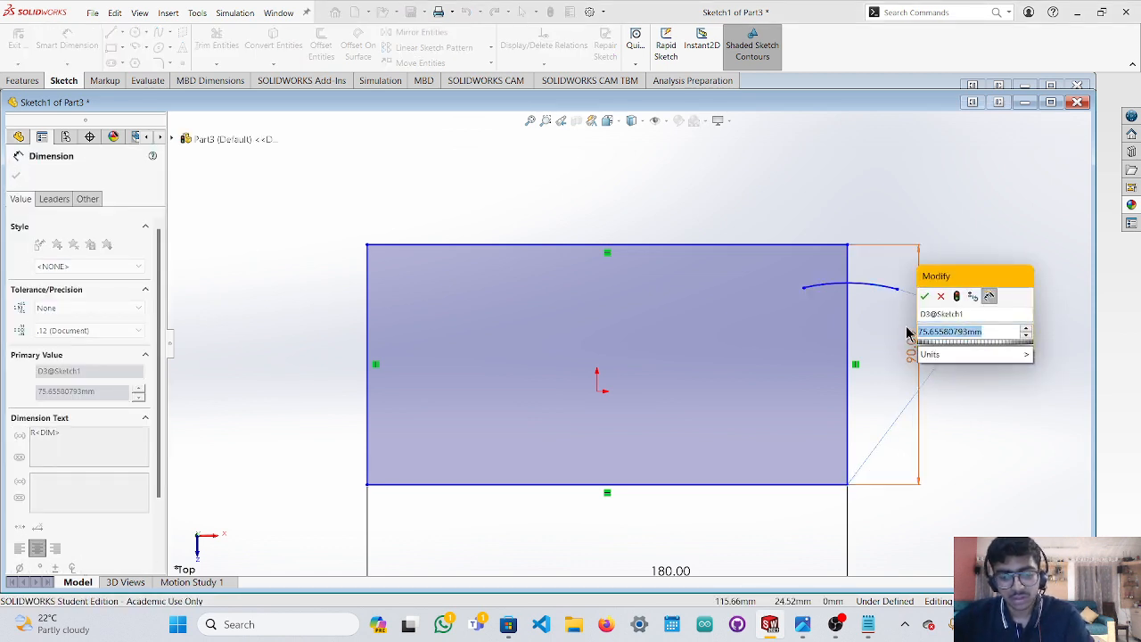
type("80")
left_click(941, 296)
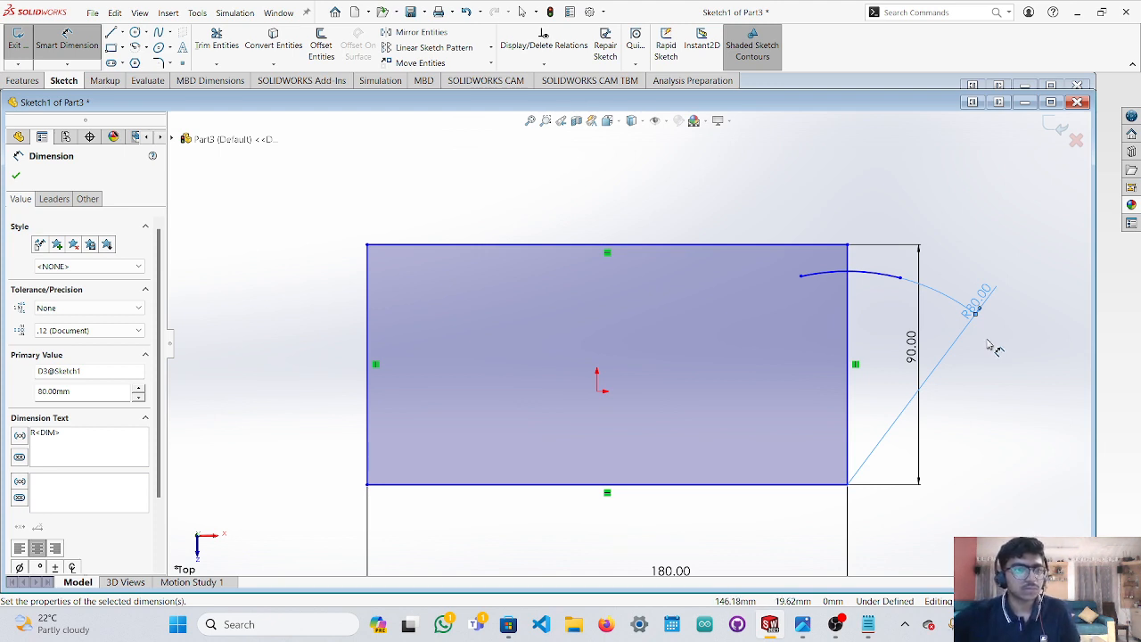
left_click(829, 87)
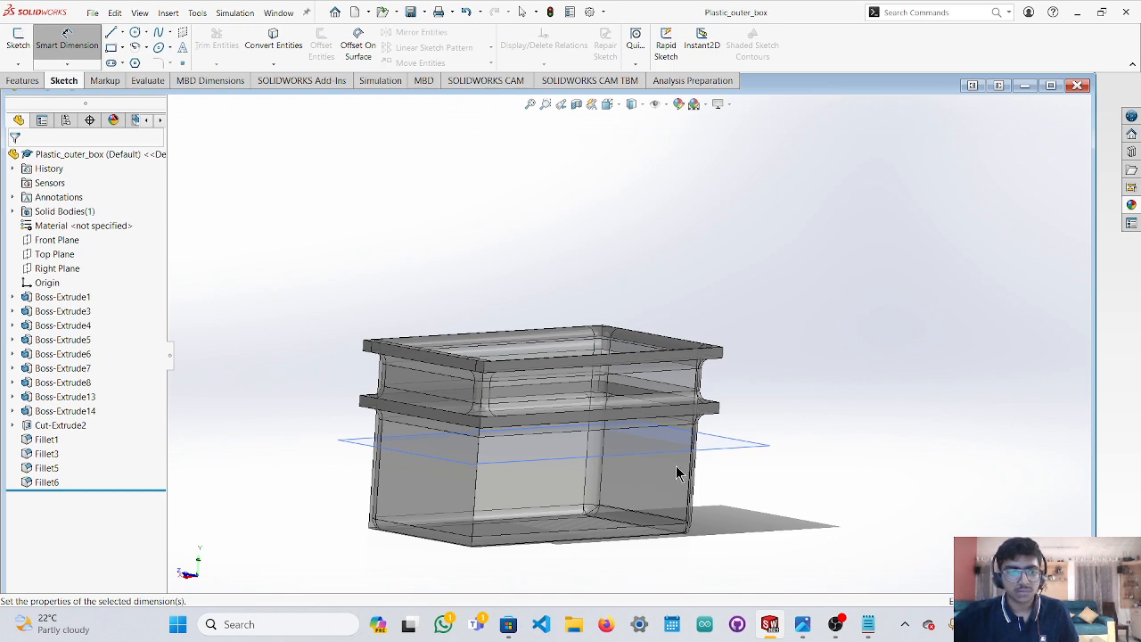
mouse_move(774, 631)
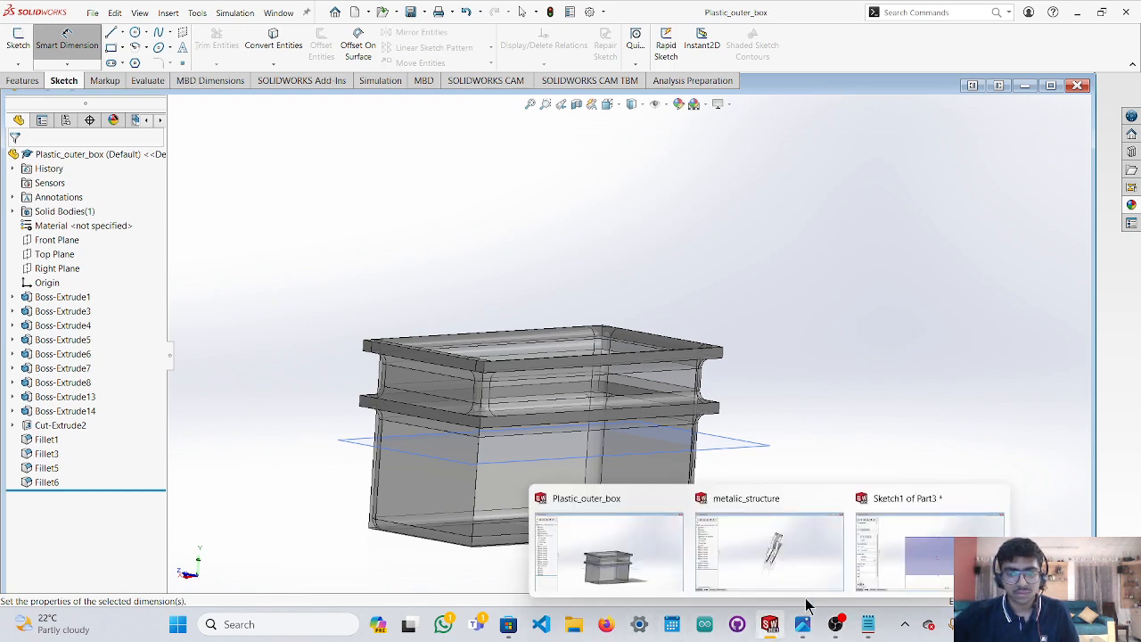
mouse_move(916, 569)
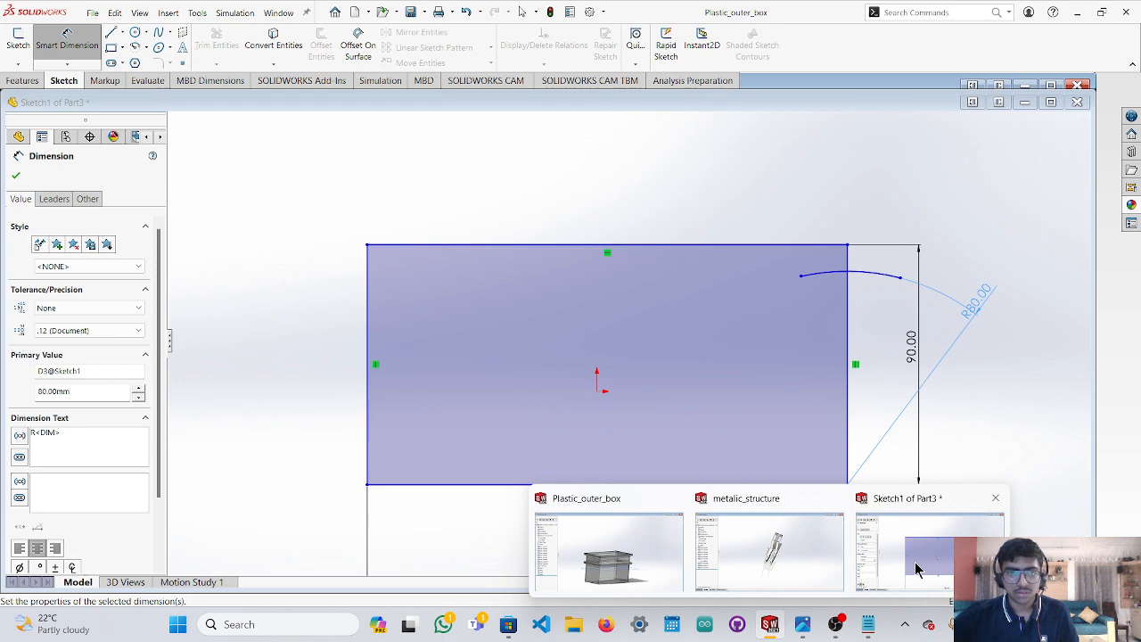
left_click(916, 569)
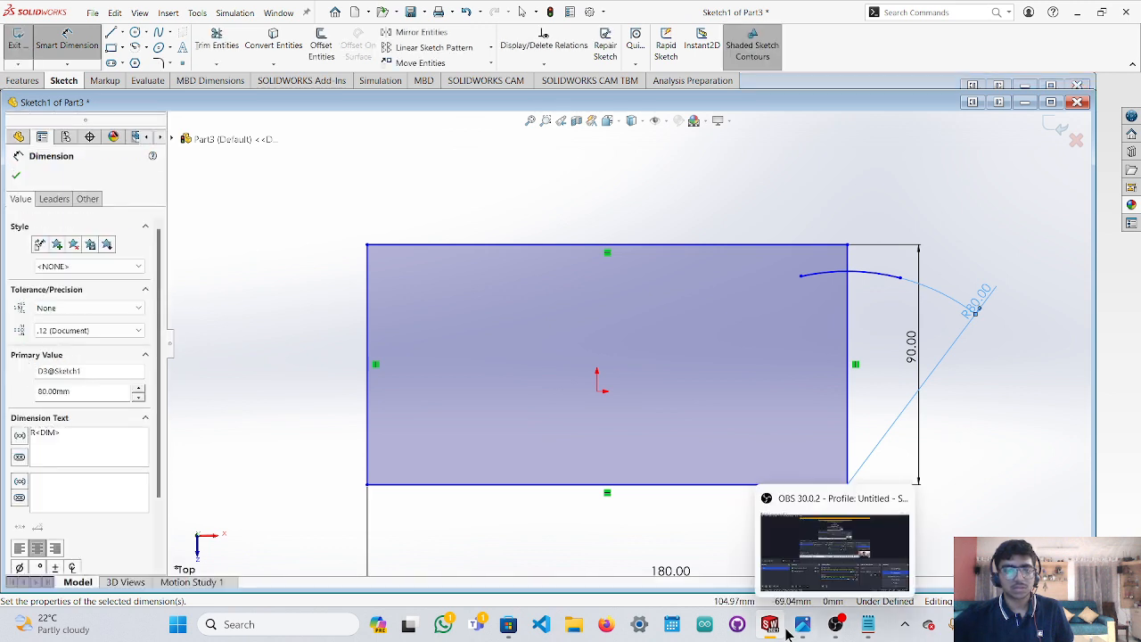
mouse_move(787, 630)
left_click(753, 565)
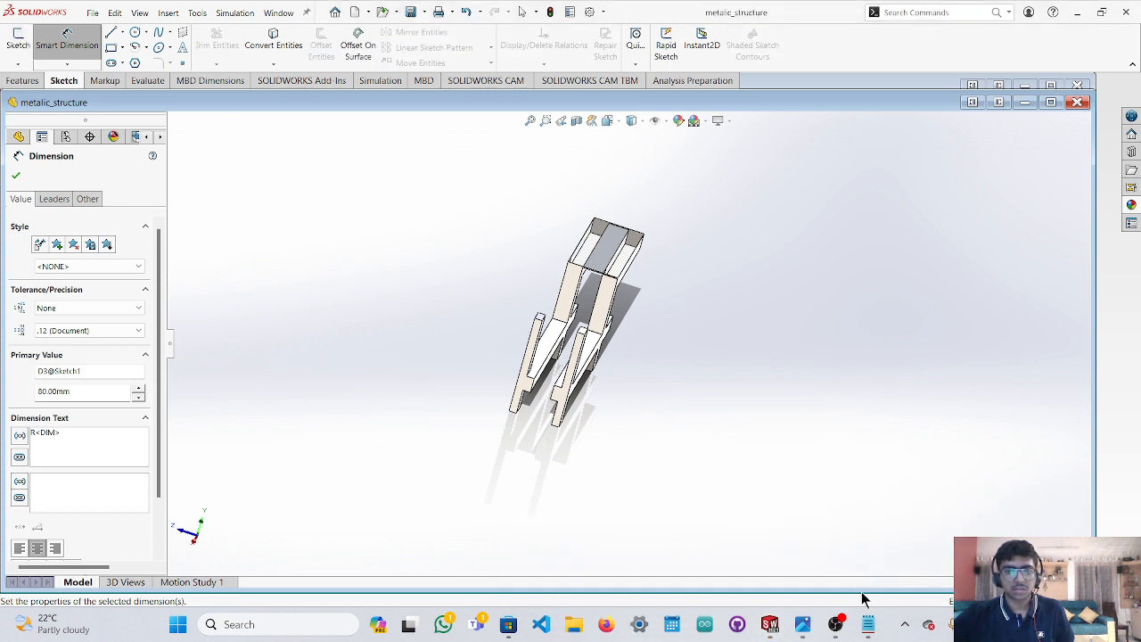
mouse_move(781, 630)
left_click(936, 552)
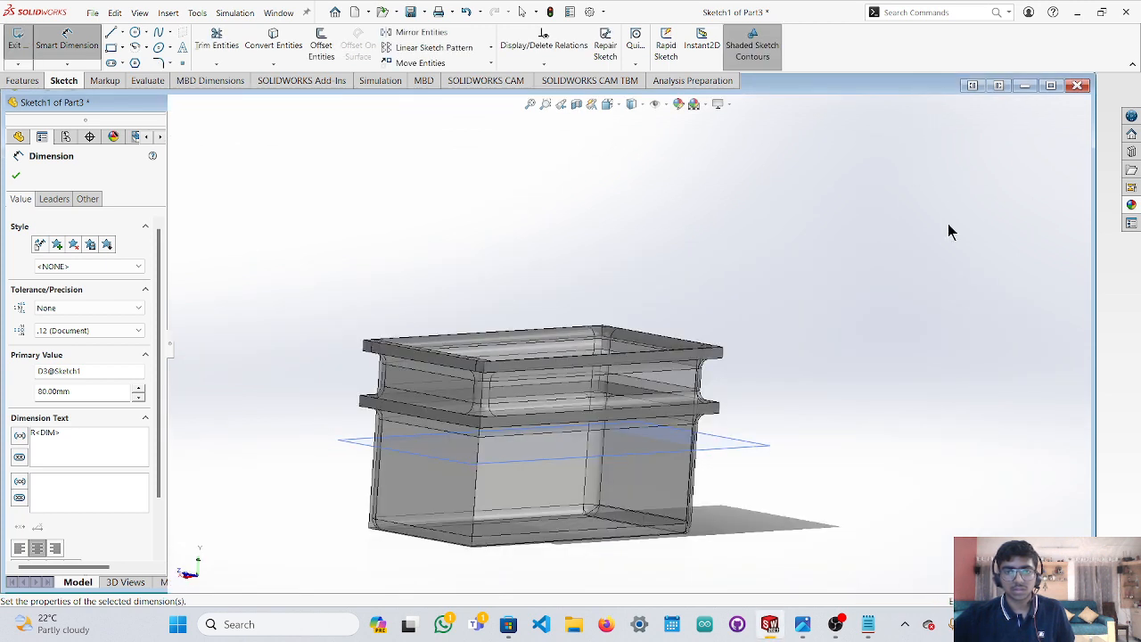
mouse_move(771, 626)
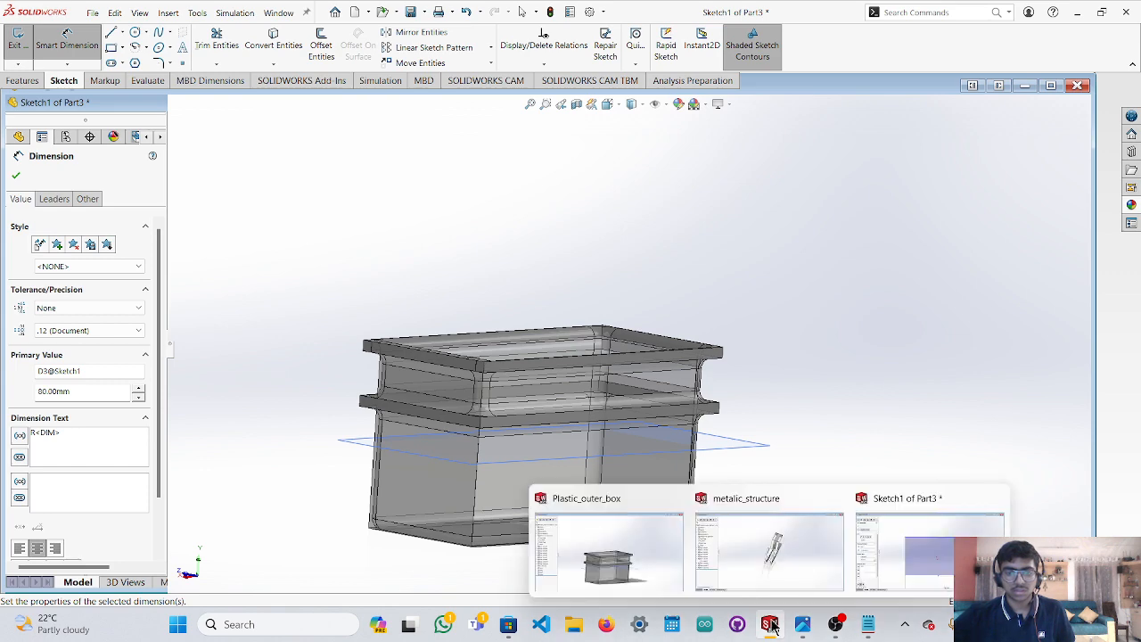
left_click(951, 539)
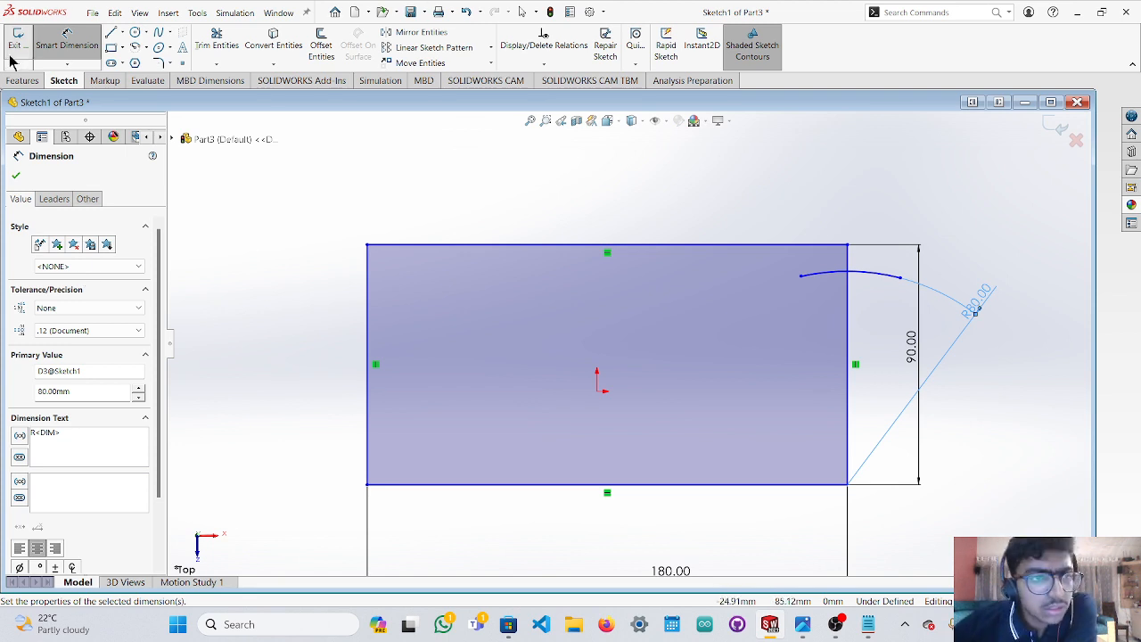
Sketch a short centerpoint arc centred on the rectangle's upper-right corner, radius about 58 mm, crossing the upper edge.
left_click(133, 50)
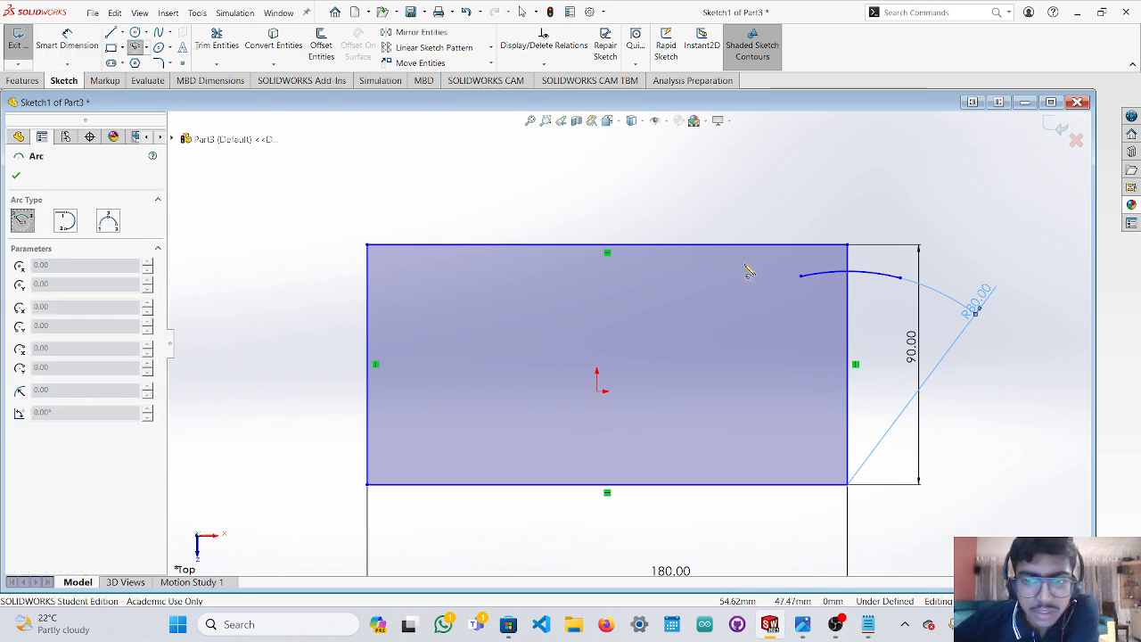
left_click(847, 244)
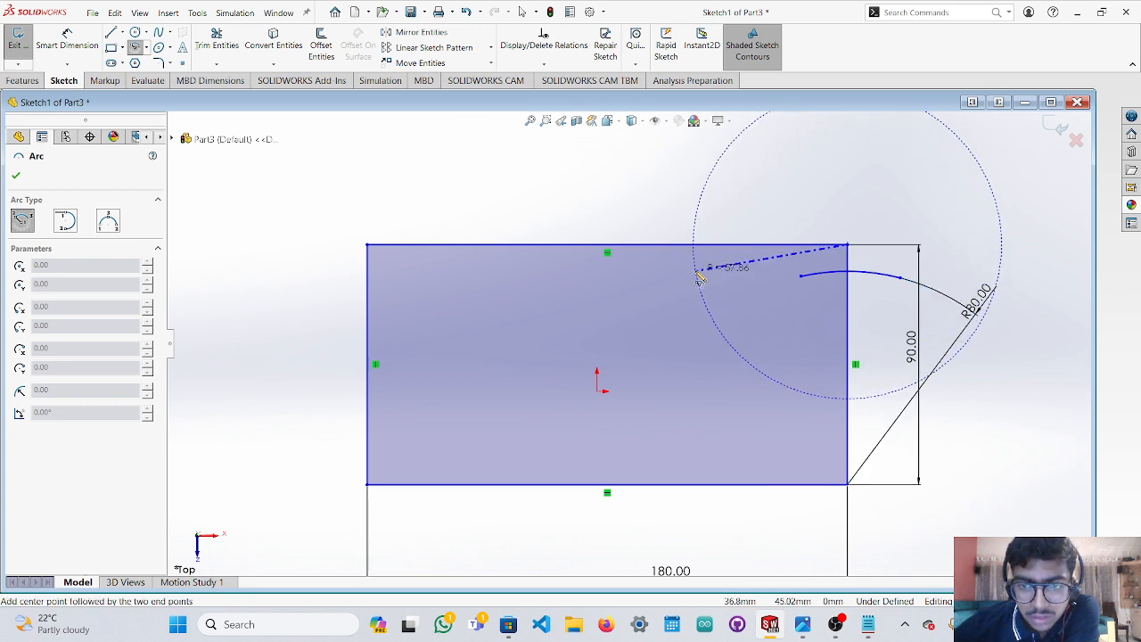
left_click(696, 272)
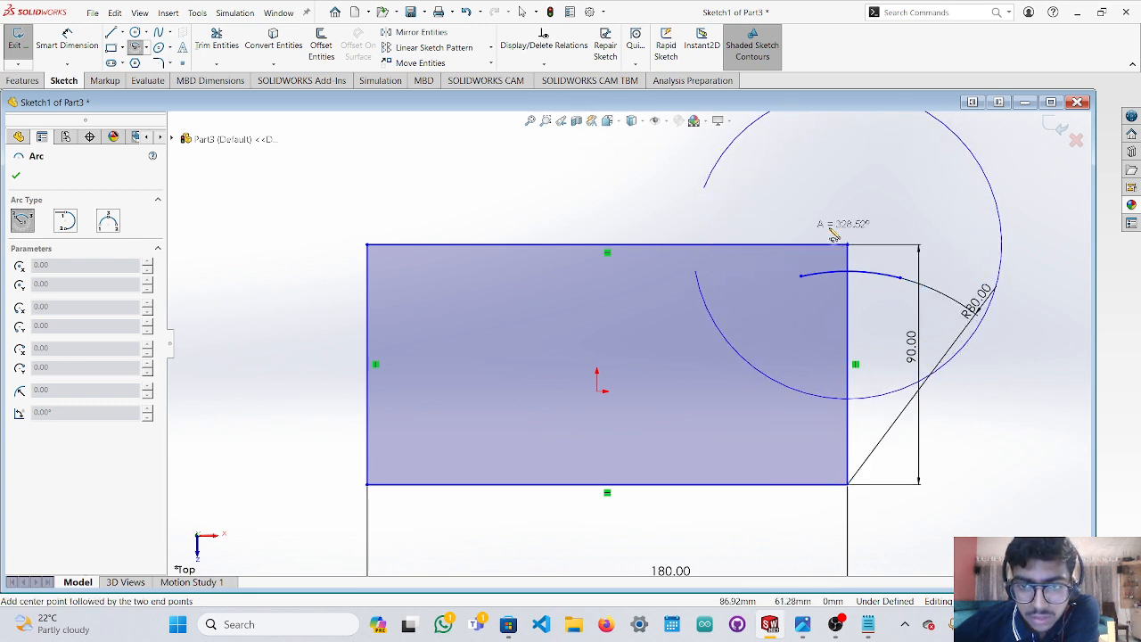
left_click(697, 205)
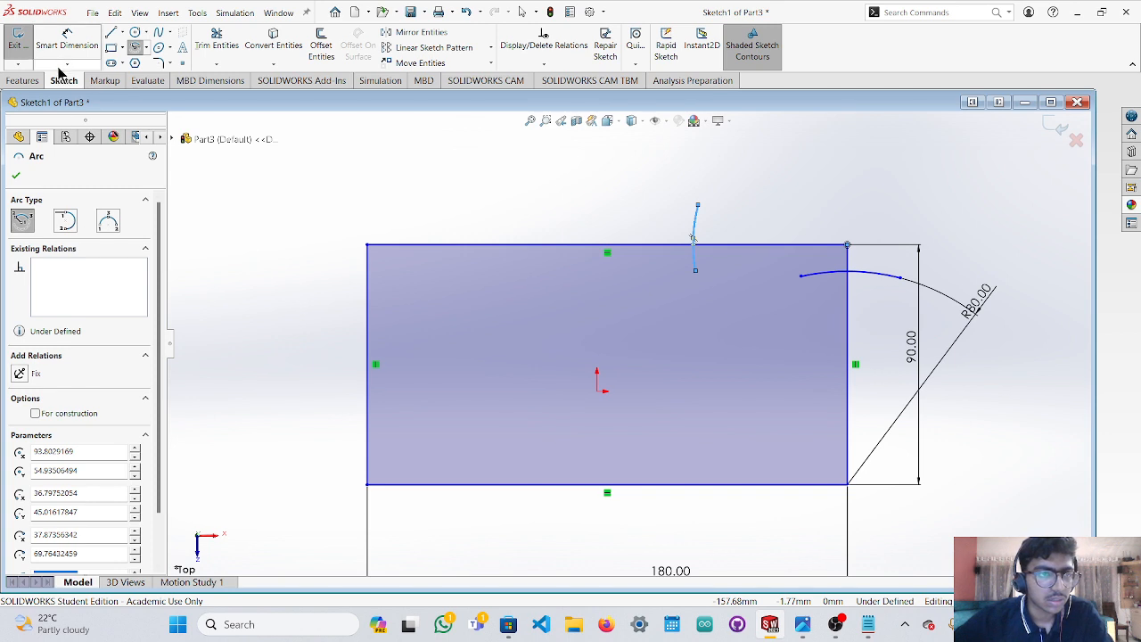
Dimension the arc crossing the rectangle's upper edge and set its radius to 50 mm.
left_click(68, 40)
left_click(697, 230)
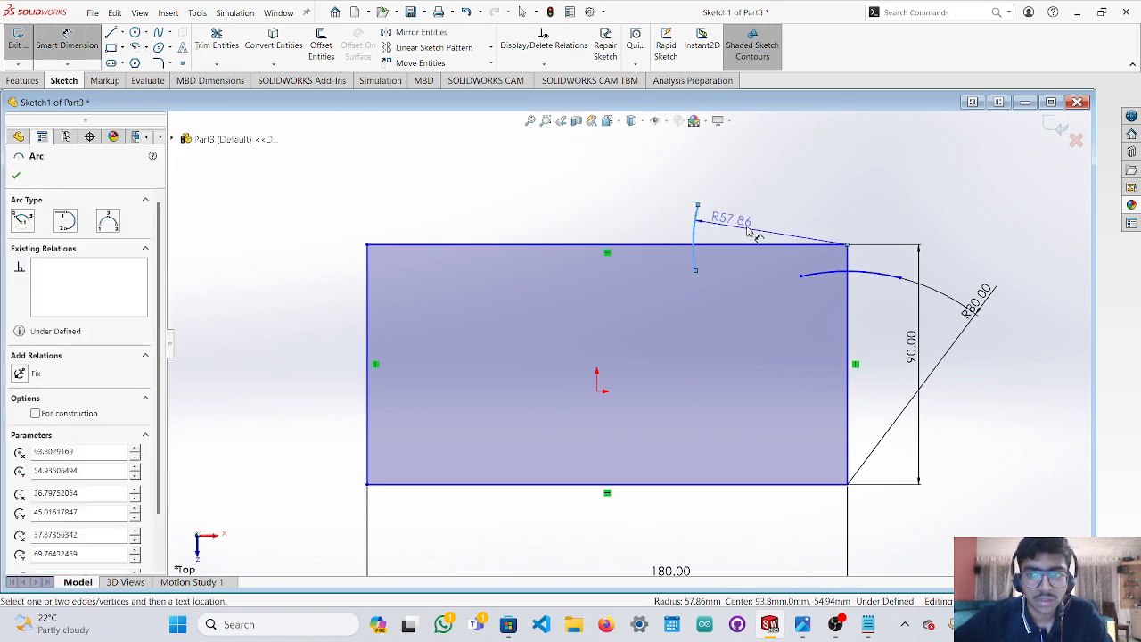
left_click(781, 229)
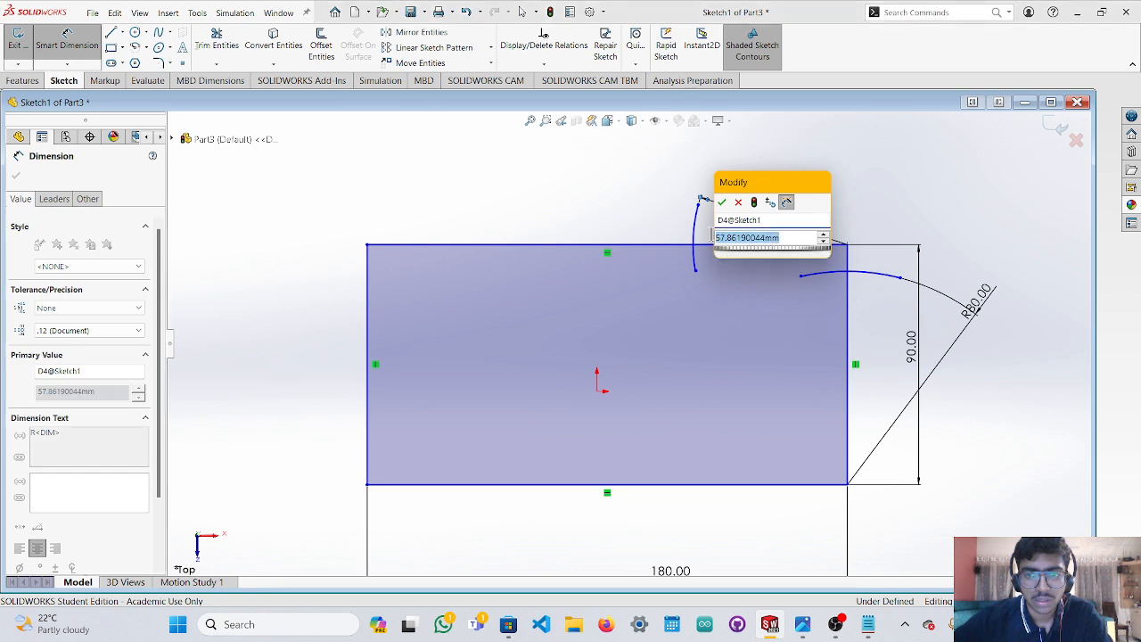
type("50")
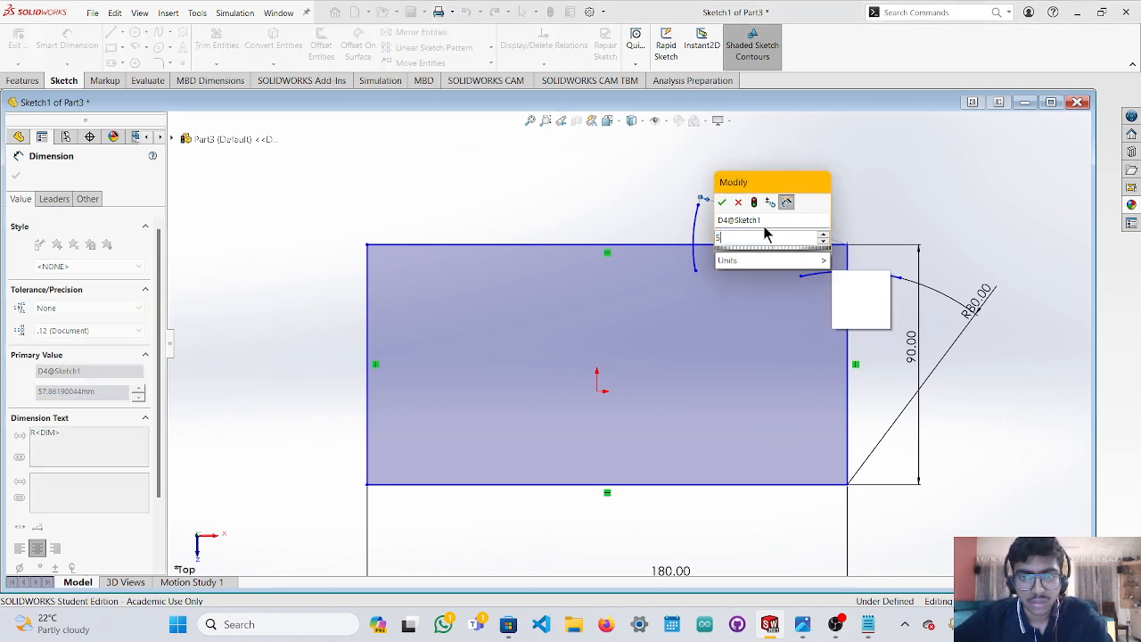
left_click(723, 204)
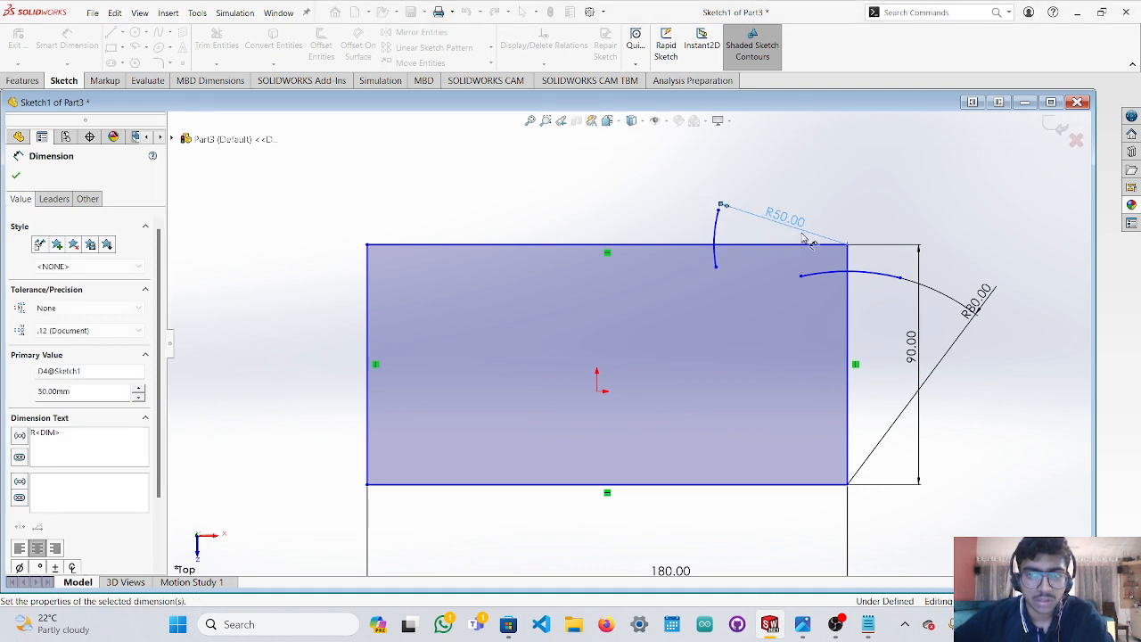
key("Escape")
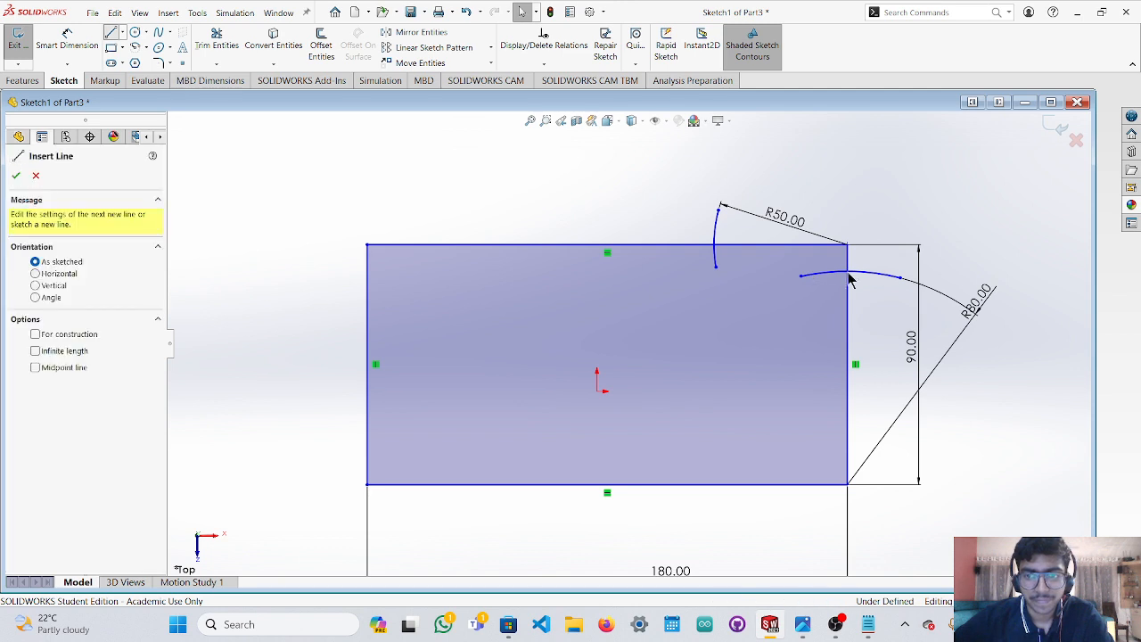
Sketch a vertical line from the midpoint of the rectangle's upper edge to the midpoint of its lower edge.
left_click(607, 246)
left_click(607, 246)
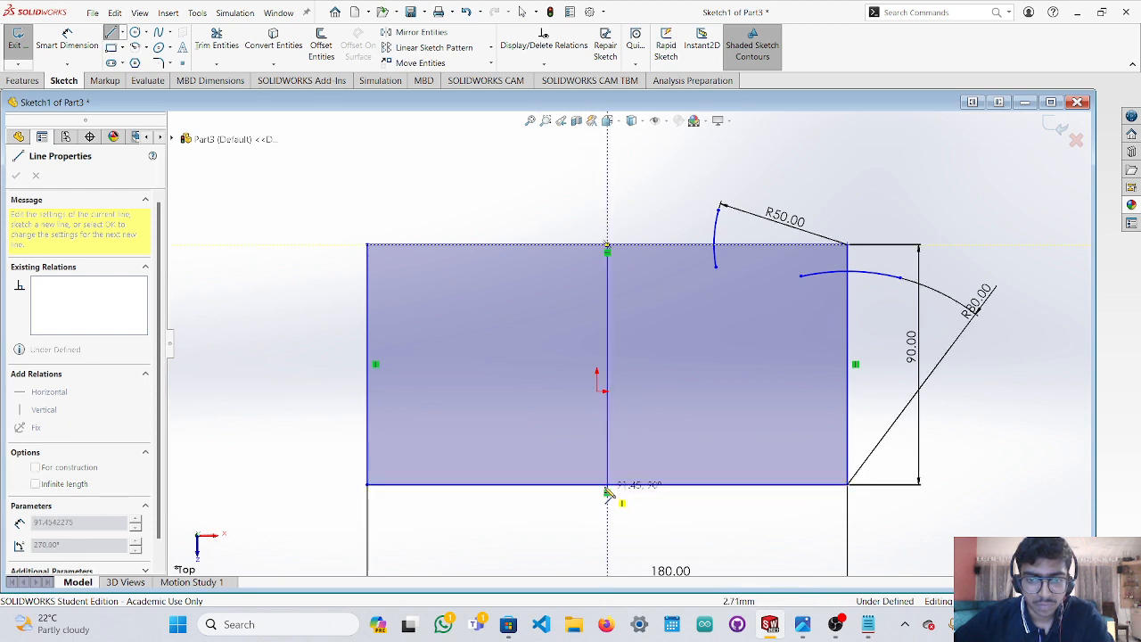
left_click(609, 489)
key("Escape")
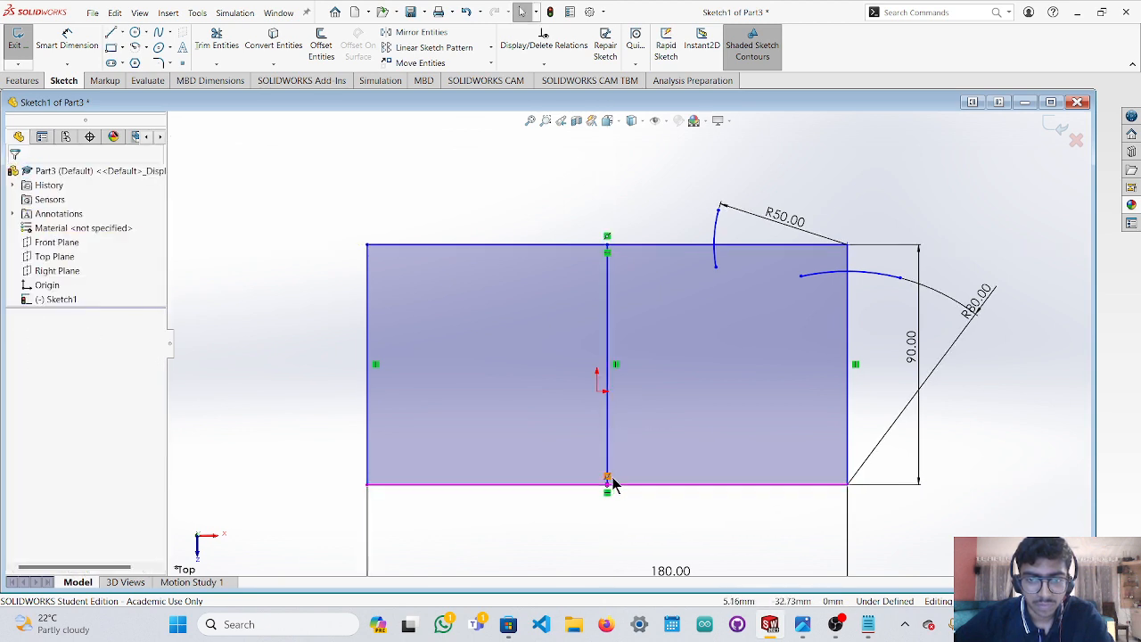
Mirror the R80 and R50 arcs about the rectangle's vertical middle line, keeping the originals.
left_click(799, 279)
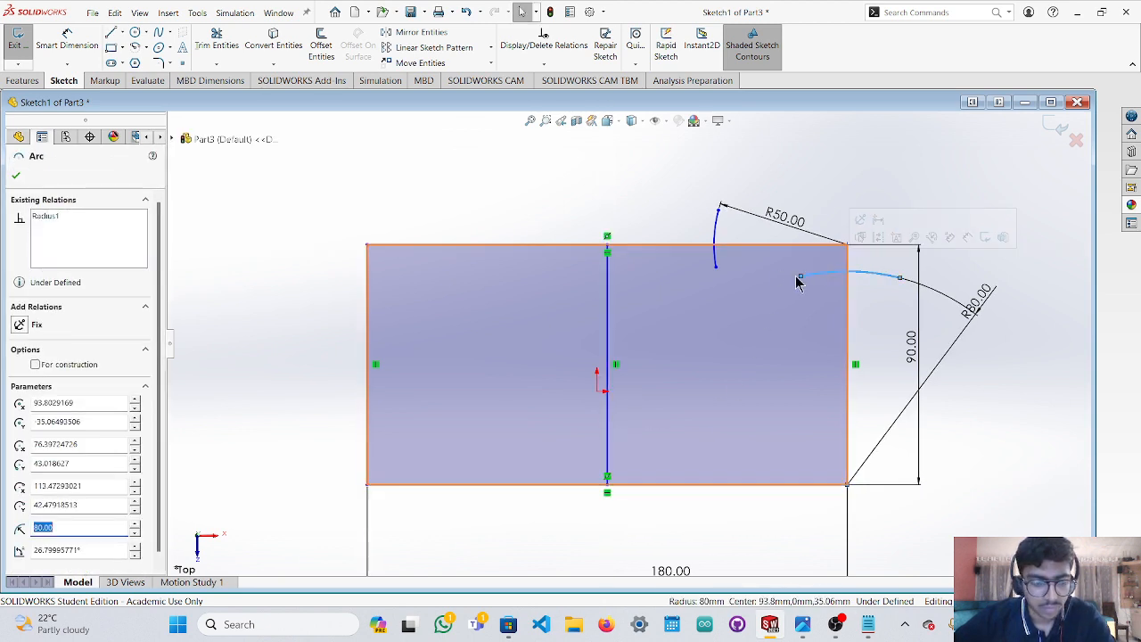
left_click(719, 225, "ctrl")
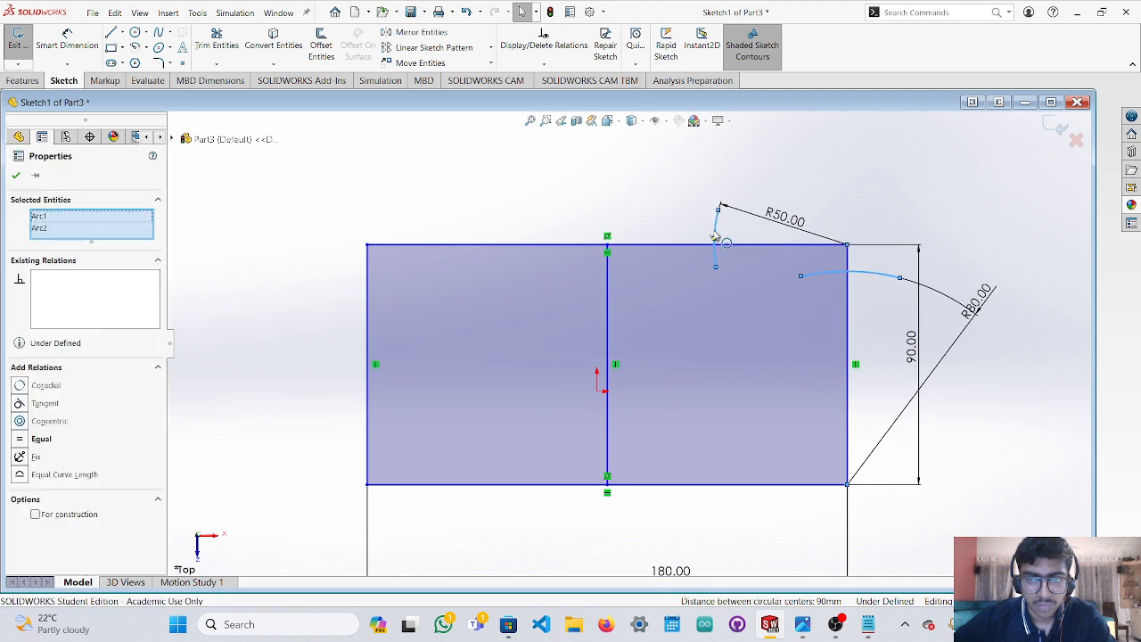
left_click(436, 33)
left_click(126, 361)
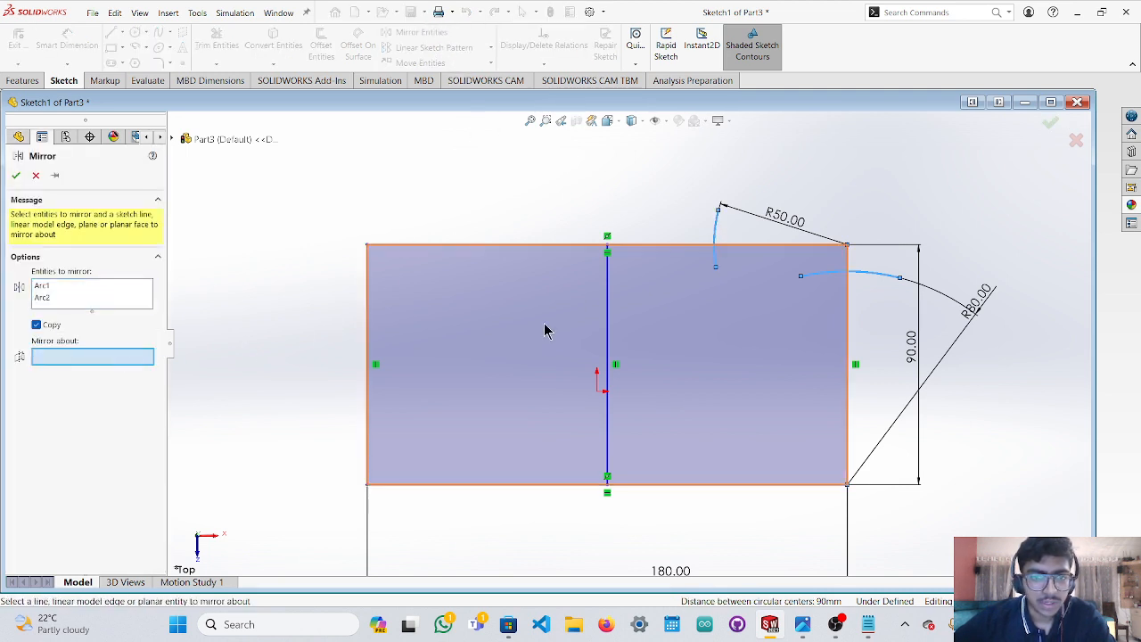
left_click(606, 308)
key("Return")
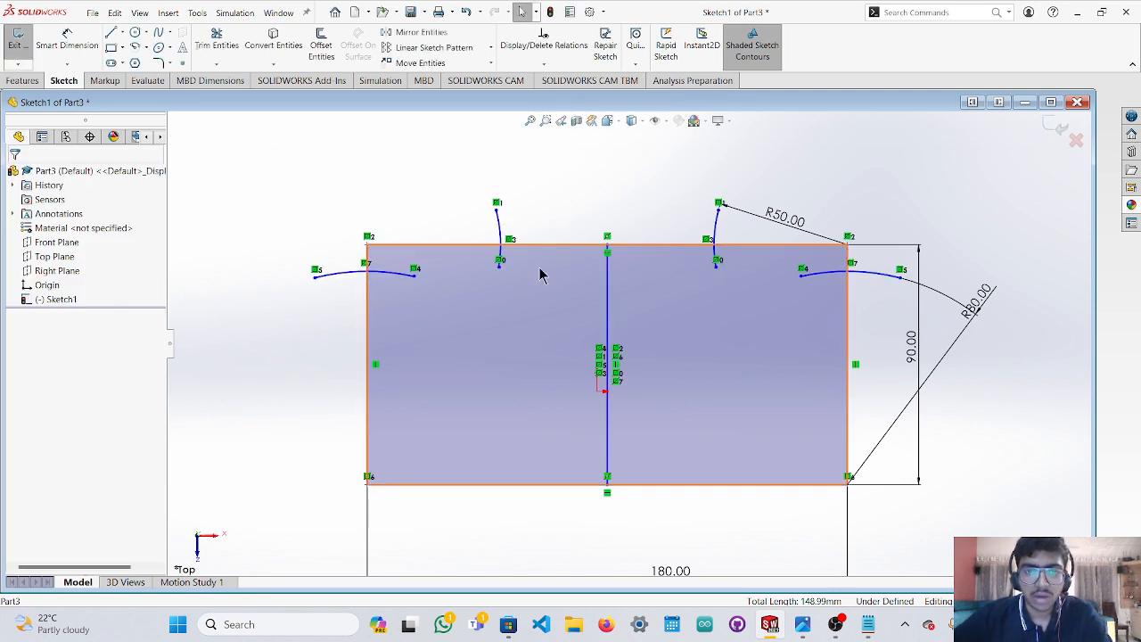
Try a spline between the points where the mirrored arcs cross the left and upper edges, and remove it.
left_click(157, 34)
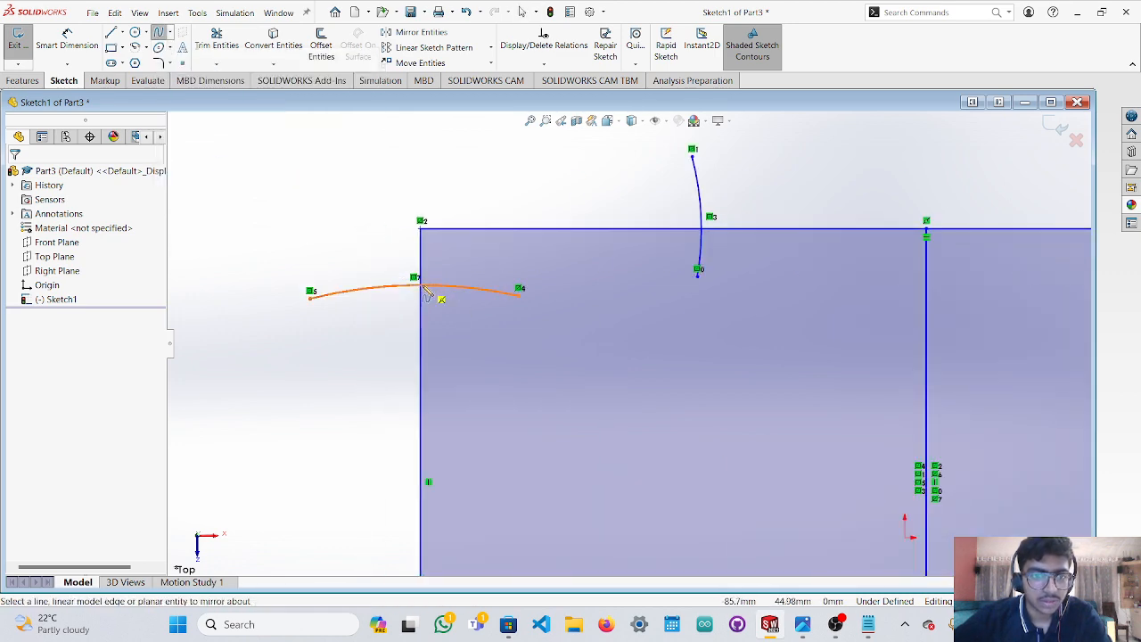
left_click(425, 294)
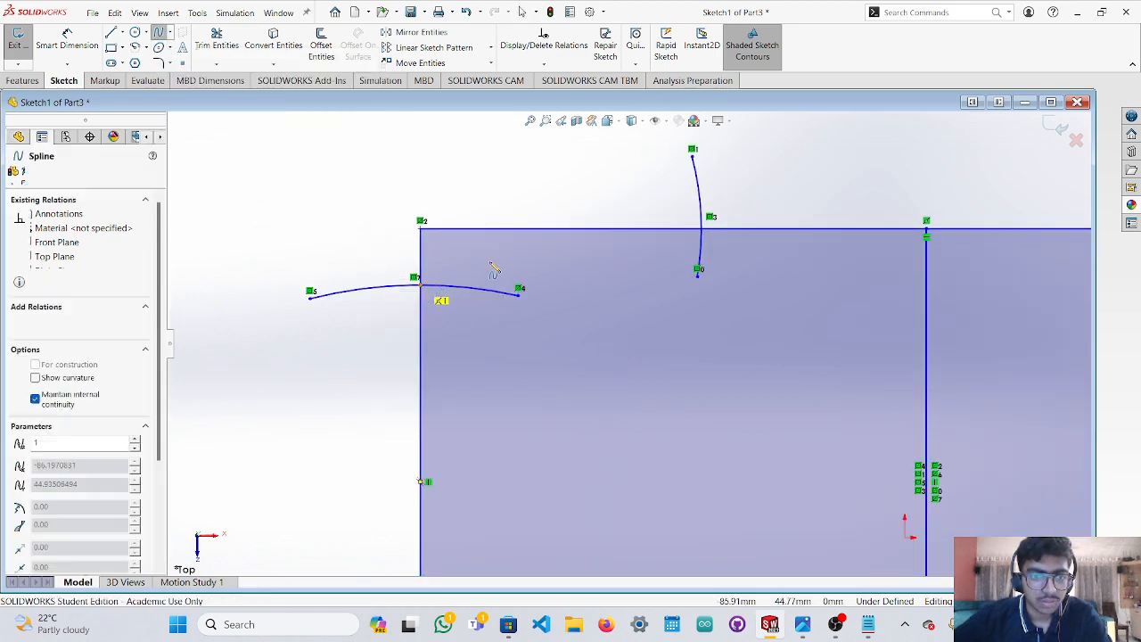
left_click(705, 231)
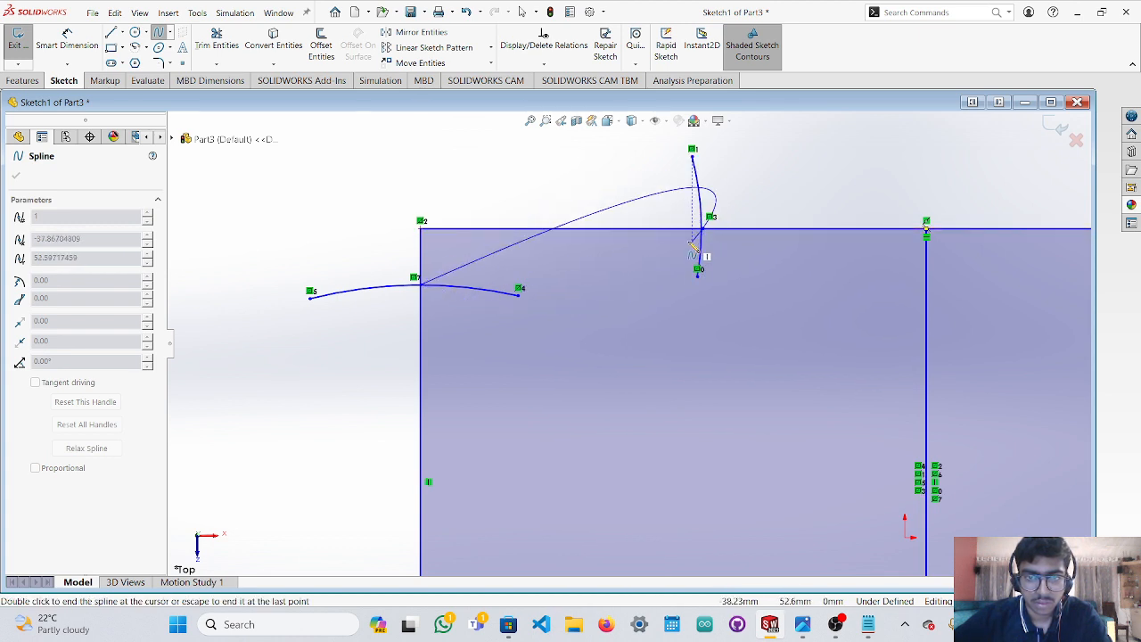
double_click(432, 286)
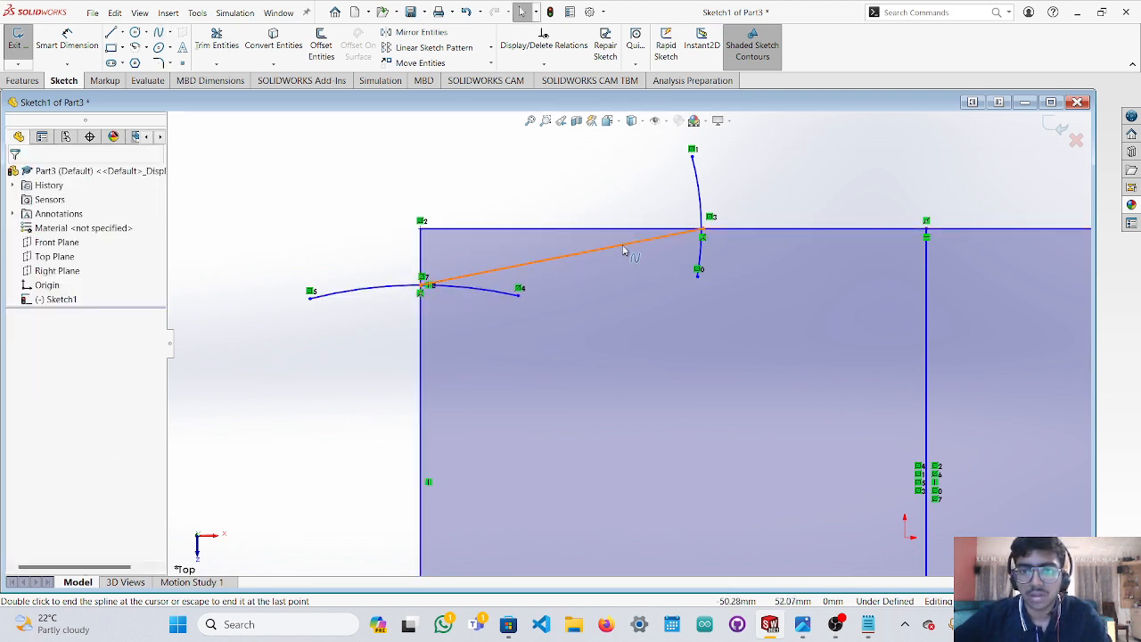
left_click(591, 253)
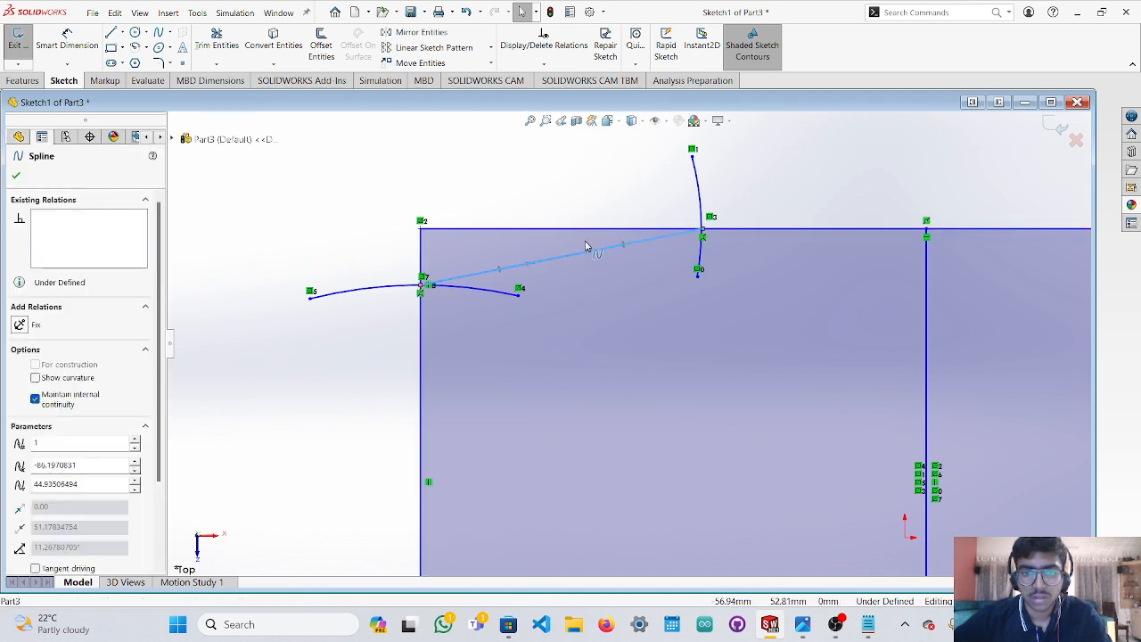
key("ctrl+z")
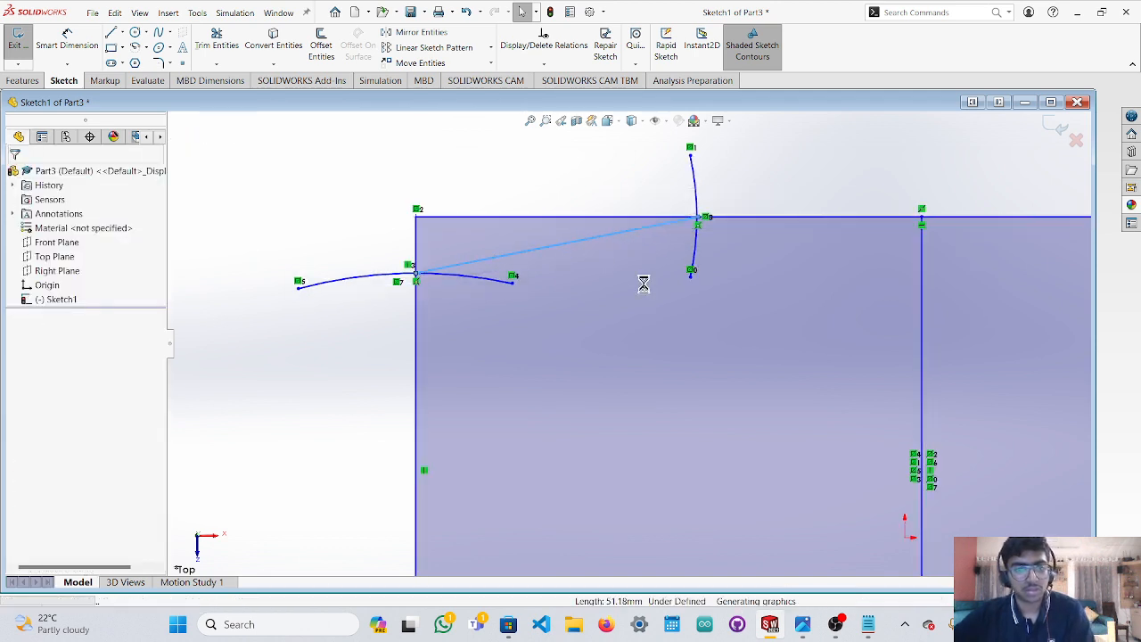
key("Delete")
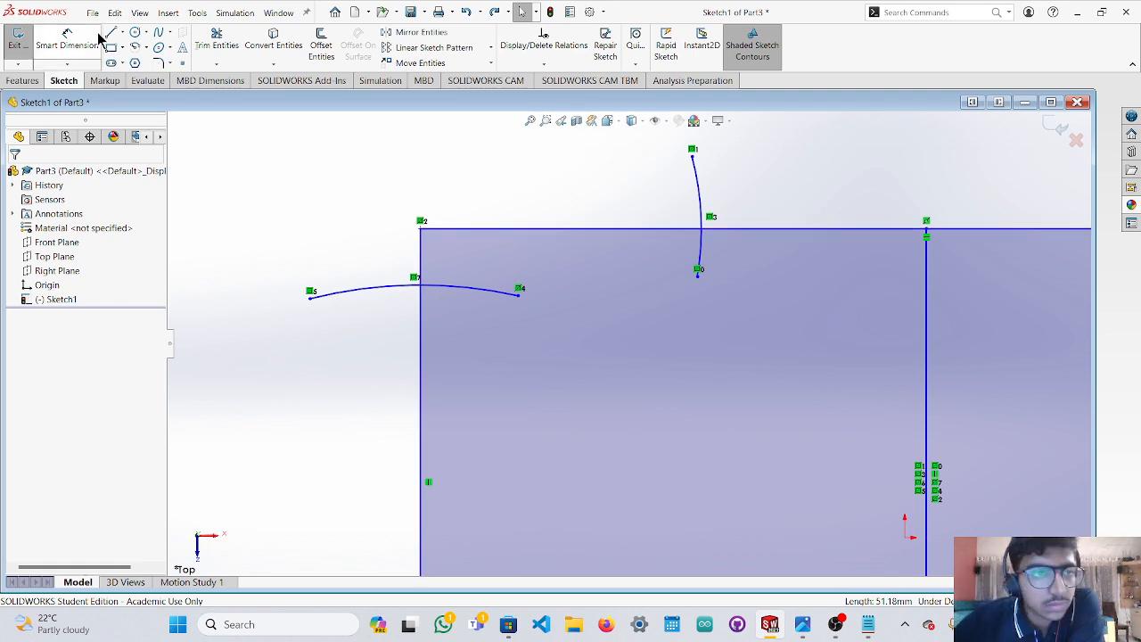
left_click(158, 34)
left_click(421, 284)
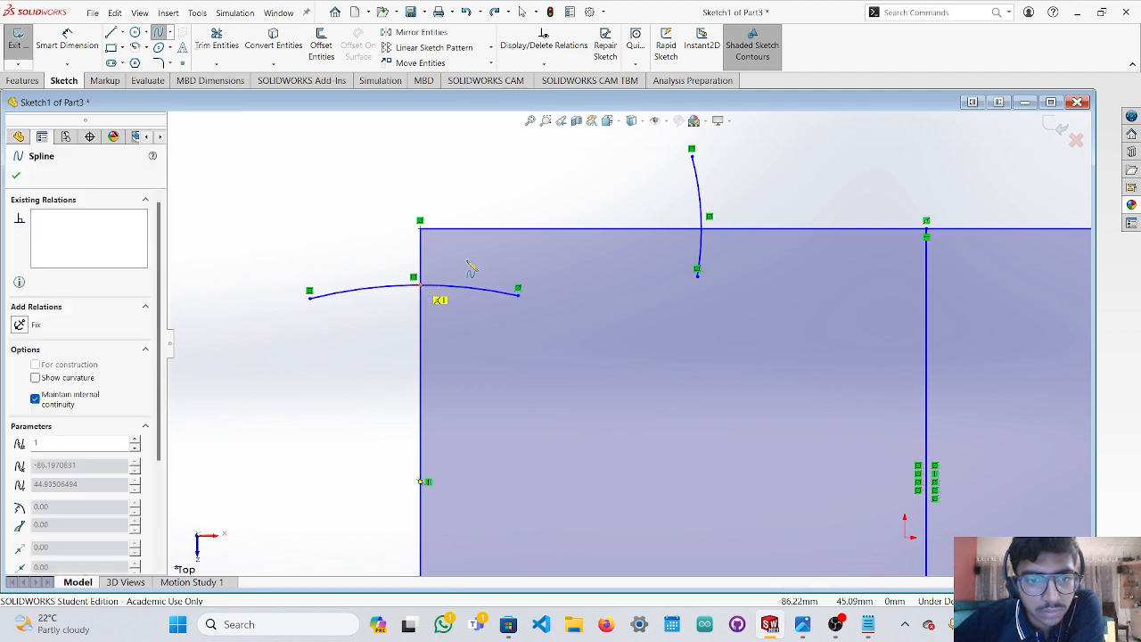
left_click(499, 248)
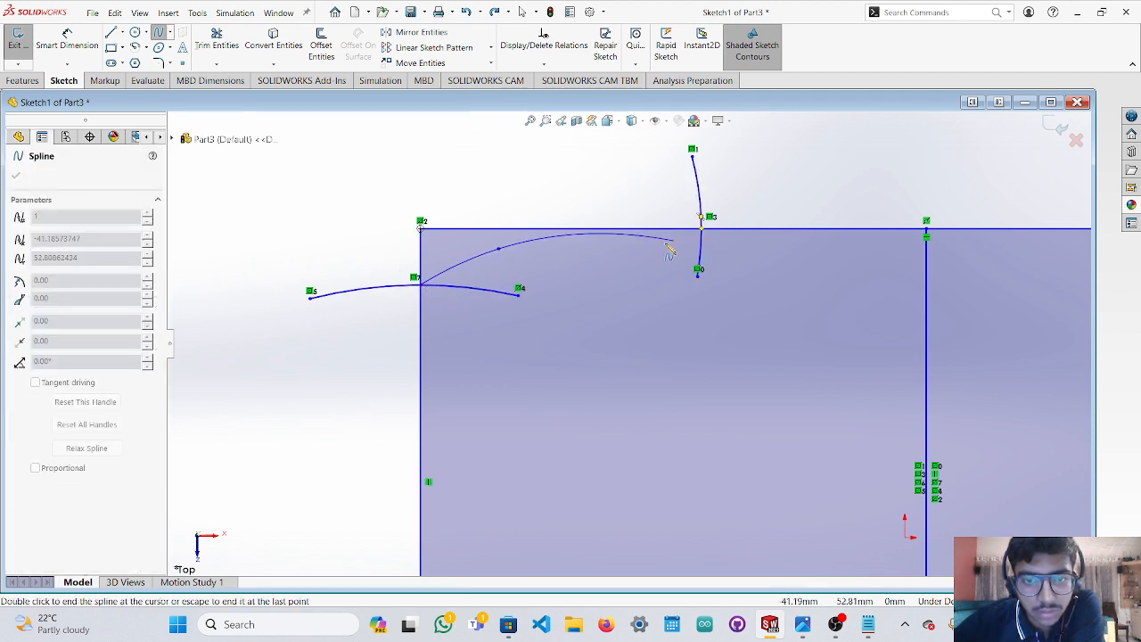
key("Escape")
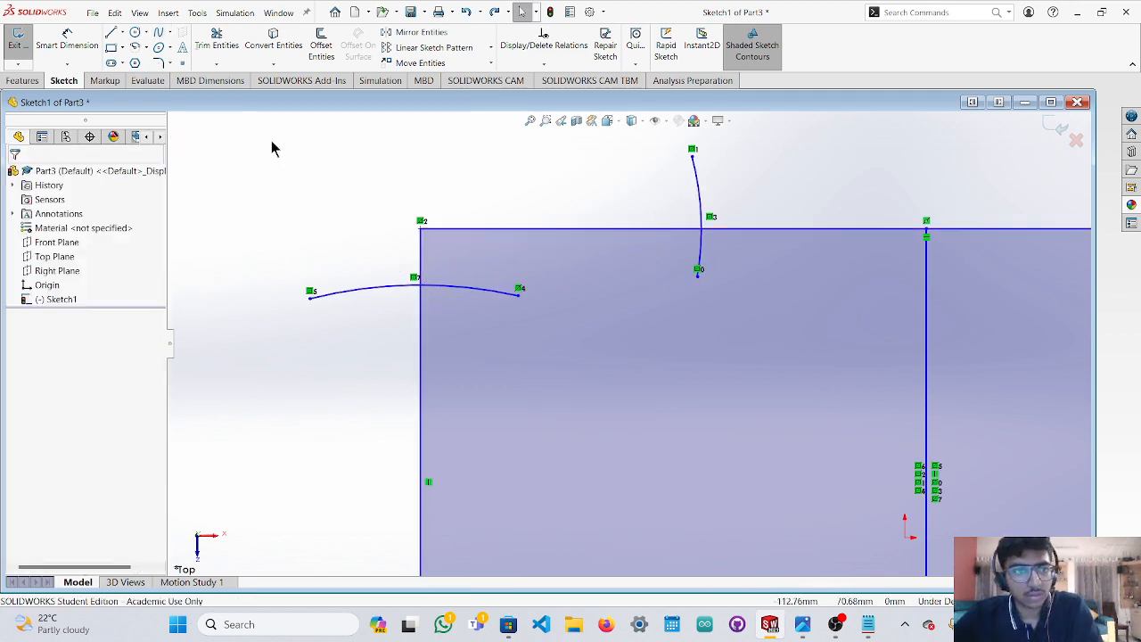
Sketch a spline from the mirrored R80 arc's left-edge crossing through a middle point to the mirrored R50 arc's upper-edge crossing, ending inside the rectangle.
left_click(158, 34)
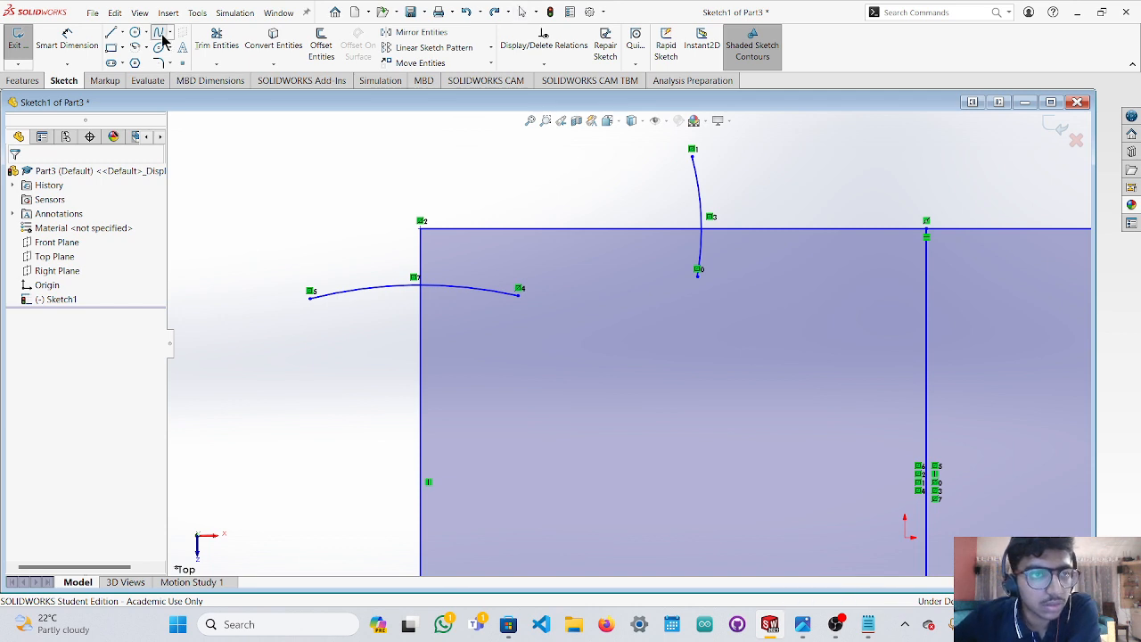
left_click(422, 285)
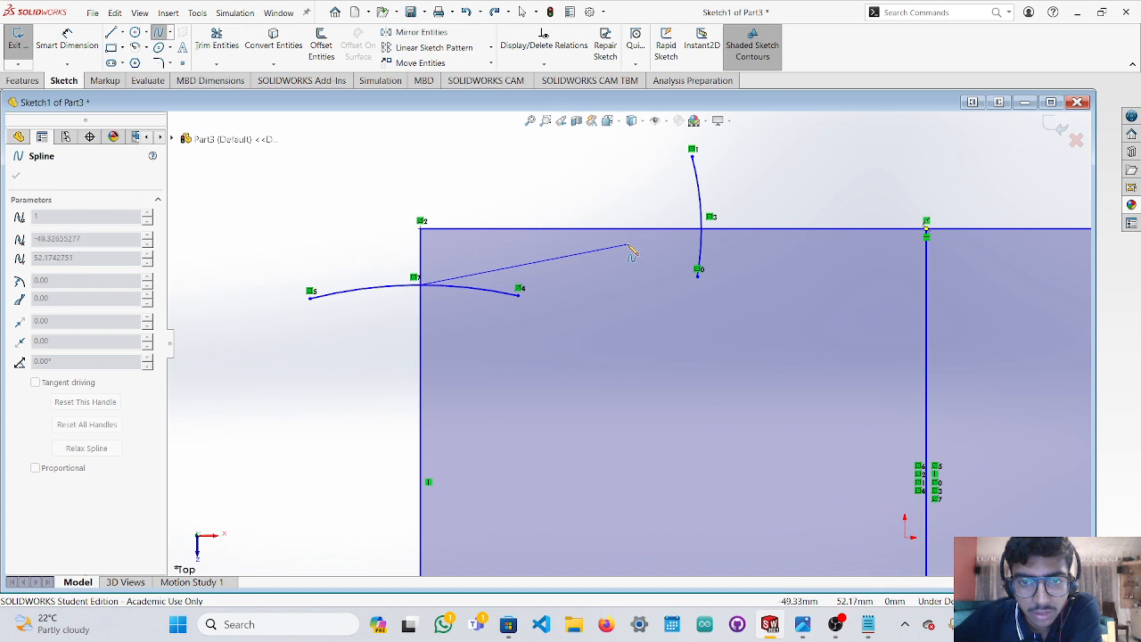
left_click(571, 251)
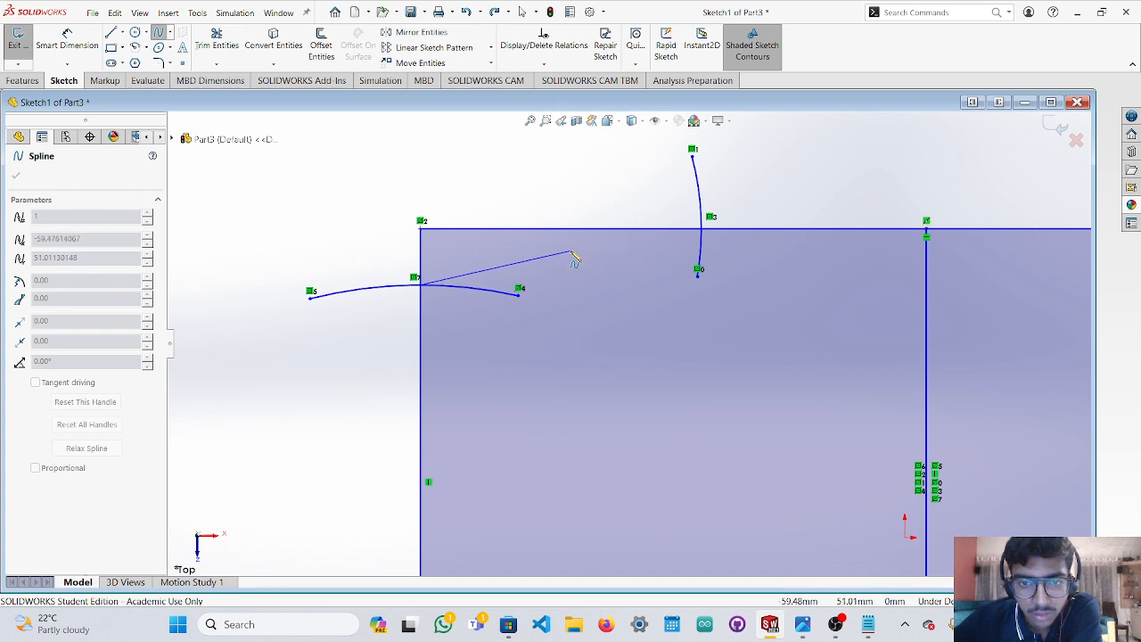
left_click(703, 231)
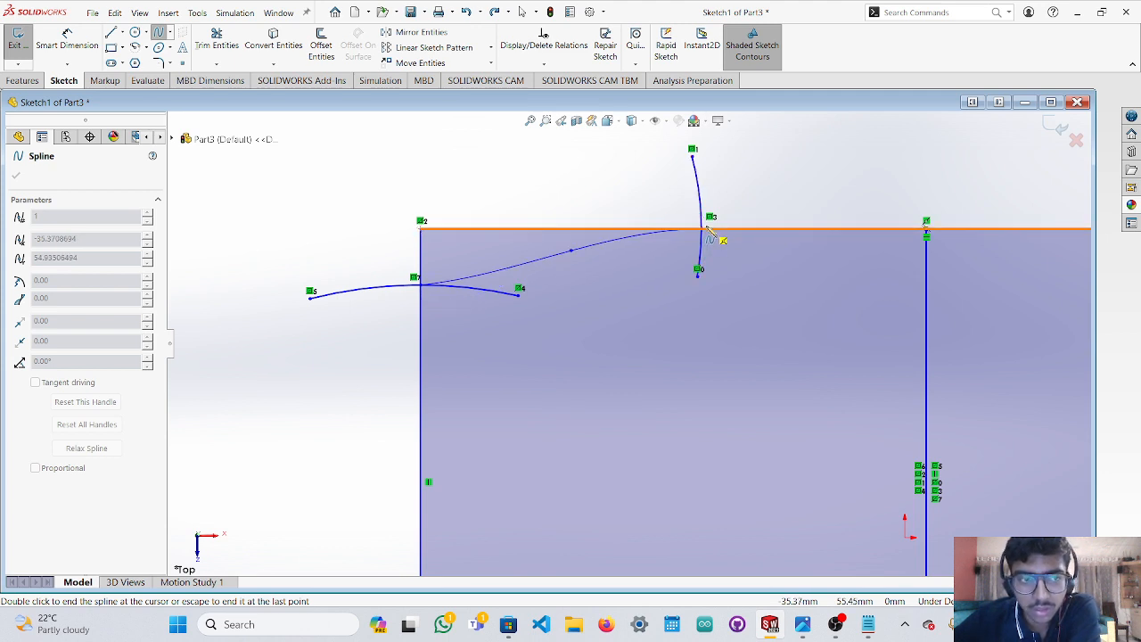
right_click(708, 230)
key("Escape")
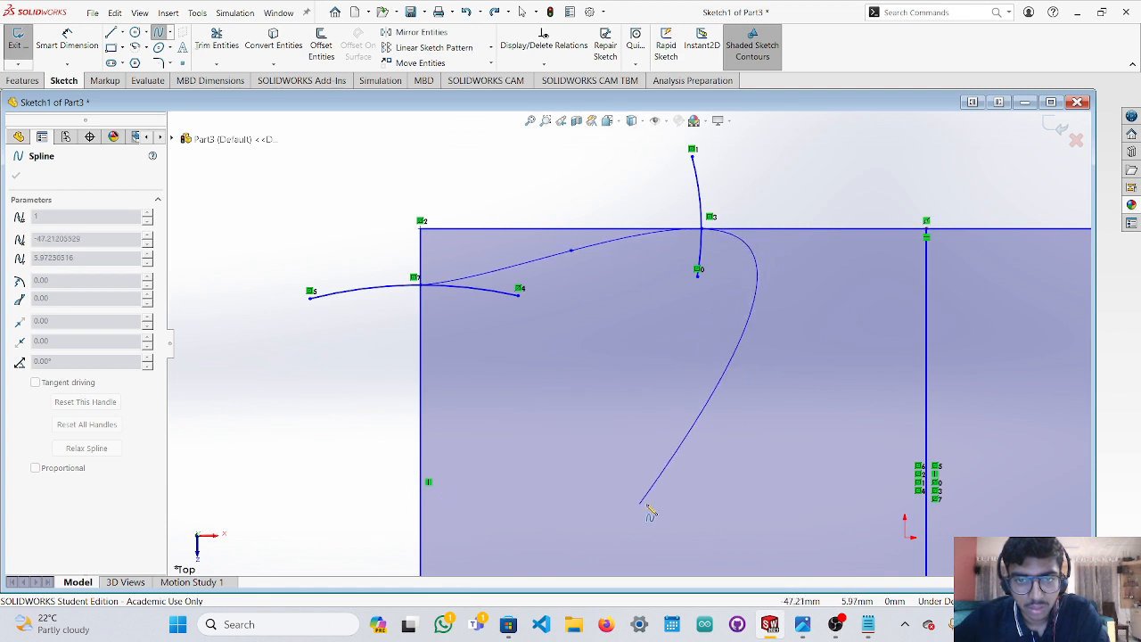
double_click(734, 505)
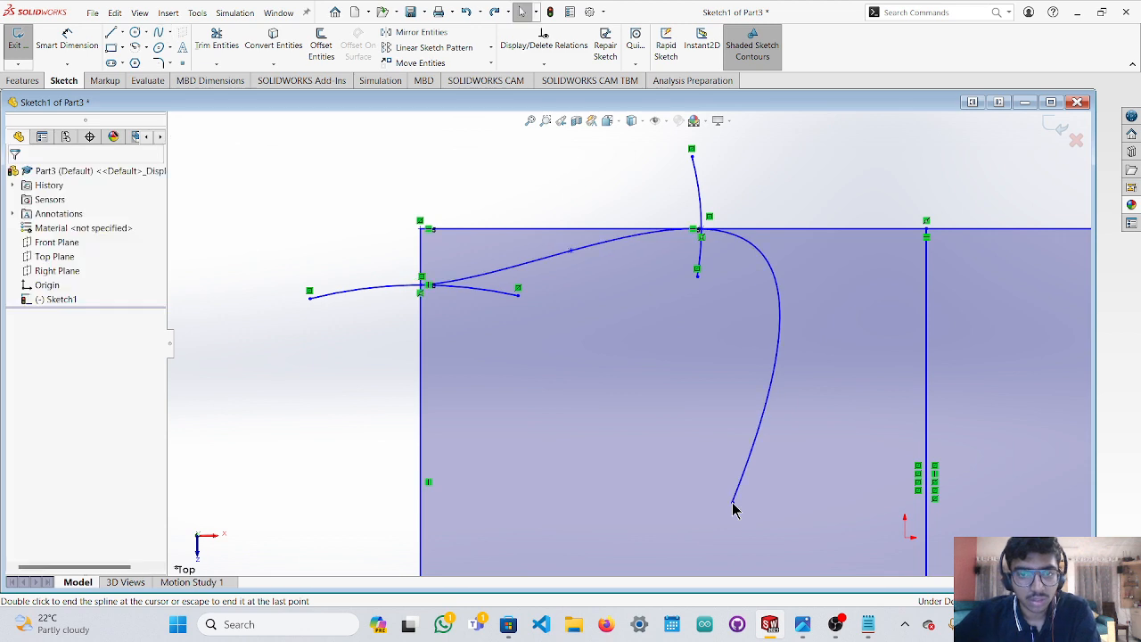
Trim away the spline's tail beyond the upper-edge crossing and both mirrored arcs at the rectangle's upper-left corner.
left_click(217, 40)
left_click_drag(798, 386, 764, 371)
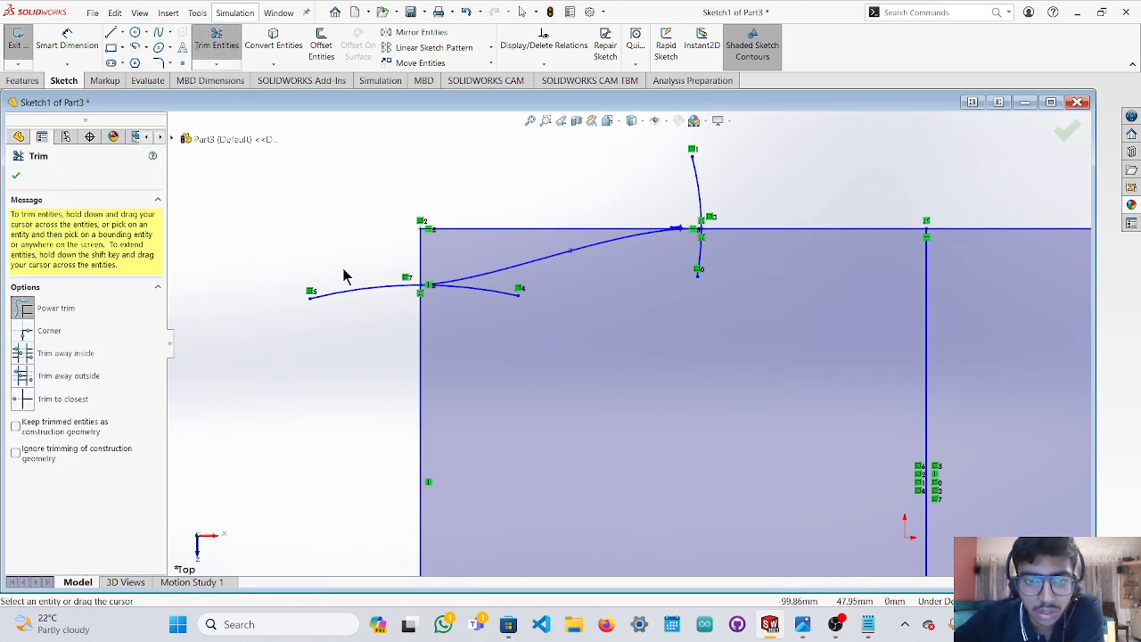
left_click_drag(484, 310, 375, 294)
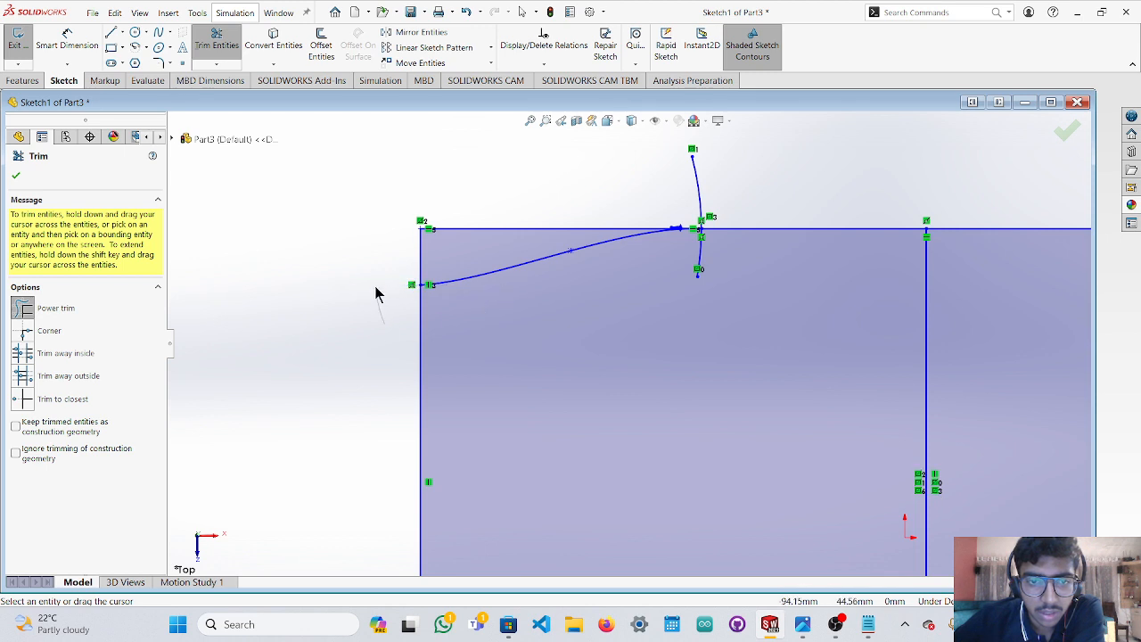
left_click_drag(667, 261, 711, 258)
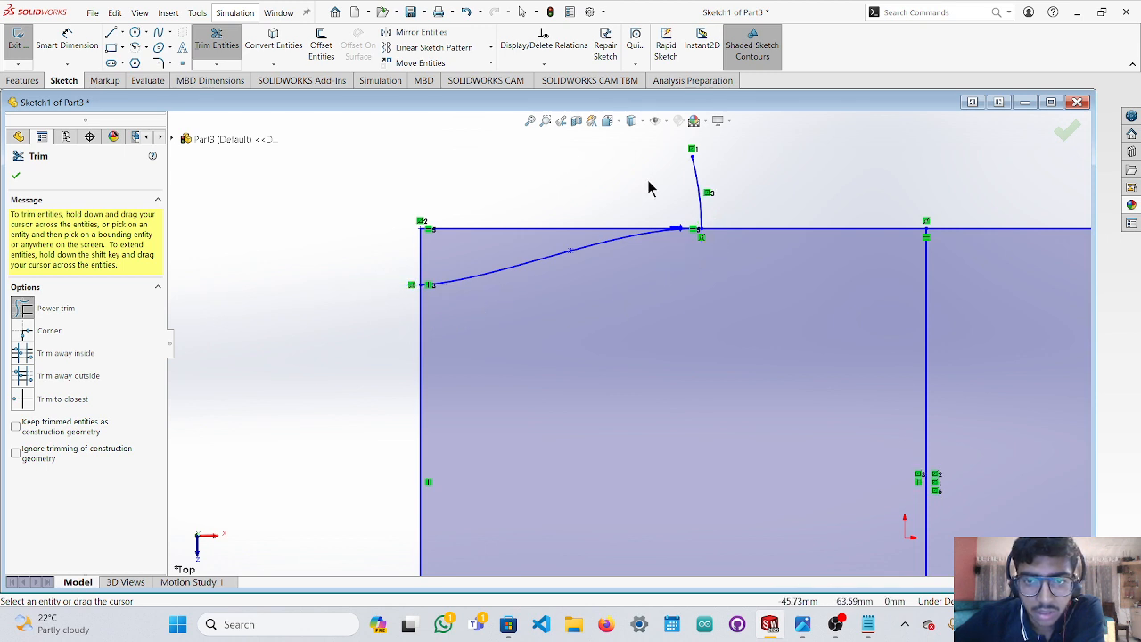
left_click_drag(649, 188, 720, 184)
Sketch a horizontal line from the upper-left spline's middle point to just beyond the rectangle's right edge.
left_click(110, 32)
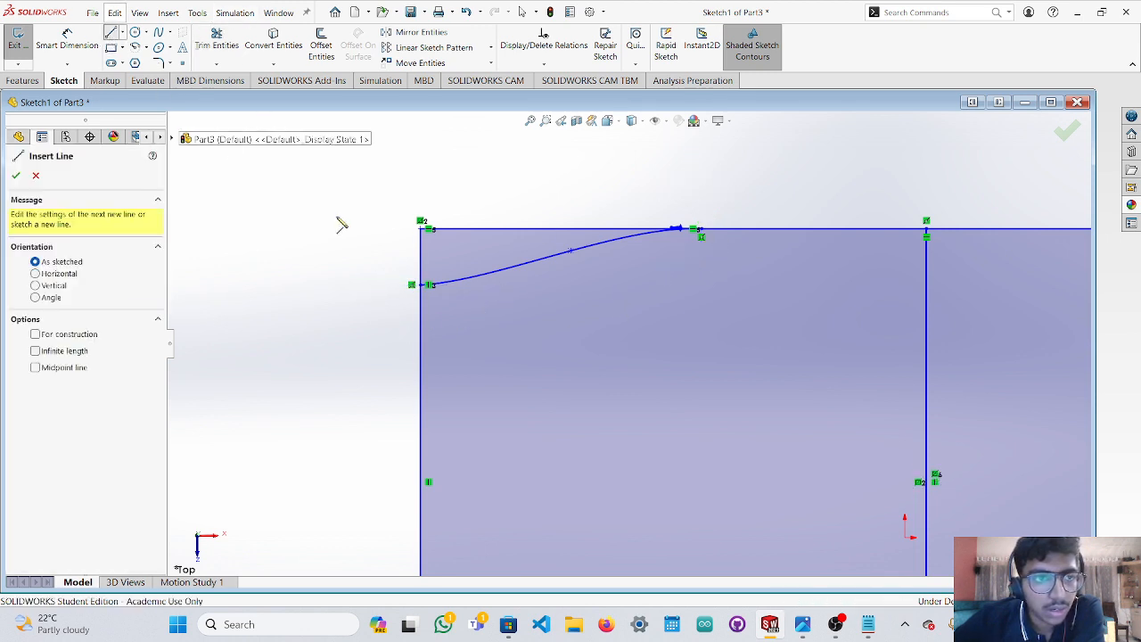
left_click(571, 251)
scroll(927, 252, "up", 5)
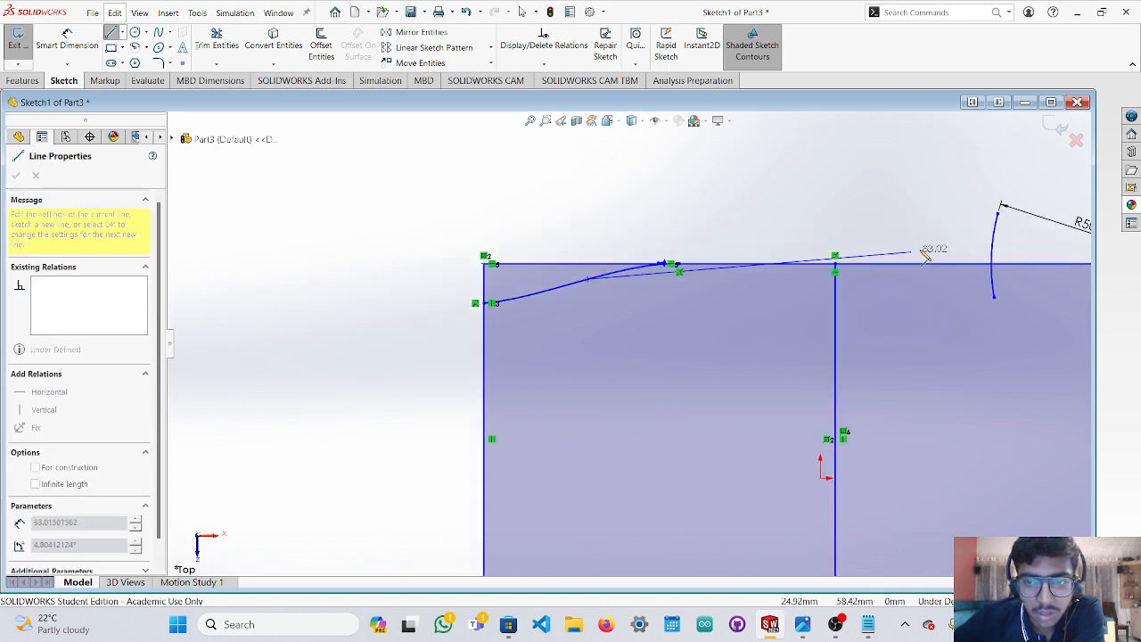
scroll(1005, 309, "down", 3)
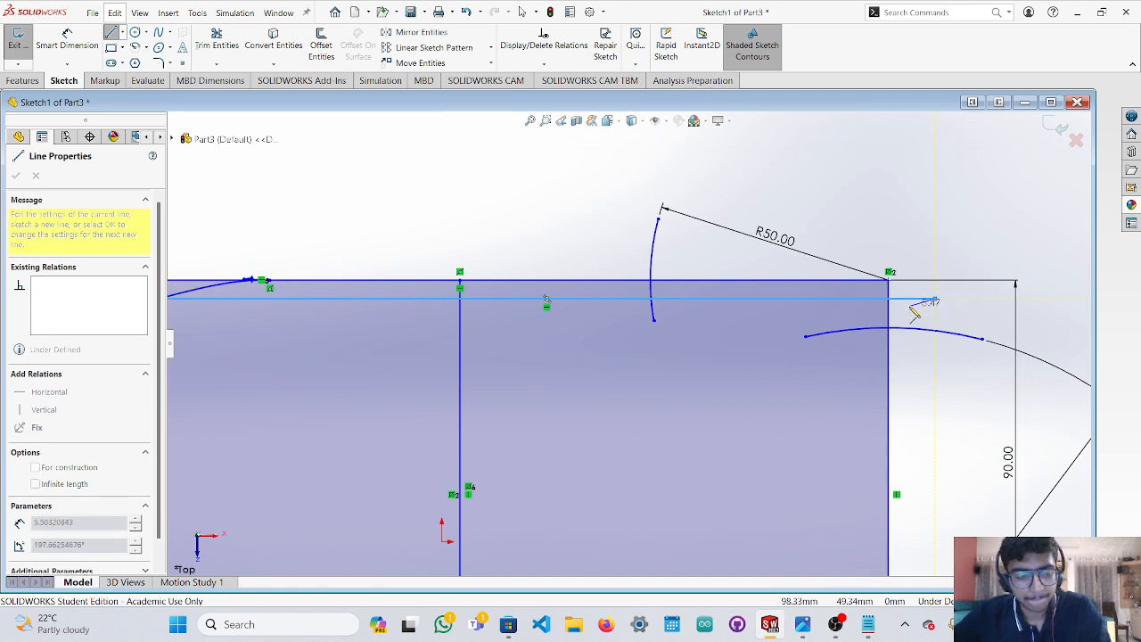
left_click(936, 298)
key("Escape")
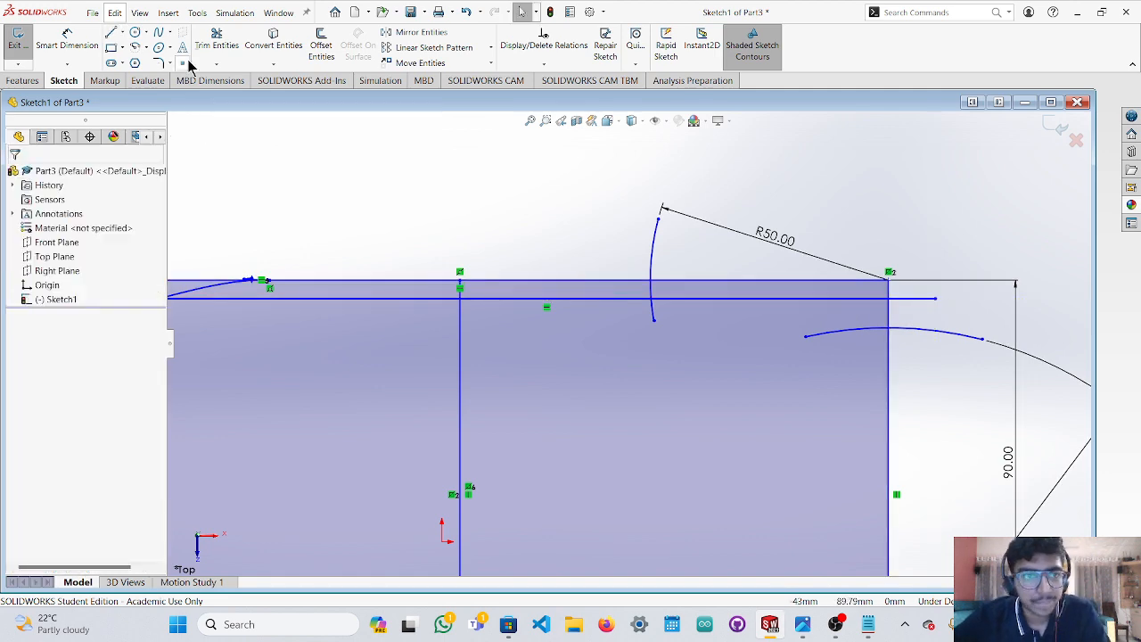
left_click(111, 34)
left_click(158, 34)
scroll(482, 239, "down", 5)
scroll(927, 303, "up", 7)
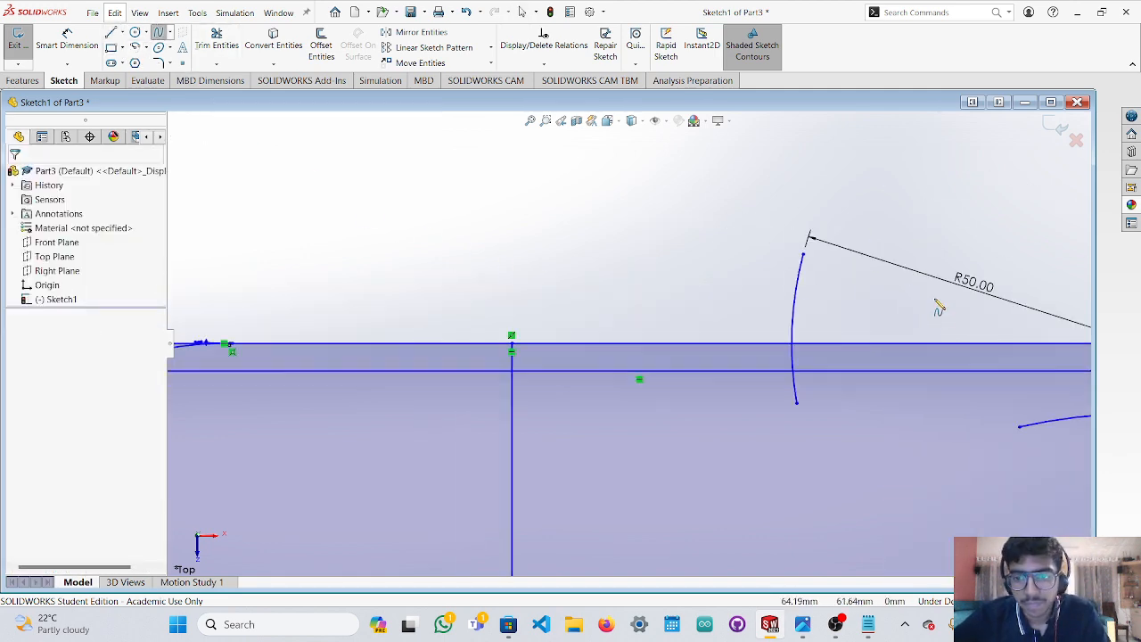
scroll(927, 374, "down", 2)
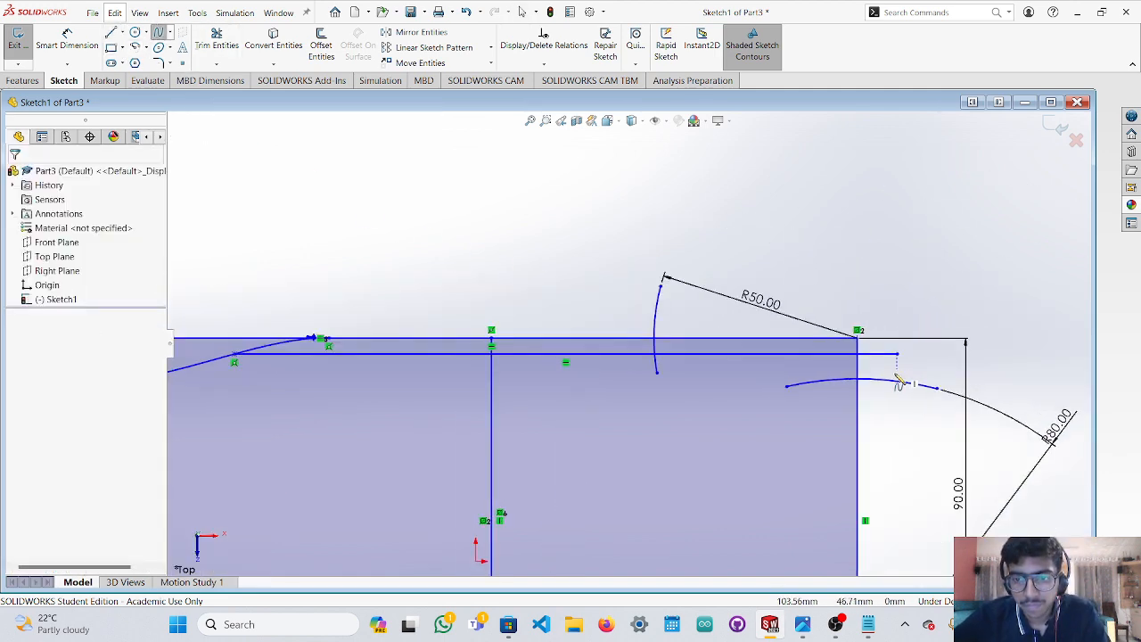
left_click(842, 383)
key("Escape")
scroll(861, 361, "up", 3)
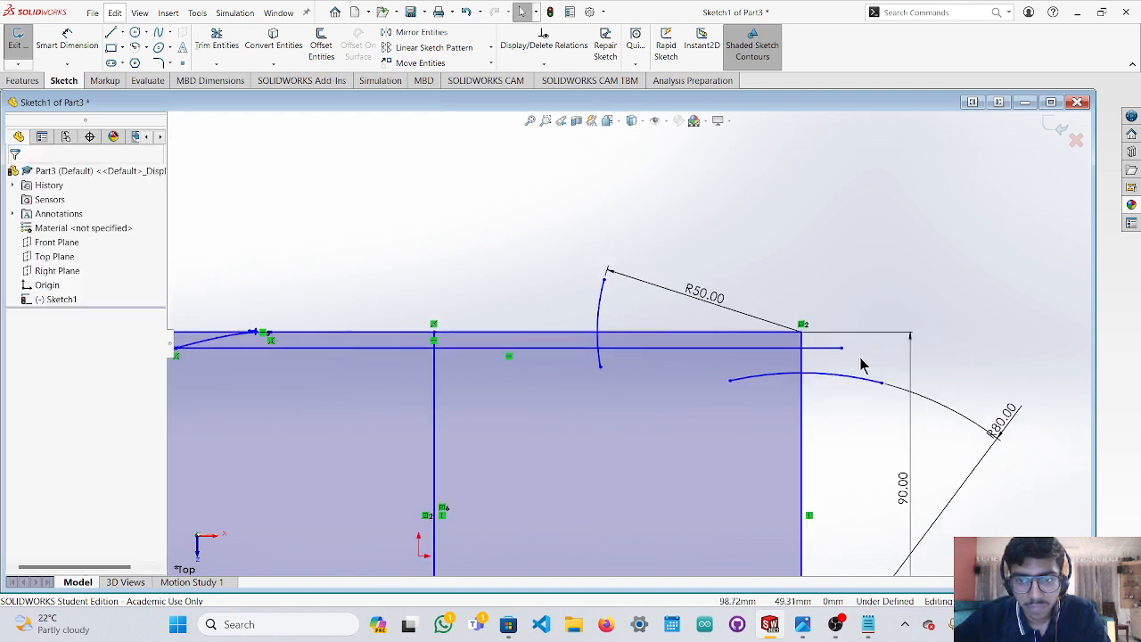
Mirror the upper-left spline about the rectangle's vertical centre line.
scroll(490, 366, "down", 3)
scroll(213, 343, "up", 3)
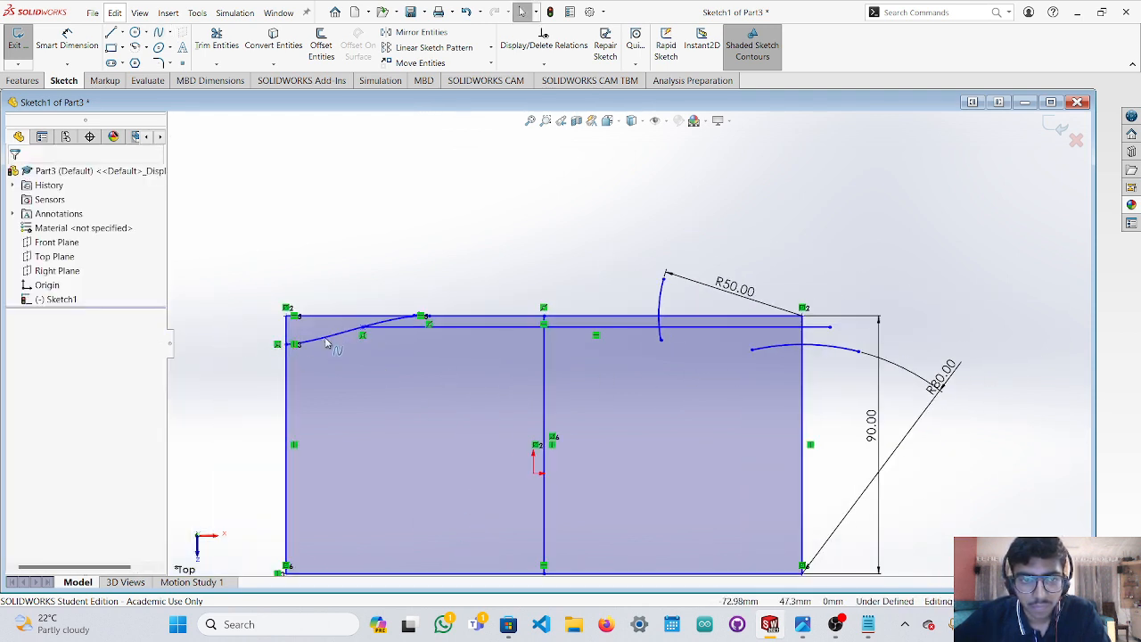
left_click(328, 337)
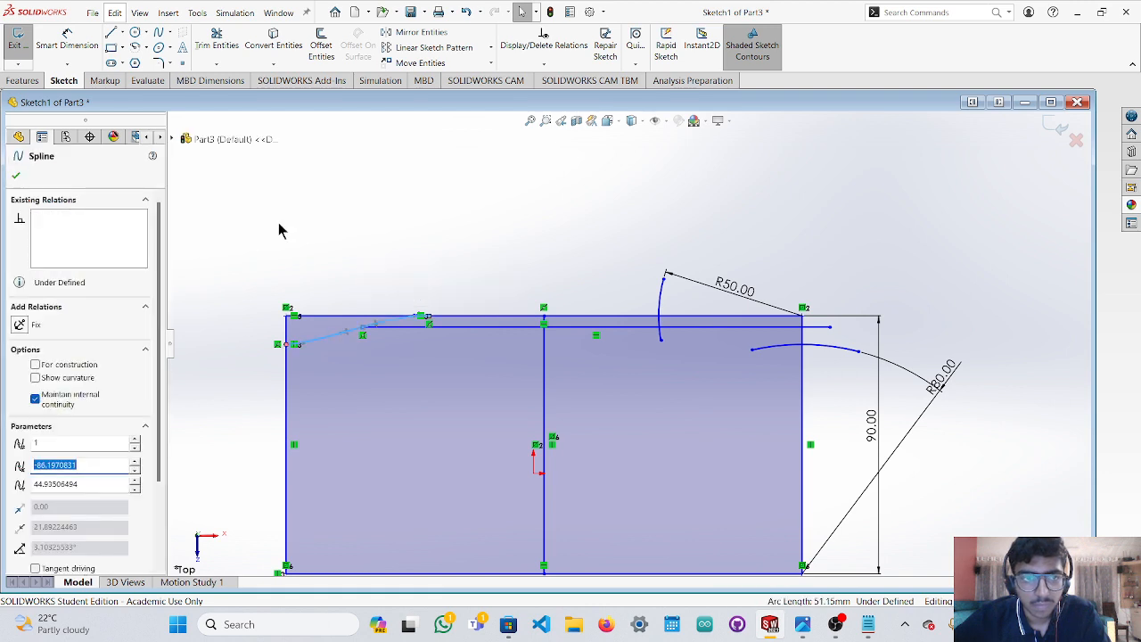
left_click(420, 33)
left_click(117, 352)
left_click(544, 380)
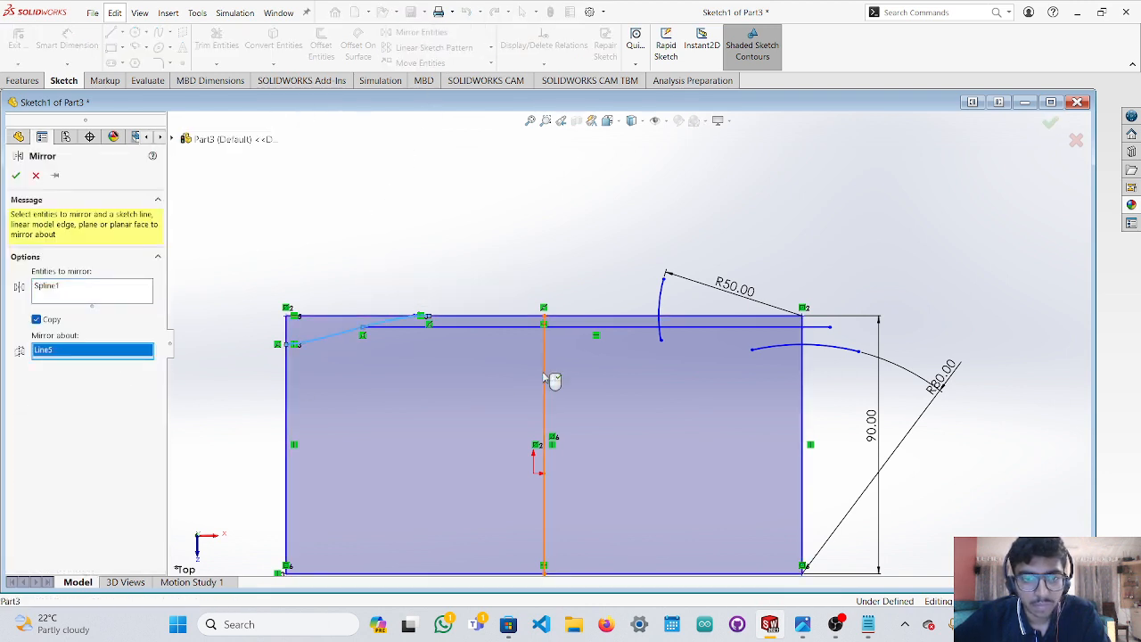
key("Return")
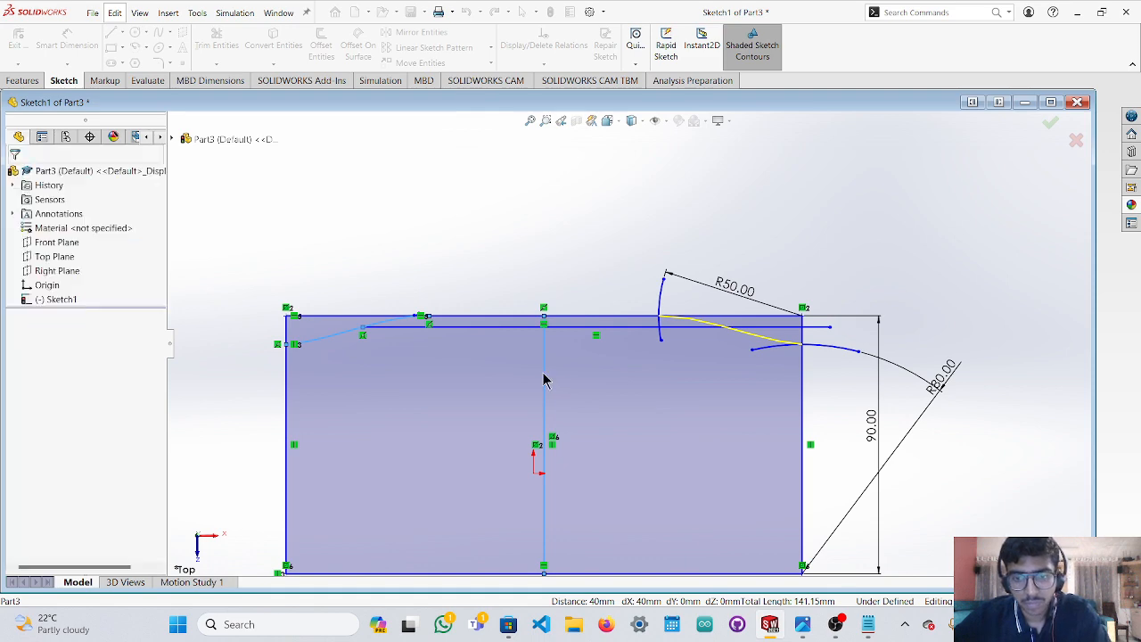
Trim away the R50 and R80 arcs at the upper-right corner and the horizontal guide line beyond the mirrored spline.
scroll(664, 342, "down", 3)
left_click(216, 40)
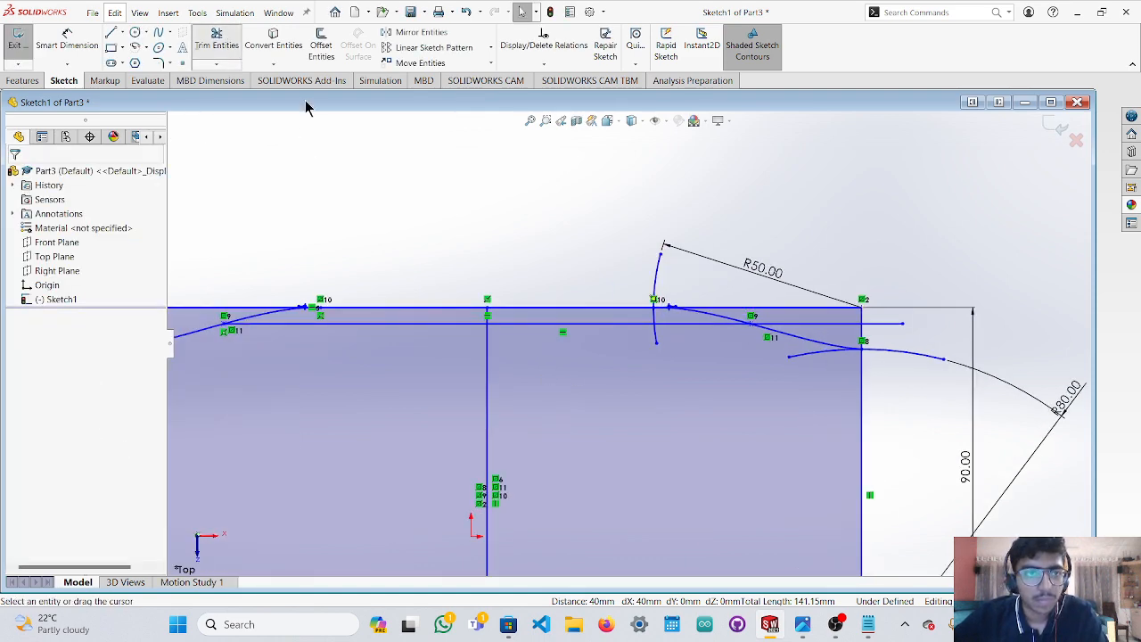
scroll(646, 379, "down", 3)
scroll(646, 379, "down", 2)
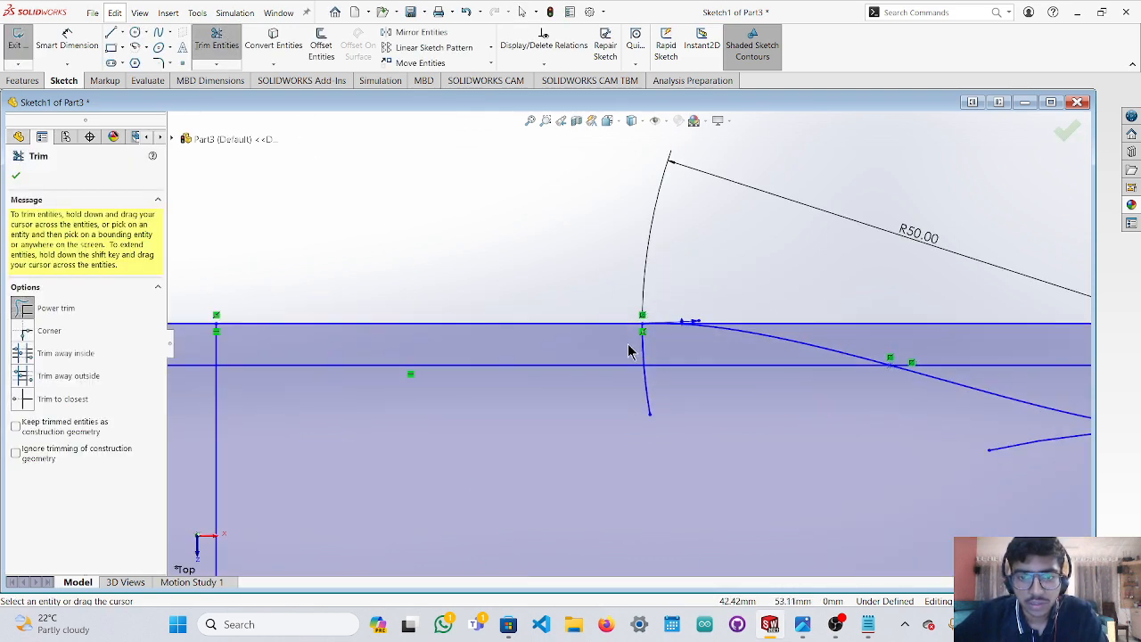
left_click_drag(637, 400, 713, 391)
scroll(758, 408, "up", 3)
scroll(787, 406, "down", 3)
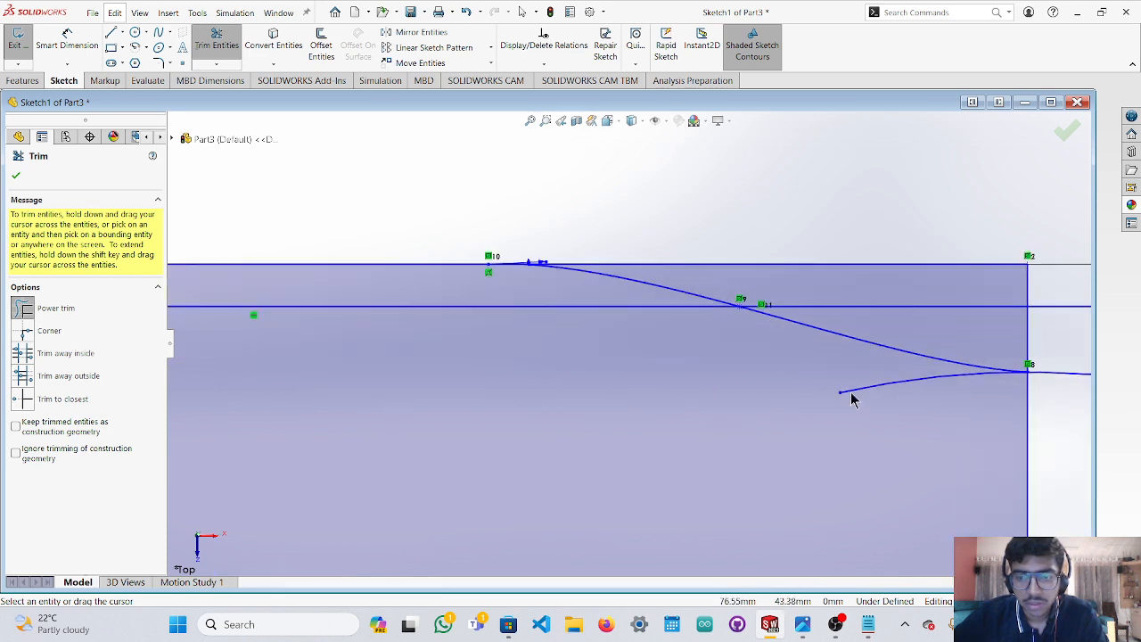
mouse_move(916, 400)
left_mouse_down()
mouse_move(902, 377)
mouse_move(921, 308)
left_mouse_up()
scroll(936, 399, "up", 2)
scroll(800, 338, "down", 2)
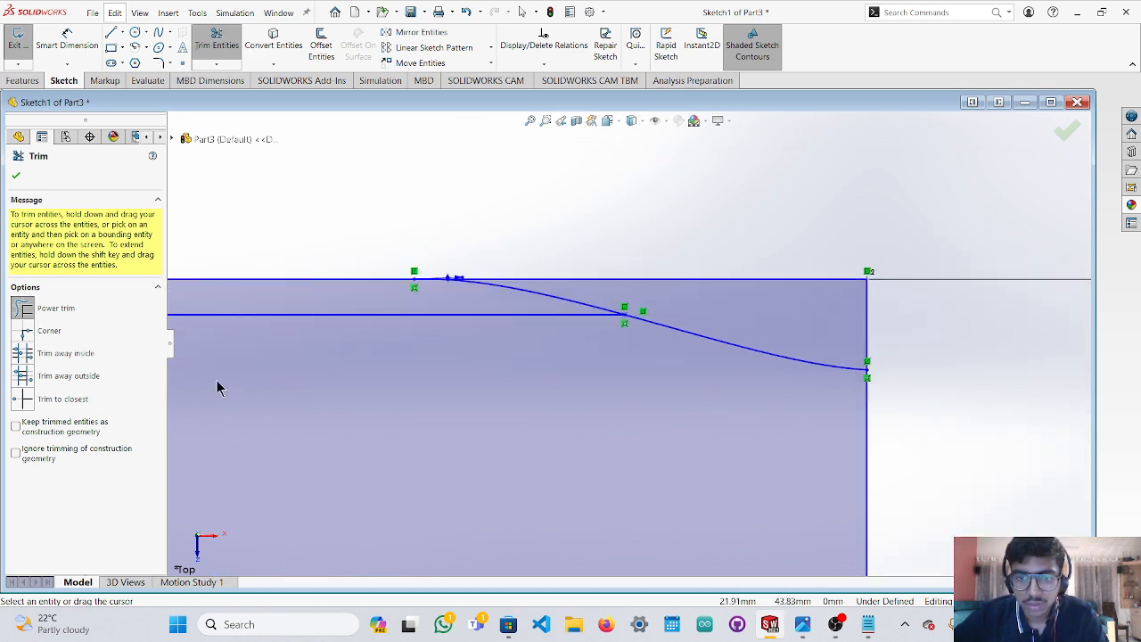
Trim away the rest of the horizontal guide line between the splines and the vertical centre line.
scroll(373, 358, "up", 3)
left_click_drag(465, 347, 468, 327)
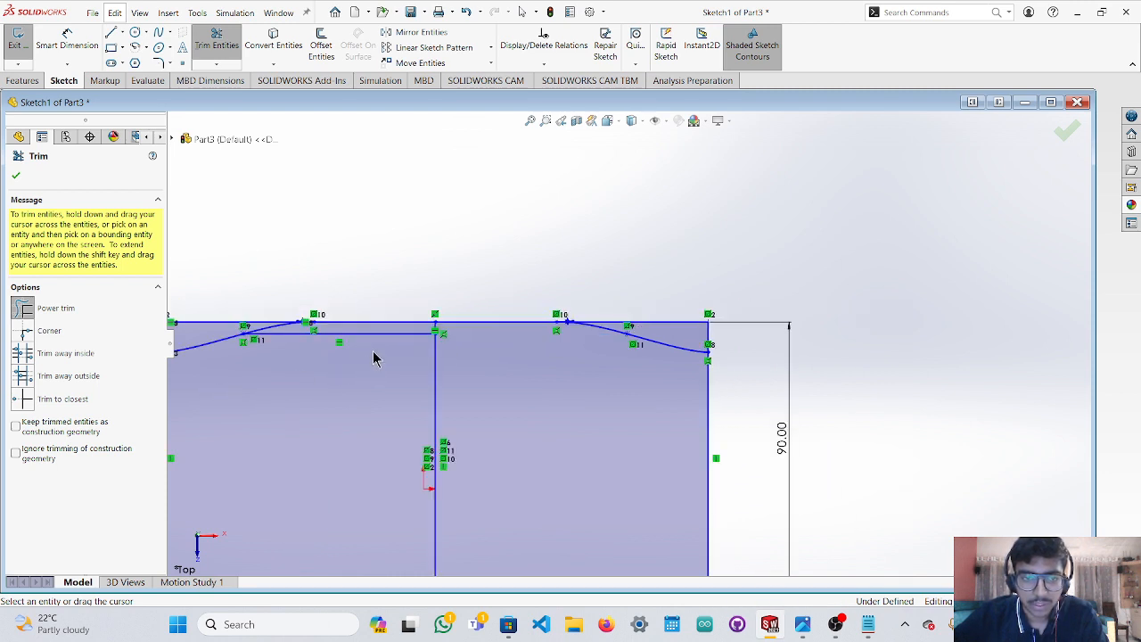
mouse_move(382, 342)
left_mouse_down()
mouse_move(423, 420)
mouse_move(500, 415)
left_mouse_up()
scroll(675, 331, "down", 2)
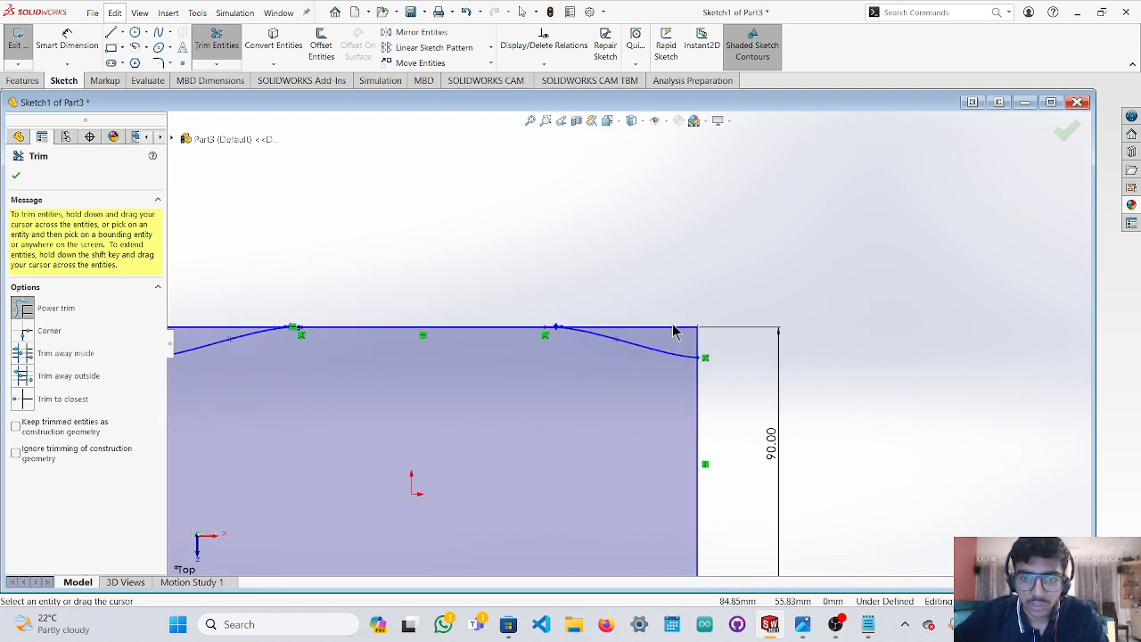
Trim away the rectangle's edge segments outside the splines at both upper corners.
mouse_move(668, 327)
left_mouse_down()
mouse_move(679, 344)
mouse_move(711, 343)
left_mouse_up()
scroll(631, 358, "up", 3)
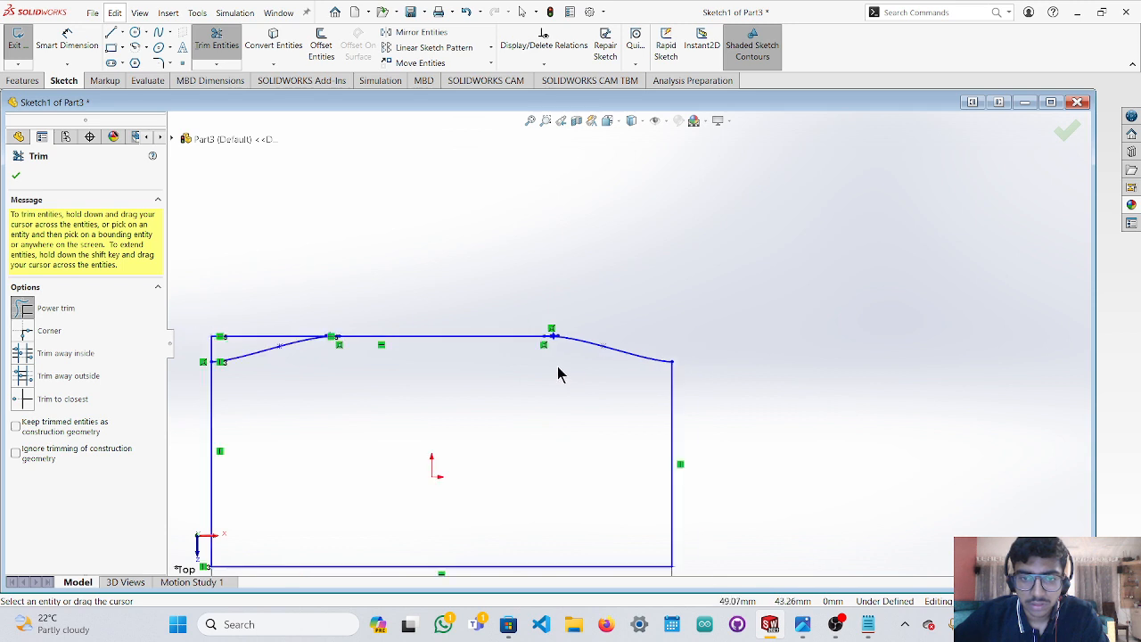
scroll(285, 346, "down", 3)
scroll(245, 337, "up", 2)
scroll(317, 348, "down", 2)
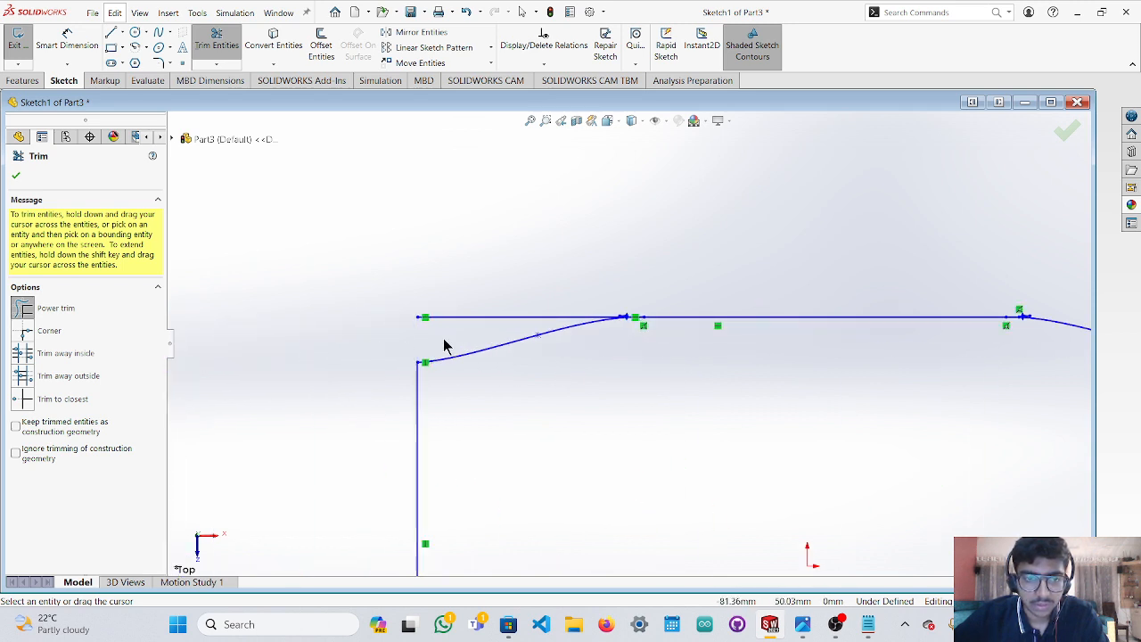
left_click_drag(445, 346, 527, 331)
scroll(527, 330, "up", 3)
scroll(697, 419, "down", 2)
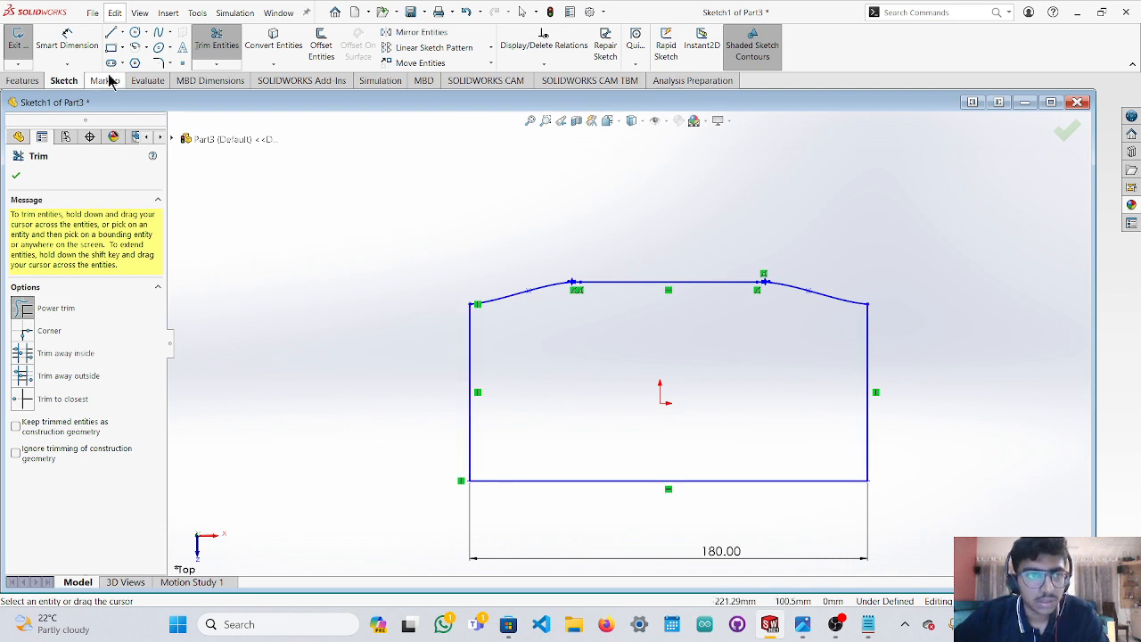
Dimension the right edge at 80 mm, then delete this dimension and the 180 mm width dimension.
left_click(61, 44)
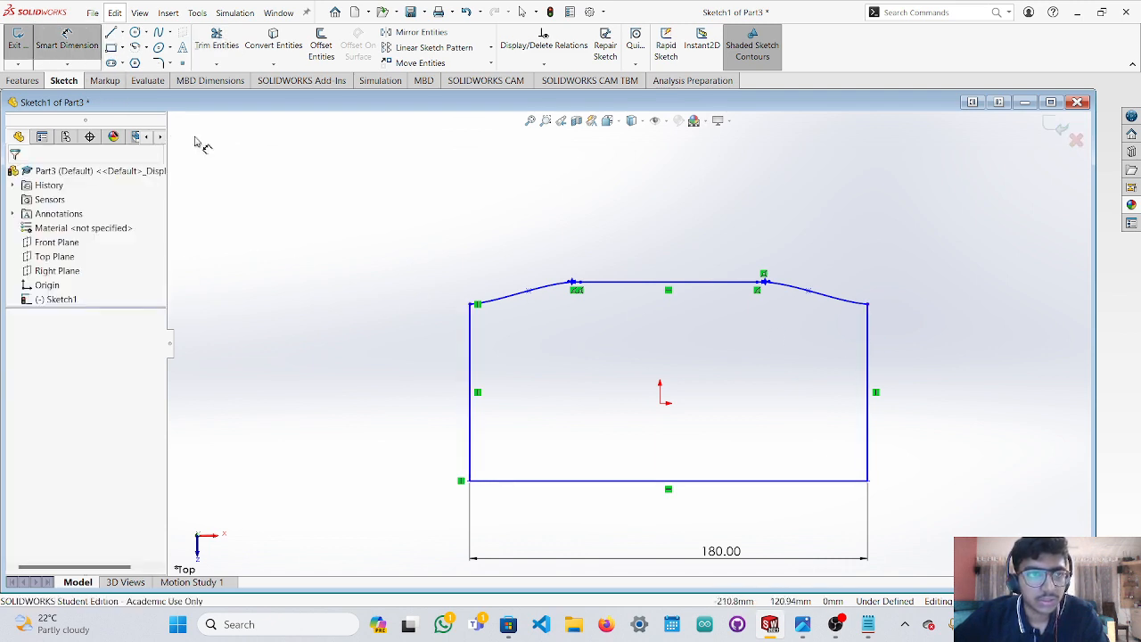
left_click(870, 364)
left_click(938, 377)
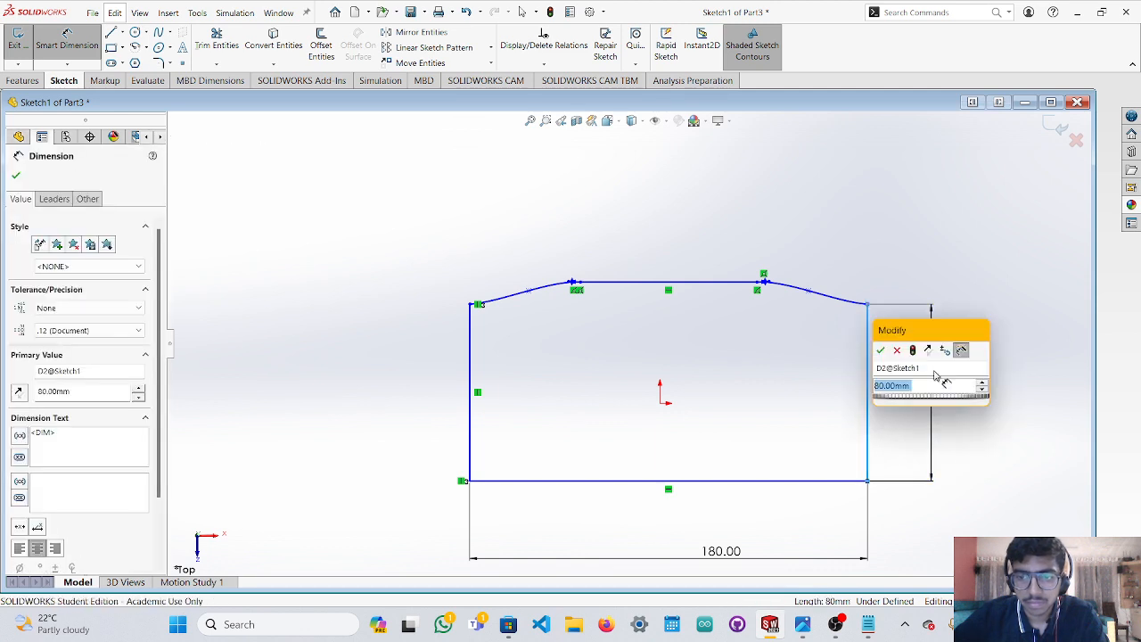
key("Return")
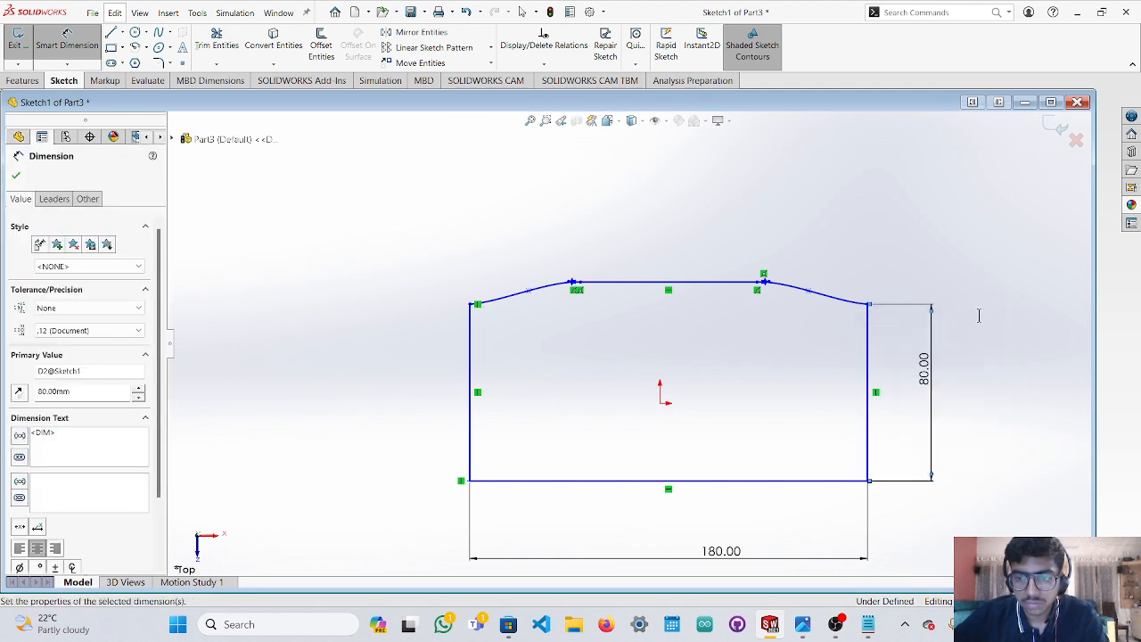
key("Escape")
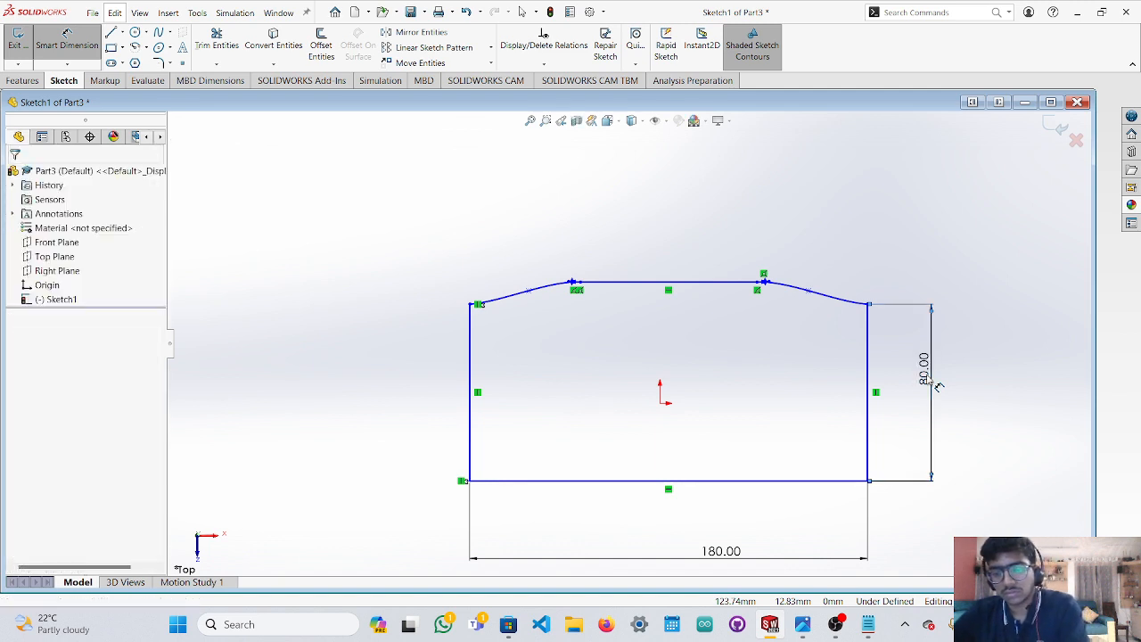
left_click(928, 375)
key("Delete")
left_click(724, 551)
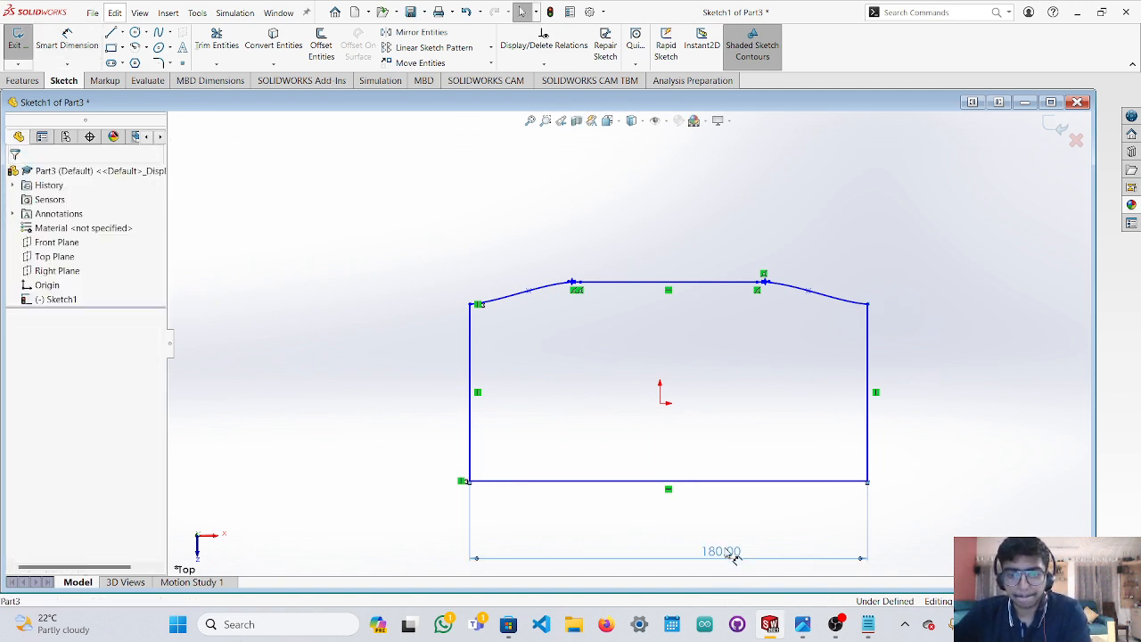
key("Delete")
mouse_move(845, 508)
middle_mouse_down()
mouse_move(971, 384)
mouse_move(939, 247)
mouse_move(947, 214)
mouse_move(961, 278)
middle_mouse_up()
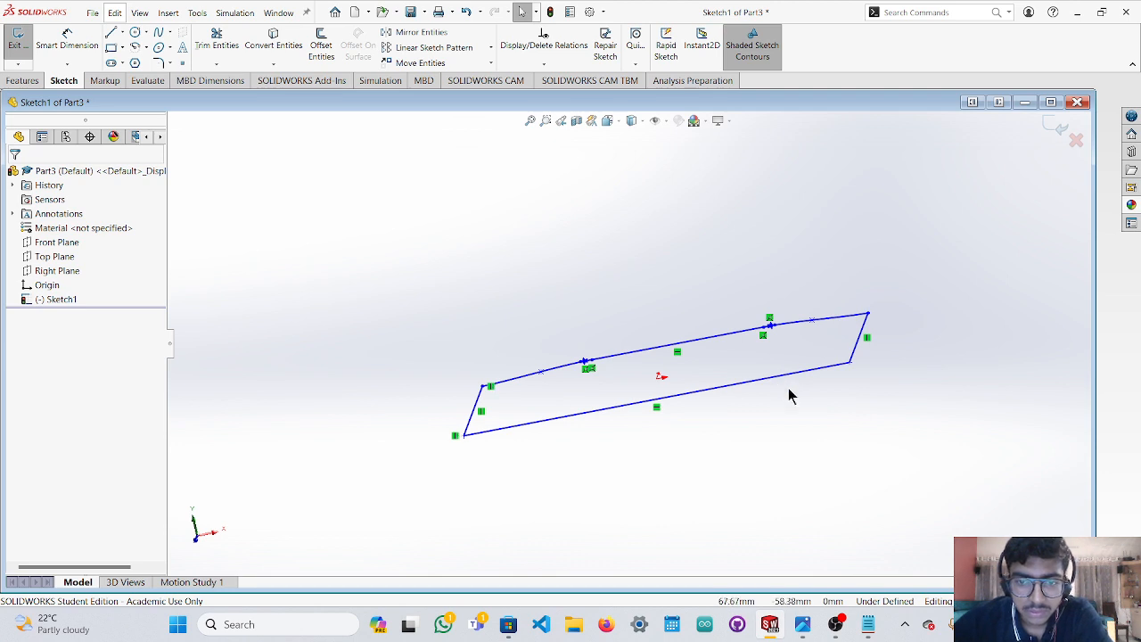
mouse_move(786, 388)
middle_mouse_down()
mouse_move(789, 462)
mouse_move(786, 448)
middle_mouse_up()
left_click(781, 441)
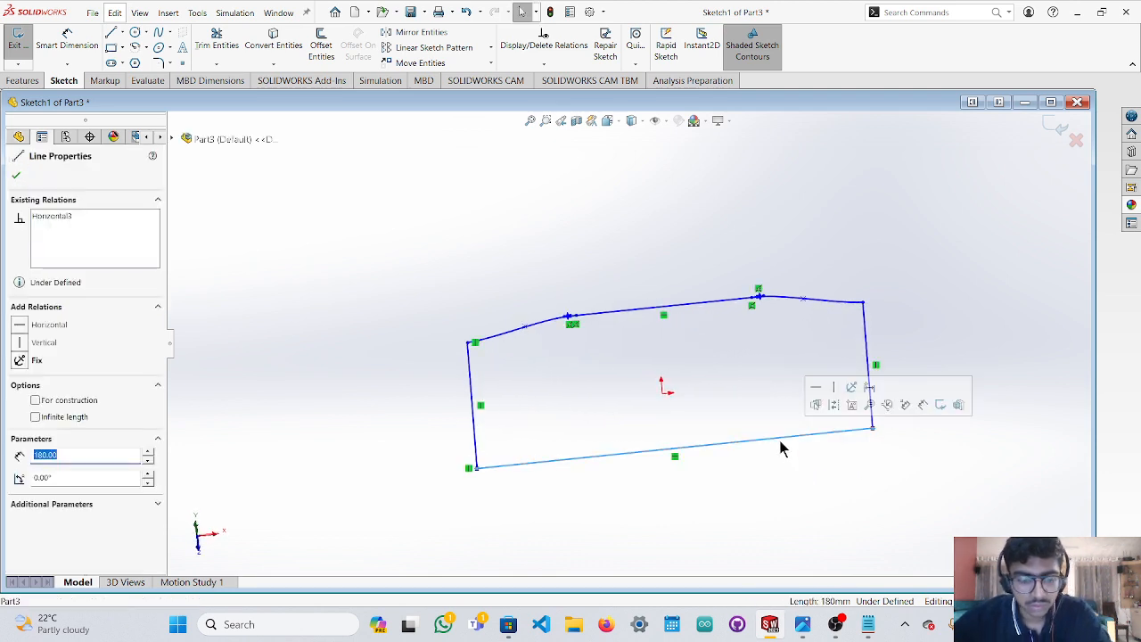
left_click(867, 347, "ctrl")
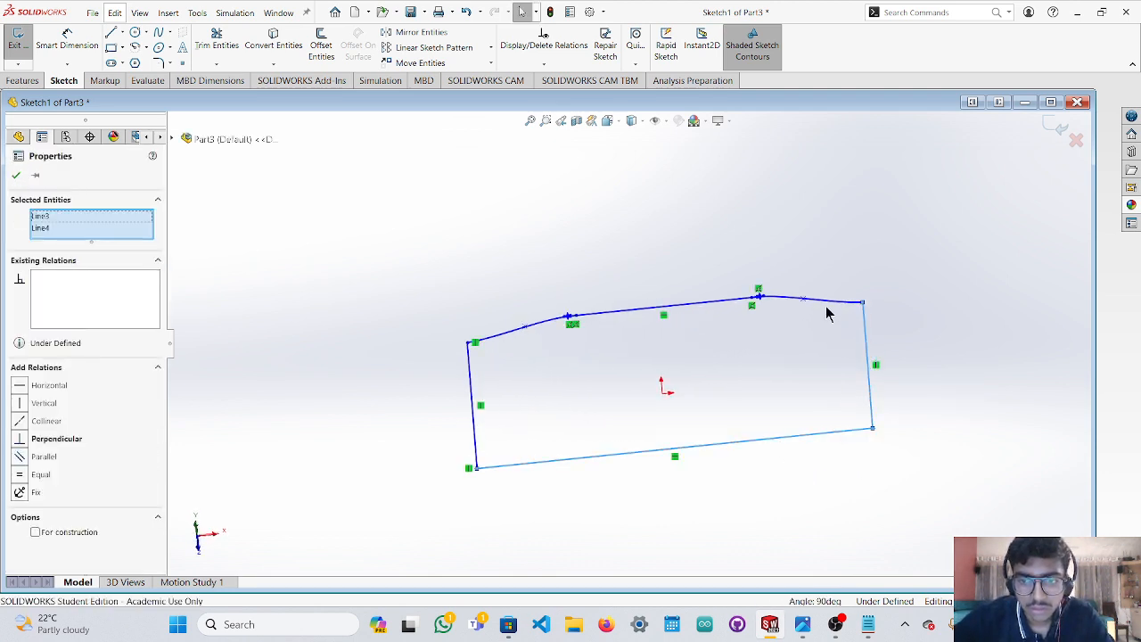
left_click(823, 305, "ctrl")
left_click(496, 333, "ctrl")
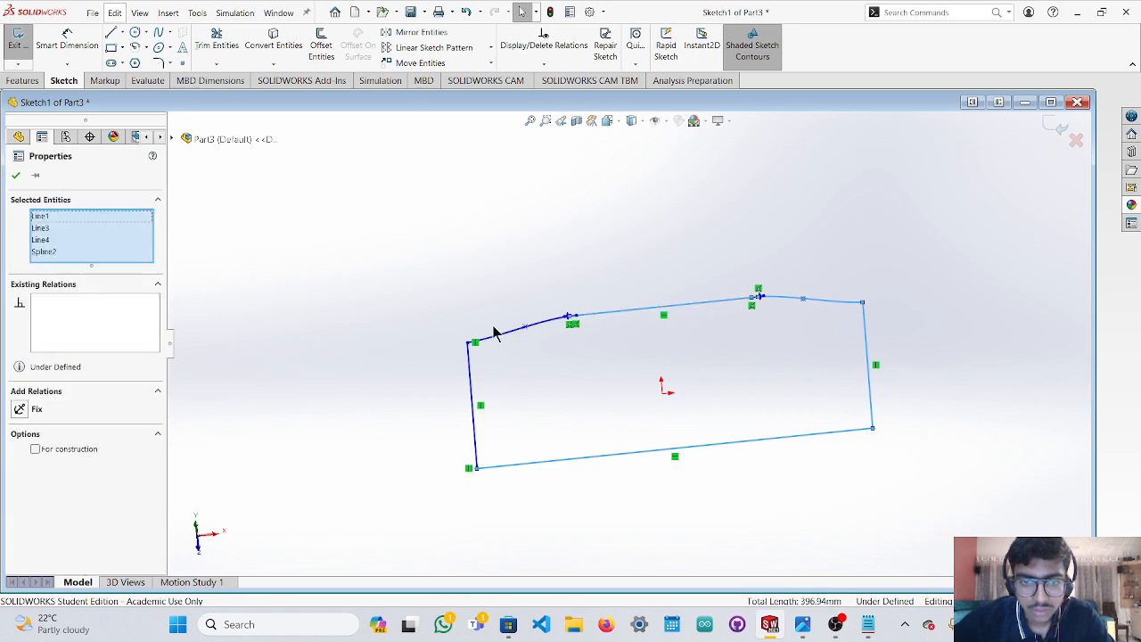
left_click(471, 383)
left_click(562, 411)
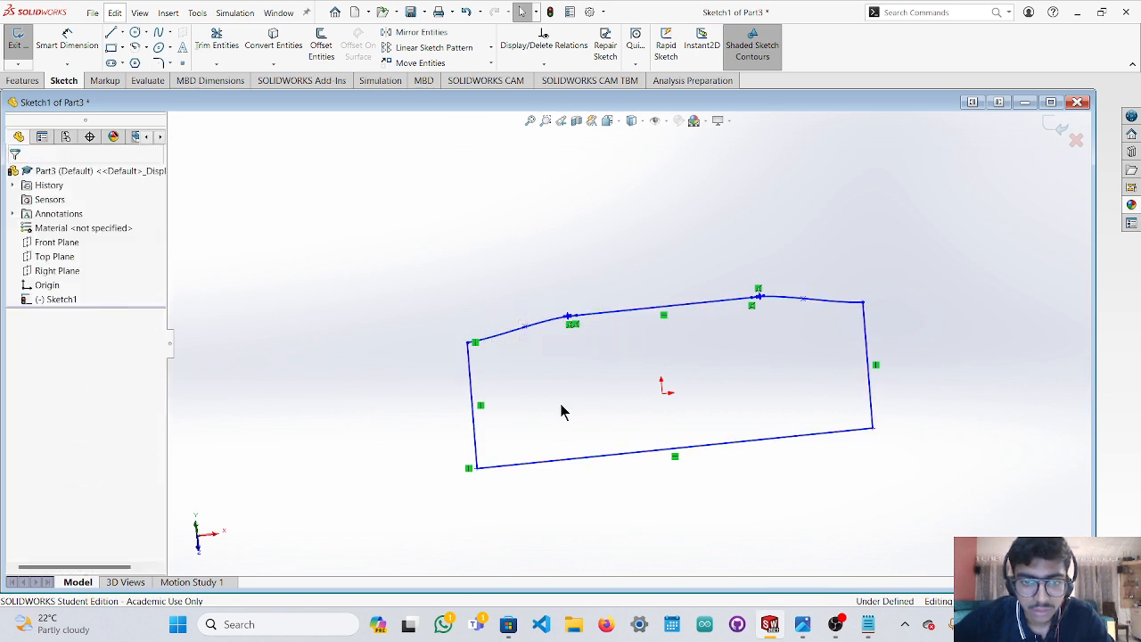
Try to extrude the trimmed outline as a boss.
left_click(22, 80)
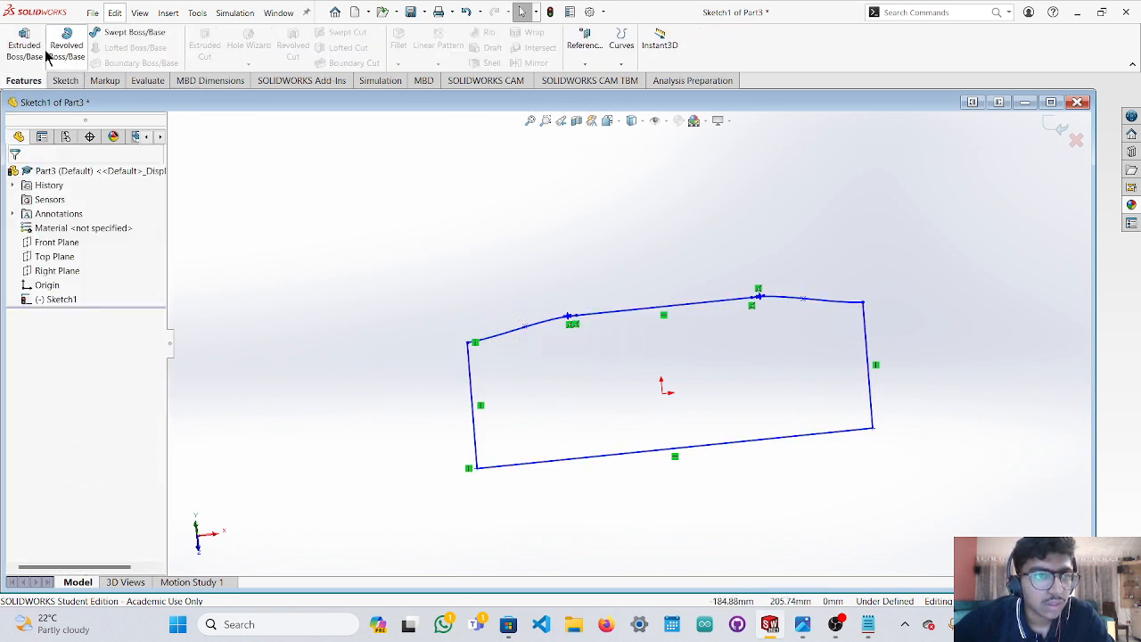
left_click(36, 46)
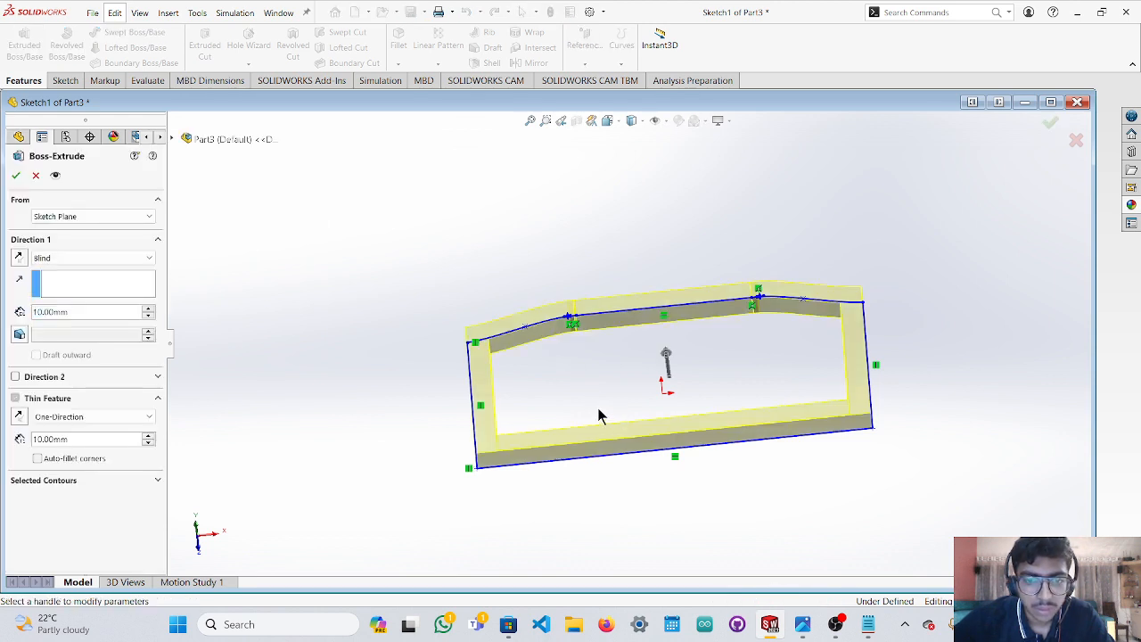
mouse_move(640, 390)
middle_mouse_down()
mouse_move(657, 499)
mouse_move(644, 384)
mouse_move(647, 398)
middle_mouse_up()
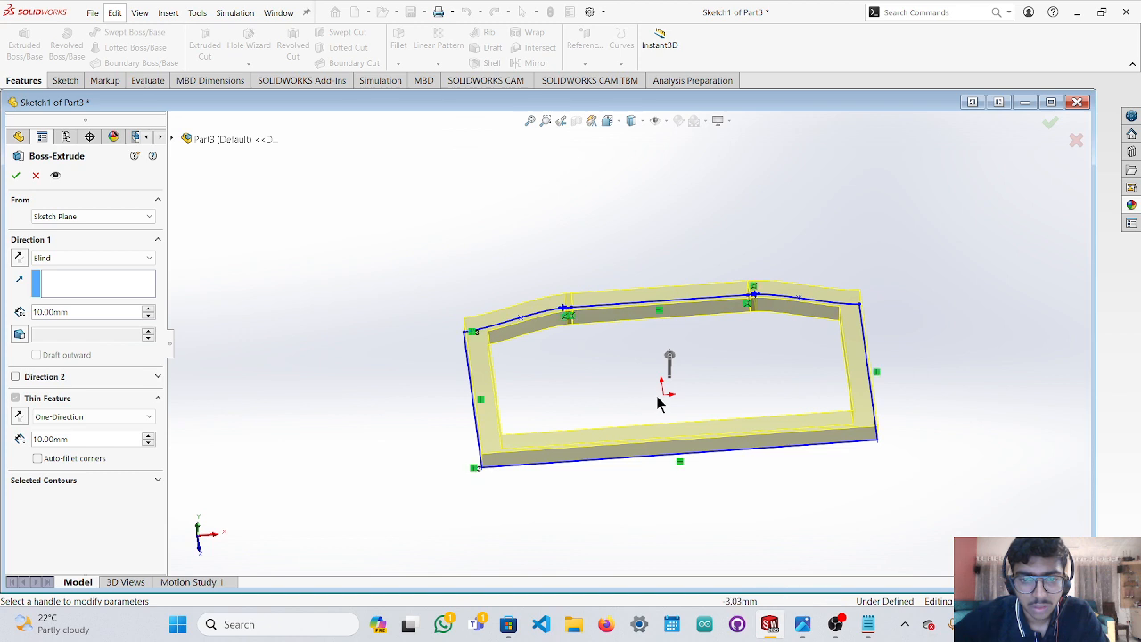
mouse_move(673, 359)
left_mouse_down()
mouse_move(682, 329)
mouse_move(686, 354)
left_mouse_up()
middle_click_drag(694, 359, 727, 432)
key("Escape")
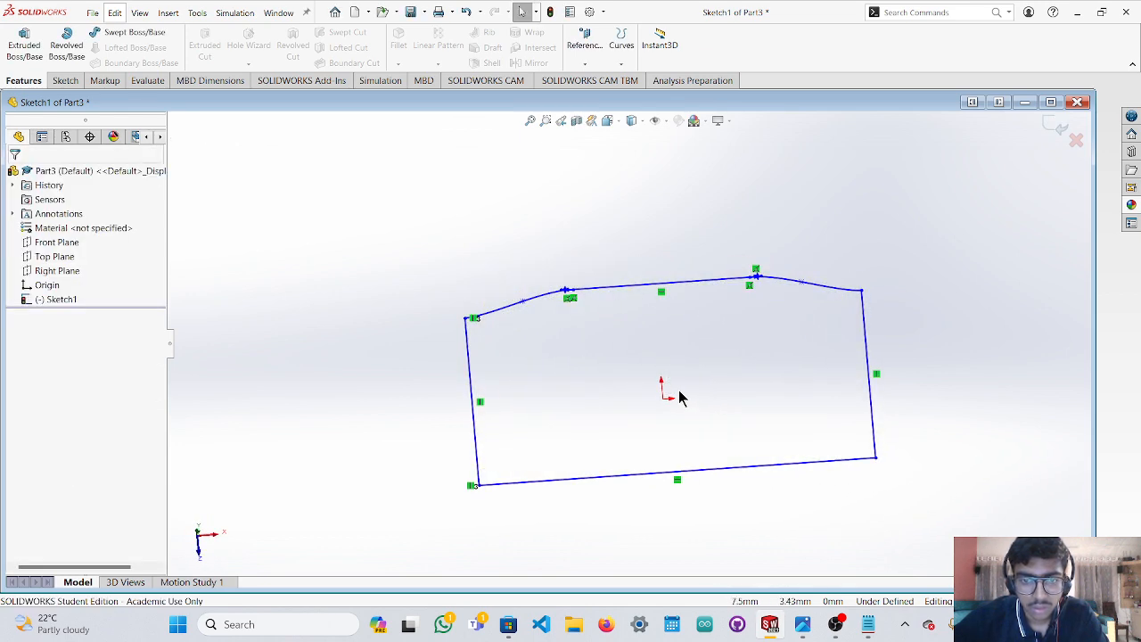
Undo the dimension deletions and the trims at the rectangle's two upper corners.
scroll(721, 416, "up", 1)
scroll(505, 369, "down", 7)
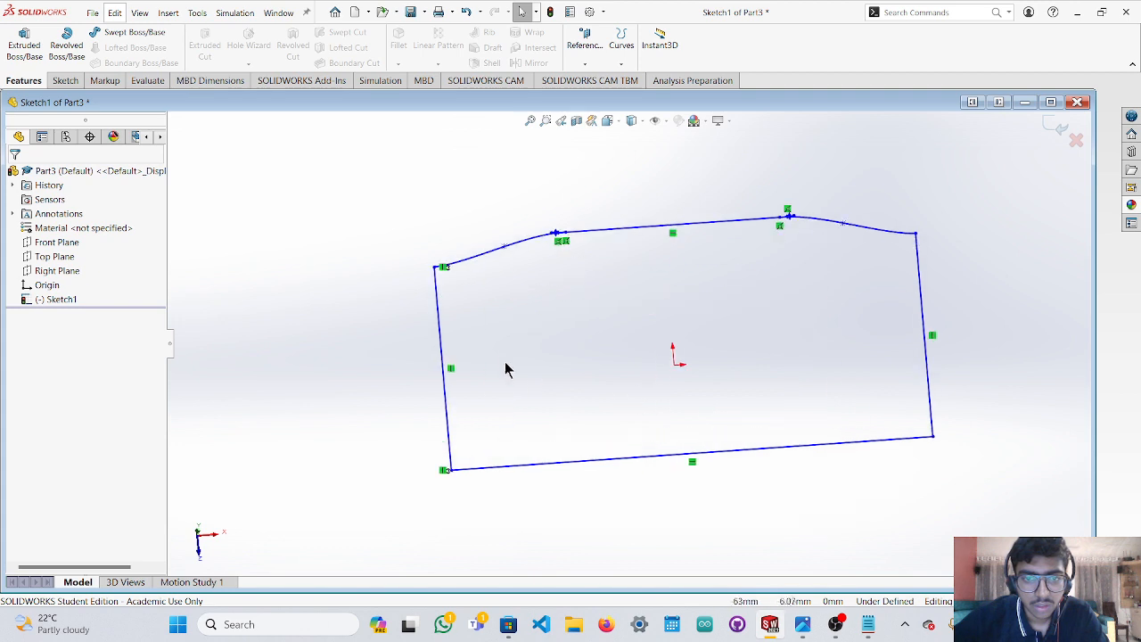
scroll(566, 382, "up", 5)
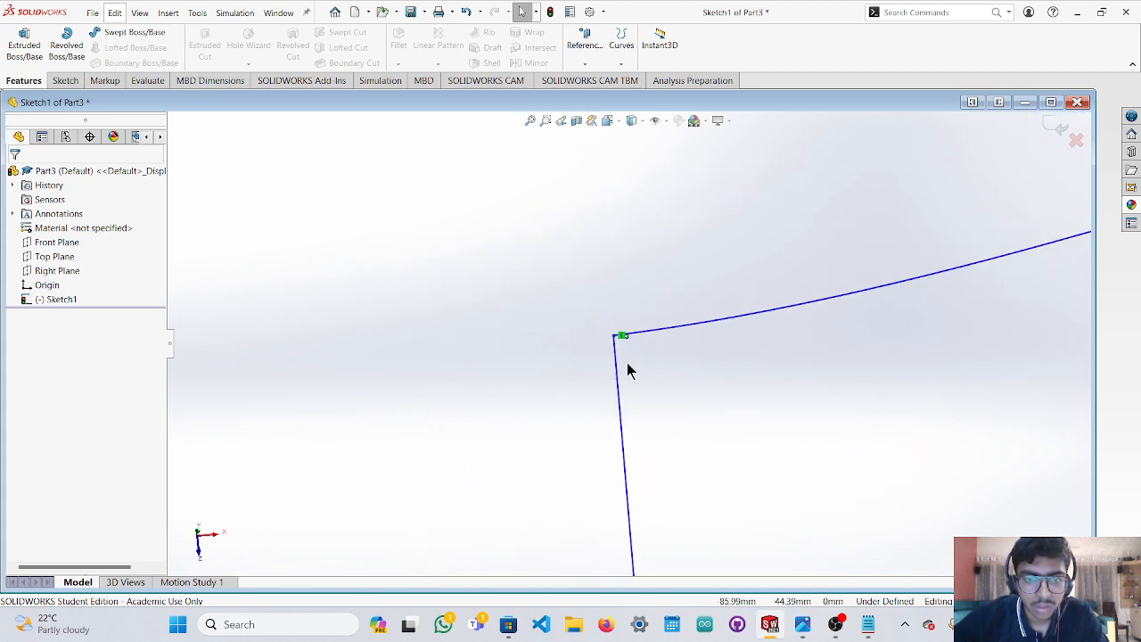
scroll(770, 363, "up", 3)
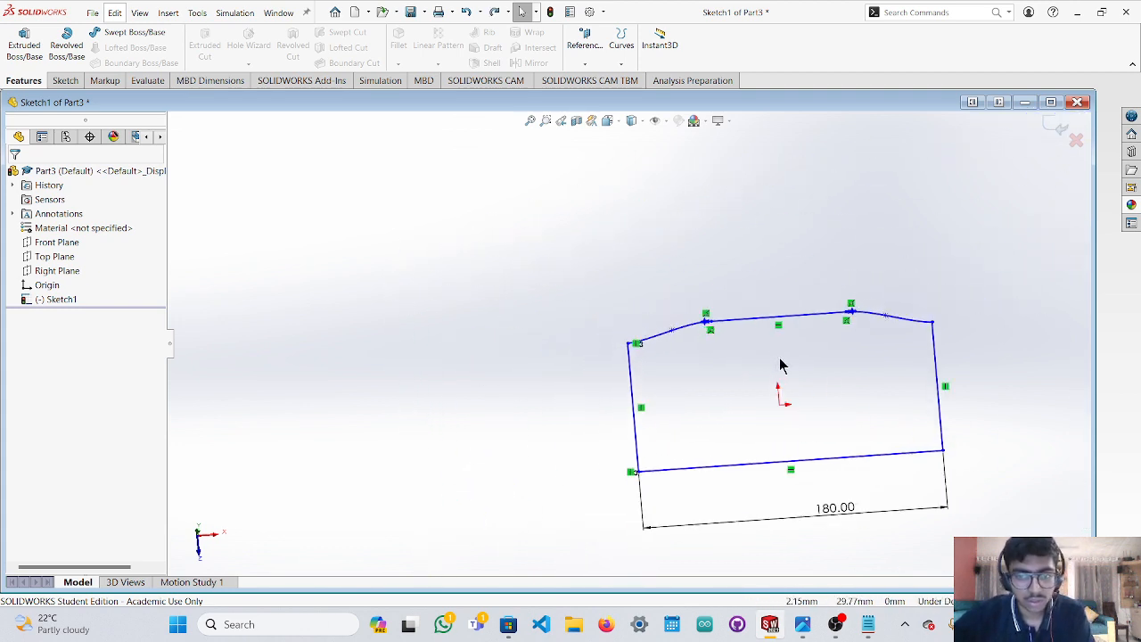
key("ctrl+z")
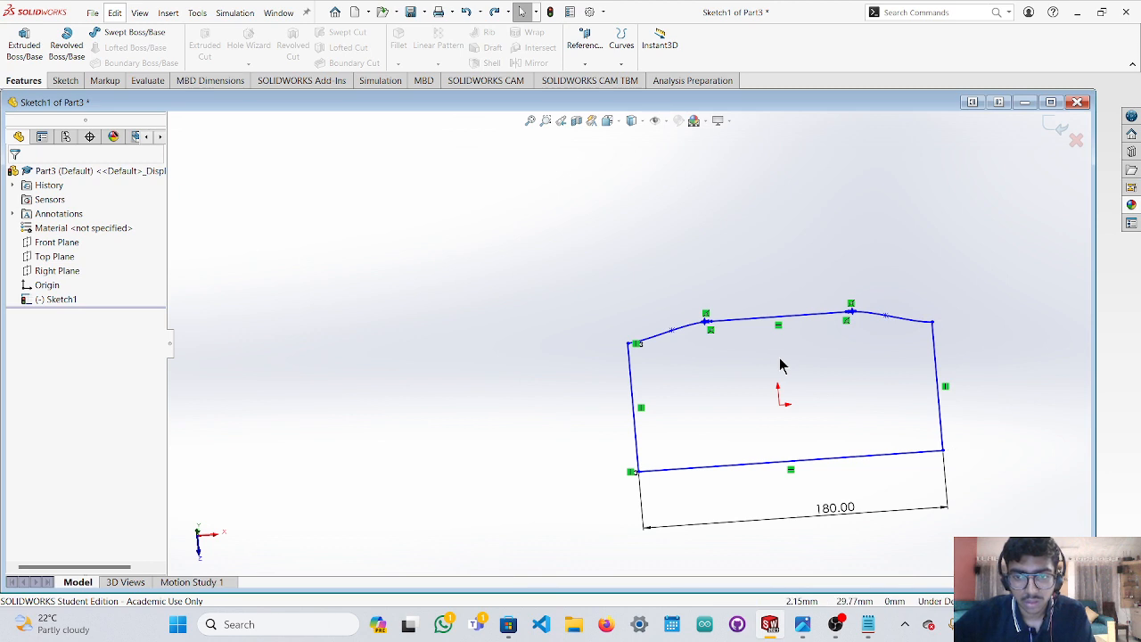
key("ctrl+y")
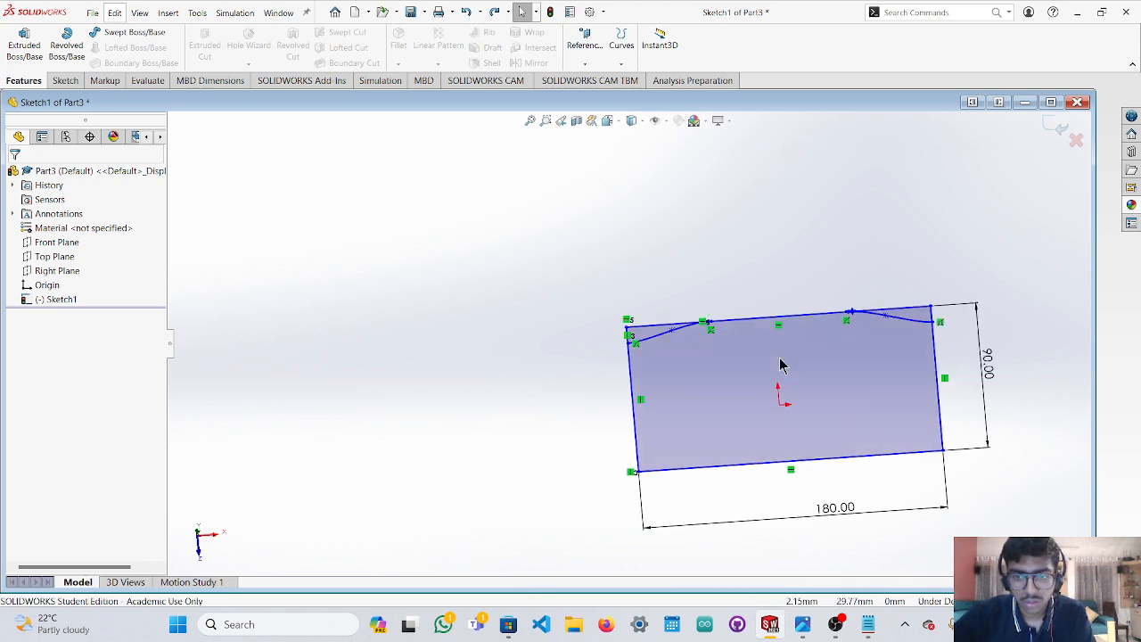
scroll(629, 348, "down", 5)
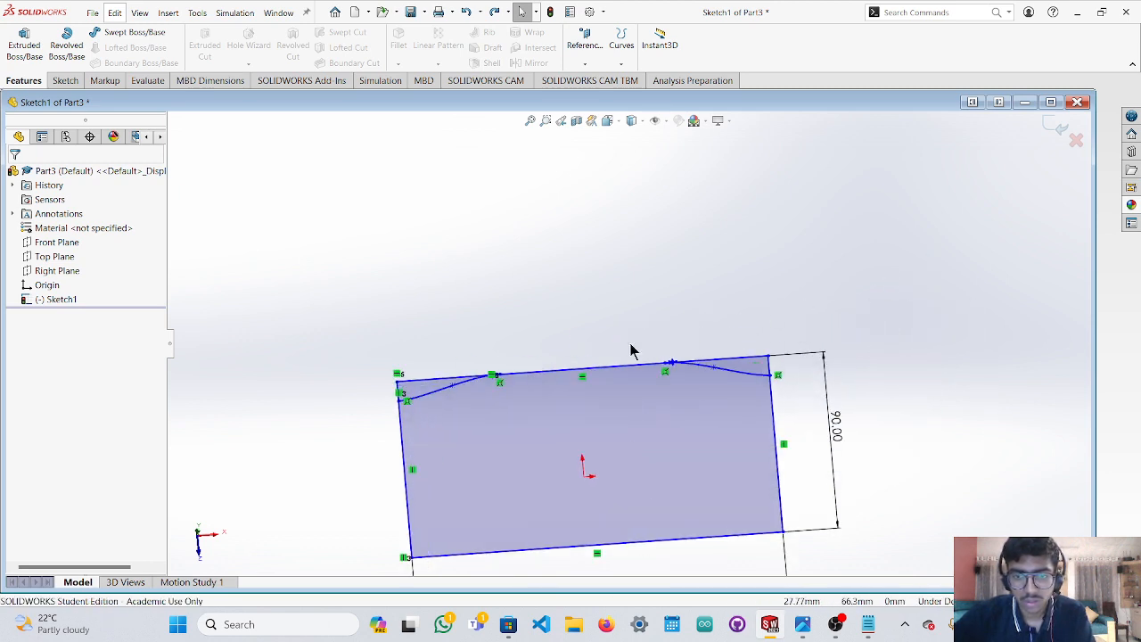
left_click(474, 417)
scroll(548, 427, "up", 3)
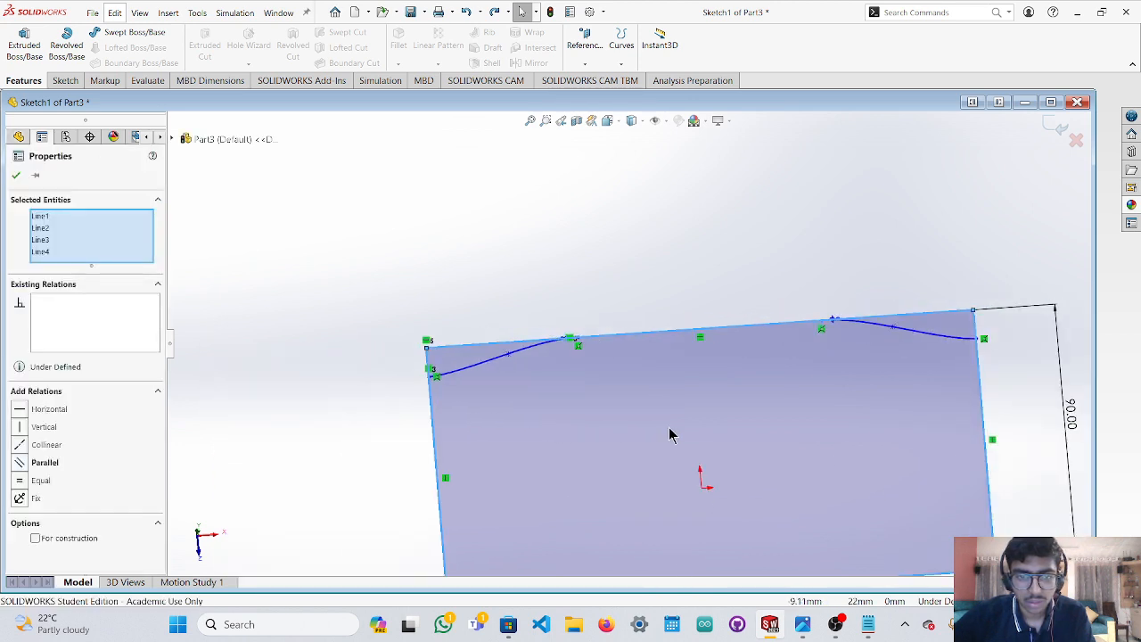
left_click(706, 444)
scroll(736, 428, "up", 3)
scroll(628, 430, "down", 2)
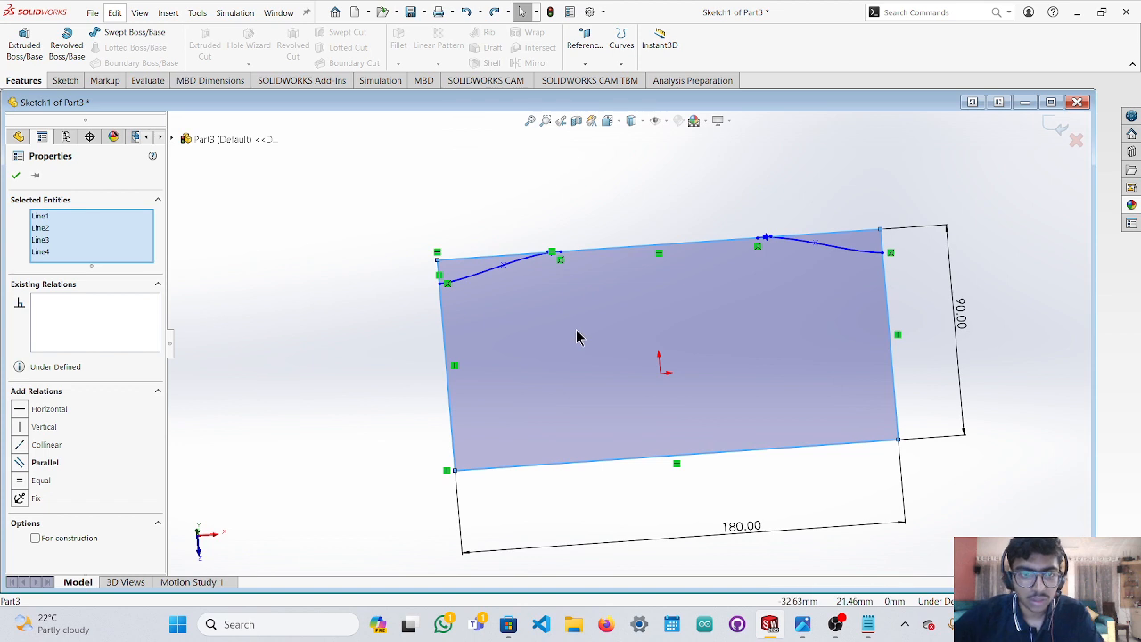
key("Escape")
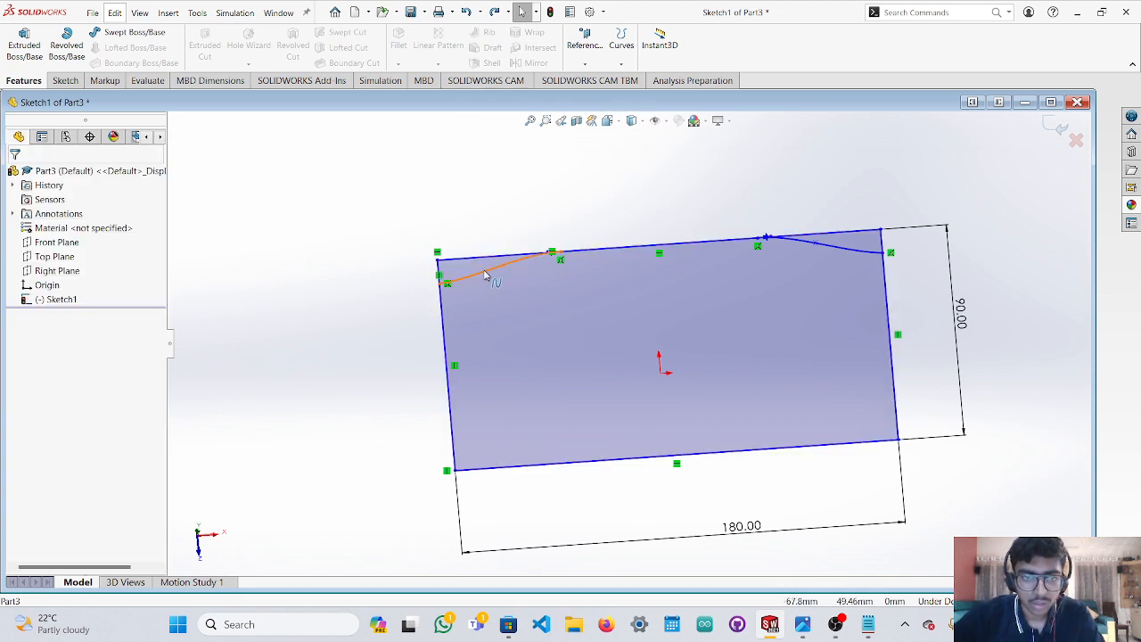
Start a boss extrusion of the sketched outline, keeping only the large region bounded by the corner splines as its contour.
left_click(486, 276)
left_click(447, 344, "ctrl")
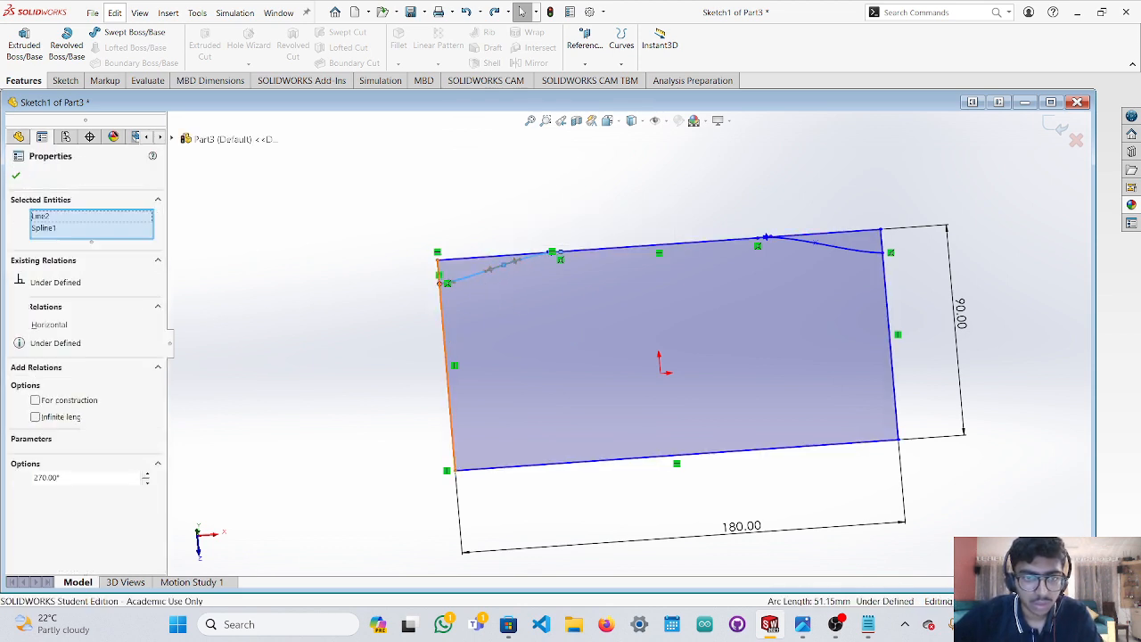
left_click(614, 465, "ctrl")
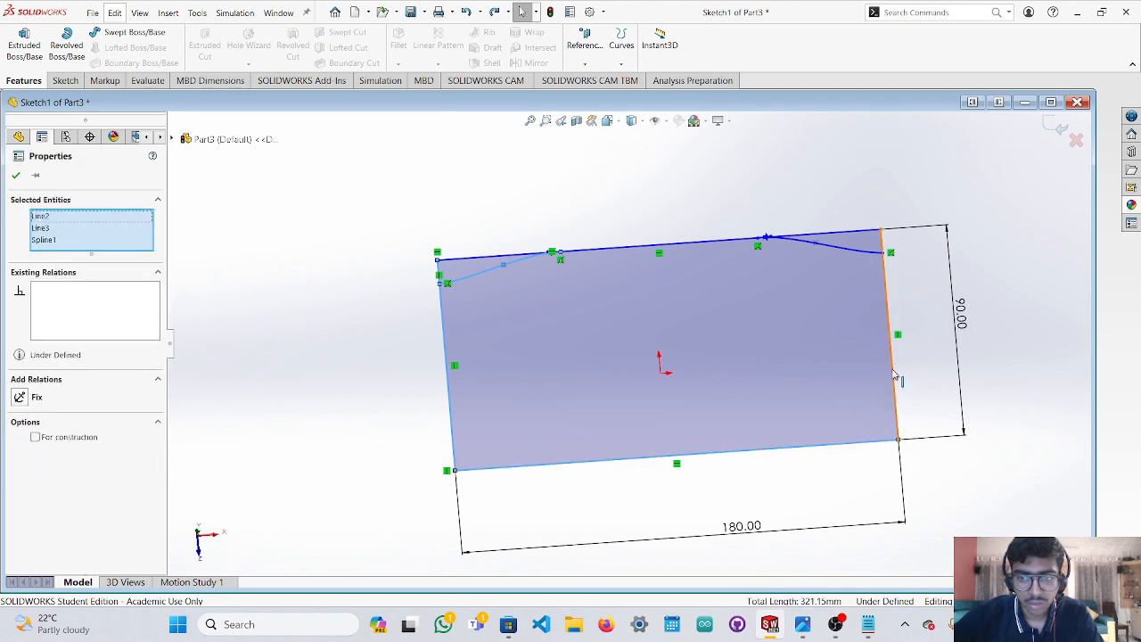
left_click(894, 374, "ctrl")
left_click(824, 245, "ctrl")
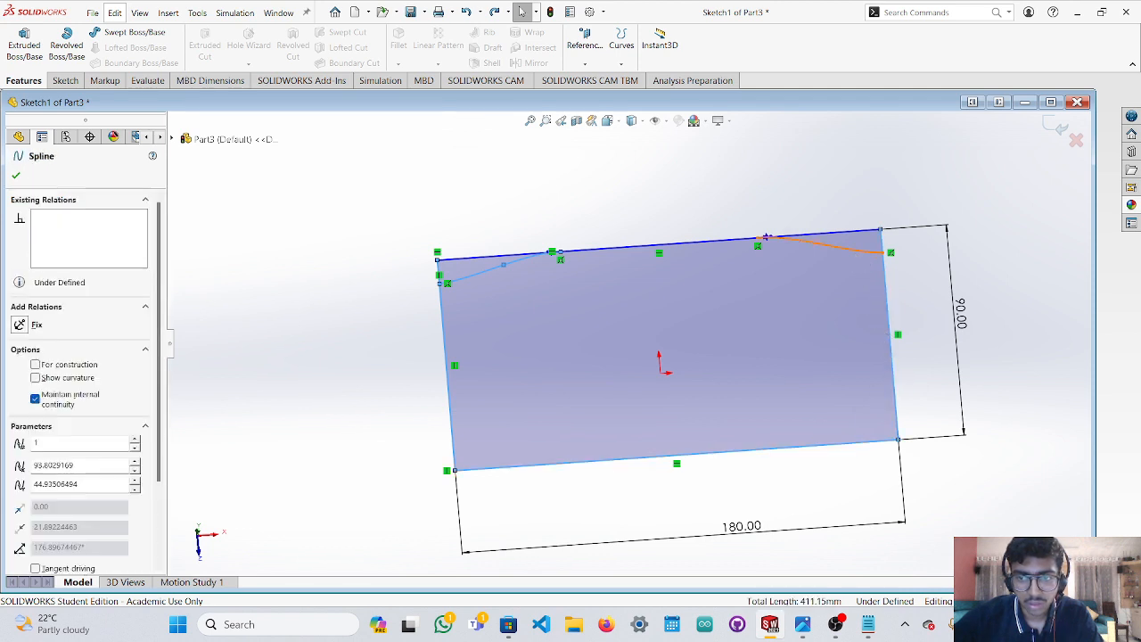
left_click(611, 253, "ctrl")
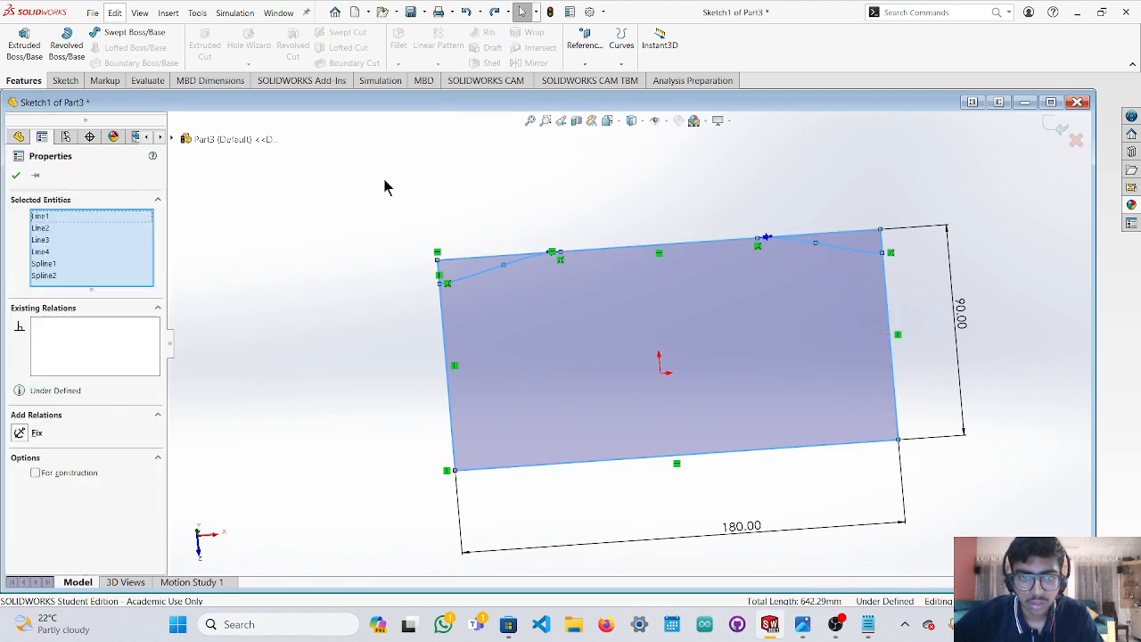
left_click(24, 52)
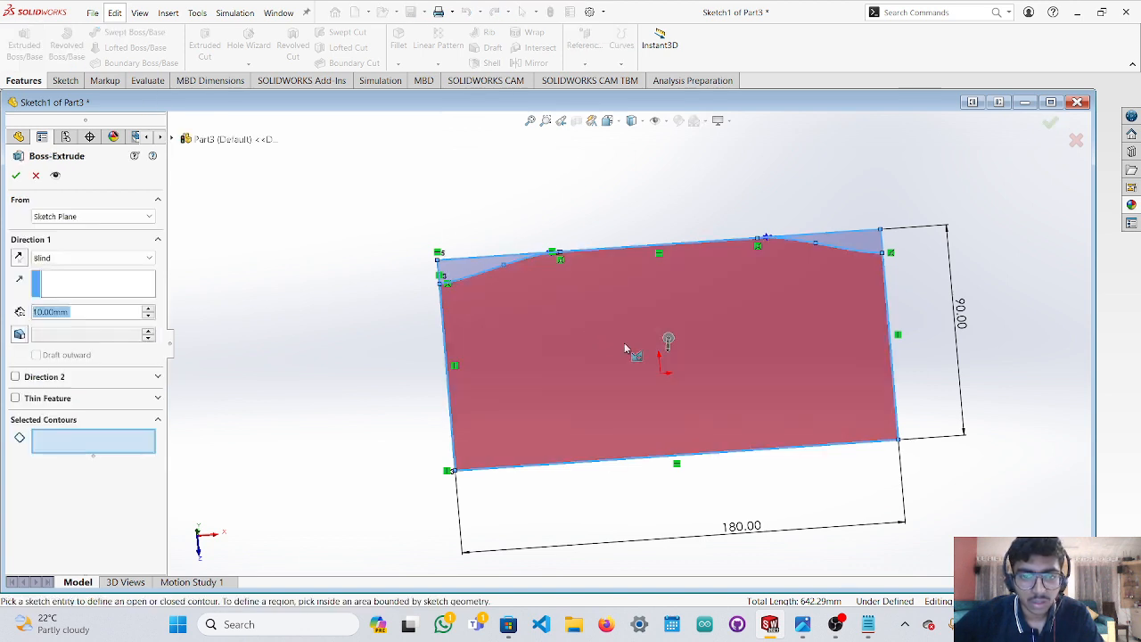
left_click_drag(669, 343, 675, 299)
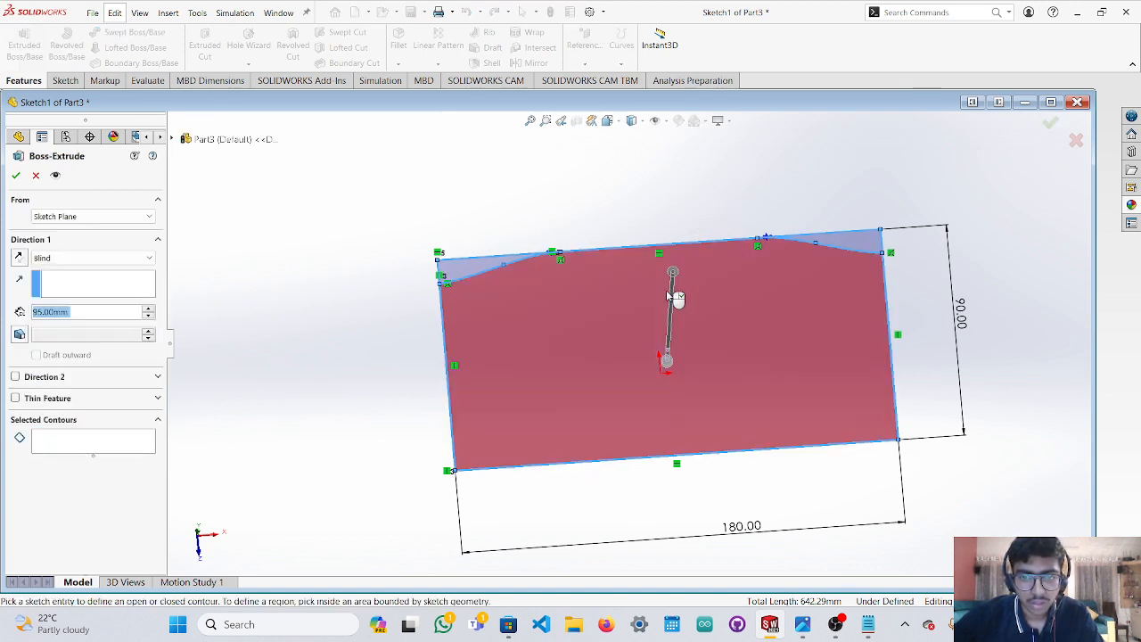
mouse_move(675, 298)
middle_mouse_down()
mouse_move(632, 306)
mouse_move(659, 286)
middle_mouse_up()
left_click(494, 262)
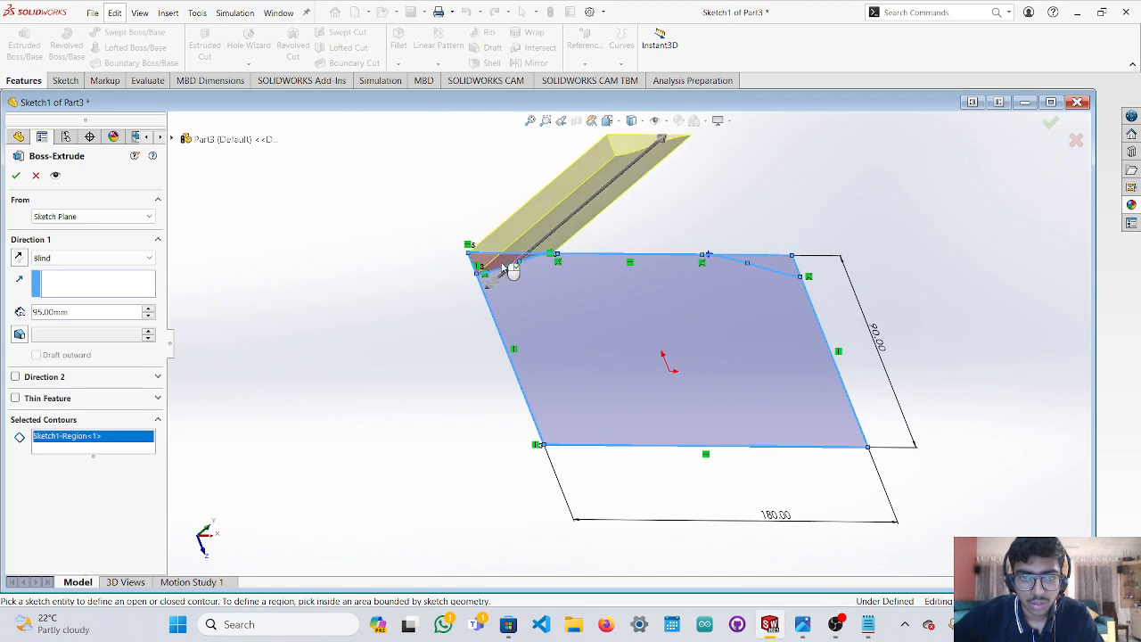
left_click(567, 281)
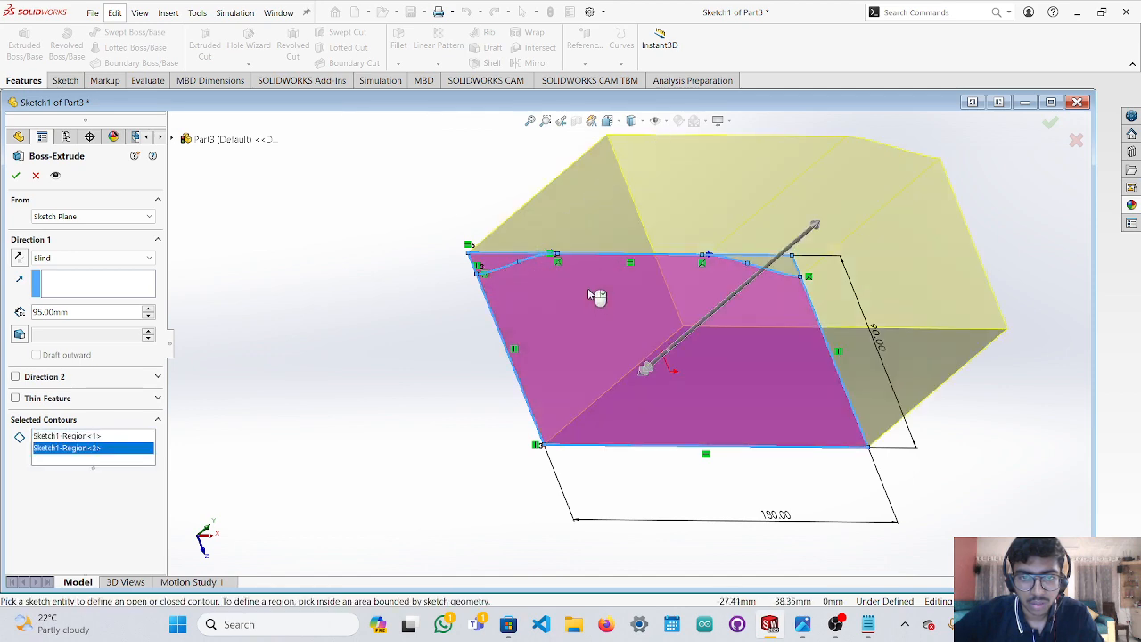
left_click(506, 266)
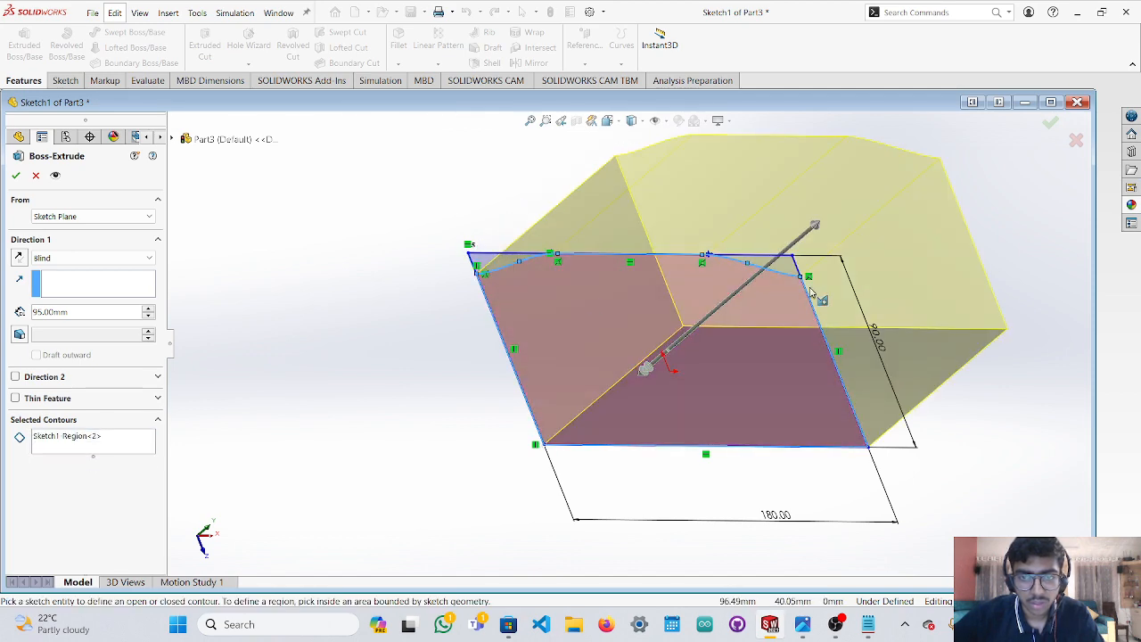
Set the blind depth of the spline-cornered region's boss extrusion to 40 mm and create the solid.
middle_click_drag(811, 293, 759, 292)
left_click_drag(674, 217, 675, 293)
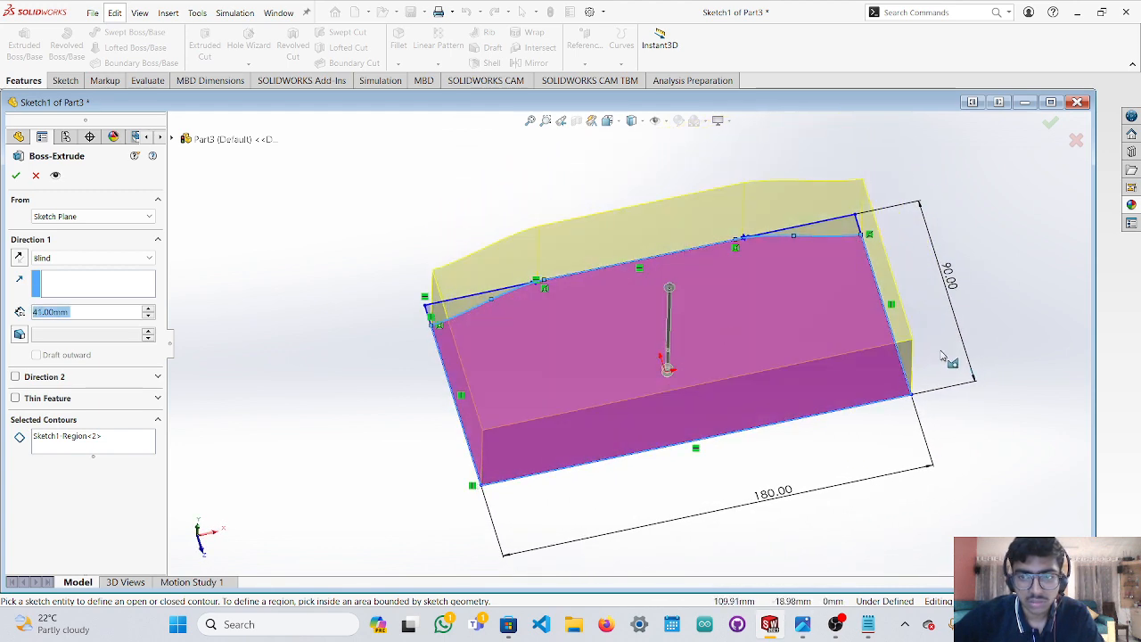
mouse_move(942, 355)
middle_mouse_down()
mouse_move(986, 289)
mouse_move(1014, 294)
mouse_move(970, 312)
middle_mouse_up()
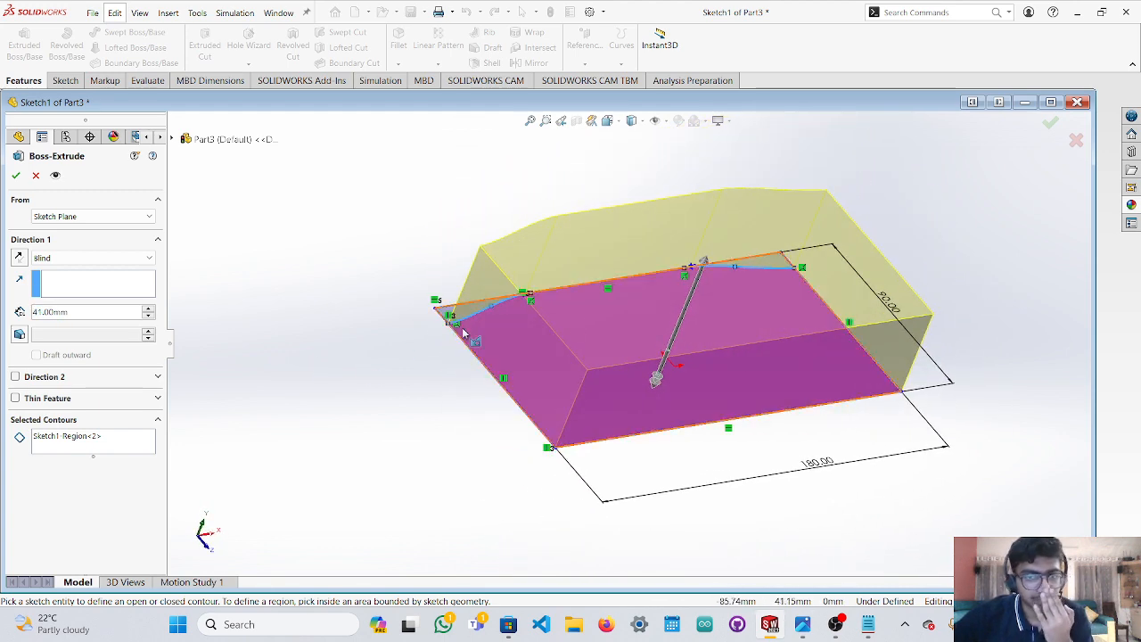
middle_click_drag(754, 319, 705, 203)
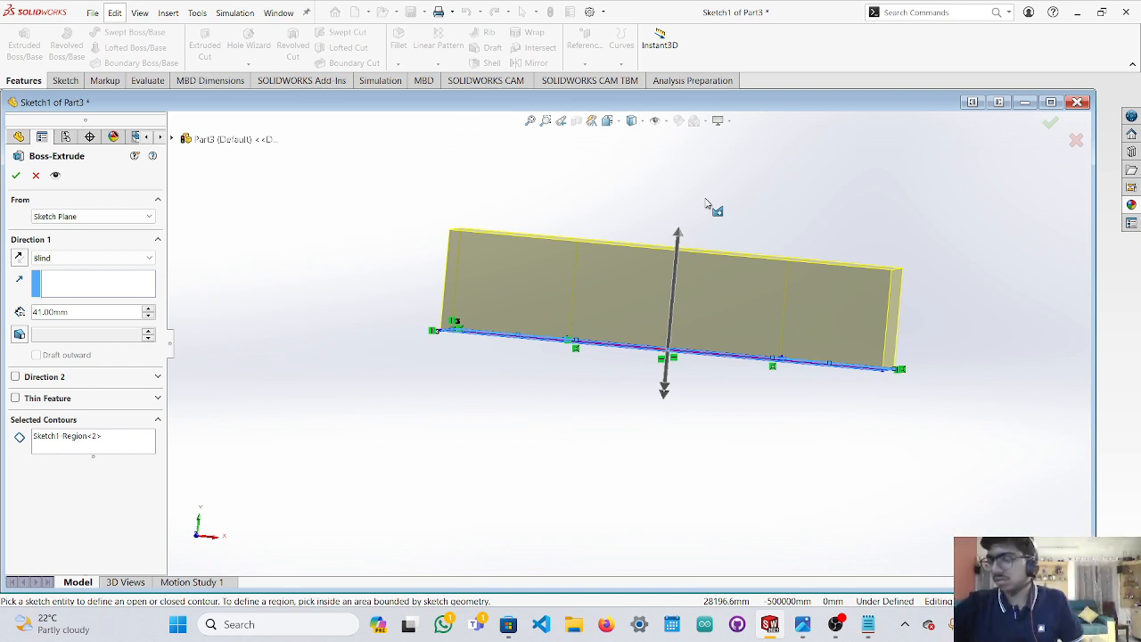
mouse_move(683, 235)
left_mouse_down()
mouse_move(694, 268)
mouse_move(684, 254)
left_mouse_up()
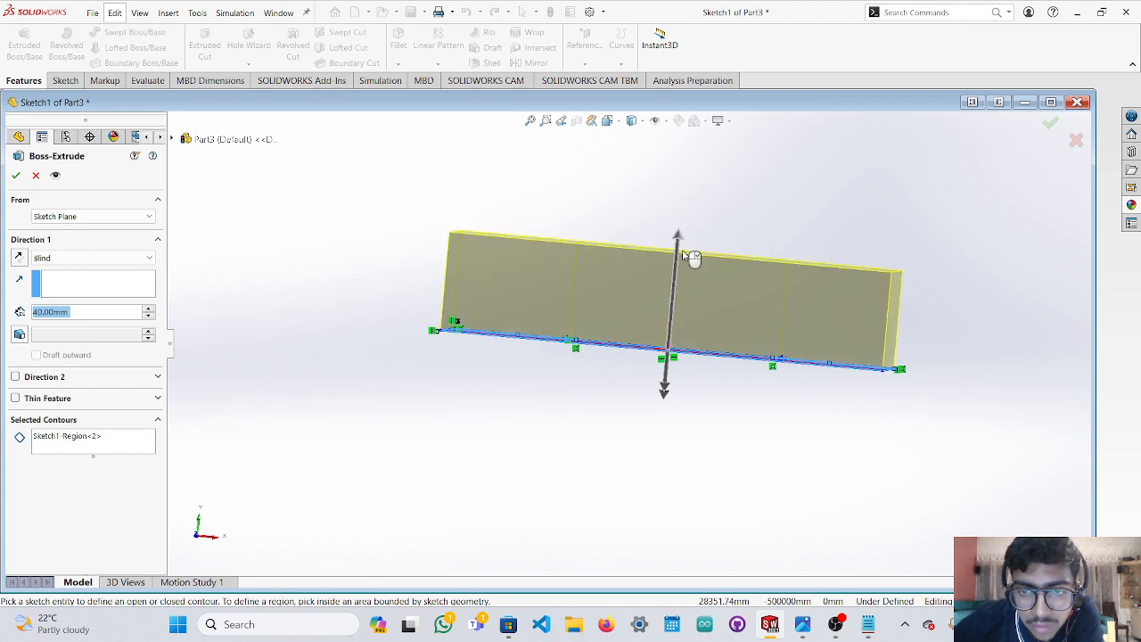
middle_click_drag(815, 245, 464, 293)
left_click(16, 175)
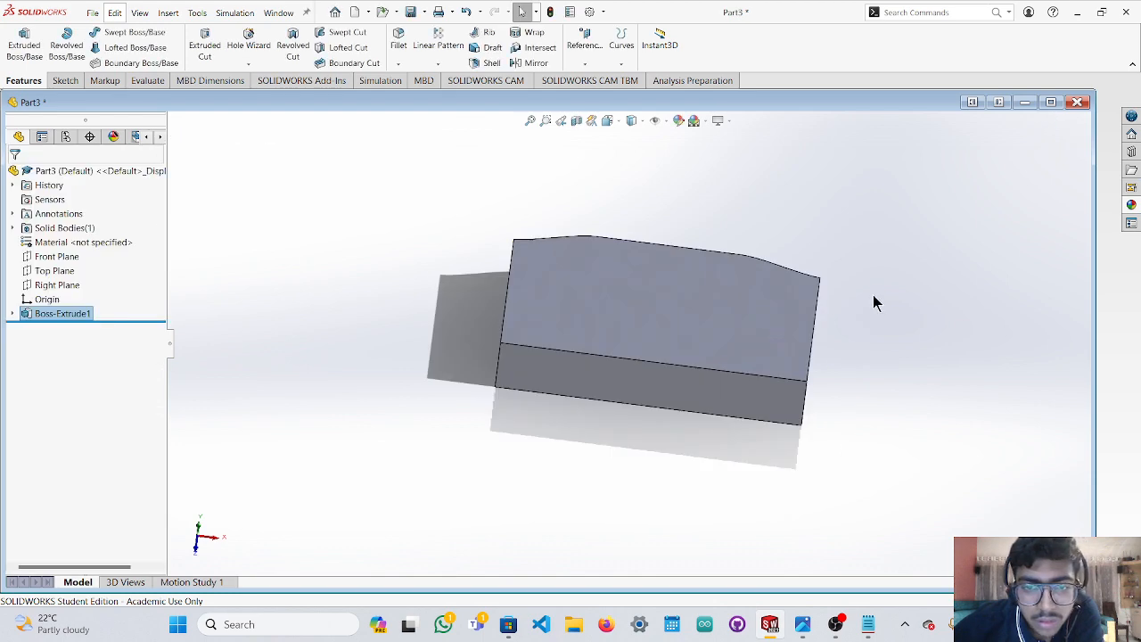
Examine the extruded enclosure body from several angles, ending with a square-on Left view.
middle_click_drag(874, 300, 754, 339)
scroll(677, 323, "down", 6)
scroll(693, 318, "up", 6)
scroll(612, 387, "down", 2)
scroll(553, 367, "up", 2)
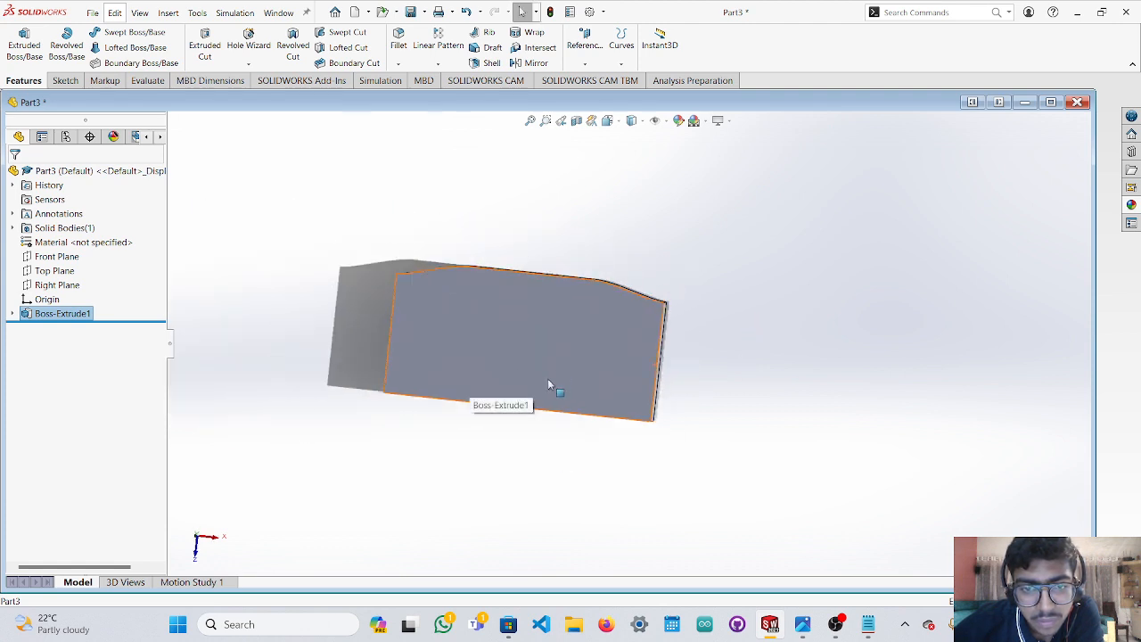
middle_click_drag(547, 378, 565, 247)
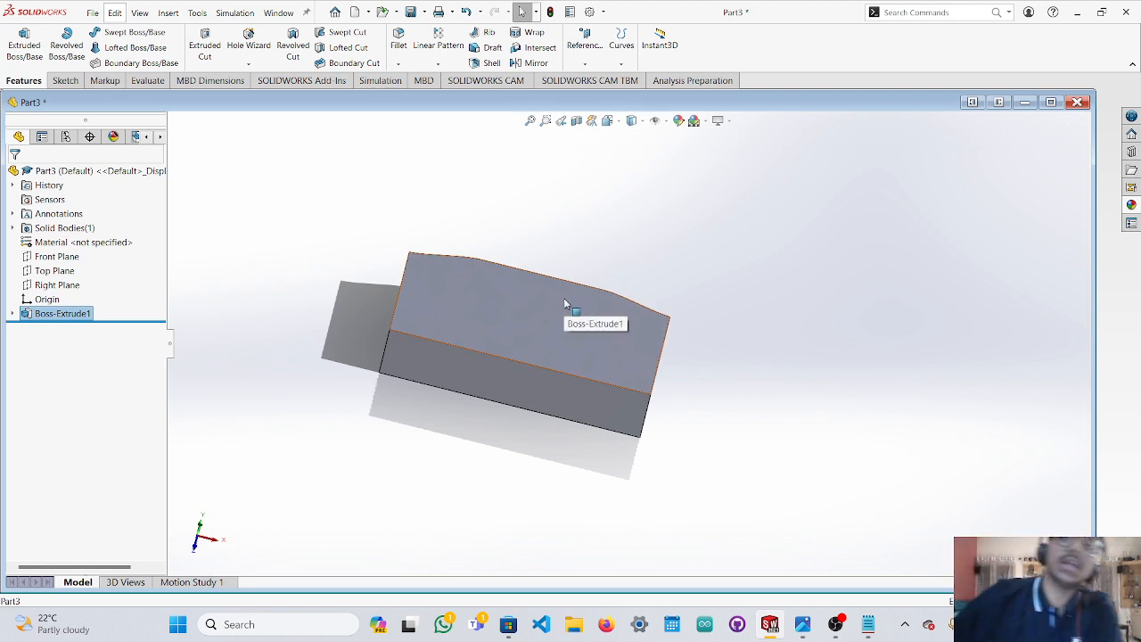
mouse_move(574, 367)
middle_mouse_down()
mouse_move(515, 296)
mouse_move(458, 288)
mouse_move(580, 358)
mouse_move(583, 378)
mouse_move(563, 387)
mouse_move(562, 354)
middle_mouse_up()
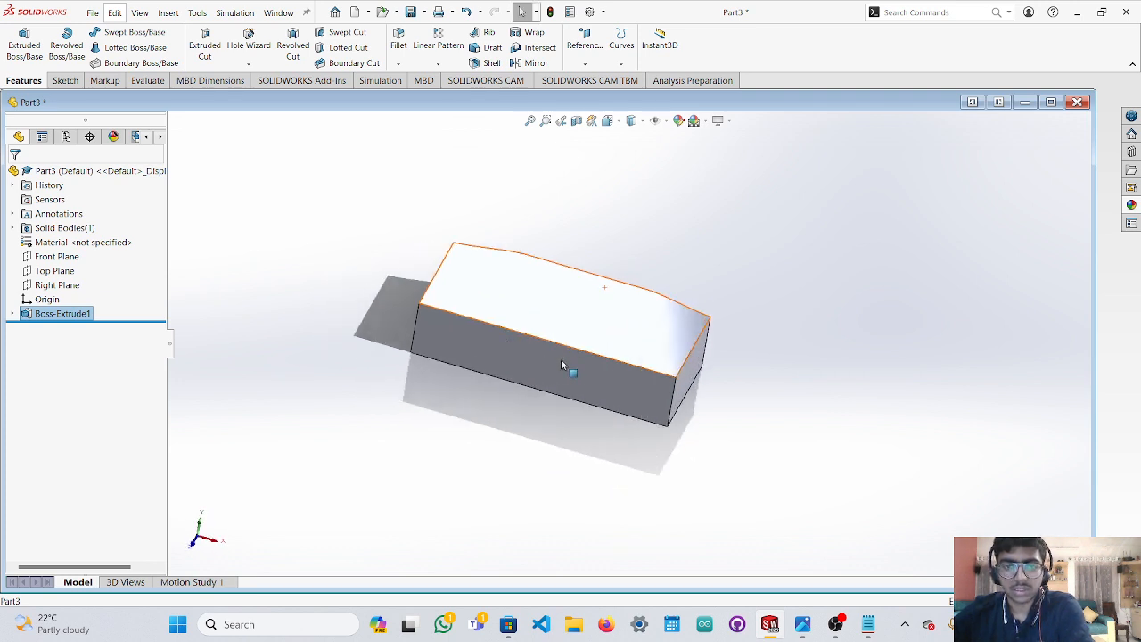
scroll(568, 345, "down", 6)
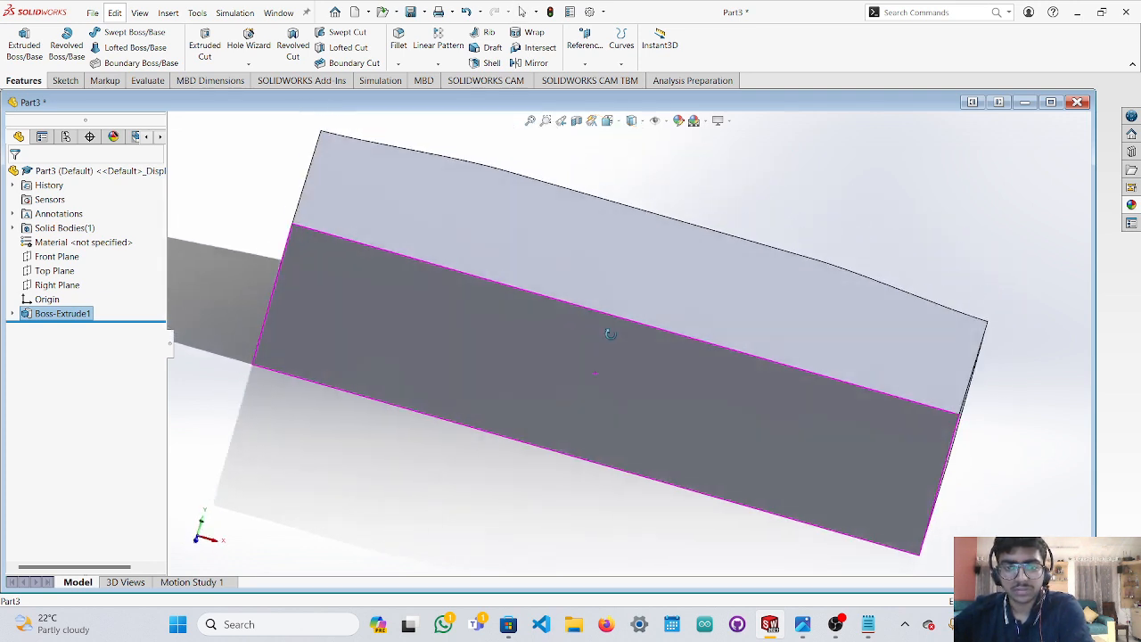
middle_click_drag(610, 334, 506, 260)
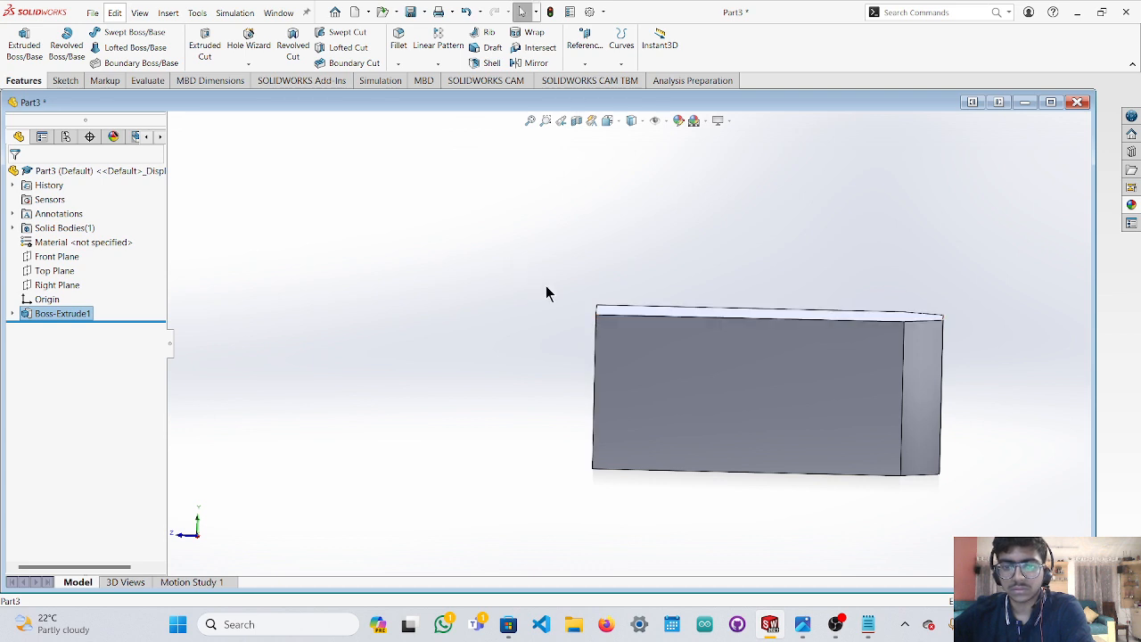
left_click(199, 535)
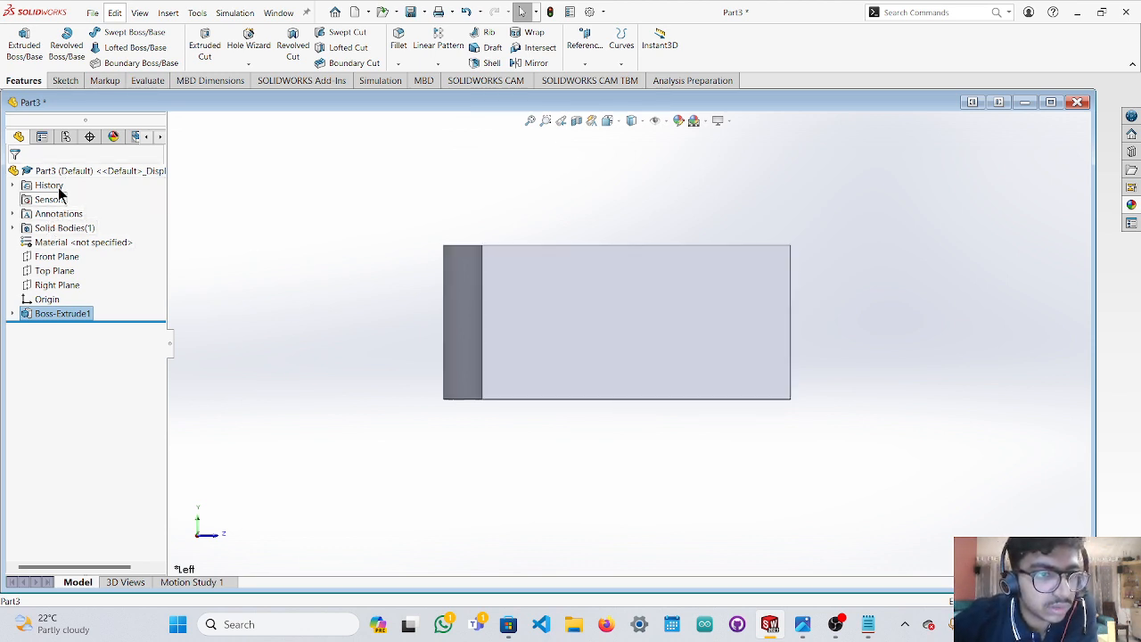
left_click(64, 80)
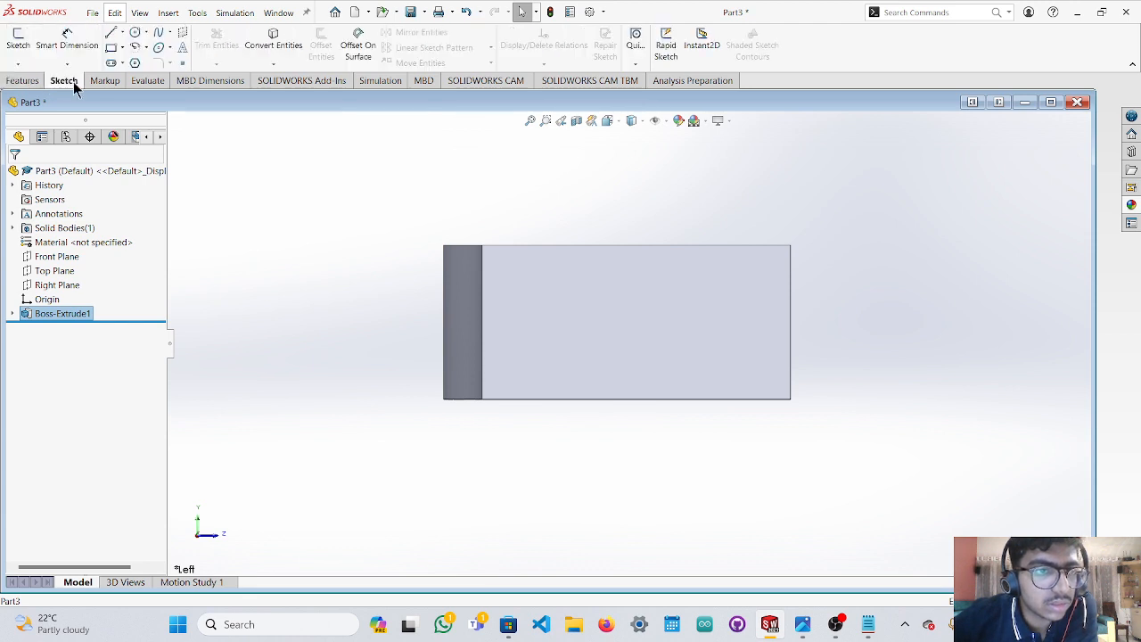
left_click(110, 47)
scroll(776, 339, "down", 5)
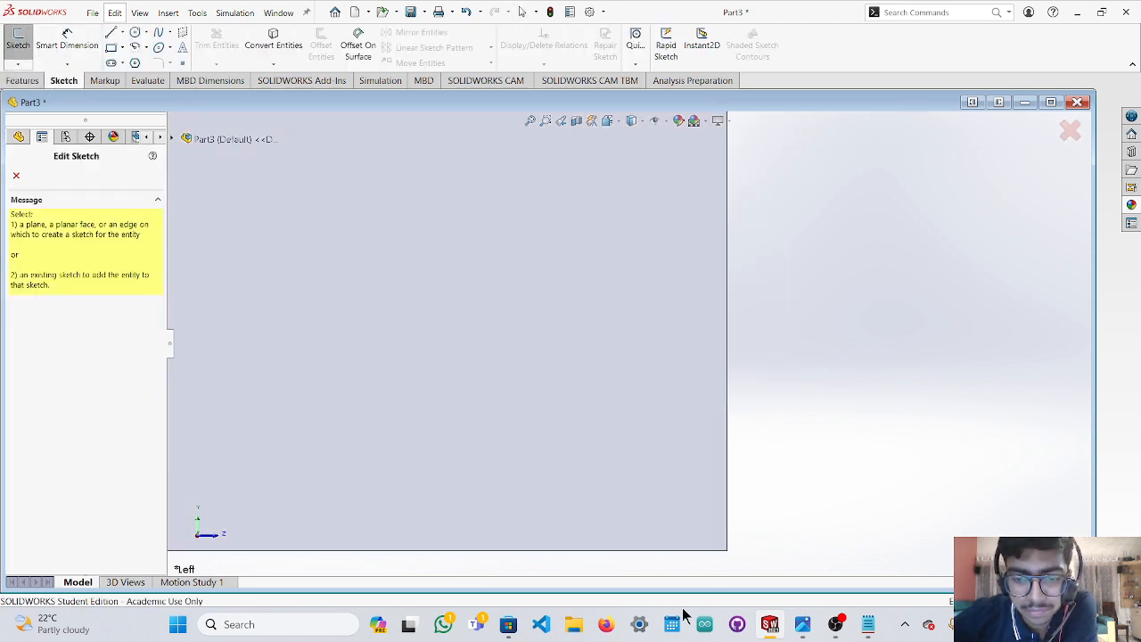
left_click(847, 625)
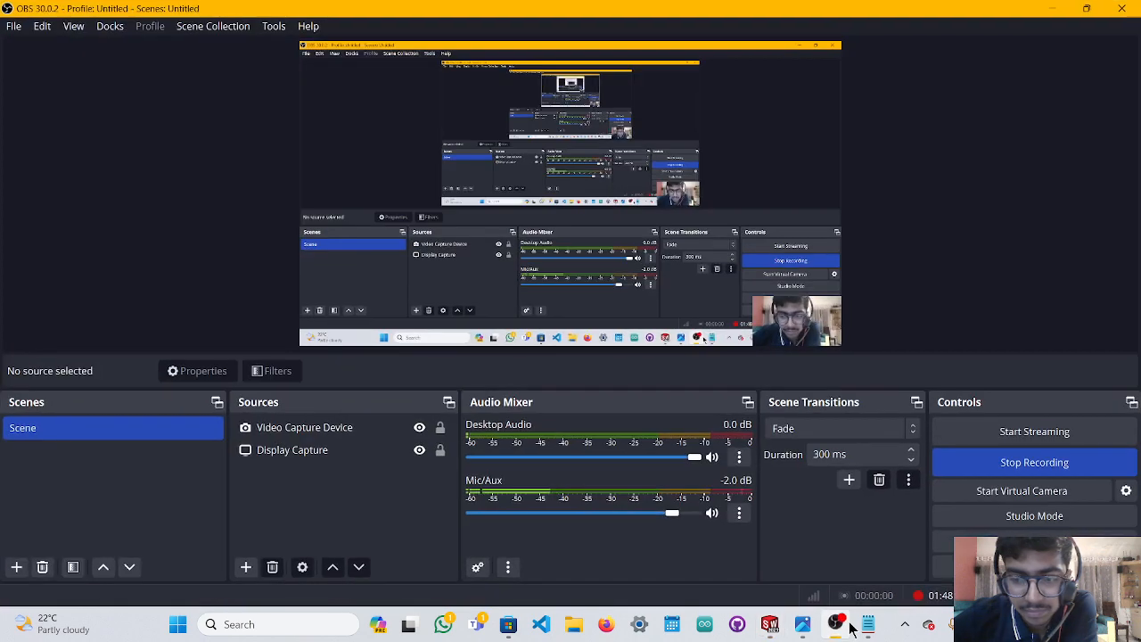
left_click(1054, 9)
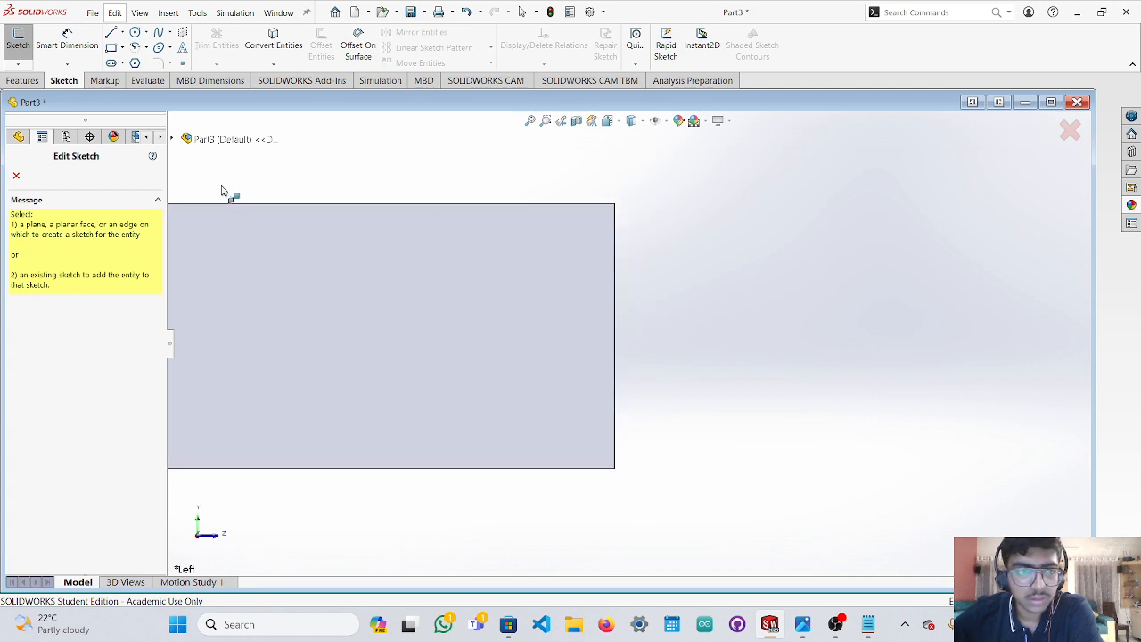
key("Escape")
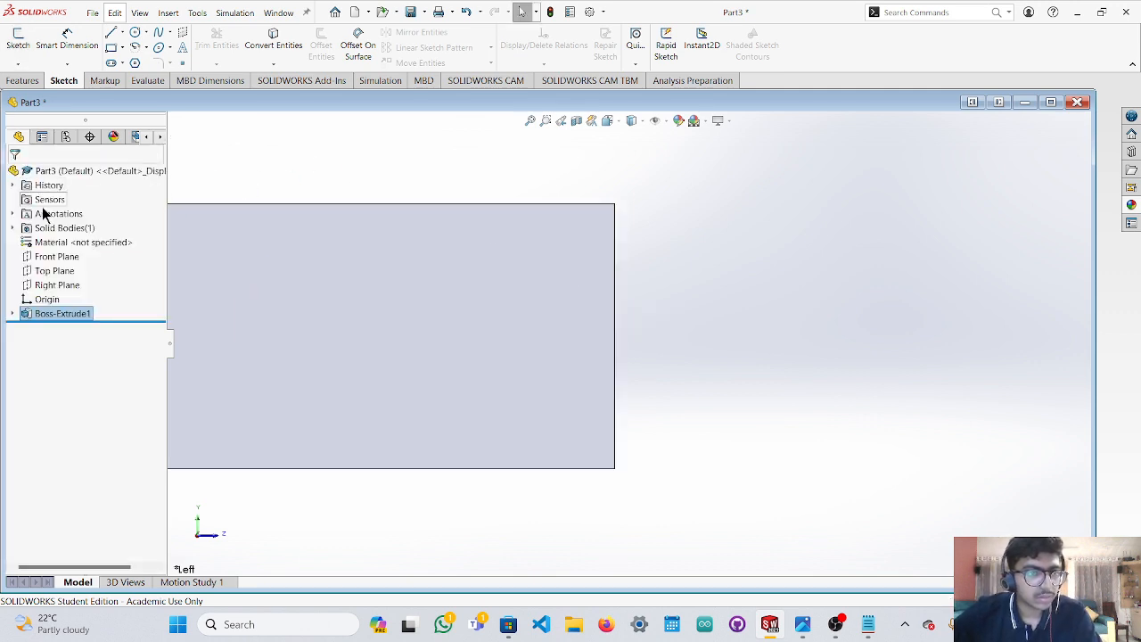
left_click(56, 285)
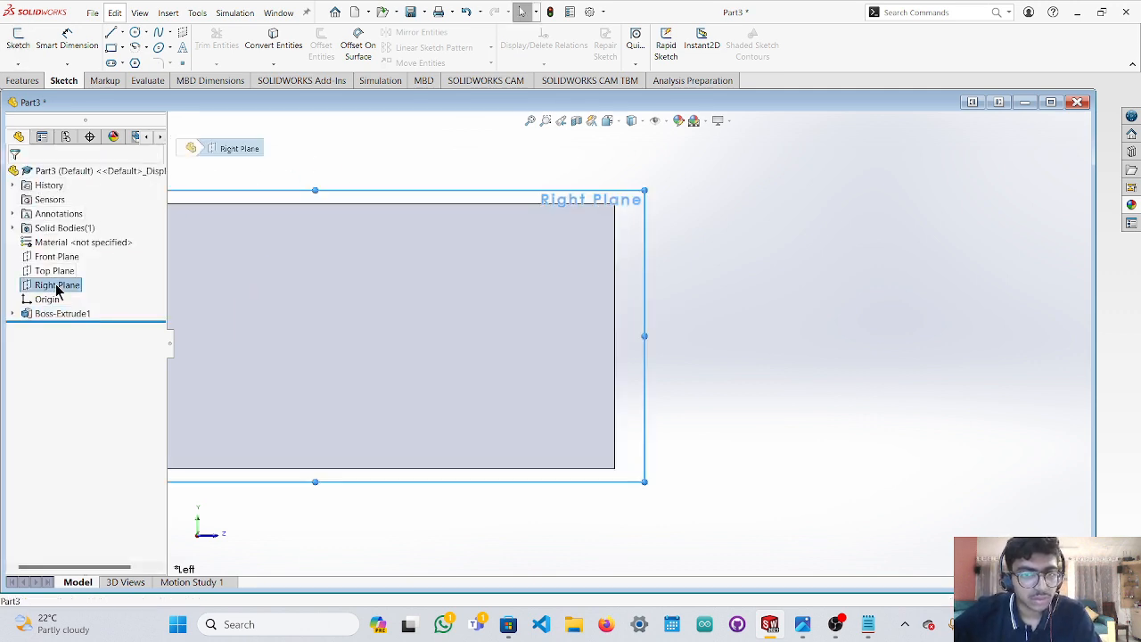
left_click(110, 48)
scroll(428, 303, "down", 2)
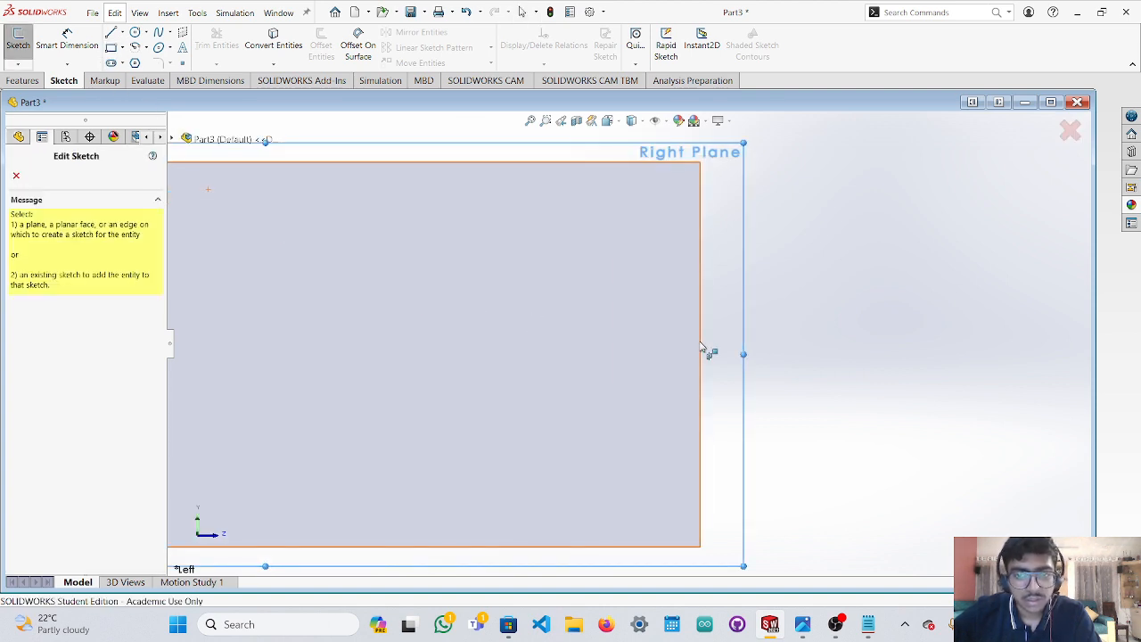
key("Escape")
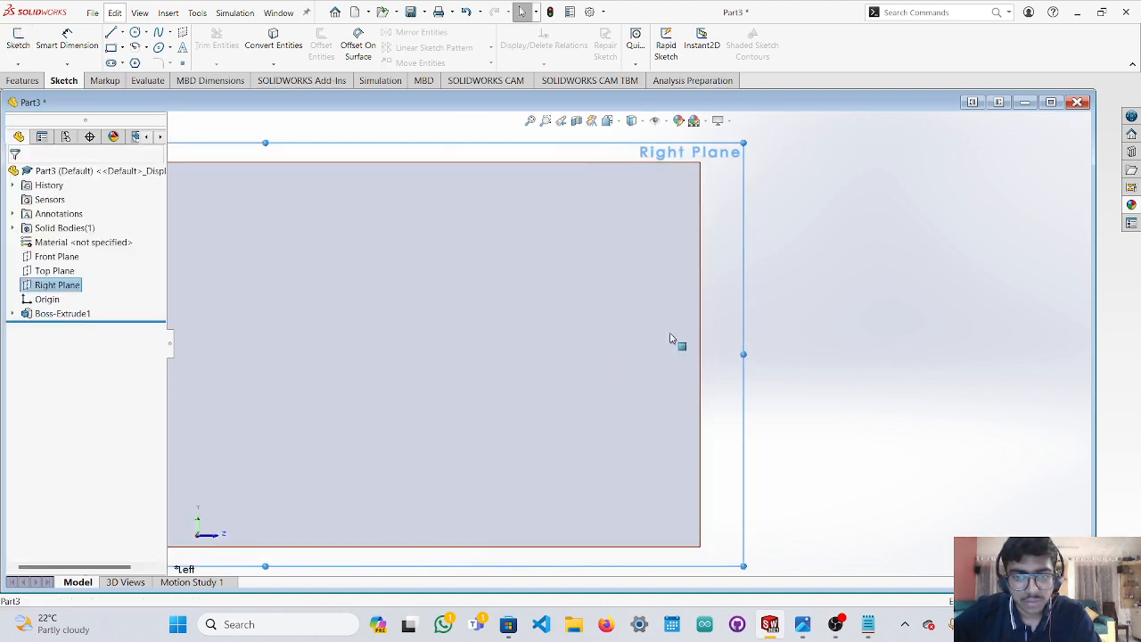
left_click(670, 334)
key("Escape")
left_click(561, 356)
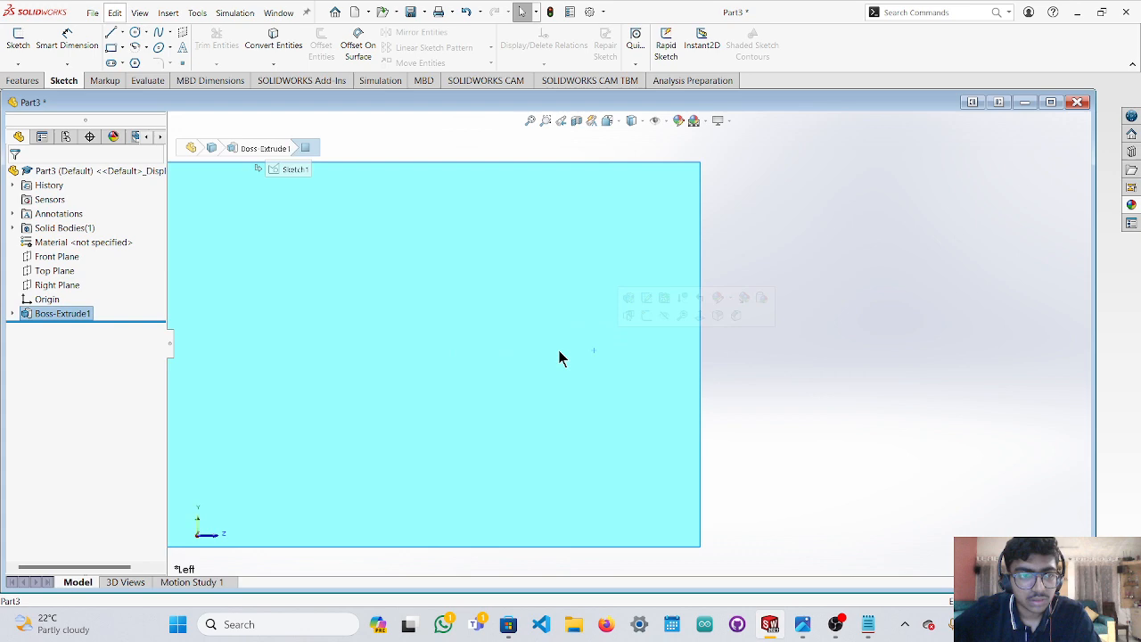
On the Right Plane, sketch a corner rectangle about 2.9 × 3.3 mm outward from the midpoint of the body's front vertical edge.
left_click(56, 285)
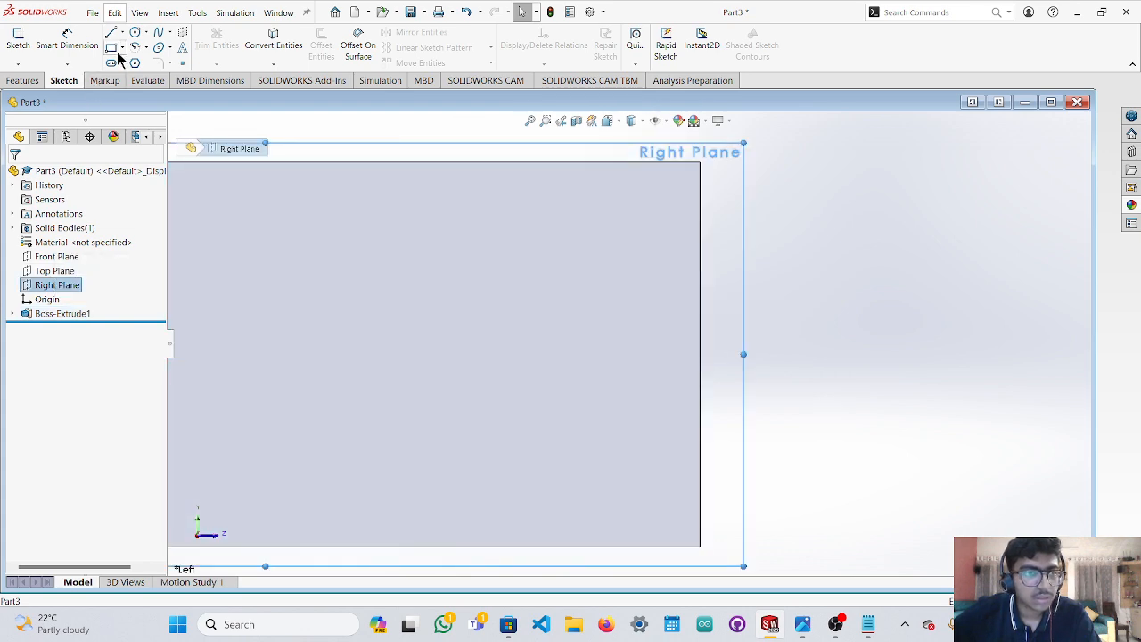
left_click(114, 50)
mouse_move(757, 377)
middle_mouse_down()
mouse_move(770, 375)
mouse_move(767, 410)
mouse_move(772, 365)
mouse_move(778, 375)
middle_mouse_up()
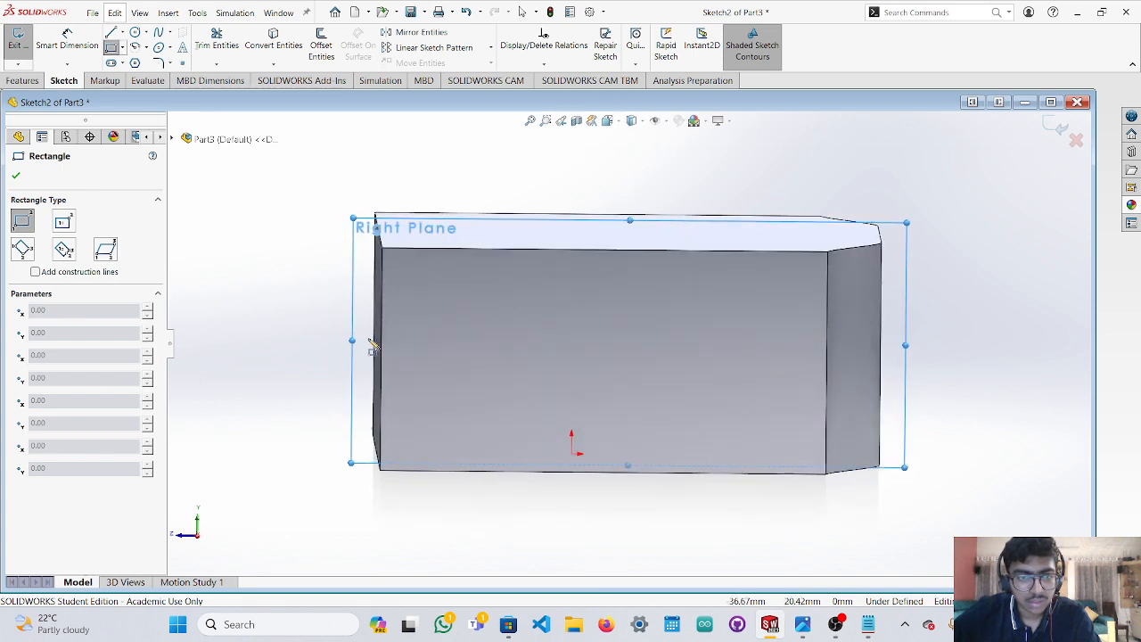
middle_click_drag(371, 350, 368, 330)
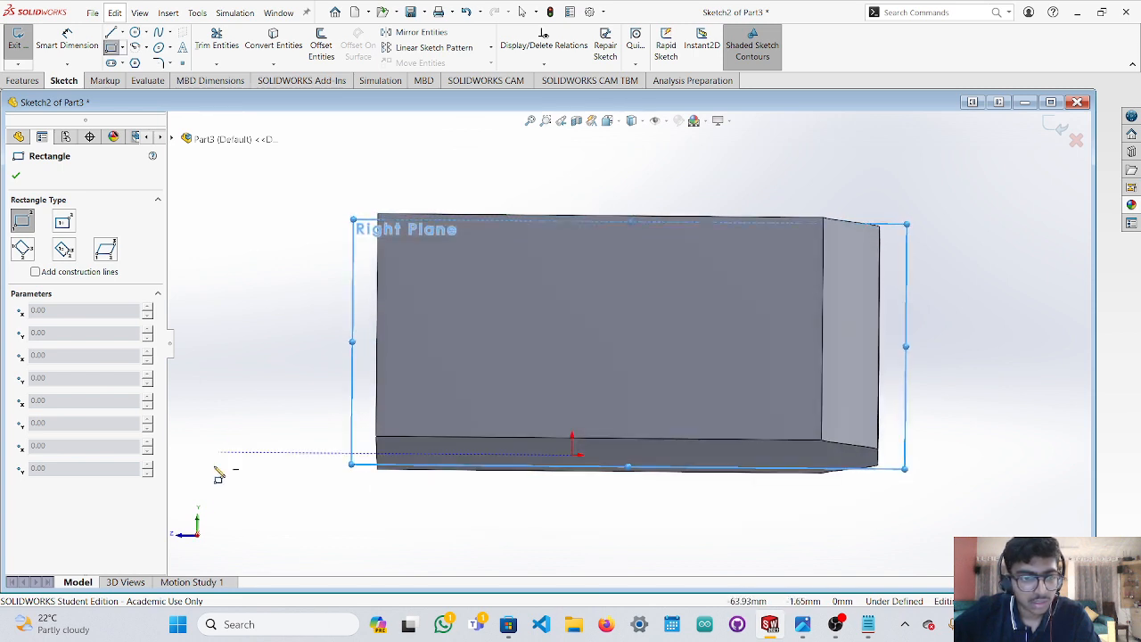
left_click(198, 536)
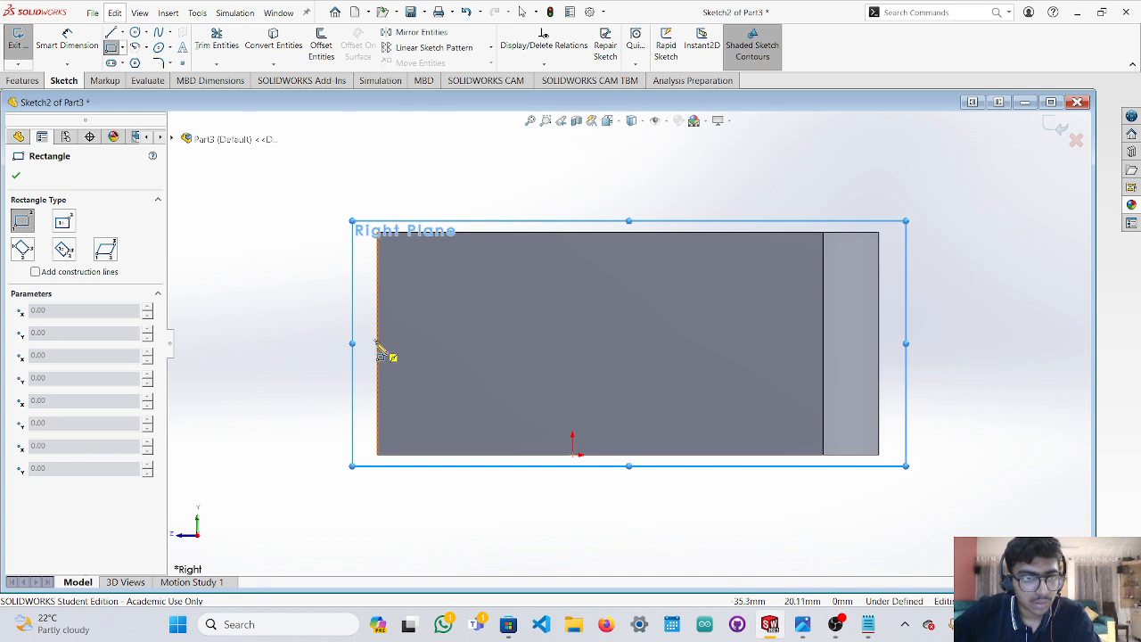
left_click(377, 343)
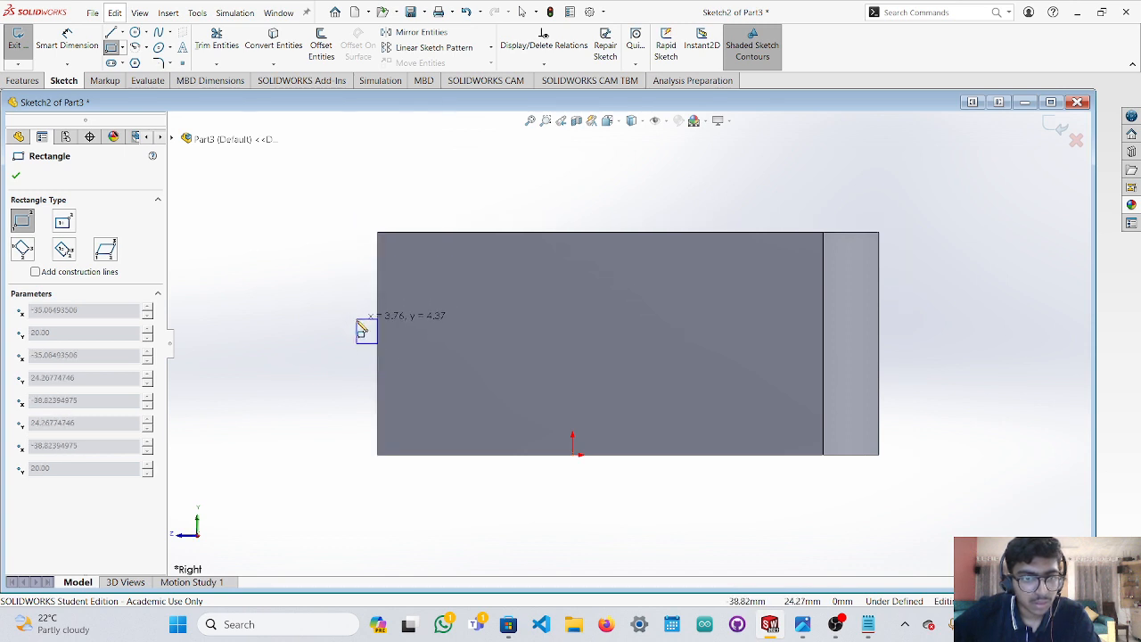
left_click(361, 326)
key("Escape")
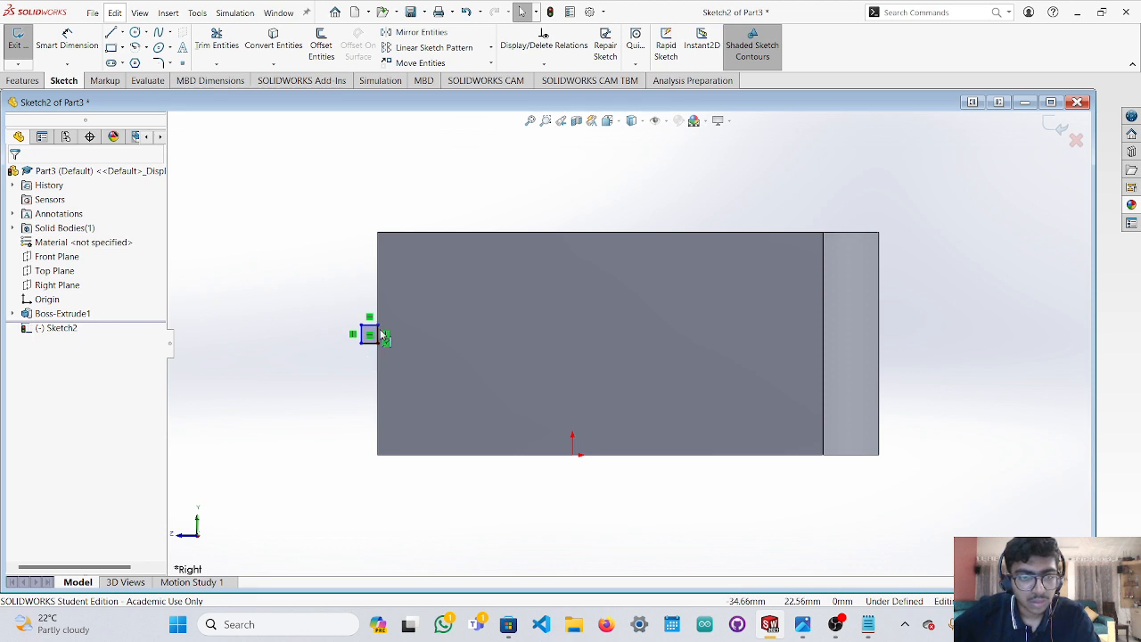
Dimension the small rectangle's bottom edge and set its width to 2 mm.
scroll(381, 335, "down", 5)
left_click(67, 42)
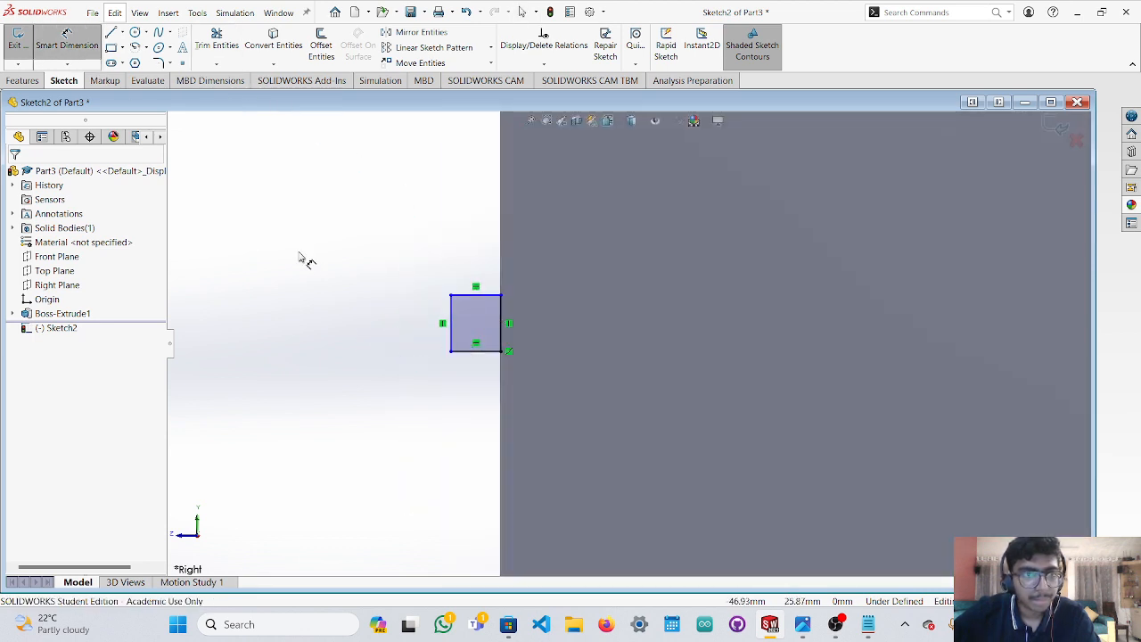
left_click(479, 353)
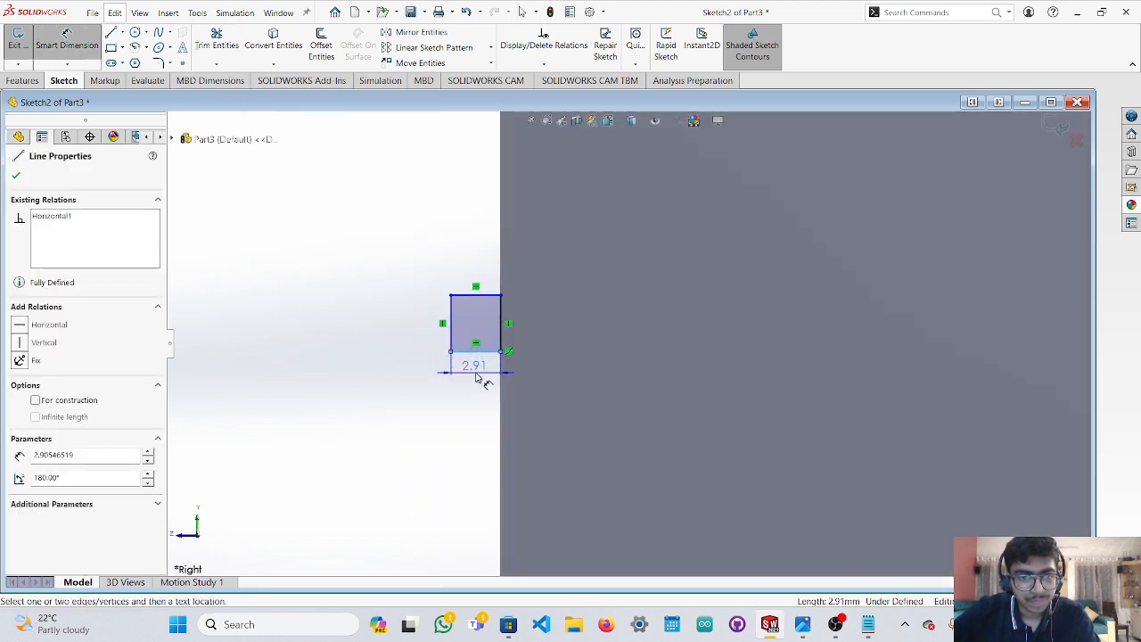
left_click(481, 378)
left_click(481, 387)
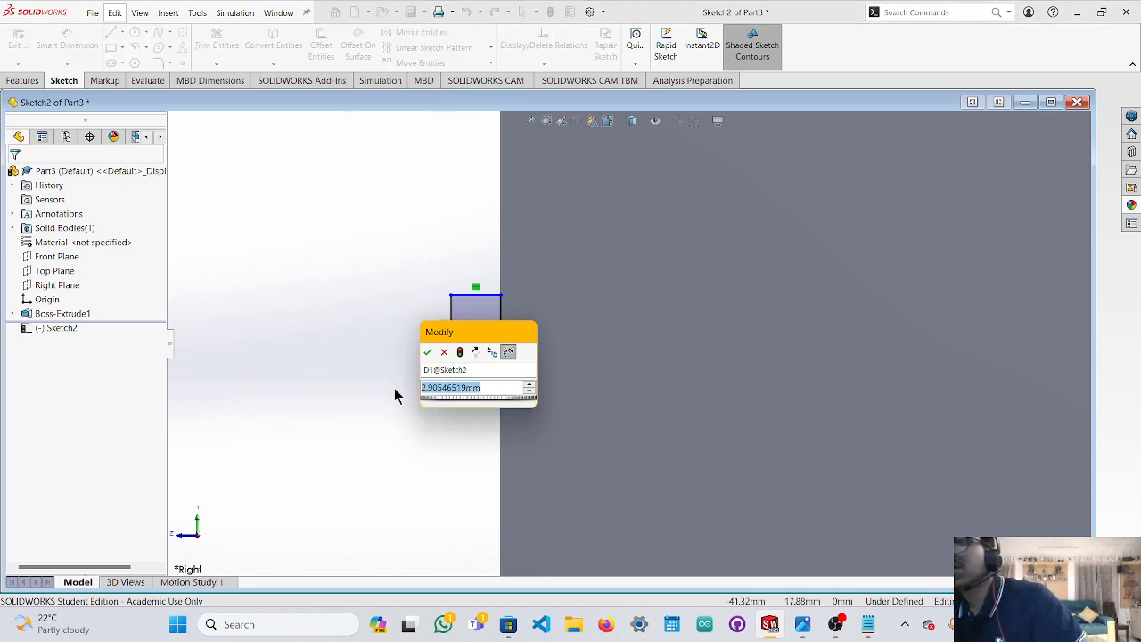
left_click(427, 353)
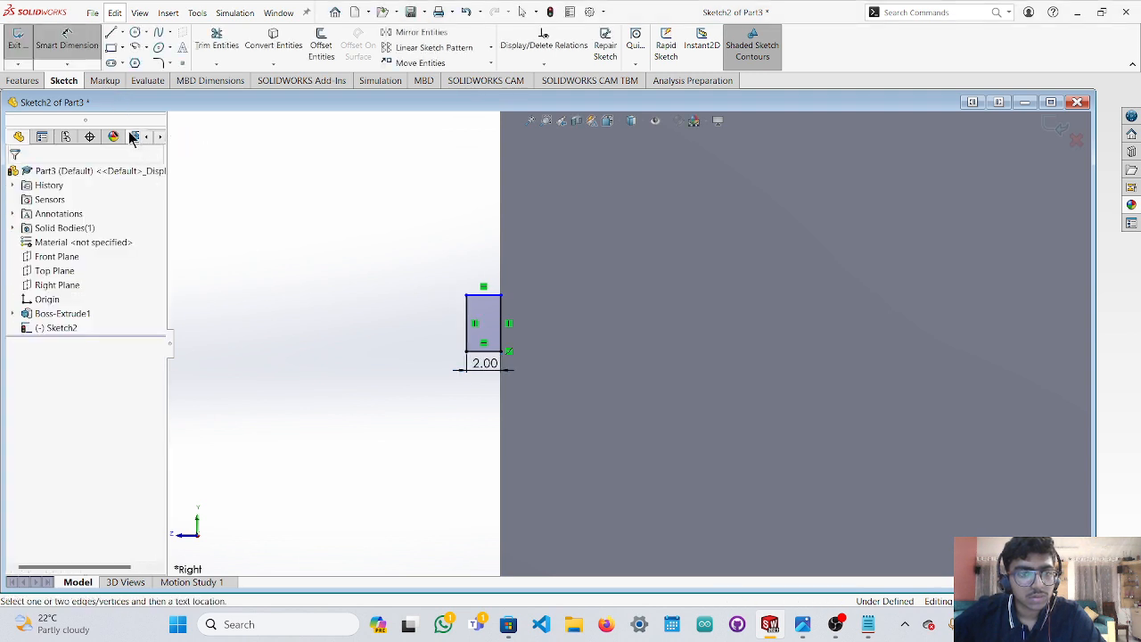
Dimension the small rectangle's outer vertical side and set its height to 2 mm.
left_click(75, 49)
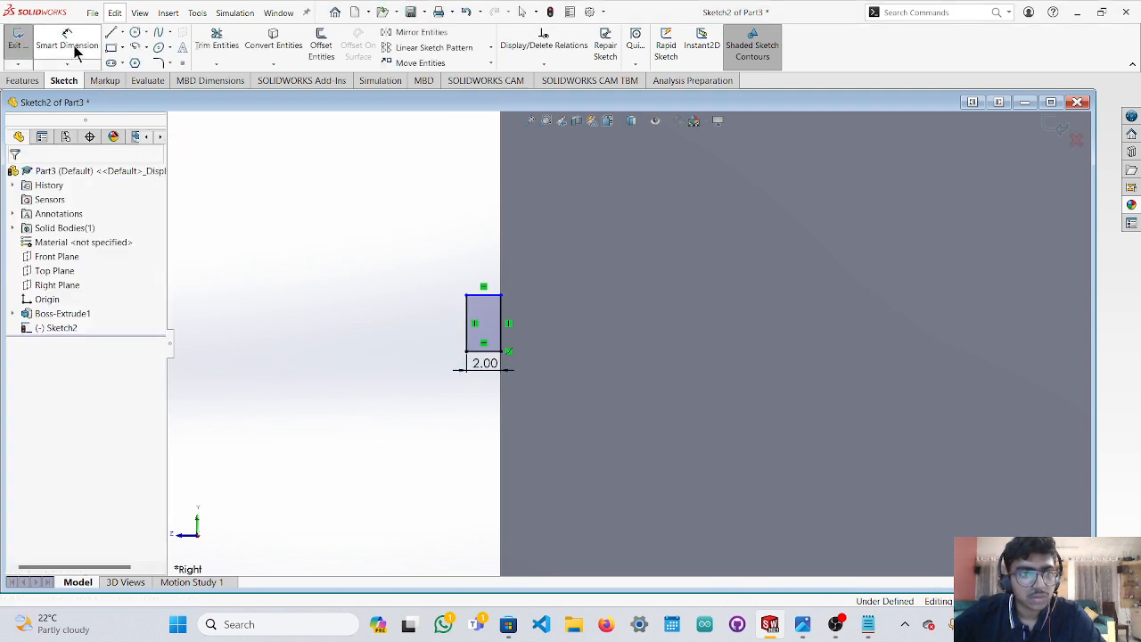
left_click(469, 325)
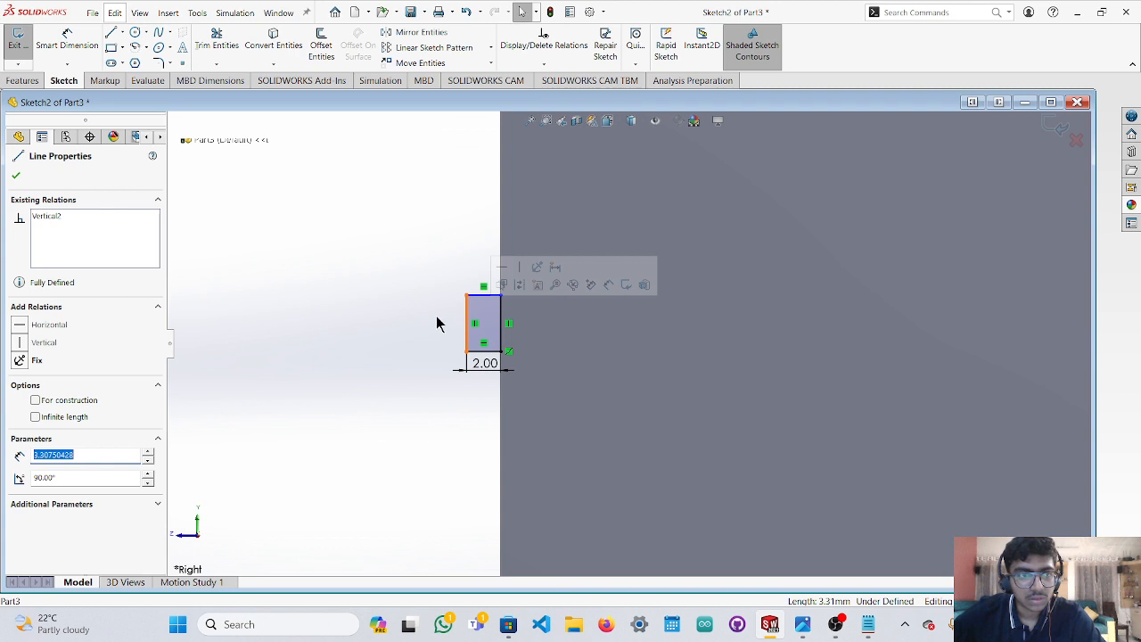
left_click(64, 43)
left_click(465, 324)
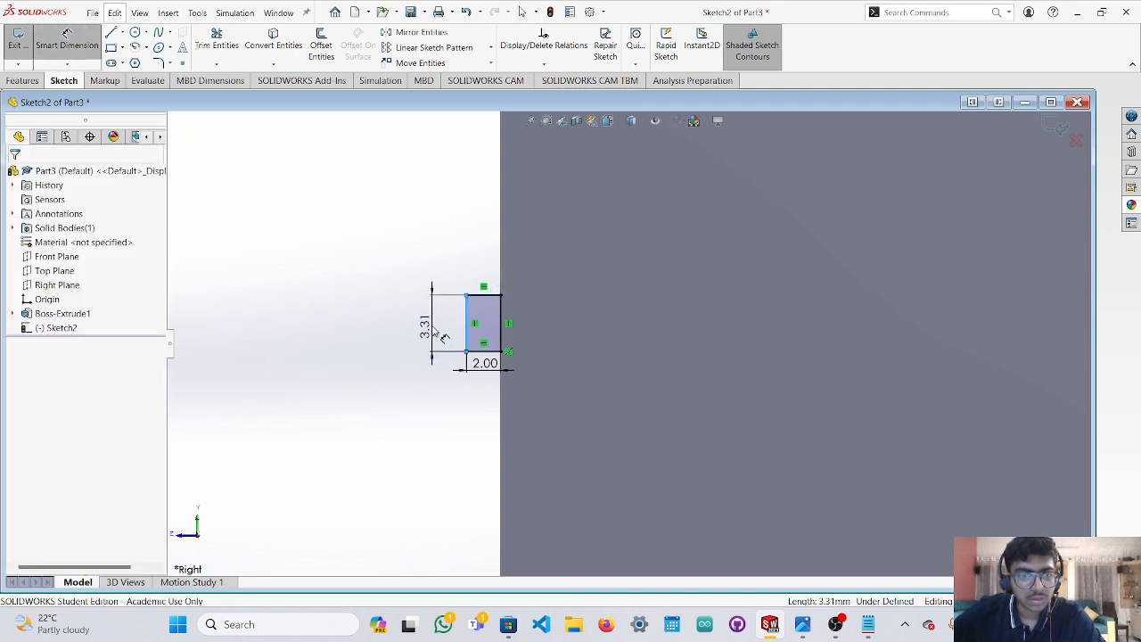
left_click(435, 329)
left_click(432, 342)
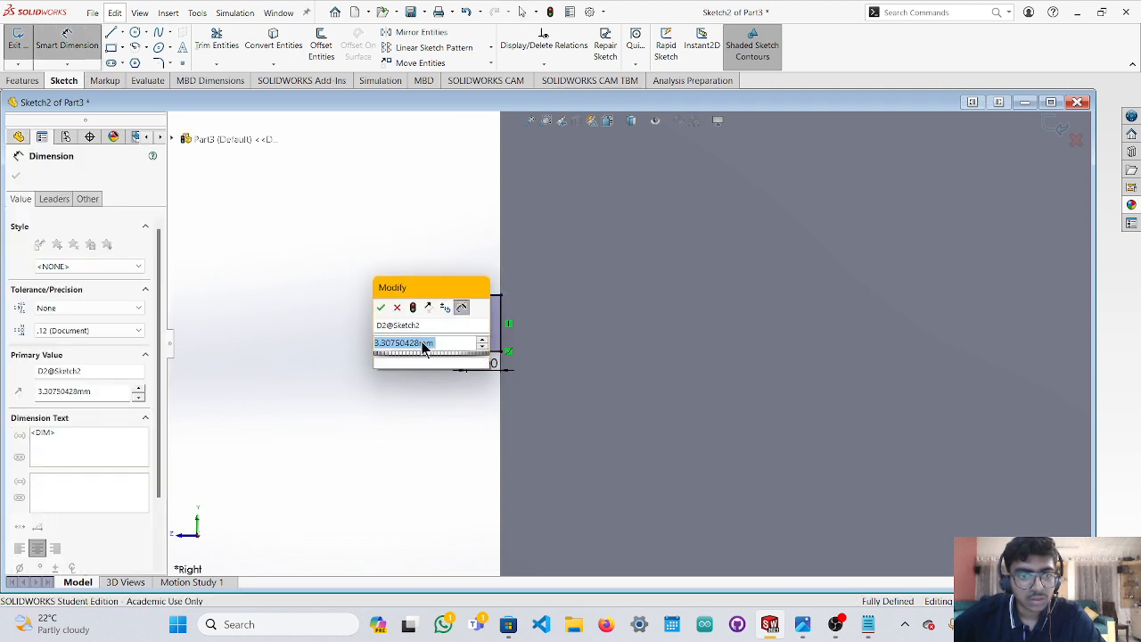
right_click(431, 339)
double_click(443, 345)
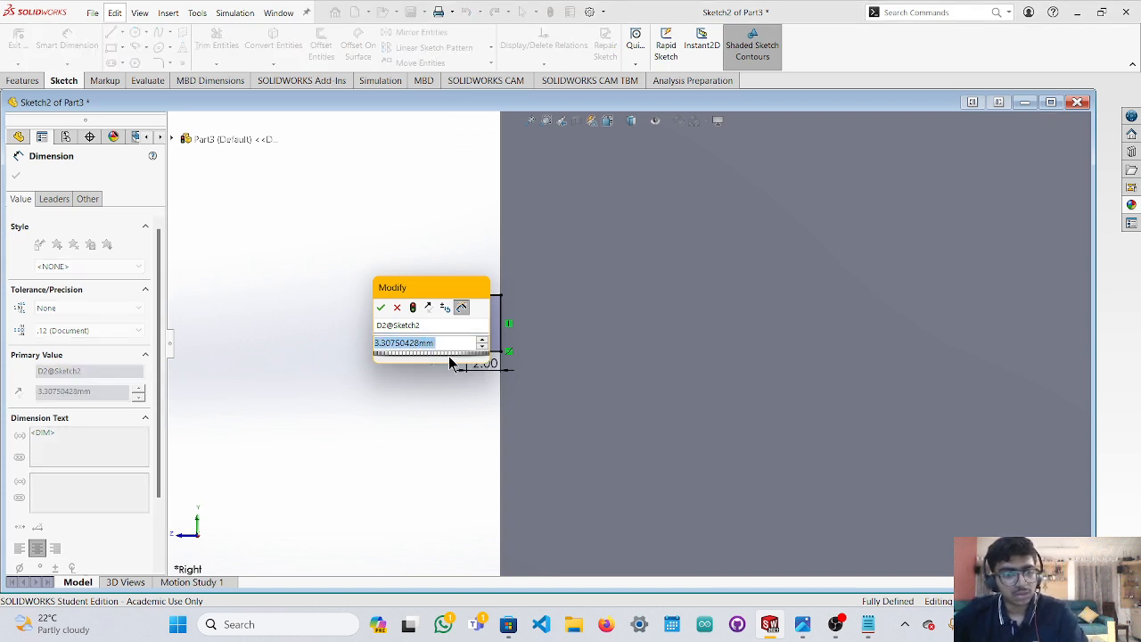
type("2")
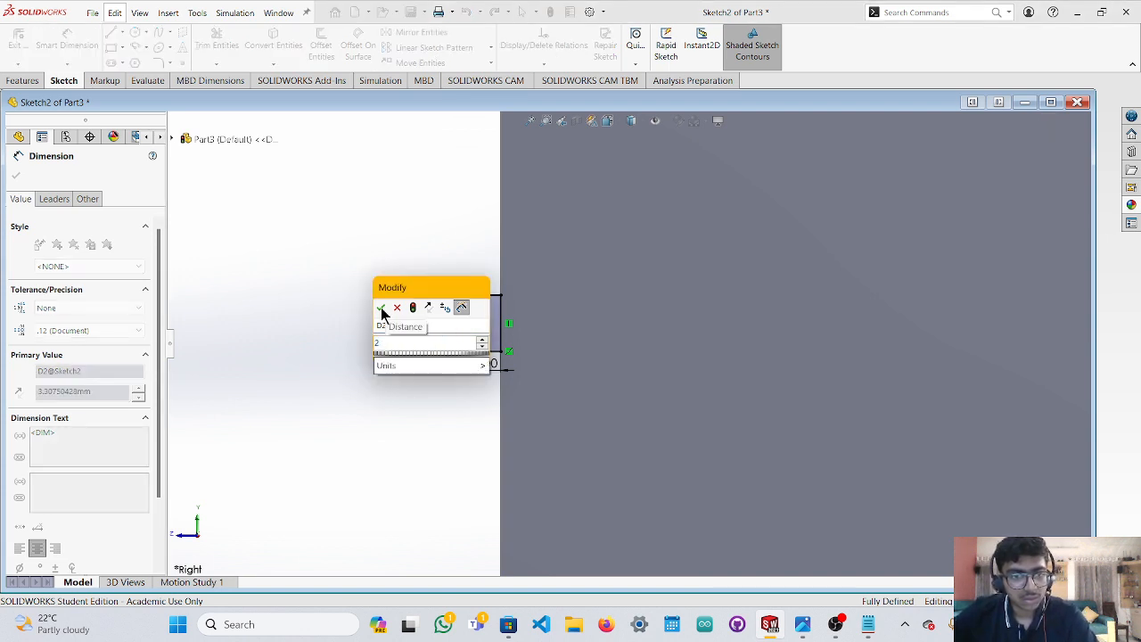
left_click(381, 308)
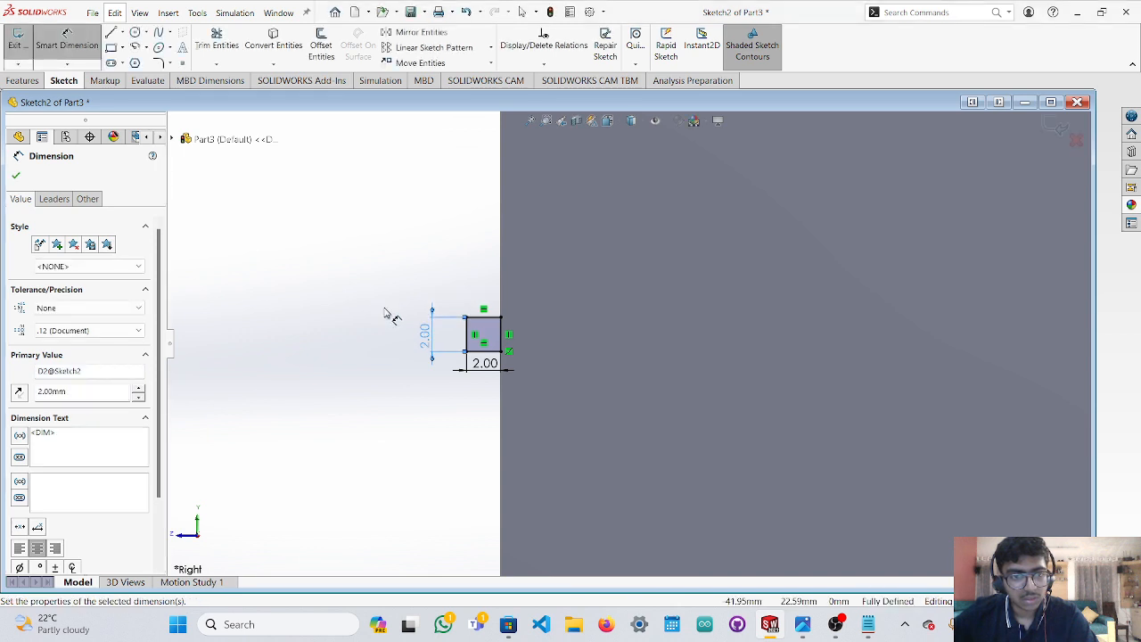
key("Escape")
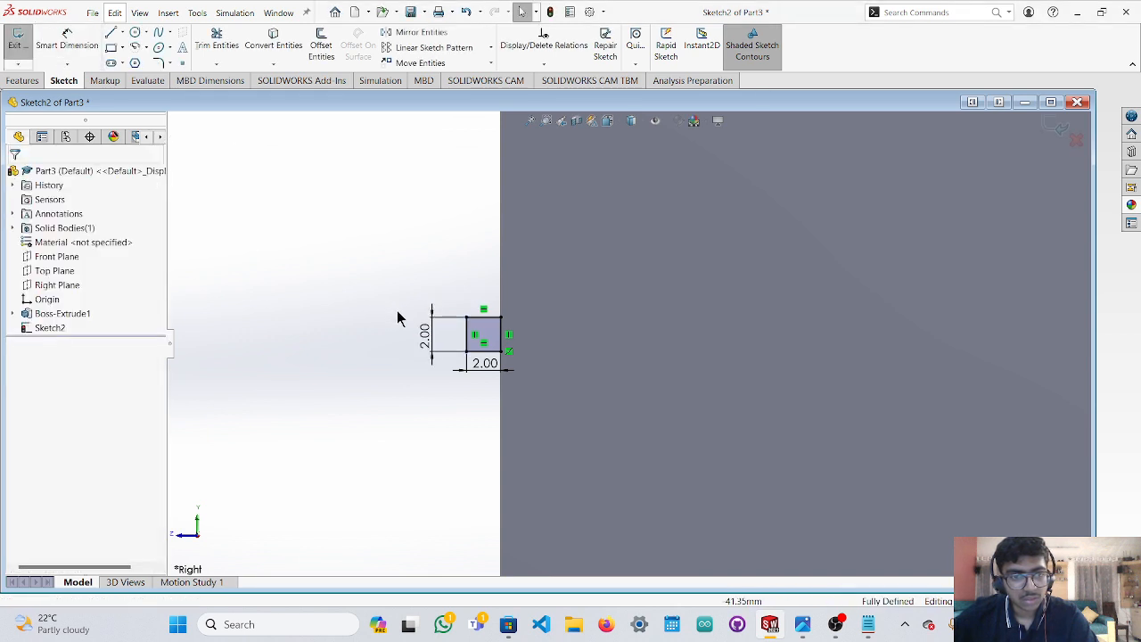
Delete the height and width dimensions from the small square.
left_click(437, 346)
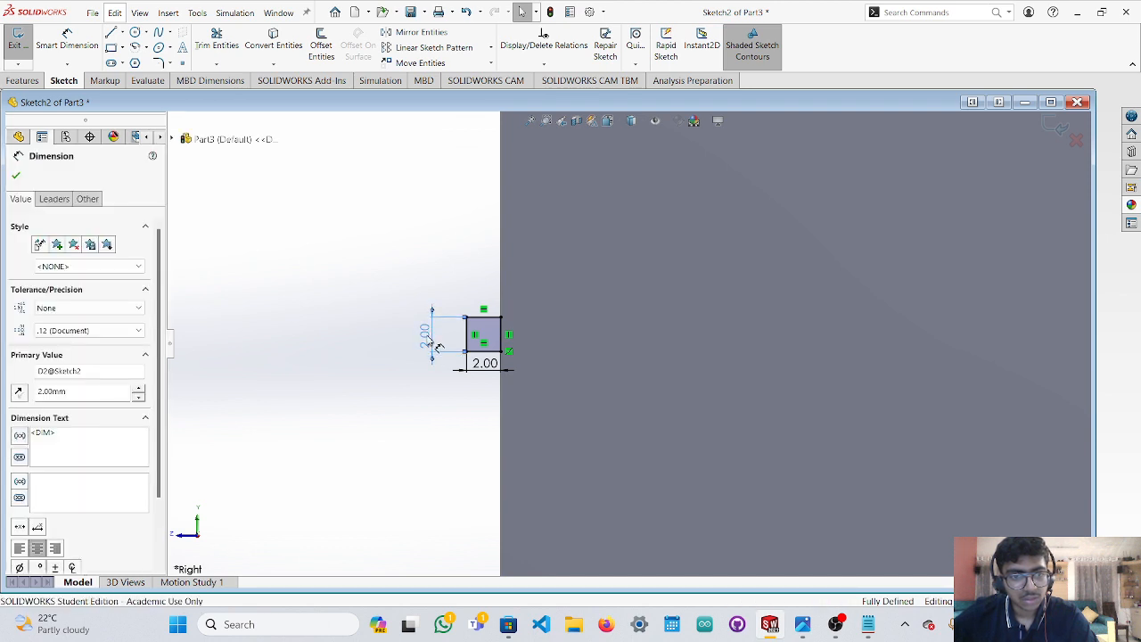
key("Delete")
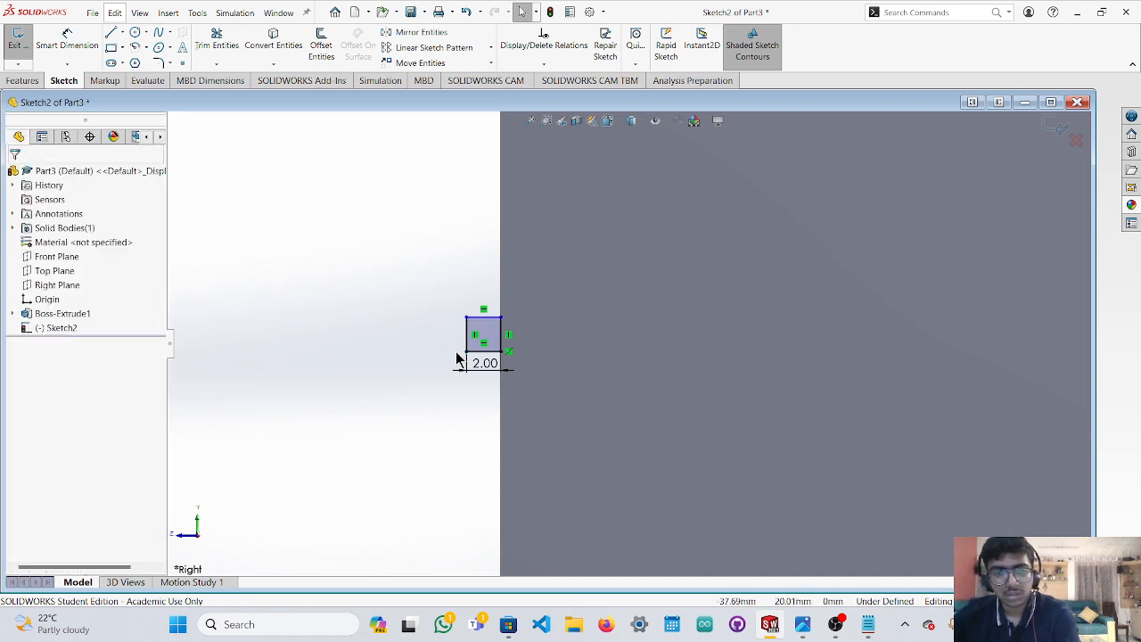
left_click(480, 367)
key("Delete")
Start a boss extrusion of the small square sketch and enable its second direction.
scroll(467, 374, "up", 2)
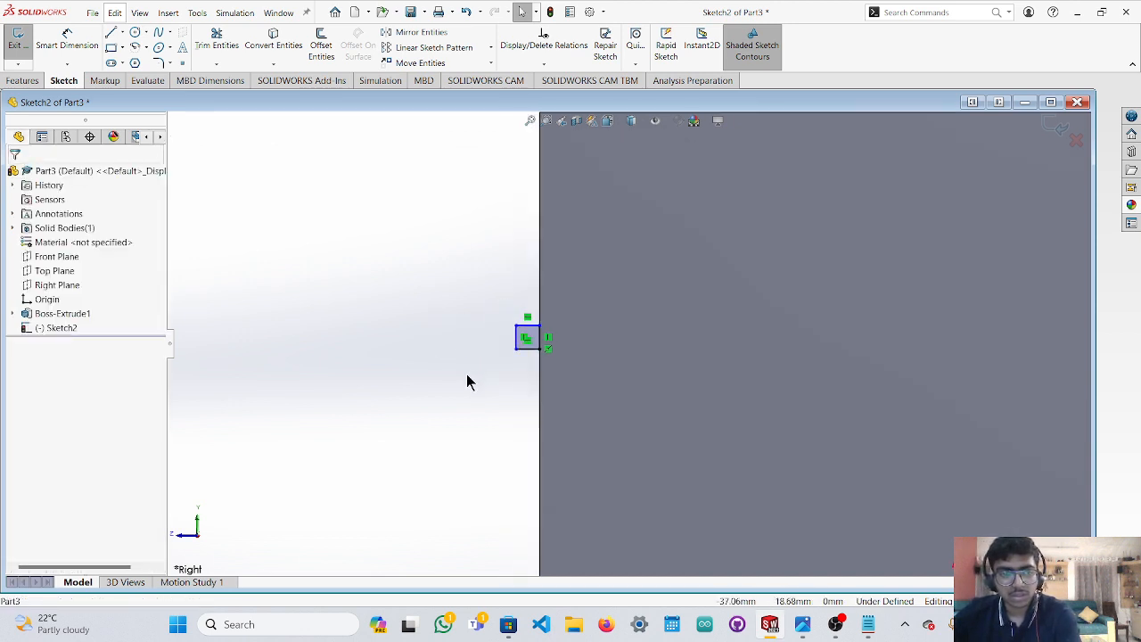
middle_click_drag(466, 376, 566, 335)
scroll(478, 387, "up", 2)
scroll(478, 393, "up", 3)
key("ctrl+8")
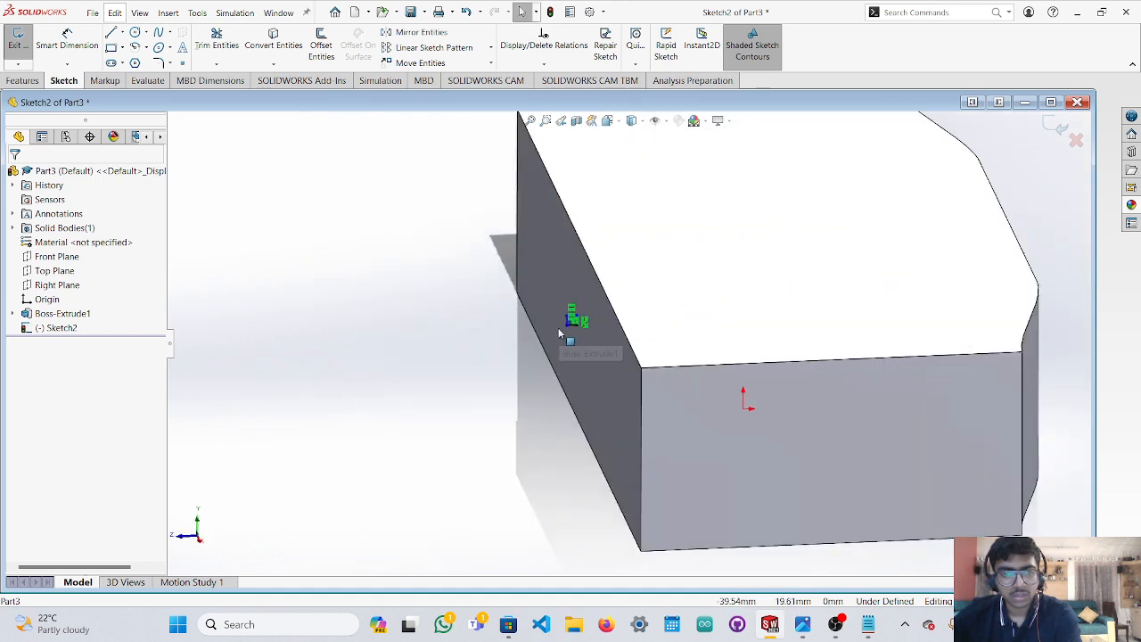
scroll(595, 329, "up", 5)
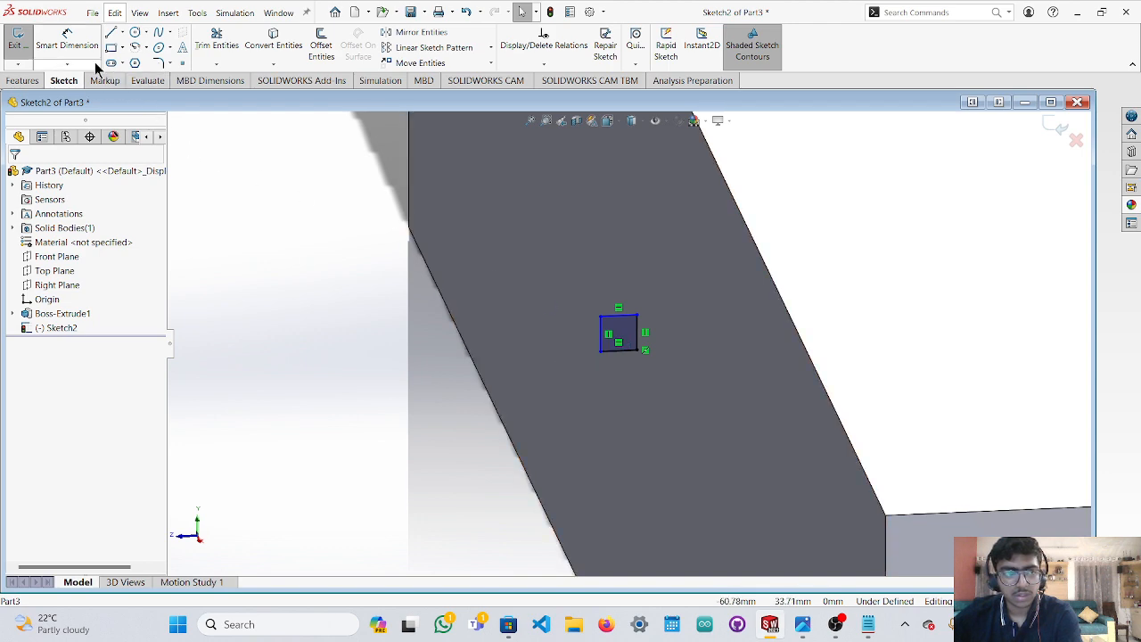
left_click(25, 82)
left_click(24, 44)
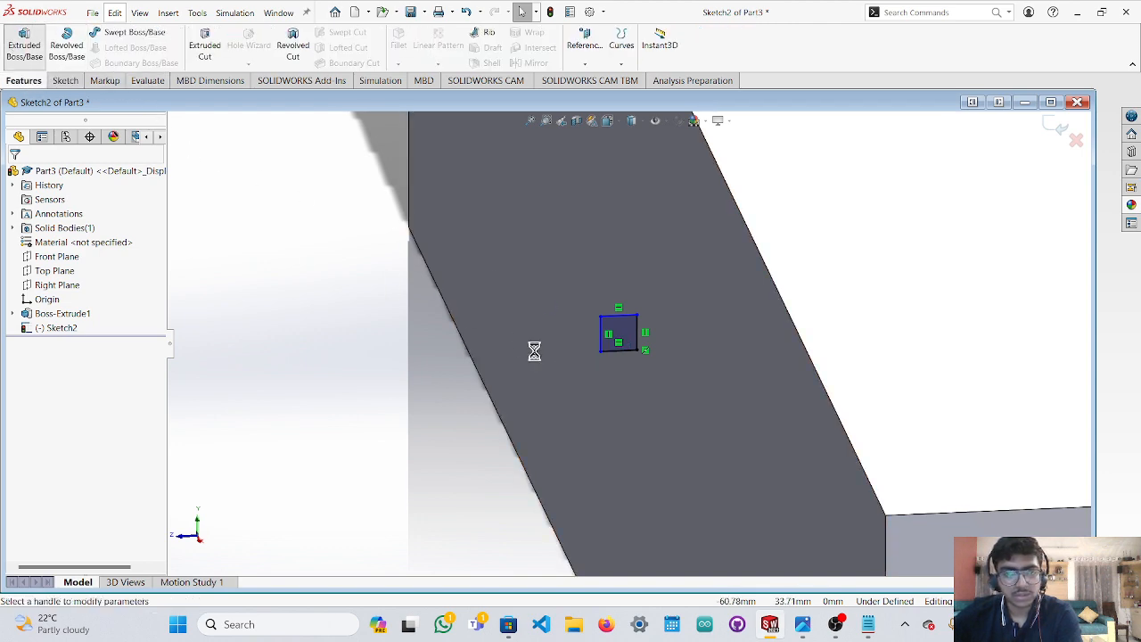
middle_click_drag(670, 395, 737, 509)
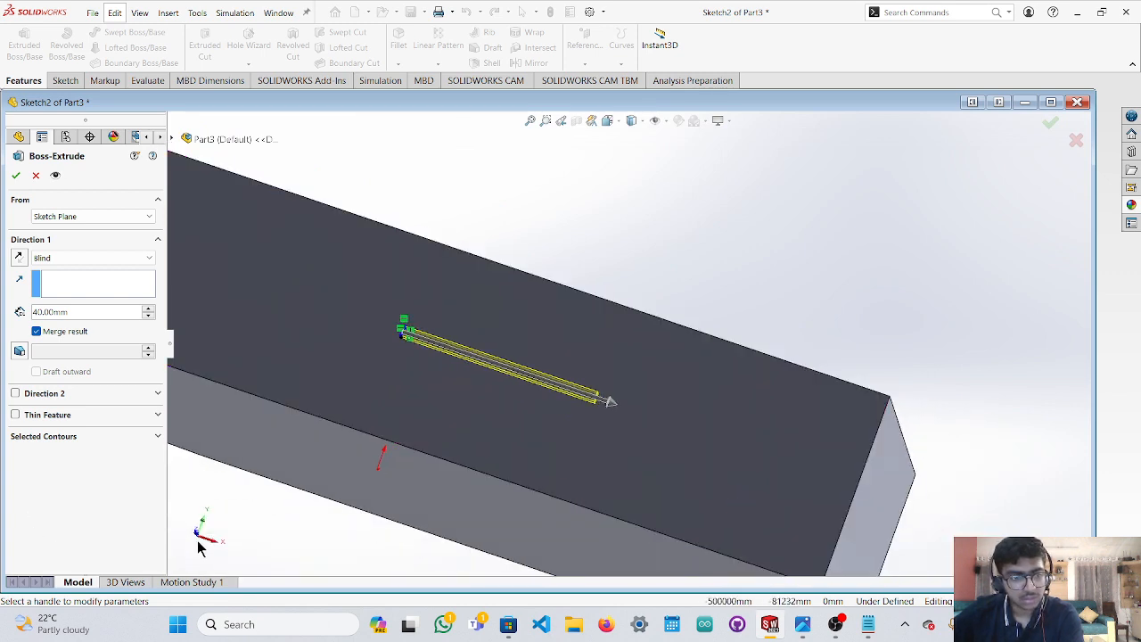
left_click(197, 535)
scroll(856, 393, "up", 3)
scroll(891, 396, "down", 3)
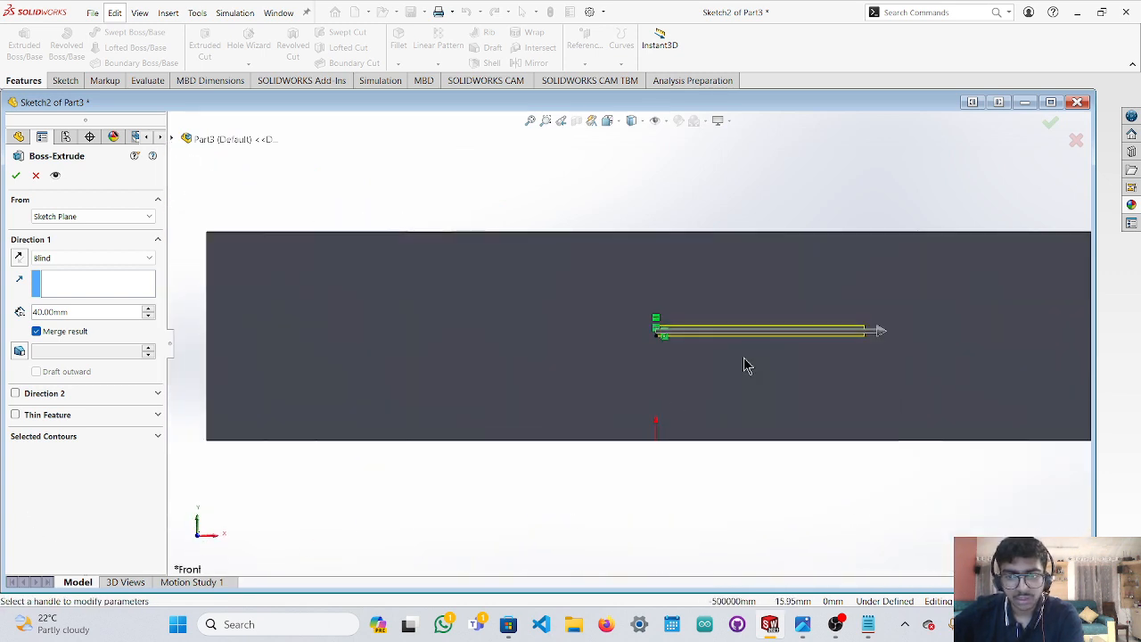
scroll(700, 364, "up", 2)
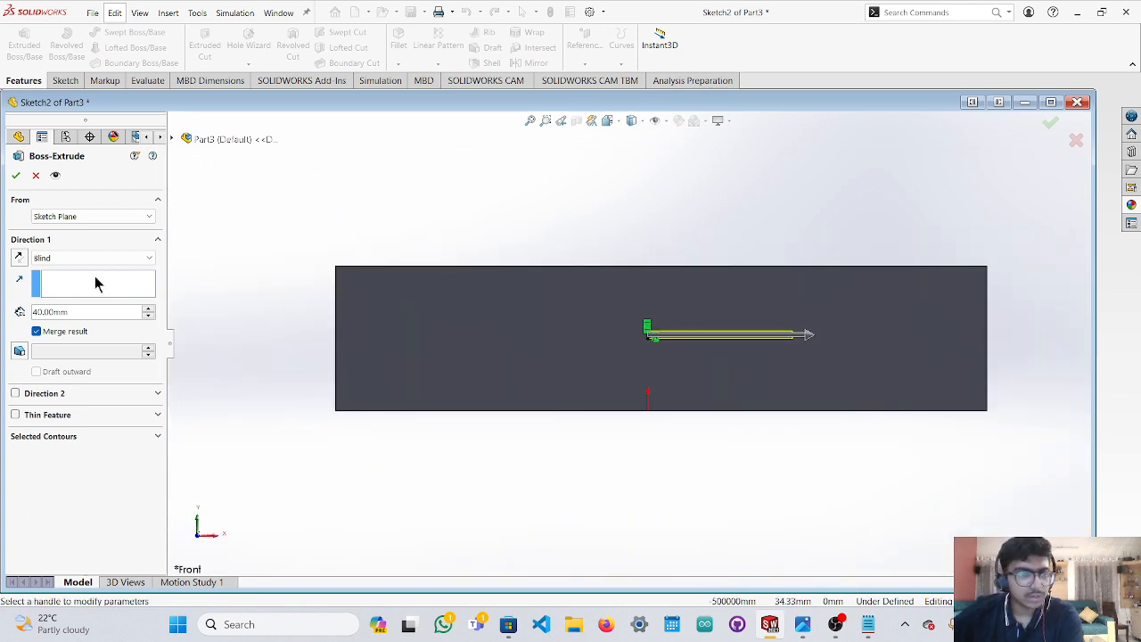
left_click(15, 394)
scroll(811, 352, "down", 2)
scroll(784, 328, "up", 2)
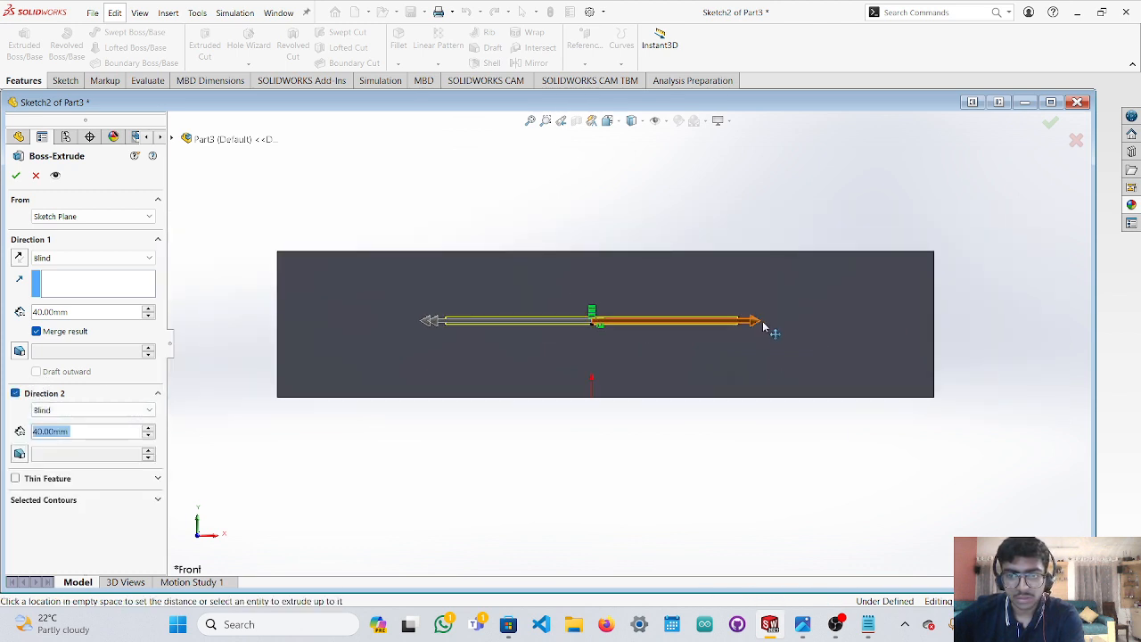
Stretch the first direction of the square's extrusion to a blind depth of 94 mm, reaching the body's end.
left_click_drag(758, 322, 938, 330)
scroll(945, 336, "down", 3)
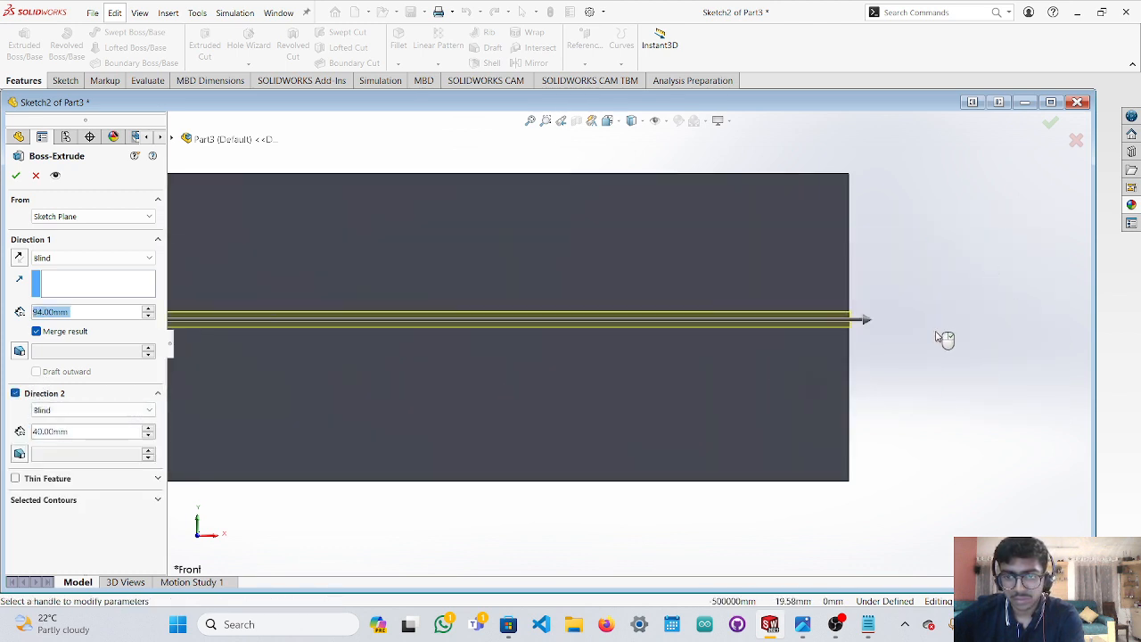
scroll(651, 323, "down", 3)
left_click_drag(656, 290, 662, 294)
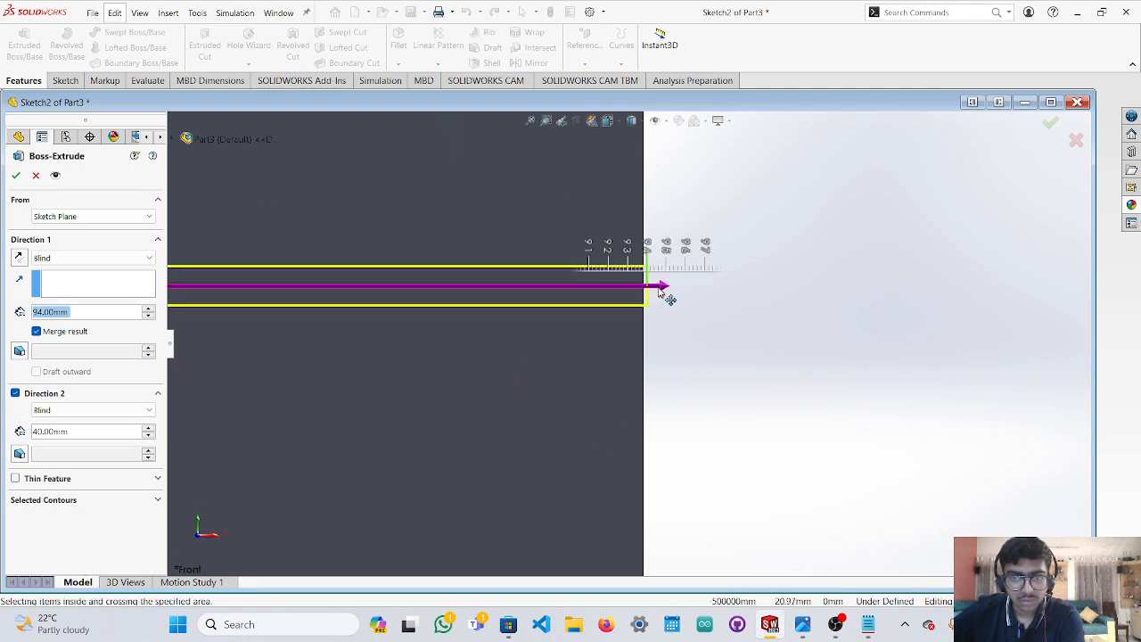
mouse_move(632, 292)
left_mouse_down()
mouse_move(590, 292)
mouse_move(652, 296)
left_mouse_up()
scroll(408, 354, "up", 12)
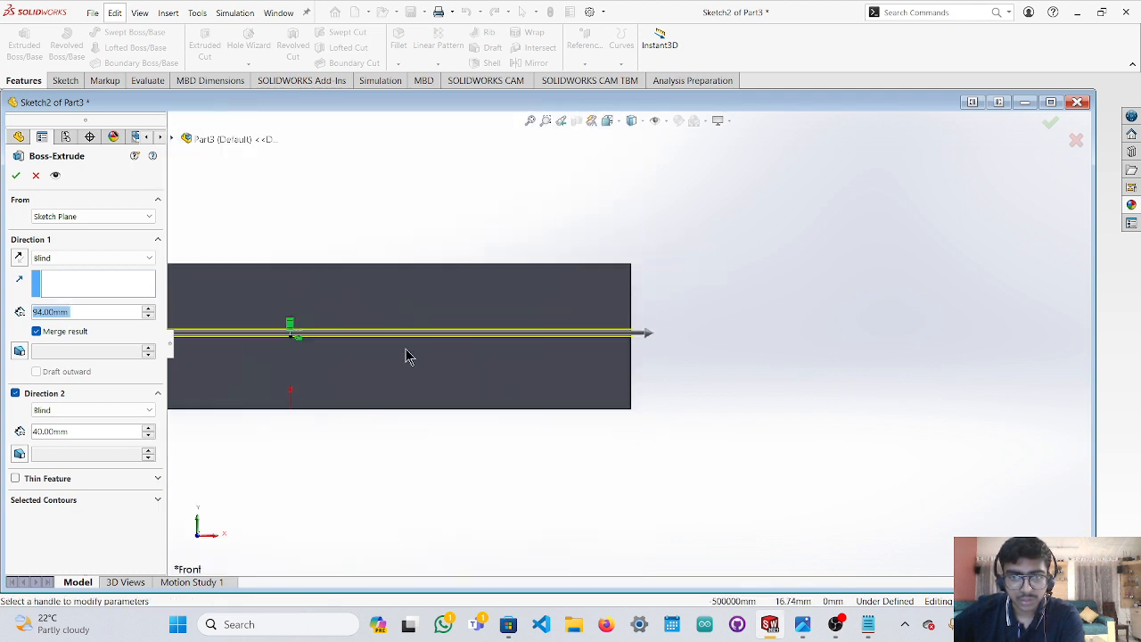
Stretch the second direction of the square's extrusion to a blind depth of 86 mm, ending near the body's opposite end.
scroll(371, 359, "down", 9)
left_click_drag(551, 272, 381, 308)
left_click_drag(472, 310, 318, 307)
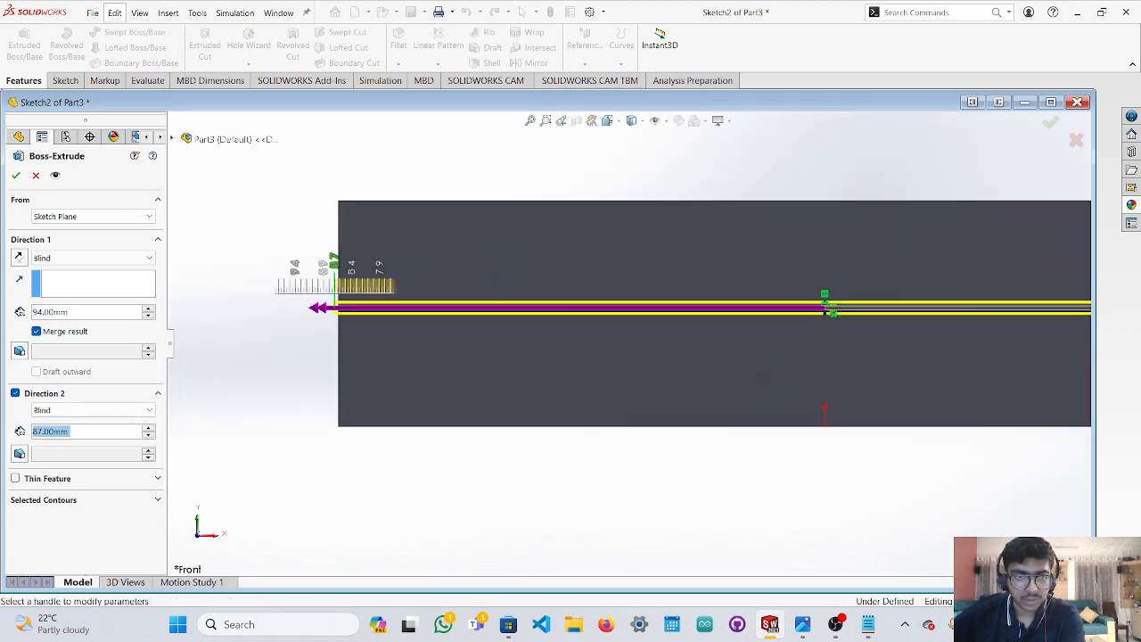
scroll(433, 329, "up", 2)
scroll(575, 354, "down", 5)
scroll(573, 347, "down", 4)
mouse_move(512, 262)
left_mouse_down()
mouse_move(545, 261)
mouse_move(508, 260)
left_mouse_up()
left_click(509, 261)
left_click(513, 260)
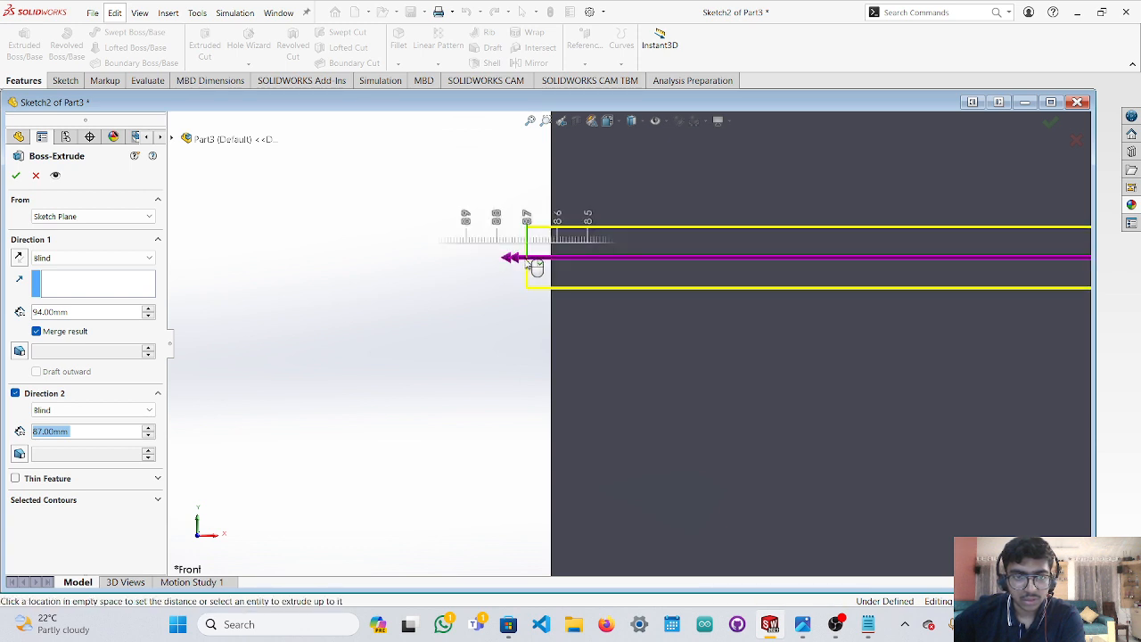
left_click(526, 261)
left_click(523, 260)
left_click(526, 261)
left_click(511, 260)
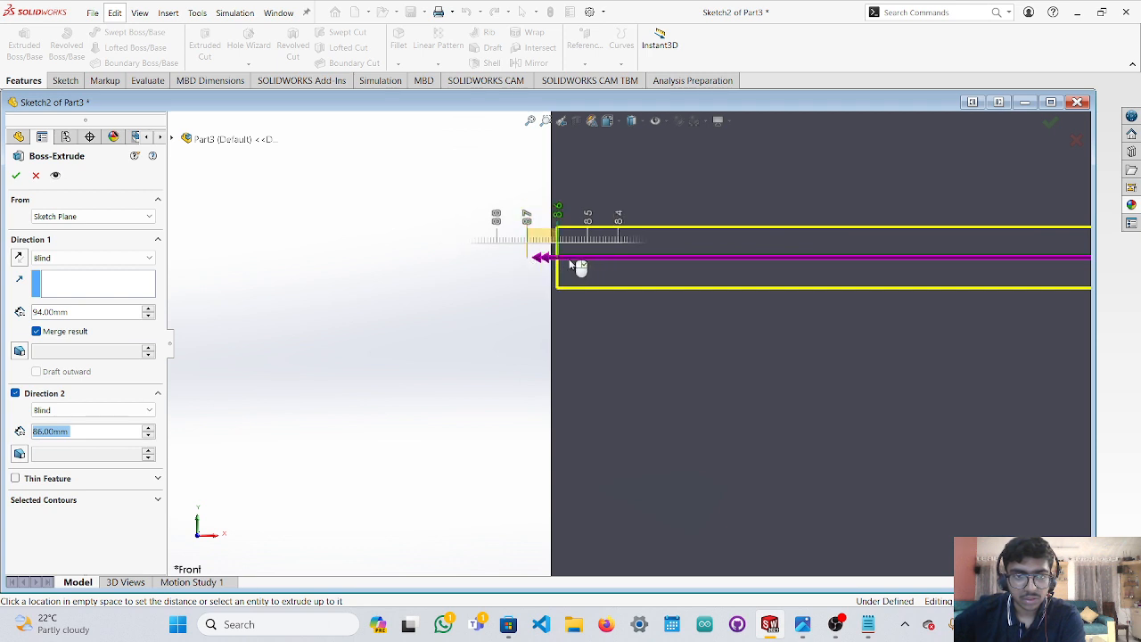
left_click(579, 267)
scroll(595, 333, "up", 5)
scroll(785, 375, "up", 2)
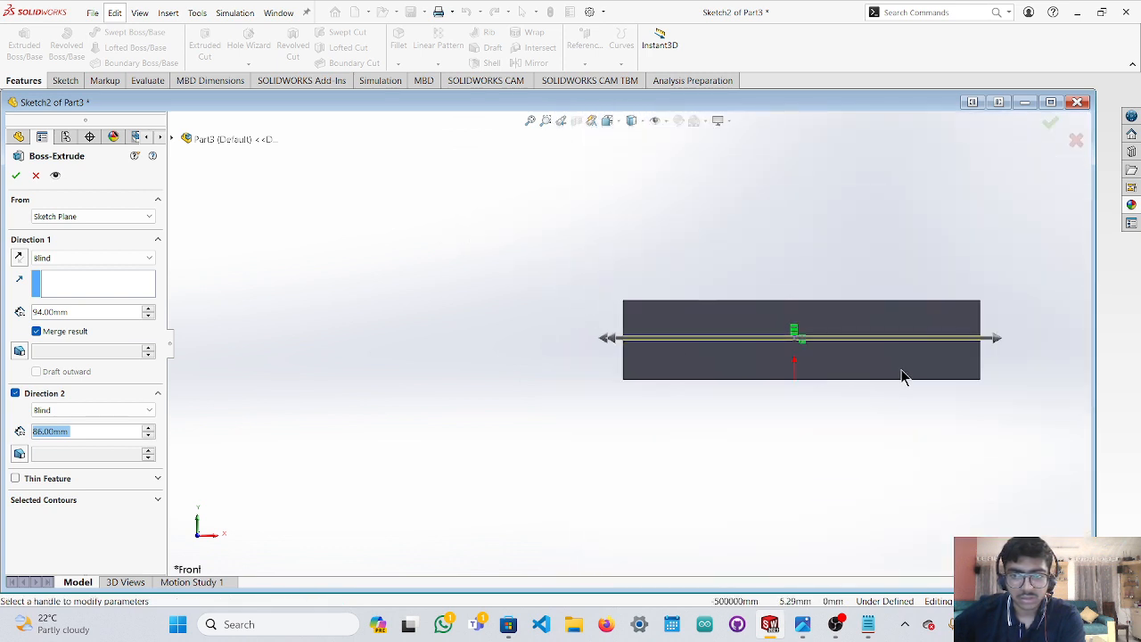
Adjust the second direction of the square rib's extrusion to a blind depth of 87 mm and accept the feature.
scroll(575, 338, "down", 6)
left_click(634, 342)
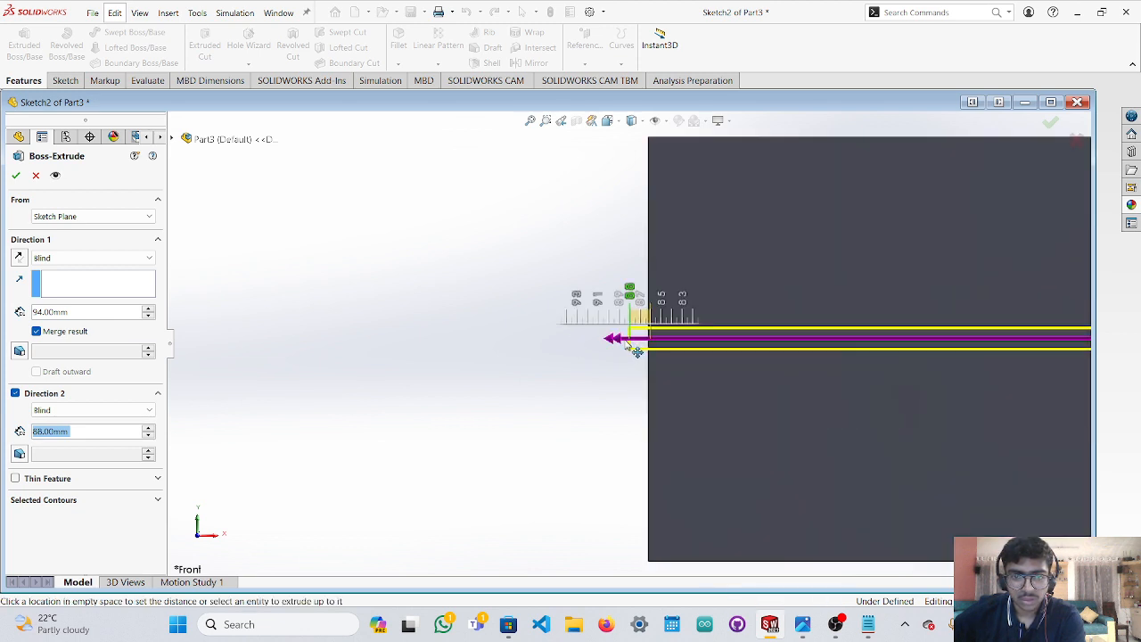
left_click(636, 344)
scroll(713, 384, "up", 5)
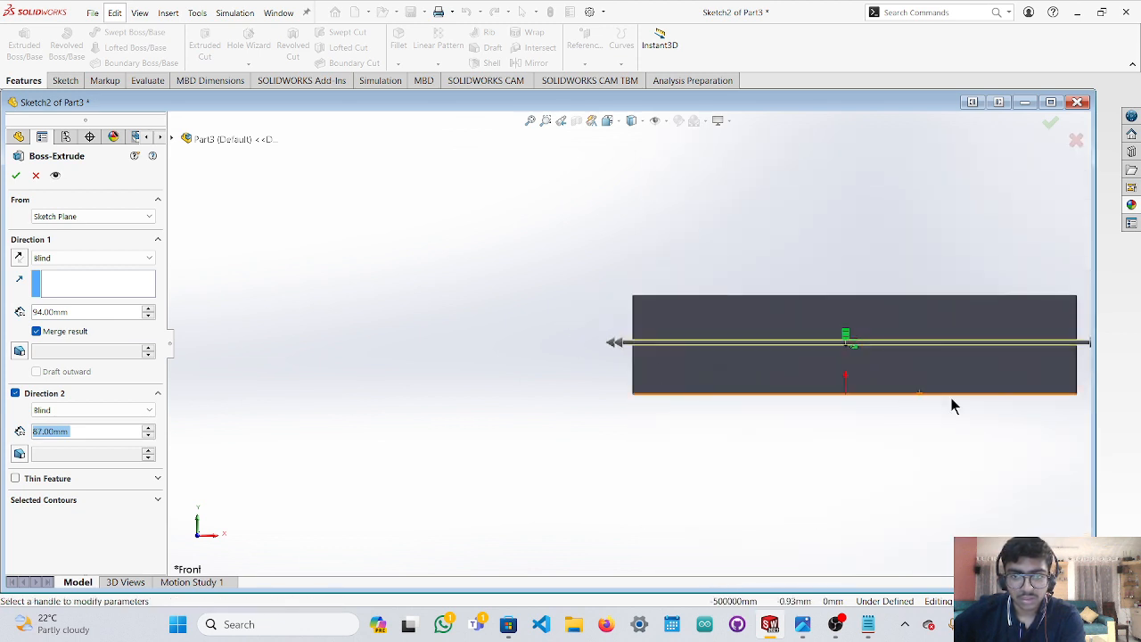
left_click(16, 176)
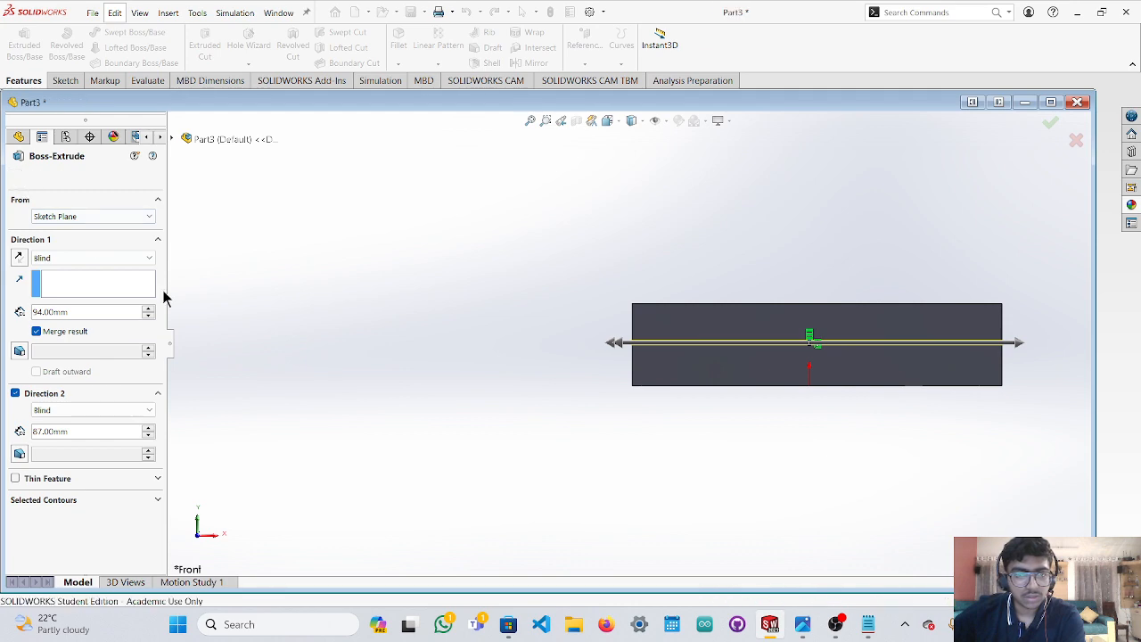
Sketch a corner rectangle about 15 mm wide and 6.5 mm high on the Front Plane, starting from the rib's lower edge.
scroll(739, 402, "up", 2)
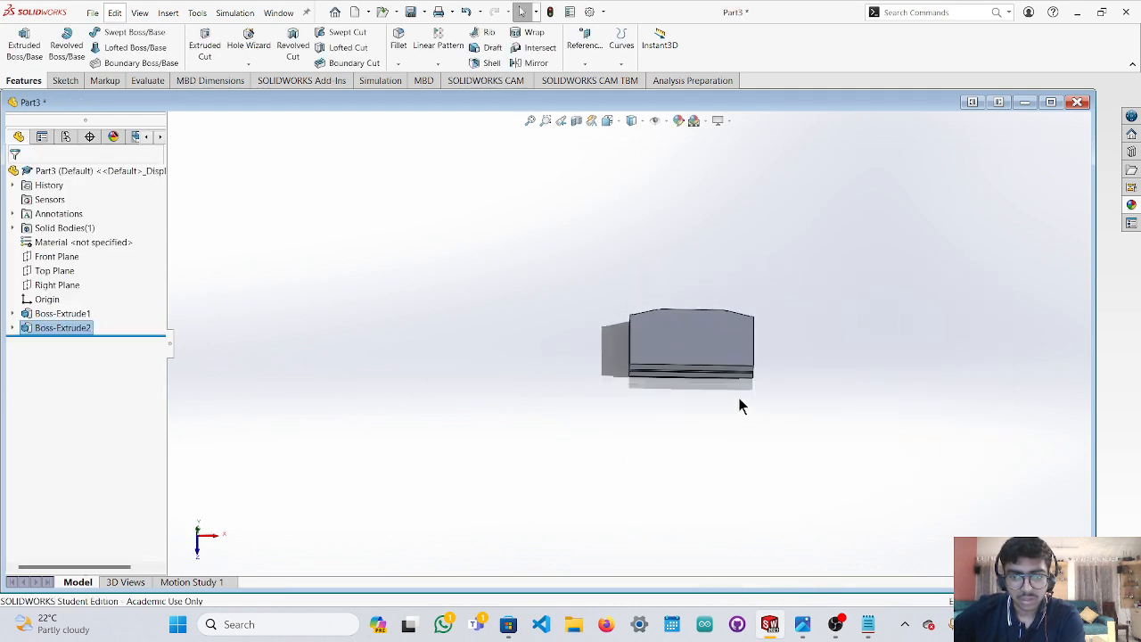
scroll(589, 319, "down", 6)
middle_click_drag(678, 439, 431, 351)
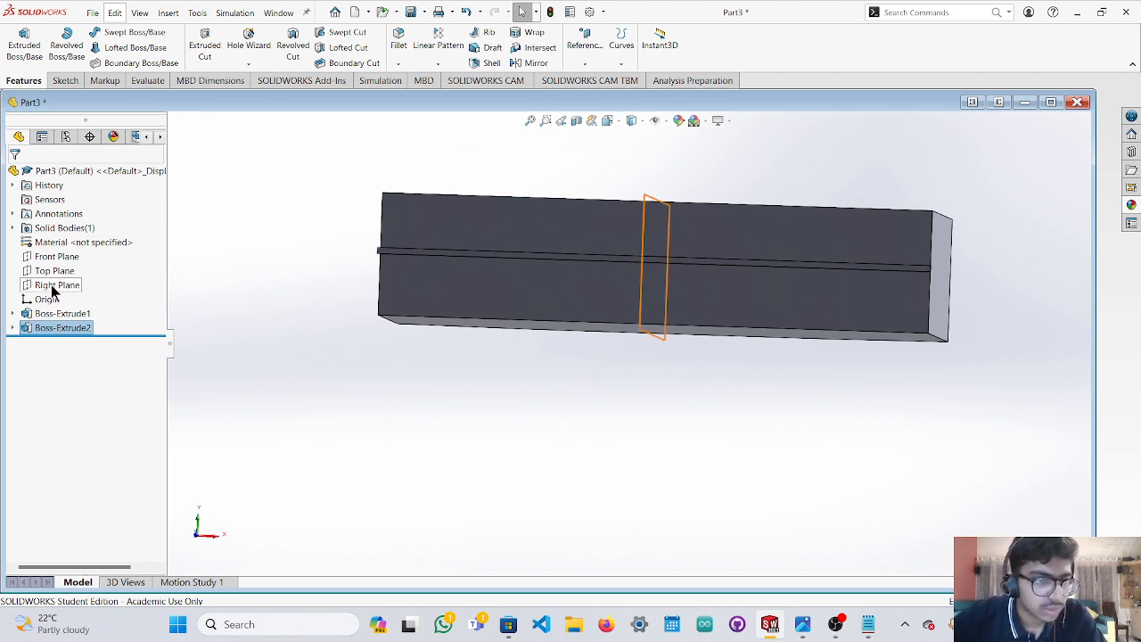
left_click(65, 257)
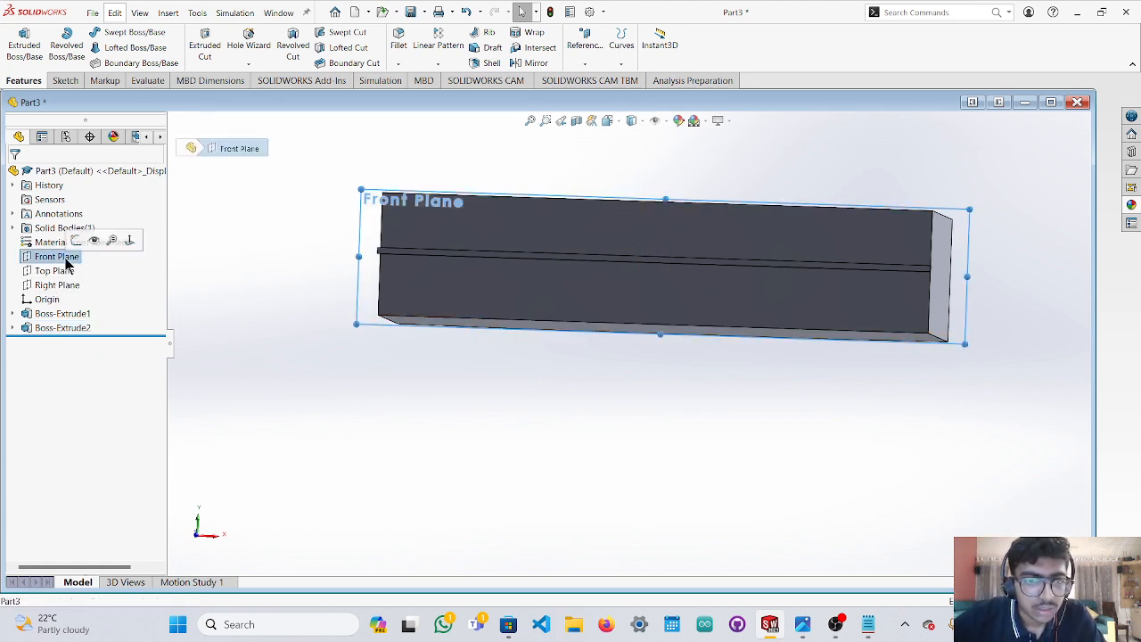
key("ctrl+8")
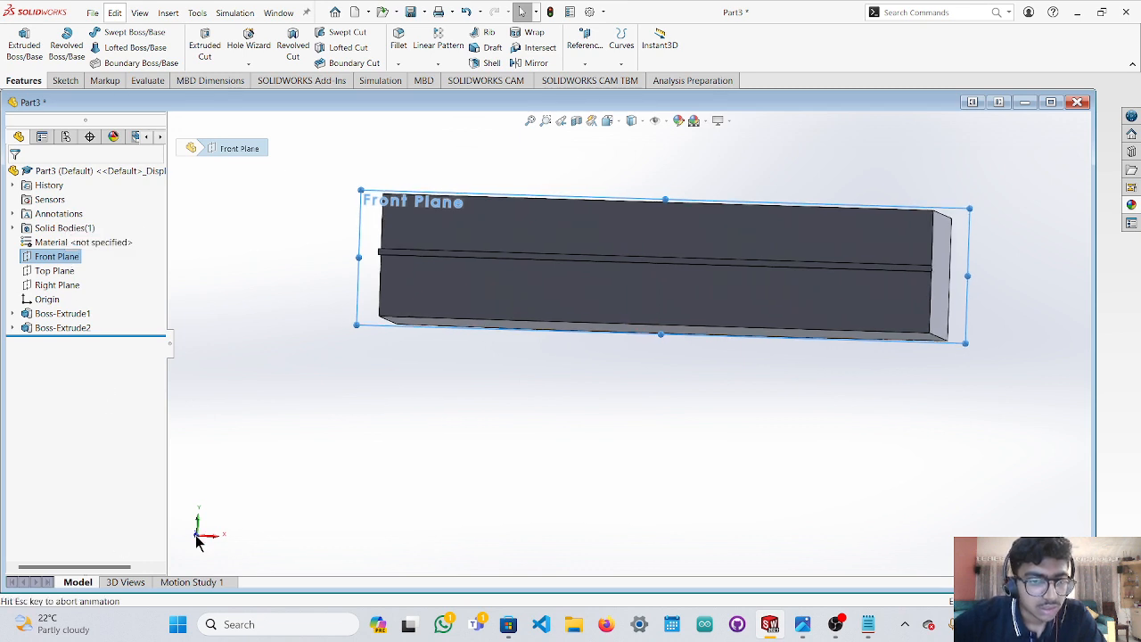
left_click(71, 85)
left_click(111, 48)
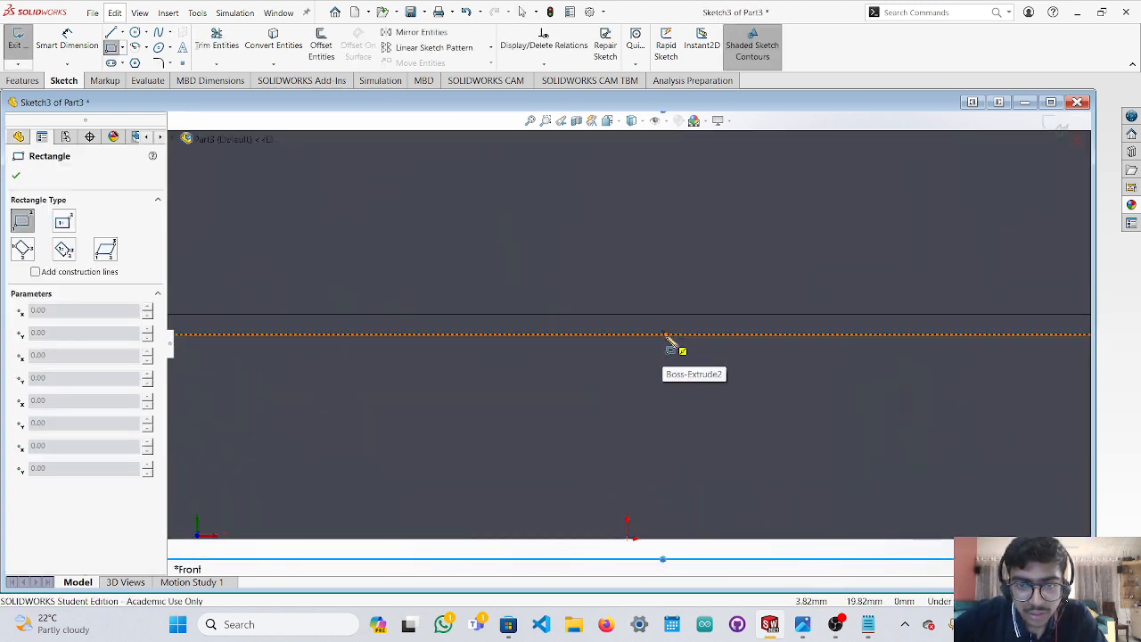
left_click(606, 335)
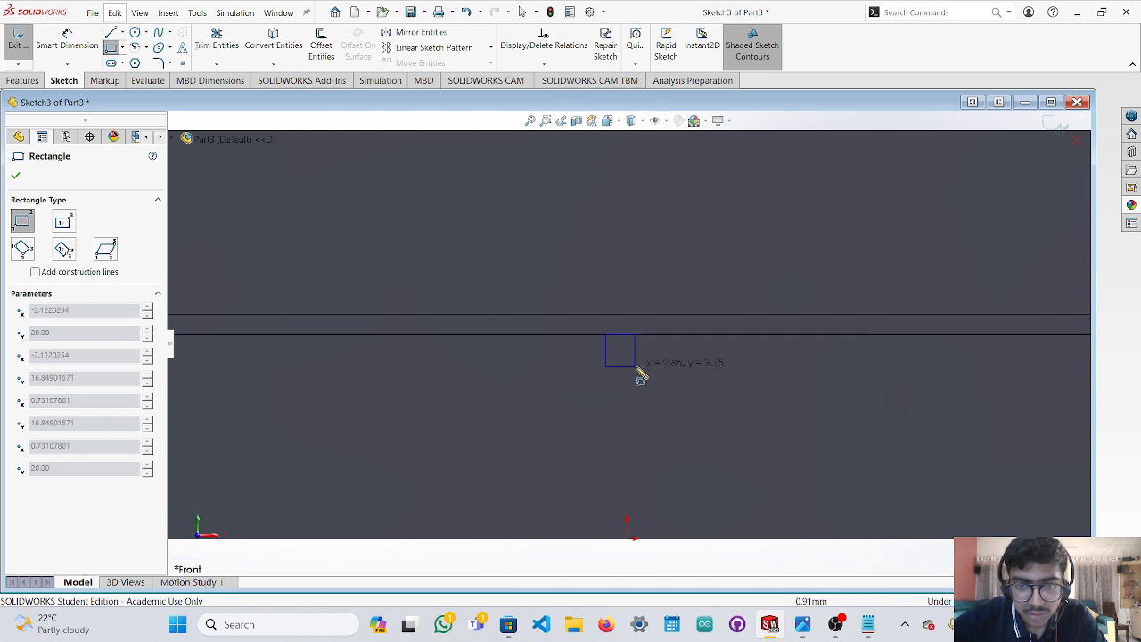
left_click(761, 402)
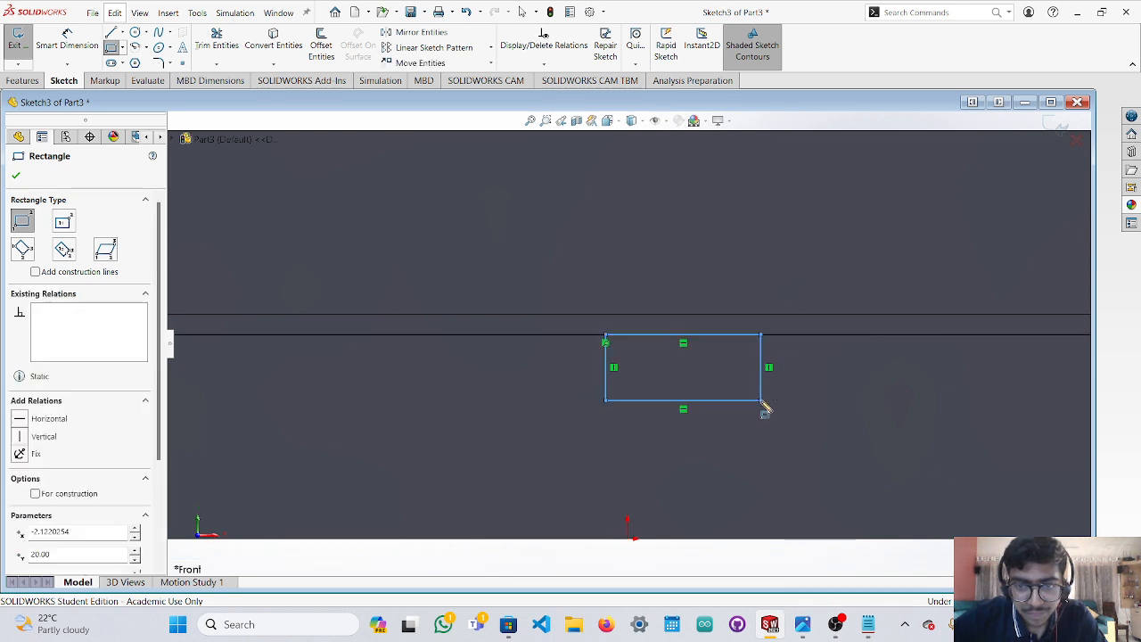
key("Escape")
Select all four sides of the small rectangle and start a boss extrusion of the sketch.
middle_click_drag(744, 415, 731, 395)
left_click(692, 373)
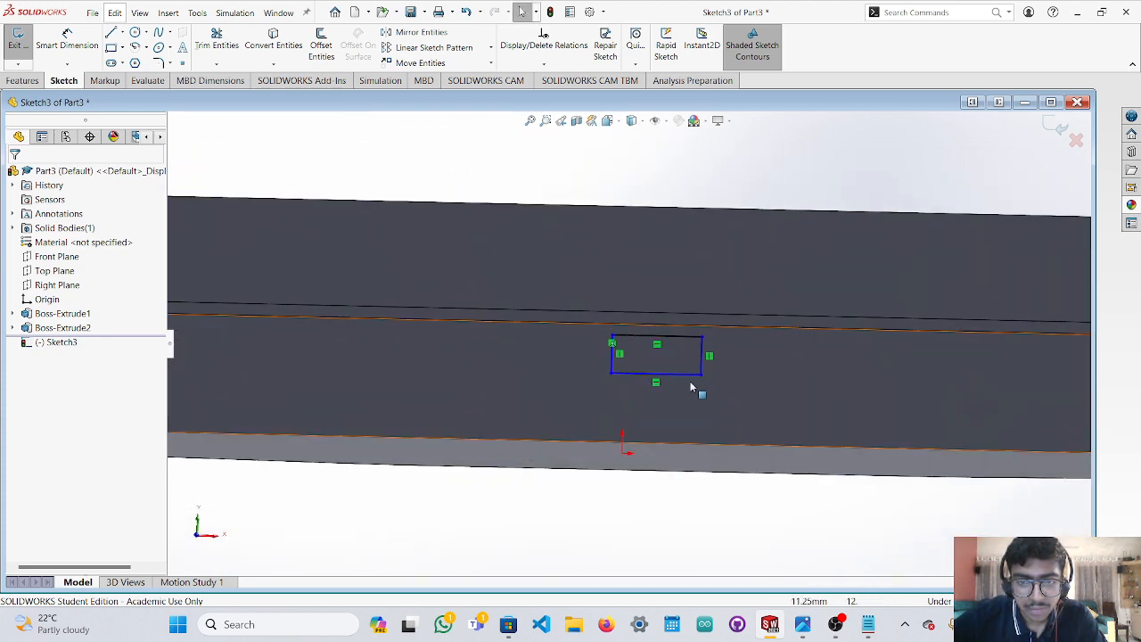
key("Escape")
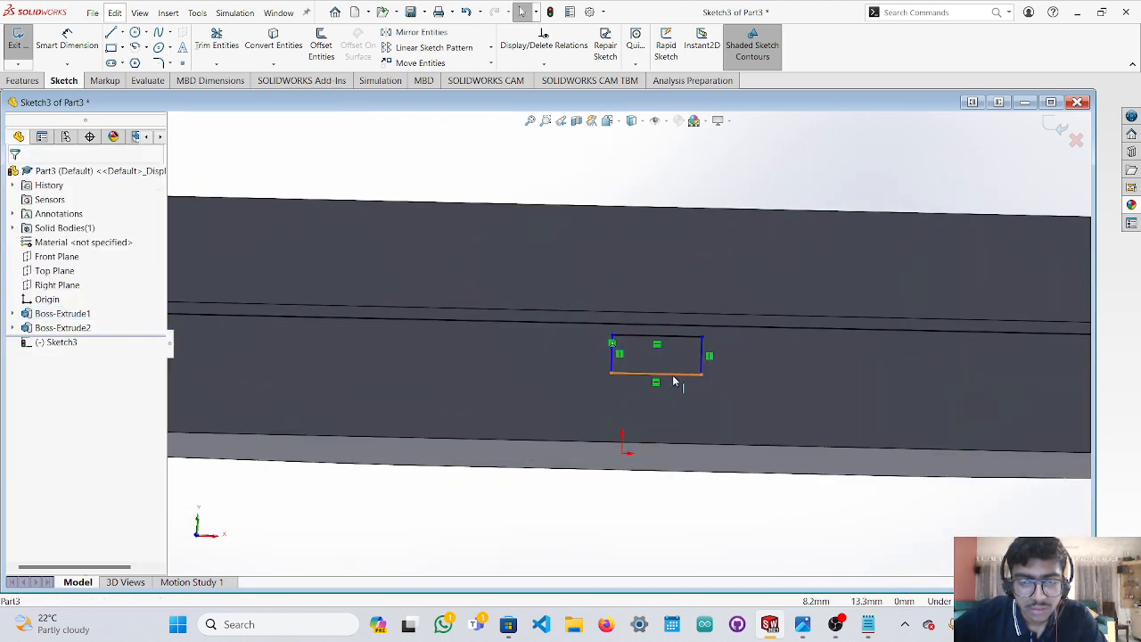
left_click(703, 359)
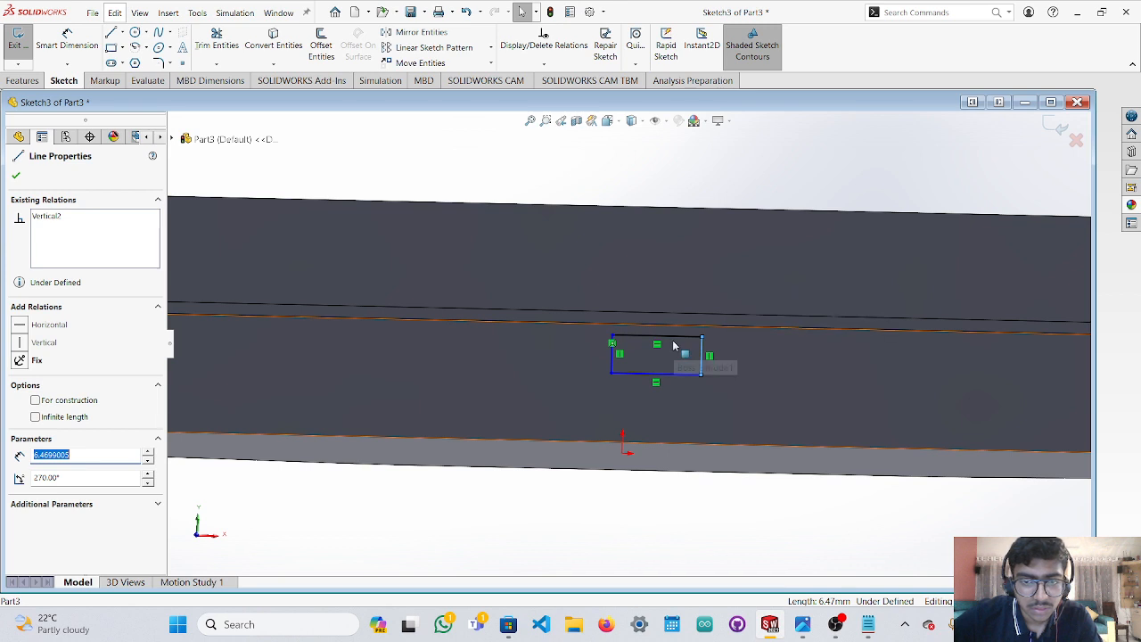
left_click(667, 337, "ctrl")
left_click(614, 361, "ctrl")
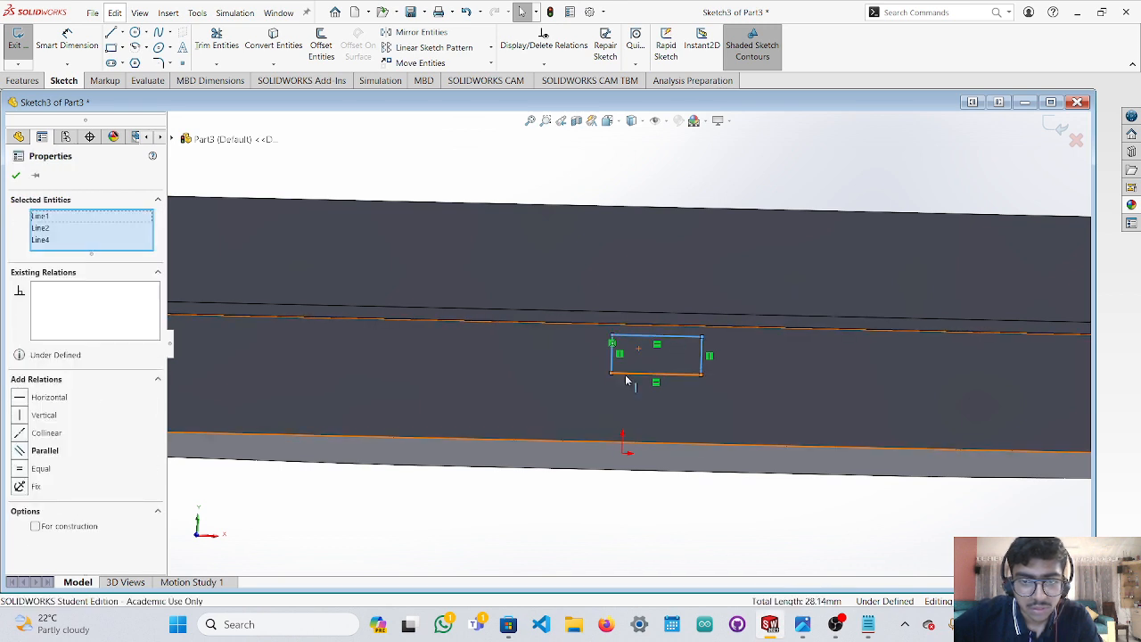
left_click(626, 377, "ctrl")
left_click(32, 78)
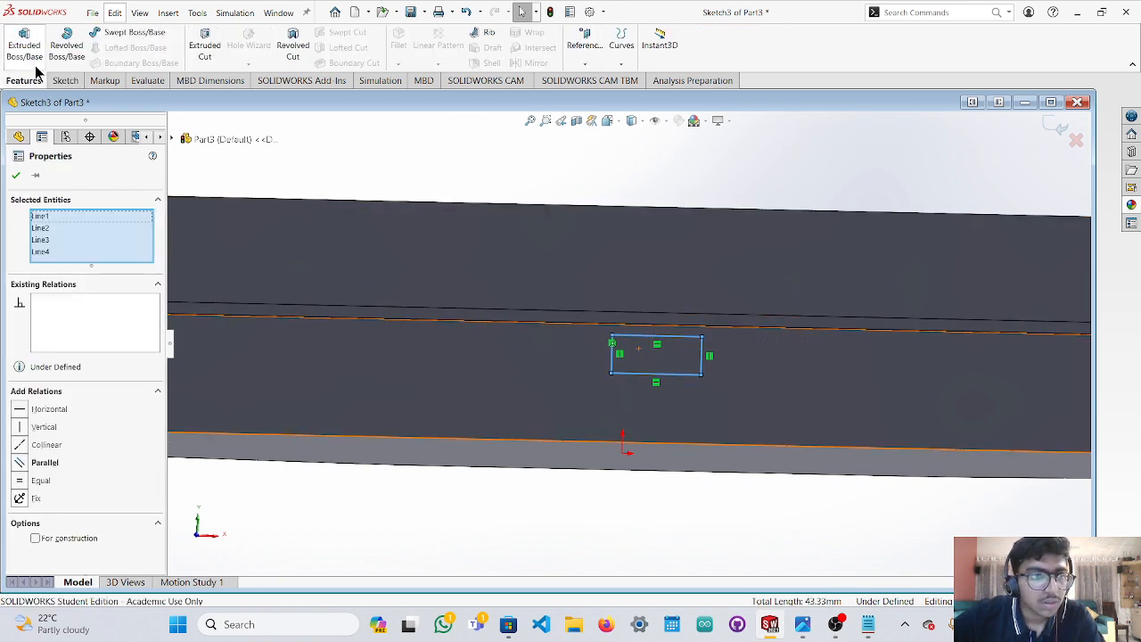
left_click(27, 45)
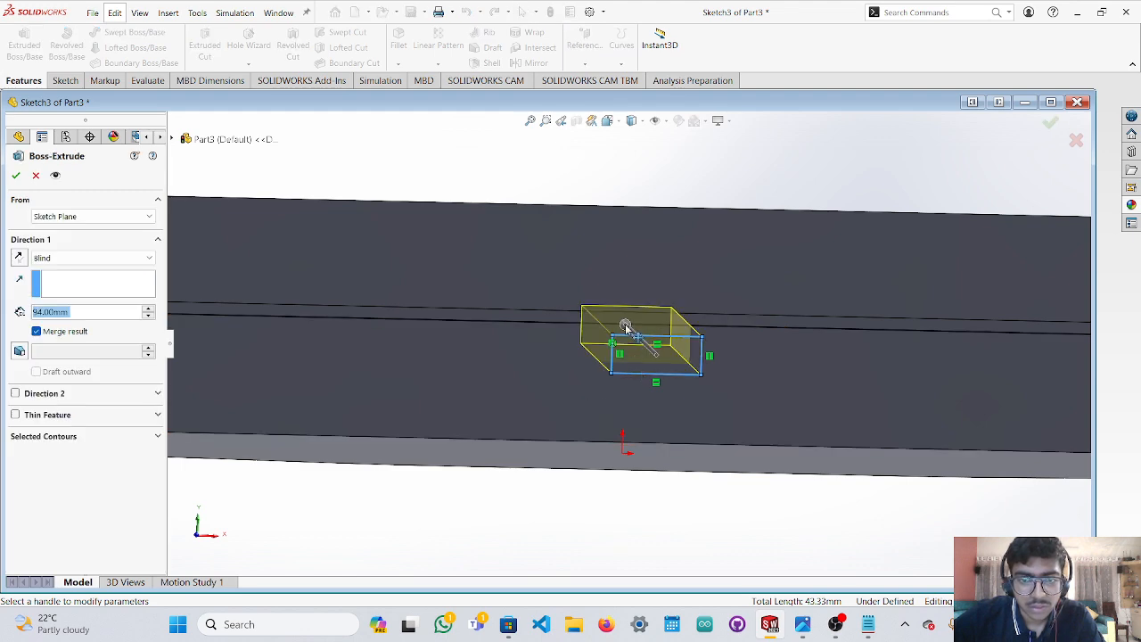
Stretch the rectangle's extrusion to 247 mm in the first direction and add a second direction with a blind depth of 48 mm.
left_click_drag(626, 327, 576, 275)
scroll(711, 377, "up", 3)
middle_click_drag(711, 377, 636, 403)
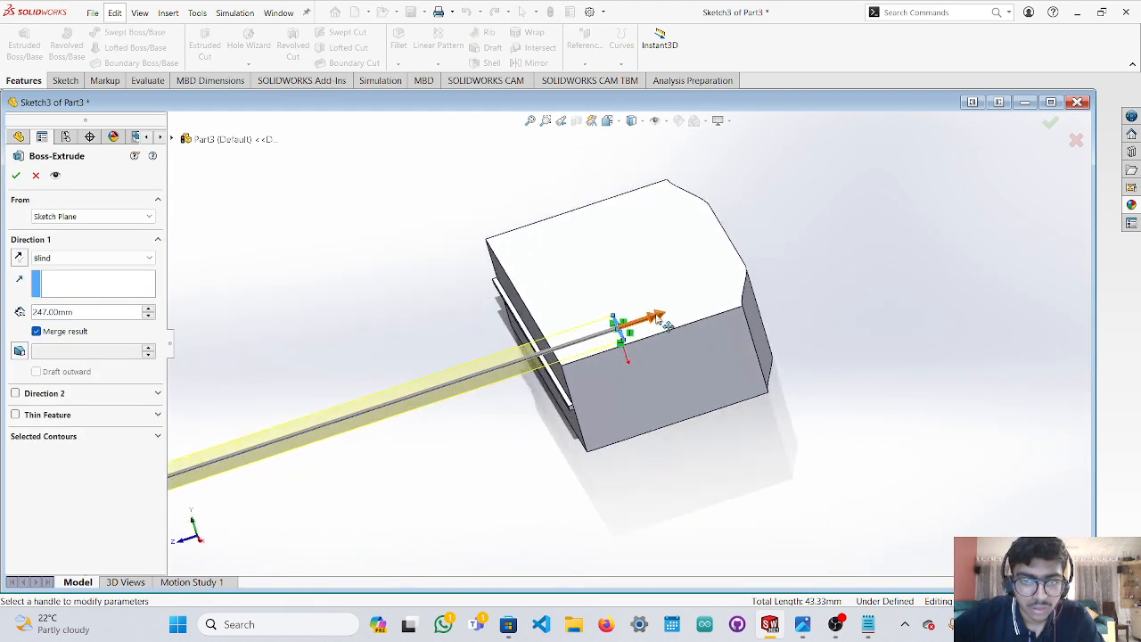
left_click_drag(657, 318, 747, 298)
scroll(747, 306, "up", 3)
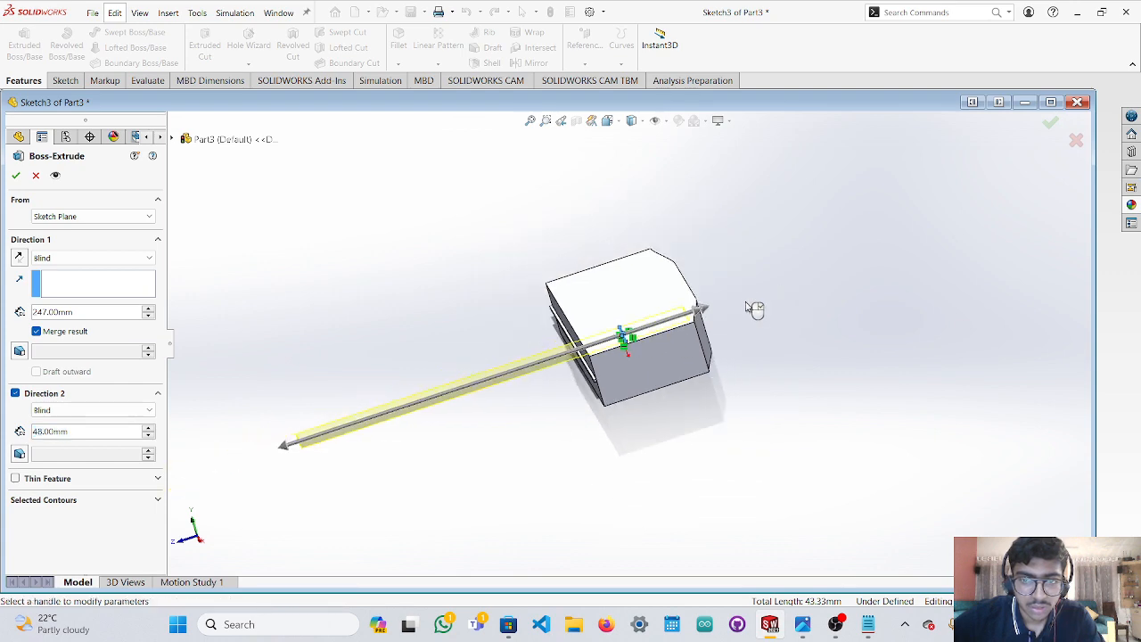
In the top view, extend the second direction of the rectangle's extrusion to 55 mm, reaching the body's back face.
middle_click_drag(749, 308, 614, 533)
scroll(621, 366, "up", 2)
scroll(622, 365, "down", 3)
left_click(200, 540)
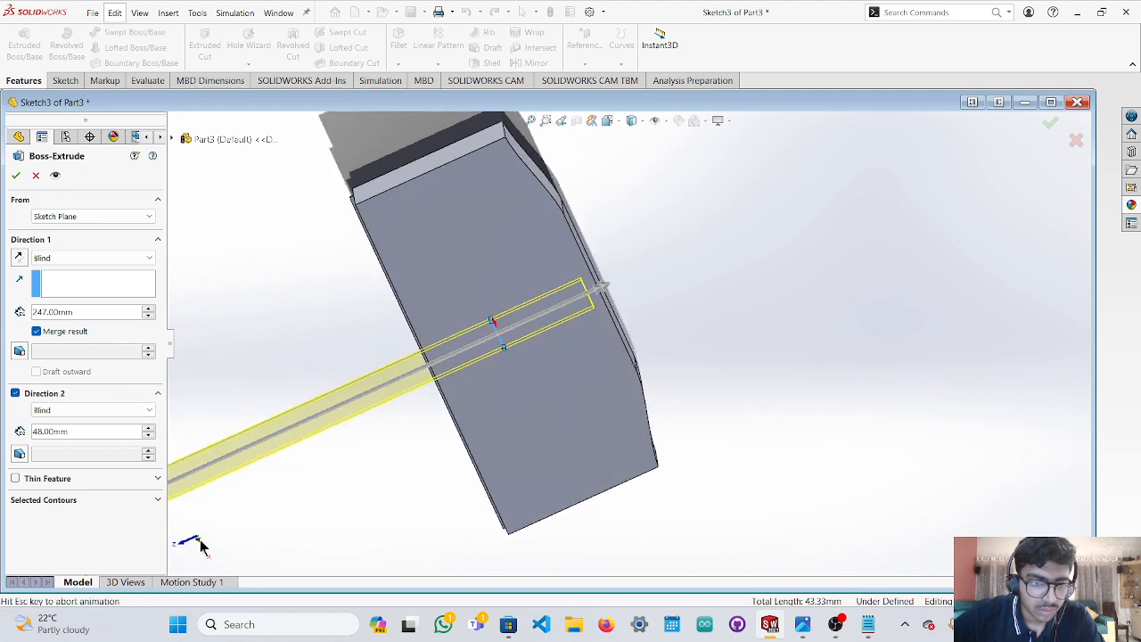
mouse_move(514, 268)
left_mouse_down()
mouse_move(515, 238)
mouse_move(526, 263)
left_mouse_up()
scroll(553, 517, "up", 3)
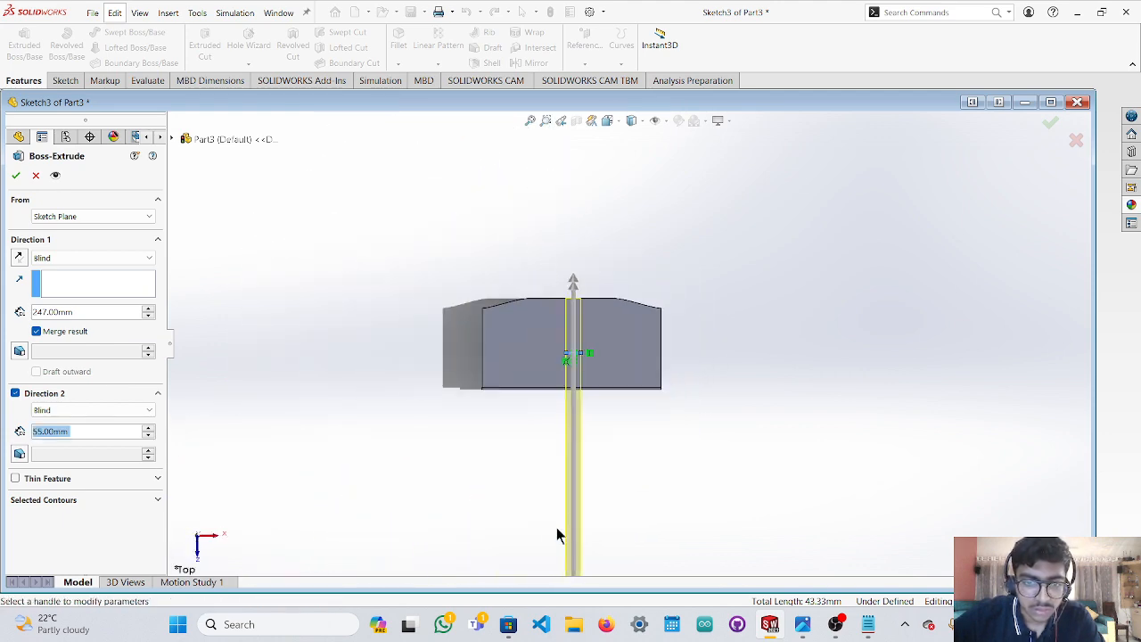
Shorten the first direction to a blind depth of 44 mm so the block protrudes slightly past the rib, and accept the extrusion.
scroll(595, 562, "up", 3)
left_click_drag(597, 509, 601, 381)
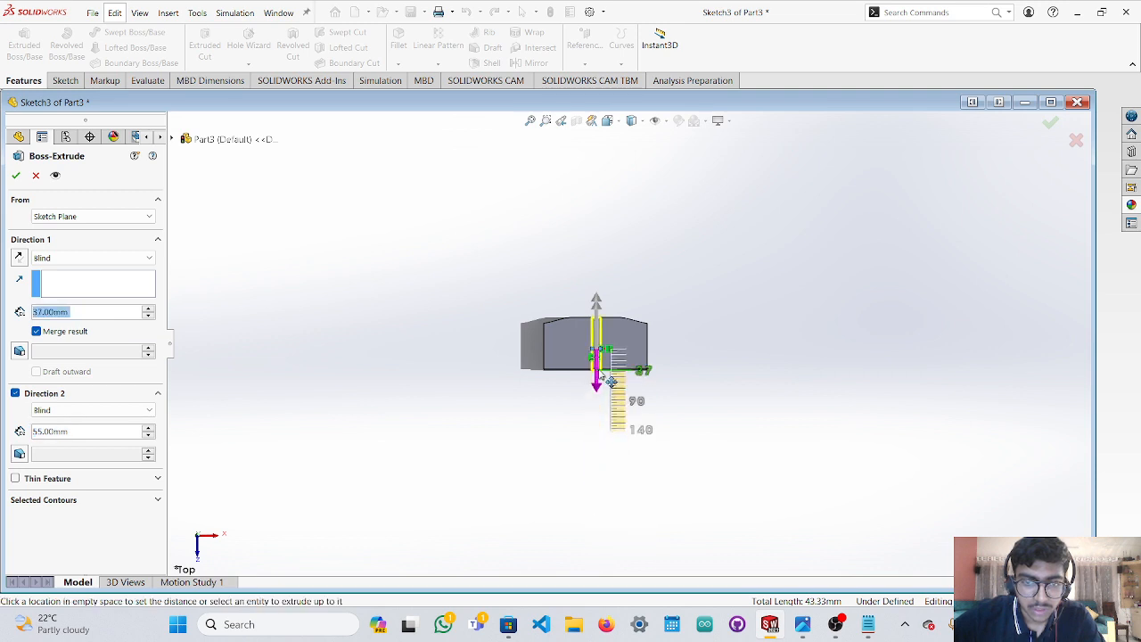
scroll(603, 390, "down", 8)
left_click(614, 333)
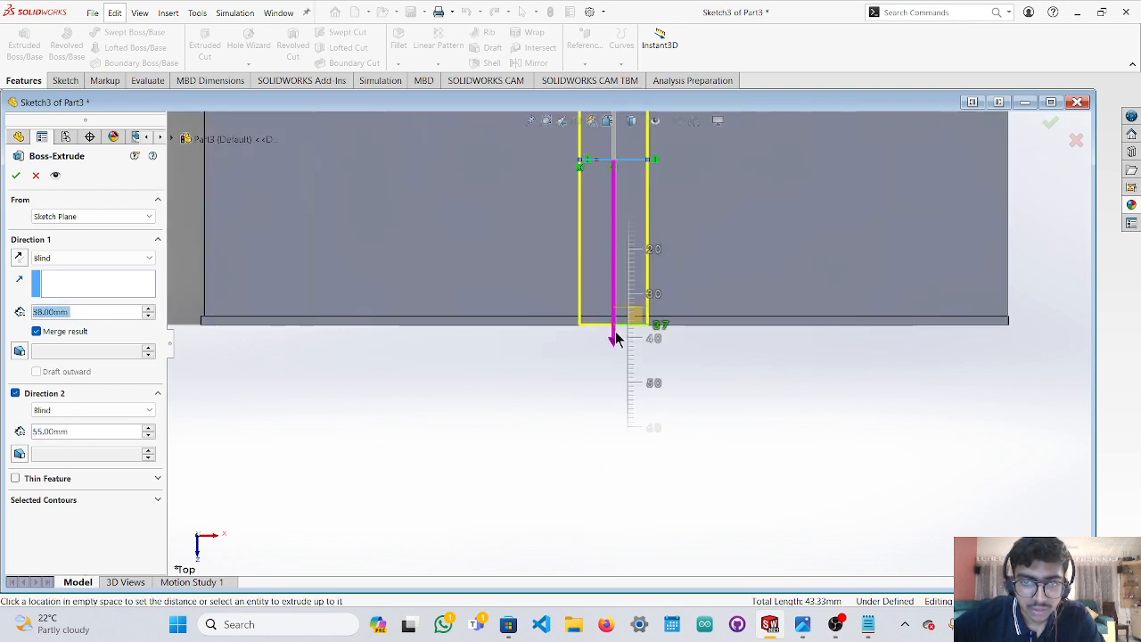
left_click(615, 348)
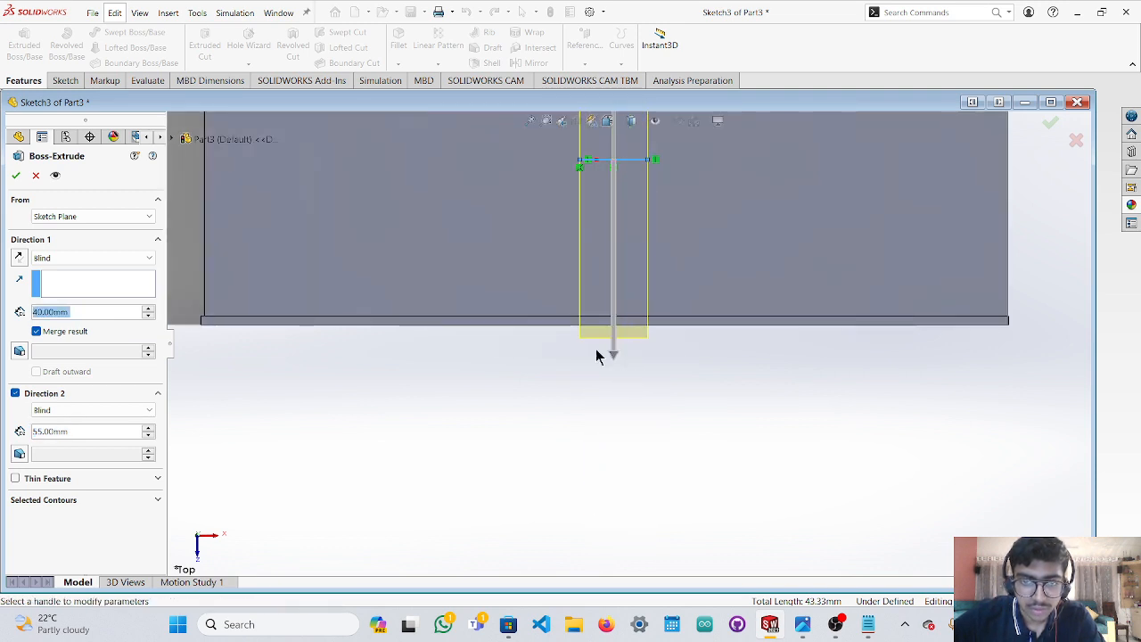
left_click(614, 356)
left_click(616, 371)
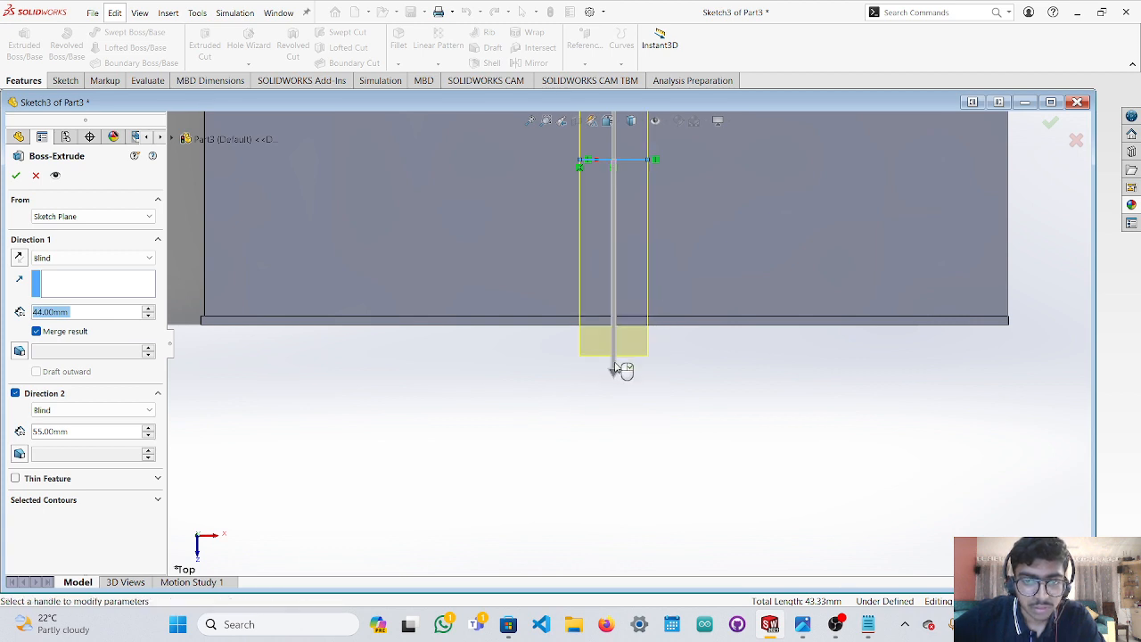
left_click(614, 370)
left_click(617, 359)
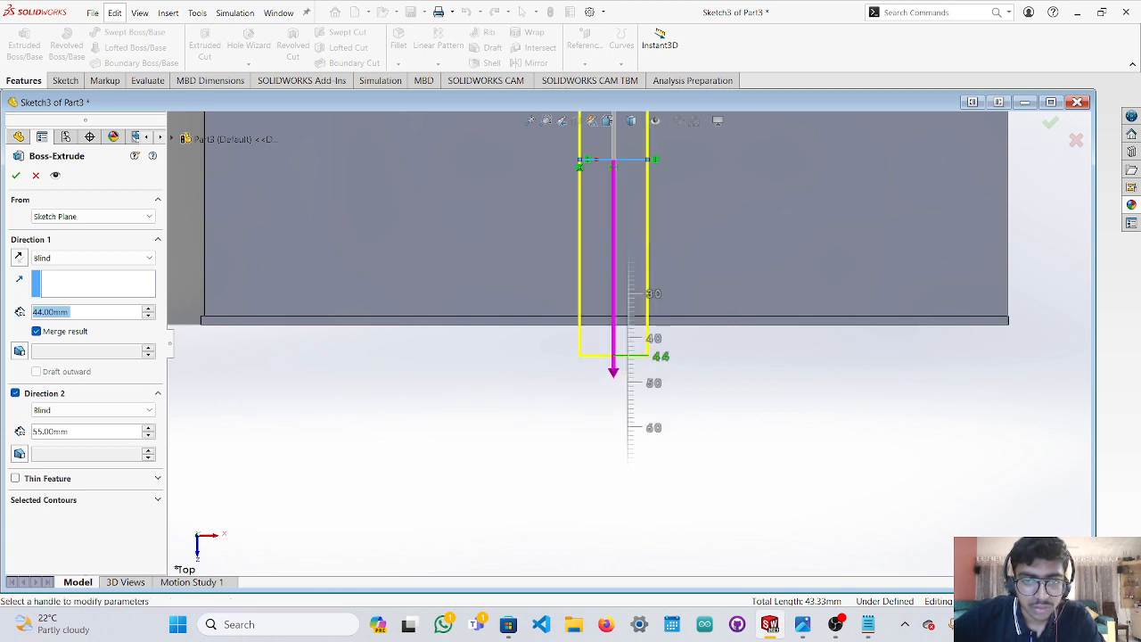
left_click(16, 176)
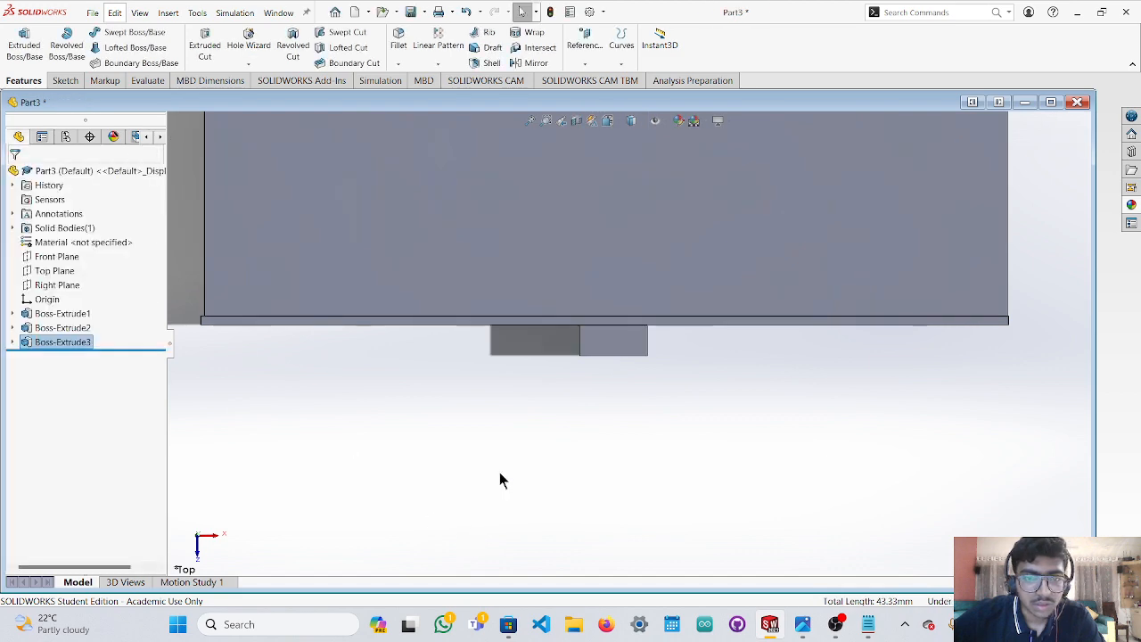
Check the component layout in the reference photo j3.jpg and start a corner-rectangle sketch on the Top Plane, viewed from above.
middle_click_drag(545, 355, 681, 316)
left_click(55, 273)
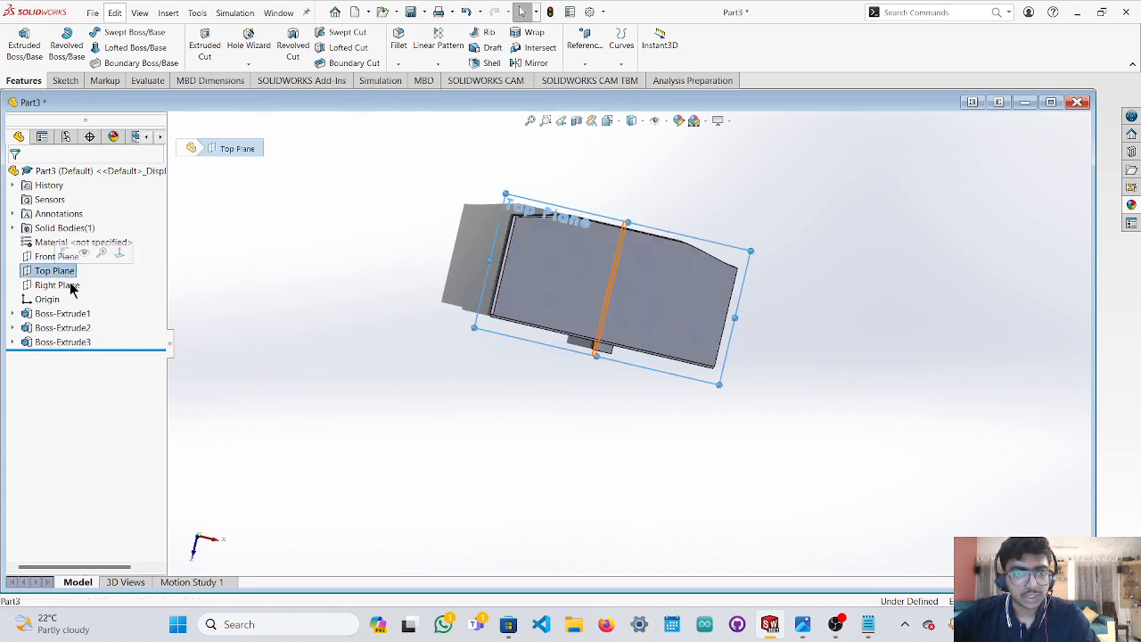
middle_click_drag(568, 328, 600, 321)
left_click(802, 624)
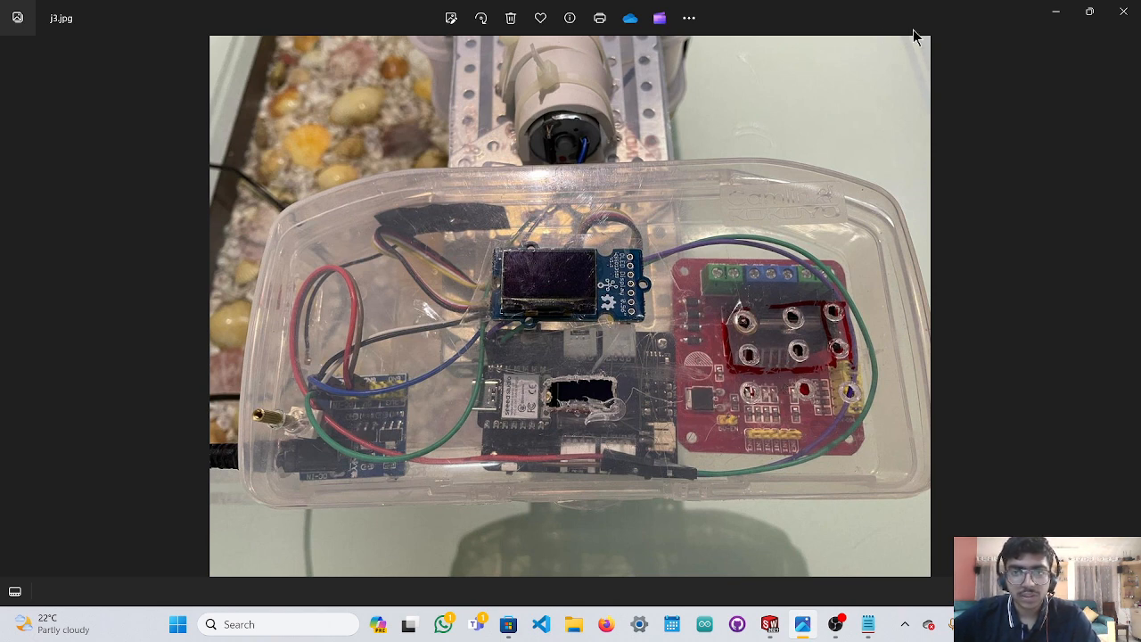
left_click(1055, 11)
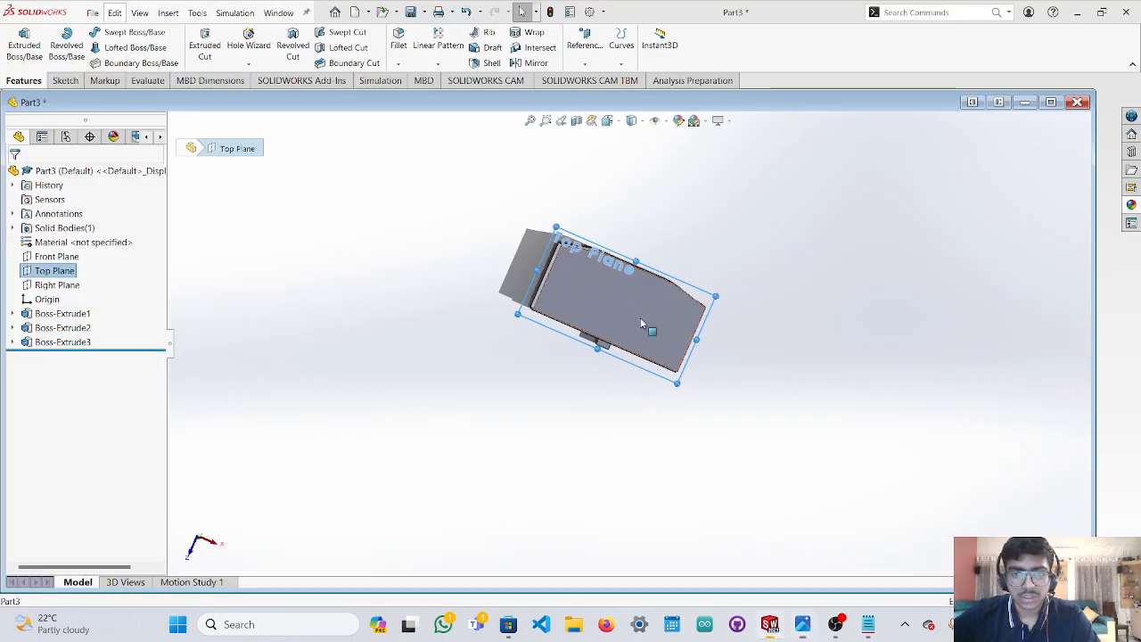
left_click(201, 537)
scroll(617, 291, "down", 5)
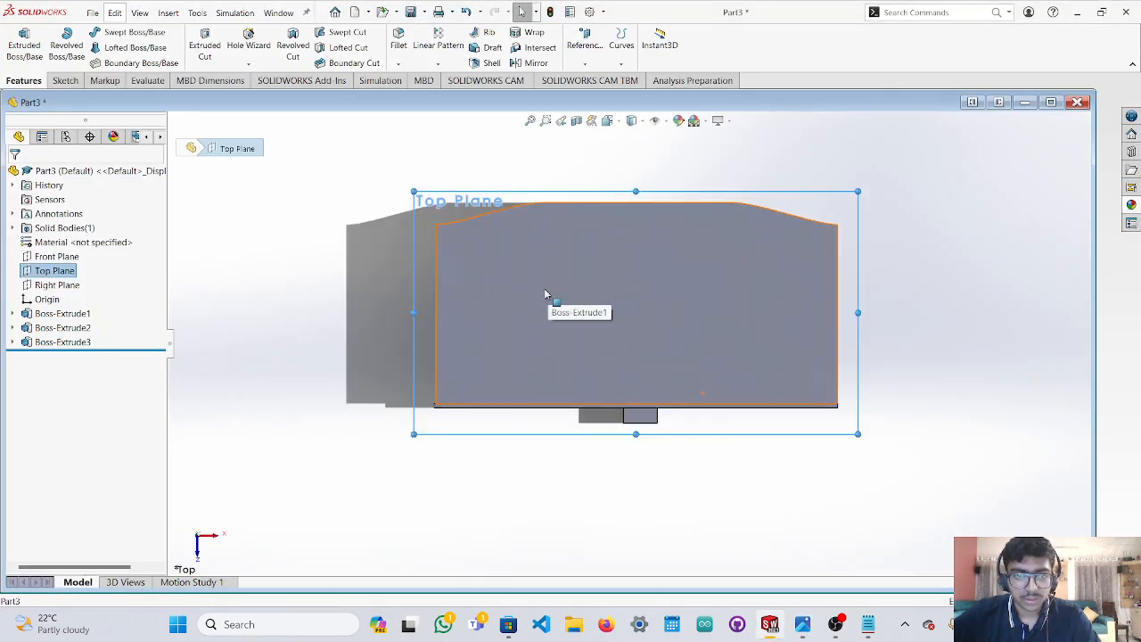
left_click(65, 80)
left_click(110, 47)
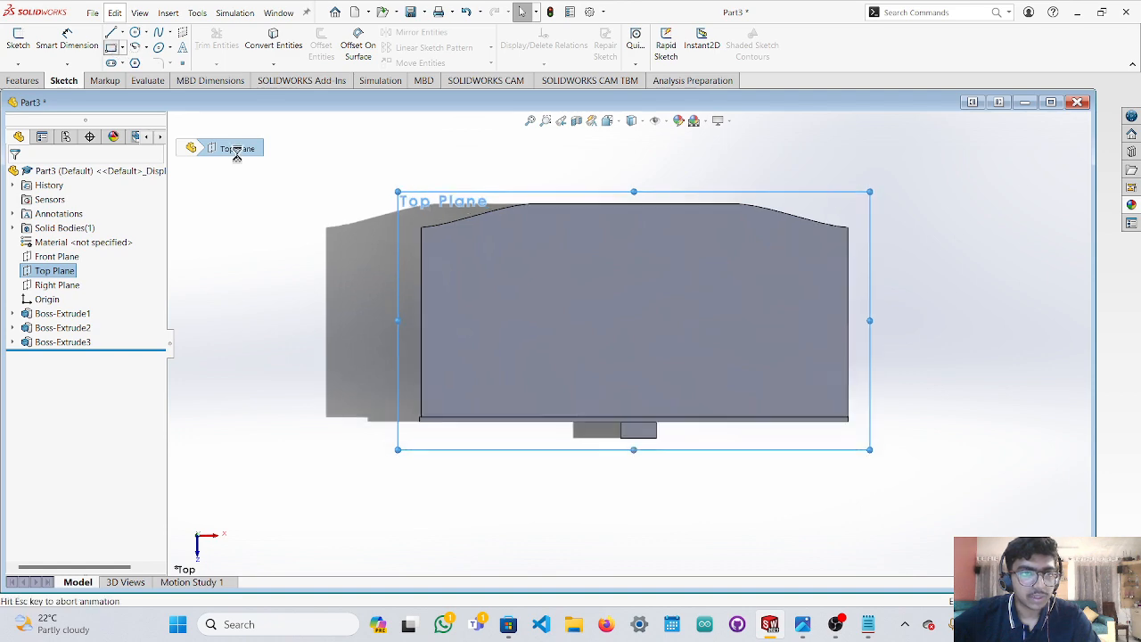
Draw a rectangle about 35 by 27 mm in the box's lower-left corner, placed according to the reference photo j3.jpg.
left_click(832, 626)
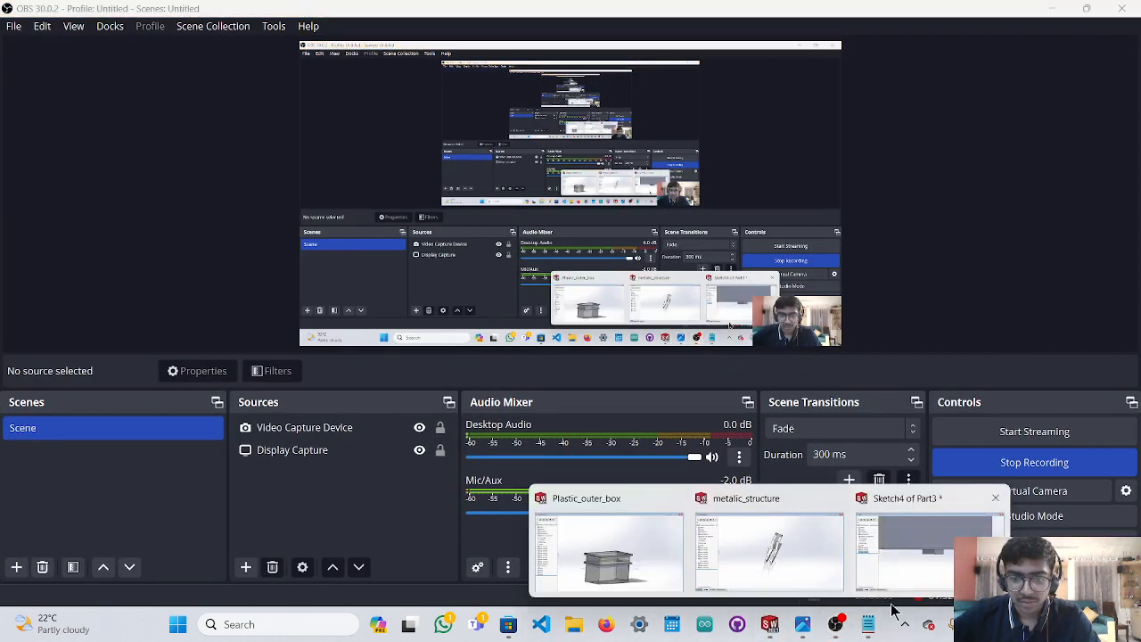
left_click(807, 626)
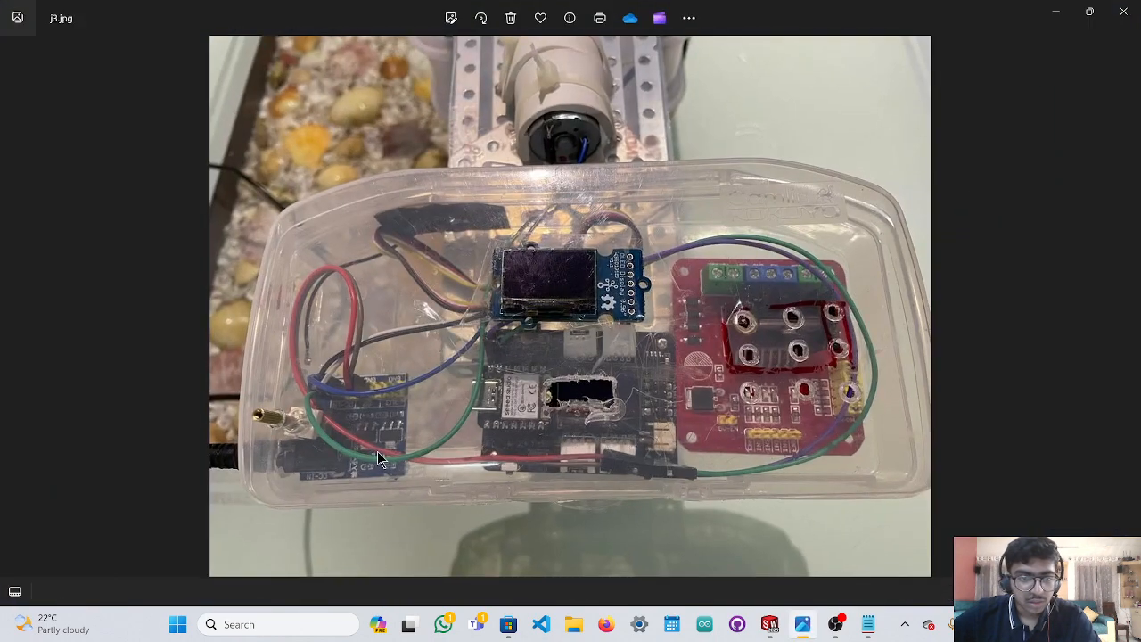
left_click(1059, 11)
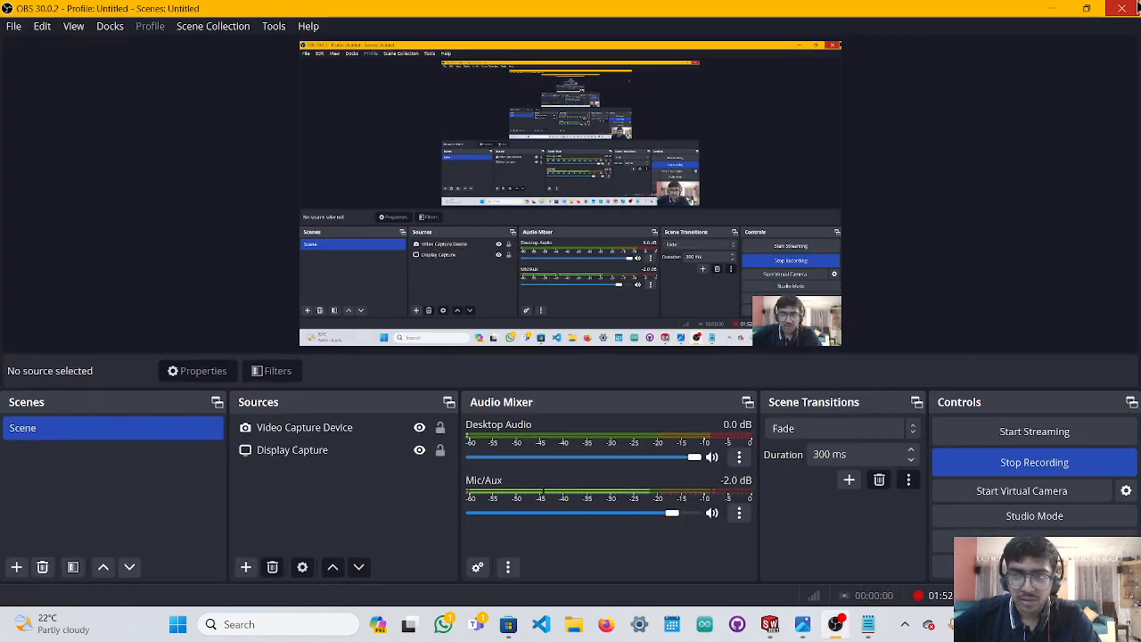
left_click(1063, 10)
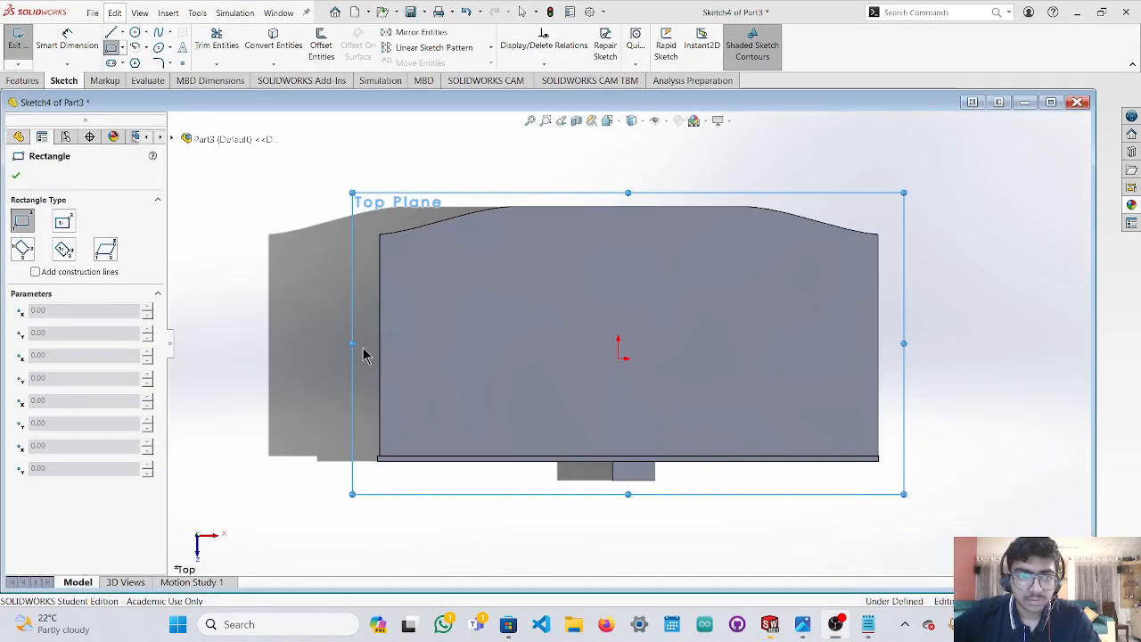
left_click(389, 456)
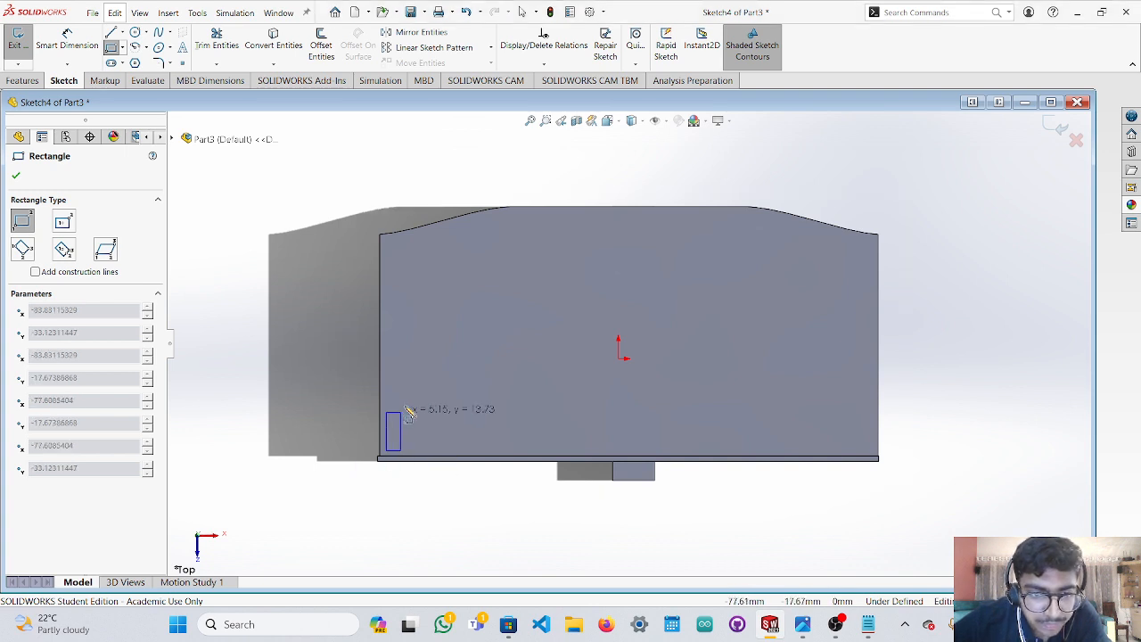
left_click(482, 376)
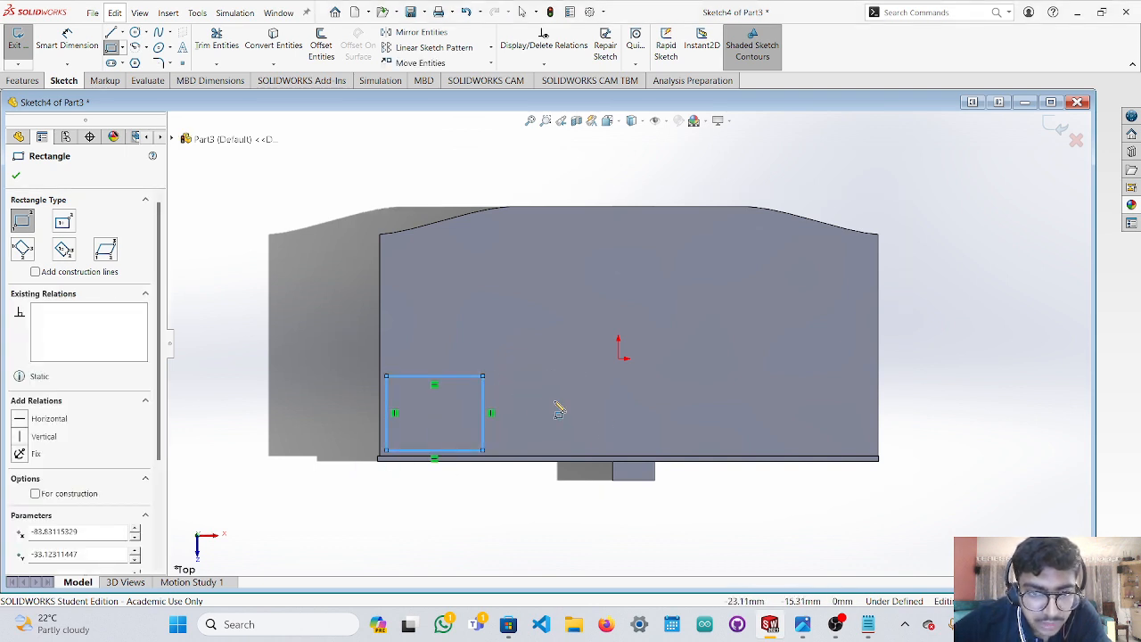
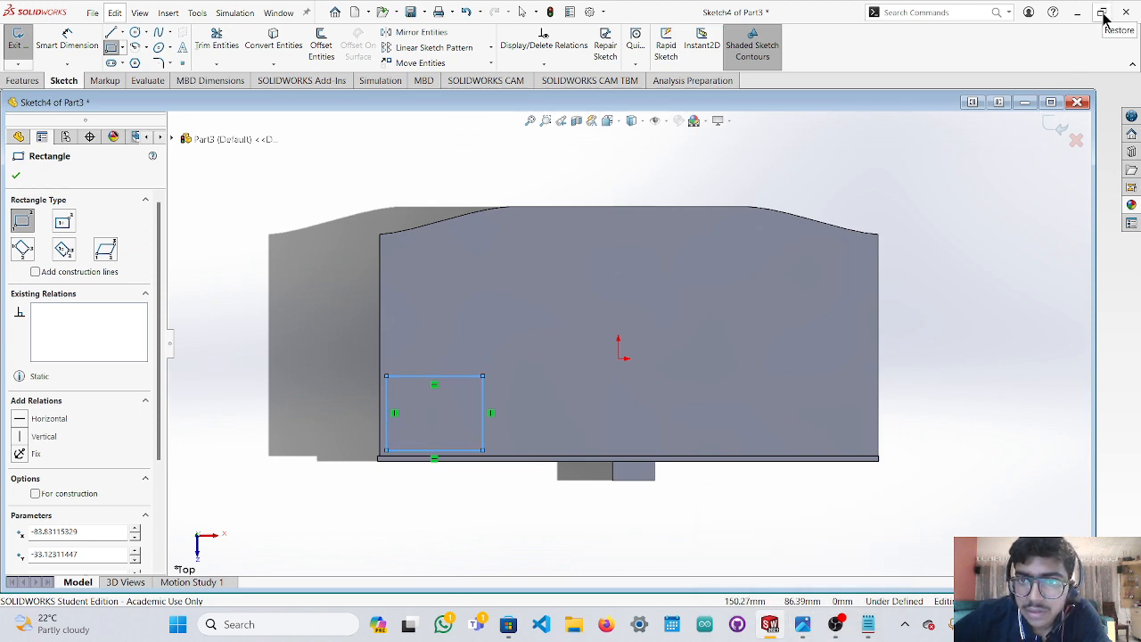
left_click(802, 624)
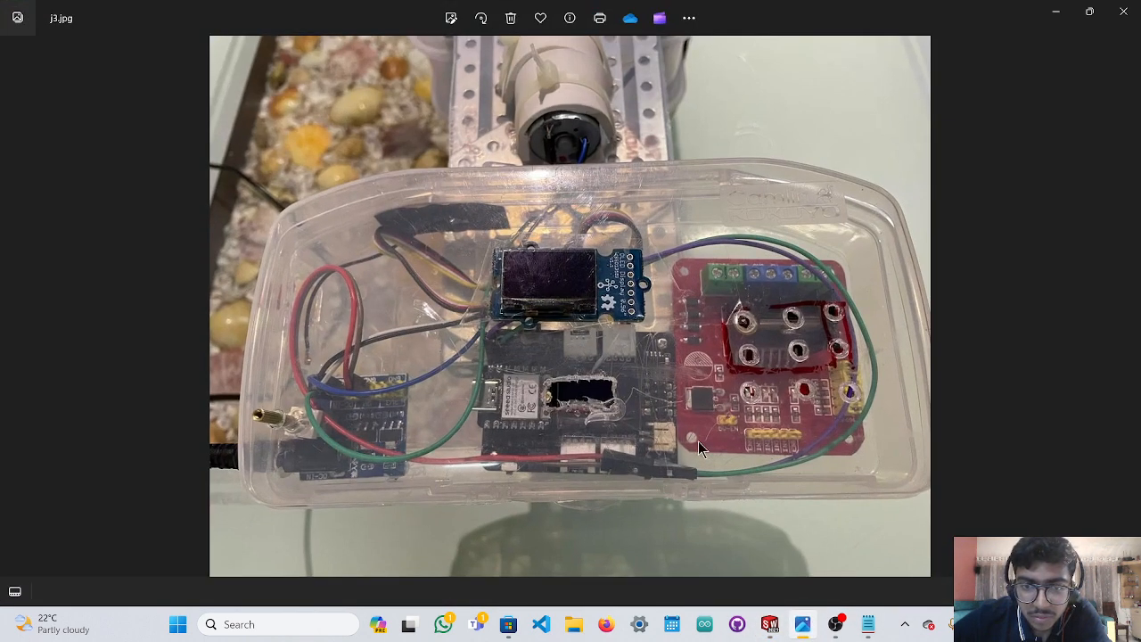
mouse_move(769, 625)
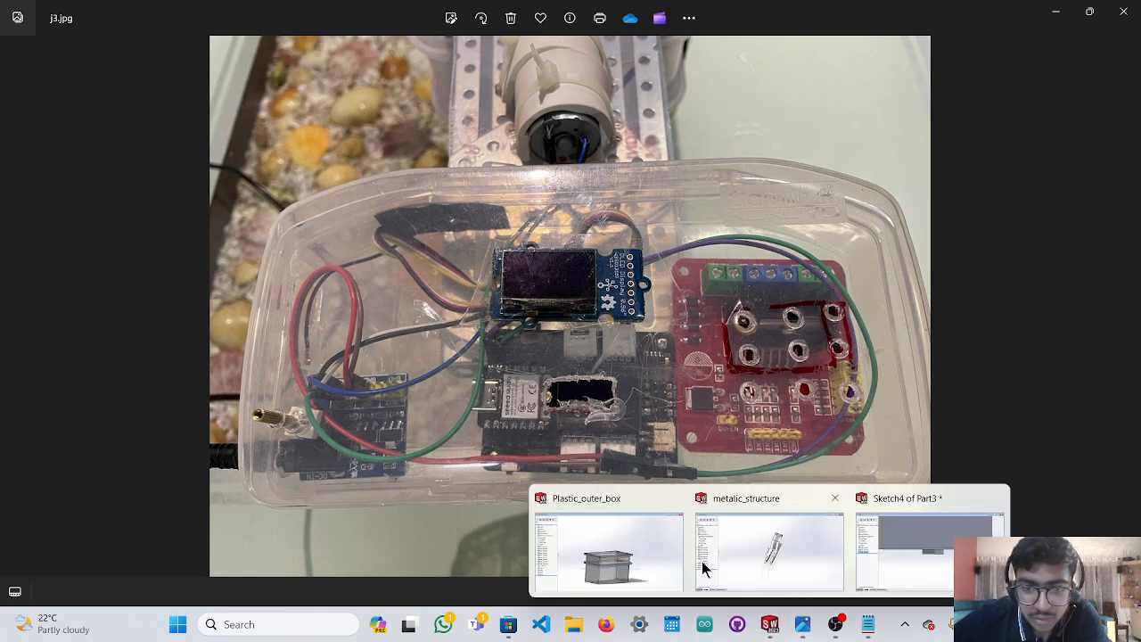
left_click(915, 552)
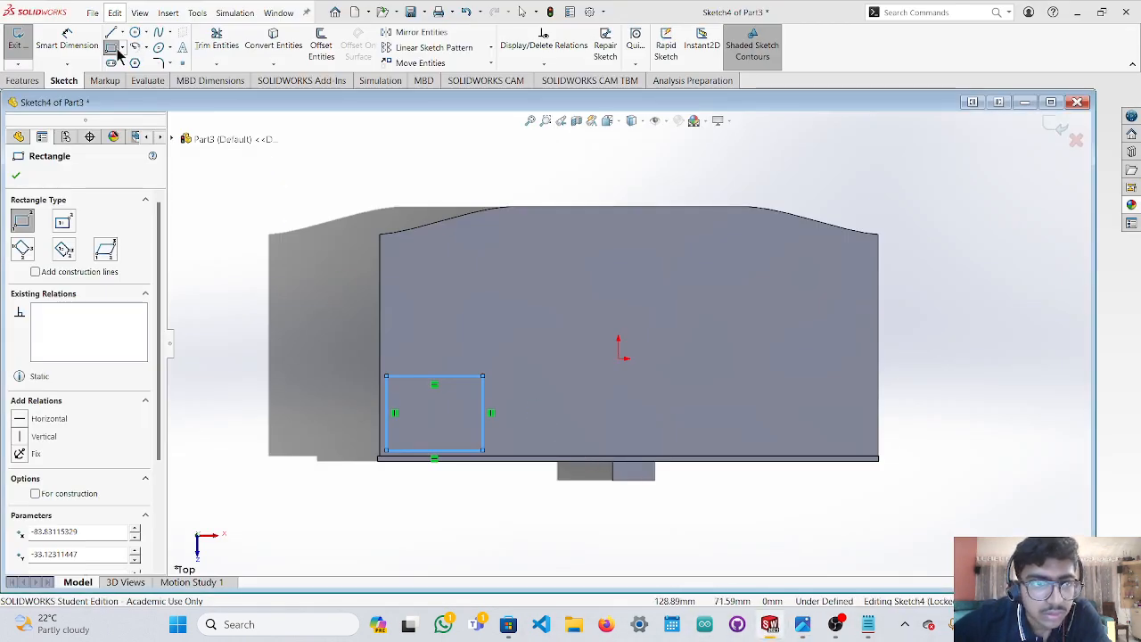
left_click(632, 451)
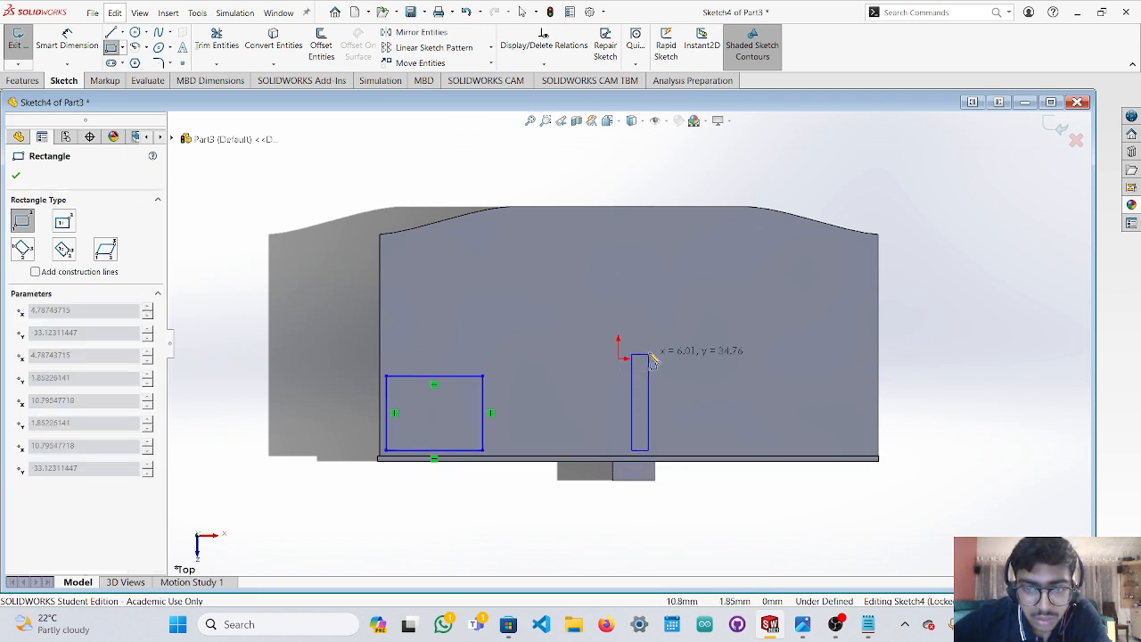
left_click(760, 339)
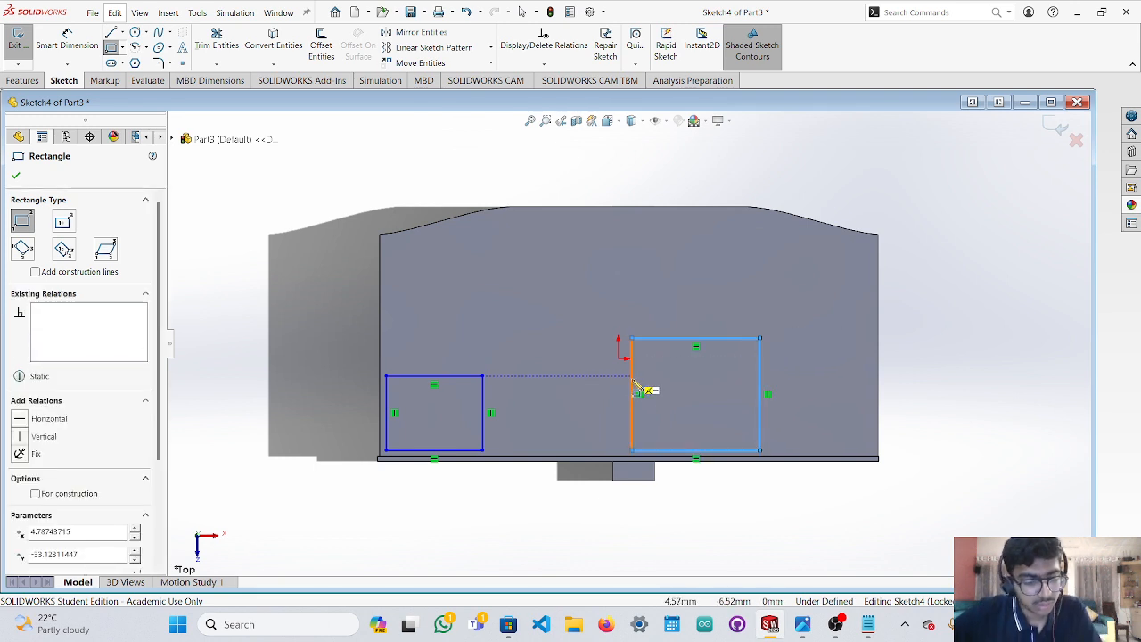
key("ctrl+z")
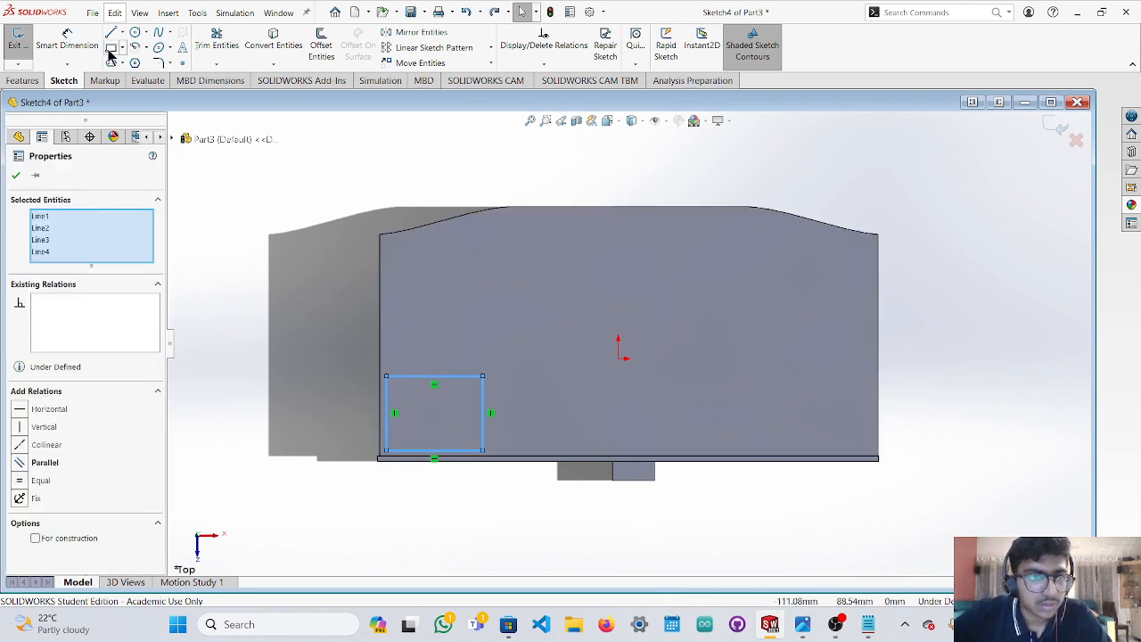
Draw two rectangles level with the first one's base: one starting directly below the origin, and a taller one beside it reaching the box's right edge.
left_click(110, 50)
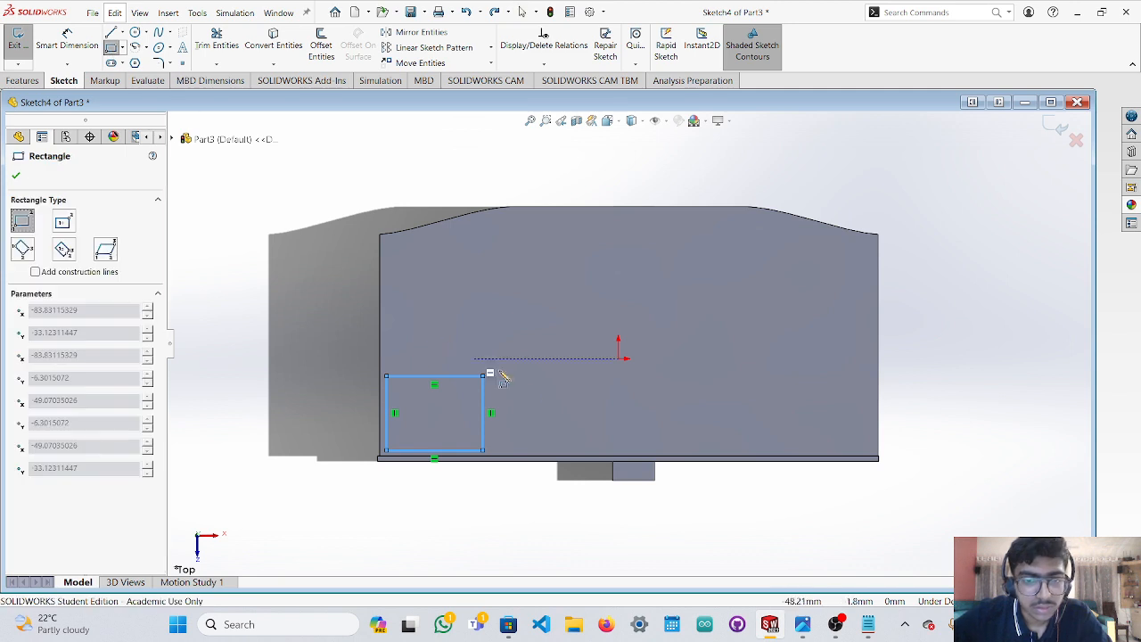
left_click(619, 451)
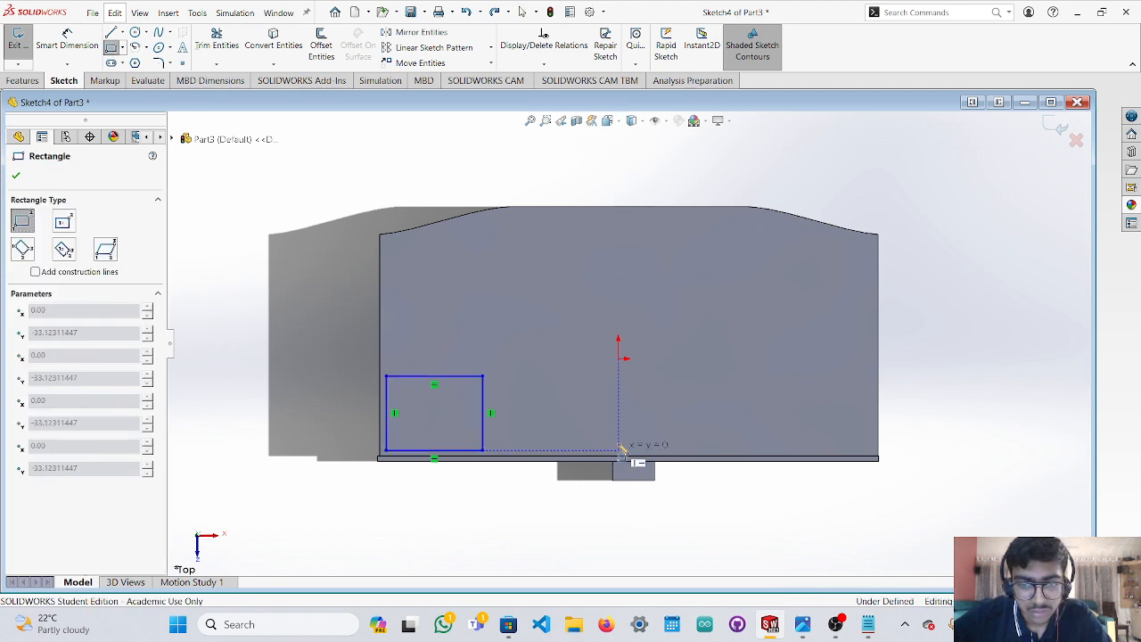
left_click(759, 347)
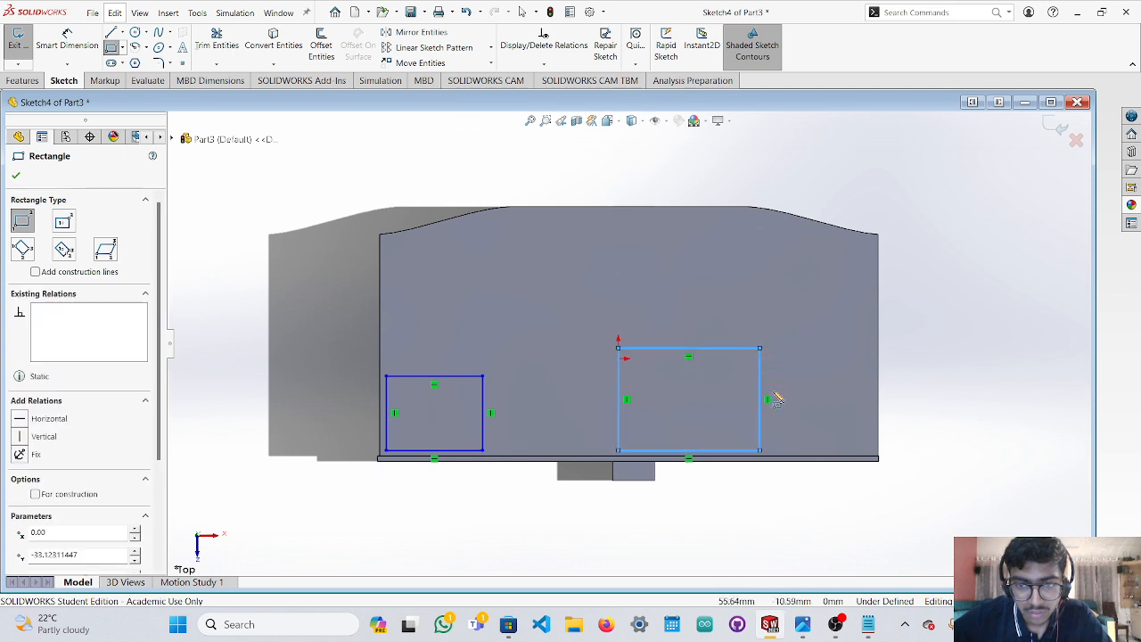
left_click(761, 452)
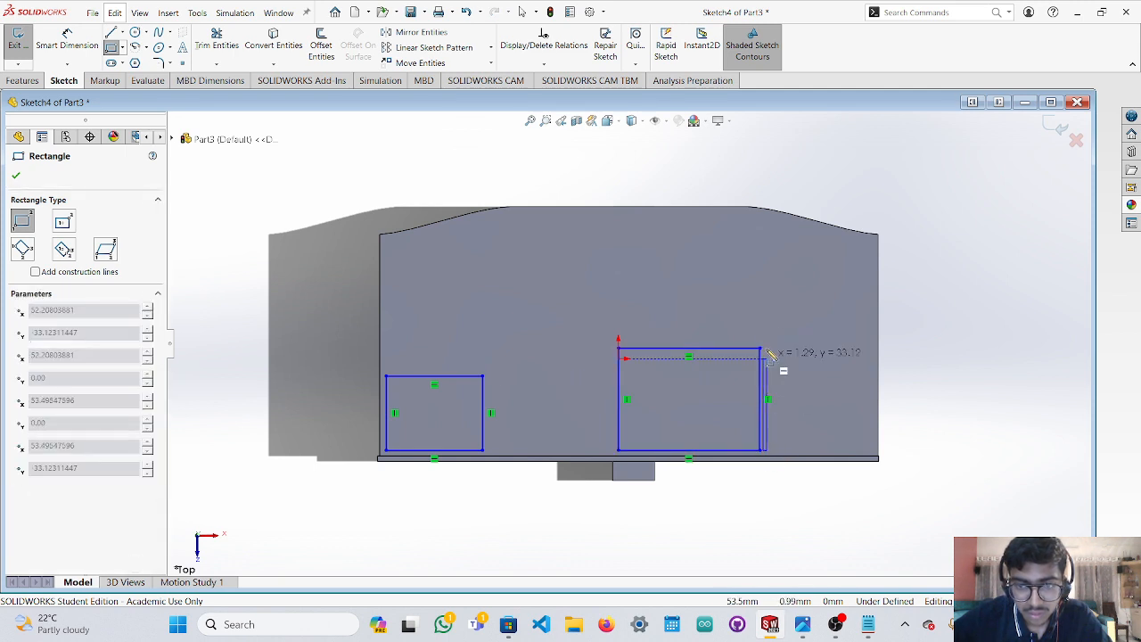
left_click(875, 287)
key("Escape")
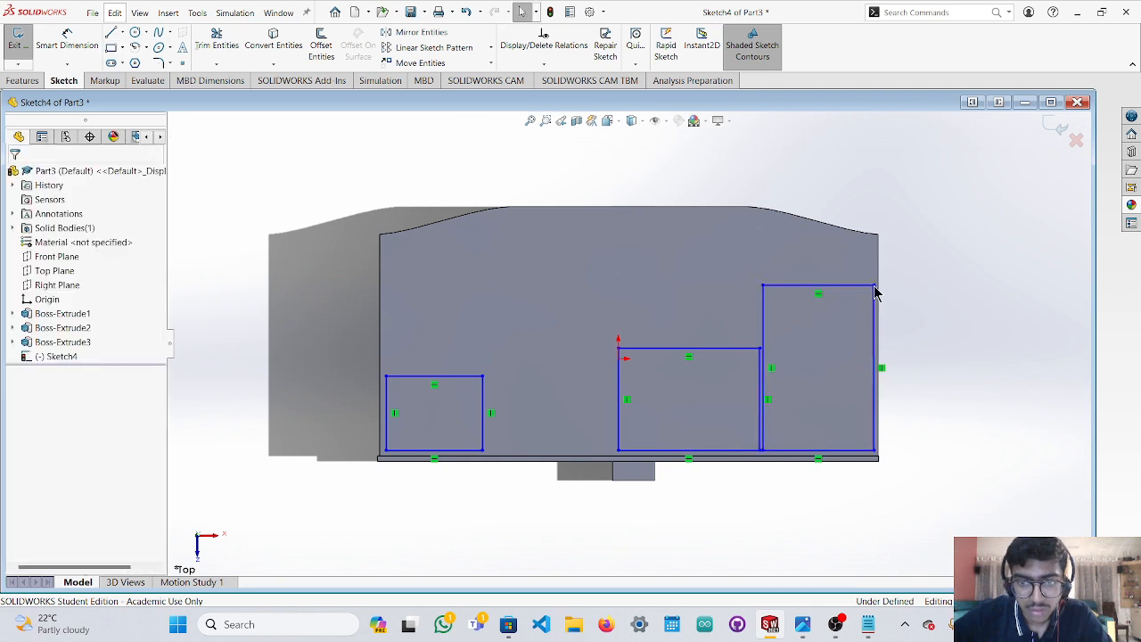
Draw a smaller, wide rectangle just above the origin, over the middle rectangle and clear of the others.
scroll(720, 403, "up", 2)
scroll(720, 405, "down", 2)
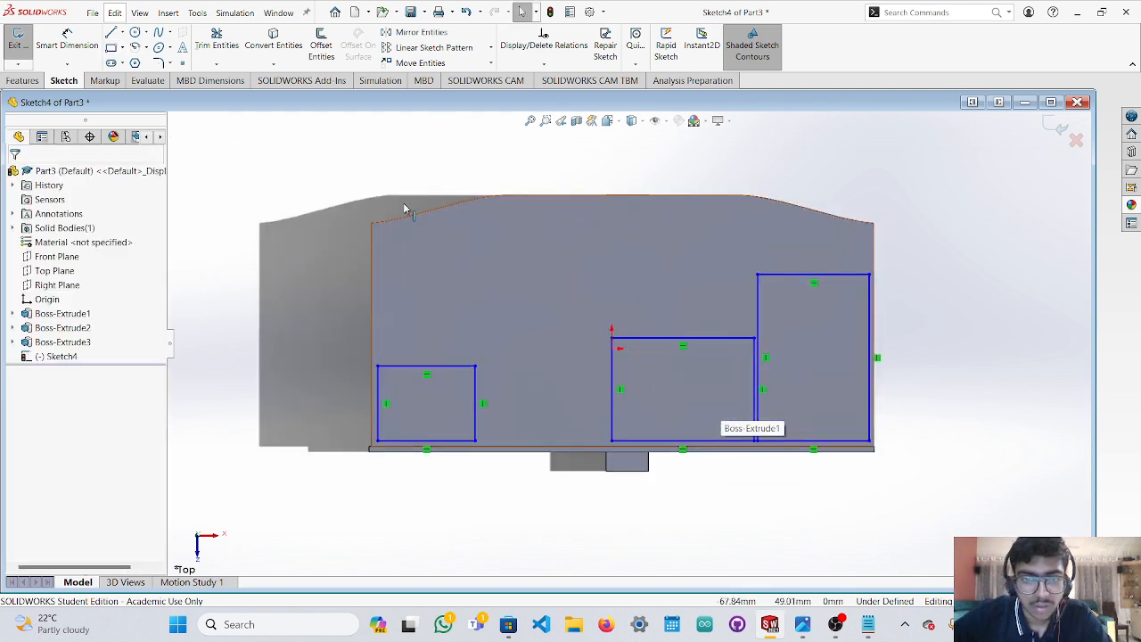
left_click(112, 50)
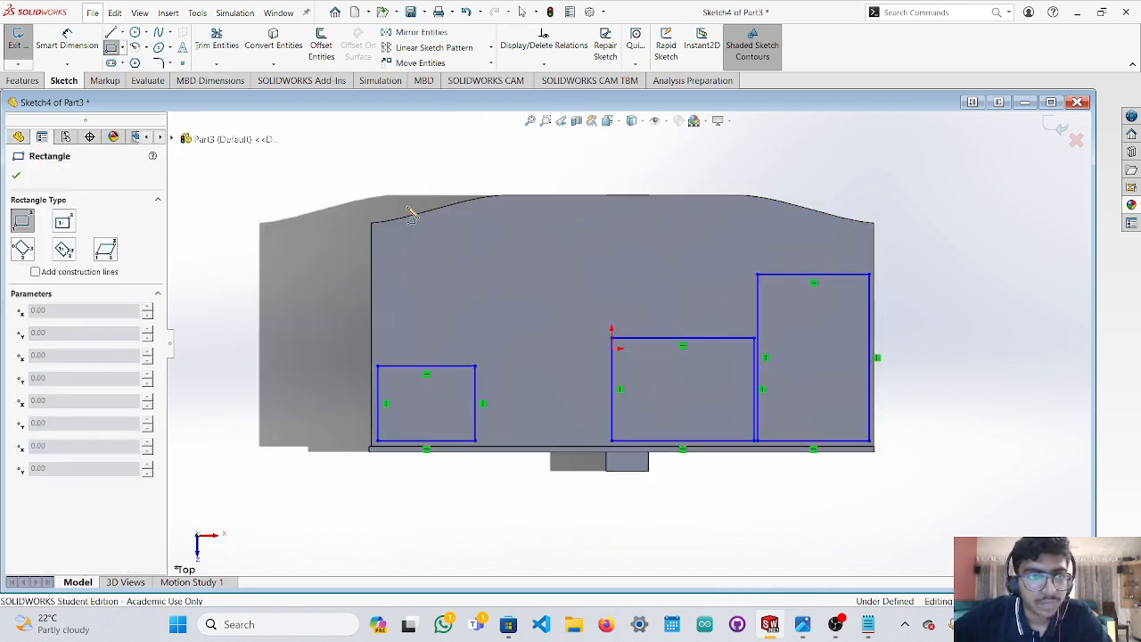
left_click(552, 314)
left_click(682, 255)
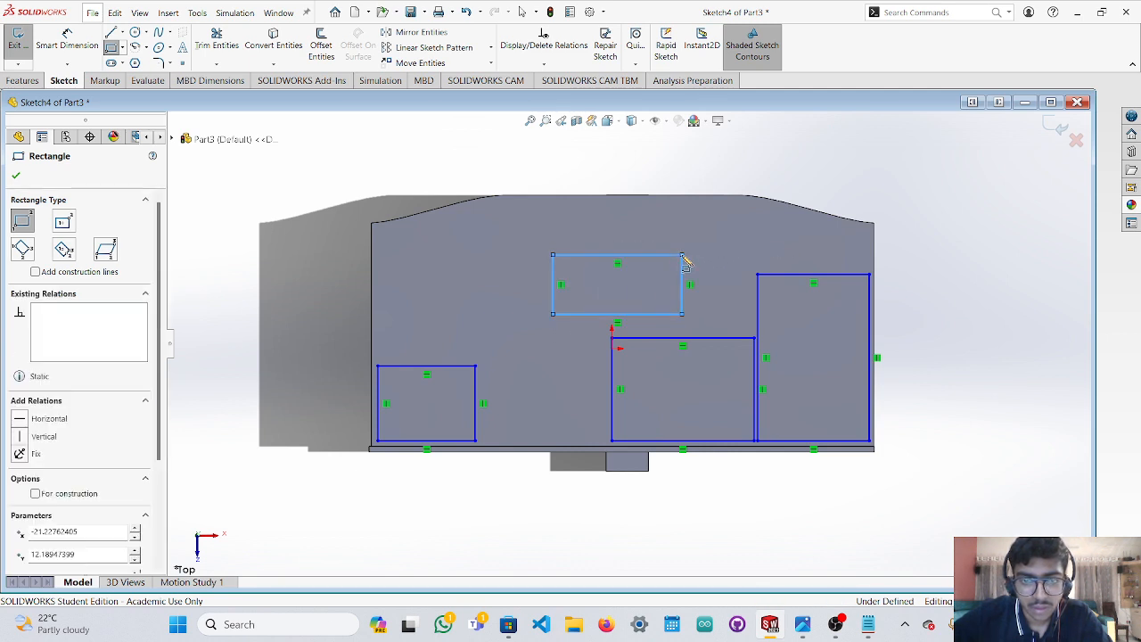
key("Escape")
middle_click_drag(819, 505, 484, 474)
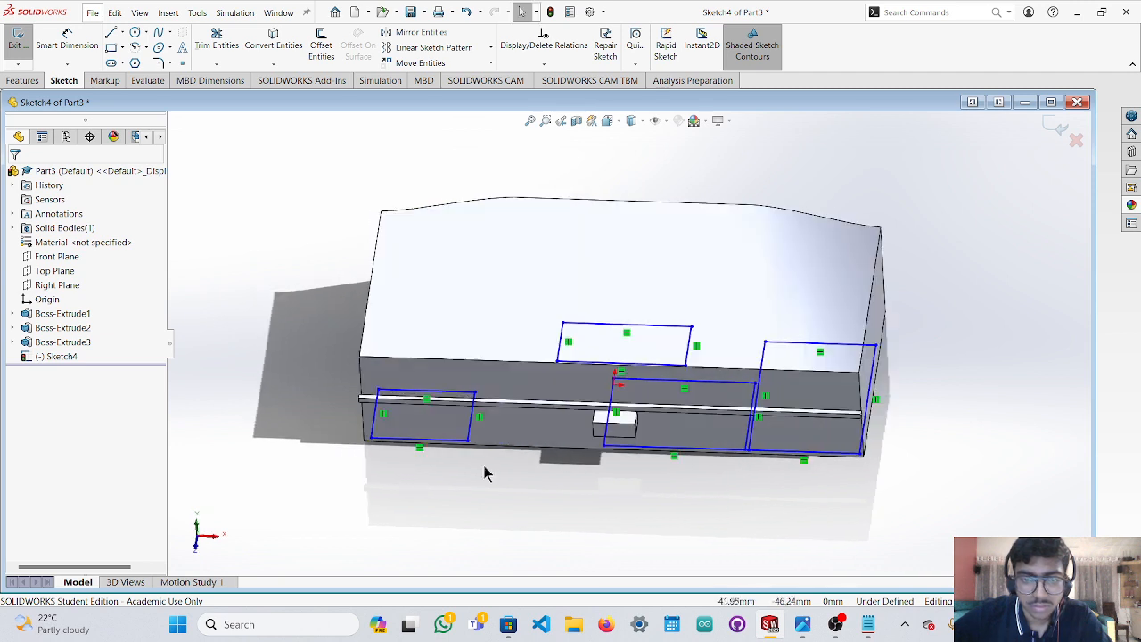
left_click(470, 429)
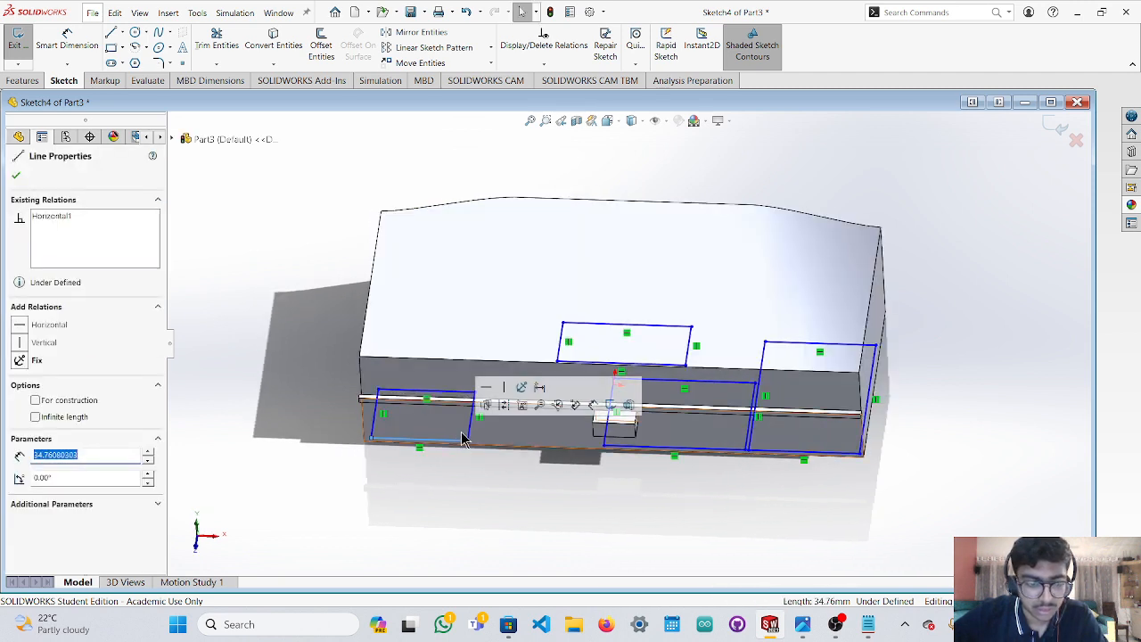
left_click(471, 417, "ctrl")
left_click(446, 389, "ctrl")
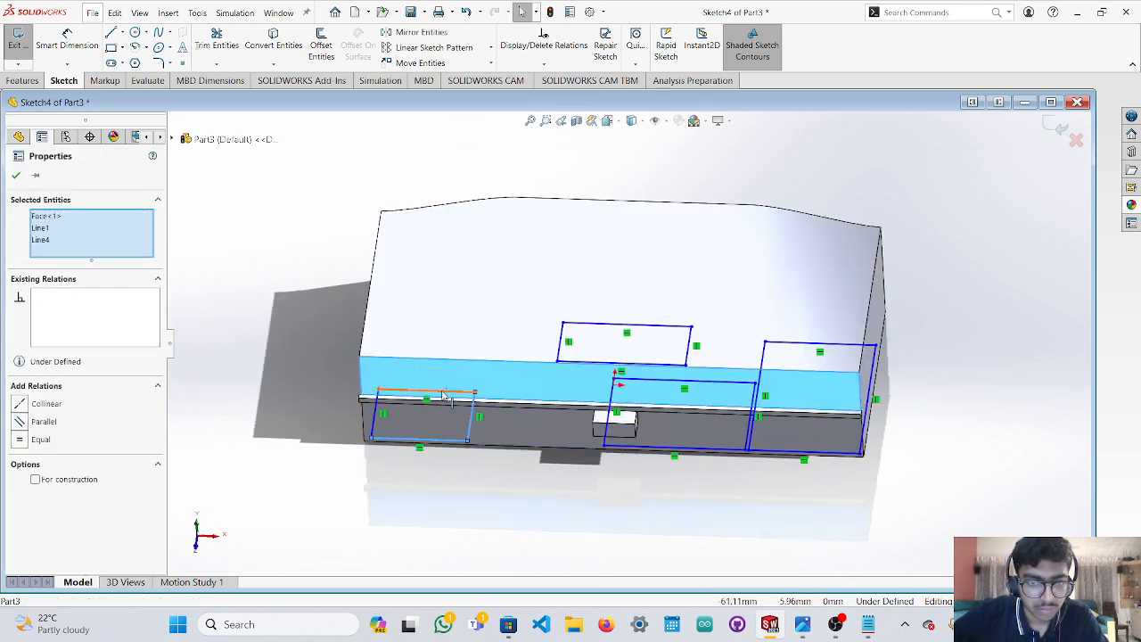
key("Escape")
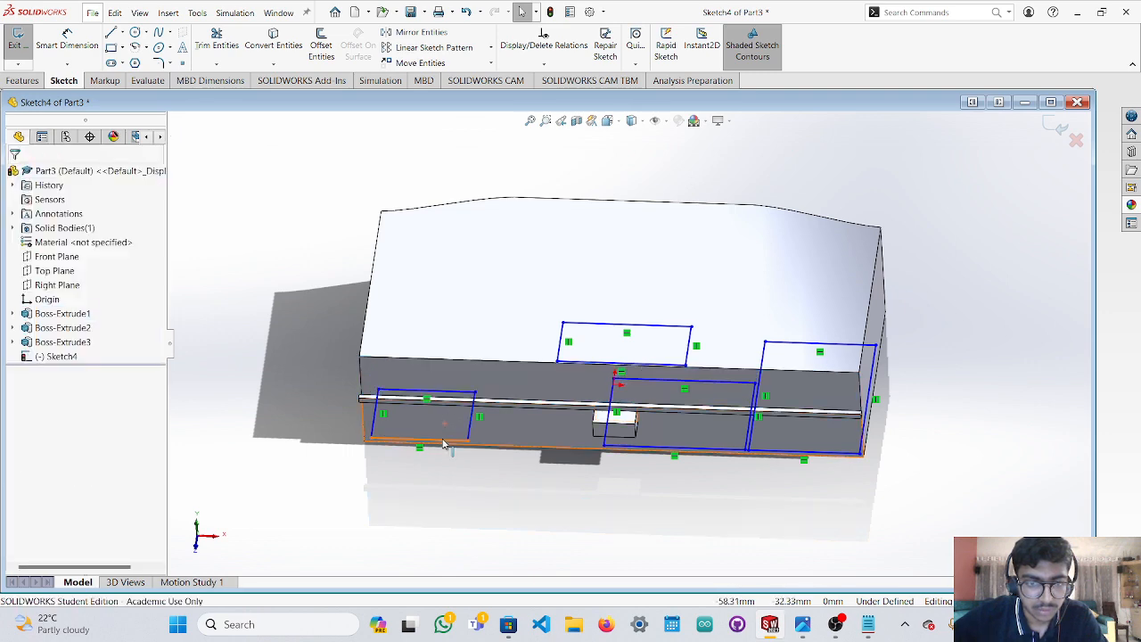
Try a blind boss extrusion of the component rectangles with the lower-left rectangle's lines selected, at a depth of 16 mm.
left_click(444, 440)
left_click(470, 423, "ctrl")
left_click(459, 400, "ctrl")
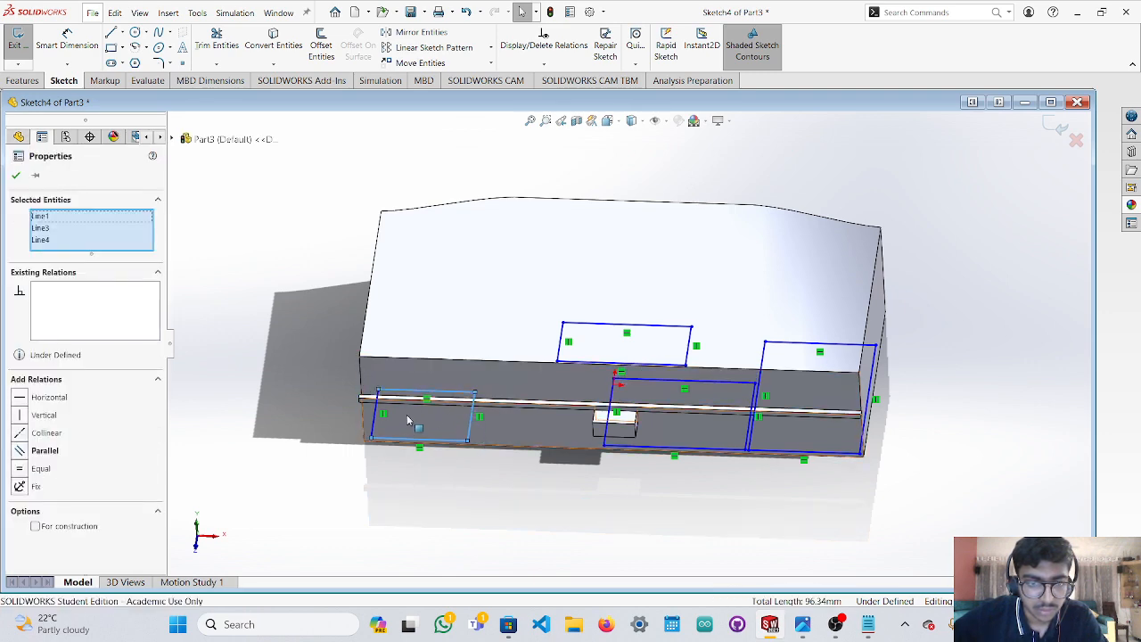
left_click(373, 428, "ctrl")
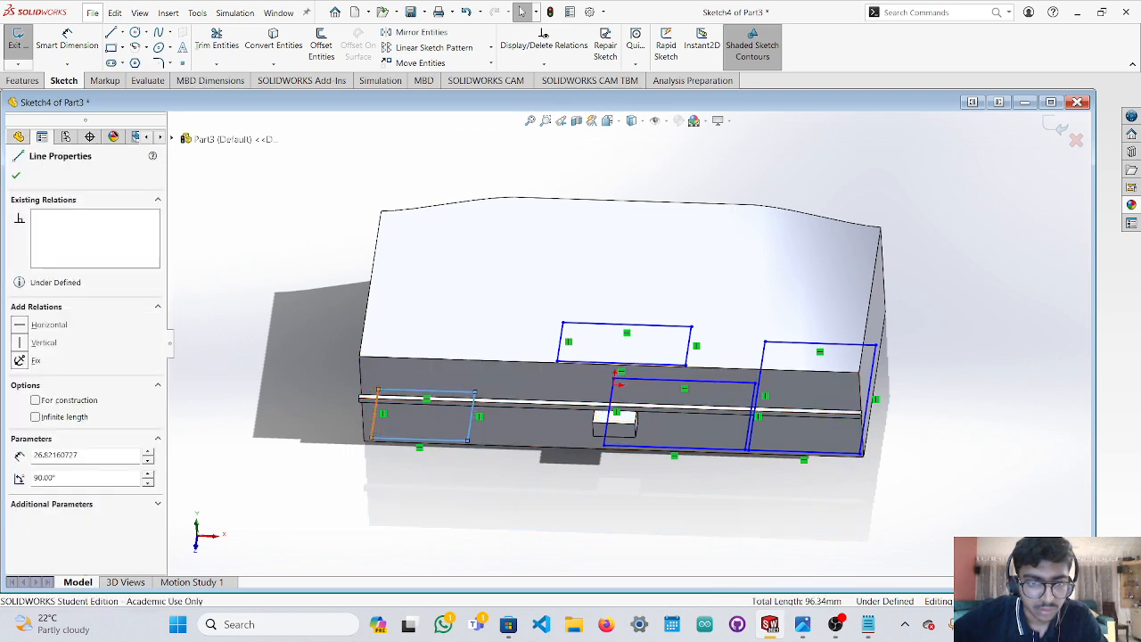
left_click(23, 80)
left_click(24, 44)
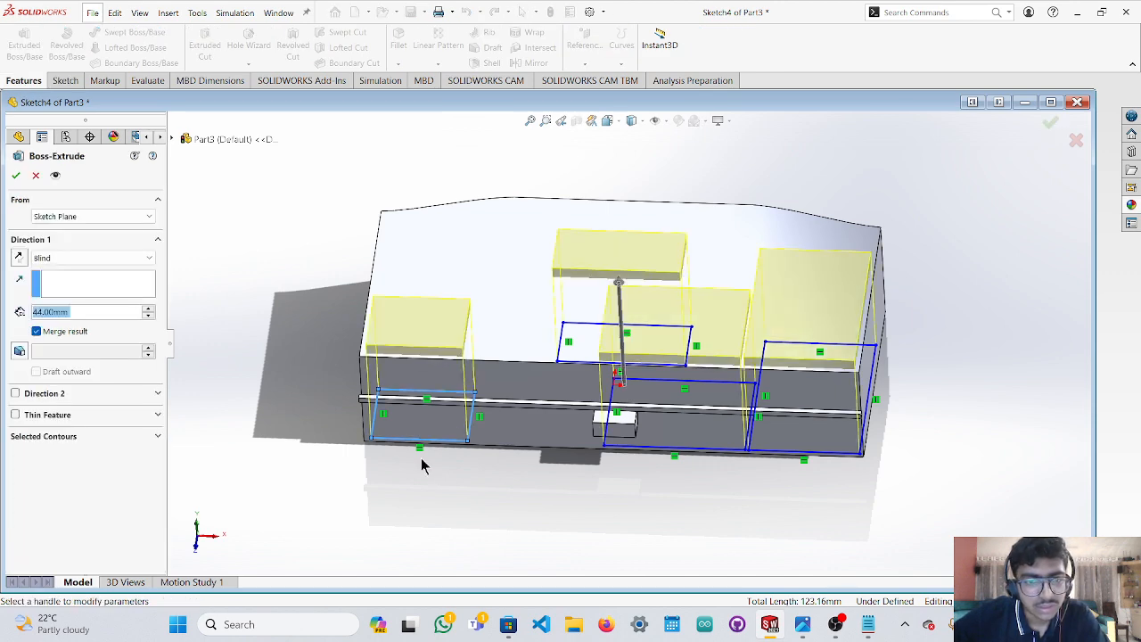
middle_click_drag(422, 466, 631, 247)
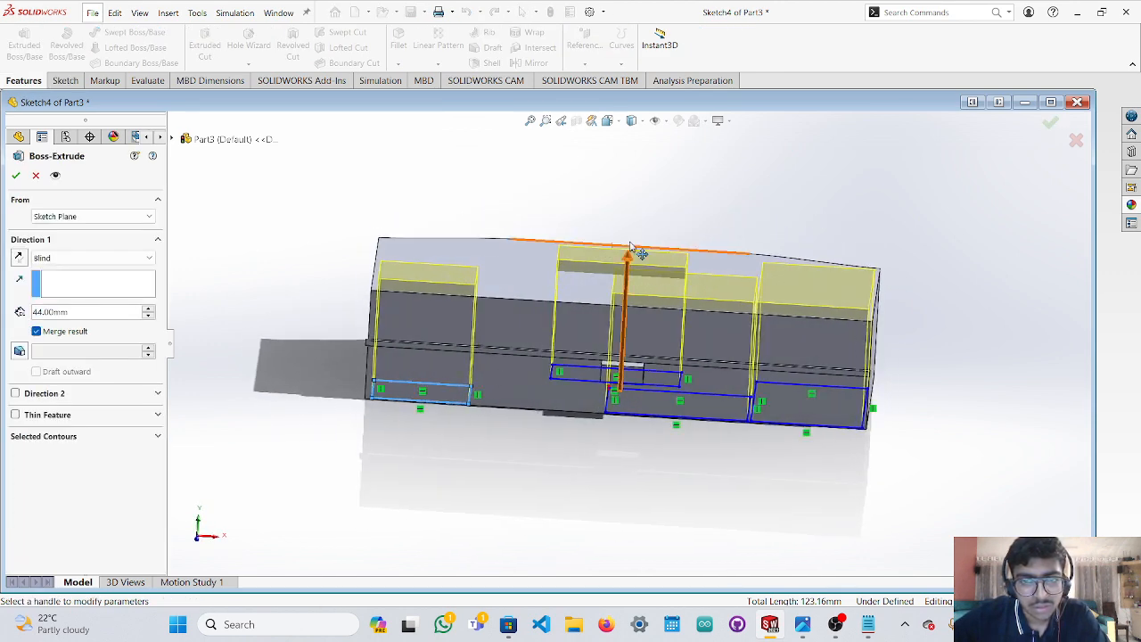
left_click_drag(629, 258, 634, 247)
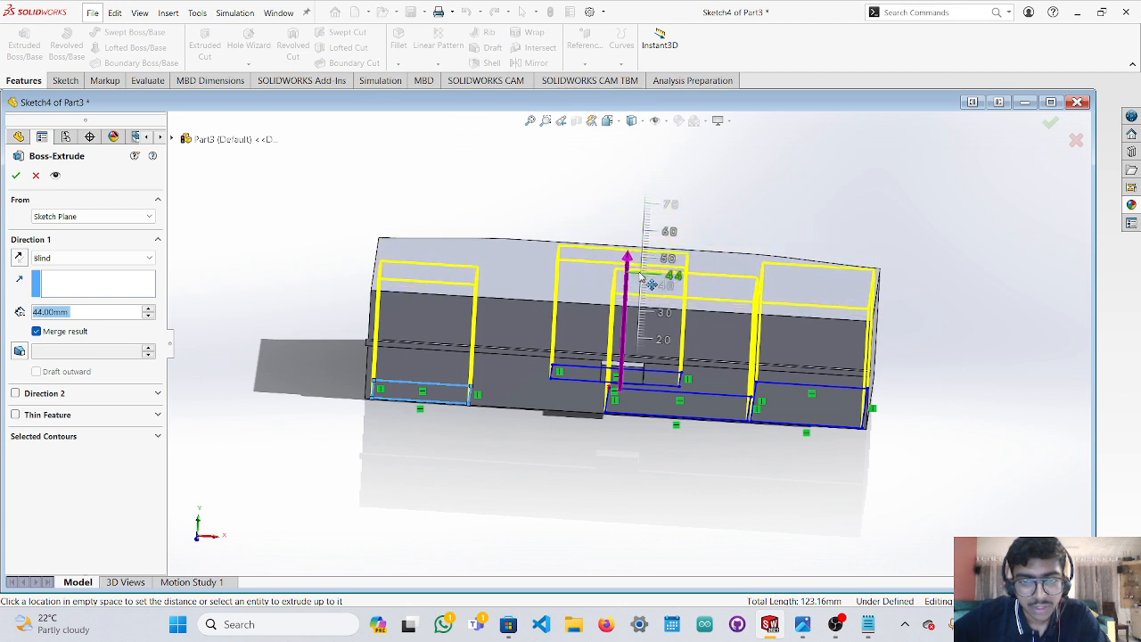
left_click(645, 354)
Try raising the extrusion depth to 30 mm in the front view, then undo the extrusion to return to the rectangle sketch.
middle_click_drag(647, 452, 644, 398)
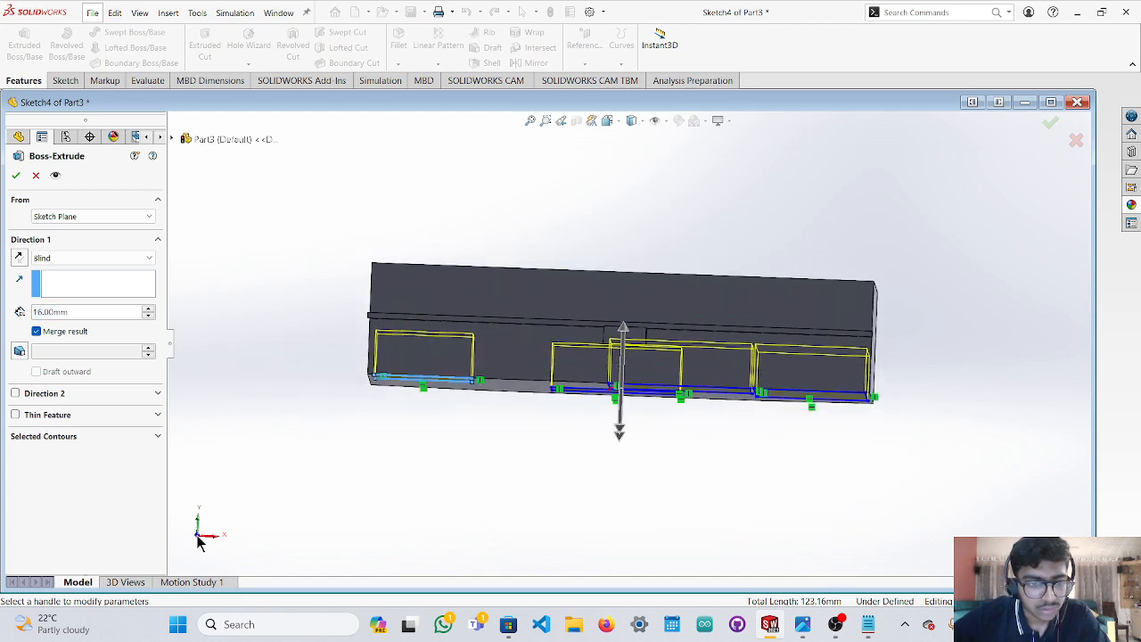
left_click(199, 541)
left_click(624, 292)
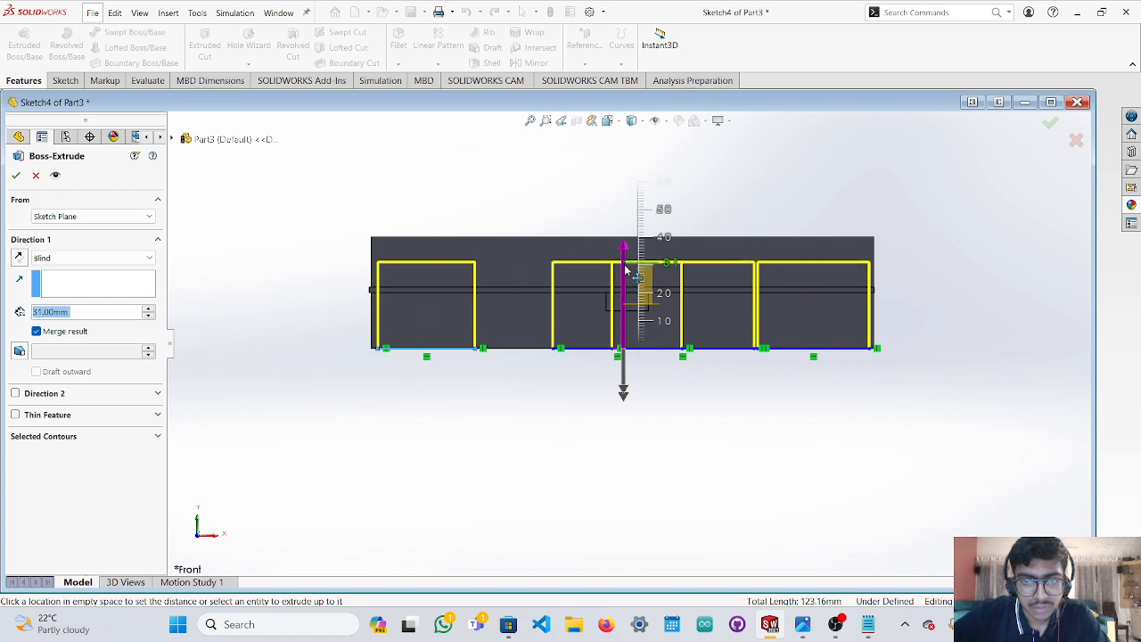
left_click(625, 270)
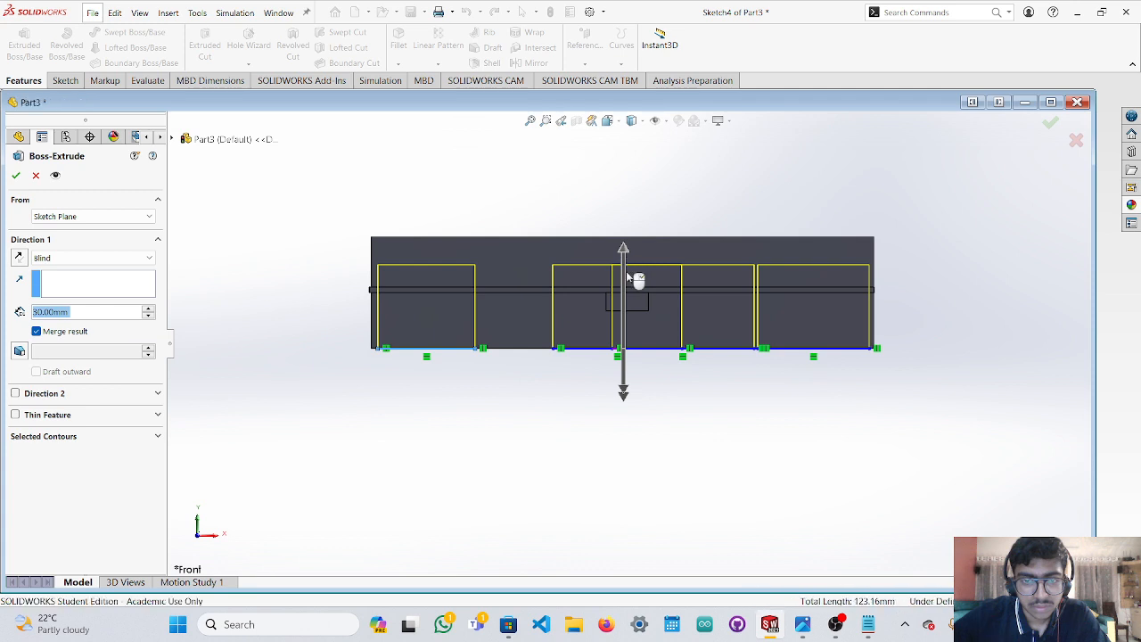
right_click(626, 271)
middle_click_drag(627, 300, 627, 548)
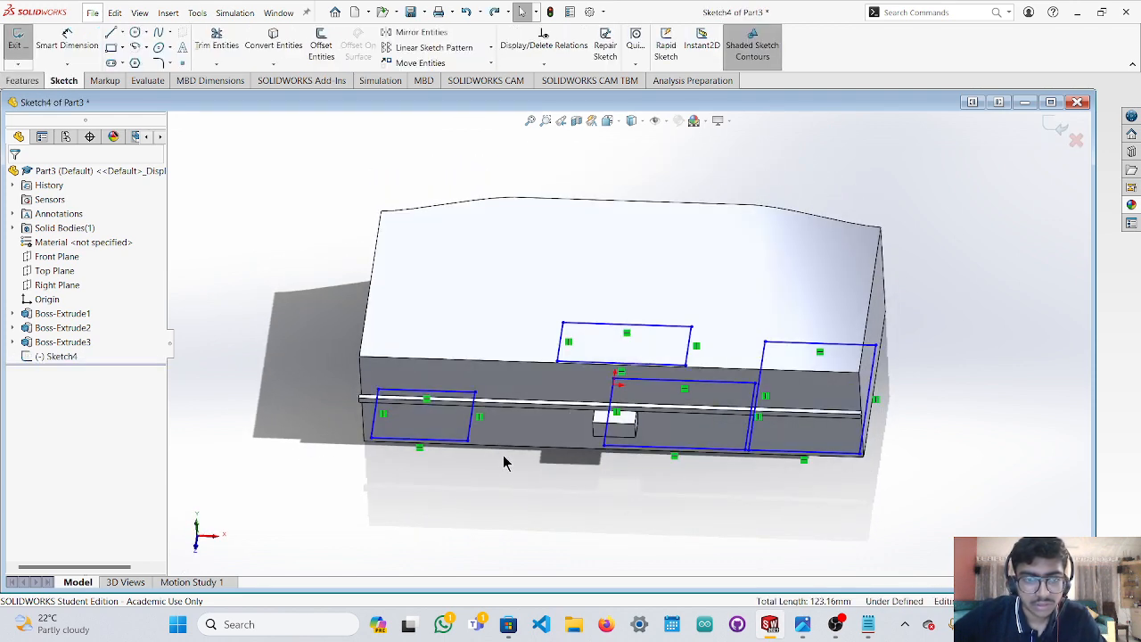
Select all four lines of the lower-left rectangle again and start a Boss-Extrude from the sketch.
left_click(455, 442)
left_click(461, 394, "ctrl")
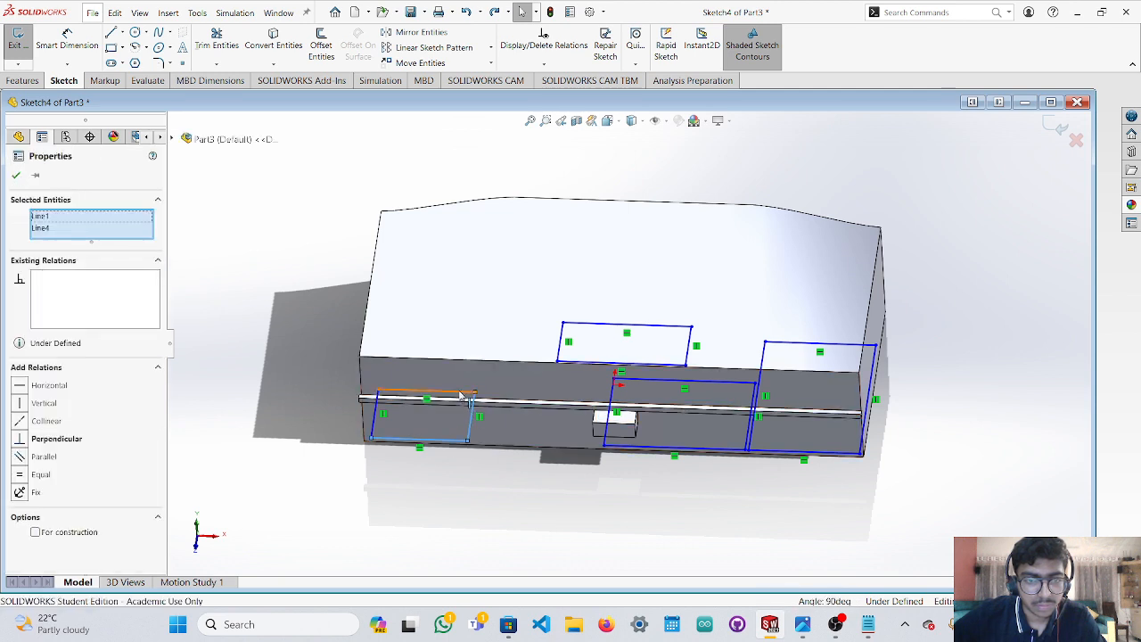
left_click(462, 395, "ctrl")
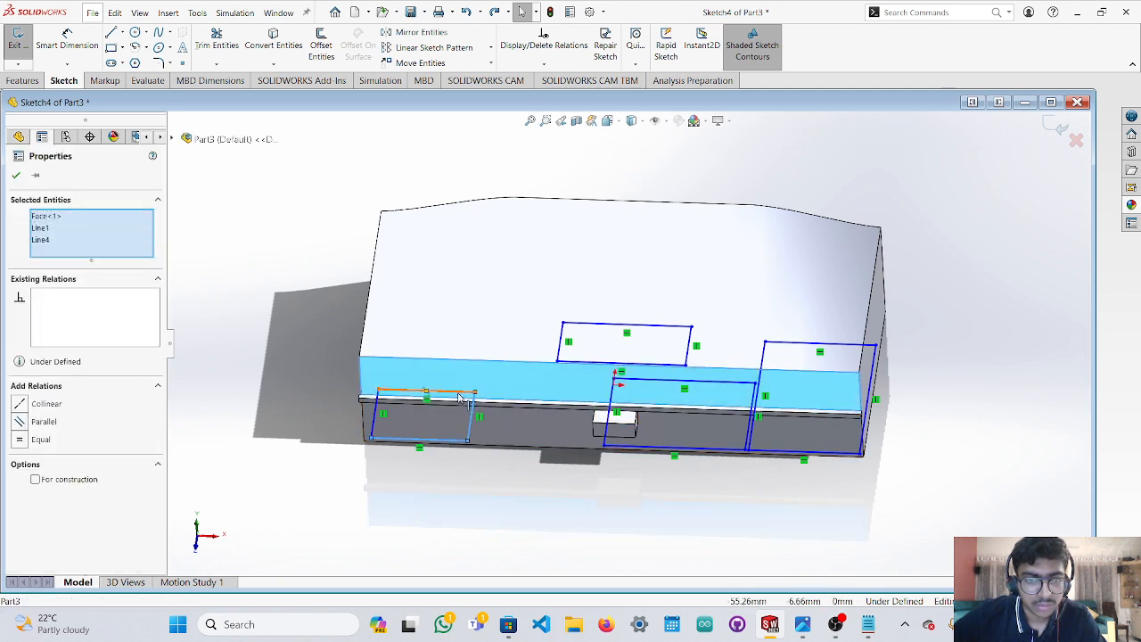
left_click(459, 396)
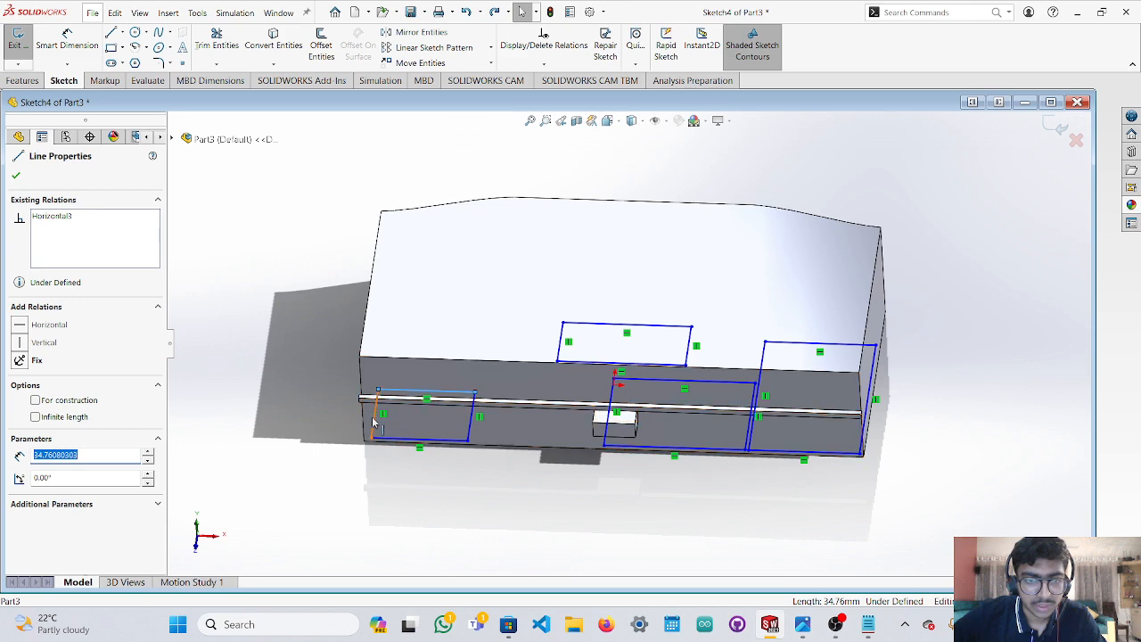
left_click(374, 424, "ctrl")
left_click(467, 428, "ctrl")
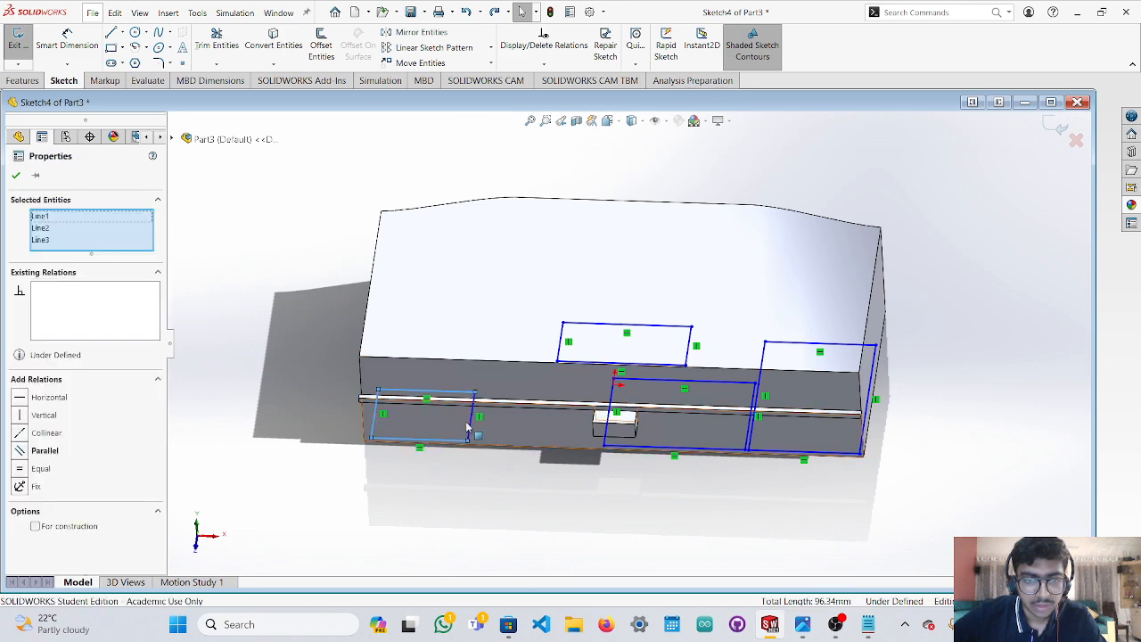
left_click(473, 441, "ctrl")
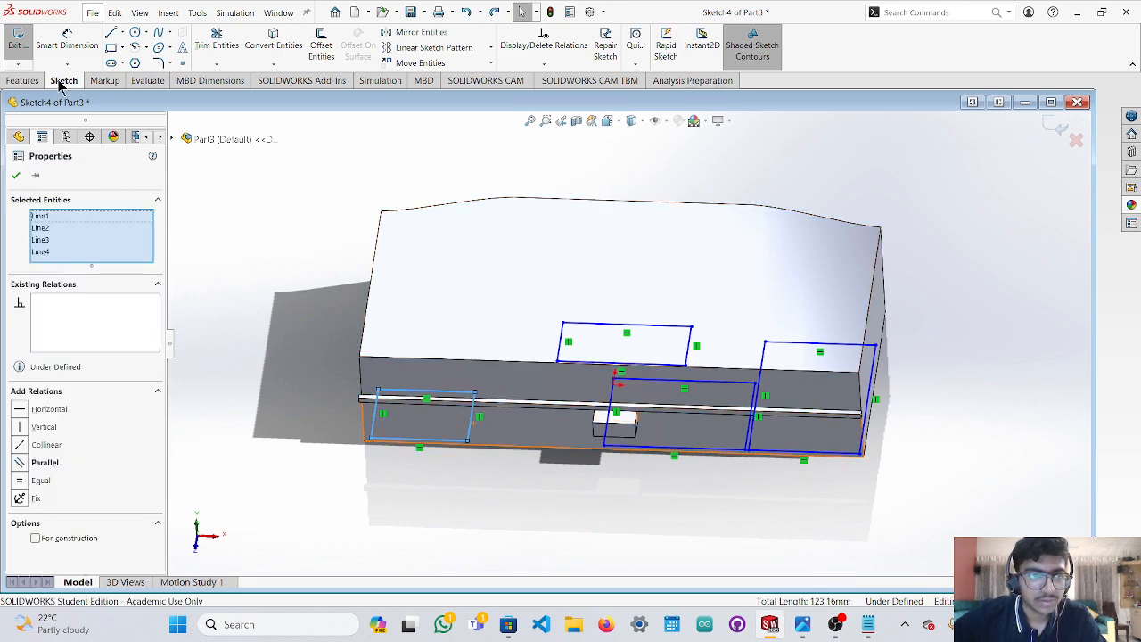
left_click(25, 80)
left_click(34, 53)
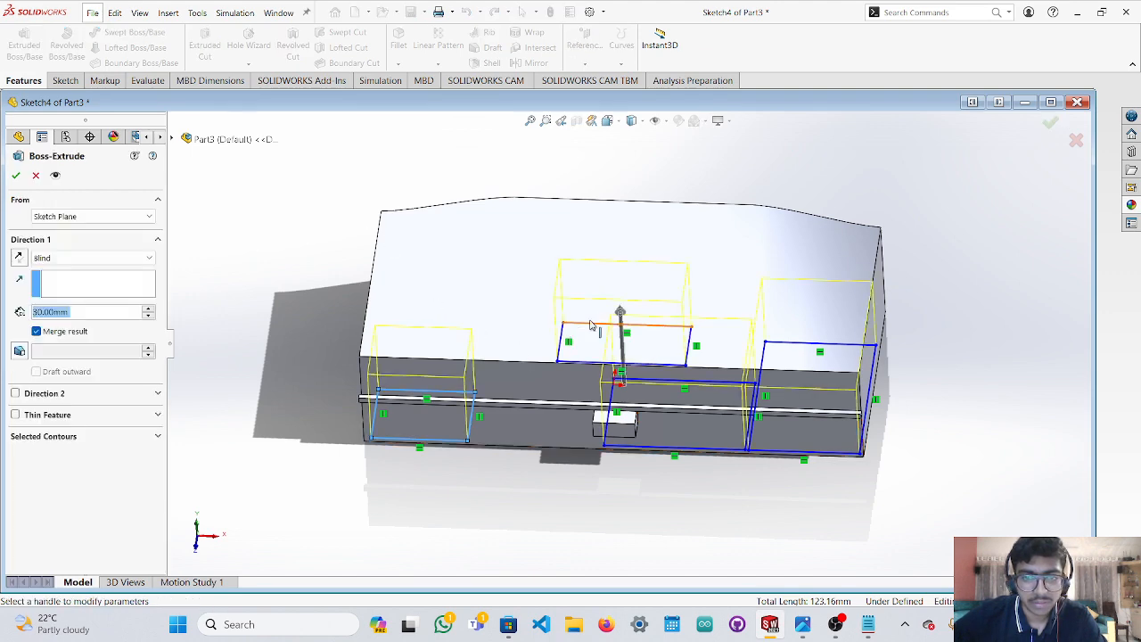
Extrude the four component rectangles upward past the box's top face as merged blocks, setting the height in the front view.
middle_click_drag(630, 477, 627, 364)
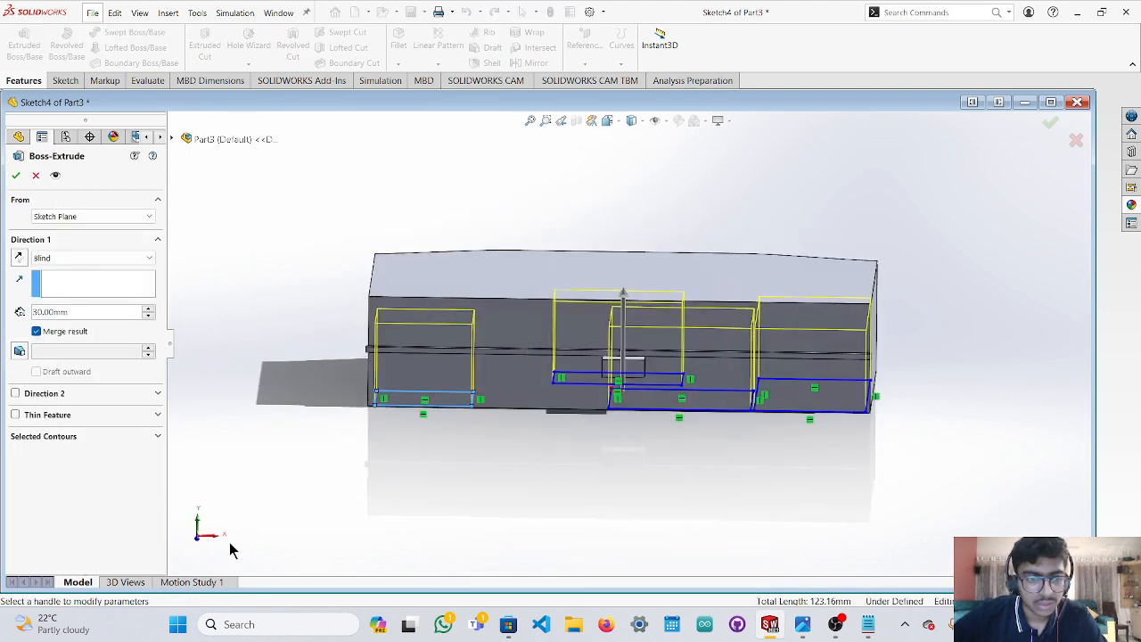
left_click(201, 536)
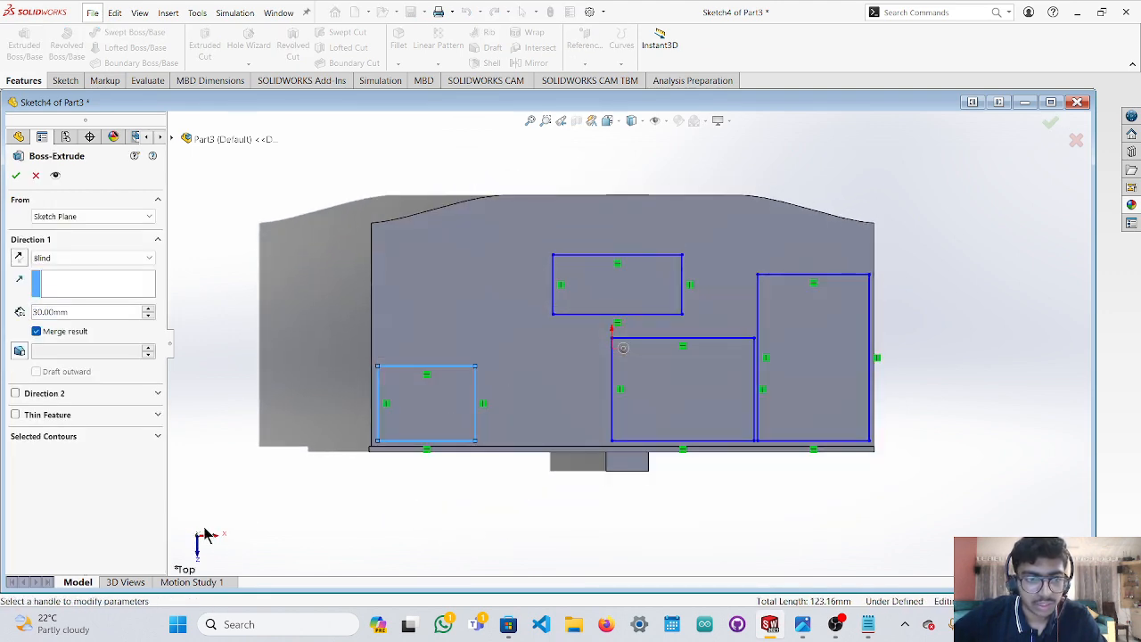
left_click(200, 540)
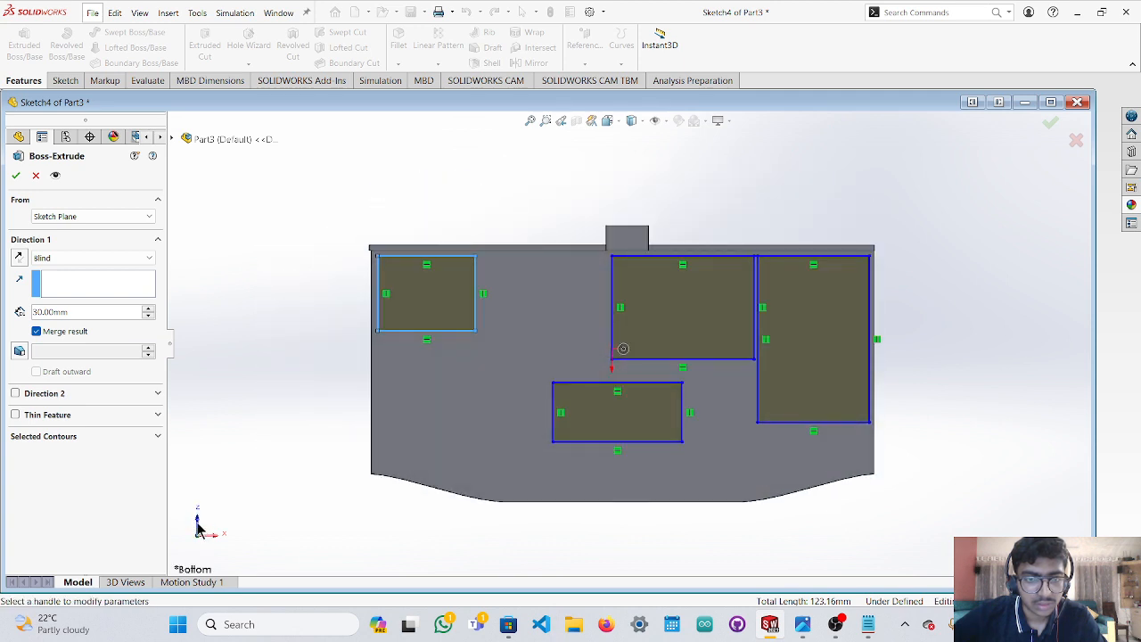
left_click(199, 524)
left_click_drag(615, 260, 633, 212)
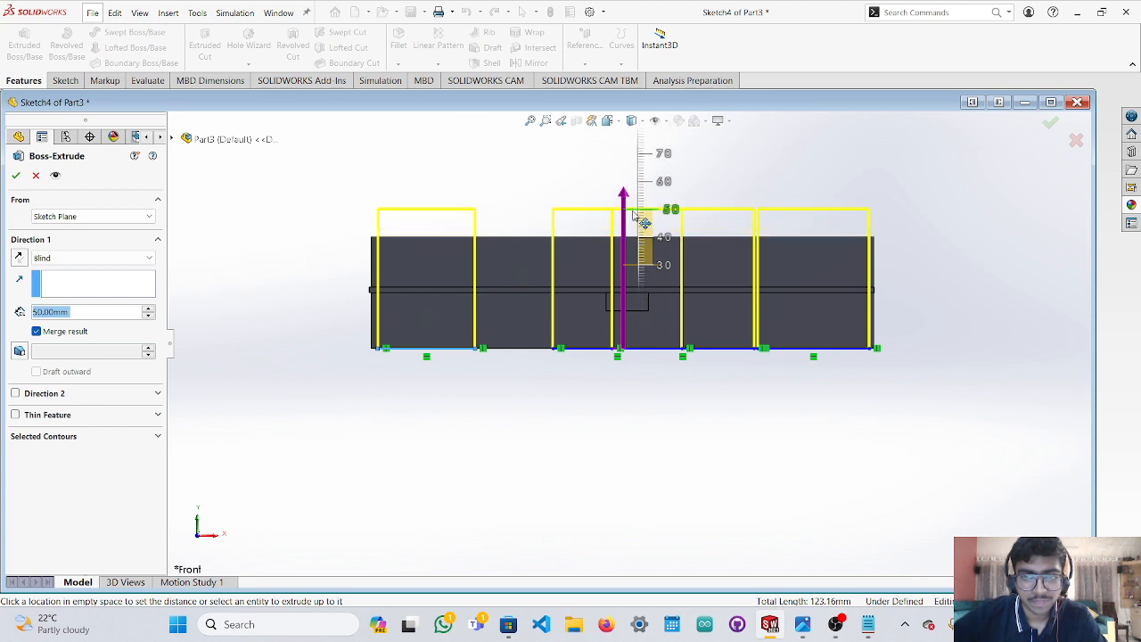
left_click_drag(645, 217, 635, 199)
key("Return")
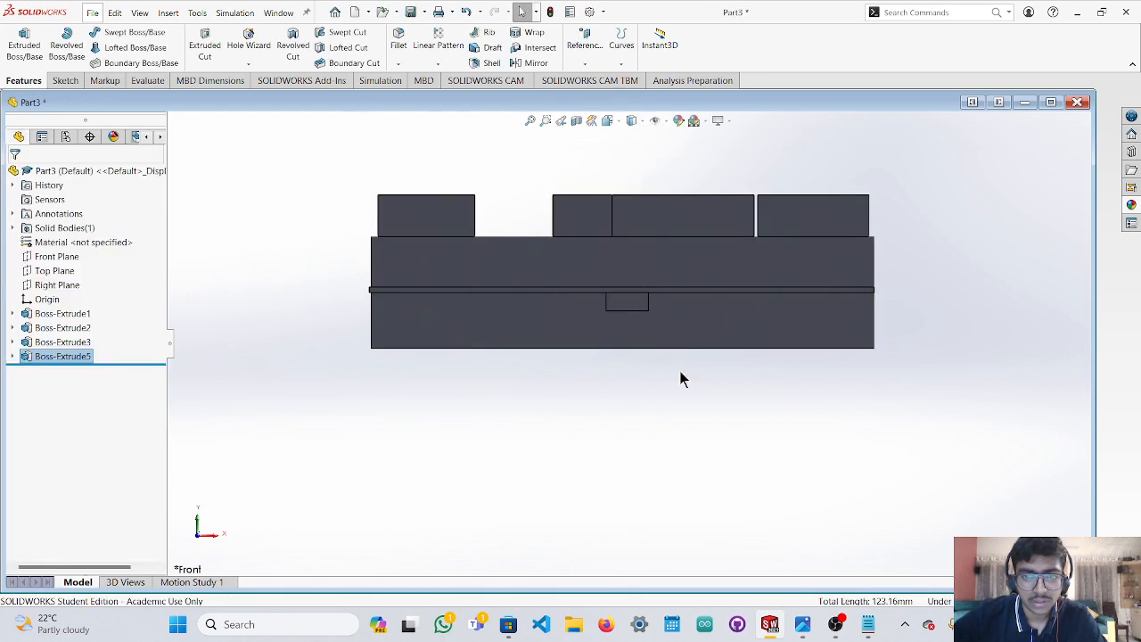
Select the box body's top face around the blocks together with its upper front face.
middle_click_drag(680, 377, 677, 542)
scroll(701, 407, "up", 3)
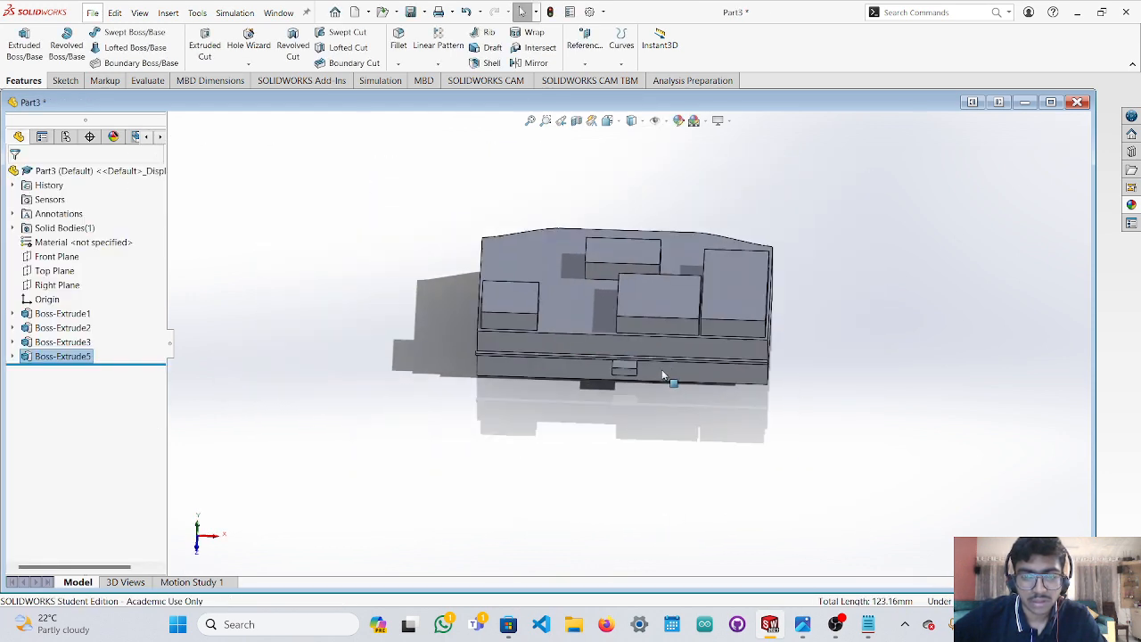
scroll(585, 309, "down", 2)
scroll(583, 306, "up", 2)
scroll(582, 305, "down", 3)
left_click(596, 335)
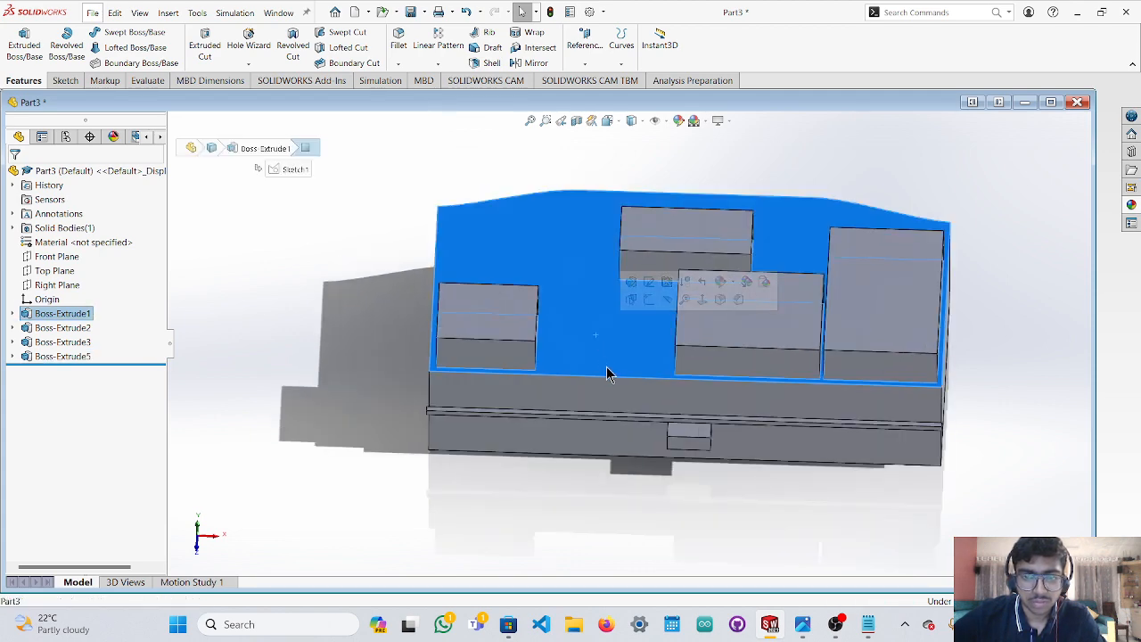
left_click(585, 385, "ctrl")
scroll(629, 446, "down", 5)
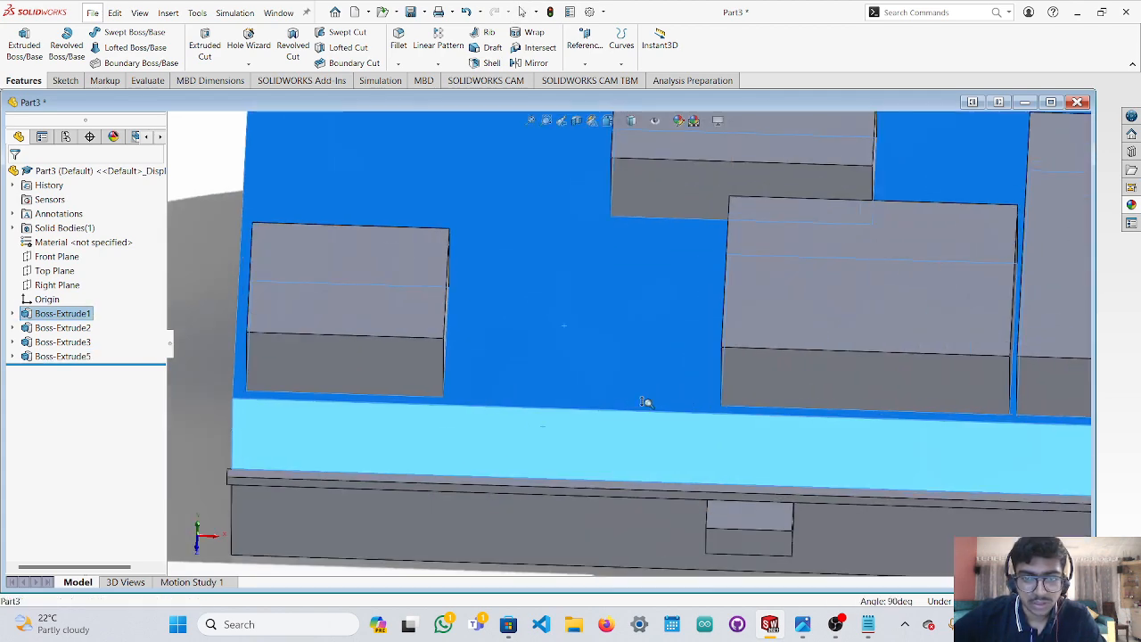
scroll(651, 419, "up", 2)
scroll(649, 441, "up", 8)
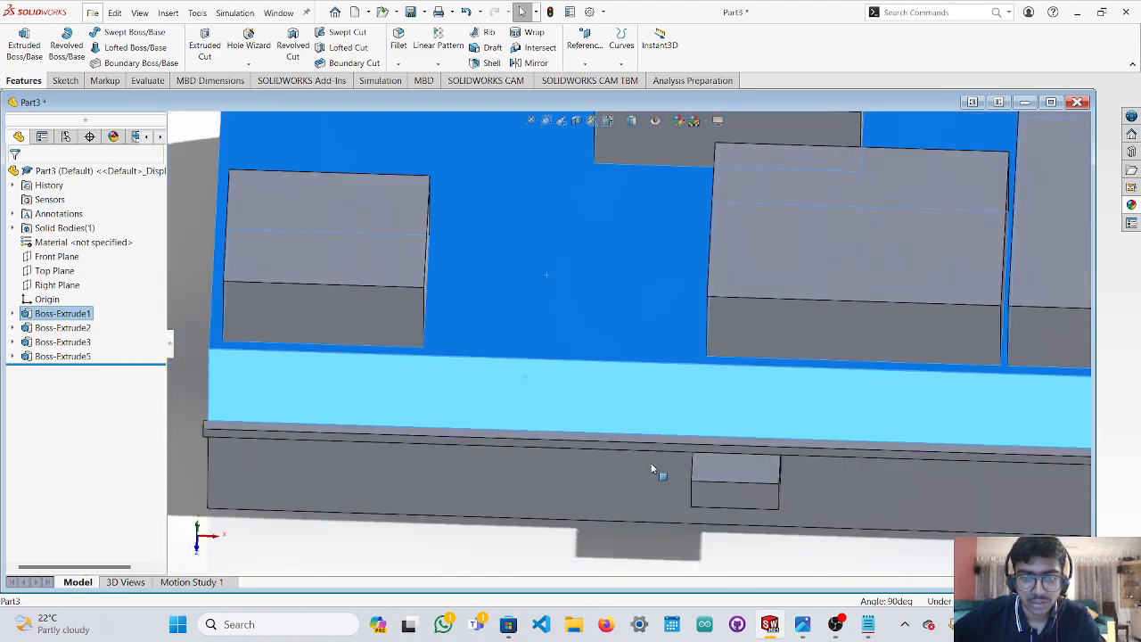
middle_click_drag(624, 385, 581, 469)
middle_click_drag(613, 415, 648, 288)
Apply the acrylic appearance from the Clear Plastic category to the box body so the component blocks inside can be seen.
left_click(1131, 206)
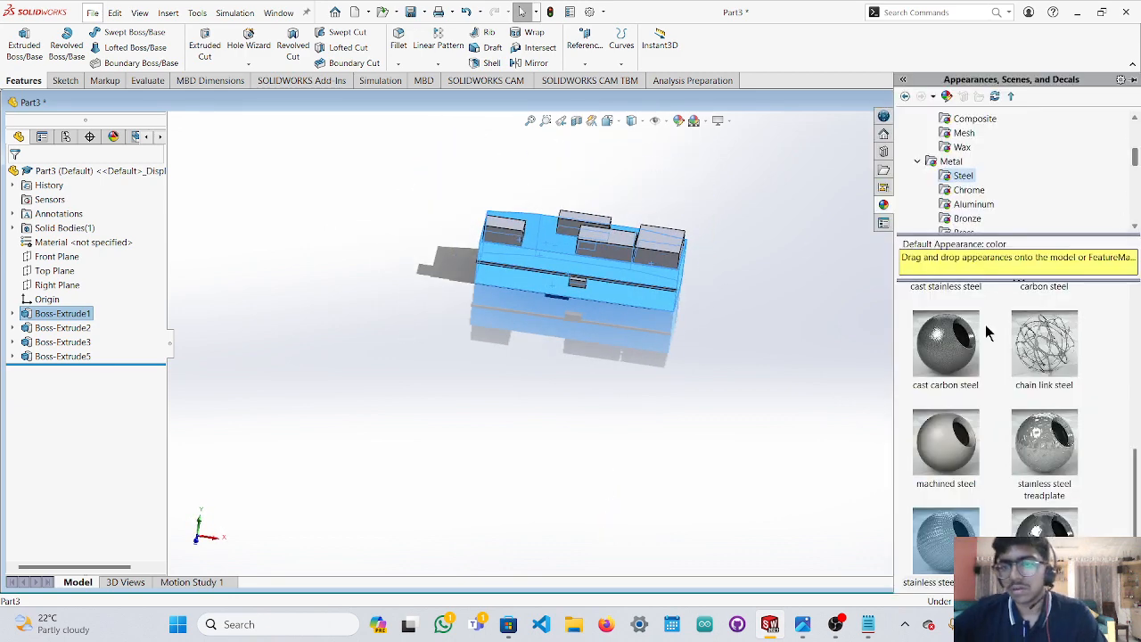
scroll(1000, 444, "up", 4)
scroll(994, 163, "down", 1)
scroll(990, 163, "up", 5)
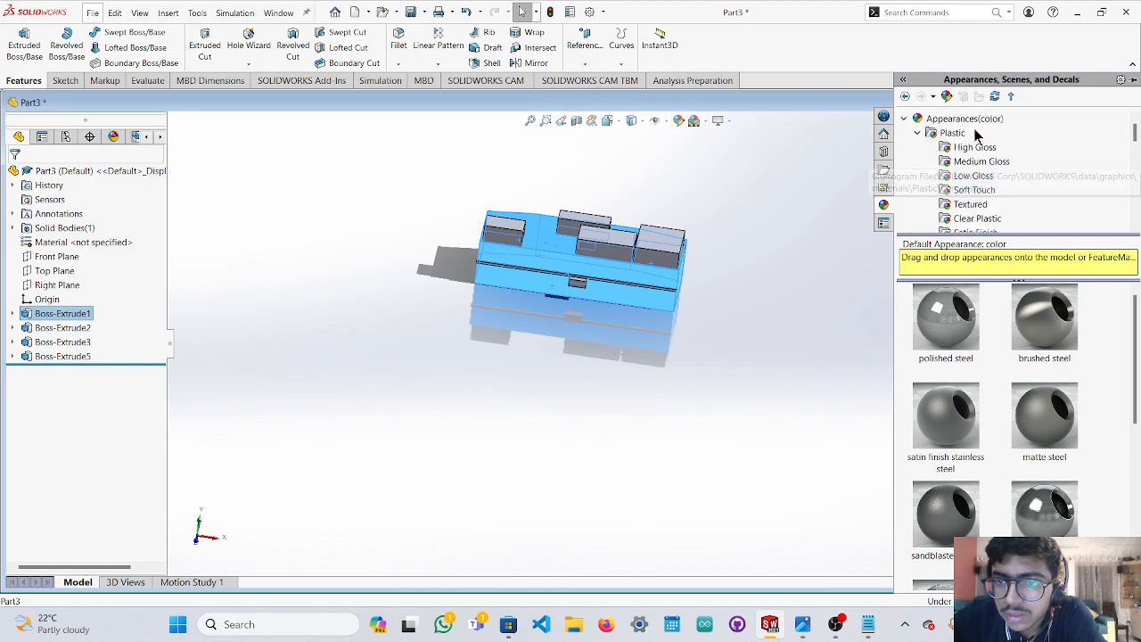
left_click(977, 165)
left_click(976, 179)
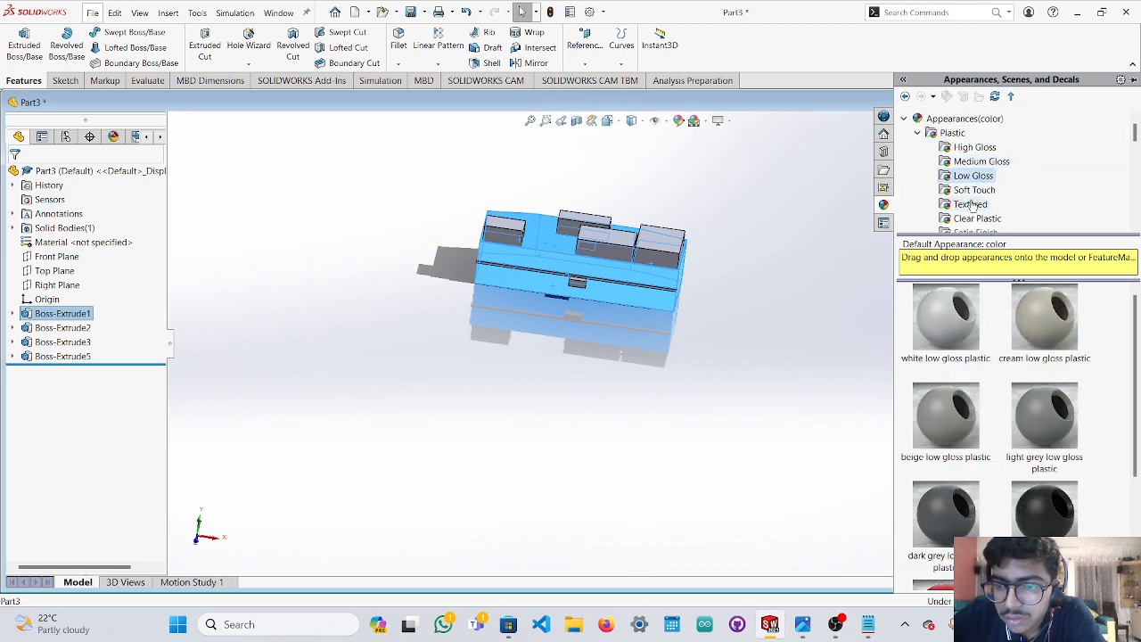
scroll(971, 200, "down", 2)
left_click(970, 173)
left_click(967, 150)
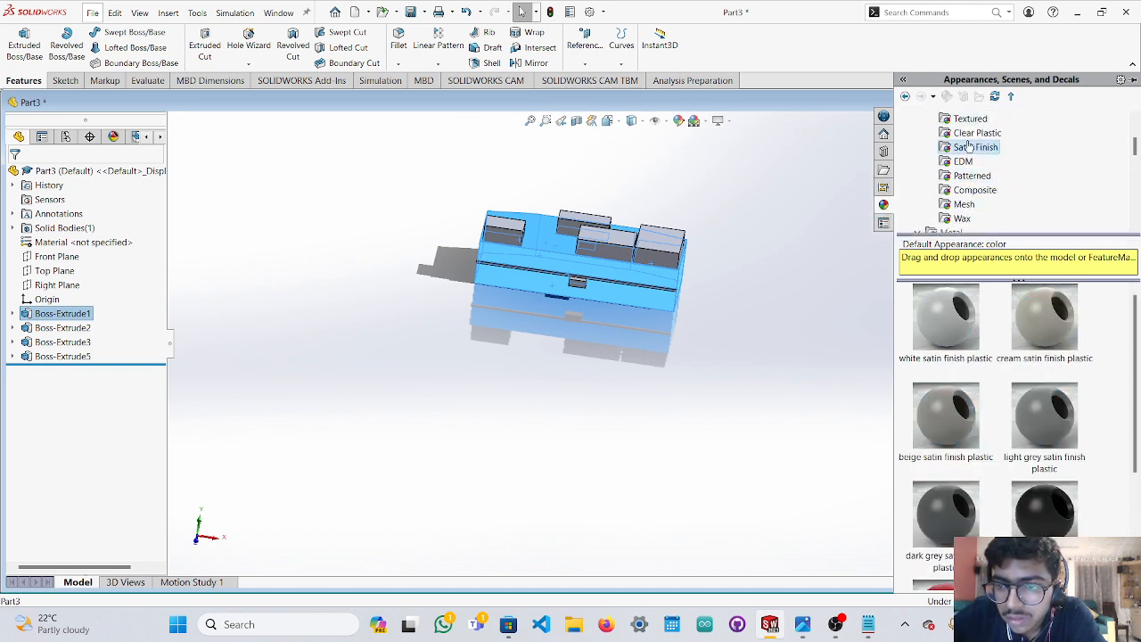
left_click(966, 135)
scroll(974, 473, "down", 3)
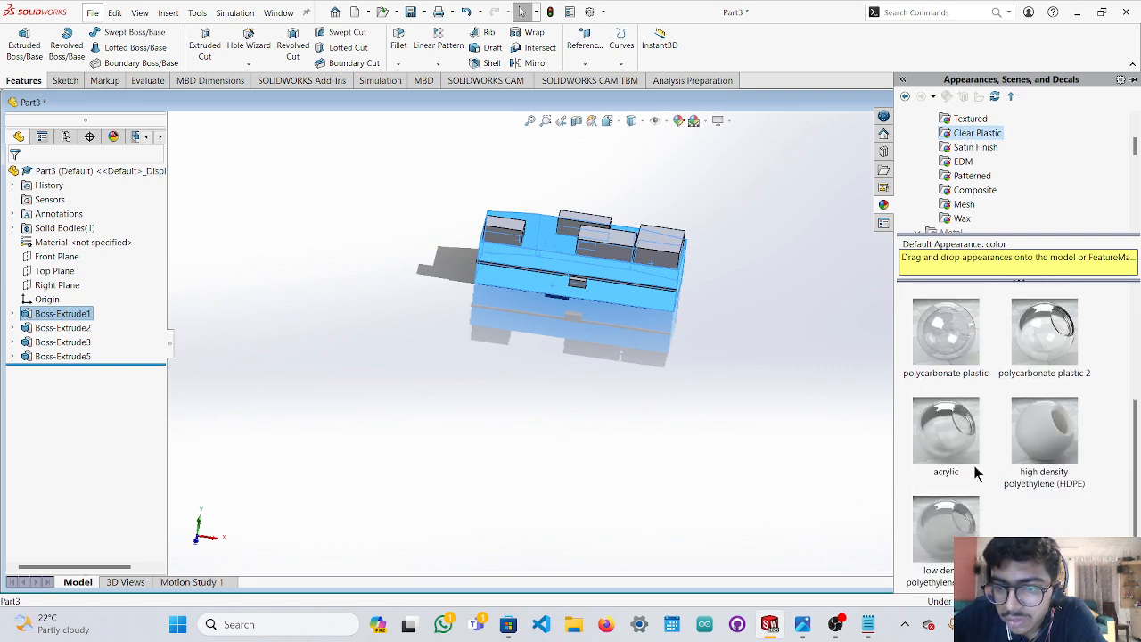
left_click_drag(972, 437, 629, 339)
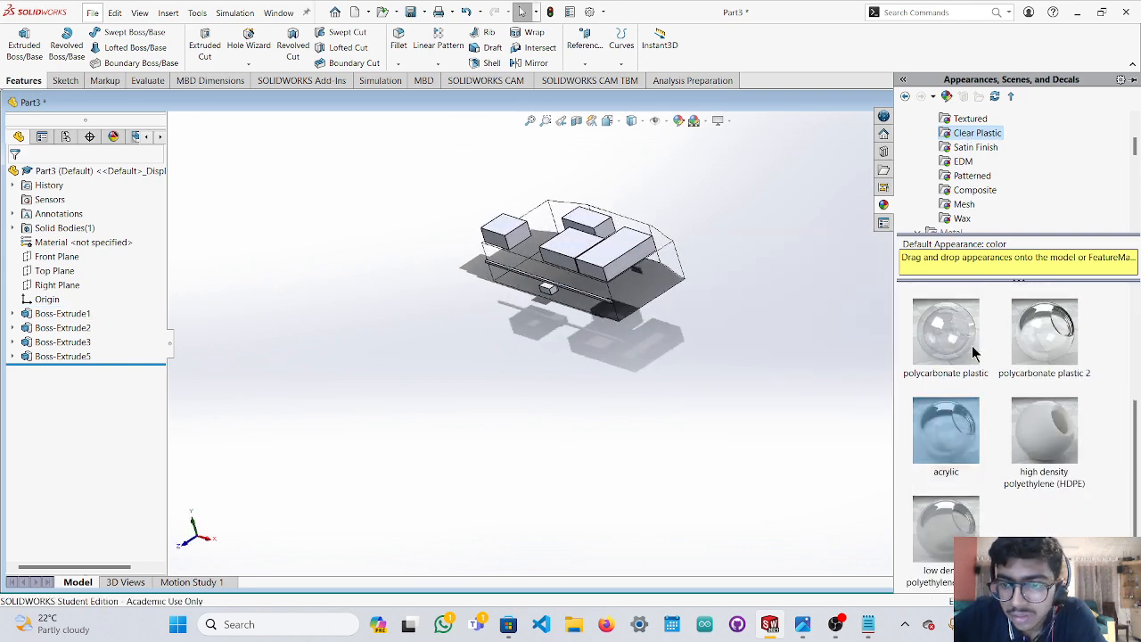
Apply the white satin finish plastic appearance to the part, leaving the box body in acrylic.
scroll(973, 352, "up", 3)
left_click(963, 161)
left_click(975, 147)
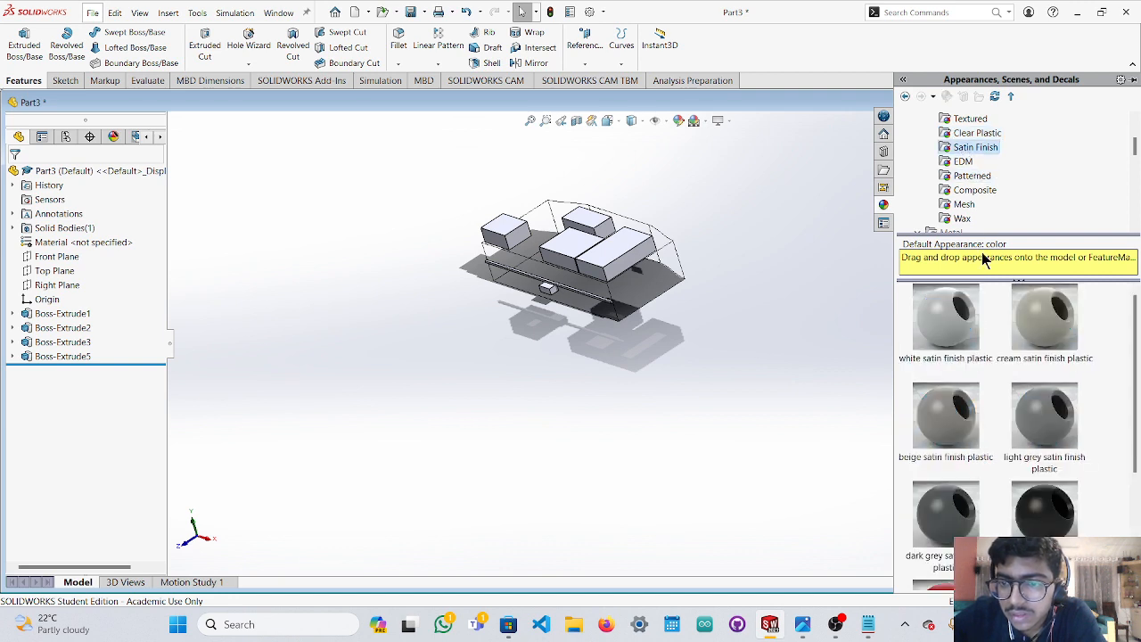
left_click(962, 310)
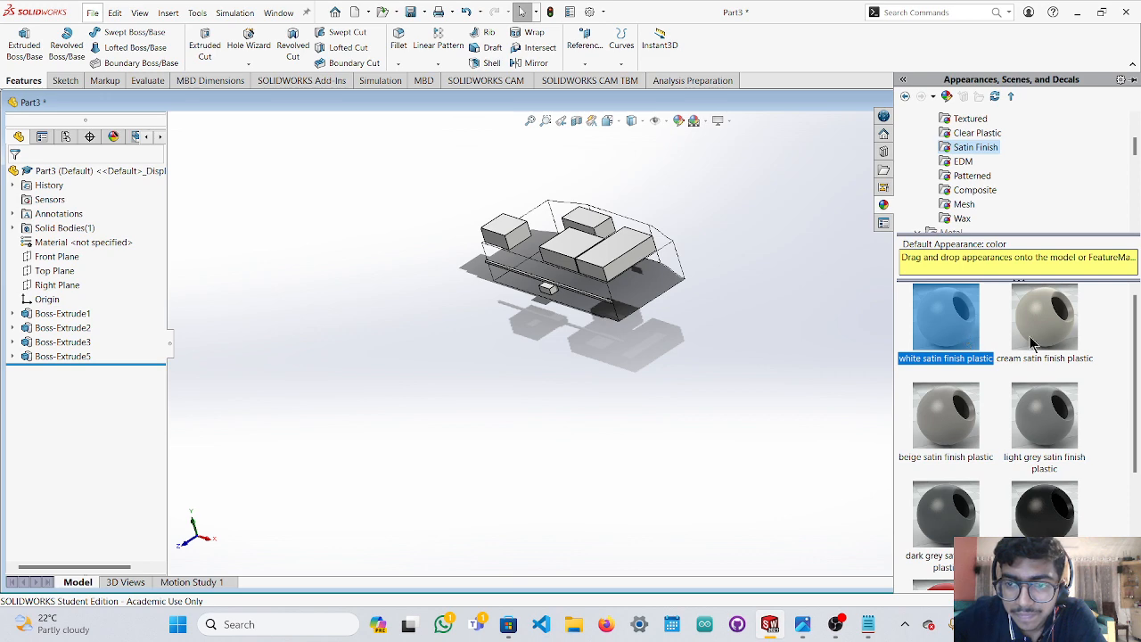
left_click(1041, 340)
double_click(970, 336)
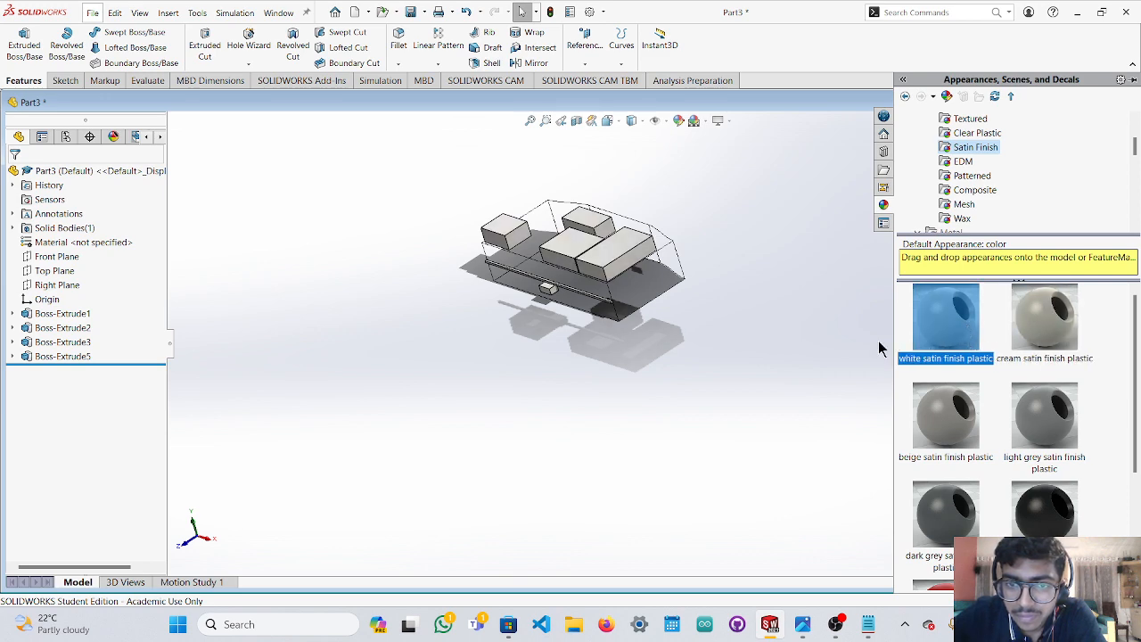
Apply the white satin finish plastic appearance to the box body's outer side walls and bottom face.
middle_click_drag(615, 345, 667, 258)
scroll(668, 259, "down", 6)
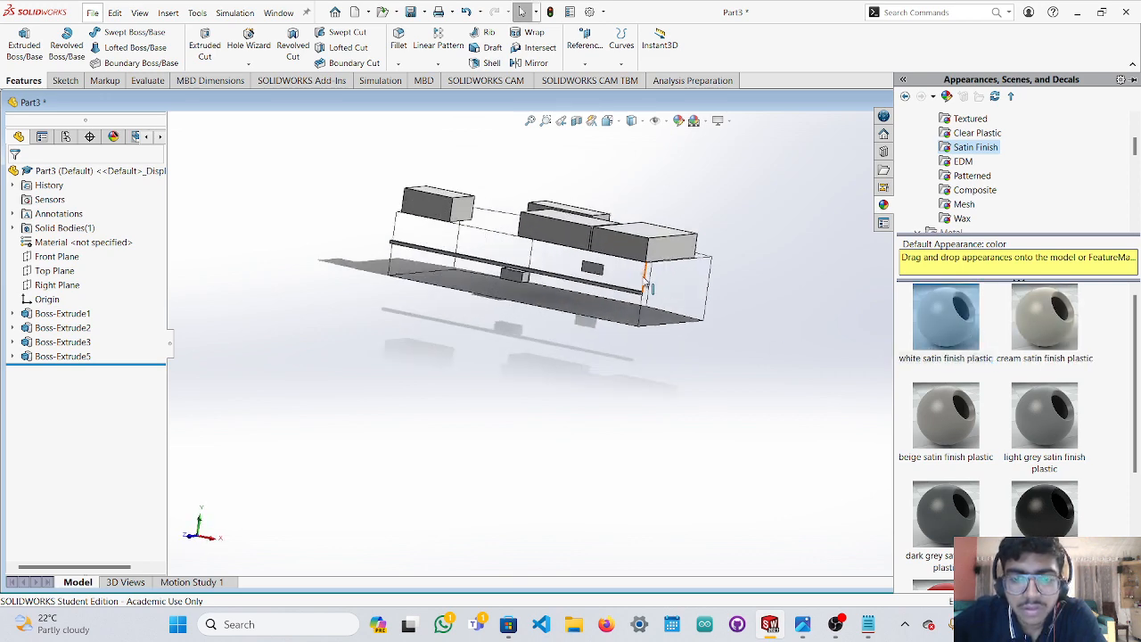
left_click(710, 315)
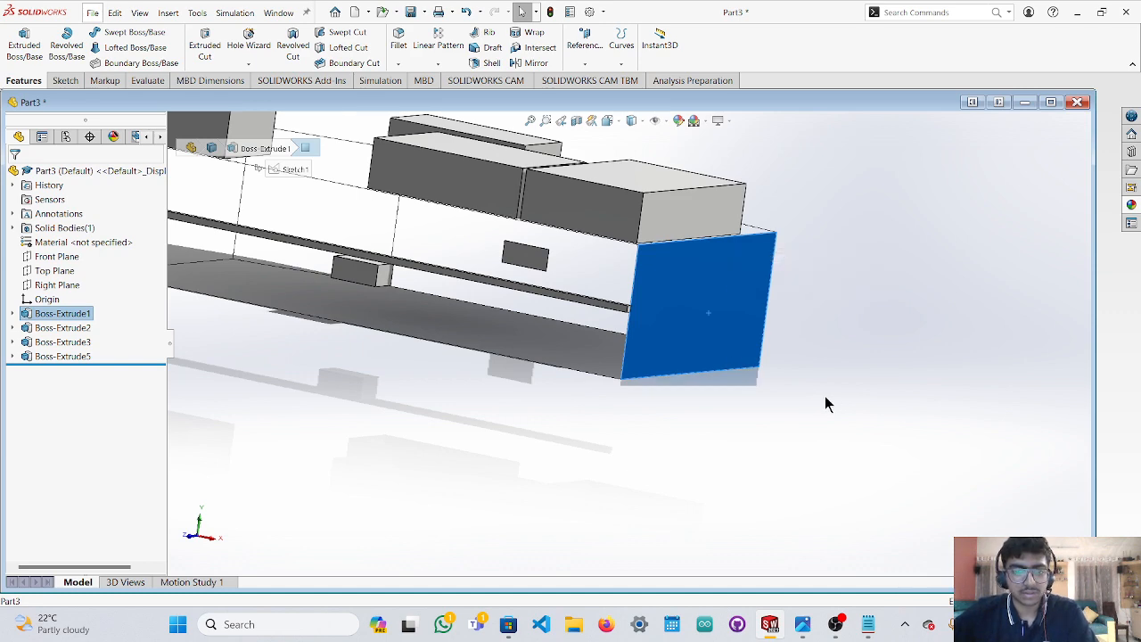
left_click(822, 401)
left_click(694, 350)
middle_click_drag(874, 342, 862, 364)
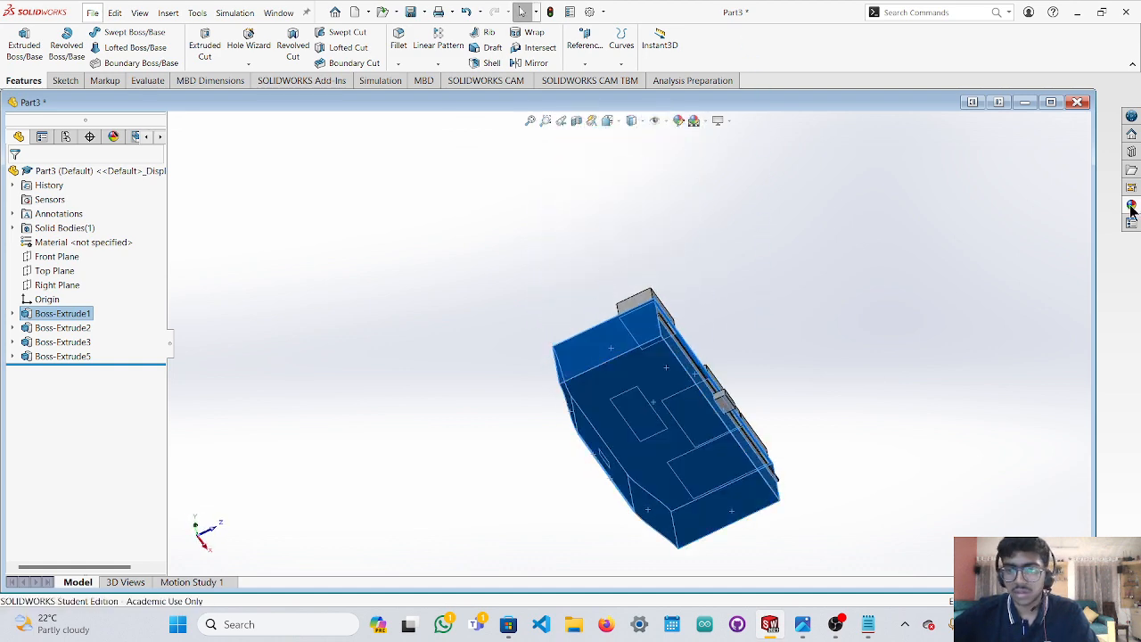
left_click(1131, 206)
scroll(981, 379, "down", 3)
scroll(996, 408, "up", 3)
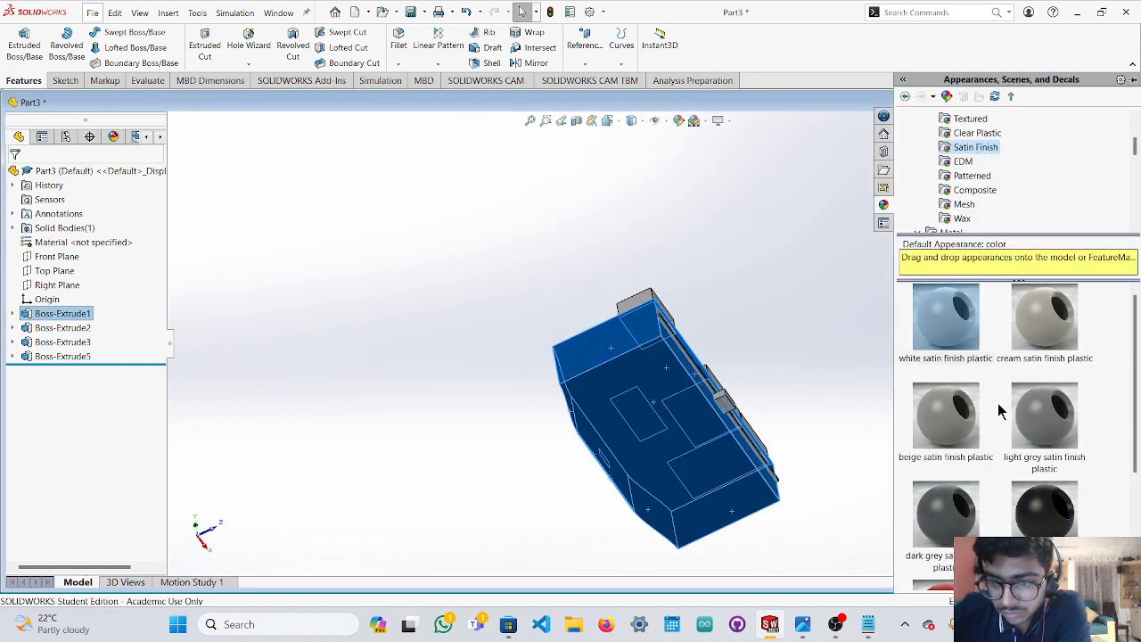
left_click(948, 337)
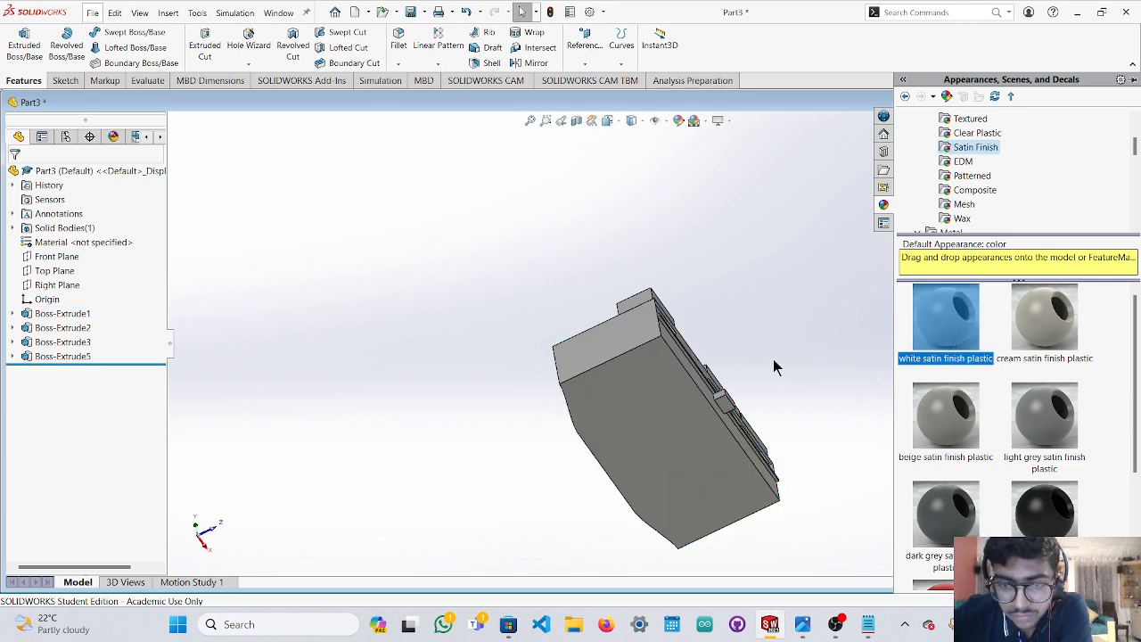
Examine the box from the front and above to check the finish of its outer walls.
middle_click_drag(774, 365, 694, 545)
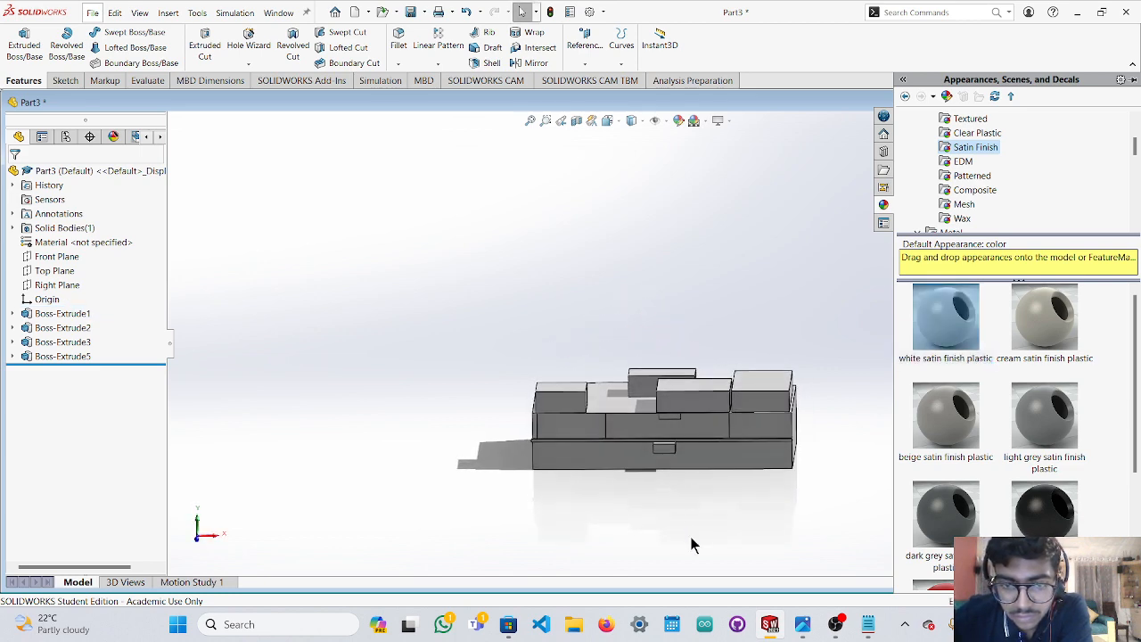
middle_click_drag(831, 499, 747, 541)
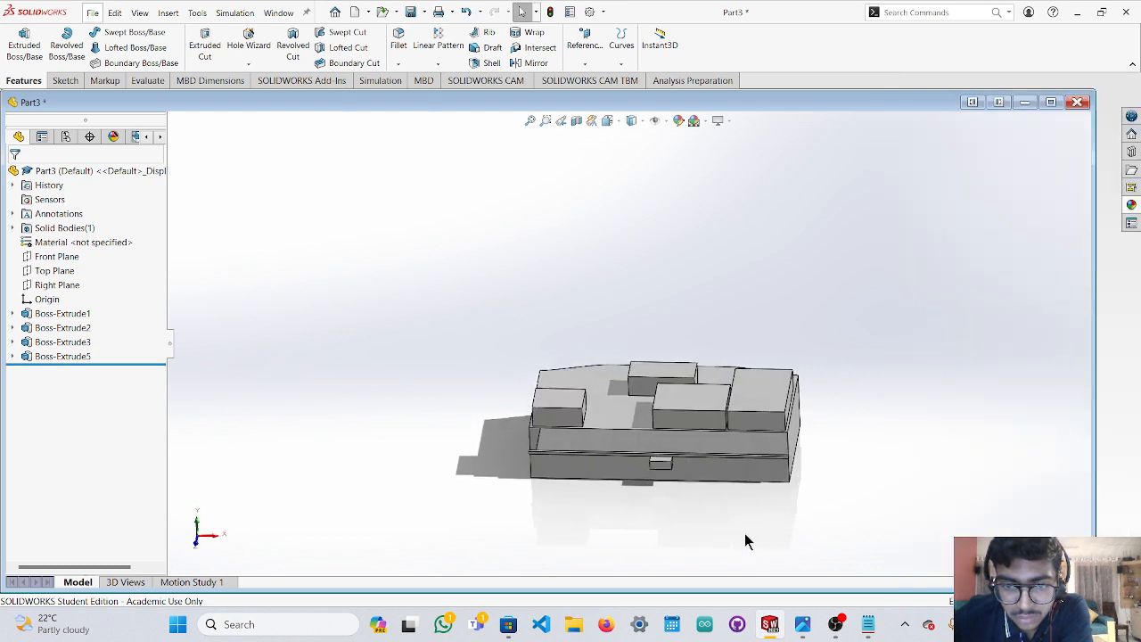
scroll(744, 533, "up", 2)
scroll(695, 446, "up", 2)
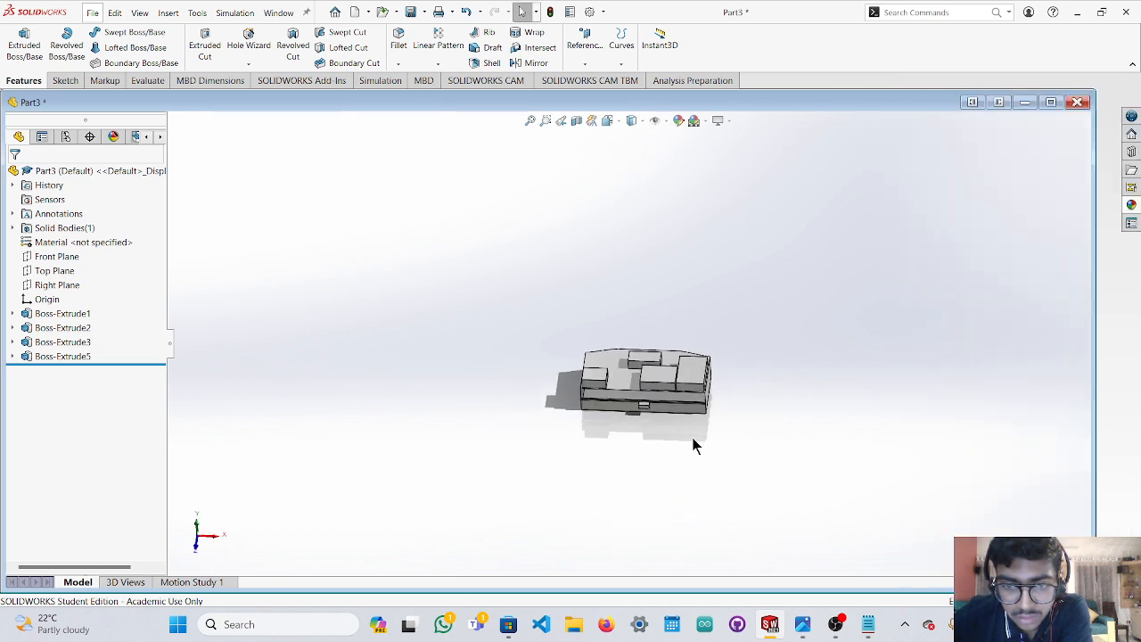
middle_click_drag(690, 438, 655, 461)
scroll(656, 461, "down", 2)
scroll(635, 399, "down", 3)
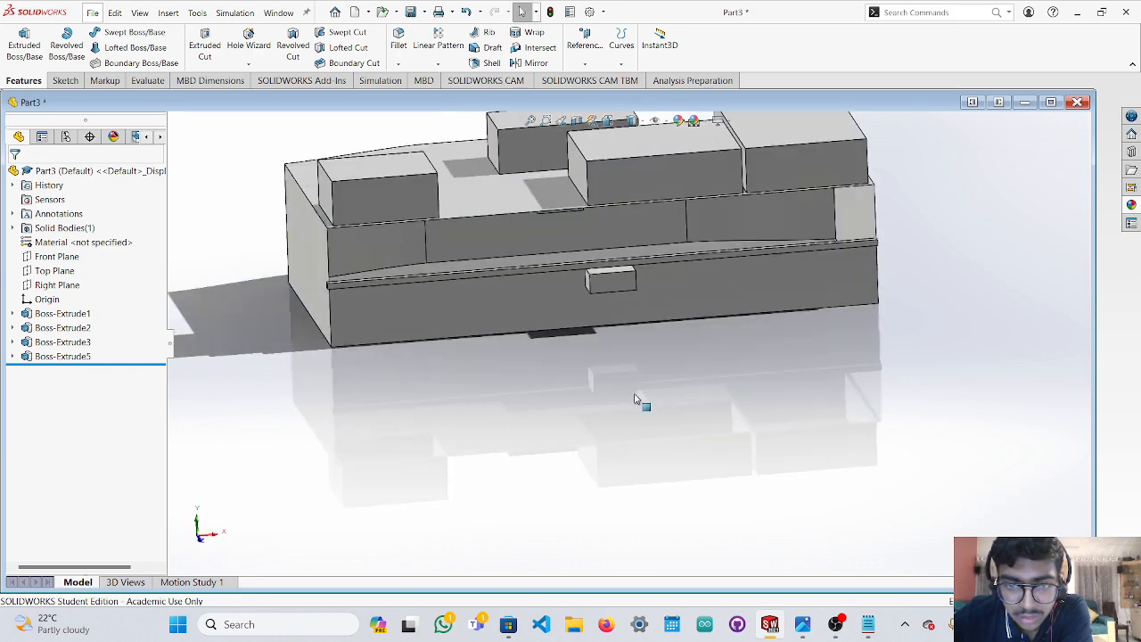
Apply the textured plastic appearance PW-MT11155 to faces of the box bottom, the thin front strip and the small block below it.
left_click(401, 265)
middle_click_drag(443, 352, 611, 293)
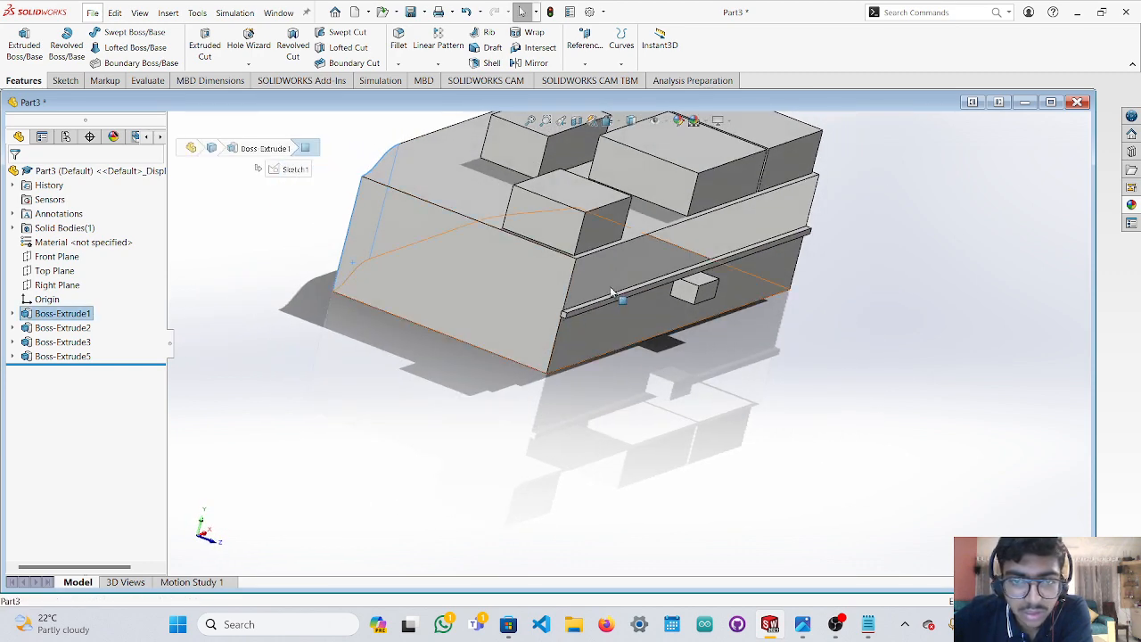
left_click(612, 292)
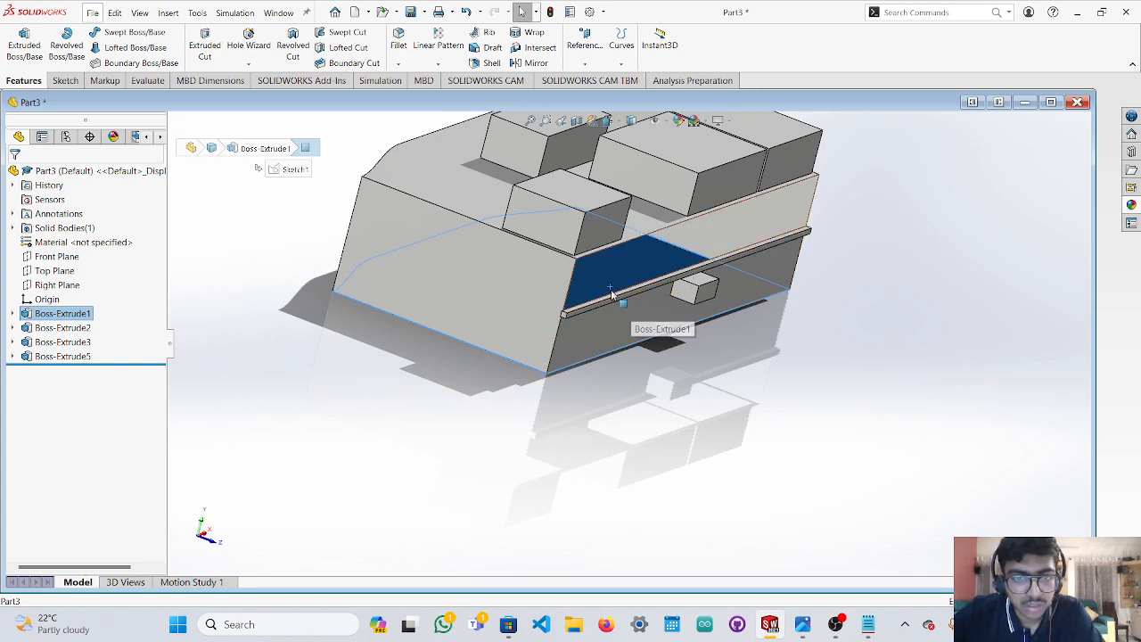
left_click(619, 299, "ctrl")
scroll(589, 312, "down", 5)
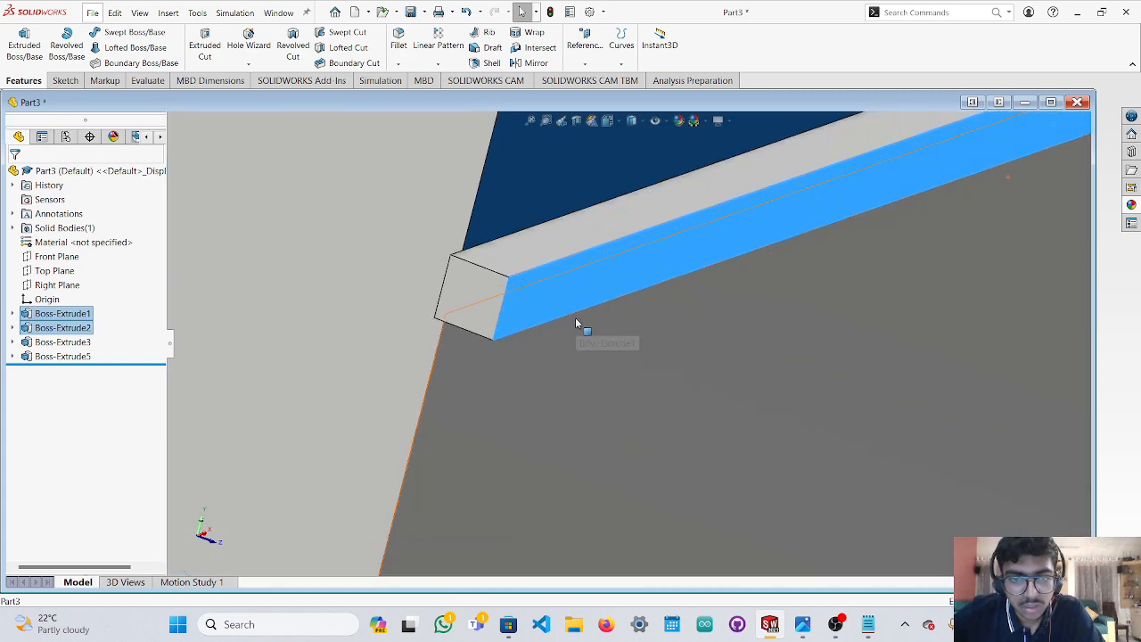
scroll(686, 289, "up", 8)
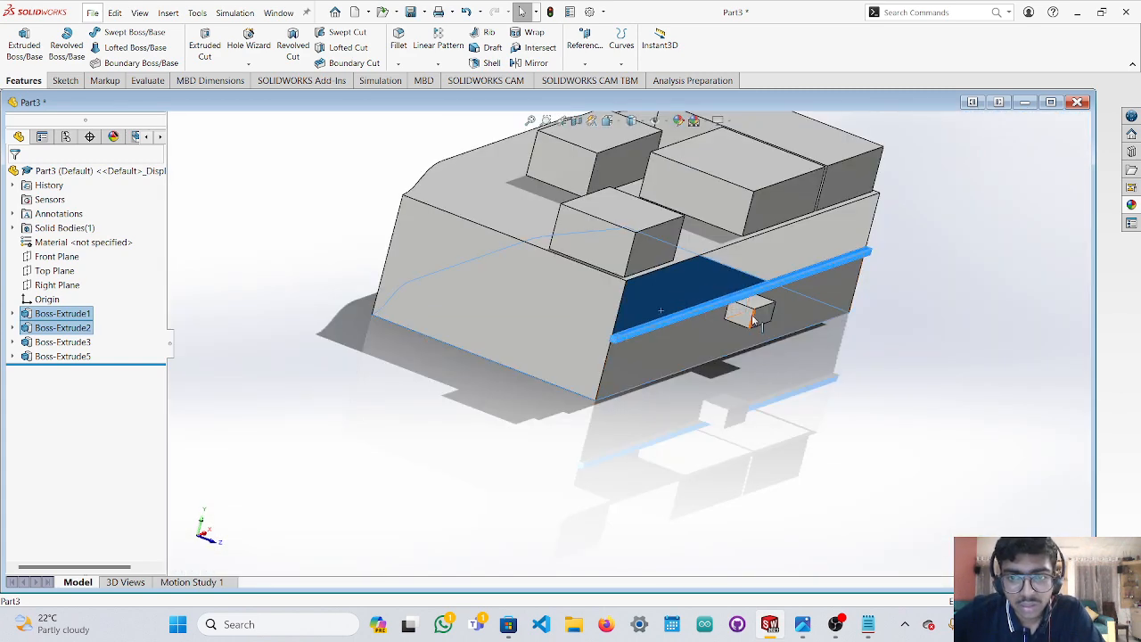
left_click(754, 321, "ctrl")
scroll(751, 317, "down", 5)
middle_click_drag(732, 293, 687, 337)
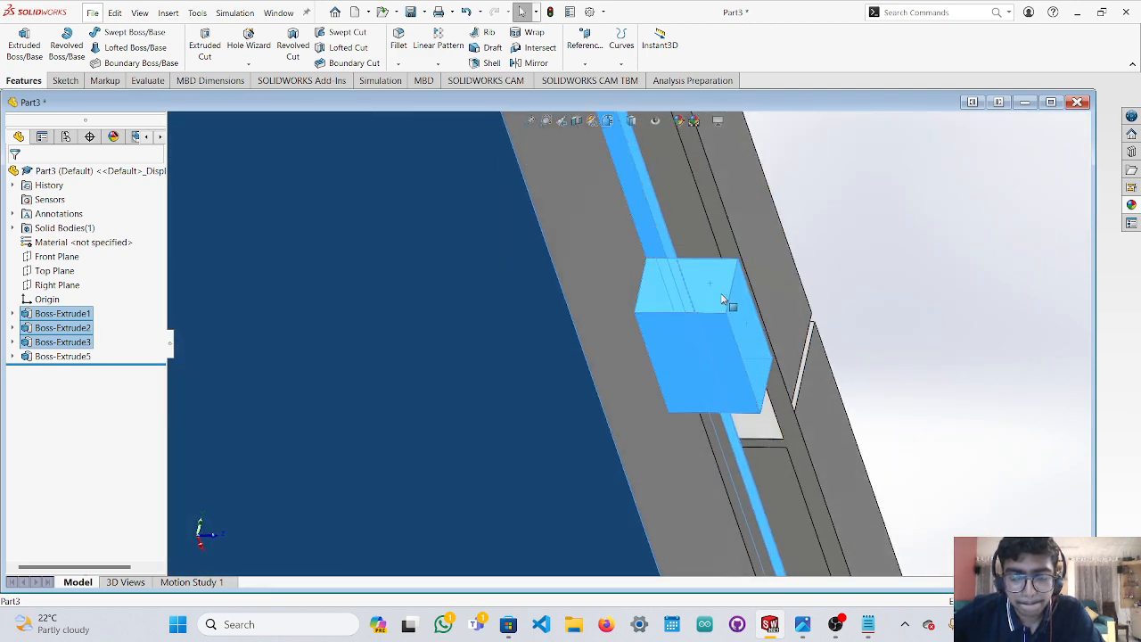
middle_click_drag(799, 306, 747, 428)
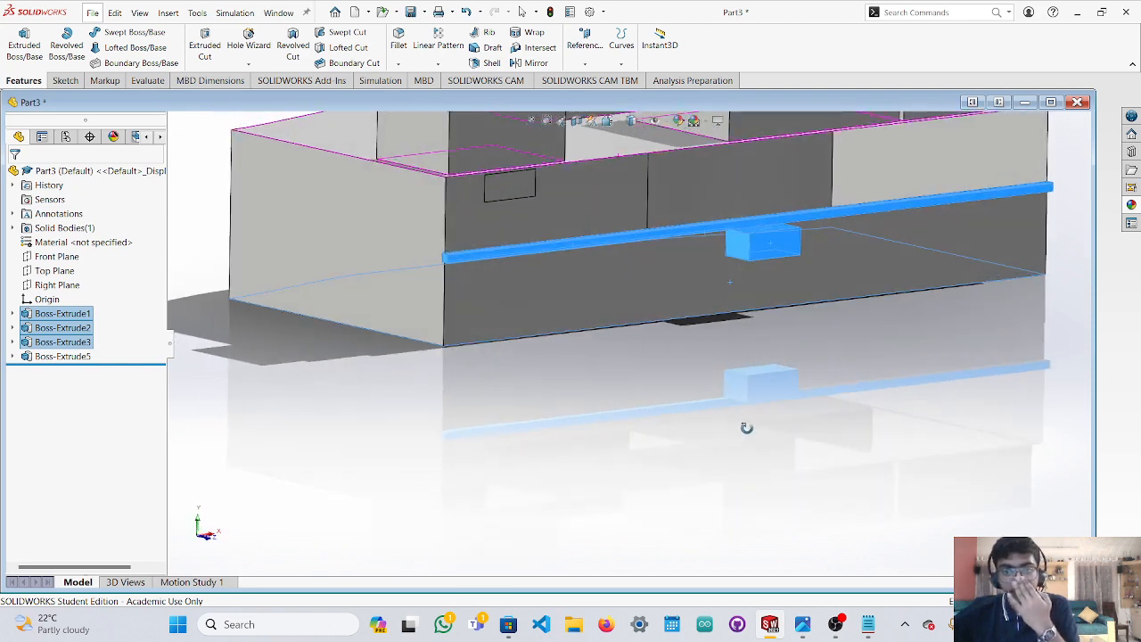
left_click(1130, 205)
left_click(961, 162)
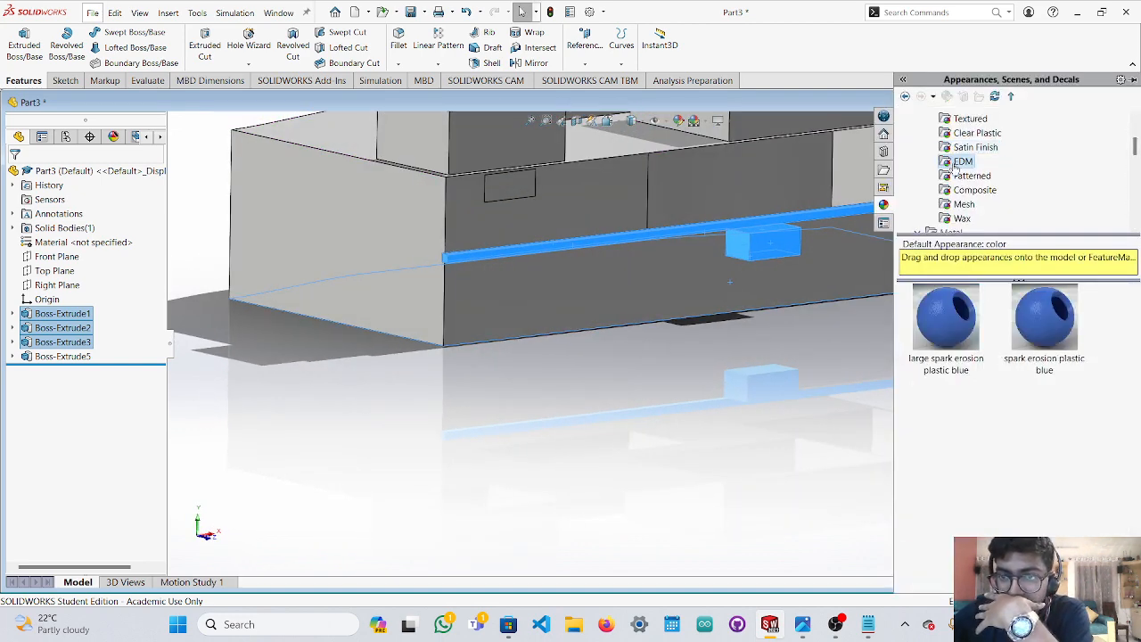
left_click(956, 138)
left_click(968, 120)
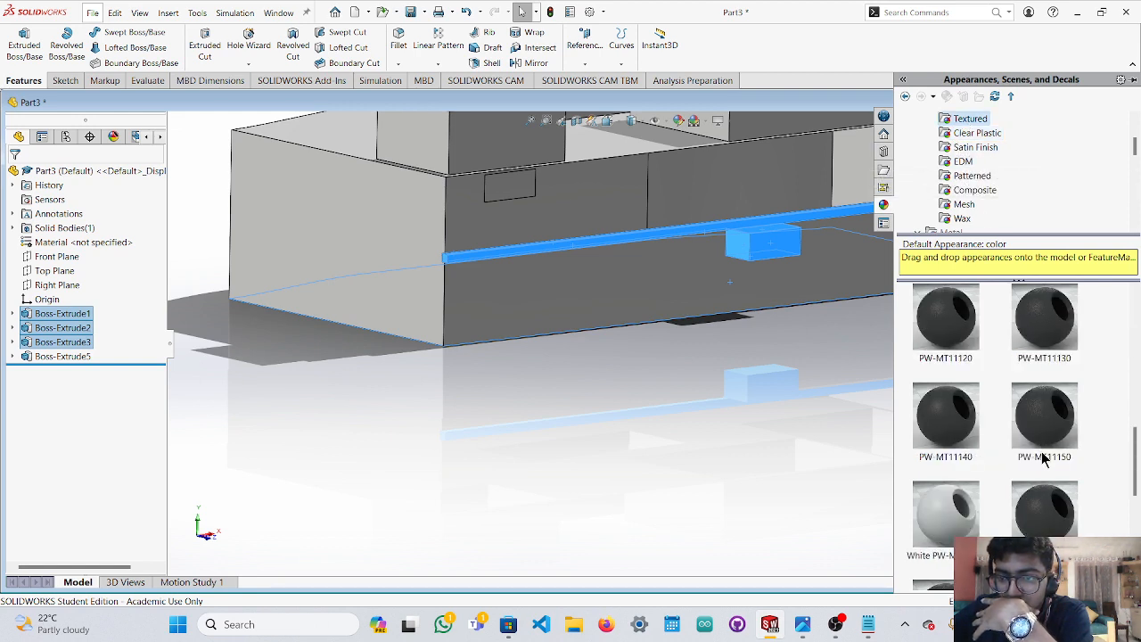
scroll(1038, 428, "down", 5)
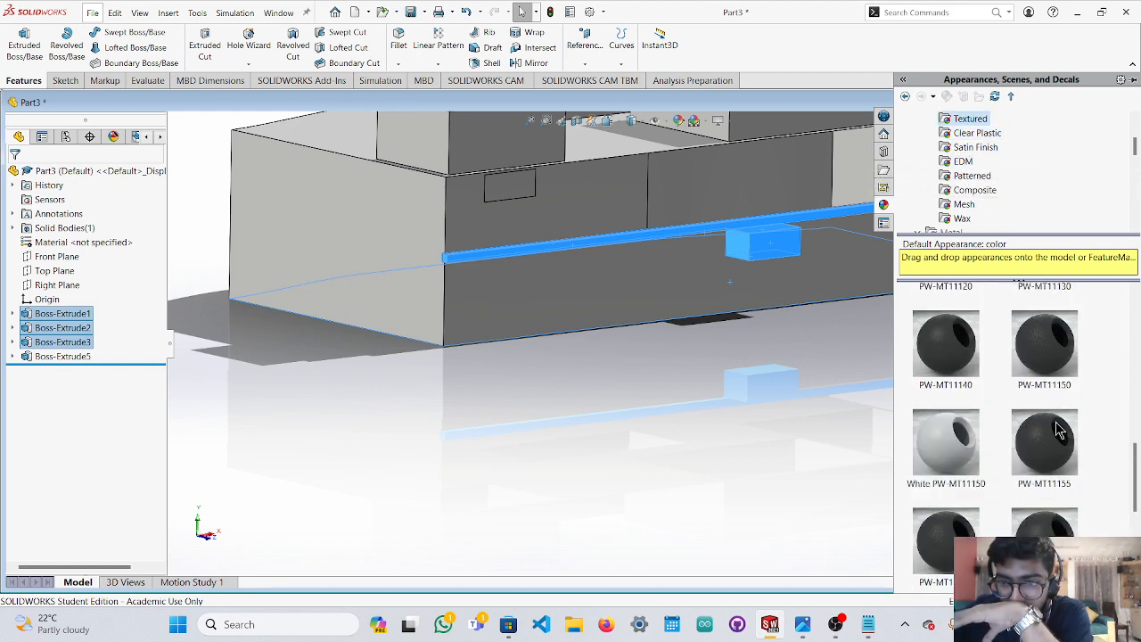
left_click_drag(1030, 472, 796, 389)
Apply the textured plastic appearance White PW-MT11150 to the box's end wall seen through the clear upper front face.
middle_click_drag(860, 304, 918, 349)
scroll(853, 383, "up", 3)
scroll(703, 252, "down", 3)
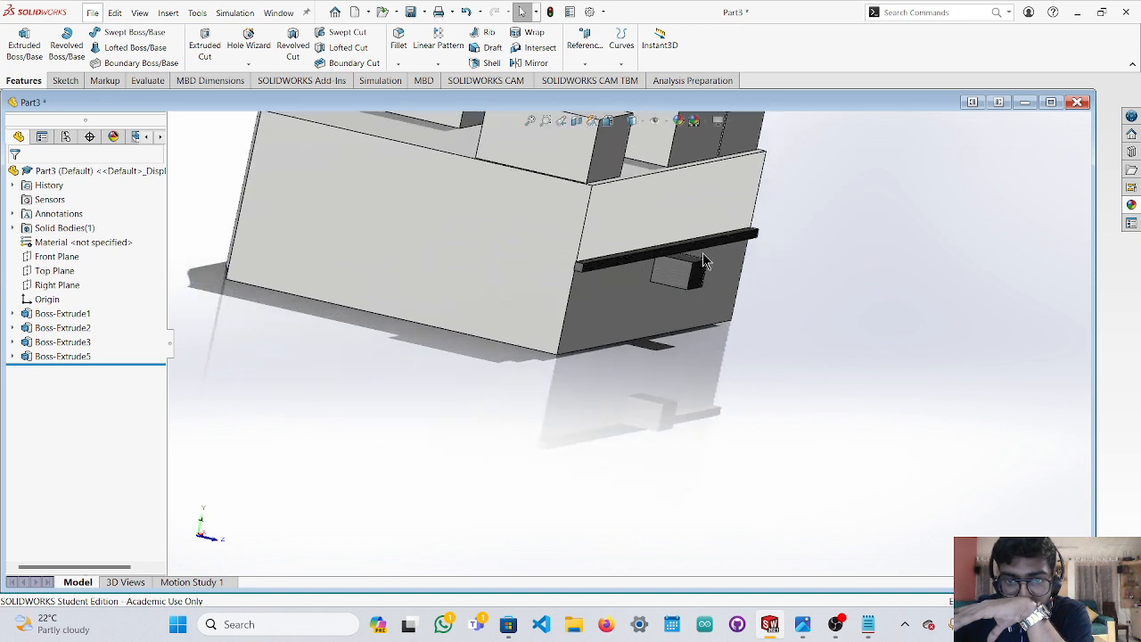
left_click(729, 200)
left_click(1131, 206)
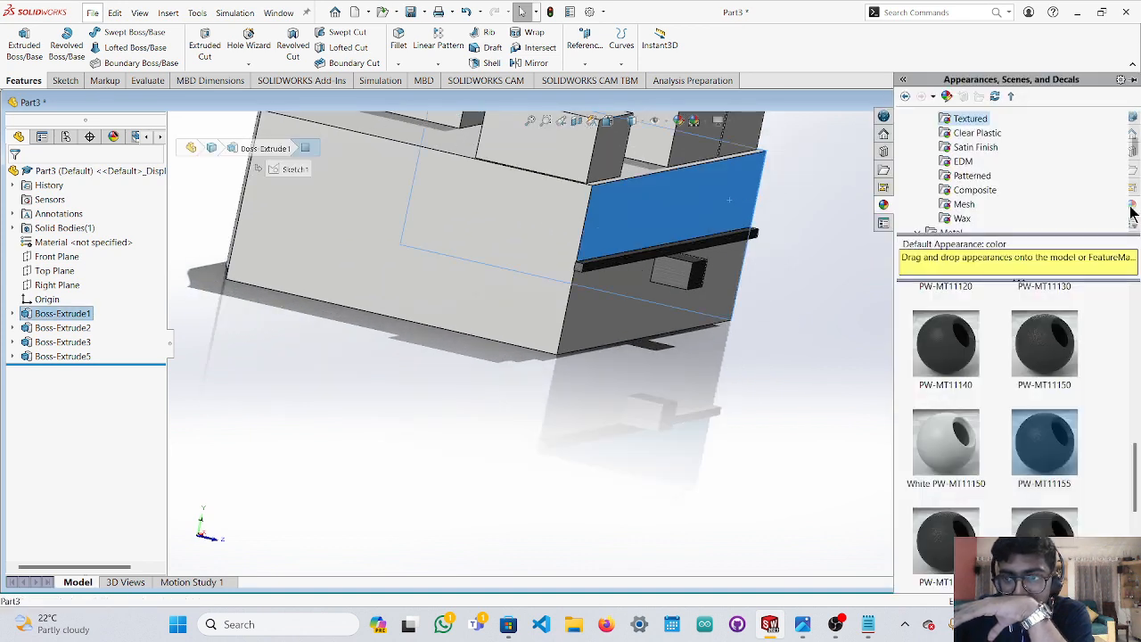
left_click(962, 457)
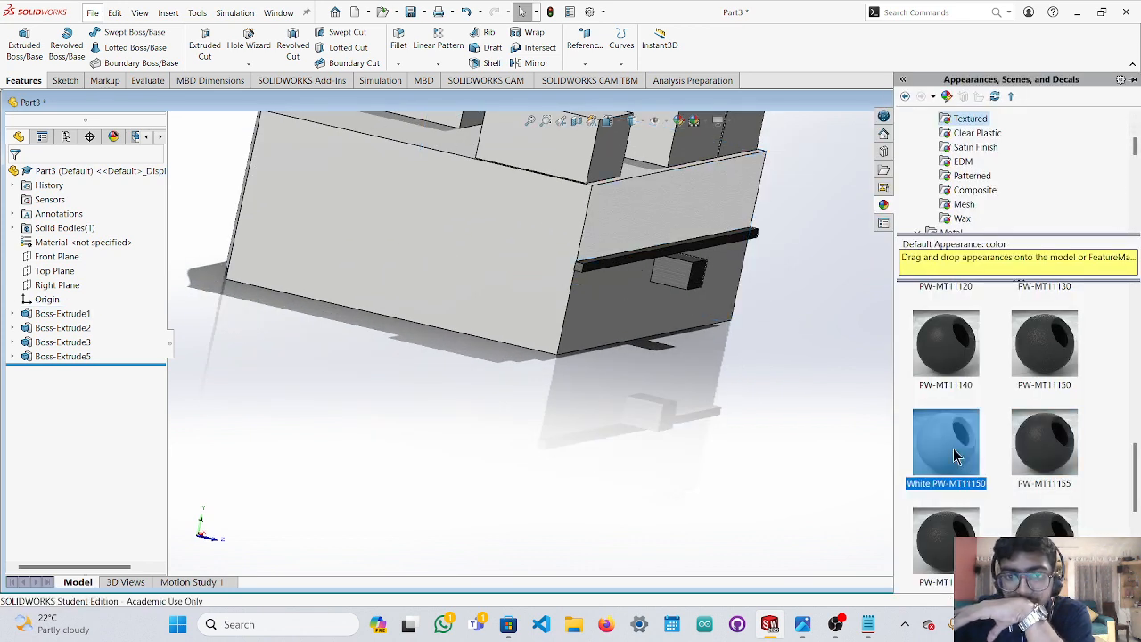
Try the carbon fiber aramid fabric composite appearance on the same end wall, then undo it.
left_click_drag(727, 213, 720, 202)
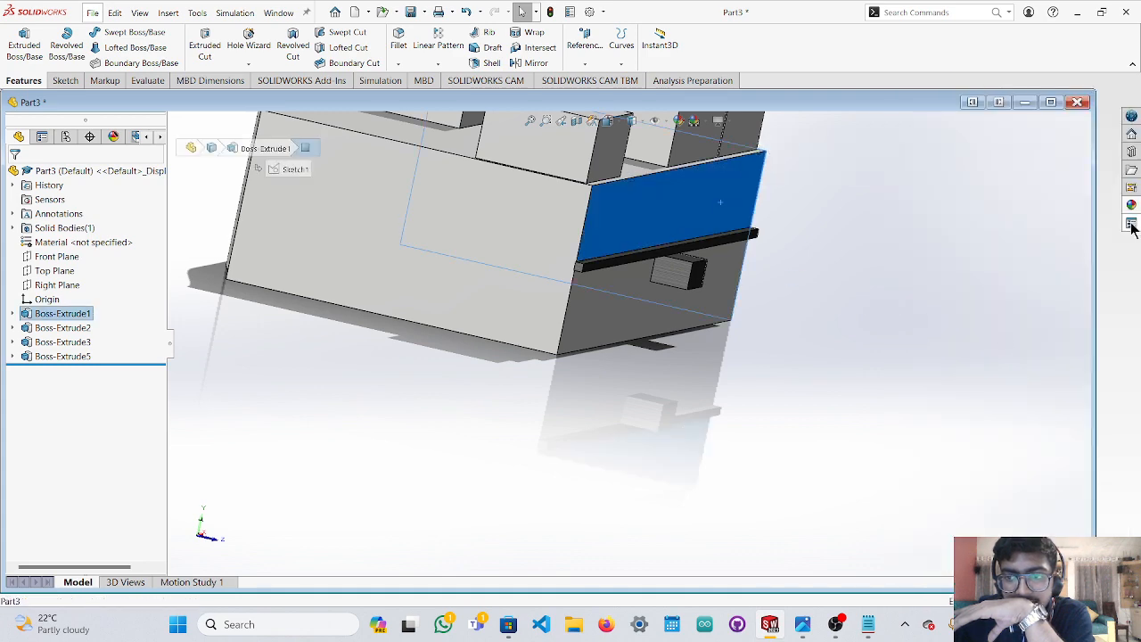
left_click(972, 176)
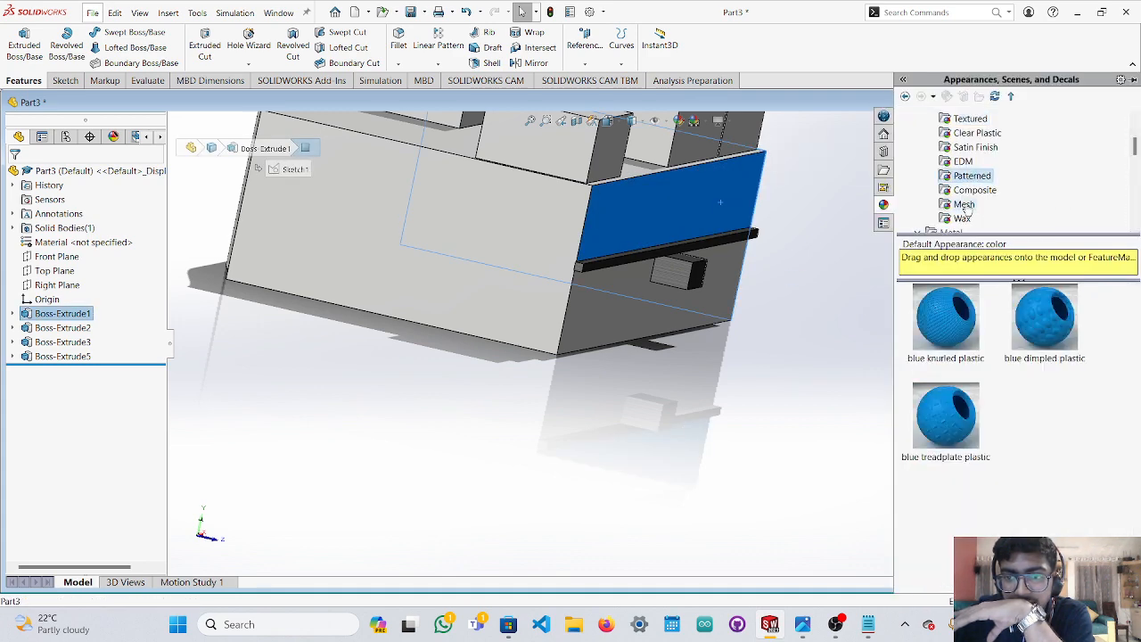
left_click(964, 205)
left_click(968, 191)
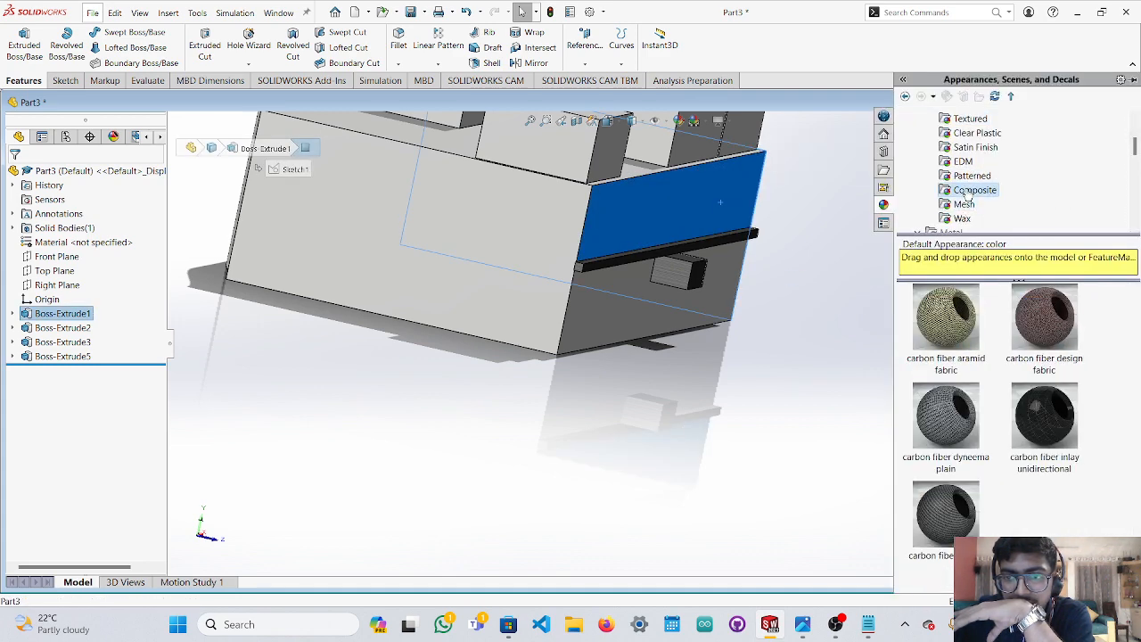
left_click(945, 321)
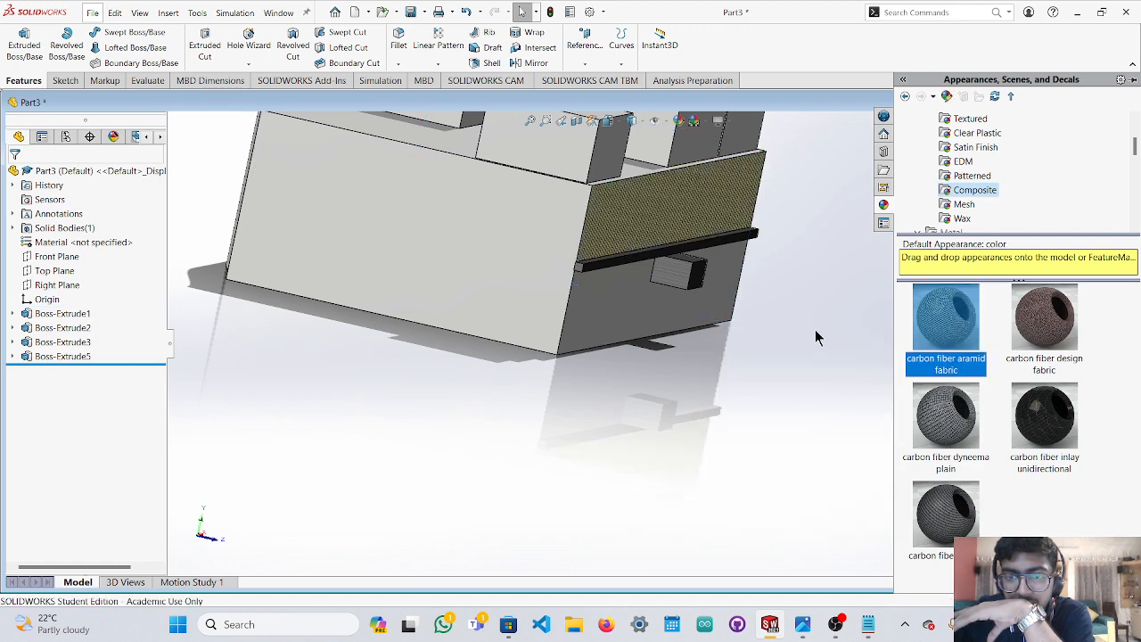
middle_click_drag(817, 337, 710, 321)
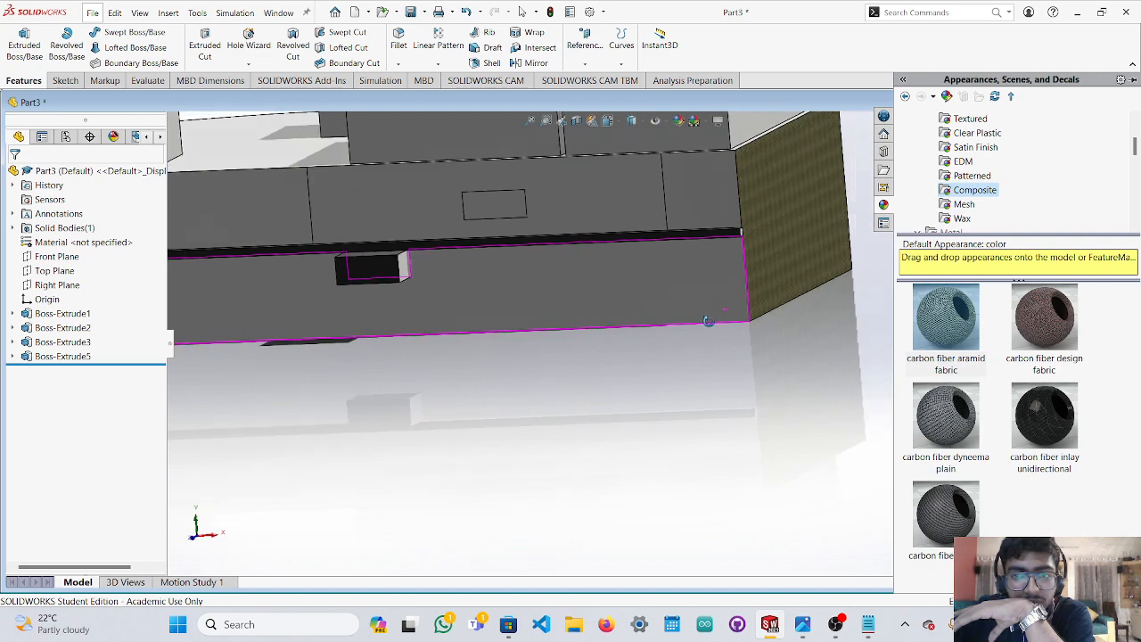
key("space")
left_click(684, 342)
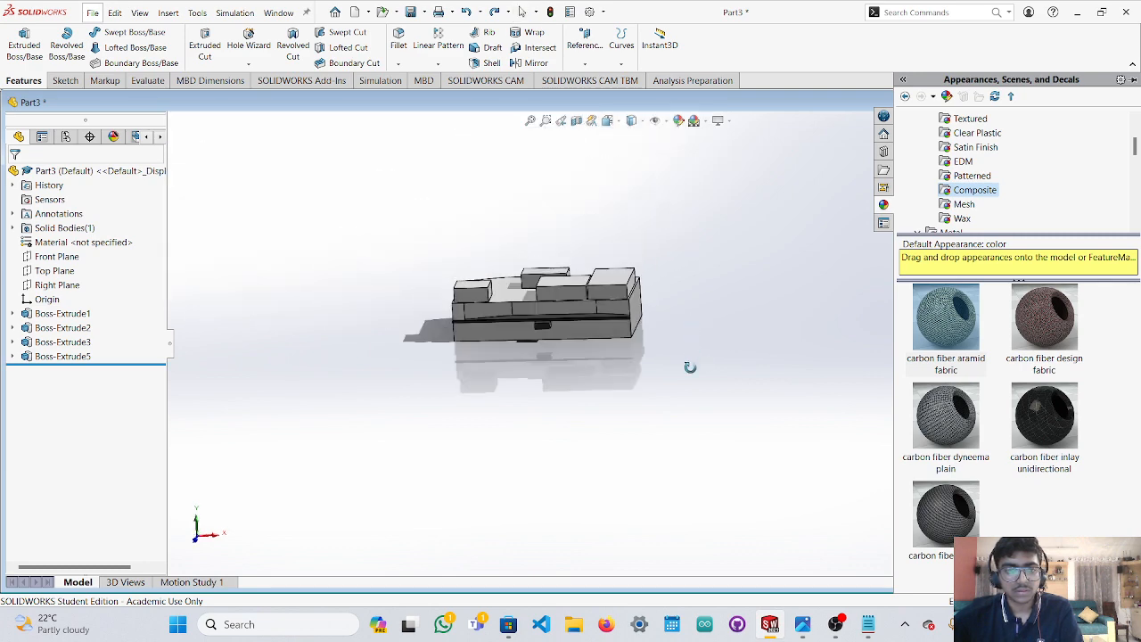
Select the four edges around the clear upper front face and try to apply the carbon fiber inlay unidirectional appearance.
scroll(551, 322, "down", 6)
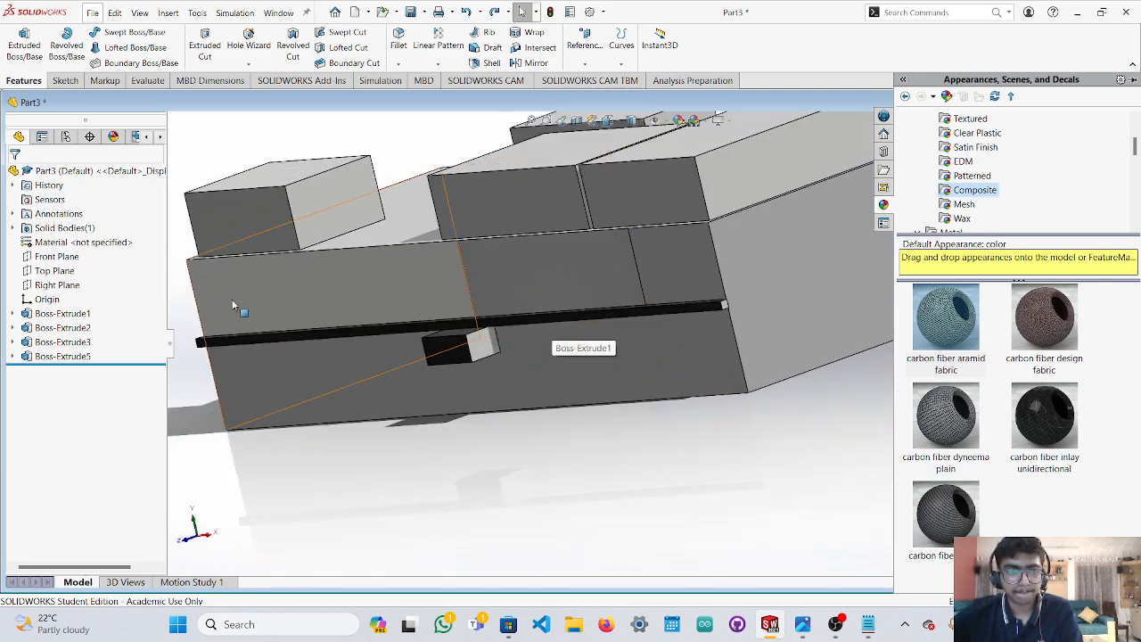
left_click(233, 306)
middle_click_drag(545, 366, 637, 347)
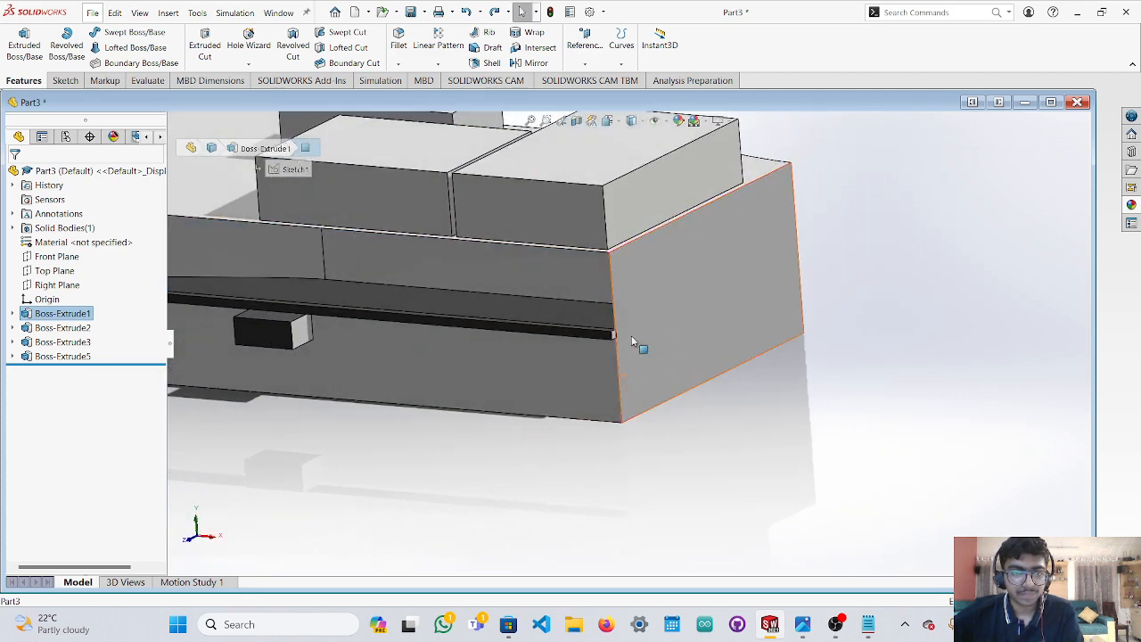
left_click(613, 289)
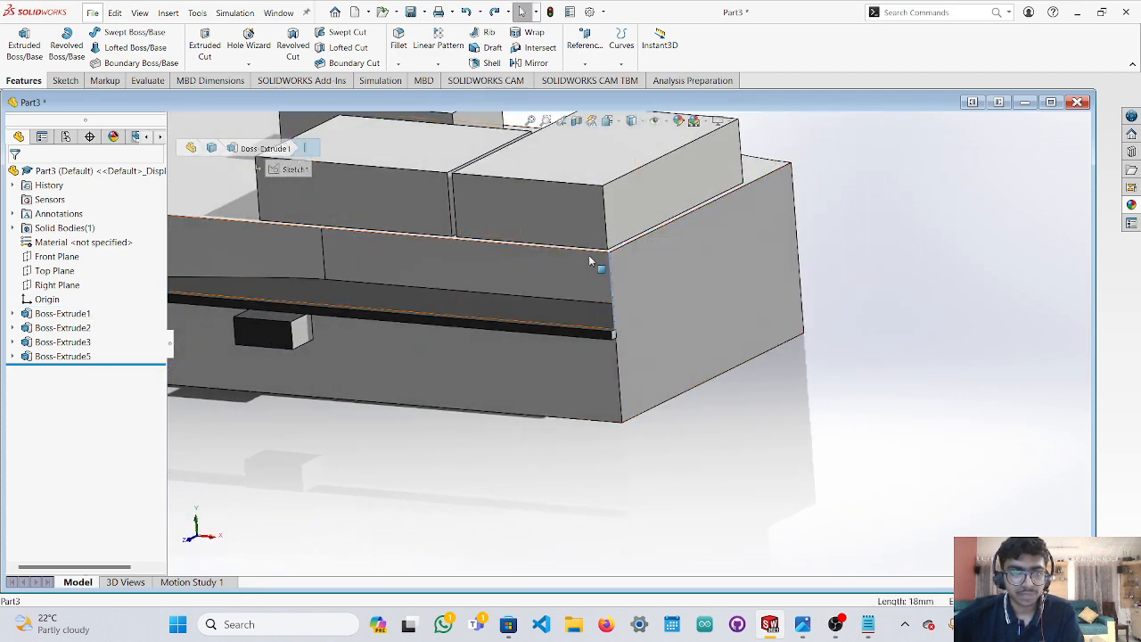
left_click(592, 252, "ctrl")
left_click(563, 327, "ctrl")
scroll(377, 425, "up", 4)
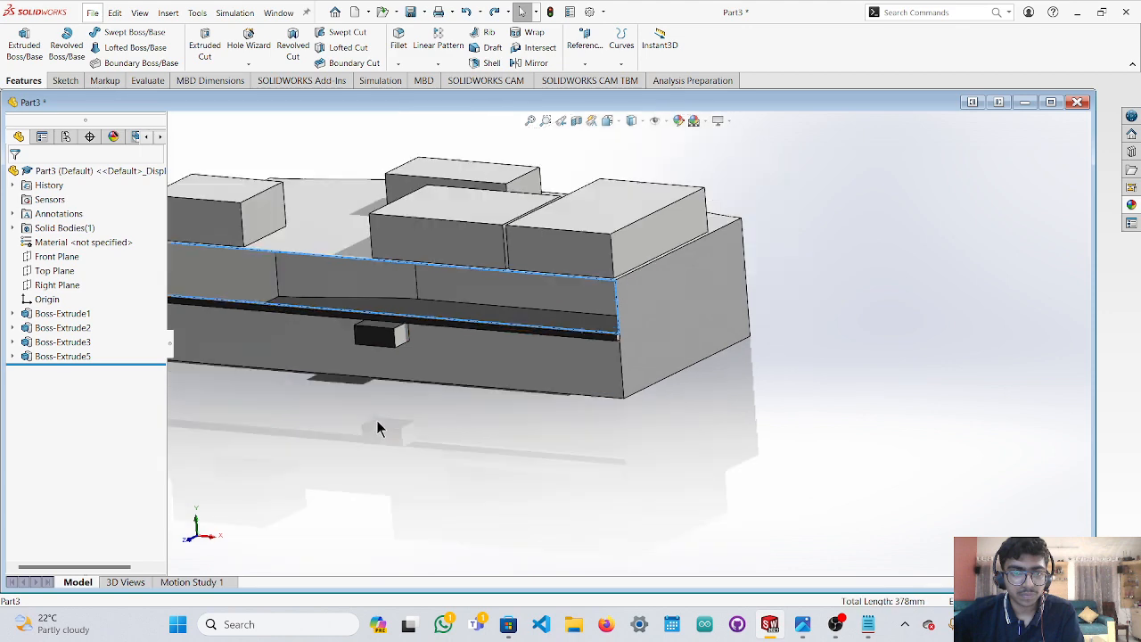
scroll(242, 298, "down", 5)
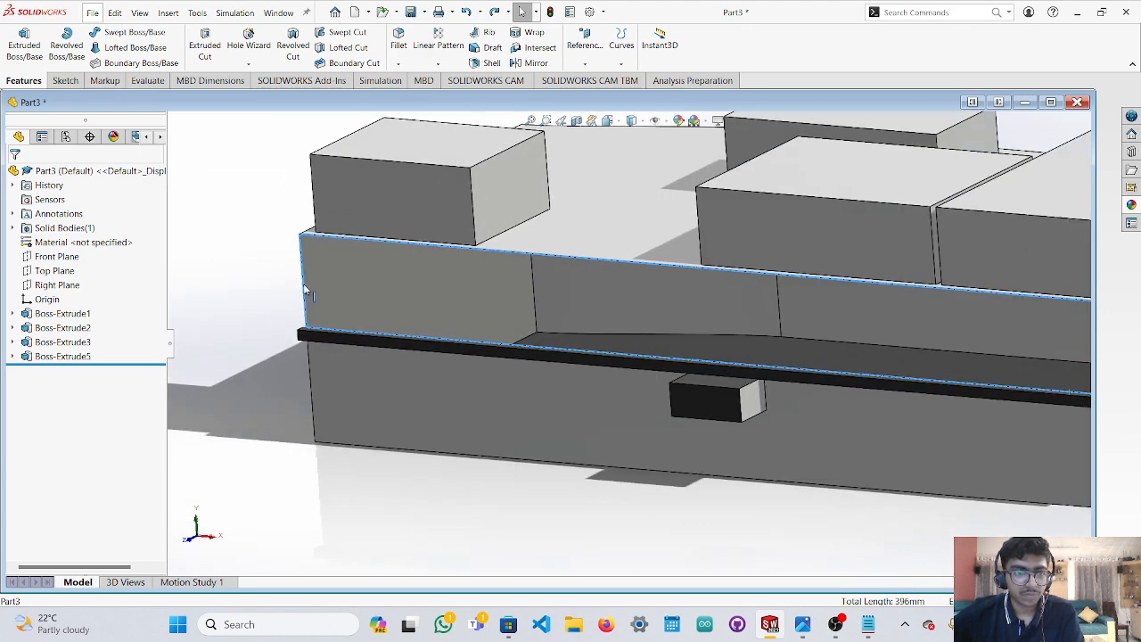
middle_click_drag(491, 319, 778, 341)
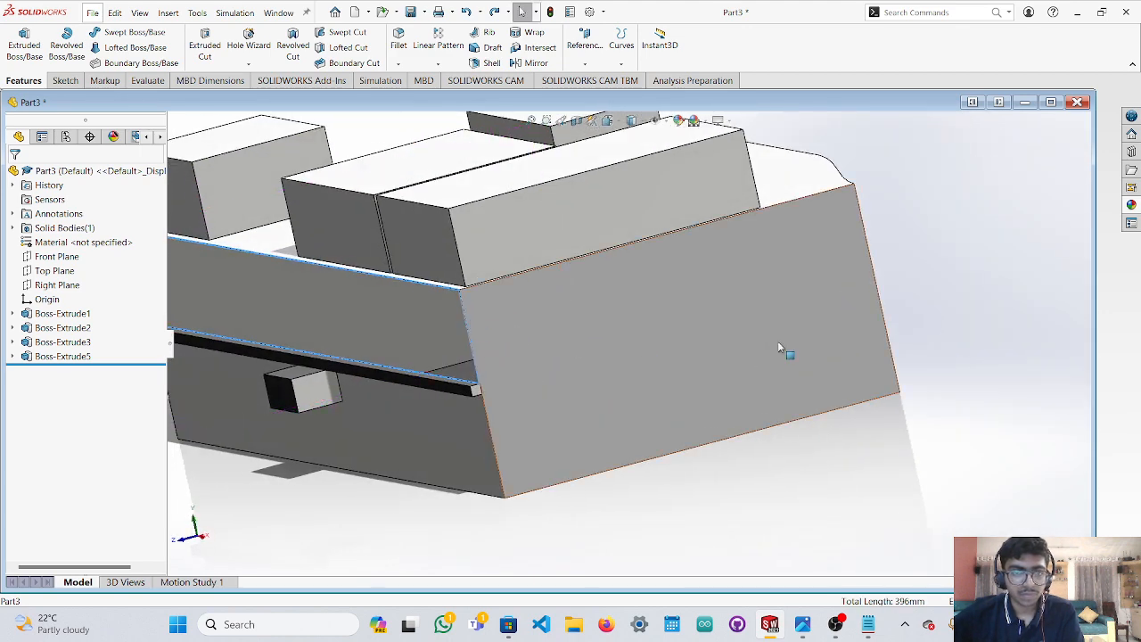
left_click(1130, 206)
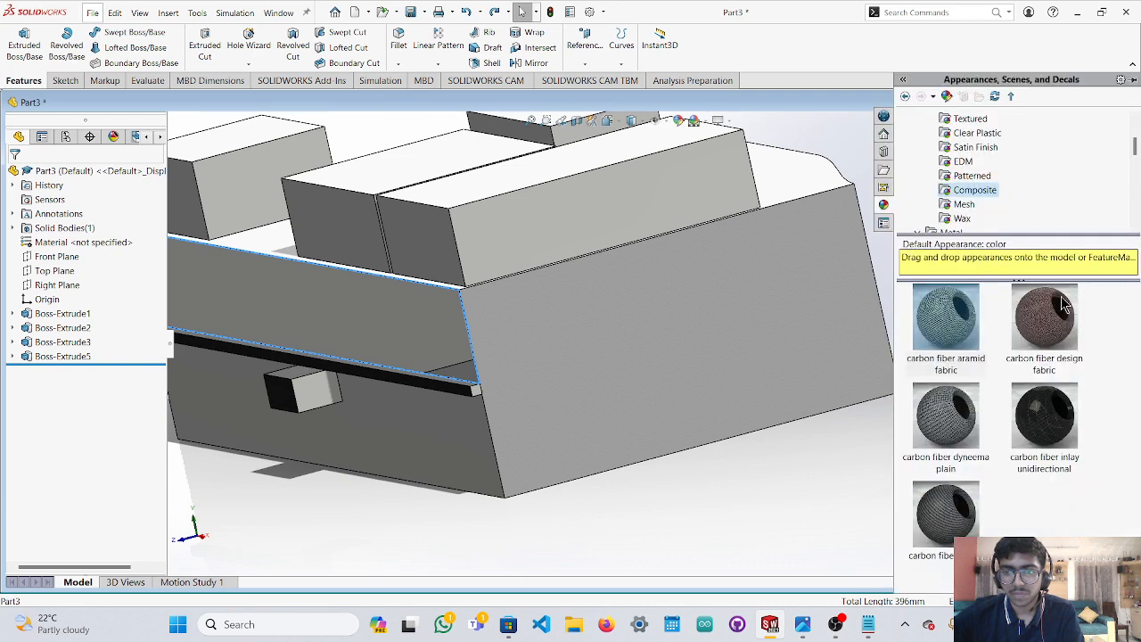
left_click(1048, 415)
Apply the dark grey satin finish plastic appearance to the box's upper front band and its two curved rear corner faces.
middle_click_drag(669, 437, 818, 462)
left_click(650, 357)
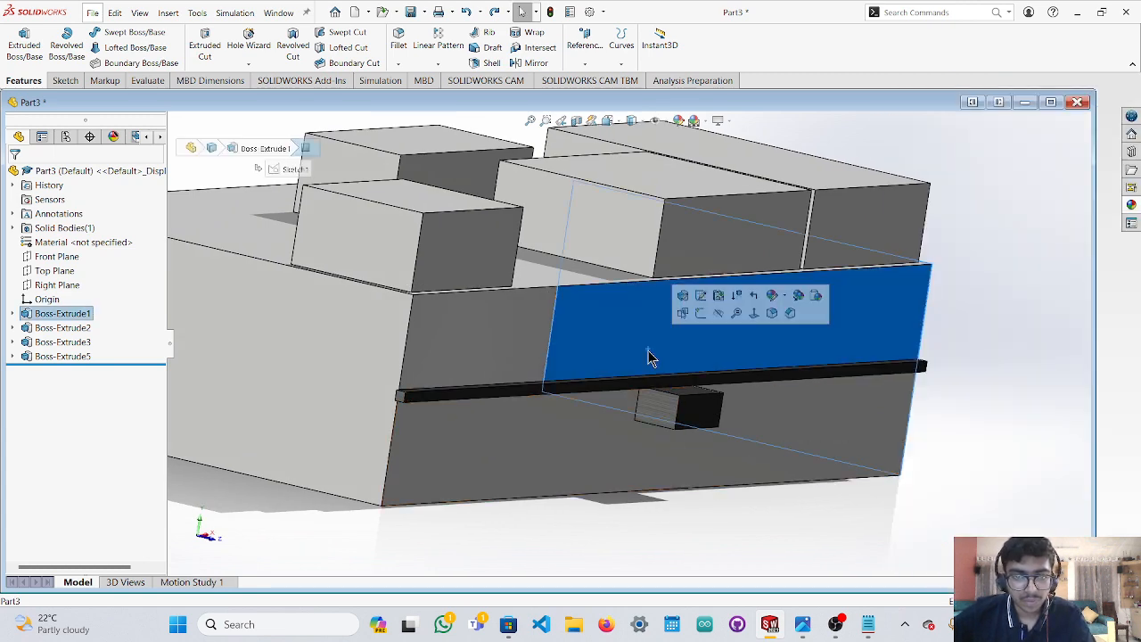
middle_click_drag(477, 371, 448, 351)
left_click(310, 348)
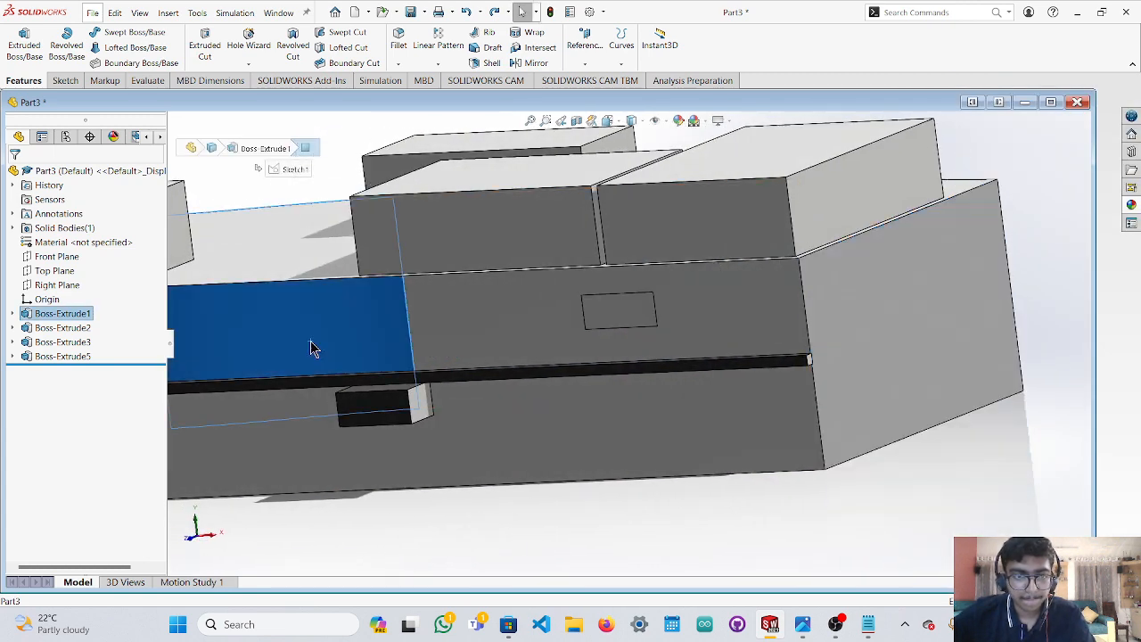
middle_click_drag(326, 360, 682, 436)
left_click(557, 412, "ctrl")
middle_click_drag(594, 454, 722, 498)
left_click(1131, 204)
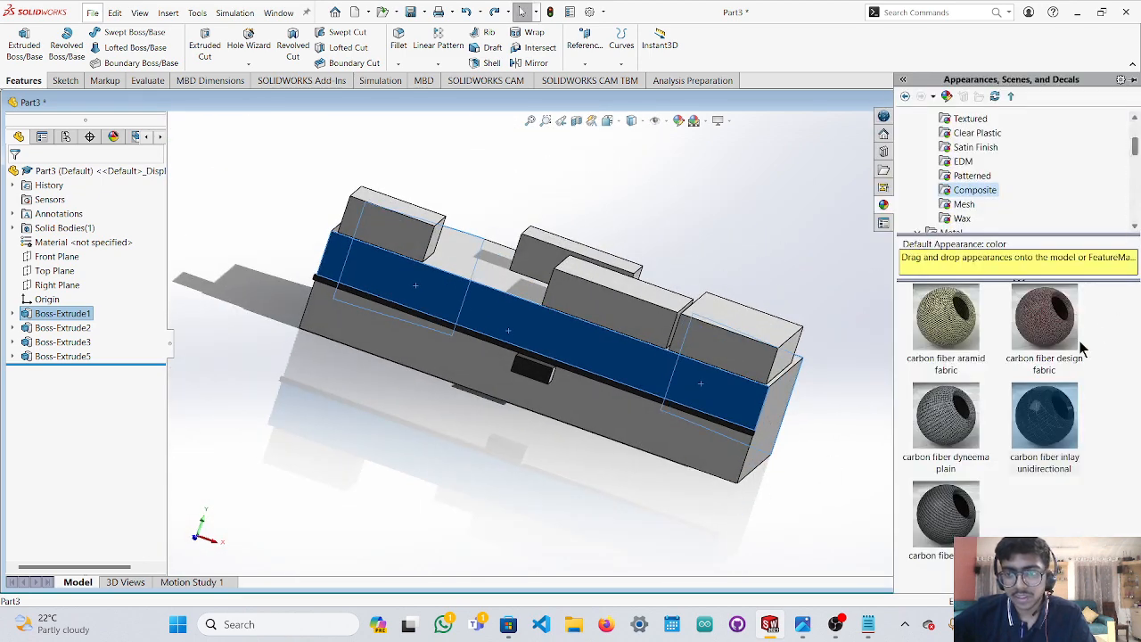
left_click(971, 175)
left_click(962, 161)
left_click(969, 134)
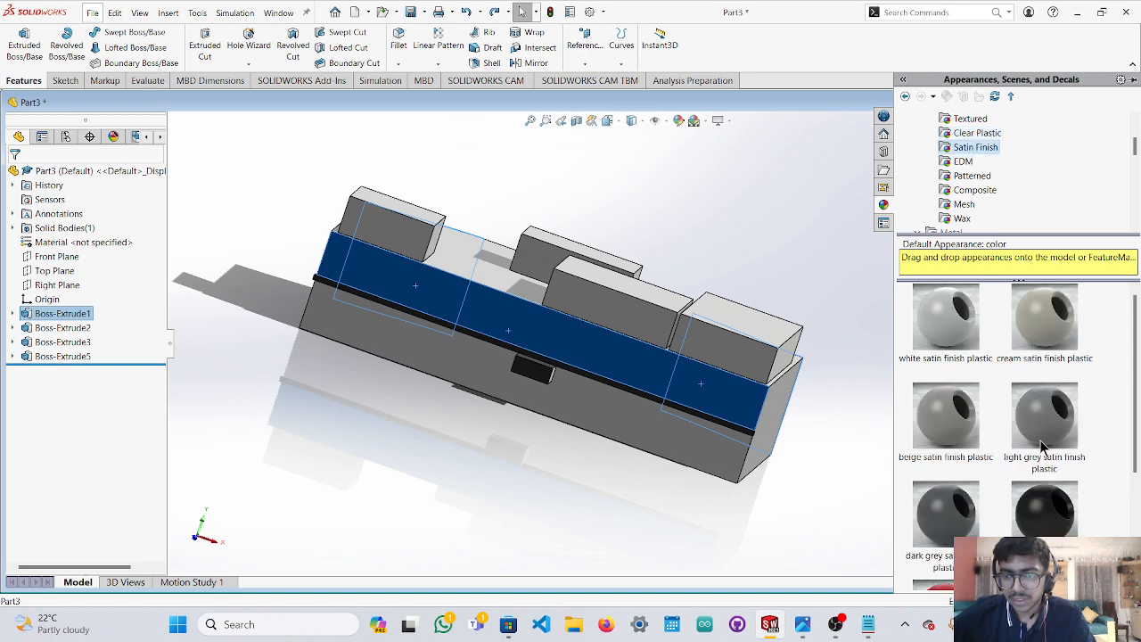
scroll(985, 482, "down", 3)
left_click(945, 332)
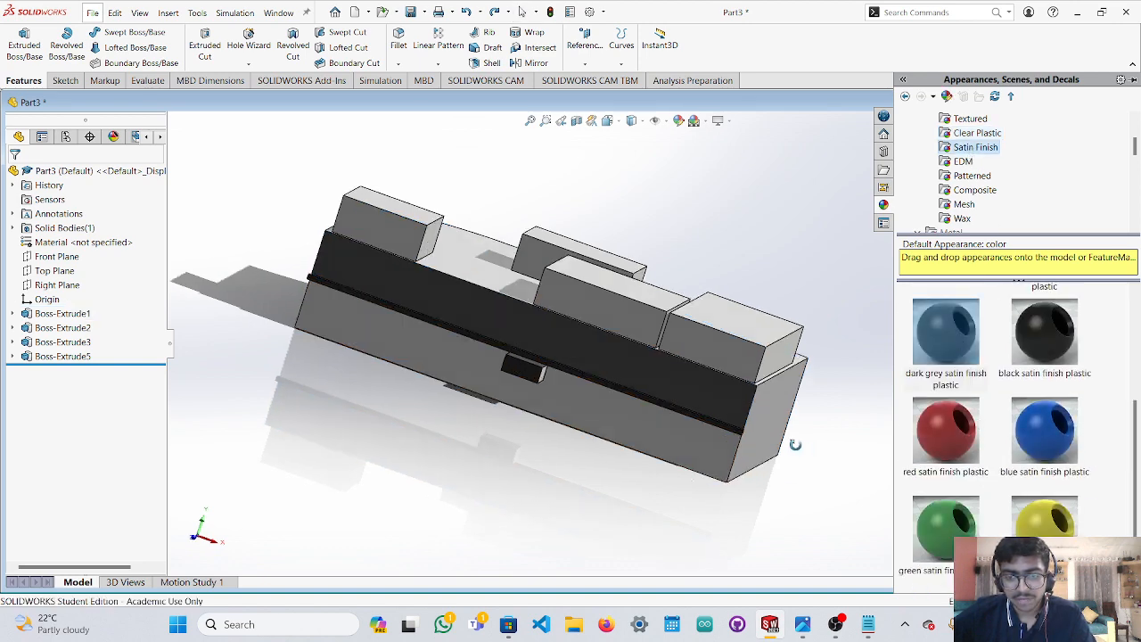
Apply the red satin finish plastic appearance to the small square face on the box's rear wall.
middle_click_drag(827, 425, 683, 435)
middle_click_drag(770, 437, 660, 434)
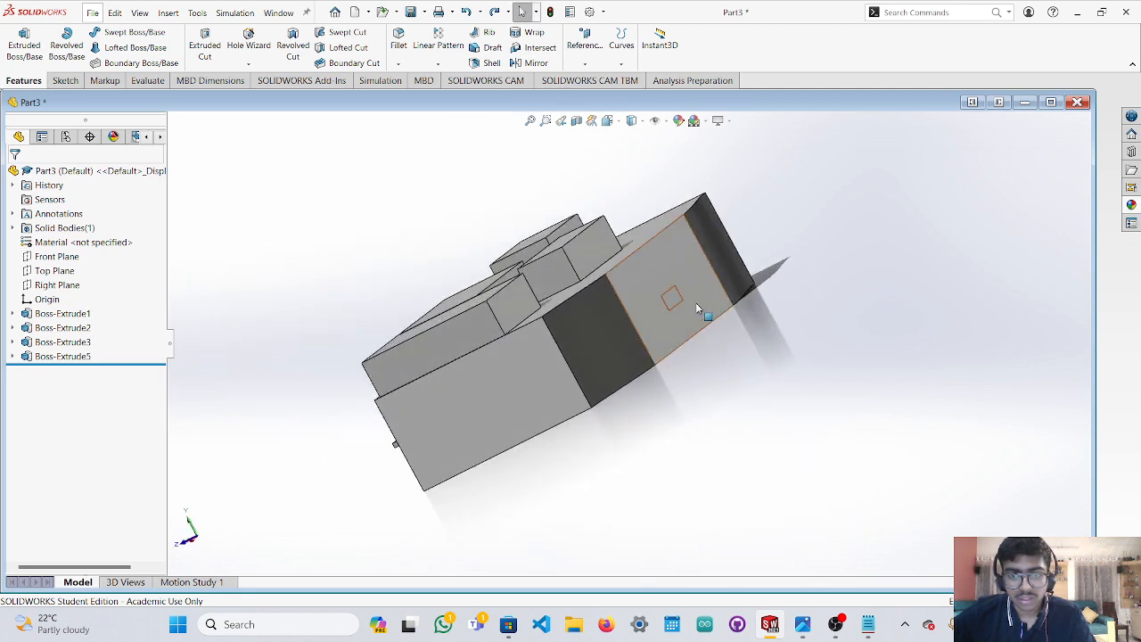
scroll(697, 307, "down", 3)
left_click(596, 333)
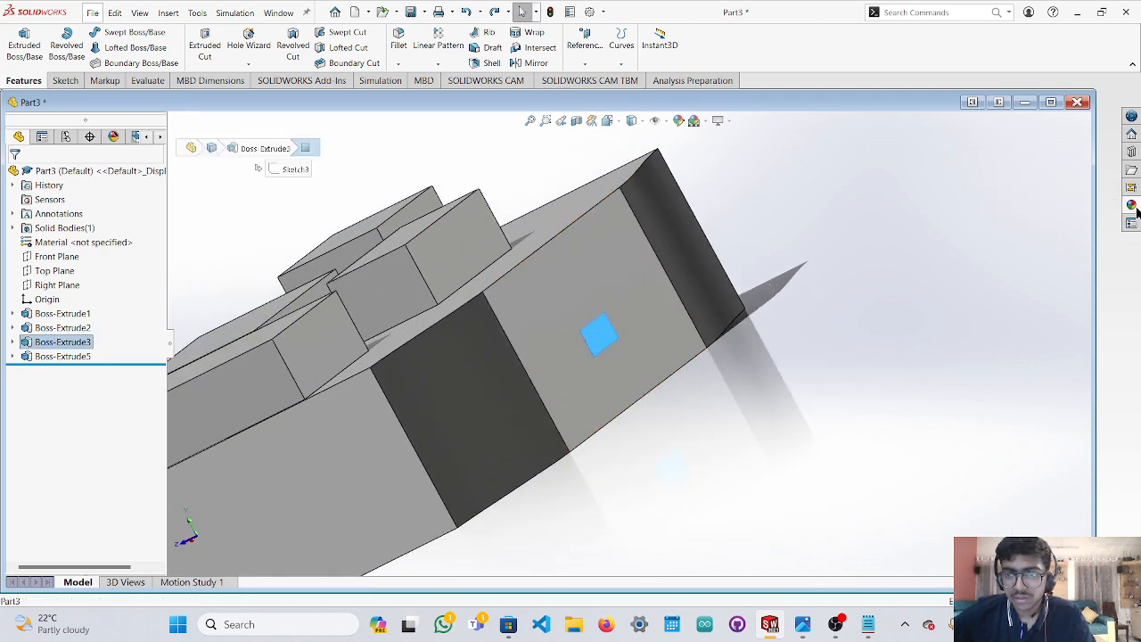
left_click(1133, 206)
double_click(936, 444)
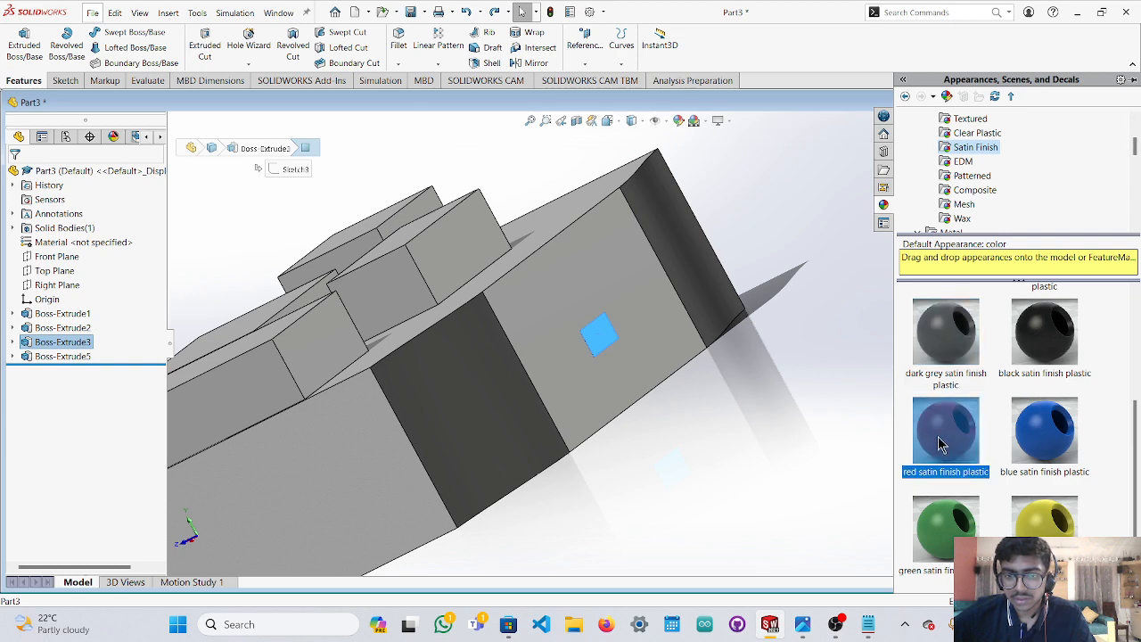
left_click(689, 458)
Check the reference photo j3.jpg and apply the blue anodized aluminum appearance to all faces of the component block standing alone at one end.
middle_click_drag(718, 453, 825, 496)
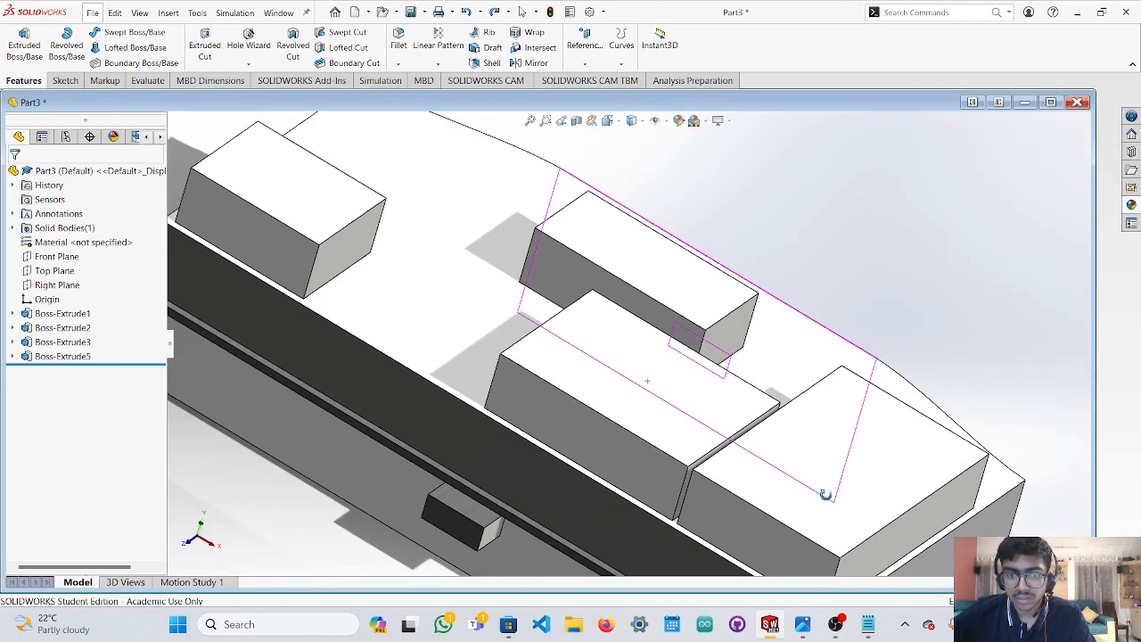
scroll(842, 475, "up", 4)
middle_click_drag(548, 470, 517, 328)
left_click(500, 308)
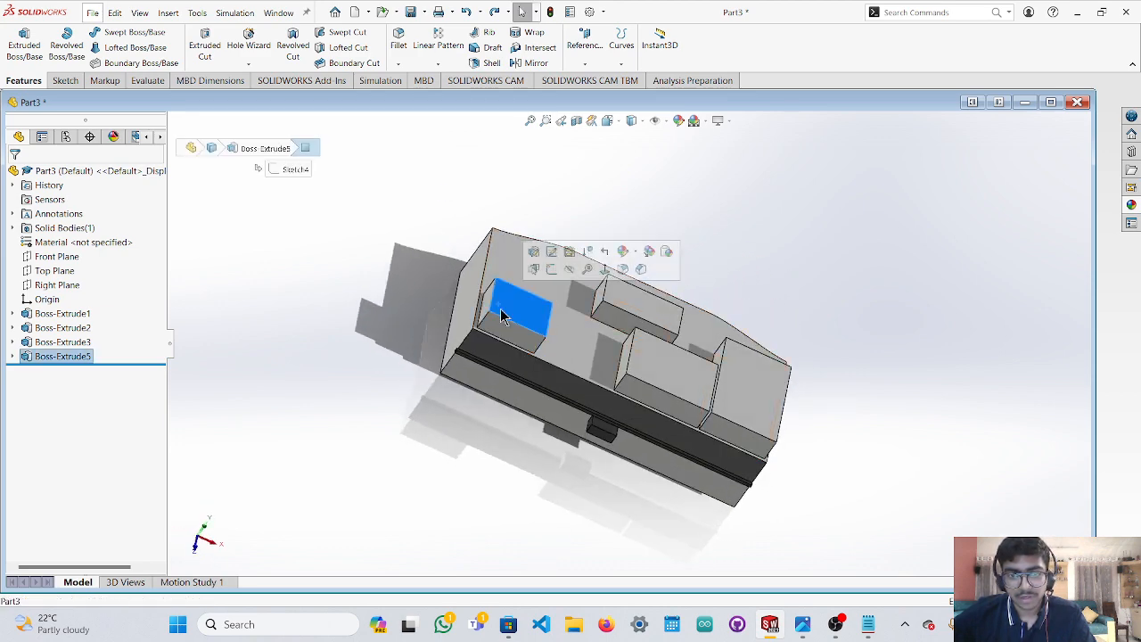
scroll(518, 324, "down", 2)
scroll(500, 322, "up", 2)
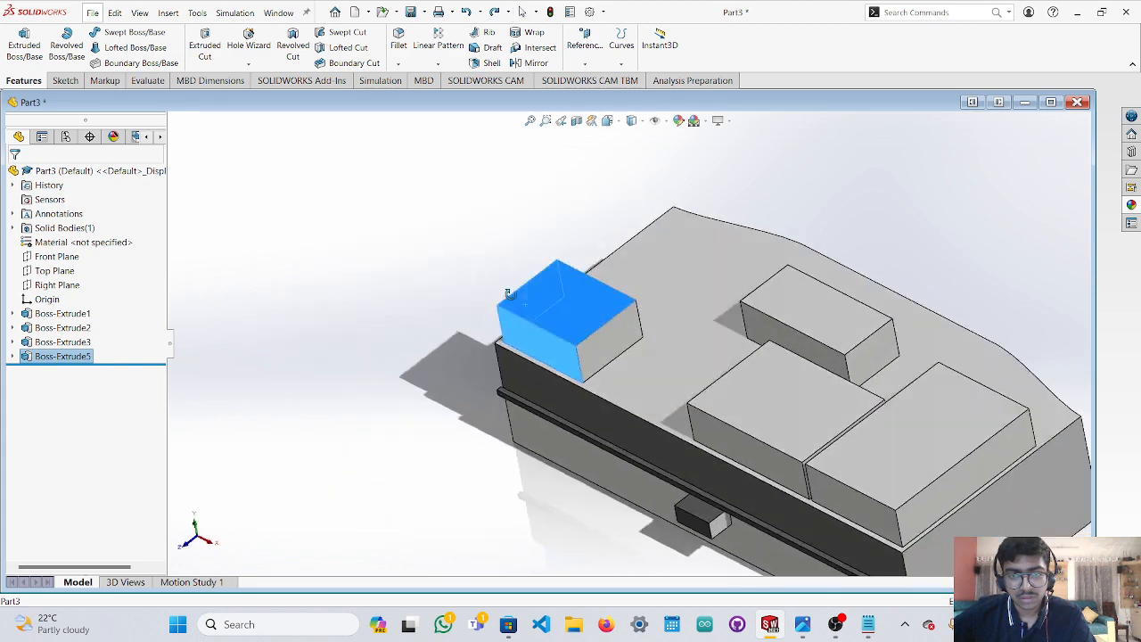
middle_click_drag(535, 325, 647, 303)
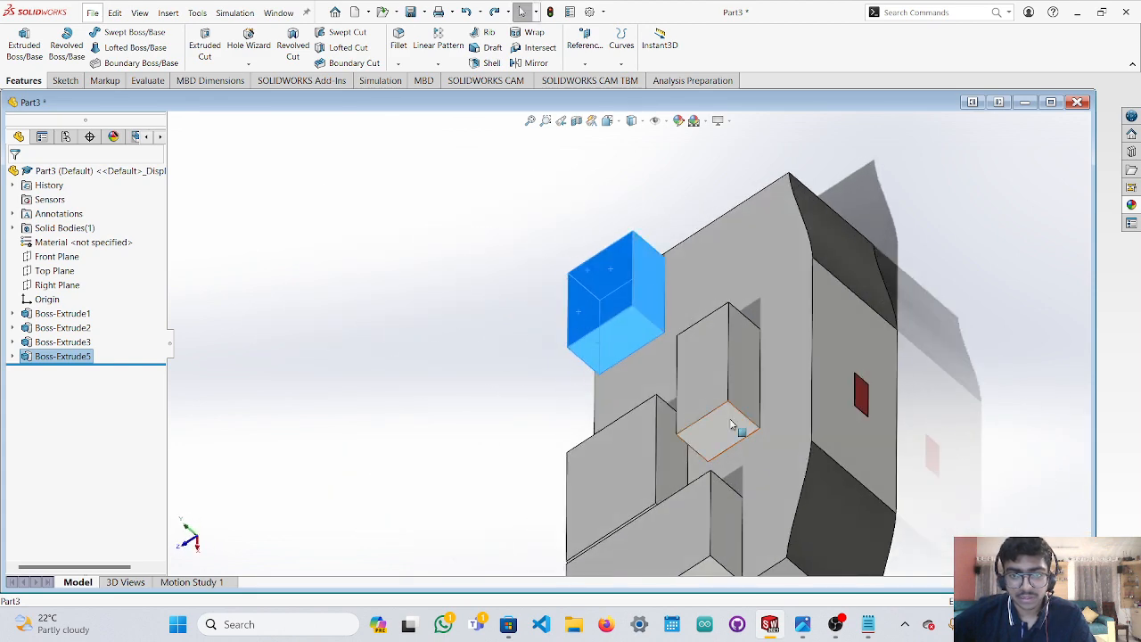
mouse_move(802, 624)
left_click(774, 572)
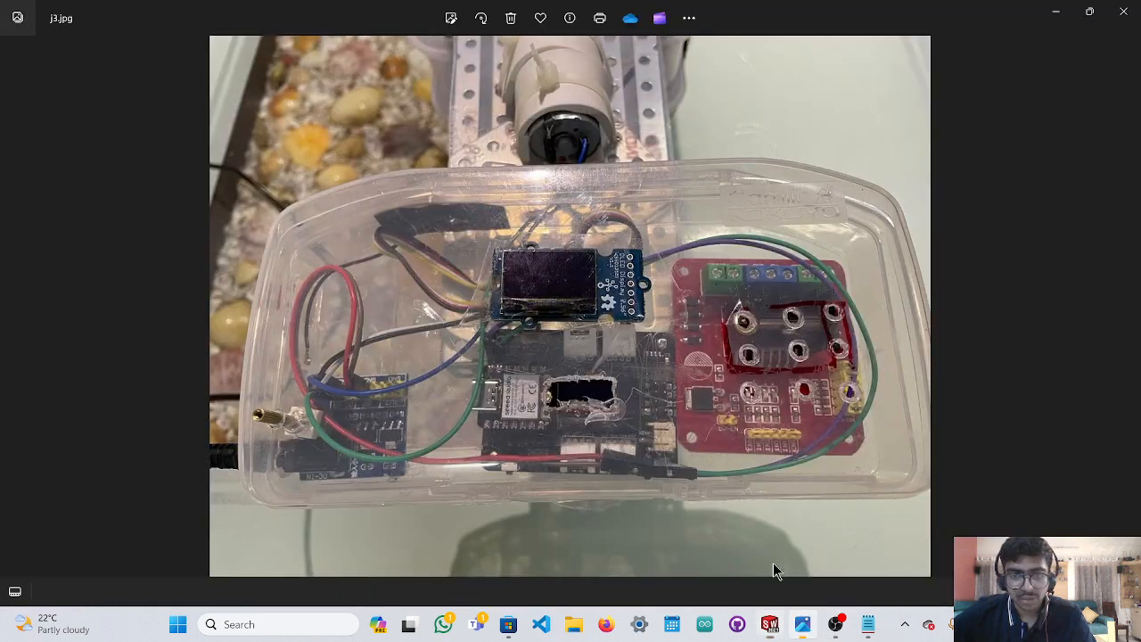
left_click(1058, 15)
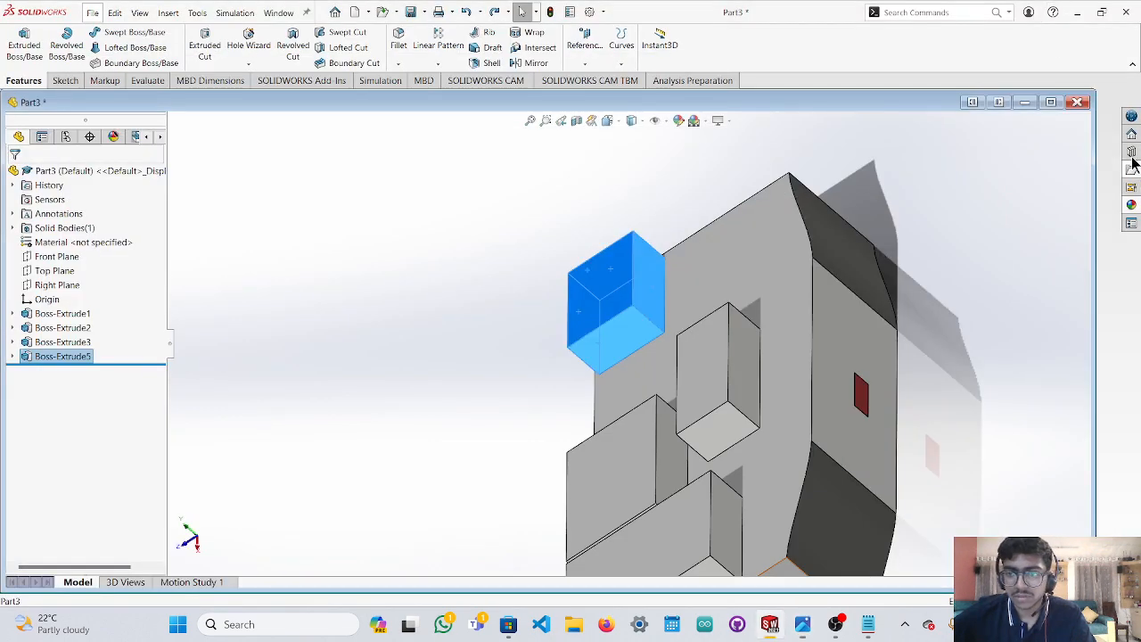
left_click(1132, 204)
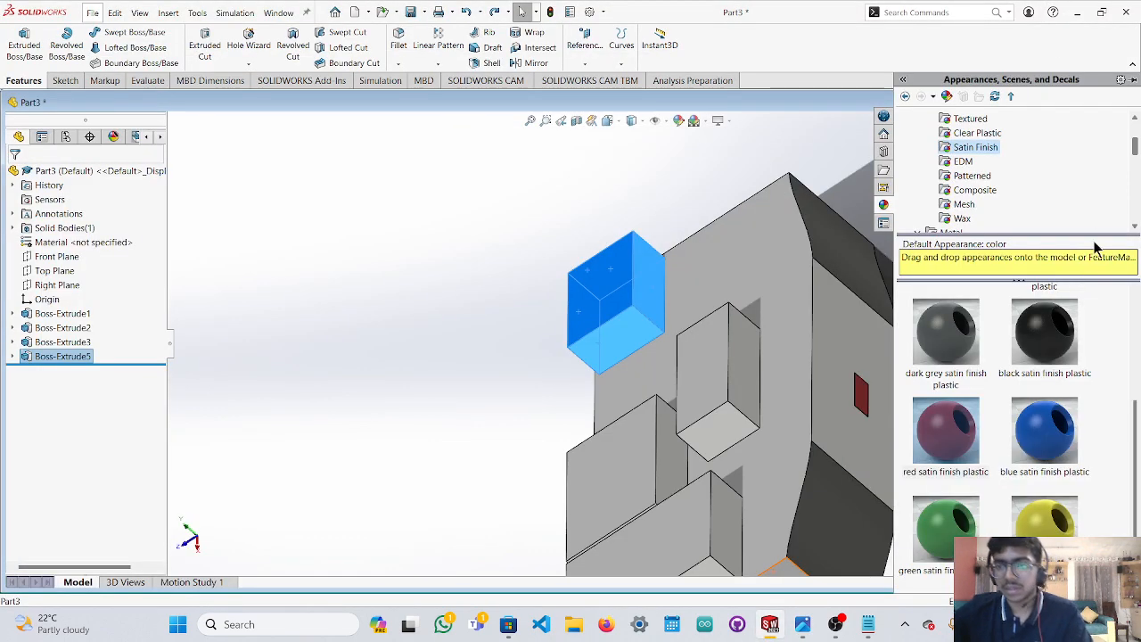
scroll(973, 171, "down", 3)
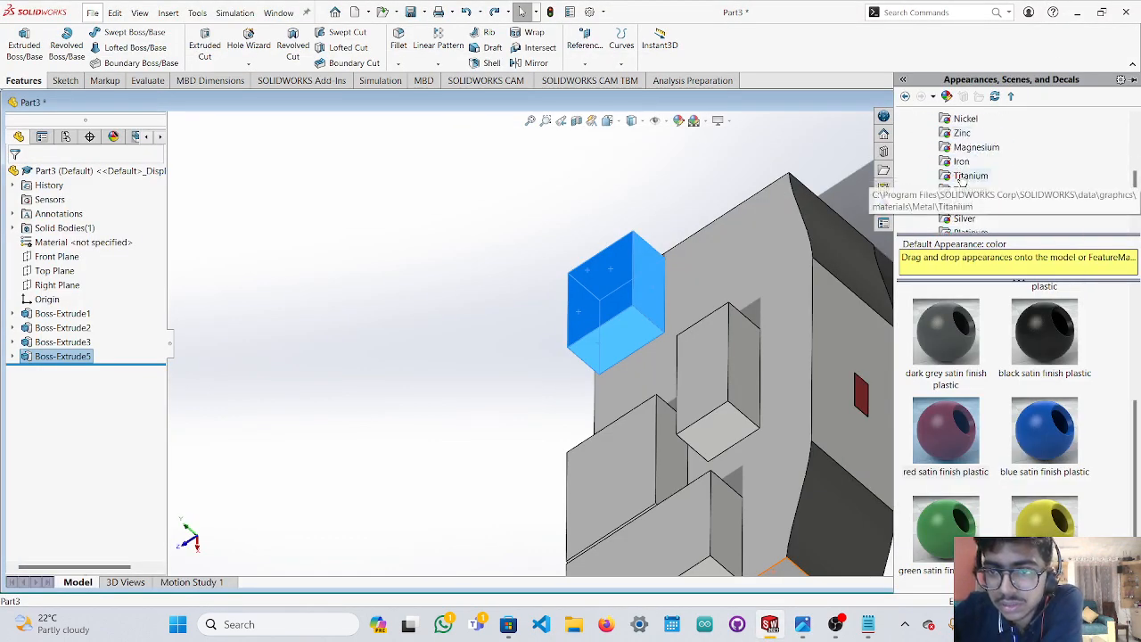
scroll(961, 182, "up", 1)
scroll(974, 156, "up", 1)
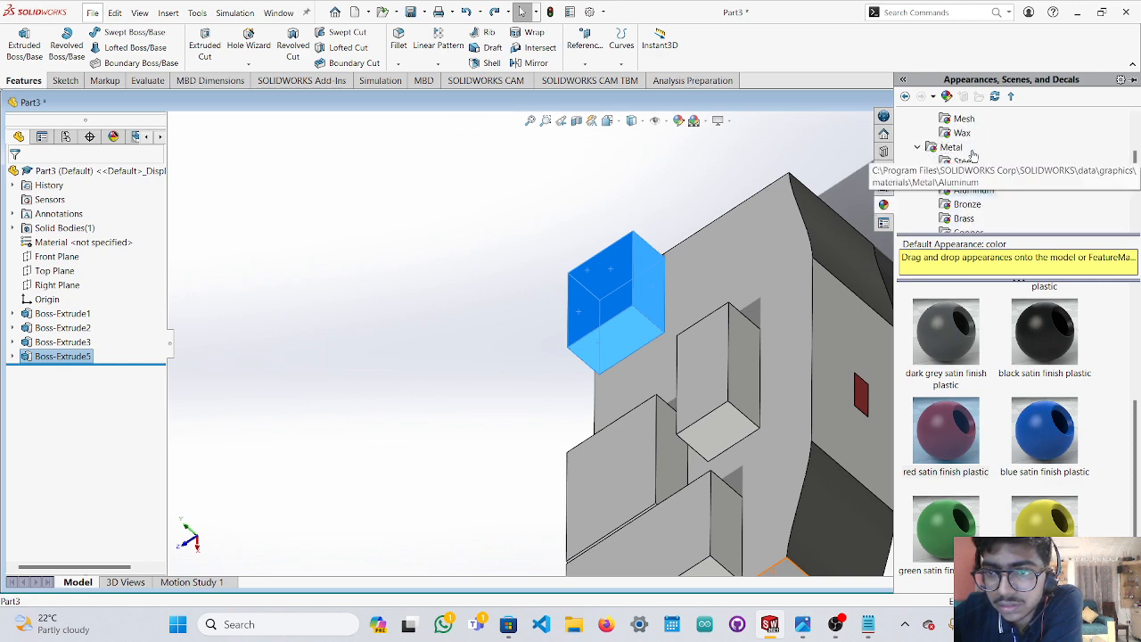
left_click(963, 162)
scroll(1010, 341, "down", 3)
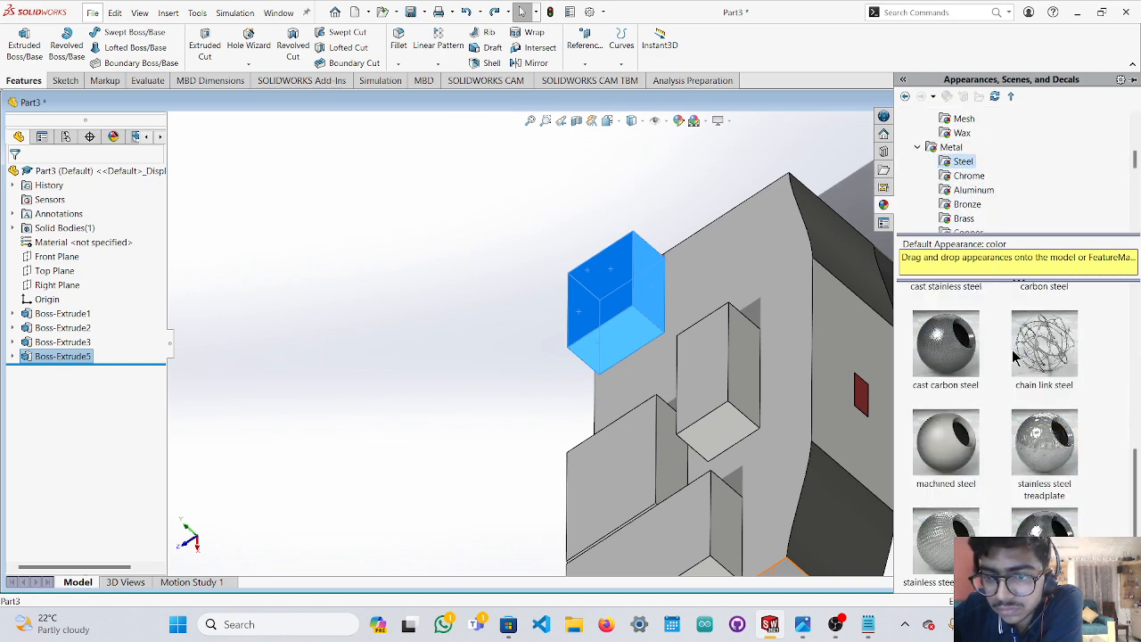
left_click(969, 175)
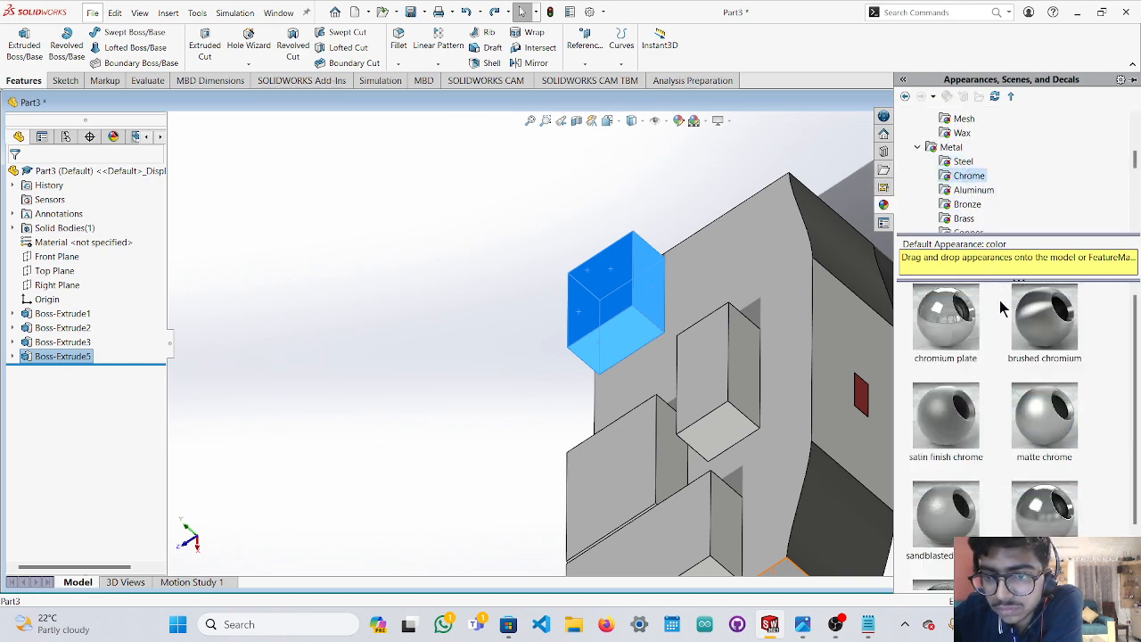
left_click(973, 190)
scroll(1000, 350, "down", 1)
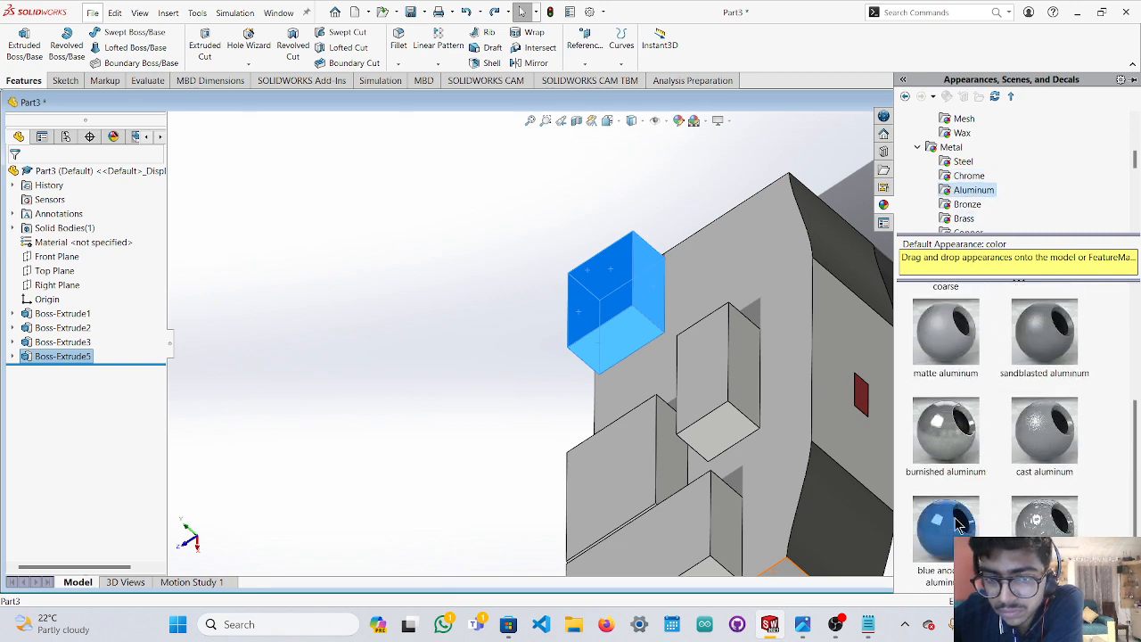
left_click_drag(959, 525, 800, 481)
Check the reference photo j3.jpg and apply the cast brass appearance to the exposed faces of the middle front component block.
middle_click_drag(471, 402, 798, 556)
left_click(803, 627)
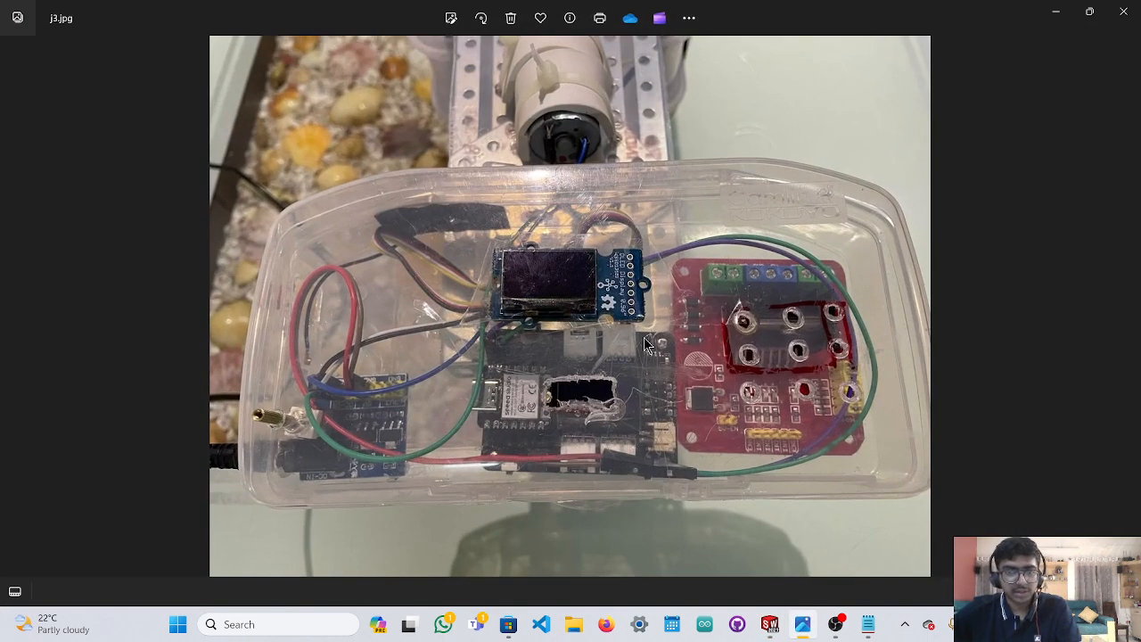
left_click(1057, 12)
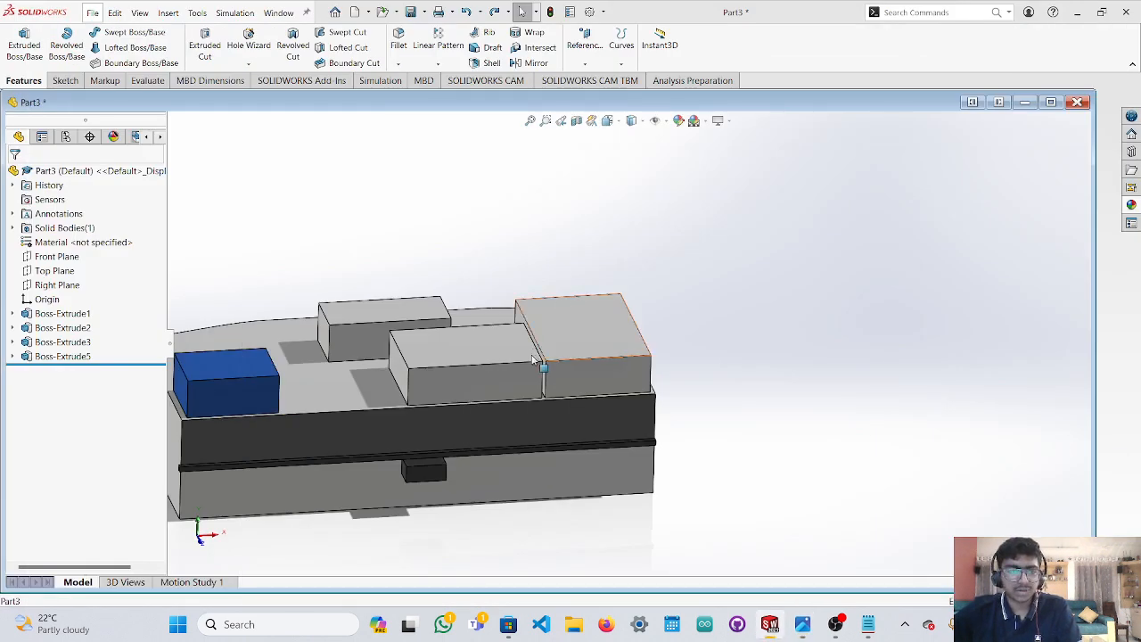
scroll(456, 392, "down", 5)
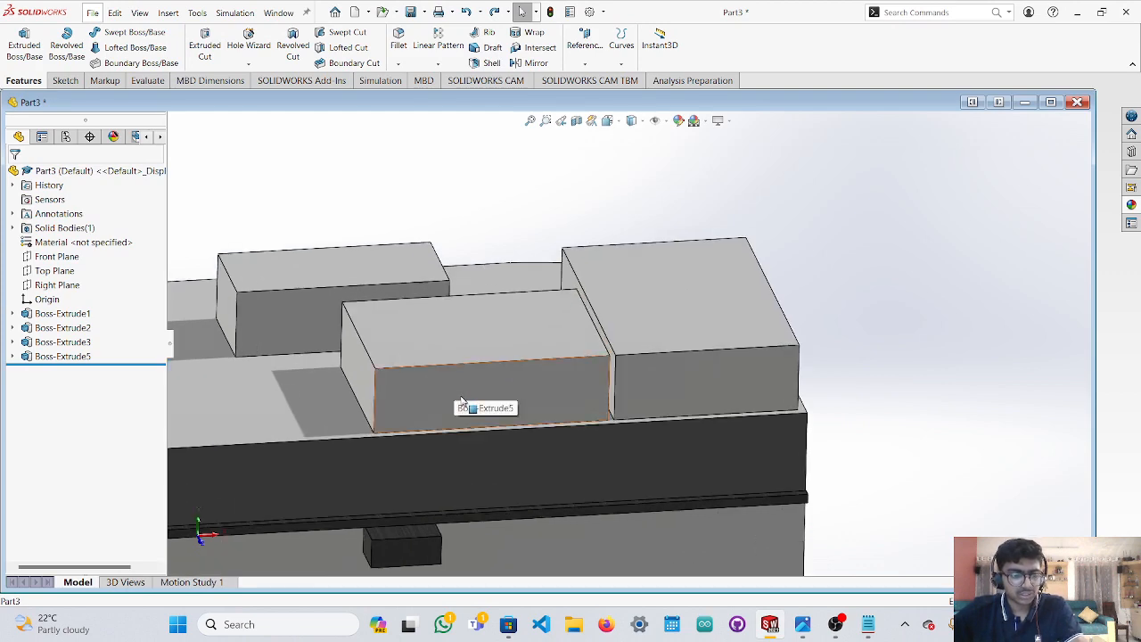
left_click(461, 401)
left_click(453, 355, "ctrl")
middle_click_drag(670, 328, 624, 367)
scroll(637, 367, "down", 8)
left_click(587, 336, "ctrl")
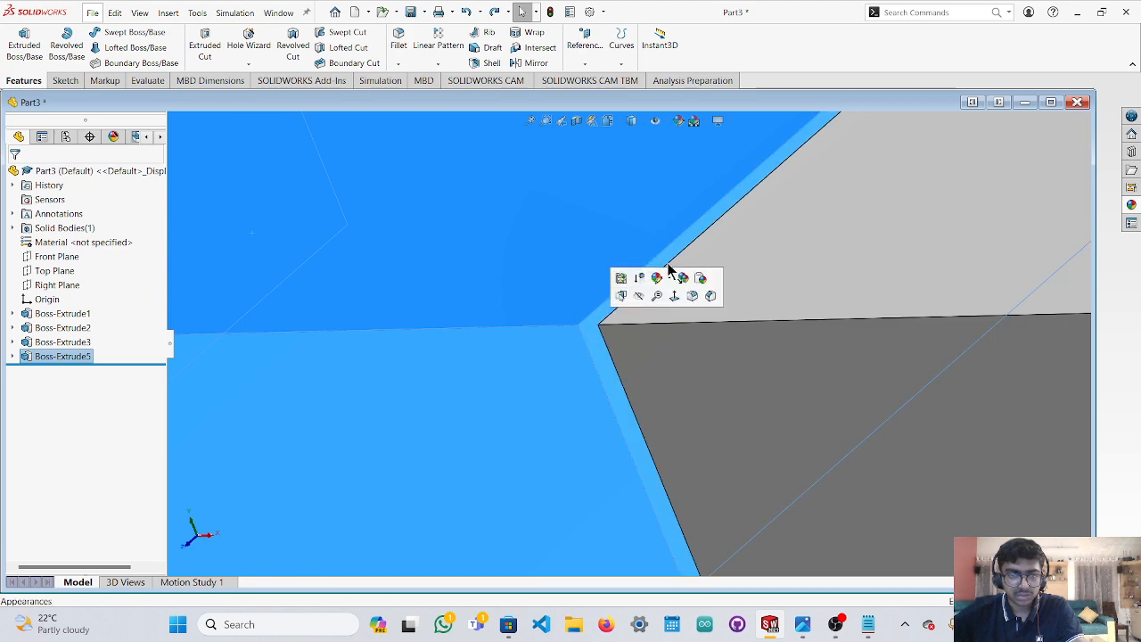
scroll(746, 222, "up", 4)
middle_click_drag(746, 222, 642, 403)
scroll(919, 215, "up", 3)
left_click(841, 220, "ctrl")
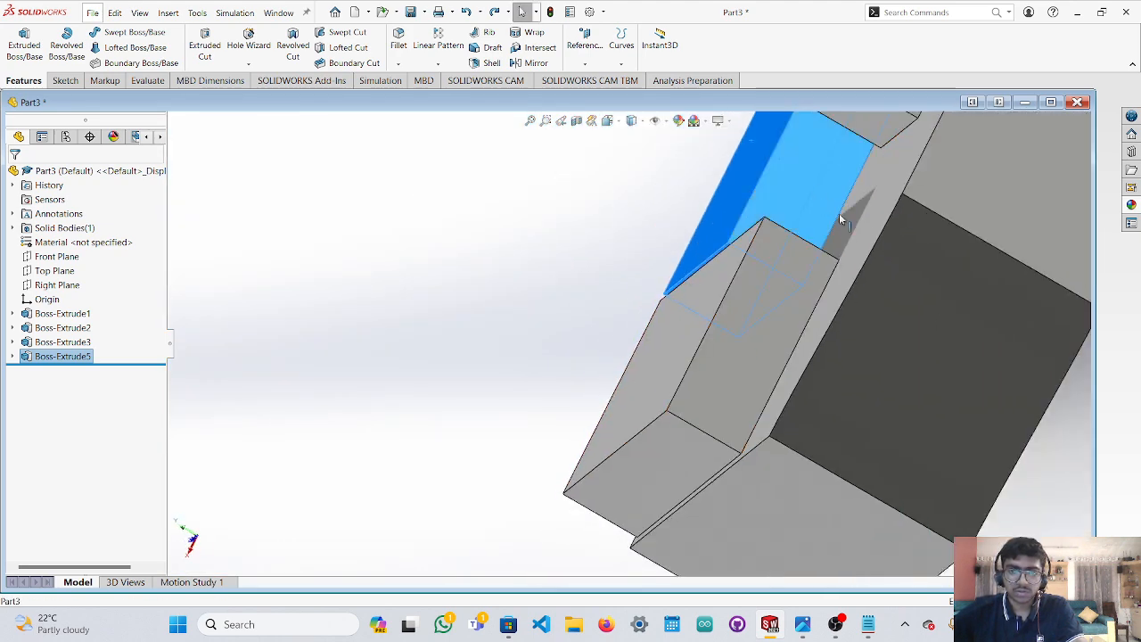
left_click(1132, 206)
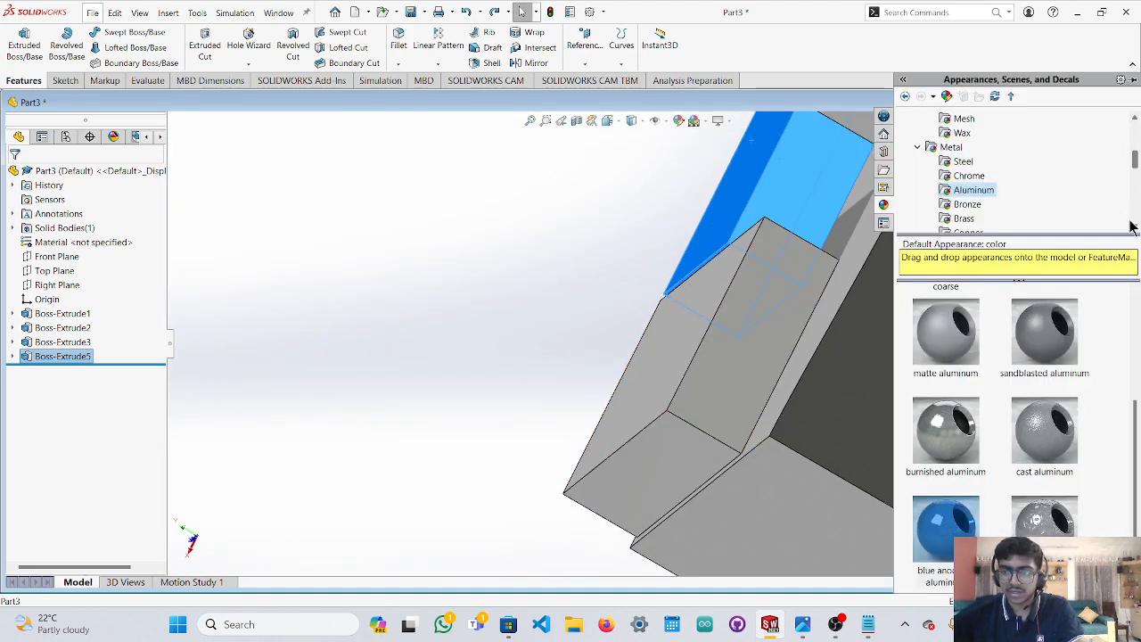
left_click(967, 218)
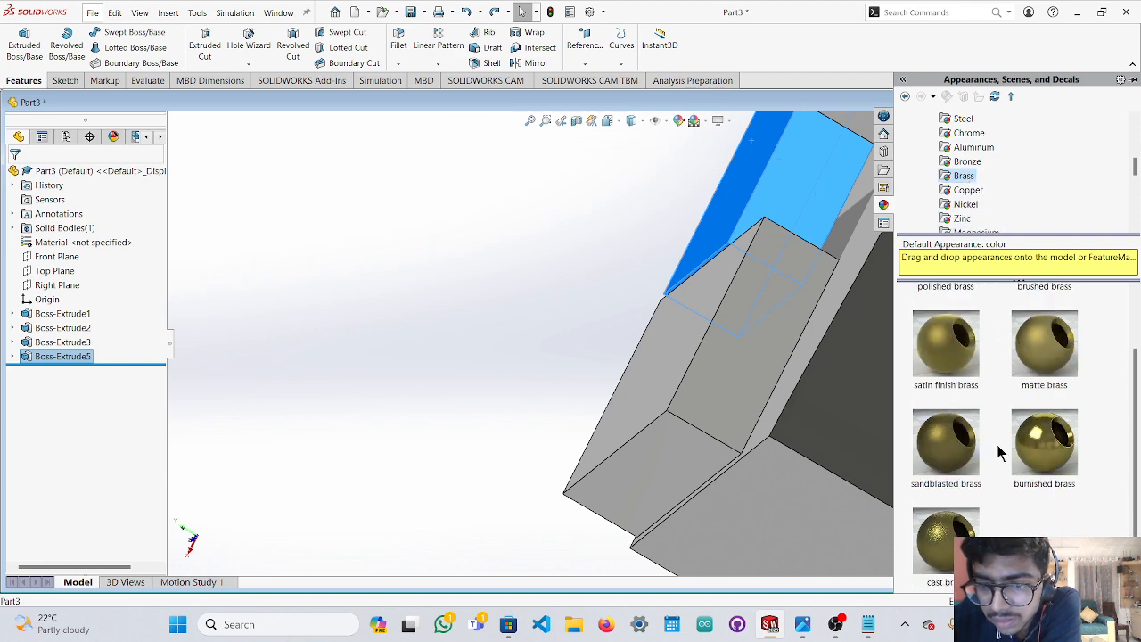
left_click(945, 540)
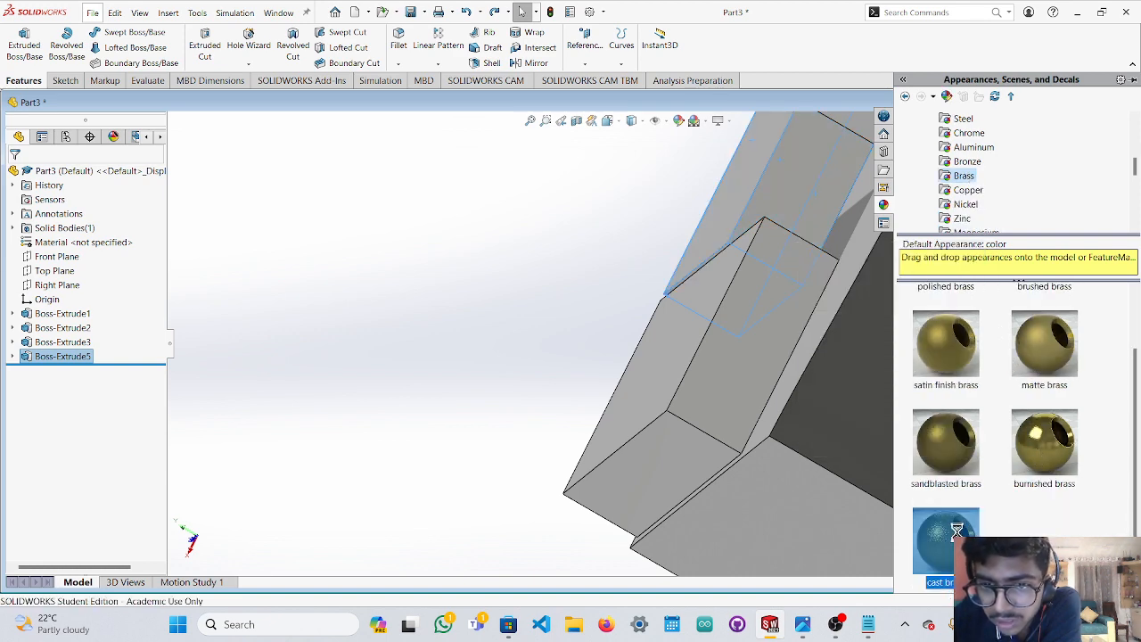
Apply the cast copper appearance to the faces of the large end component block beside the brass one.
middle_click_drag(506, 328, 654, 278)
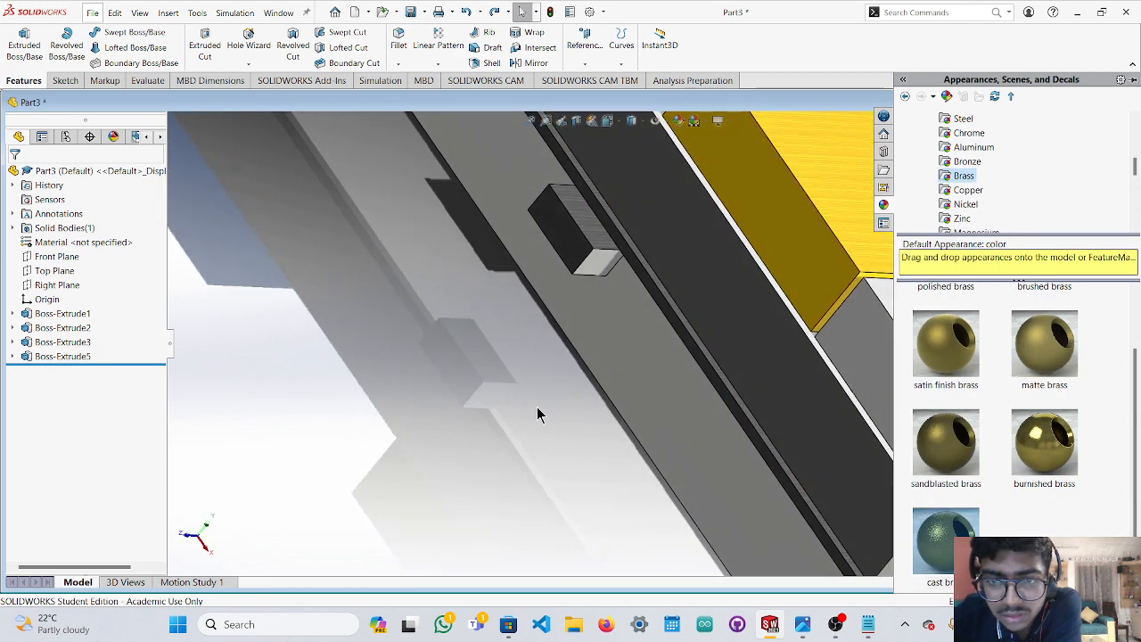
left_click(536, 407)
scroll(551, 394, "up", 5)
scroll(705, 315, "down", 6)
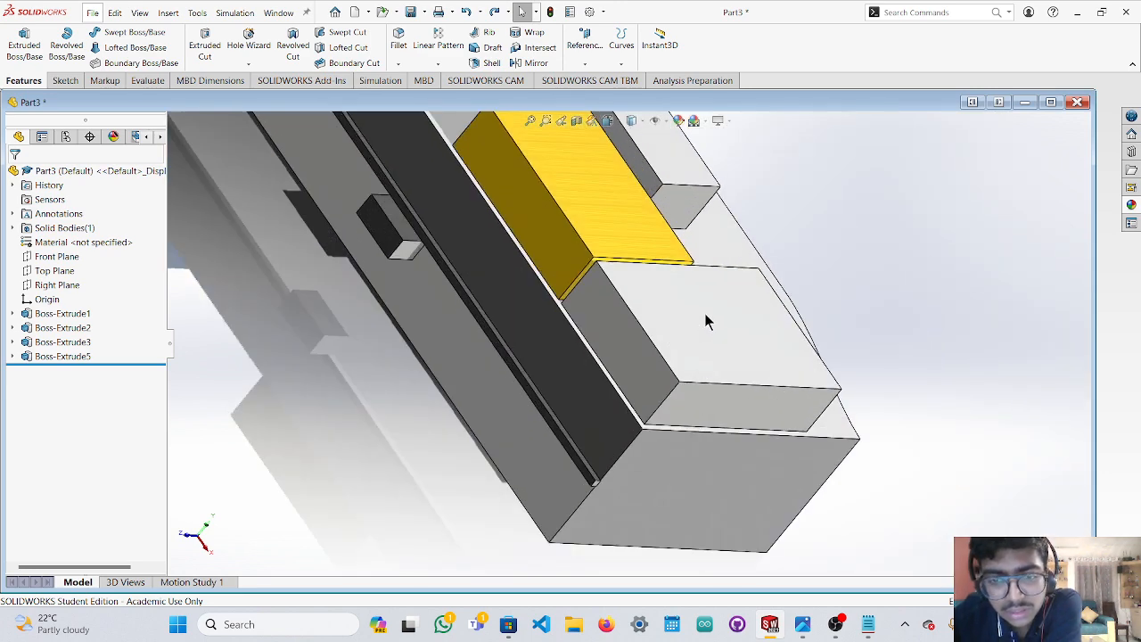
left_click(705, 320)
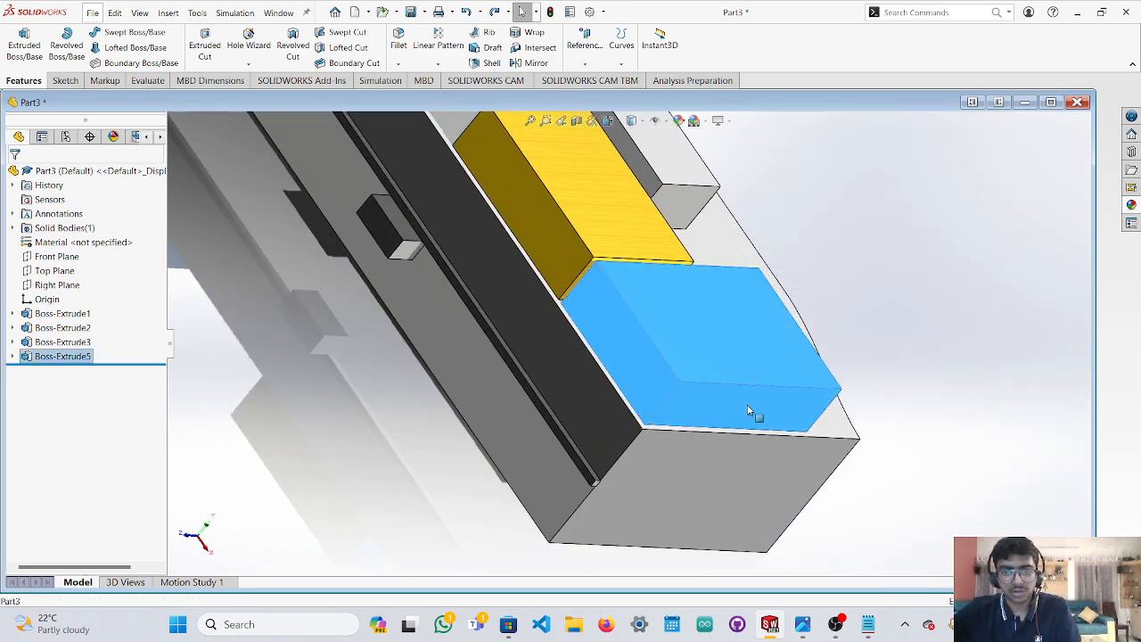
middle_click_drag(751, 413, 951, 329)
left_click(882, 360)
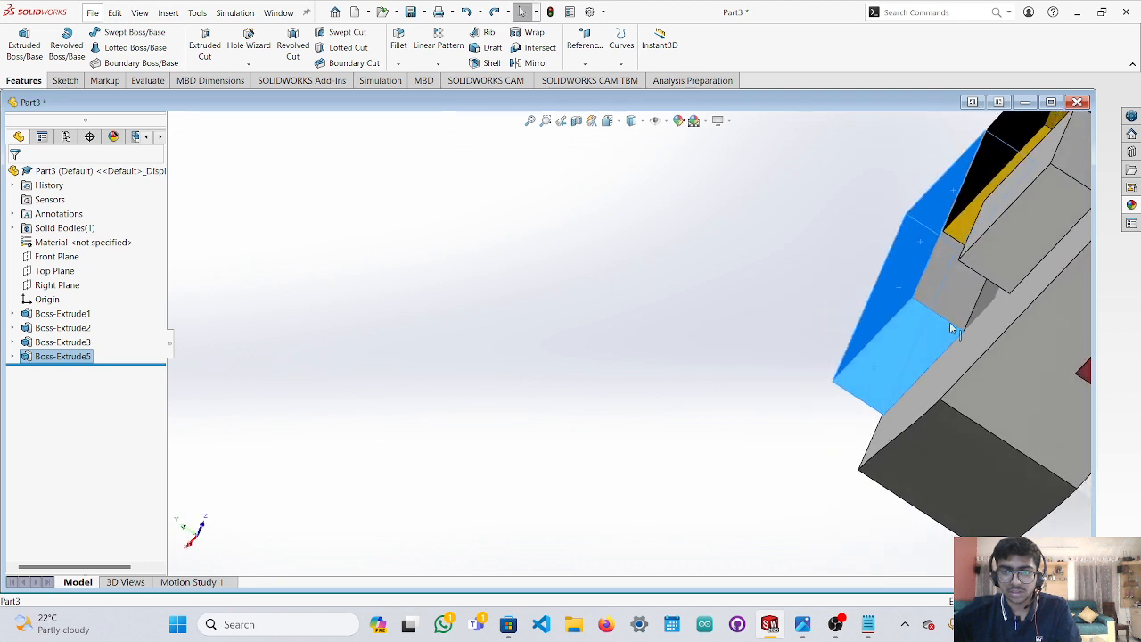
left_click(1132, 207)
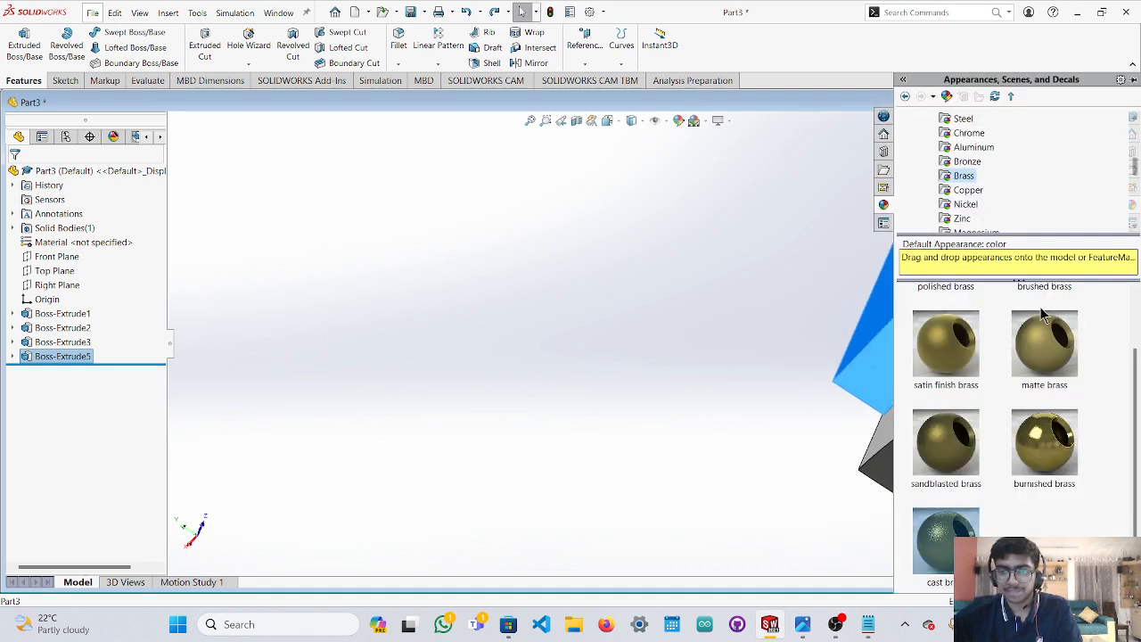
left_click(966, 204)
left_click(968, 190)
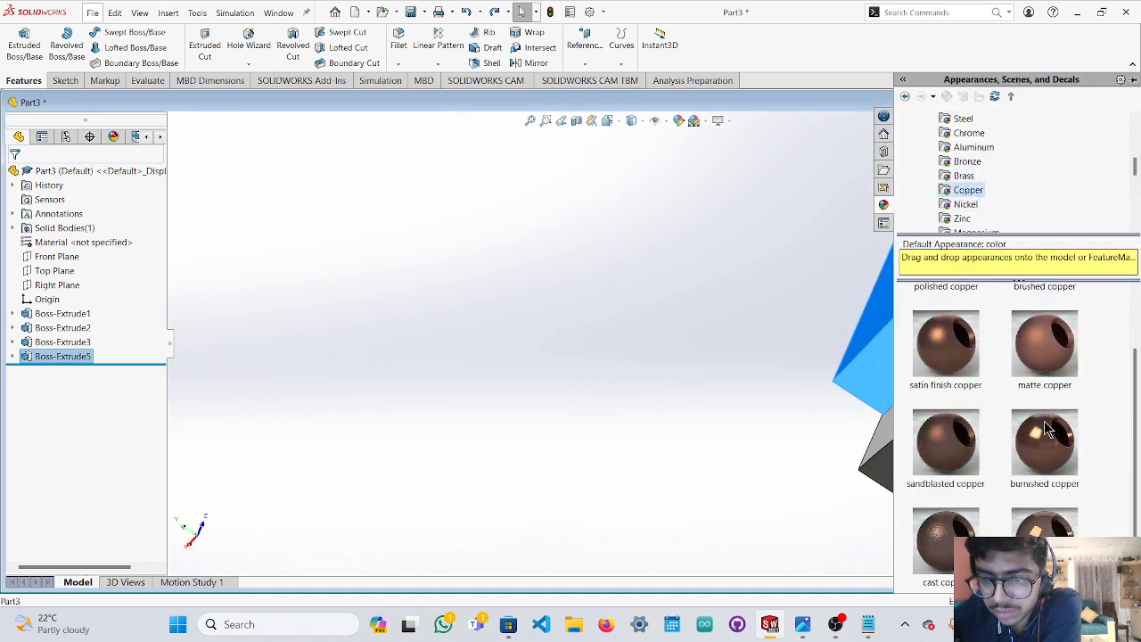
double_click(966, 533)
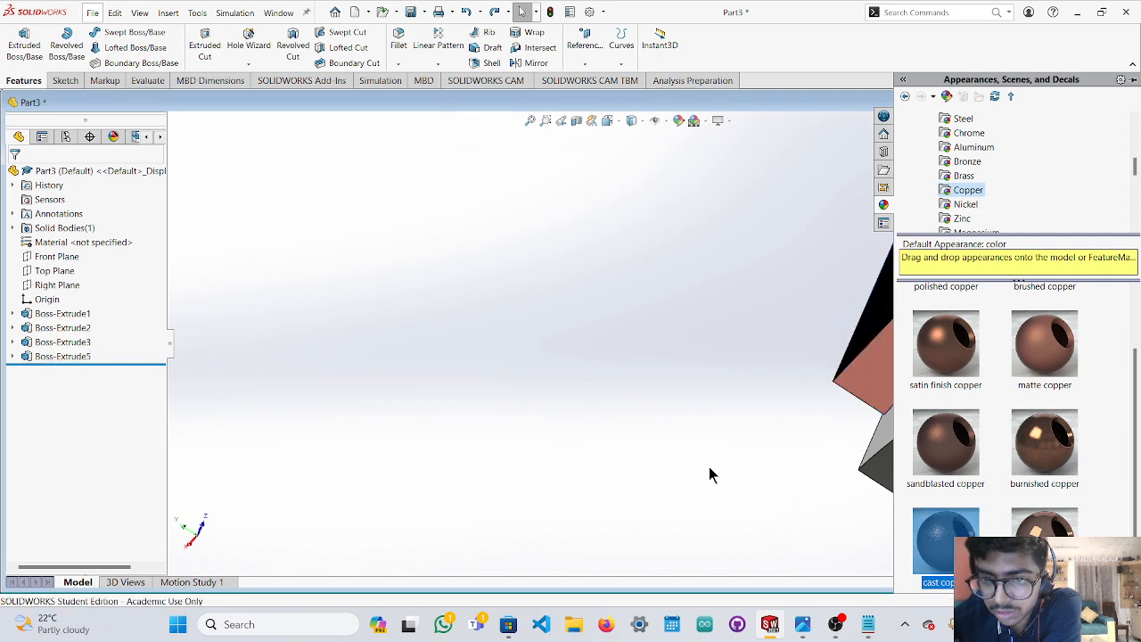
Apply the burnished lead appearance to all faces of the small rear component block behind the brass one.
left_click(711, 465)
scroll(800, 404, "up", 2)
middle_click_drag(772, 353, 877, 339)
scroll(876, 337, "up", 4)
scroll(537, 343, "up", 2)
scroll(691, 321, "down", 3)
scroll(689, 322, "down", 6)
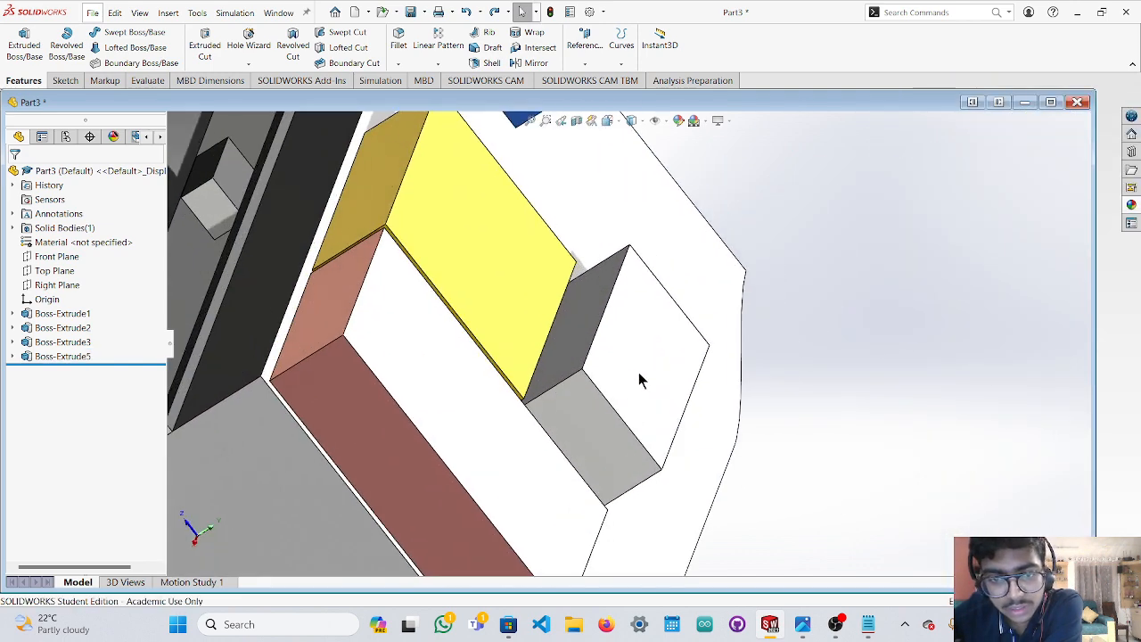
middle_click_drag(657, 298, 618, 237)
left_click(553, 326)
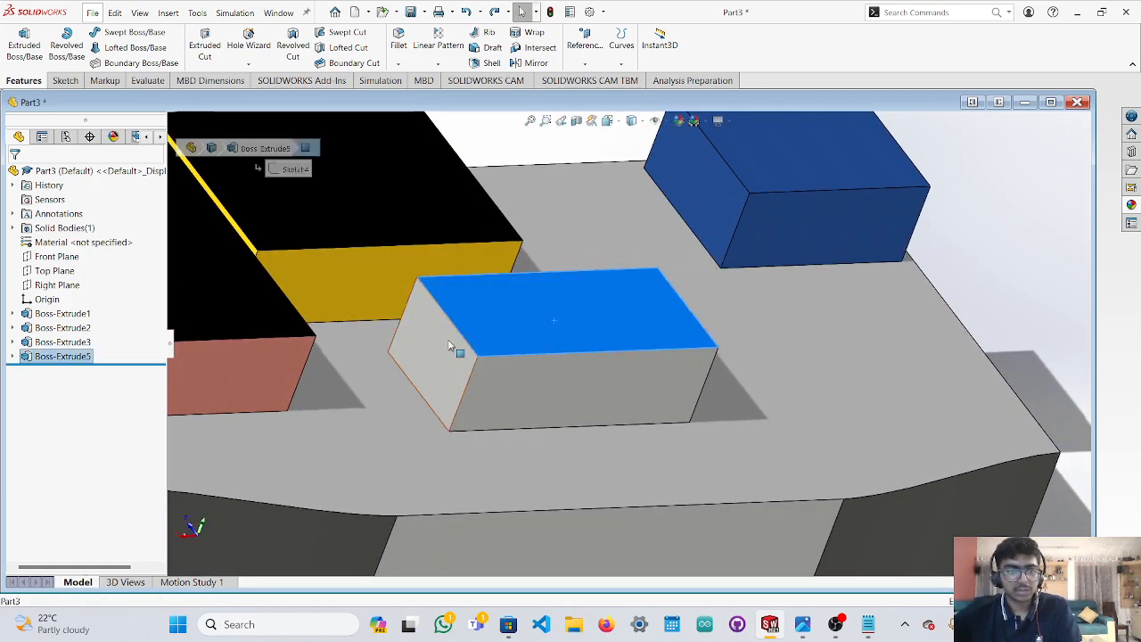
scroll(482, 415, "up", 2)
middle_click_drag(477, 417, 697, 429)
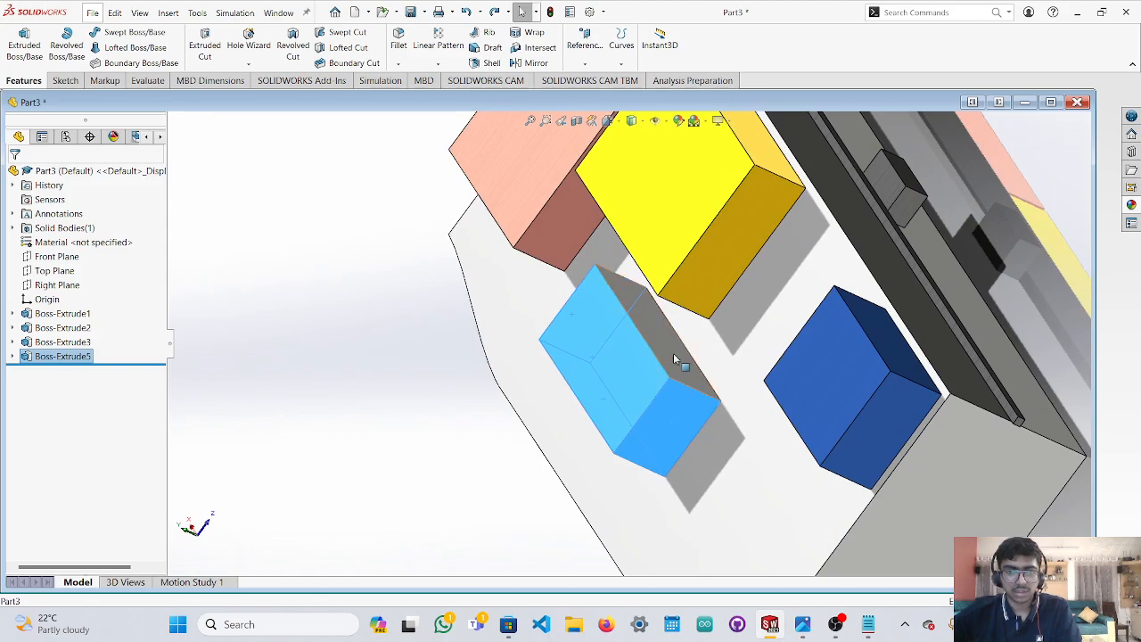
middle_click_drag(674, 356, 751, 184)
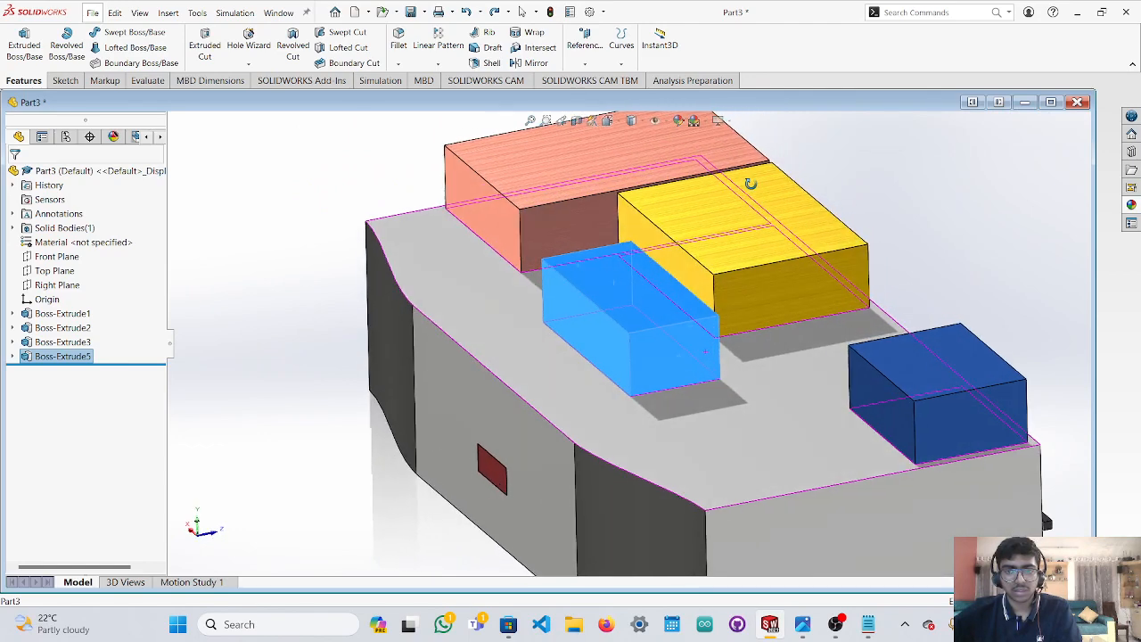
left_click(1131, 208)
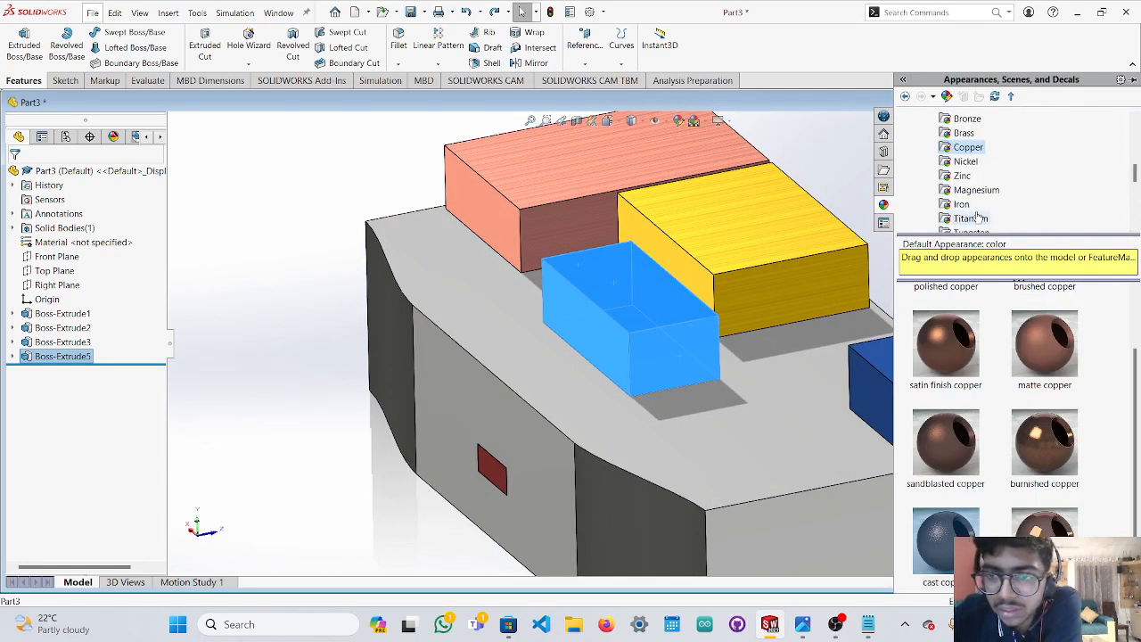
left_click(966, 205)
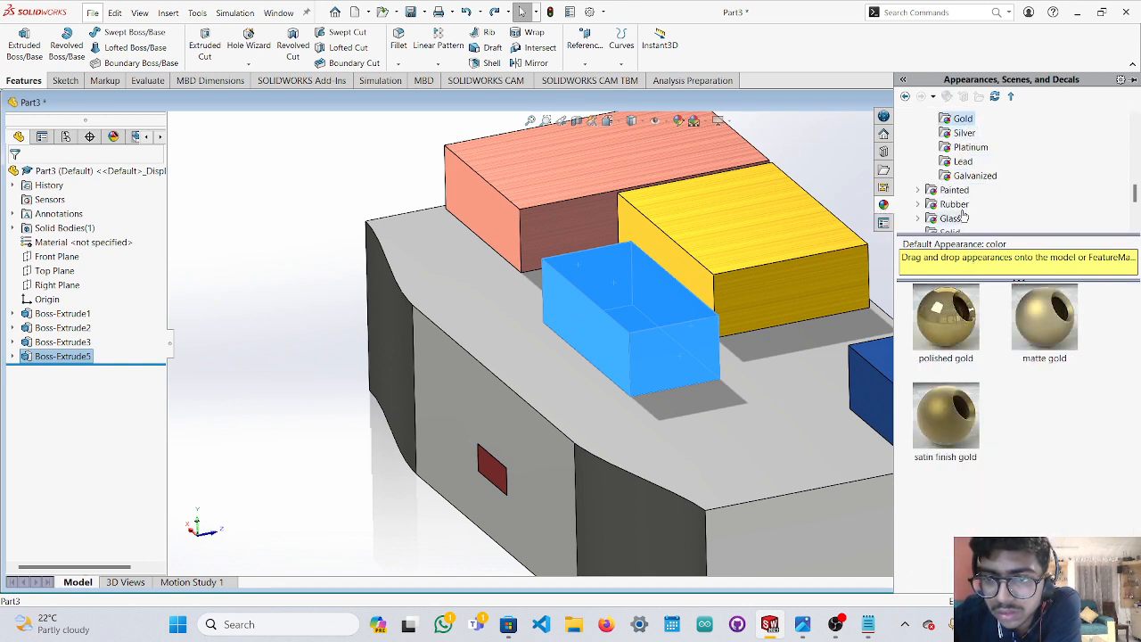
left_click(975, 175)
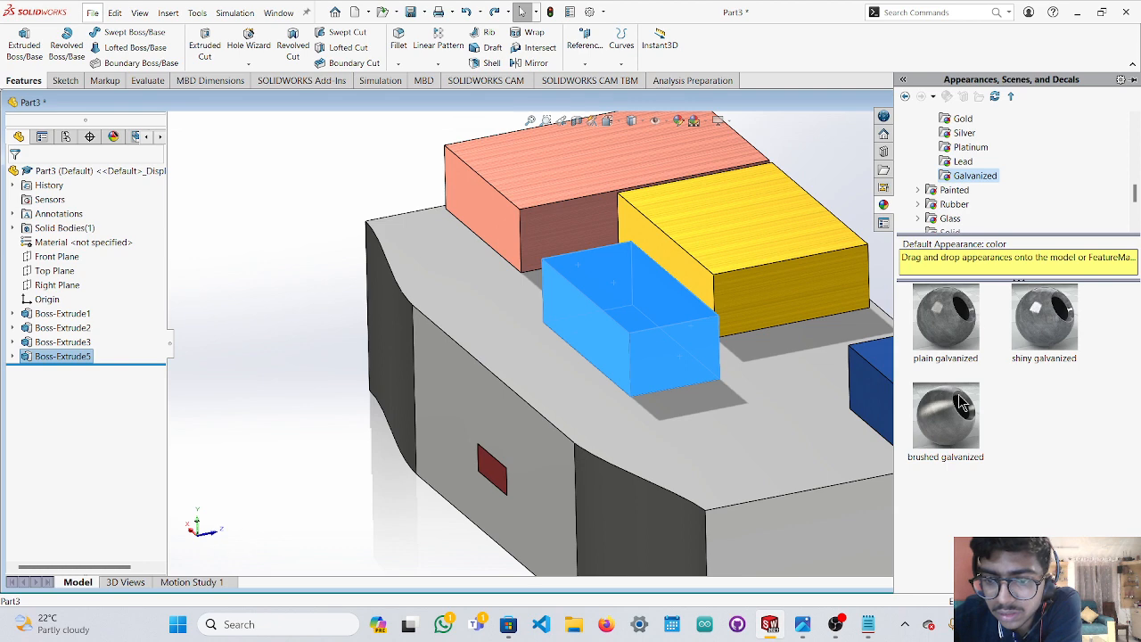
left_click(964, 162)
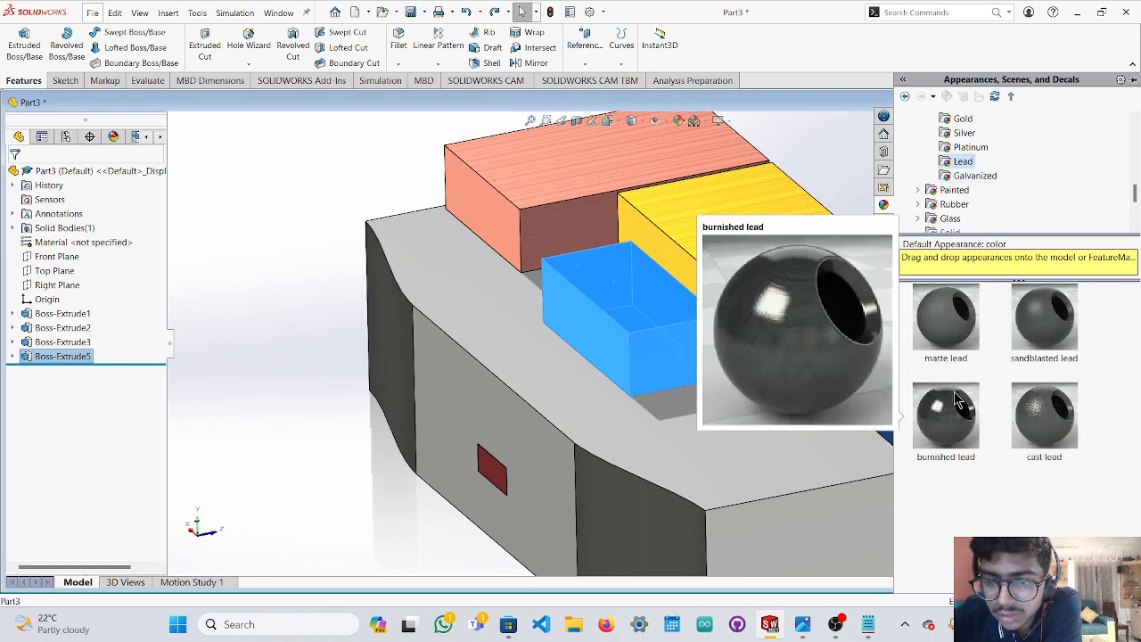
left_click_drag(956, 401, 762, 383)
middle_click_drag(762, 384, 655, 436)
scroll(660, 346, "up", 2)
left_click(660, 346)
Apply the satin finish copper appearance to all faces of the middle front component block.
middle_click_drag(793, 314, 817, 386)
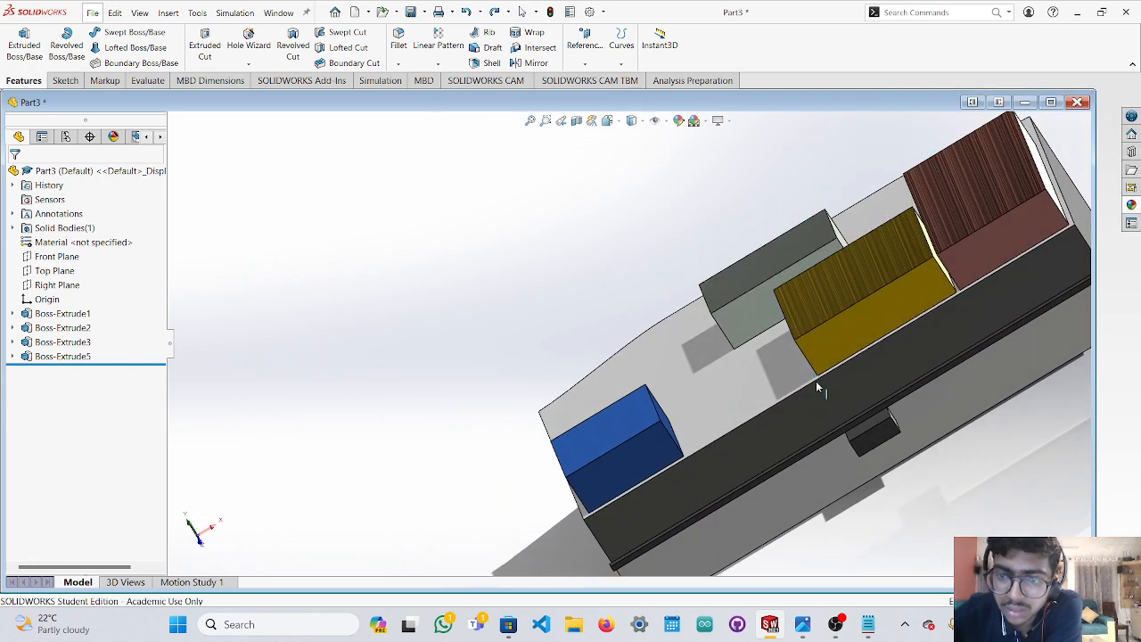
left_click(888, 258)
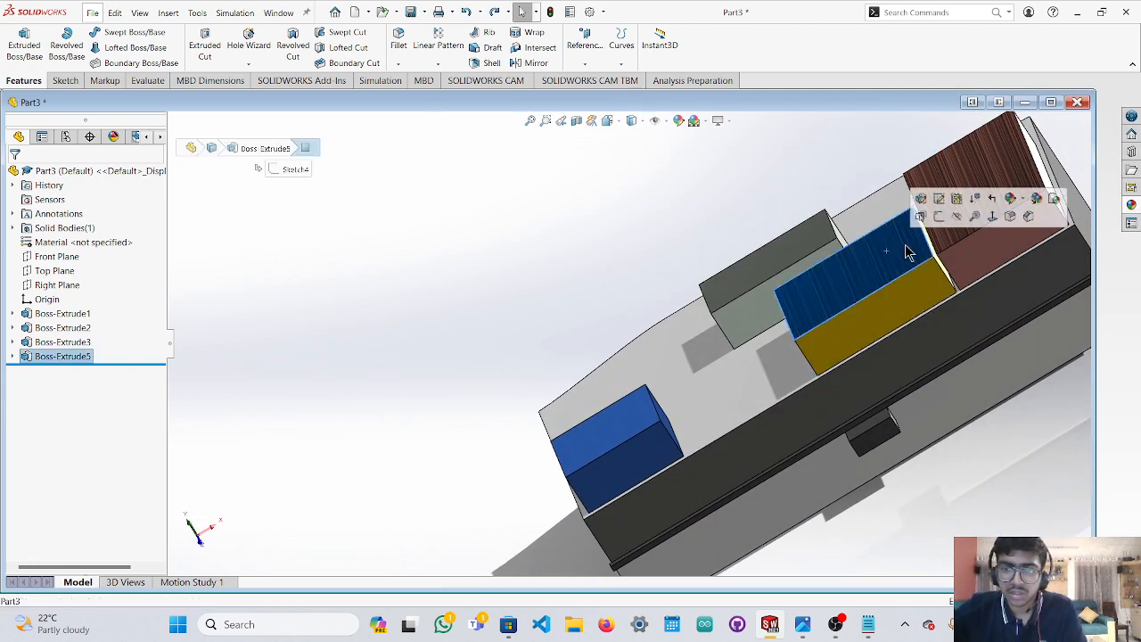
left_click(1130, 204)
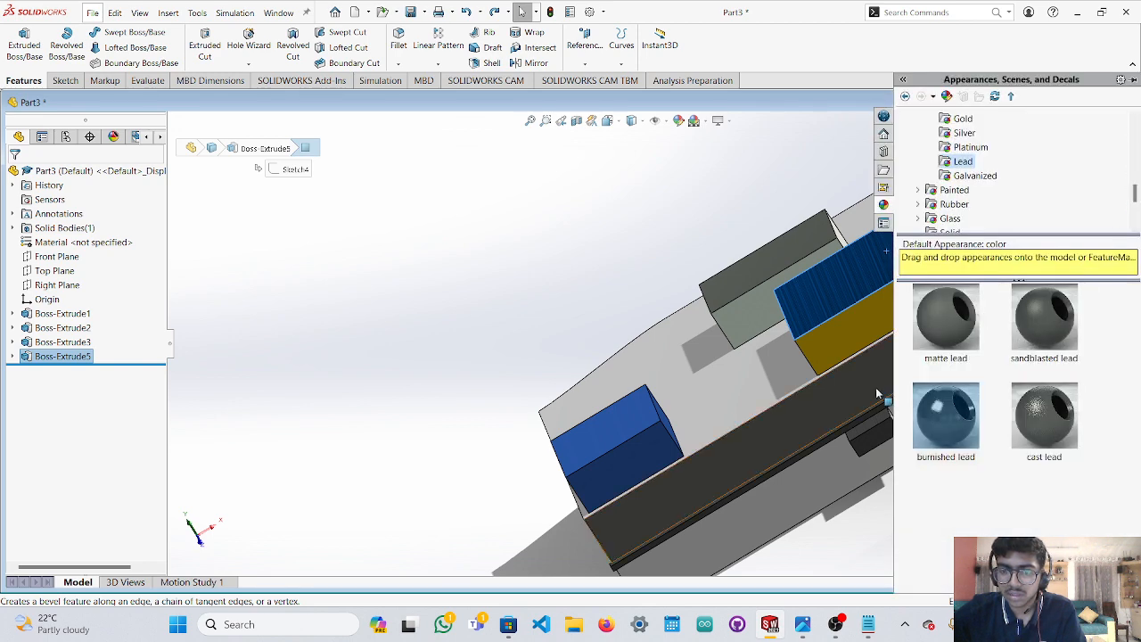
middle_click_drag(876, 393, 813, 318)
left_click(791, 347, "ctrl")
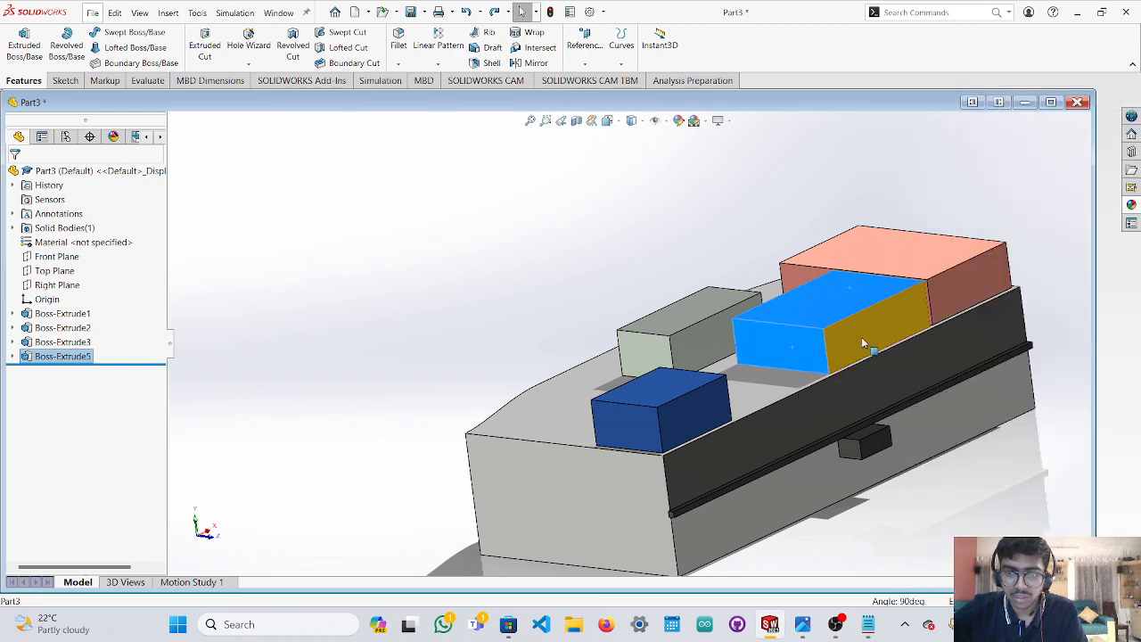
left_click(862, 338, "ctrl")
key("ctrl+8")
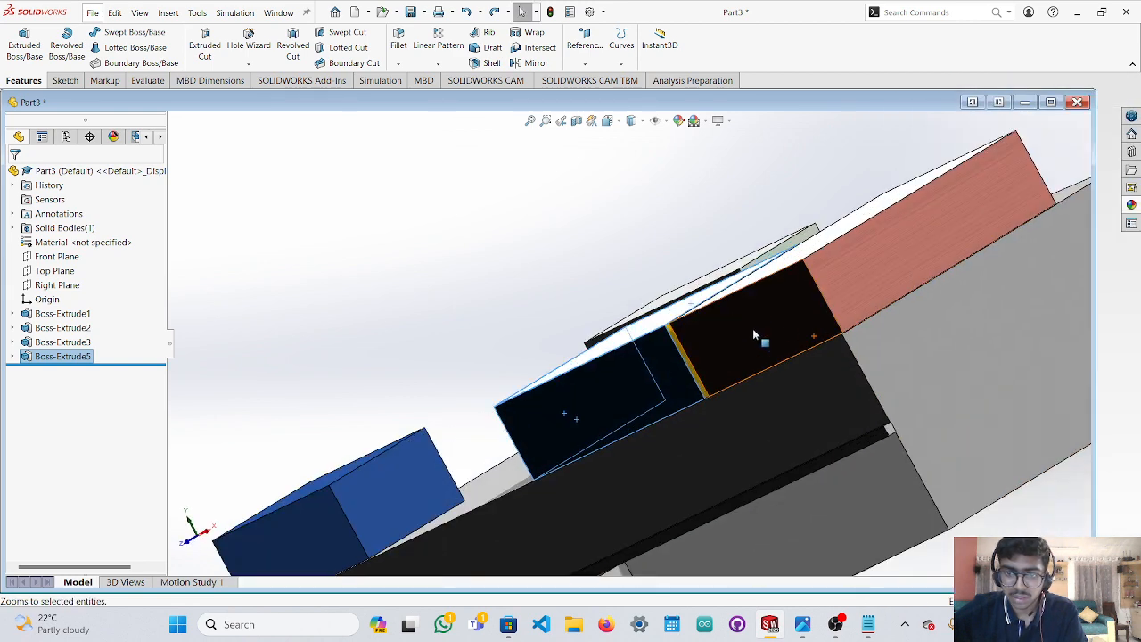
left_click(609, 339)
middle_click_drag(724, 284, 709, 249)
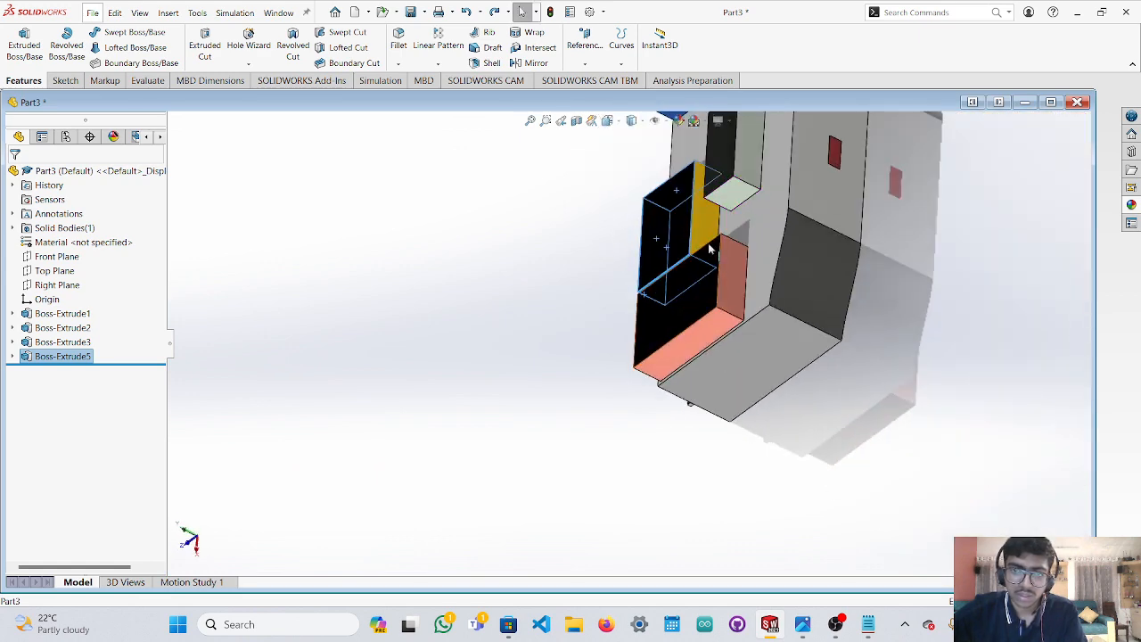
left_click(1128, 206)
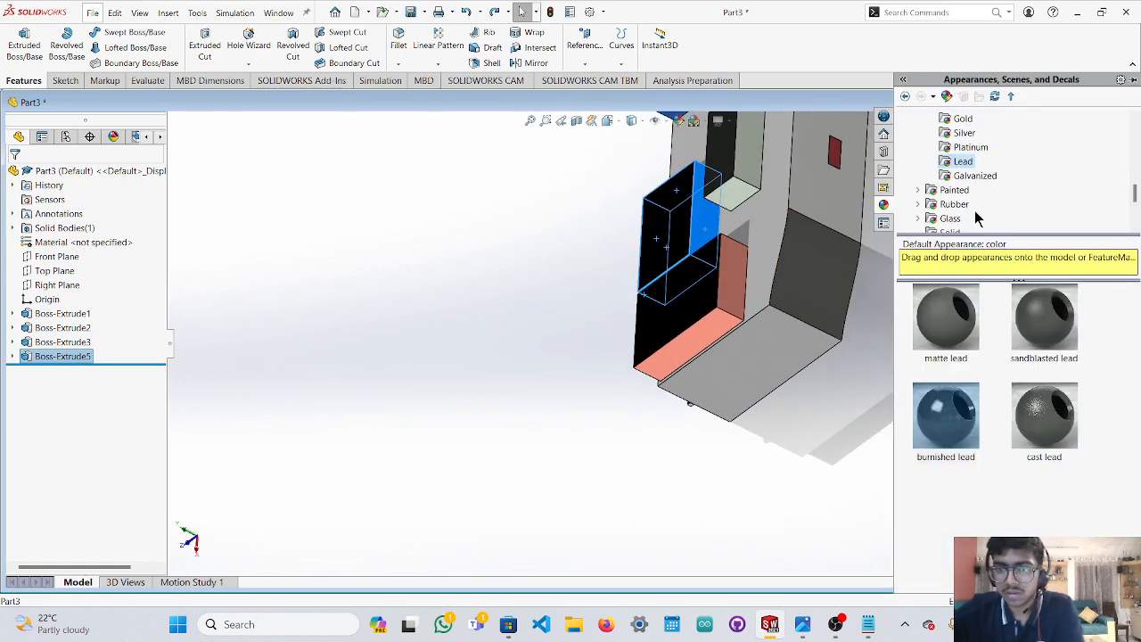
scroll(974, 183, "up", 1)
left_click(968, 147)
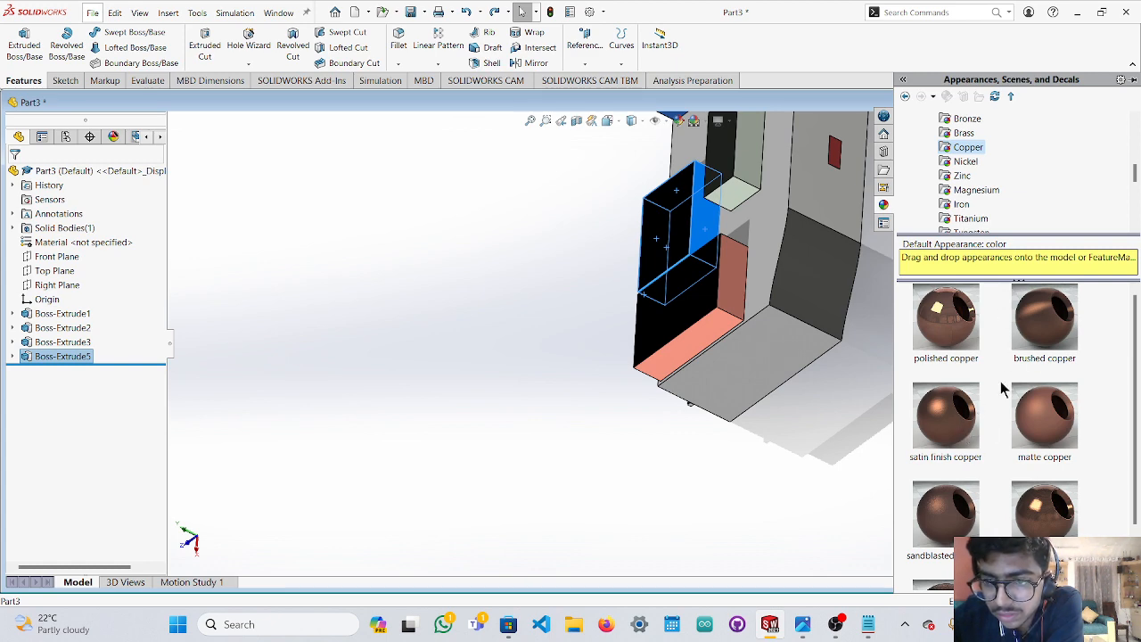
middle_click_drag(688, 433, 725, 378)
scroll(724, 378, "down", 8)
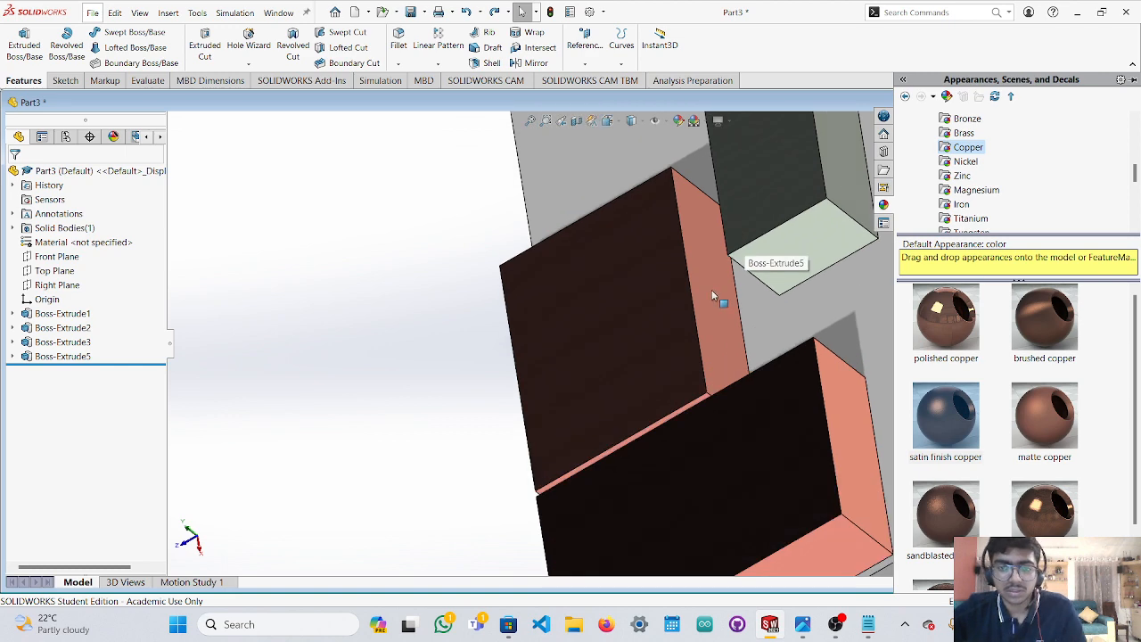
Replace the middle front component block's appearance with polished gold on its top and all side faces.
left_click(712, 290)
left_click(650, 321, "ctrl")
scroll(746, 237, "down", 5)
scroll(752, 293, "up", 6)
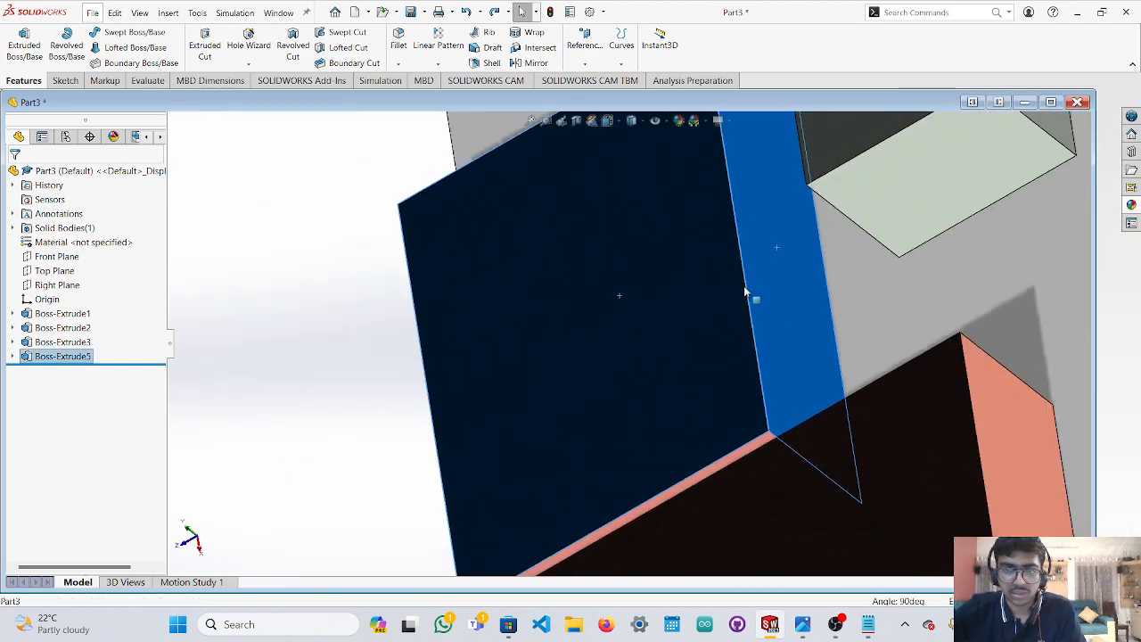
middle_click_drag(633, 358, 710, 298)
left_click(504, 410, "ctrl")
middle_click_drag(502, 407, 552, 387)
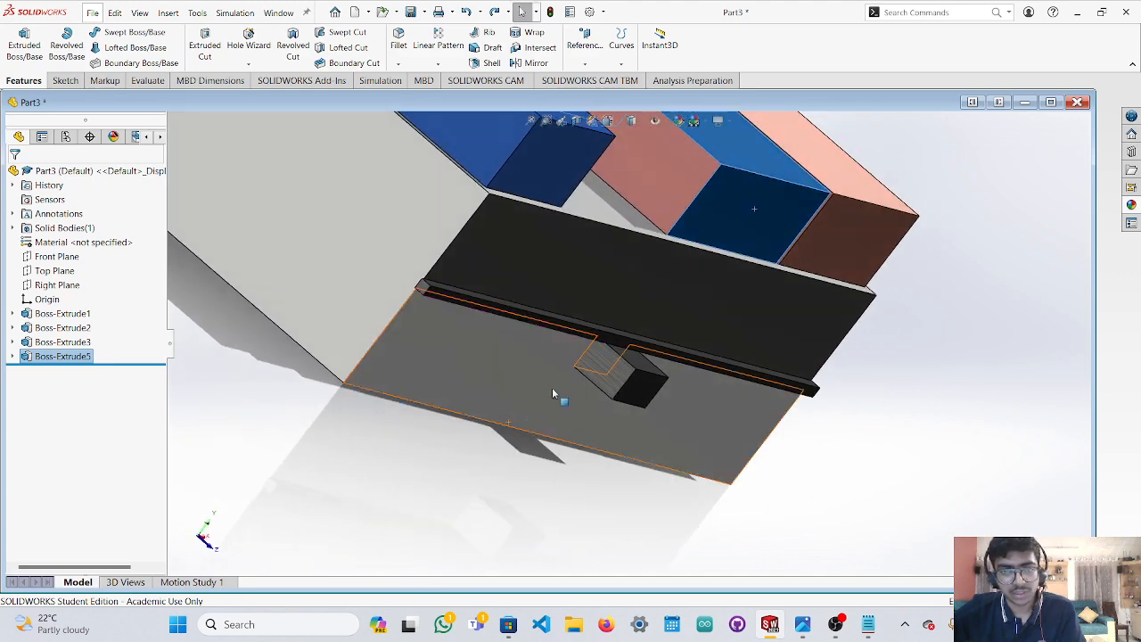
left_click(683, 194, "ctrl")
middle_click_drag(823, 201, 713, 156)
scroll(831, 201, "down", 5)
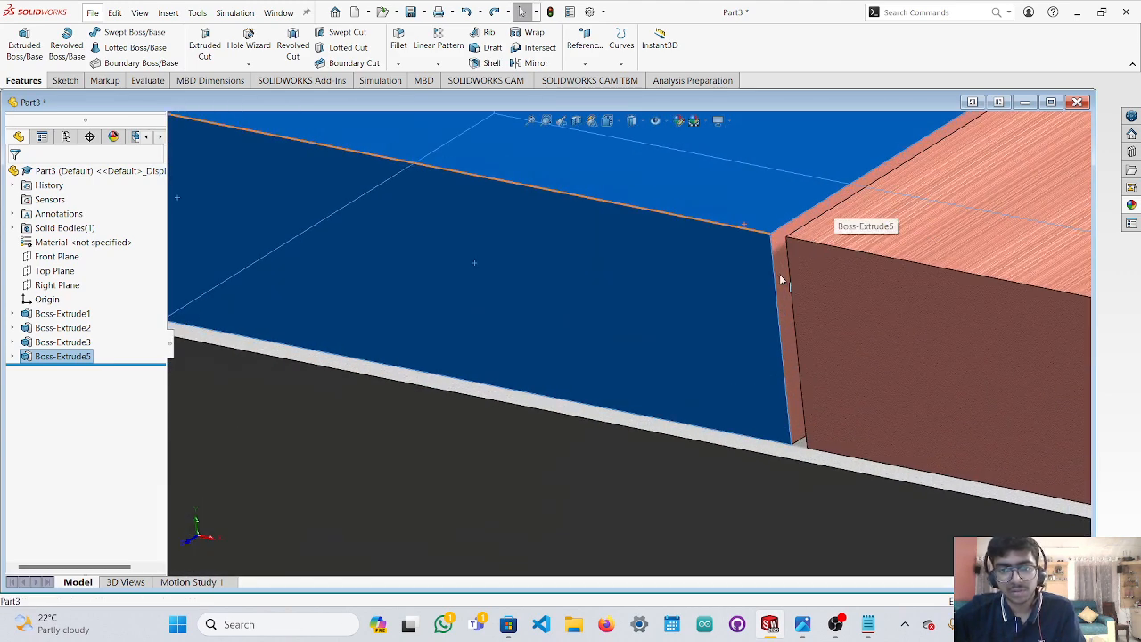
left_click(1132, 204)
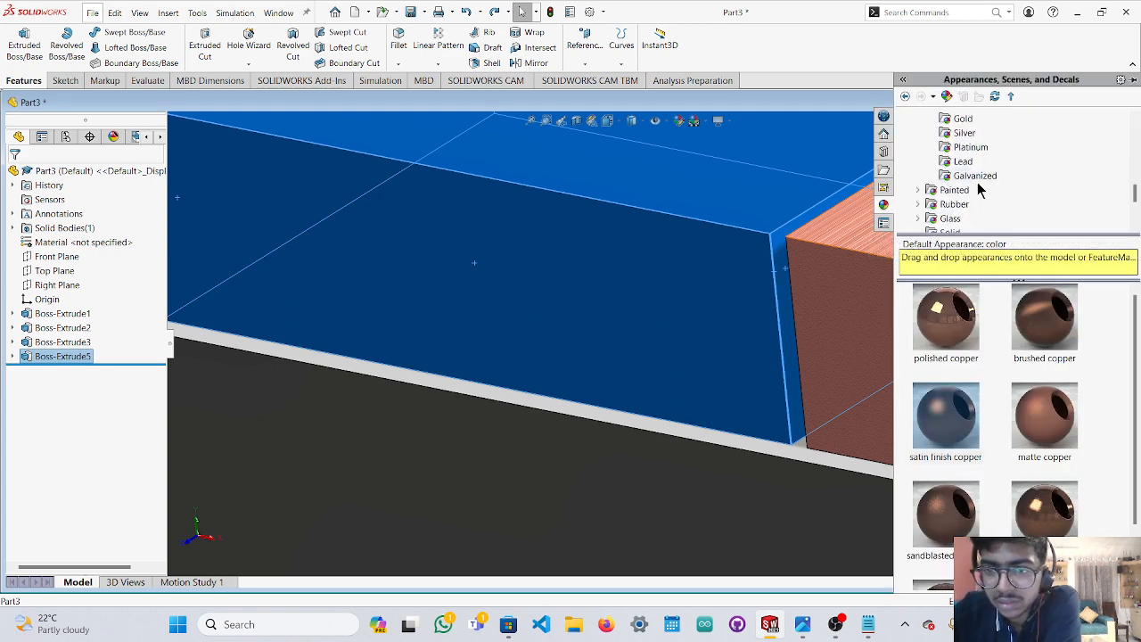
left_click(966, 123)
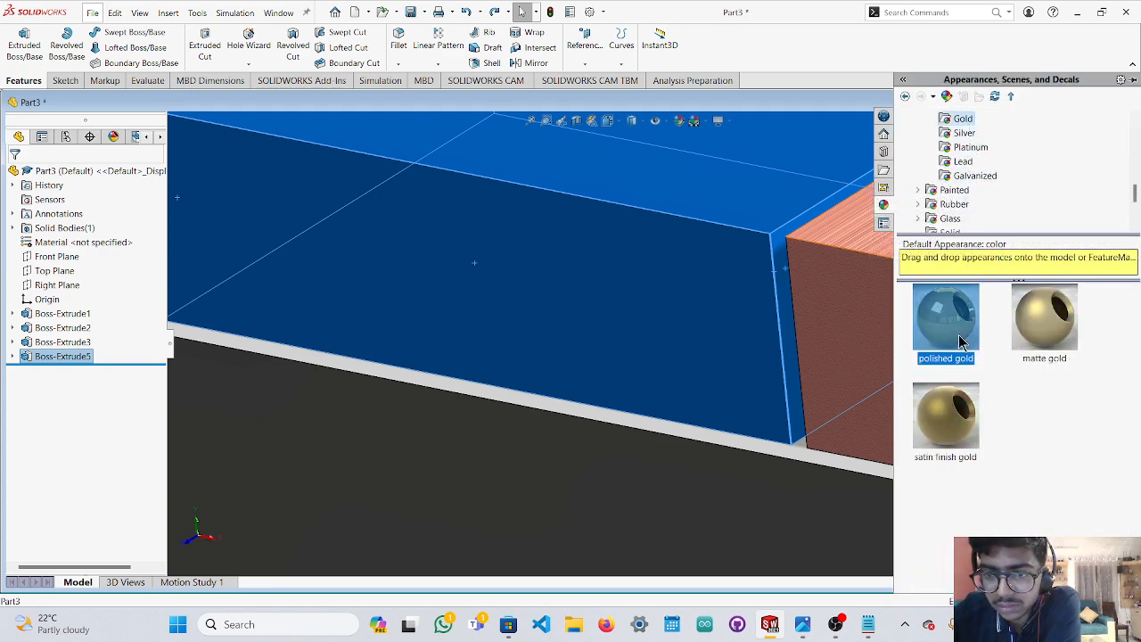
double_click(959, 343)
scroll(764, 331, "up", 6)
middle_click_drag(773, 320, 653, 488)
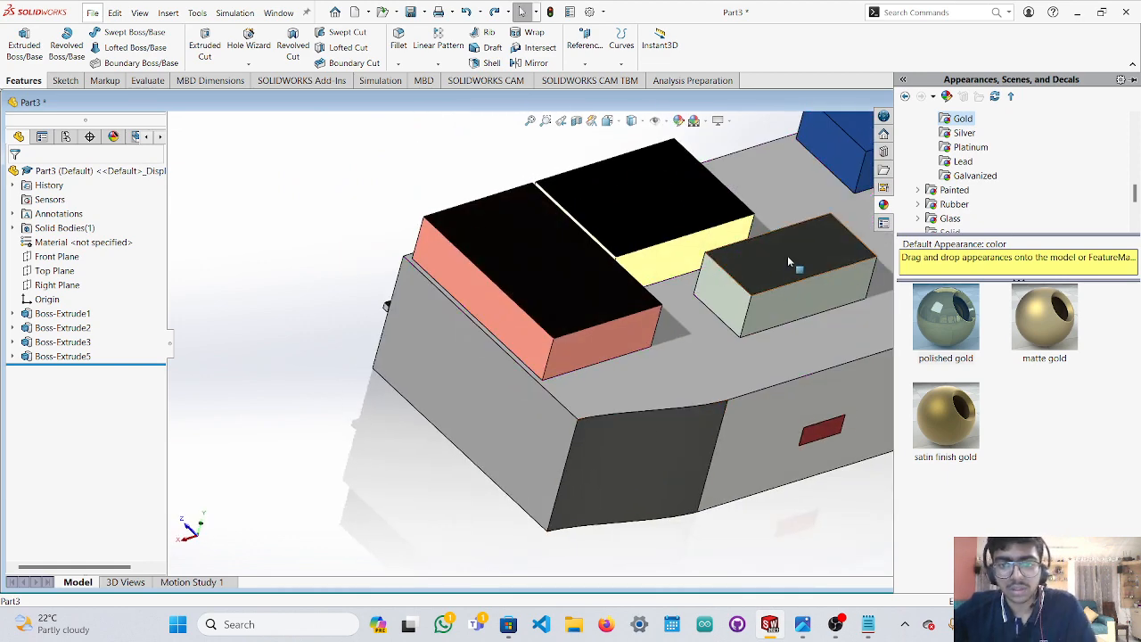
Apply the matte silver appearance to the faces of the small rear component block.
left_click(787, 255)
left_click(770, 295, "ctrl")
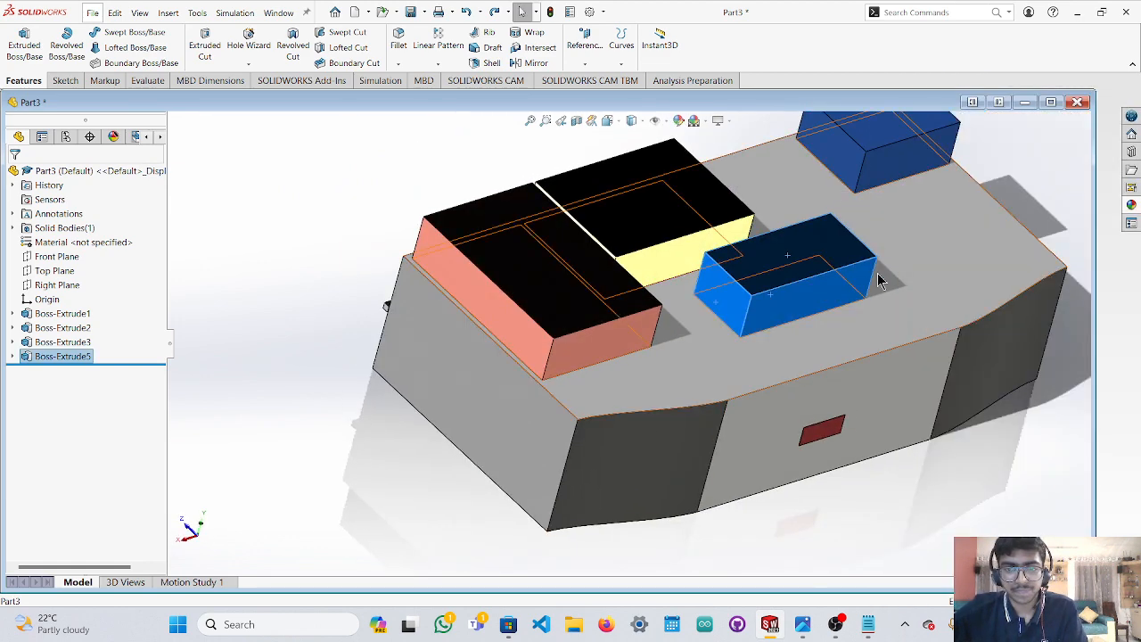
middle_click_drag(879, 276, 780, 304)
middle_click_drag(847, 340, 843, 223)
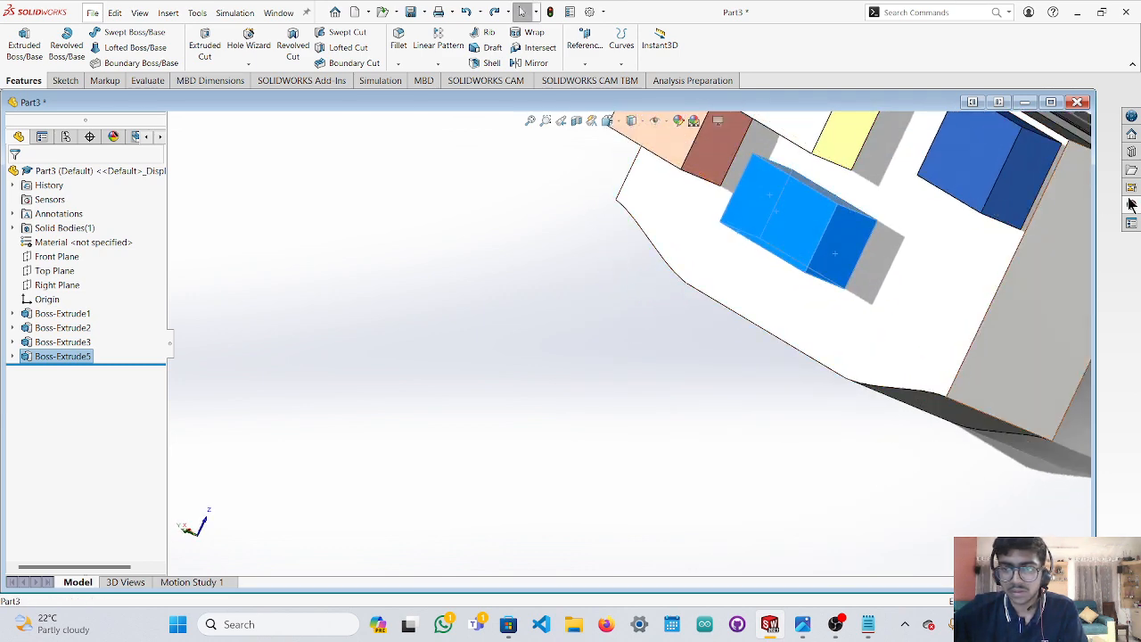
left_click(1131, 204)
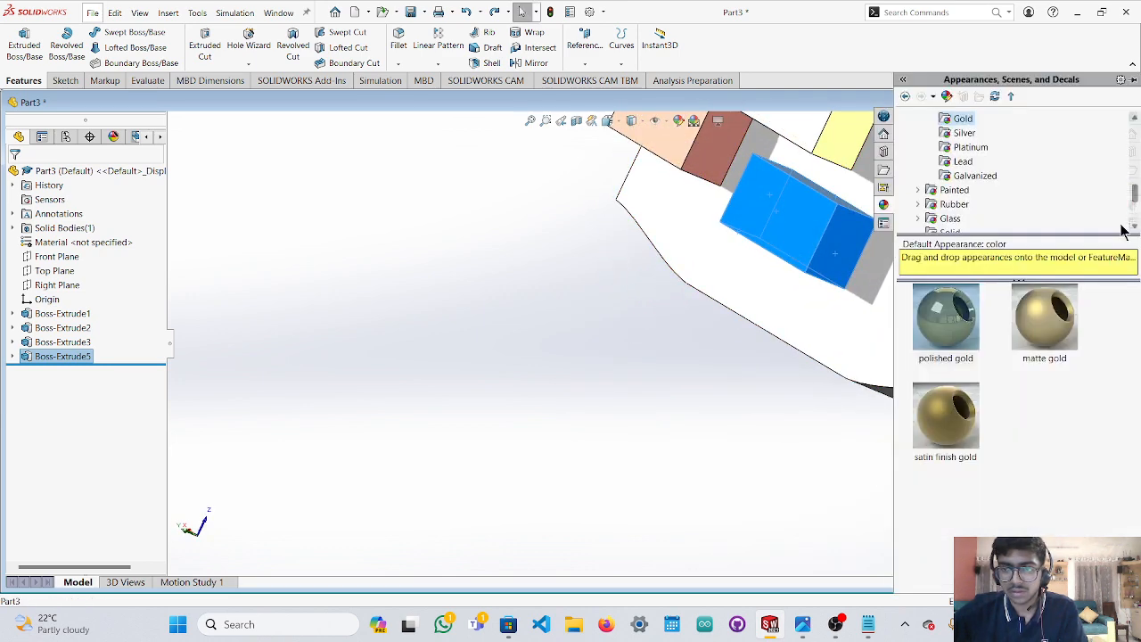
left_click(964, 134)
double_click(1032, 328)
middle_click_drag(762, 353, 805, 271)
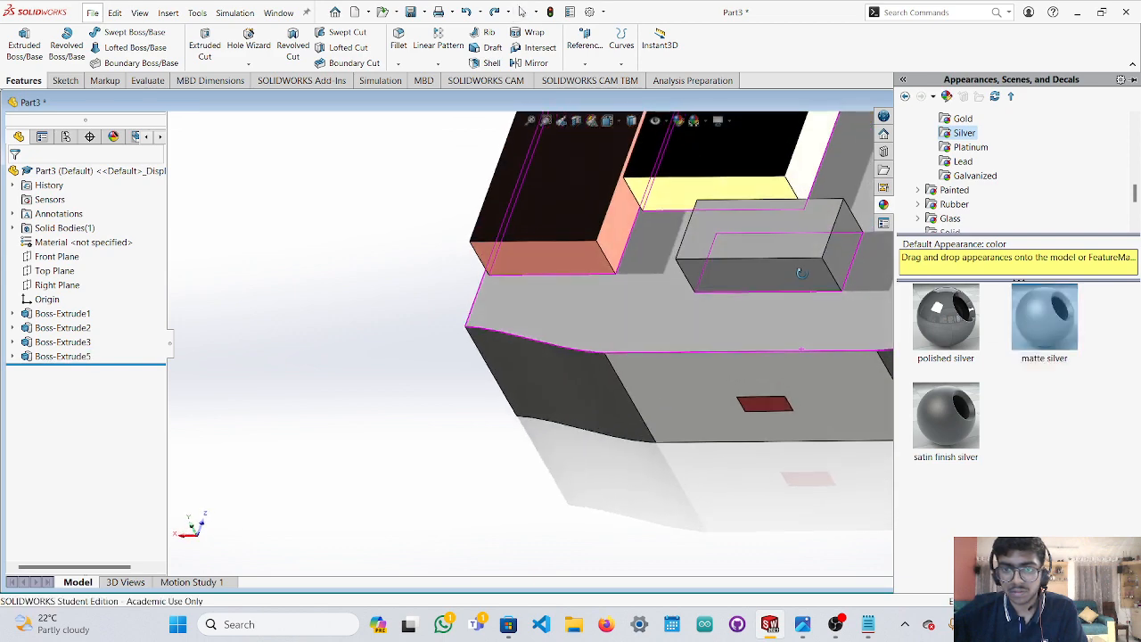
Select all exposed faces of the small rear component block and reopen the appearance library.
left_click(759, 458)
left_click(807, 272)
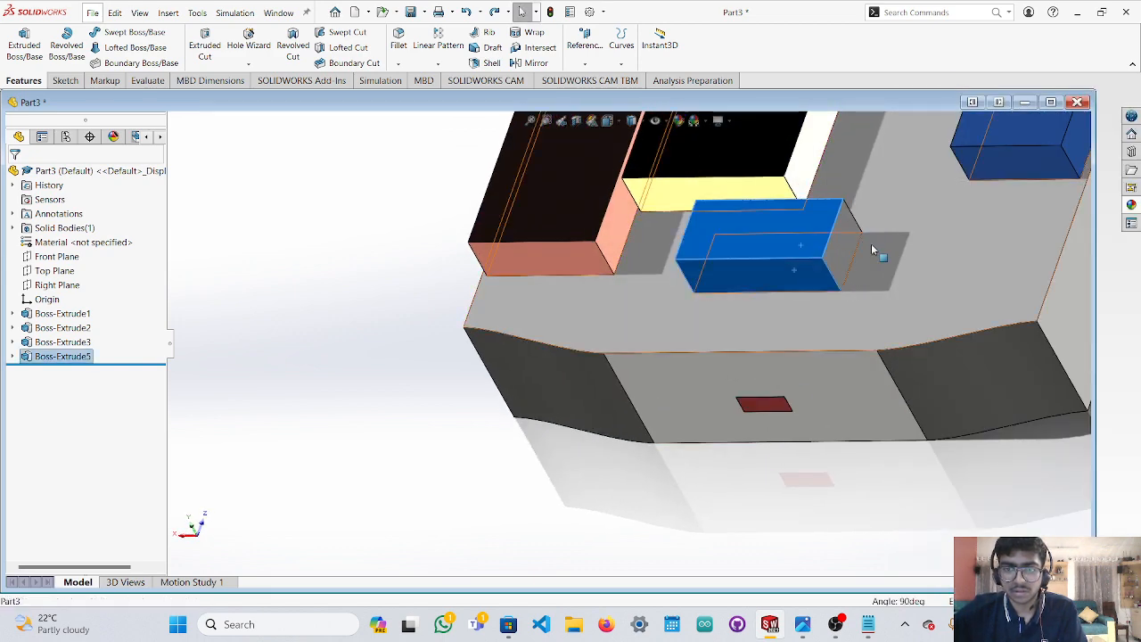
left_click(869, 245, "ctrl")
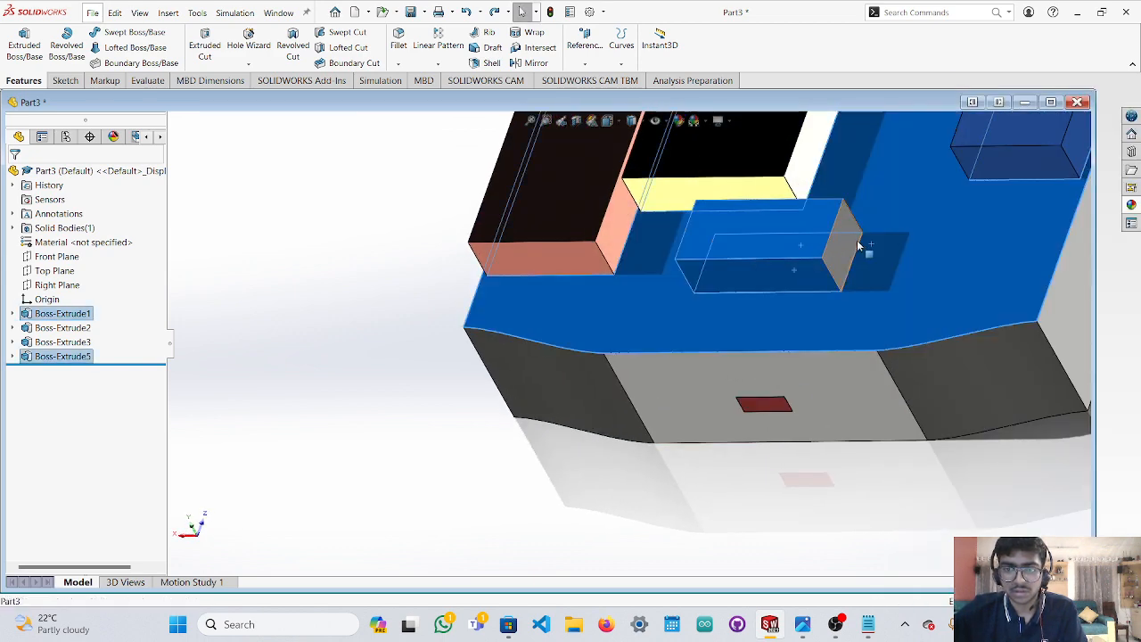
key("Escape")
left_click(770, 249)
left_click(783, 278, "ctrl")
left_click(851, 252, "ctrl")
middle_click_drag(851, 254, 696, 185)
left_click(1132, 205)
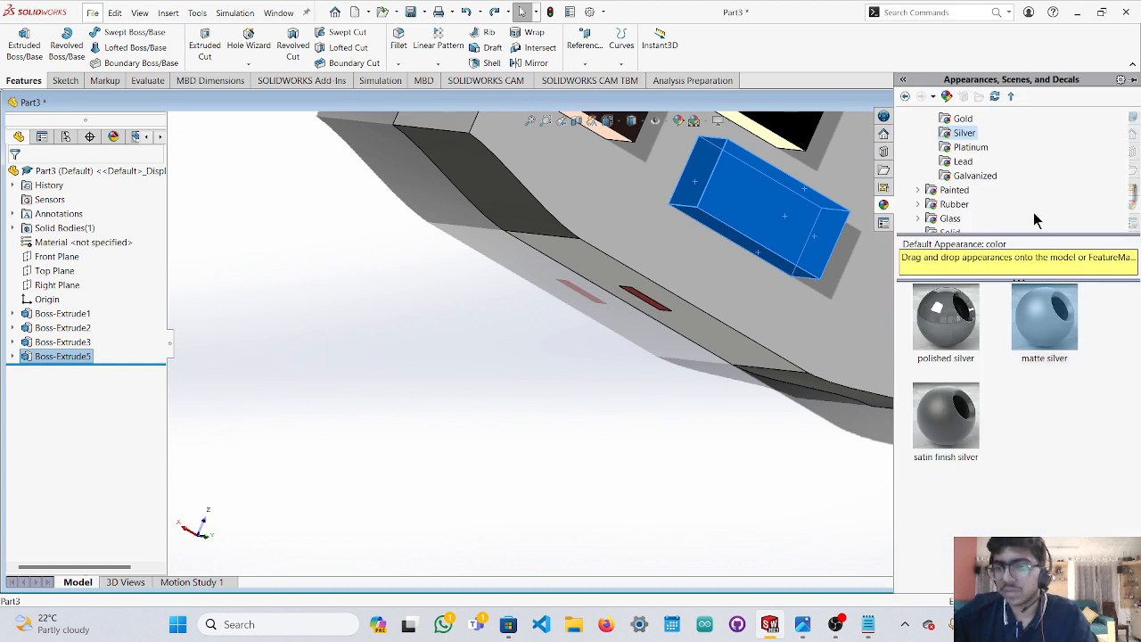
Compare the metal appearance swatches, including titanium, zinc, copper, lead, platinum, gold, tungsten, nickel and brass, for the selected block.
scroll(967, 147, "up", 1)
left_click(970, 137)
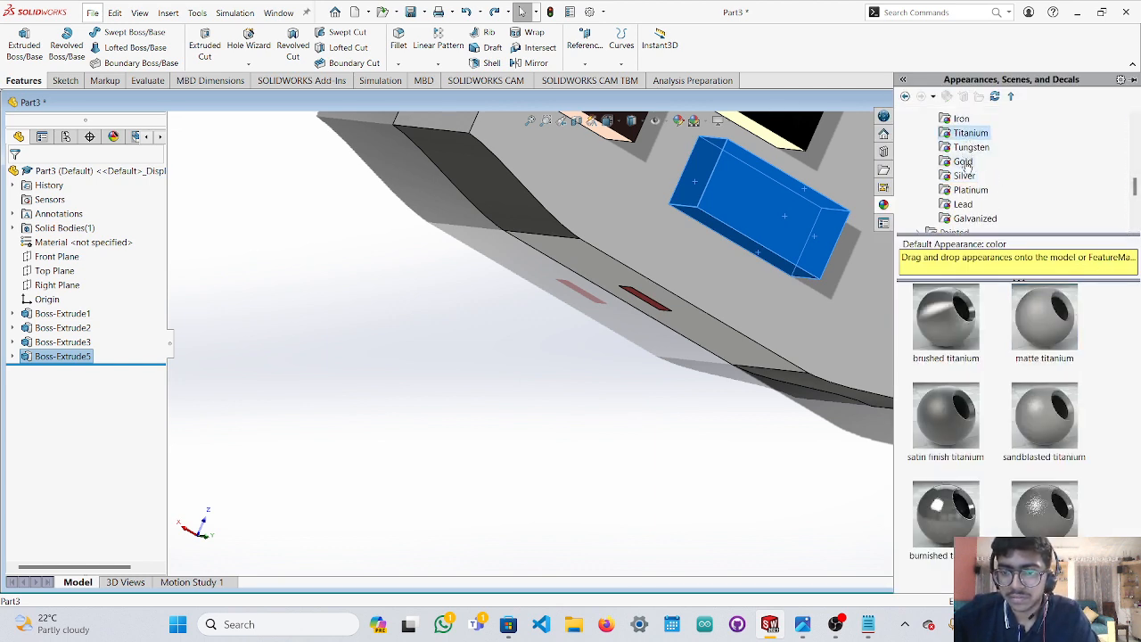
scroll(963, 165, "up", 2)
left_click(962, 165)
left_click(962, 176)
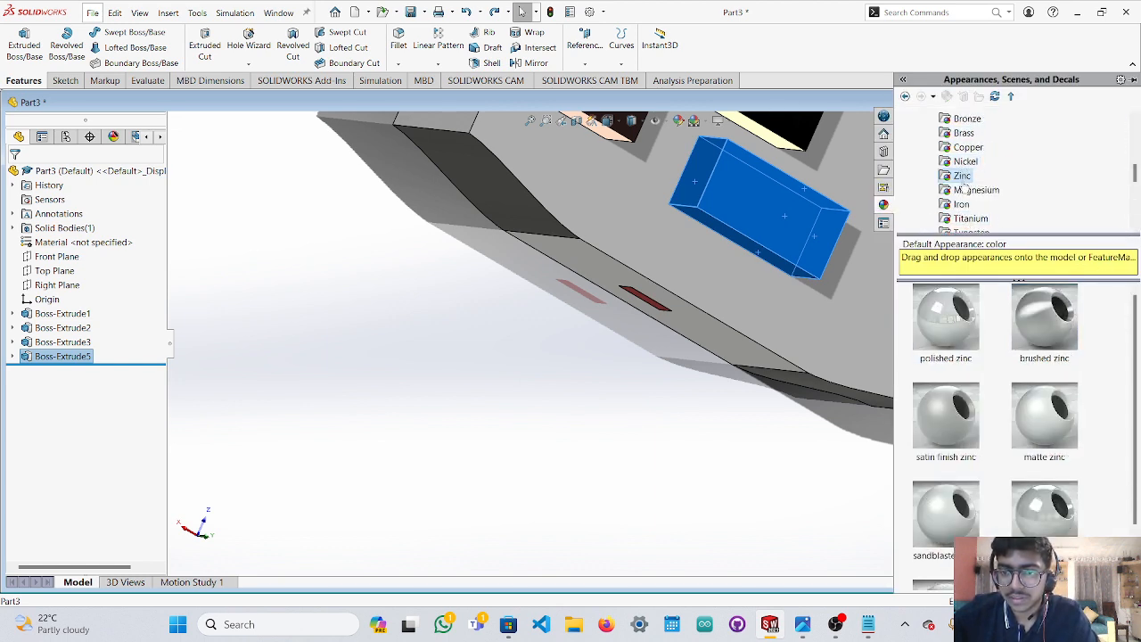
left_click(967, 147)
left_click(972, 189)
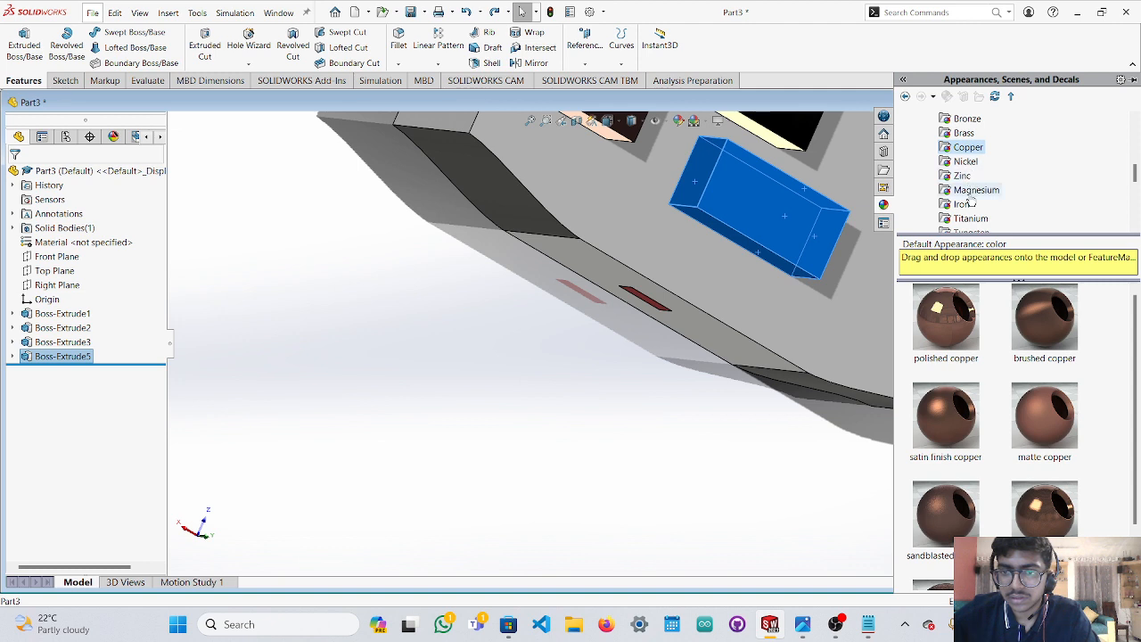
scroll(969, 203, "down", 2)
left_click(967, 204)
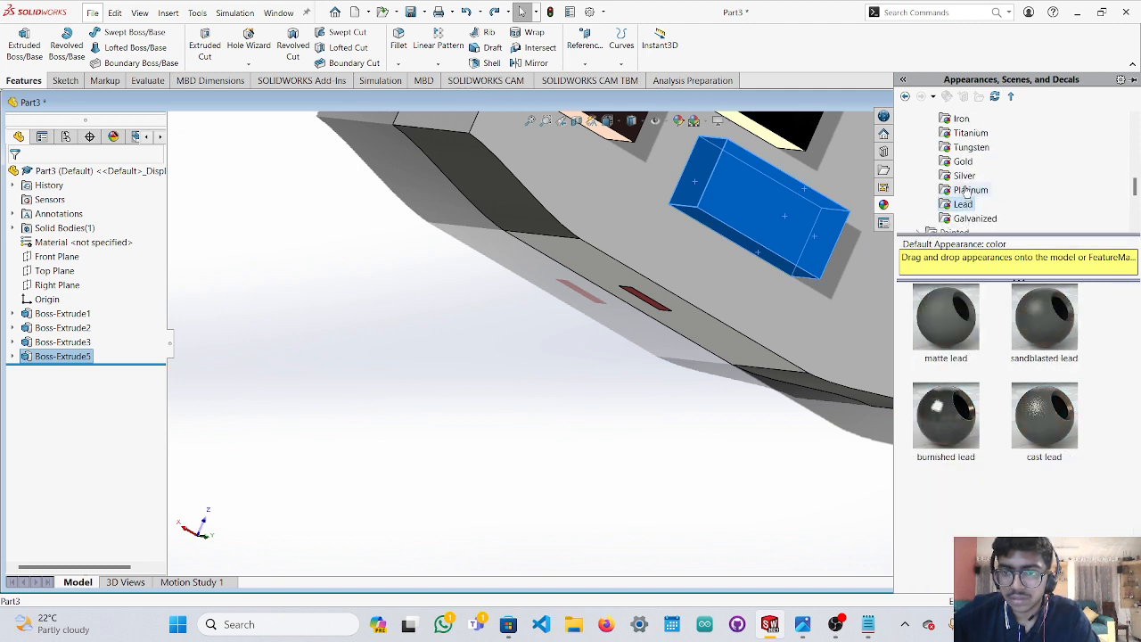
left_click(969, 190)
left_click(965, 176)
left_click(963, 161)
left_click(970, 147)
scroll(965, 151, "up", 2)
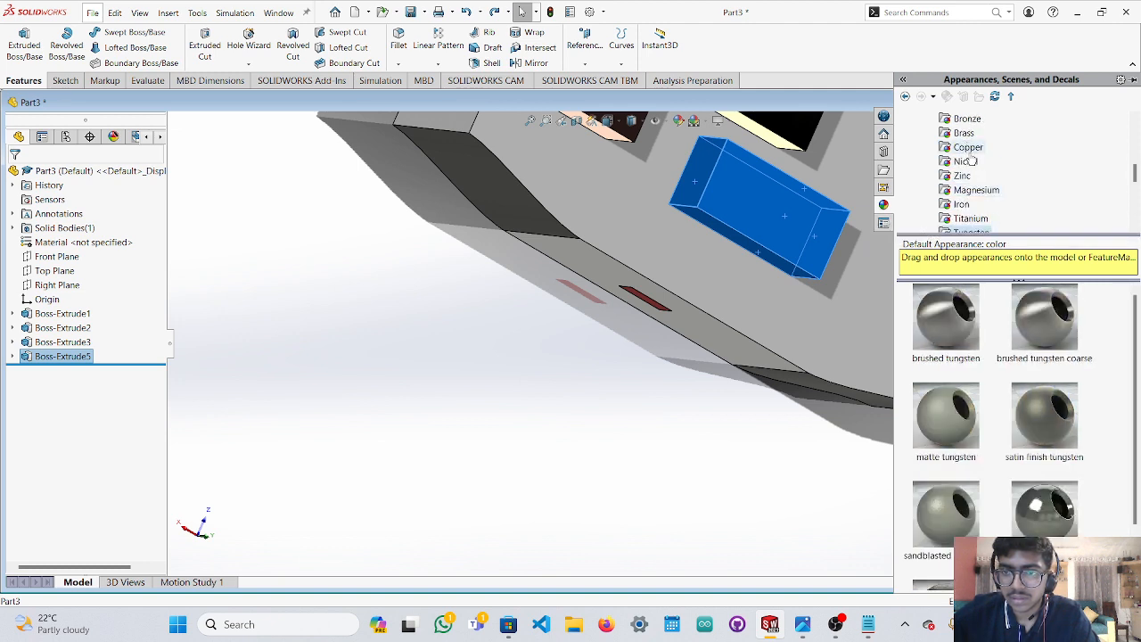
left_click(966, 161)
left_click(965, 132)
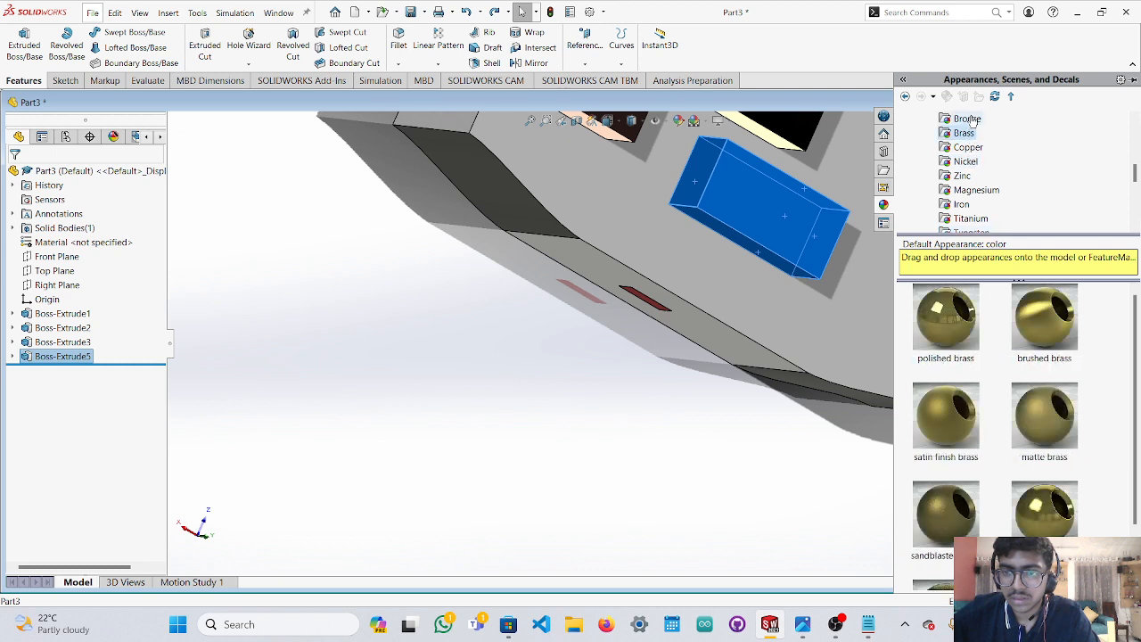
Apply the glossy bronze appearance listed beside sandblasted bronze to the selected faces of the small rear component block.
left_click(967, 118)
scroll(970, 152, "up", 2)
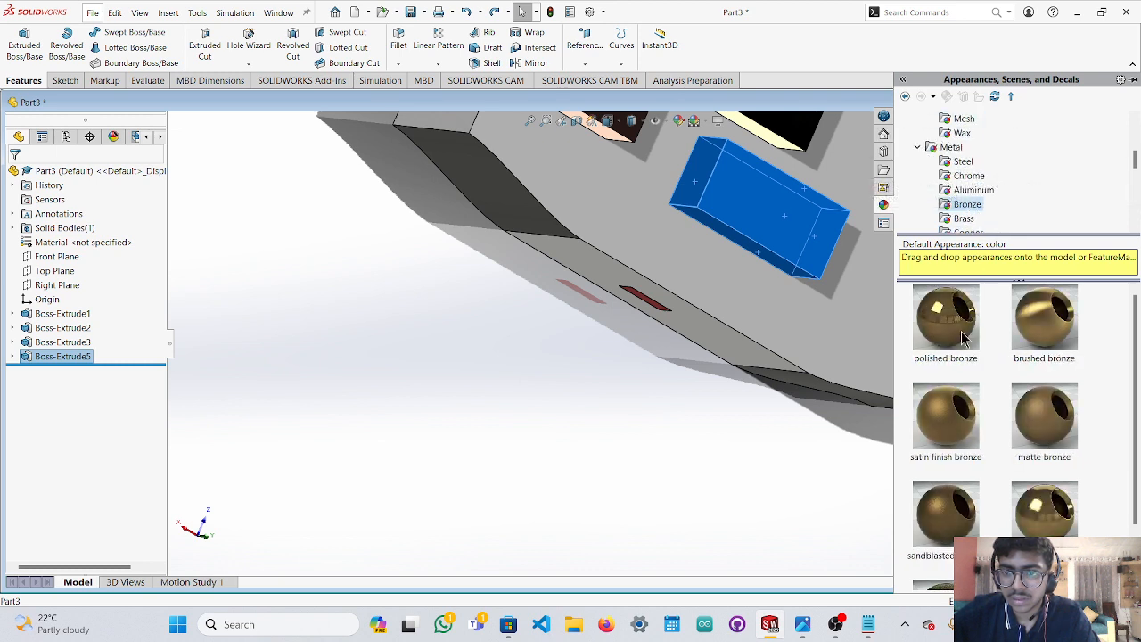
double_click(1056, 528)
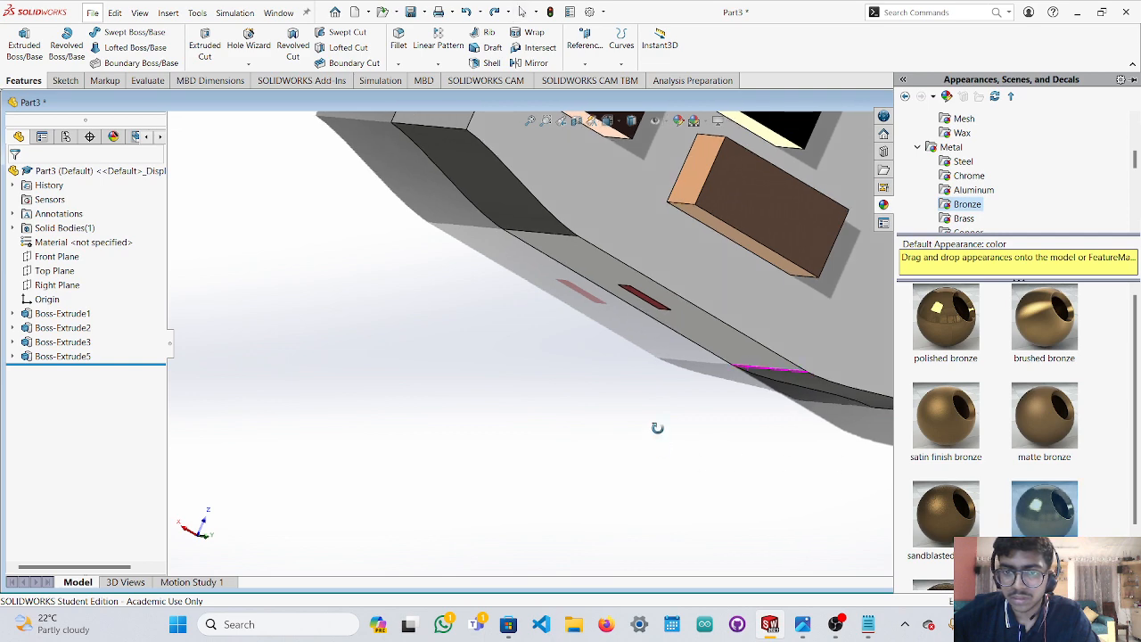
middle_click_drag(657, 427, 589, 326)
left_click(582, 337)
scroll(581, 337, "up", 3)
middle_click_drag(731, 279, 854, 239)
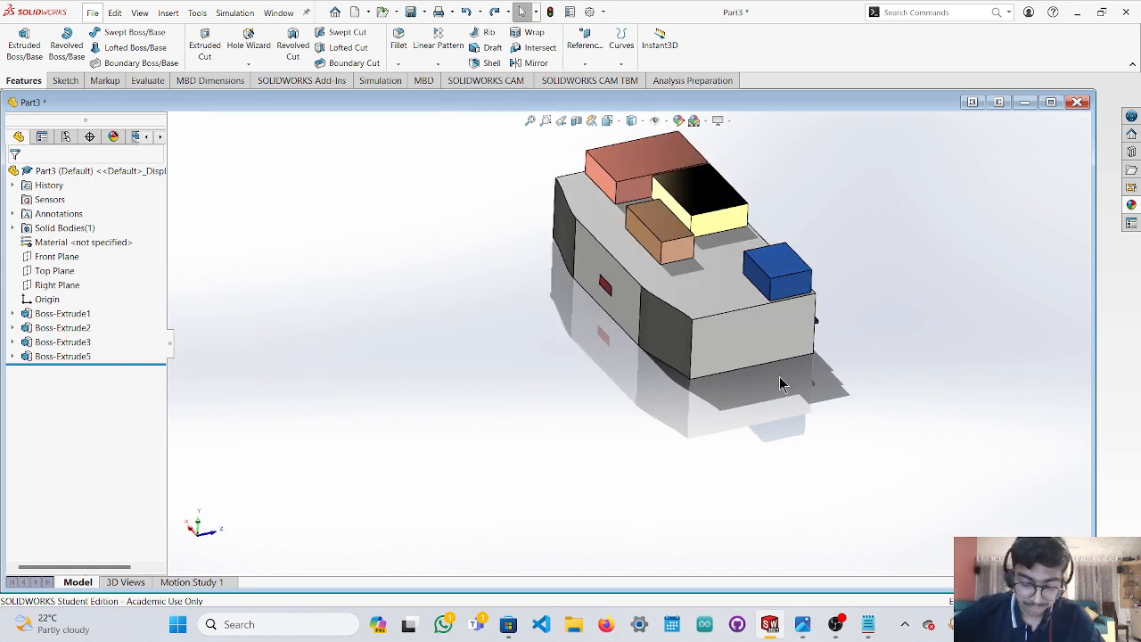
Save the part as brain in the CAEG_EL folder.
left_click(94, 16)
left_click(123, 153)
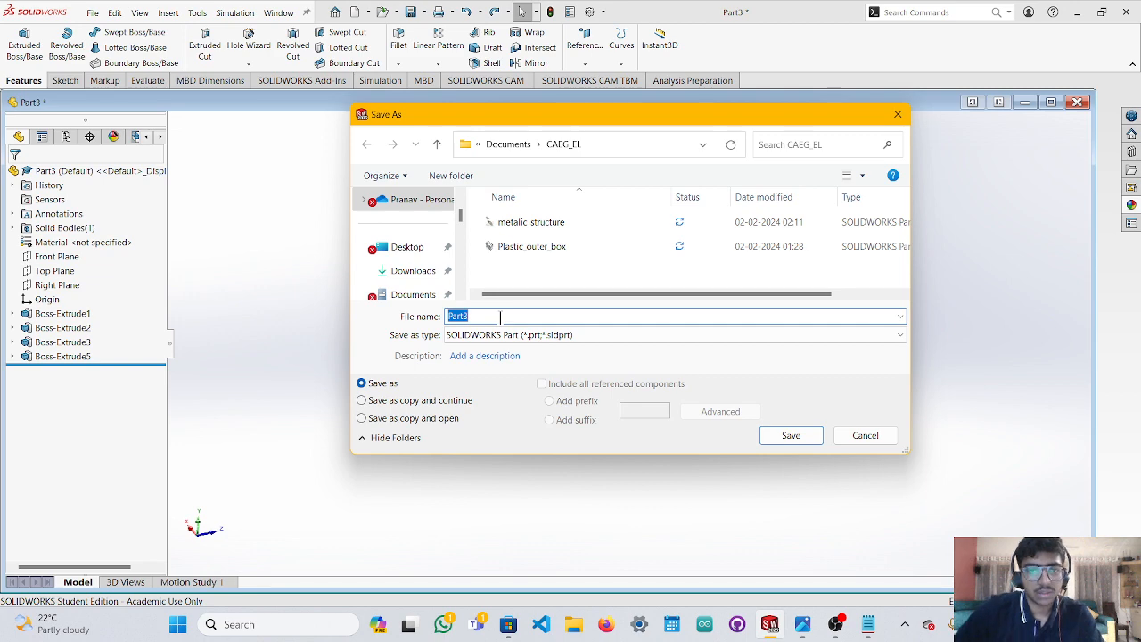
type("brain")
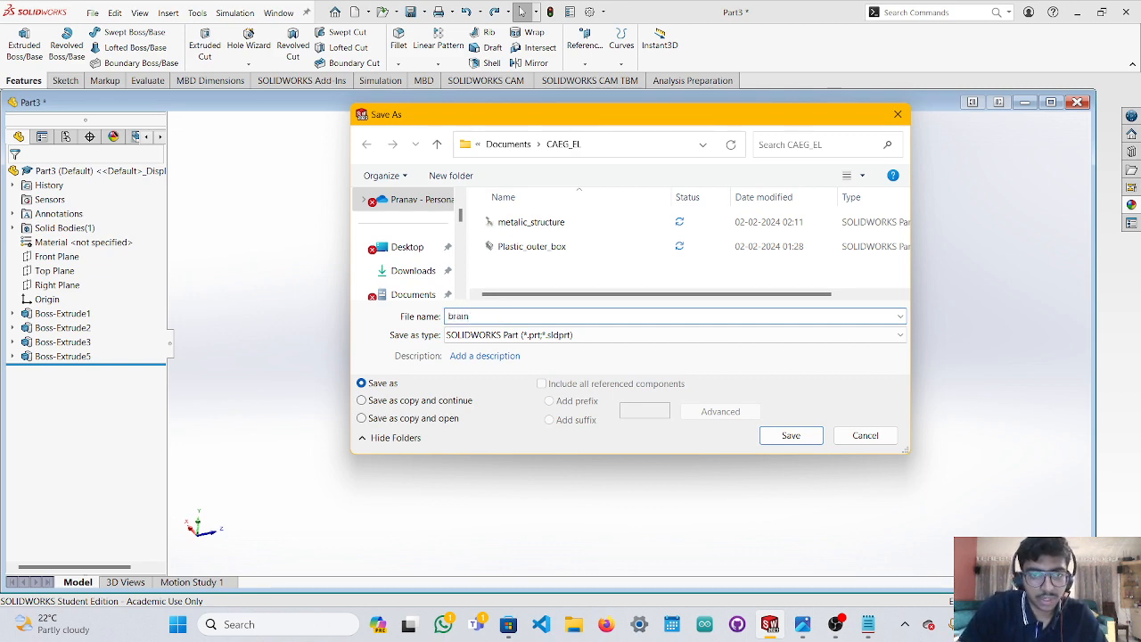
key("Return")
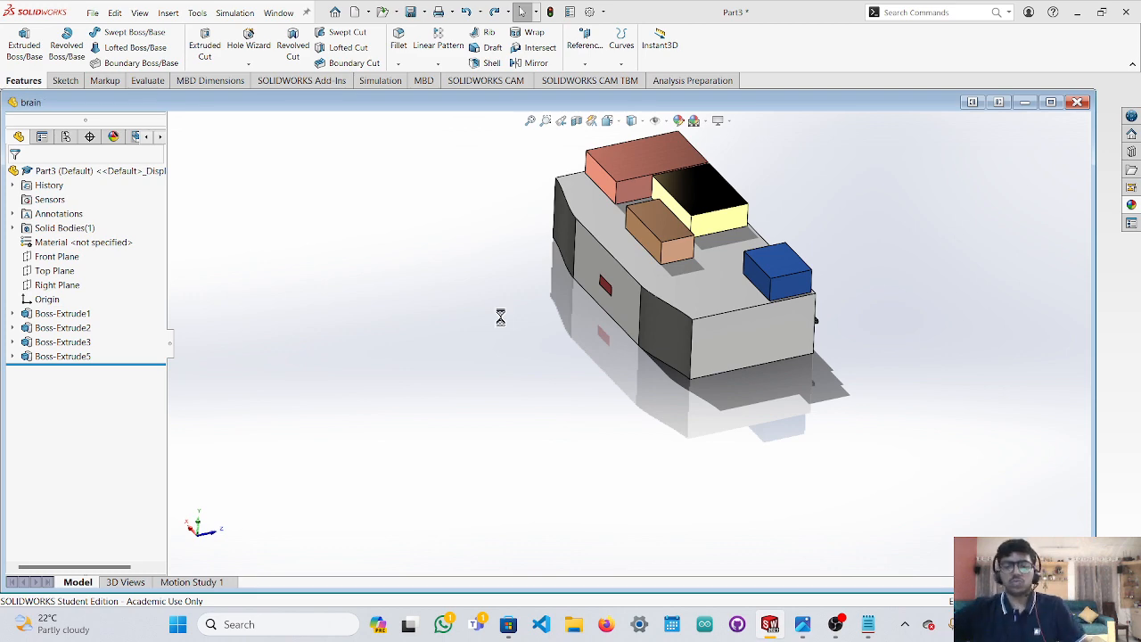
Switch to Photos to examine the reference photos of the box, full assembly and motor mount, and return to the brain part in SOLIDWORKS.
left_click(805, 629)
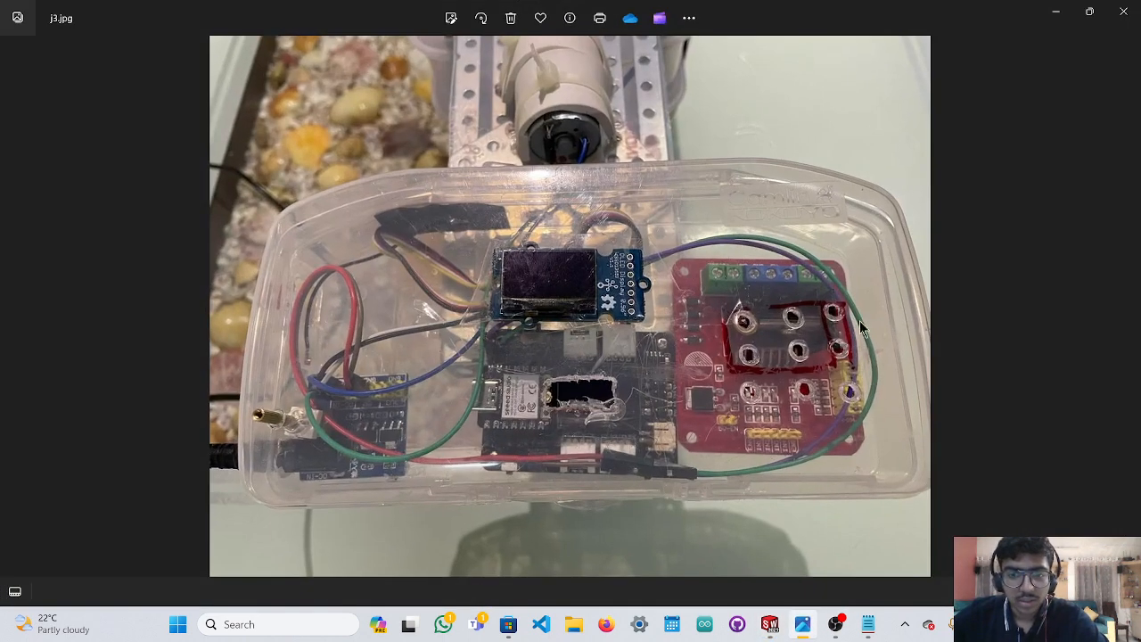
key("Left")
key("Left")
key("Left")
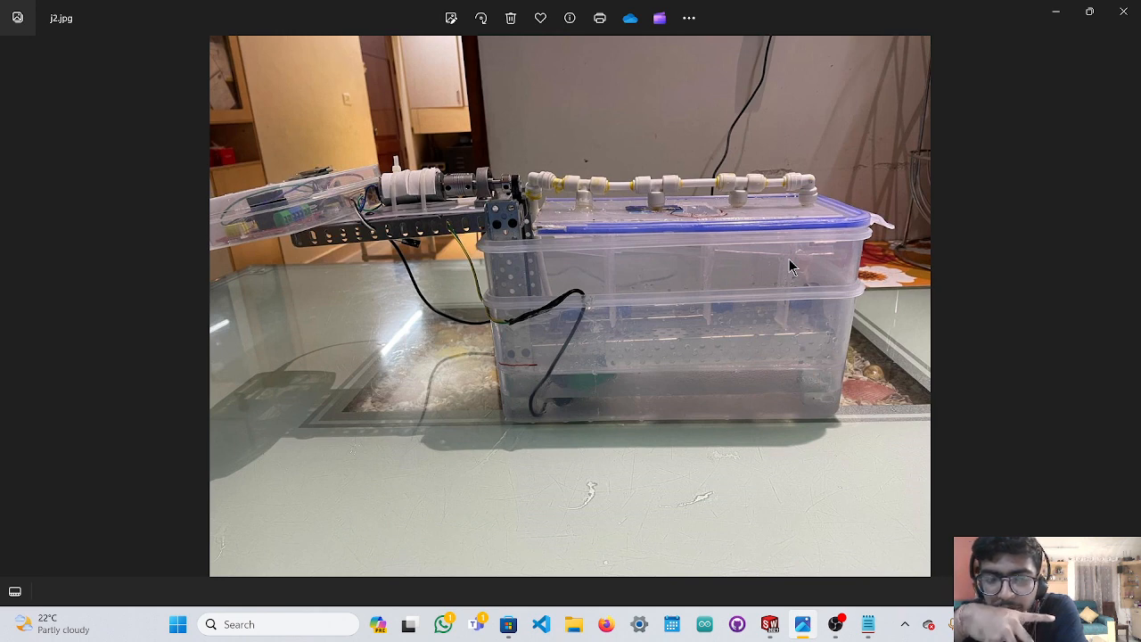
key("Right")
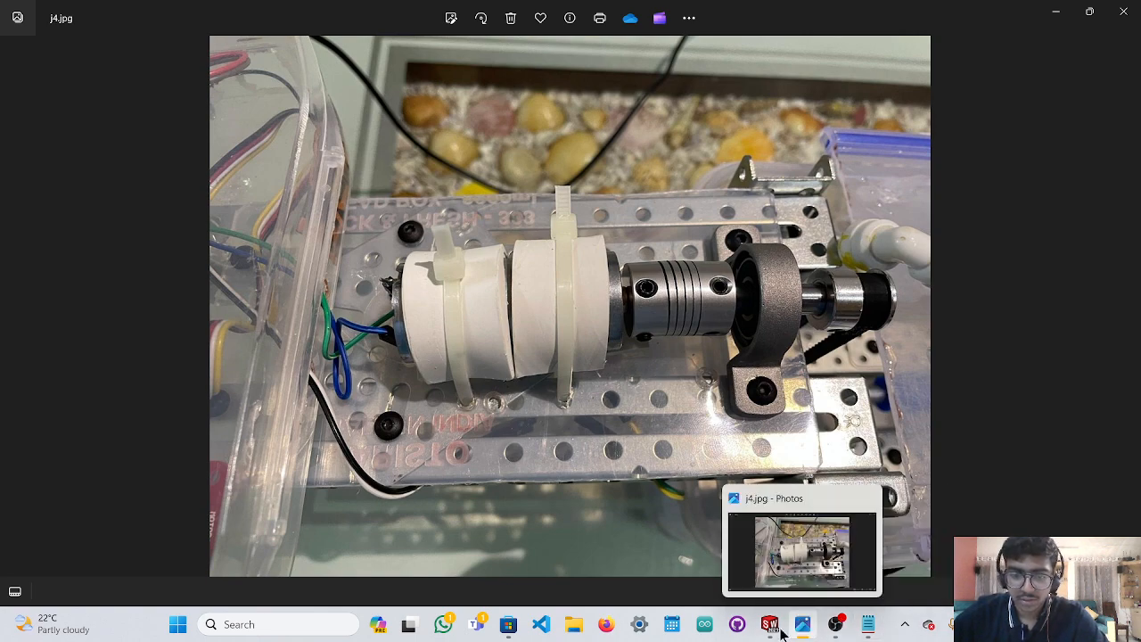
mouse_move(770, 624)
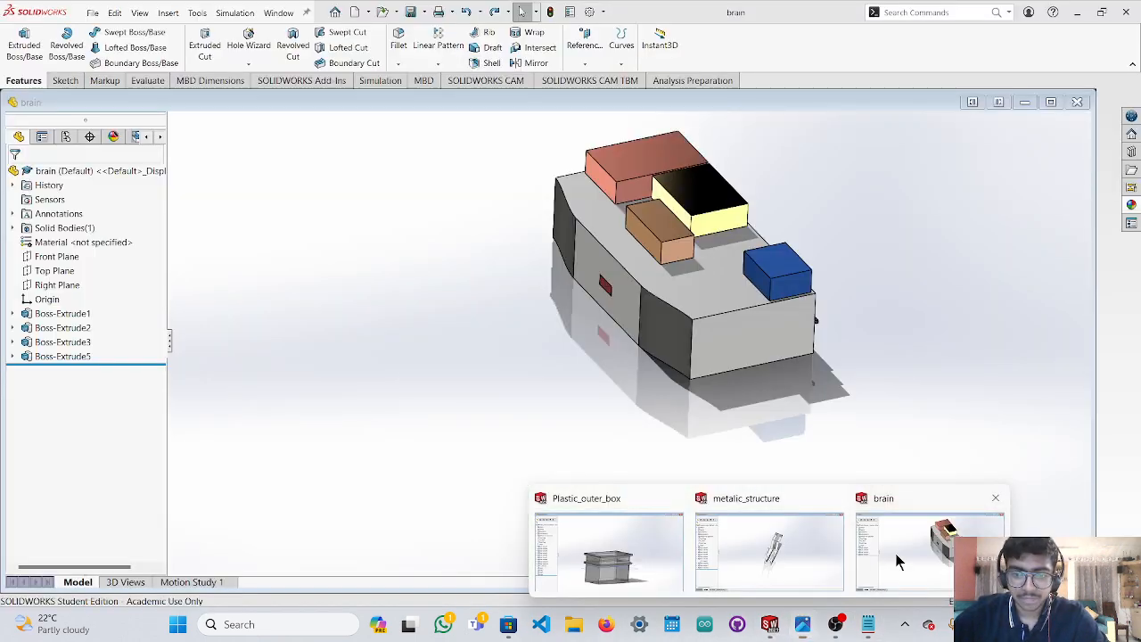
left_click(899, 561)
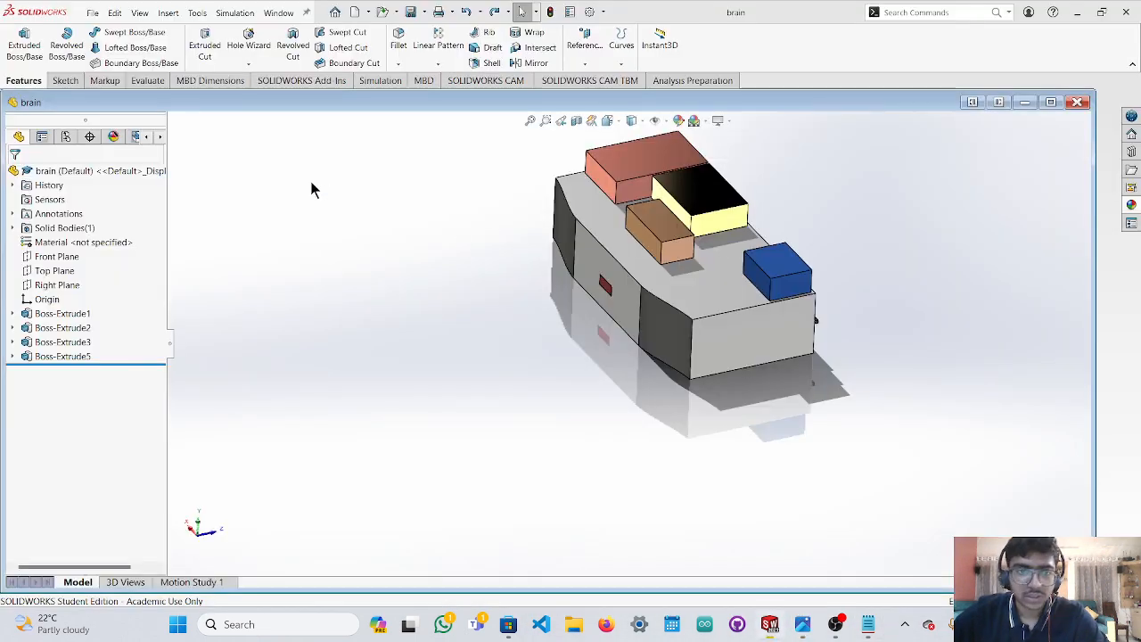
Create a new part document.
left_click(90, 9)
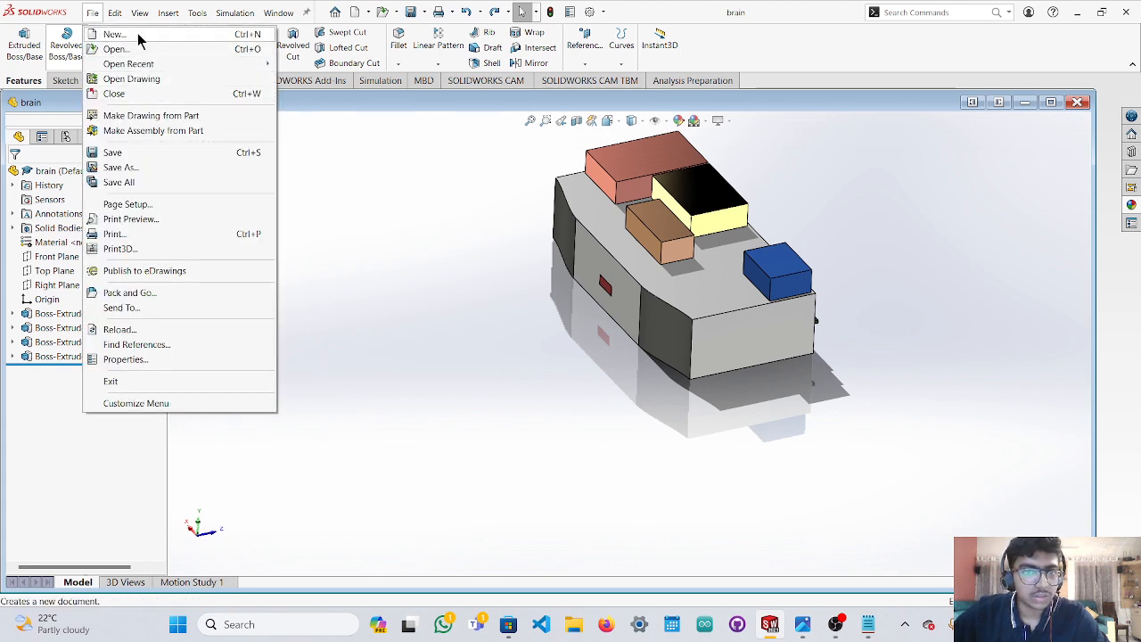
left_click(137, 33)
left_click(279, 281)
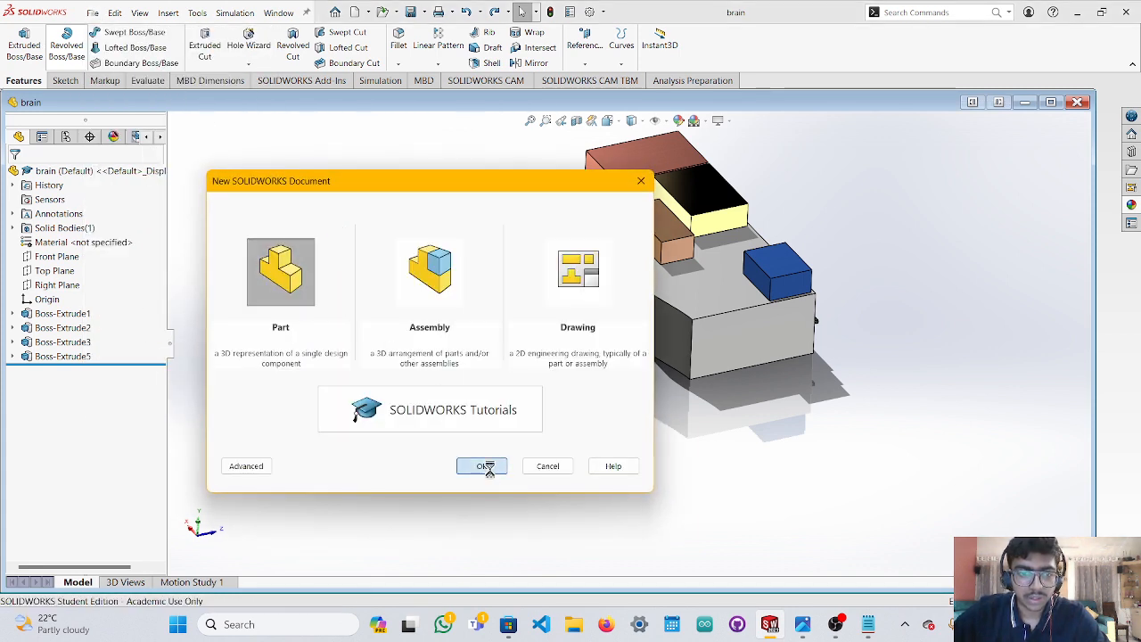
left_click(481, 466)
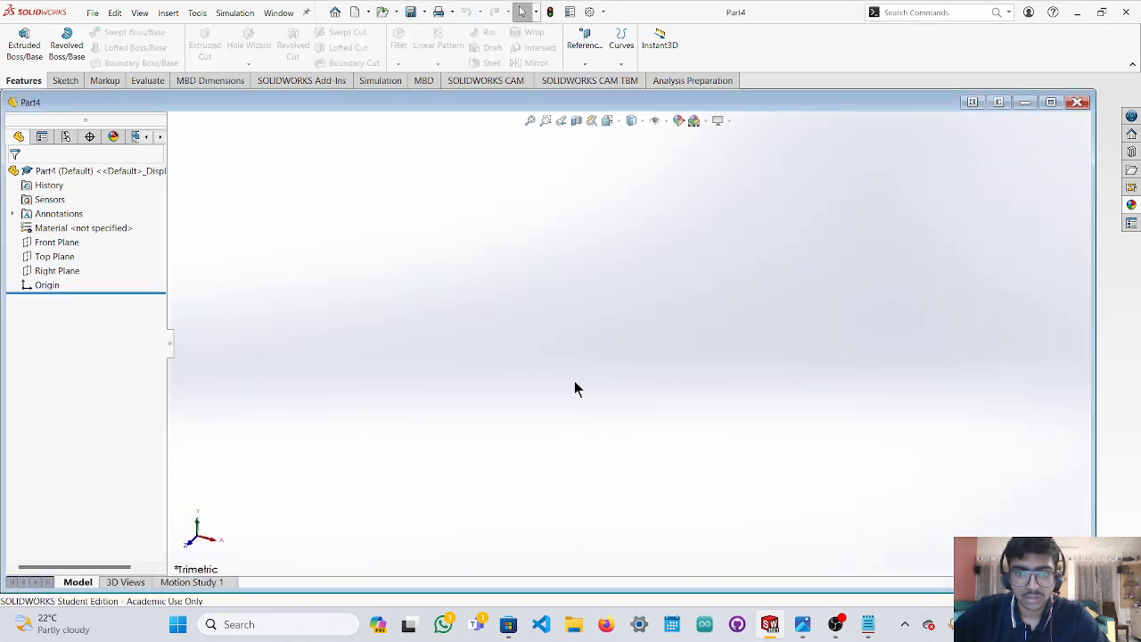
Start a sketch on the Front Plane, viewed head-on, with the Circle tool active.
left_click(61, 242)
left_click(190, 546)
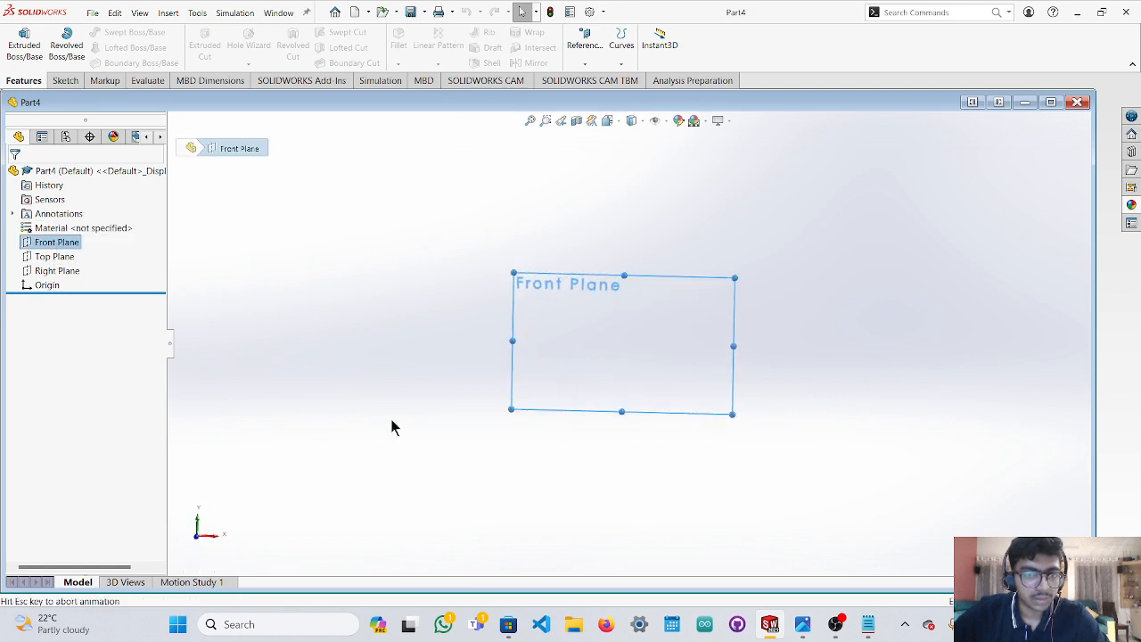
left_click(59, 80)
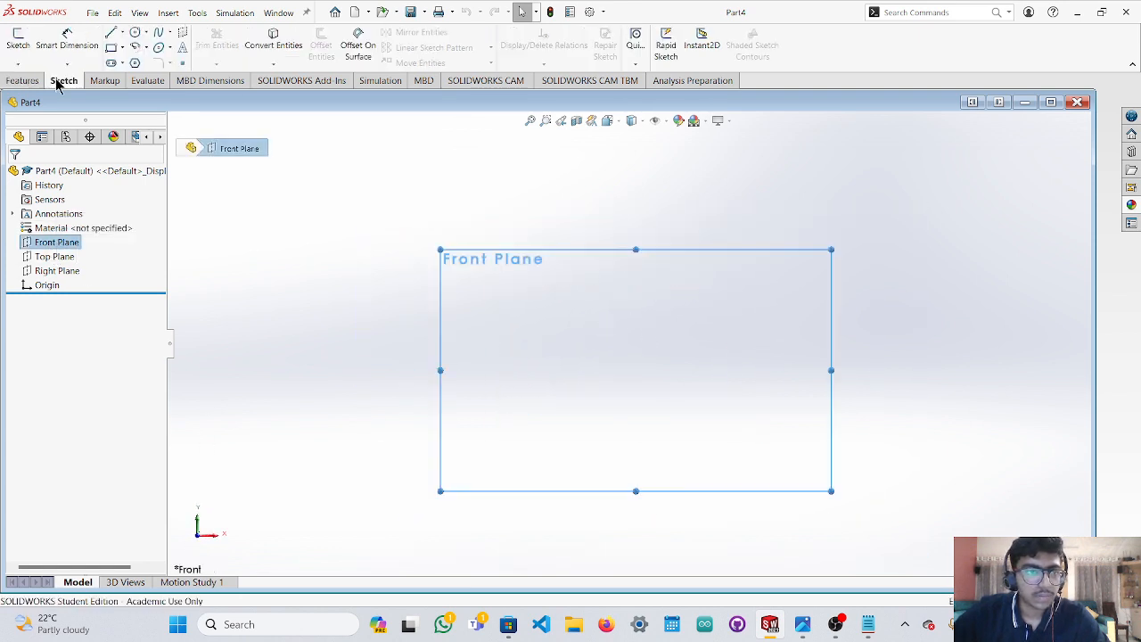
left_click(138, 33)
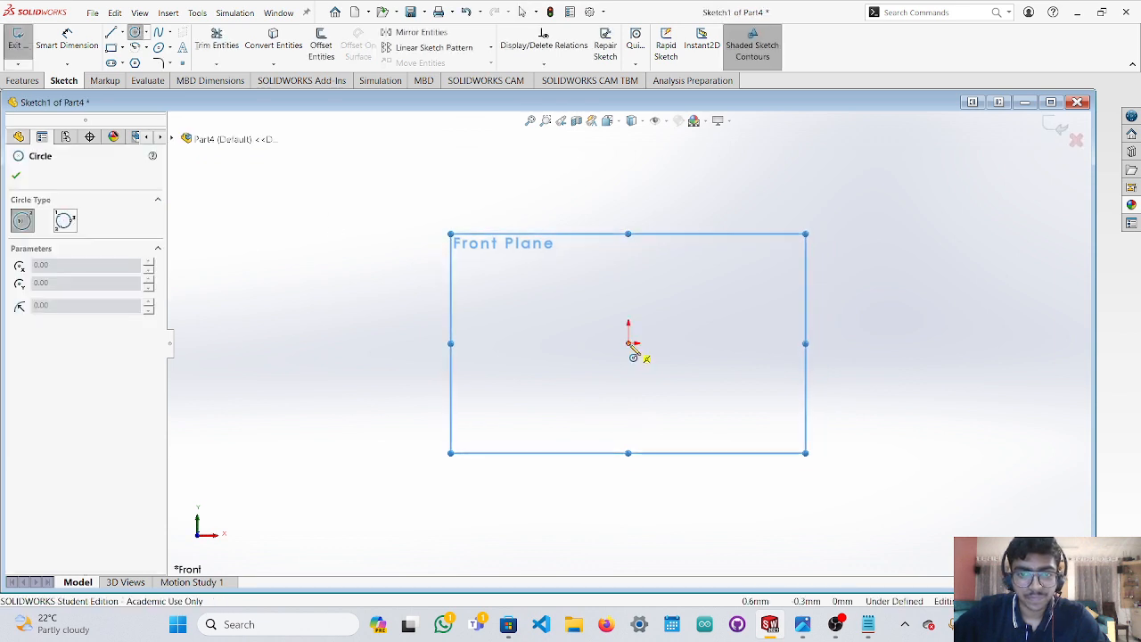
left_click(630, 341)
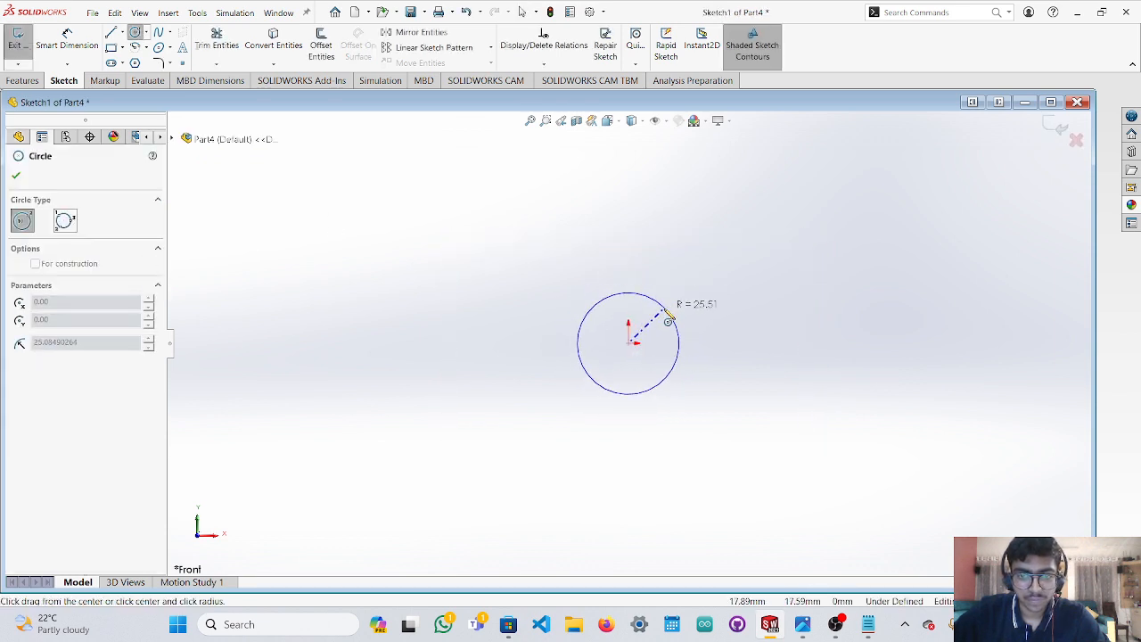
left_click(664, 311)
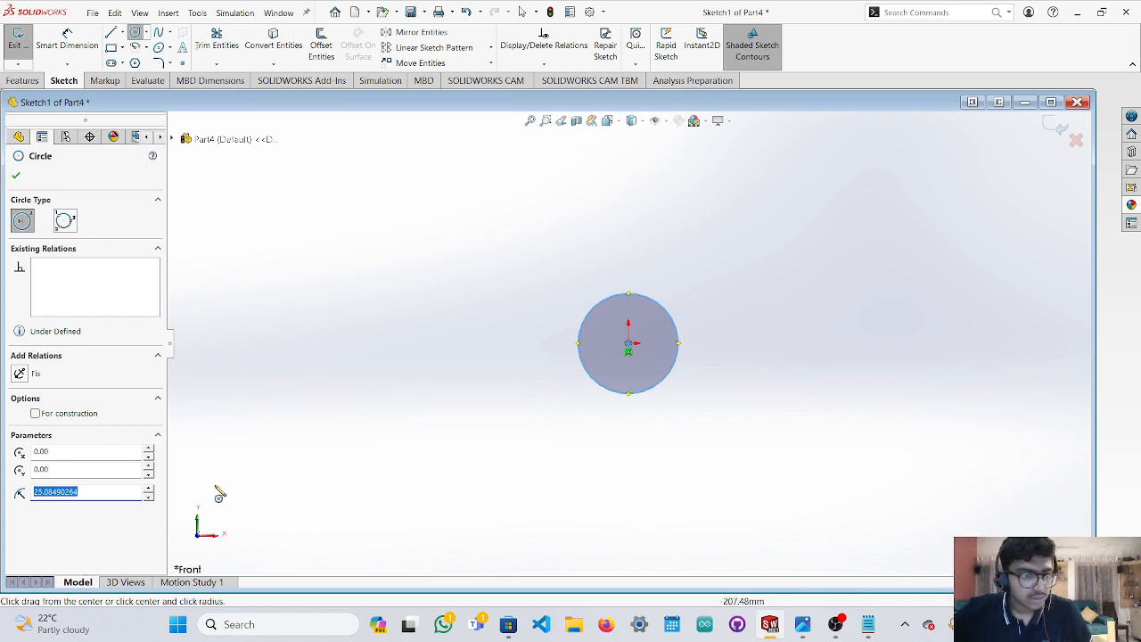
left_click(66, 492)
left_click_drag(78, 493, 28, 494)
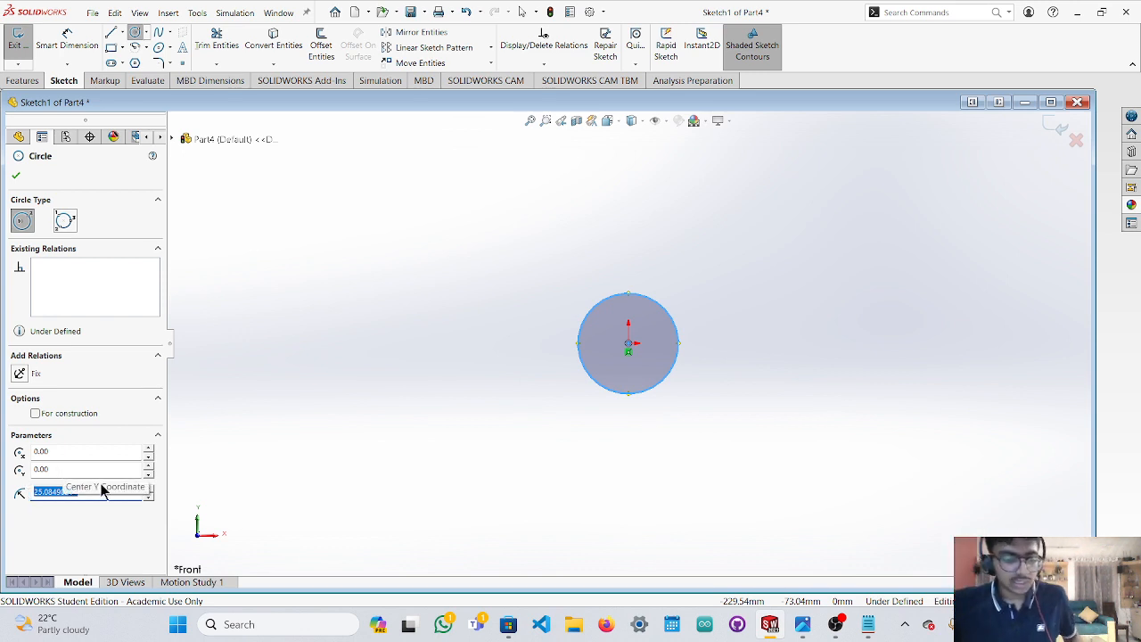
key("ctrl+z")
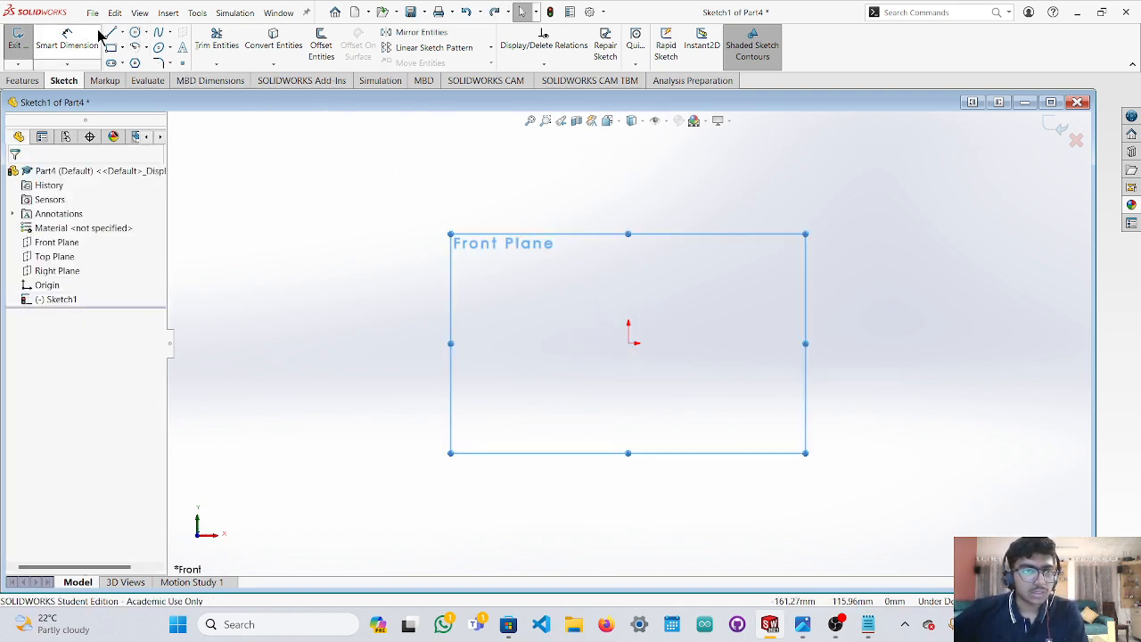
Sketch a circle centred on the origin and set its radius to 10 mm.
left_click(134, 32)
left_click(629, 344)
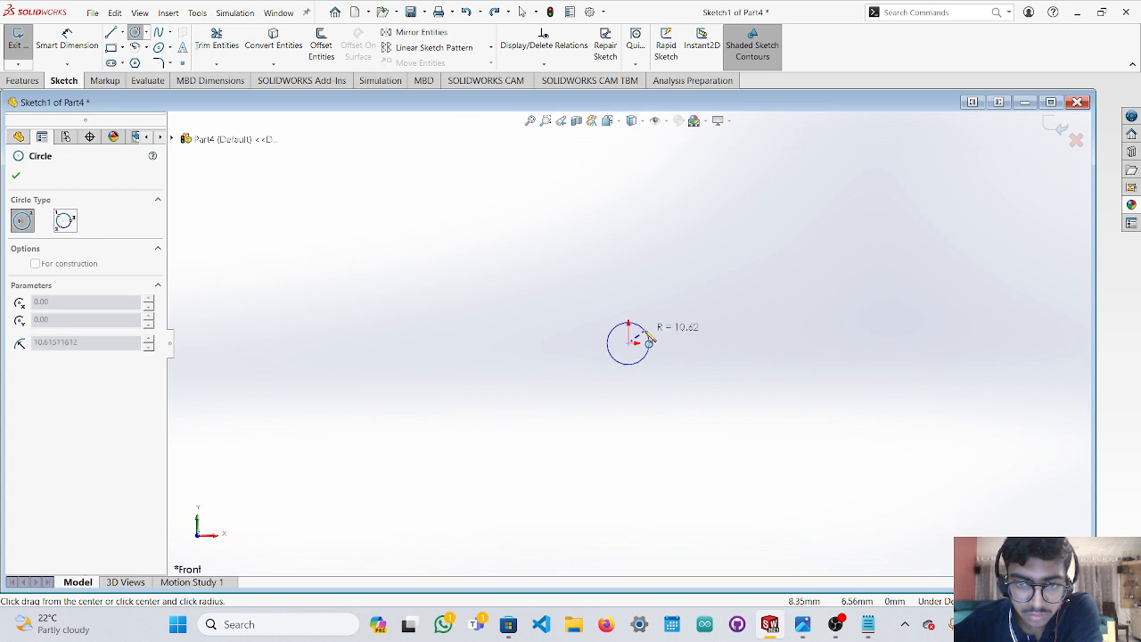
left_click(650, 340)
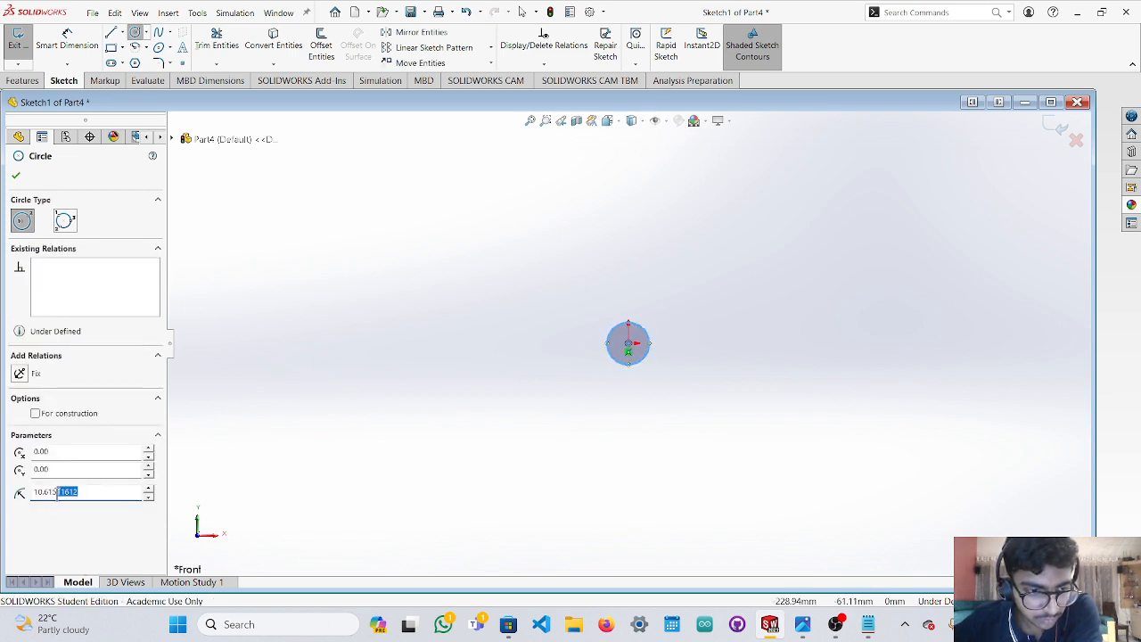
type("1")
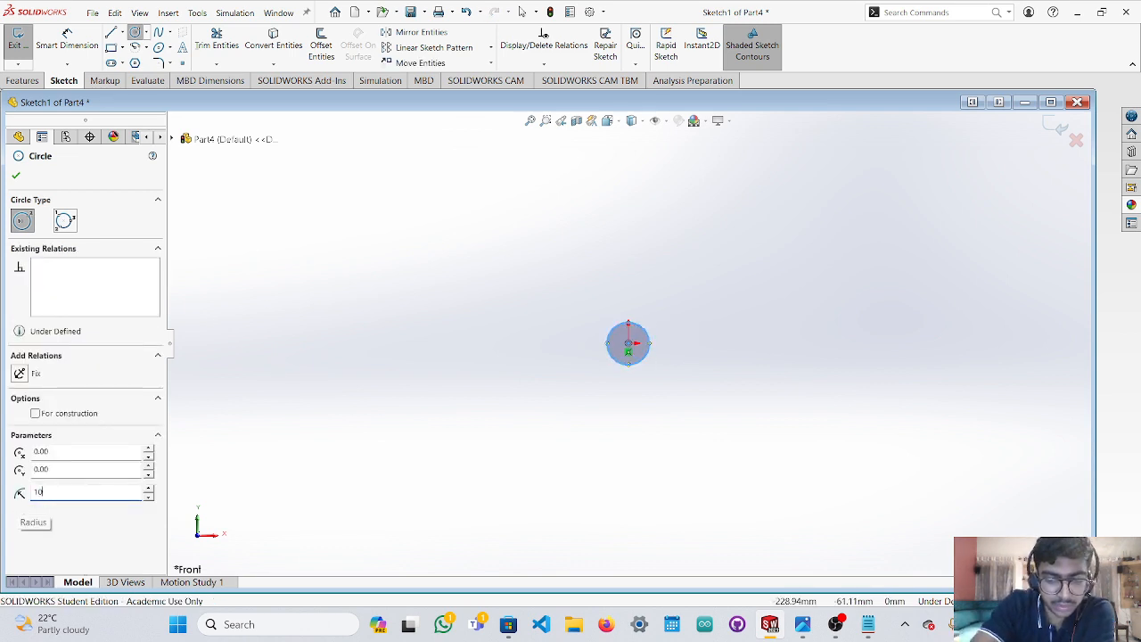
type("0")
key("Return")
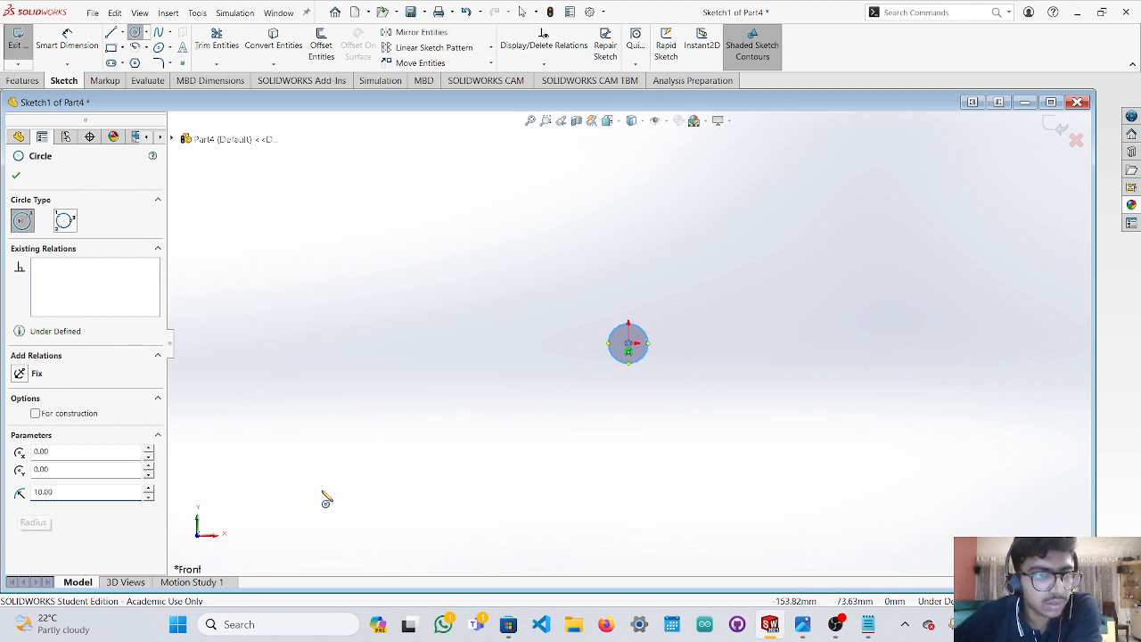
left_click(321, 488)
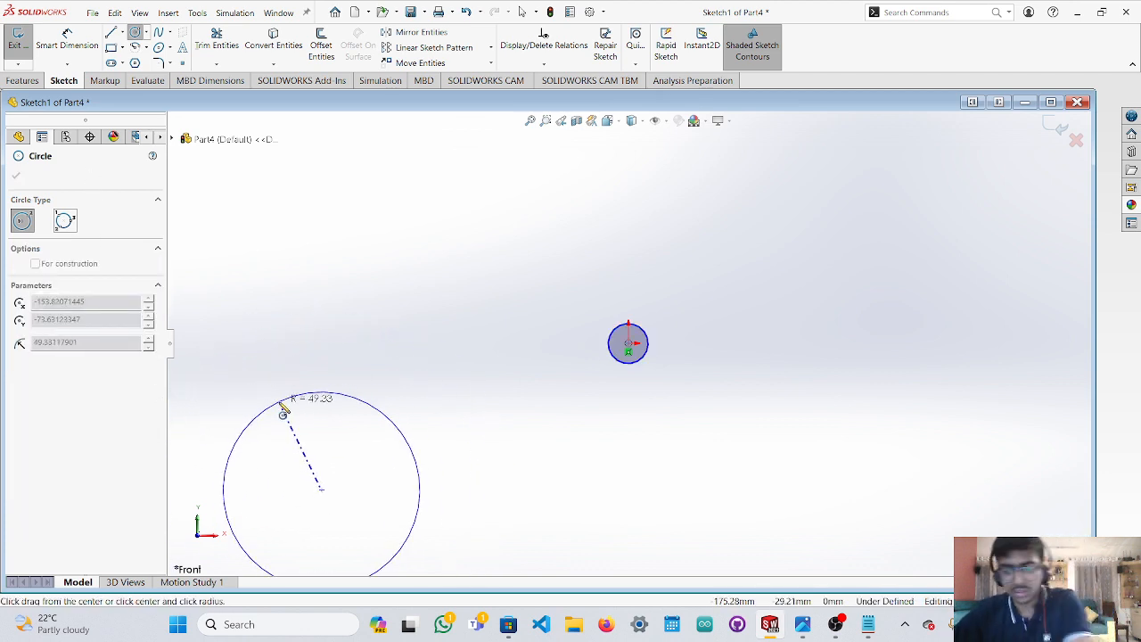
key("Escape")
Sketch a second circle centred on the origin, inside the first one, and set its radius to 5 mm.
scroll(535, 321, "down", 2)
scroll(583, 339, "down", 5)
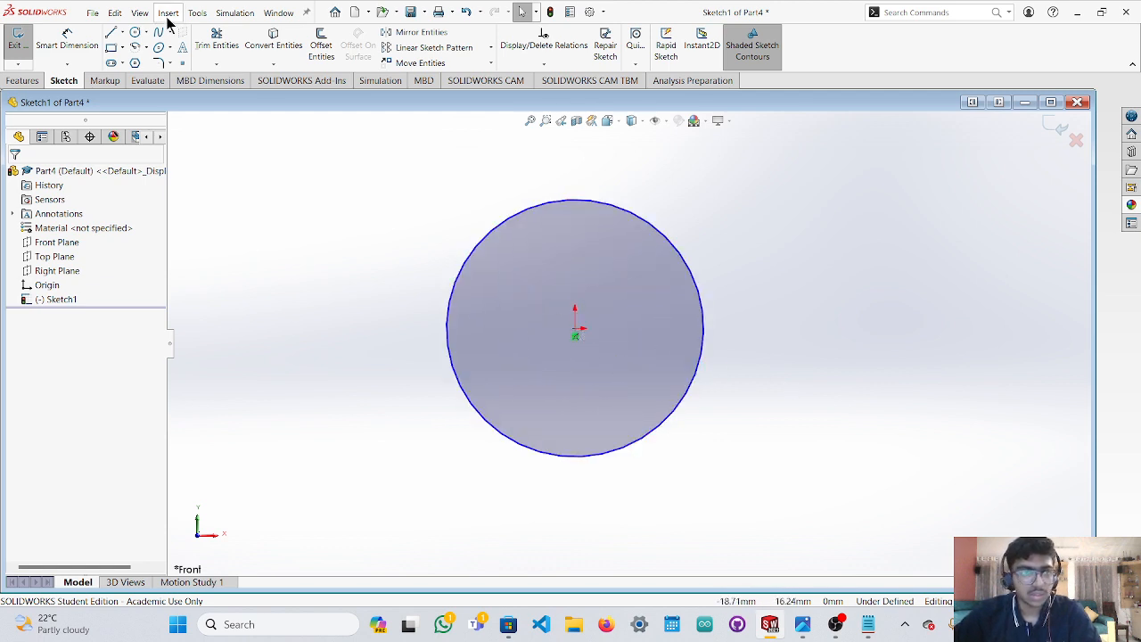
left_click(135, 33)
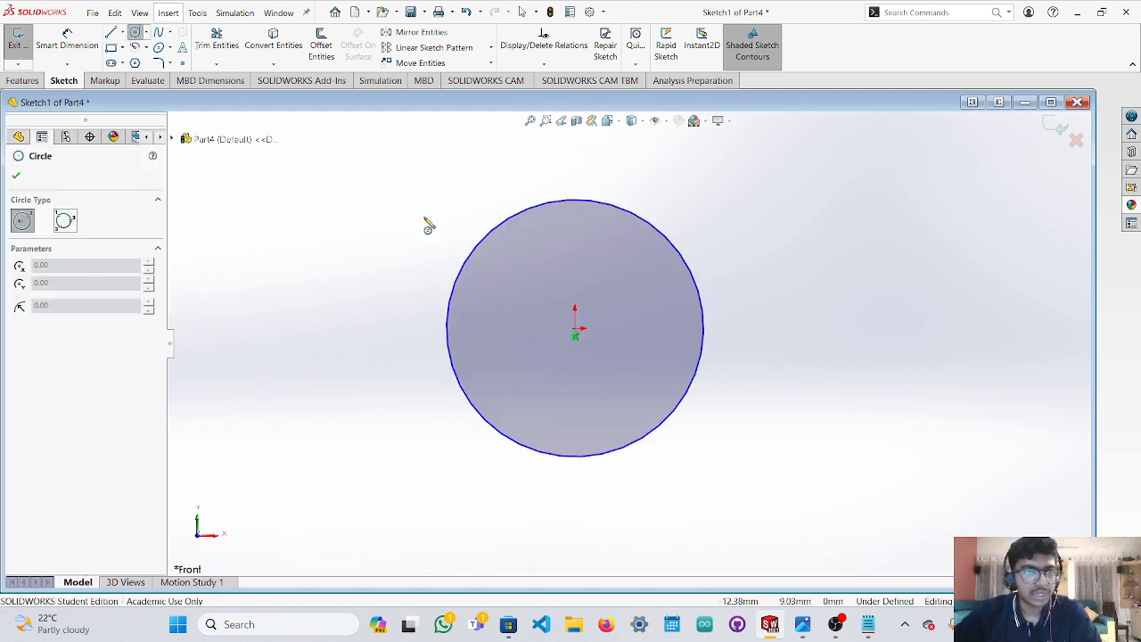
left_click(574, 330)
left_click(627, 300)
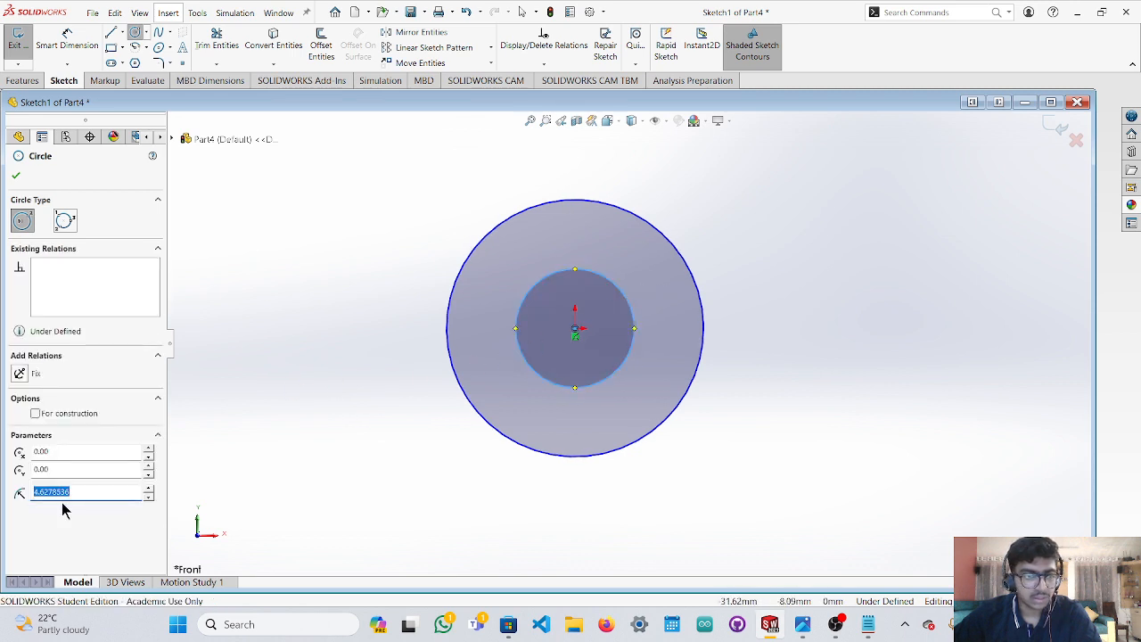
type("5")
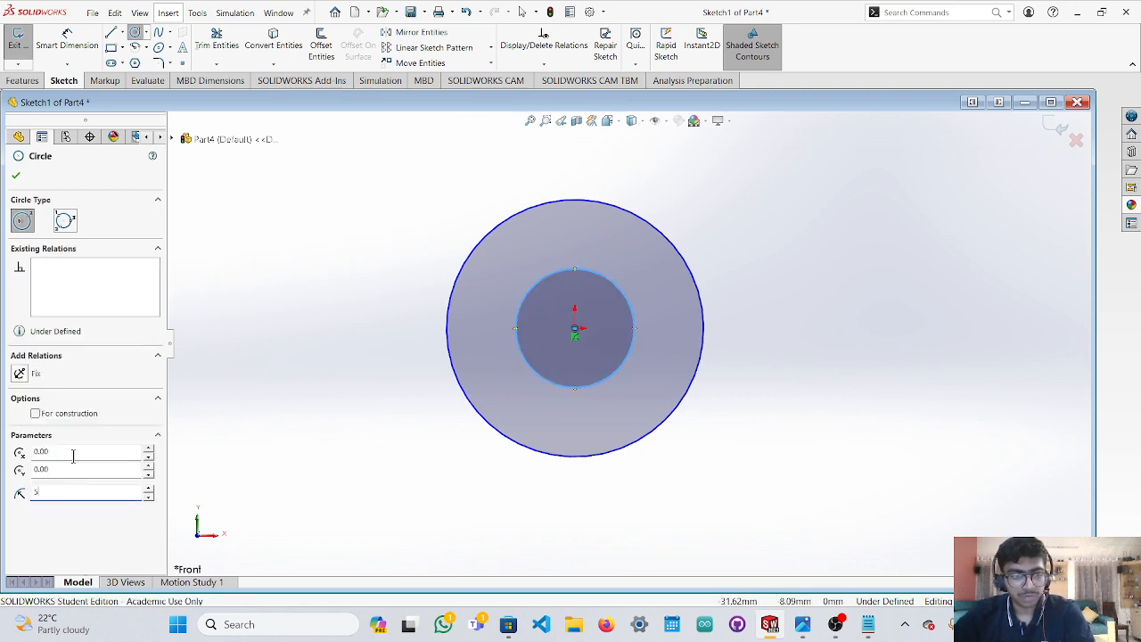
left_click(15, 175)
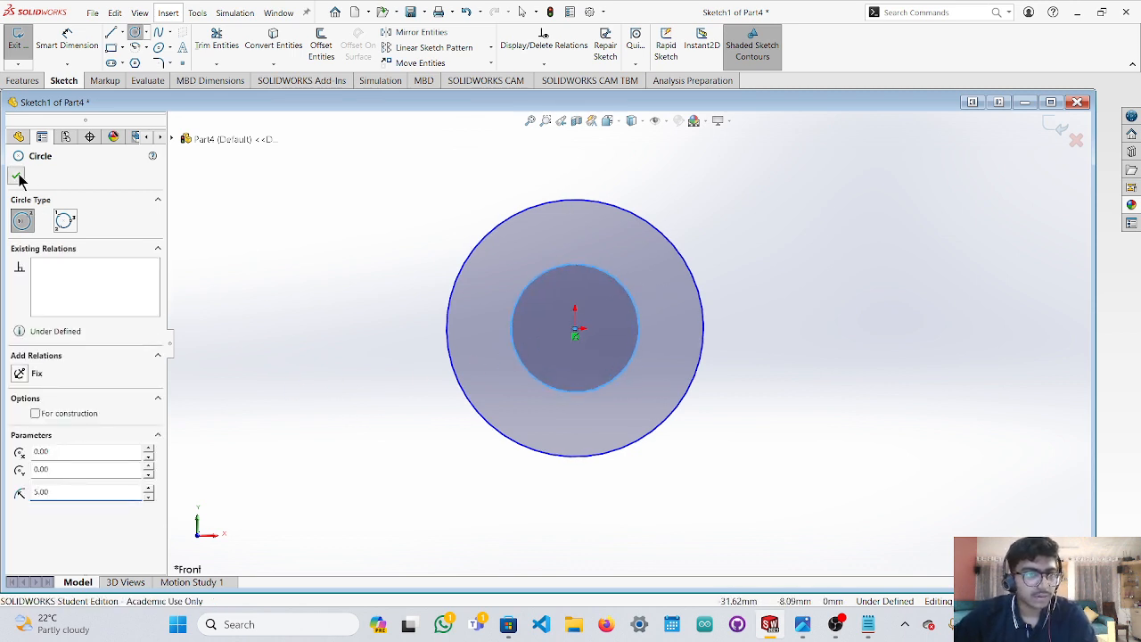
left_click(825, 357)
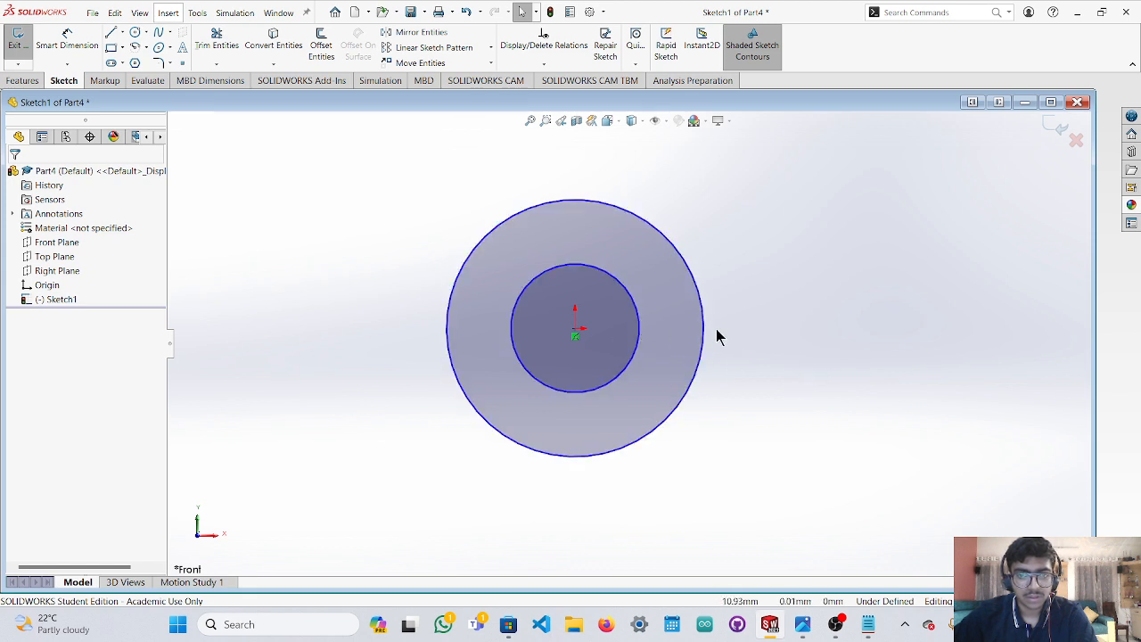
scroll(752, 334, "up", 2)
scroll(694, 346, "down", 3)
scroll(691, 346, "up", 1)
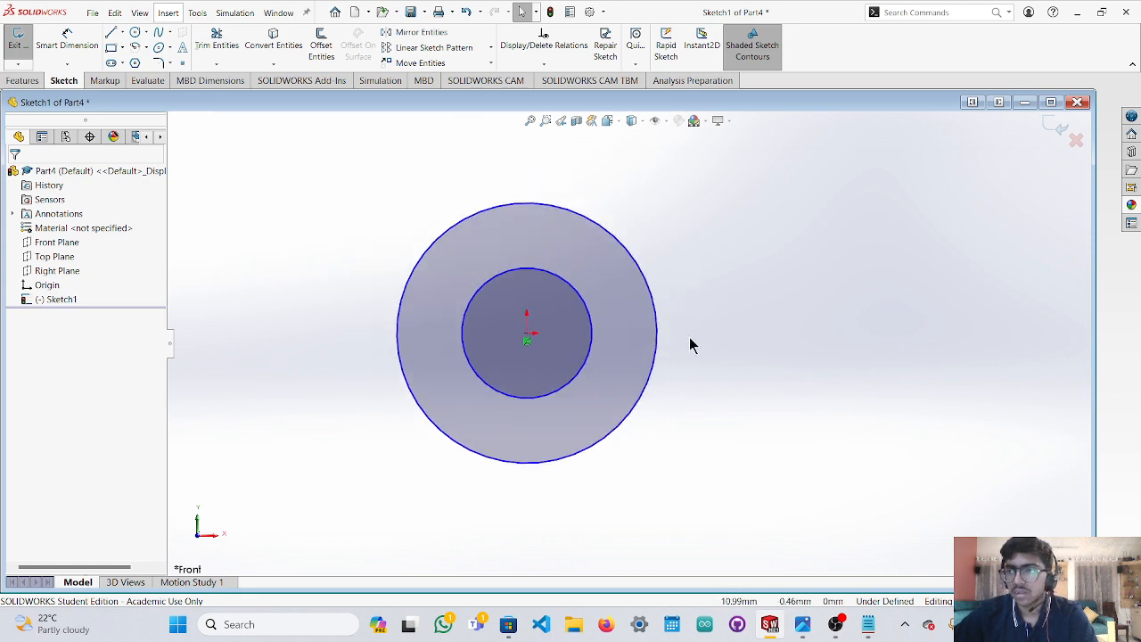
scroll(691, 343, "down", 2)
left_click(487, 349)
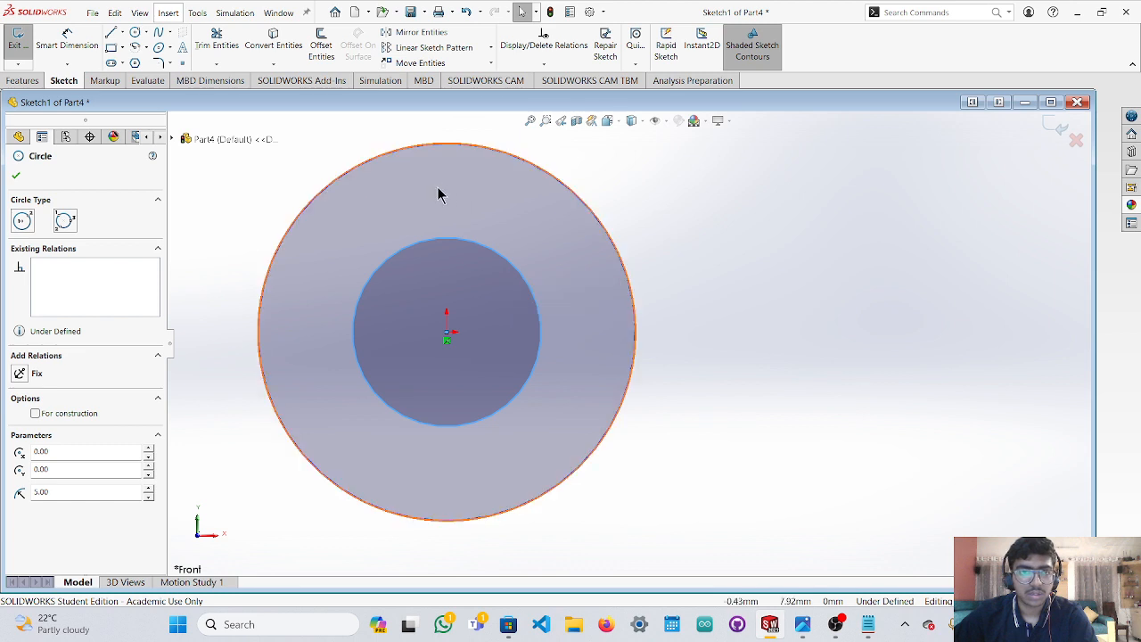
left_click(547, 294)
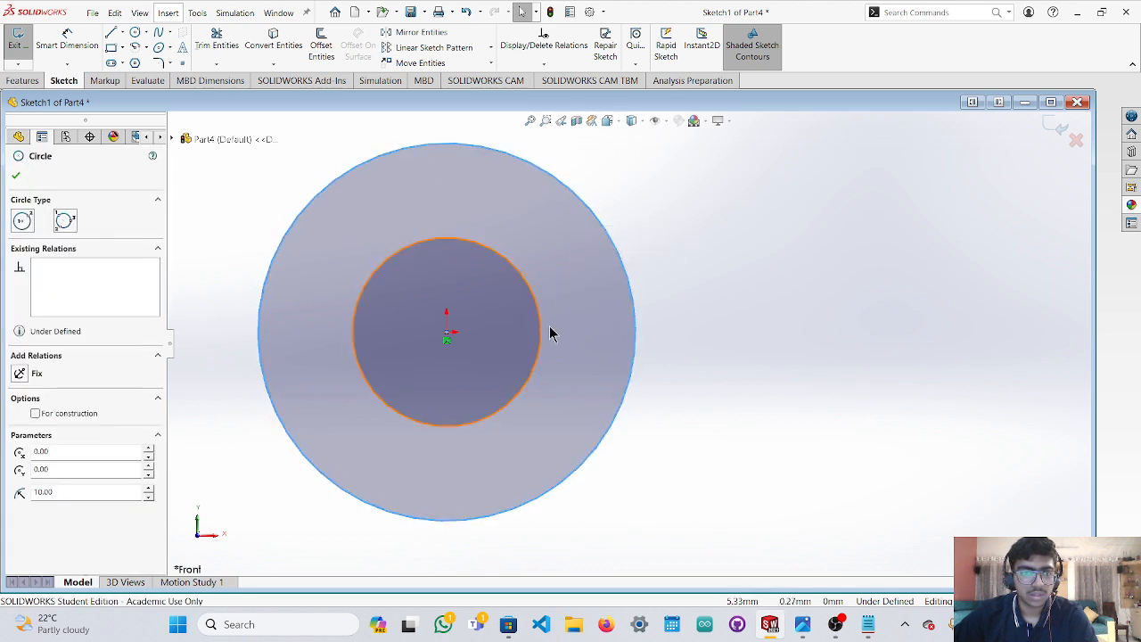
left_click(570, 320)
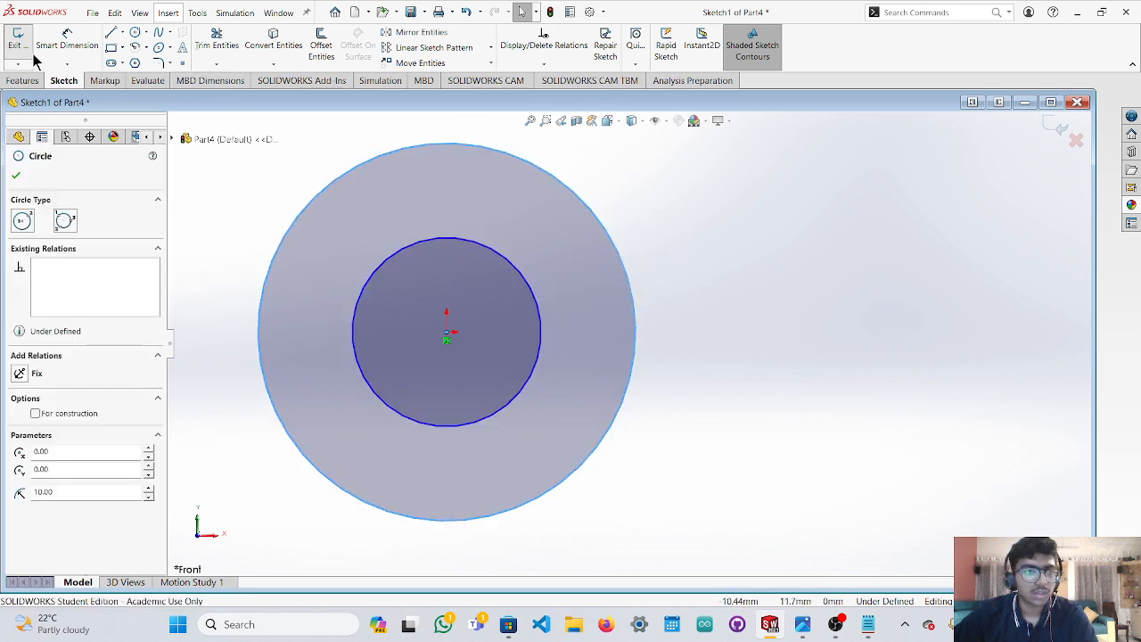
left_click(22, 80)
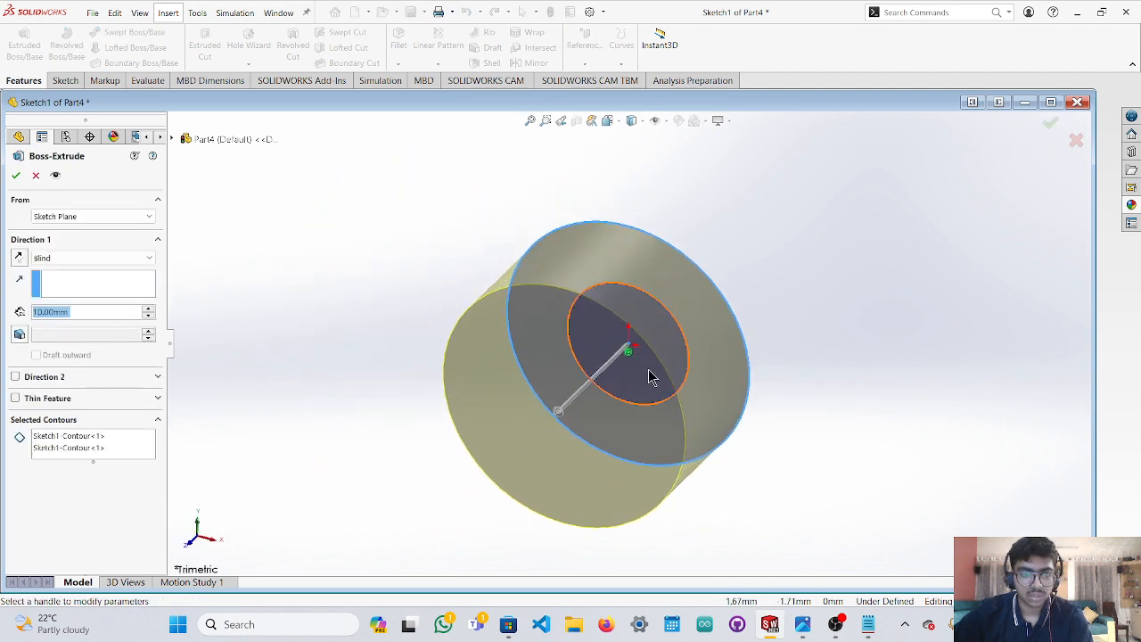
middle_click_drag(652, 375, 819, 476)
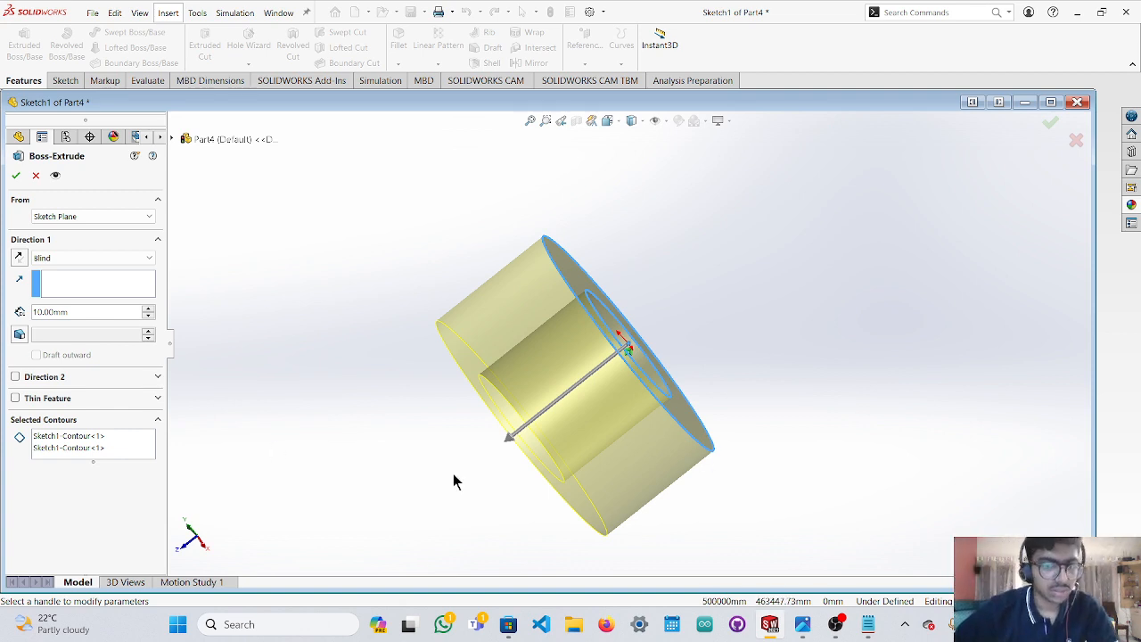
left_click(512, 439)
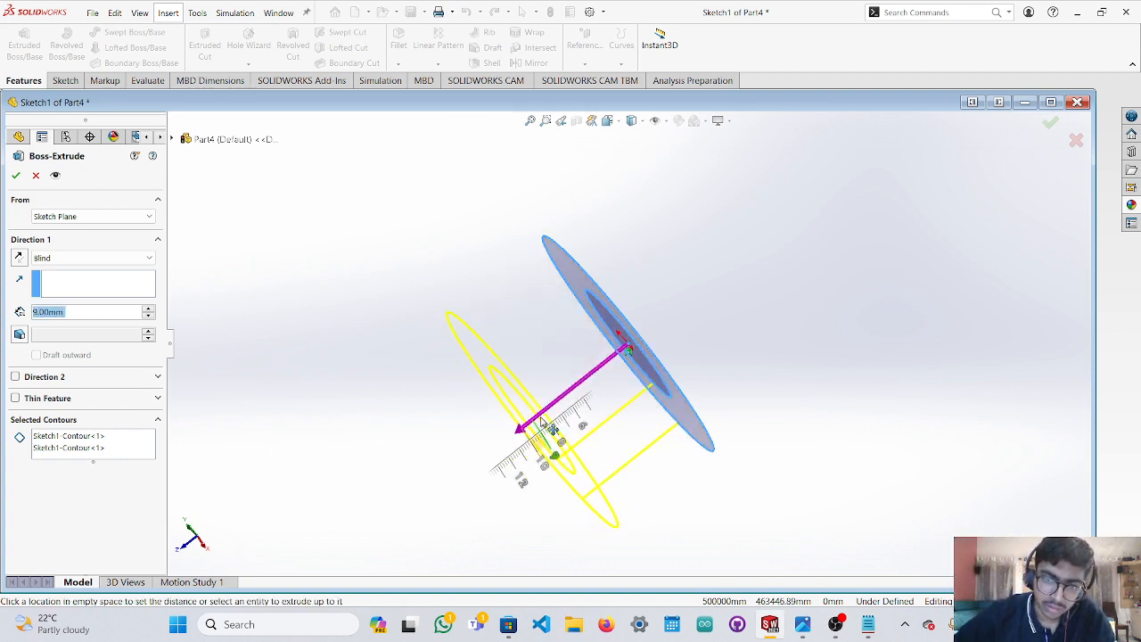
left_click(524, 431)
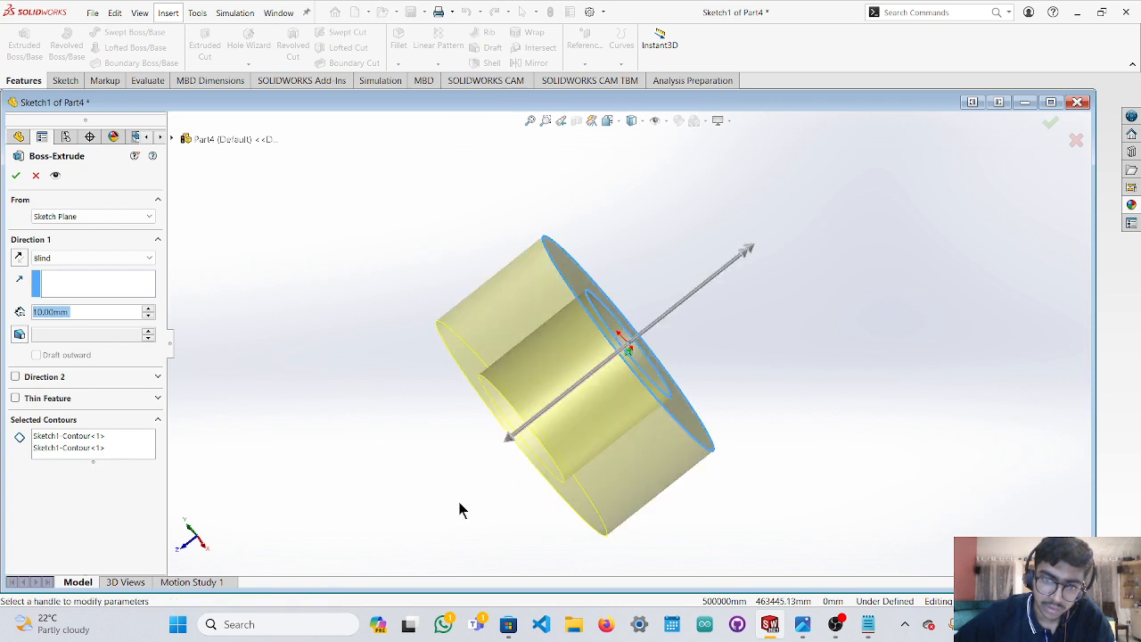
key("Escape")
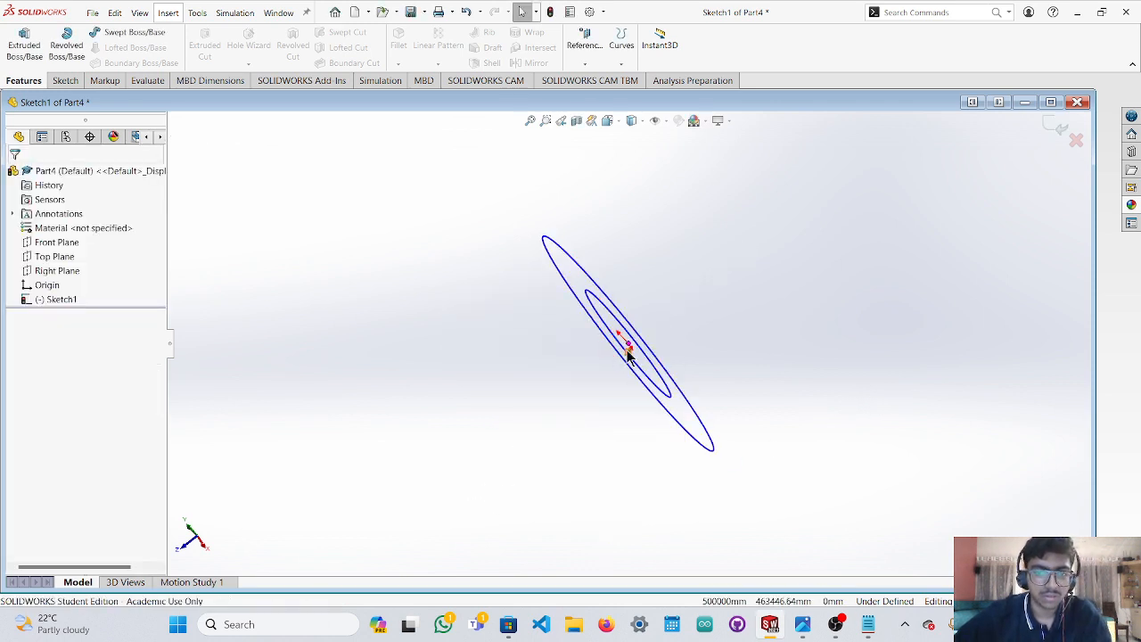
Extrude the ring-shaped region between the two concentric circles as a blind boss, 10 mm deep.
left_click(677, 416)
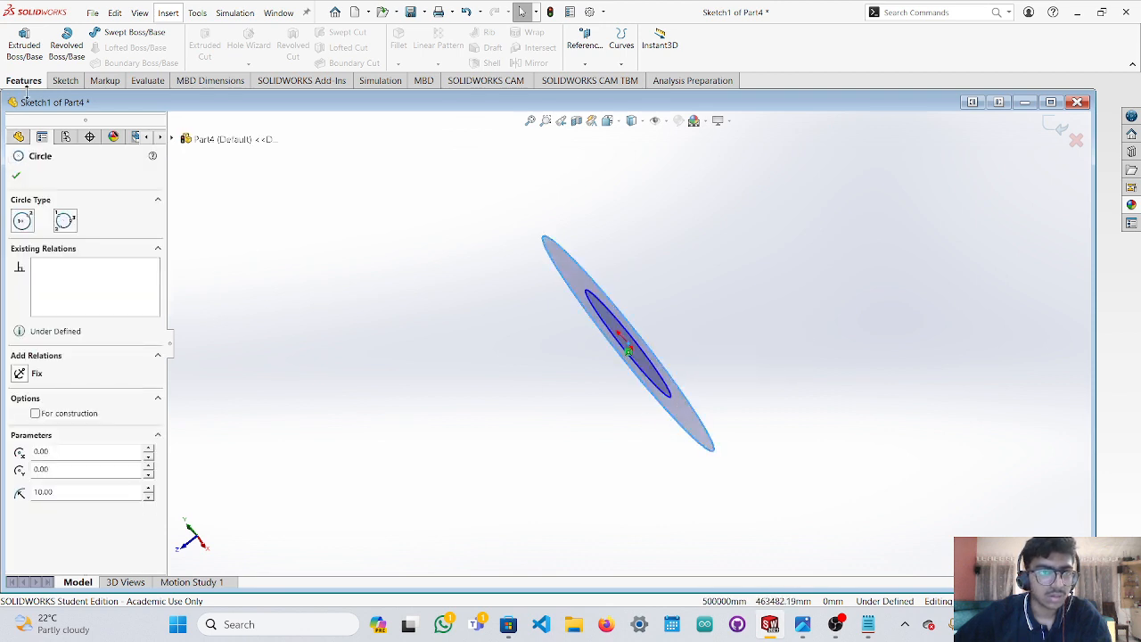
left_click(25, 44)
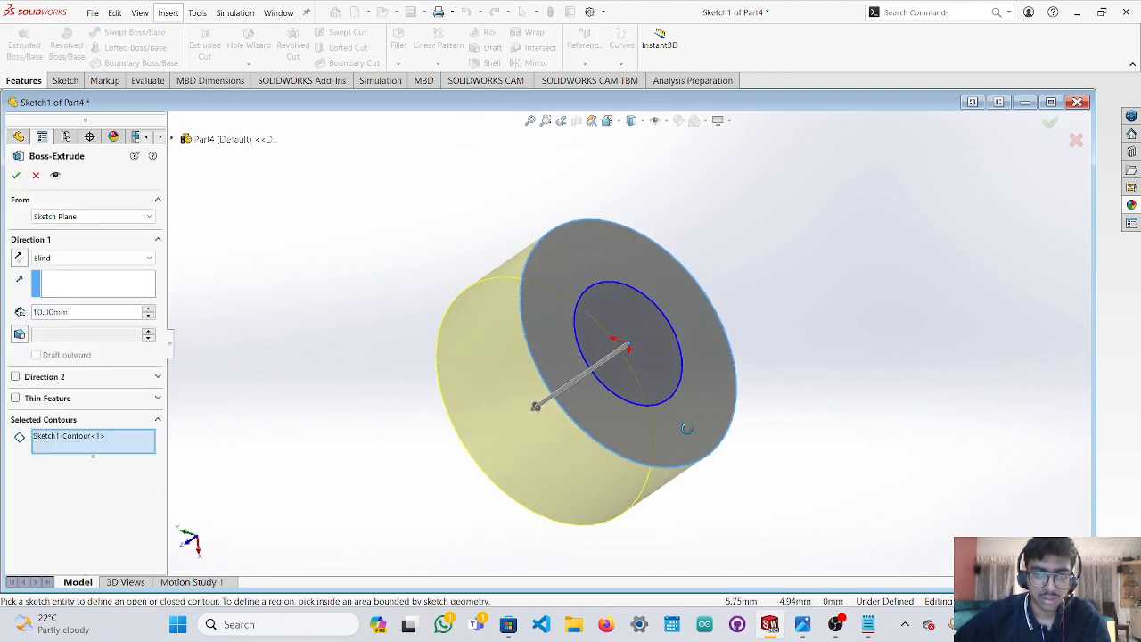
left_click(662, 385)
middle_click_drag(746, 555, 793, 487)
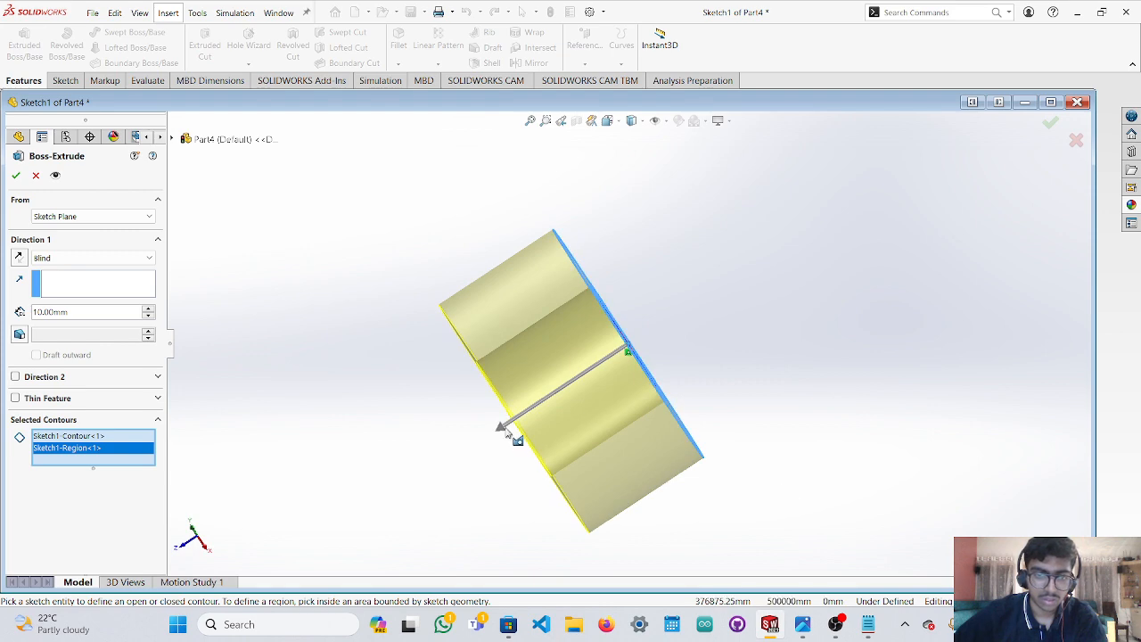
left_click_drag(505, 431, 528, 432)
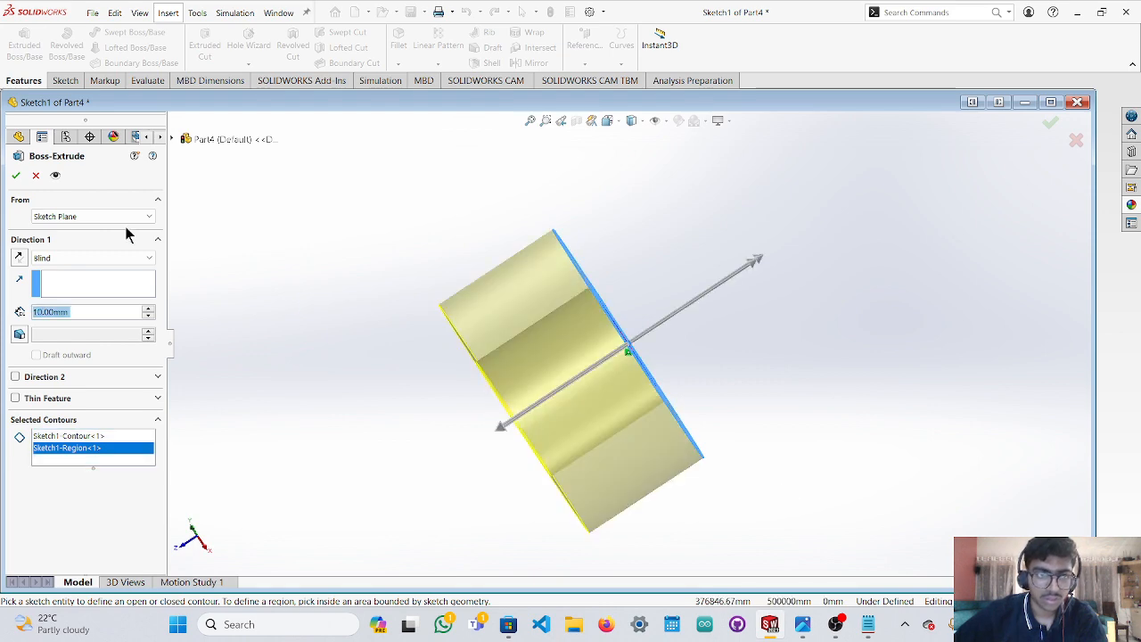
left_click(15, 175)
middle_click_drag(547, 415, 766, 478)
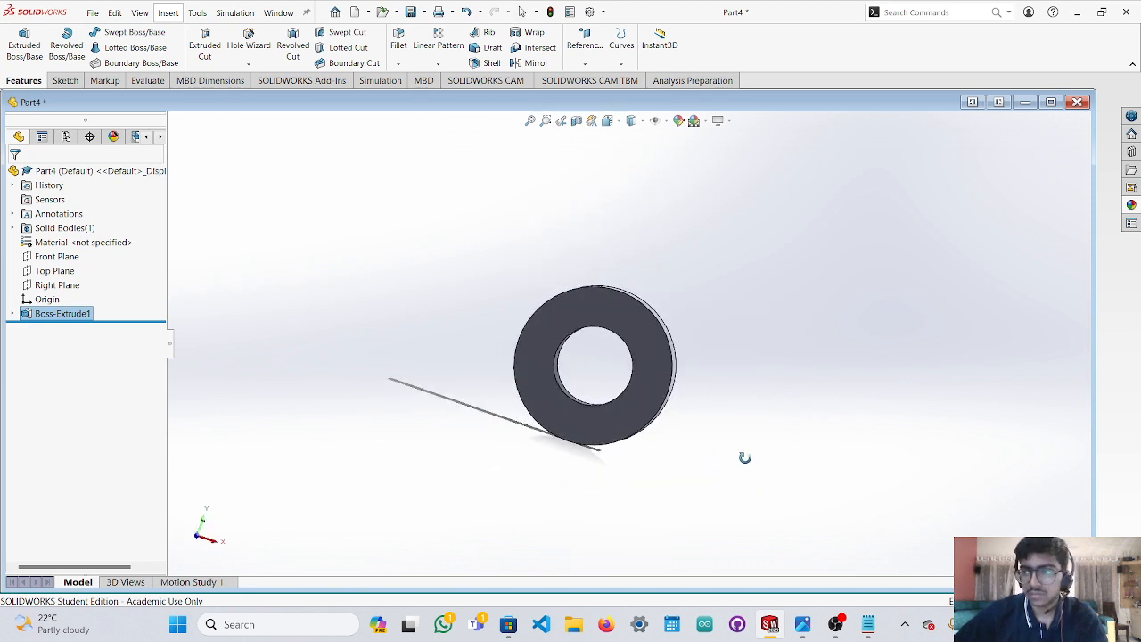
key("Escape")
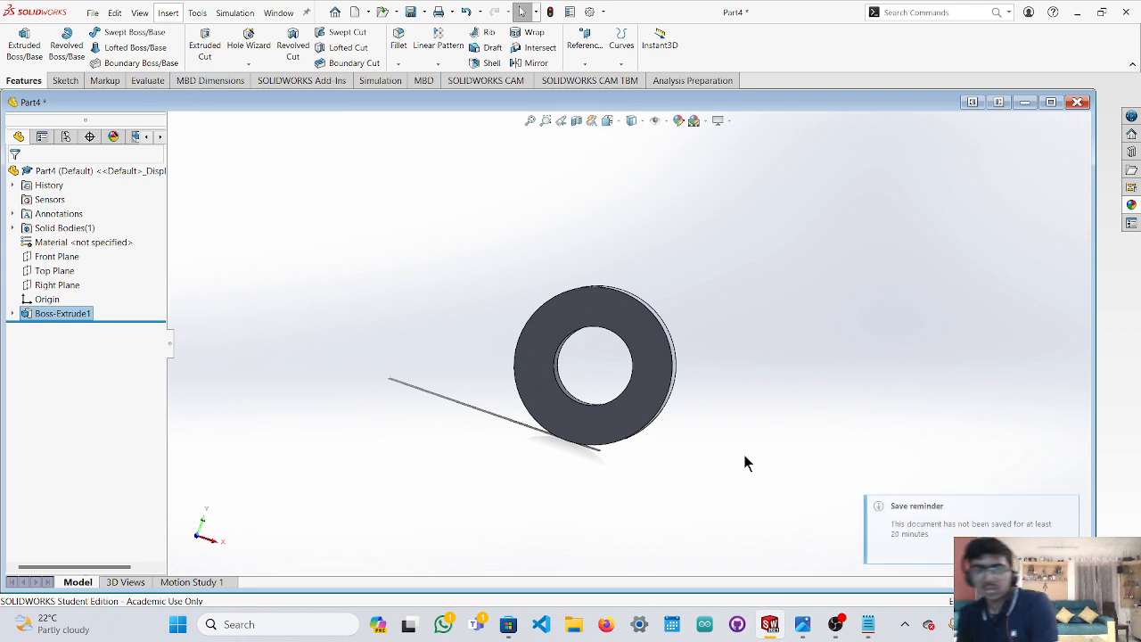
Start a new sketch on the Front Plane with the Line tool active, viewed head-on from the back.
left_click(64, 256)
left_click(64, 256)
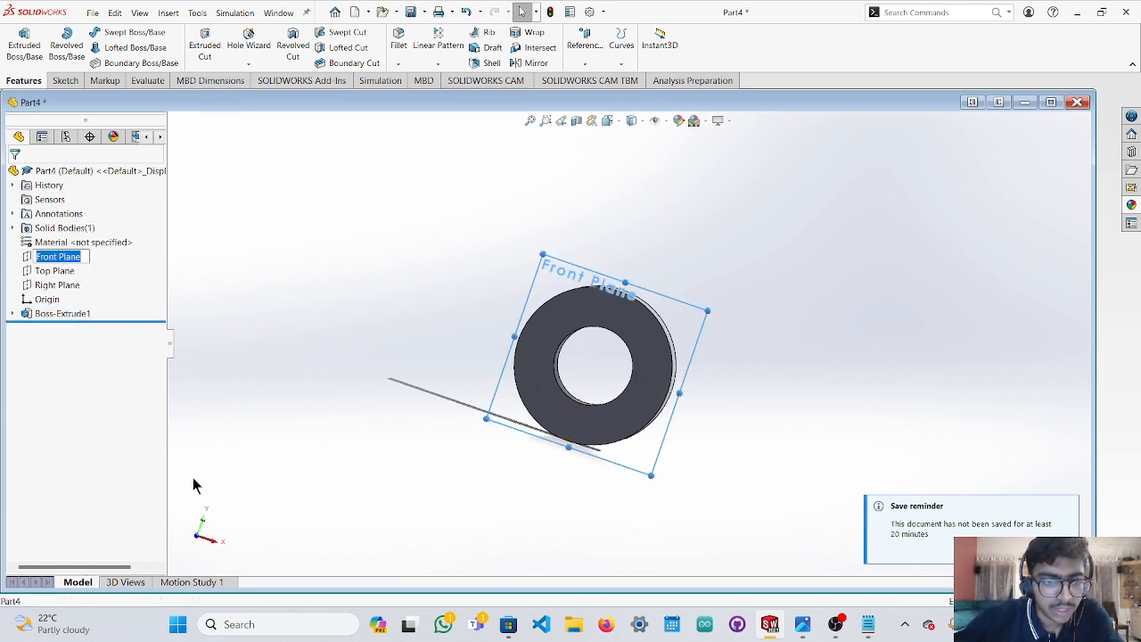
left_click(196, 537)
middle_click_drag(911, 255, 693, 331)
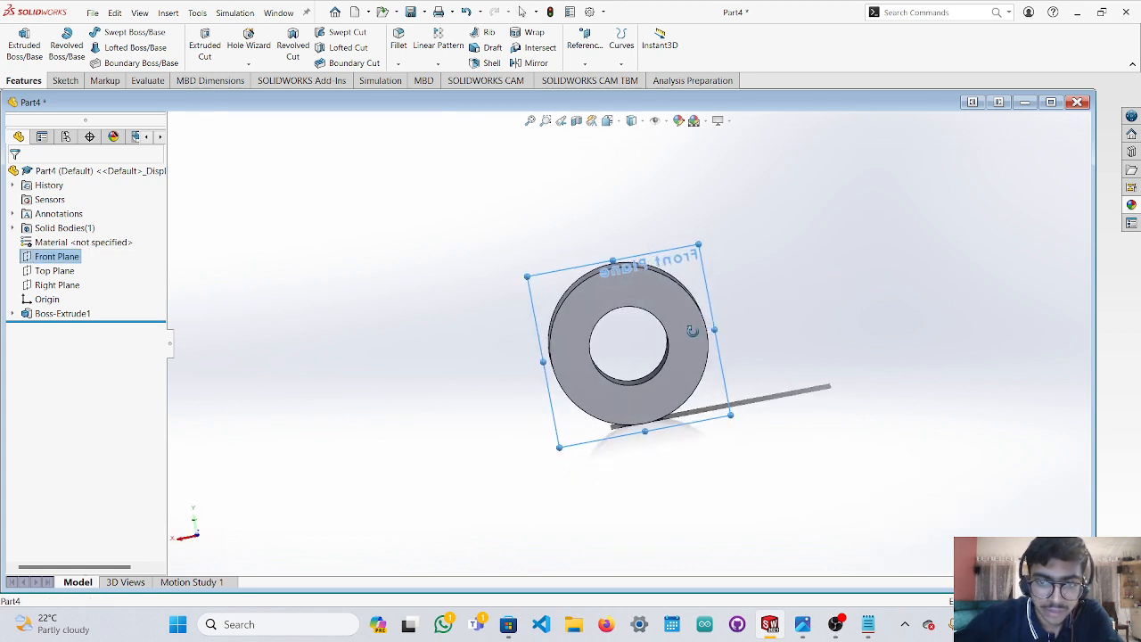
left_click(196, 533)
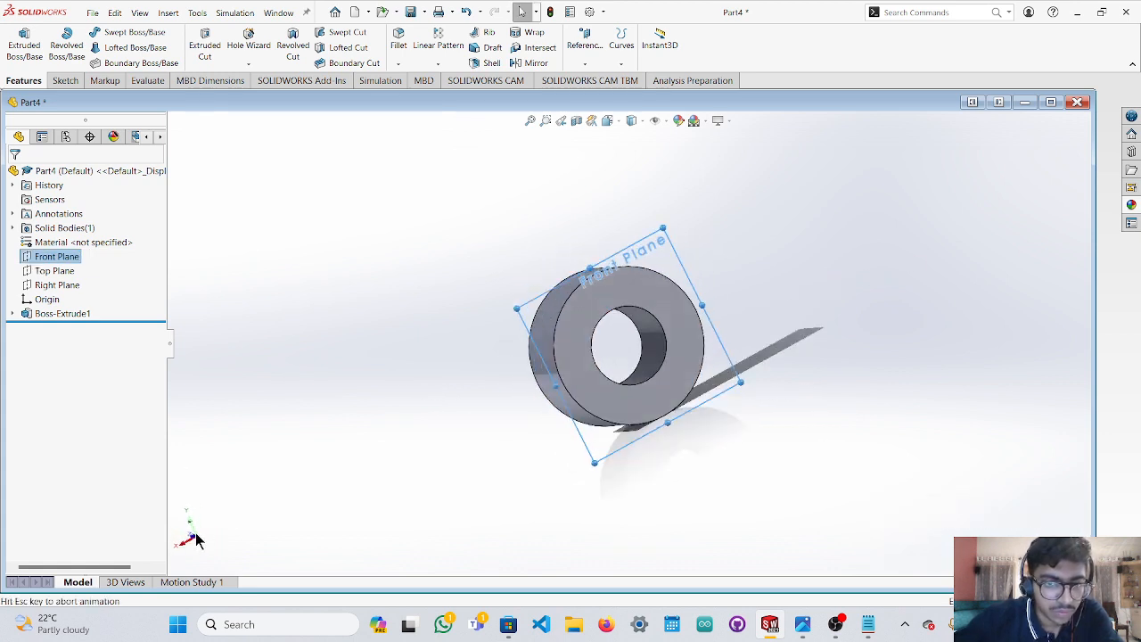
left_click(196, 550)
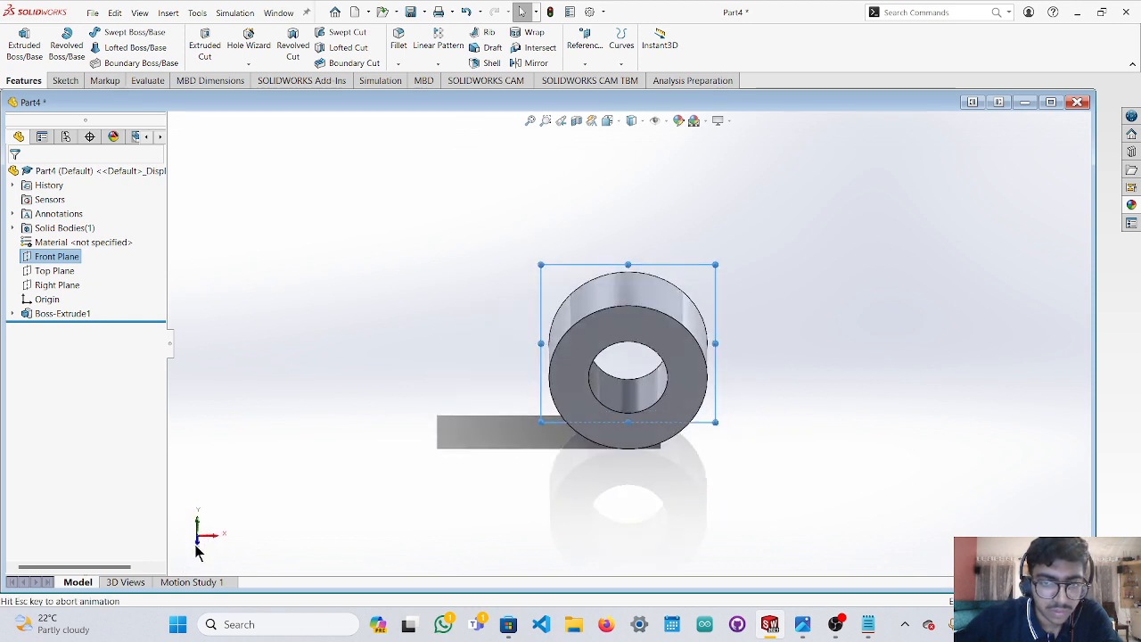
left_click(198, 539)
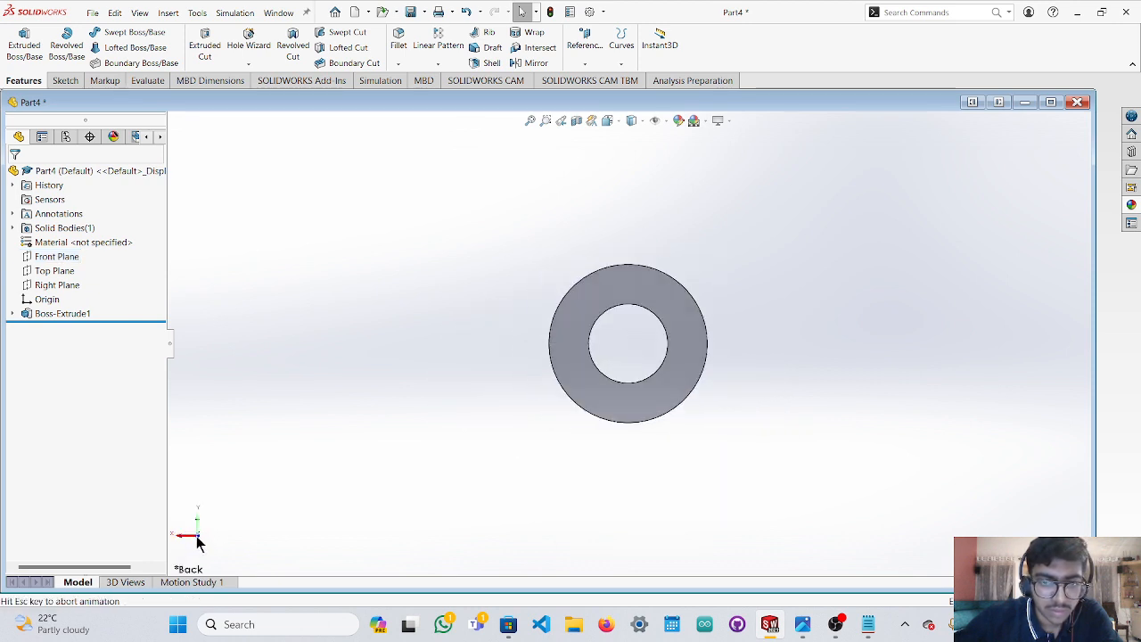
left_click(51, 257)
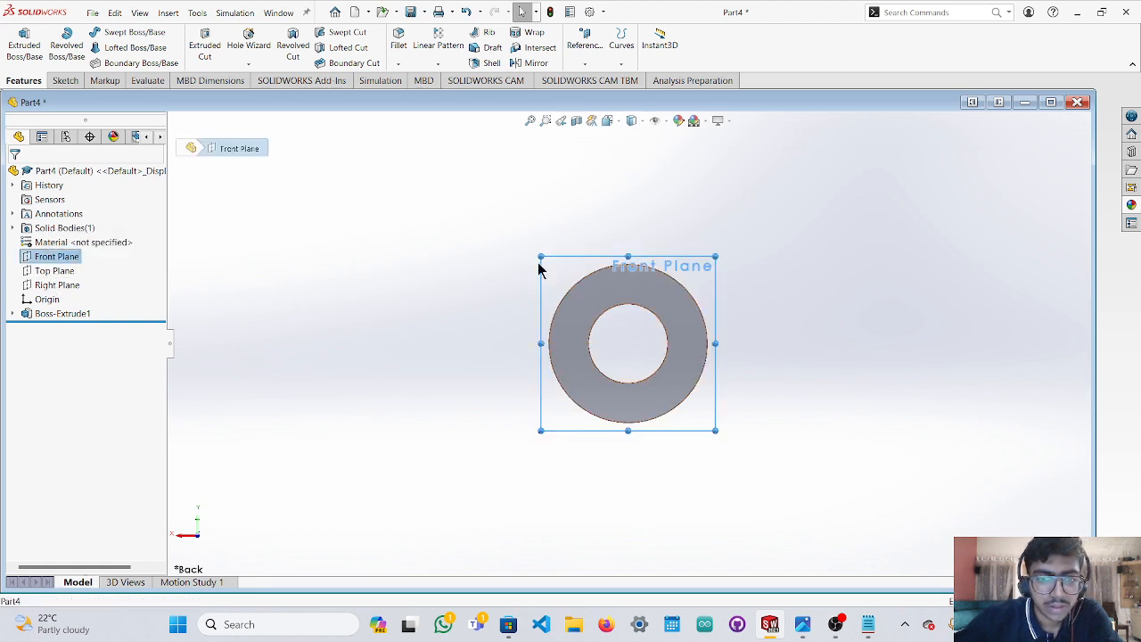
left_click(65, 80)
left_click(111, 32)
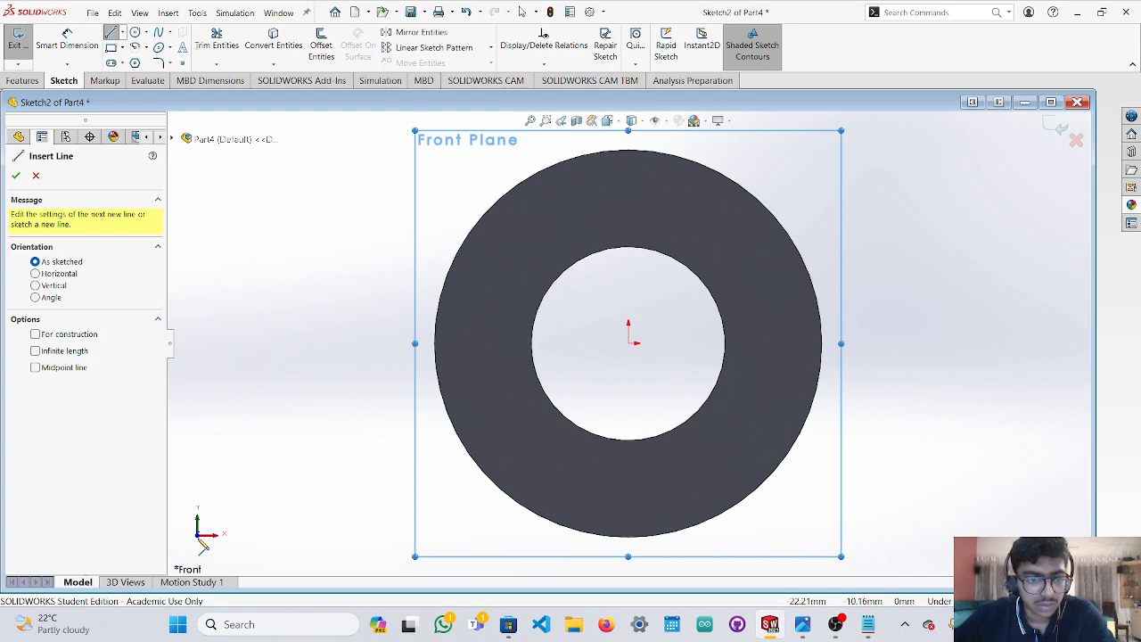
left_click(197, 536)
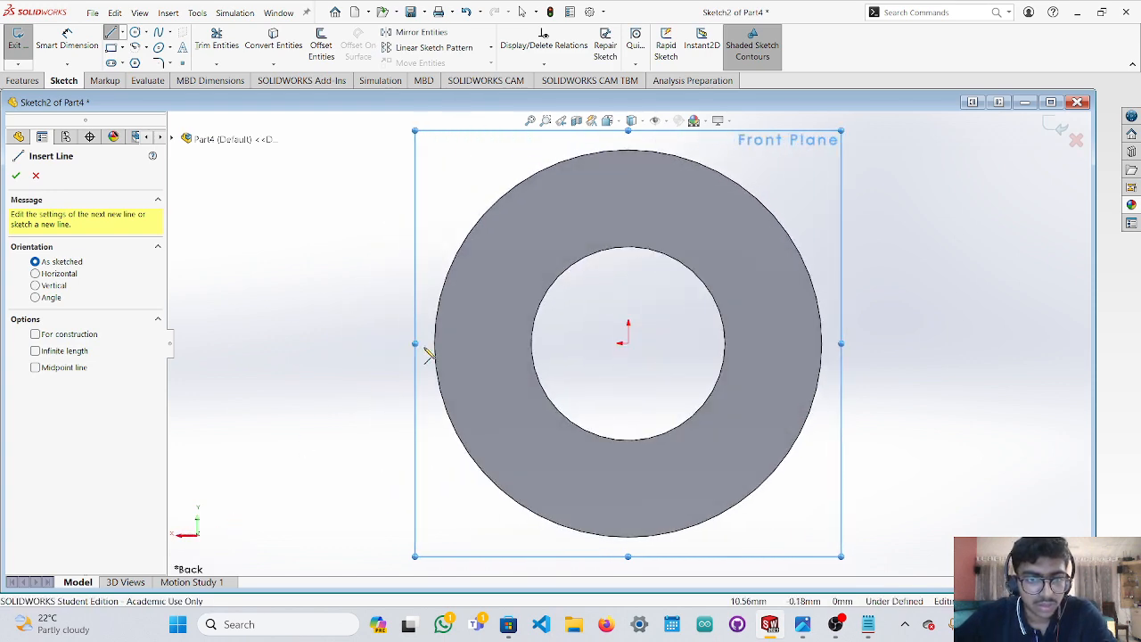
Sketch two separate vertical lines down from the opposite side points of the ring's outer edge, ending just below the ring.
left_click(435, 344)
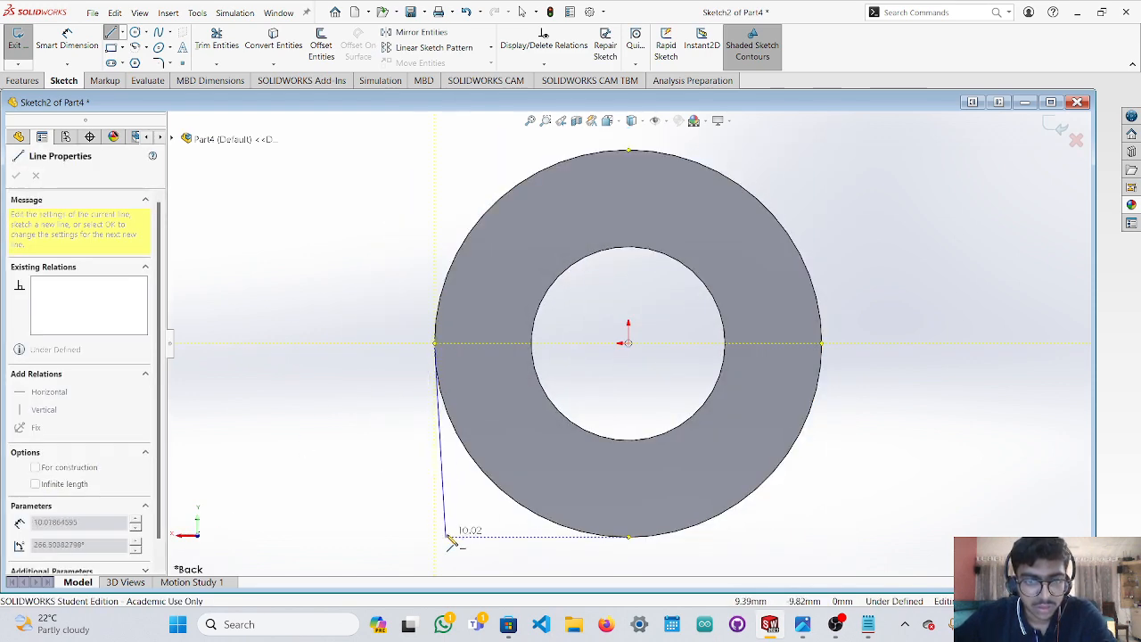
left_click(435, 563)
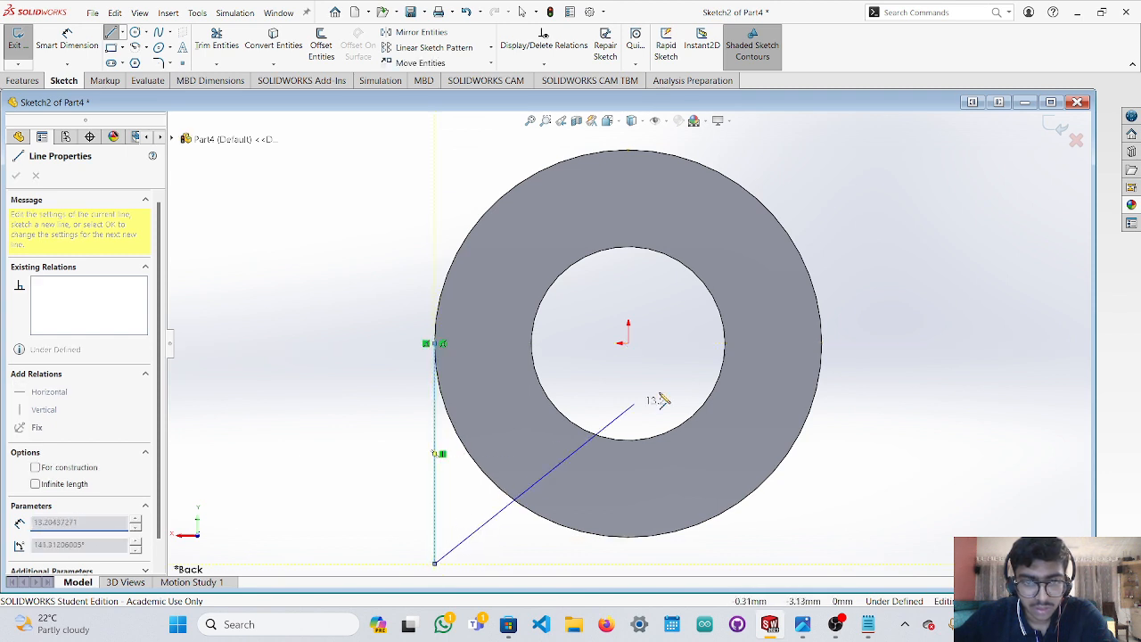
key("Escape")
key("Escape")
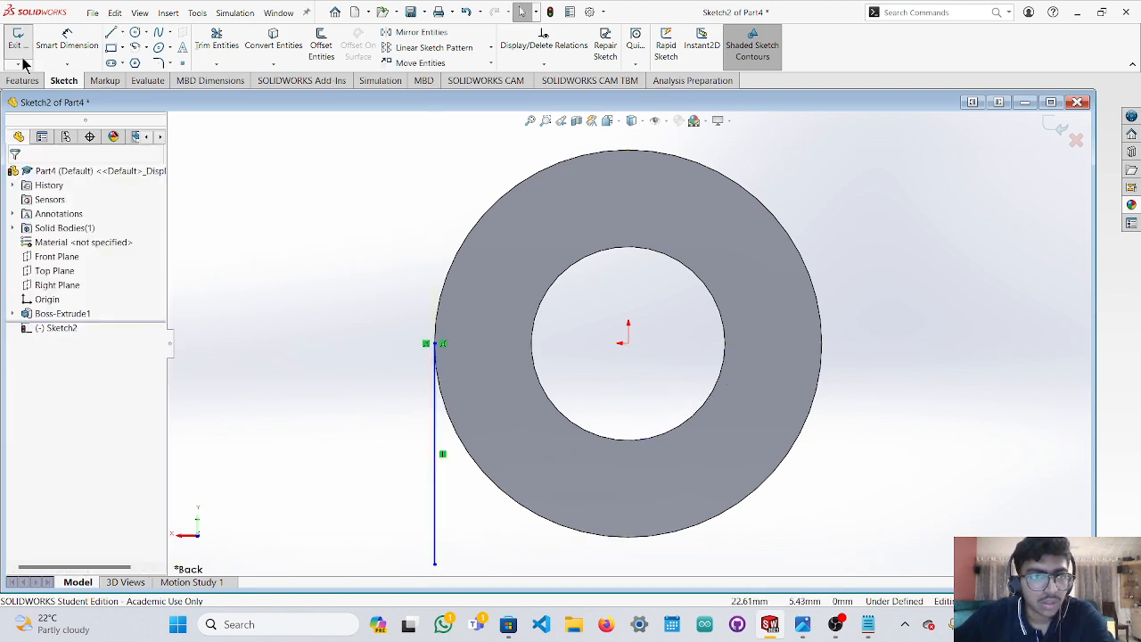
left_click(111, 32)
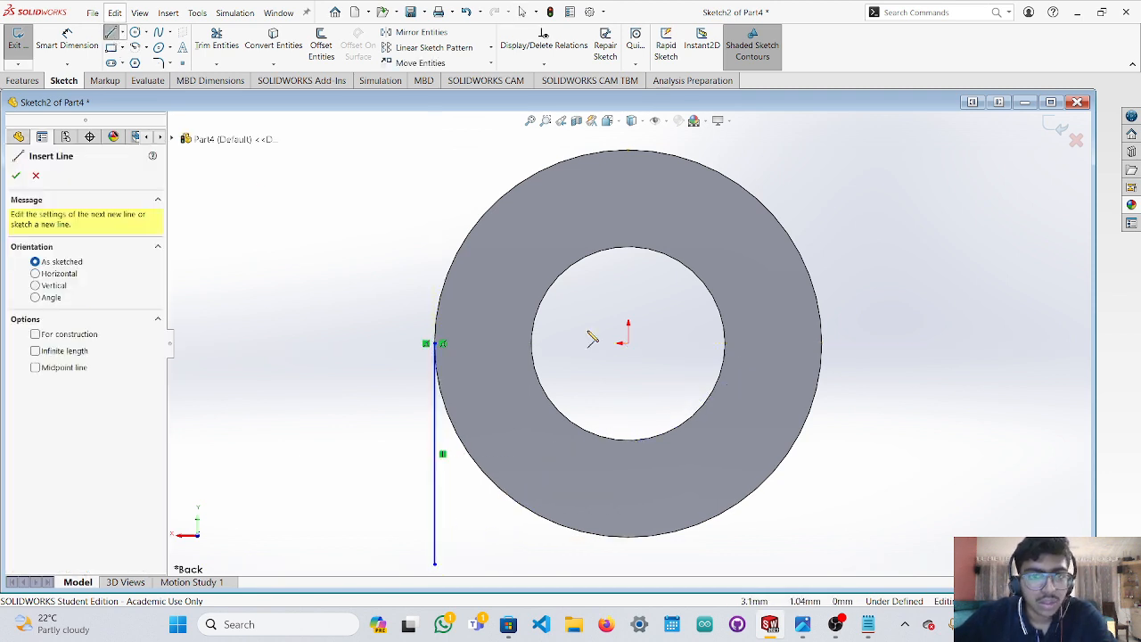
left_click(822, 346)
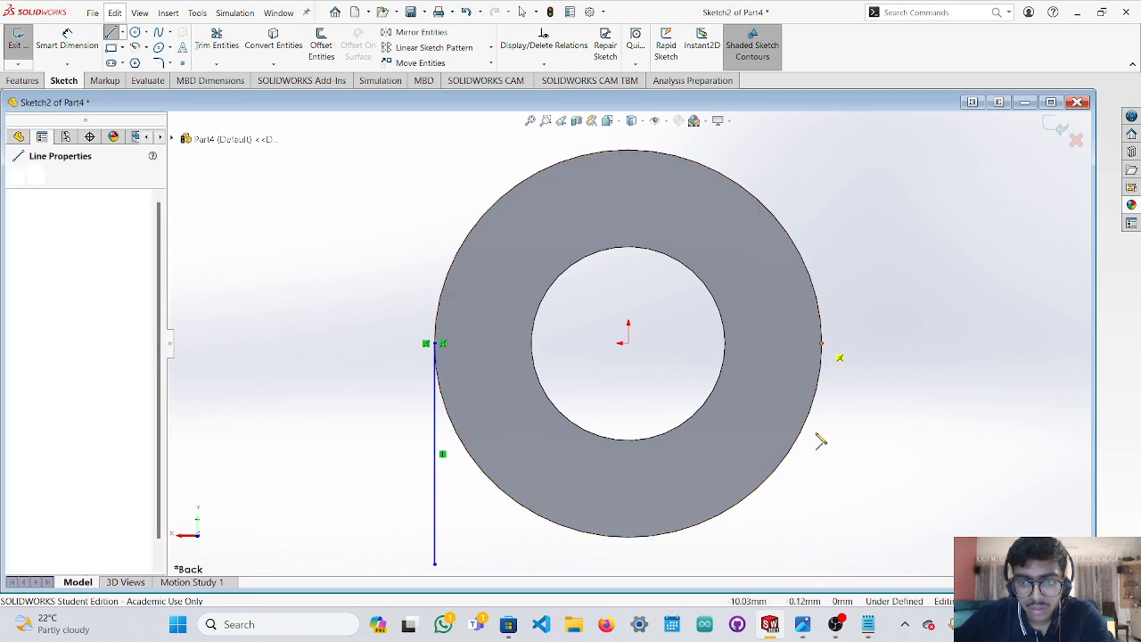
left_click(824, 574)
key("Escape")
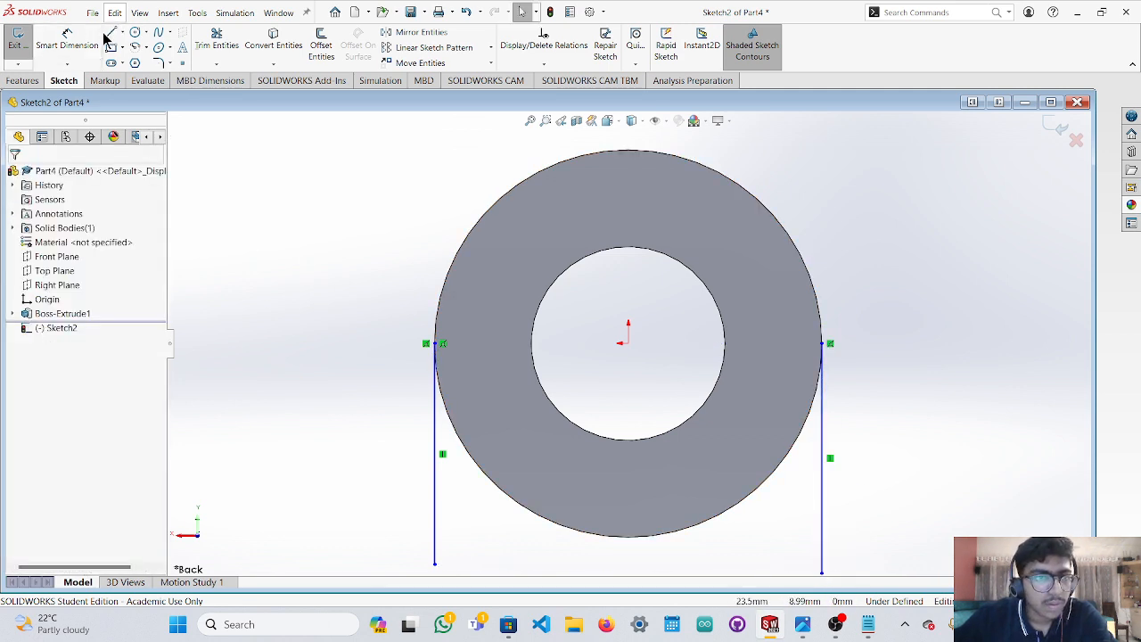
Sketch a horizontal line through the ring's lowest point, extending beyond both vertical lines on either side.
left_click(111, 32)
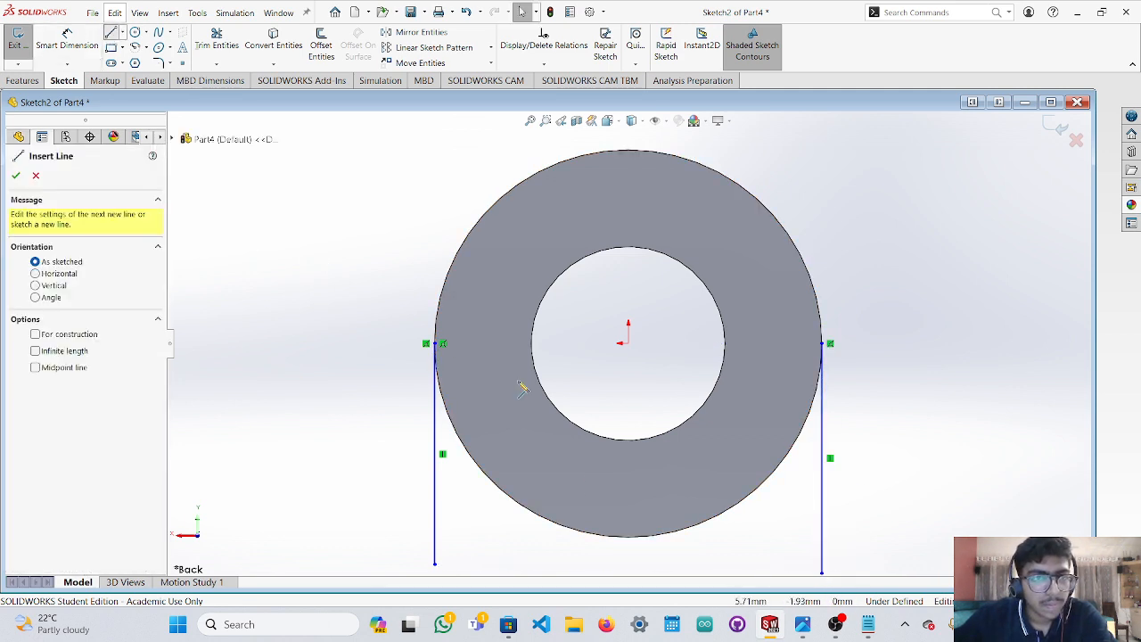
left_click(628, 537)
left_click(975, 536)
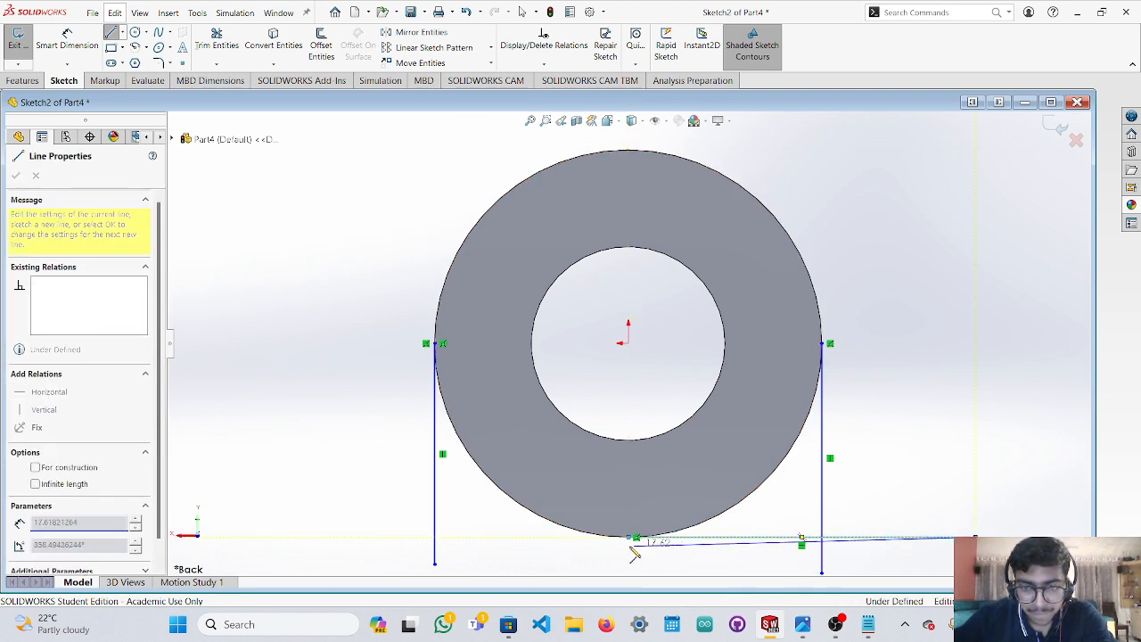
left_click(313, 536)
key("Escape")
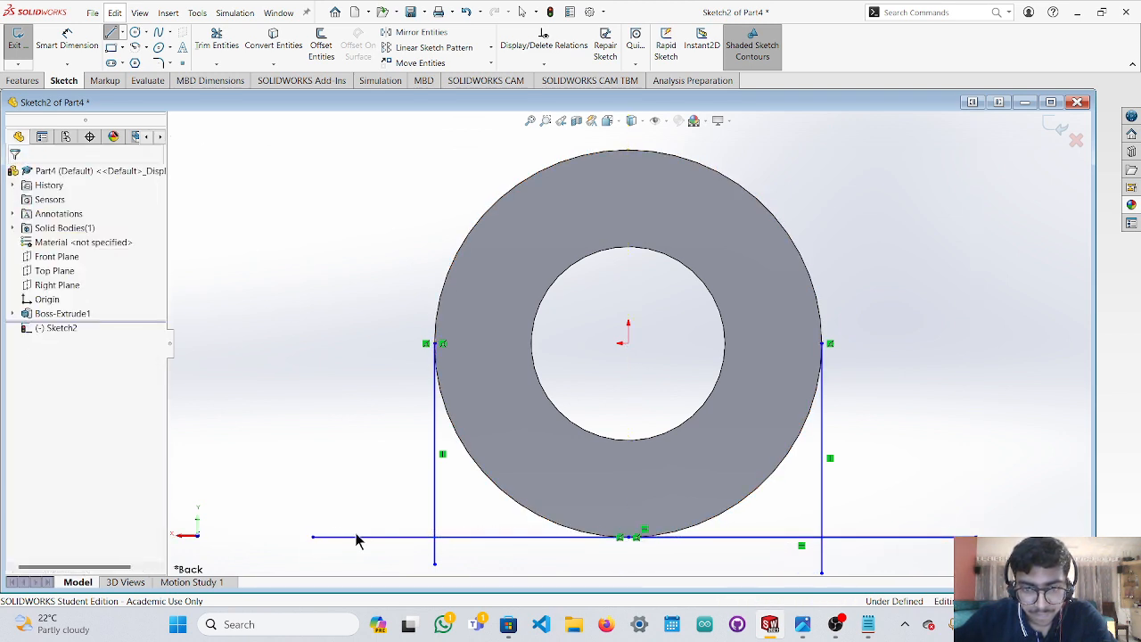
scroll(948, 449, "up", 2)
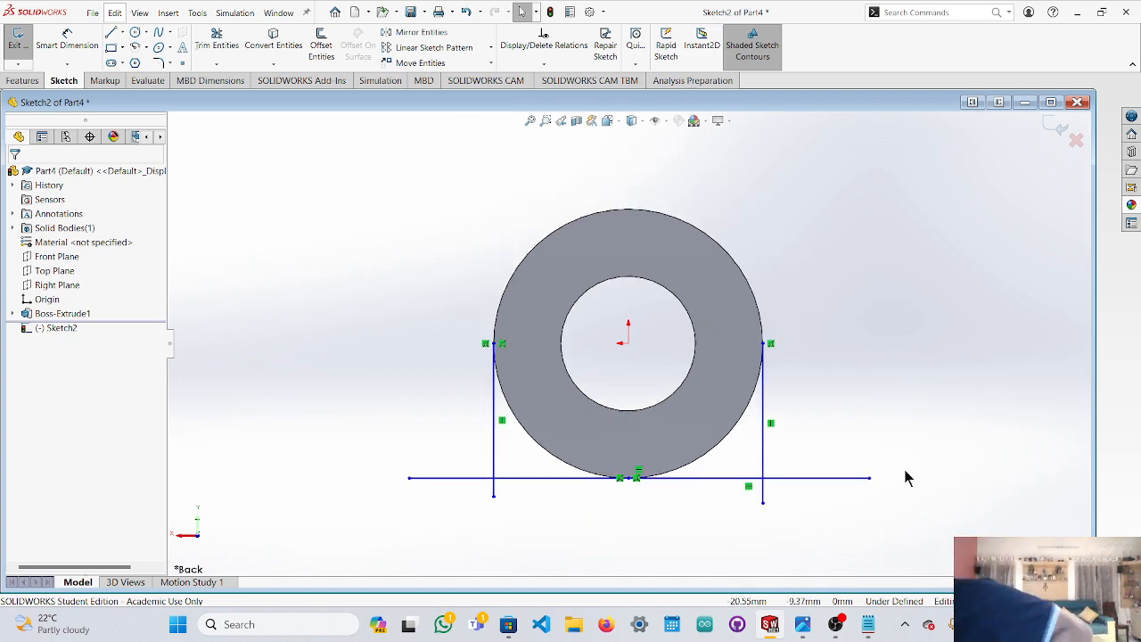
Check the mount's shape in reference photo j4.jpg and sketch a circle about 10.44 mm in radius, centred on the origin around the ring.
left_click(804, 624)
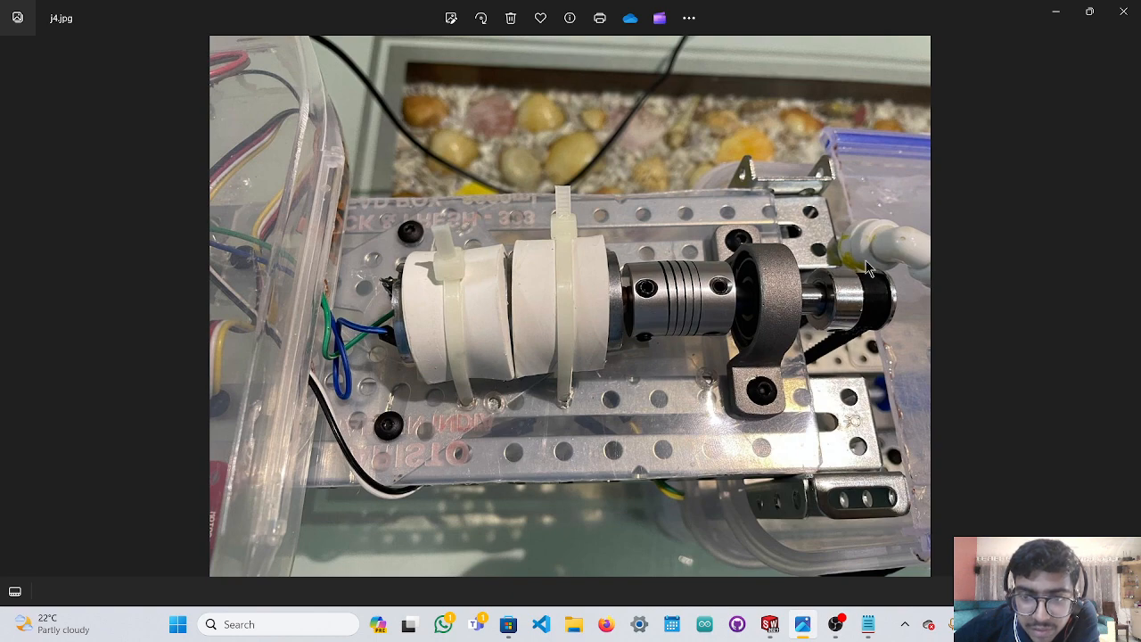
left_click(1055, 11)
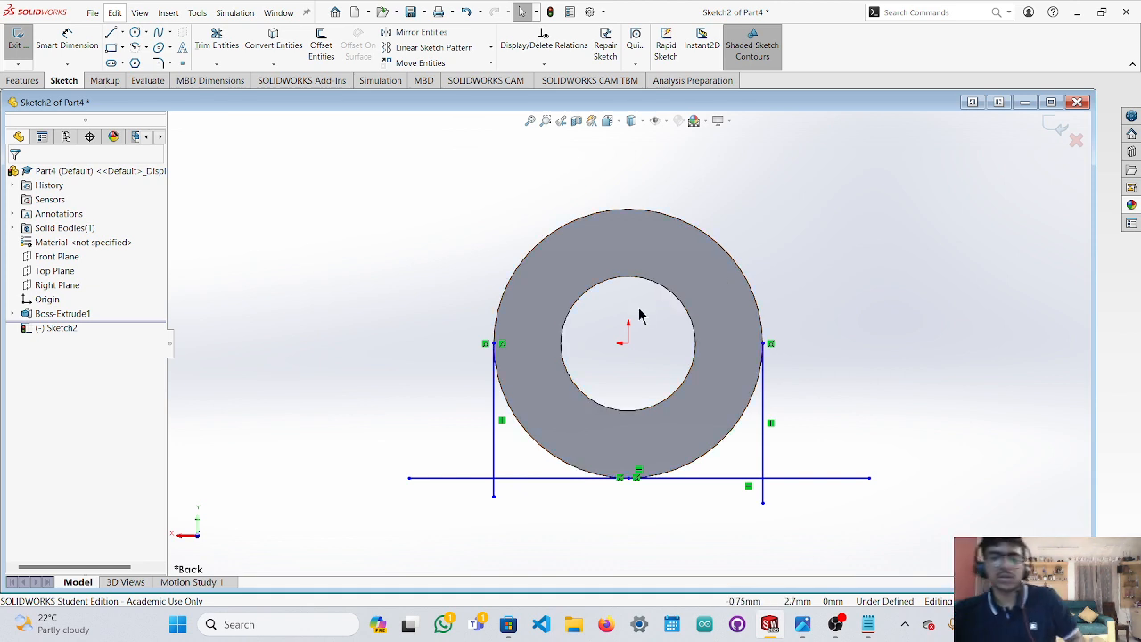
left_click(133, 34)
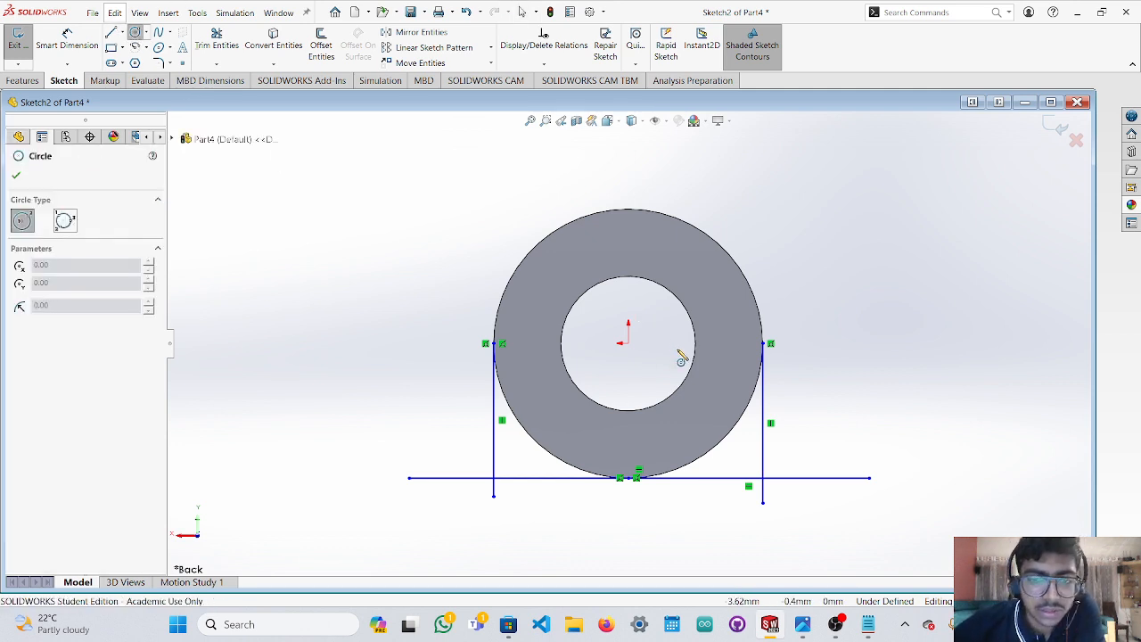
left_click(623, 344)
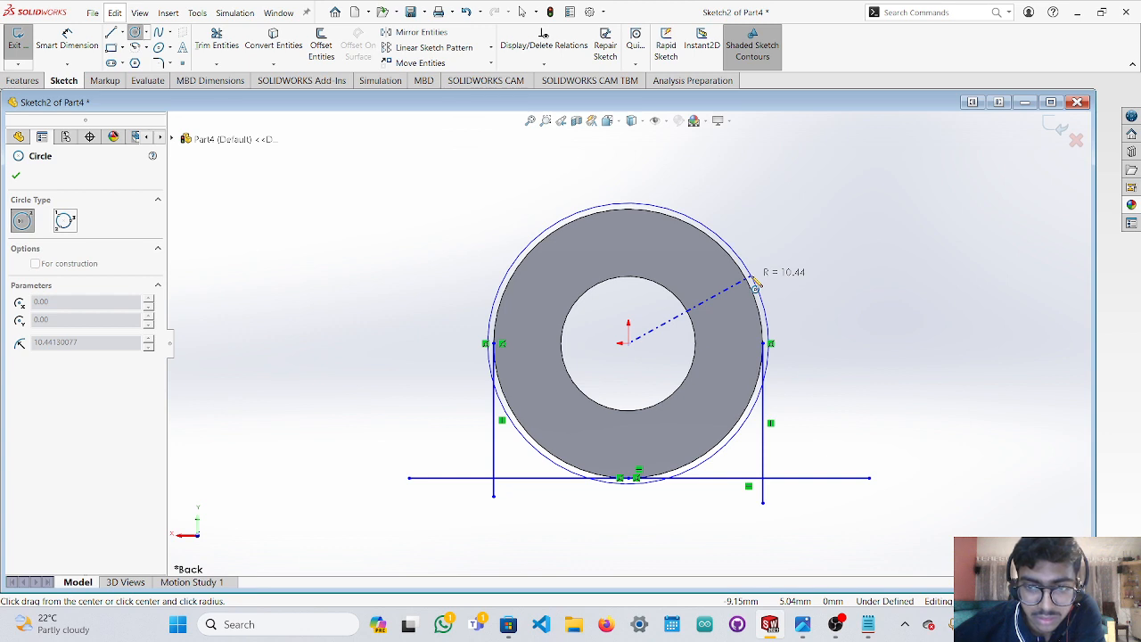
left_click(754, 284)
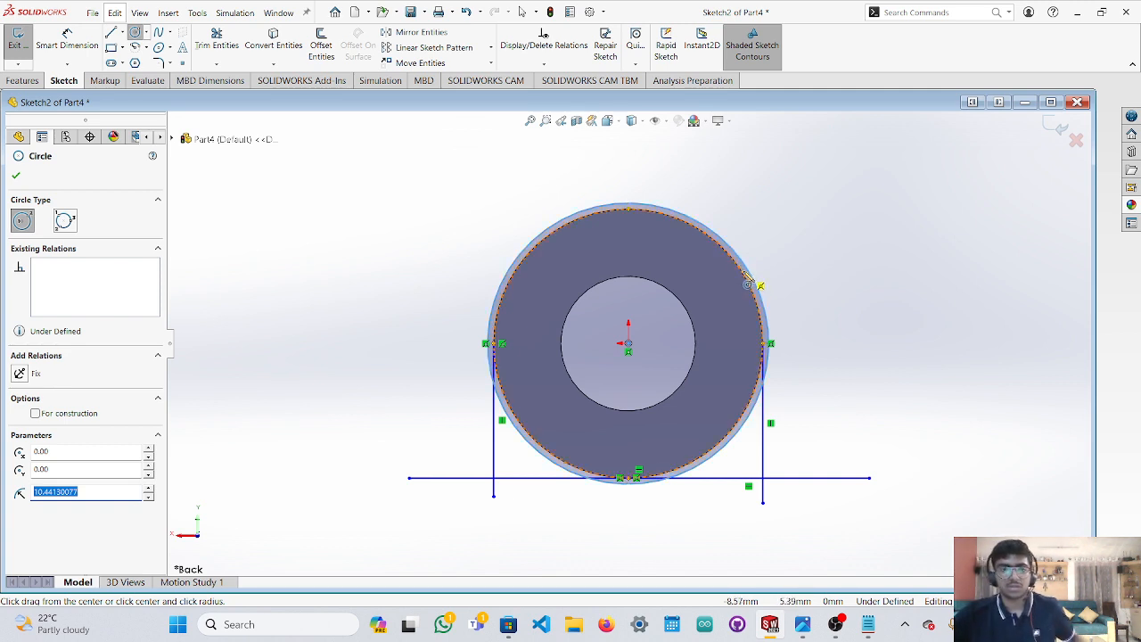
key("Escape")
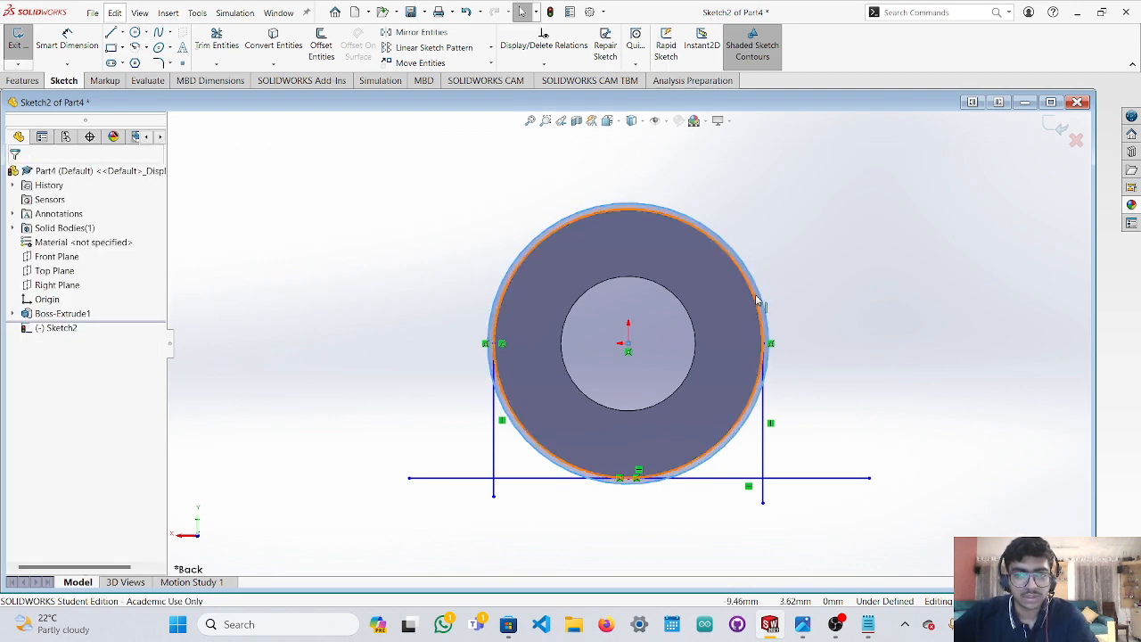
Start a boss extrusion from the new circle just outside the ring's outer edge.
middle_click_drag(787, 269, 829, 321)
scroll(786, 266, "up", 2)
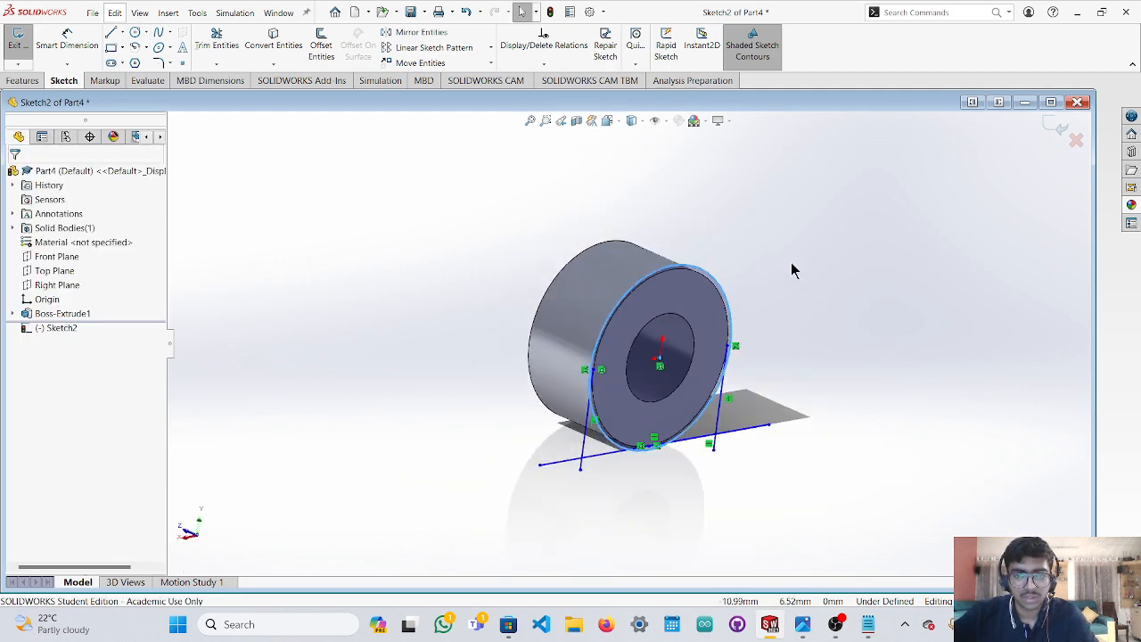
scroll(712, 260, "down", 5)
scroll(558, 305, "down", 2)
left_click(628, 369)
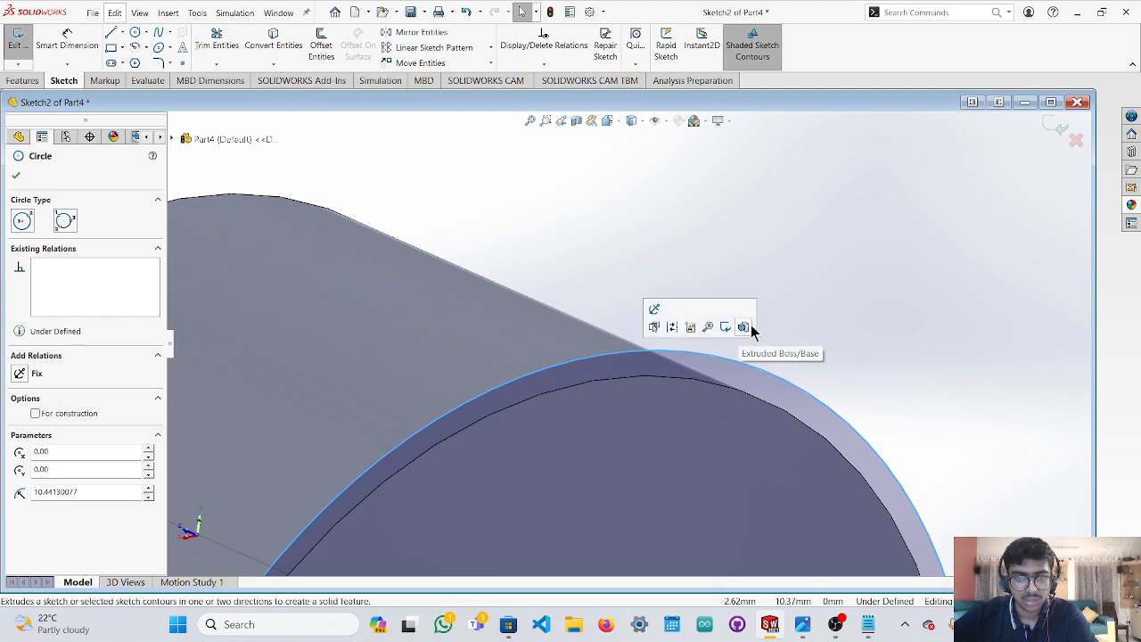
scroll(751, 333, "up", 2)
left_click(24, 80)
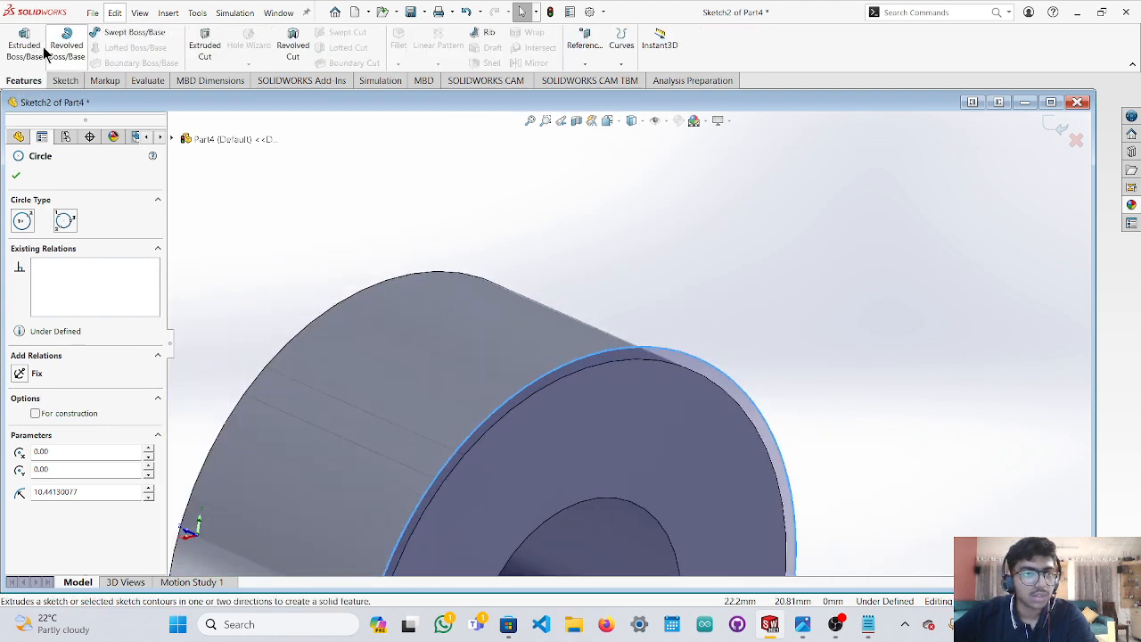
left_click(41, 46)
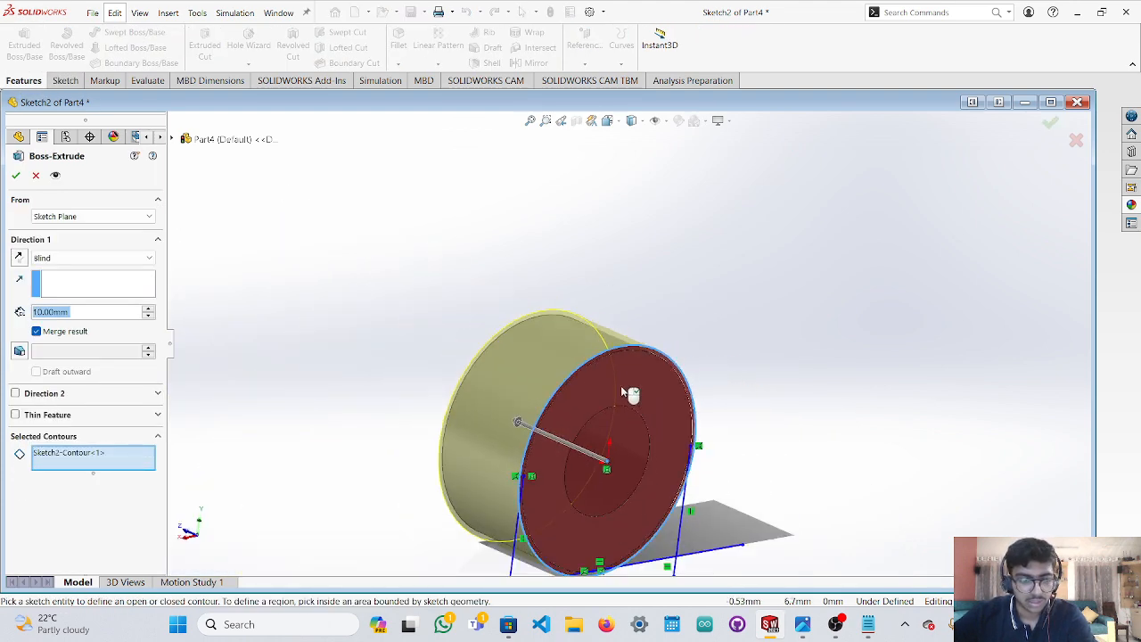
Add the region inside the circle to the selected contours and extrude it as a blind boss 10 mm deep.
left_click(615, 436)
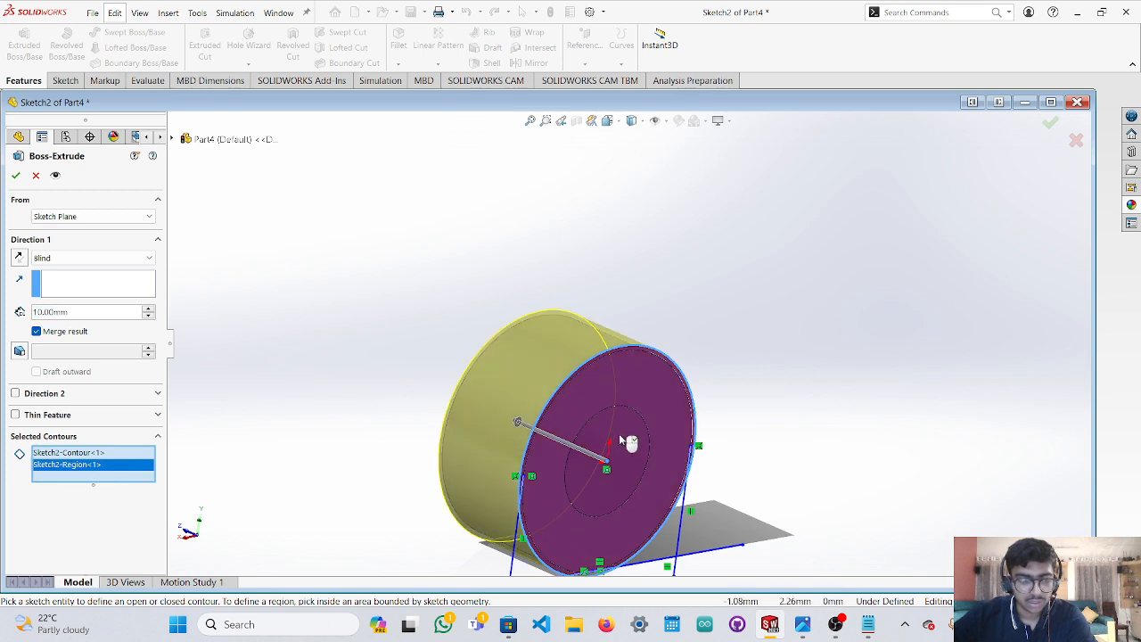
left_click(619, 433)
left_click(625, 395)
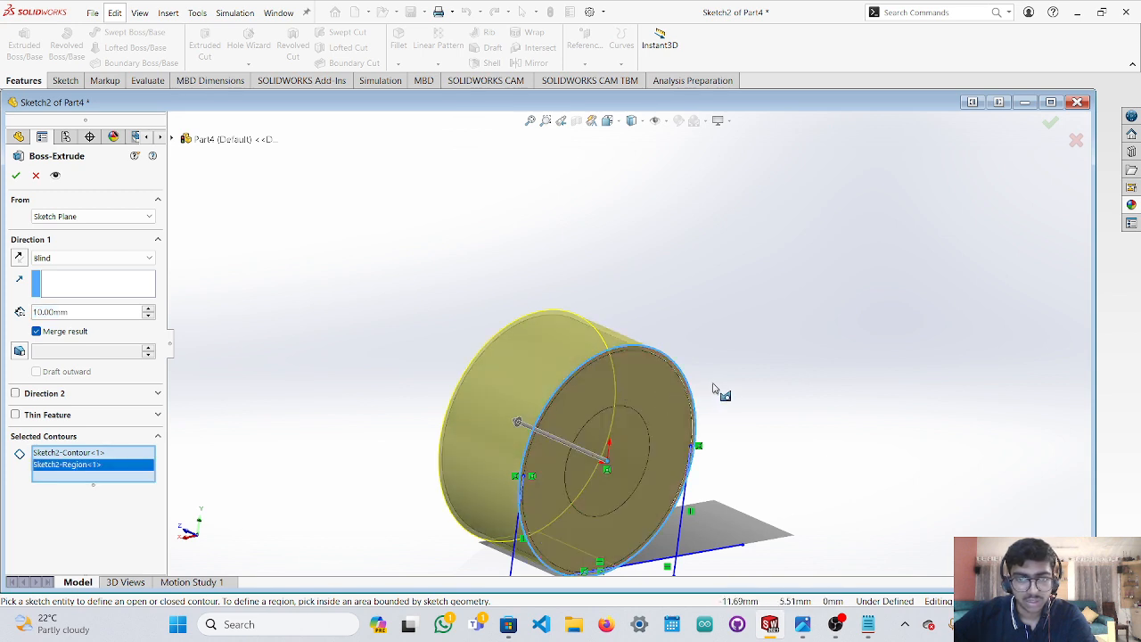
scroll(627, 401, "down", 2)
scroll(387, 400, "down", 2)
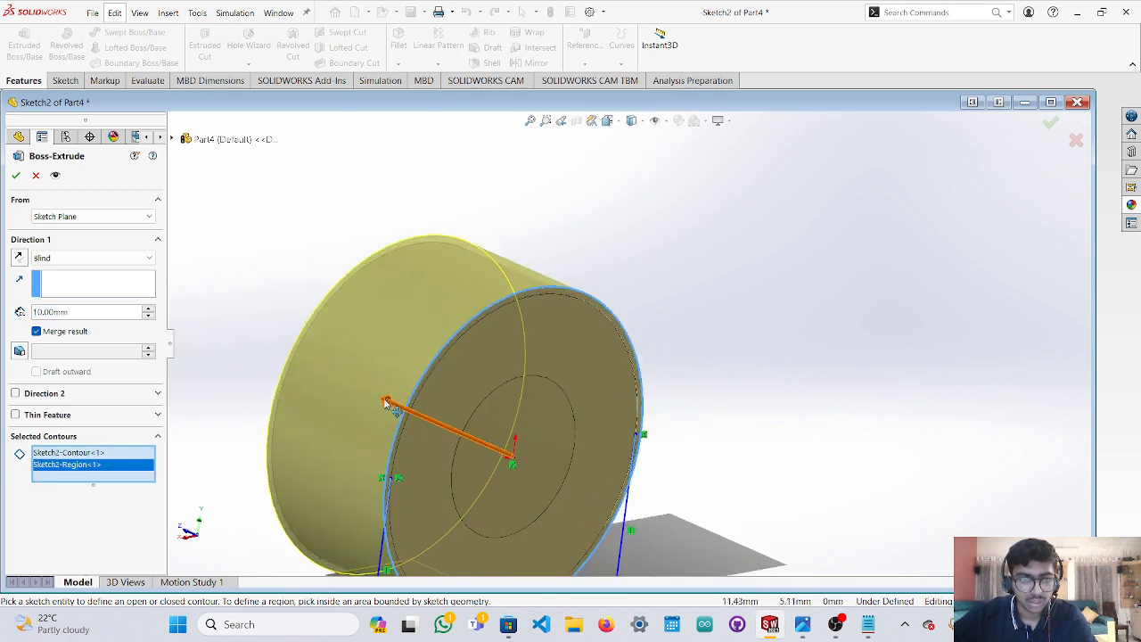
mouse_move(385, 403)
left_mouse_down()
mouse_move(331, 382)
mouse_move(410, 417)
mouse_move(403, 411)
left_mouse_up()
middle_click_drag(250, 343, 316, 408)
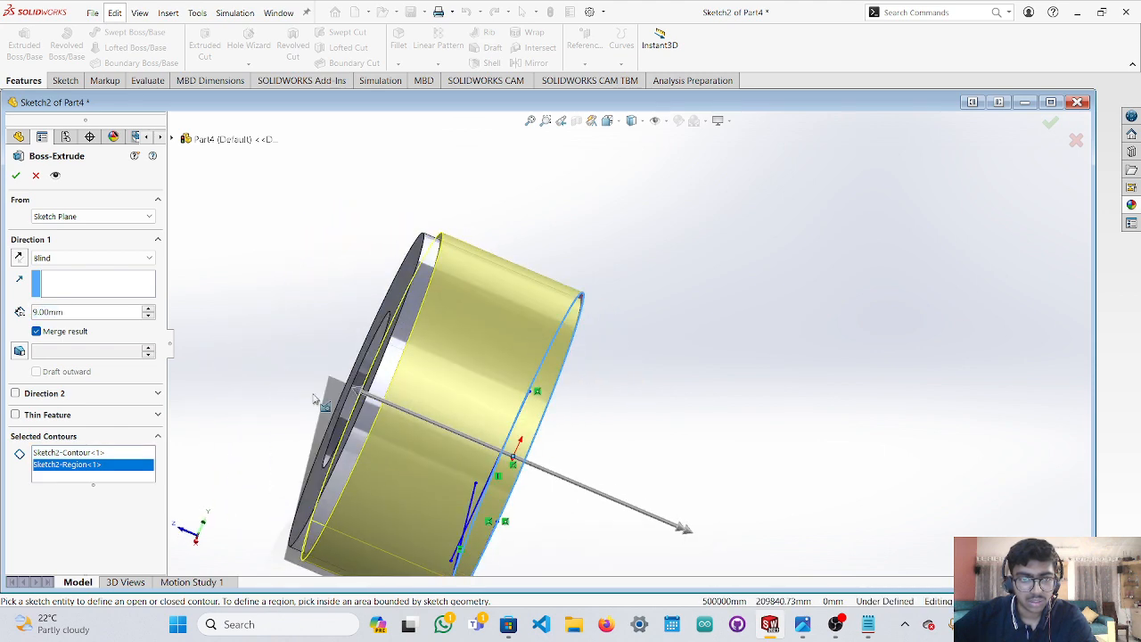
mouse_move(350, 397)
left_mouse_down()
mouse_move(325, 380)
mouse_move(366, 385)
left_mouse_up()
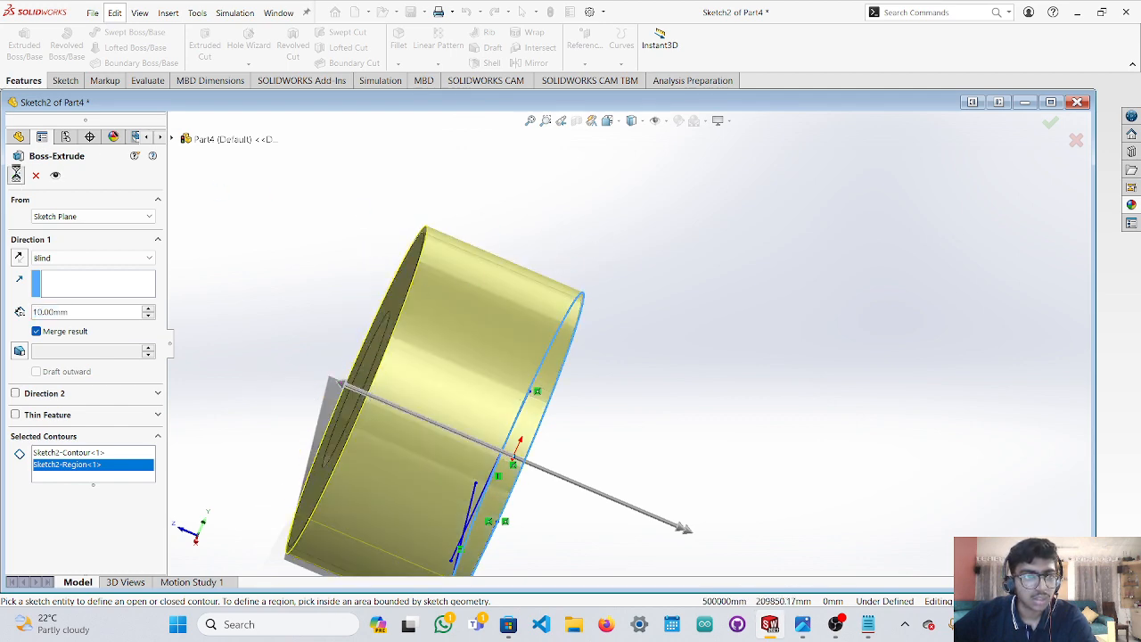
left_click(15, 175)
Inspect the extruded disc from the back and undo the extrusion.
middle_click_drag(594, 359, 483, 250)
scroll(629, 433, "up", 5)
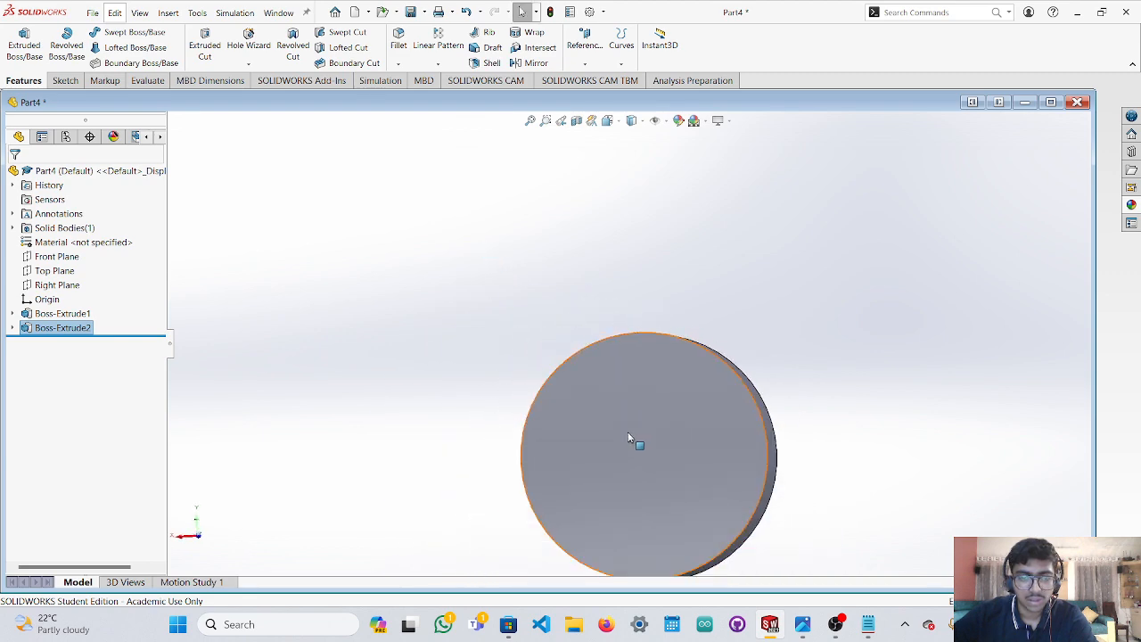
scroll(646, 457, "down", 4)
key("ctrl+z")
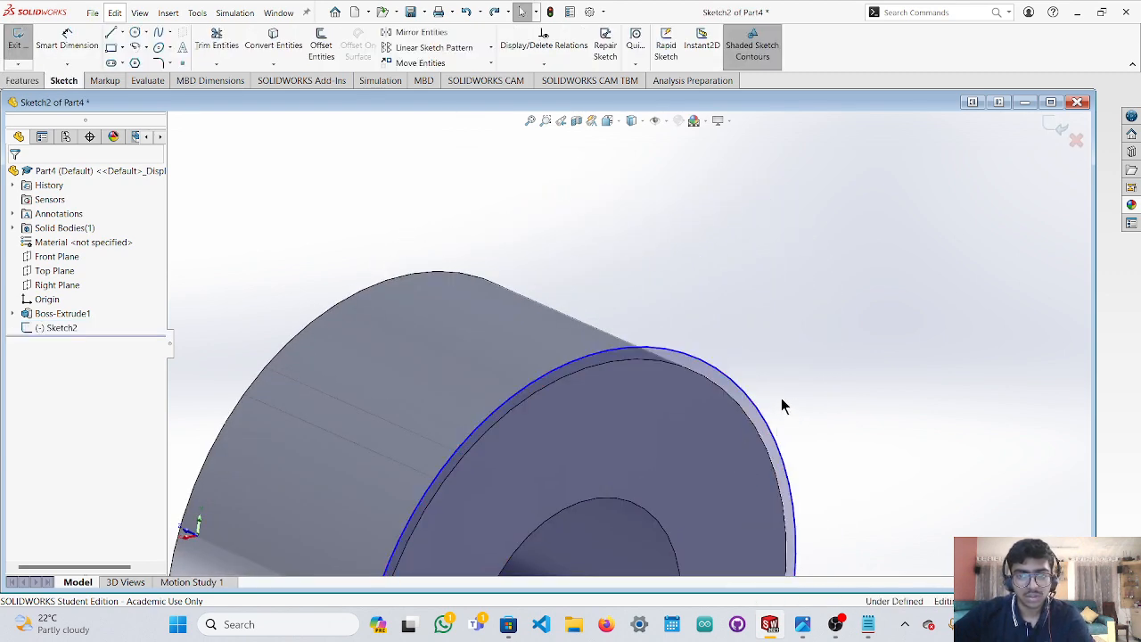
Start another boss extrusion from the outer circle and stretch its blind depth to 30 mm.
left_click(653, 355)
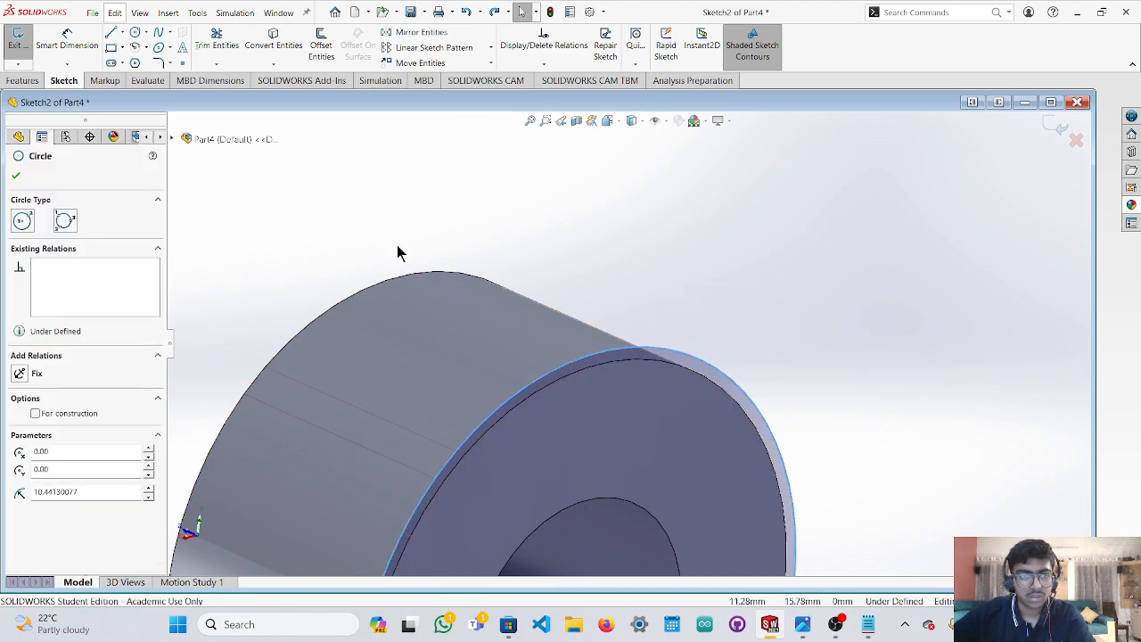
left_click(23, 80)
left_click(24, 46)
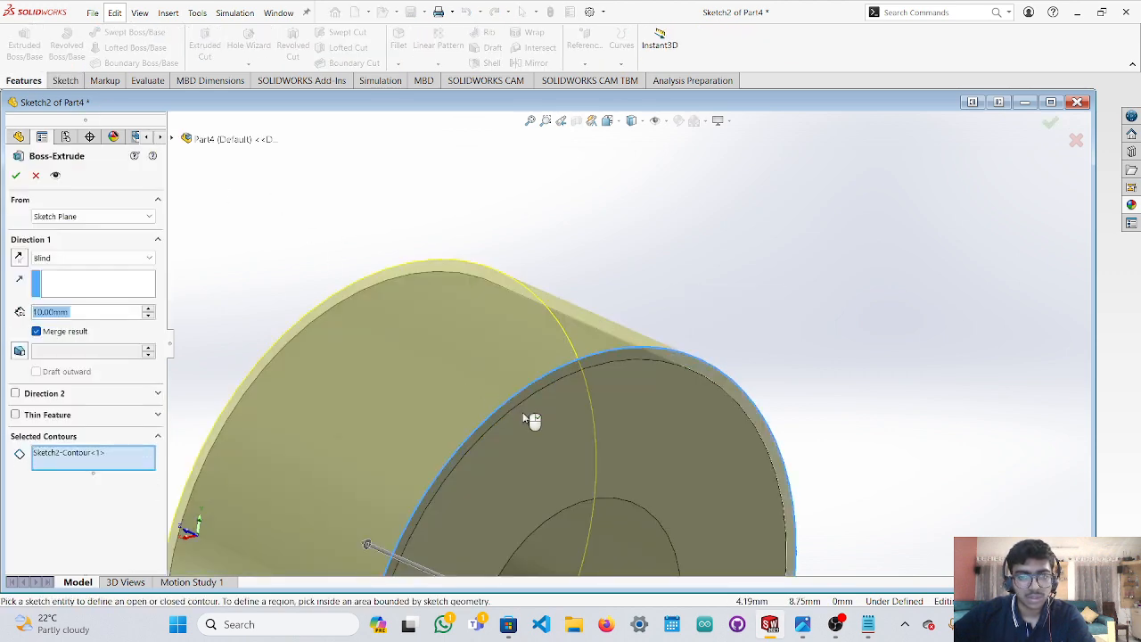
scroll(574, 431, "up", 4)
left_click_drag(501, 442, 357, 395)
middle_click_drag(357, 395, 519, 447)
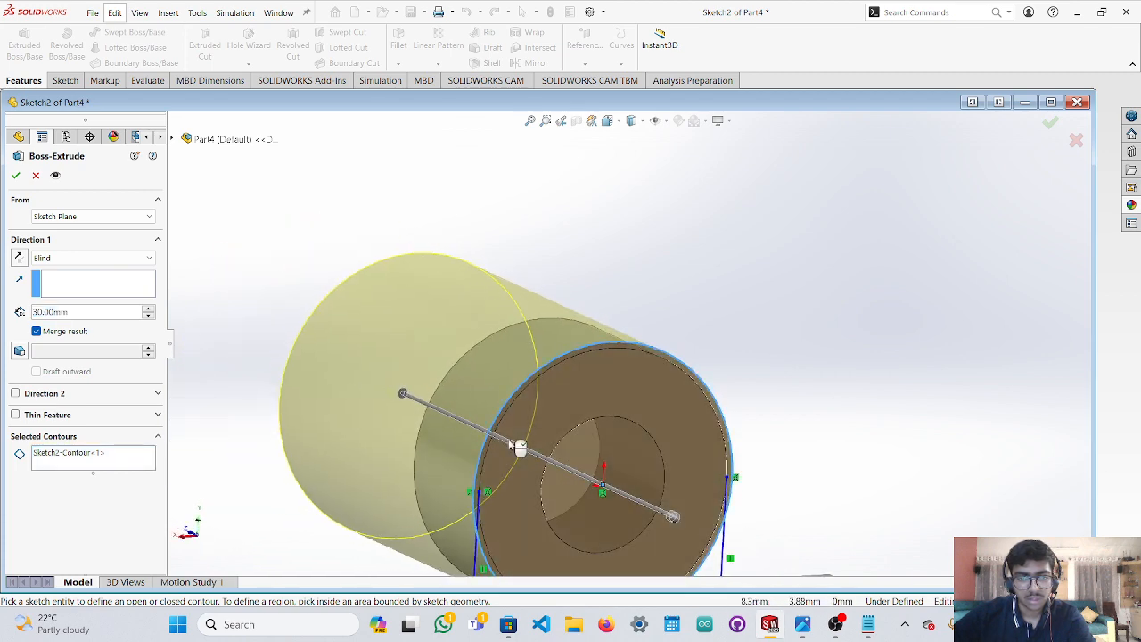
Try adding the region inside the circle to the extrusion with a blind depth of 7 mm, and leave the command without applying it.
left_click(585, 510)
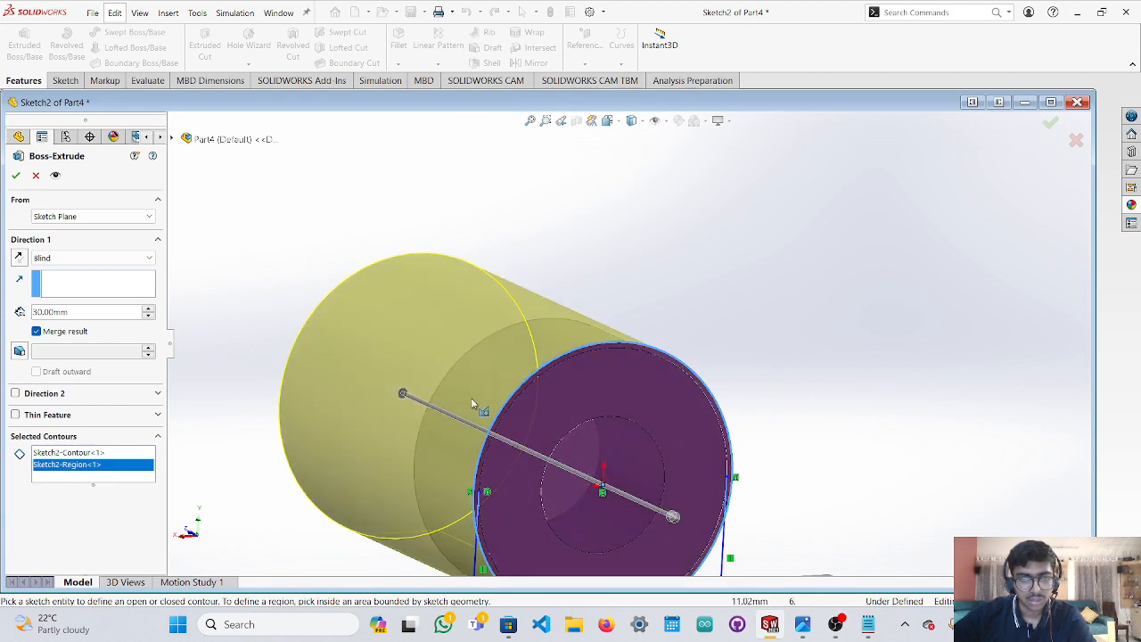
mouse_move(376, 352)
middle_mouse_down()
mouse_move(474, 424)
mouse_move(463, 412)
mouse_move(535, 437)
mouse_move(508, 417)
mouse_move(428, 399)
middle_mouse_up()
left_click(573, 443)
left_click_drag(374, 387, 404, 437)
middle_click_drag(511, 466, 554, 436)
left_click_drag(337, 367, 542, 453)
middle_click_drag(584, 474, 516, 452)
left_click(517, 450)
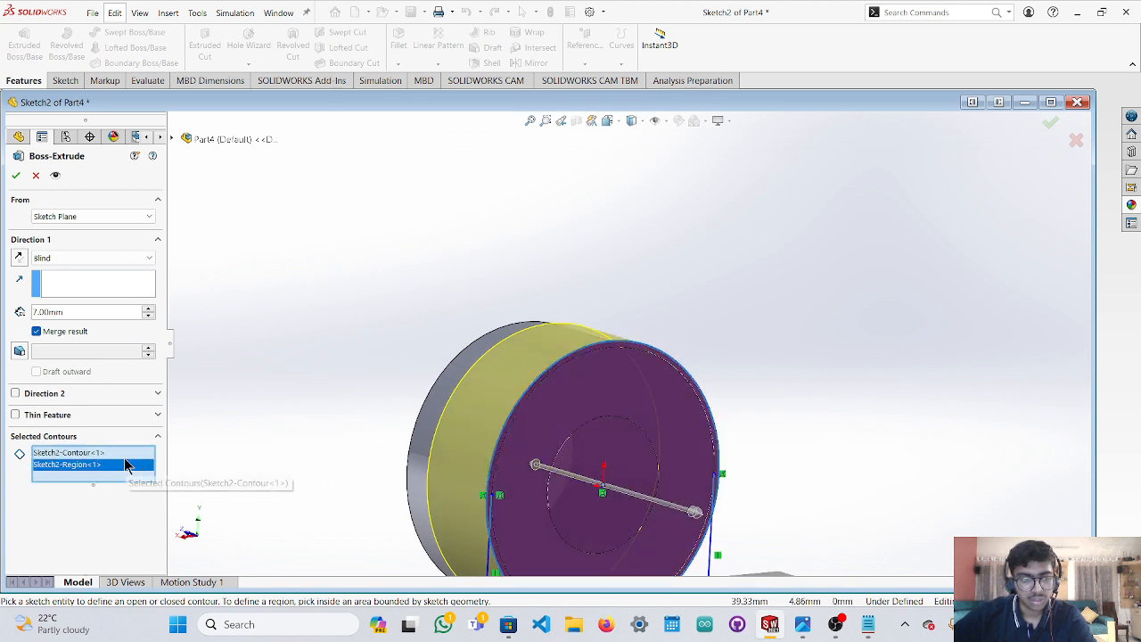
key("Return")
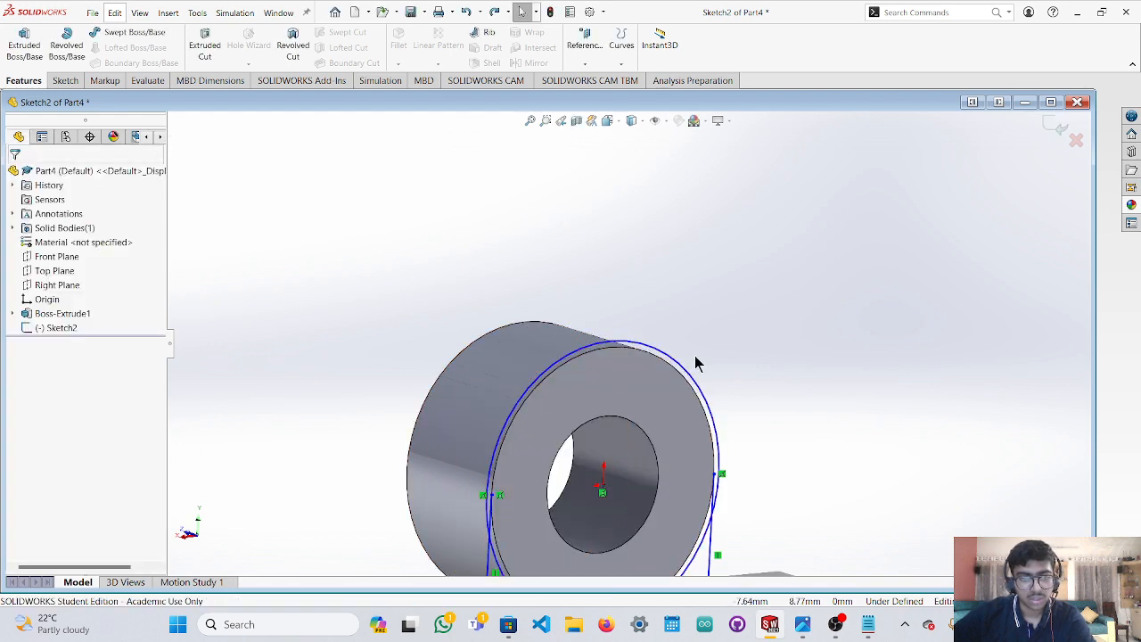
Undo the outer circle and one half of the horizontal line, and view the sketch head-on from the back.
middle_click_drag(745, 360, 703, 318)
key("ctrl+8")
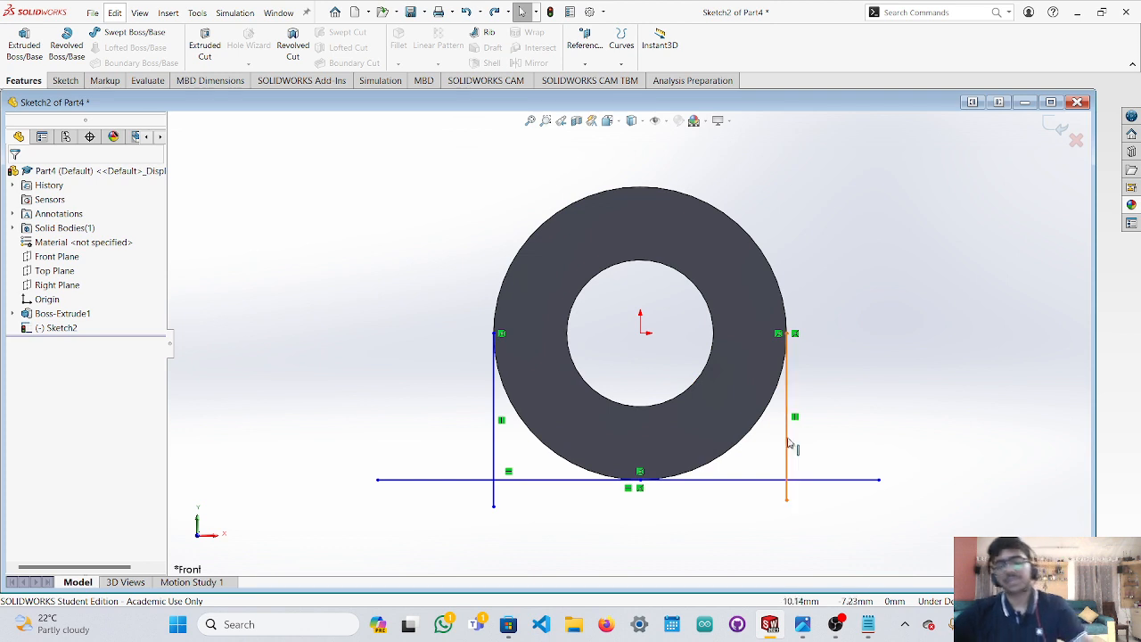
key("ctrl+z")
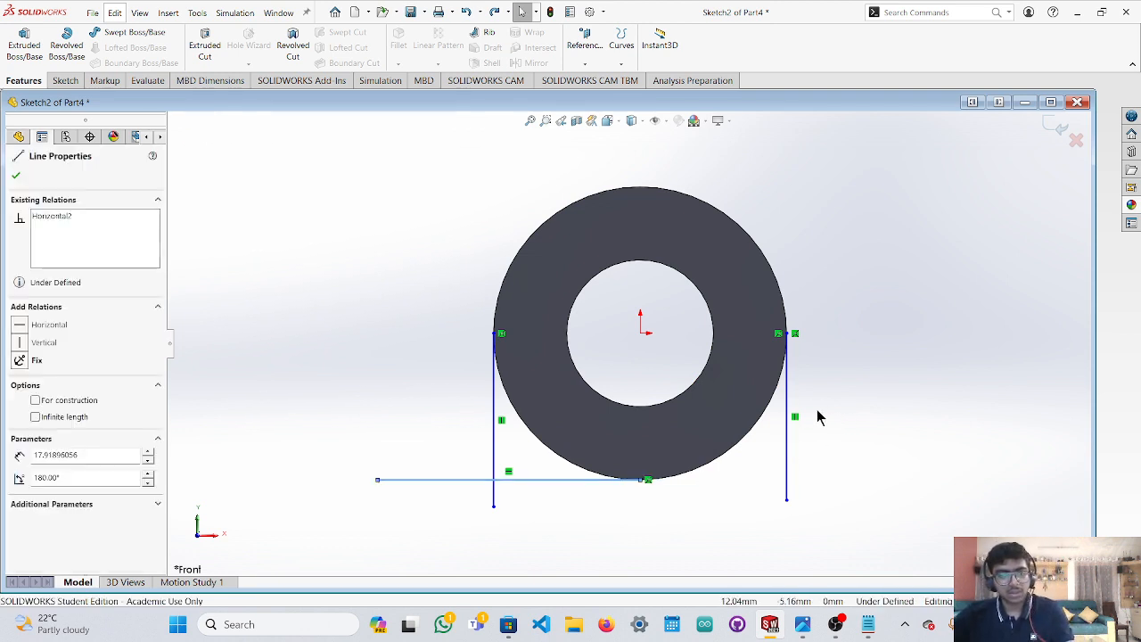
left_click(199, 538)
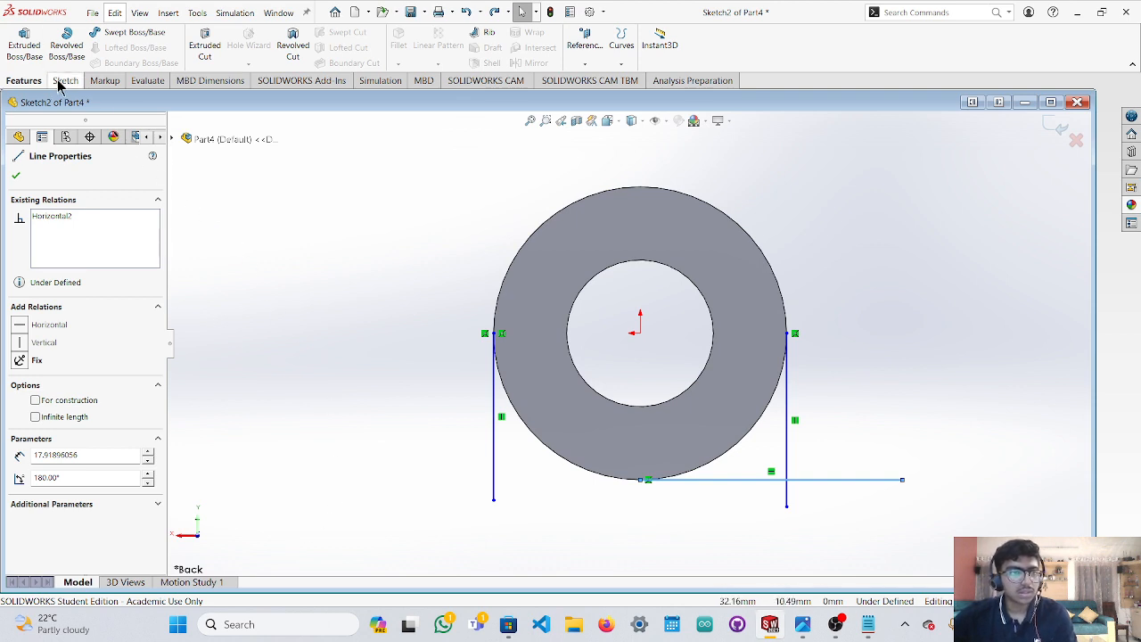
Redraw the missing half of the horizontal line from the ring's lowest point outward past the vertical line.
left_click(64, 81)
left_click(112, 36)
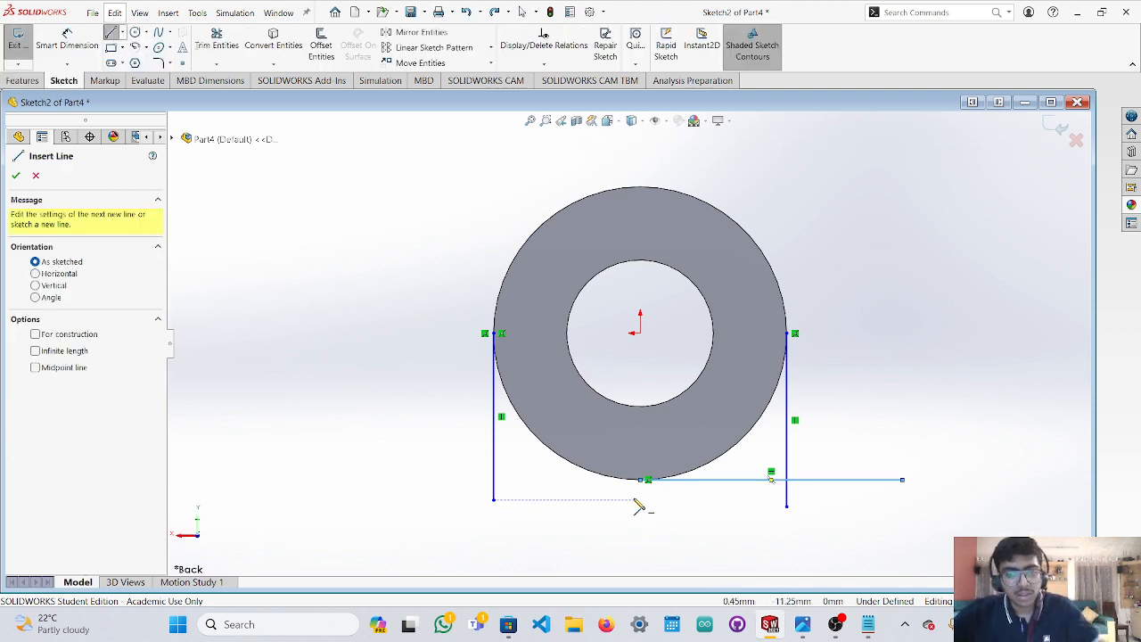
left_click(642, 481)
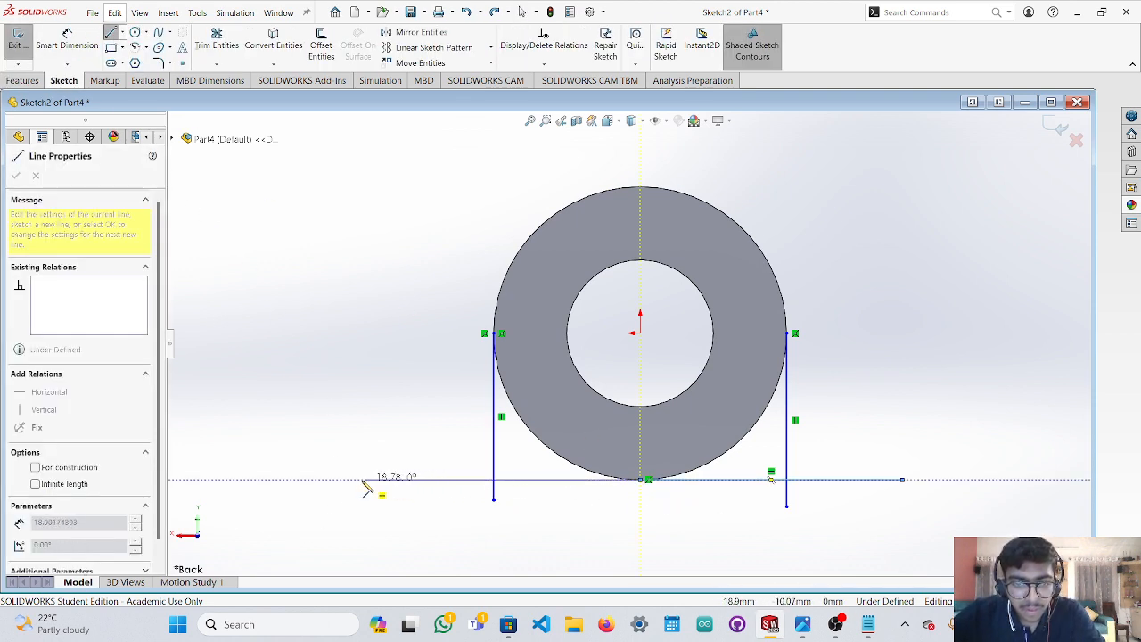
key("Escape")
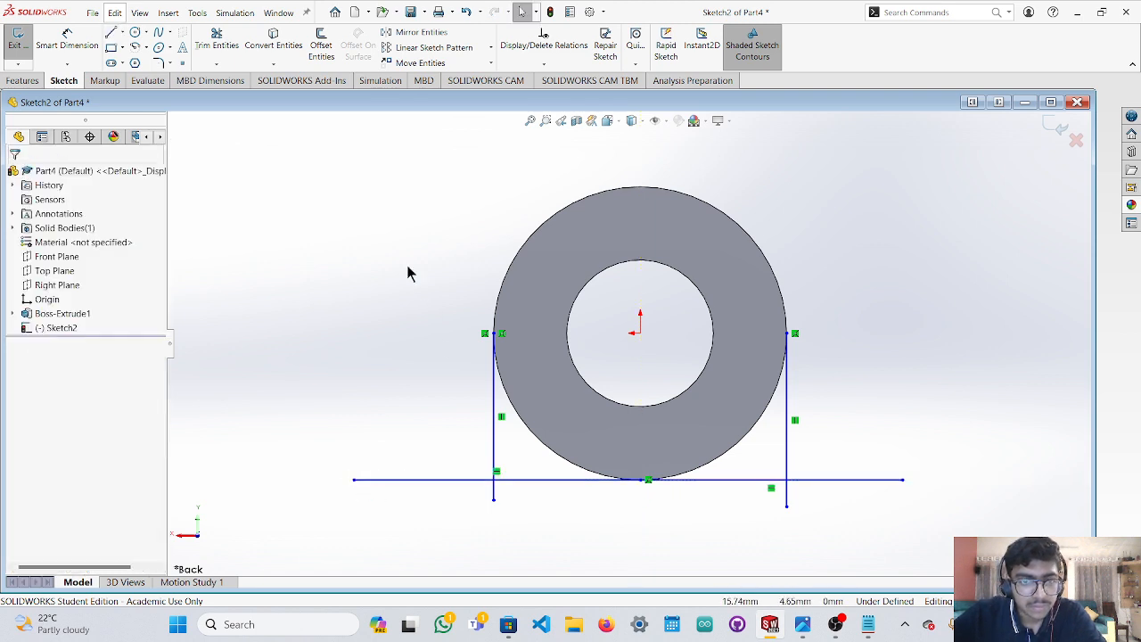
Sketch a horizontal line about 1.14 mm long outward from the upper end of the vertical line on the ring's left side.
left_click(112, 36)
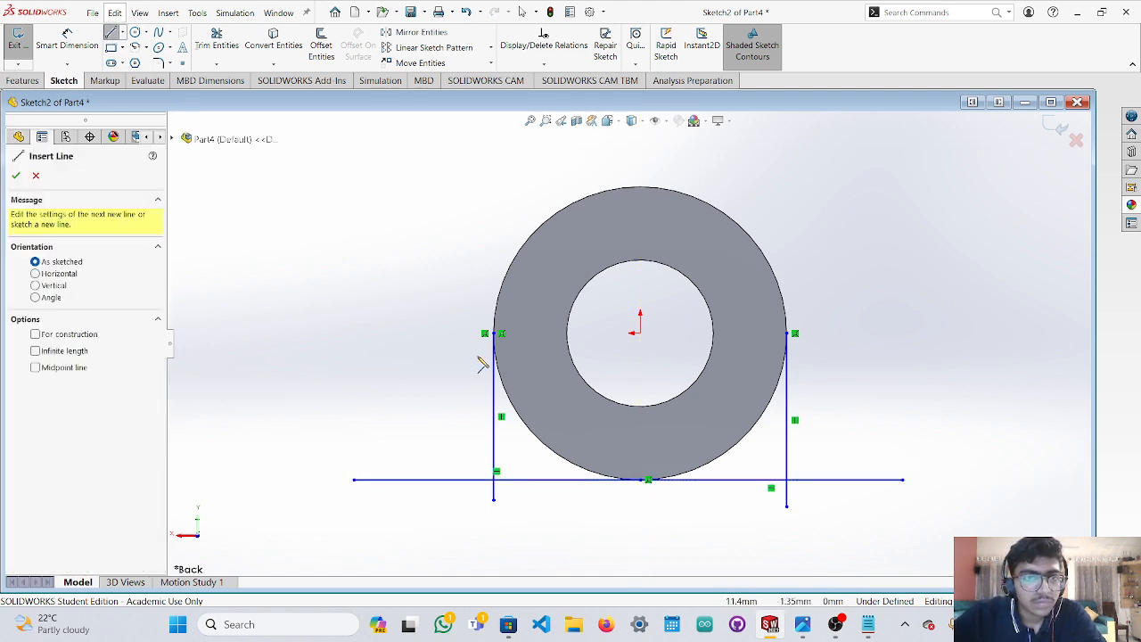
scroll(495, 337, "down", 5)
left_click(581, 292)
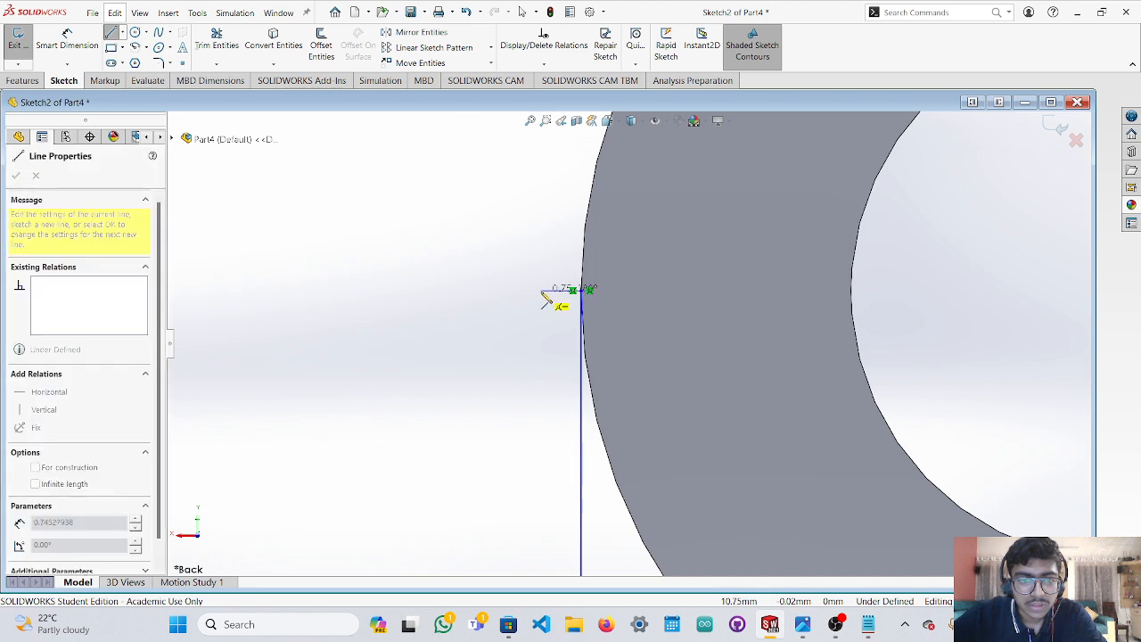
left_click(522, 294)
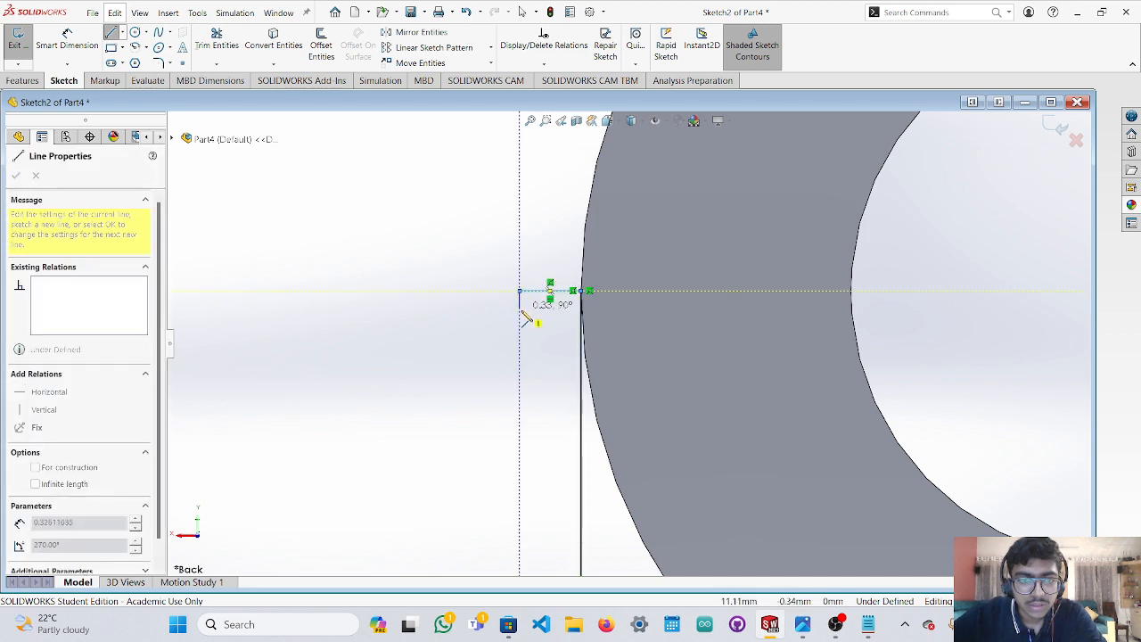
key("Escape")
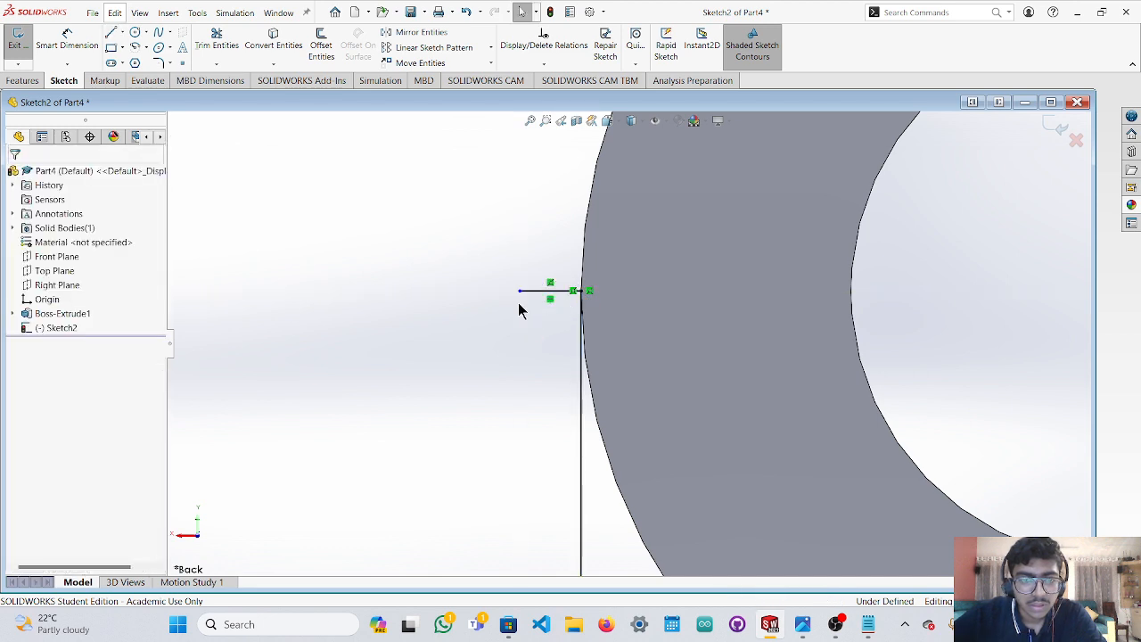
Dimension the short horizontal line on the ring's left side and set its length to 2 mm.
left_click(66, 40)
left_click(541, 291)
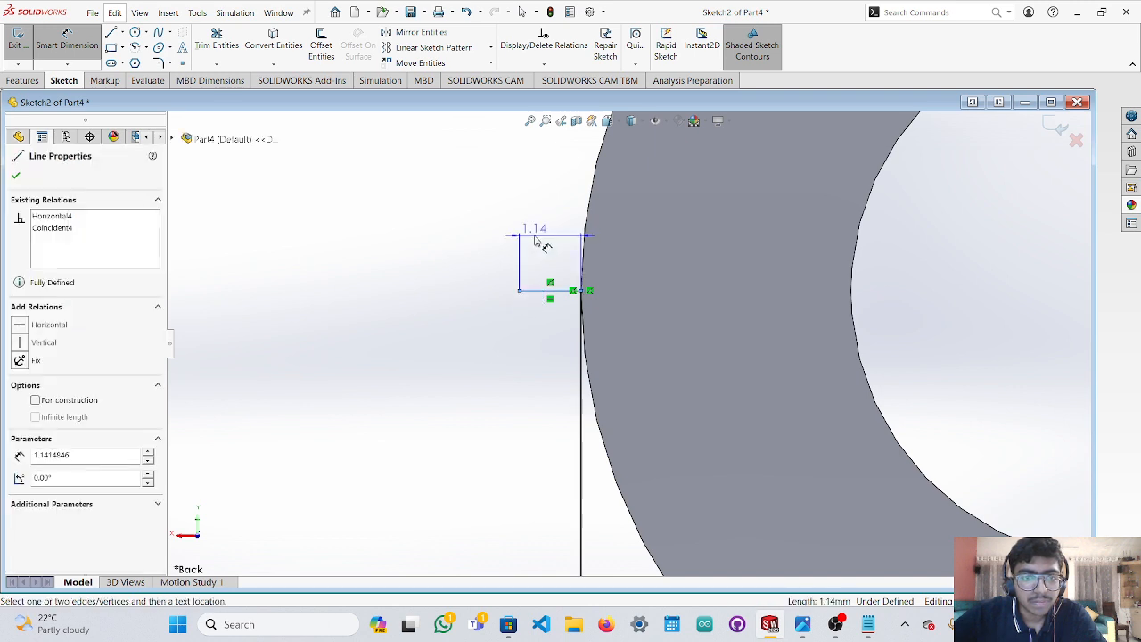
left_click(553, 232)
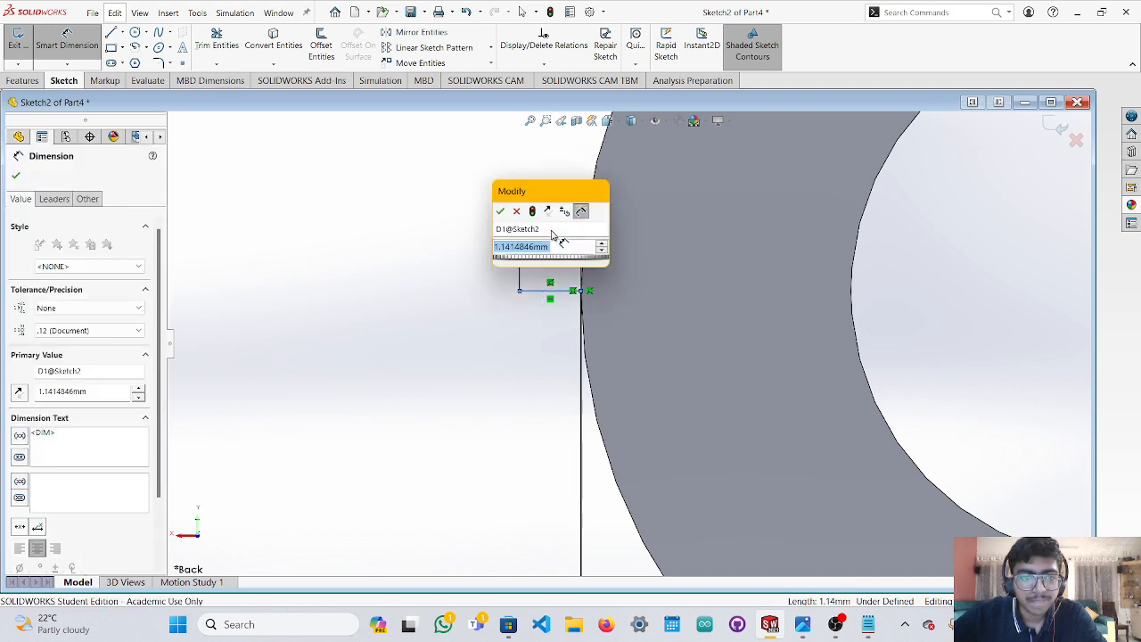
left_click(511, 247)
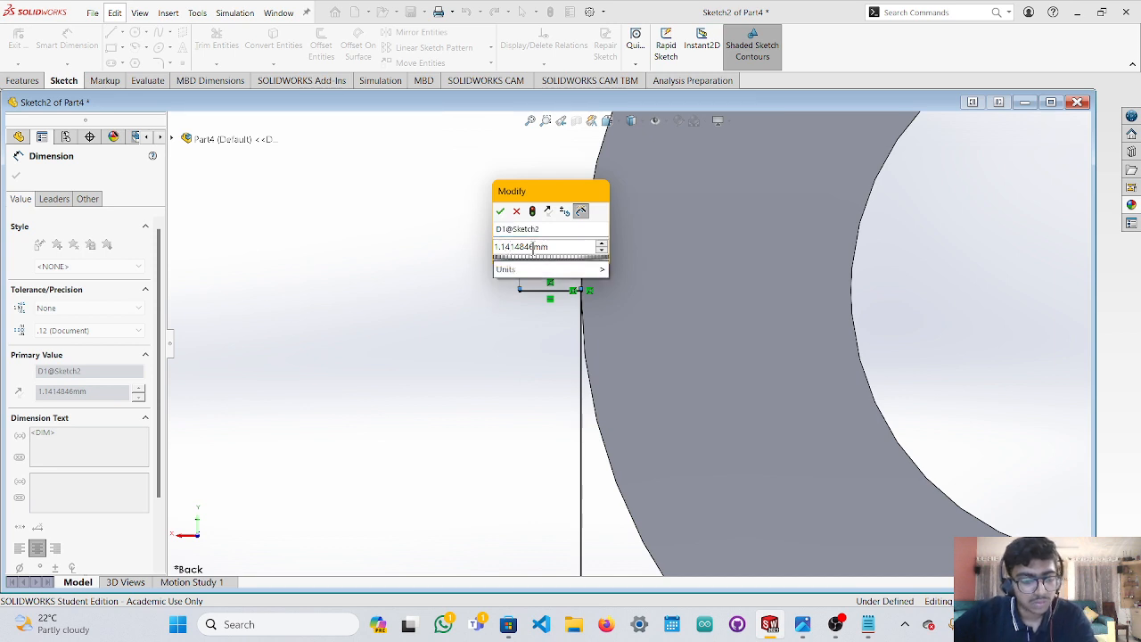
double_click(522, 248)
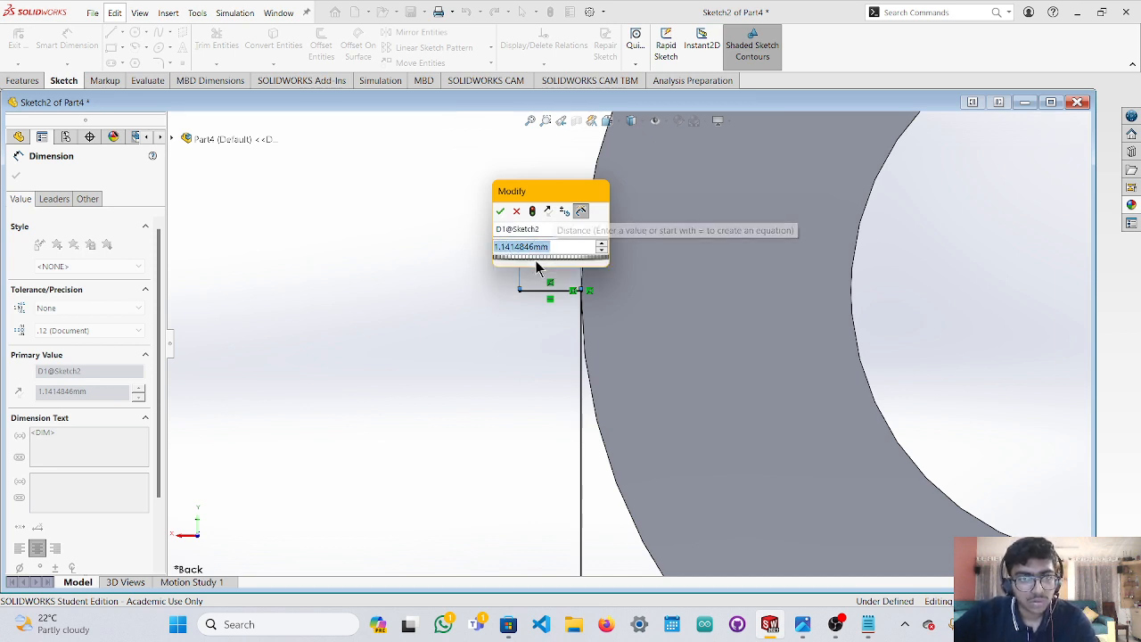
type("2")
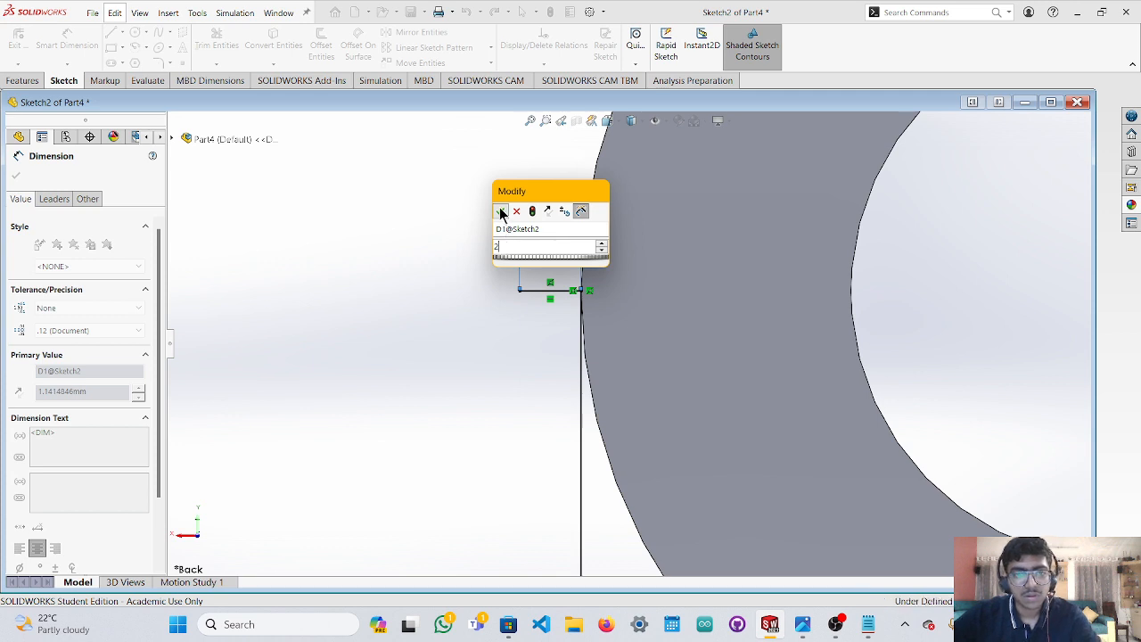
left_click(500, 212)
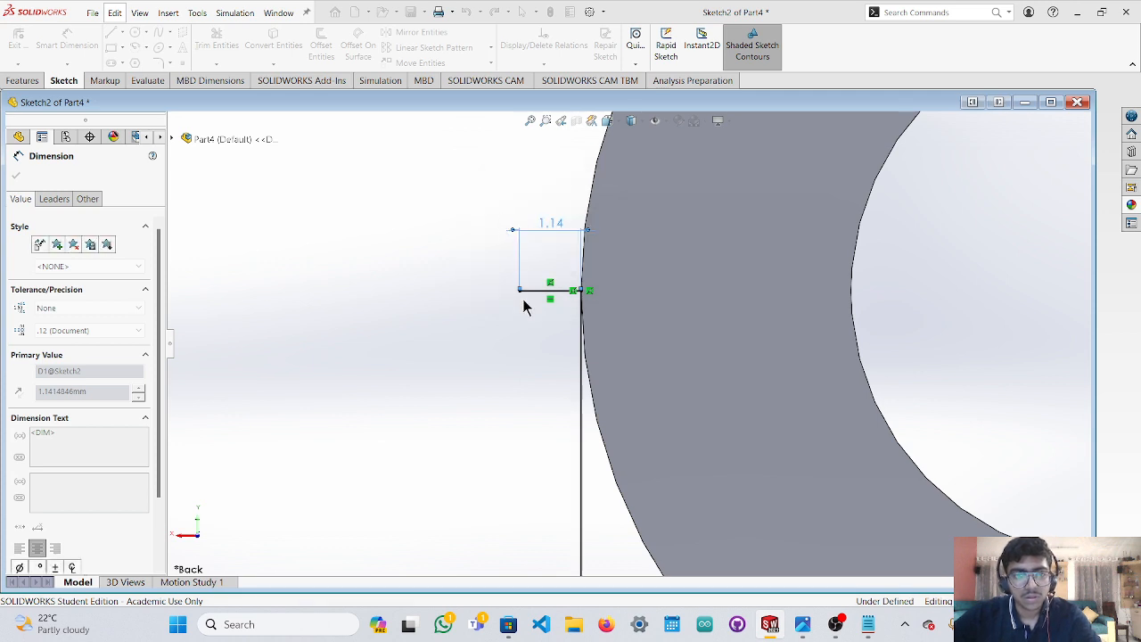
left_click(520, 348)
key("Escape")
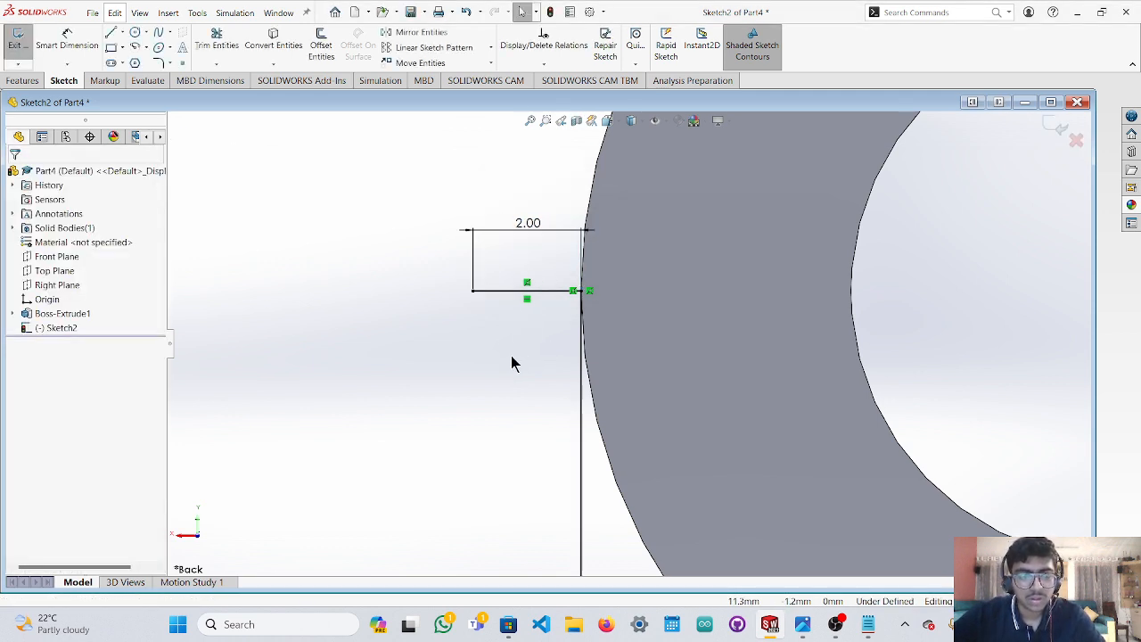
Sketch a horizontal line about 0.93 mm long outward from the upper end of the vertical line on the ring's right side.
scroll(954, 387, "up", 5)
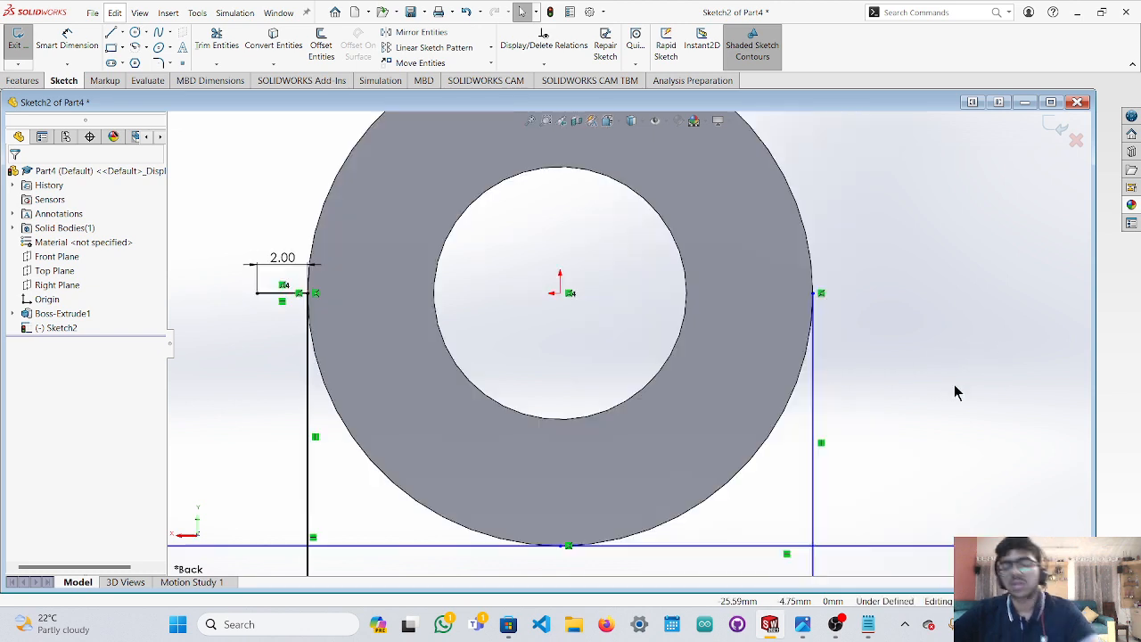
scroll(705, 349, "down", 5)
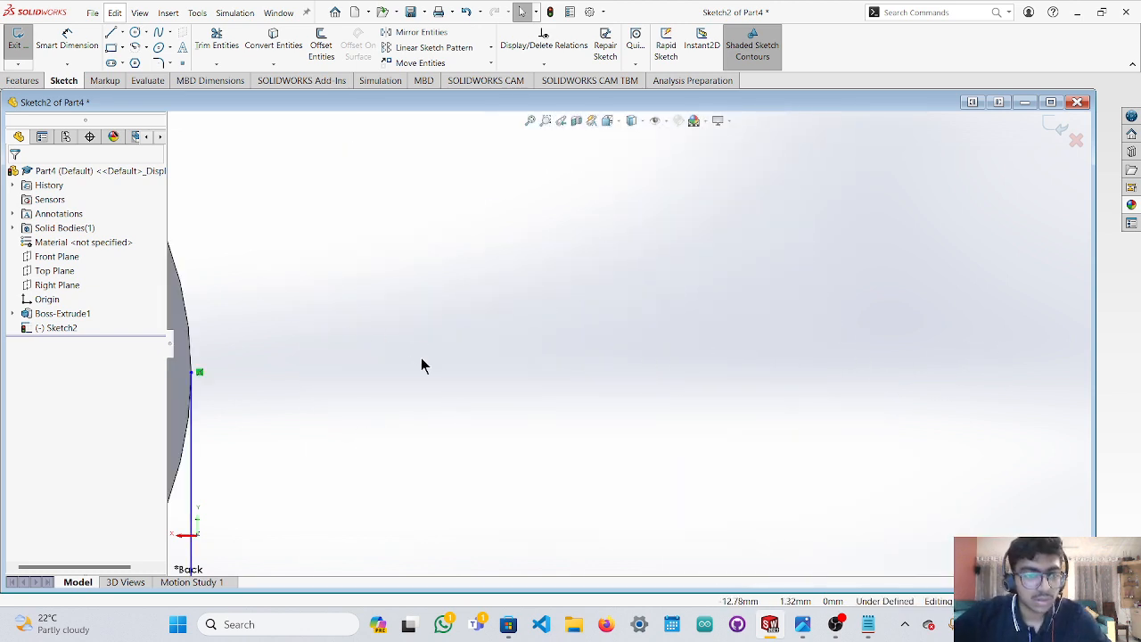
scroll(423, 363, "up", 5)
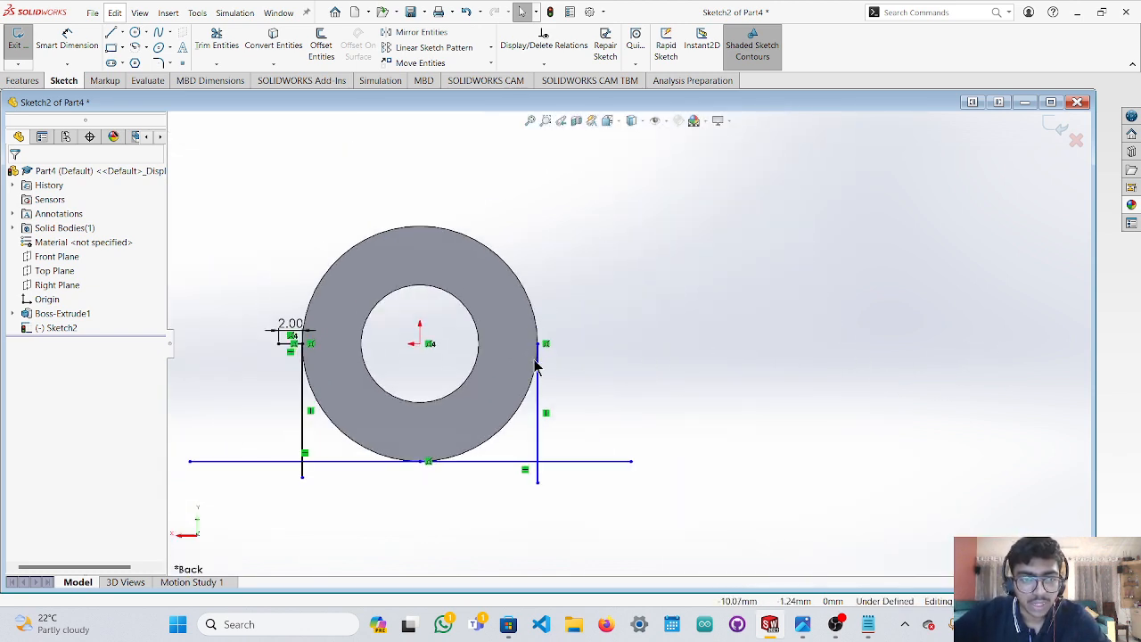
scroll(546, 361, "down", 3)
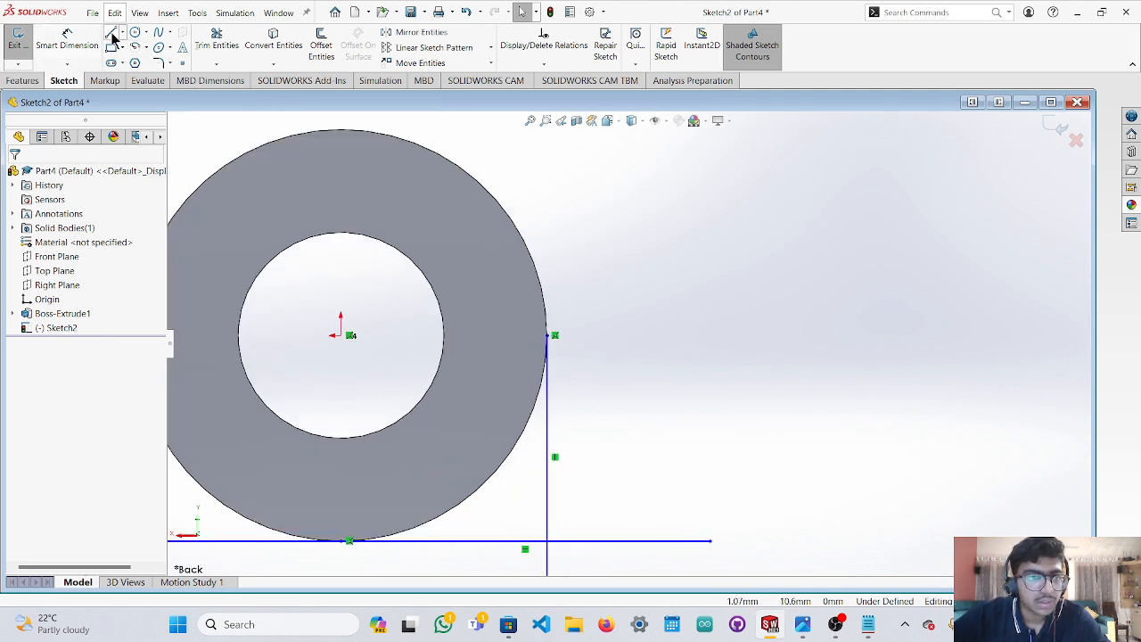
scroll(572, 347, "down", 3)
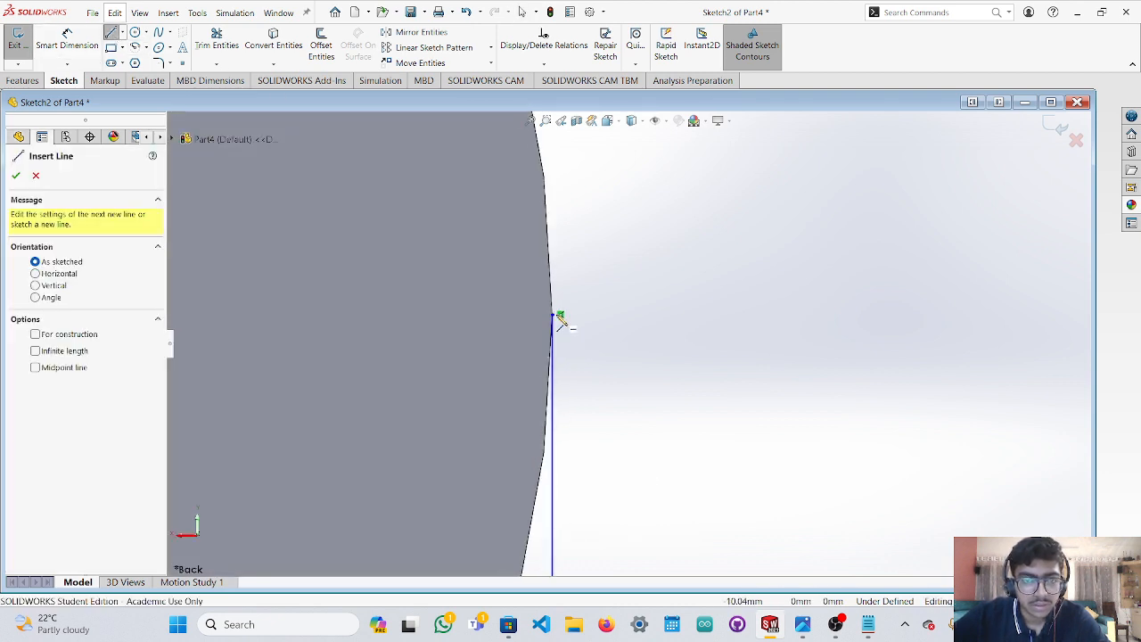
left_click(560, 316)
left_click(660, 316)
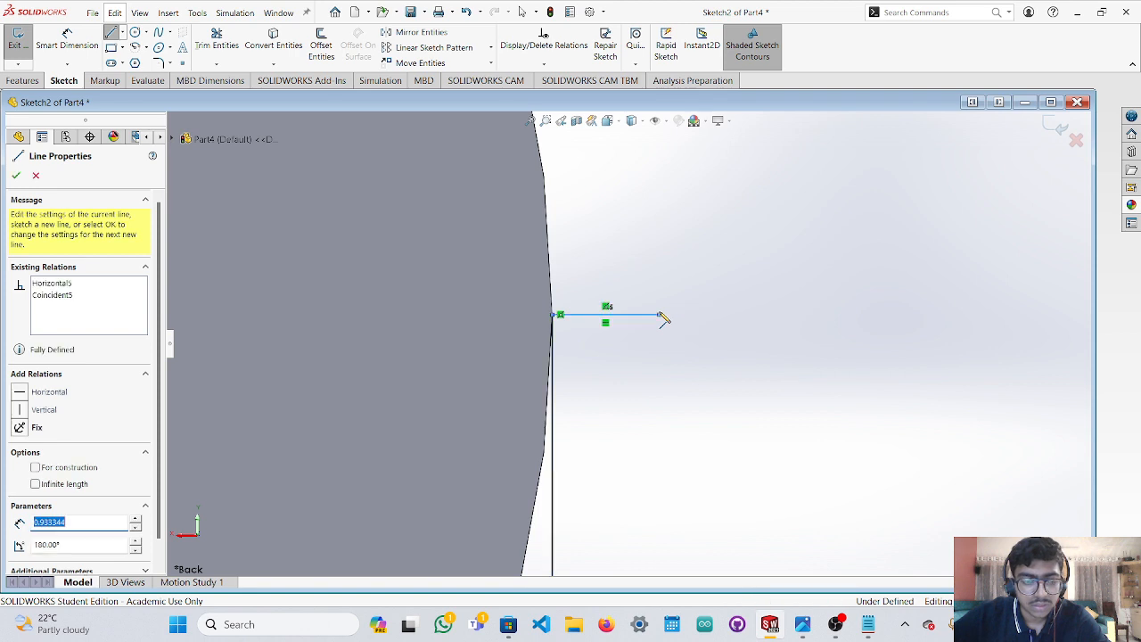
key("Escape")
Dimension the short horizontal line on the ring's right side and set its length to 2 mm.
left_click(65, 37)
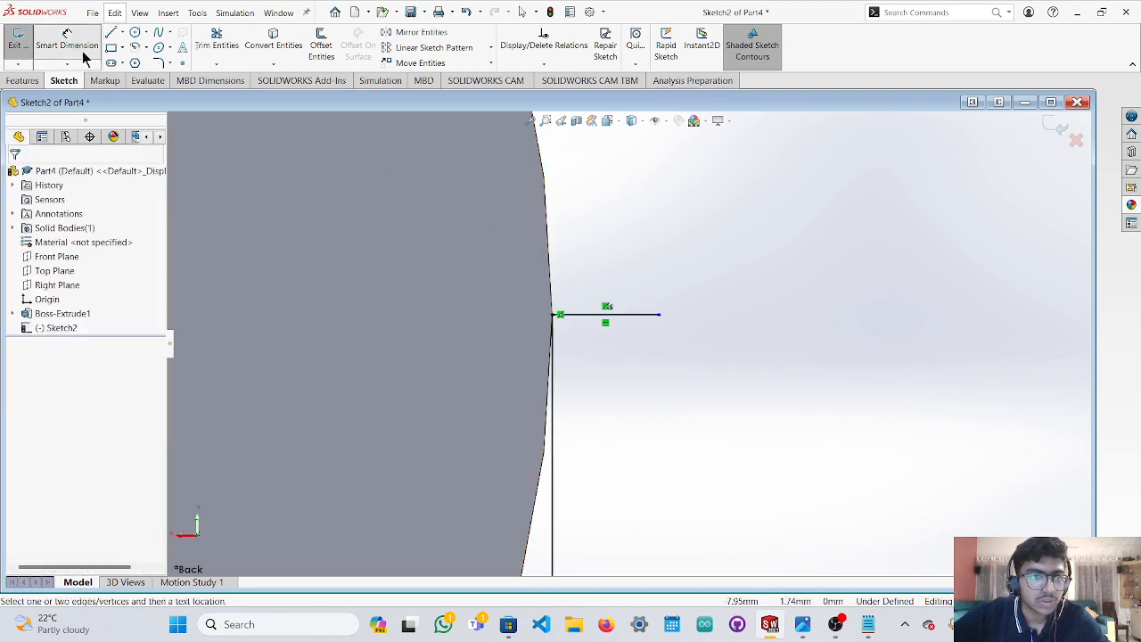
left_click(606, 315)
left_click(606, 267)
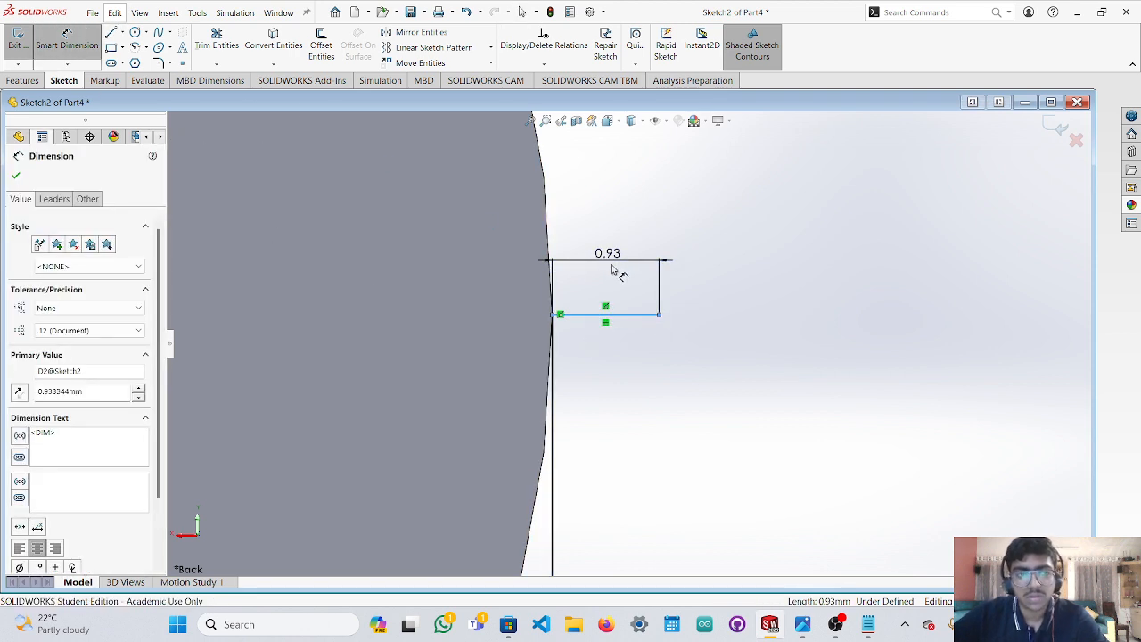
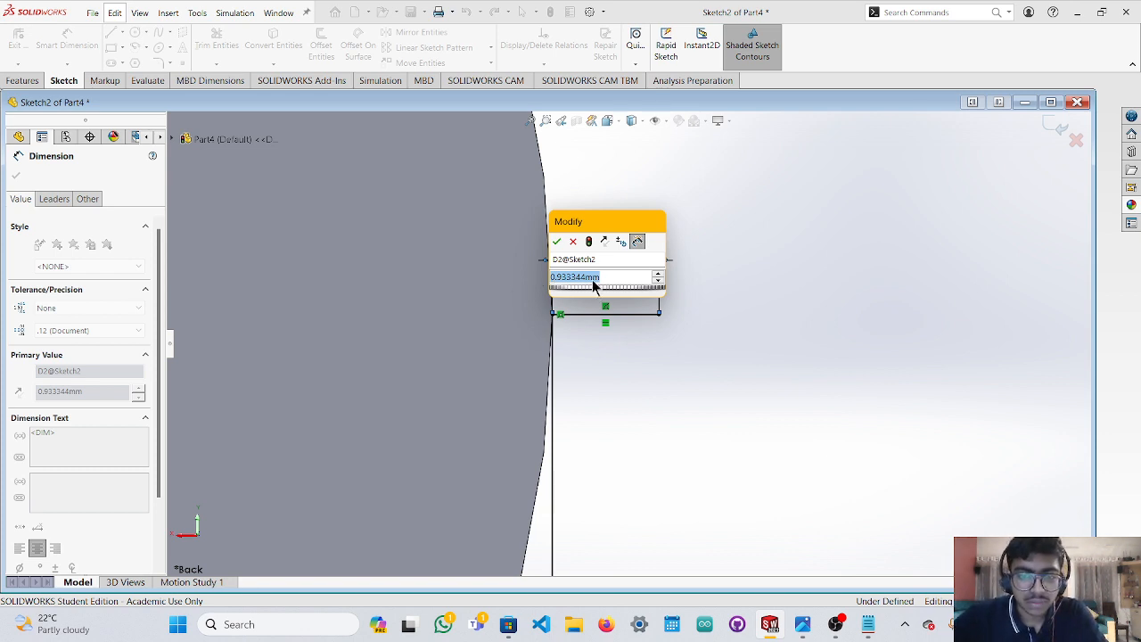
type("2")
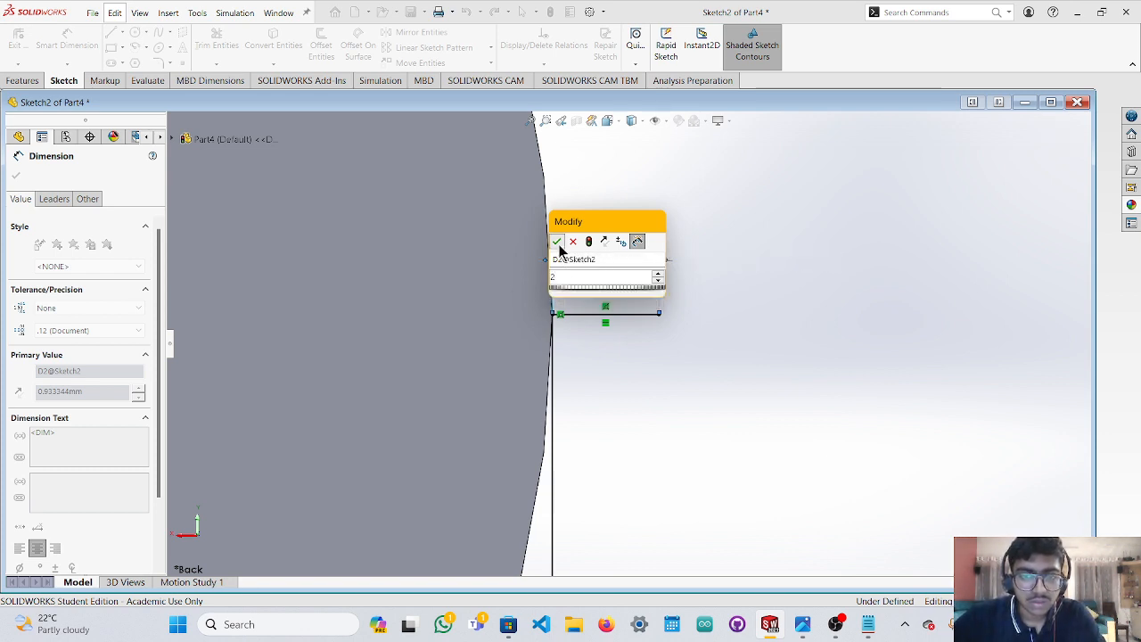
left_click(559, 250)
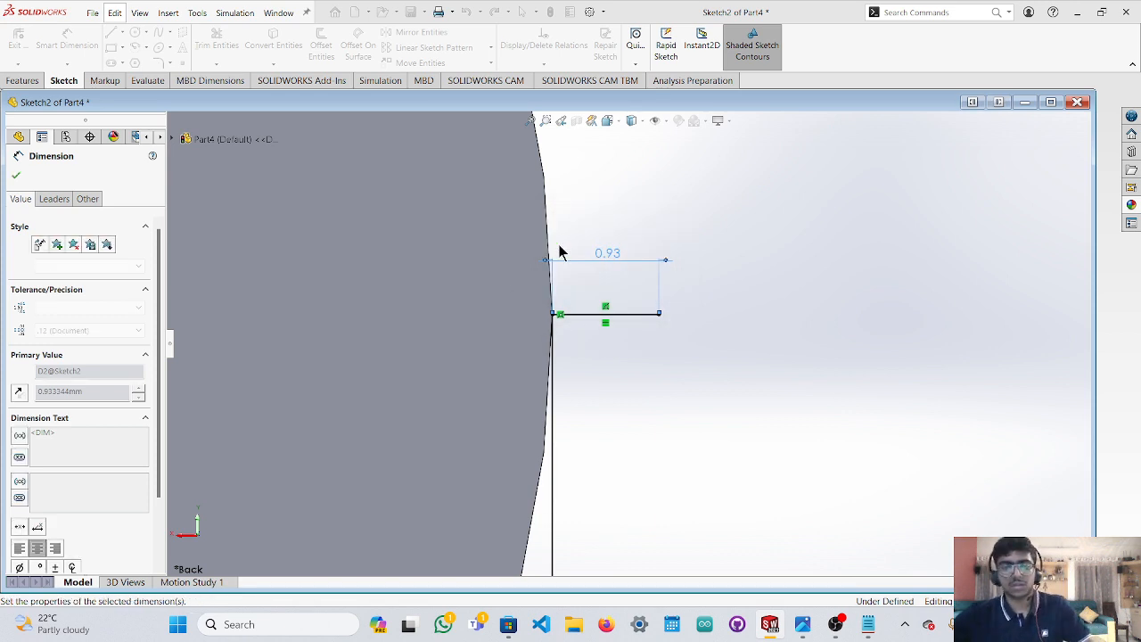
left_click(746, 365)
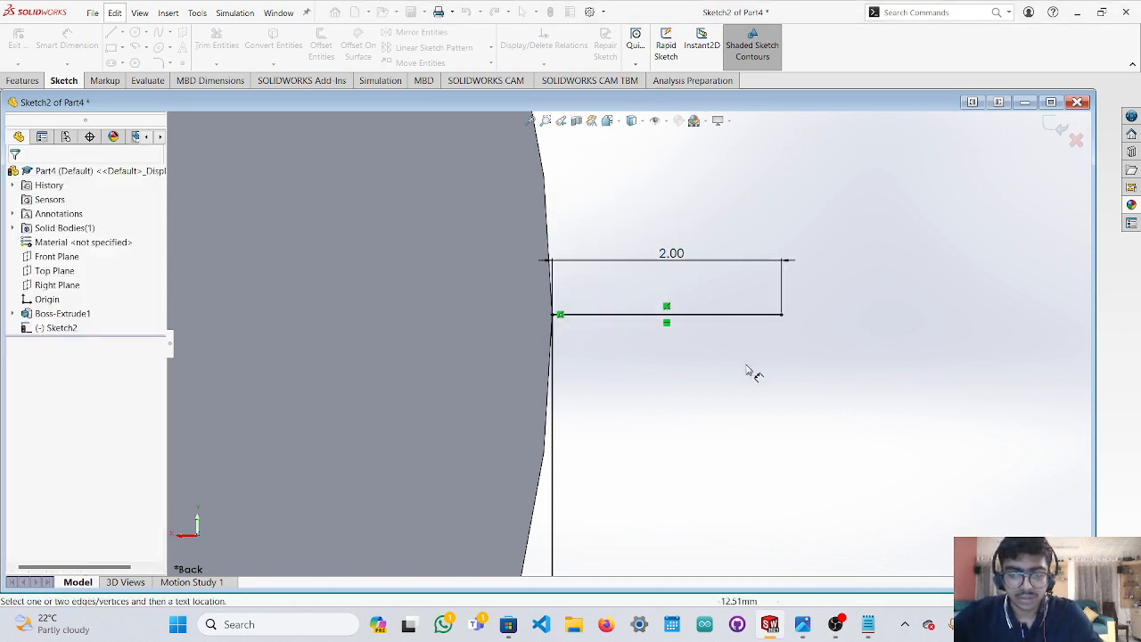
Remove the 2 mm dimensions from the short horizontal lines on both sides of the ring.
scroll(746, 366, "up", 3)
scroll(749, 373, "up", 5)
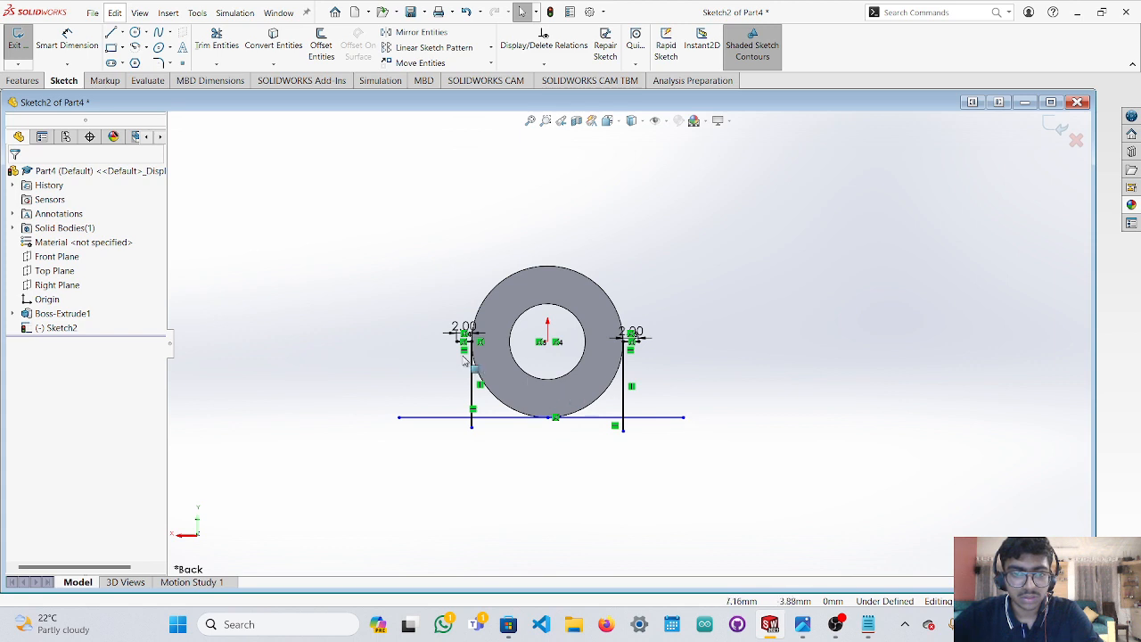
scroll(455, 353, "down", 2)
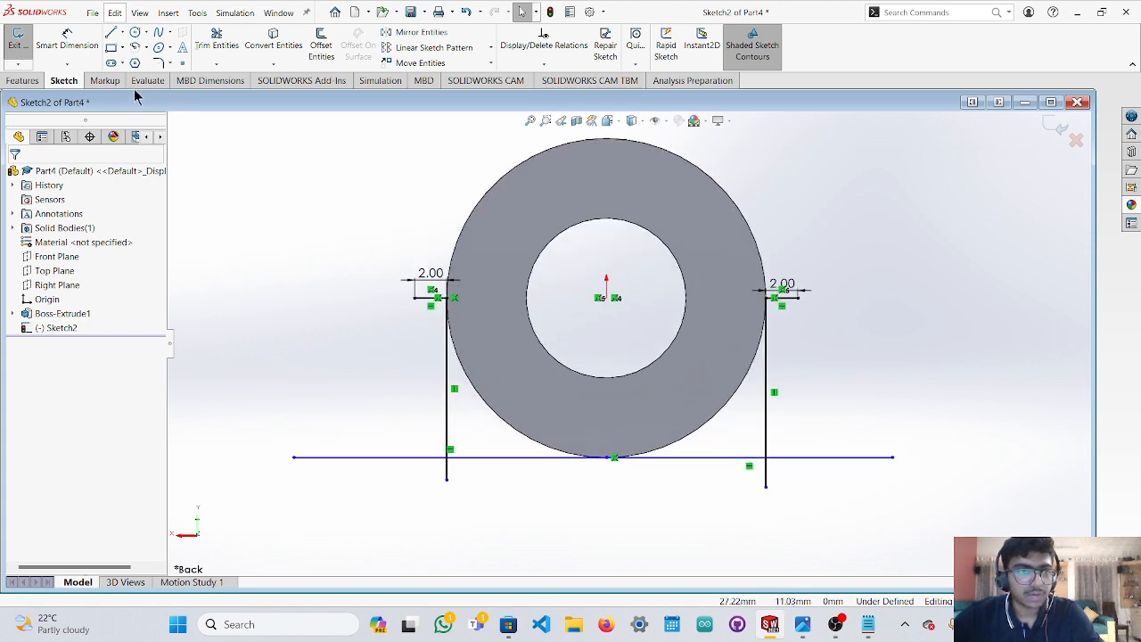
left_click(110, 37)
scroll(321, 249, "down", 2)
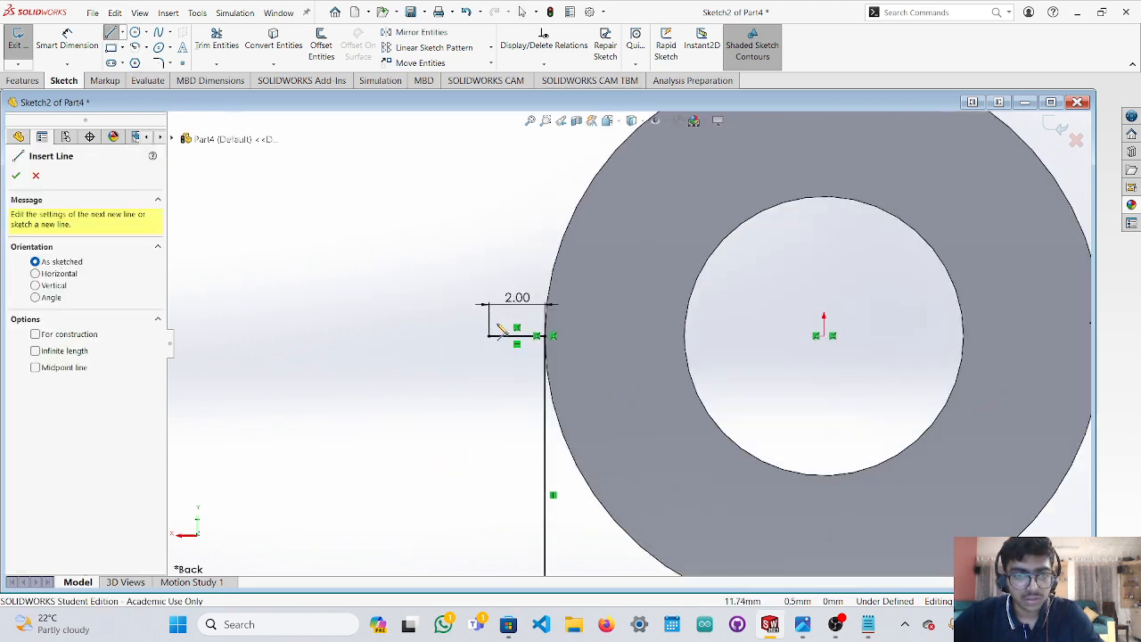
scroll(501, 329, "down", 2)
key("Escape")
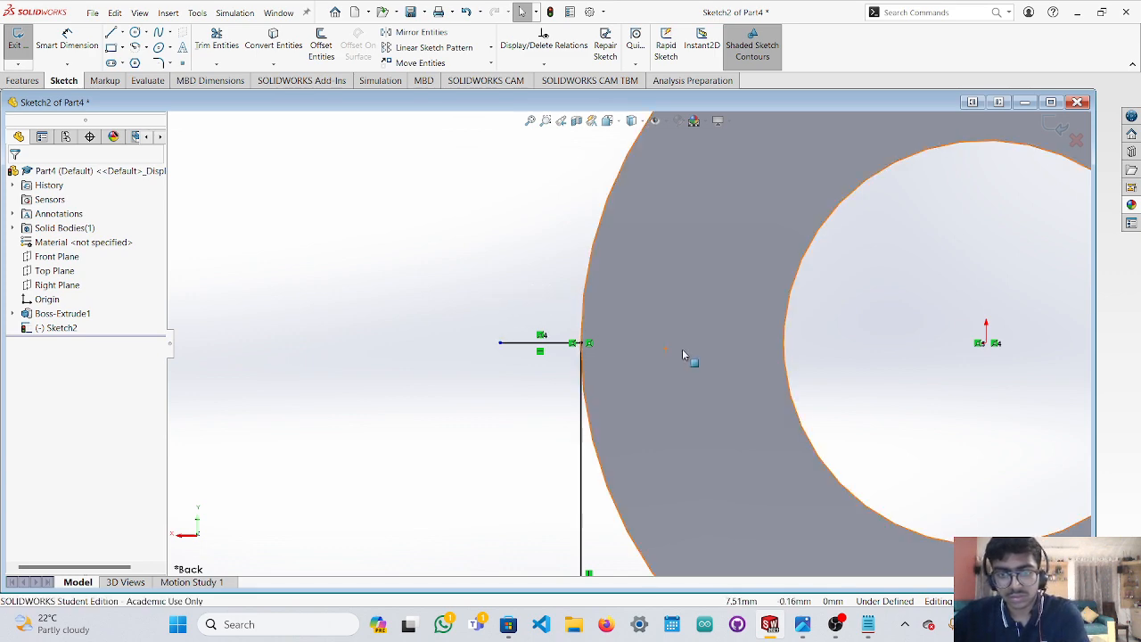
scroll(891, 358, "up", 4)
scroll(802, 328, "down", 2)
scroll(784, 348, "up", 3)
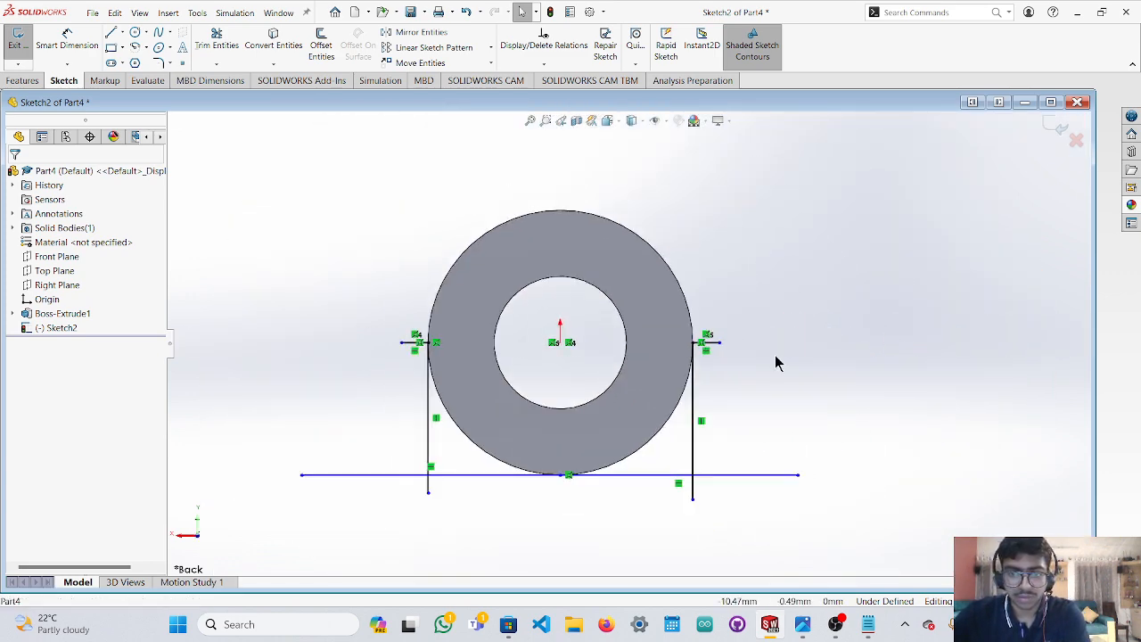
Sketch a vertical line from the outer end of the left short line down past the long horizontal line under the ring.
scroll(439, 365, "down", 4)
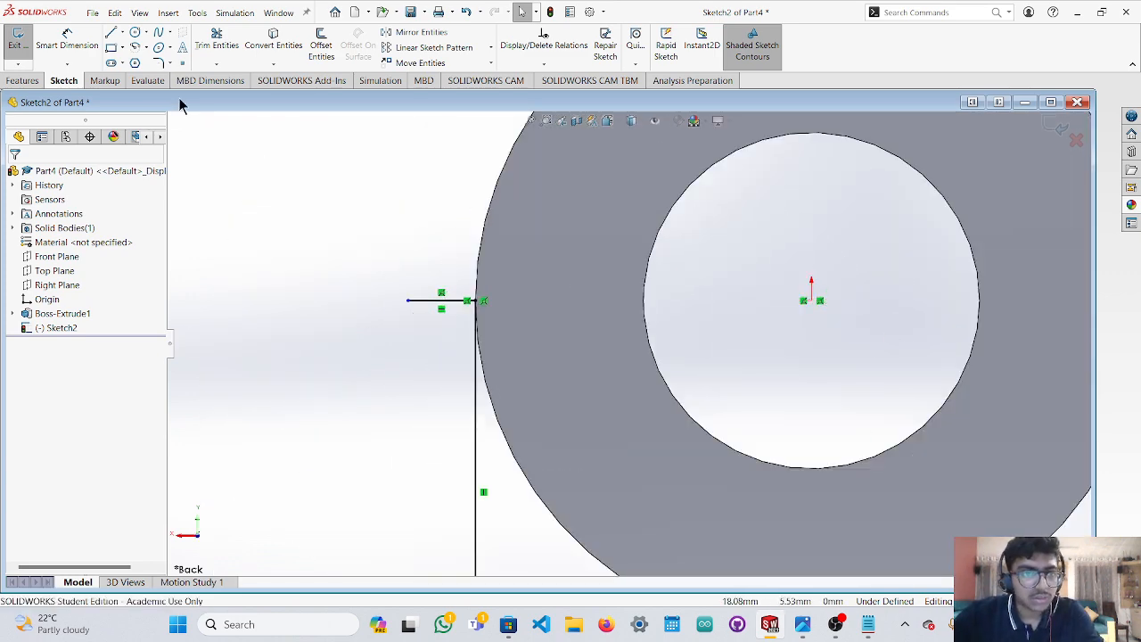
key("l")
scroll(410, 308, "down", 3)
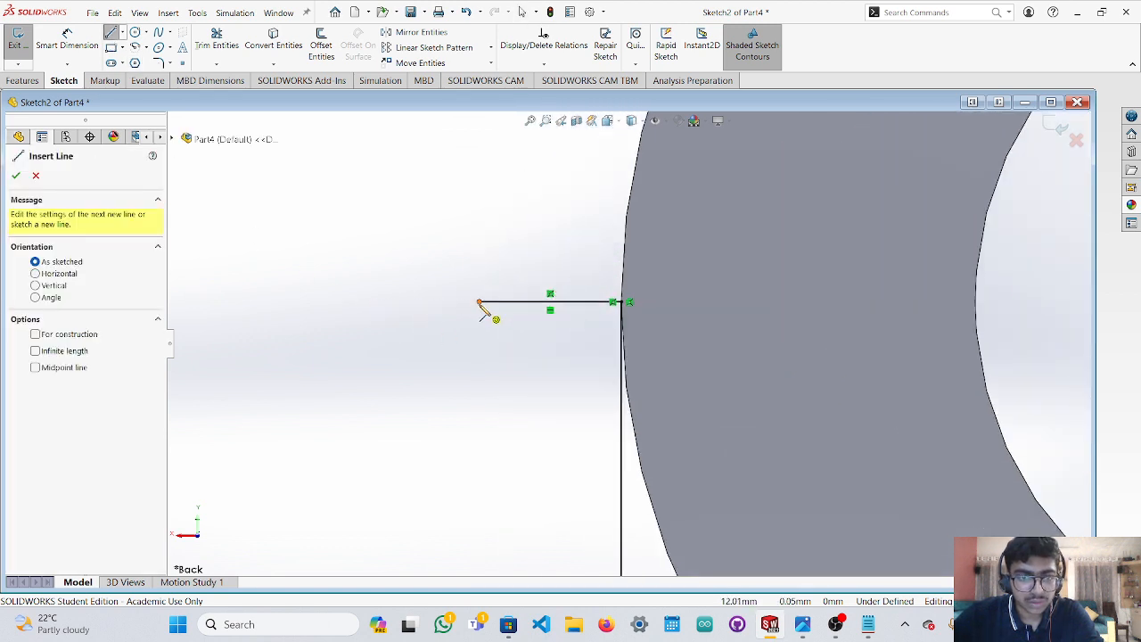
left_click(482, 303)
scroll(499, 508, "up", 3)
scroll(627, 343, "up", 3)
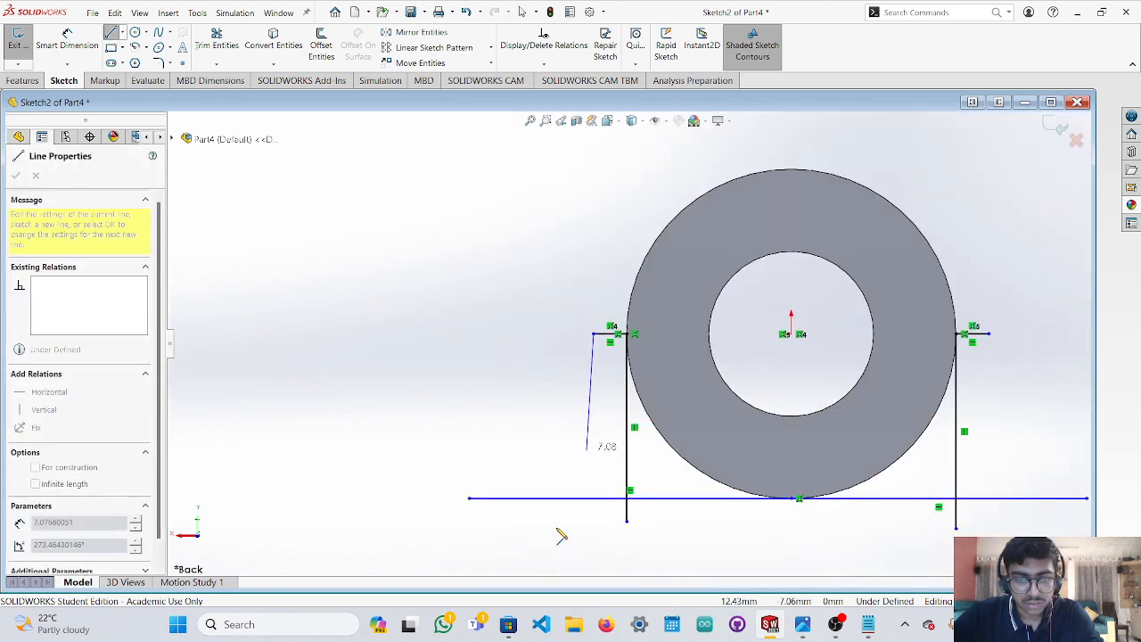
left_click(594, 528)
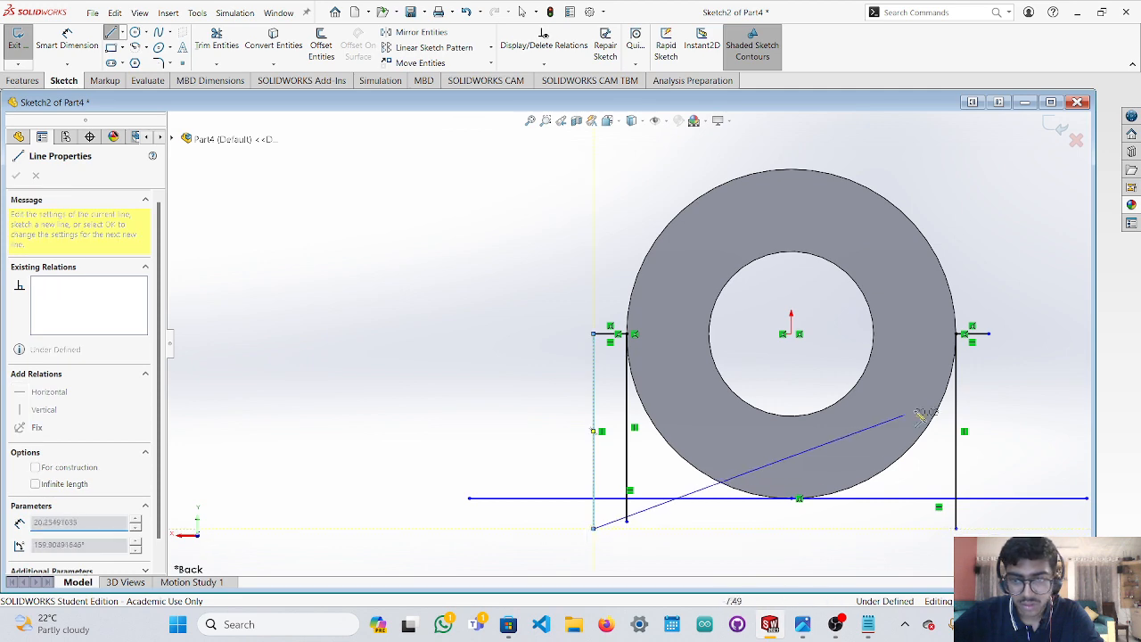
key("Escape")
Sketch a vertical line about 11.8 mm long downward from the outer end of the right short line, past the long horizontal line.
left_click(111, 35)
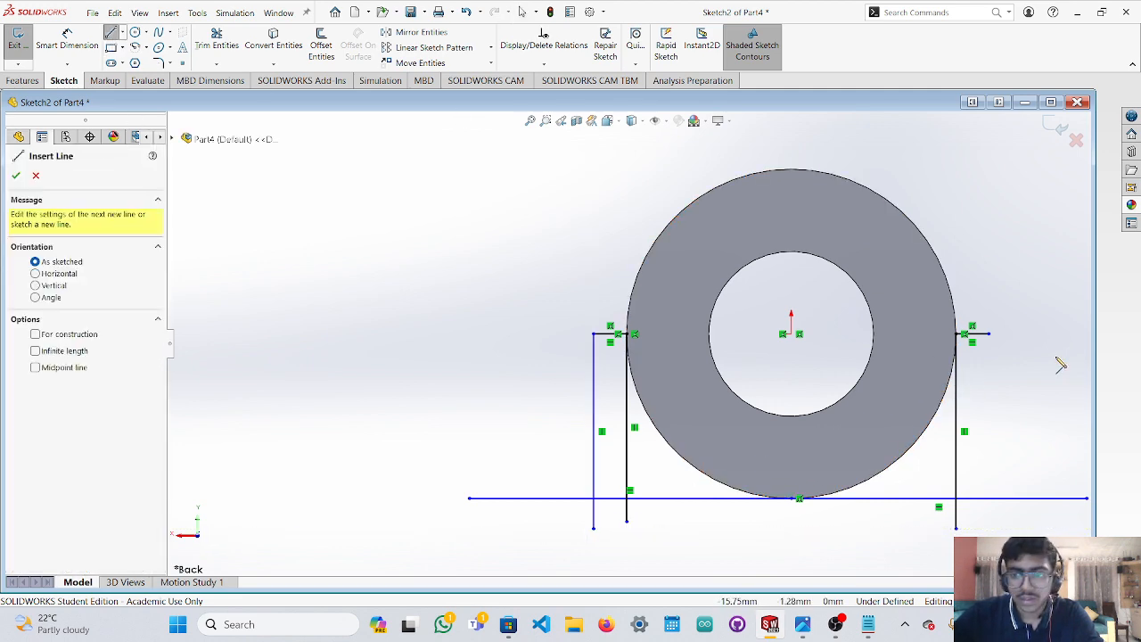
left_click(987, 335)
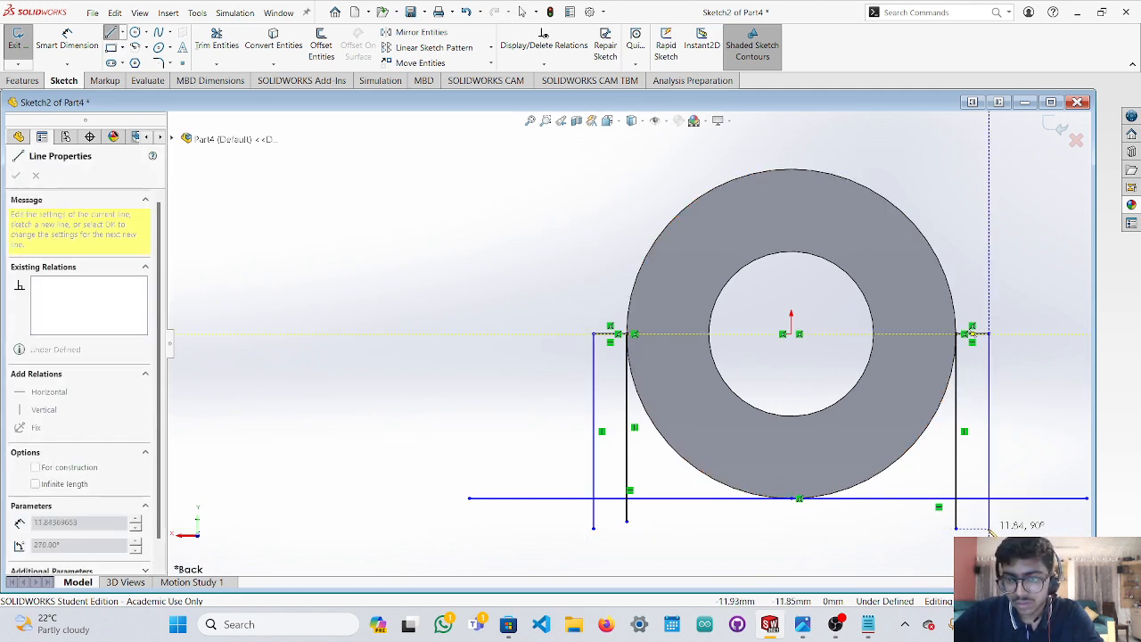
left_click(988, 528)
left_click(522, 10)
scroll(967, 521, "down", 3)
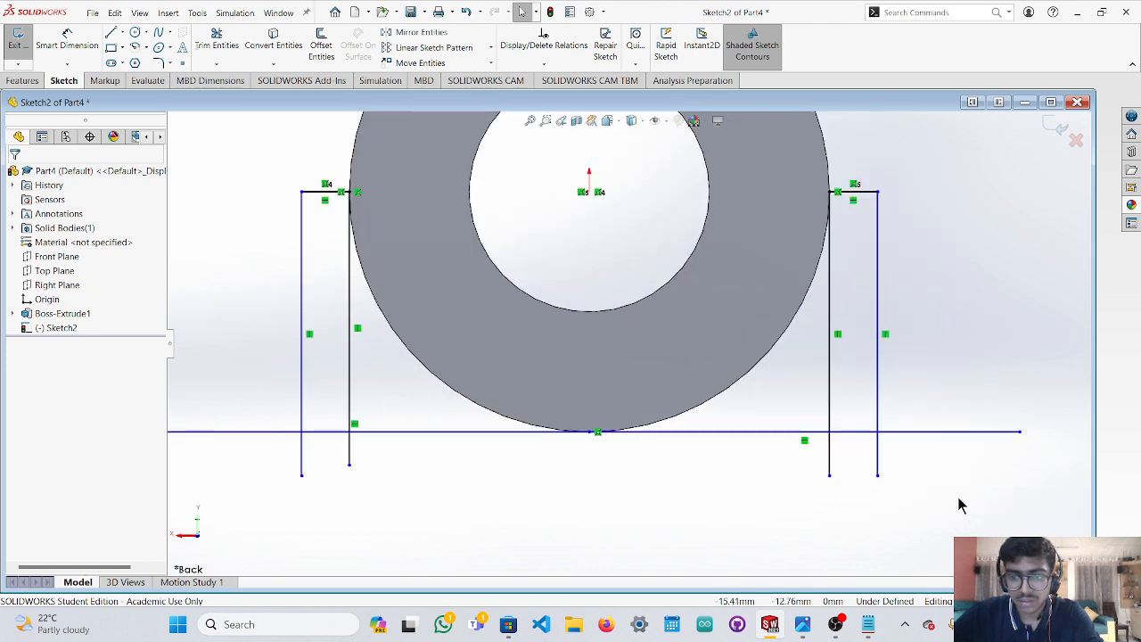
Trim the overhanging ends of the long horizontal line and of the four vertical lines where they cross below the ring.
left_click(217, 45)
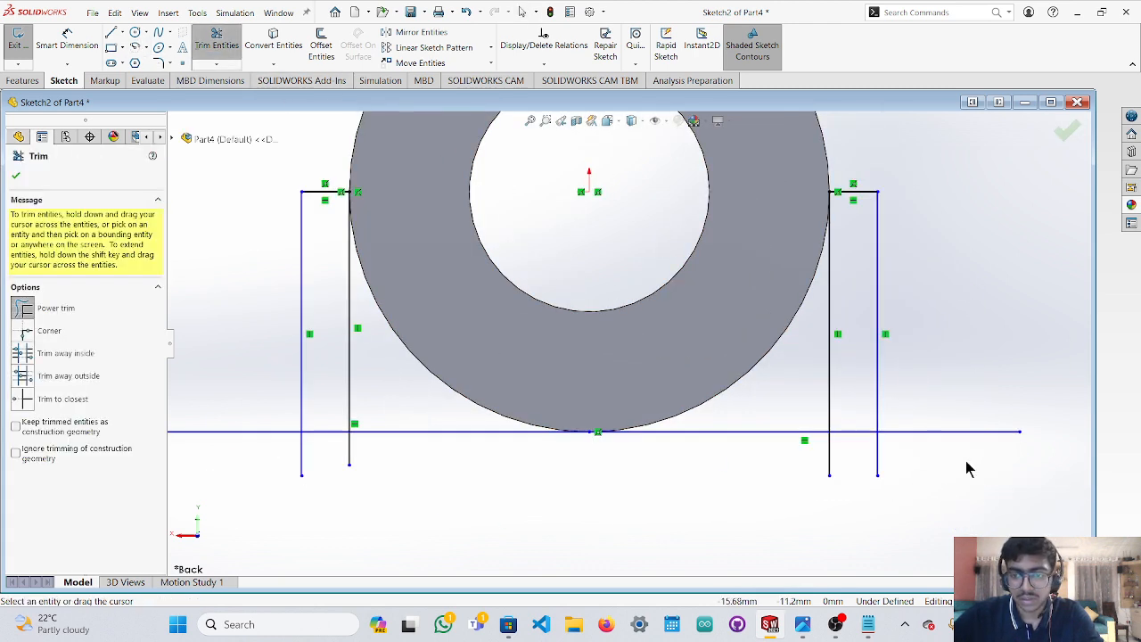
mouse_move(927, 405)
left_mouse_down()
mouse_move(883, 473)
mouse_move(910, 466)
left_mouse_up()
mouse_move(452, 479)
left_mouse_down()
mouse_move(268, 461)
mouse_move(262, 412)
left_mouse_up()
key("z")
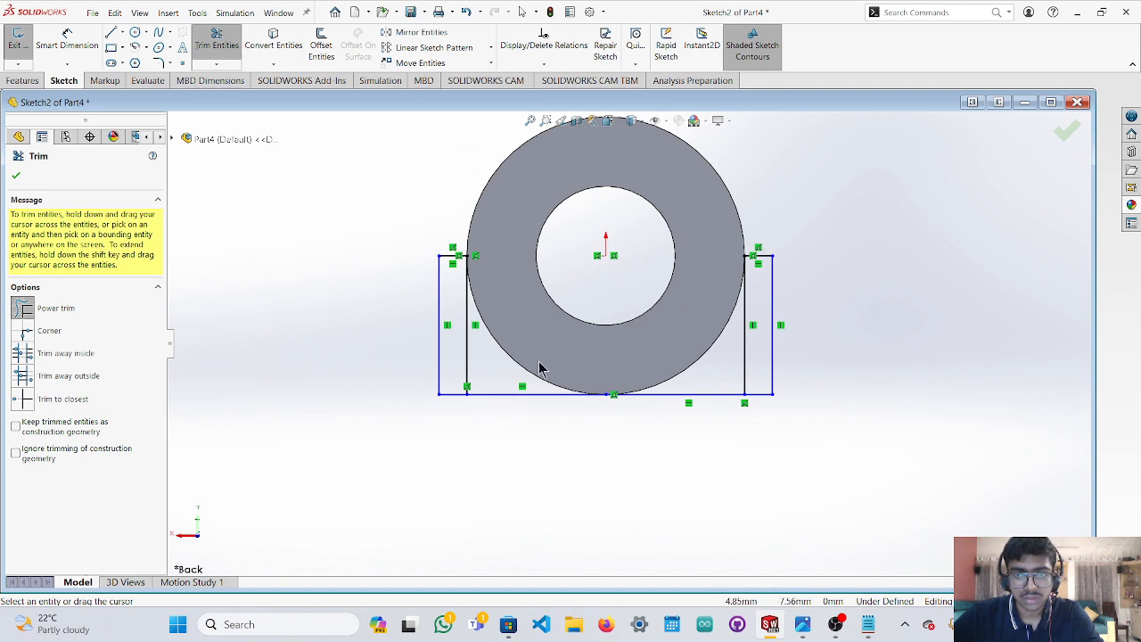
key("z")
scroll(623, 217, "down", 3)
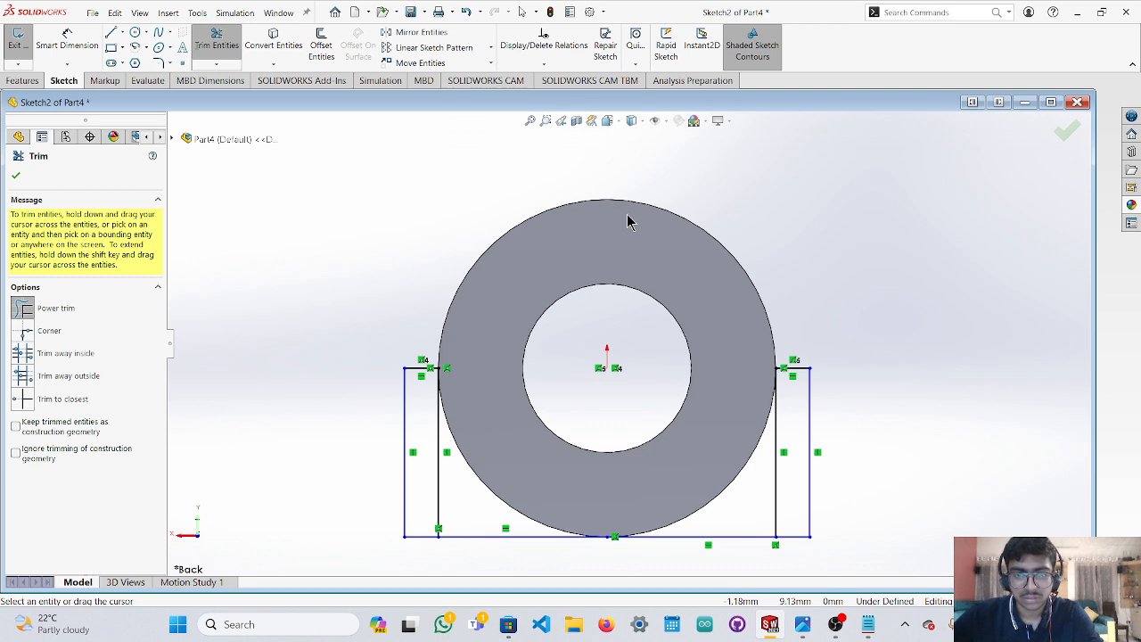
key("Escape")
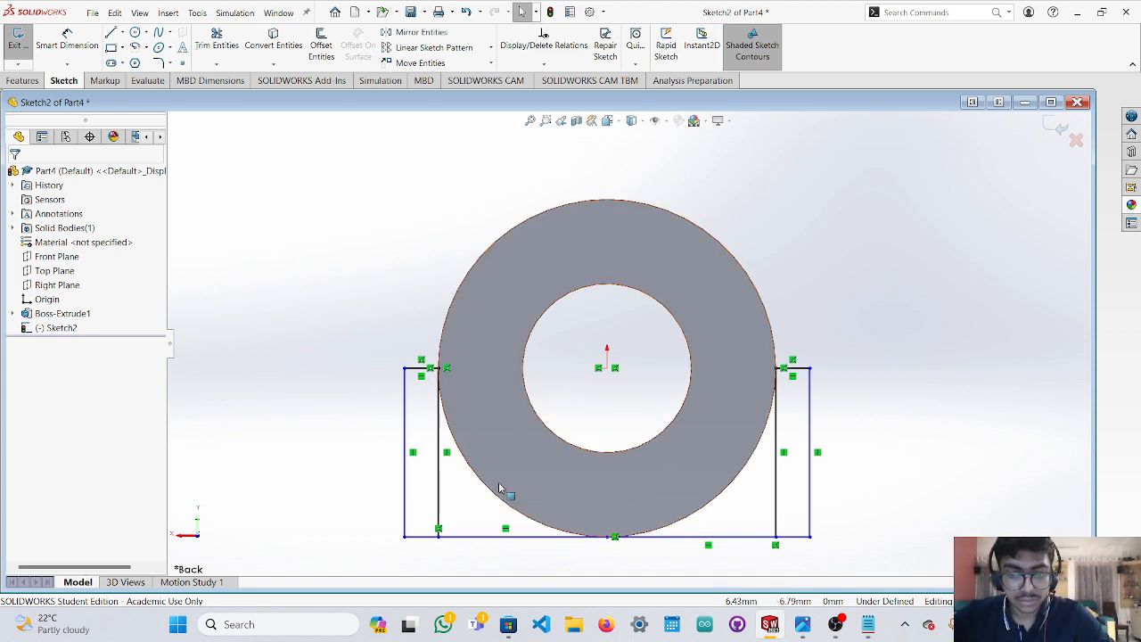
scroll(603, 533, "down", 3)
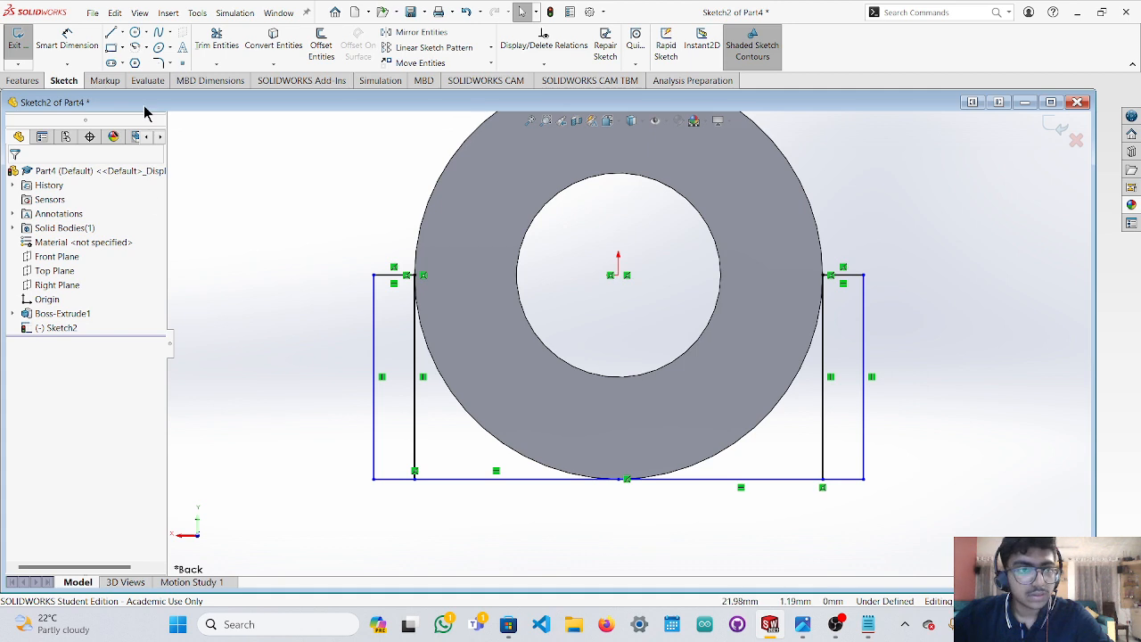
left_click(111, 35)
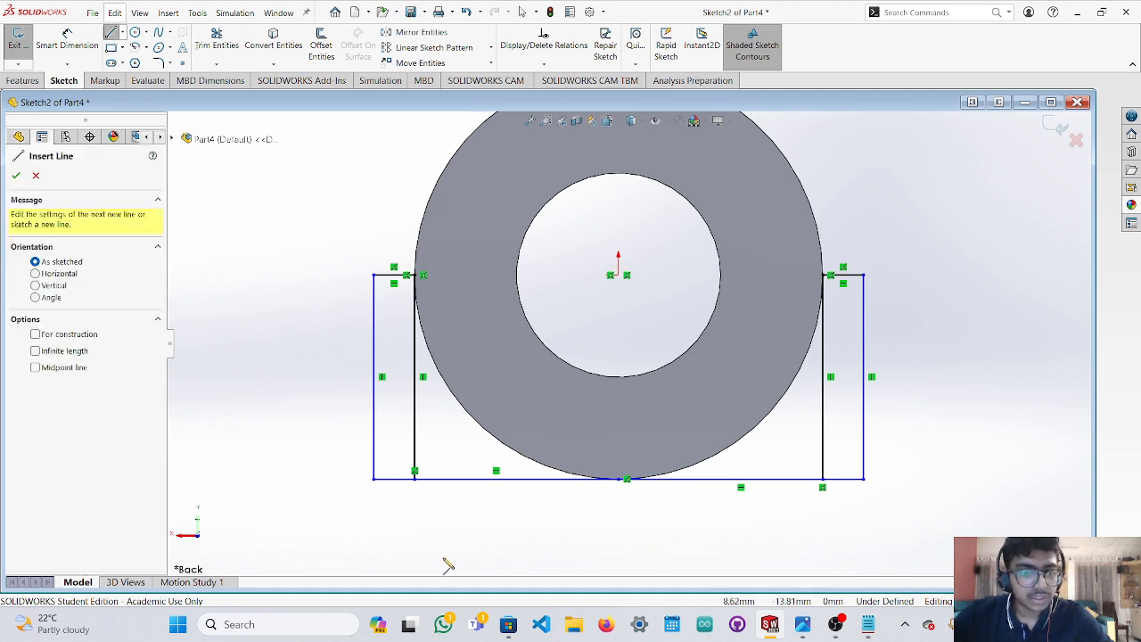
left_click(373, 480)
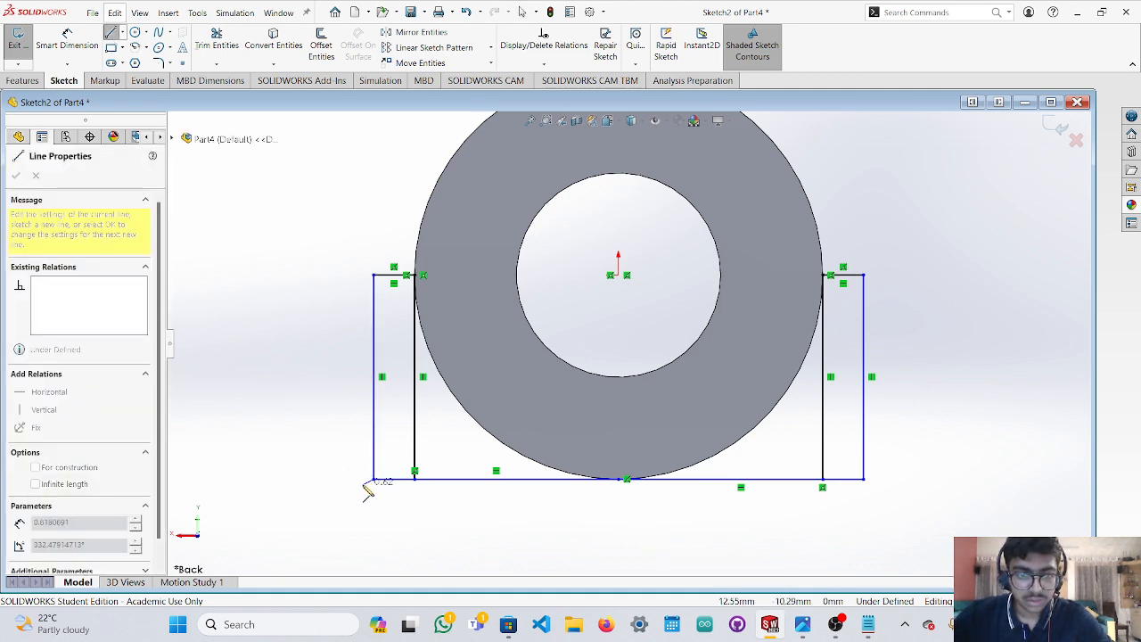
key("Escape")
key("Escape")
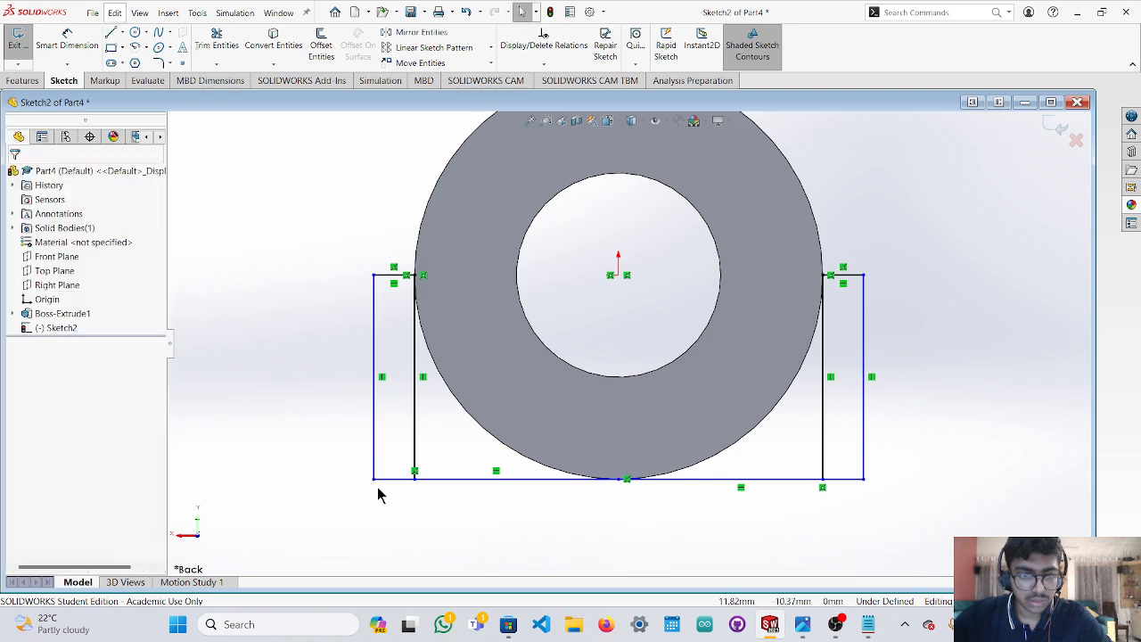
Sketch a vertical line about 1.62 mm long downward from the lower-left corner of the base outline.
left_click(111, 32)
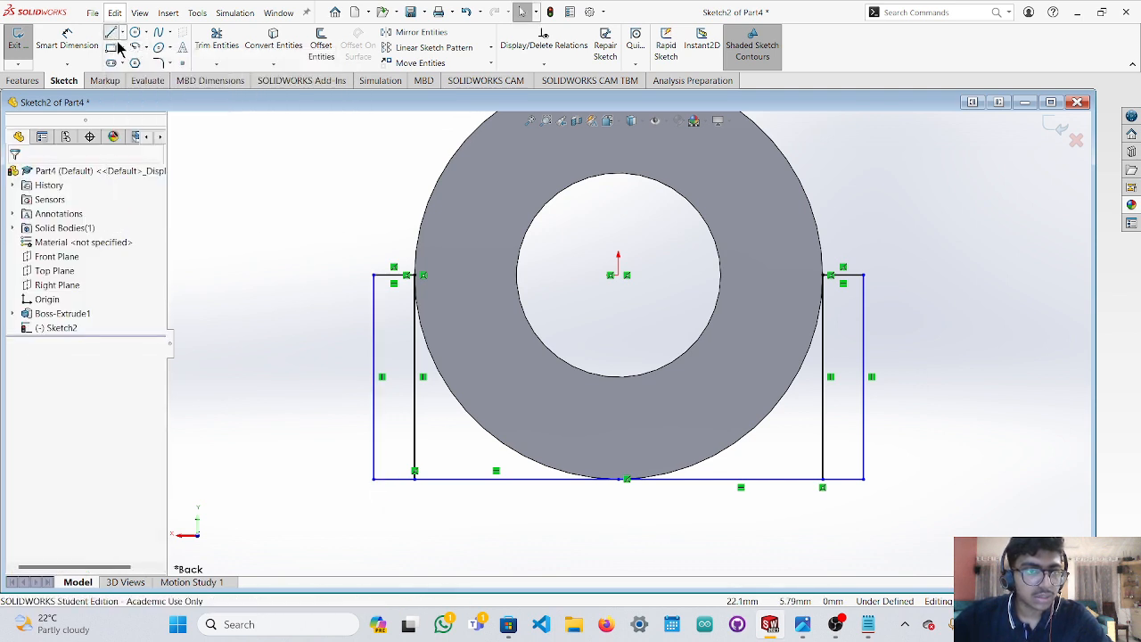
scroll(398, 457, "down", 3)
scroll(398, 457, "down", 2)
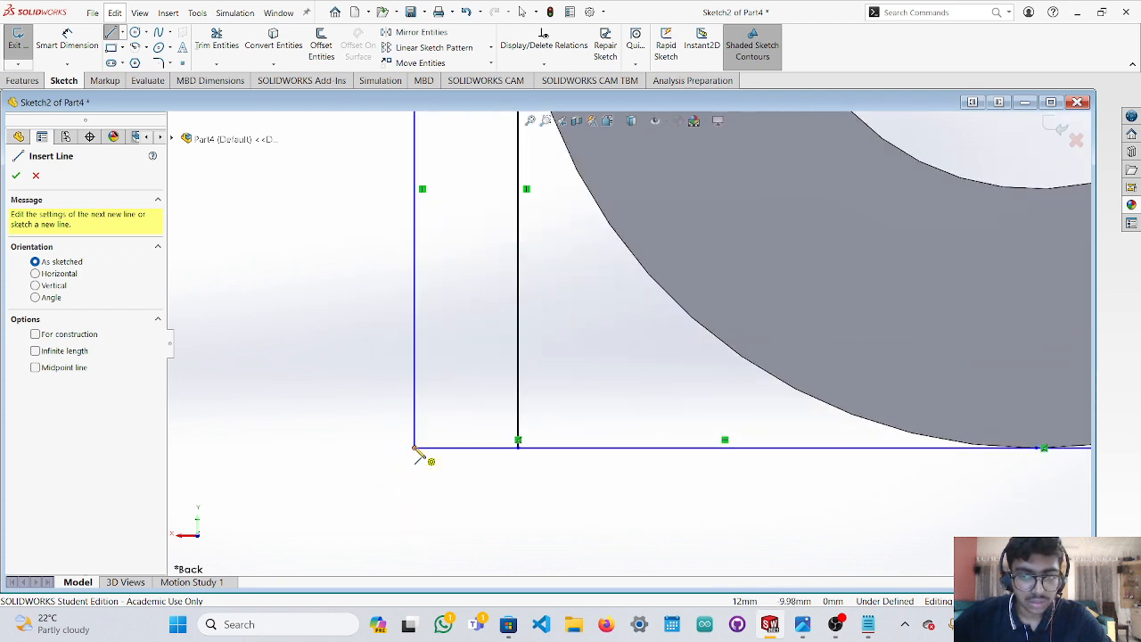
left_click(415, 448)
left_click(415, 532)
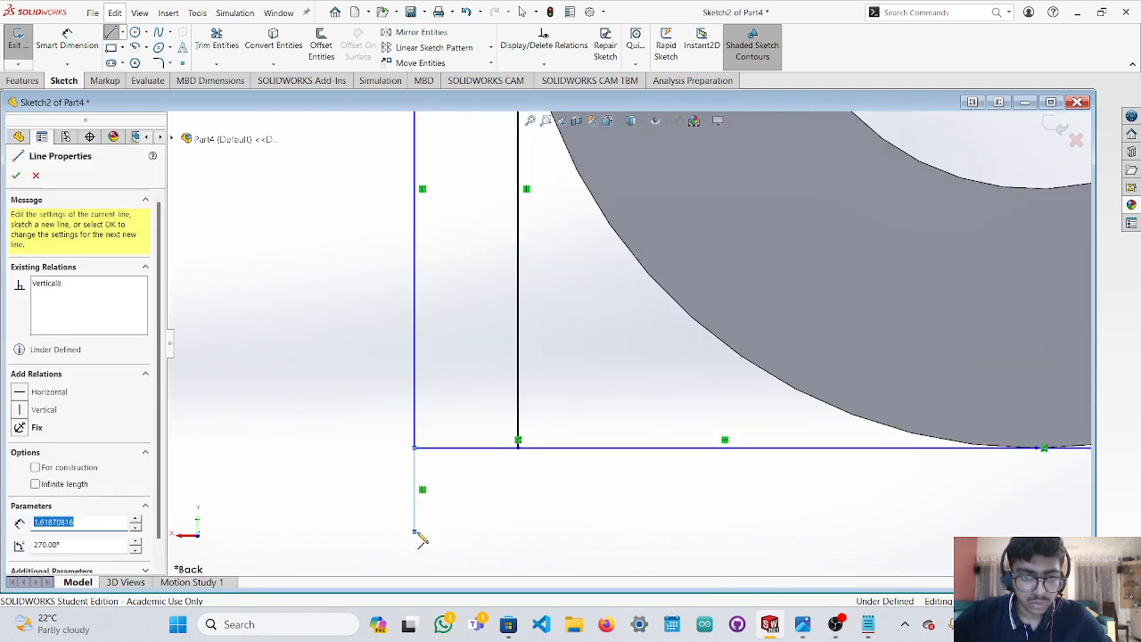
key("Escape")
Dimension the short vertical line below the lower-left corner and set its length to 1 mm.
left_click(66, 40)
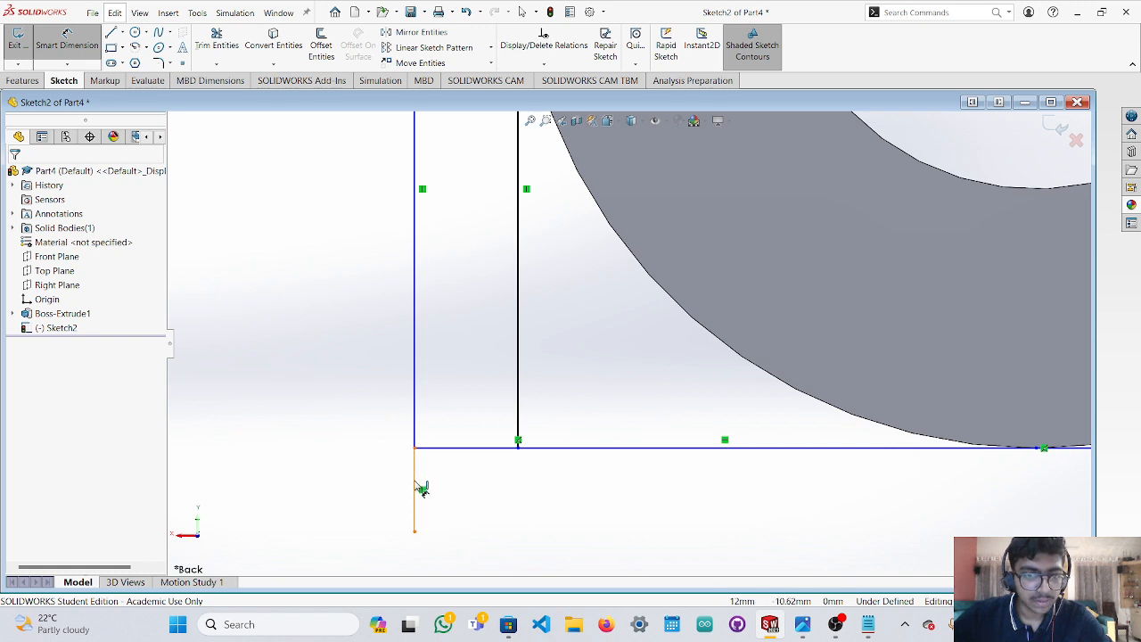
left_click(416, 486)
left_click(384, 486)
left_click(381, 484)
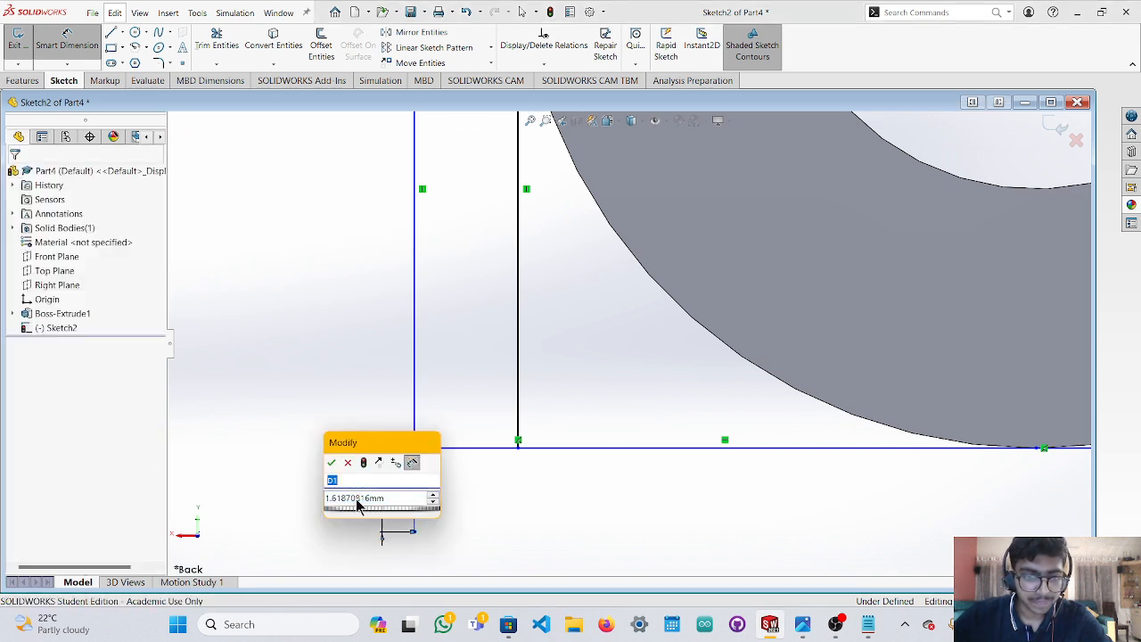
left_click(360, 499)
left_click_drag(385, 498, 321, 498)
type("1")
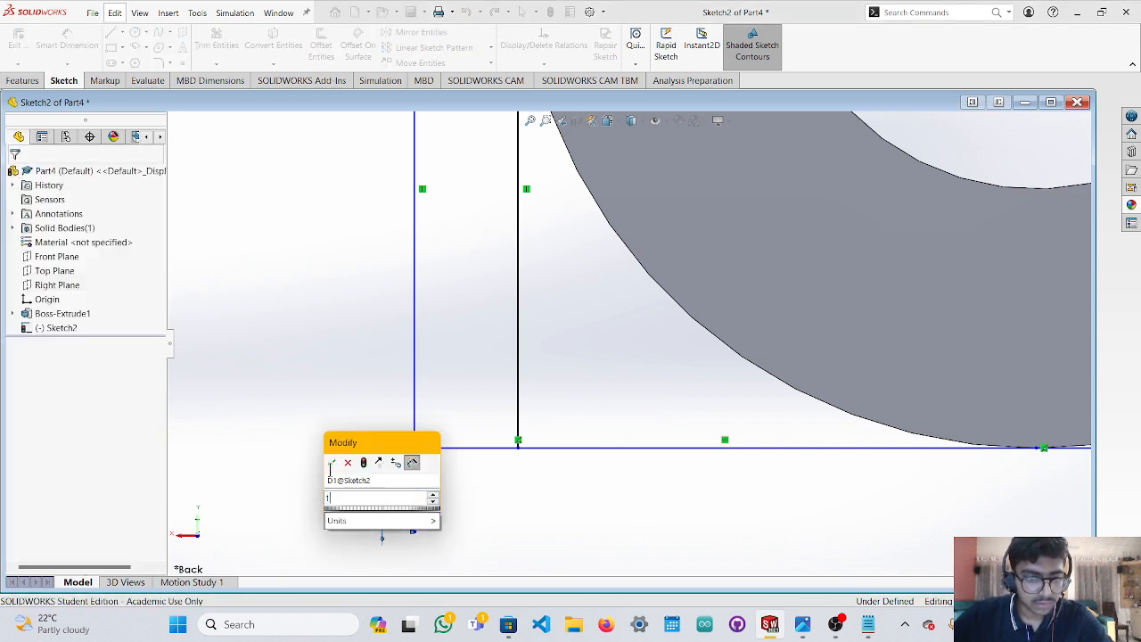
left_click(332, 464)
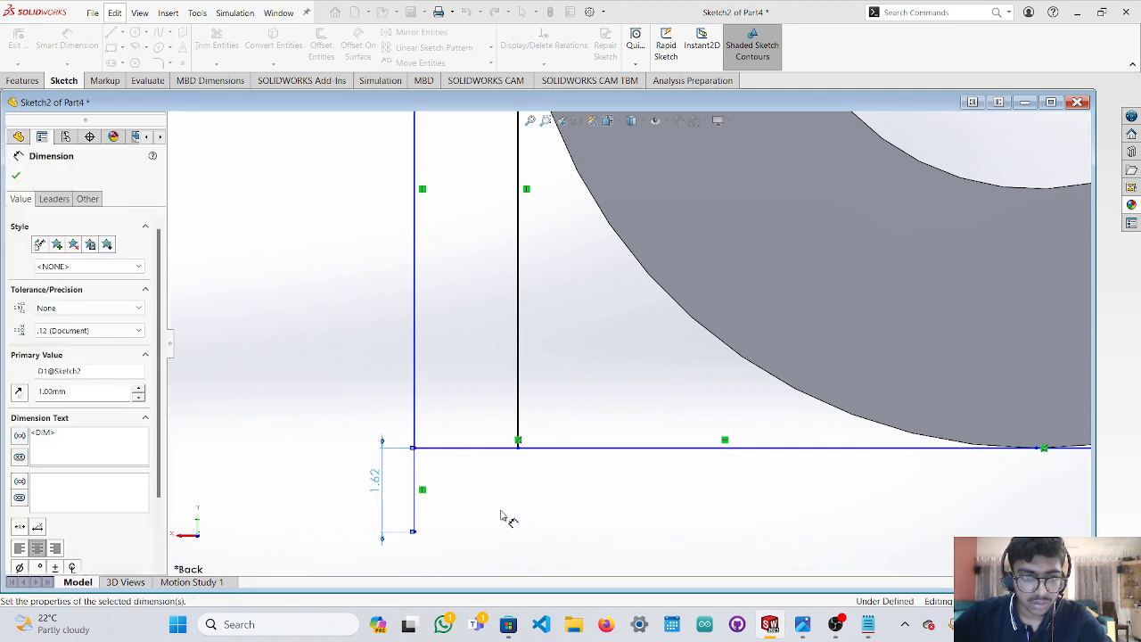
left_click(603, 503)
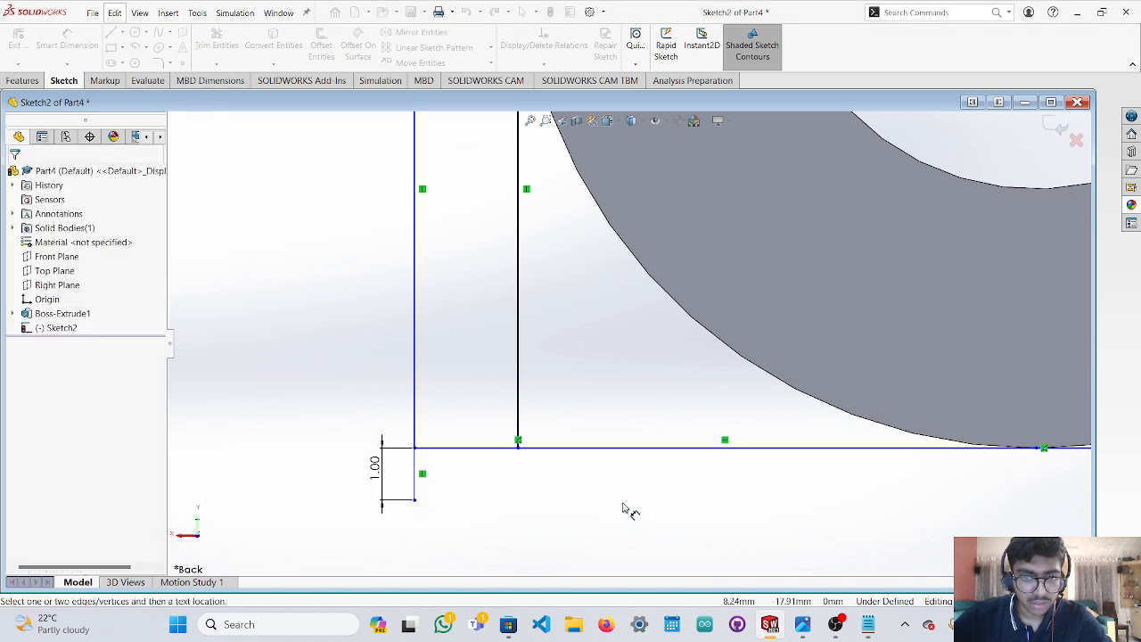
Sketch a vertical line about 1.51 mm long downward from the lower-right corner of the base outline.
scroll(624, 509, "down", 5)
scroll(882, 389, "up", 4)
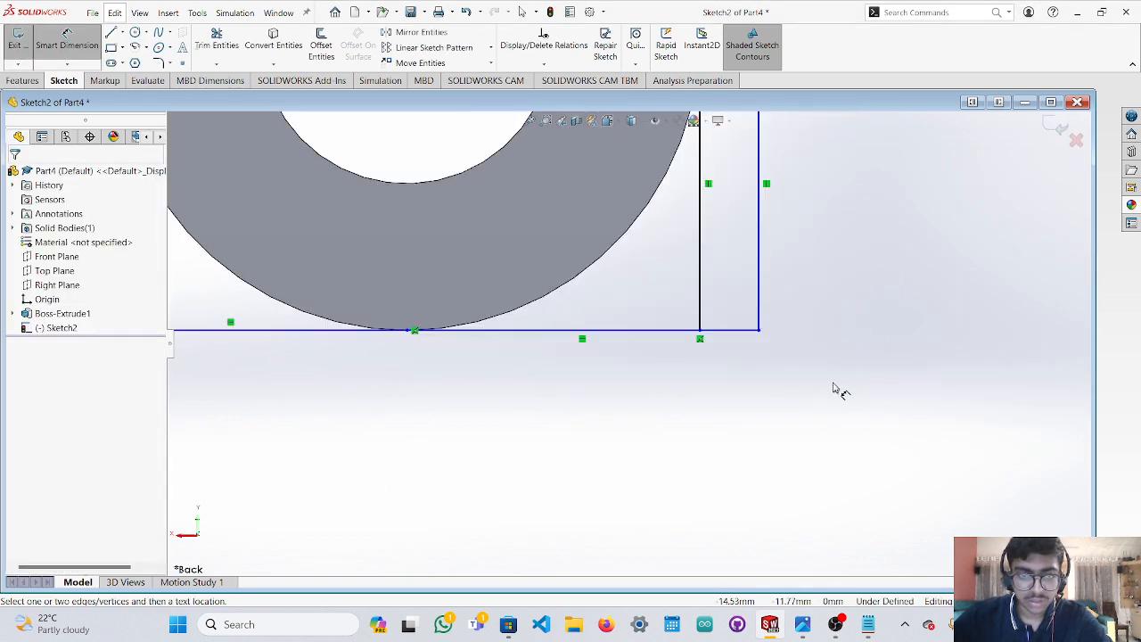
left_click(111, 33)
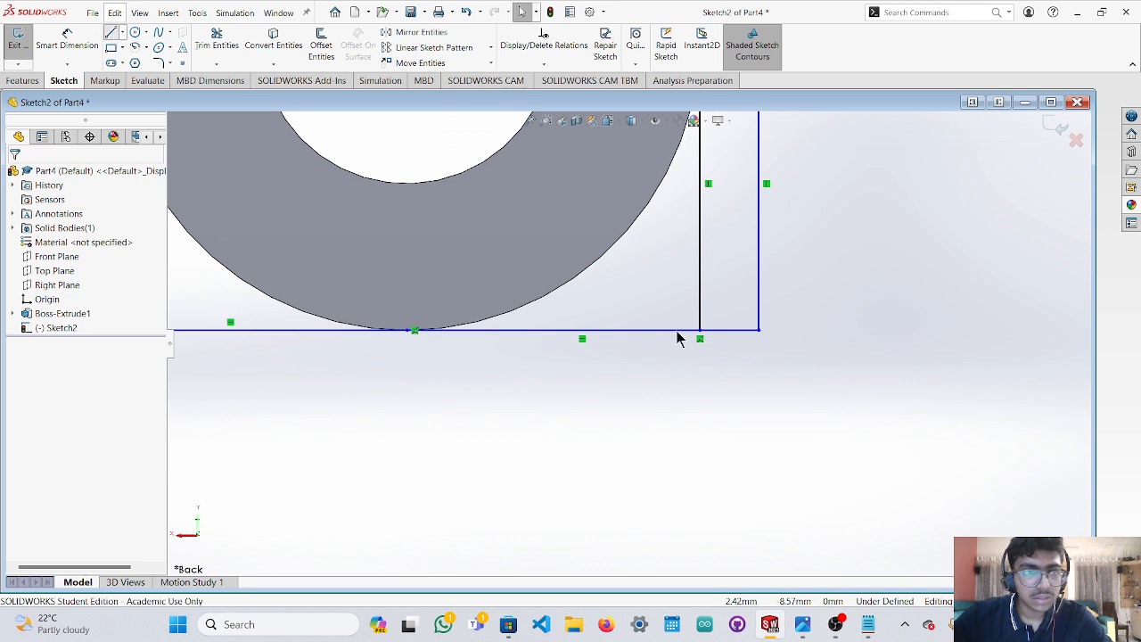
left_click(759, 332)
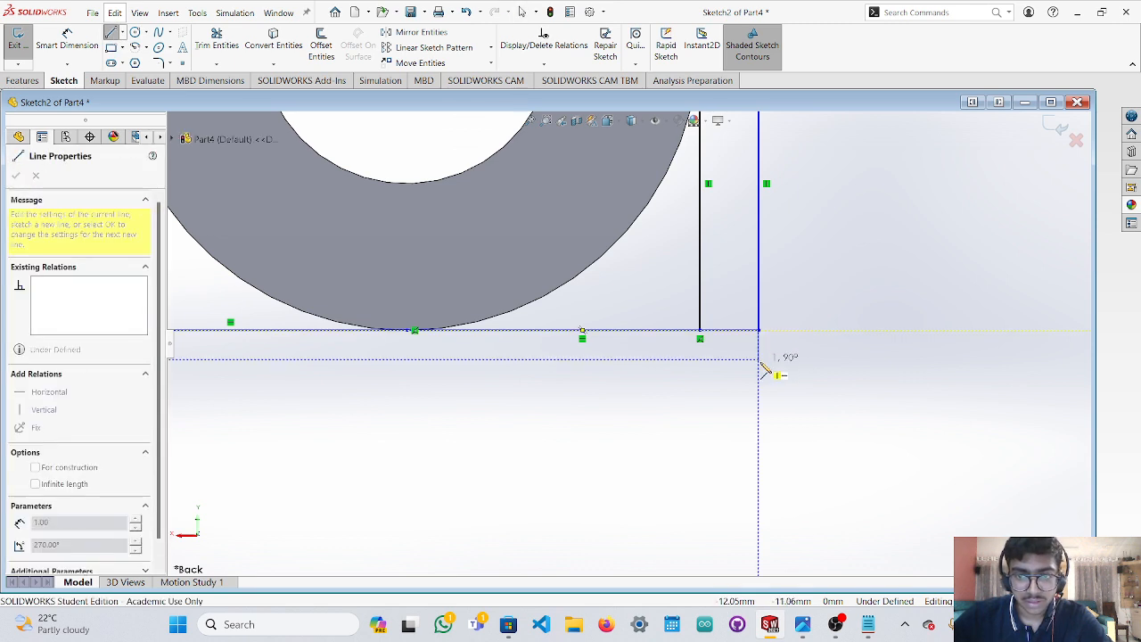
left_click(760, 376)
key("Escape")
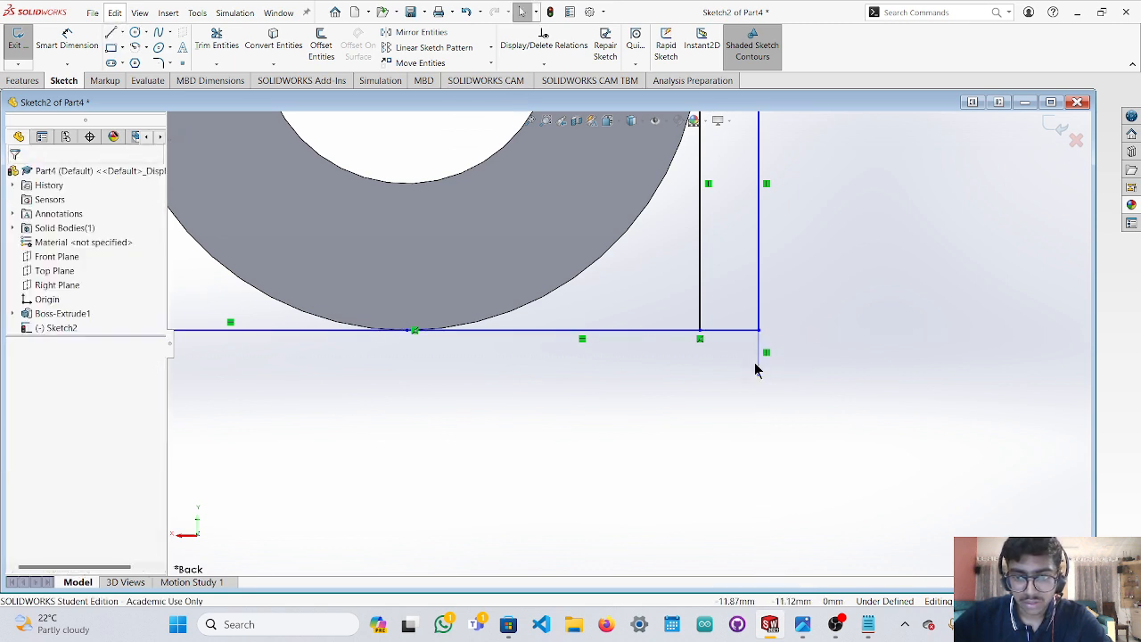
Dimension the short vertical line below the lower-right corner and set its length to 1 mm.
left_click(67, 40)
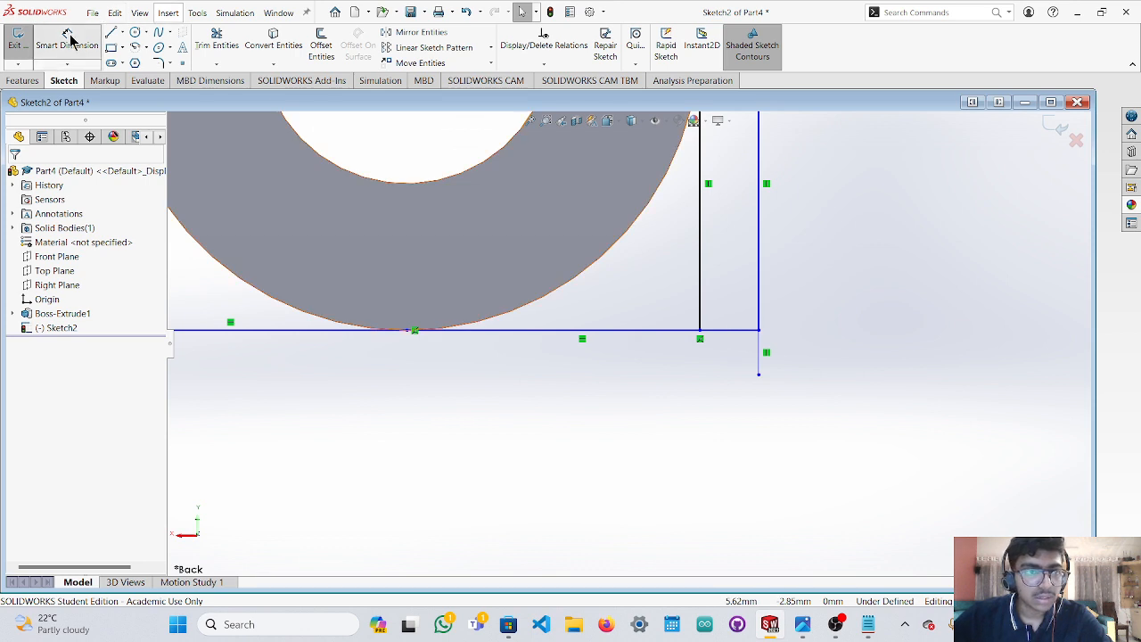
left_click(760, 354)
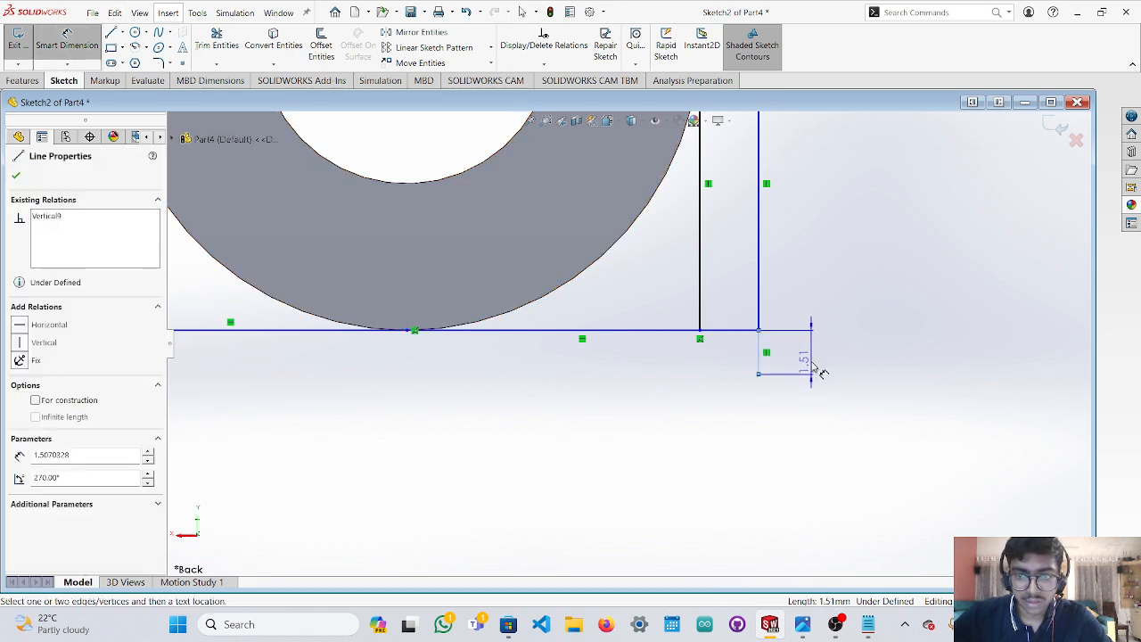
left_click(813, 369)
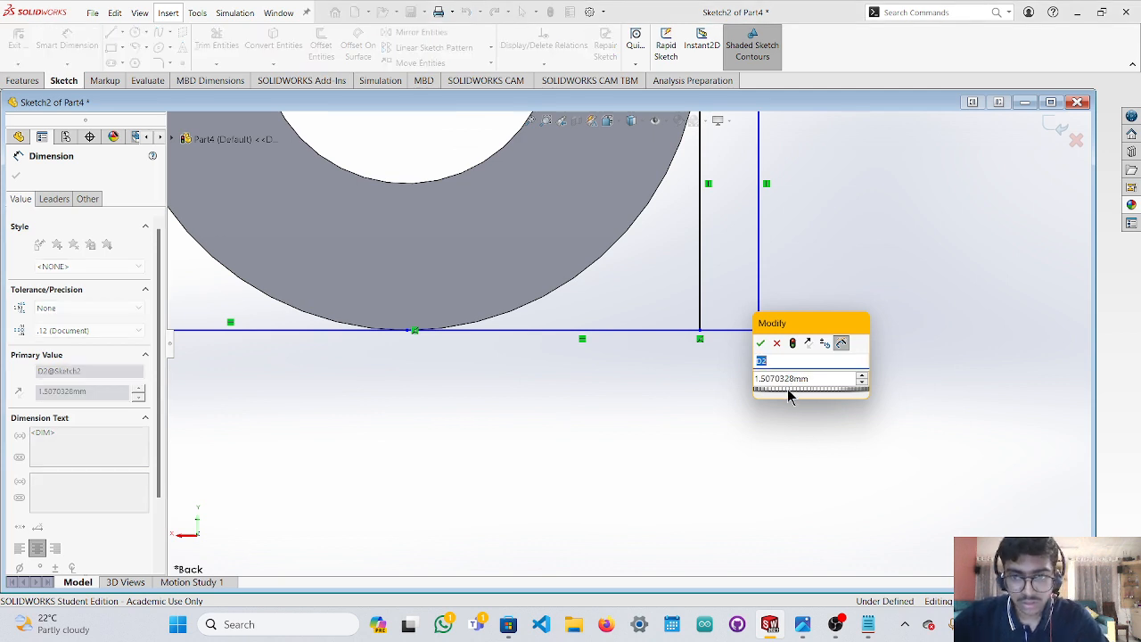
left_click(787, 379)
double_click(787, 379)
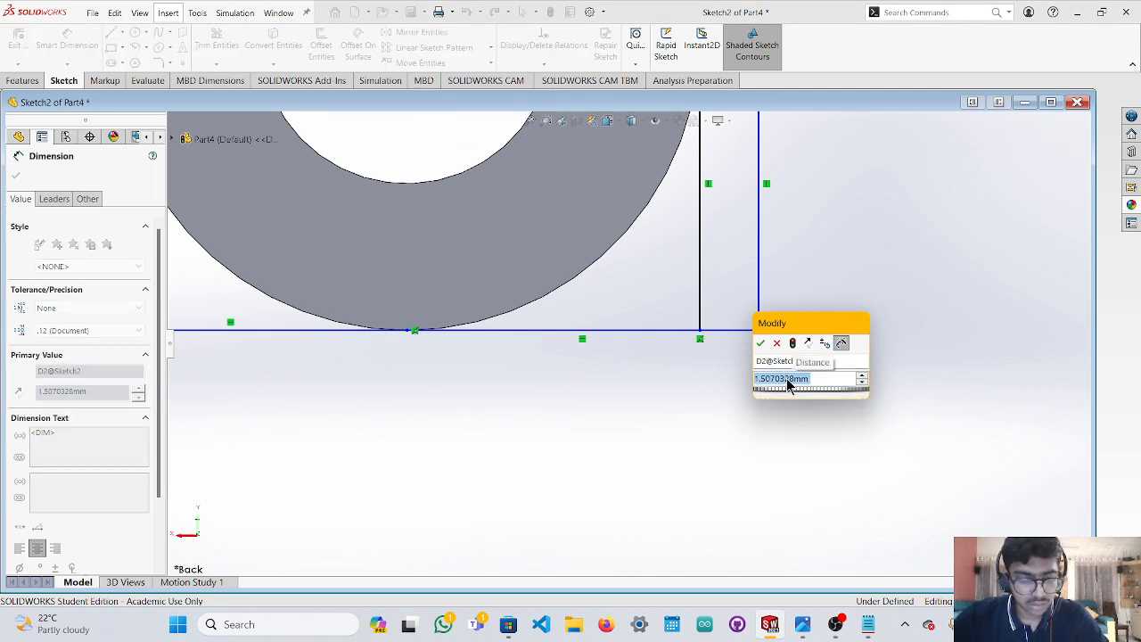
type("1")
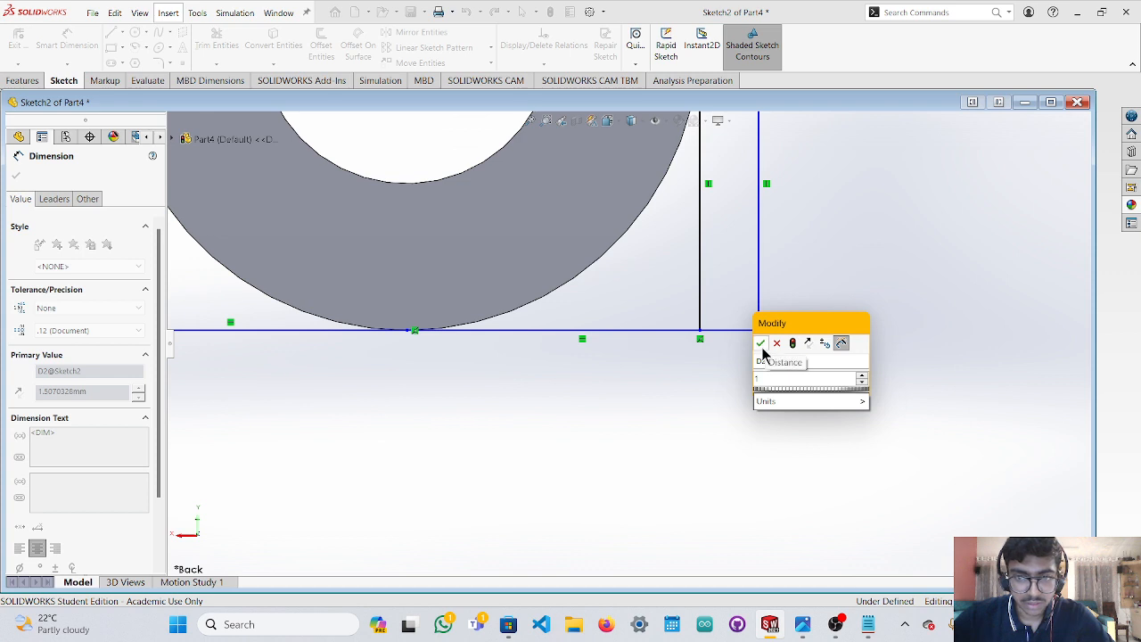
left_click(761, 345)
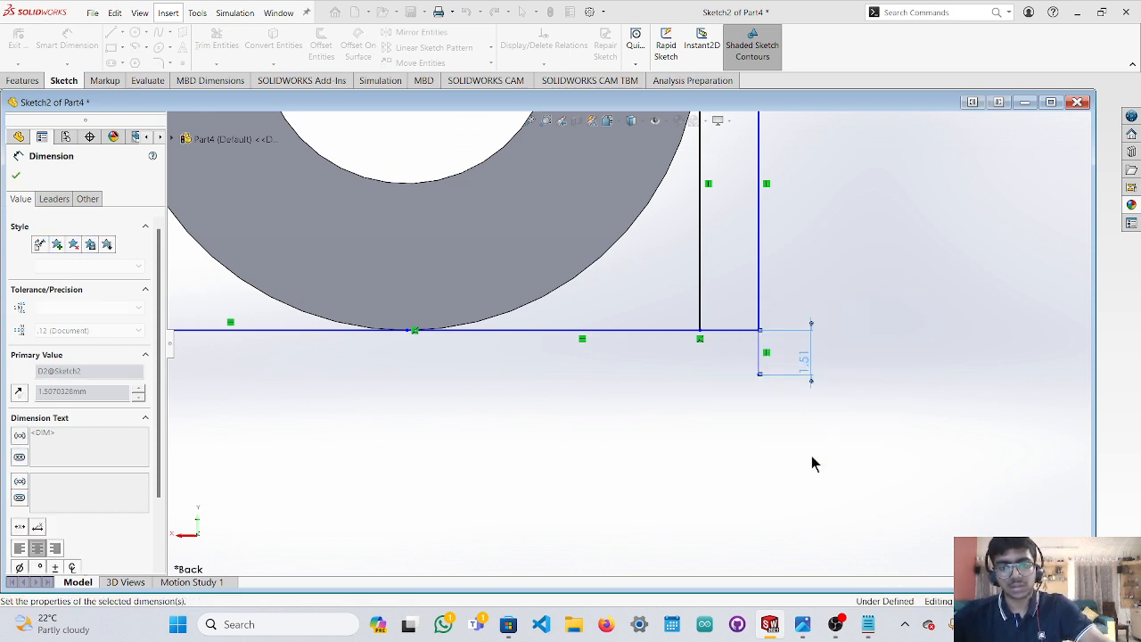
key("Escape")
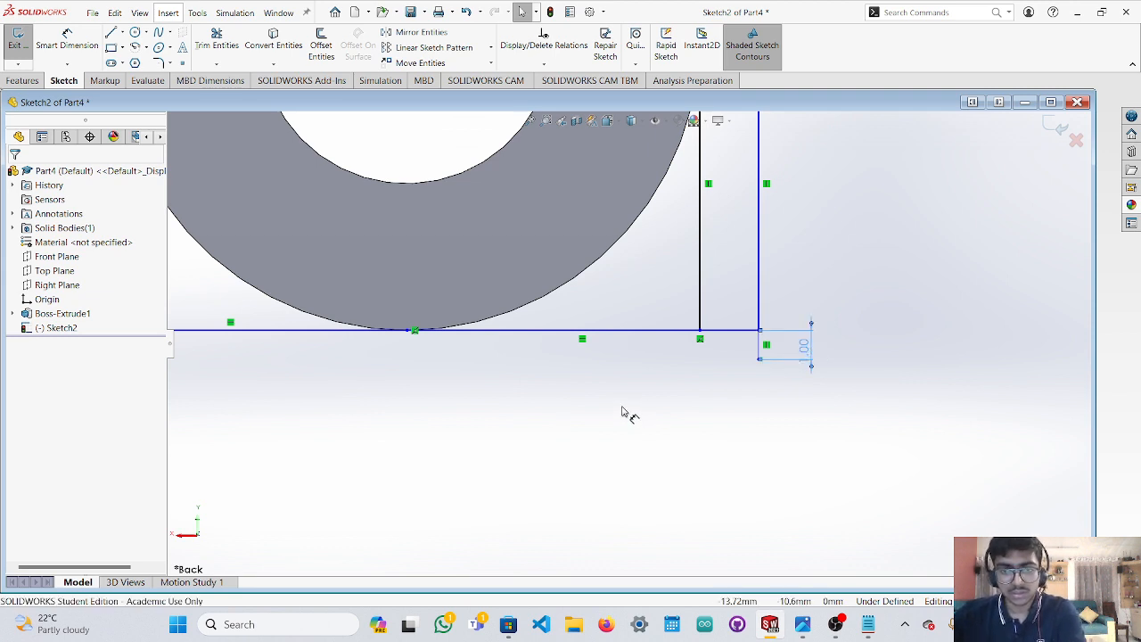
Delete the 1 mm dimensions from the short vertical lines below both lower corners of the base outline.
key("Delete")
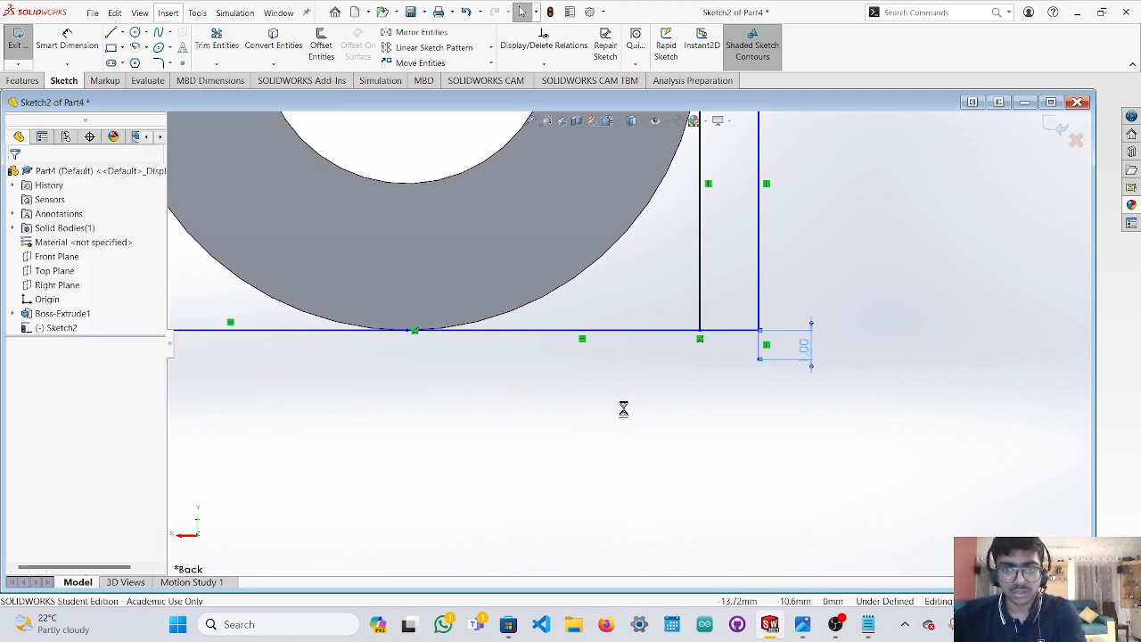
scroll(624, 413, "up", 4)
scroll(278, 343, "down", 1)
scroll(346, 349, "down", 3)
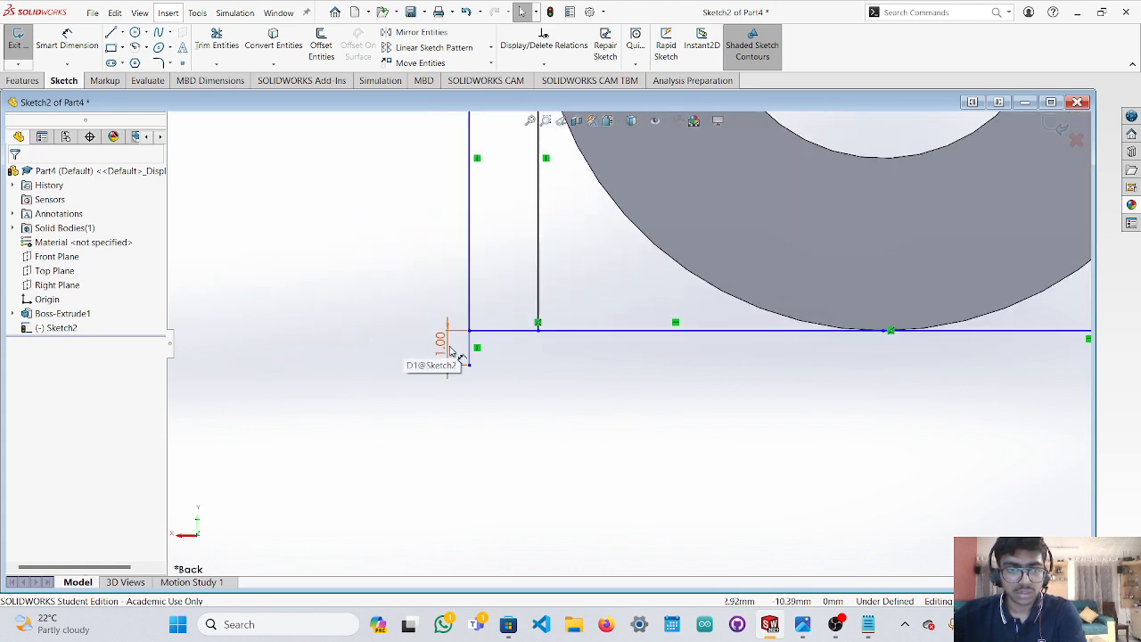
scroll(590, 412, "up", 4)
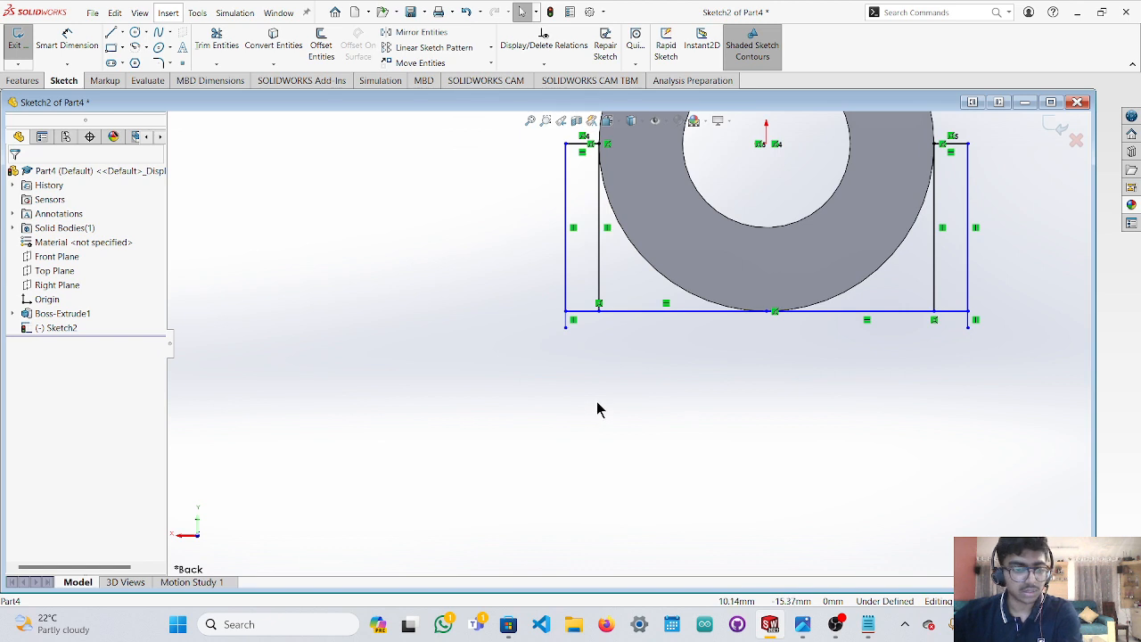
Sketch a 24 mm horizontal line joining the lower ends of the two short vertical lines to close the base outline.
left_click(111, 32)
scroll(579, 330, "down", 2)
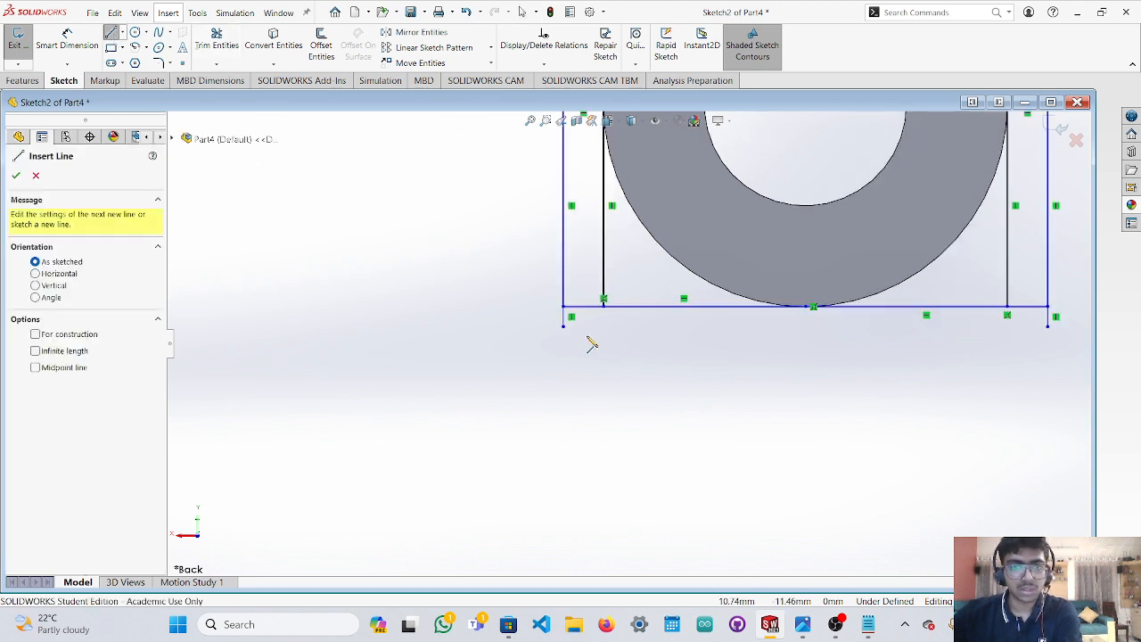
left_click(563, 314)
scroll(919, 331, "up", 2)
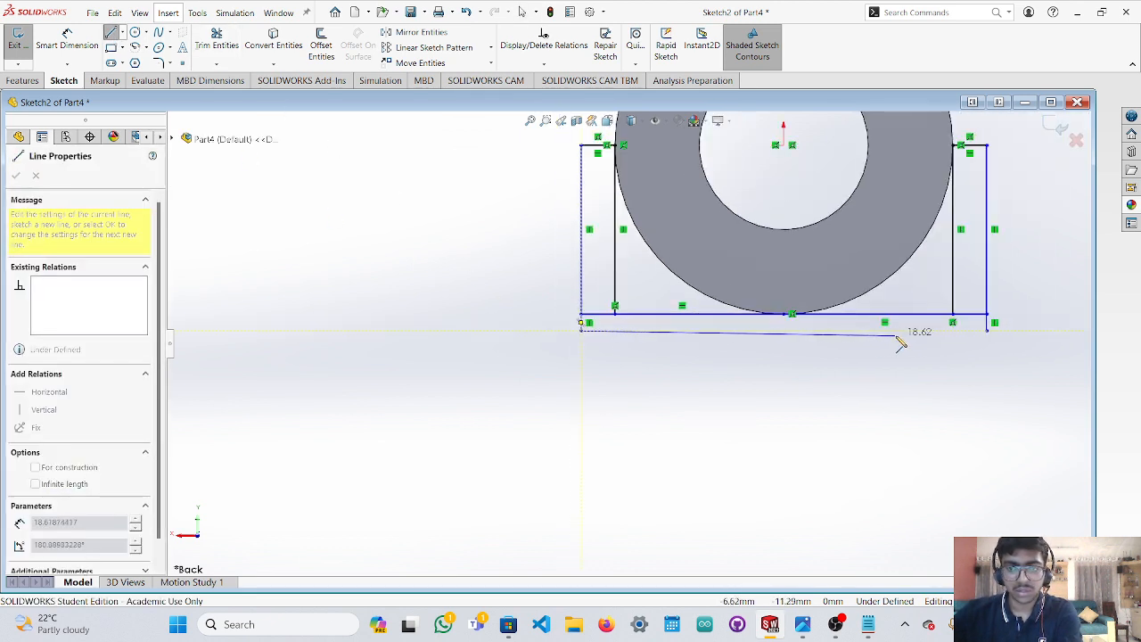
double_click(987, 330)
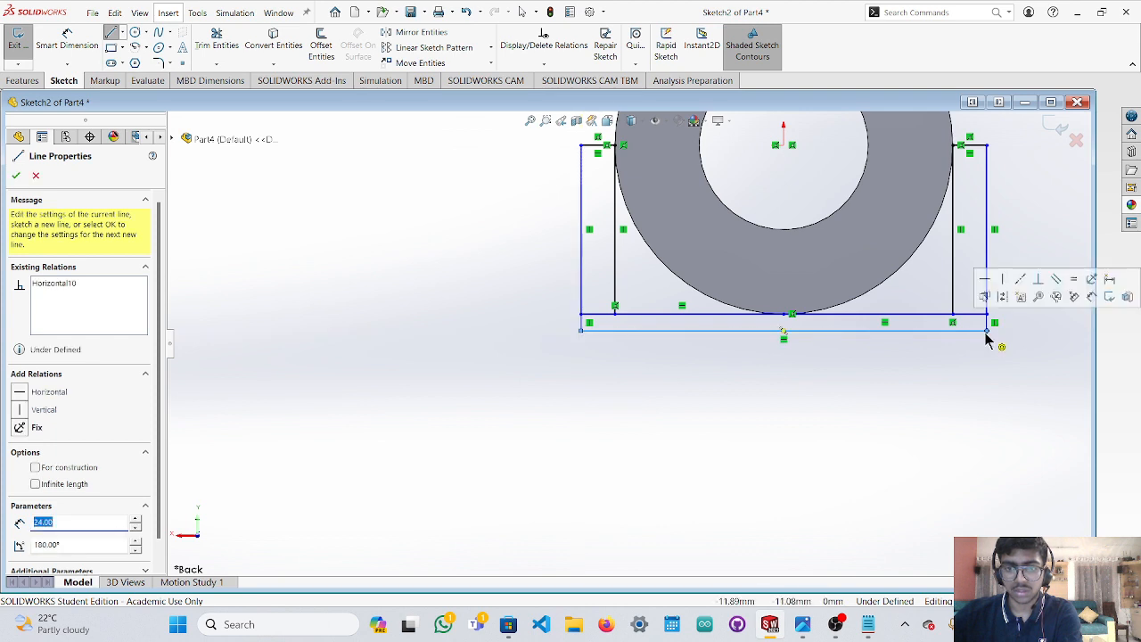
key("Escape")
key("Escape")
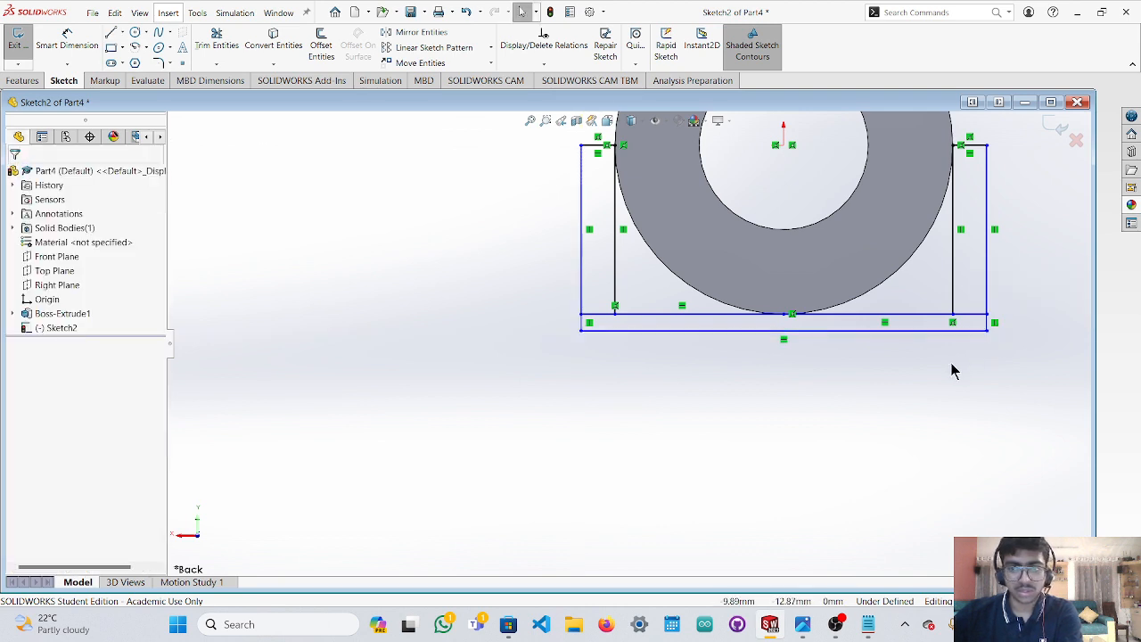
scroll(922, 350, "up", 2)
scroll(898, 340, "down", 4)
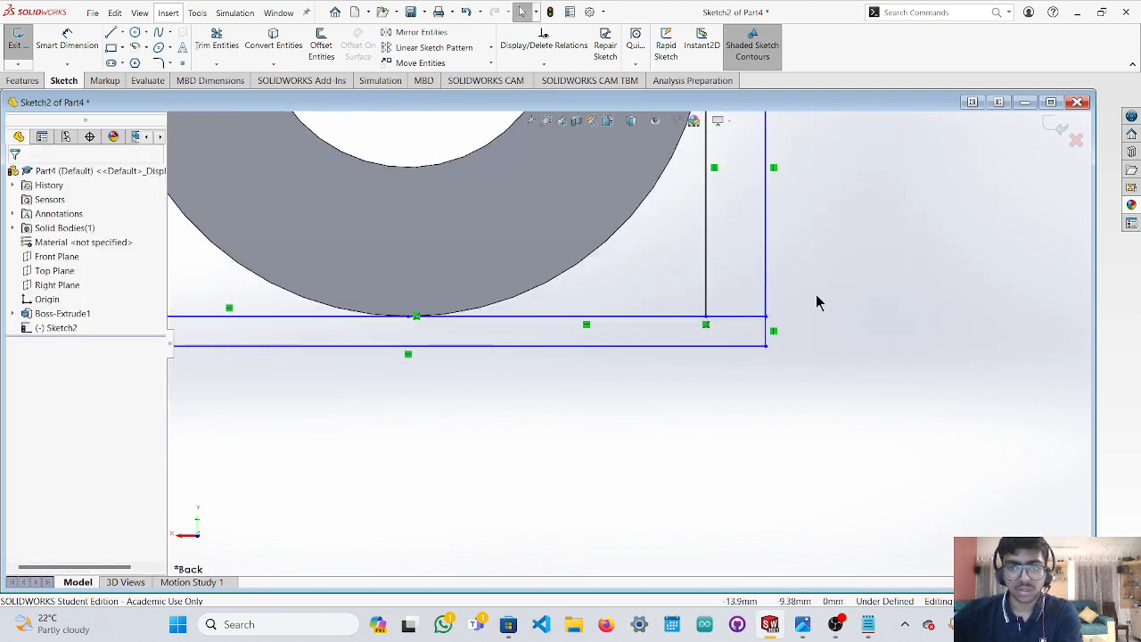
Sketch a rectangle about 4.03 mm wide extending outward from the base's lower-right corner, matching the height of the 1 mm strip.
left_click(112, 50)
scroll(651, 263, "down", 3)
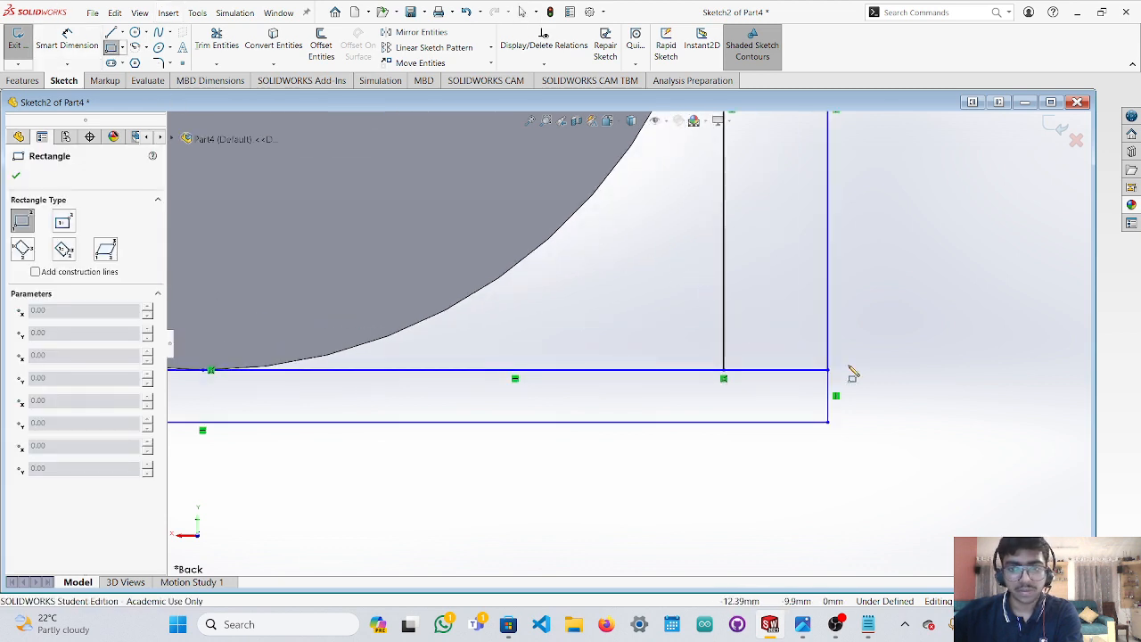
left_click(828, 370)
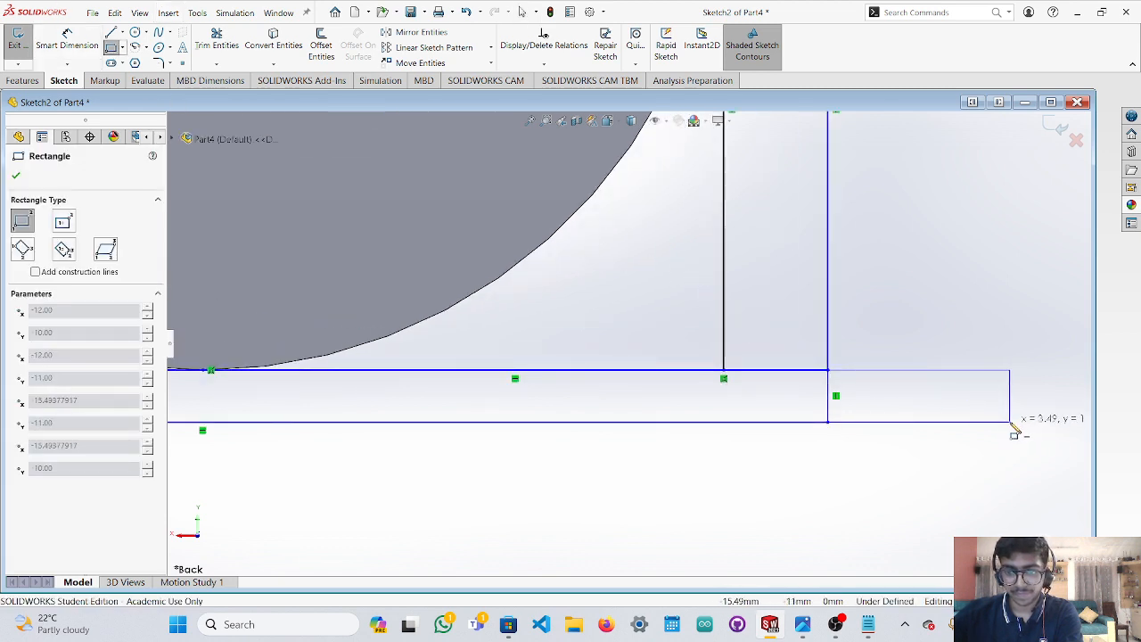
left_click(1038, 423)
key("Escape")
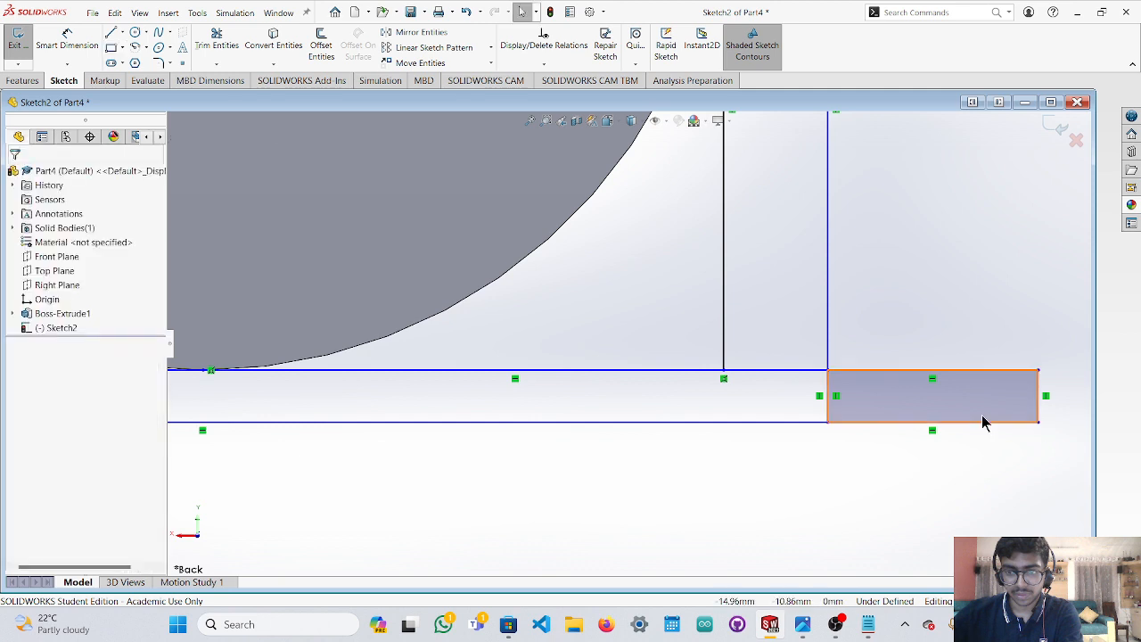
Set the width of the rectangle on the base's right side to 4 mm with a dimension, and delete that dimension.
left_click(62, 46)
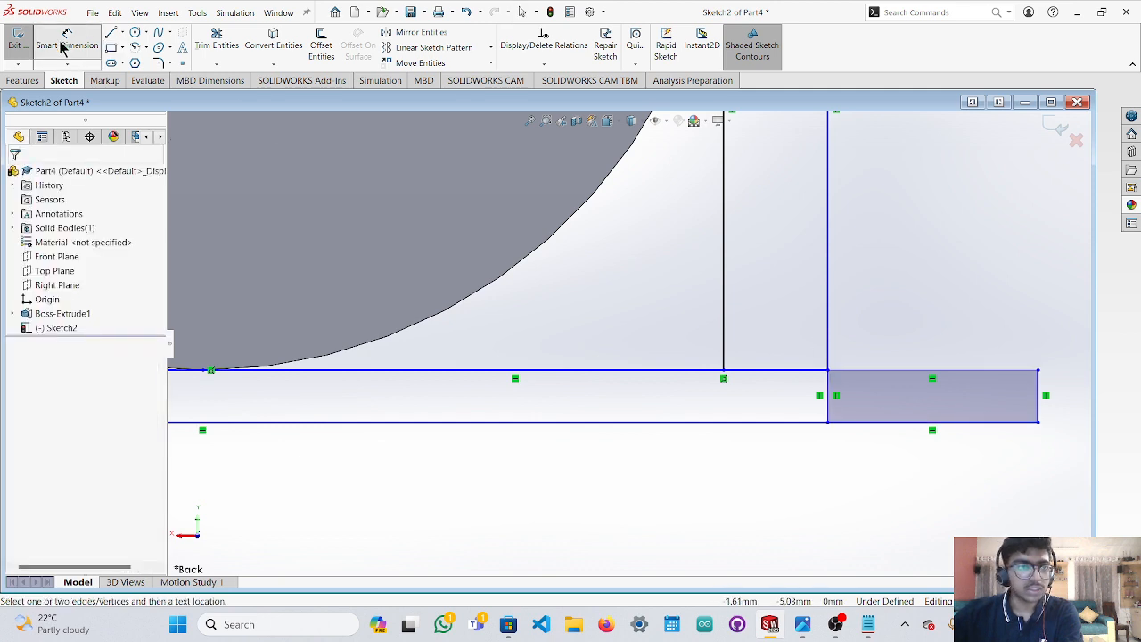
left_click(887, 370)
left_click(922, 323)
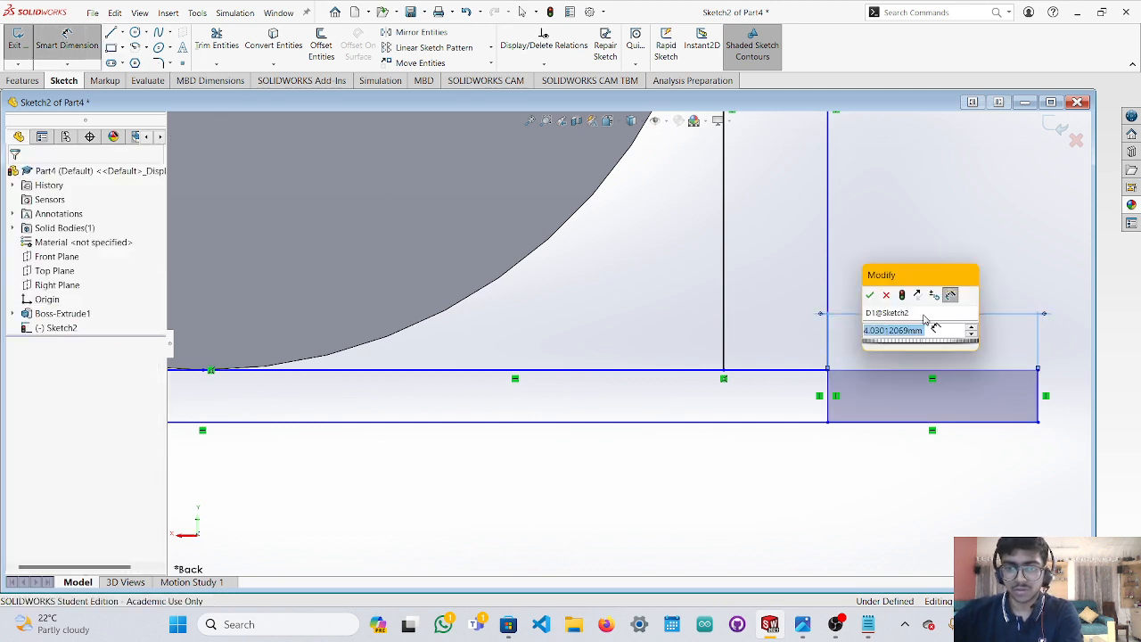
type("4")
left_click(871, 297)
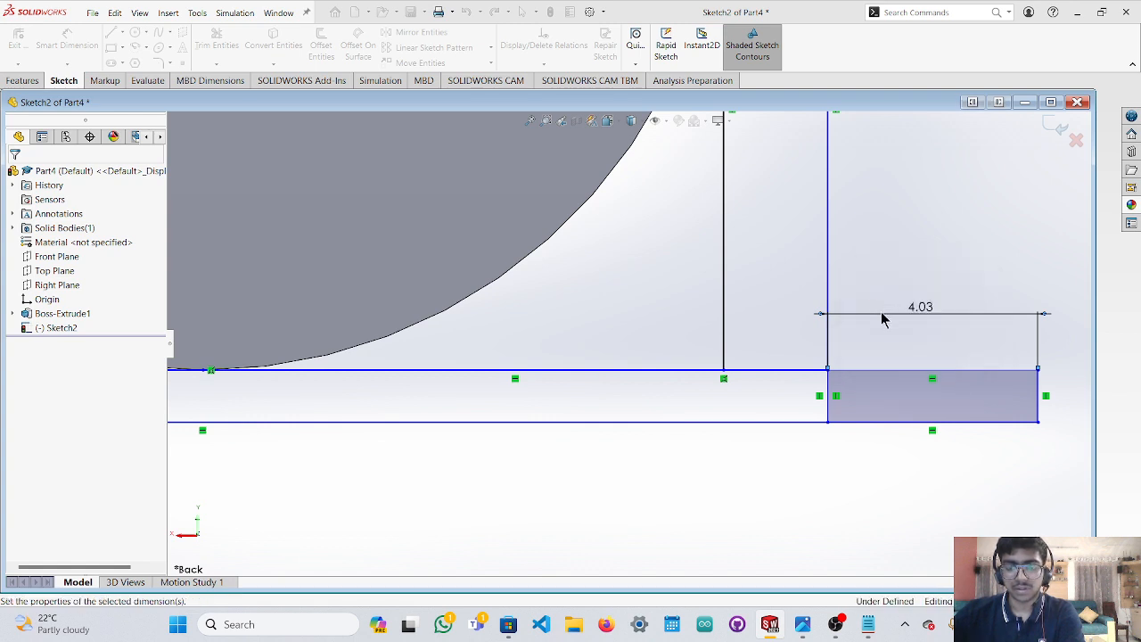
left_click(883, 317)
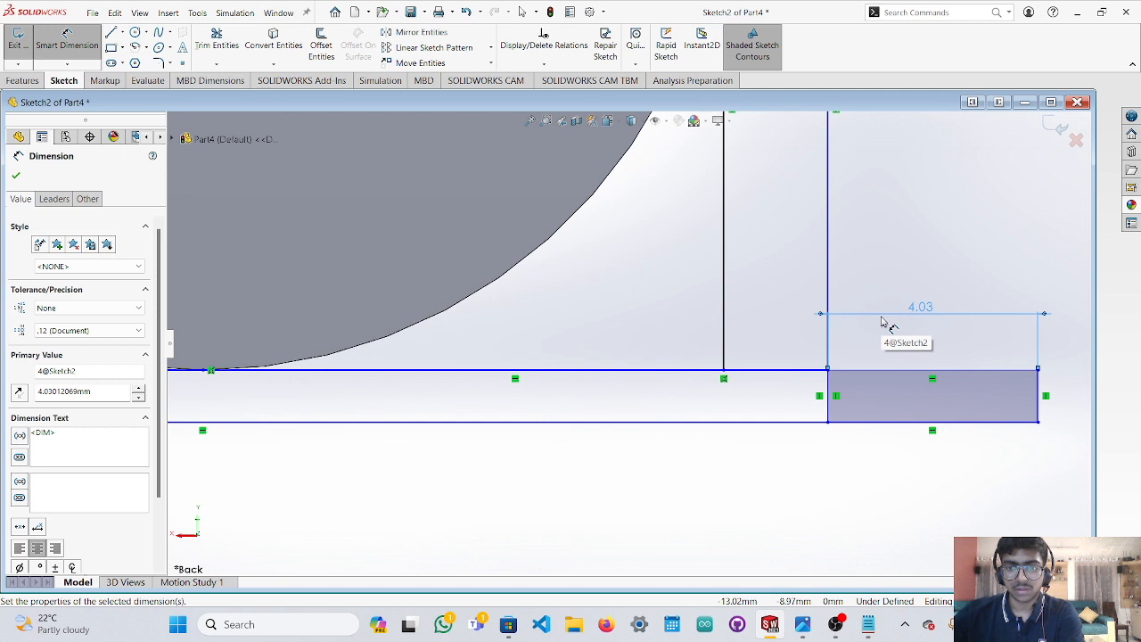
double_click(917, 306)
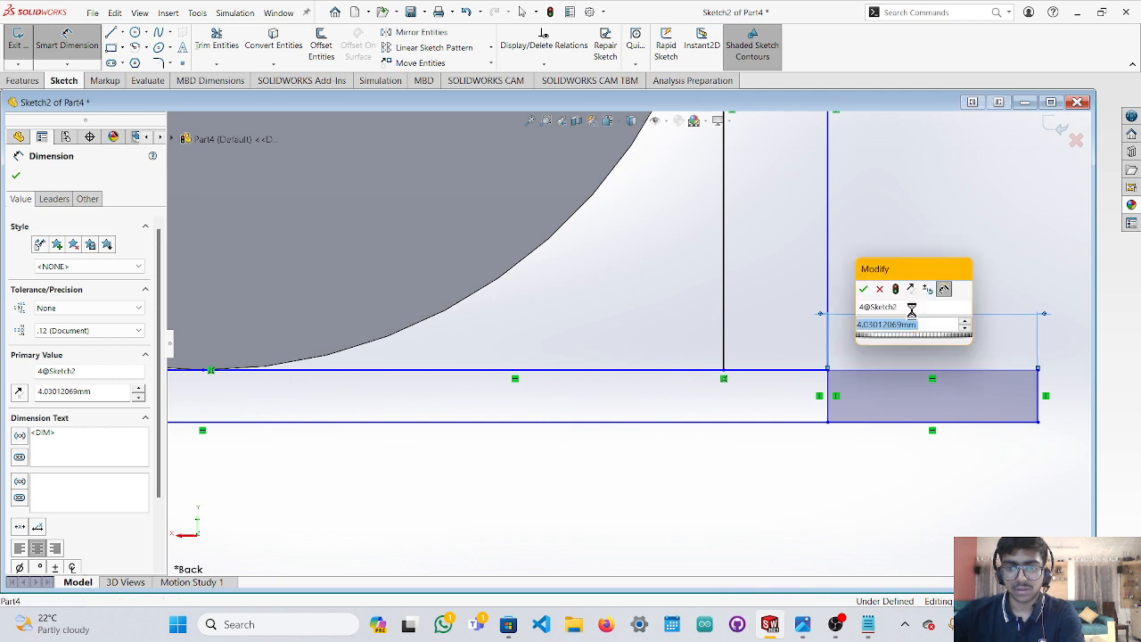
type("4")
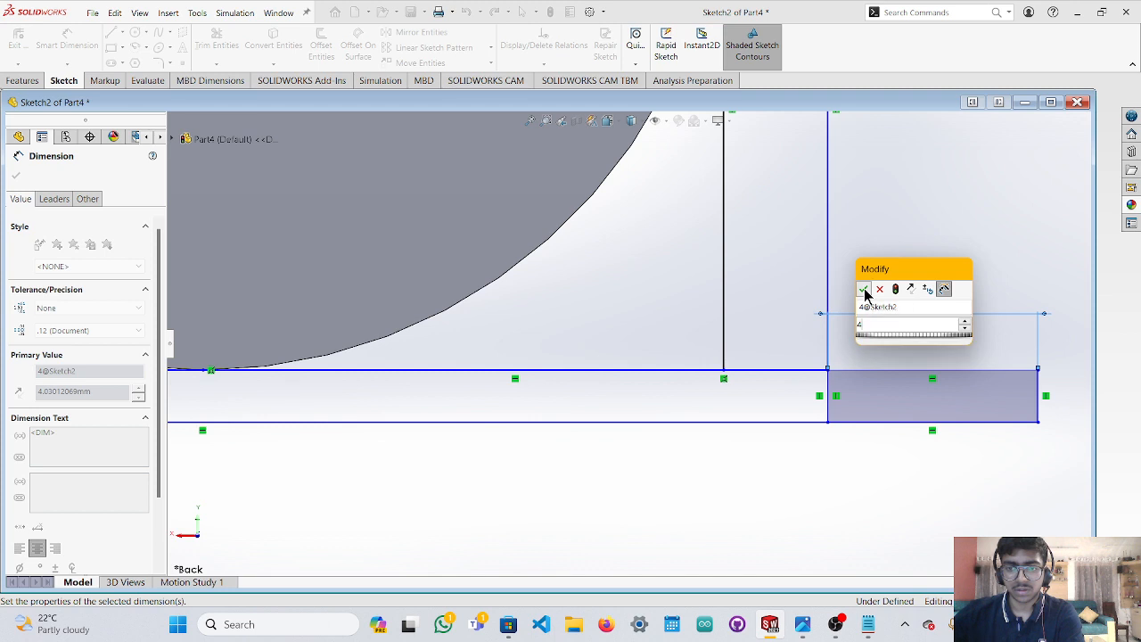
key("Escape")
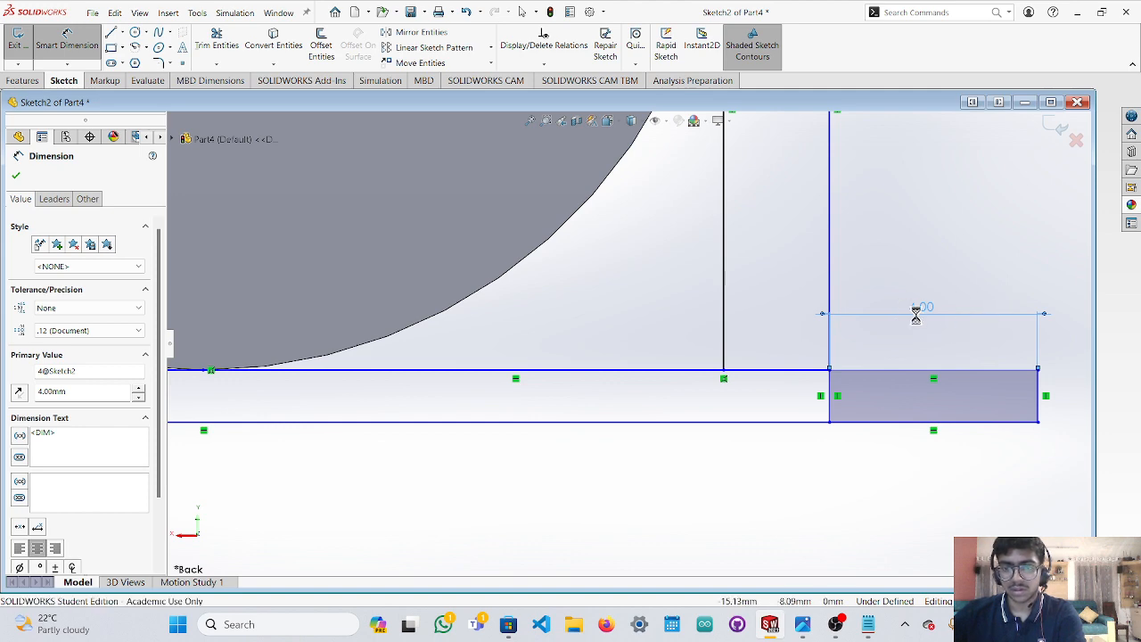
key("Delete")
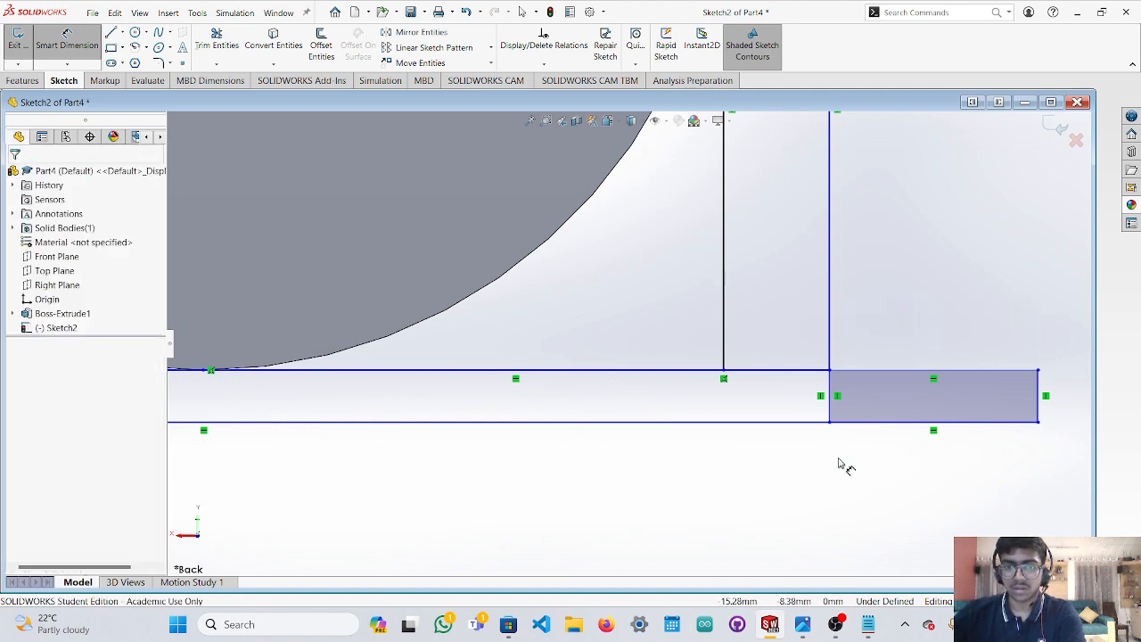
scroll(838, 464, "up", 8)
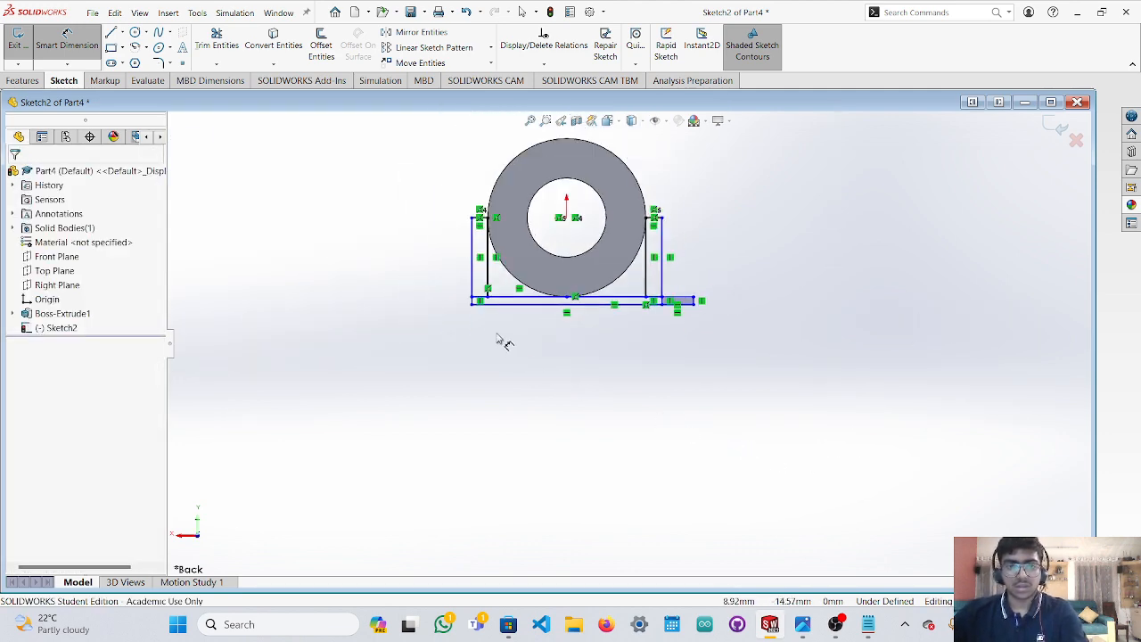
scroll(491, 295, "down", 2)
scroll(512, 288, "up", 1)
scroll(537, 288, "down", 3)
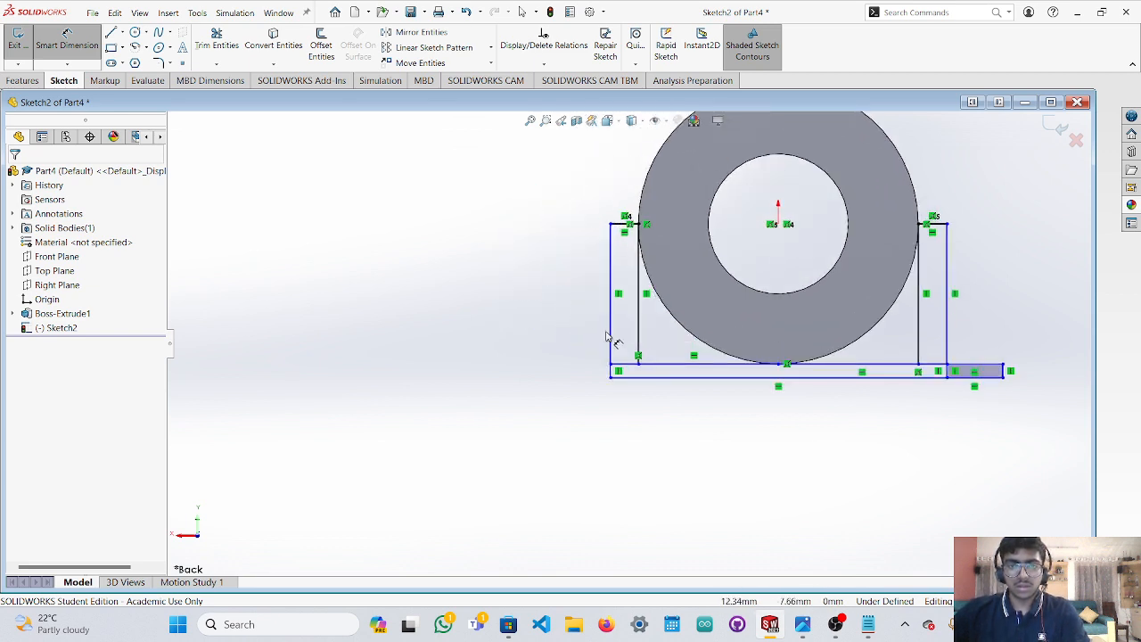
scroll(606, 373, "up", 1)
scroll(619, 362, "down", 4)
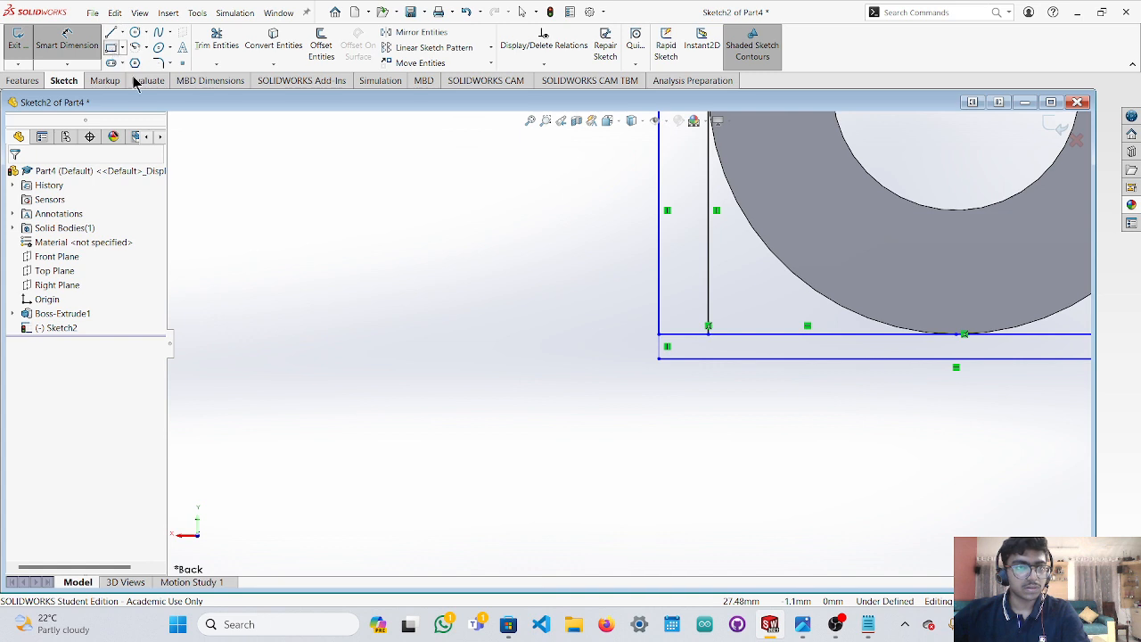
left_click(110, 47)
scroll(683, 355, "down", 3)
left_click(632, 311)
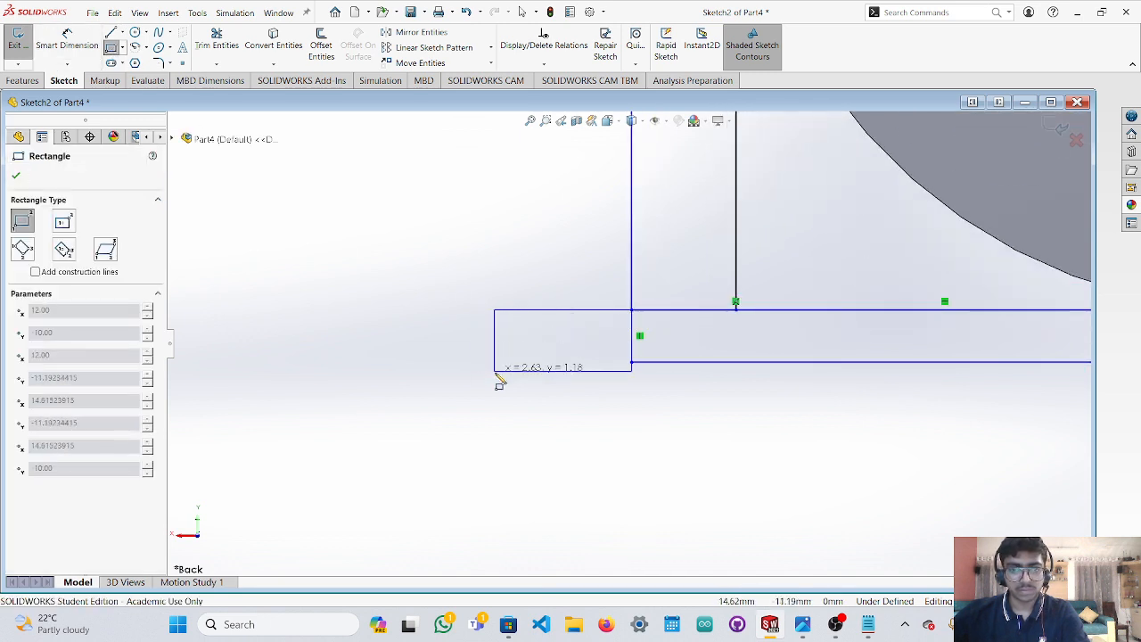
left_click(501, 360)
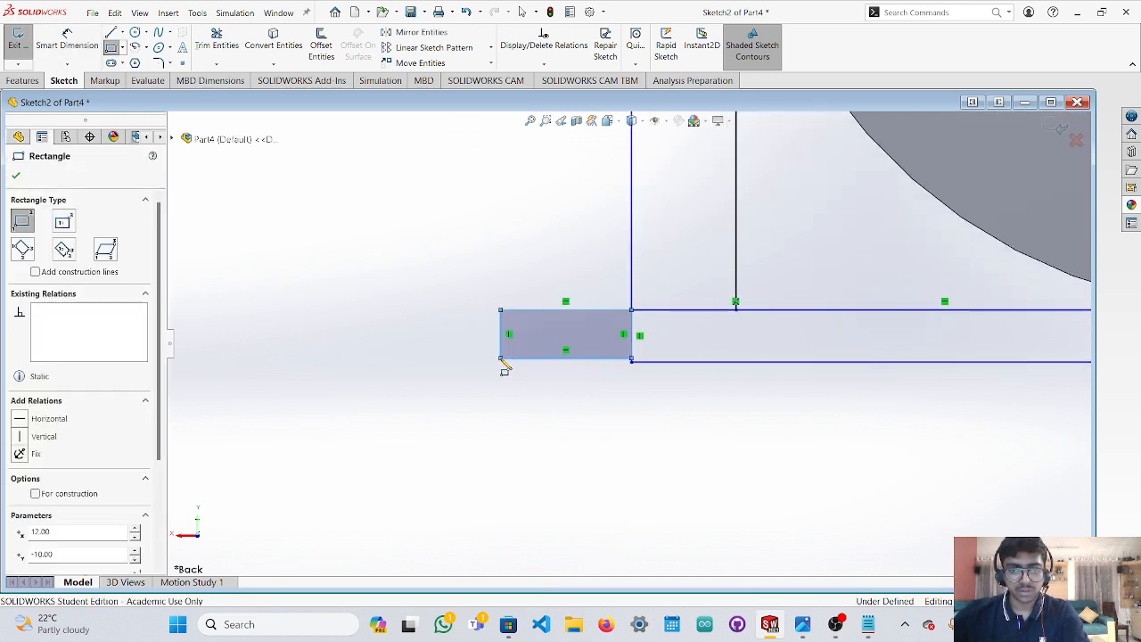
key("ctrl+z")
Sketch a rectangle about 2.67 mm wide extending outward from the base's lower-left corner, matching the height of the 1 mm strip.
left_click(113, 50)
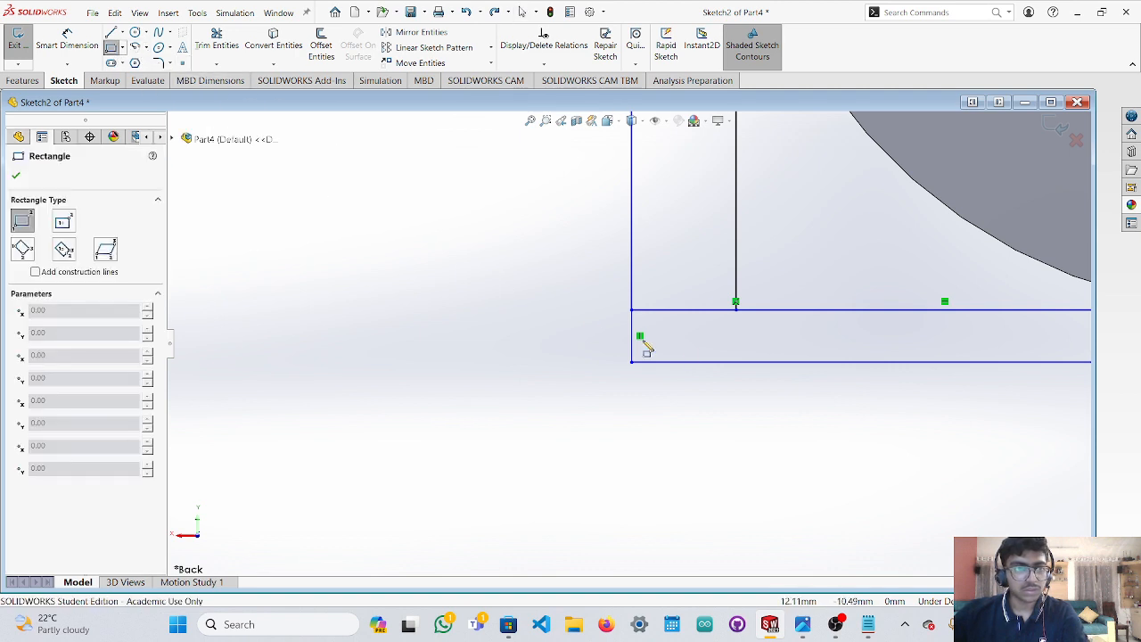
left_click(633, 312)
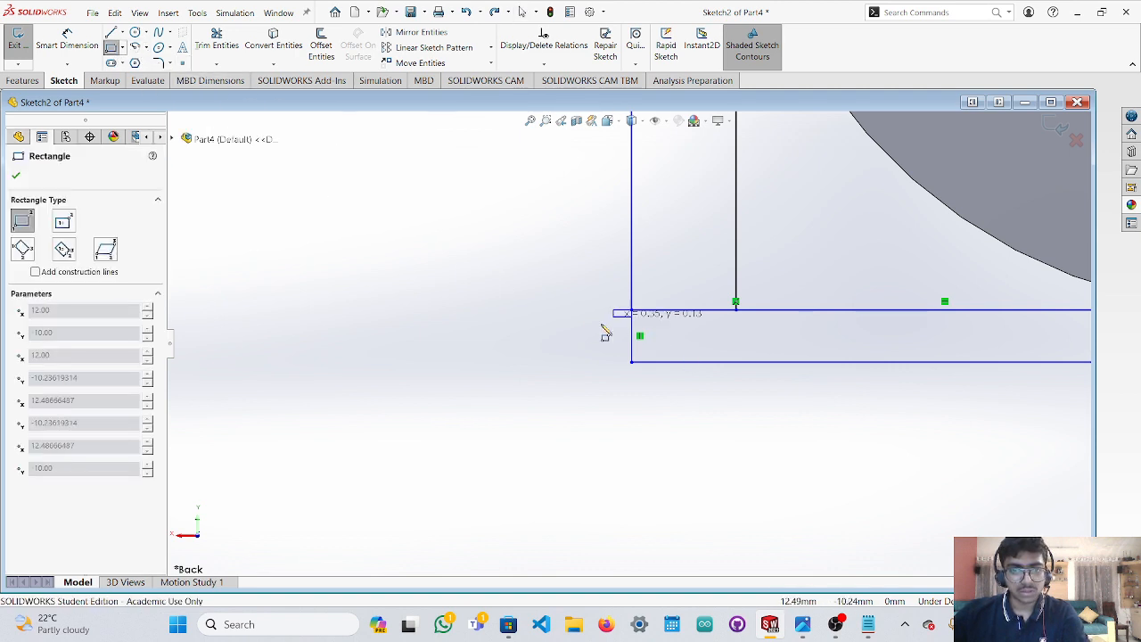
left_click(493, 362)
key("Escape")
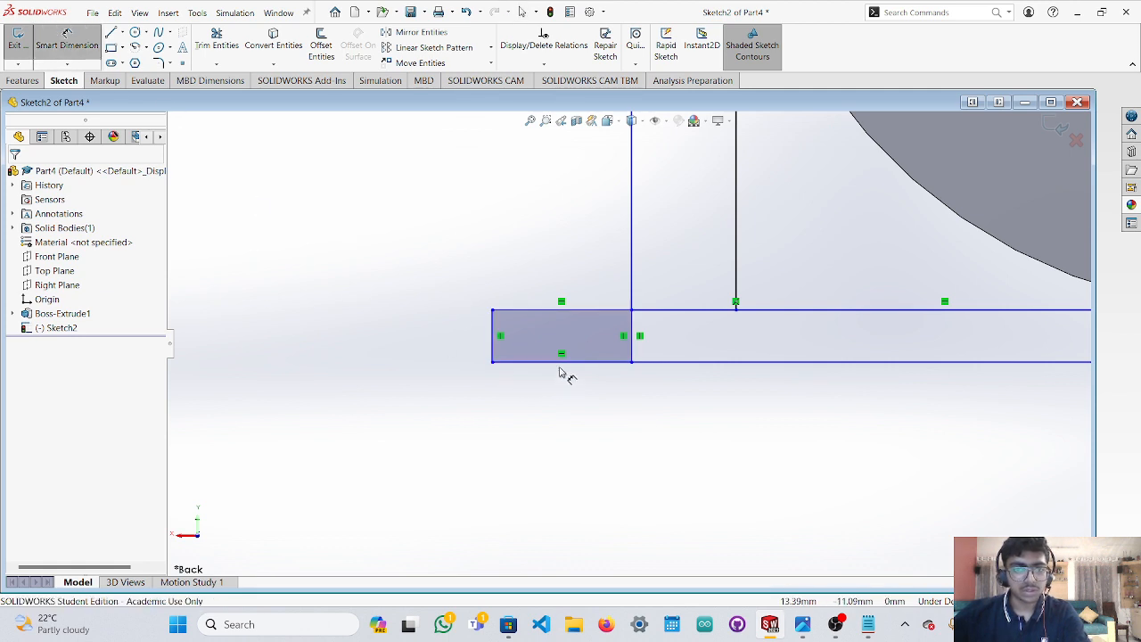
Dimension the left-side rectangle's width at 4 mm, and remove the dimension from the sketch.
left_click(561, 362)
left_click(563, 408)
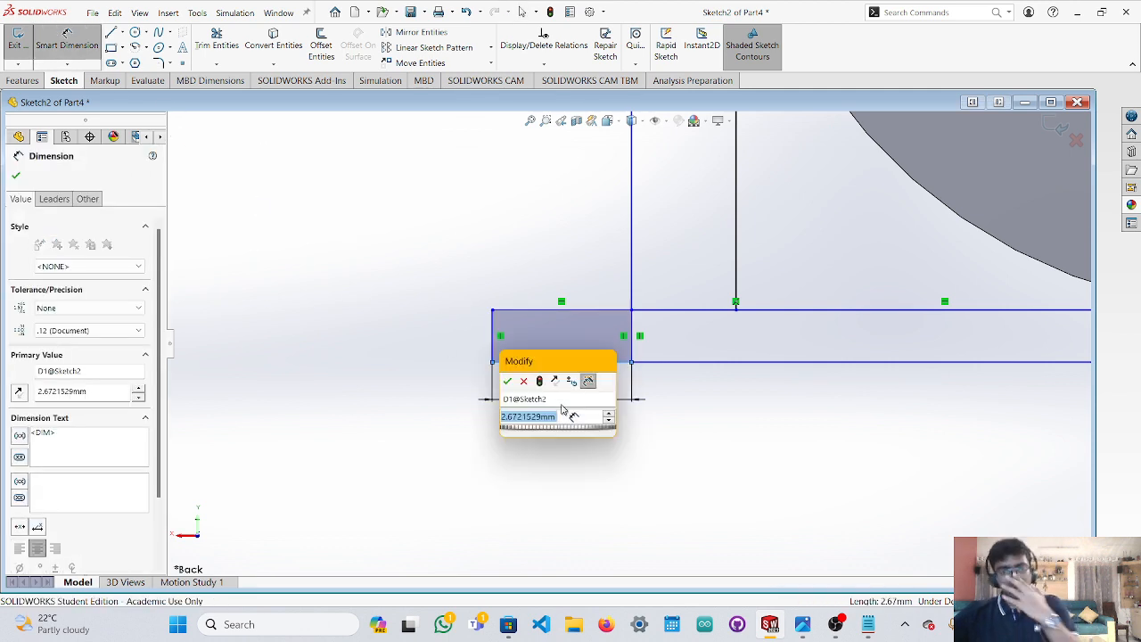
left_click(563, 417)
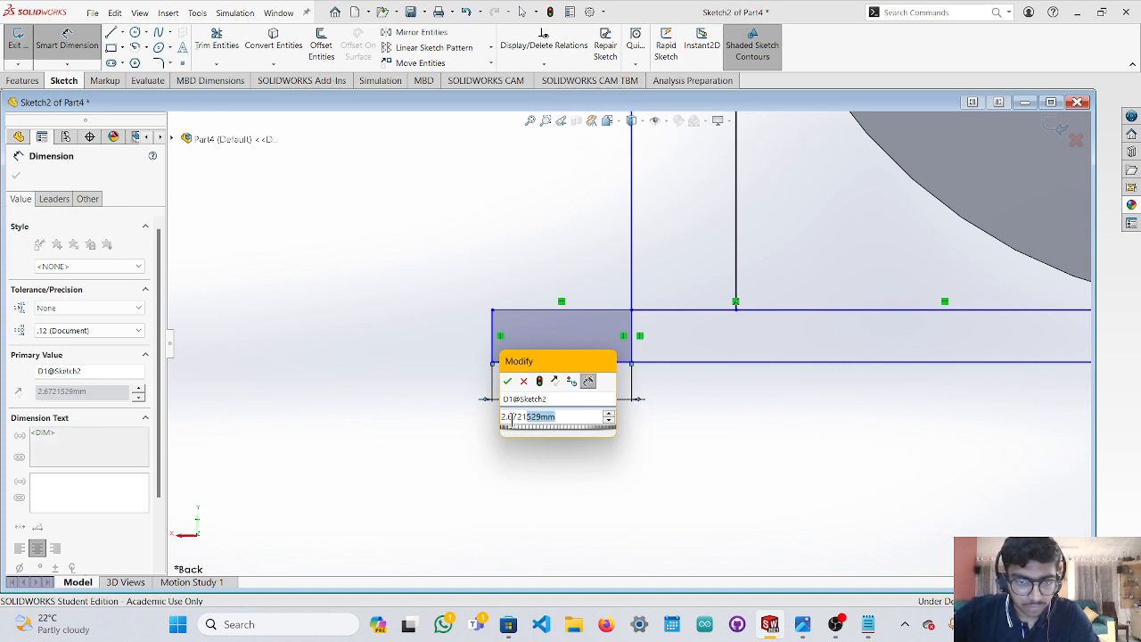
type("4")
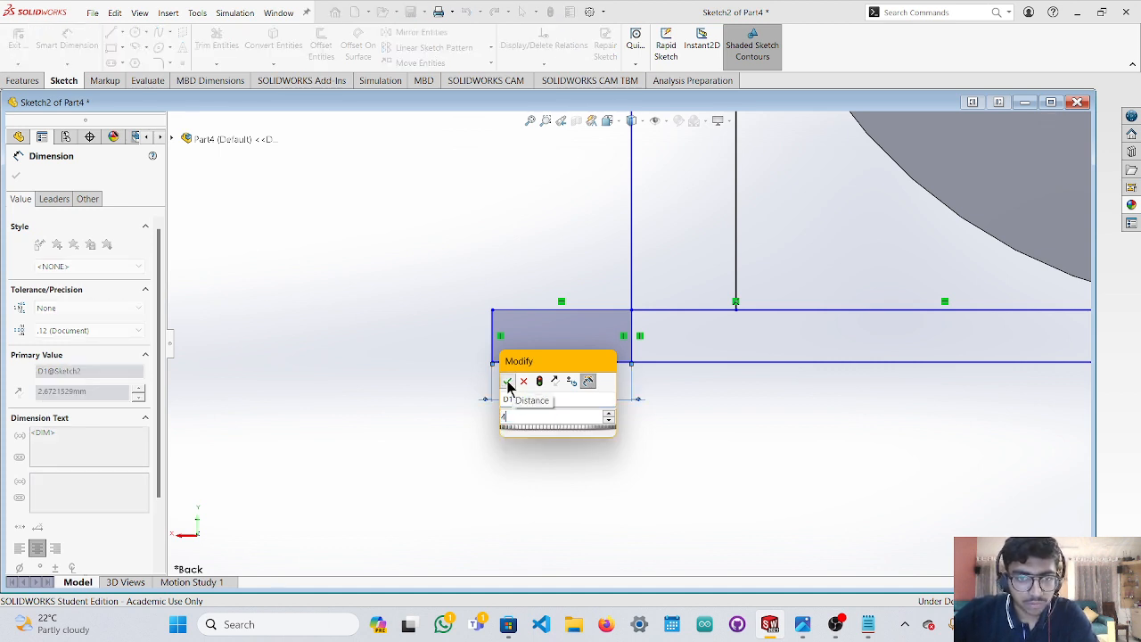
key("Escape")
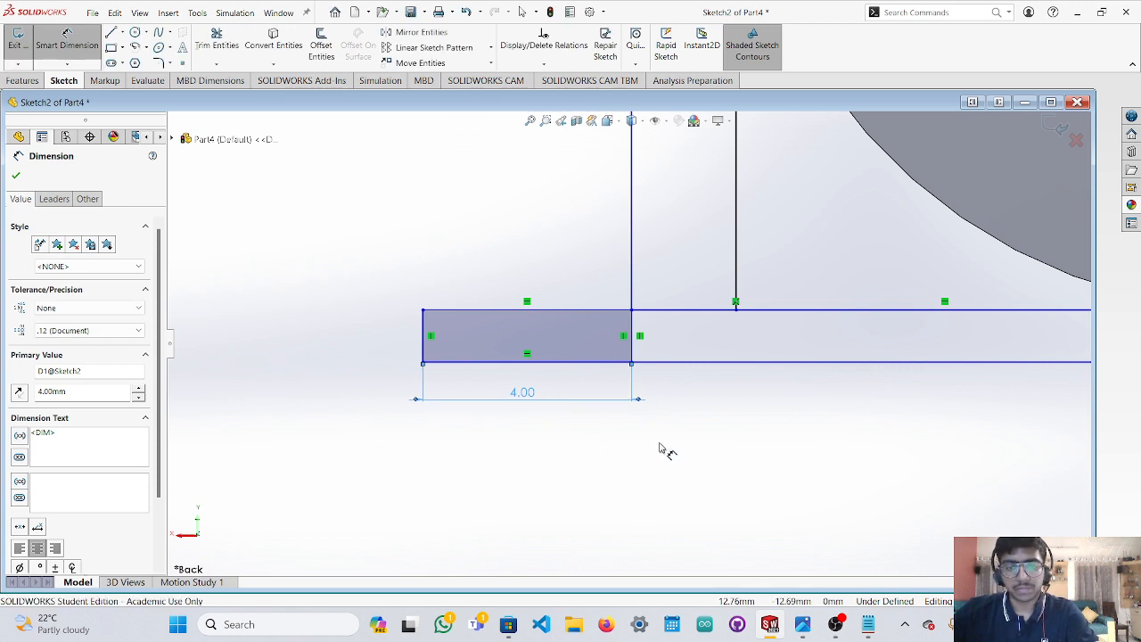
key("Escape")
scroll(713, 435, "up", 6)
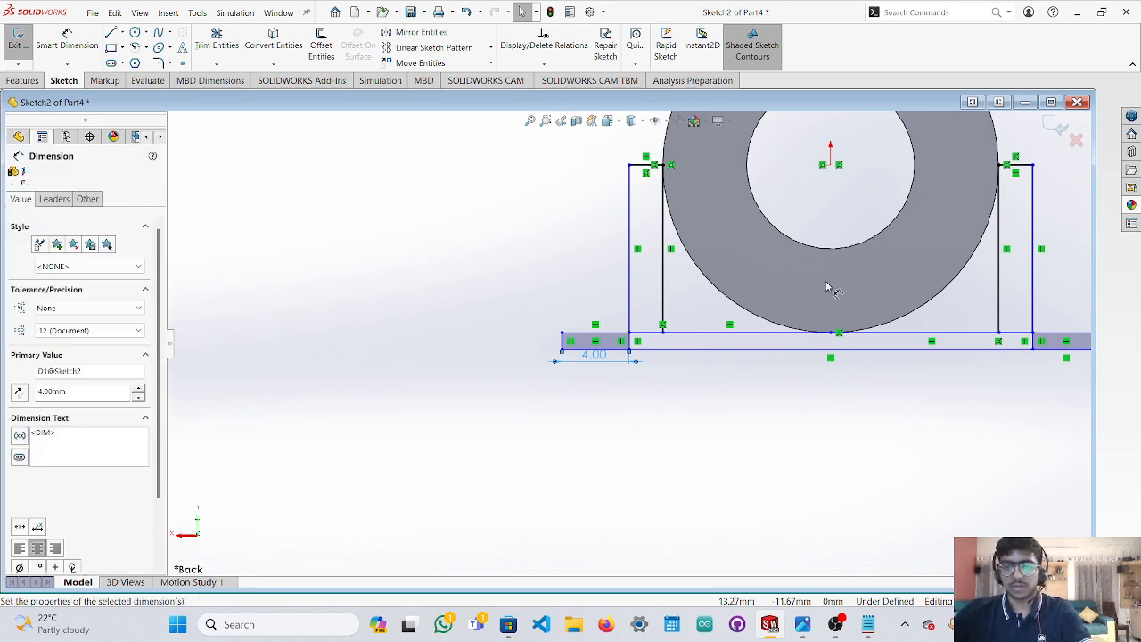
key("Escape")
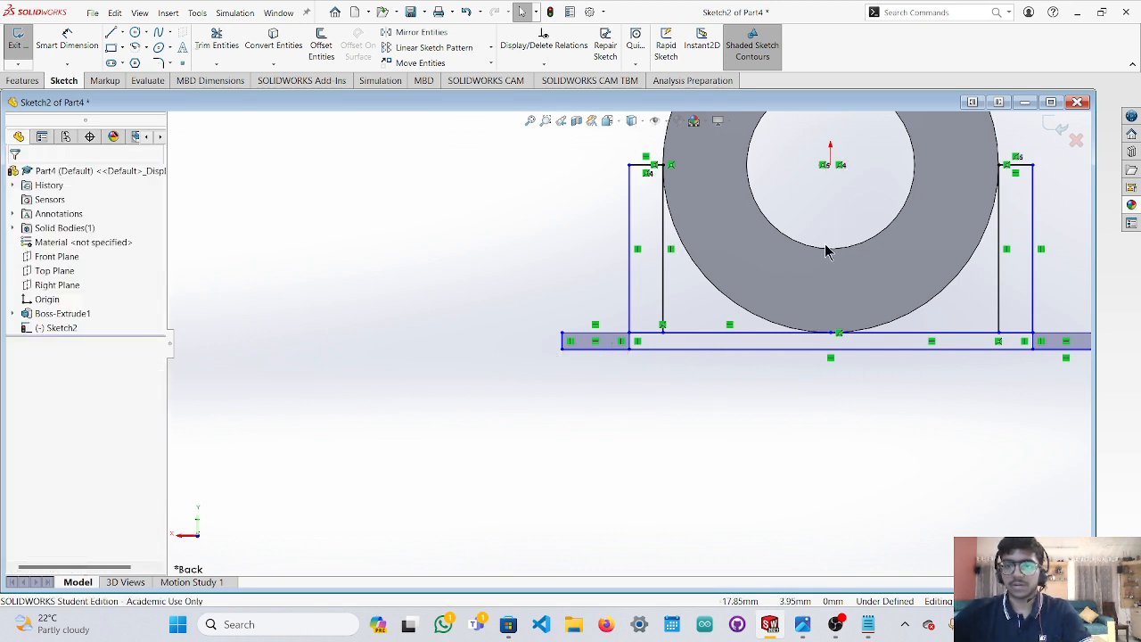
scroll(822, 241, "up", 5)
scroll(702, 287, "down", 2)
scroll(701, 287, "down", 5)
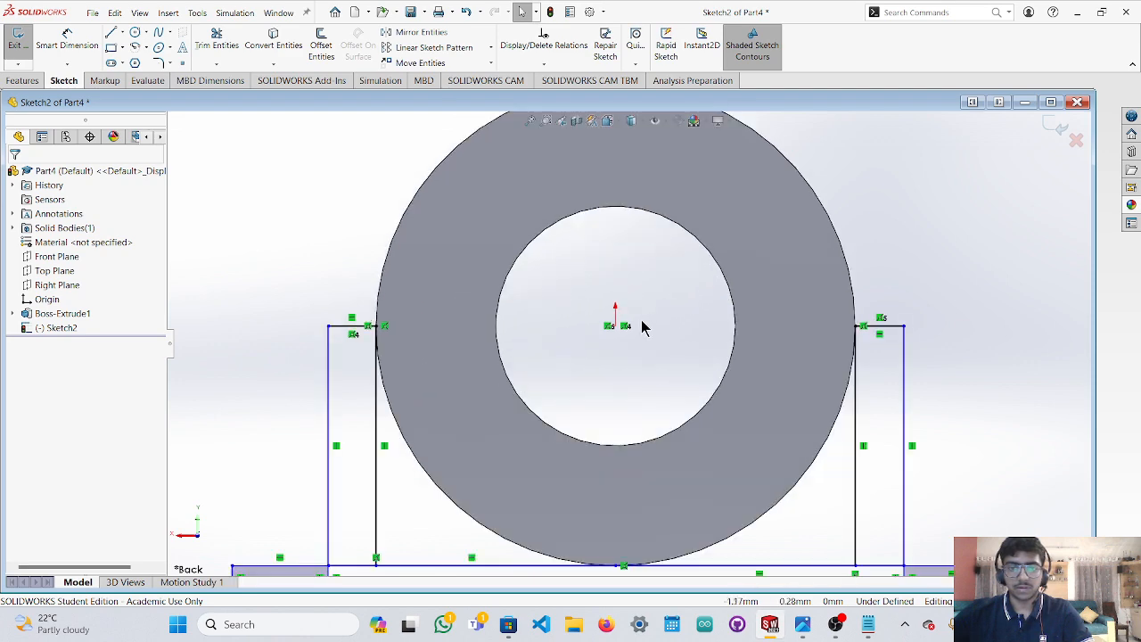
left_click(134, 49)
scroll(719, 392, "down", 3)
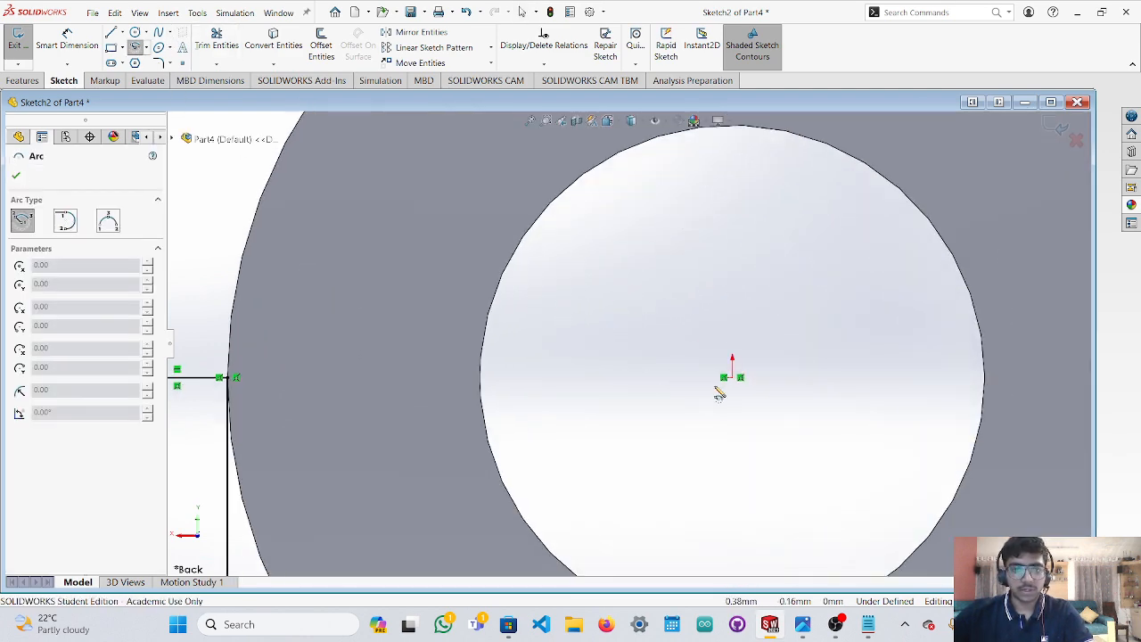
left_click(733, 379)
scroll(588, 356, "up", 2)
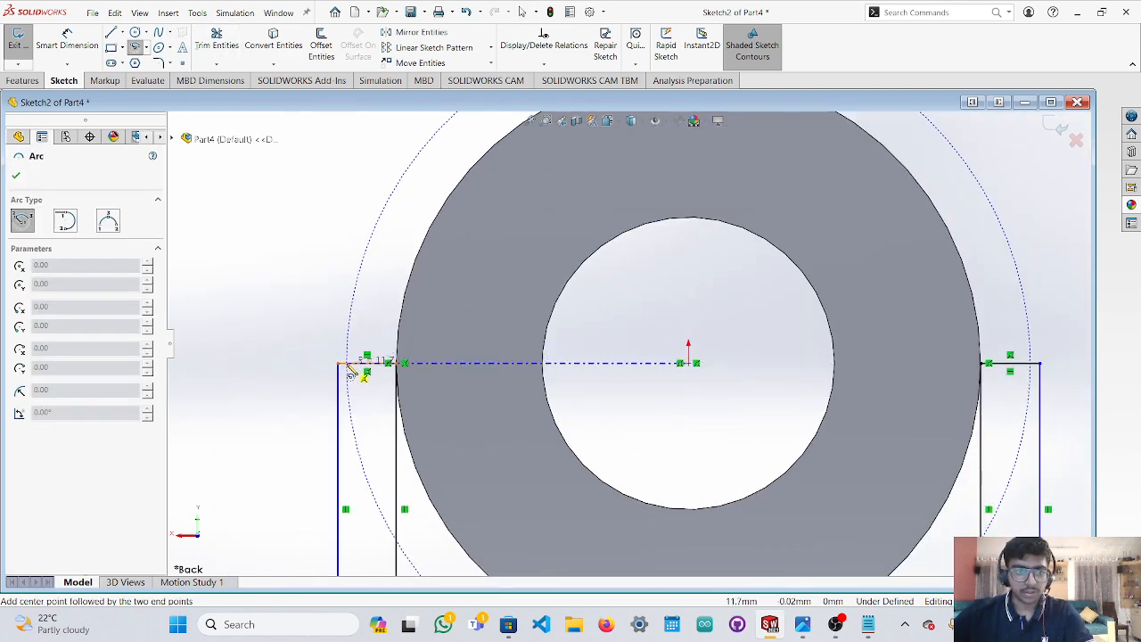
left_click(338, 364)
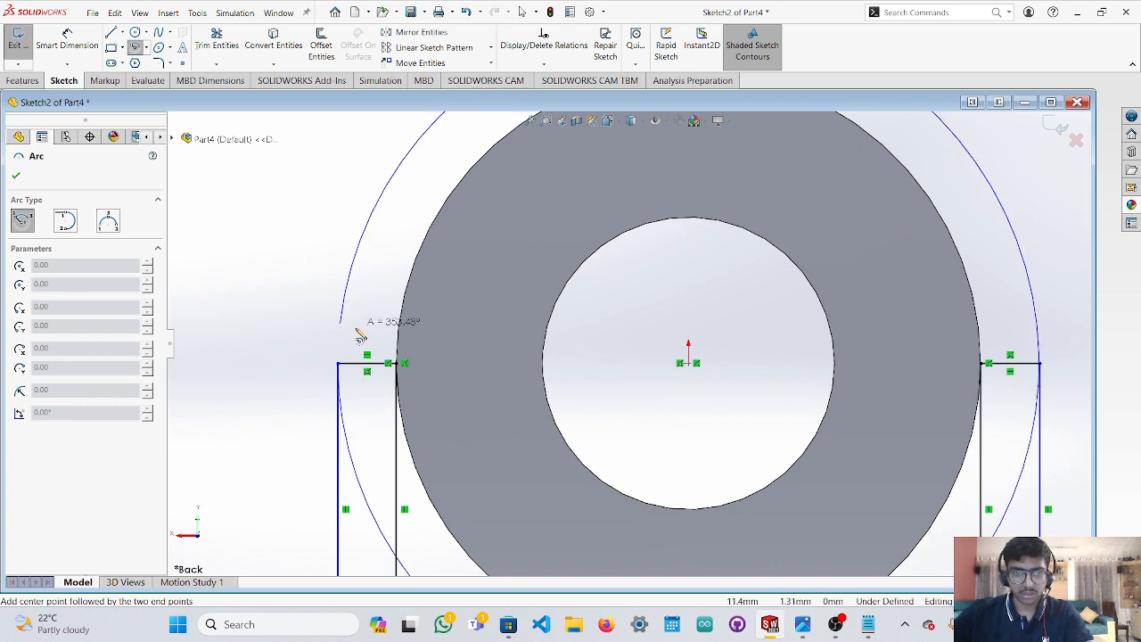
key("Escape")
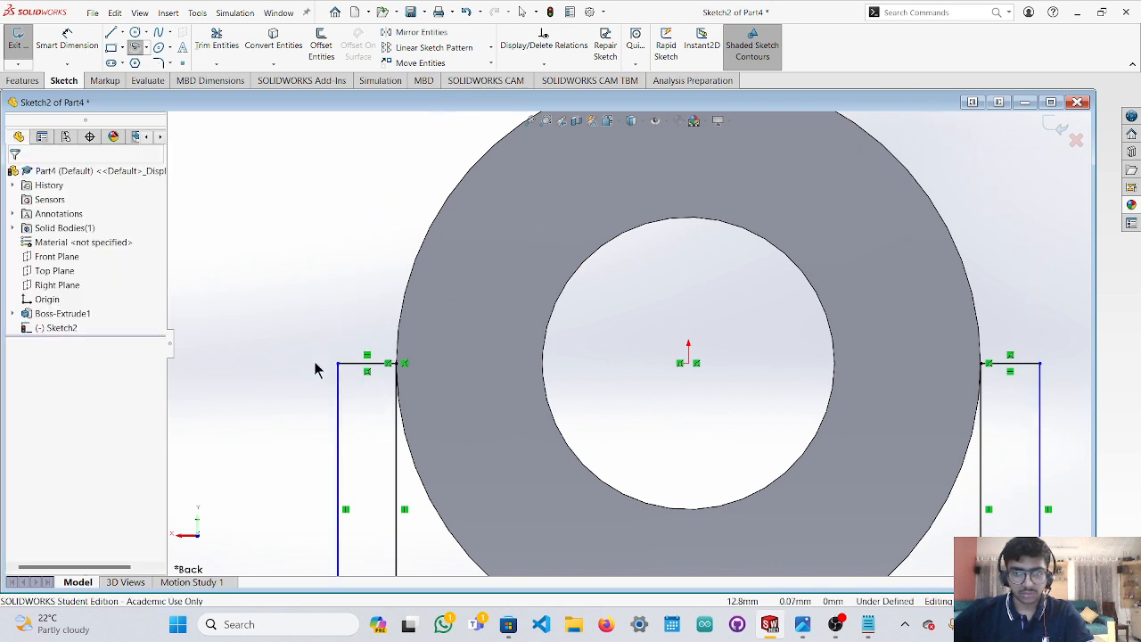
Sketch a centerpoint arc of about 12.03 mm radius around the origin, over the ring from the right upright's upper corner to the left one's.
left_click(135, 48)
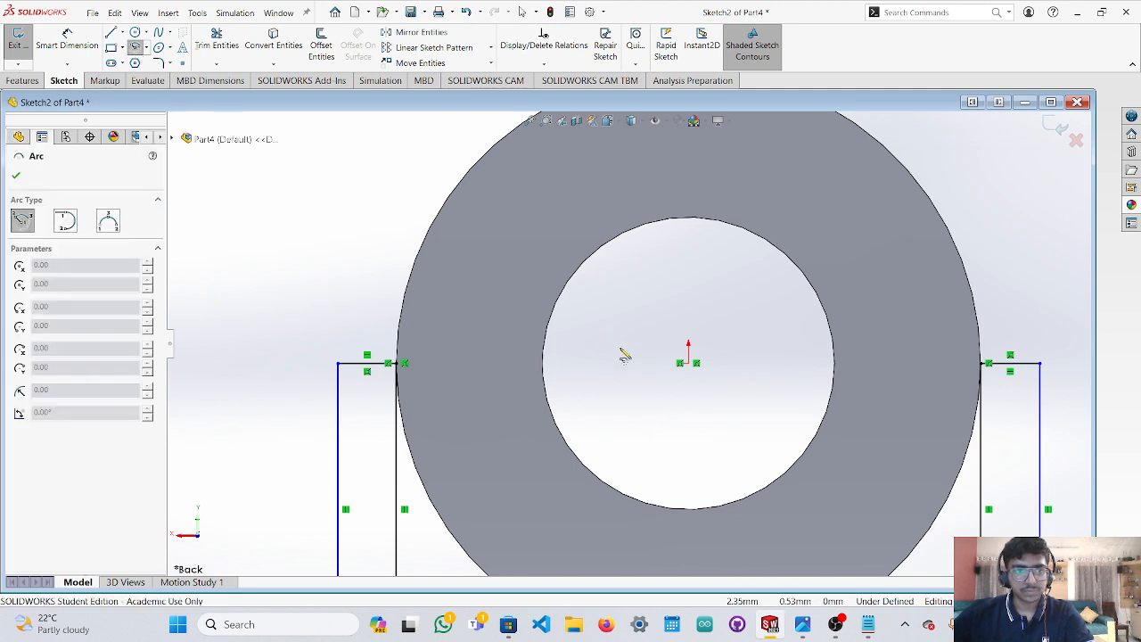
left_click(691, 373)
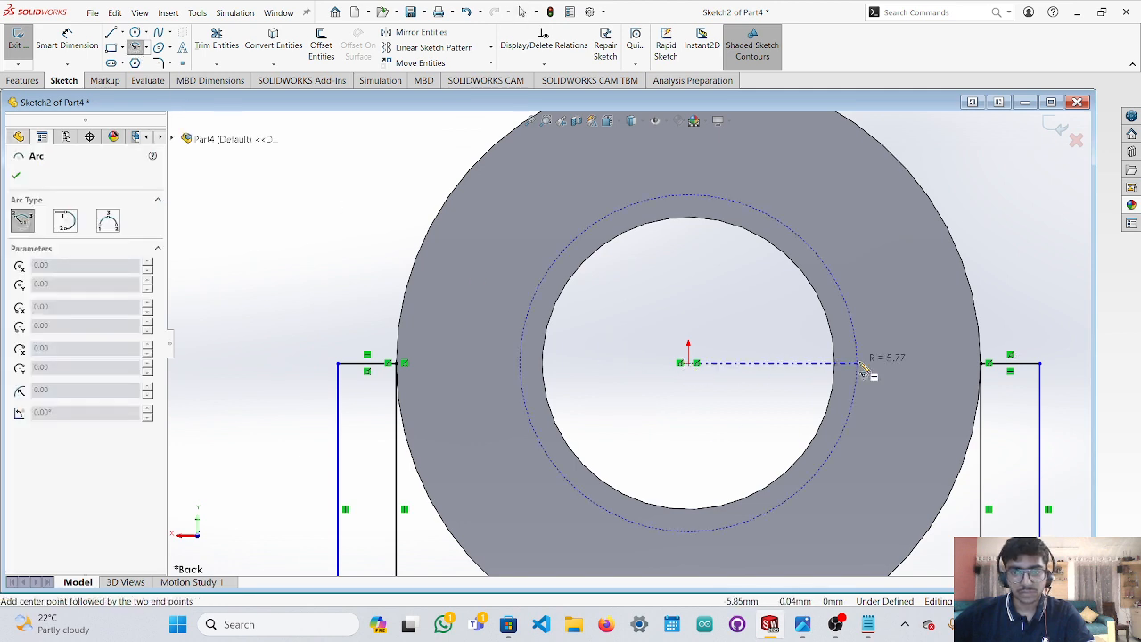
left_click(1040, 363)
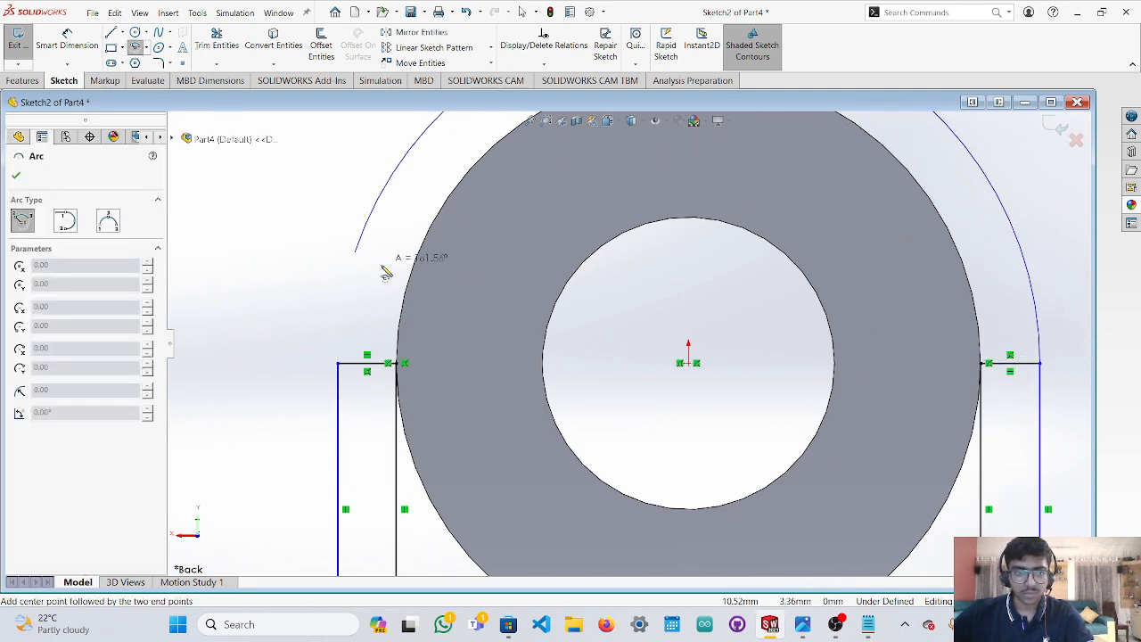
left_click(339, 365)
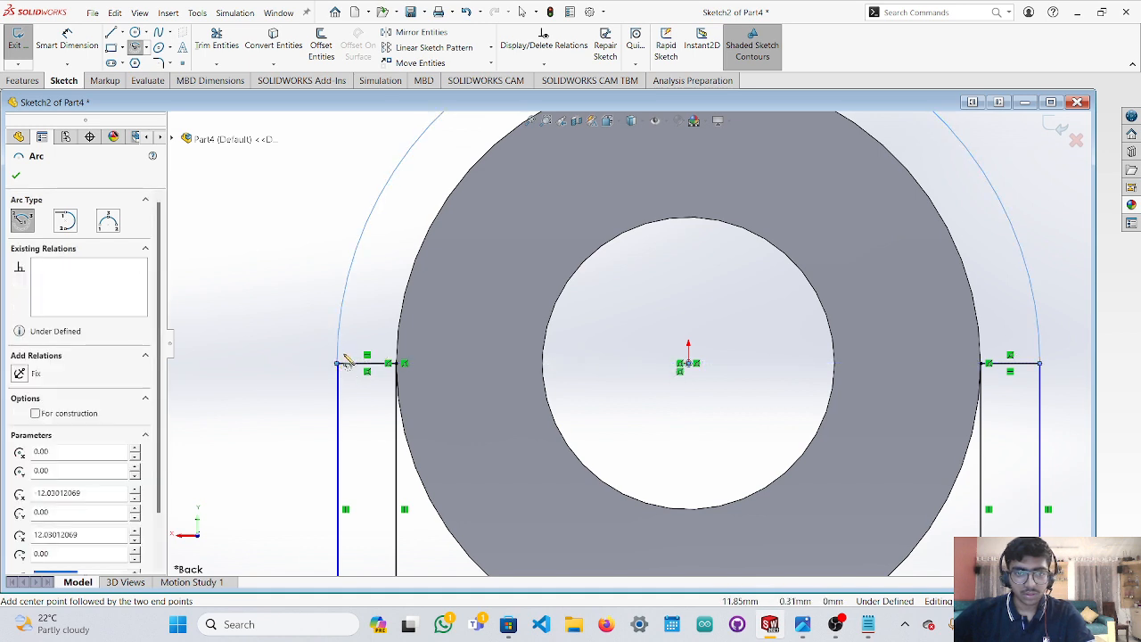
key("Escape")
scroll(655, 308, "up", 4)
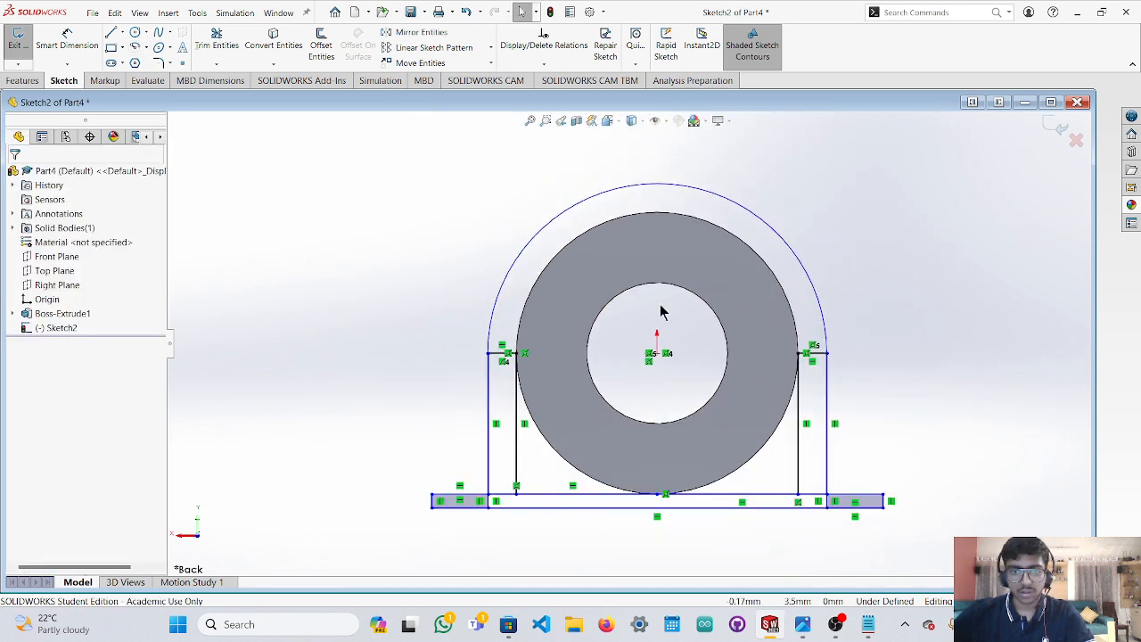
Select the arch arc, the ring's outer edge, the base strip's long lines and the main lines of both uprights.
left_click(491, 327)
left_click(503, 354, "ctrl")
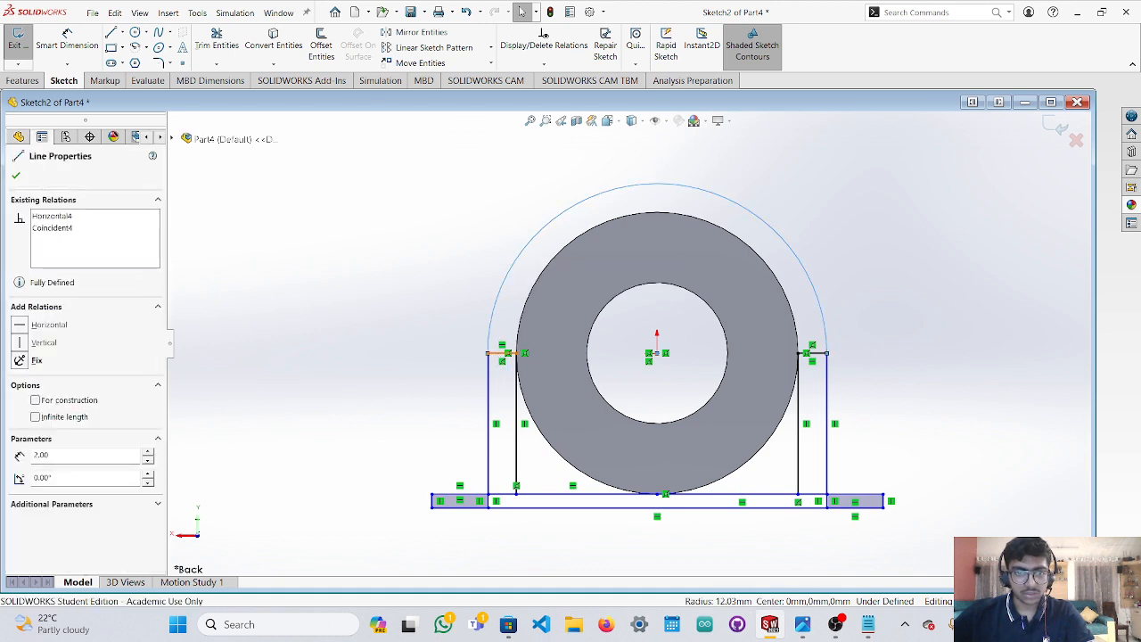
left_click(519, 331, "ctrl")
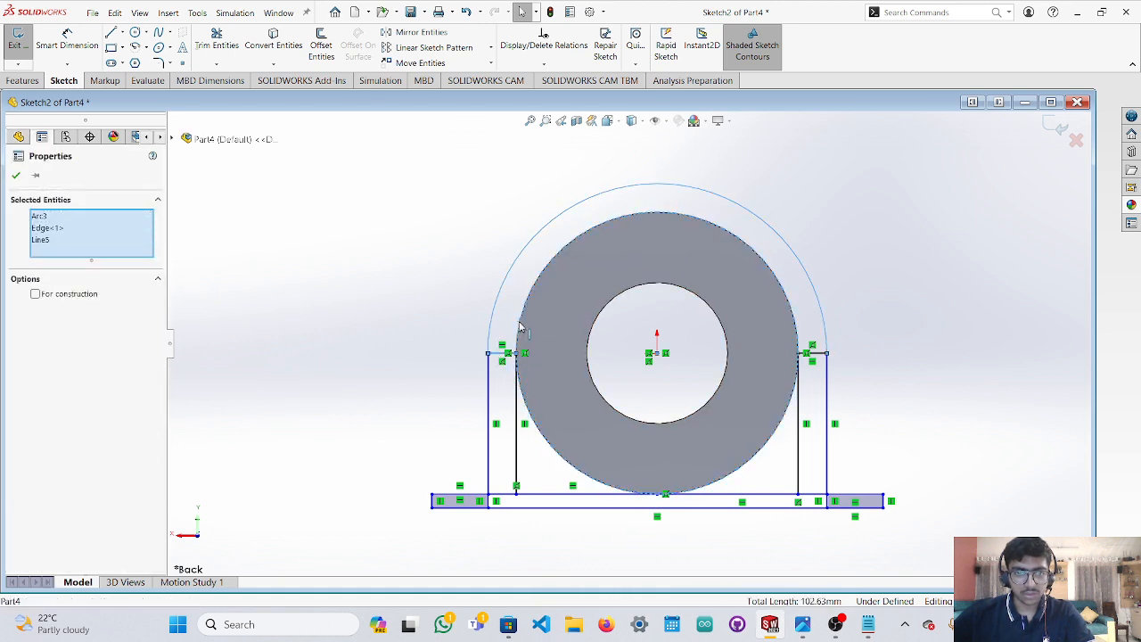
left_click(516, 406, "ctrl")
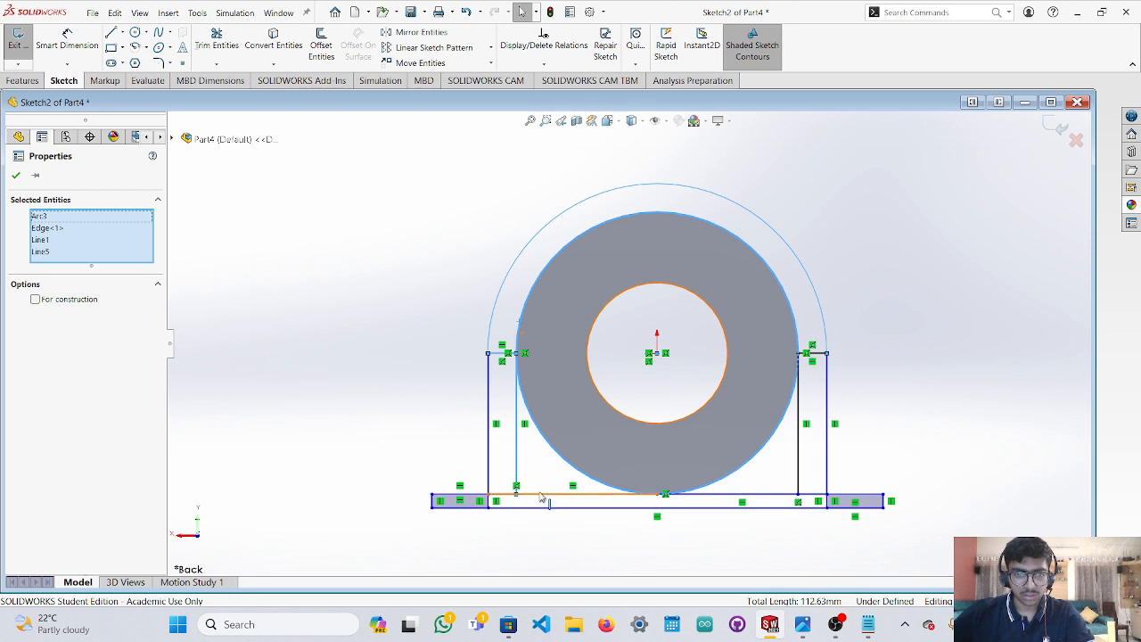
left_click(541, 495, "ctrl")
left_click(565, 508, "ctrl")
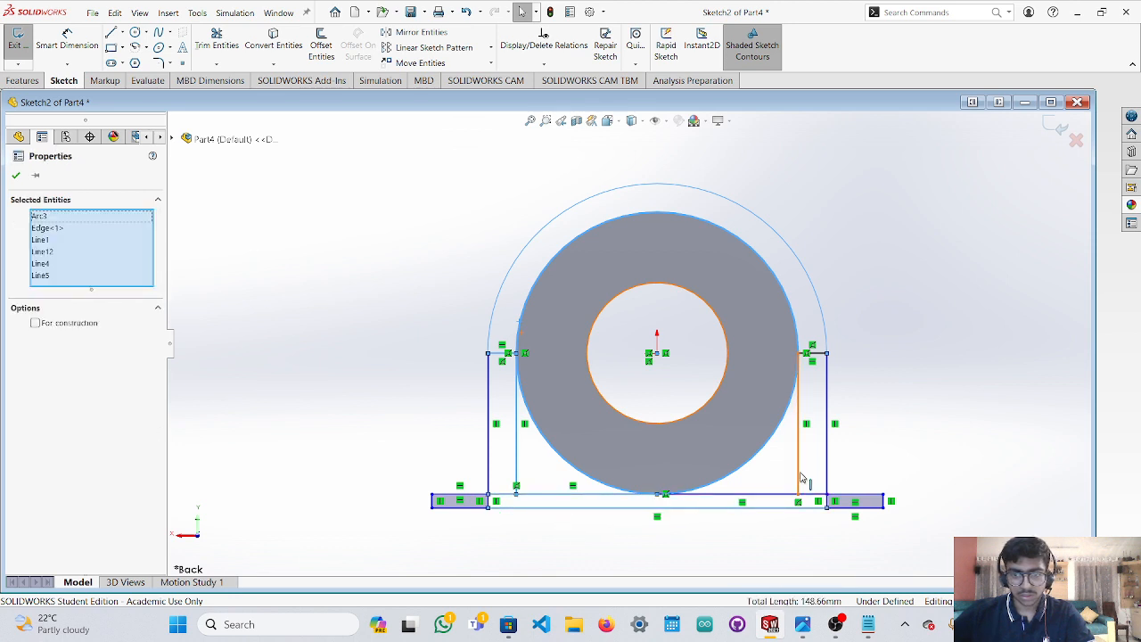
left_click(799, 464, "ctrl")
left_click(826, 471, "ctrl")
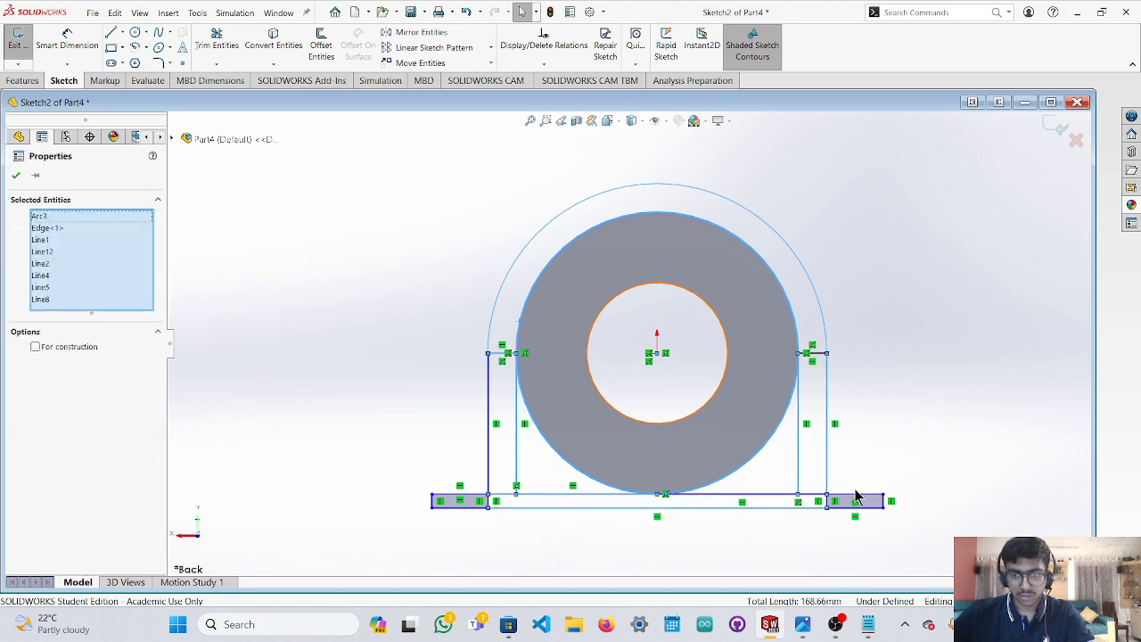
Add the outlines of both side feet and the remaining upright and base lines to the sketch selection.
left_click(860, 495, "ctrl")
left_click(882, 502, "ctrl")
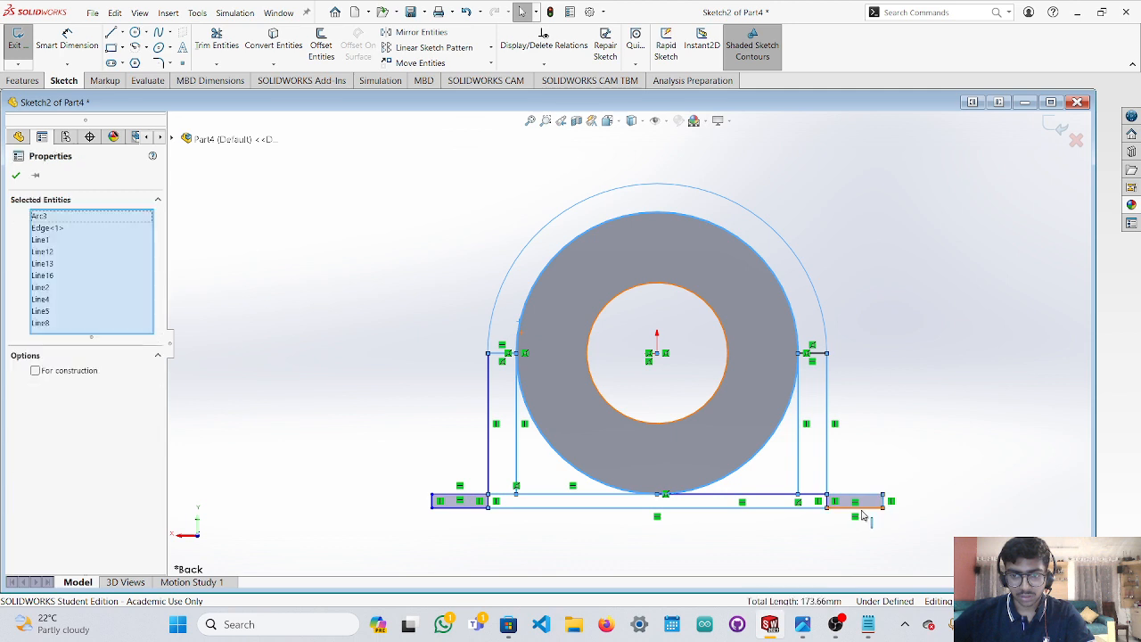
left_click(624, 508, "ctrl")
left_click(481, 507, "ctrl")
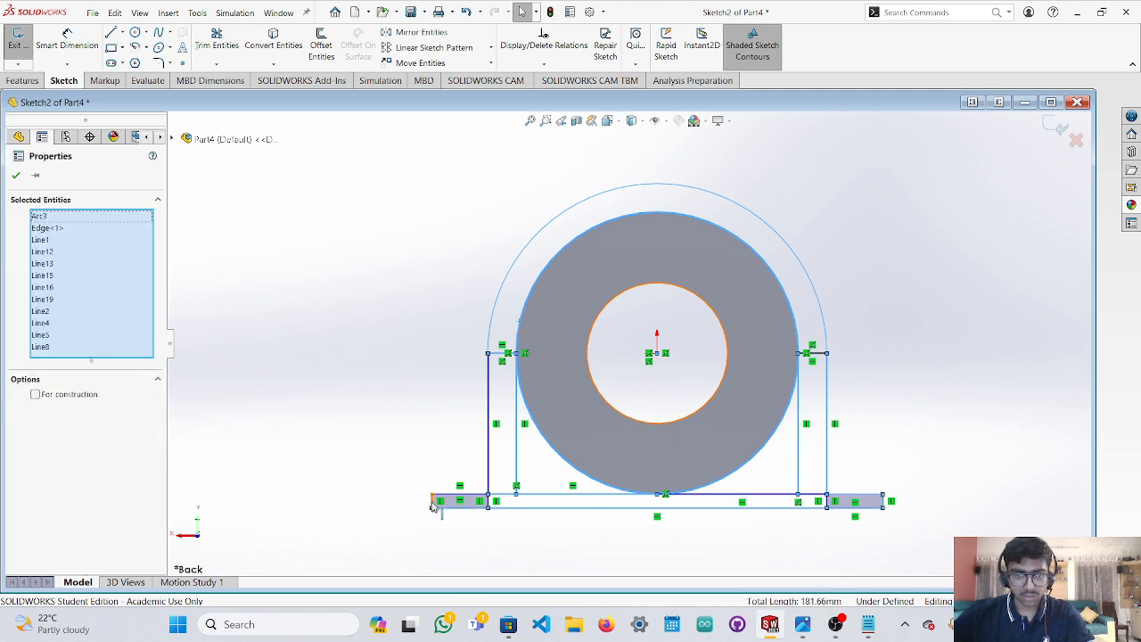
left_click(434, 501, "ctrl")
left_click(495, 500, "ctrl")
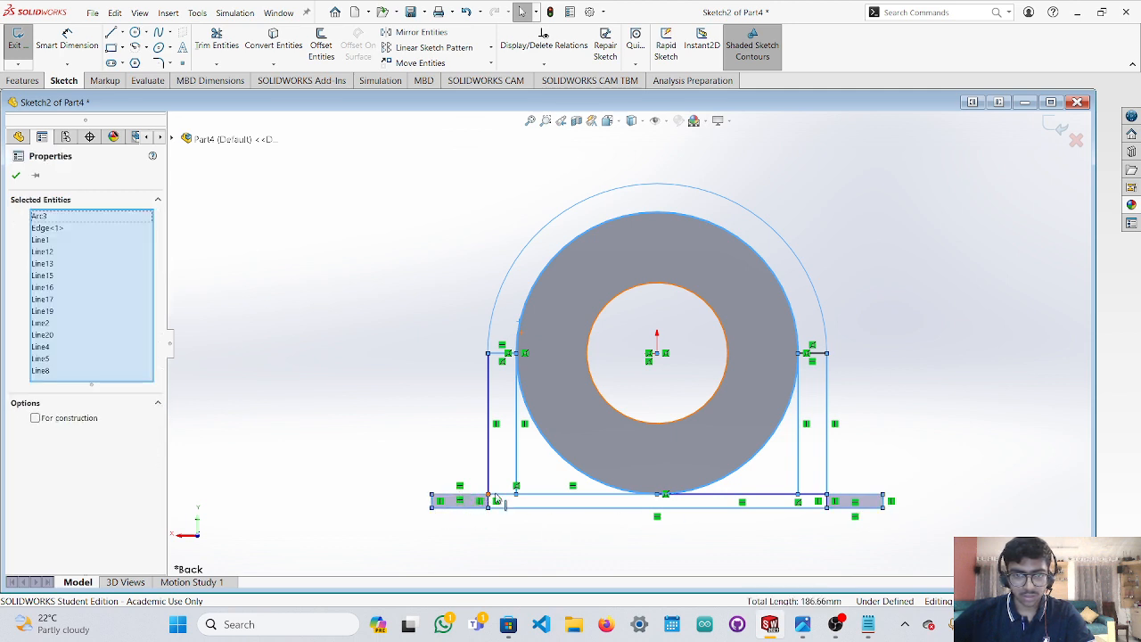
left_click(490, 477, "ctrl")
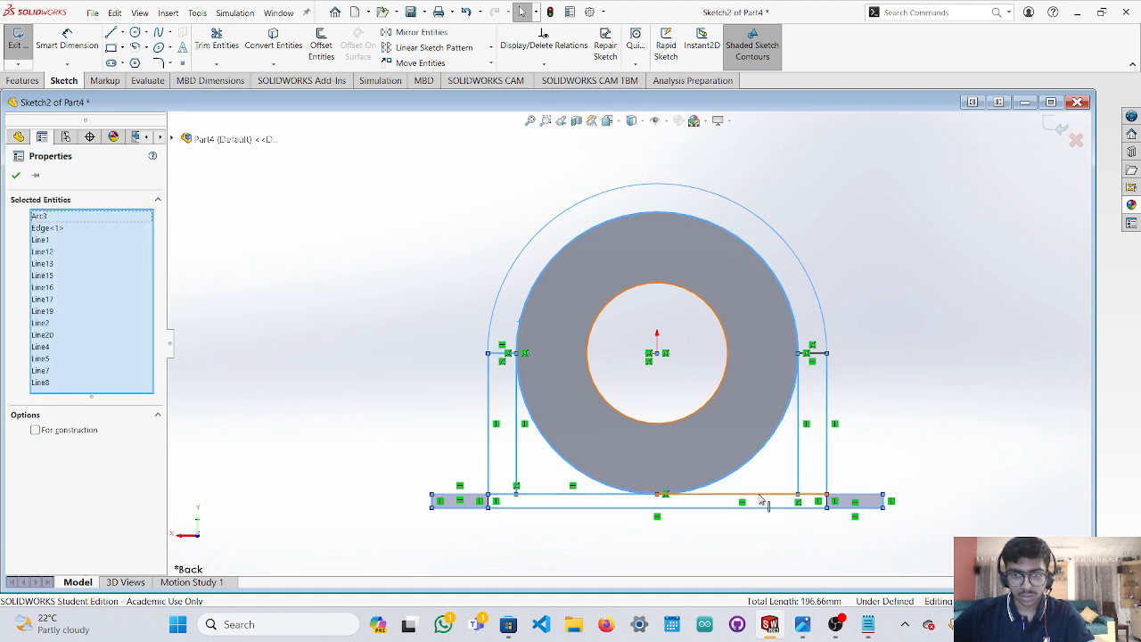
left_click(761, 494, "ctrl")
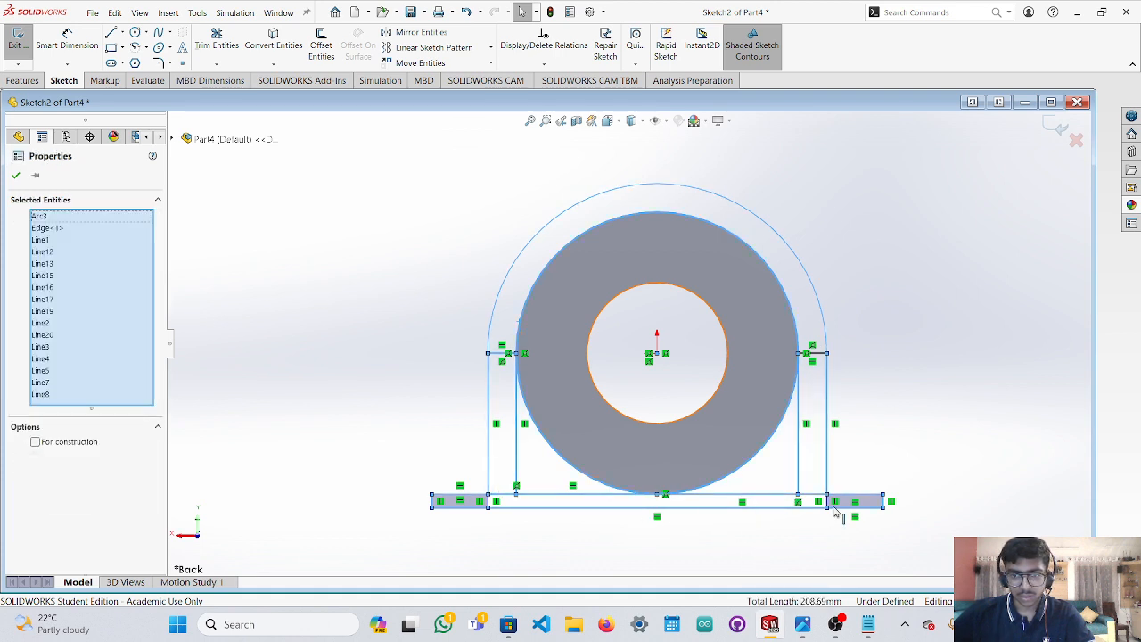
scroll(838, 512, "down", 10)
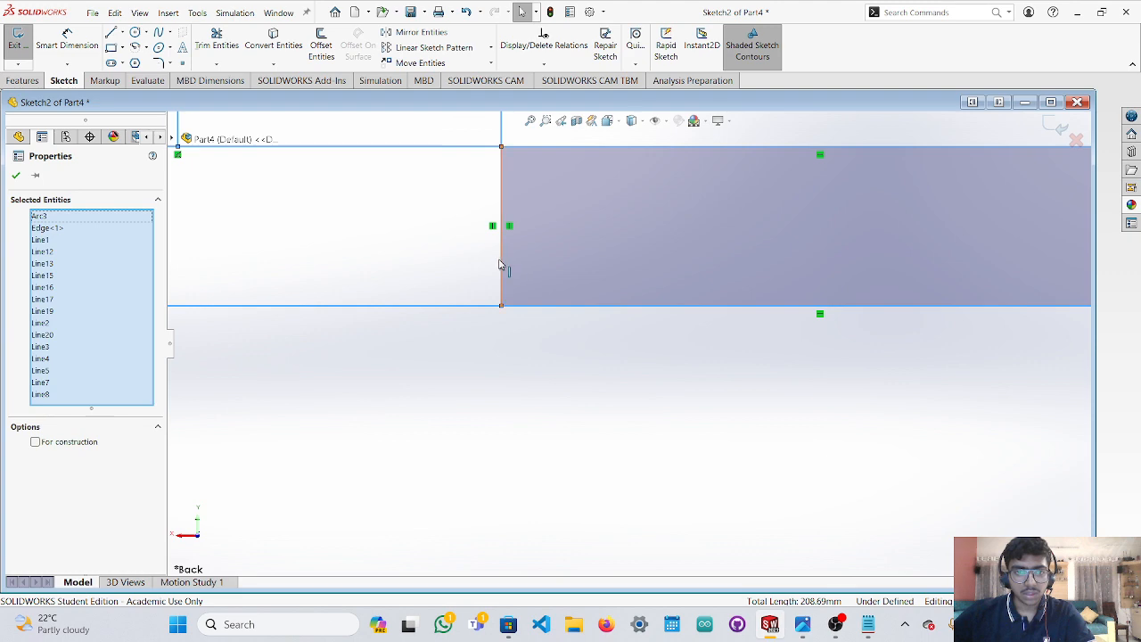
left_click(501, 264, "ctrl")
scroll(349, 280, "up", 5)
scroll(329, 313, "down", 6)
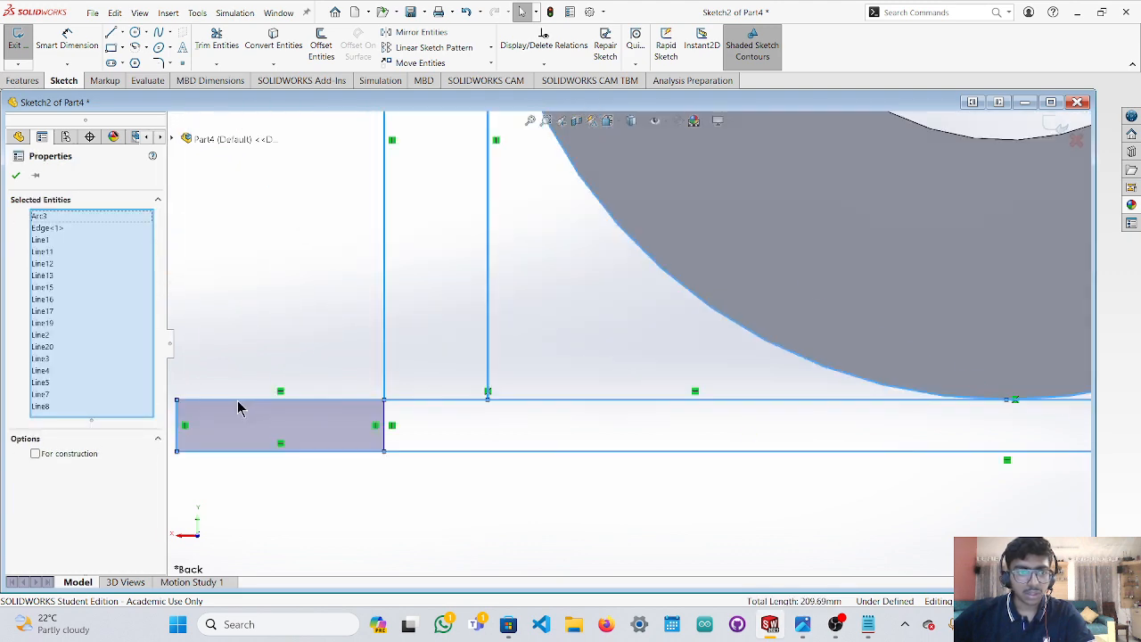
scroll(356, 412, "down", 5)
left_click(487, 399, "ctrl")
scroll(561, 402, "up", 6)
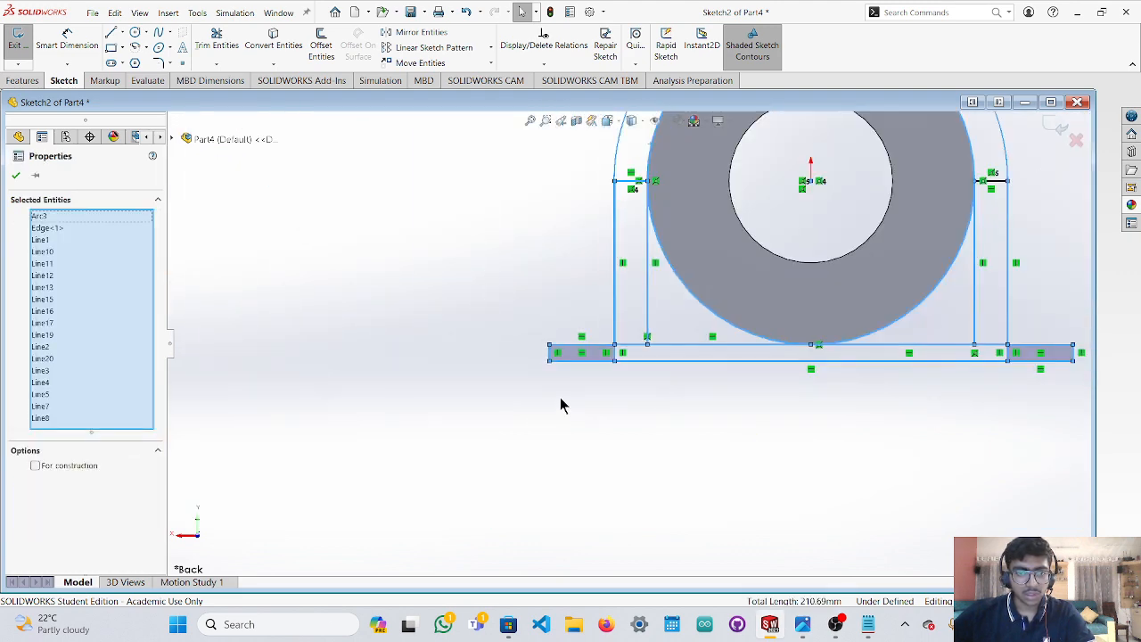
scroll(649, 332, "down", 5)
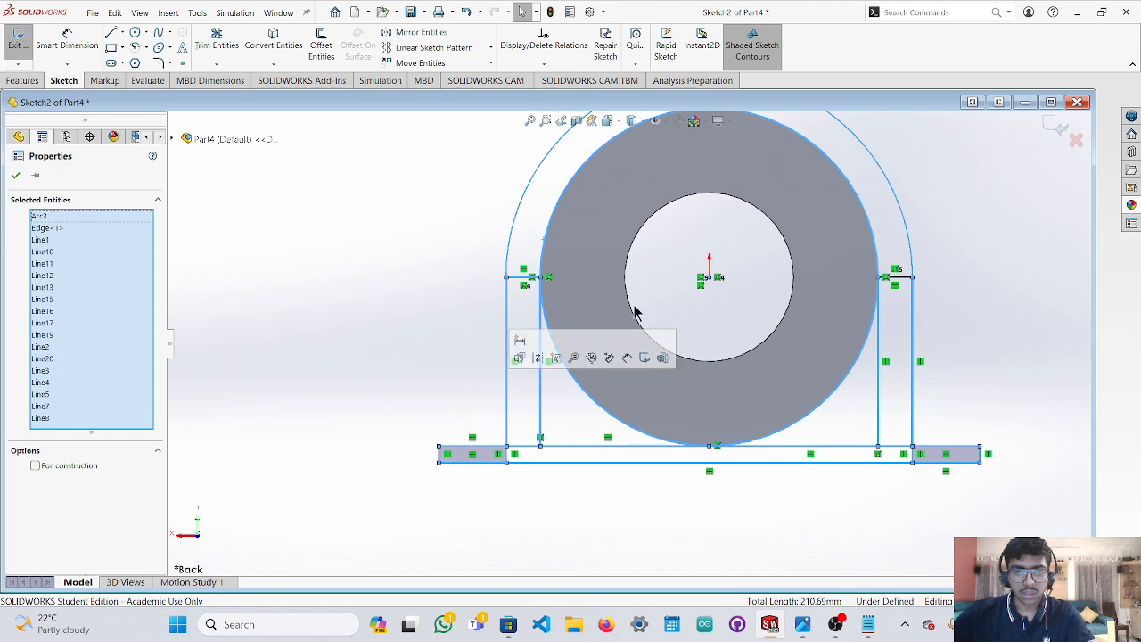
Set up an Extruded Boss/Base of the sketch with both uprights, the base strip and both side feet as its contours.
left_click(36, 81)
left_click(24, 45)
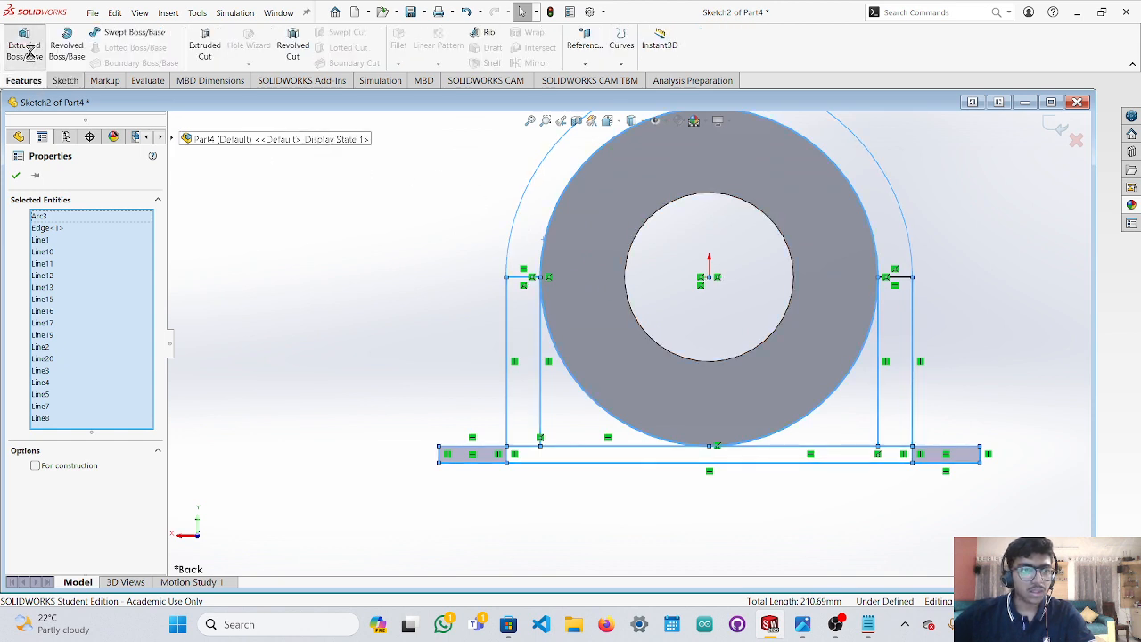
left_click(528, 337)
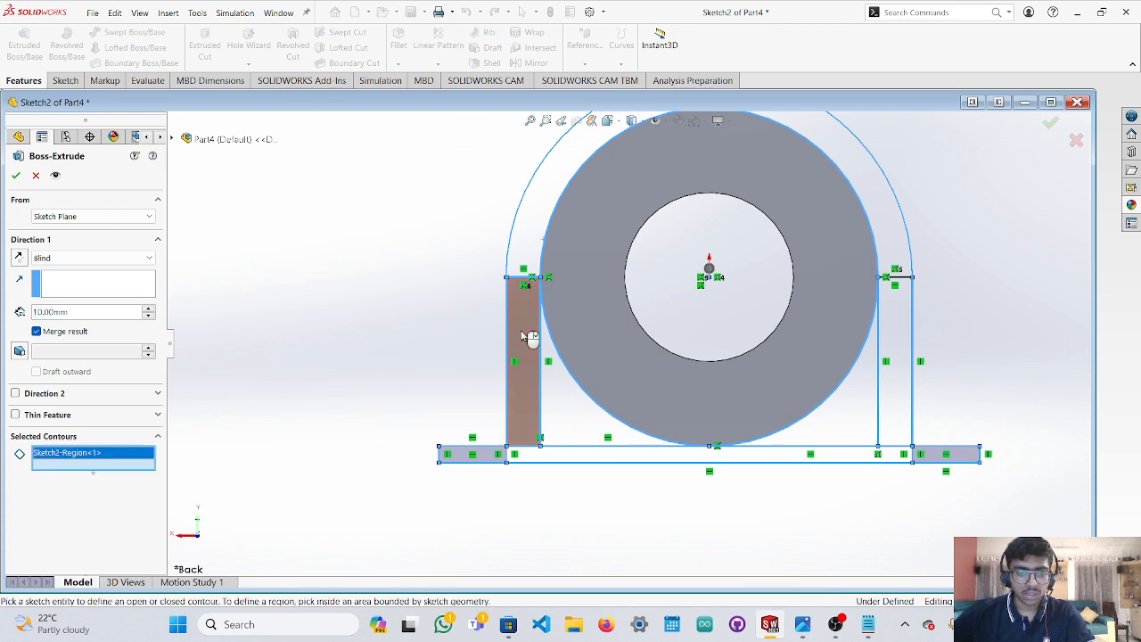
left_click(580, 458)
left_click(895, 307)
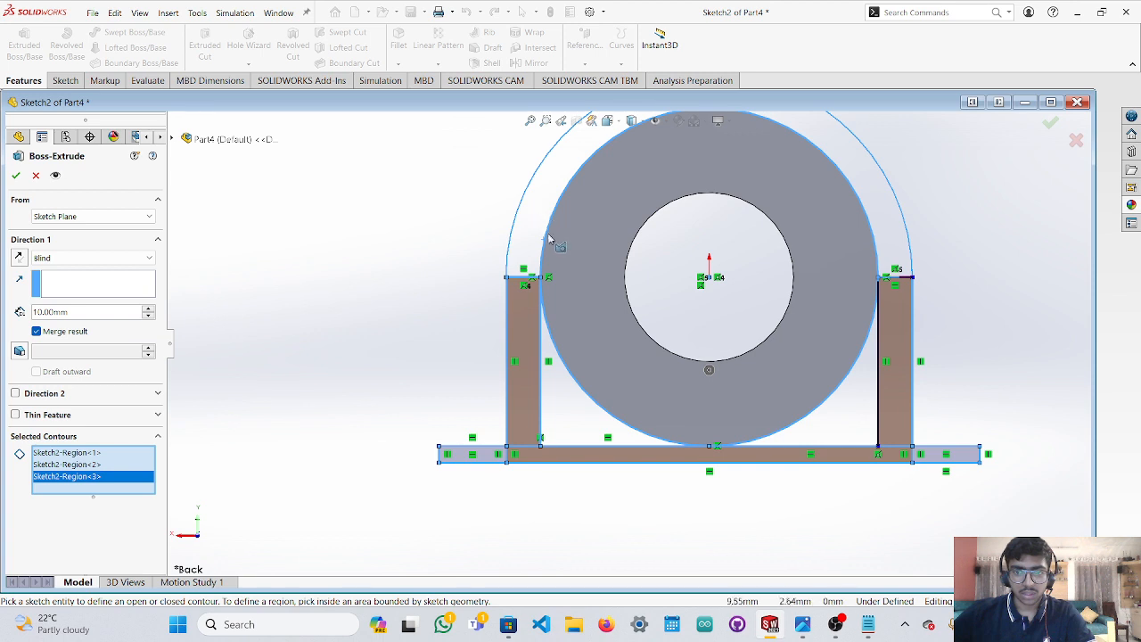
scroll(767, 305, "down", 3)
scroll(780, 392, "up", 3)
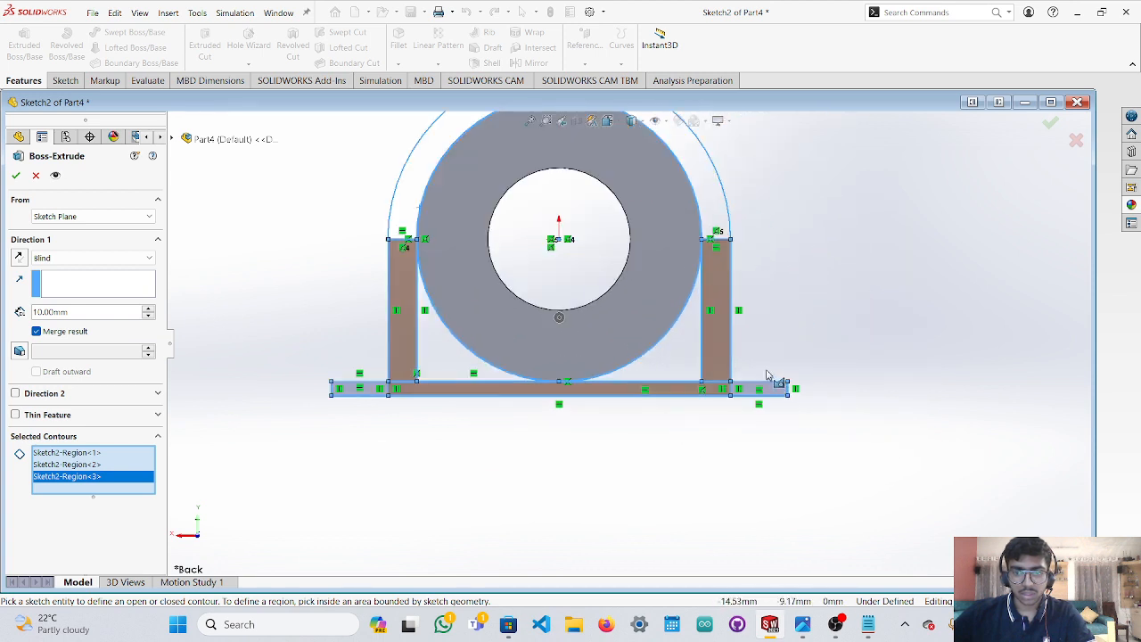
left_click(763, 385)
left_click(357, 391)
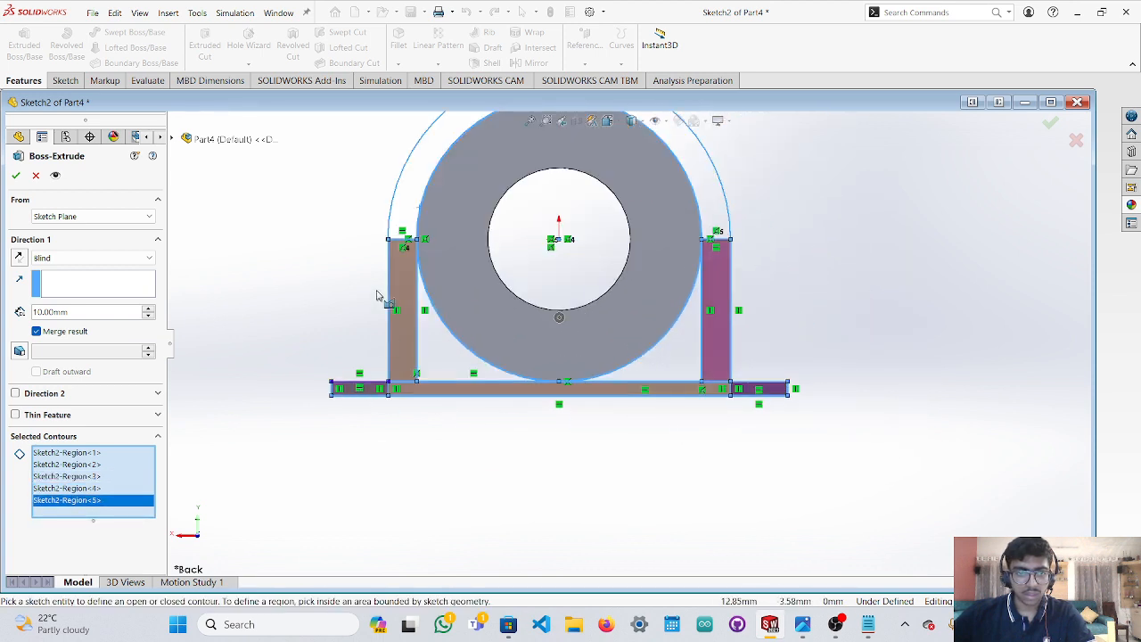
Extrude the chosen upright, base and foot regions 10 mm blind along the ring's length, with the result merged.
scroll(427, 212, "up", 2)
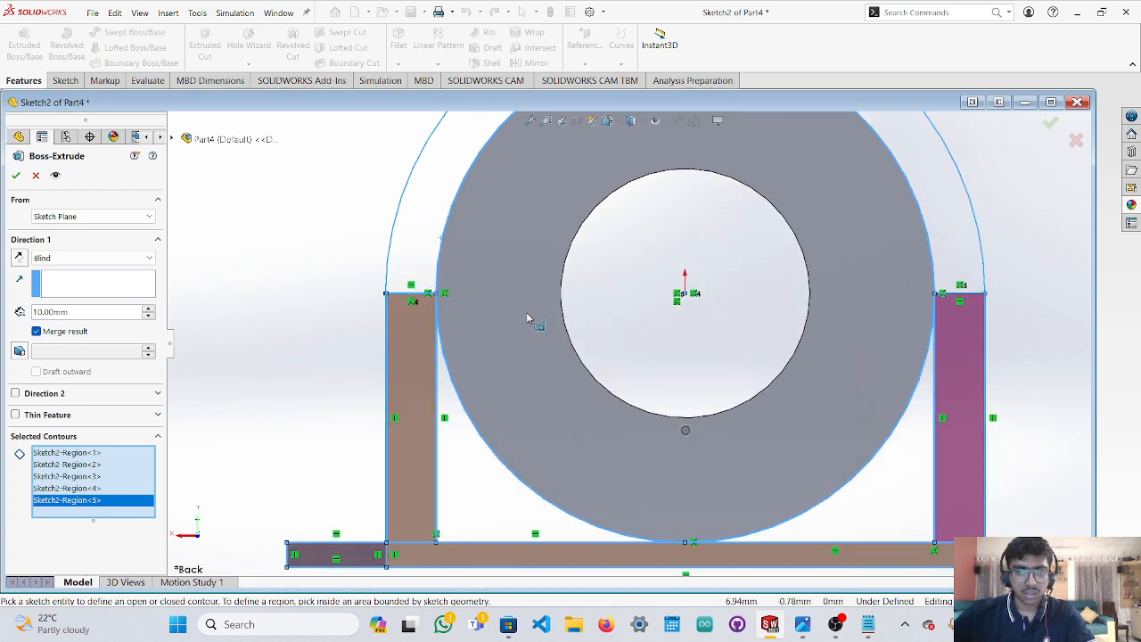
left_click(965, 374)
left_click(964, 373)
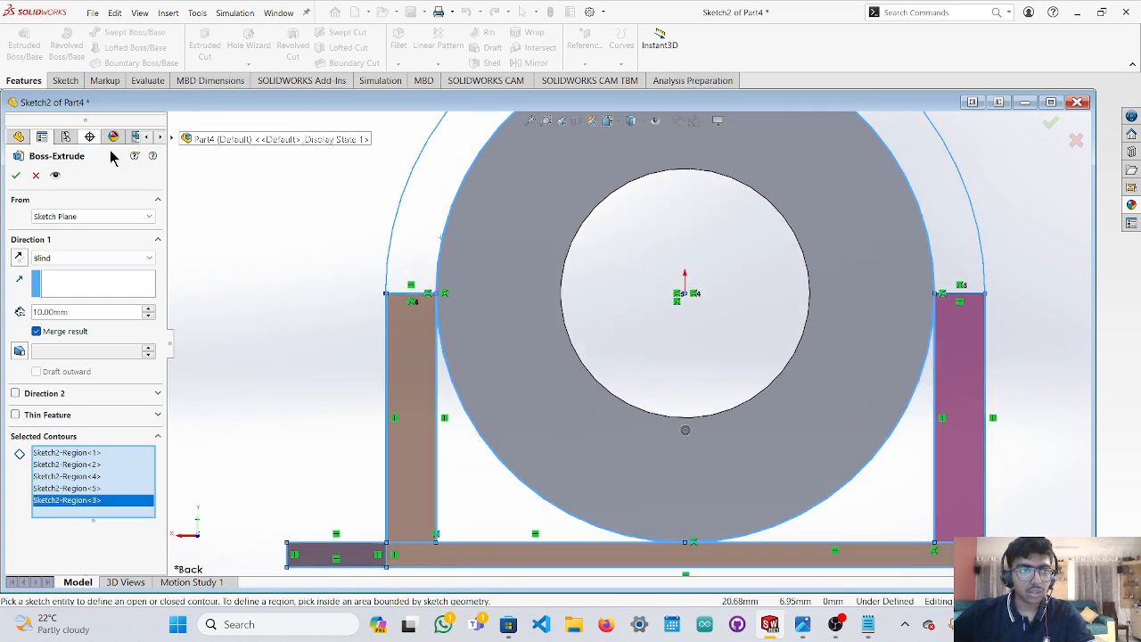
mouse_move(348, 370)
middle_mouse_down()
mouse_move(587, 392)
mouse_move(718, 378)
middle_mouse_up()
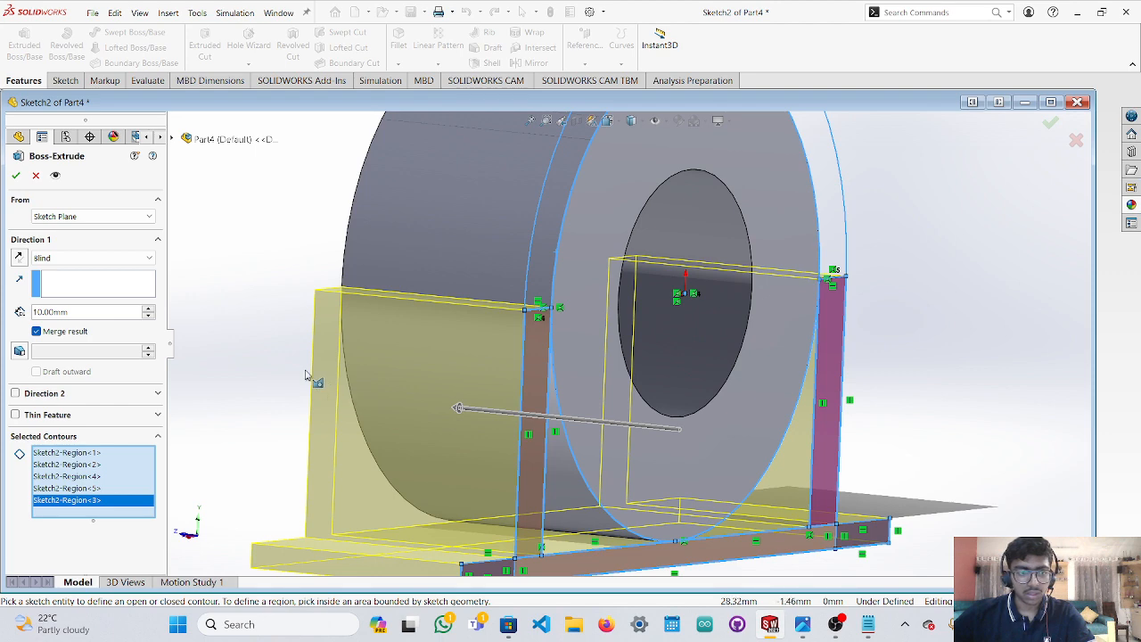
left_click(17, 176)
middle_click_drag(309, 308, 304, 376)
scroll(401, 324, "down", 4)
scroll(466, 330, "up", 3)
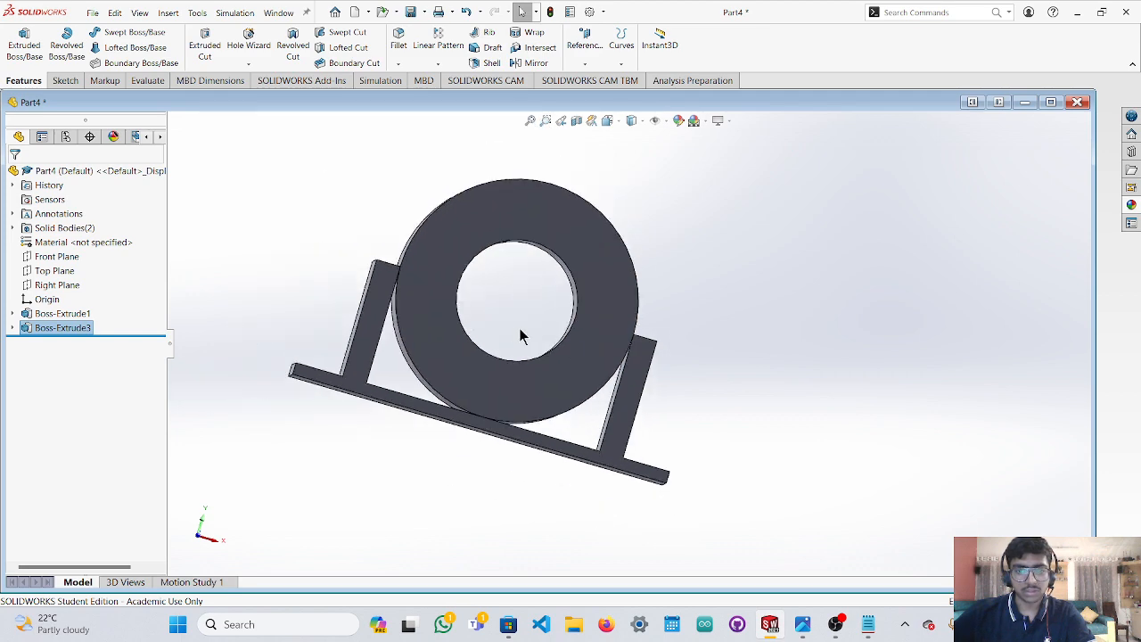
mouse_move(522, 336)
middle_mouse_down()
mouse_move(678, 334)
mouse_move(511, 322)
middle_mouse_up()
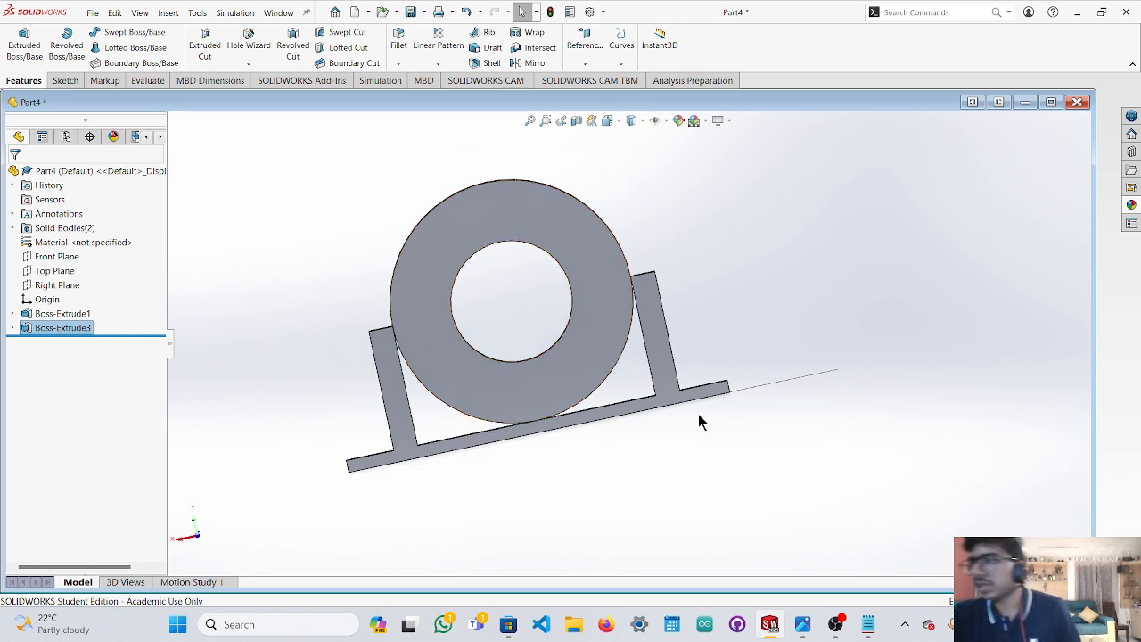
scroll(601, 362, "down", 2)
scroll(598, 357, "up", 2)
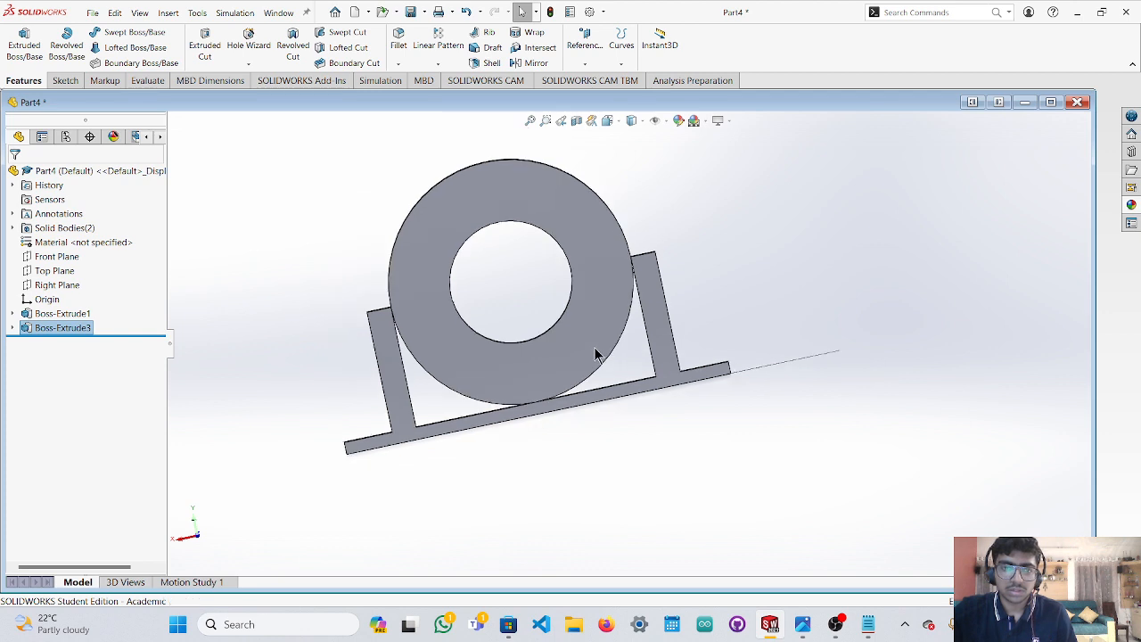
left_click(596, 354)
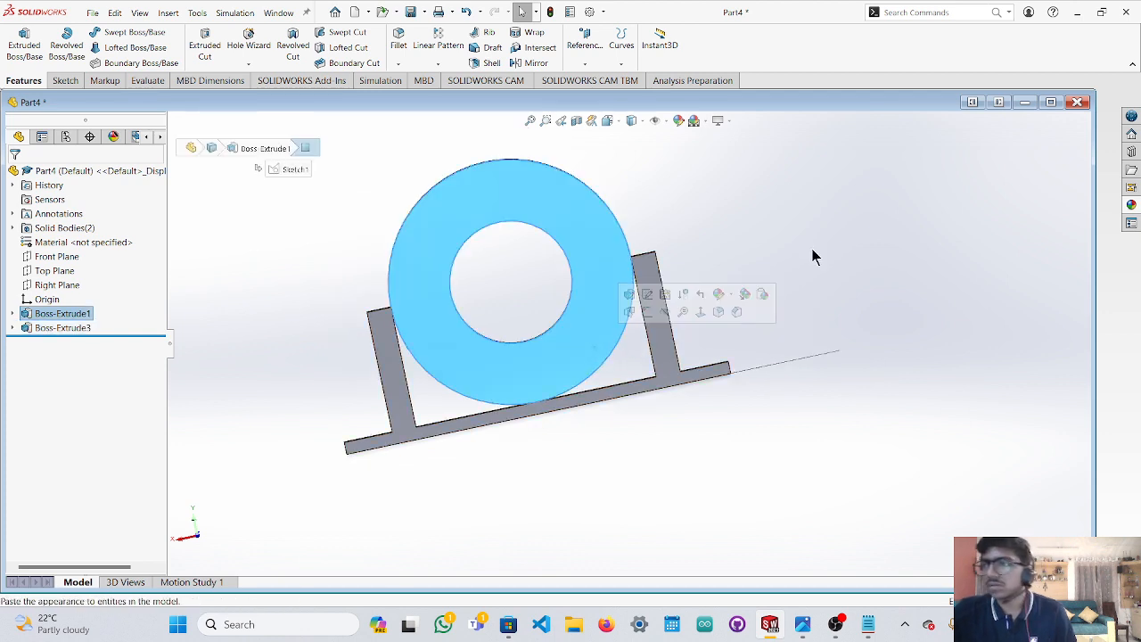
left_click(787, 249)
scroll(570, 271, "up", 1)
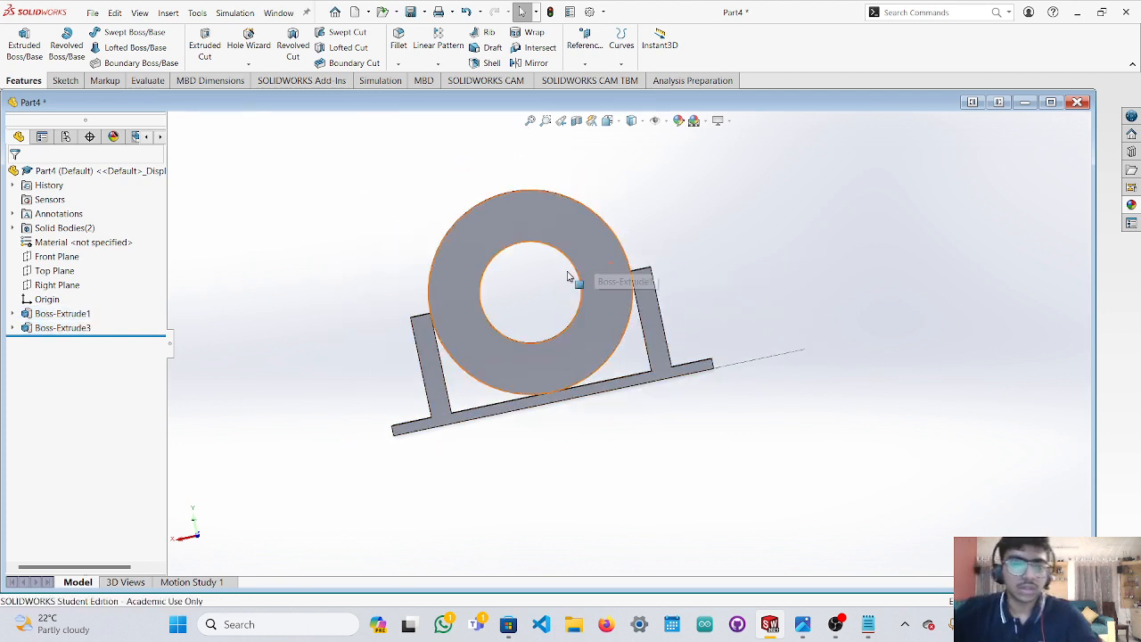
scroll(568, 273, "down", 1)
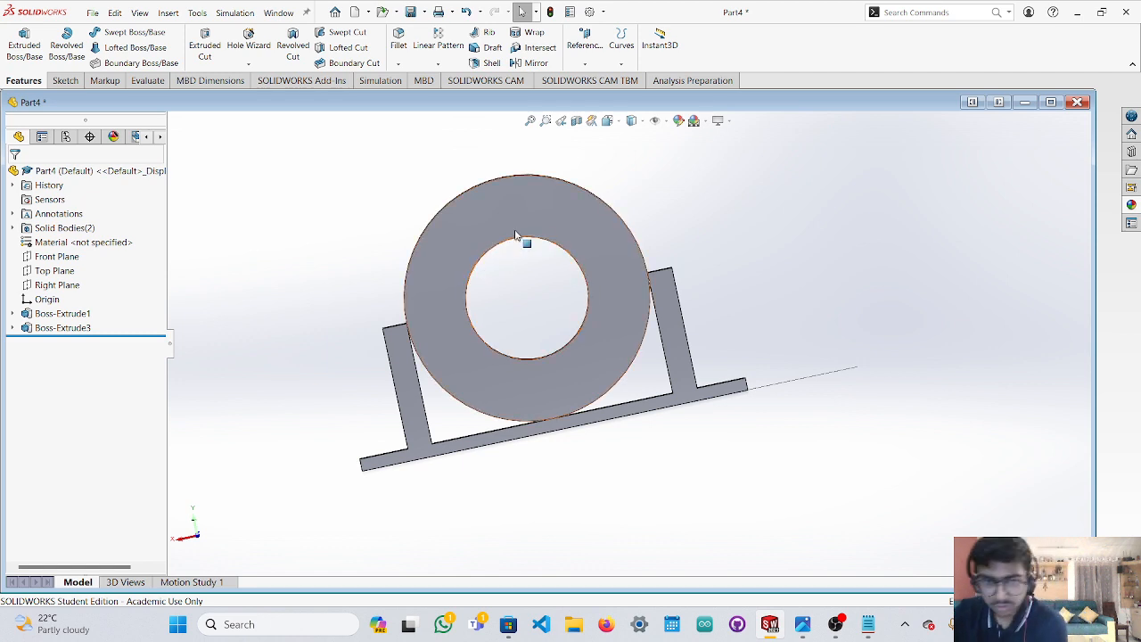
Sketch a semicircular centerpoint arc of about 12 mm radius on the Front Plane, centred at the origin and joining the uprights' outer top corners.
left_click(56, 256)
left_click(194, 543)
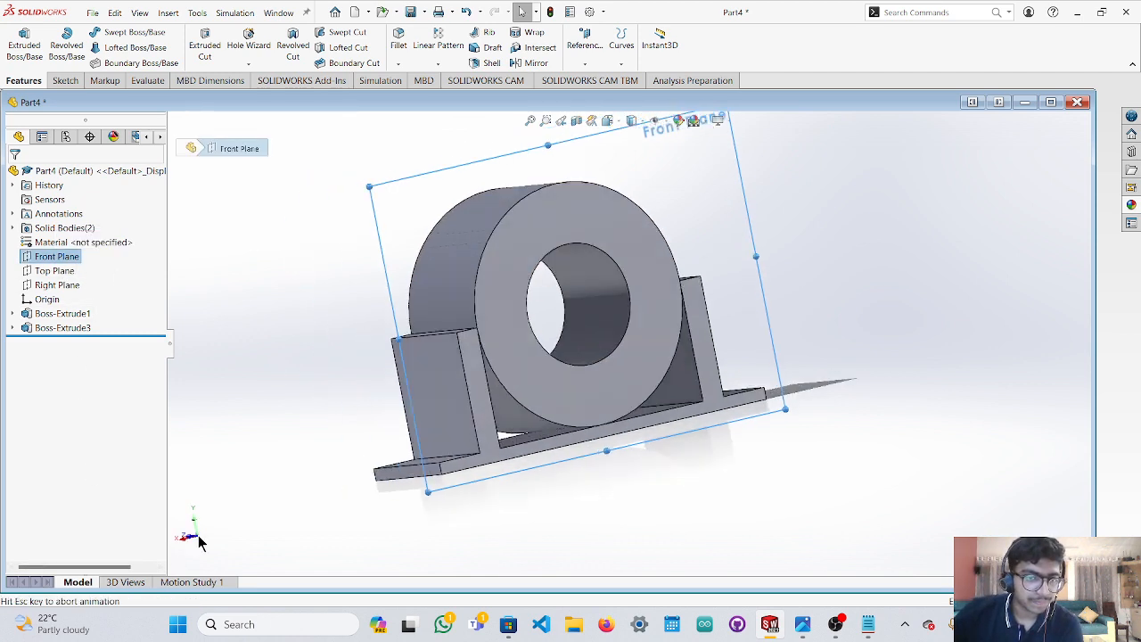
left_click(195, 538)
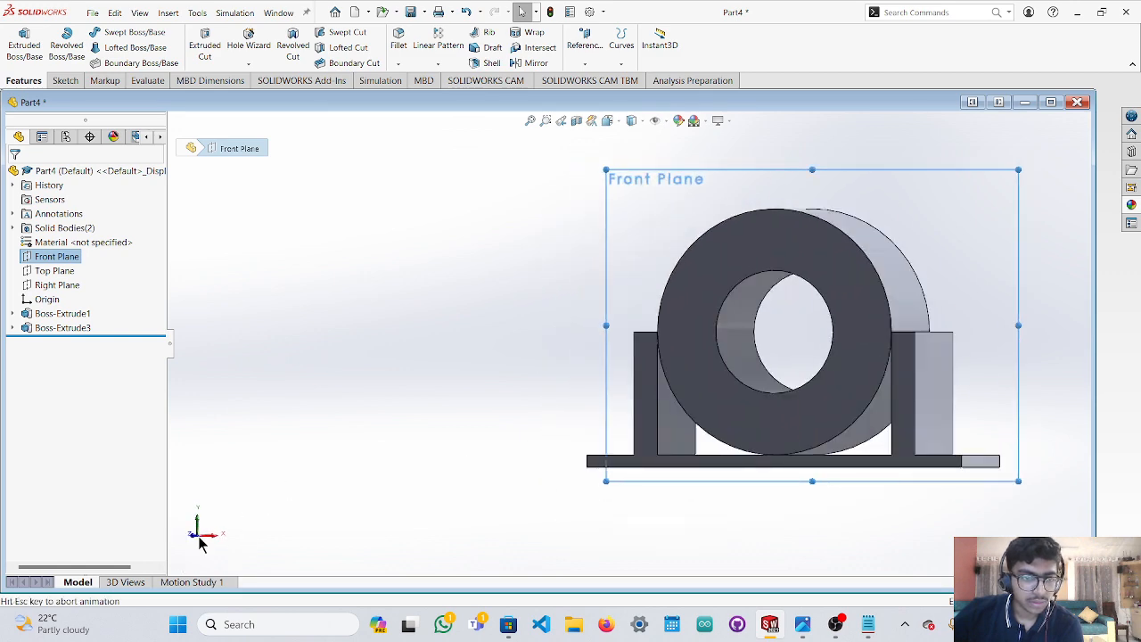
left_click(72, 81)
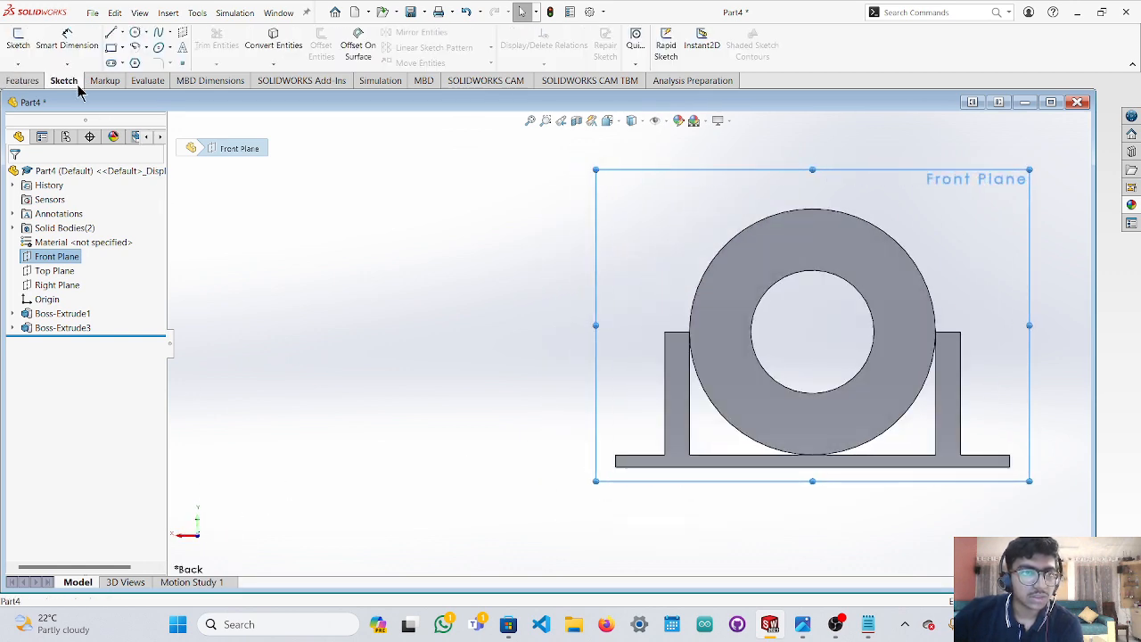
left_click(134, 45)
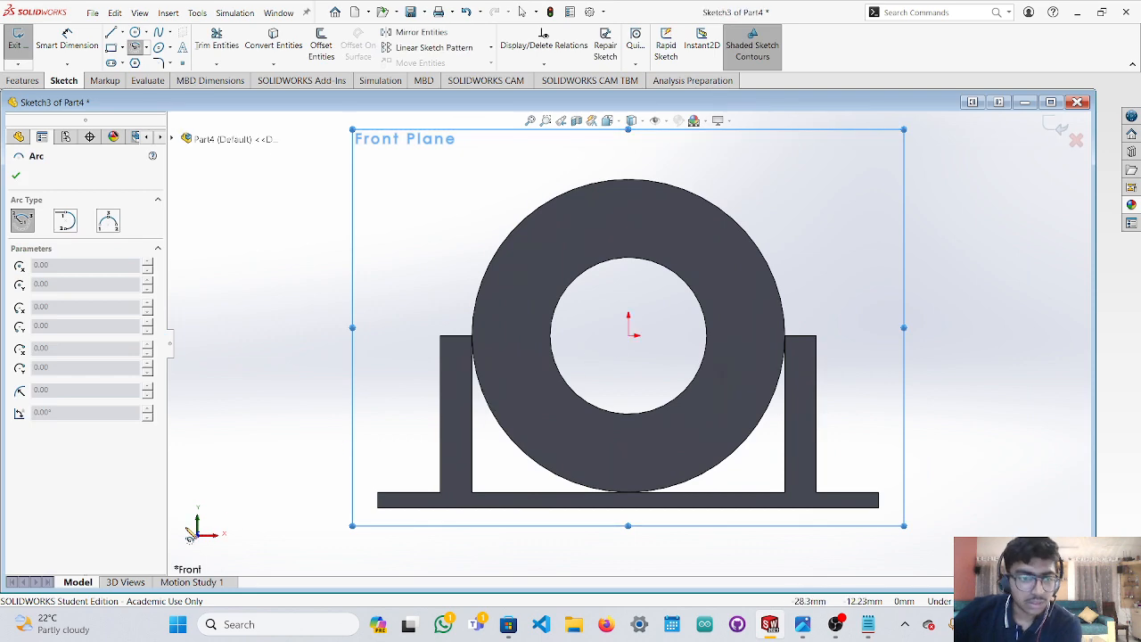
left_click(200, 546)
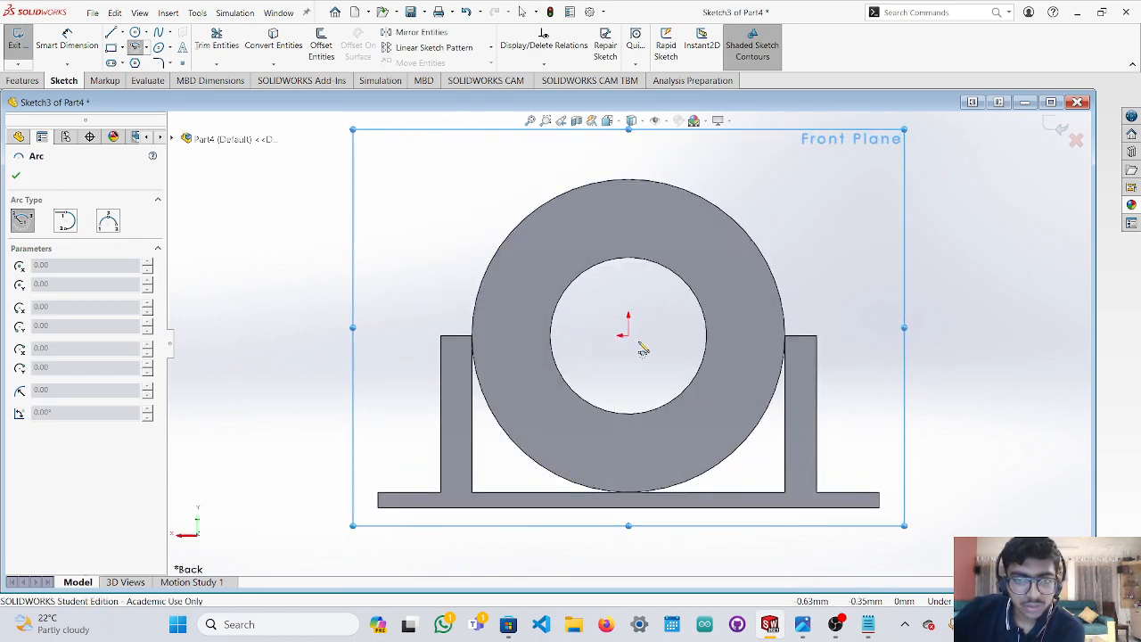
left_click(629, 335)
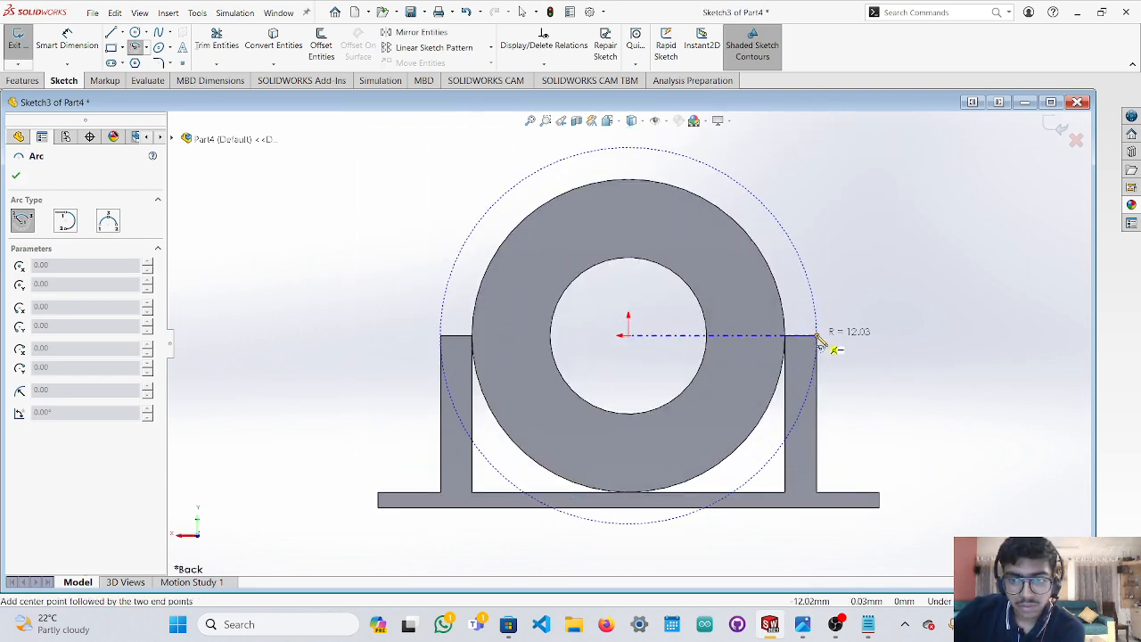
left_click(815, 336)
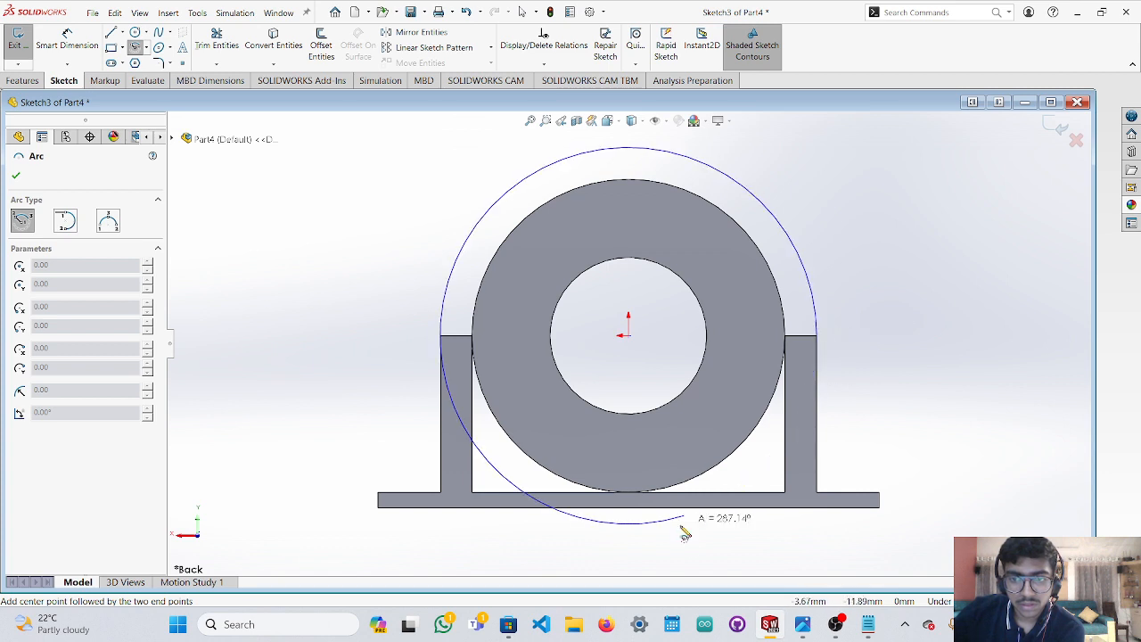
left_click(443, 336)
key("Escape")
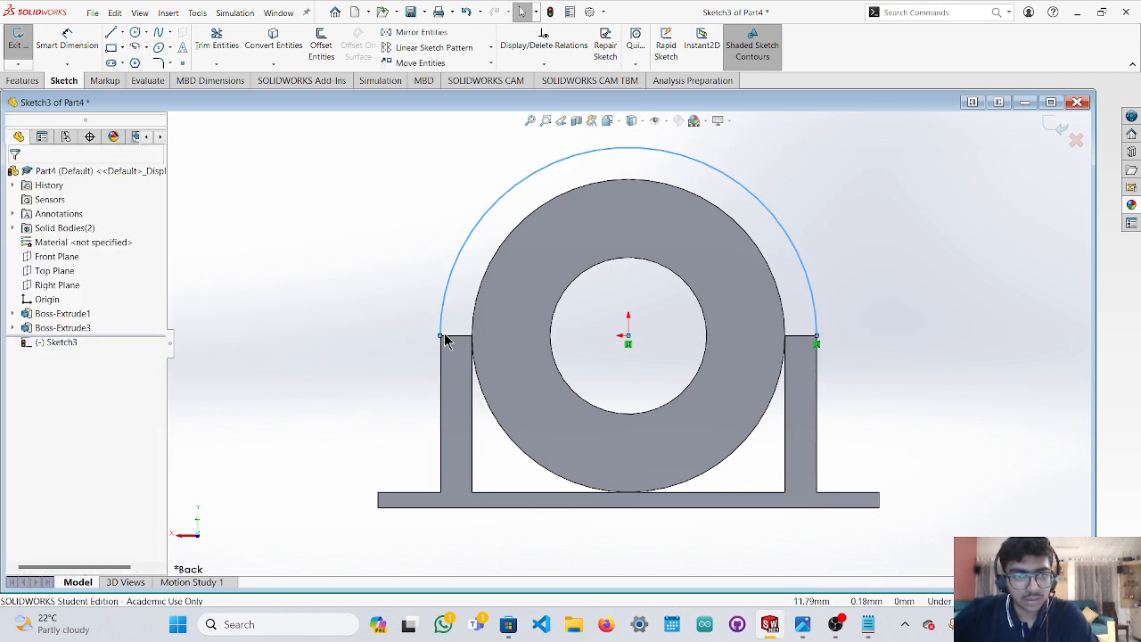
Add a concentric semicircular arc over the cylinder's outer edge, joining the inner top corners of the two uprights.
left_click(110, 34)
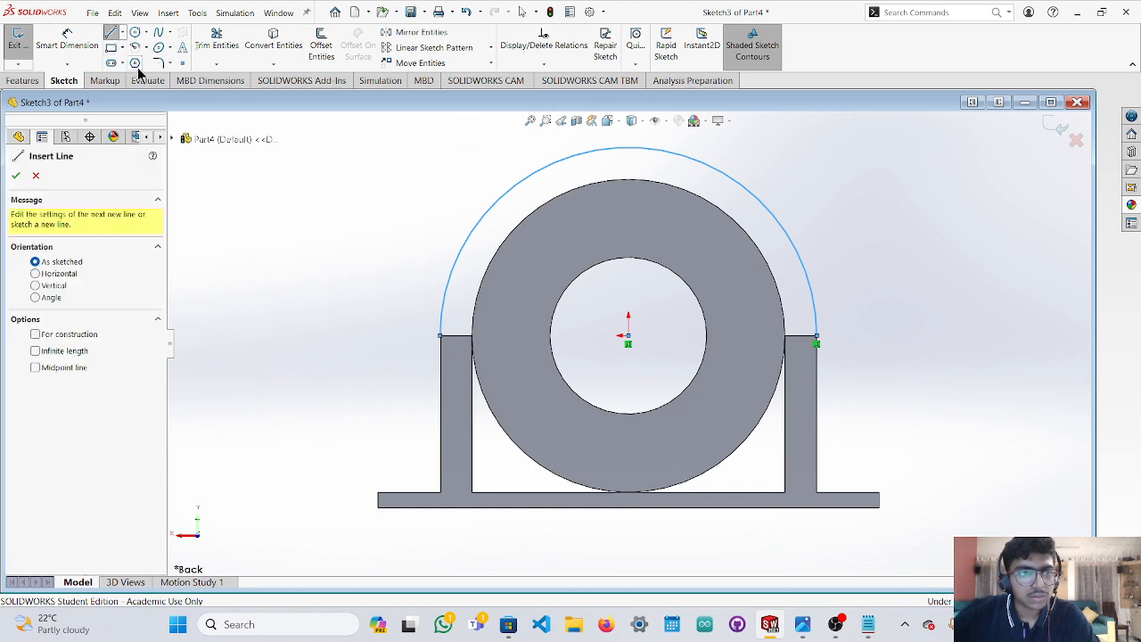
left_click(136, 48)
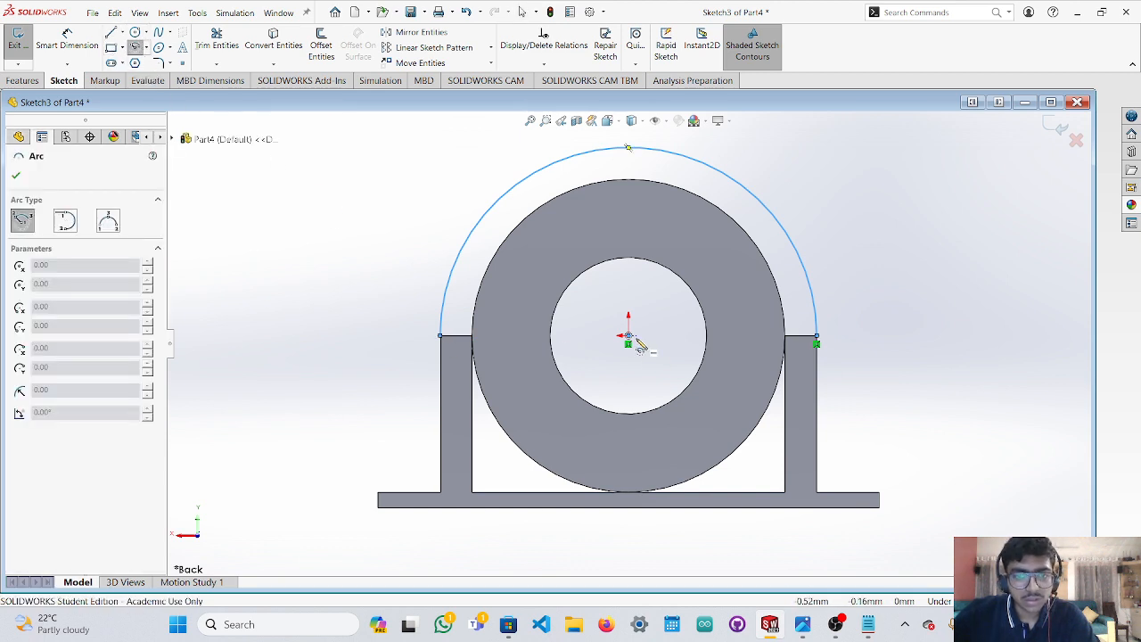
left_click(629, 337)
left_click(472, 335)
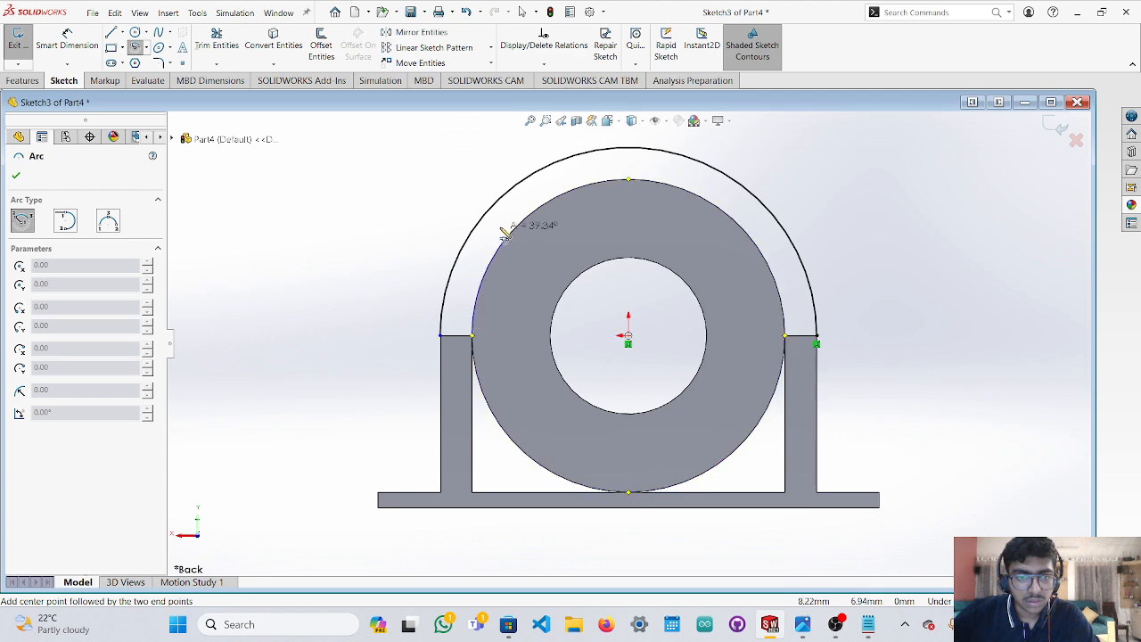
left_click(787, 339)
key("Escape")
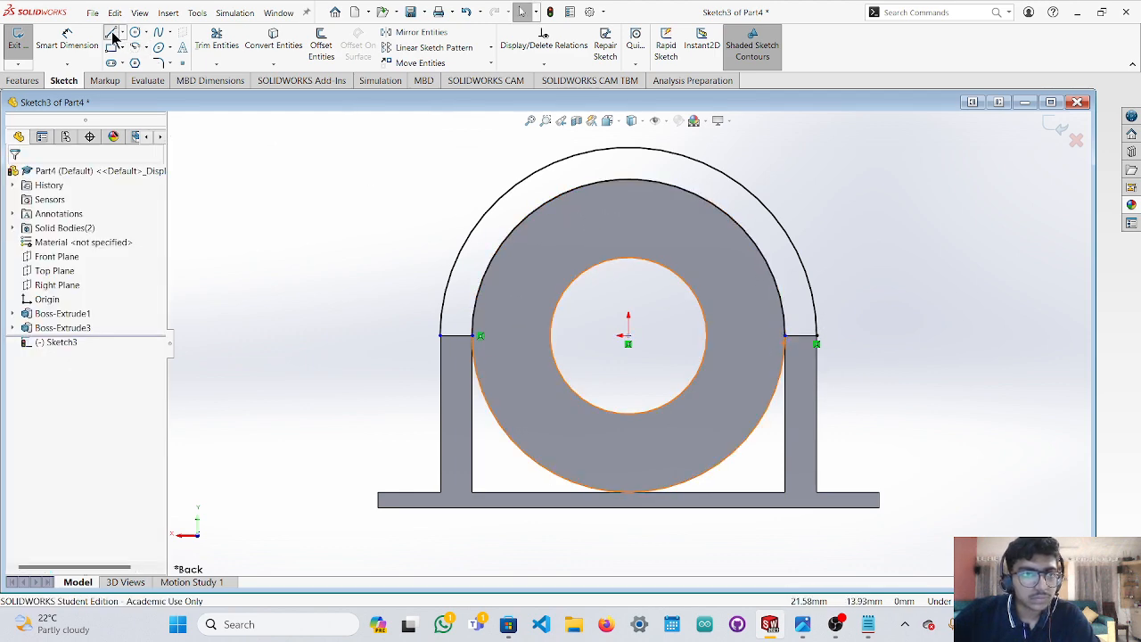
Close the arch profile with a horizontal line, about 2 mm long, between the arc ends on top of each upright.
left_click(110, 34)
scroll(394, 331, "down", 5)
left_click(577, 362)
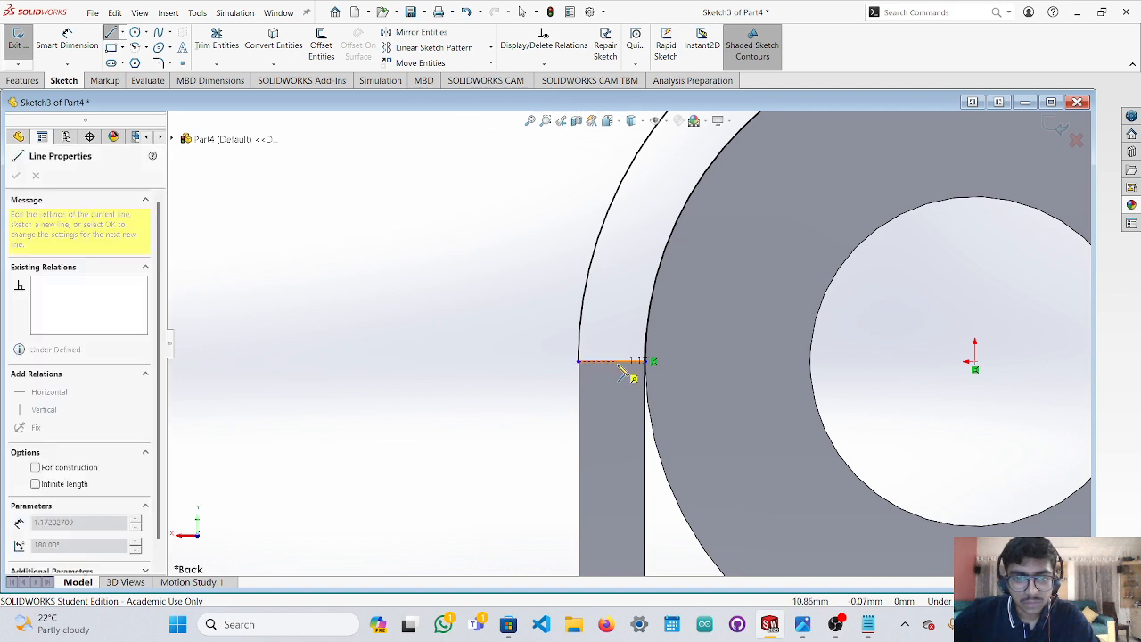
left_click(646, 362)
scroll(891, 359, "up", 4)
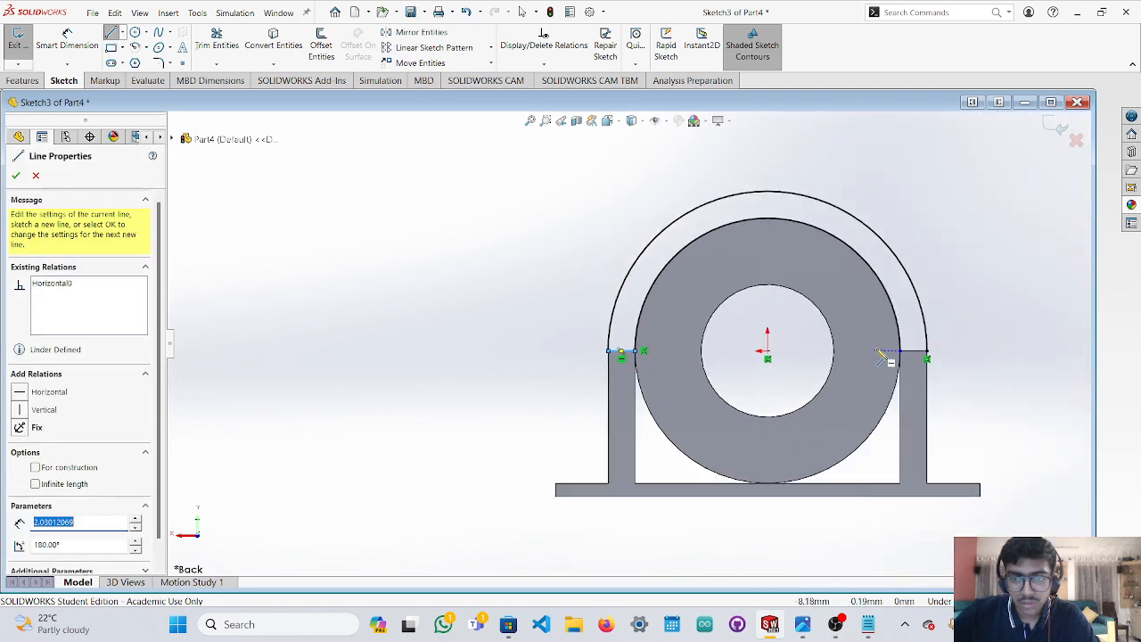
scroll(862, 363, "down", 4)
left_click(808, 352)
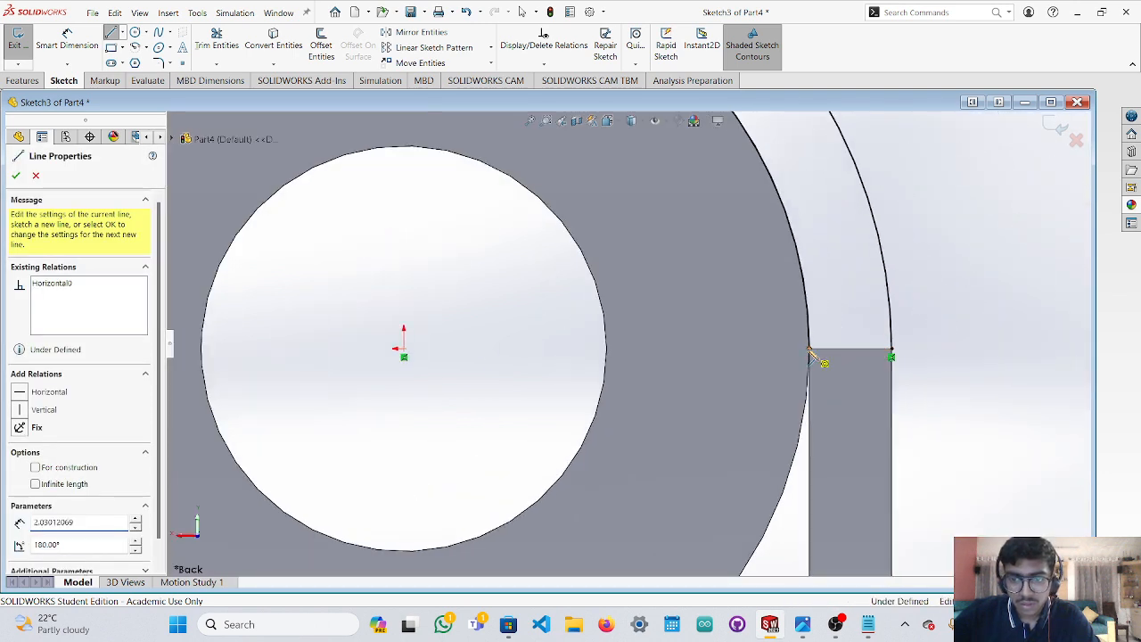
left_click(892, 352)
key("Escape")
scroll(897, 357, "up", 6)
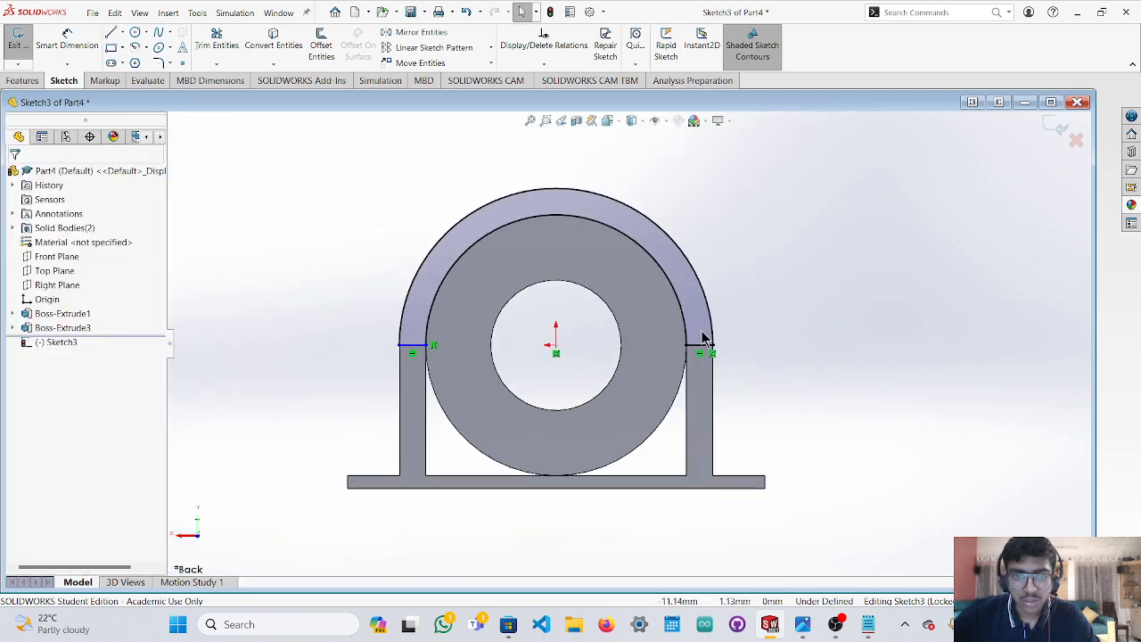
Try to extrude the arch profile as a 10 mm blind boss over the cylinder with the result merged.
middle_click_drag(332, 380, 377, 385)
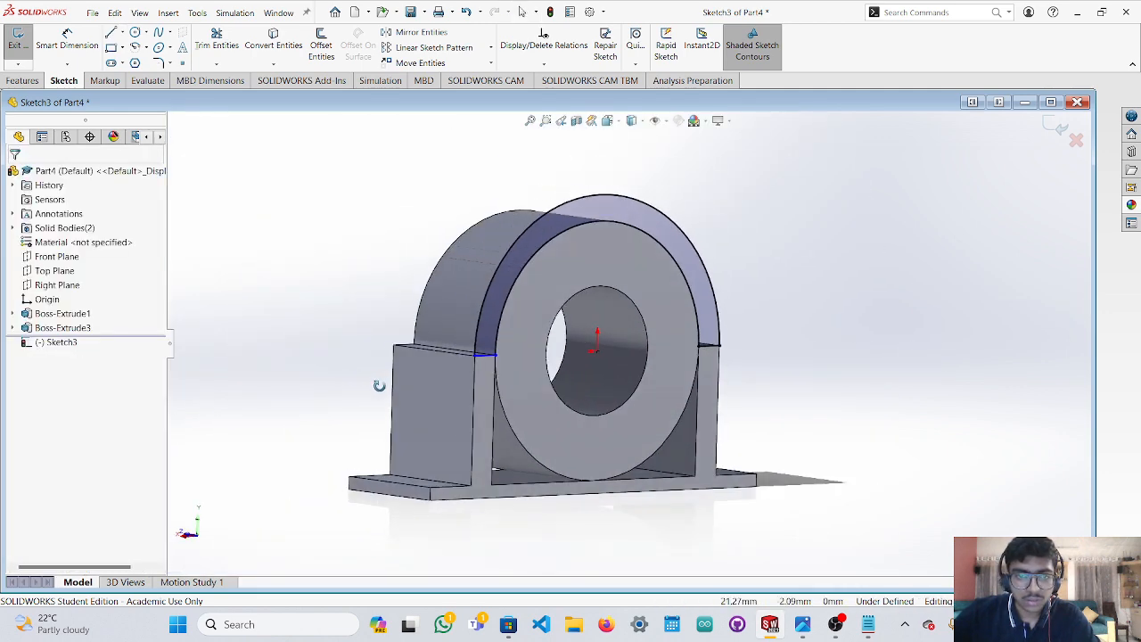
left_click(23, 80)
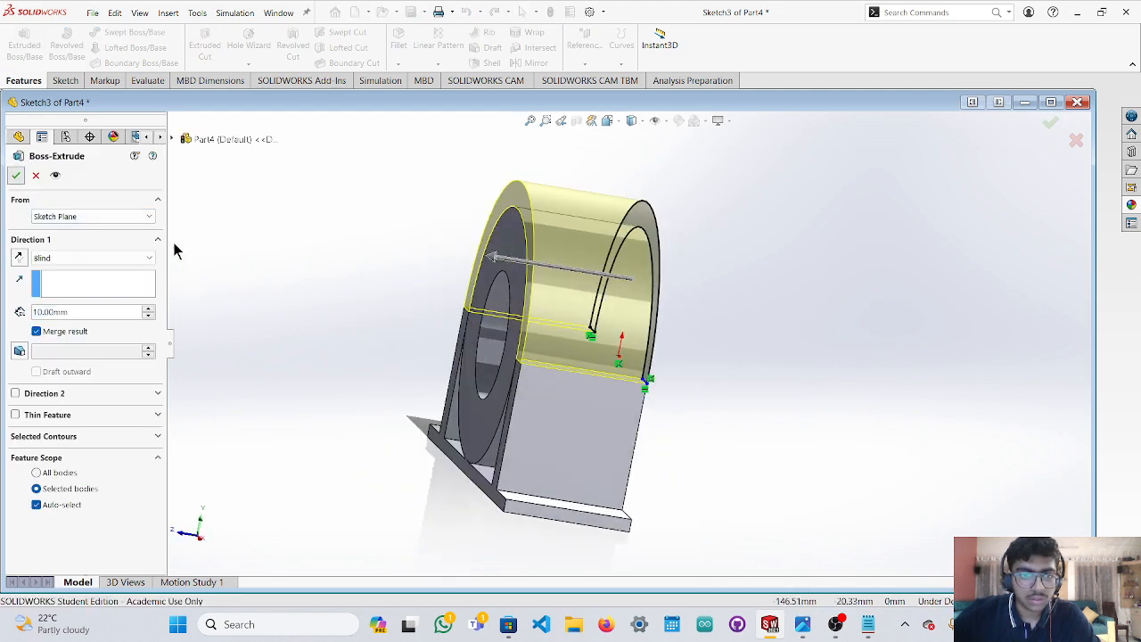
left_click(16, 176)
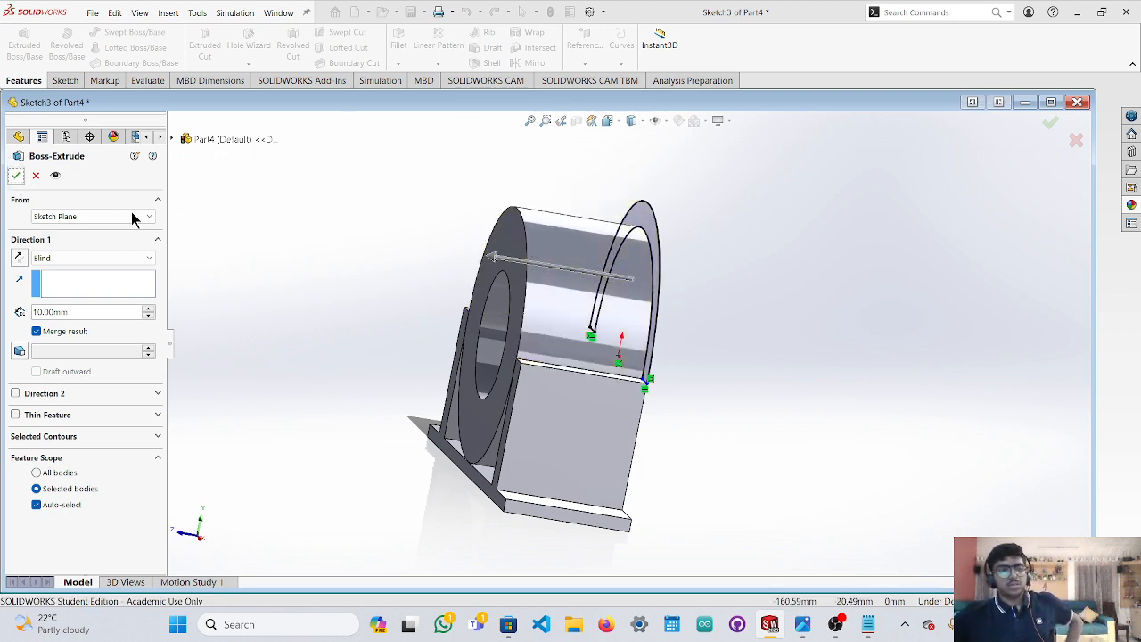
left_click(16, 175)
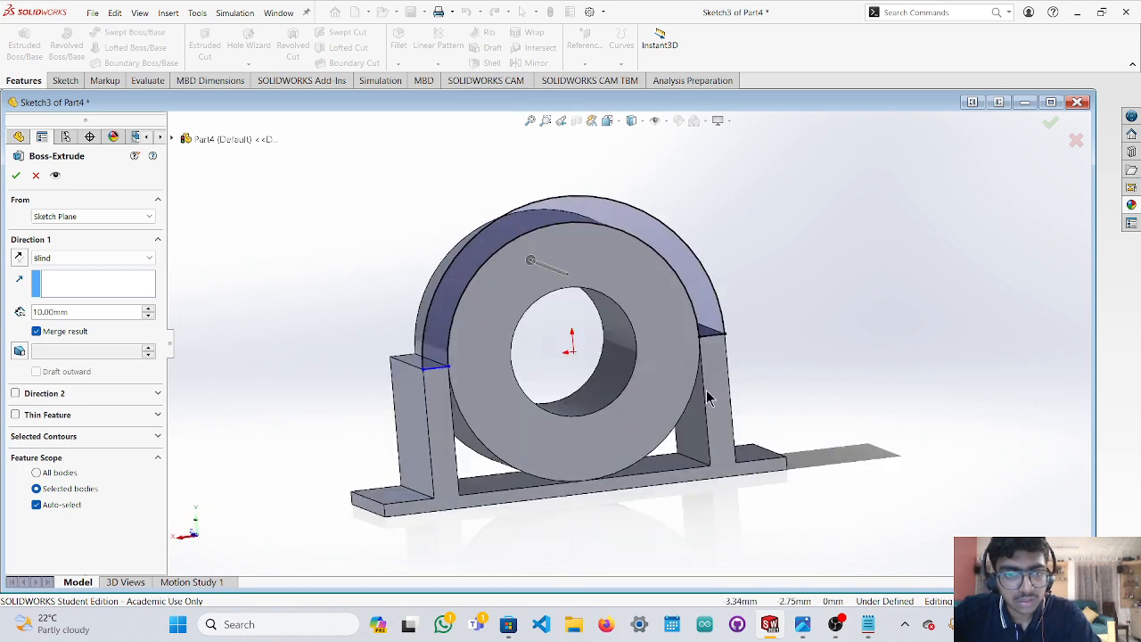
key("Escape")
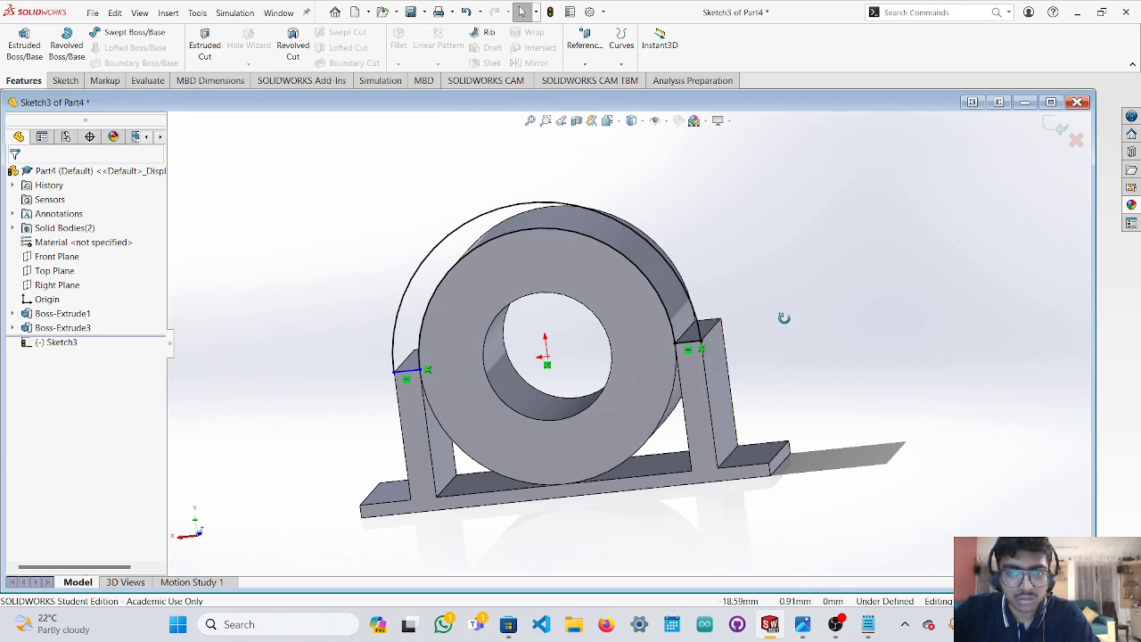
Try to extrude the arch again by 10 mm after selecting its connected sketch entities as the contour.
mouse_move(783, 317)
middle_mouse_down()
mouse_move(803, 306)
mouse_move(797, 324)
mouse_move(787, 305)
middle_mouse_up()
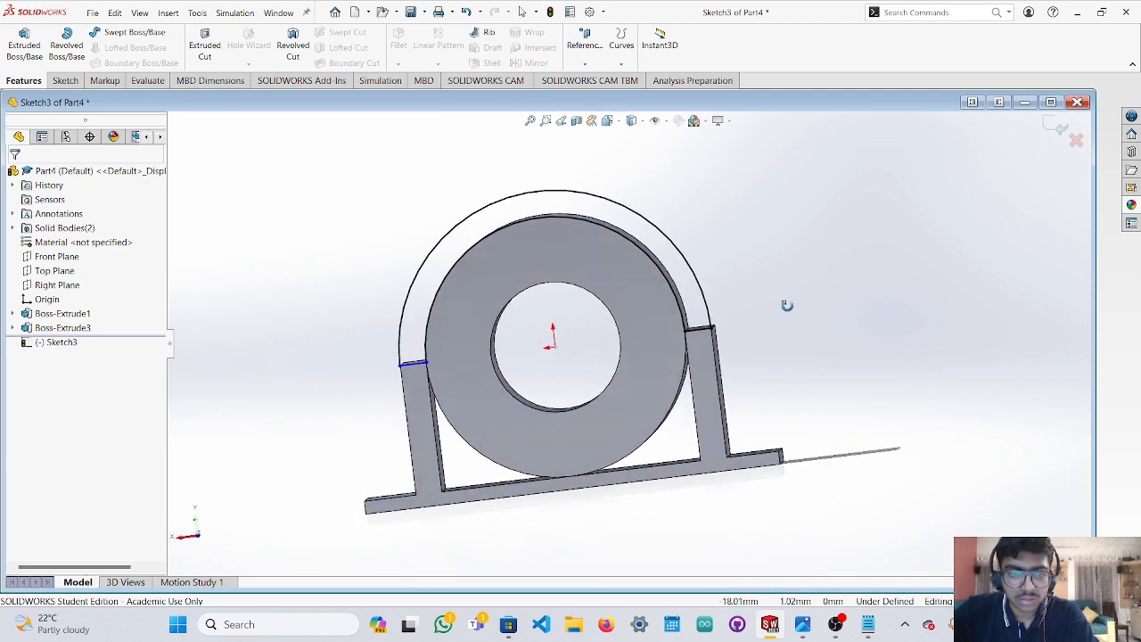
double_click(703, 305)
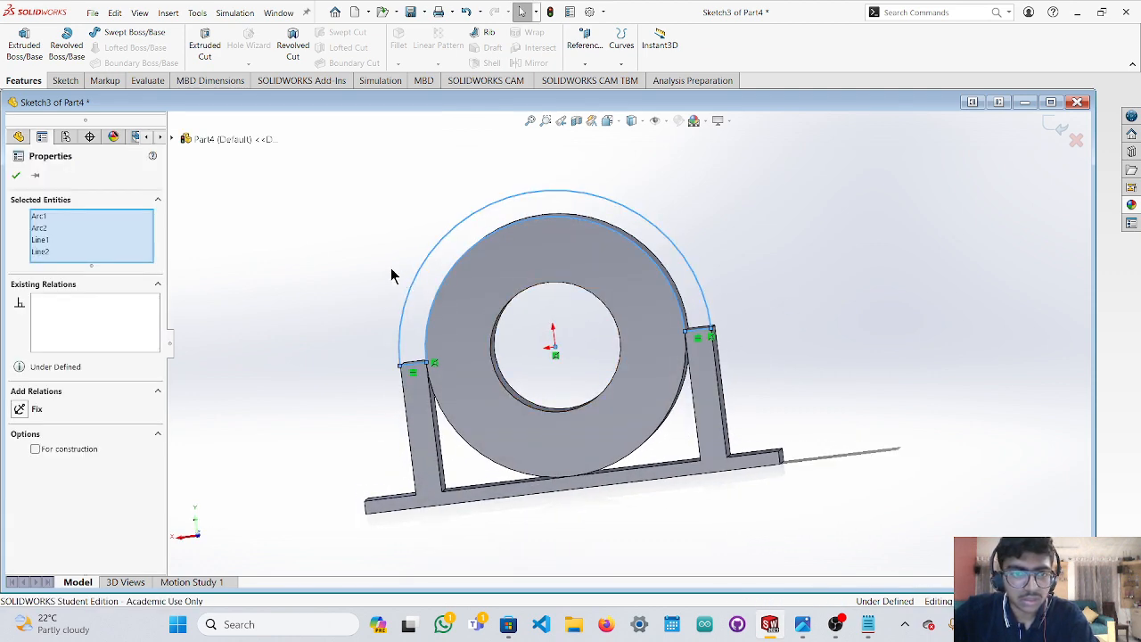
left_click(27, 49)
middle_click_drag(365, 317, 380, 327)
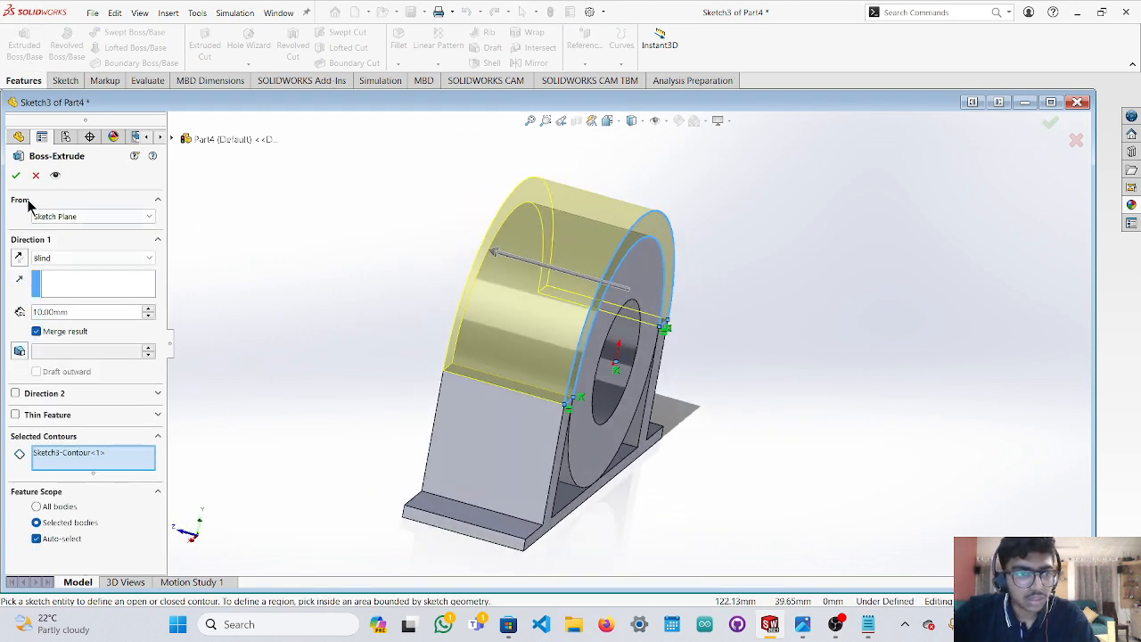
left_click(17, 175)
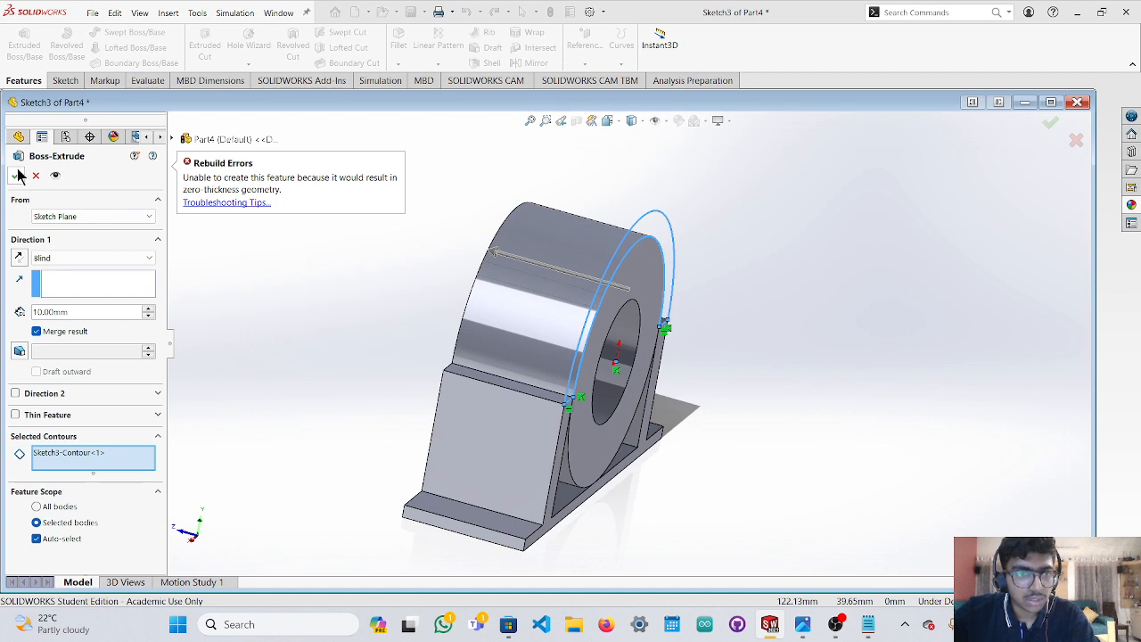
middle_click_drag(328, 327, 324, 323)
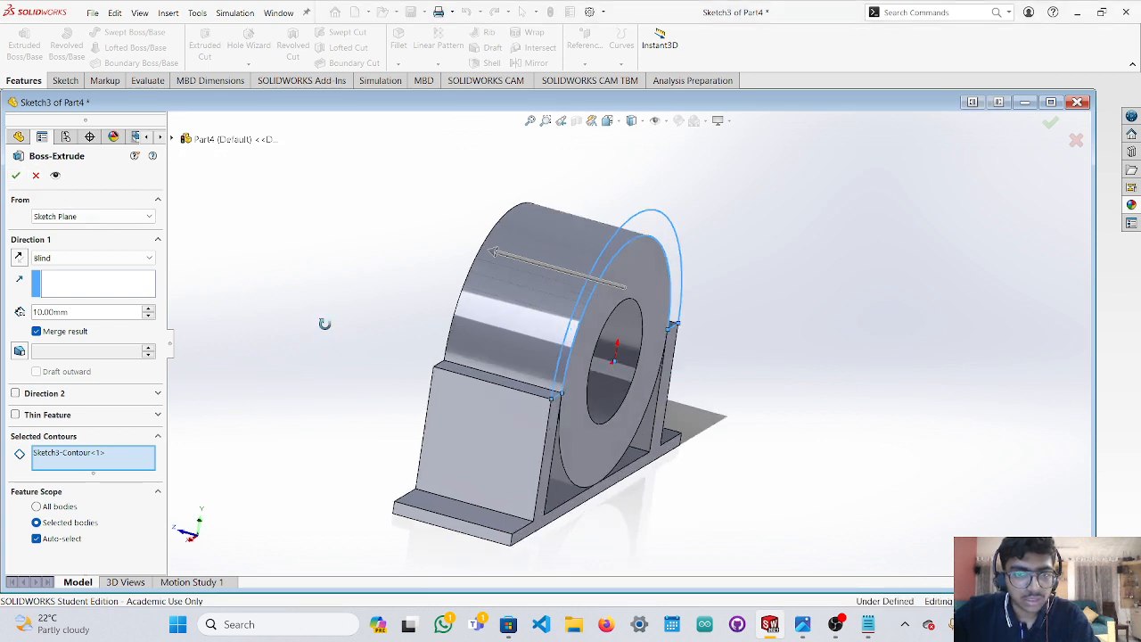
key("Escape")
Remove the inner arc that lies on the cylinder's outer edge from the arch sketch.
middle_click_drag(395, 331, 351, 320)
scroll(491, 382, "down", 5)
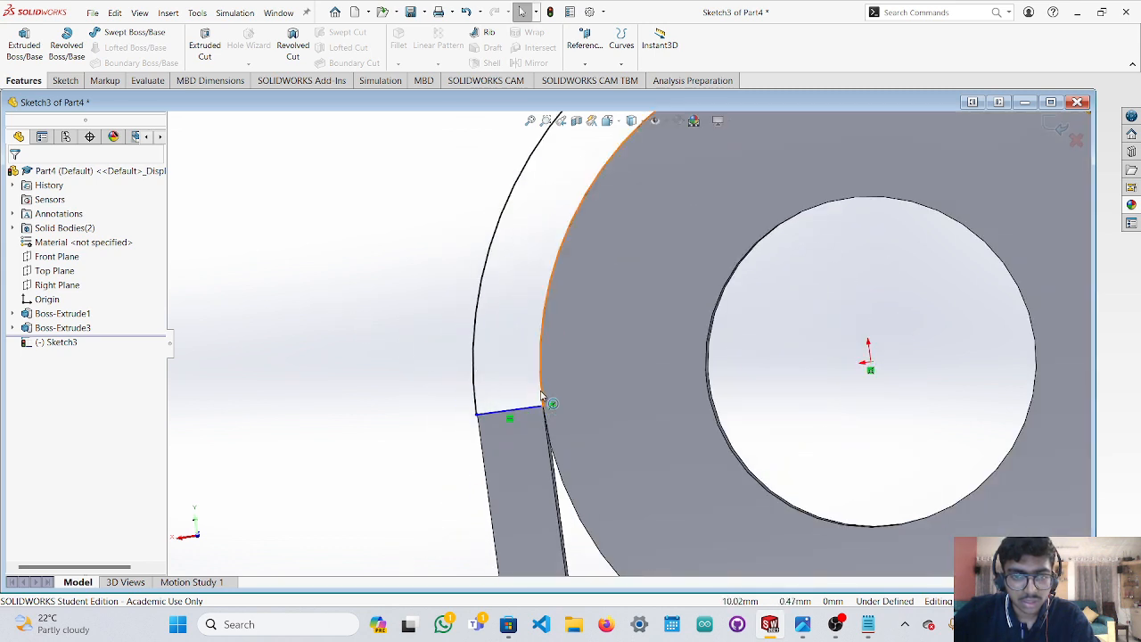
left_click(541, 395)
key("Escape")
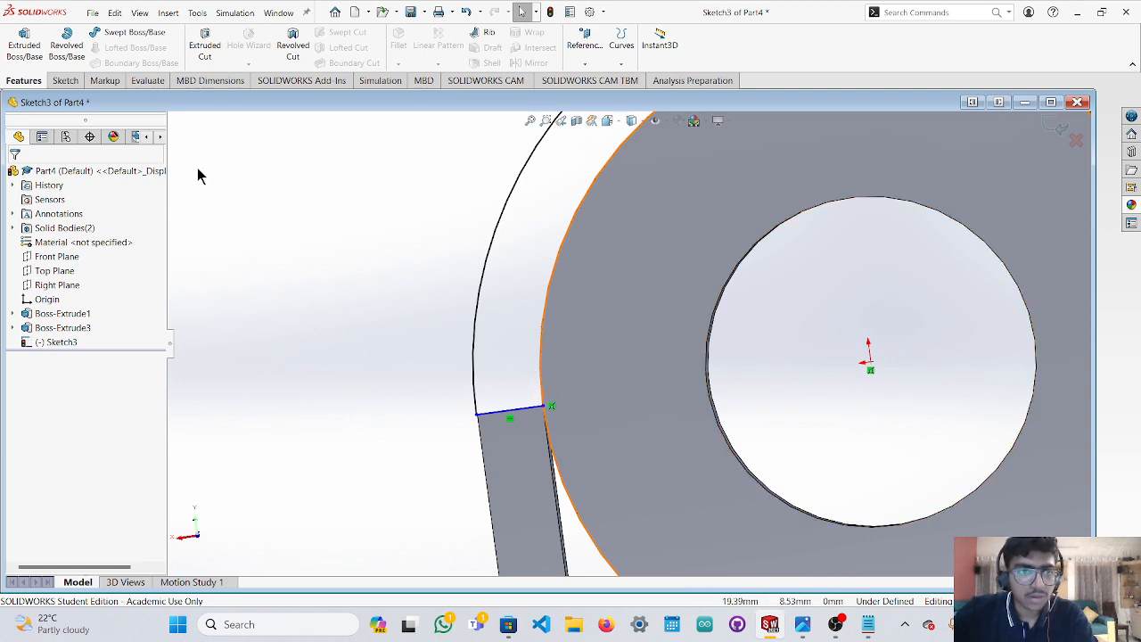
key("z")
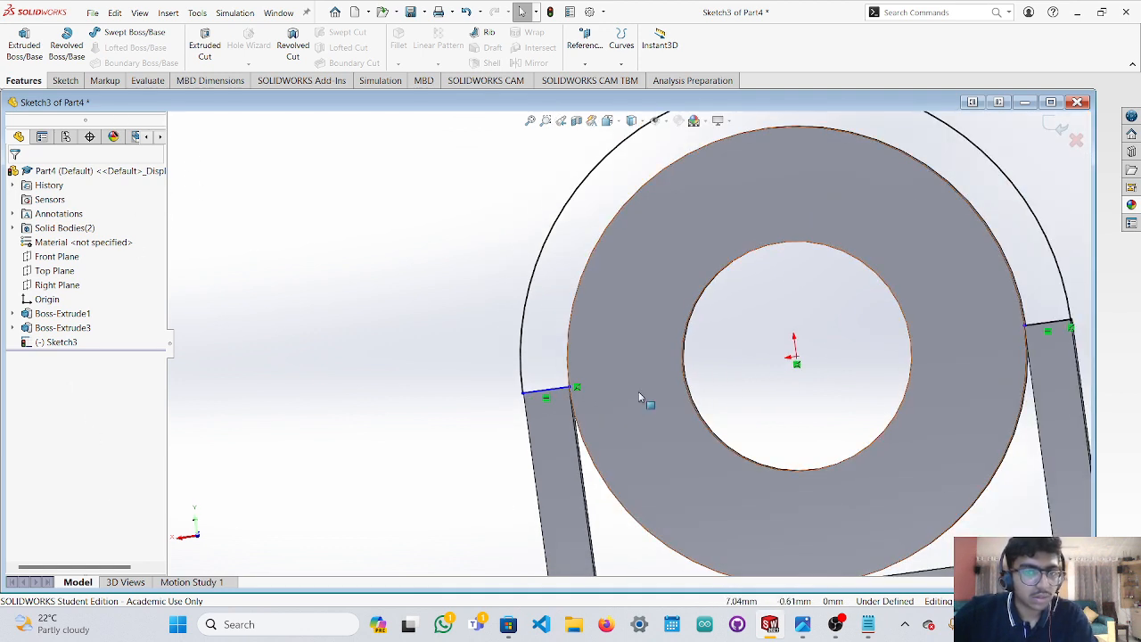
Sketch an arc of about 11 mm radius centred on the origin, joining the midpoints of the two short horizontal lines on the uprights.
left_click(71, 81)
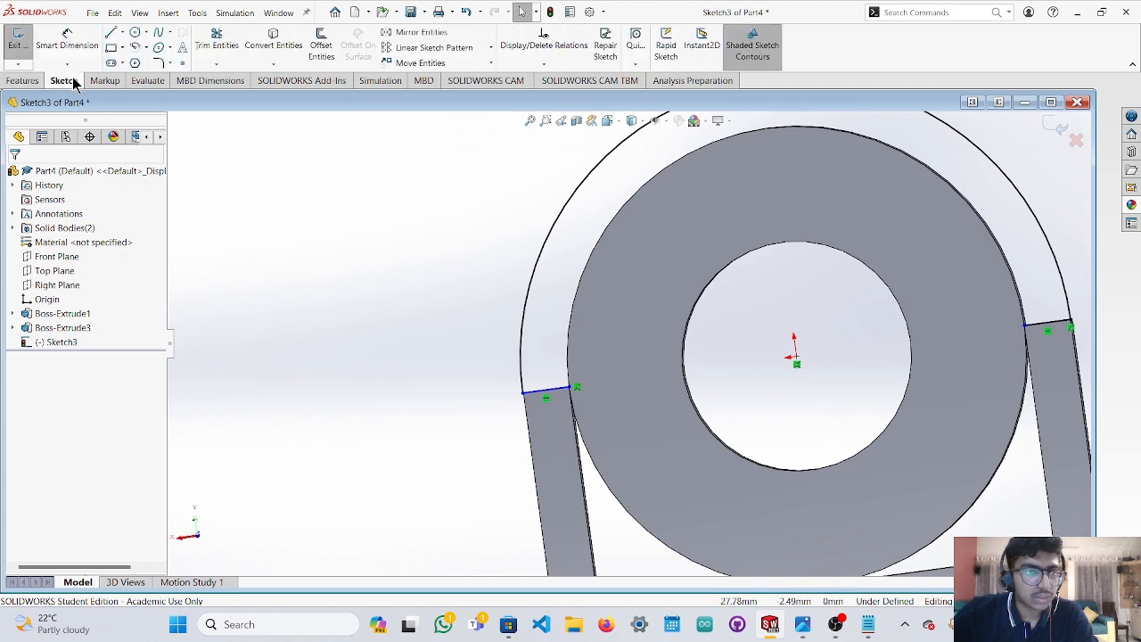
left_click(136, 49)
left_click(796, 361)
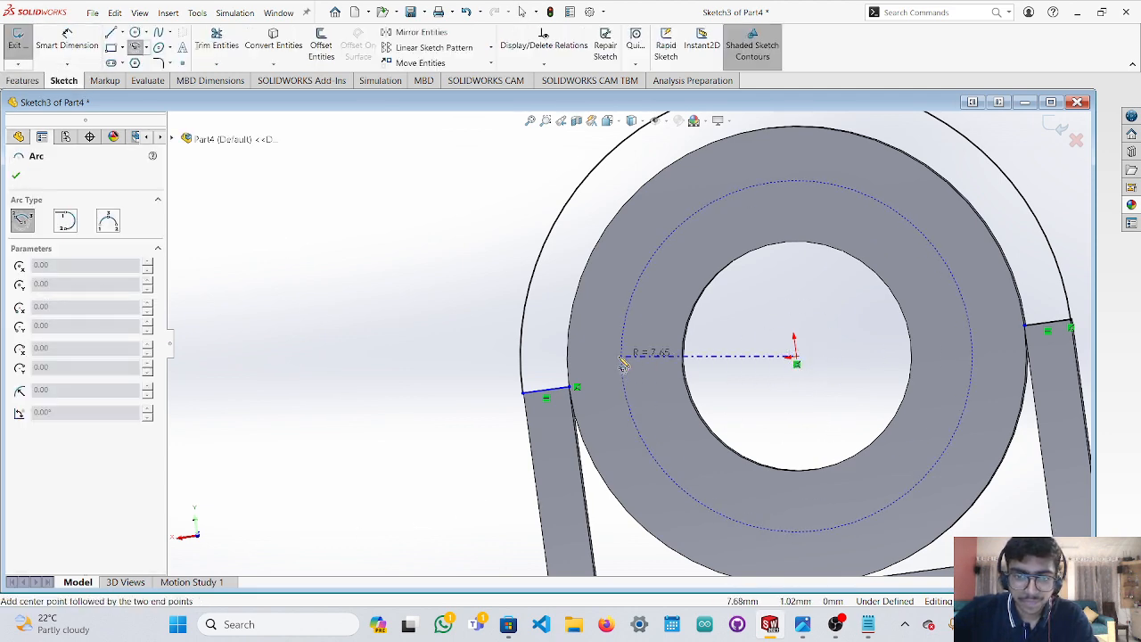
left_click(546, 392)
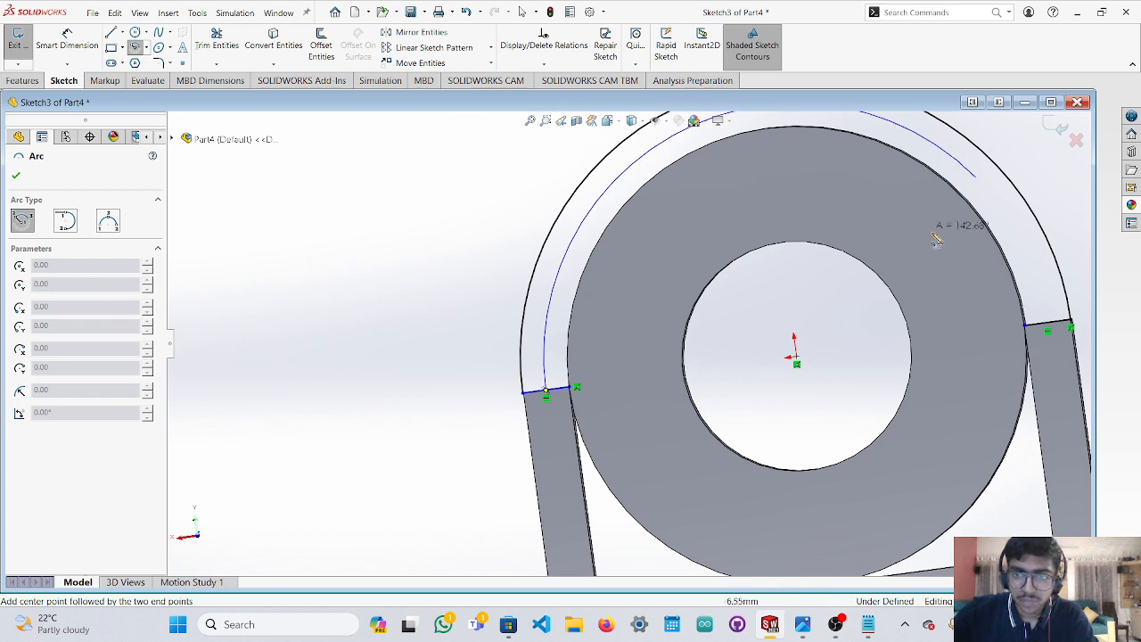
left_click(1054, 331)
key("Escape")
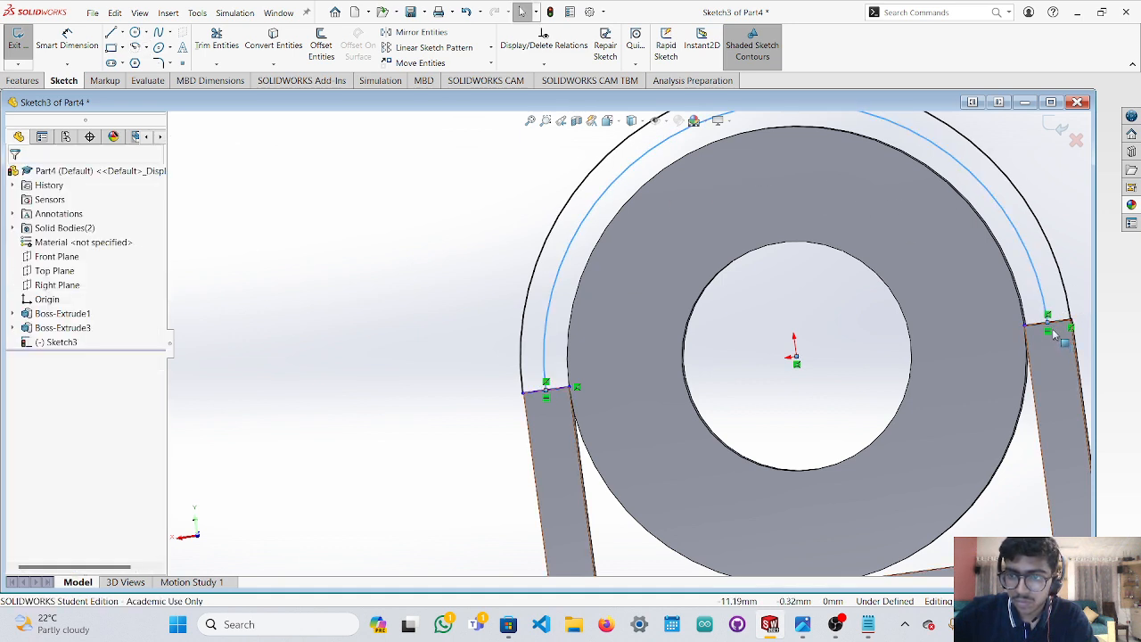
scroll(924, 282, "up", 3)
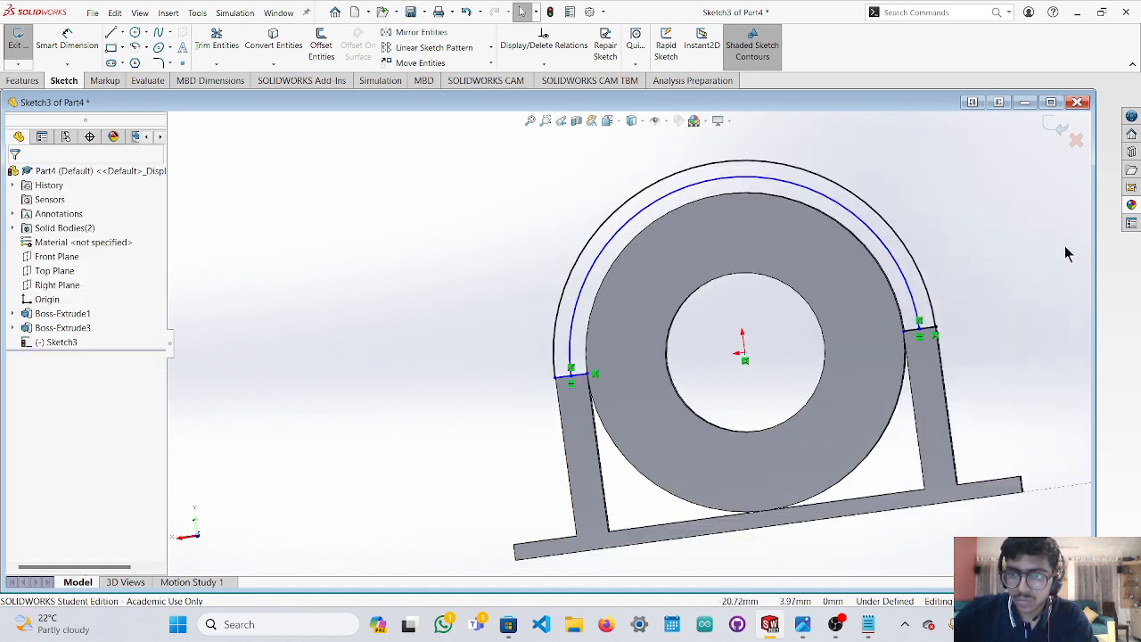
left_click(918, 299)
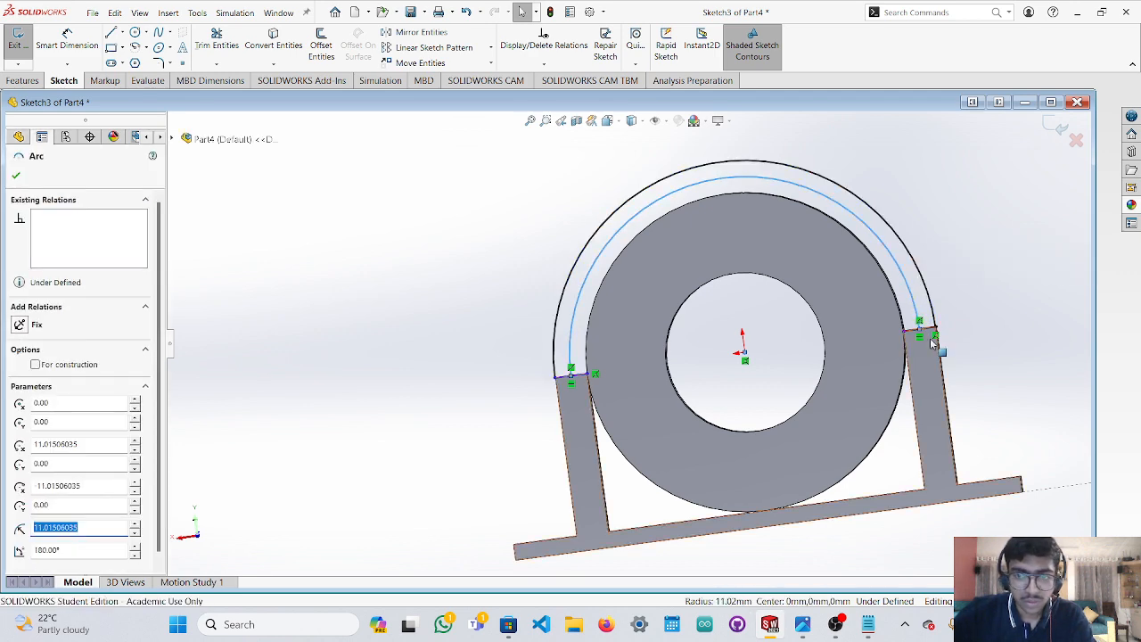
scroll(902, 323, "down", 2)
key("Escape")
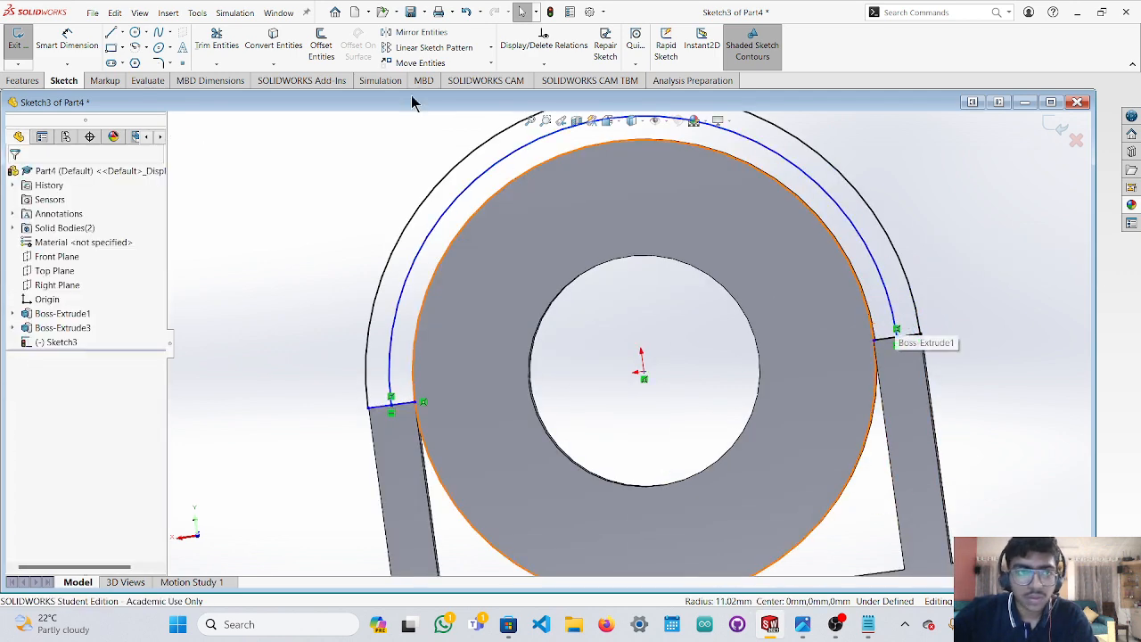
Trim the inner halves of both short horizontal lines back to the new arc with Trim Entities.
left_click(214, 40)
scroll(956, 379, "down", 3)
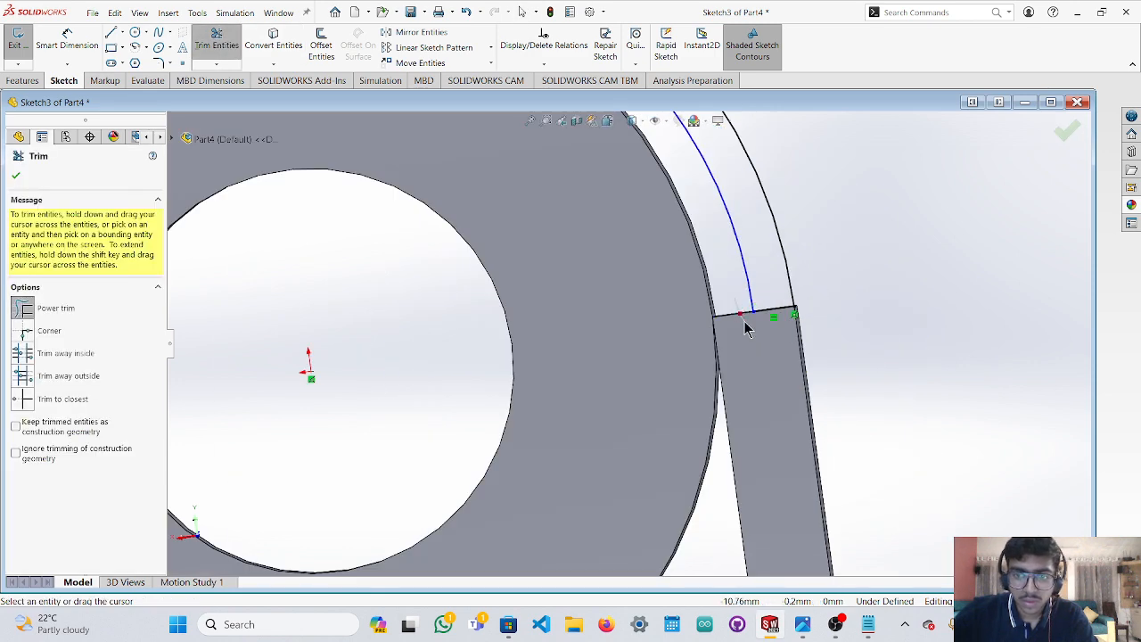
scroll(586, 318, "up", 3)
scroll(339, 346, "down", 3)
left_click(410, 412)
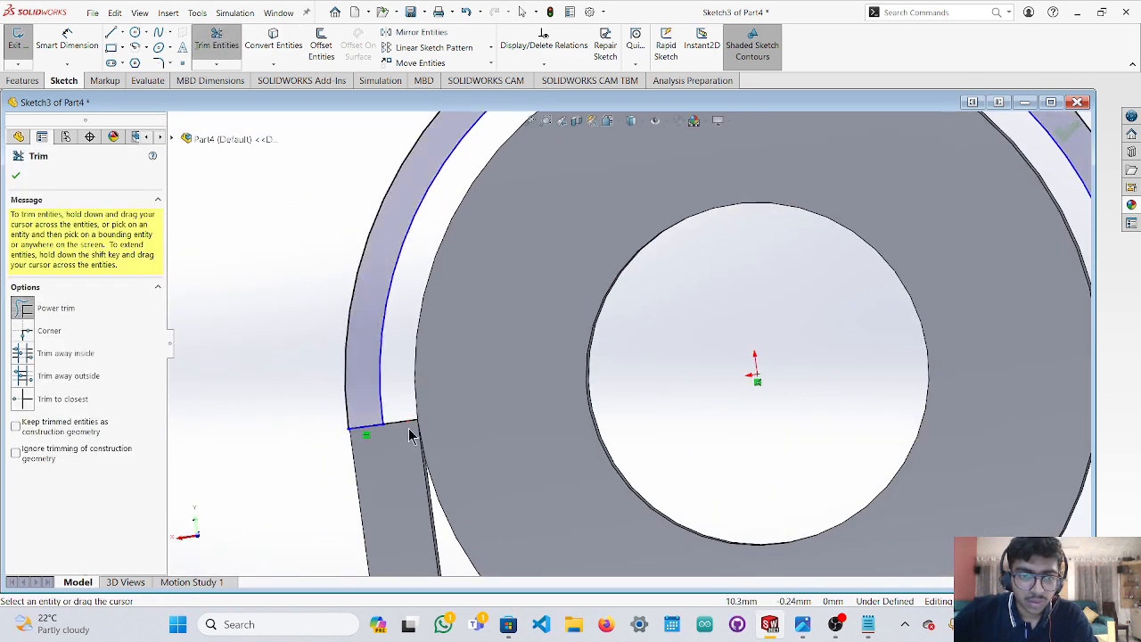
key("Escape")
scroll(481, 392, "up", 5)
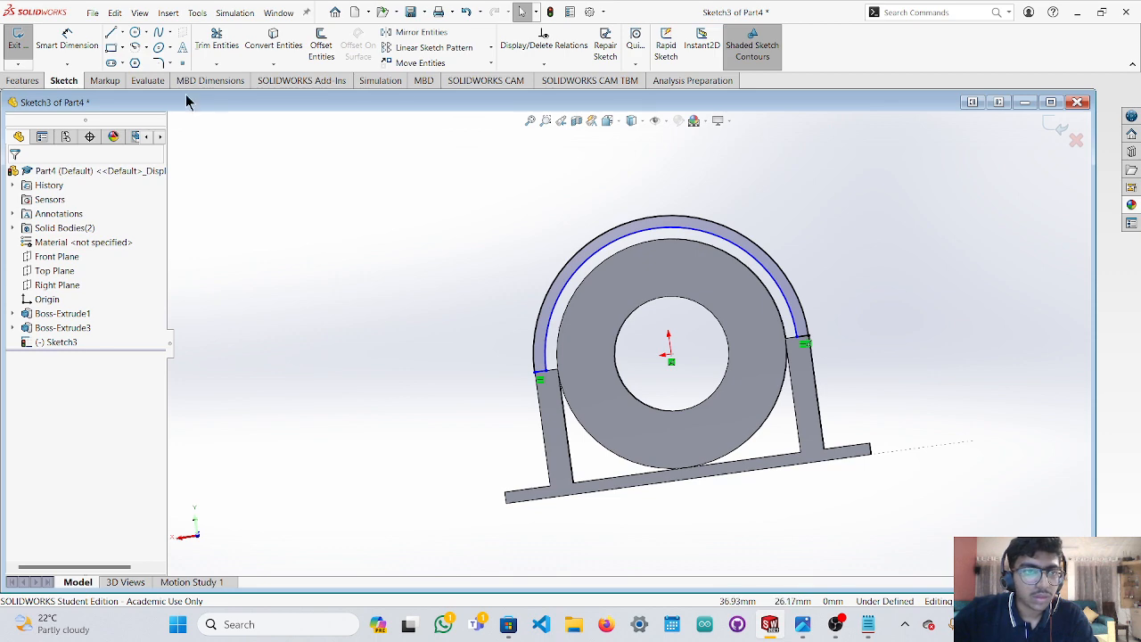
Extrude the closed arch profile as a 10 mm blind boss over the cylinder with the result merged.
left_click(22, 81)
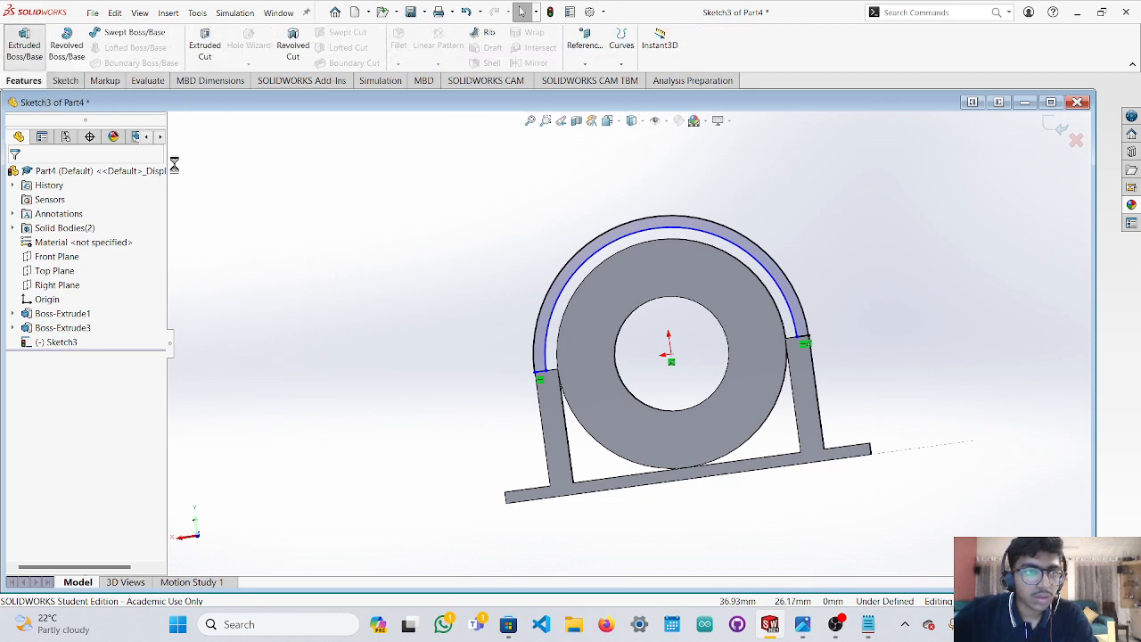
left_click(24, 44)
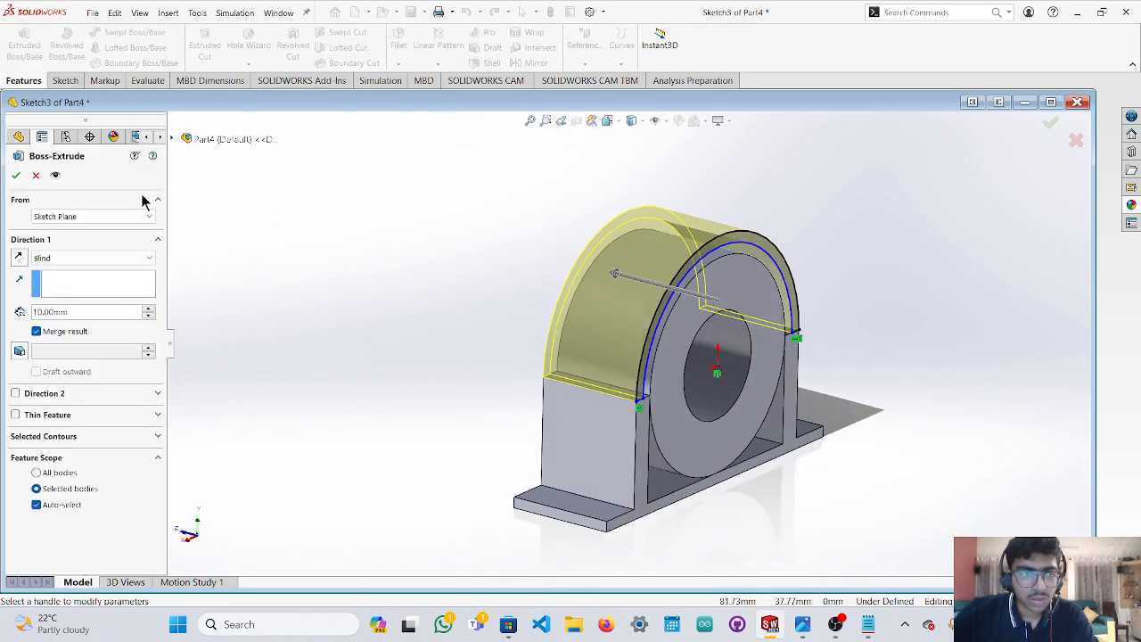
left_click(16, 176)
Select the frame's end faces together with the cap's curved outer face and the outer side faces of the uprights.
middle_click_drag(517, 294, 468, 257)
scroll(953, 313, "up", 1)
middle_click_drag(881, 323, 846, 348)
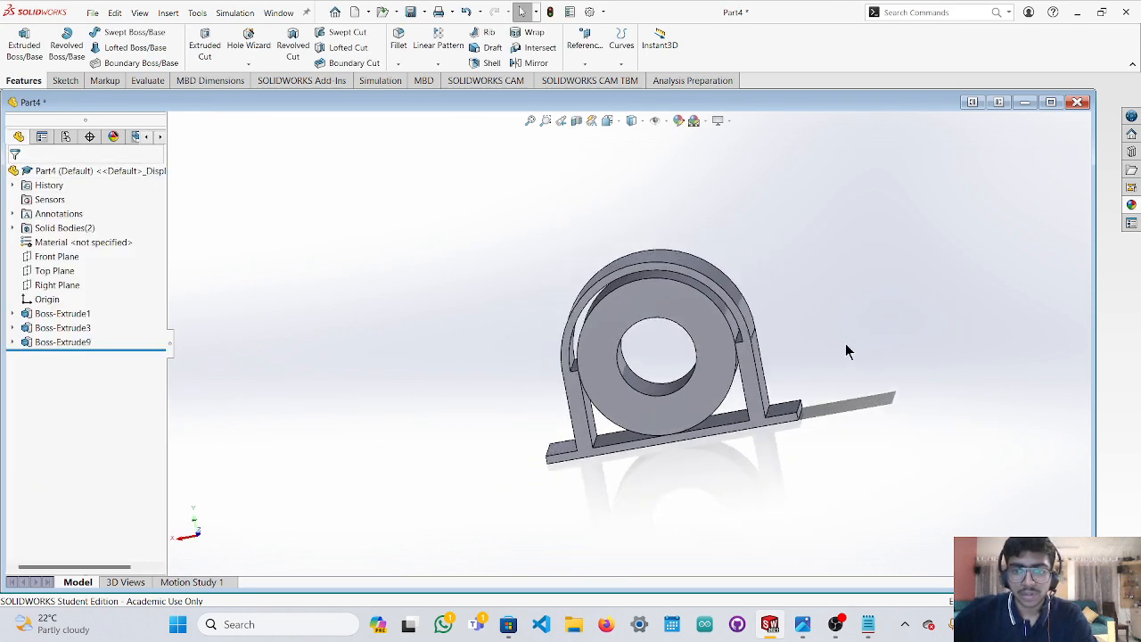
scroll(853, 327, "down", 2)
left_click(627, 321)
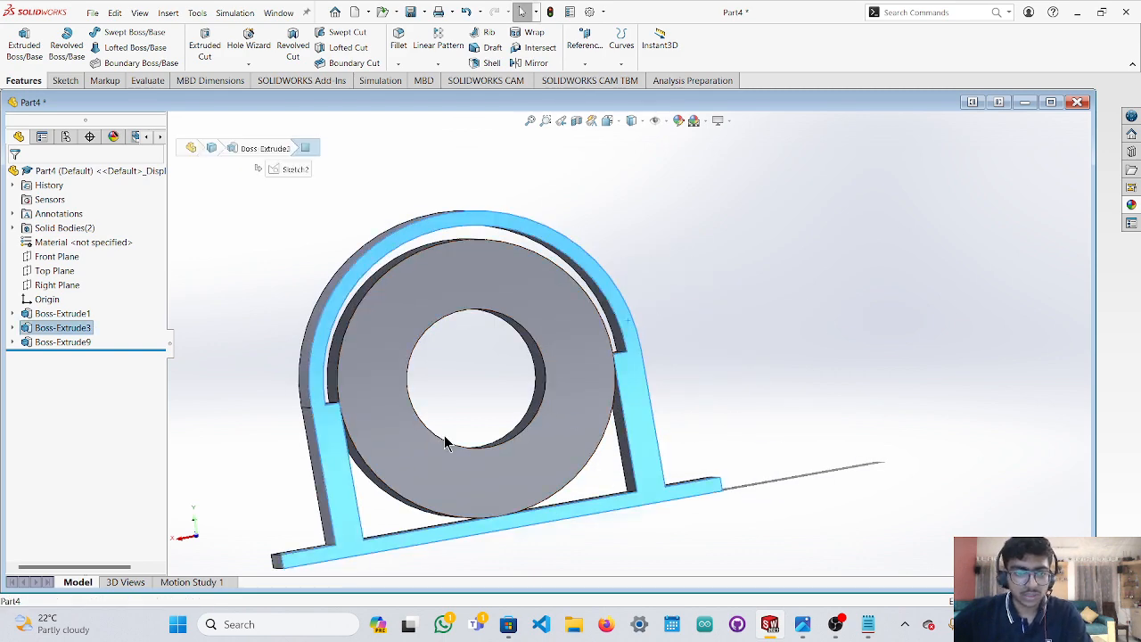
scroll(264, 429, "up", 2)
middle_click_drag(330, 453, 522, 343)
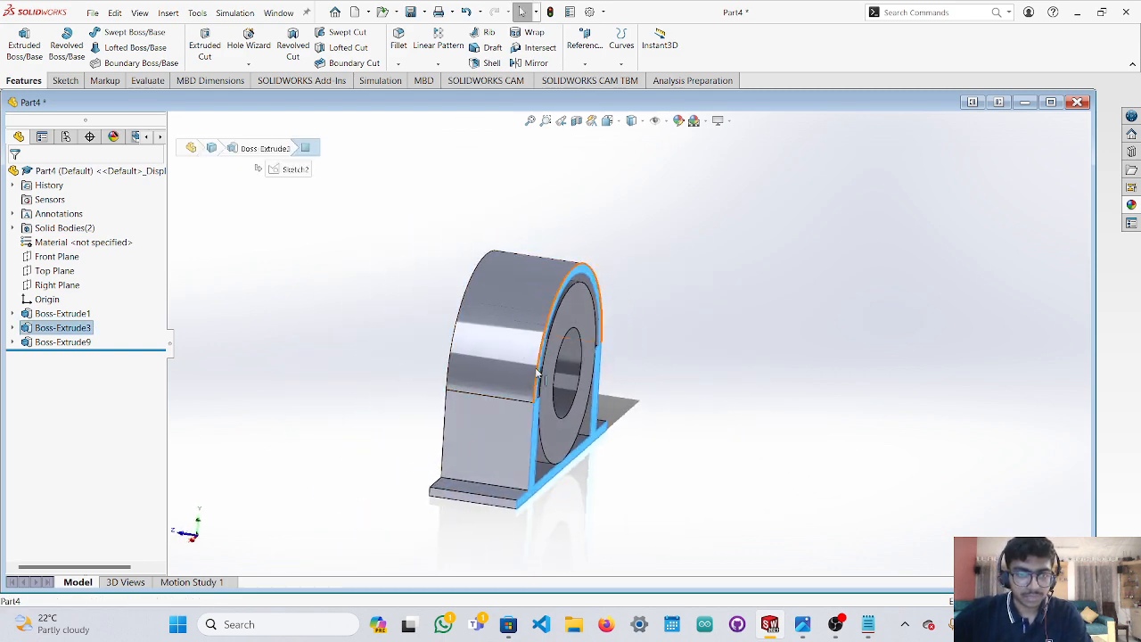
left_click(524, 306, "ctrl")
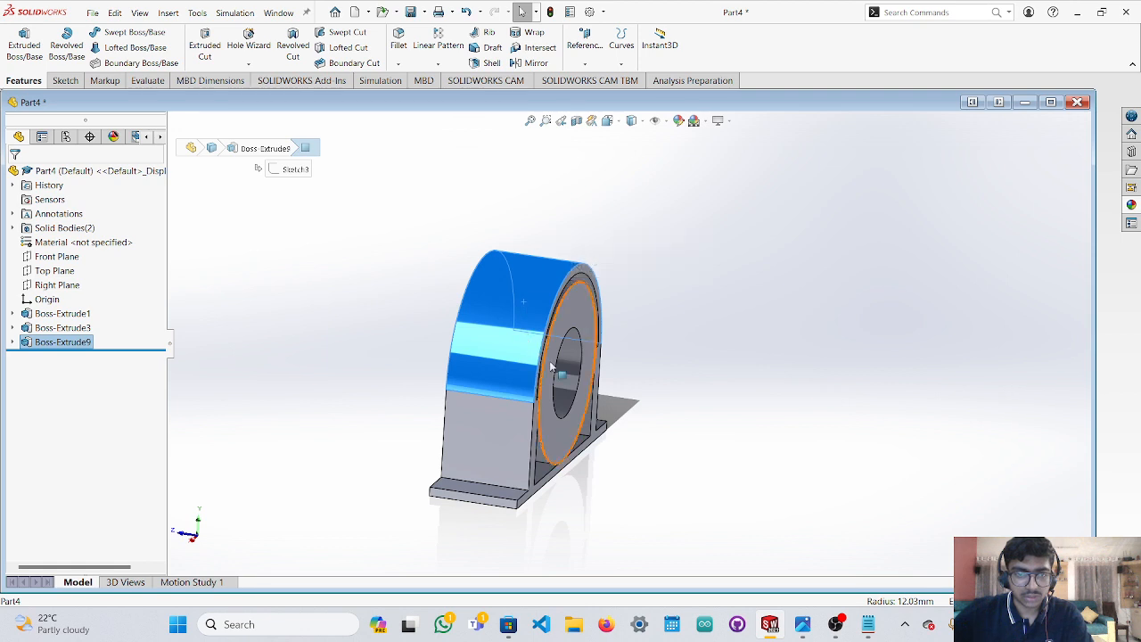
middle_click_drag(687, 410, 602, 371)
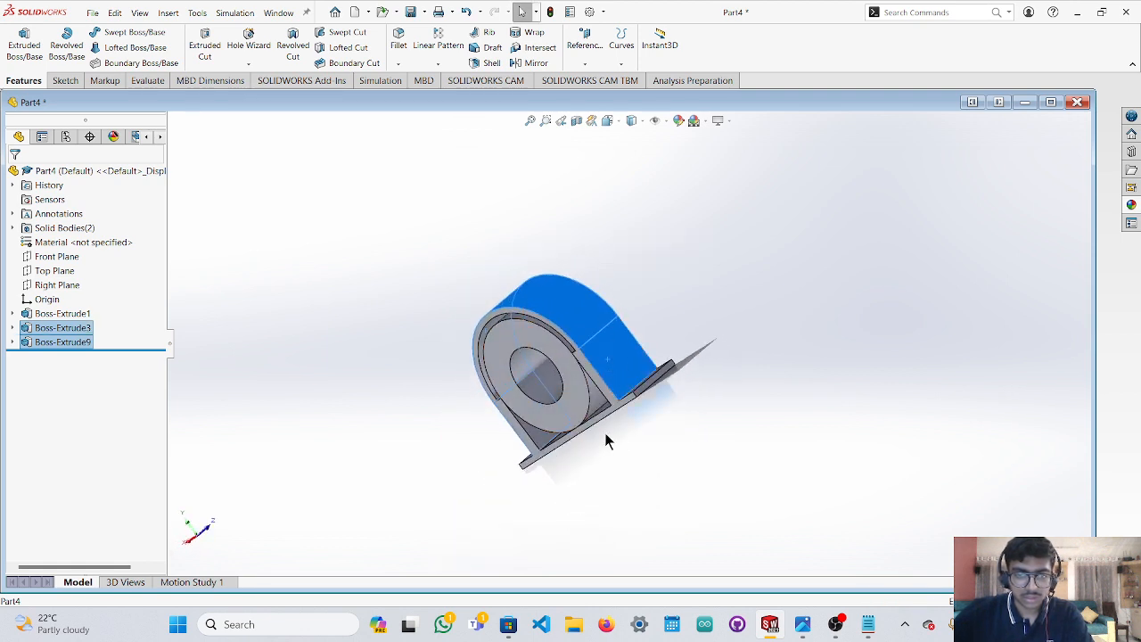
scroll(608, 388, "up", 1)
scroll(603, 351, "down", 4)
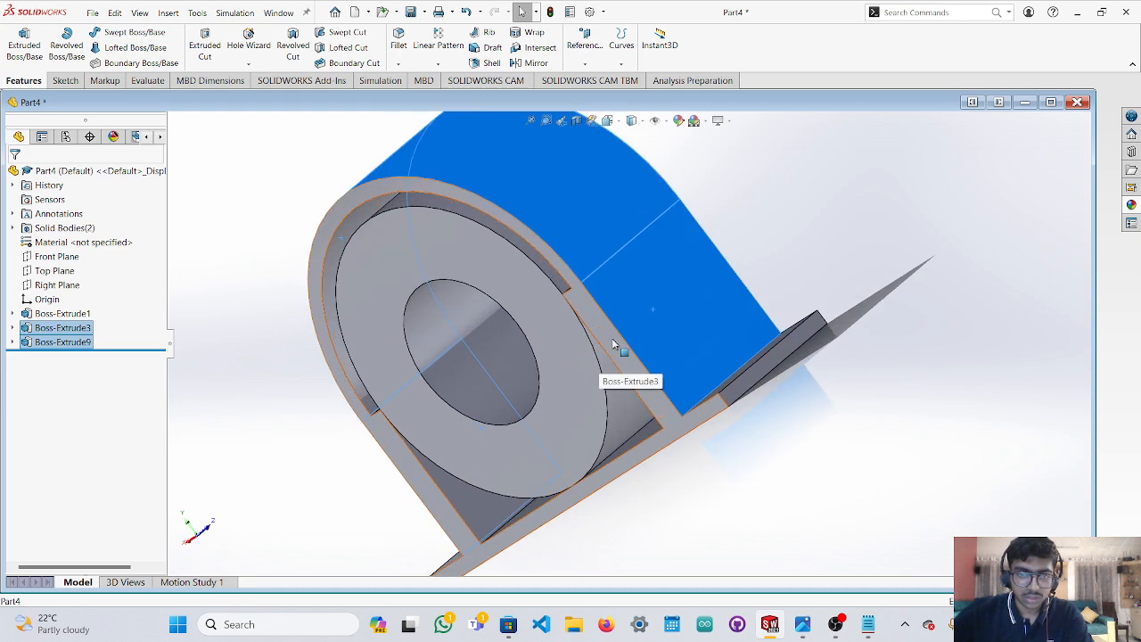
left_click(612, 340, "ctrl")
Add the base plate's top faces and flange ends to the frame's face selection.
mouse_move(757, 293)
middle_mouse_down()
mouse_move(766, 284)
mouse_move(749, 294)
mouse_move(739, 285)
middle_mouse_up()
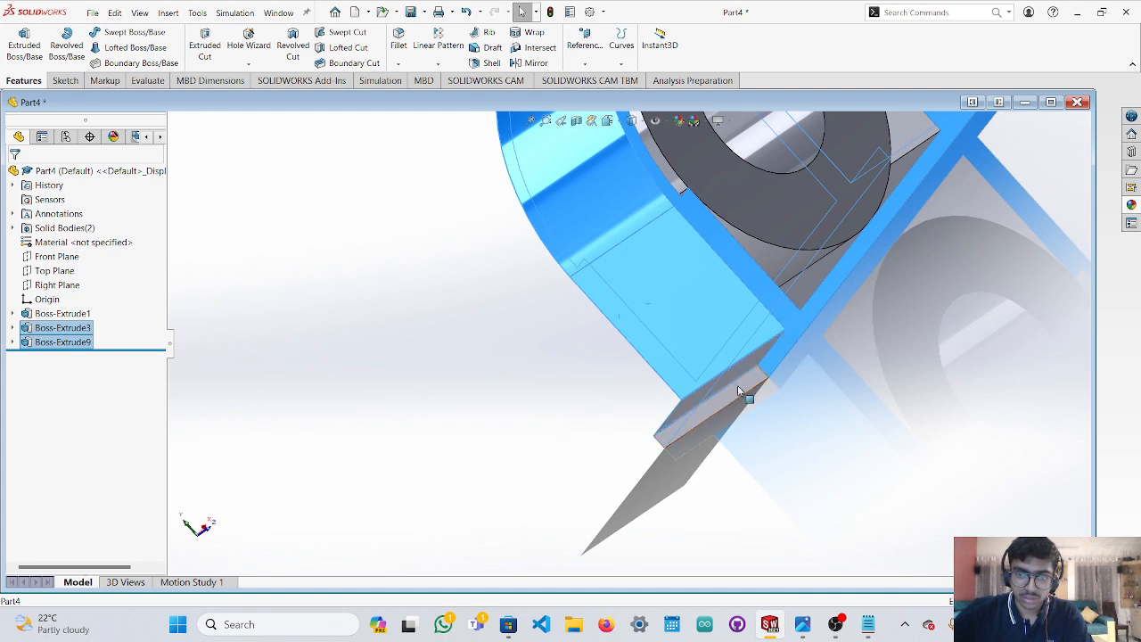
middle_click_drag(738, 387, 884, 374)
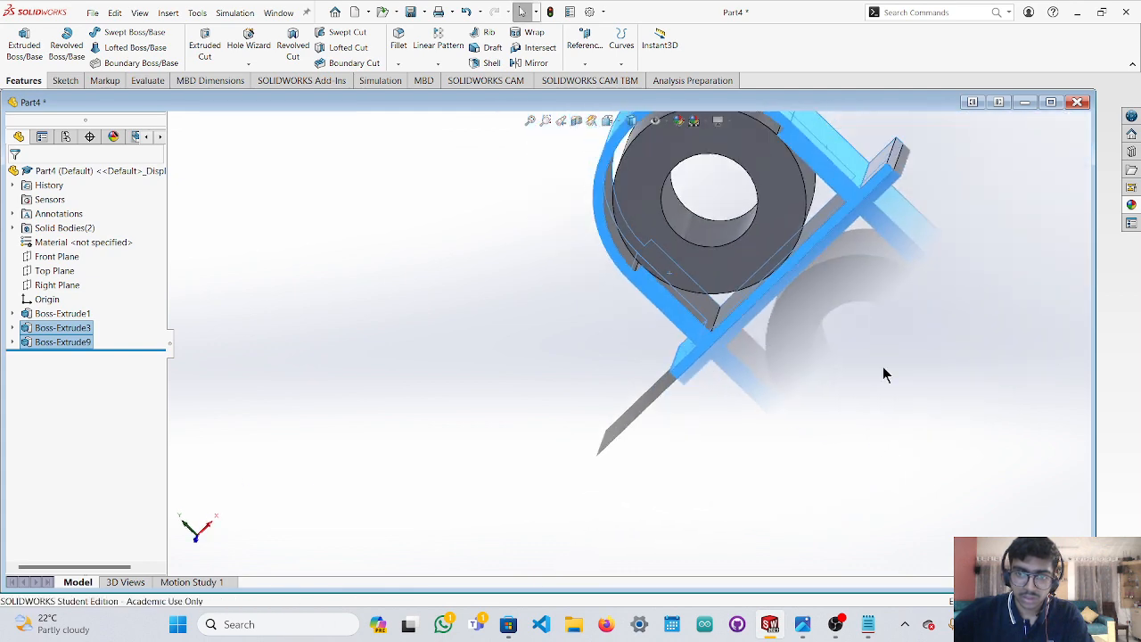
scroll(883, 367, "up", 2)
middle_click_drag(843, 219, 819, 229)
scroll(814, 223, "down", 4)
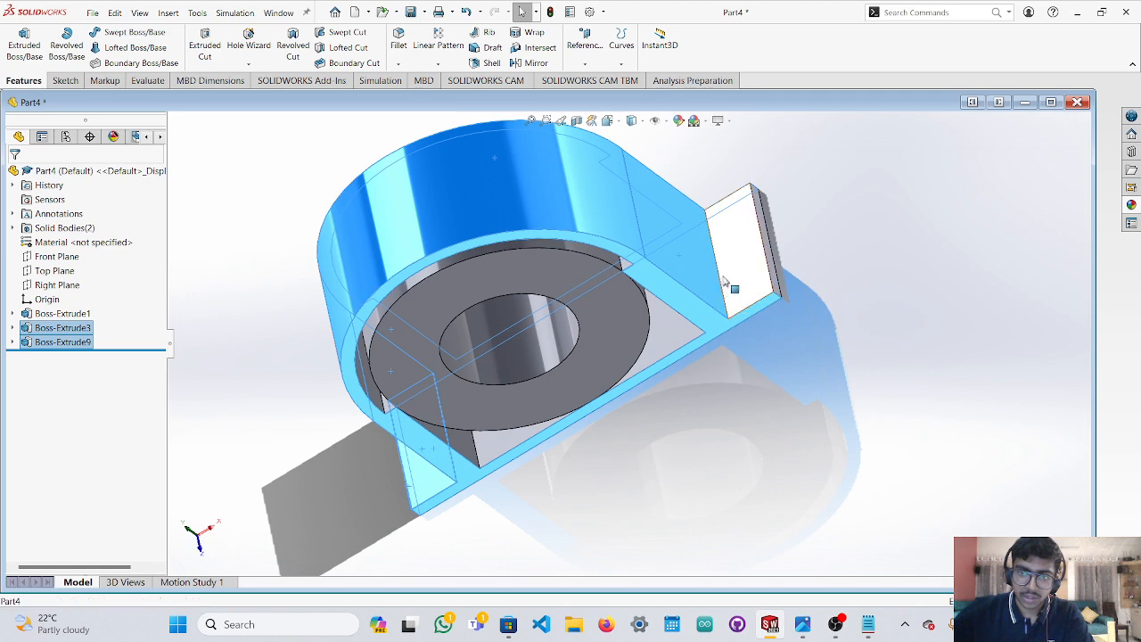
middle_click_drag(725, 282, 775, 267)
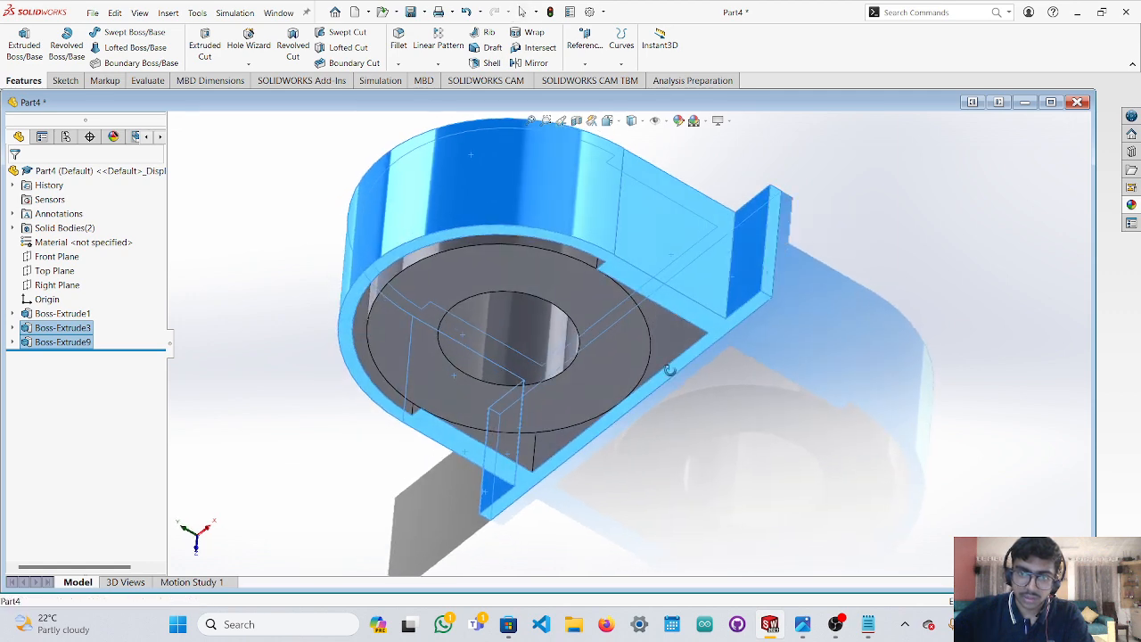
middle_click_drag(671, 369, 472, 351)
scroll(460, 395, "down", 5)
scroll(537, 378, "up", 5)
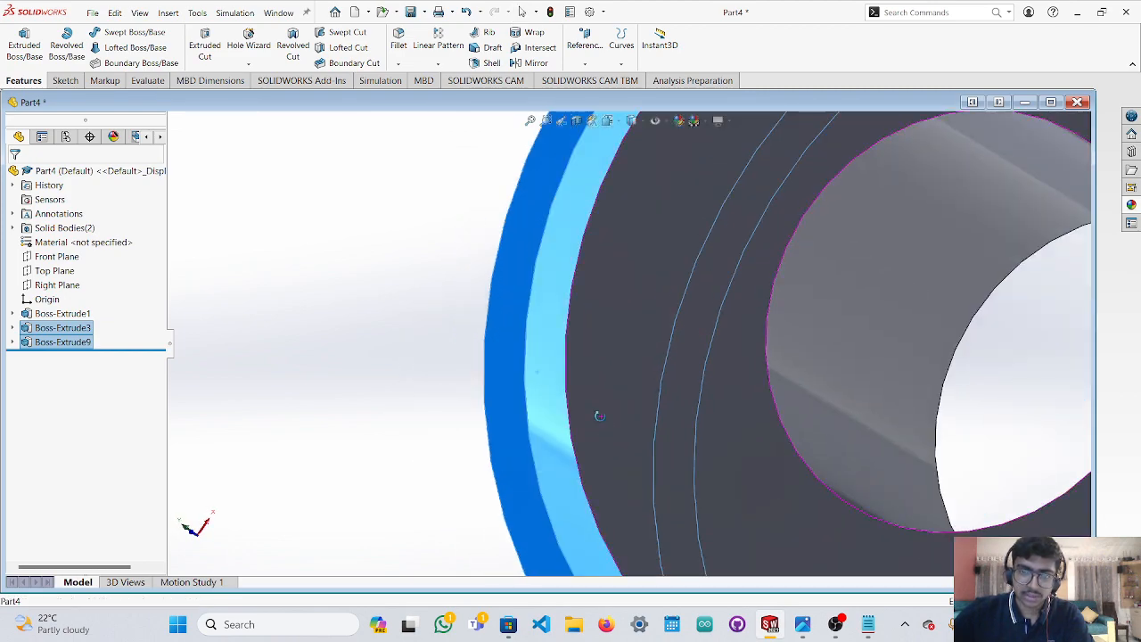
middle_click_drag(594, 412, 866, 367)
Apply the cast carbon steel appearance from the steel metals to the selected frame faces.
left_click(1132, 206)
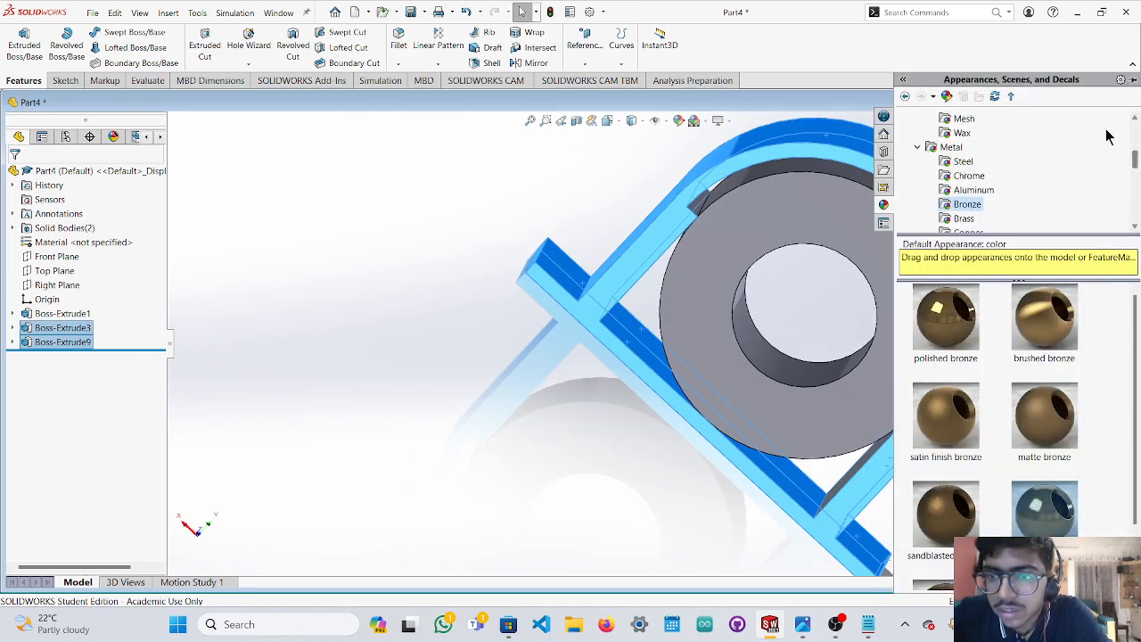
scroll(998, 168, "up", 6)
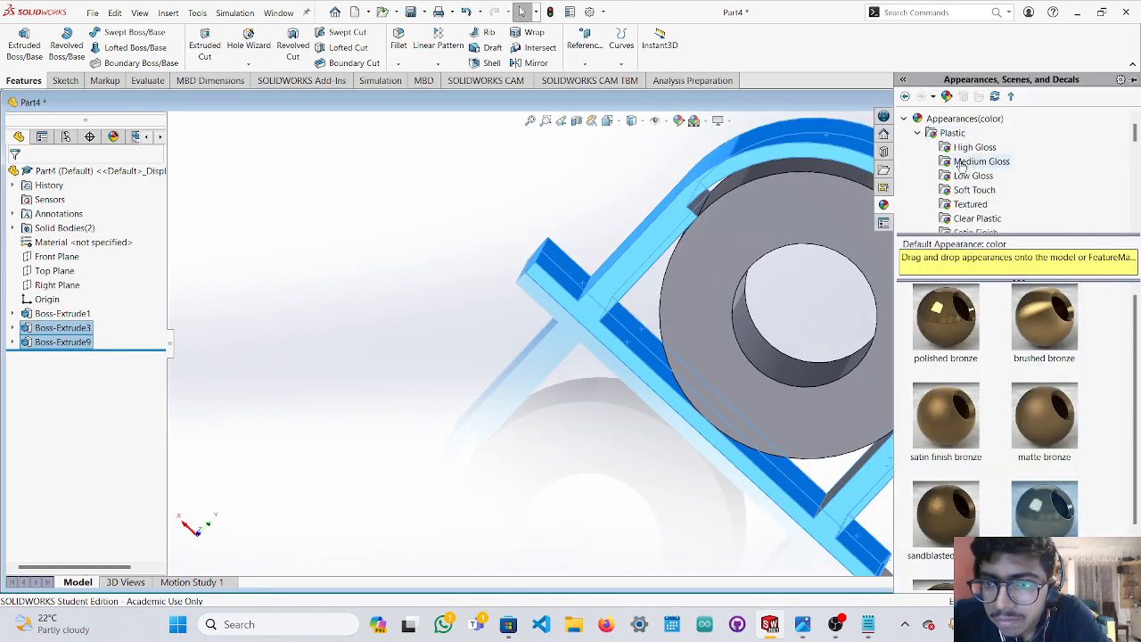
scroll(961, 166, "down", 6)
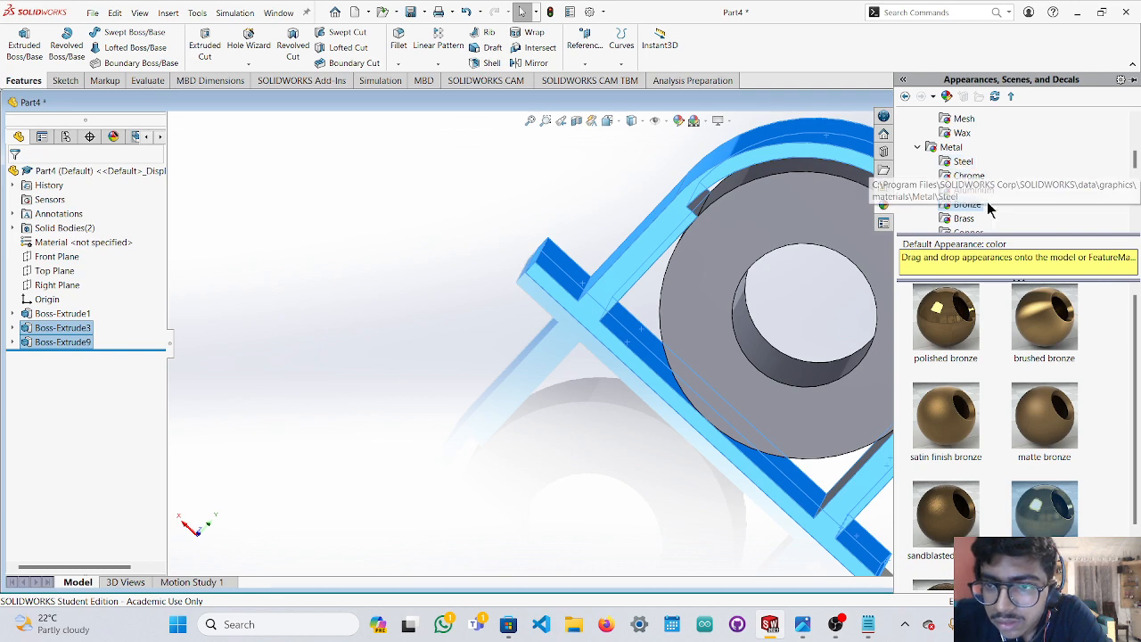
left_click(964, 162)
scroll(982, 196, "down", 1)
scroll(1011, 406, "down", 2)
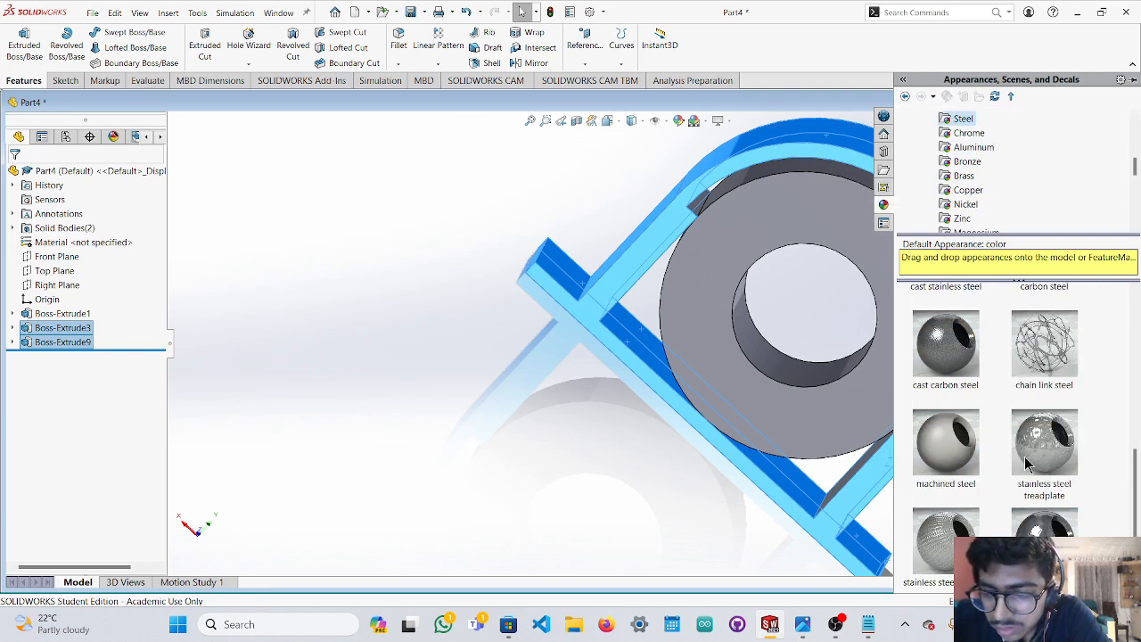
left_click(956, 354)
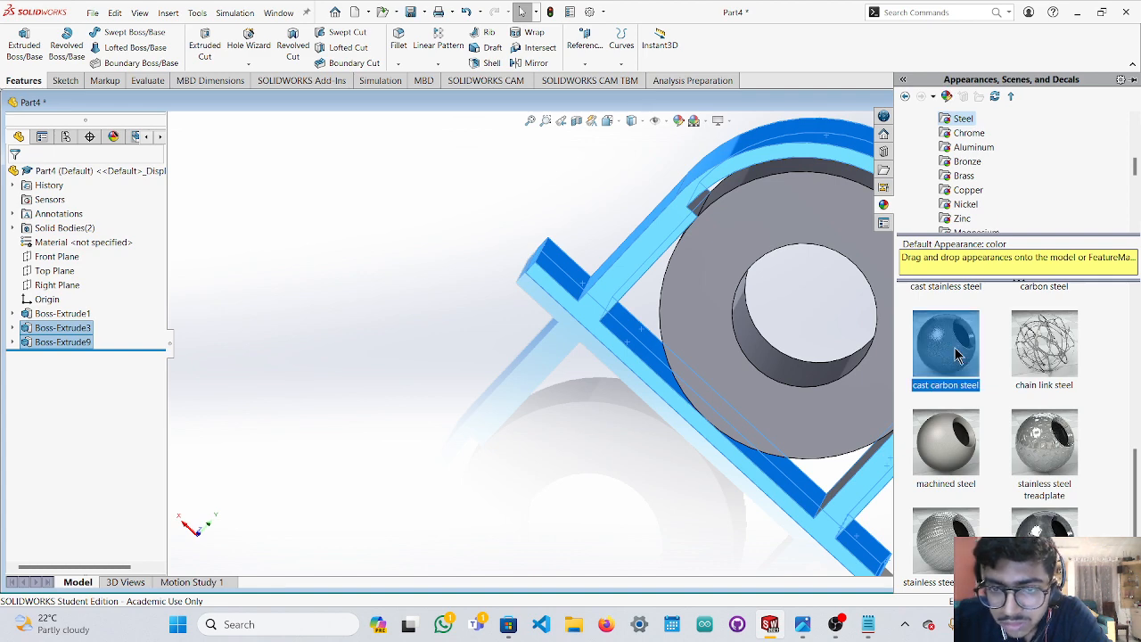
key("Escape")
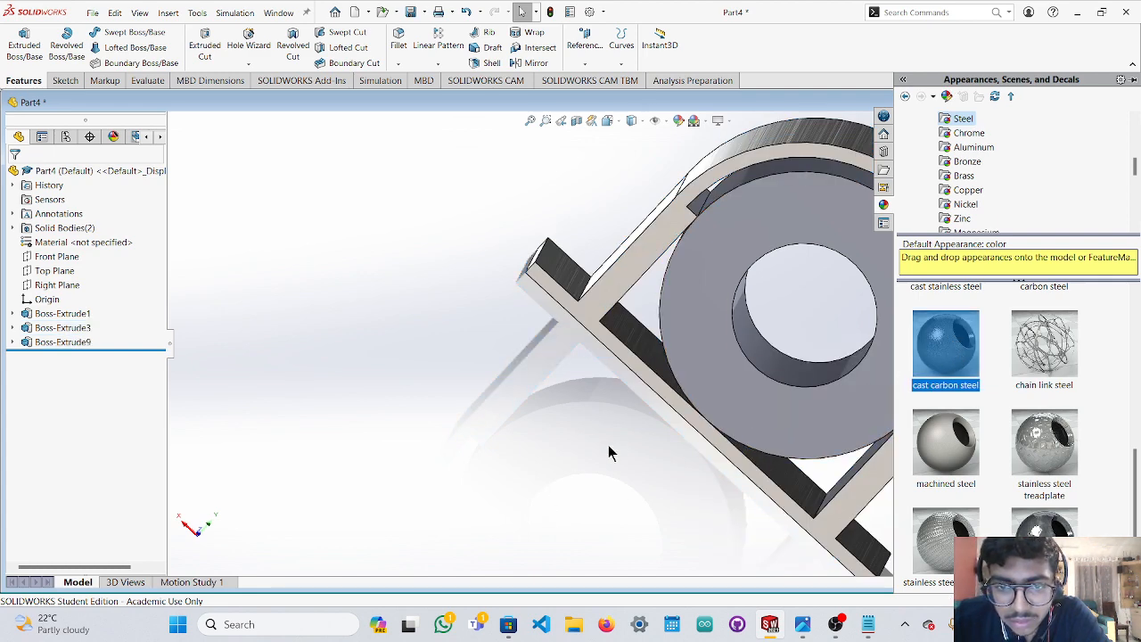
Select the whole cylinder body feature and apply a metal appearance from the appearances library to it.
middle_click_drag(609, 453, 655, 377)
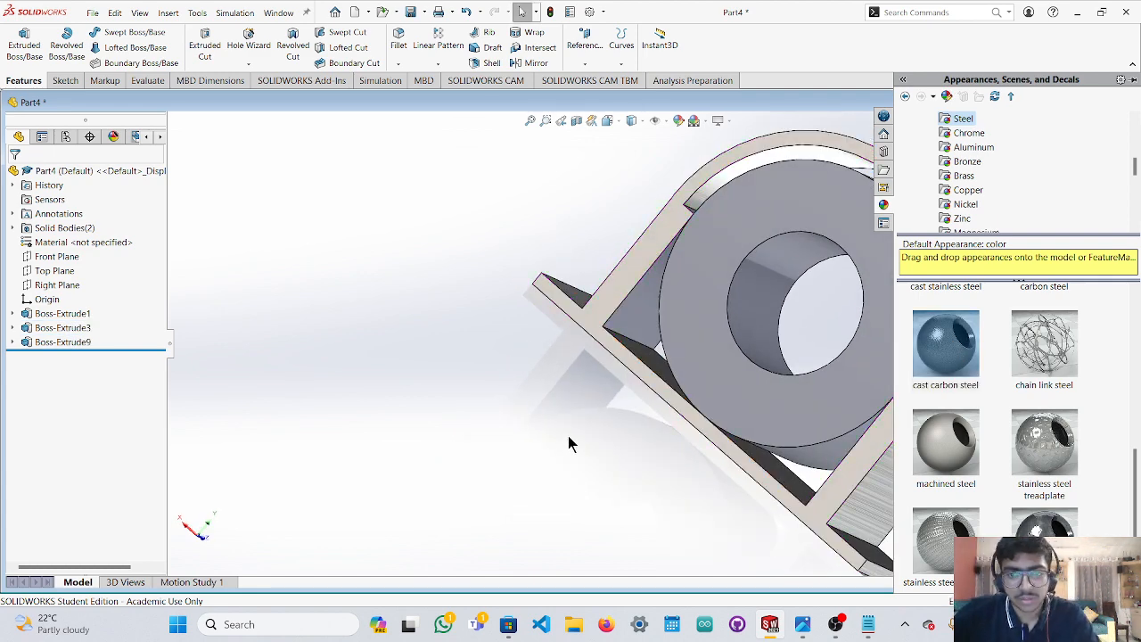
scroll(787, 334, "down", 5)
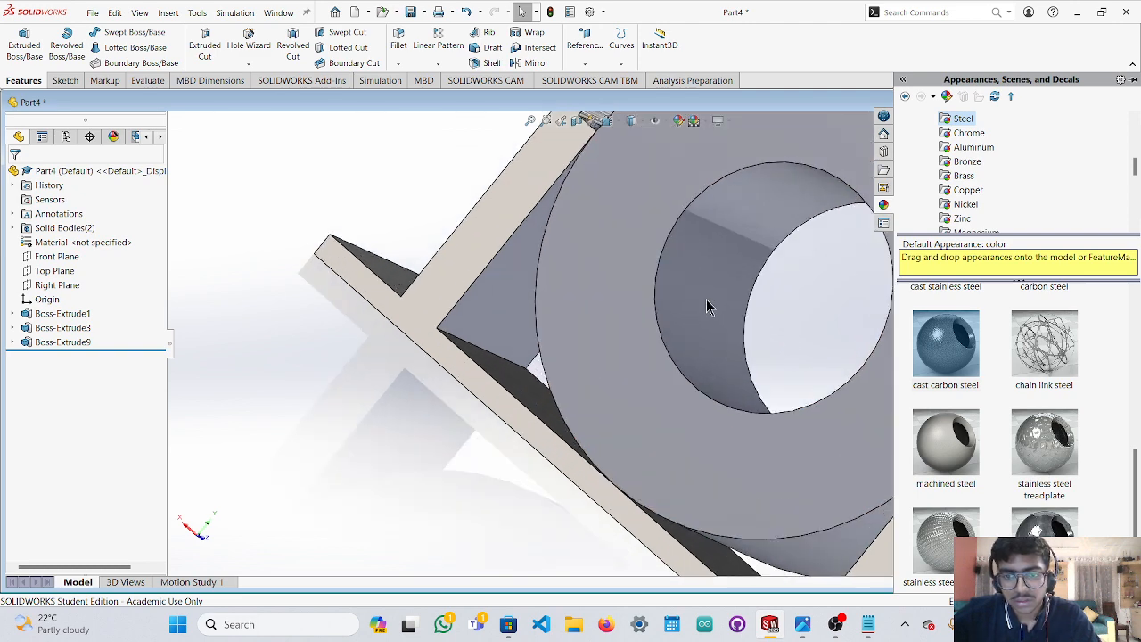
left_click(697, 323)
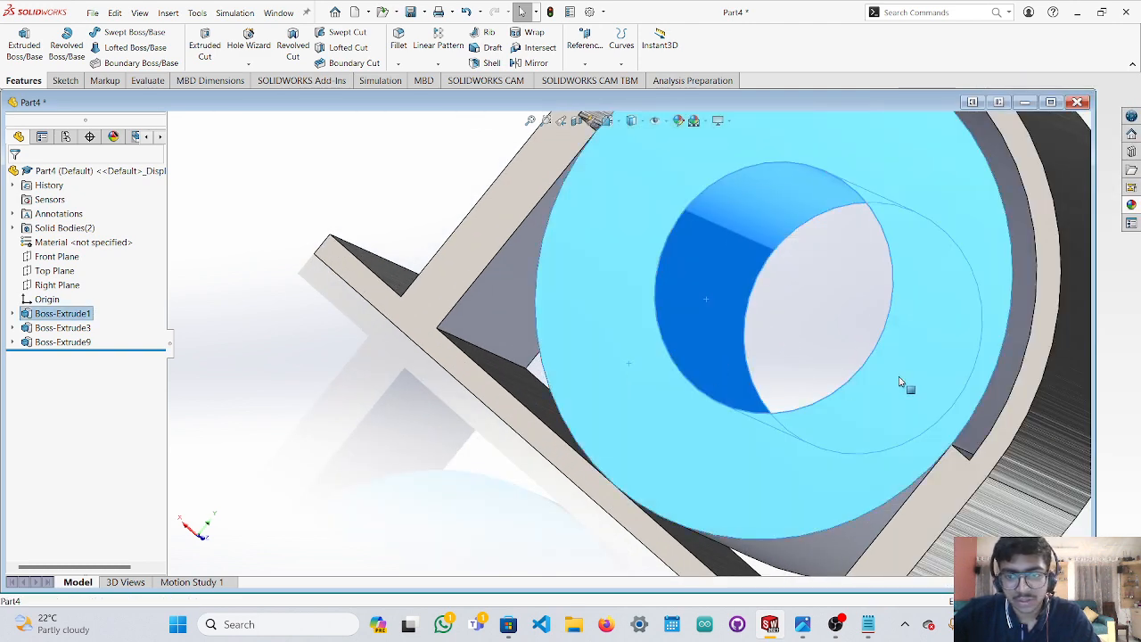
middle_click_drag(845, 334, 602, 364)
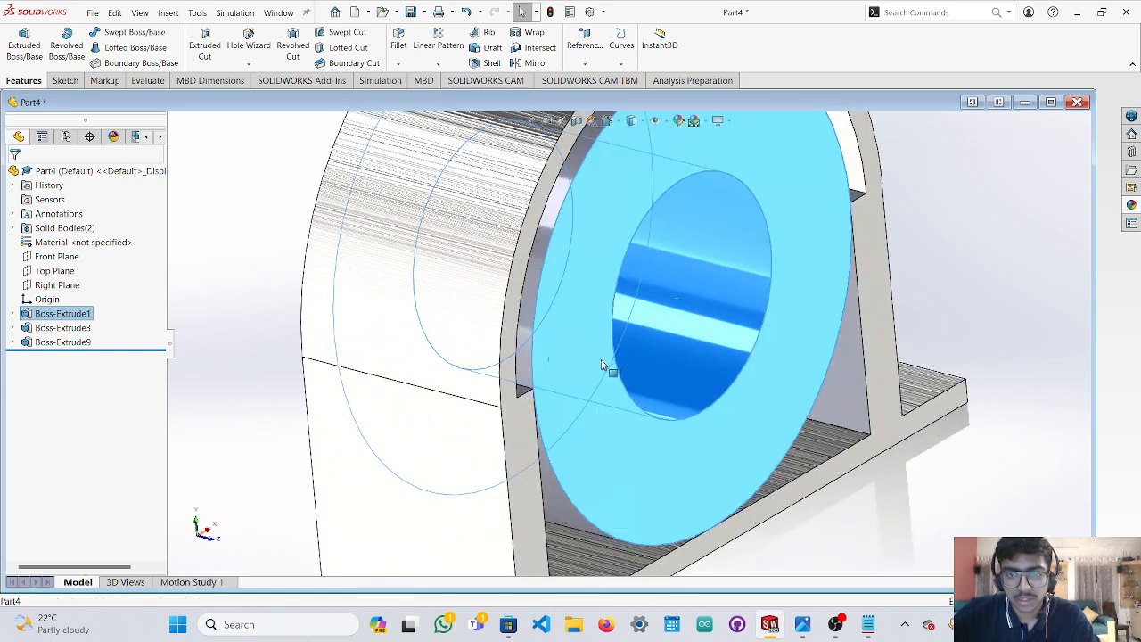
left_click(1132, 205)
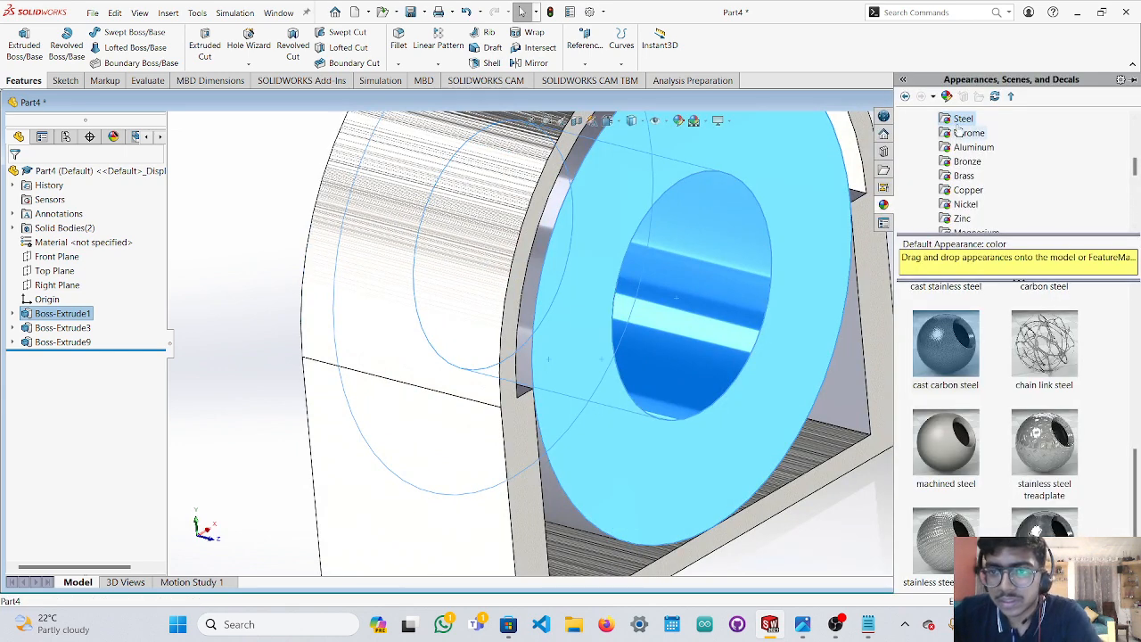
scroll(988, 284, "up", 5)
left_click_drag(947, 330, 788, 346)
scroll(790, 374, "up", 6)
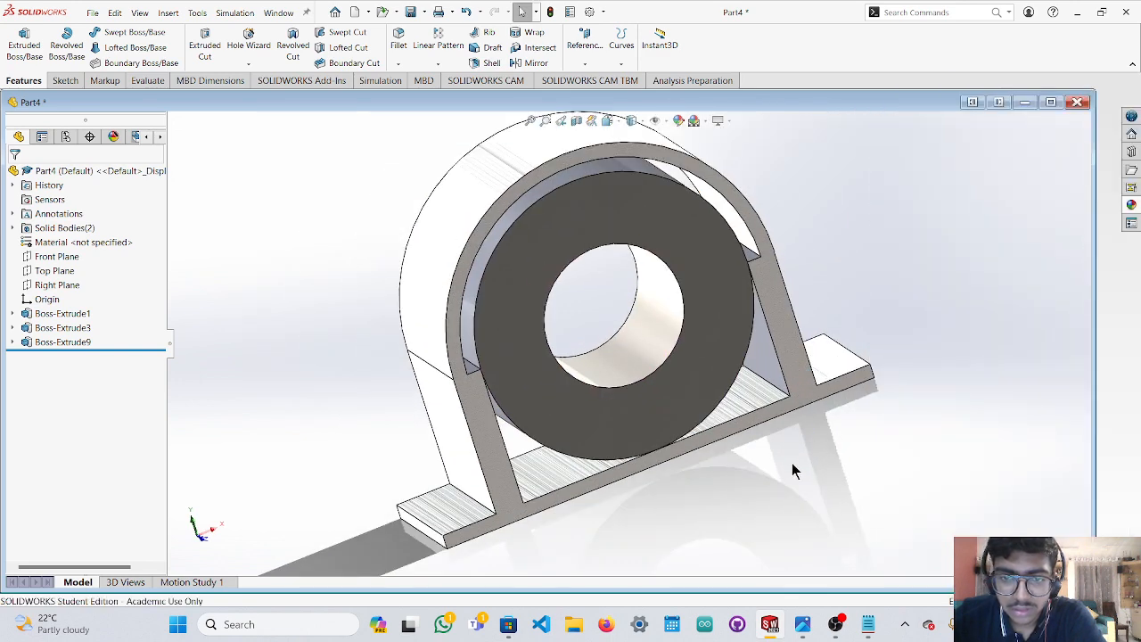
Save the part as ball_bear in the CAEG_EL folder.
middle_click_drag(798, 425, 633, 458)
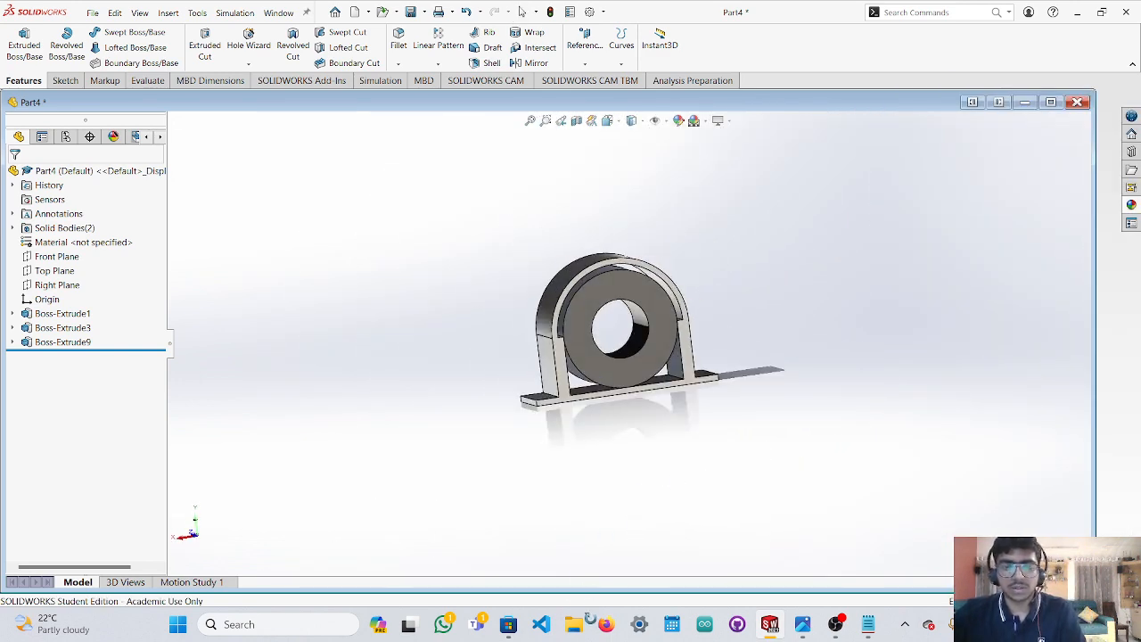
scroll(633, 457, "down", 4)
scroll(638, 363, "up", 3)
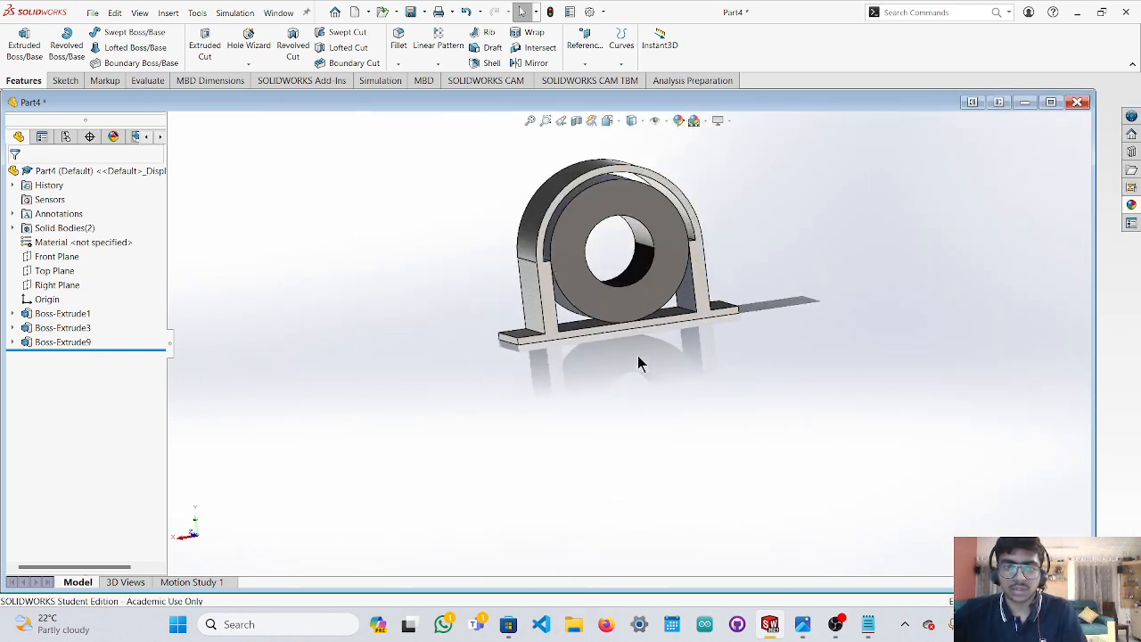
left_click(93, 15)
left_click(130, 169)
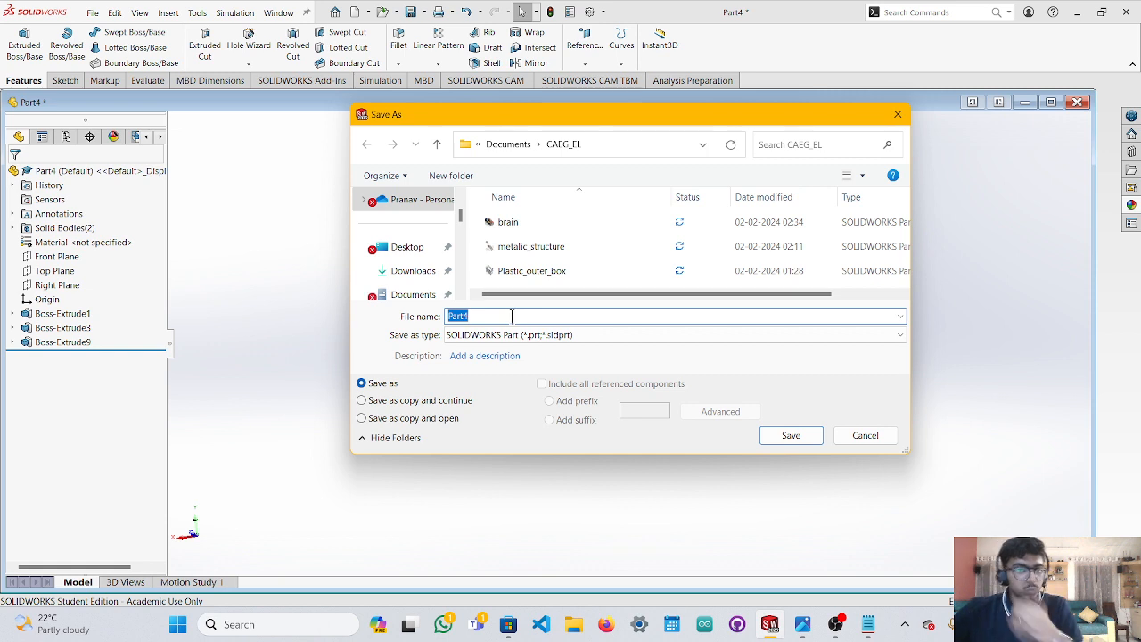
type("ball_bear")
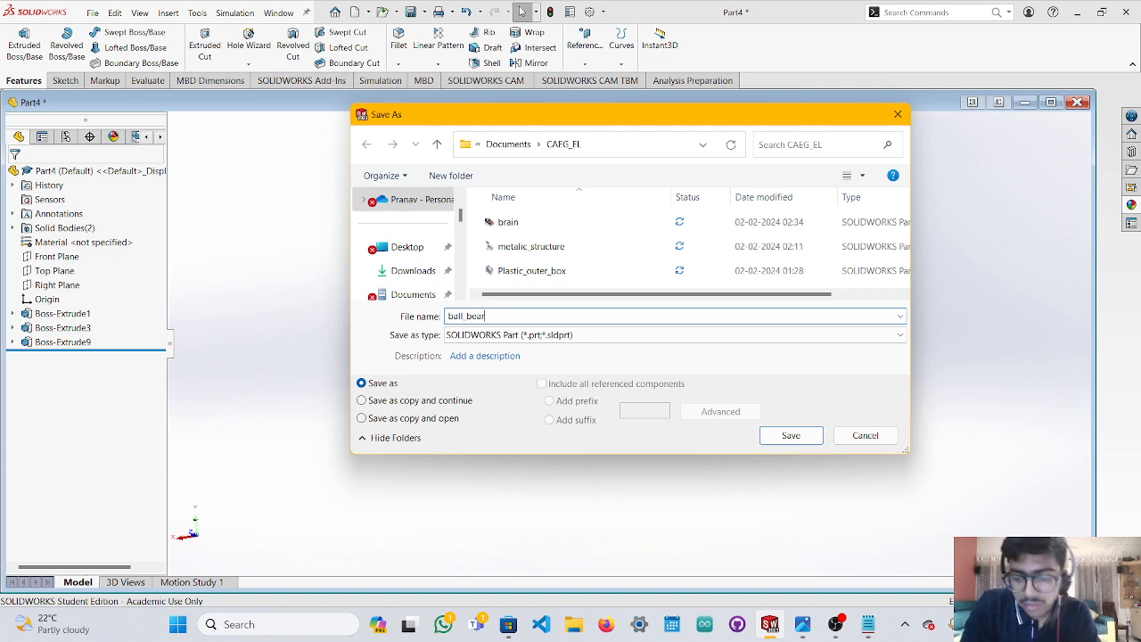
key("Return")
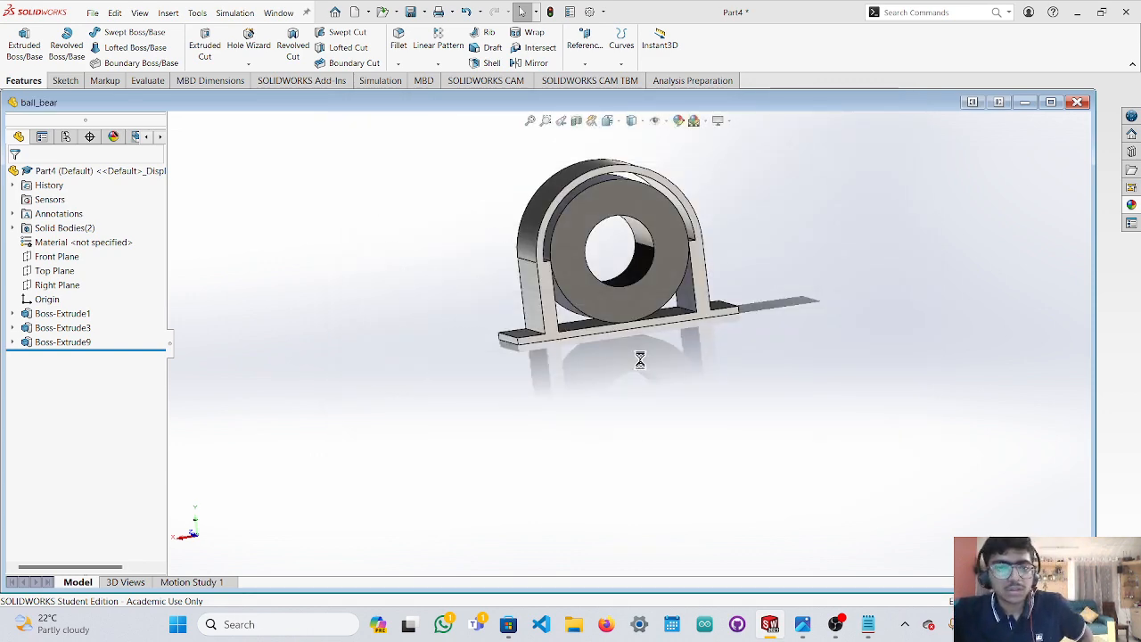
Create a new part document.
scroll(704, 397, "up", 4)
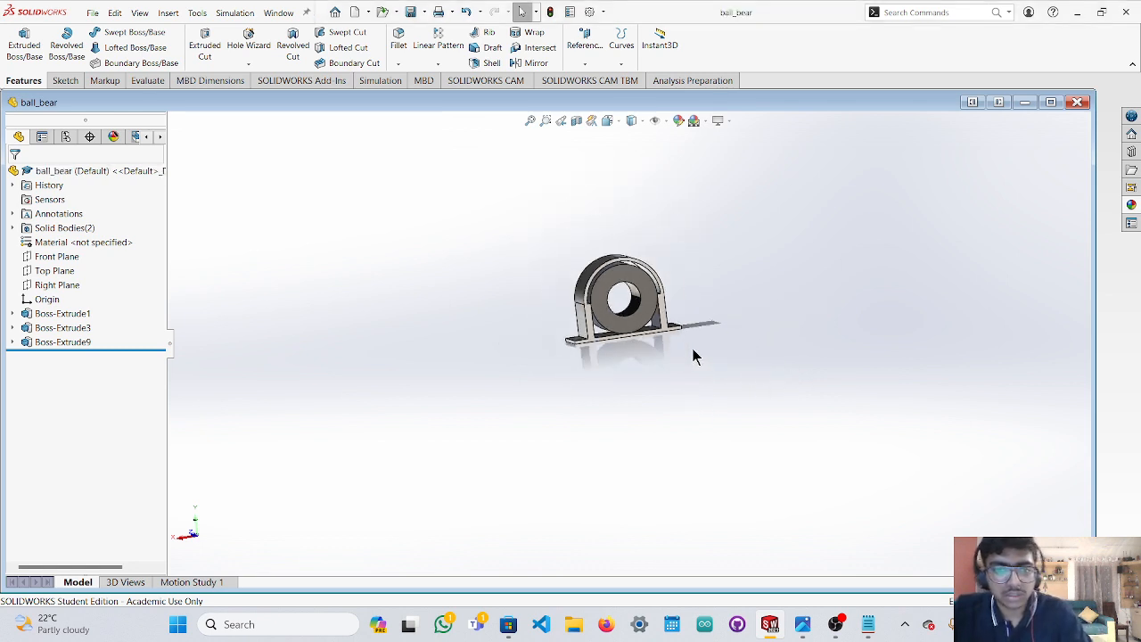
scroll(675, 329, "down", 3)
scroll(622, 314, "up", 5)
scroll(615, 304, "down", 5)
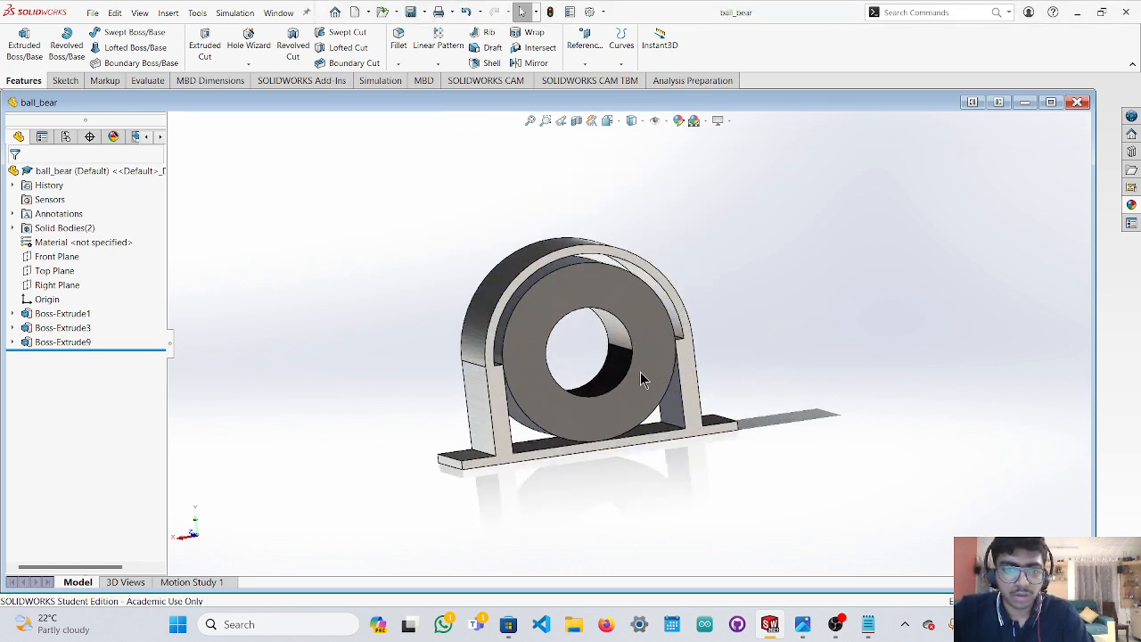
left_click(92, 12)
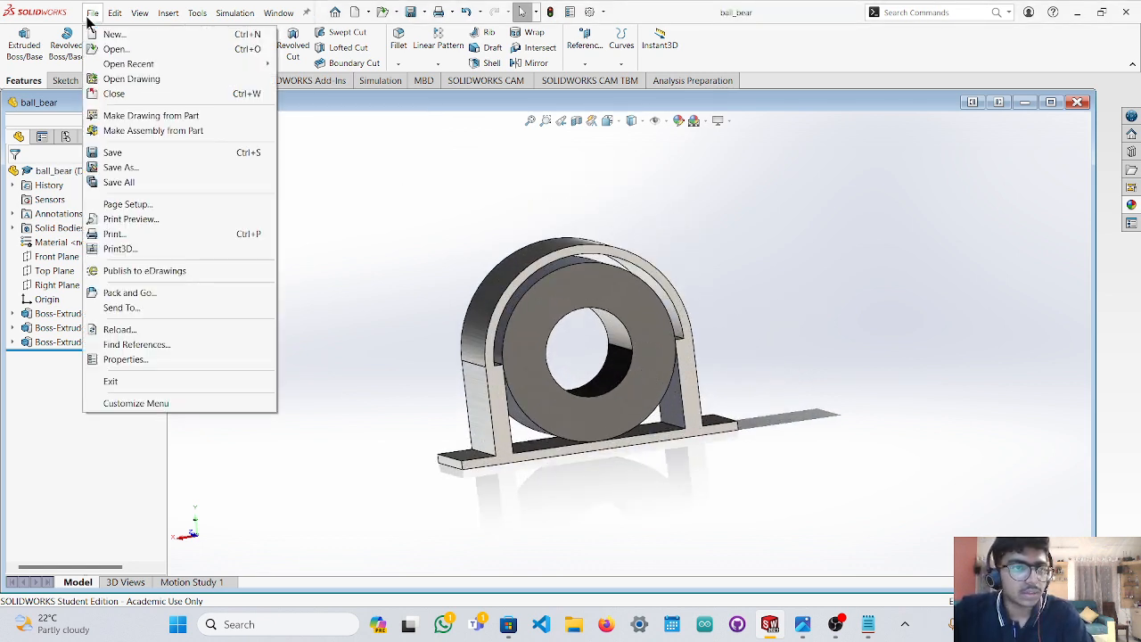
left_click(129, 37)
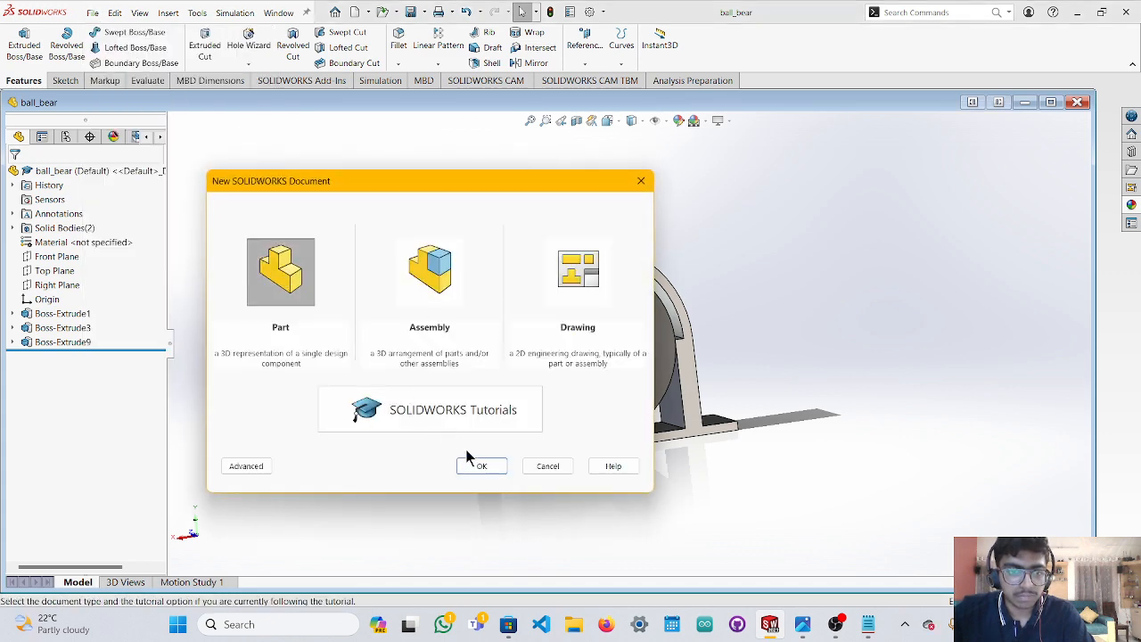
left_click(481, 466)
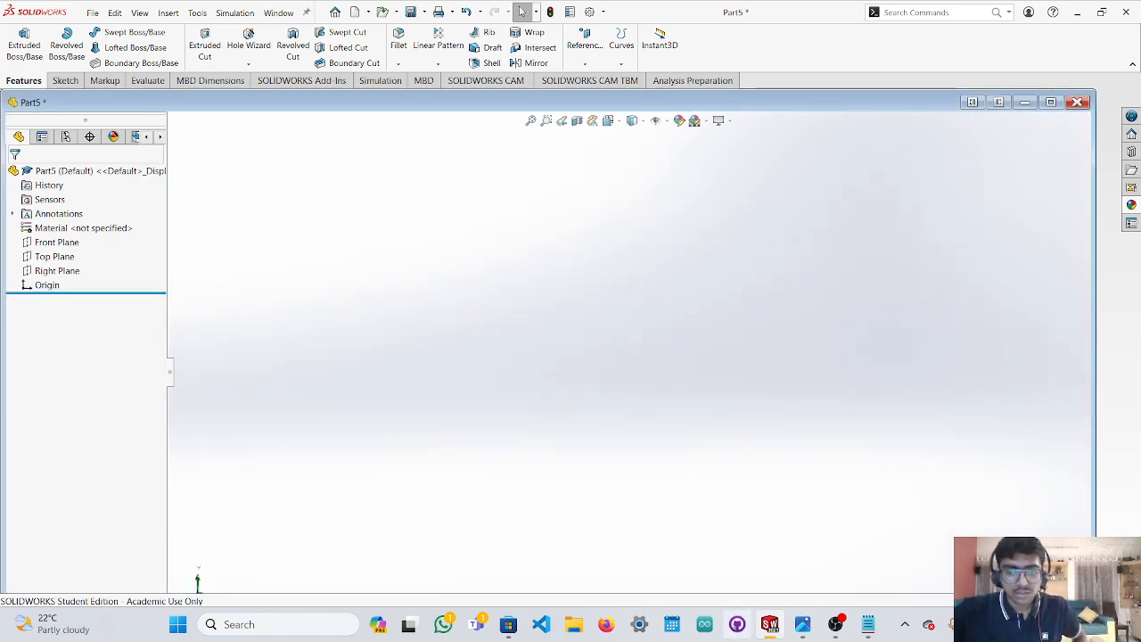
Switch to the Photos app, examine the motor and shaft coupling in reference photo j4.jpg, and return to SOLIDWORKS.
left_click(802, 624)
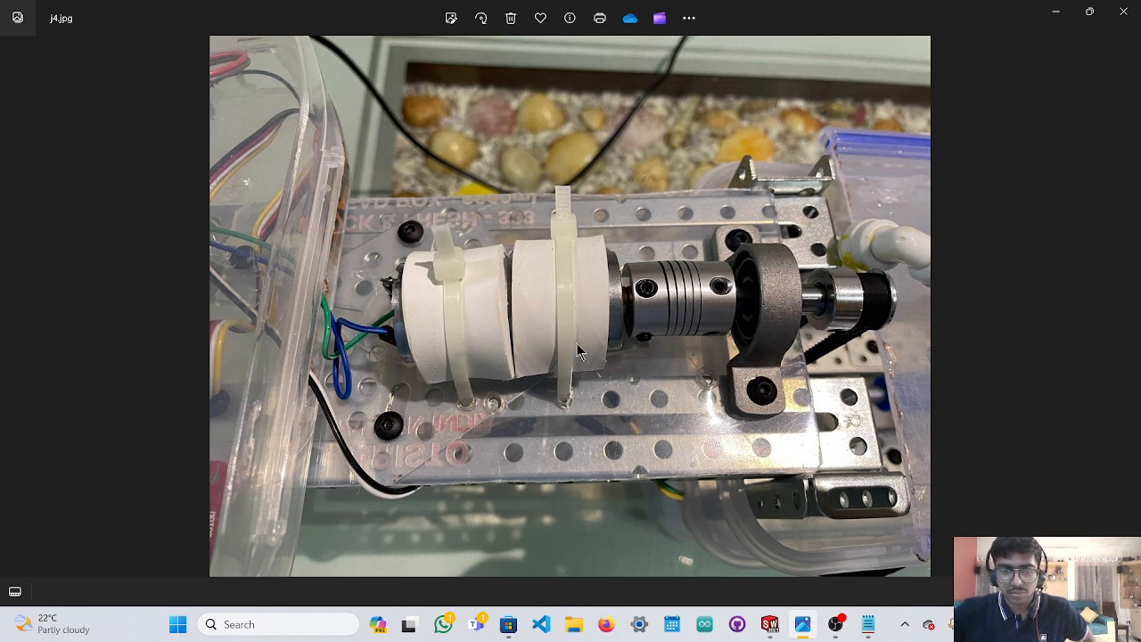
key("Left")
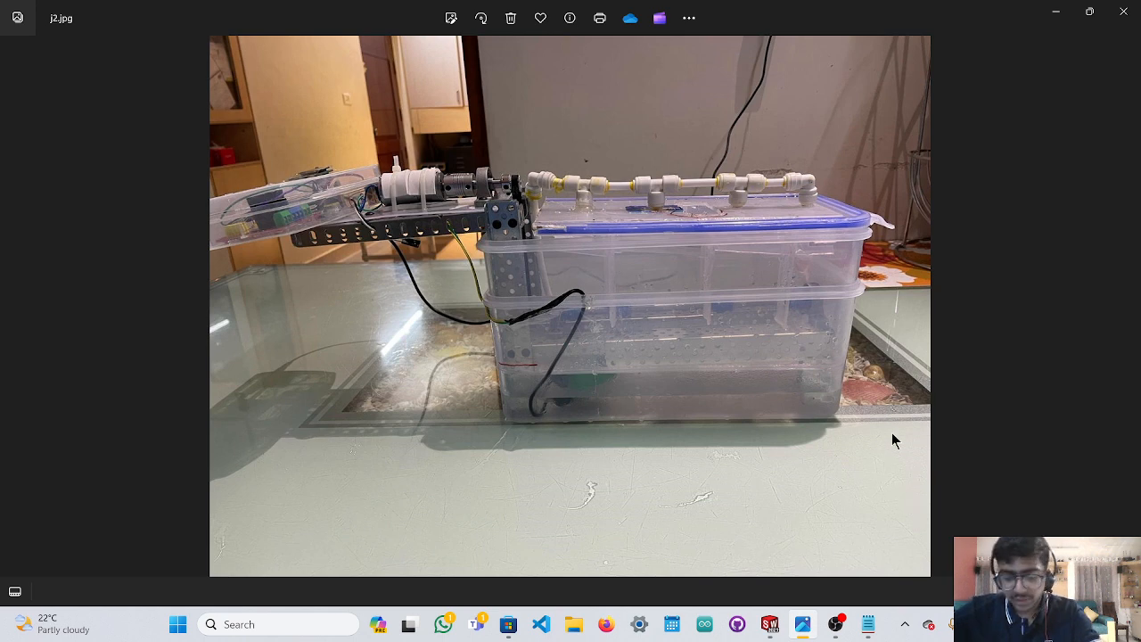
key("Right")
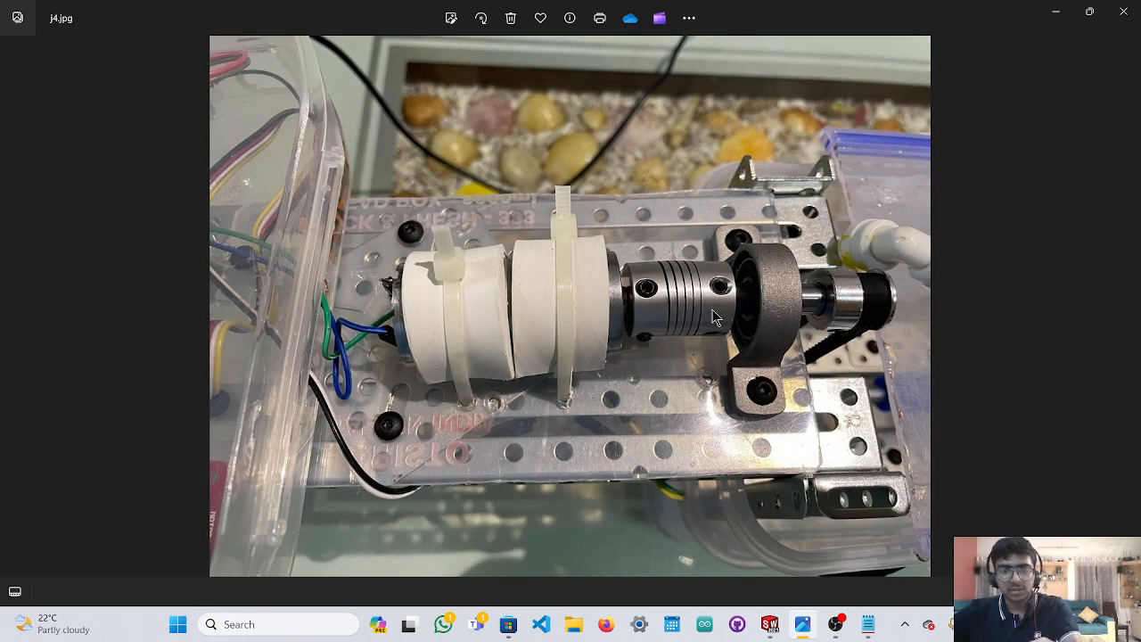
left_click(1059, 10)
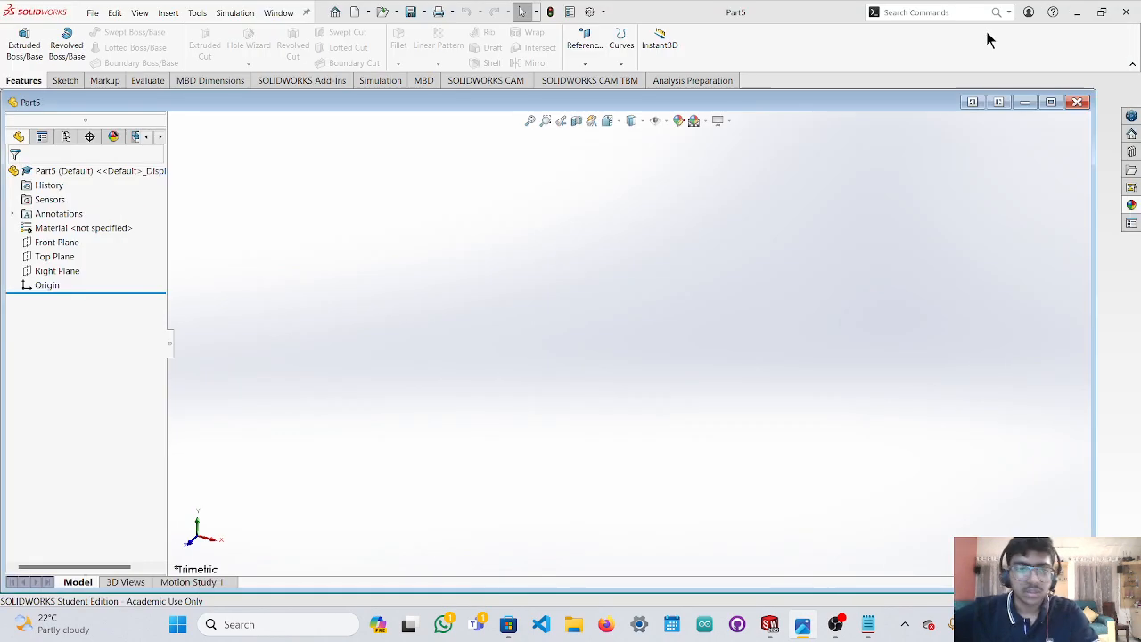
Sketch a circle on the Front Plane, centred on the origin, with a radius of about 30 mm.
left_click(59, 241)
left_click(189, 550)
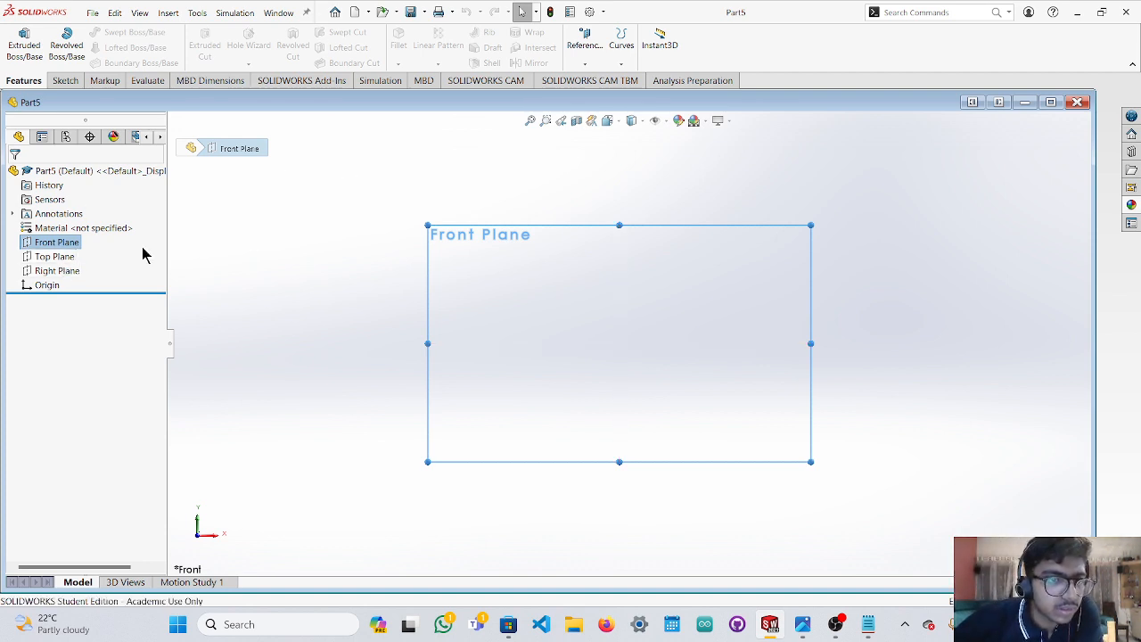
left_click(65, 80)
left_click(135, 33)
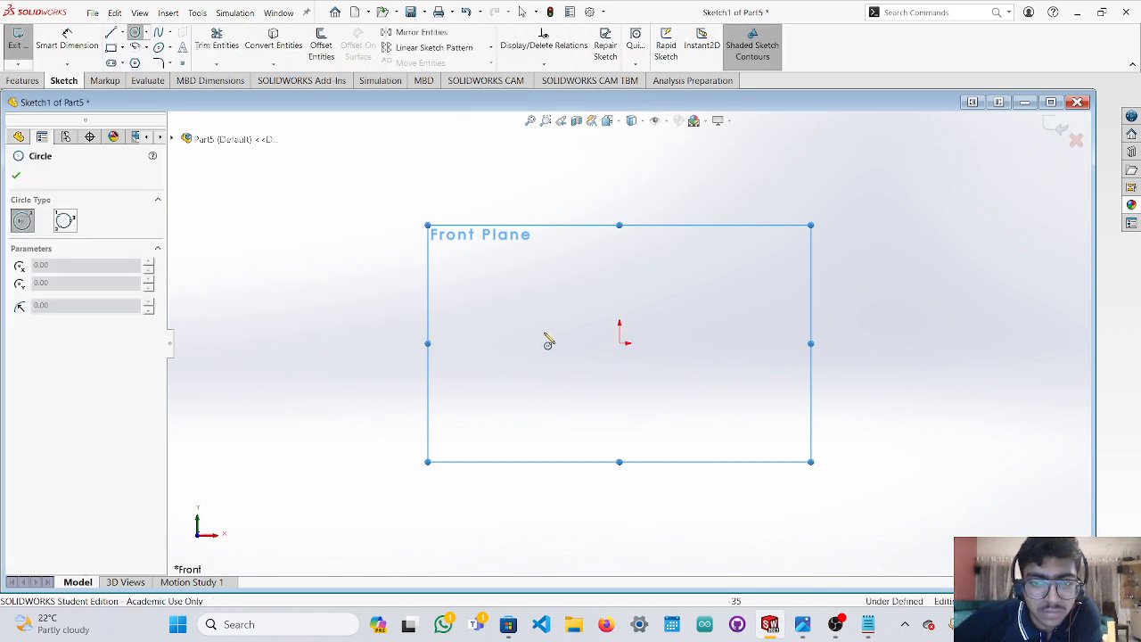
left_click(621, 343)
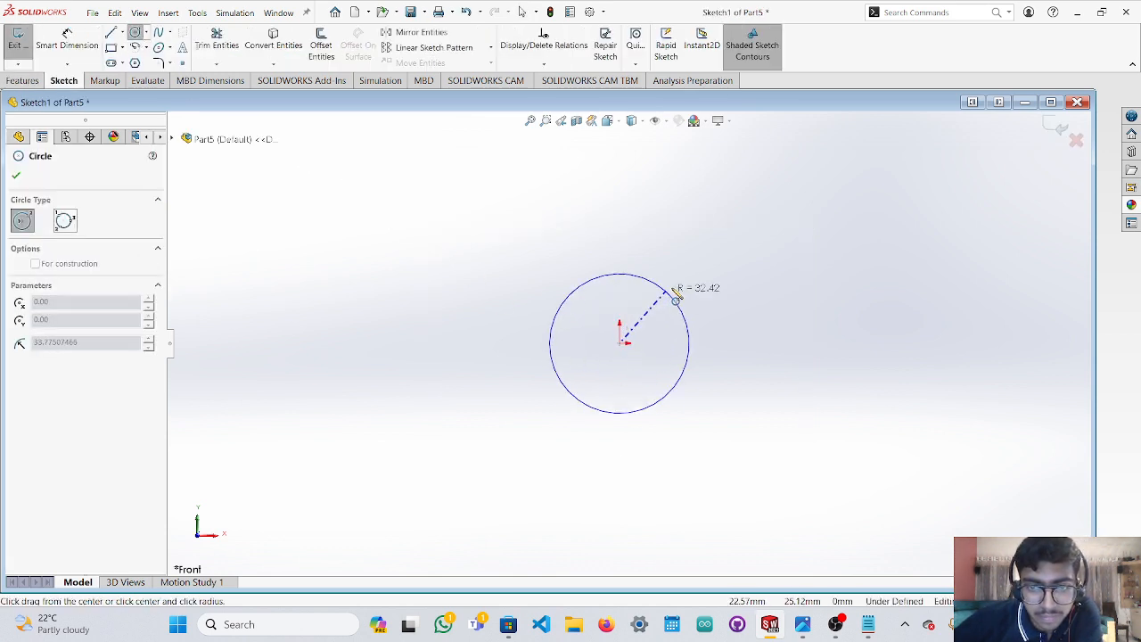
left_click(667, 307)
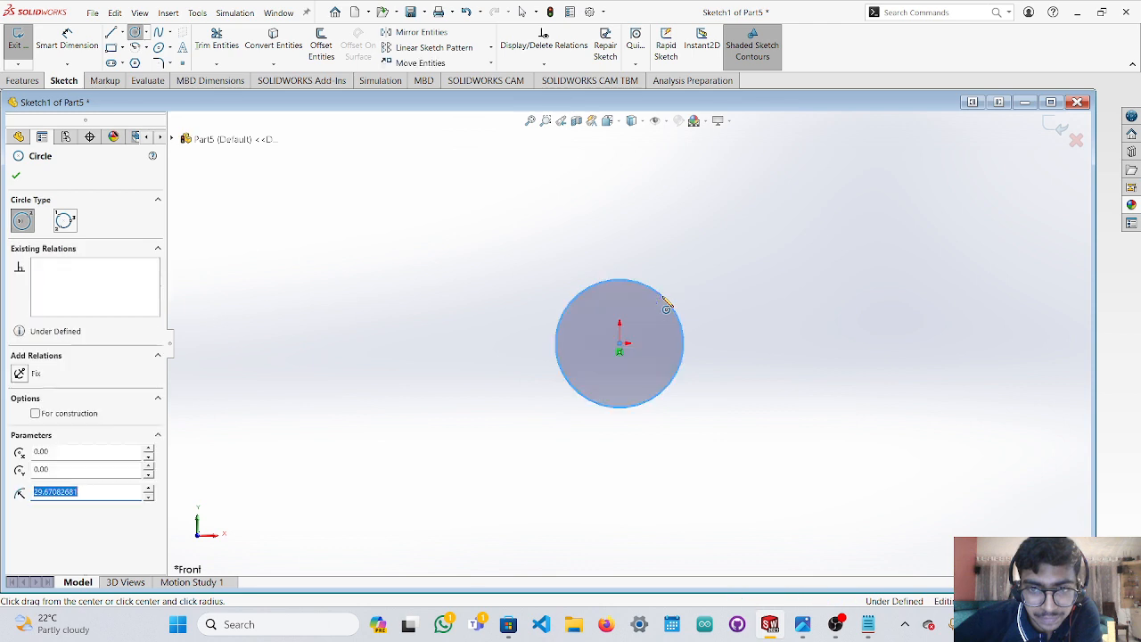
Set the circle's radius to 20 mm.
left_click(60, 491)
left_click_drag(78, 492, 42, 494)
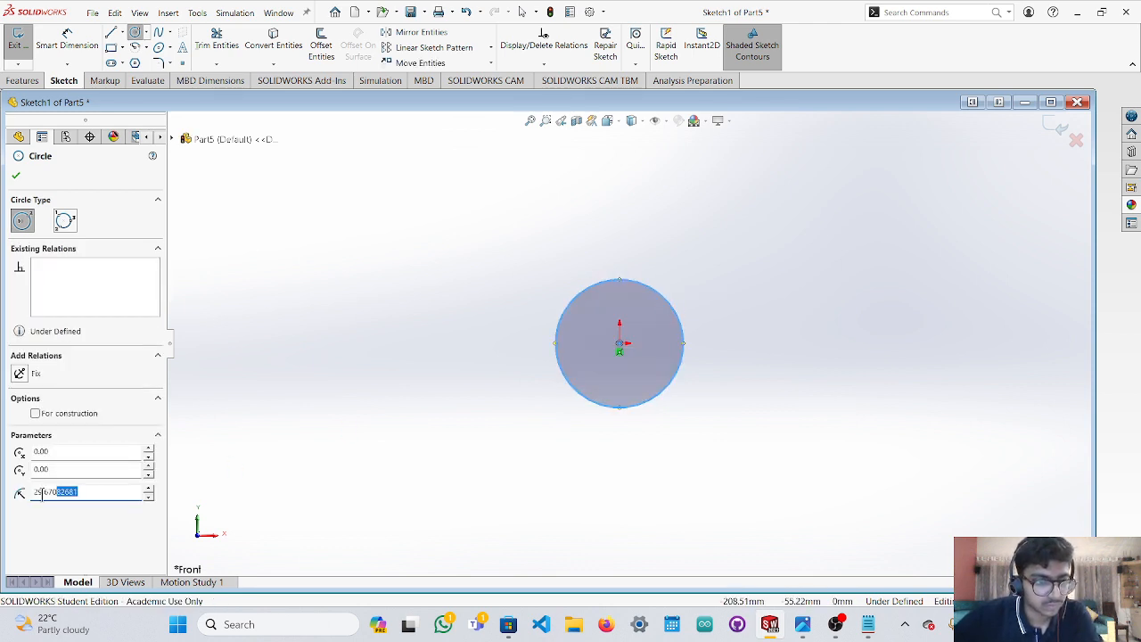
type("20")
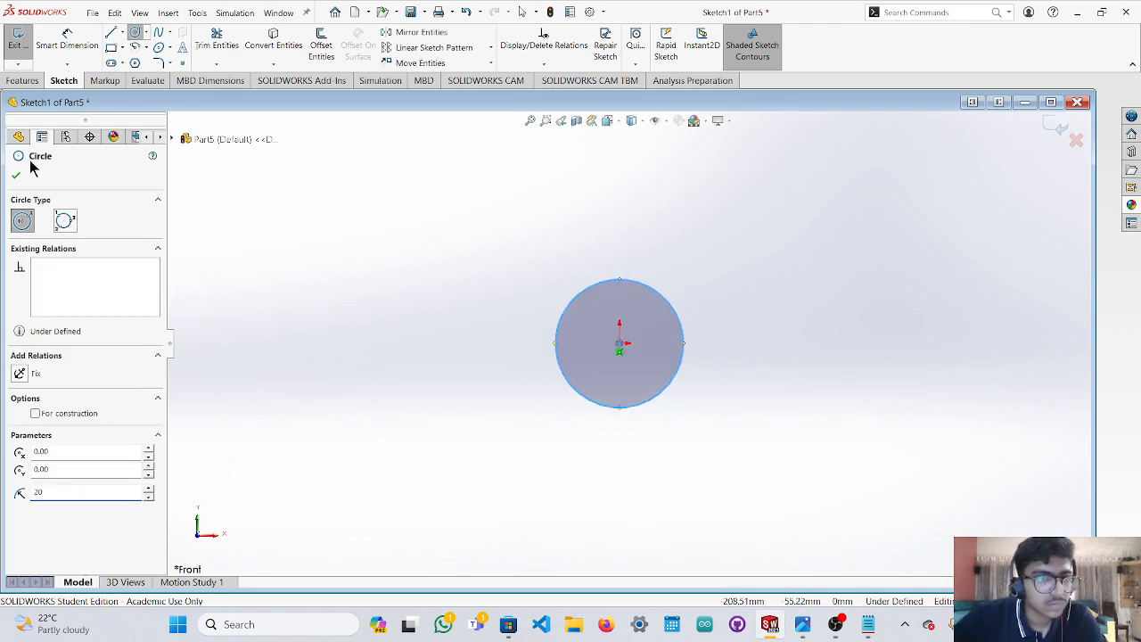
left_click(16, 176)
left_click(516, 424)
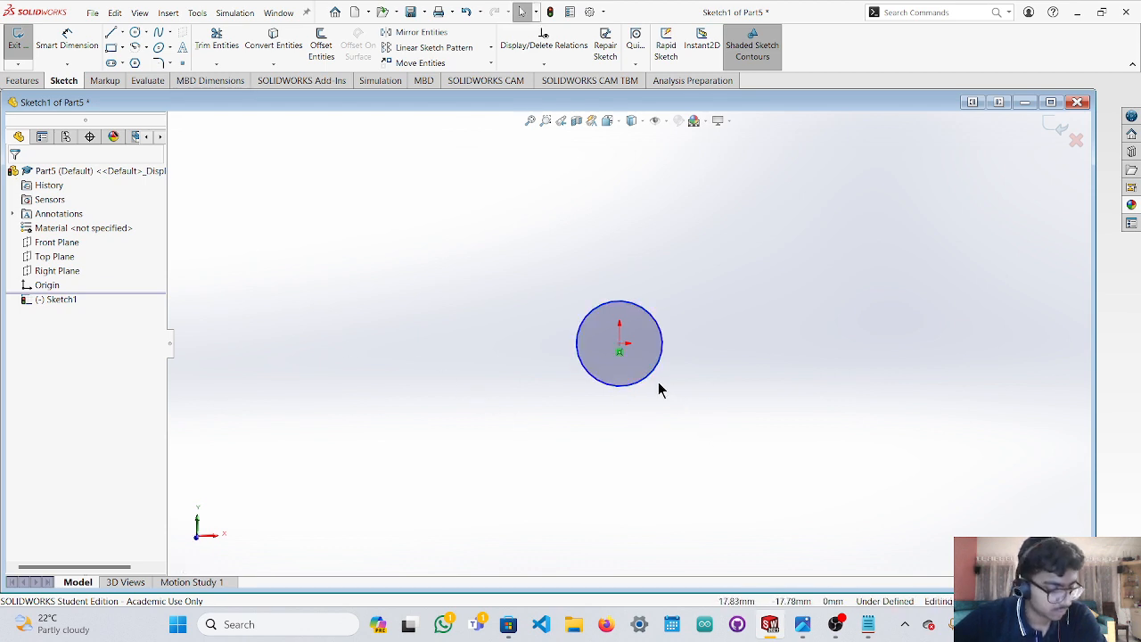
mouse_move(690, 332)
middle_mouse_down()
mouse_move(675, 368)
mouse_move(687, 347)
middle_mouse_up()
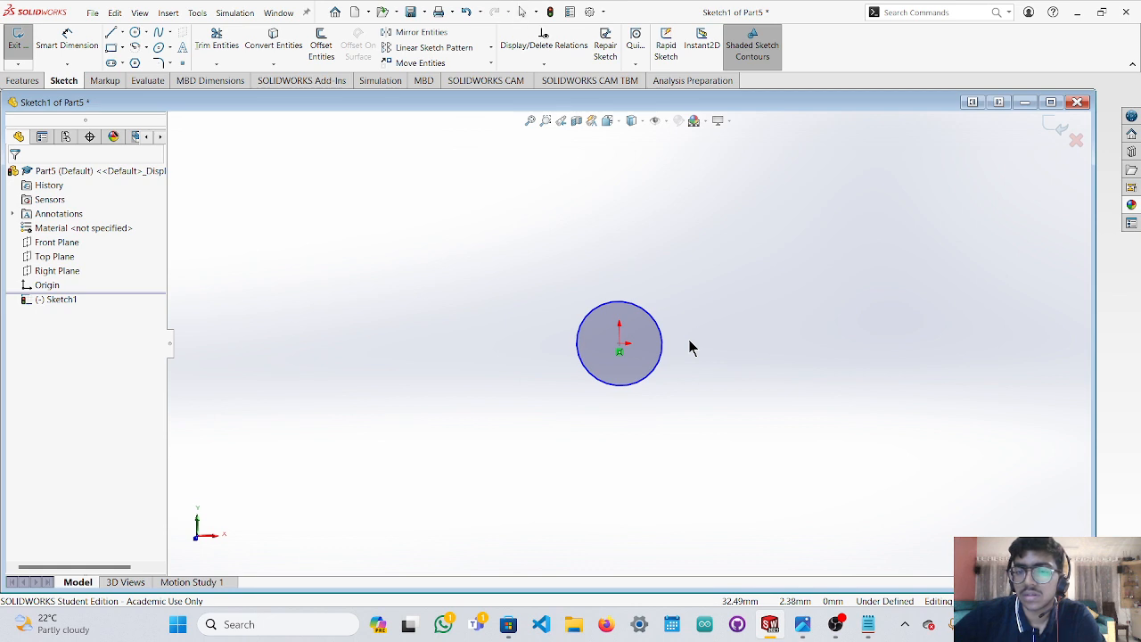
left_click(635, 370)
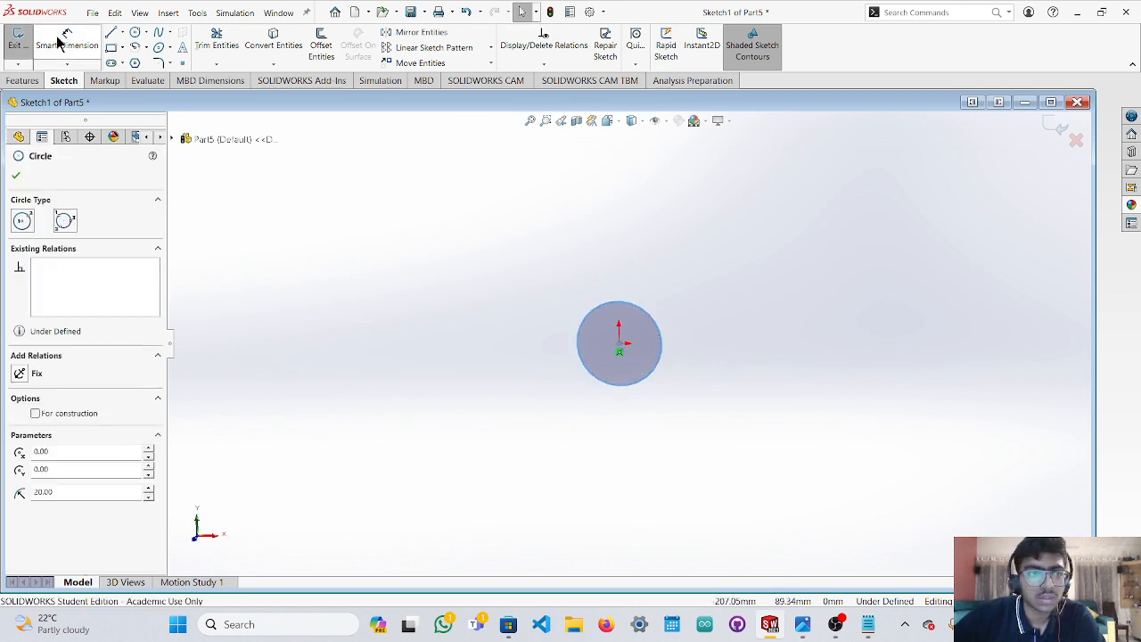
left_click(20, 81)
left_click(24, 44)
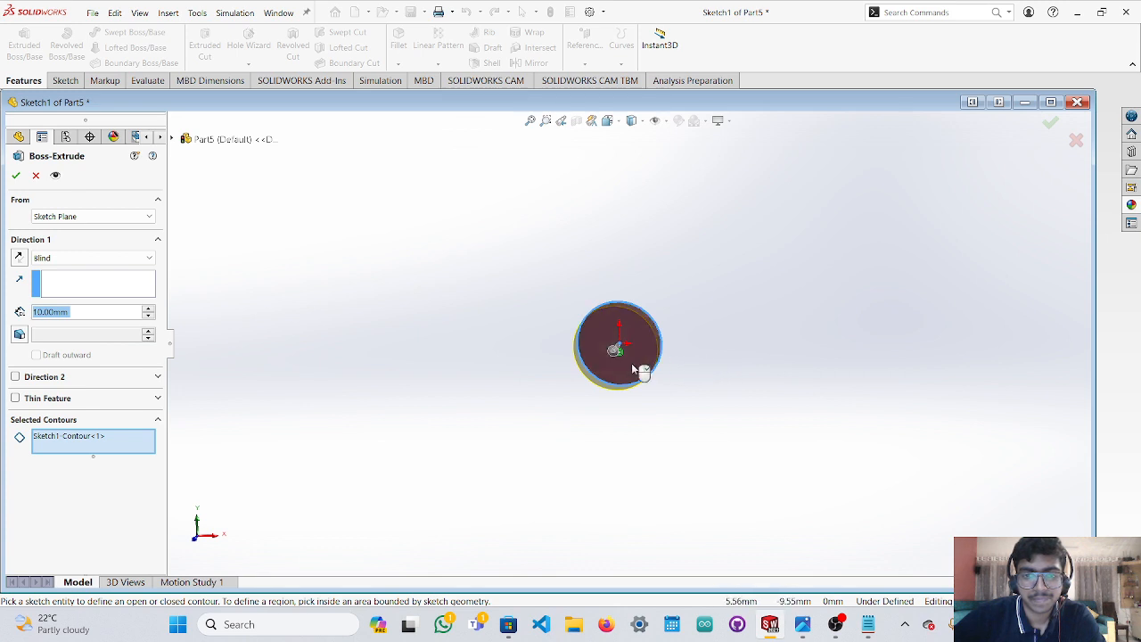
middle_click_drag(709, 359, 655, 375)
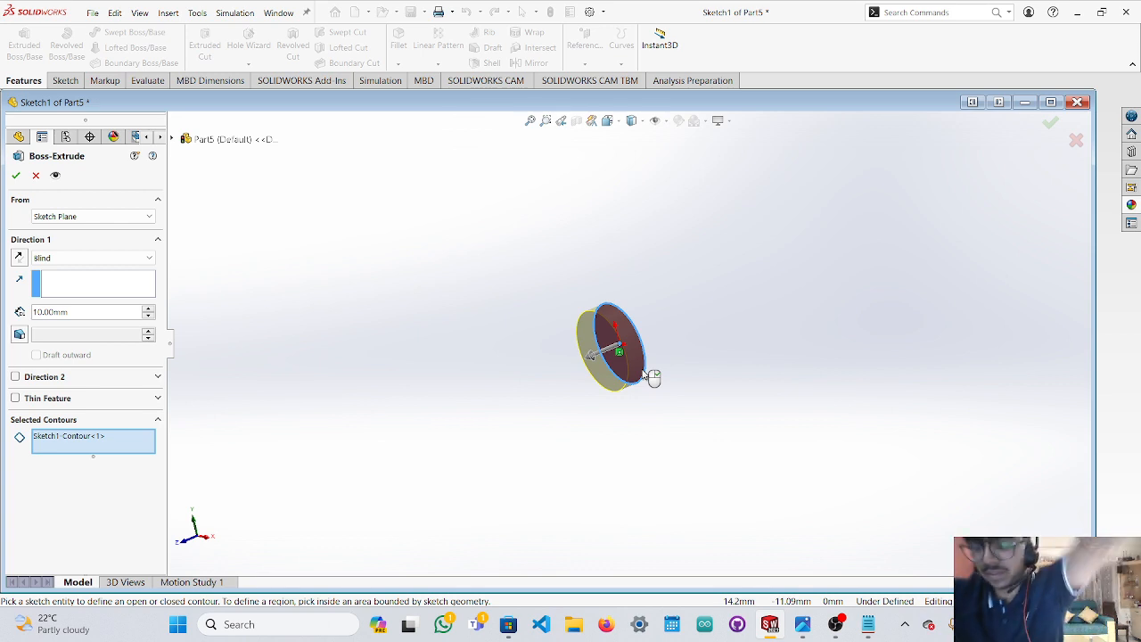
mouse_move(647, 375)
middle_mouse_down()
mouse_move(751, 433)
mouse_move(698, 402)
mouse_move(703, 389)
mouse_move(661, 380)
middle_mouse_up()
left_click_drag(610, 365, 534, 393)
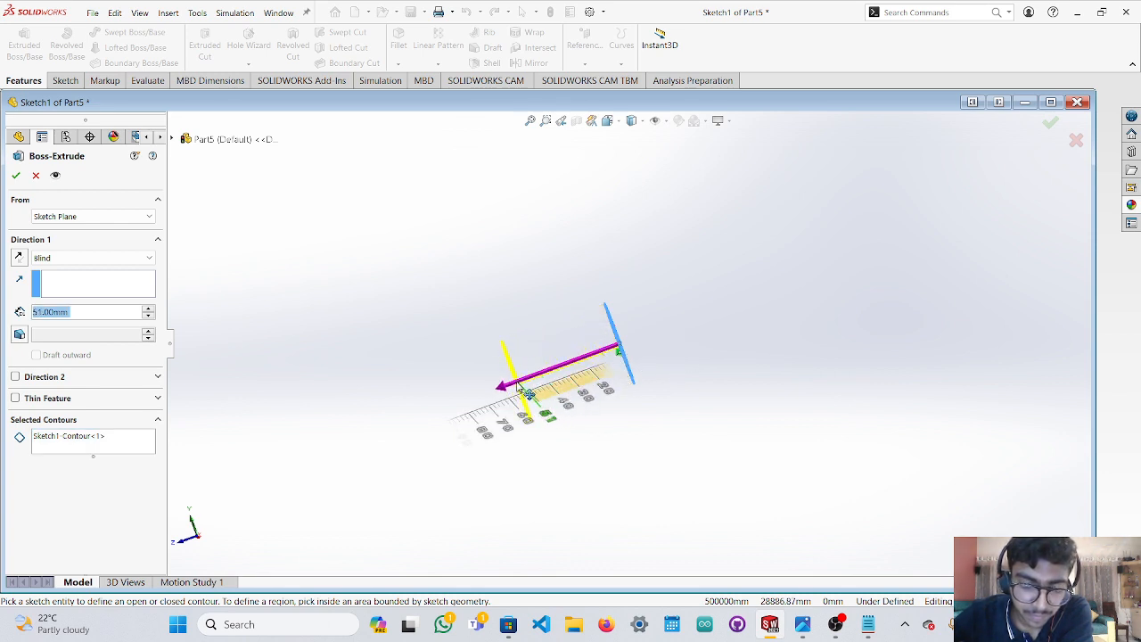
left_click_drag(520, 381, 519, 384)
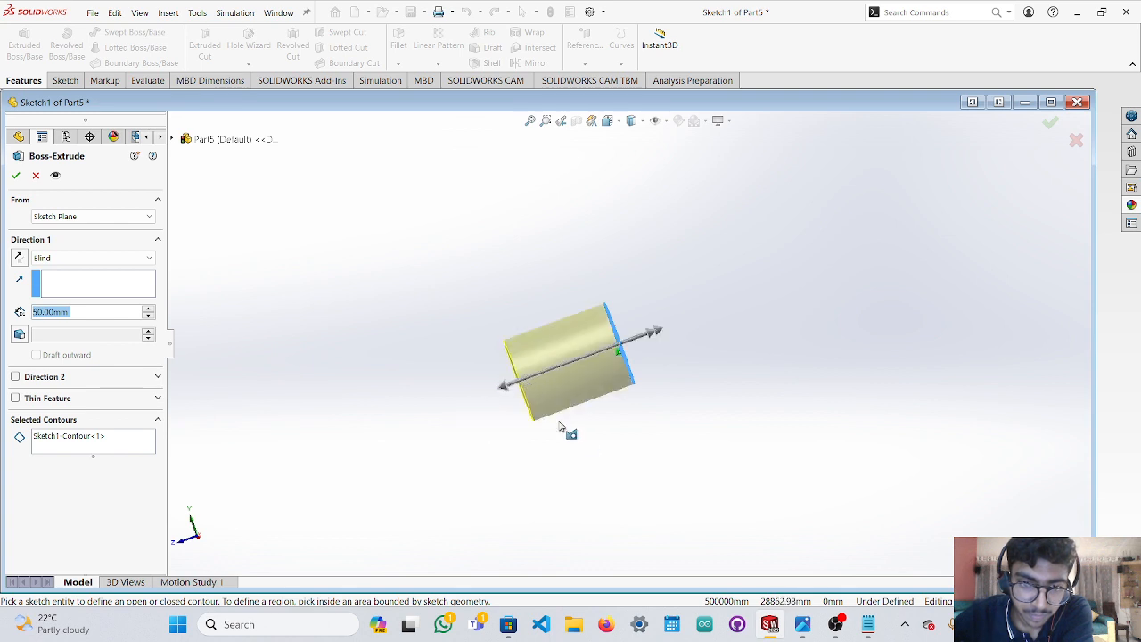
mouse_move(614, 456)
middle_mouse_down()
mouse_move(660, 431)
mouse_move(593, 463)
middle_mouse_up()
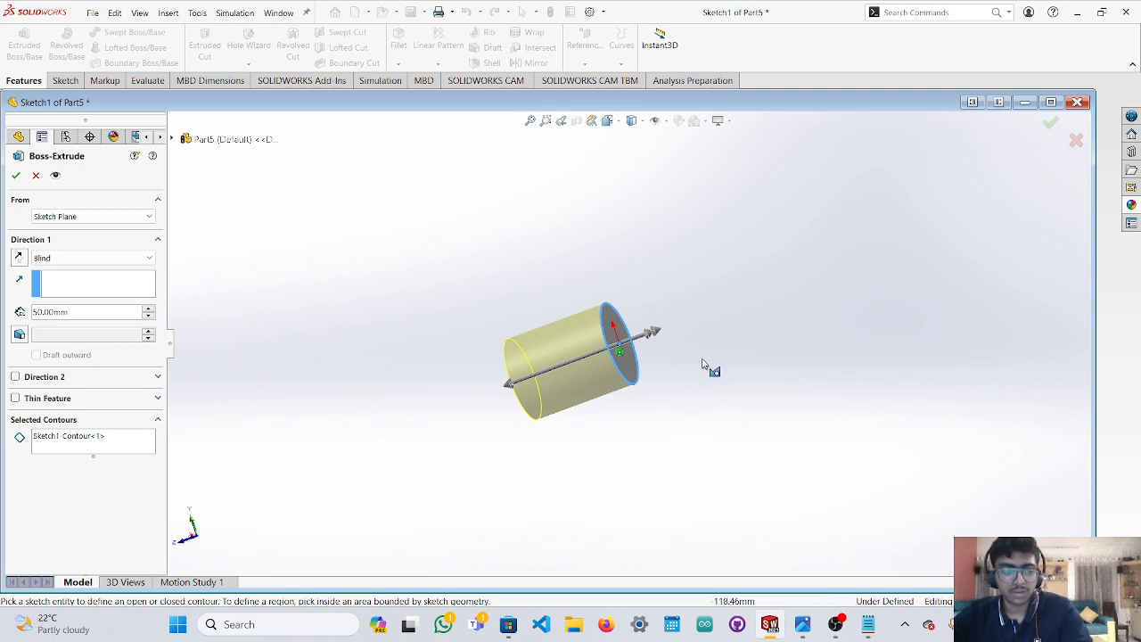
key("Escape")
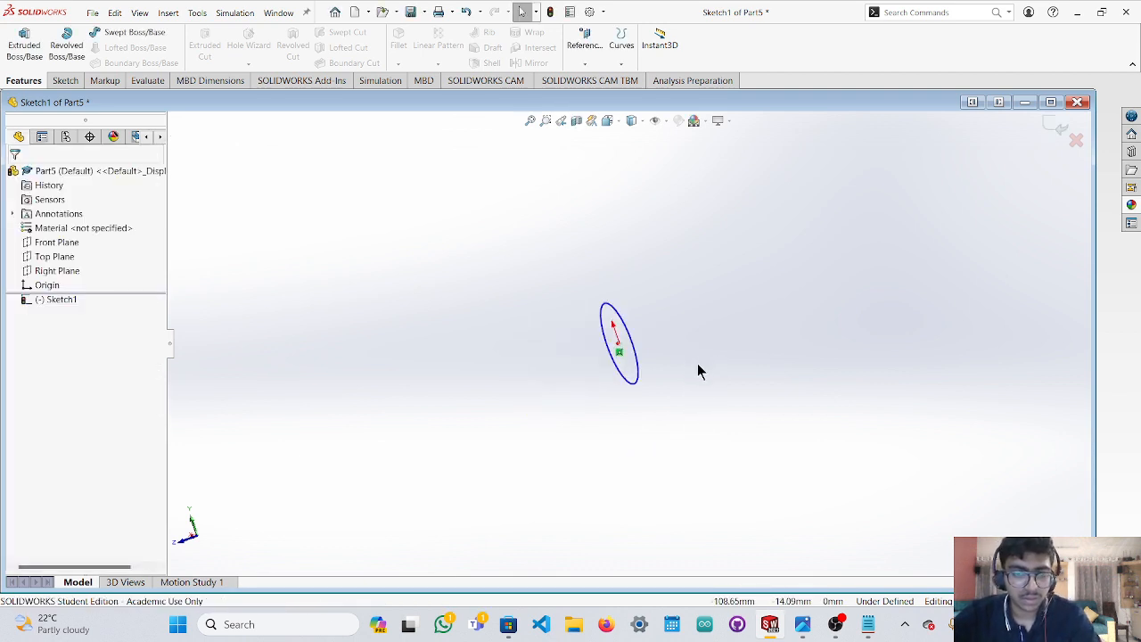
Extrude the 20 mm radius circle to one side of the Front Plane into a solid cylinder.
left_click(624, 364)
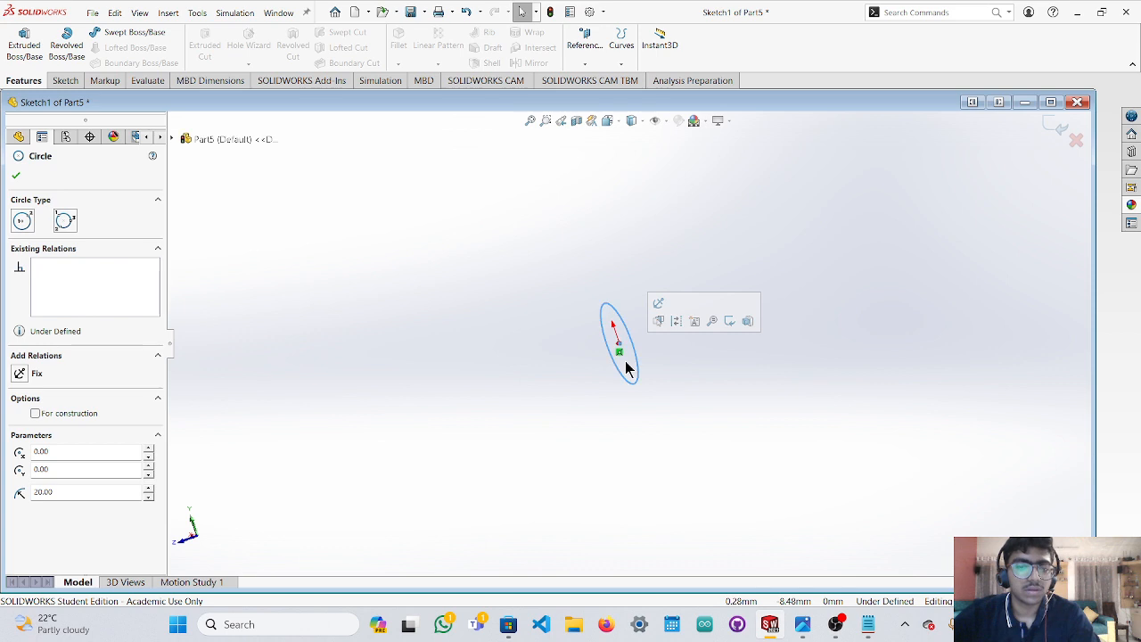
left_click(25, 45)
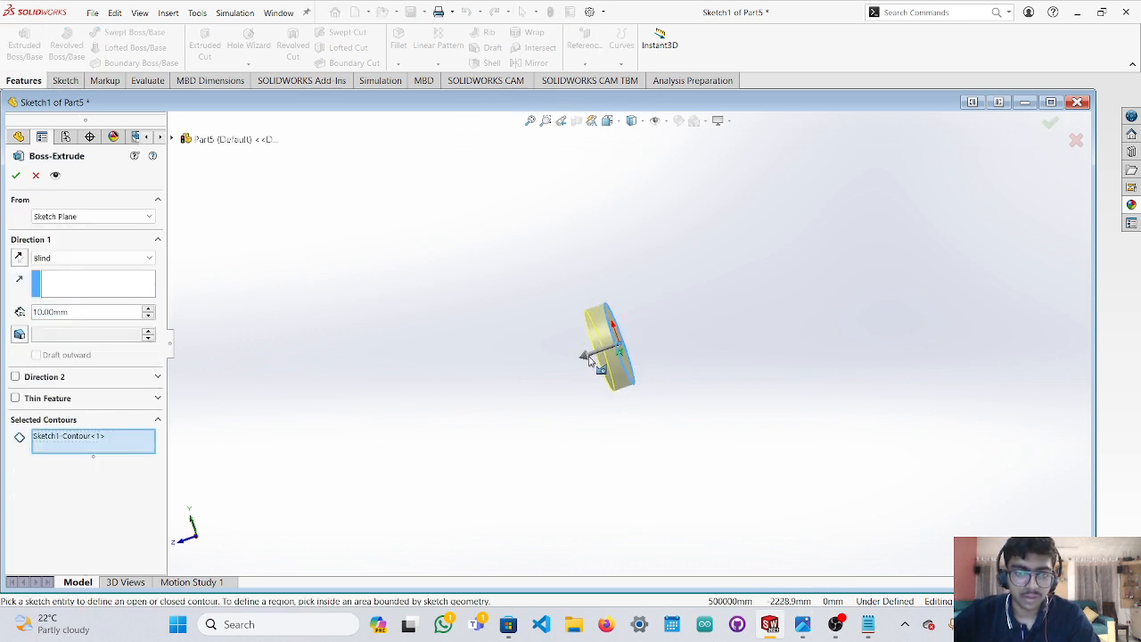
mouse_move(585, 362)
left_mouse_down()
mouse_move(537, 408)
mouse_move(528, 401)
left_mouse_up()
left_click(16, 175)
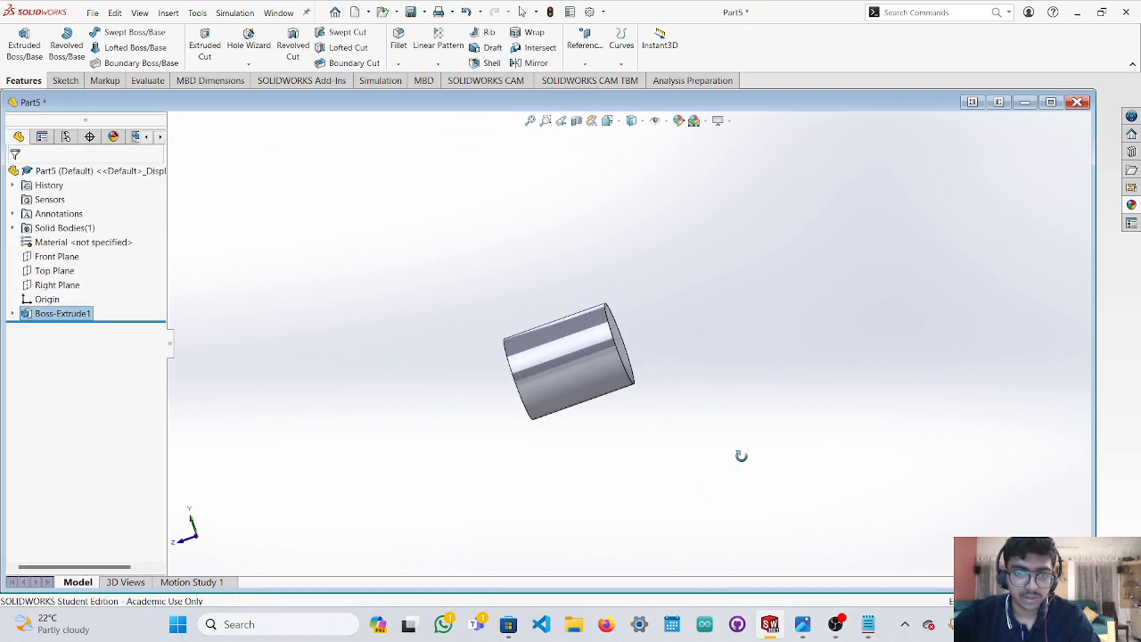
On the Front Plane, viewed from the back, sketch a circle centred on the origin with a radius of about 12 mm.
middle_click_drag(723, 499, 671, 457)
left_click(603, 359)
middle_click_drag(628, 370, 700, 417)
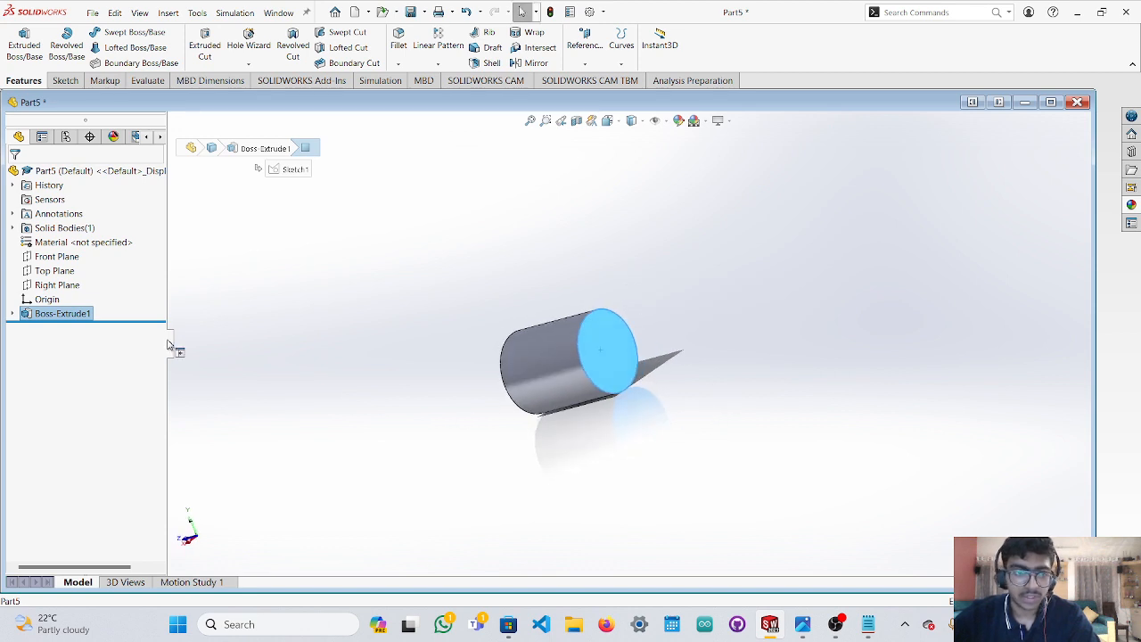
left_click(53, 271)
left_click(51, 257)
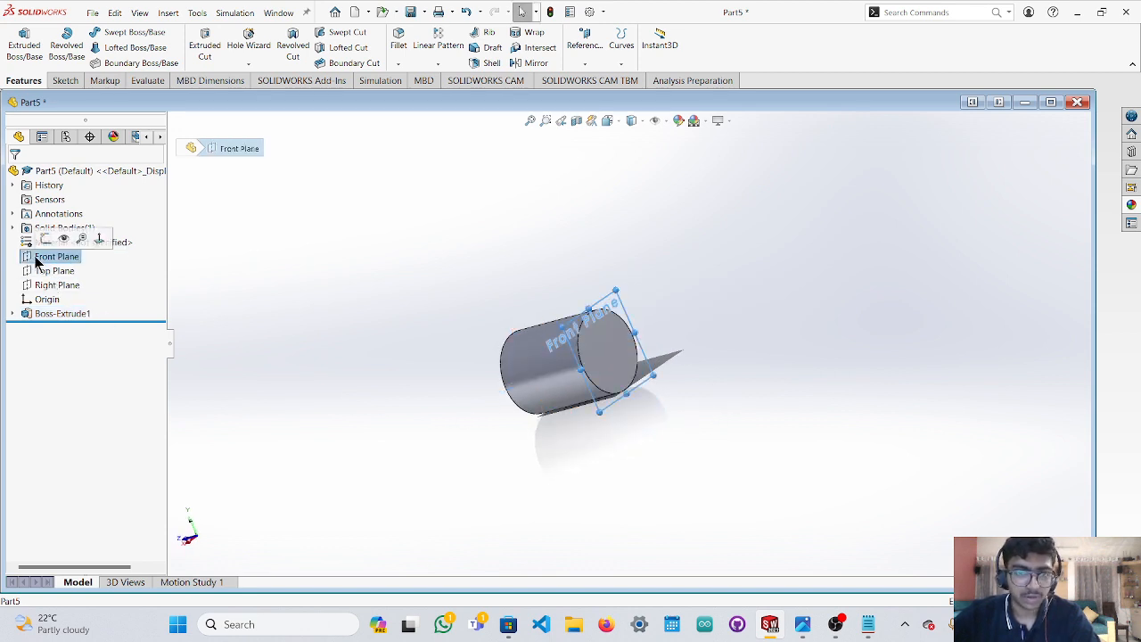
left_click(198, 545)
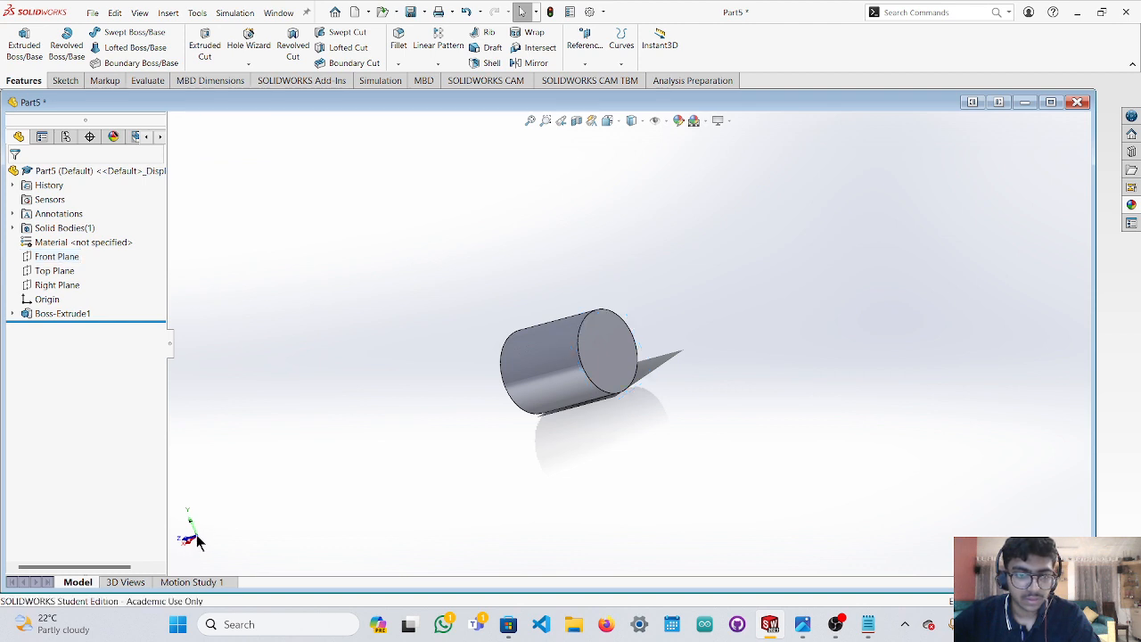
key("ctrl+1")
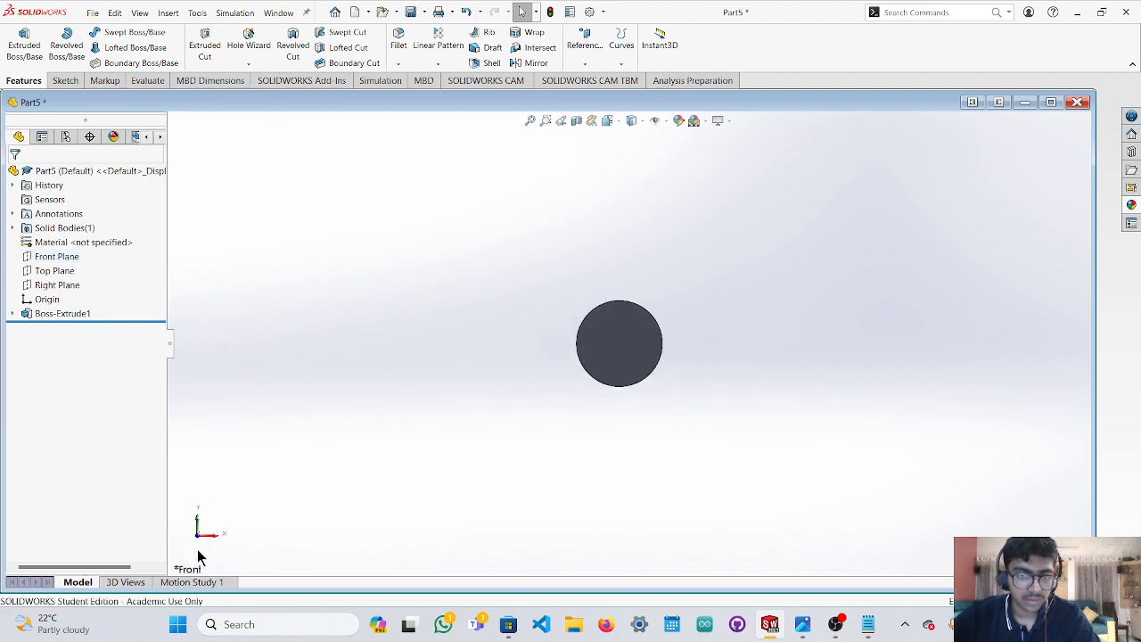
key("ctrl+2")
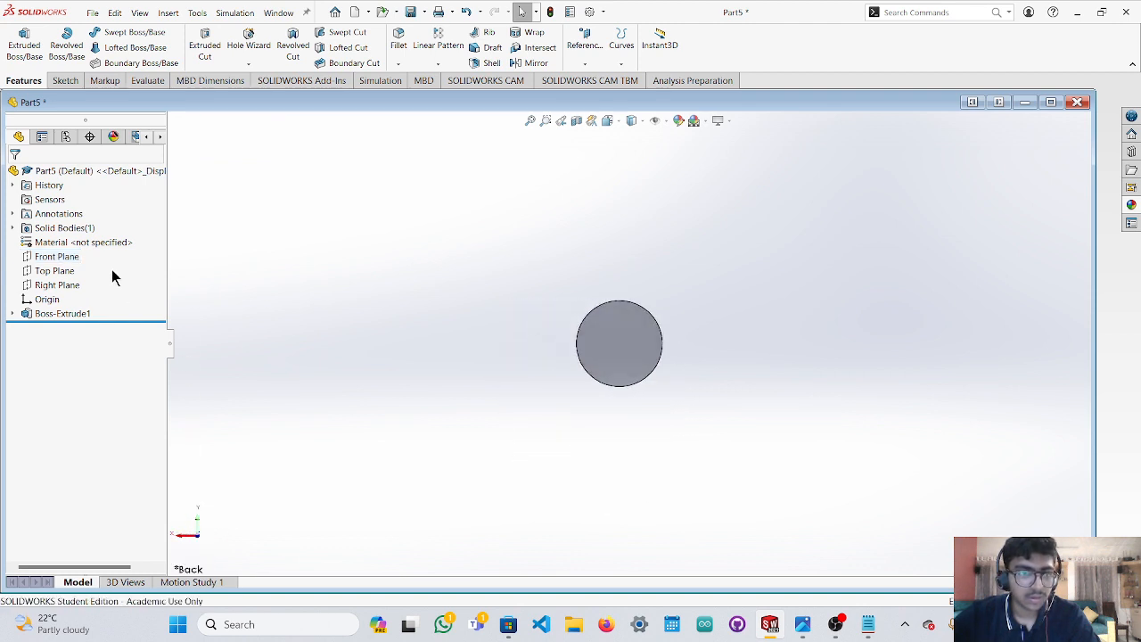
left_click(50, 257)
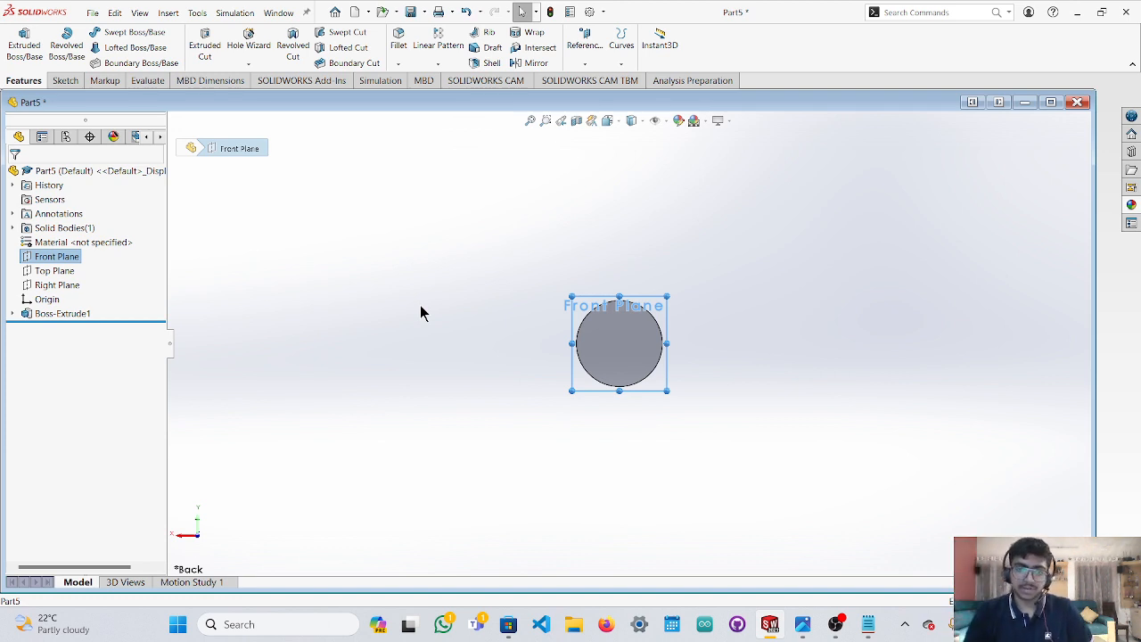
left_click(64, 80)
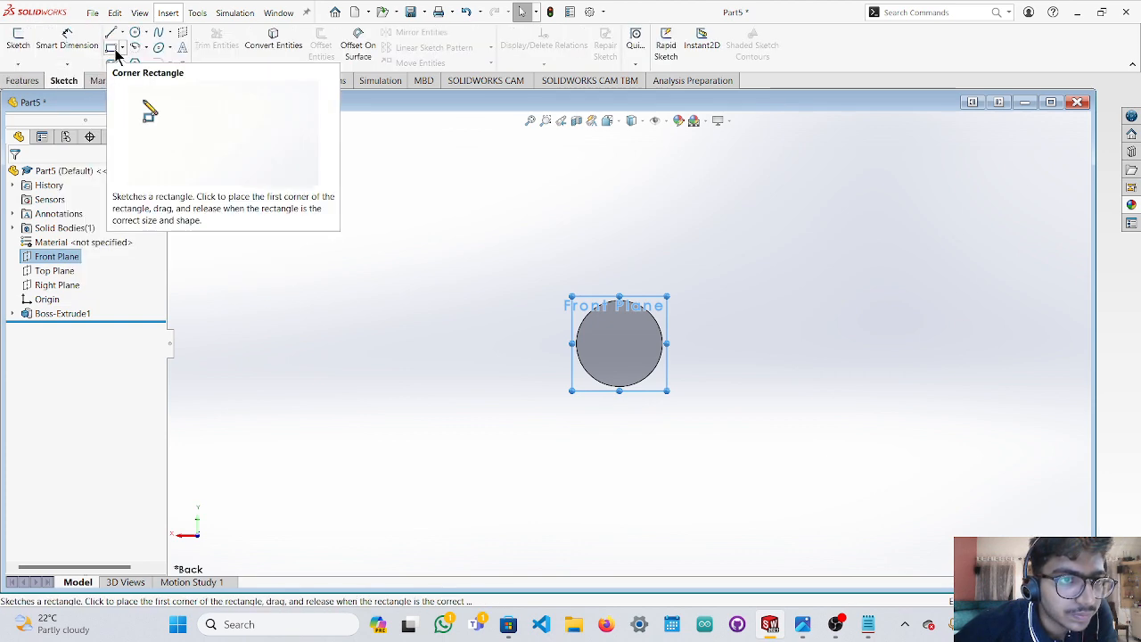
left_click(134, 32)
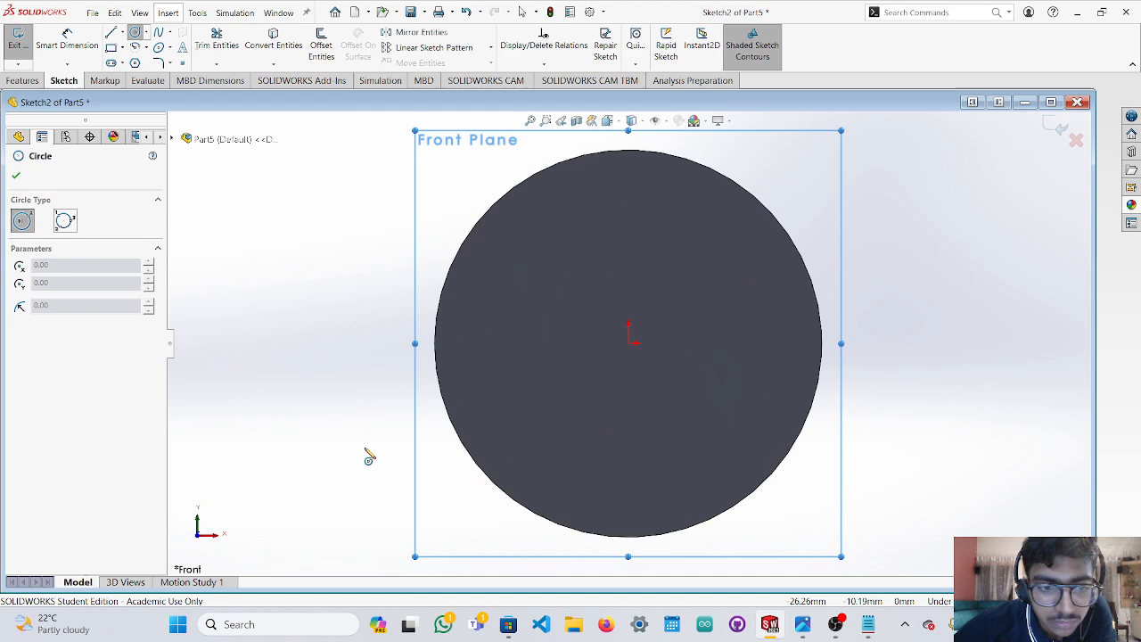
left_click(197, 535)
left_click(629, 344)
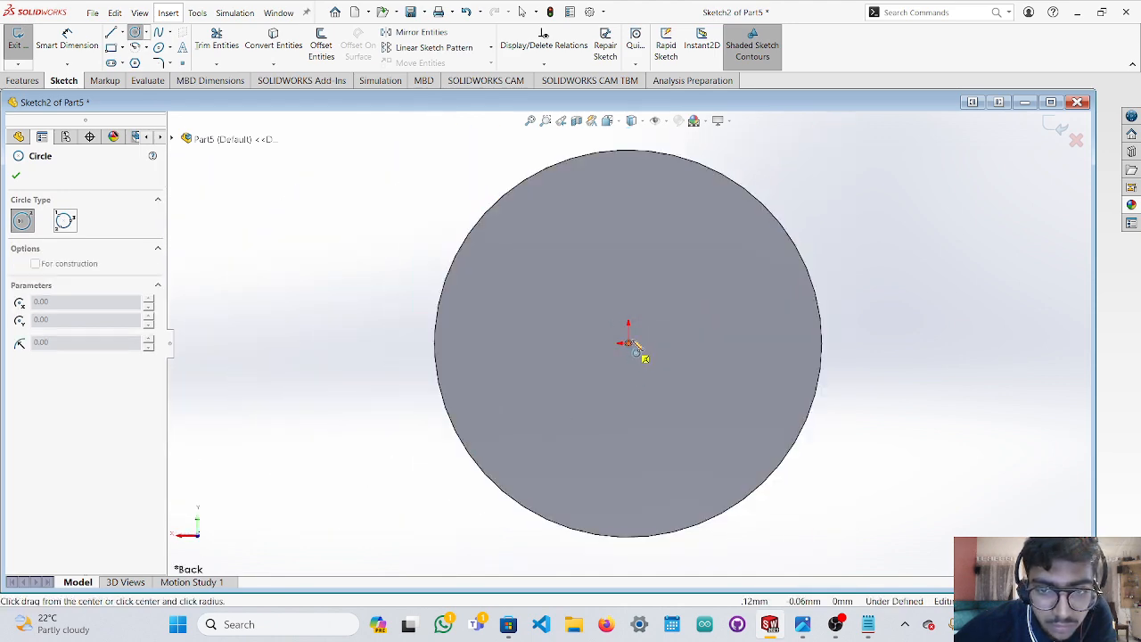
left_click(724, 264)
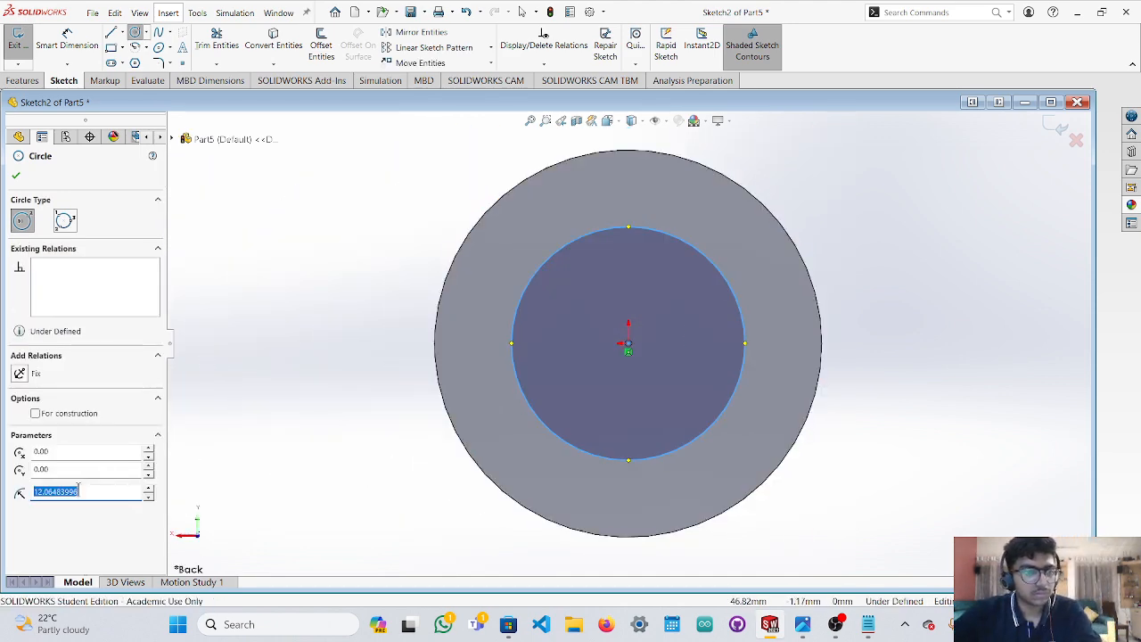
Set the new circle's radius to 10 mm and finish the circle.
left_click_drag(79, 490, 25, 492)
type("10.00")
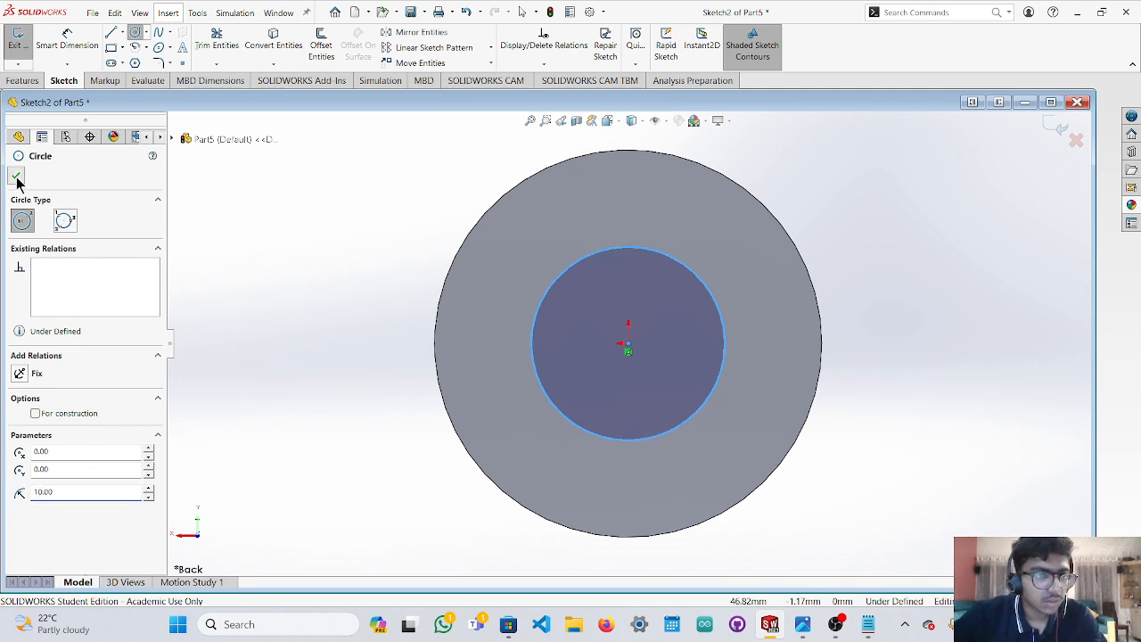
left_click(15, 176)
Extrude the 10 mm radius circle 30 mm outward from the large cylinder's end face, merged with the body.
scroll(458, 389, "up", 2)
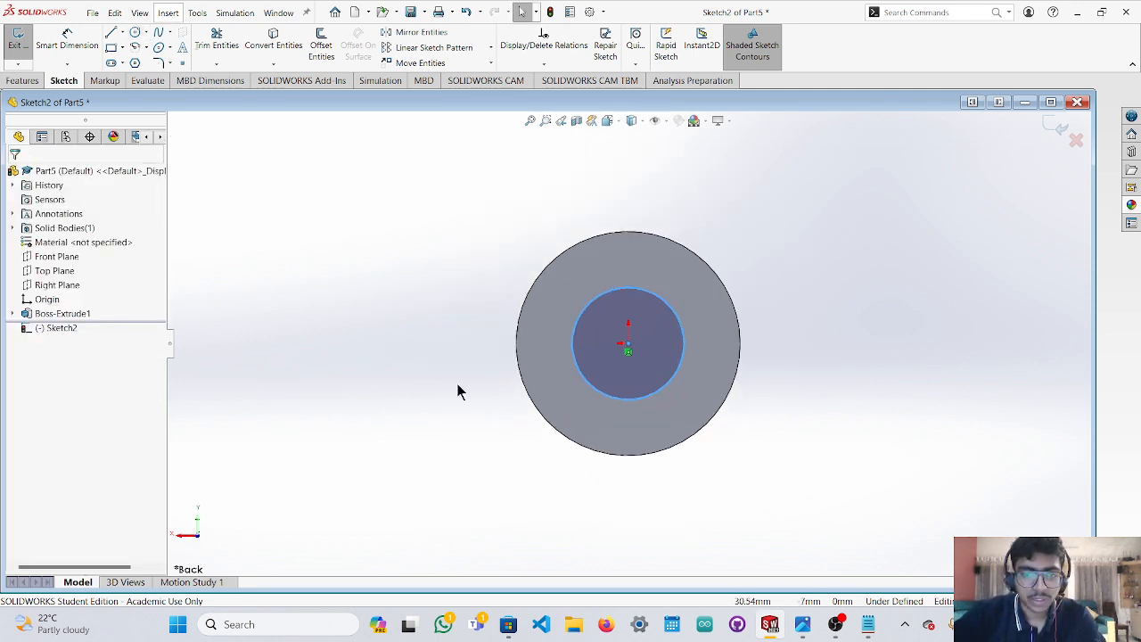
middle_click_drag(458, 389, 490, 413)
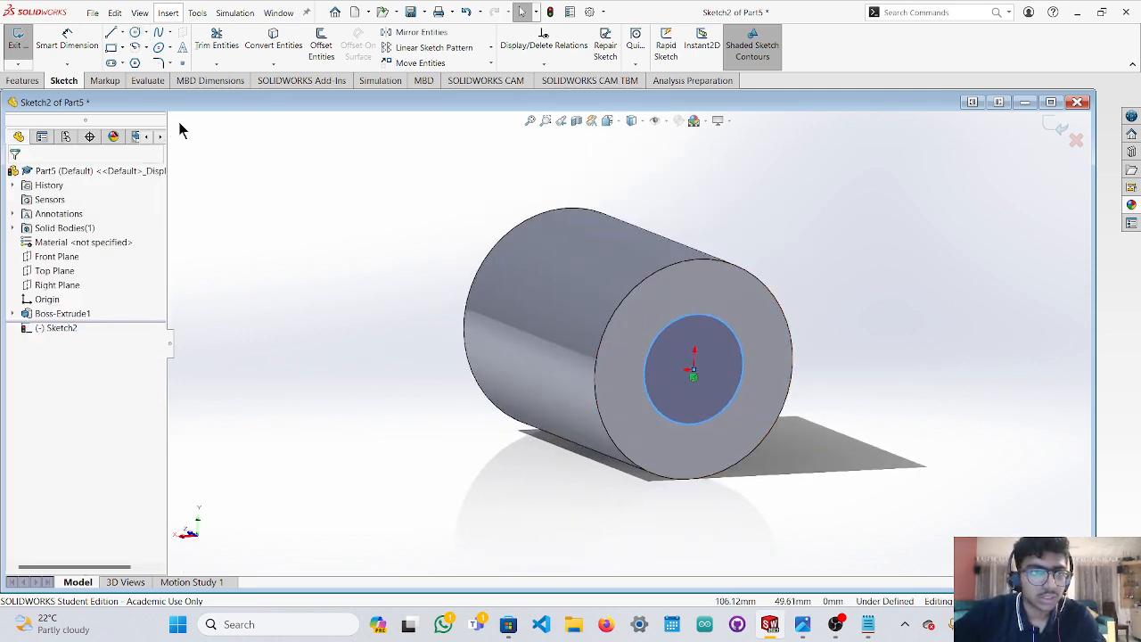
left_click(23, 81)
left_click(24, 45)
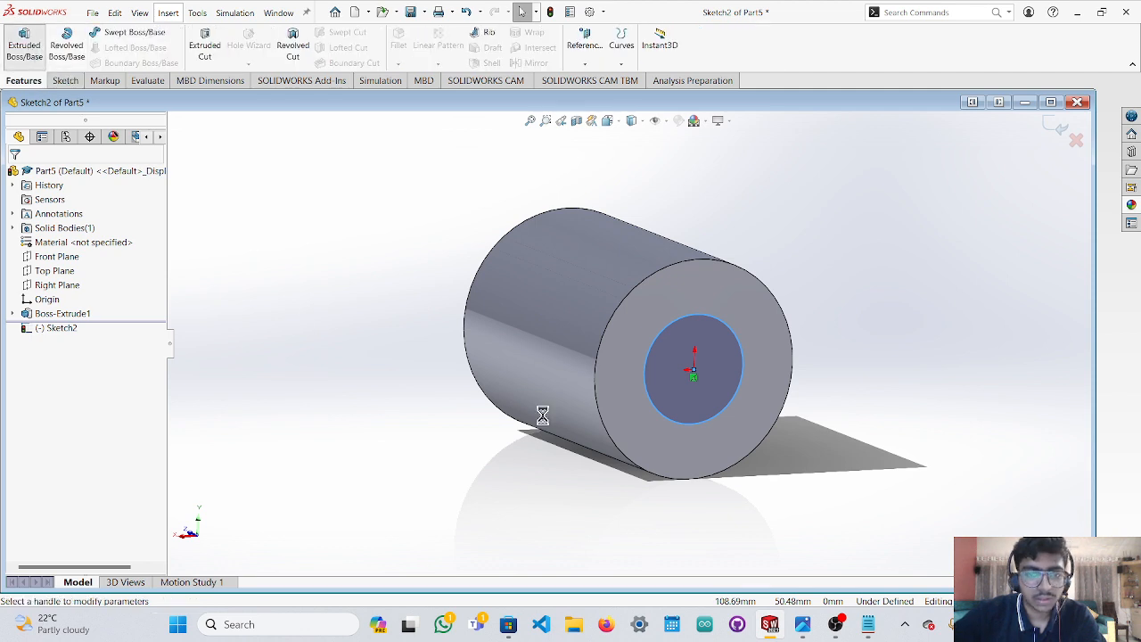
left_click_drag(557, 316, 818, 420)
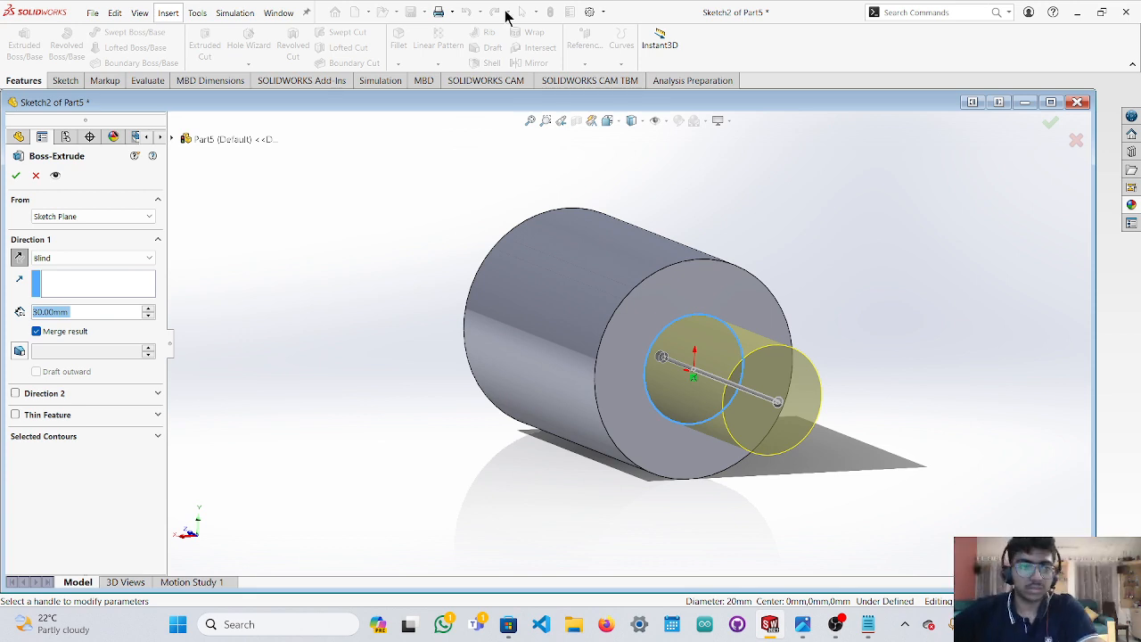
middle_click_drag(879, 370, 883, 408)
left_click(938, 409)
left_click(969, 404)
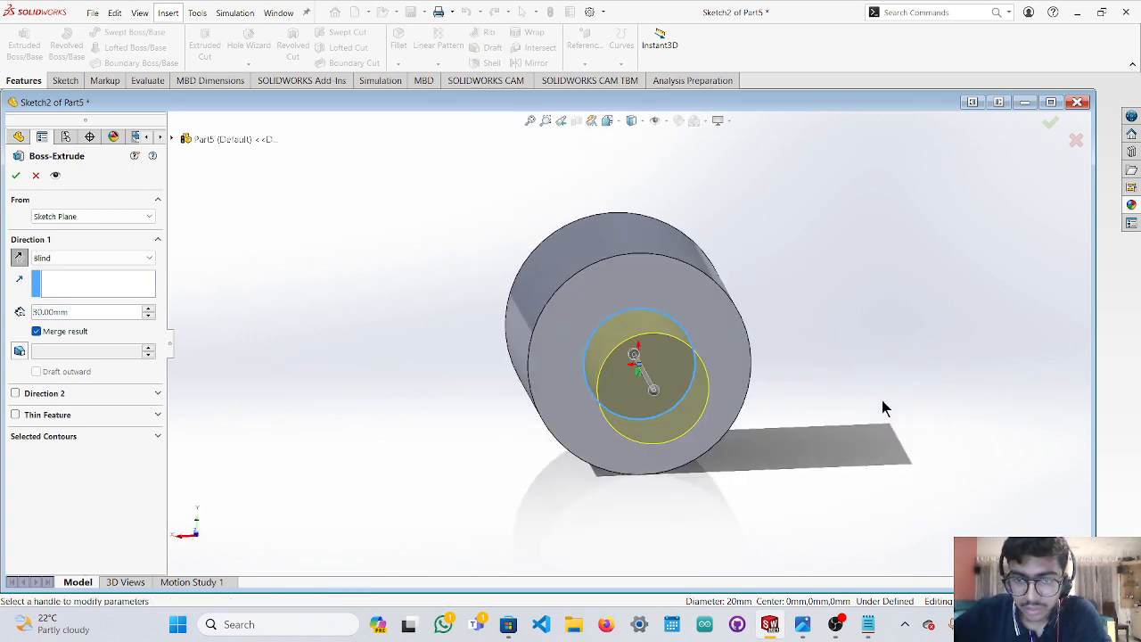
left_click(16, 176)
On the Front Plane, viewed from the back, sketch a circle centred on the origin with a radius of about 5 mm.
middle_click_drag(722, 394, 842, 370)
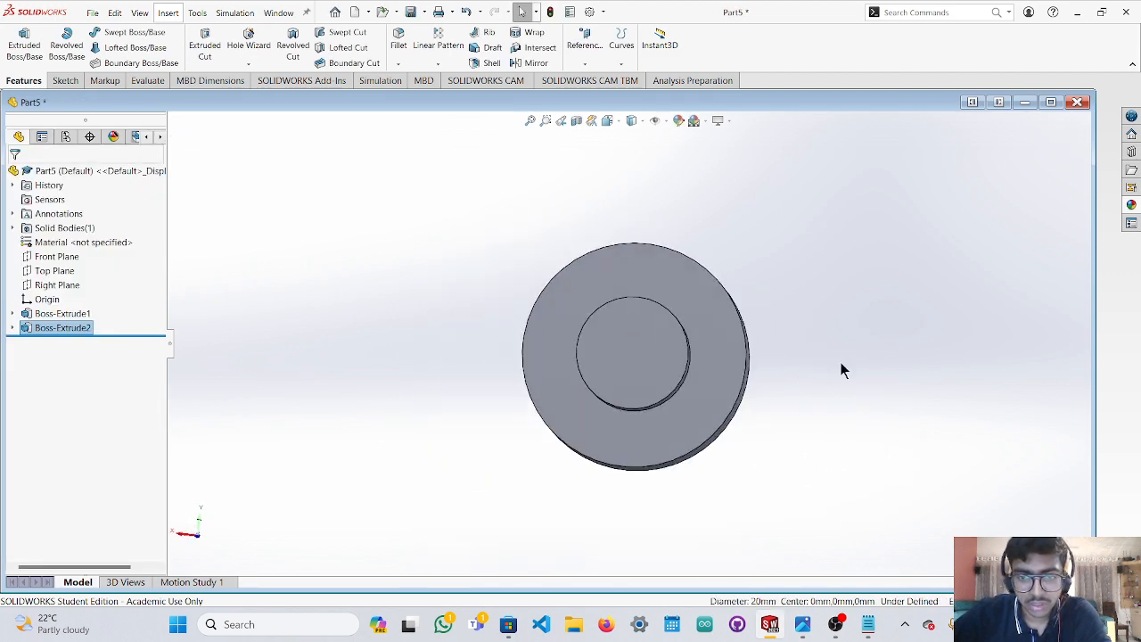
left_click(56, 256)
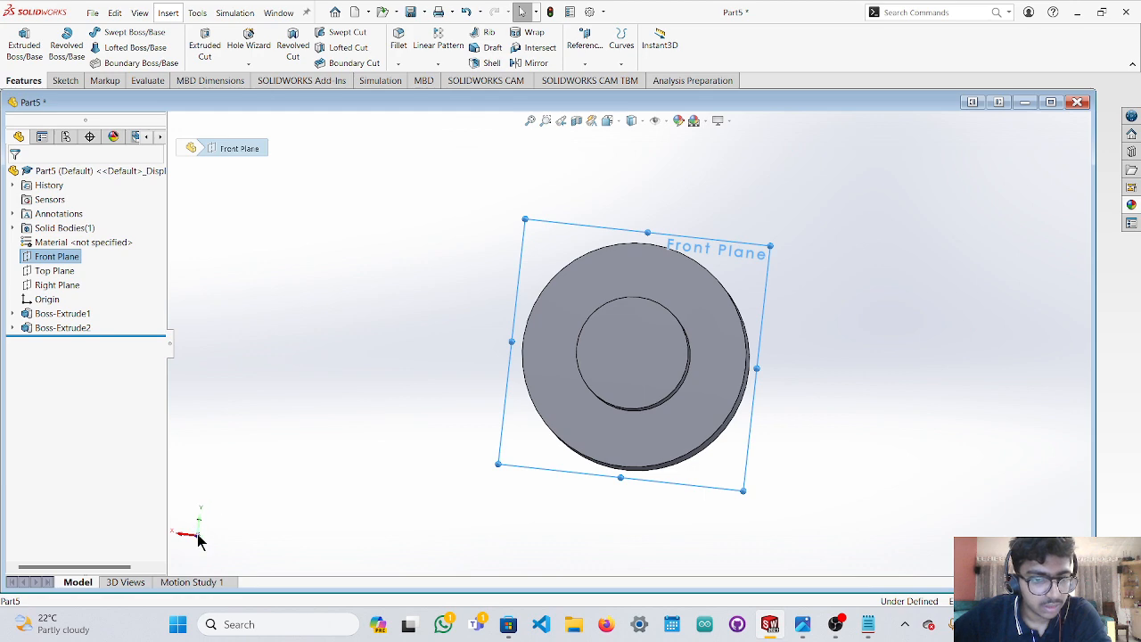
left_click(198, 537)
left_click(199, 533)
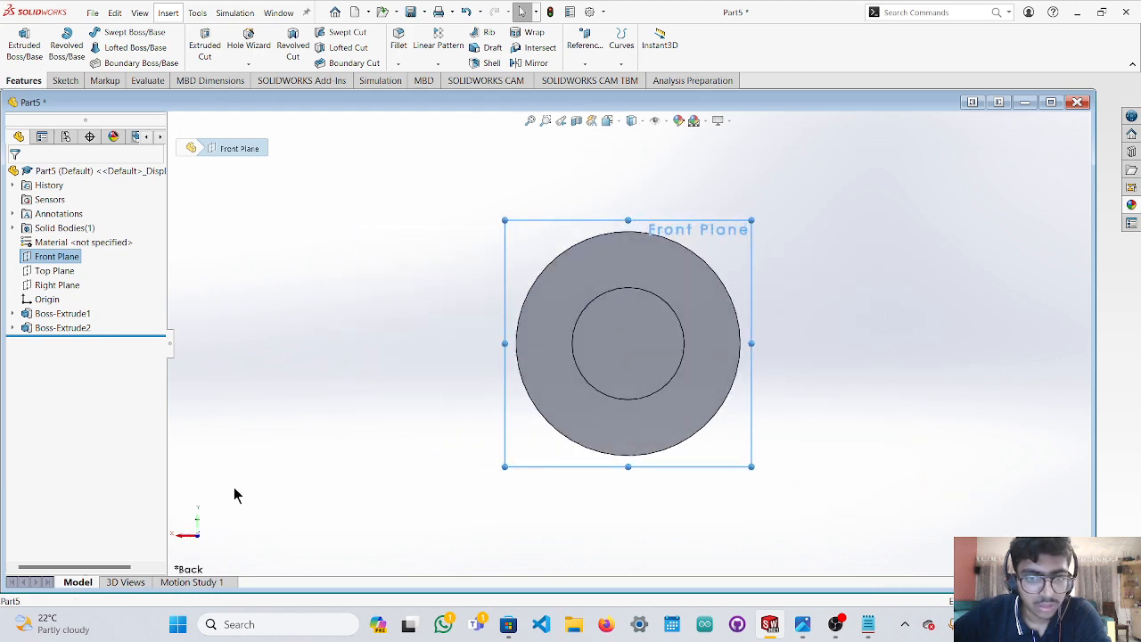
left_click(65, 80)
left_click(139, 34)
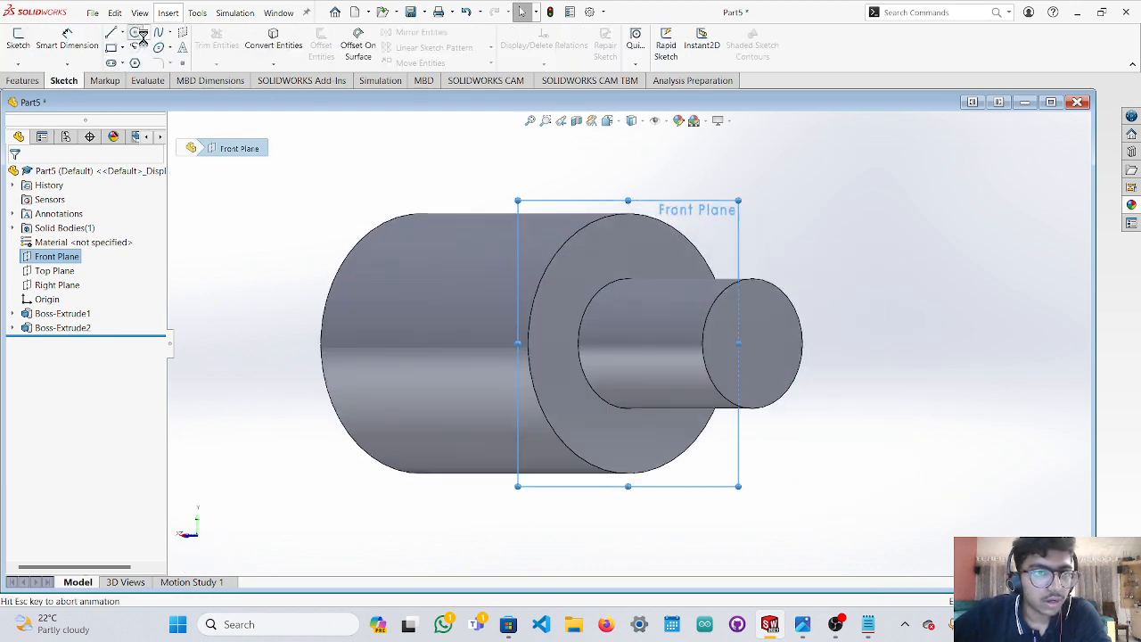
left_click(198, 530)
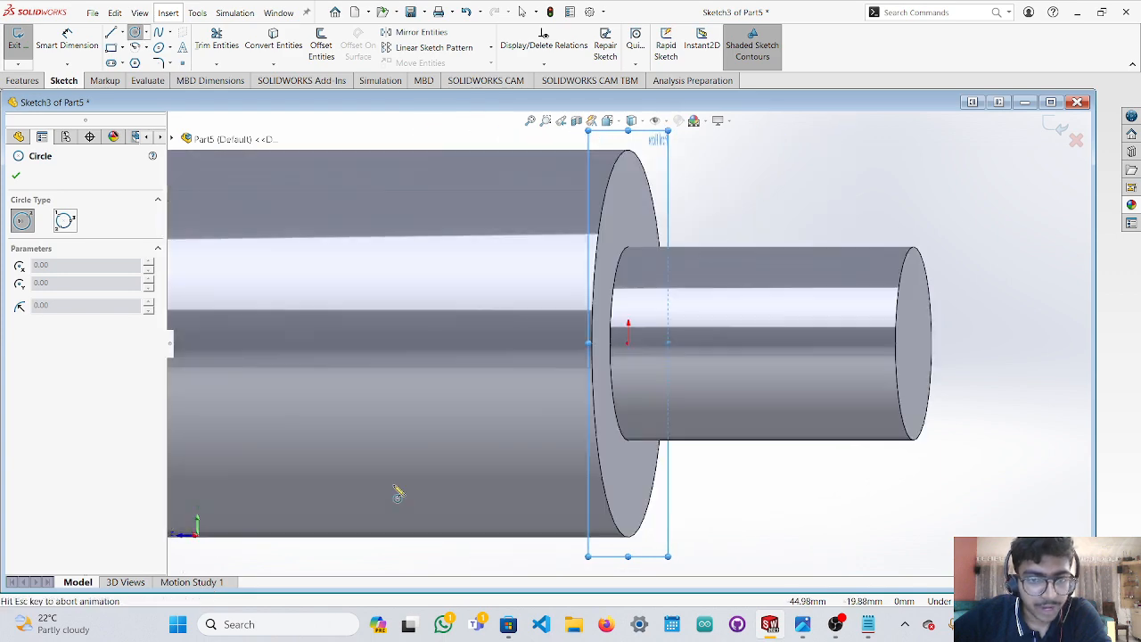
left_click(629, 344)
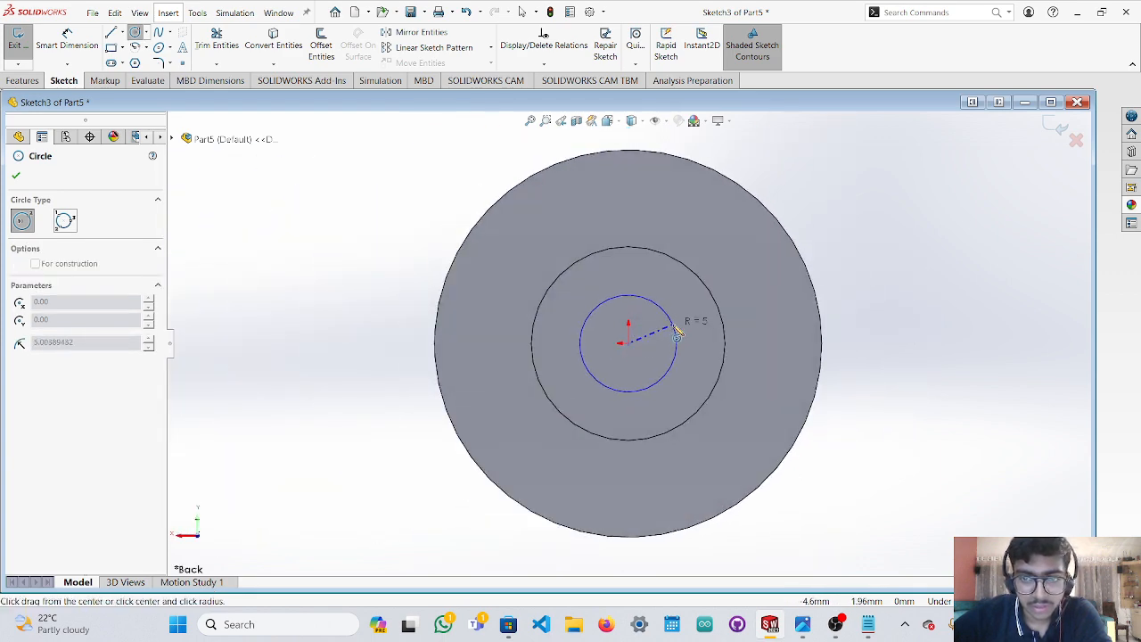
left_click(676, 330)
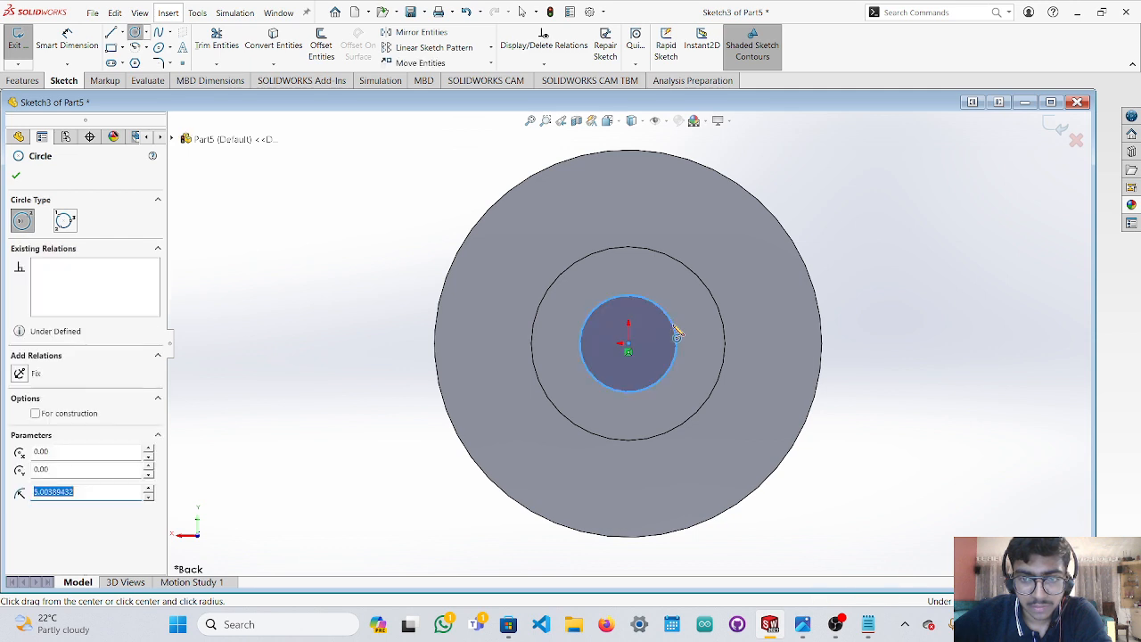
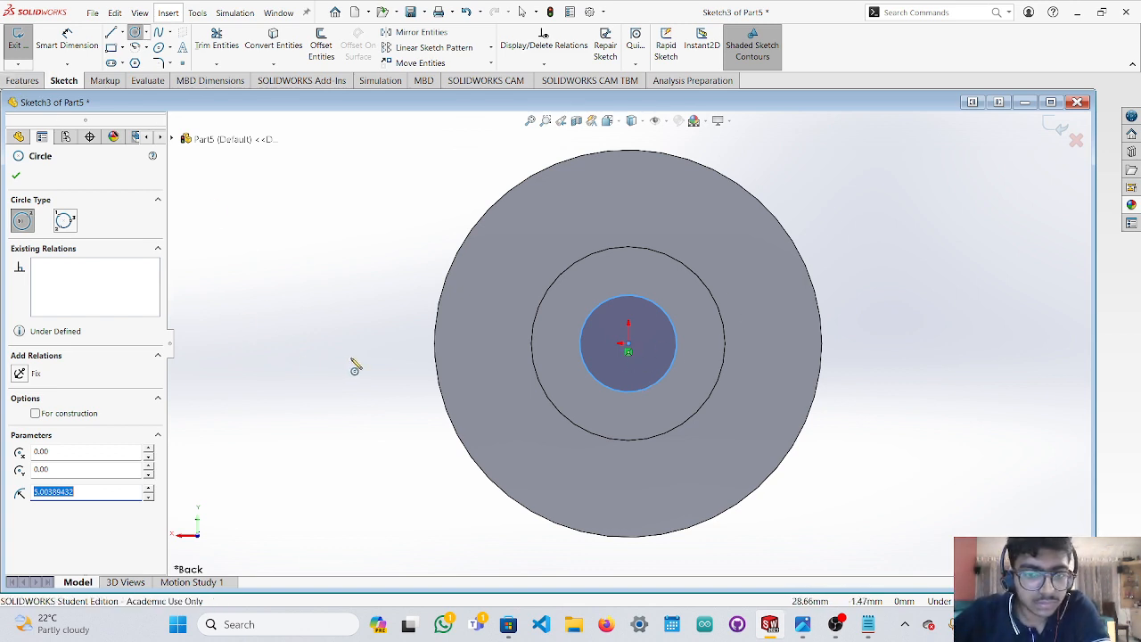
Extrude the smallest circle 60 mm from the Front Plane through the middle cylinder, forming a thin shaft end merged with the body.
key("ctrl+7")
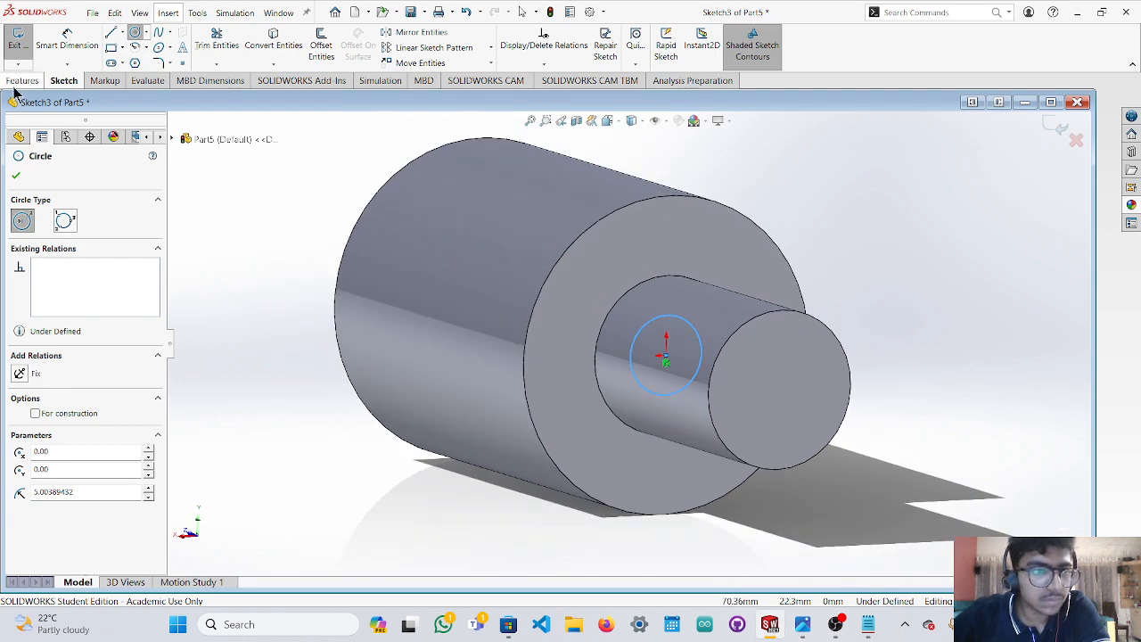
left_click(22, 81)
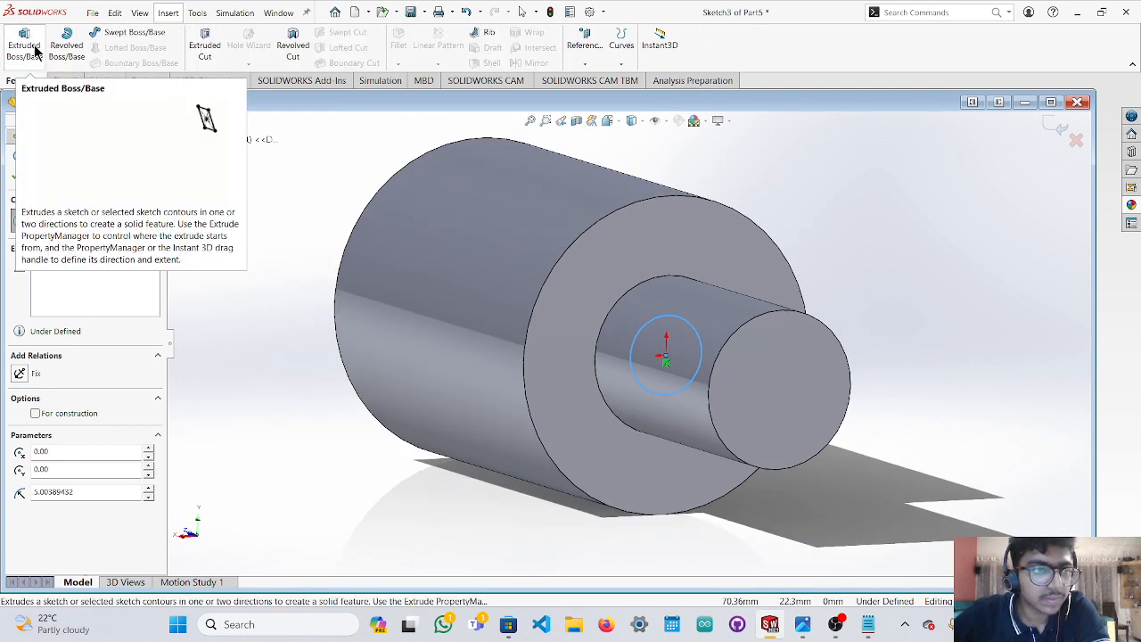
left_click(24, 44)
left_click_drag(546, 319, 874, 443)
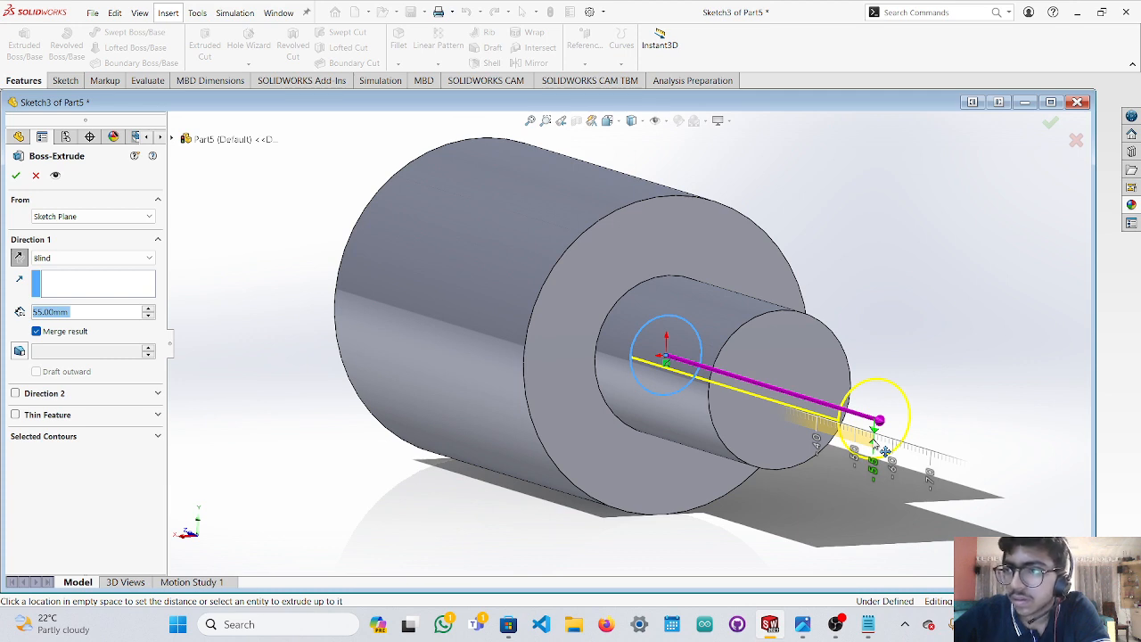
left_click_drag(885, 451, 884, 463)
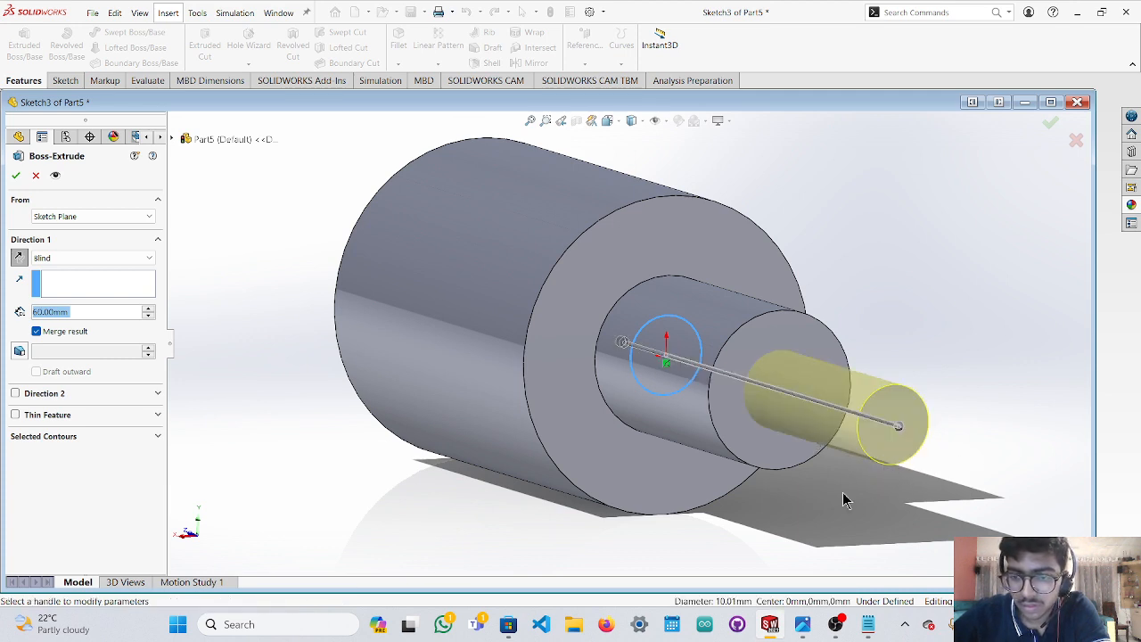
left_click(16, 176)
Open a new sketch on the Top Plane at the large end of the stepped body.
scroll(455, 425, "down", 5)
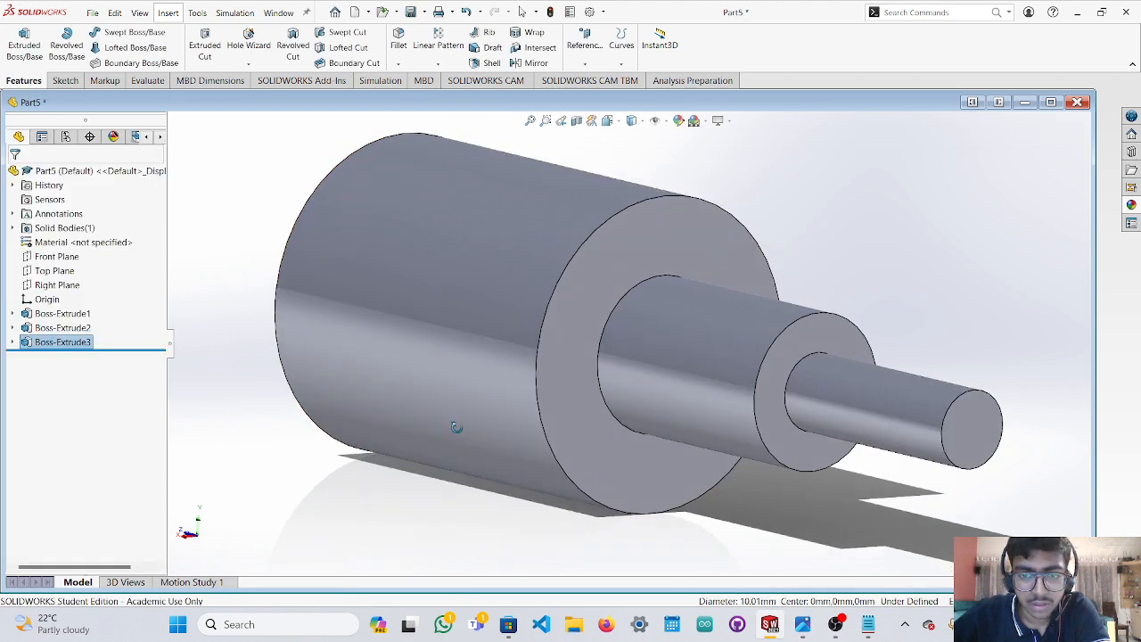
middle_click_drag(605, 477, 723, 520)
middle_click_drag(663, 403, 571, 538)
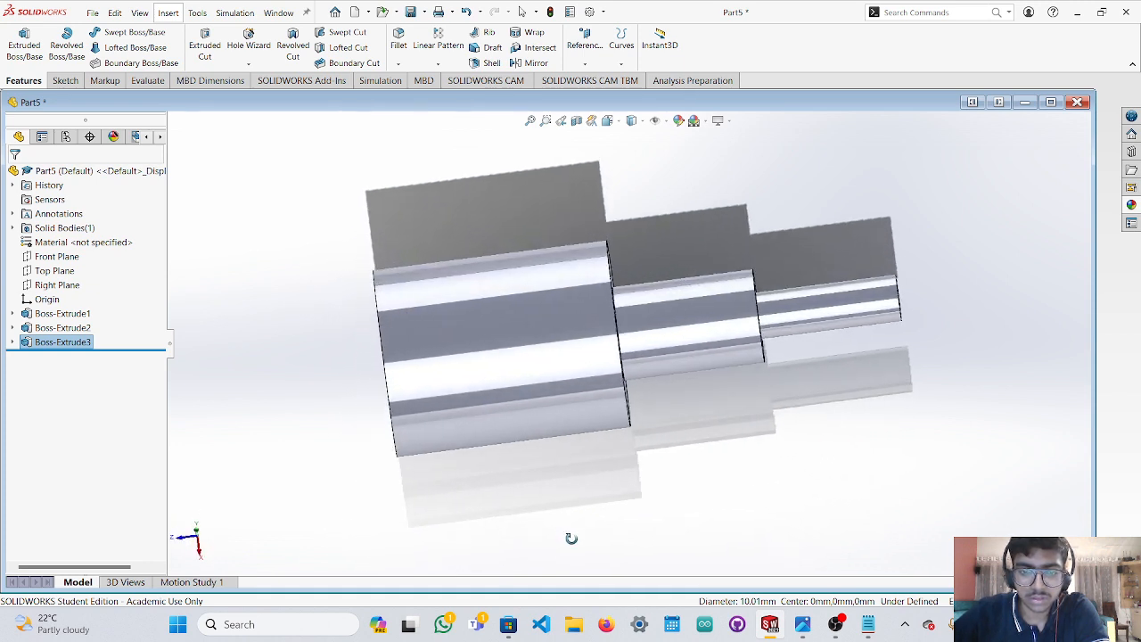
left_click(64, 271)
middle_click_drag(239, 391, 247, 437)
left_click(198, 538)
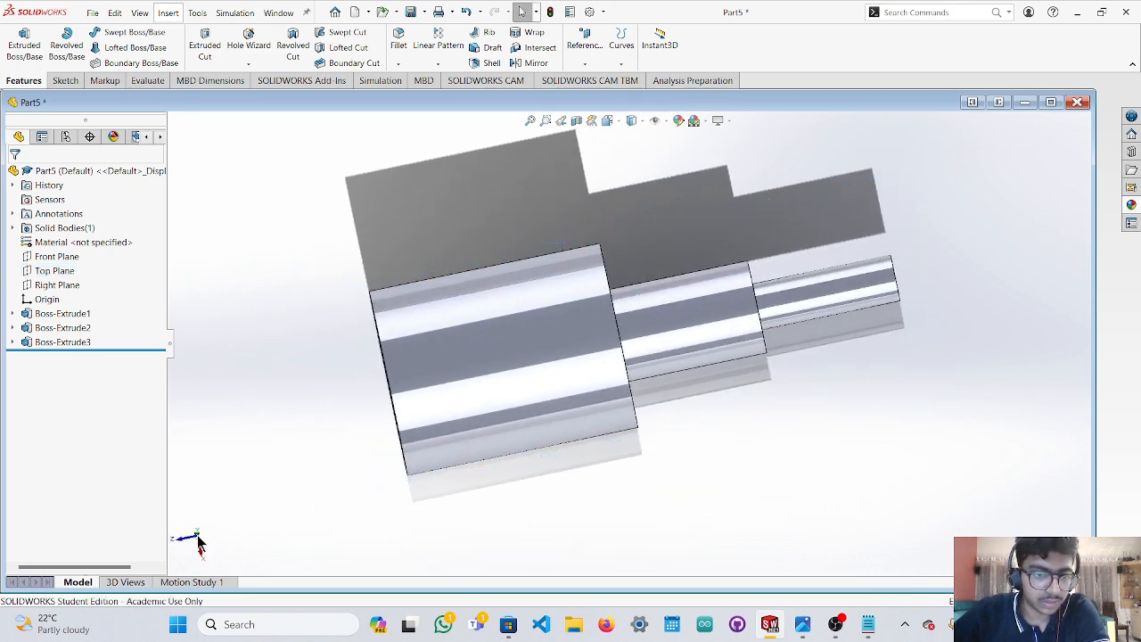
left_click(65, 271)
scroll(837, 487, "up", 2)
scroll(660, 519, "down", 2)
scroll(535, 504, "down", 2)
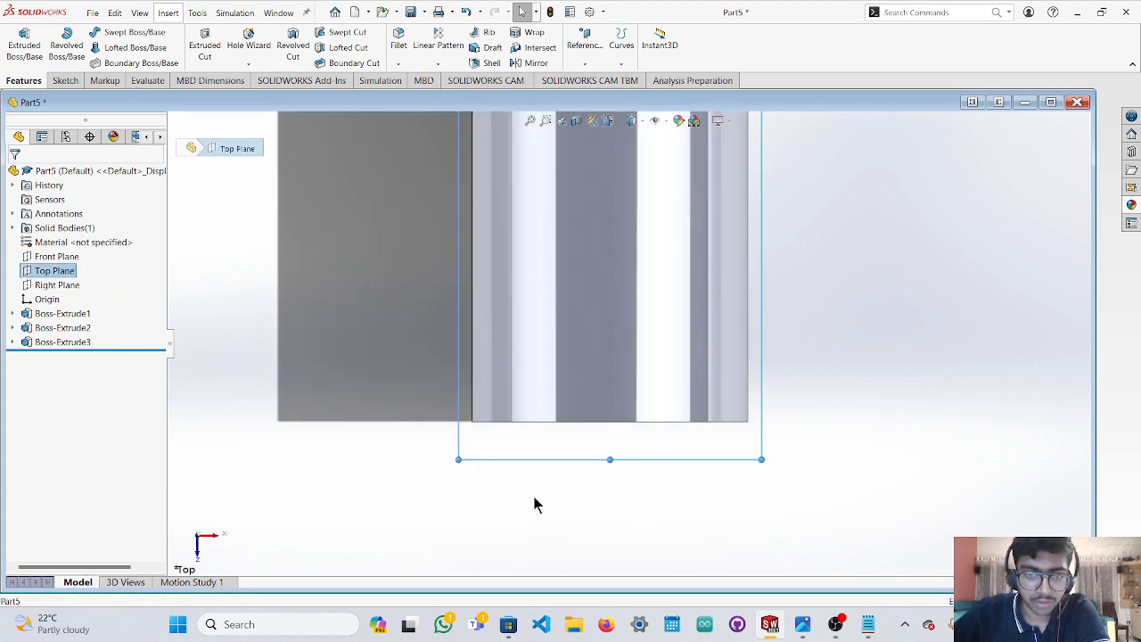
left_click(69, 81)
left_click(108, 48)
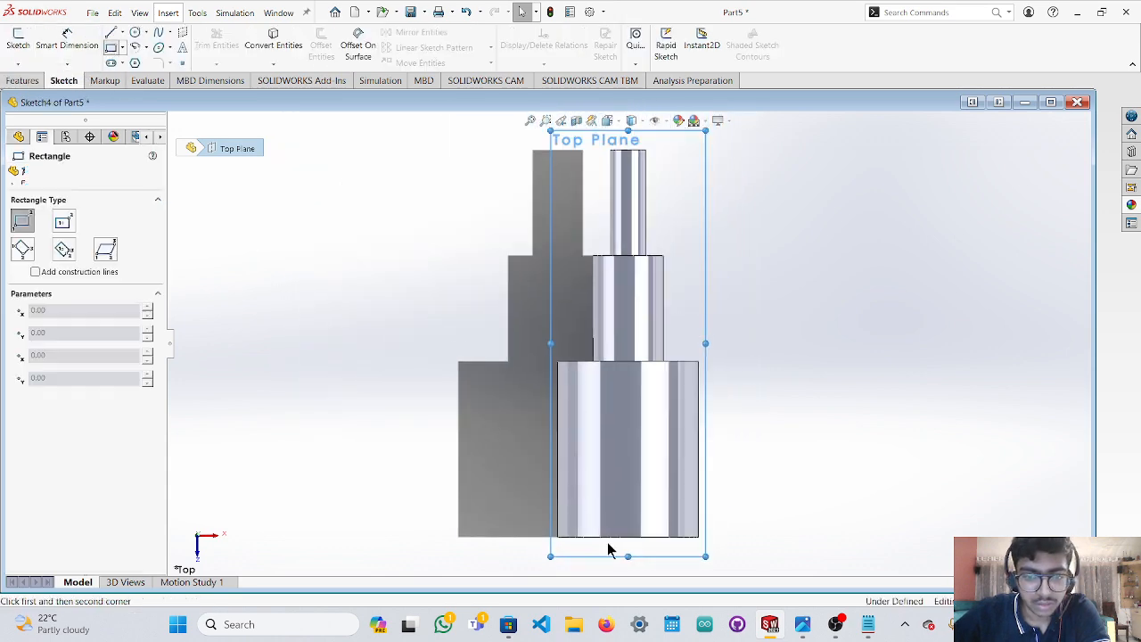
scroll(607, 535, "down", 4)
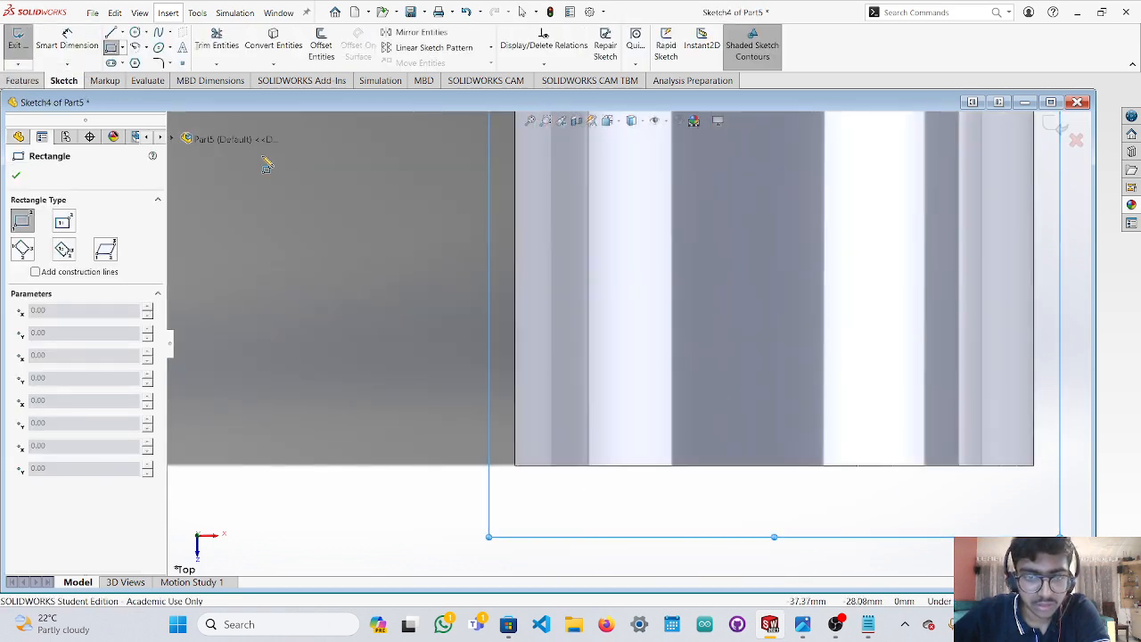
Sketch a three-sided open outline about 1.05 mm wide and 0.98 mm deep outside the large cylinder's end edge, near its negative-X side.
left_click(112, 34)
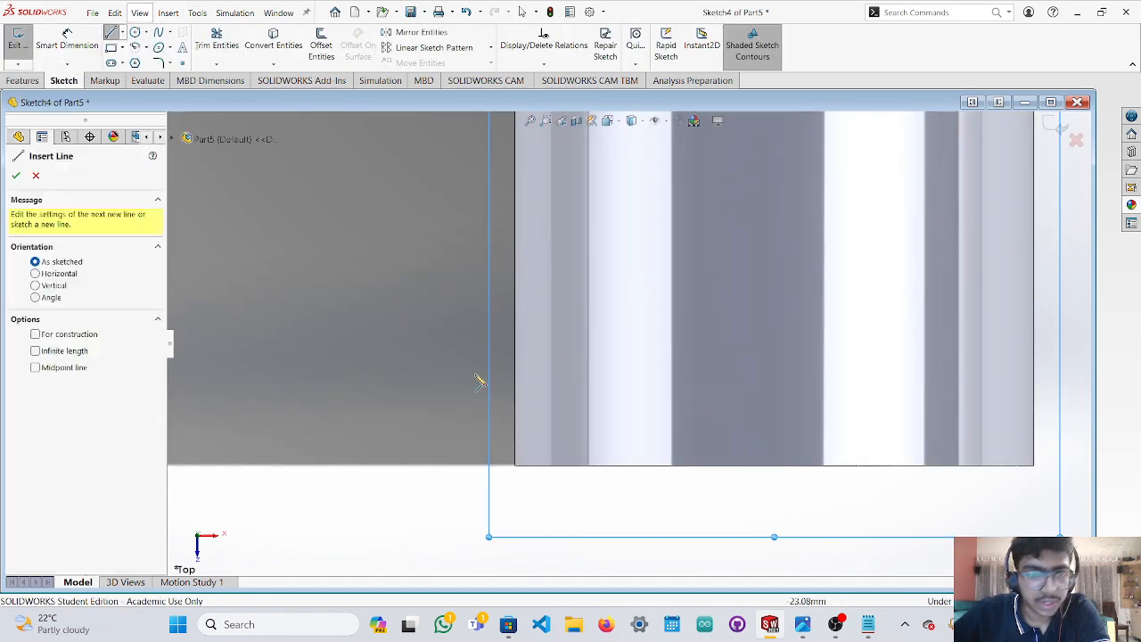
left_click(588, 465)
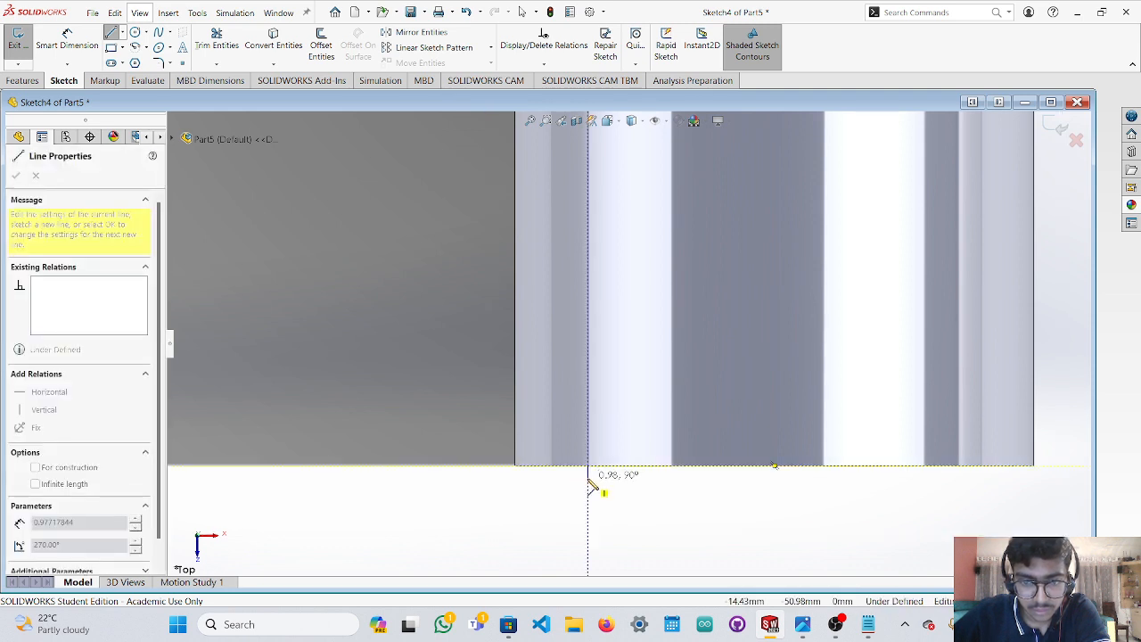
left_click(588, 479)
left_click(602, 479)
left_click(602, 466)
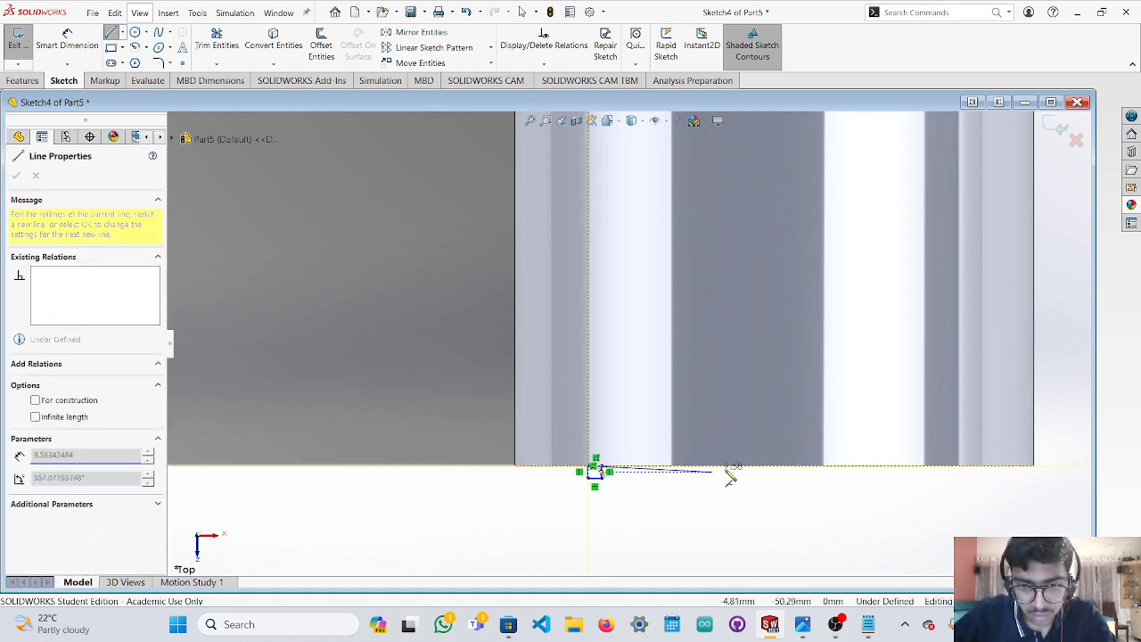
key("Escape")
Sketch a second small rectangle with lines, about 1.42 mm wide, on the same end edge near its positive-X side.
left_click(110, 32)
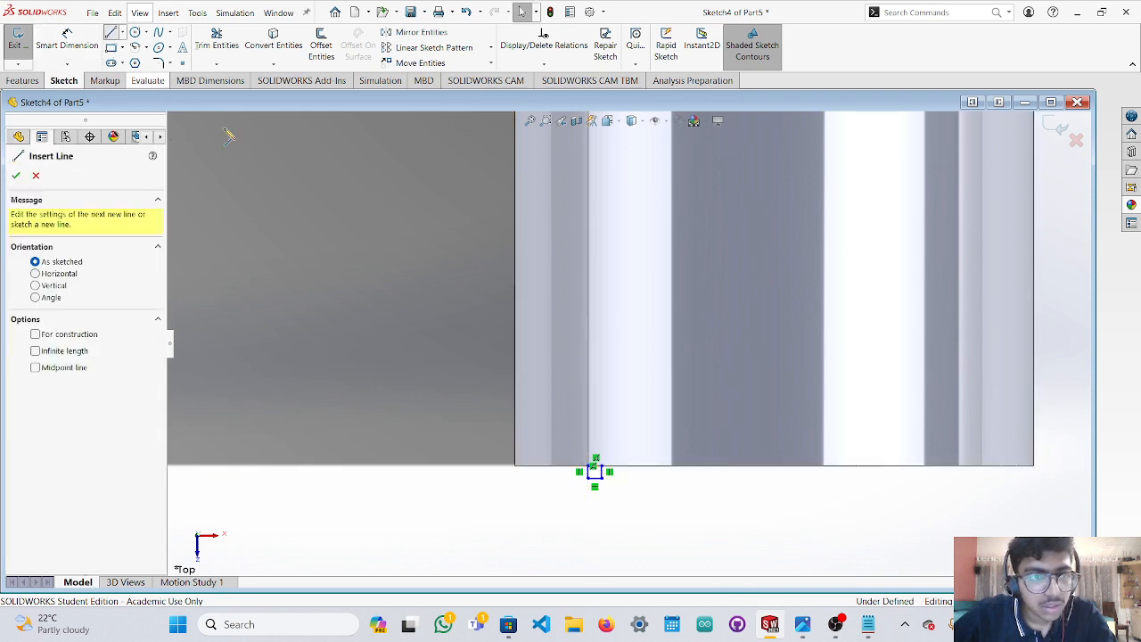
left_click(960, 467)
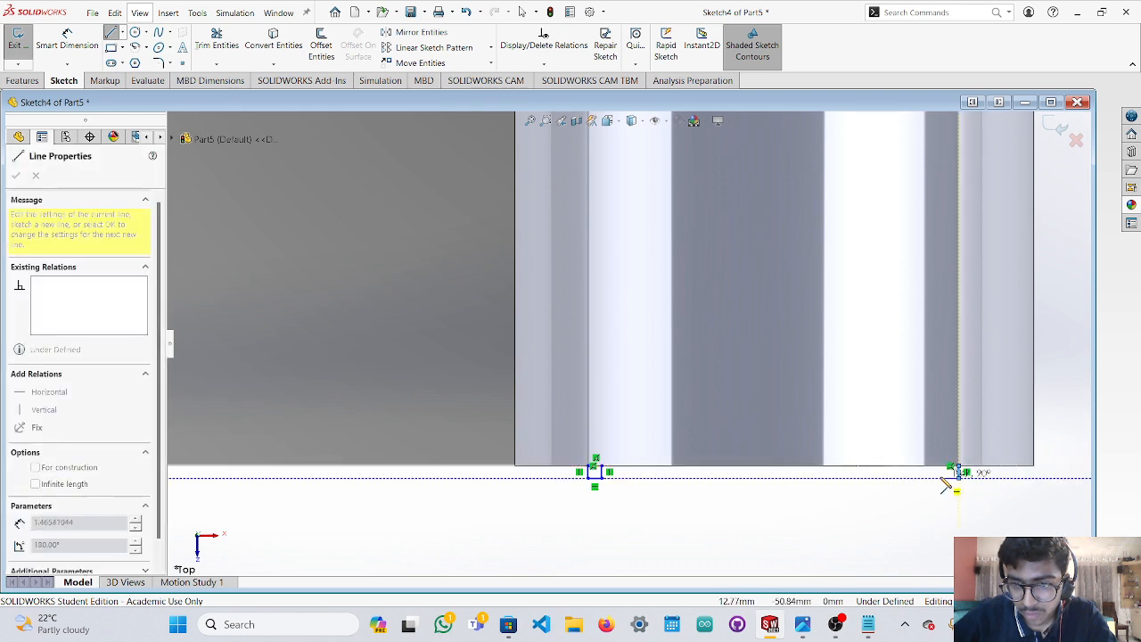
left_click(960, 473)
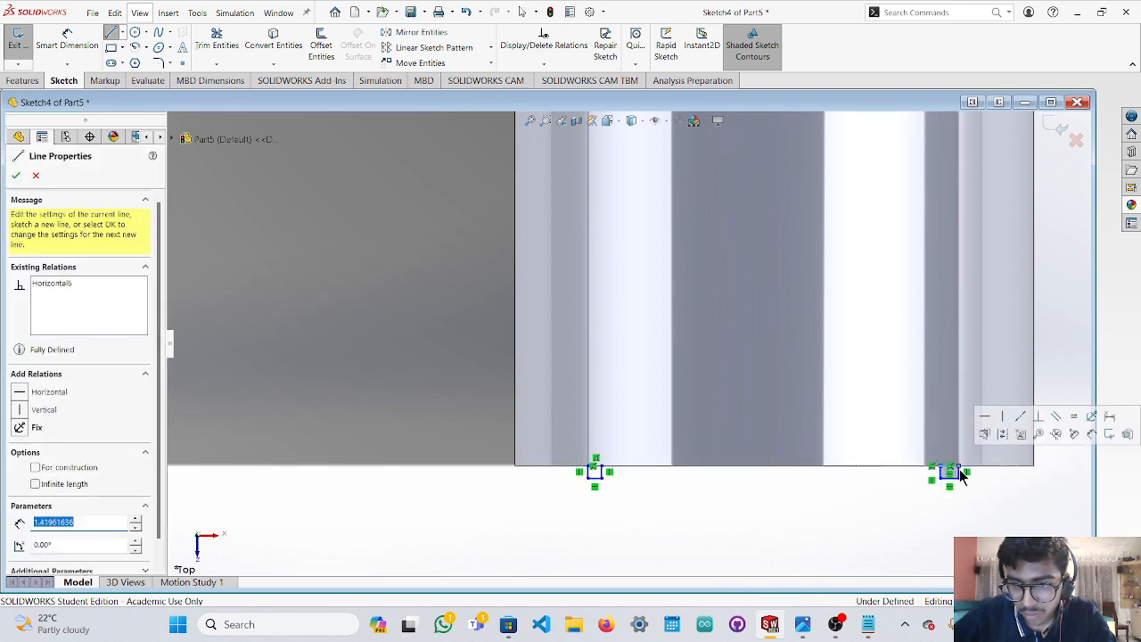
key("Escape")
Close the open outline on the negative-X side with a line joining its two free endpoints.
mouse_move(970, 507)
middle_mouse_down()
mouse_move(892, 497)
mouse_move(886, 356)
middle_mouse_up()
scroll(611, 466, "down", 8)
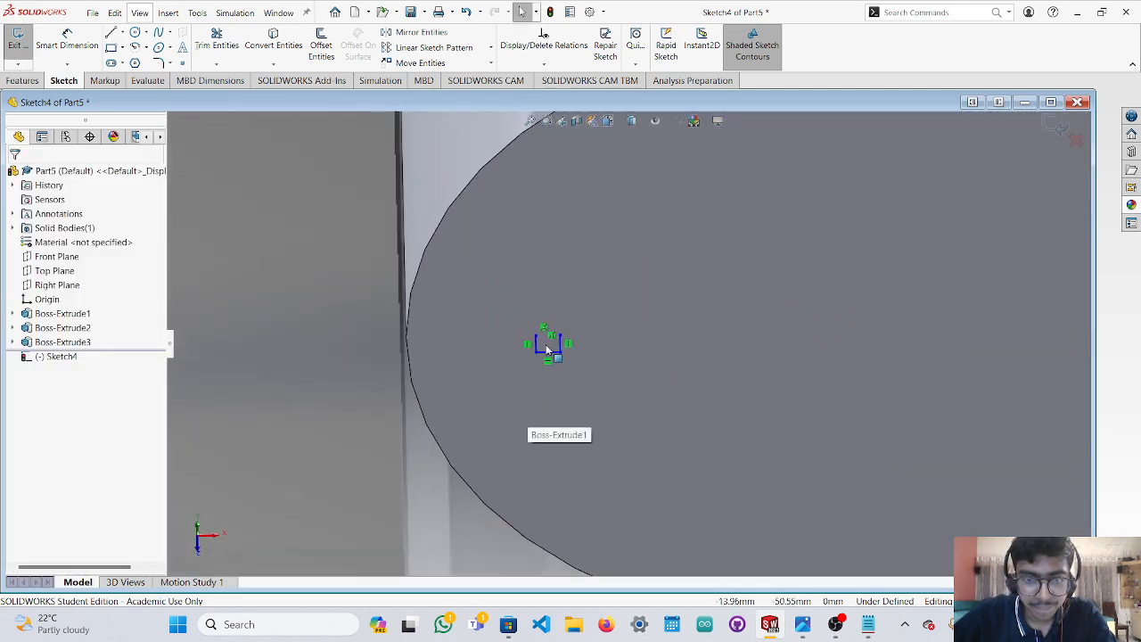
left_click(545, 348)
scroll(435, 362, "down", 2)
left_click(224, 155)
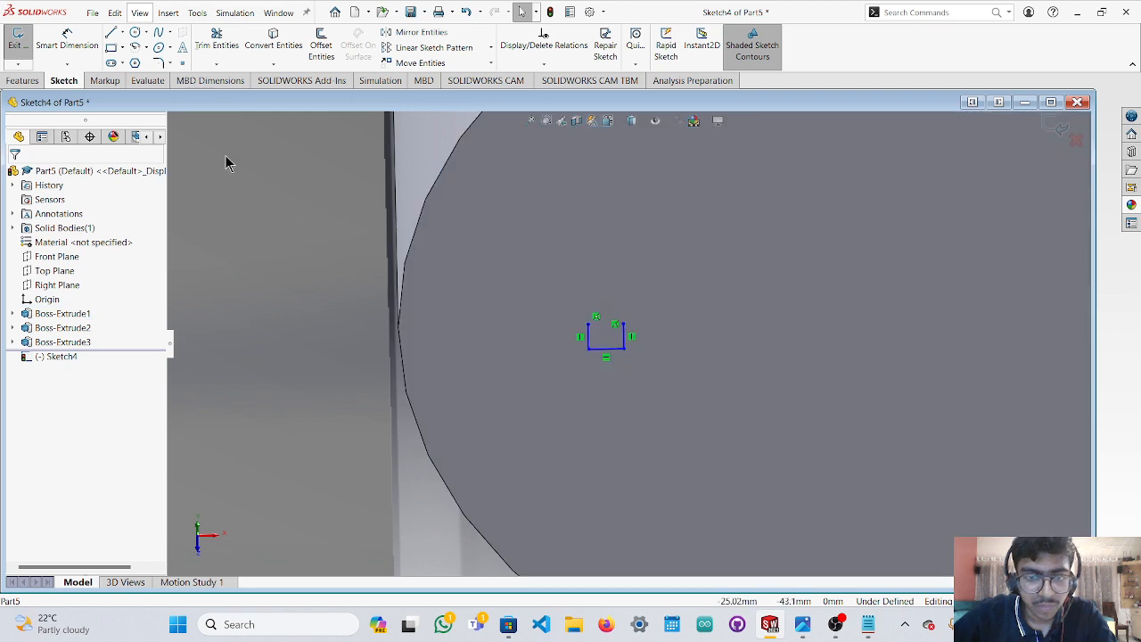
left_click(111, 32)
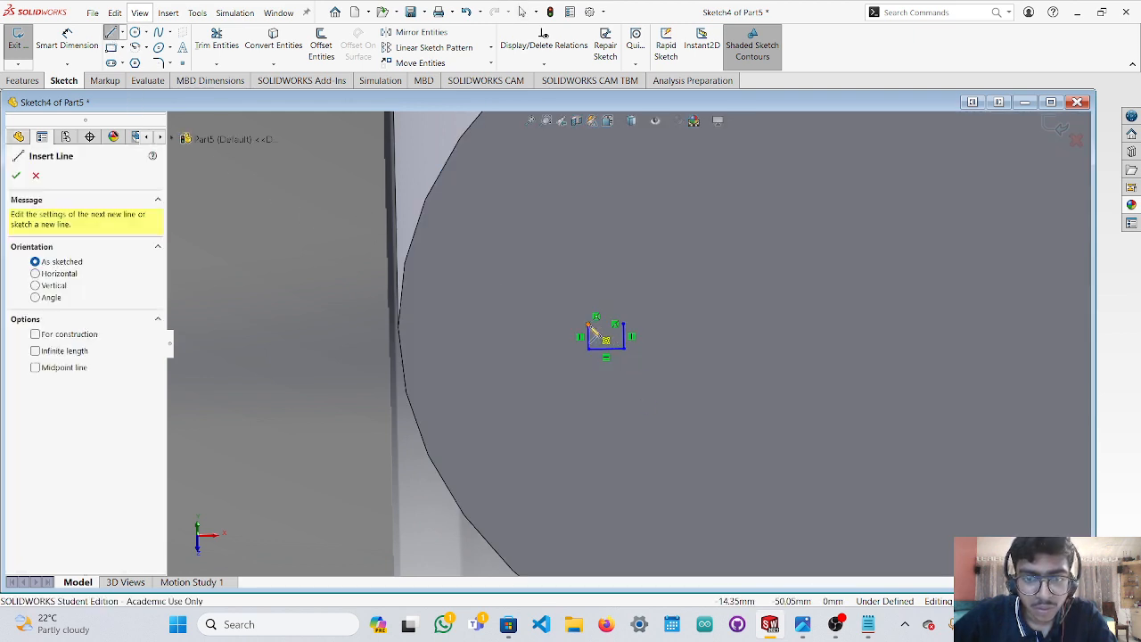
left_click(588, 325)
left_click(623, 324)
scroll(685, 360, "up", 5)
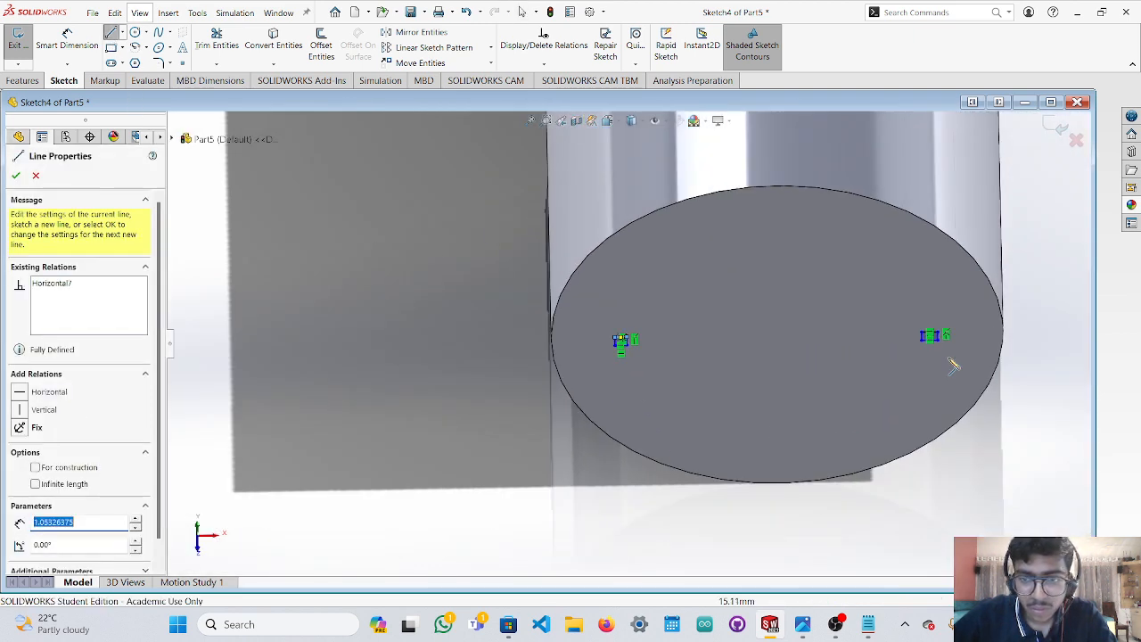
scroll(946, 357, "down", 8)
key("Escape")
scroll(731, 384, "up", 5)
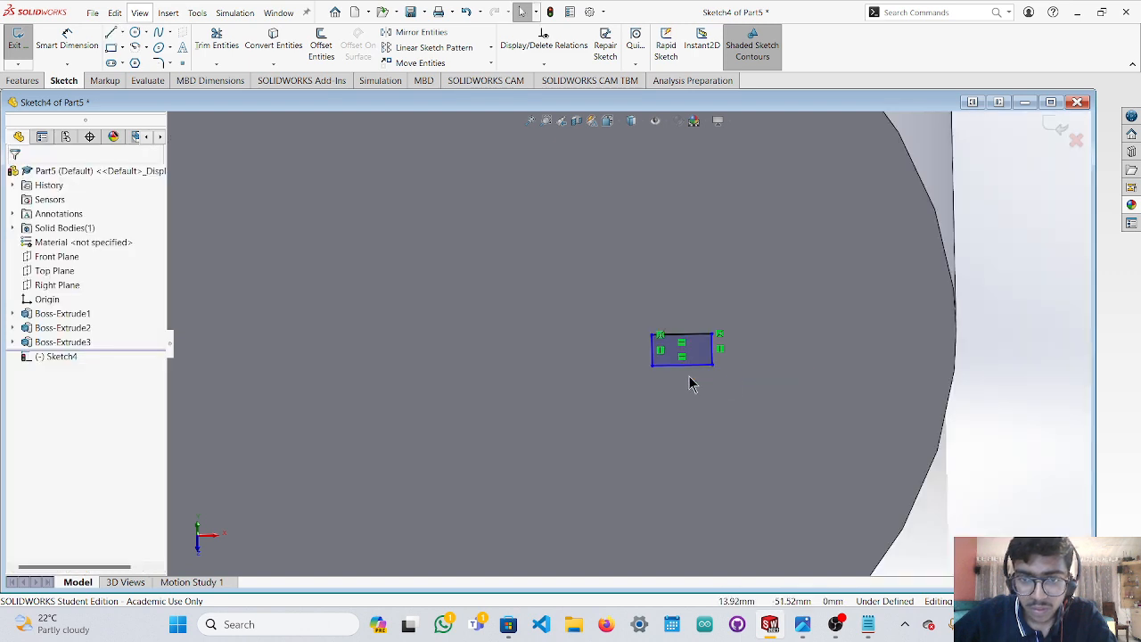
left_click(678, 350)
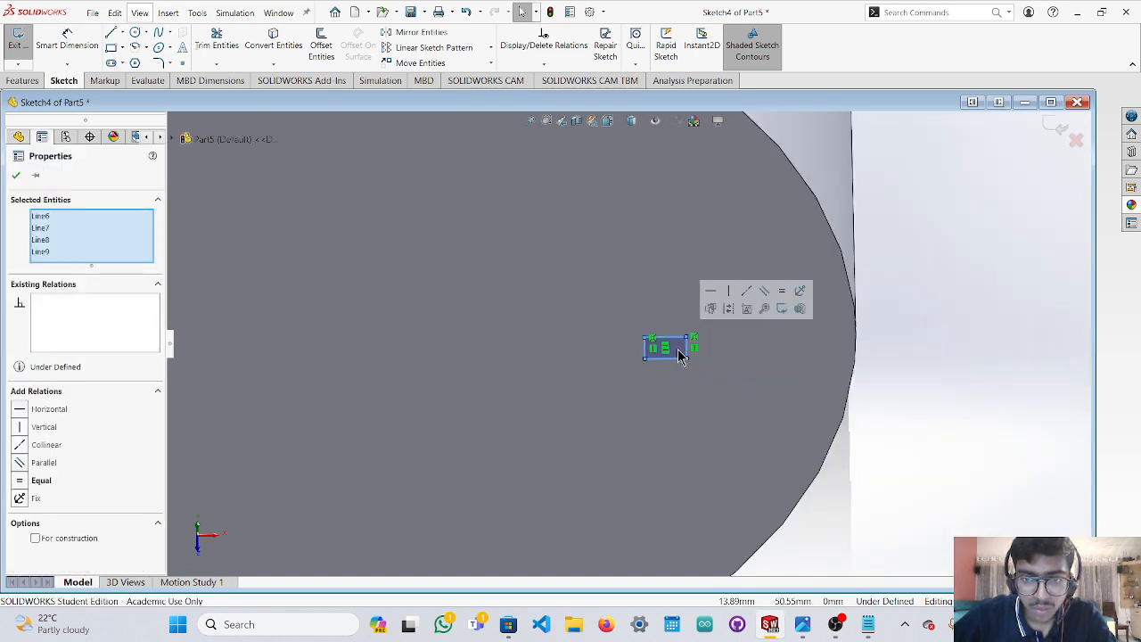
left_click(24, 80)
left_click(25, 46)
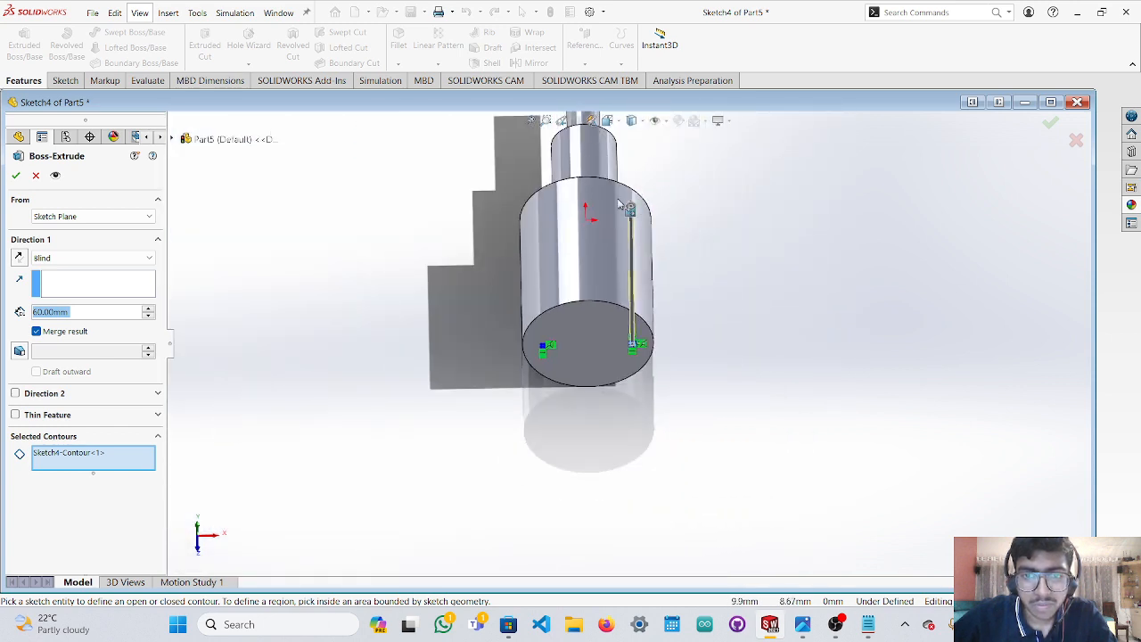
left_click_drag(634, 211, 633, 361)
scroll(635, 362, "up", 3)
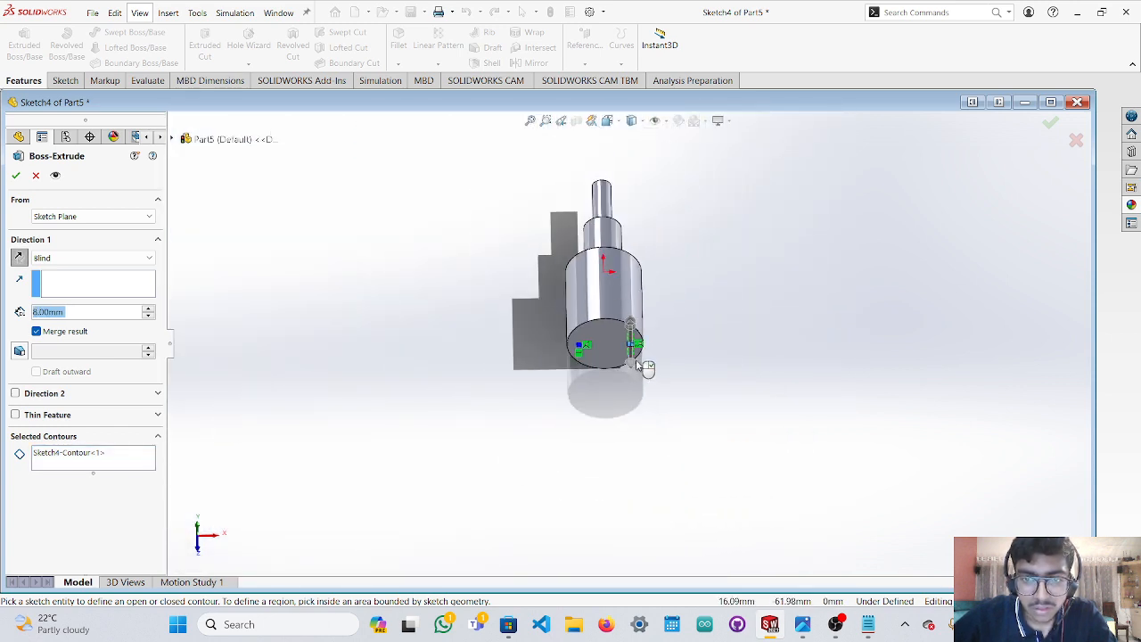
scroll(635, 362, "down", 2)
left_click(199, 547)
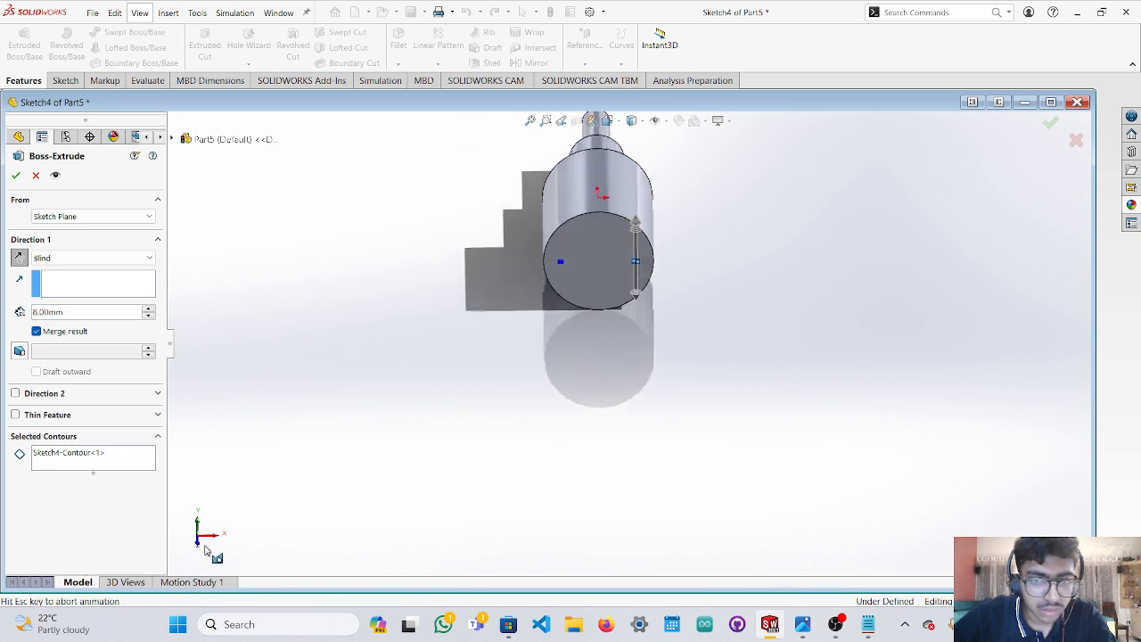
scroll(635, 178, "down", 8)
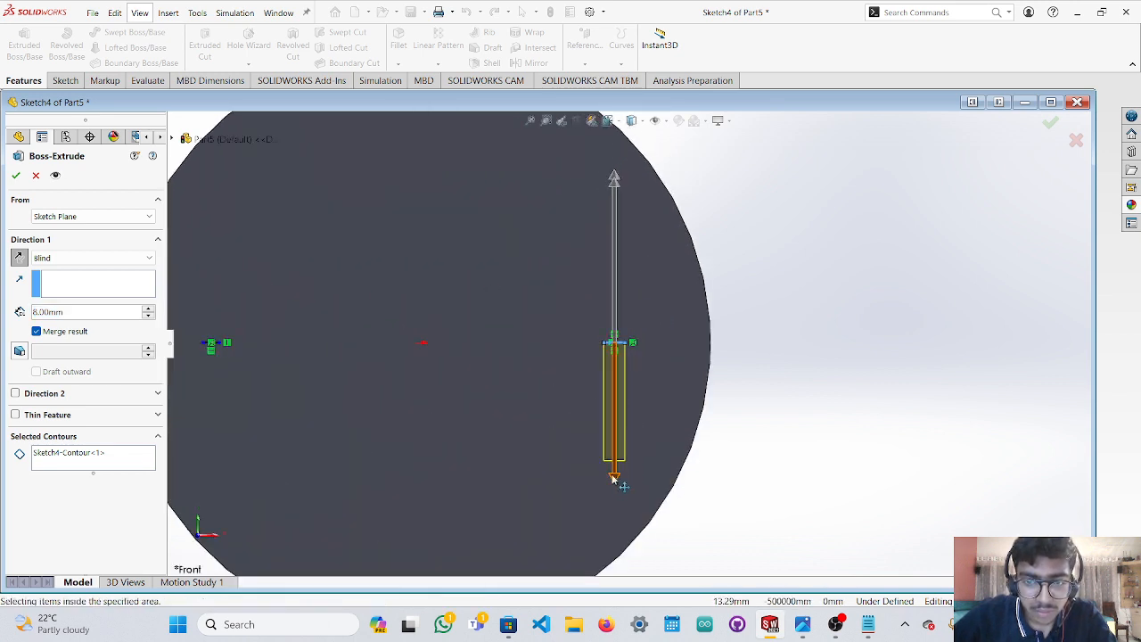
left_click_drag(614, 476, 620, 369)
key("Escape")
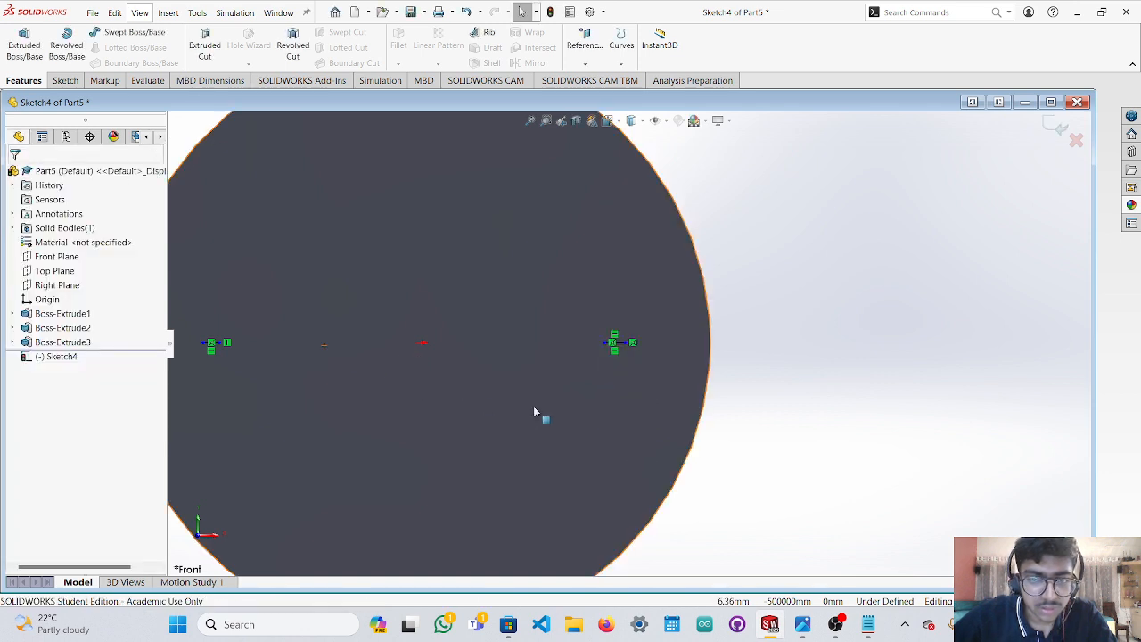
Extrude both small rectangles 2 mm downward from the Top Plane, merged with the body, to form two terminal blocks.
left_click(623, 343)
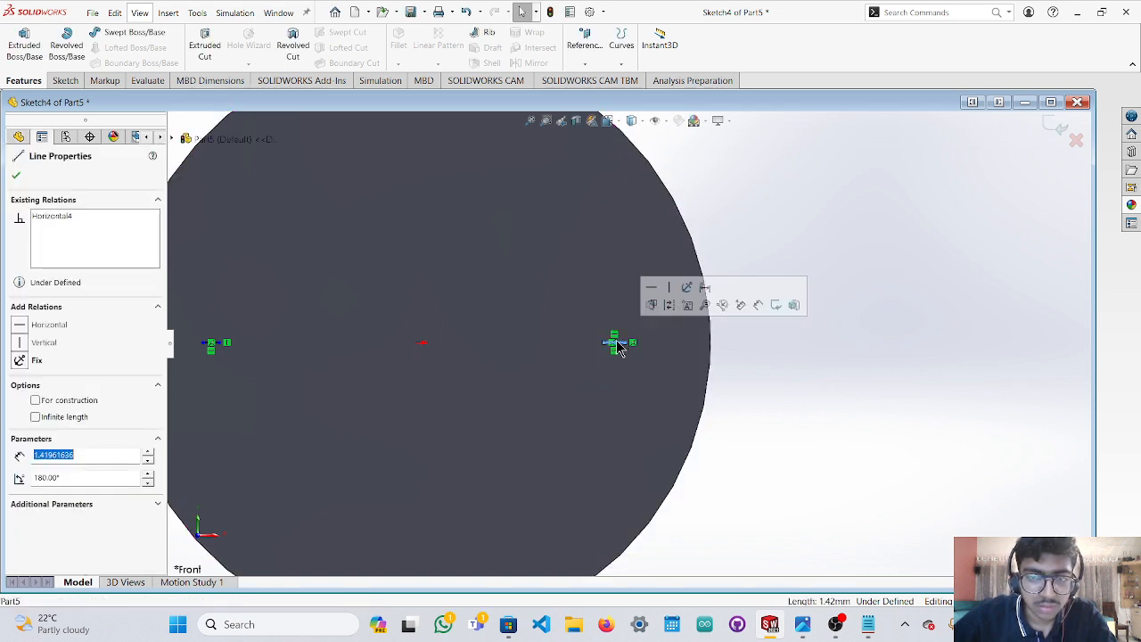
left_click(23, 55)
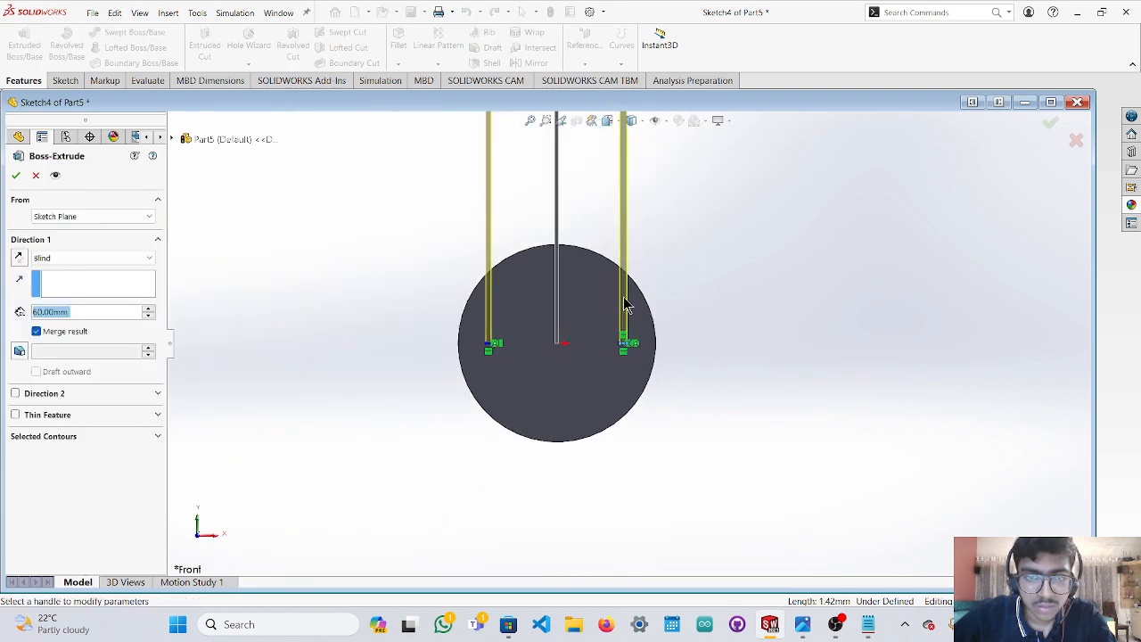
scroll(615, 232, "up", 3)
left_click_drag(587, 162, 580, 383)
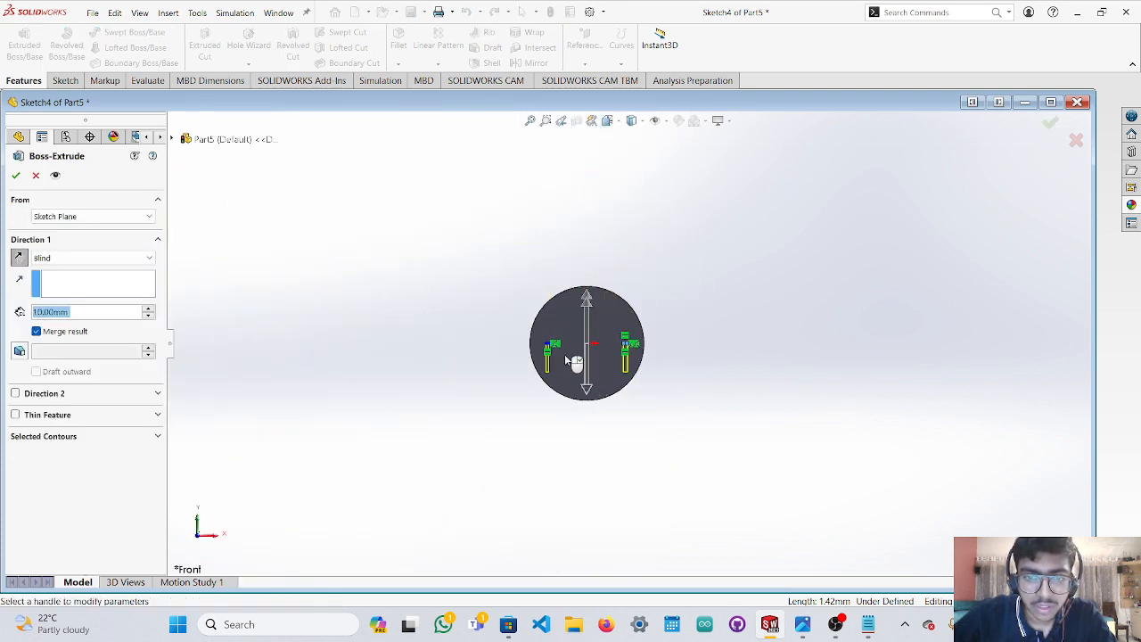
middle_click_drag(564, 354, 573, 476)
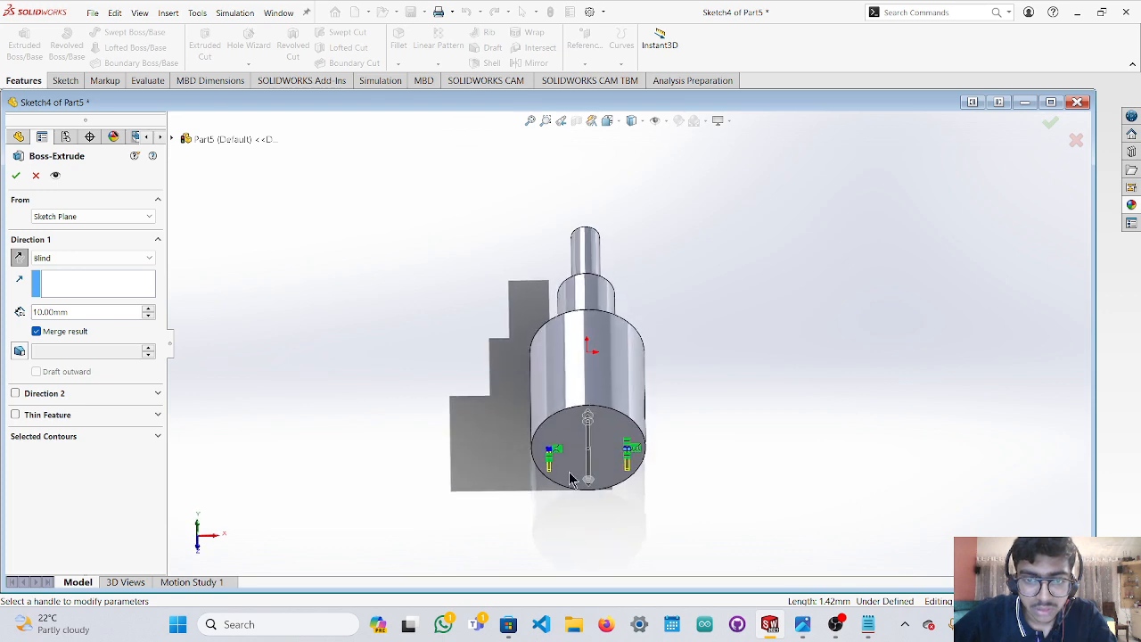
scroll(578, 445, "up", 2)
scroll(582, 415, "down", 6)
scroll(624, 378, "down", 3)
mouse_move(701, 402)
middle_mouse_down()
mouse_move(746, 416)
mouse_move(728, 318)
mouse_move(749, 306)
mouse_move(738, 326)
middle_mouse_up()
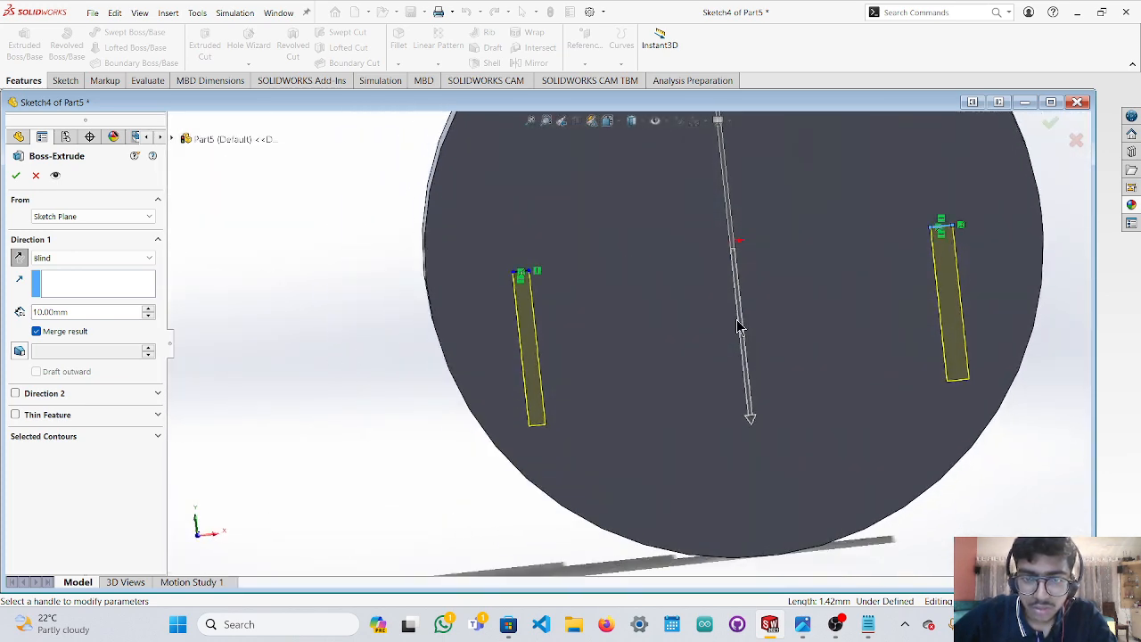
left_click(198, 538)
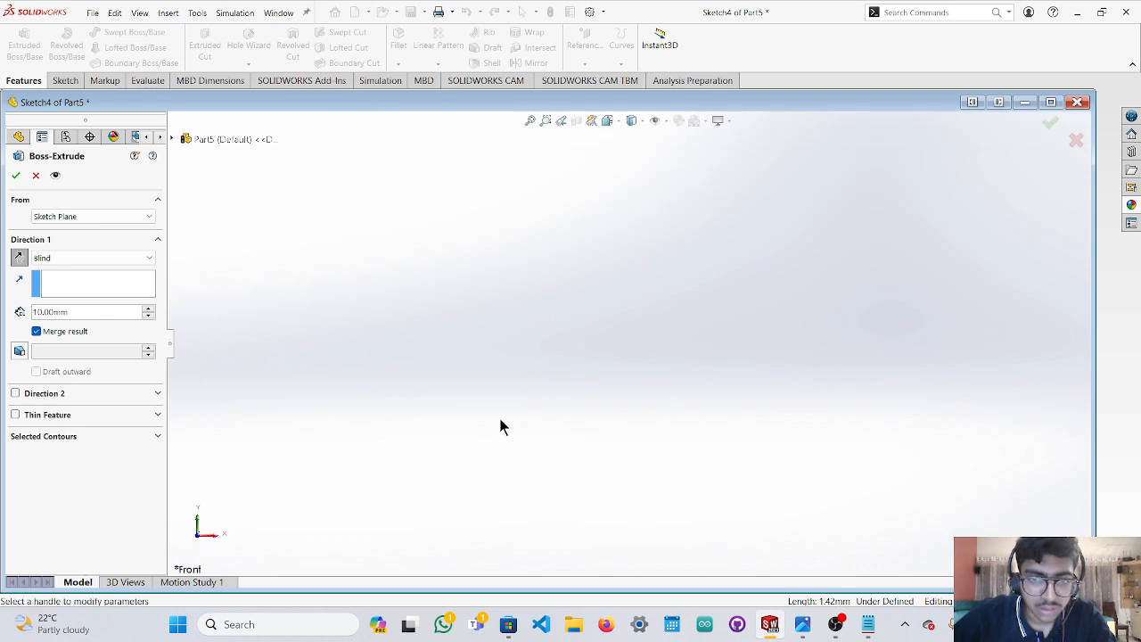
left_click(656, 284)
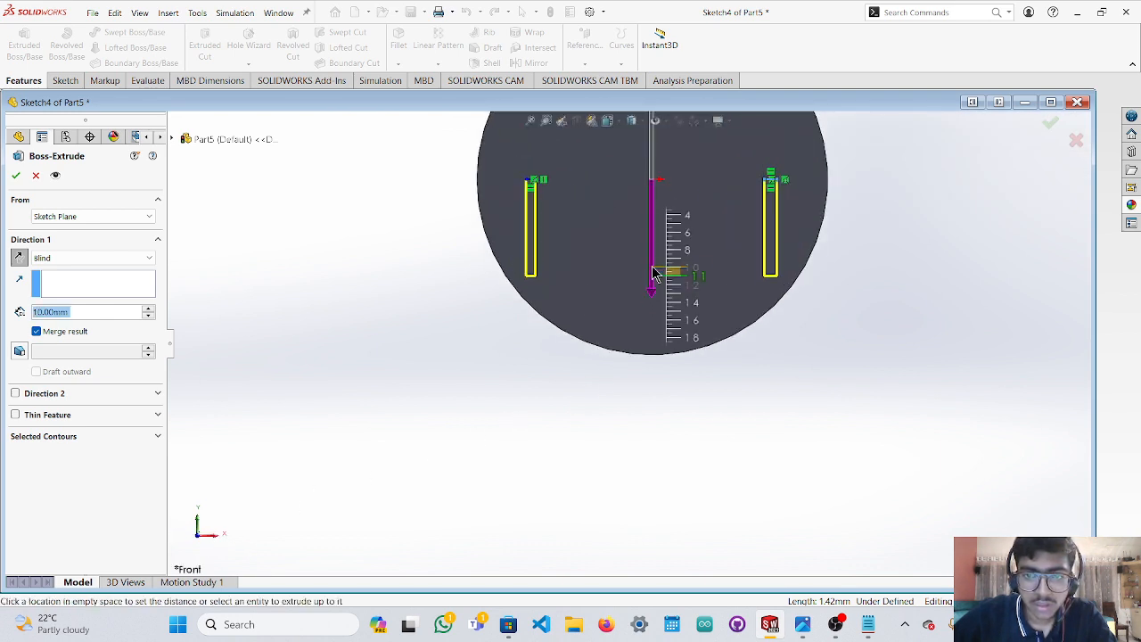
left_click(660, 201)
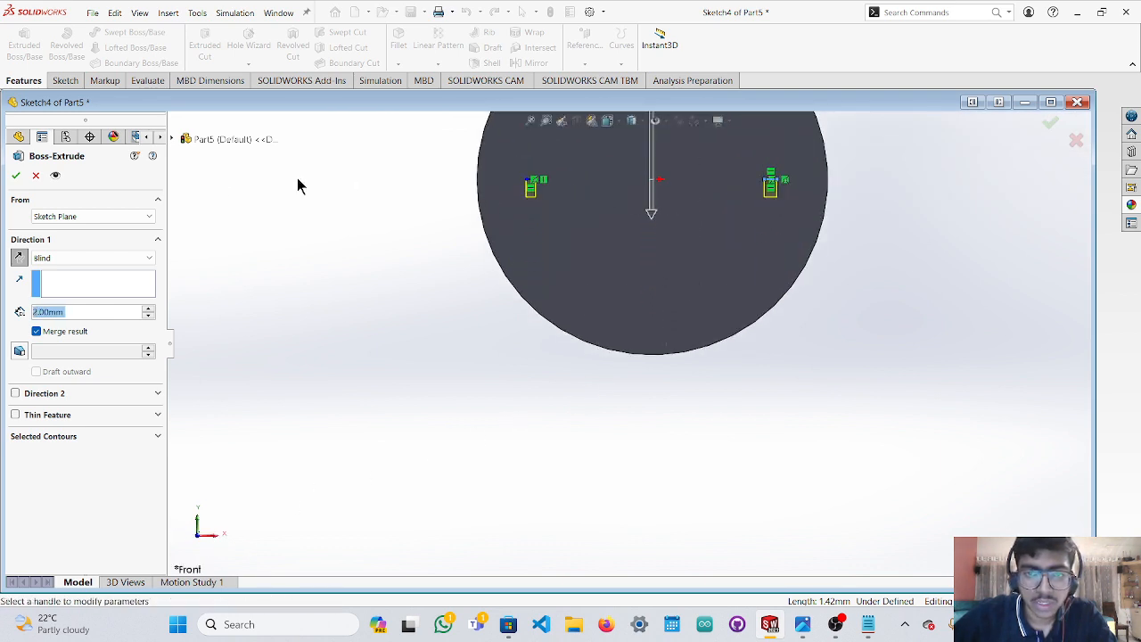
left_click(20, 176)
Apply the polished copper appearance to the exposed faces of both small terminal blocks on the large cylinder's end.
middle_click_drag(868, 366, 834, 473)
left_click(850, 330)
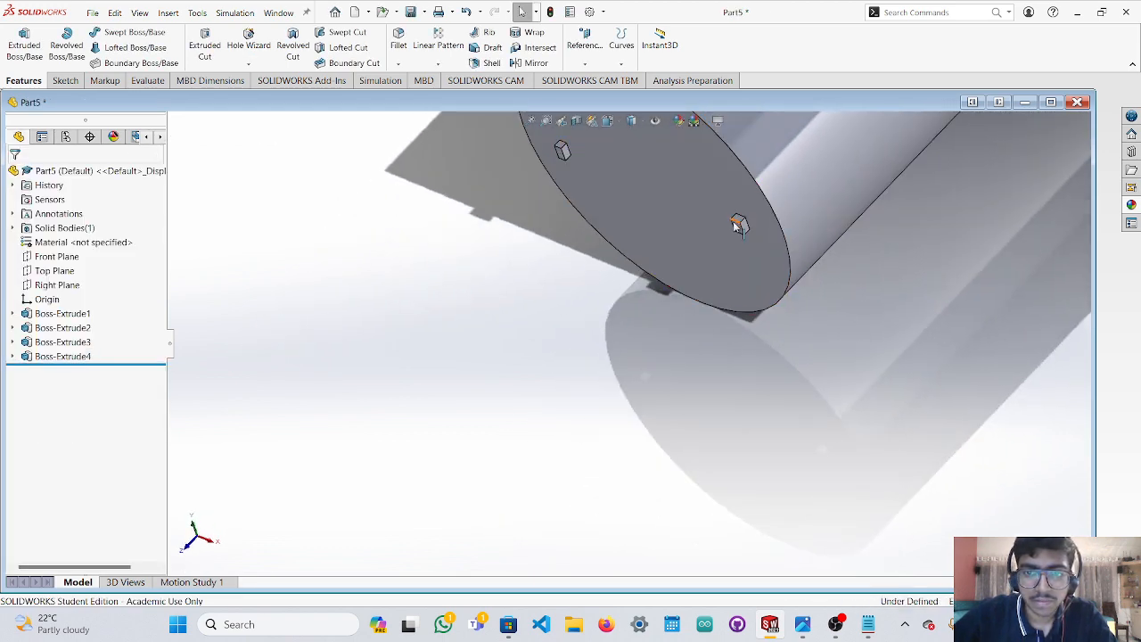
scroll(749, 233, "down", 8)
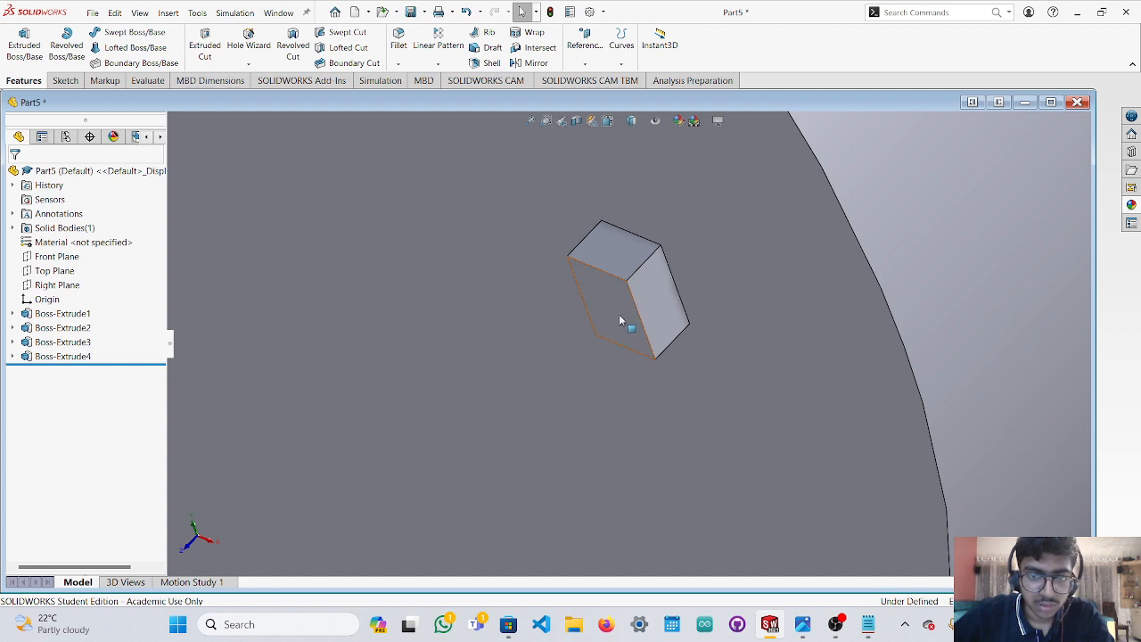
left_click(619, 320)
left_click(662, 304, "ctrl")
left_click(626, 256, "ctrl")
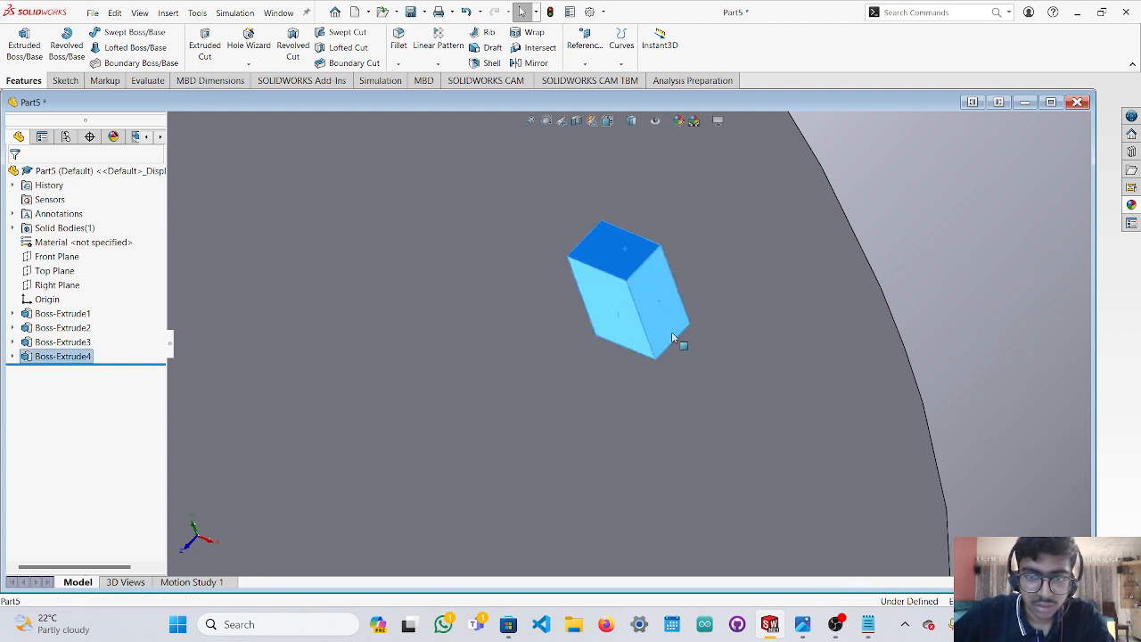
middle_click_drag(672, 334, 671, 131)
left_click(652, 366, "ctrl")
scroll(489, 421, "up", 5)
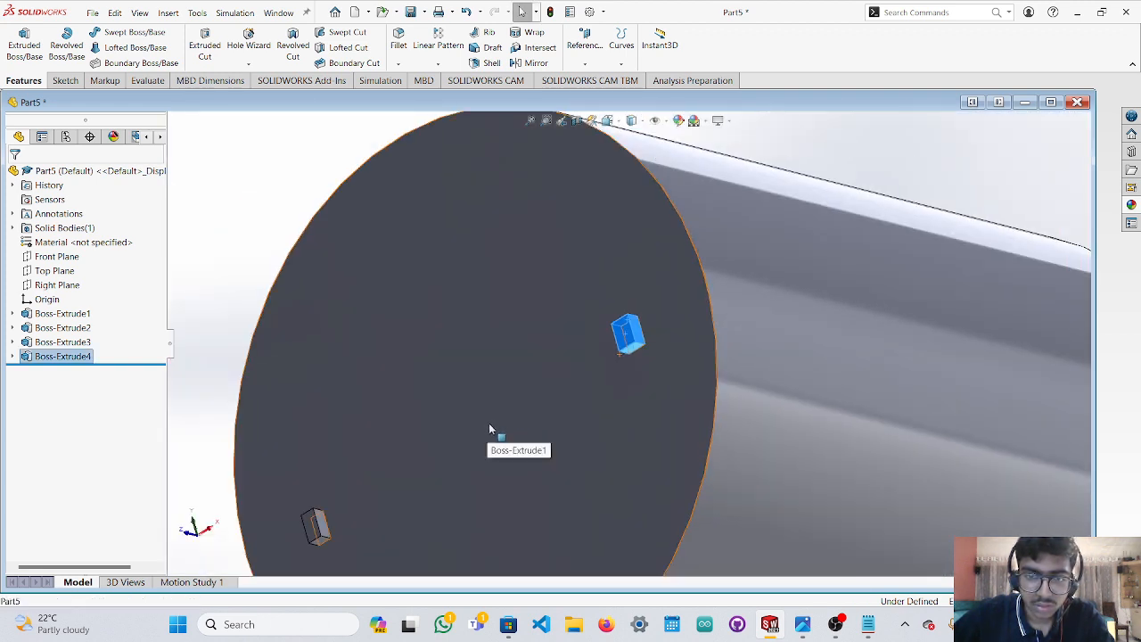
scroll(410, 489, "down", 5)
left_click(546, 437, "ctrl")
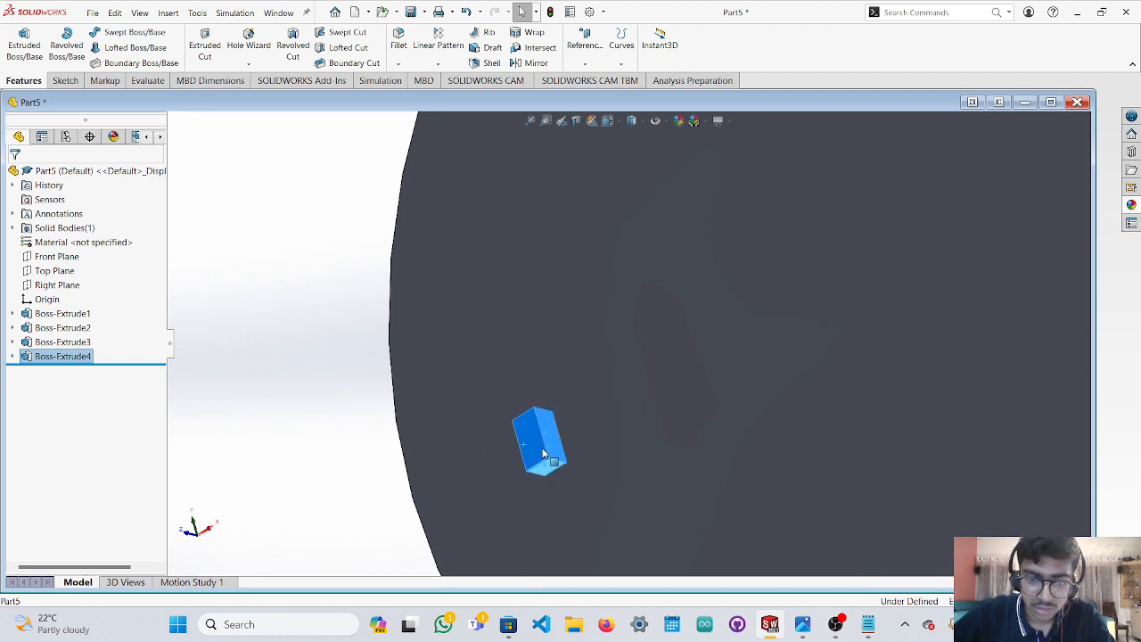
middle_click_drag(543, 454, 631, 467)
left_click(513, 429, "ctrl")
middle_click_drag(514, 429, 520, 447)
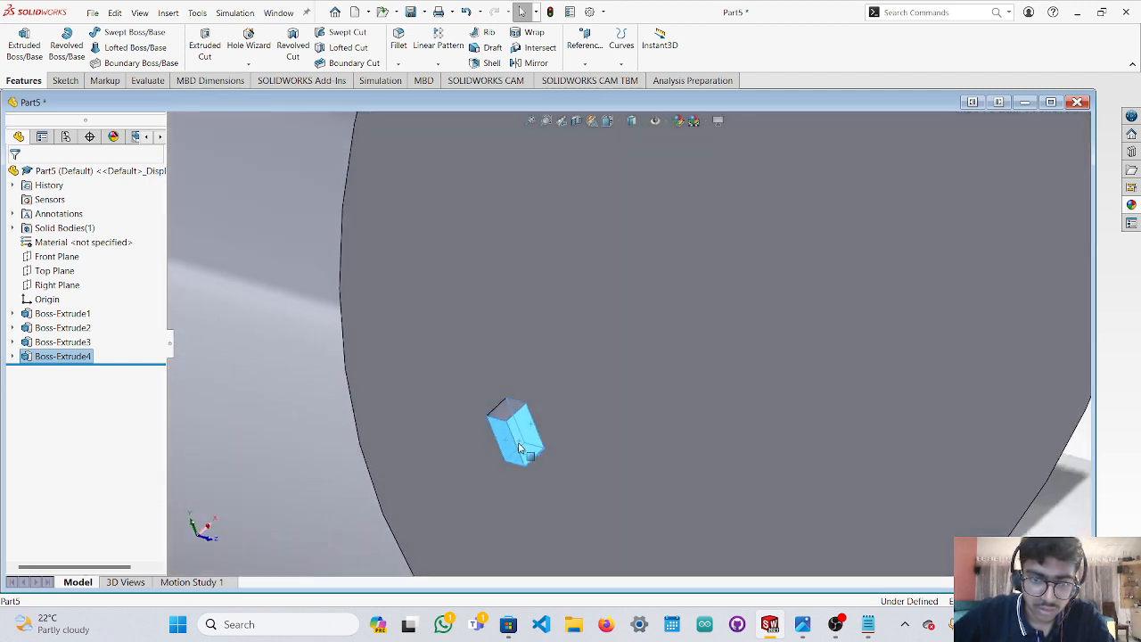
left_click(1131, 204)
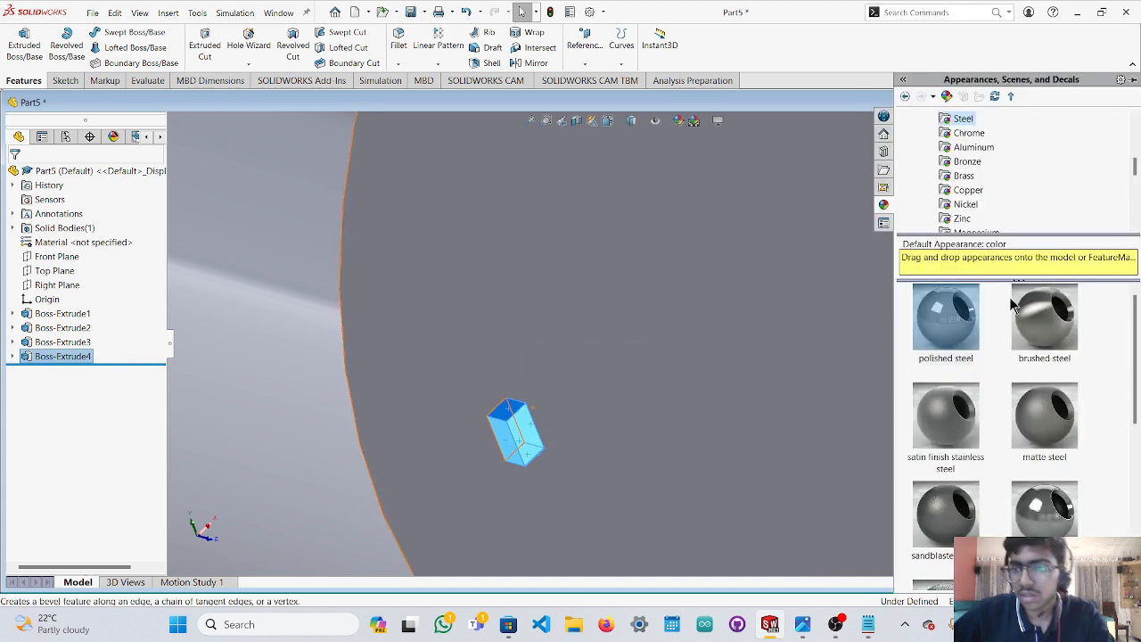
left_click(967, 191)
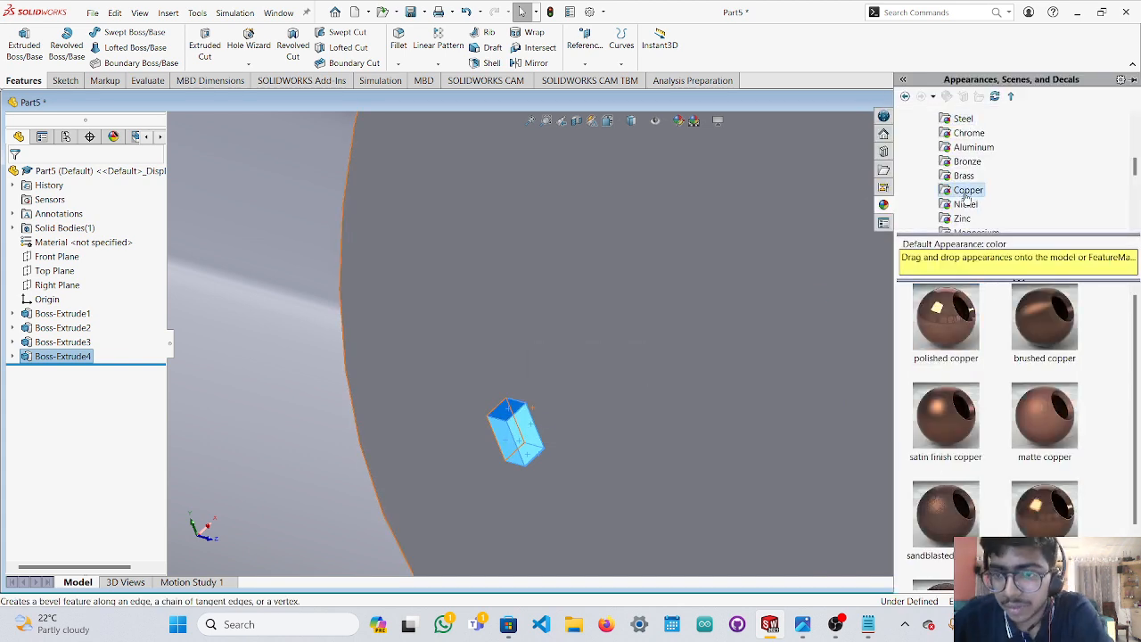
double_click(956, 339)
scroll(679, 395, "up", 8)
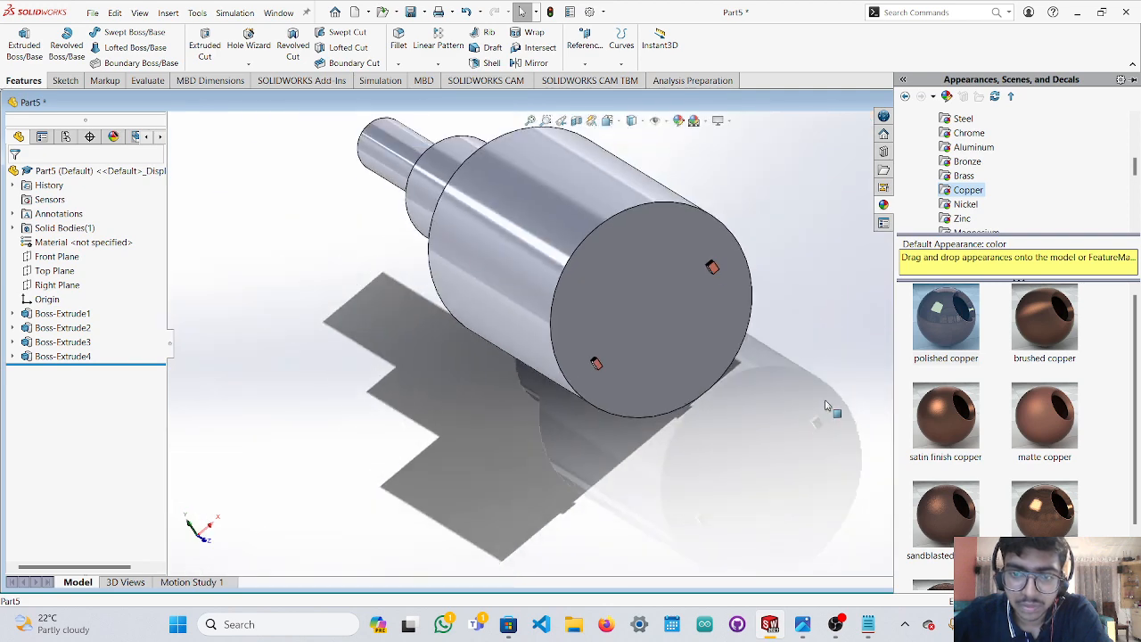
Apply the brushed aluminum coarse appearance to the middle cylinder's side face and its ring-shaped end face.
middle_click_drag(738, 369, 713, 267)
left_click(567, 273)
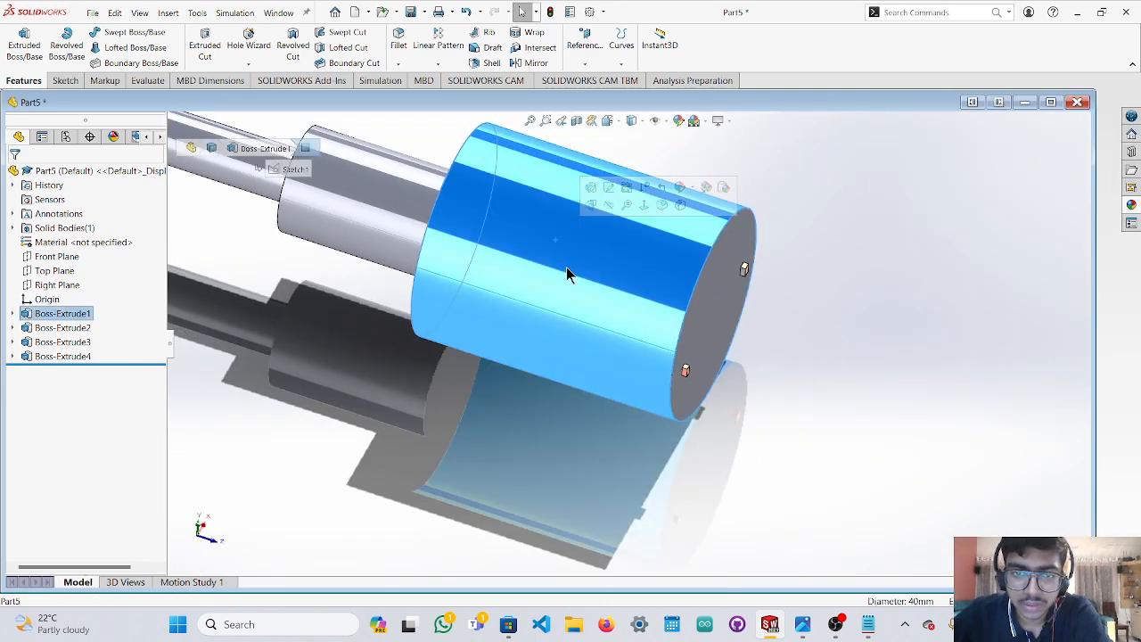
middle_click_drag(567, 273, 395, 230)
left_click(395, 230)
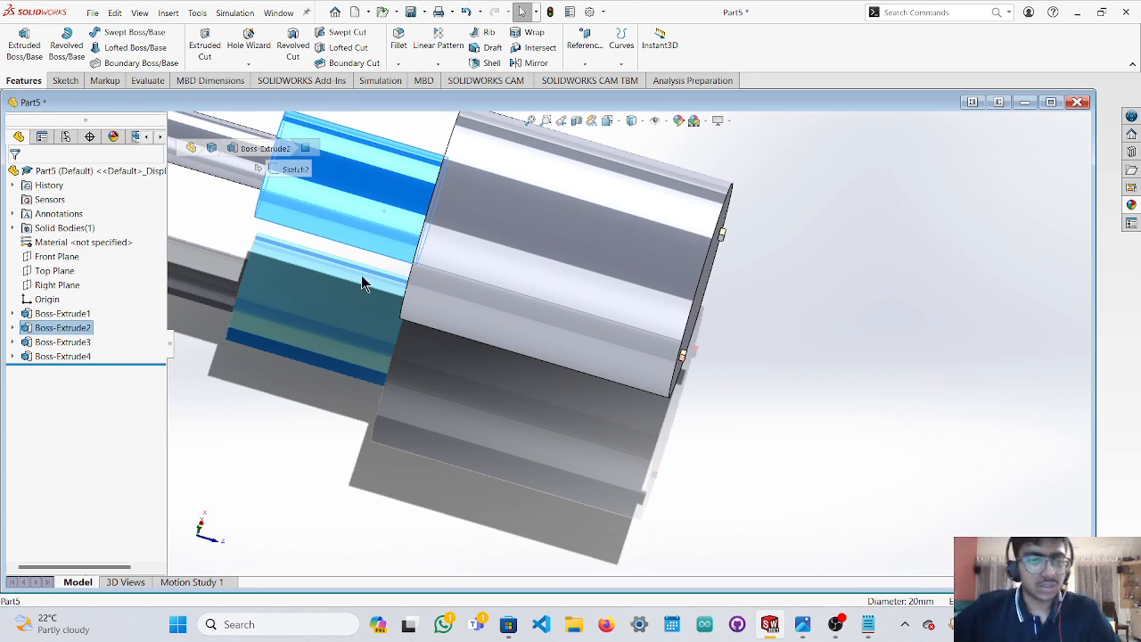
middle_click_drag(365, 287, 291, 194)
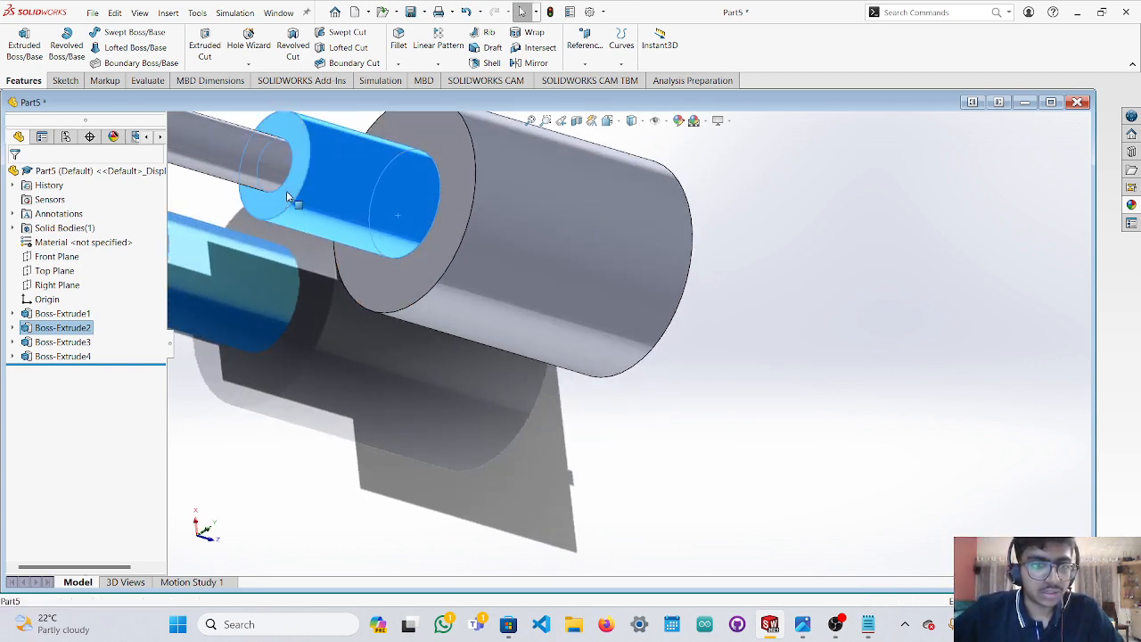
left_click(1130, 205)
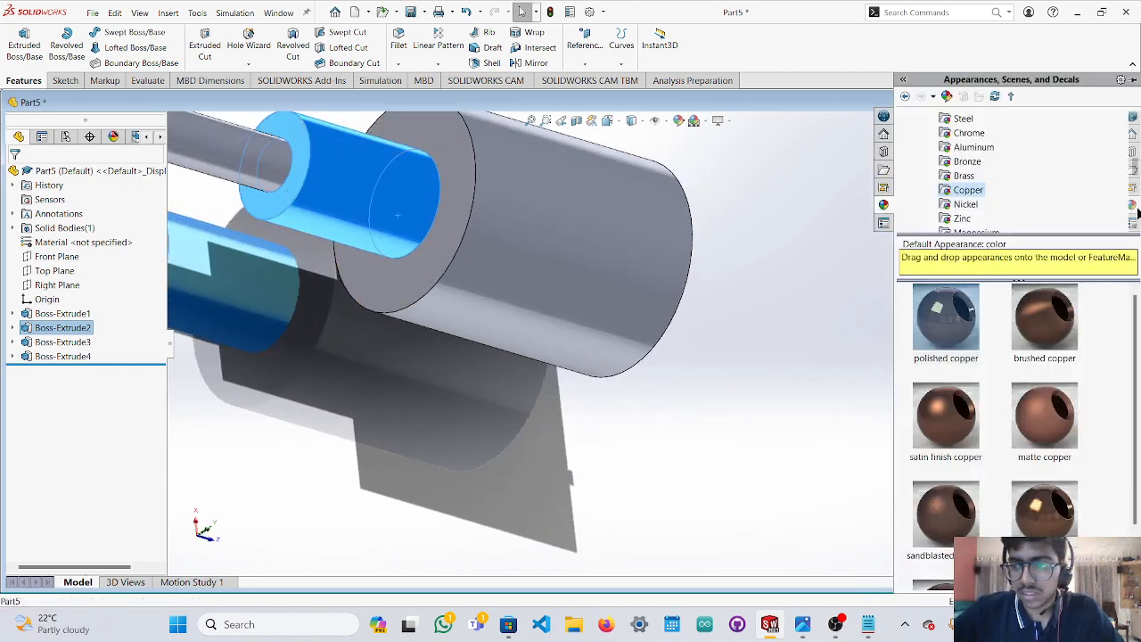
left_click(969, 148)
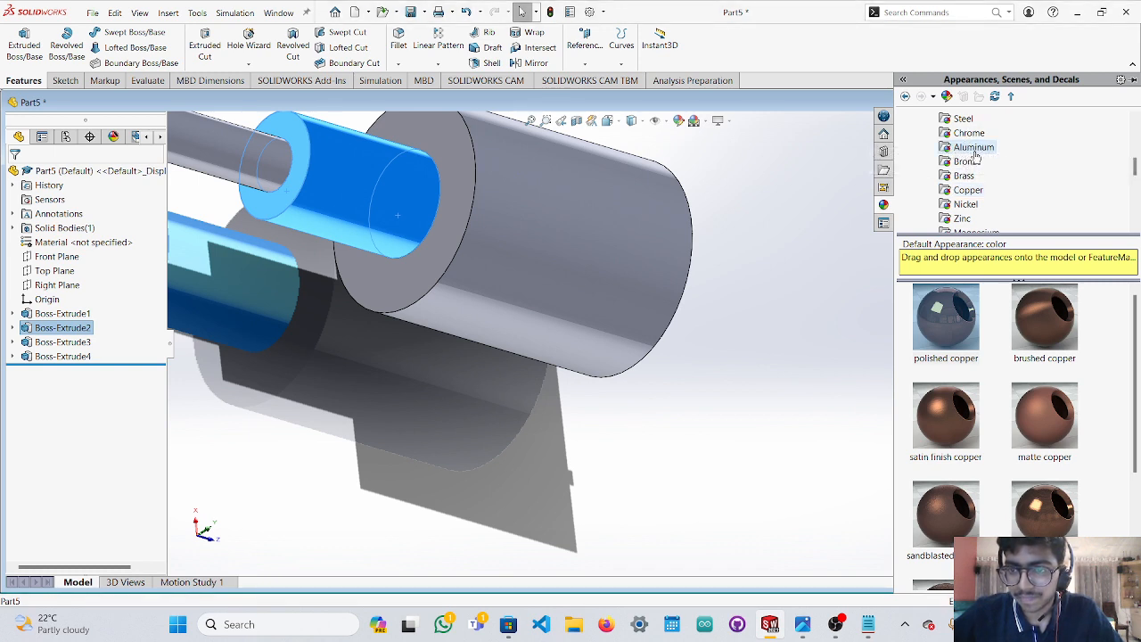
scroll(987, 201, "down", 3)
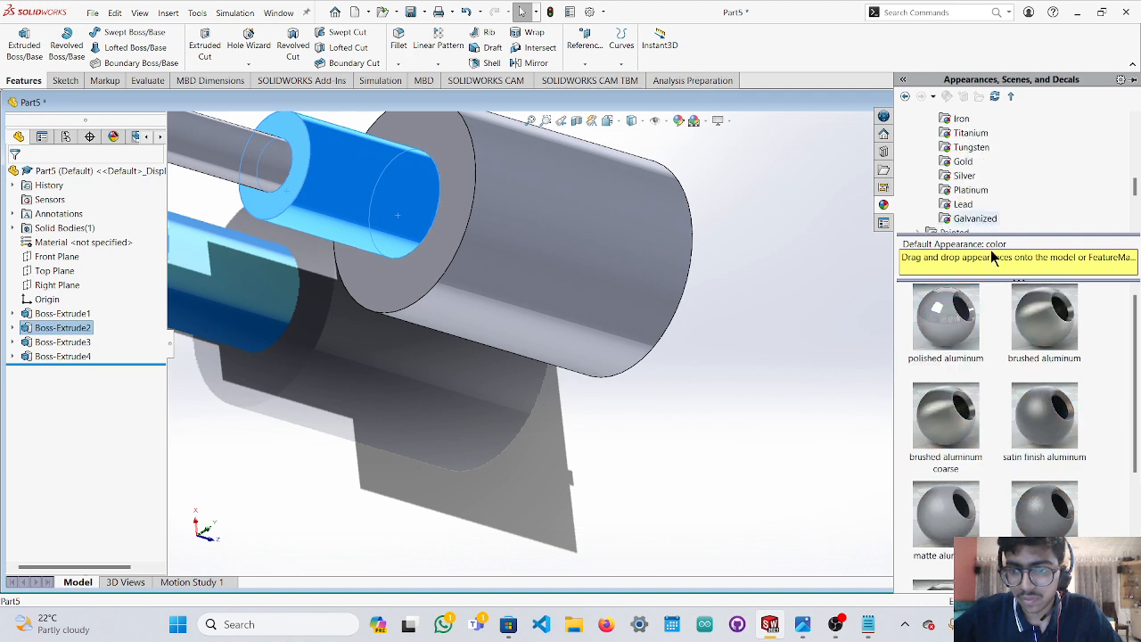
left_click(948, 429)
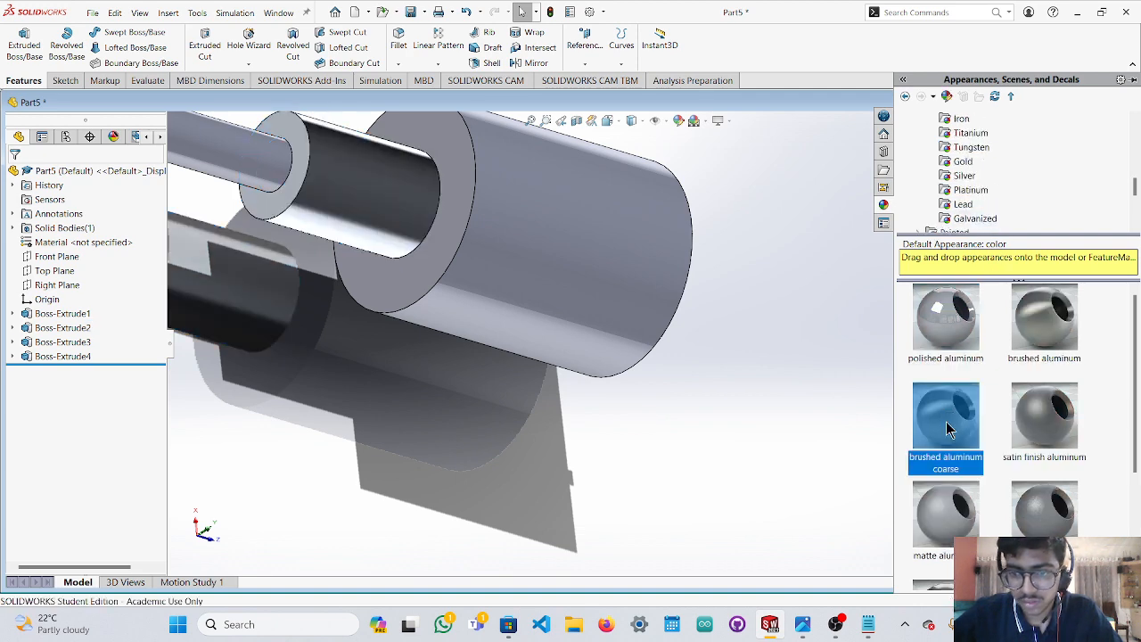
mouse_move(523, 412)
middle_mouse_down()
mouse_move(546, 416)
mouse_move(523, 409)
middle_mouse_up()
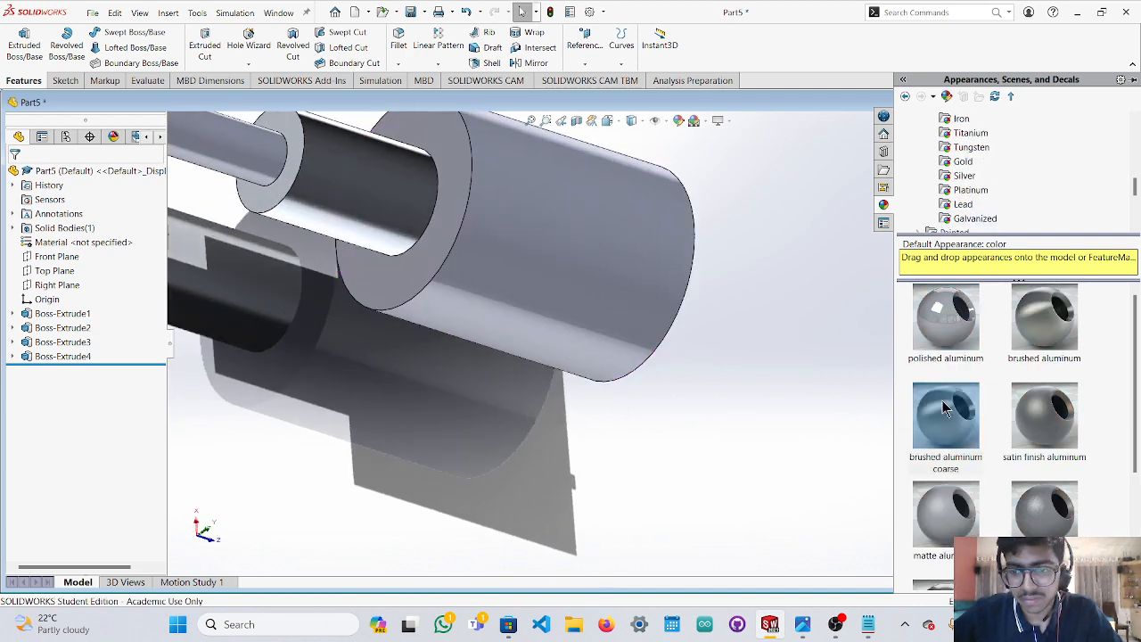
scroll(1050, 392, "down", 2)
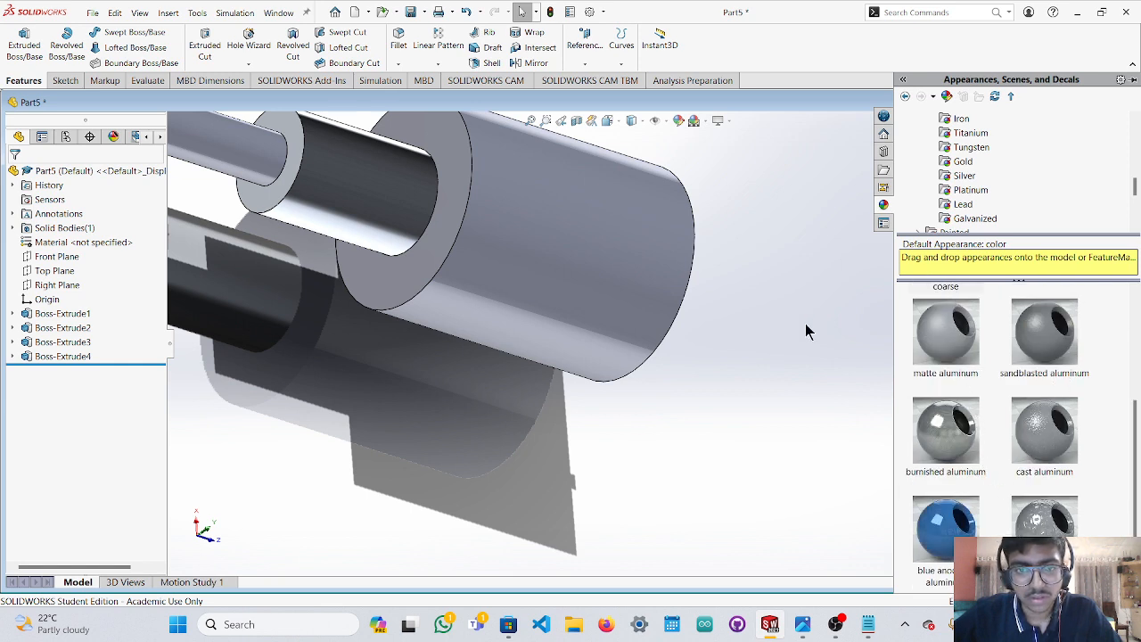
Apply the burnished chrome appearance to the side and end faces of the thin shaft.
scroll(771, 333, "up", 2)
left_click(329, 210)
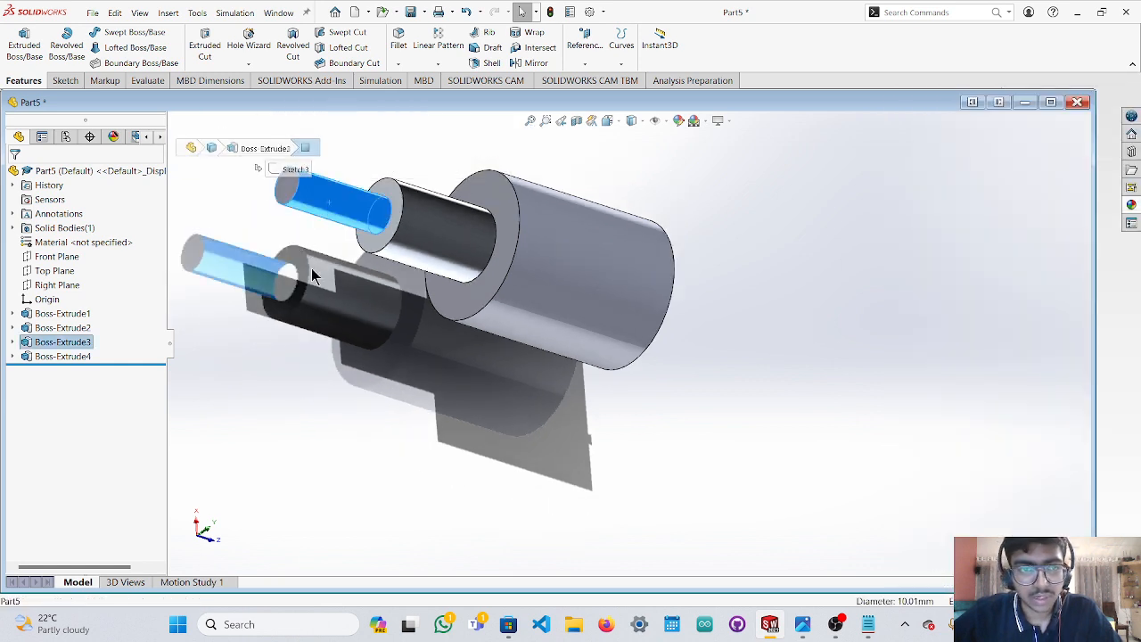
middle_click_drag(313, 271, 353, 252)
left_click(360, 210, "ctrl")
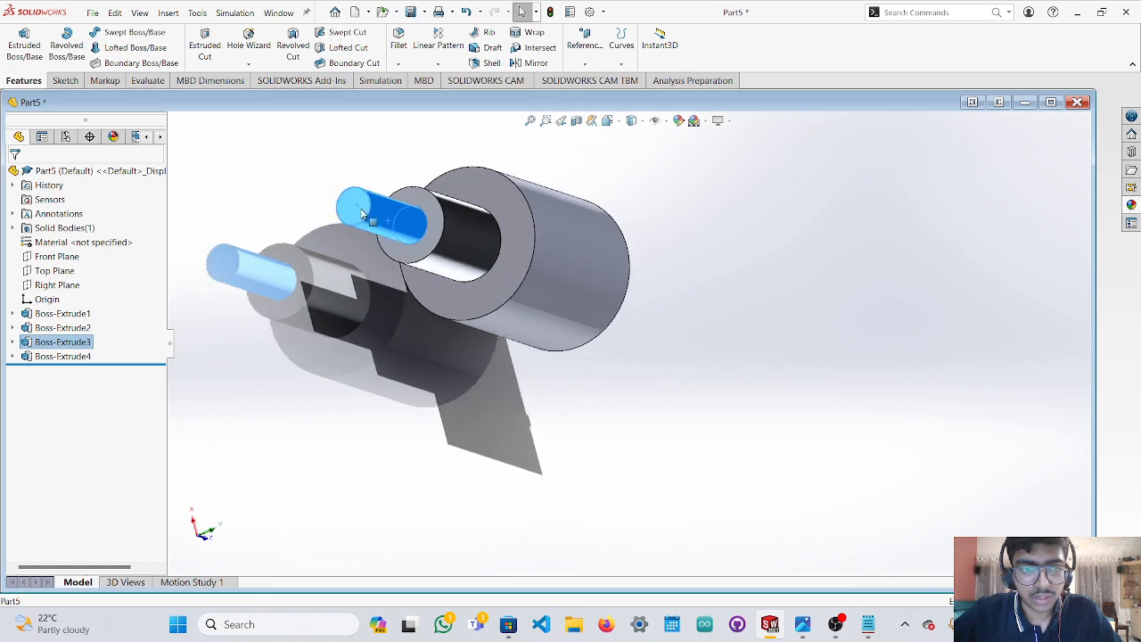
left_click(1131, 207)
scroll(985, 147, "up", 3)
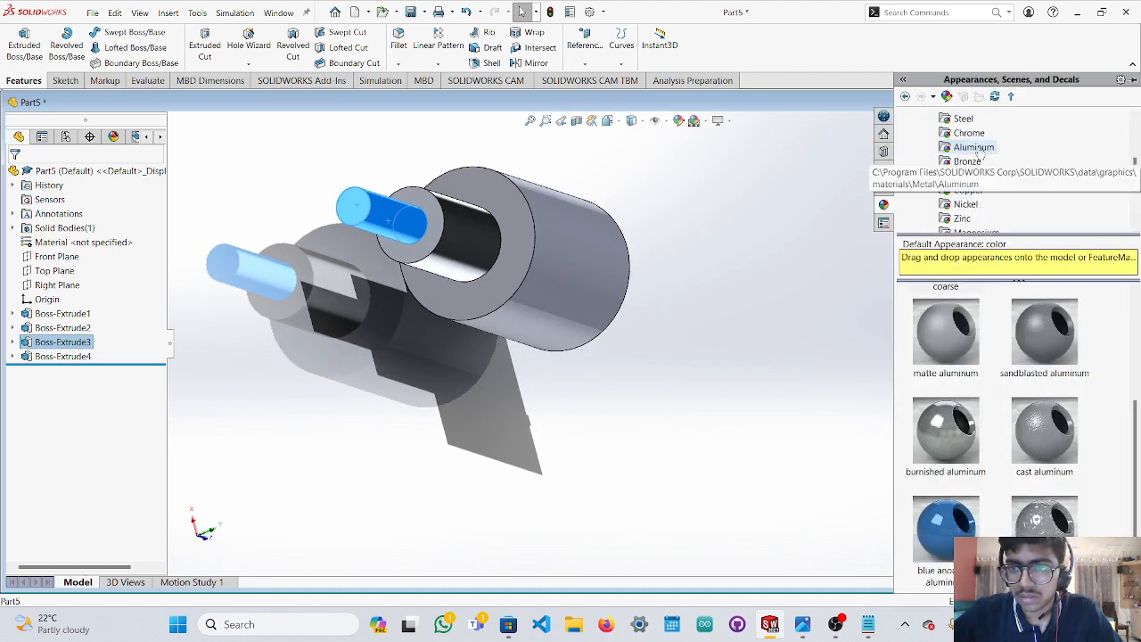
left_click(970, 134)
scroll(989, 365, "down", 1)
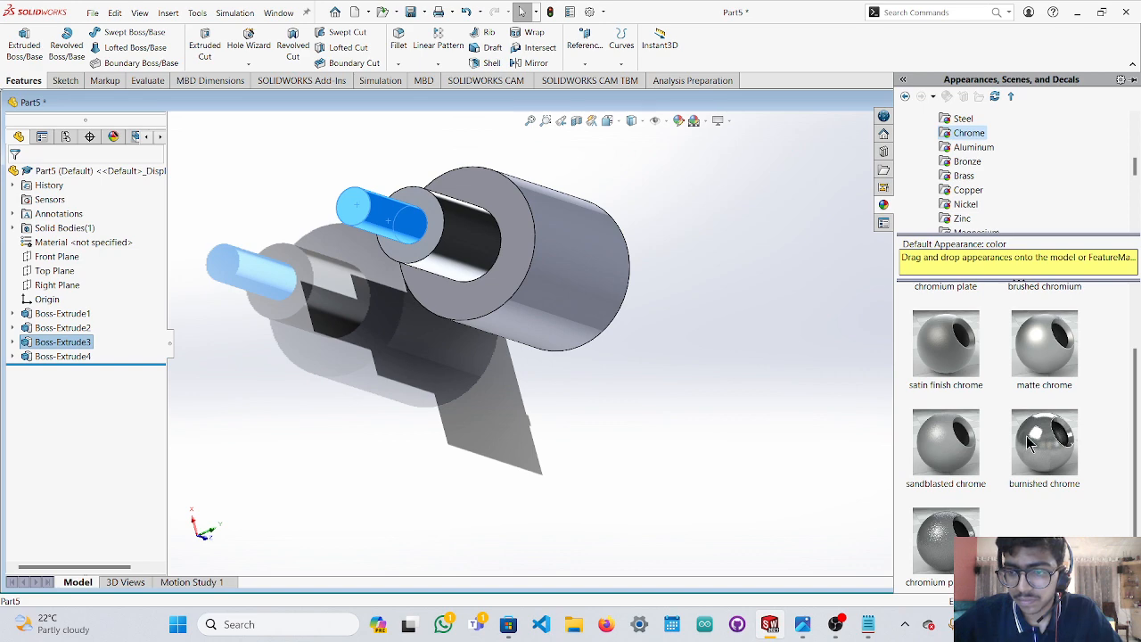
left_click_drag(1044, 441, 538, 254)
middle_click_drag(538, 254, 671, 551)
scroll(641, 497, "up", 3)
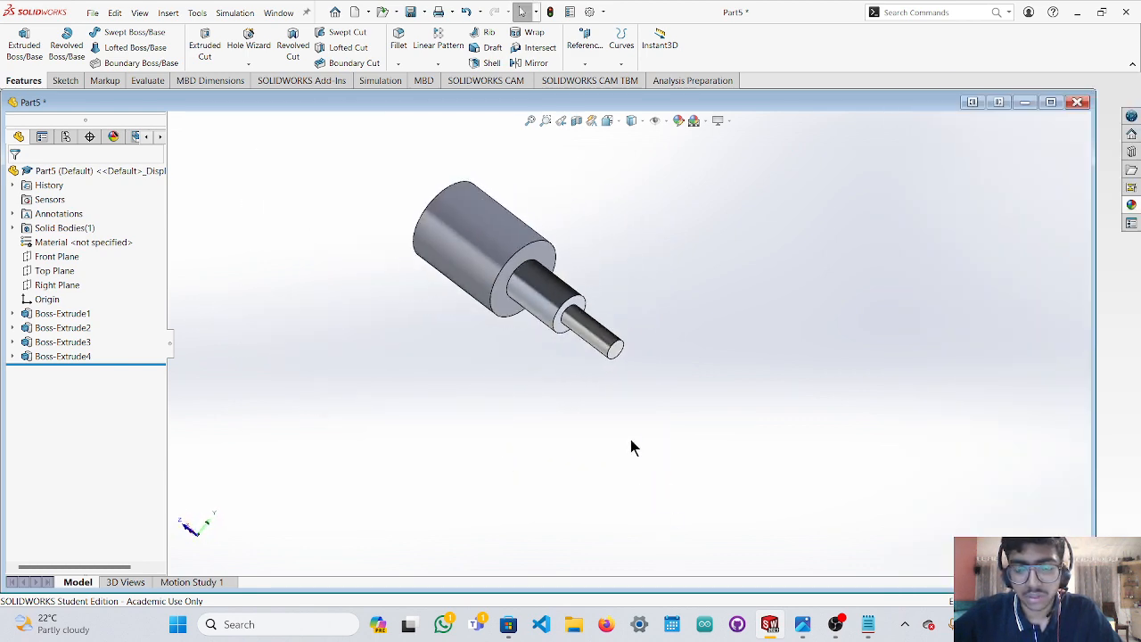
middle_click_drag(632, 448, 665, 514)
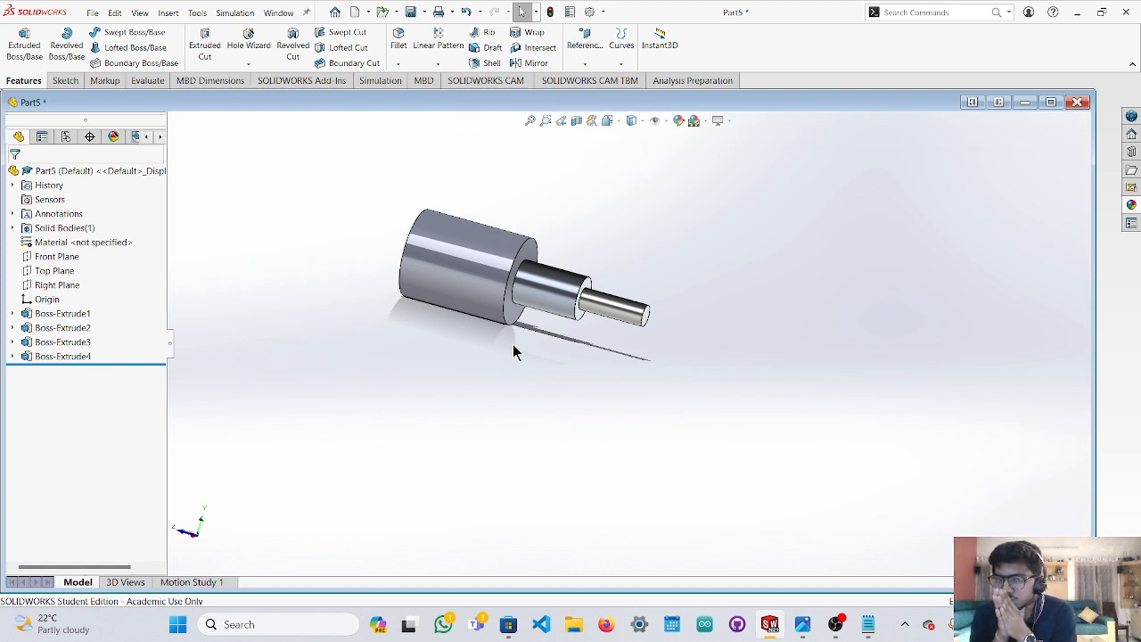
Save the part as motor in the CAEG_EL folder.
left_click(94, 13)
left_click(120, 166)
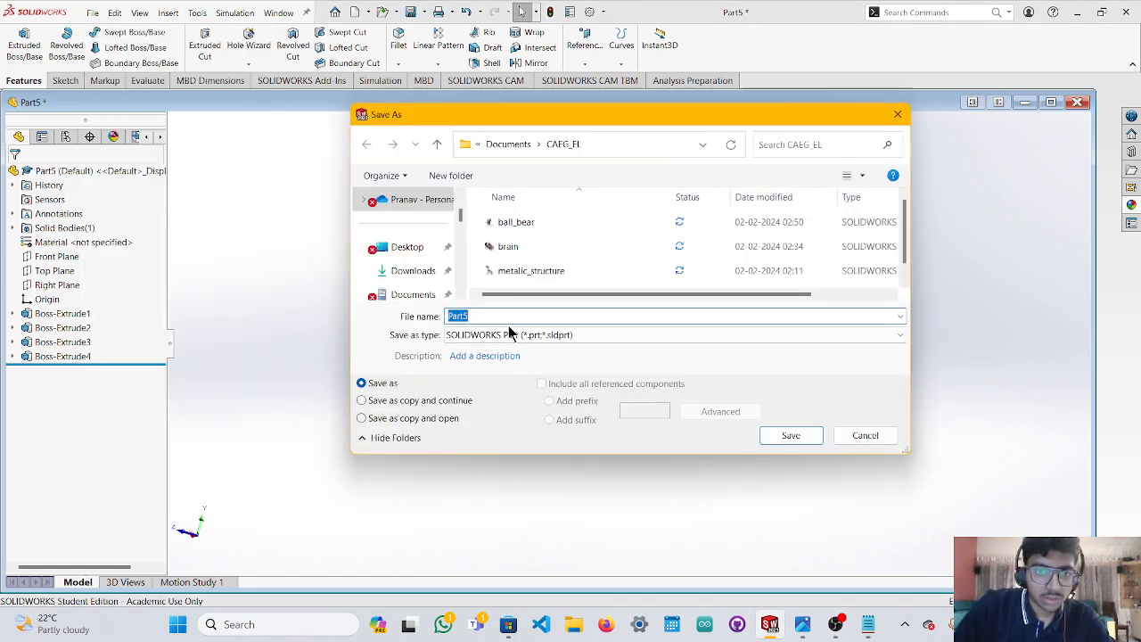
type("motor")
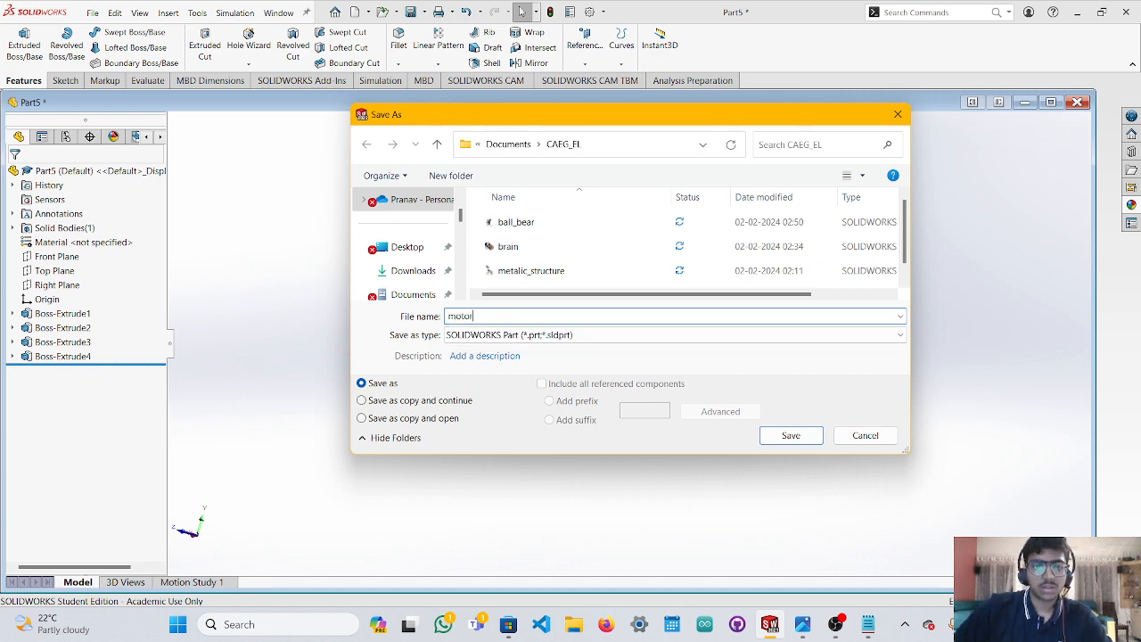
left_click(791, 435)
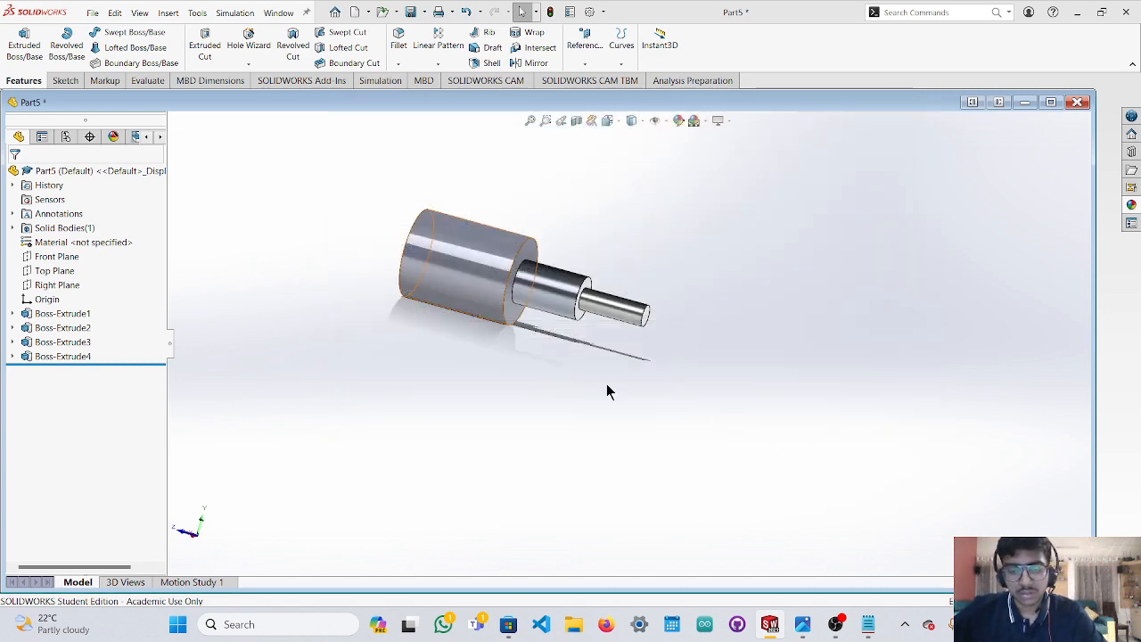
Create a new part document for the next component.
left_click(93, 12)
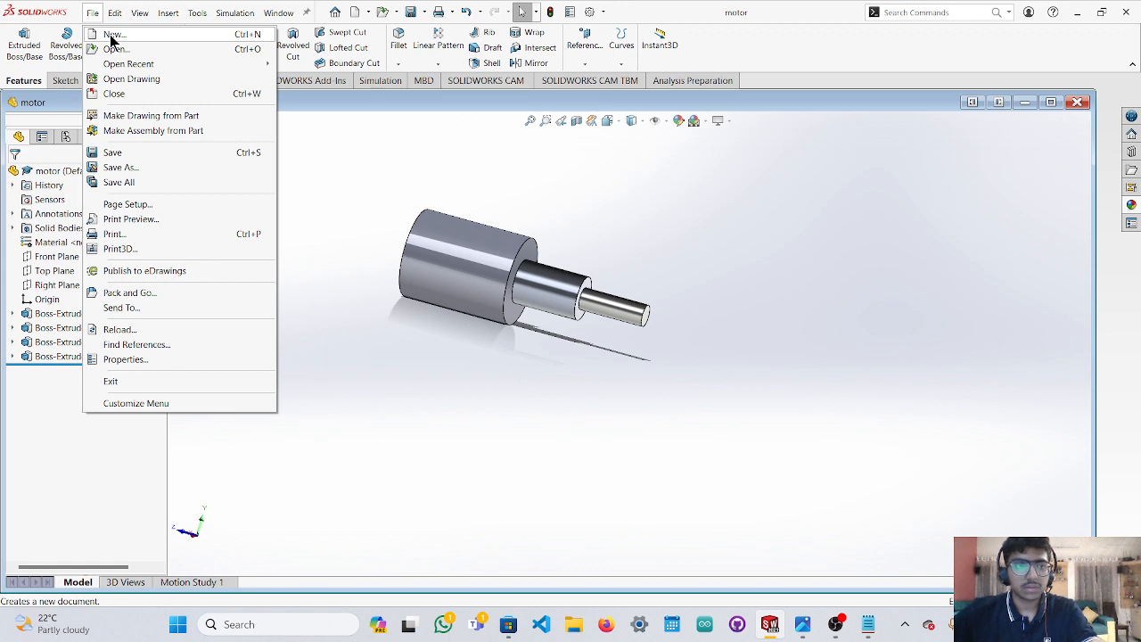
left_click(112, 36)
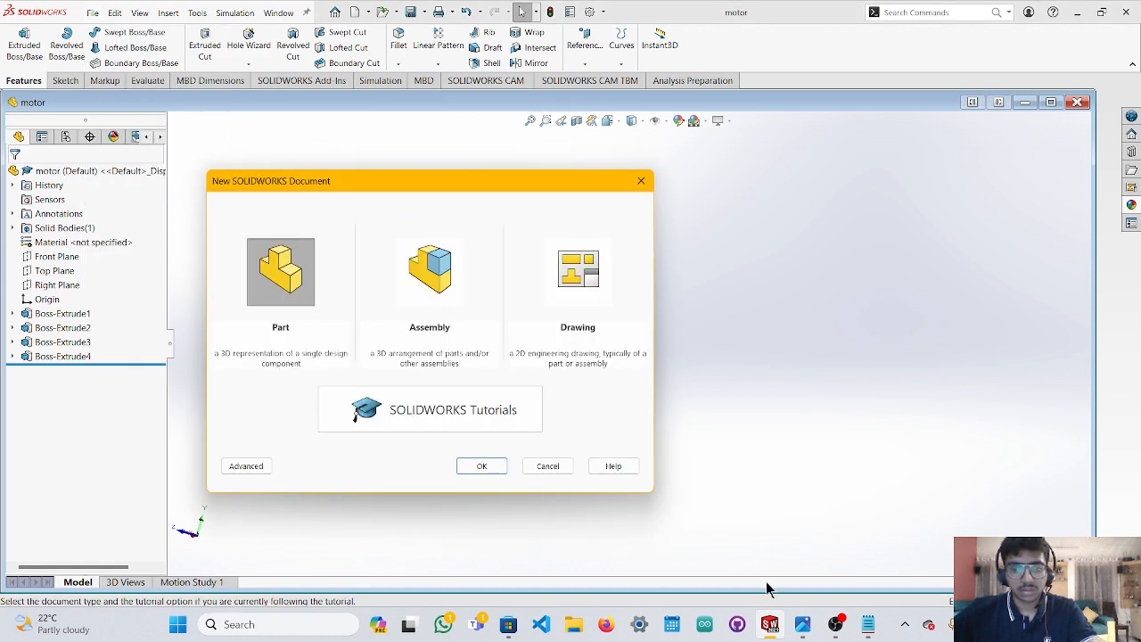
mouse_move(833, 629)
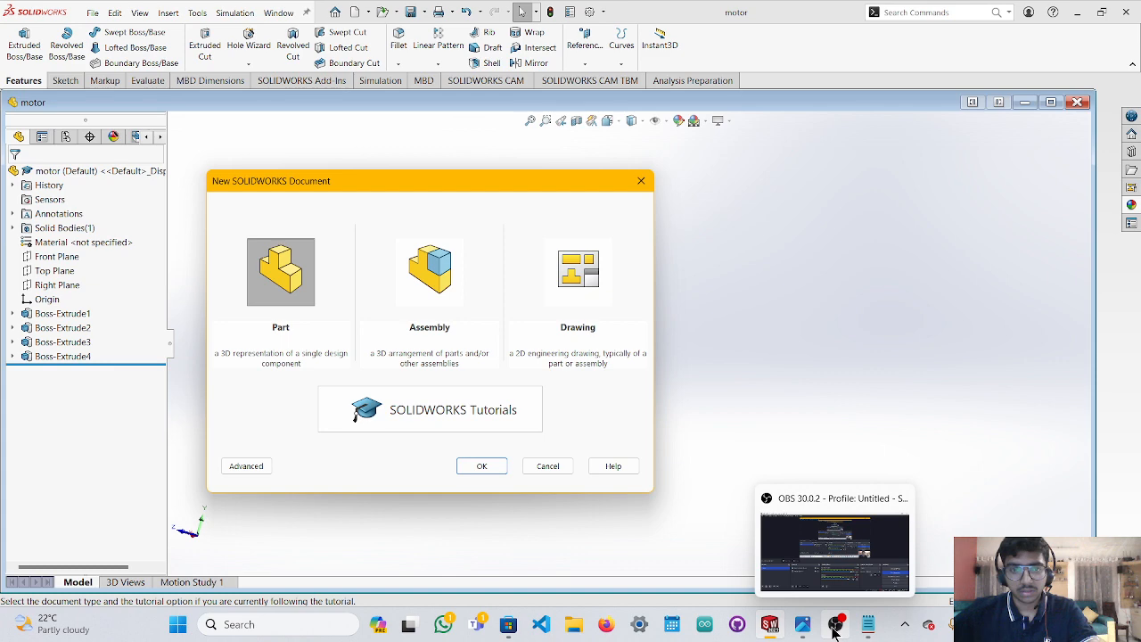
left_click(838, 575)
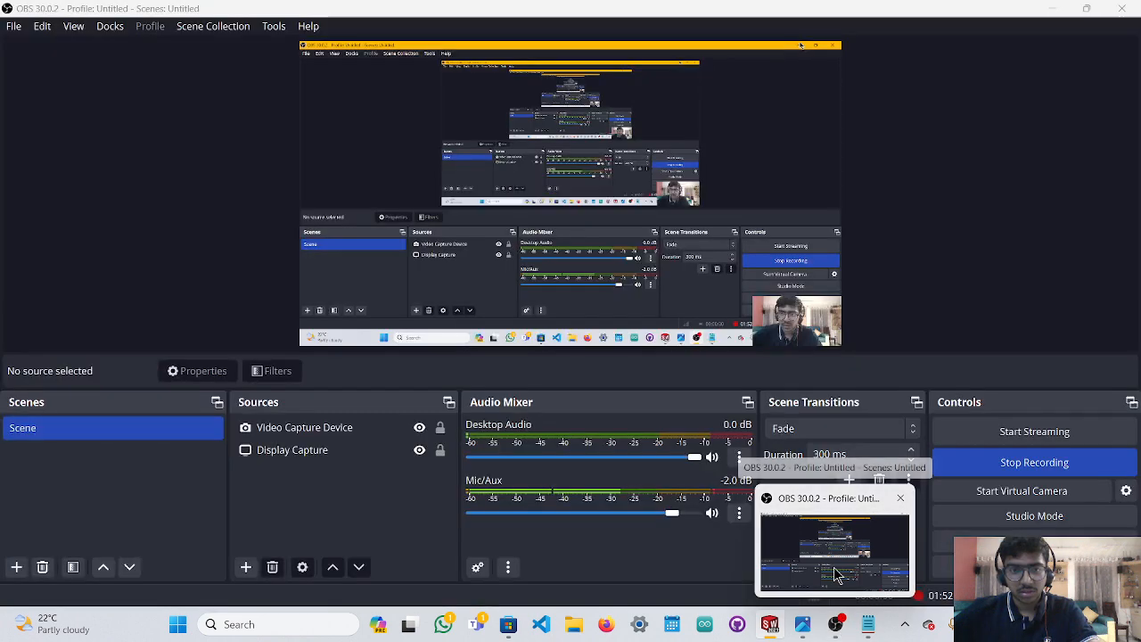
left_click(836, 575)
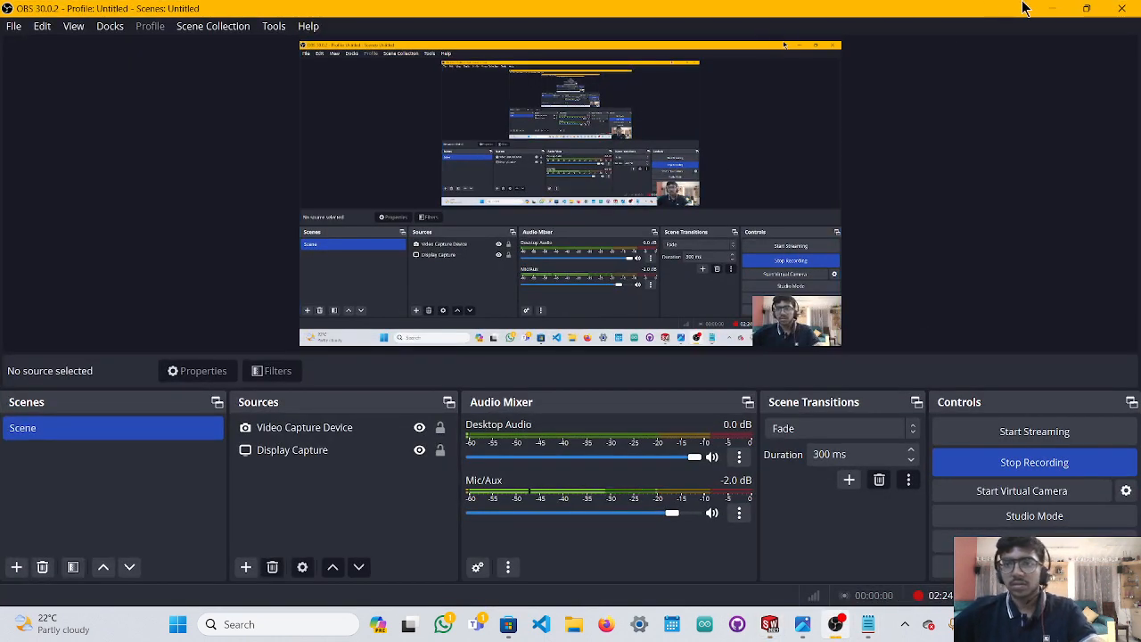
left_click(1052, 8)
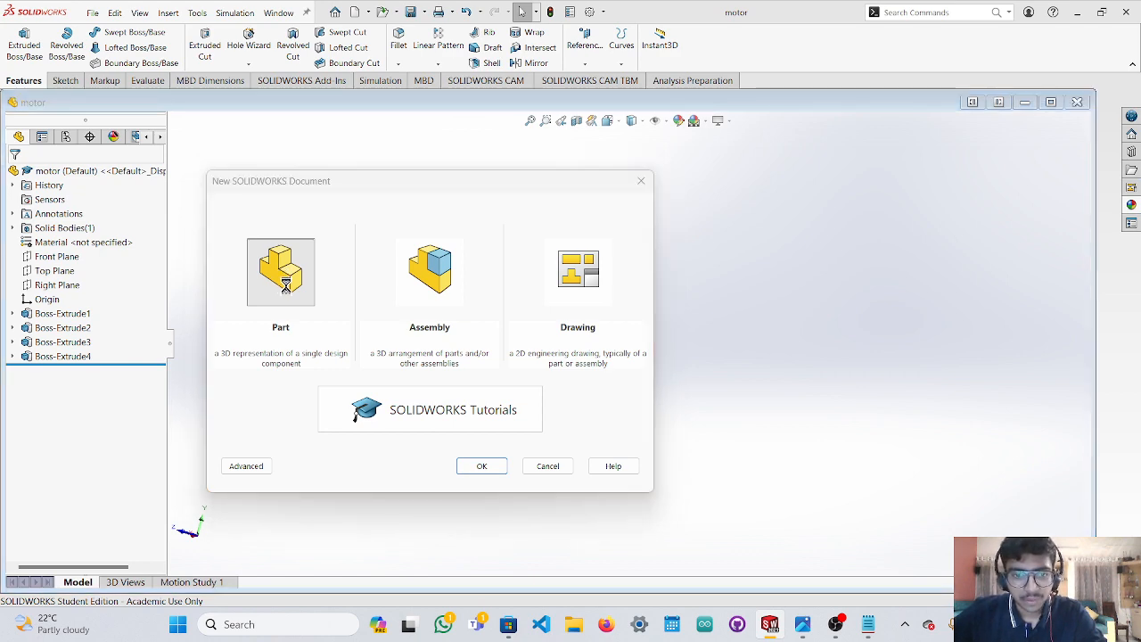
left_click(835, 624)
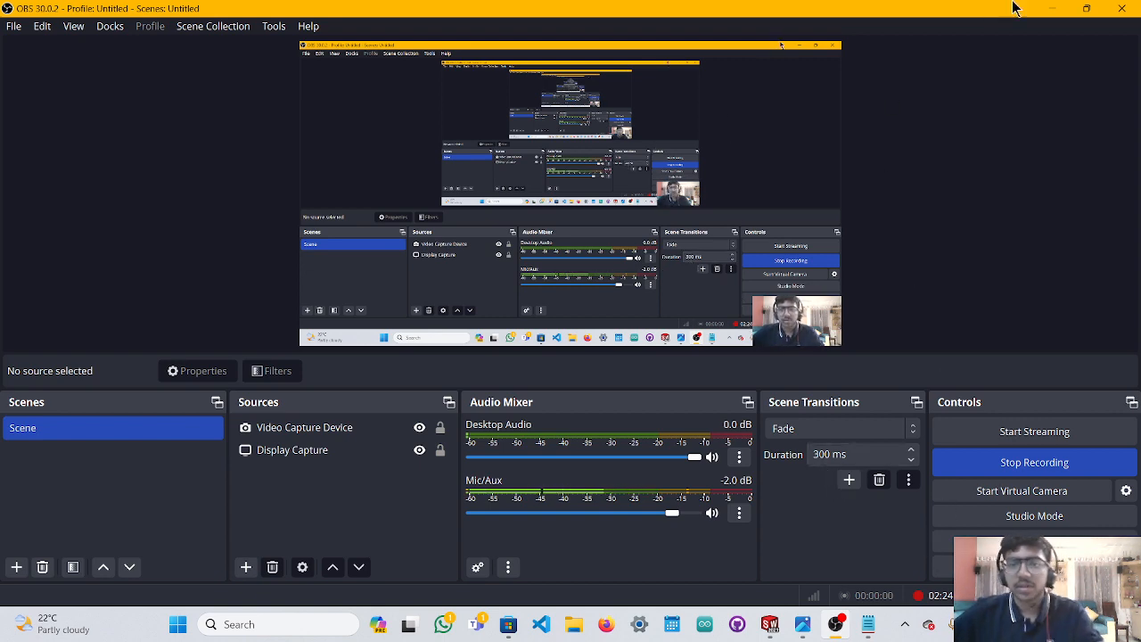
left_click(1053, 8)
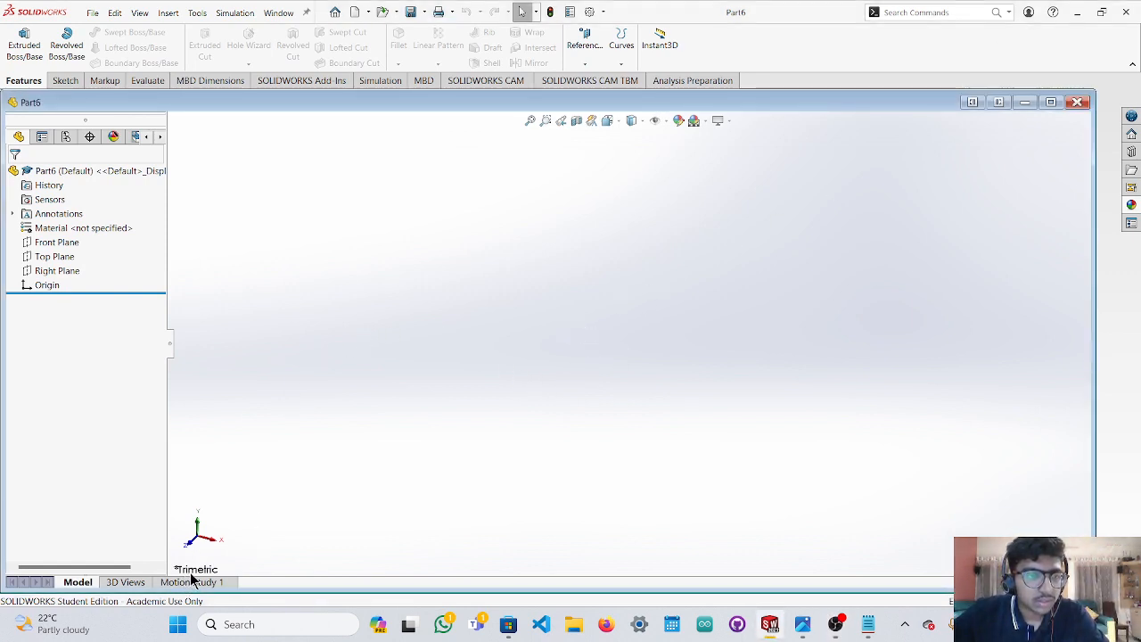
Start a sketch on the Front Plane and draw a circle centred on the origin with a radius of about 33 mm.
left_click(53, 243)
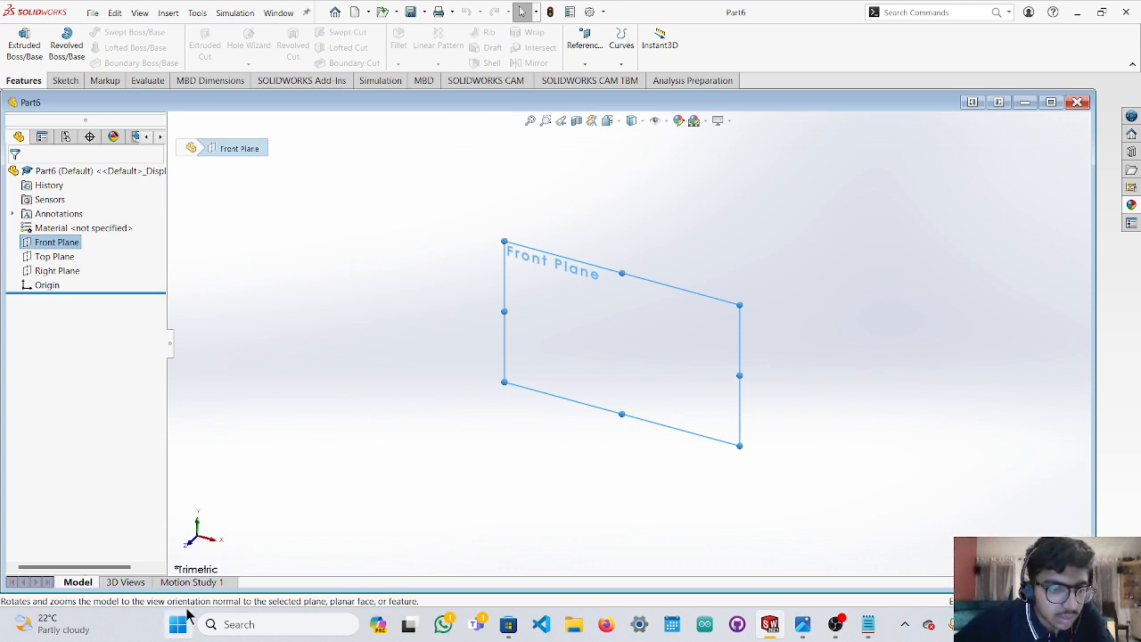
left_click(190, 545)
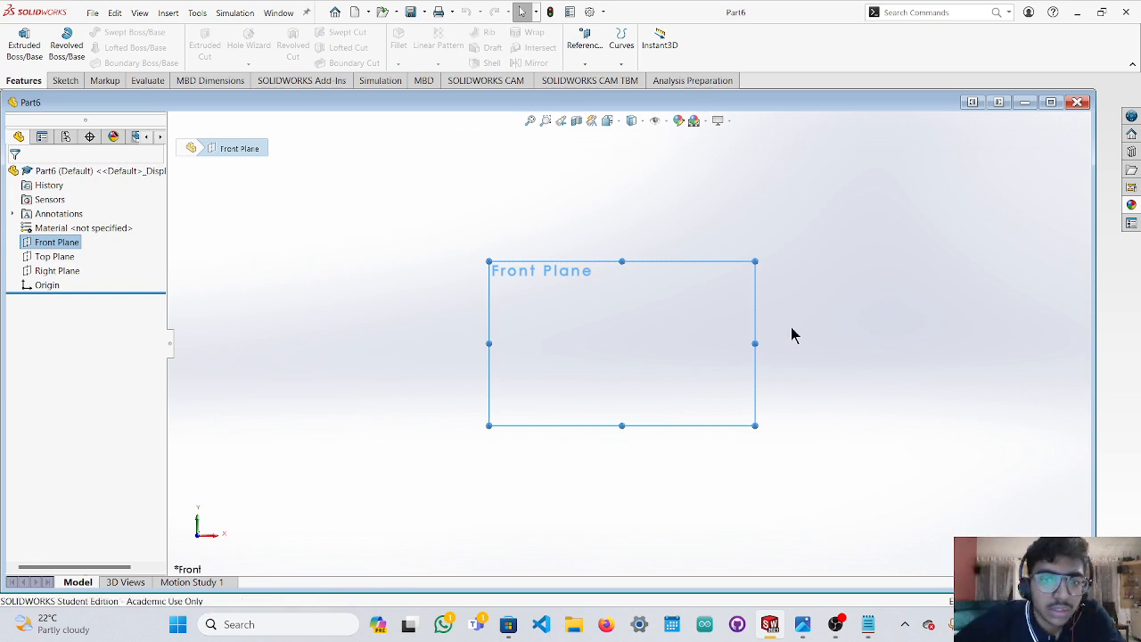
scroll(737, 394, "down", 4)
scroll(487, 283, "up", 1)
left_click(65, 80)
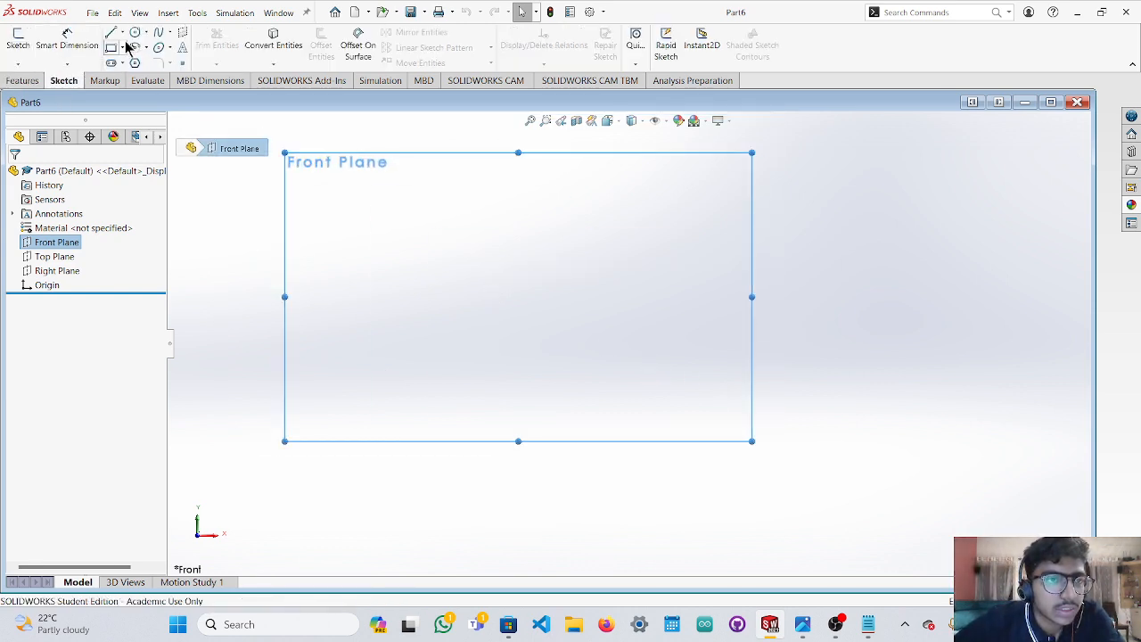
left_click(135, 32)
scroll(629, 347, "down", 3)
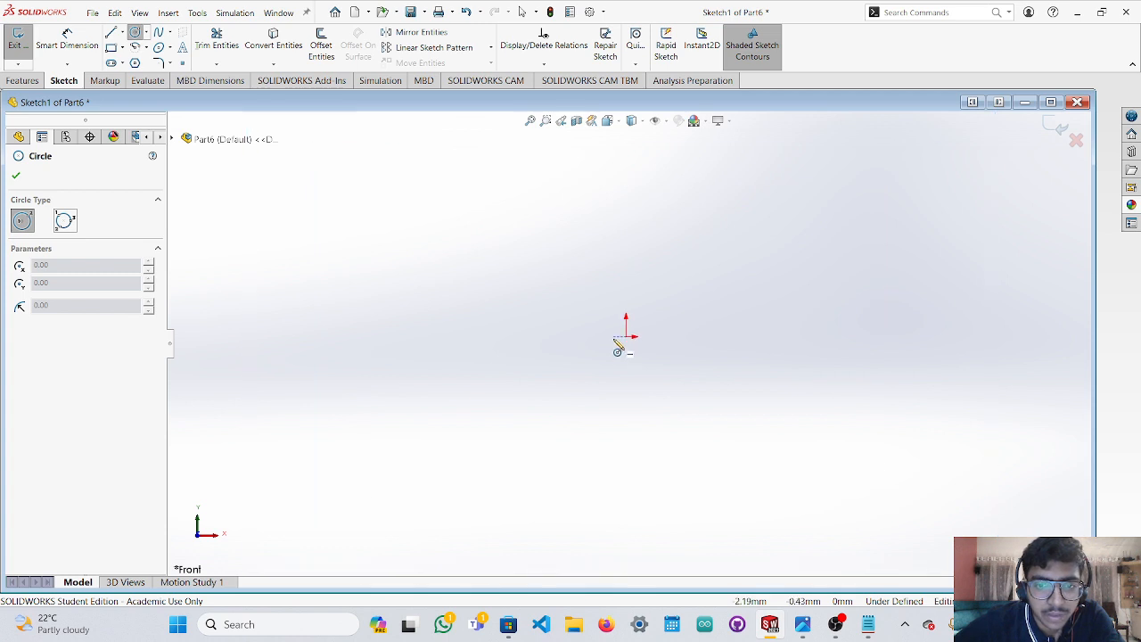
scroll(624, 347, "up", 2)
left_click(627, 340)
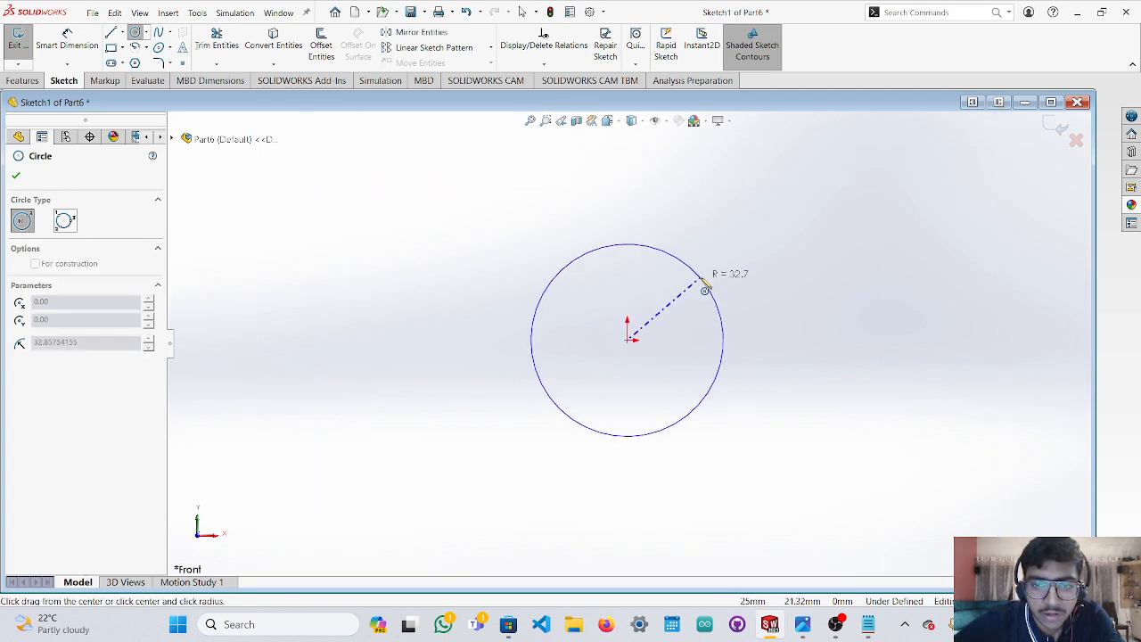
left_click(708, 273)
Set the circle's radius to 10 mm and finish the circle.
left_click_drag(84, 491, 25, 495)
type("1")
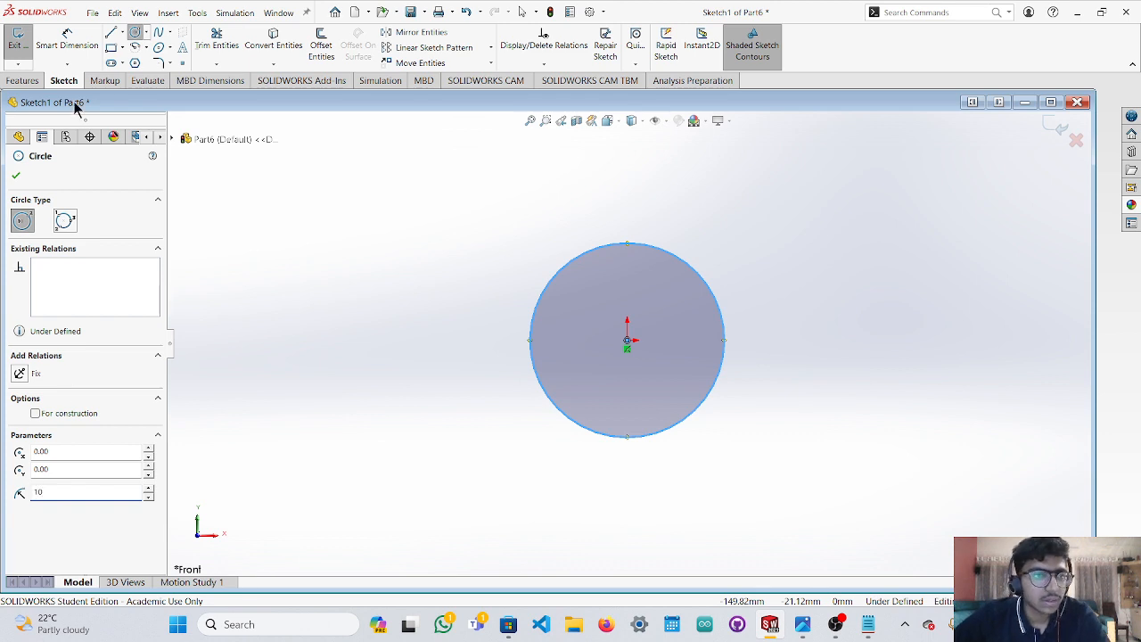
type("0")
left_click(16, 176)
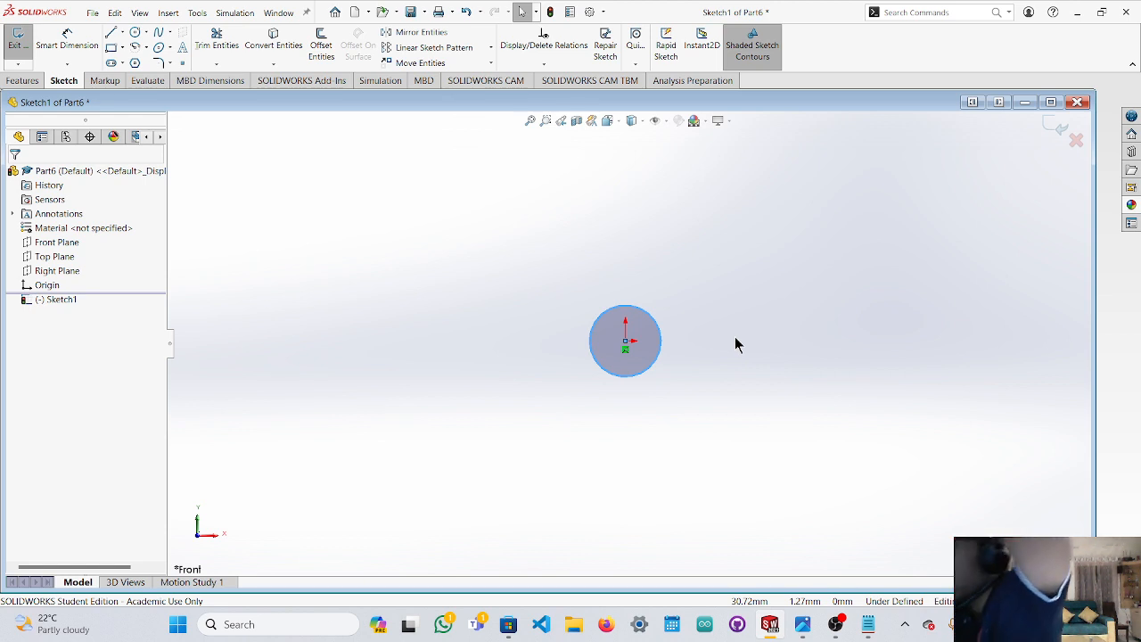
Extrude the circle 10 mm as a blind boss in the reversed direction, behind the Front Plane.
middle_click_drag(725, 422, 785, 420)
left_click(39, 80)
left_click(27, 44)
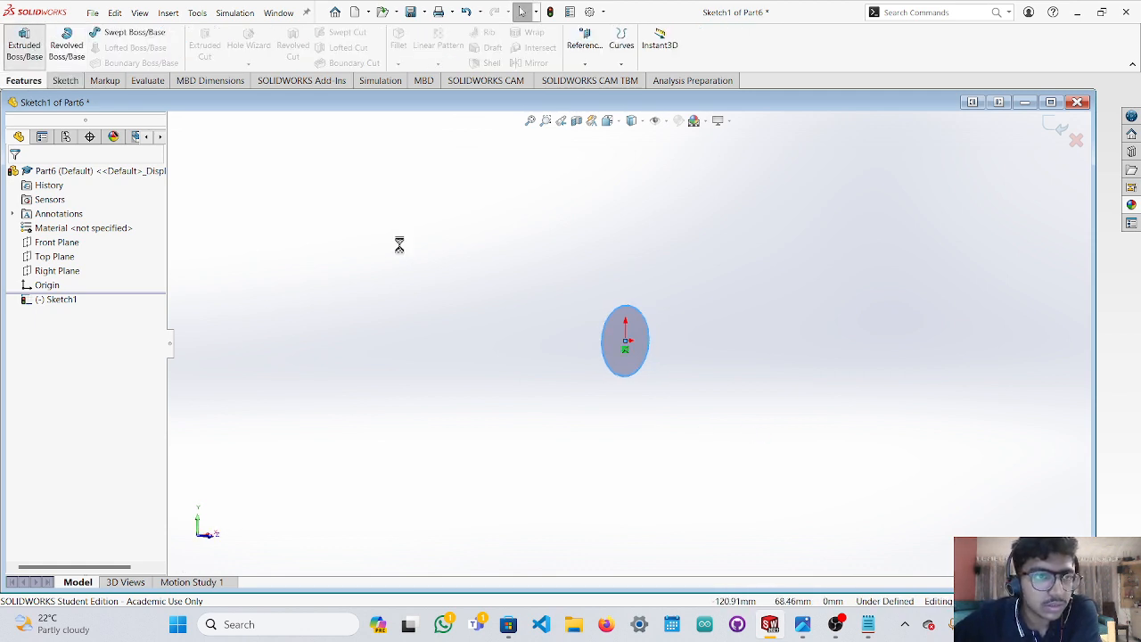
mouse_move(660, 355)
left_mouse_down()
mouse_move(649, 342)
mouse_move(611, 349)
left_mouse_up()
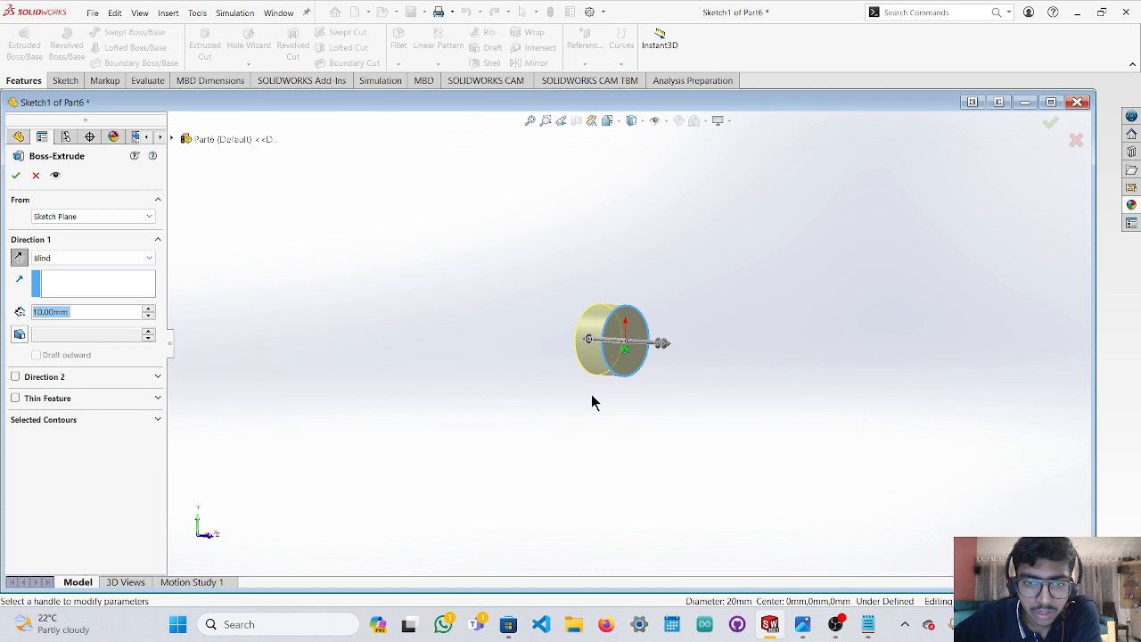
left_click(16, 175)
Start a sketch on the Front Plane and draw a smaller circle centred on the origin with a radius of about 3.9 mm.
middle_click_drag(658, 388, 596, 369)
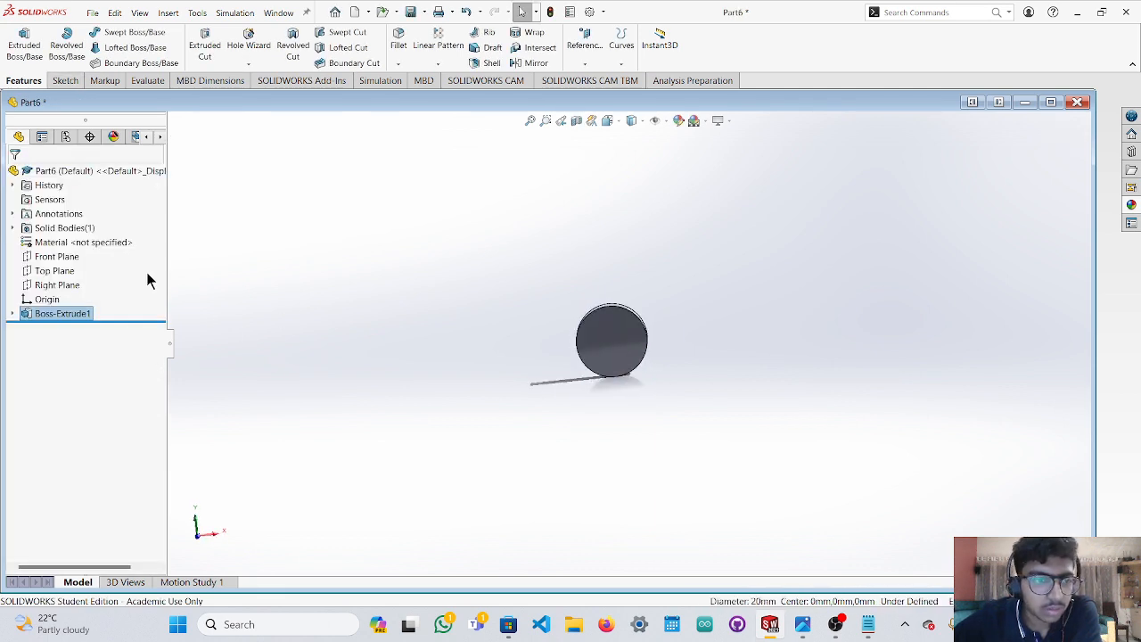
left_click(53, 256)
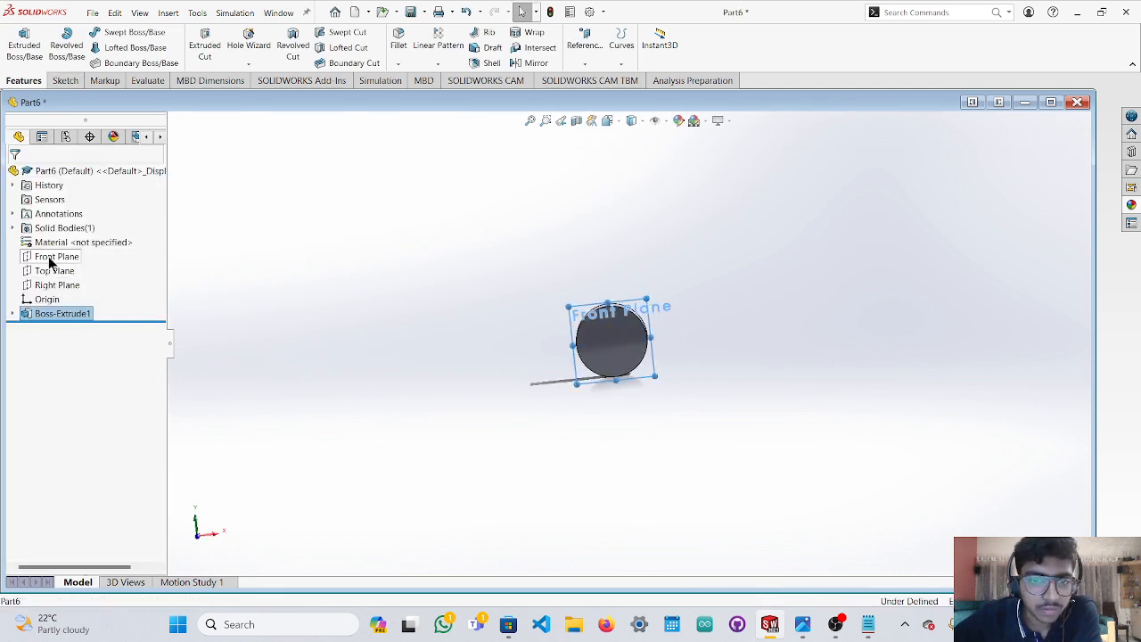
left_click(197, 535)
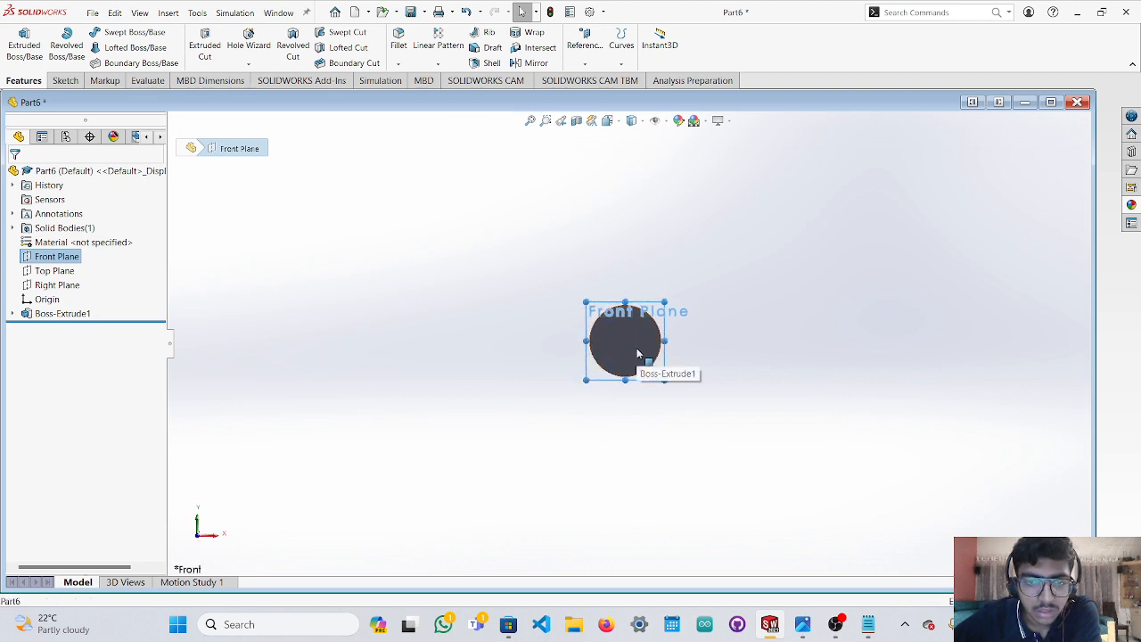
middle_click_drag(639, 354, 658, 402)
left_click(197, 535)
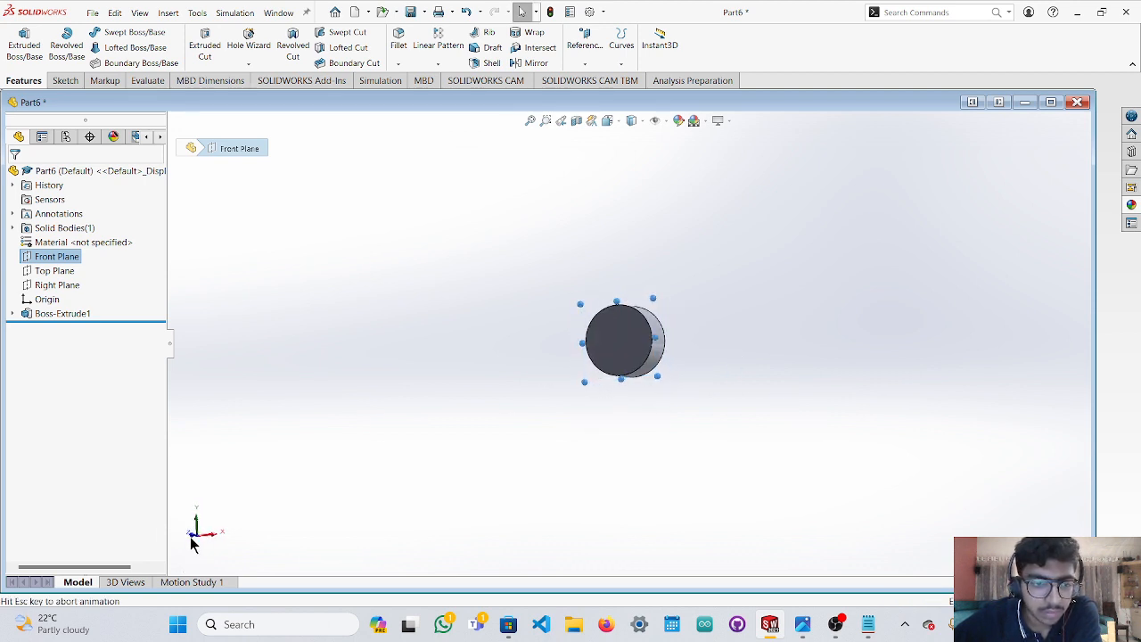
left_click(52, 81)
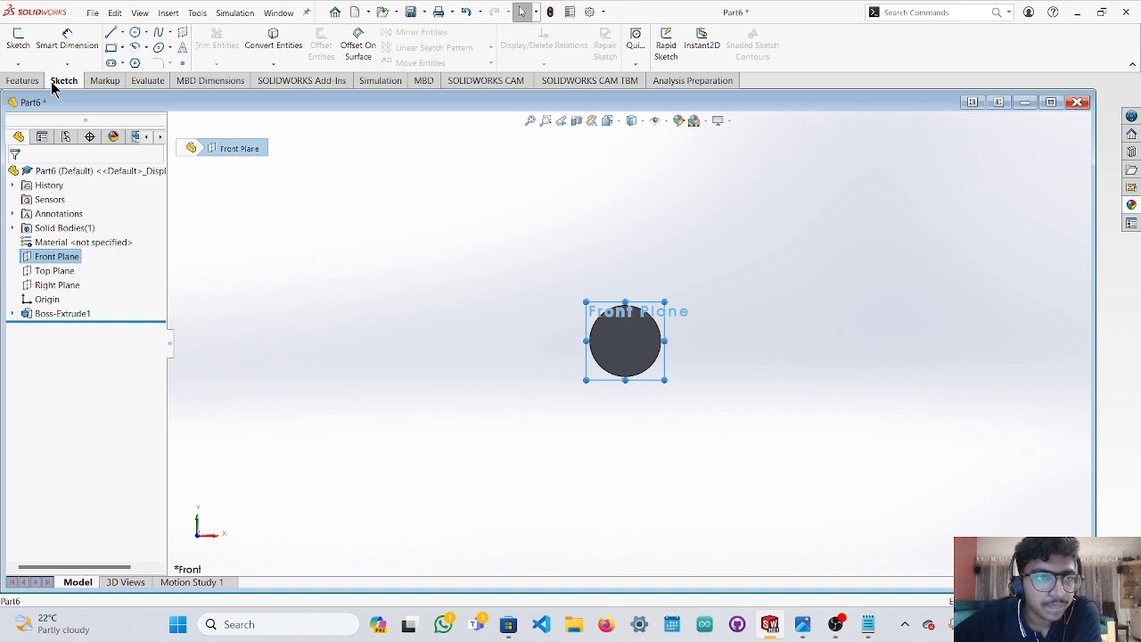
left_click(134, 32)
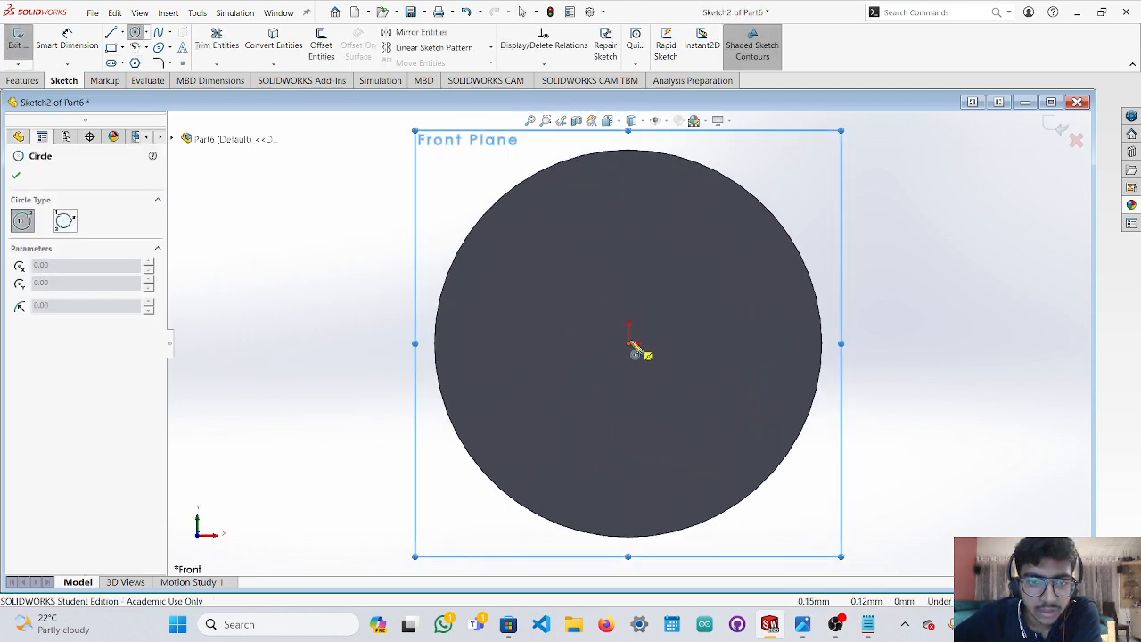
left_click(630, 341)
left_click(692, 306)
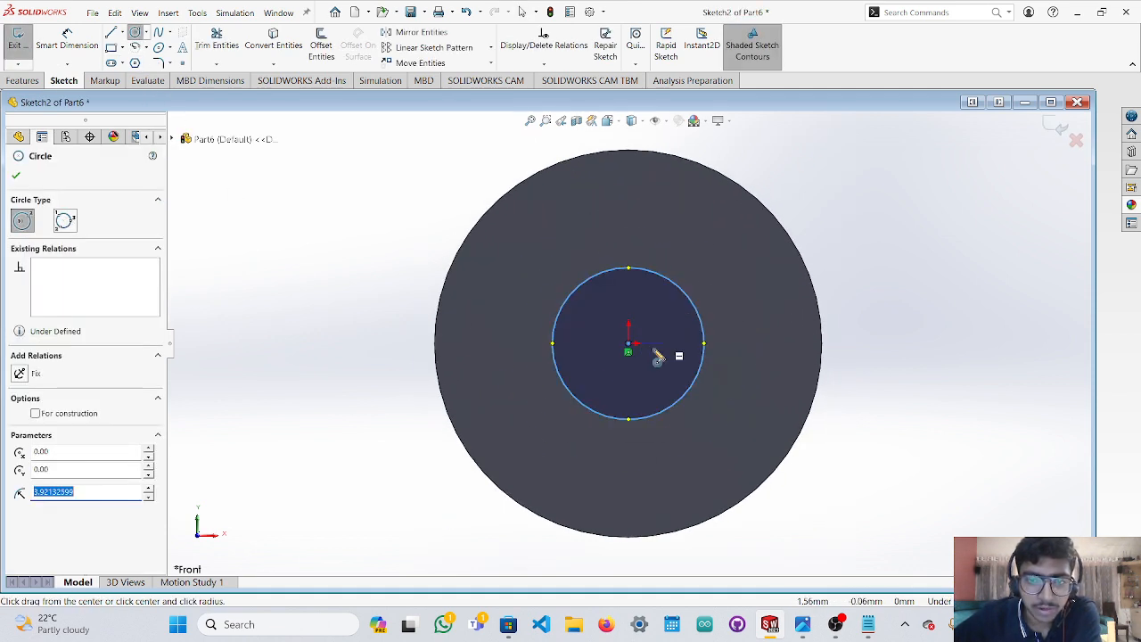
Set the smaller circle's radius to 5 mm and accept it.
left_click_drag(91, 493, 43, 493)
type("5")
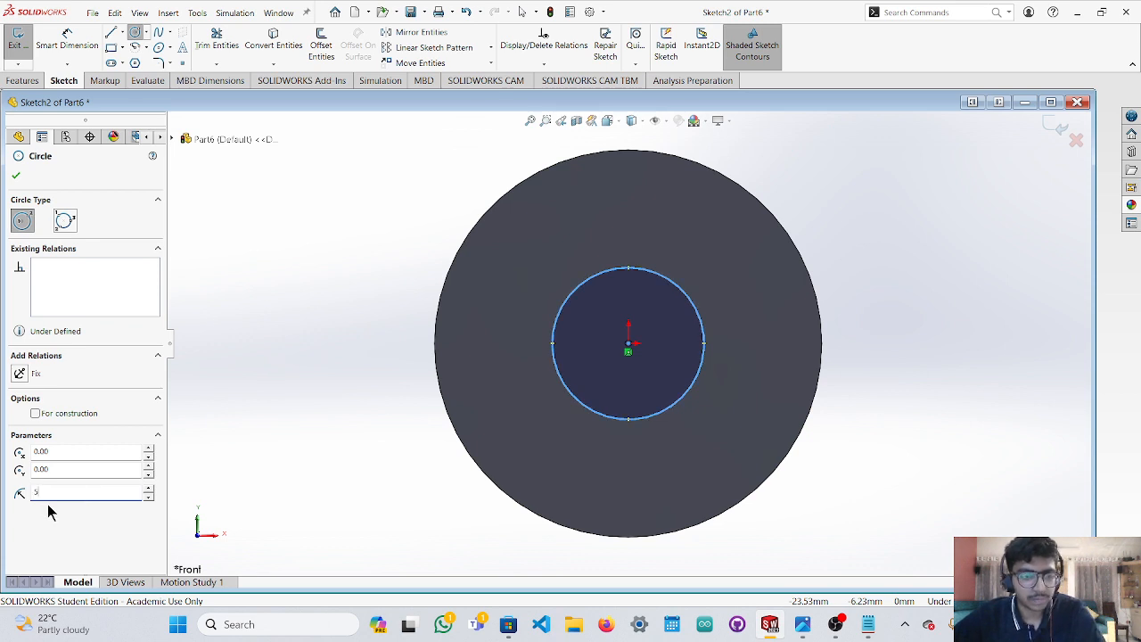
left_click(16, 176)
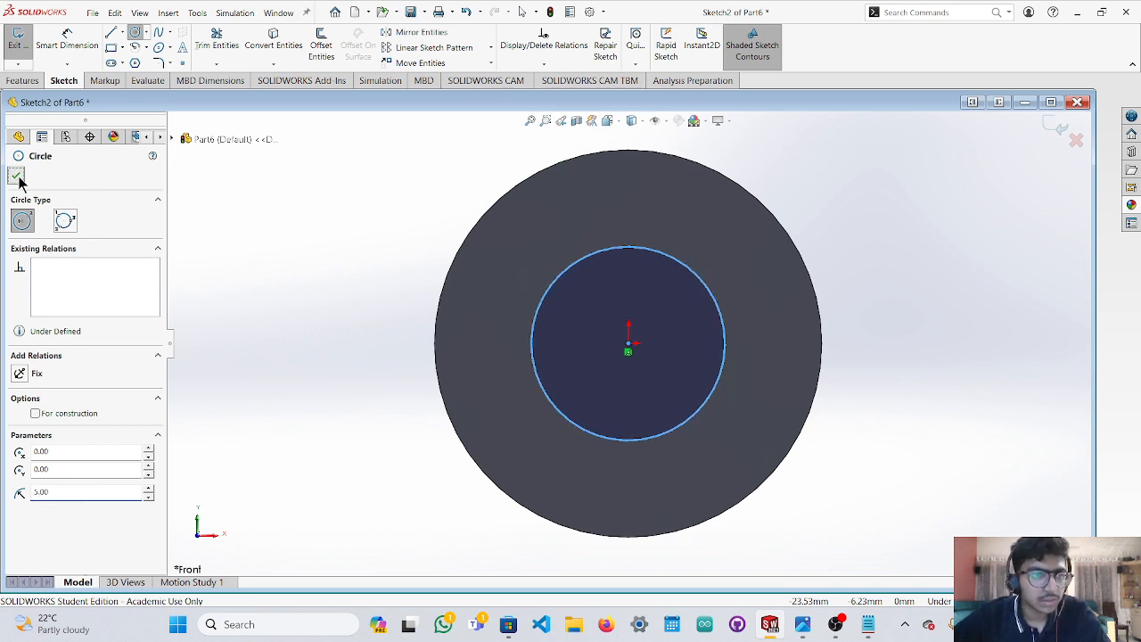
left_click(585, 396)
Extrude the smaller circle 10 mm as a blind boss projecting from the large cylinder's face, with the result merged.
middle_click_drag(295, 304, 339, 309)
scroll(339, 310, "up", 3)
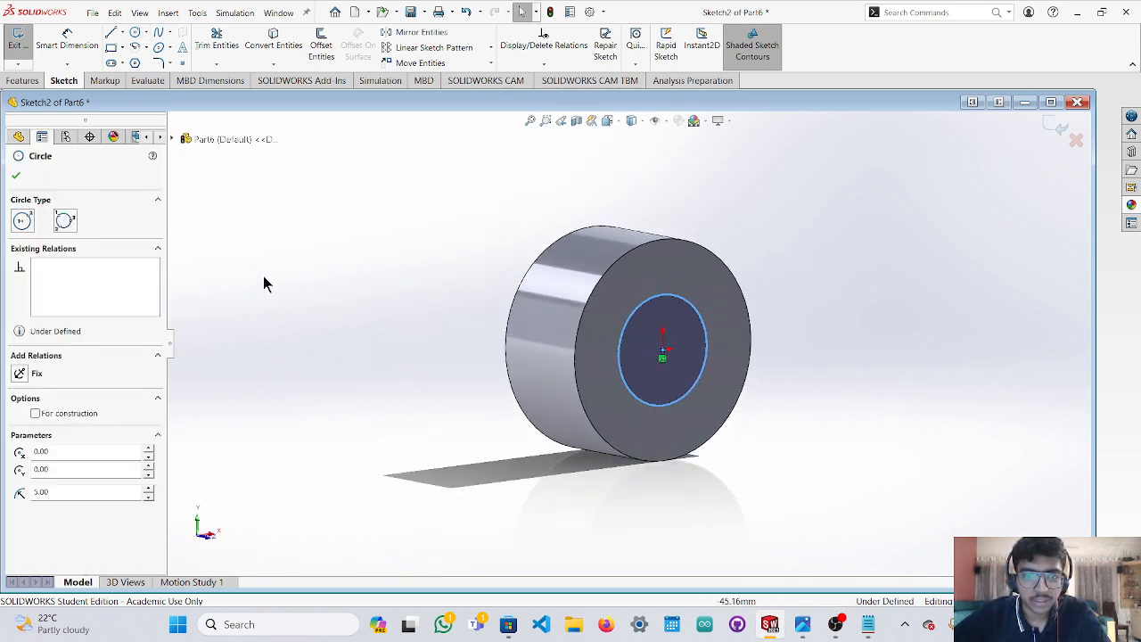
left_click(22, 80)
left_click(26, 54)
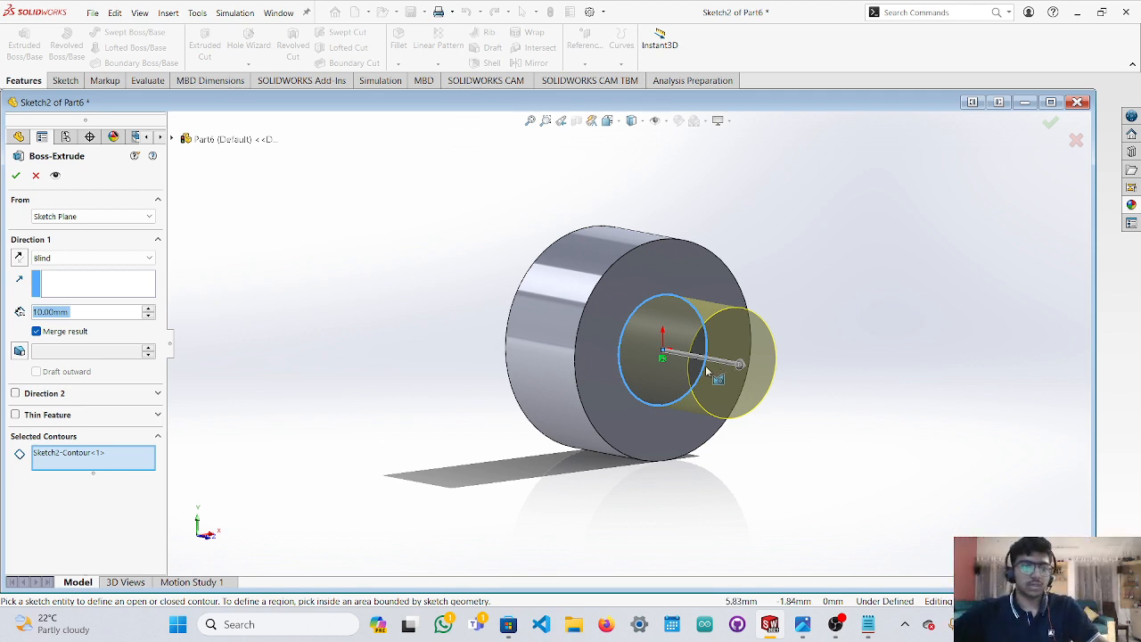
mouse_move(742, 365)
left_mouse_down()
mouse_move(748, 374)
mouse_move(728, 365)
left_mouse_up()
middle_click_drag(731, 494, 782, 487)
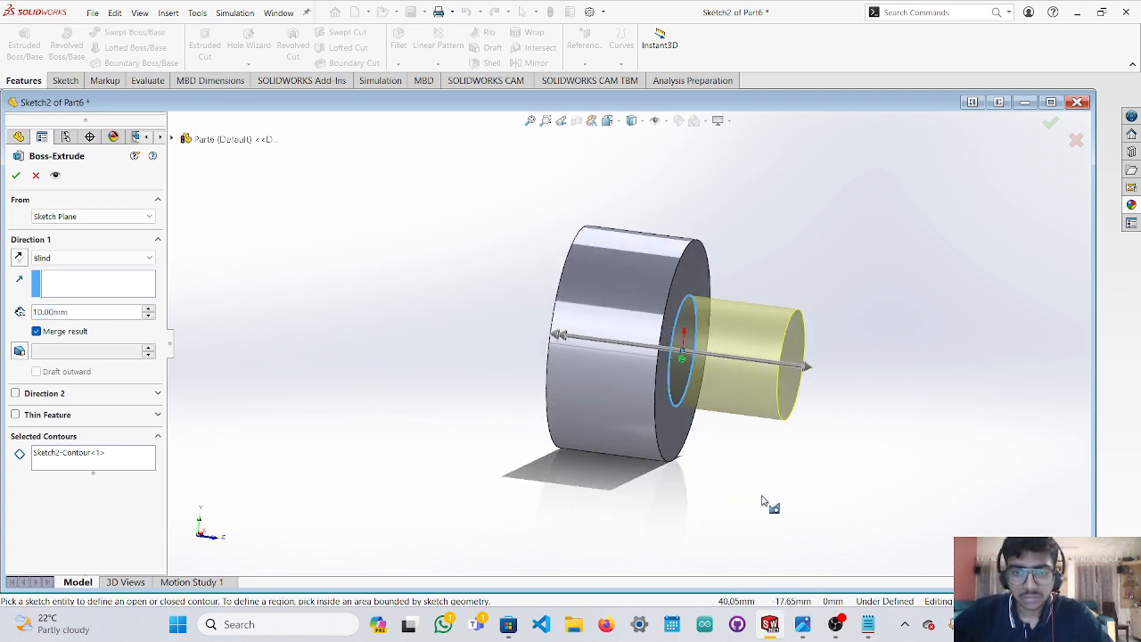
left_click(16, 174)
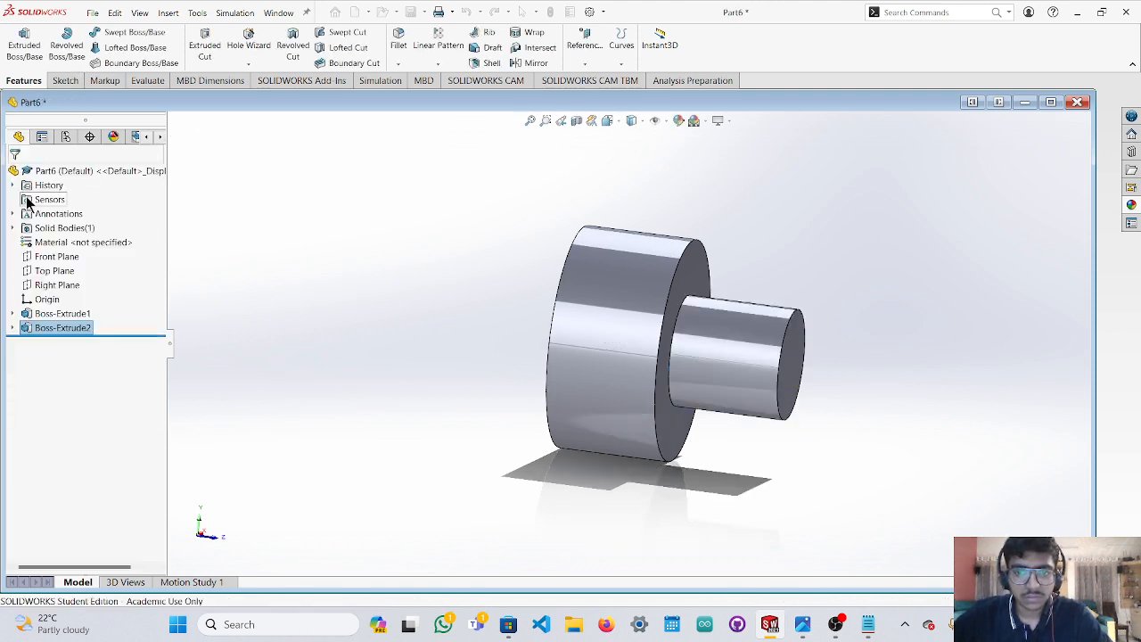
Start a sketch on the ring-shaped face of the large cylinder around the thin cylinder, viewed from the front.
middle_click_drag(492, 370, 420, 377)
scroll(432, 376, "up", 3)
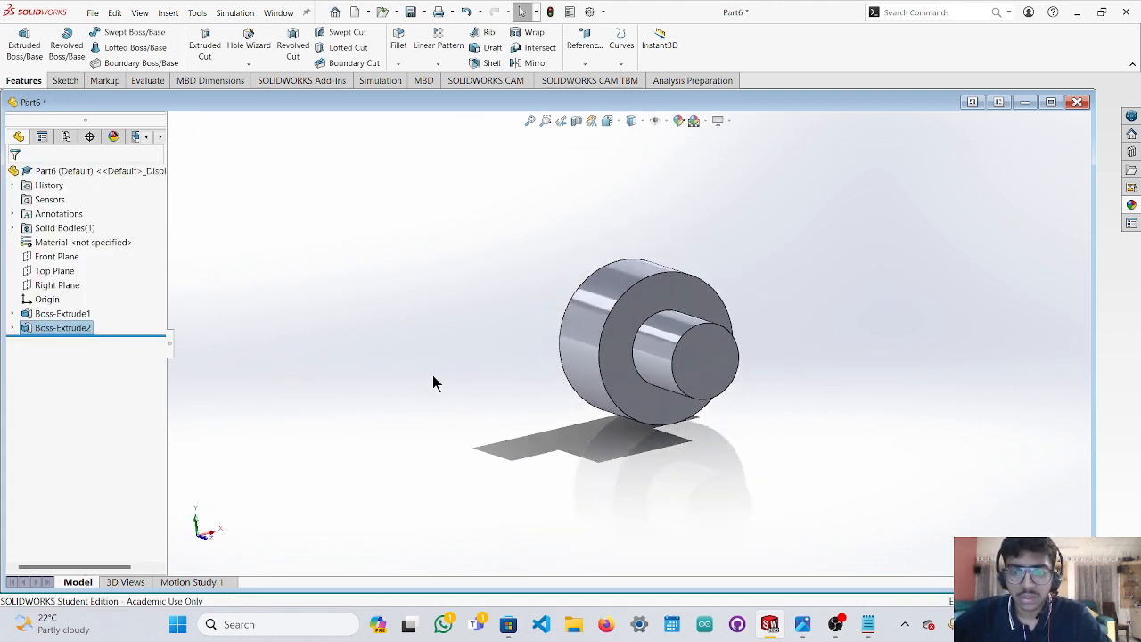
middle_click_drag(496, 410, 523, 407)
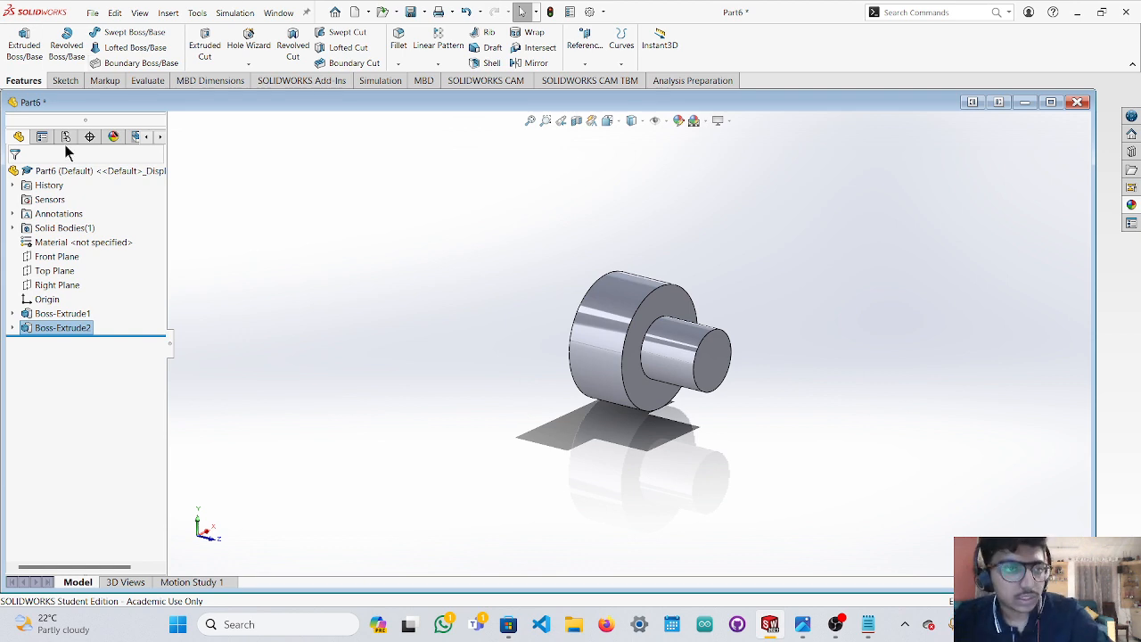
left_click(54, 258)
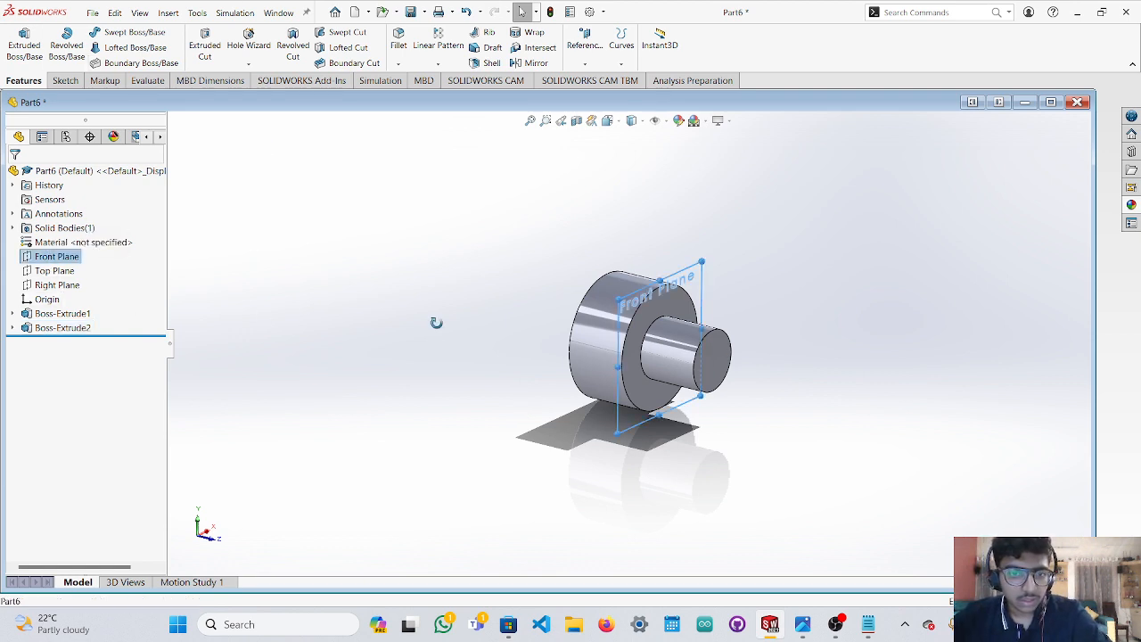
middle_click_drag(436, 323, 375, 312)
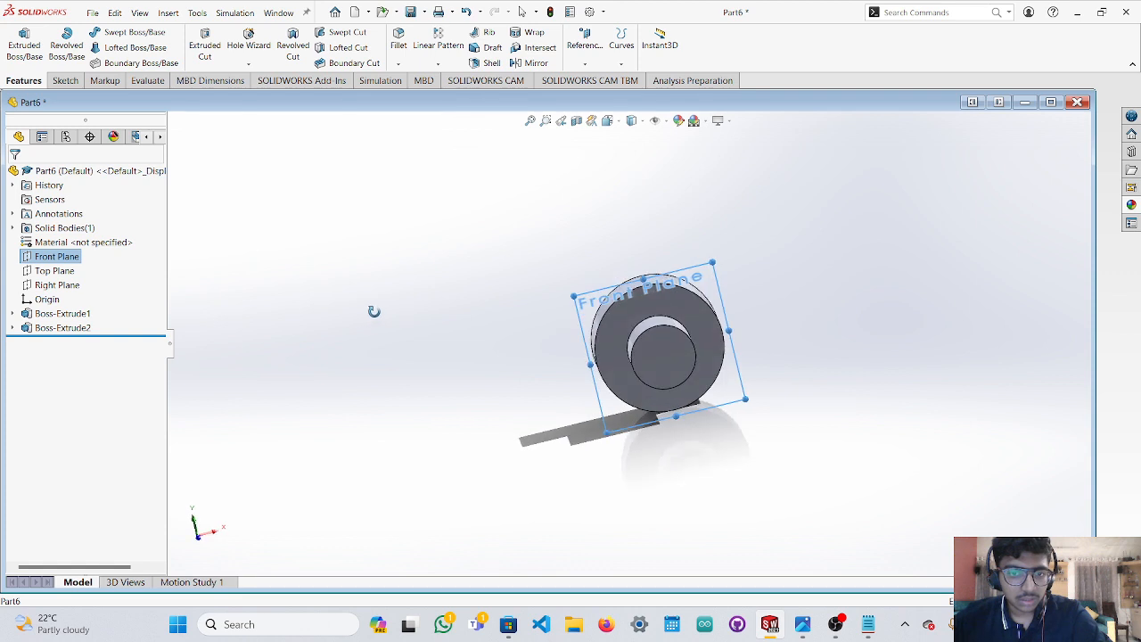
left_click(200, 542)
left_click(199, 542)
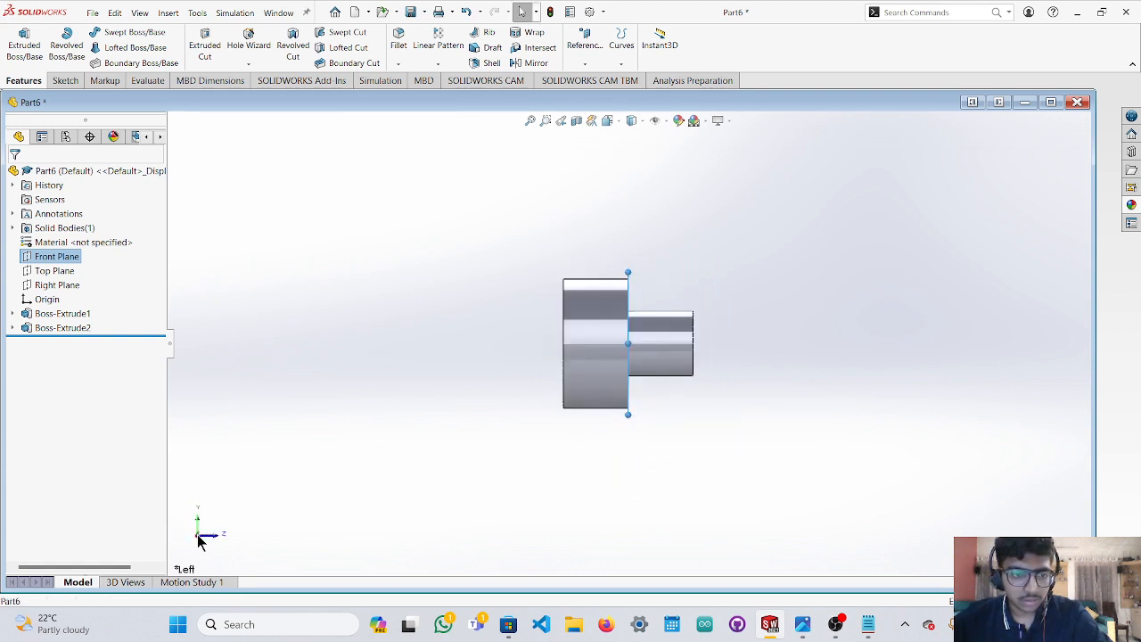
left_click(201, 537)
scroll(655, 337, "down", 3)
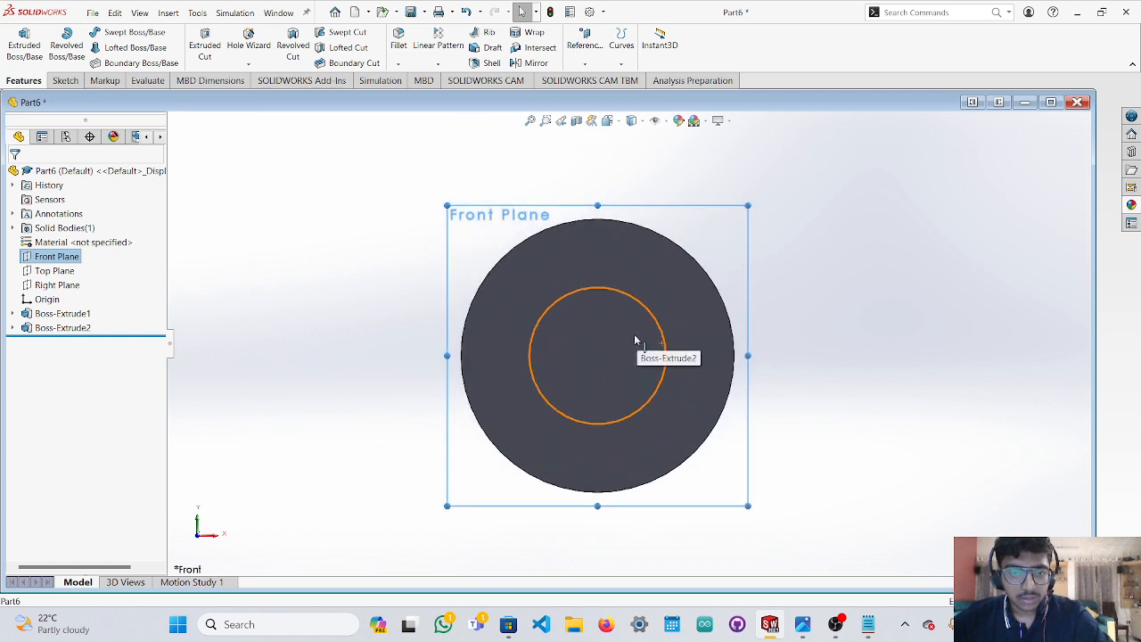
scroll(586, 330, "down", 2)
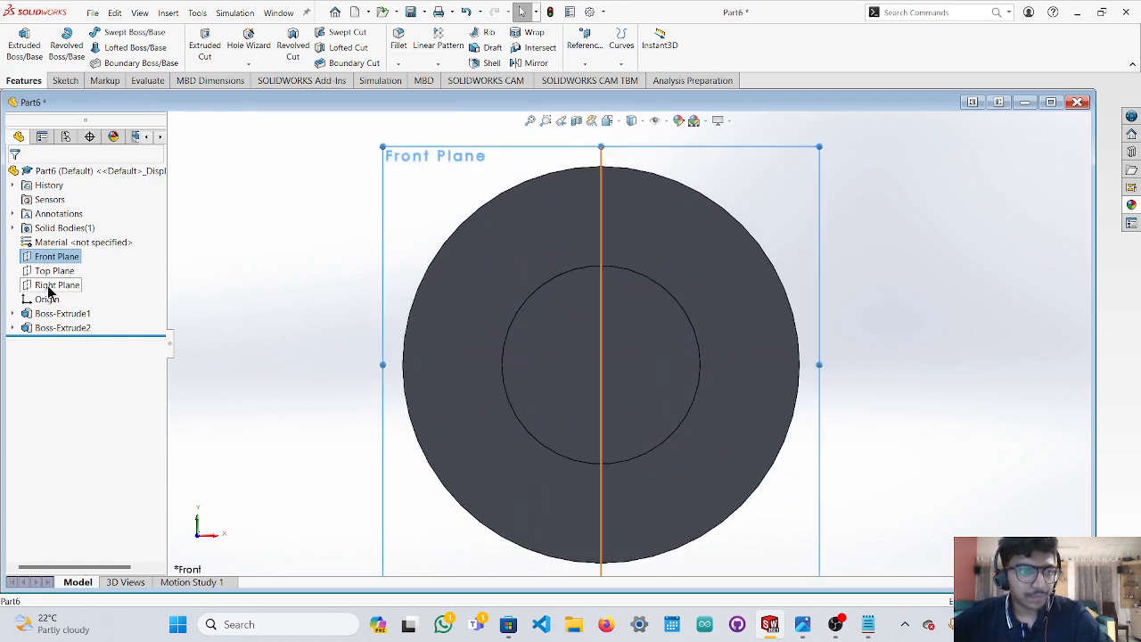
left_click(70, 82)
left_click(136, 34)
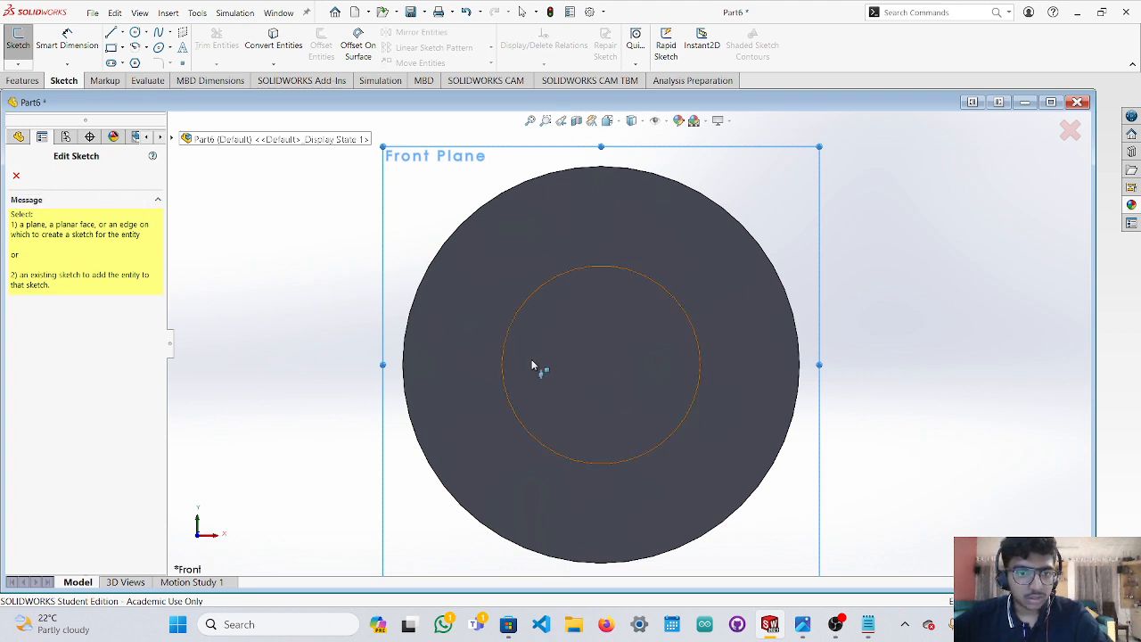
left_click(470, 335)
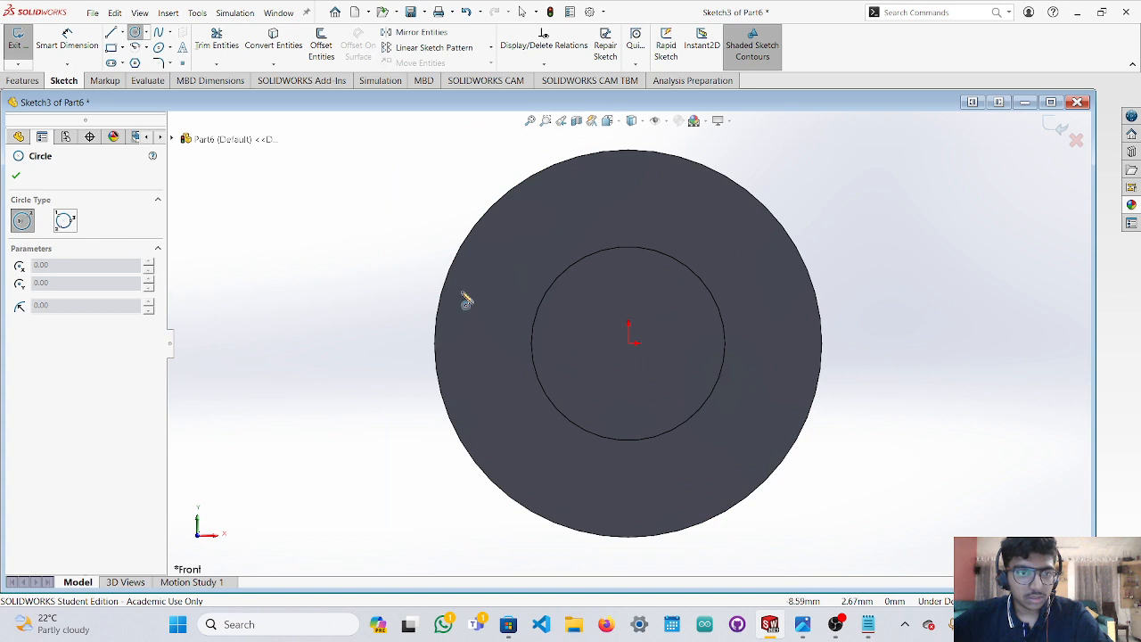
Draw a nearly full-circle centerpoint arc around the origin on the ring-shaped face, with a radius of about 6.8 mm.
left_click(135, 47)
left_click(631, 339)
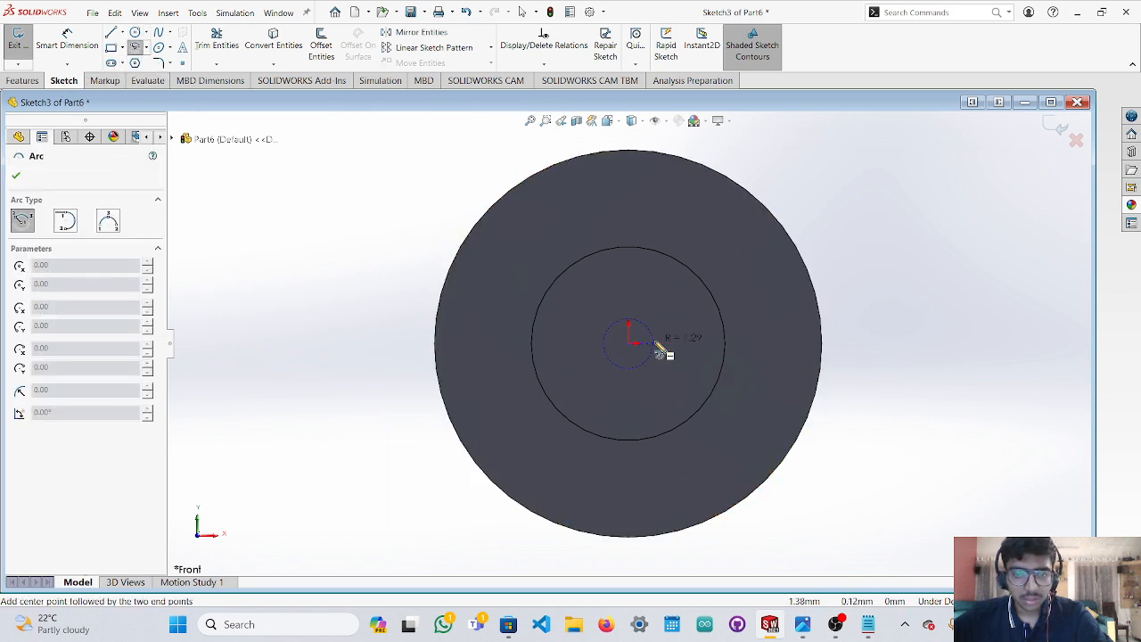
left_click(763, 345)
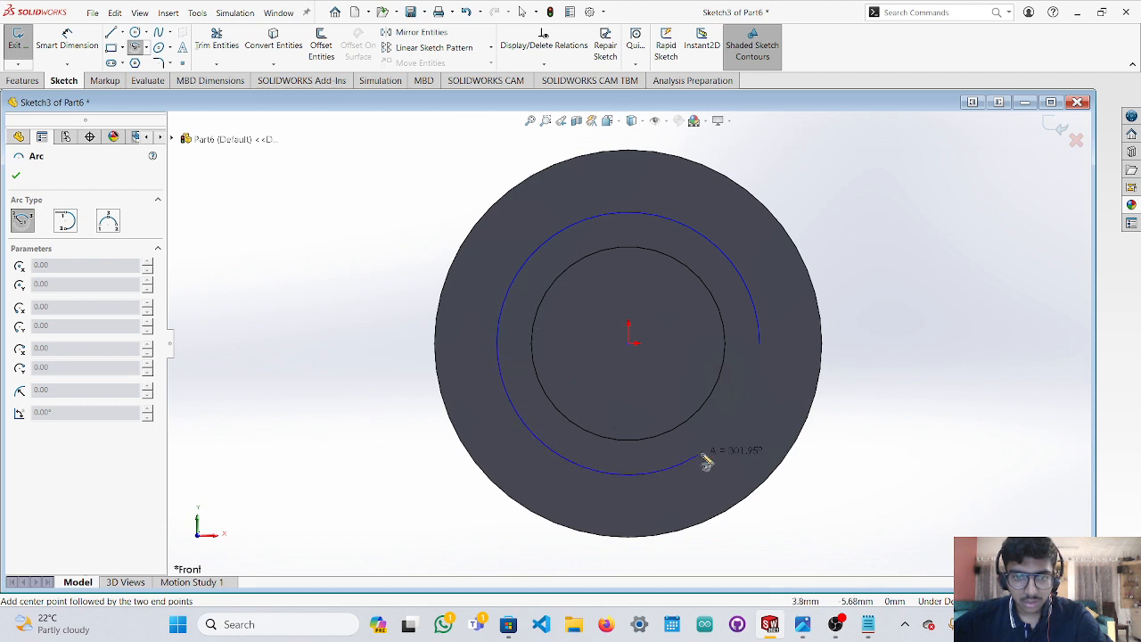
left_click(765, 351)
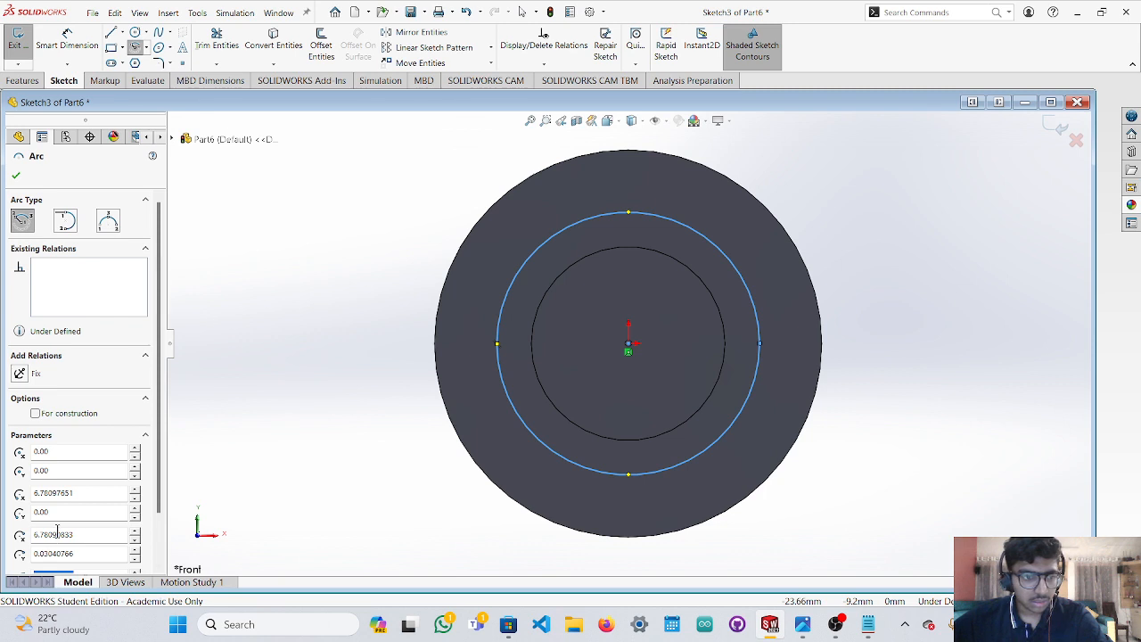
key("Escape")
Resize the arc around the thin cylinder to a 7 mm radius with a dimension and remove that dimension.
left_click(75, 45)
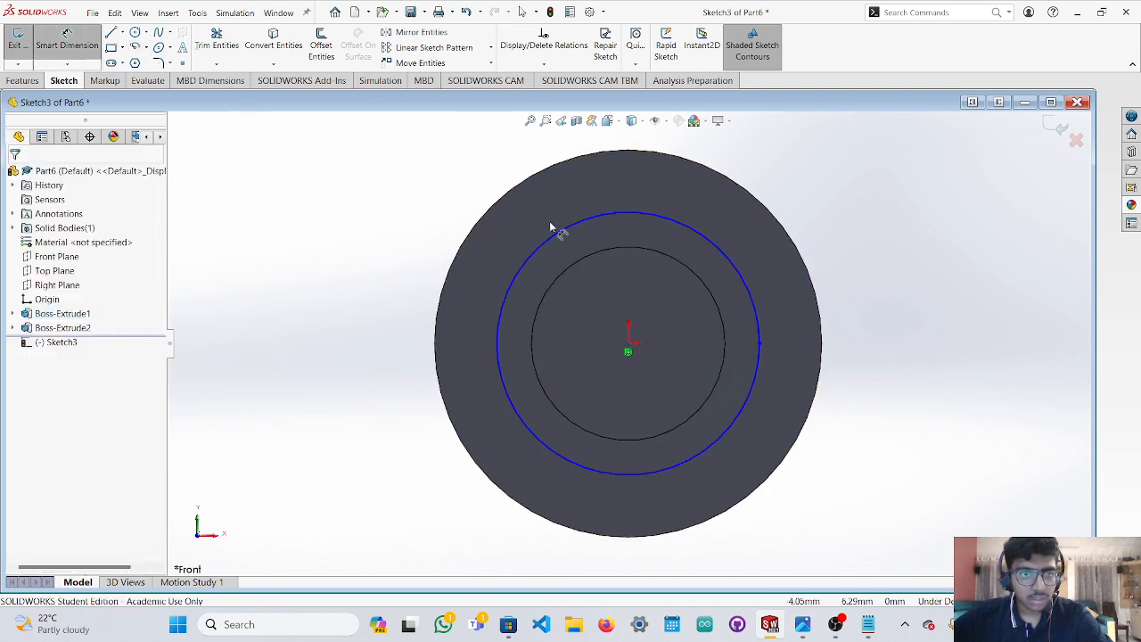
left_click(675, 229)
left_click(715, 275)
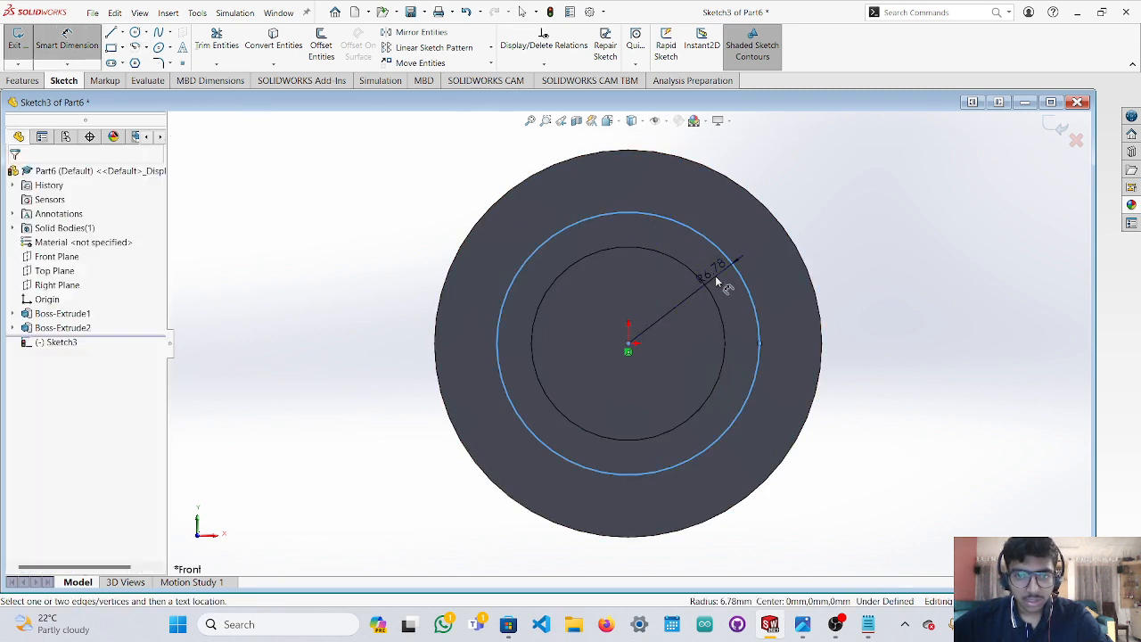
left_click(722, 292)
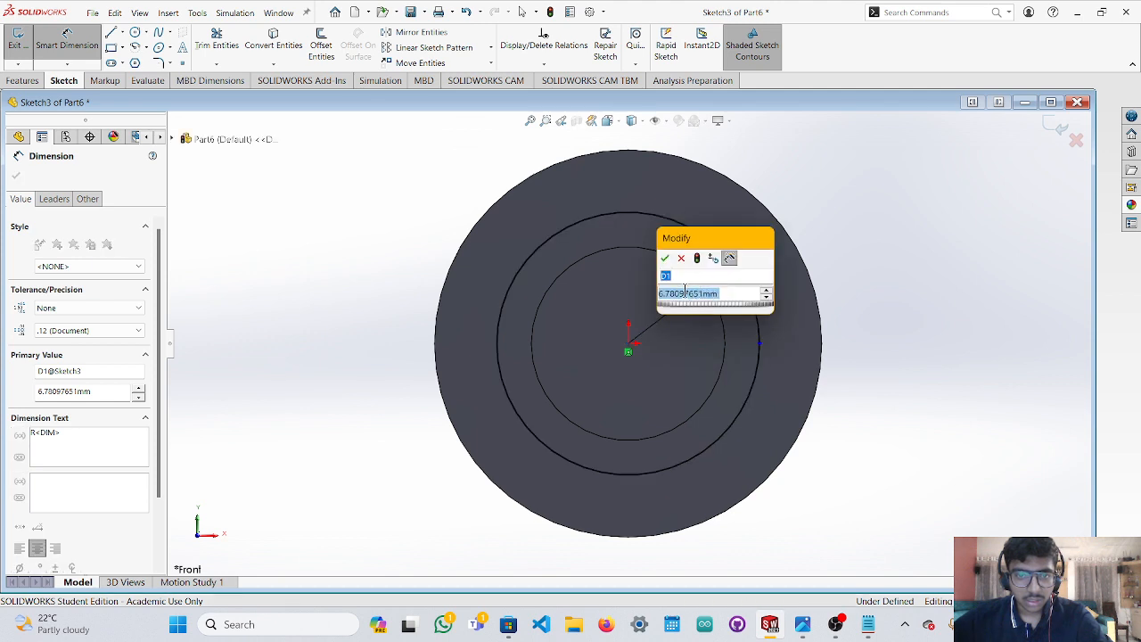
left_click(710, 294)
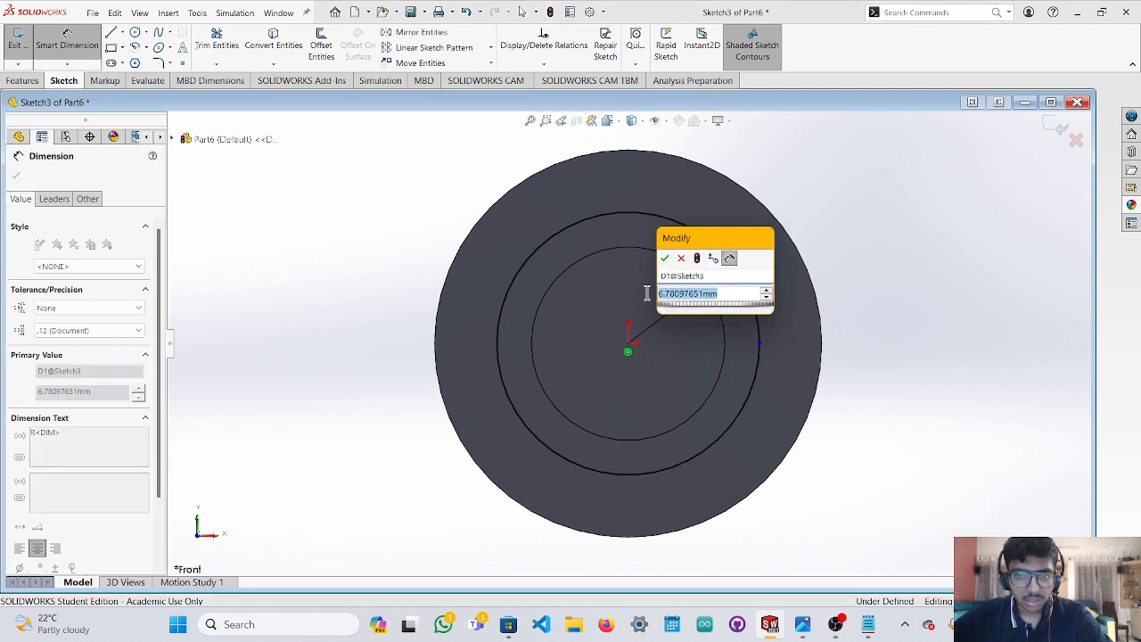
key("BackSpace")
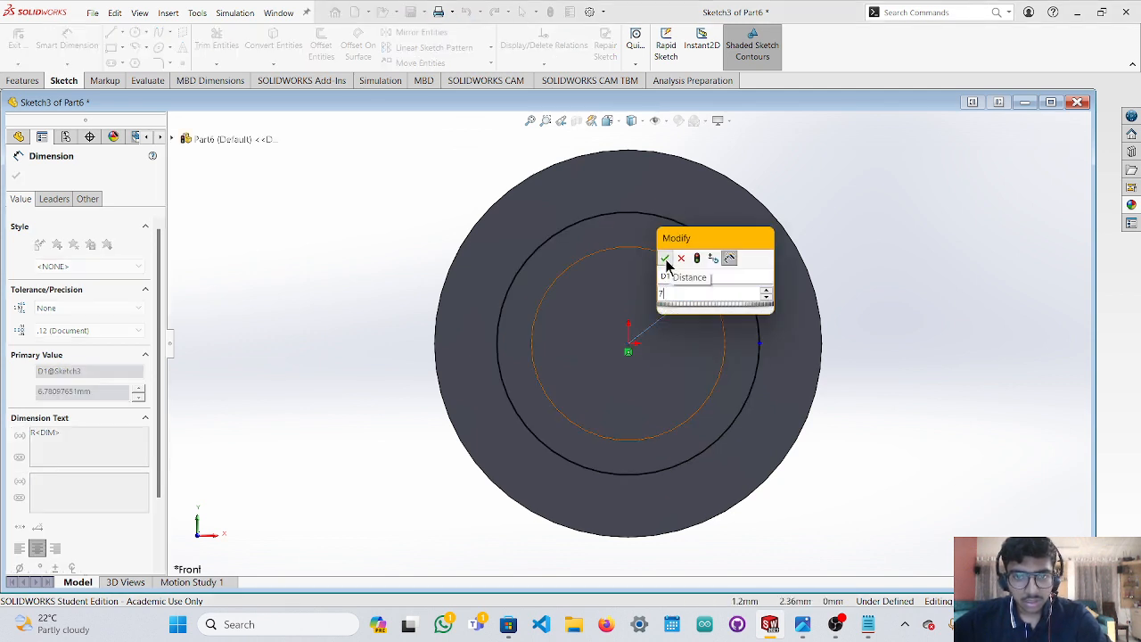
left_click(668, 261)
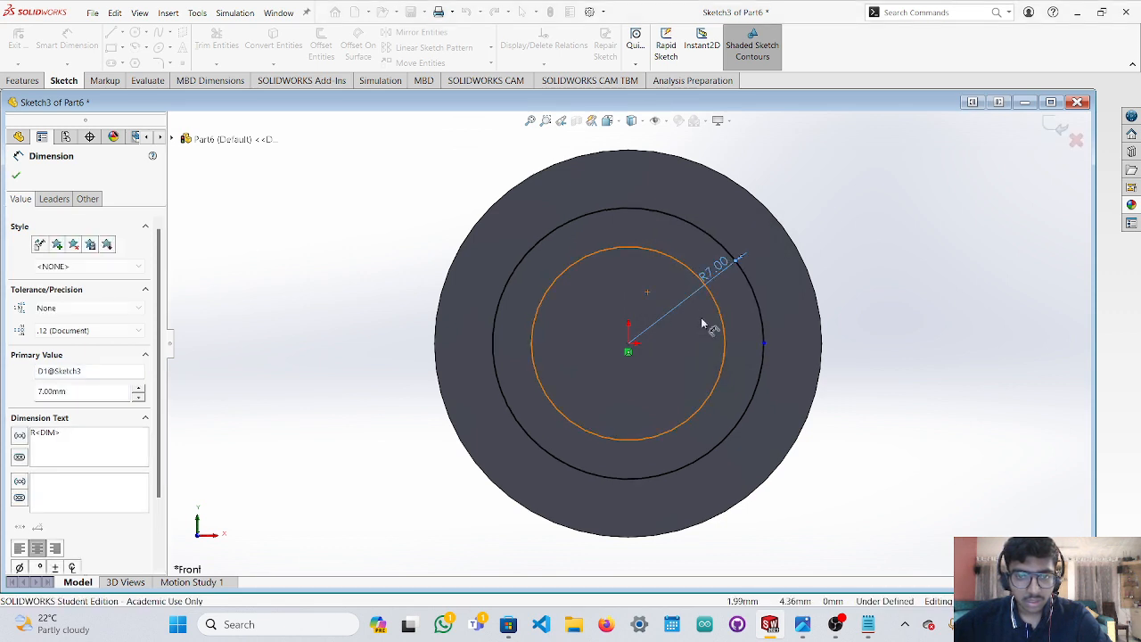
left_click(899, 330)
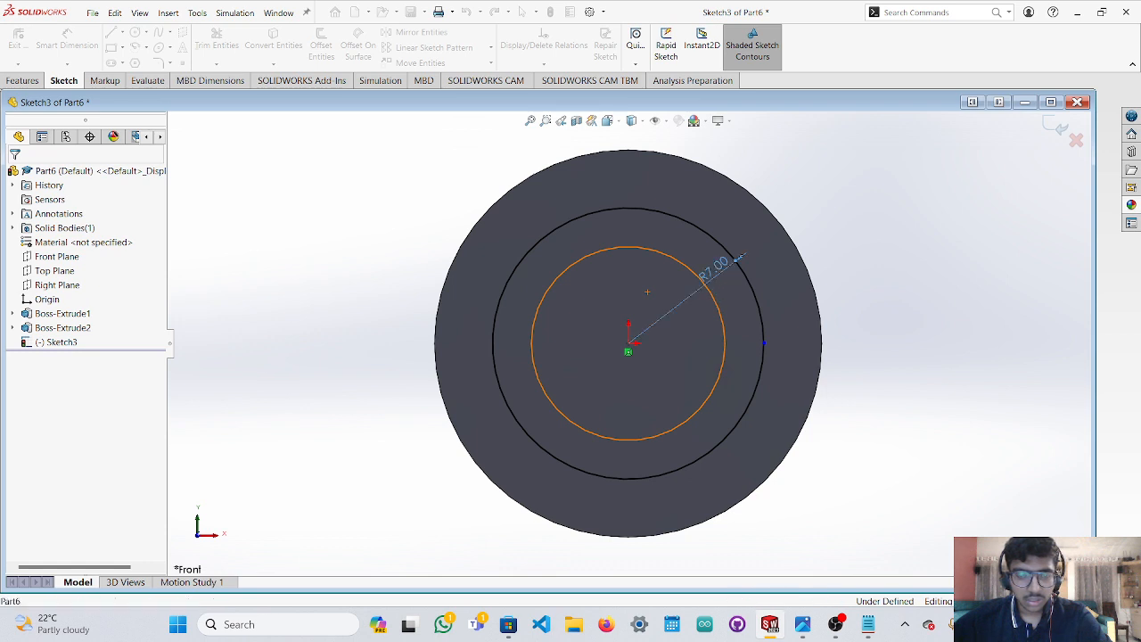
key("Delete")
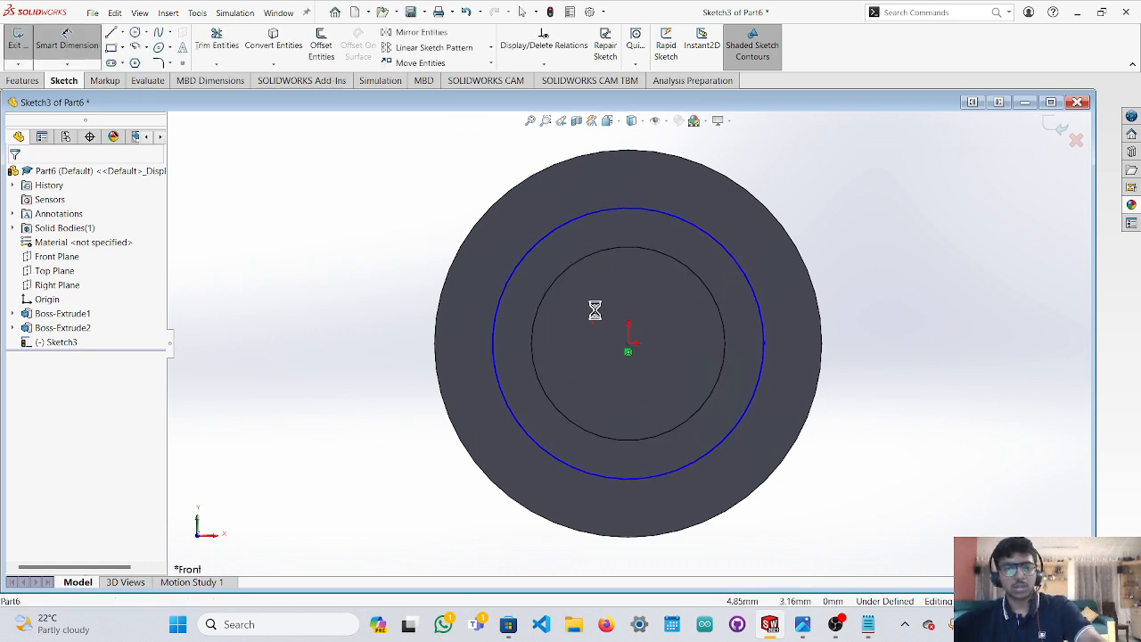
Draw a horizontal line about 9.1 mm from the origin to the right and a second one back across the arc's left side.
left_click(115, 38)
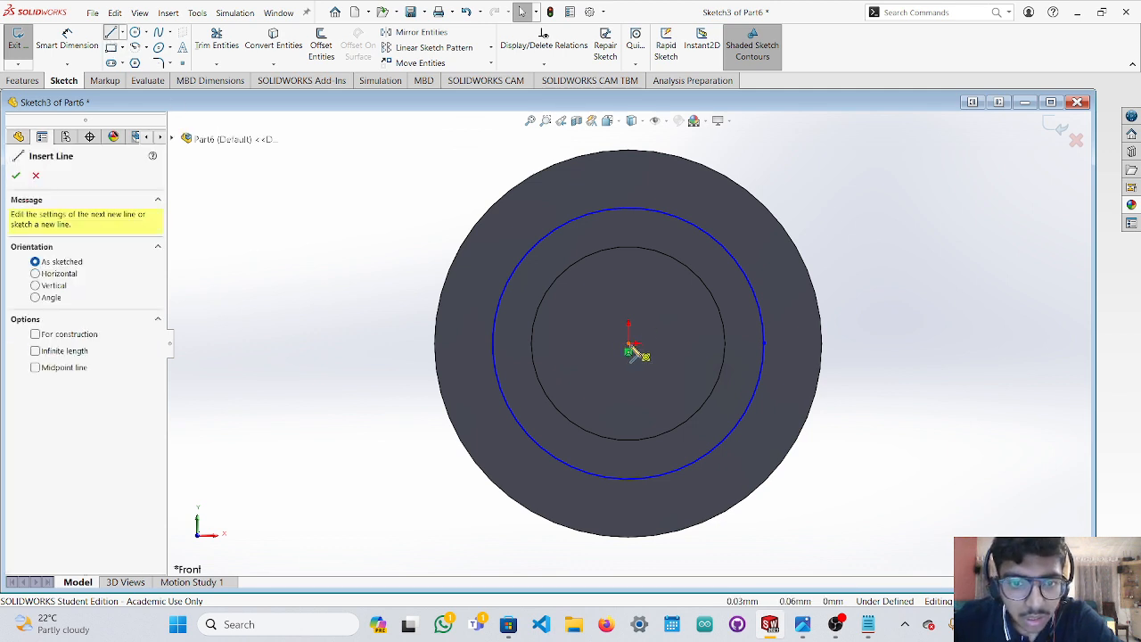
scroll(631, 345, "down", 3)
left_click(629, 343)
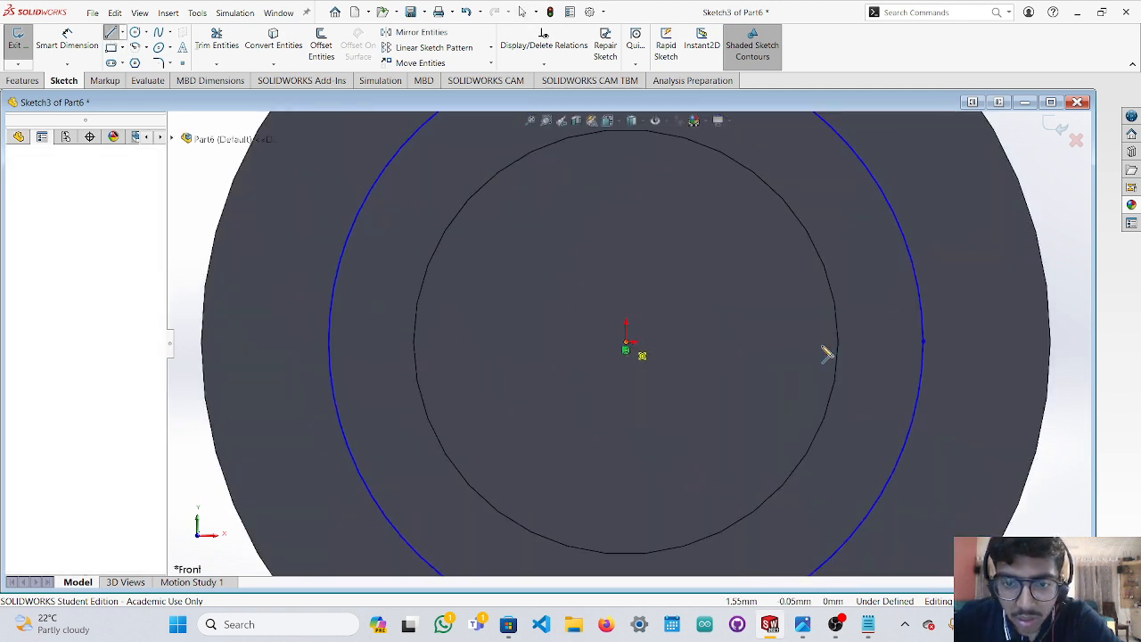
left_click(1012, 343)
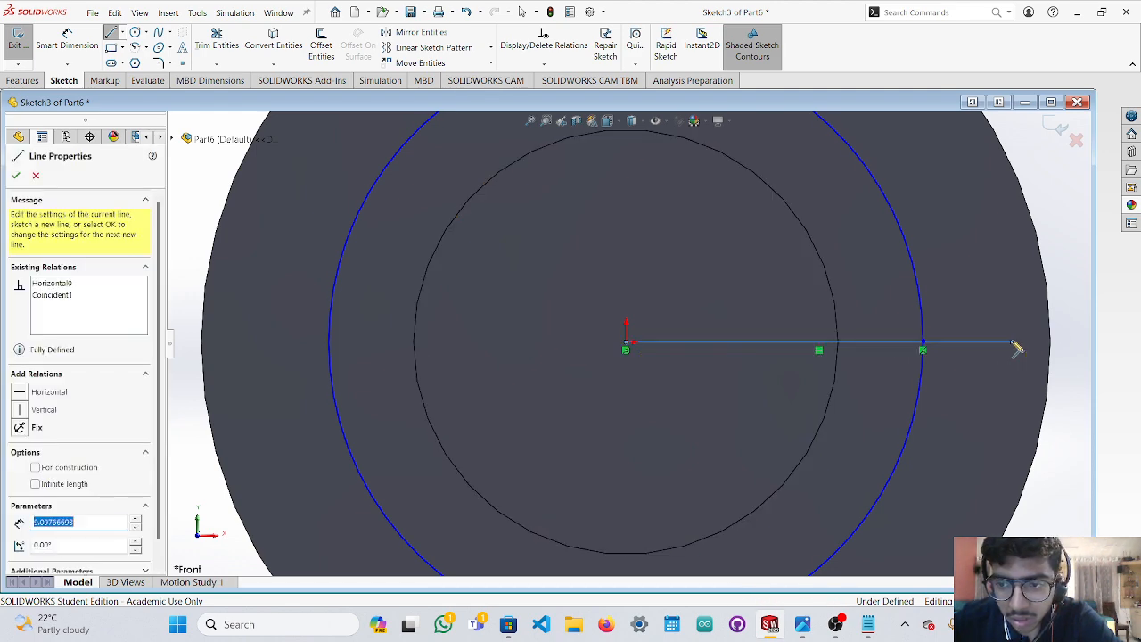
left_click(258, 342)
key("Escape")
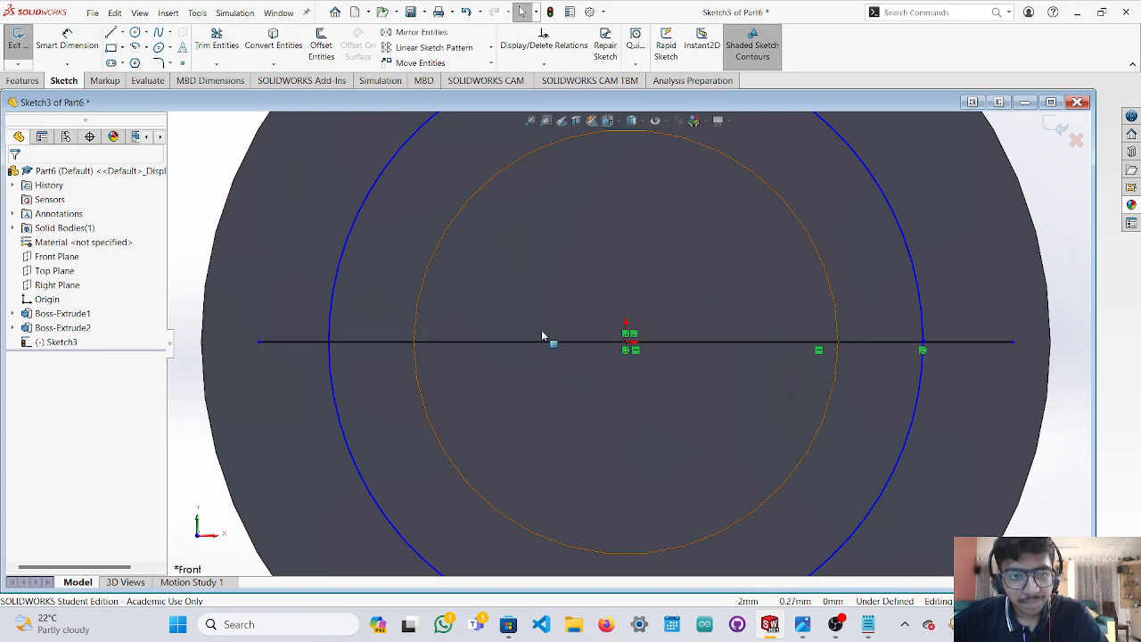
Trim away the horizontal lines inside the arc and the arc's lower half, keeping the upper half and the outer line stubs.
scroll(546, 330, "up", 4)
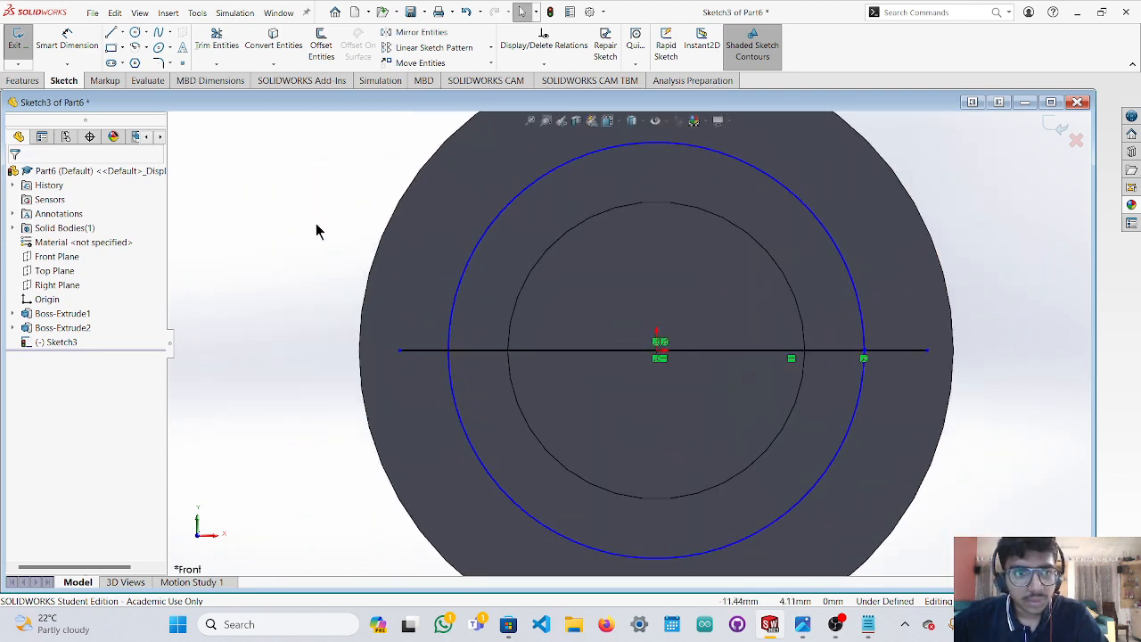
mouse_move(339, 294)
middle_mouse_down()
mouse_move(331, 318)
mouse_move(288, 293)
mouse_move(242, 194)
middle_mouse_up()
left_click(216, 45)
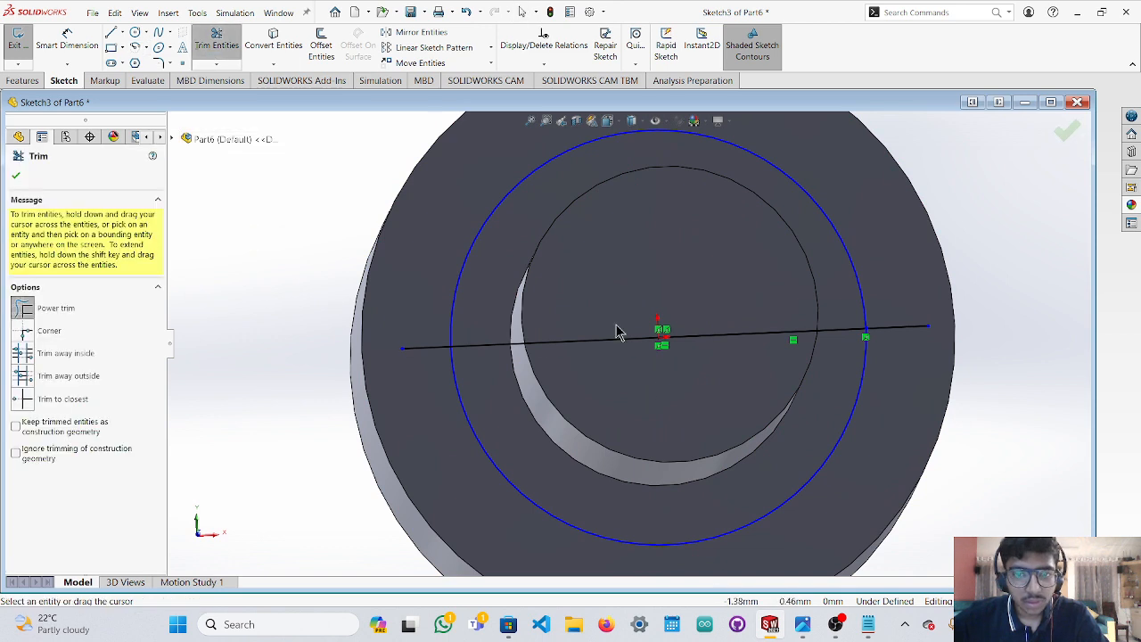
left_click_drag(616, 331, 635, 357)
left_click_drag(720, 324, 722, 356)
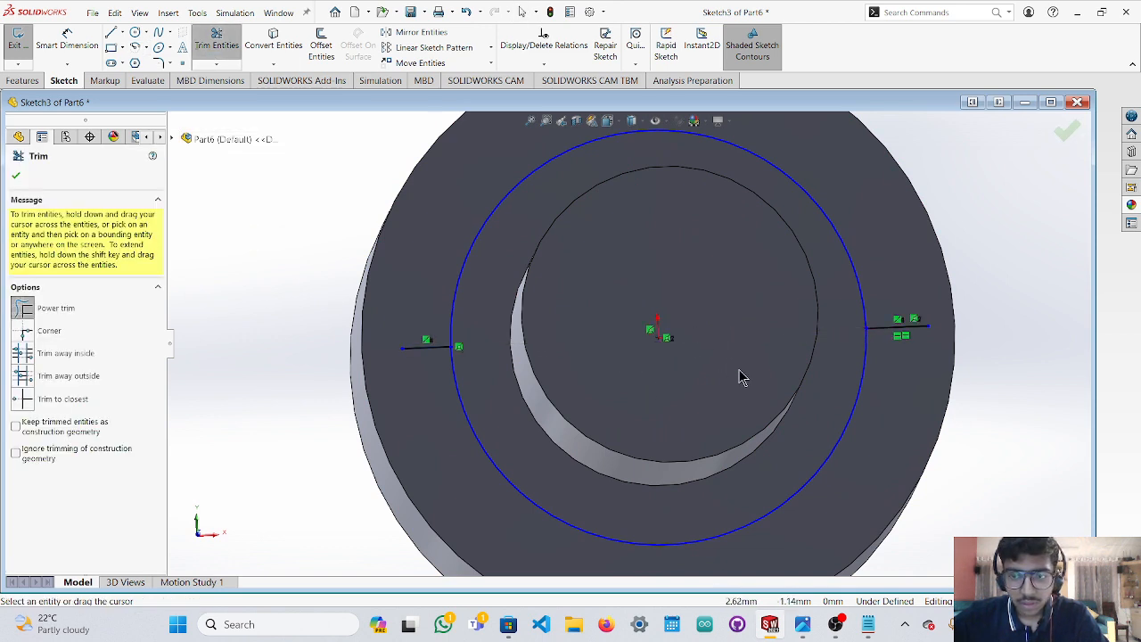
left_click_drag(848, 391, 870, 395)
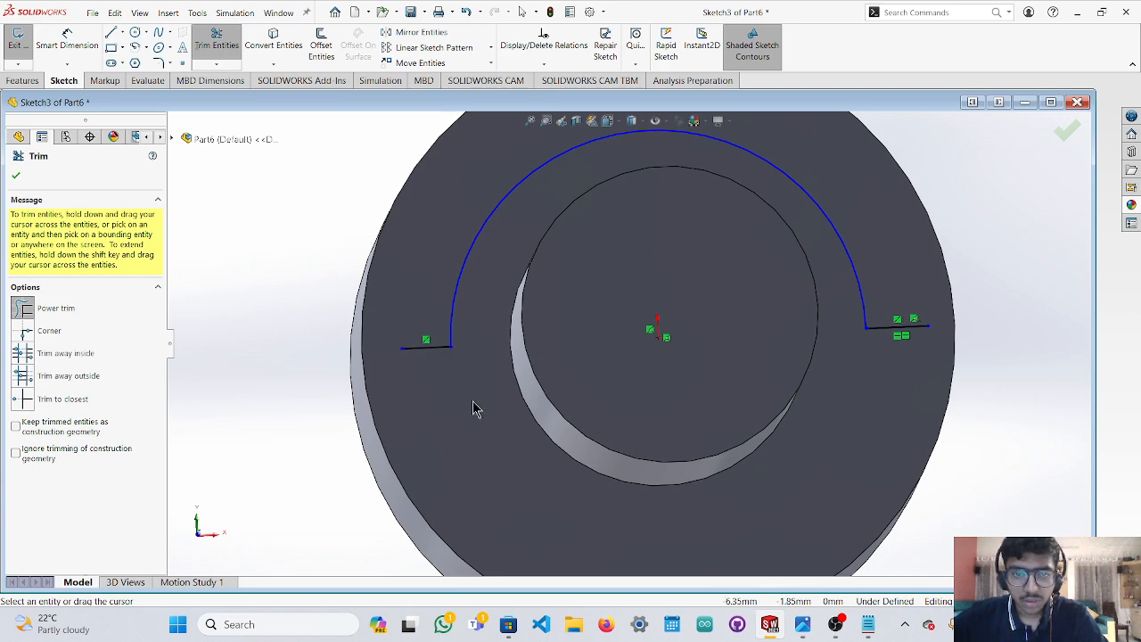
mouse_move(473, 401)
middle_mouse_down()
mouse_move(473, 387)
mouse_move(468, 414)
middle_mouse_up()
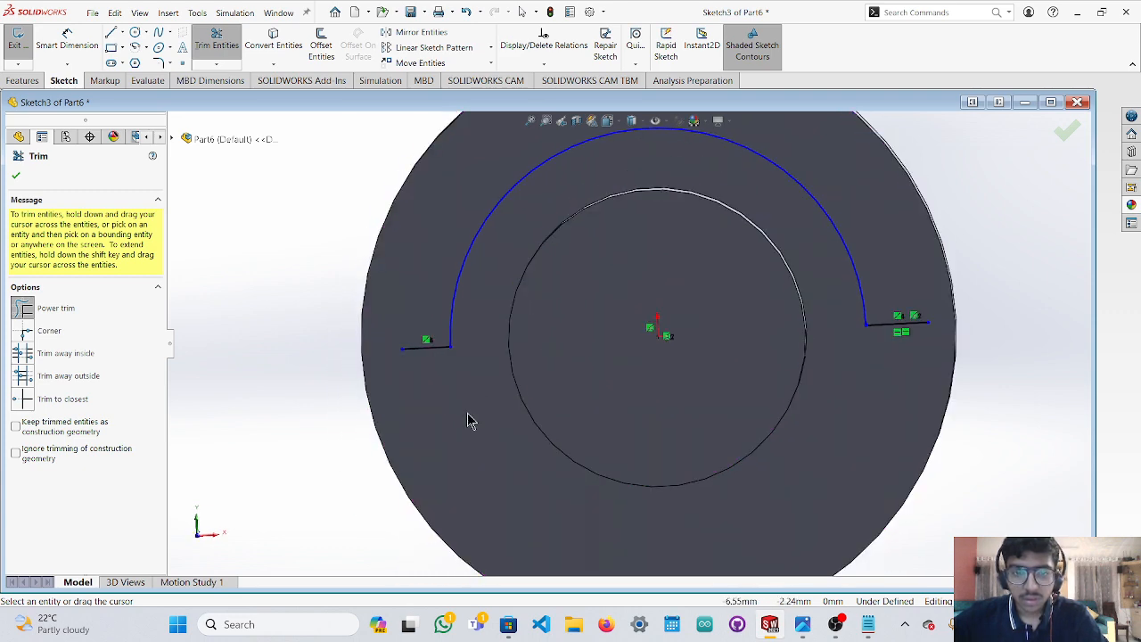
key("Escape")
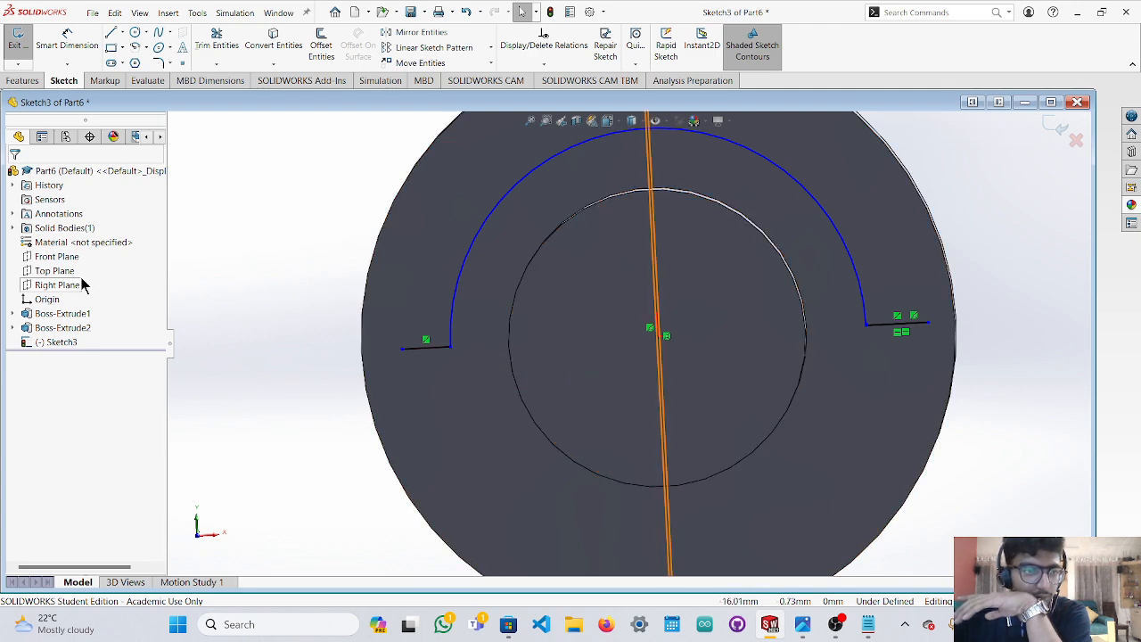
Draw a nearly full-circle centerpoint arc around the origin inside the half arc, with a radius of about 5.55 mm.
left_click(56, 257)
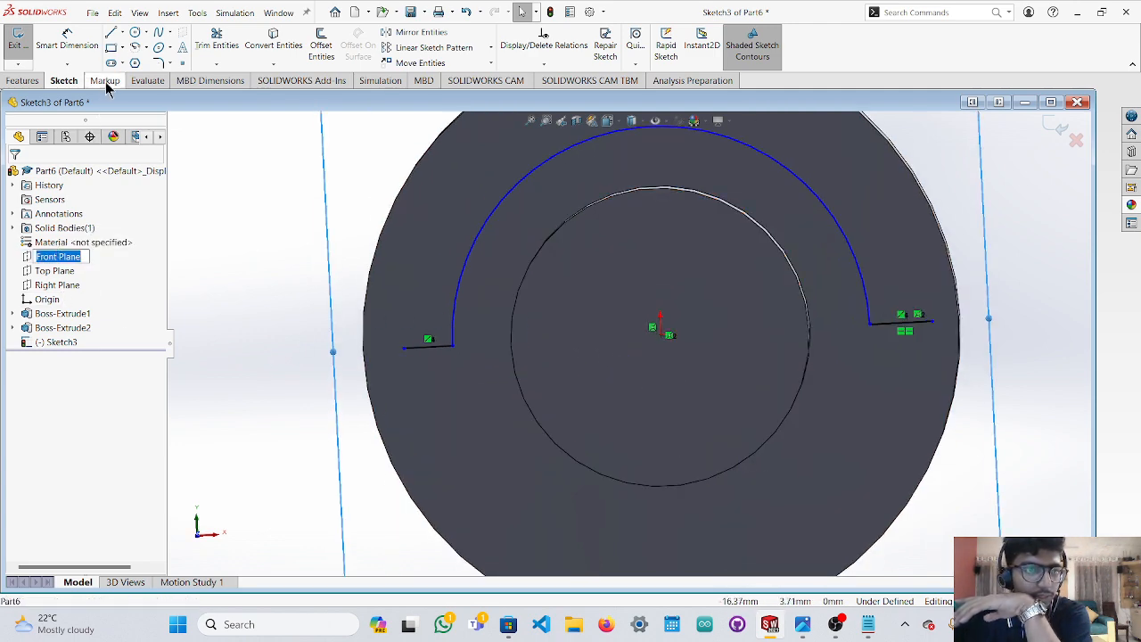
left_click(134, 46)
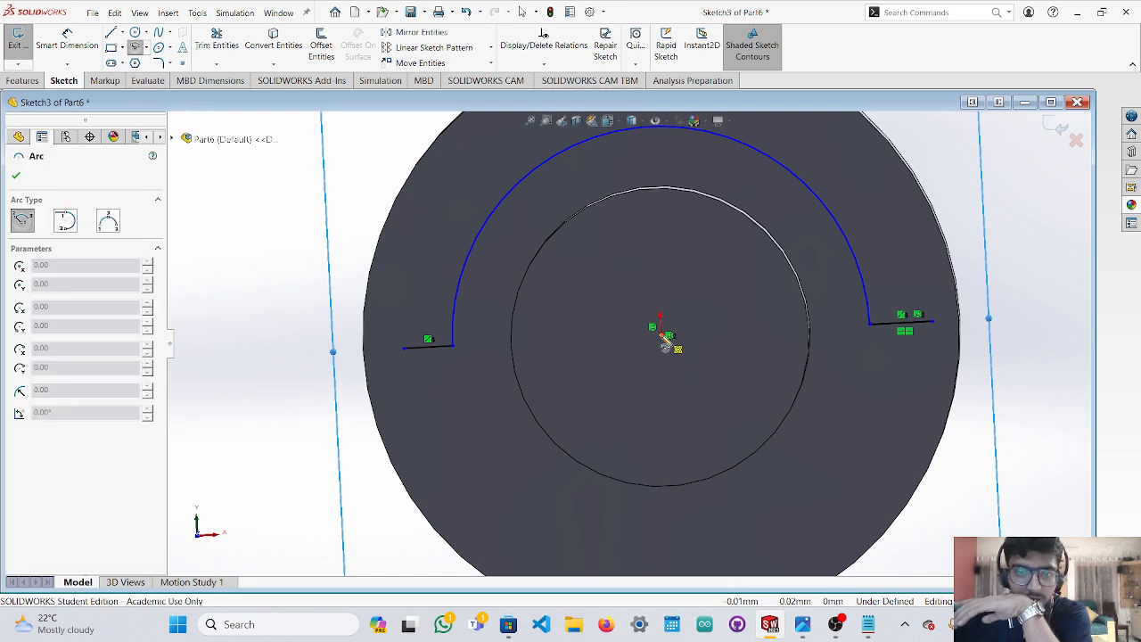
left_click(661, 336)
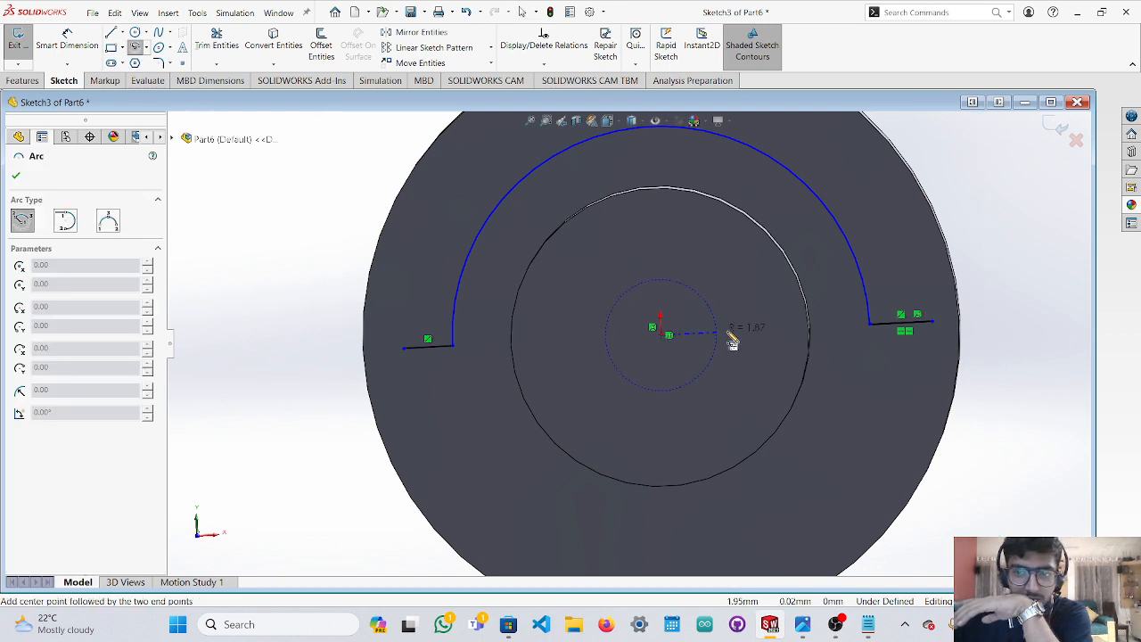
left_click(831, 337)
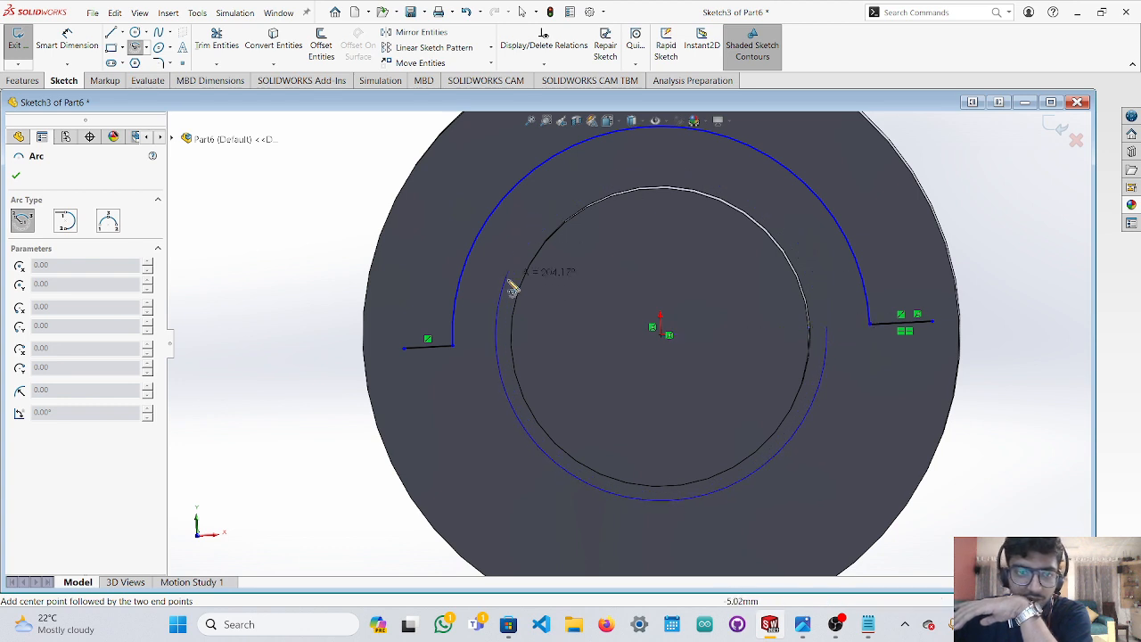
left_click(830, 336)
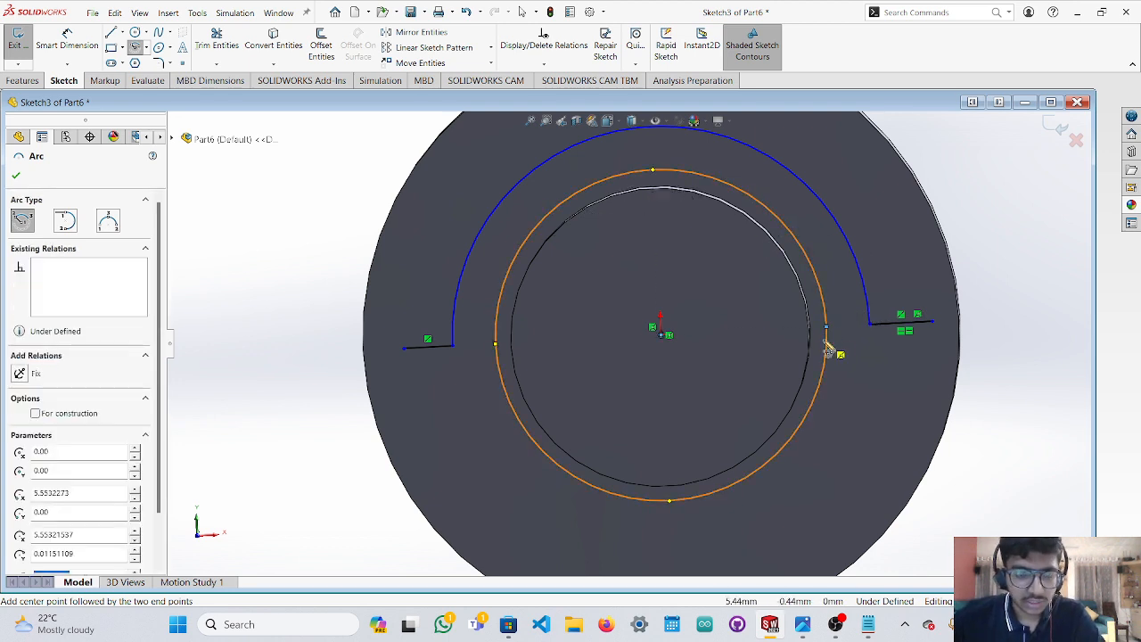
Set the inner arc's radius to 6 mm with a dimension.
left_click(76, 55)
left_click(791, 224)
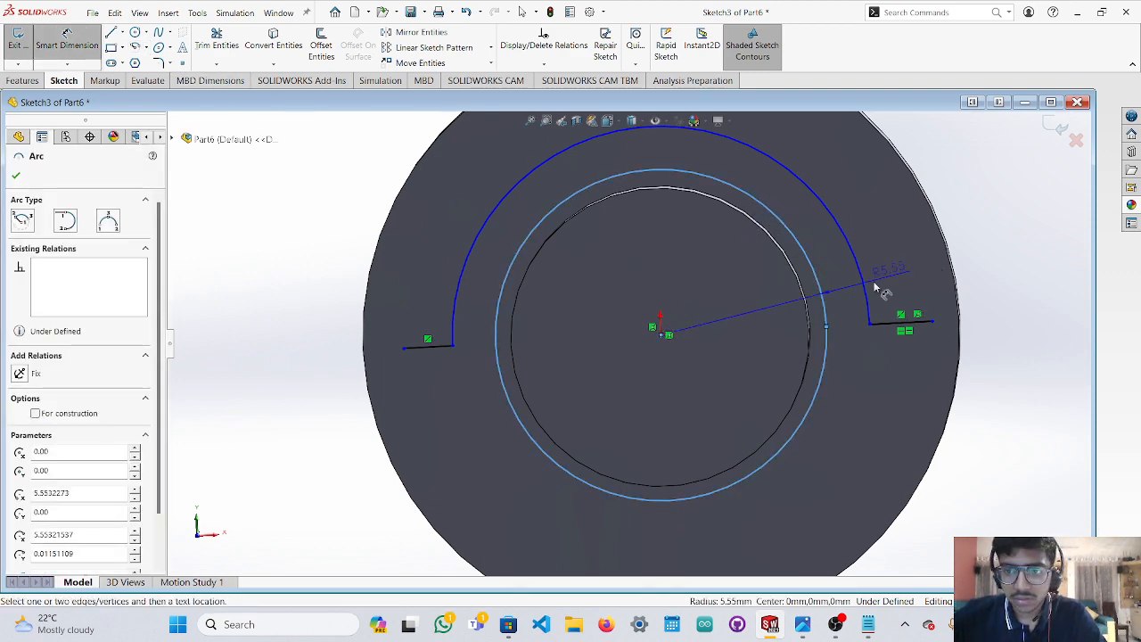
left_click(1050, 326)
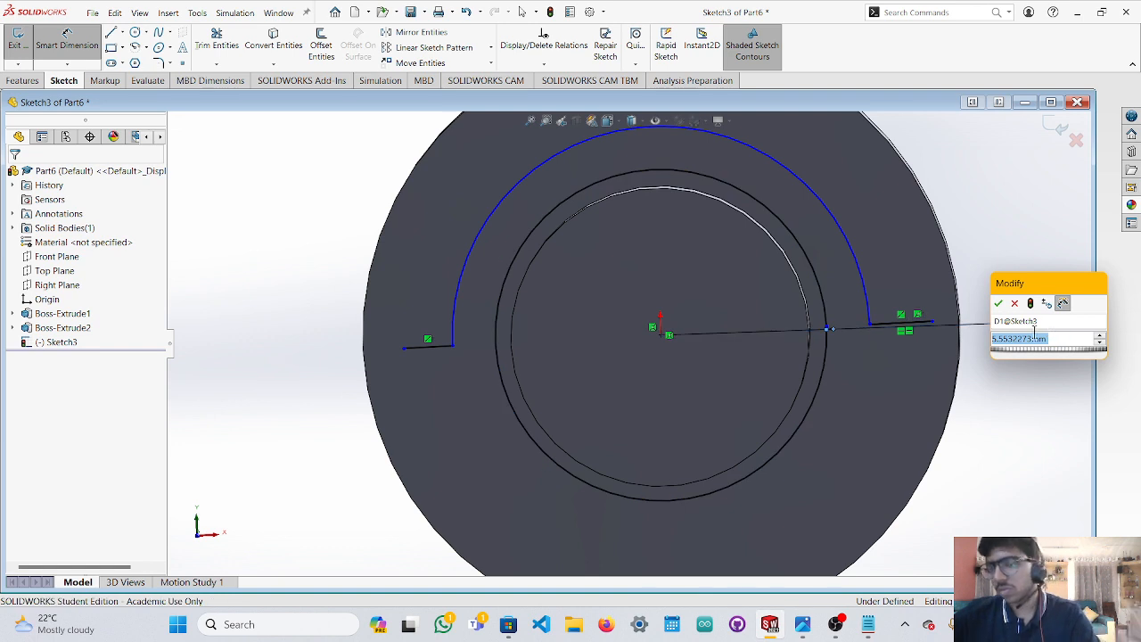
left_click(1034, 327)
left_click(1053, 342)
left_click_drag(1053, 342, 970, 346)
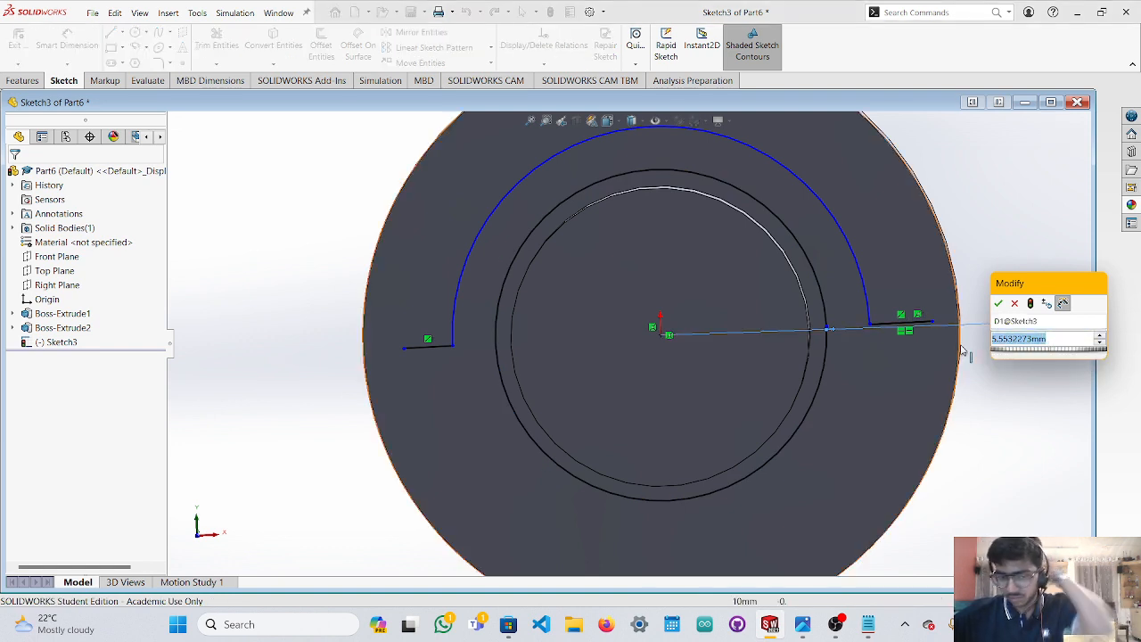
type("6")
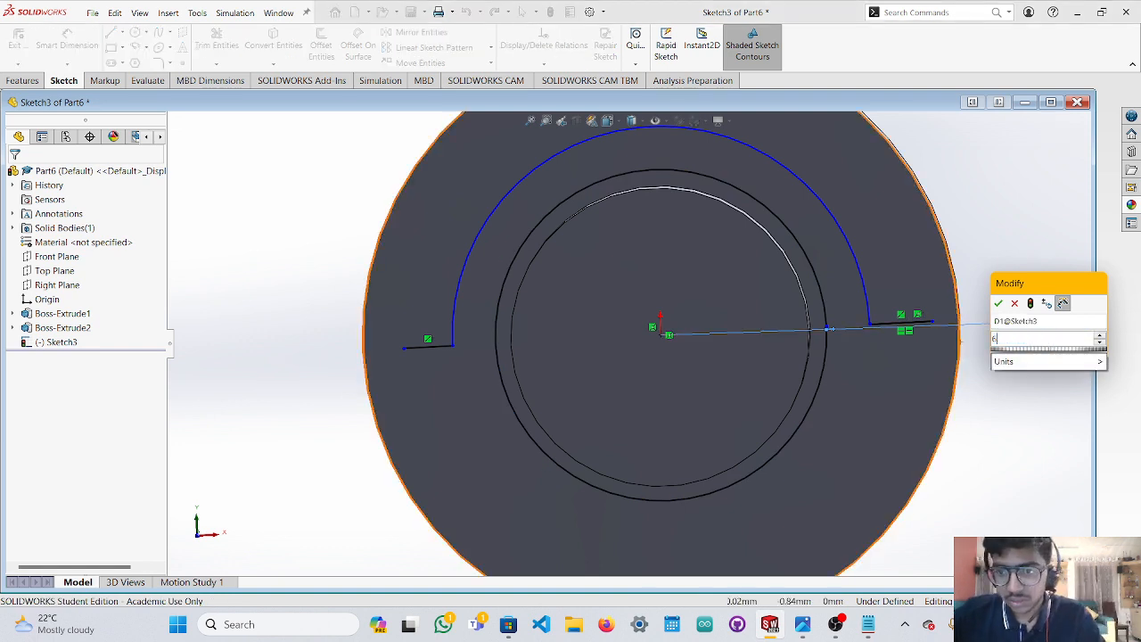
left_click(998, 305)
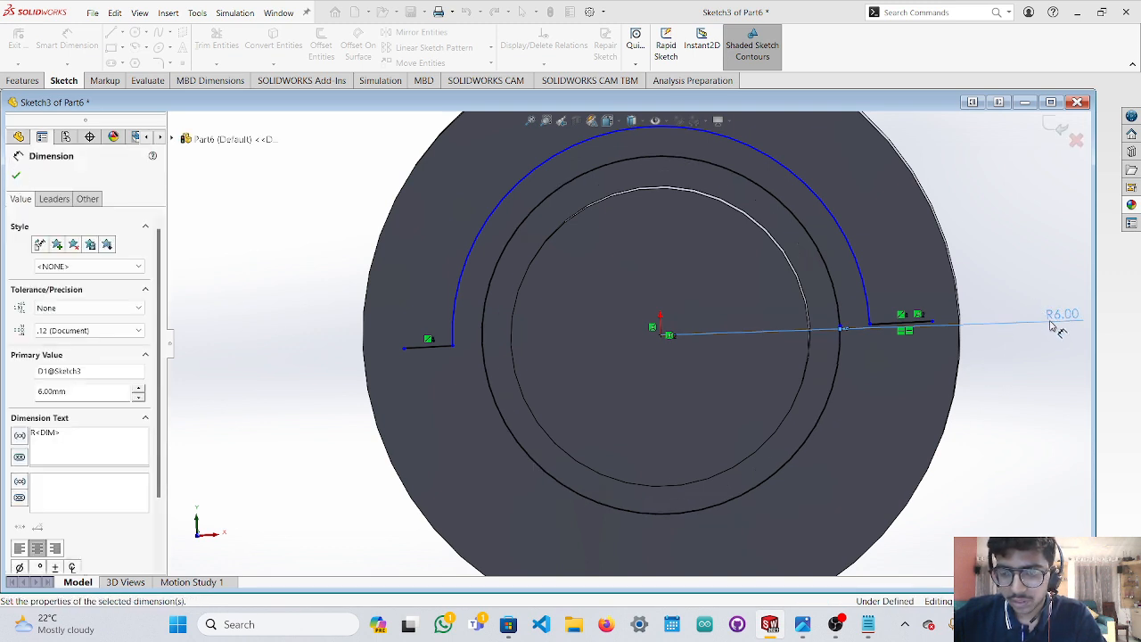
left_click(1040, 347)
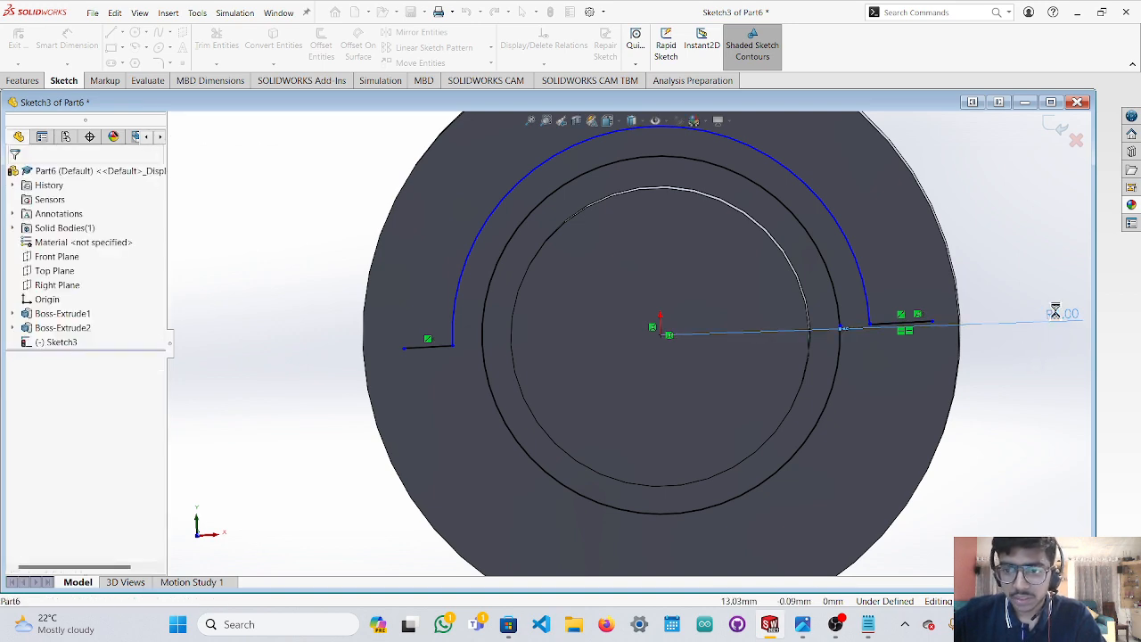
Delete the radius dimension of the inner arc.
double_click(1053, 318)
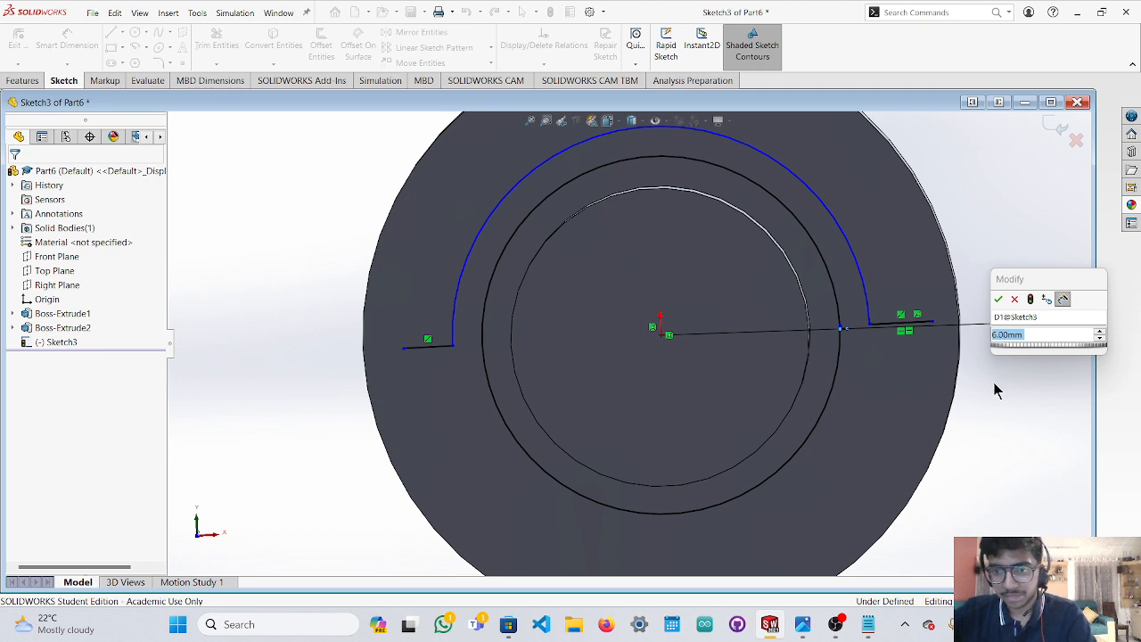
left_click(1015, 300)
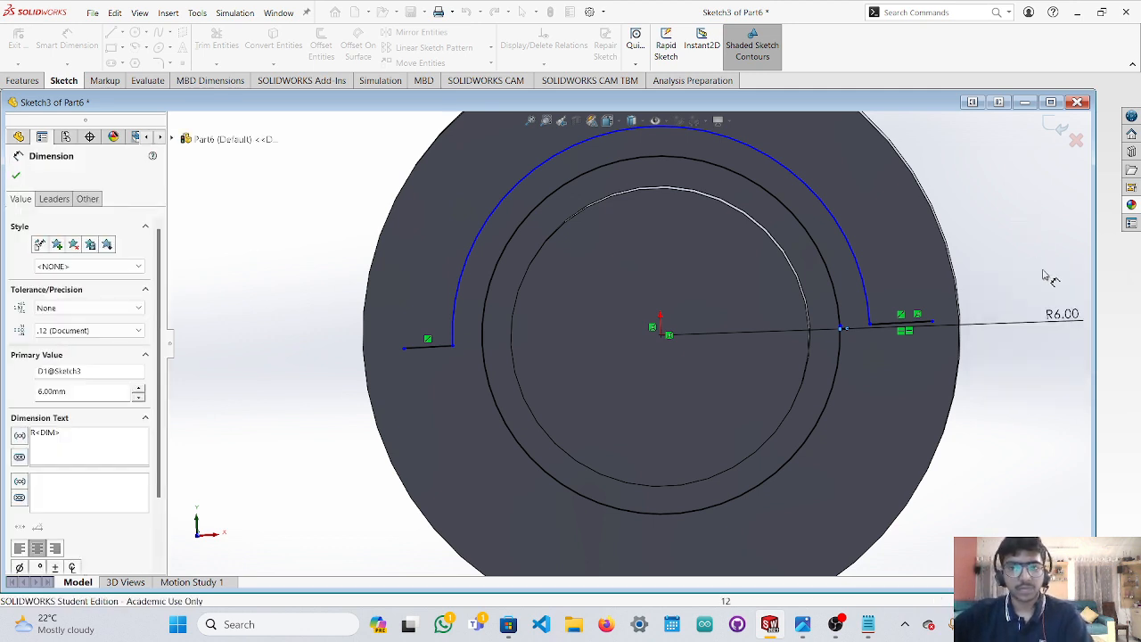
key("Escape")
left_click(1062, 321)
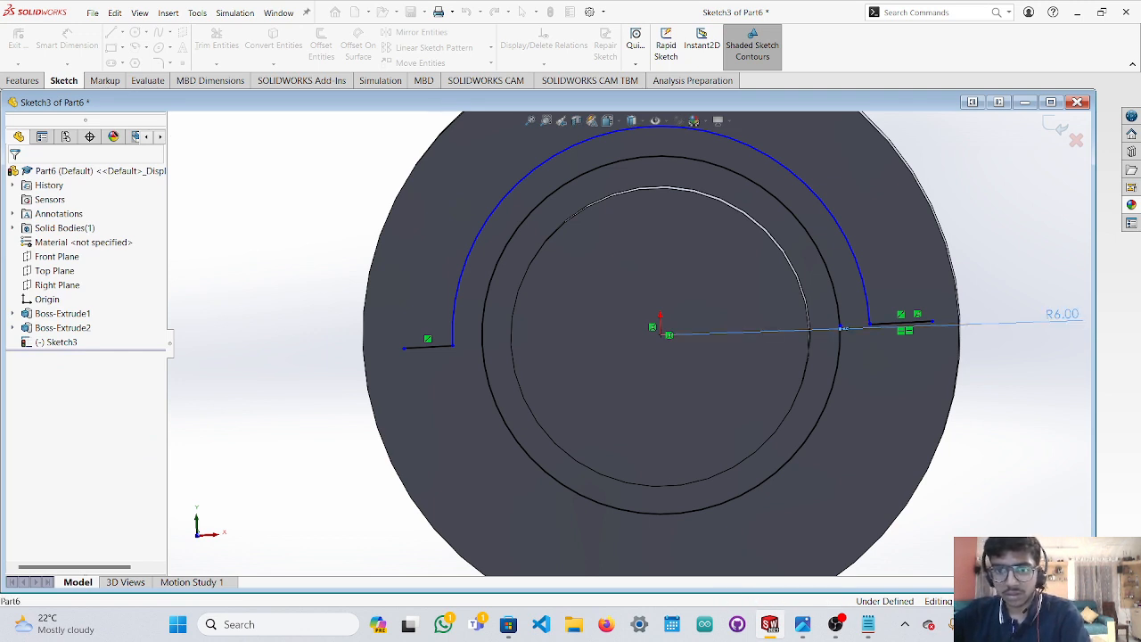
key("Delete")
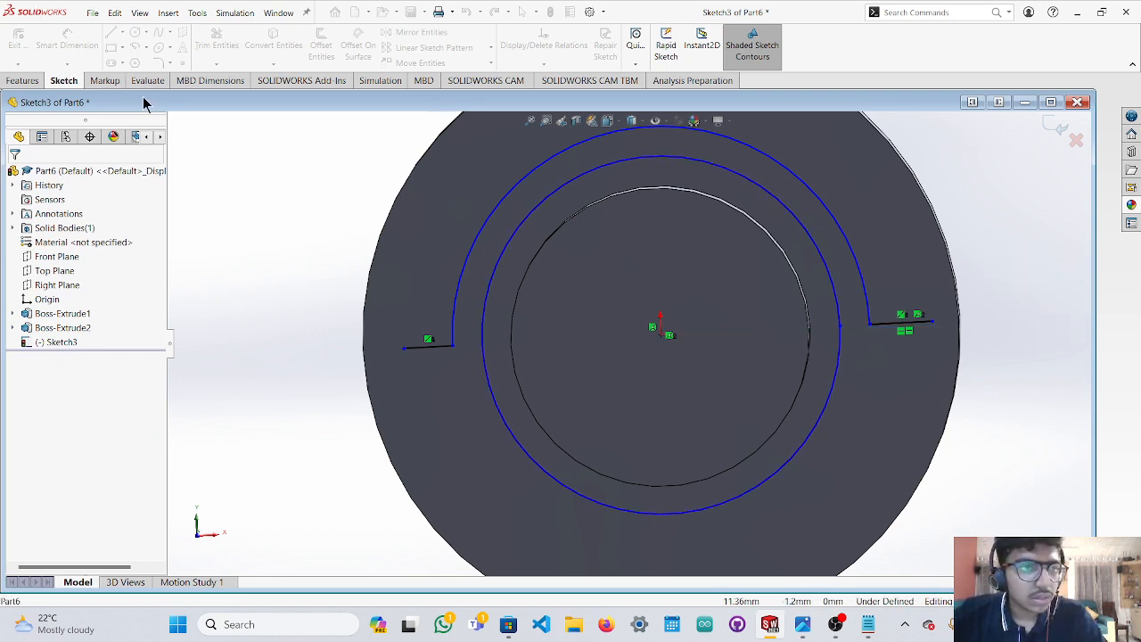
Draw a straight line connecting the two lower endpoints of the outer half arc, crossing the inner arc.
left_click(56, 257)
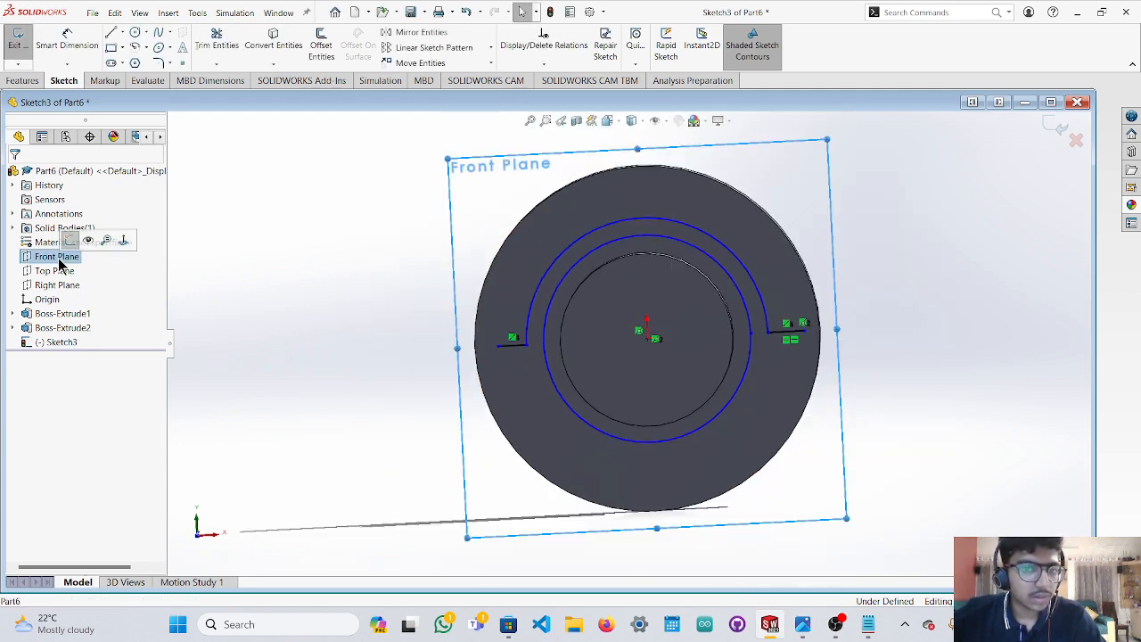
left_click(111, 32)
scroll(514, 311, "down", 3)
left_click(525, 344)
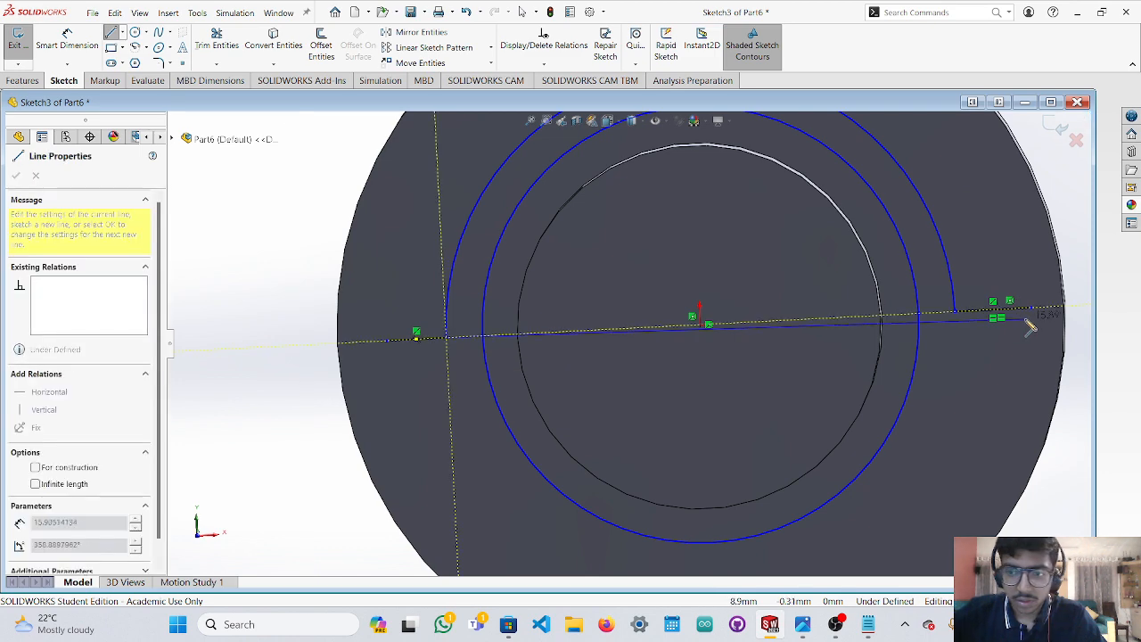
left_click(954, 311)
key("Escape")
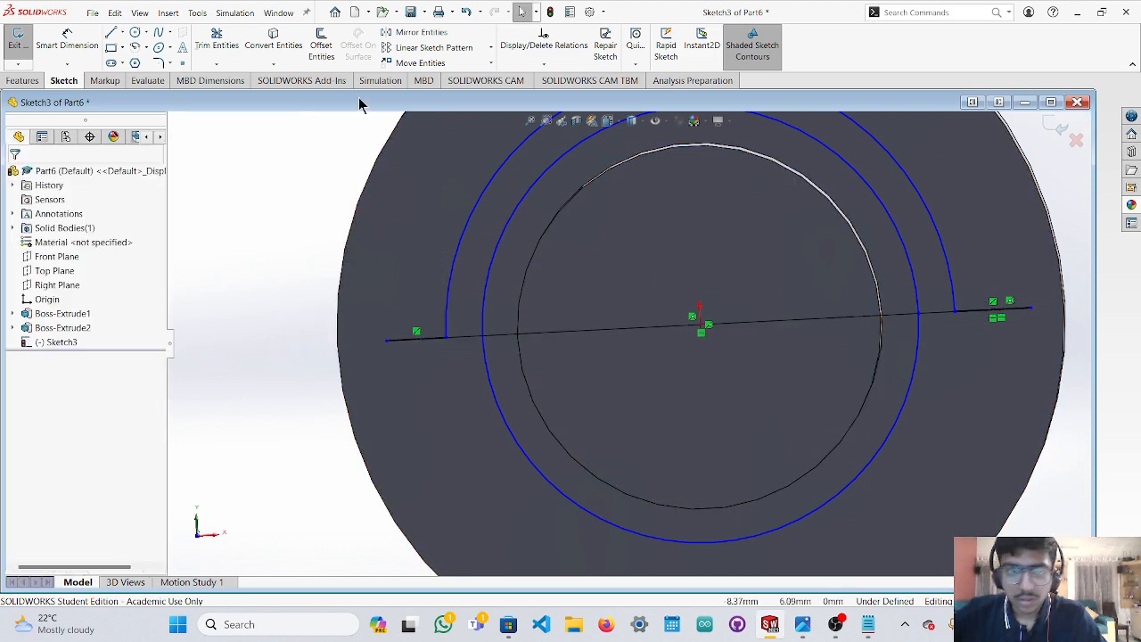
Trim away the inner arc's lower half and the surplus line pieces, keeping only the short line closing the left end between the arcs.
left_click(217, 40)
left_click_drag(925, 383, 910, 376)
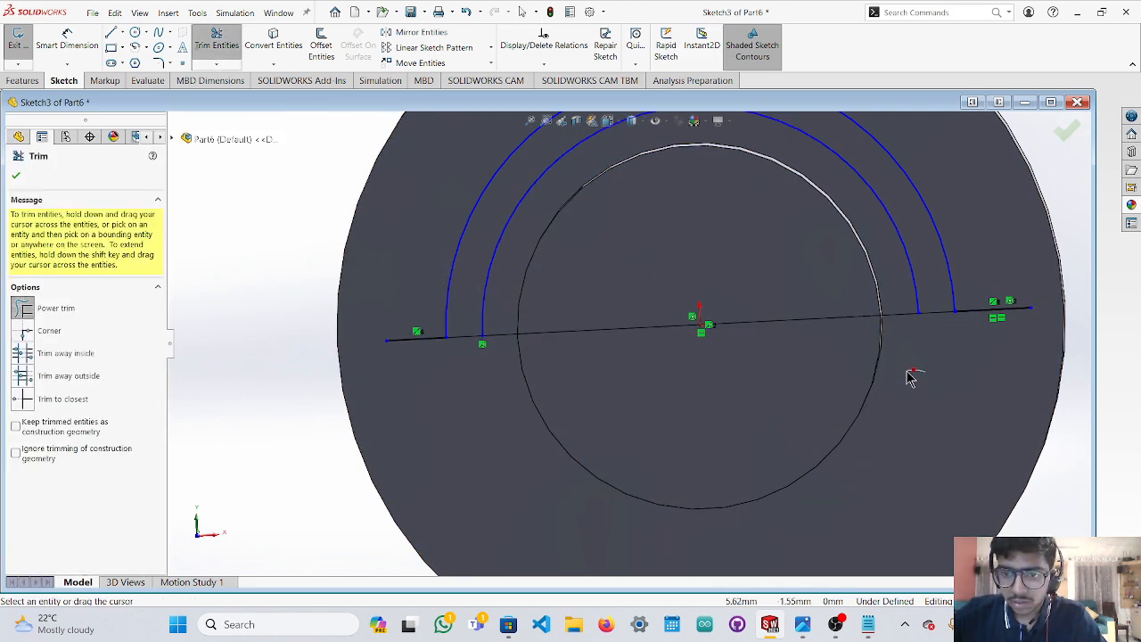
mouse_move(504, 331)
left_mouse_down()
mouse_move(591, 331)
mouse_move(410, 361)
left_mouse_up()
left_click_drag(1006, 322, 1009, 338)
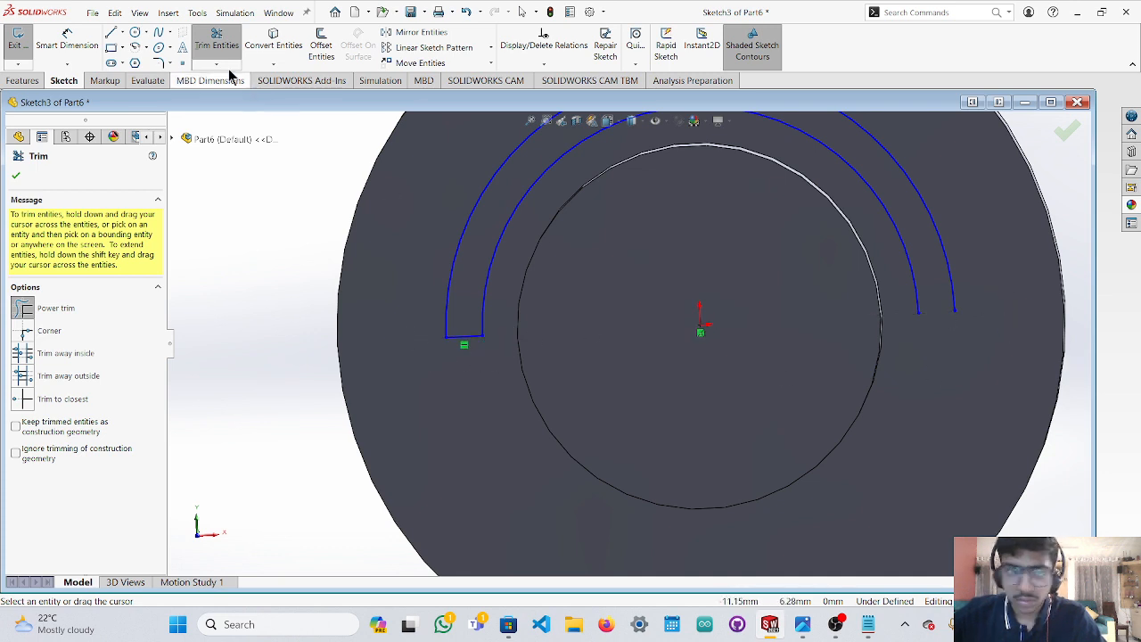
Draw a line about 1 mm long joining the inner and outer arcs' right endpoints to close the half-ring profile.
left_click(110, 32)
scroll(941, 310, "down", 2)
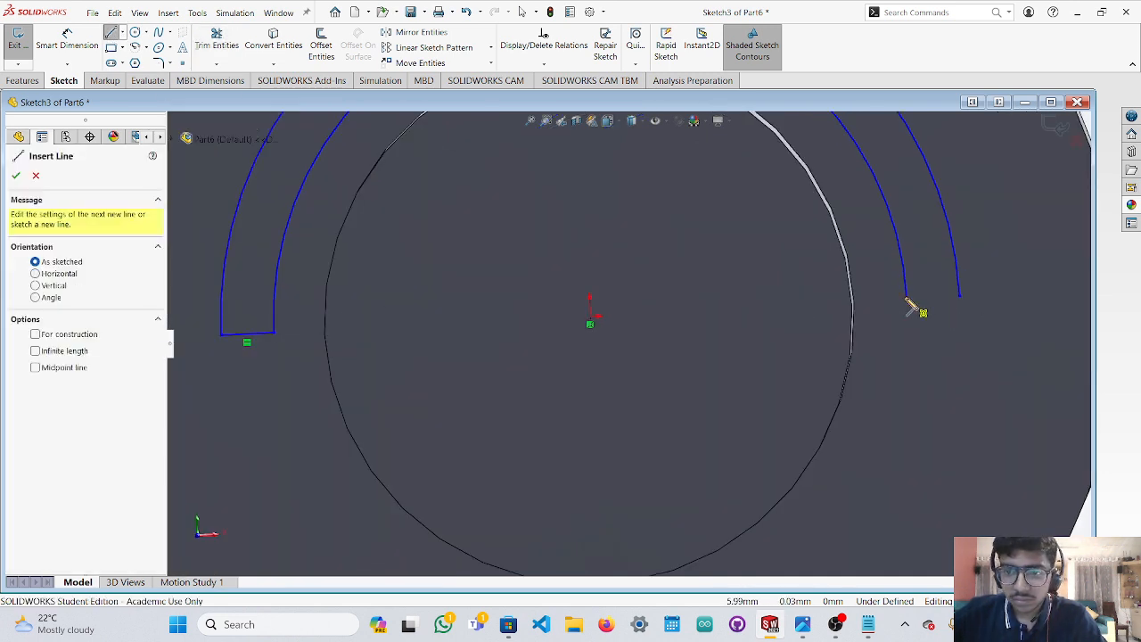
left_click(906, 296)
left_click(960, 295)
scroll(960, 324, "up", 3)
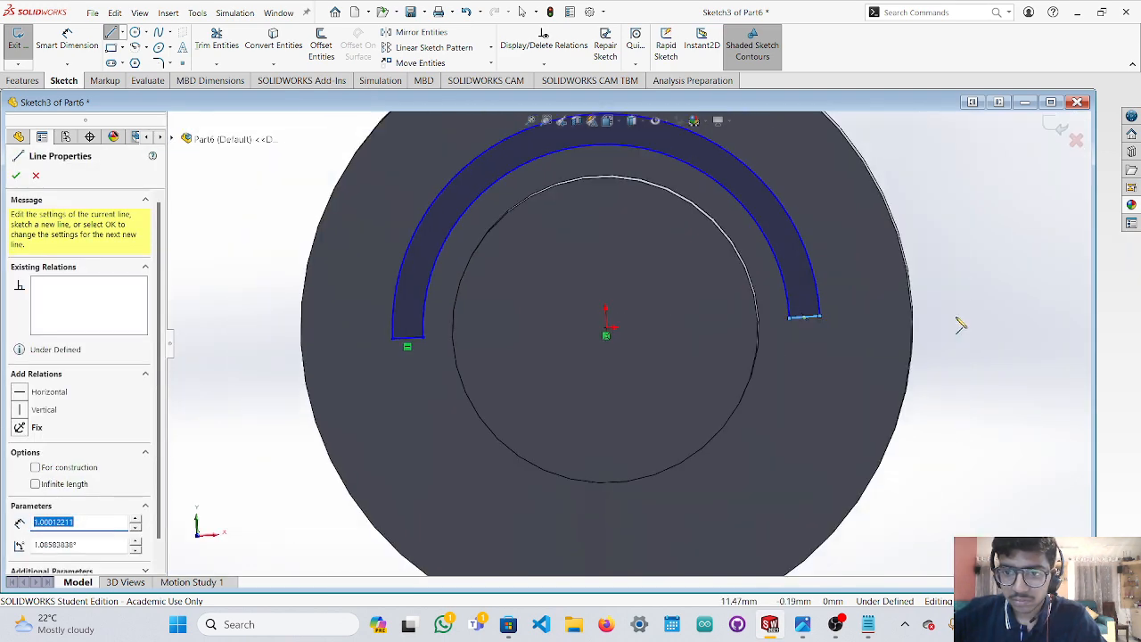
scroll(960, 326, "up", 2)
key("Escape")
scroll(485, 367, "up", 2)
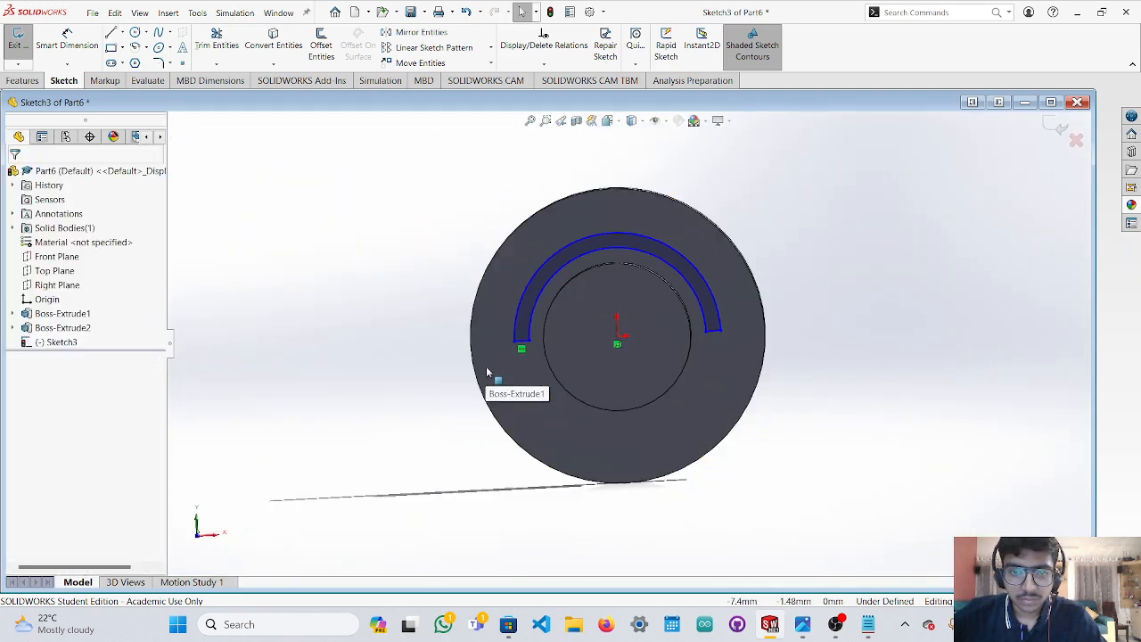
Extrude the half-ring profile 10 mm outward from the ring-shaped face, merged with the existing body.
scroll(507, 371, "down", 2)
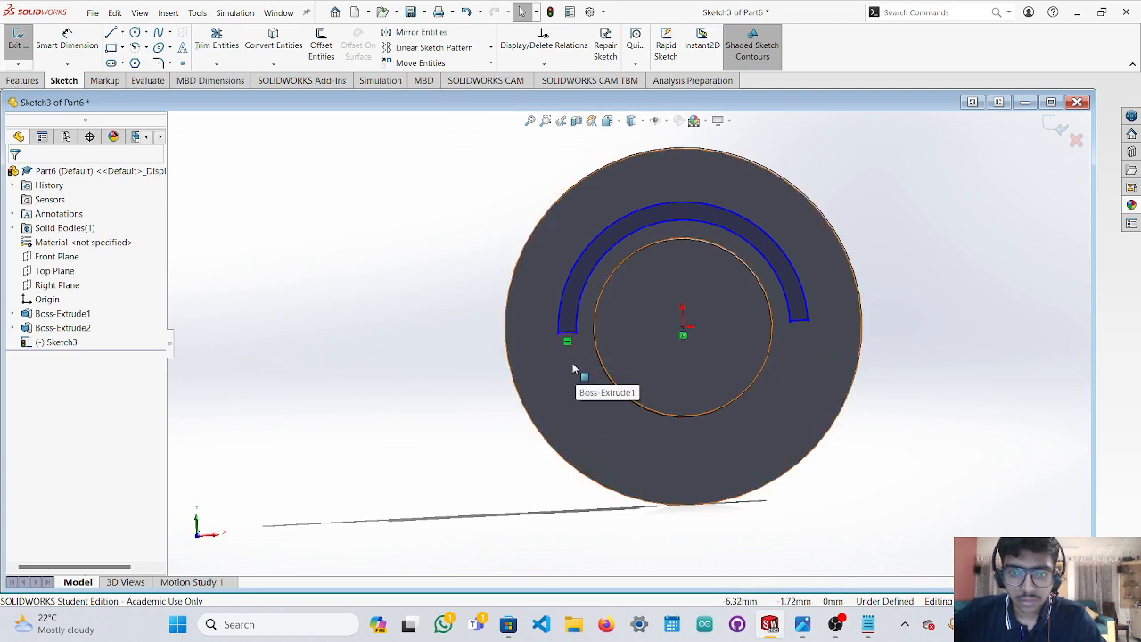
mouse_move(573, 347)
middle_mouse_down()
mouse_move(616, 377)
mouse_move(588, 370)
middle_mouse_up()
left_click(24, 81)
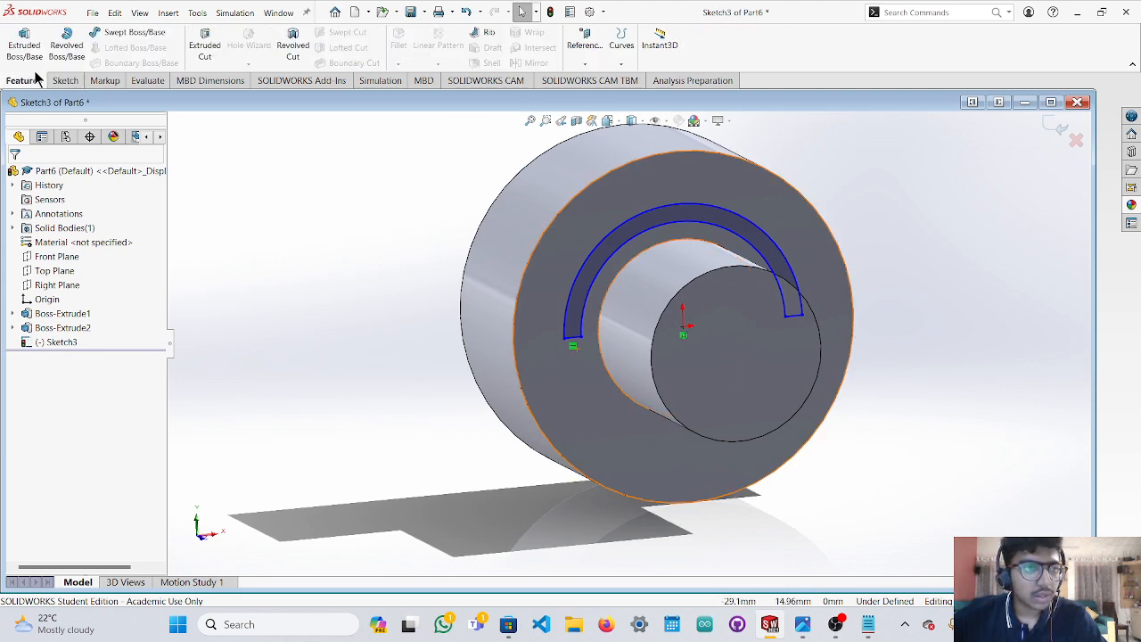
left_click(24, 45)
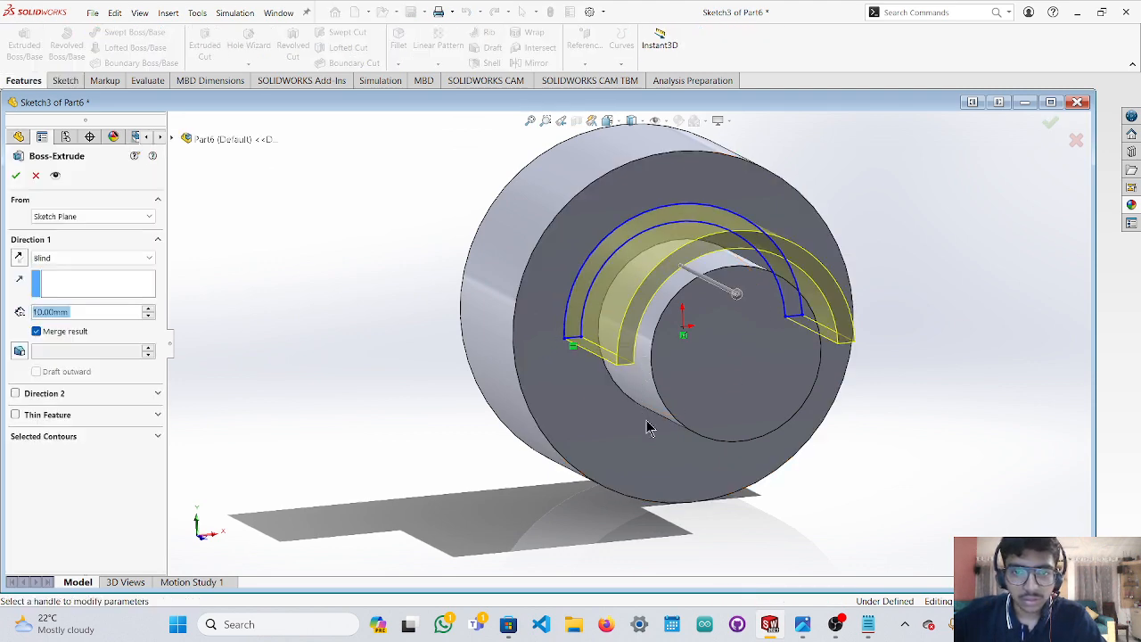
middle_click_drag(648, 428, 671, 438)
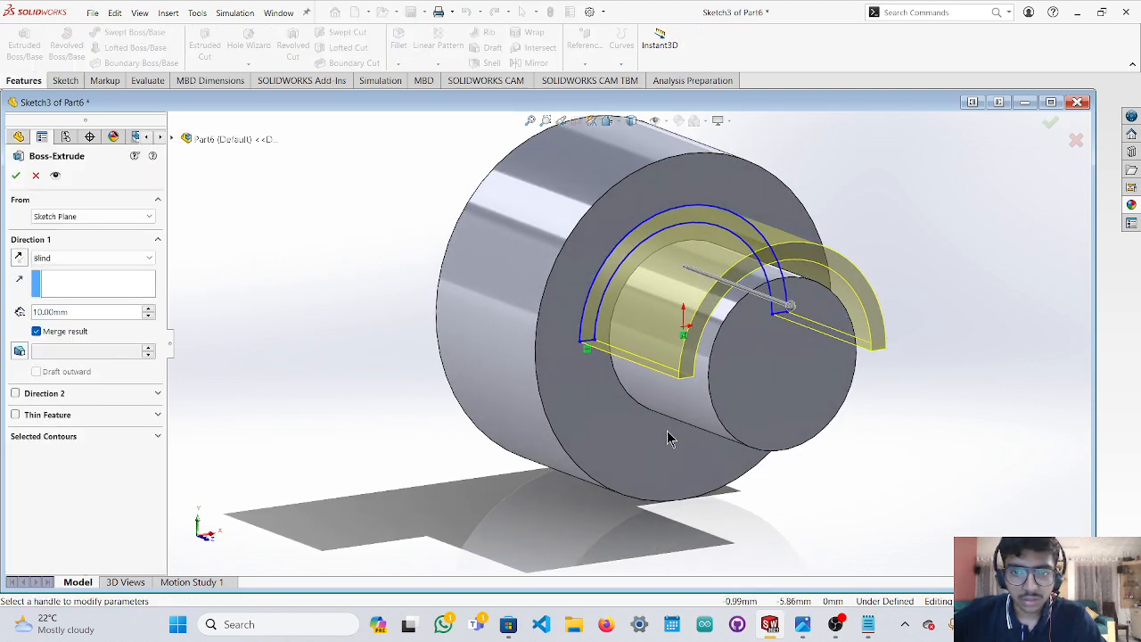
left_click(18, 176)
middle_click_drag(827, 503, 855, 502)
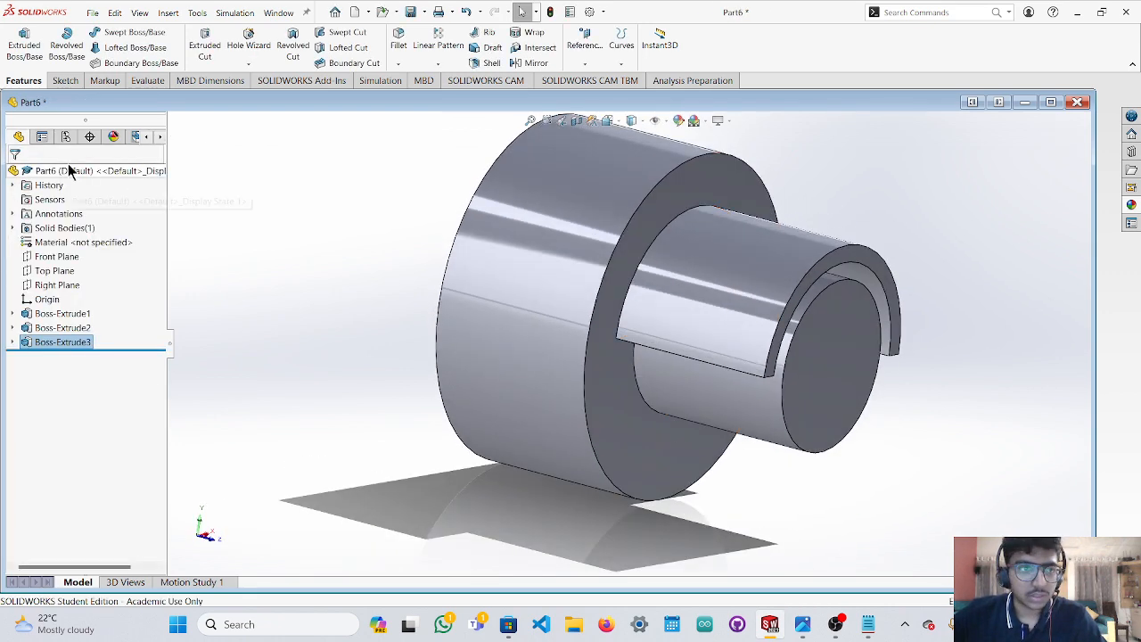
View the part from the bottom and start a corner-rectangle sketch on the half ring's left flat end face.
left_click(55, 271)
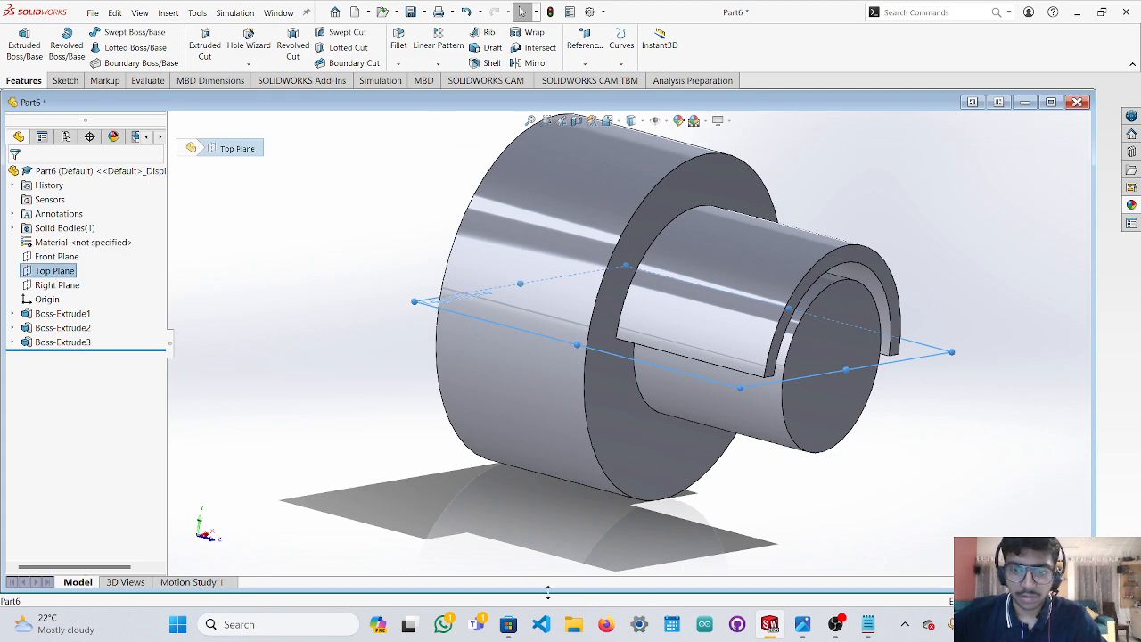
left_click(202, 526)
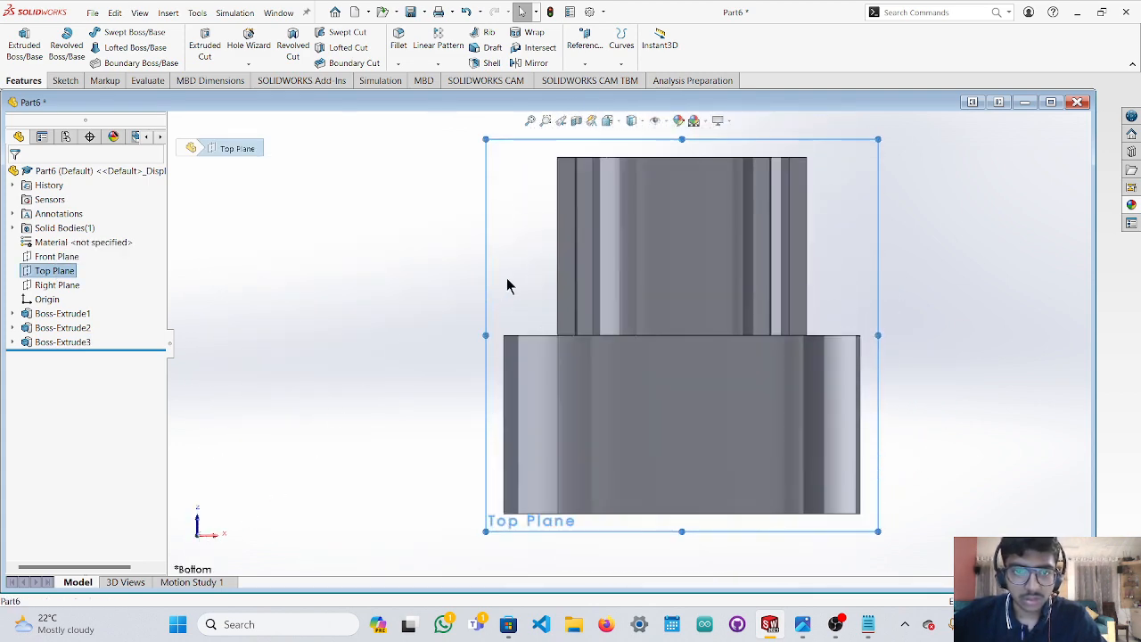
middle_click_drag(624, 247, 798, 249)
key("Escape")
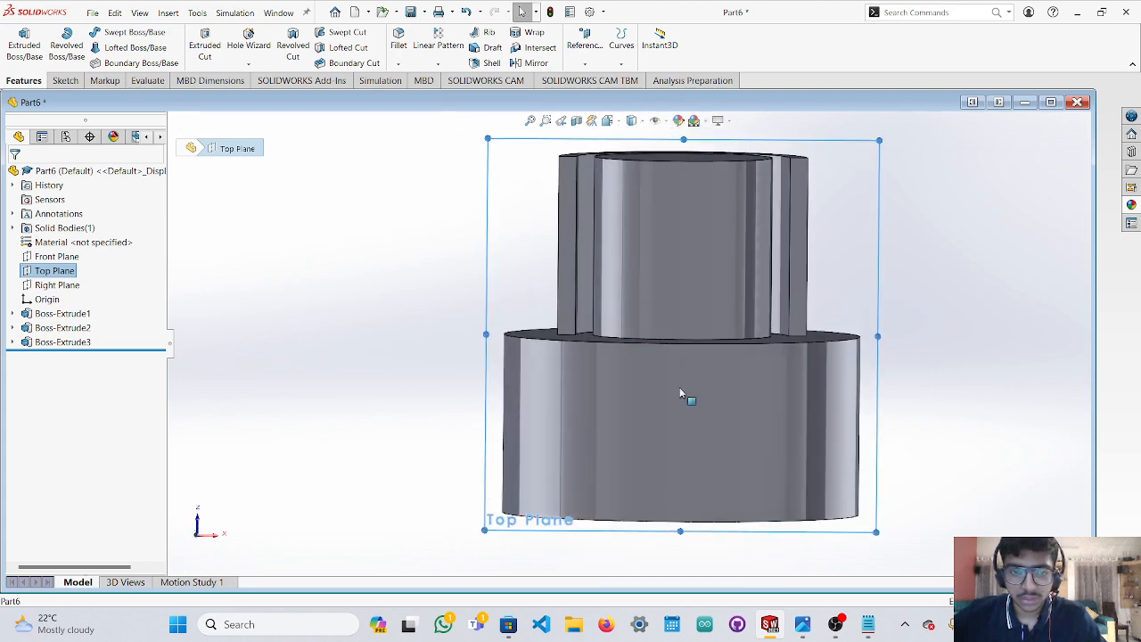
left_click(194, 537)
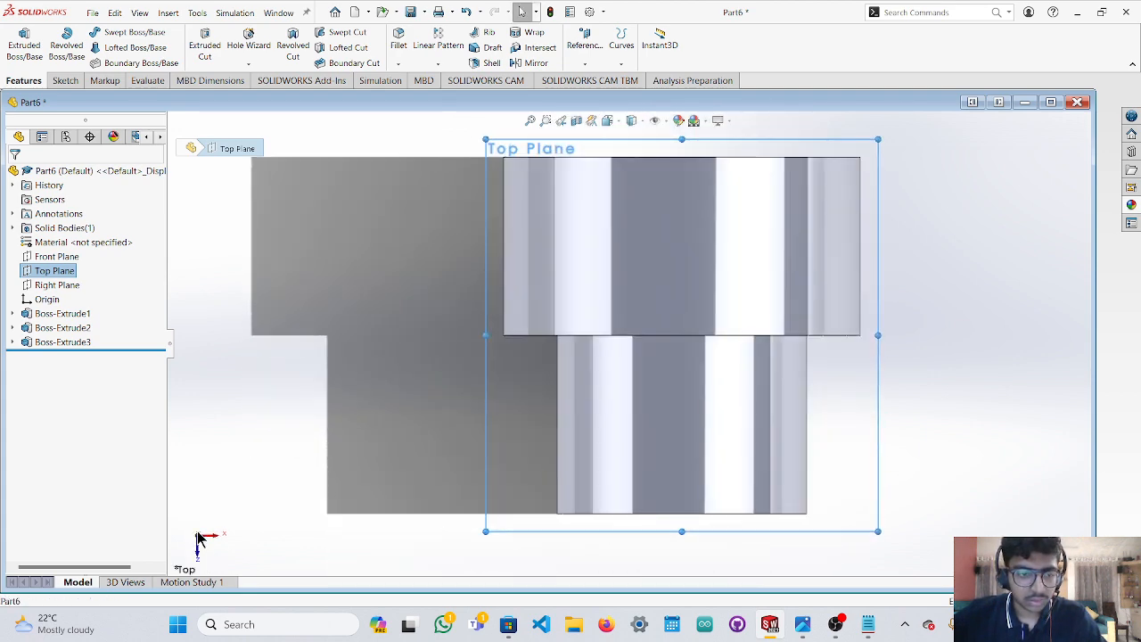
left_click(199, 539)
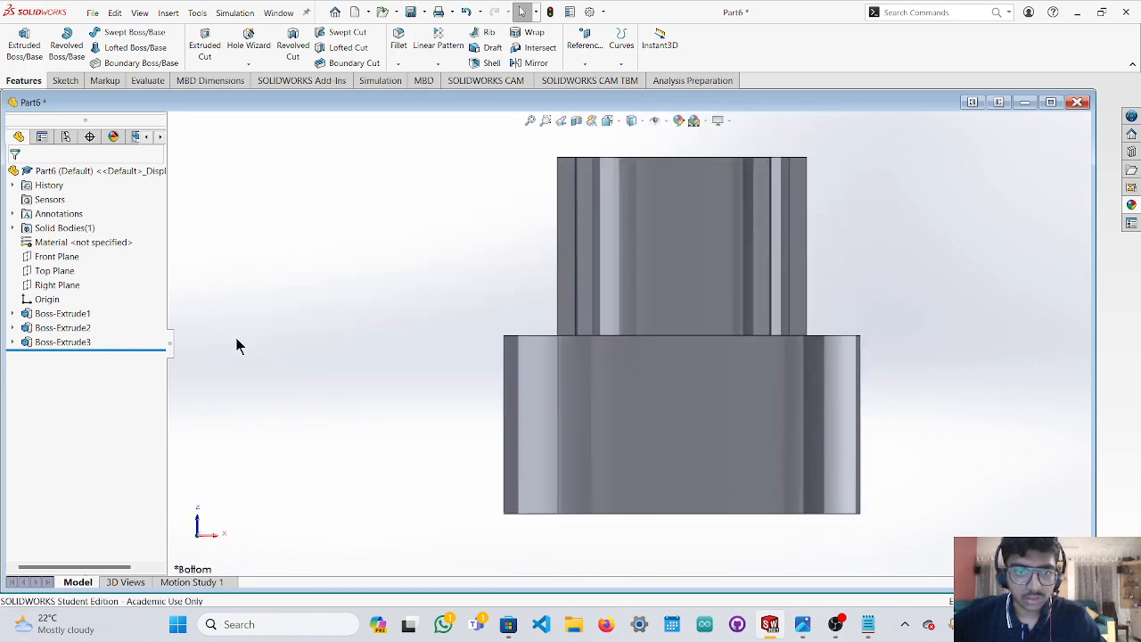
left_click(65, 81)
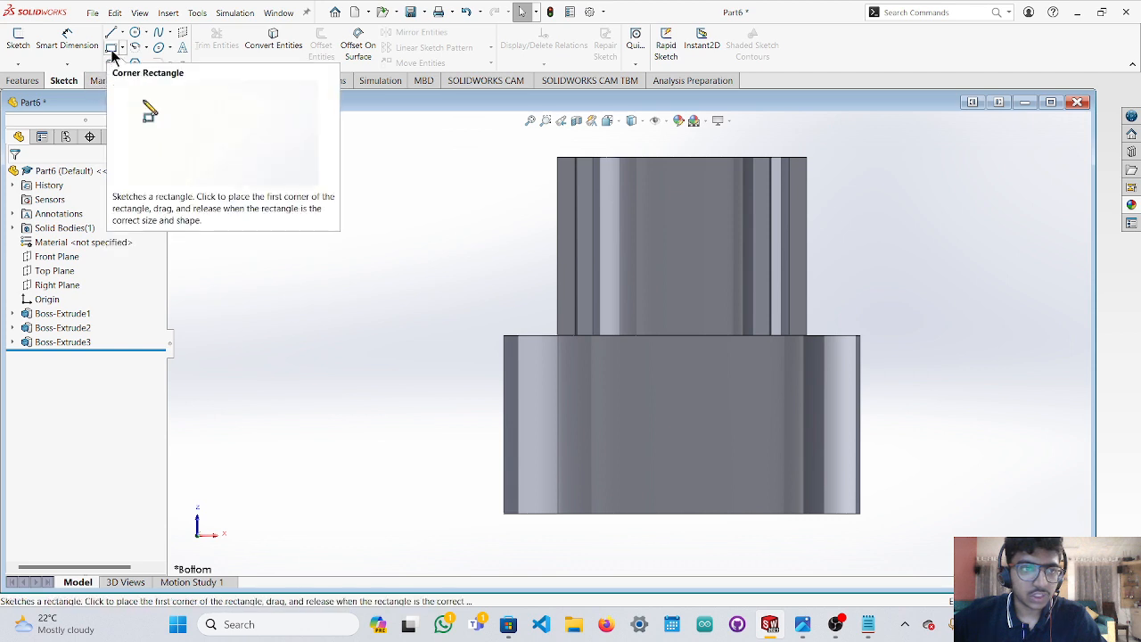
left_click(111, 47)
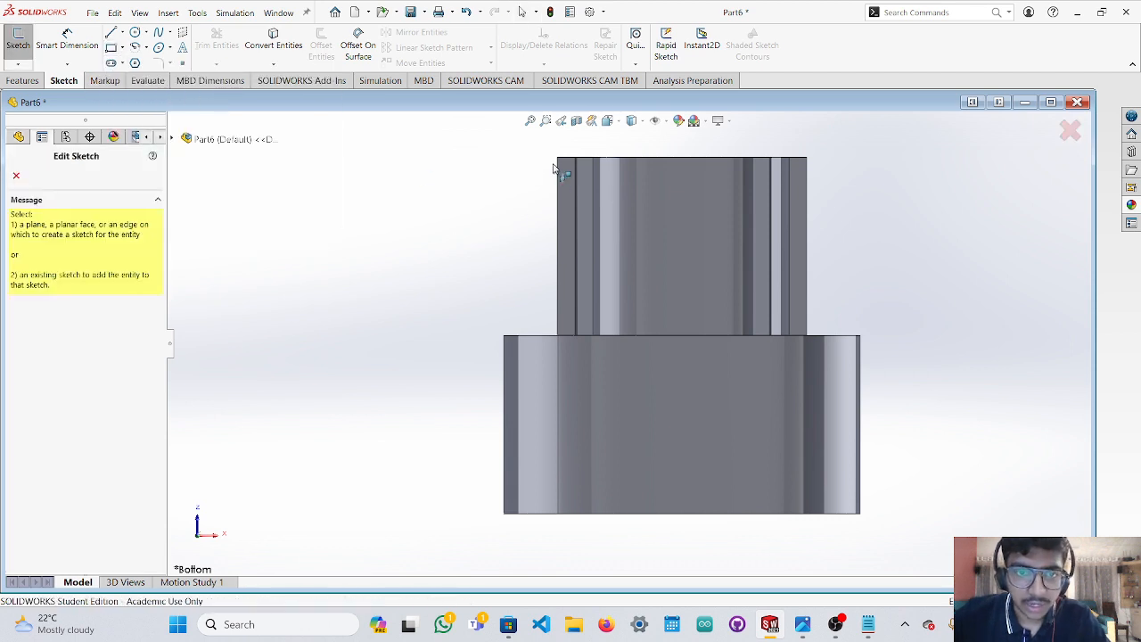
left_click(566, 209)
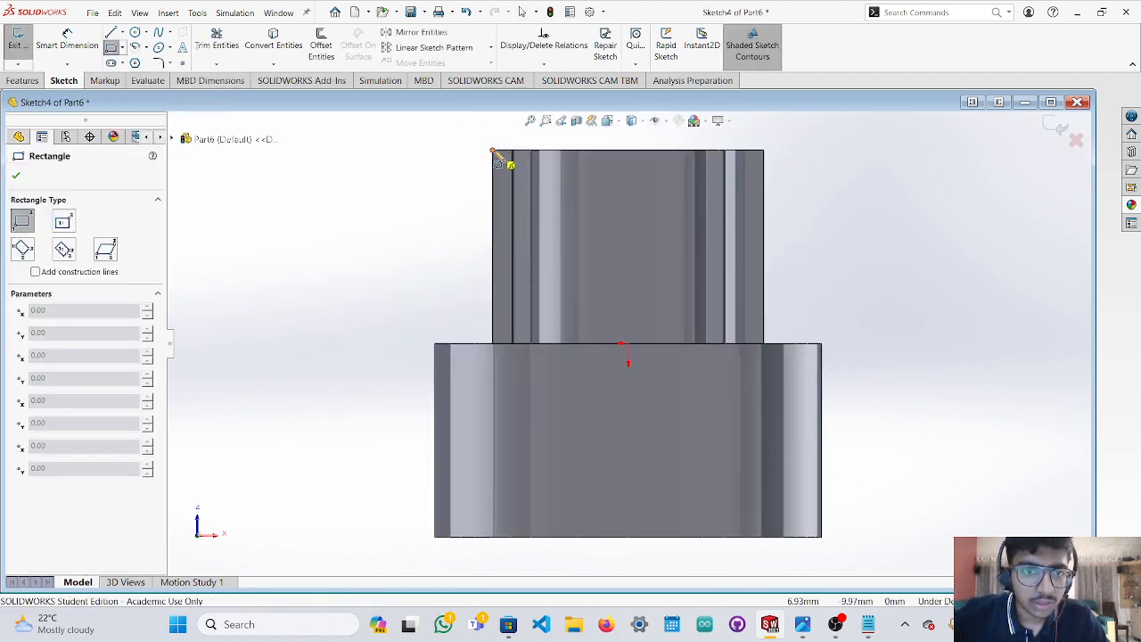
Draw two corner rectangles of about 1 by 10 mm, one covering each flat end face of the half ring.
left_click(493, 150)
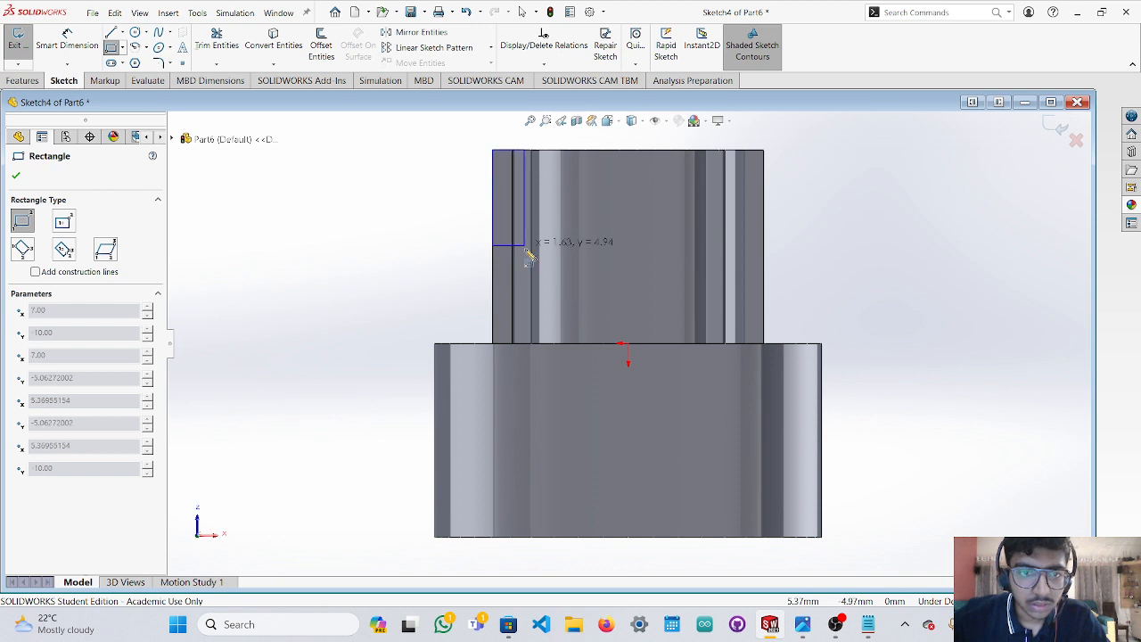
left_click(512, 343)
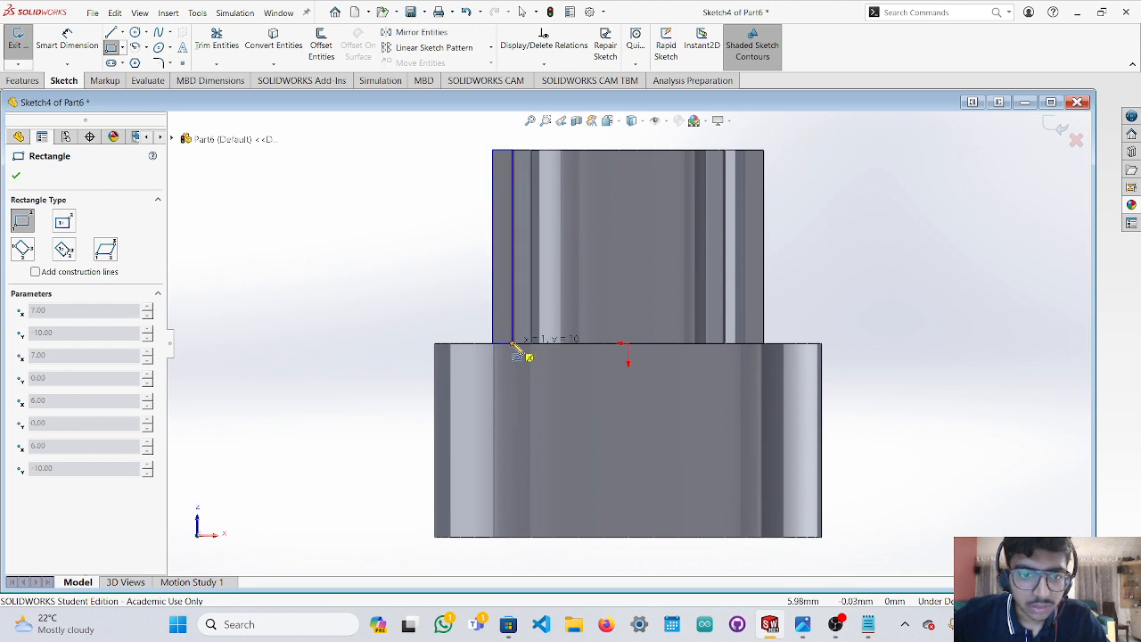
left_click(745, 151)
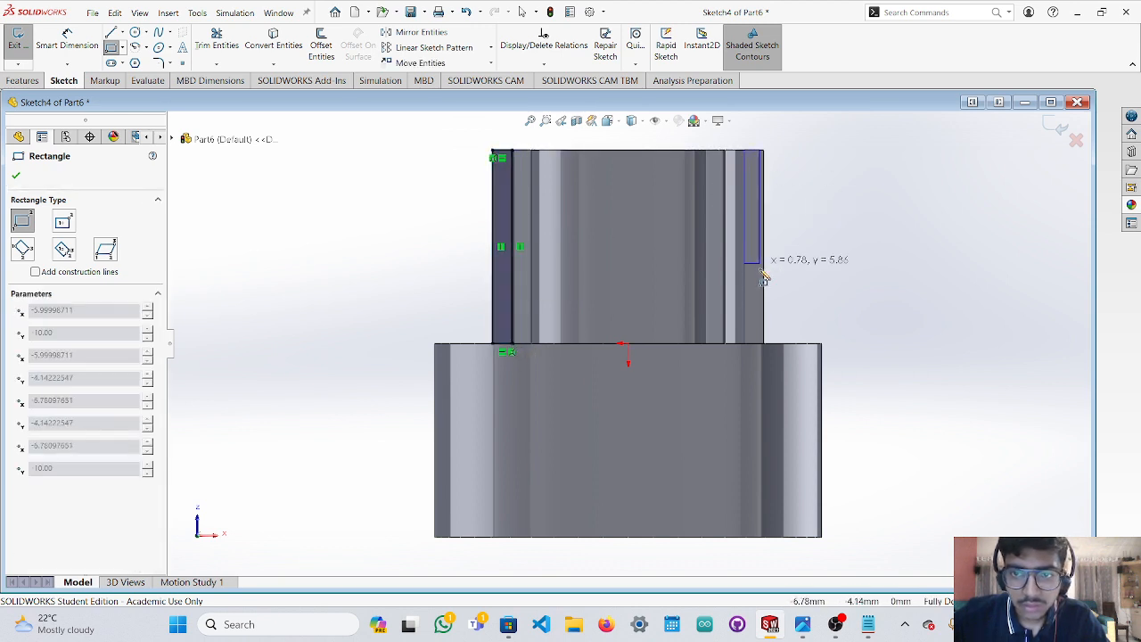
left_click(764, 344)
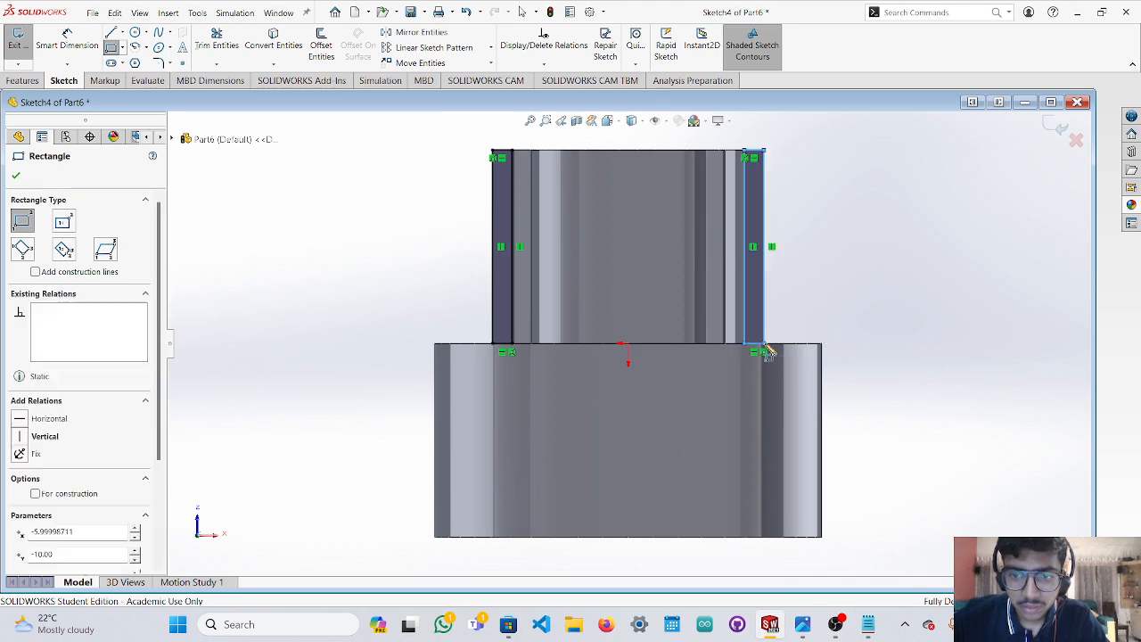
Start a blind boss extrusion of both rectangles away from the half ring and extend its depth to 18 mm.
mouse_move(797, 262)
middle_mouse_down()
mouse_move(811, 355)
mouse_move(835, 364)
middle_mouse_up()
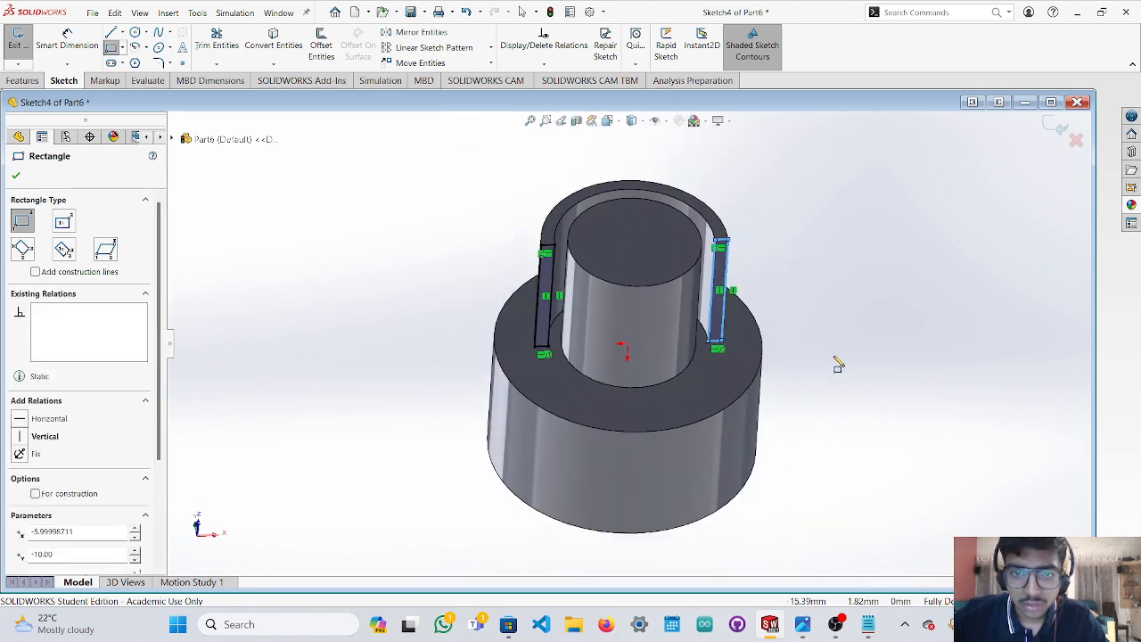
left_click(22, 80)
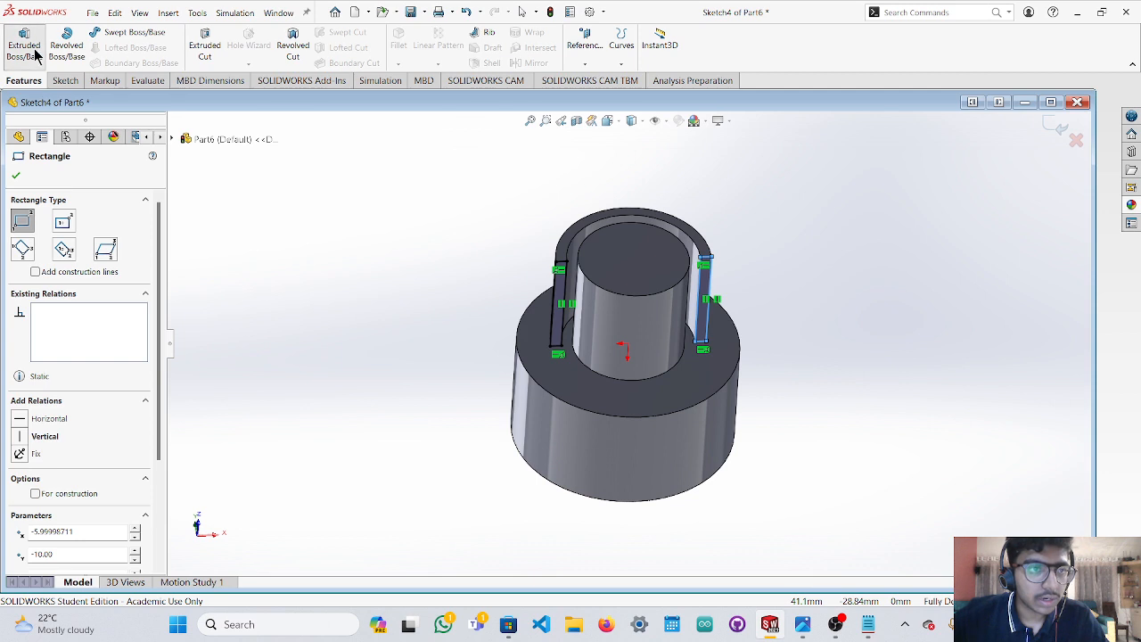
left_click(25, 45)
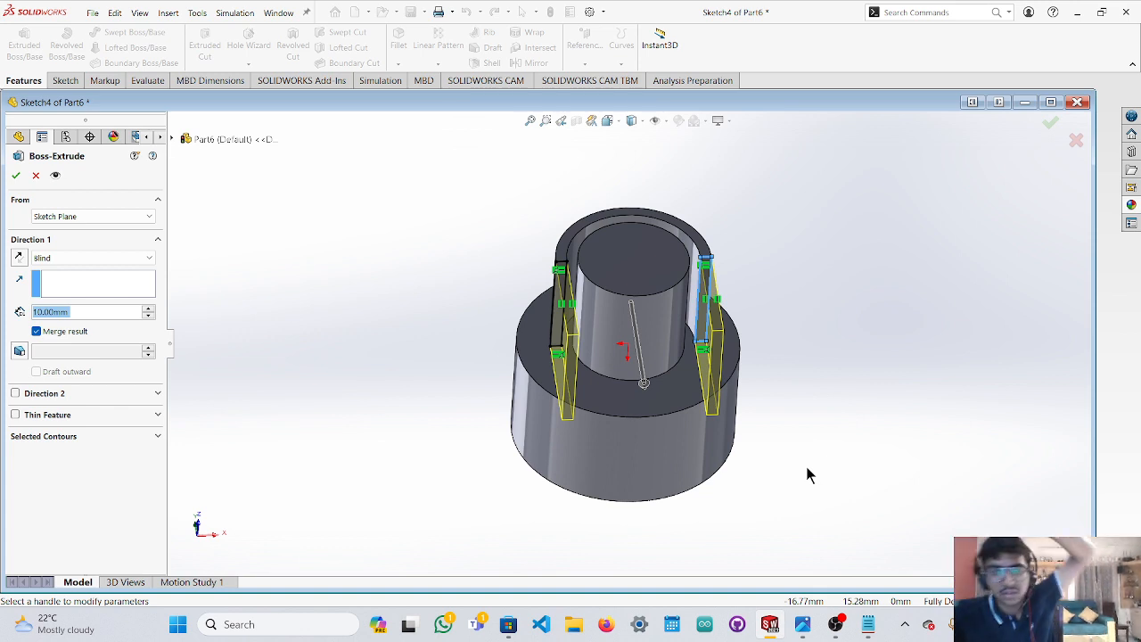
middle_click_drag(828, 484, 722, 459)
left_click(711, 435)
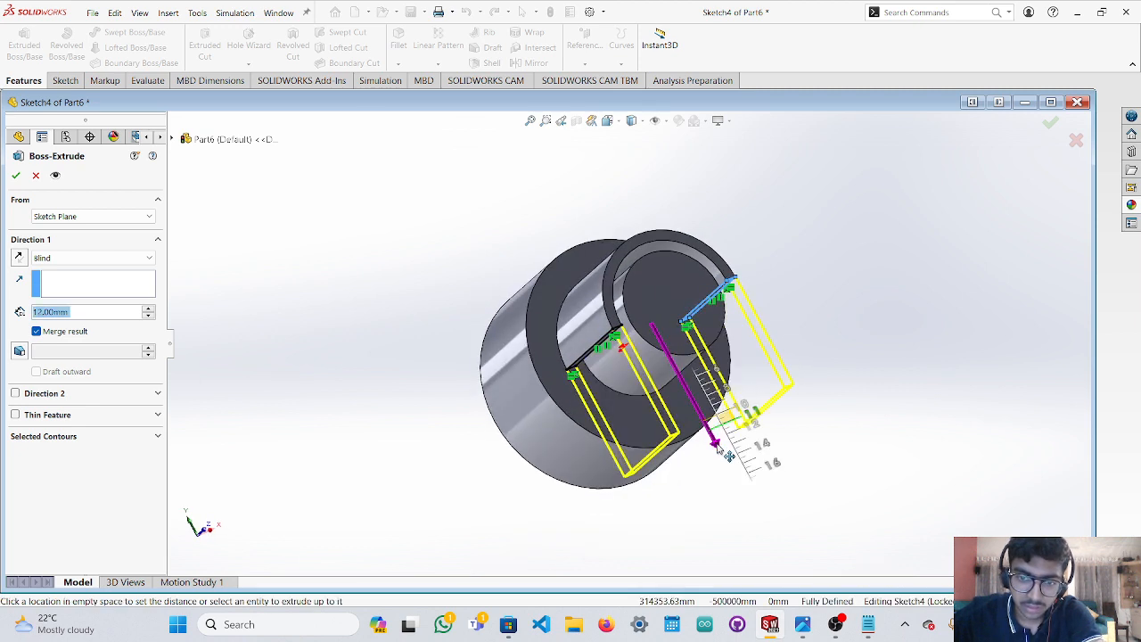
left_click(747, 510)
scroll(751, 513, "up", 2)
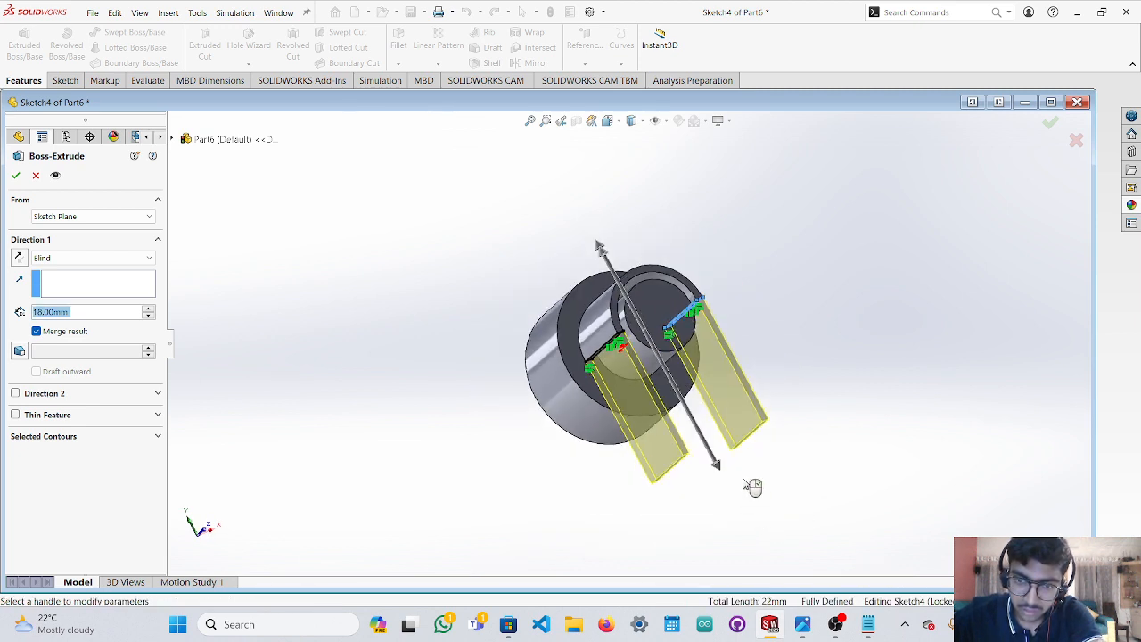
Extend the blind boss extrusion of both rectangles to 110 mm, merged with the body, and complete it.
left_click(718, 468)
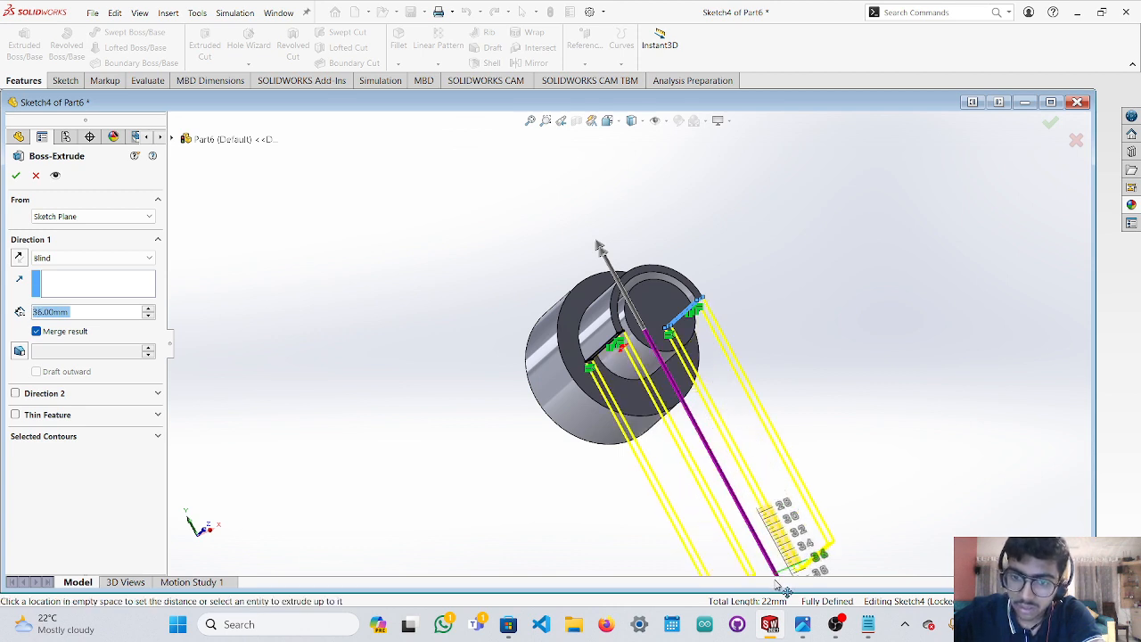
left_click(769, 554)
scroll(761, 548, "up", 2)
left_click(720, 488)
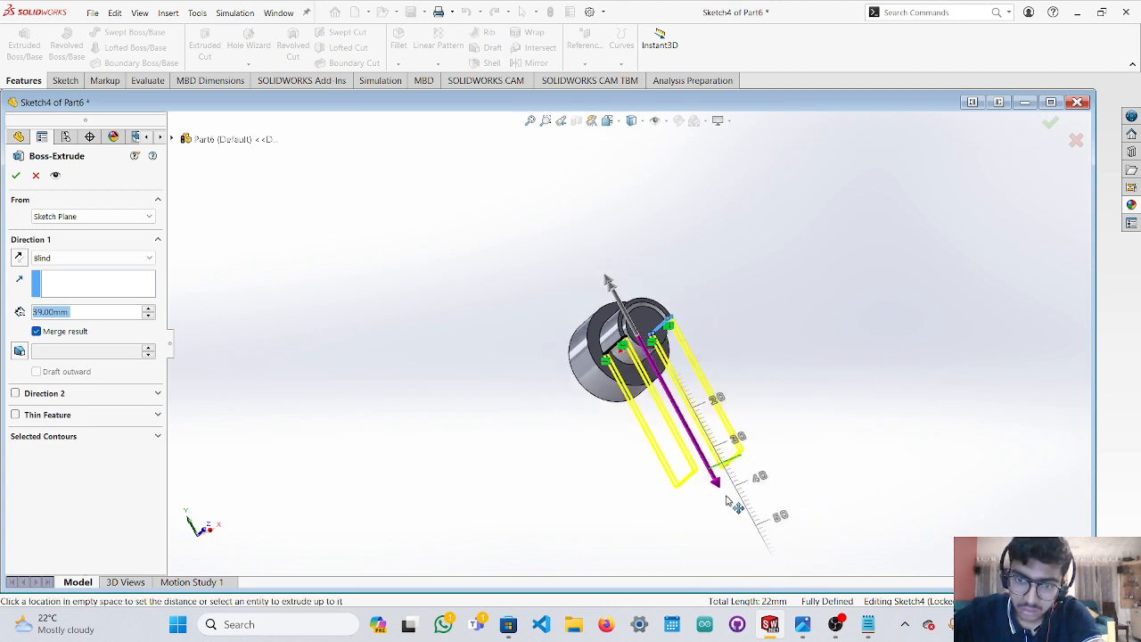
left_click(768, 559)
scroll(765, 555, "up", 3)
left_click(716, 490)
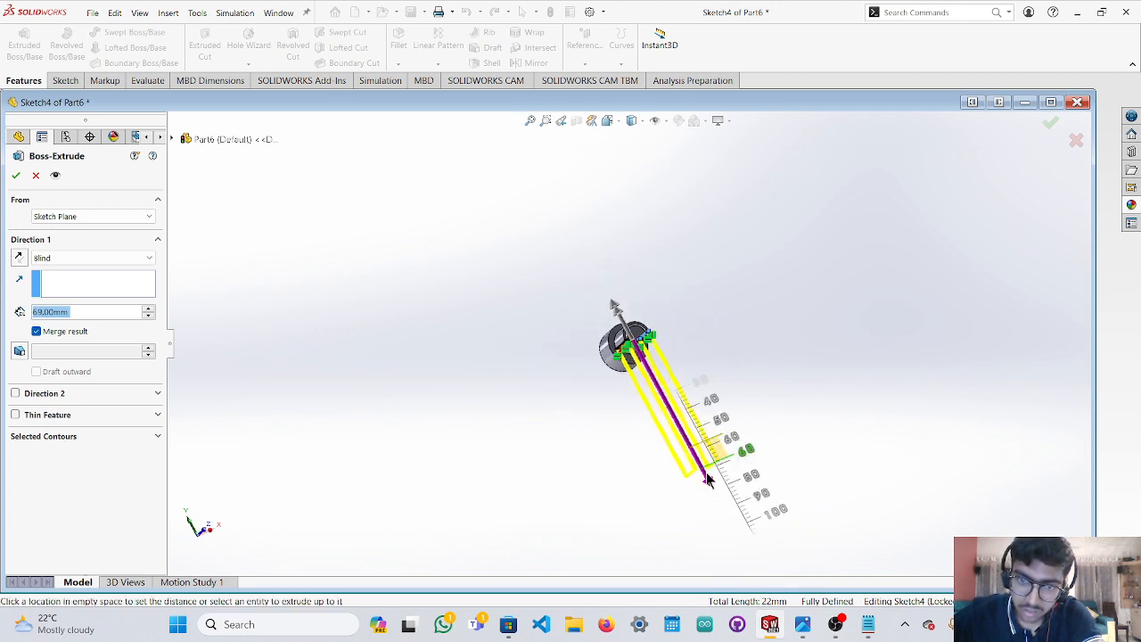
left_click(757, 555)
scroll(757, 555, "up", 3)
left_click(718, 499)
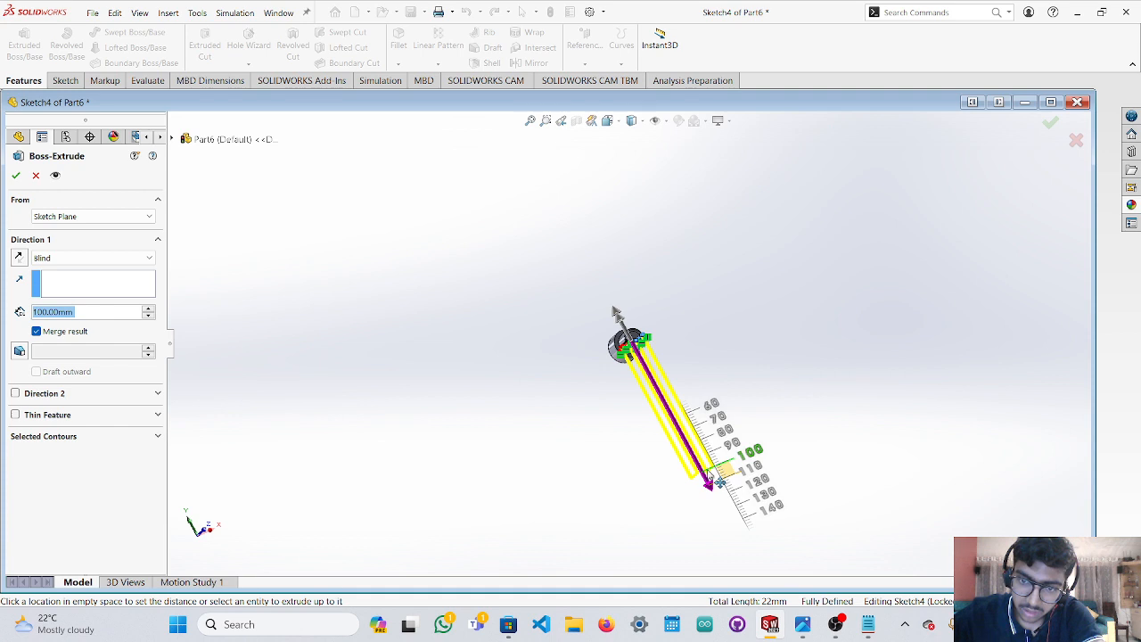
left_click(727, 497)
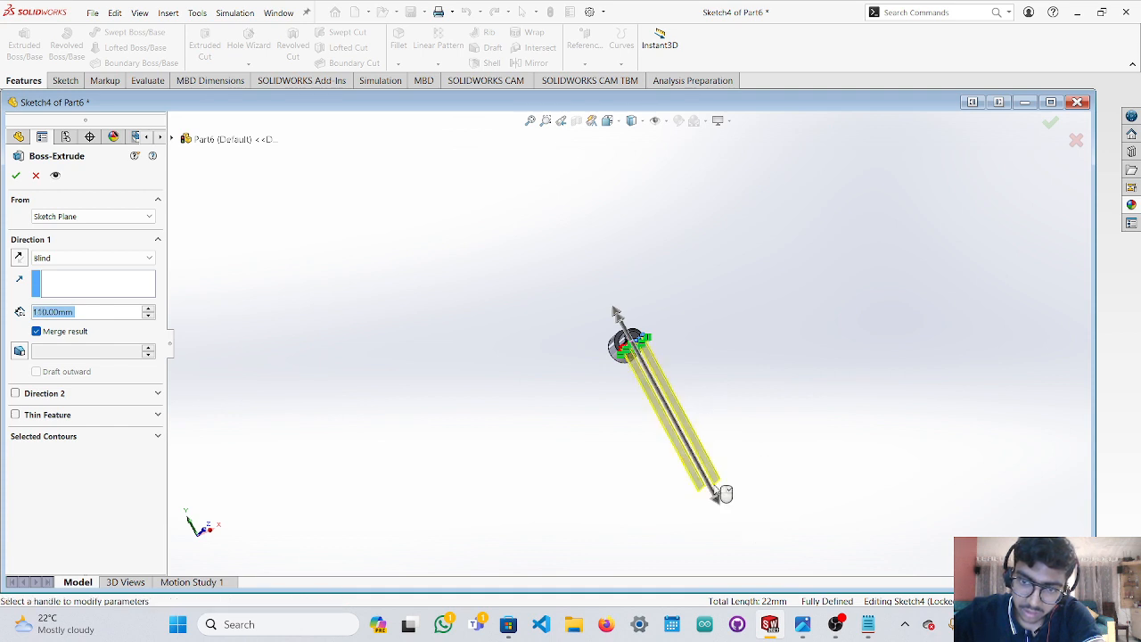
left_click(17, 177)
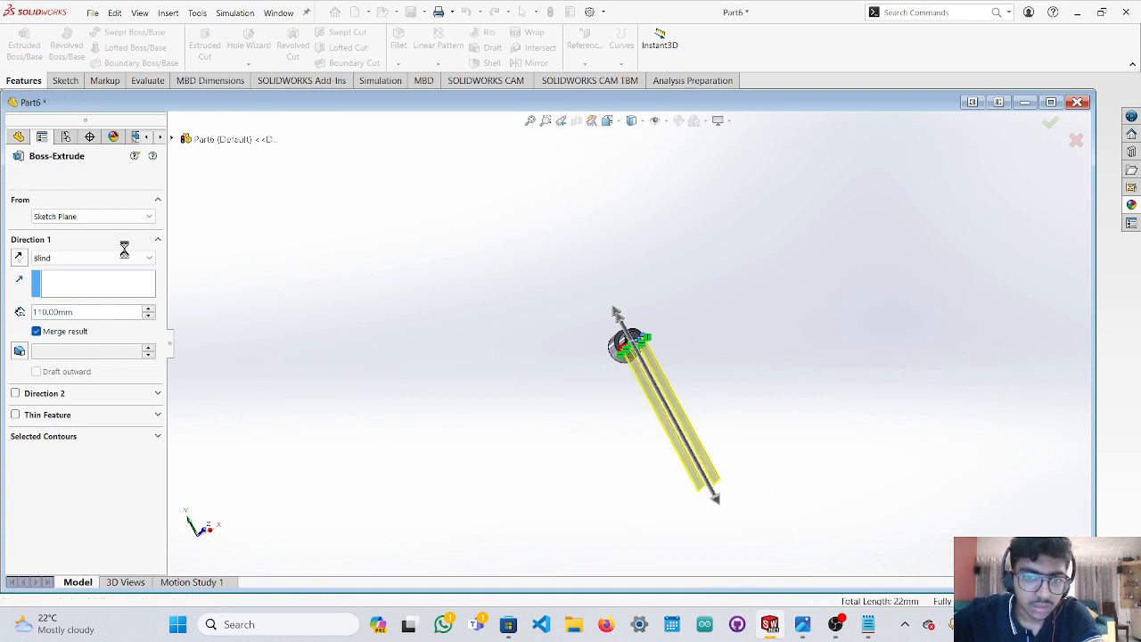
Apply the polished brass appearance to the faces of the large cylinder.
mouse_move(759, 377)
middle_mouse_down()
mouse_move(828, 419)
mouse_move(811, 401)
mouse_move(731, 431)
mouse_move(723, 418)
mouse_move(722, 439)
mouse_move(663, 434)
mouse_move(656, 402)
mouse_move(710, 409)
mouse_move(765, 389)
mouse_move(761, 399)
middle_mouse_up()
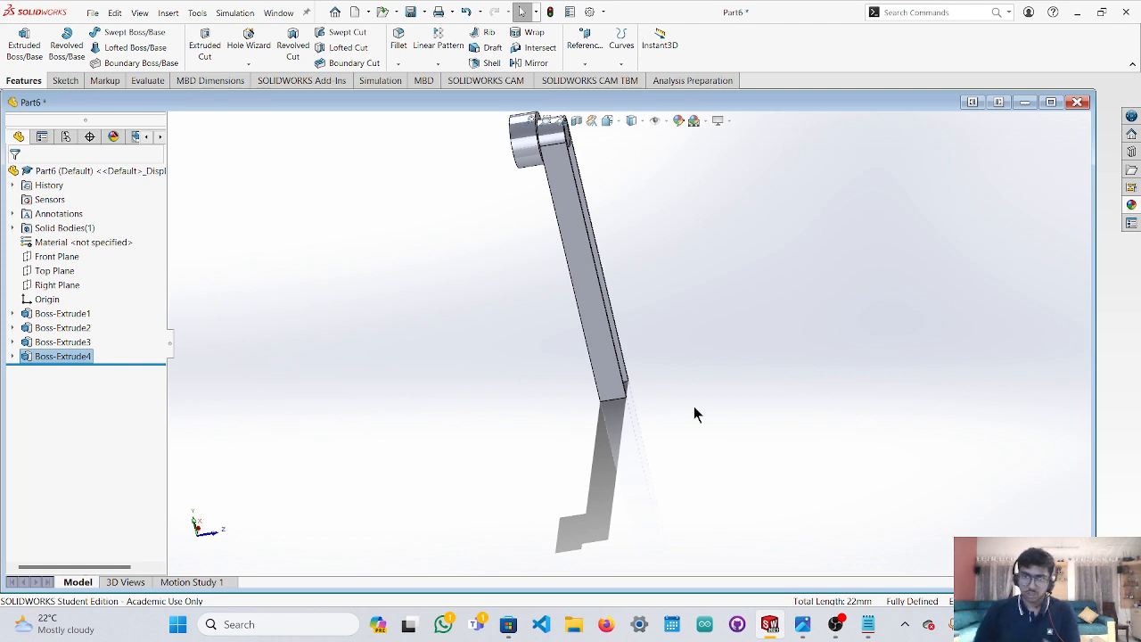
middle_click_drag(756, 298, 474, 153)
scroll(556, 198, "down", 8)
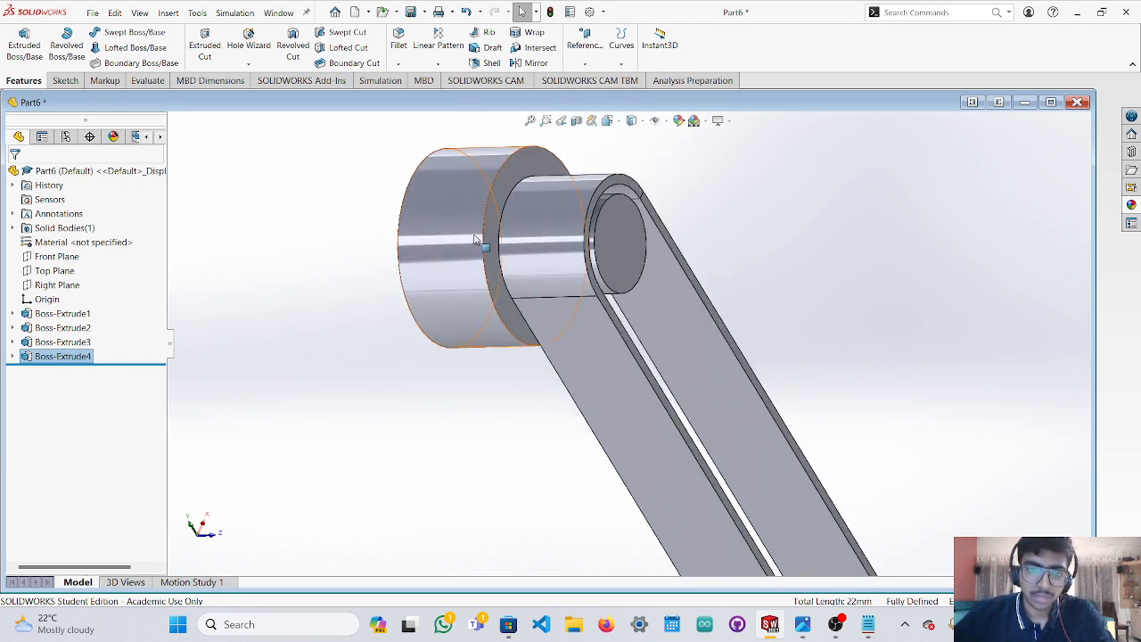
left_click(615, 243)
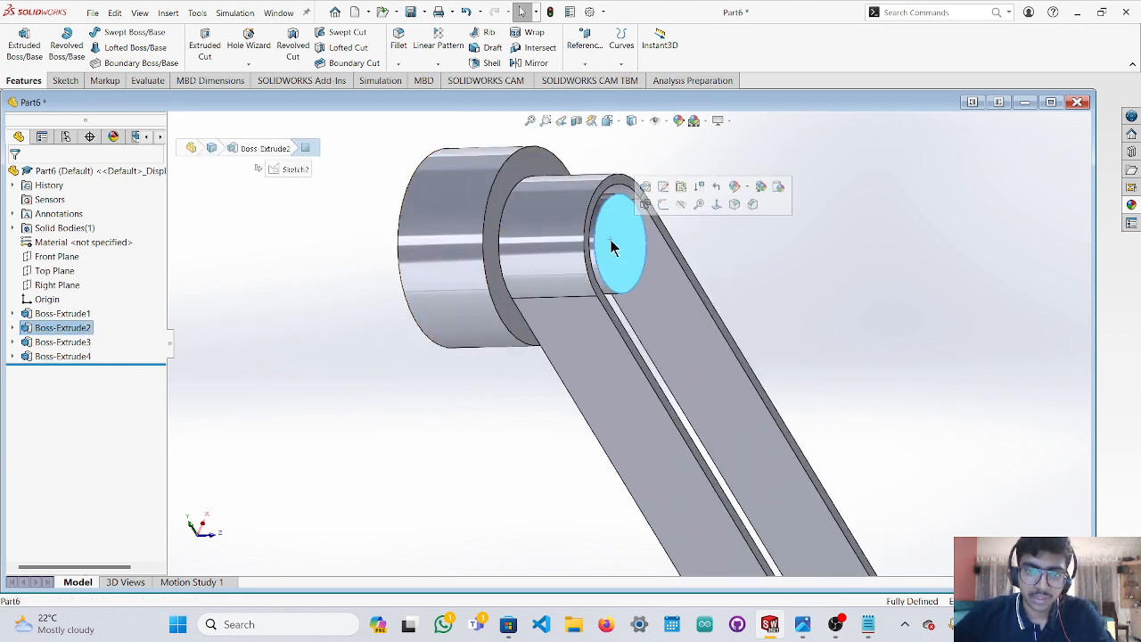
left_click(461, 237)
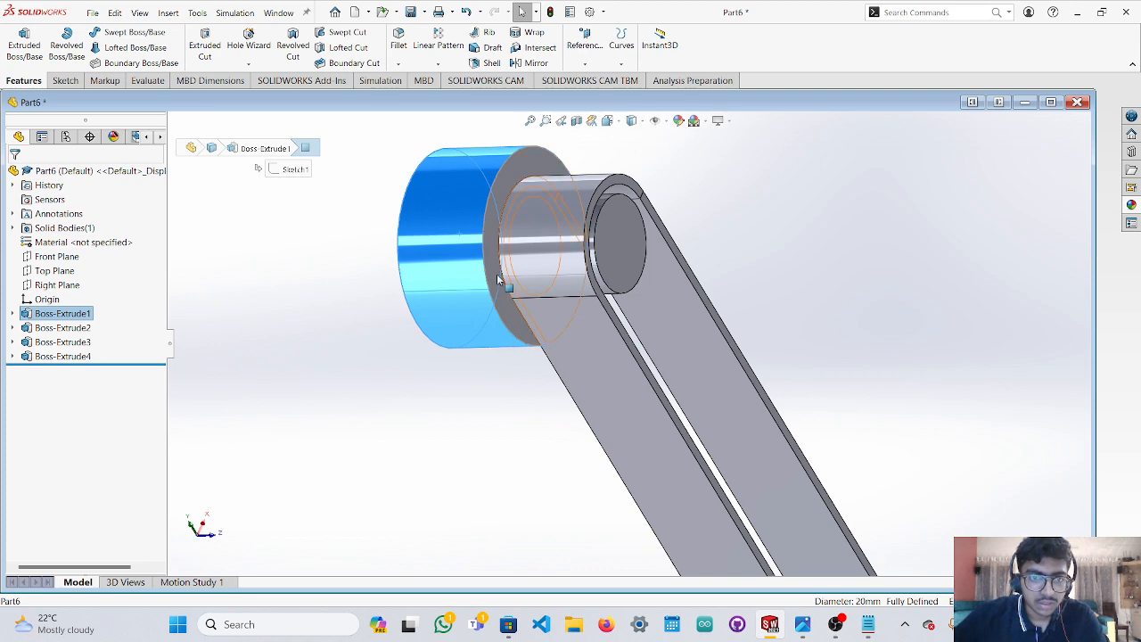
middle_click_drag(428, 318, 503, 284)
left_click(1132, 209)
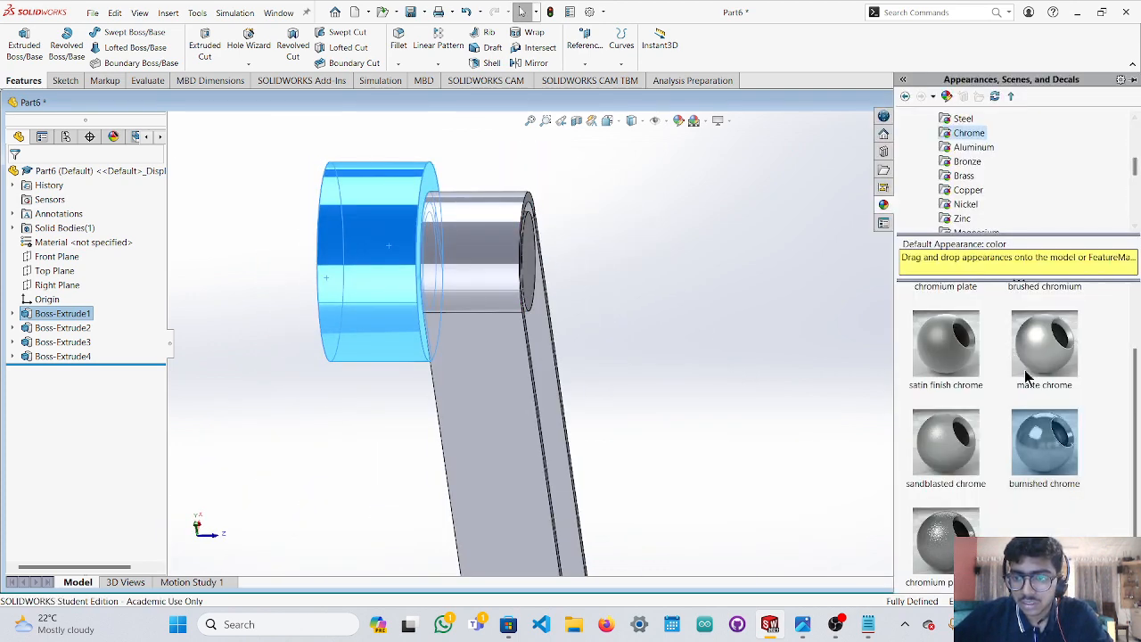
scroll(1028, 373, "up", 1)
scroll(971, 197, "up", 1)
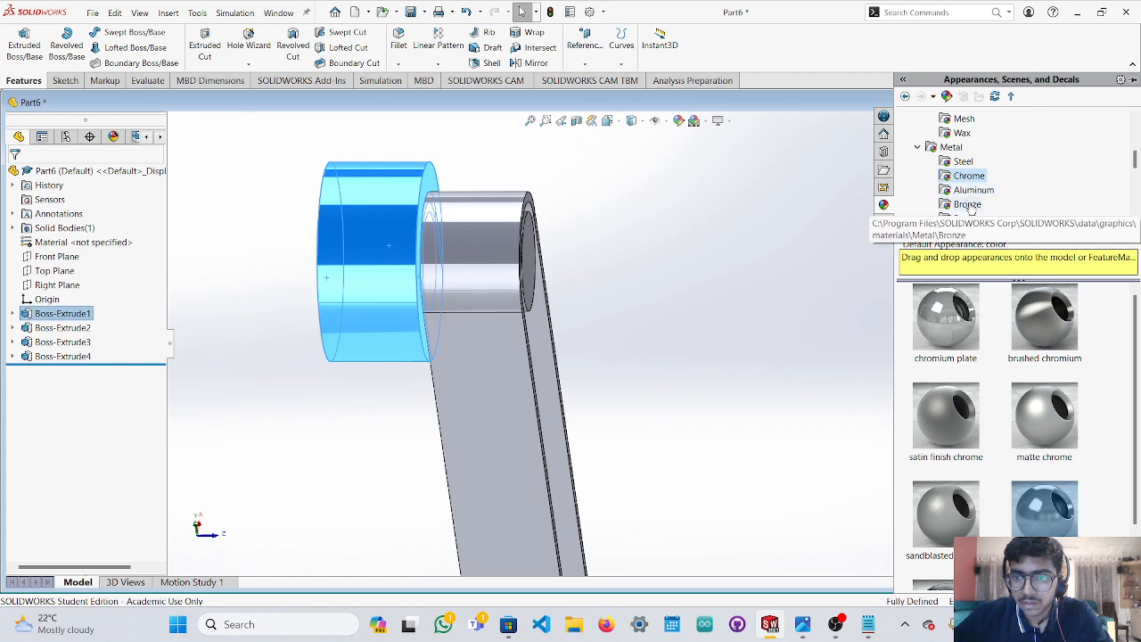
left_click(964, 219)
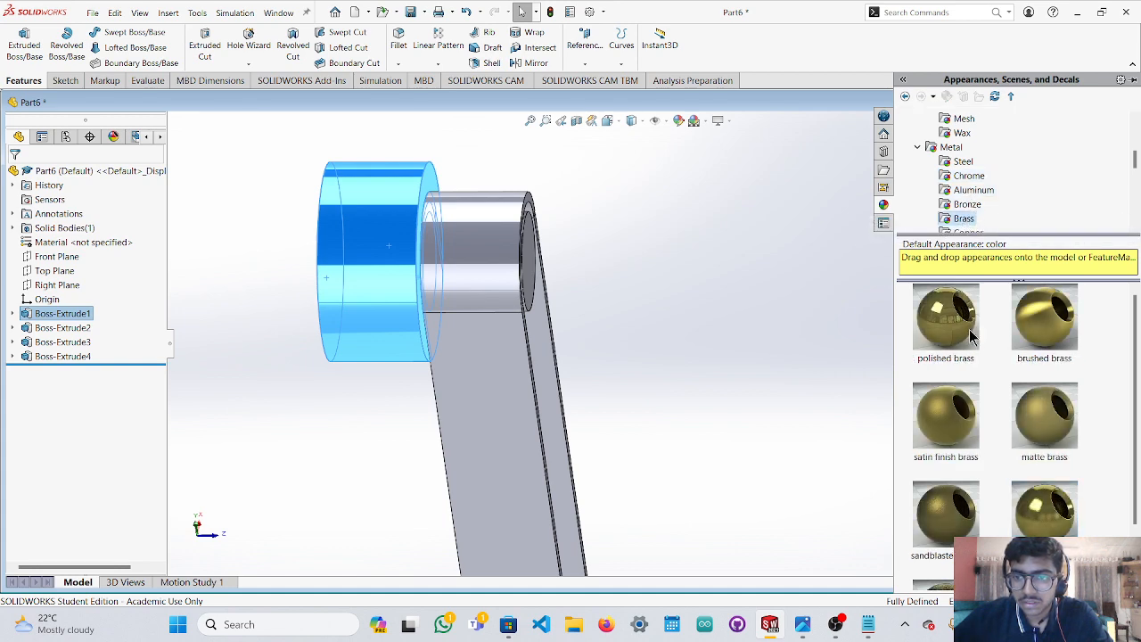
left_click(972, 336)
Select the outer, inner and side faces of the half ring and both long legs together.
middle_click_drag(705, 303, 670, 318)
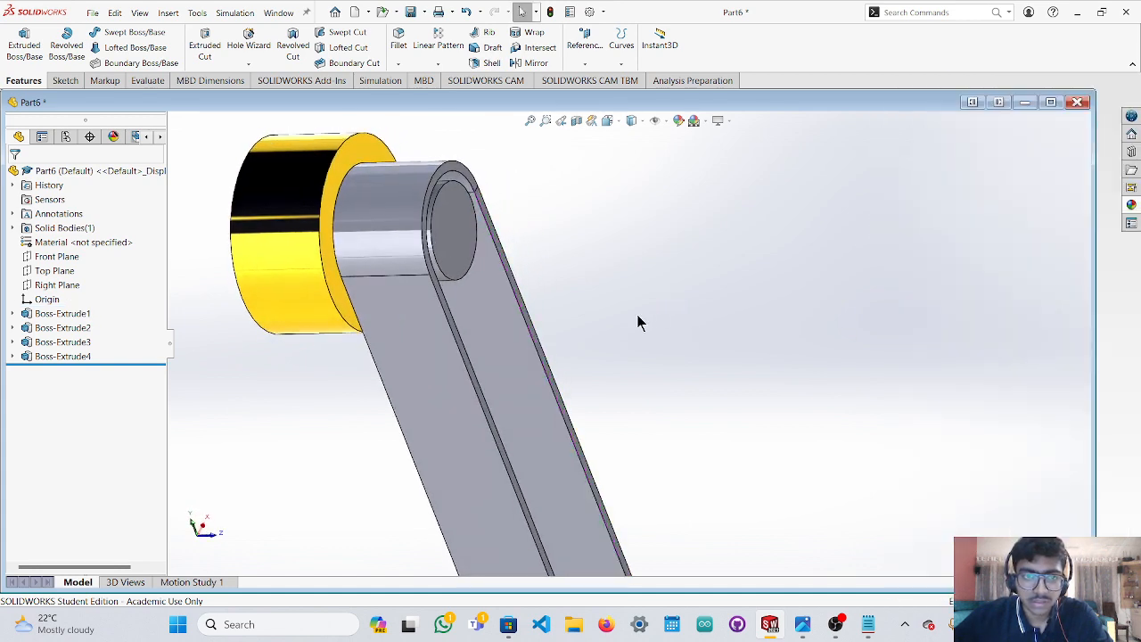
scroll(582, 326, "up", 4)
scroll(498, 275, "down", 1)
left_click(501, 275)
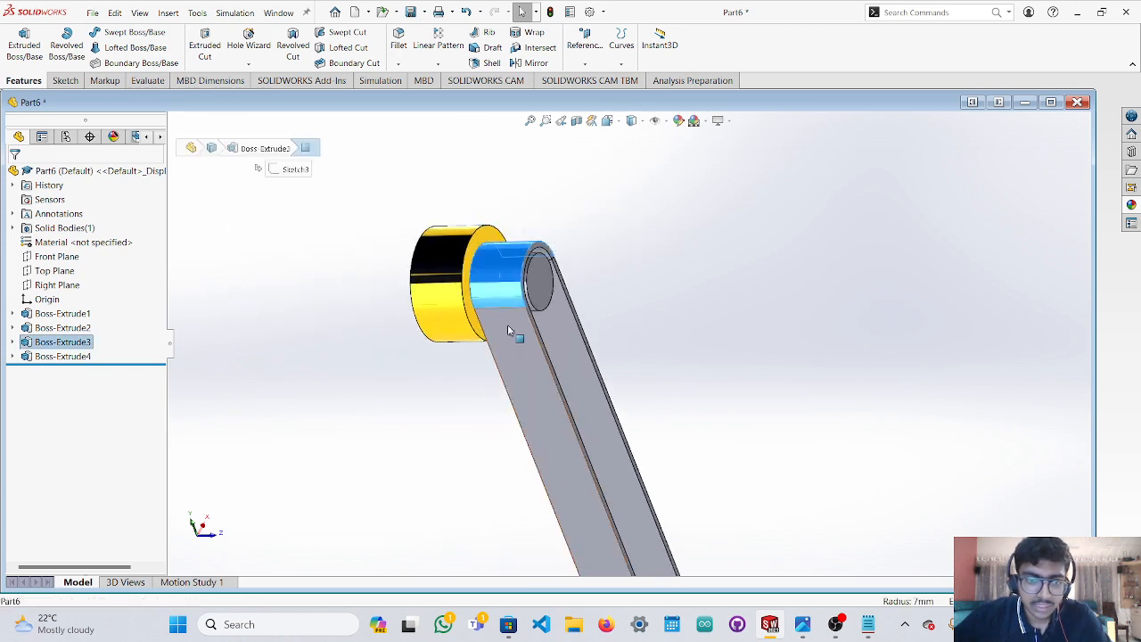
left_click(544, 393, "ctrl")
middle_click_drag(624, 374, 429, 239)
scroll(420, 316, "down", 6)
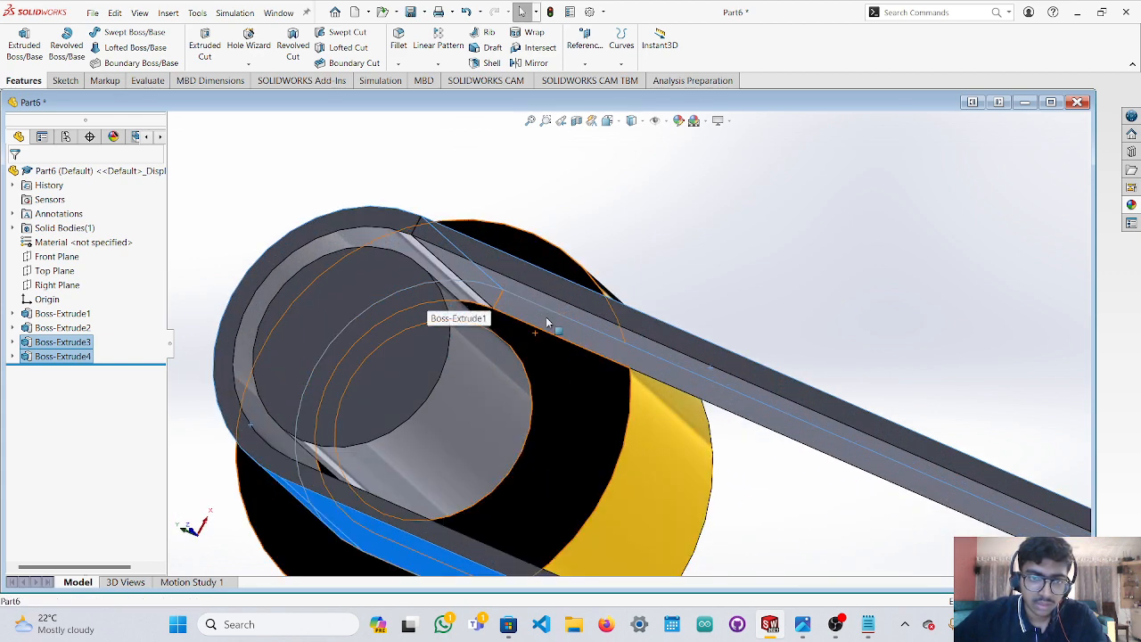
middle_click_drag(547, 322, 482, 489)
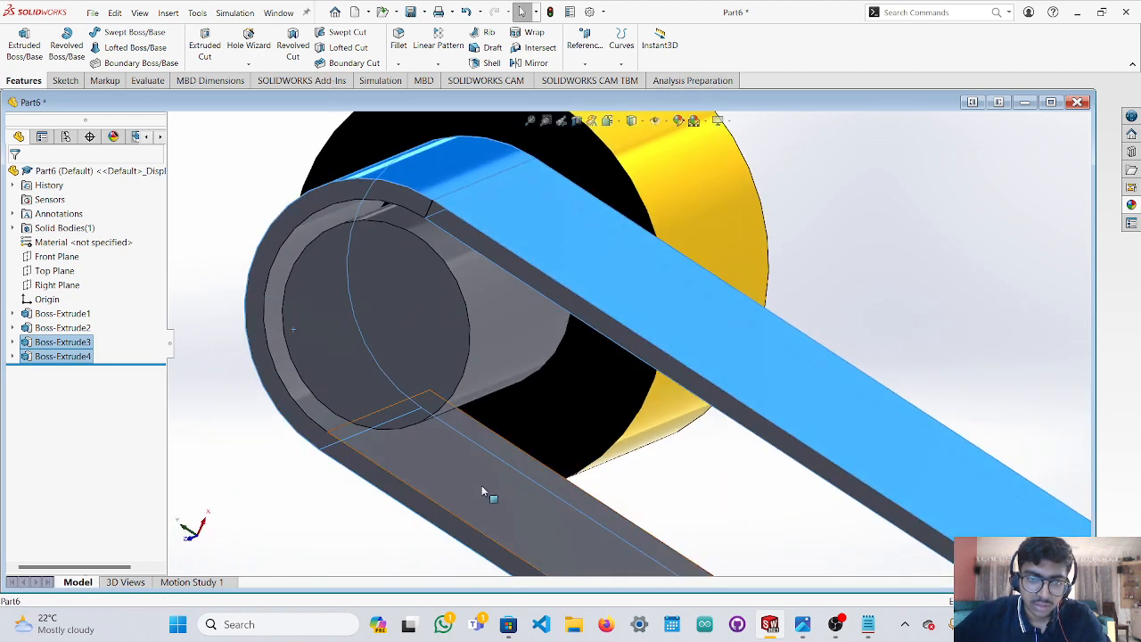
left_click(481, 489, "ctrl")
left_click(330, 441, "ctrl")
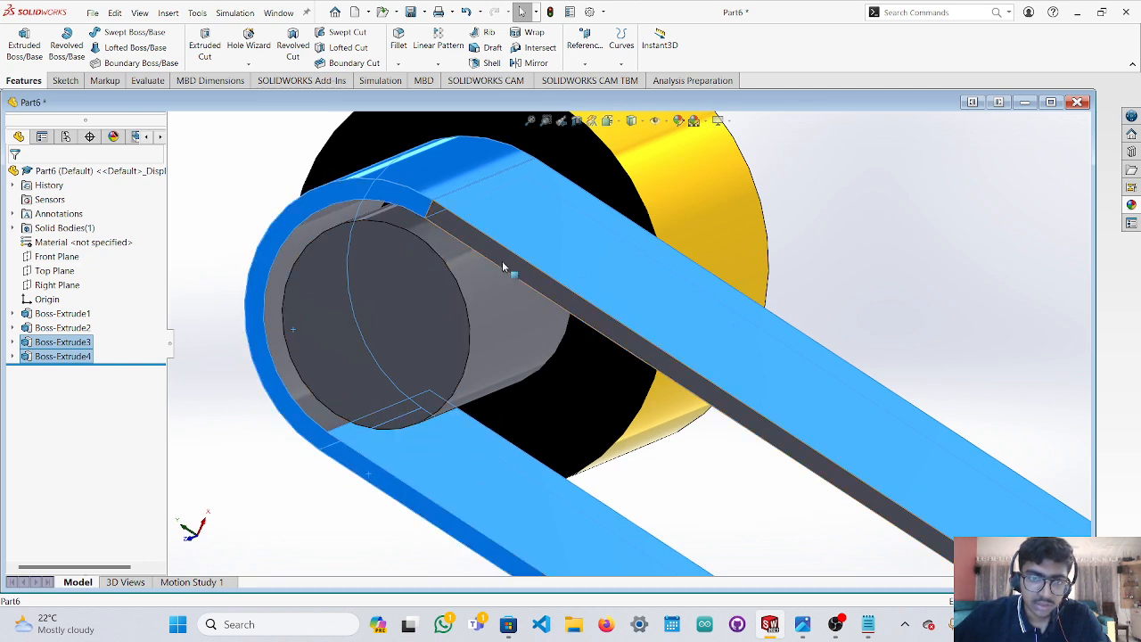
middle_click_drag(502, 261, 374, 197)
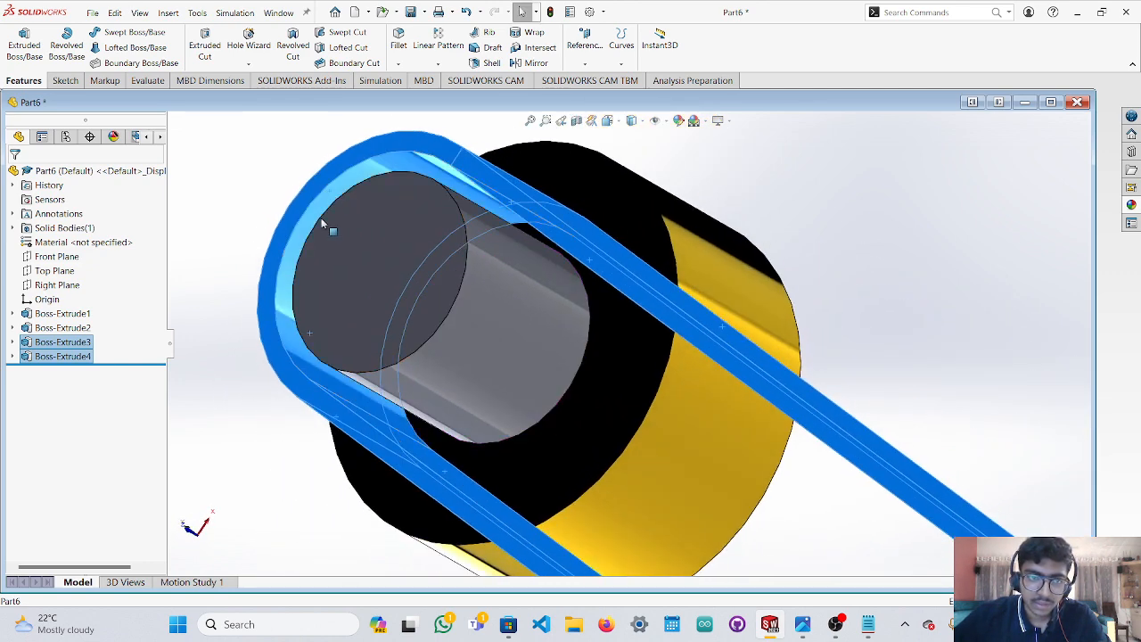
scroll(644, 393, "up", 6)
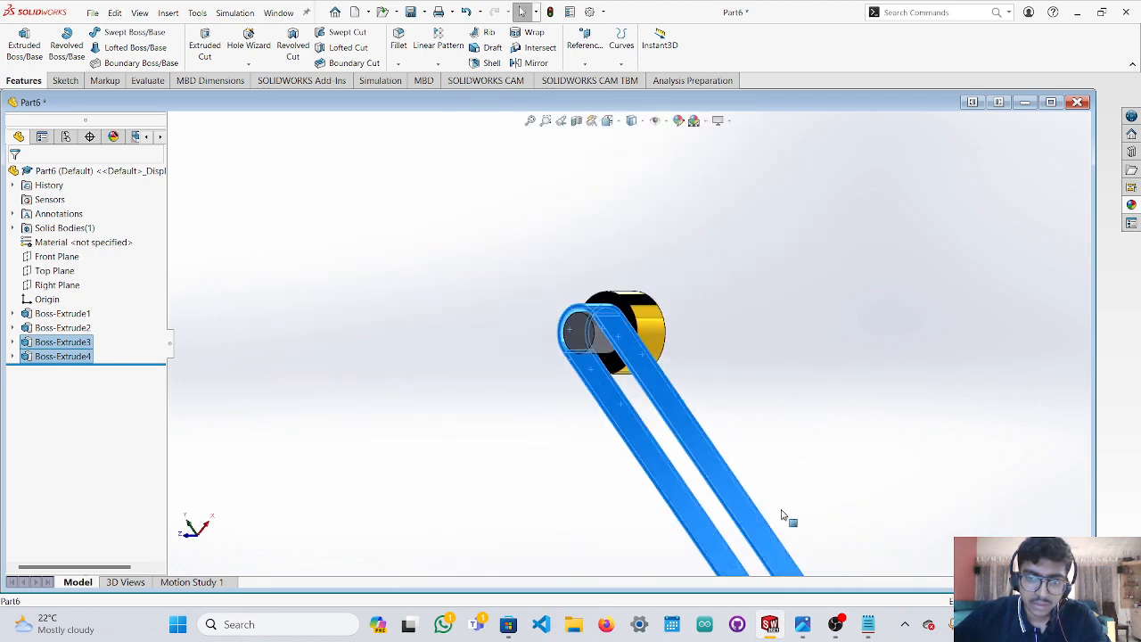
Add the end faces of both legs to the current face selection.
mouse_move(781, 515)
middle_mouse_down()
mouse_move(698, 311)
mouse_move(825, 369)
mouse_move(746, 362)
mouse_move(760, 517)
middle_mouse_up()
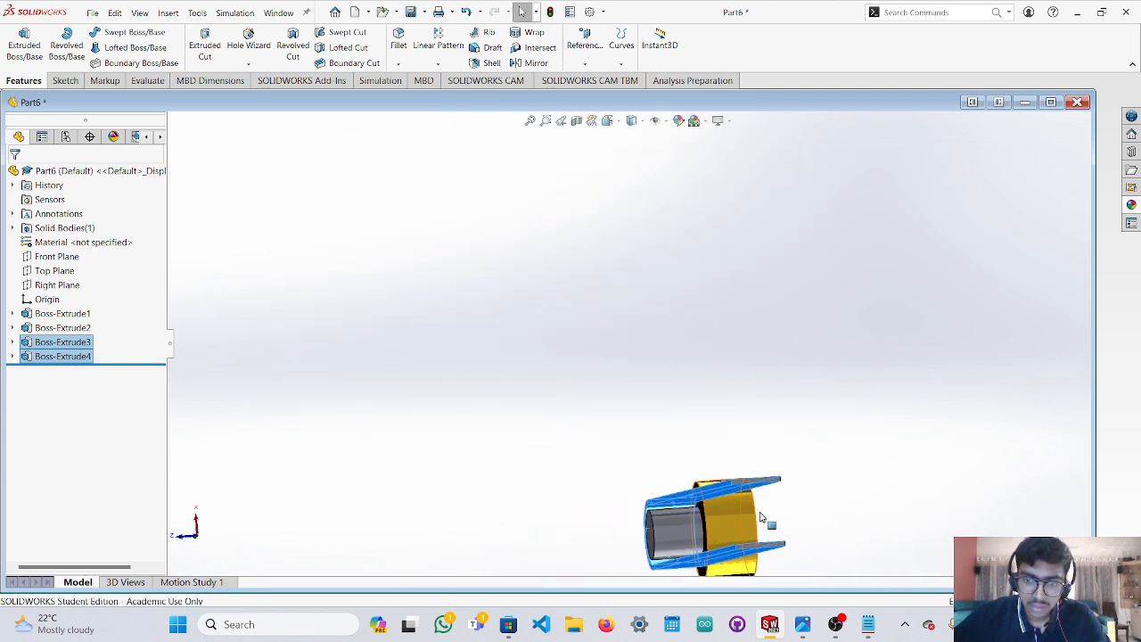
scroll(760, 517, "down", 5)
scroll(741, 476, "up", 5)
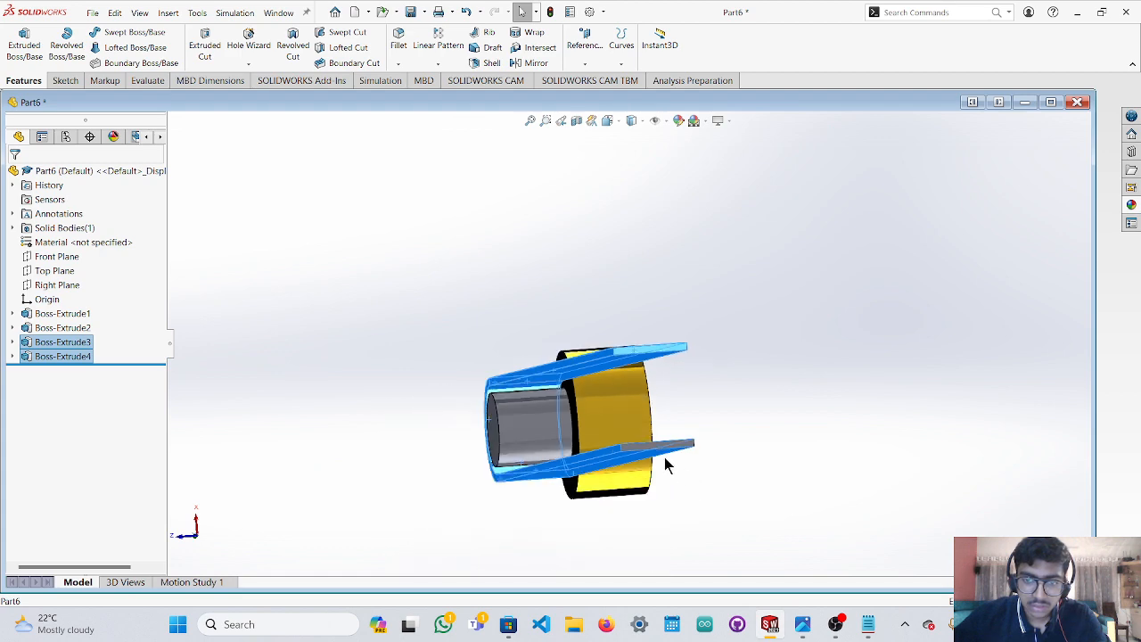
scroll(630, 410, "down", 7)
scroll(698, 361, "up", 4)
middle_click_drag(698, 382, 680, 321)
scroll(660, 323, "up", 4)
scroll(660, 316, "up", 3)
middle_click_drag(493, 343, 614, 304)
scroll(614, 308, "down", 3)
scroll(660, 321, "down", 6)
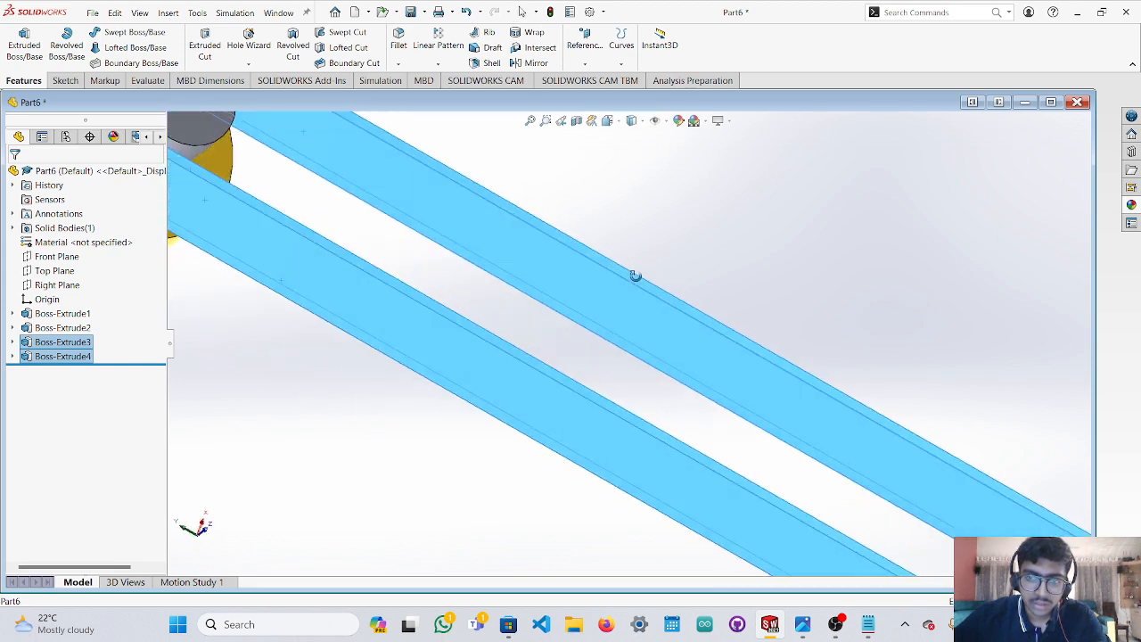
Apply the tire tread textured rubber appearance to the selected half-ring and leg faces.
left_click(1130, 208)
scroll(950, 210, "down", 10)
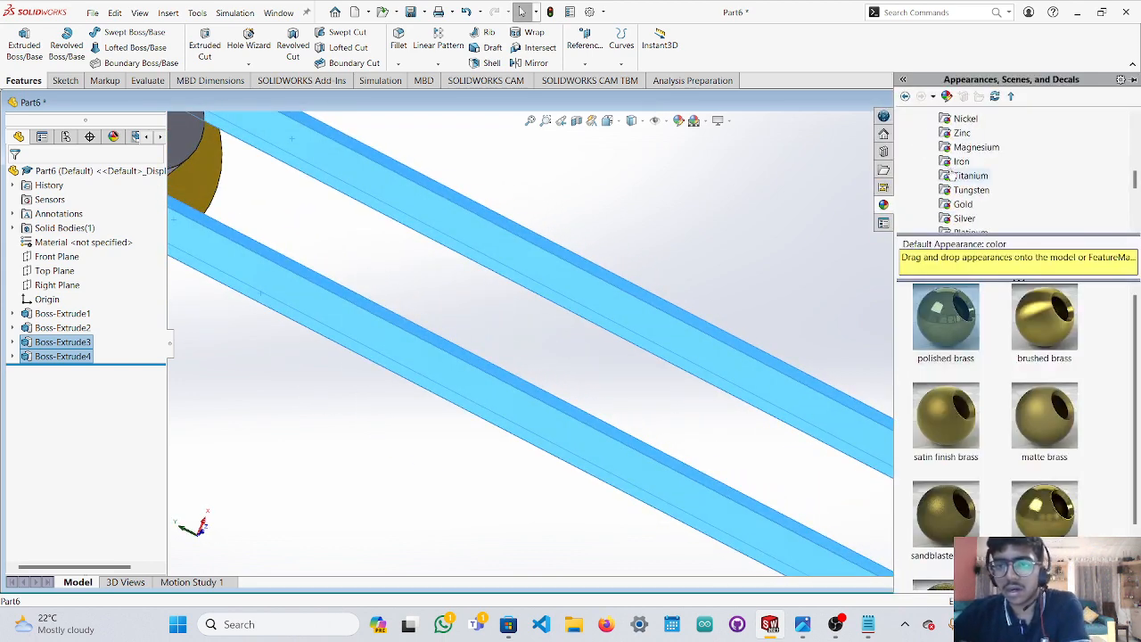
scroll(950, 204, "up", 3)
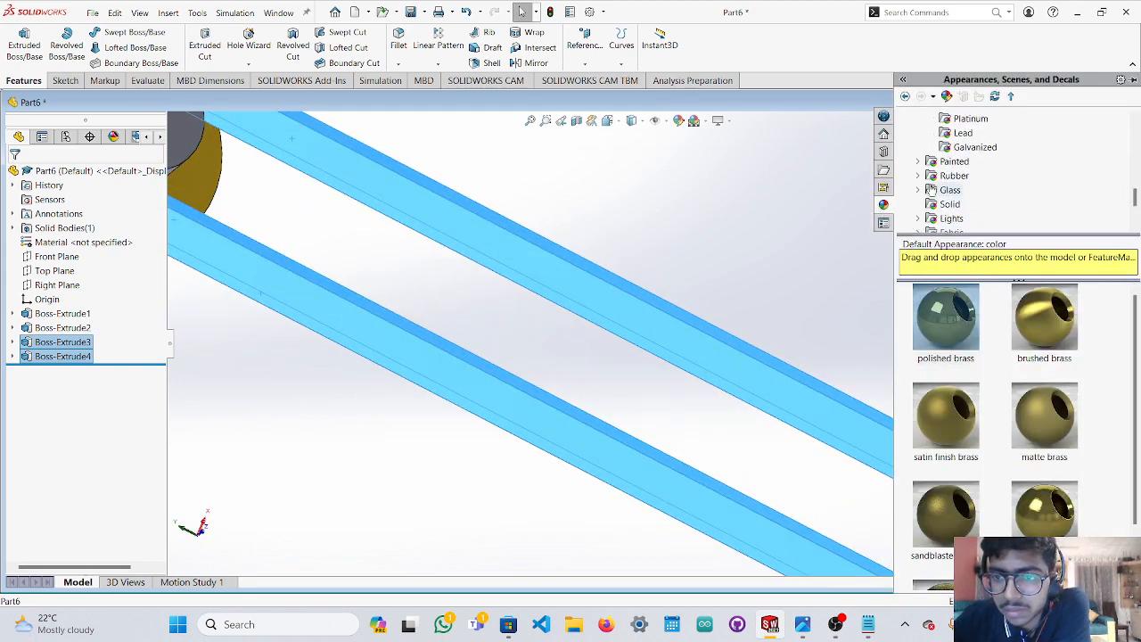
left_click(920, 177)
left_click(963, 192)
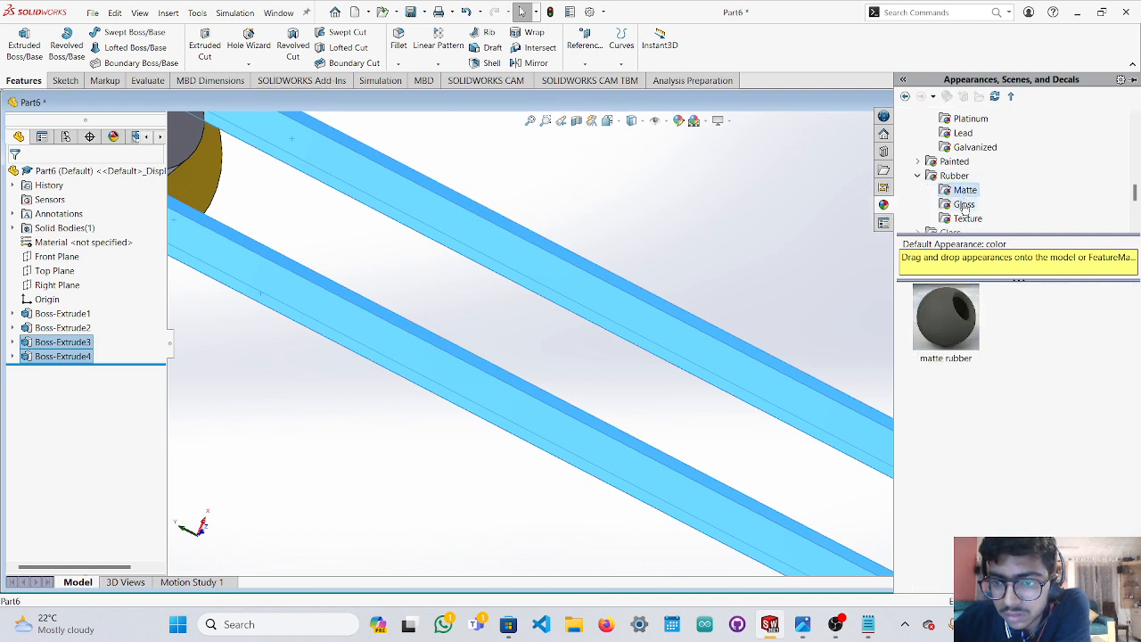
left_click(964, 205)
left_click(963, 221)
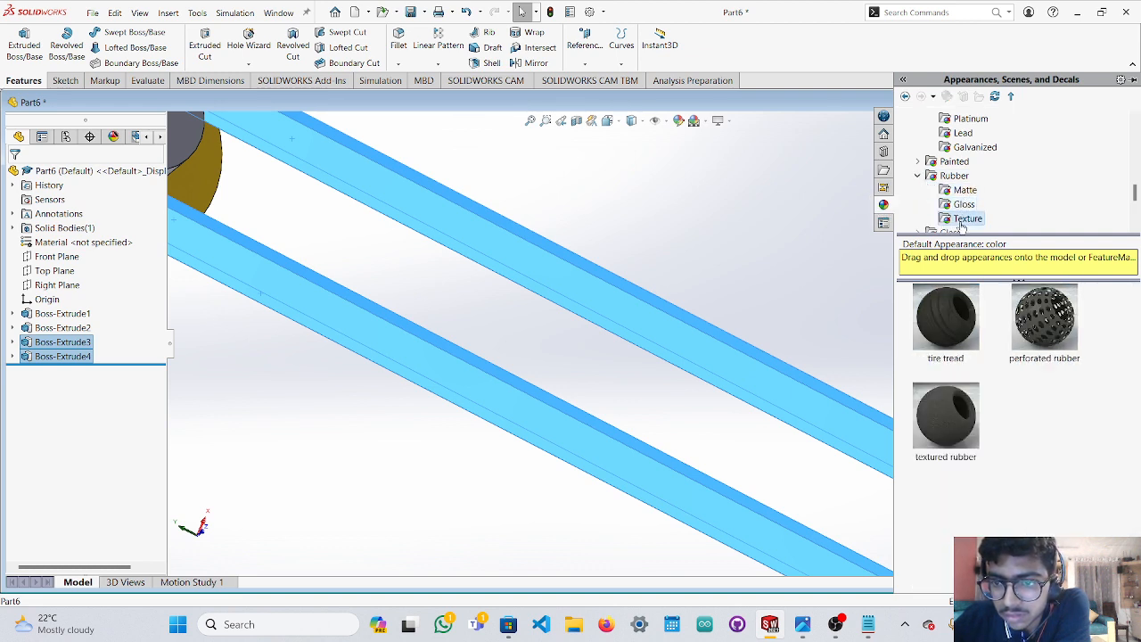
mouse_move(957, 320)
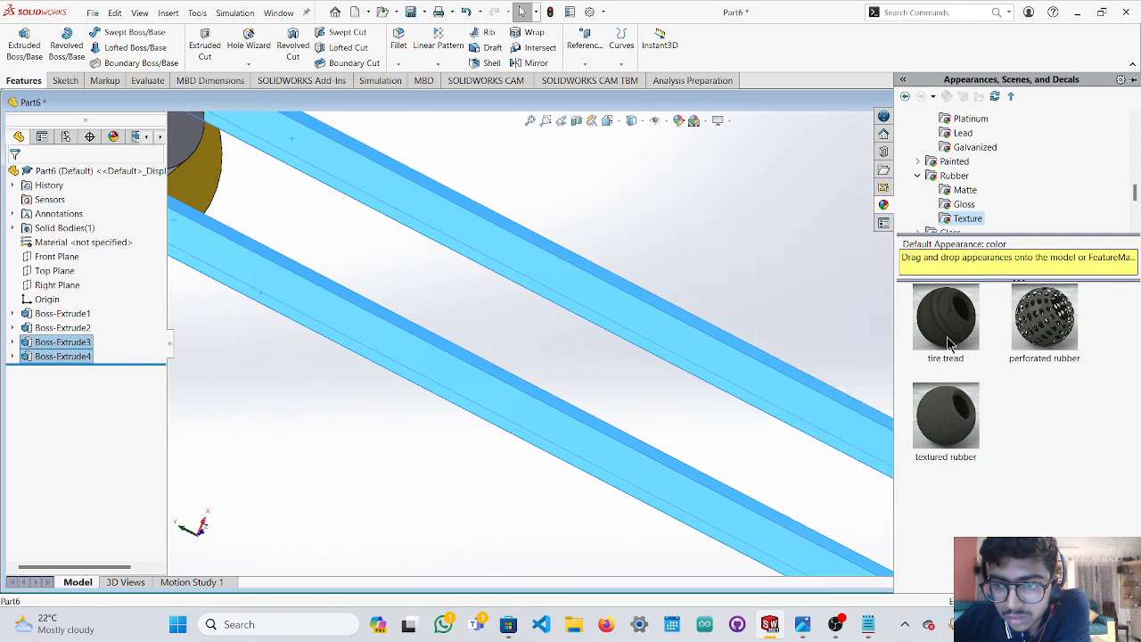
double_click(950, 328)
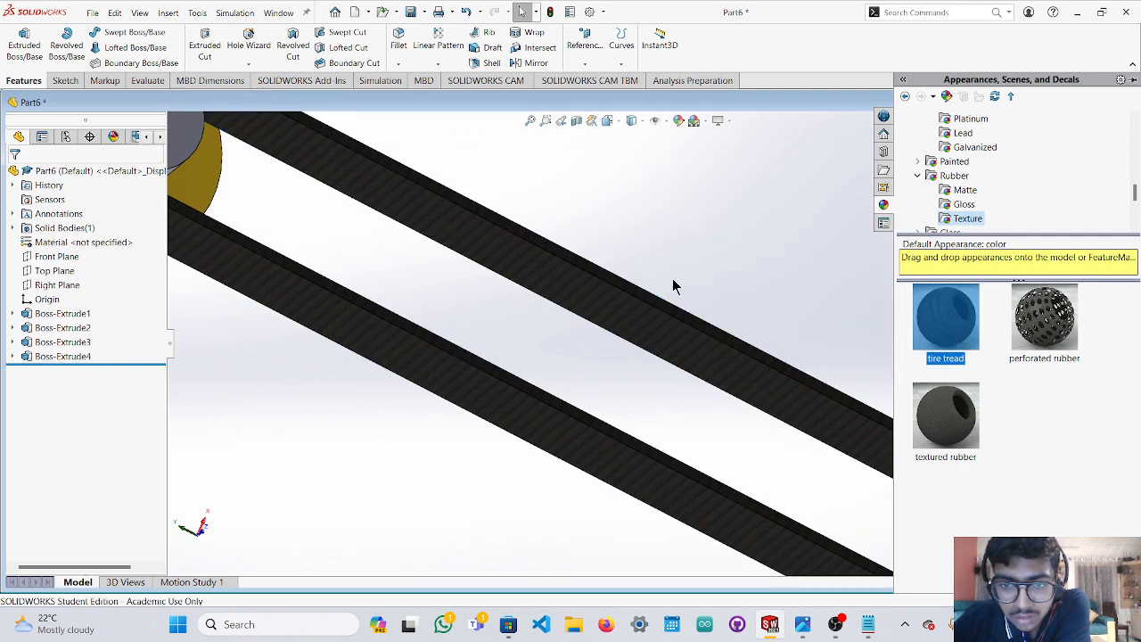
Check the finished belt and pulley part from several angles and save it.
middle_click_drag(672, 278, 765, 247)
scroll(726, 276, "up", 2)
scroll(727, 247, "up", 2)
middle_click_drag(543, 311, 625, 267)
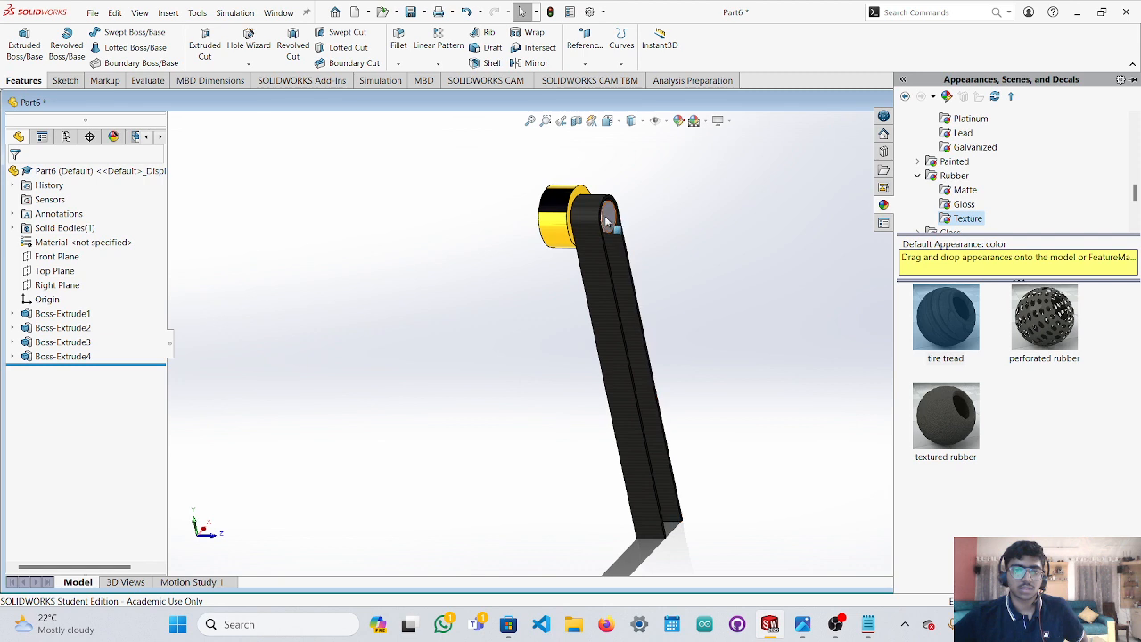
middle_click_drag(624, 230, 358, 134)
left_click(92, 13)
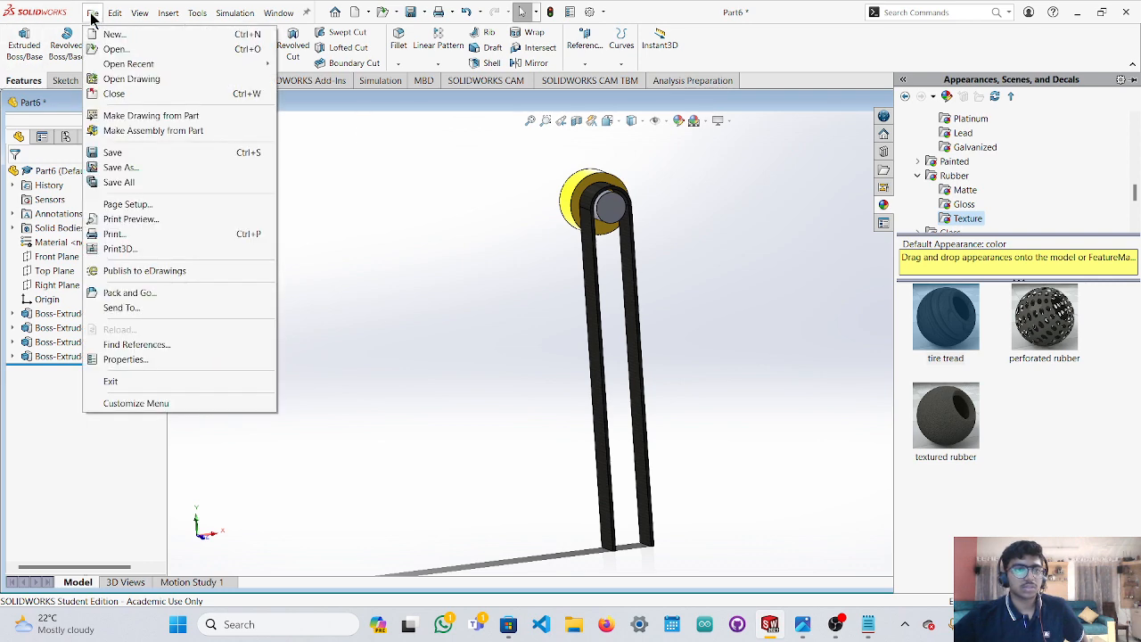
left_click(127, 158)
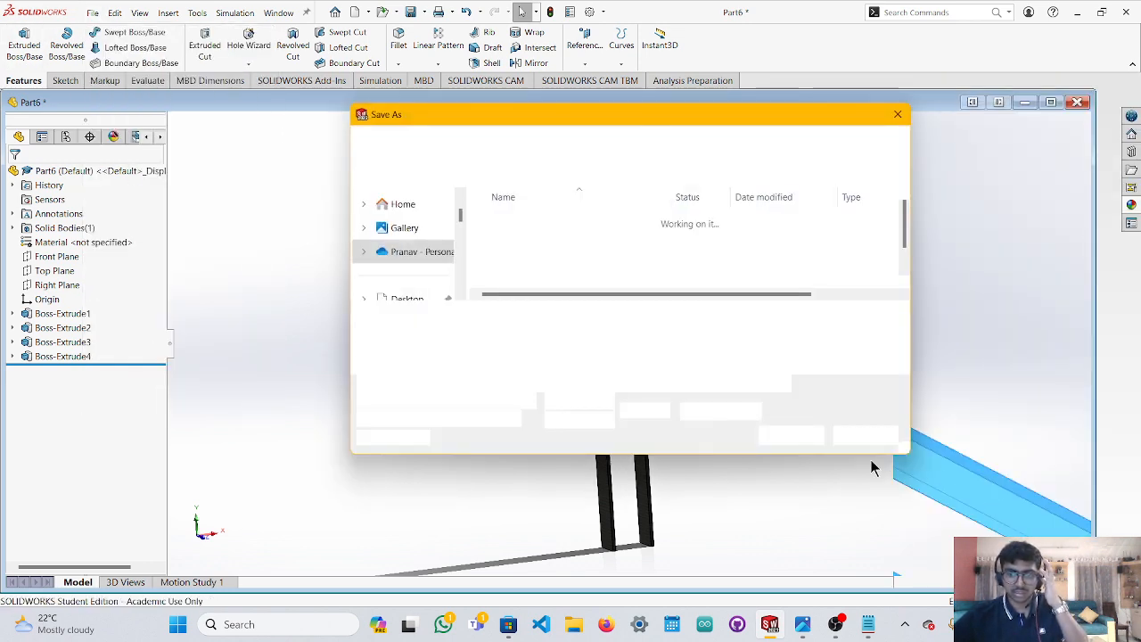
left_click(821, 442)
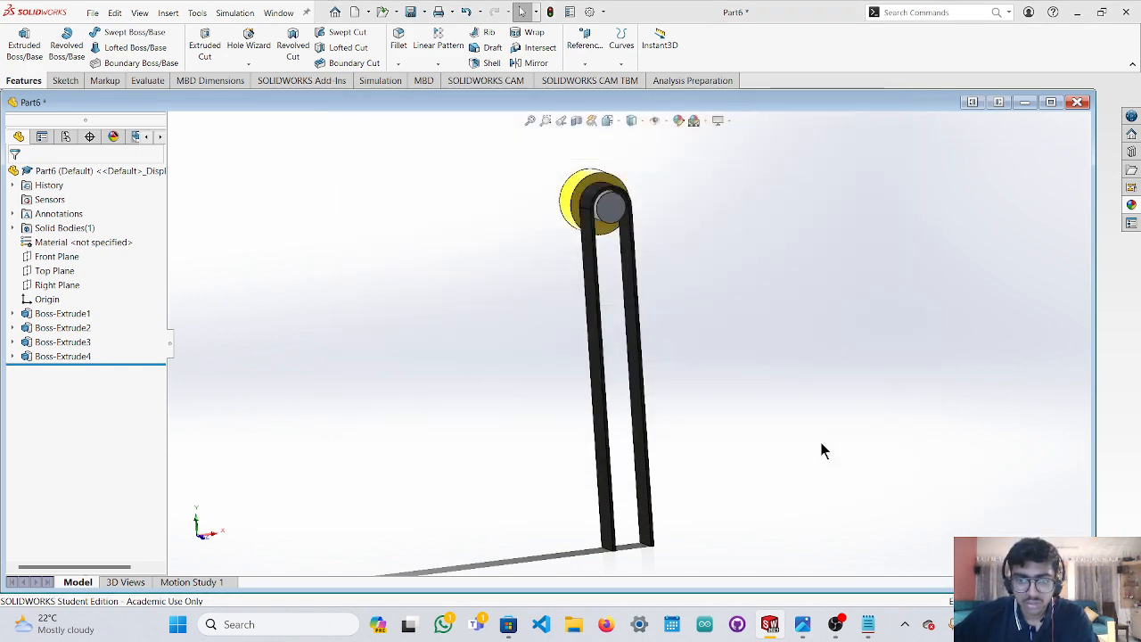
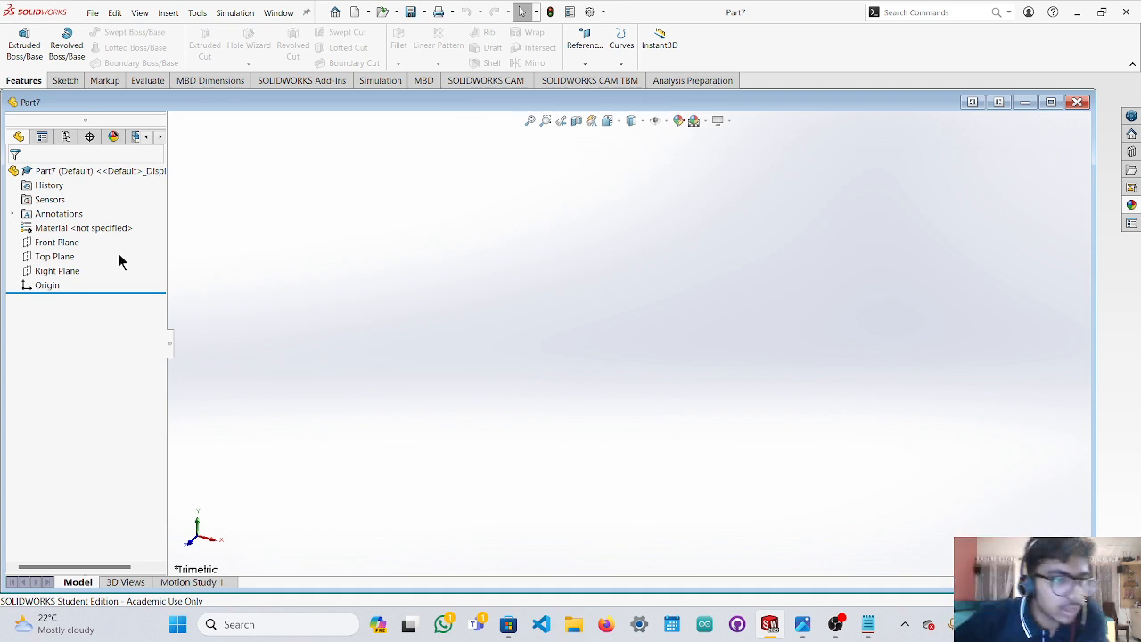
Sketch a circle of radius 10 mm centred on the origin of the Front Plane.
left_click(67, 242)
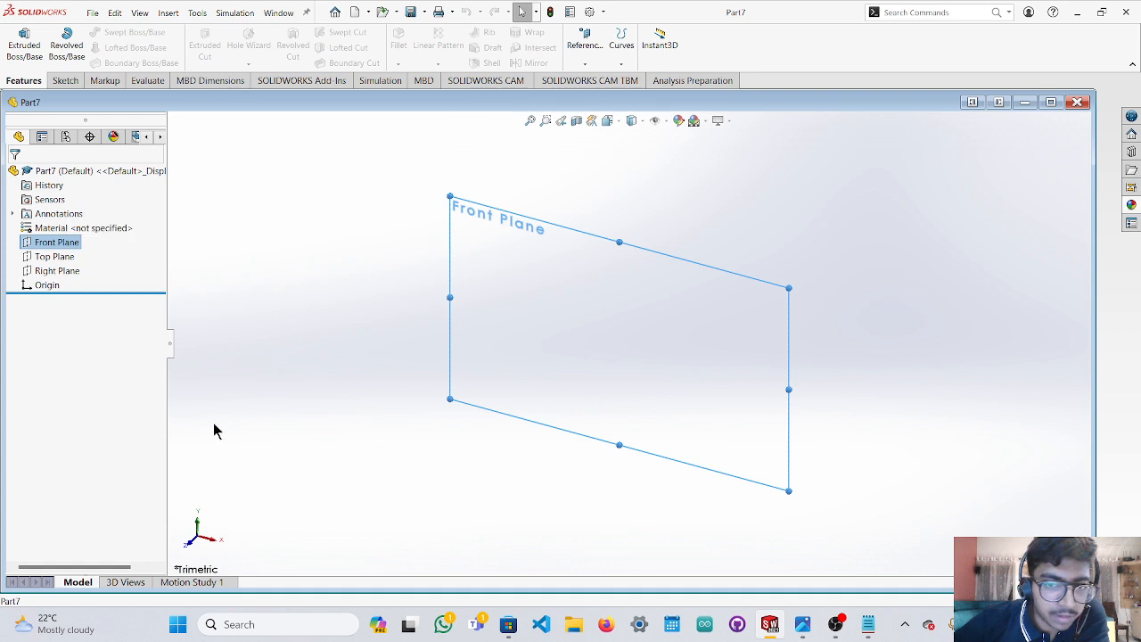
left_click(191, 545)
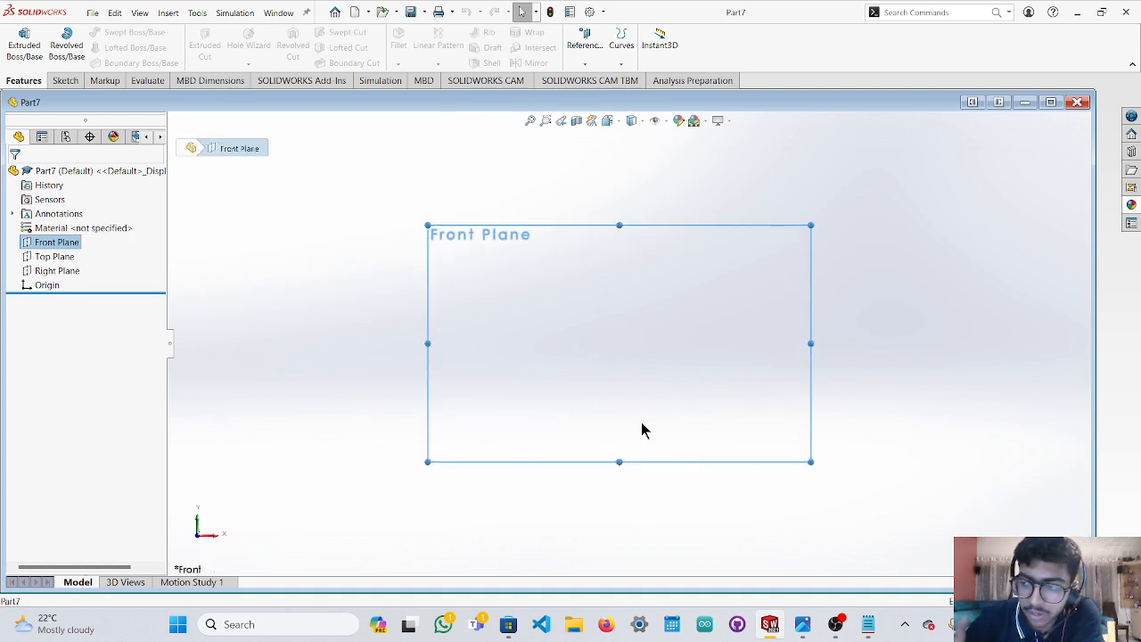
scroll(624, 344, "down", 2)
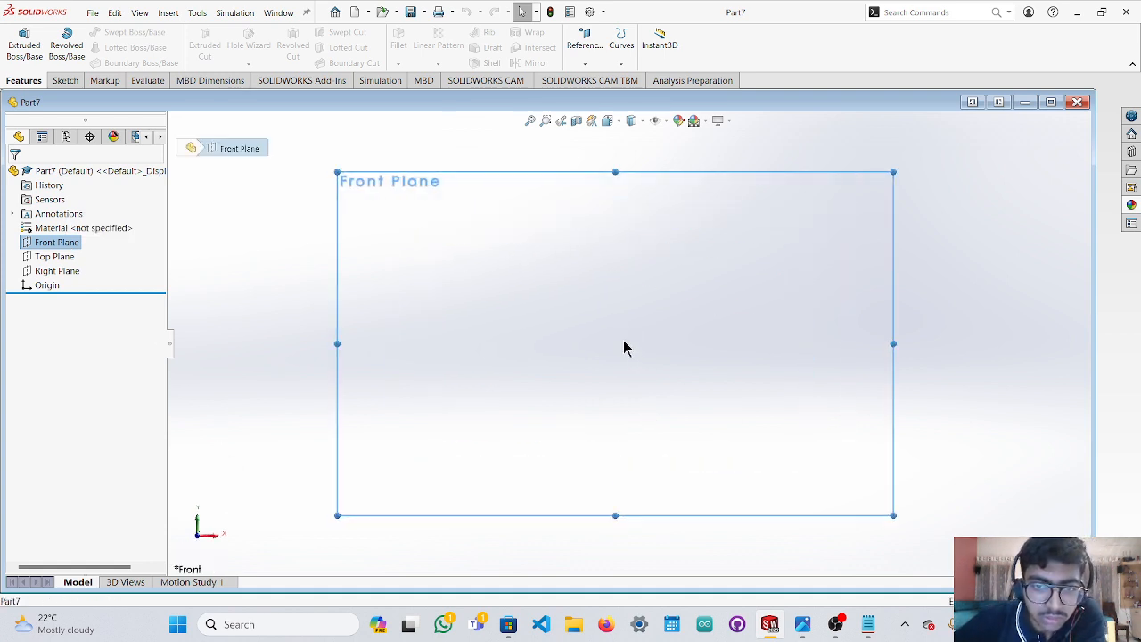
left_click(78, 81)
left_click(138, 33)
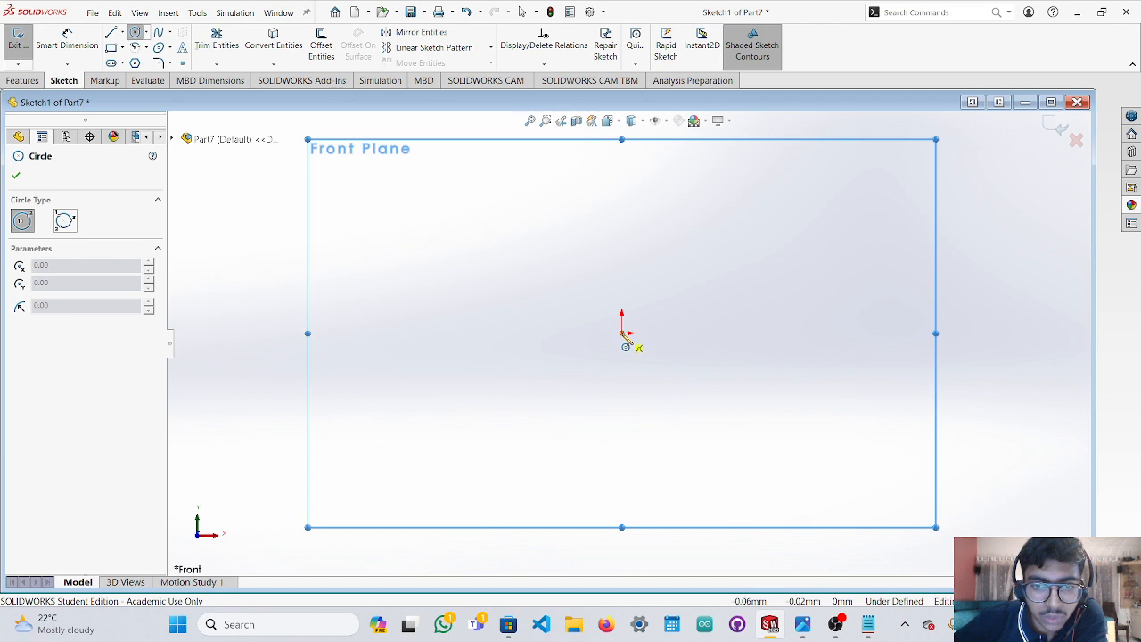
left_click(623, 333)
left_click(736, 262)
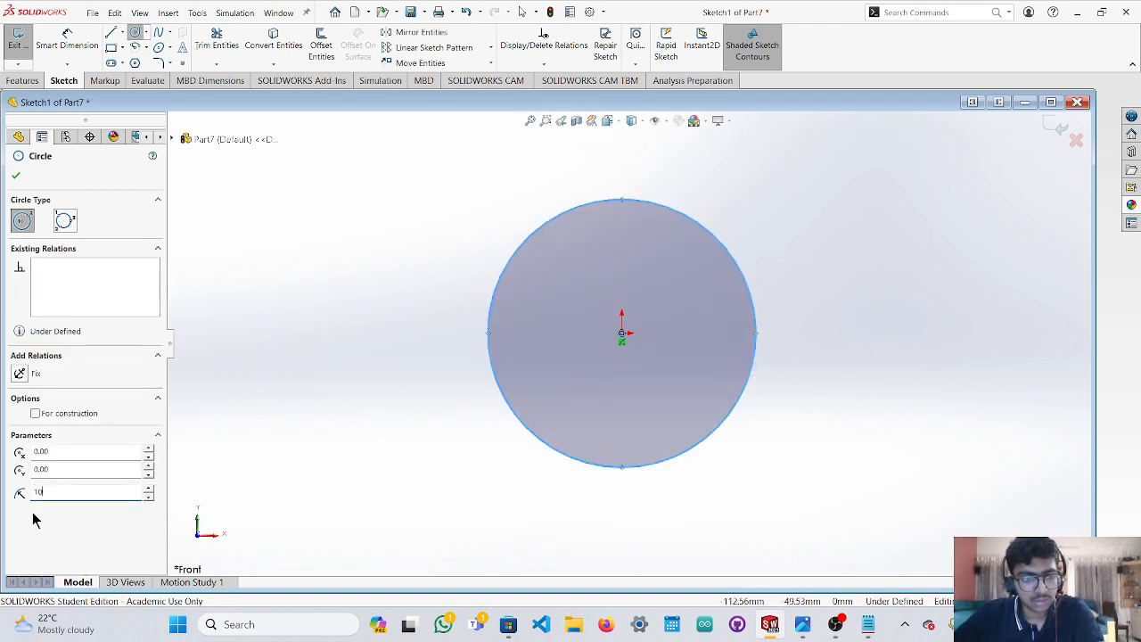
type("10")
key("Return")
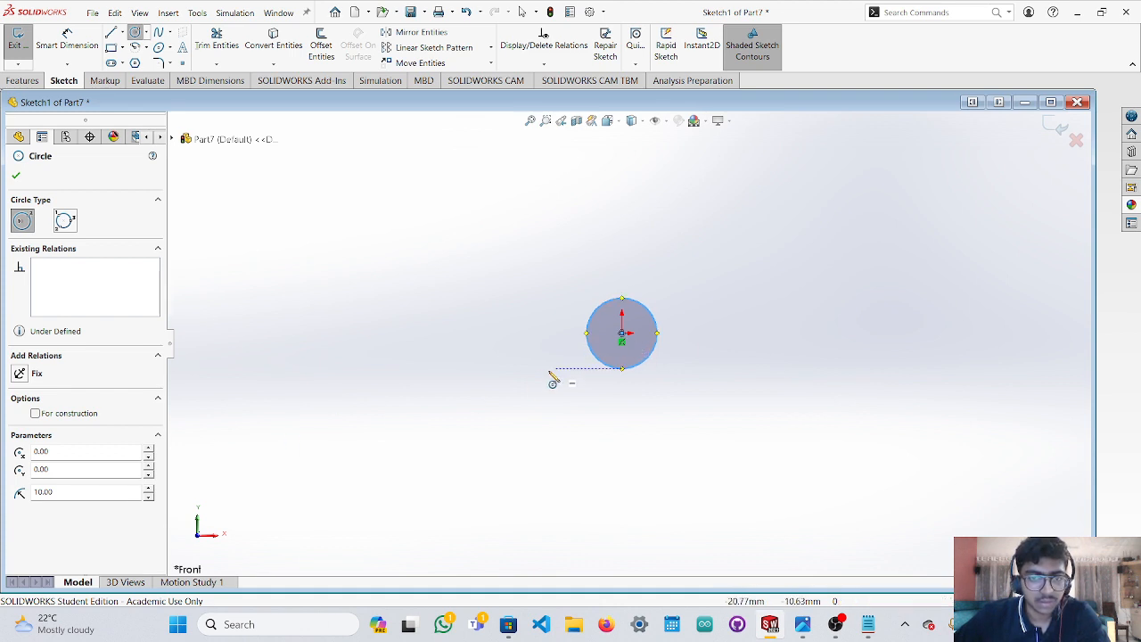
Extrude the circle 10 mm blind from the sketch plane into a solid disc.
middle_click_drag(571, 387, 594, 406)
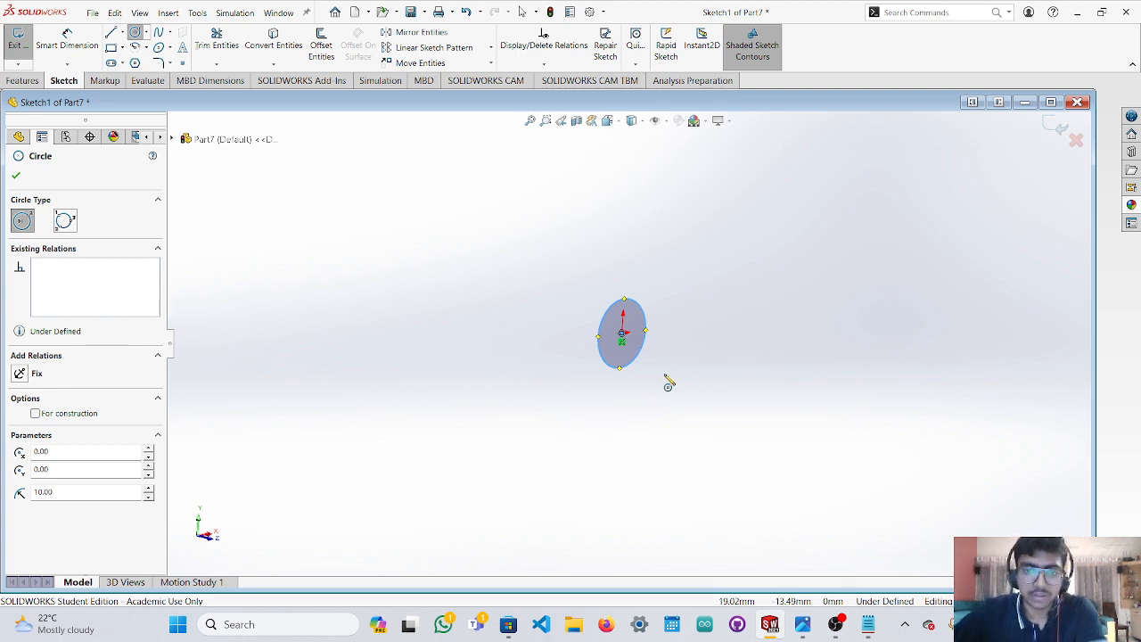
left_click(23, 80)
left_click(24, 47)
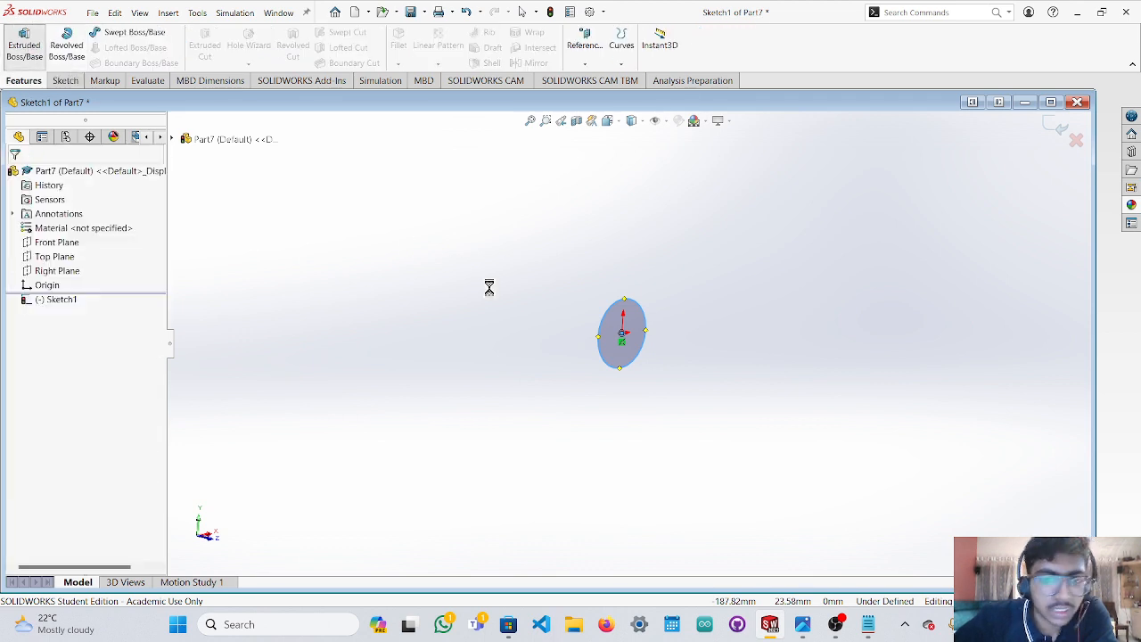
middle_click_drag(669, 357, 716, 359)
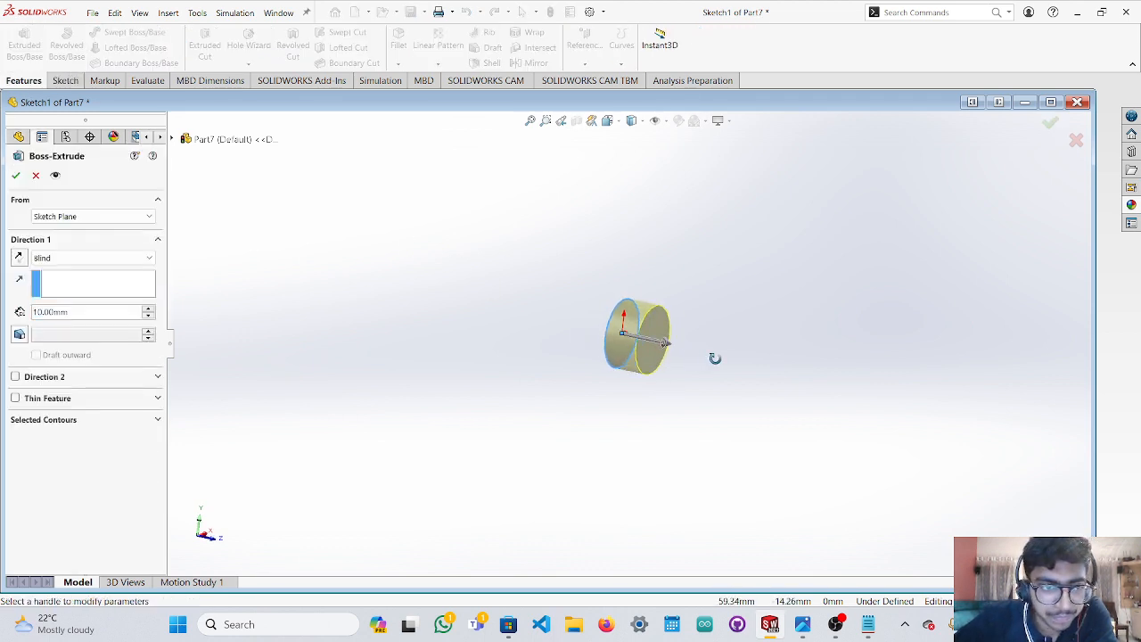
left_click_drag(676, 348, 654, 346)
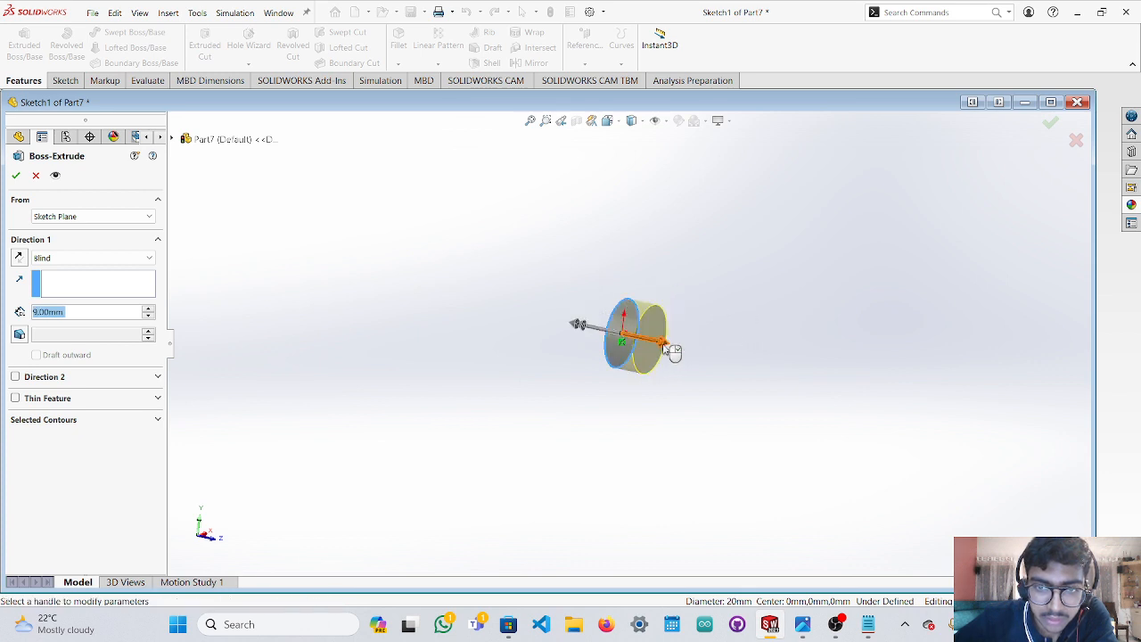
left_click(666, 345)
left_click(653, 343)
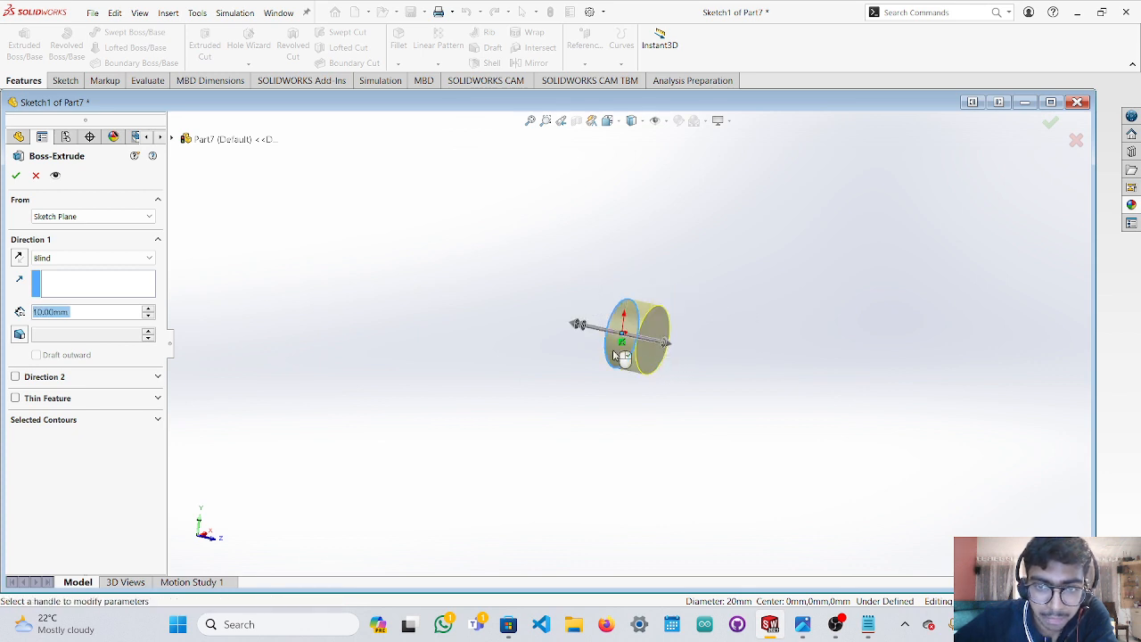
left_click(16, 175)
Sketch a circle of radius 5 mm on the Front Plane, centred on the origin at the disc's back face.
middle_click_drag(582, 424, 731, 435)
scroll(637, 328, "down", 2)
left_click(202, 537)
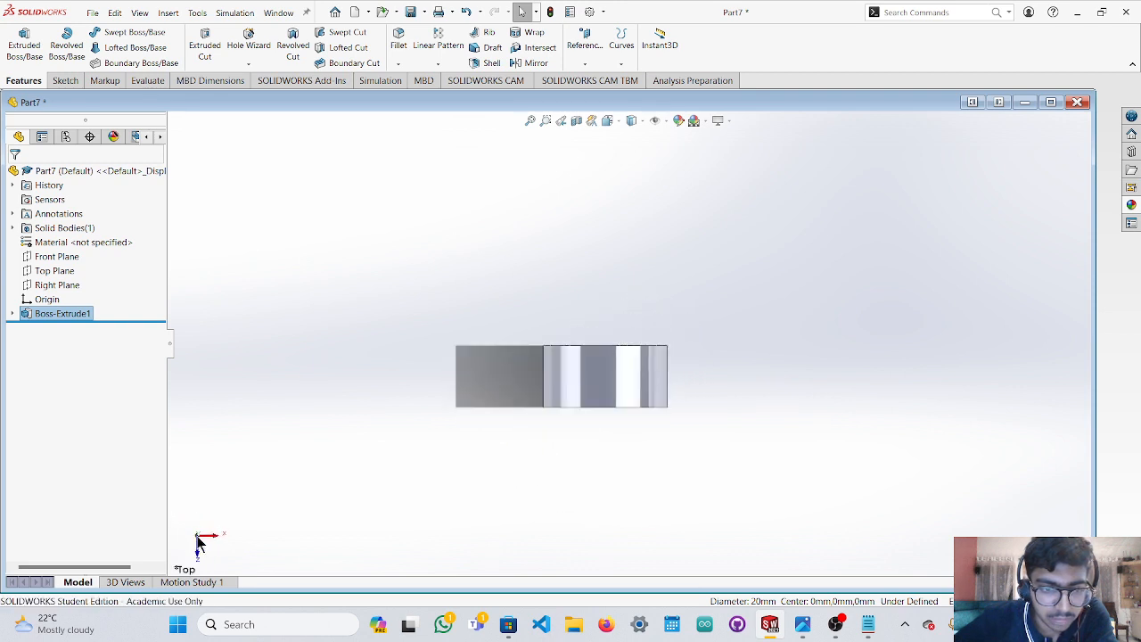
left_click(198, 529)
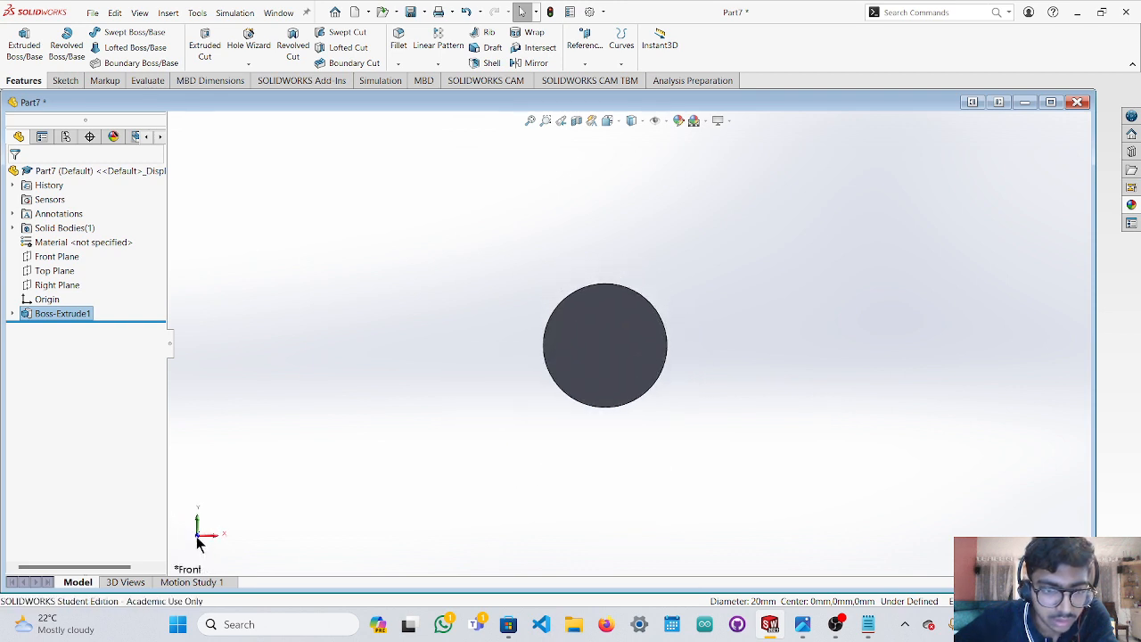
left_click(190, 532)
left_click(54, 270)
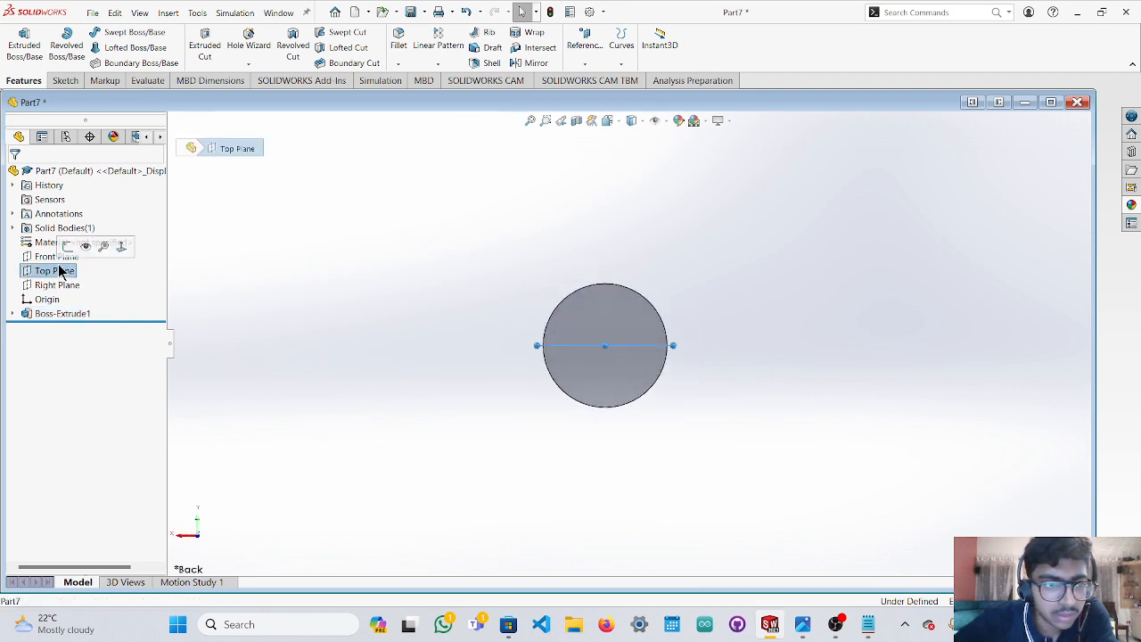
left_click(55, 256)
mouse_move(460, 405)
middle_mouse_down()
mouse_move(498, 412)
mouse_move(450, 414)
middle_mouse_up()
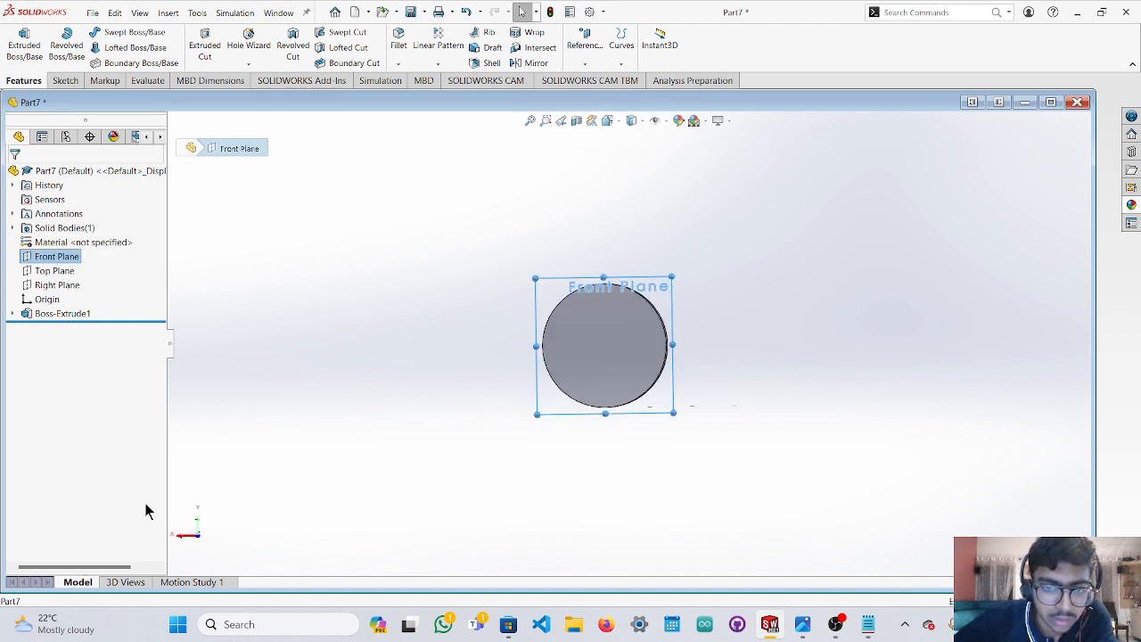
left_click(198, 539)
left_click(198, 543)
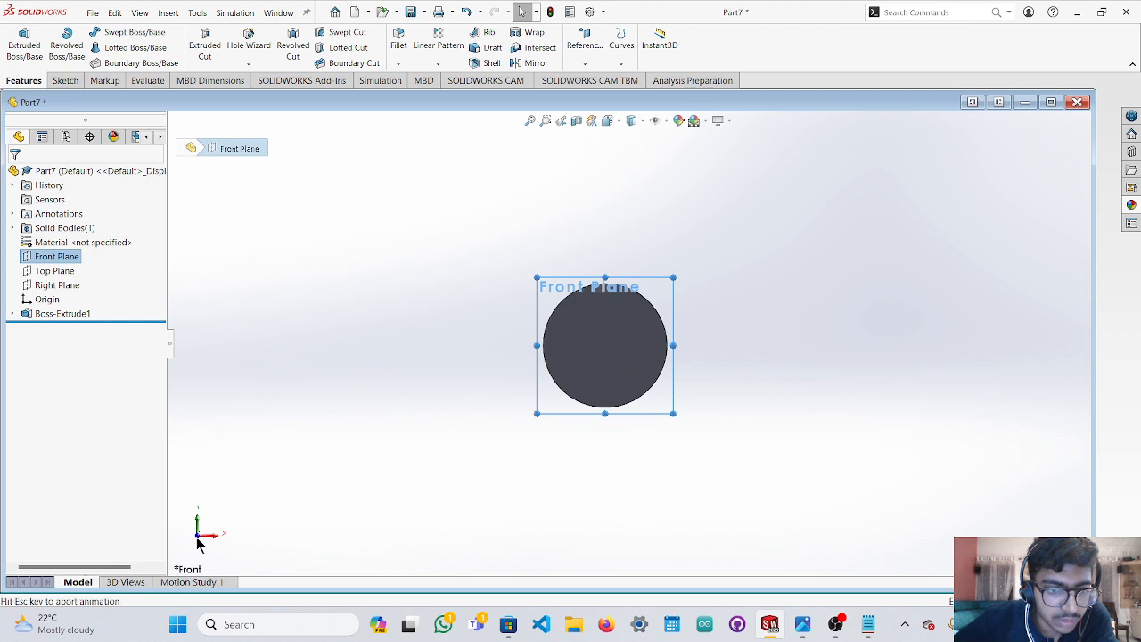
left_click(197, 543)
left_click(65, 80)
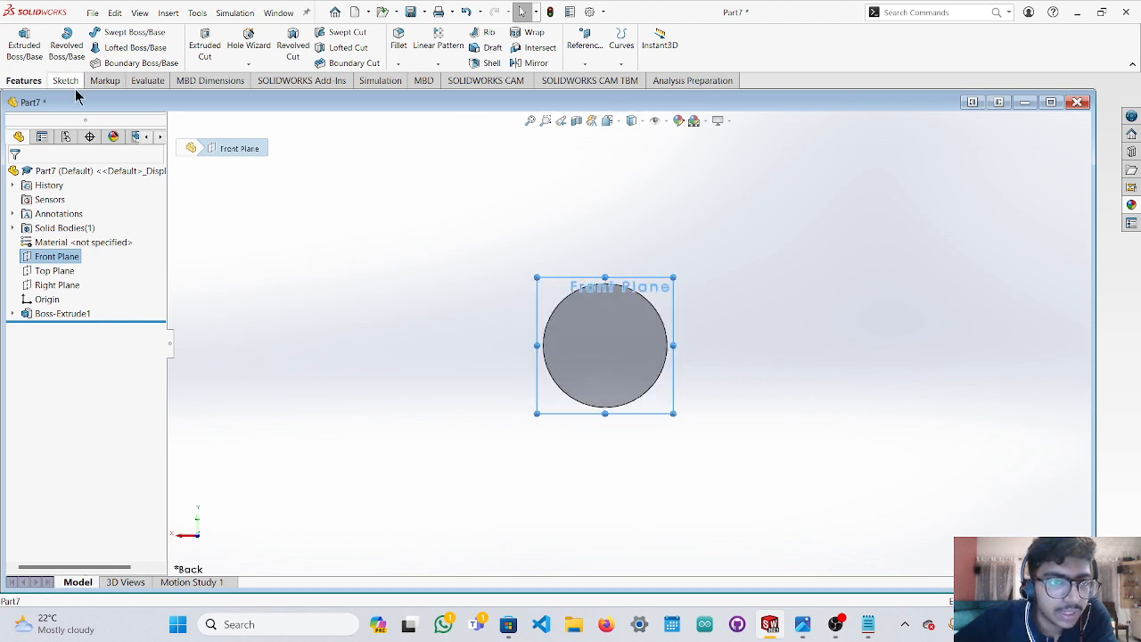
left_click(134, 33)
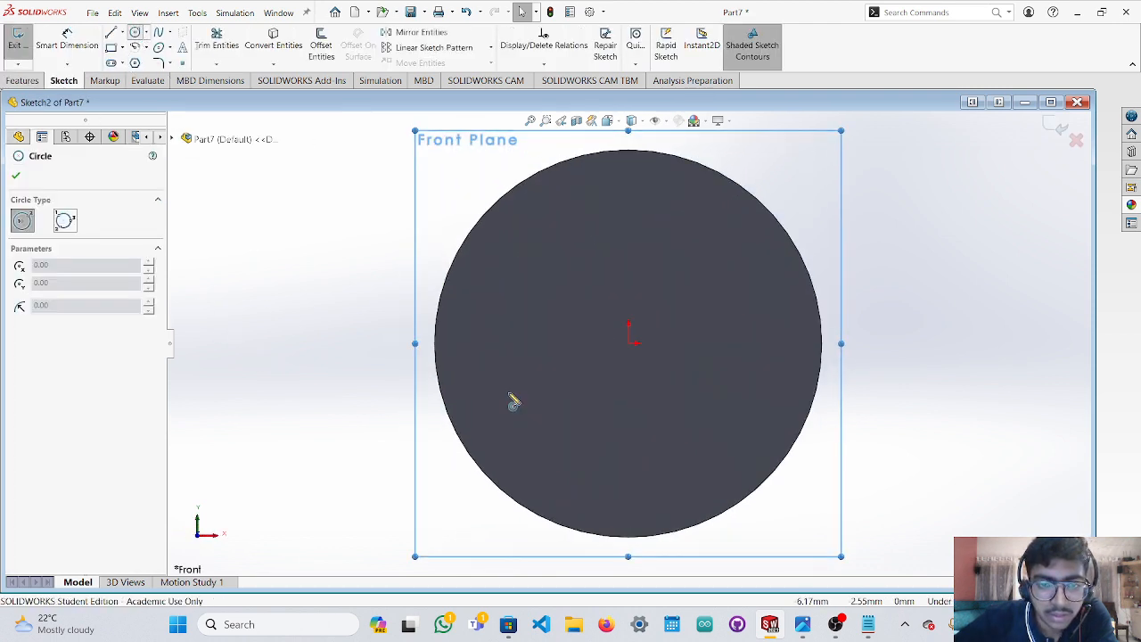
left_click(200, 544)
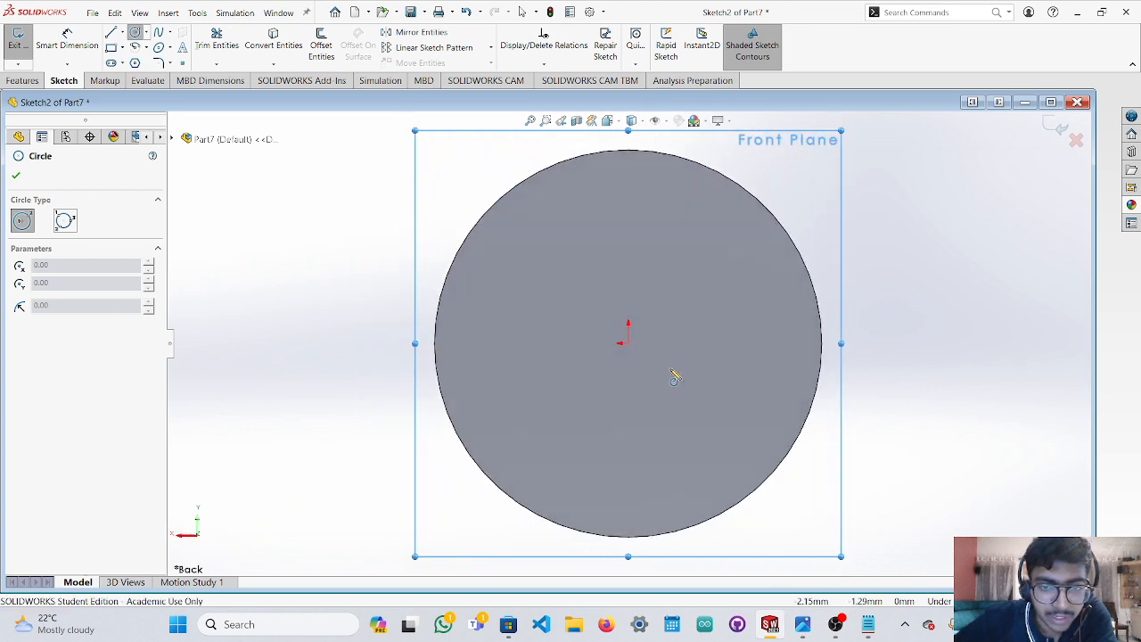
left_click(628, 343)
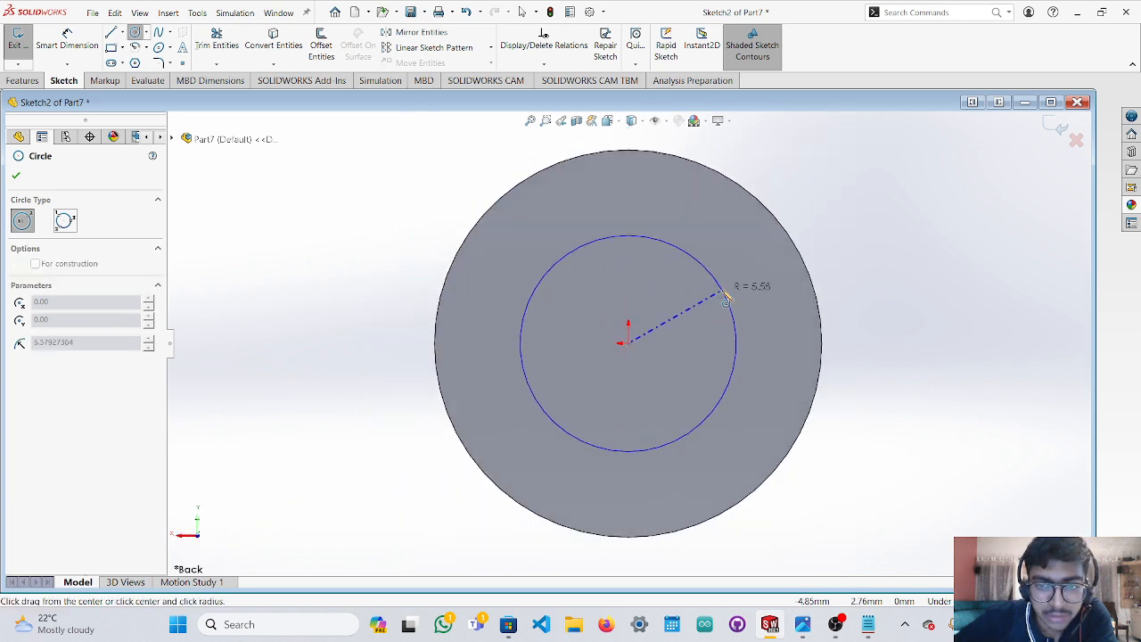
left_click(704, 300)
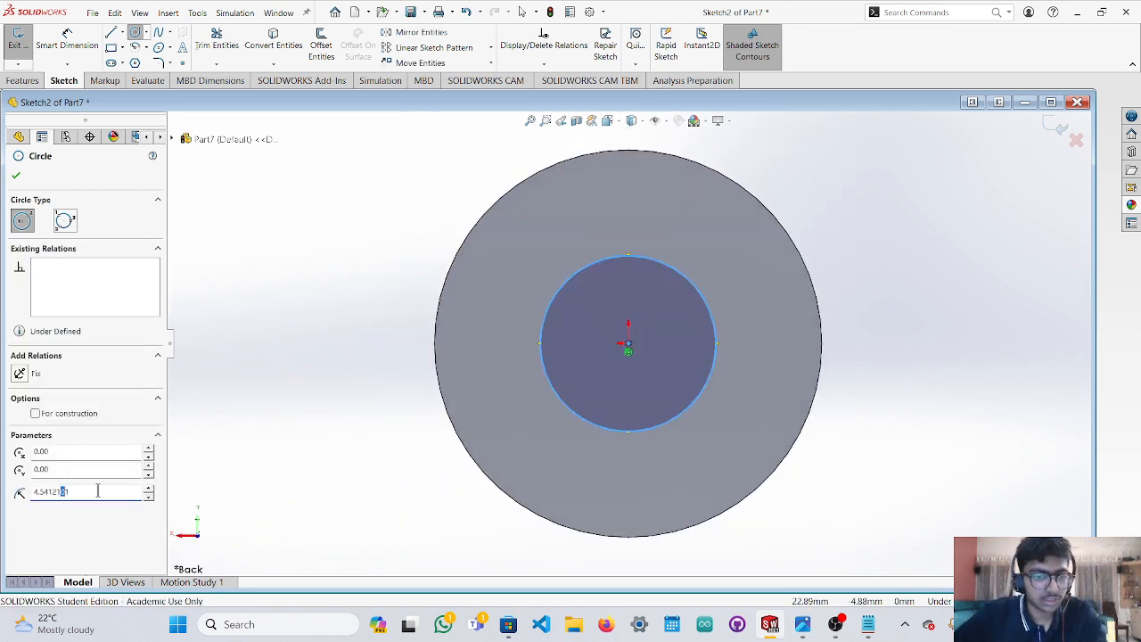
type("5")
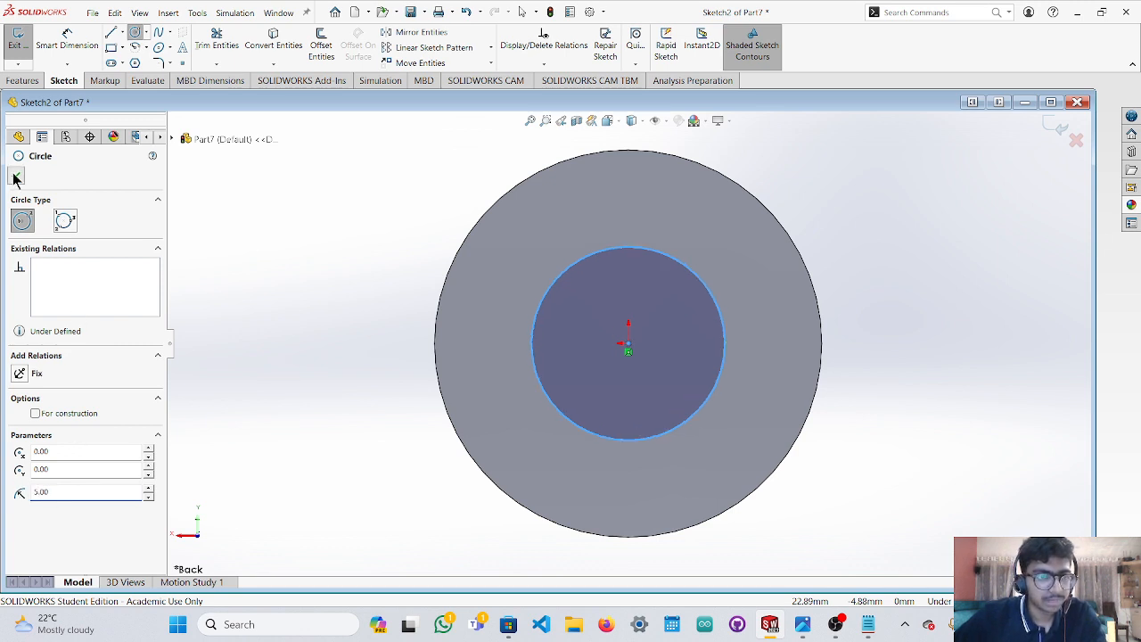
left_click(16, 175)
Start a Boss-Extrude of the inner circle, about 7 mm outward from the disc's back face, and enable a second direction.
scroll(366, 472, "up", 2)
left_click(391, 465)
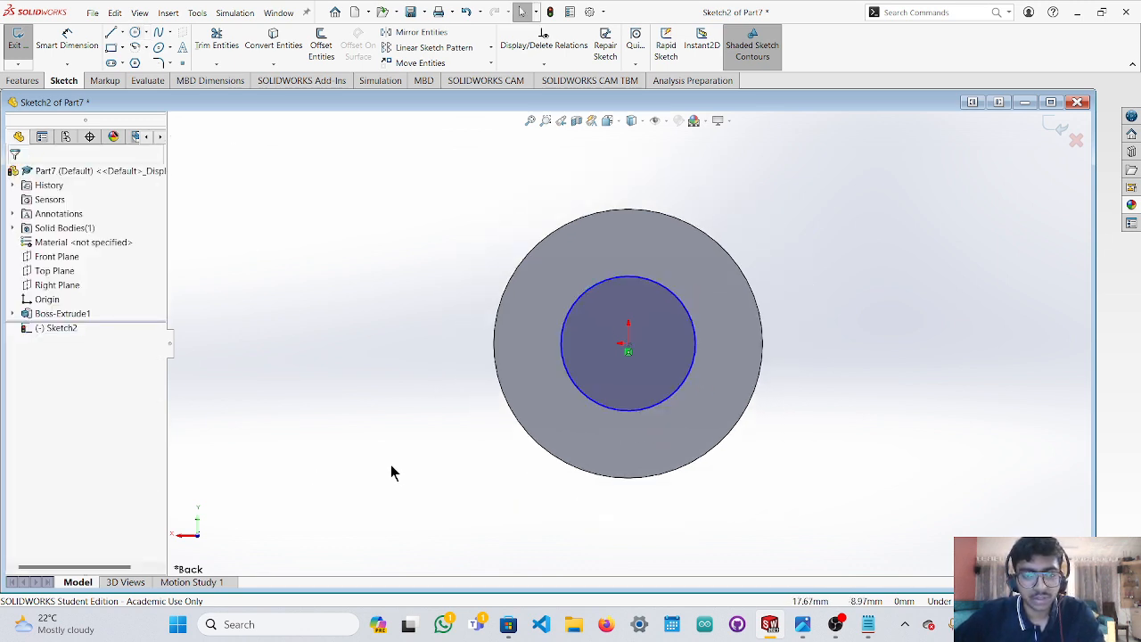
mouse_move(390, 464)
middle_mouse_down()
mouse_move(412, 485)
mouse_move(496, 504)
middle_mouse_up()
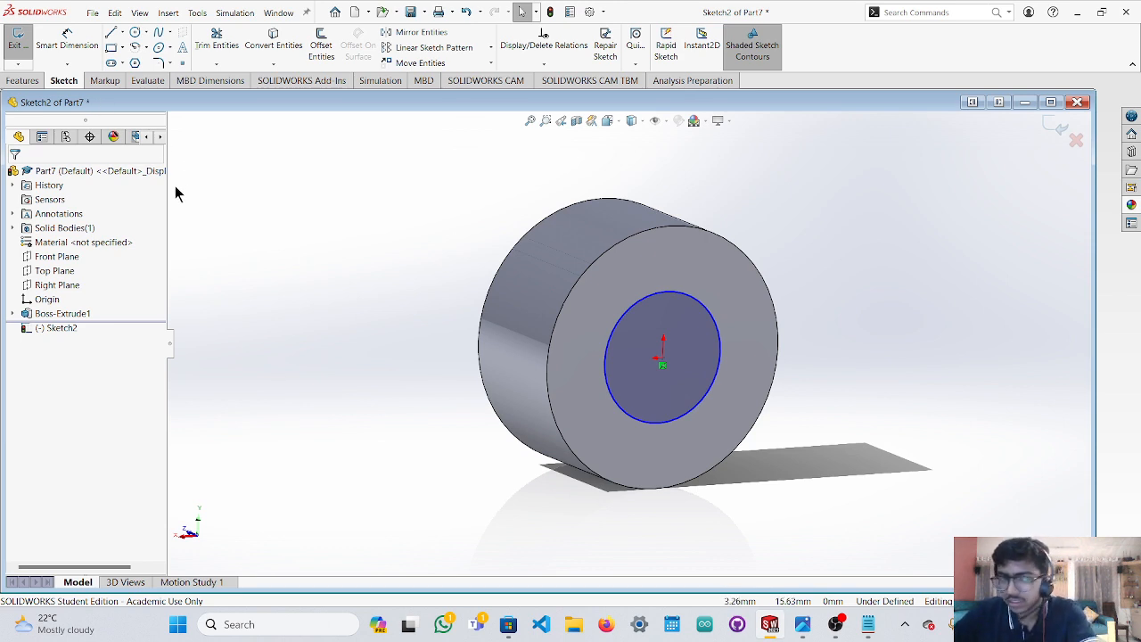
left_click(22, 81)
left_click(24, 45)
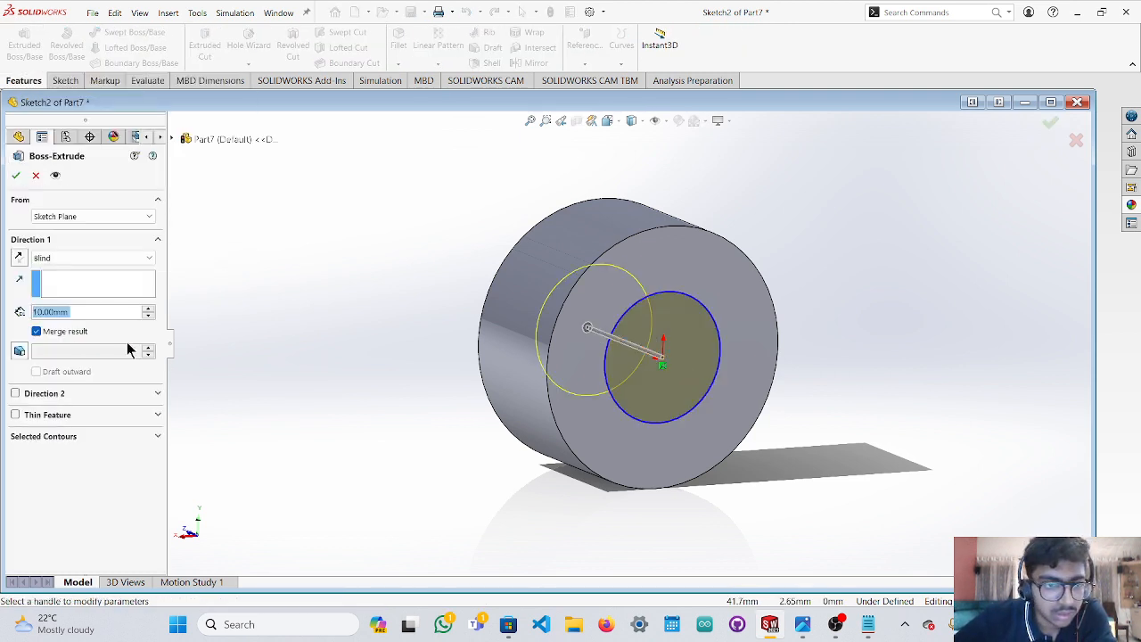
left_click_drag(589, 328, 753, 433)
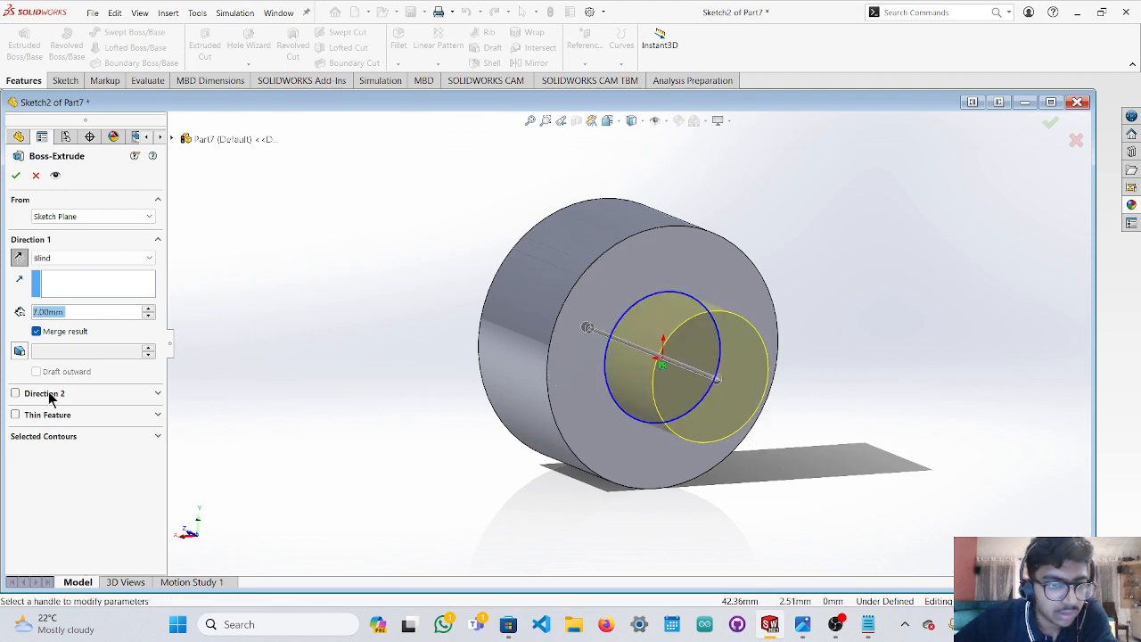
left_click(16, 394)
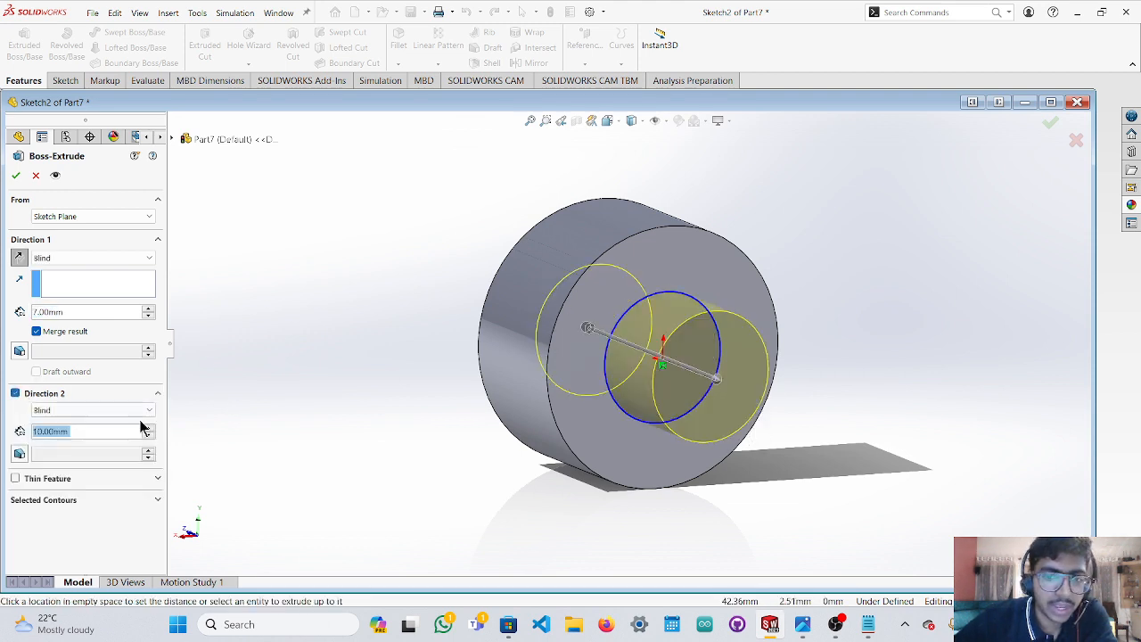
Set the shaft extrusion's first direction to 10 mm outward from the disc's back face.
middle_click_drag(356, 435, 686, 413)
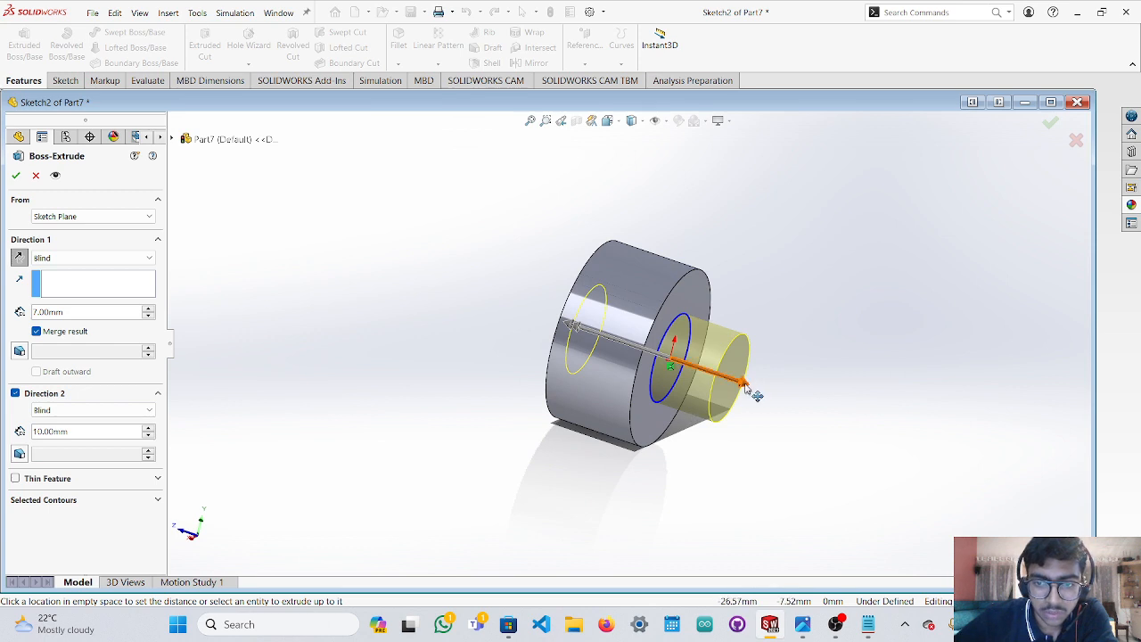
left_click(742, 385)
left_click(721, 384)
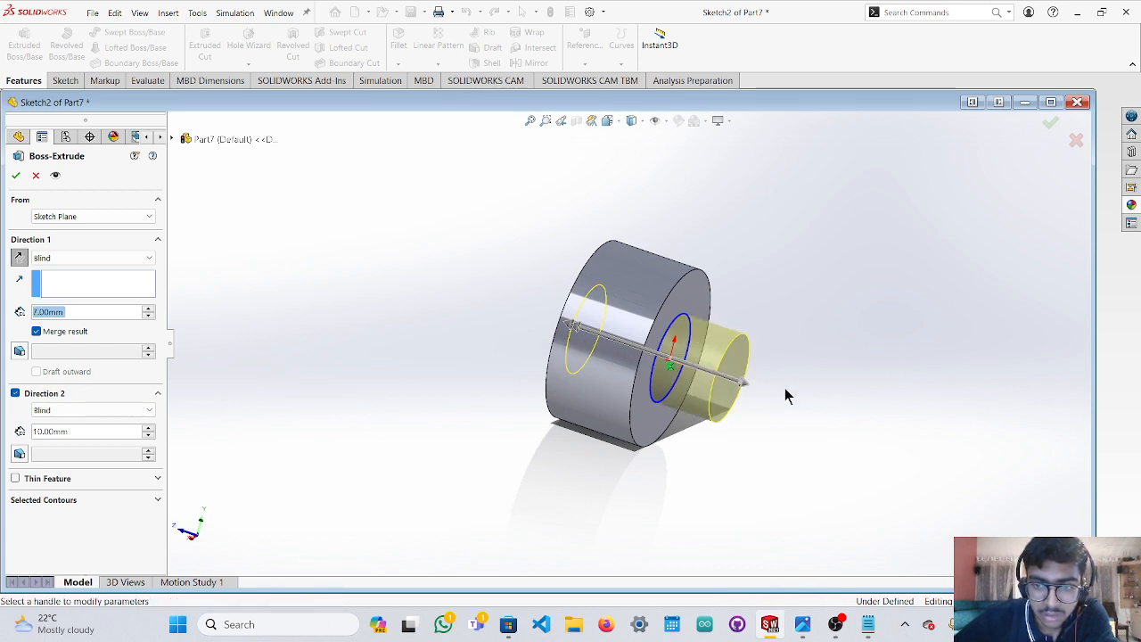
middle_click_drag(787, 395, 772, 463)
left_click(748, 414)
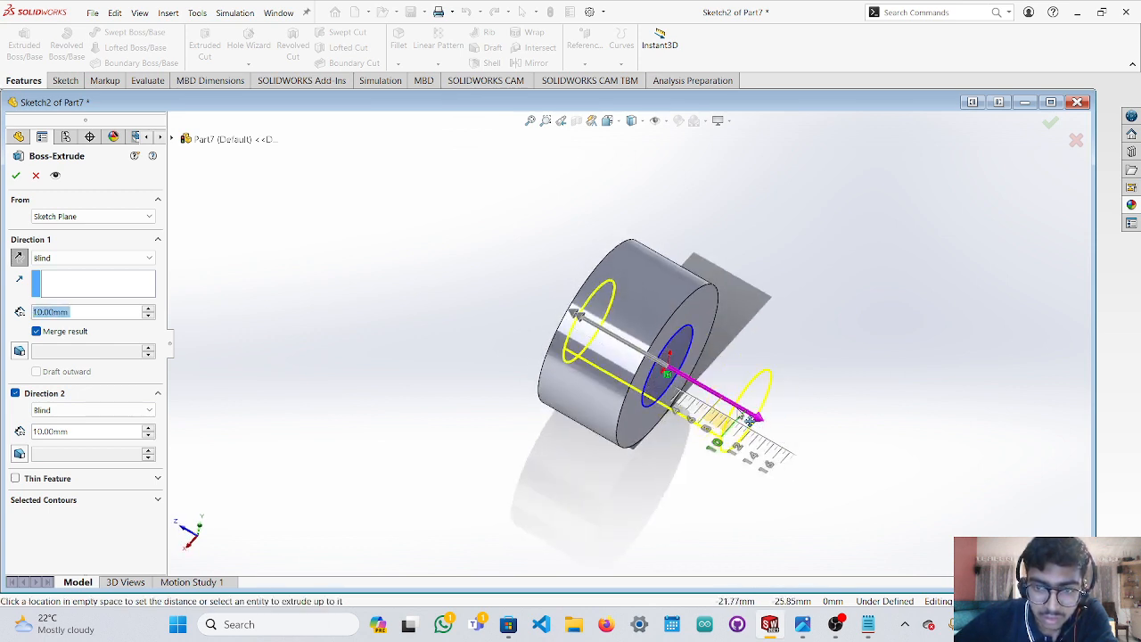
left_click(748, 417)
left_click(764, 430)
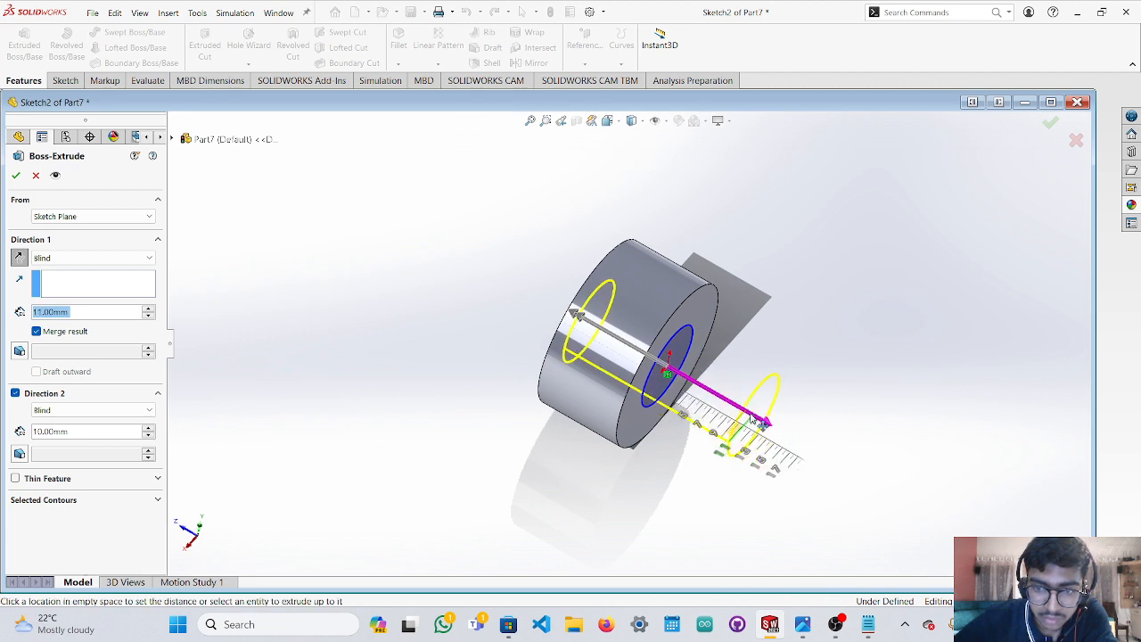
left_click(749, 420)
middle_click_drag(810, 423, 827, 373)
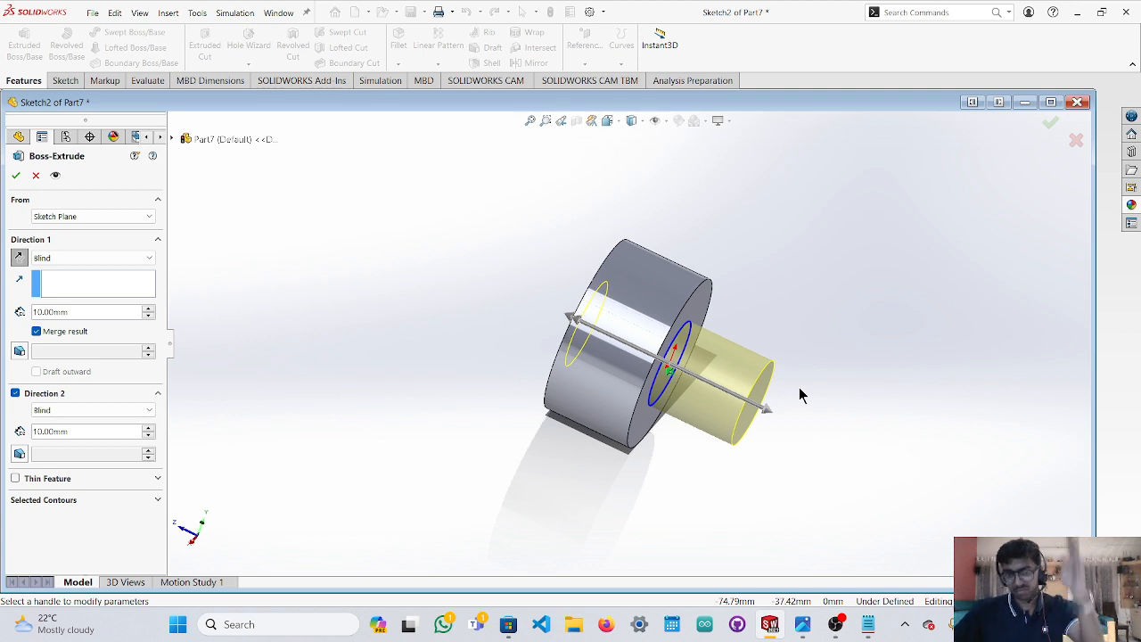
Extend the shaft extrusion's second direction through the disc to 260 mm and finish the Boss-Extrude.
middle_click_drag(497, 363, 507, 382)
left_click_drag(585, 331, 374, 229)
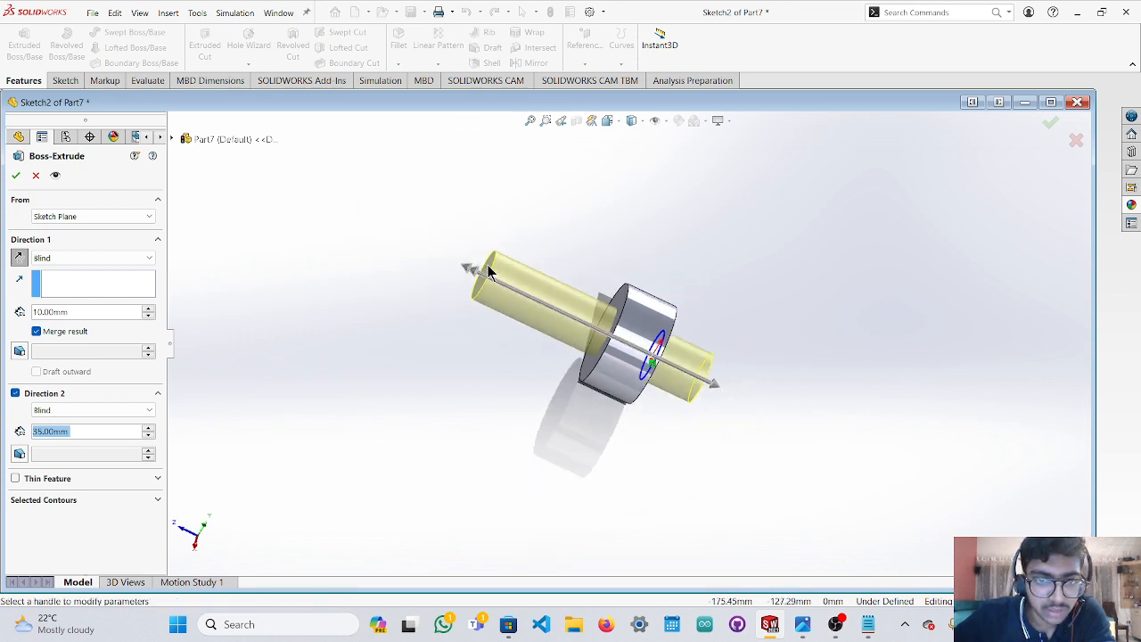
left_click_drag(468, 267, 312, 234)
scroll(348, 240, "up", 2)
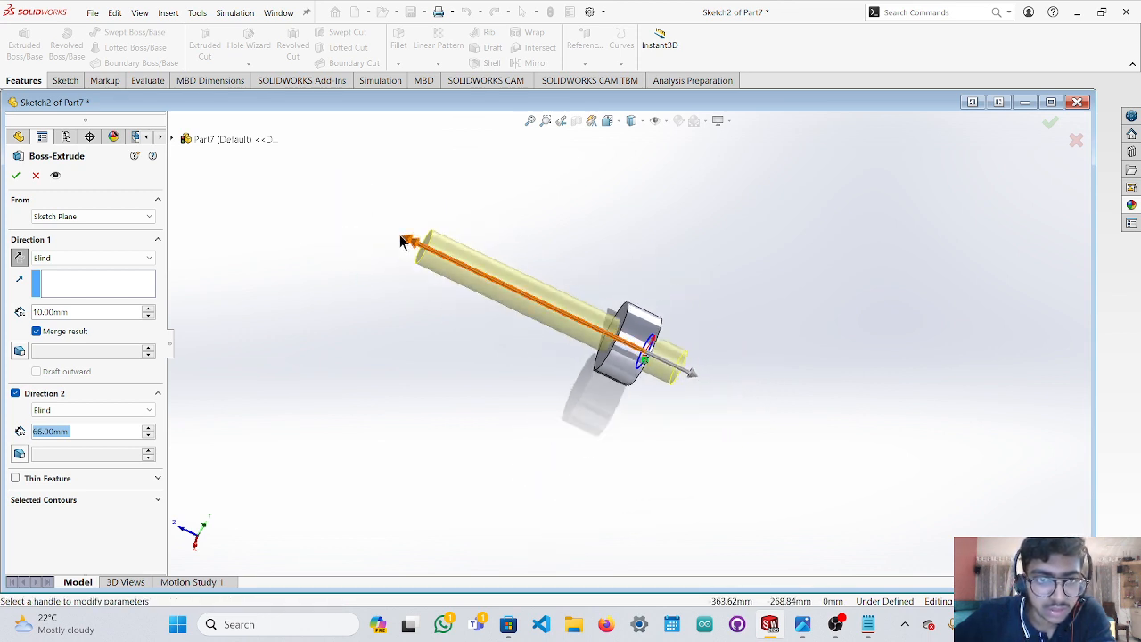
left_click_drag(402, 237, 326, 192)
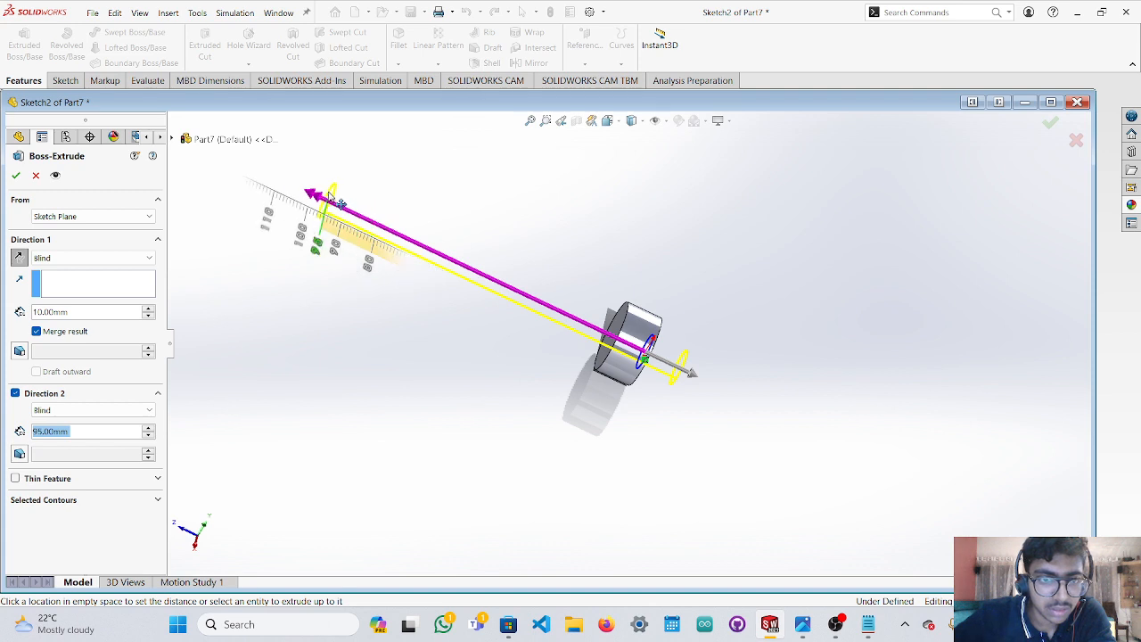
scroll(339, 202, "up", 3)
left_click_drag(493, 282, 287, 173)
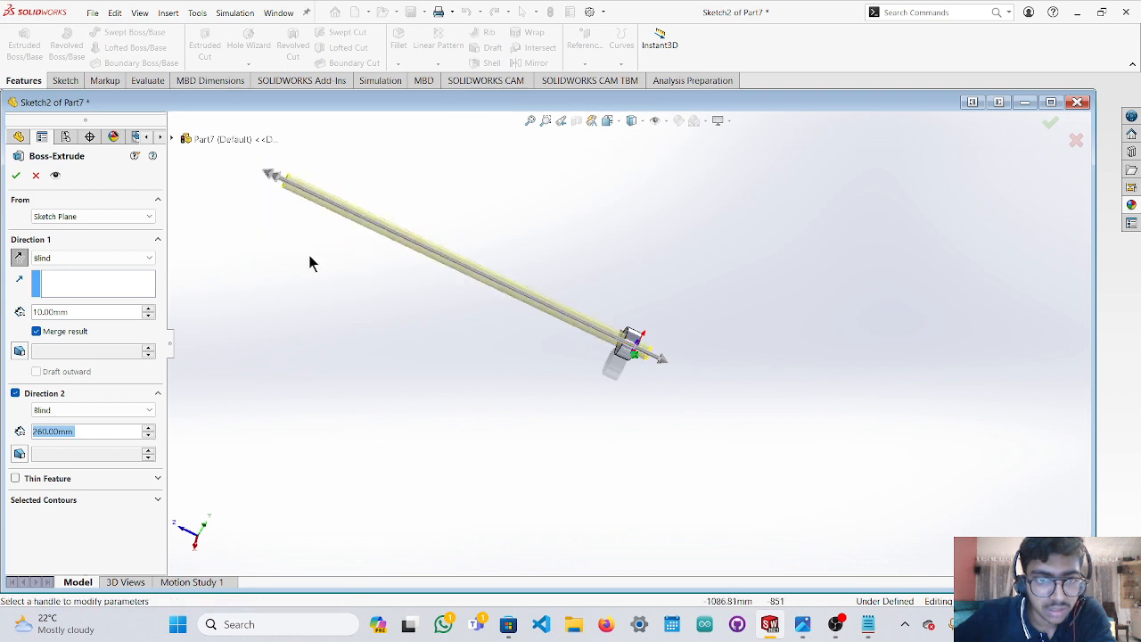
left_click(15, 176)
Examine the disc and its long shaft from several angles, ending with a straight-on view of the back.
middle_click_drag(476, 344, 181, 440)
middle_click_drag(498, 334, 586, 277)
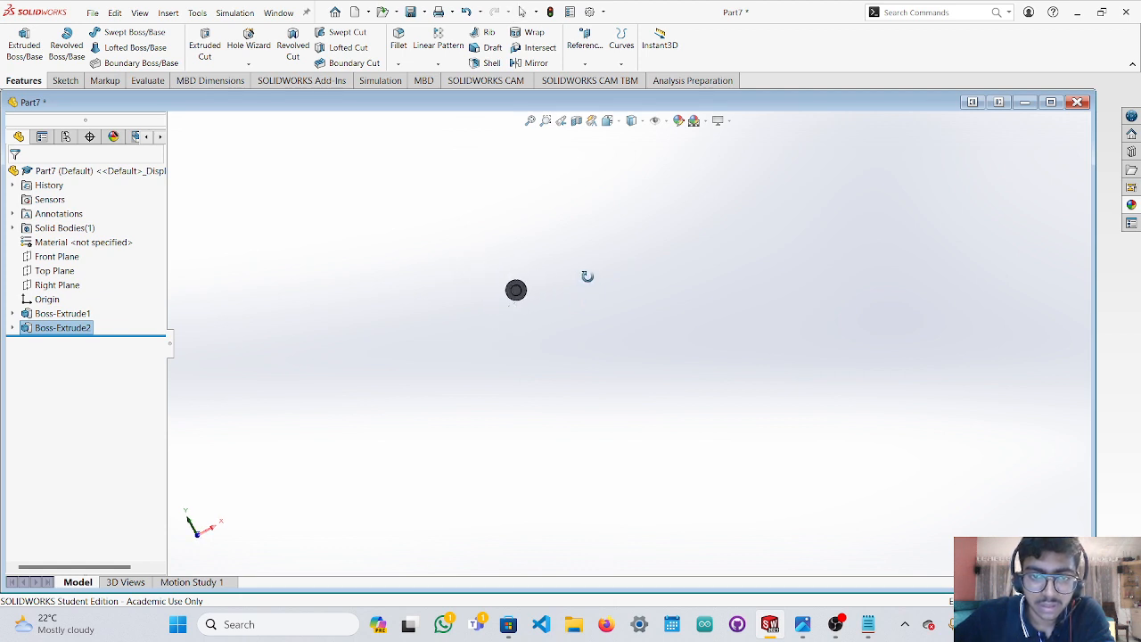
scroll(524, 296, "down", 6)
middle_click_drag(595, 326, 749, 355)
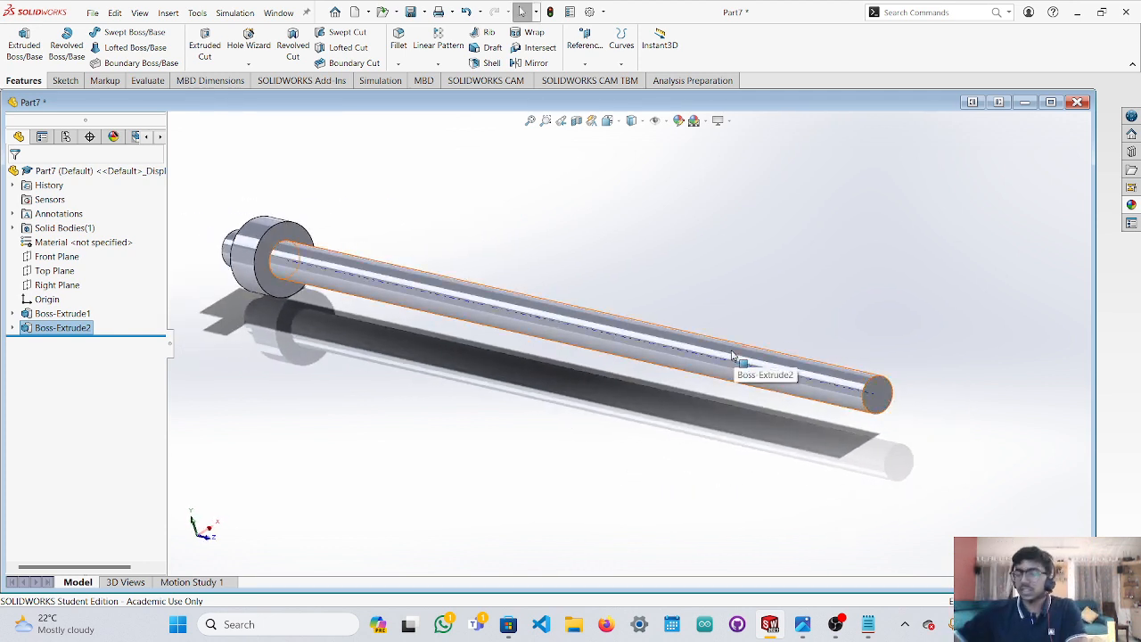
middle_click_drag(413, 377, 582, 430)
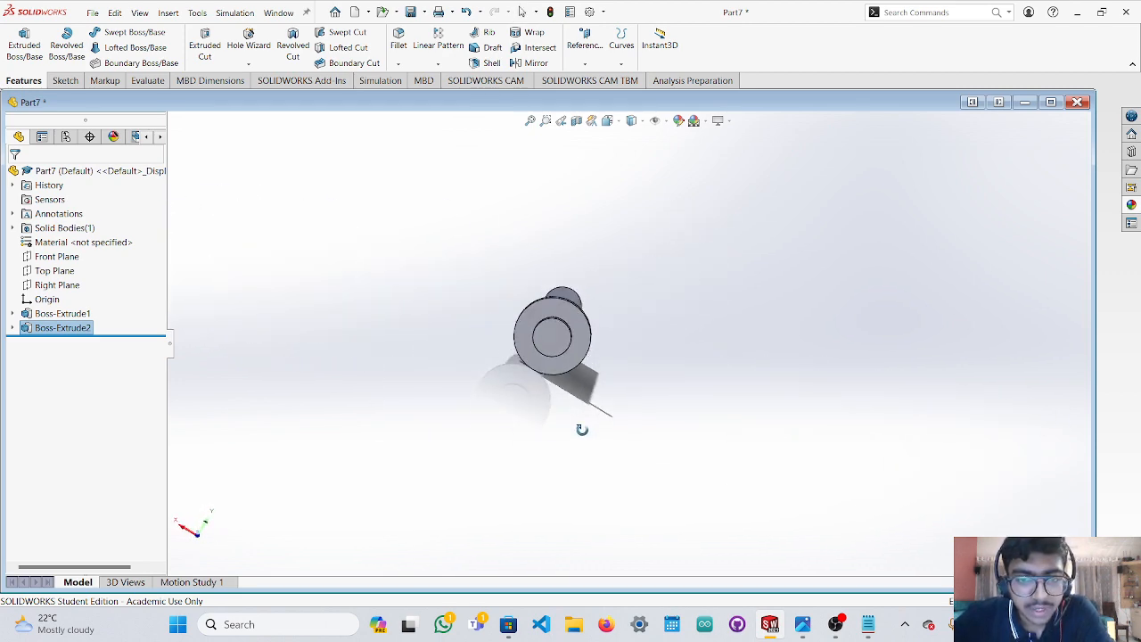
left_click(198, 542)
left_click(198, 542)
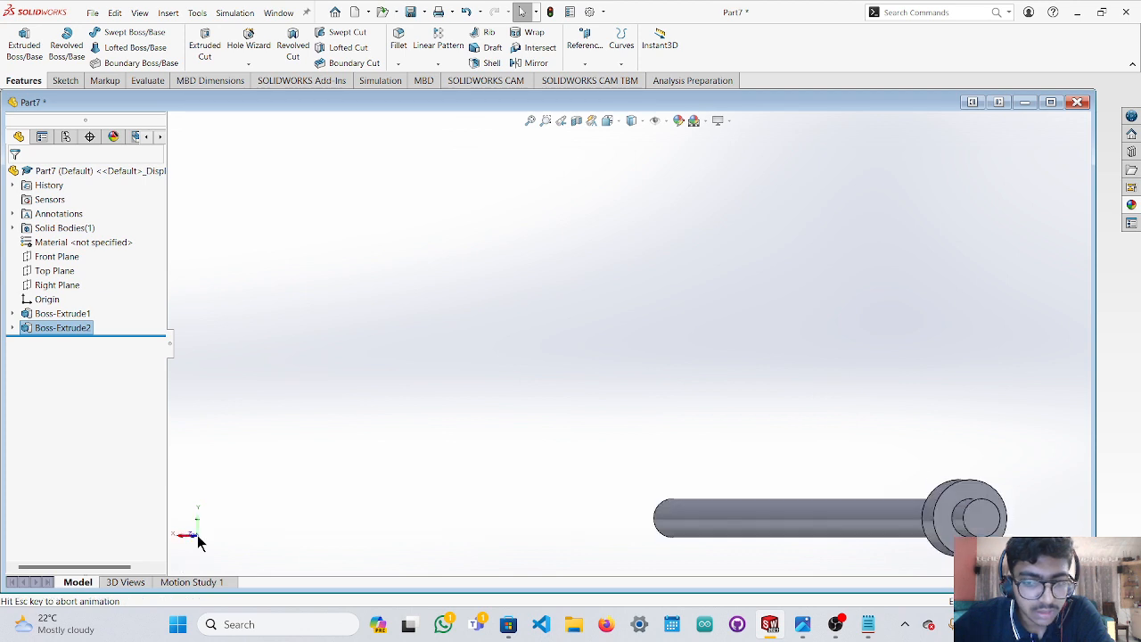
On the Front Plane, sketch overlapping horizontal lines through the origin, extending past the disc's edge on both sides.
left_click(49, 257)
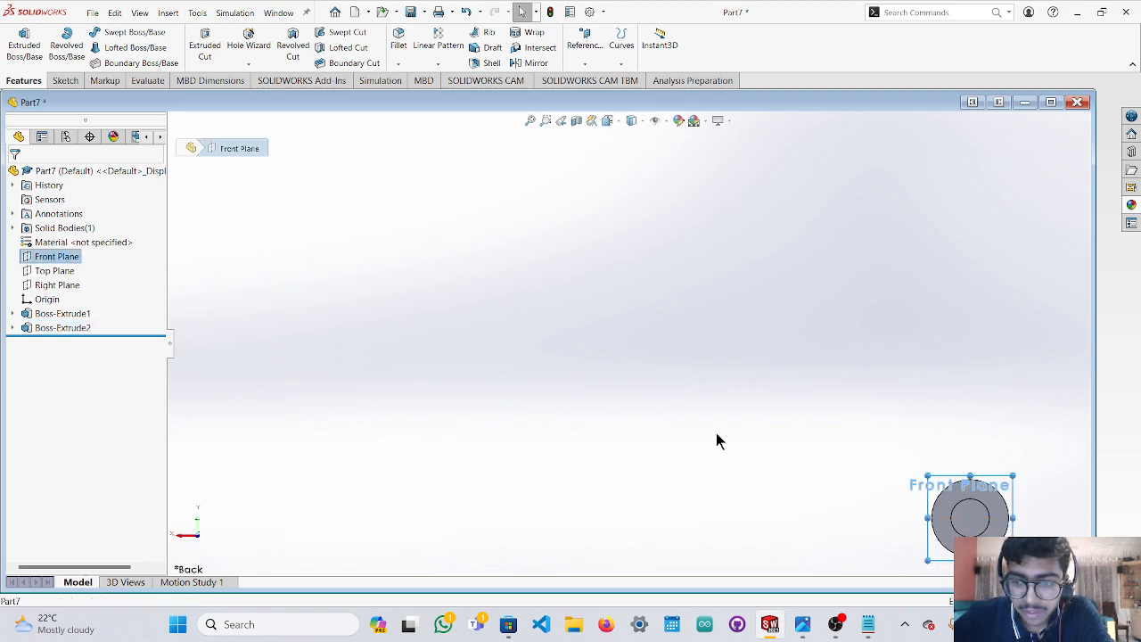
middle_click_drag(719, 437, 509, 462)
left_click(198, 541)
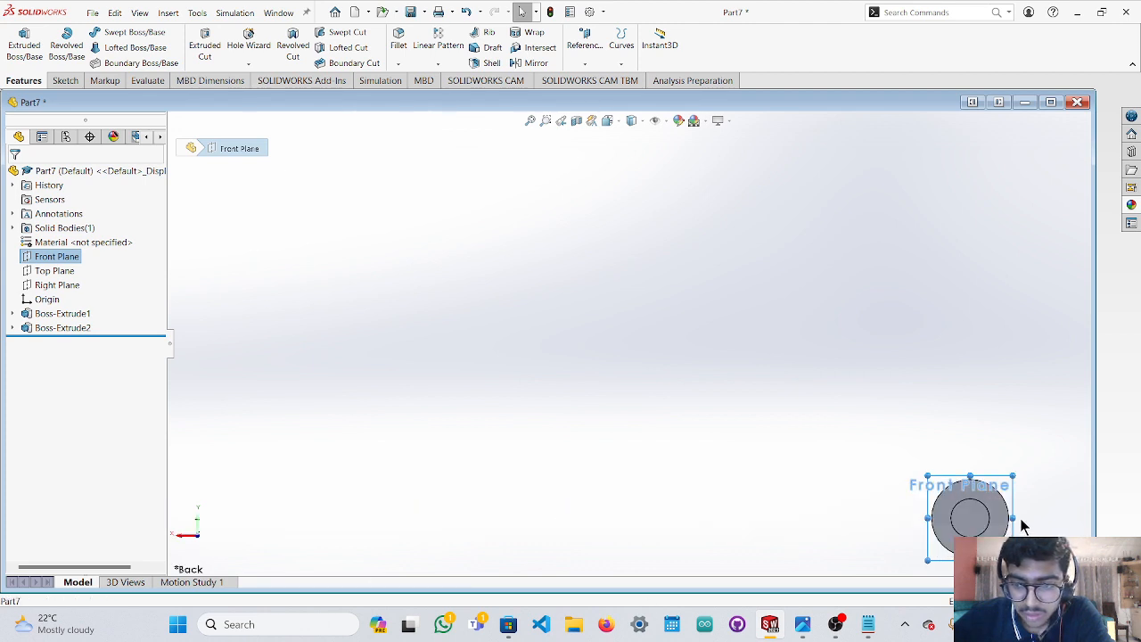
scroll(1023, 526, "down", 6)
scroll(981, 494, "down", 2)
scroll(637, 398, "up", 2)
scroll(629, 395, "down", 1)
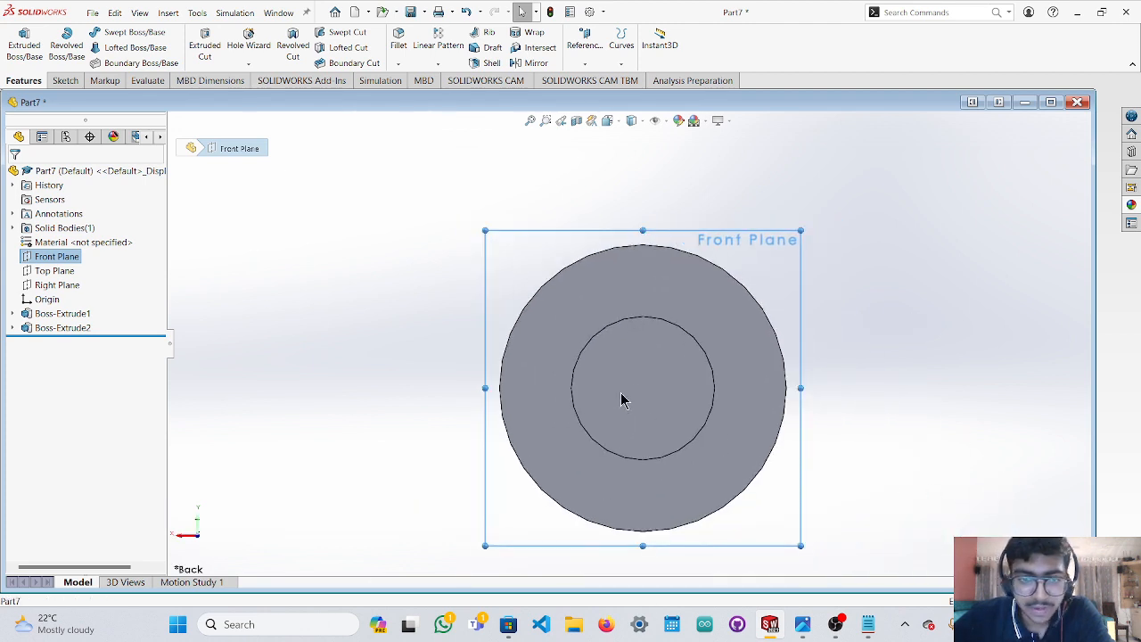
left_click(65, 81)
left_click(110, 32)
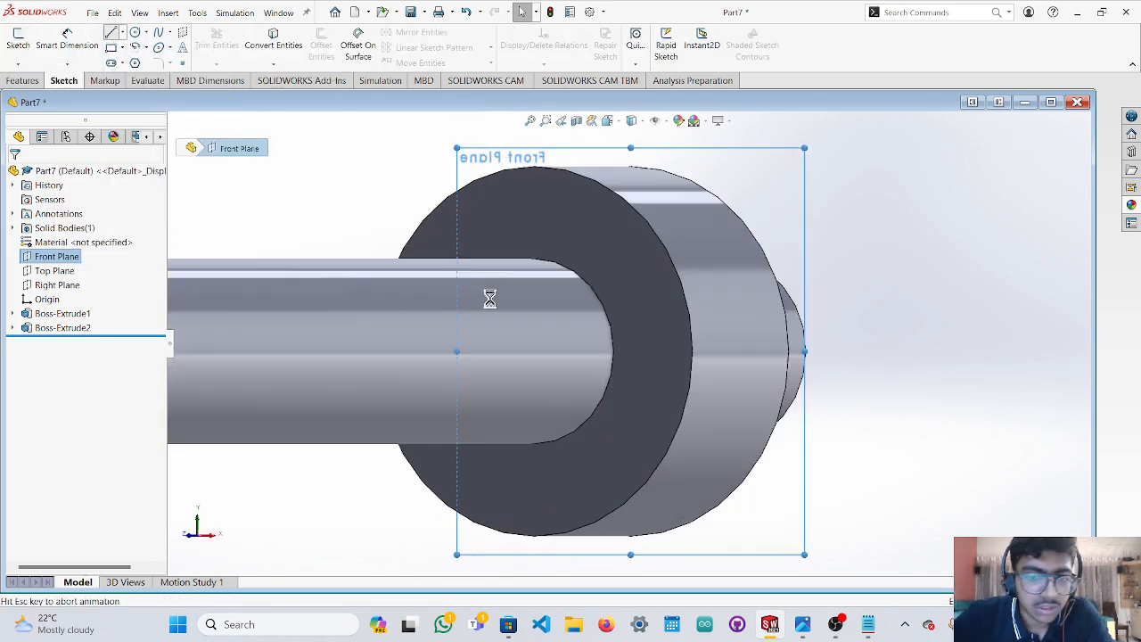
left_click(197, 536)
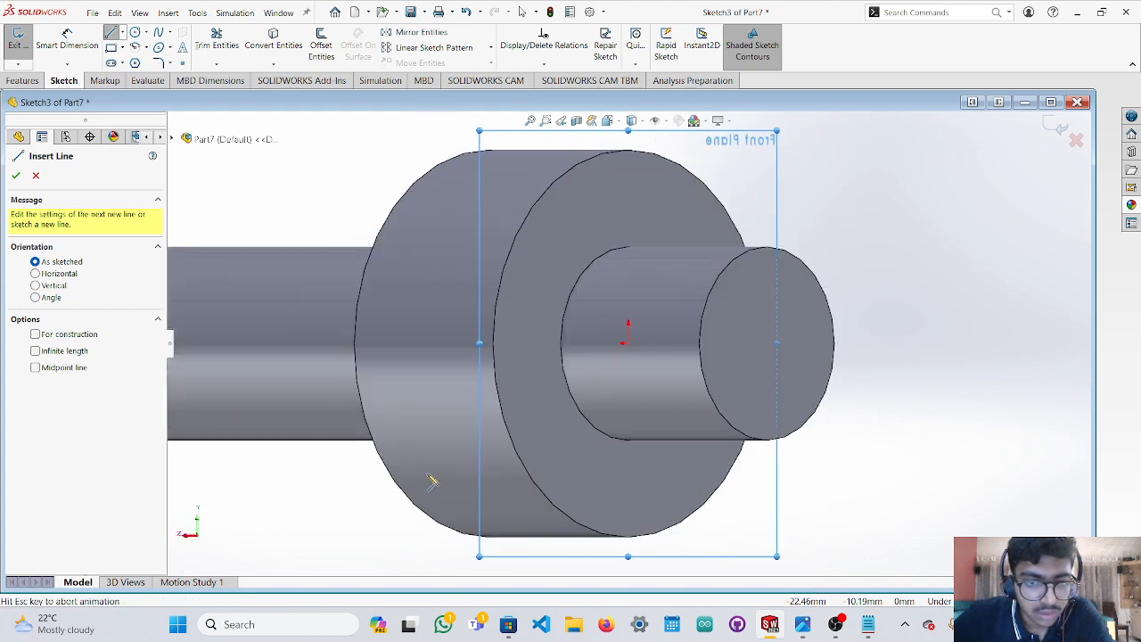
left_click(629, 344)
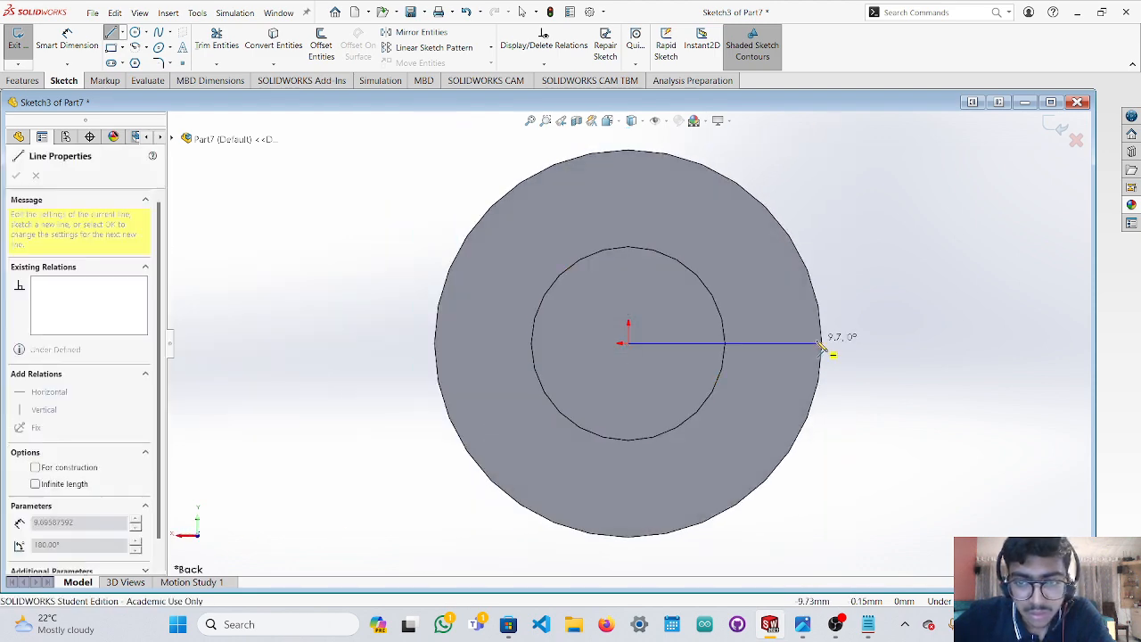
left_click(857, 344)
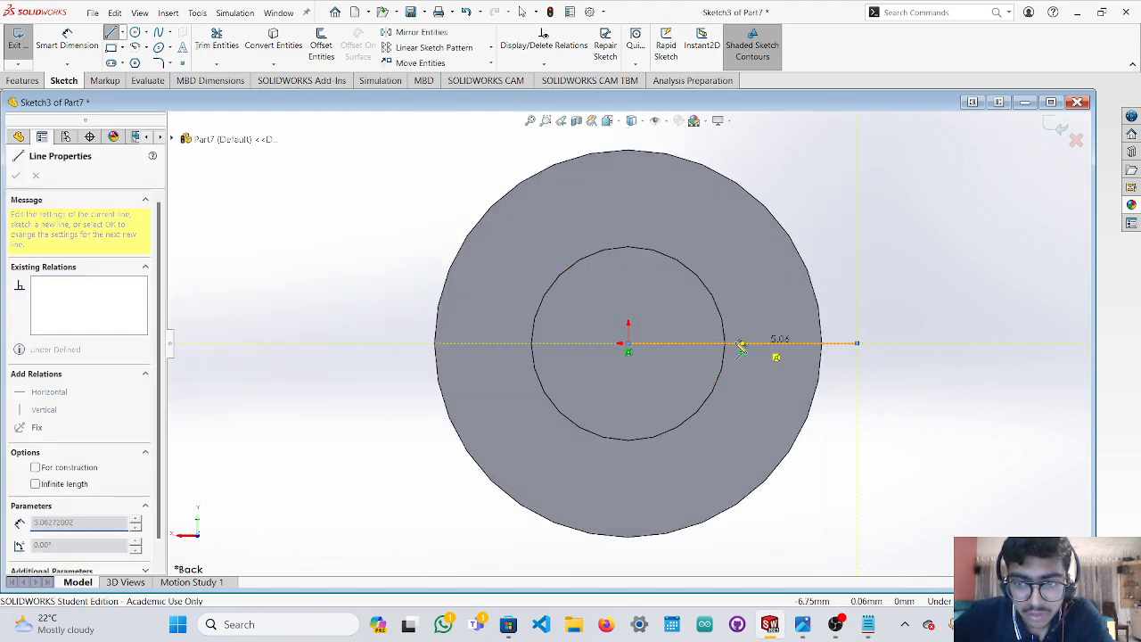
left_click(364, 347)
key("Escape")
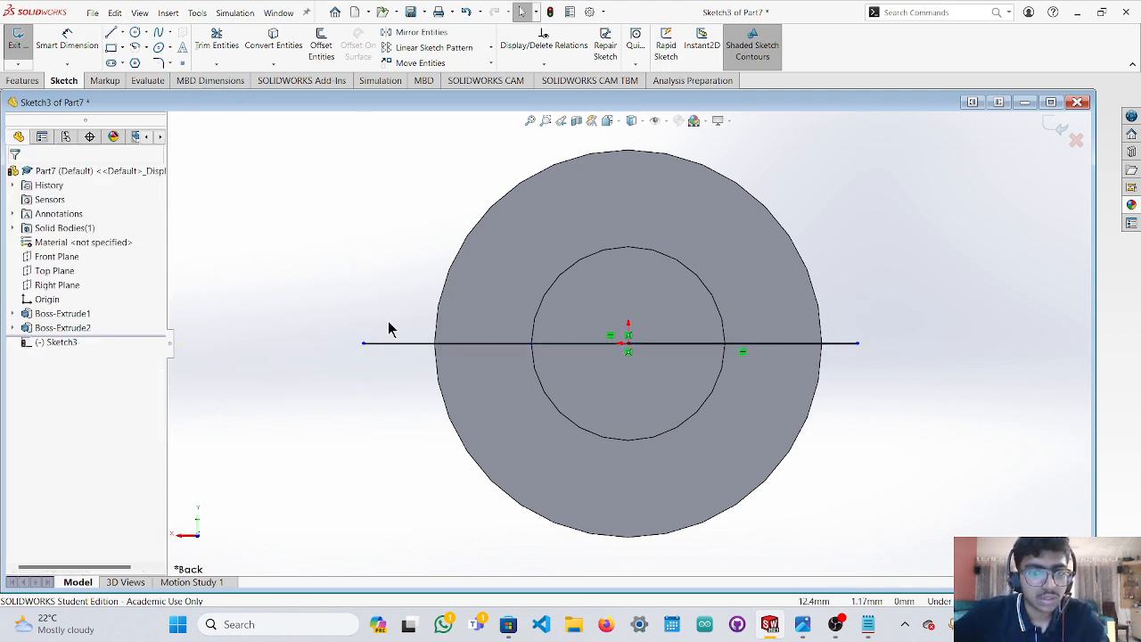
Sketch a circle centred on the origin with a radius of about 7 mm, between the shaft and the disc's edge.
left_click(134, 33)
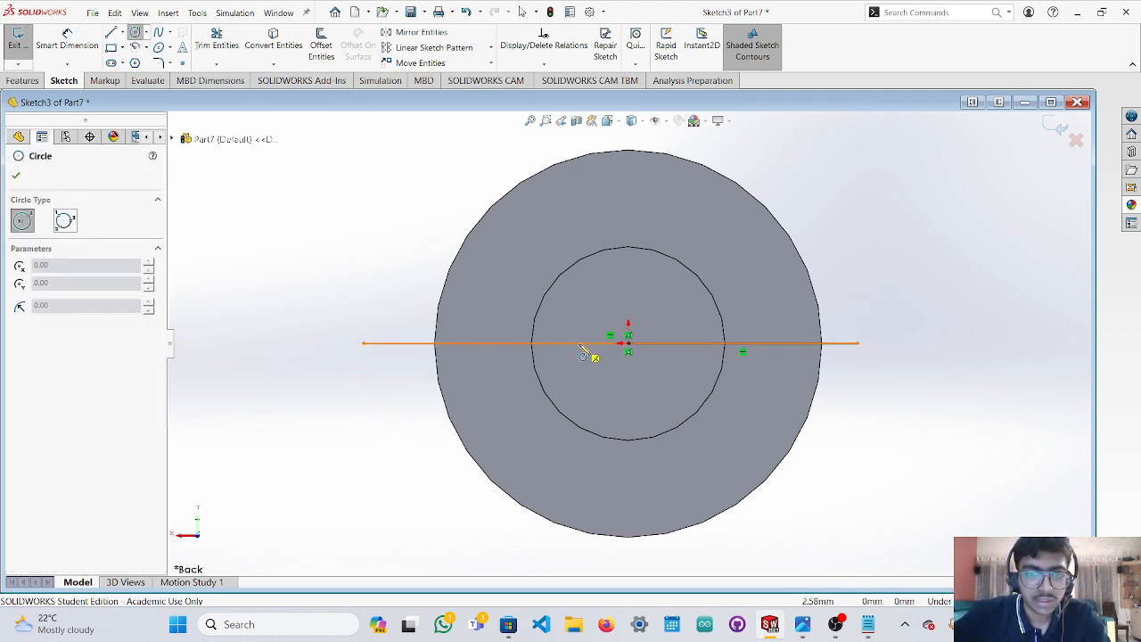
left_click(629, 346)
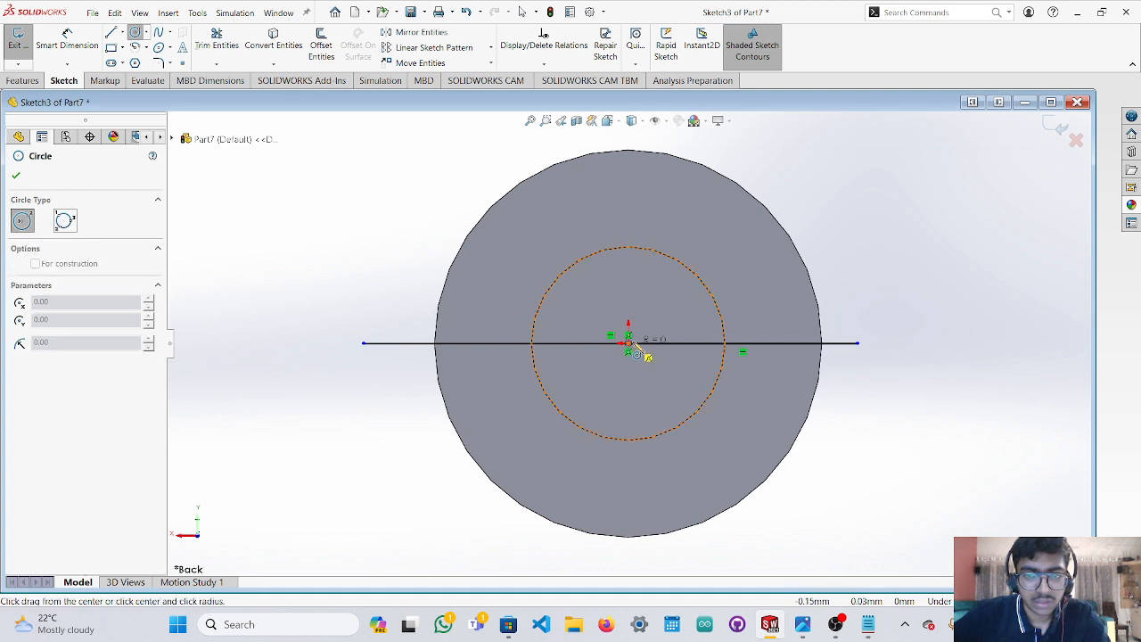
left_click(774, 332)
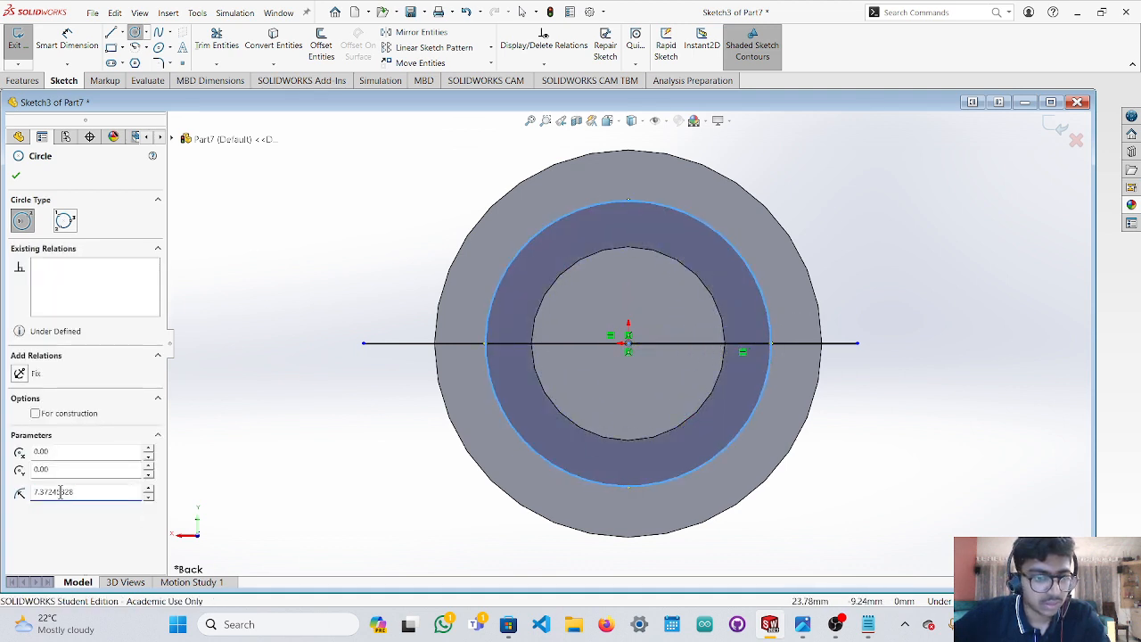
left_click(15, 177)
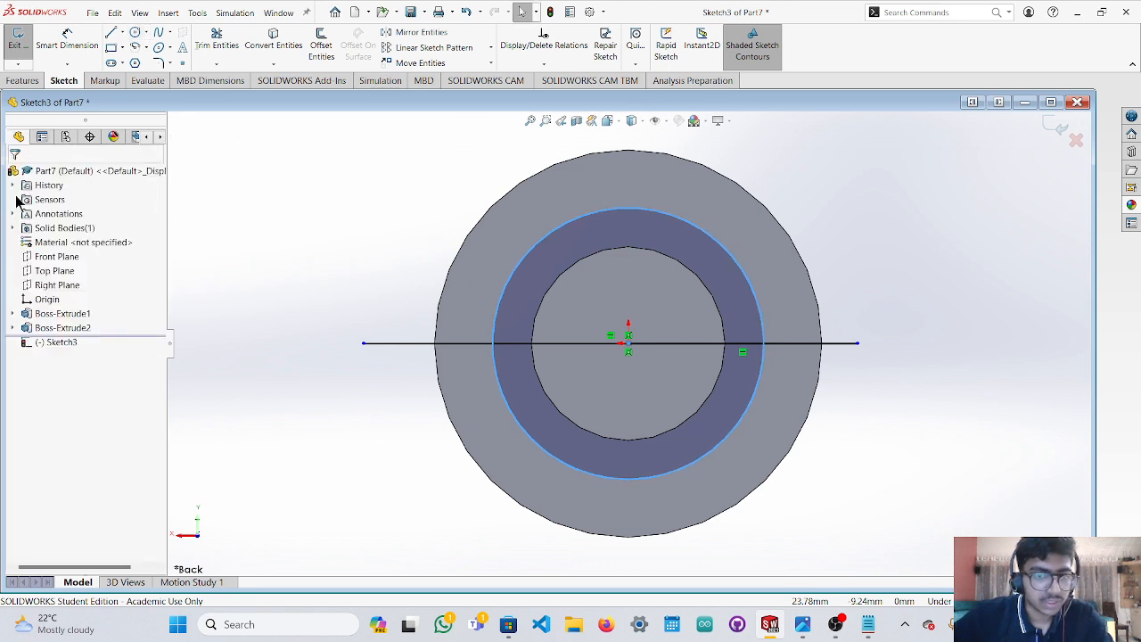
Sketch a second, smaller circle centred on the origin and set its radius to 6 mm.
left_click(136, 33)
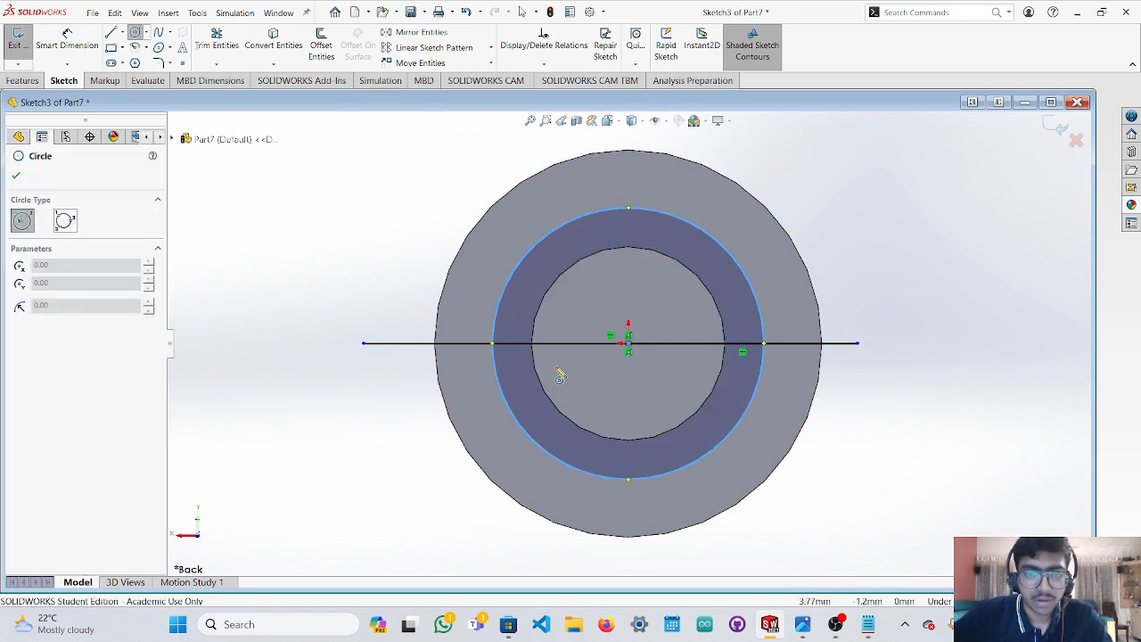
left_click(629, 343)
left_click(738, 326)
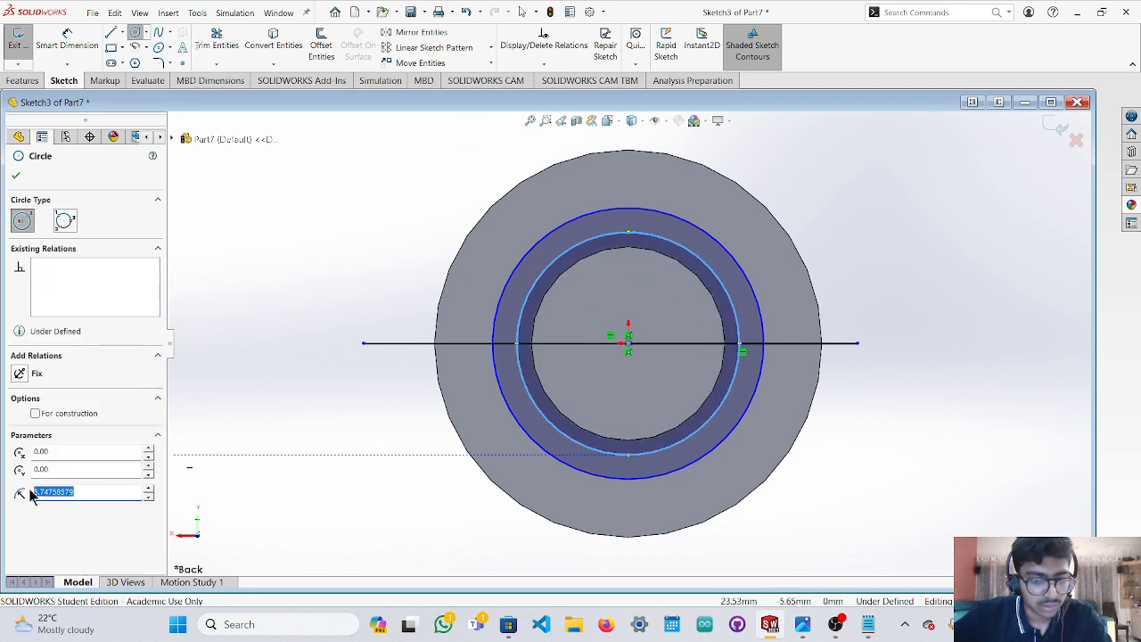
type("6")
left_click(16, 176)
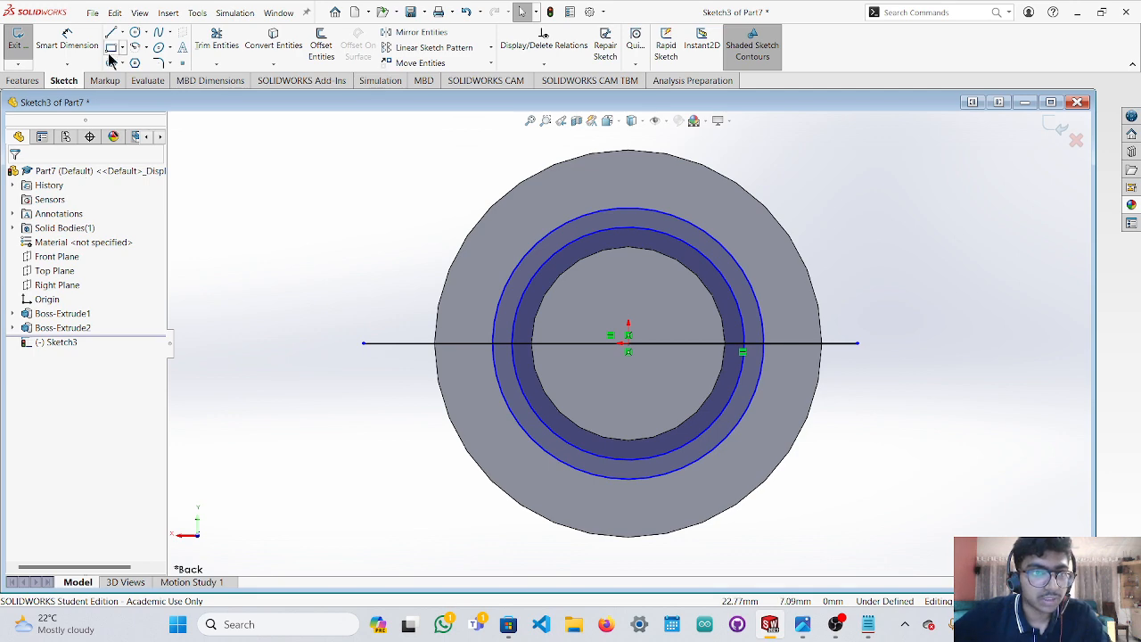
Trim away the upper halves of both sketched circles above the horizontal line.
left_click(218, 43)
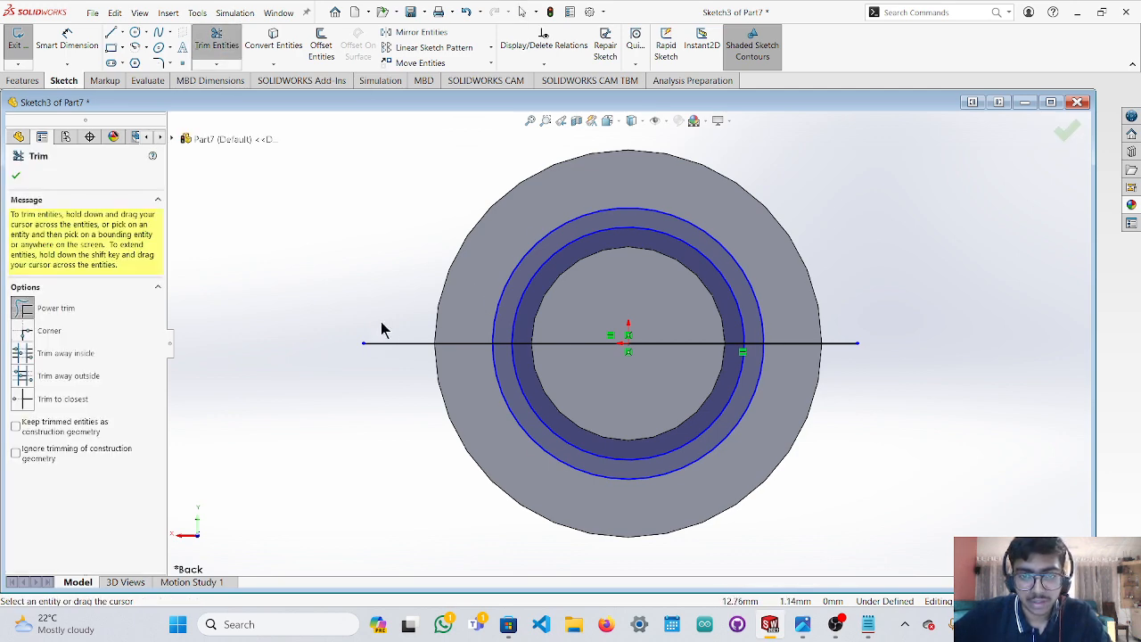
middle_click_drag(379, 303, 402, 319)
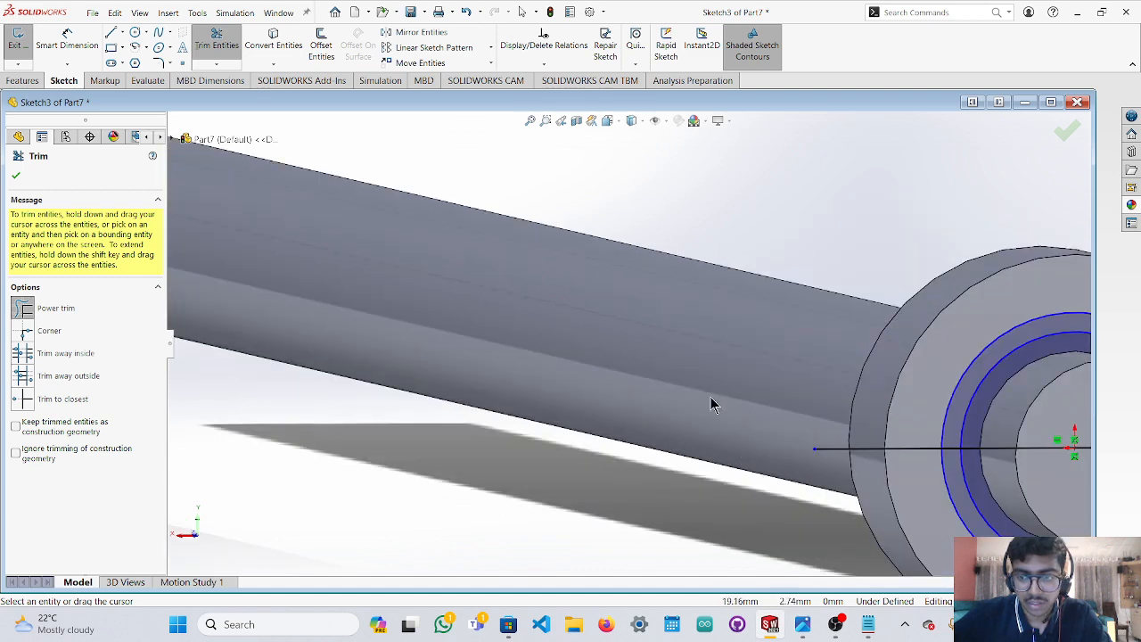
left_click_drag(934, 400, 973, 417)
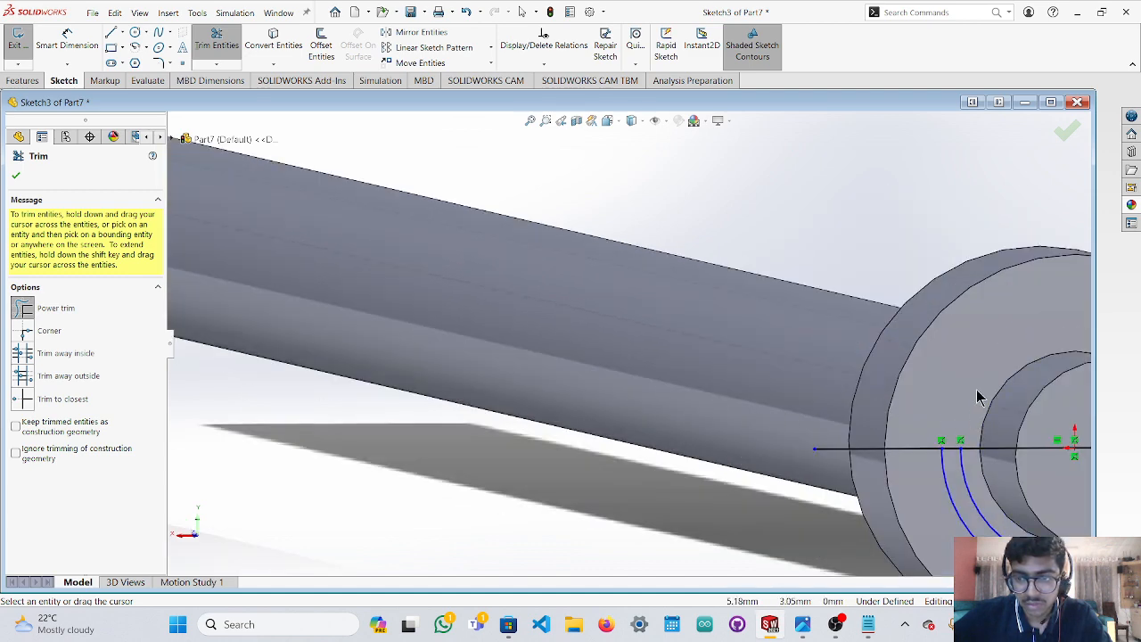
middle_click_drag(978, 396, 965, 391)
scroll(971, 397, "up", 4)
scroll(972, 406, "down", 1)
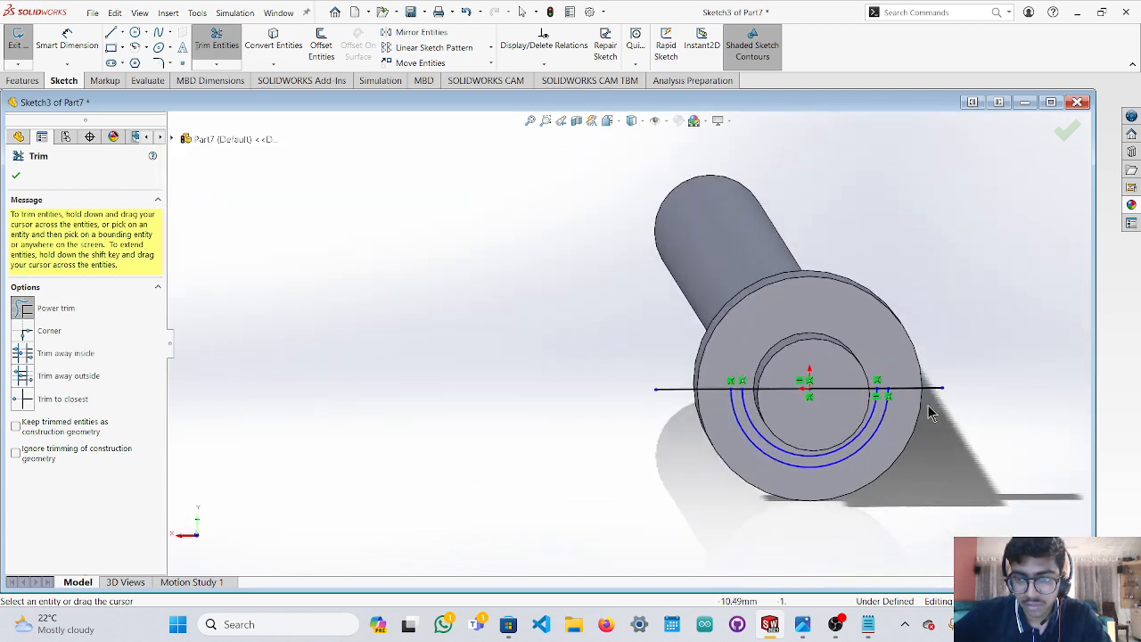
scroll(930, 413, "down", 3)
key("Escape")
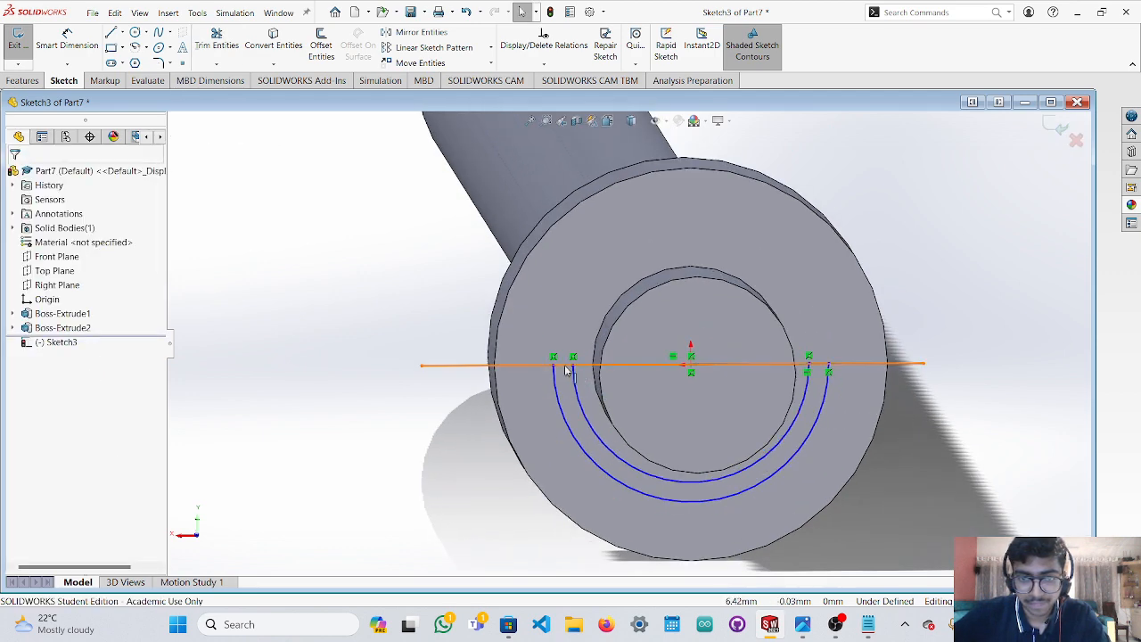
Trim the horizontal lines so that only the short segments closing the two ends of the concentric arcs remain.
scroll(580, 372, "down", 2)
left_click(216, 40)
scroll(454, 331, "down", 1)
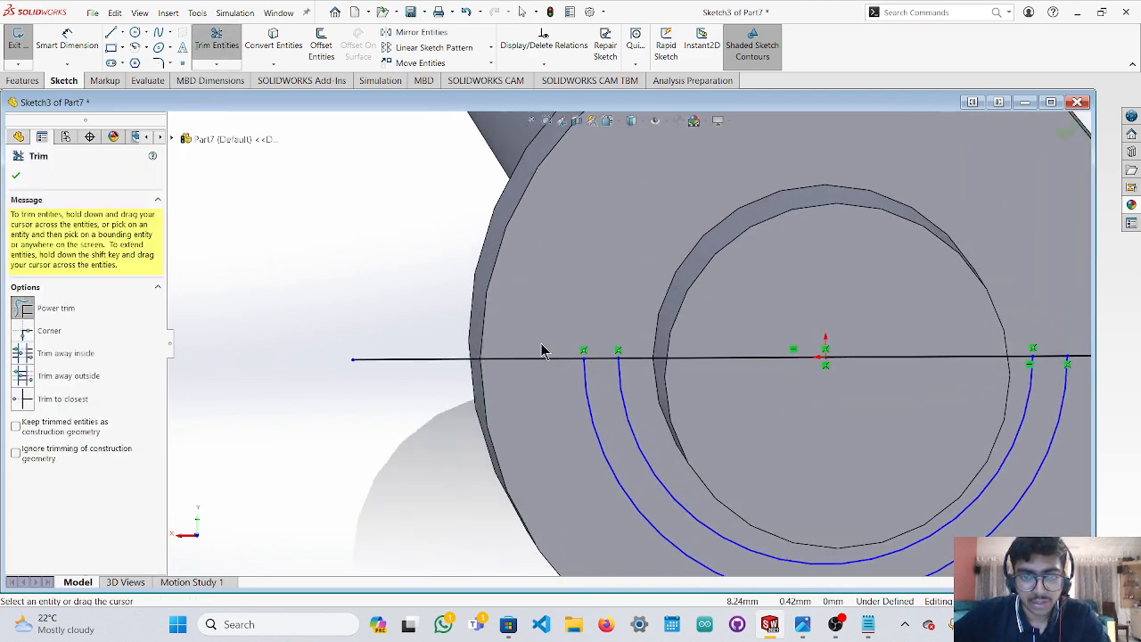
left_click_drag(543, 349, 548, 382)
left_click_drag(644, 358, 644, 368)
scroll(858, 379, "up", 3)
scroll(903, 380, "down", 4)
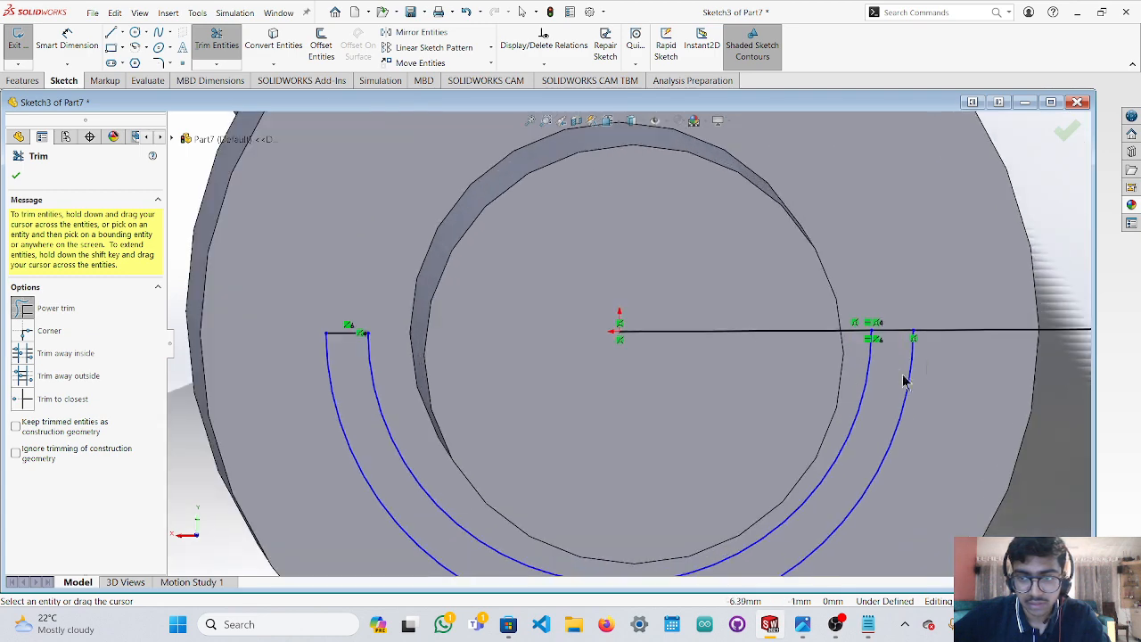
left_click_drag(965, 330, 964, 351)
scroll(863, 324, "down", 2)
left_click_drag(822, 326, 822, 355)
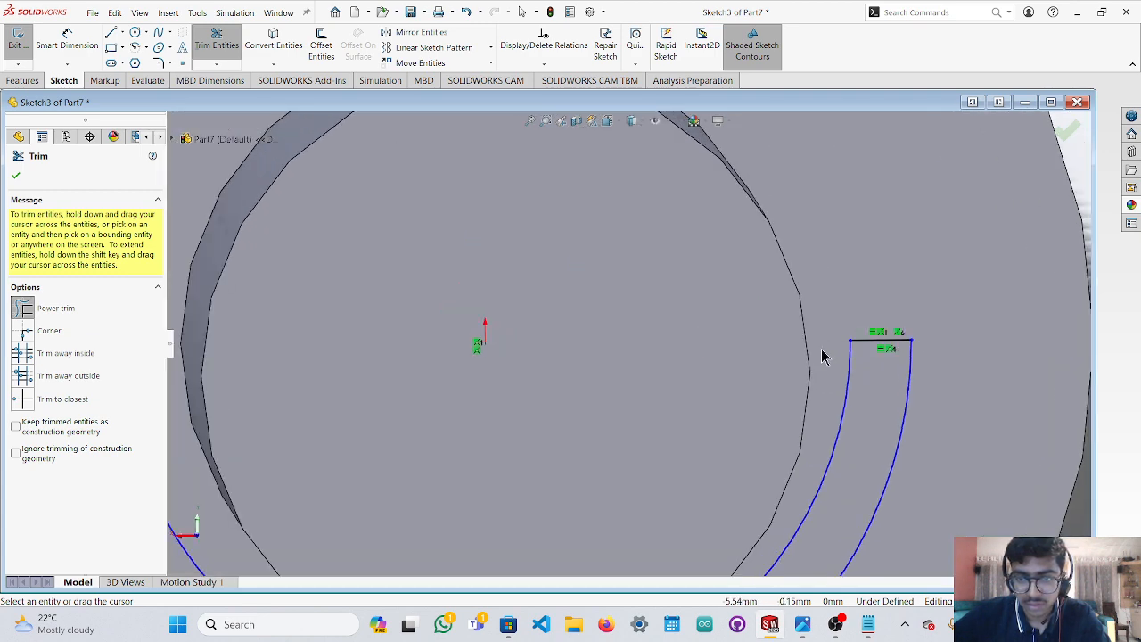
scroll(720, 360, "up", 3)
key("Escape")
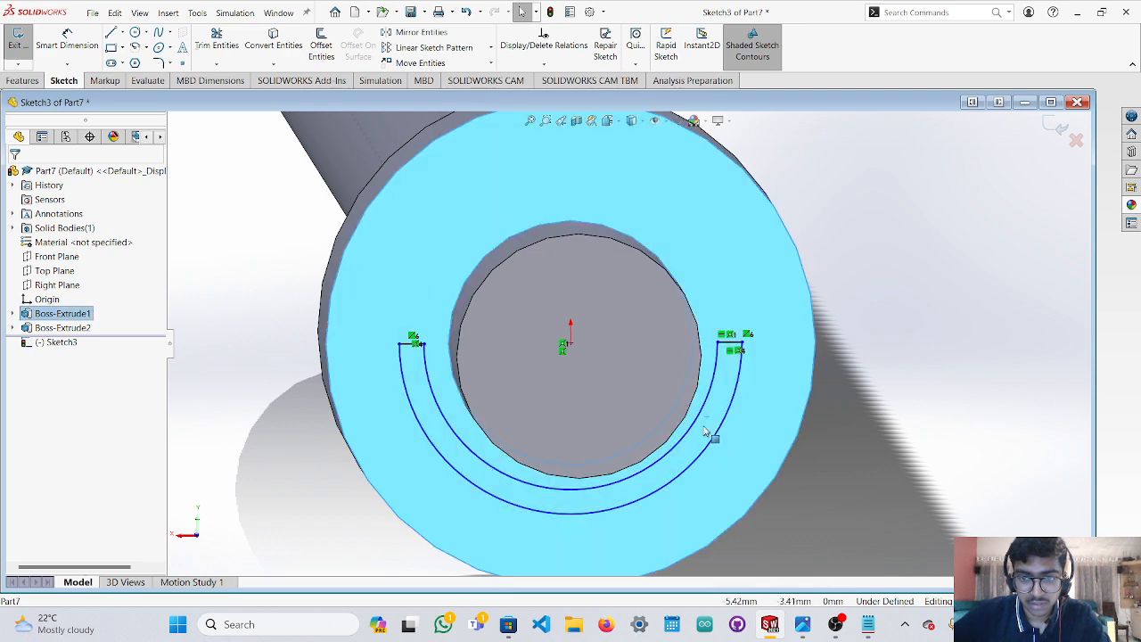
Select the inner arc of the half-ring profile on the disc's back face.
mouse_move(712, 433)
middle_mouse_down()
mouse_move(731, 430)
mouse_move(615, 379)
mouse_move(561, 395)
middle_mouse_up()
left_click(646, 384)
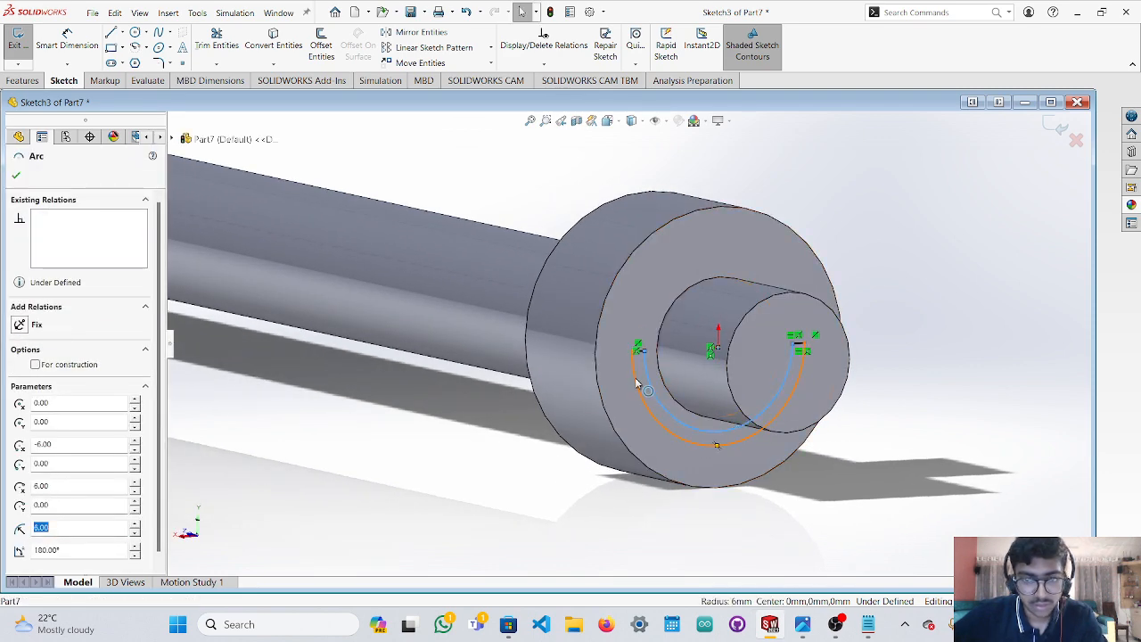
Extrude the half-ring sketch region on the collar's front face 10 mm blind, outward beneath the short shaft, with the result merged.
left_click(636, 380, "ctrl")
scroll(640, 356, "down", 6)
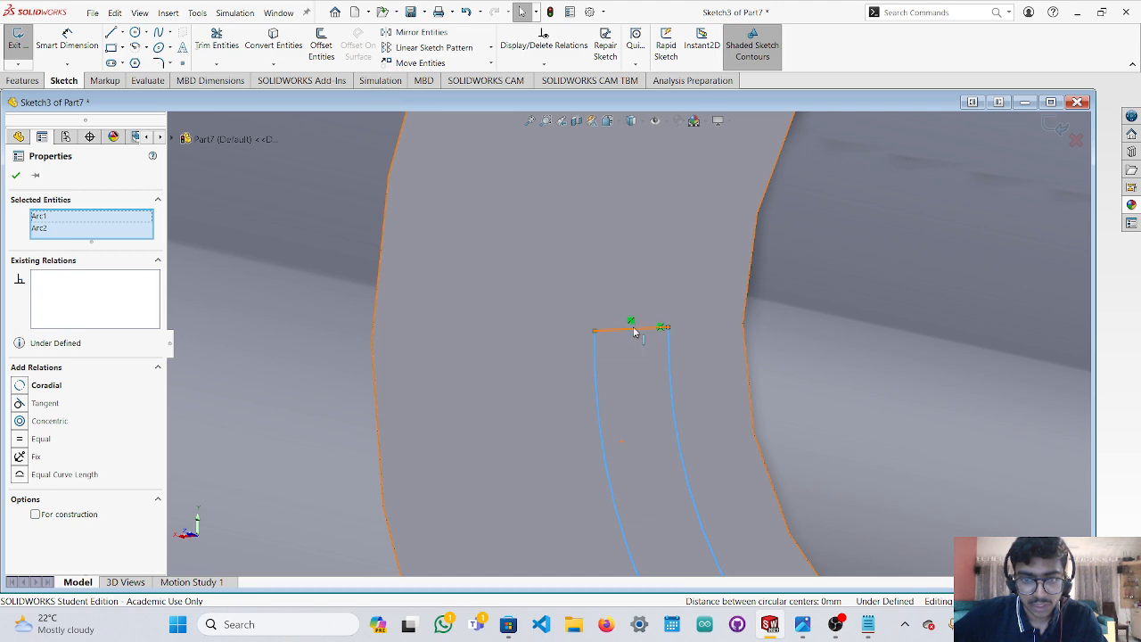
left_click(635, 329, "ctrl")
scroll(675, 366, "up", 10)
scroll(691, 347, "down", 6)
scroll(228, 384, "down", 5)
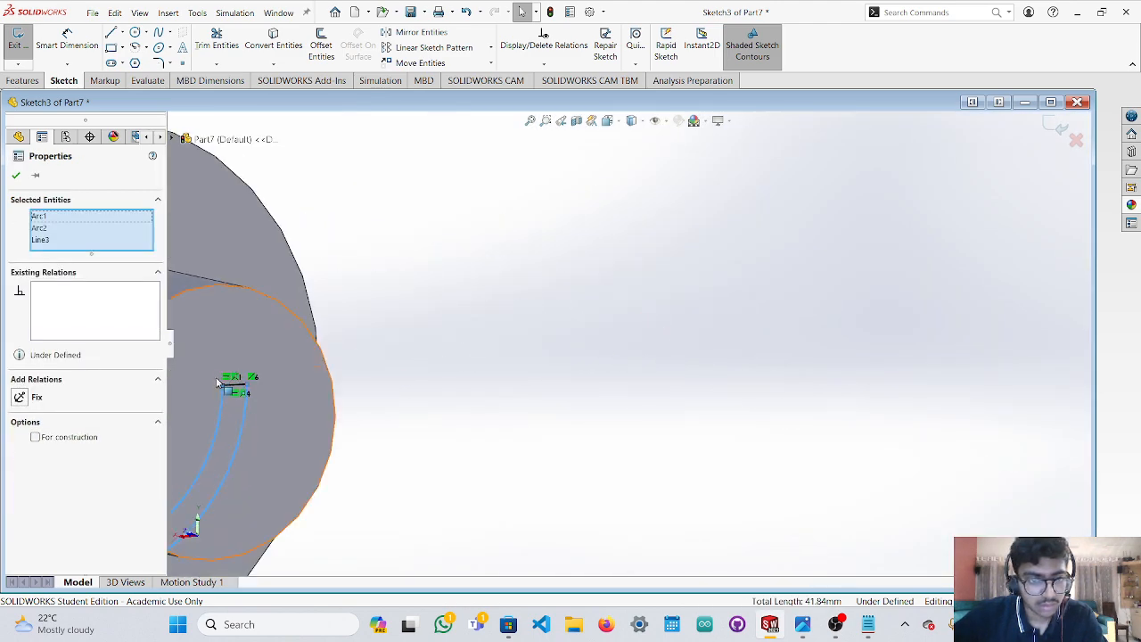
left_click(270, 389, "ctrl")
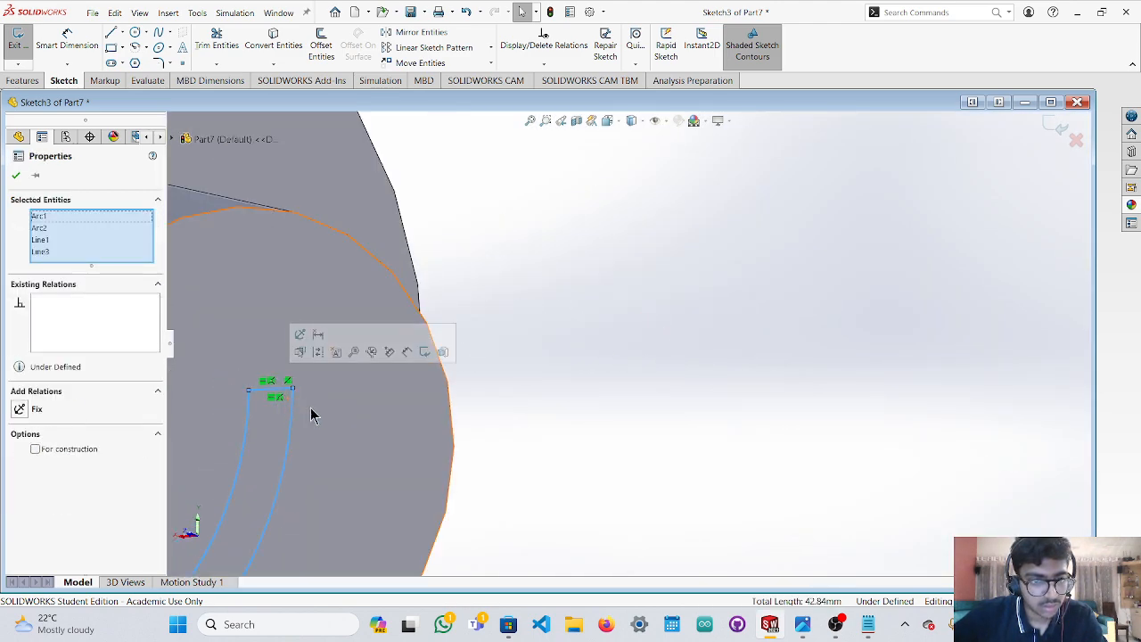
scroll(353, 434, "up", 5)
middle_click_drag(622, 451, 580, 440)
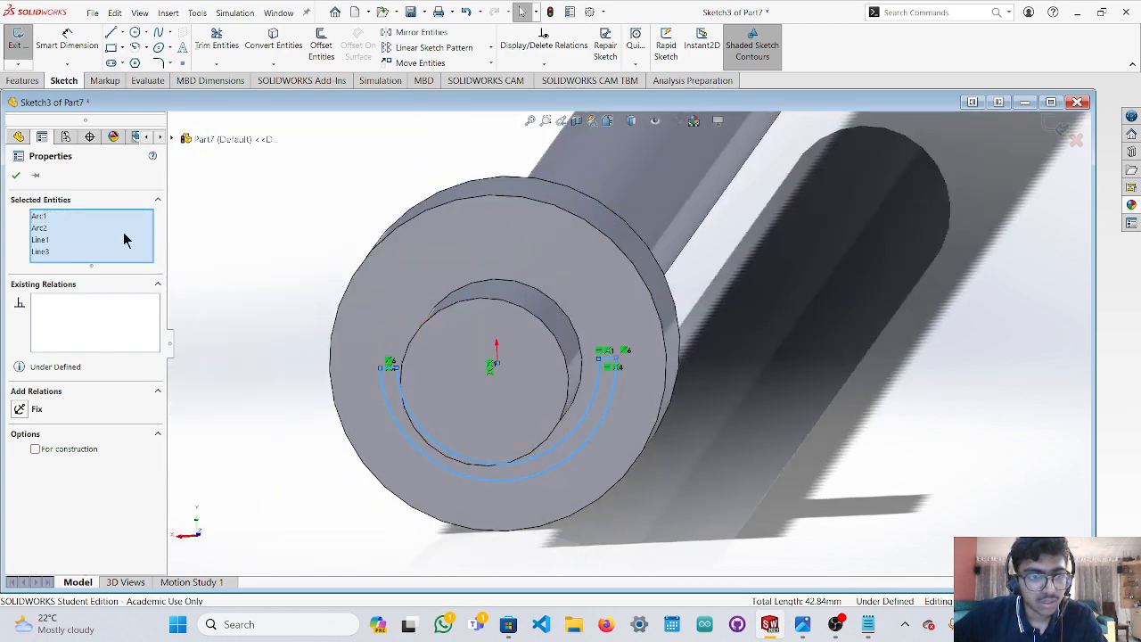
left_click(22, 80)
left_click(24, 44)
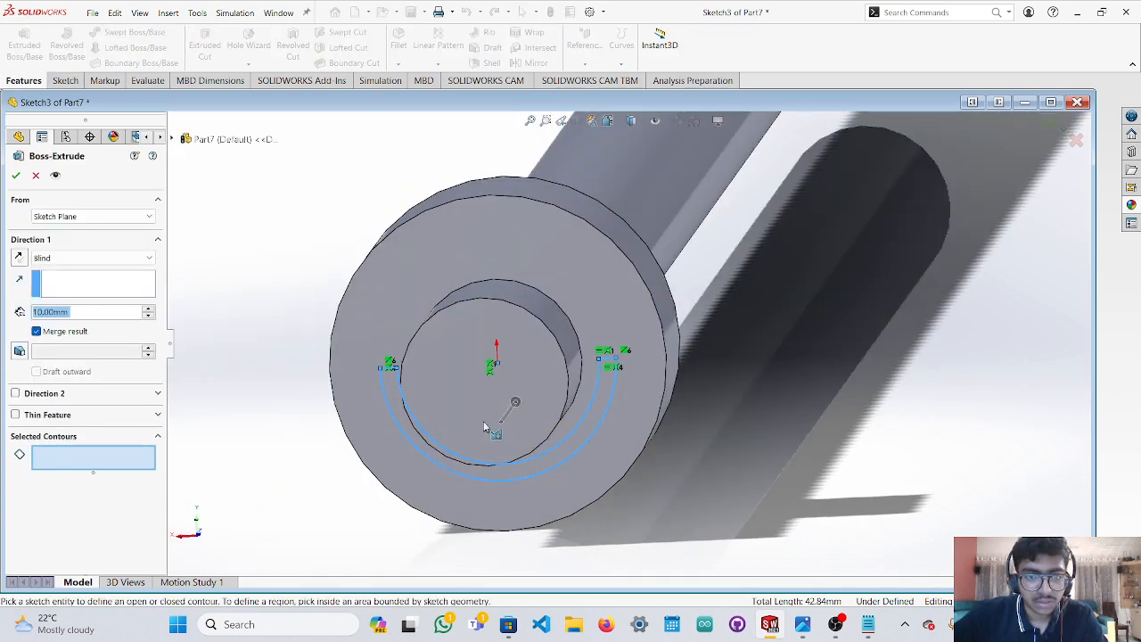
left_click_drag(520, 431, 468, 467)
left_click(589, 430)
middle_click_drag(595, 434, 340, 502)
left_click_drag(295, 505, 423, 465)
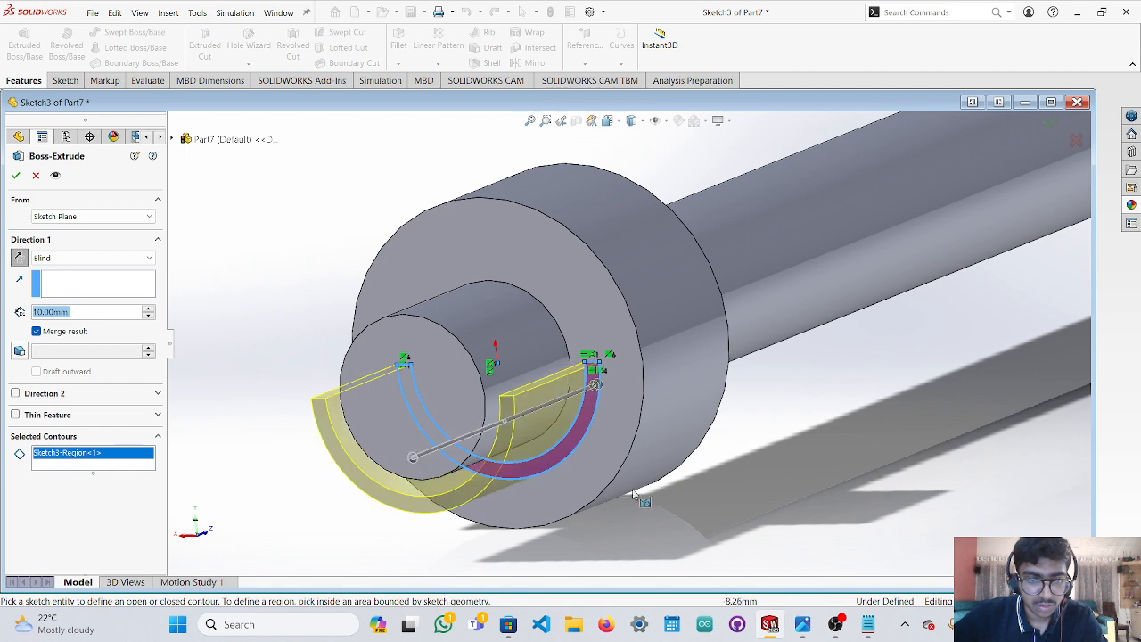
mouse_move(634, 489)
middle_mouse_down()
mouse_move(621, 487)
mouse_move(654, 486)
middle_mouse_up()
scroll(654, 488, "up", 2)
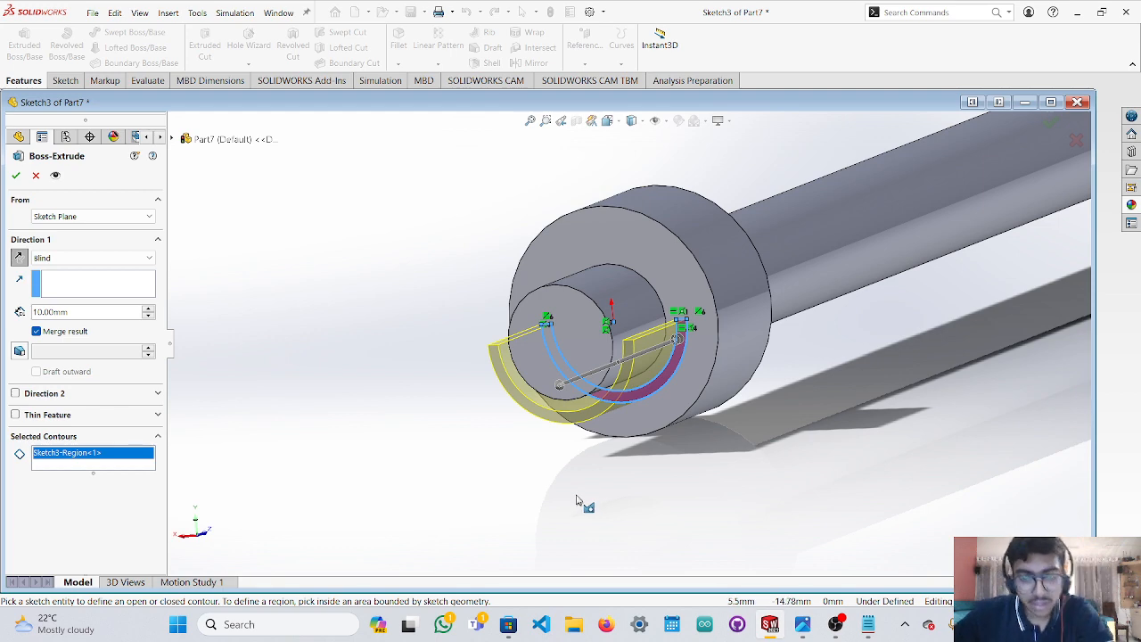
left_click(15, 175)
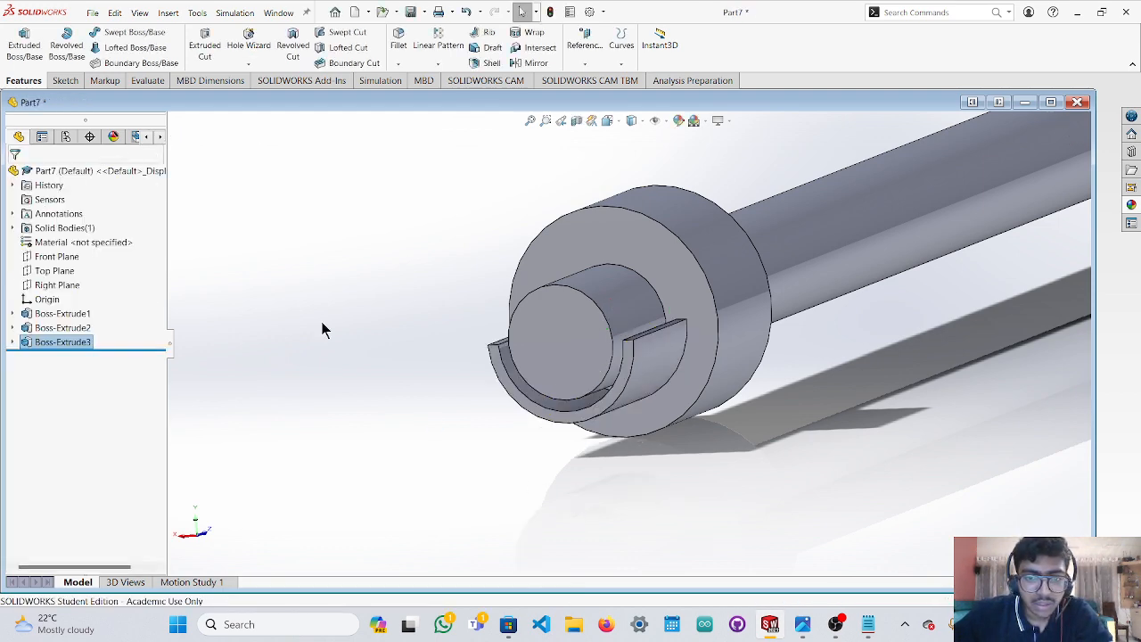
Examine the shaft, collar and new half-ring, and compare the part with the upper_motor_clamp part.
mouse_move(784, 444)
middle_mouse_down()
mouse_move(806, 447)
mouse_move(803, 461)
mouse_move(780, 462)
middle_mouse_up()
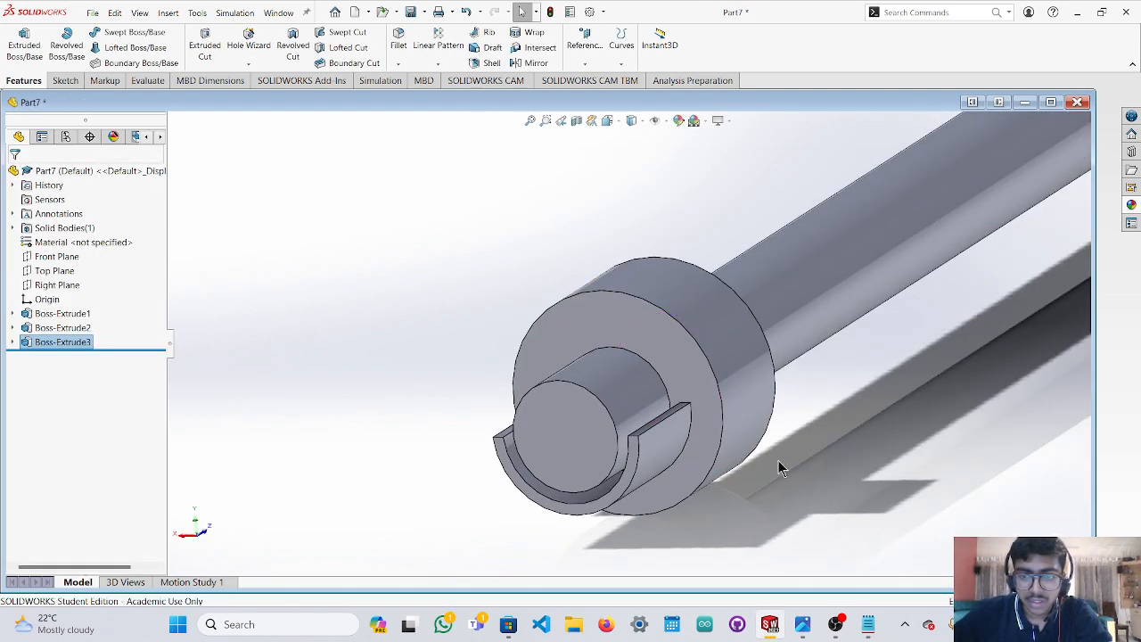
scroll(907, 431, "up", 5)
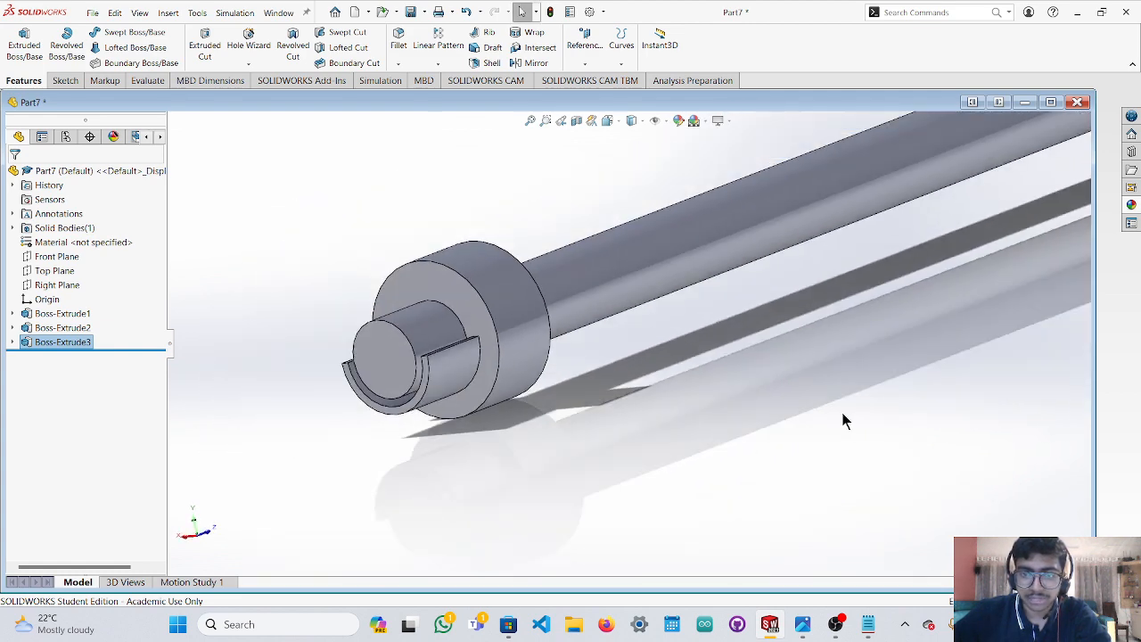
scroll(838, 405, "up", 5)
scroll(612, 308, "down", 3)
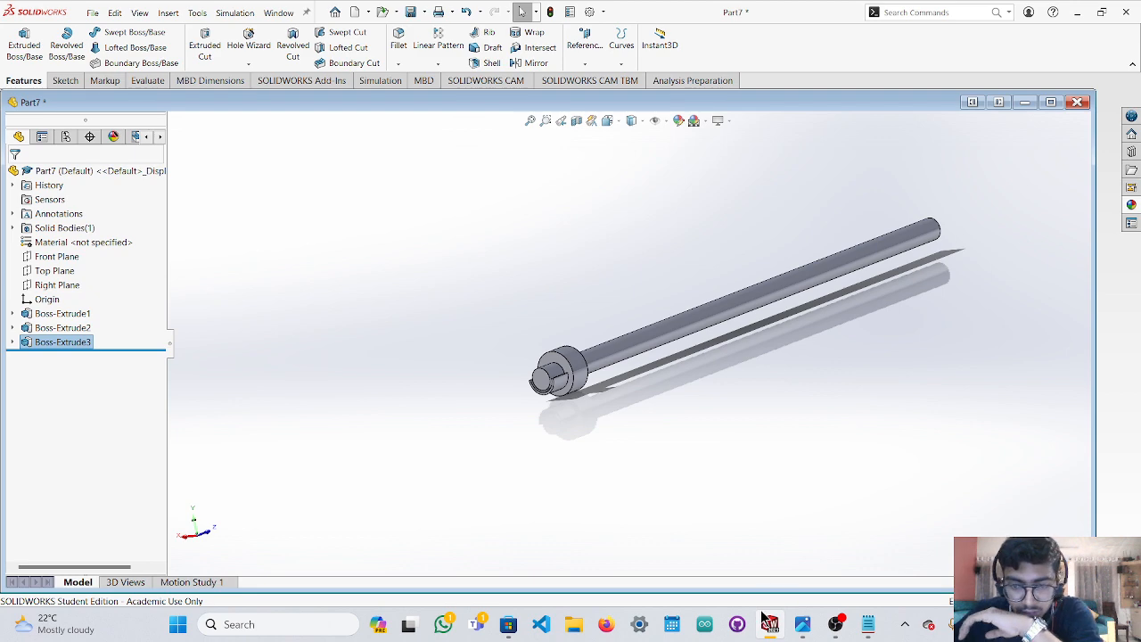
mouse_move(768, 624)
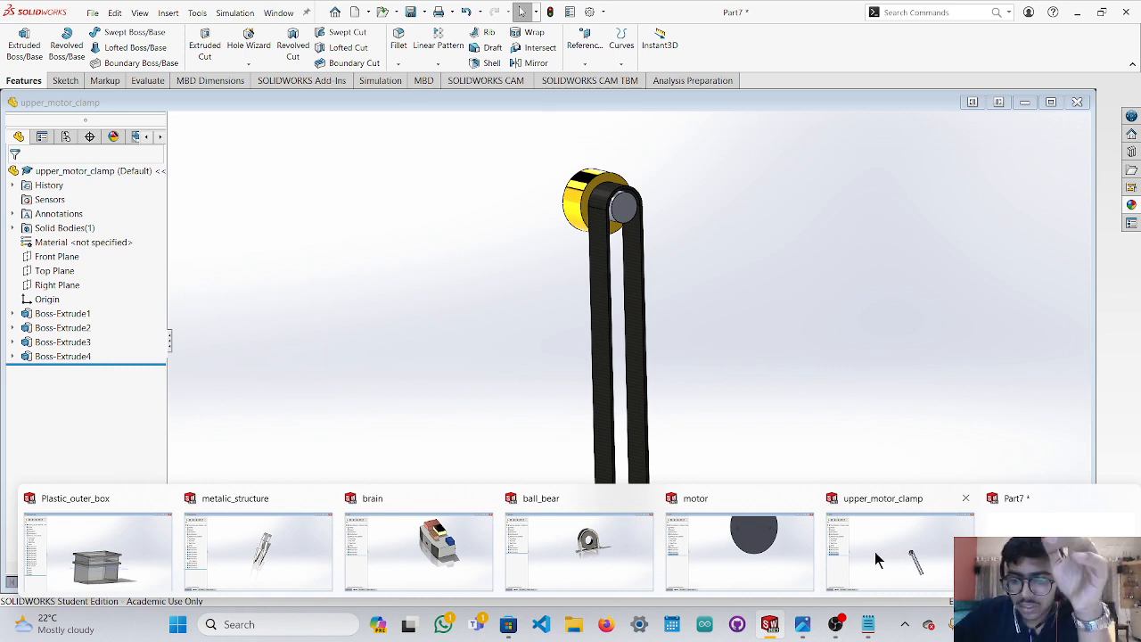
left_click(1017, 526)
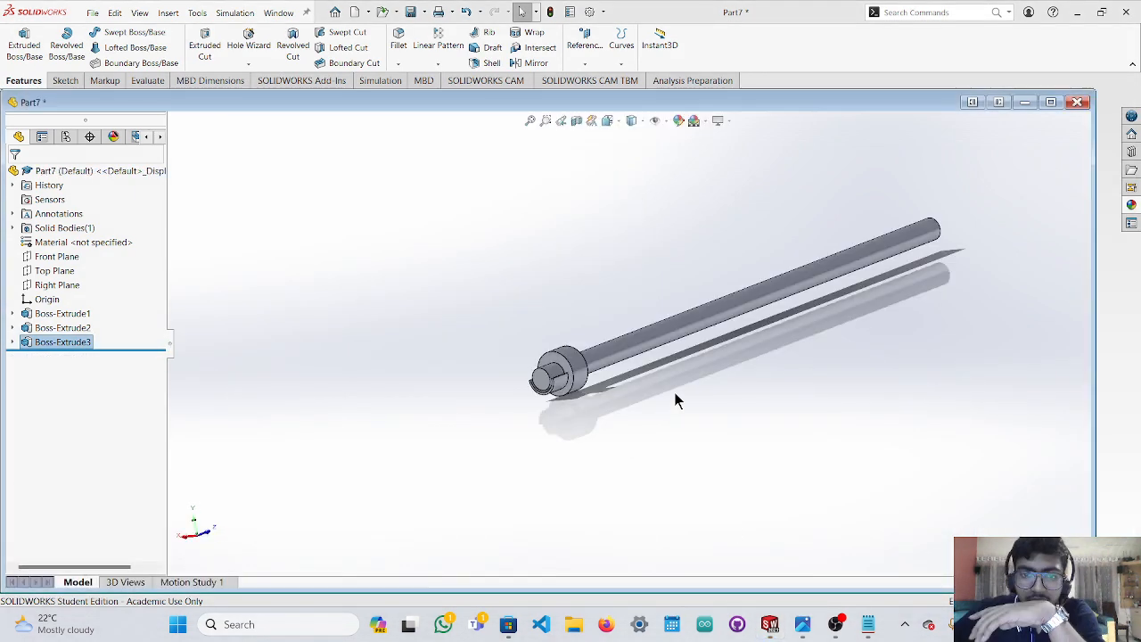
scroll(624, 406, "up", 1)
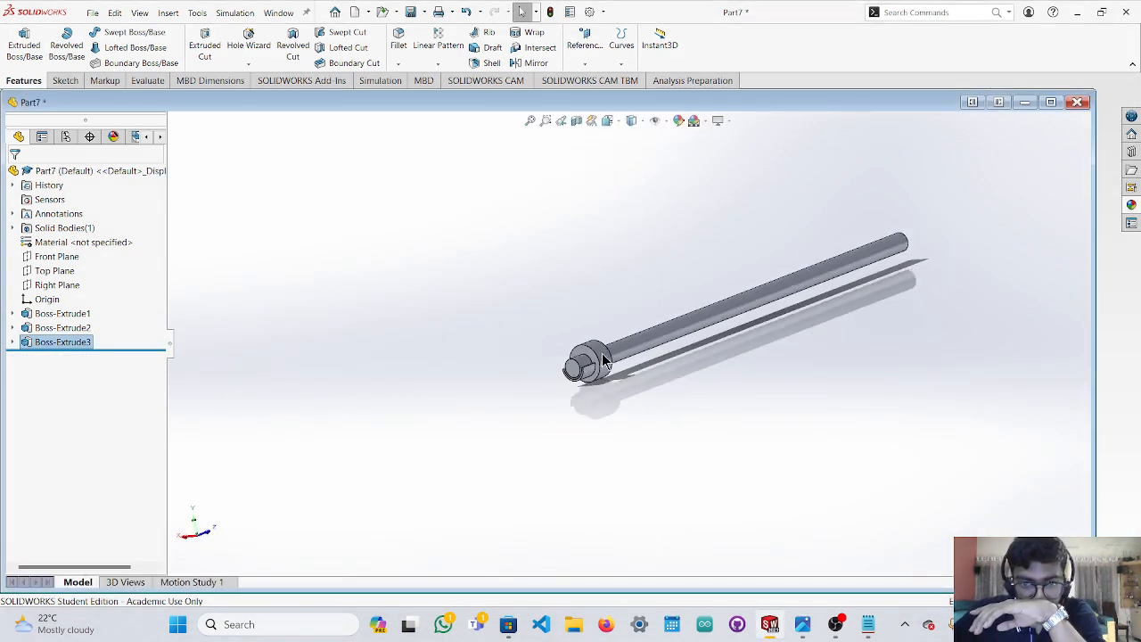
Apply the polished brass appearance to the collar's outer surface and end faces.
scroll(593, 357, "down", 4)
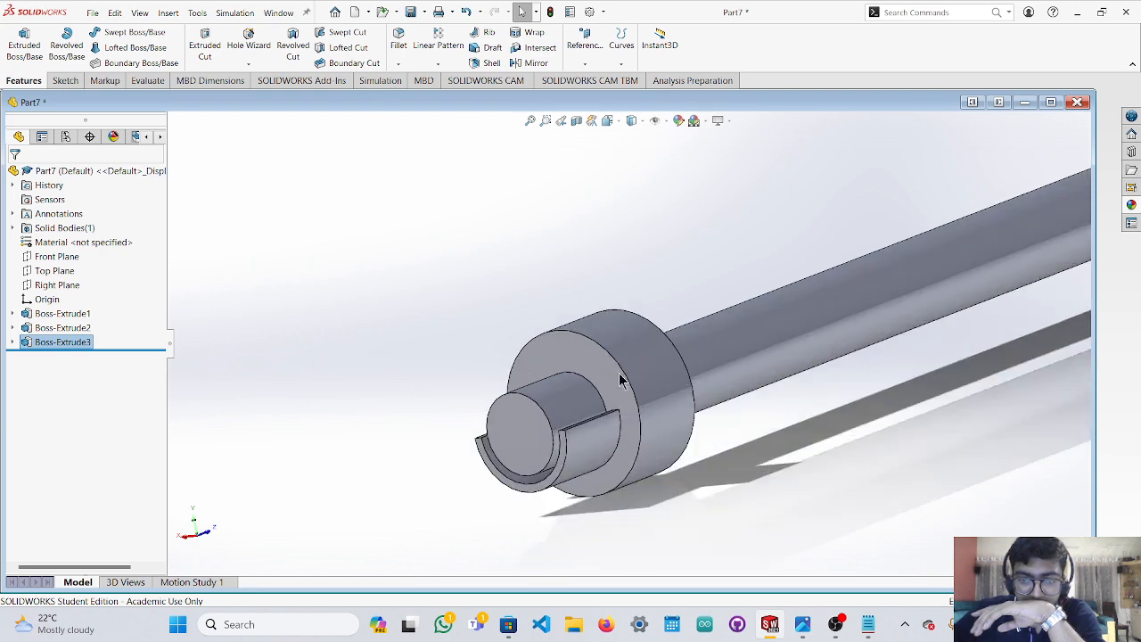
left_click(646, 380)
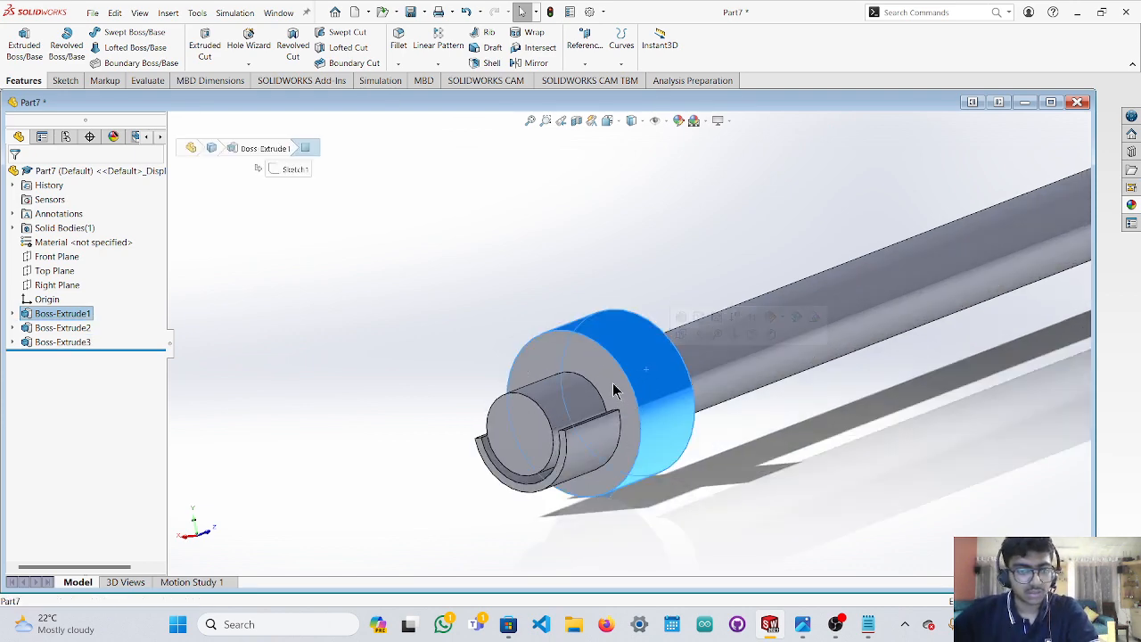
middle_click_drag(769, 443, 688, 402)
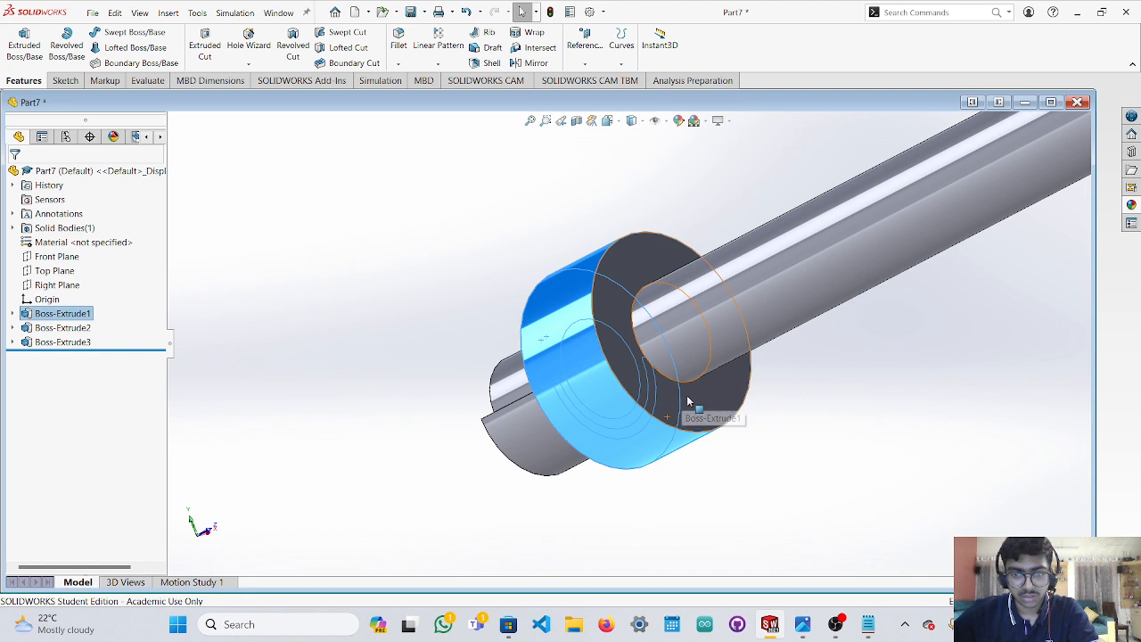
left_click(1132, 204)
scroll(958, 170, "up", 5)
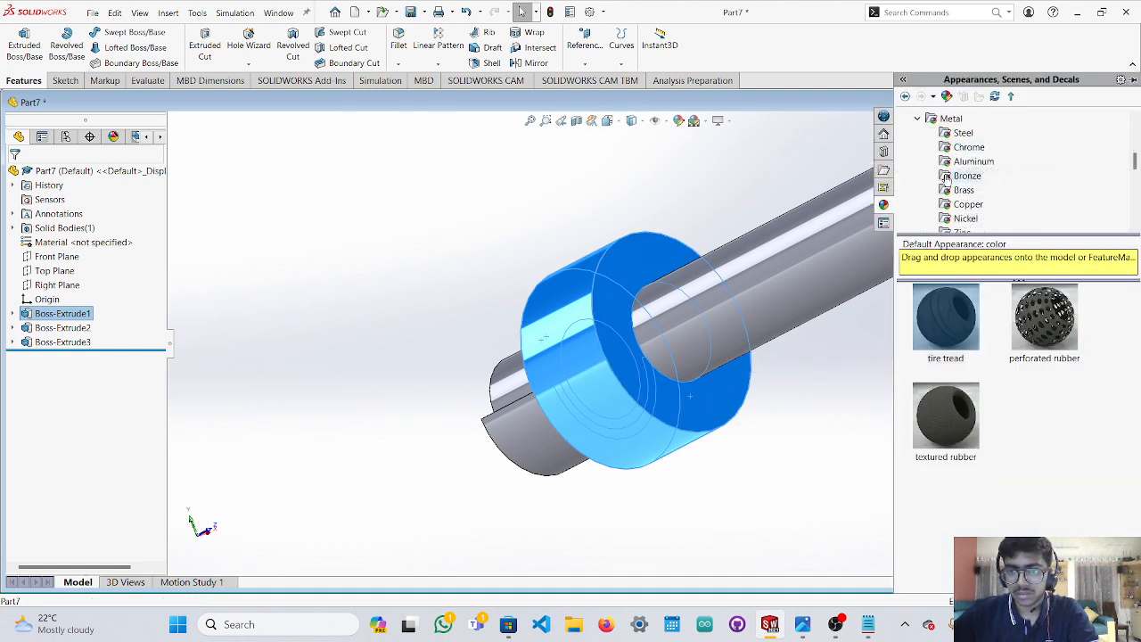
left_click(963, 190)
left_click_drag(945, 316, 741, 421)
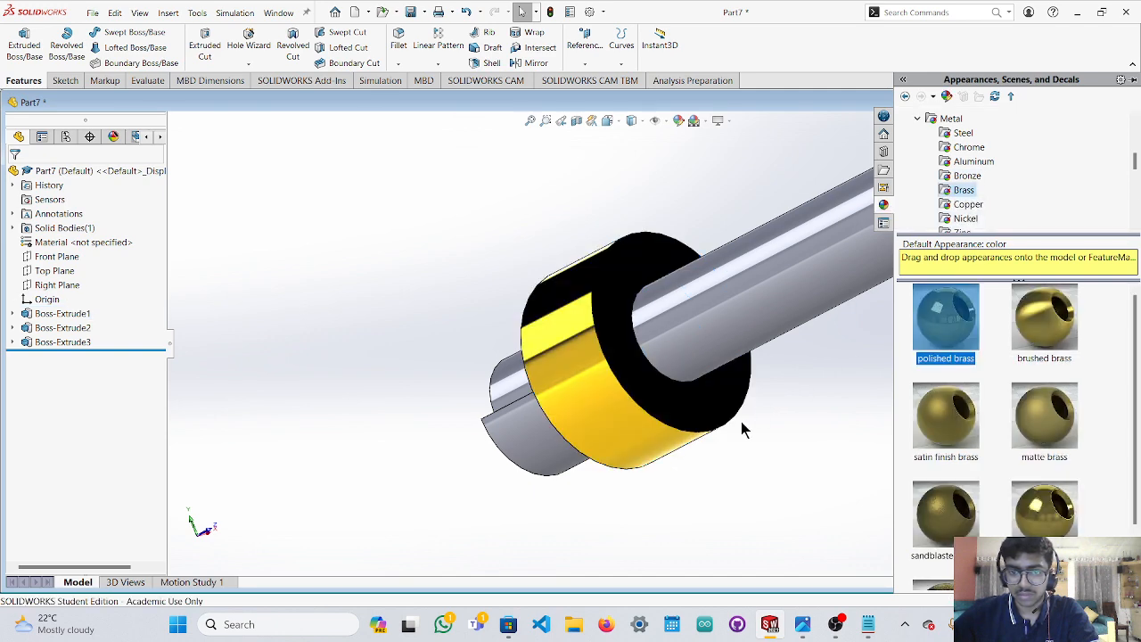
middle_click_drag(741, 420, 860, 452)
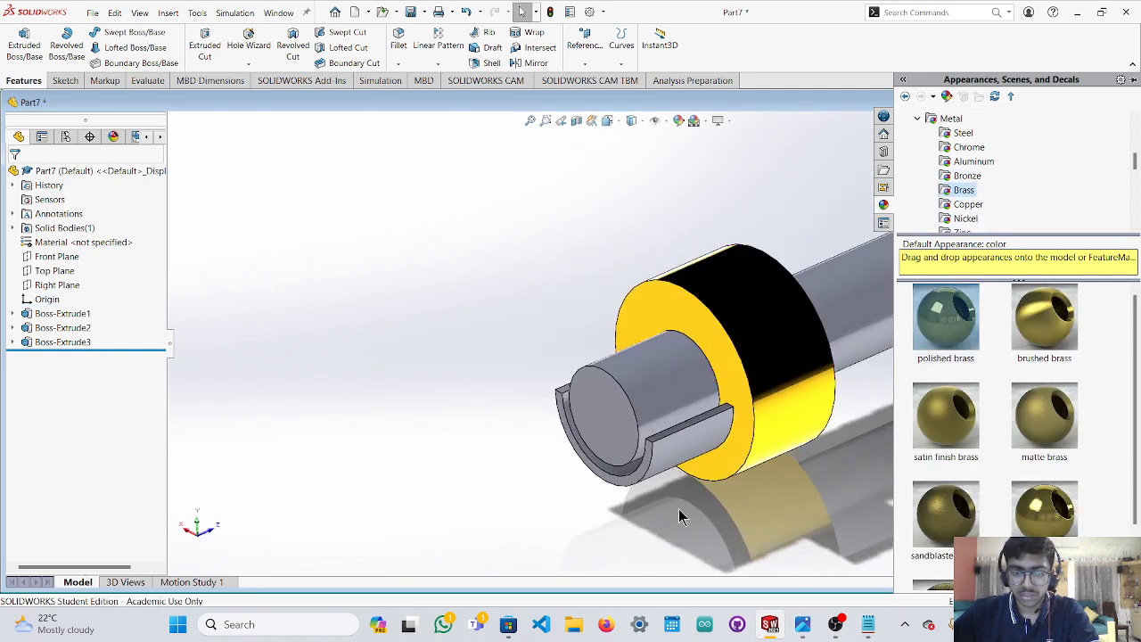
Apply the tire tread rubber appearance to the faces of the half-ring around the short shaft.
middle_click_drag(679, 504, 710, 428)
left_click(710, 428)
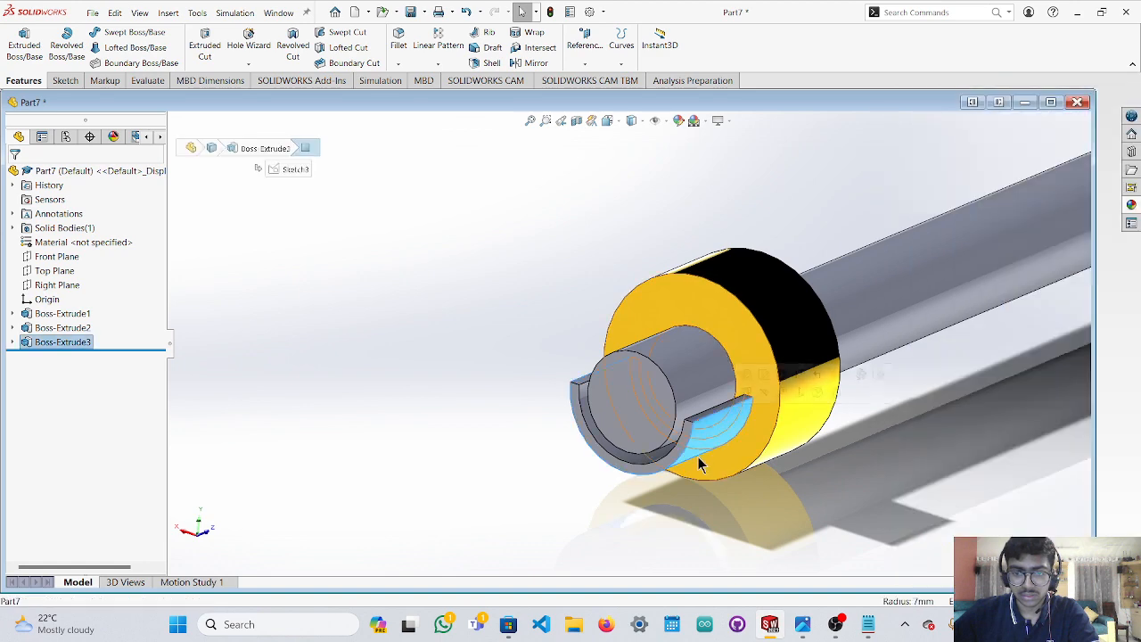
scroll(612, 417, "down", 6)
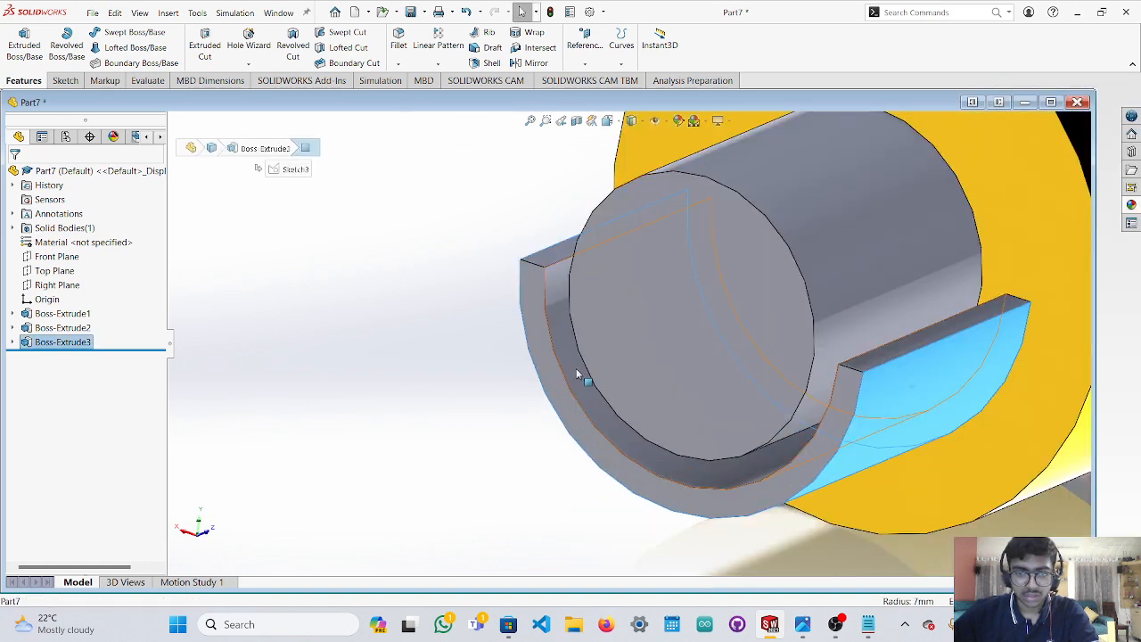
left_click(575, 368, "ctrl")
middle_click_drag(566, 409, 596, 319)
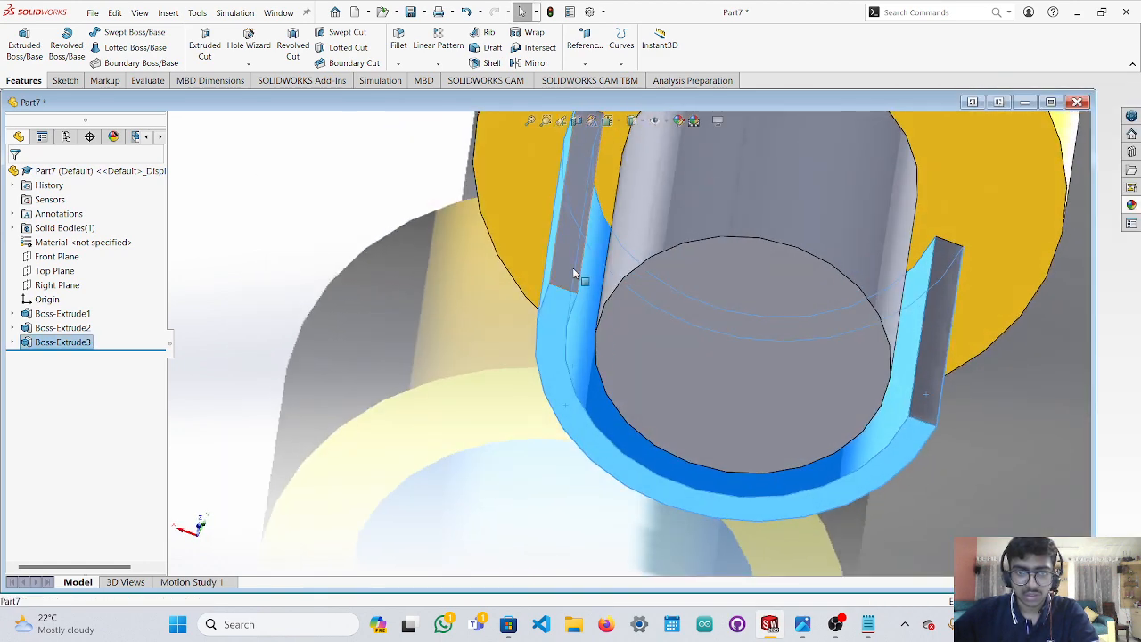
middle_click_drag(930, 377, 997, 373)
scroll(871, 393, "up", 5)
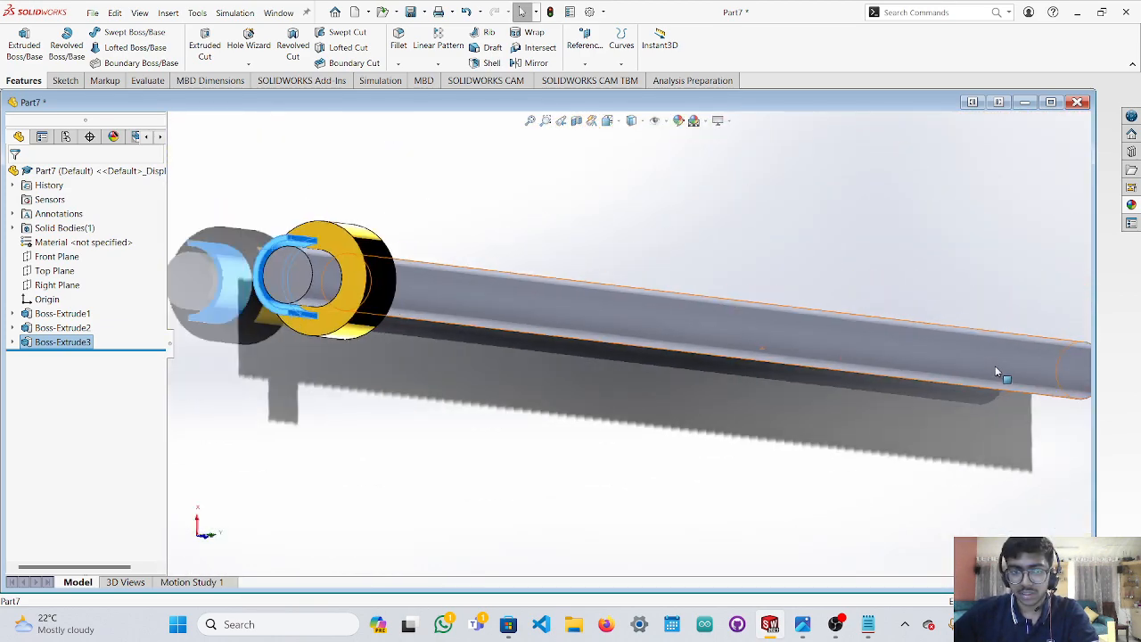
left_click(1131, 205)
scroll(970, 196, "down", 3)
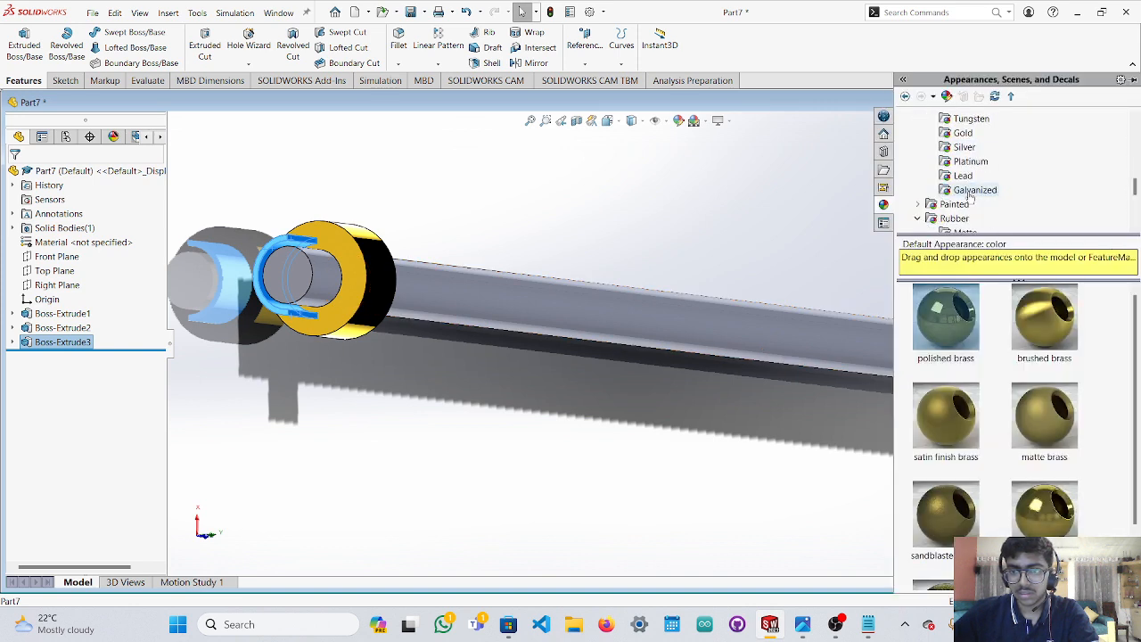
scroll(970, 196, "down", 3)
left_click(954, 175)
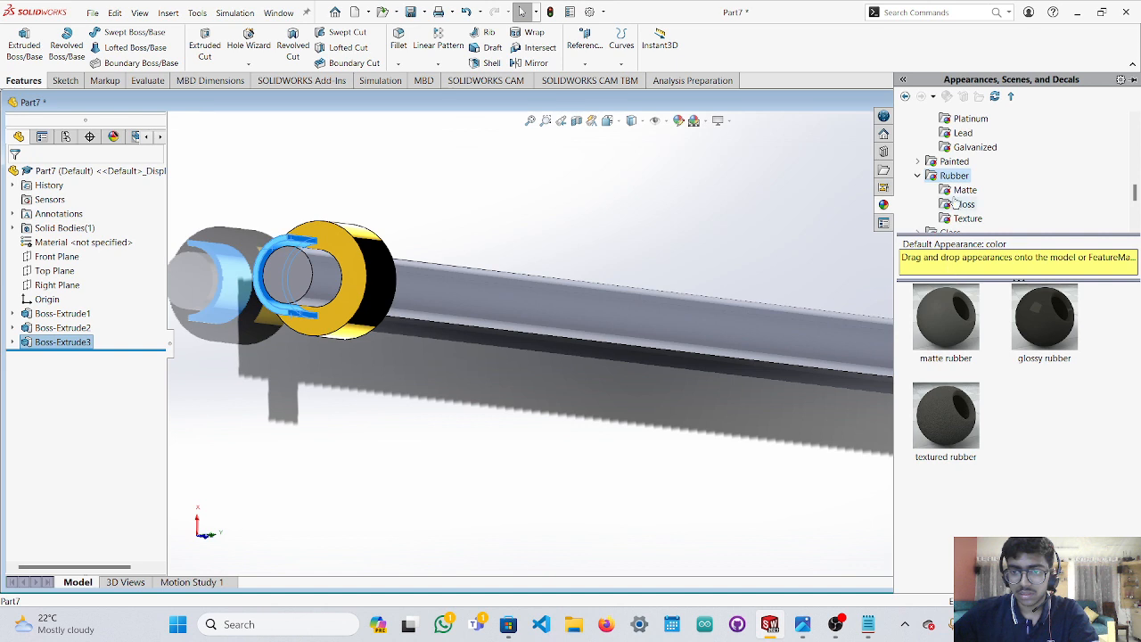
left_click(966, 220)
left_click_drag(944, 328, 870, 354)
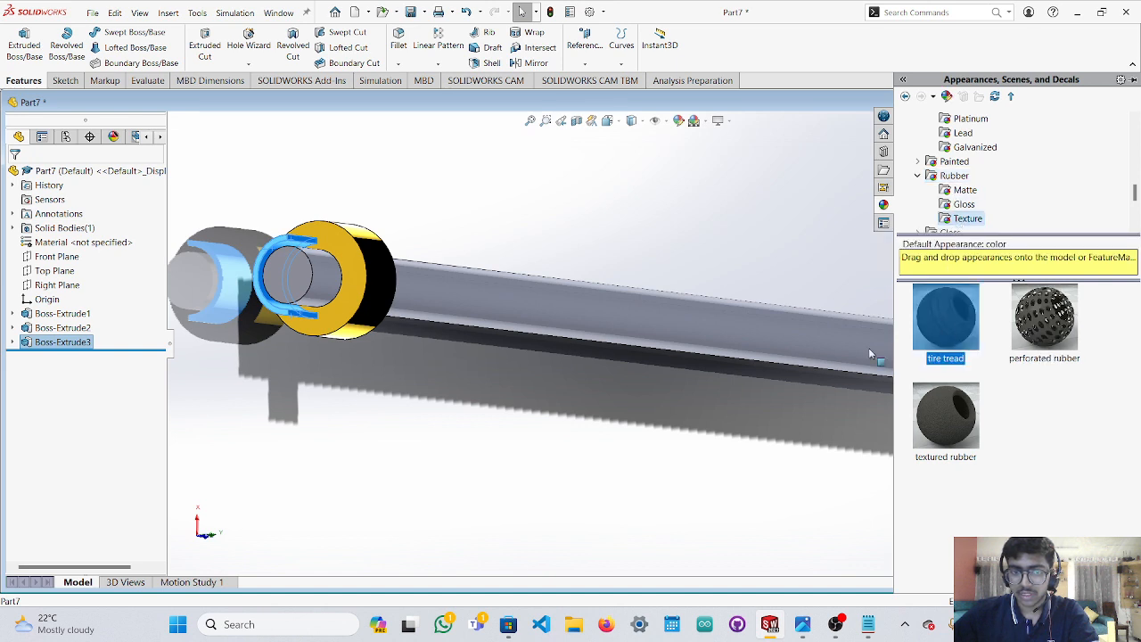
double_click(944, 318)
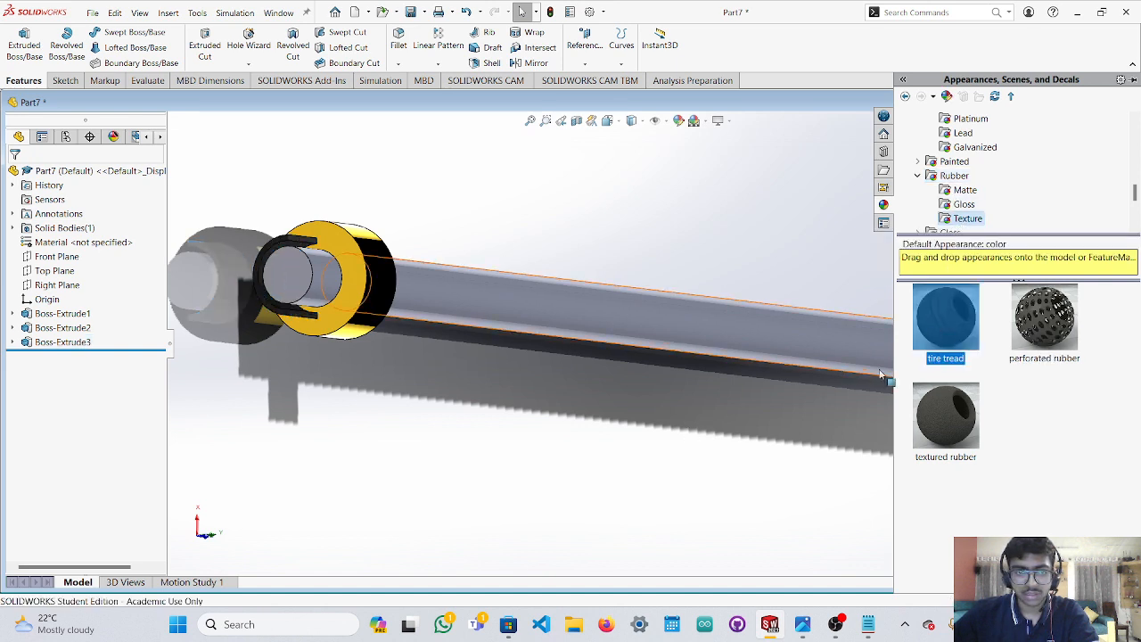
Examine the whole part with its collar, half-ring and long shaft from several angles and distances.
left_click(588, 470)
middle_click_drag(588, 476, 600, 299)
scroll(599, 298, "up", 2)
scroll(490, 287, "down", 3)
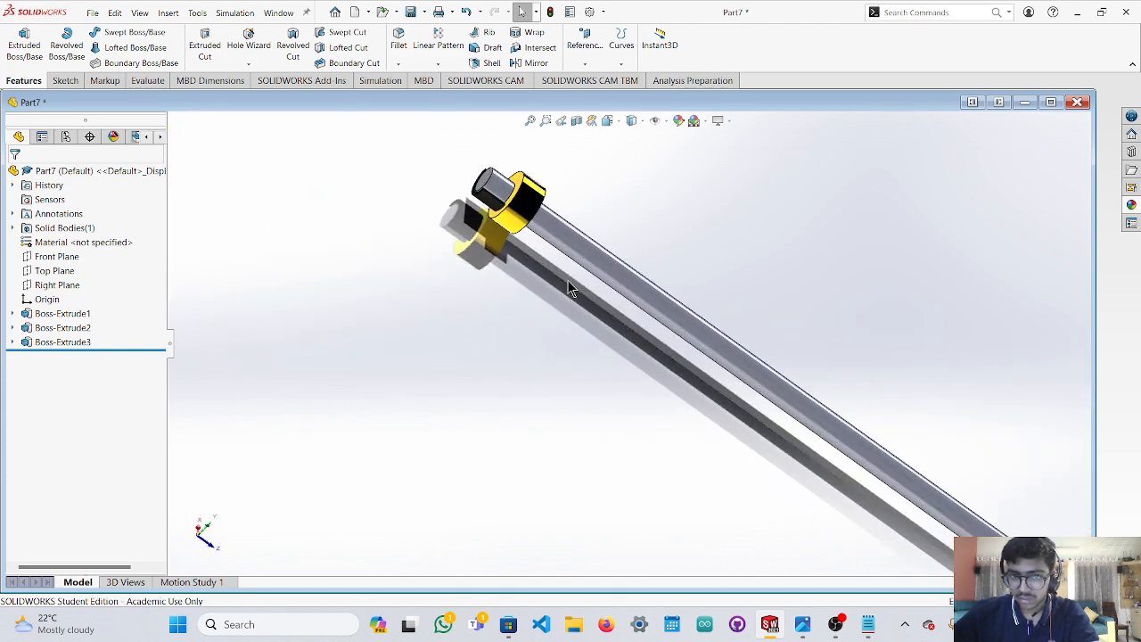
scroll(581, 287, "up", 2)
scroll(617, 288, "down", 2)
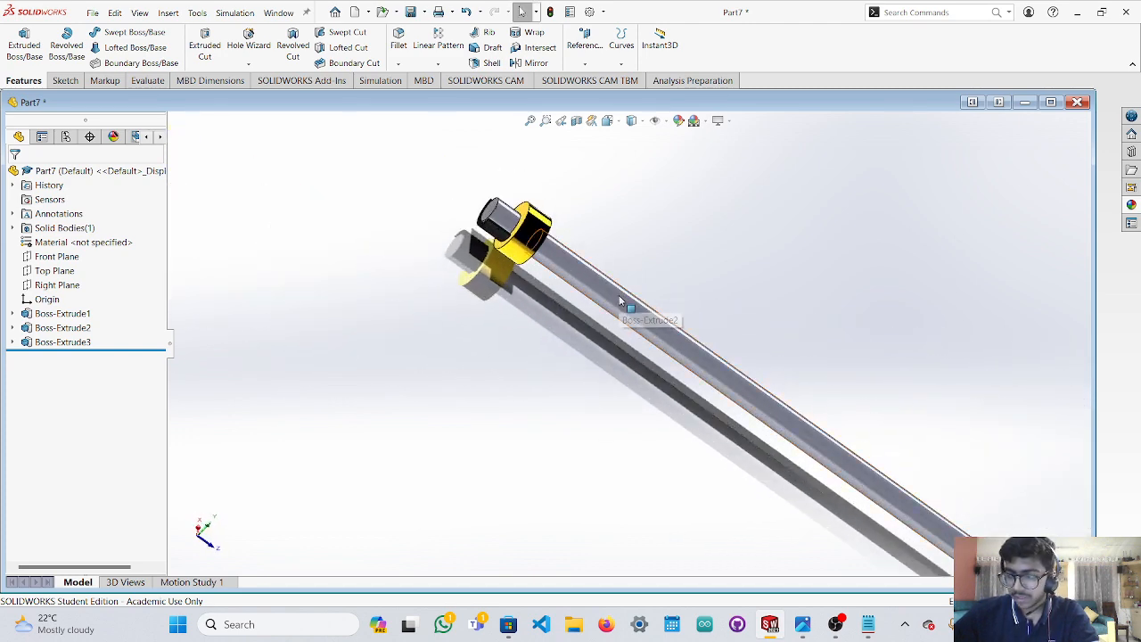
scroll(618, 312, "down", 2)
scroll(618, 312, "up", 4)
middle_click_drag(851, 372, 758, 267)
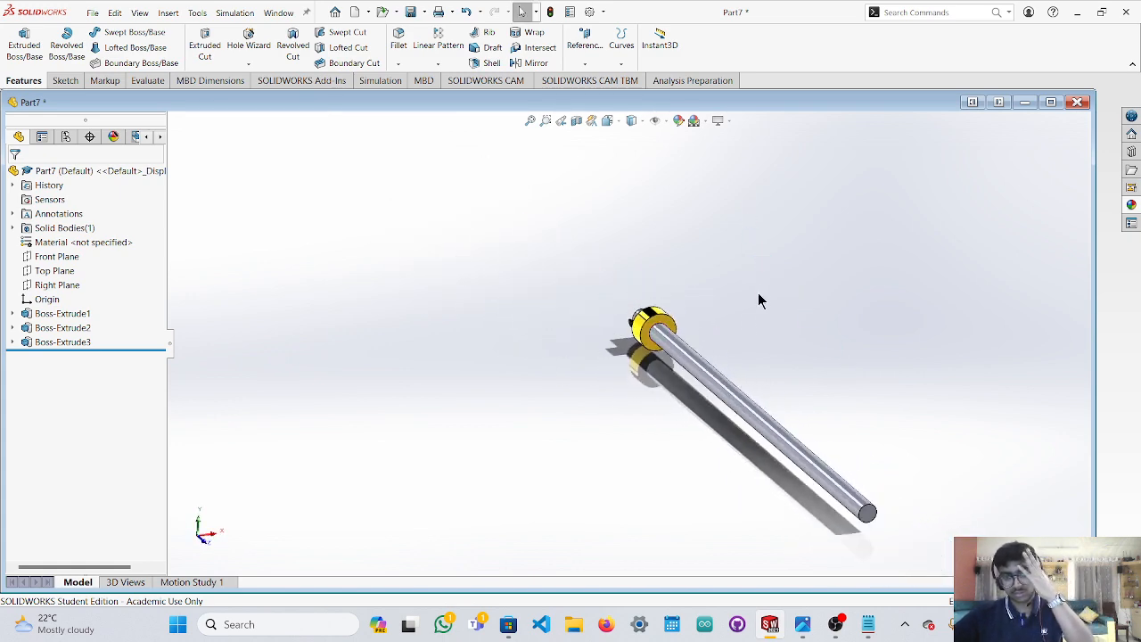
scroll(740, 339, "down", 2)
scroll(683, 339, "down", 1)
scroll(681, 345, "down", 1)
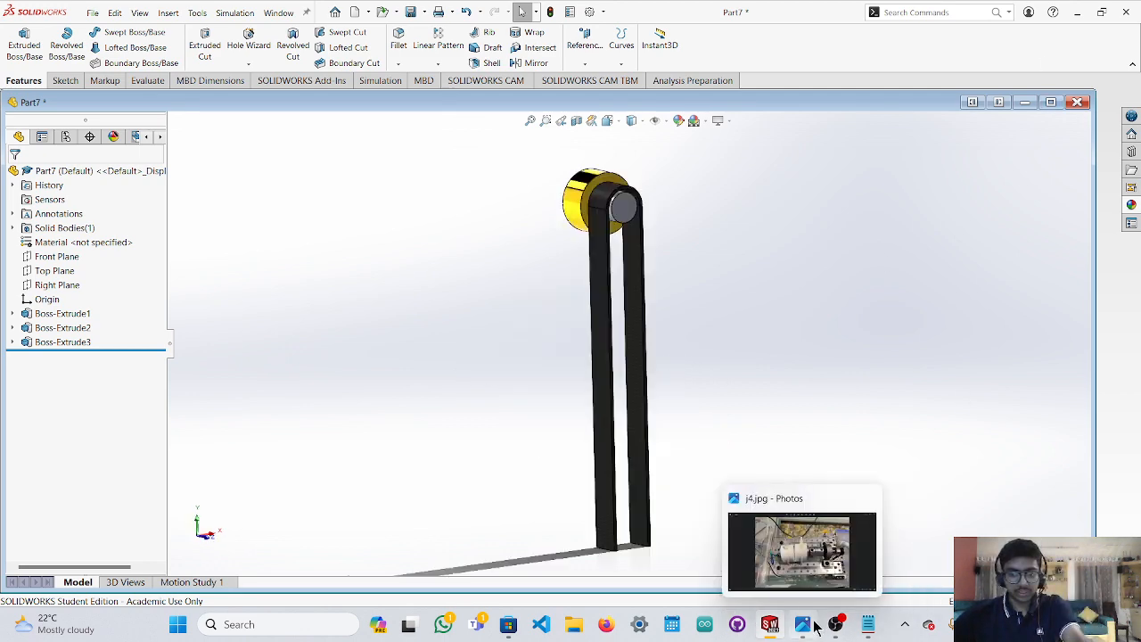
Switch to Photos and examine the reference pictures of the real assembly, from j4.jpg to j2.jpg.
left_click(813, 627)
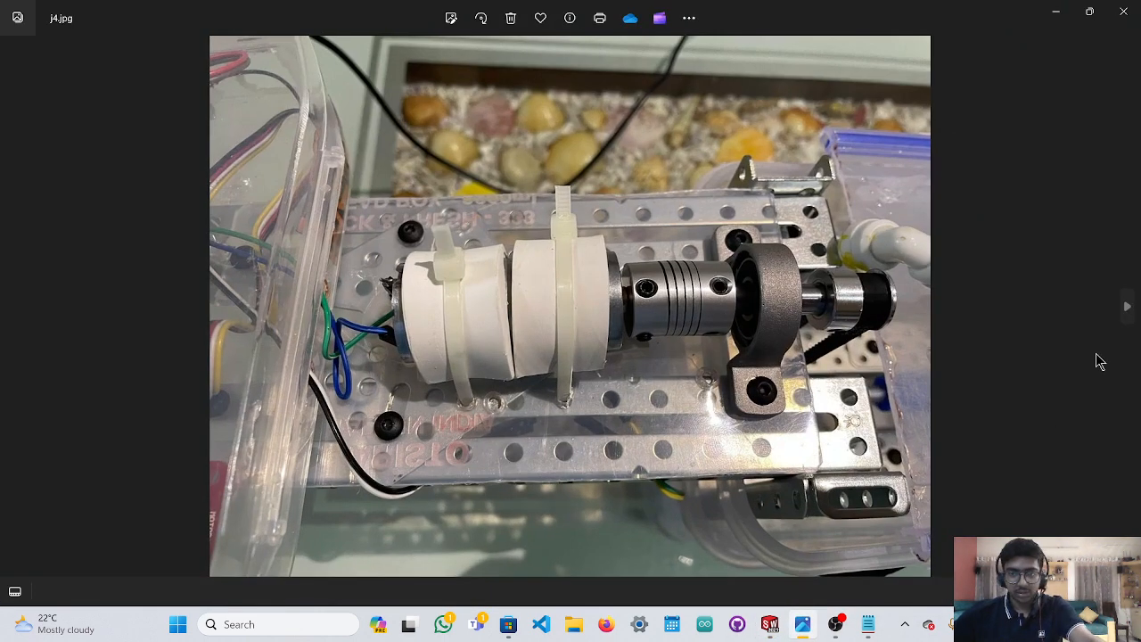
left_click(1127, 307)
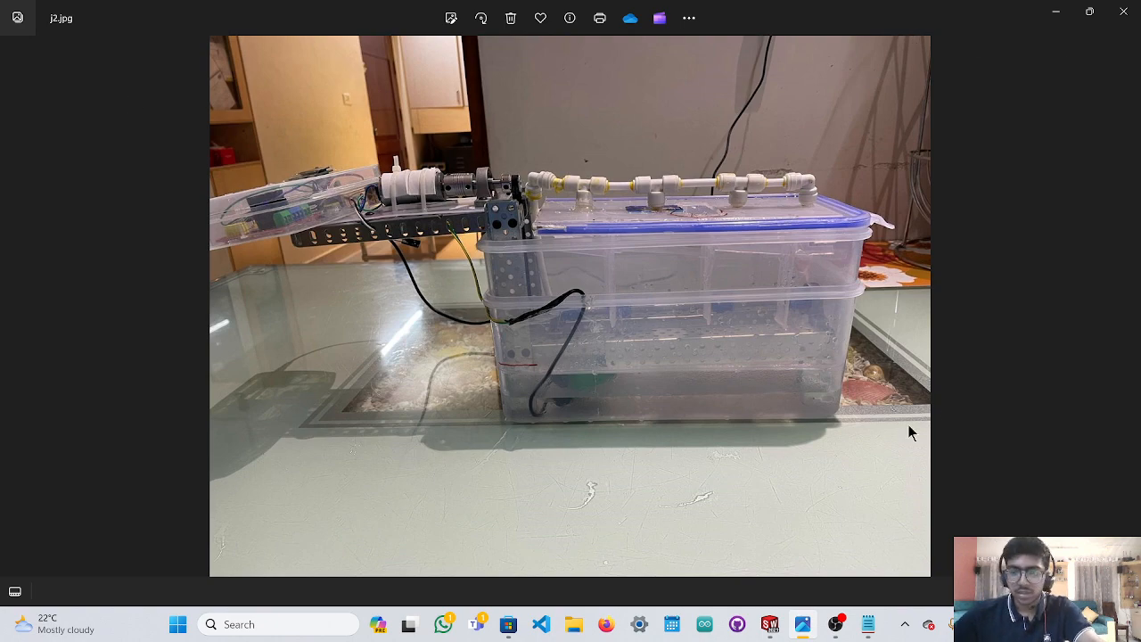
mouse_move(772, 626)
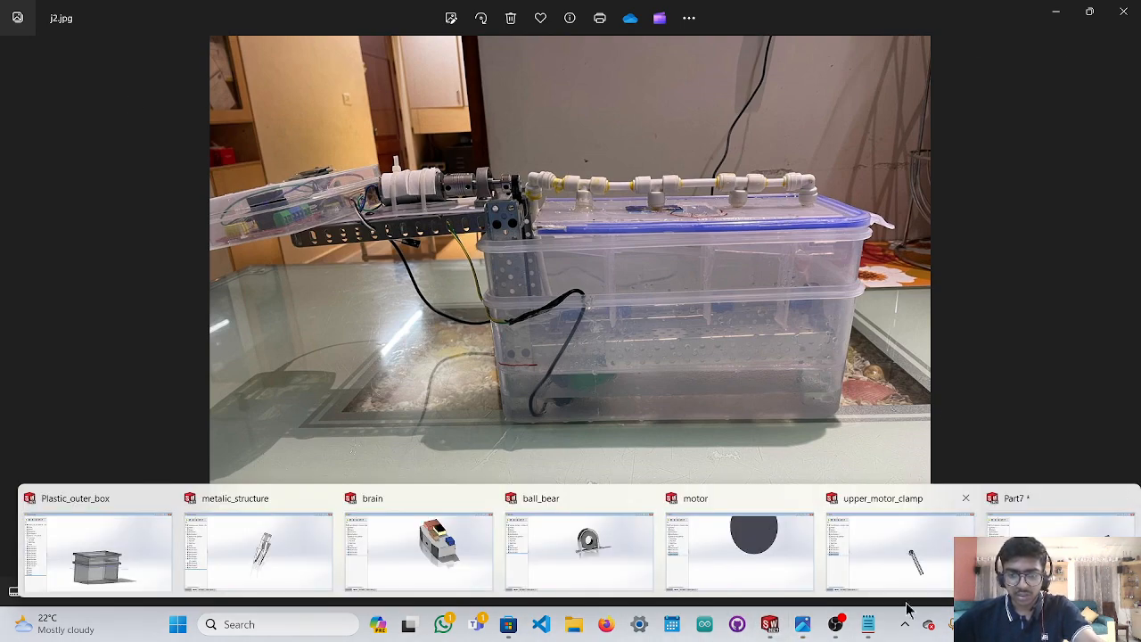
Switch back to Part7 in SOLIDWORKS and save it as lower_motor_clamp in the CAEG_EL folder.
left_click(835, 624)
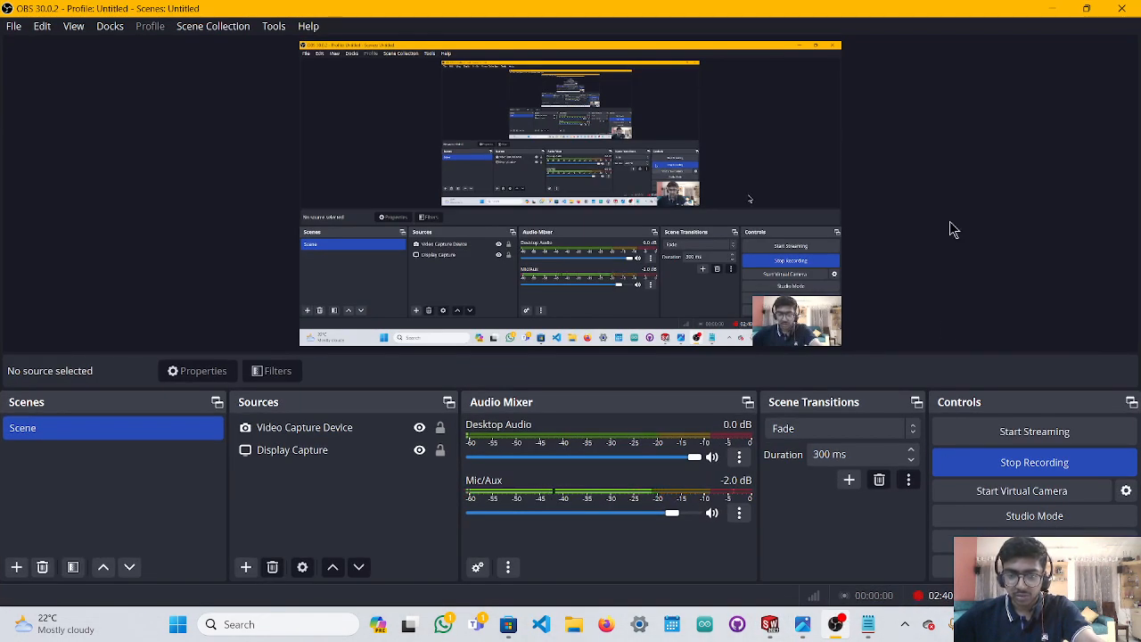
left_click(1051, 9)
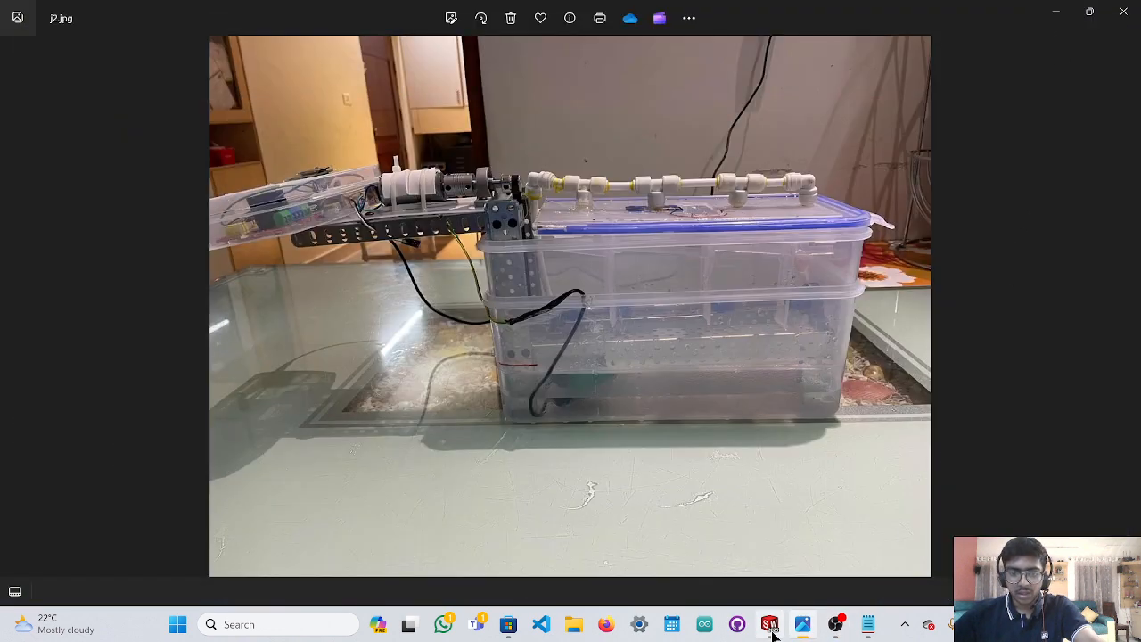
mouse_move(772, 631)
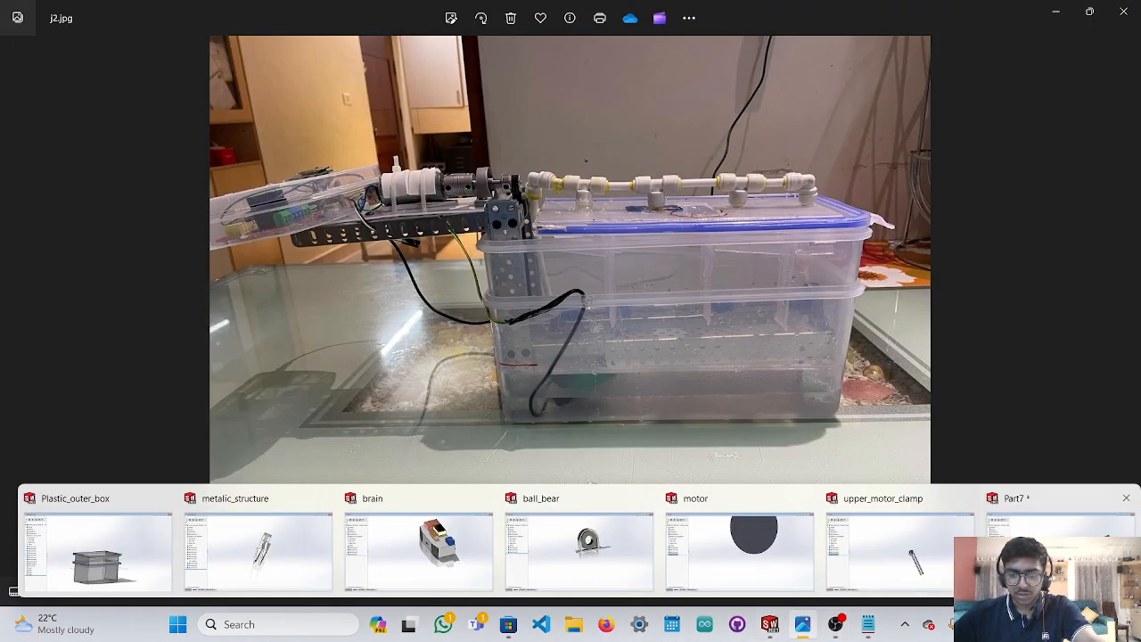
left_click(802, 629)
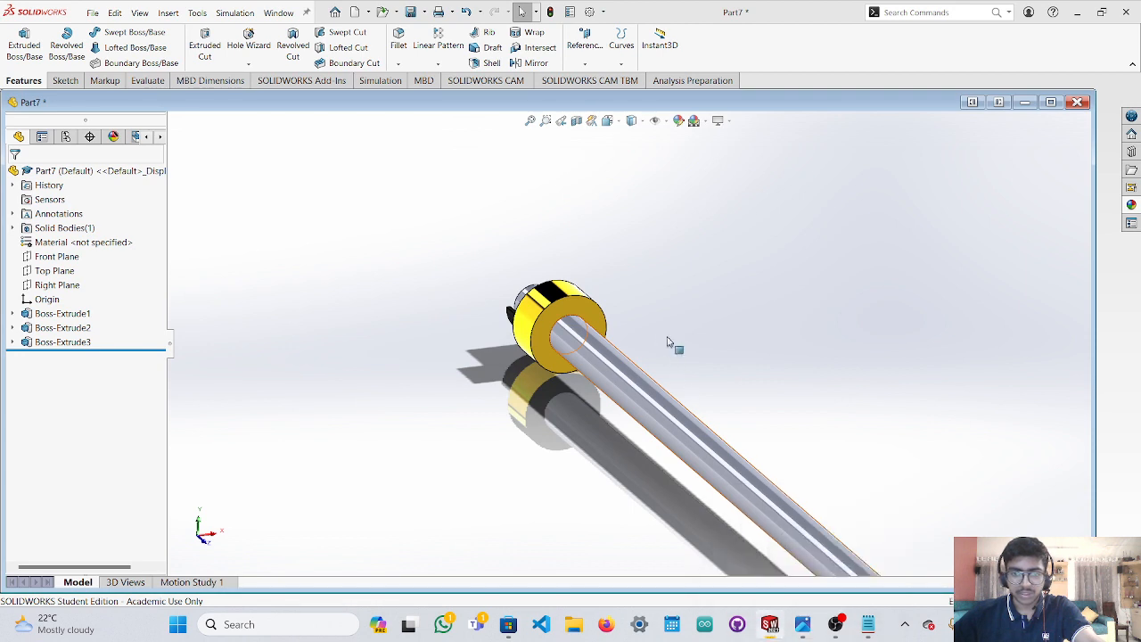
left_click(425, 192)
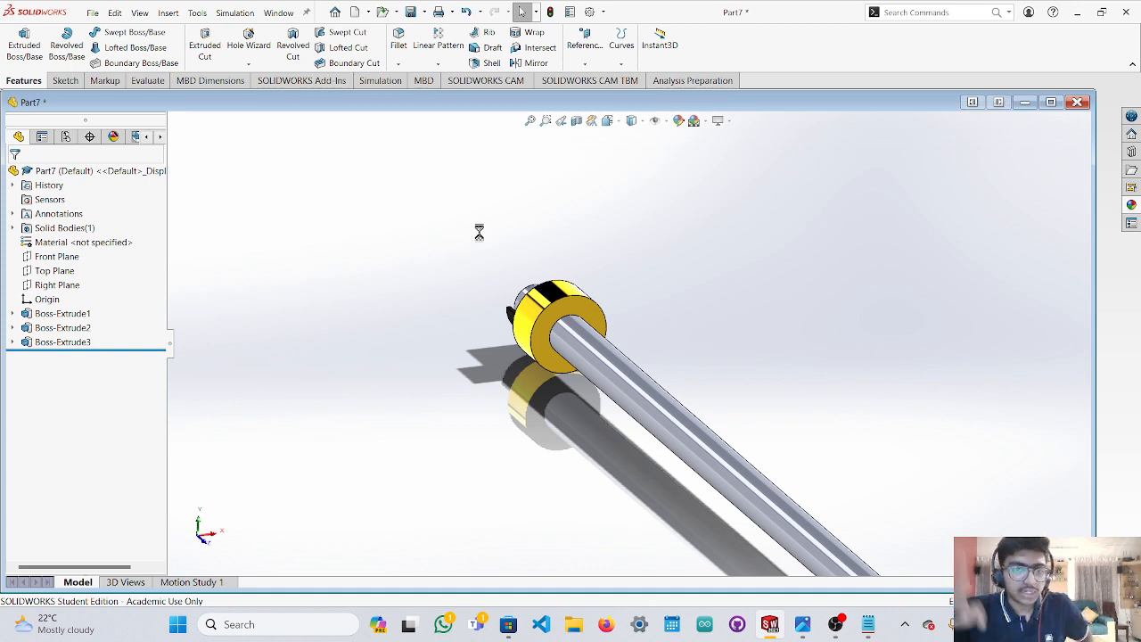
key("ctrl+s")
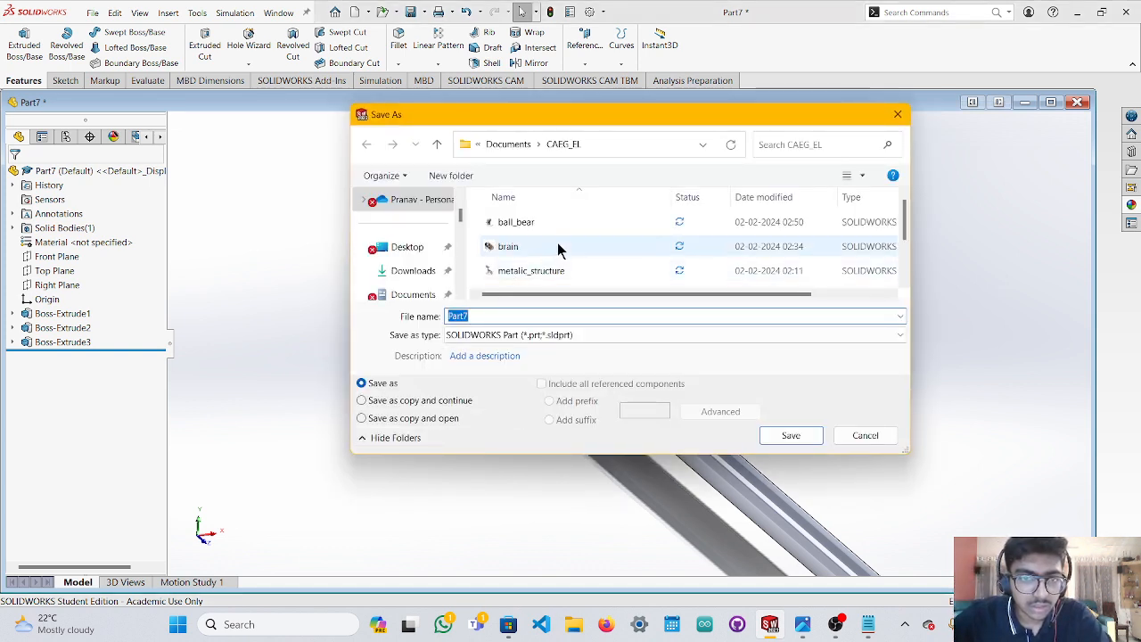
scroll(562, 246, "down", 1)
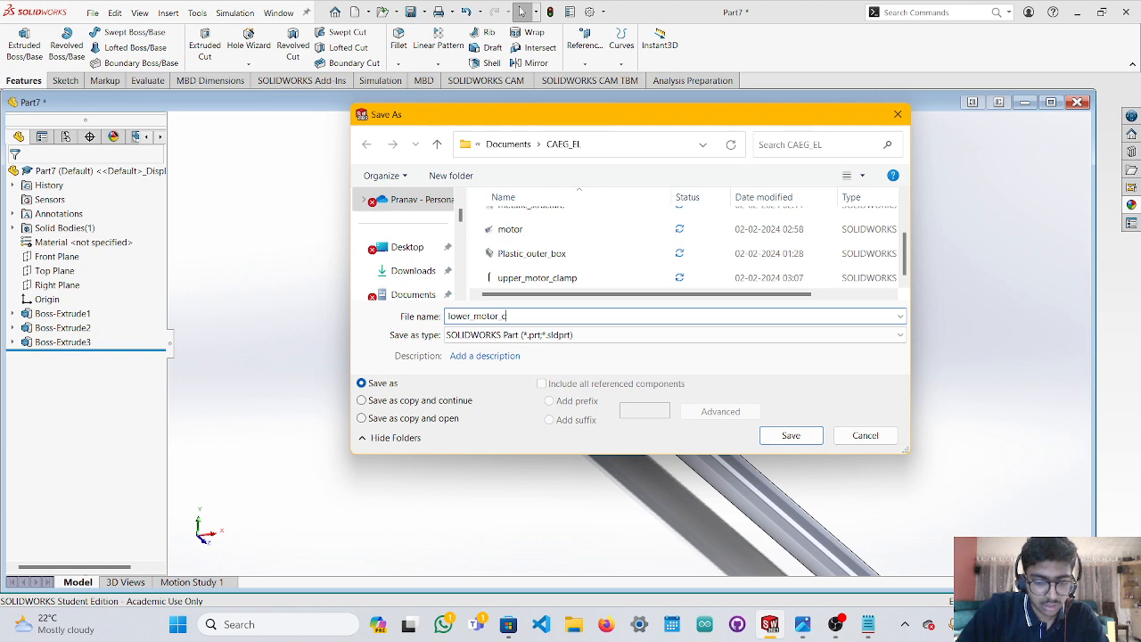
left_click(791, 435)
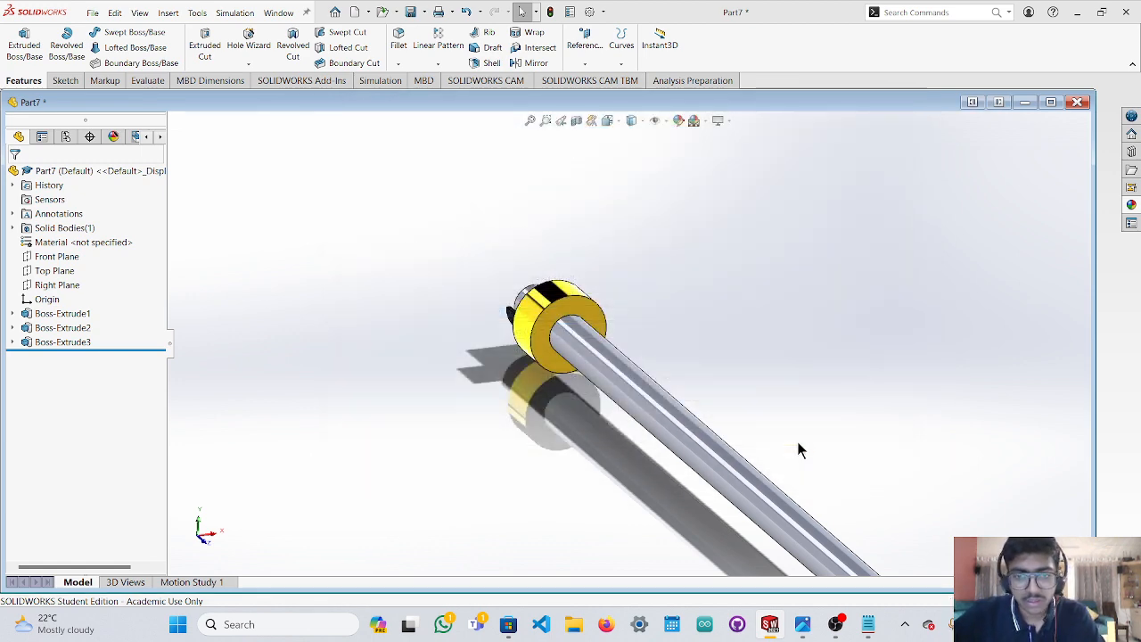
Create a new part document and check the reference photo j2.jpg in Photos.
left_click(91, 14)
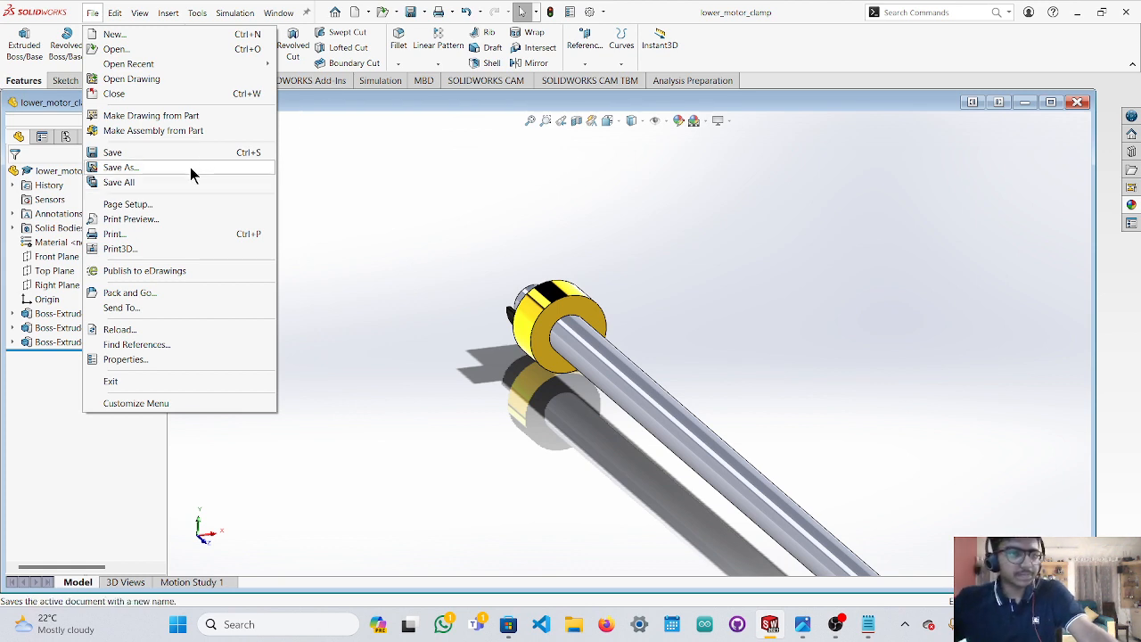
left_click(136, 36)
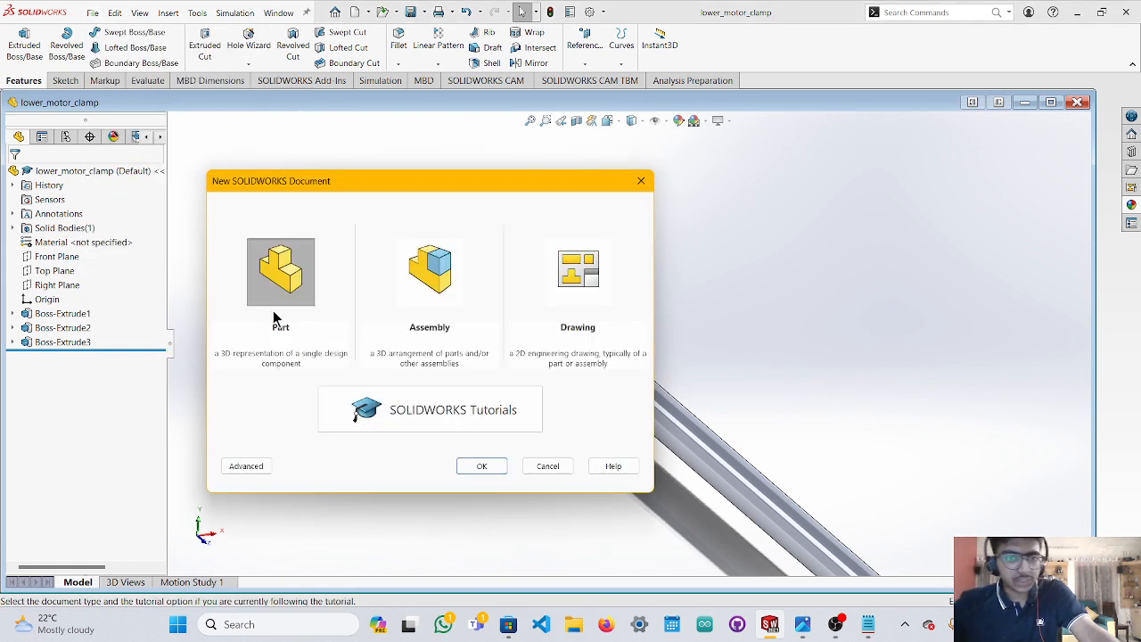
left_click(486, 465)
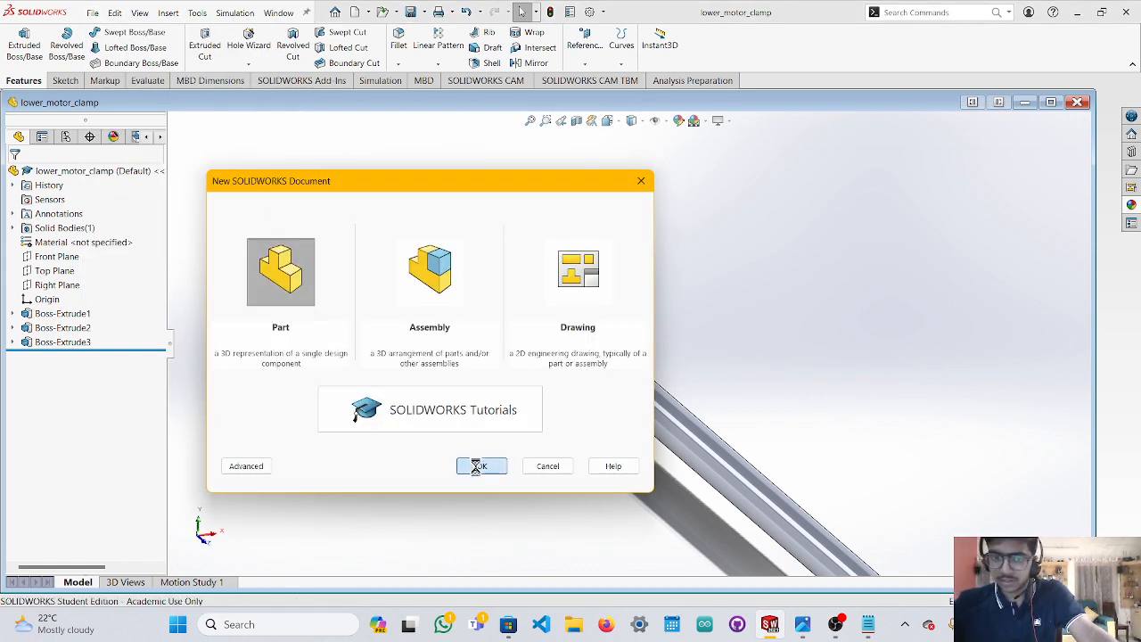
left_click(803, 624)
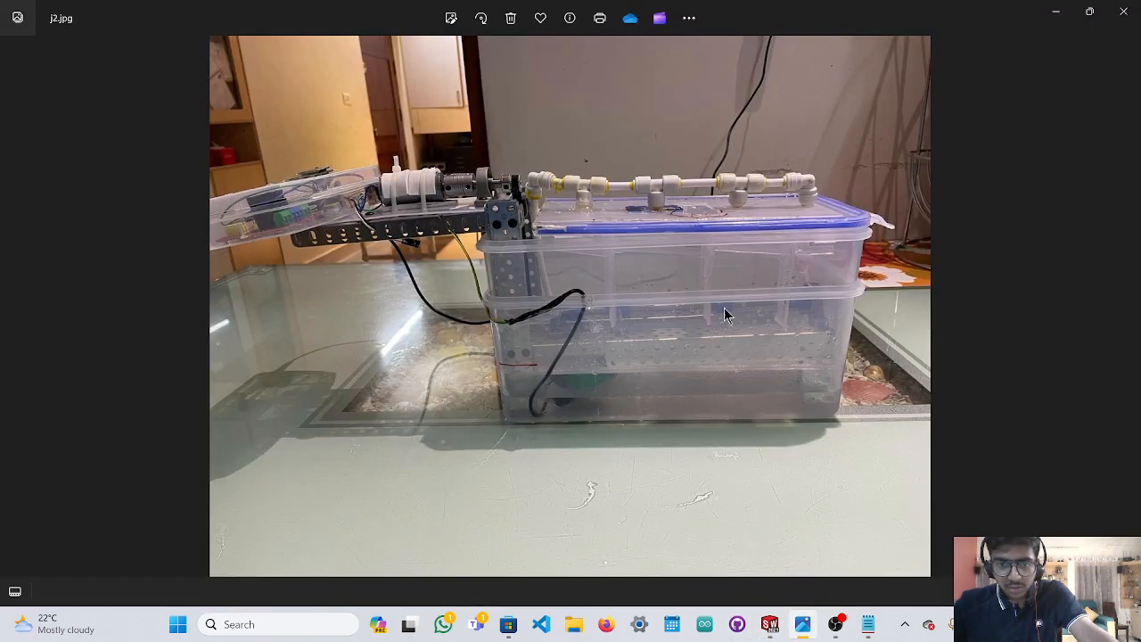
scroll(727, 315, "up", 5)
scroll(815, 311, "down", 3)
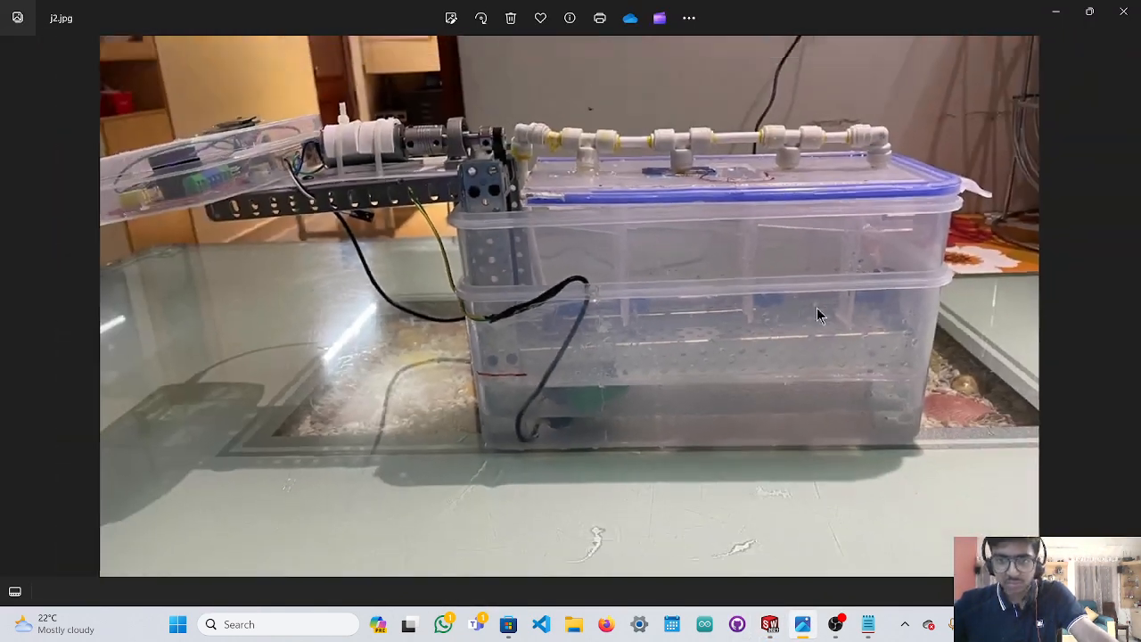
left_click(1055, 11)
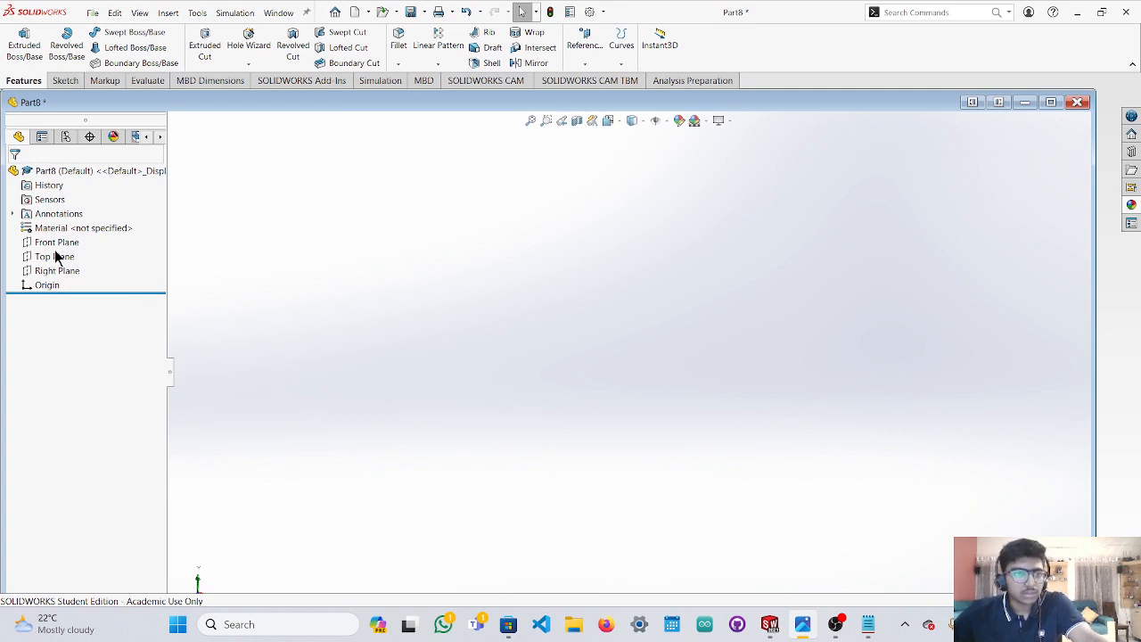
Turn the view face-on to the Front Plane of the new part and bring up the sketch tools.
left_click(55, 245)
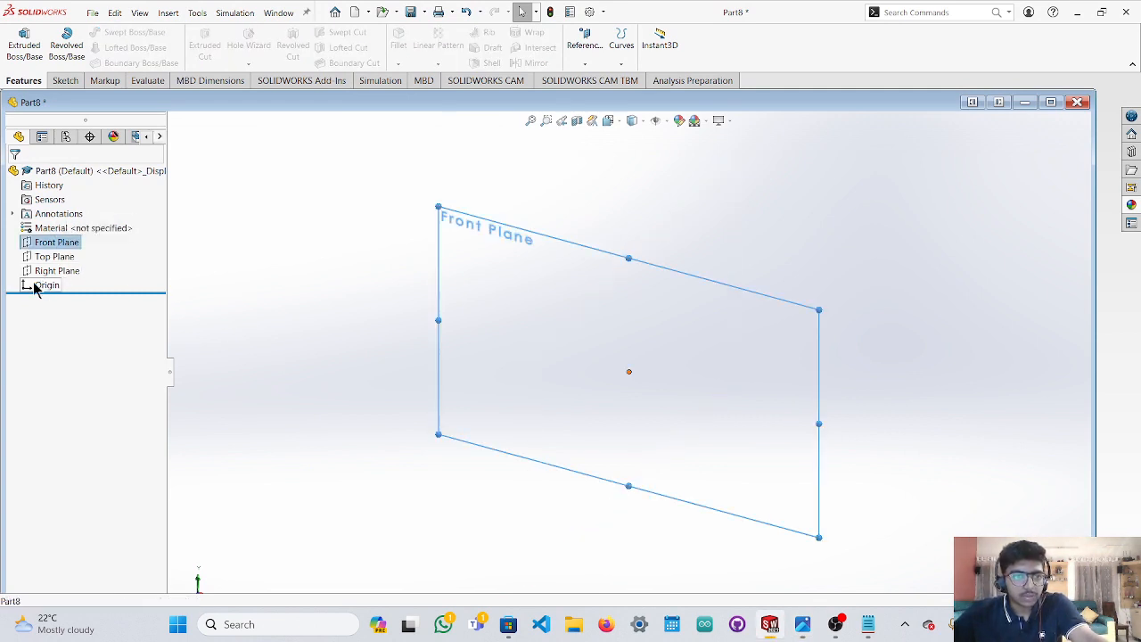
scroll(183, 544, "down", 1)
left_click(190, 545)
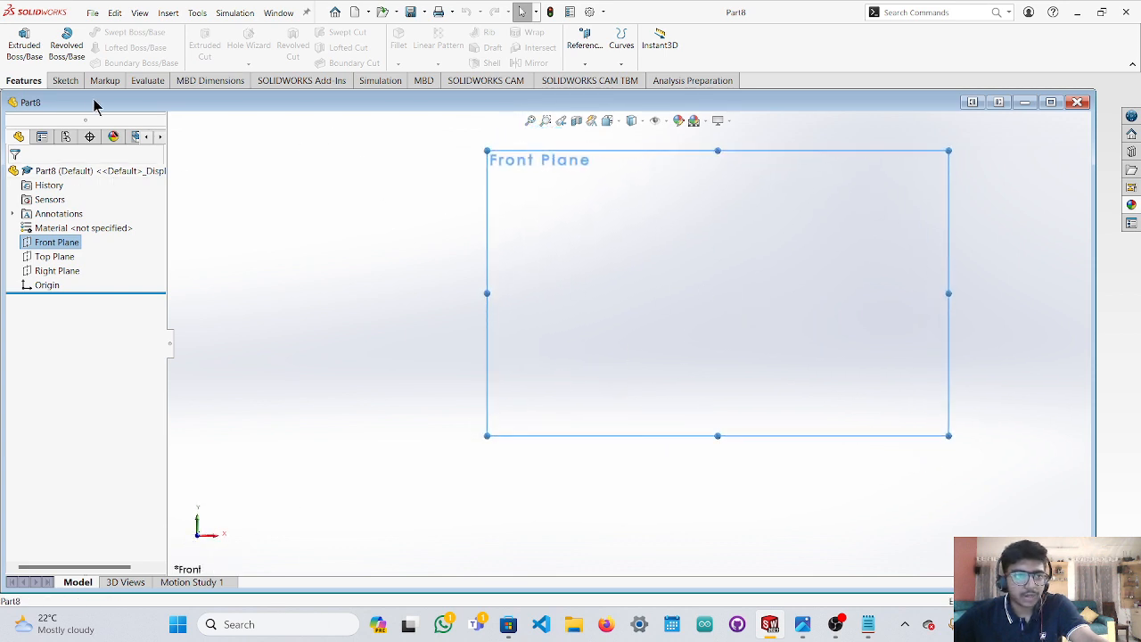
left_click(65, 82)
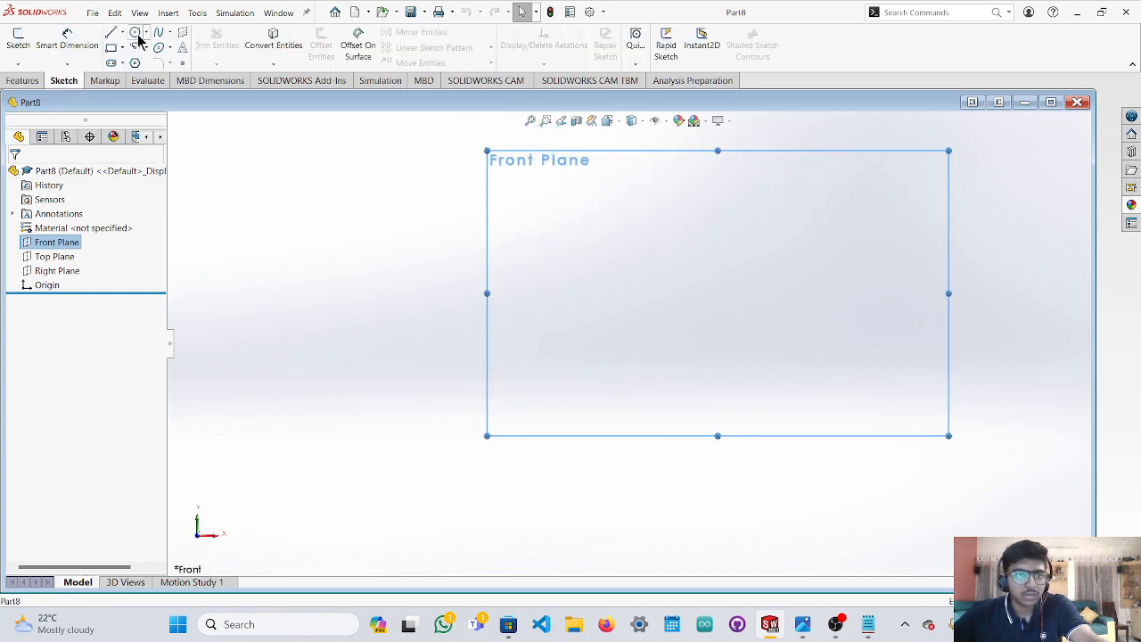
left_click(138, 36)
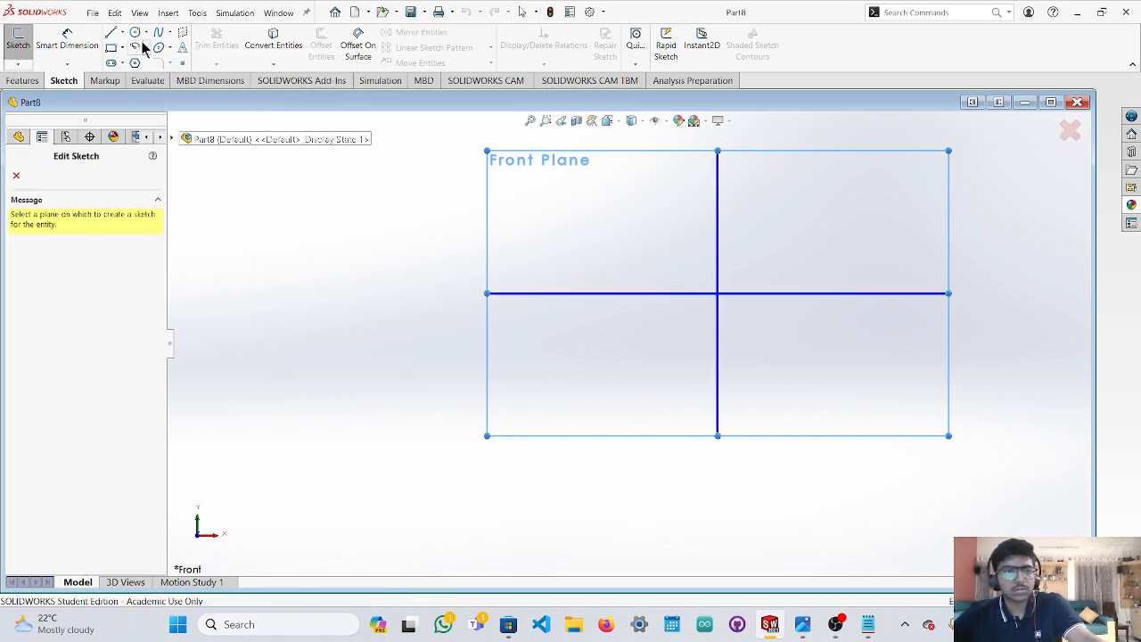
key("Escape")
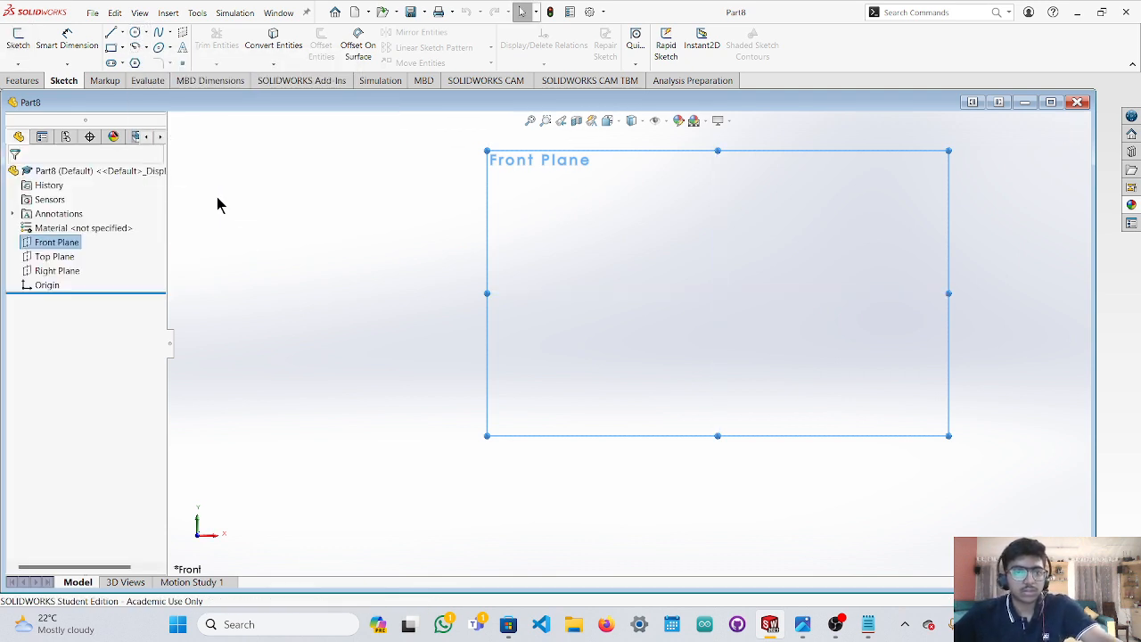
left_click(134, 35)
key("Escape")
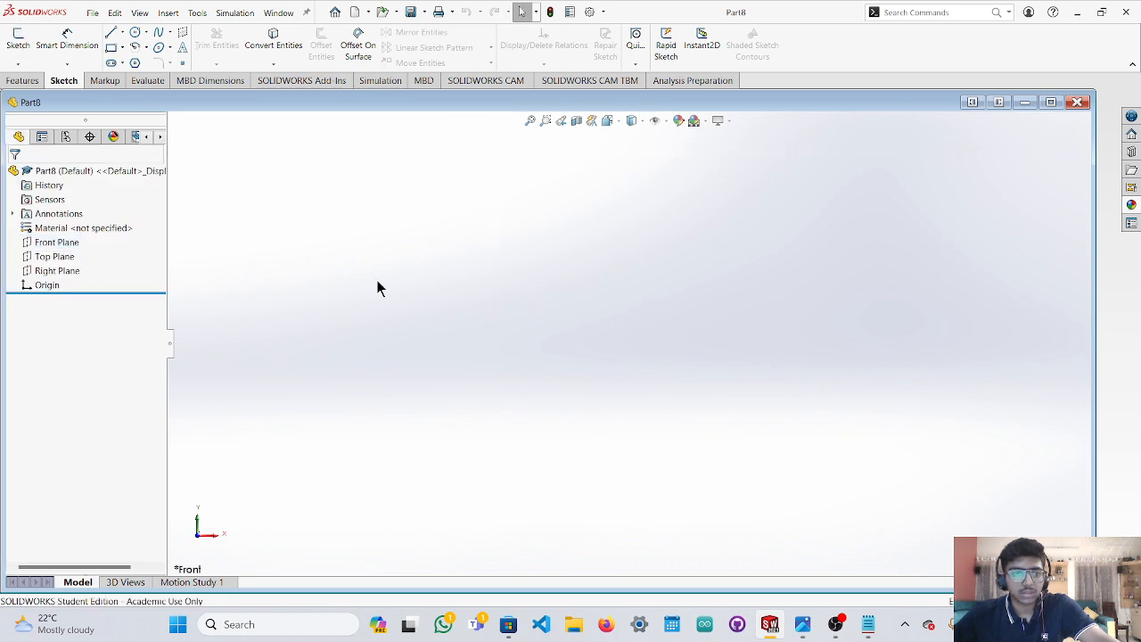
Start a sketch on the Front Plane and draw a circle centred on the origin with a radius of 10 mm.
left_click(56, 243)
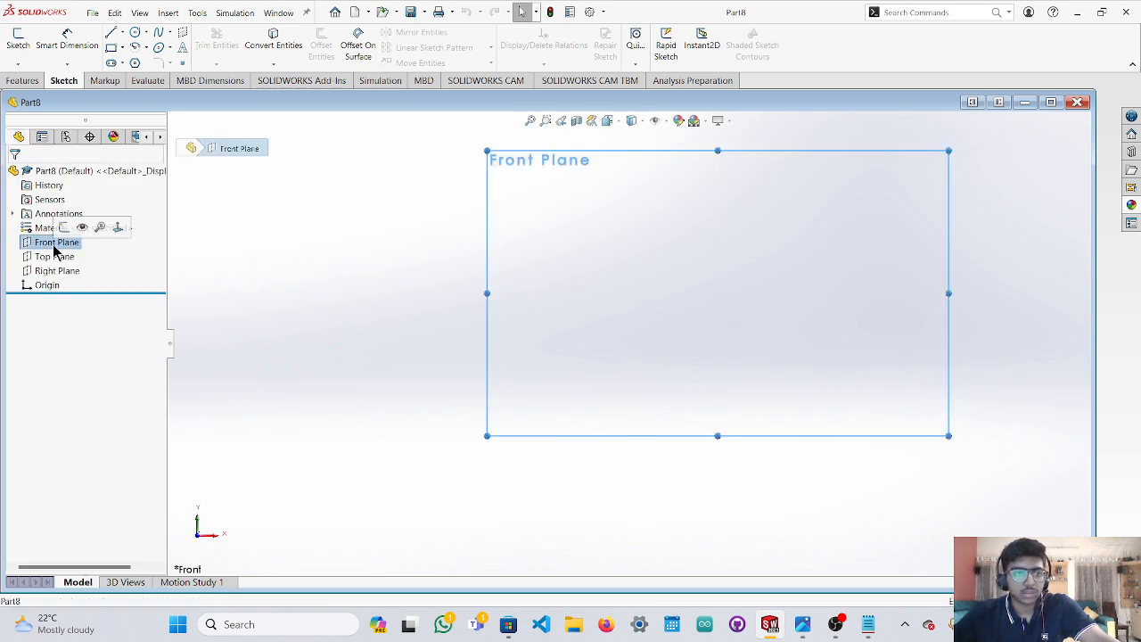
left_click(136, 34)
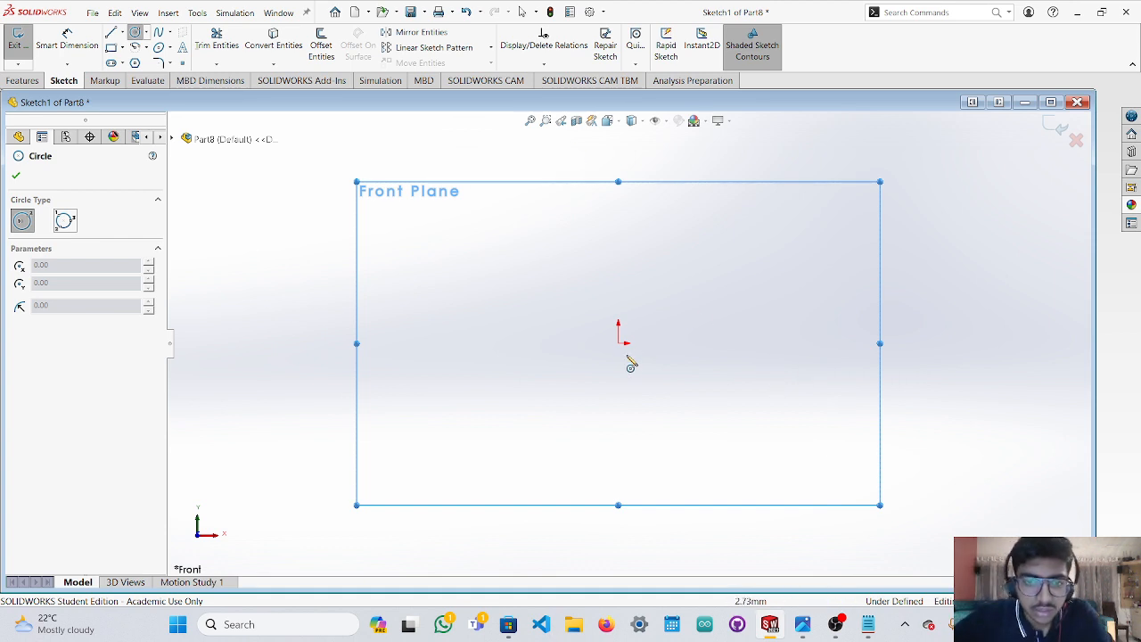
left_click(618, 342)
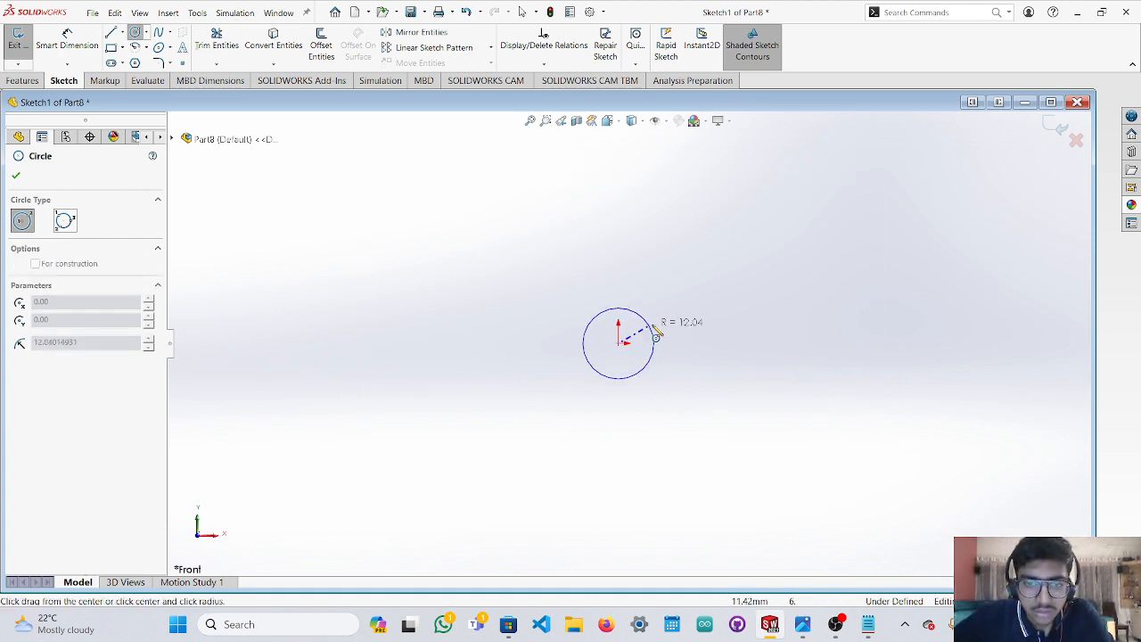
left_click(740, 284)
left_click(92, 492)
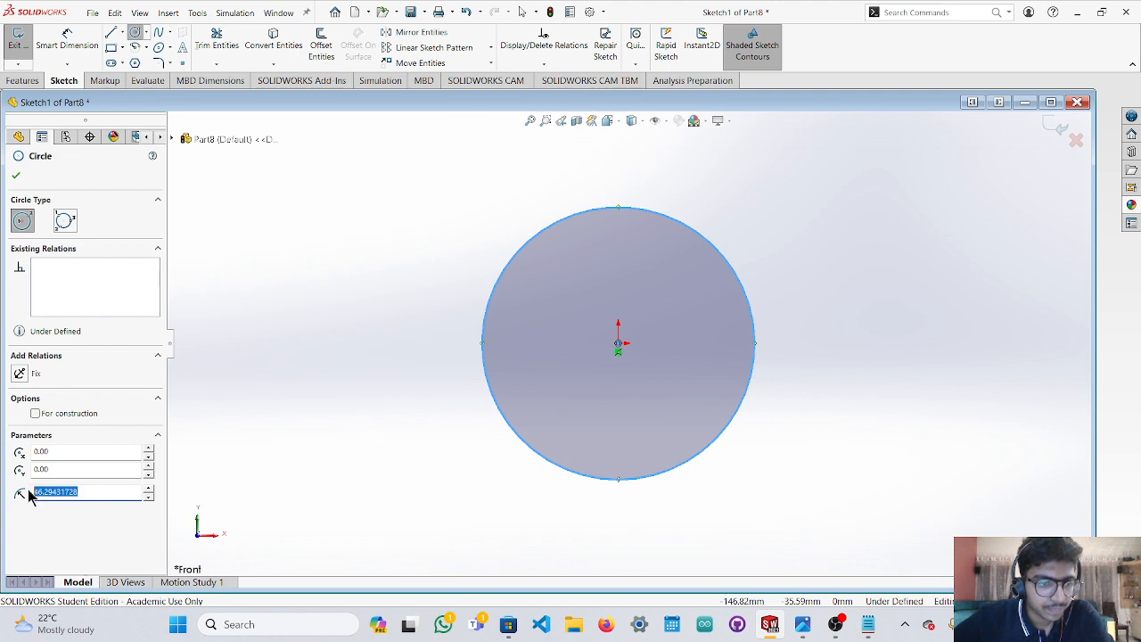
type("1")
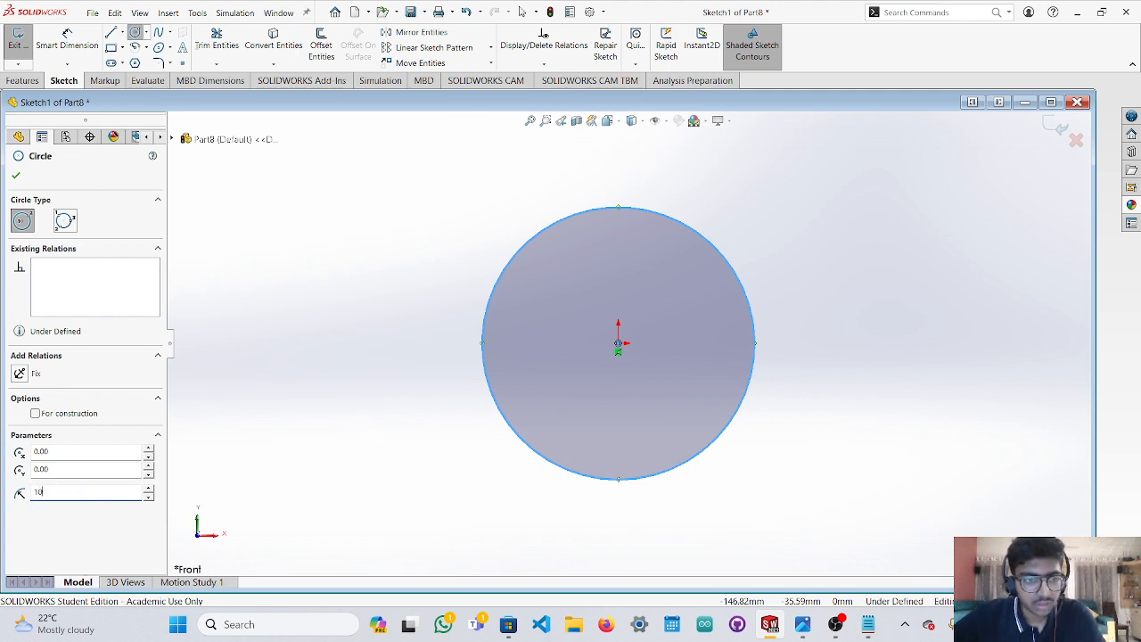
type("0")
left_click(16, 175)
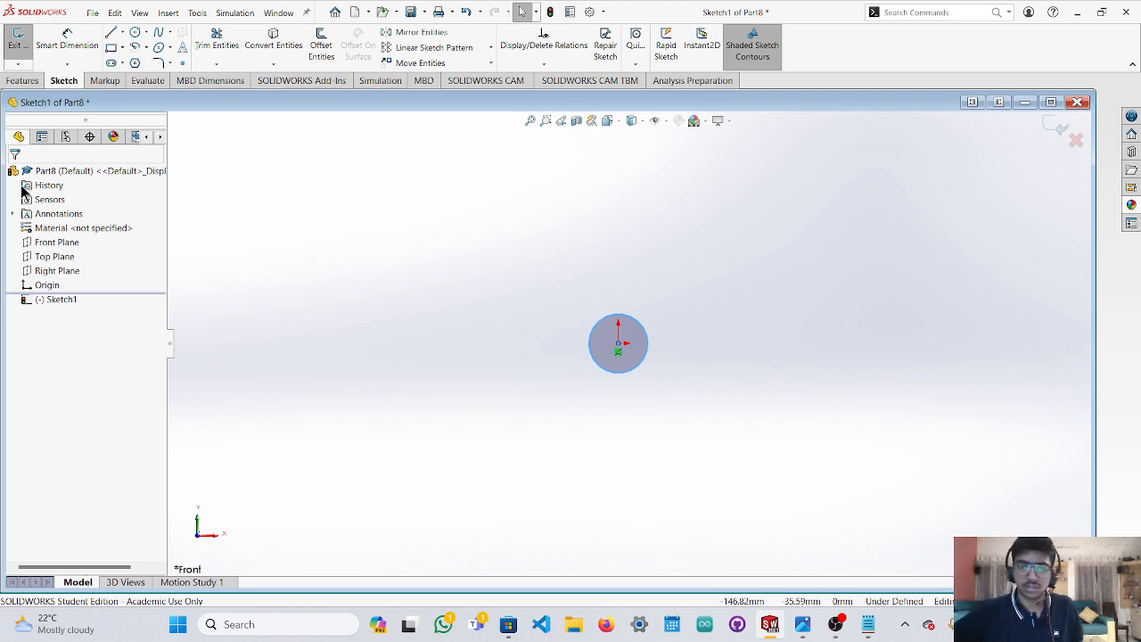
Draw a second circle centred on the origin, inside the first, with a radius of 8 mm.
scroll(624, 343, "down", 6)
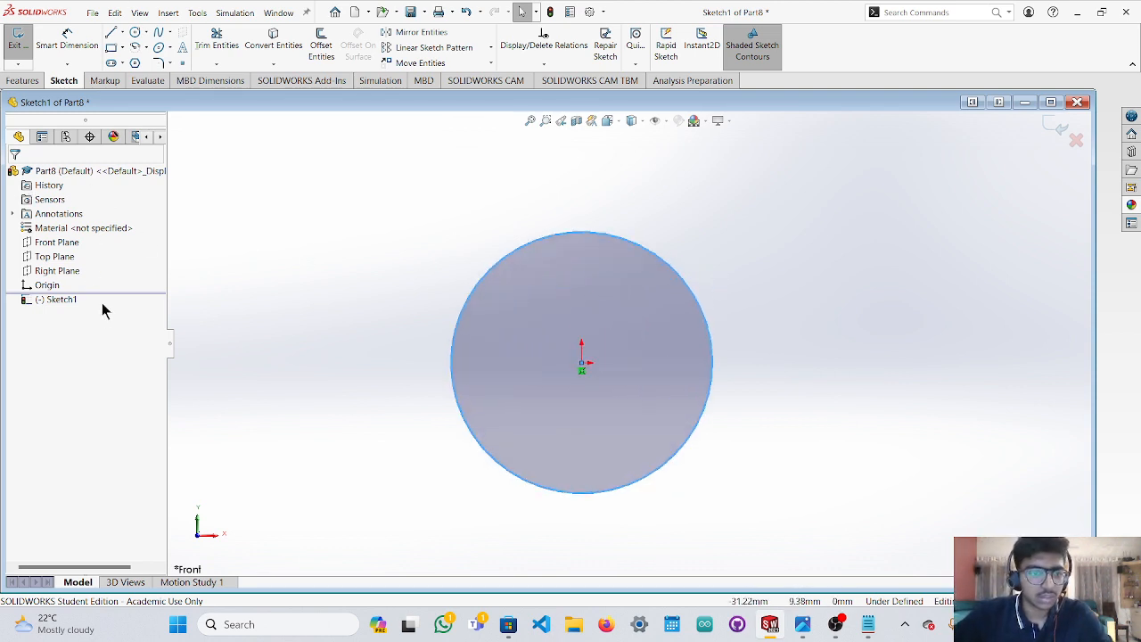
left_click(135, 46)
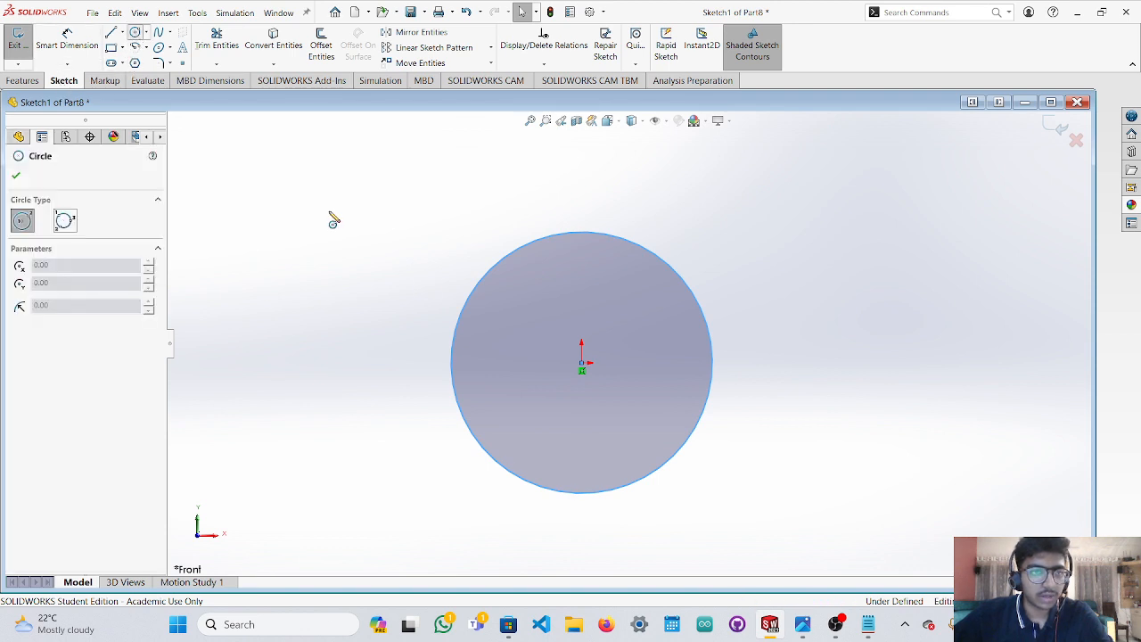
left_click(581, 363)
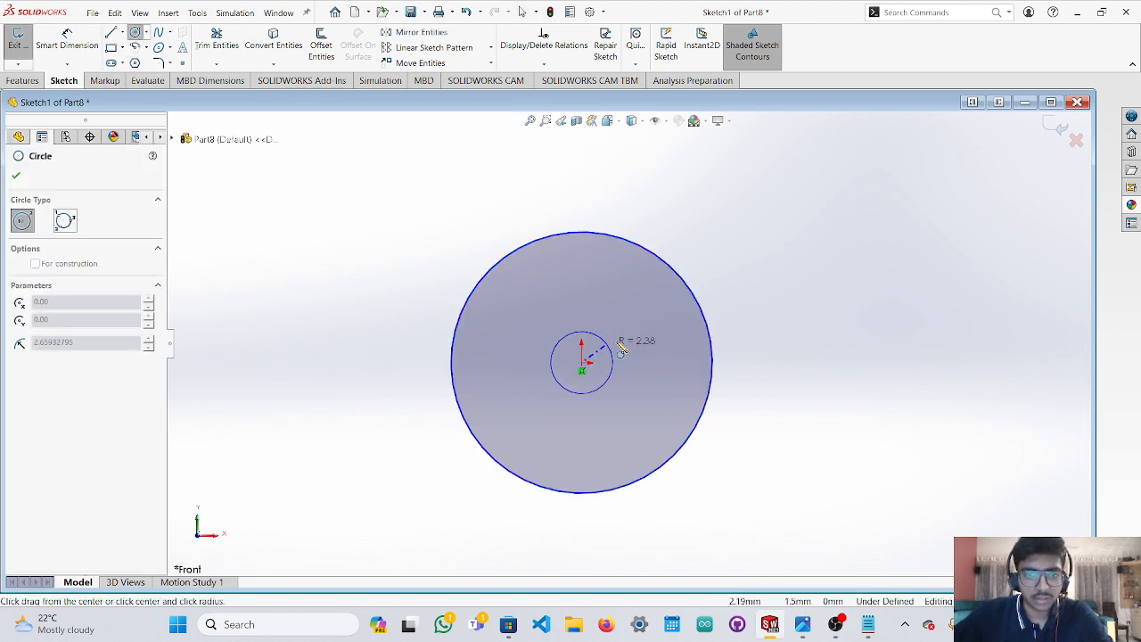
left_click(669, 322)
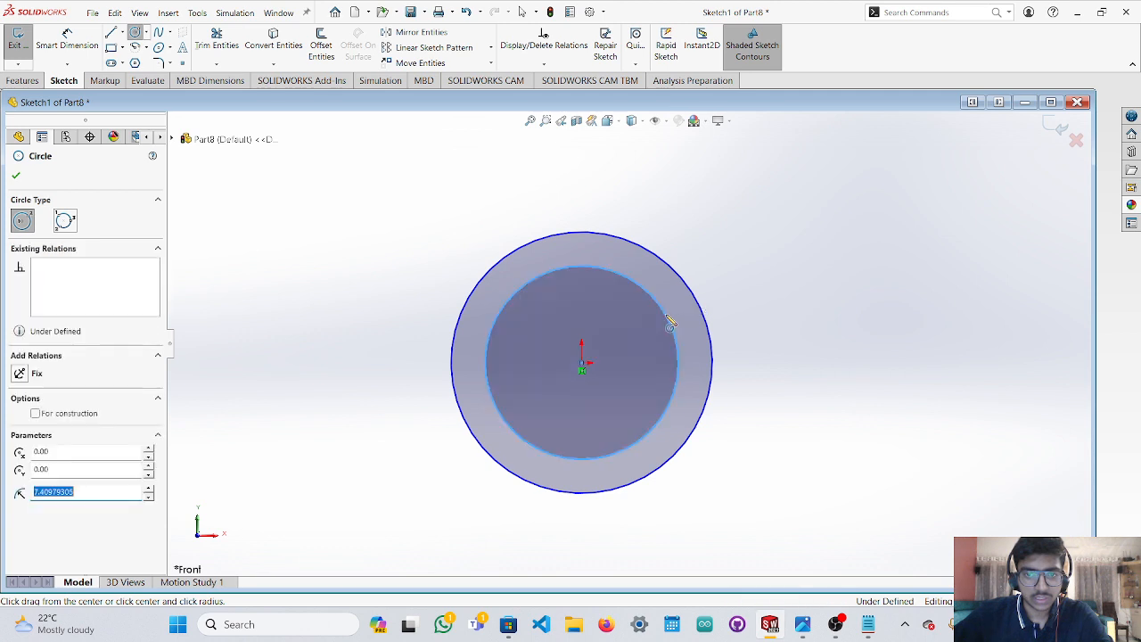
left_click(101, 495)
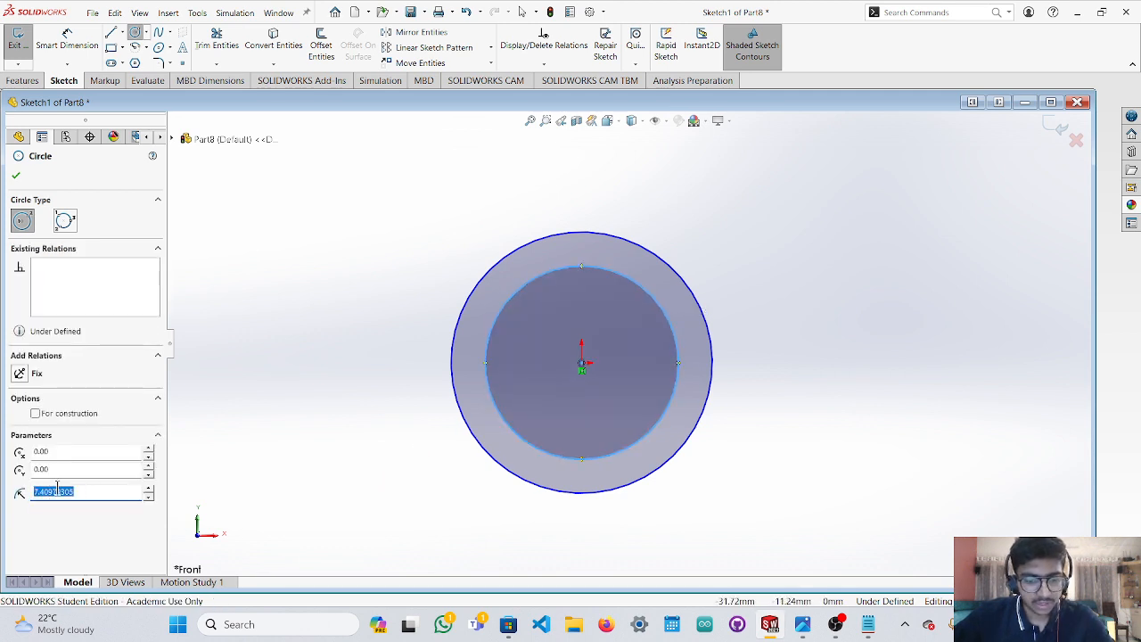
type("8")
left_click(16, 176)
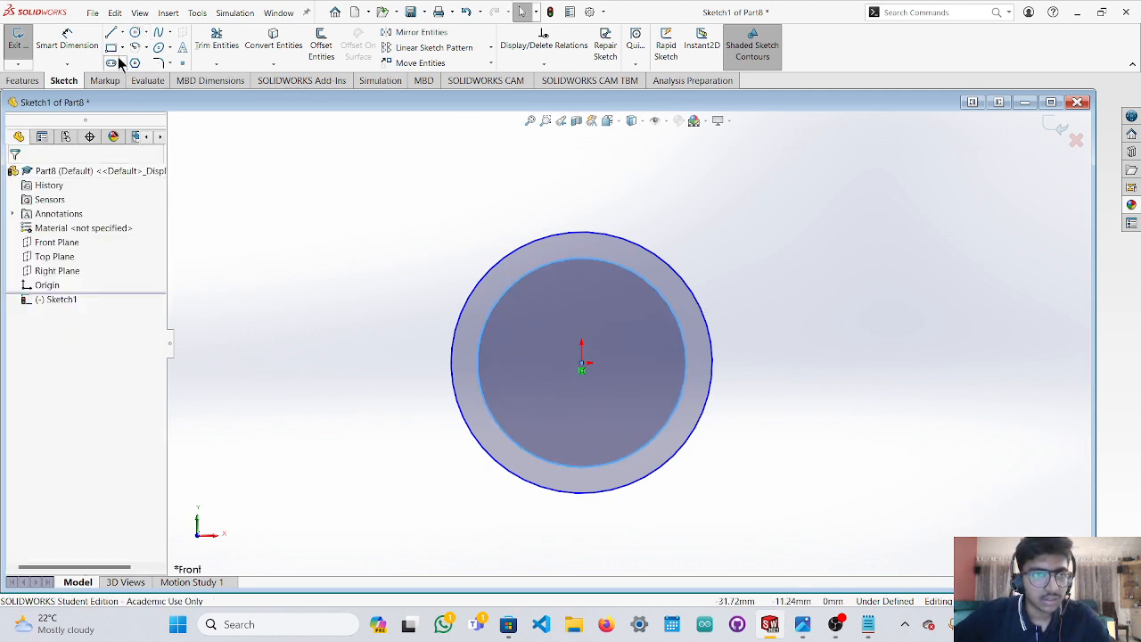
Draw a third circle centred on the origin, inside the other two, with a radius of 6 mm.
left_click(135, 33)
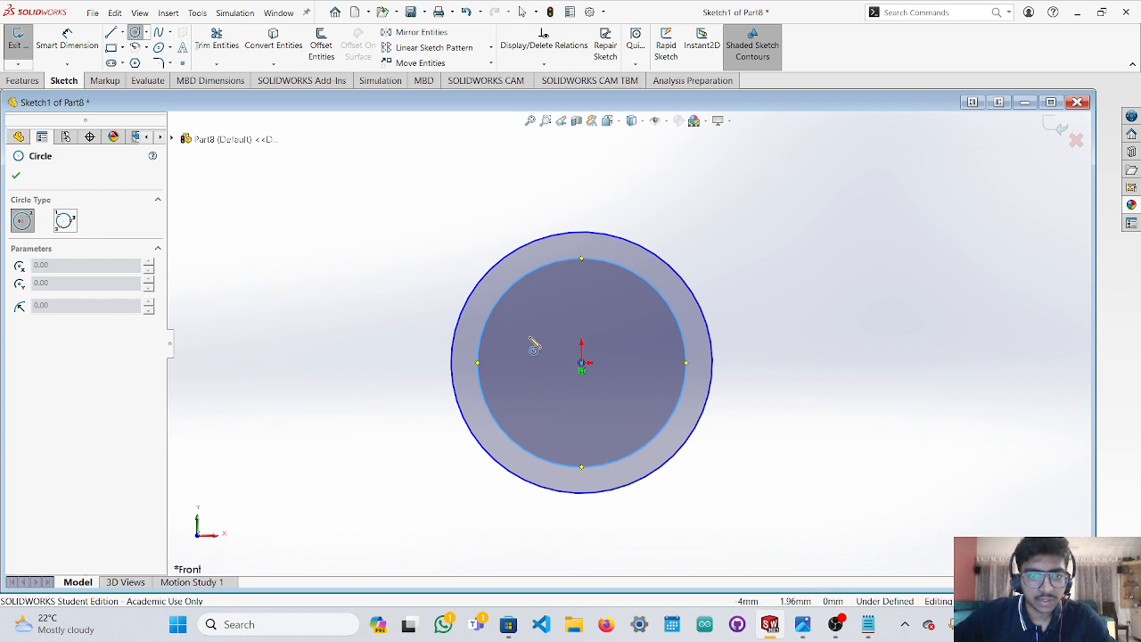
left_click(581, 364)
left_click(637, 327)
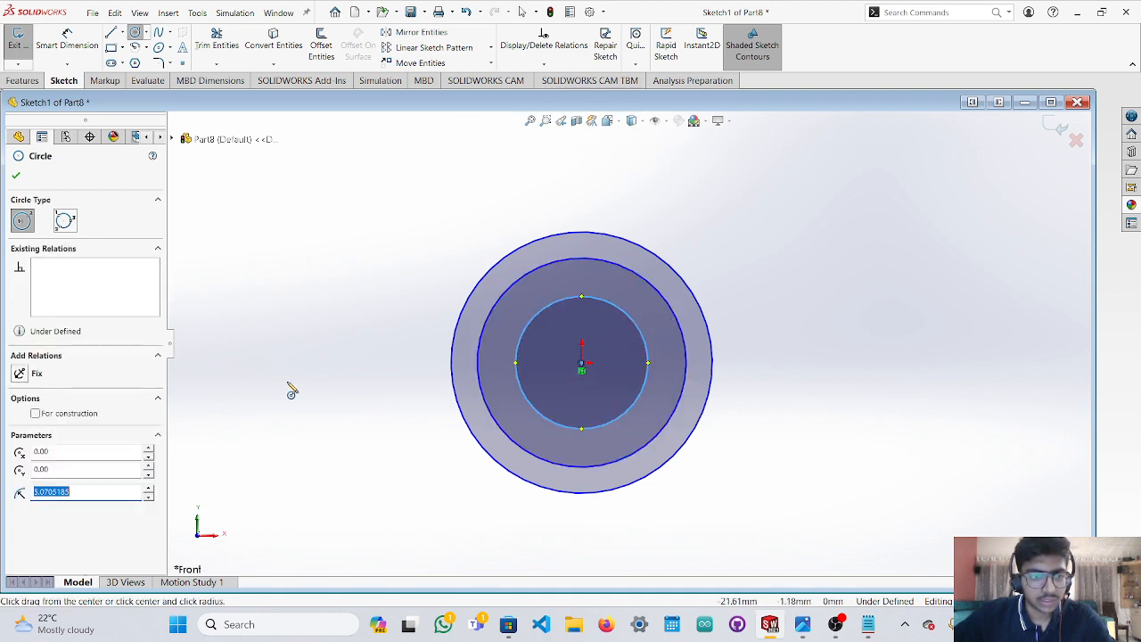
left_click_drag(77, 491, 54, 493)
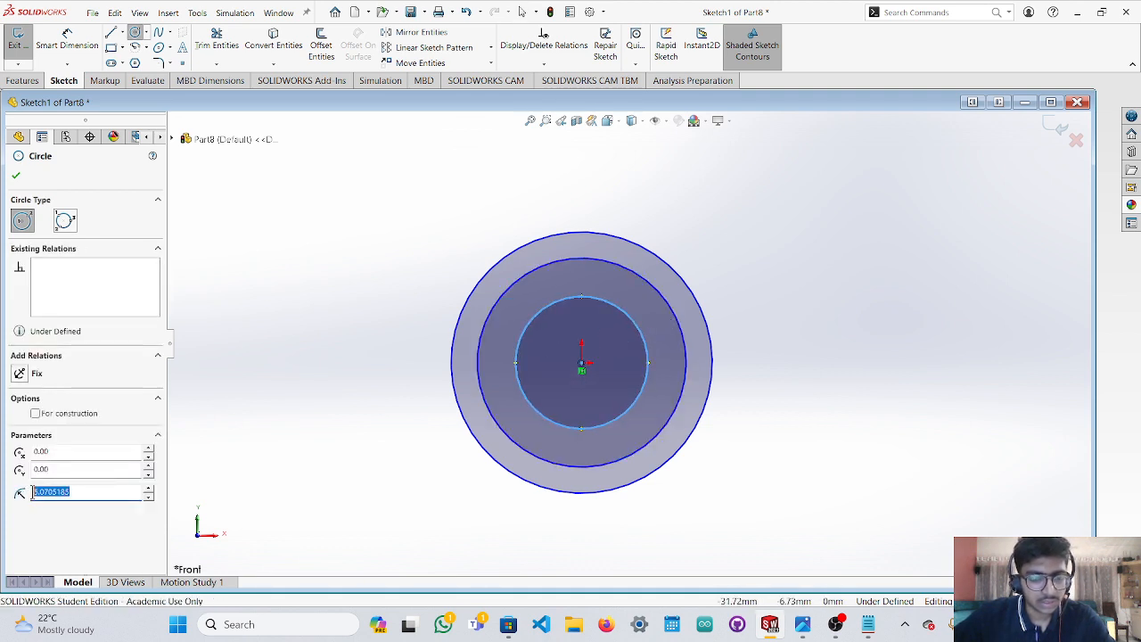
type("6")
left_click(15, 175)
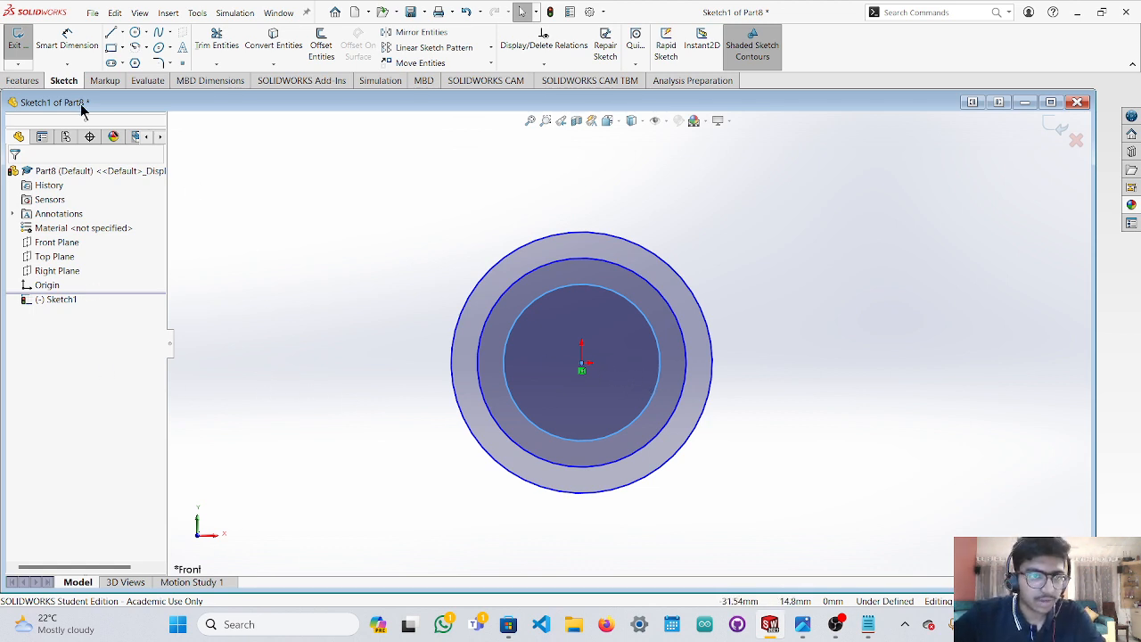
Draw a fourth, innermost circle centred on the origin with a radius of 5 mm.
left_click(136, 34)
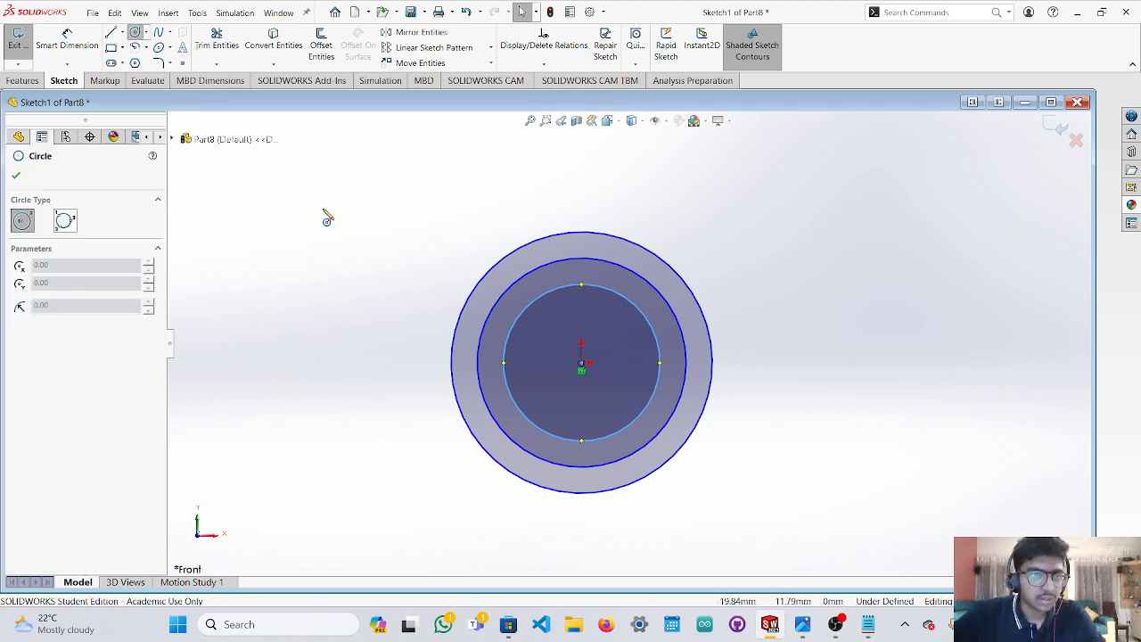
left_click(582, 363)
left_click(623, 346)
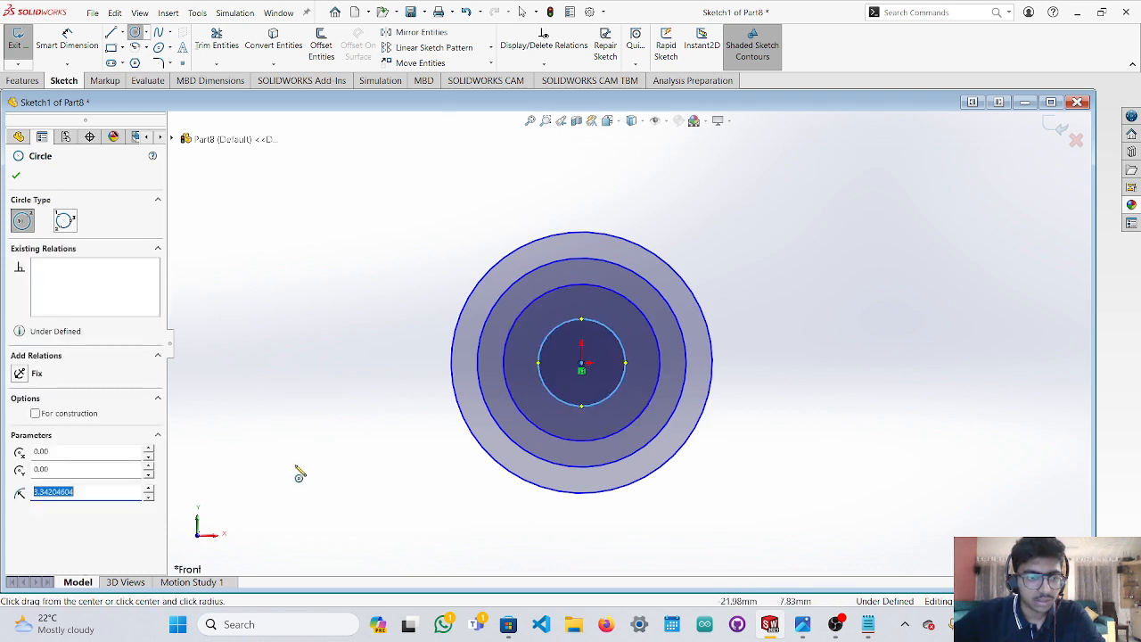
left_click(79, 493)
type("5")
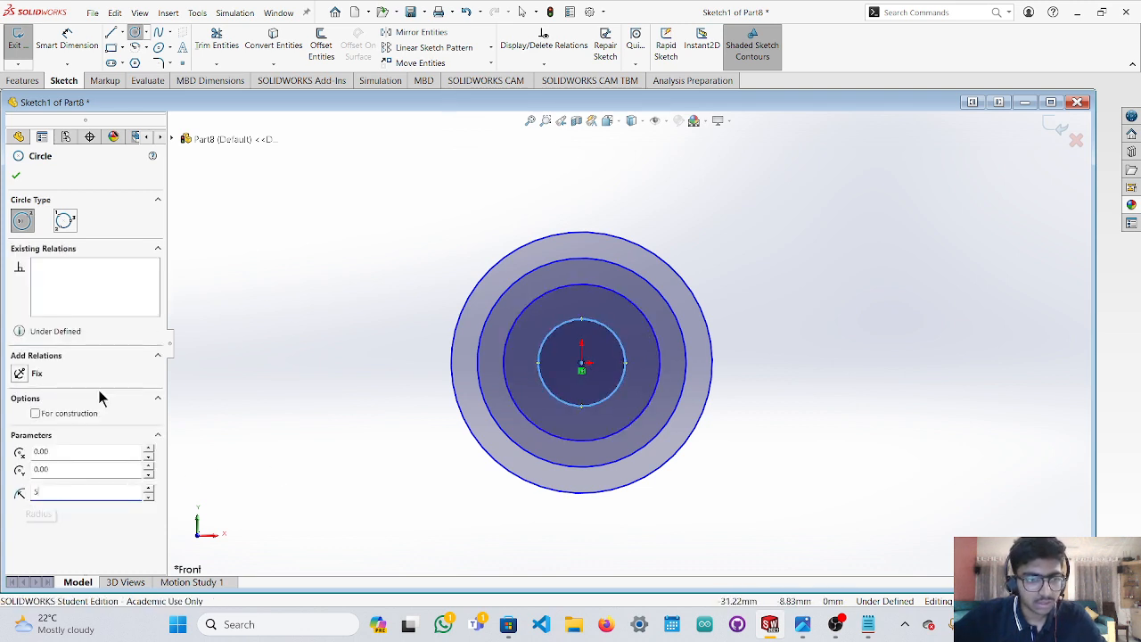
left_click(15, 176)
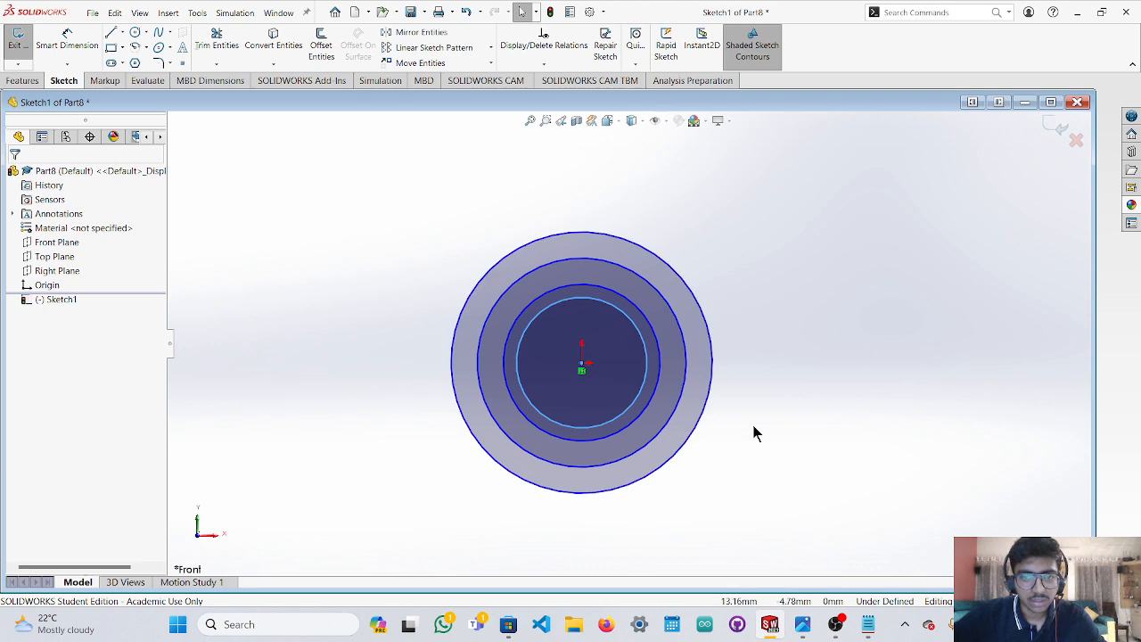
Select the two outermost circles and start a Boss-Extrude of the ring region between them.
mouse_move(758, 411)
middle_mouse_down()
mouse_move(810, 435)
mouse_move(721, 428)
mouse_move(718, 393)
middle_mouse_up()
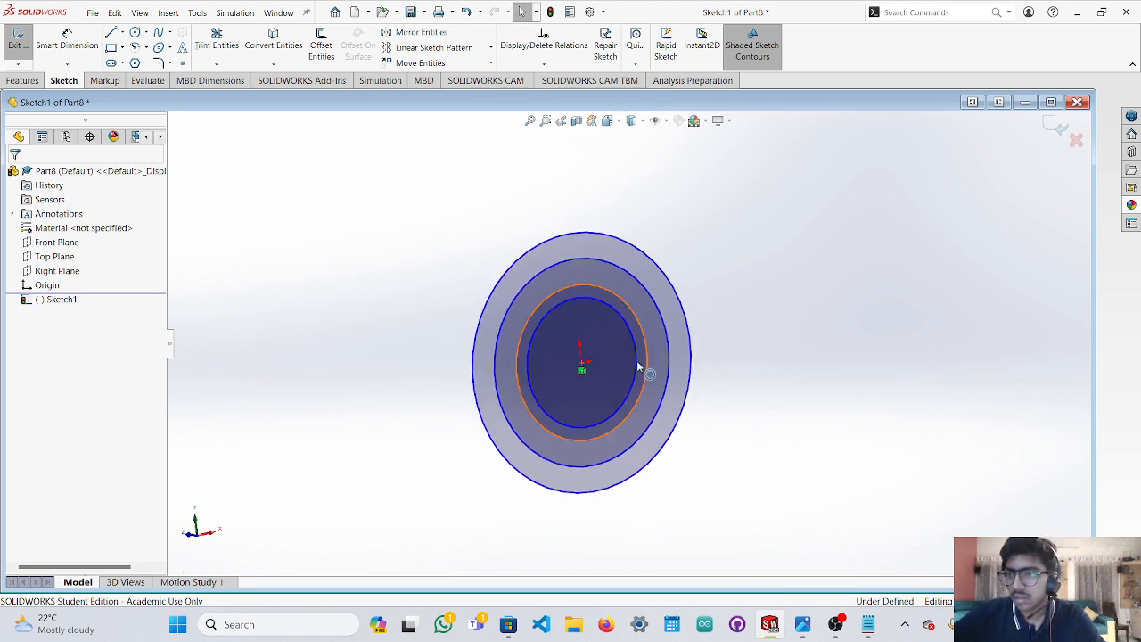
left_click(534, 259)
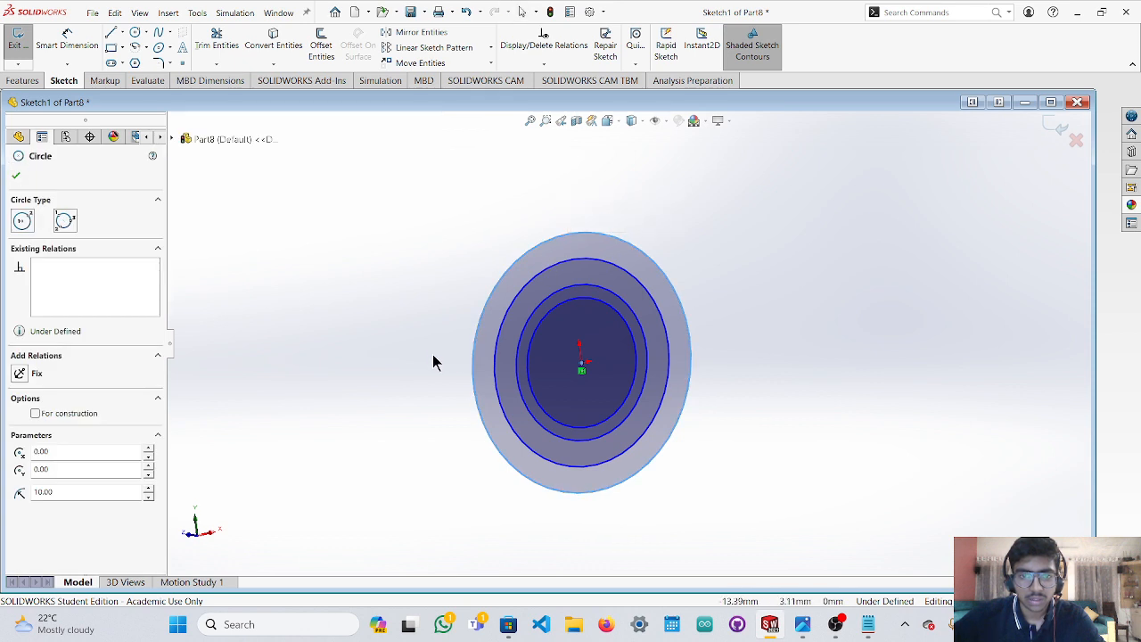
middle_click_drag(433, 362, 403, 322)
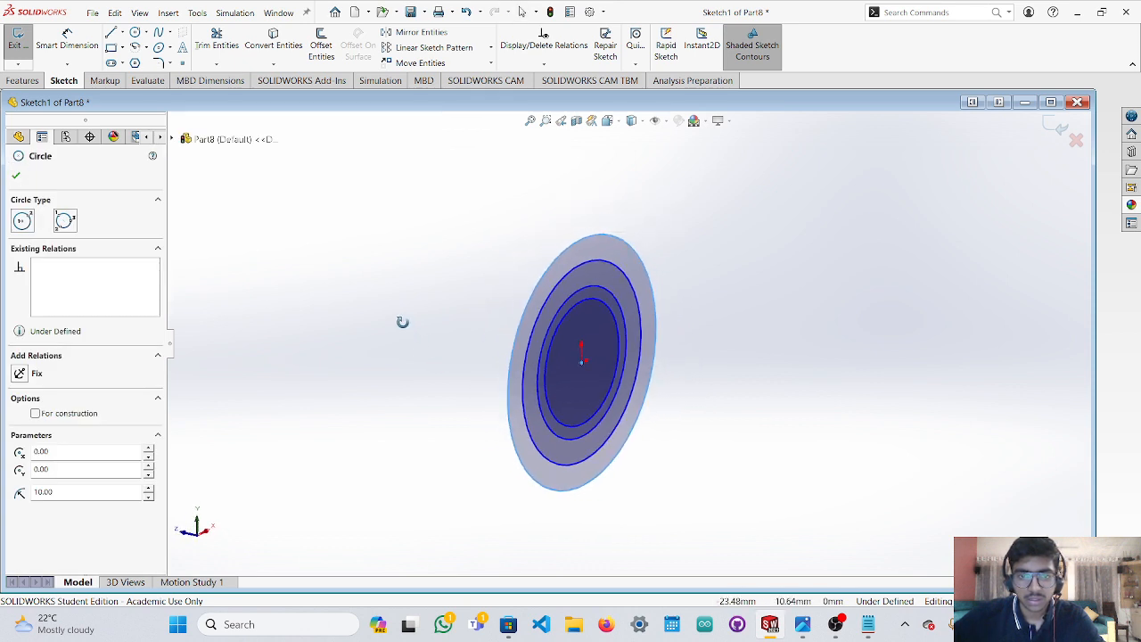
left_click(532, 323)
left_click(527, 324)
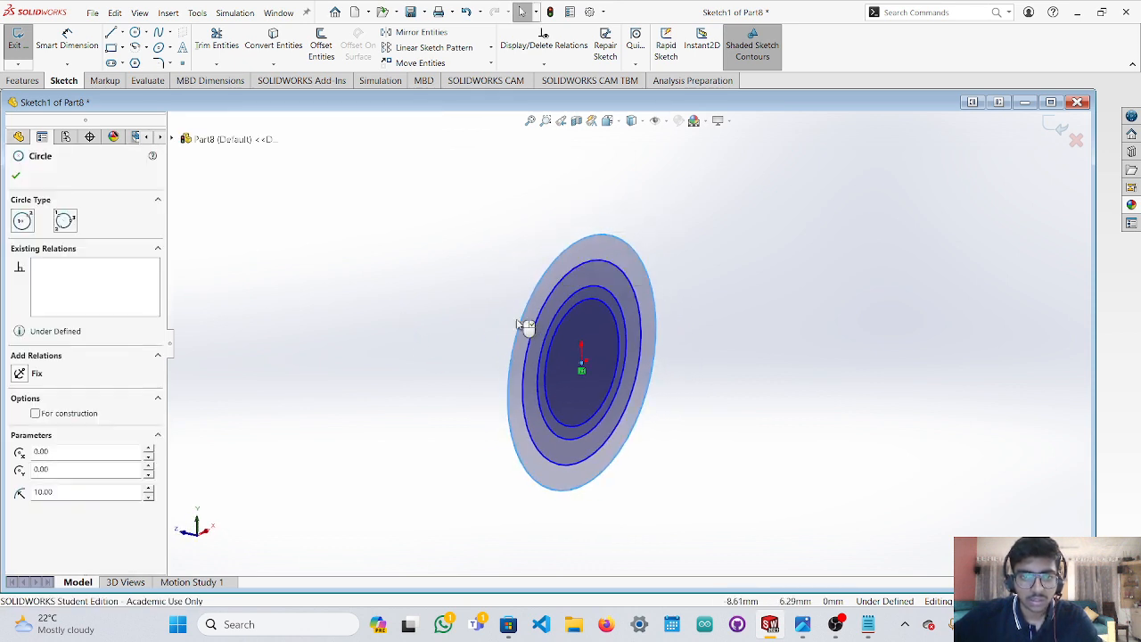
key("Escape")
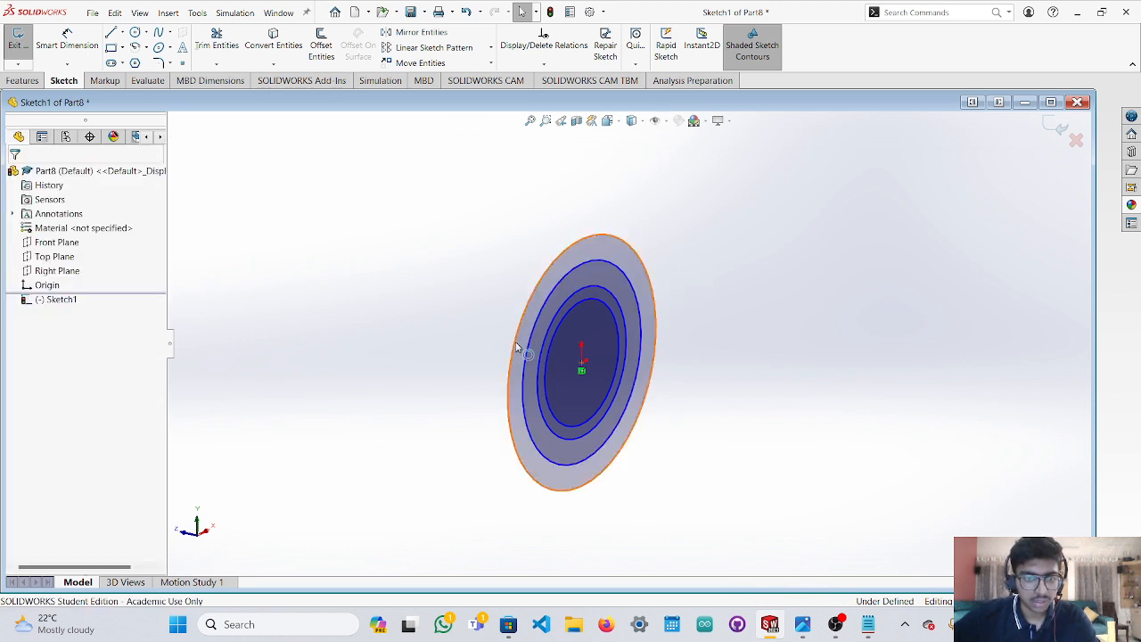
left_click(515, 346)
left_click(526, 357, "ctrl")
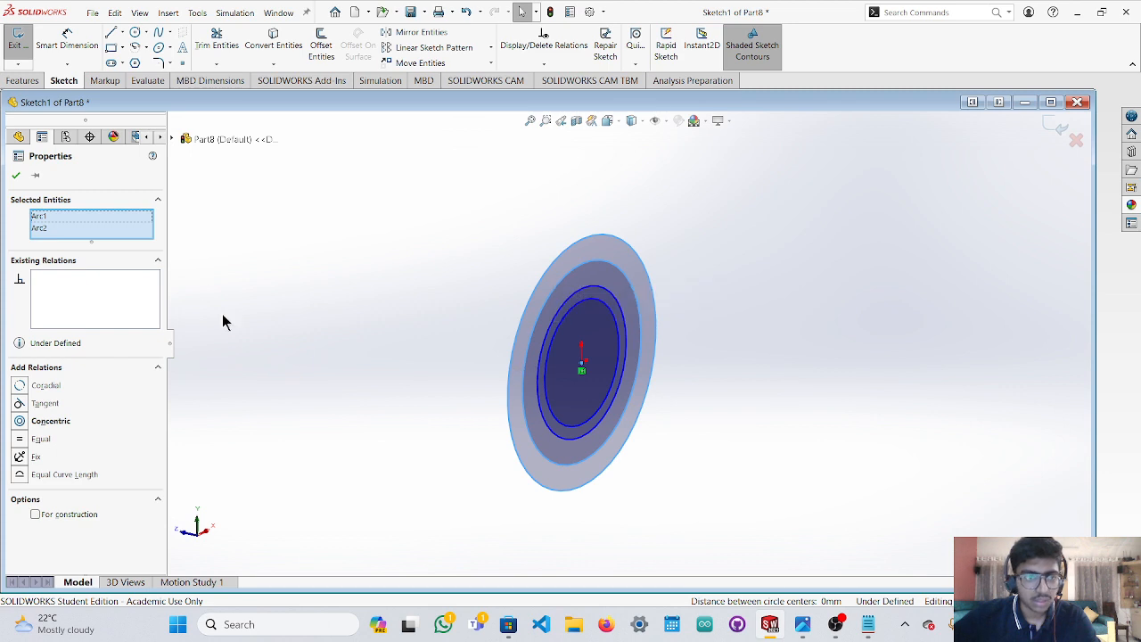
left_click(22, 80)
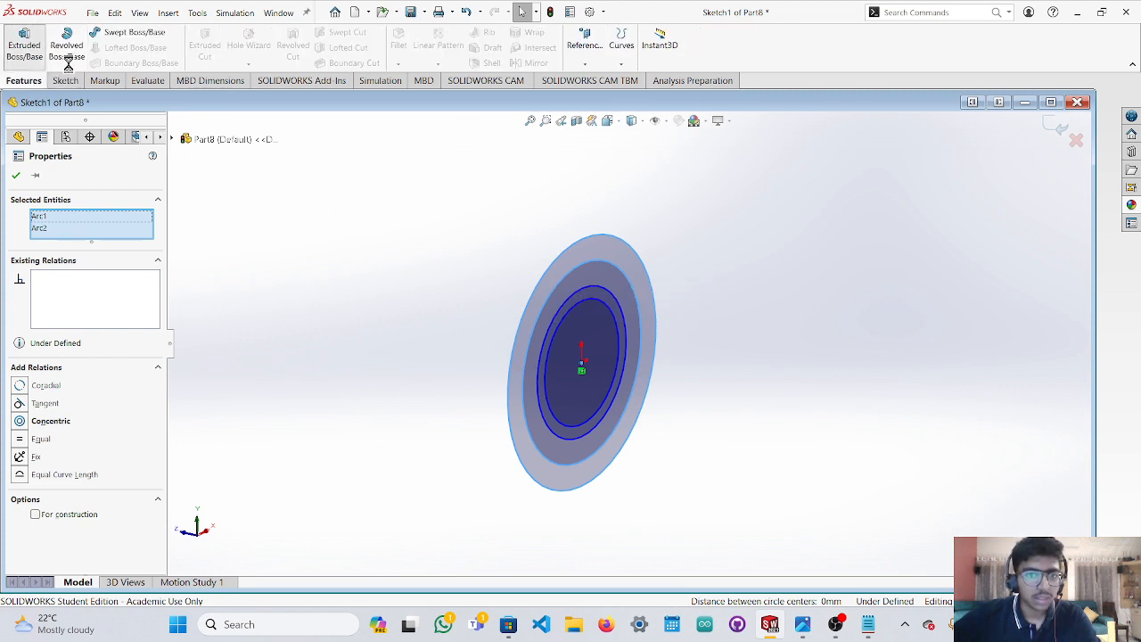
left_click(24, 44)
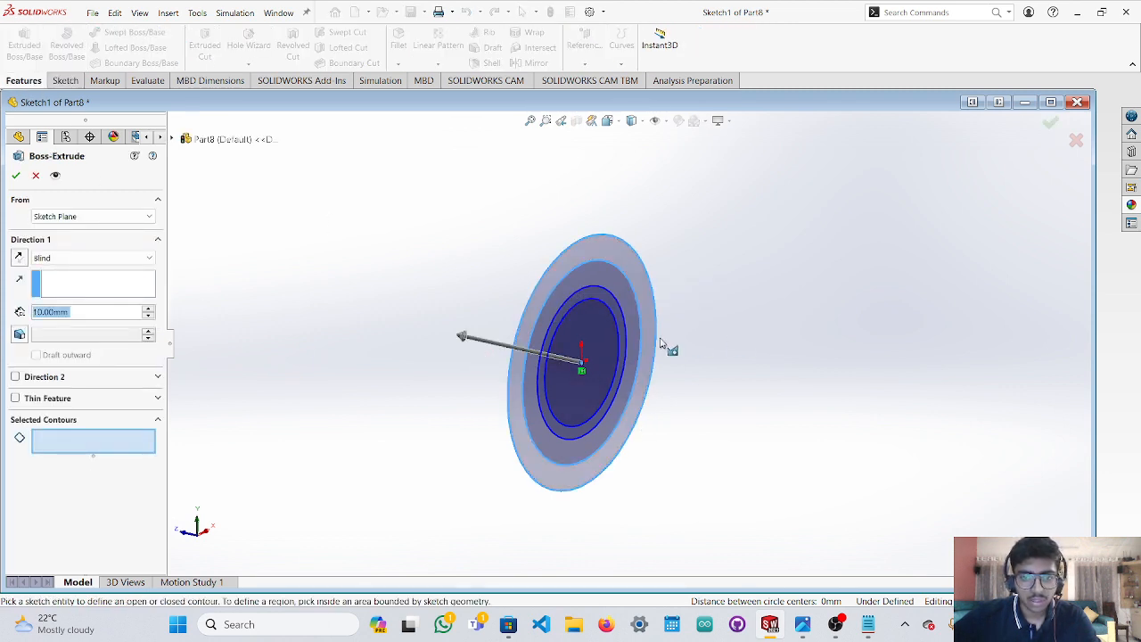
left_click(607, 357)
mouse_move(739, 403)
middle_mouse_down()
mouse_move(705, 384)
mouse_move(698, 393)
middle_mouse_up()
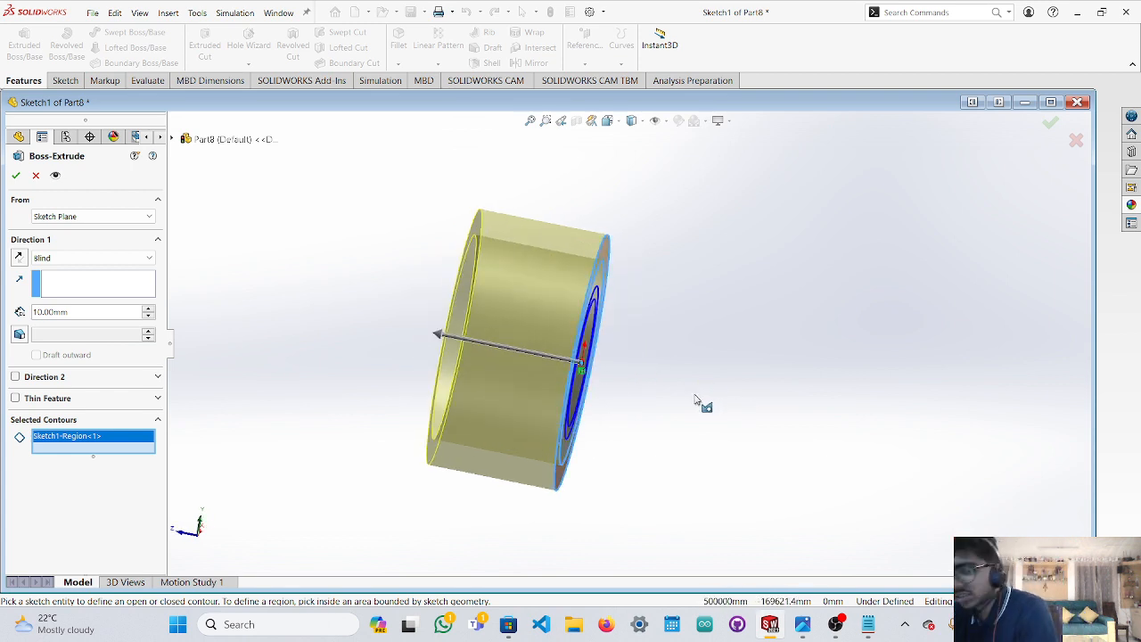
Try Blind depths of 3 mm and 5 mm for the outer ring's extrusion.
left_click_drag(88, 318, 21, 314)
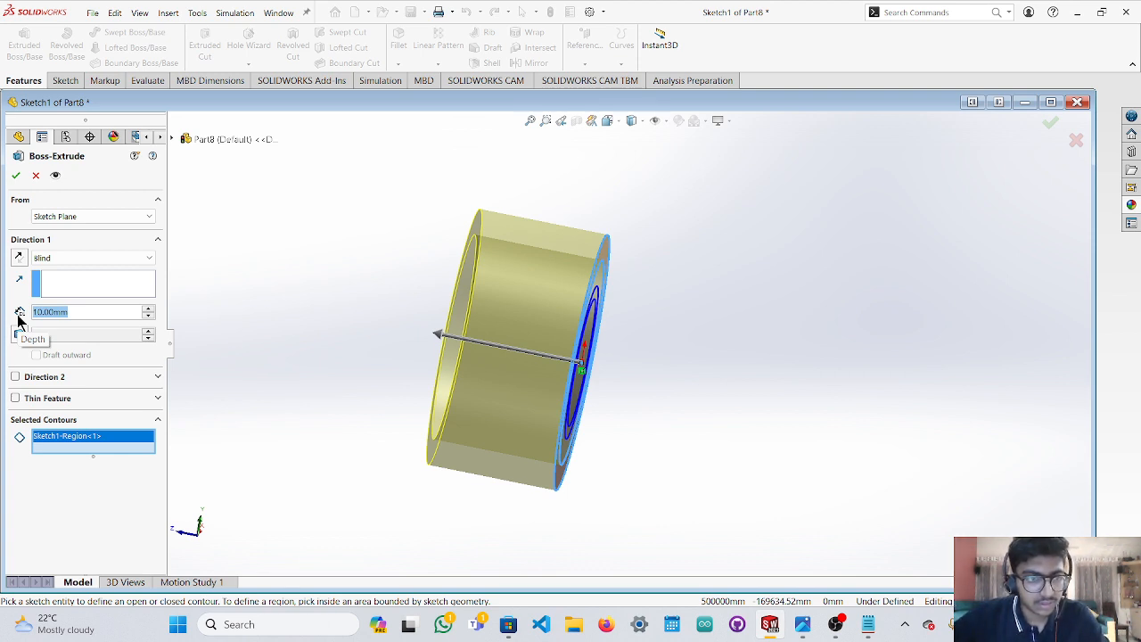
type("3")
mouse_move(78, 329)
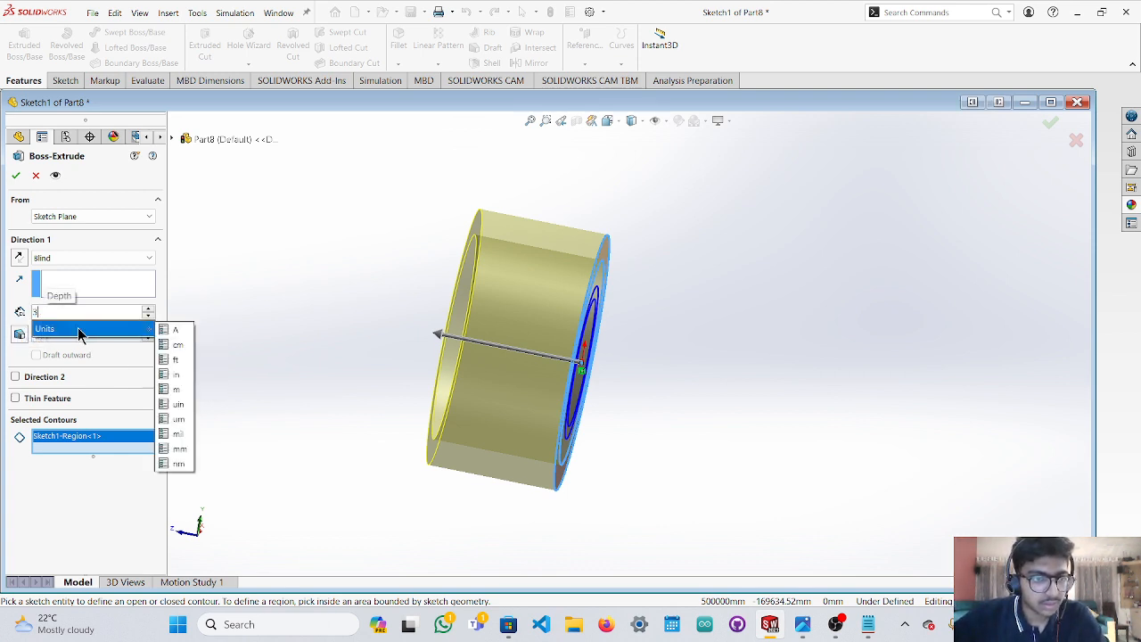
left_click_drag(436, 337, 453, 339)
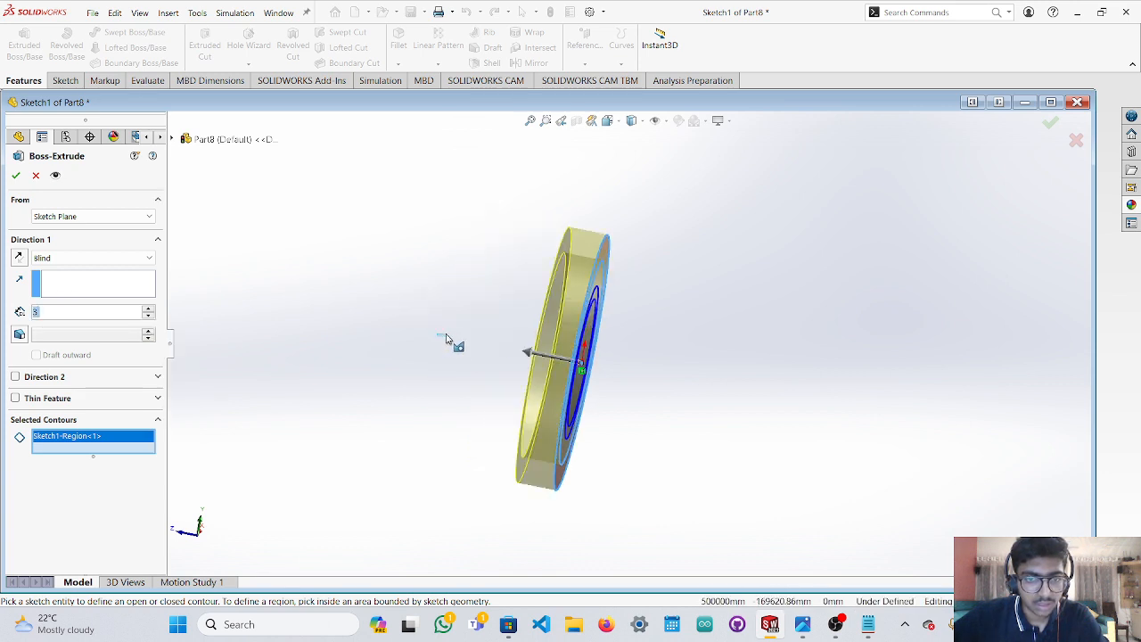
left_click_drag(528, 354, 503, 350)
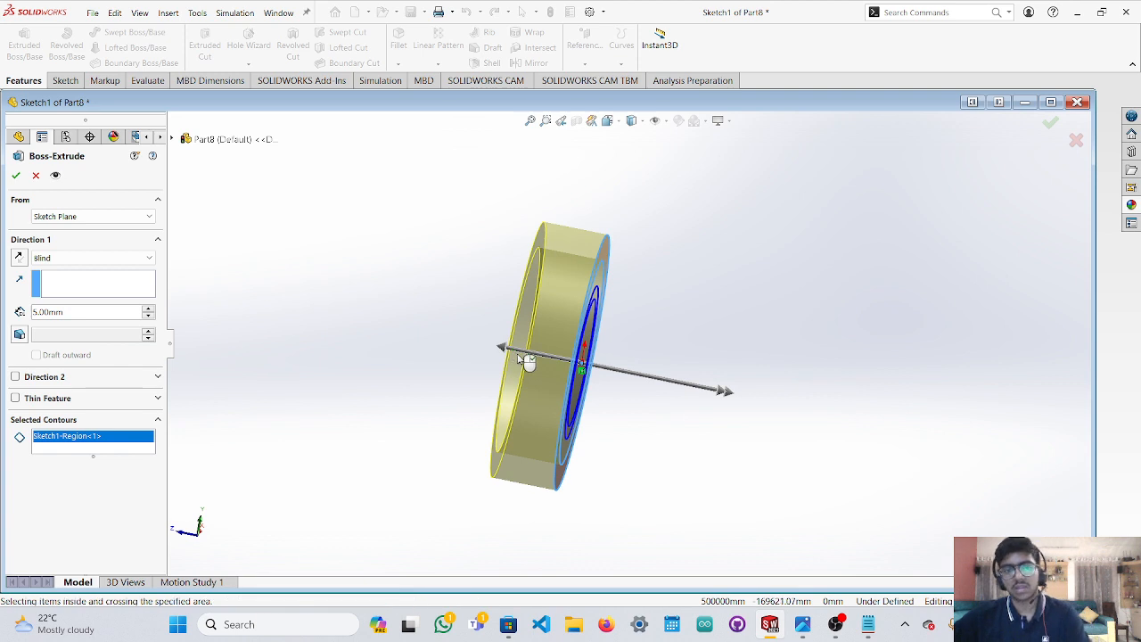
Extrude the outer ring 3 mm with the Mid Plane end condition, then undo the extrusion.
left_click(94, 258)
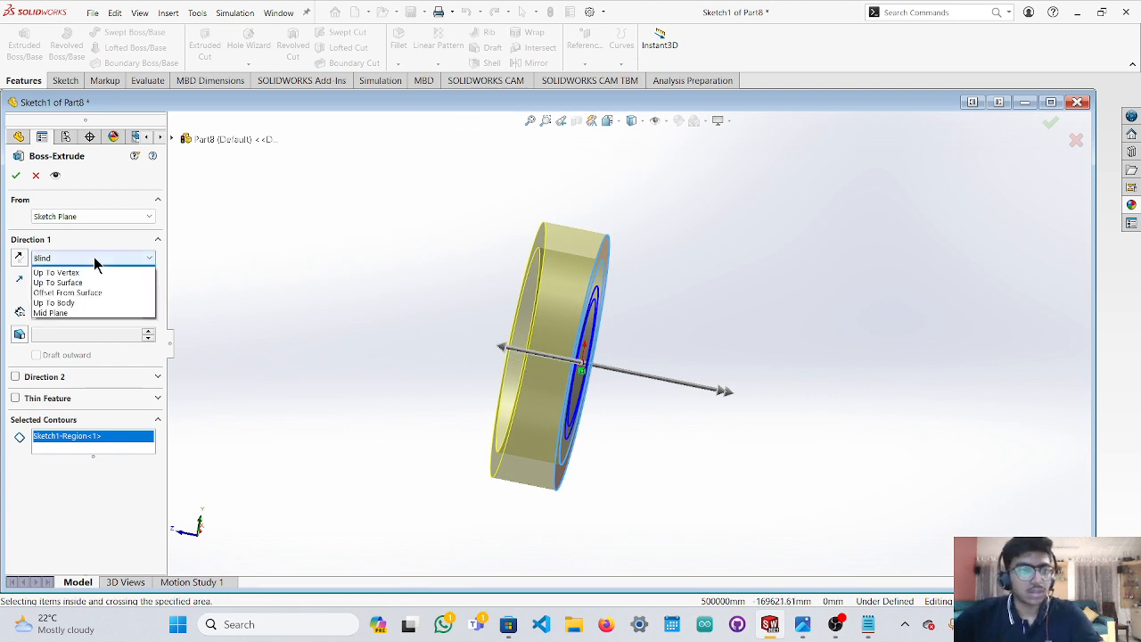
left_click(94, 321)
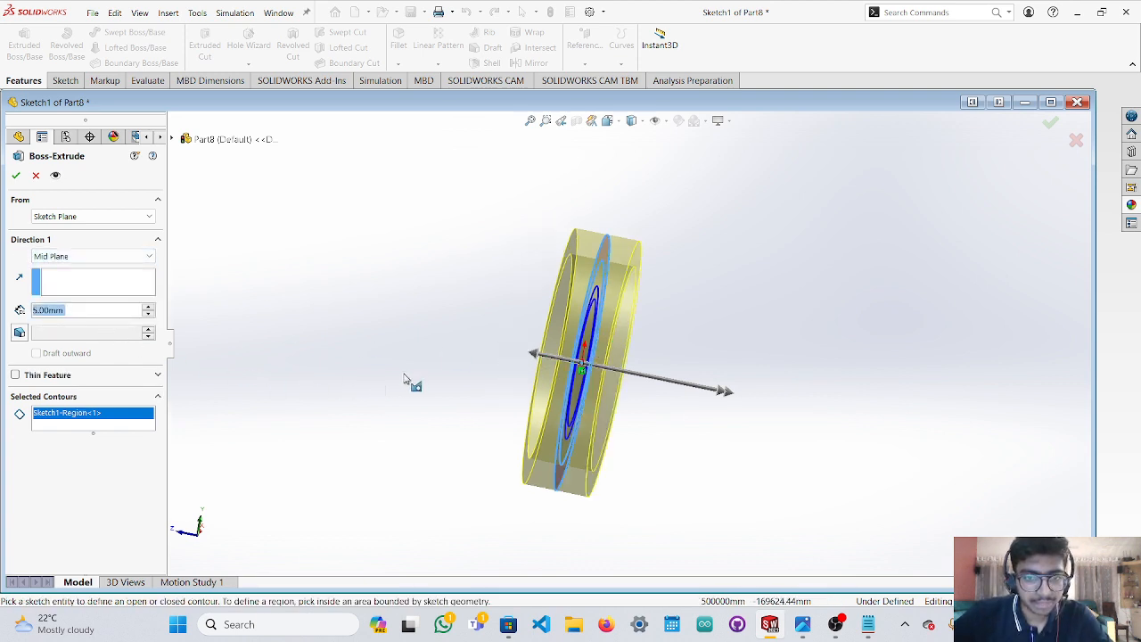
left_click_drag(533, 354, 569, 369)
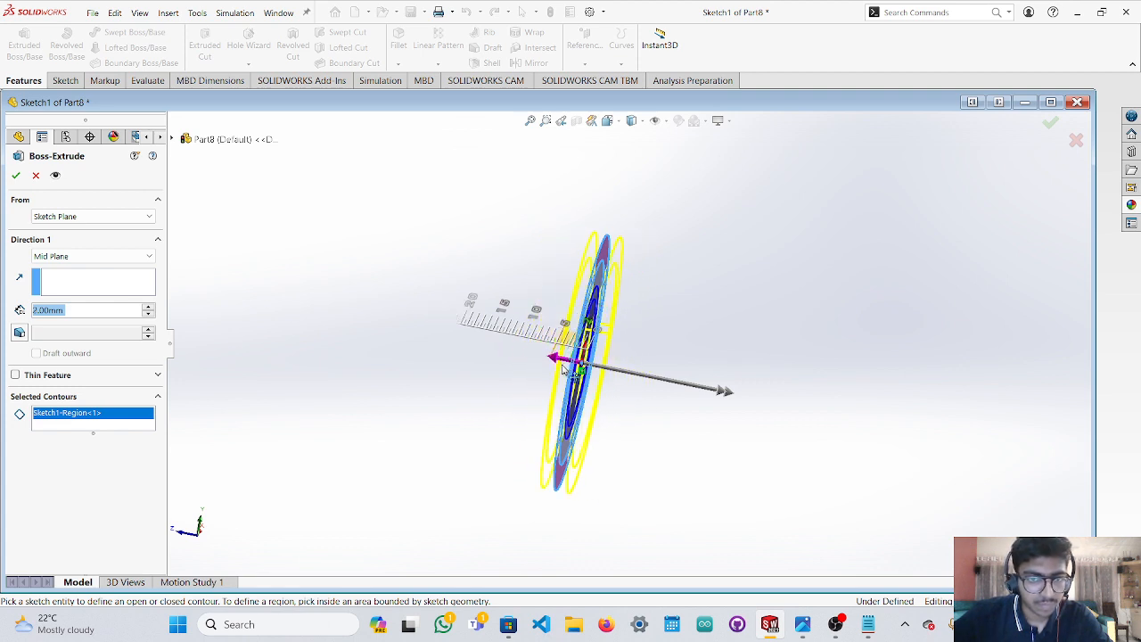
scroll(587, 364, "down", 4)
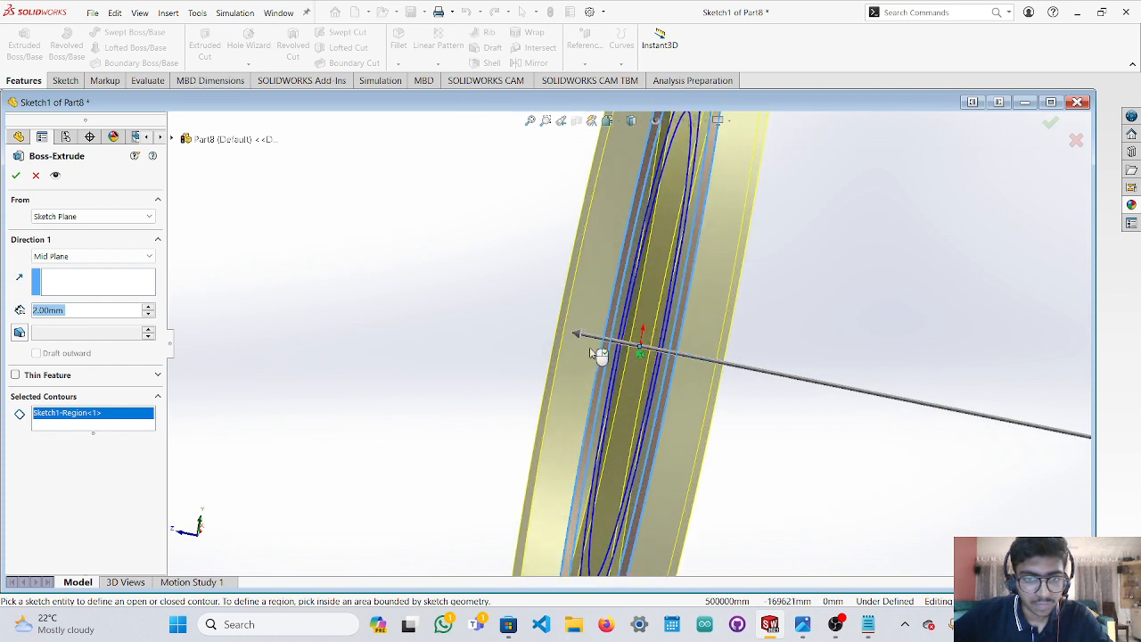
left_click_drag(589, 348, 569, 337)
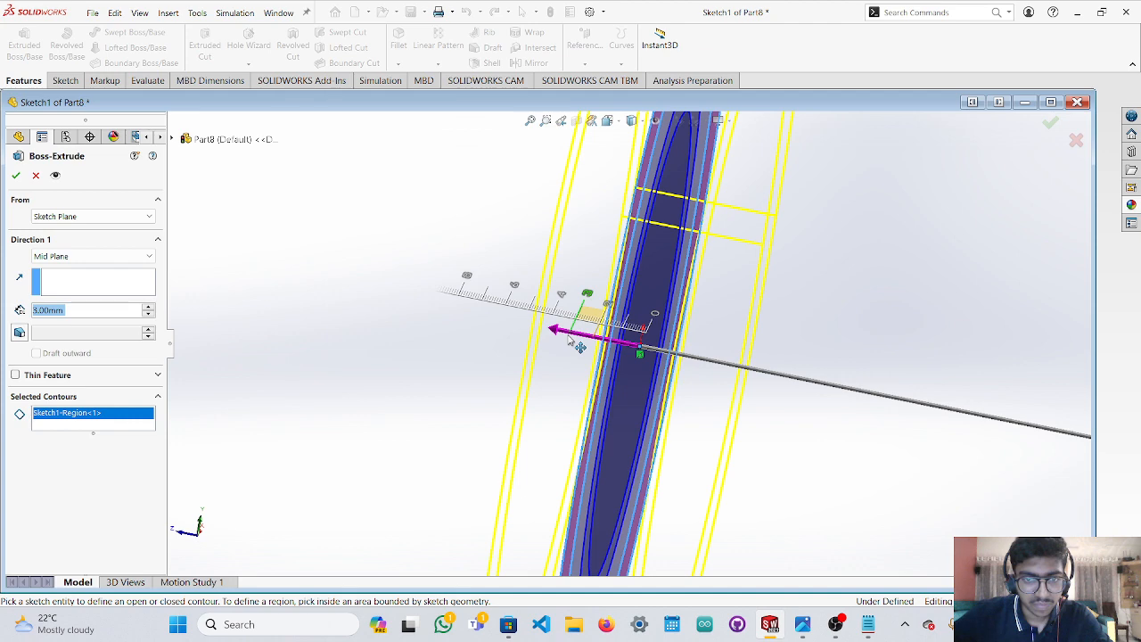
middle_click_drag(578, 339, 675, 317)
scroll(670, 326, "up", 3)
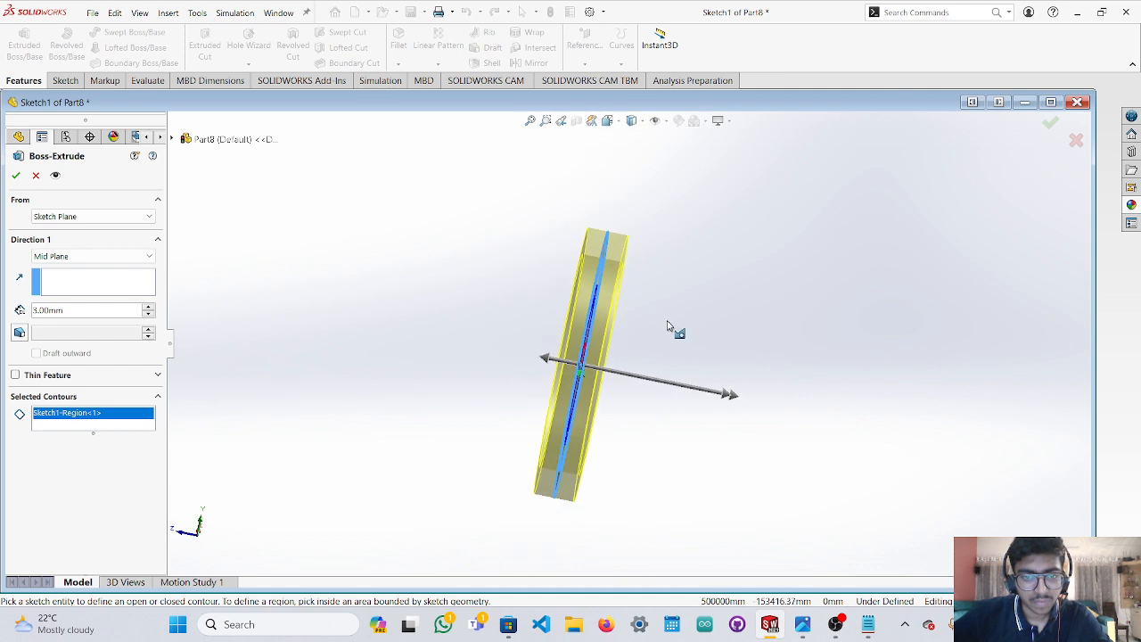
left_click(18, 176)
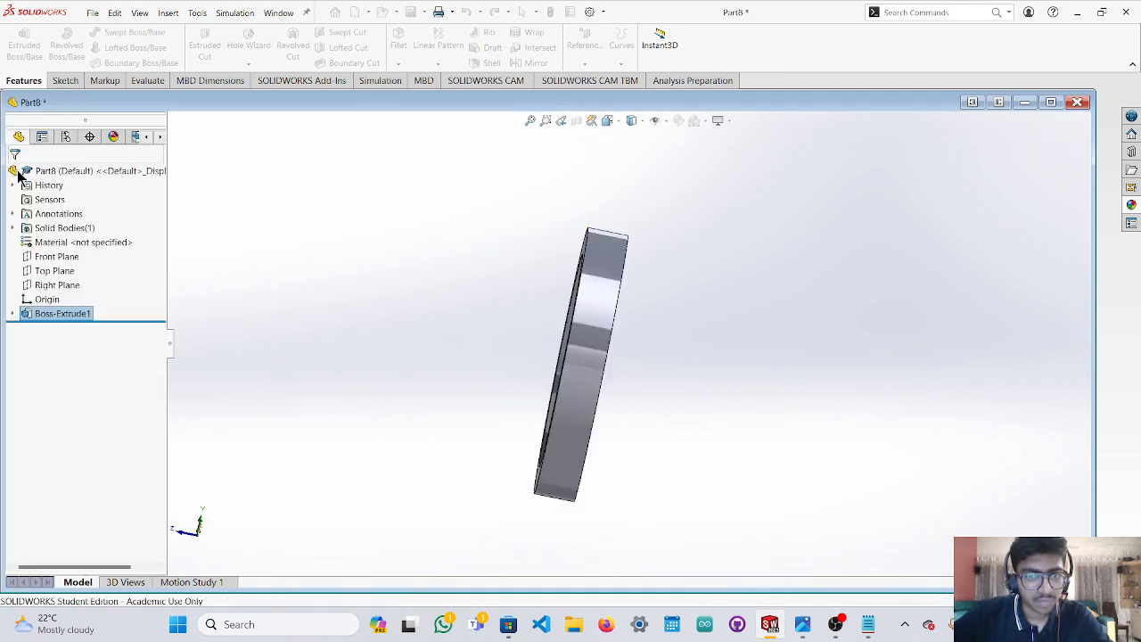
middle_click_drag(709, 309, 635, 295)
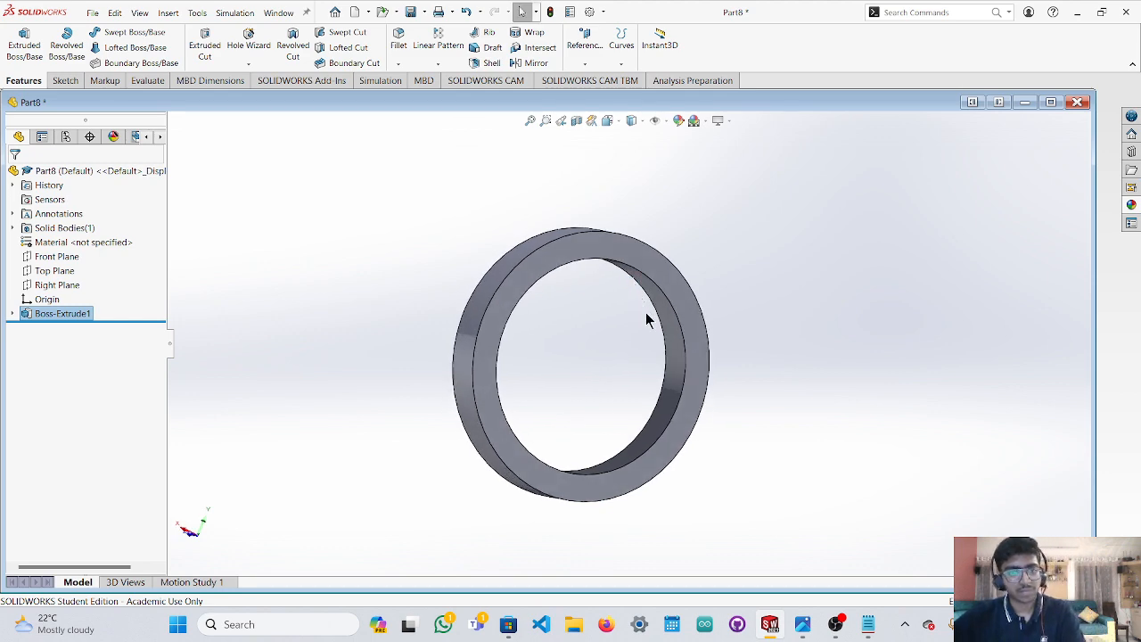
key("ctrl+z")
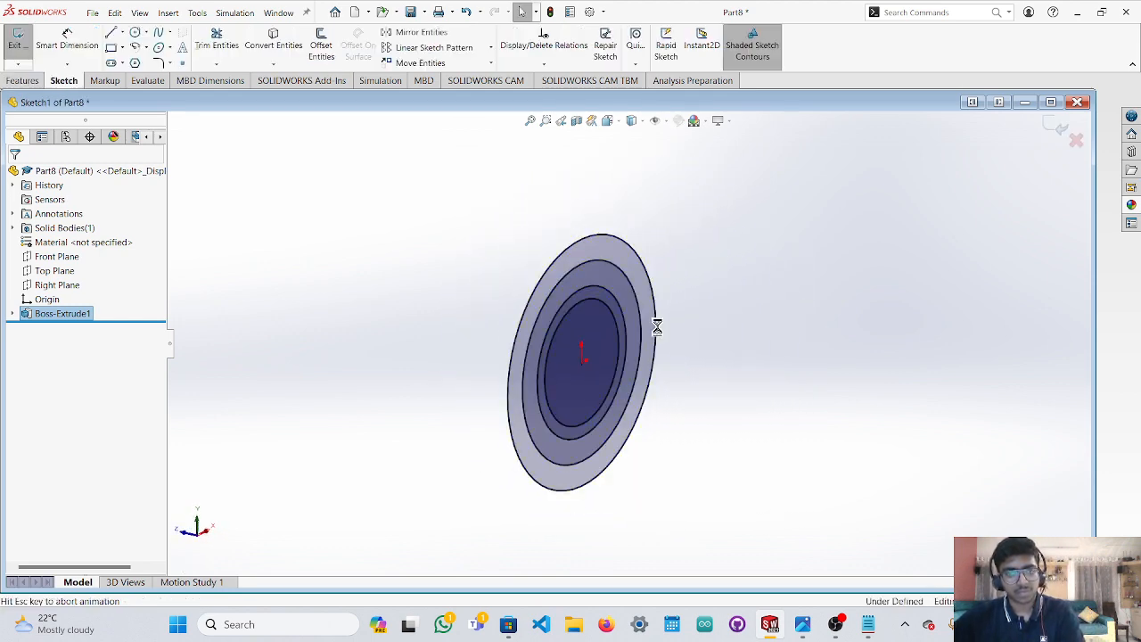
Extrude the ring region between the 5 mm and 6 mm radius circles 5 mm with Mid Plane, then undo the extrusion.
mouse_move(866, 339)
middle_mouse_down()
mouse_move(912, 328)
mouse_move(908, 346)
mouse_move(949, 340)
mouse_move(901, 313)
mouse_move(896, 326)
middle_mouse_up()
left_click(641, 343)
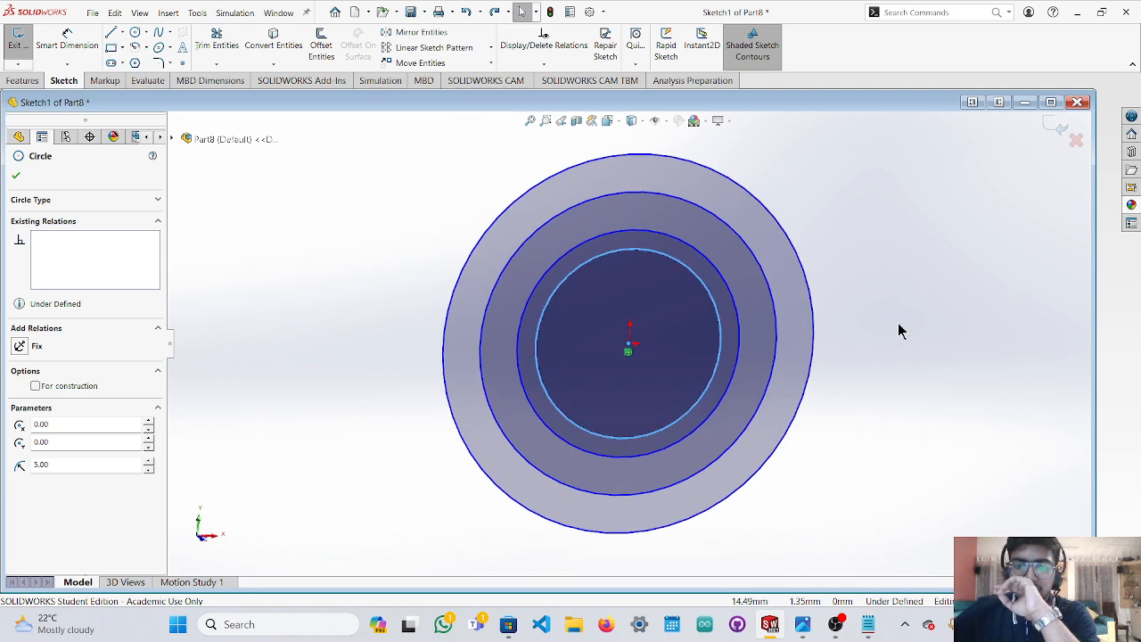
left_click(731, 327)
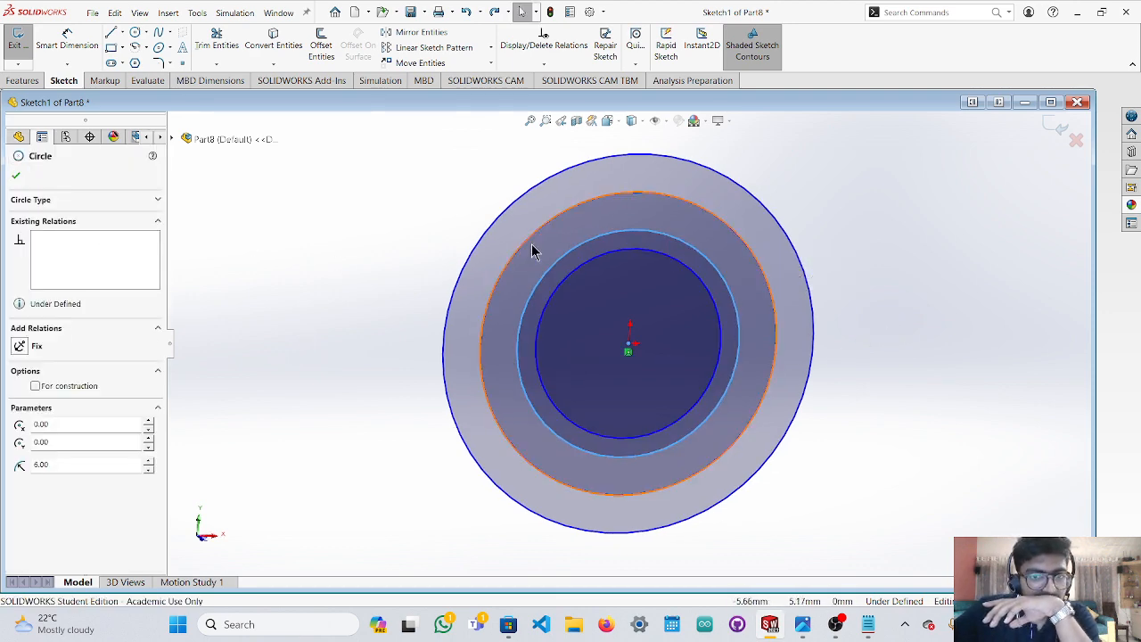
left_click(22, 81)
left_click(22, 45)
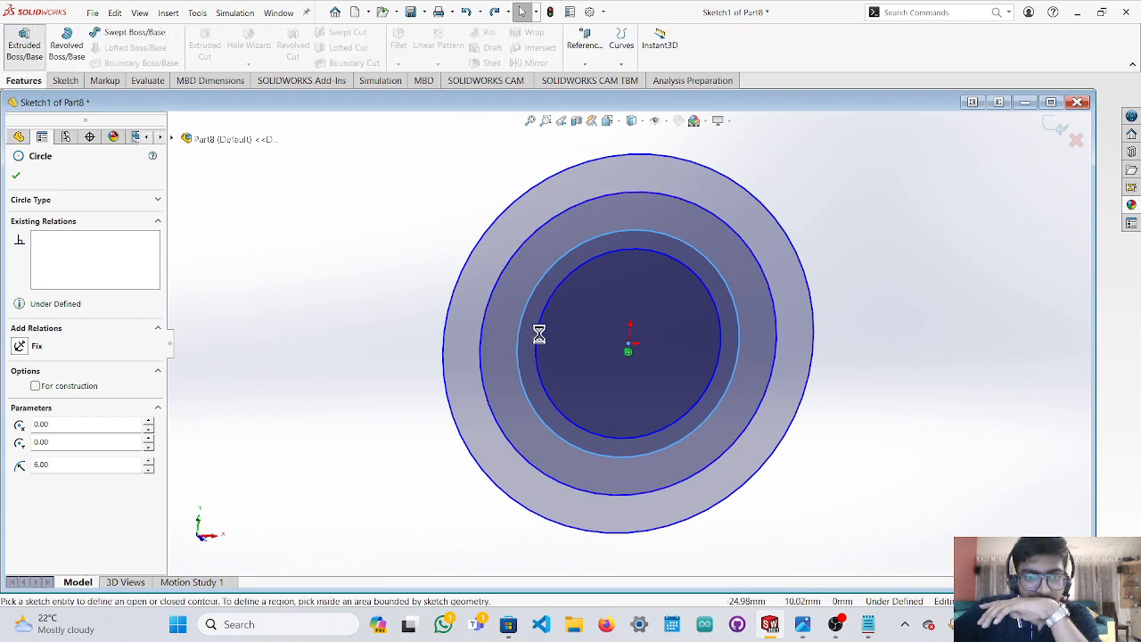
left_click(677, 361)
mouse_move(937, 381)
middle_mouse_down()
mouse_move(917, 356)
mouse_move(824, 395)
middle_mouse_up()
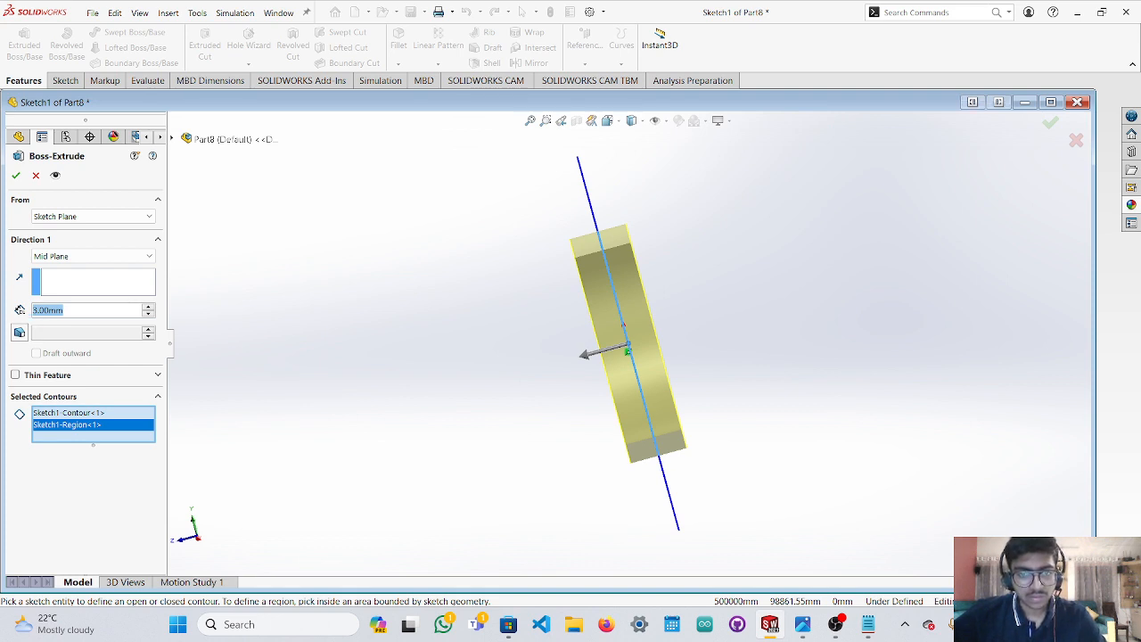
type("5")
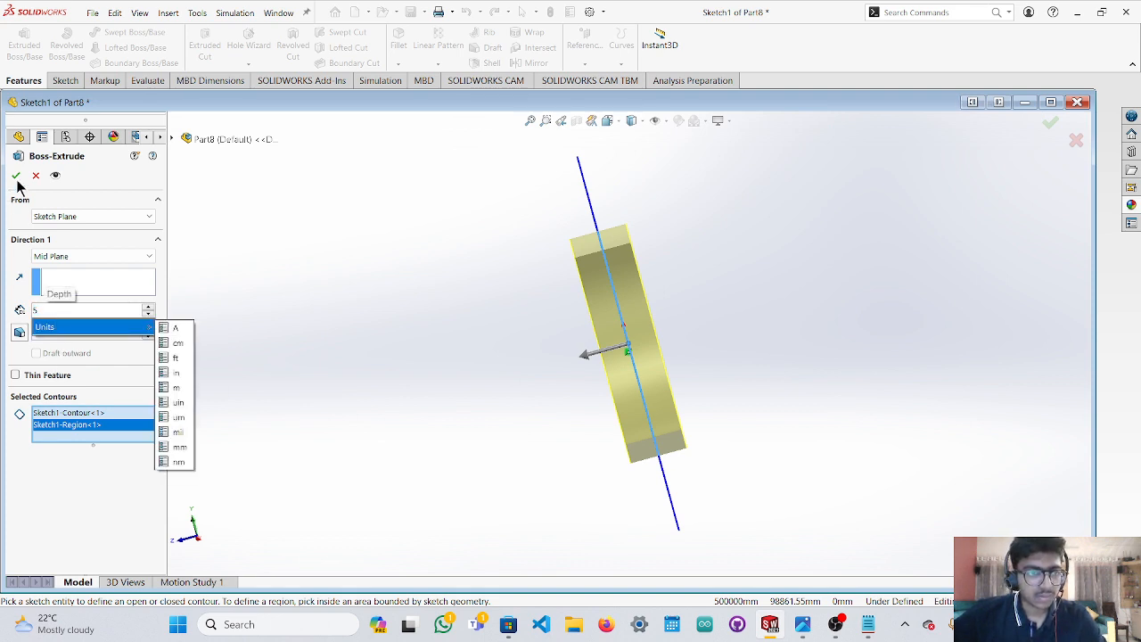
key("Return")
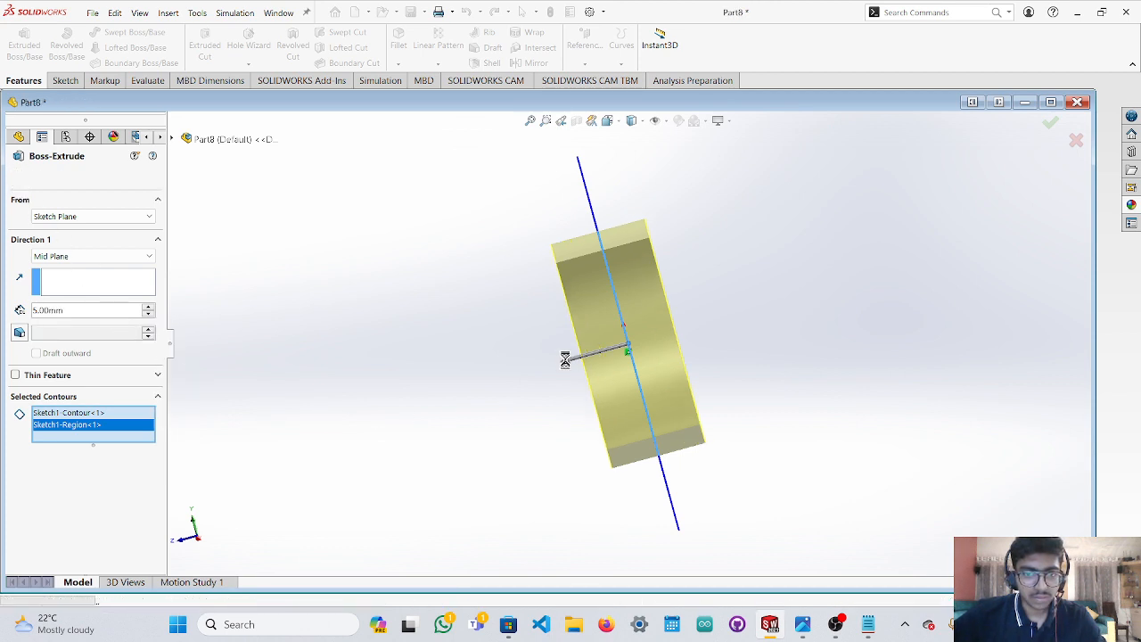
key("Return")
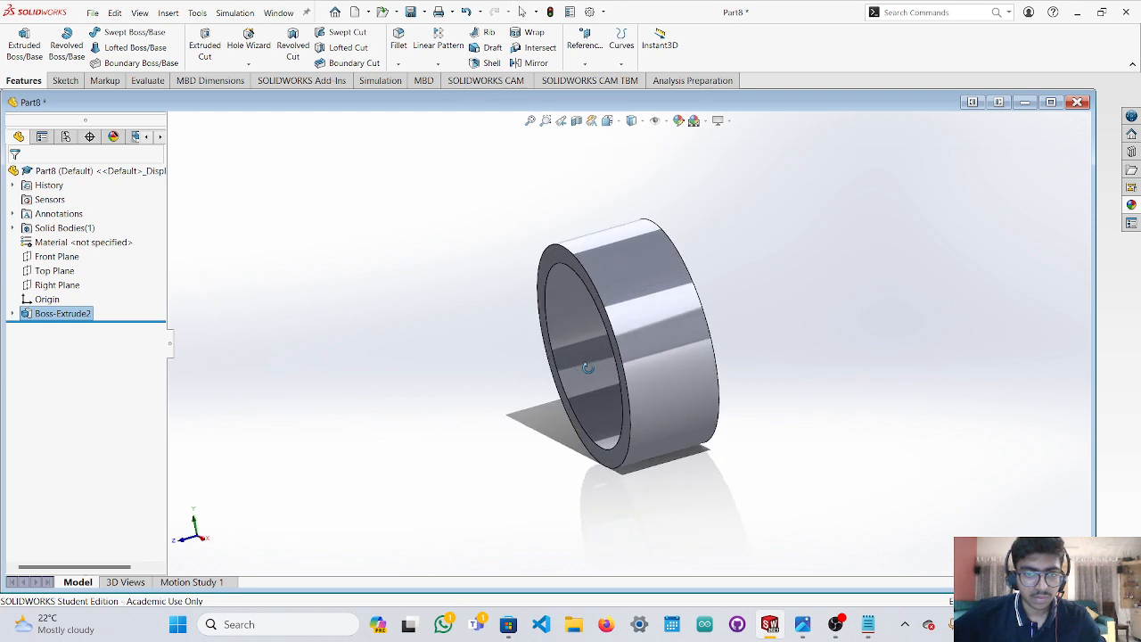
key("ctrl+z")
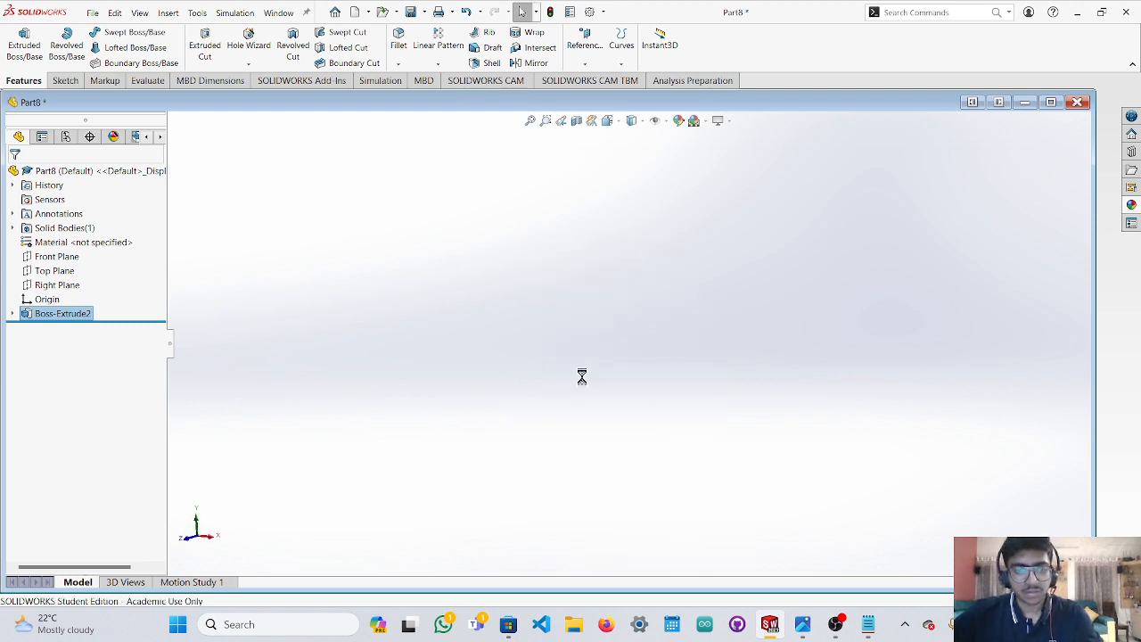
Start a Boss-Extrude from the outermost circle and add the three regions inside it as selected contours.
mouse_move(871, 367)
middle_mouse_down()
mouse_move(870, 380)
mouse_move(823, 384)
mouse_move(856, 366)
mouse_move(871, 336)
mouse_move(901, 333)
mouse_move(855, 354)
mouse_move(871, 332)
mouse_move(868, 283)
mouse_move(861, 362)
middle_mouse_up()
left_click(806, 362)
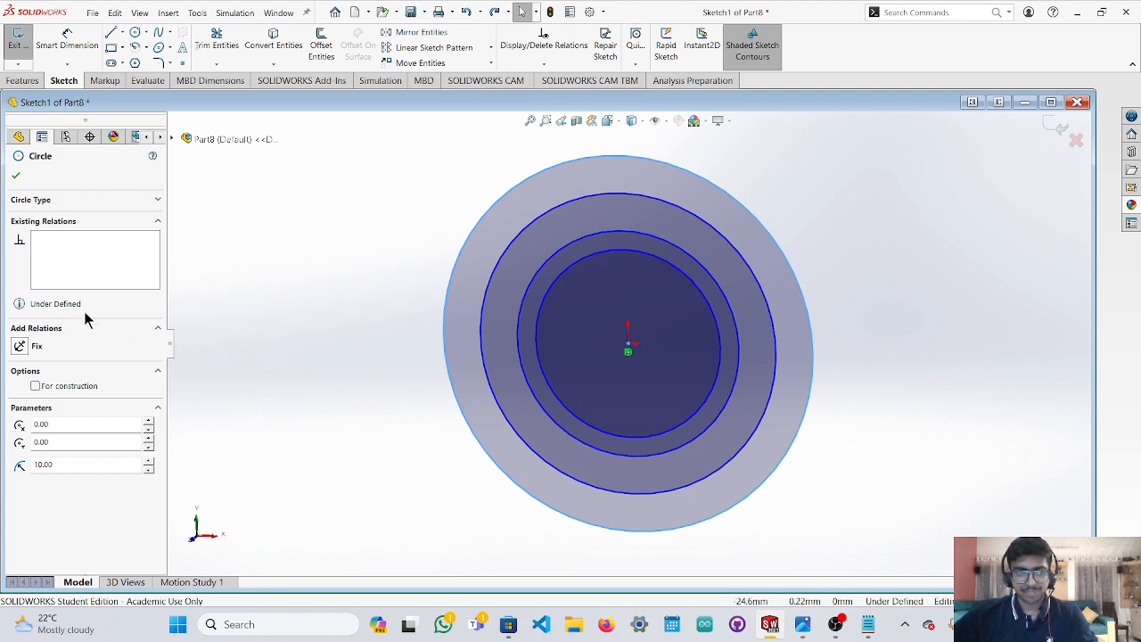
middle_click_drag(964, 352, 918, 356)
left_click(22, 80)
left_click(25, 49)
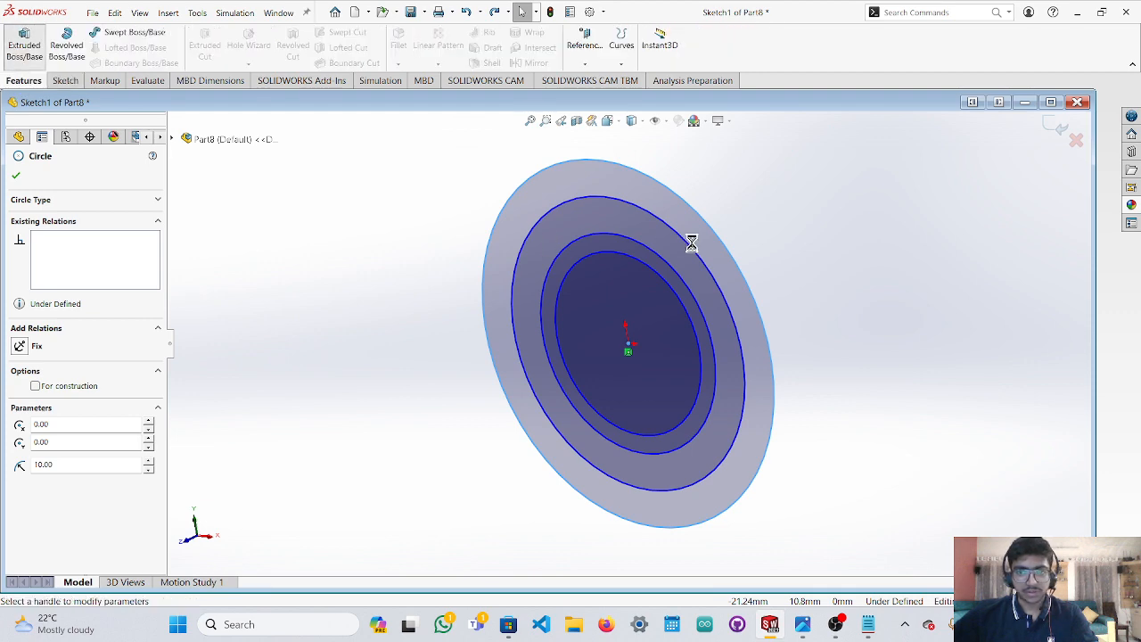
mouse_move(695, 297)
middle_mouse_down()
mouse_move(897, 252)
mouse_move(823, 303)
middle_mouse_up()
left_click(683, 344)
left_click(729, 325)
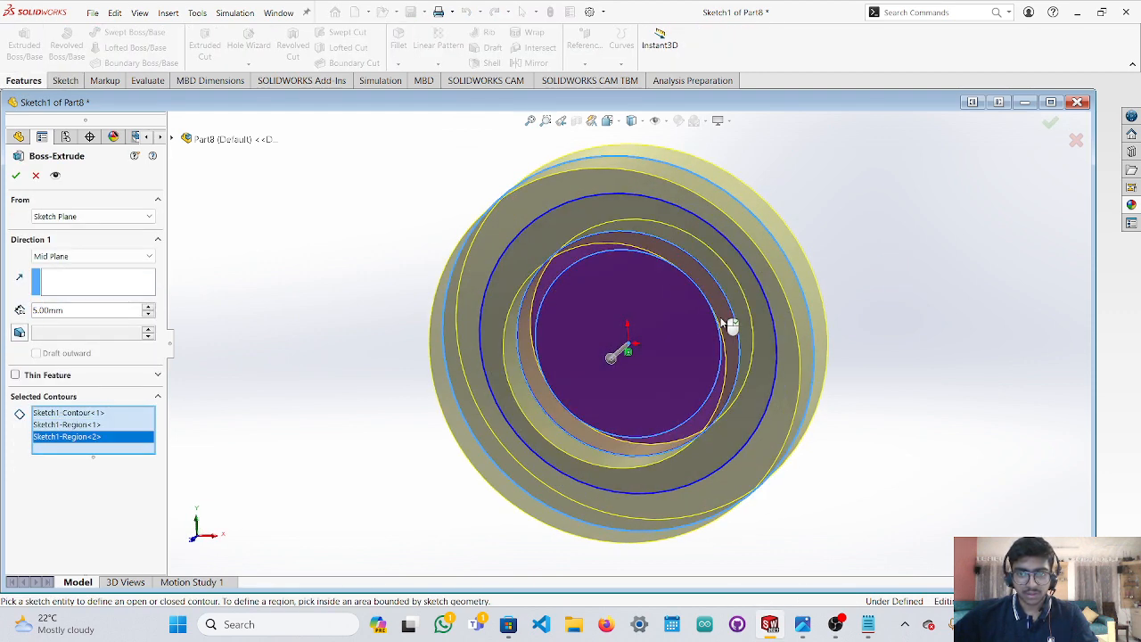
left_click(781, 295)
middle_click_drag(789, 298, 701, 284)
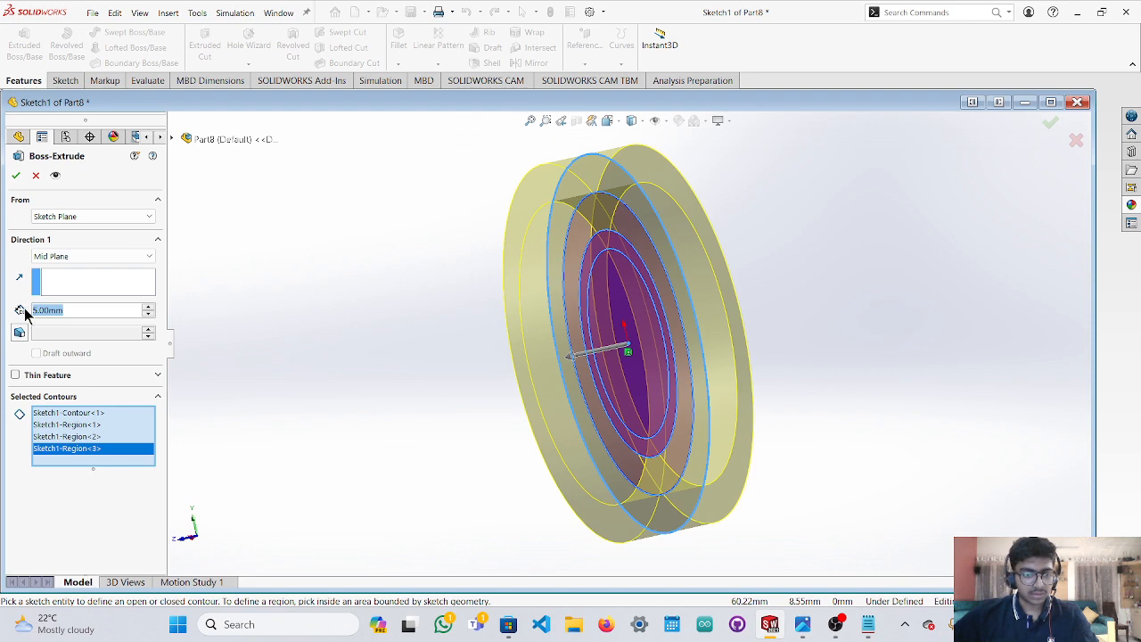
Extrude the outer ring 3 mm with the Mid Plane end condition.
type("3")
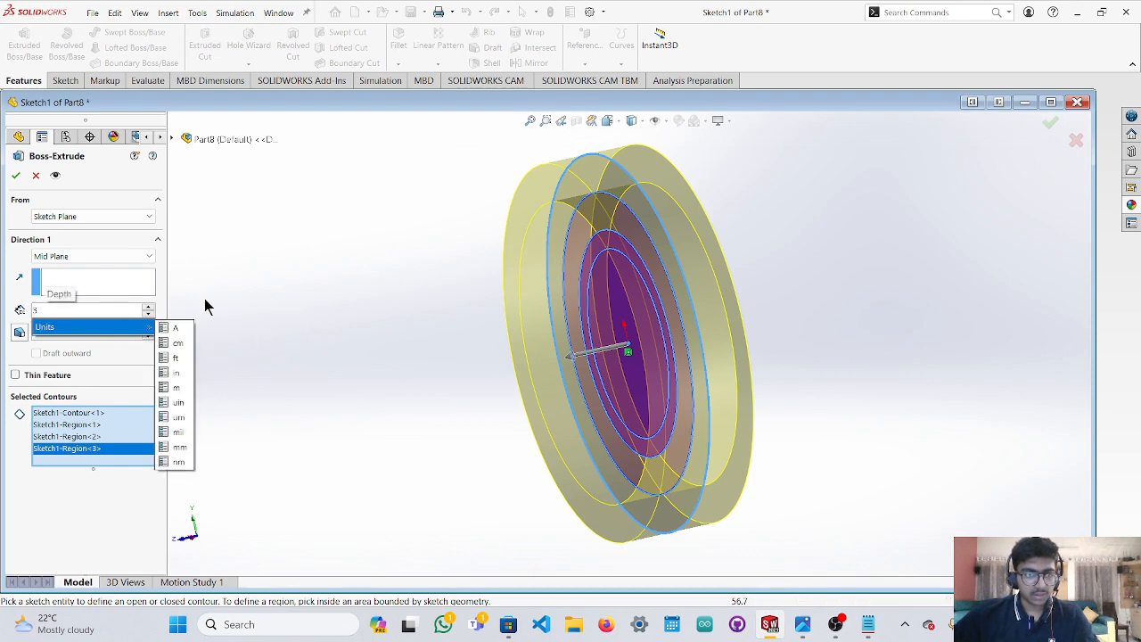
key("Return")
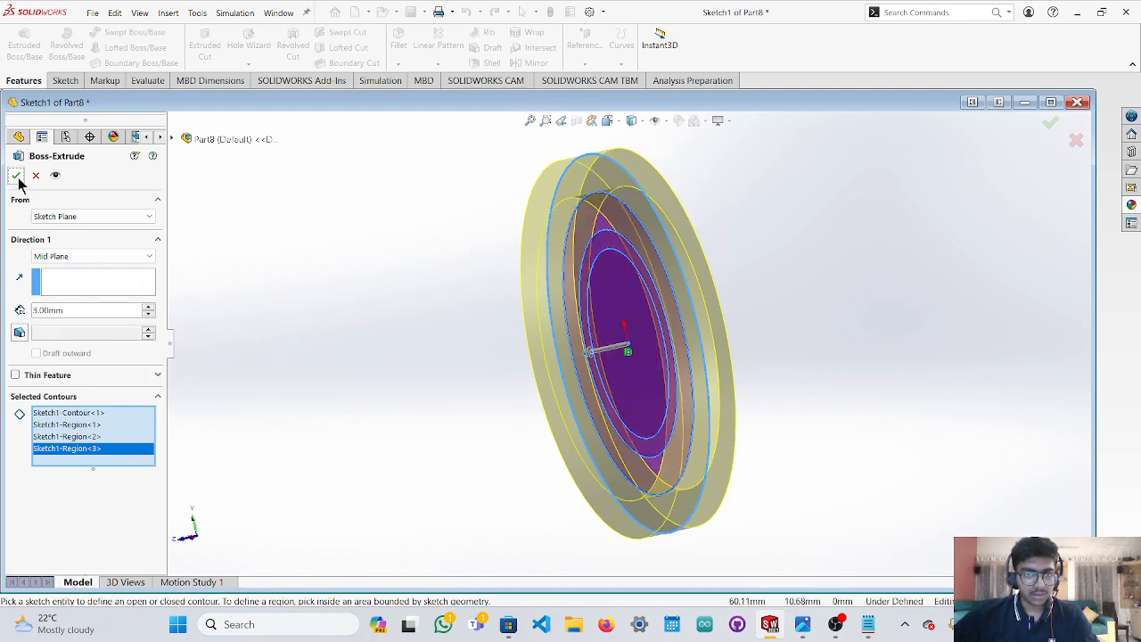
left_click(17, 177)
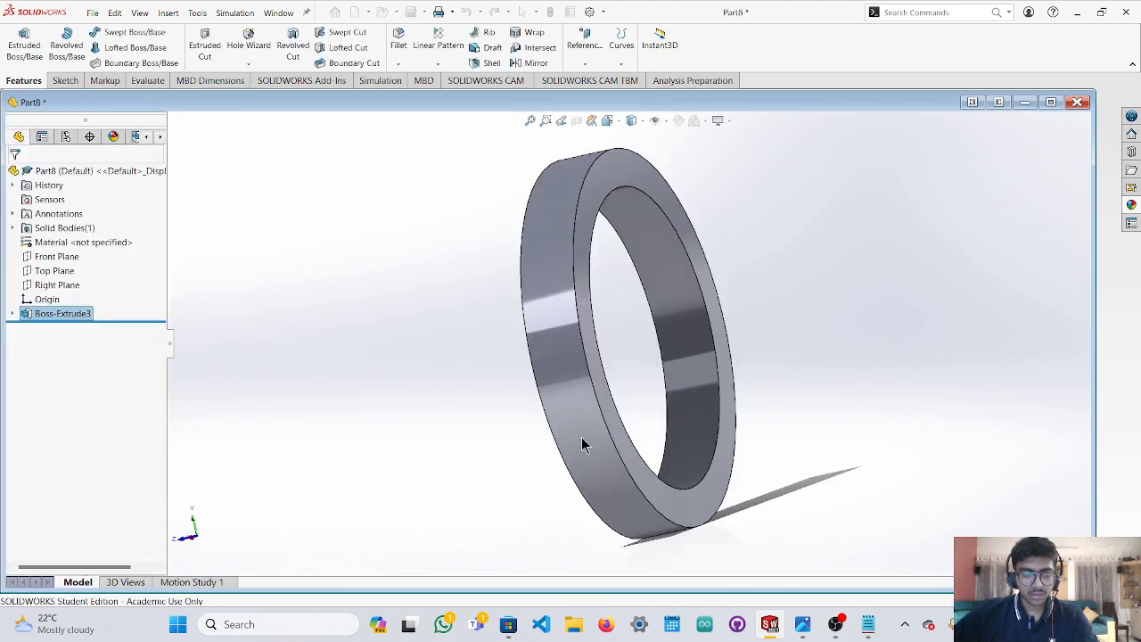
Start a sketch on the Front Plane and draw a circle centred on the origin with a radius of 8 mm.
middle_click_drag(815, 416, 789, 429)
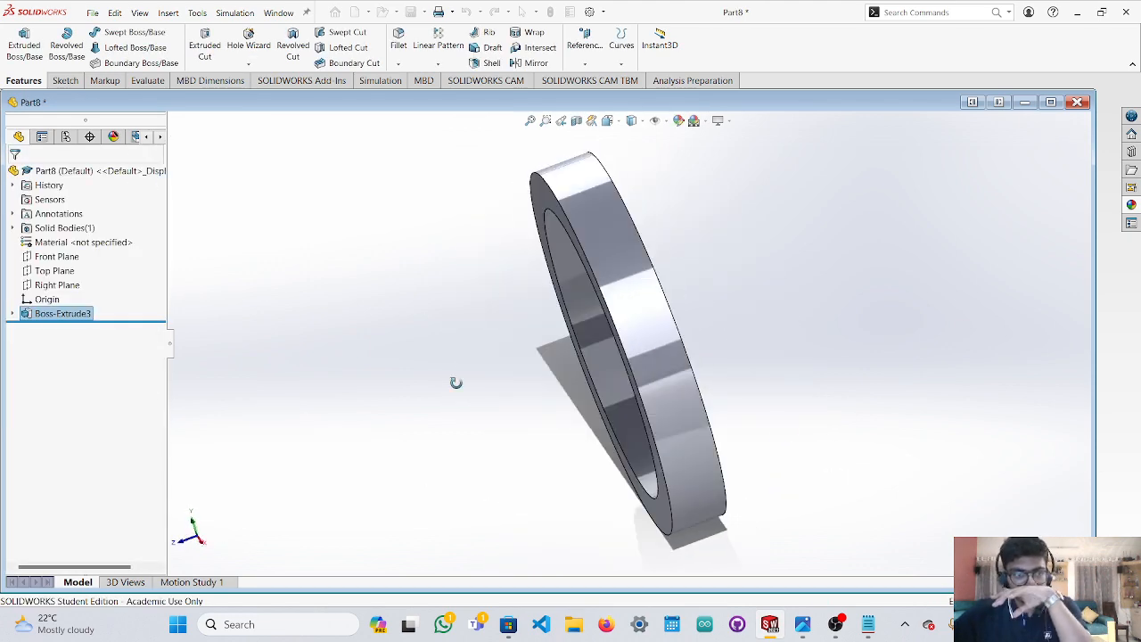
left_click(57, 257)
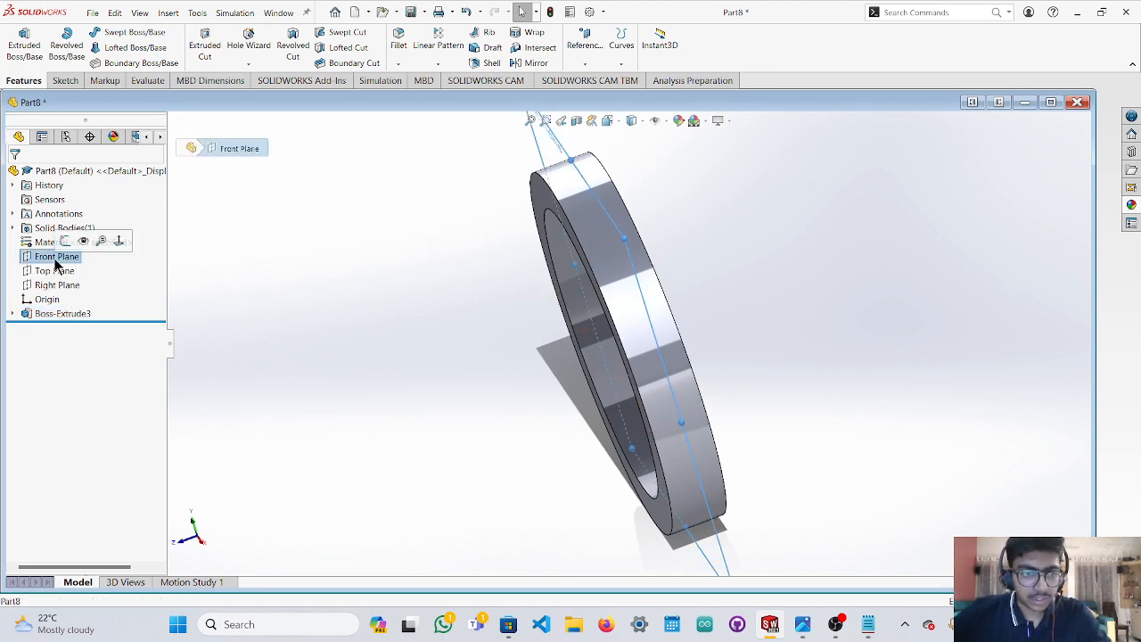
left_click(179, 542)
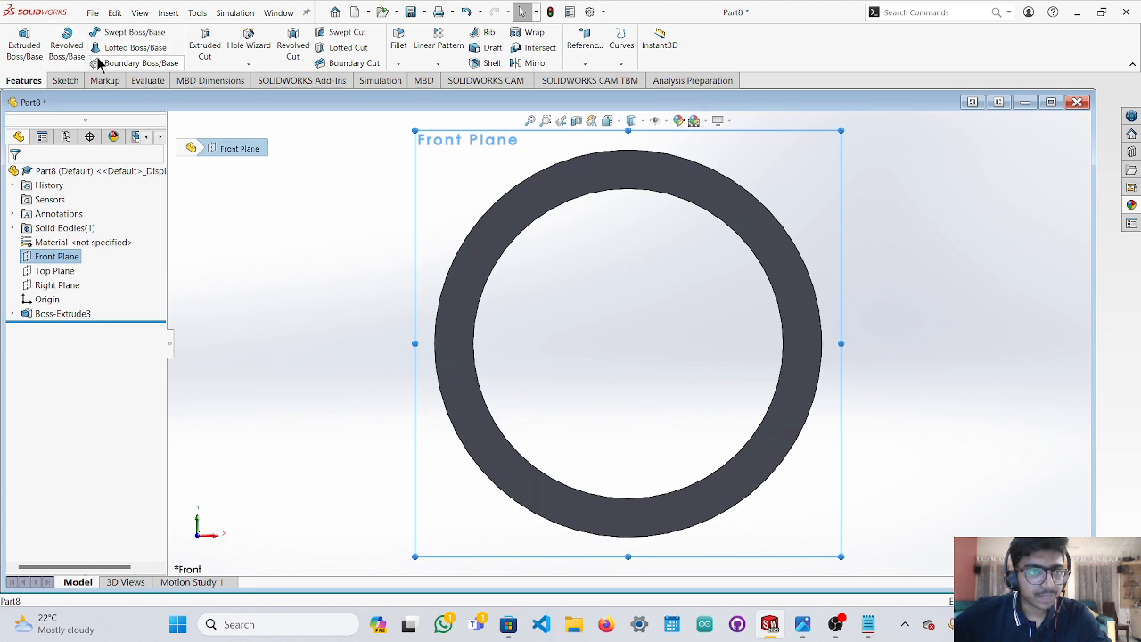
left_click(65, 80)
left_click(132, 33)
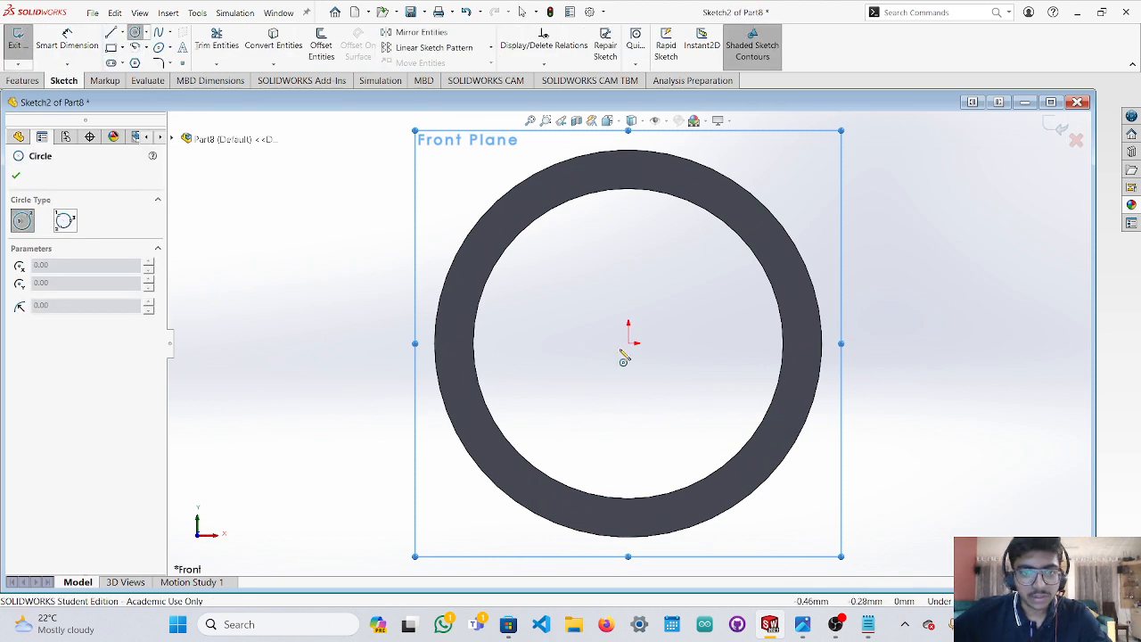
left_click(629, 343)
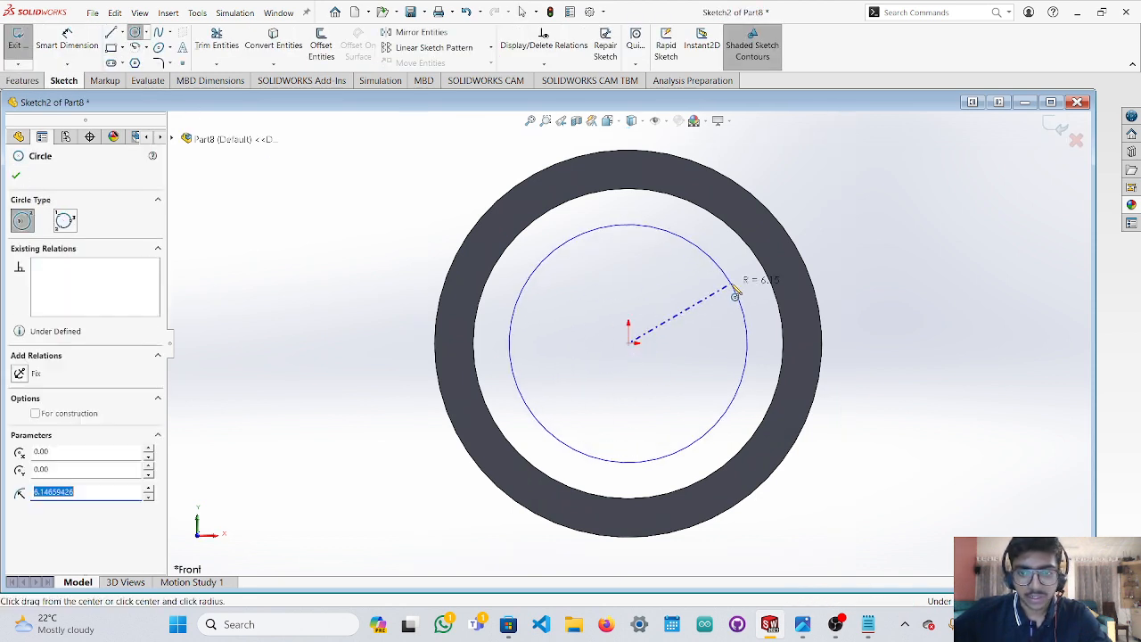
left_click(737, 292)
left_click(71, 492)
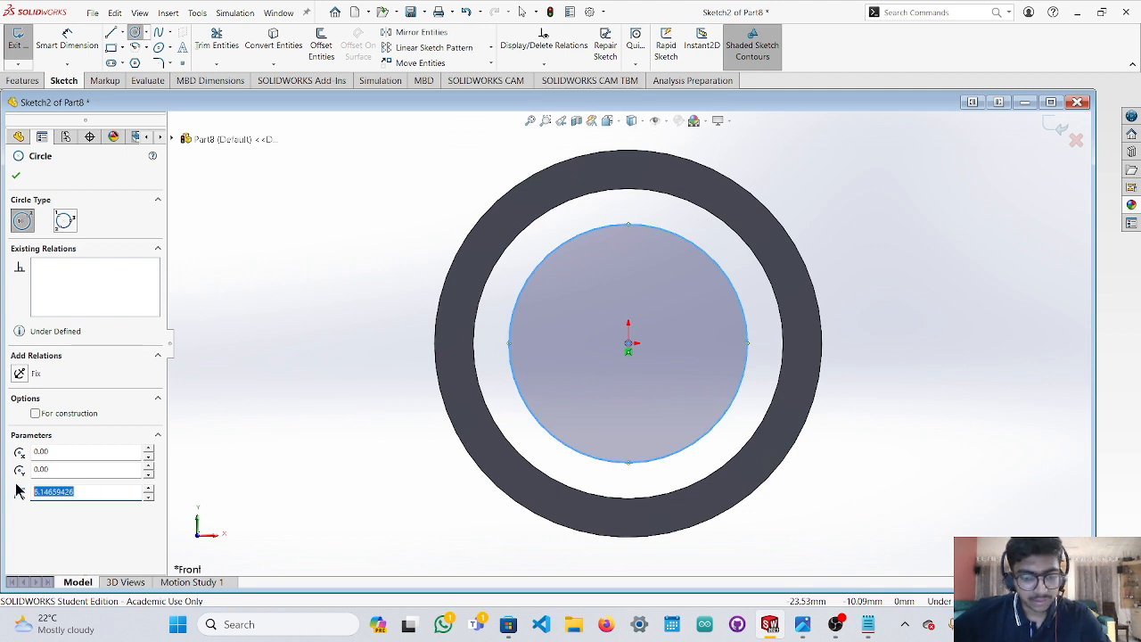
type("8")
left_click(16, 178)
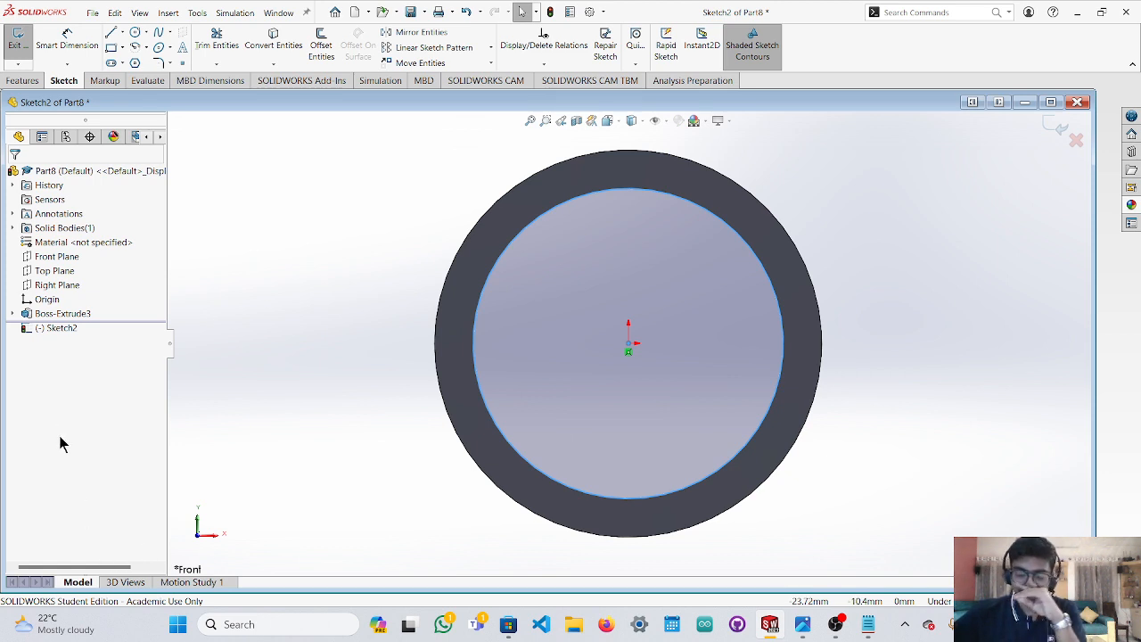
Draw a smaller concentric circle centred on the origin inside the 8 mm radius circle.
left_click(136, 34)
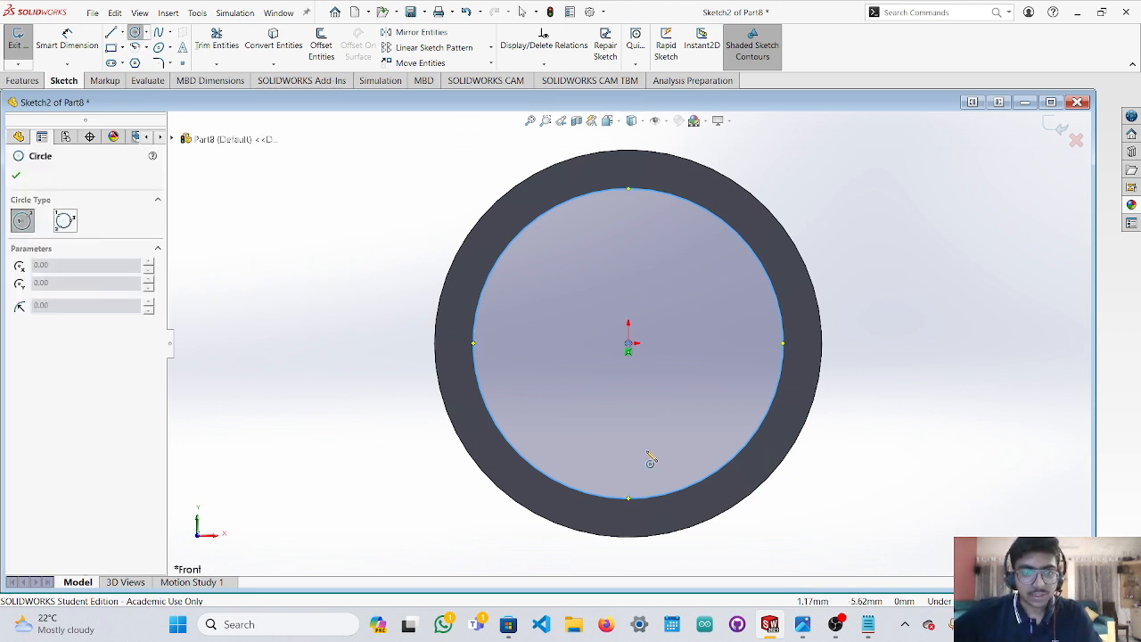
left_click(629, 345)
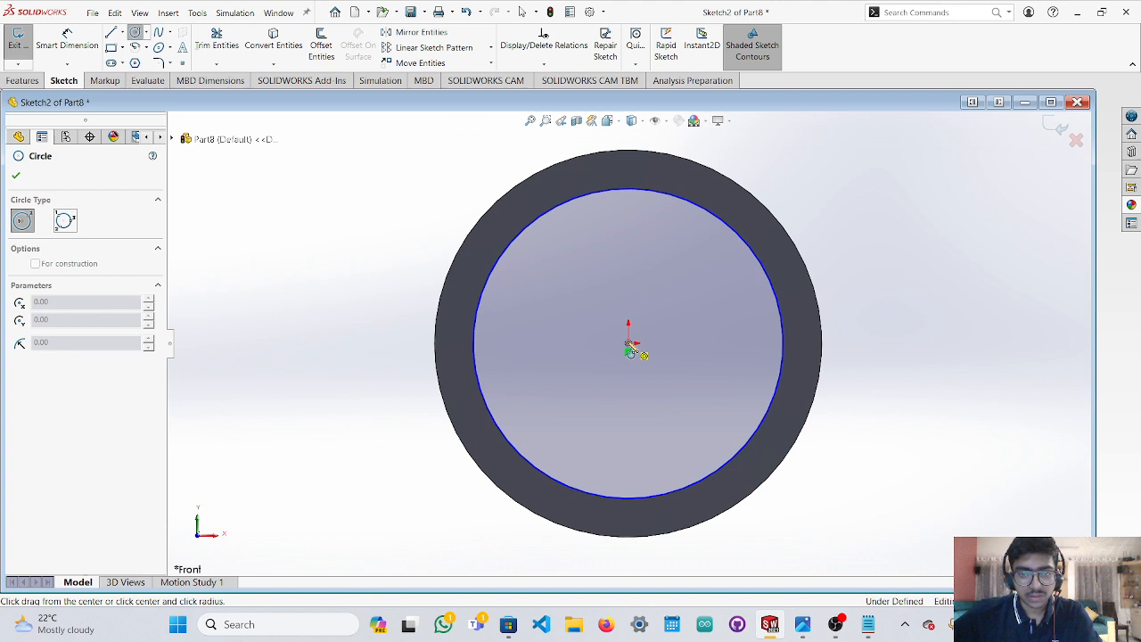
left_click(733, 311)
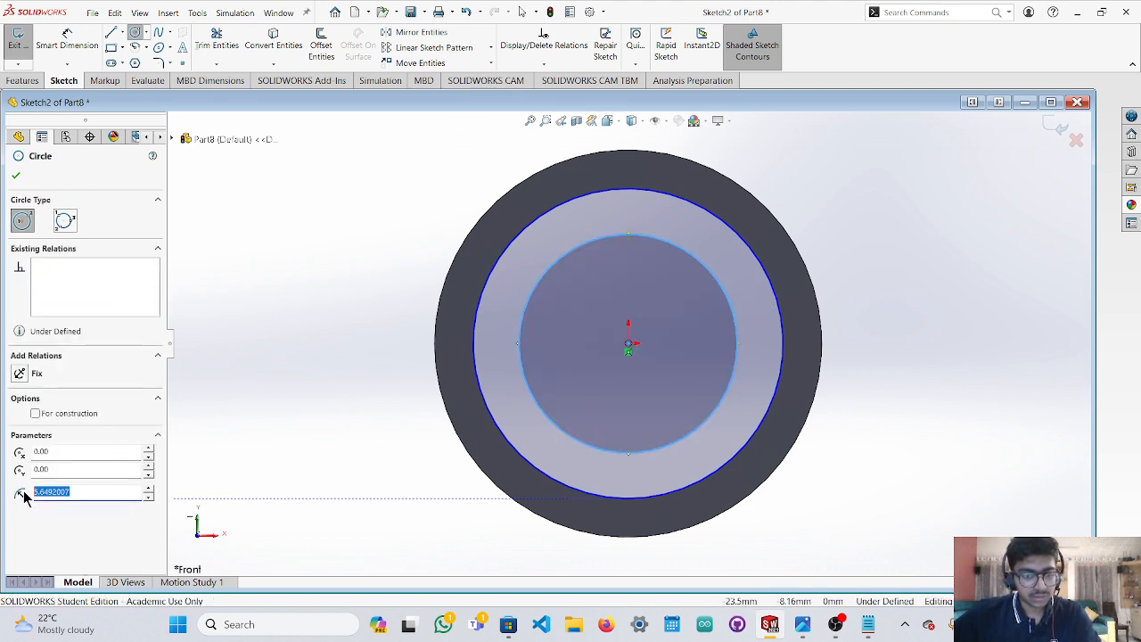
left_click(16, 175)
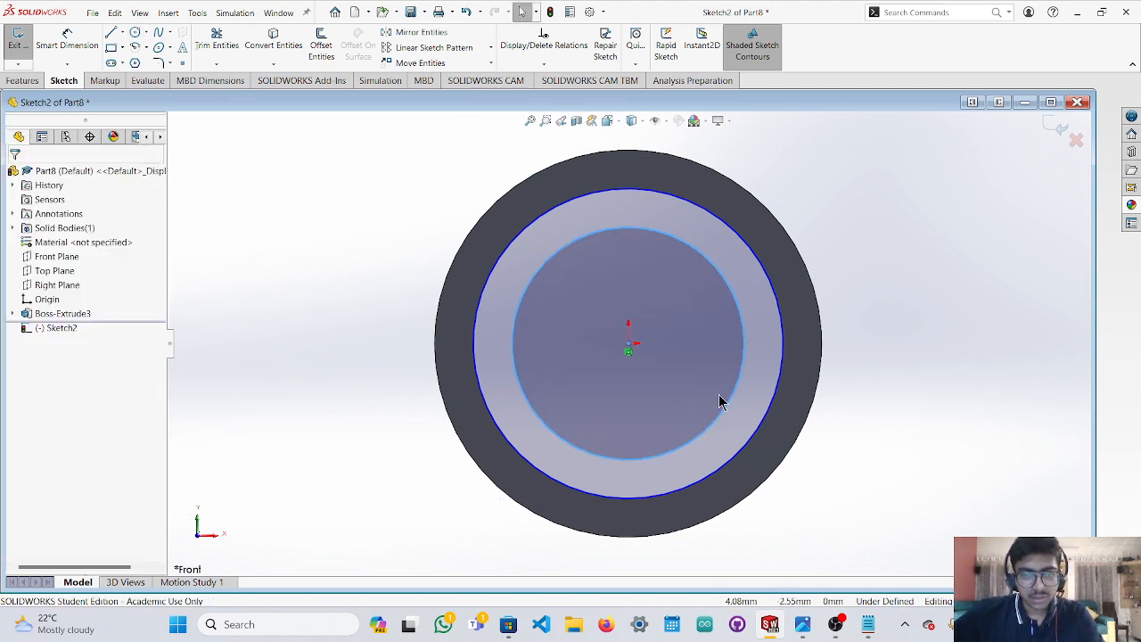
Extrude the ring between the two new circles 5 mm with the Mid Plane end condition, keeping the result merged.
middle_click_drag(918, 374, 905, 400)
scroll(905, 401, "up", 2)
scroll(553, 333, "down", 1)
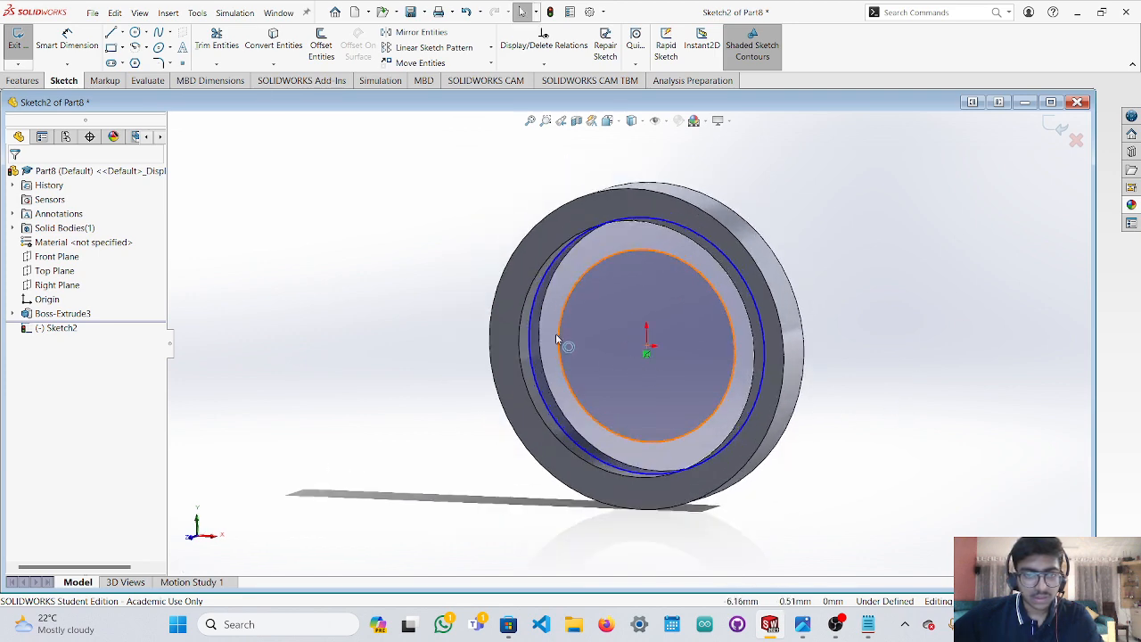
left_click(22, 80)
left_click(24, 44)
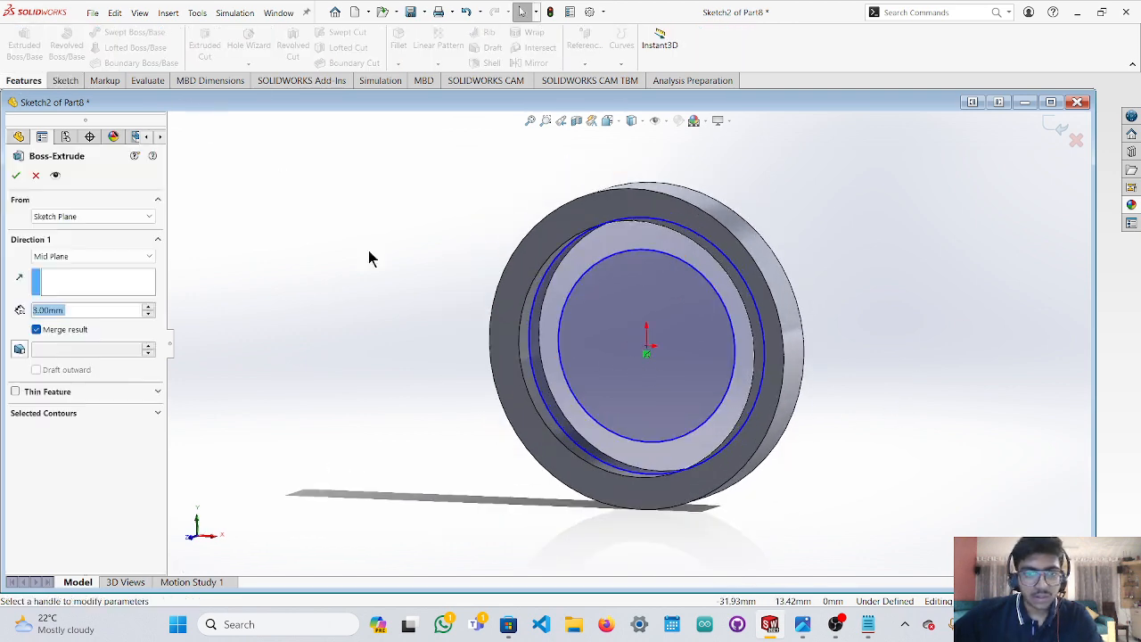
middle_click_drag(720, 377, 892, 373)
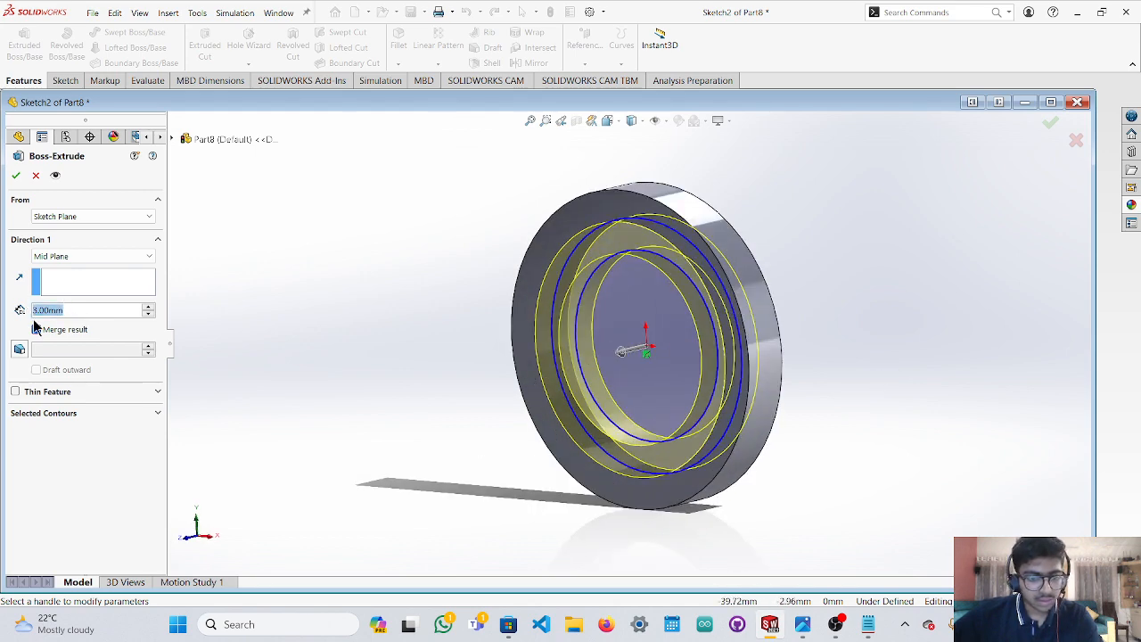
type("5")
key("Return")
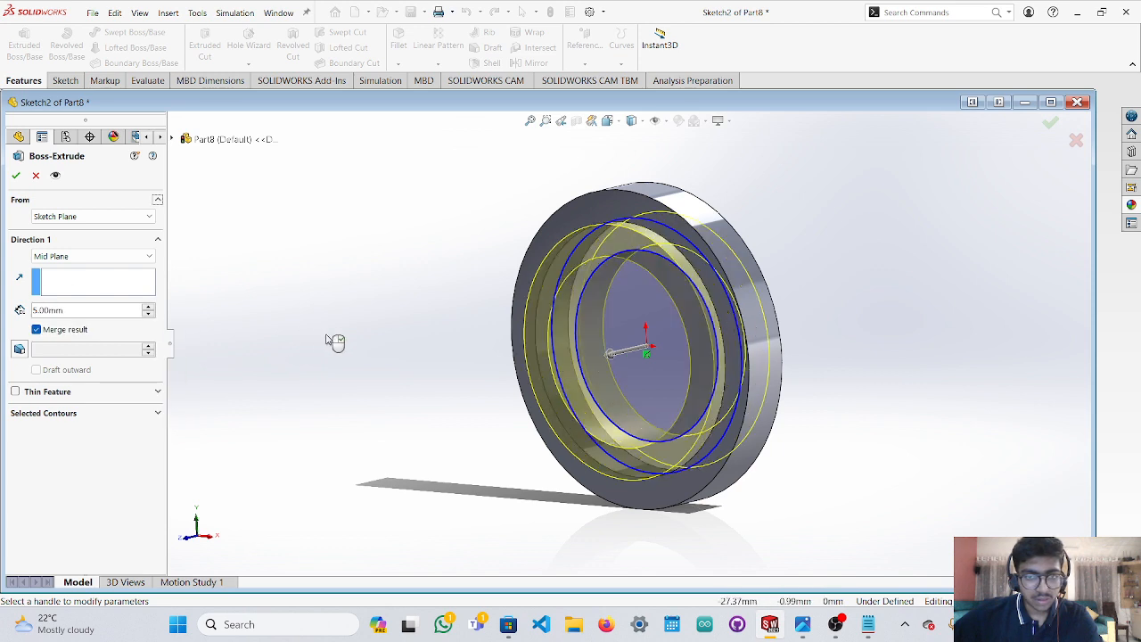
middle_click_drag(331, 365, 754, 394)
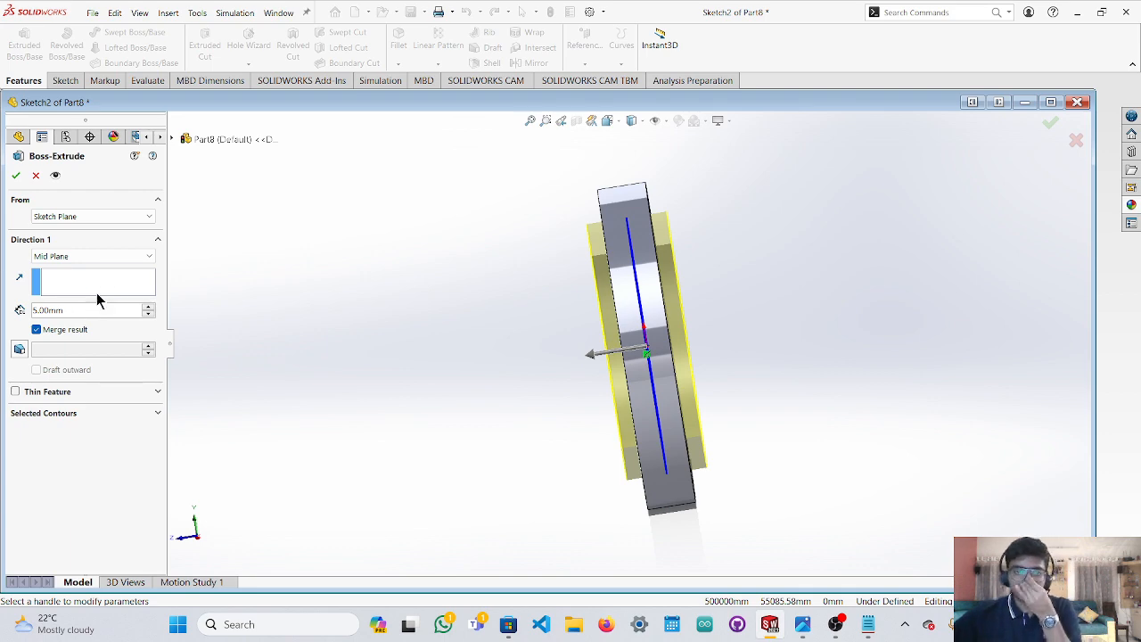
left_click(16, 176)
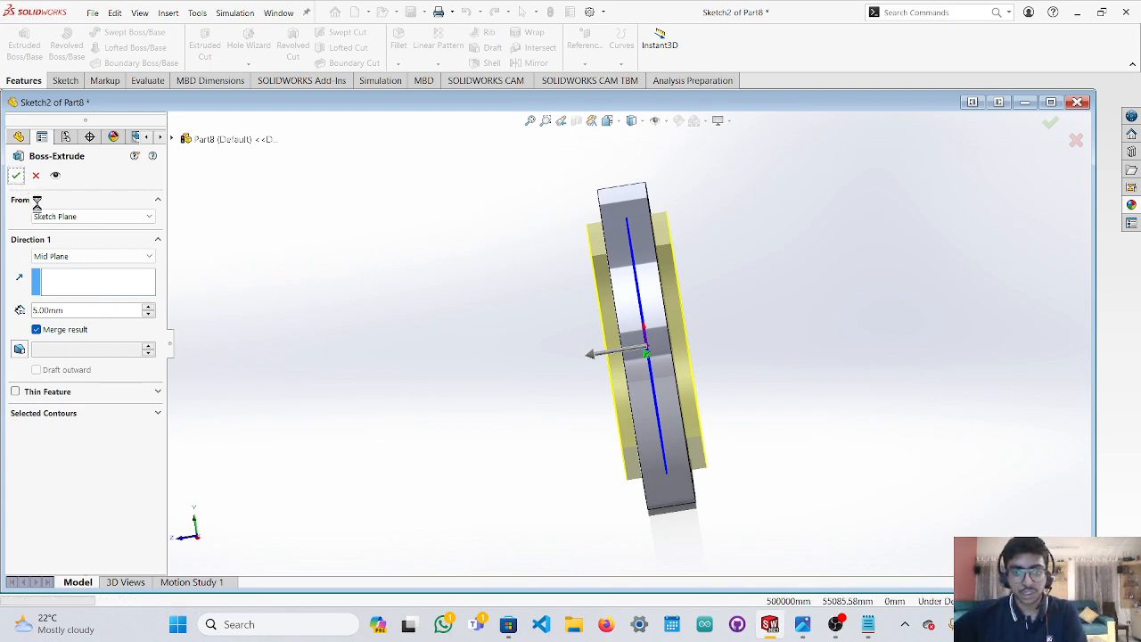
Start a sketch on the Front Plane and draw a circle centred on the origin with a radius of 6 mm.
middle_click_drag(459, 412, 630, 412)
scroll(657, 371, "up", 2)
scroll(657, 369, "down", 5)
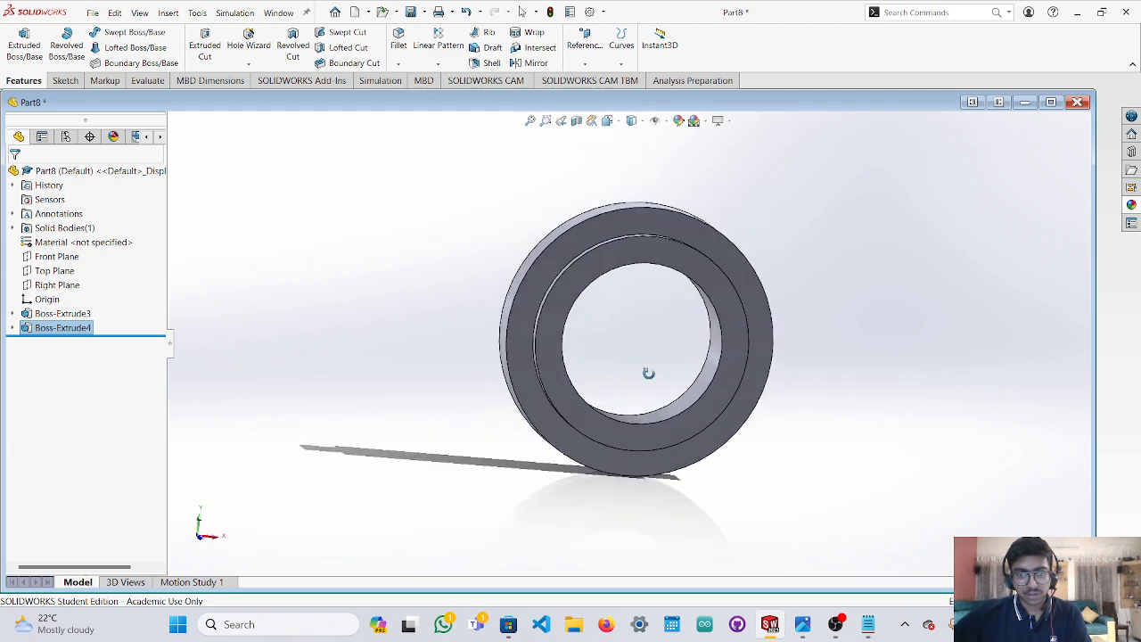
left_click(55, 257)
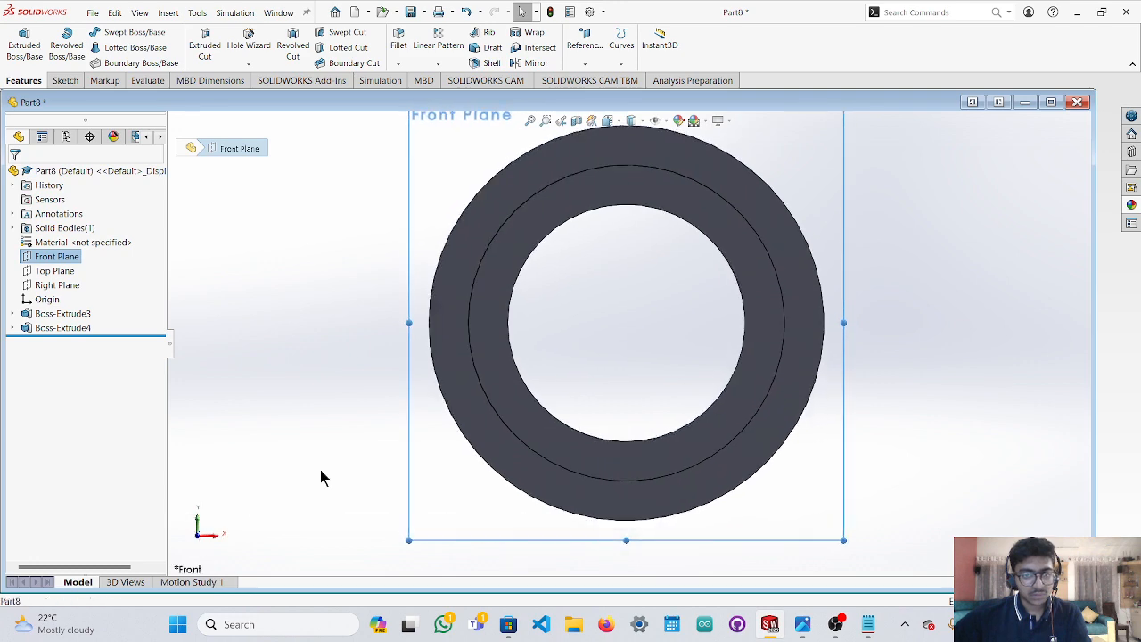
scroll(632, 331, "up", 2)
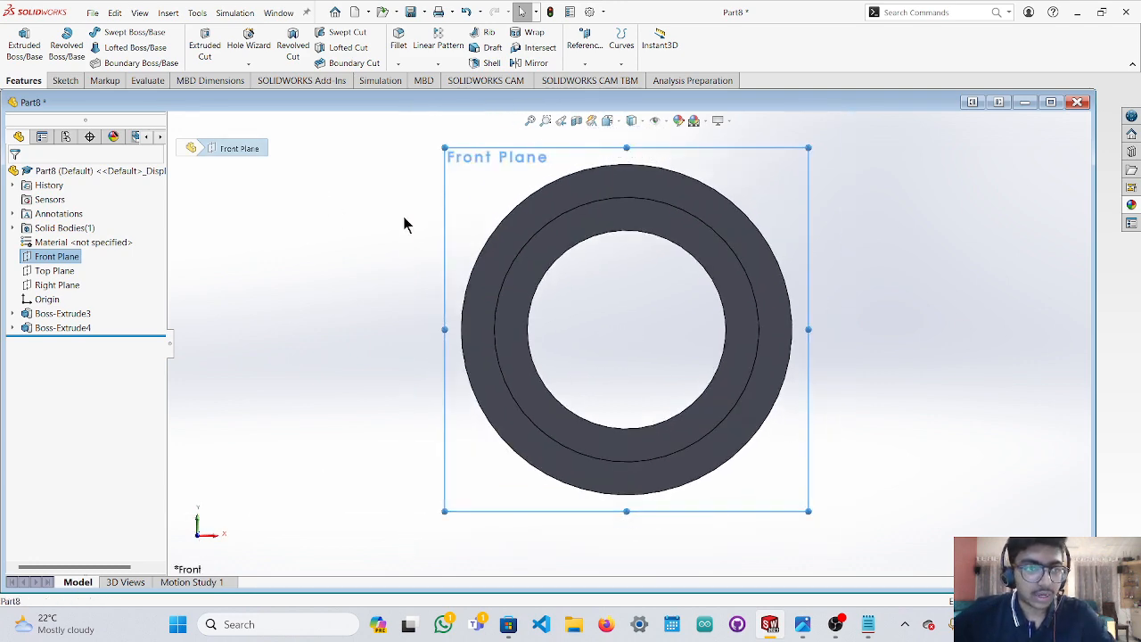
left_click(65, 81)
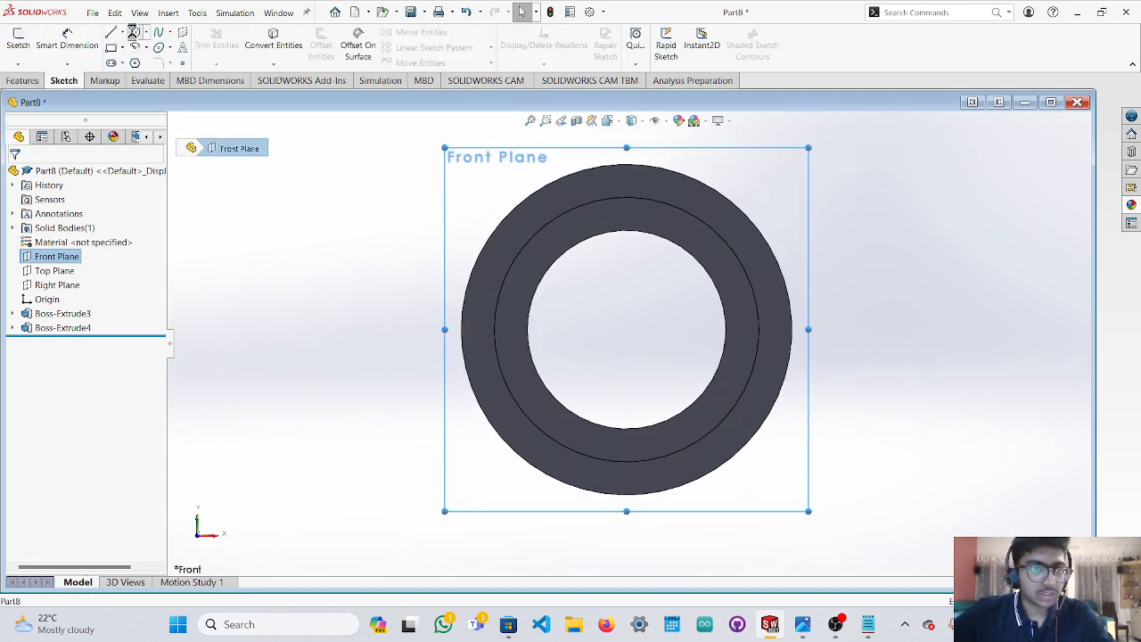
left_click(134, 32)
left_click_drag(633, 345, 731, 315)
left_click(83, 492)
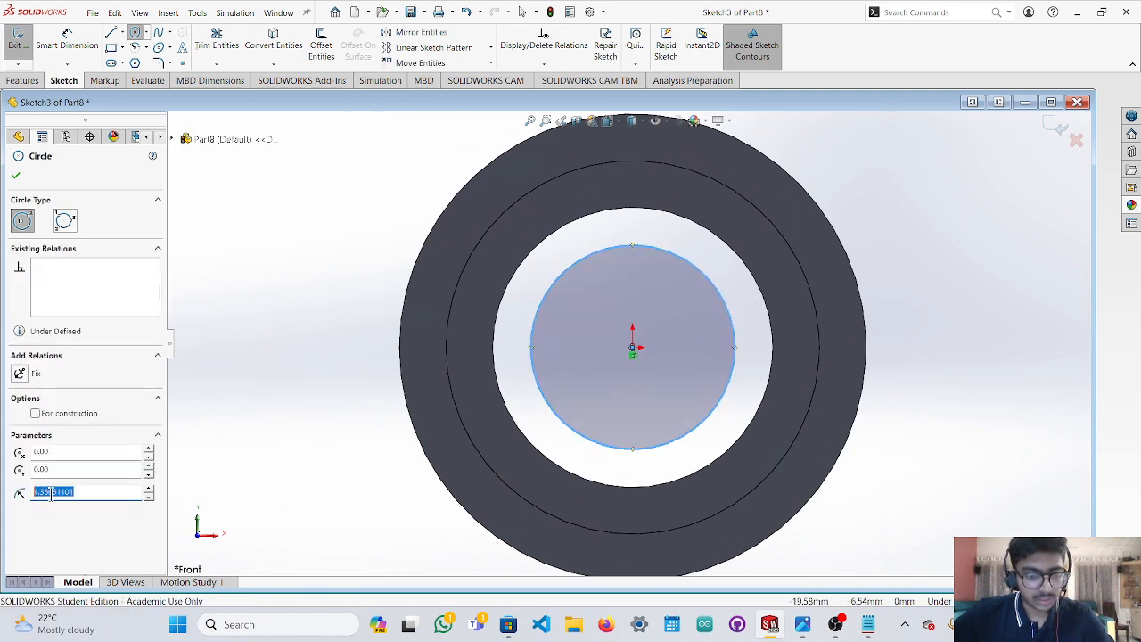
type("6")
left_click(15, 176)
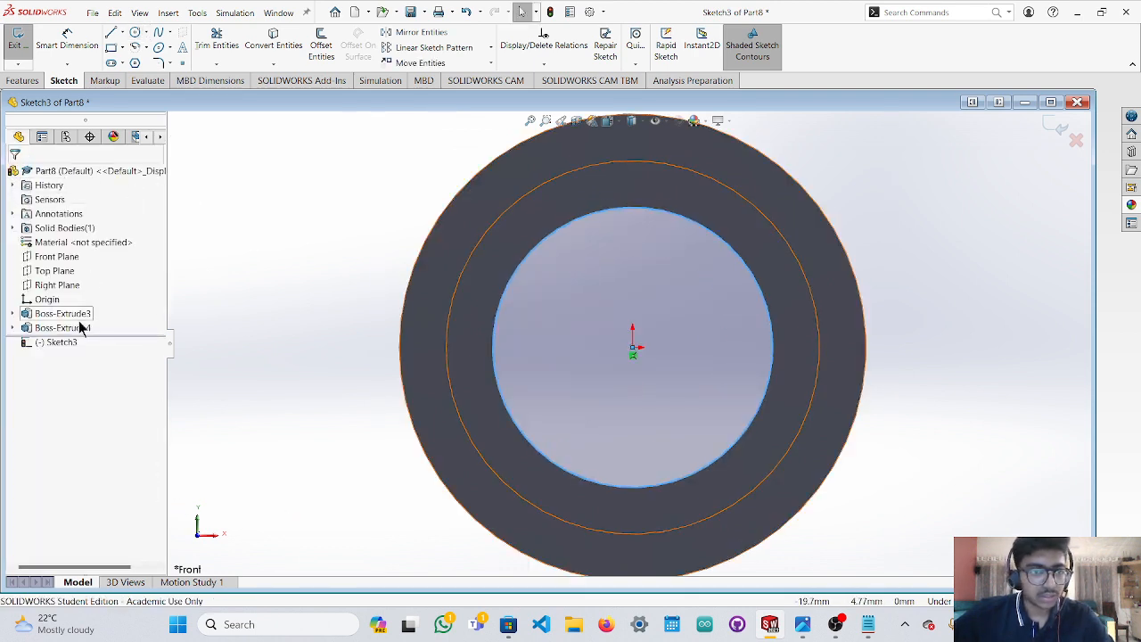
Draw a second concentric circle centred on the origin with a radius of 5 mm inside the 6 mm radius circle.
left_click(134, 33)
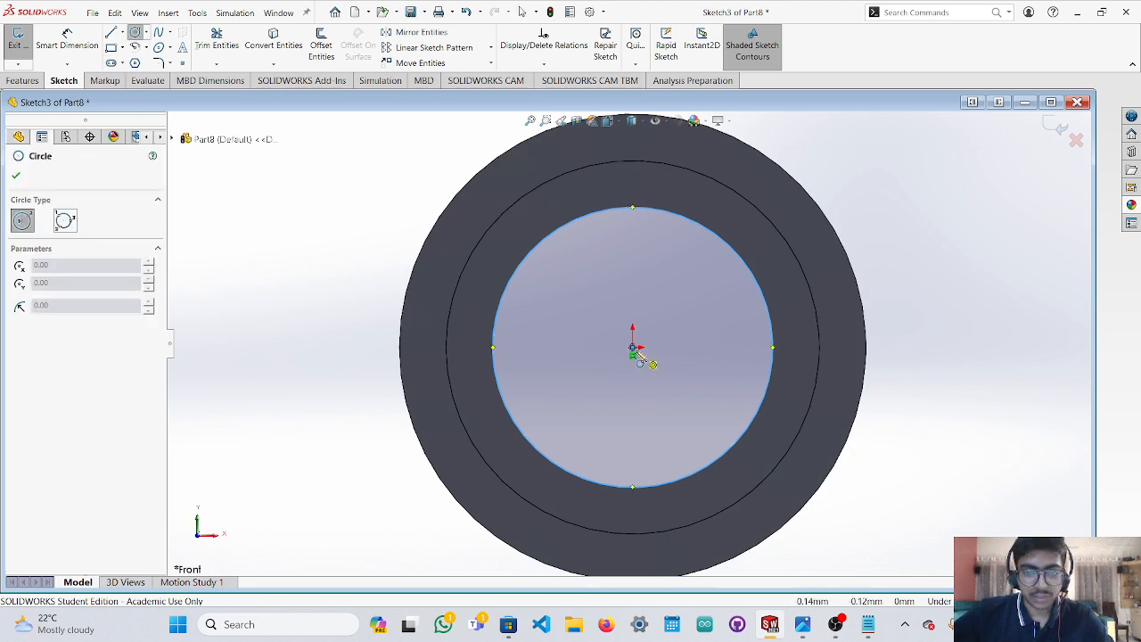
left_click_drag(632, 349, 706, 312)
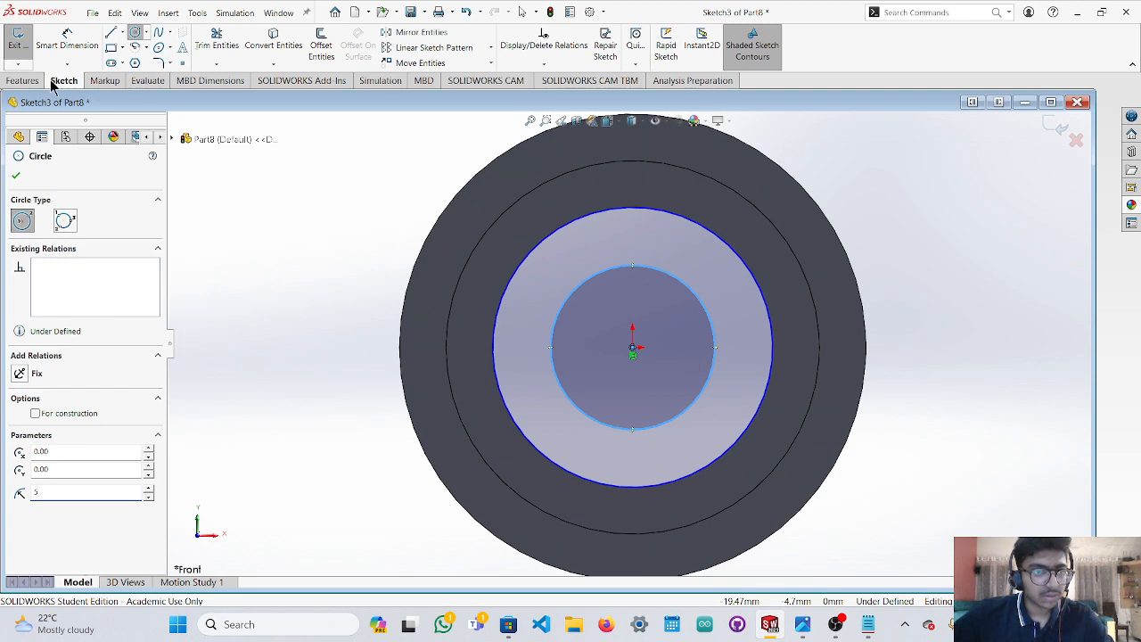
left_click(19, 178)
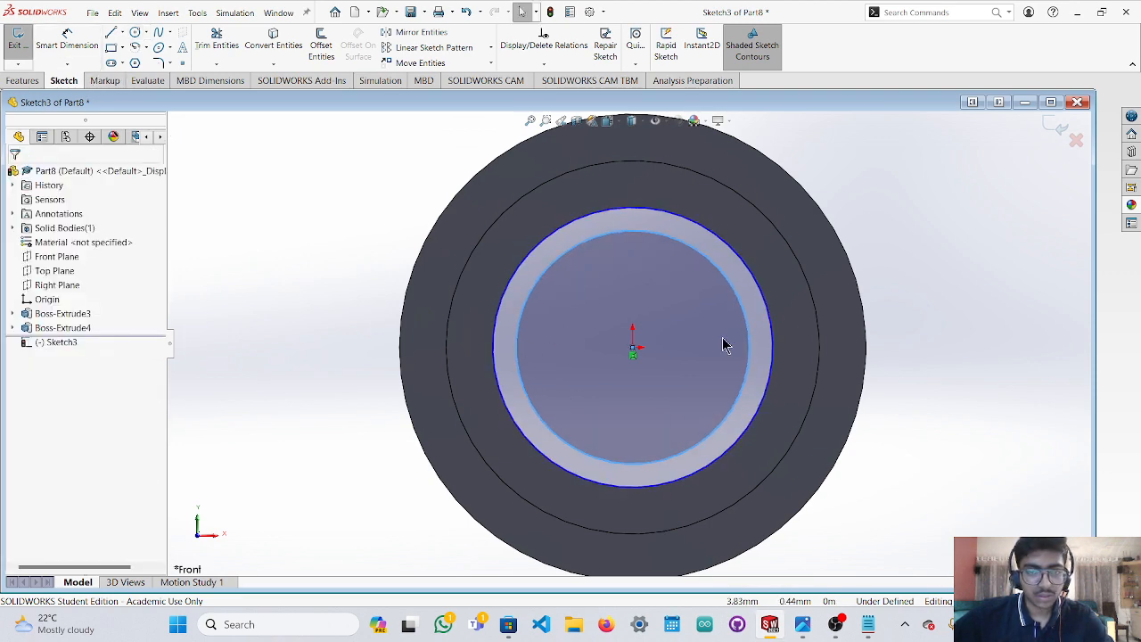
Extrude the ring between the 6 mm and 5 mm radius circles 8 mm with the Mid Plane end condition, keeping the result merged.
middle_click_drag(955, 357, 894, 396)
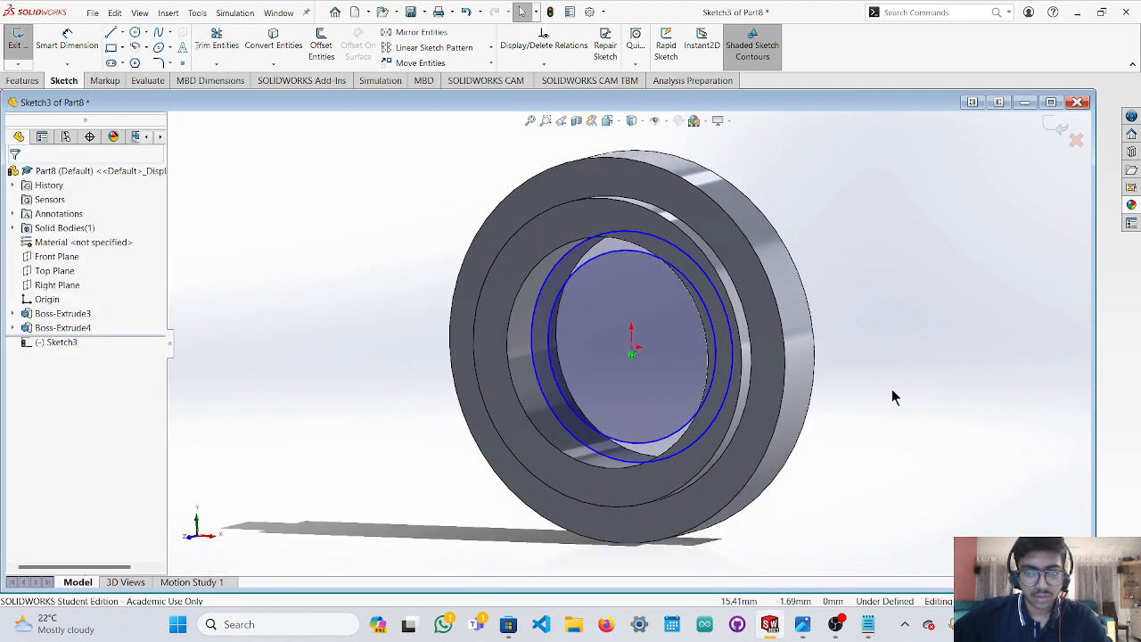
left_click(23, 80)
left_click(24, 46)
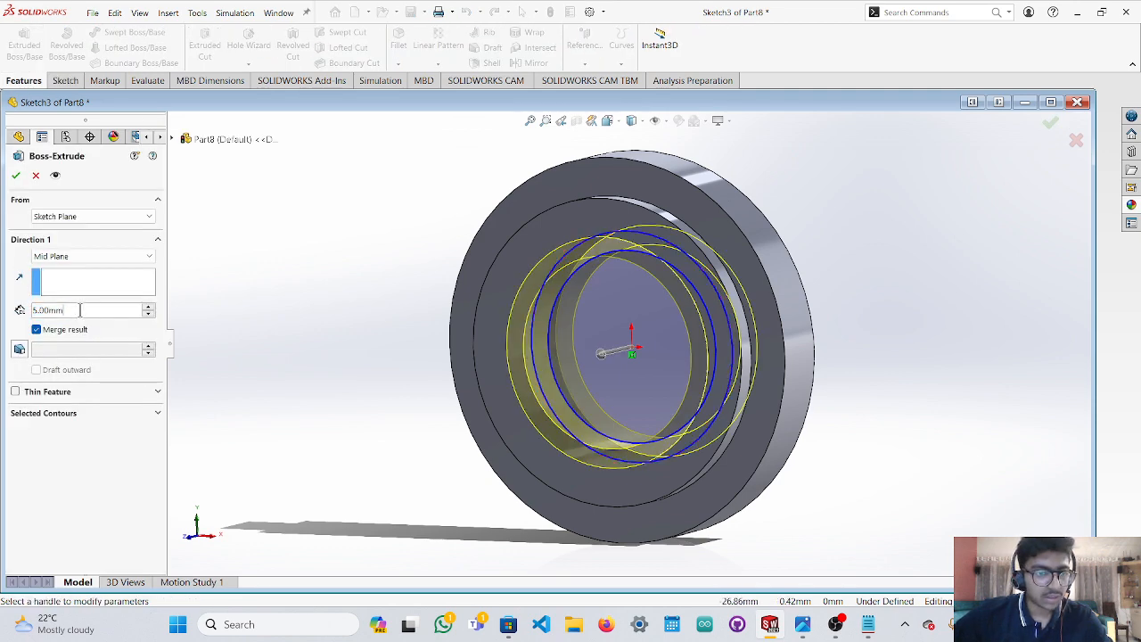
type("6")
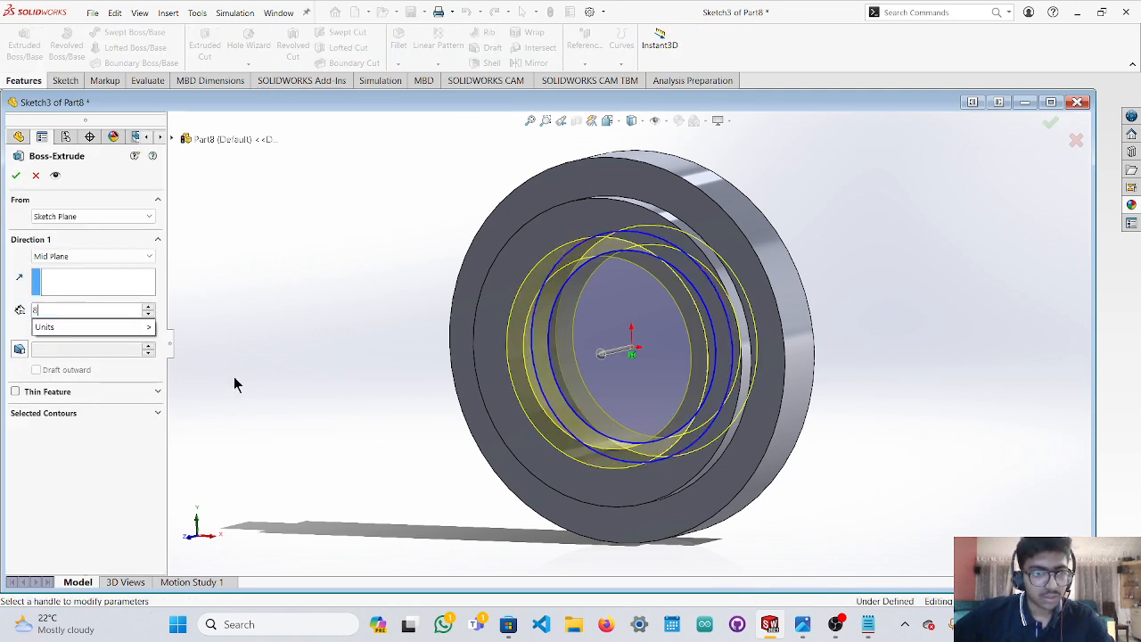
key("Return")
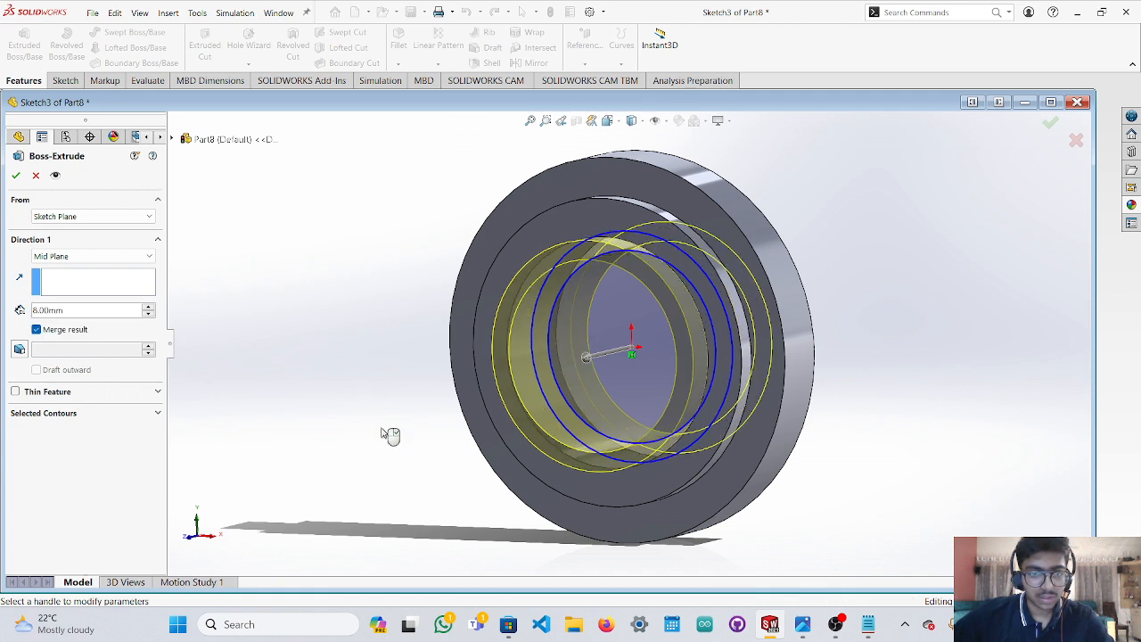
scroll(352, 439, "up", 3)
scroll(471, 431, "up", 3)
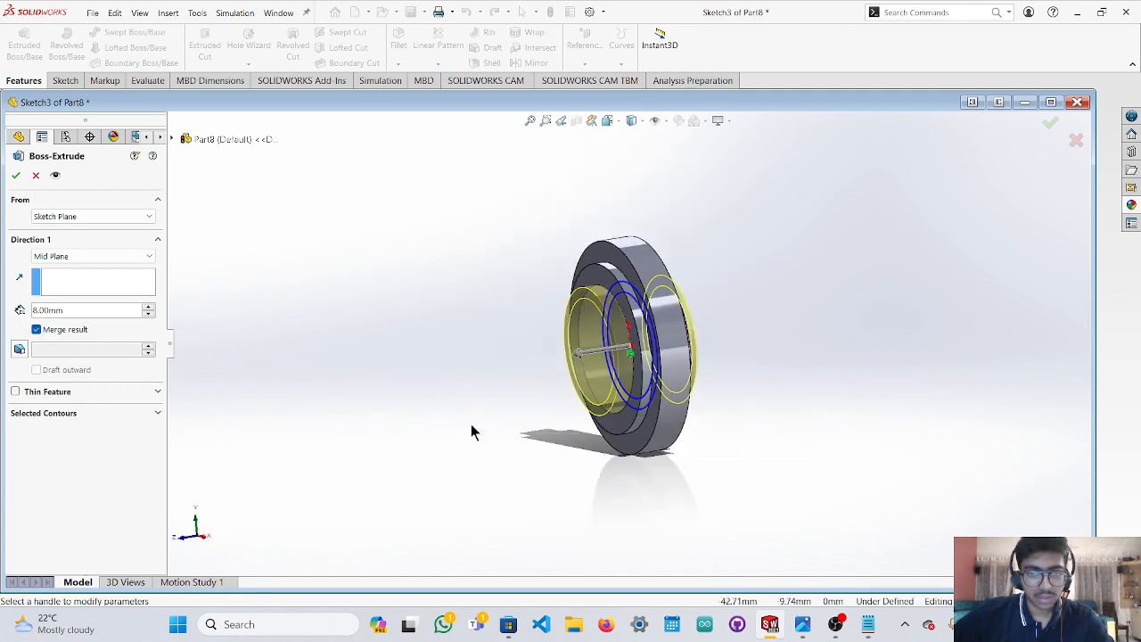
middle_click_drag(708, 454, 710, 447)
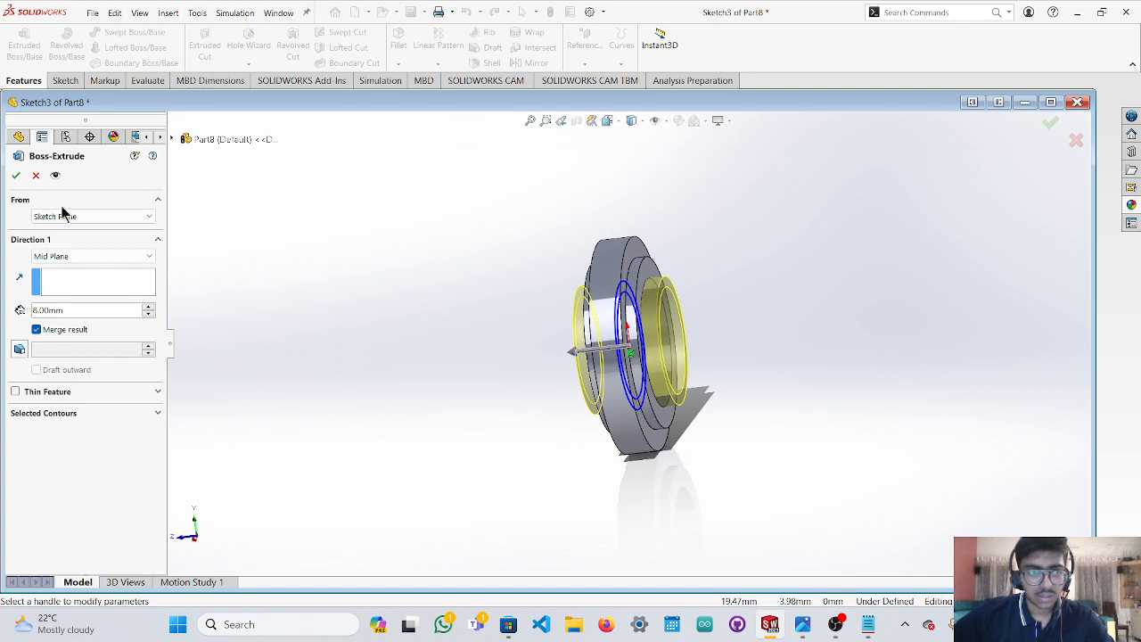
left_click(16, 176)
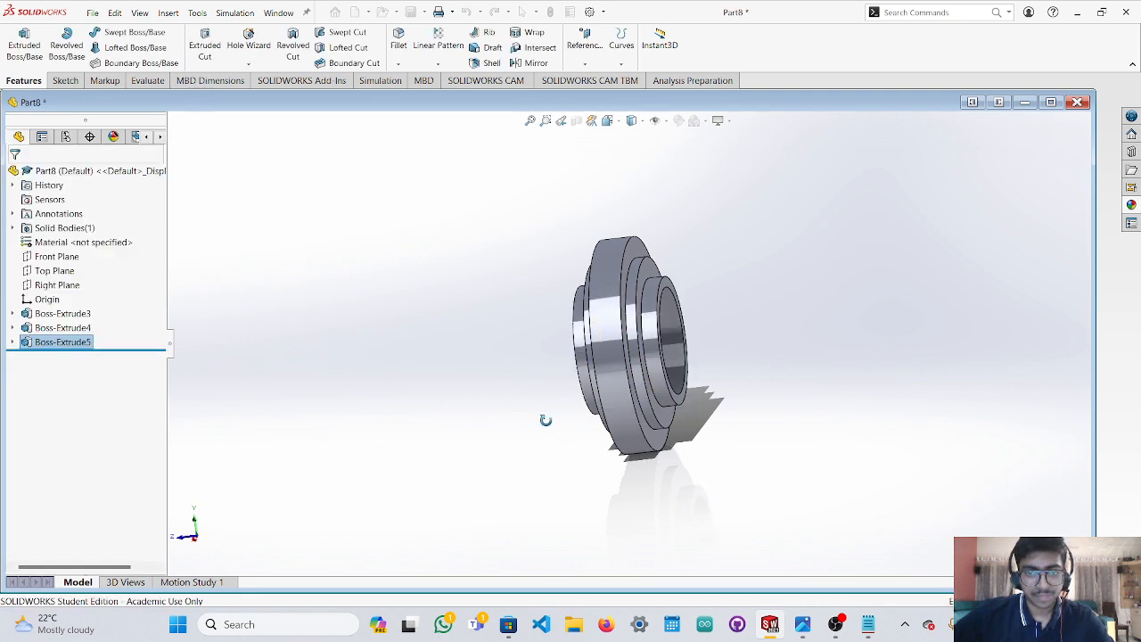
middle_click_drag(583, 426, 650, 412)
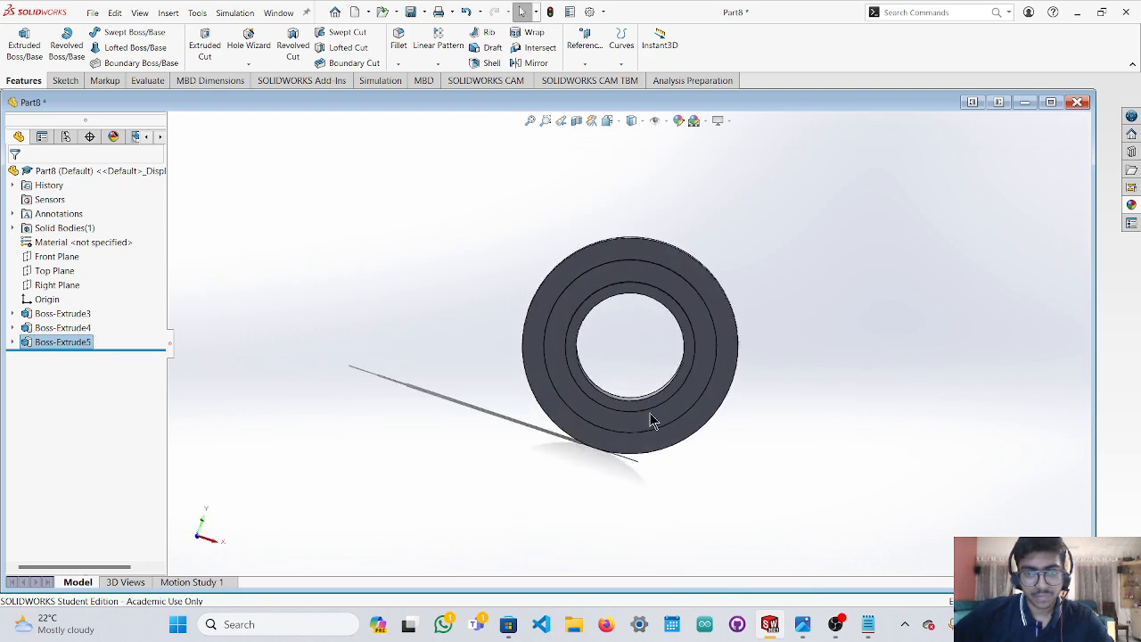
scroll(639, 369, "down", 3)
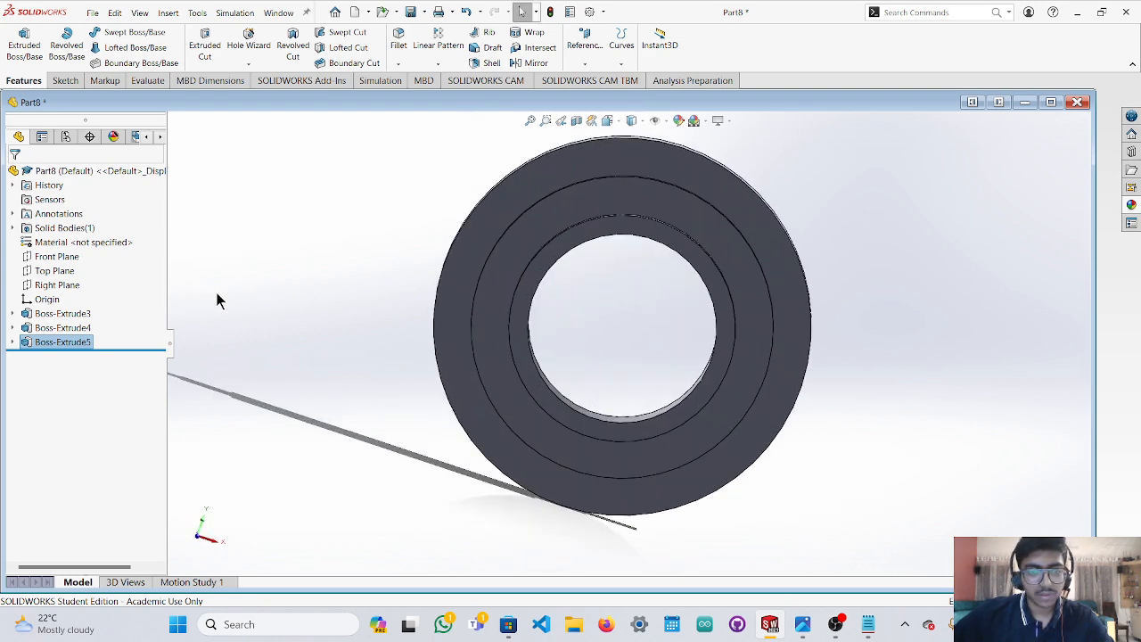
mouse_move(895, 320)
middle_mouse_down()
mouse_move(820, 331)
mouse_move(904, 321)
middle_mouse_up()
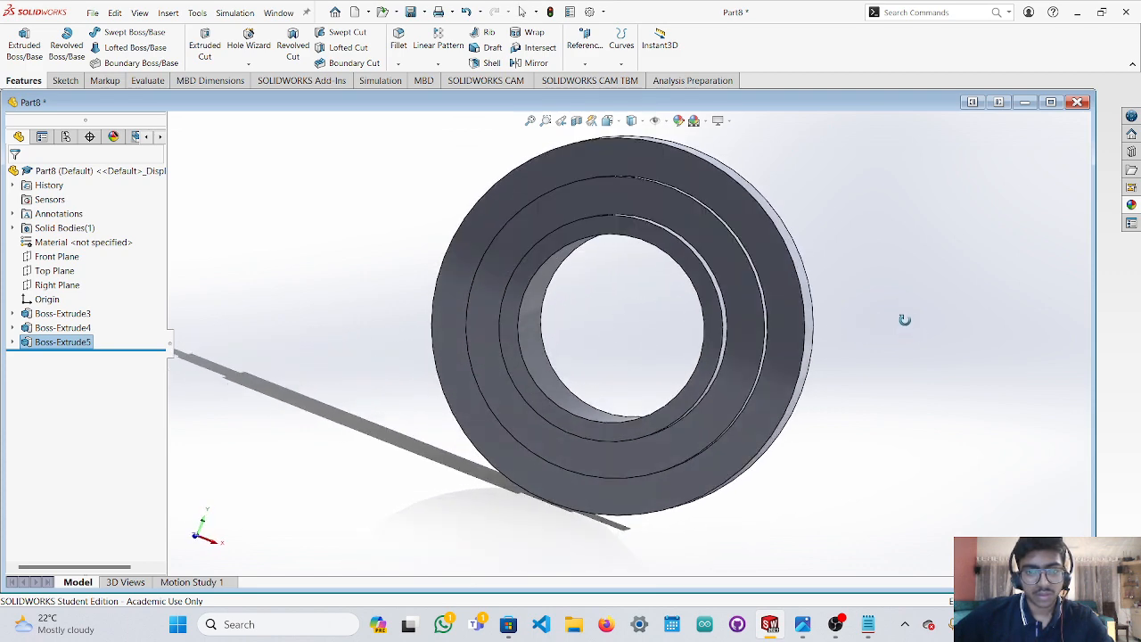
left_click(50, 256)
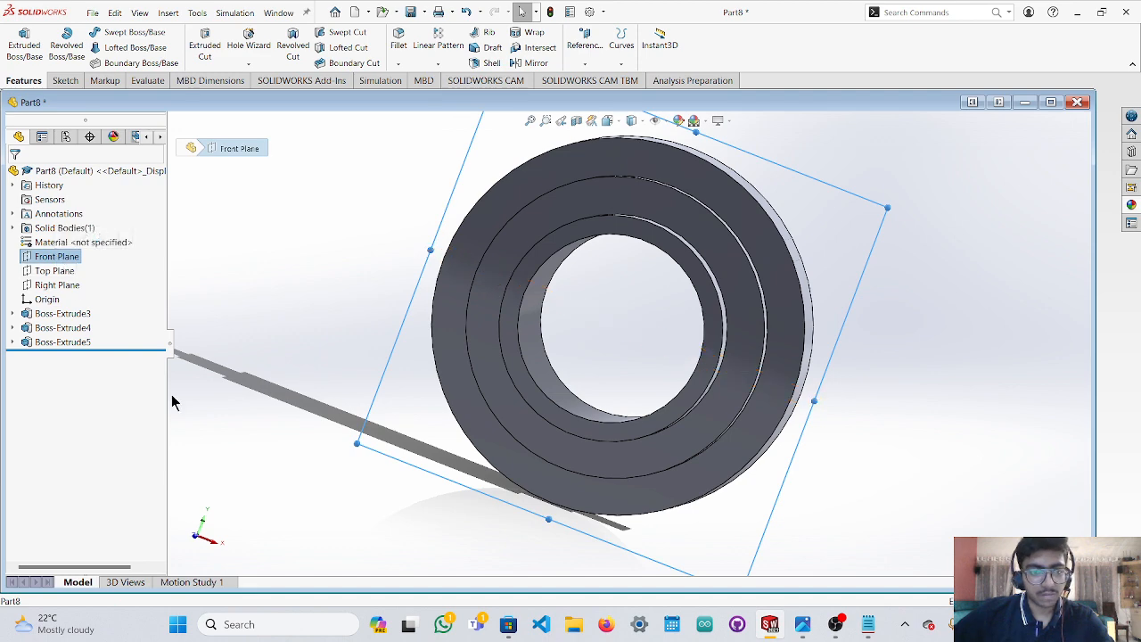
left_click(194, 540)
left_click(198, 533)
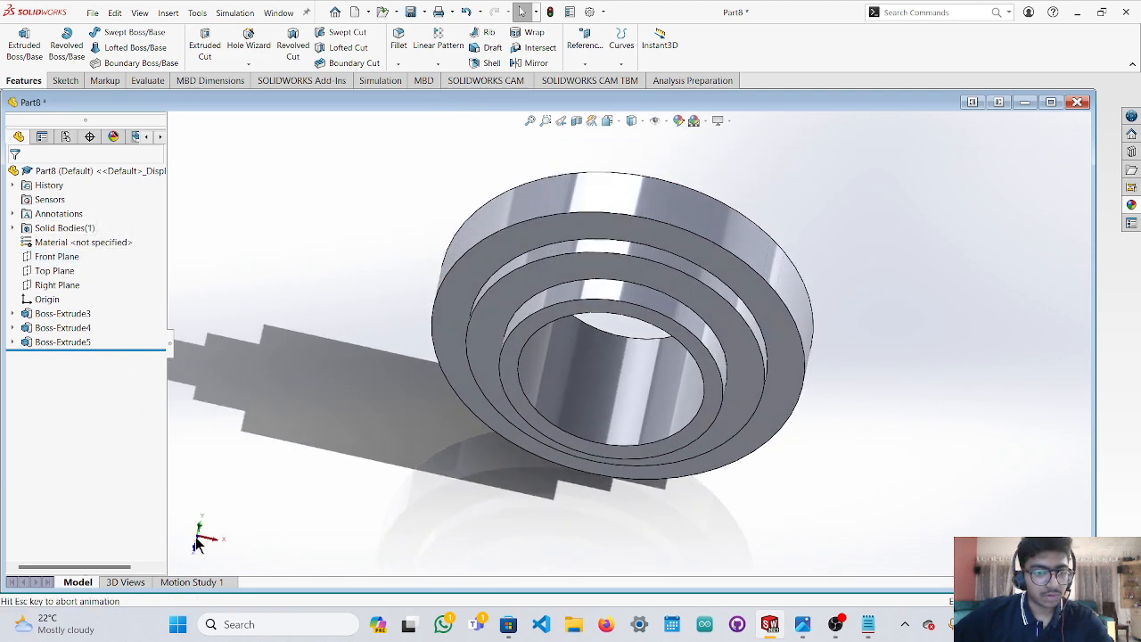
left_click(197, 551)
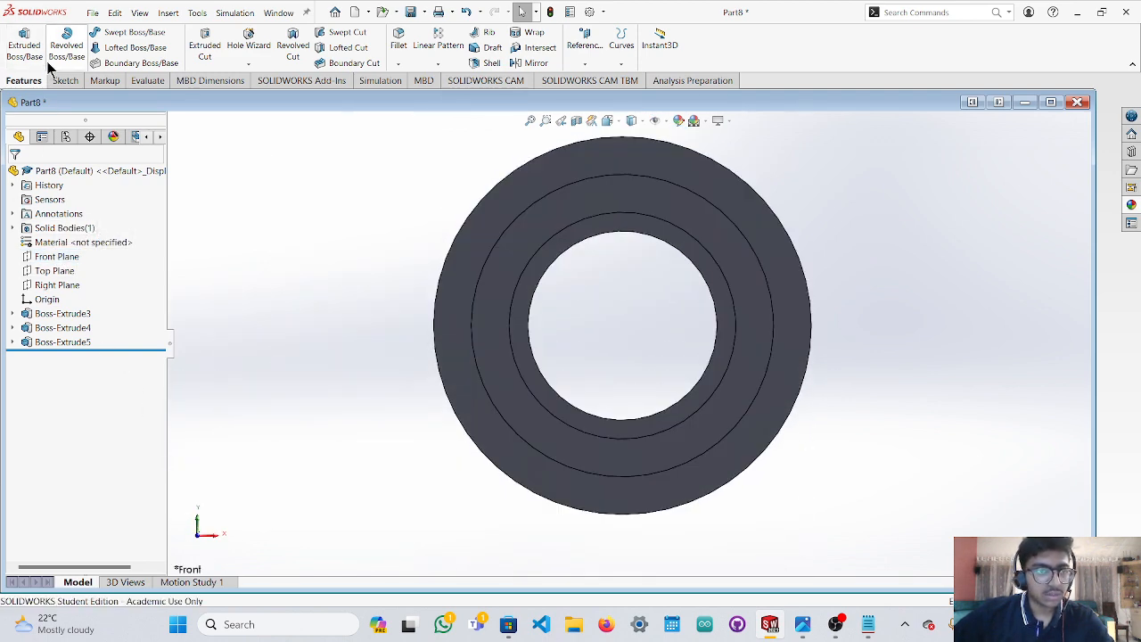
left_click(64, 79)
left_click(139, 31)
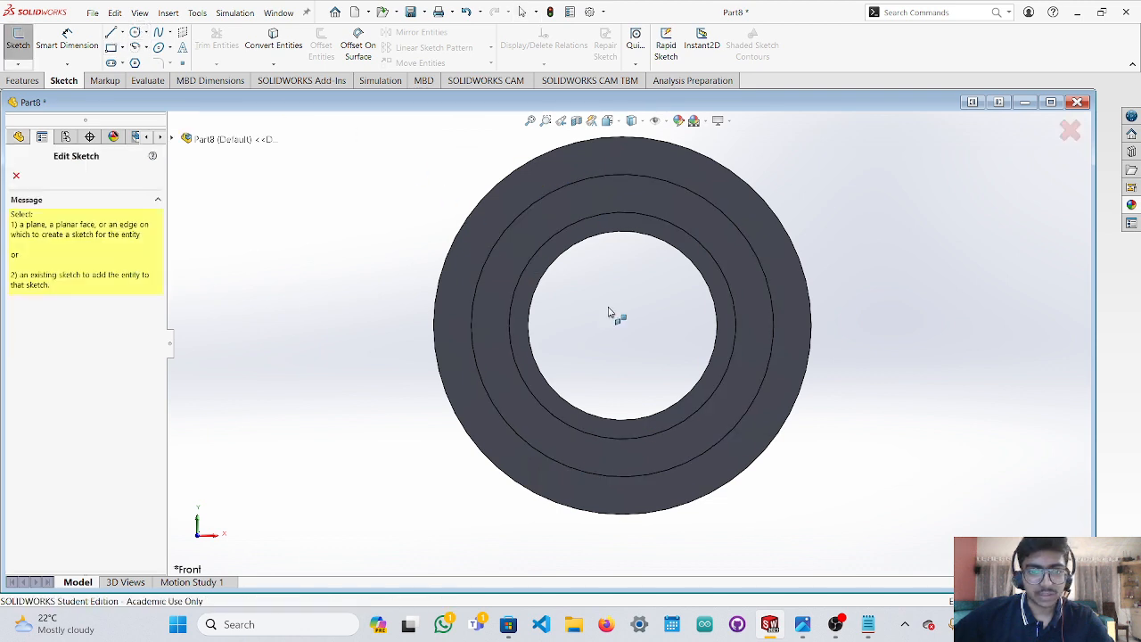
left_click(524, 319)
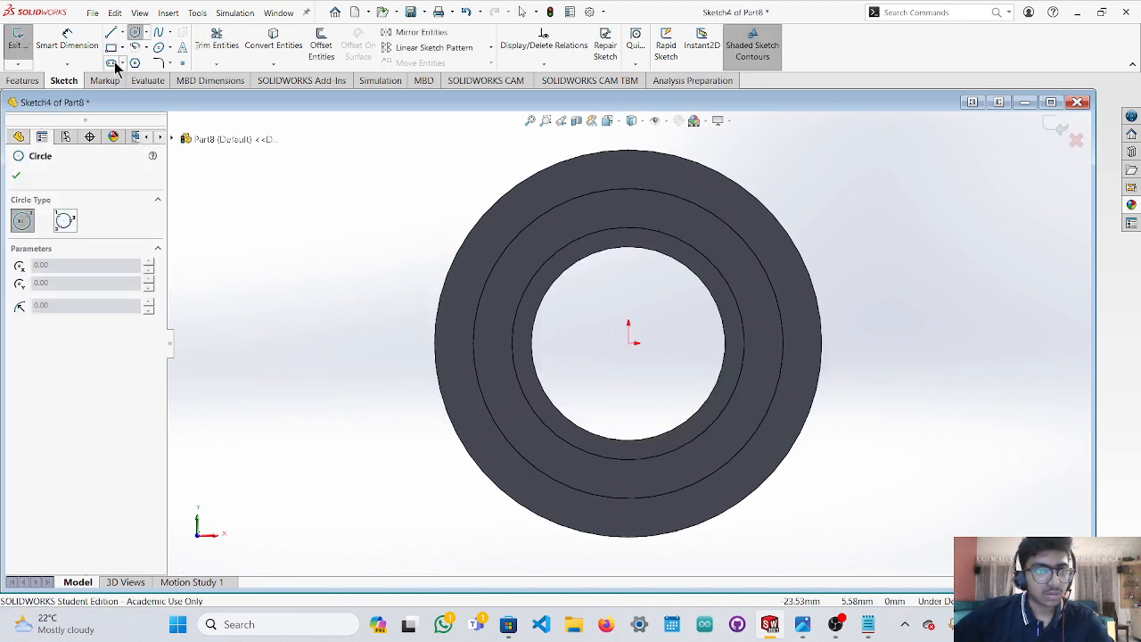
left_click(136, 37)
left_click(628, 344)
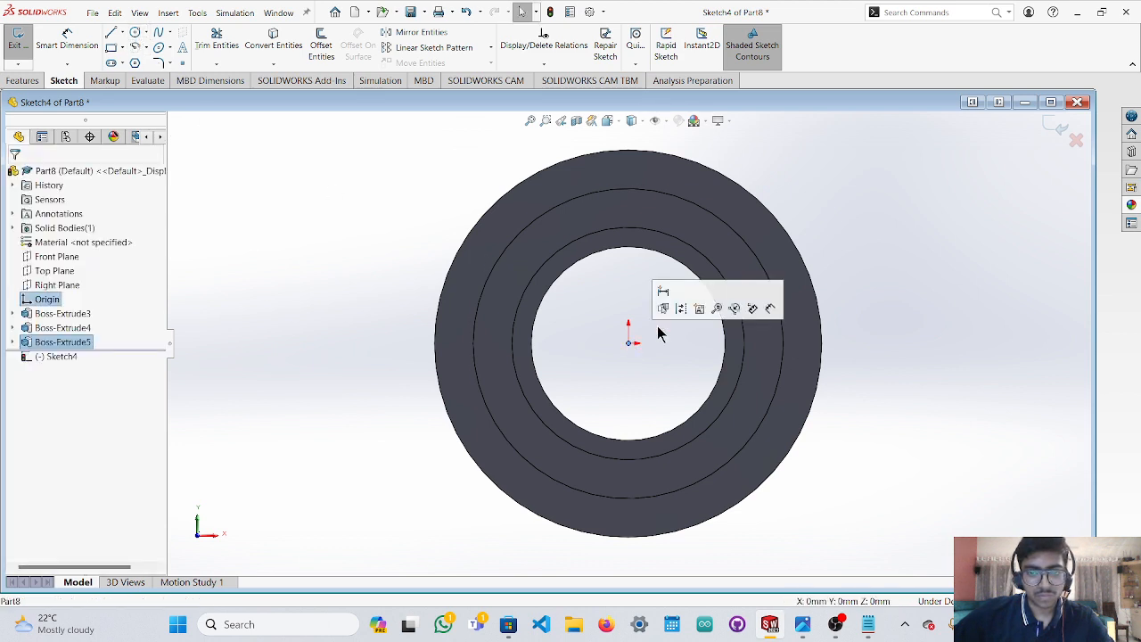
left_click(137, 36)
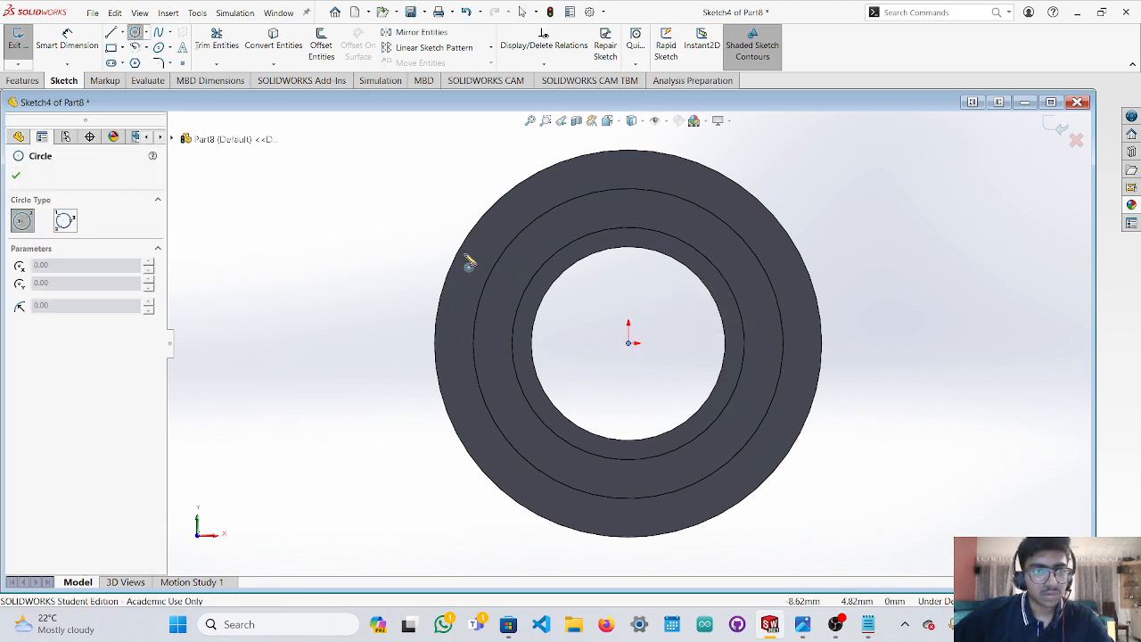
left_click(629, 343)
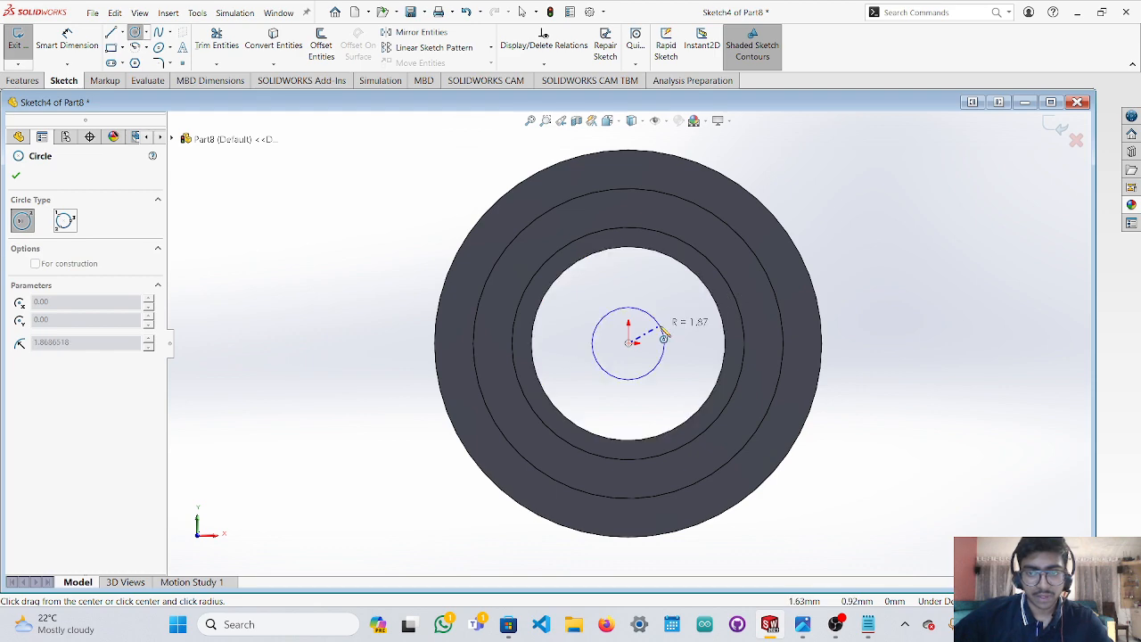
key("Escape")
Leave the circle tool and select the three concentric ring extrusions, including their faces on both sides of the part.
middle_click_drag(907, 356, 896, 380)
scroll(869, 388, "down", 5)
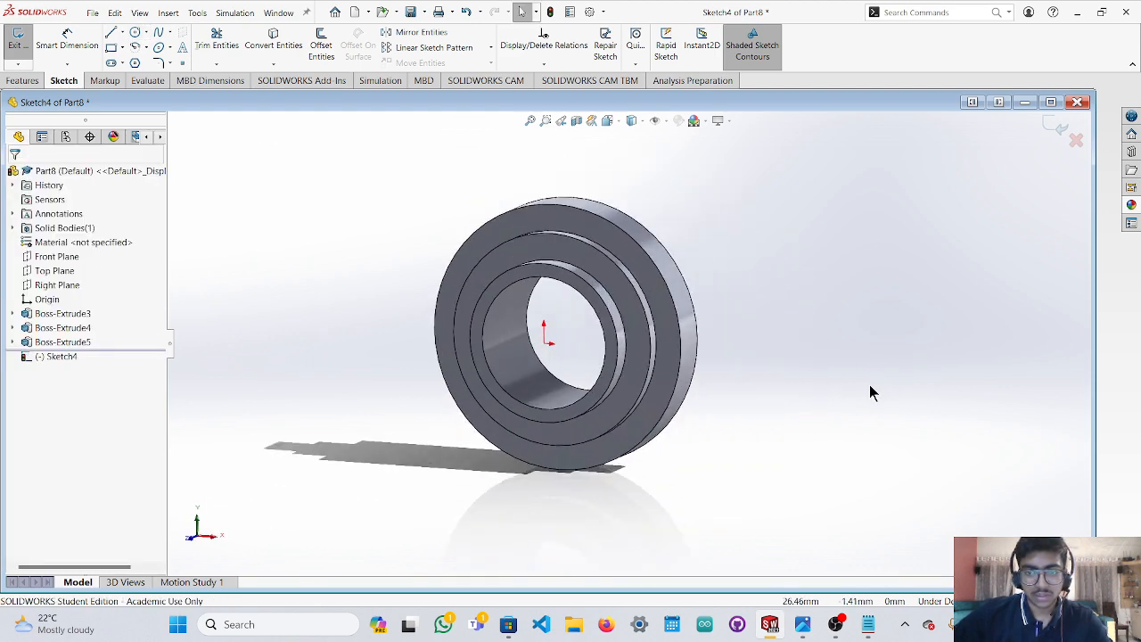
scroll(602, 393, "up", 5)
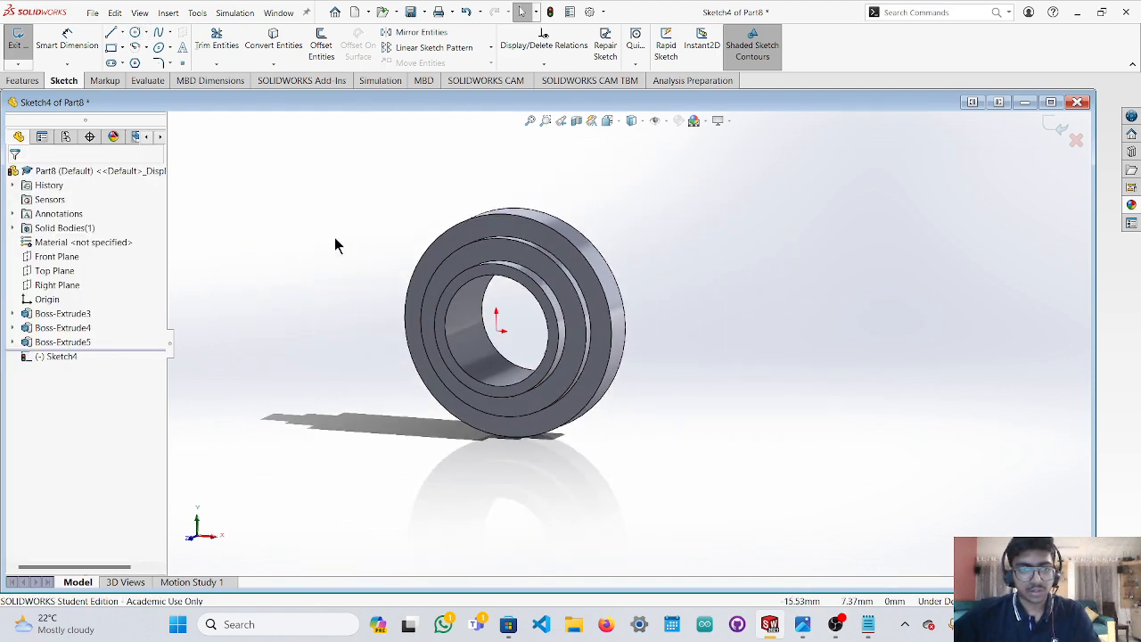
left_click_drag(344, 204, 657, 455)
scroll(662, 390, "down", 6)
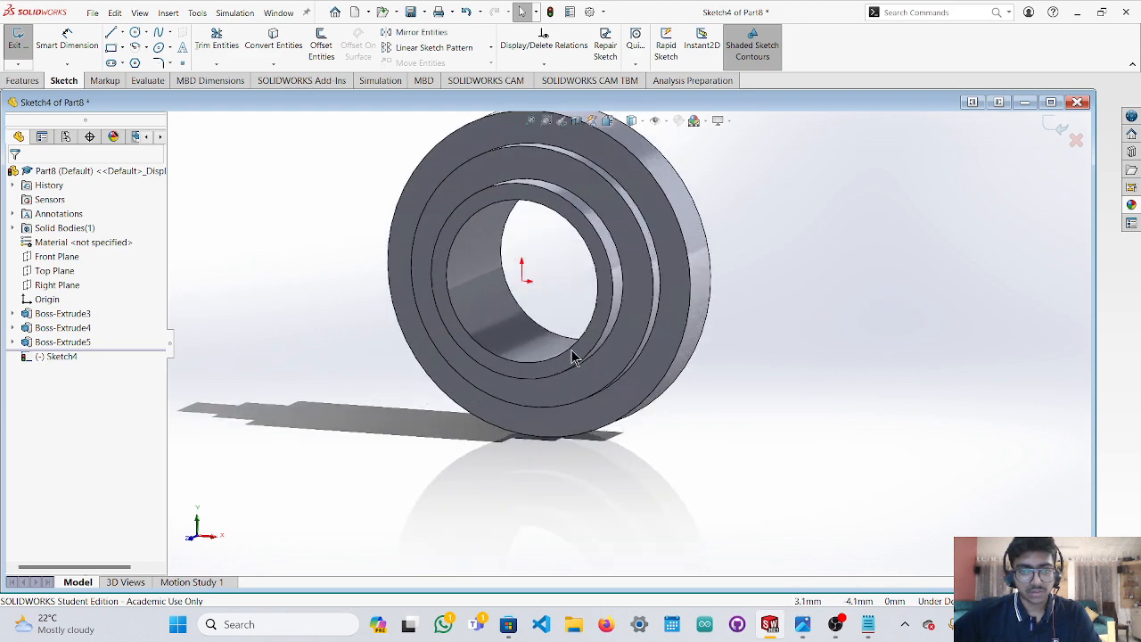
left_click(417, 317)
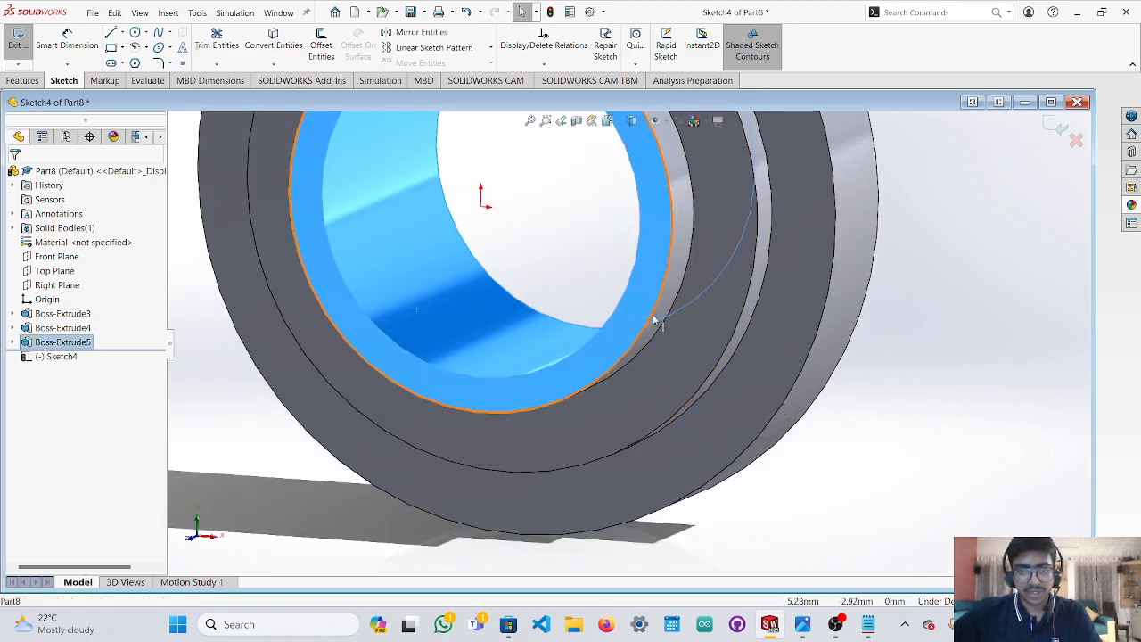
left_click(749, 316, "ctrl")
left_click(739, 315, "ctrl")
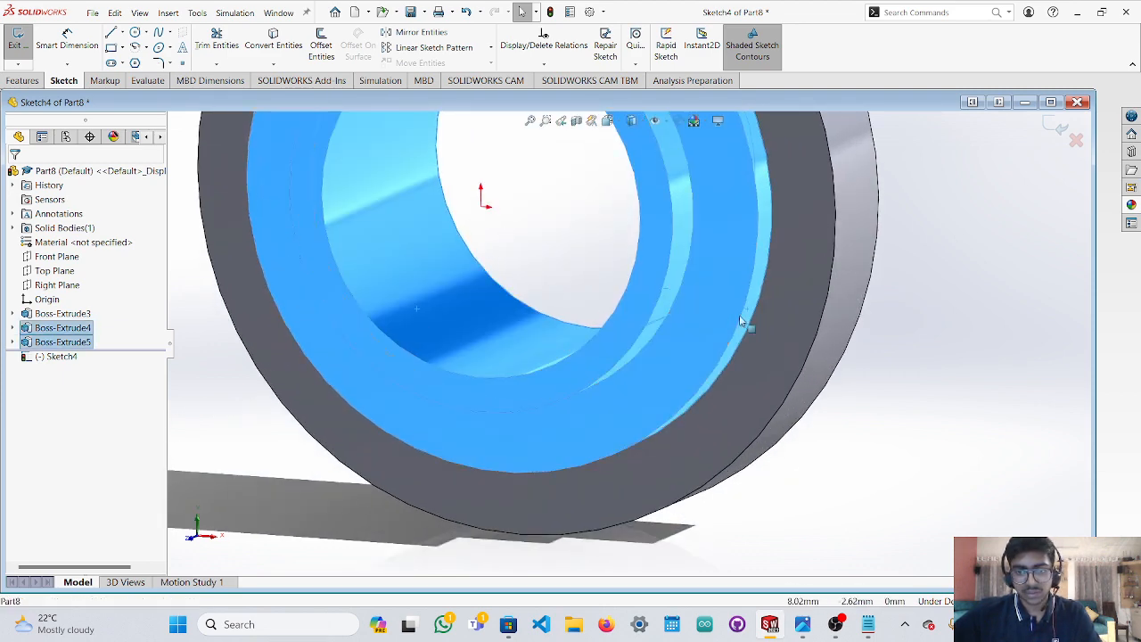
left_click(835, 352, "ctrl")
middle_click_drag(780, 346, 786, 319)
left_click(786, 314, "ctrl")
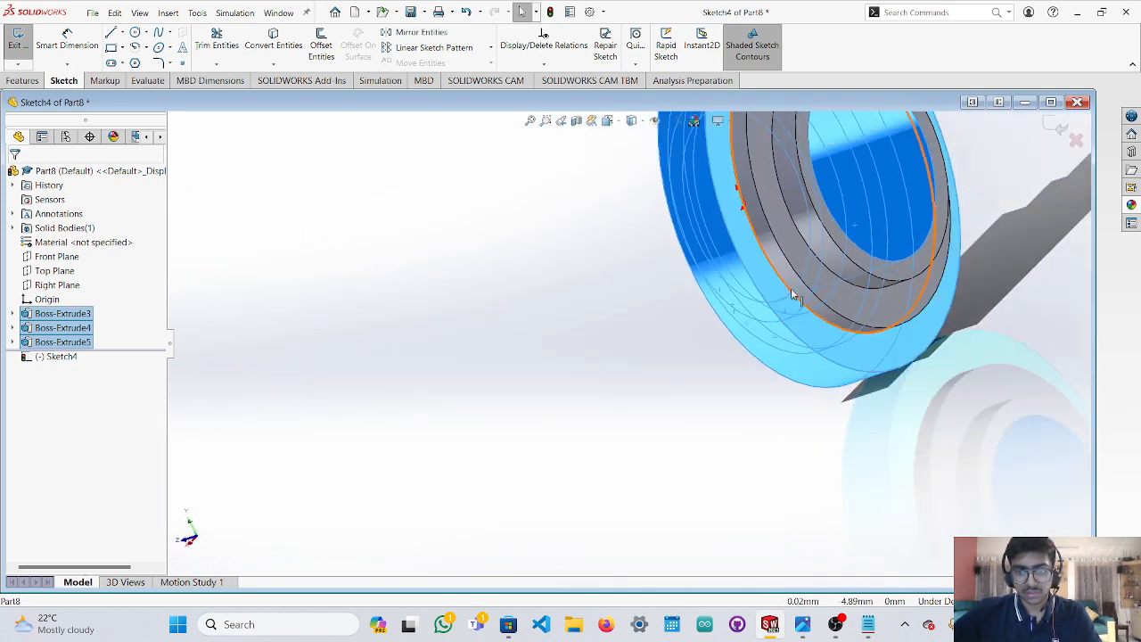
left_click(792, 290, "ctrl")
left_click(810, 274, "ctrl")
left_click(830, 243, "ctrl")
left_click(849, 246, "ctrl")
scroll(865, 303, "up", 8)
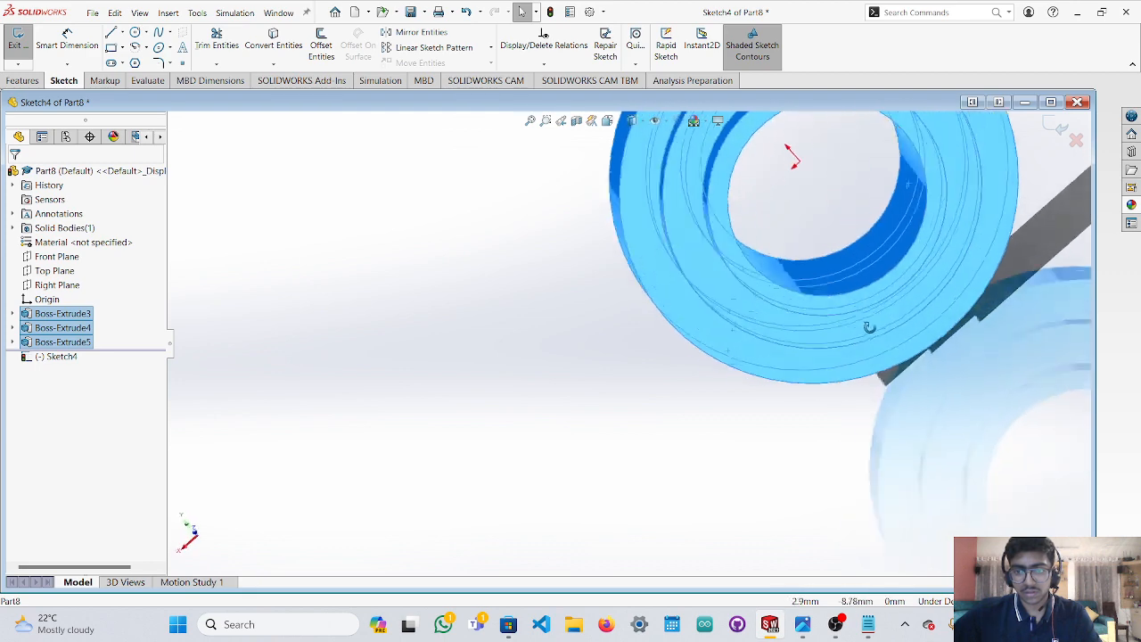
Examine the rubber and stoneware appearances in the appearance library for a finish for the selected rings.
left_click(1131, 205)
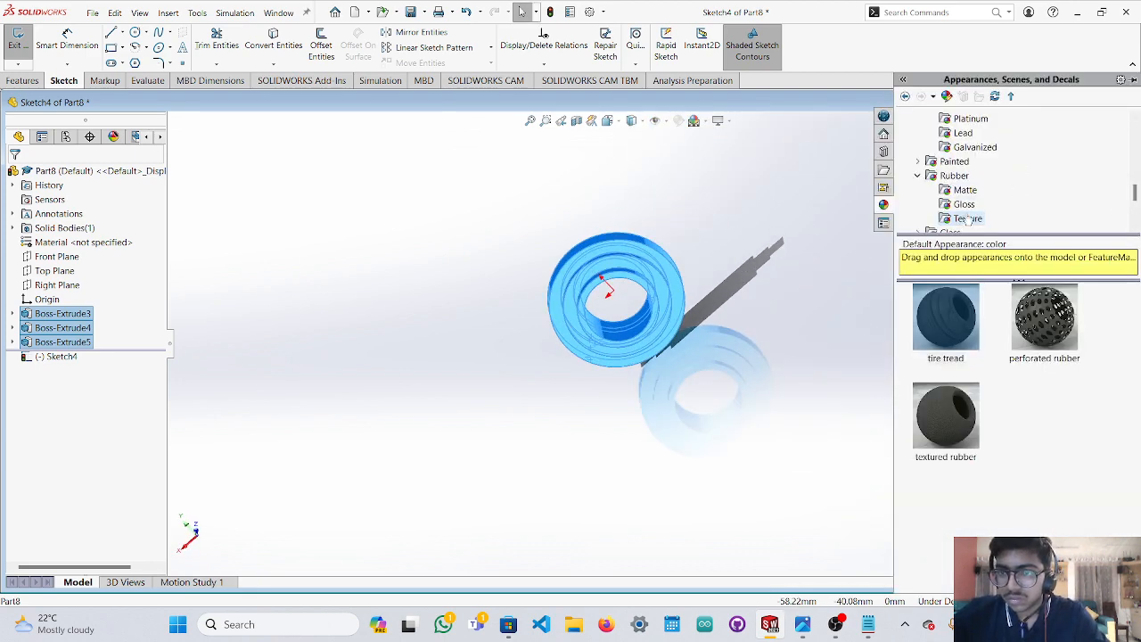
scroll(967, 218, "down", 1)
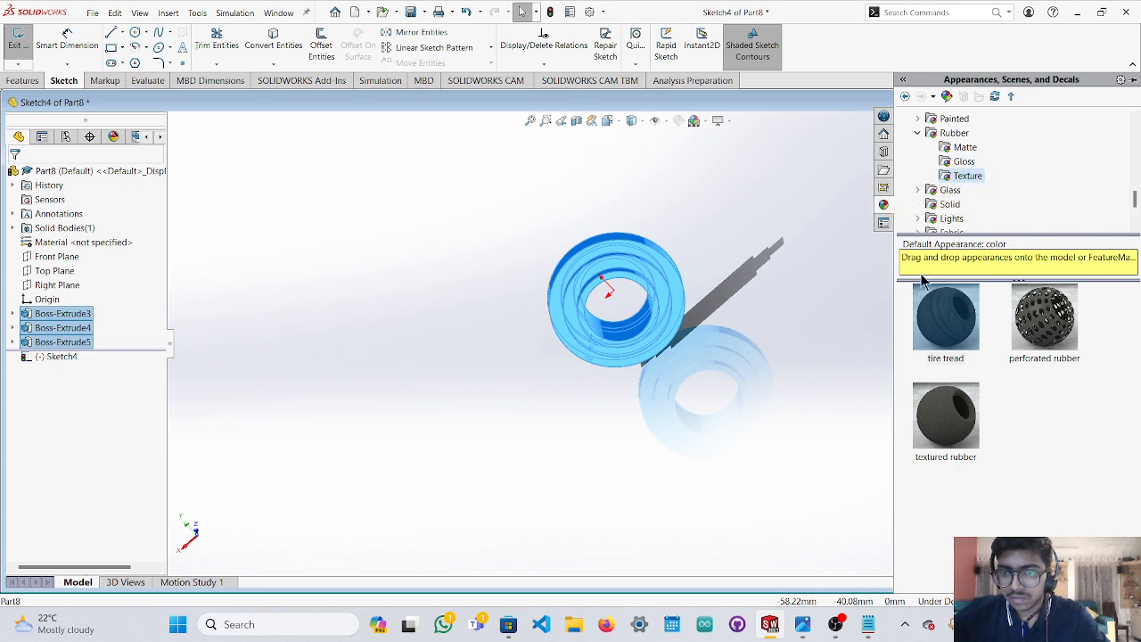
left_click(962, 161)
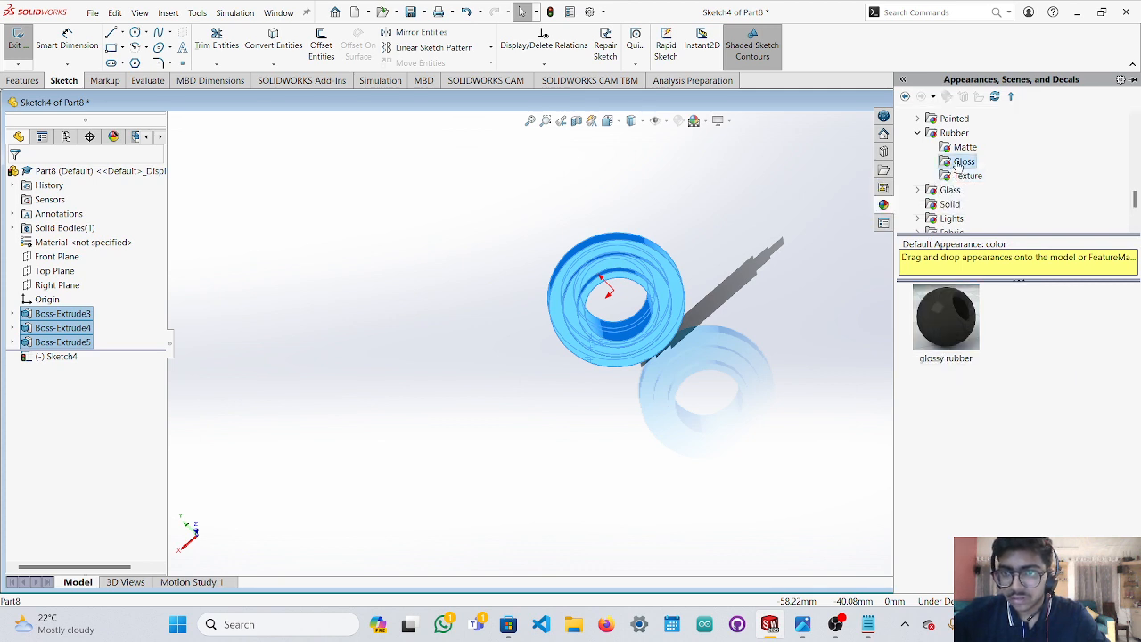
left_click(963, 148)
scroll(957, 174, "down", 1)
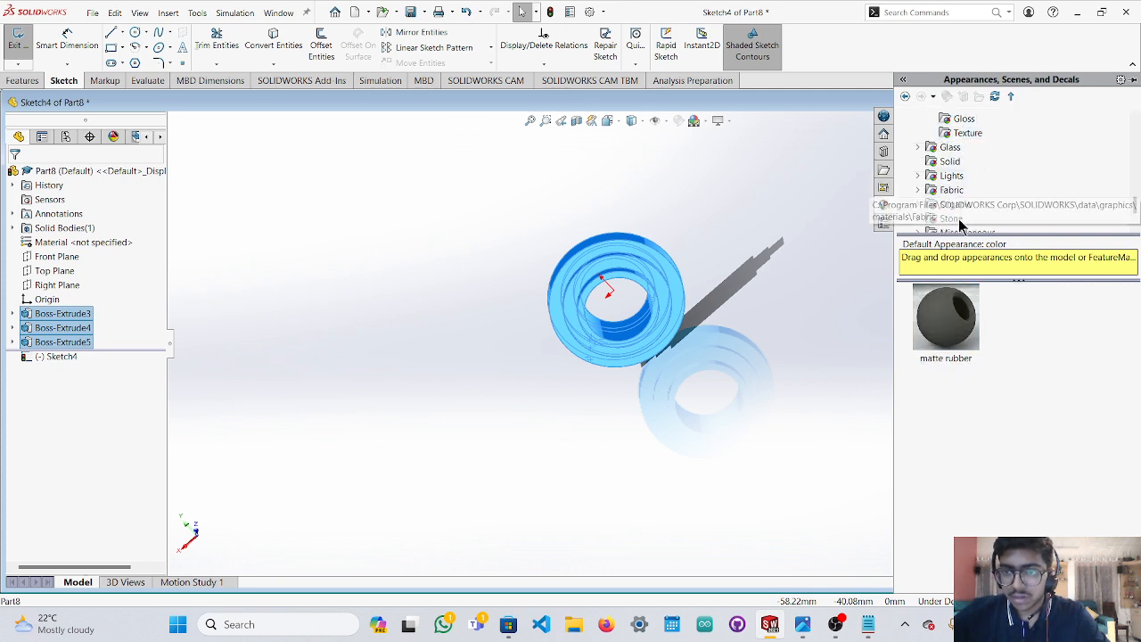
left_click(954, 204)
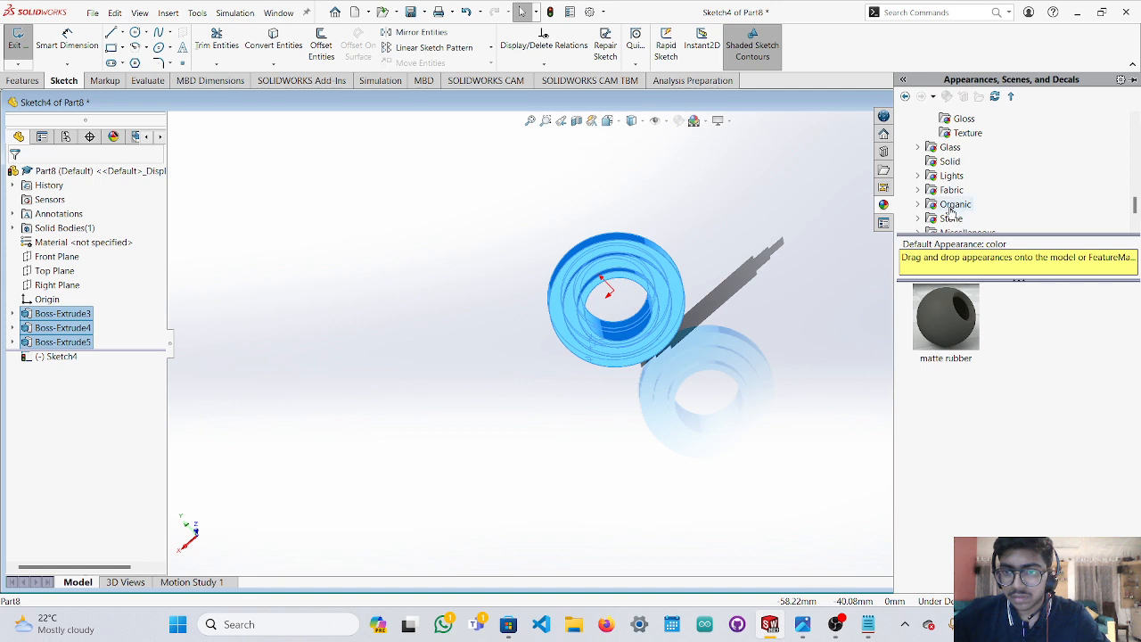
left_click(918, 218)
left_click(954, 190)
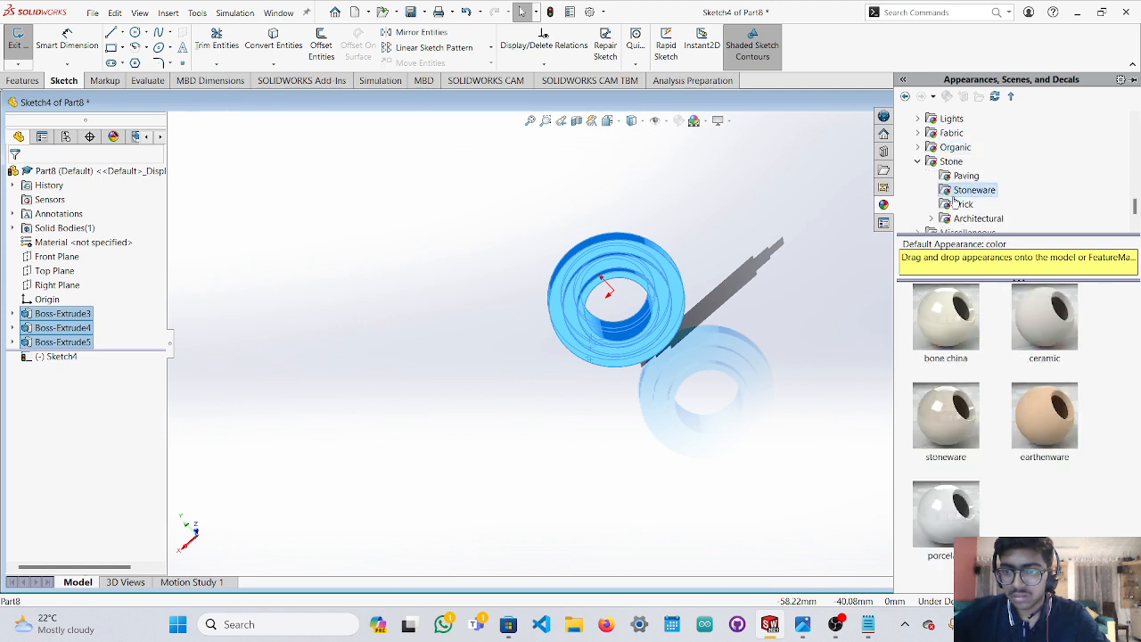
Apply the blue cotton cloth appearance from the Fabric category to the selected ring extrusions.
left_click(963, 147)
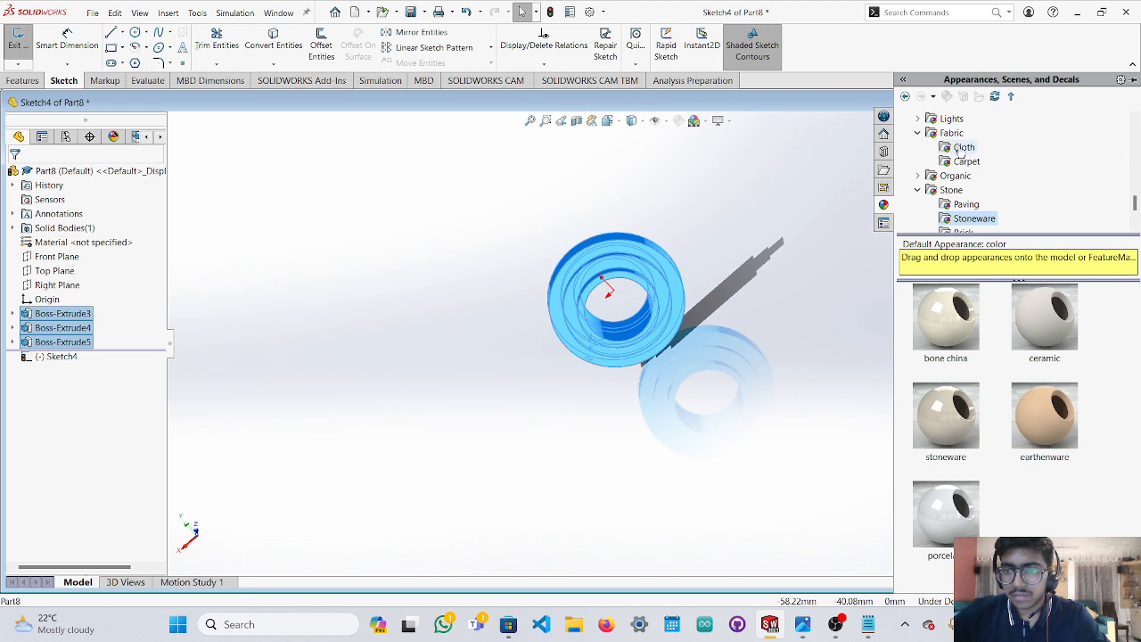
left_click(953, 425)
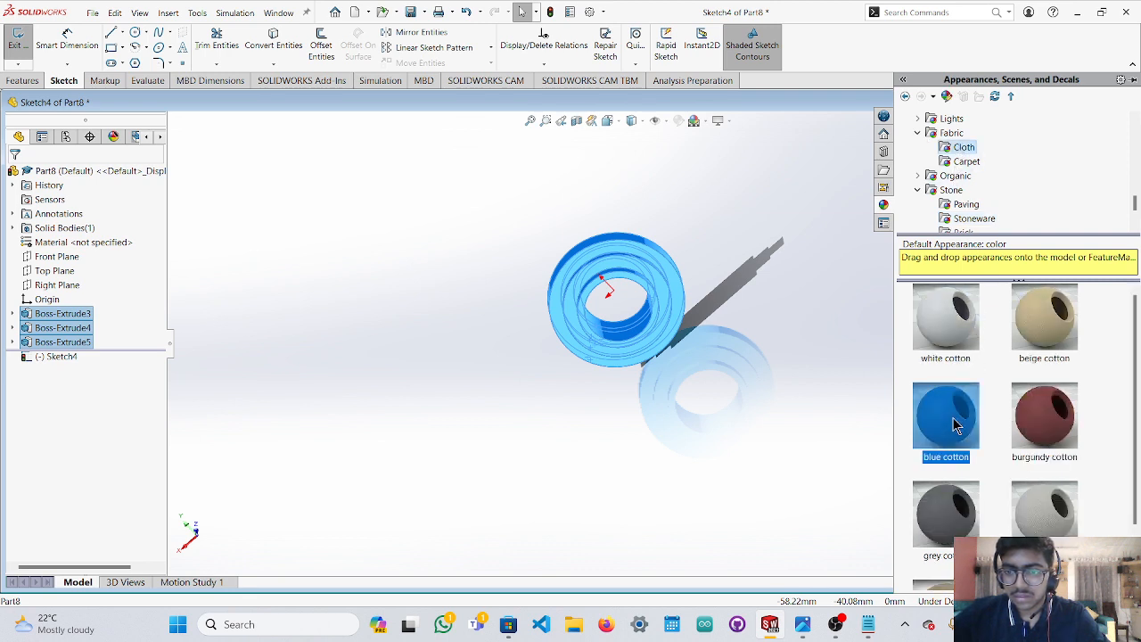
double_click(951, 419)
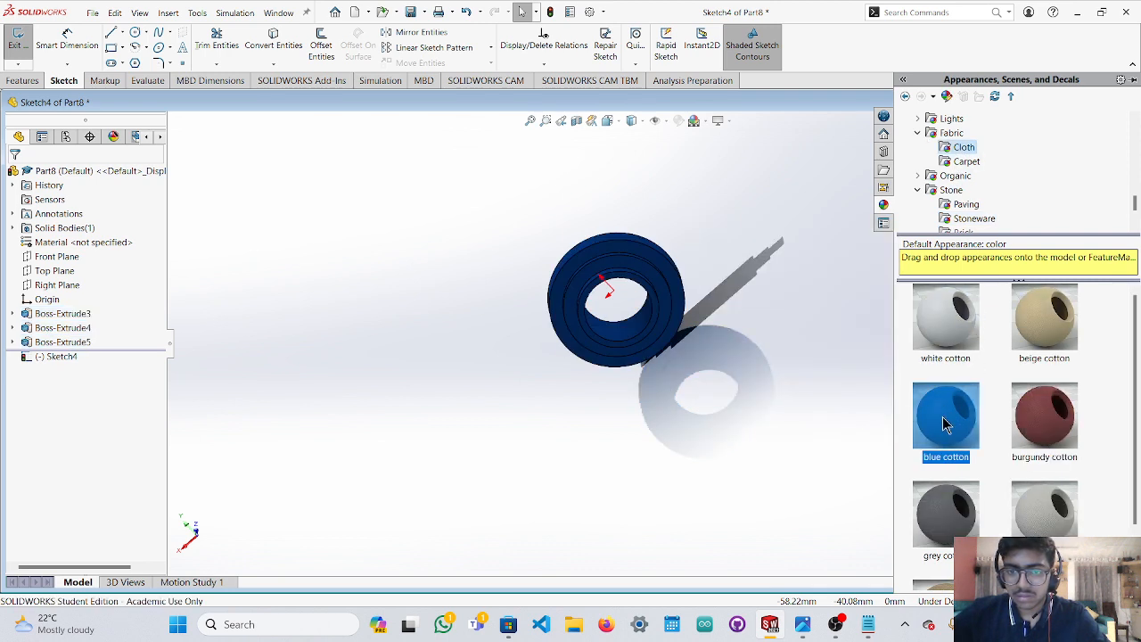
middle_click_drag(760, 339, 700, 409)
left_click(755, 284)
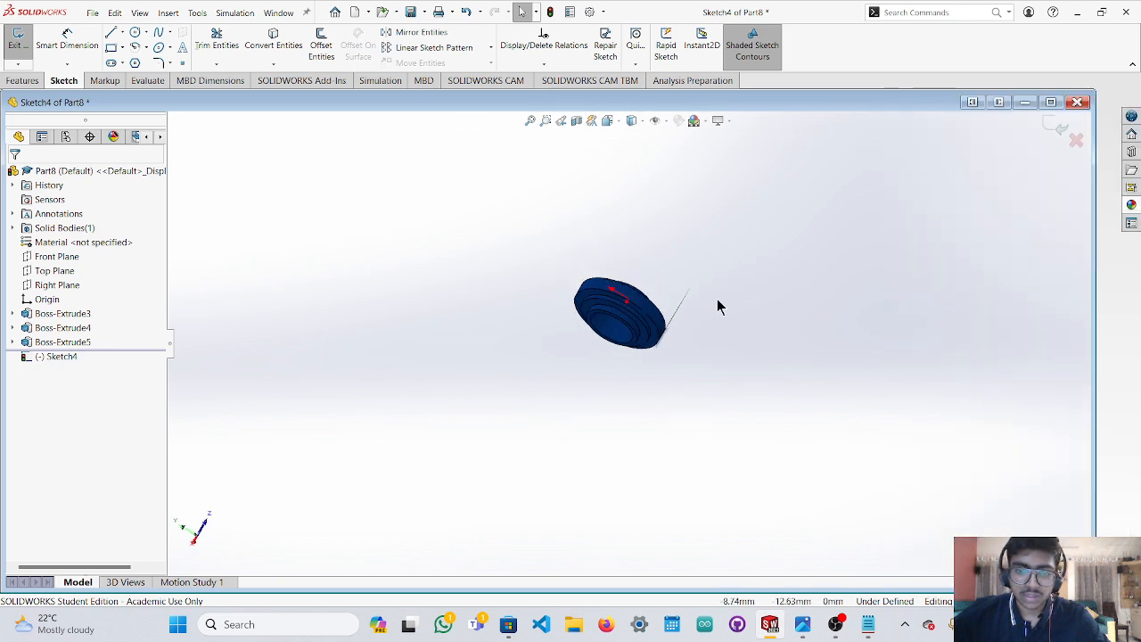
middle_click_drag(716, 298, 463, 372)
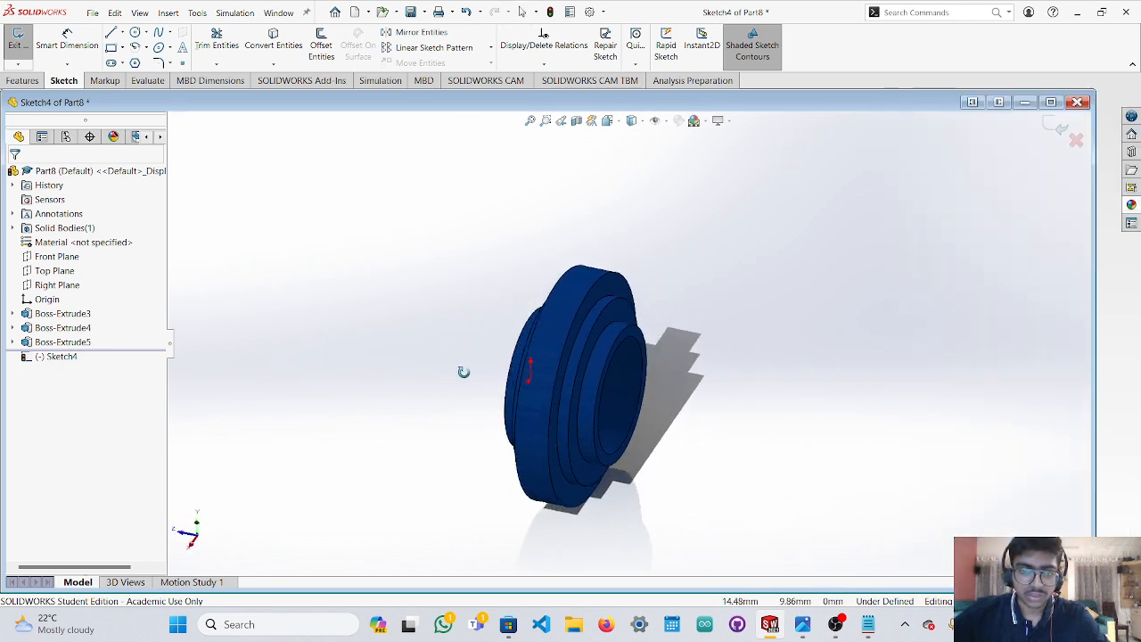
Save the part as washer in the CAEG_EL folder, discarding the empty sketch and rebuilding the document before saving.
left_click(98, 14)
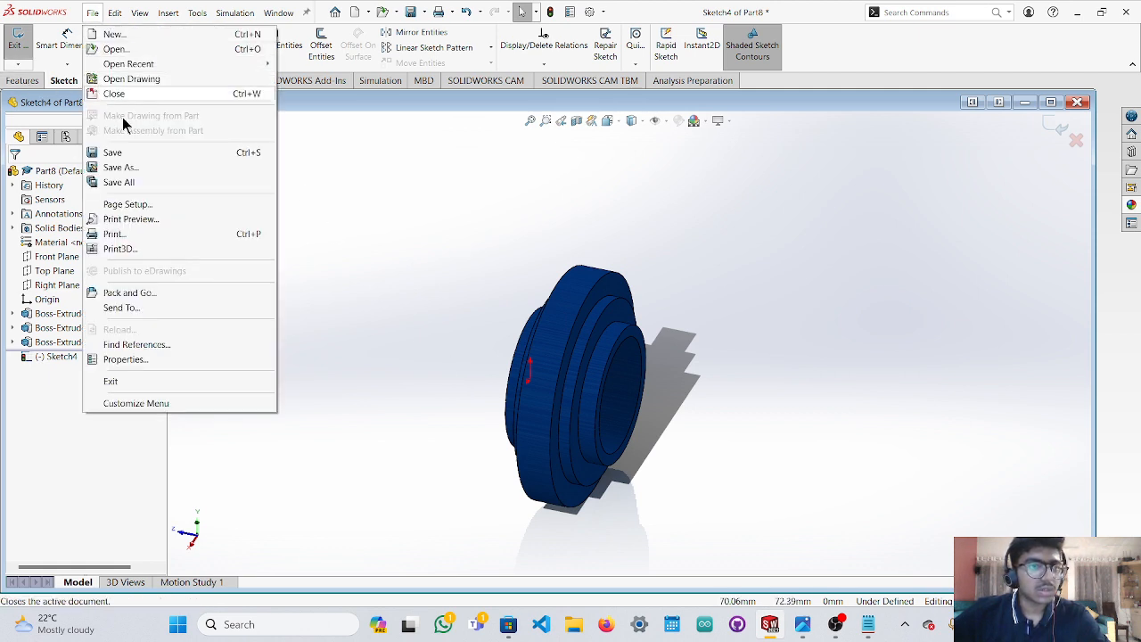
left_click(126, 169)
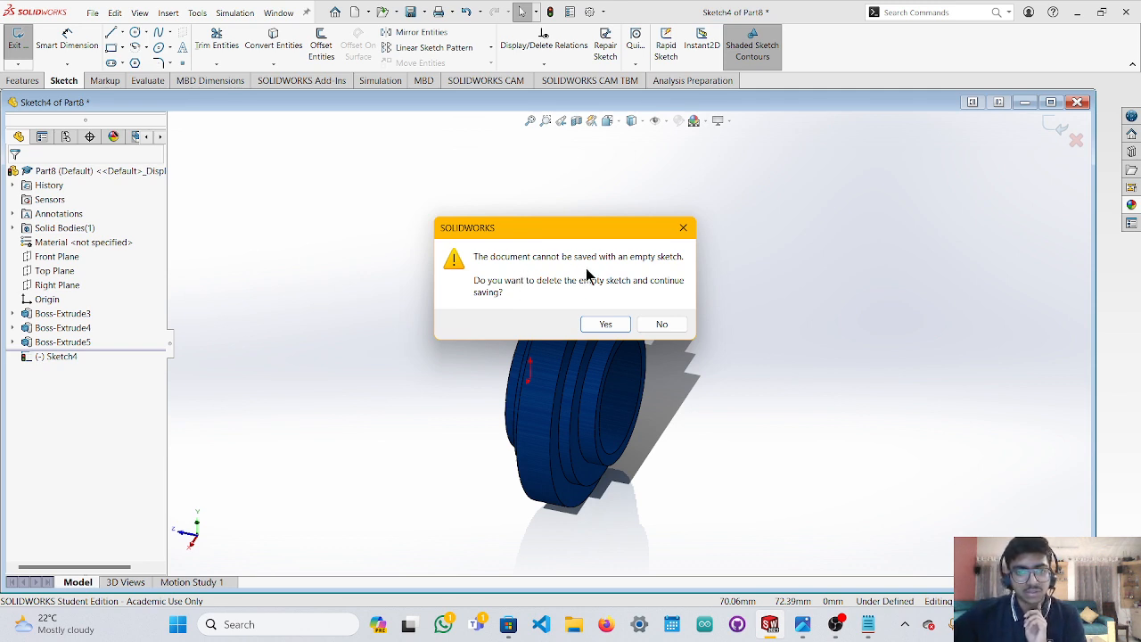
left_click(685, 233)
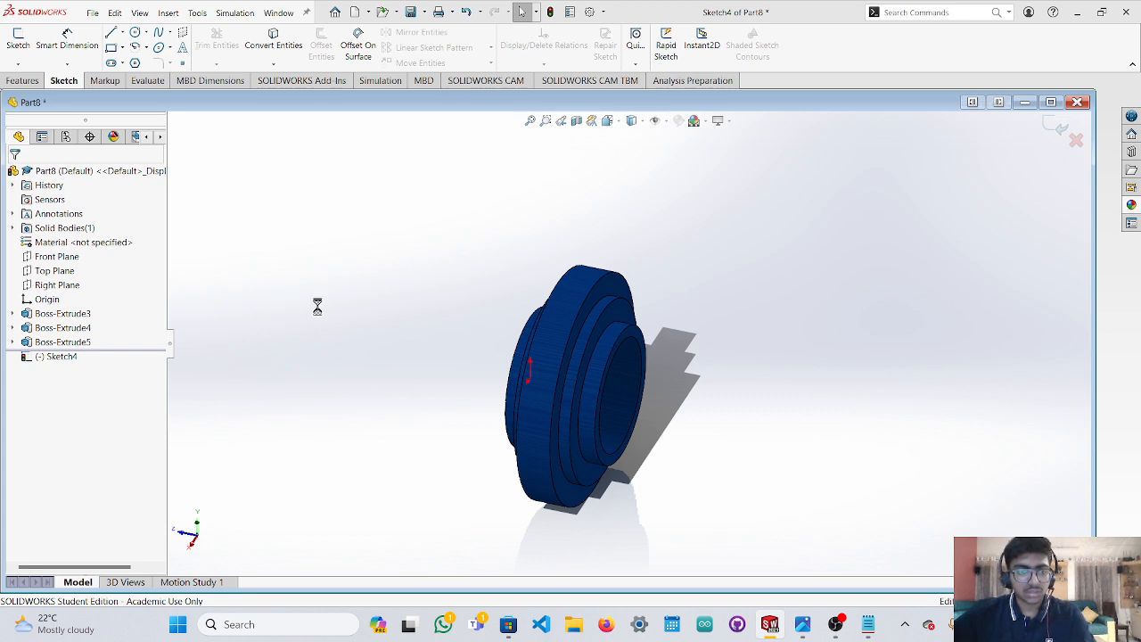
key("ctrl+s")
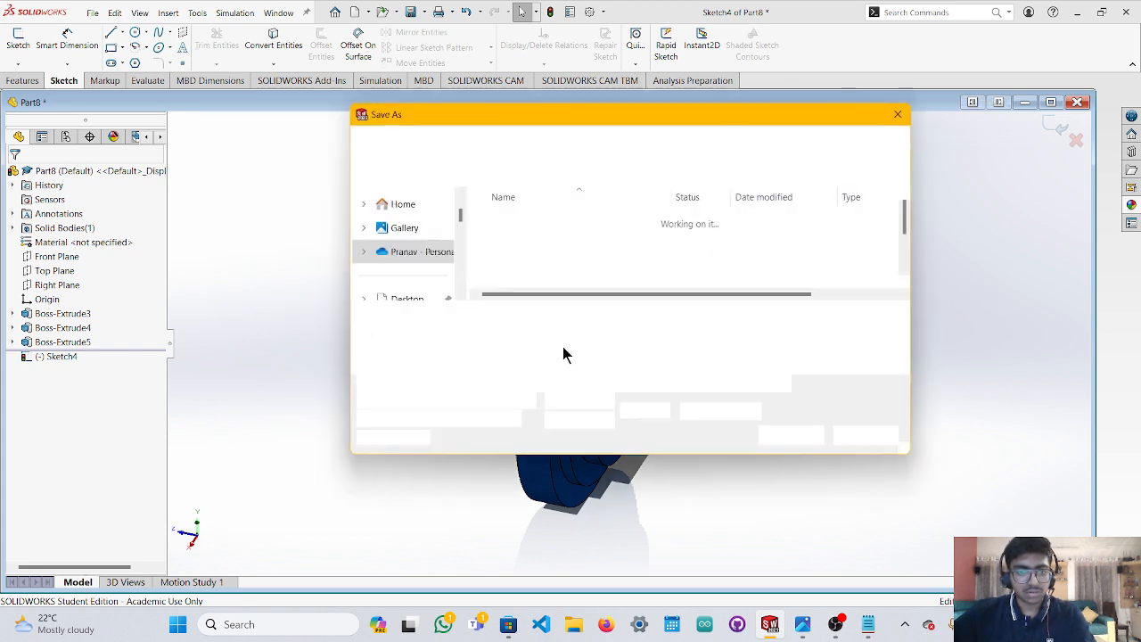
key("Return")
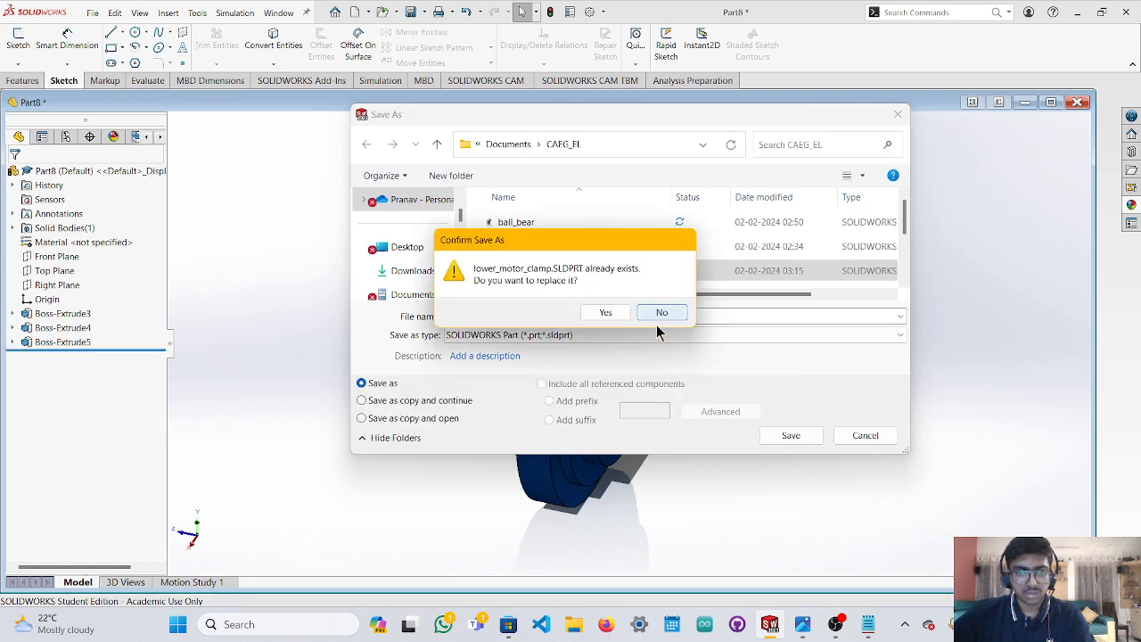
left_click(659, 318)
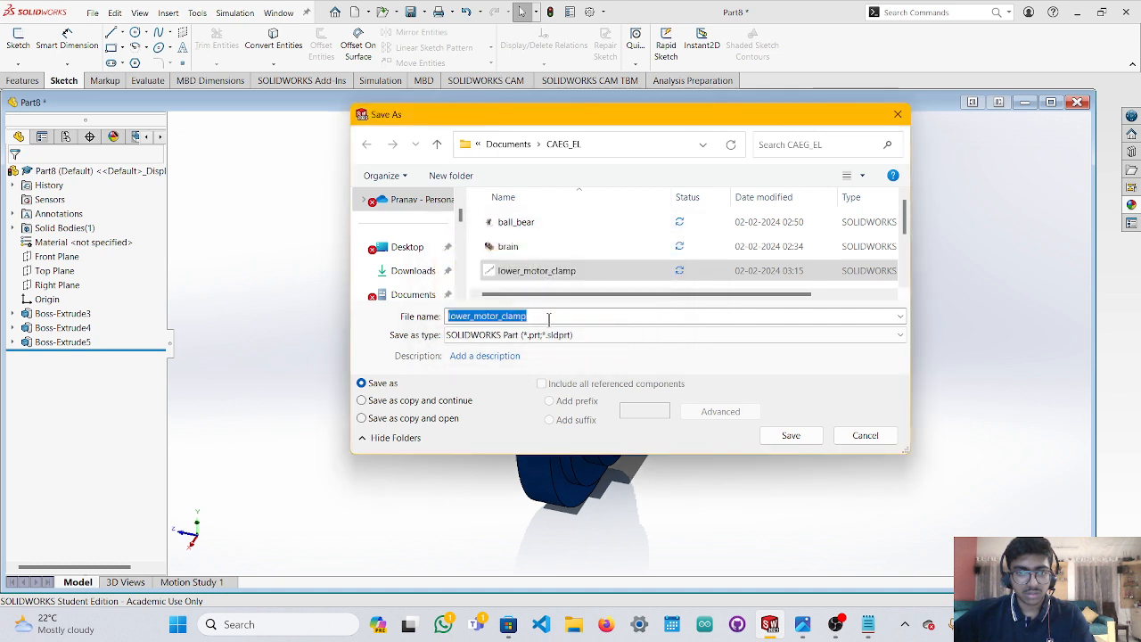
type("washer")
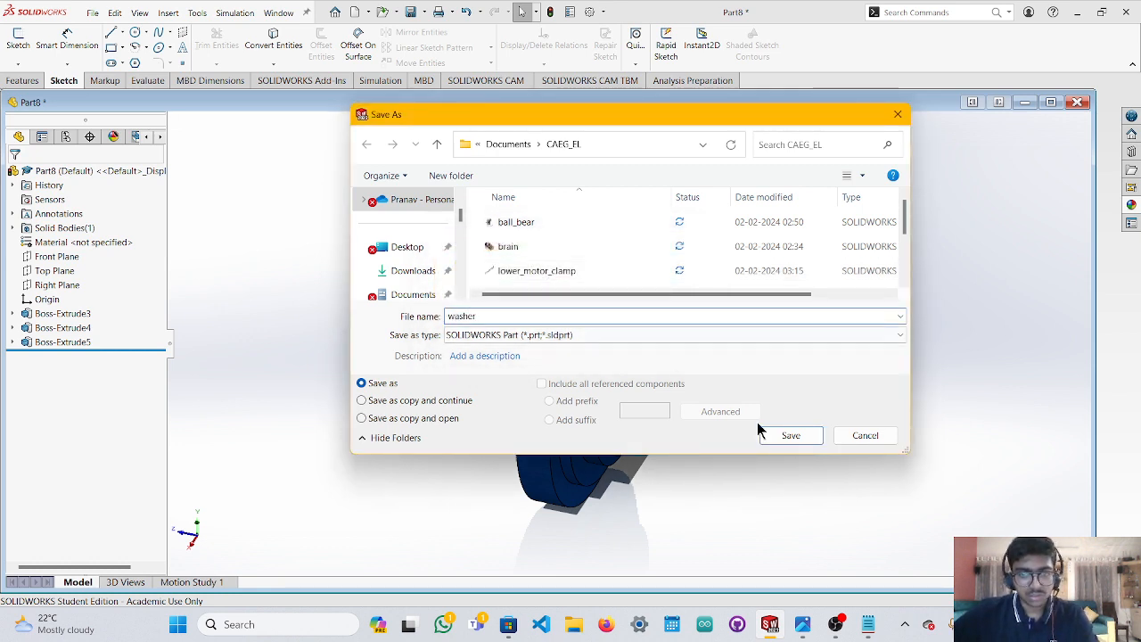
left_click(781, 440)
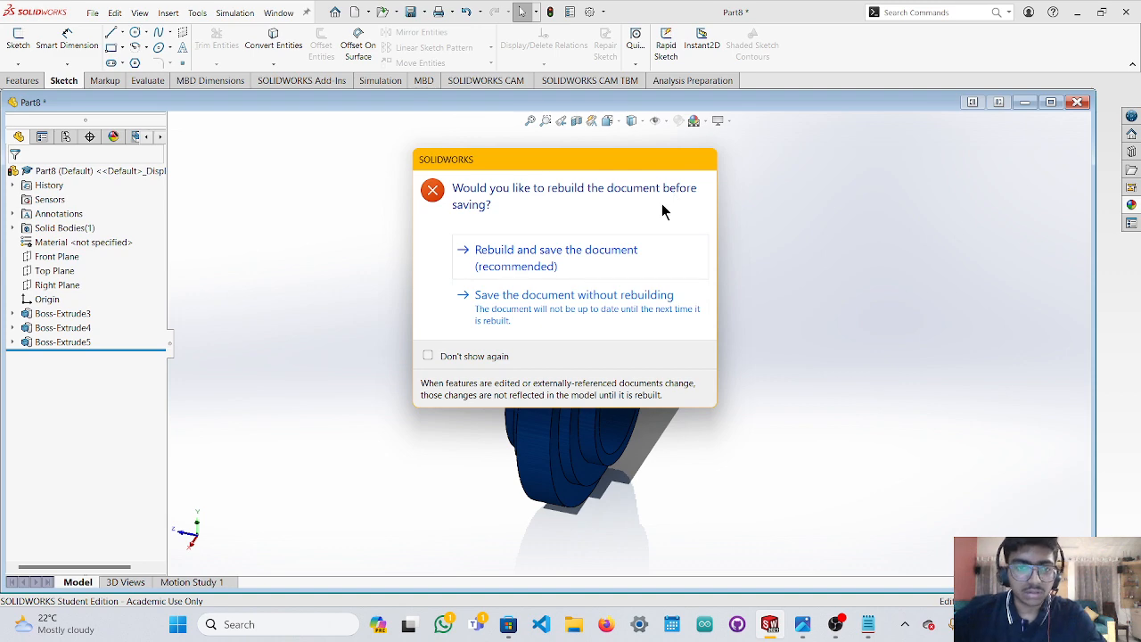
left_click(618, 257)
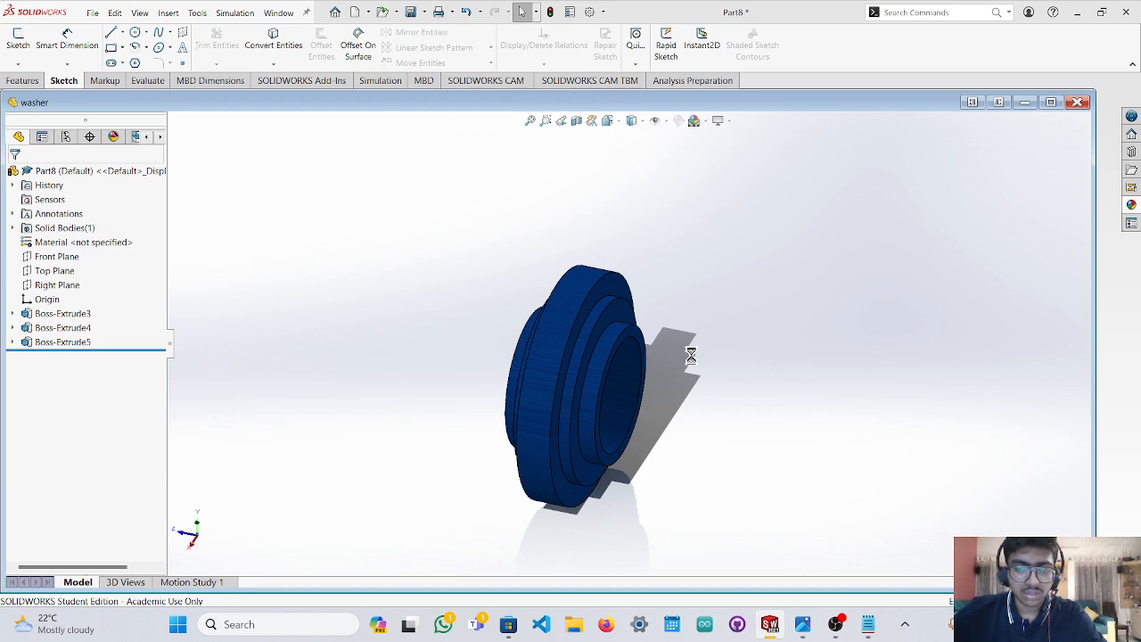
Inspect the washer part from the side and examine the motor and box assembly in the reference photo j2.jpg.
mouse_move(778, 618)
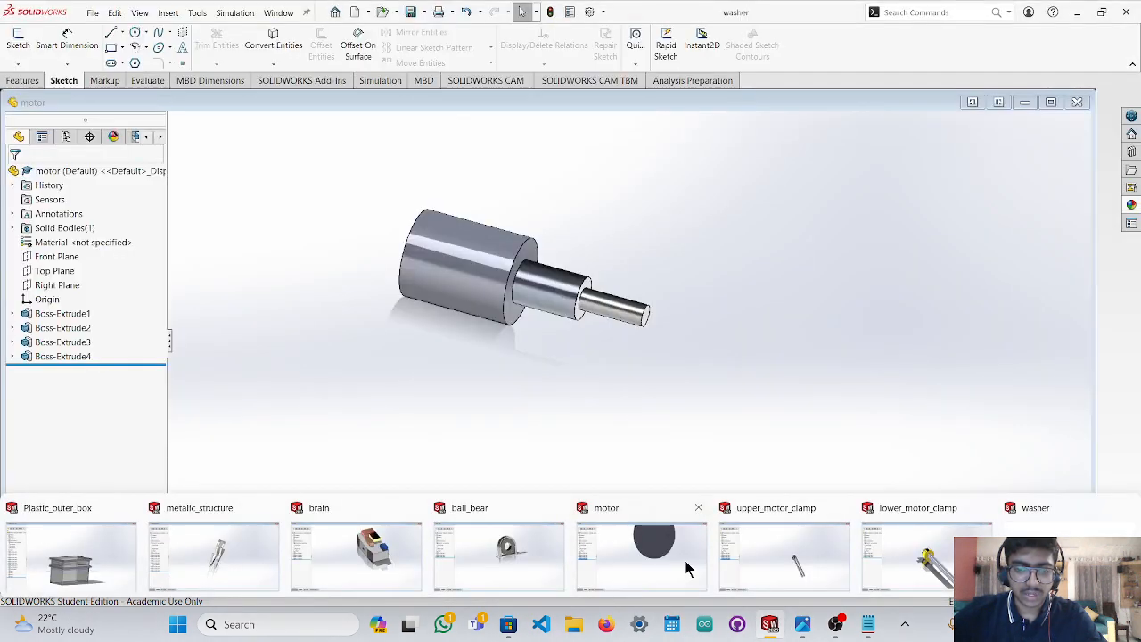
left_click(1026, 521)
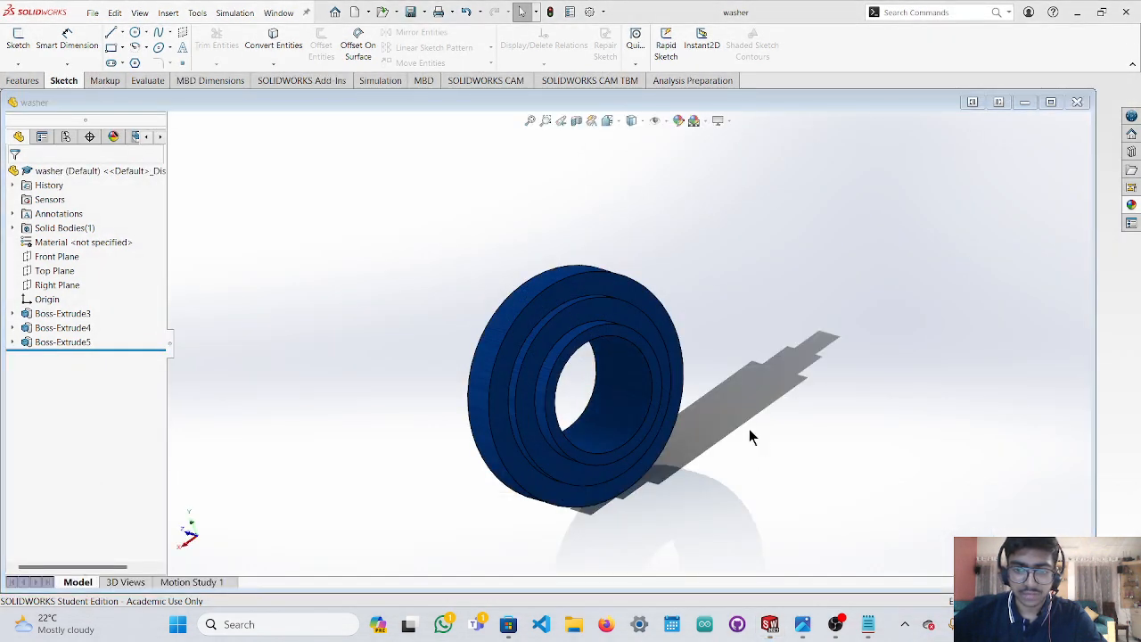
middle_click_drag(720, 400, 687, 361)
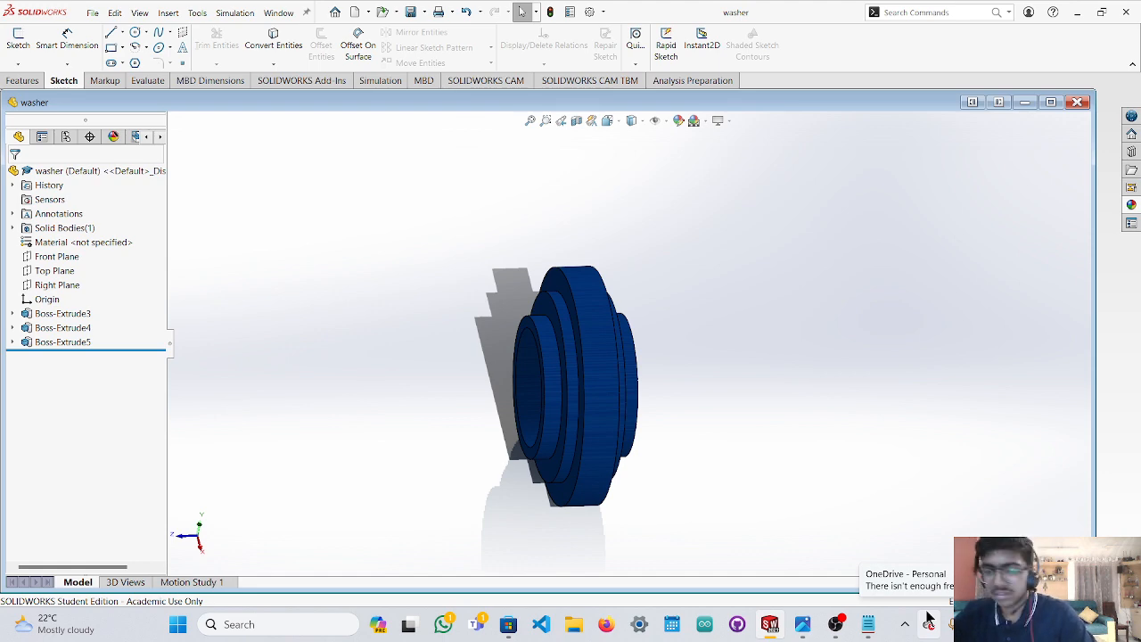
left_click(802, 624)
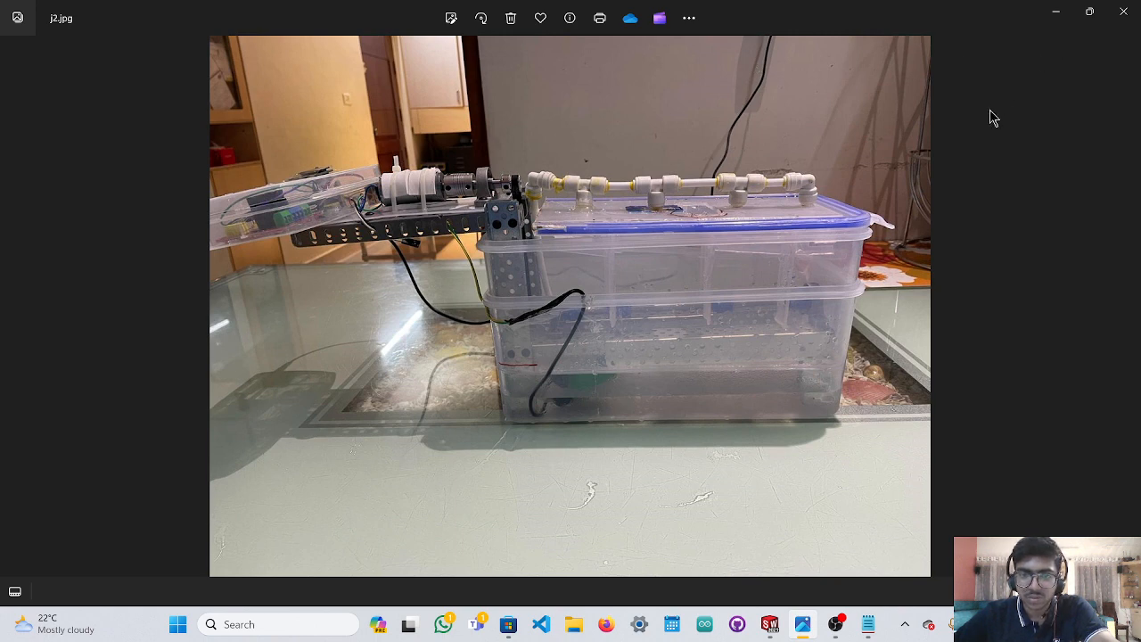
mouse_move(770, 624)
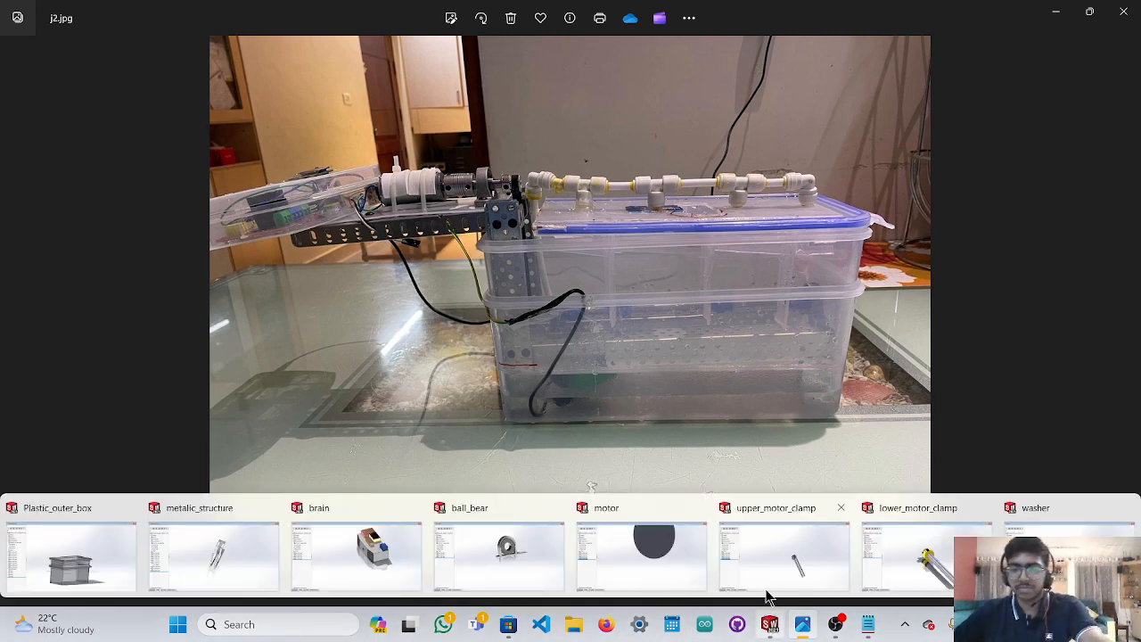
mouse_move(1061, 558)
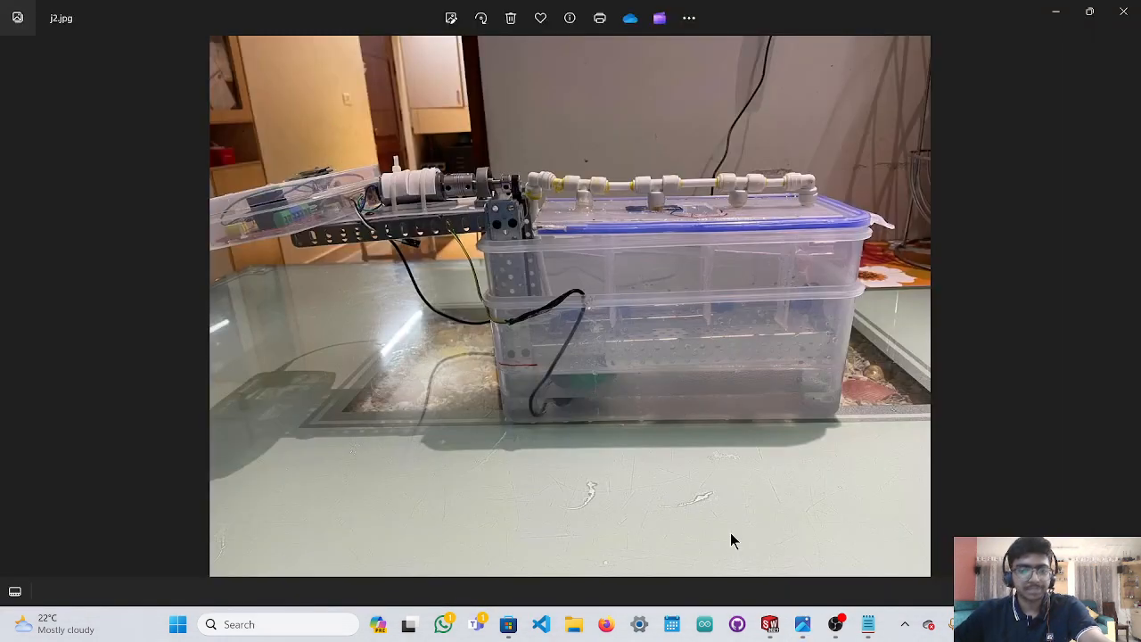
Switch back to SOLIDWORKS and create a new part document.
left_click(769, 626)
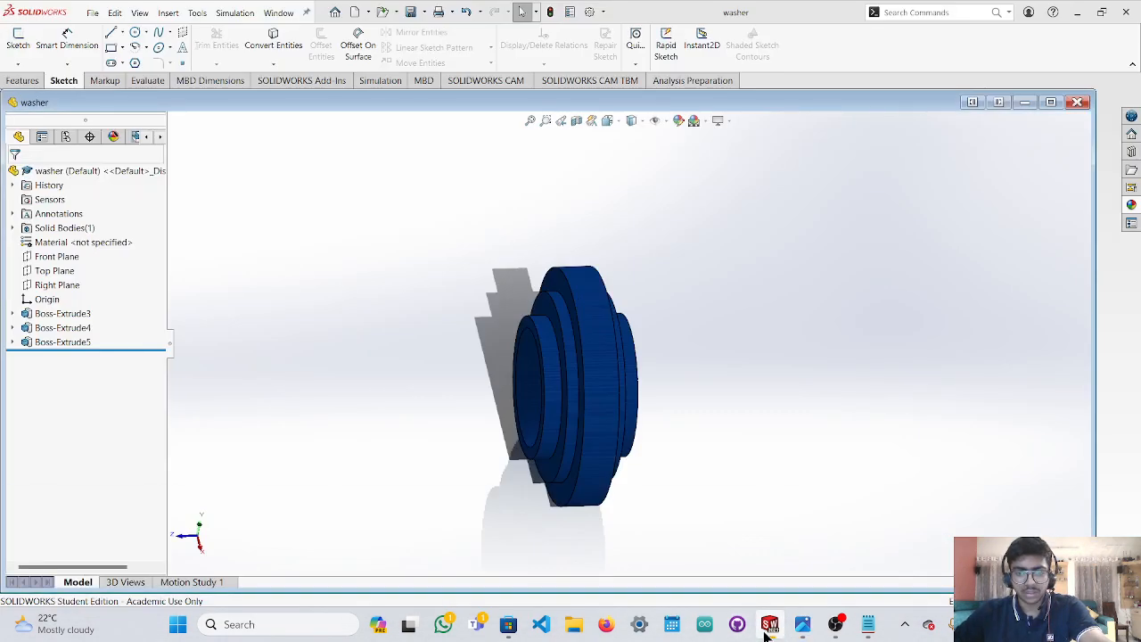
left_click(91, 13)
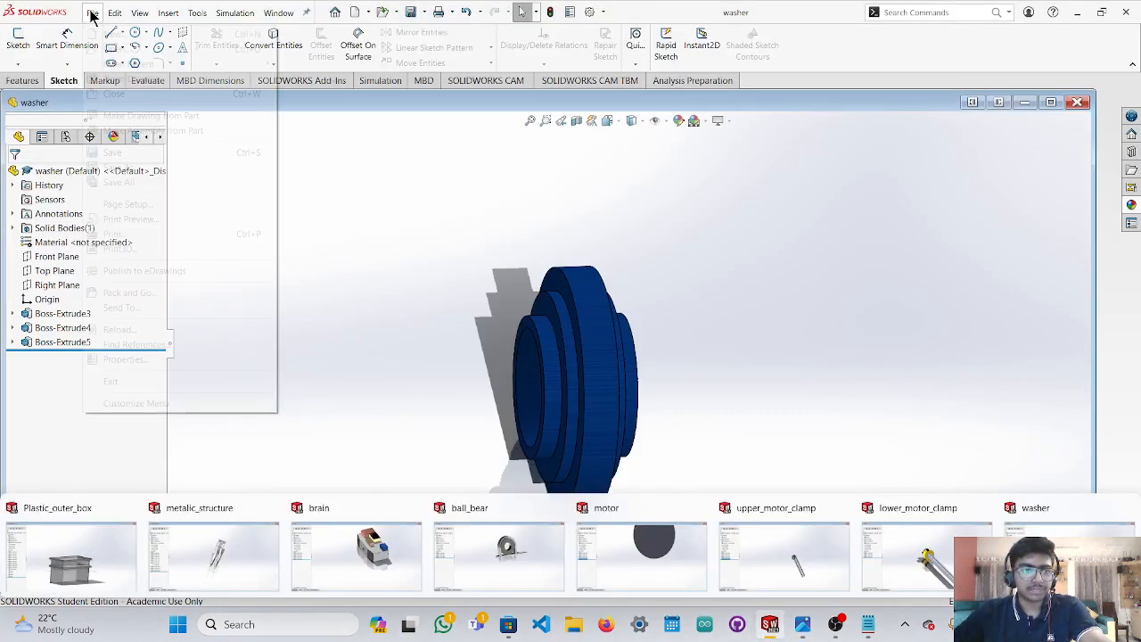
left_click(115, 37)
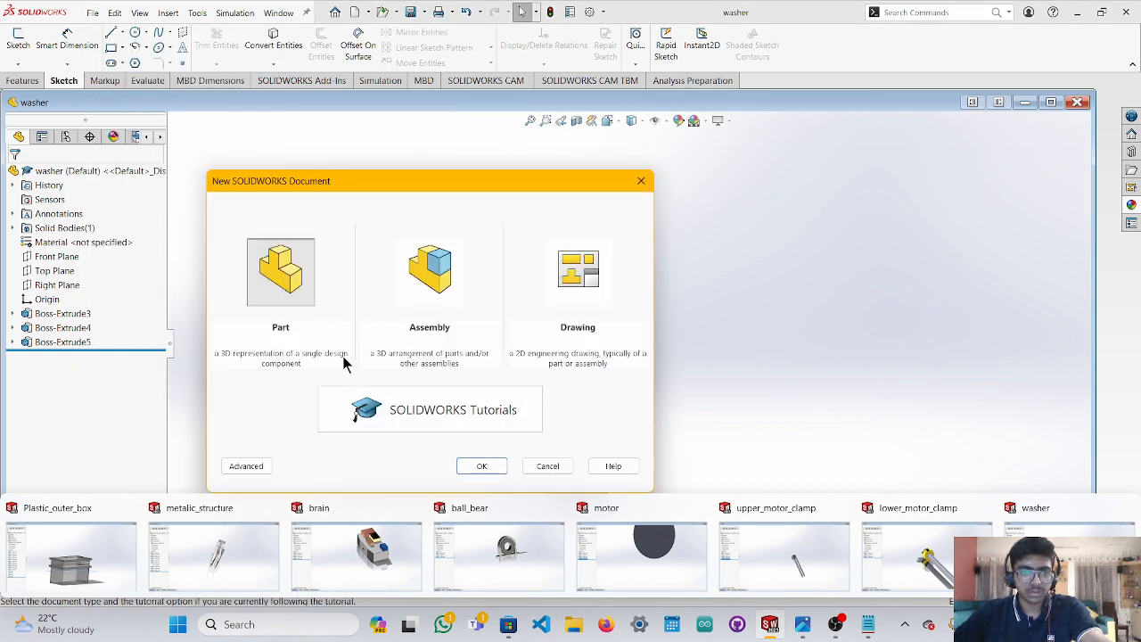
left_click(482, 465)
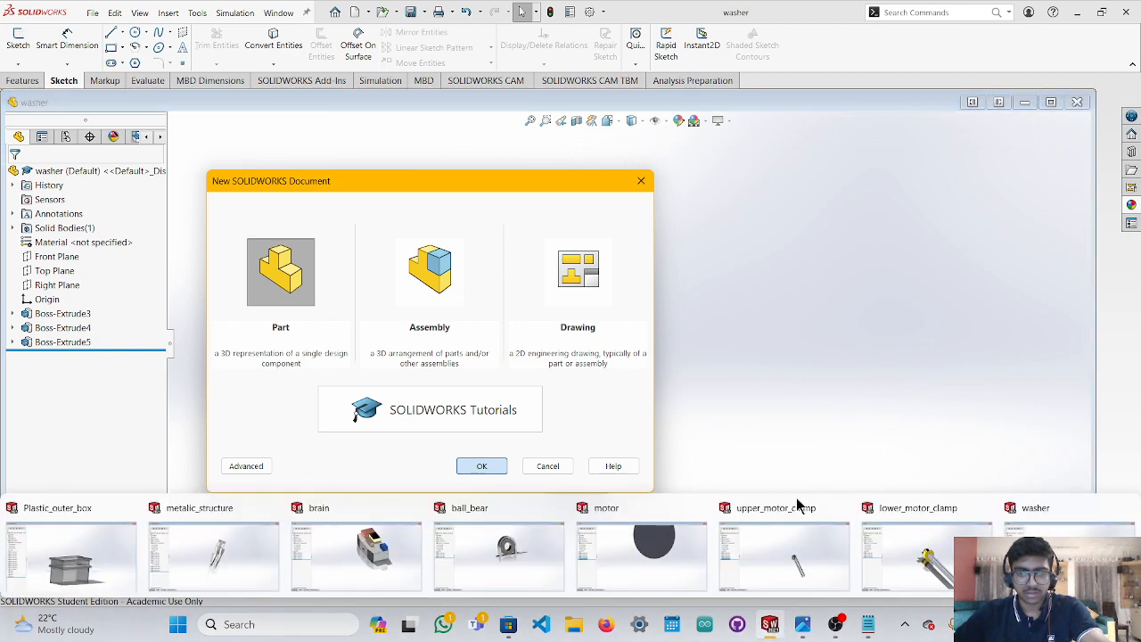
left_click(474, 466)
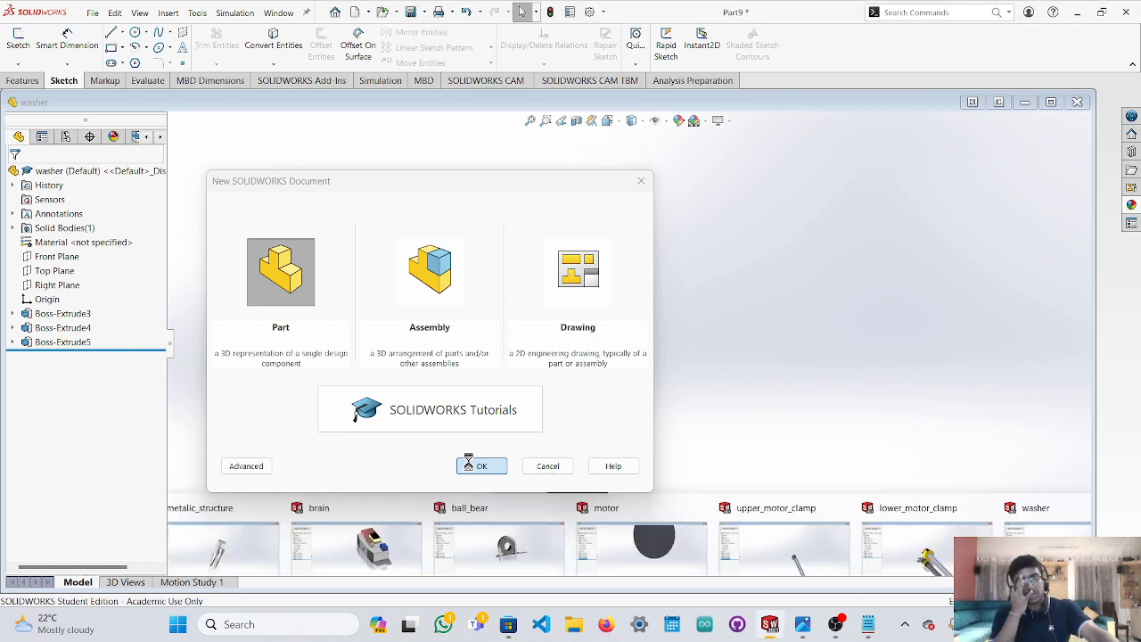
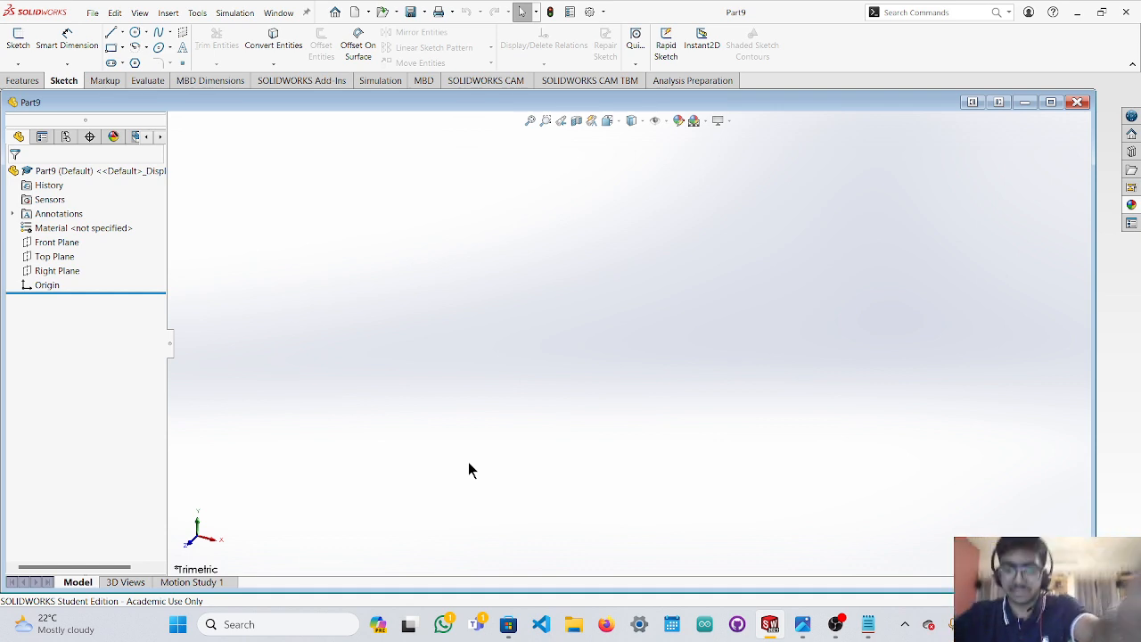
Switch to the Notepad dimension notes and add the line "bottle_radii = 30" below the curve entry.
left_click(868, 624)
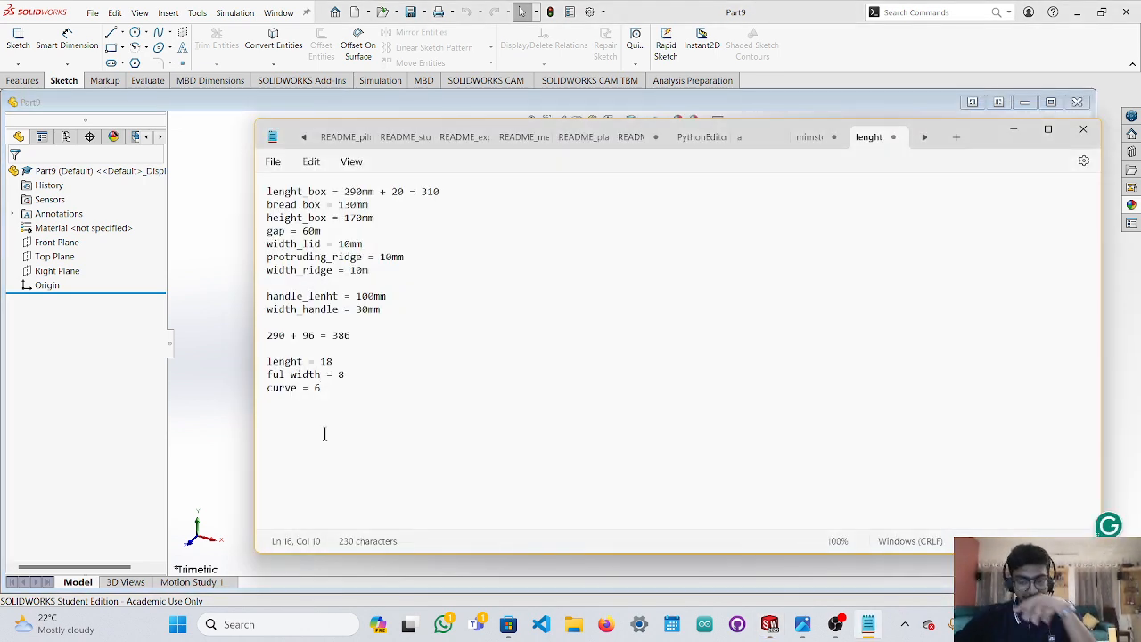
key("Return")
key("Return")
type("bottle")
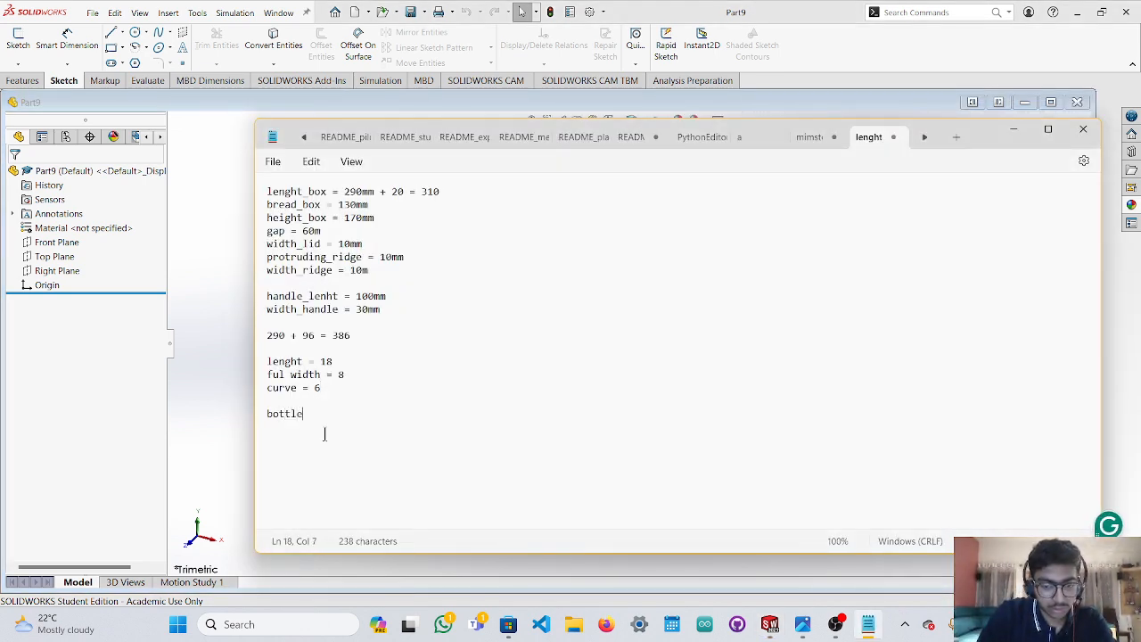
type("_radi  ")
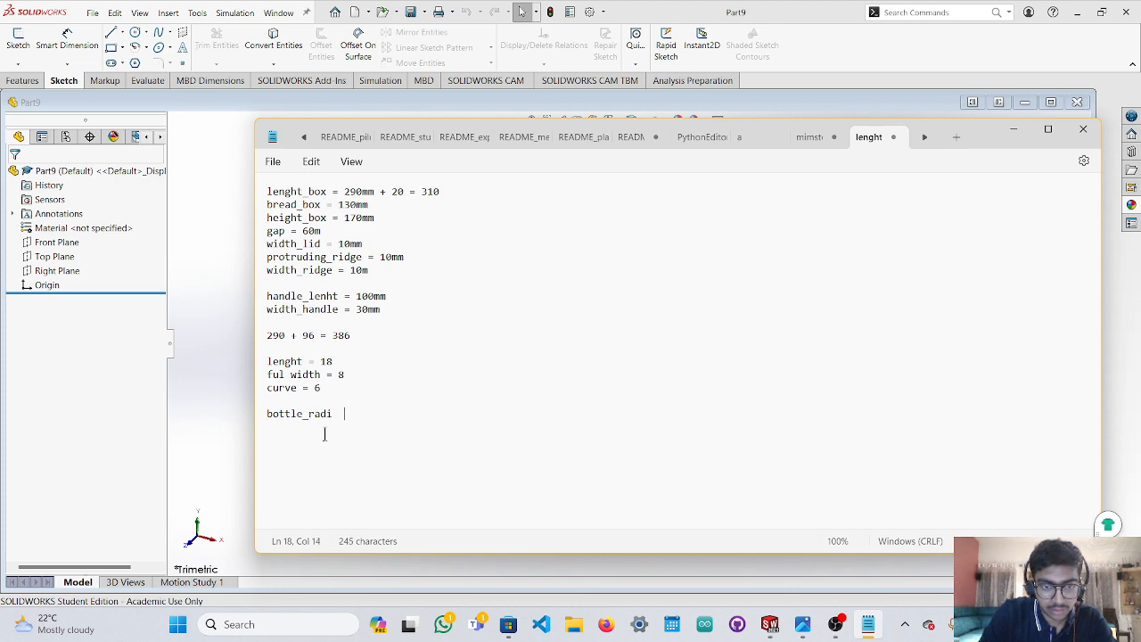
type("i ")
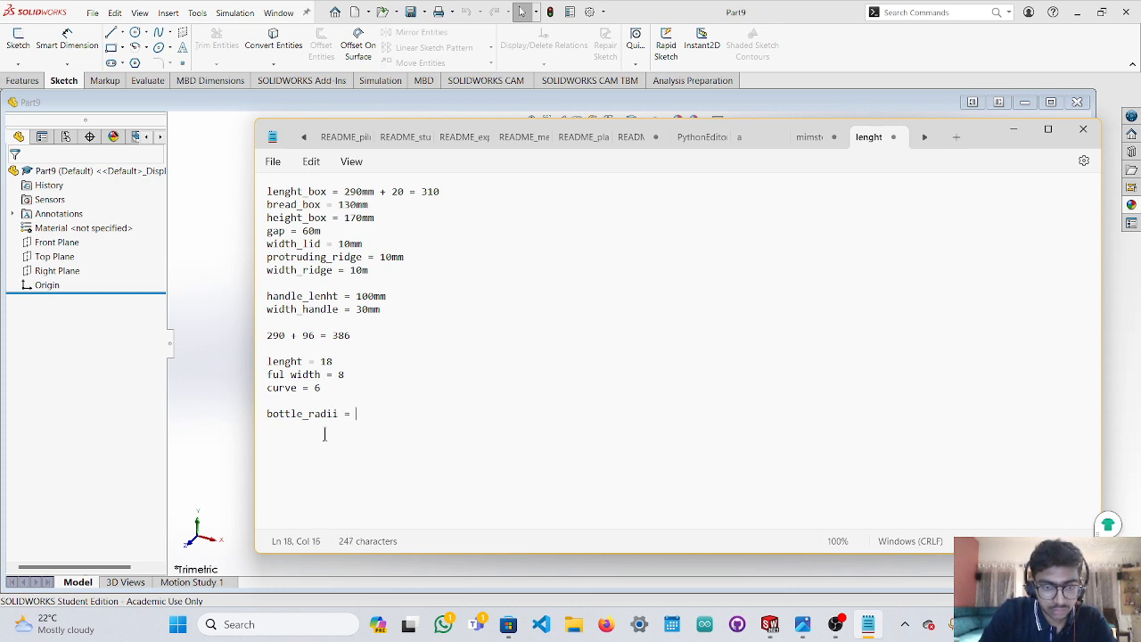
type("= 30")
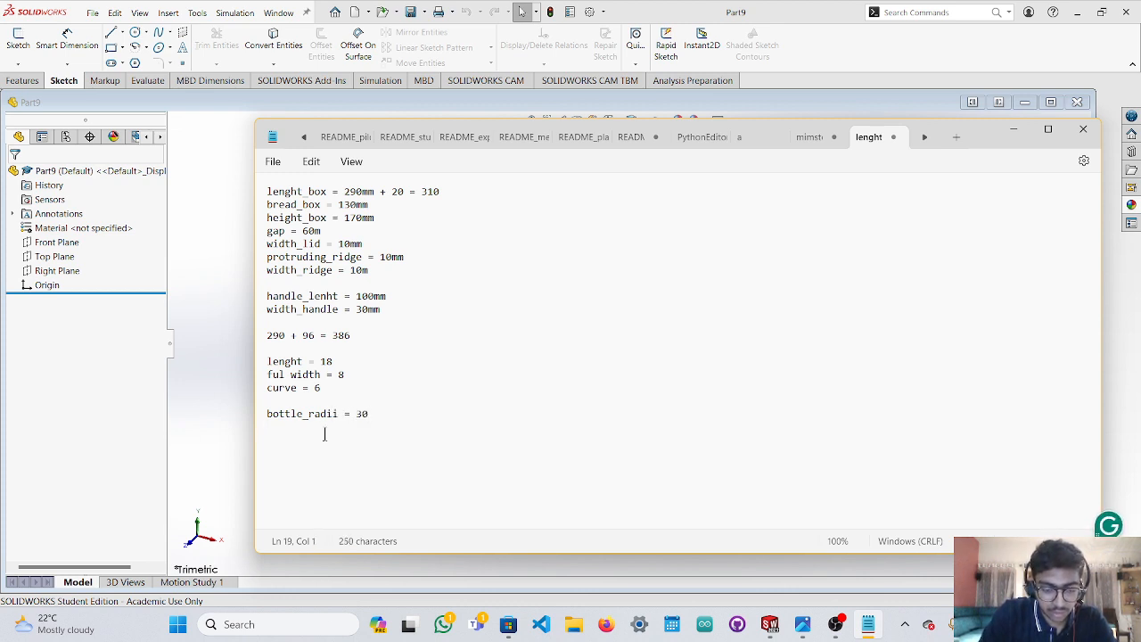
Add the lines "total_lenght = 200" and "cap_lenght = 30" beneath the bottle radius note.
type("total_lenght")
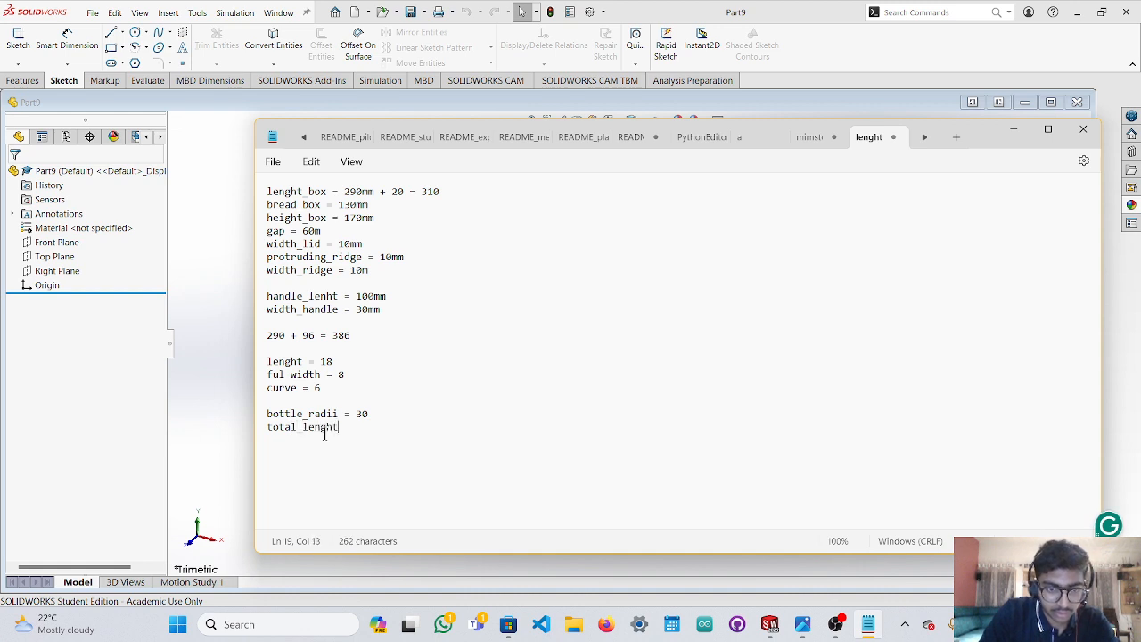
type(" = 20")
key("Return")
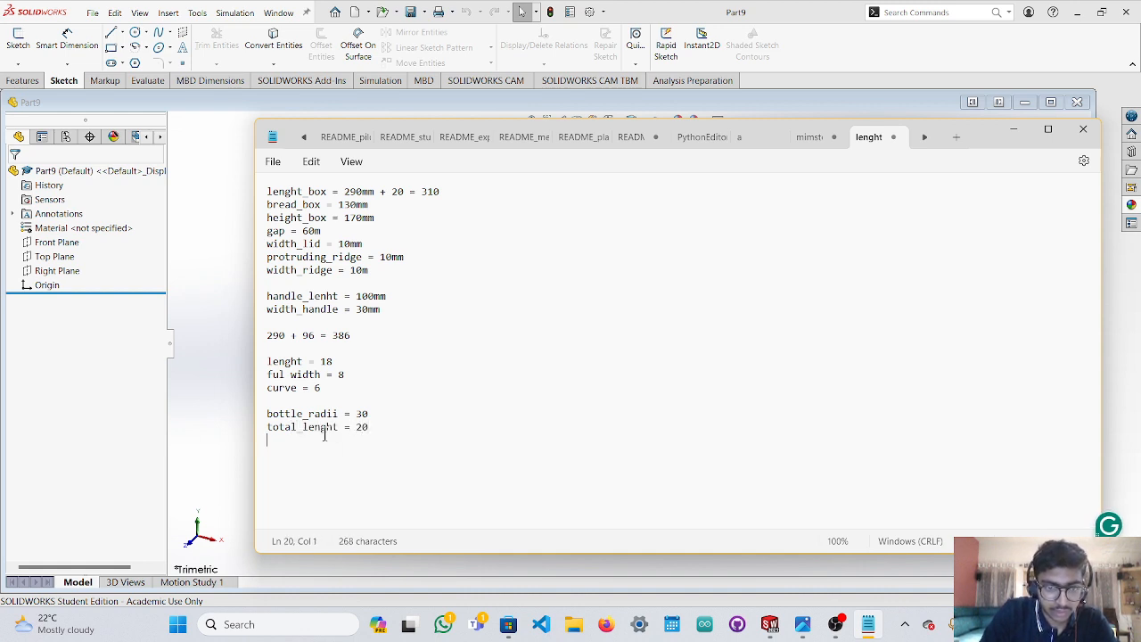
type("cap_")
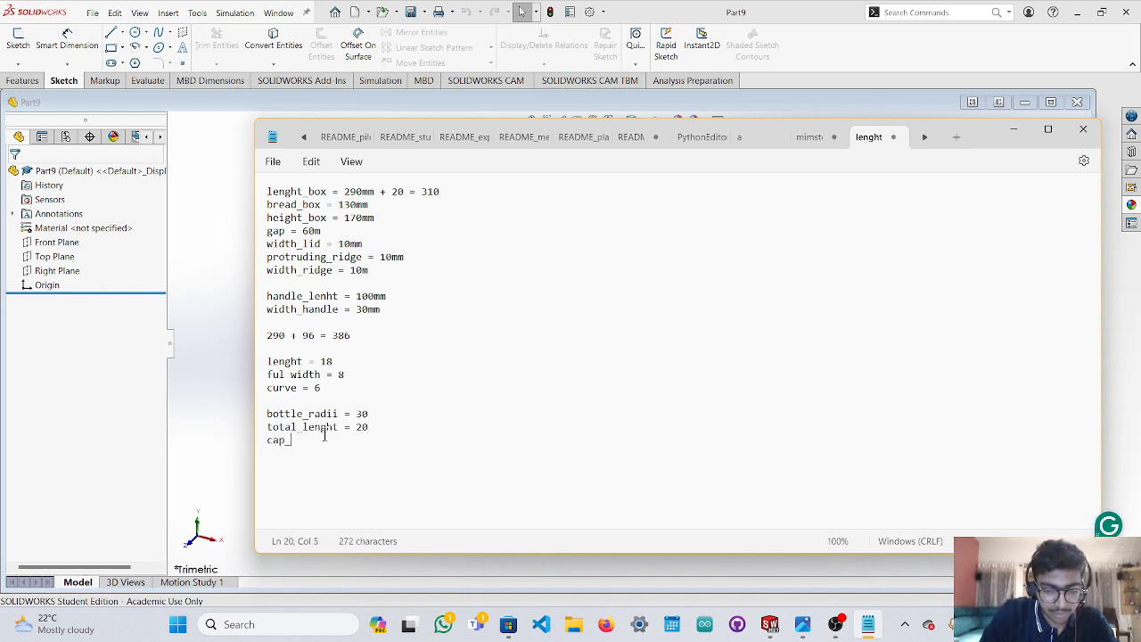
type("lenght = 30")
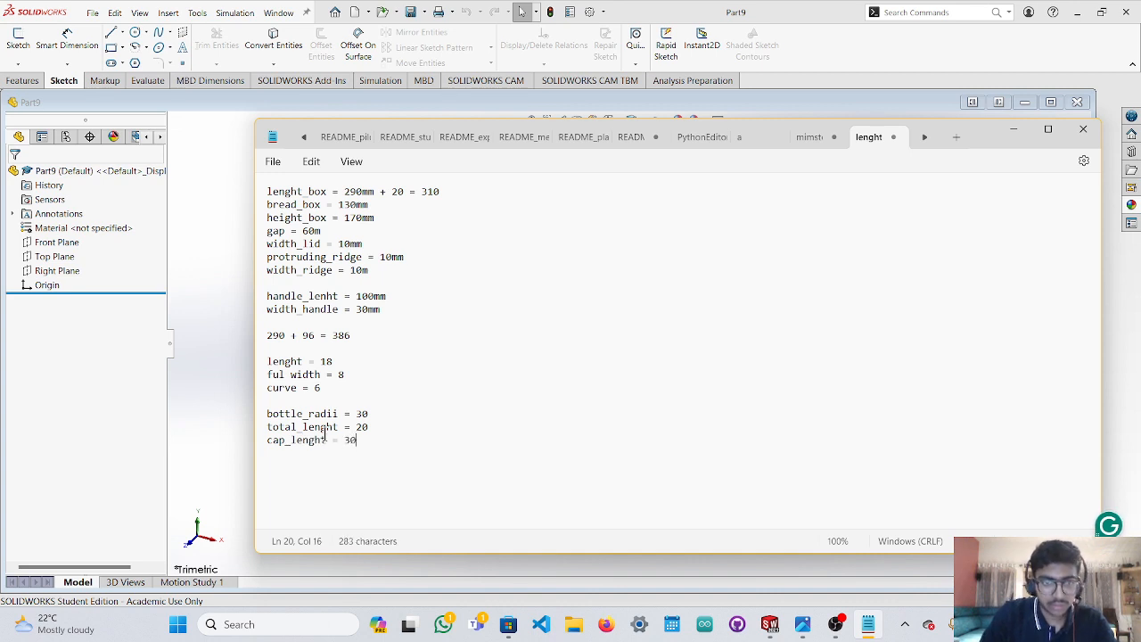
left_click(374, 431)
type("0")
left_click(397, 446)
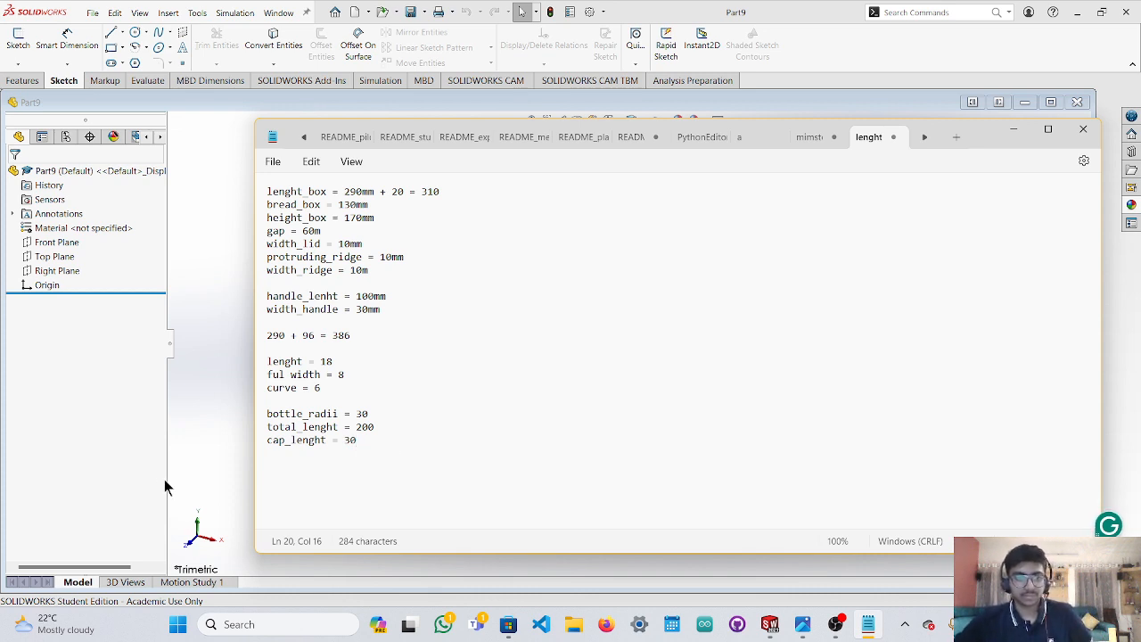
Switch back to SOLIDWORKS, select the new part's Front Plane and orient the part to the Front view.
left_click(222, 457)
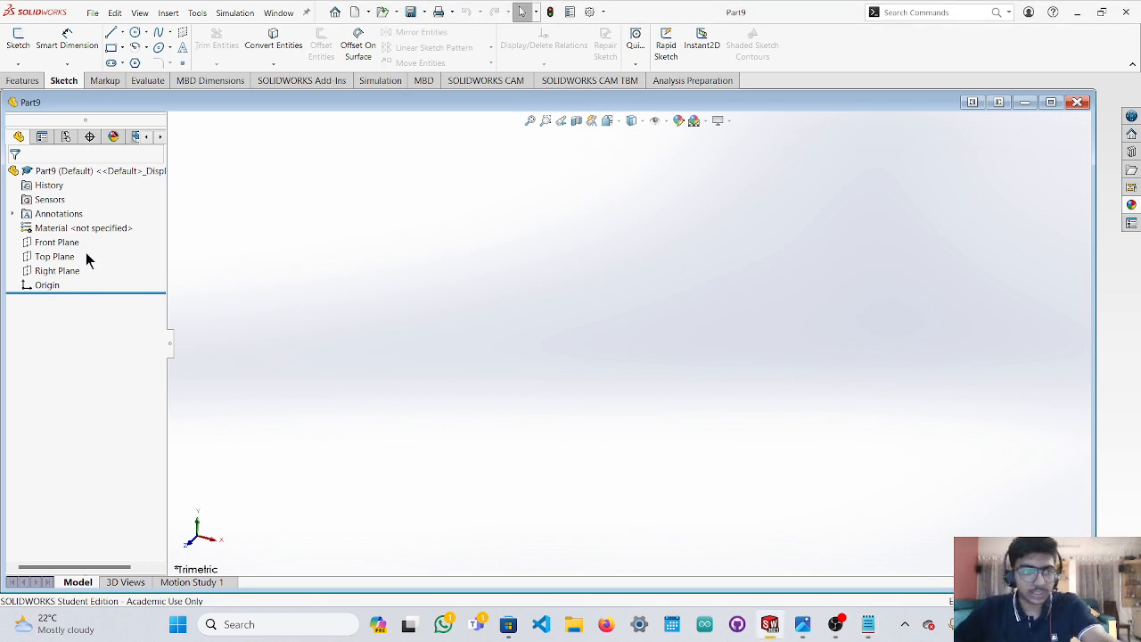
left_click(60, 241)
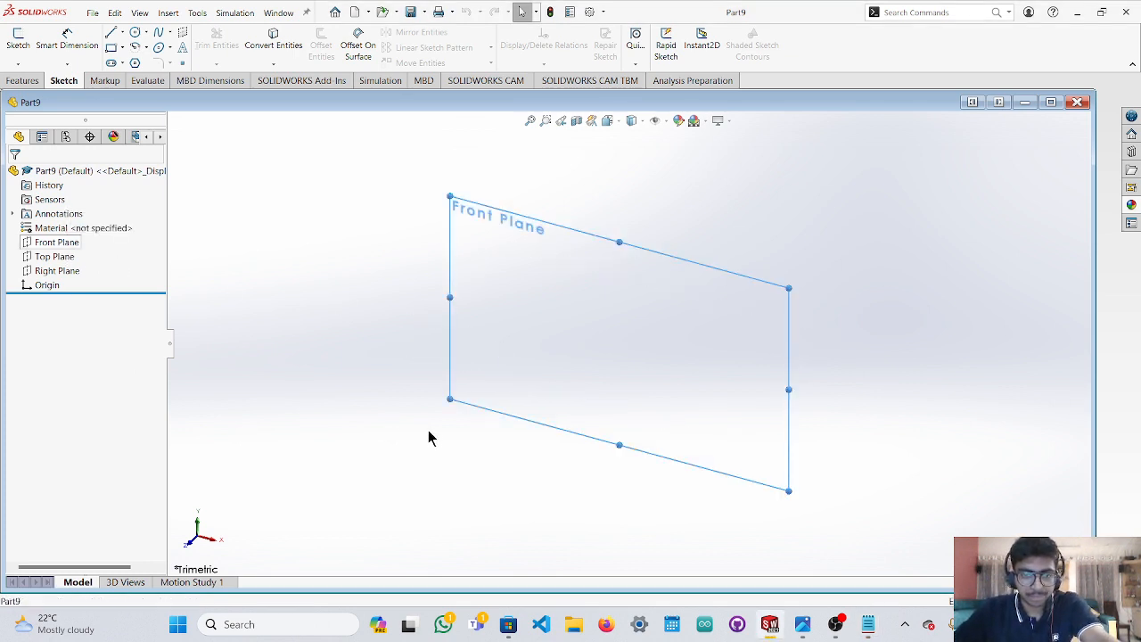
middle_click_drag(562, 454, 542, 334)
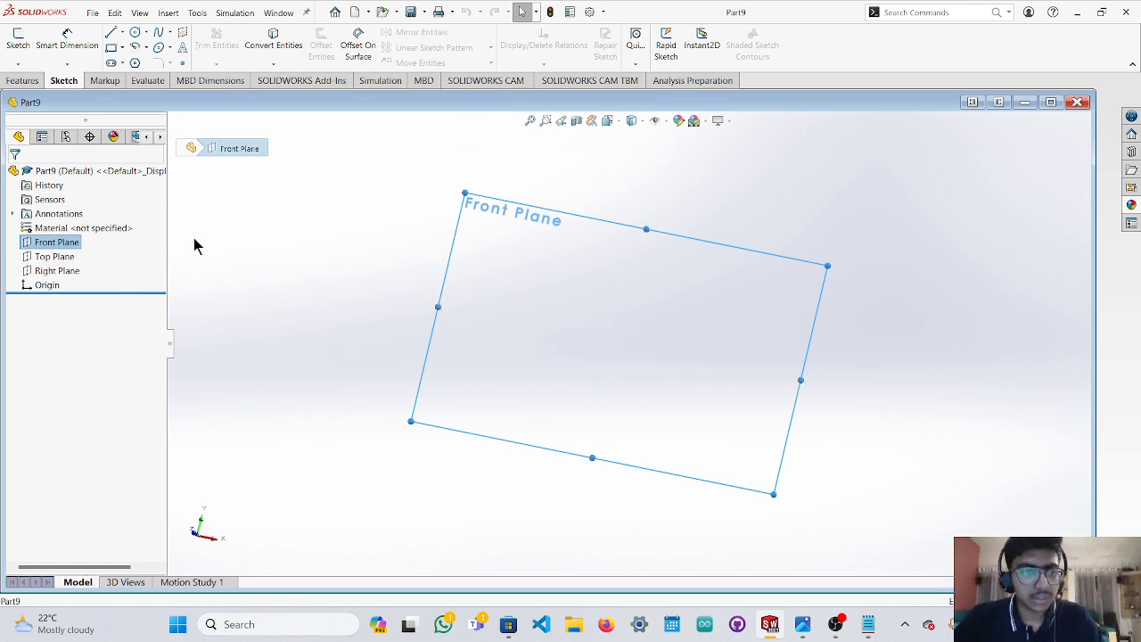
left_click(202, 528)
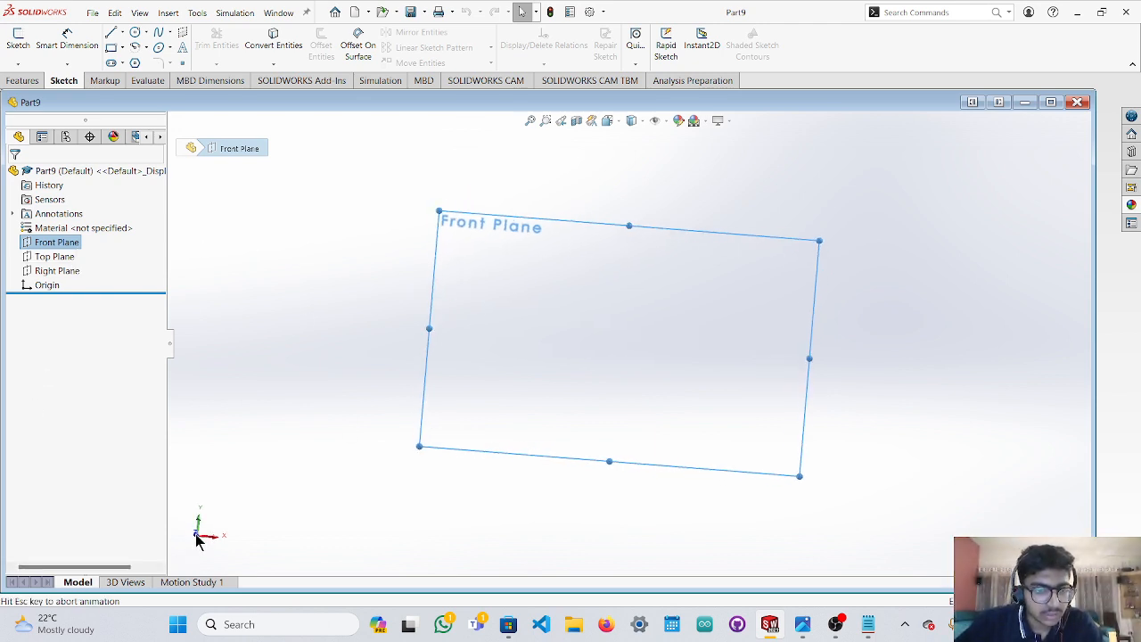
Add the line "1mm thickness" to the Notepad dimension notes and return to the empty SOLIDWORKS part.
left_click(867, 624)
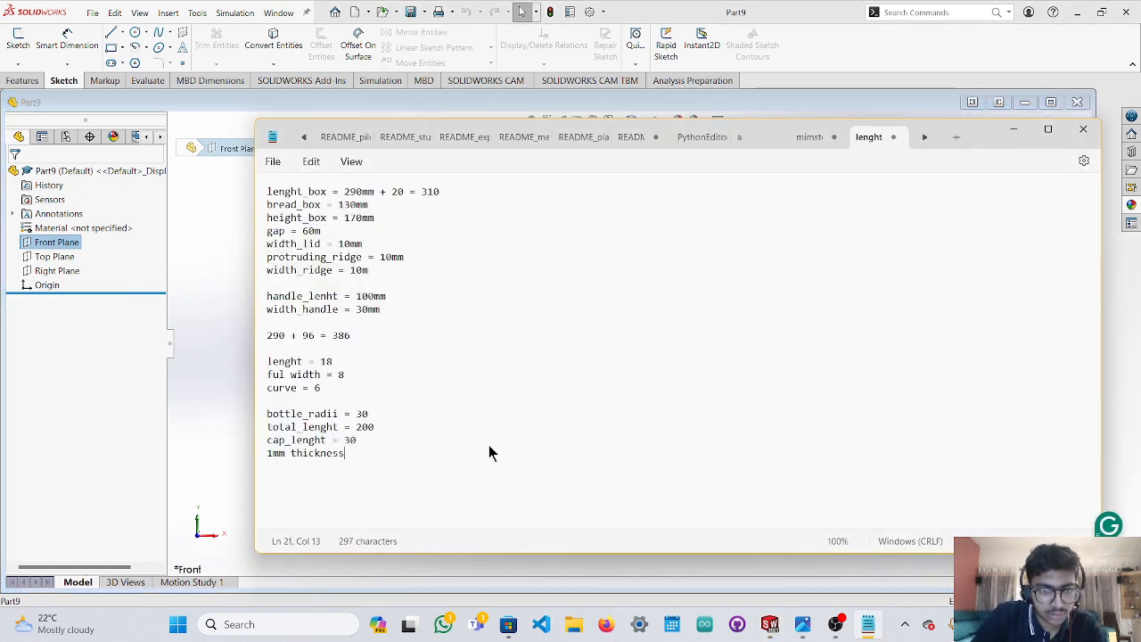
left_click(209, 326)
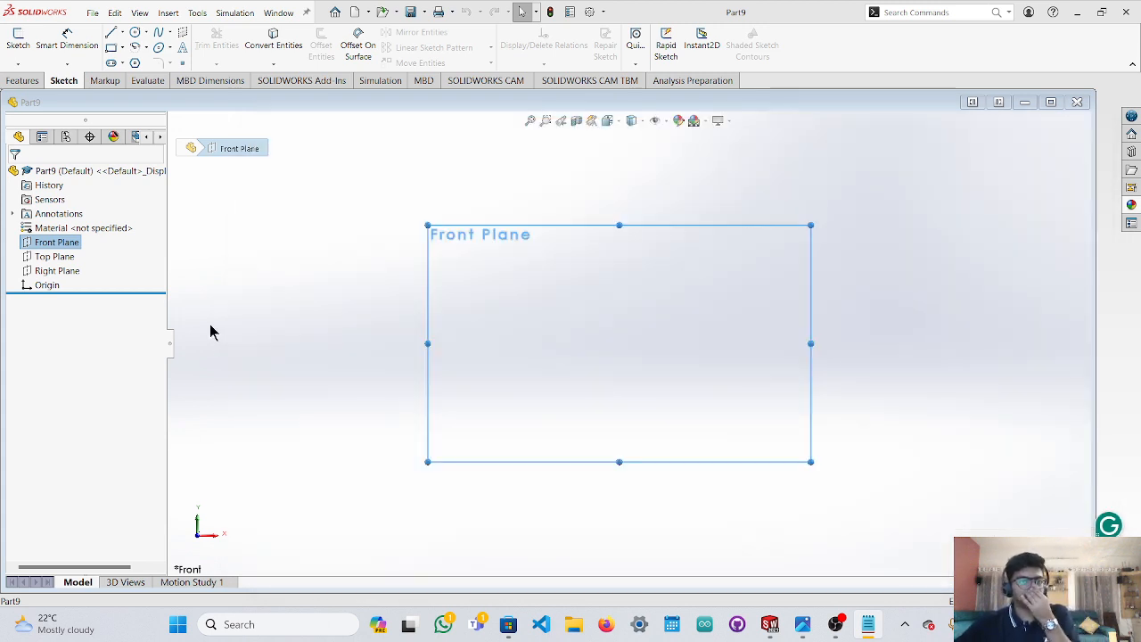
left_click(727, 415)
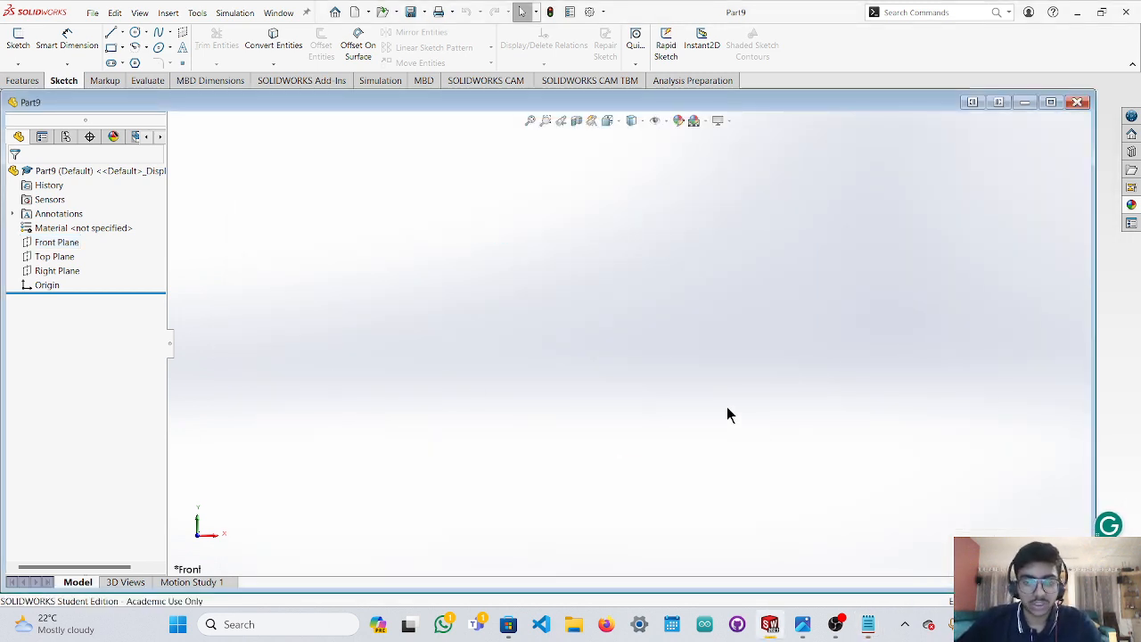
Sketch a circle centred on the origin of the Front Plane and set its radius to 30 mm.
left_click(44, 243)
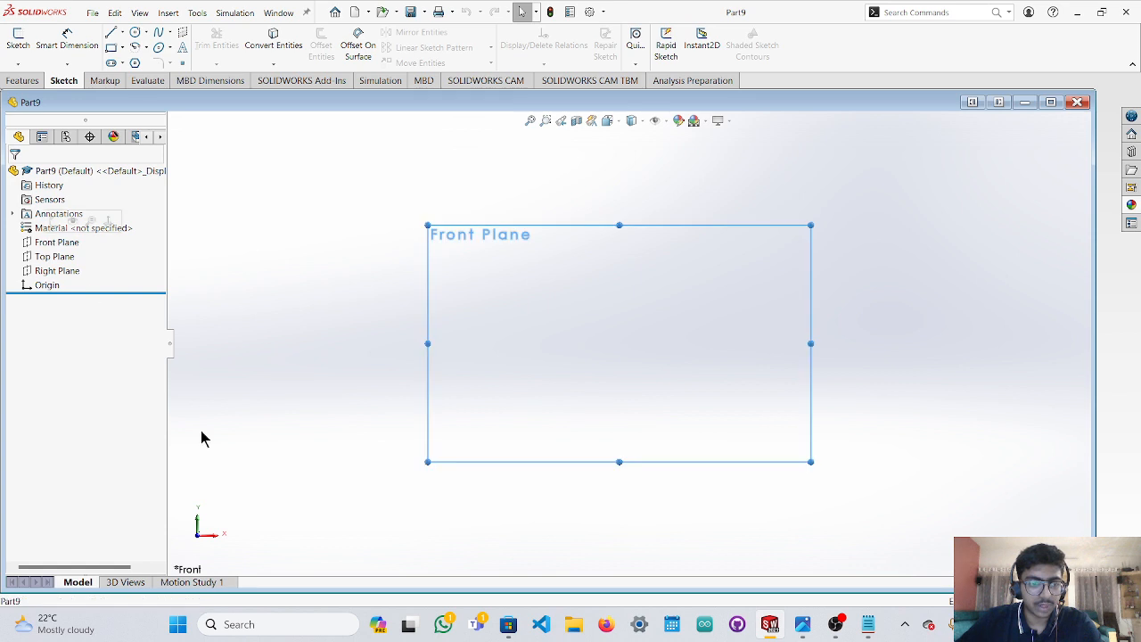
left_click(135, 32)
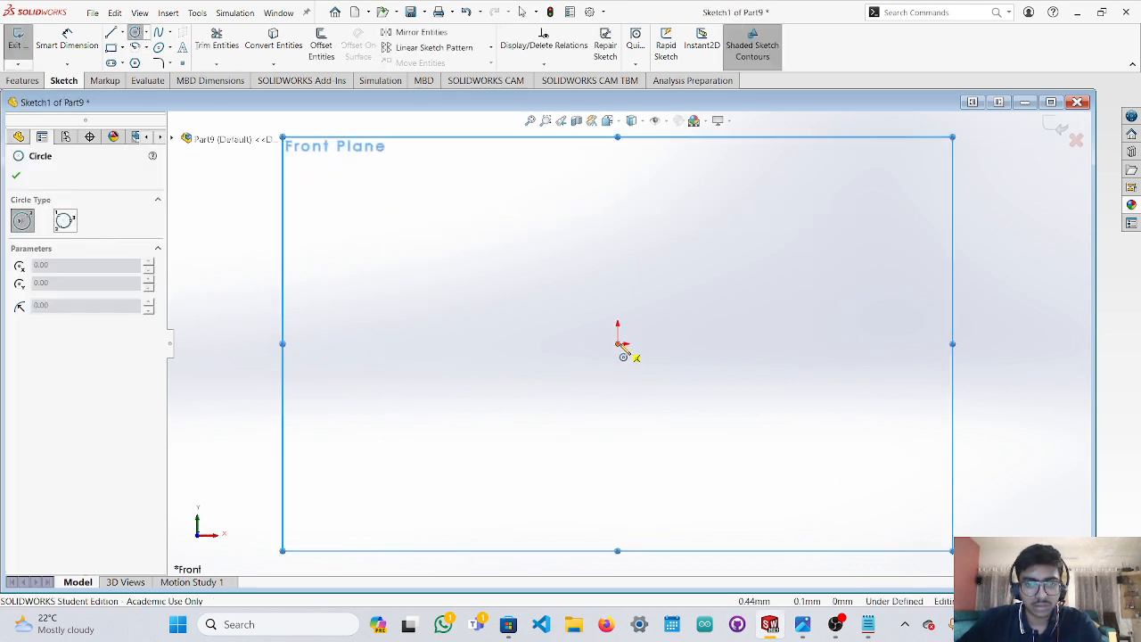
left_click(620, 344)
left_click(772, 272)
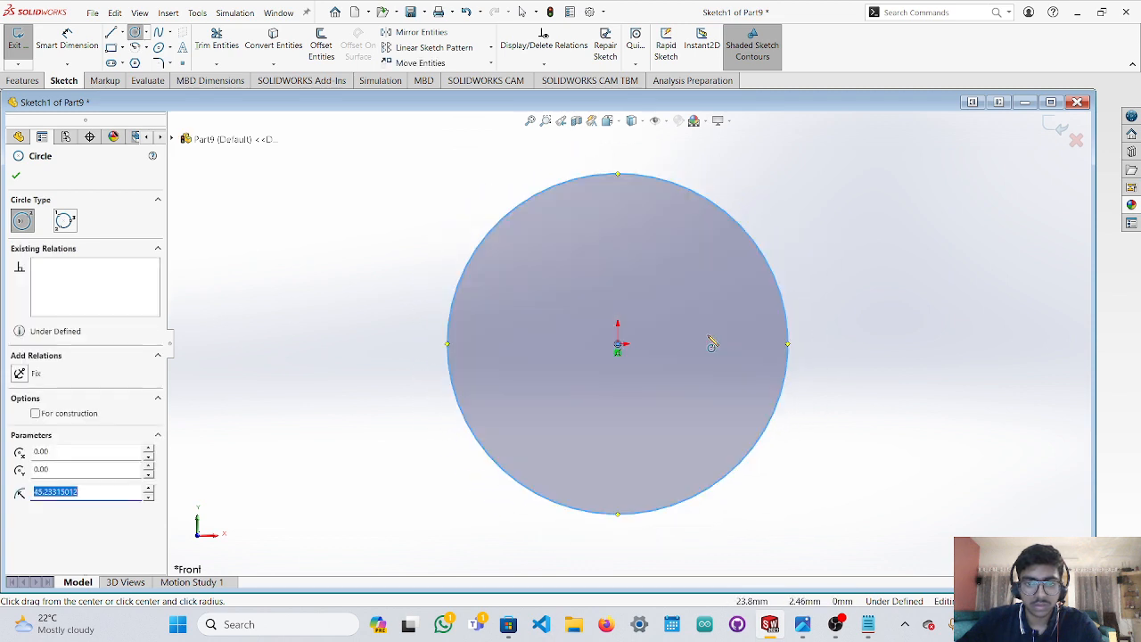
left_click_drag(132, 492, 4, 482)
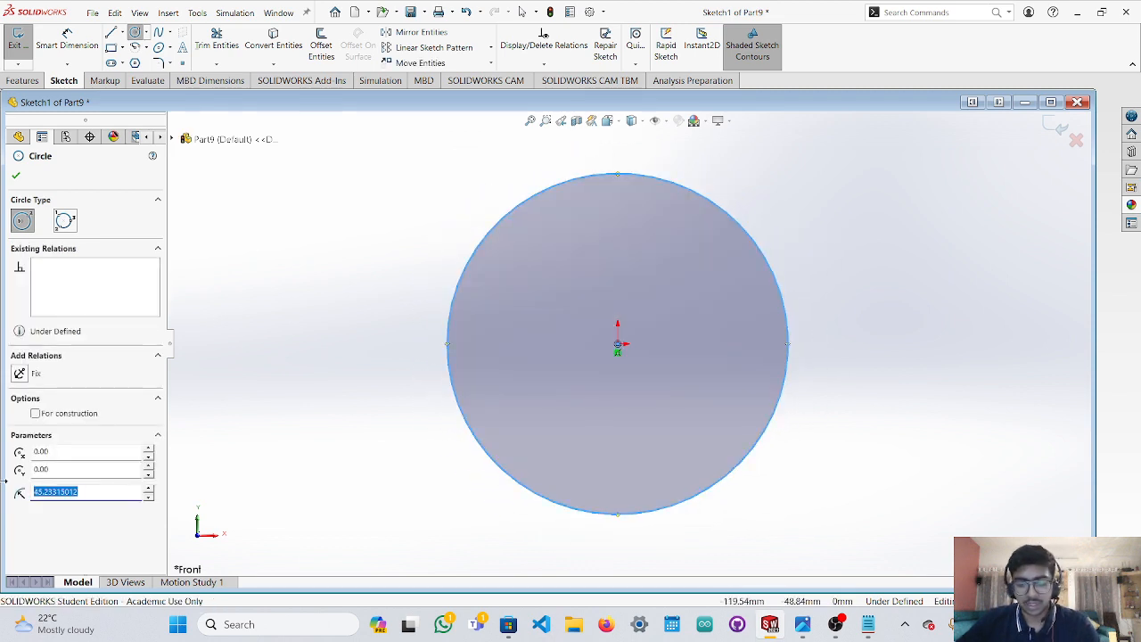
type("3")
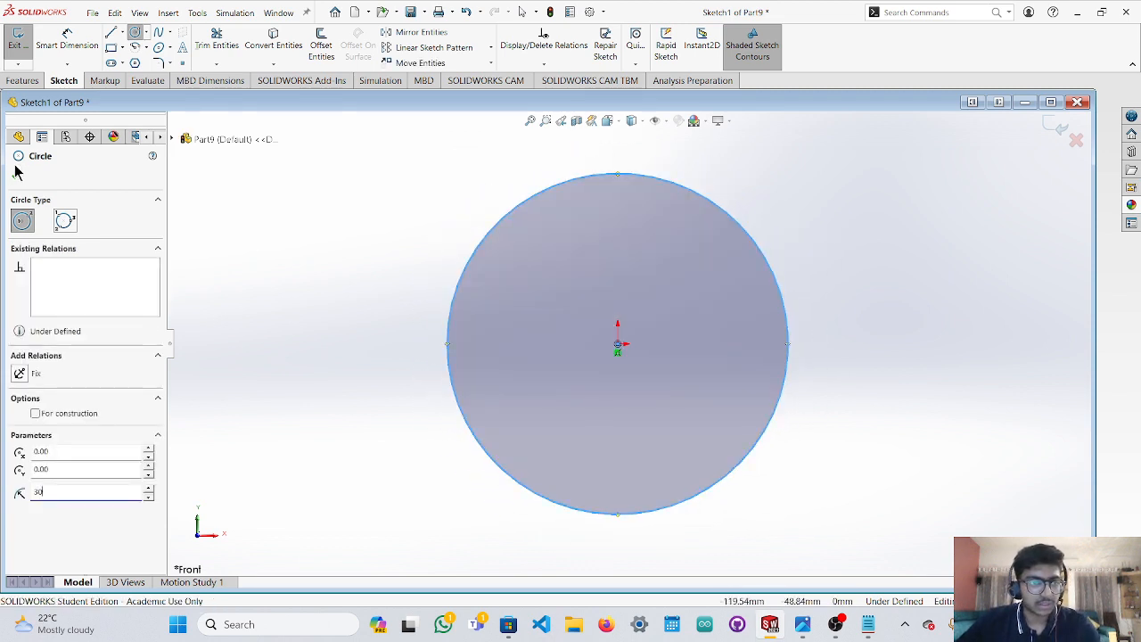
type("0")
key("Return")
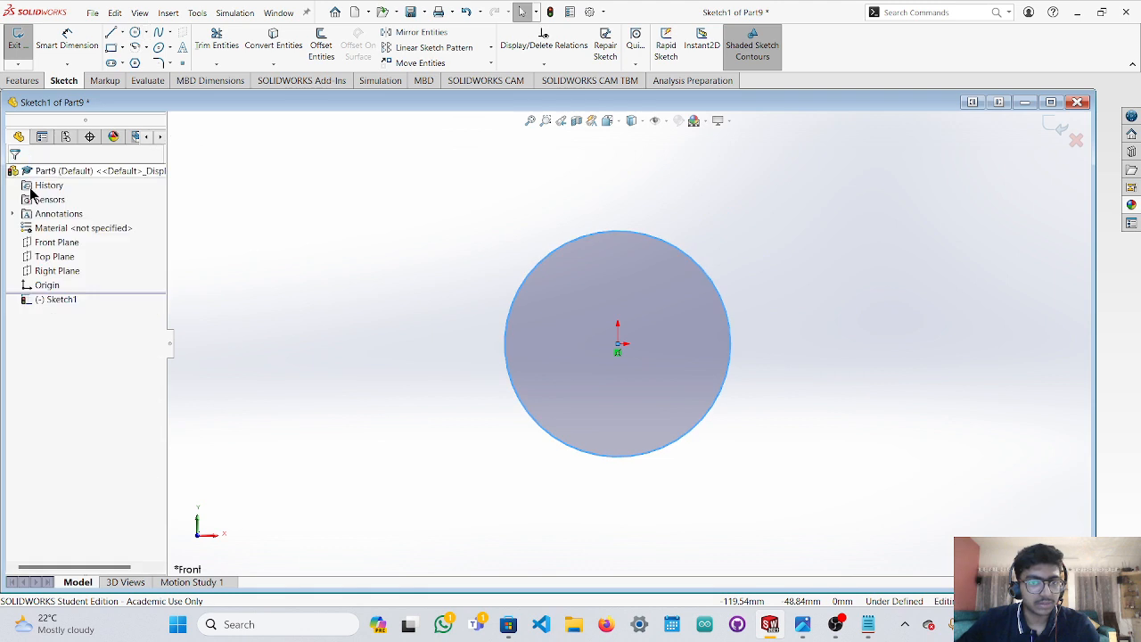
left_click(416, 507)
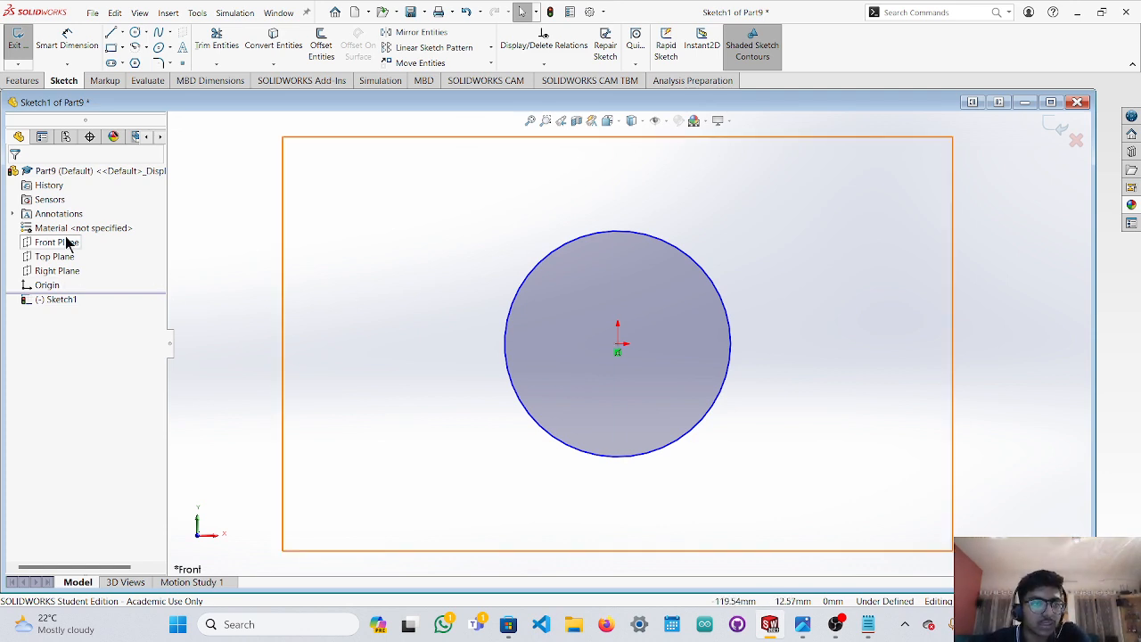
Add a concentric inner circle at the origin and set its radius to 28 mm.
left_click(134, 32)
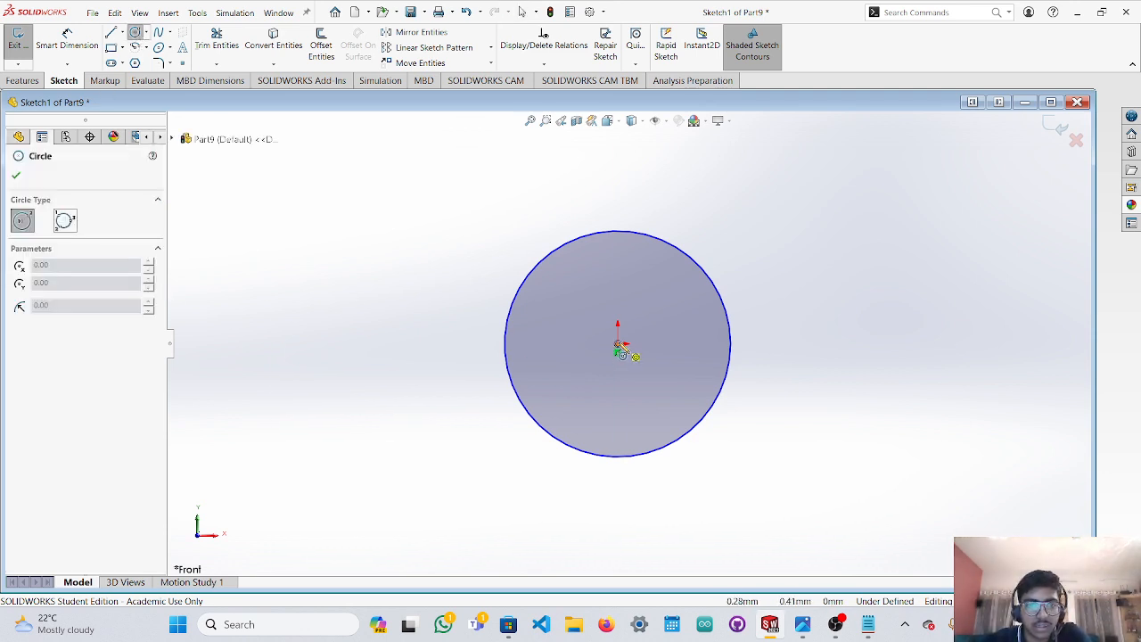
left_click(617, 343)
left_click(718, 334)
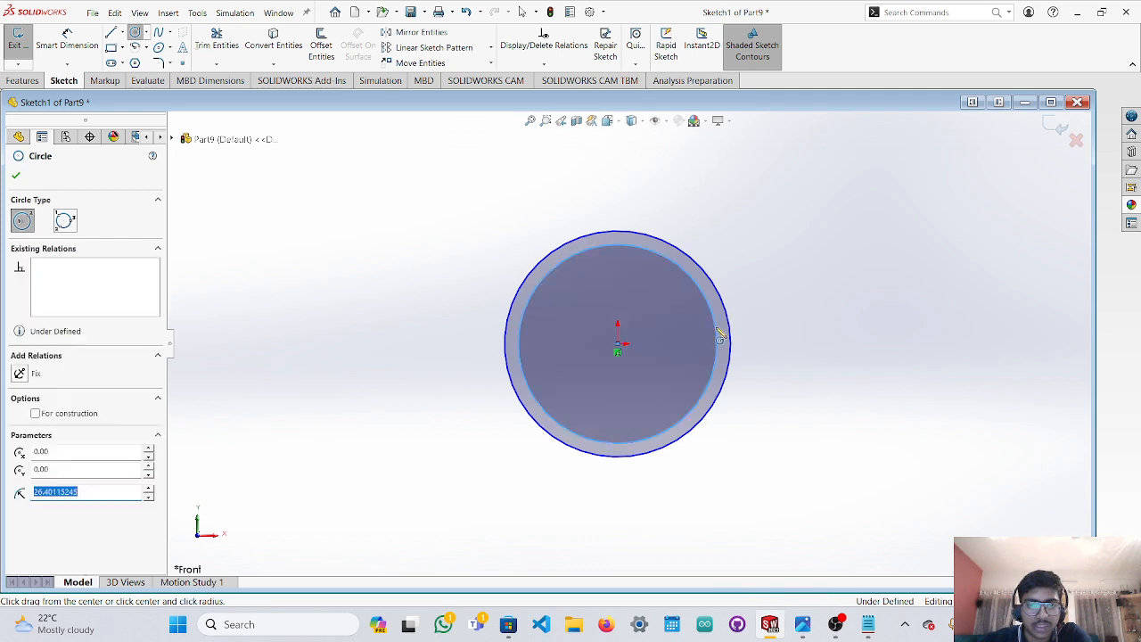
left_click(108, 492)
left_click_drag(109, 492, 38, 492)
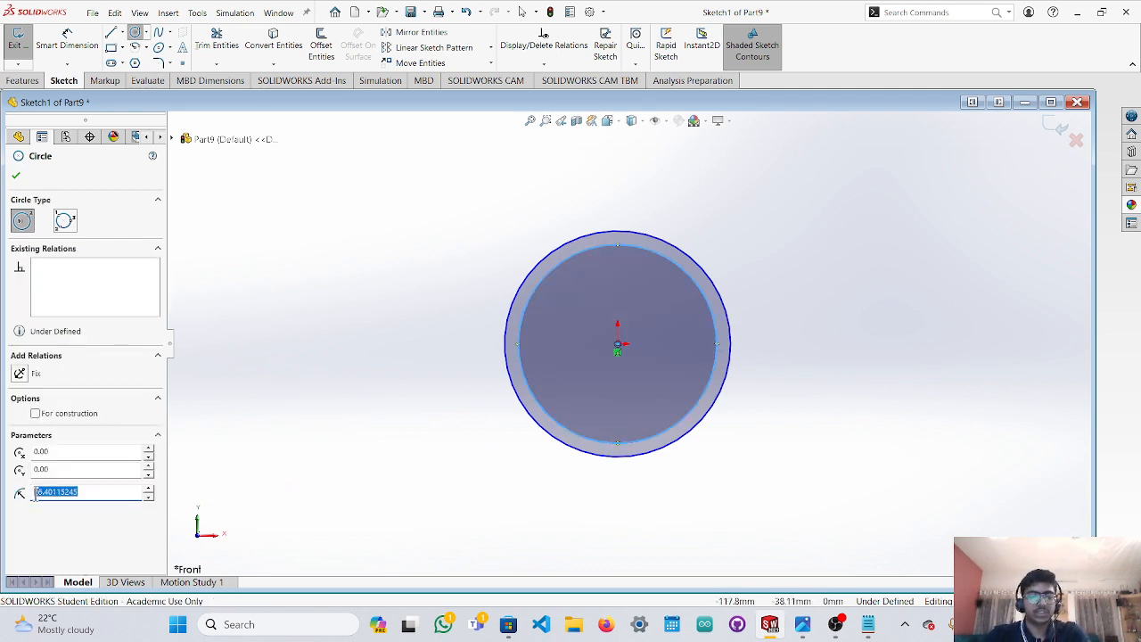
type("28")
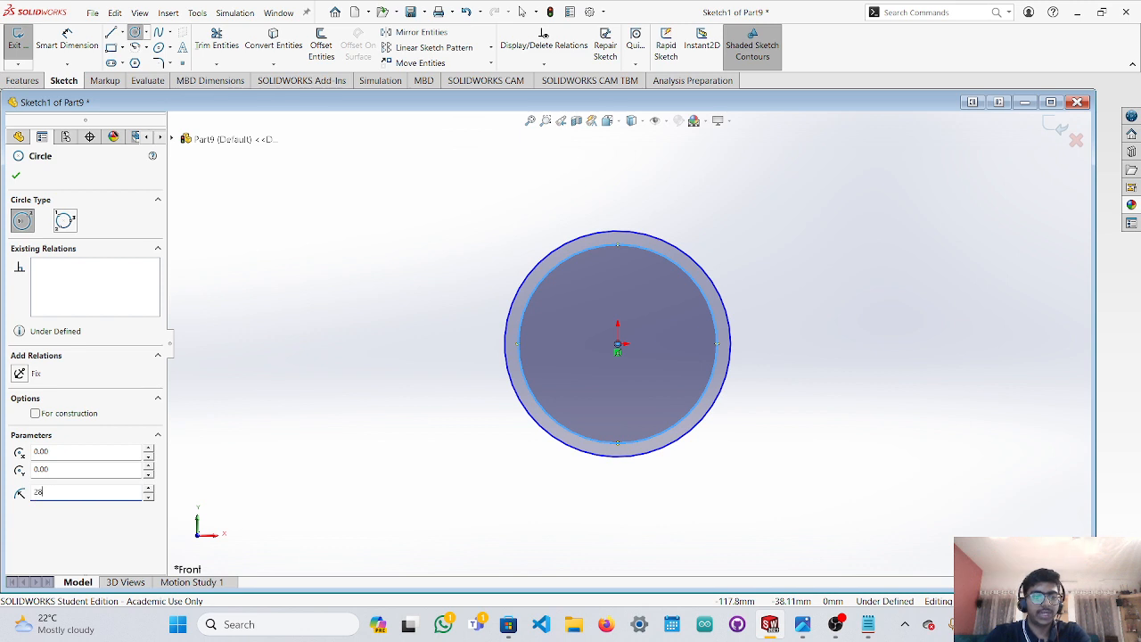
left_click(16, 177)
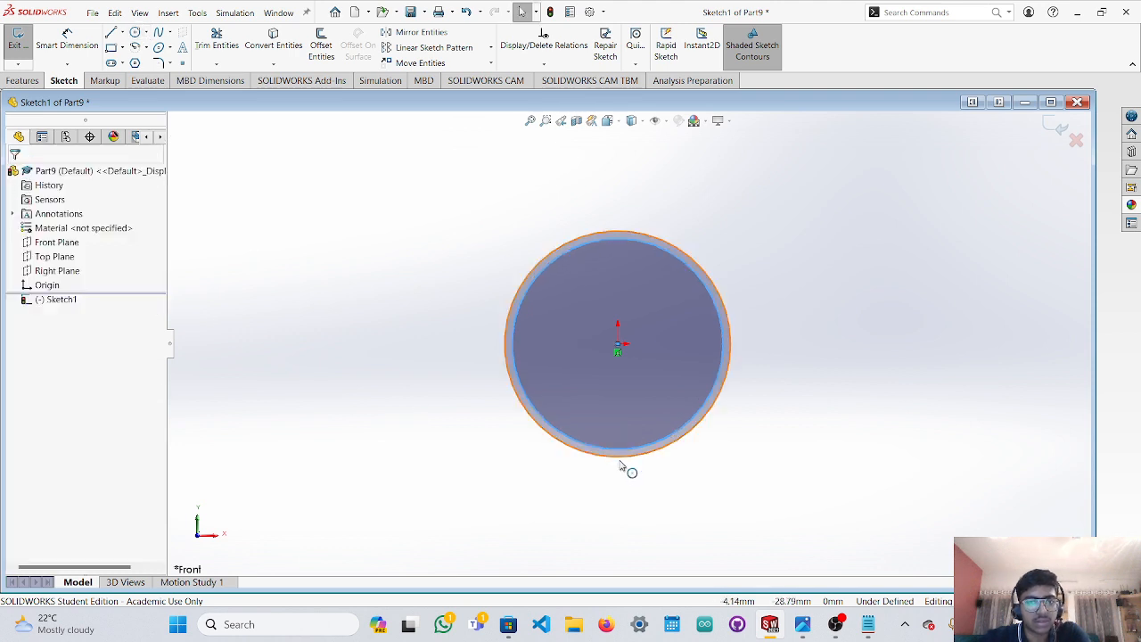
Set up a Blind Boss-Extrude of the ring profile with a depth of 100 mm behind the Front Plane.
mouse_move(728, 421)
middle_mouse_down()
mouse_move(687, 461)
mouse_move(693, 433)
mouse_move(580, 321)
middle_mouse_up()
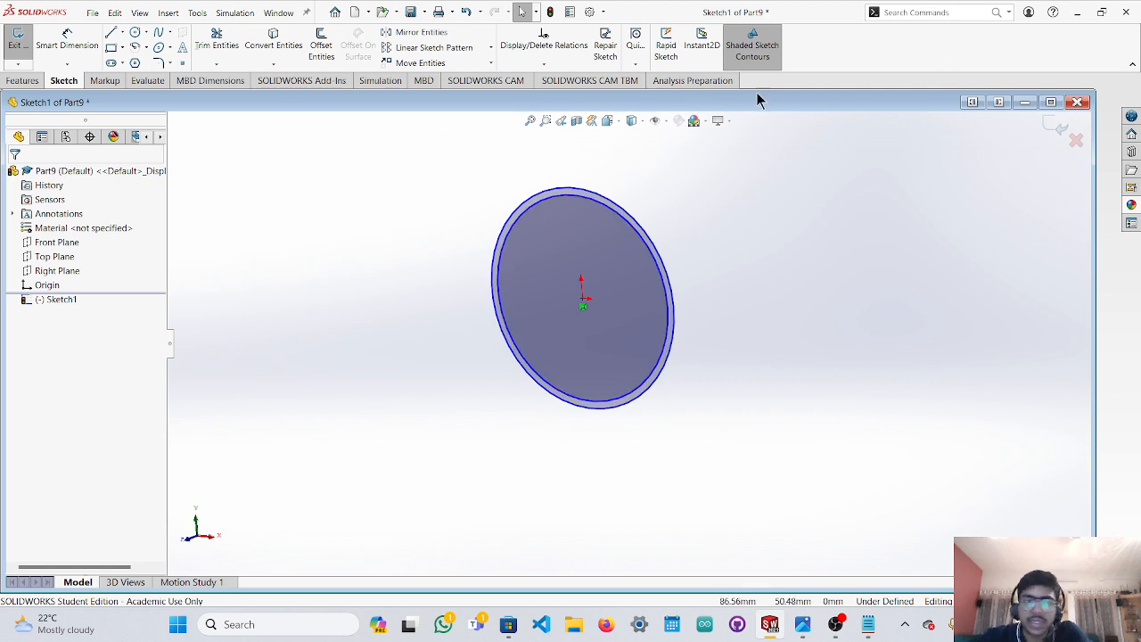
left_click(23, 80)
left_click(24, 49)
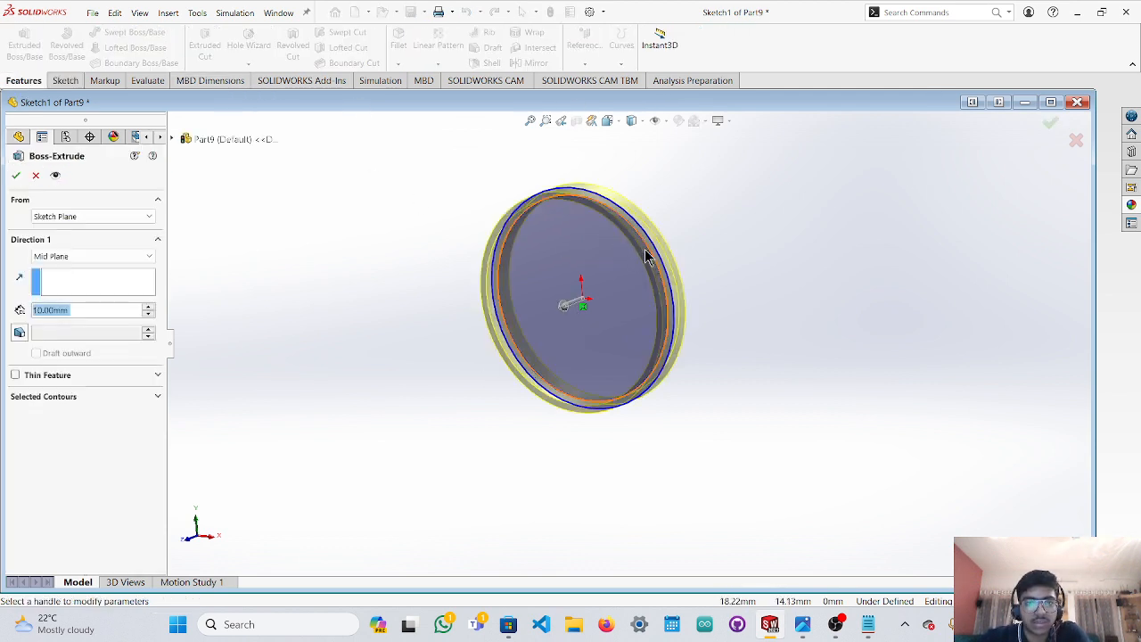
middle_click_drag(749, 304, 696, 356)
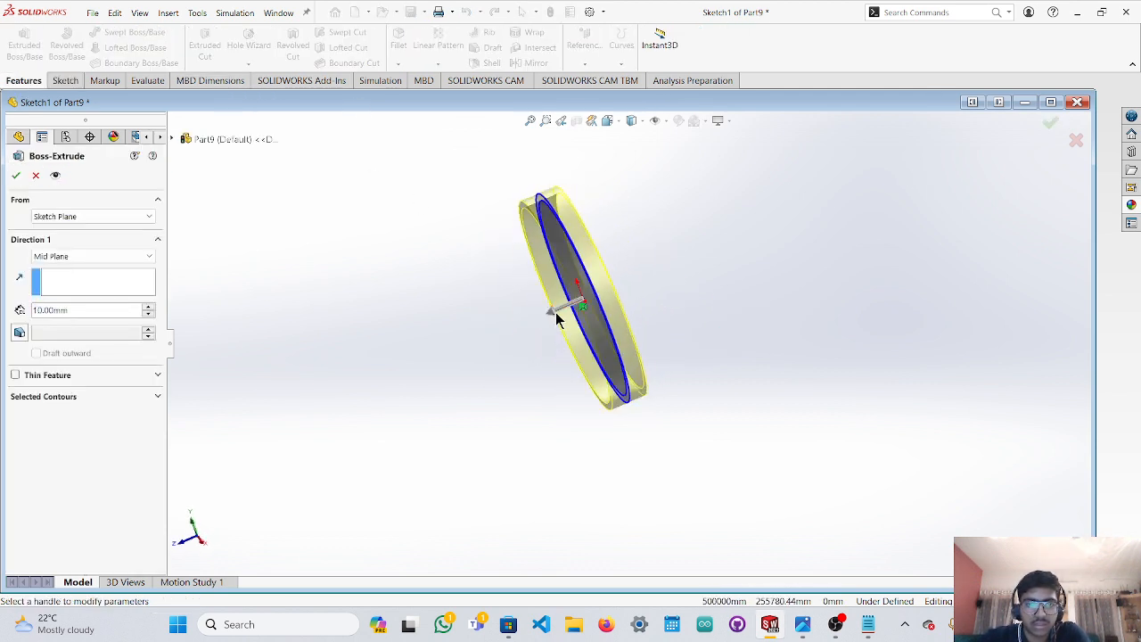
left_click(113, 218)
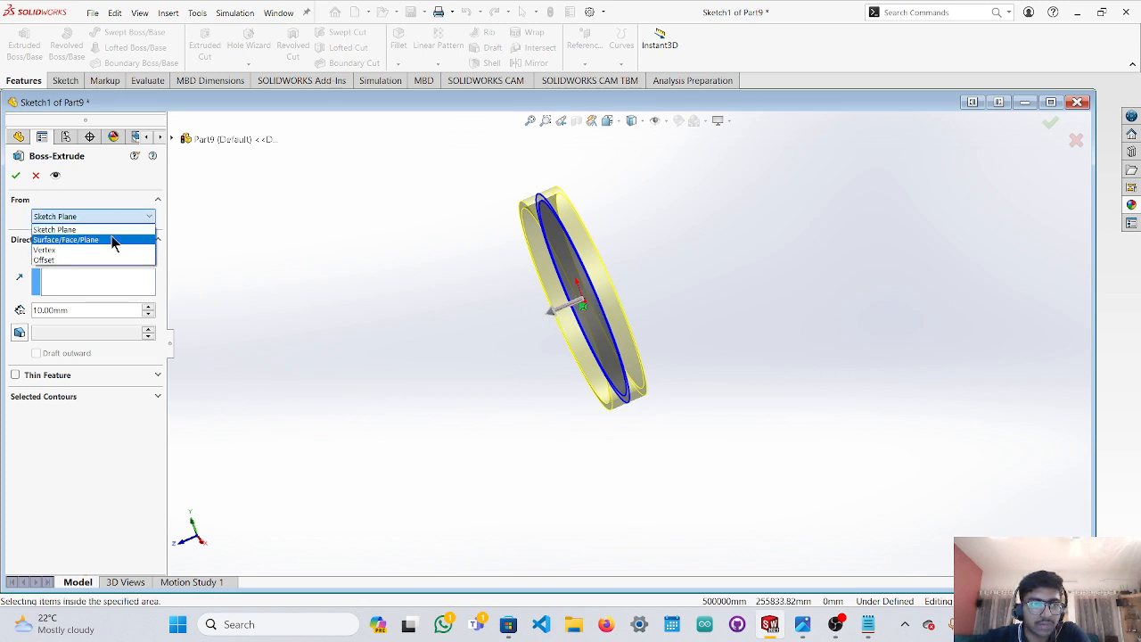
left_click(205, 231)
left_click(94, 257)
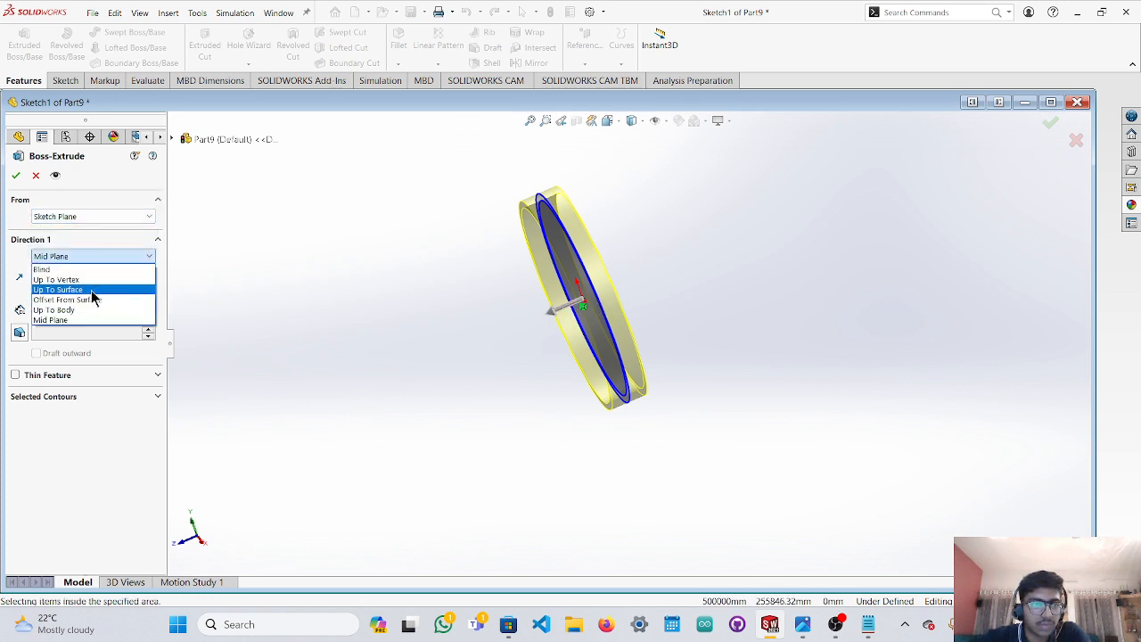
left_click(93, 267)
left_click_drag(539, 330, 902, 257)
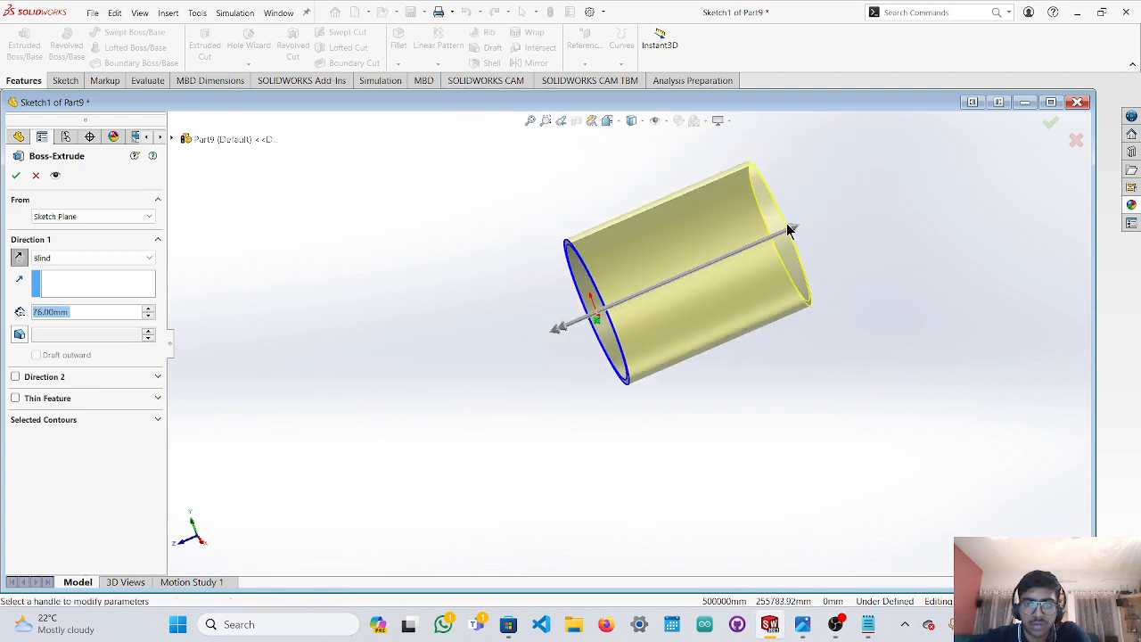
left_click_drag(789, 229, 852, 218)
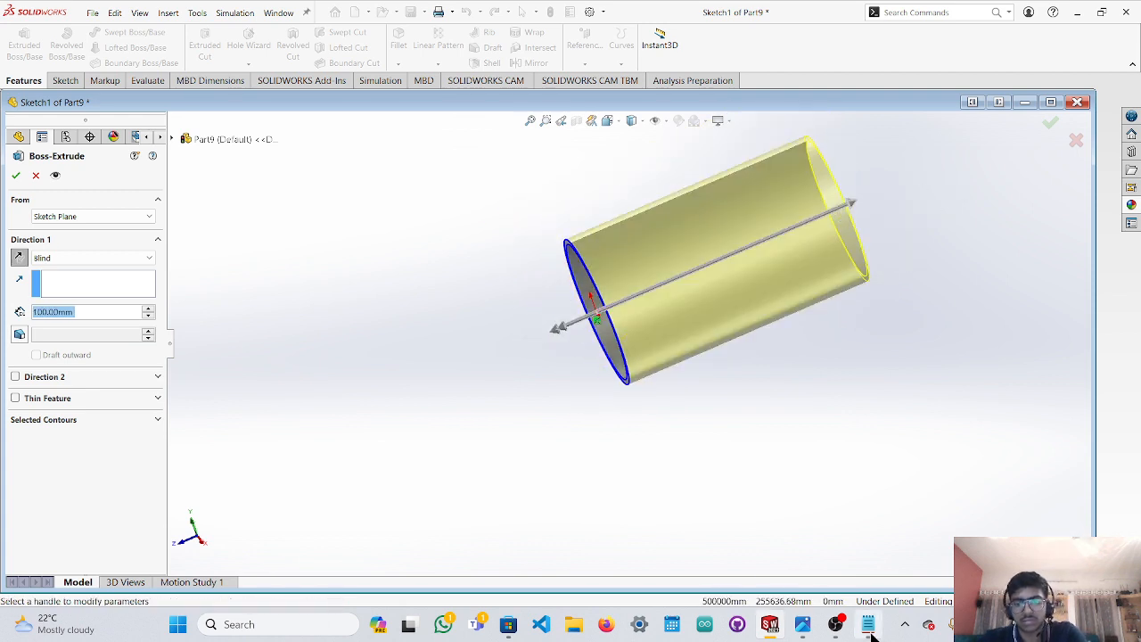
Check the bottle lengths in the Notepad notes, return to SOLIDWORKS and extrude the ring profile 170 mm behind the Front Plane.
mouse_move(869, 628)
left_click(864, 544)
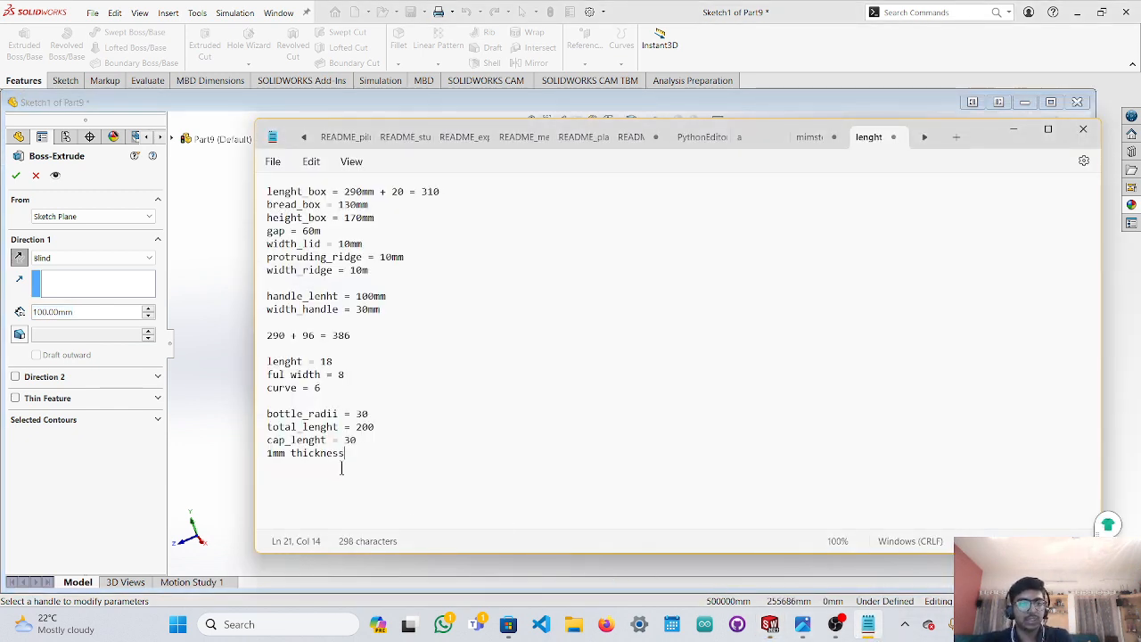
left_click(230, 444)
left_click_drag(853, 209, 899, 207)
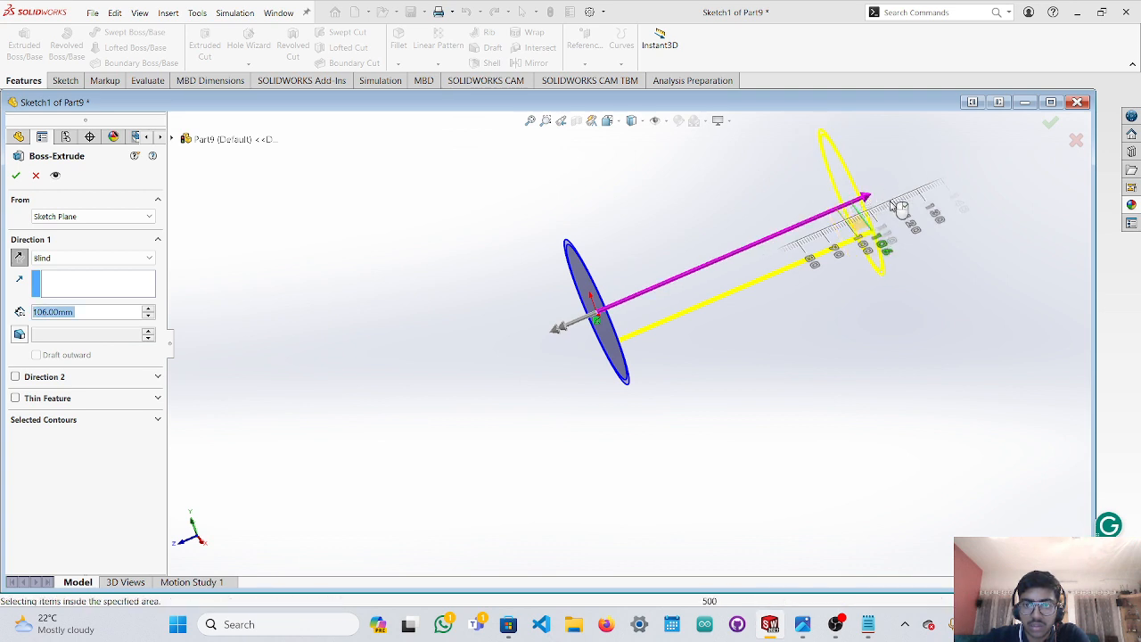
left_click(847, 234)
scroll(853, 231, "up", 3)
scroll(853, 233, "down", 2)
left_click_drag(713, 275, 814, 253)
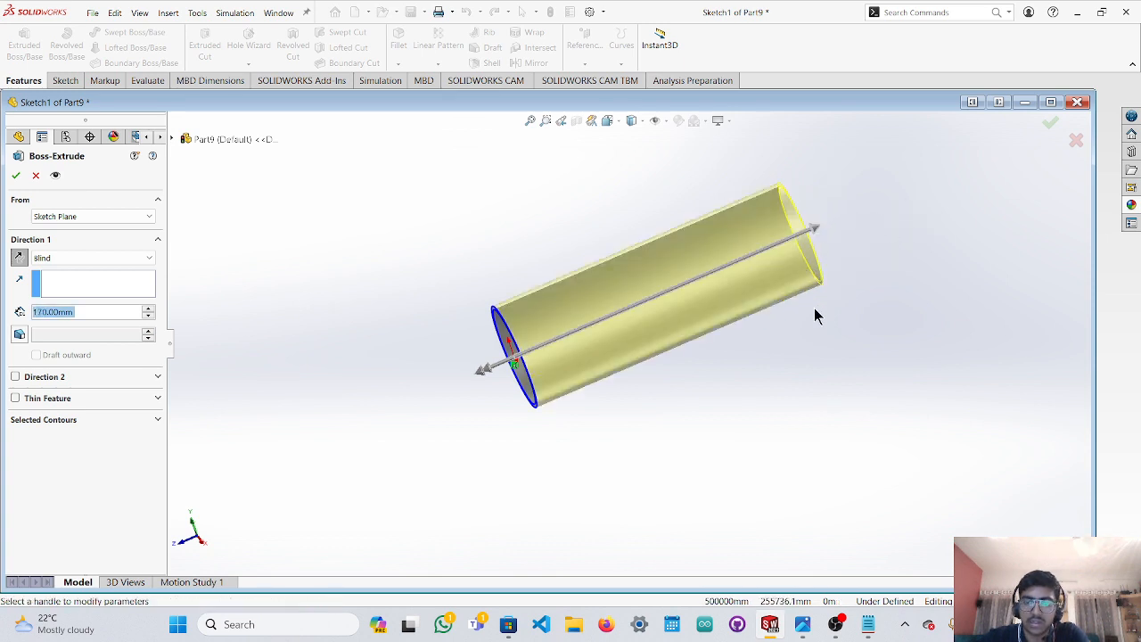
middle_click_drag(816, 315, 814, 355)
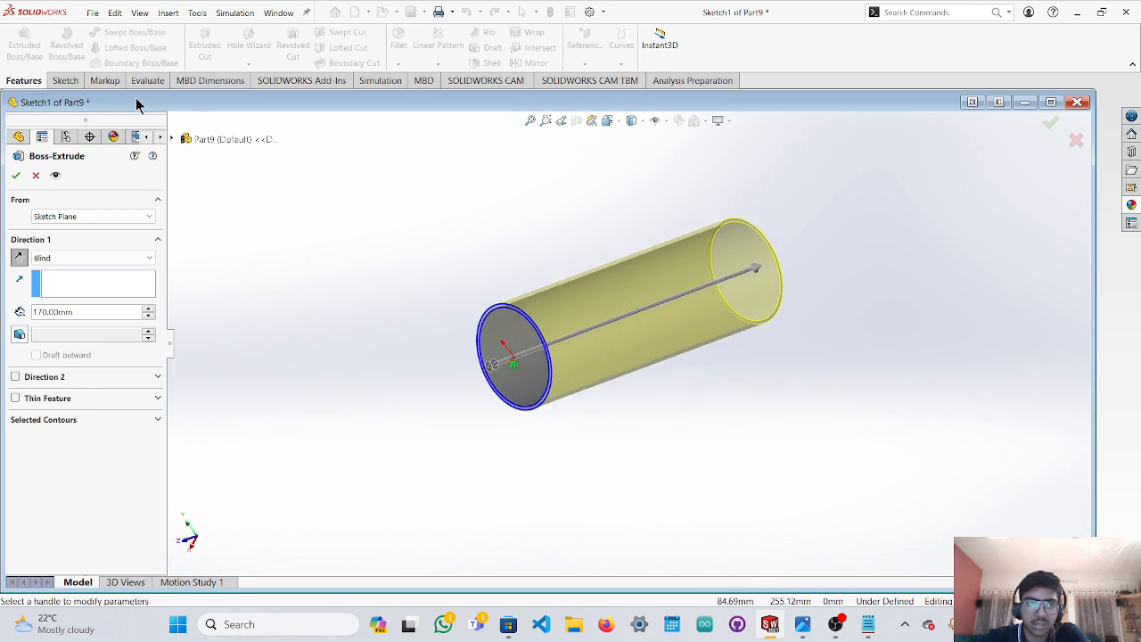
left_click(17, 176)
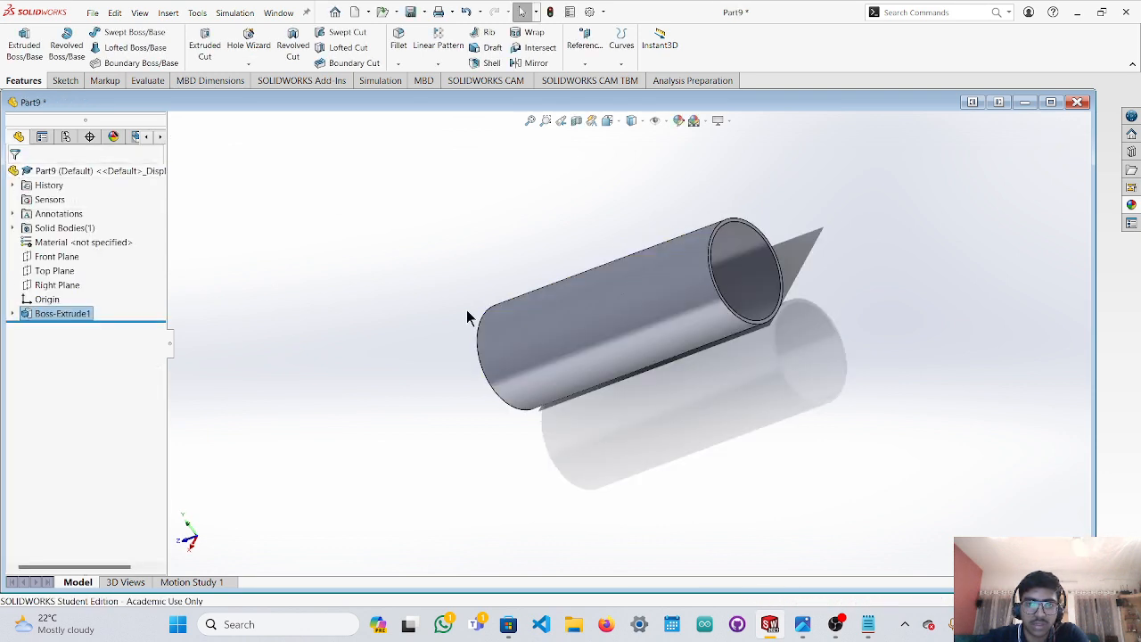
Inspect the hollow tube from both ends and undo its extrusion.
middle_click_drag(841, 349, 797, 399)
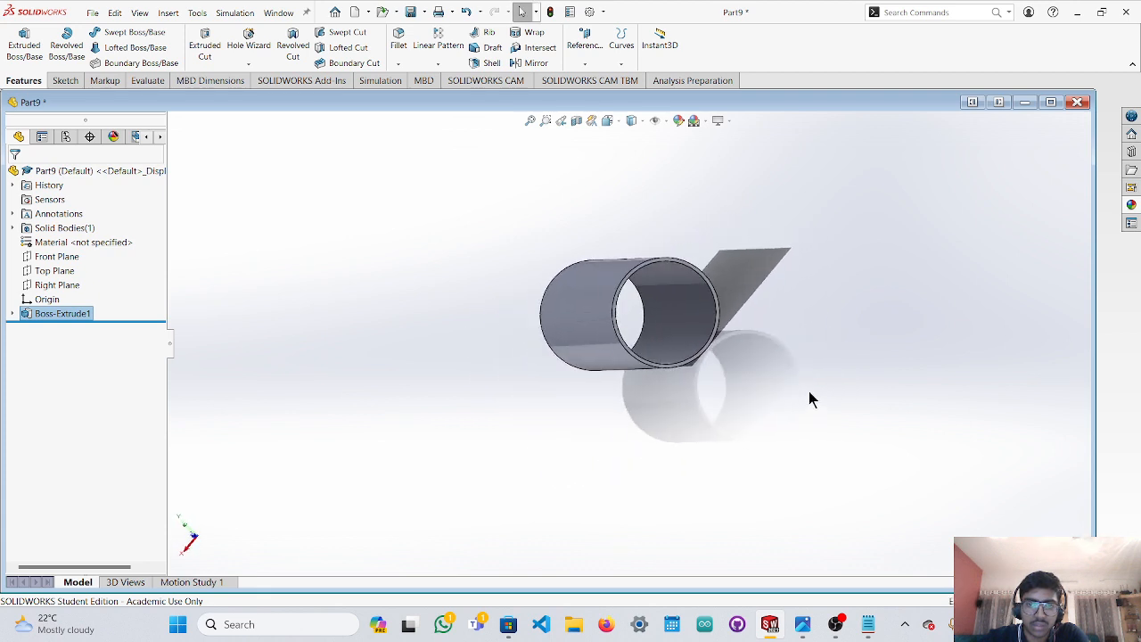
scroll(818, 380, "down", 5)
scroll(824, 381, "up", 3)
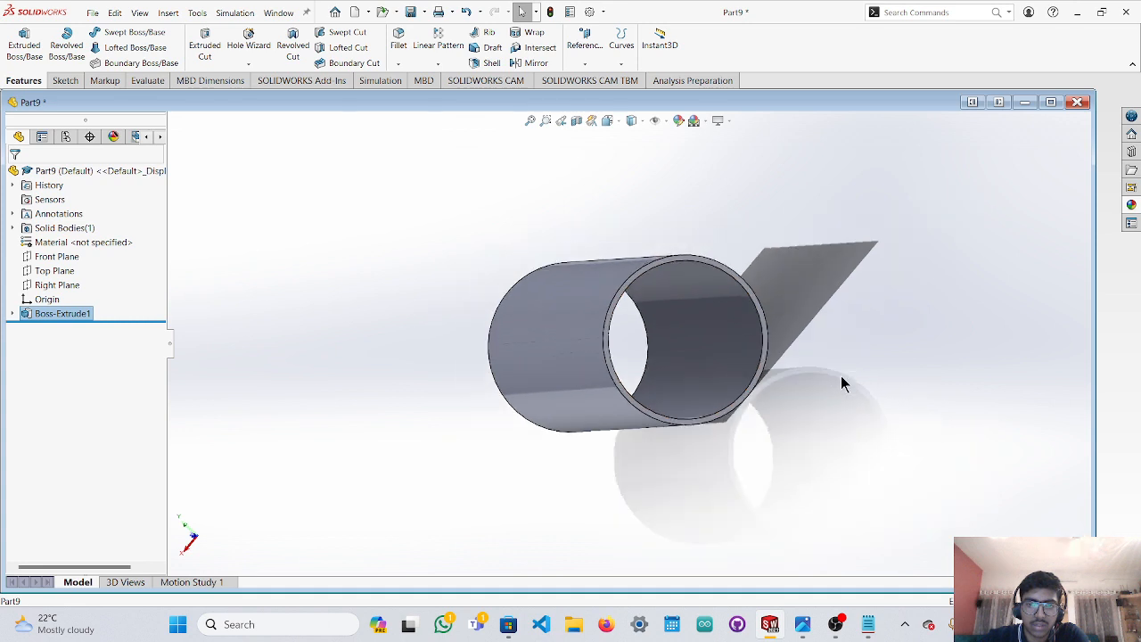
middle_click_drag(840, 376, 851, 375)
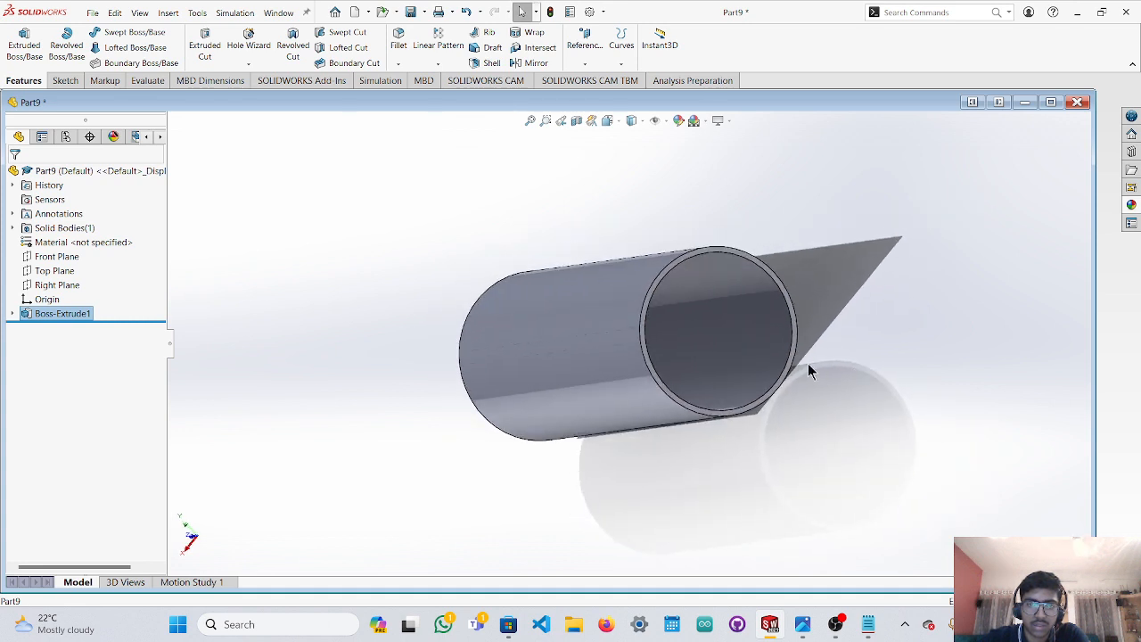
scroll(708, 359, "down", 5)
middle_click_drag(704, 354, 1027, 339)
scroll(987, 357, "up", 3)
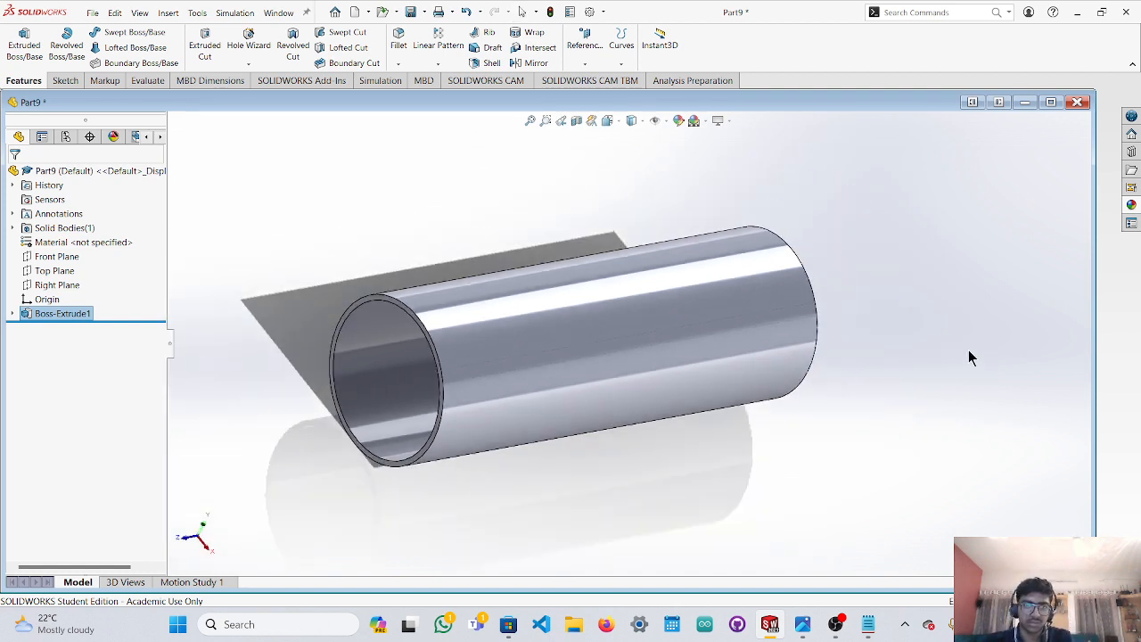
key("ctrl+z")
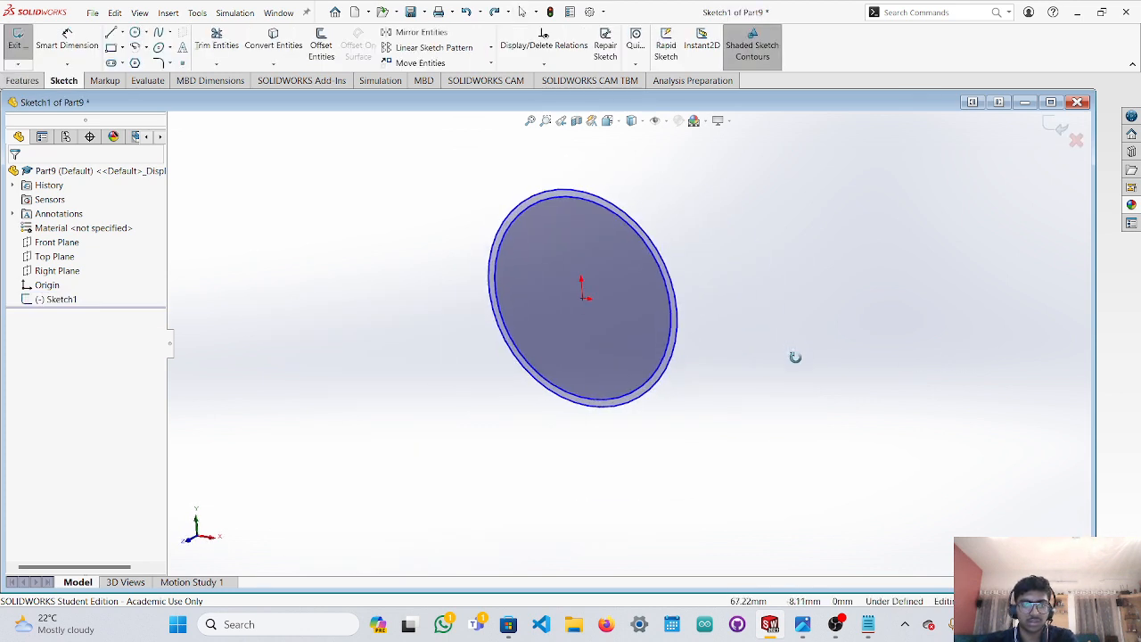
left_click(27, 80)
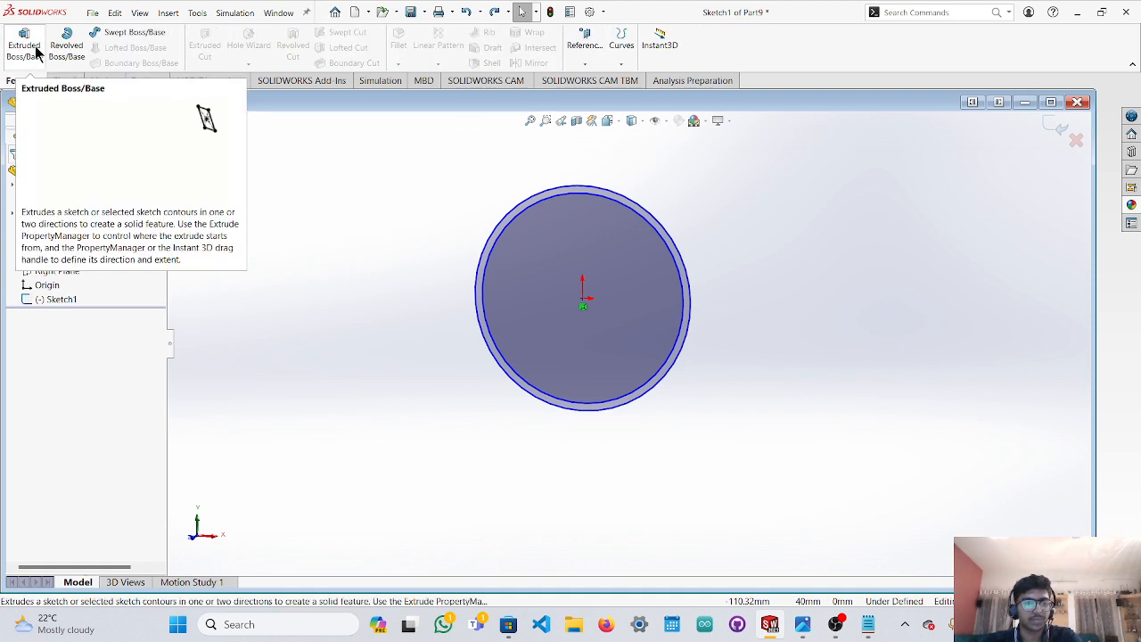
left_click(26, 46)
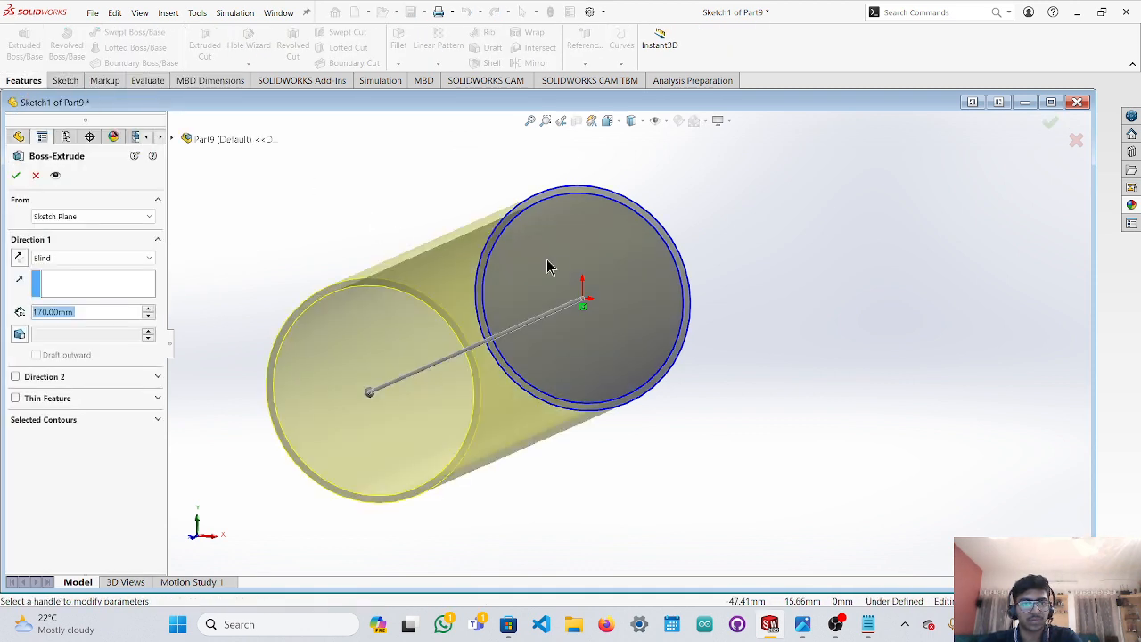
middle_click_drag(591, 321, 637, 333)
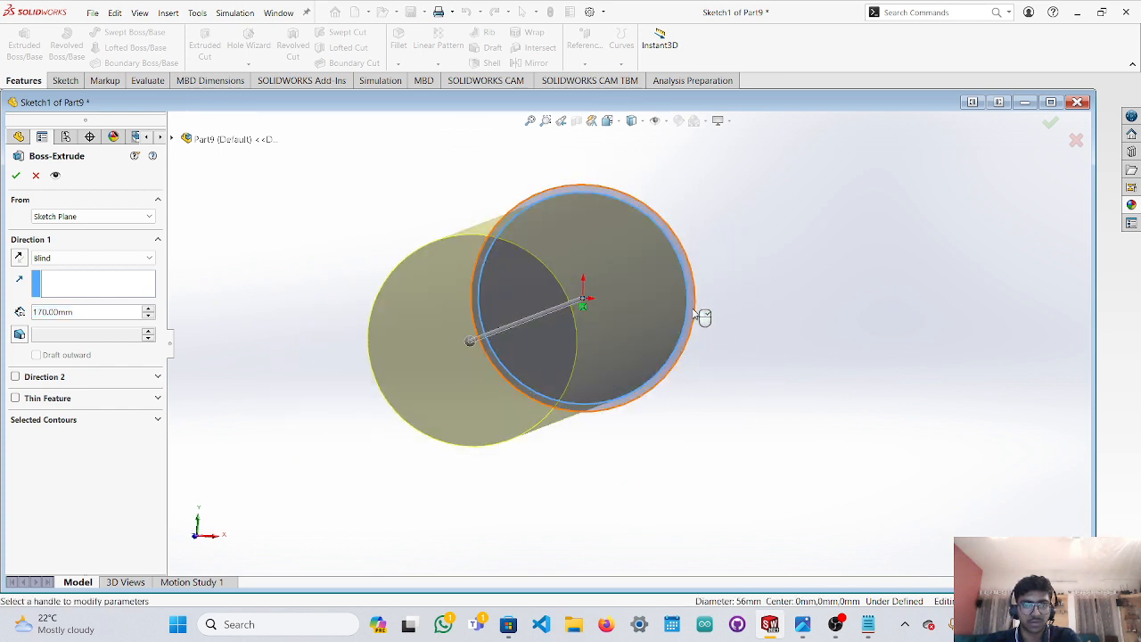
middle_click_drag(703, 311, 652, 304)
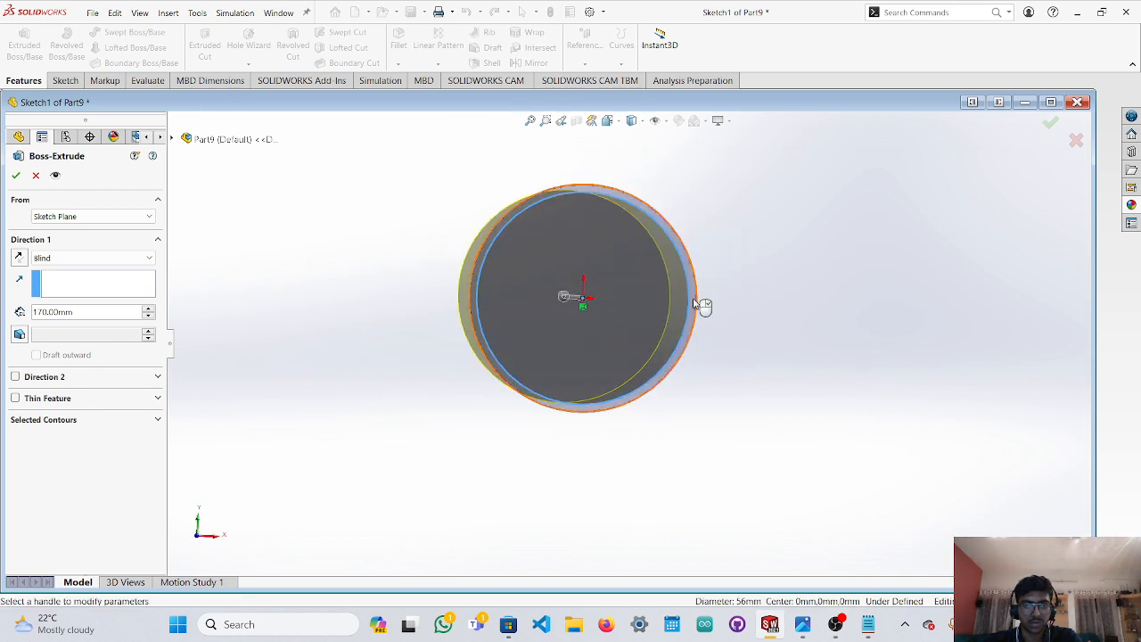
scroll(694, 304, "down", 5)
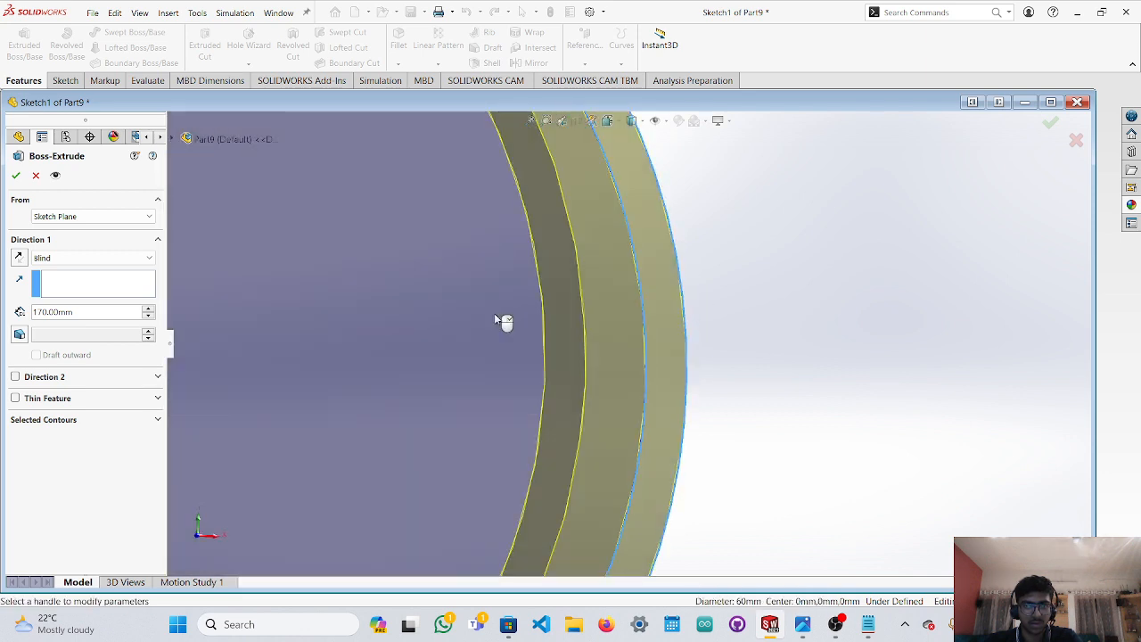
scroll(499, 321, "up", 5)
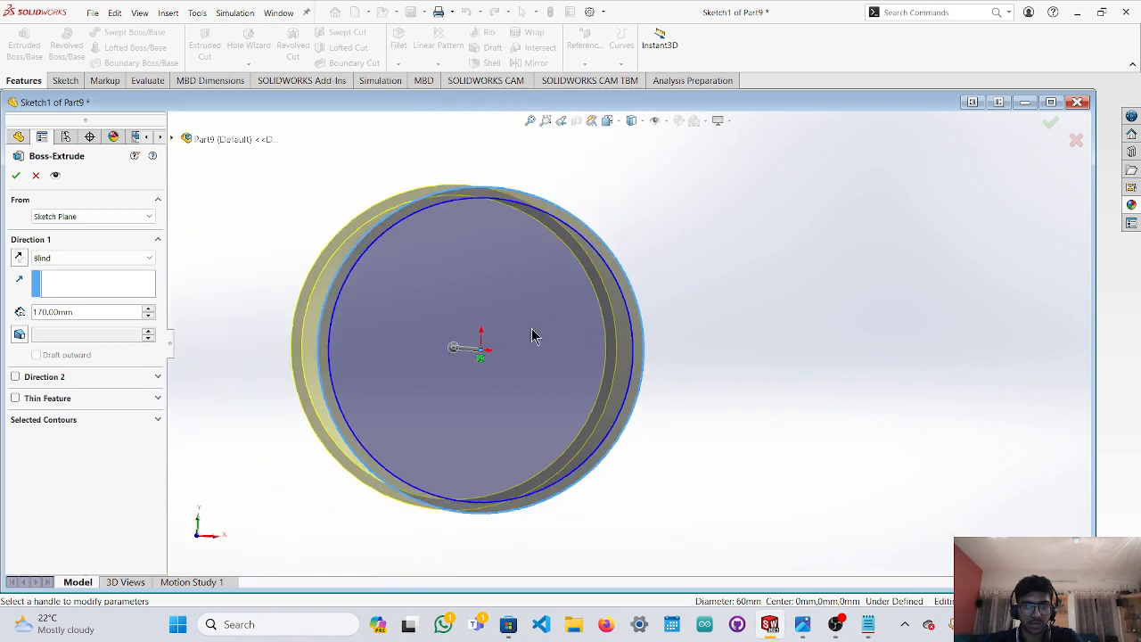
key("Escape")
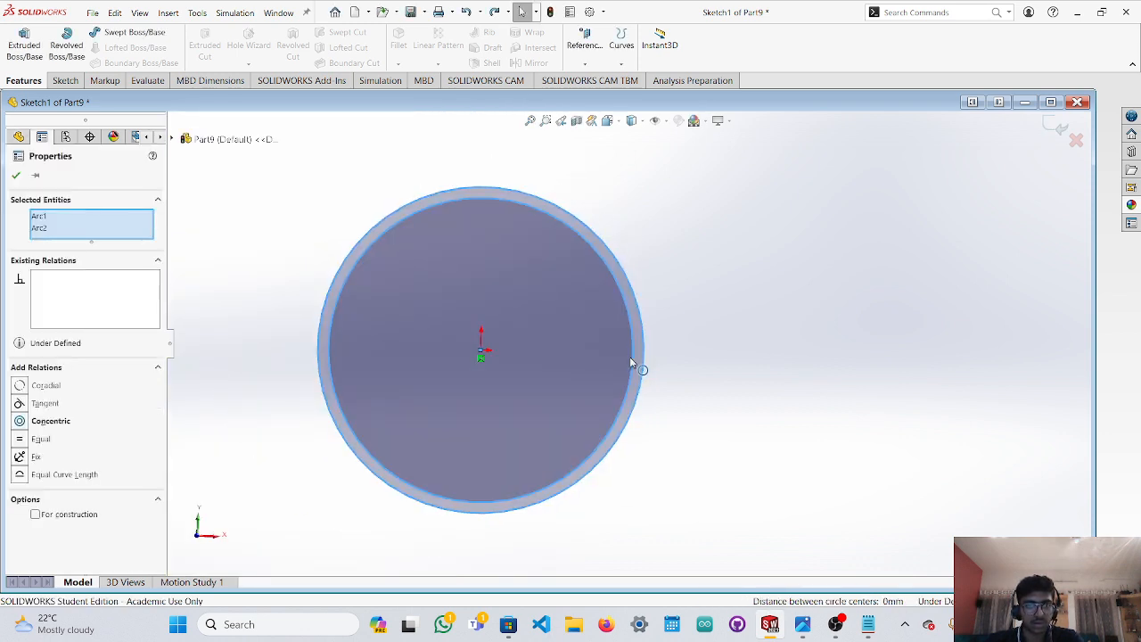
Undo the sketch's inner circle and extrude the outer circle as a solid, Blind, 170 mm behind the Front Plane.
key("ctrl+z")
key("ctrl+z")
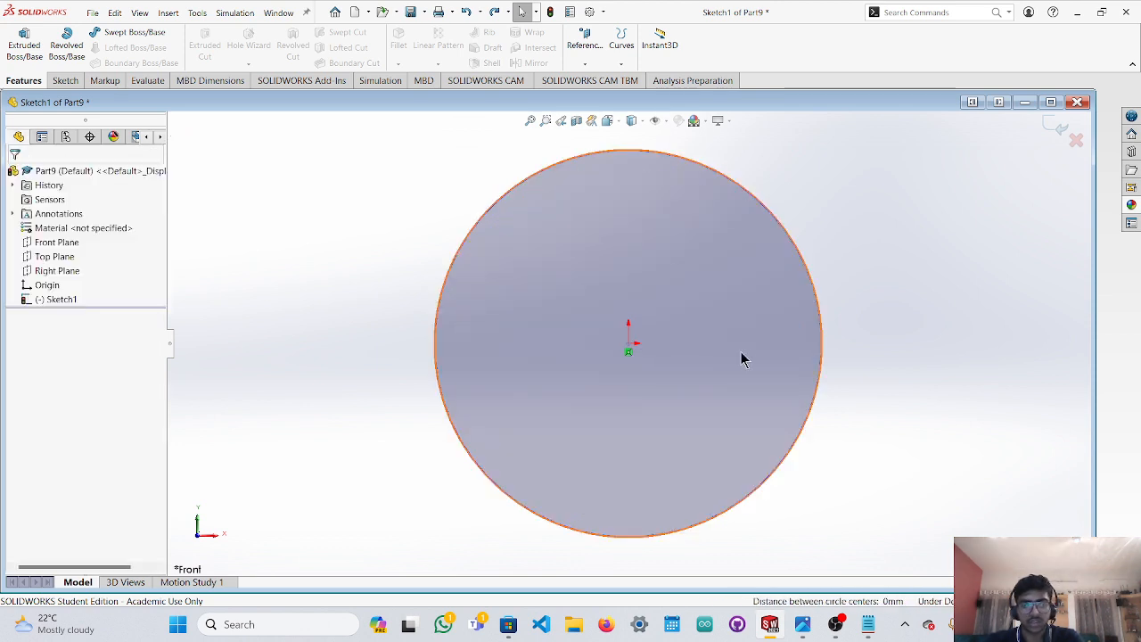
scroll(701, 364, "up", 1)
middle_click_drag(838, 354, 825, 355)
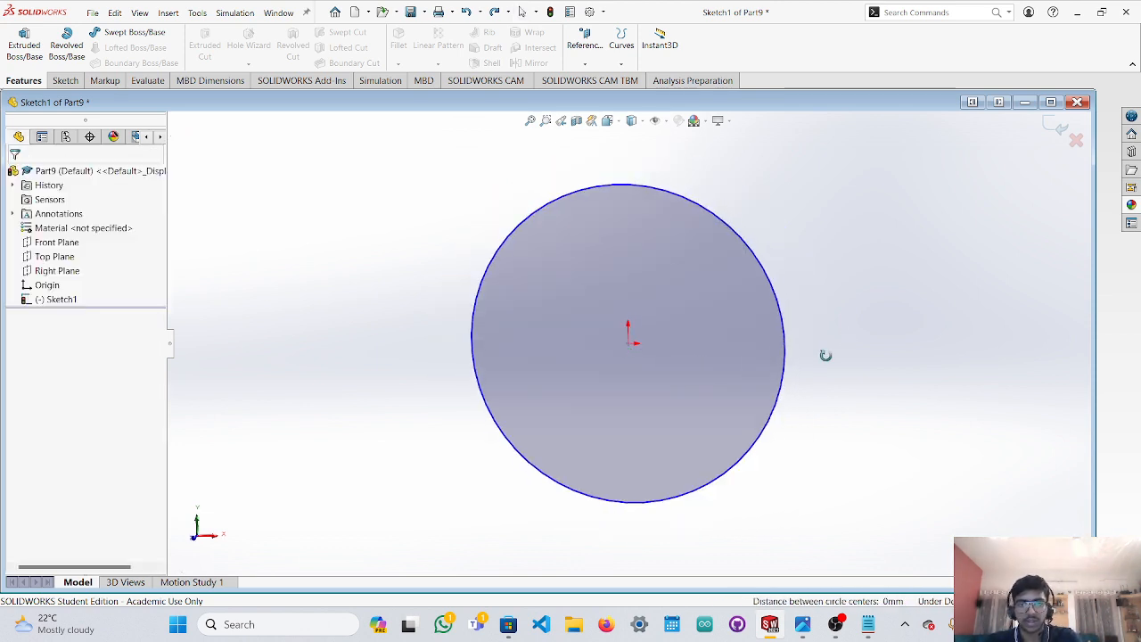
scroll(825, 355, "up", 3)
middle_click_drag(874, 259, 821, 274)
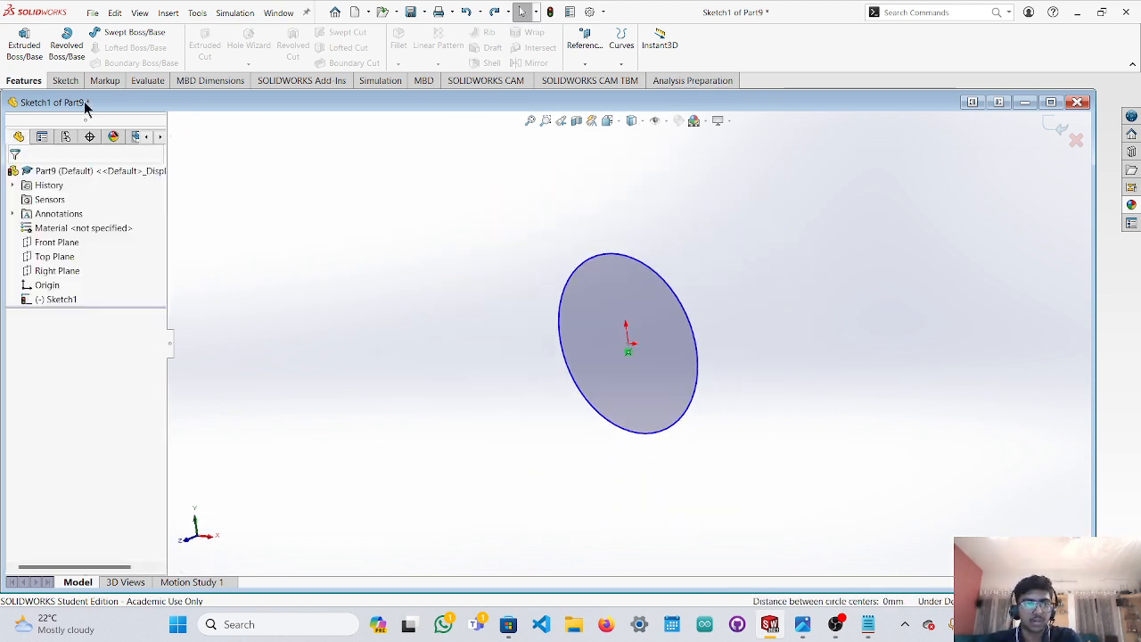
left_click(36, 54)
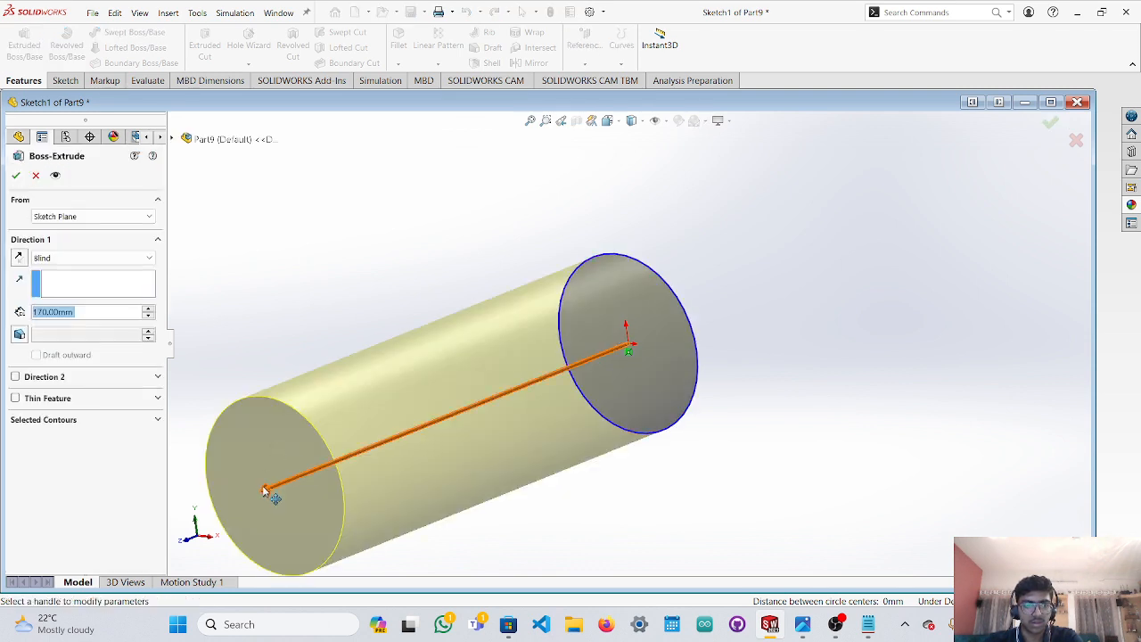
left_click(265, 491)
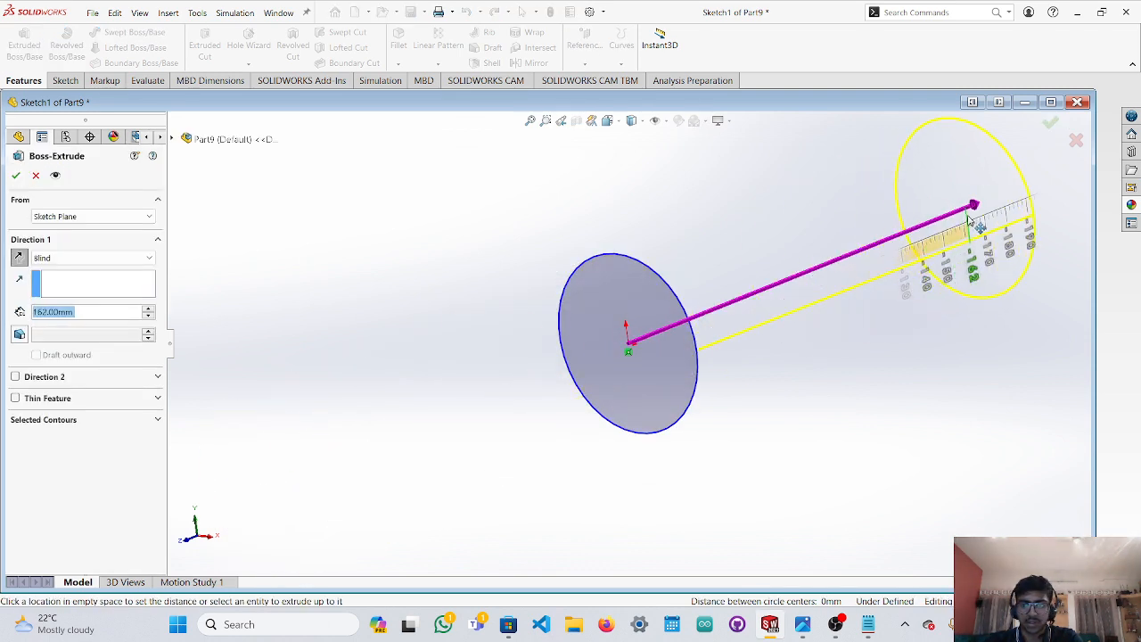
left_click(988, 200)
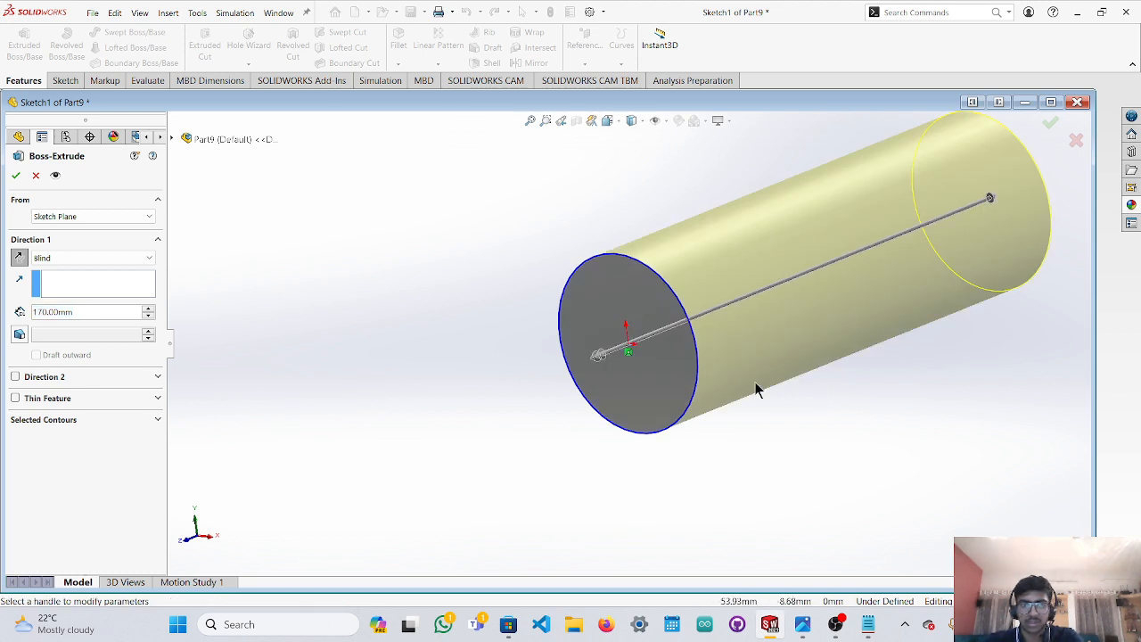
left_click(15, 176)
Confirm the 170 mm extrusion and sketch a circle of about 26.4 mm radius on the Front Plane, centred on the origin.
middle_click_drag(419, 321, 507, 279)
left_click(56, 257)
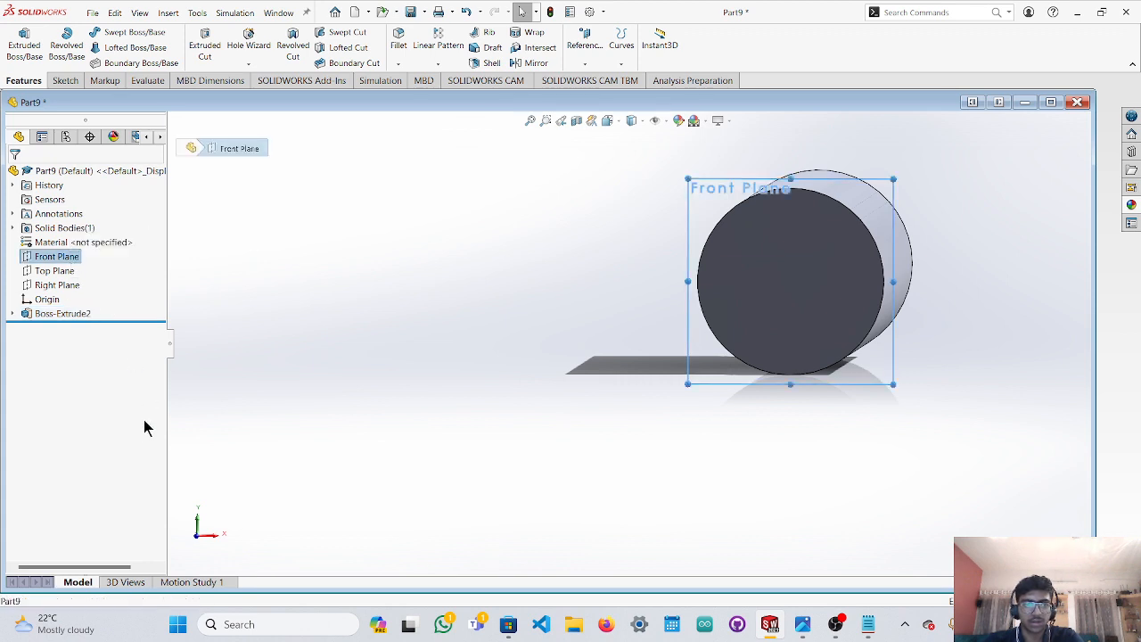
left_click(195, 536)
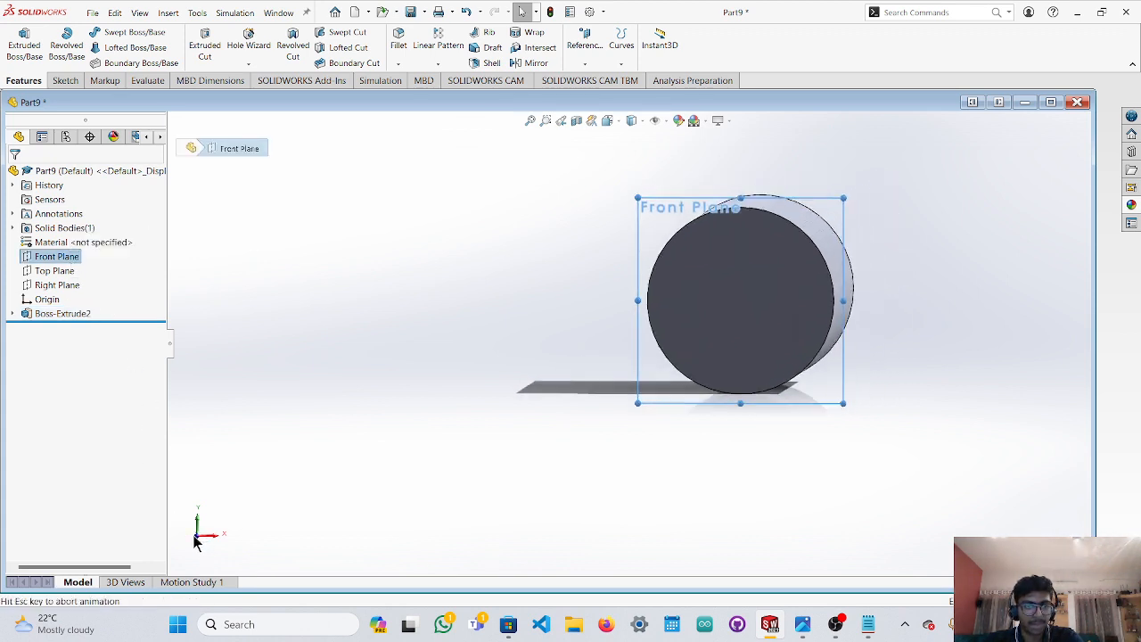
scroll(682, 363, "down", 3)
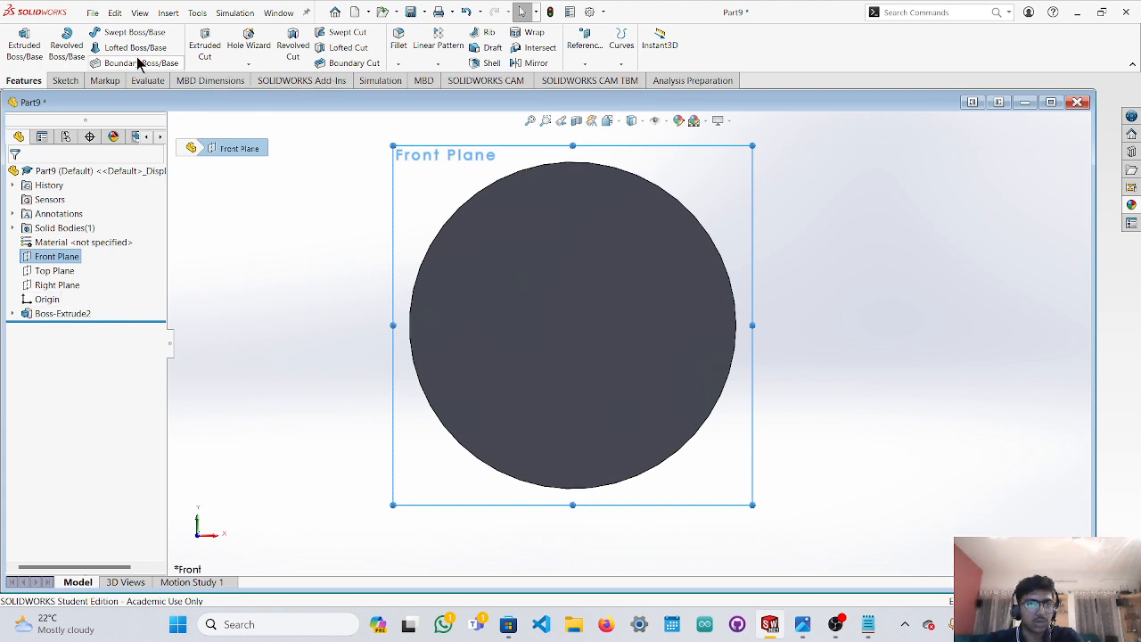
left_click(64, 80)
left_click(133, 33)
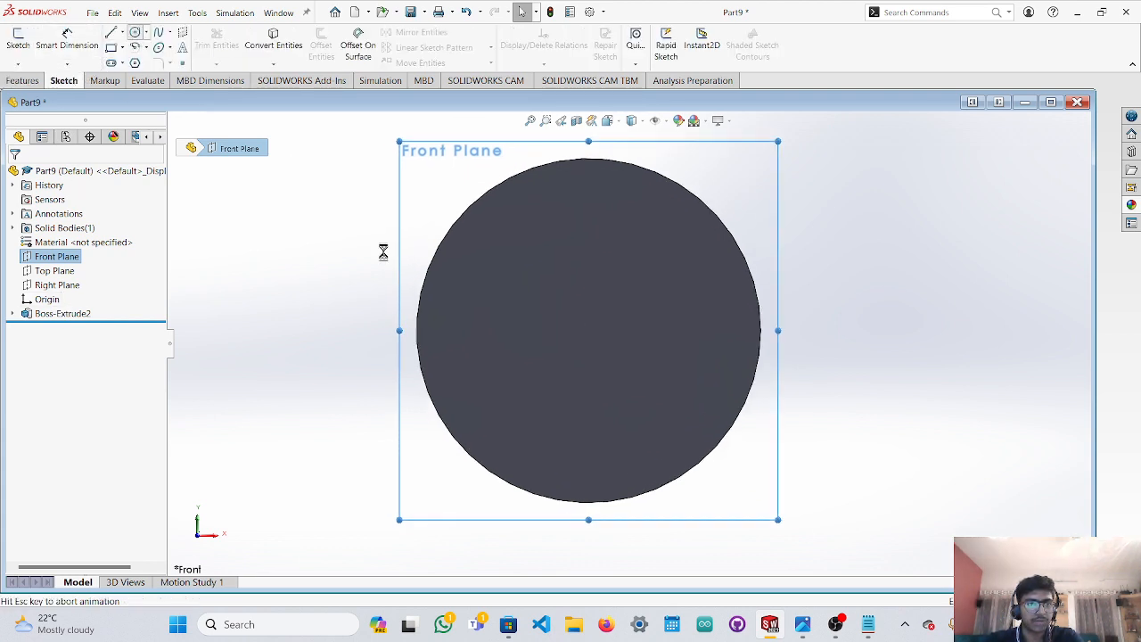
left_click(628, 343)
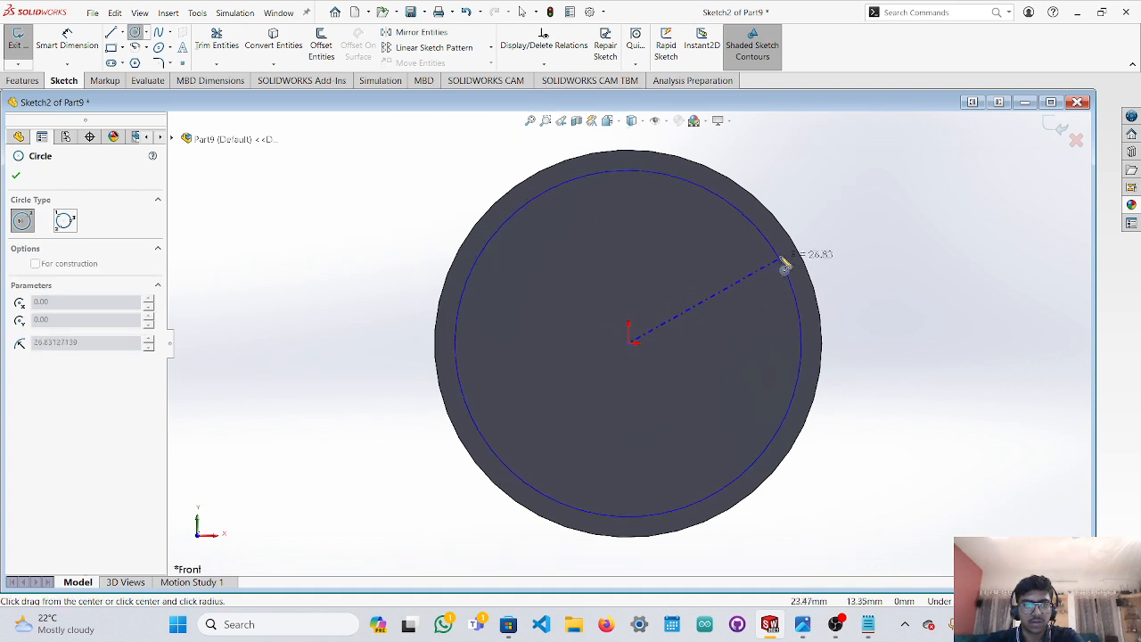
left_click(785, 265)
Set the new sketch circle's radius to 28 mm.
left_click(69, 493)
left_click_drag(70, 492, 11, 490)
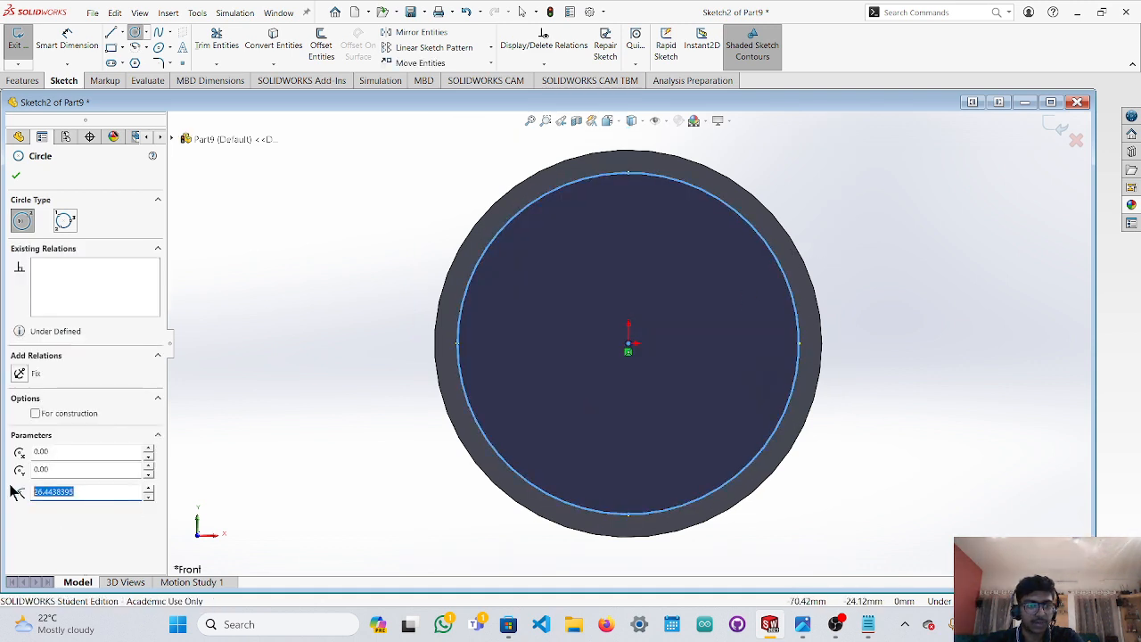
type("2")
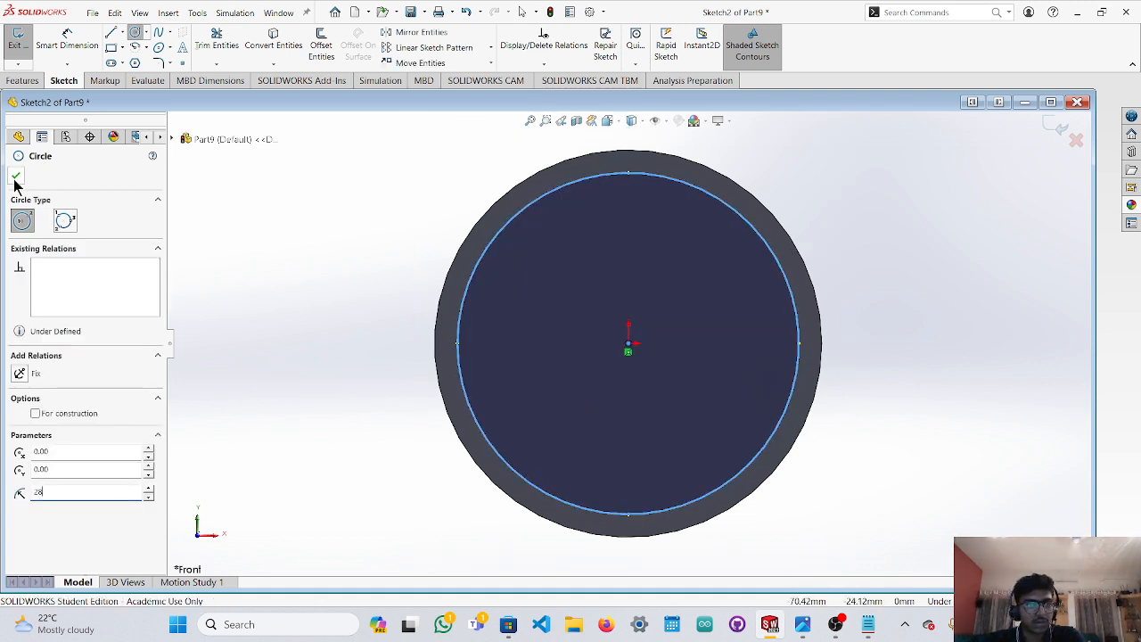
type("8")
left_click(16, 178)
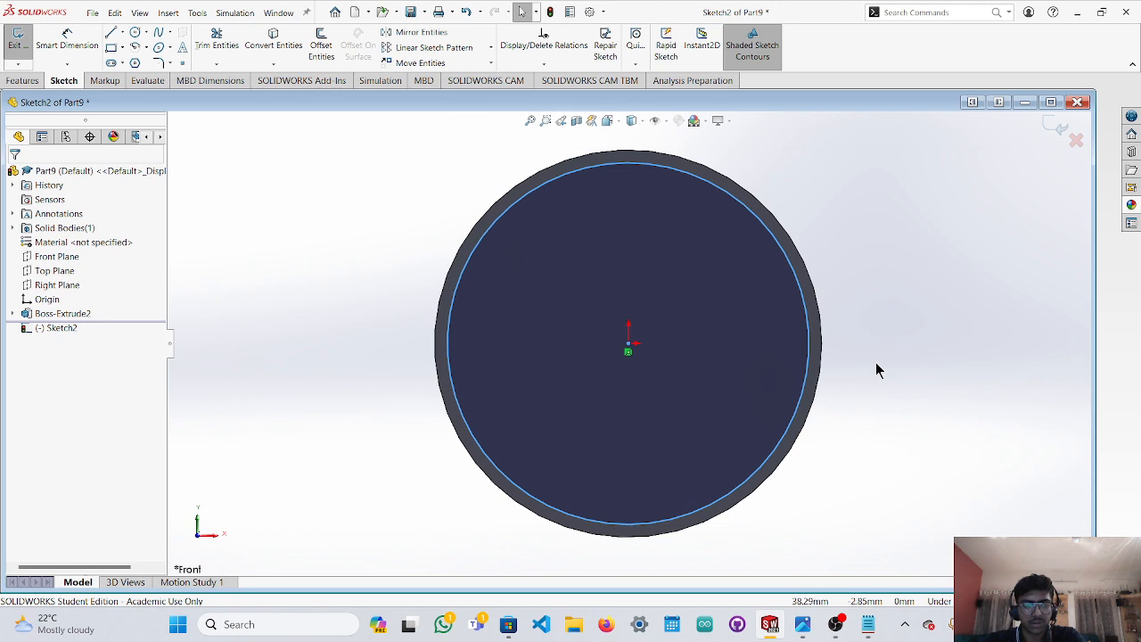
Set up a Blind Extruded Cut of the 28 mm radius circle into the cylinder and check its reach at the far end.
middle_click_drag(876, 366, 615, 403)
left_click(611, 402)
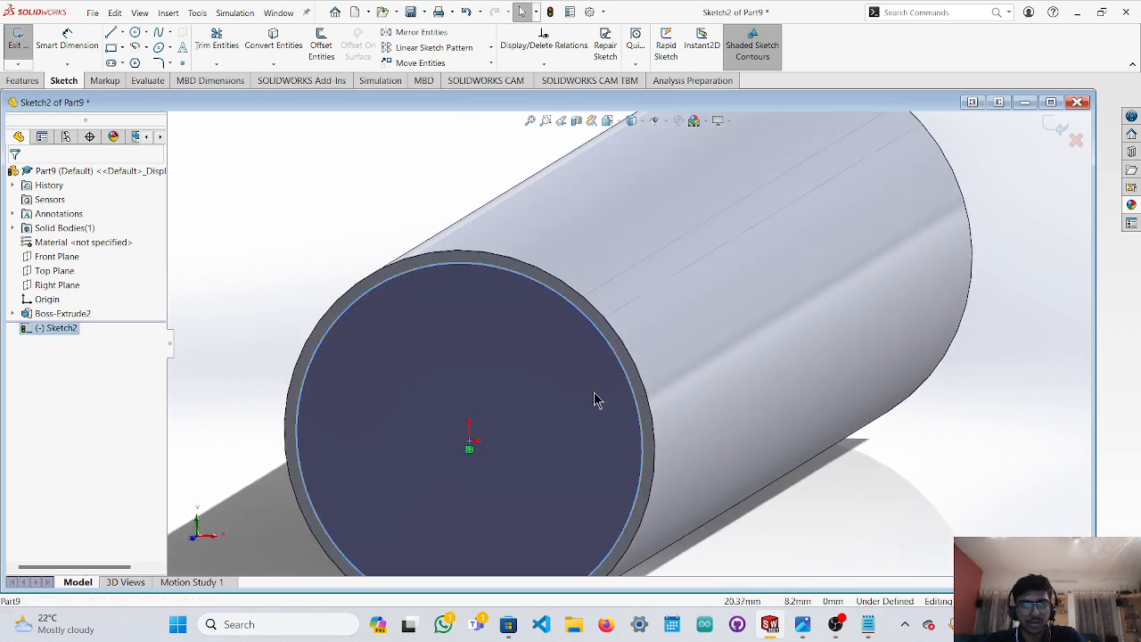
left_click(102, 80)
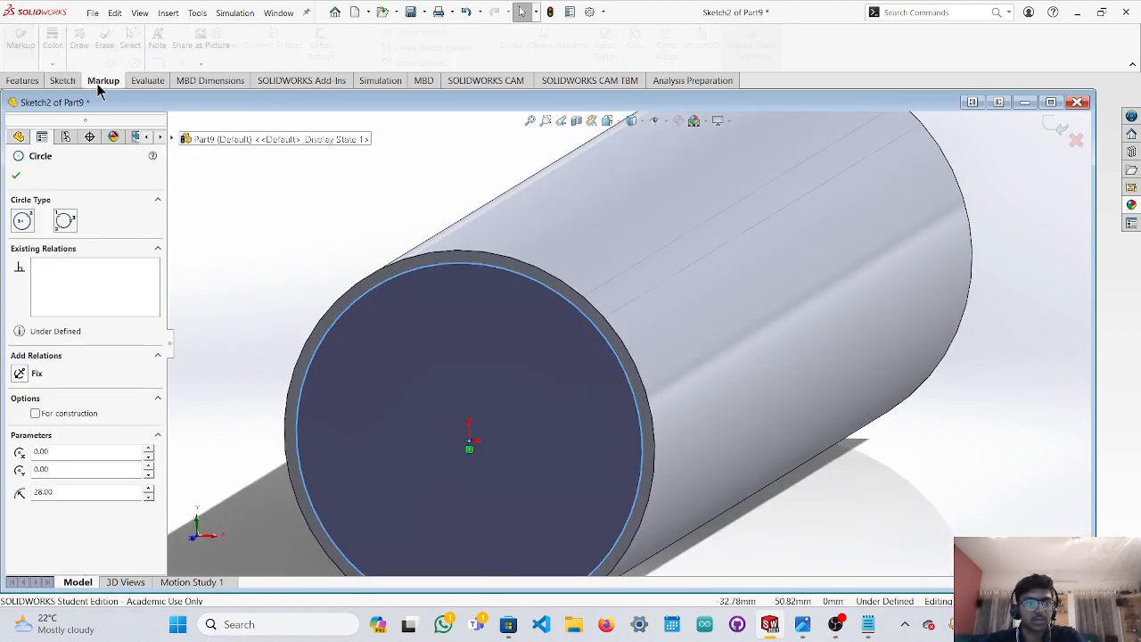
left_click(25, 81)
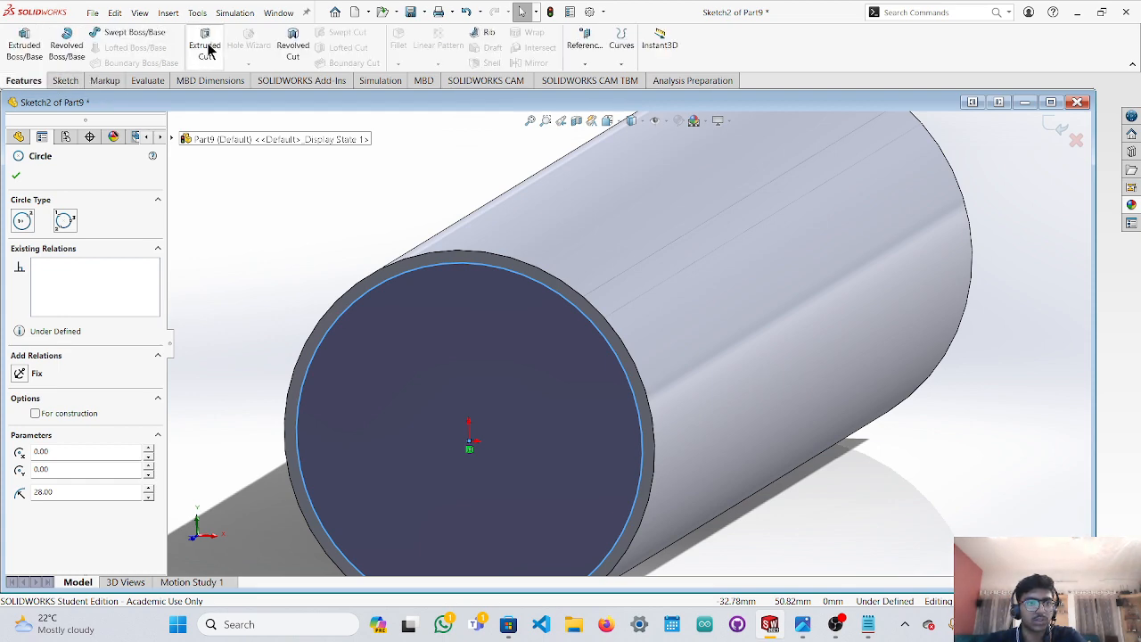
left_click(206, 49)
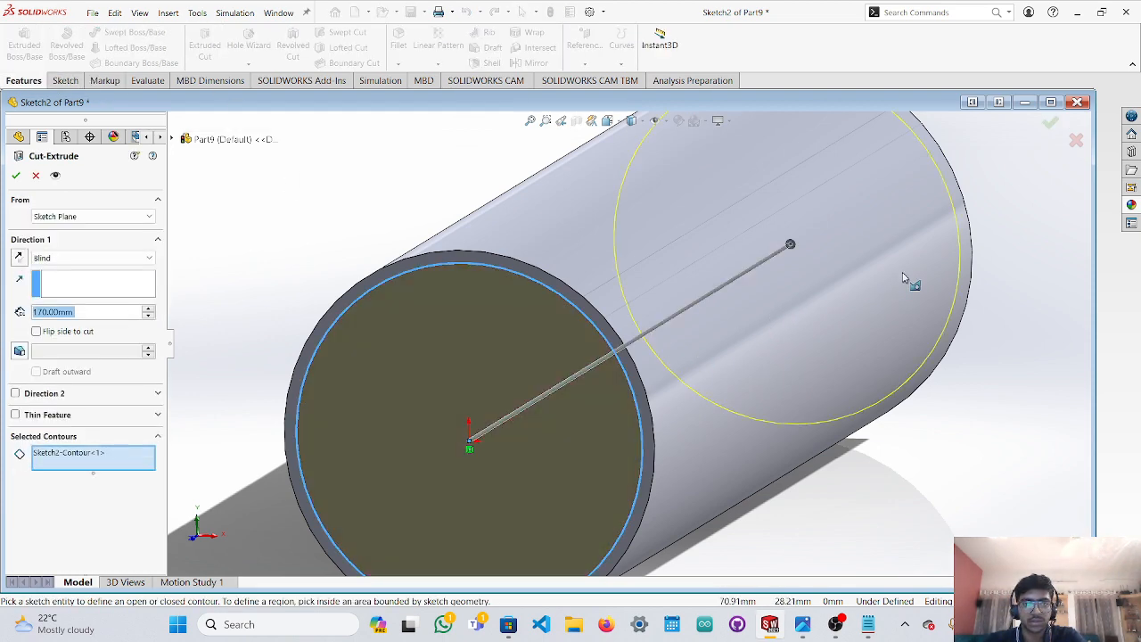
middle_click_drag(902, 272, 829, 254)
scroll(829, 254, "down", 5)
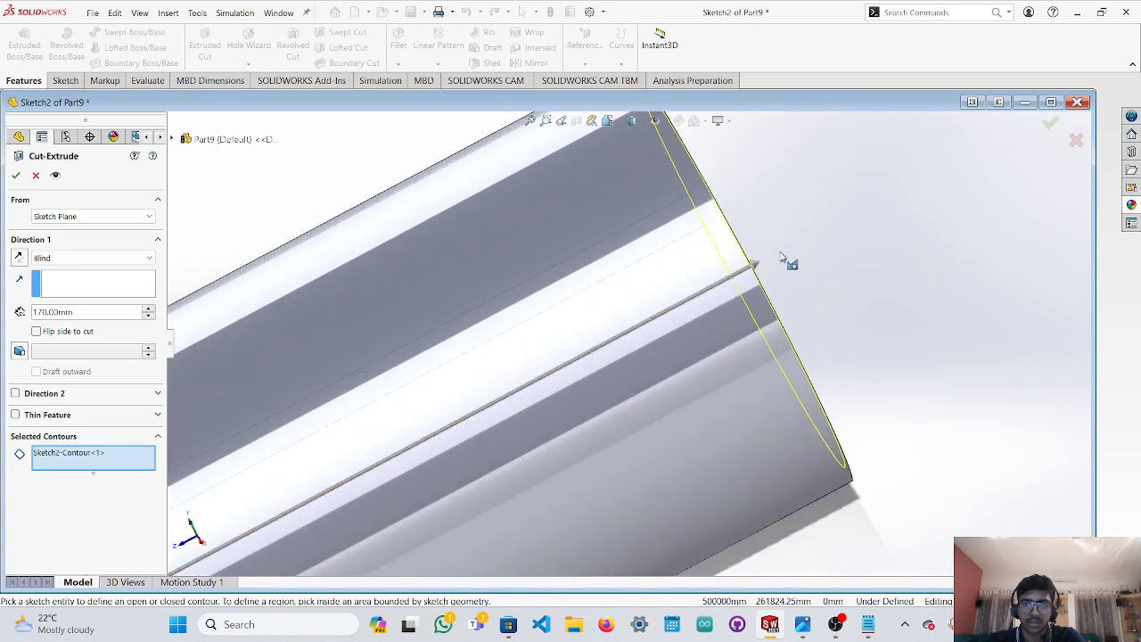
Set the cut's depth to 169 mm and complete it, leaving the far end closed.
right_click(67, 316)
double_click(67, 315)
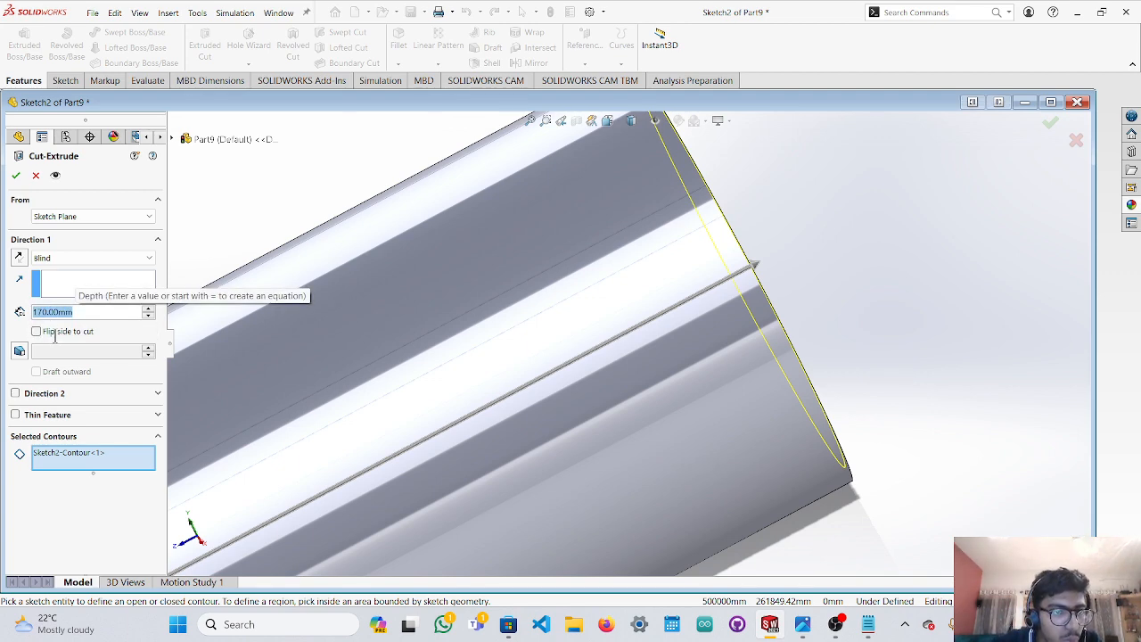
left_click(55, 314)
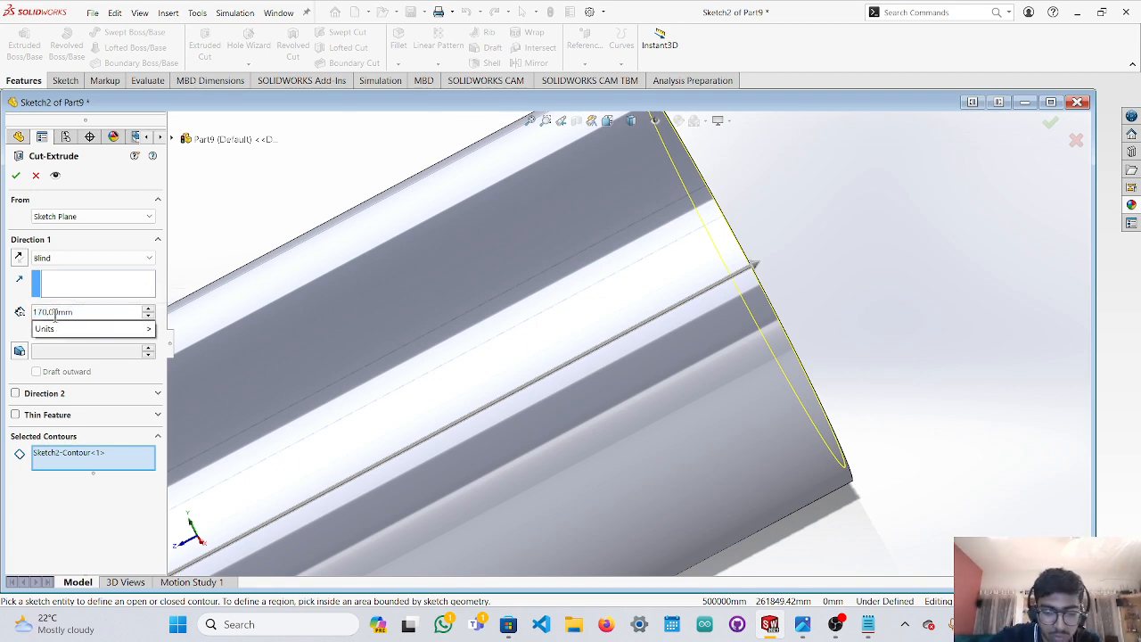
key("Left")
key("Left")
key("BackSpace")
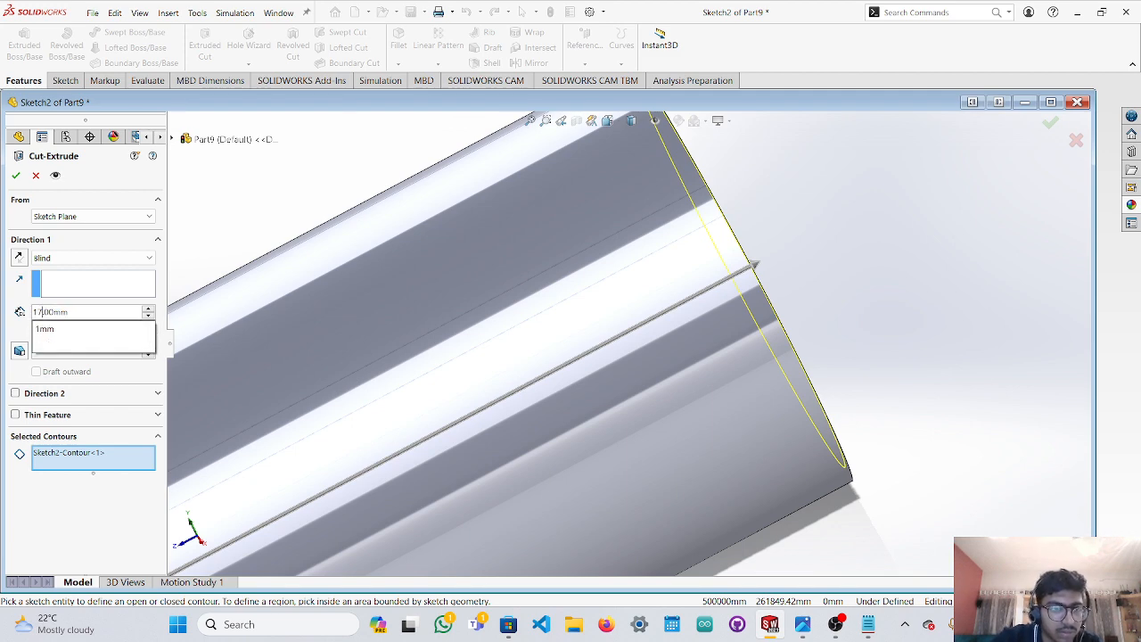
key("BackSpace")
type("69")
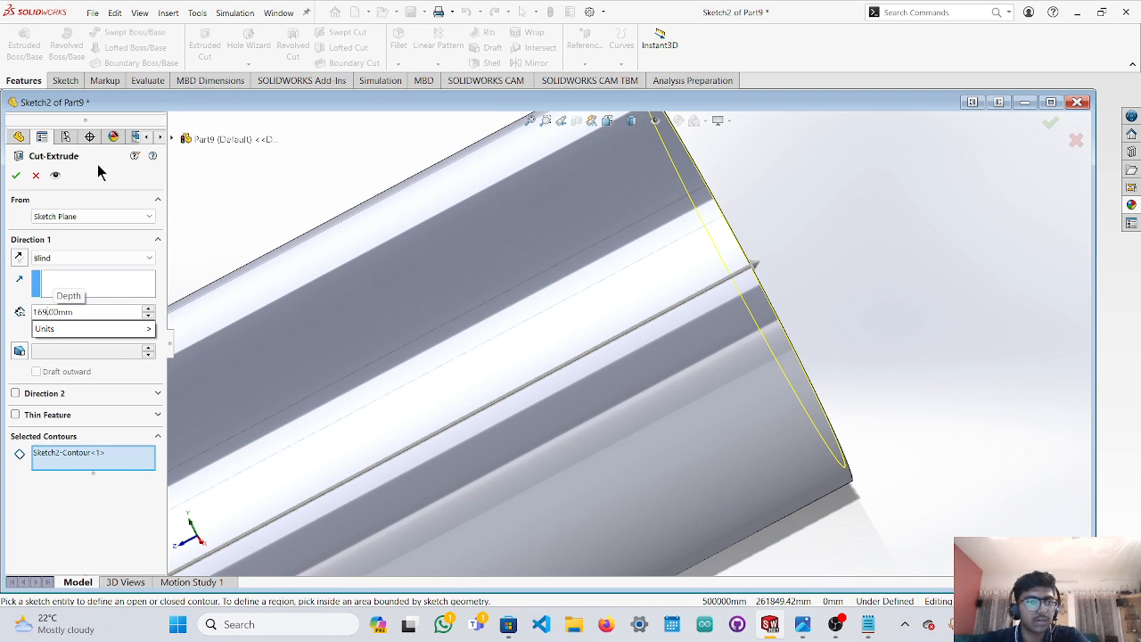
left_click(17, 176)
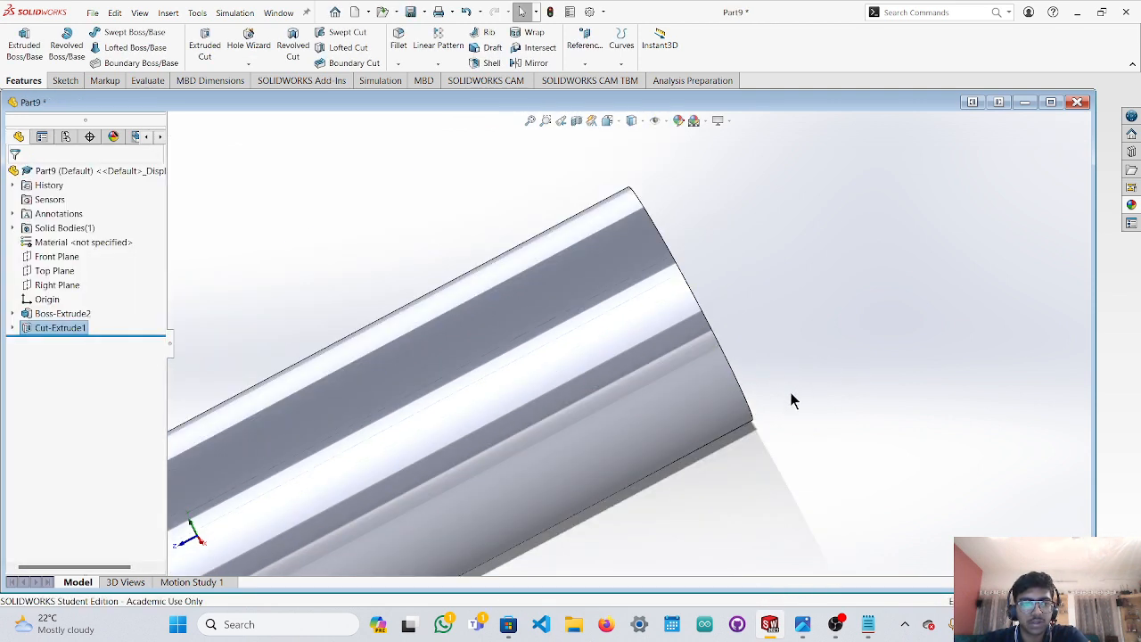
Sketch a 30 mm radius circle on the Front Plane, centred on the origin and coincident with the outer rim of the open end.
middle_click_drag(792, 400, 953, 267)
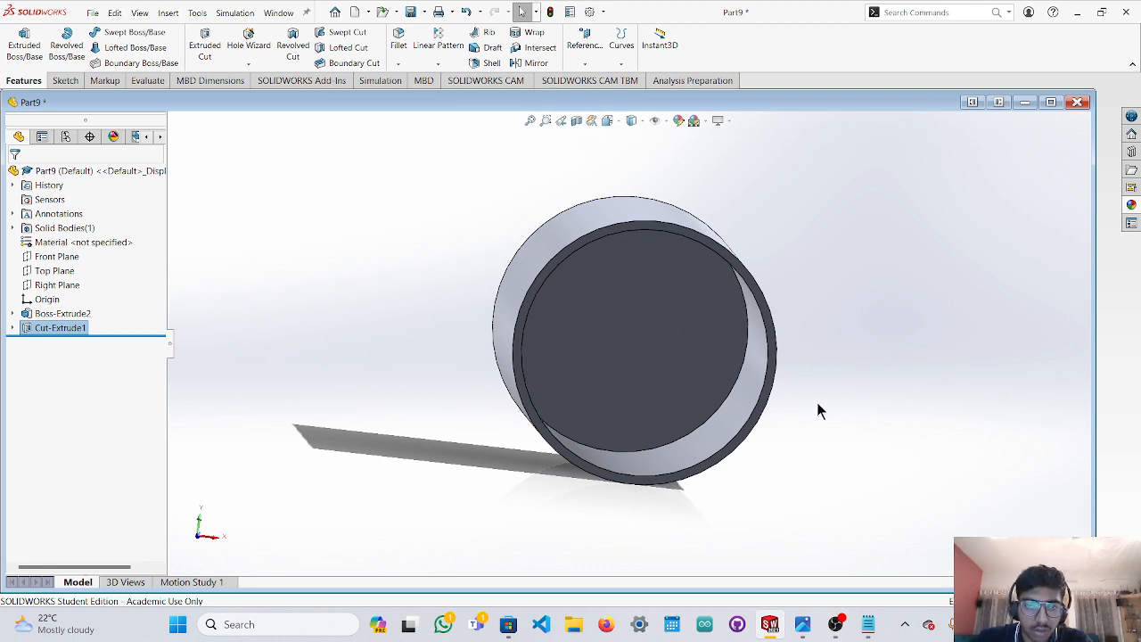
left_click(64, 261)
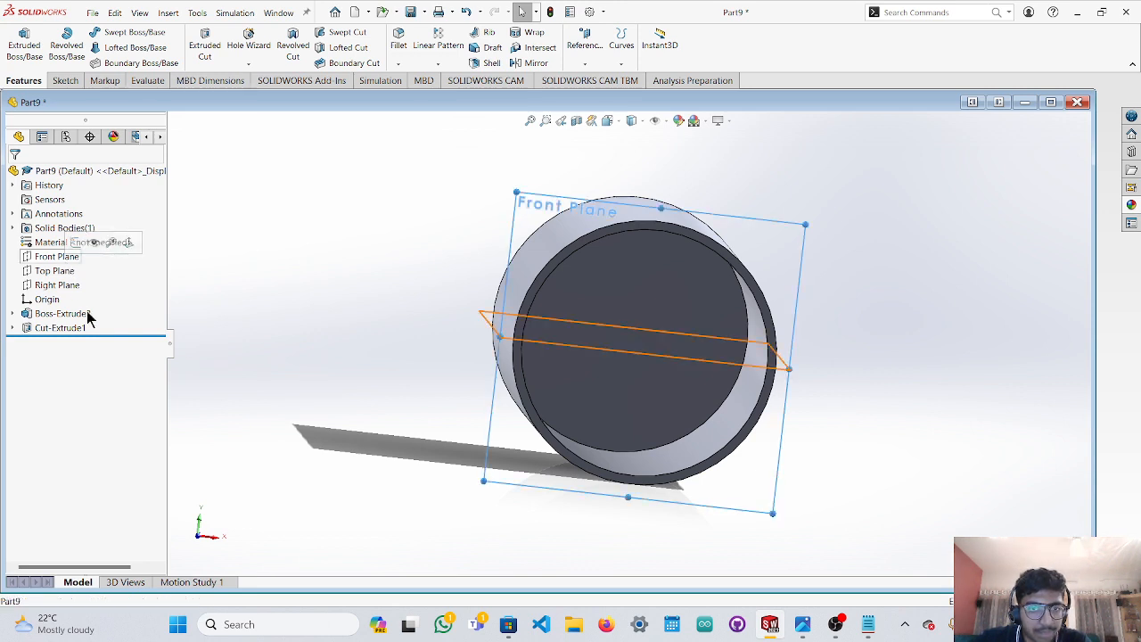
left_click(198, 538)
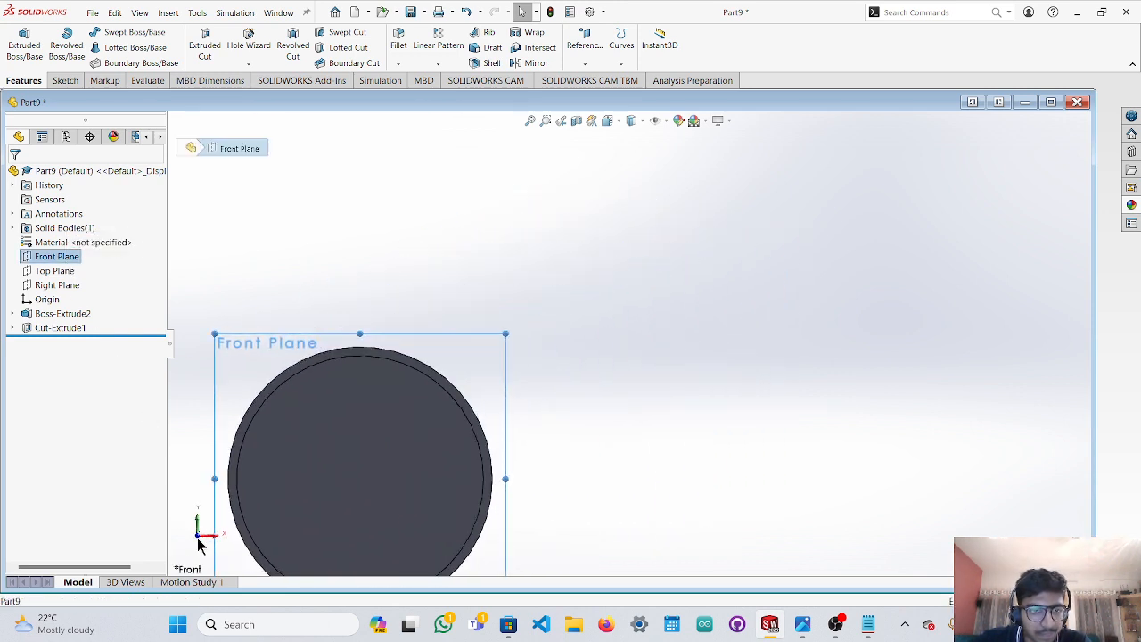
scroll(676, 398, "up", 2)
scroll(448, 455, "down", 3)
scroll(481, 454, "up", 1)
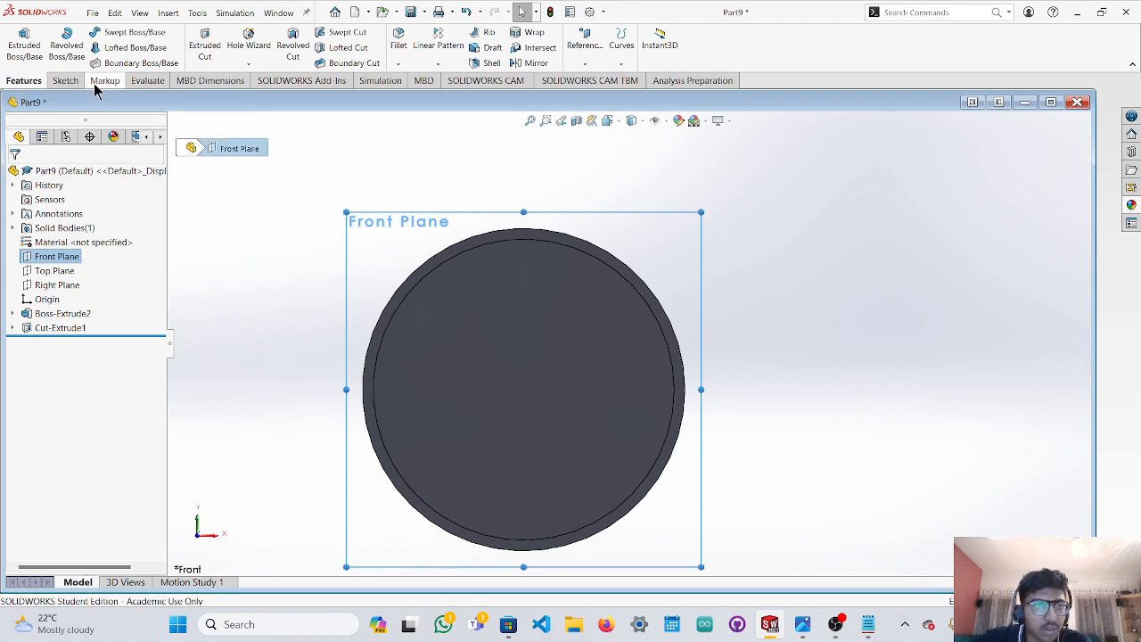
left_click(66, 82)
left_click(134, 33)
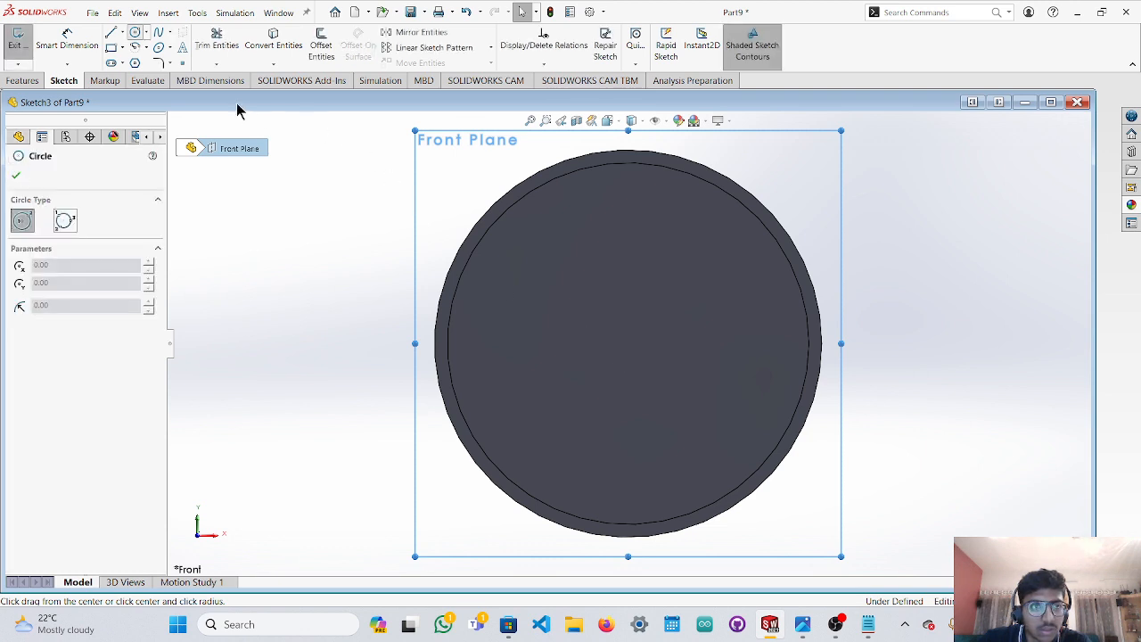
left_click(630, 346)
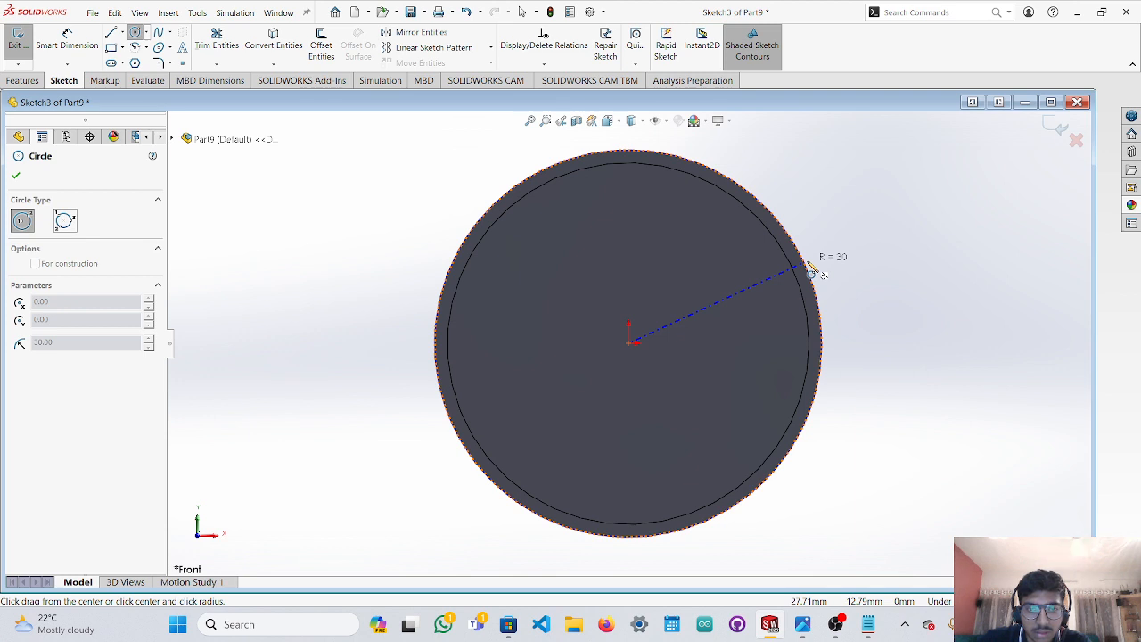
left_click(810, 268)
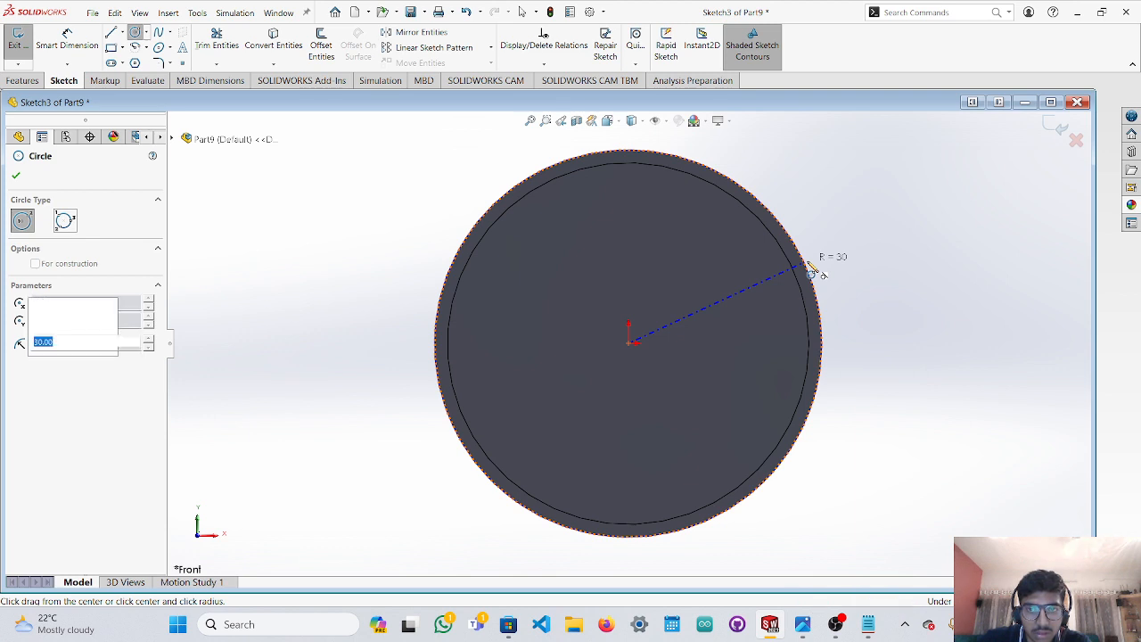
key("f")
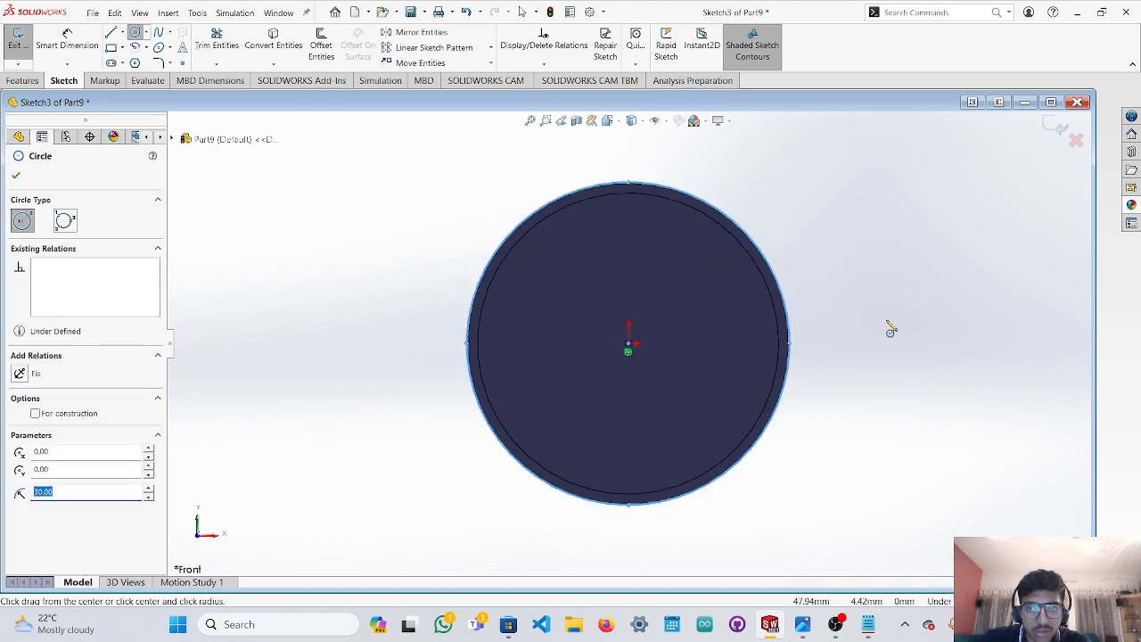
key("Escape")
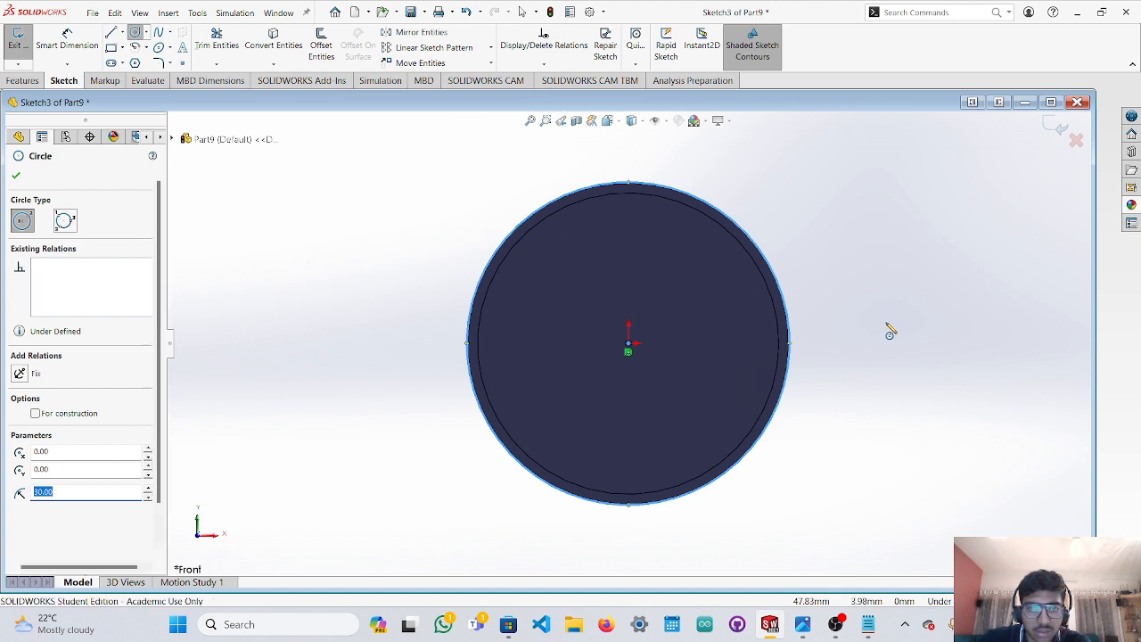
Try a Blind Boss-Extrude of the rim circle 30 mm outward from the open end with Merge result, and undo it.
middle_click_drag(911, 316, 838, 365)
left_click(22, 81)
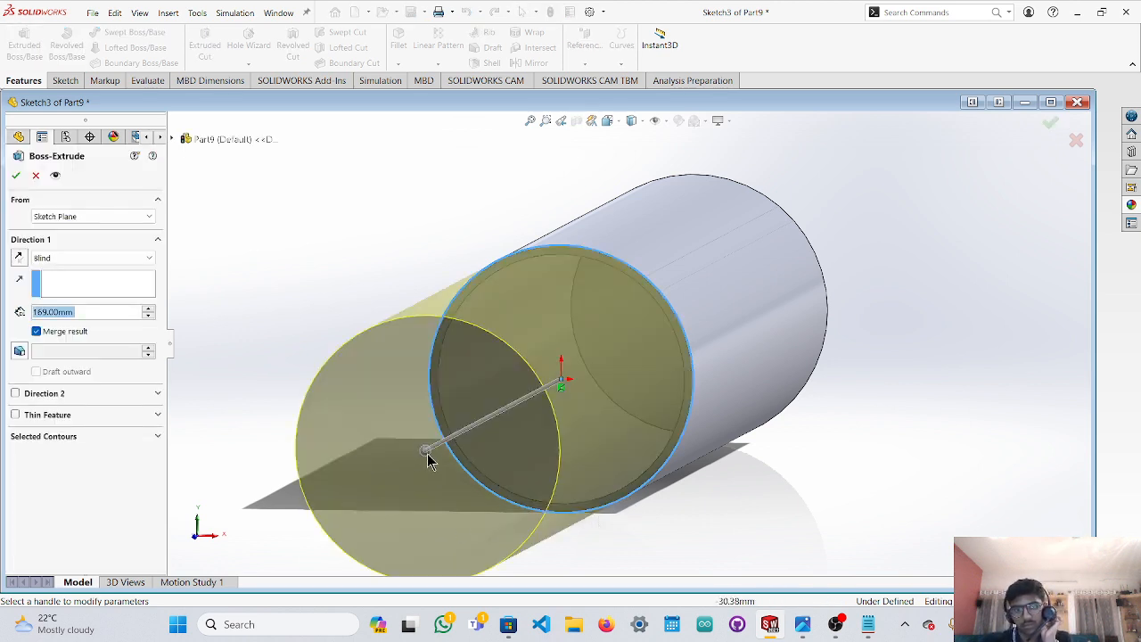
left_click_drag(436, 454, 537, 373)
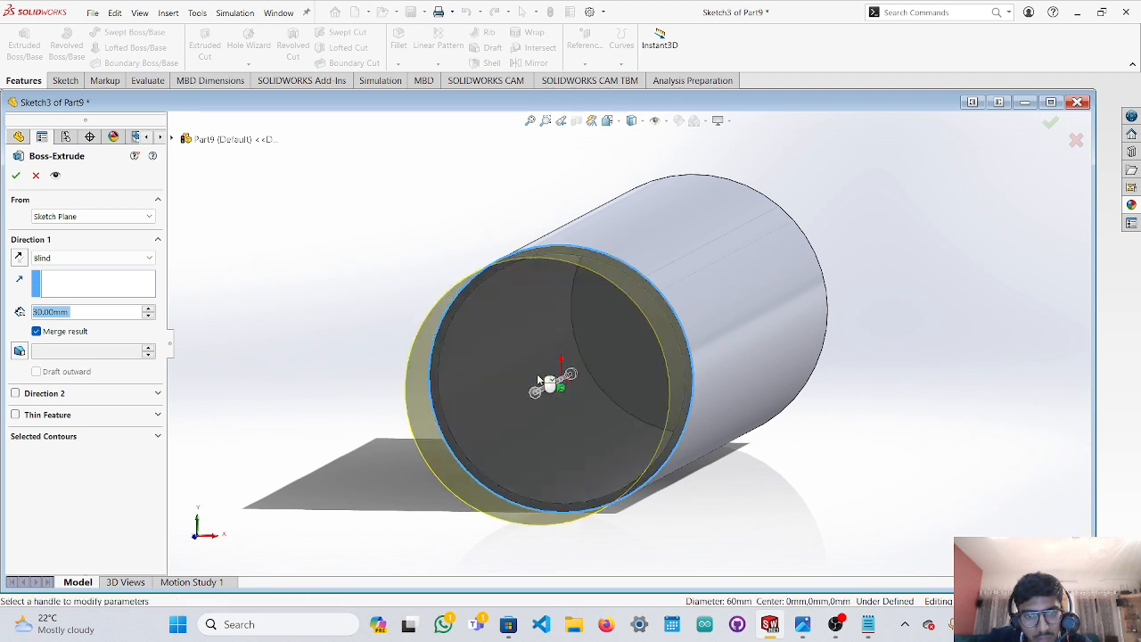
middle_click_drag(812, 428, 776, 464)
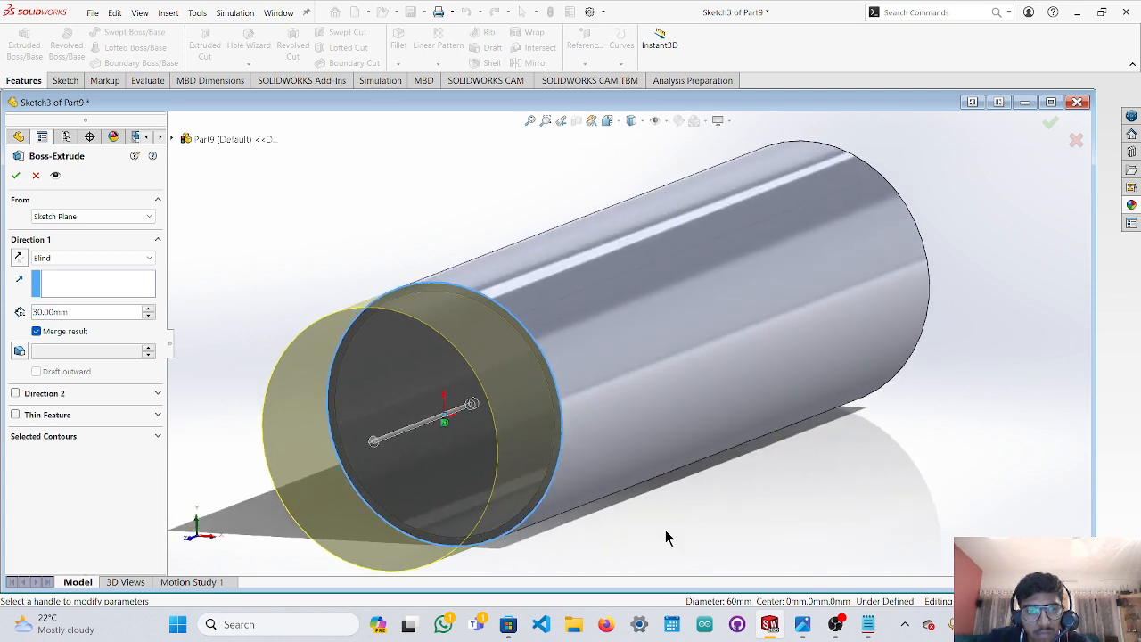
left_click(16, 174)
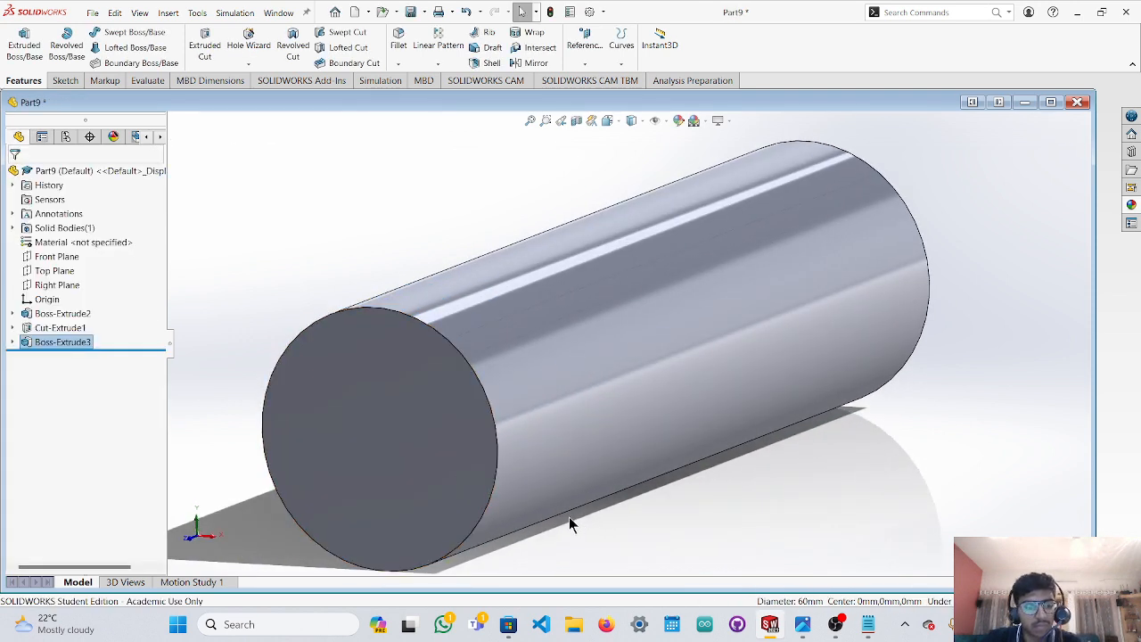
left_click(510, 421)
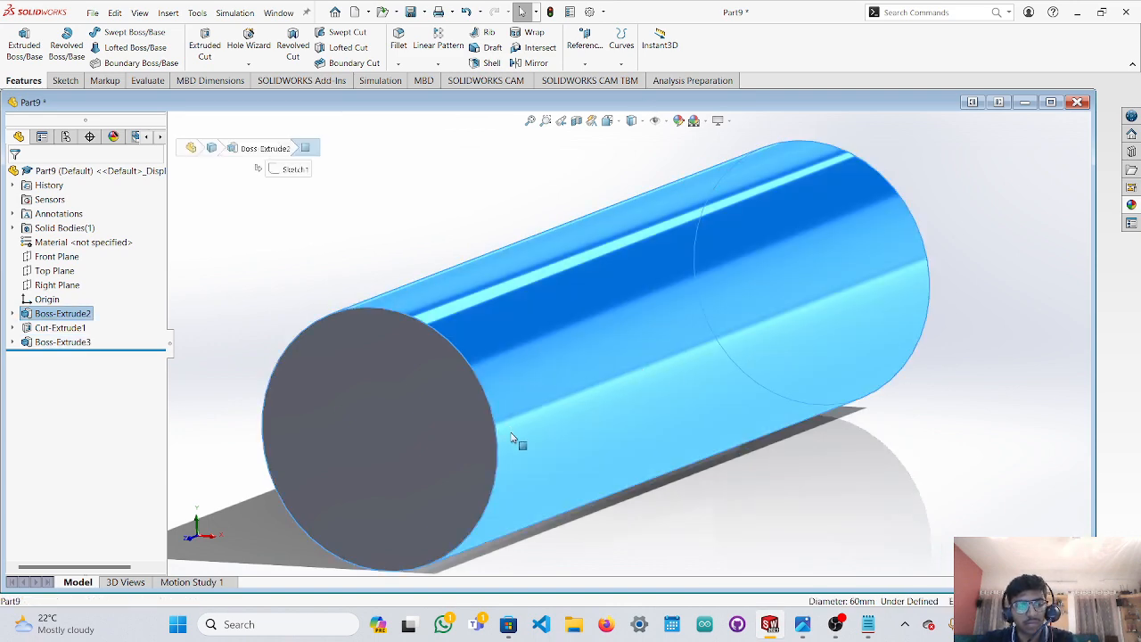
key("ctrl+z")
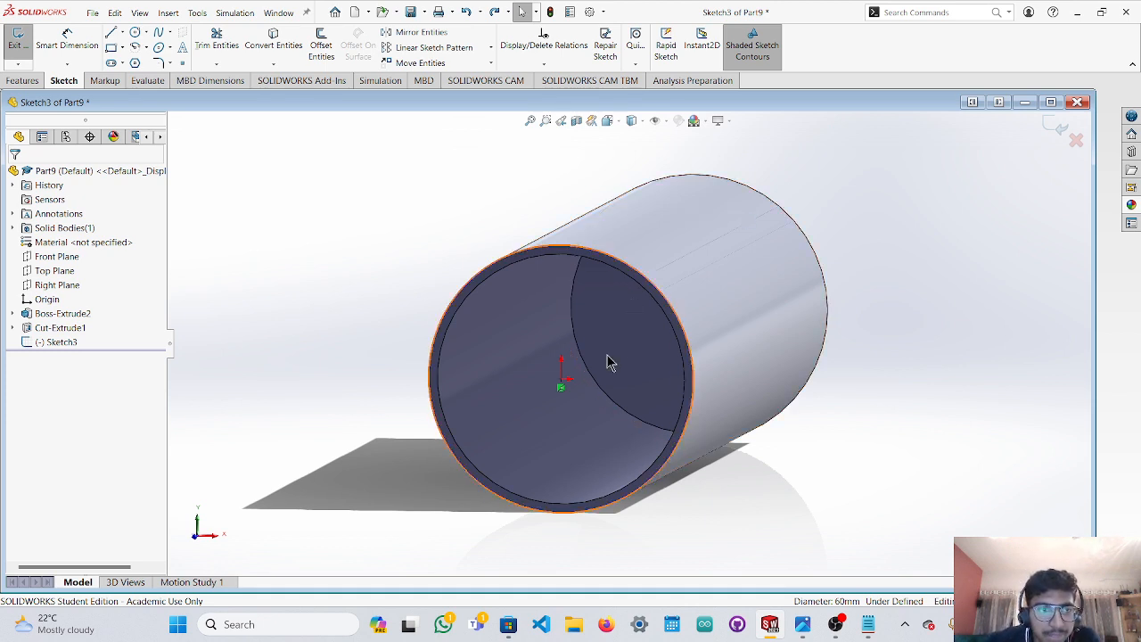
Set the radius of the rim circle at the cylinder's open end to 30.5 mm.
key("ctrl+8")
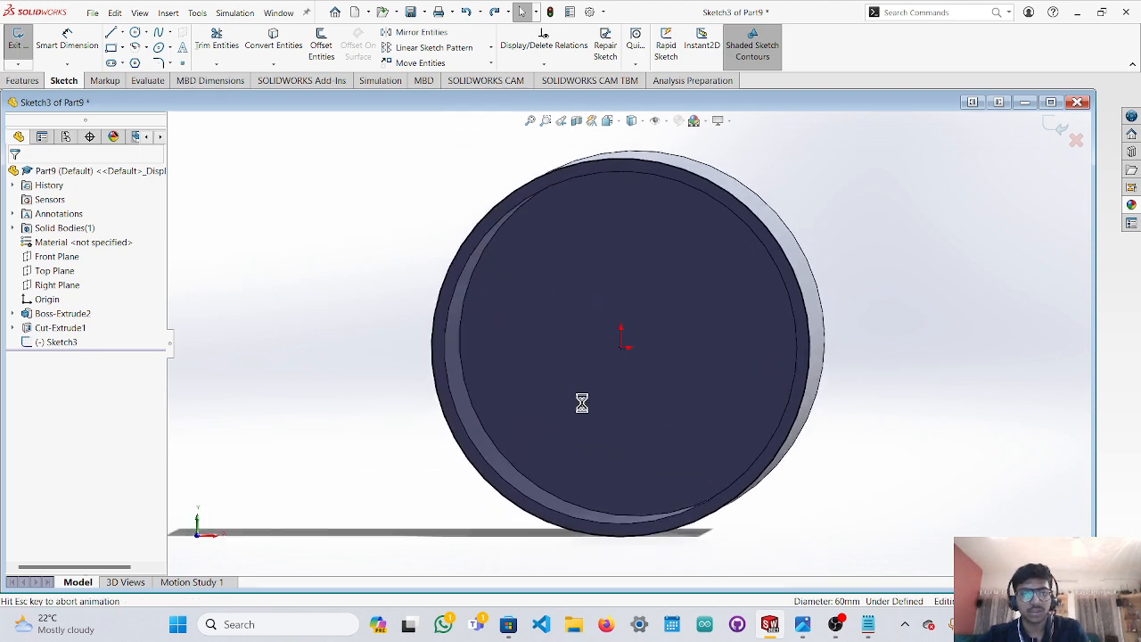
left_click(714, 311)
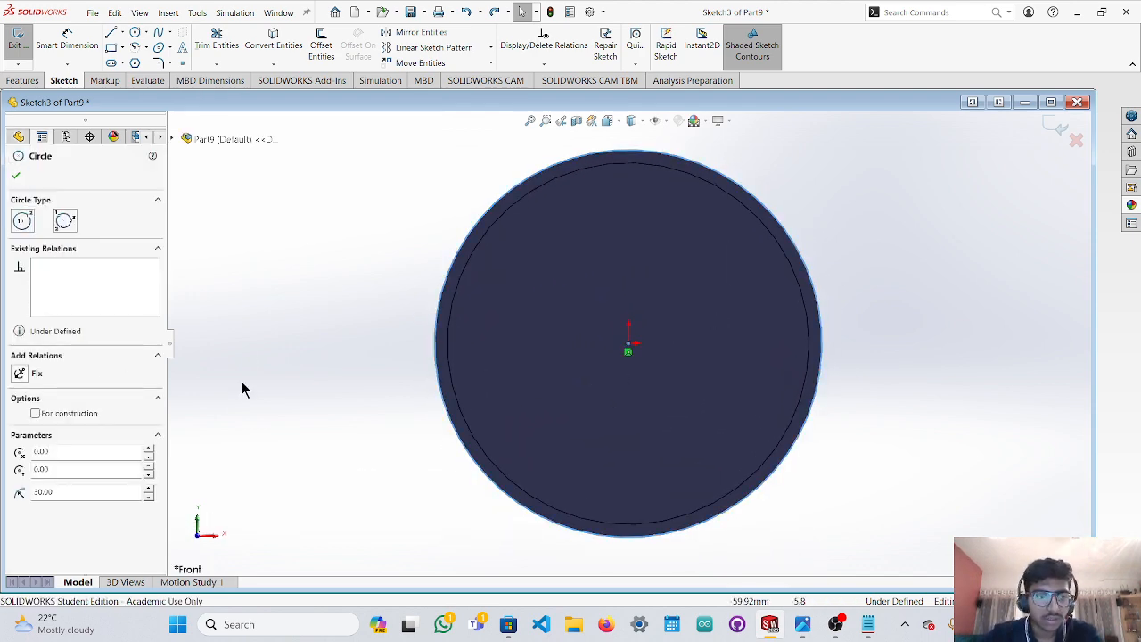
left_click(41, 491)
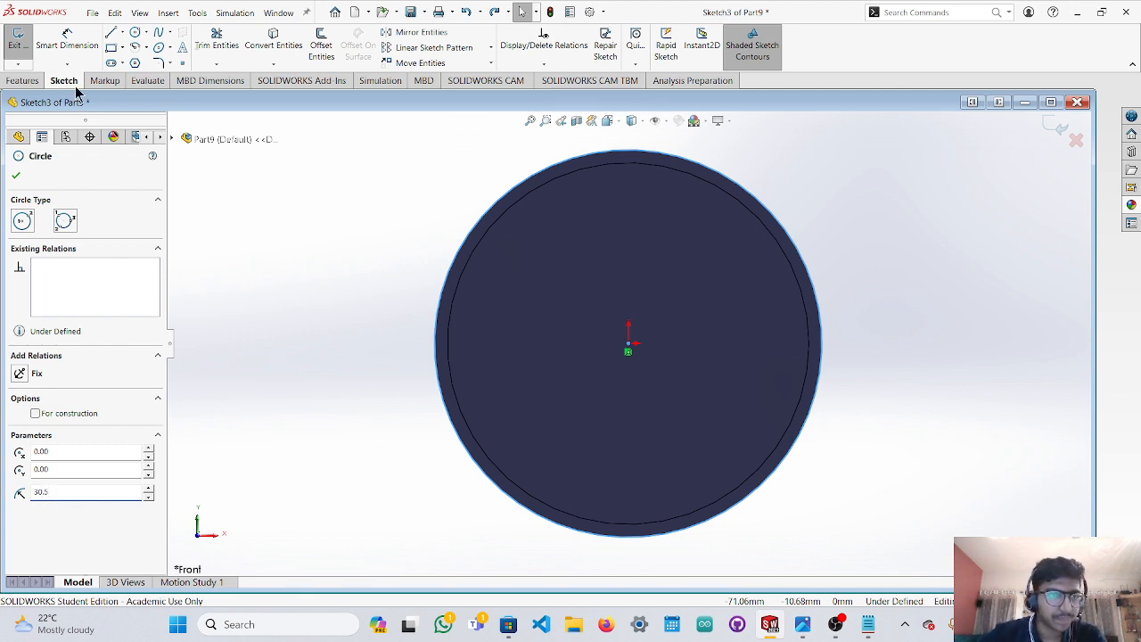
left_click(16, 177)
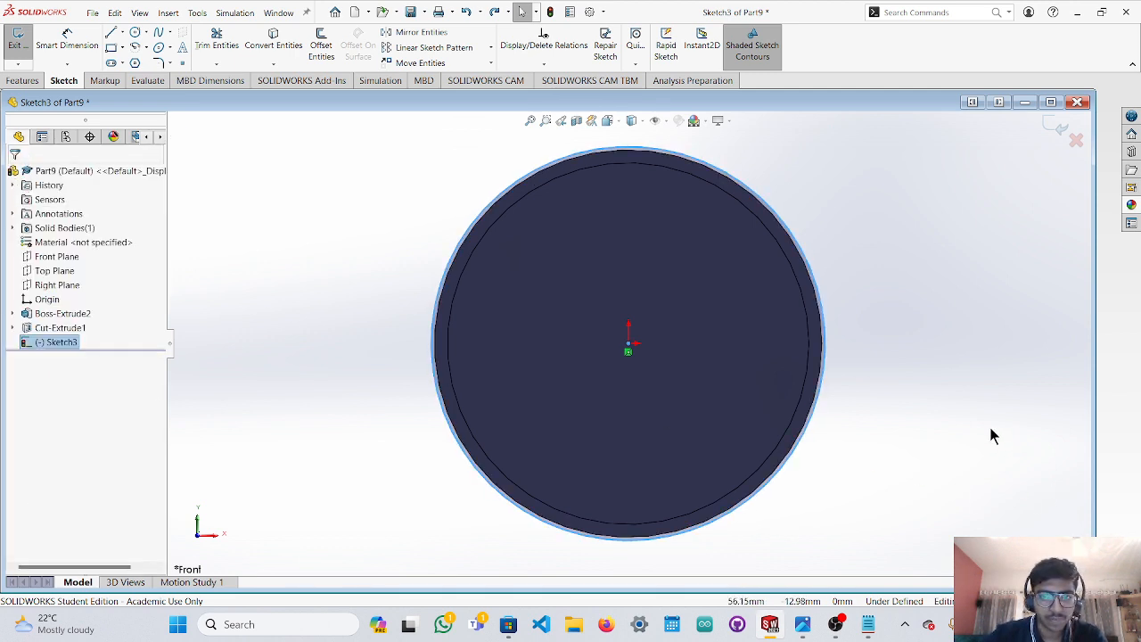
Extrude the enlarged rim circle as a Blind boss 30 mm outward from the open end with Merge result, forming the bottle's cap.
key("ctrl+7")
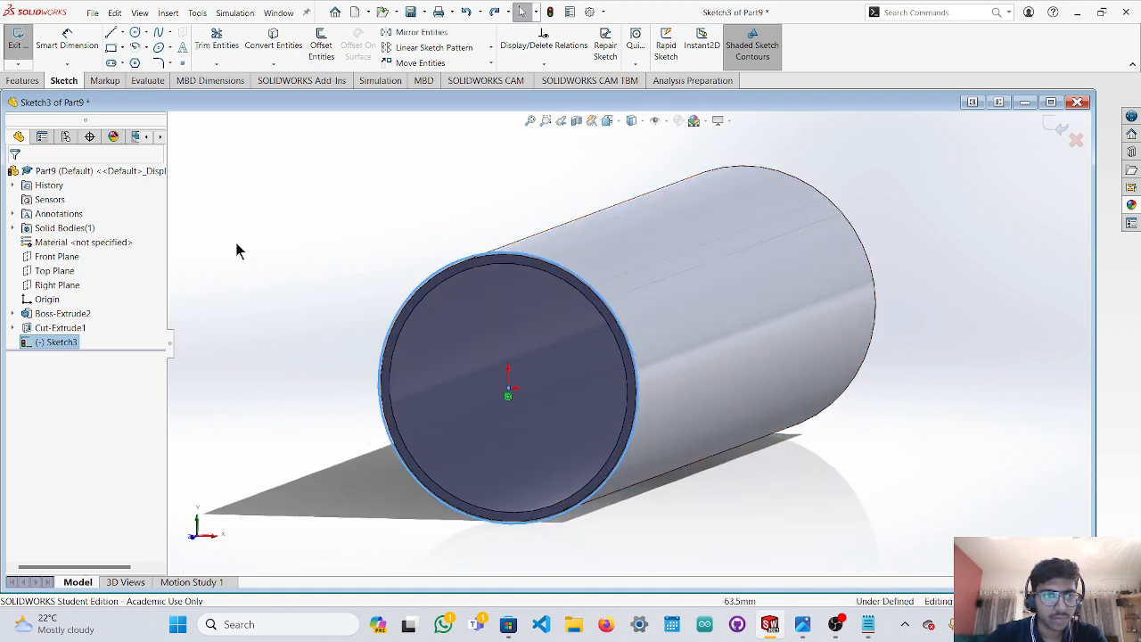
left_click(25, 80)
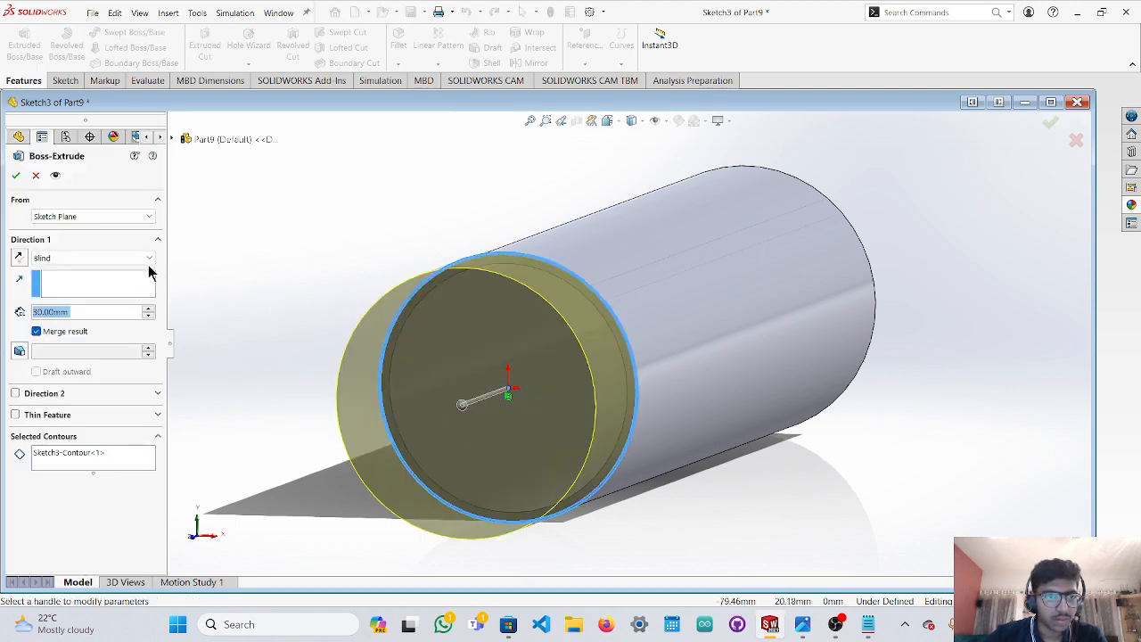
left_click(16, 175)
middle_click_drag(856, 479, 844, 505)
scroll(810, 505, "up", 2)
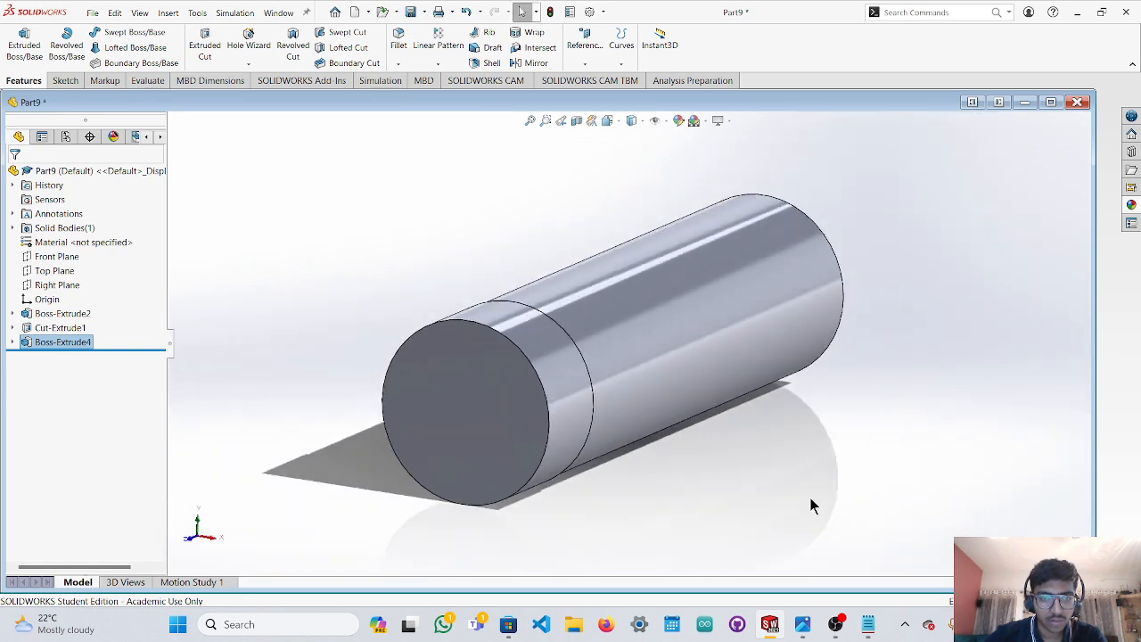
scroll(758, 494, "down", 2)
middle_click_drag(651, 480, 575, 444)
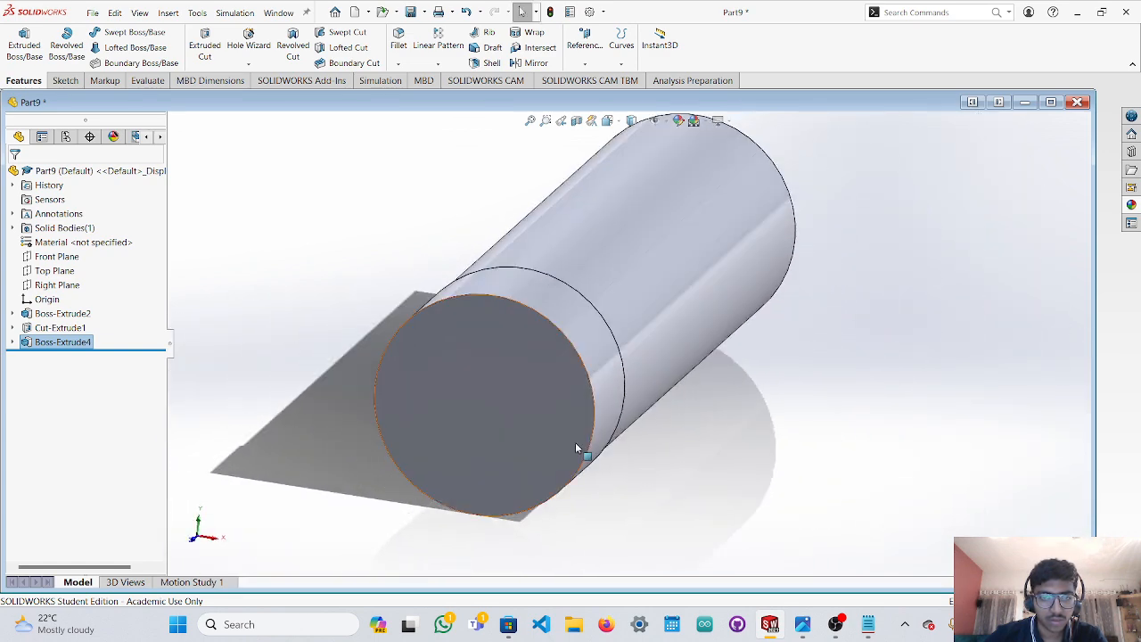
Apply the blue high gloss plastic appearance to the extruded cap.
left_click(575, 444)
scroll(701, 420, "down", 5)
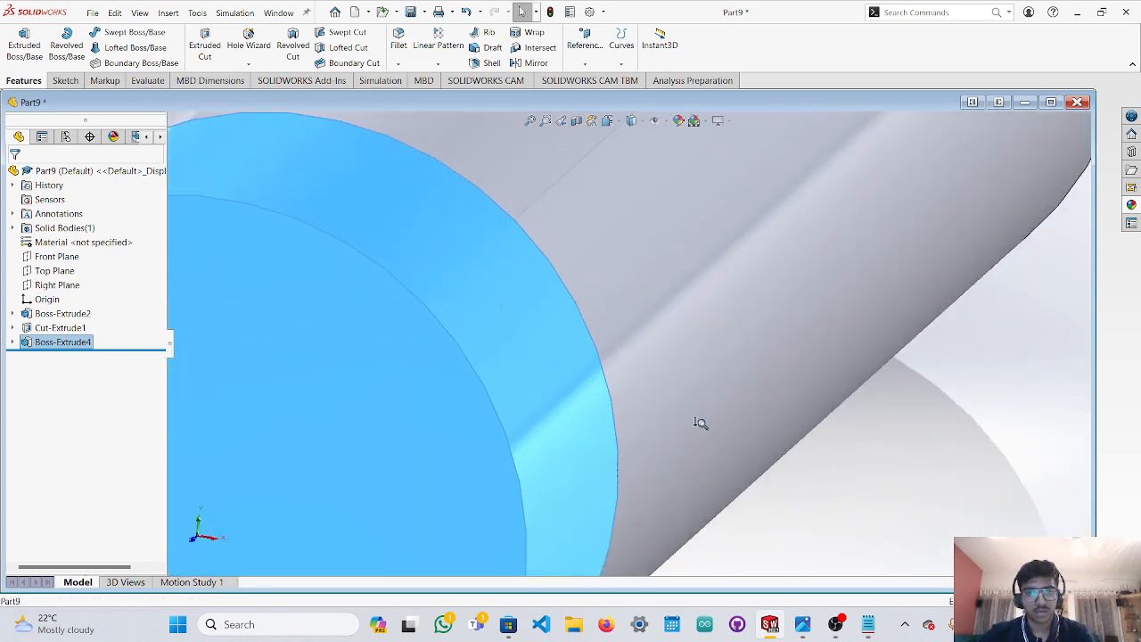
scroll(757, 433, "up", 6)
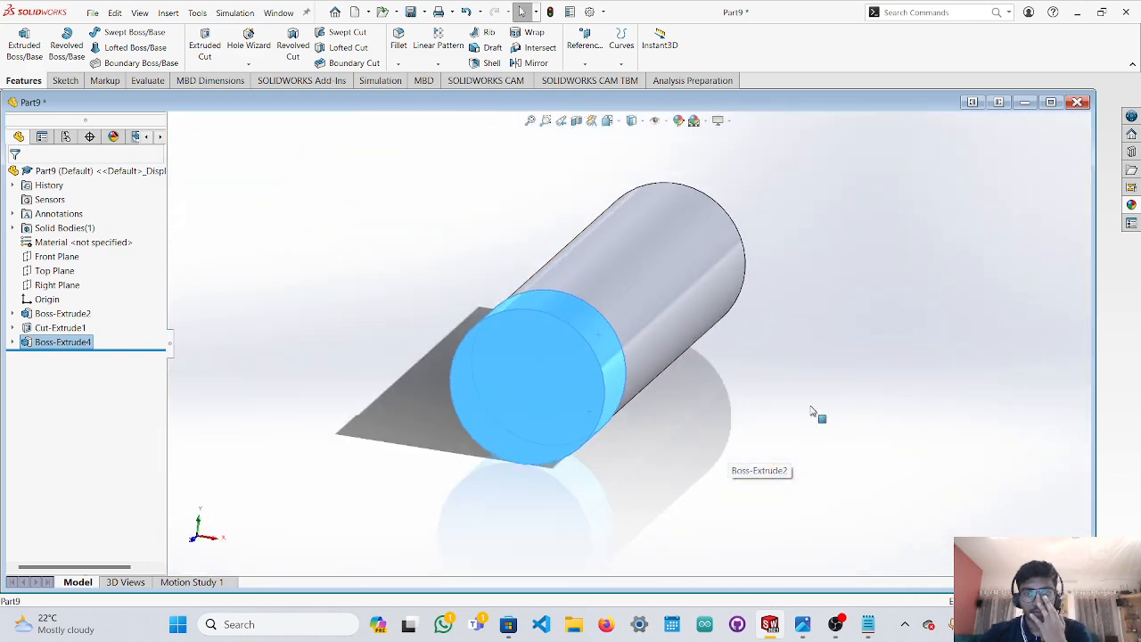
middle_click_drag(814, 412, 1025, 345)
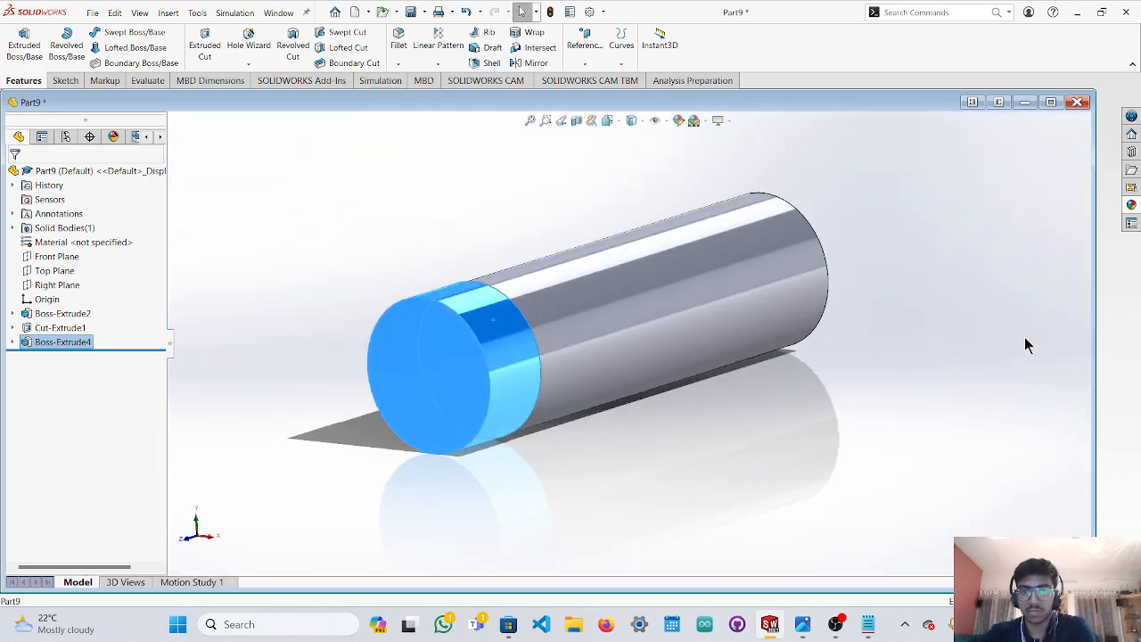
left_click(1131, 170)
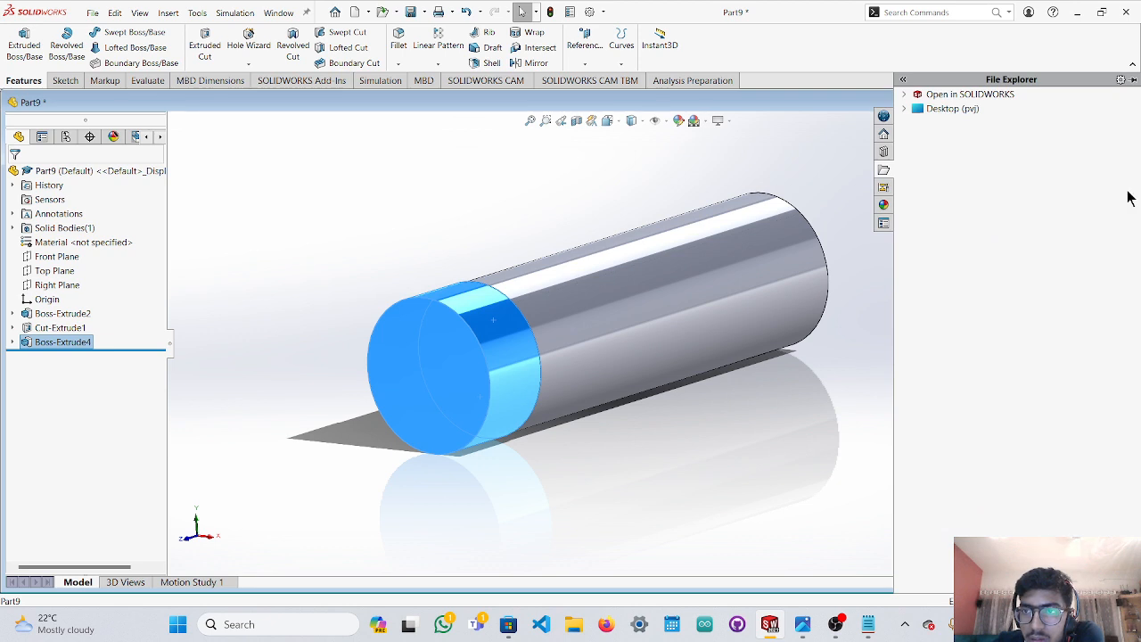
left_click(883, 206)
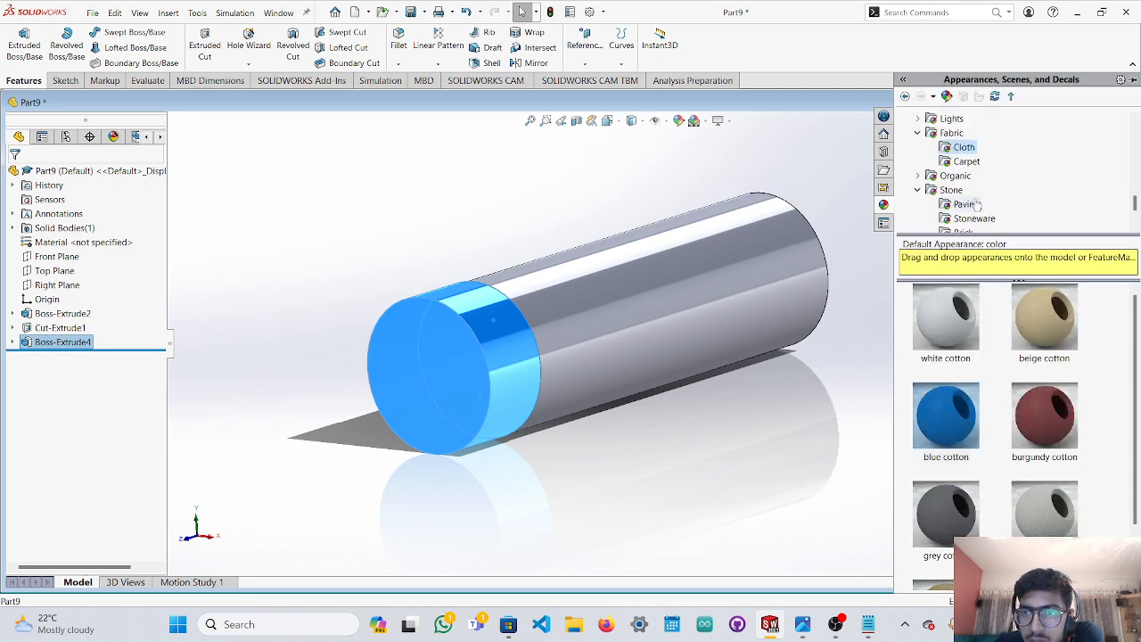
scroll(978, 205, "down", 10)
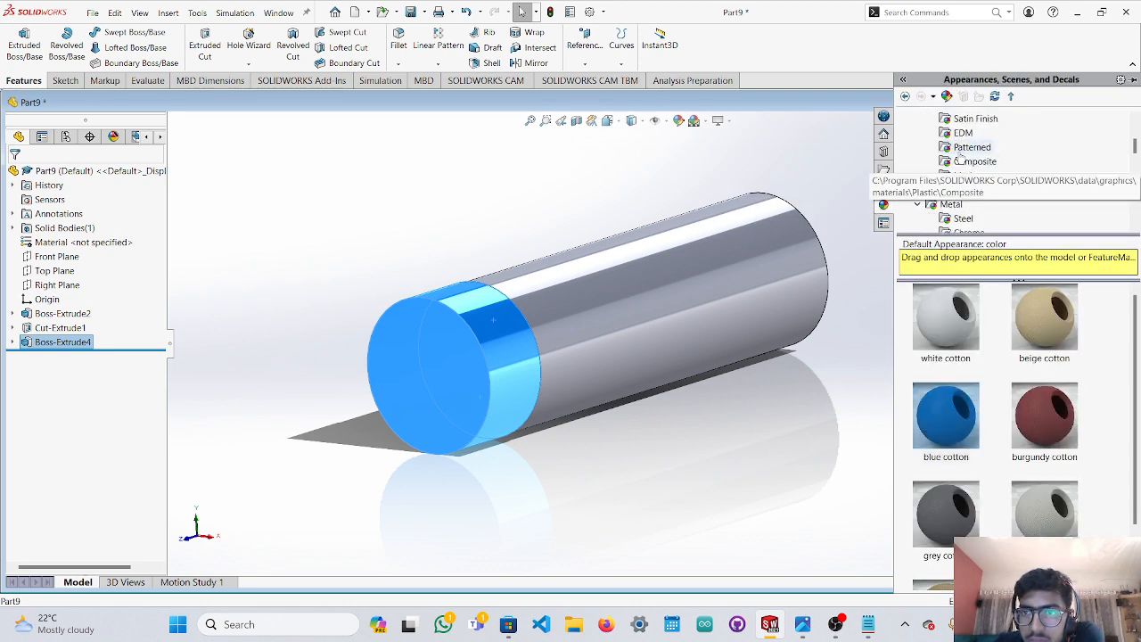
scroll(959, 161, "up", 3)
left_click(975, 147)
scroll(1002, 410, "down", 2)
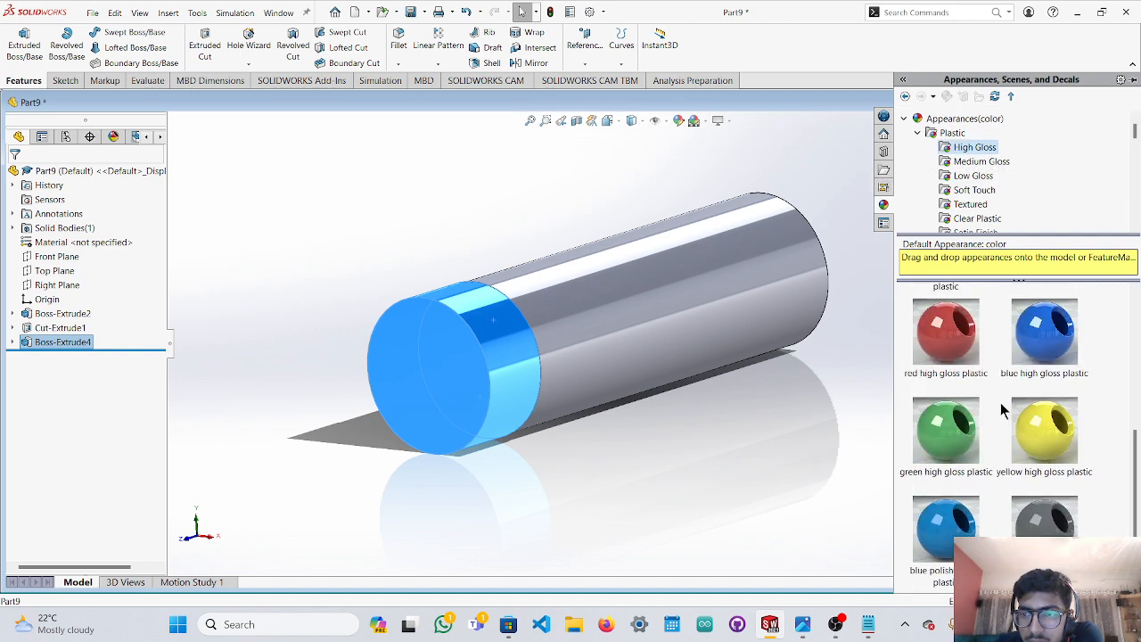
double_click(1045, 348)
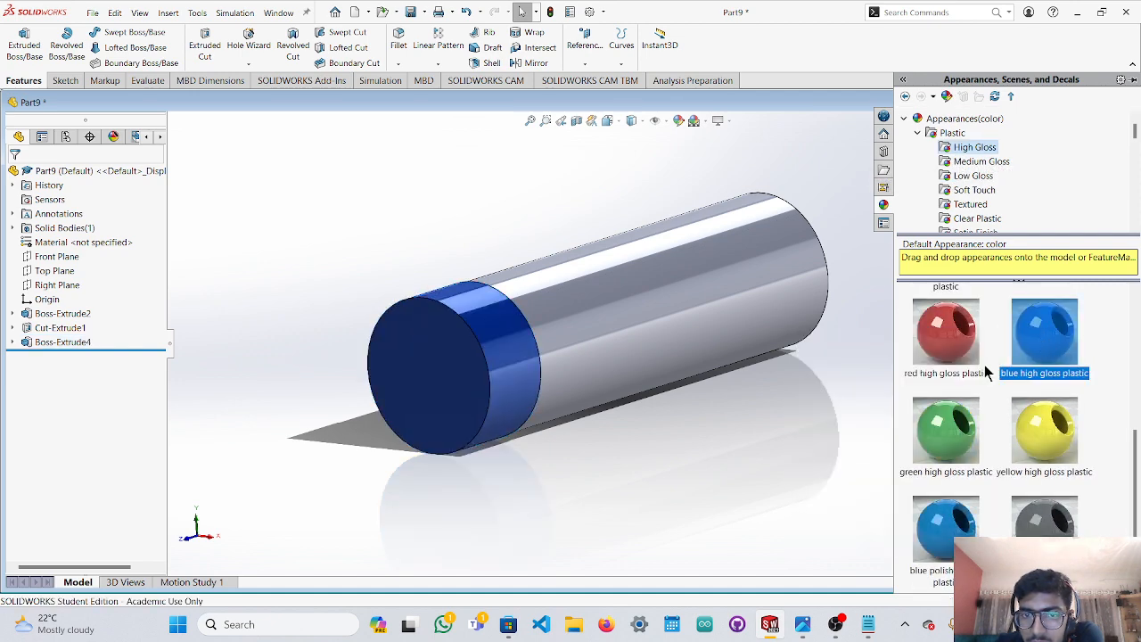
Apply the textured glass appearance glass frosted 01 to the bottle cylinder's outer surface and its closed end face.
middle_click_drag(677, 435, 667, 438)
left_click(678, 354)
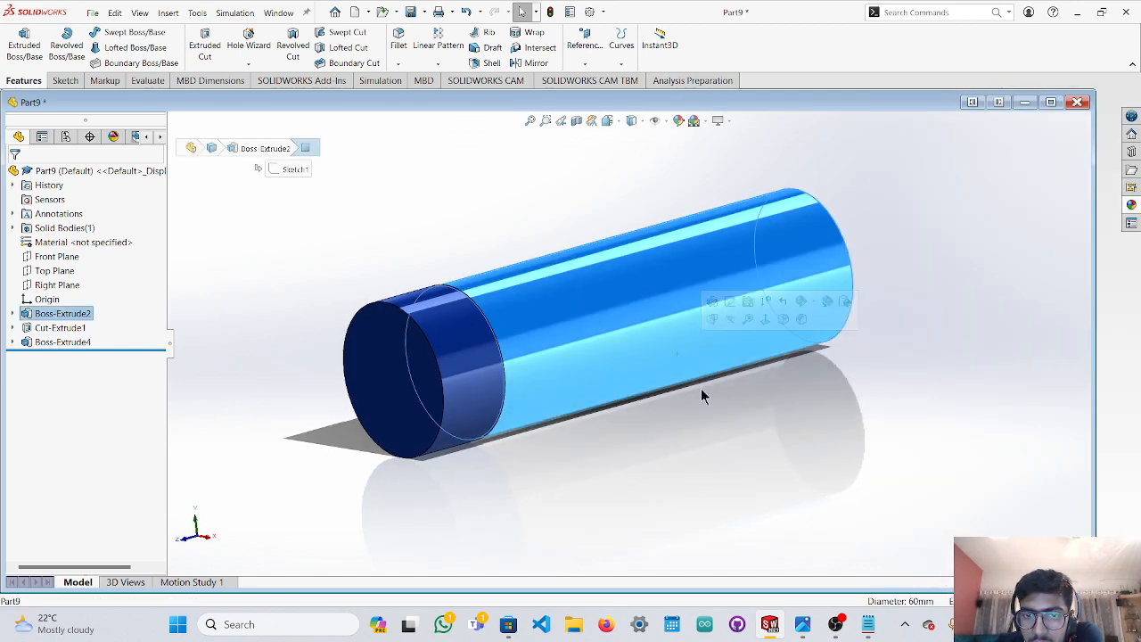
middle_click_drag(775, 418, 750, 419)
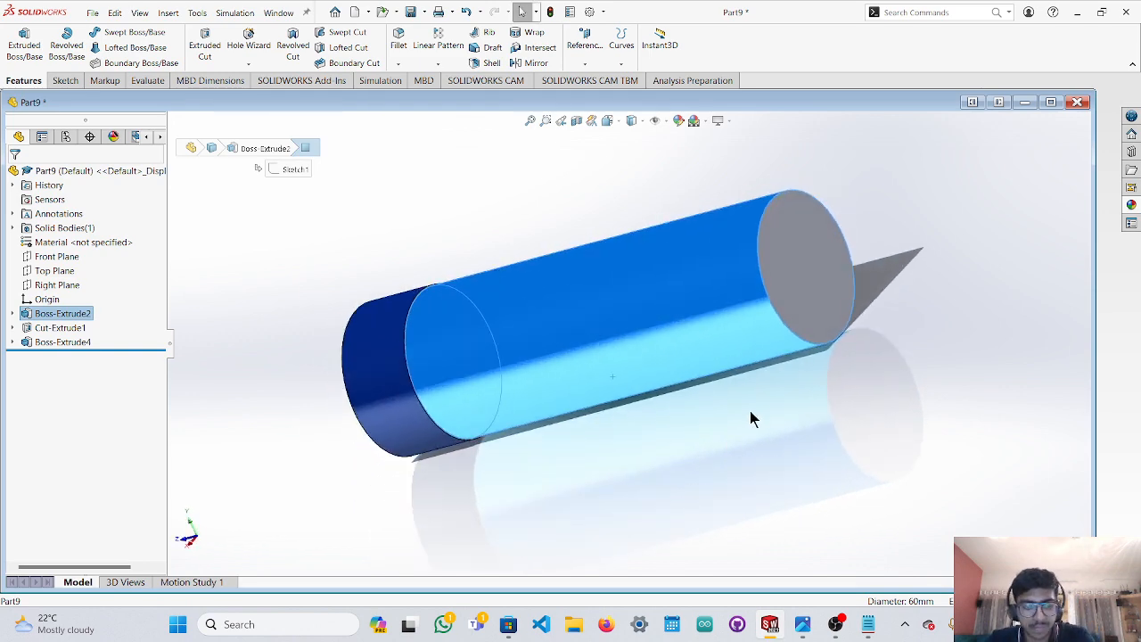
left_click(796, 296)
left_click(1132, 205)
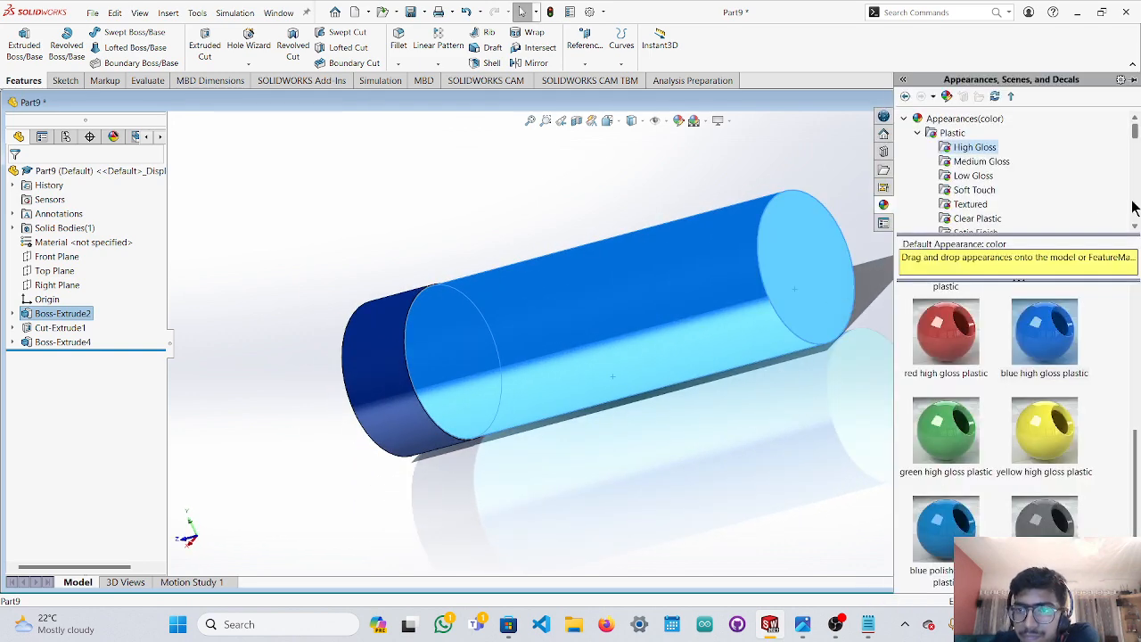
scroll(1006, 191, "down", 10)
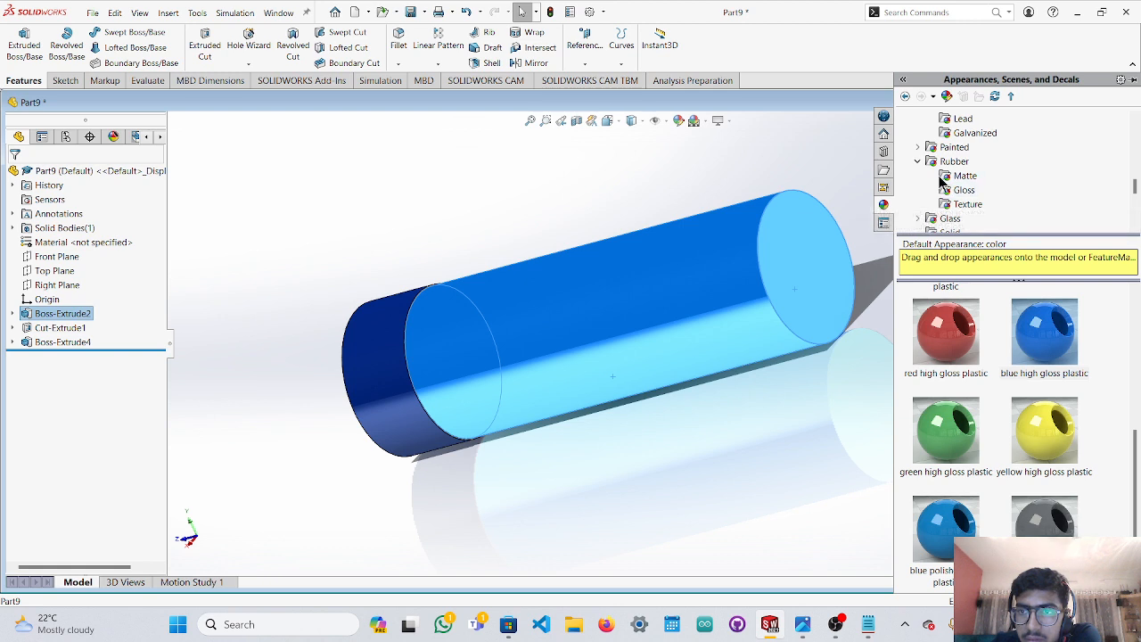
scroll(942, 183, "down", 5)
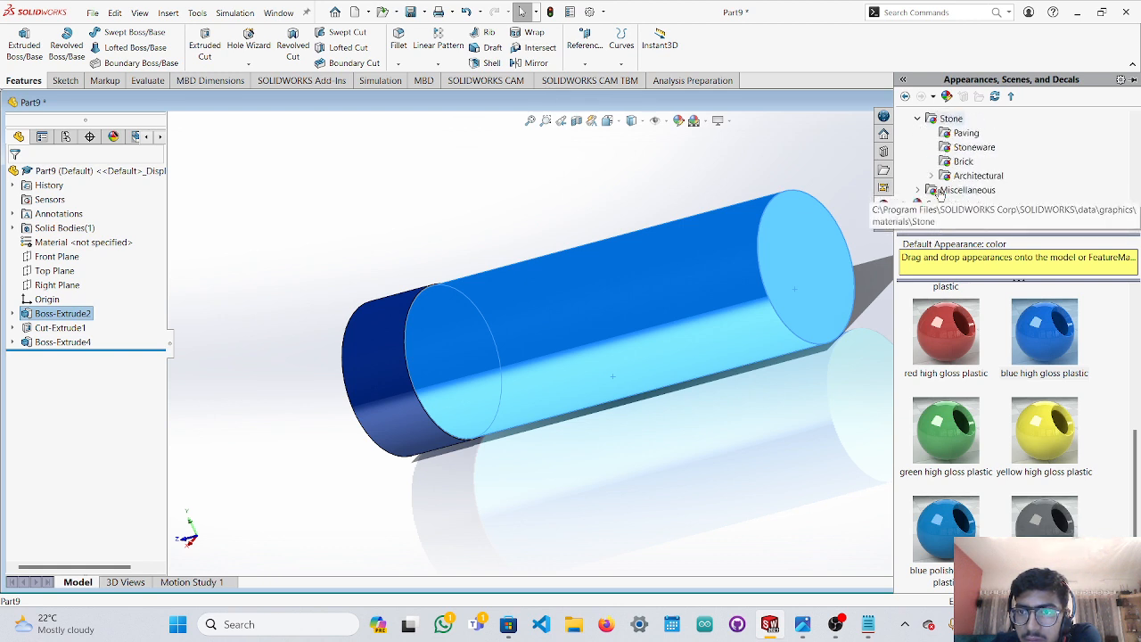
scroll(940, 195, "up", 5)
scroll(943, 194, "up", 6)
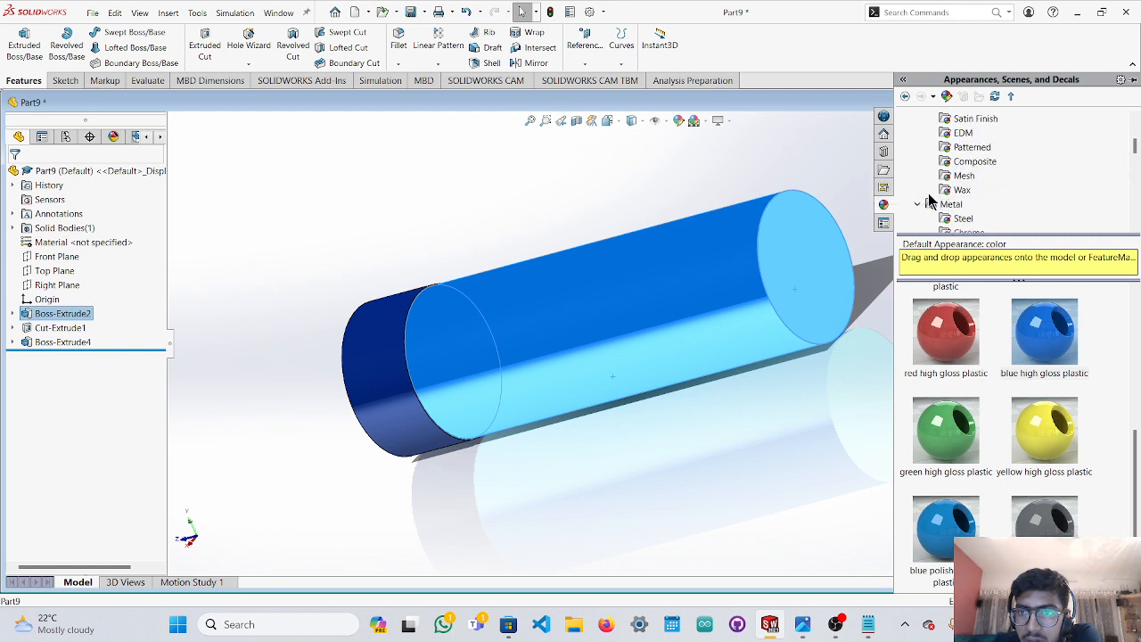
scroll(927, 196, "up", 4)
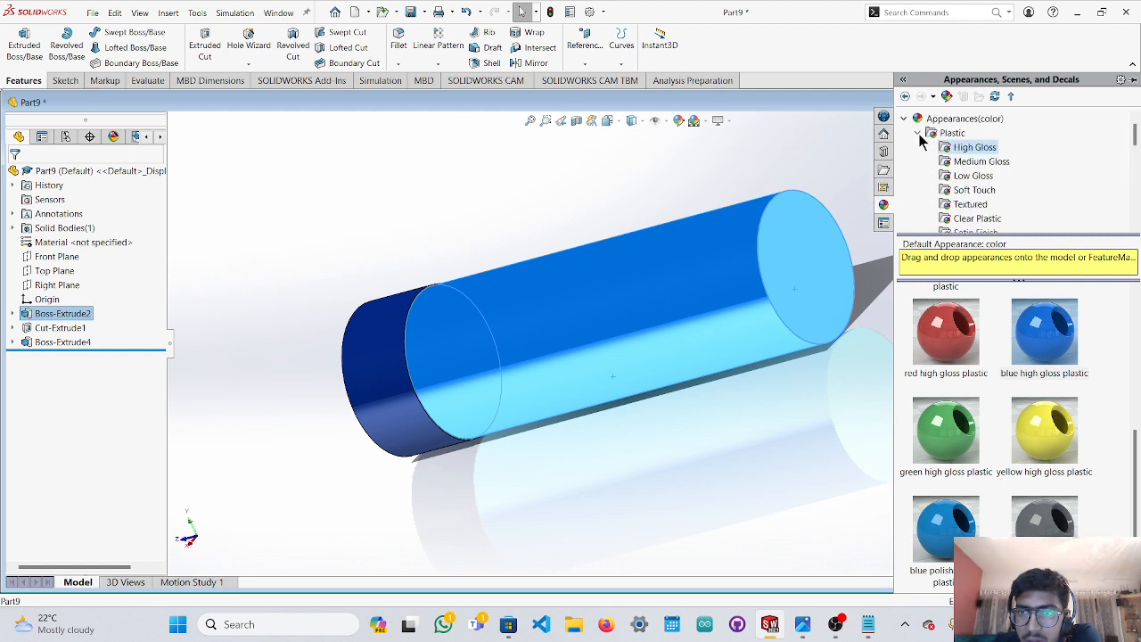
left_click(919, 134)
left_click(919, 176)
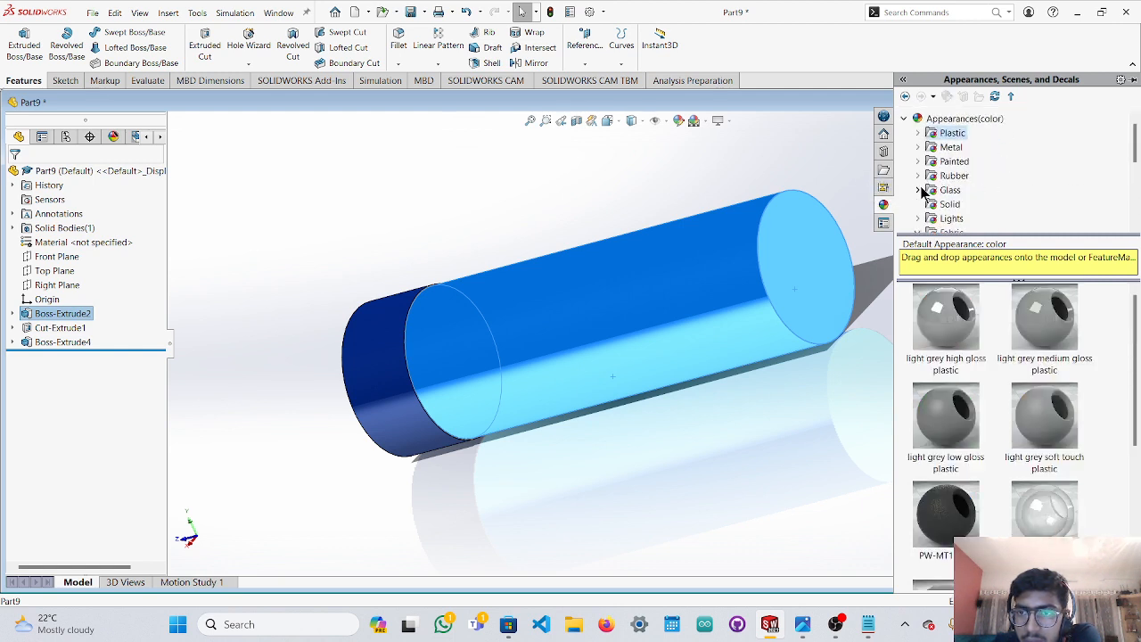
left_click(920, 190)
left_click(963, 190)
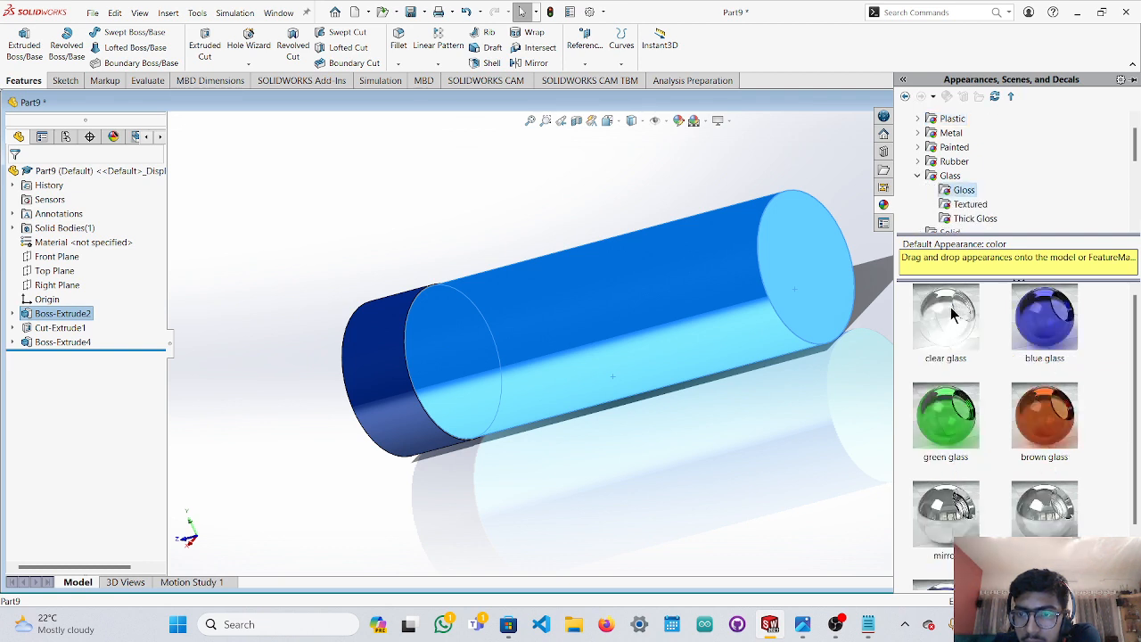
scroll(980, 419, "down", 2)
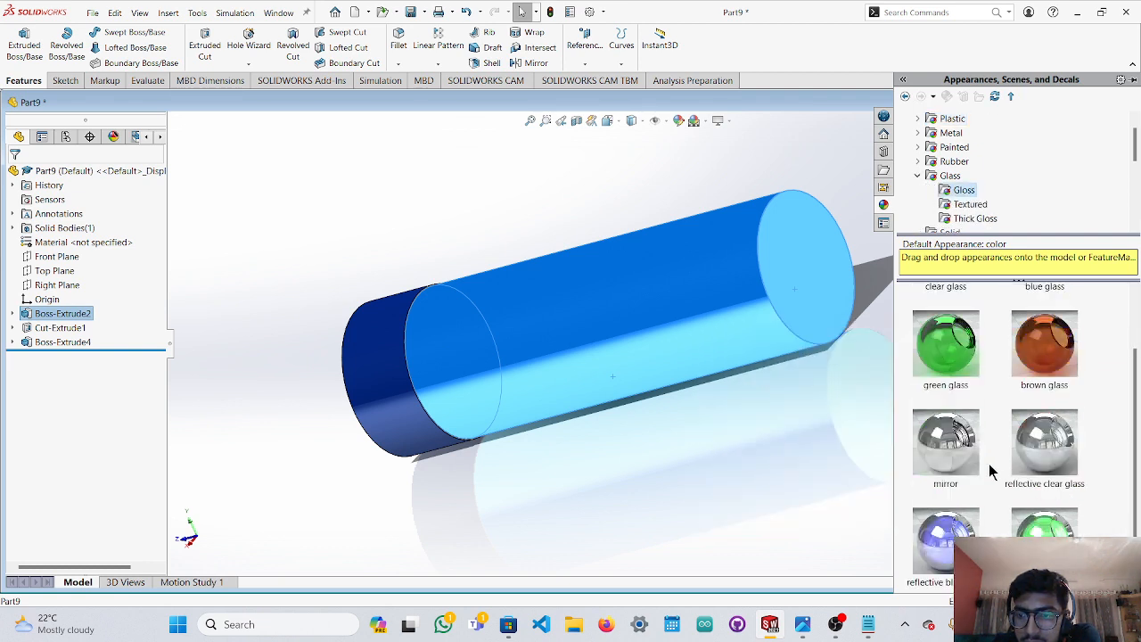
left_click(961, 205)
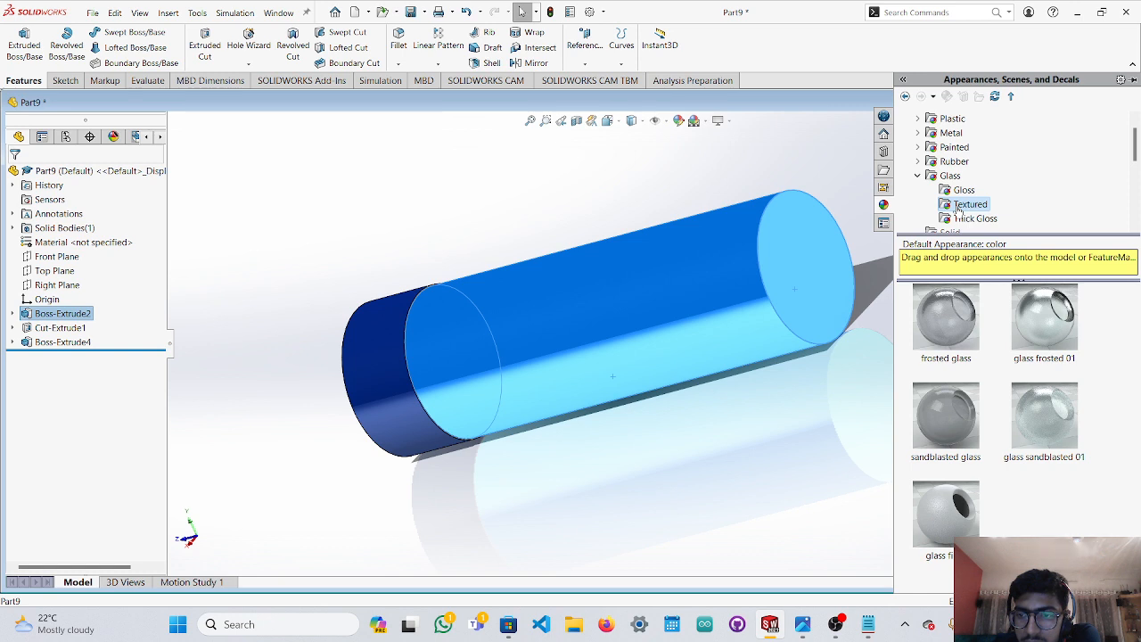
double_click(1051, 331)
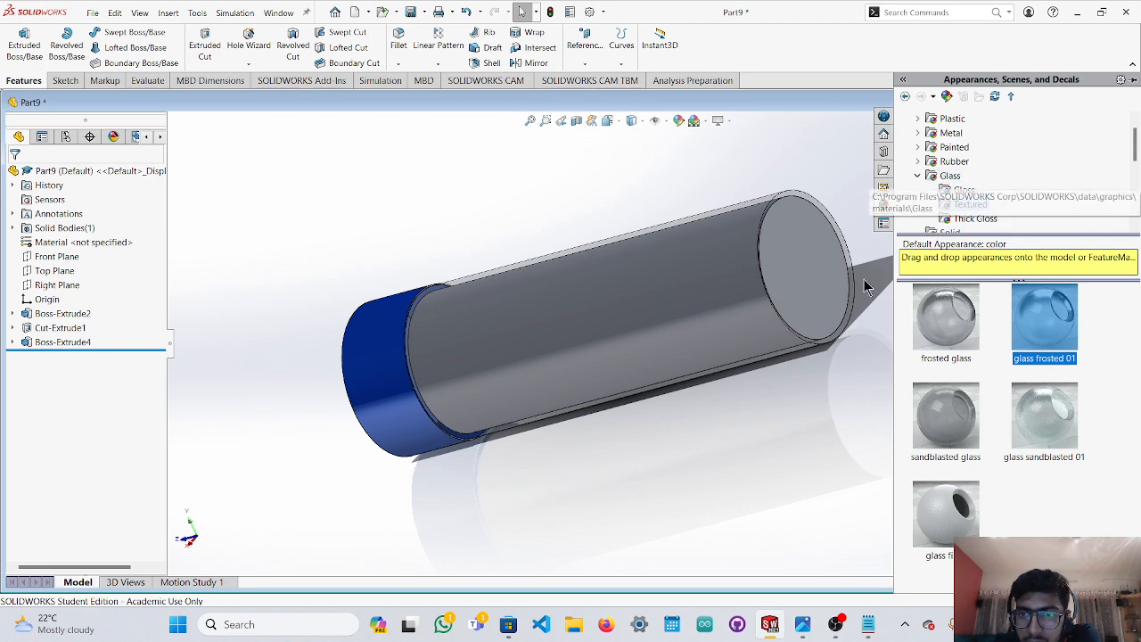
left_click(765, 433)
Inspect the finished bottle and save the part as bottle in the CAEG_EL folder.
middle_click_drag(798, 404, 859, 376)
scroll(860, 378, "up", 3)
middle_click_drag(806, 409, 626, 378)
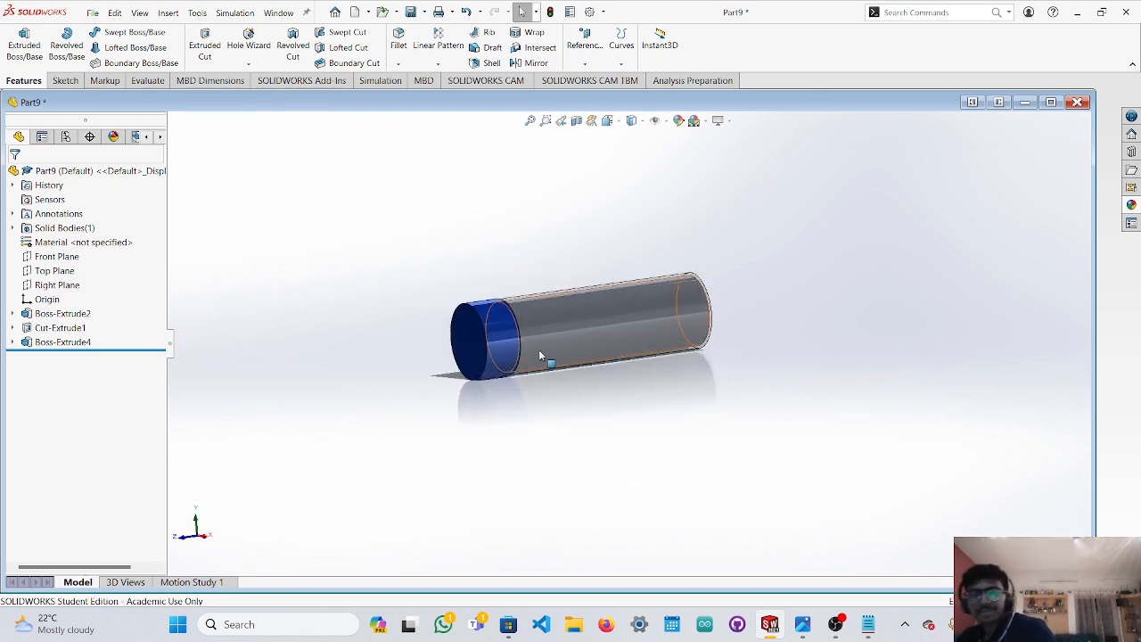
scroll(445, 246, "down", 2)
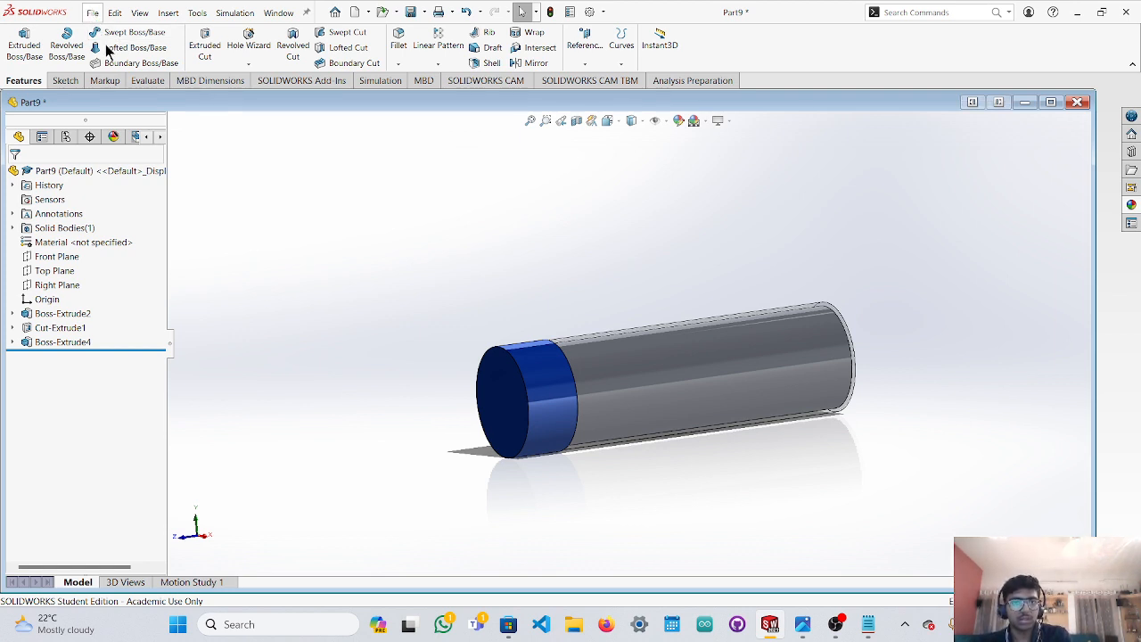
key("ctrl+s")
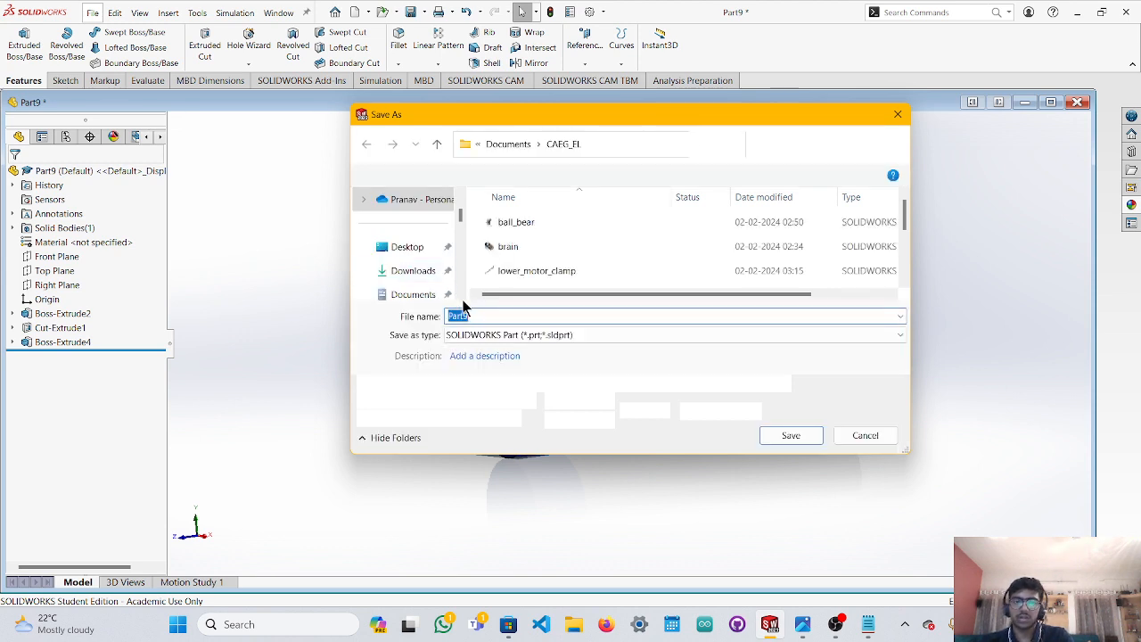
type("bolt")
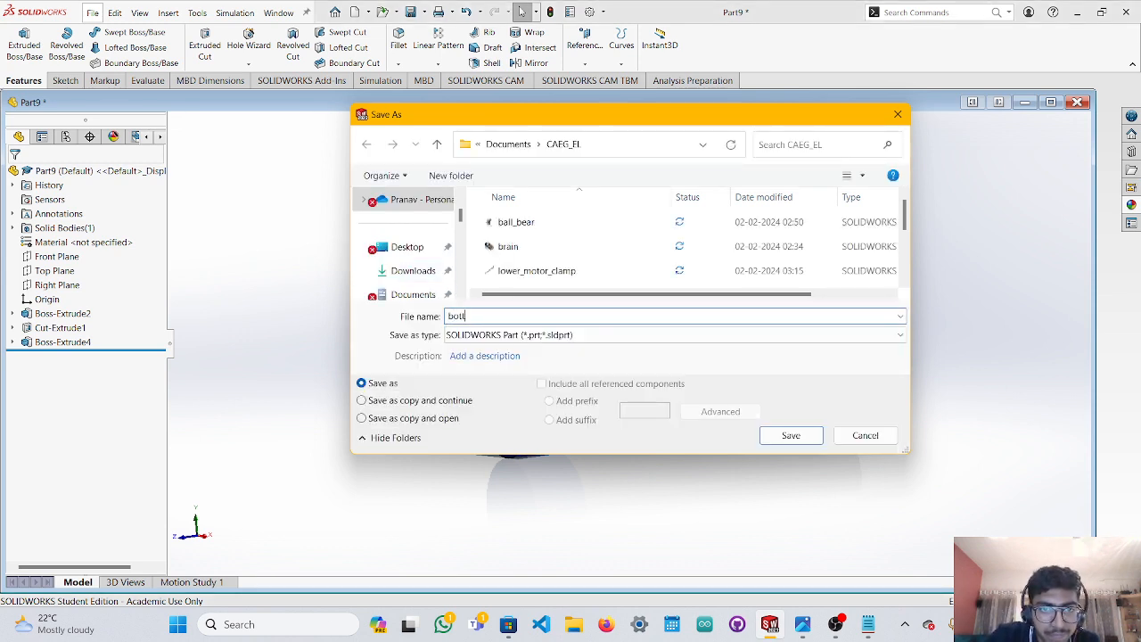
left_click(791, 436)
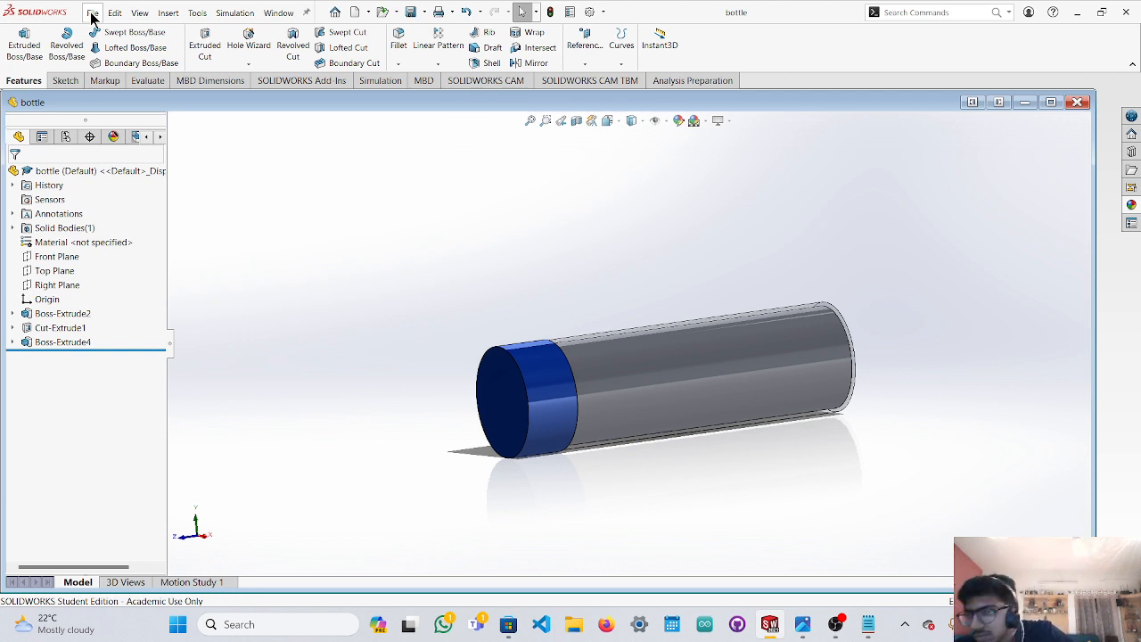
Switch to the image viewer, examine the box and motor assembly in reference photo j2.jpg, and return to SOLIDWORKS.
left_click(802, 624)
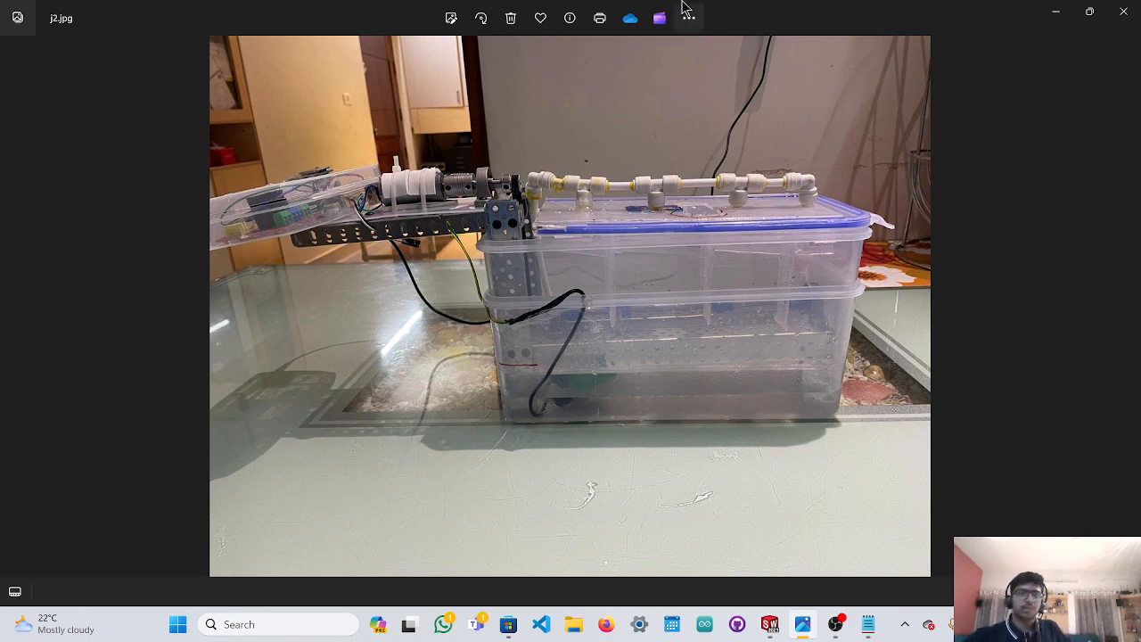
left_click(1056, 12)
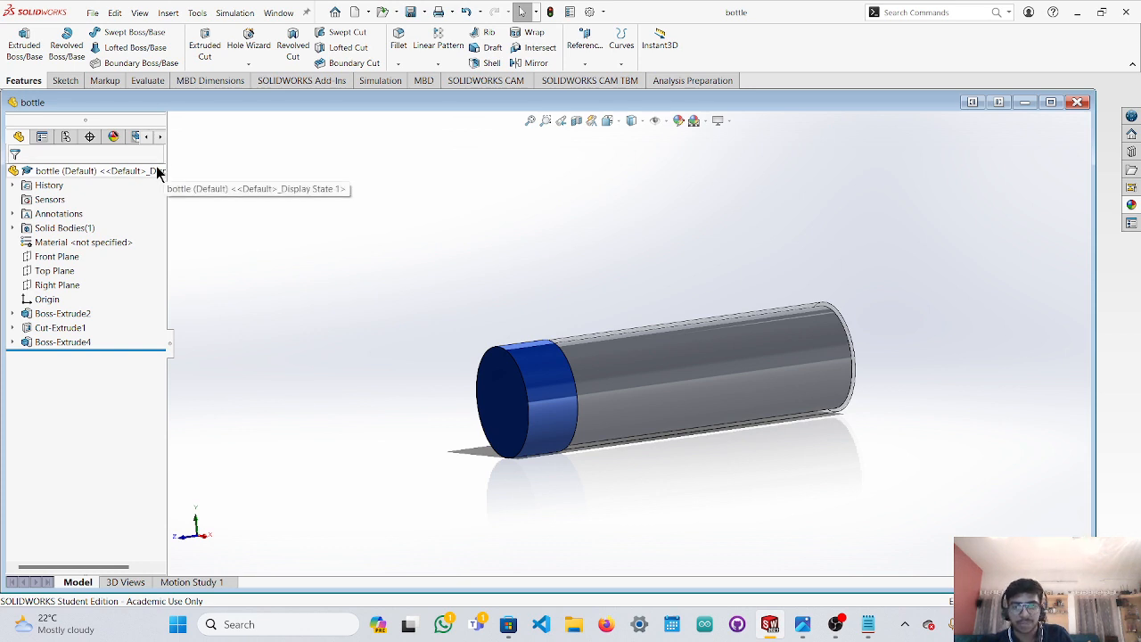
left_click(852, 608)
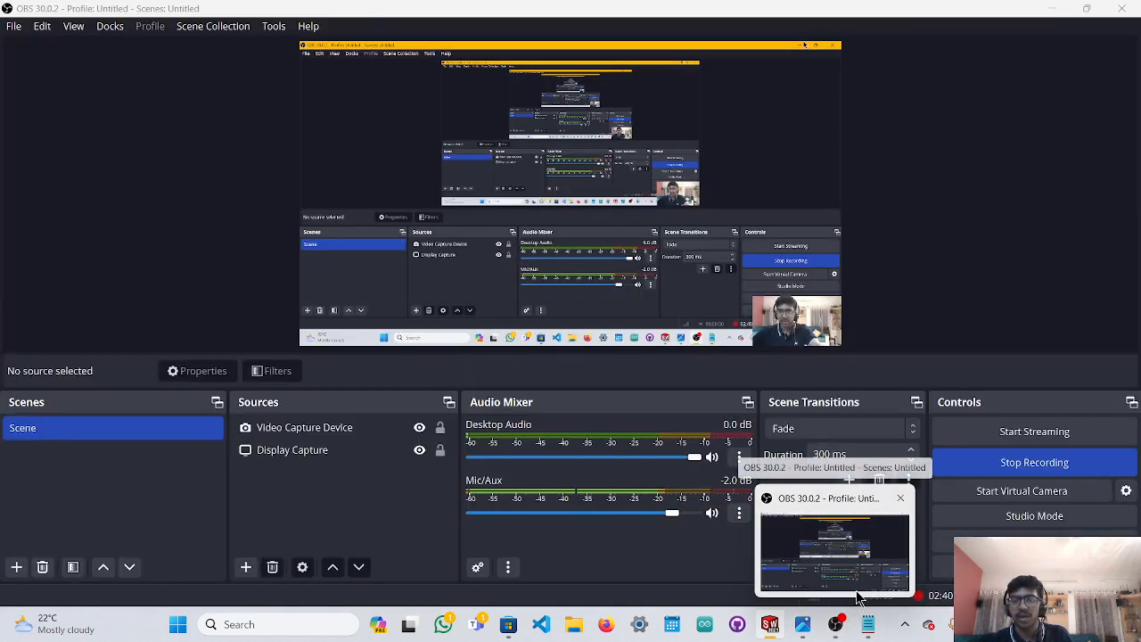
left_click(871, 548)
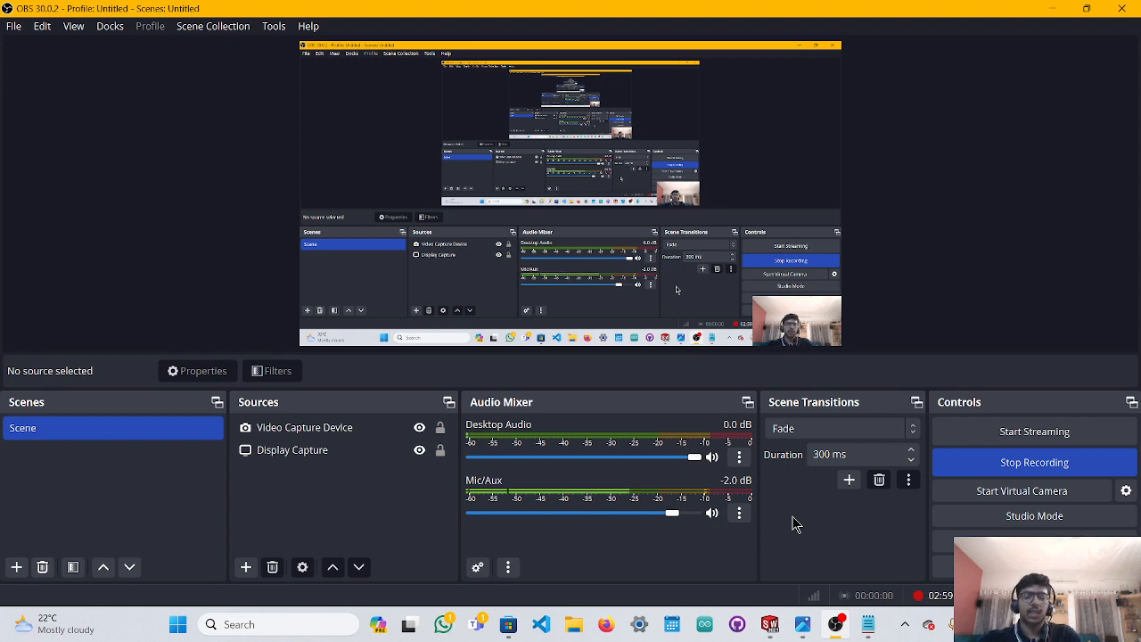
left_click(1046, 10)
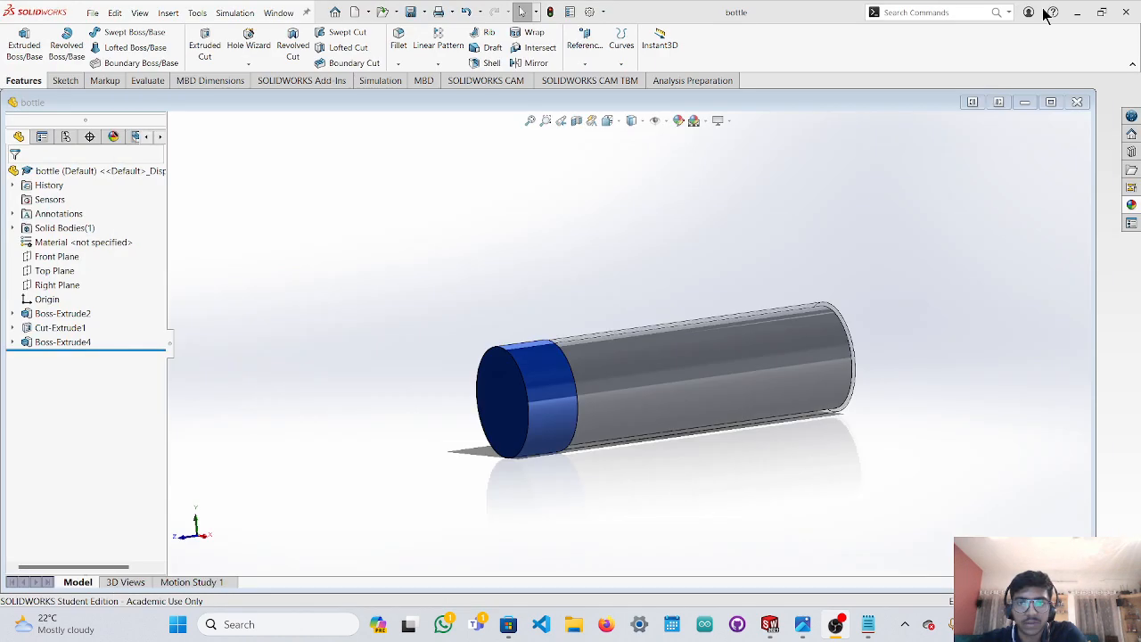
Create a new part document.
left_click(91, 13)
left_click(105, 33)
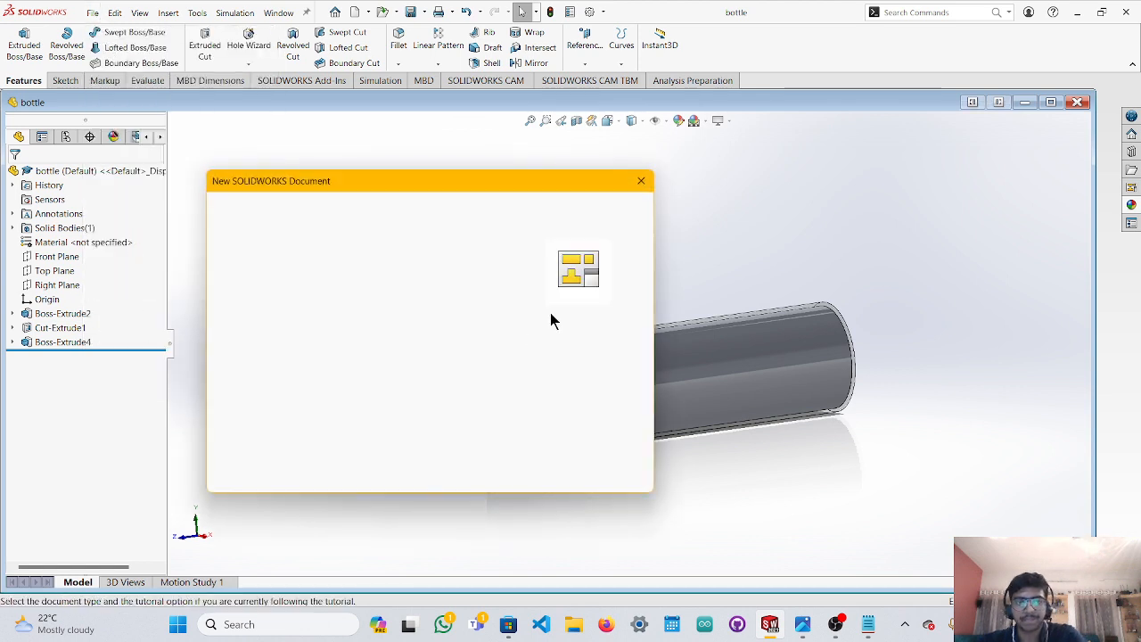
left_click(271, 275)
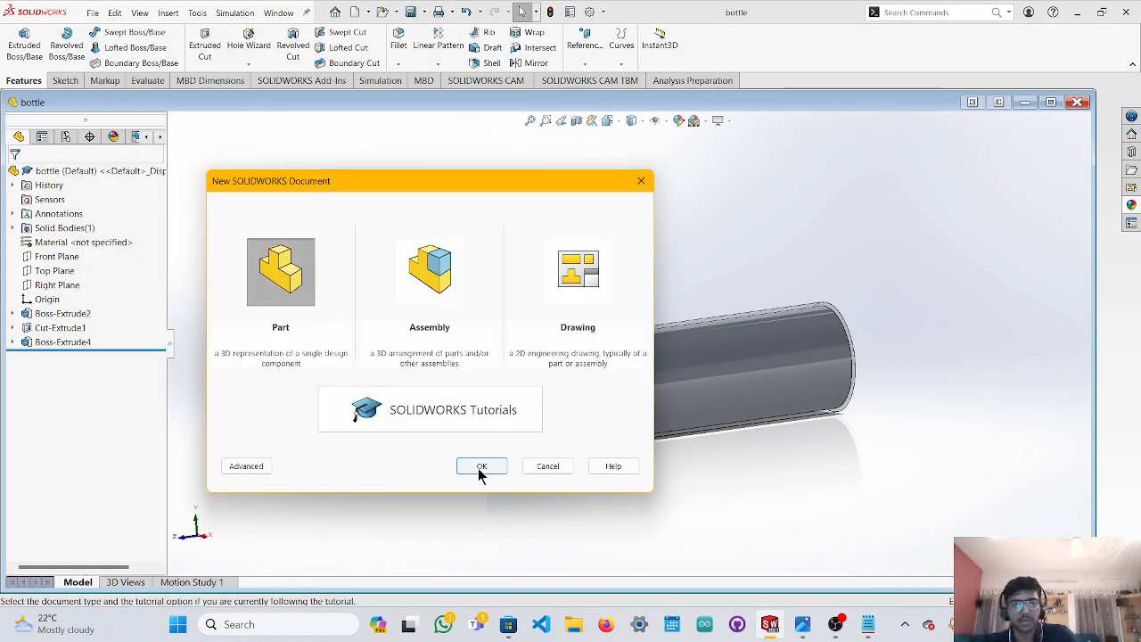
left_click(480, 466)
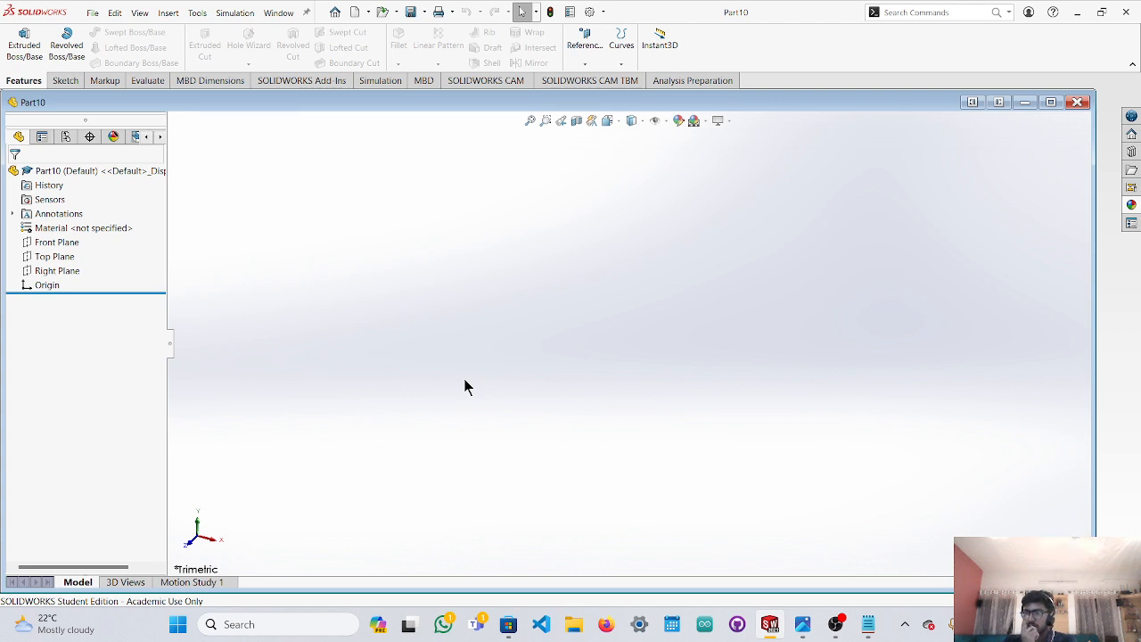
Start a sketch on the Top Plane and draw a corner rectangle about 152 mm wide around the origin.
left_click(52, 257)
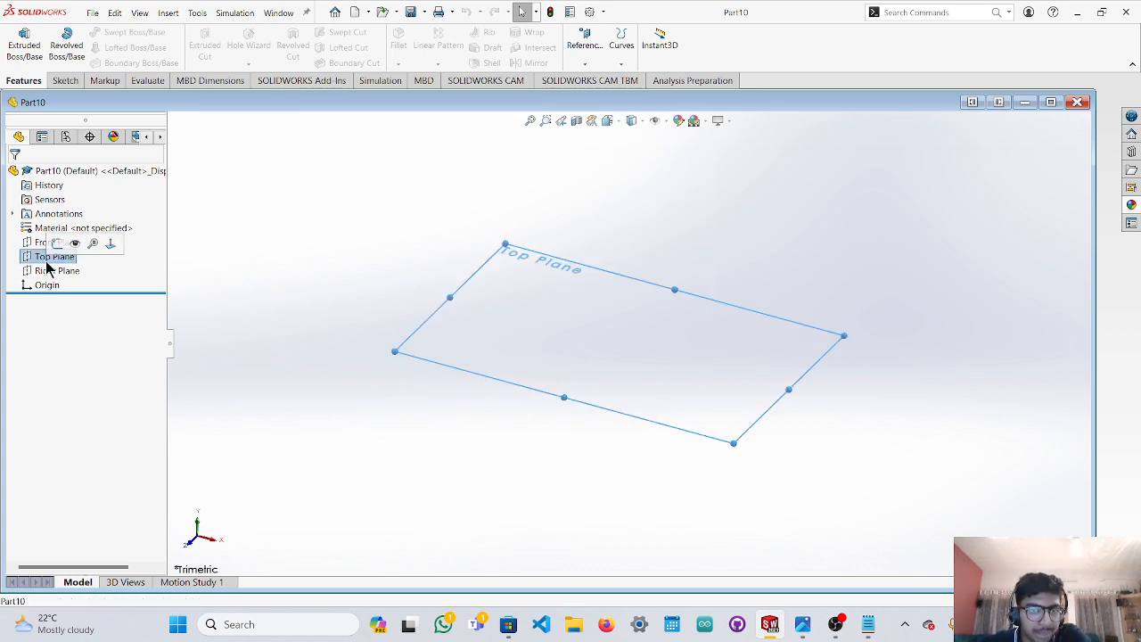
left_click(197, 534)
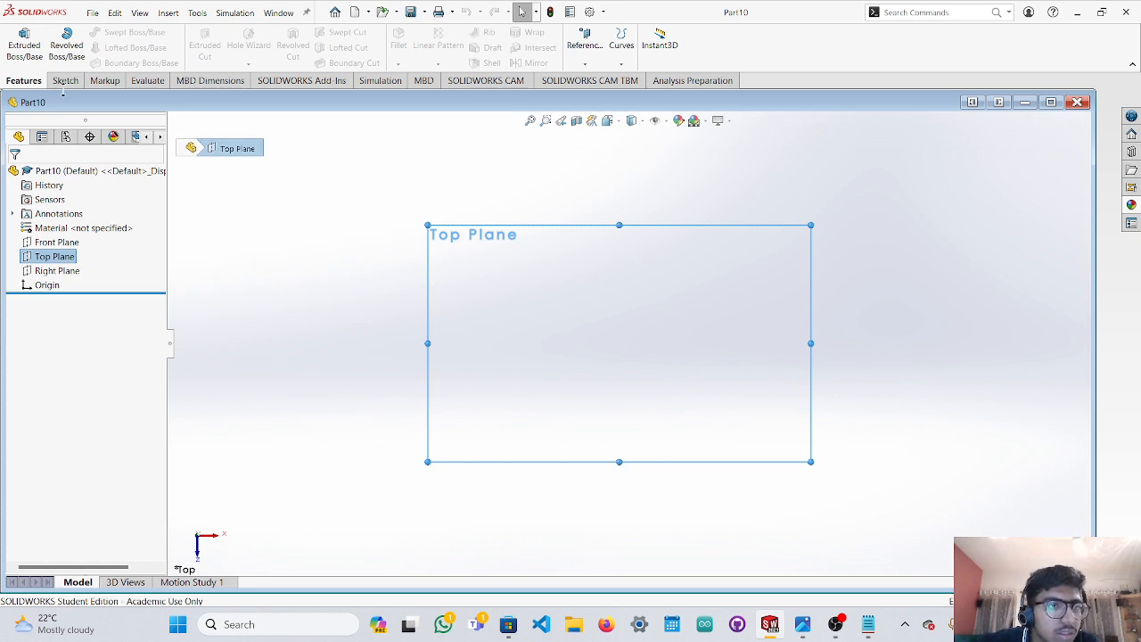
left_click(65, 80)
left_click(111, 47)
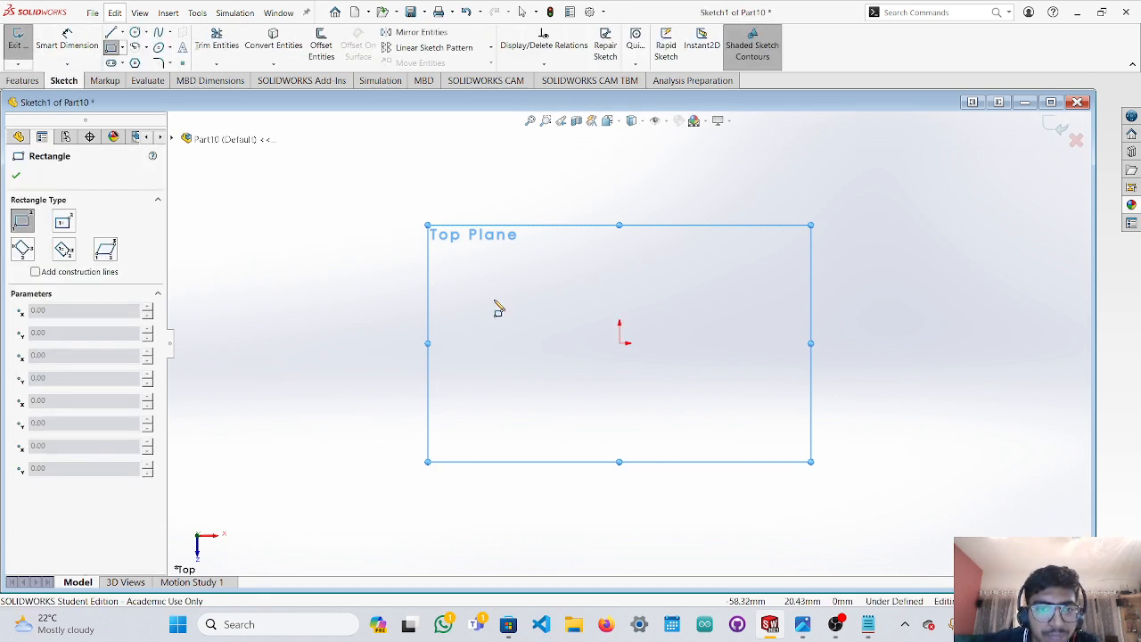
mouse_move(487, 282)
left_mouse_down()
mouse_move(594, 390)
mouse_move(815, 428)
left_mouse_up()
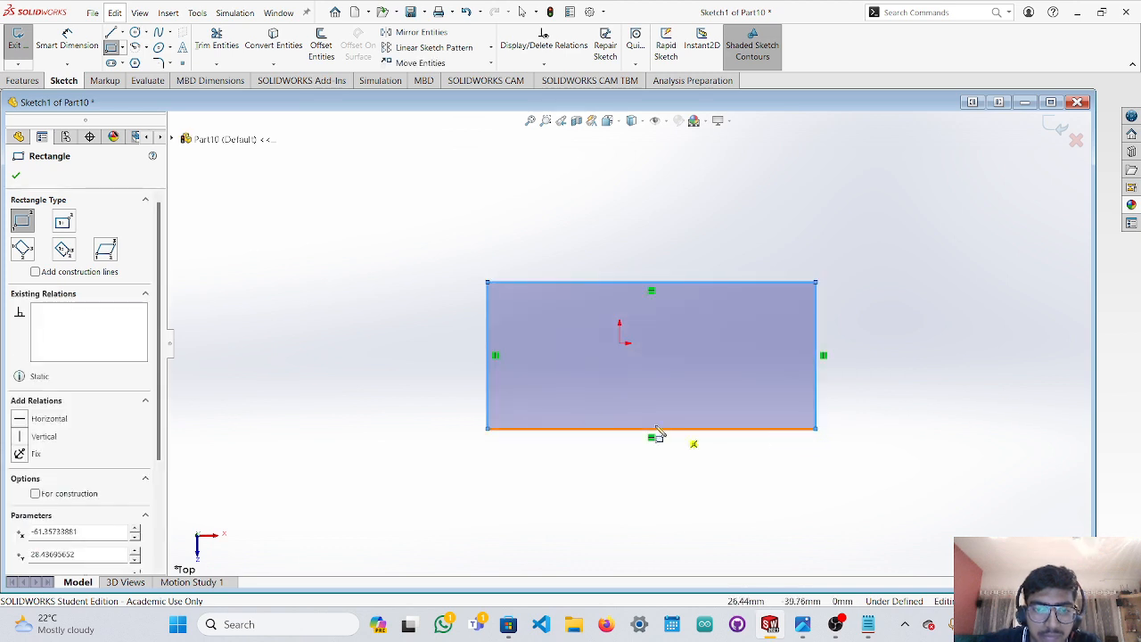
key("Escape")
Dimension the rectangle's lower horizontal edge and set its length to 250 mm.
left_click(64, 44)
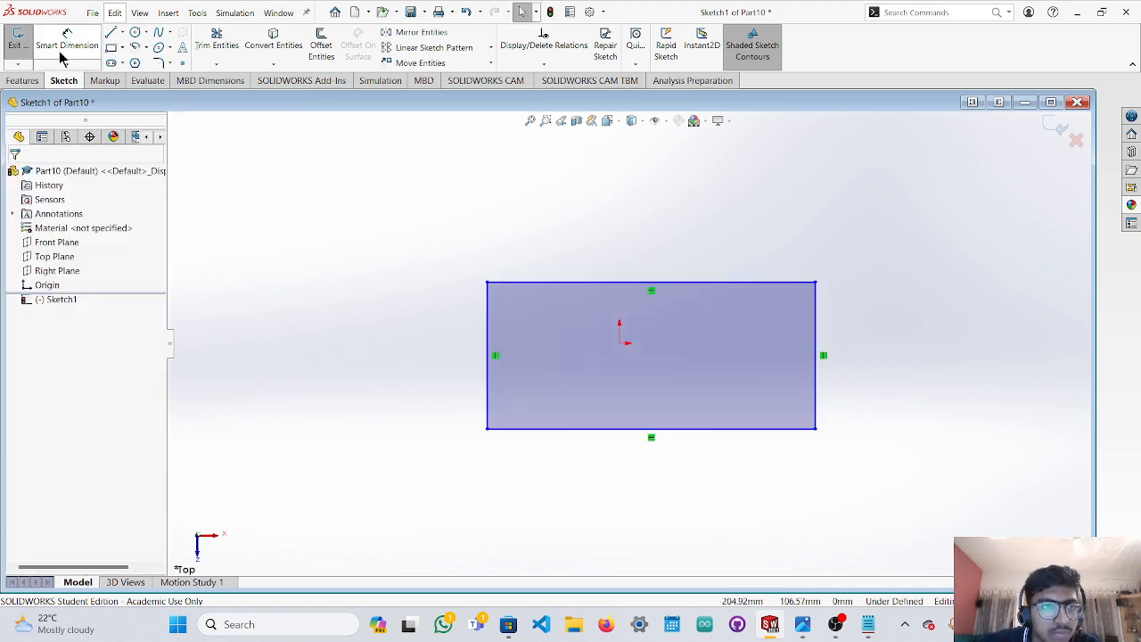
left_click(630, 430)
left_click(633, 505)
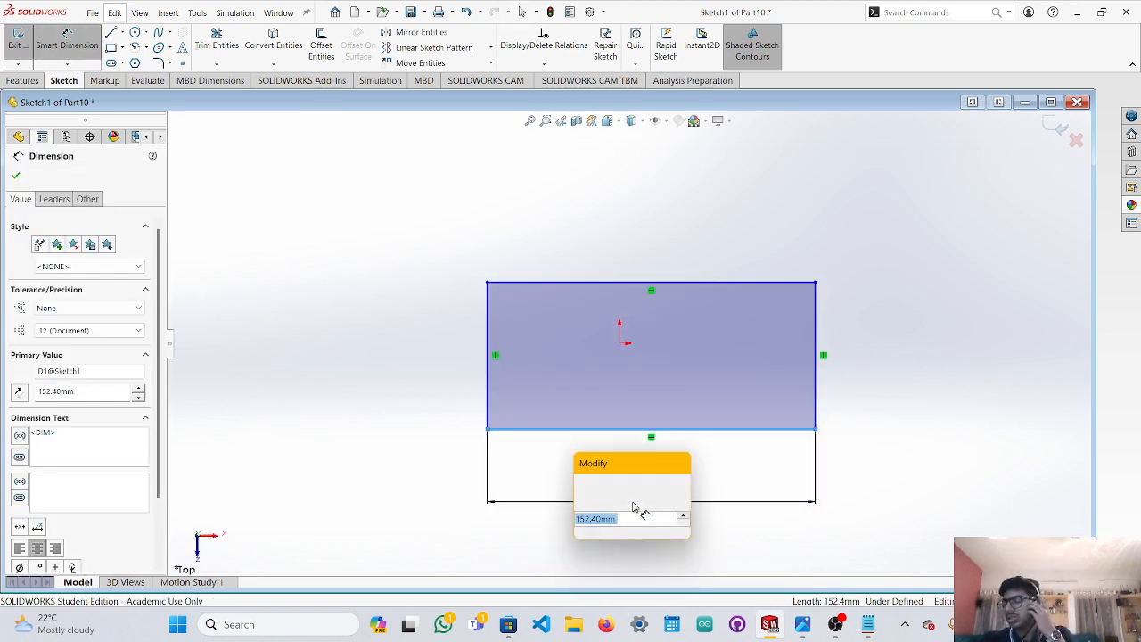
left_click(632, 502)
left_click(626, 529)
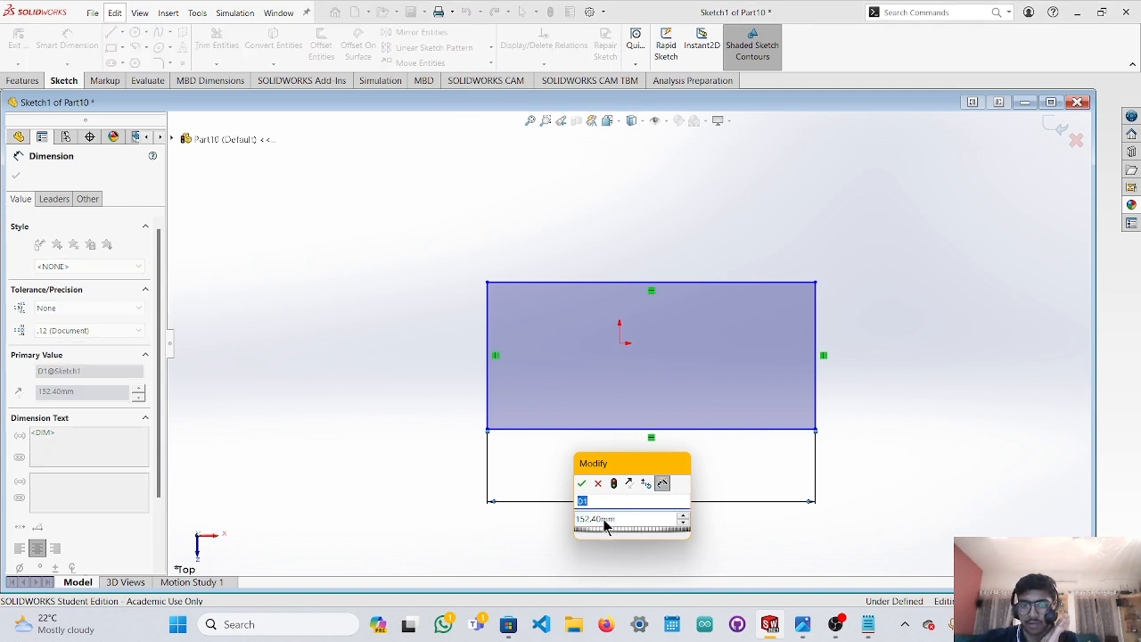
left_click(615, 520)
left_click_drag(618, 526, 568, 527)
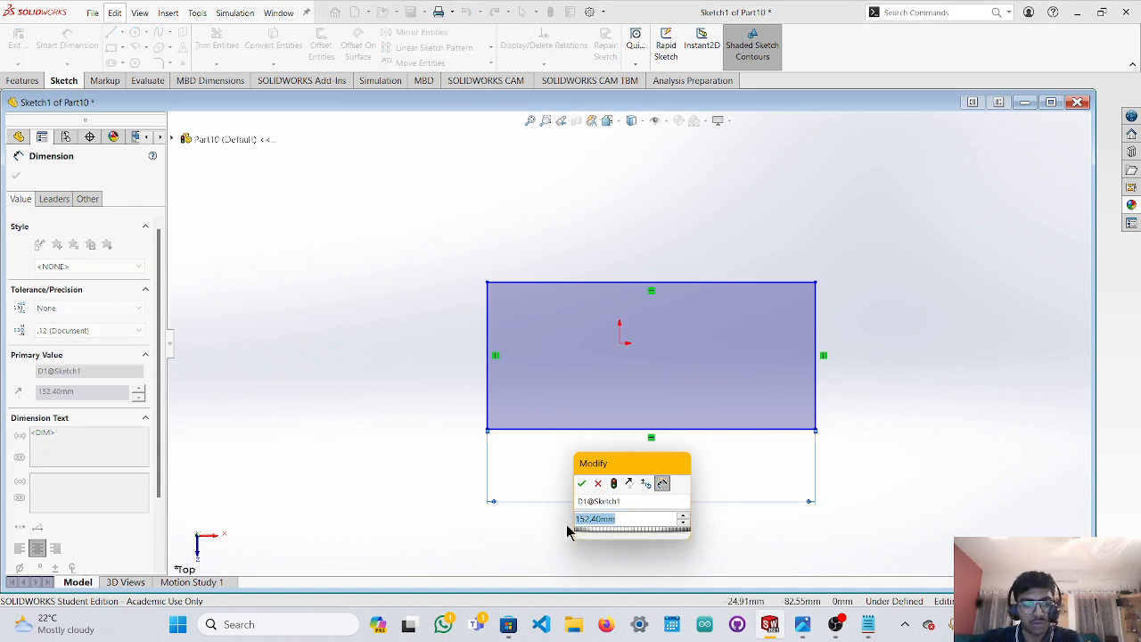
type("2")
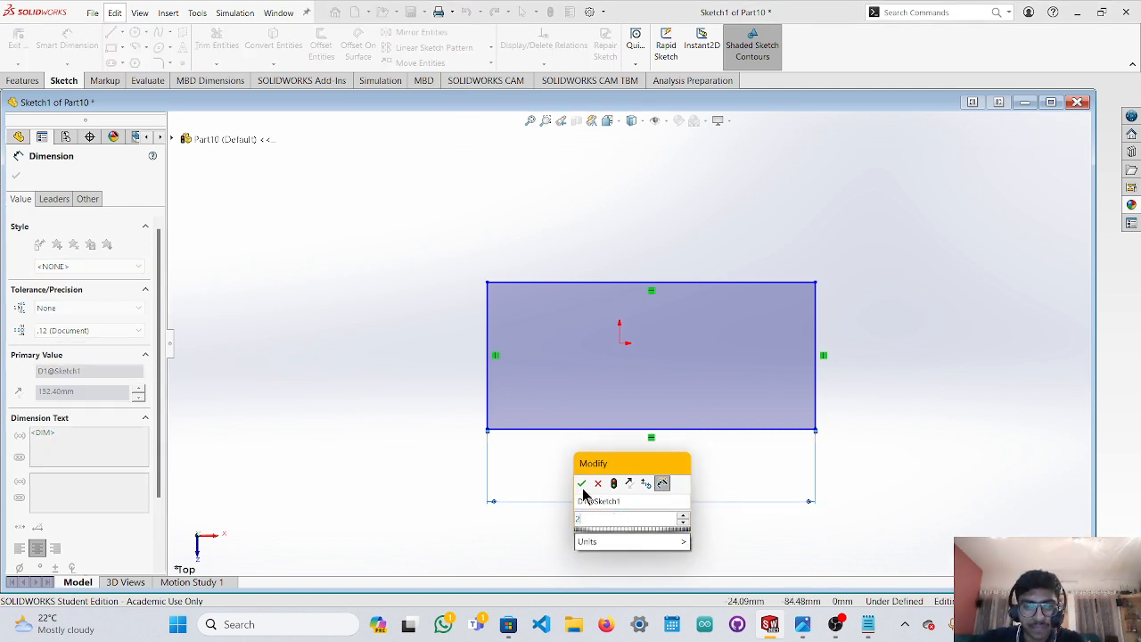
type("50")
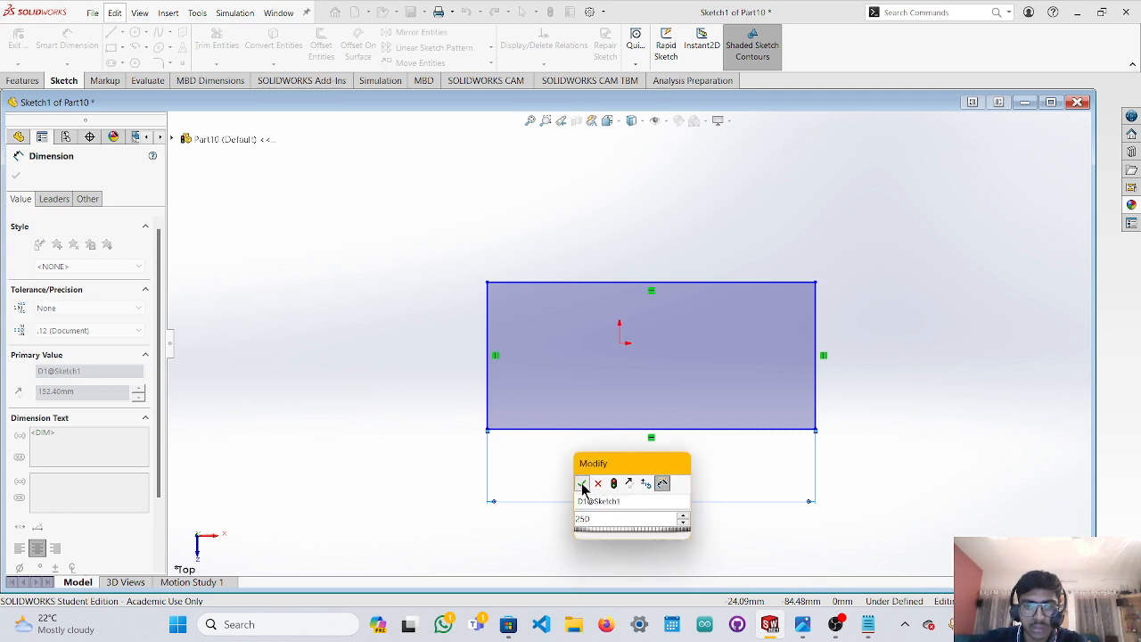
key("Return")
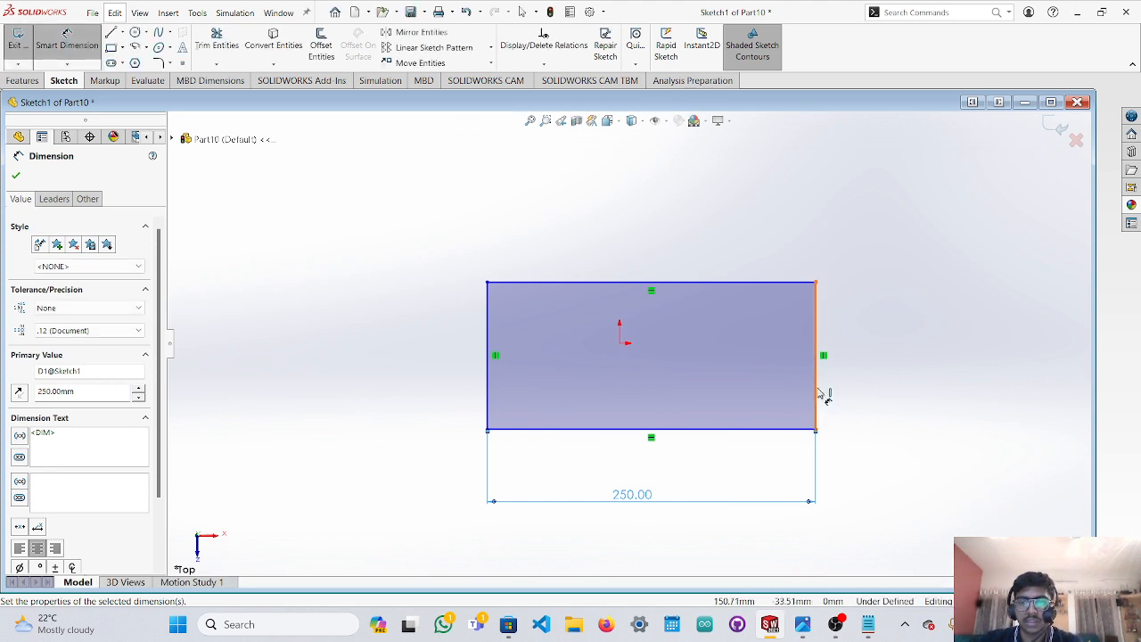
Dimension the rectangle's right vertical edge and set its length to 140 mm.
left_click(856, 397)
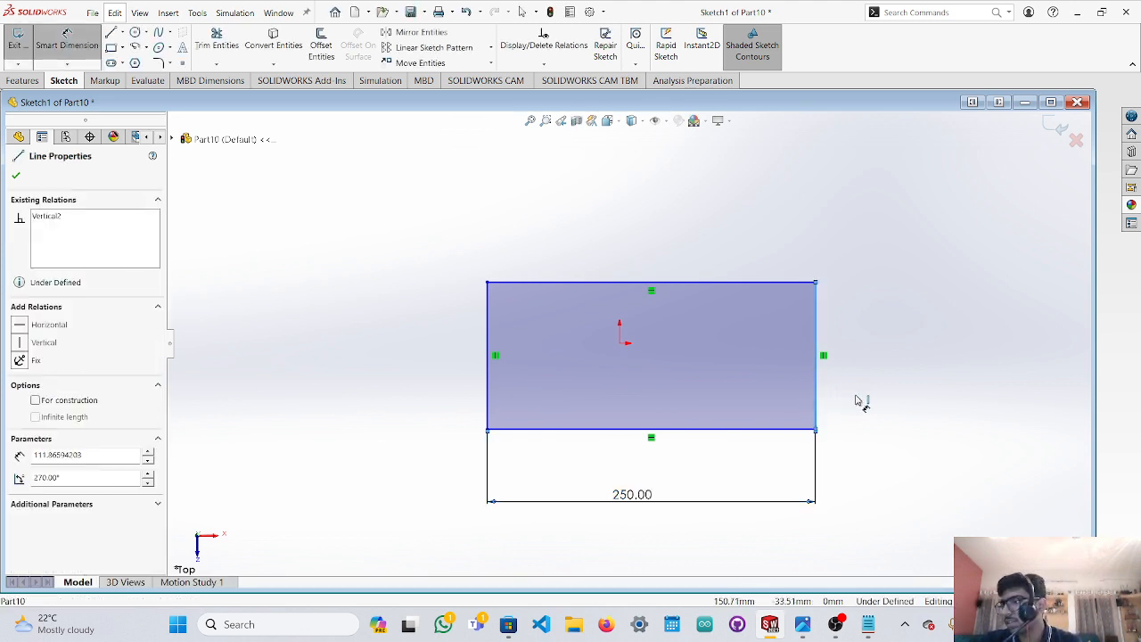
left_click(864, 400)
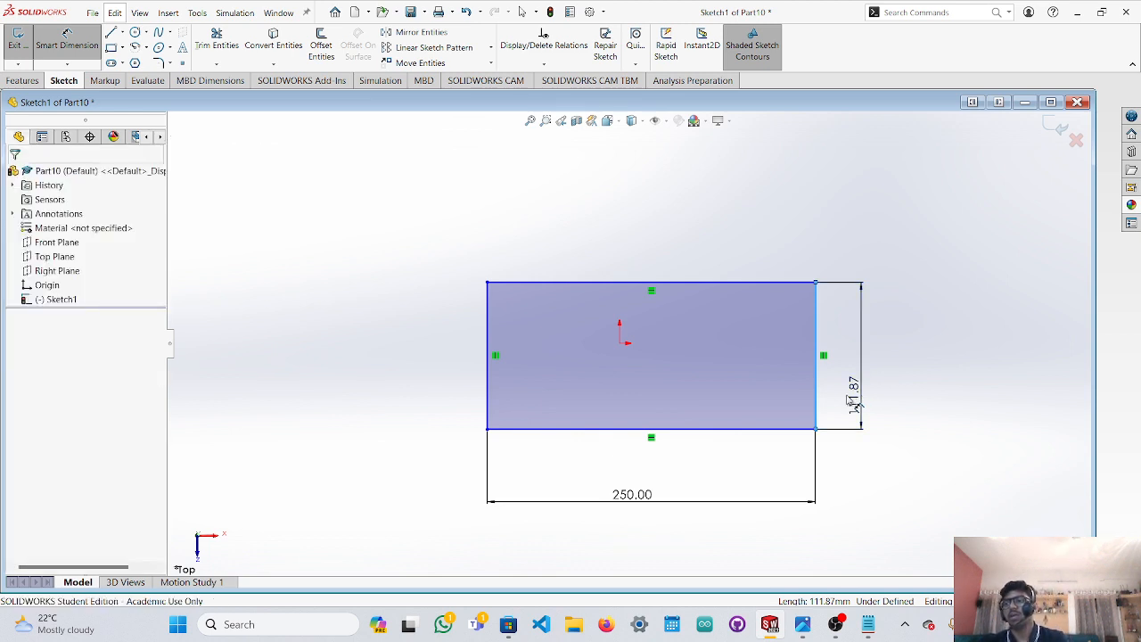
double_click(852, 401)
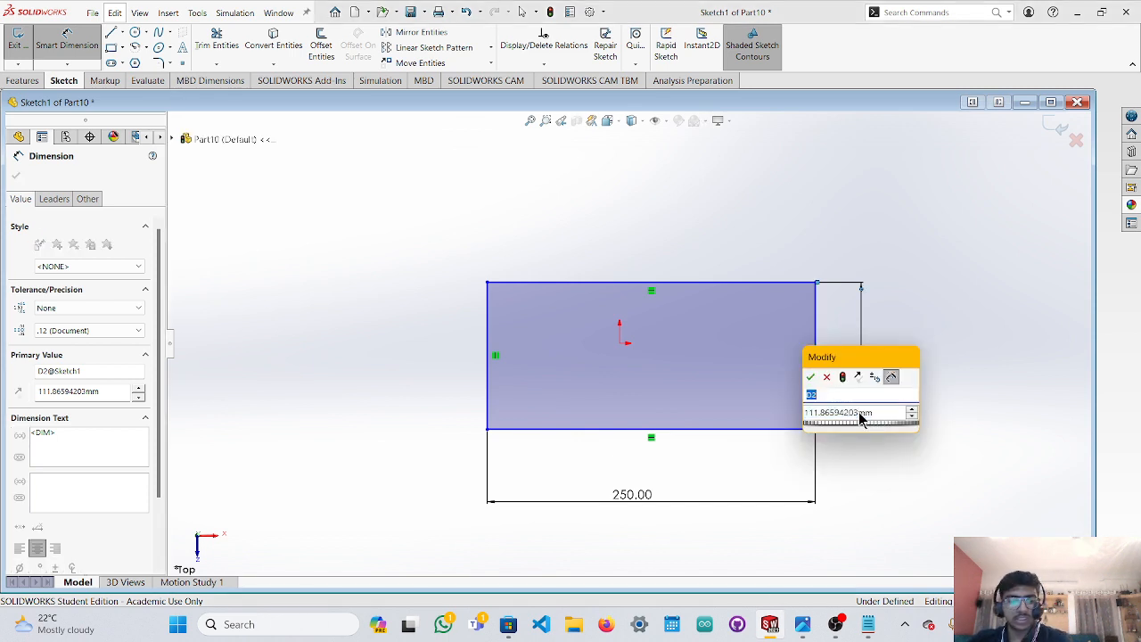
type("1")
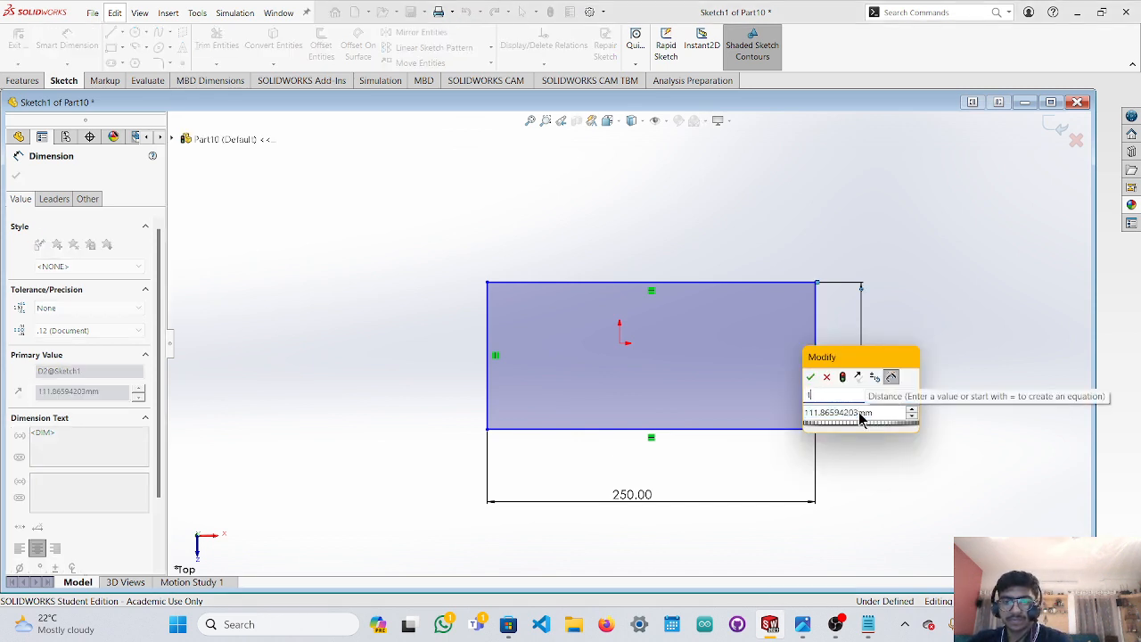
left_click(835, 412)
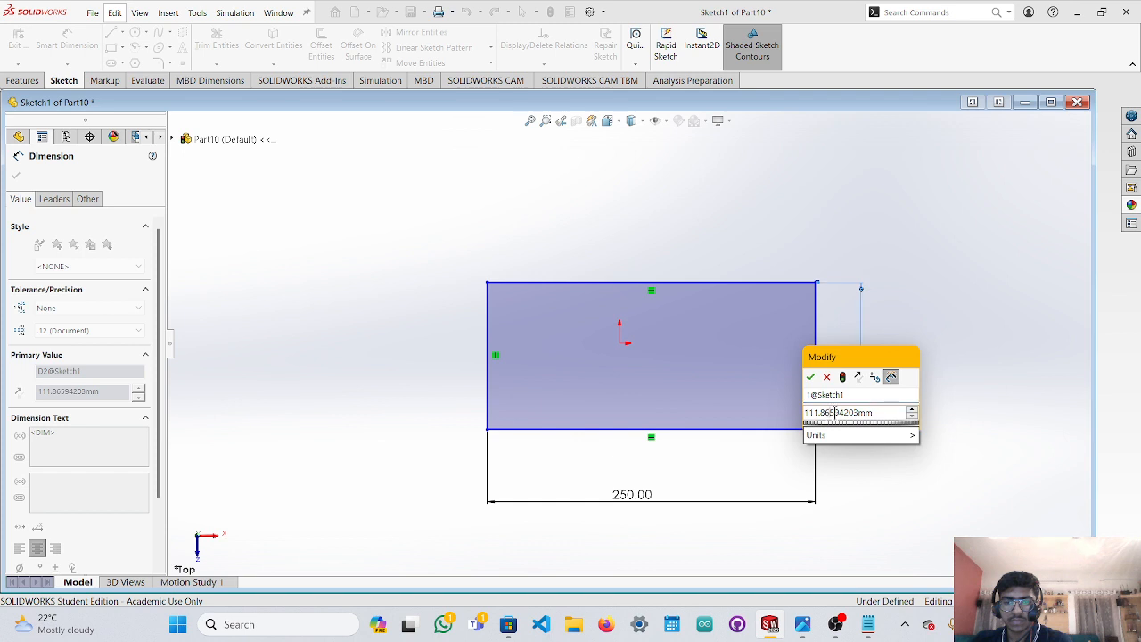
left_click(870, 413)
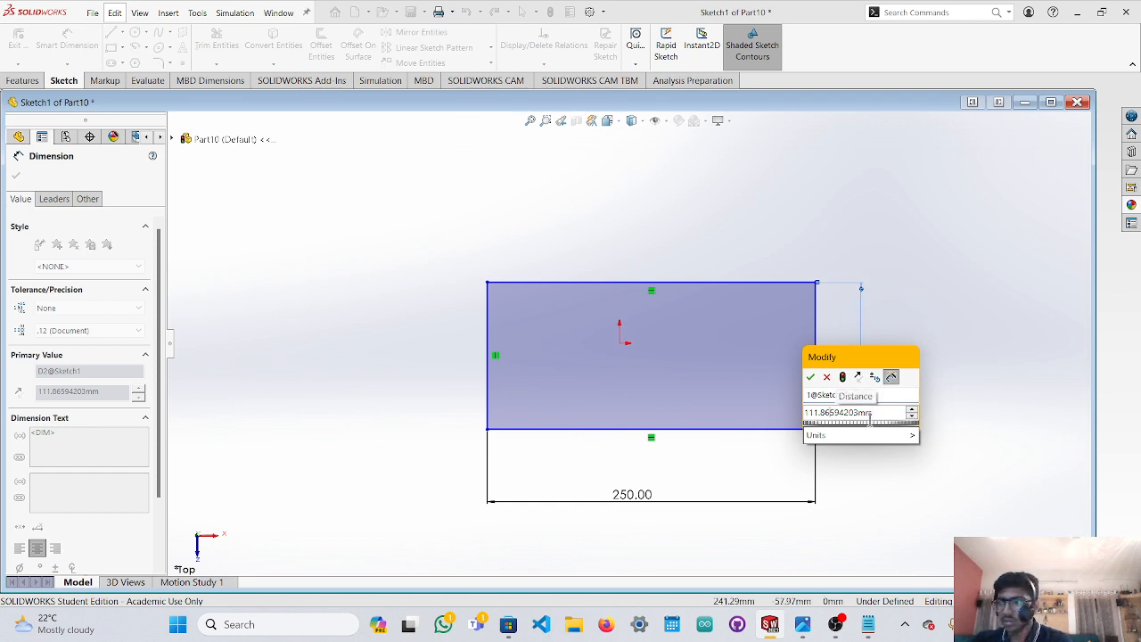
left_click(871, 425)
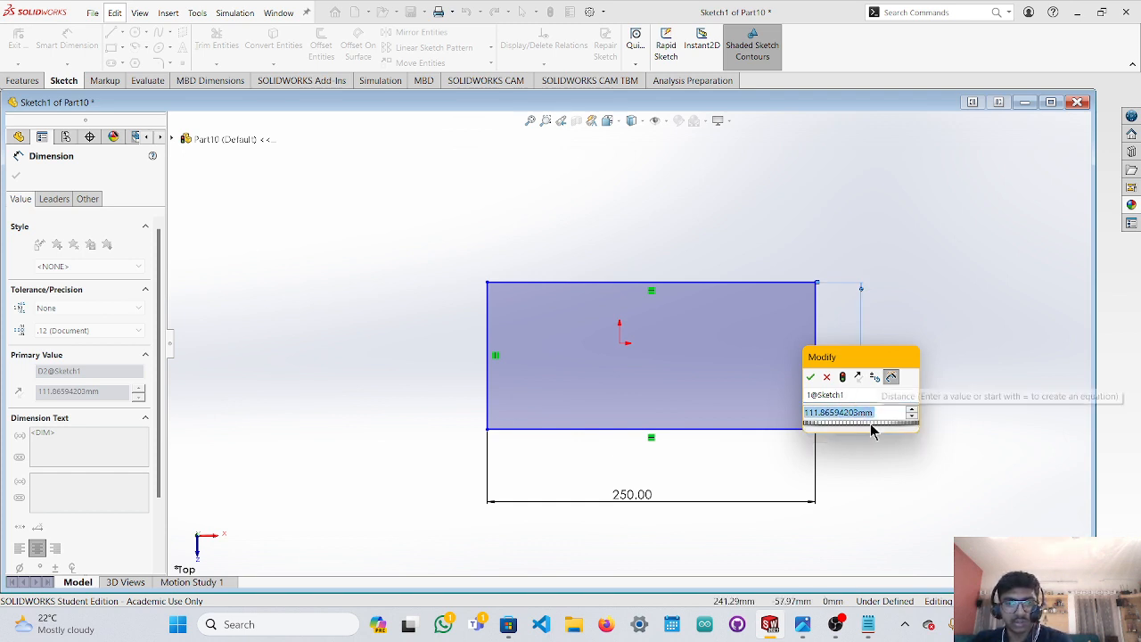
type("14")
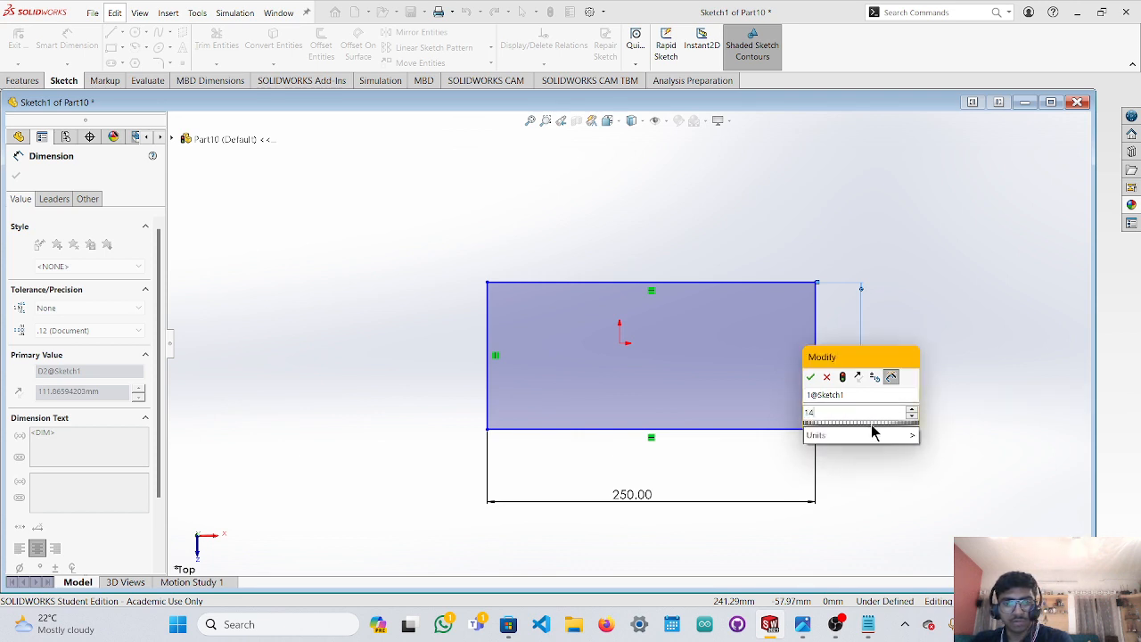
type("0")
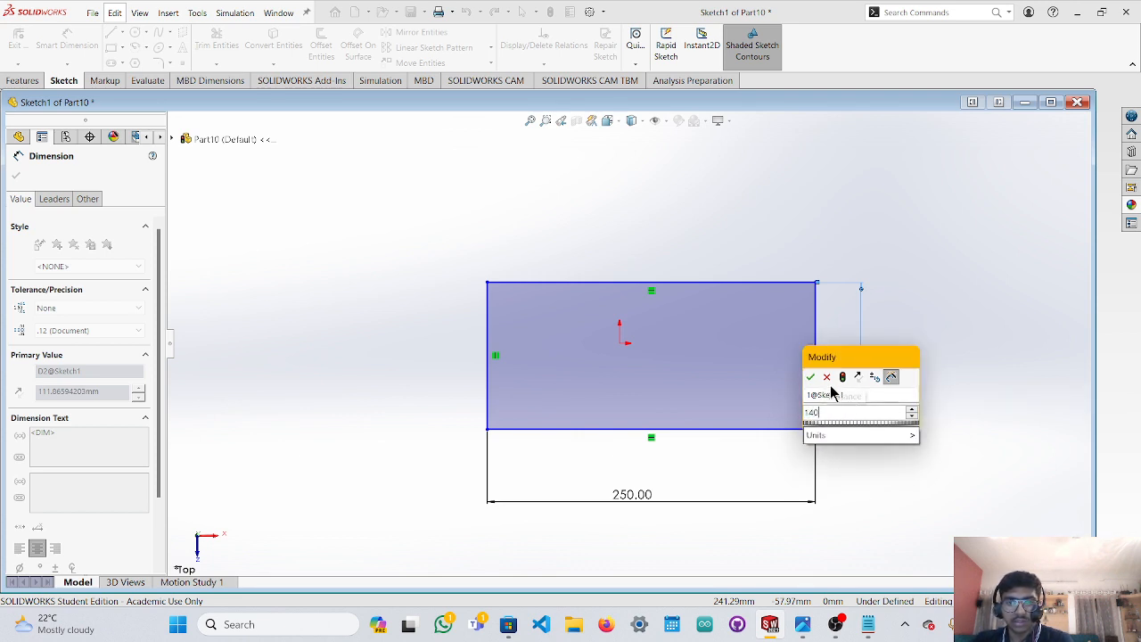
left_click(814, 381)
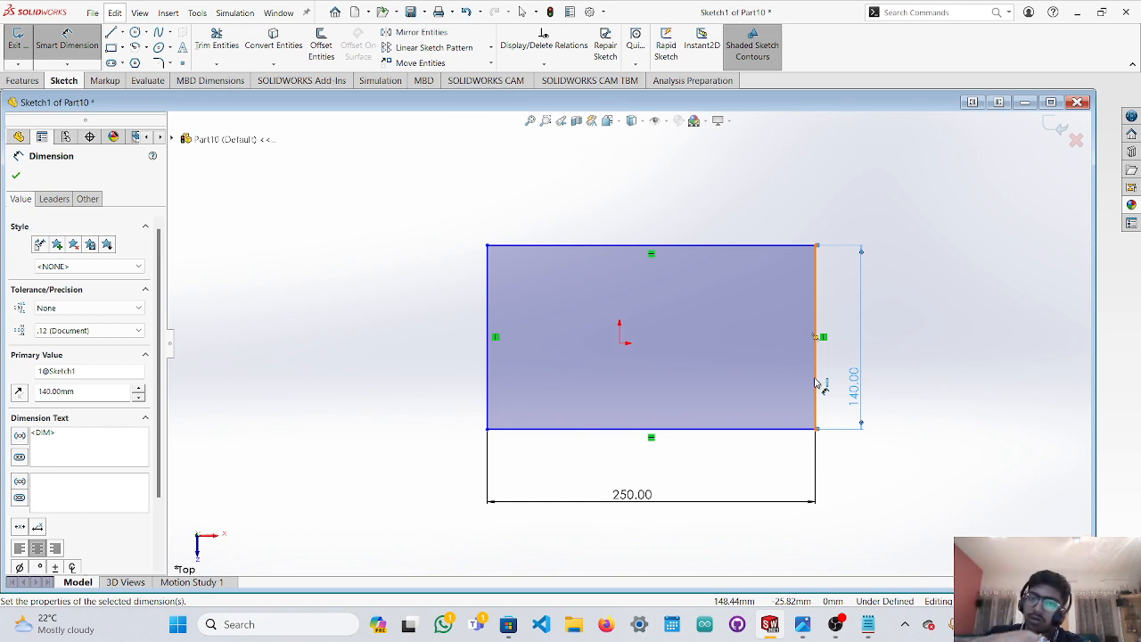
Set the rectangle's horizontal width dimension to 240 mm.
double_click(625, 493)
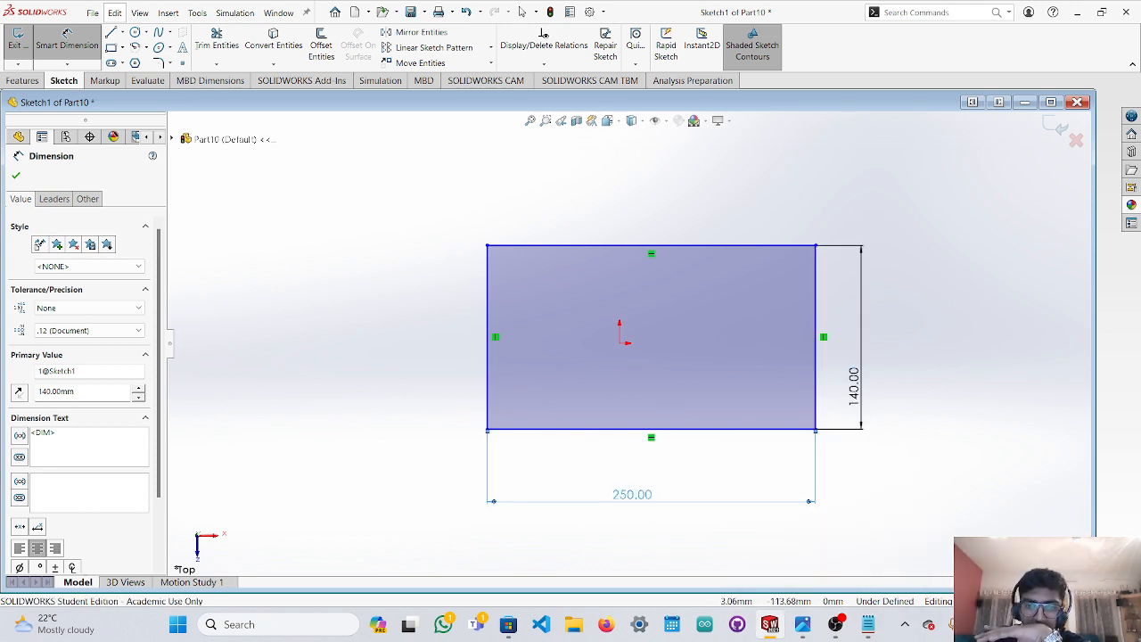
double_click(624, 495)
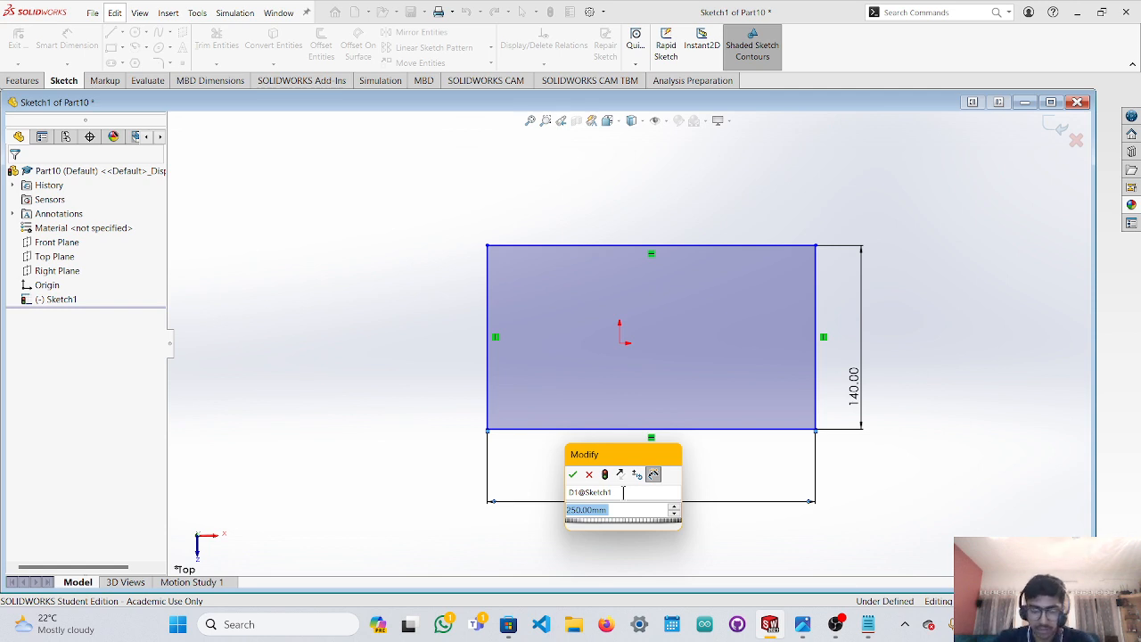
type("240")
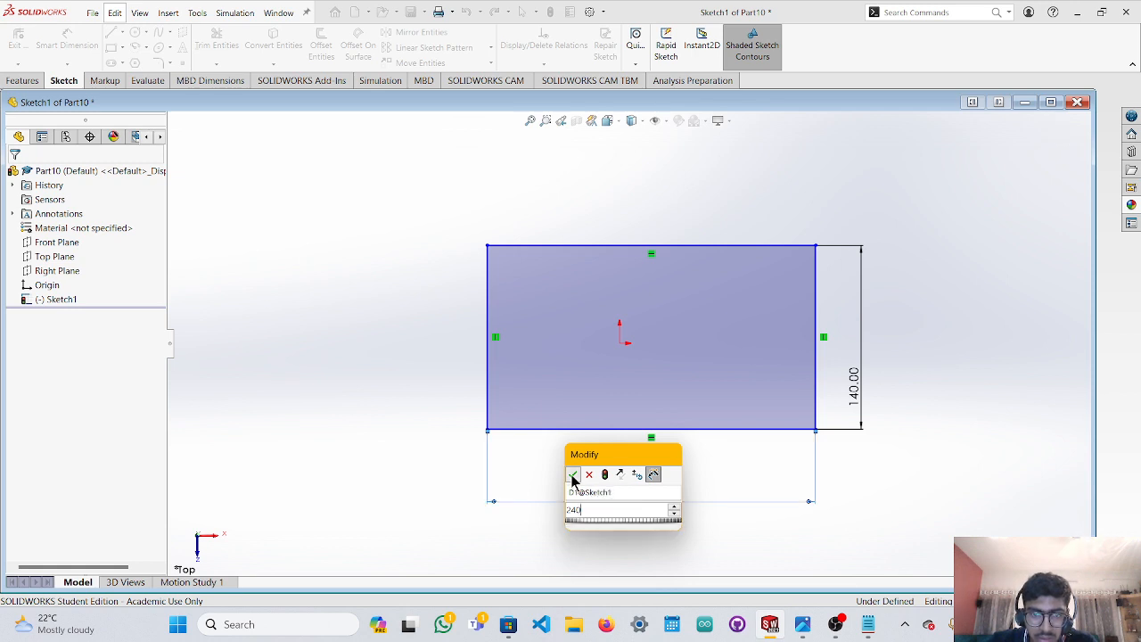
key("Escape")
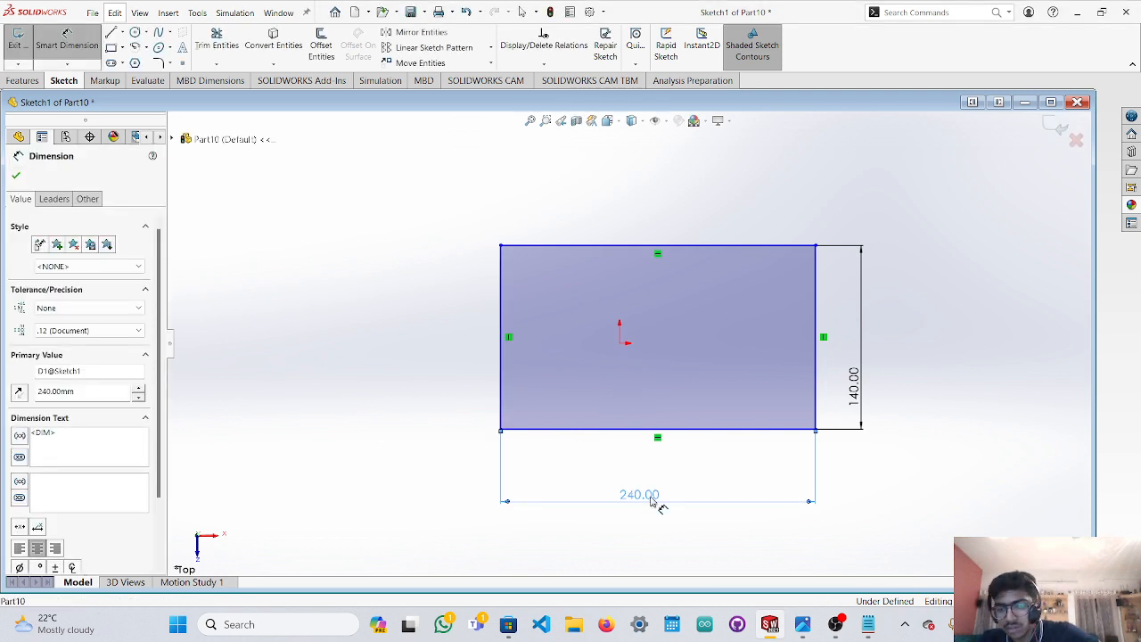
Delete both the horizontal and vertical dimensions from the rectangle sketch.
key("Delete")
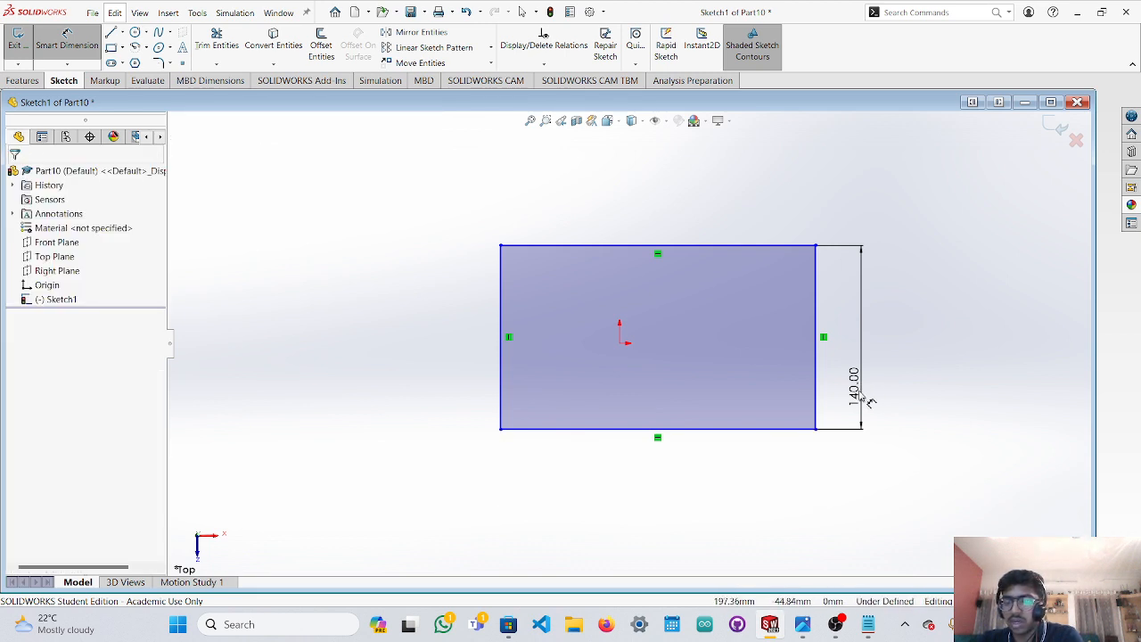
left_click(858, 390)
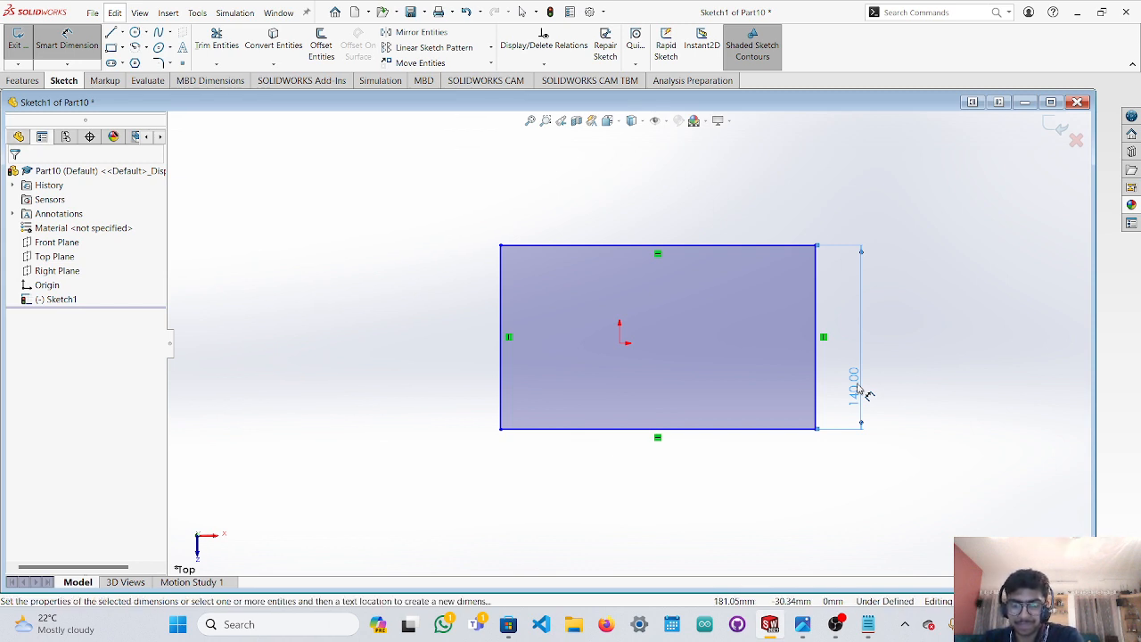
left_click(857, 387)
key("Delete")
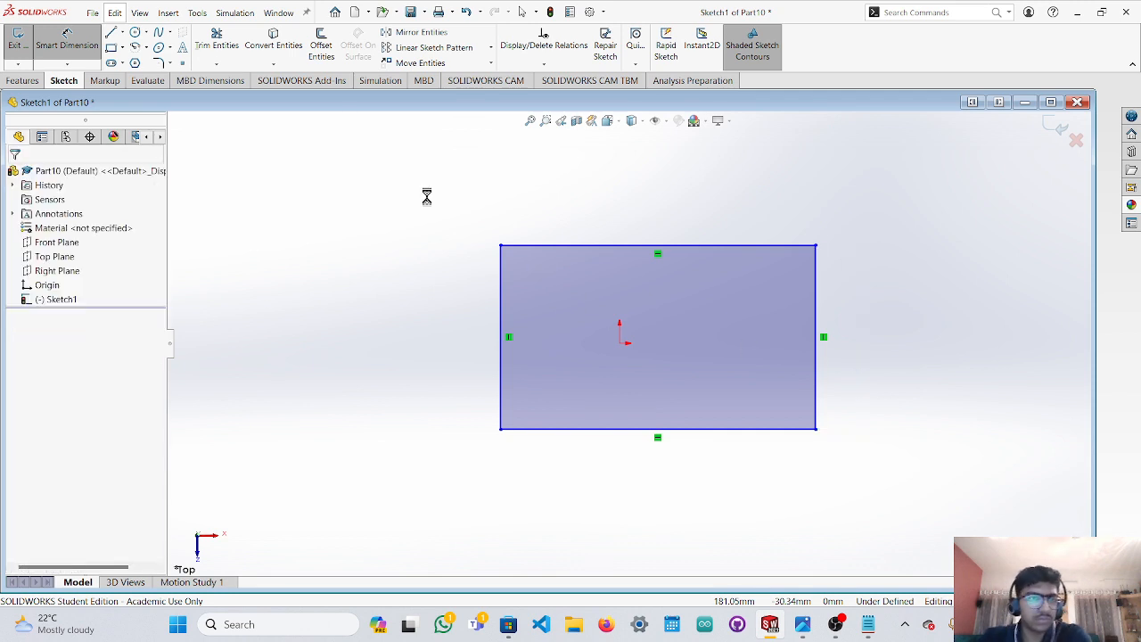
Draw a horizontal line across the middle of the rectangle, from the left edge's midpoint to the right edge's midpoint.
left_click(123, 34)
left_click(314, 330)
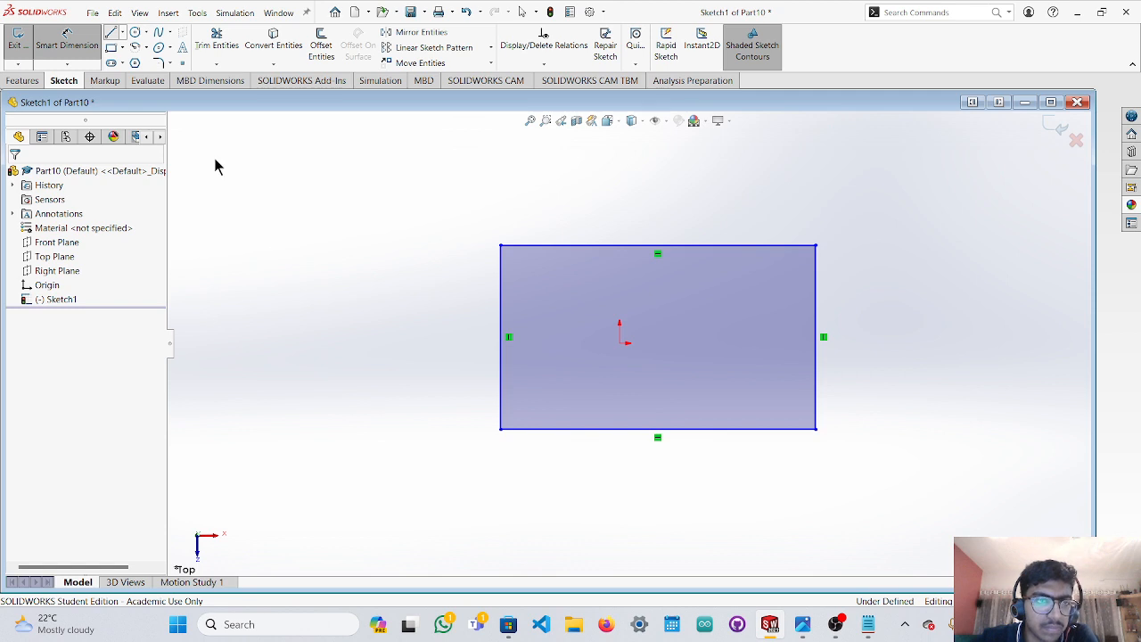
left_click(110, 36)
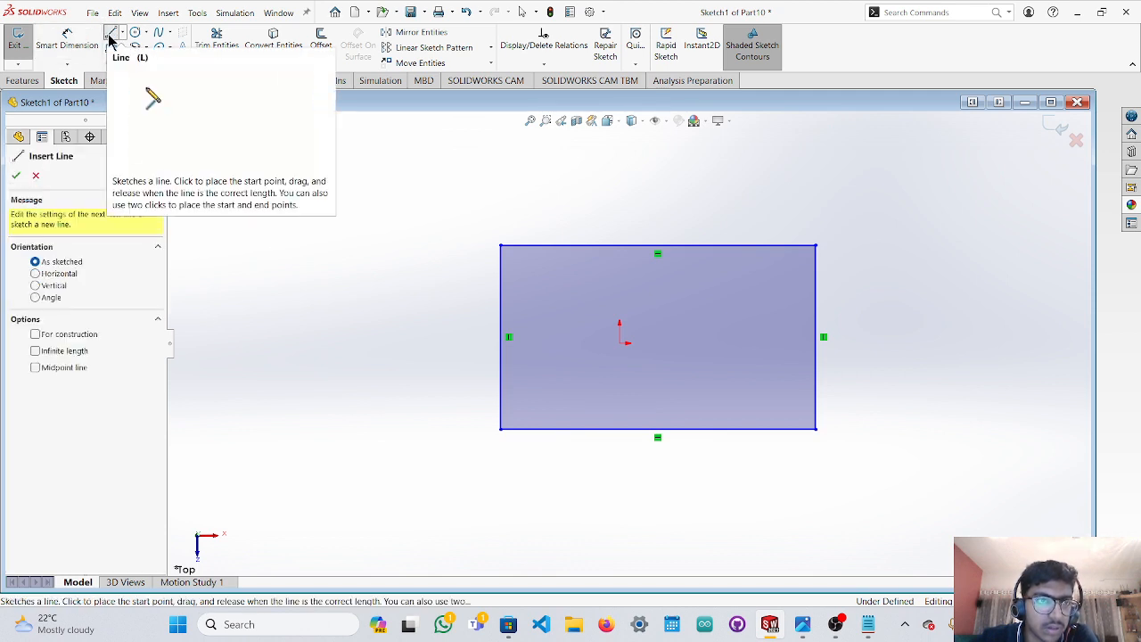
left_click(506, 338)
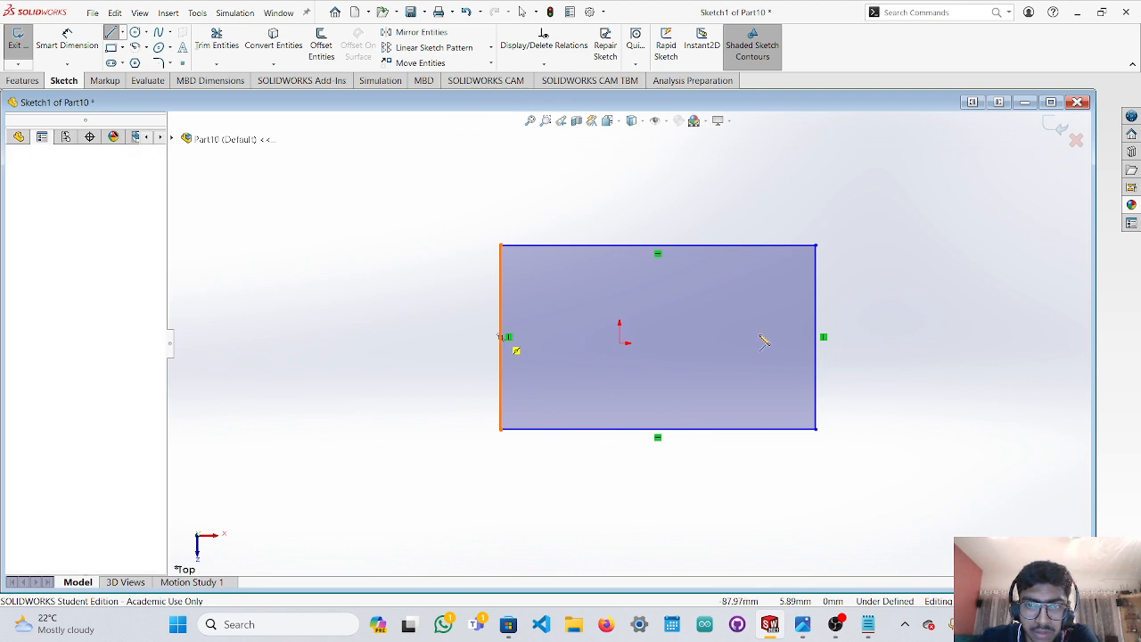
left_click(820, 338)
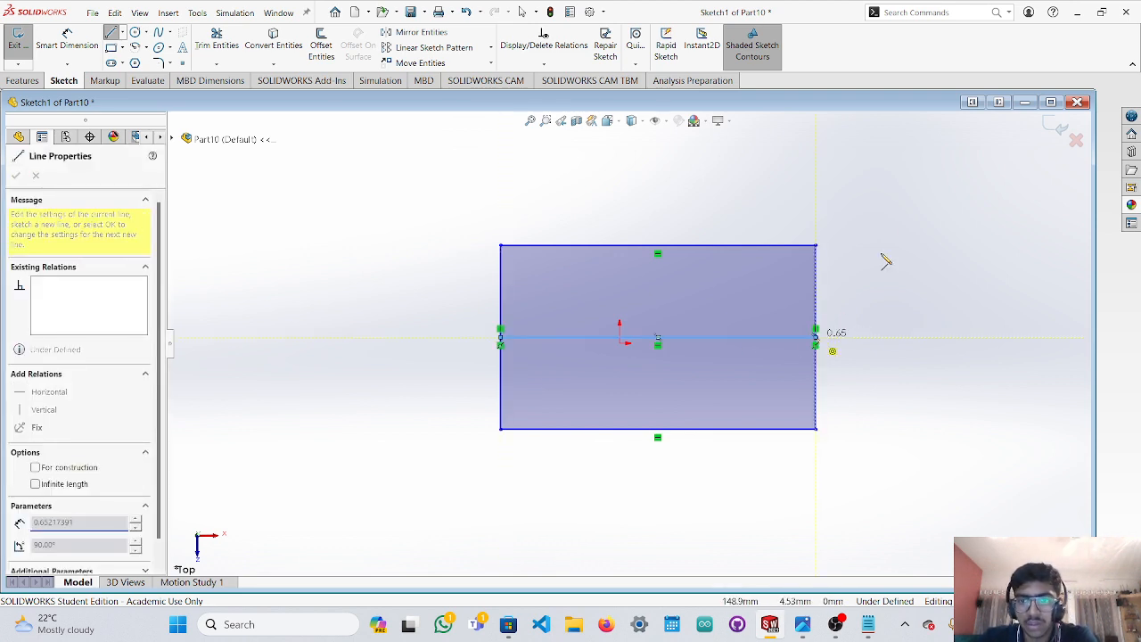
key("Escape")
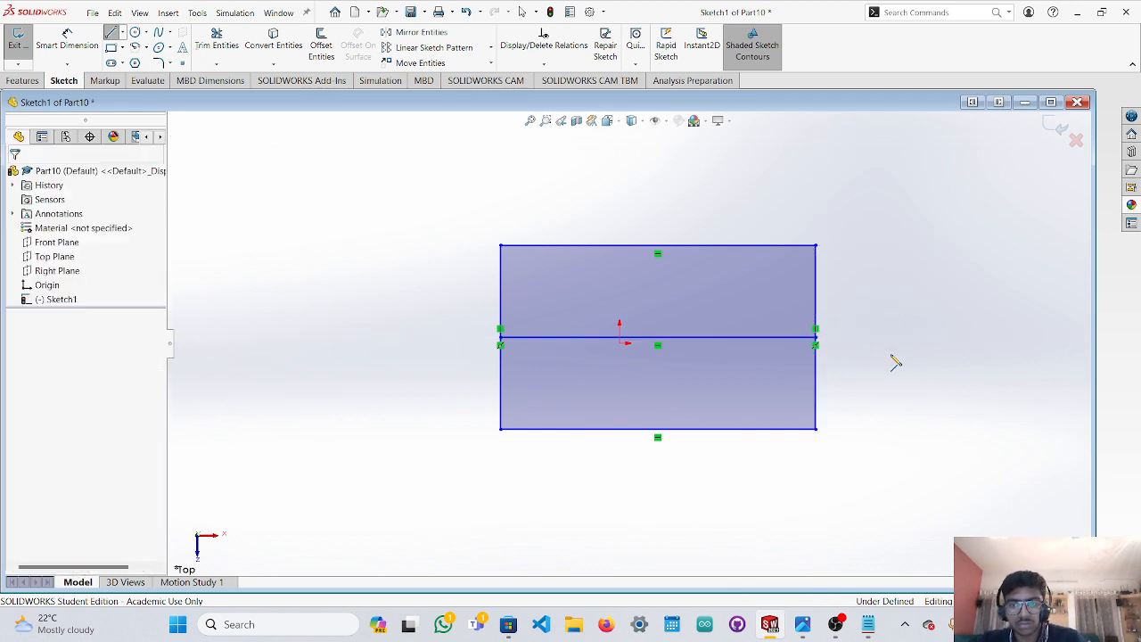
key("Escape")
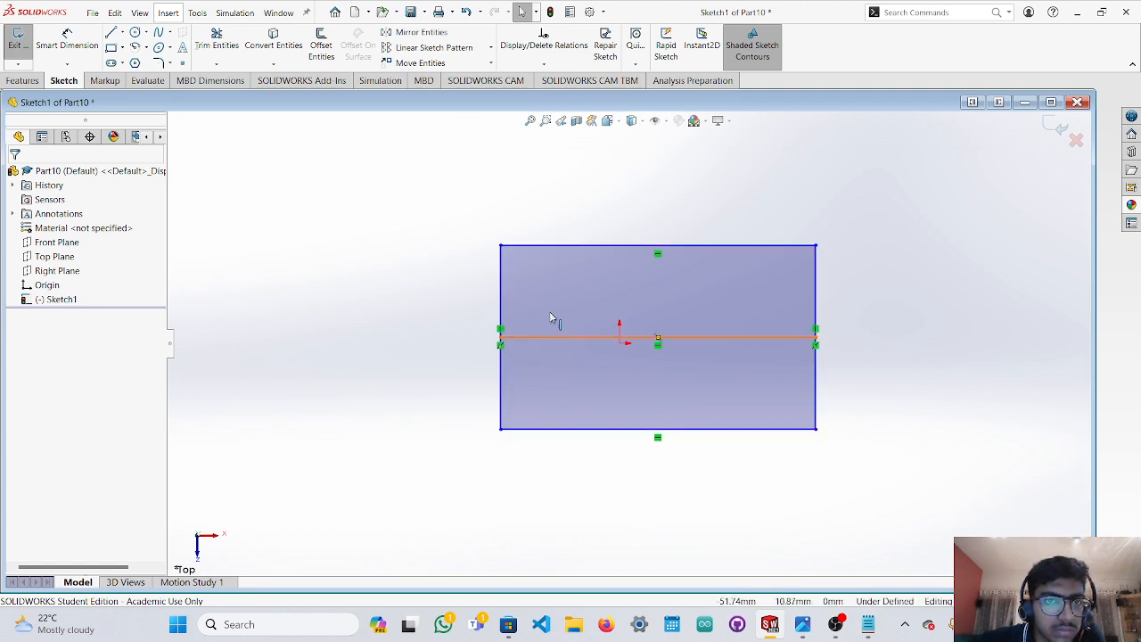
left_click(489, 51)
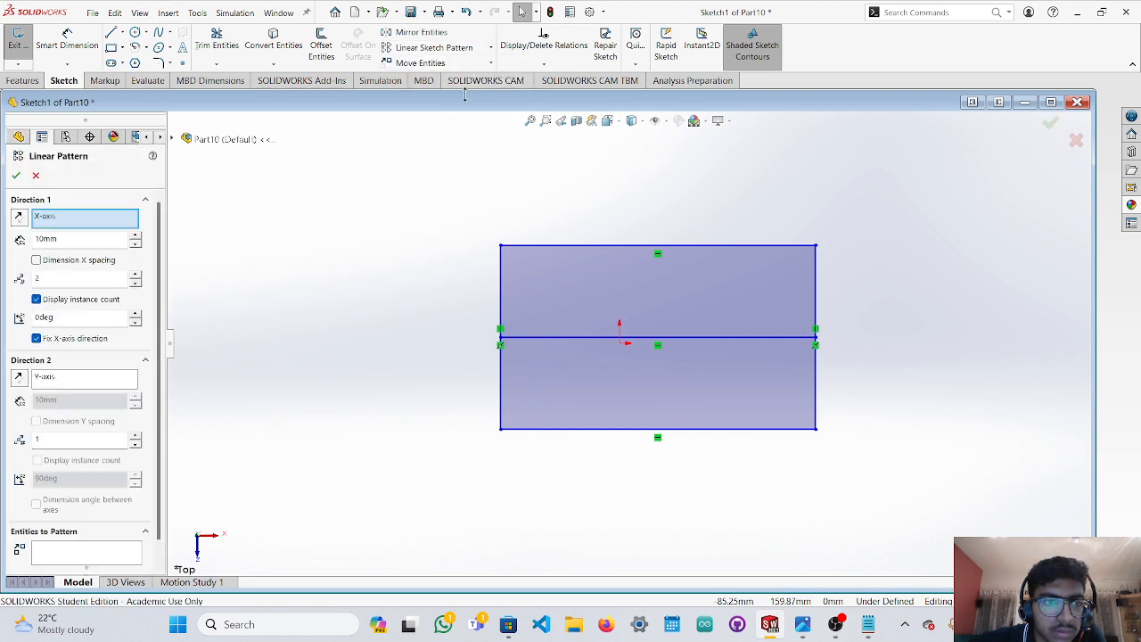
left_click(533, 345)
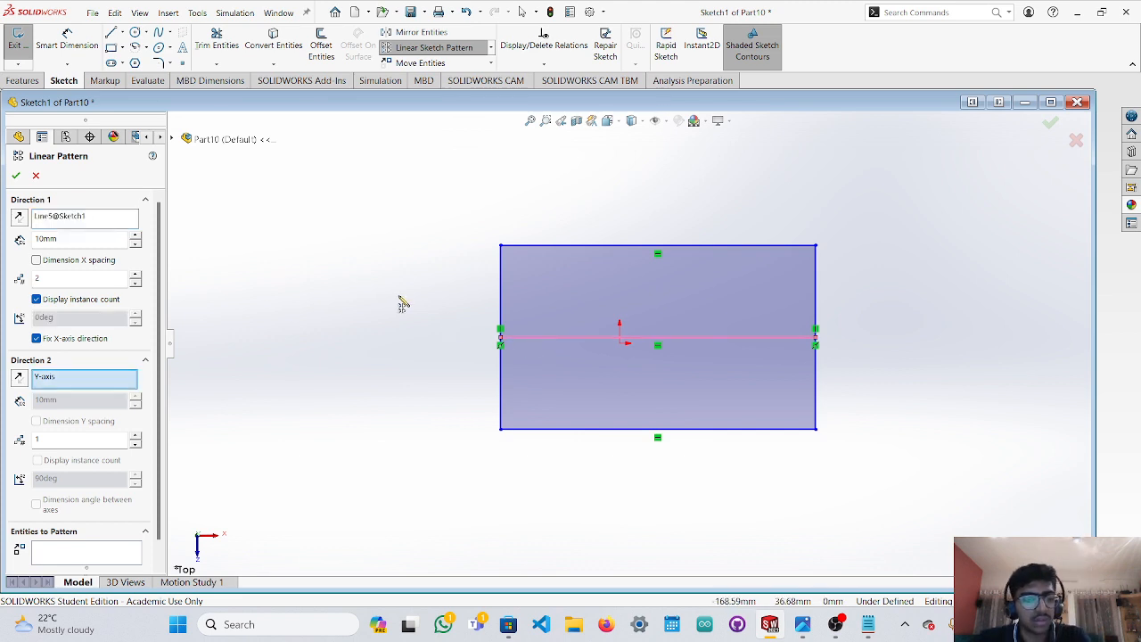
key("Escape")
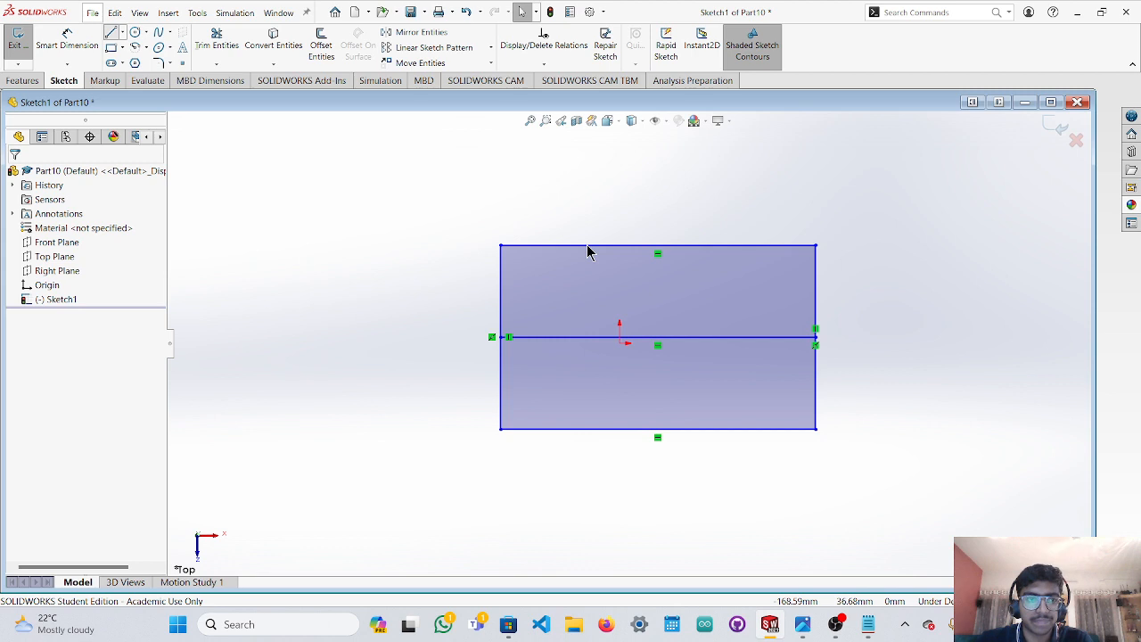
Draw a vertical line from the rectangle's upper edge to its lower edge, about 66 mm from the left edge.
key("l")
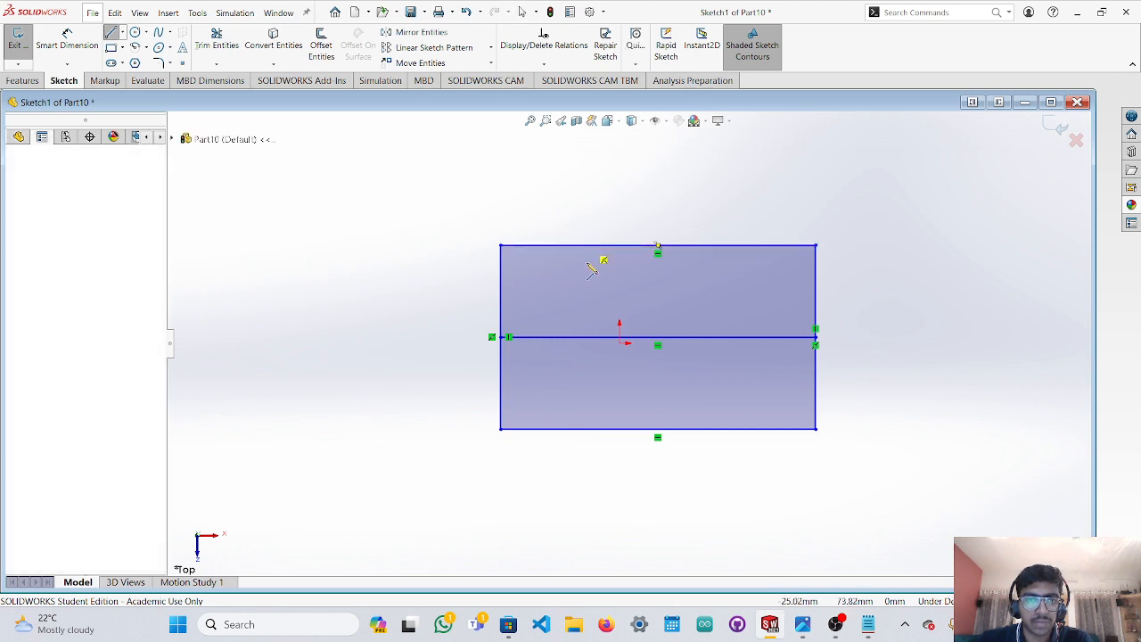
mouse_move(587, 246)
left_mouse_down()
mouse_move(596, 440)
mouse_move(586, 430)
left_mouse_up()
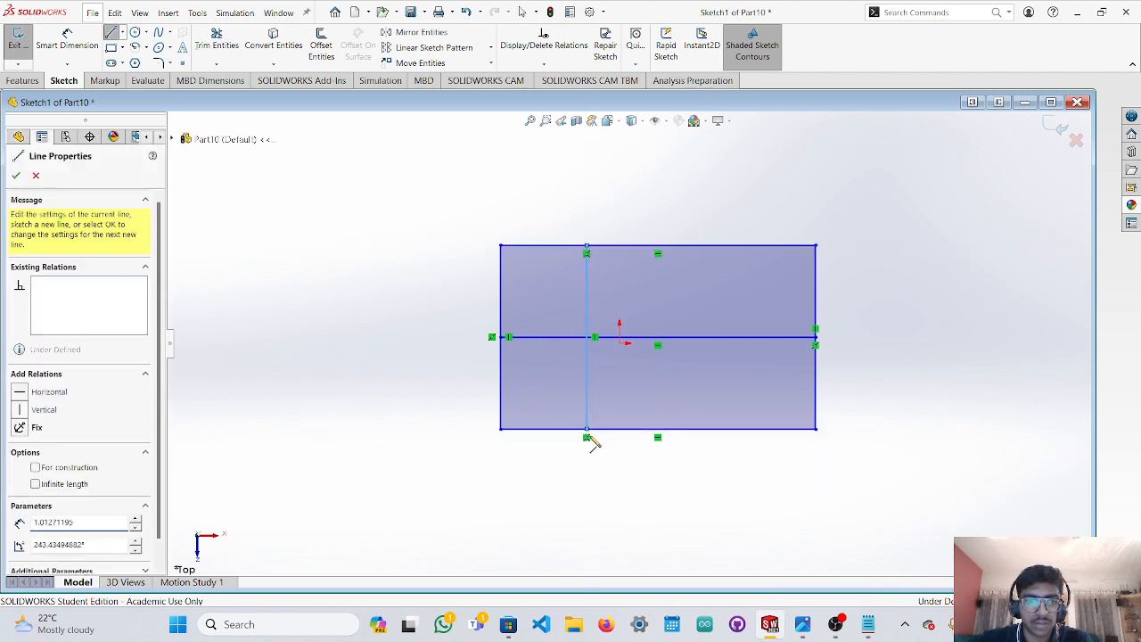
key("Escape")
Dimension the distance between the rectangle's left edge and the inner vertical line, and set it to 60 mm.
left_click(71, 45)
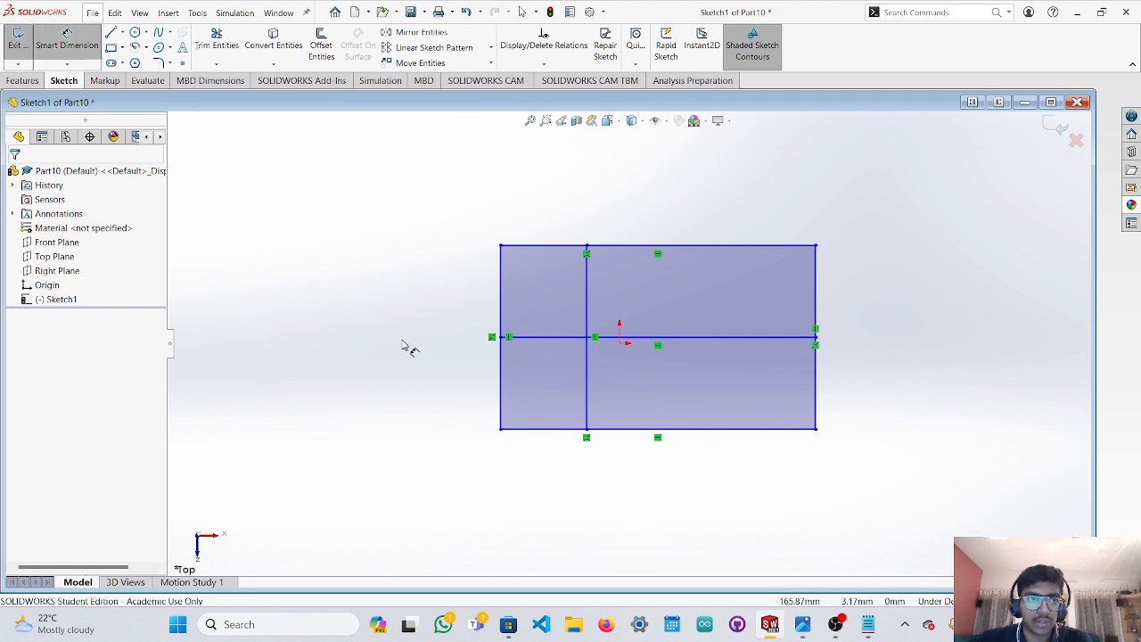
left_click(545, 429)
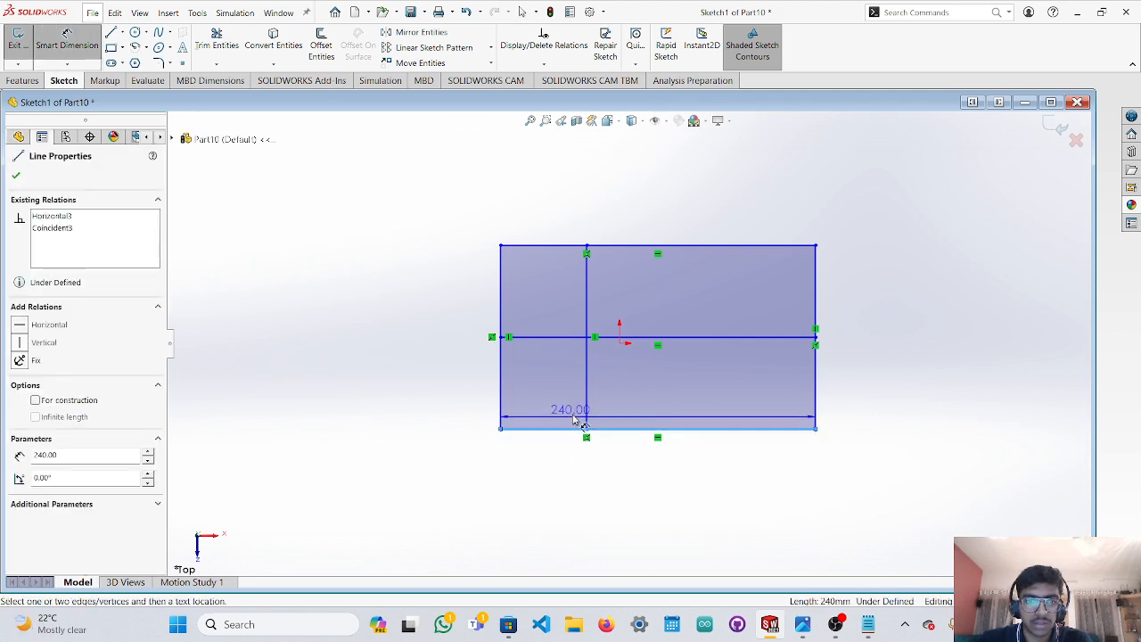
left_click(587, 413)
key("Escape")
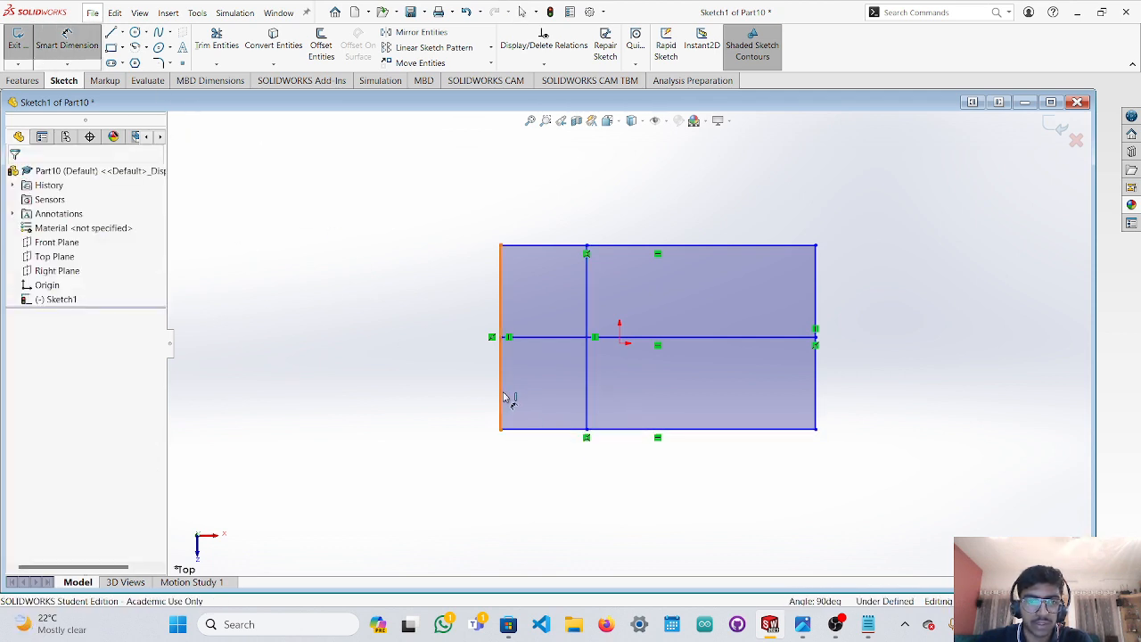
left_click(504, 397)
left_click(586, 392)
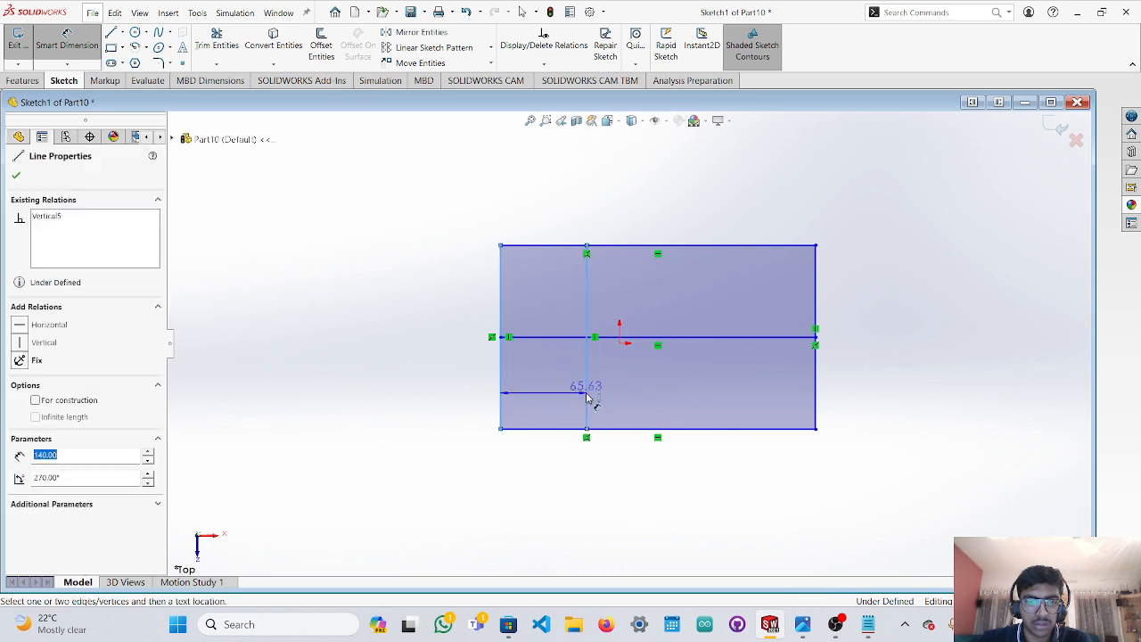
left_click(538, 478)
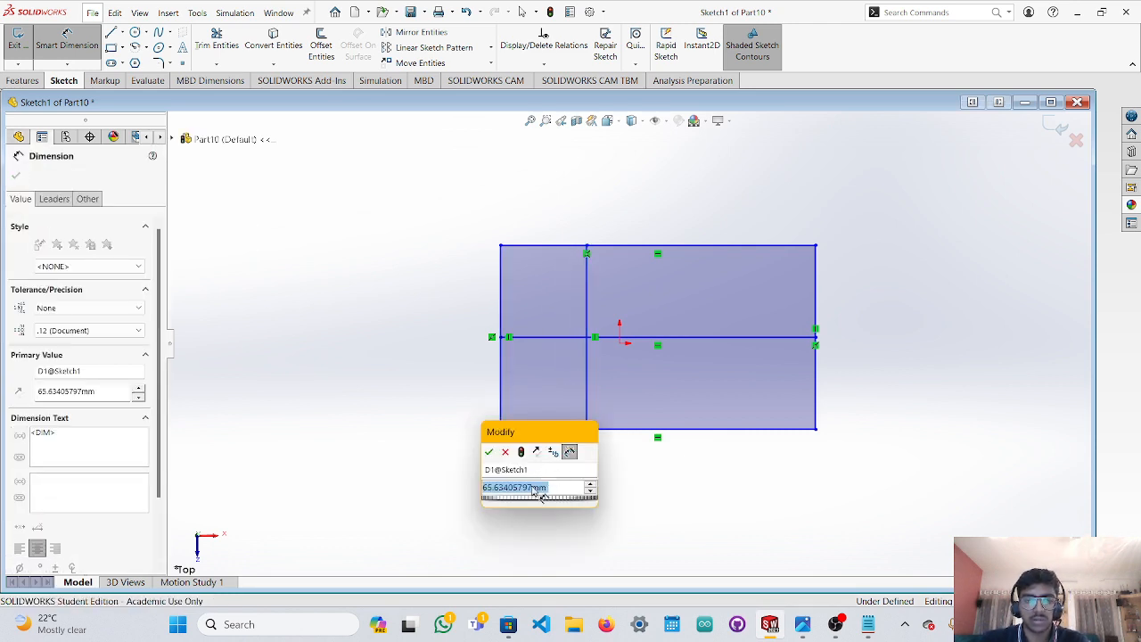
left_click_drag(559, 488, 454, 484)
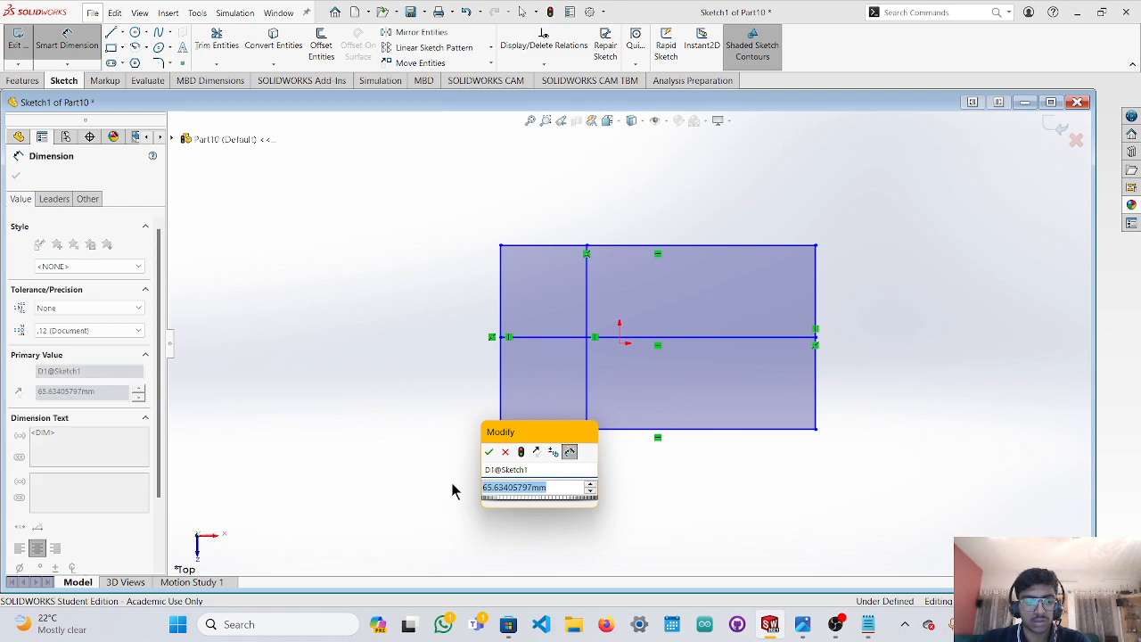
type("60")
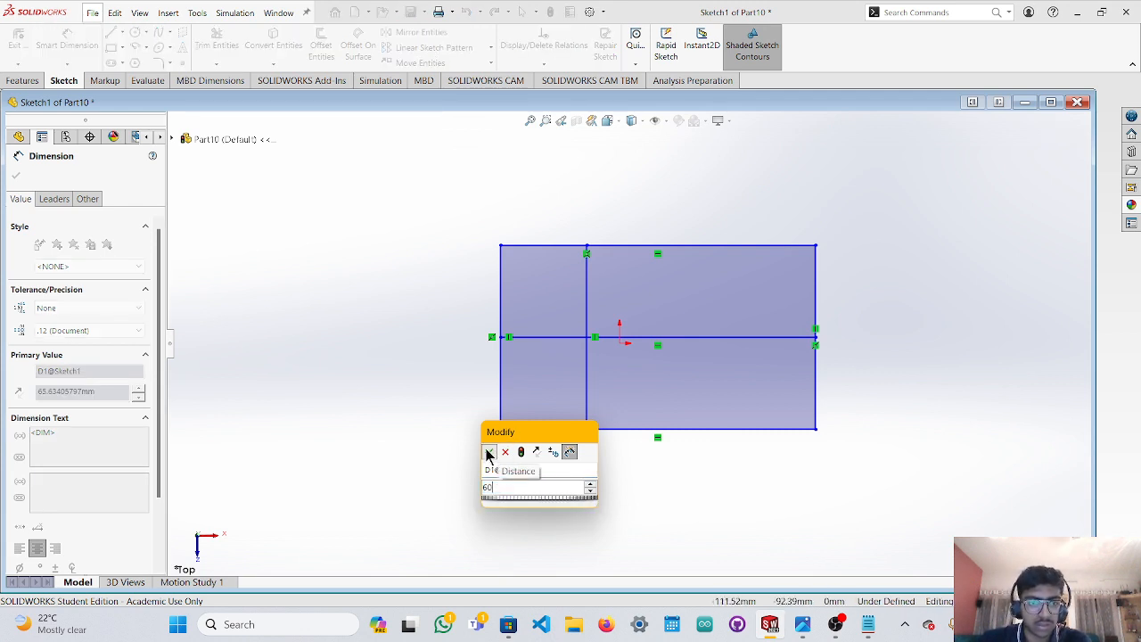
left_click(488, 453)
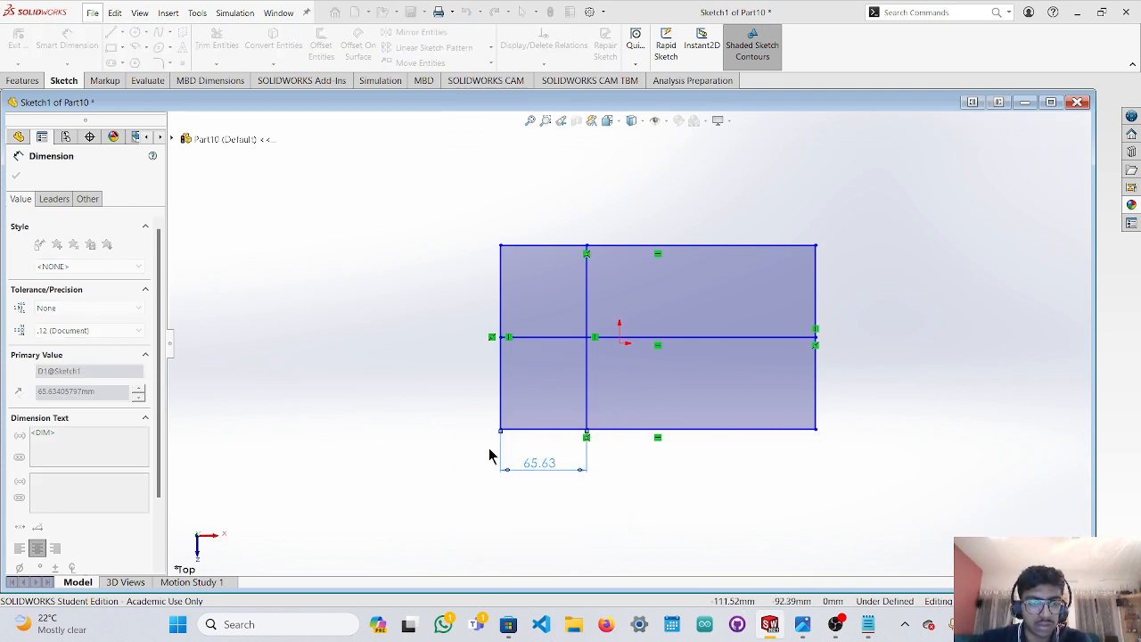
left_click(700, 470)
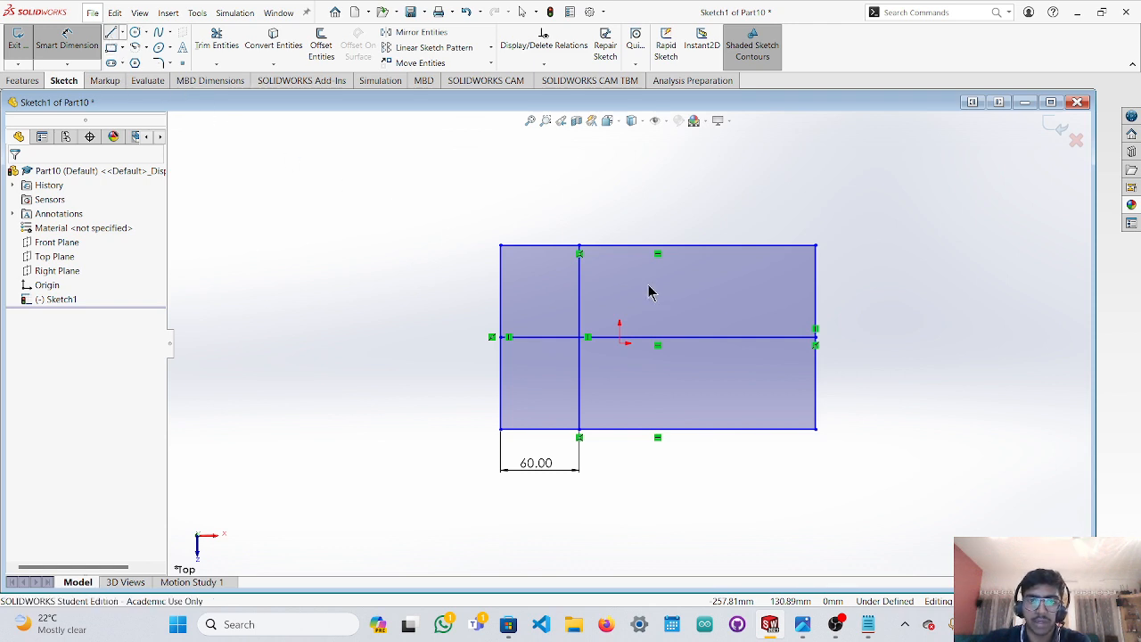
Draw a vertical line between the midpoints of the rectangle's upper and lower edges, and delete the 60 mm dimension.
left_click(110, 32)
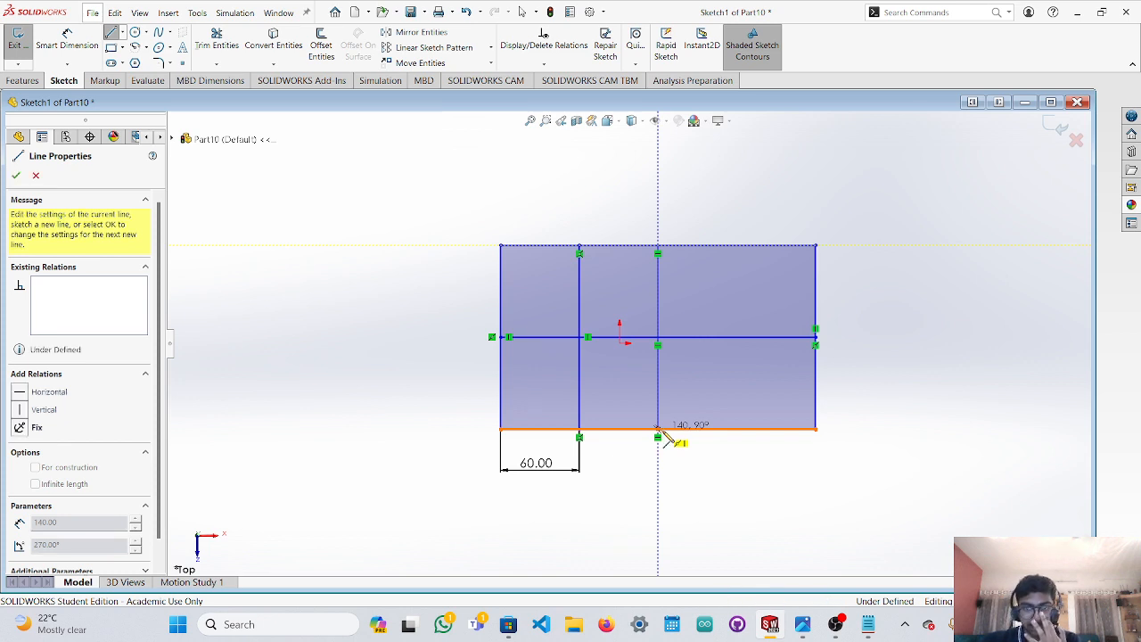
left_click(658, 430)
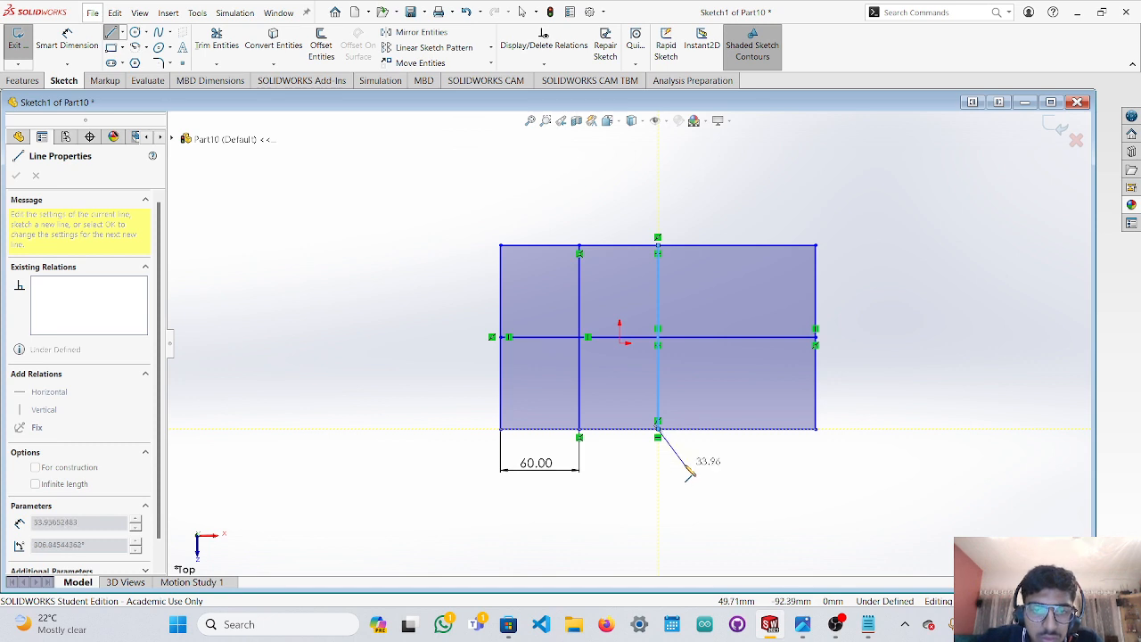
key("Escape")
key("Escape")
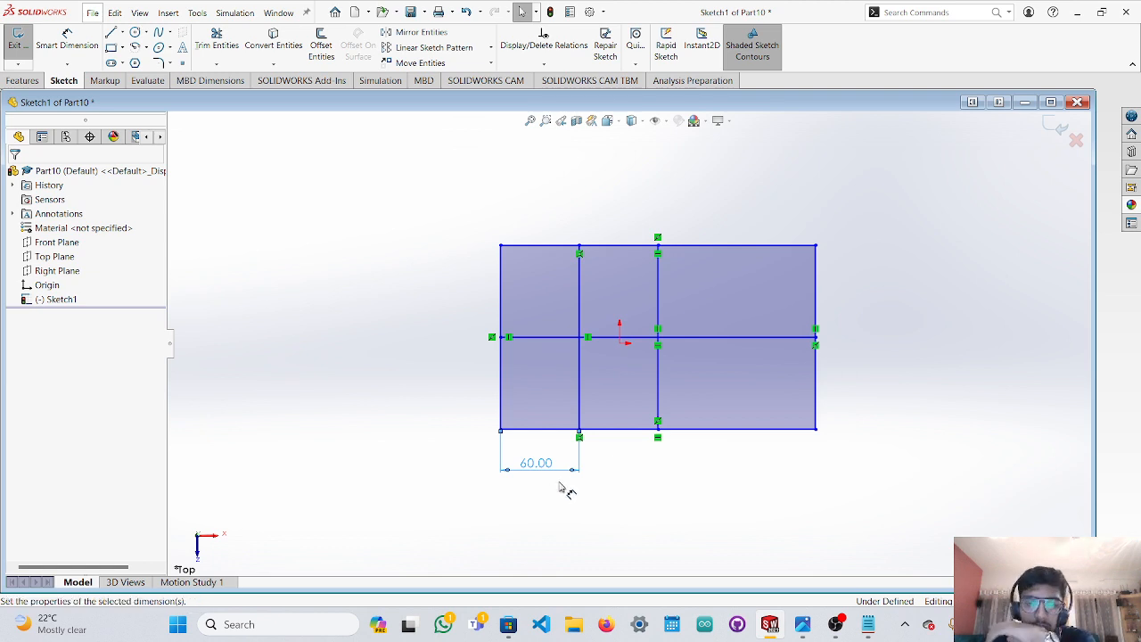
left_click(558, 479)
key("Delete")
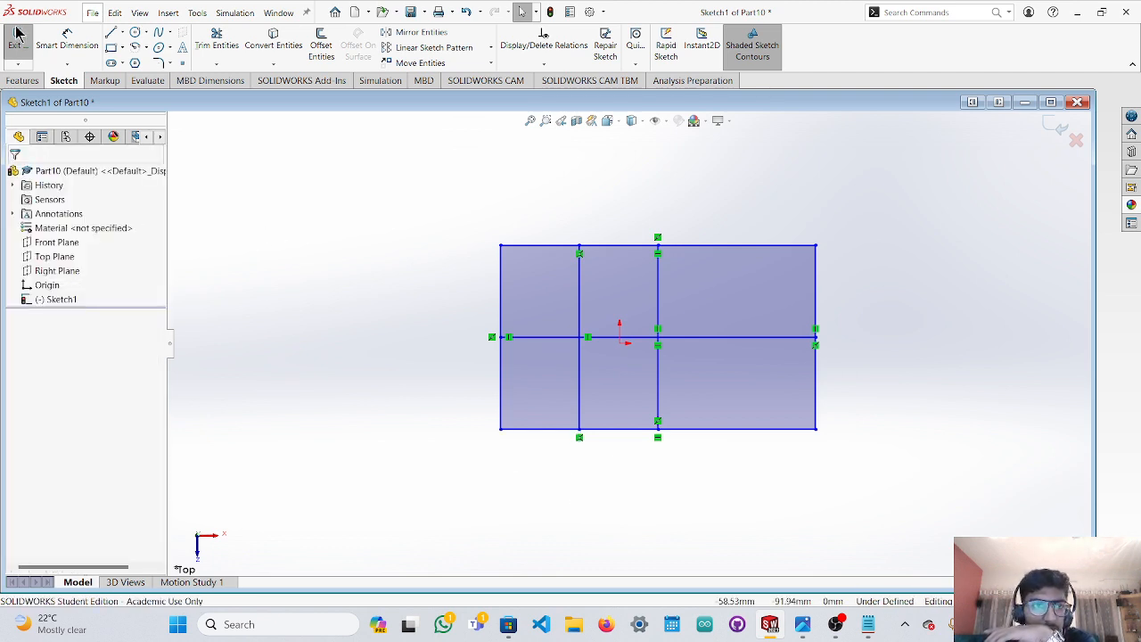
Dimension the distance between the two inner vertical lines, and undo that dimension.
left_click(71, 37)
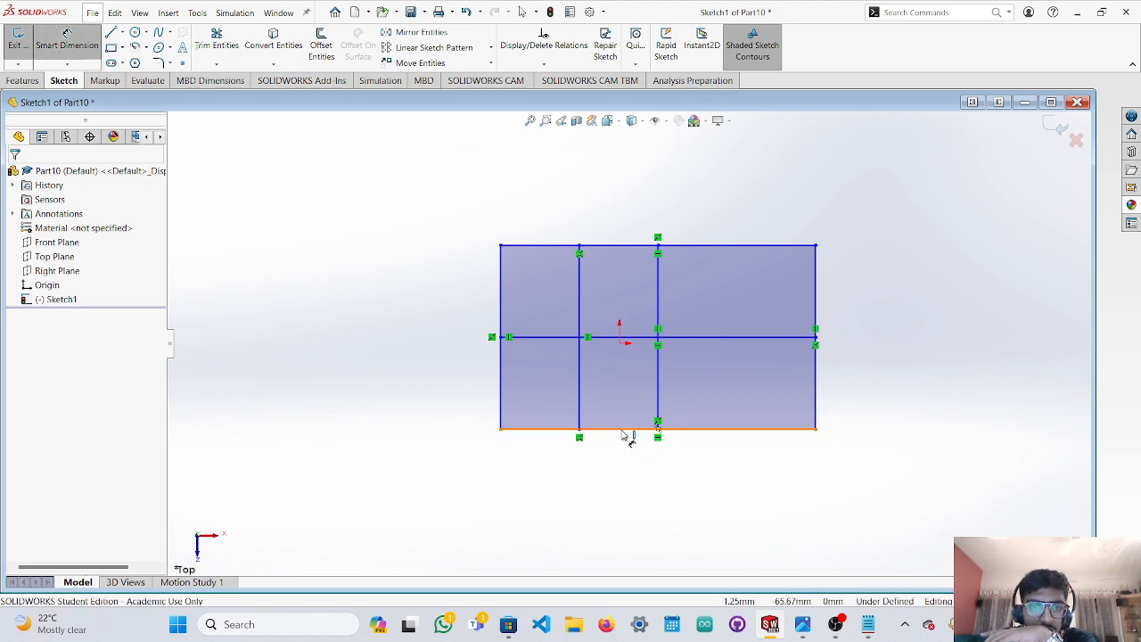
left_click(580, 389)
left_click(657, 388)
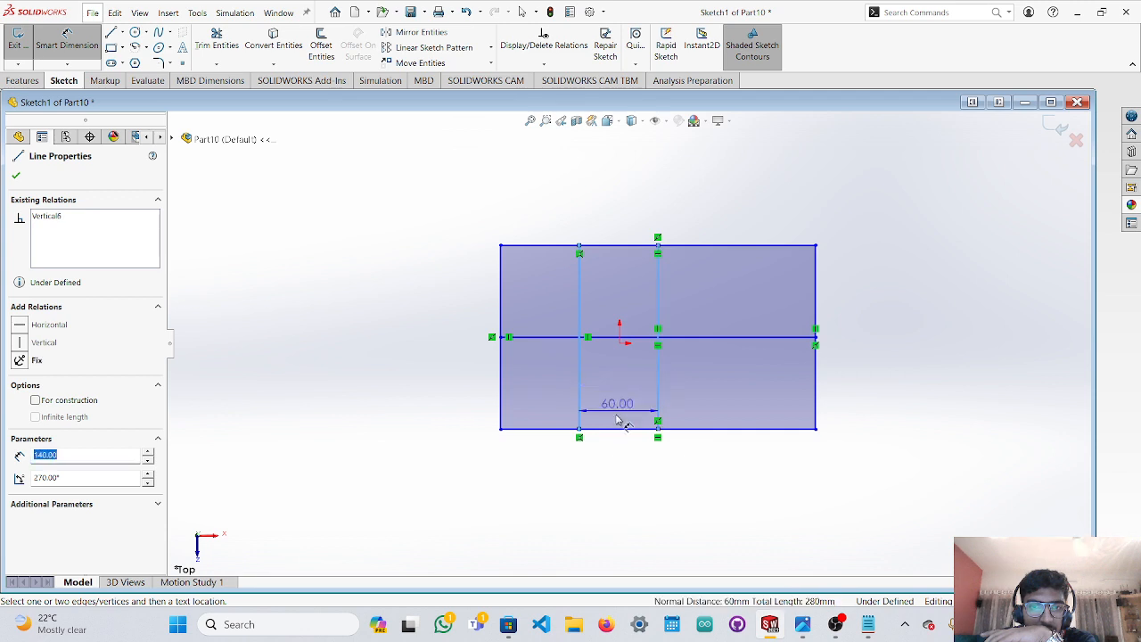
left_click(612, 484)
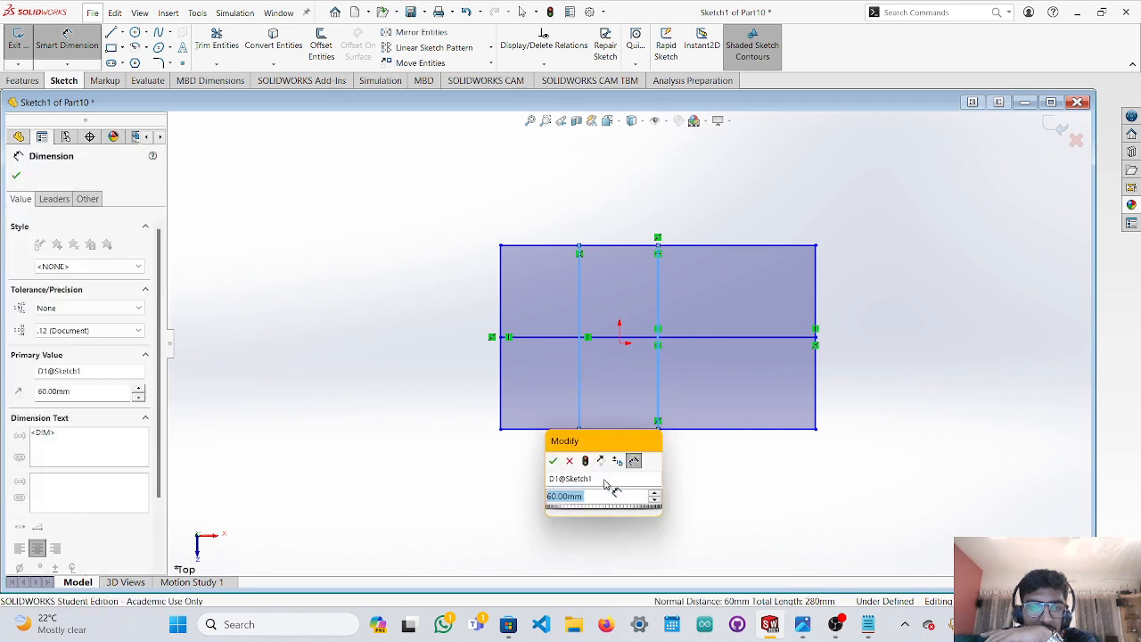
left_click(605, 481)
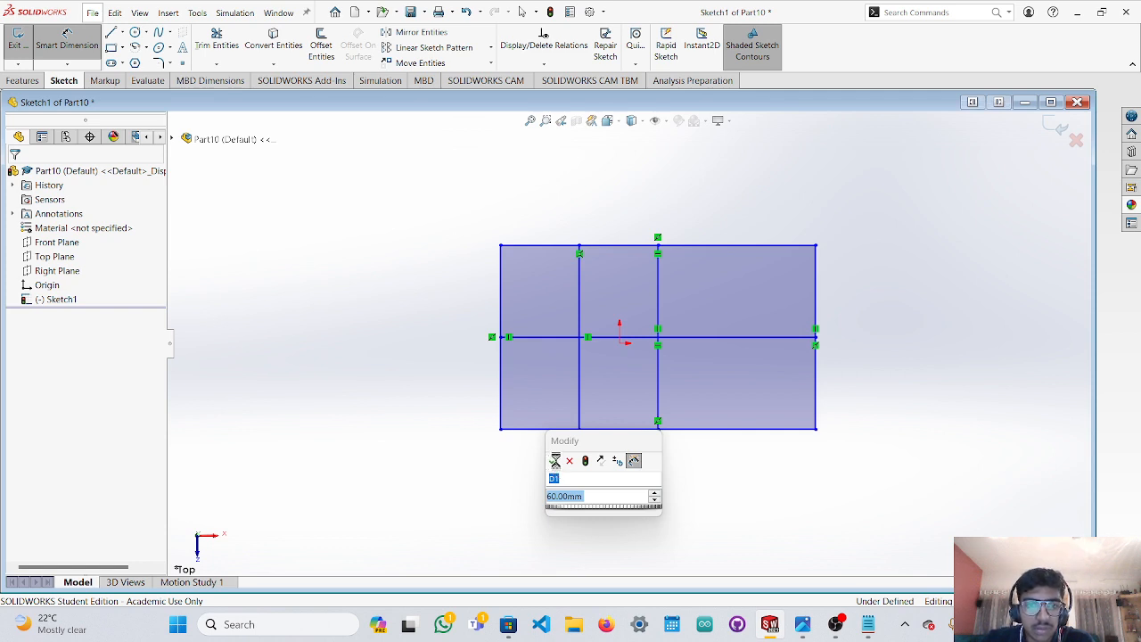
left_click(570, 459)
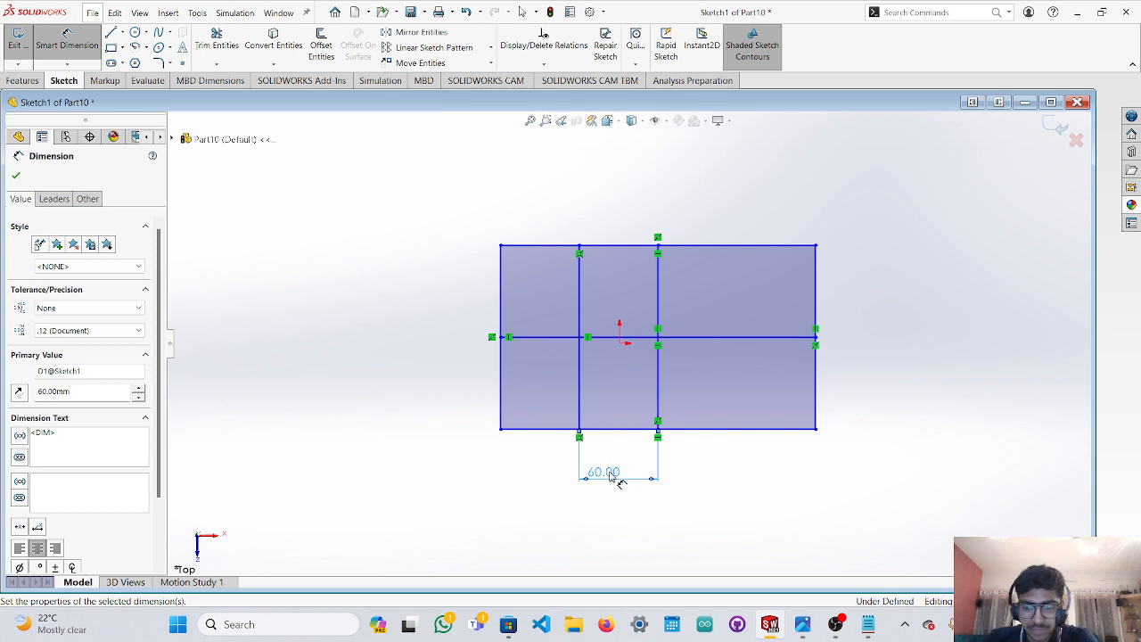
key("Escape")
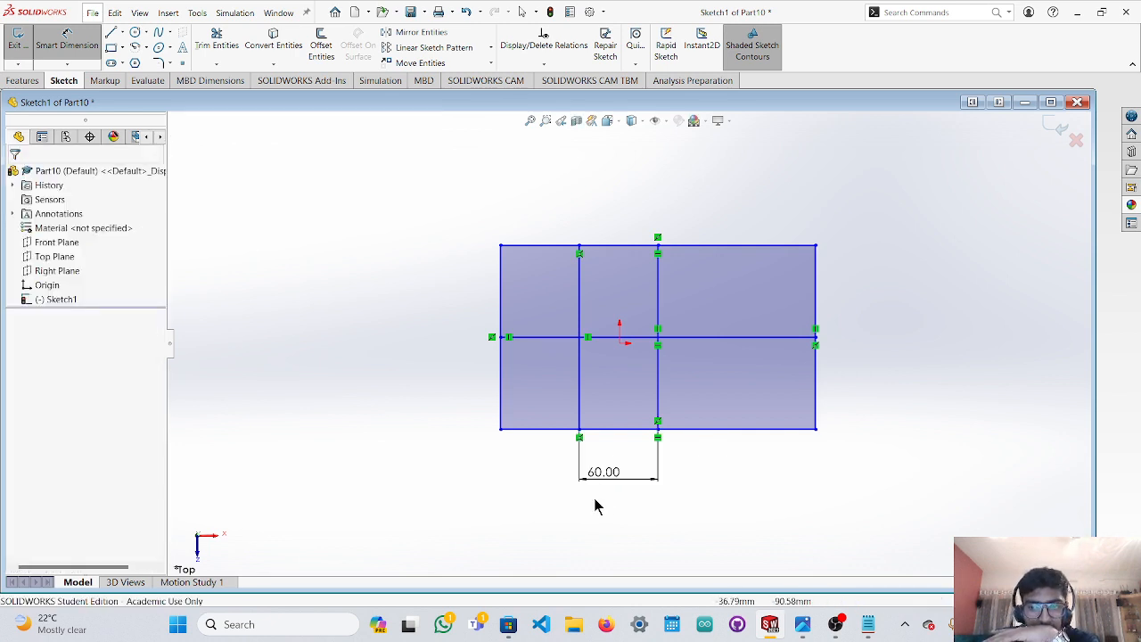
key("ctrl+z")
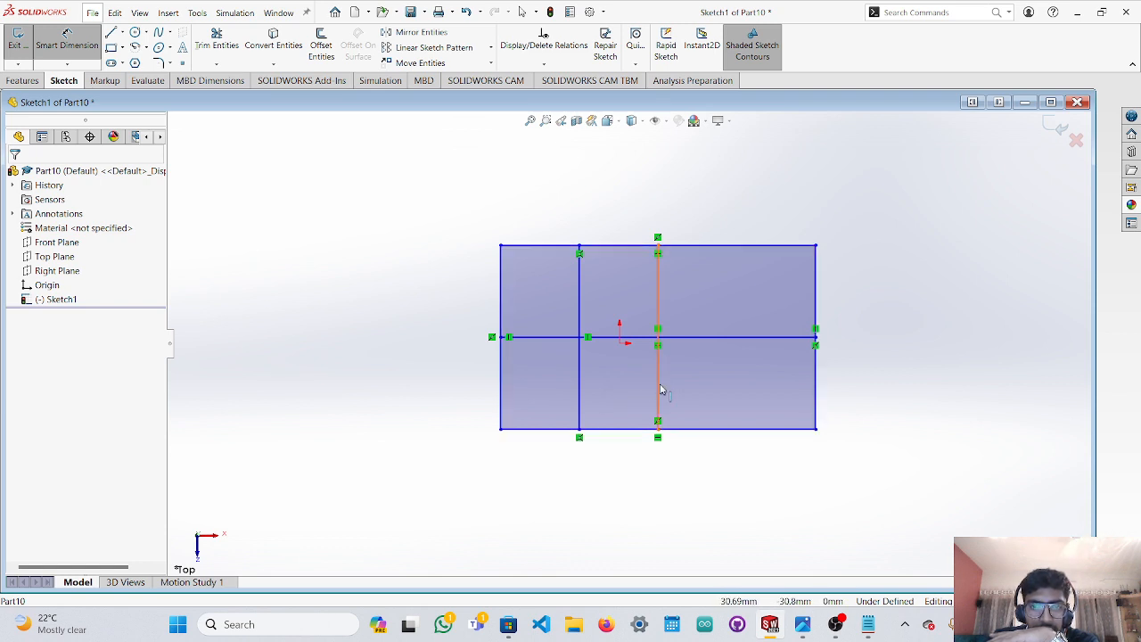
key("Escape")
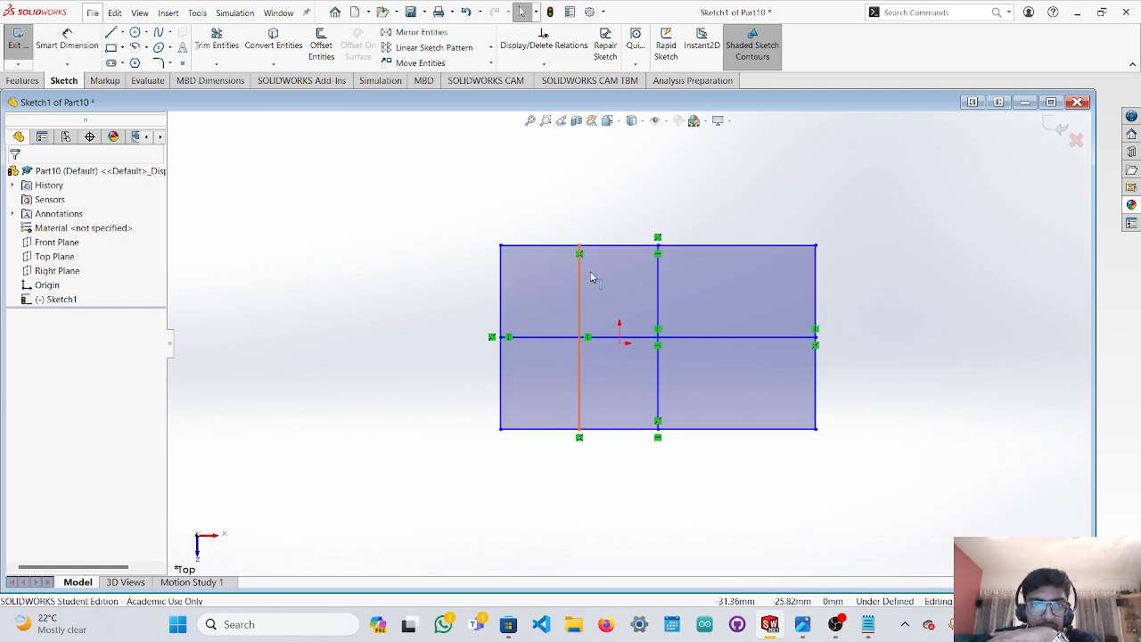
Mirror the left inner vertical line about the central vertical line, keeping the original as a copy.
left_click(437, 34)
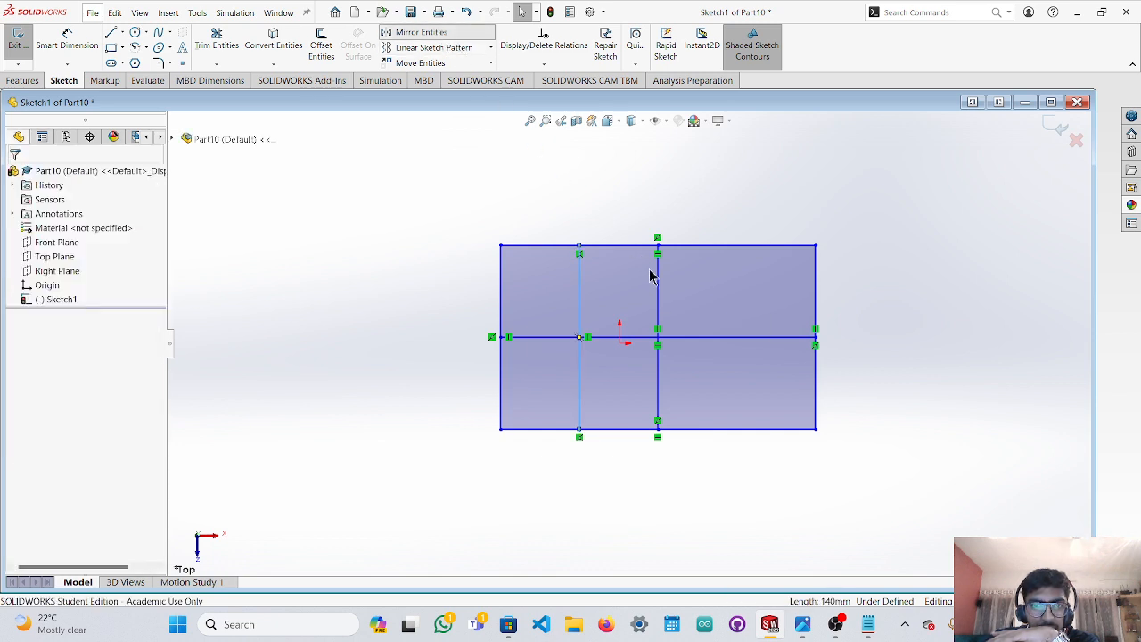
left_click(110, 353)
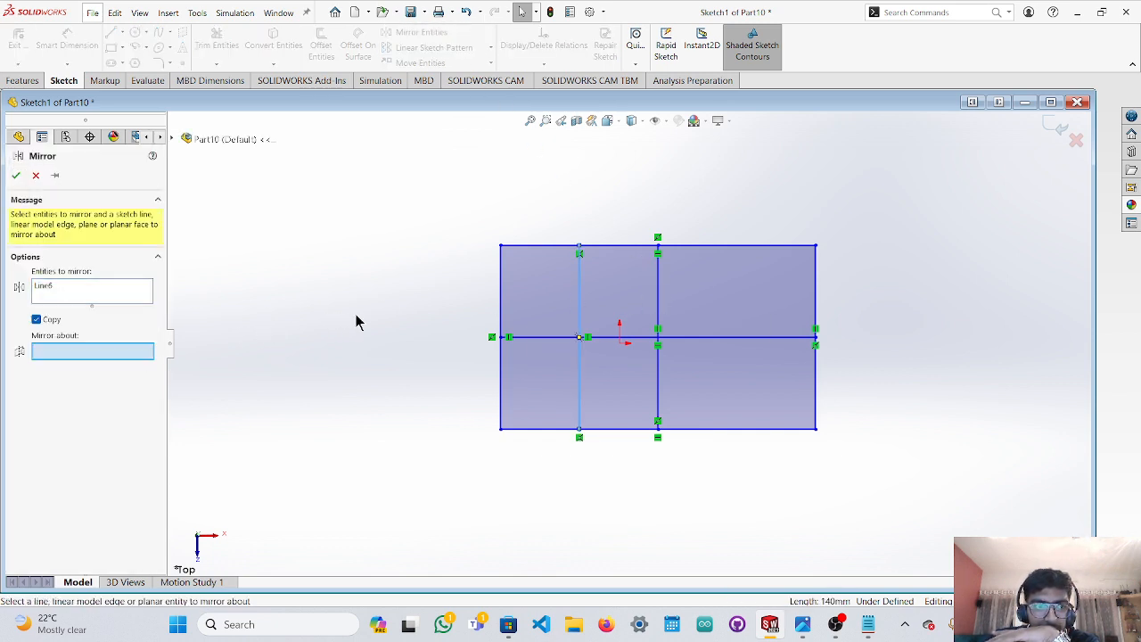
left_click(658, 309)
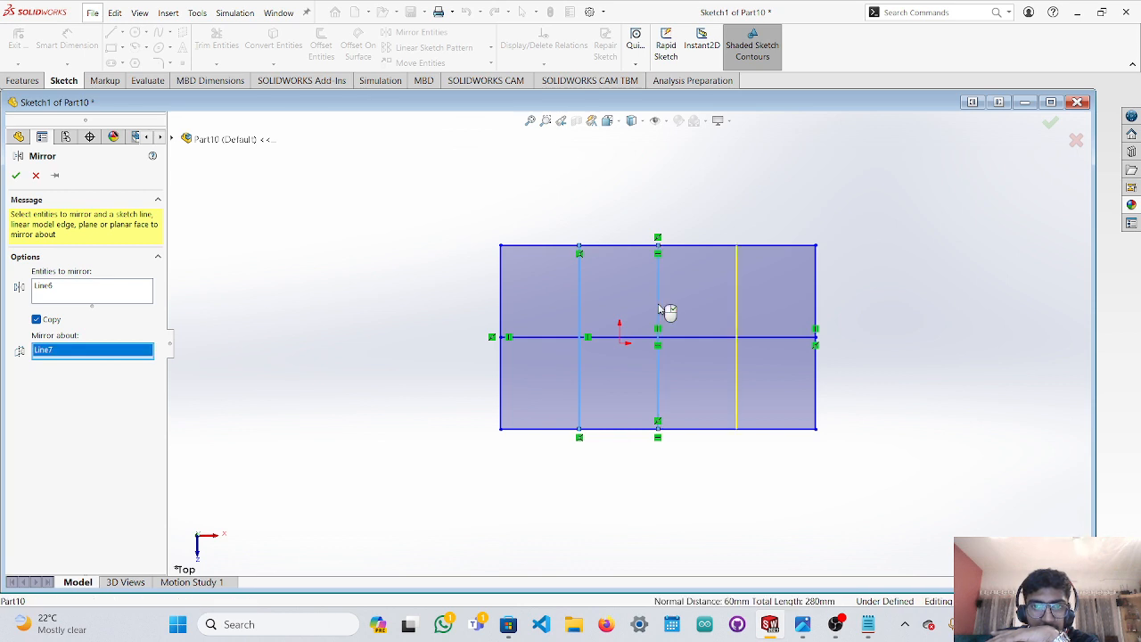
Mirror the vertical line in the left half of the rectangle about the central vertical line, keeping the original.
right_click(660, 309)
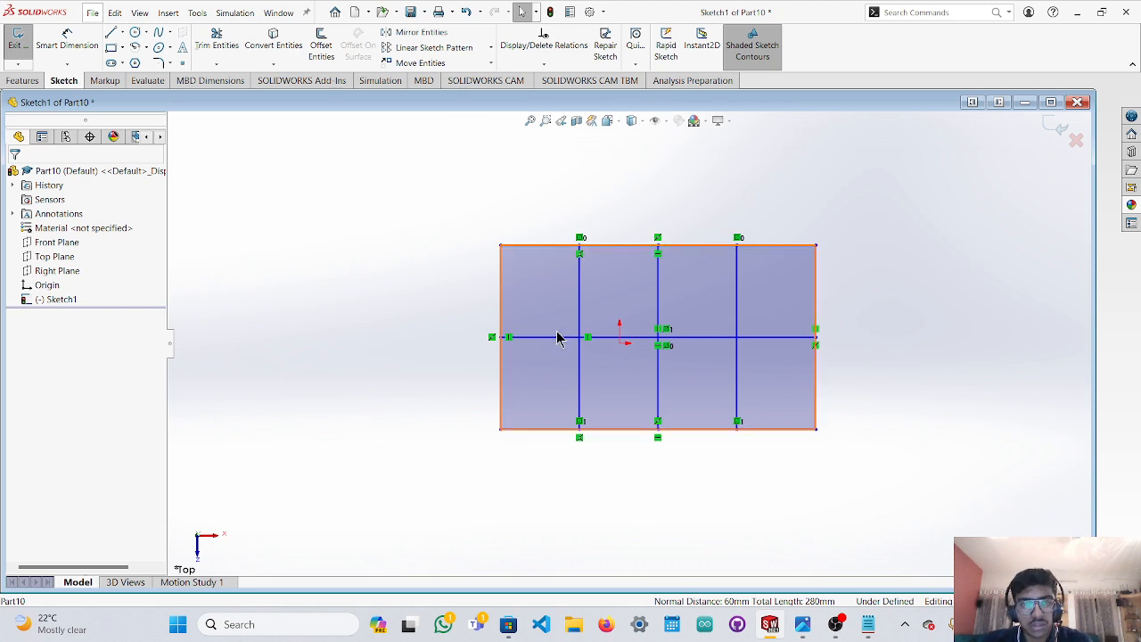
scroll(560, 343, "down", 3)
scroll(613, 424, "down", 2)
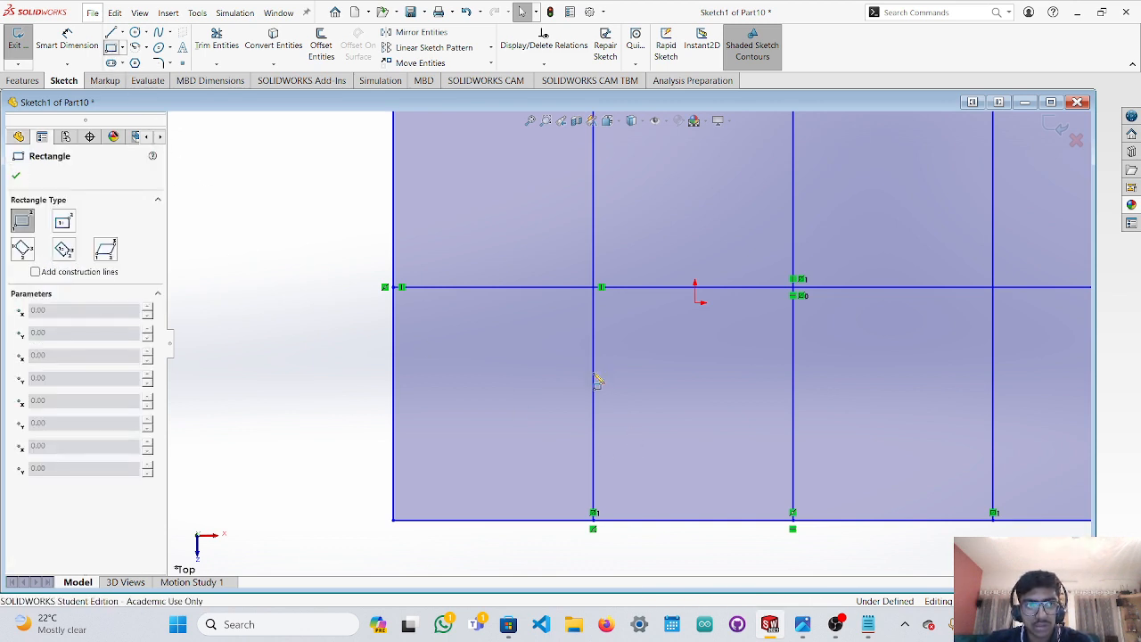
scroll(592, 367, "down", 3)
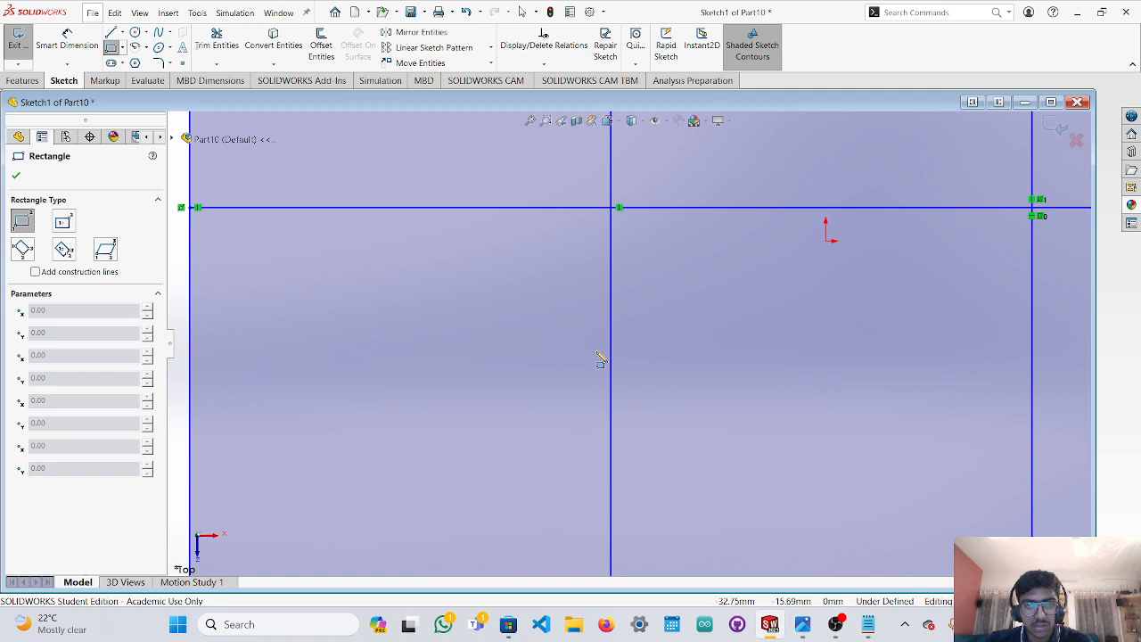
scroll(598, 342, "up", 3)
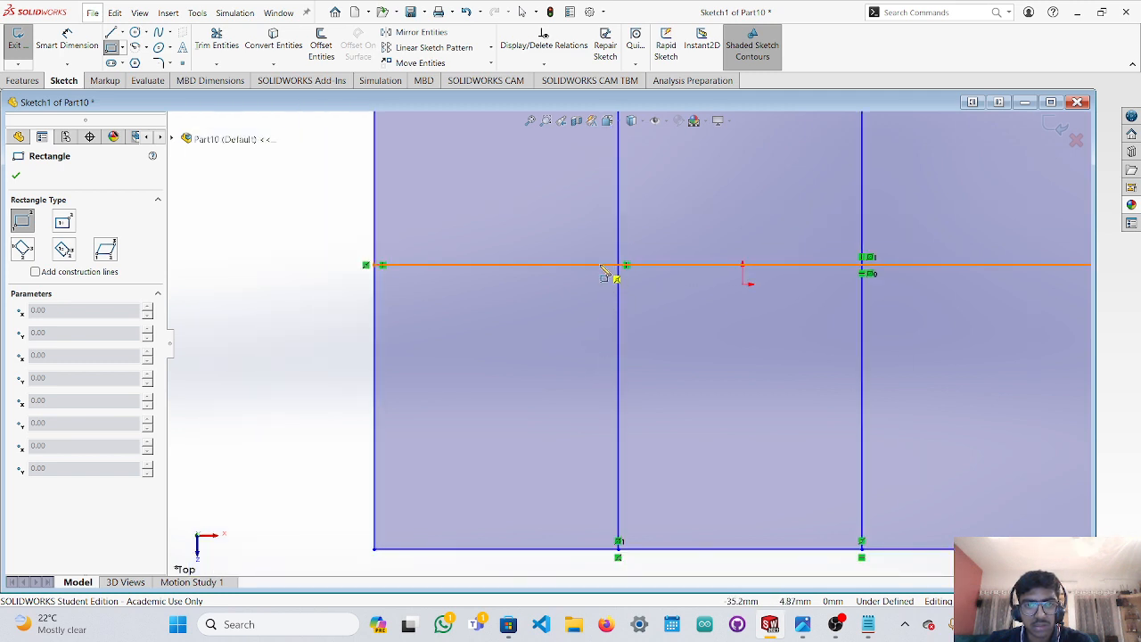
key("Escape")
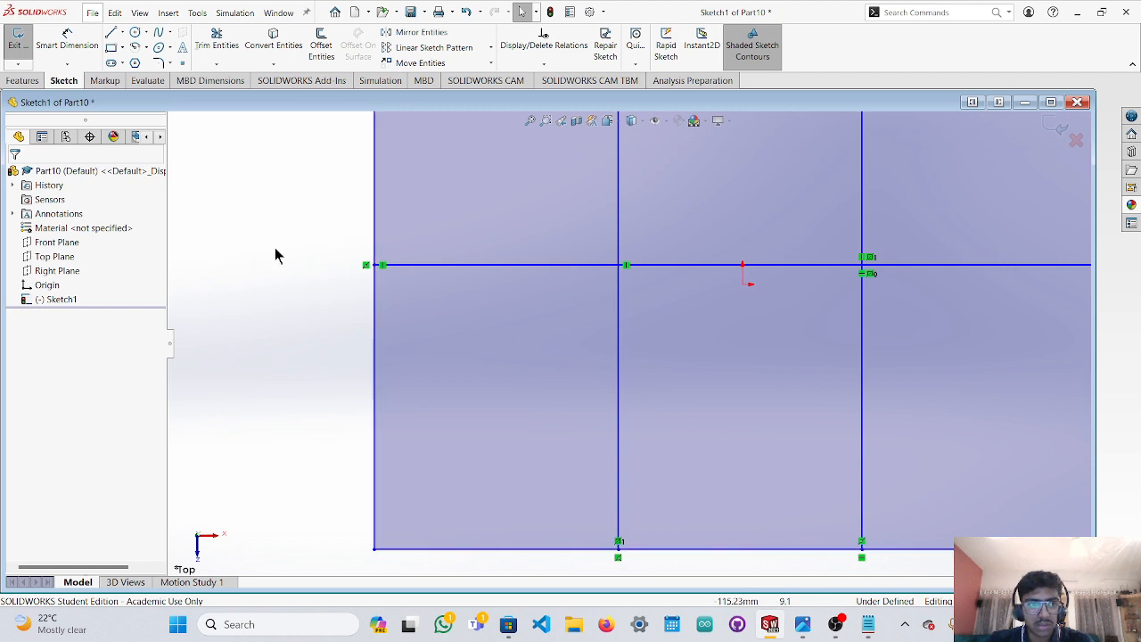
left_click(111, 33)
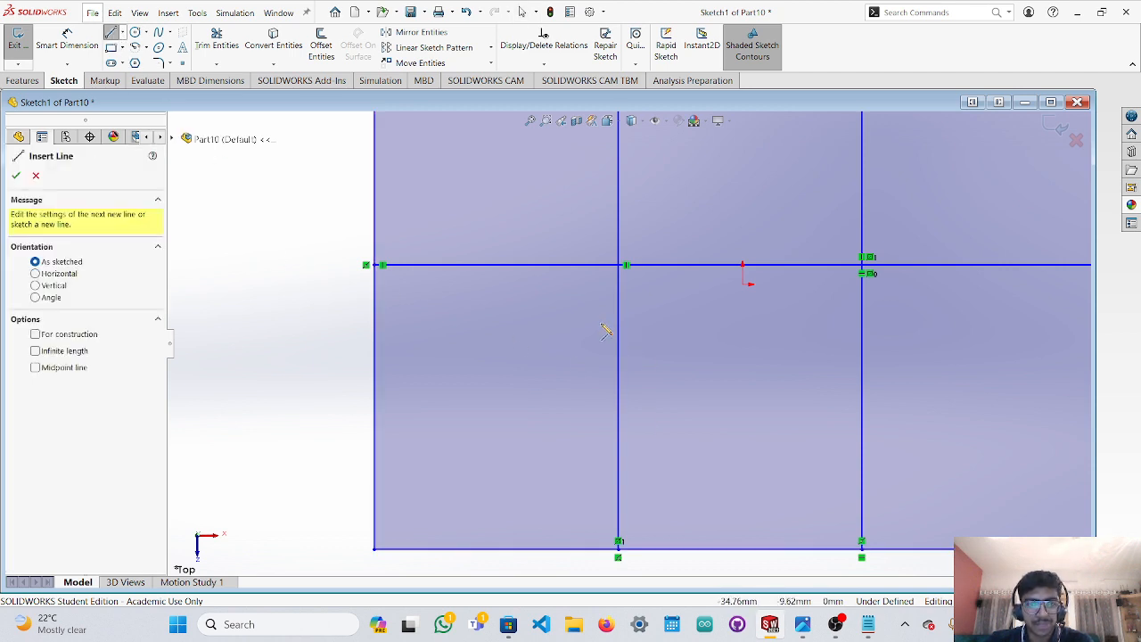
scroll(628, 346, "up", 5)
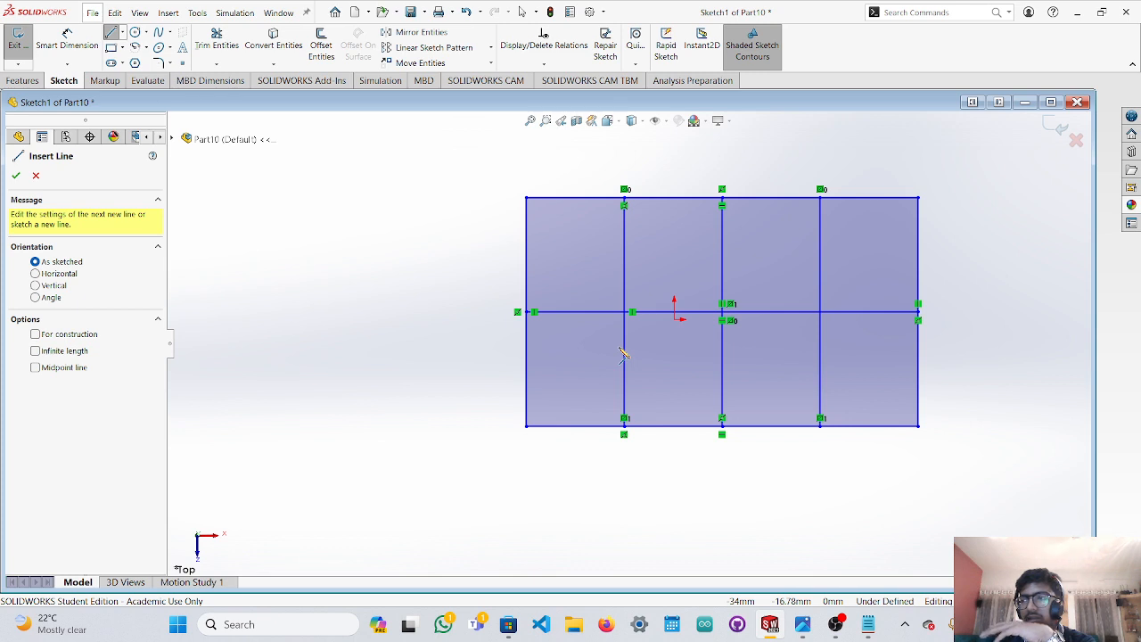
scroll(623, 355, "down", 2)
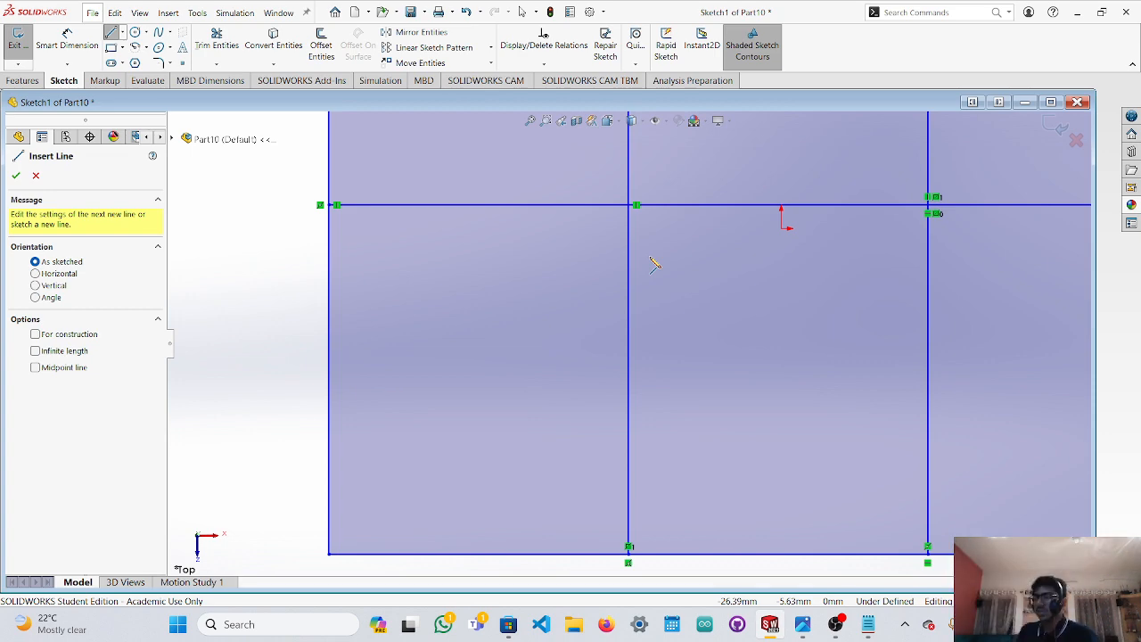
left_click(802, 626)
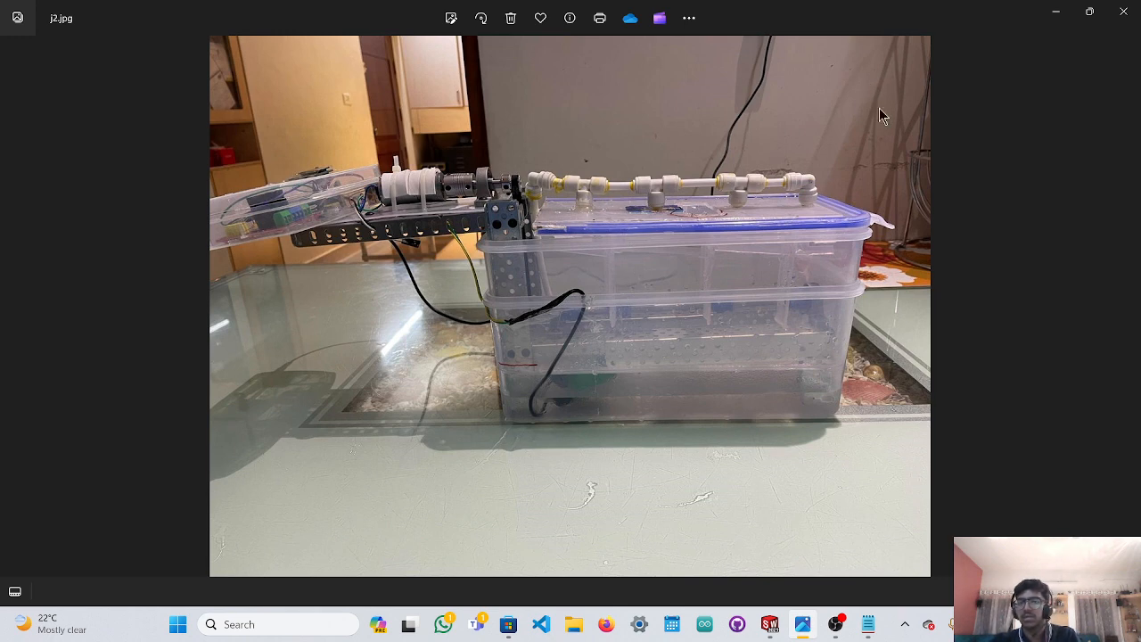
left_click(1056, 11)
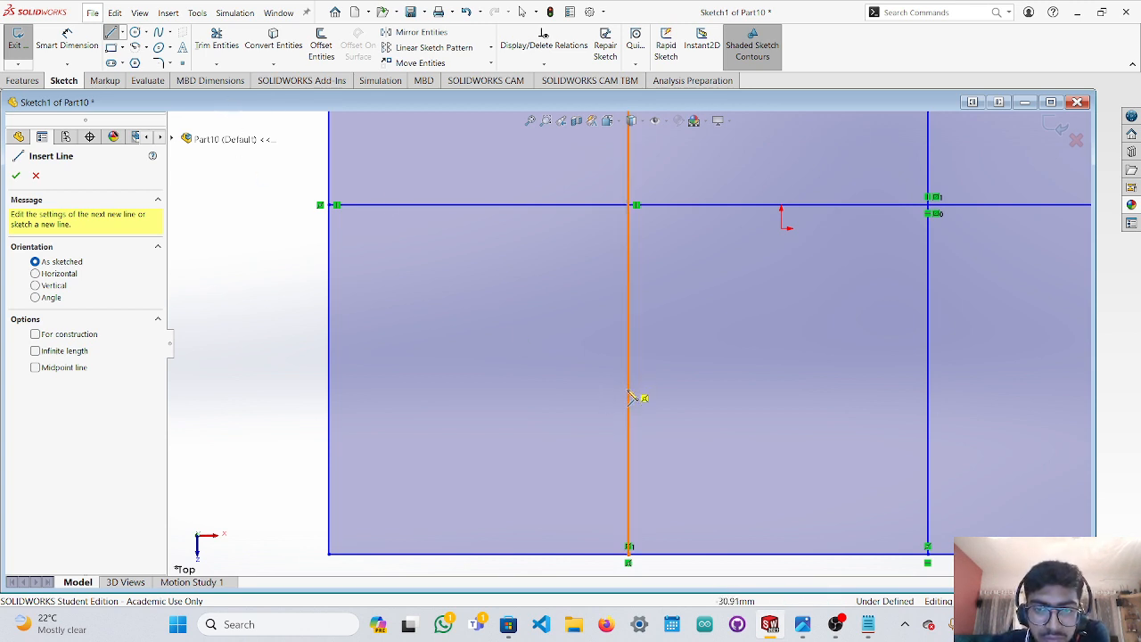
Trim away the upper half of the left inner vertical line, from the rectangle's top edge to the horizontal middle line.
scroll(633, 352, "up", 3)
scroll(571, 254, "up", 2)
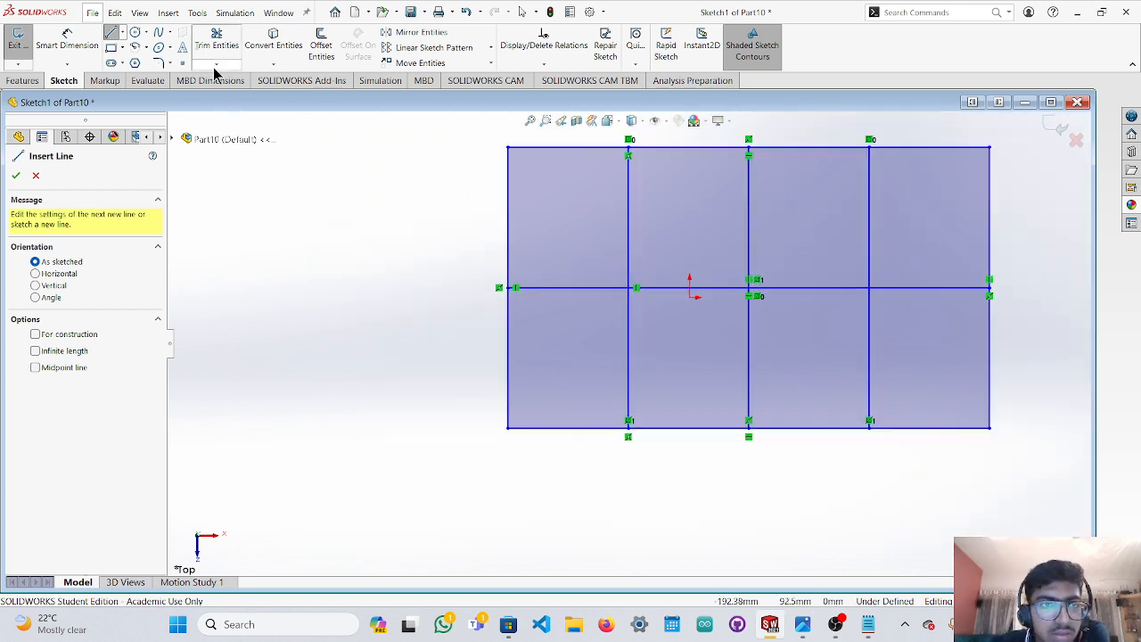
left_click(216, 41)
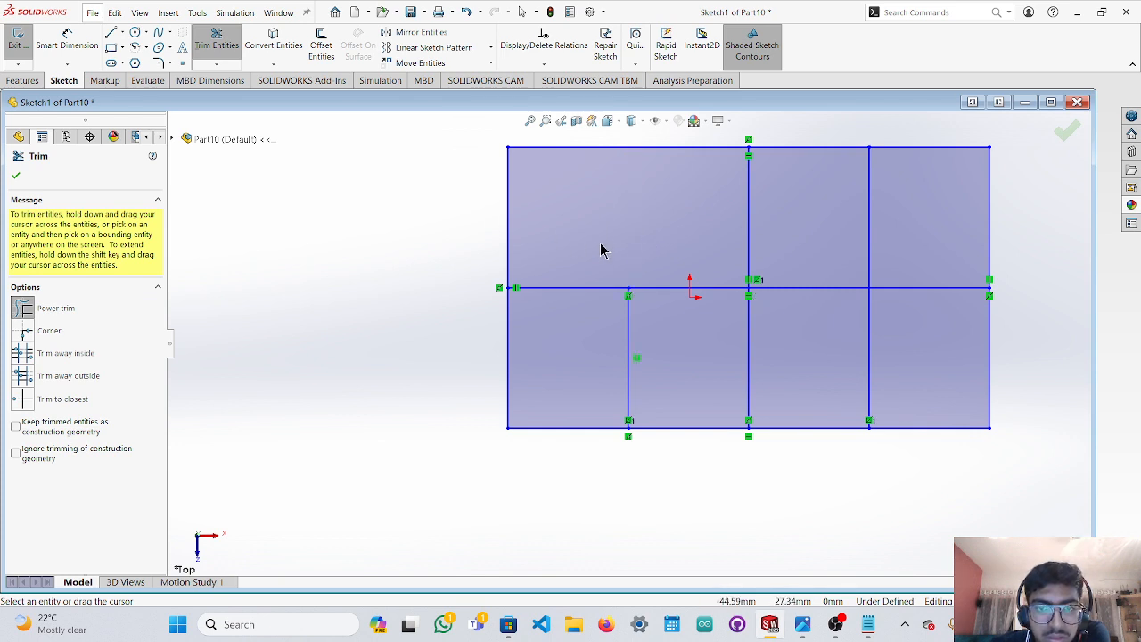
Sketch a centerpoint arc of about 46 mm radius, centred on the lower end of the trimmed vertical line and crossing that line.
scroll(601, 247, "down", 3)
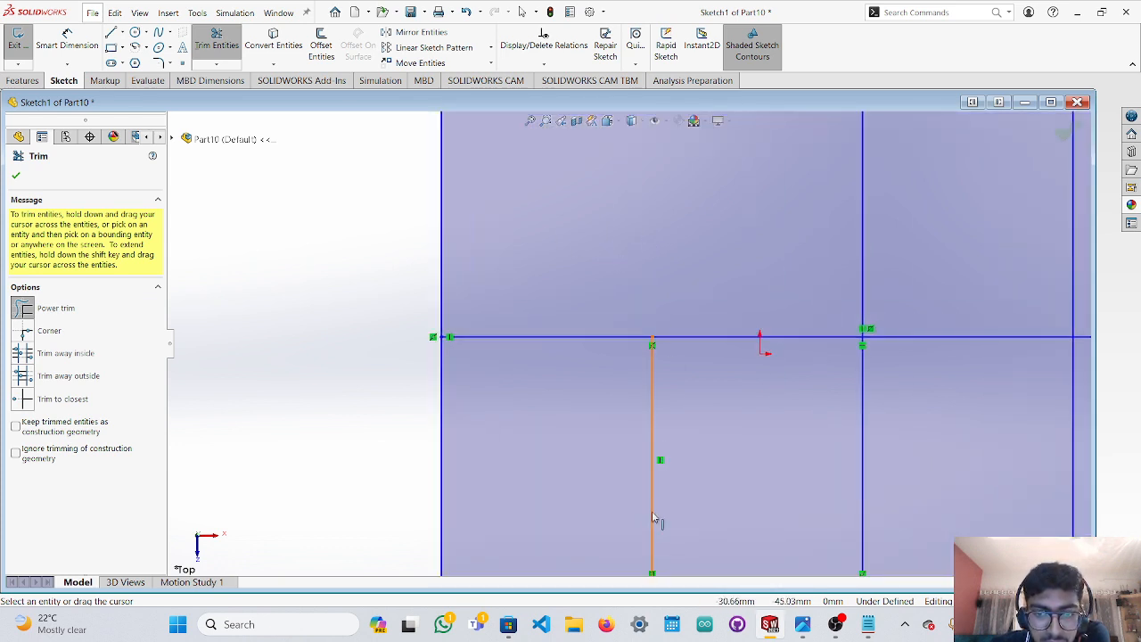
scroll(655, 473, "up", 2)
scroll(637, 522, "down", 3)
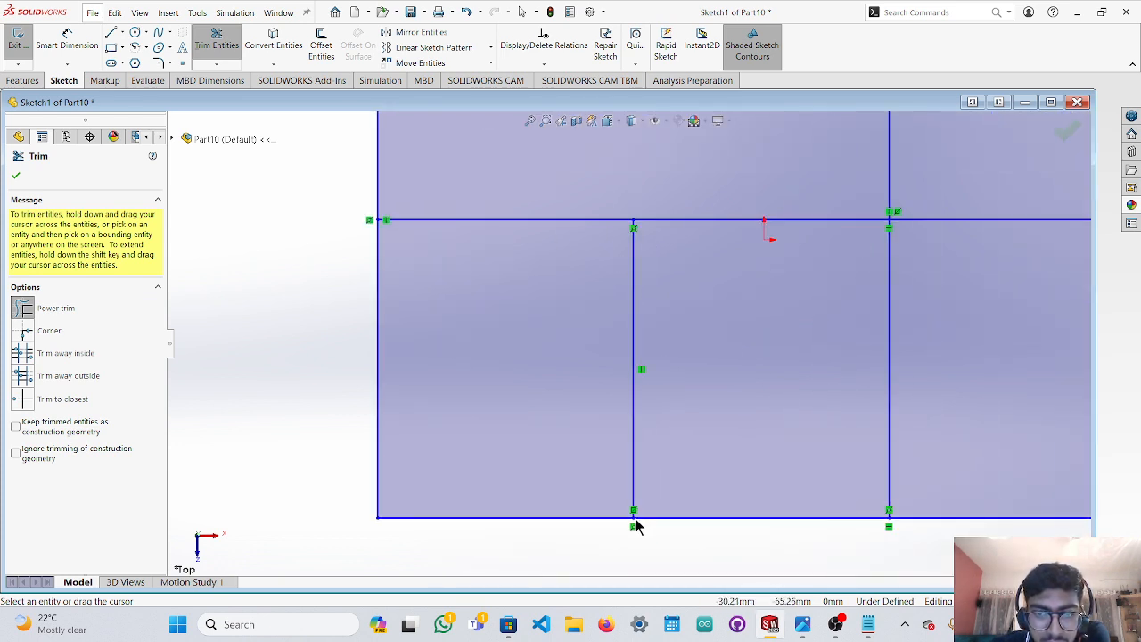
left_click(137, 49)
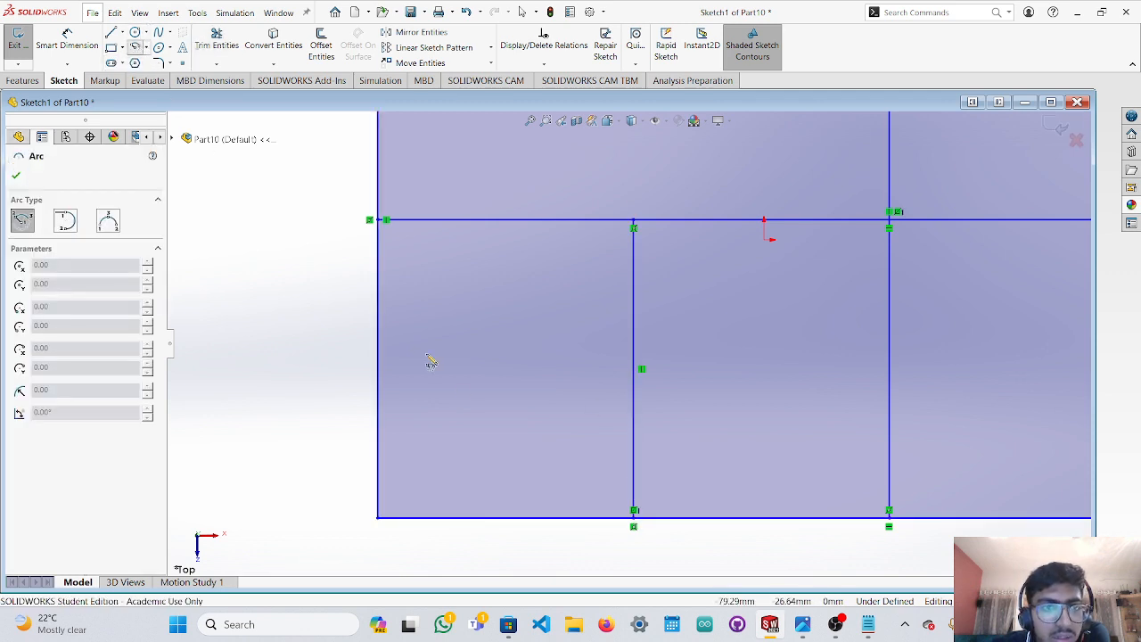
left_click(634, 524)
left_click(583, 329)
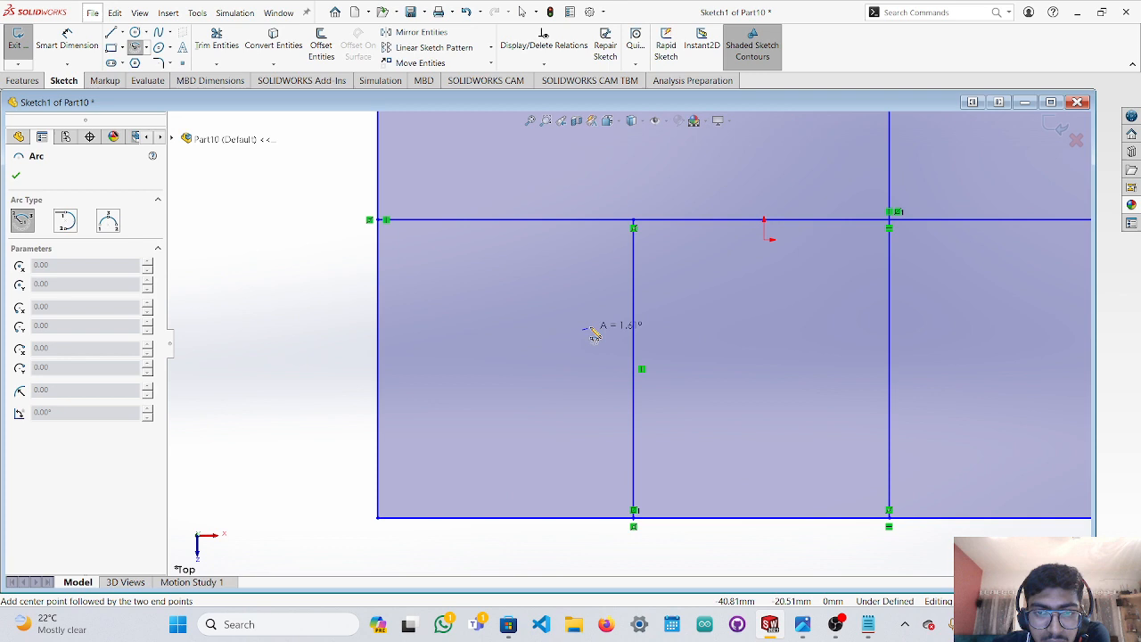
left_click(667, 325)
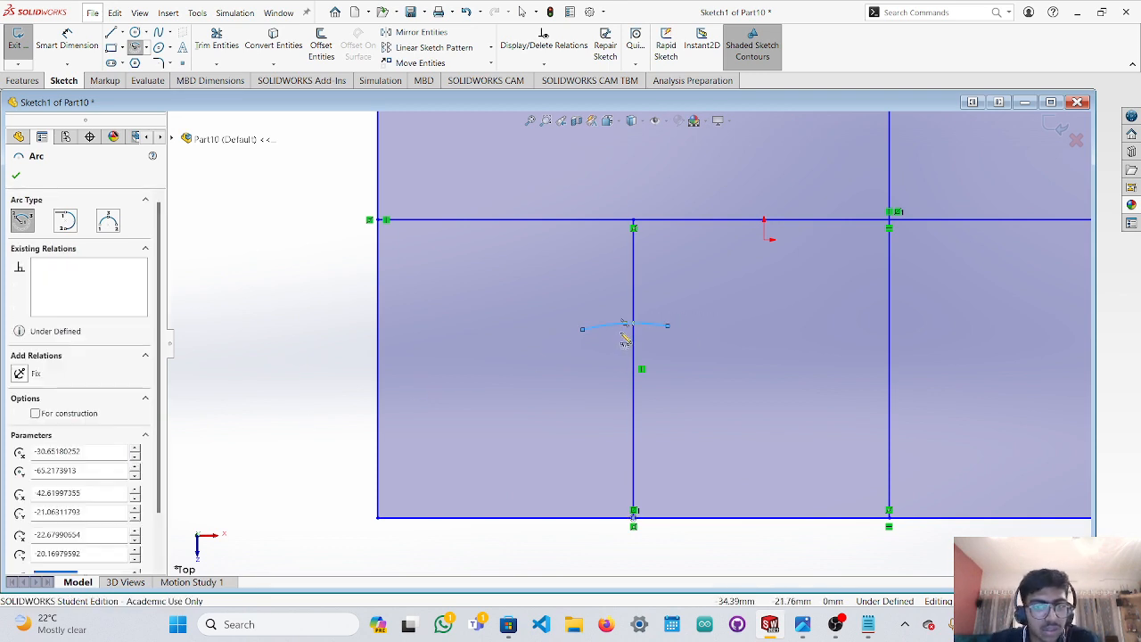
key("Escape")
Set the arc's radius to 35 mm with a Smart Dimension and delete that dimension.
left_click(53, 42)
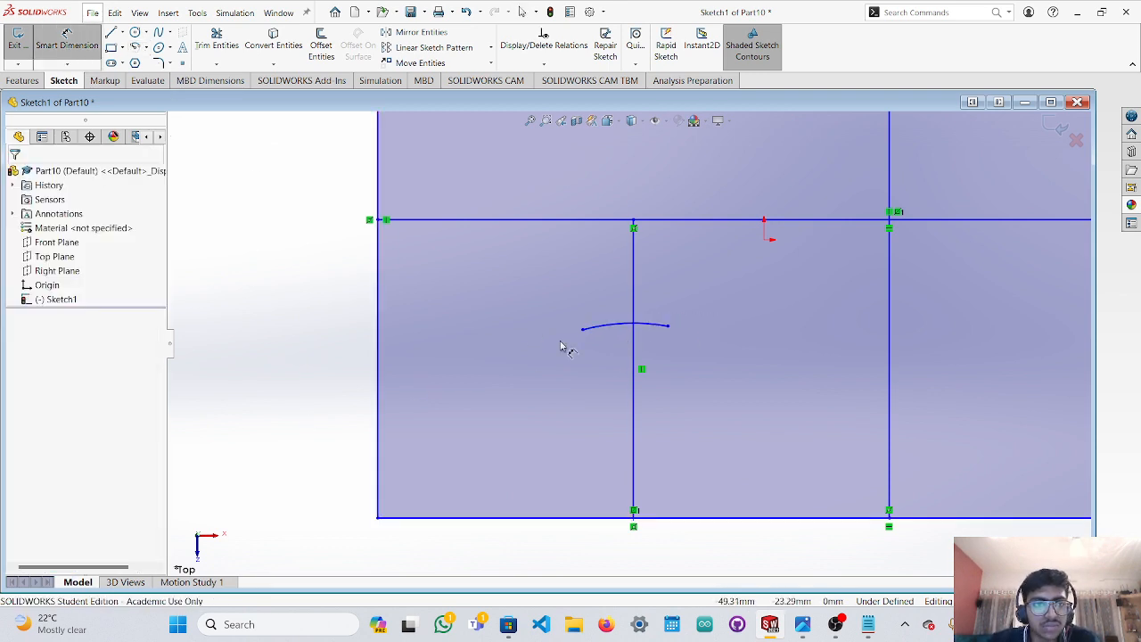
left_click(612, 326)
left_click(578, 399)
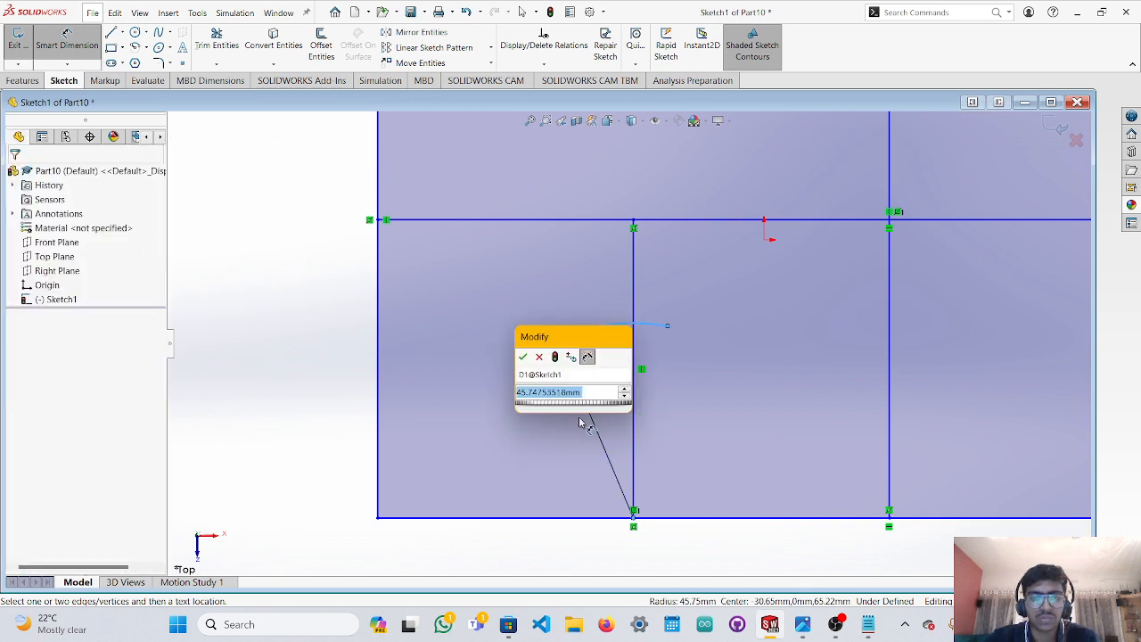
left_click(551, 392)
left_click_drag(596, 394, 492, 392)
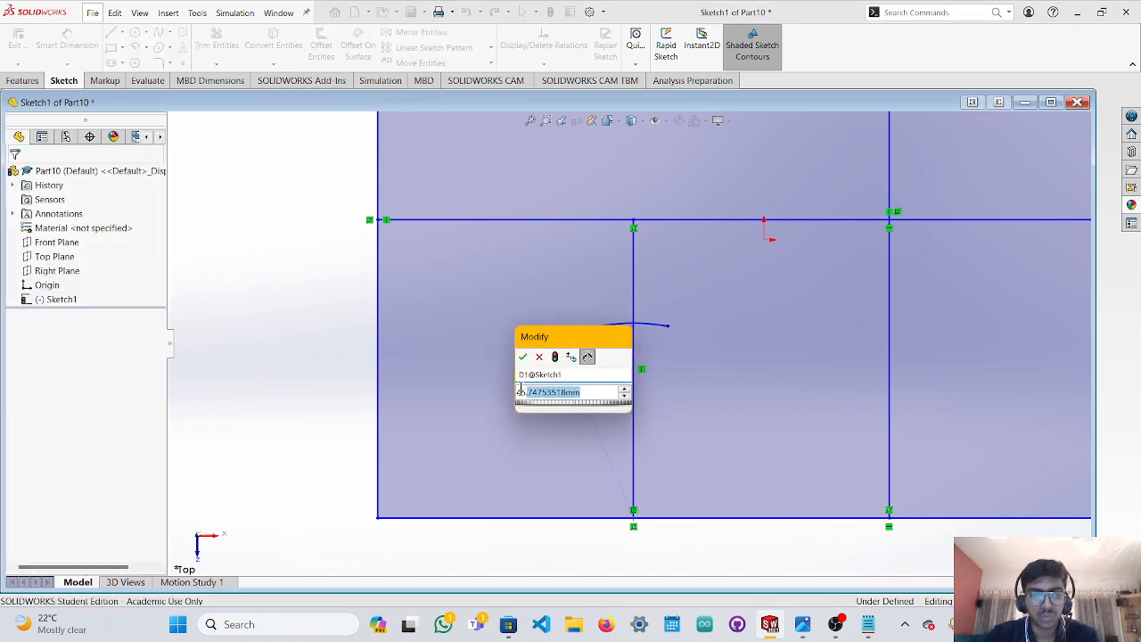
type("35")
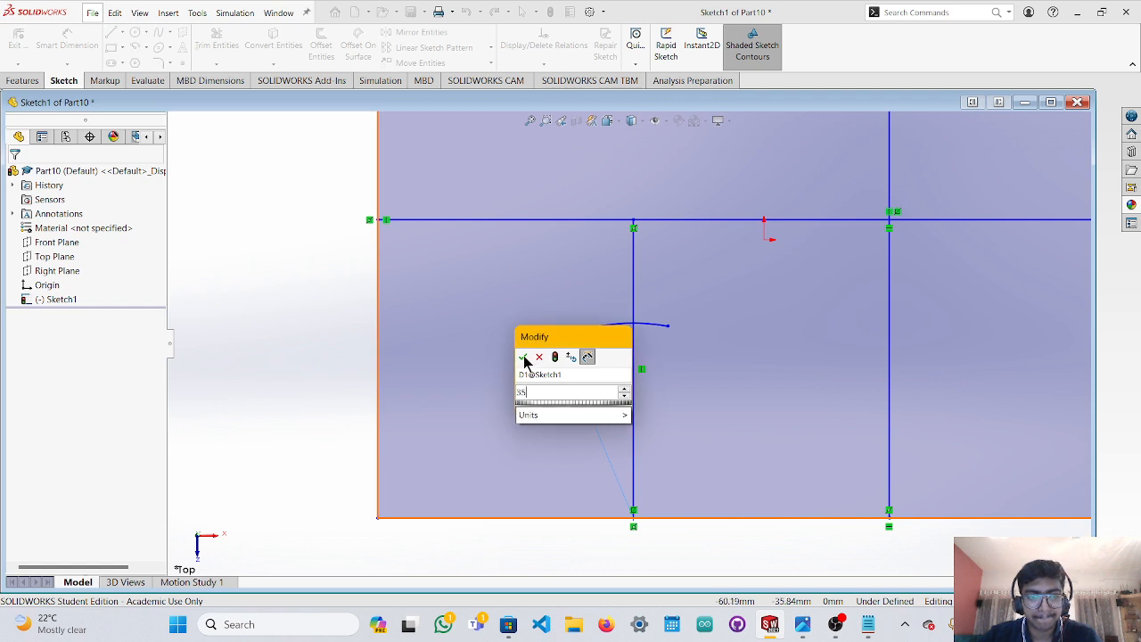
left_click(523, 358)
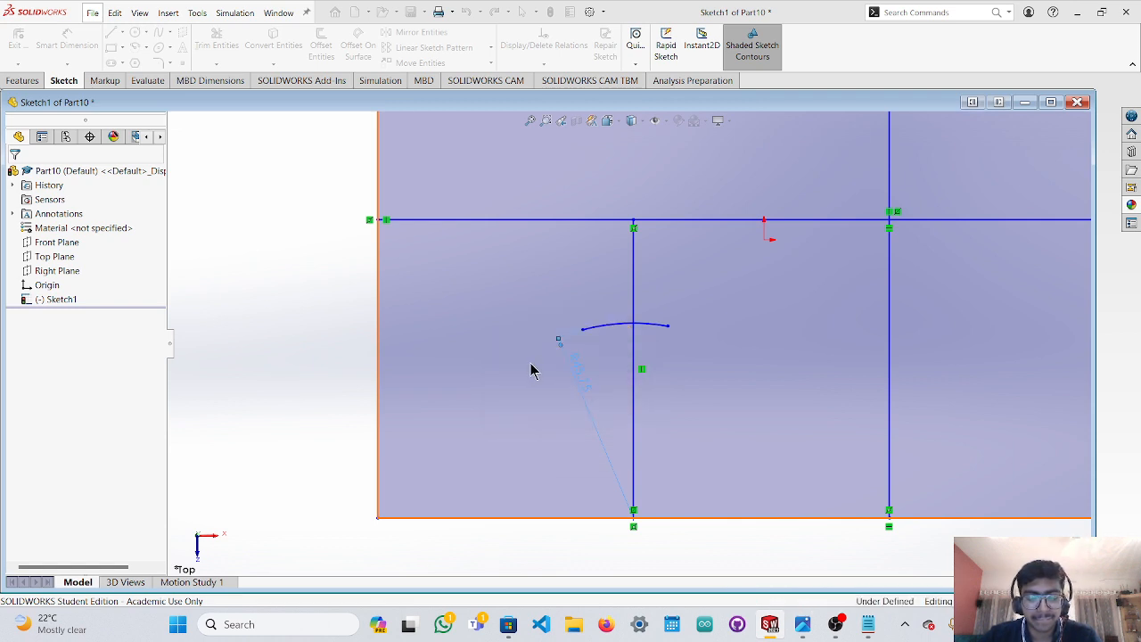
left_click(535, 372)
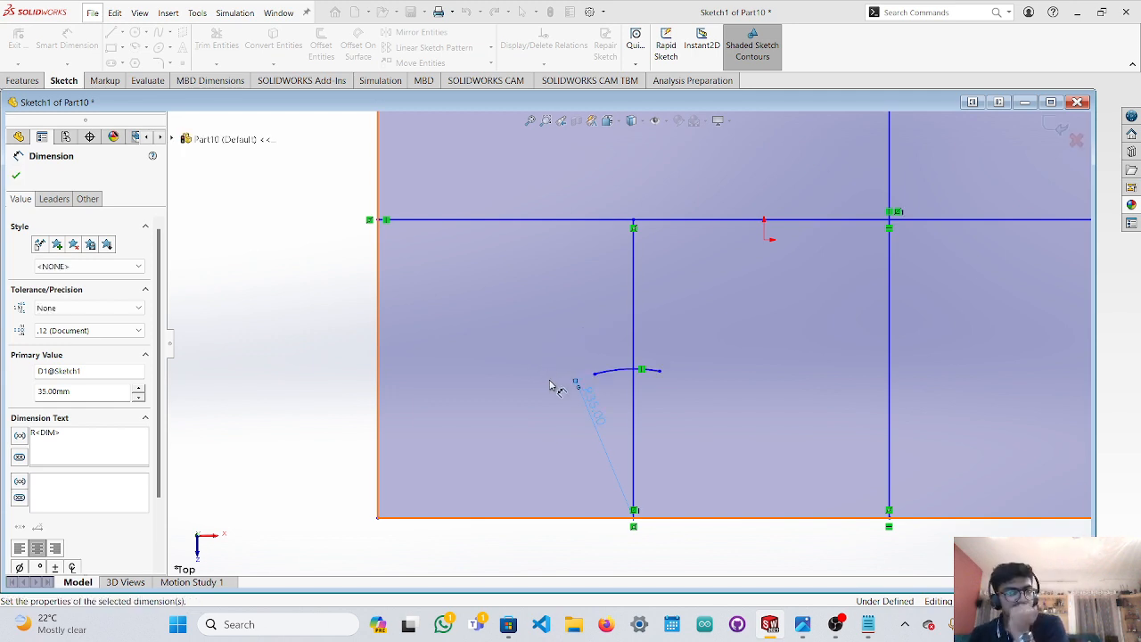
left_click(550, 385)
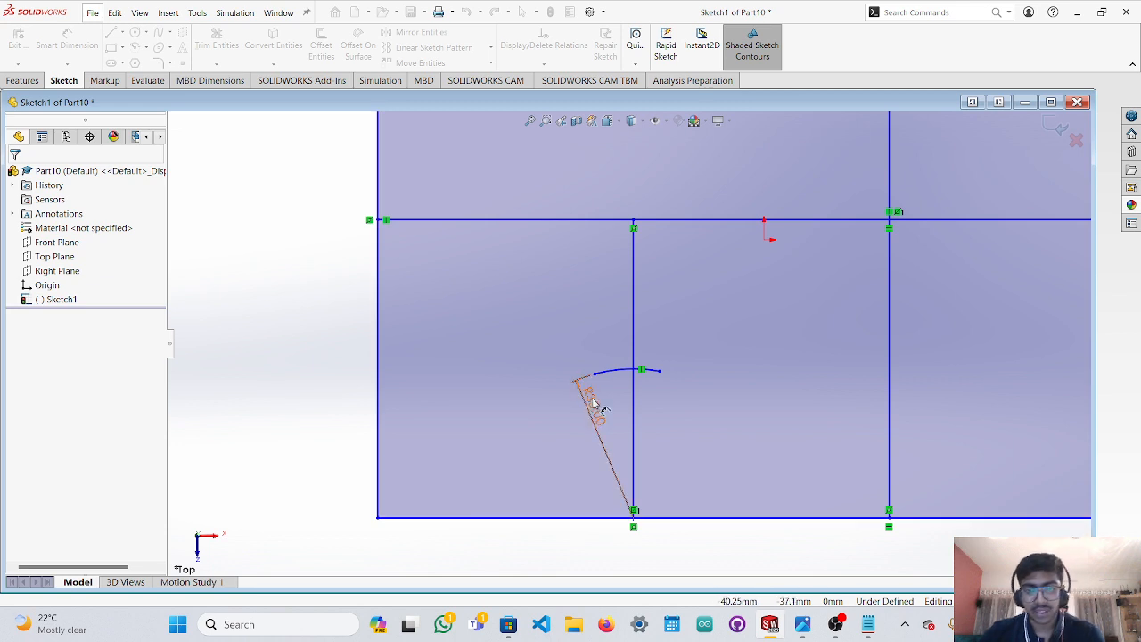
left_click(593, 403)
key("Delete")
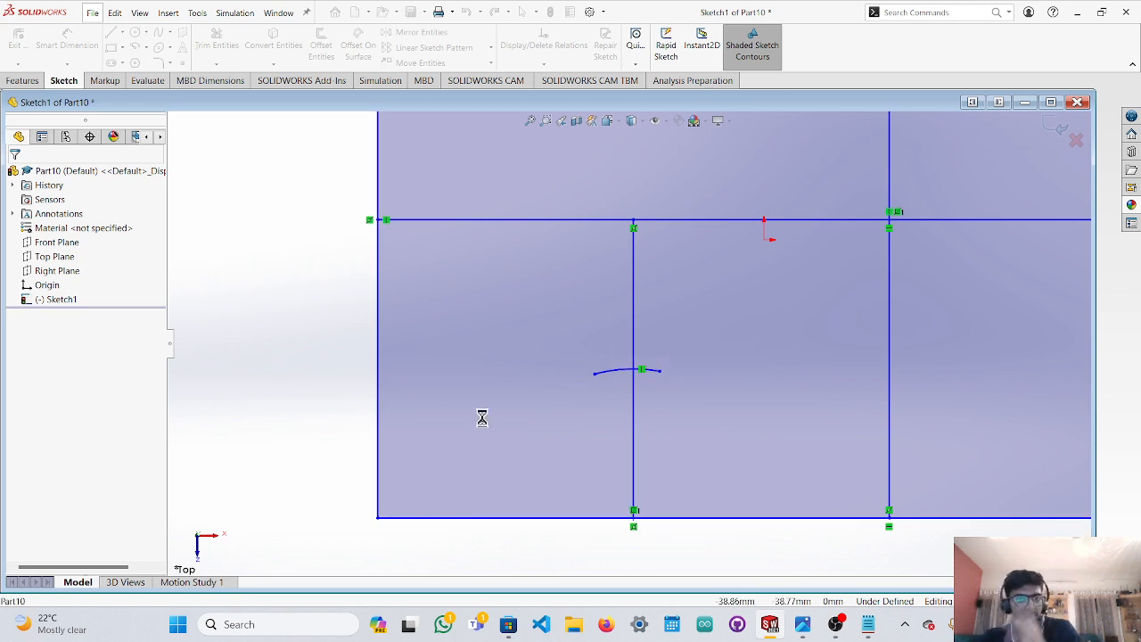
Trim away the part of the arc on the right side of the vertical line.
scroll(640, 369, "down", 5)
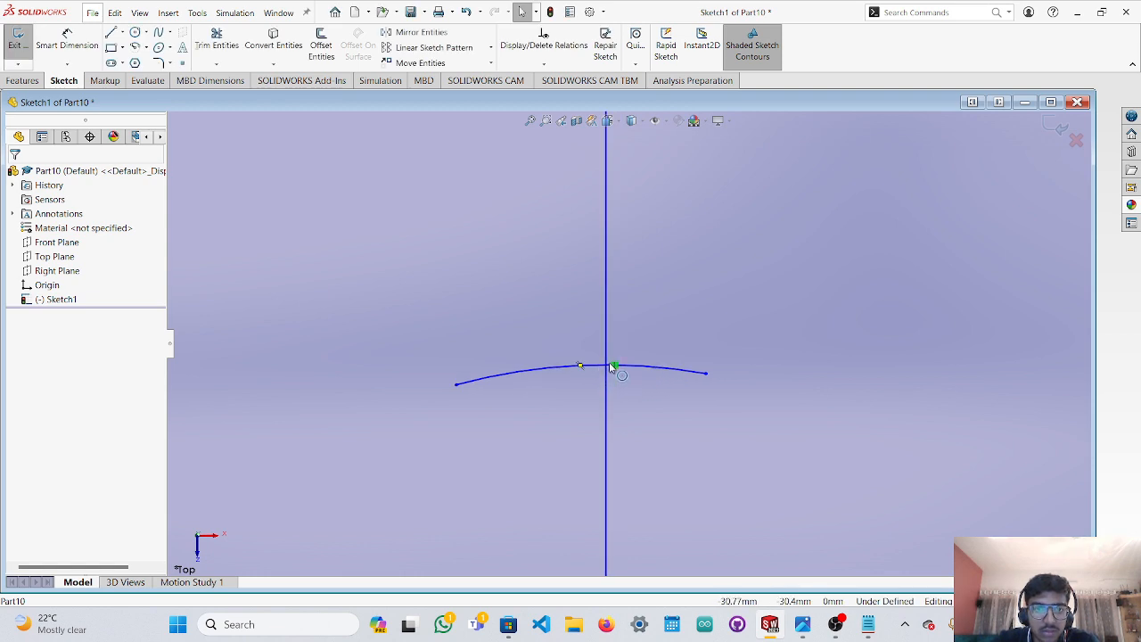
scroll(613, 366, "up", 1)
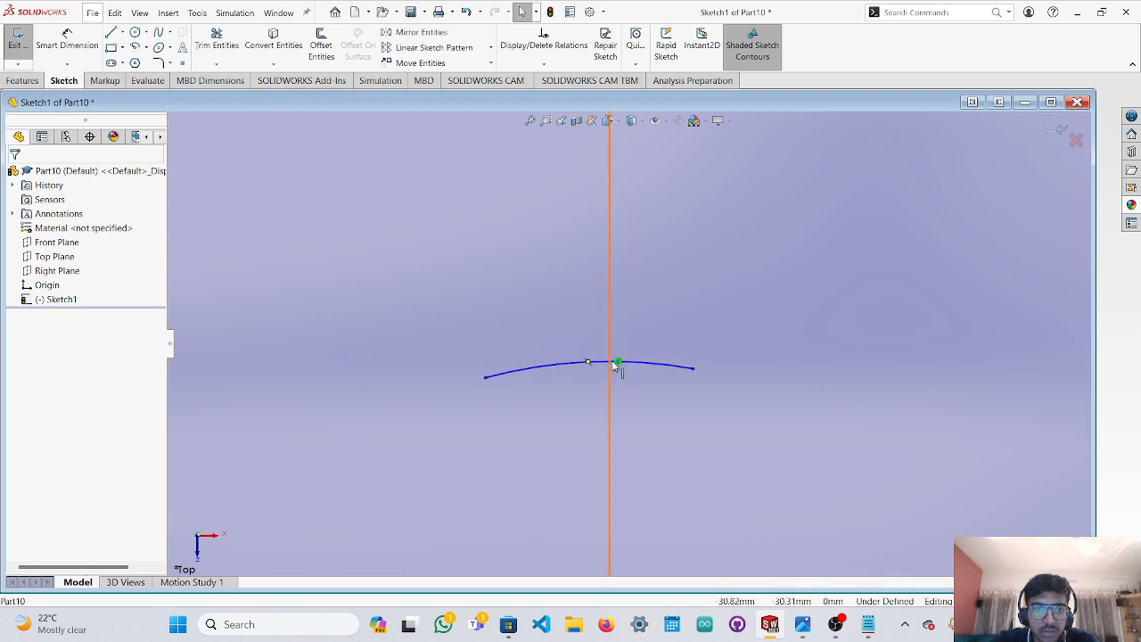
left_click(219, 45)
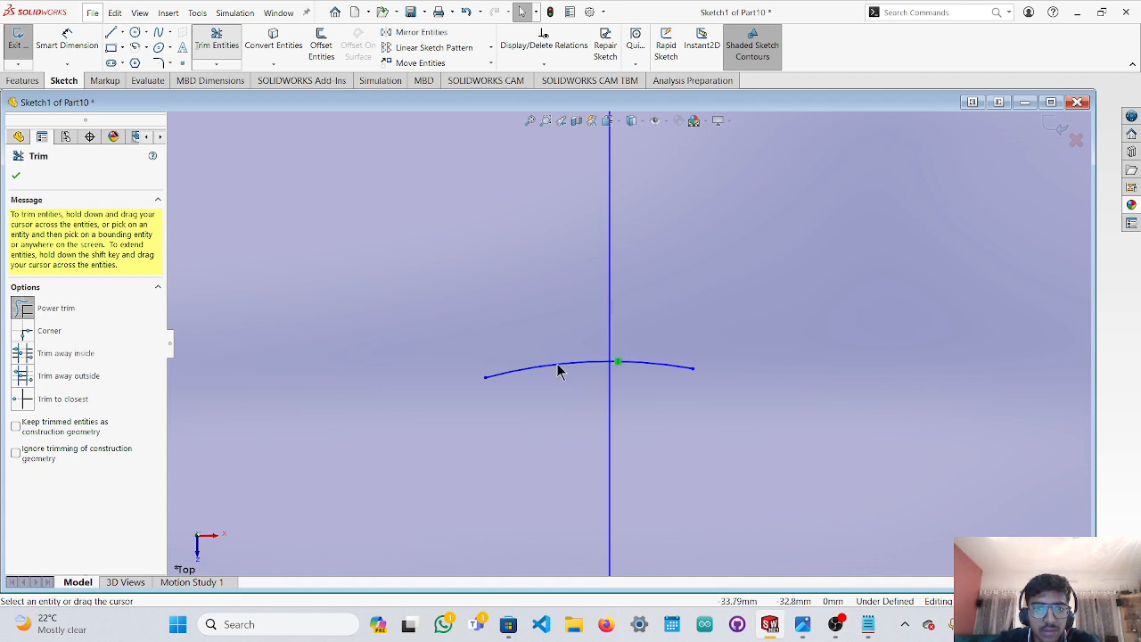
left_click_drag(644, 308, 645, 374)
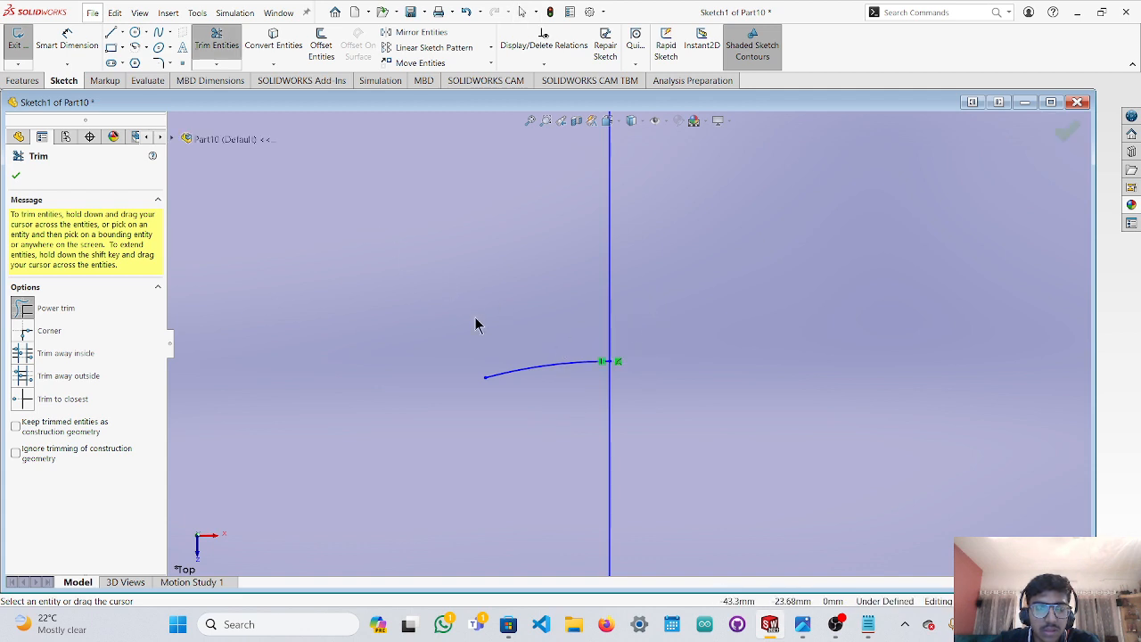
Trim away the part of the left inner vertical line between the arc and the horizontal middle line.
scroll(594, 339, "up", 8)
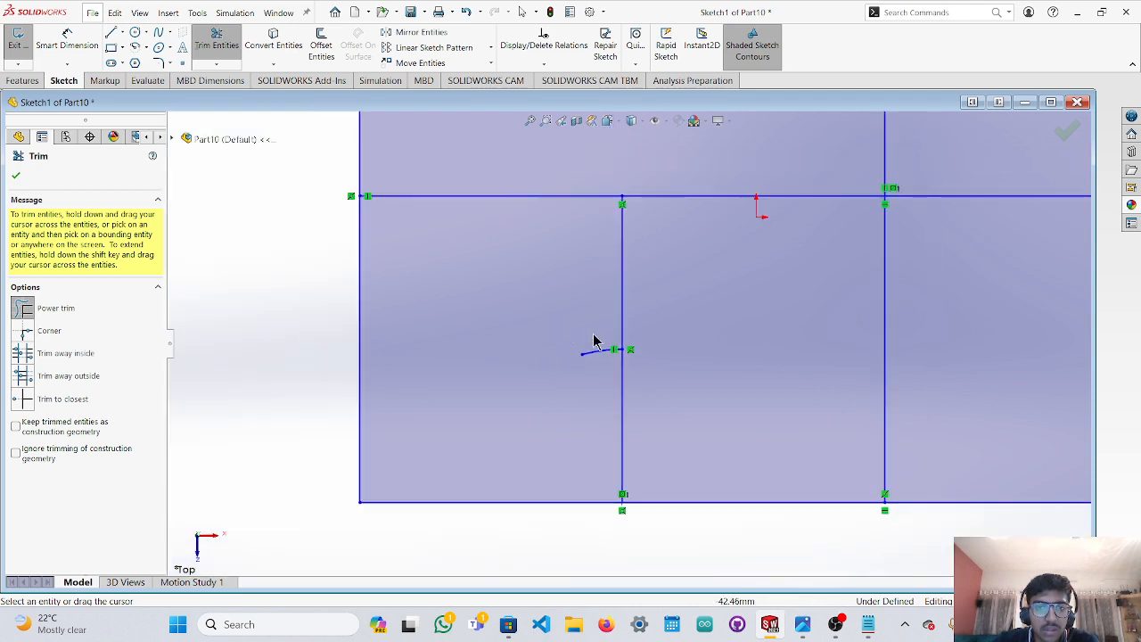
scroll(627, 323, "down", 5)
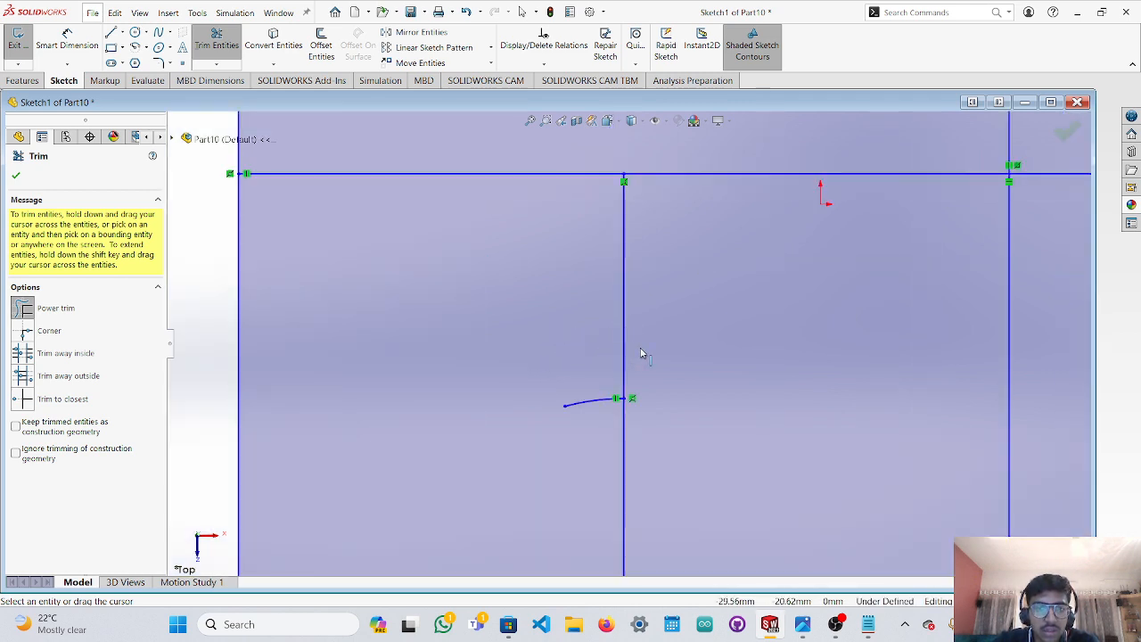
scroll(644, 349, "down", 5)
mouse_move(645, 349)
left_mouse_down()
mouse_move(547, 353)
mouse_move(574, 365)
left_mouse_up()
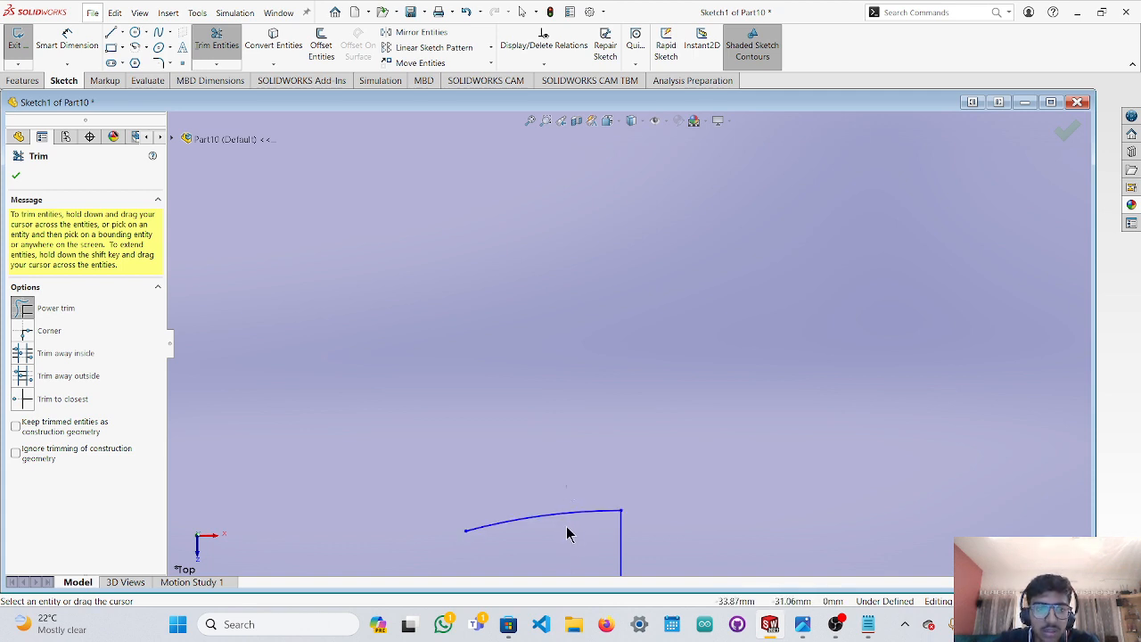
Try to trim away the remaining short arc and undo that trim.
left_click_drag(566, 533, 565, 509)
key("ctrl+z")
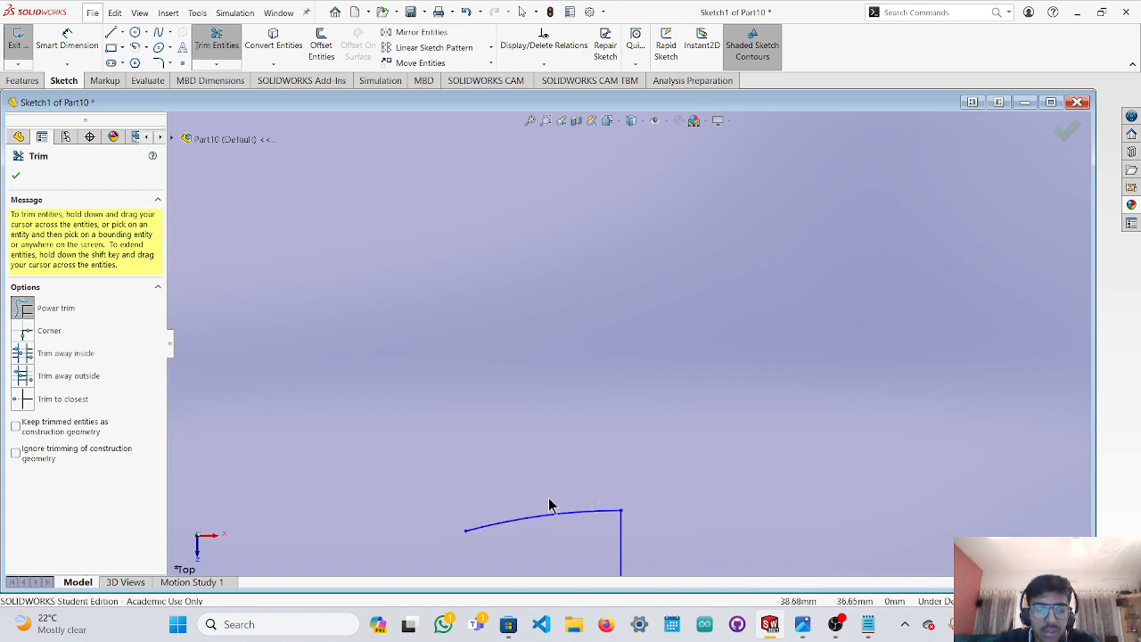
scroll(553, 514, "up", 3)
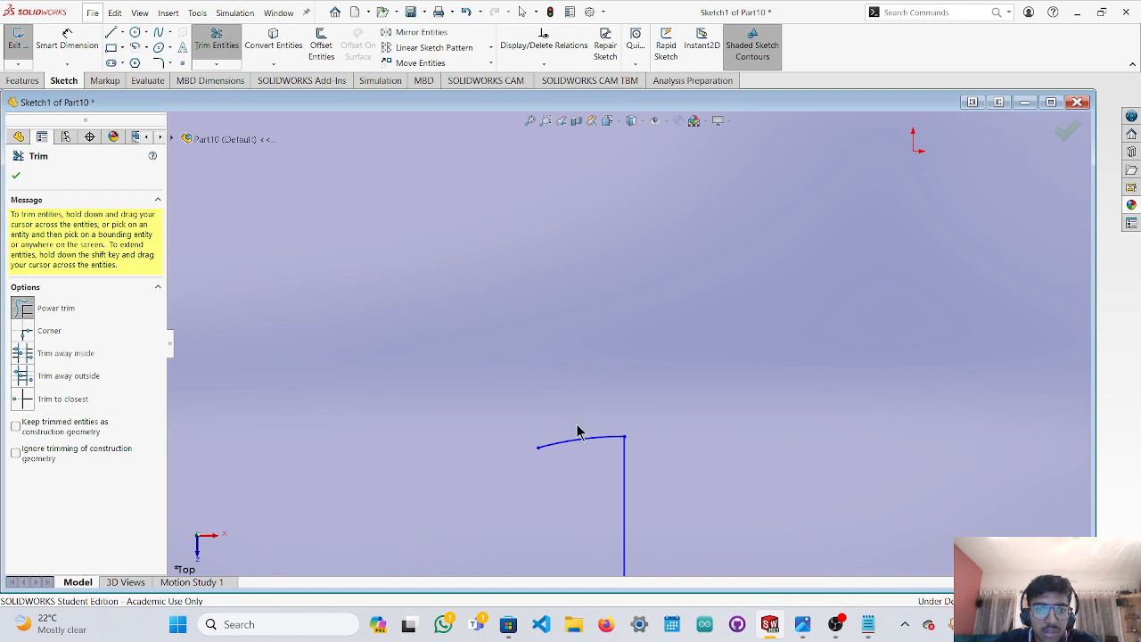
scroll(630, 434, "up", 4)
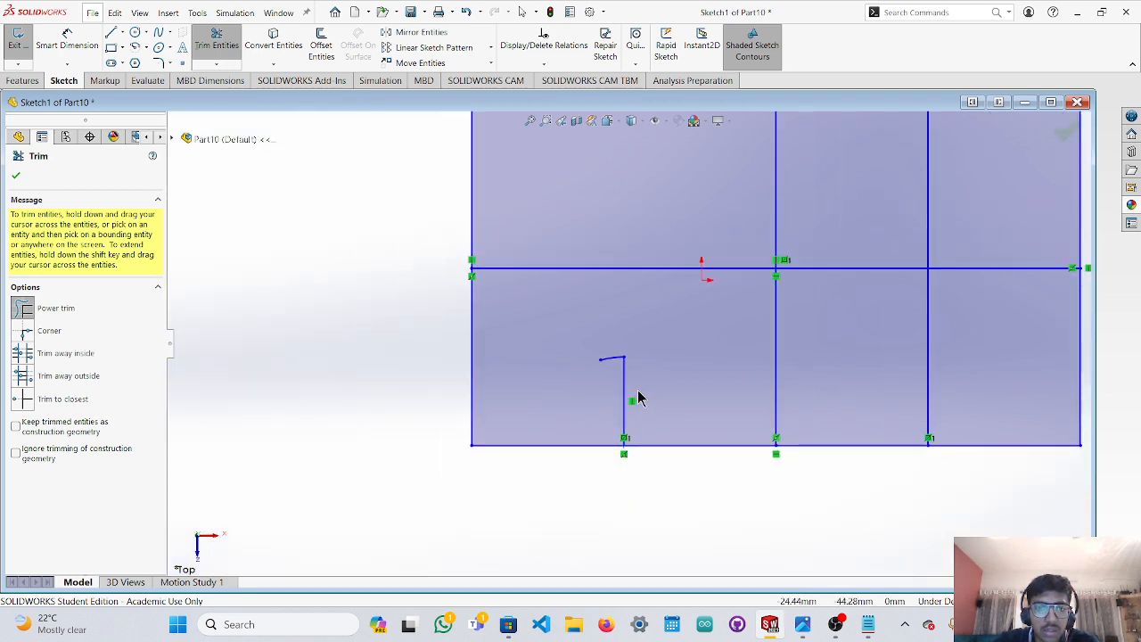
Draw a center rectangle about 10.8 mm wide and 38.5 mm high, centred on the upper end of the left inner vertical line.
scroll(639, 404, "down", 3)
key("Escape")
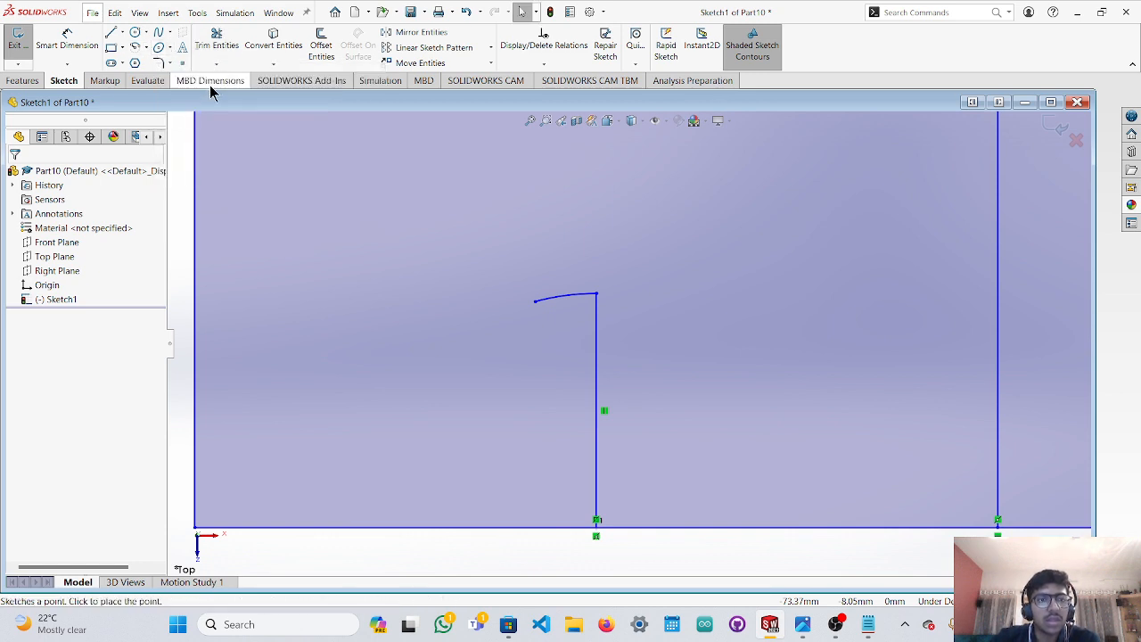
left_click(123, 48)
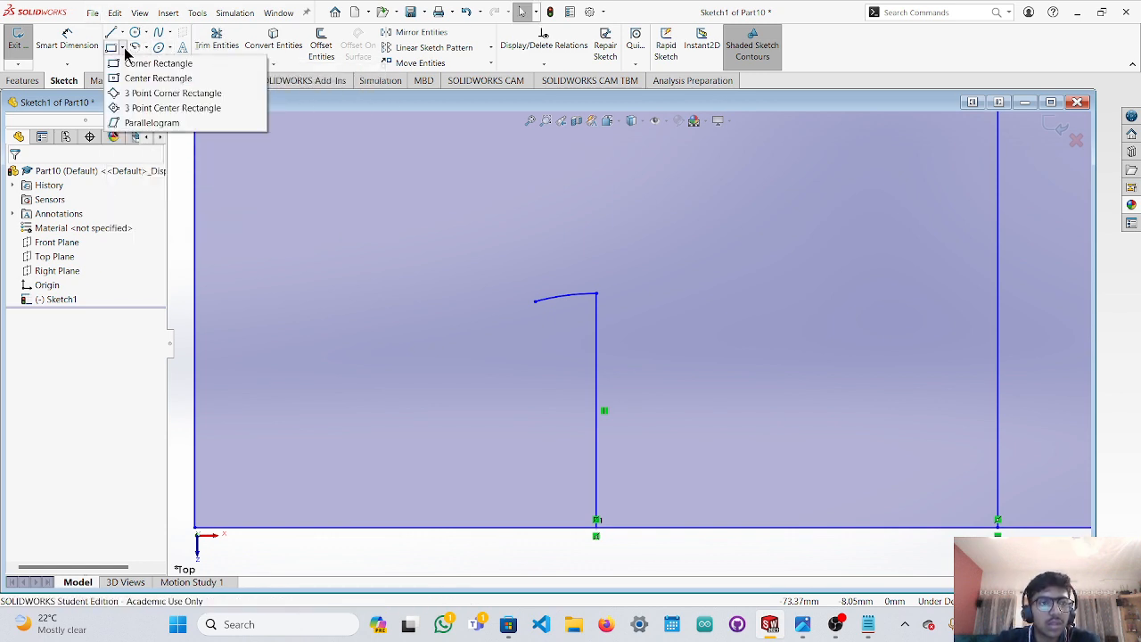
left_click(156, 78)
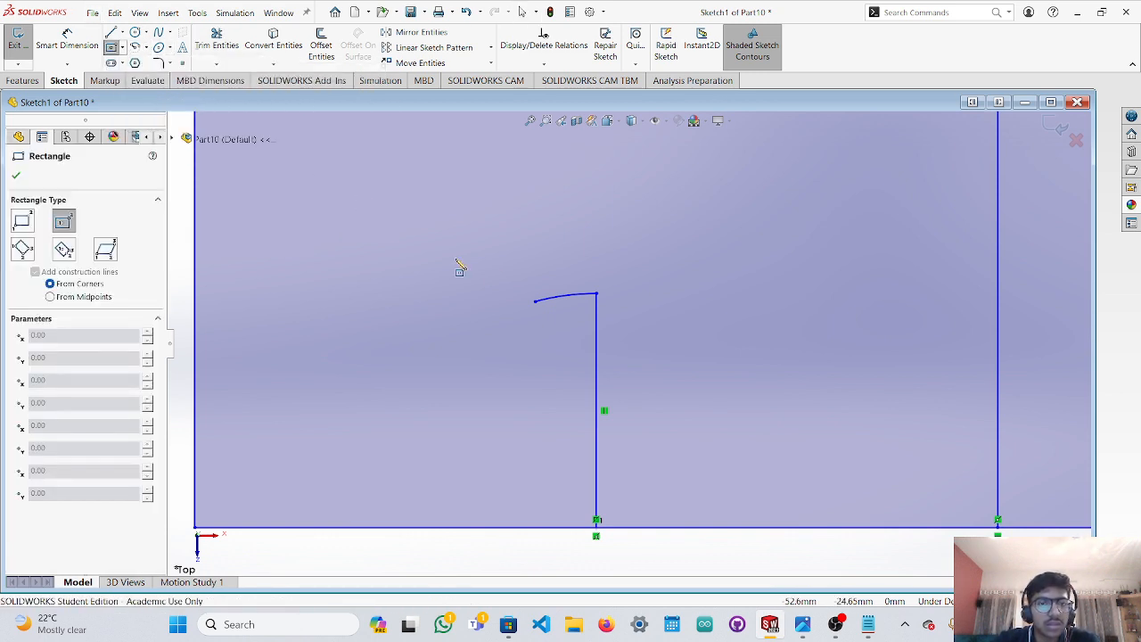
left_click(596, 294)
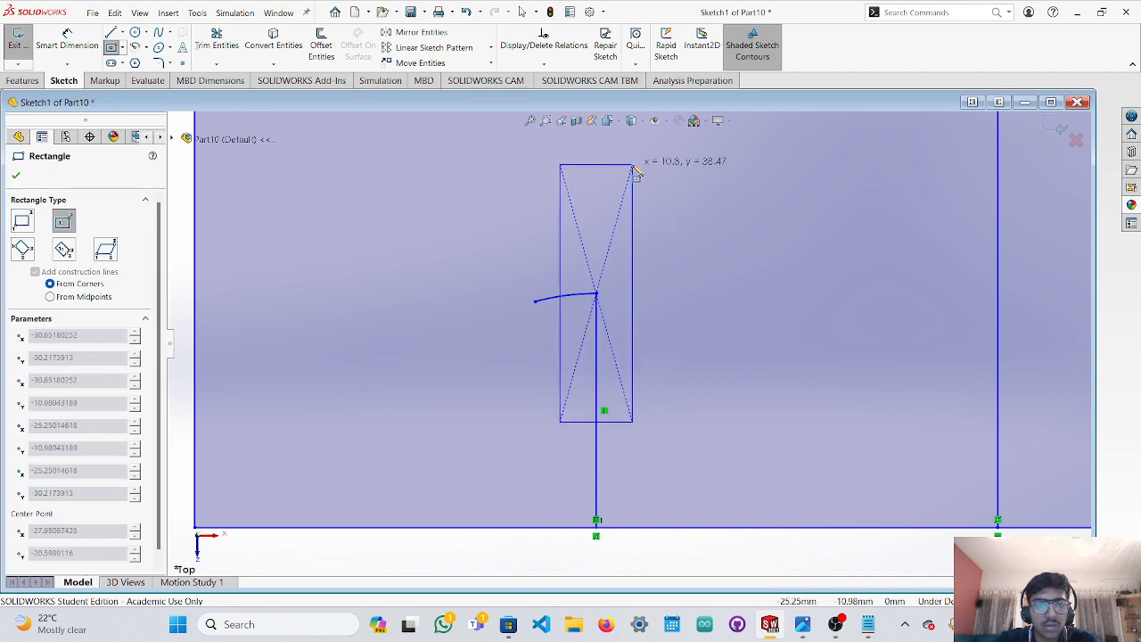
left_click(632, 165)
key("Escape")
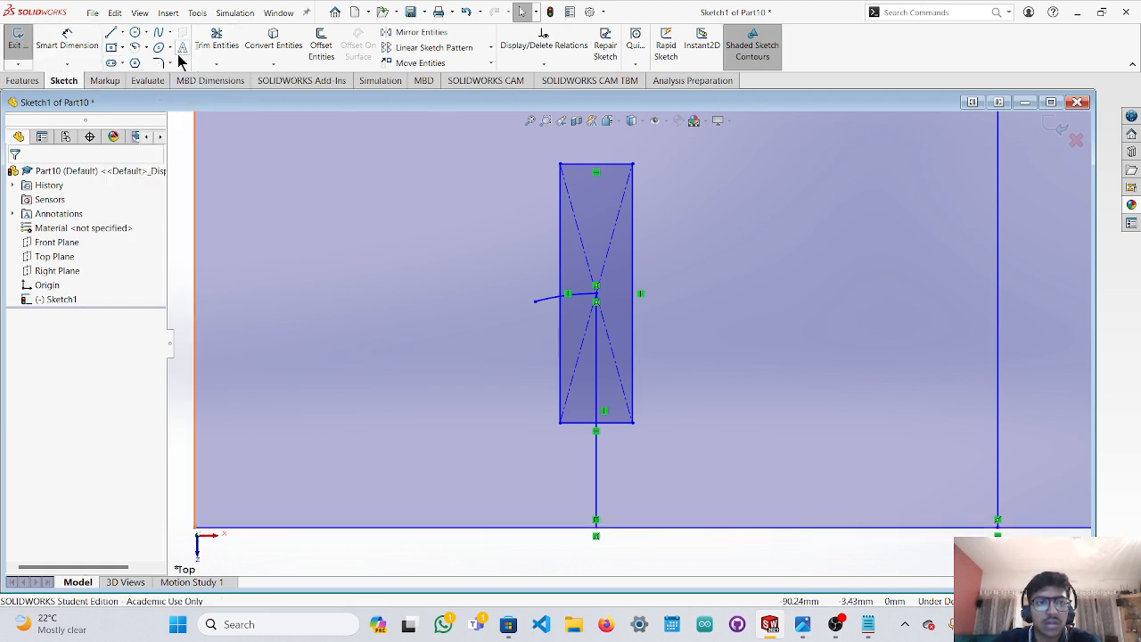
Dimension the small rectangle's right vertical side to 30 mm.
left_click(96, 64)
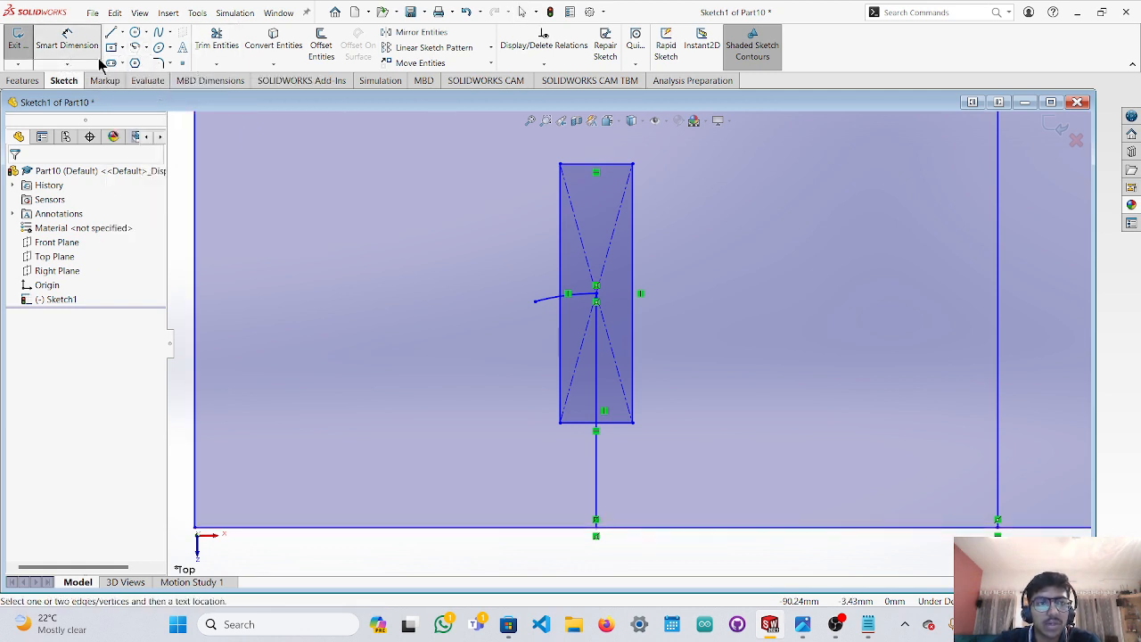
left_click(633, 292)
left_click(674, 295)
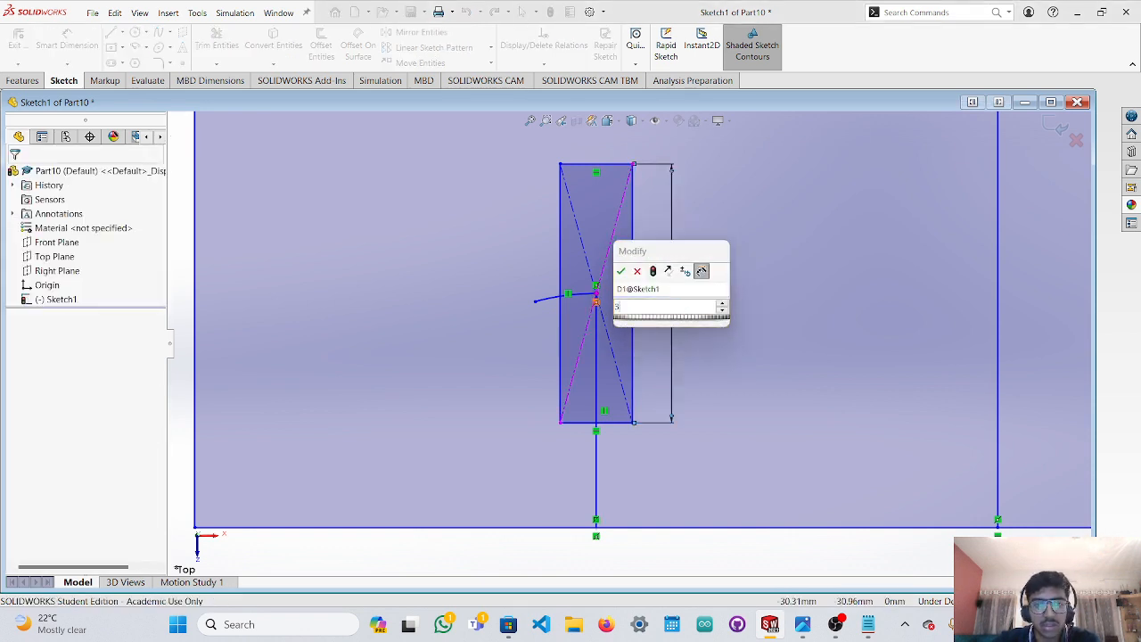
type("30")
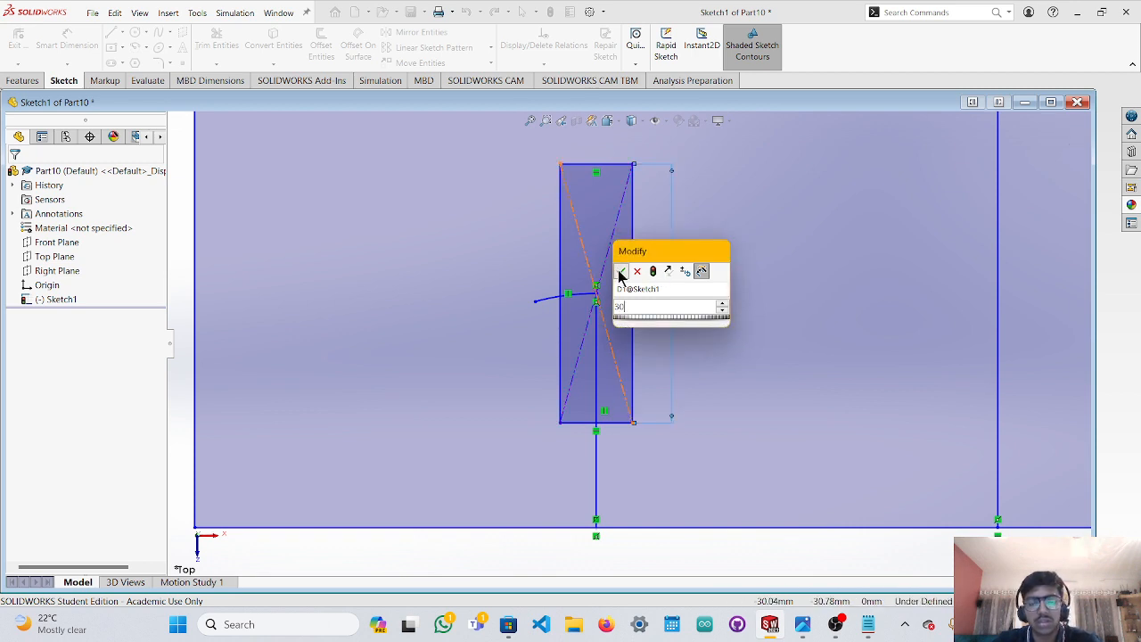
left_click(620, 272)
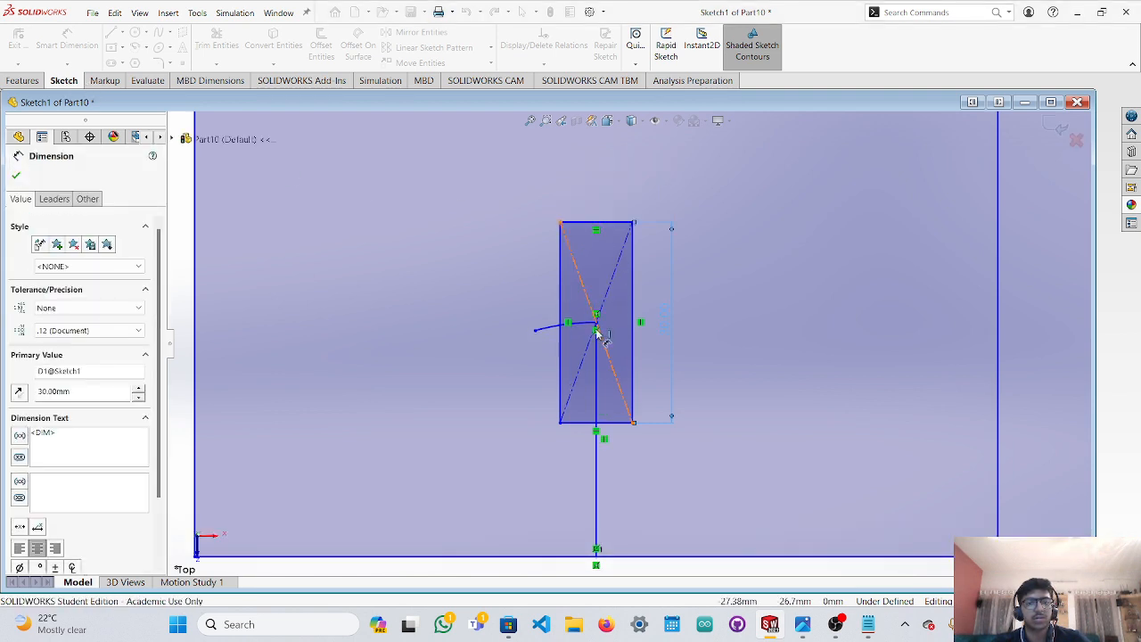
left_click(565, 328)
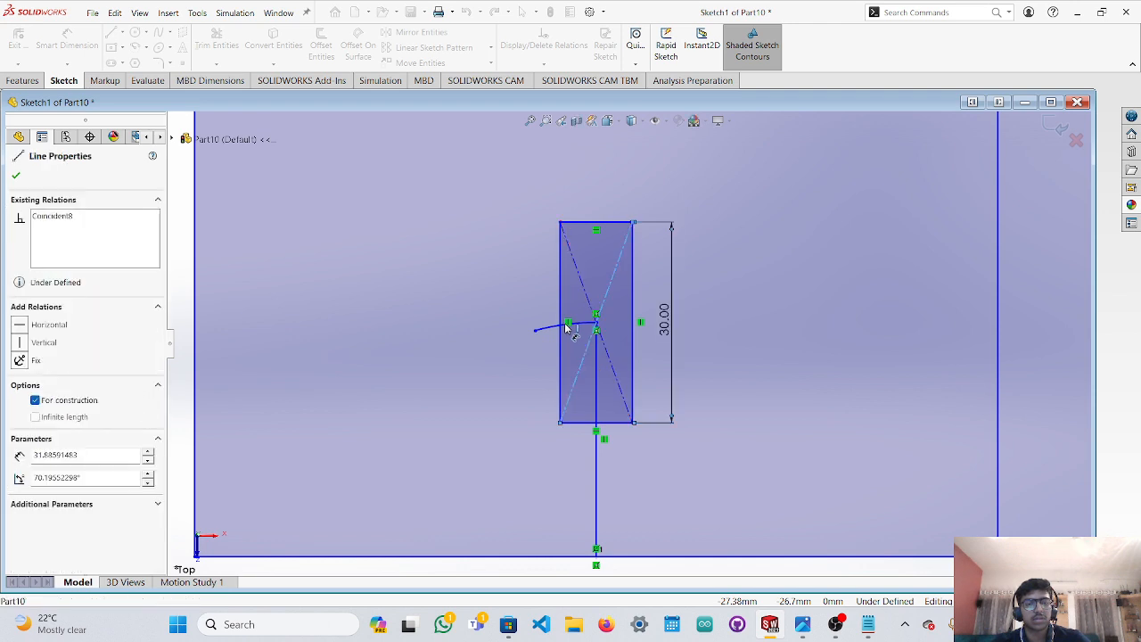
scroll(525, 313, "down", 3)
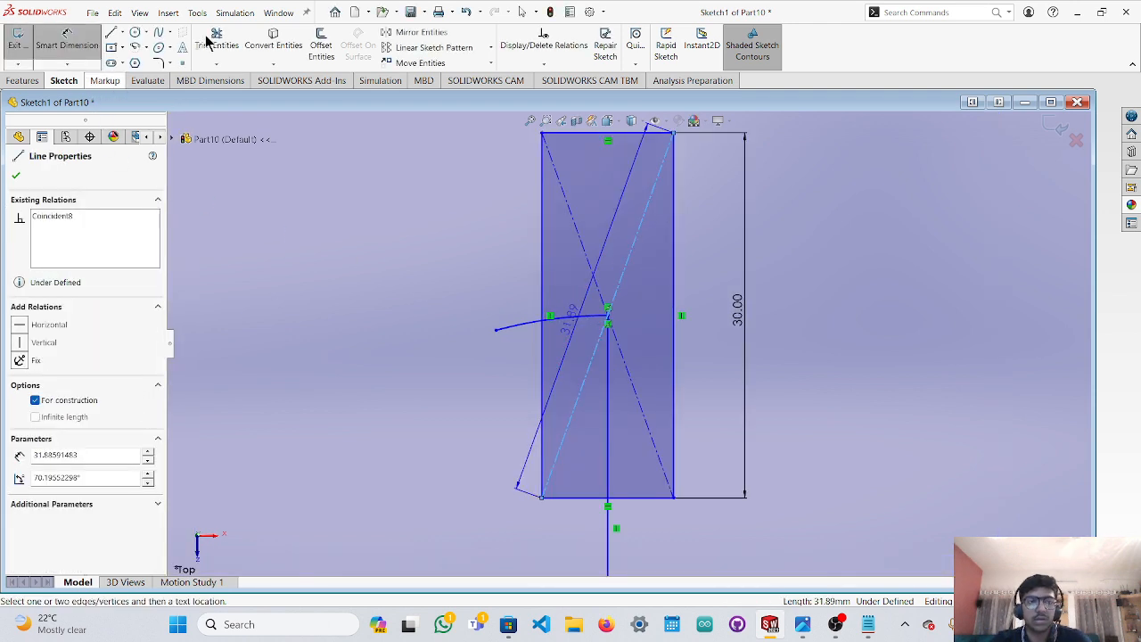
key("Delete")
Trim away the construction diagonals inside the small rectangle.
left_click(218, 43)
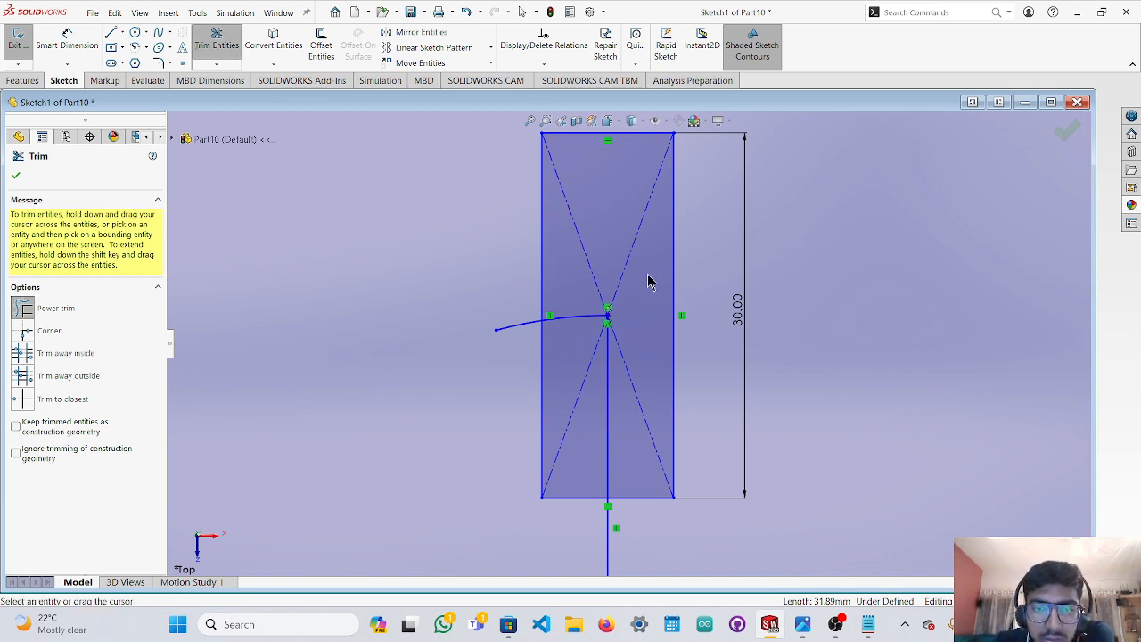
mouse_move(648, 281)
left_mouse_down()
mouse_move(594, 273)
mouse_move(591, 298)
left_mouse_up()
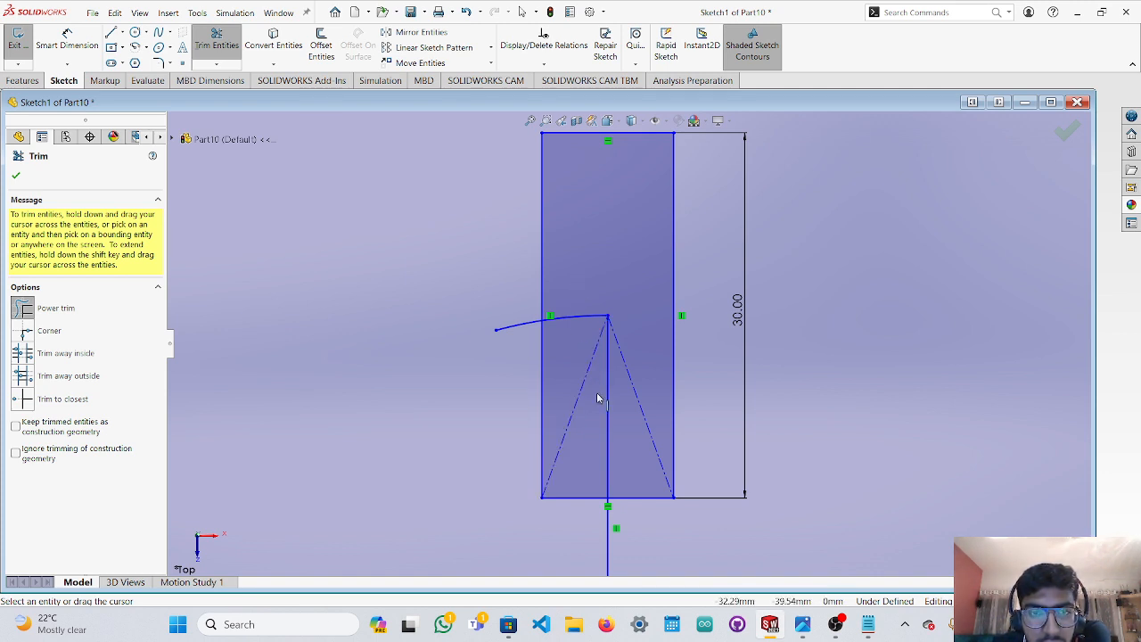
scroll(616, 349, "down", 5)
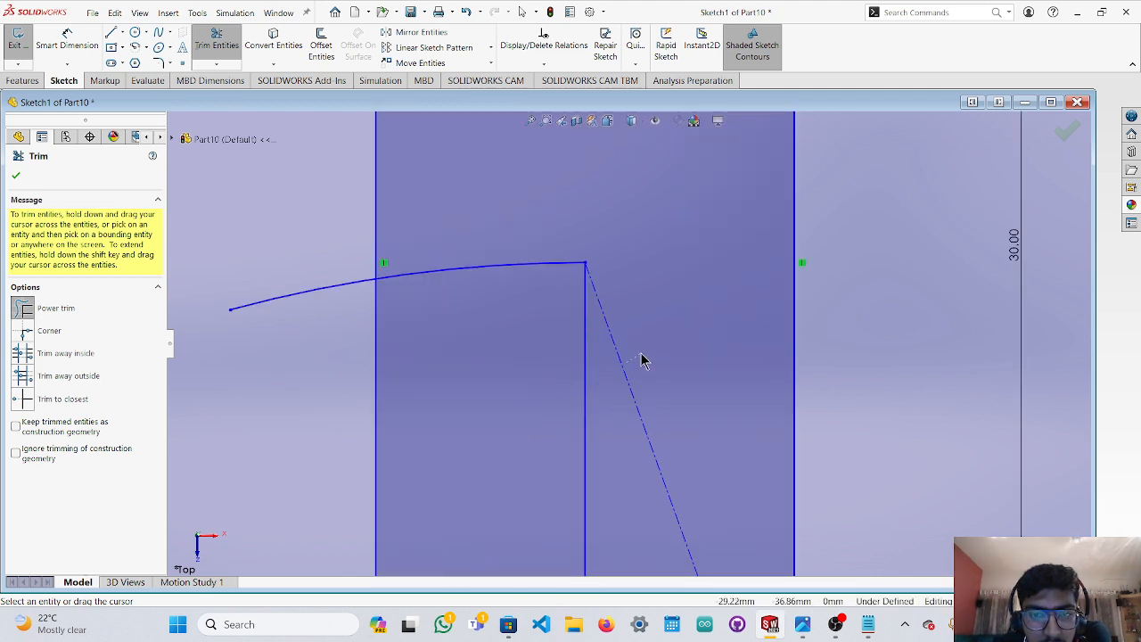
left_click_drag(645, 361, 626, 378)
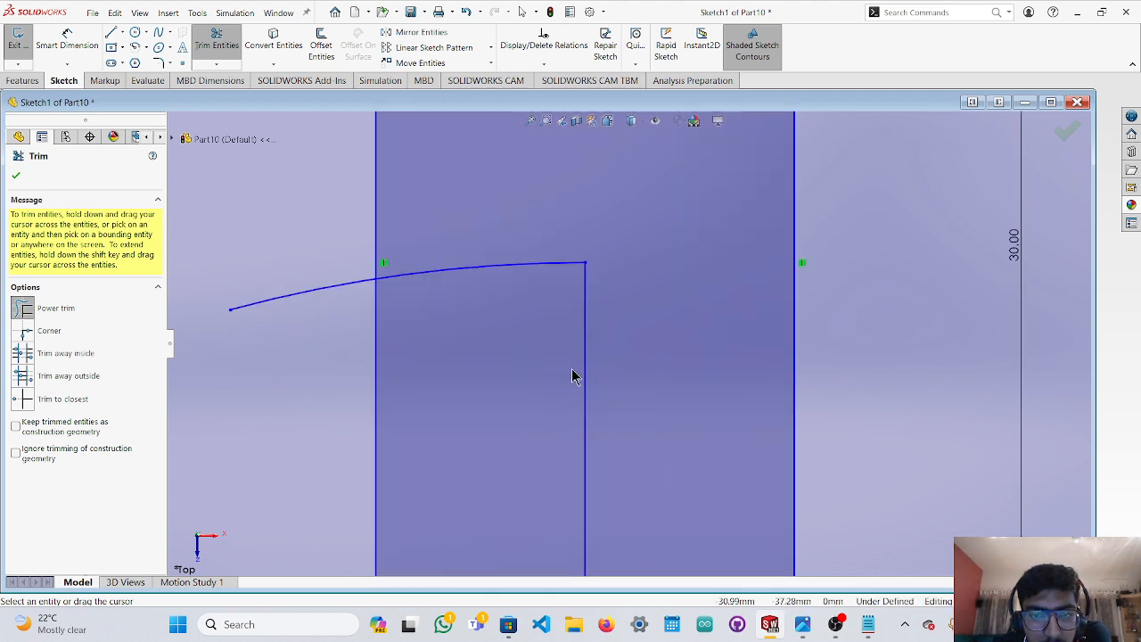
Trim away the short arc and the part of the vertical line inside the small rectangle.
left_click_drag(530, 329, 481, 163)
left_click_drag(314, 337, 356, 251)
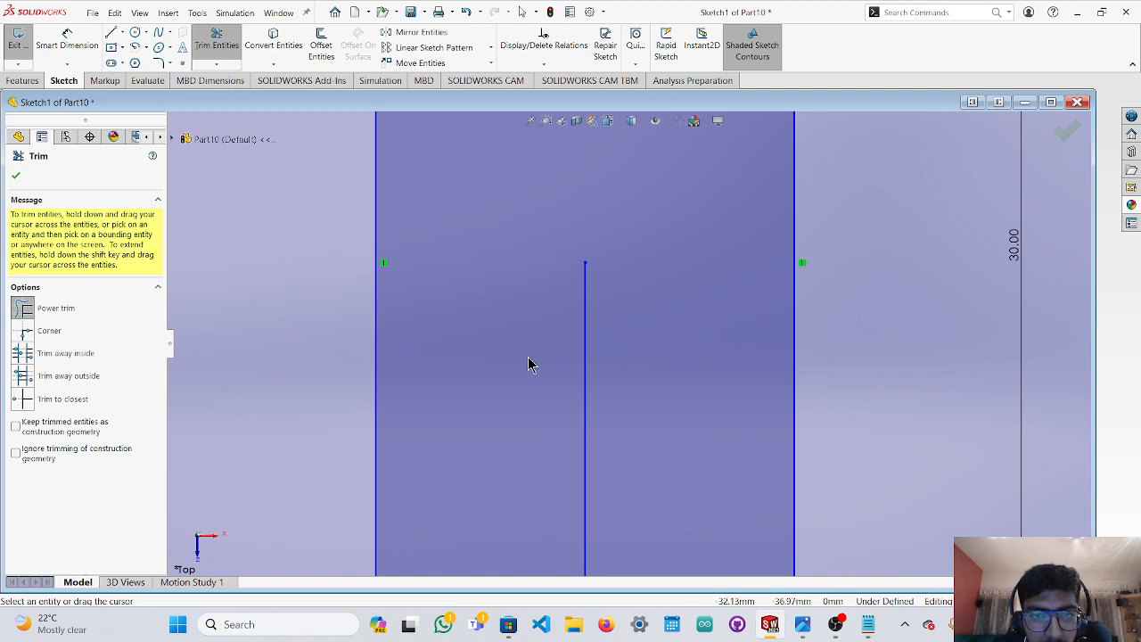
left_click_drag(535, 364, 654, 357)
Try to trim away the vertical line below the small rectangle and undo that trim.
scroll(654, 361, "up", 5)
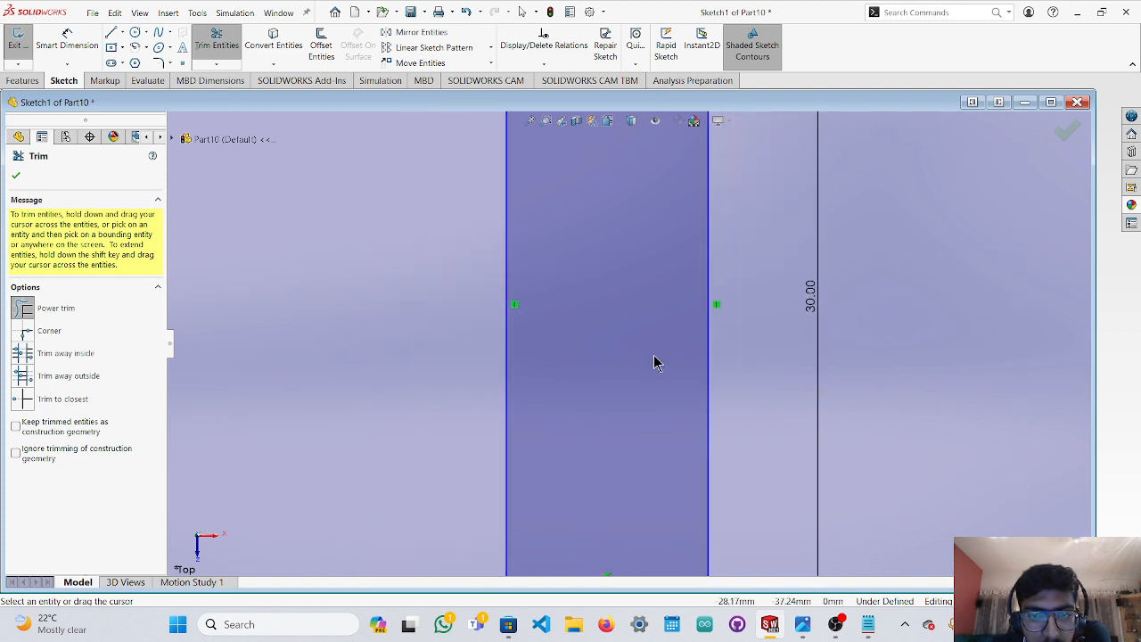
scroll(654, 365, "up", 3)
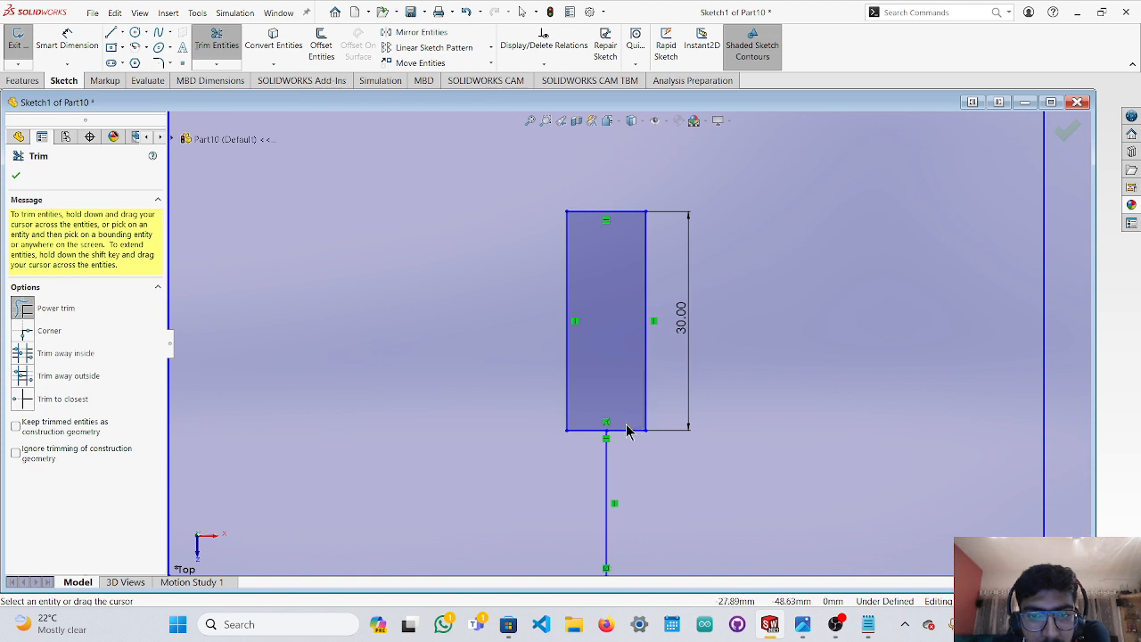
left_click_drag(622, 473, 586, 484)
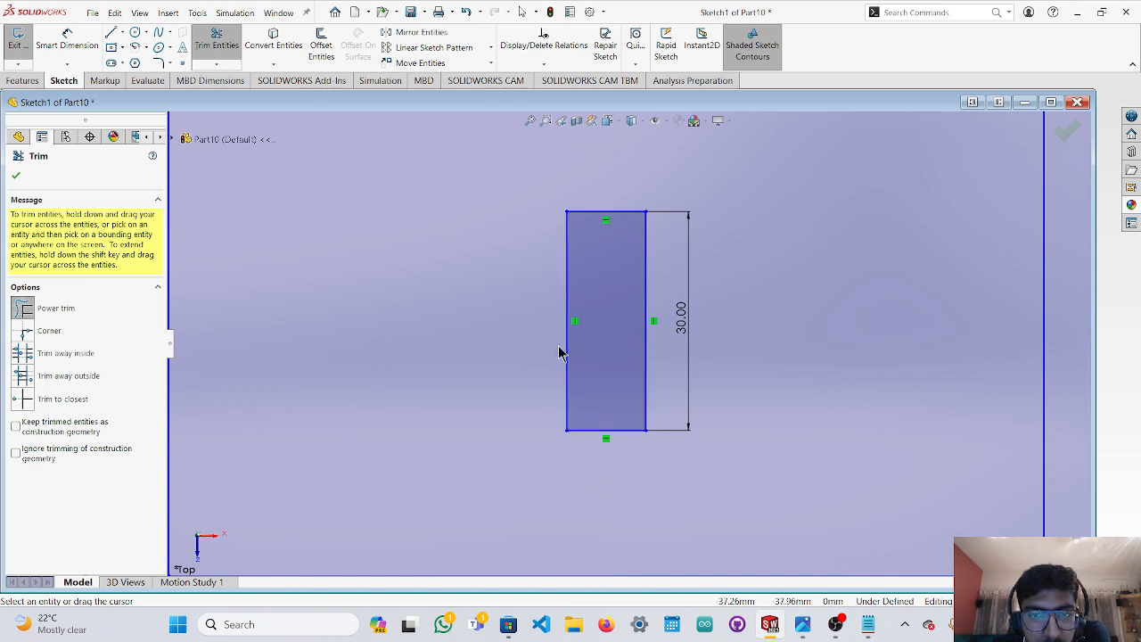
scroll(563, 350, "up", 2)
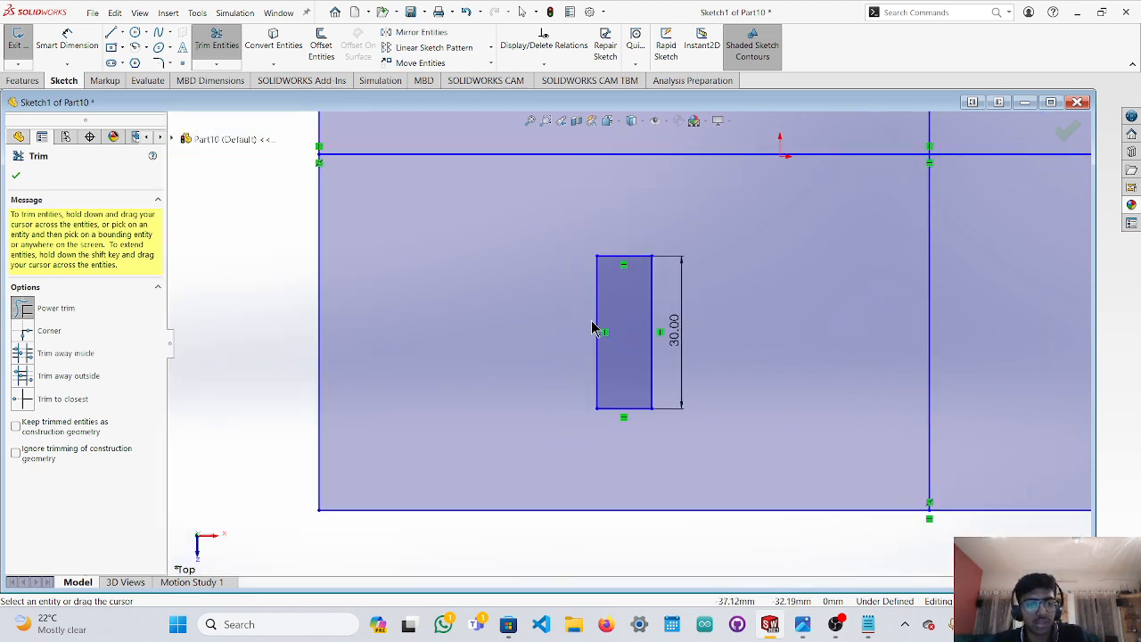
key("ctrl+z")
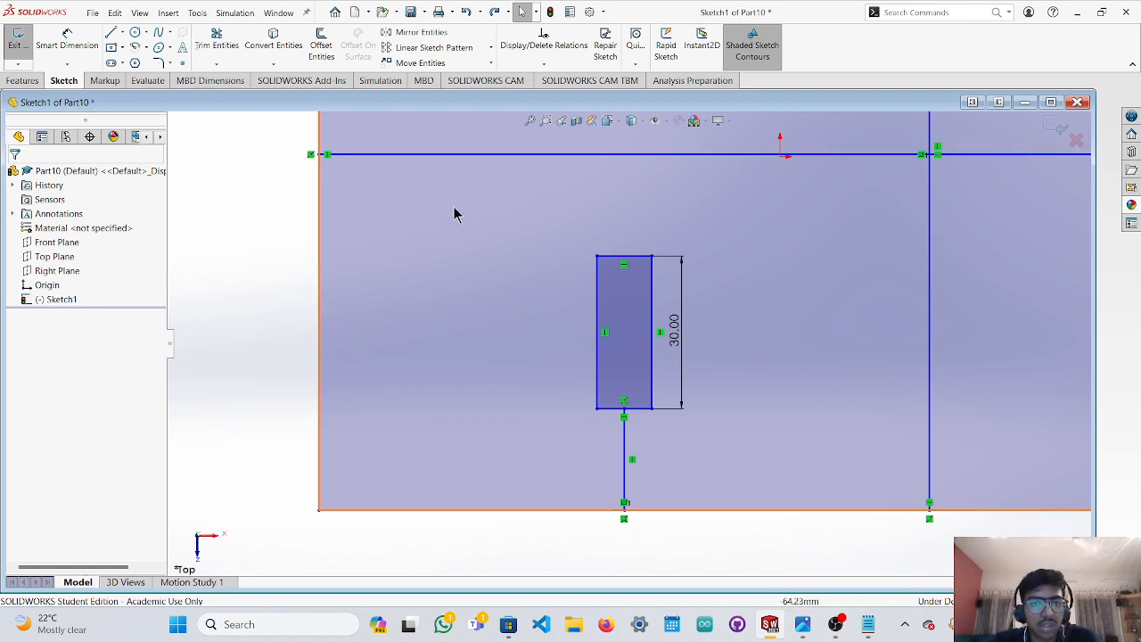
Dimension the small rectangle's top edge to a width of 10 mm.
left_click(67, 40)
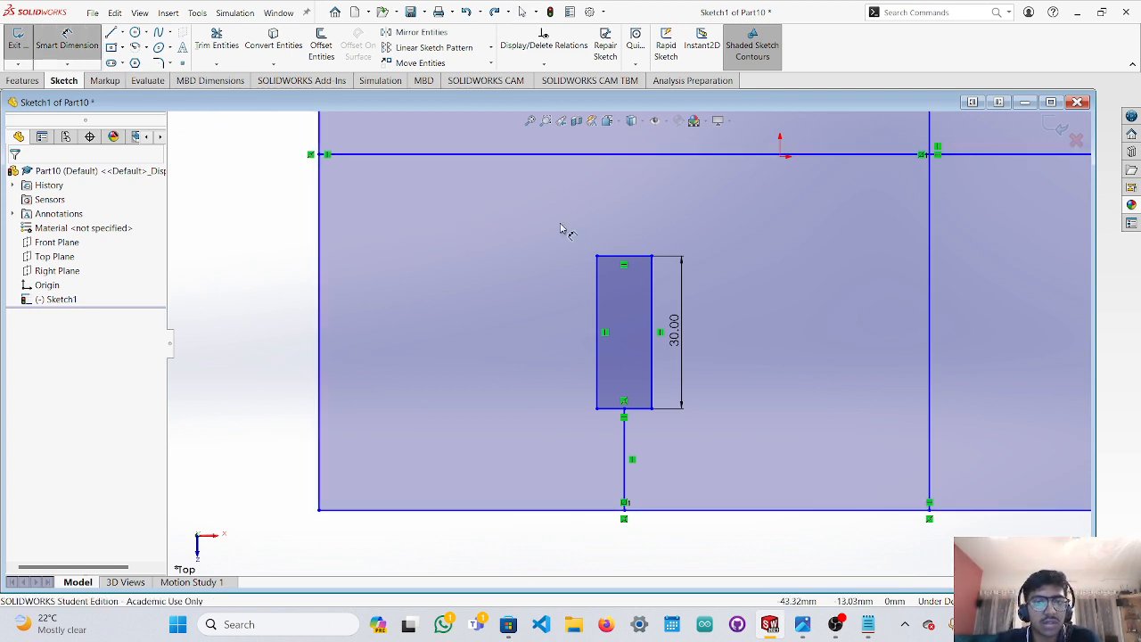
left_click(615, 257)
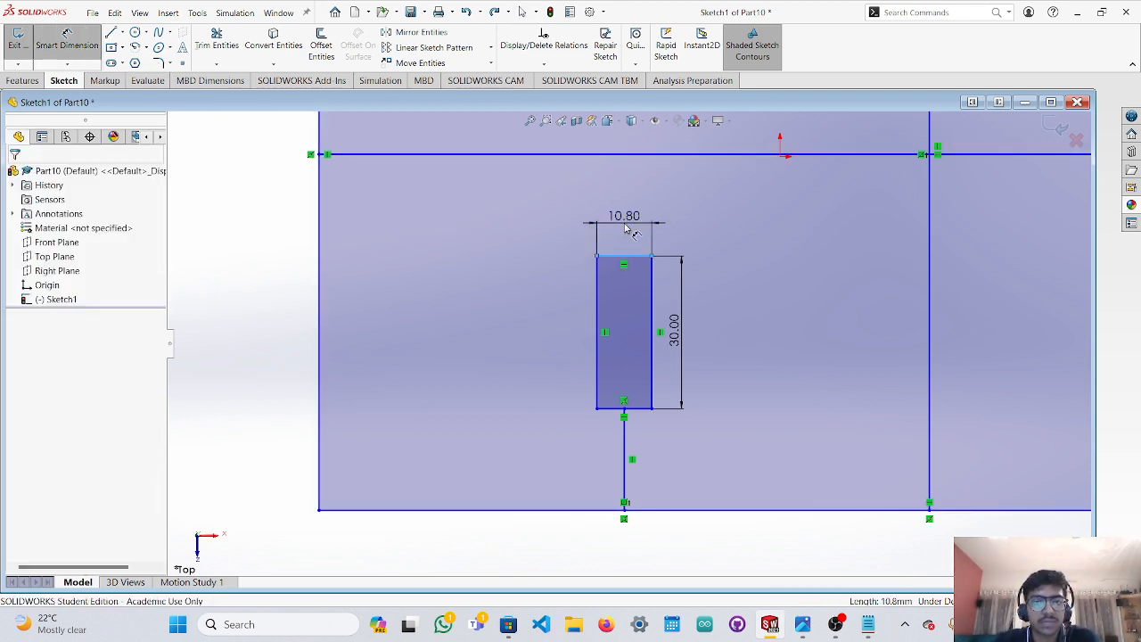
left_click(627, 230)
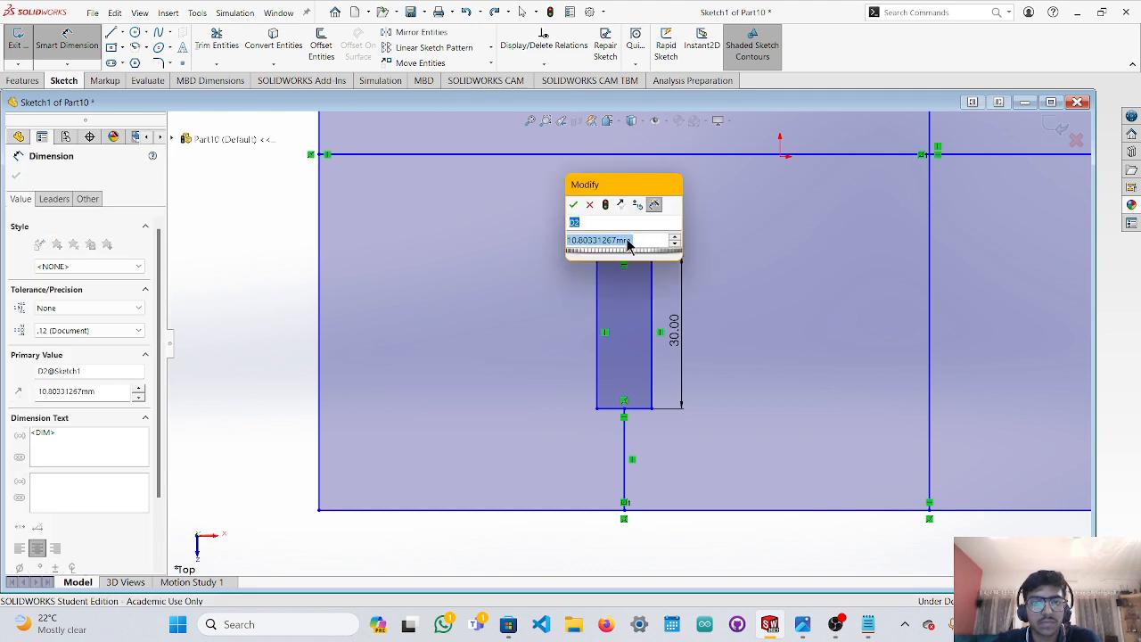
left_click_drag(641, 240, 546, 243)
type("1")
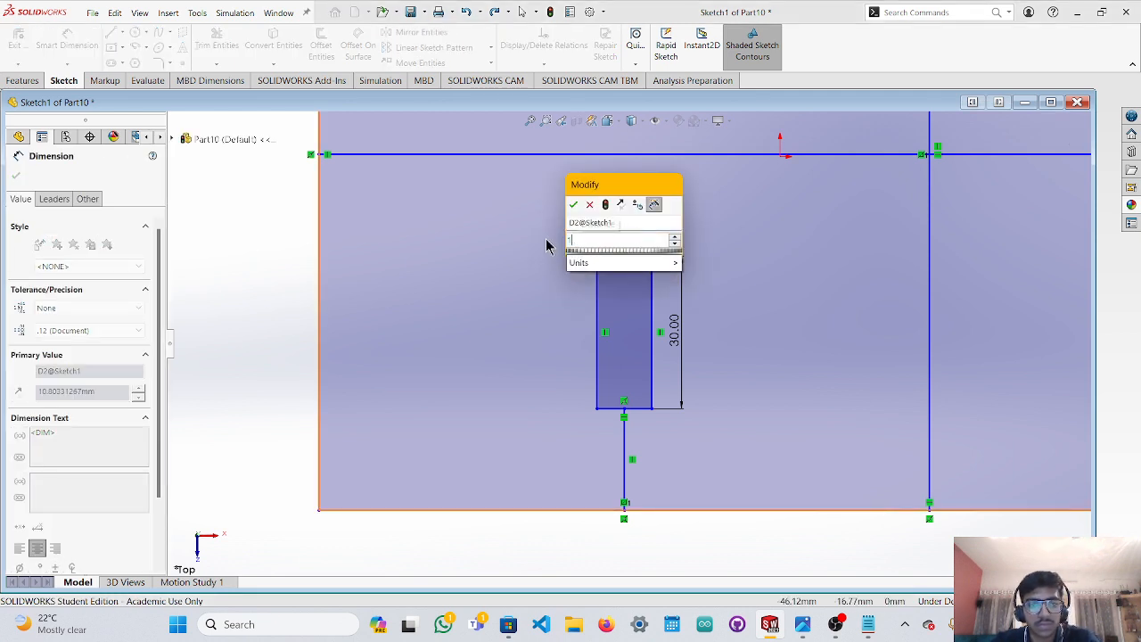
key("Return")
type("0")
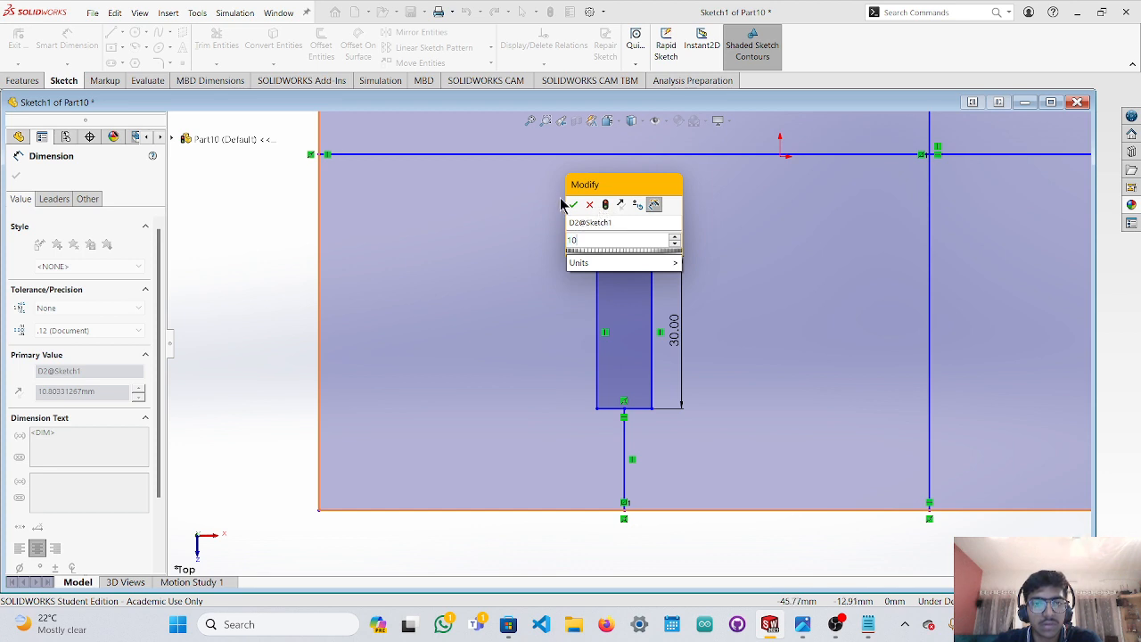
left_click(574, 206)
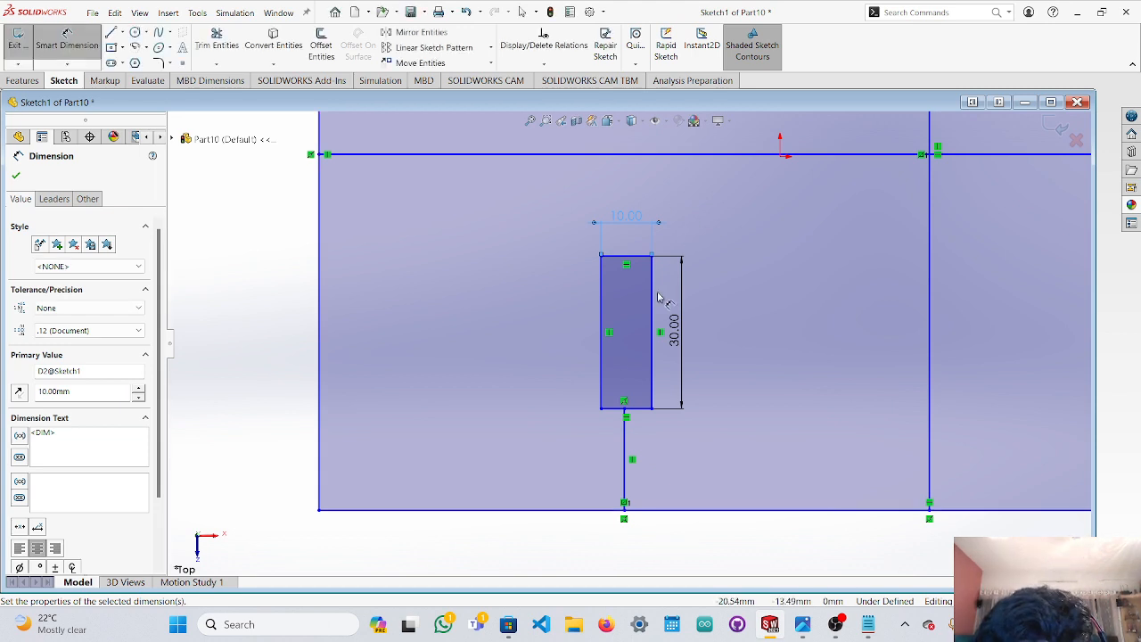
key("Escape")
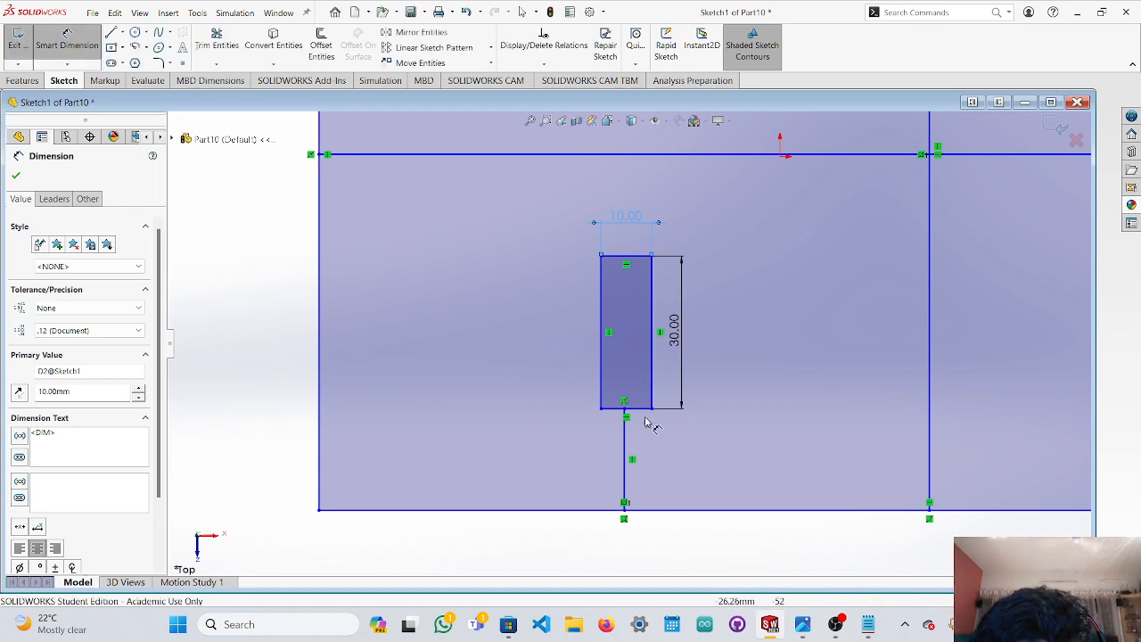
Inspect where the vertical line meets the small rectangle's lower edge, and undo the accidental move of the outer rectangle and dividing lines.
scroll(624, 419, "down", 4)
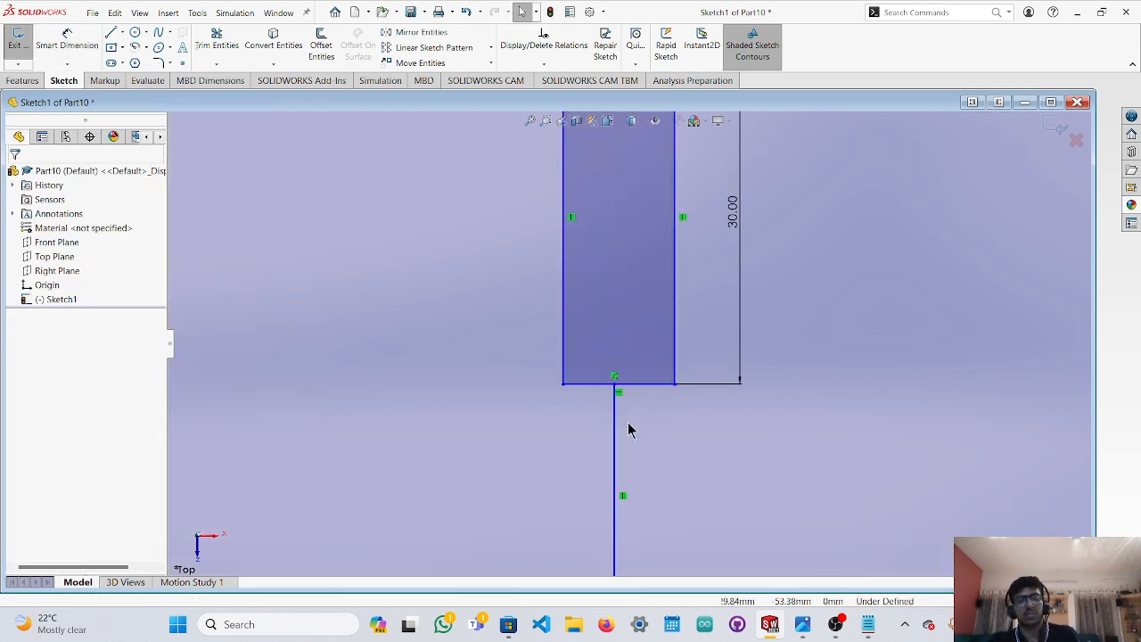
scroll(662, 400, "down", 5)
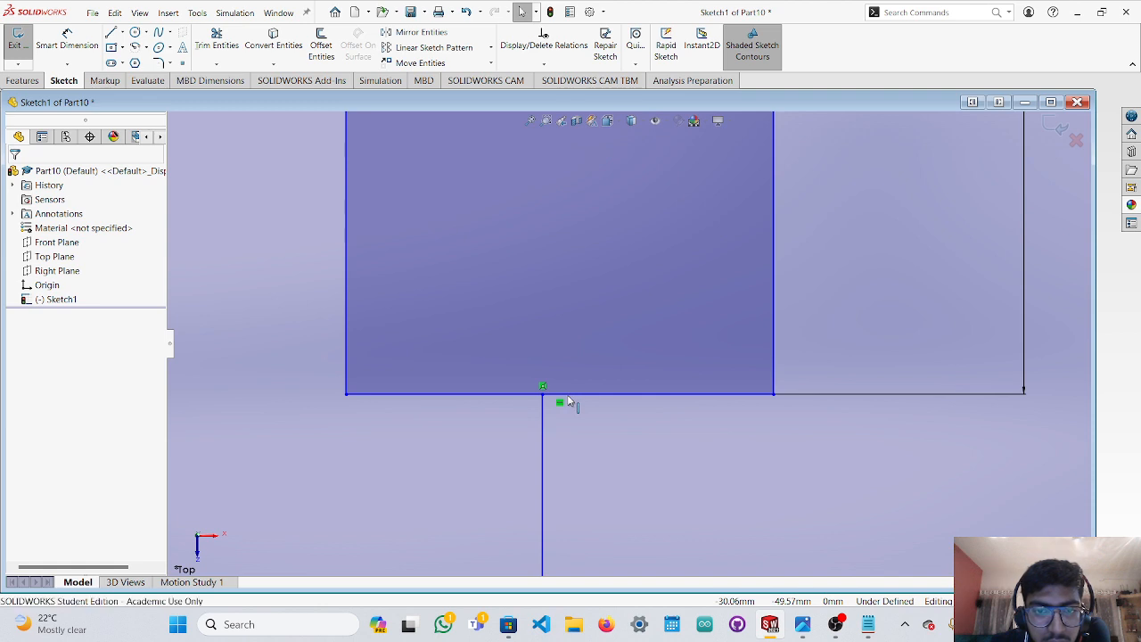
left_click(620, 403)
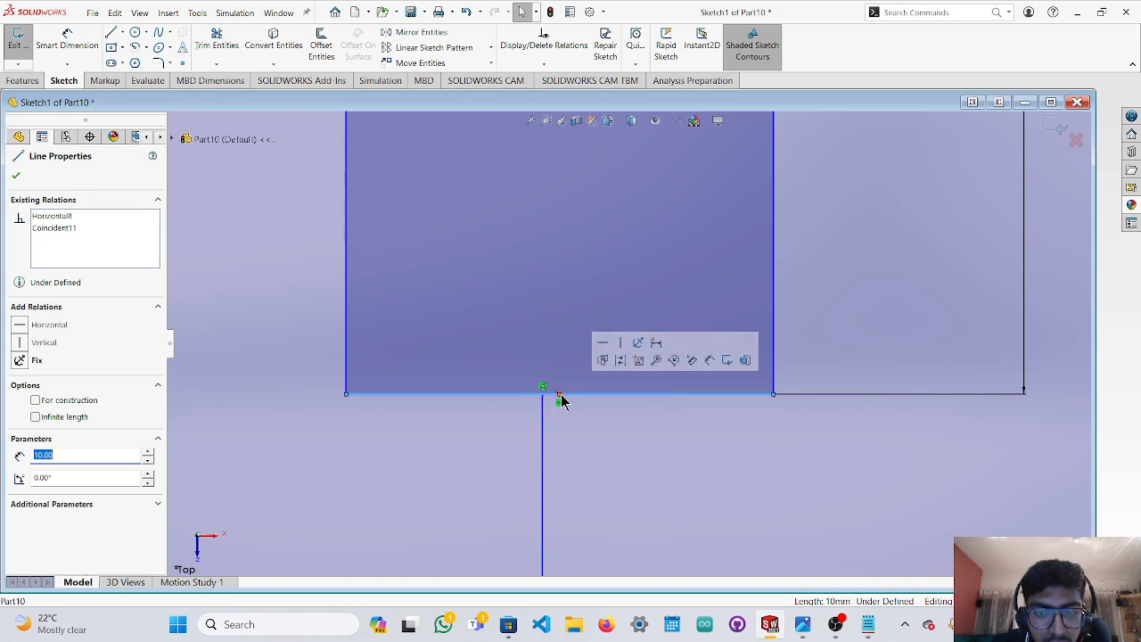
scroll(660, 419, "up", 10)
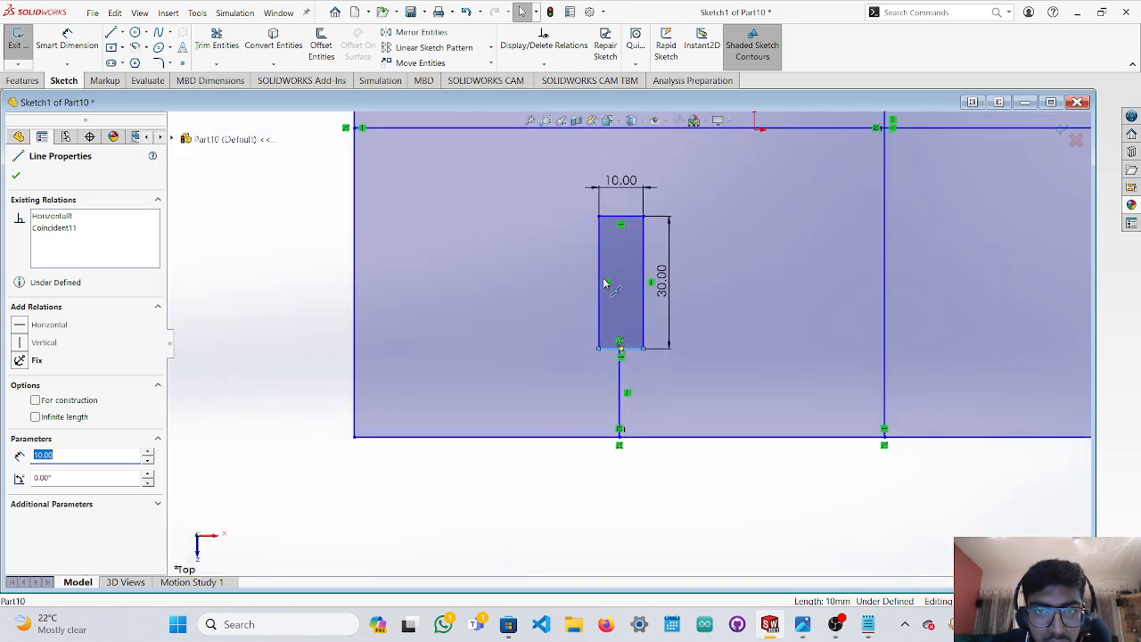
mouse_move(573, 203)
left_mouse_down()
mouse_move(601, 285)
mouse_move(651, 350)
left_mouse_up()
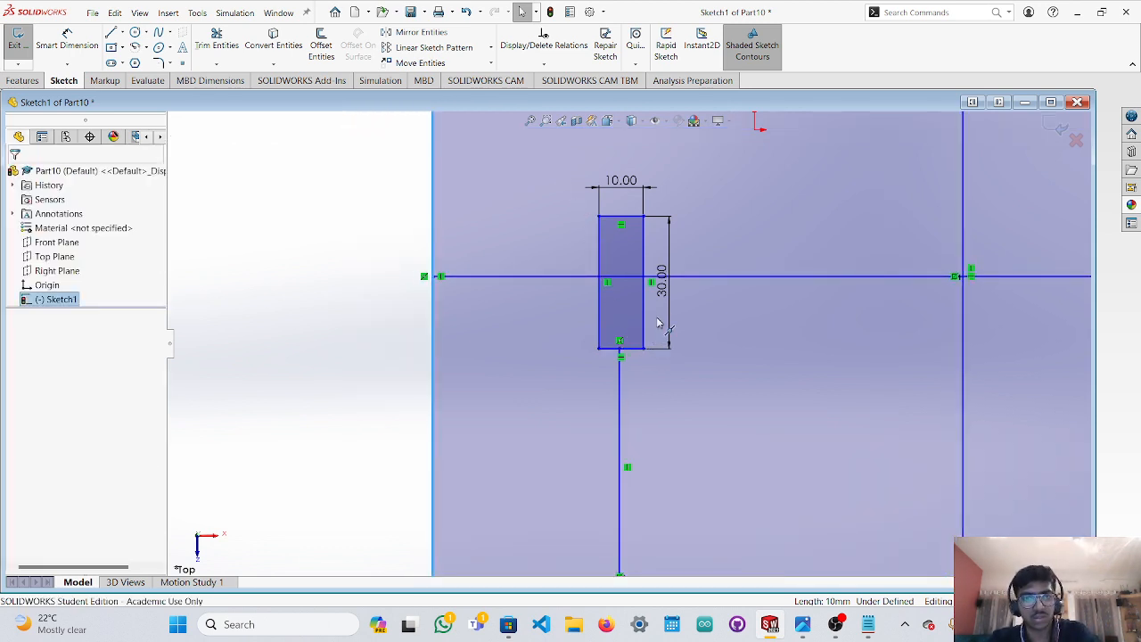
key("ctrl+z")
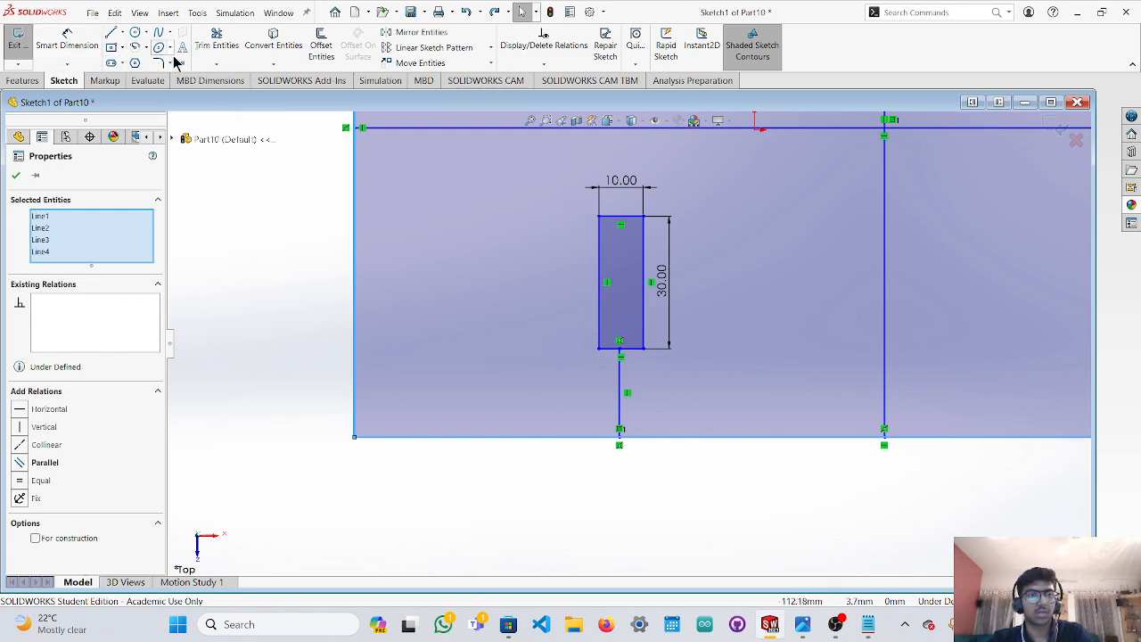
key("Escape")
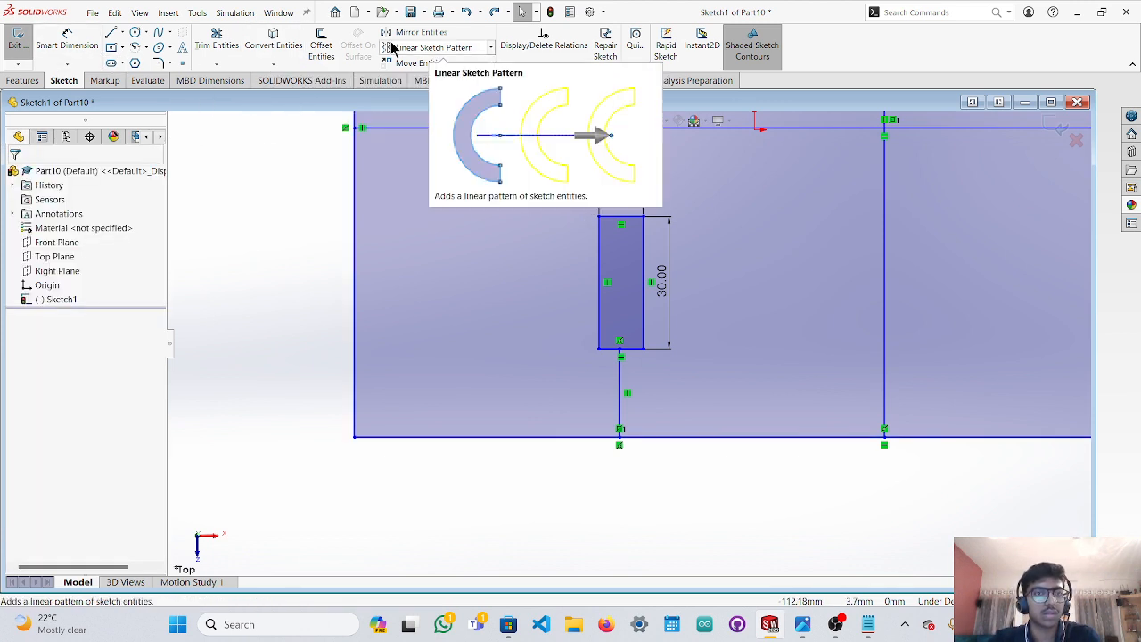
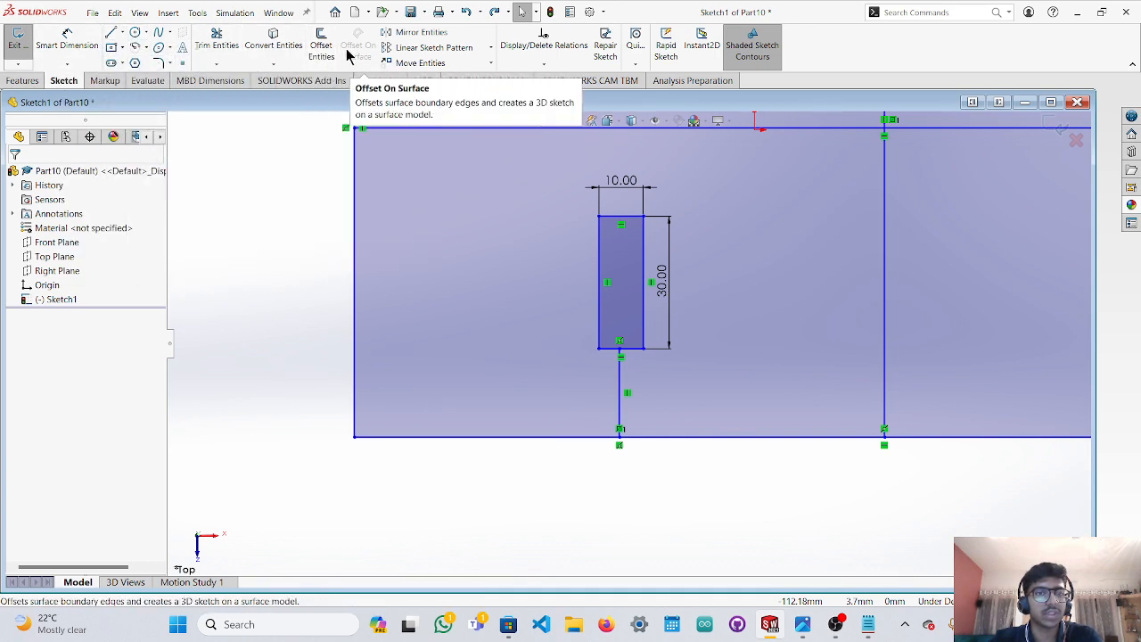
Move the small rectangle from the midpoint of its lower edge onto the upper end of the vertical line below it.
mouse_move(577, 209)
left_mouse_down()
mouse_move(594, 246)
mouse_move(581, 215)
left_mouse_up()
key("ctrl+z")
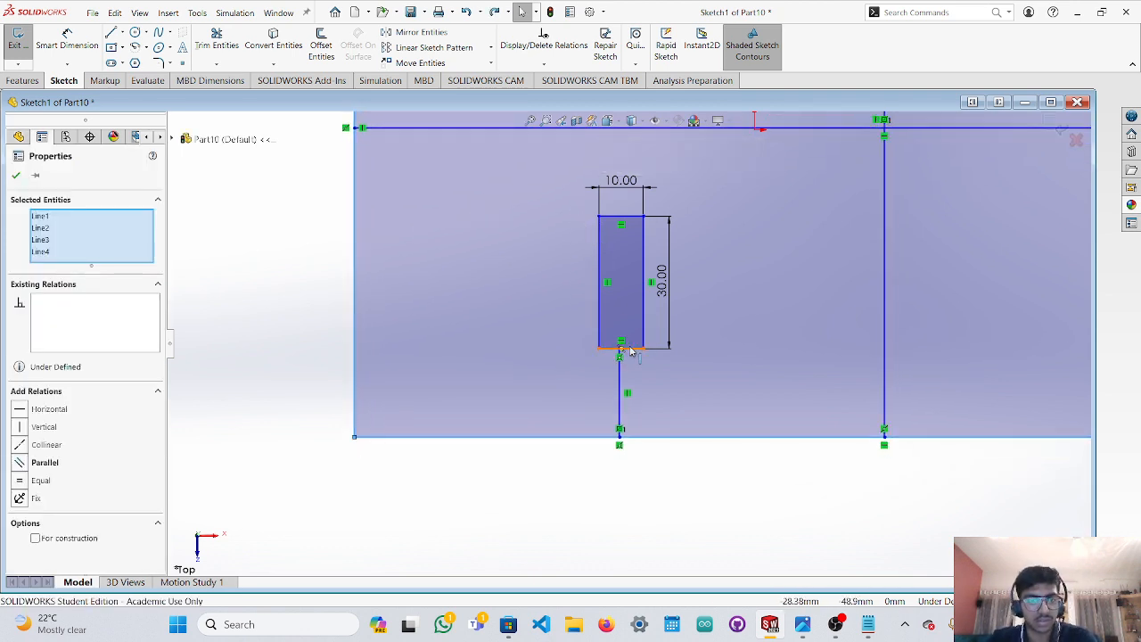
left_click(642, 323)
left_click(611, 218, "ctrl")
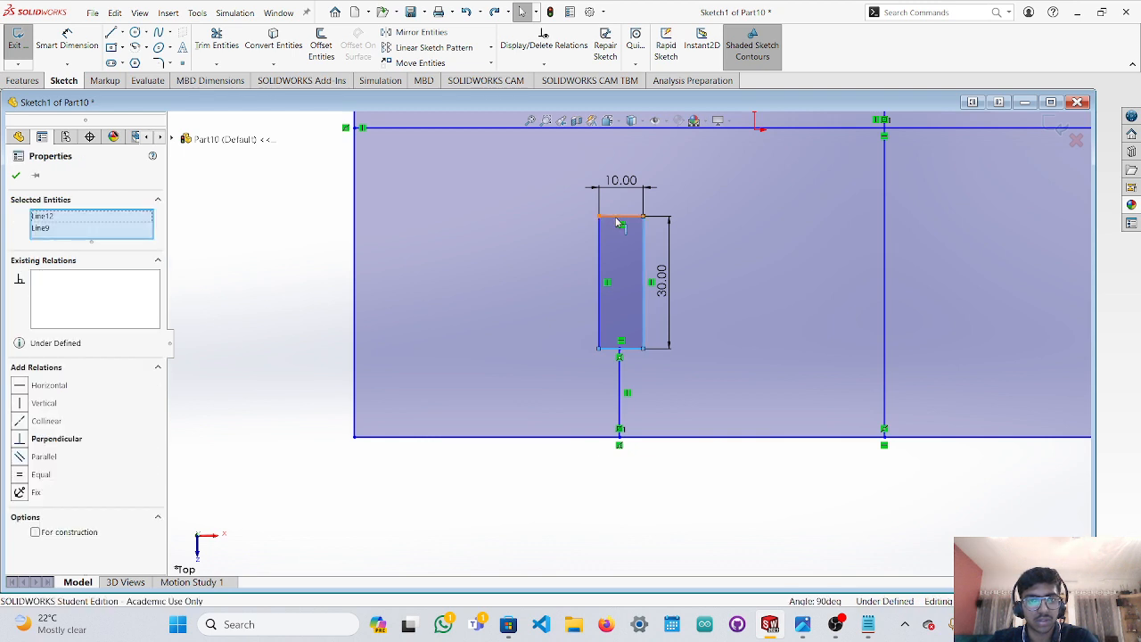
left_click(598, 272, "ctrl")
left_click(598, 272, "ctrl")
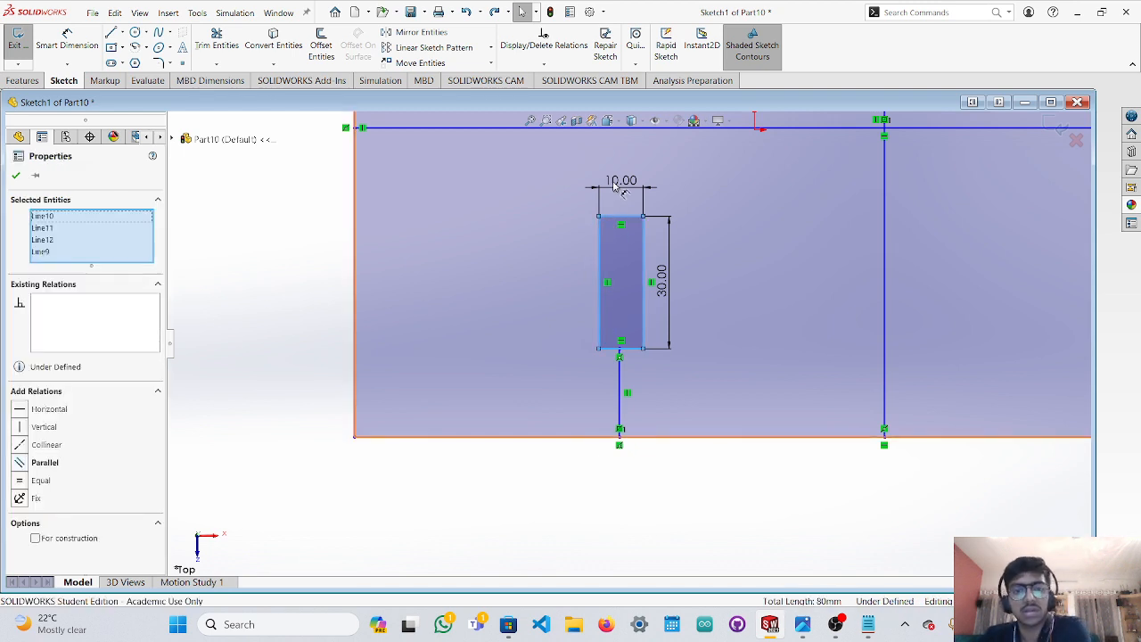
left_click(446, 65)
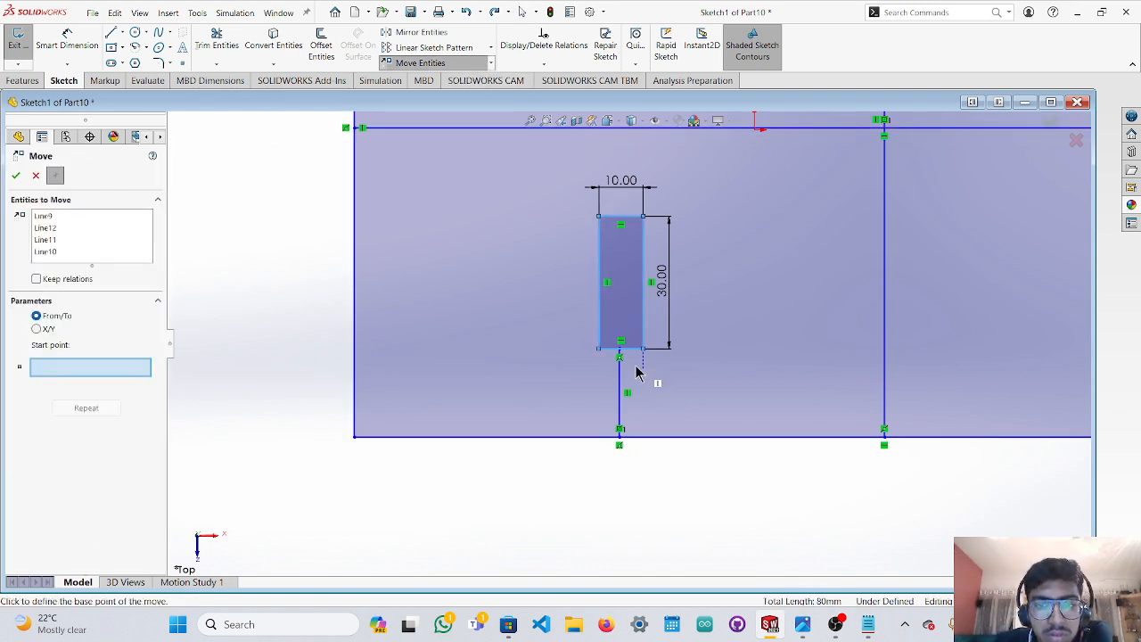
scroll(642, 365, "down", 6)
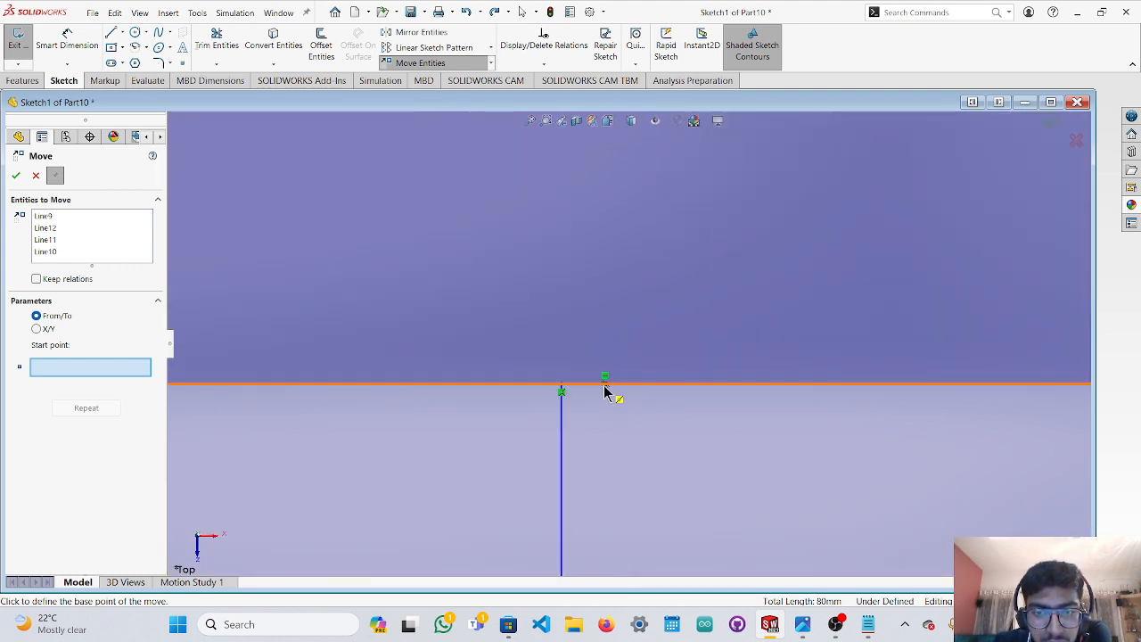
left_click(606, 386)
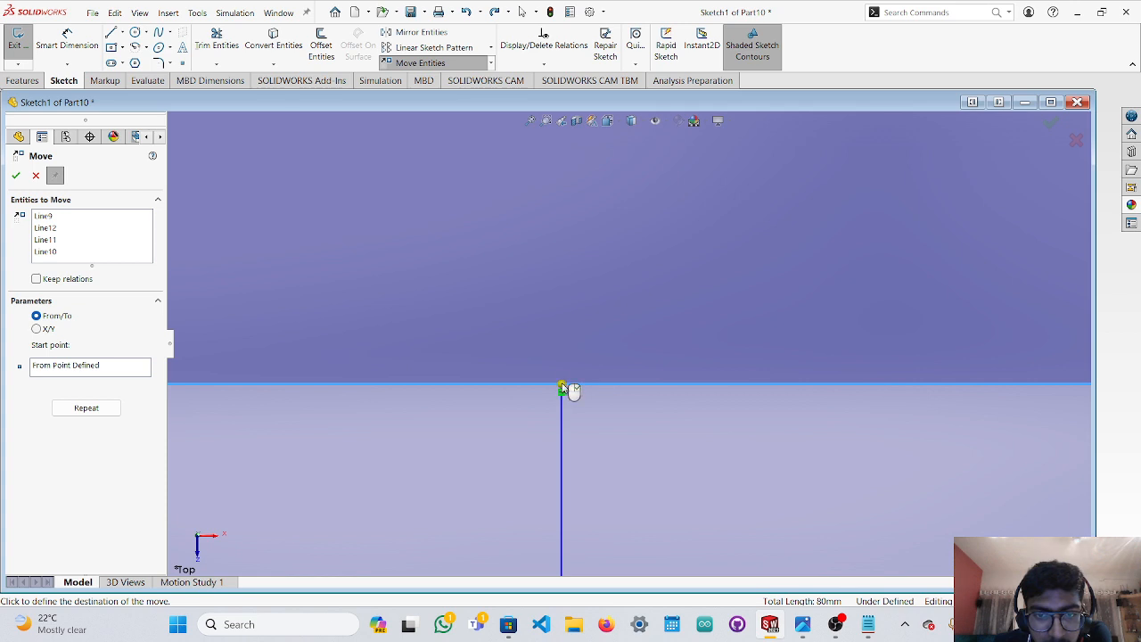
scroll(566, 388, "up", 4)
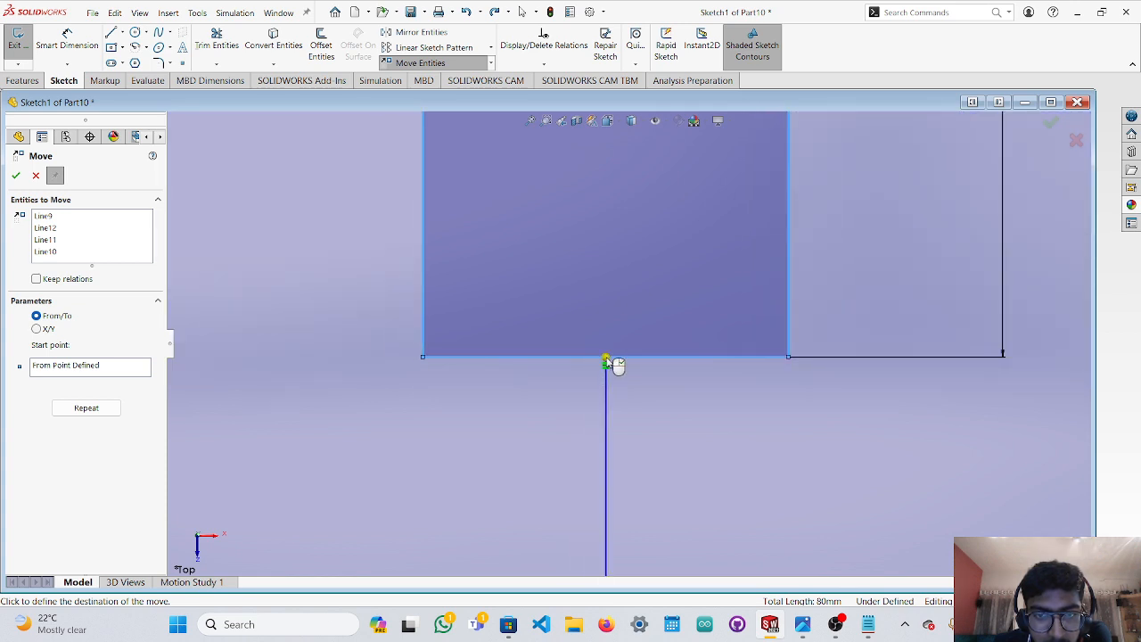
scroll(606, 362, "down", 5)
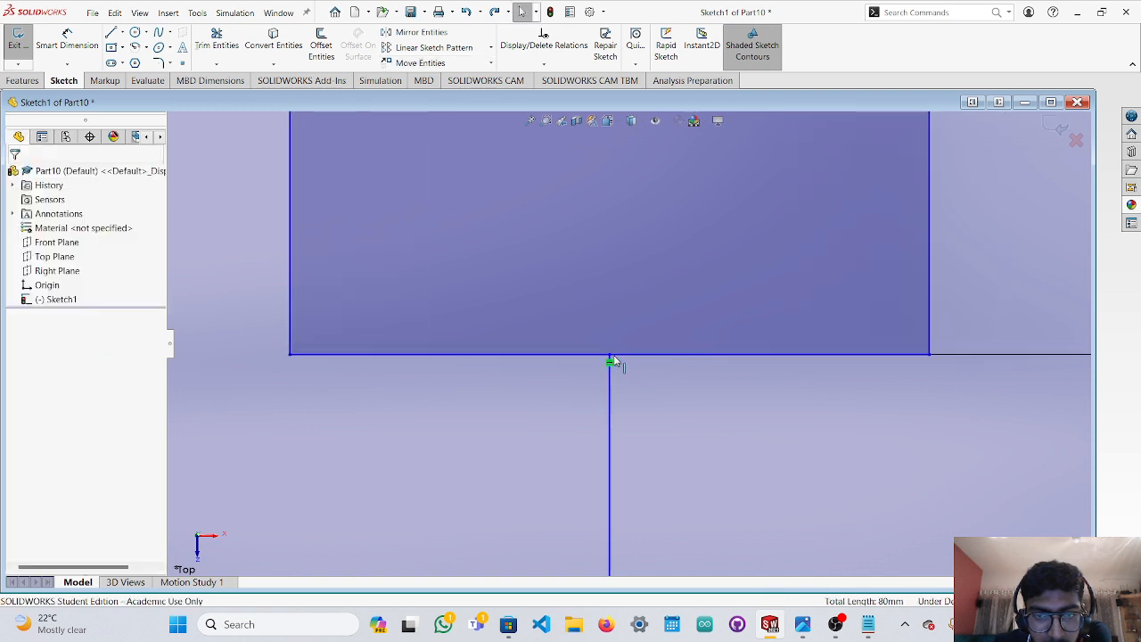
Check that the small rectangle is centred on the vertical line, including the distance between its side edge and the line.
left_click(565, 304)
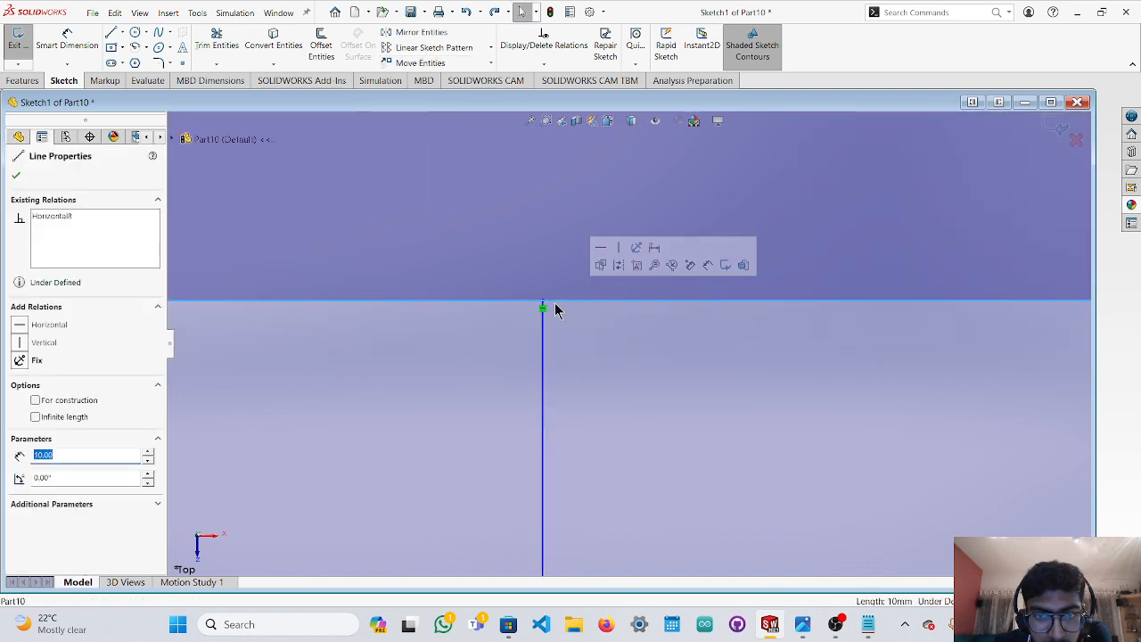
left_click_drag(543, 302, 656, 346)
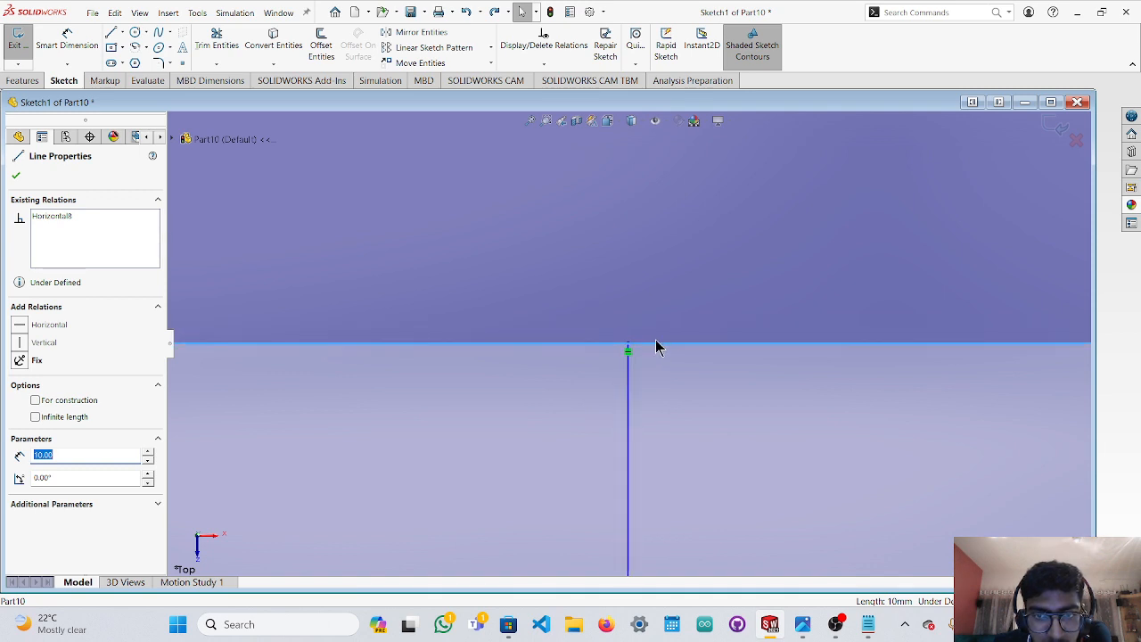
scroll(666, 361, "up", 5)
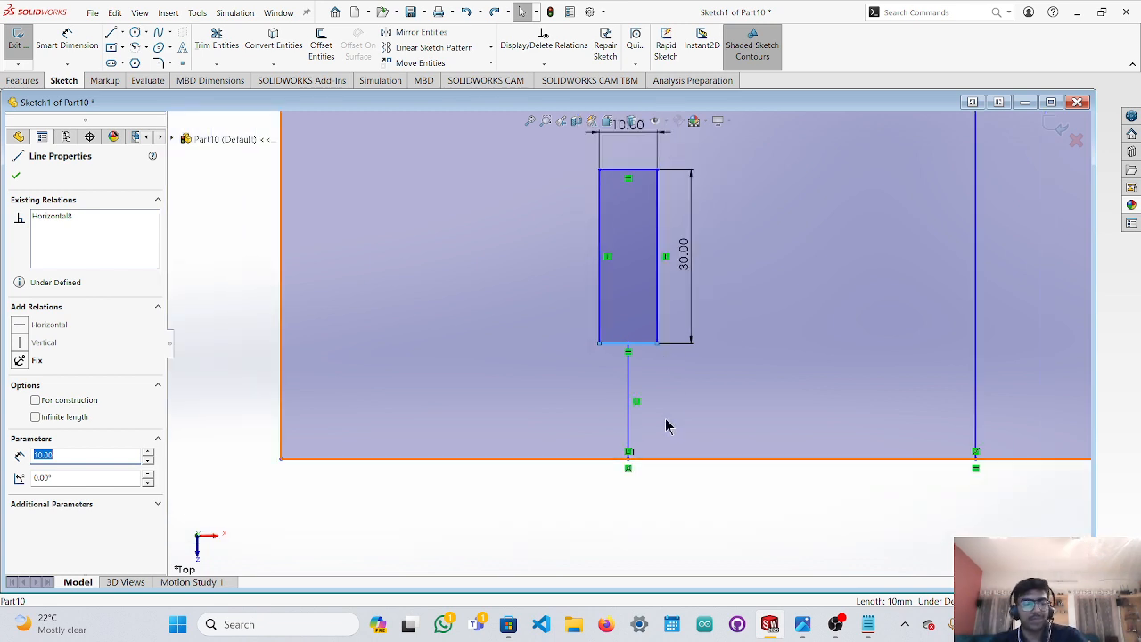
key("Escape")
scroll(662, 390, "down", 5)
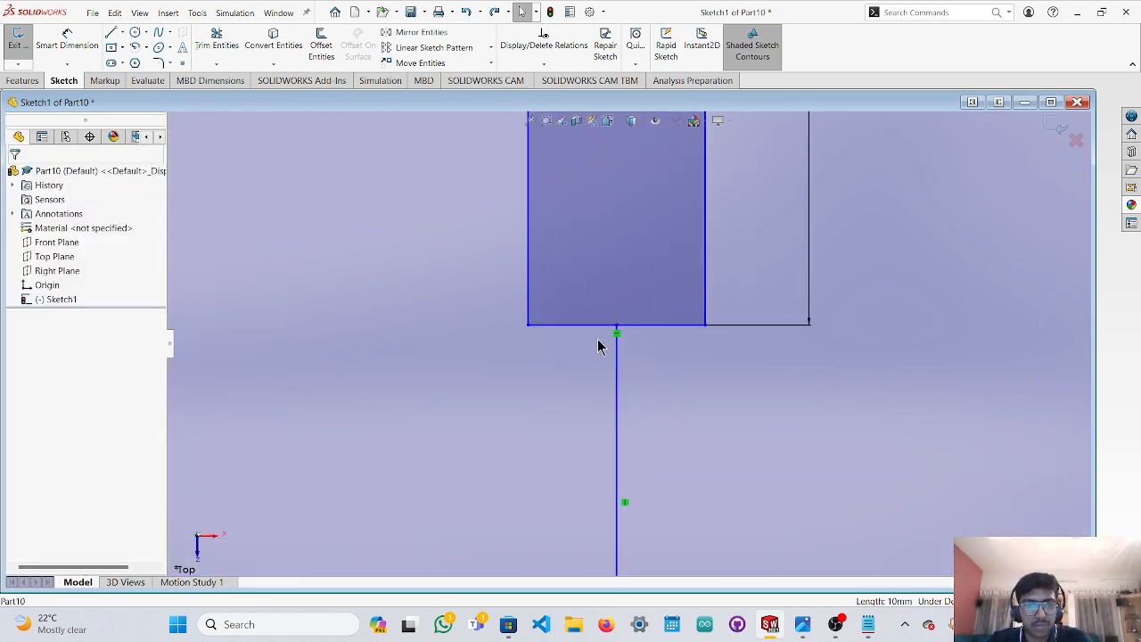
left_click(67, 40)
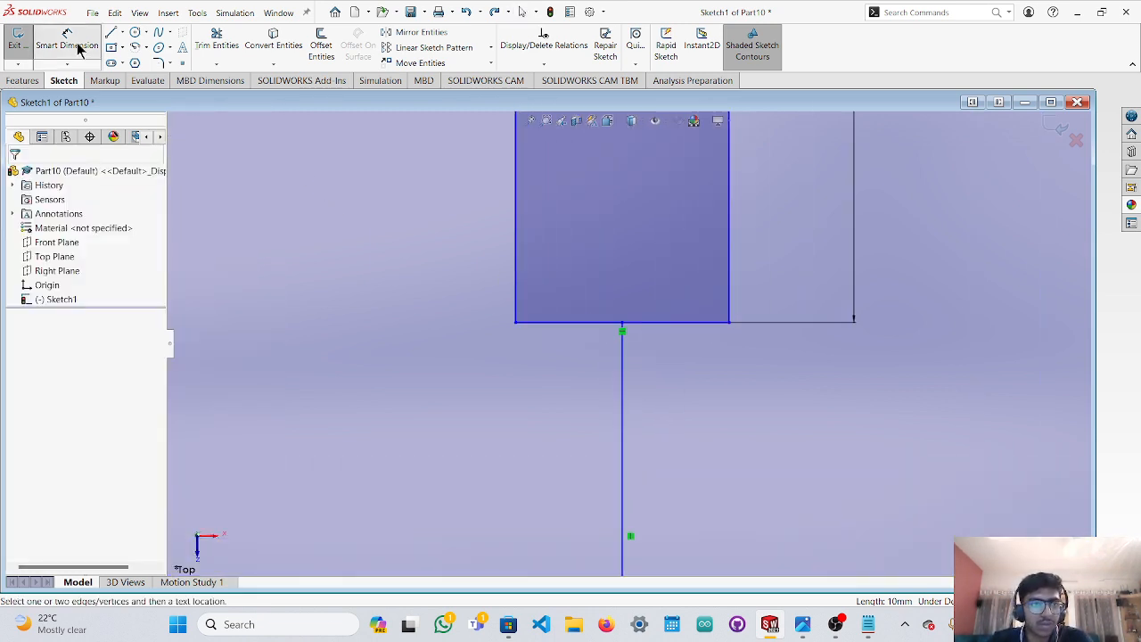
left_click(516, 285)
left_click(621, 374)
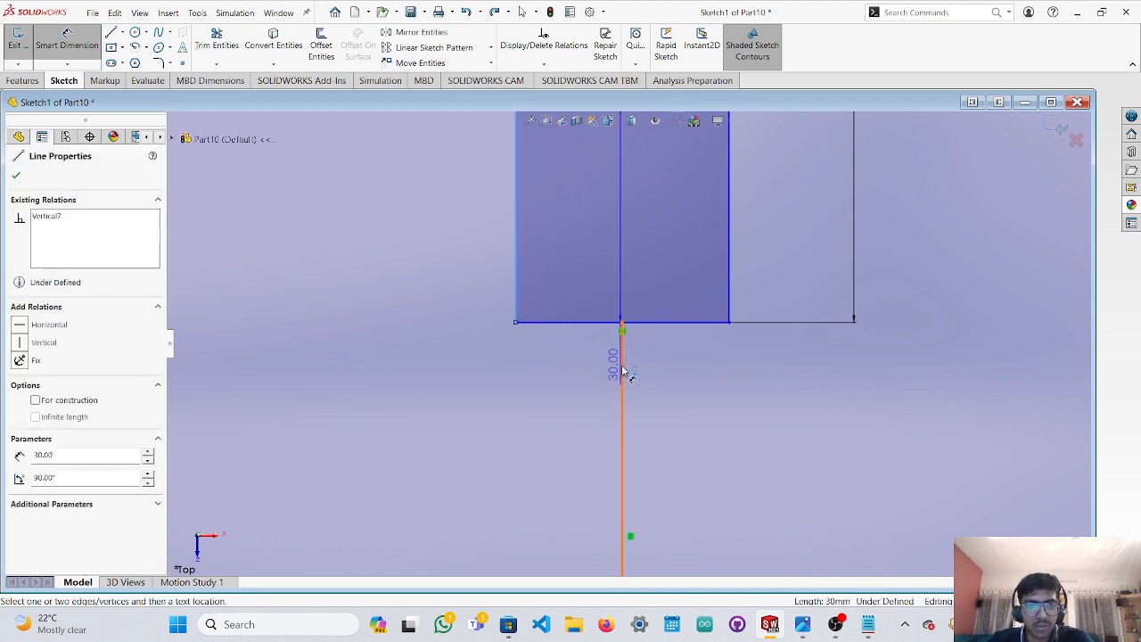
key("Escape")
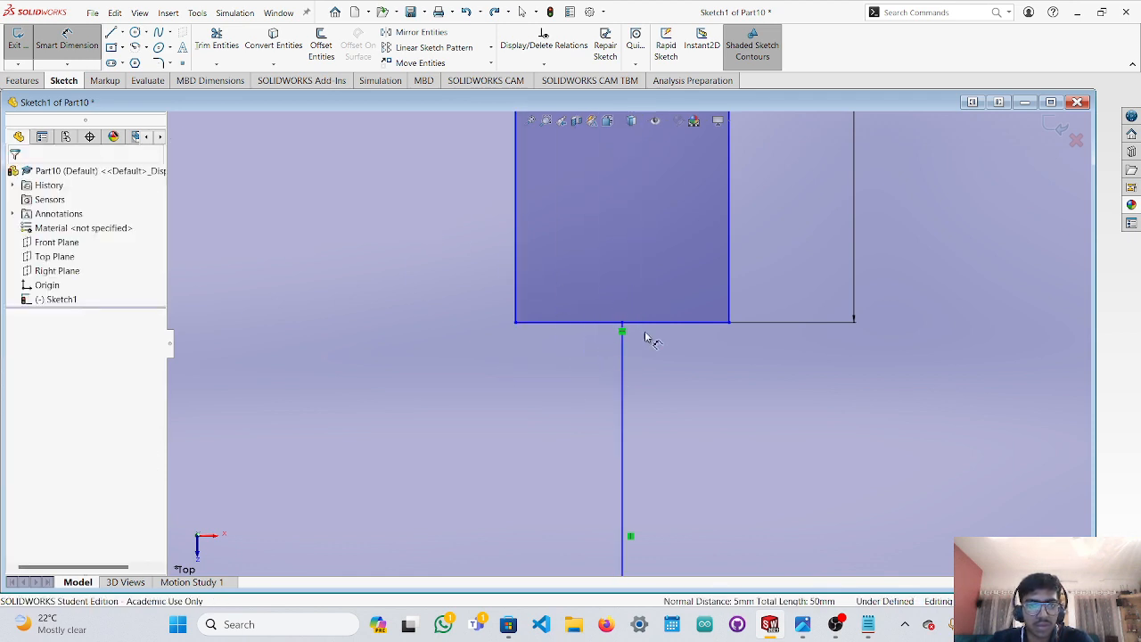
key("Escape")
Trim away the vertical line below the small rectangle.
left_click(216, 49)
left_click_drag(541, 437, 649, 440)
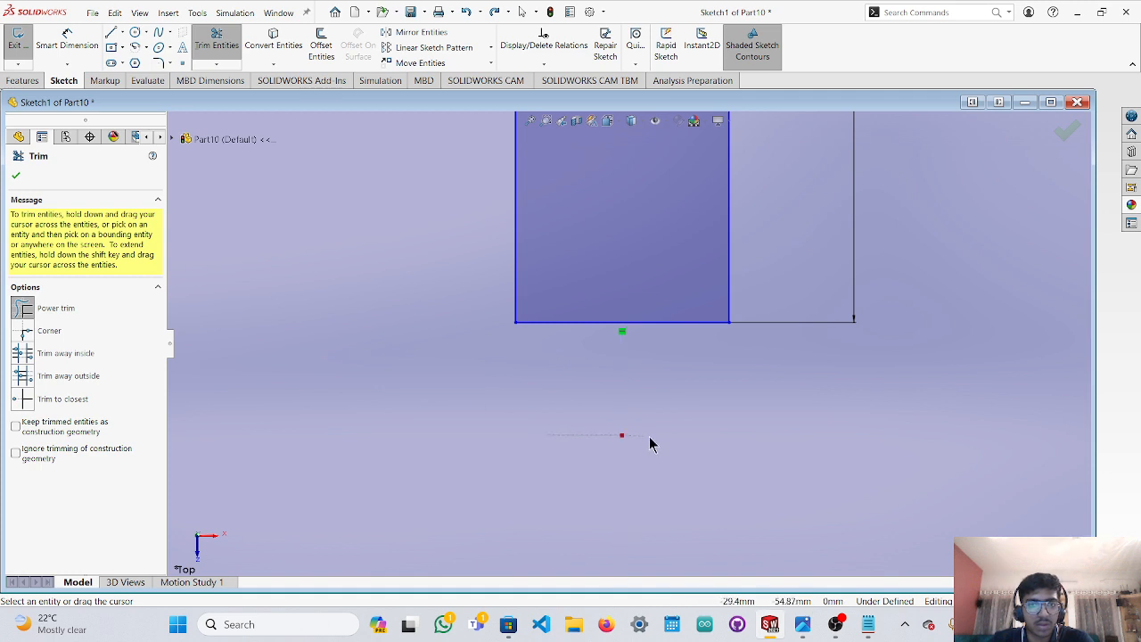
key("Escape")
Delete the small rectangle's 10 mm width and 30 mm height dimensions.
scroll(776, 232, "up", 6)
scroll(749, 223, "up", 3)
scroll(589, 184, "down", 3)
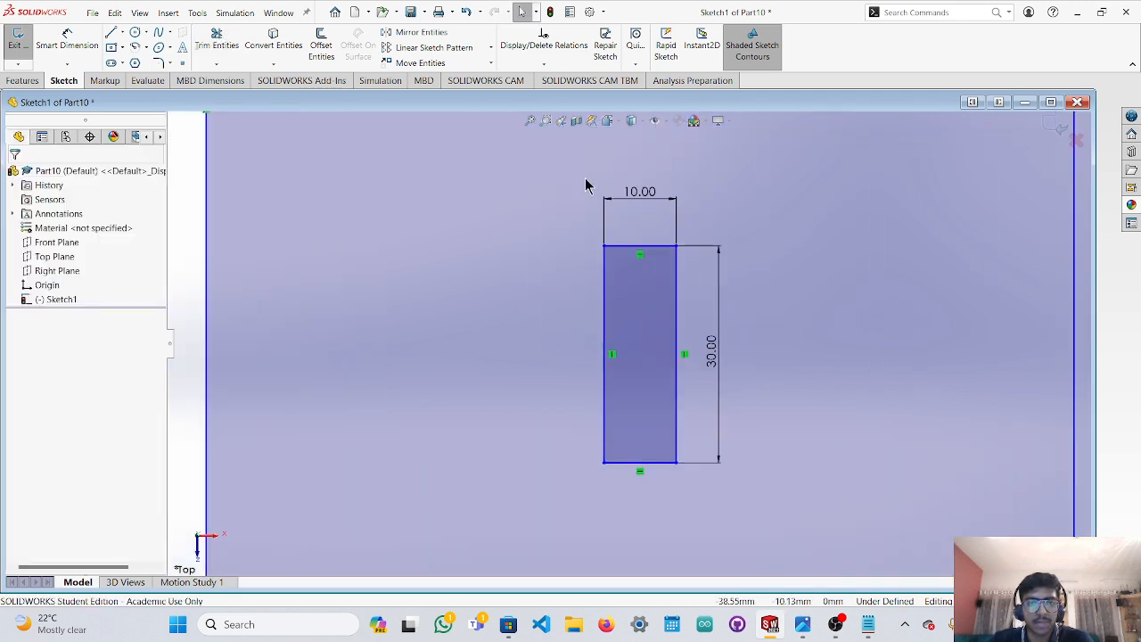
left_click(640, 197)
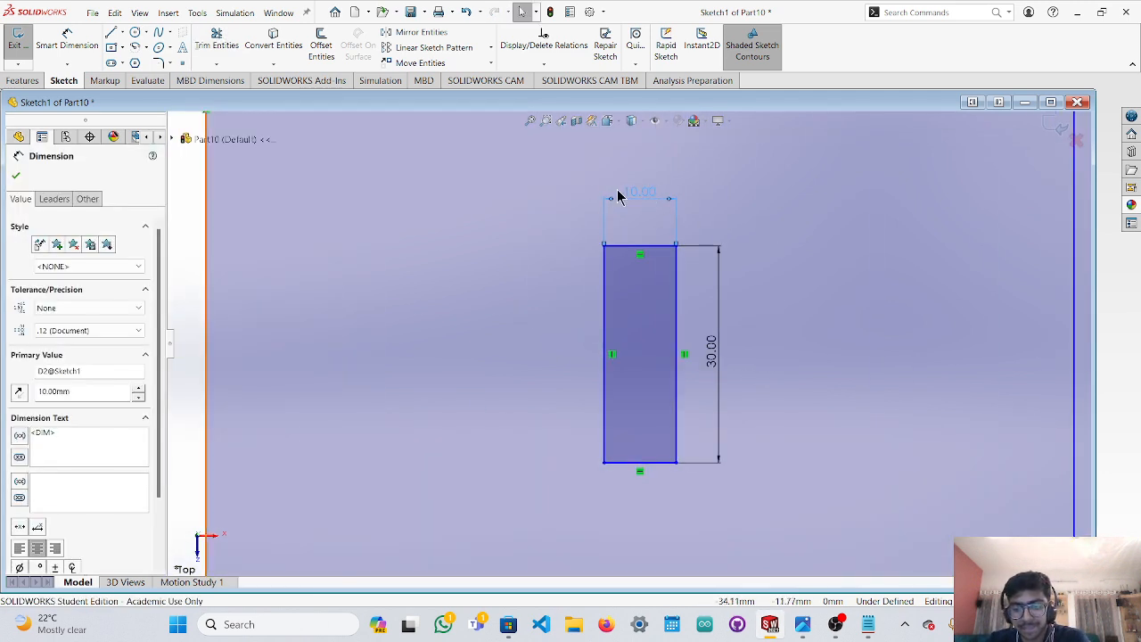
key("Delete")
left_click(724, 346)
key("Delete")
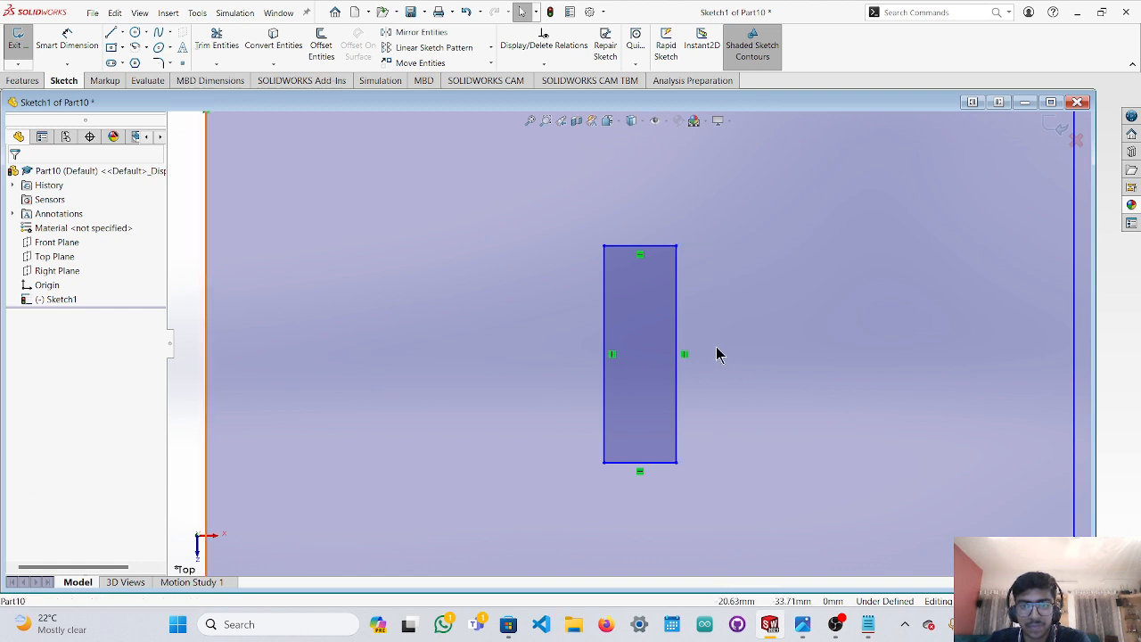
Mirror the small rectangle's four edges about the middle vertical dividing line, keeping the original as a copy.
scroll(799, 331, "up", 4)
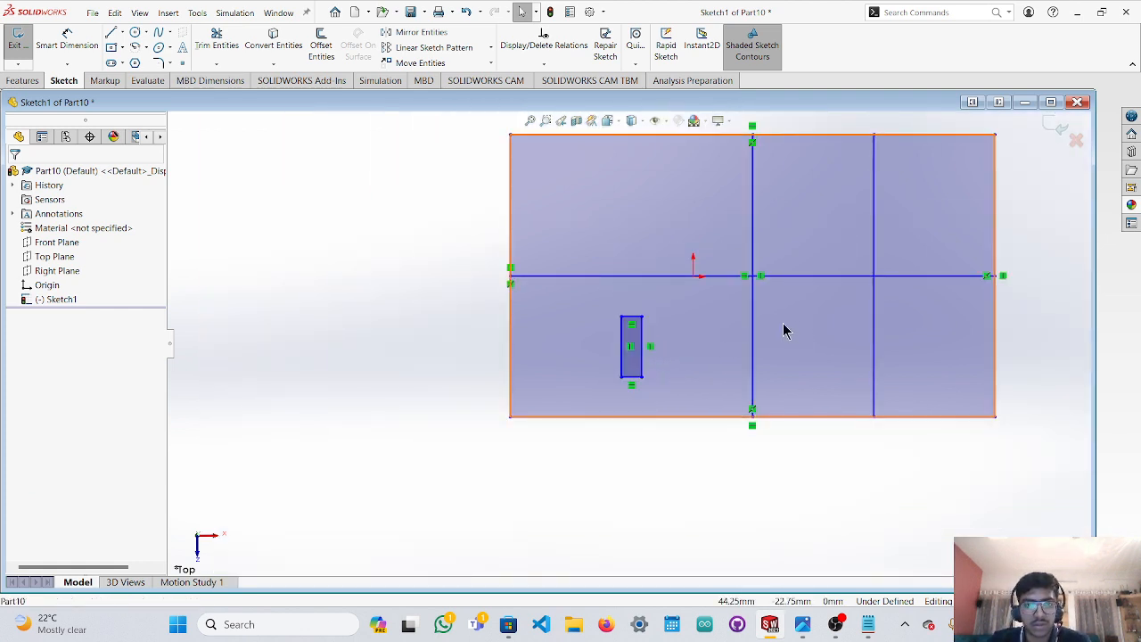
scroll(922, 355, "down", 2)
scroll(626, 318, "up", 2)
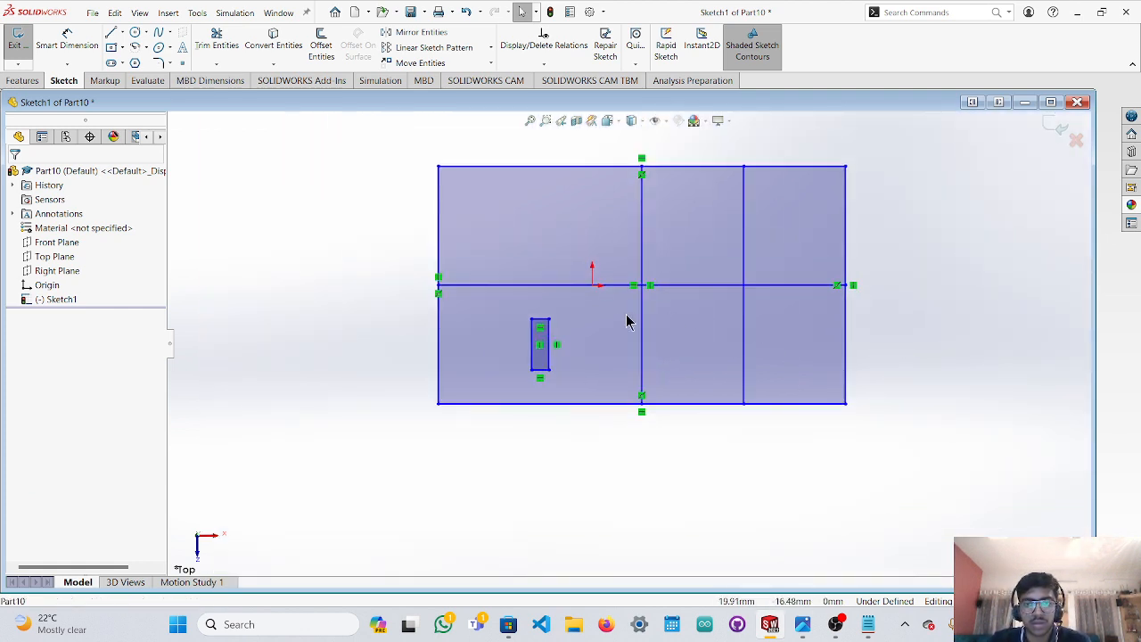
scroll(626, 318, "down", 2)
left_click(649, 354)
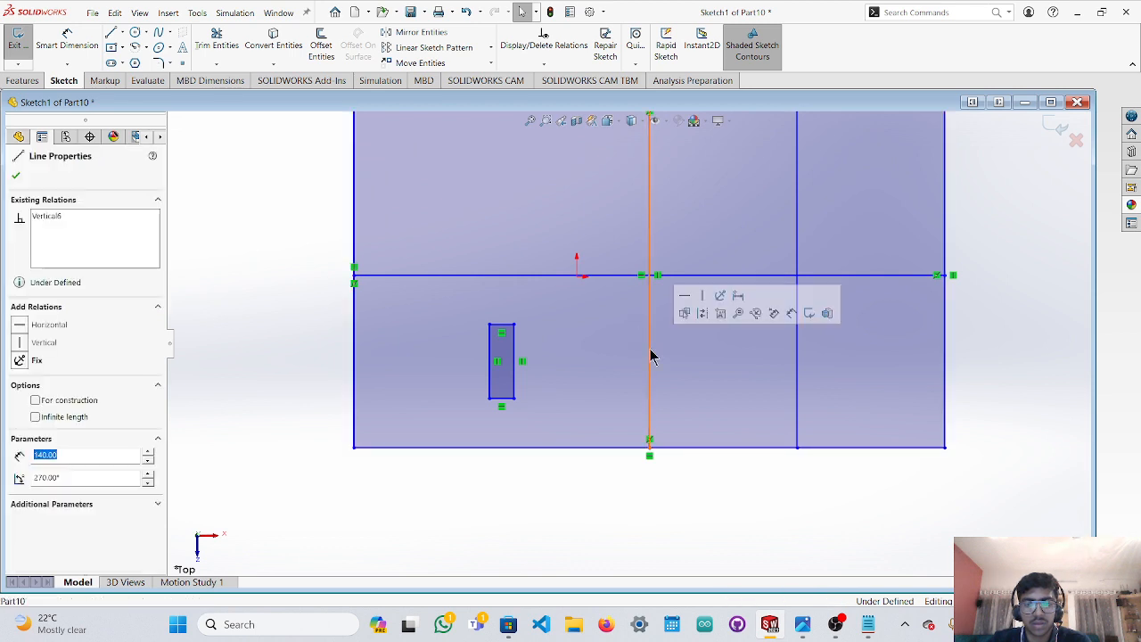
key("Escape")
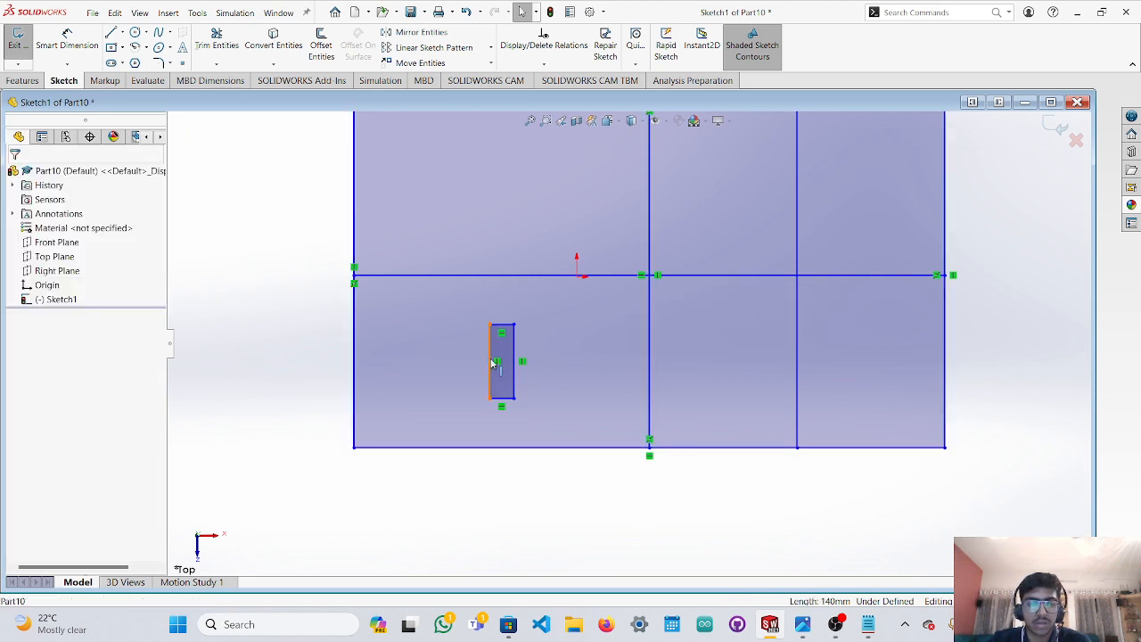
left_click(513, 357)
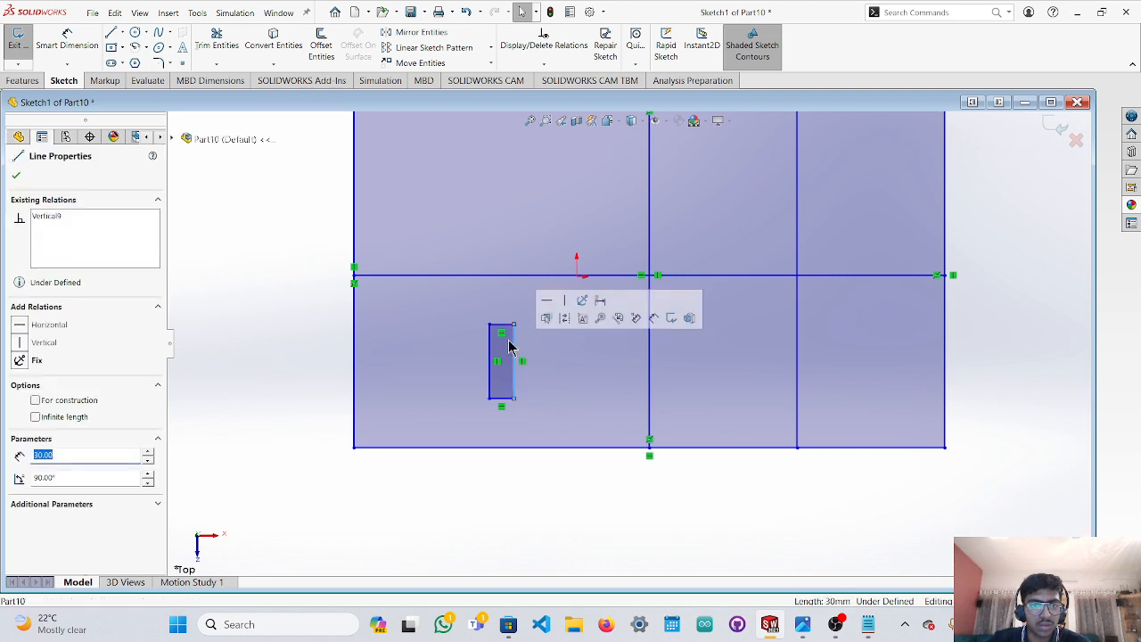
left_click(494, 346, "ctrl")
left_click(489, 360, "ctrl")
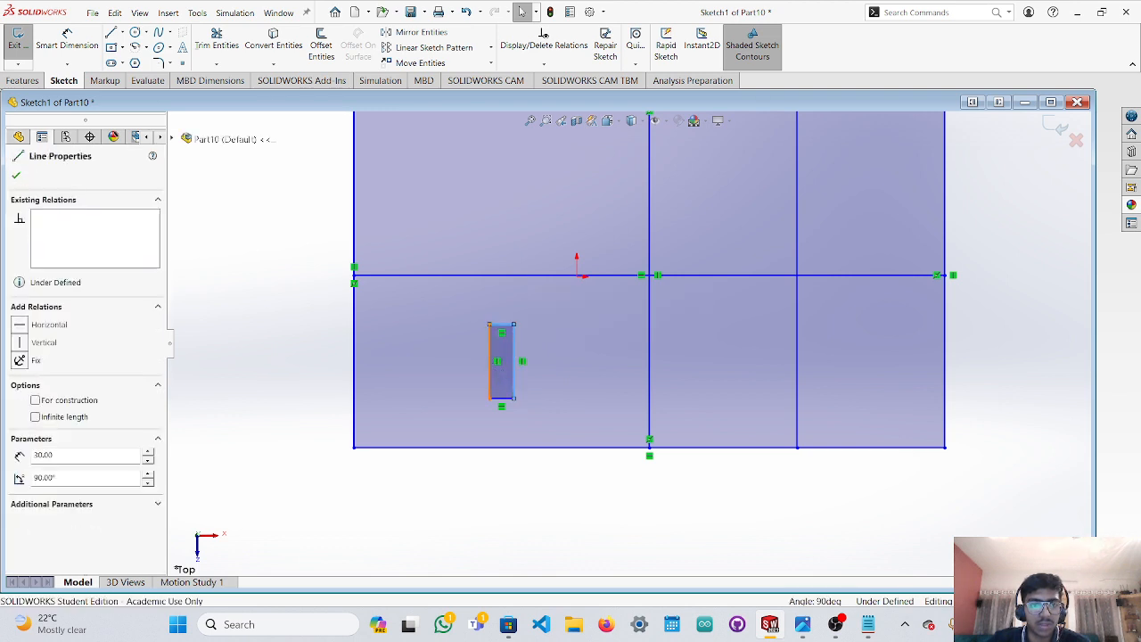
left_click(502, 398, "ctrl")
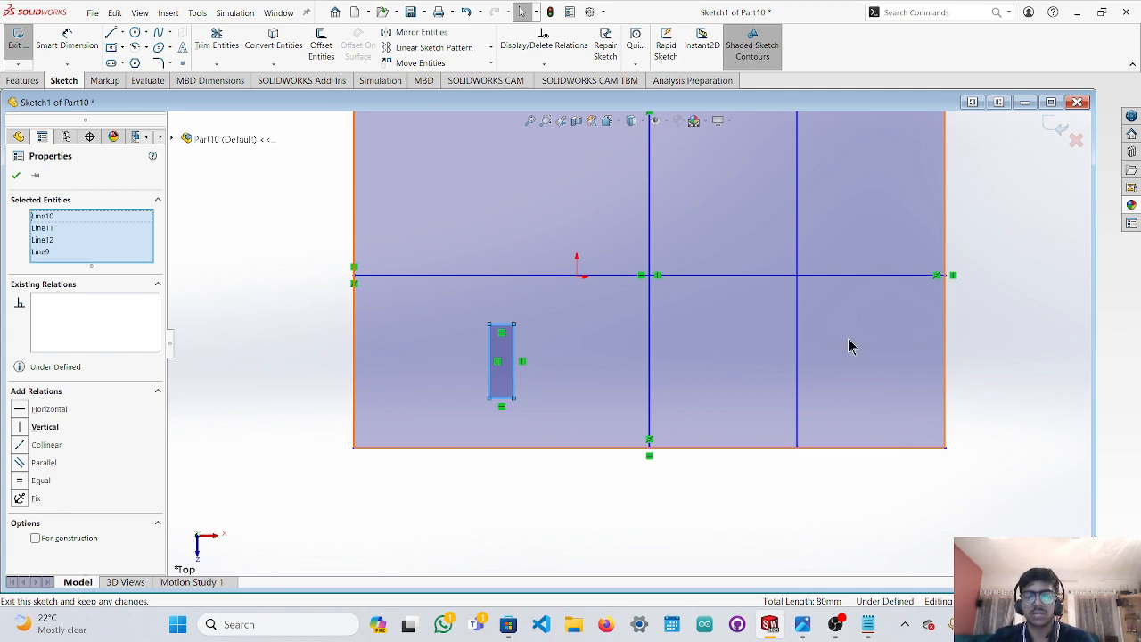
left_click(416, 33)
left_click(86, 381)
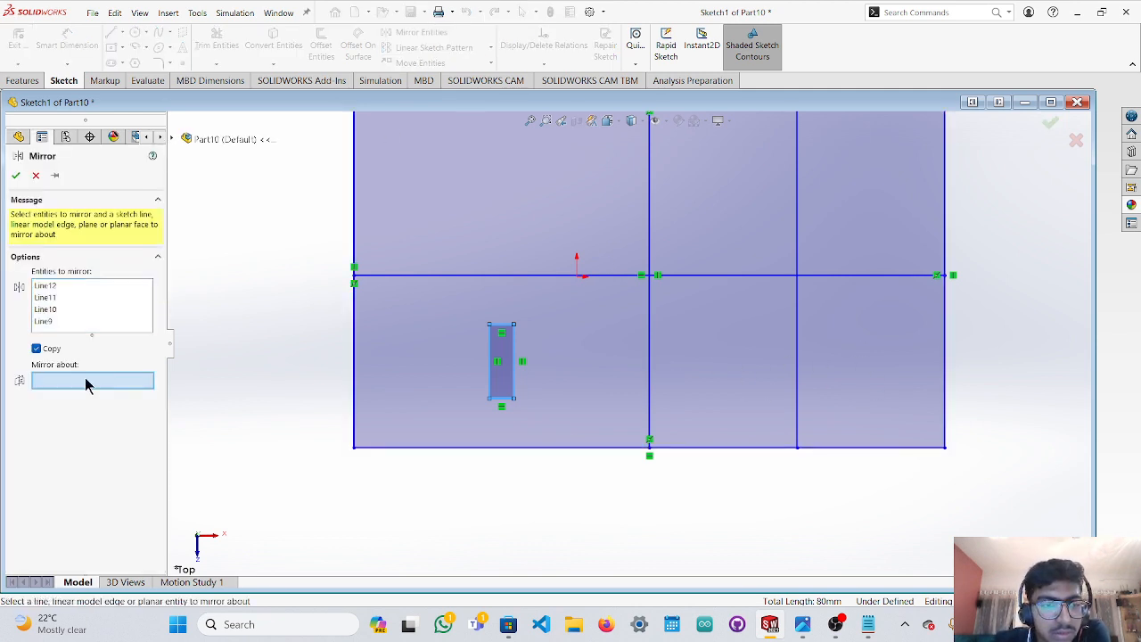
left_click(650, 354)
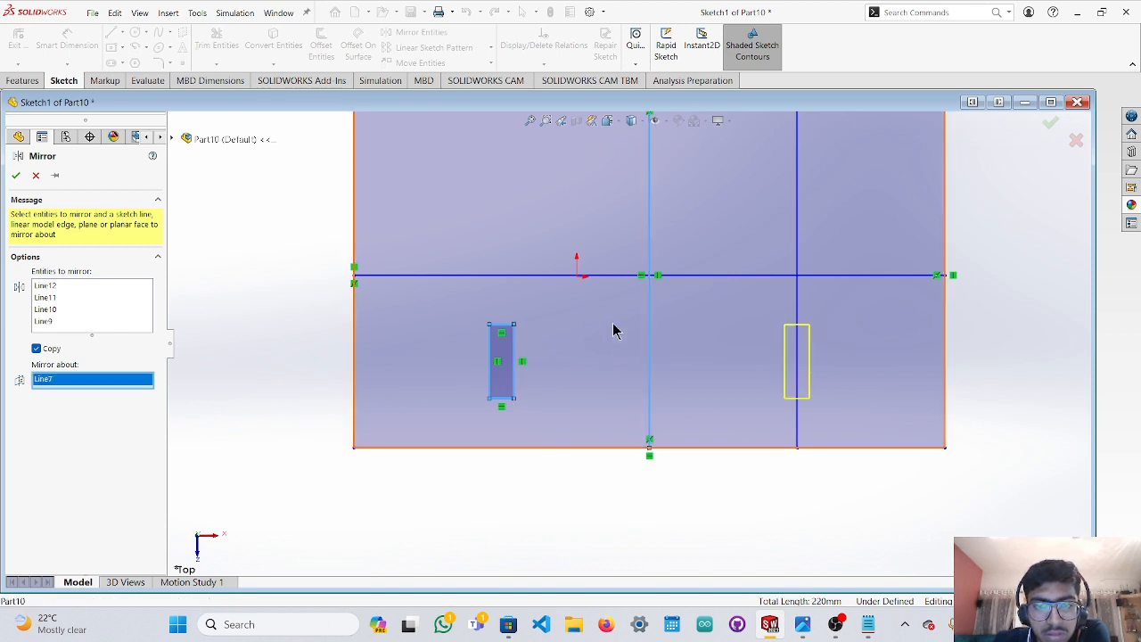
left_click(527, 278)
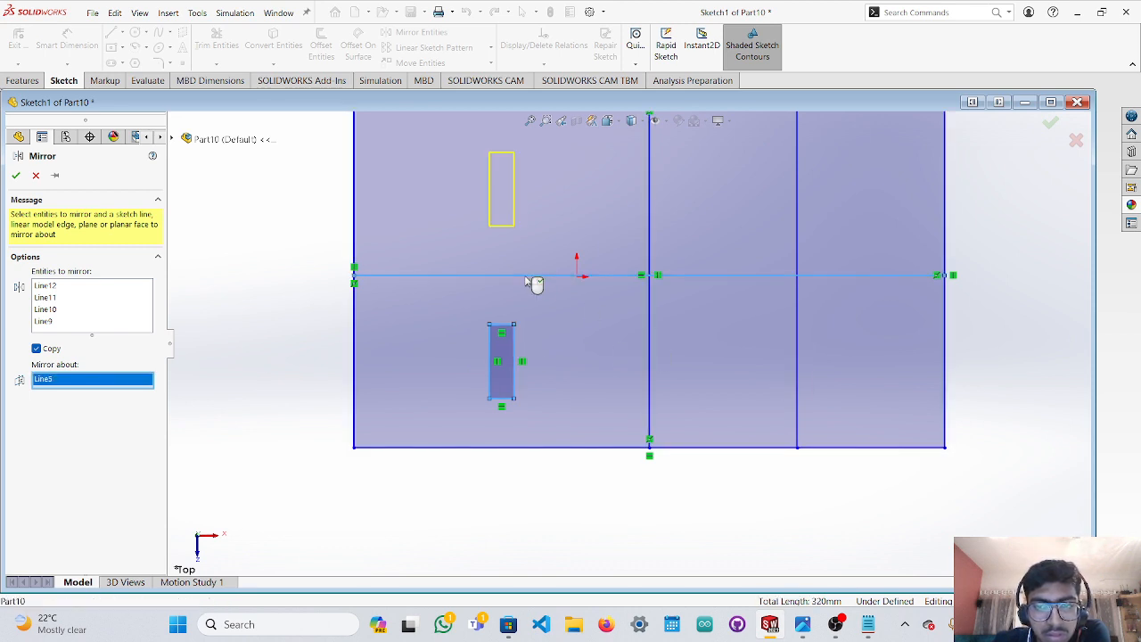
left_click(650, 348)
key("Return")
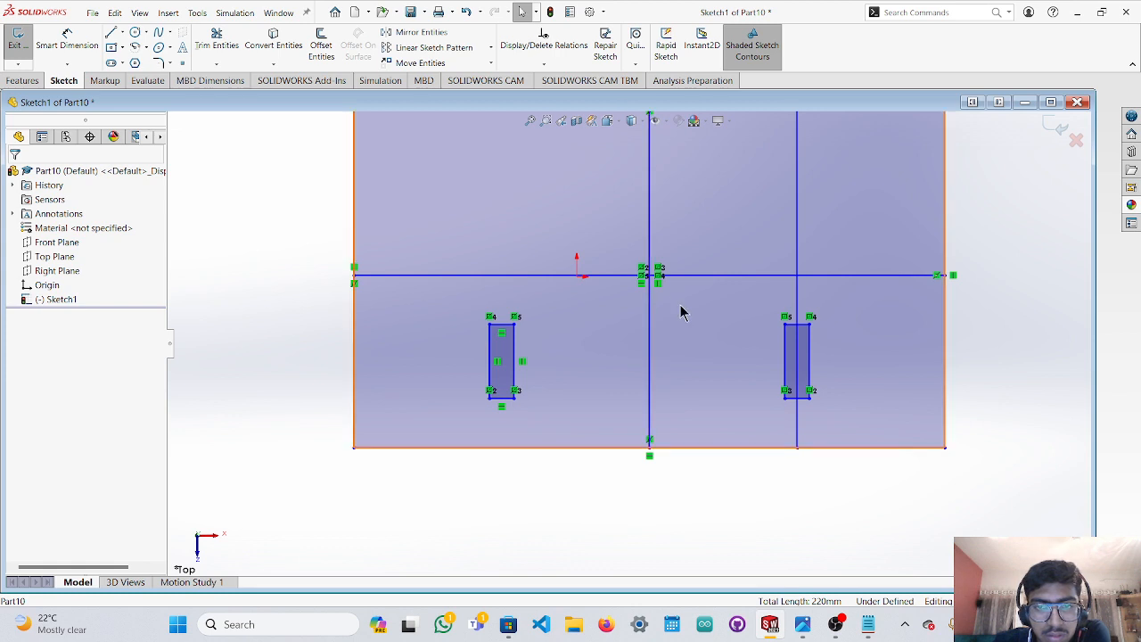
Mirror all eight edges of the two lower small rectangles about the horizontal dividing line, keeping the originals as copies.
left_click(505, 329)
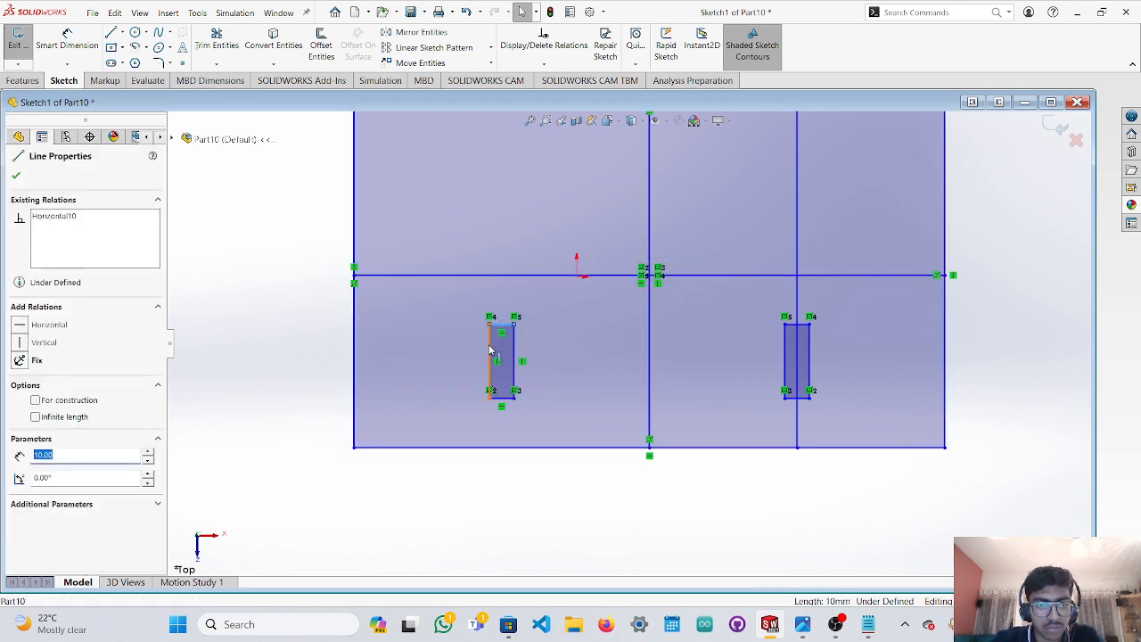
left_click(505, 399, "ctrl")
left_click(515, 361, "ctrl")
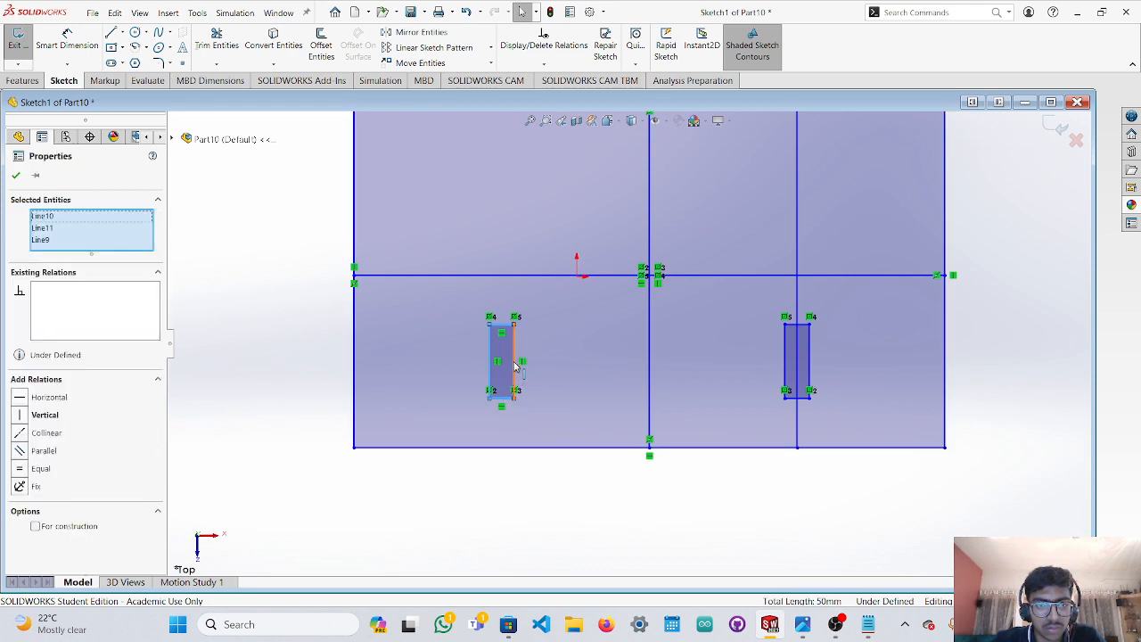
left_click(490, 361, "ctrl")
left_click(787, 358, "ctrl")
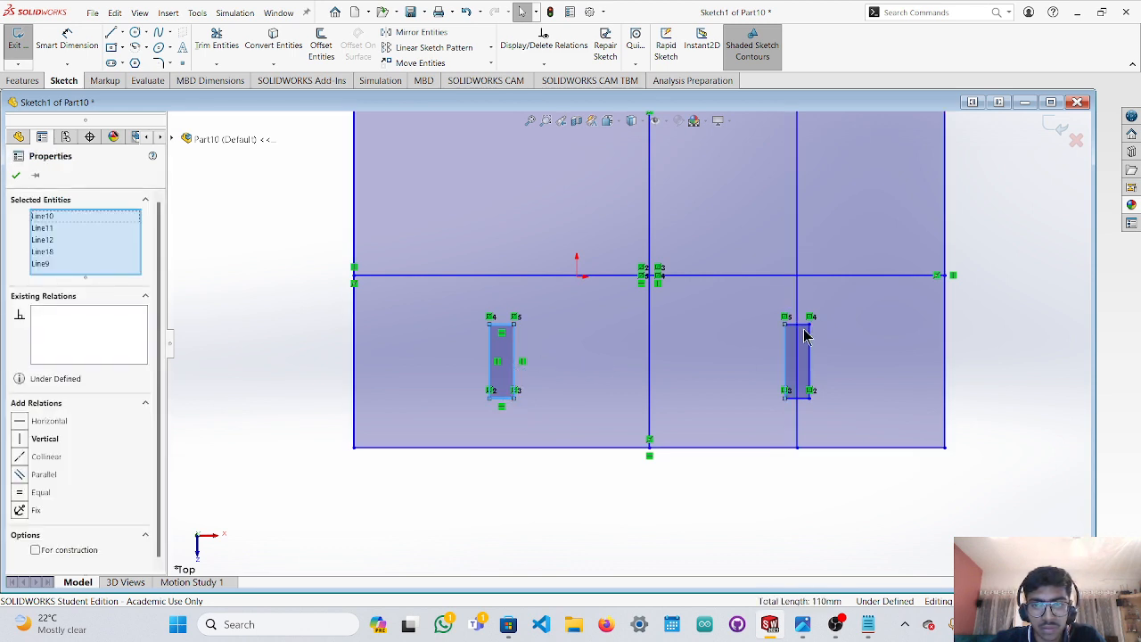
left_click(806, 327, "ctrl")
left_click(810, 358, "ctrl")
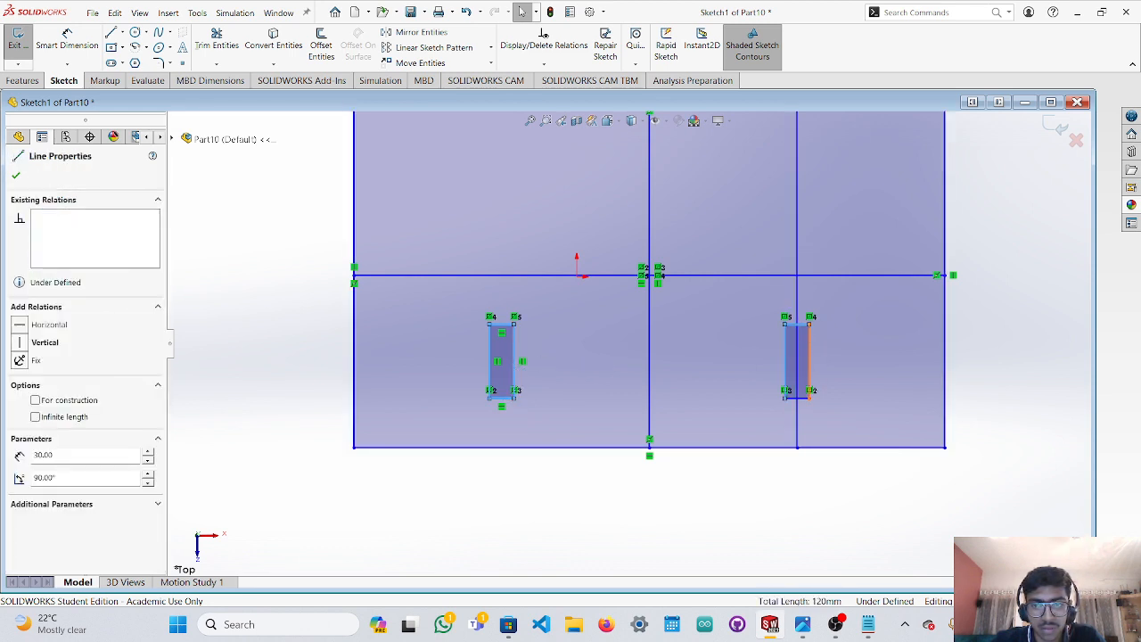
left_click(800, 397, "ctrl")
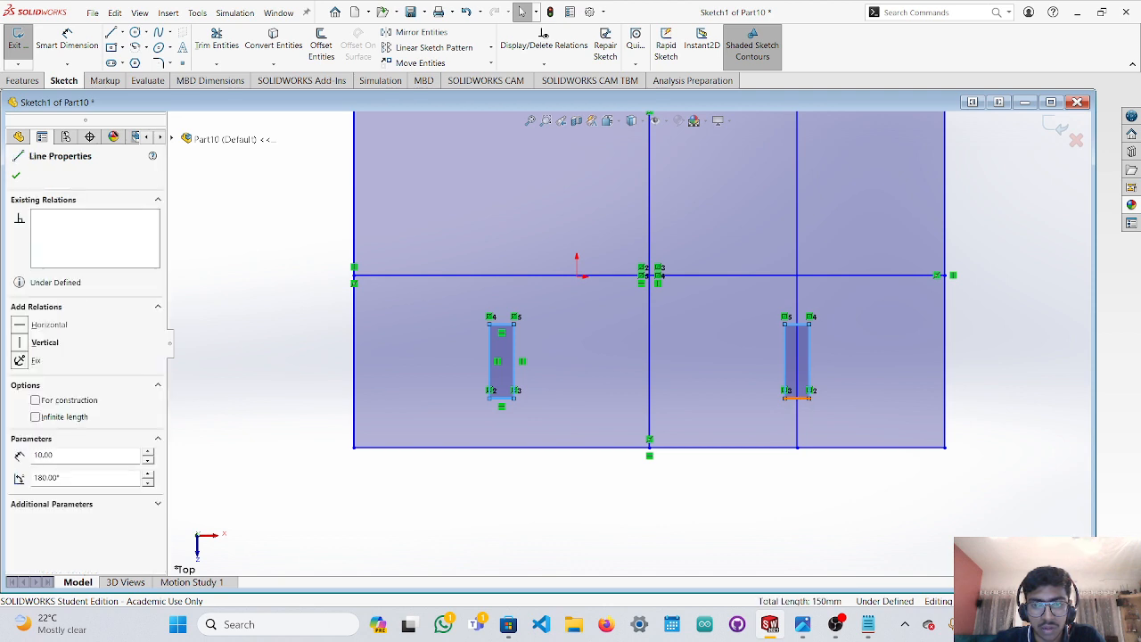
left_click(421, 33)
left_click(118, 430)
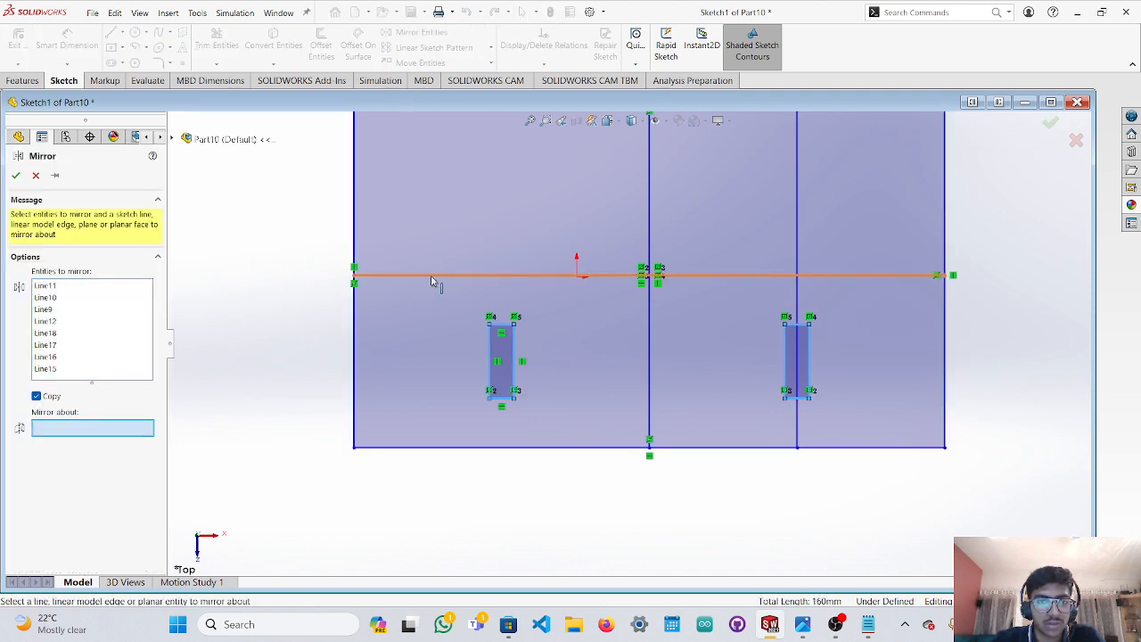
left_click(434, 277)
right_click(432, 281)
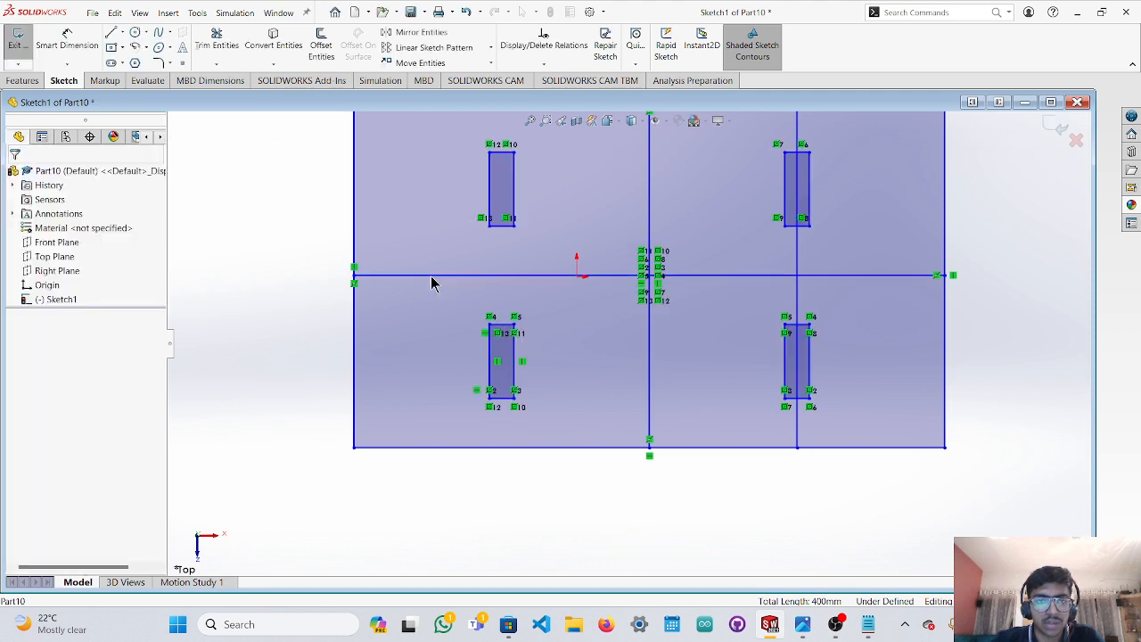
key("f")
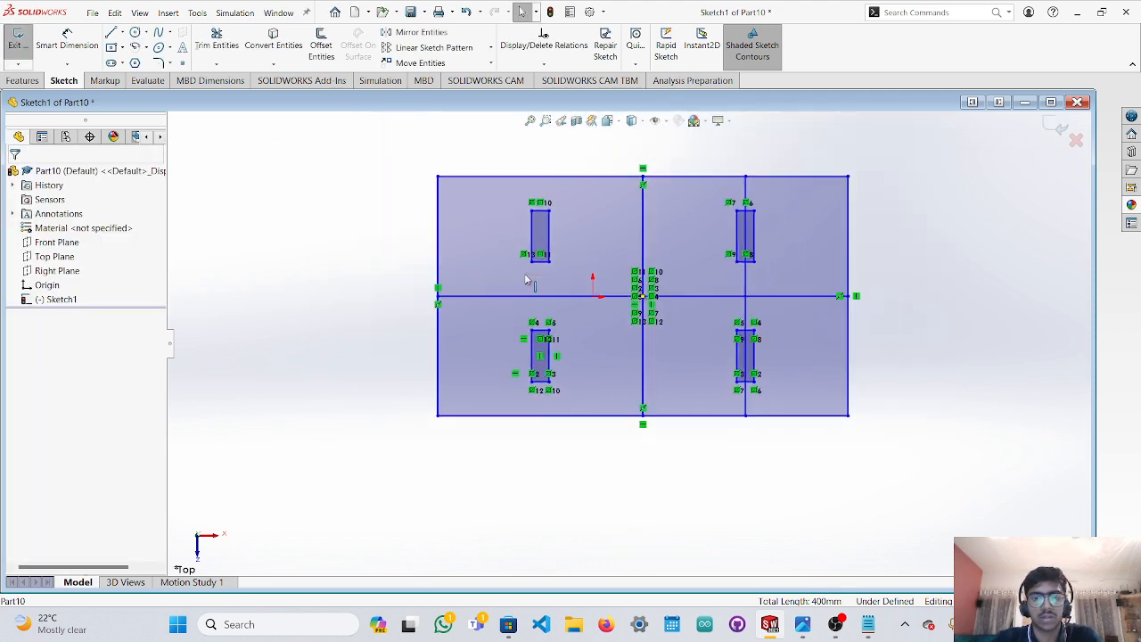
Sketch a vertical line from the outer rectangle's upper edge to its lower edge, about 31 mm right of the middle dividing line.
scroll(652, 306, "down", 5)
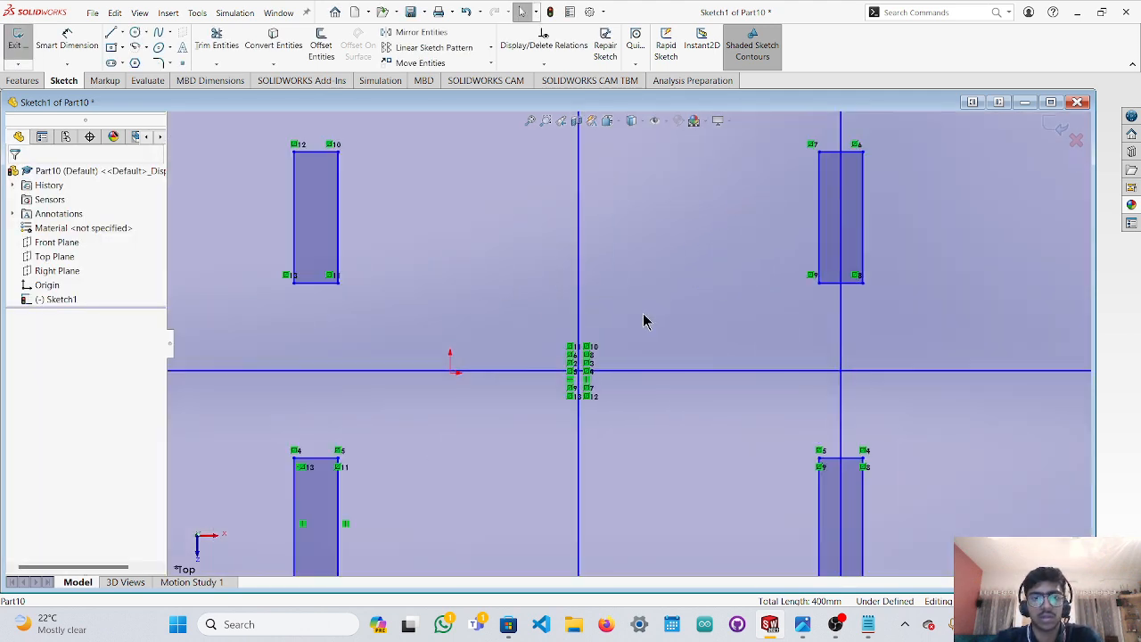
scroll(633, 376, "up", 6)
scroll(637, 375, "down", 2)
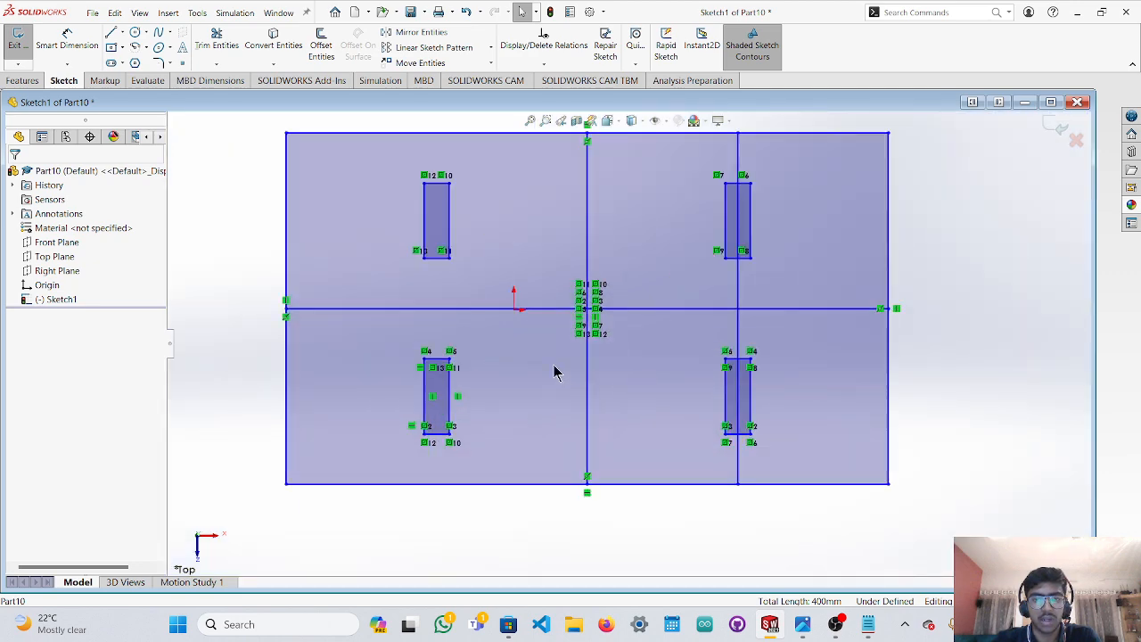
scroll(634, 307, "up", 2)
scroll(634, 310, "down", 5)
scroll(546, 268, "up", 4)
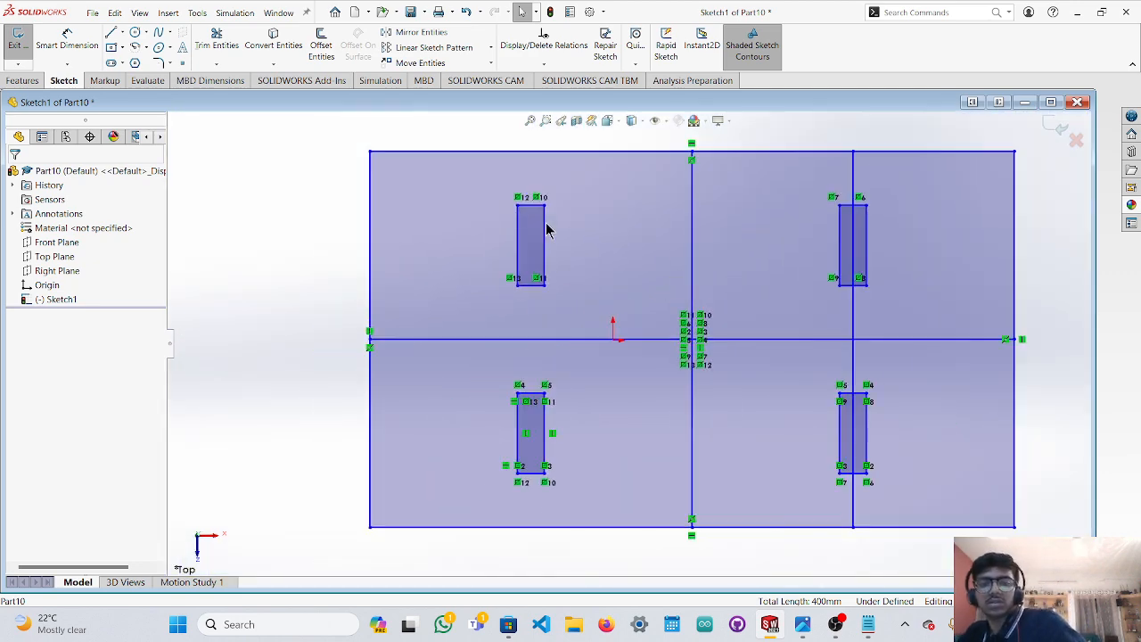
scroll(581, 255, "down", 1)
left_click(111, 32)
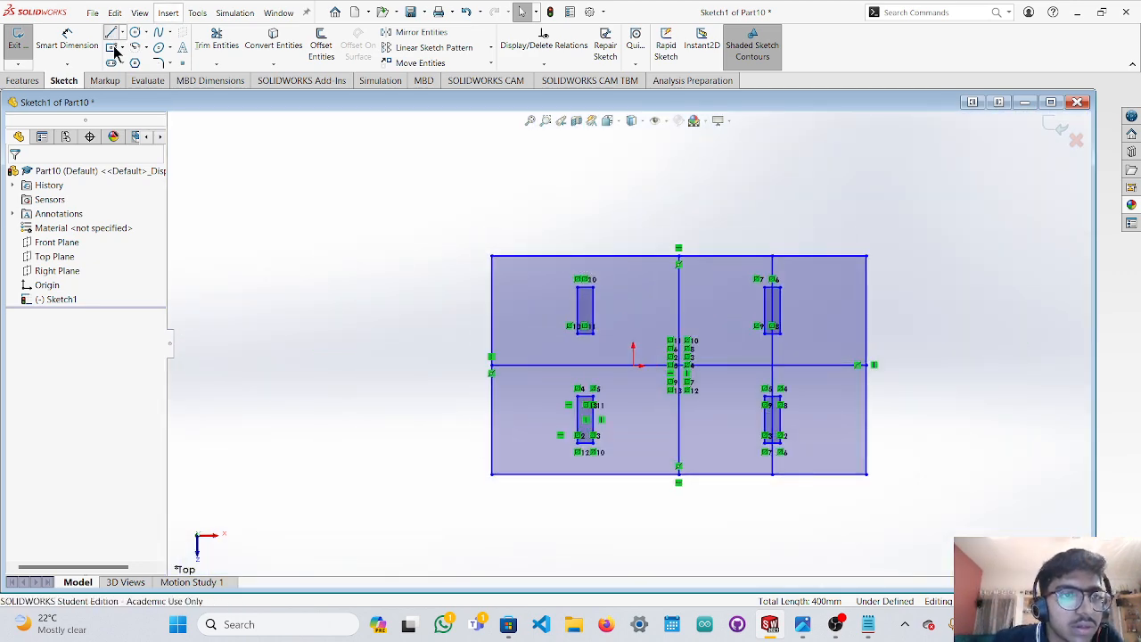
left_click(727, 257)
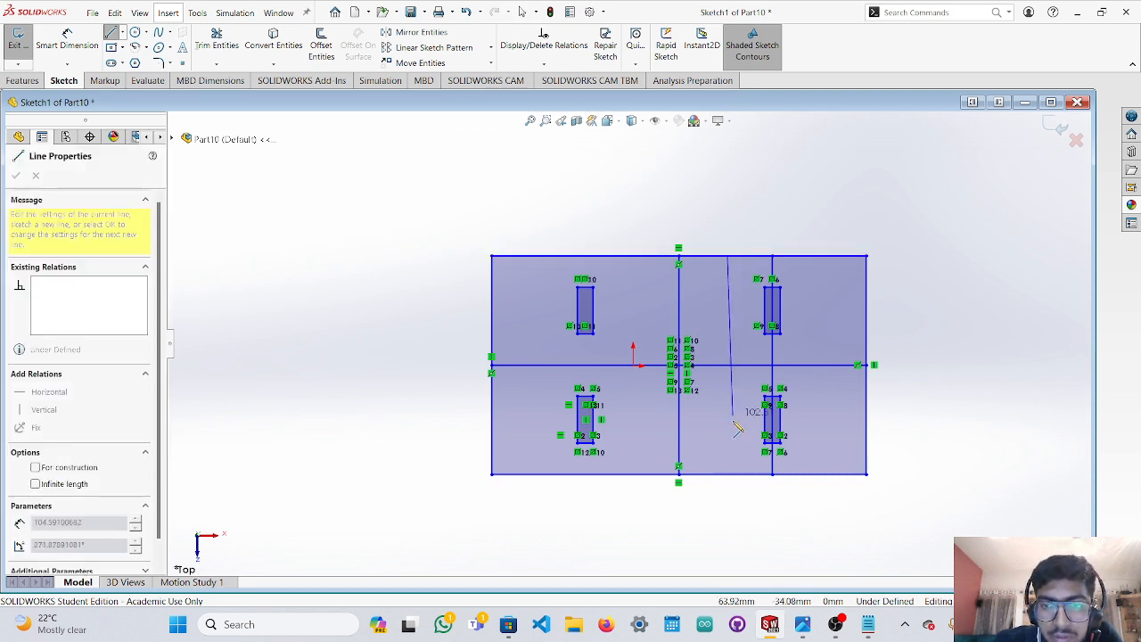
left_click(727, 475)
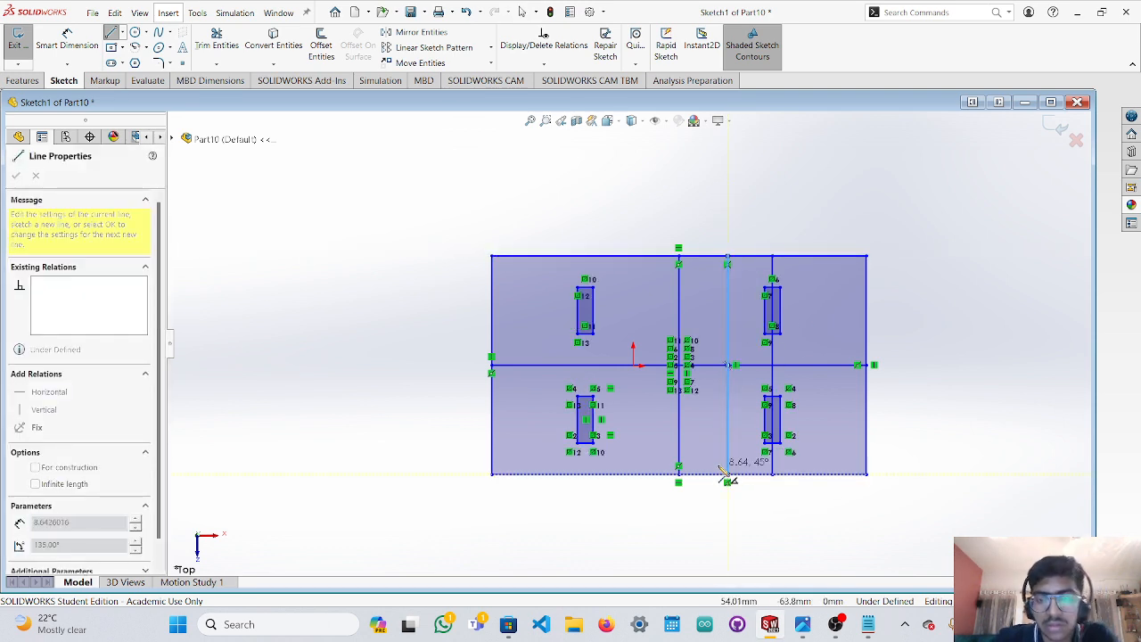
key("Escape")
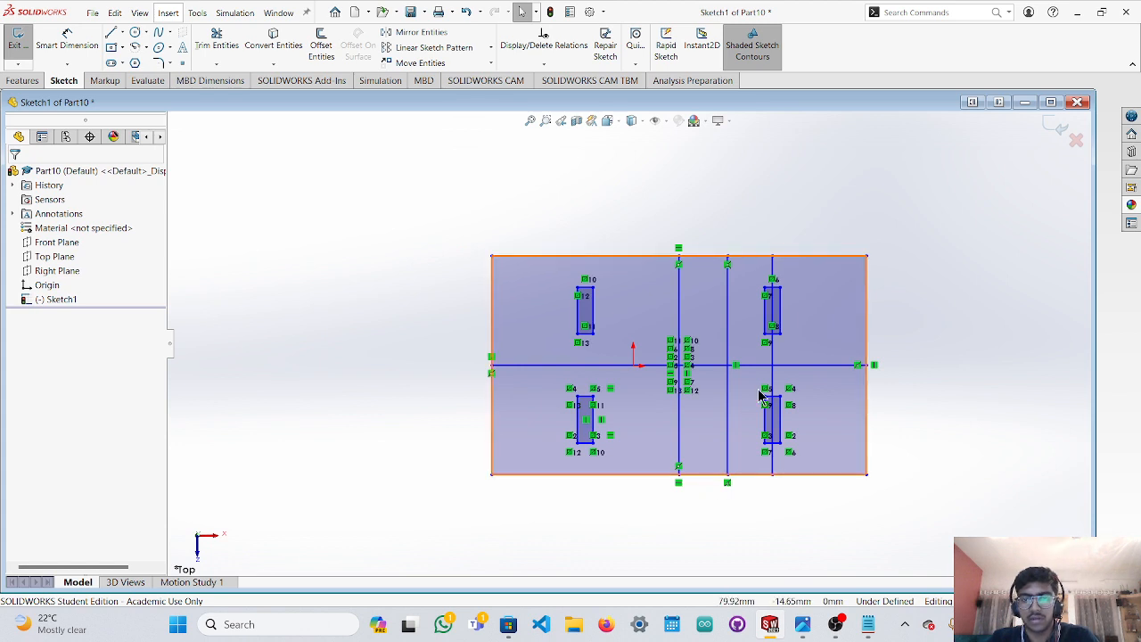
Dimension the distance between the middle dividing line and the new vertical line to its right as 30 mm.
scroll(766, 405, "down", 3)
scroll(690, 329, "down", 2)
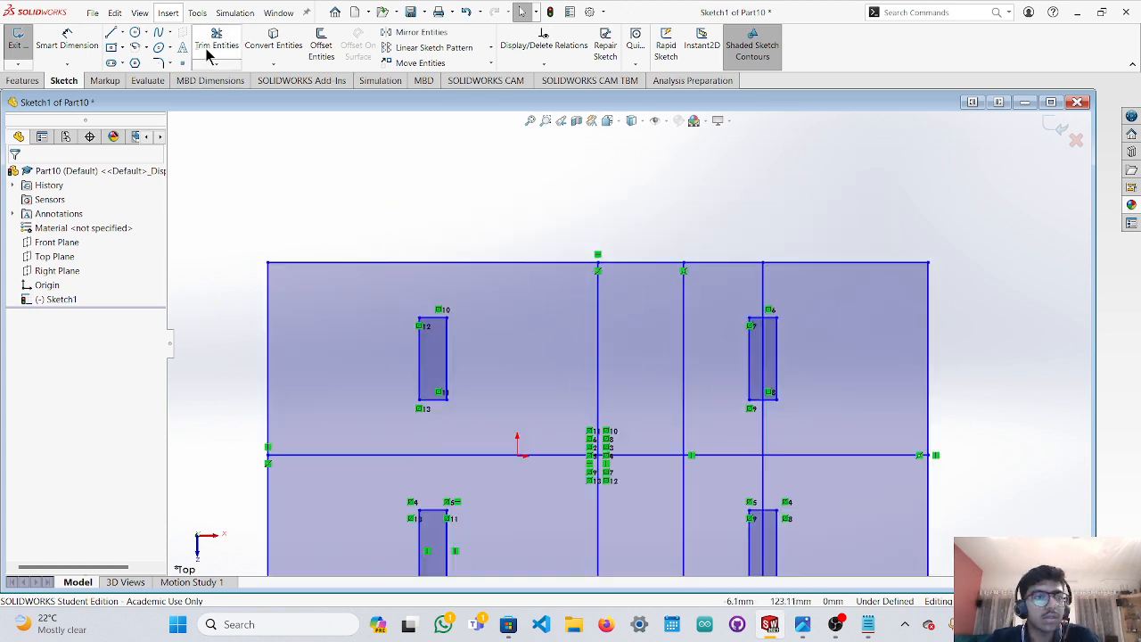
left_click(71, 40)
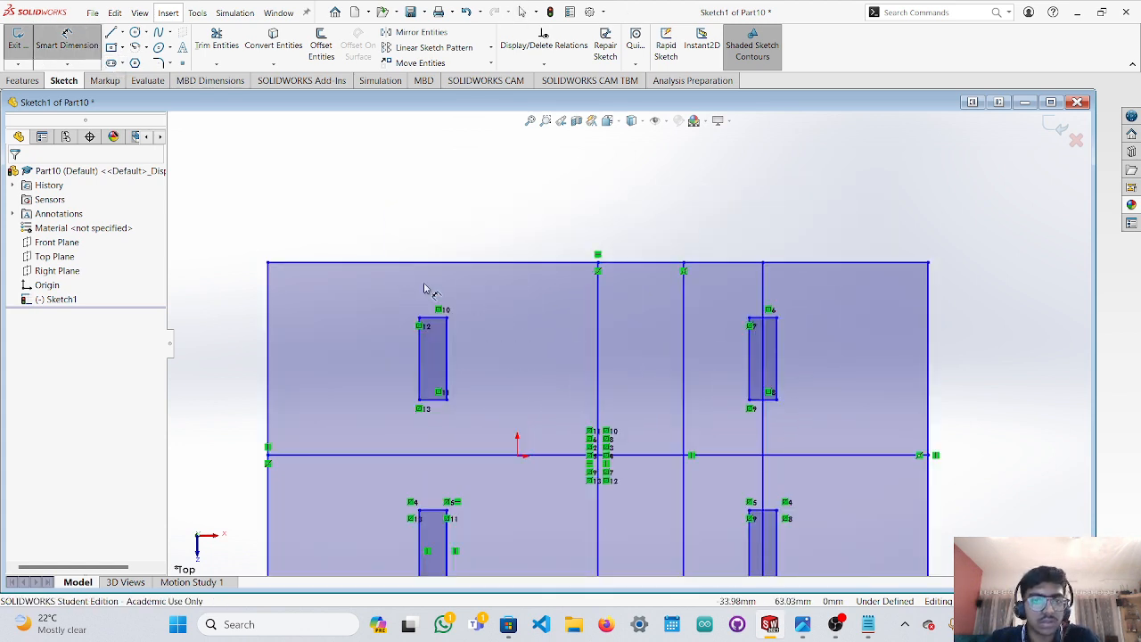
left_click(598, 339)
left_click(683, 347)
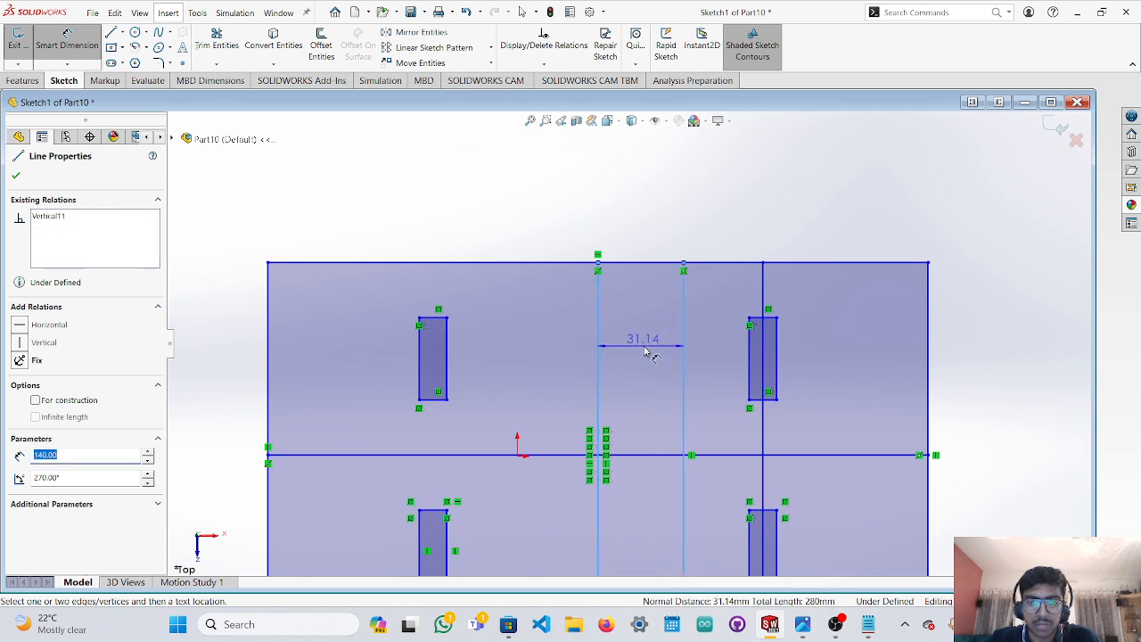
left_click(651, 353)
left_click(645, 371)
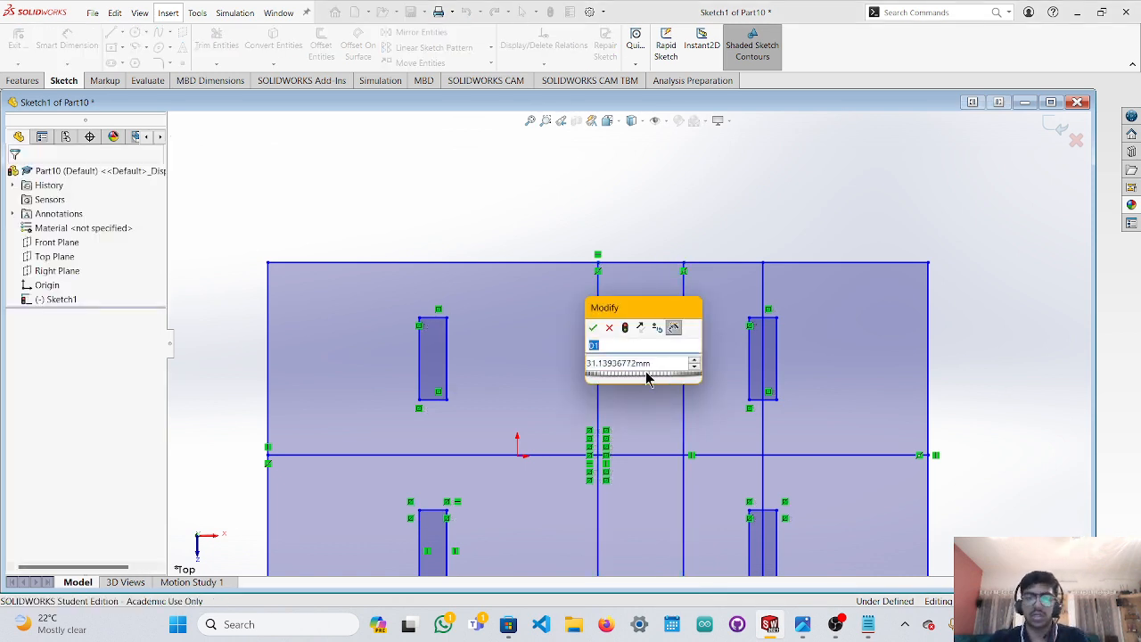
left_click(612, 364)
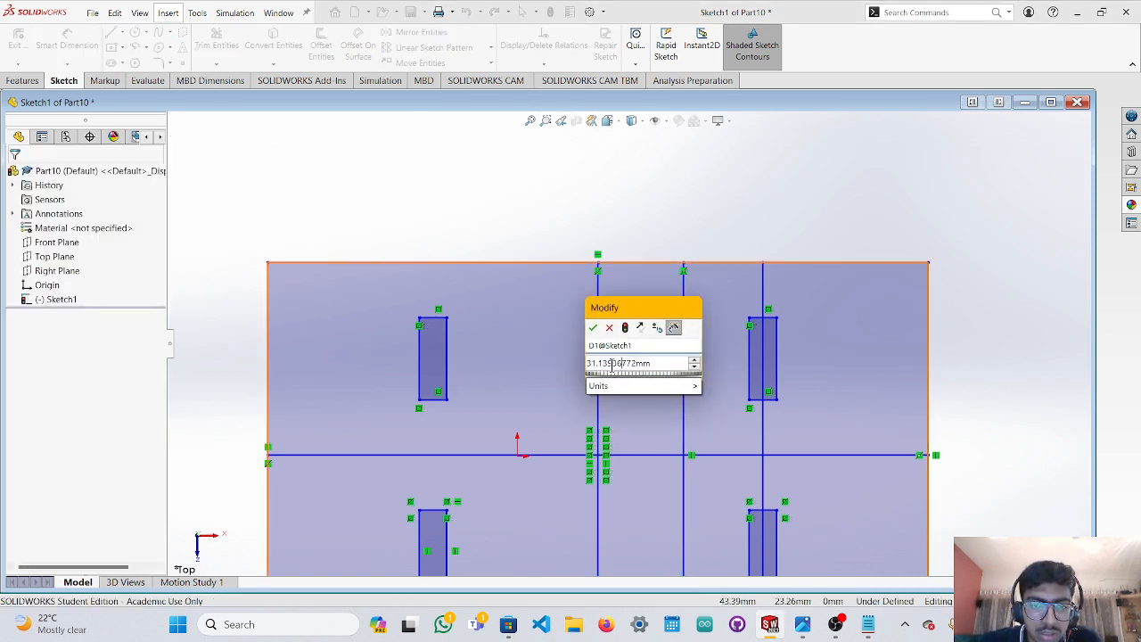
double_click(634, 363)
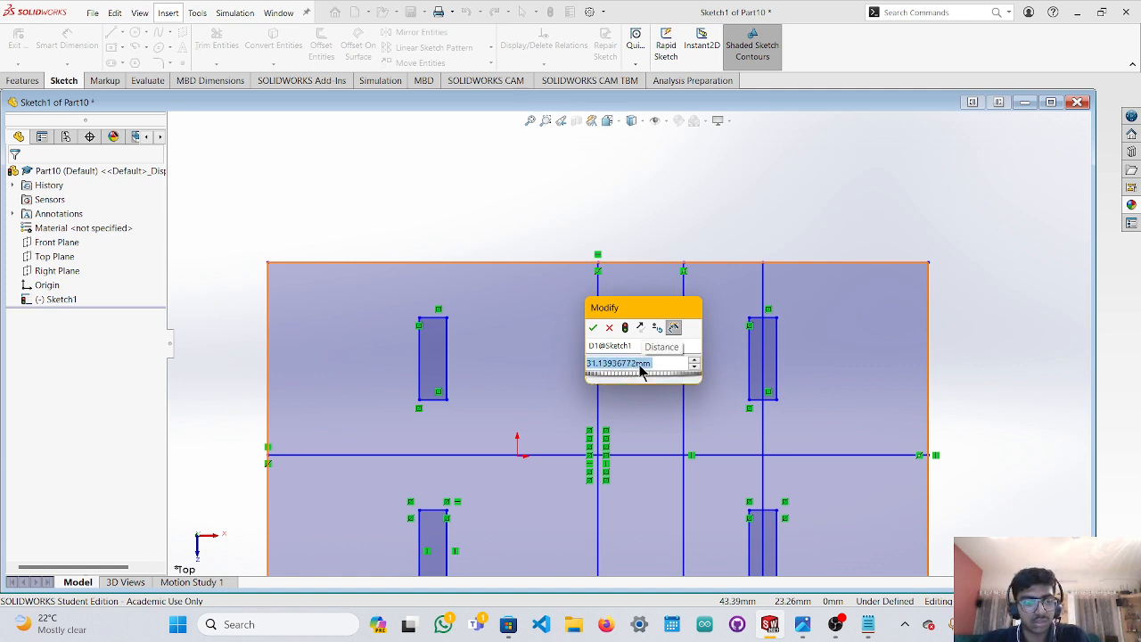
type("30")
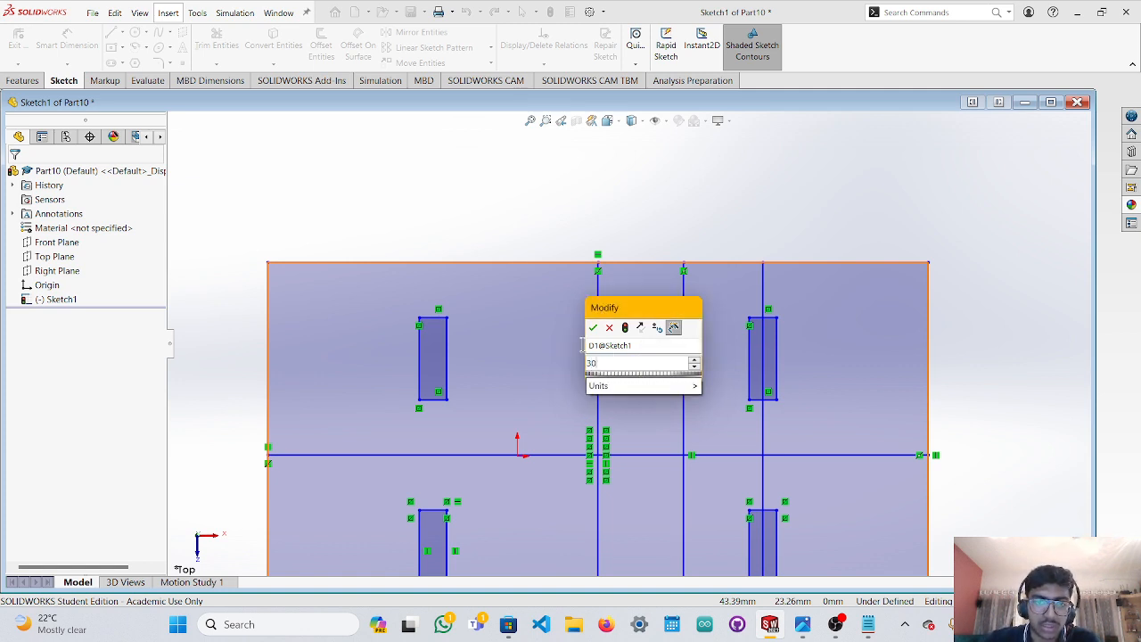
left_click(593, 328)
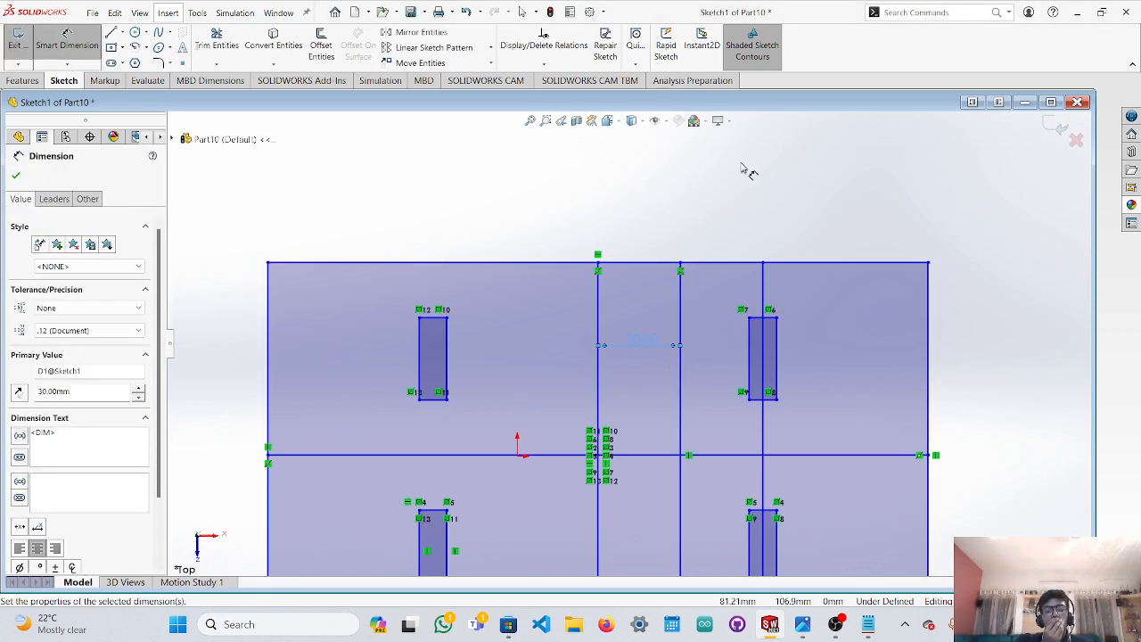
Delete the 30 mm dimension between the middle dividing line and the neighbouring vertical line.
left_click(667, 327)
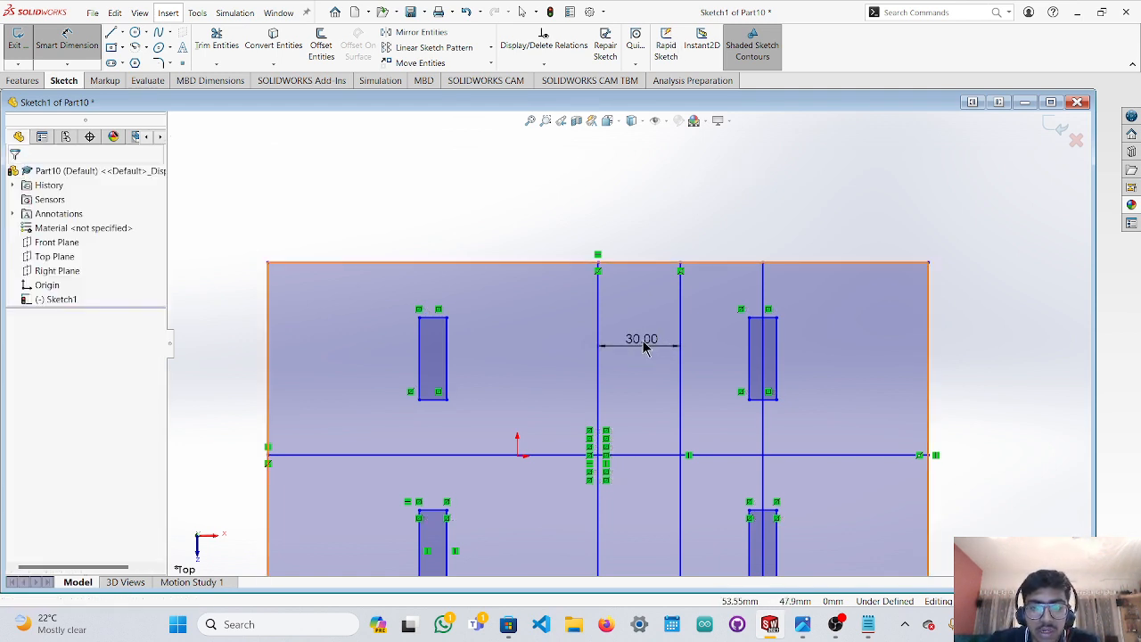
key("Escape")
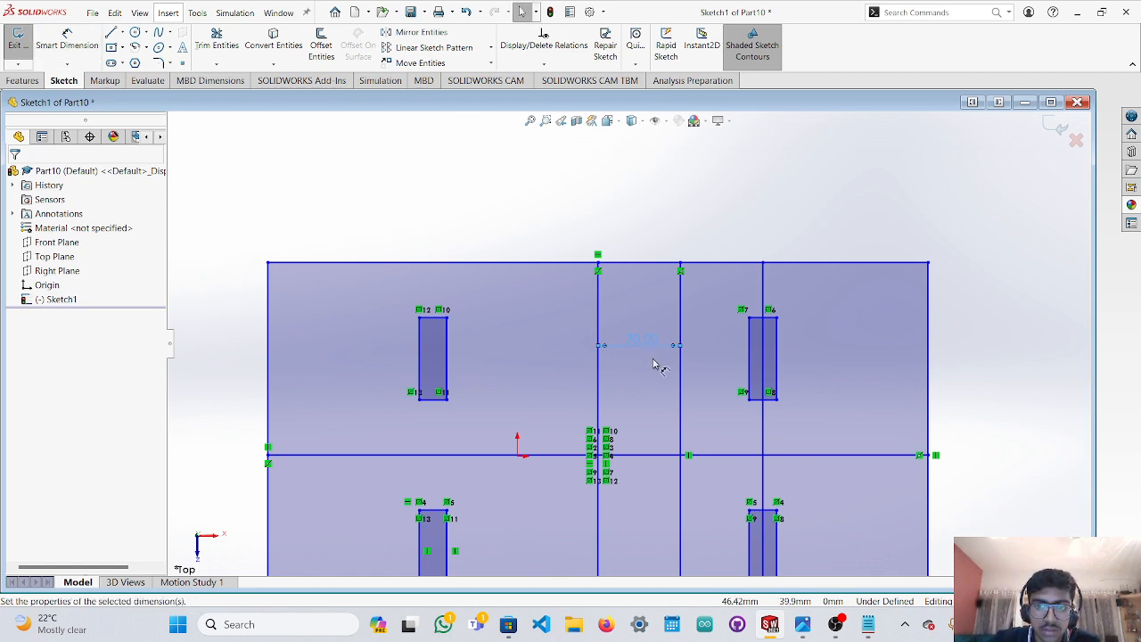
key("Delete")
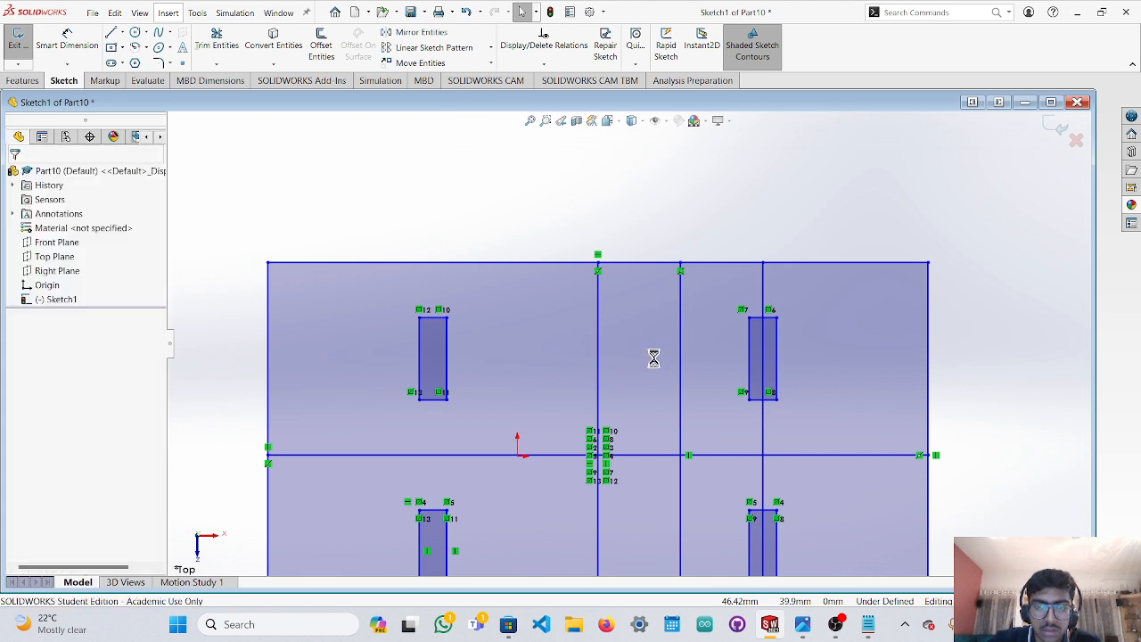
Mirror all eight edges of the two small rectangles on the rightmost vertical line about the vertical line beside the middle divider, keeping the originals.
left_click(772, 351)
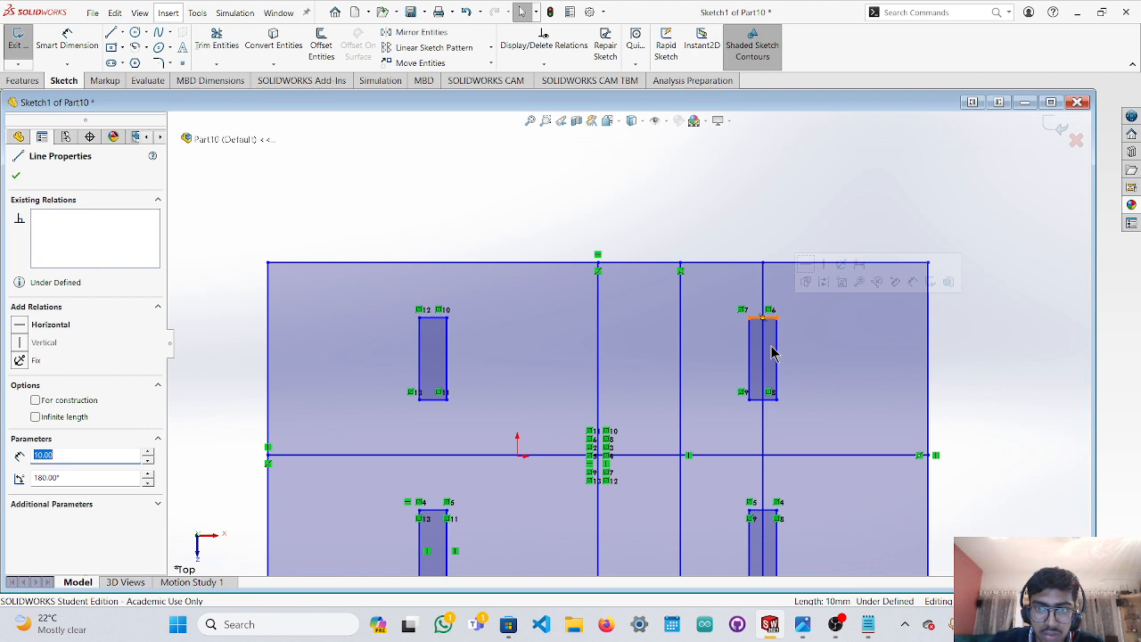
key("Escape")
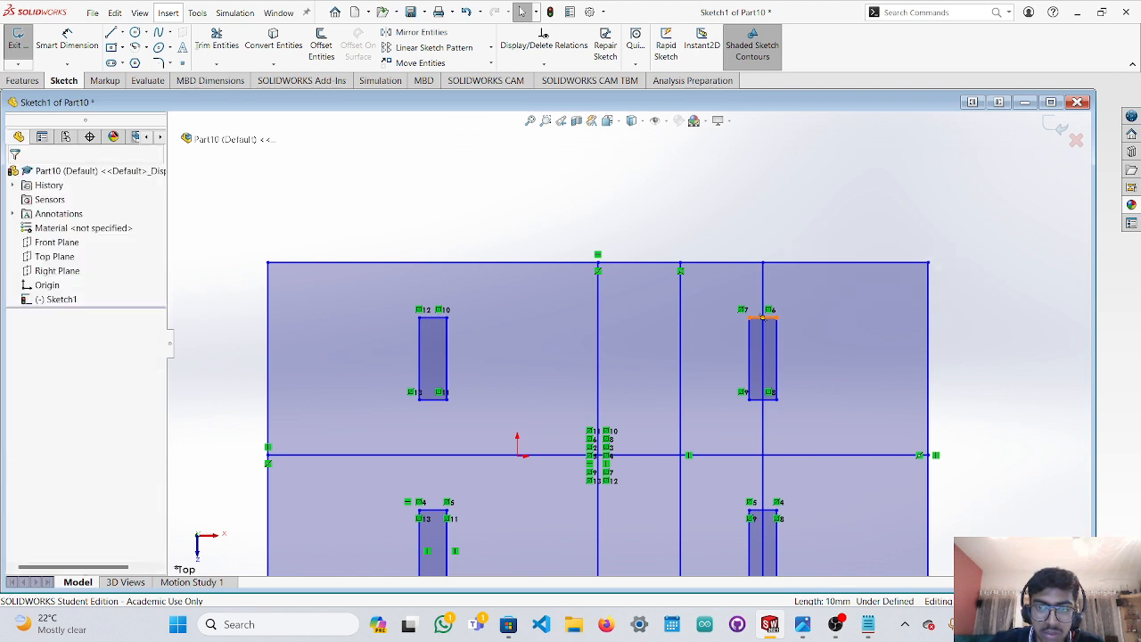
left_click(768, 339)
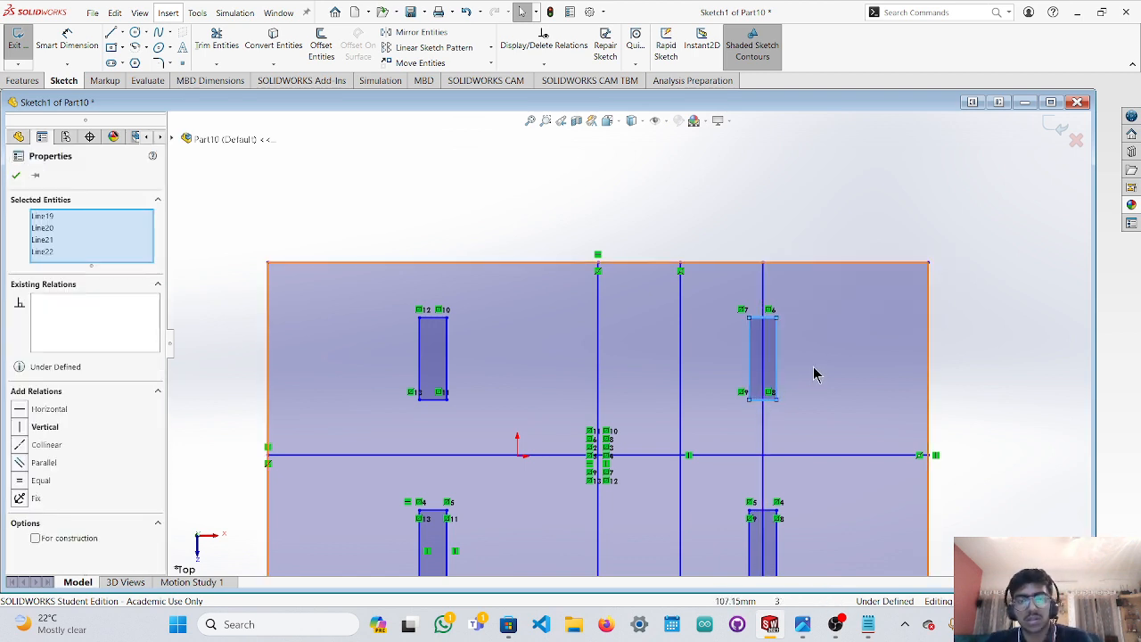
scroll(803, 410, "down", 5)
scroll(763, 443, "up", 5)
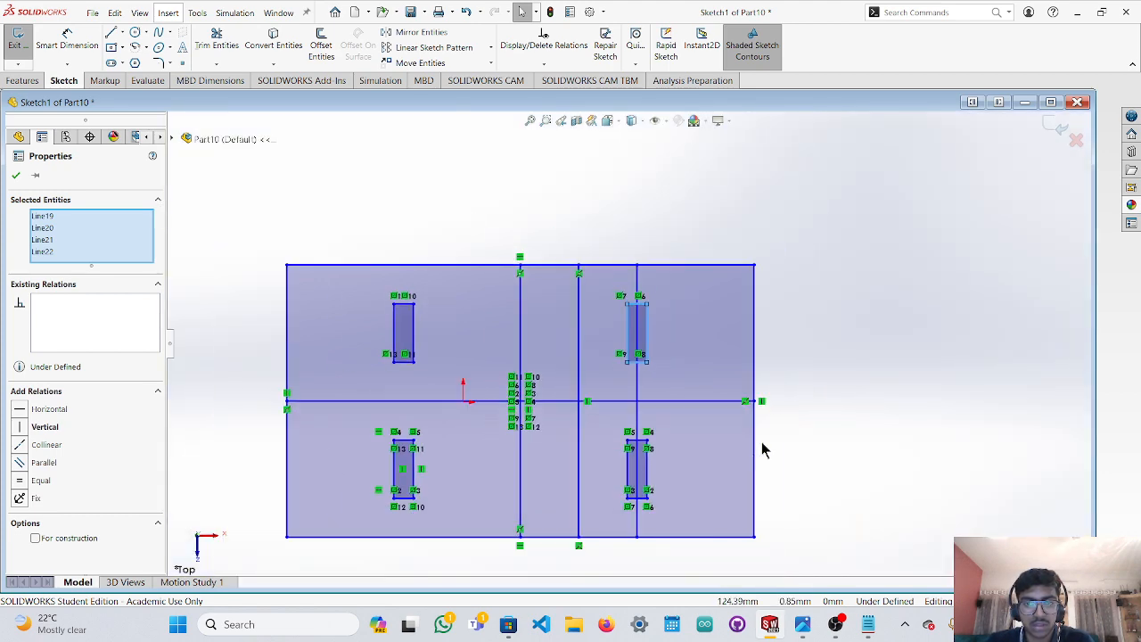
scroll(662, 491, "down", 2)
scroll(639, 461, "down", 2)
left_click(623, 430, "ctrl")
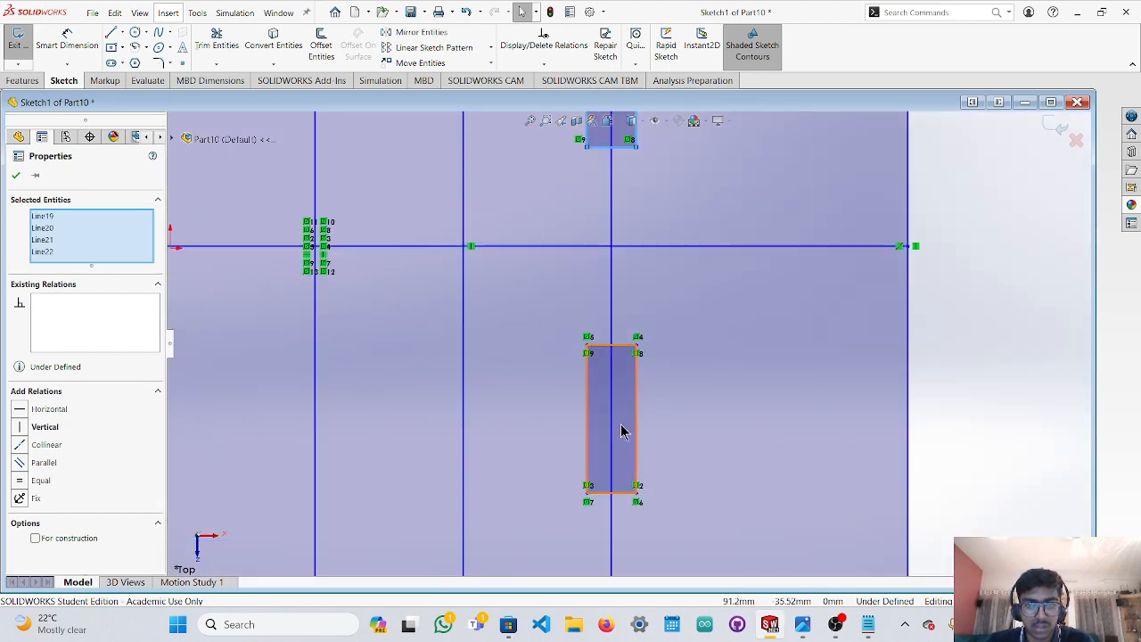
scroll(650, 392, "up", 2)
scroll(648, 378, "up", 3)
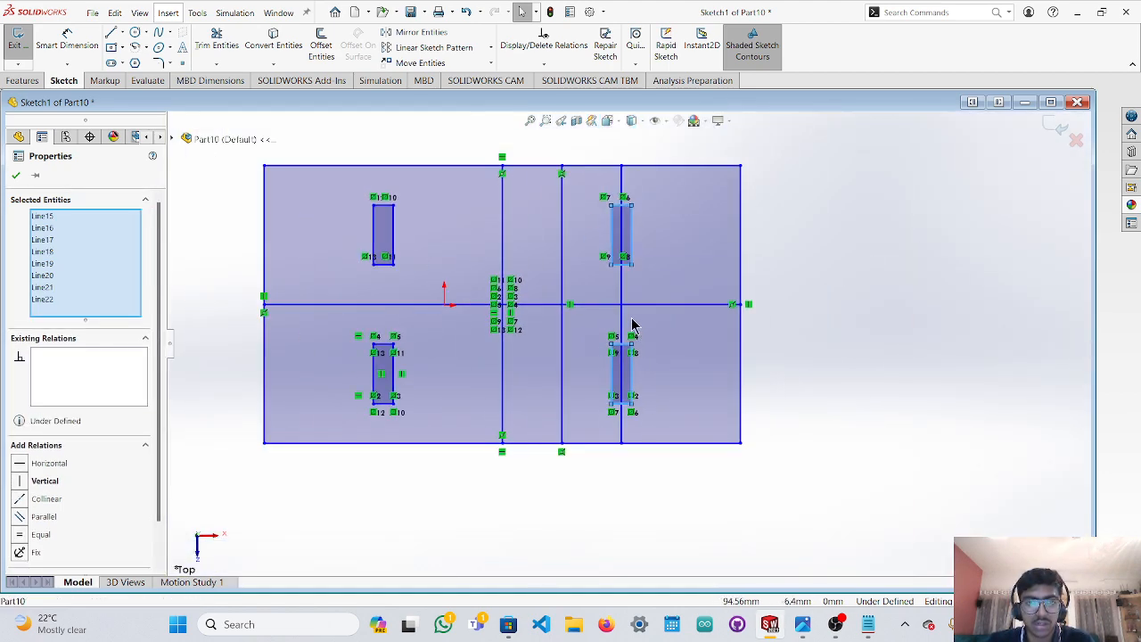
scroll(580, 285, "down", 2)
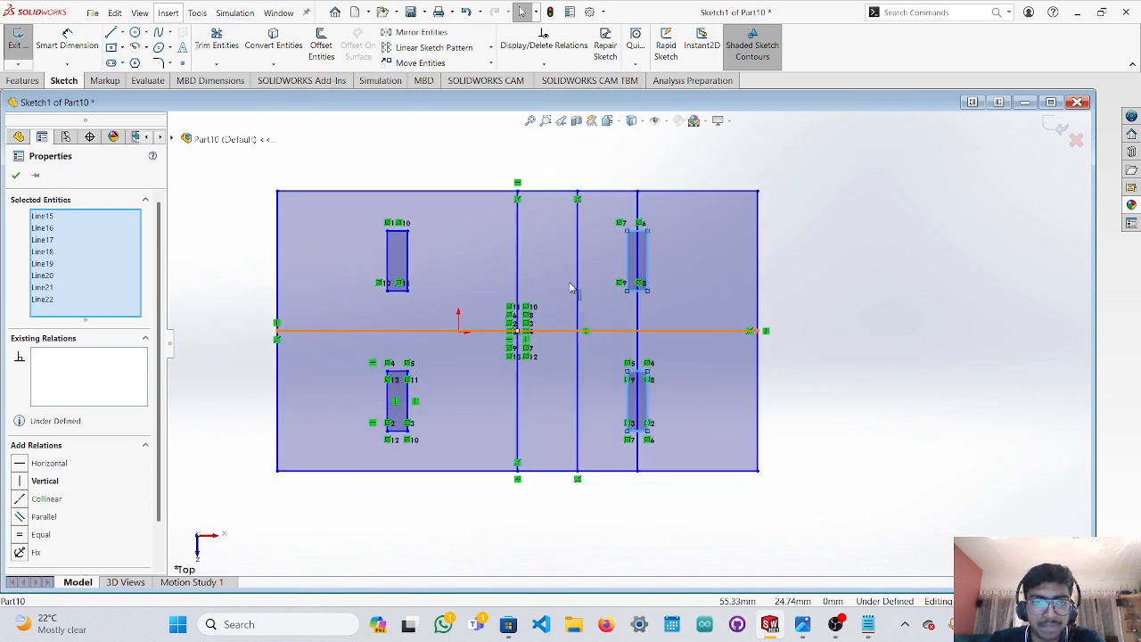
left_click(421, 33)
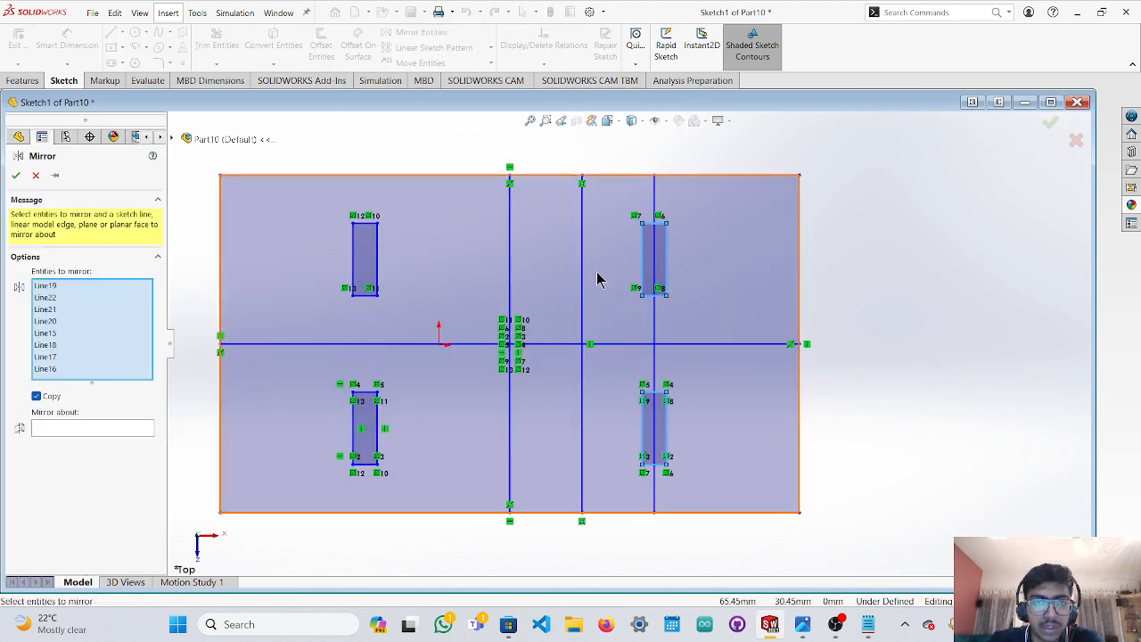
left_click(112, 429)
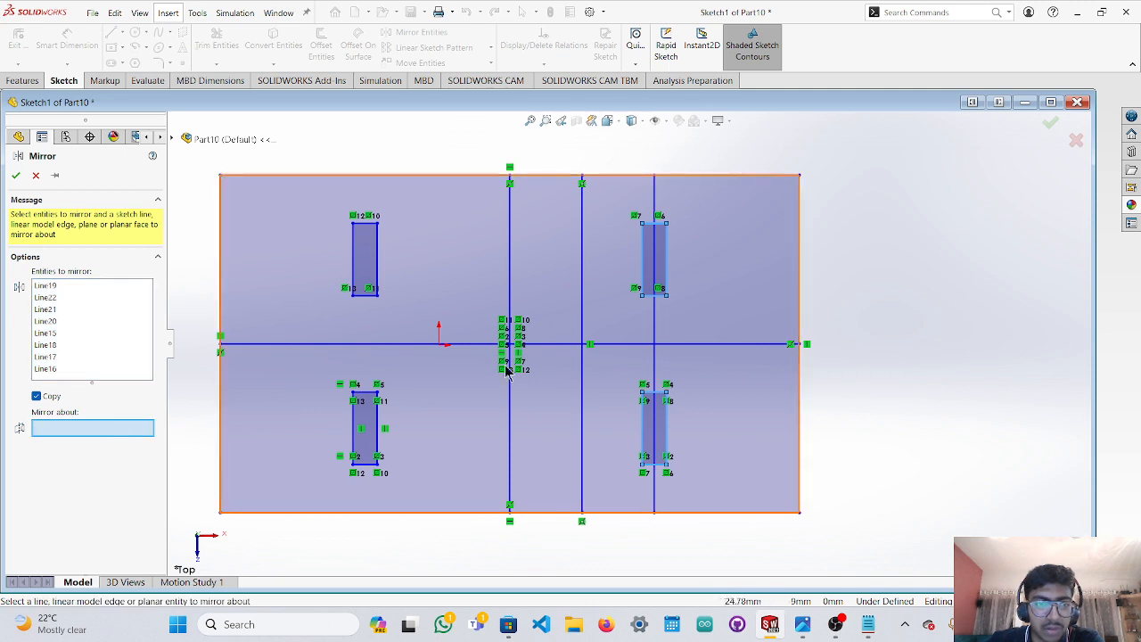
left_click(582, 291)
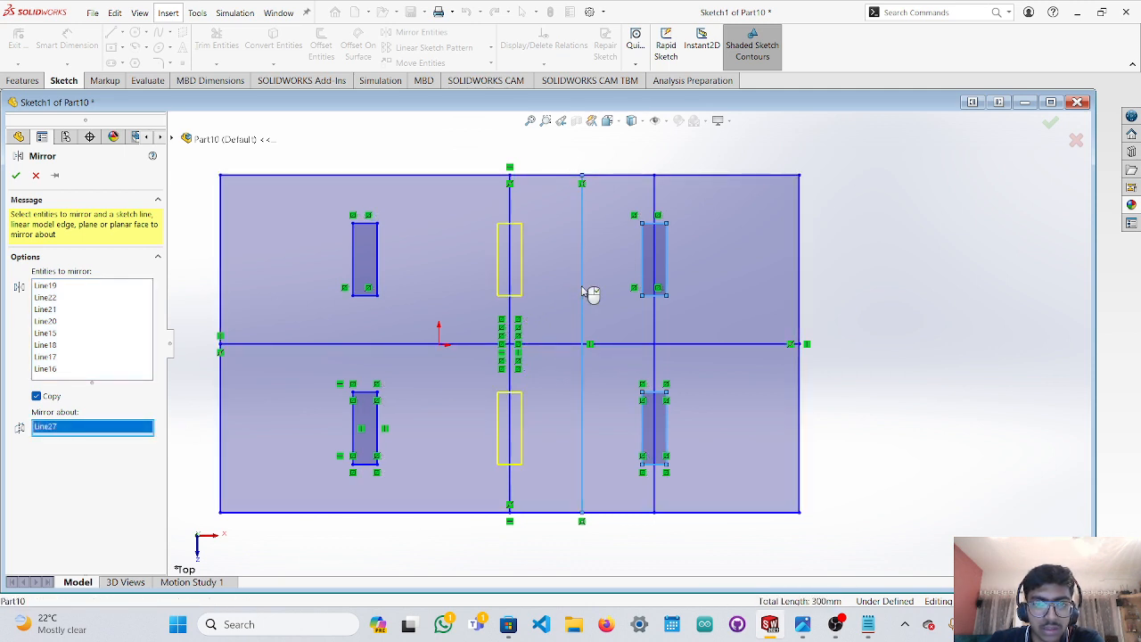
right_click(584, 292)
Delete the horizontal dividing line and all three vertical dividing lines, keeping the outer rectangle and the six small rectangles.
left_click(585, 289)
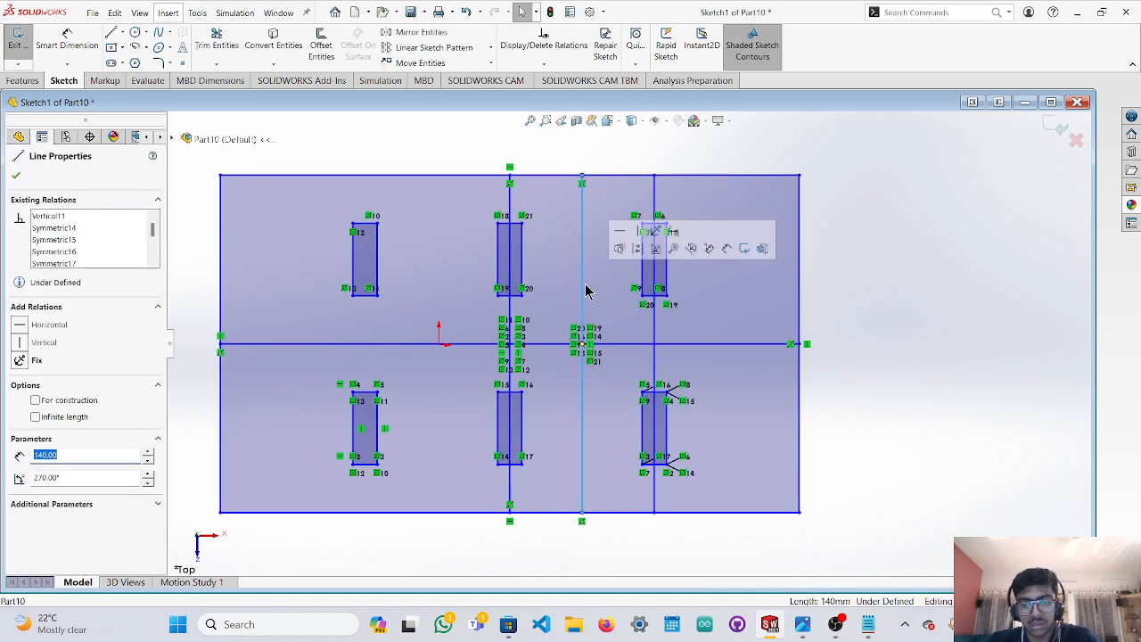
key("Delete")
left_click(588, 346)
key("Delete")
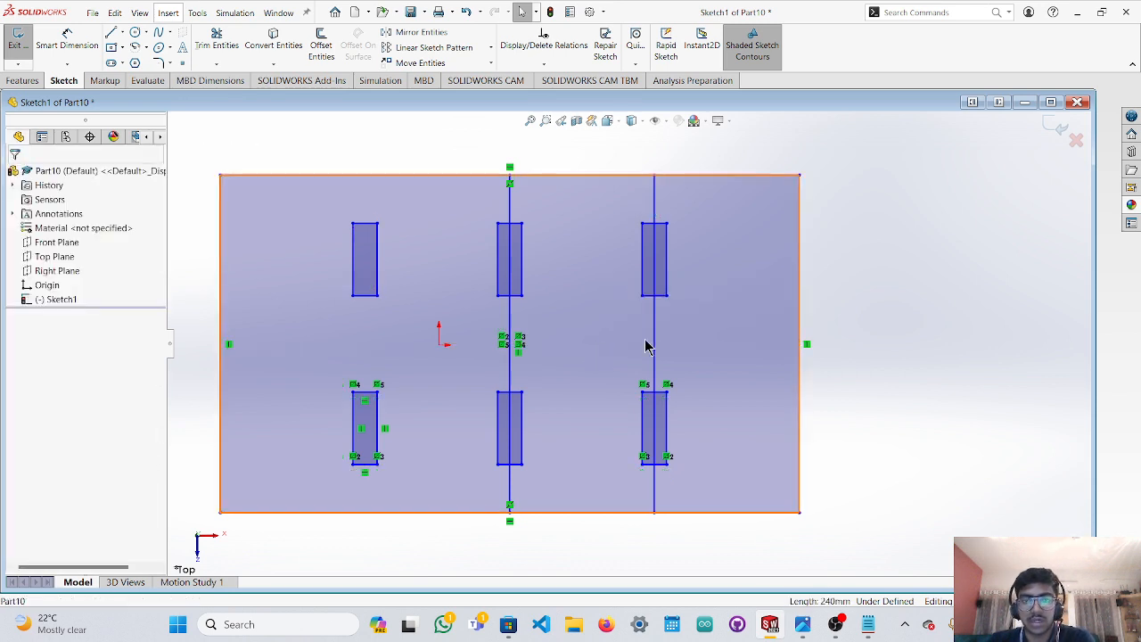
left_click(656, 335)
key("Delete")
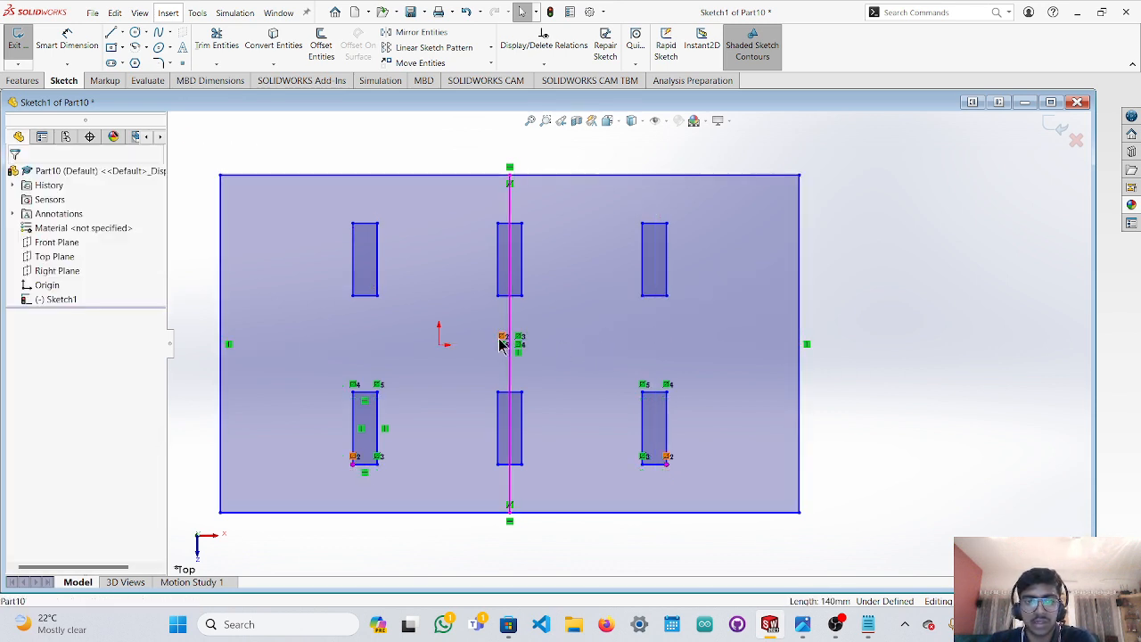
left_click(510, 371)
key("Delete")
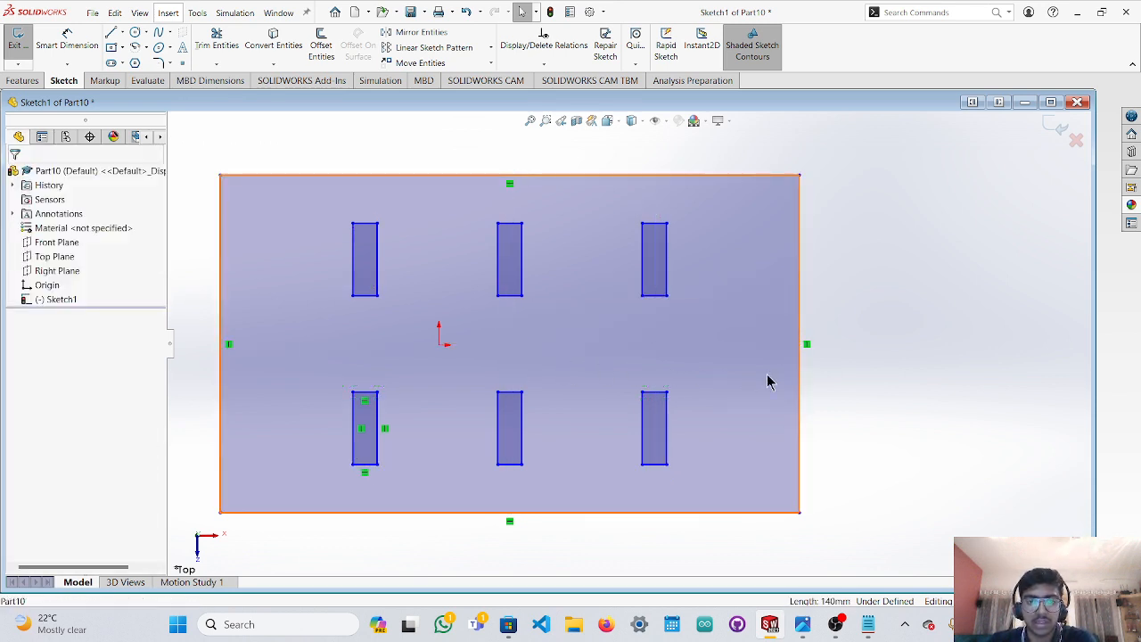
Examine the outline and the arrangement of its six small rectangles from above and from a tilted view.
key("z")
scroll(874, 397, "up", 2)
scroll(872, 400, "down", 1)
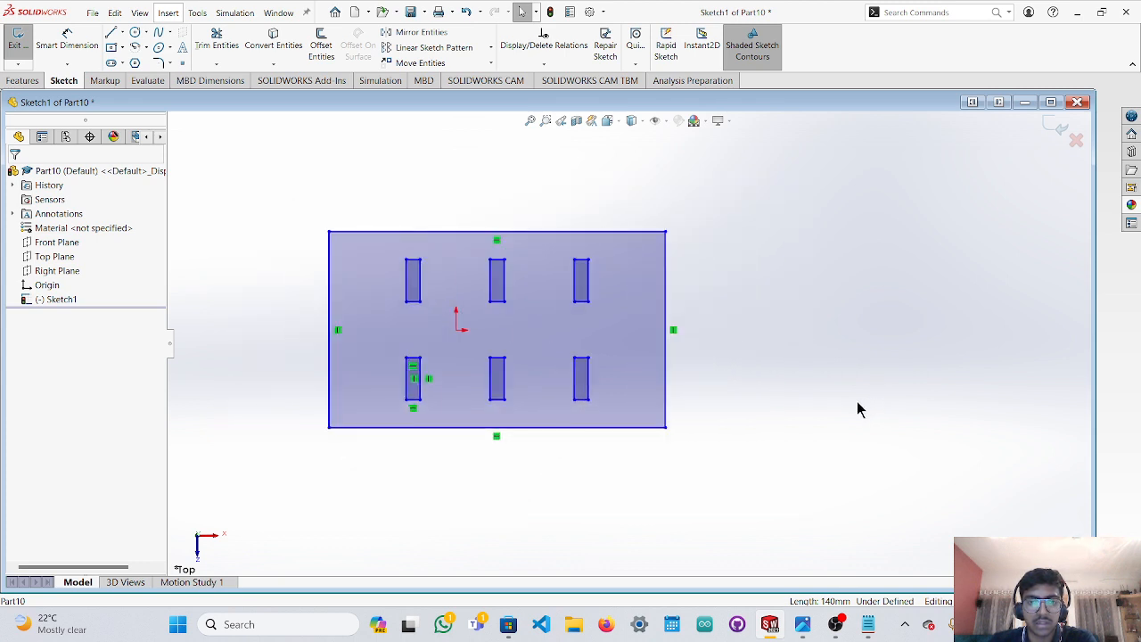
scroll(719, 401, "up", 3)
scroll(624, 399, "down", 3)
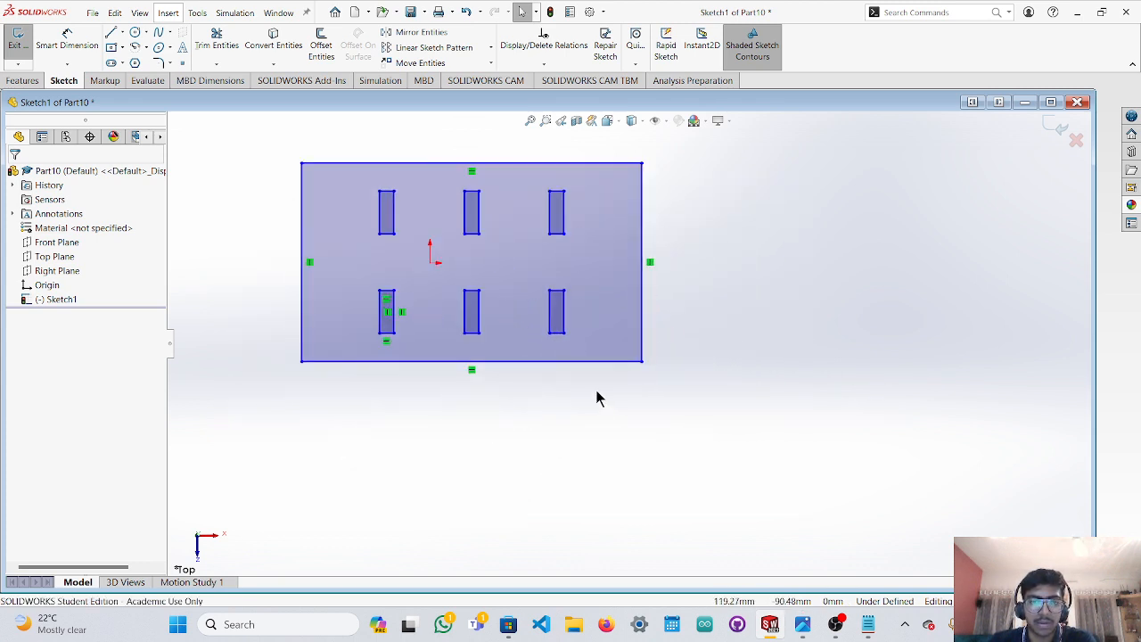
scroll(471, 247, "up", 2)
scroll(473, 247, "down", 4)
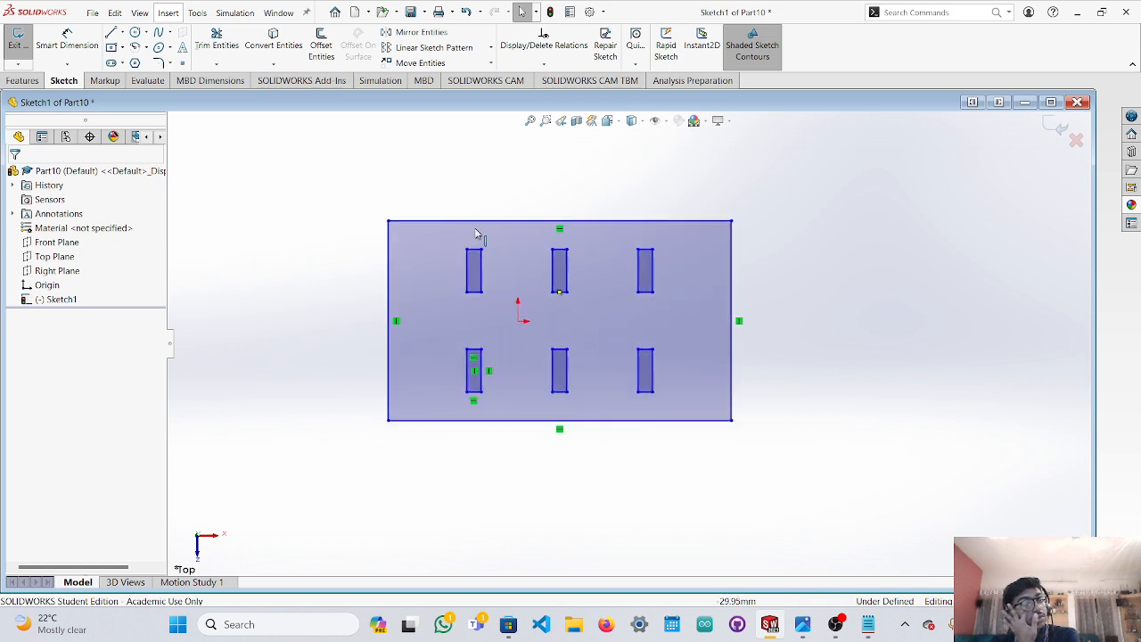
mouse_move(993, 392)
middle_mouse_down()
mouse_move(975, 253)
mouse_move(980, 269)
middle_mouse_up()
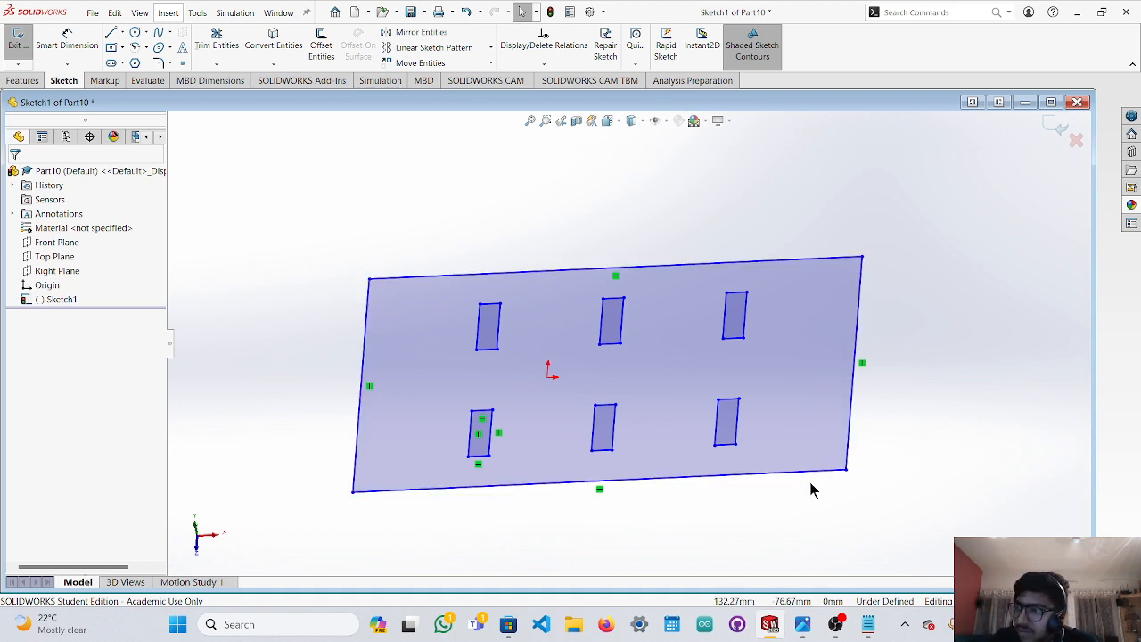
middle_click_drag(918, 481, 934, 392)
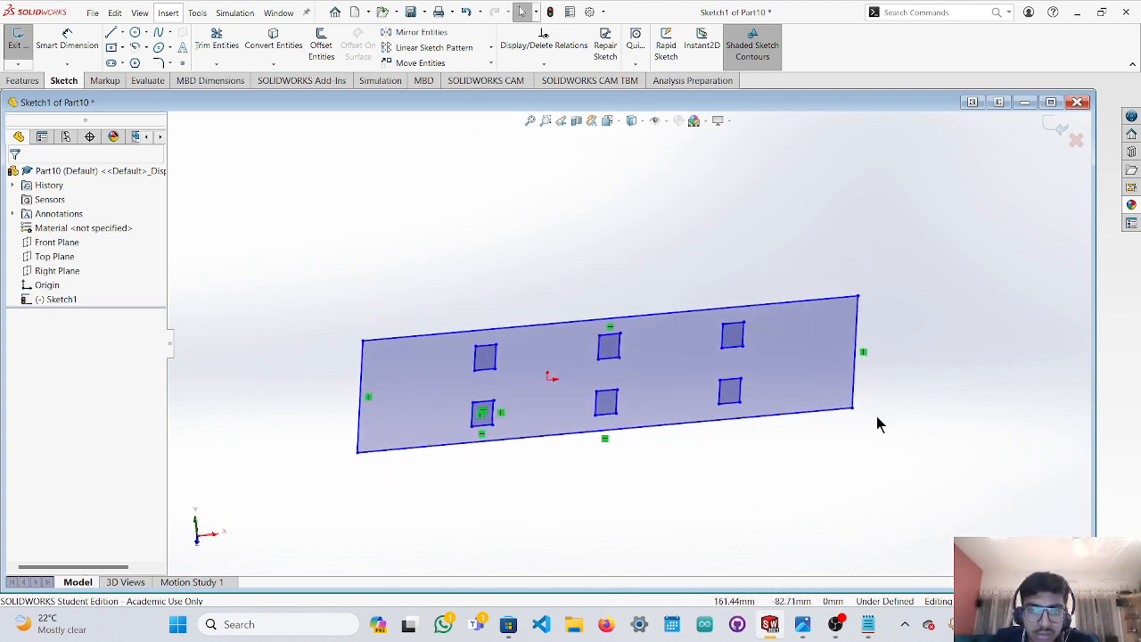
left_click(22, 80)
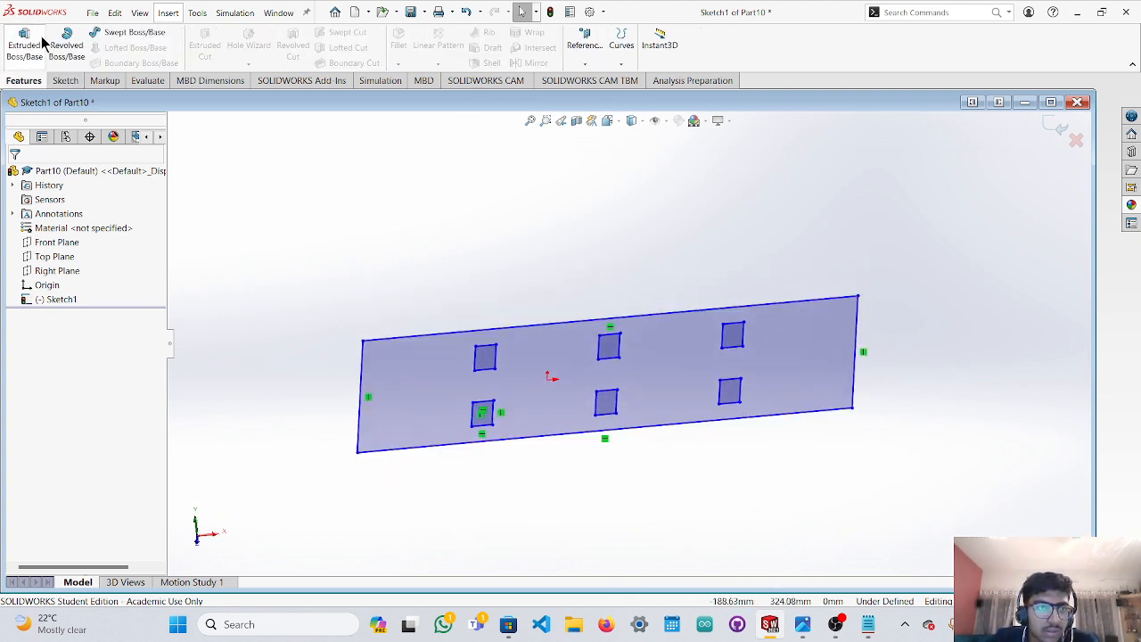
left_click(25, 45)
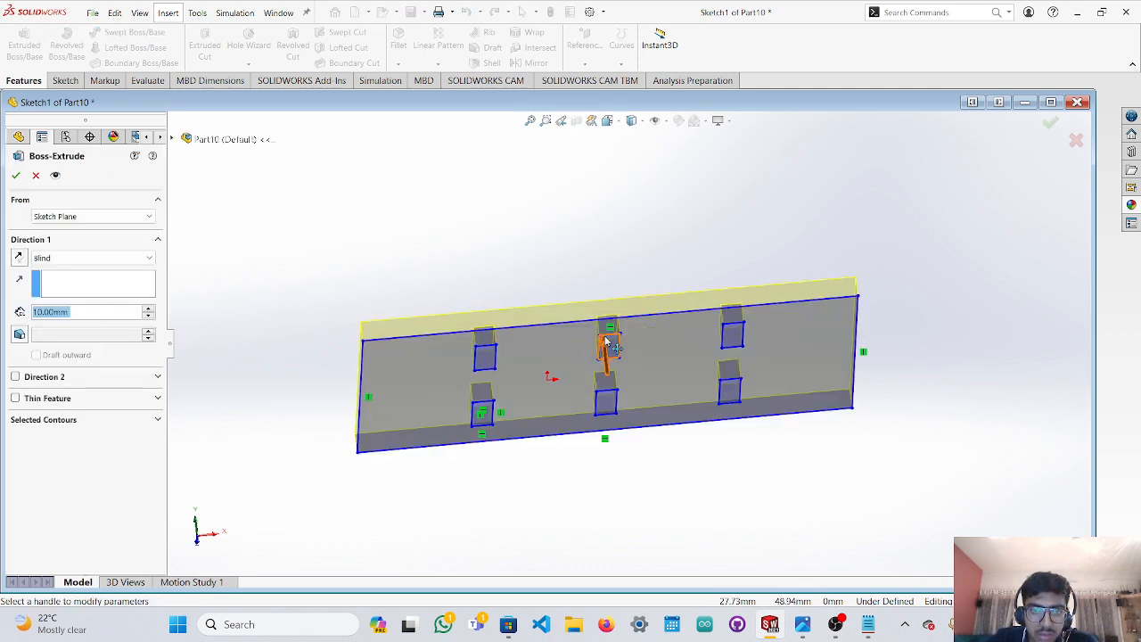
left_click(606, 343)
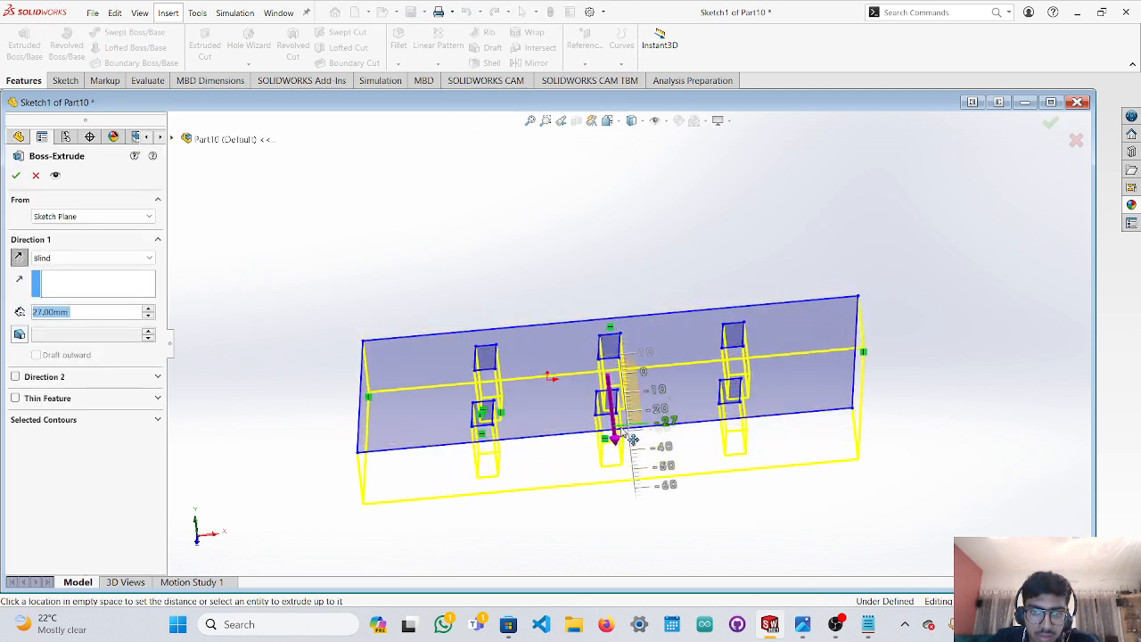
left_click_drag(631, 434, 628, 407)
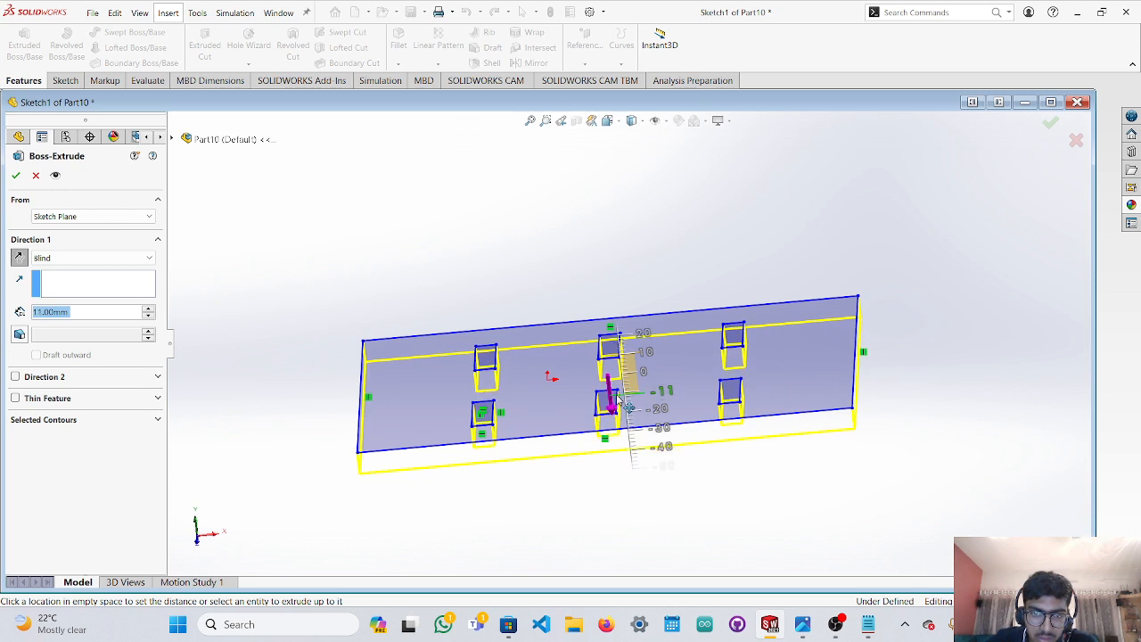
left_click_drag(628, 407, 609, 331)
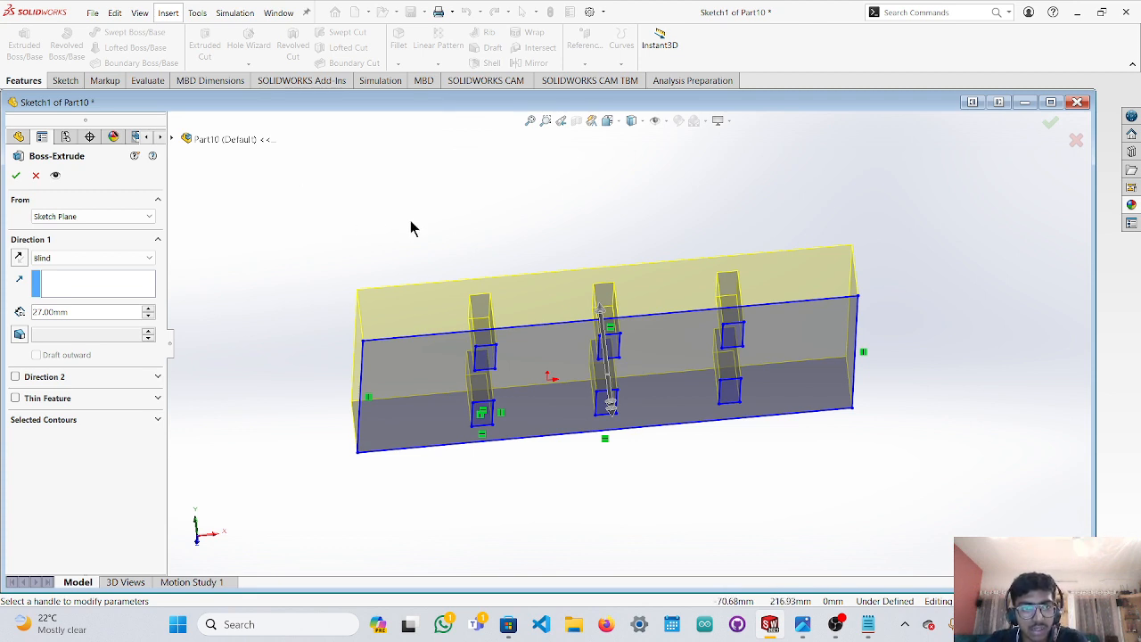
key("Escape")
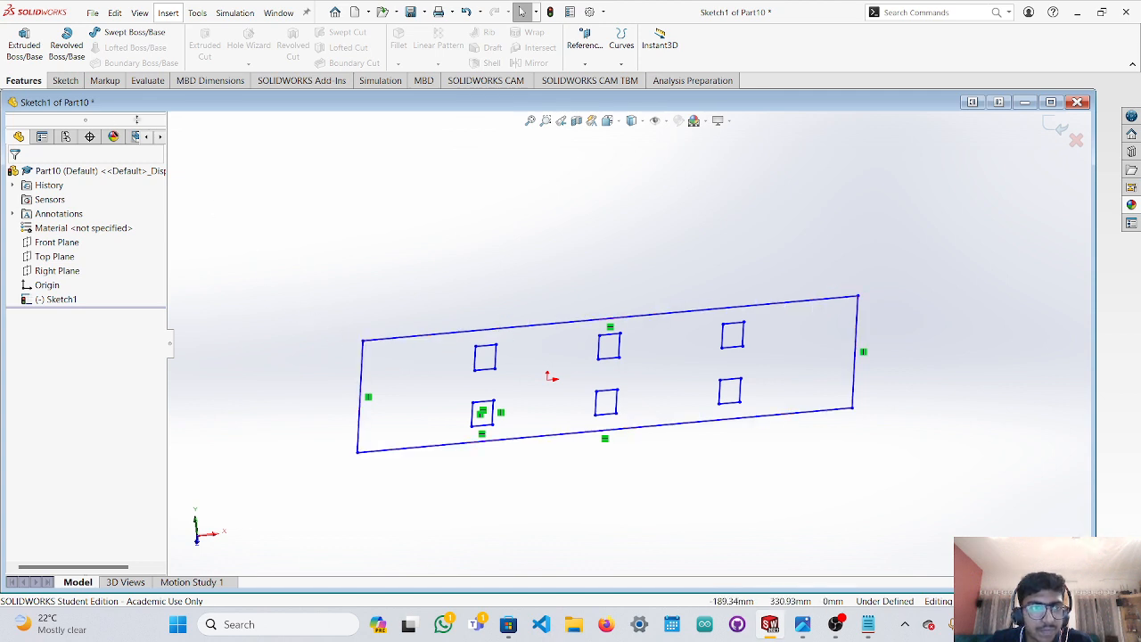
Extrude only the six small rectangles 100 mm downward from the sketch plane.
left_click(23, 50)
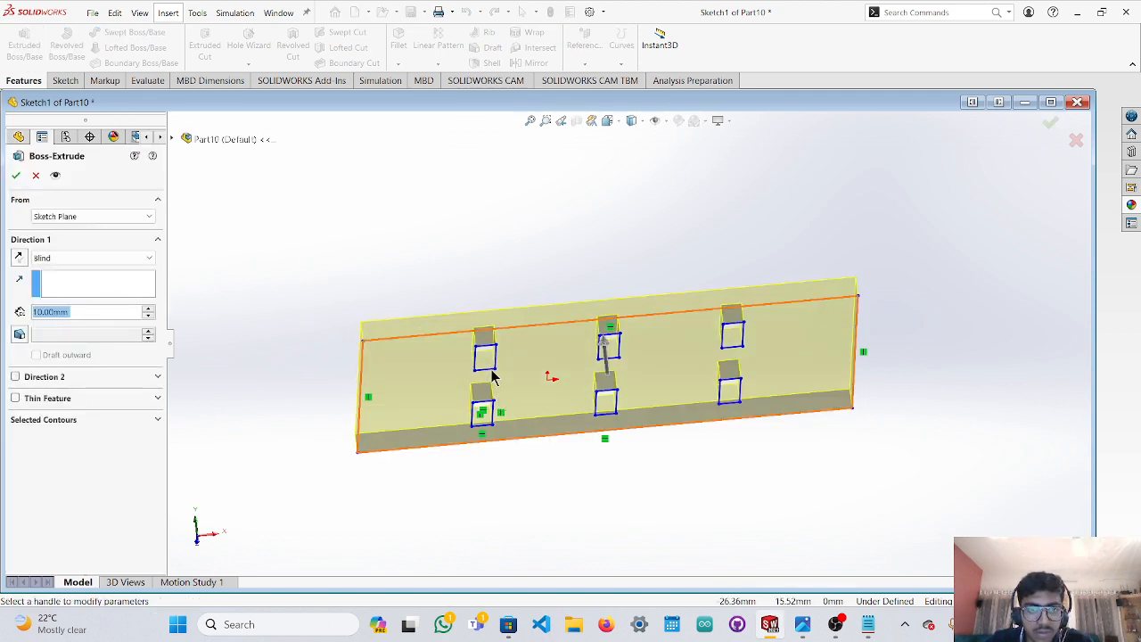
left_click(486, 366)
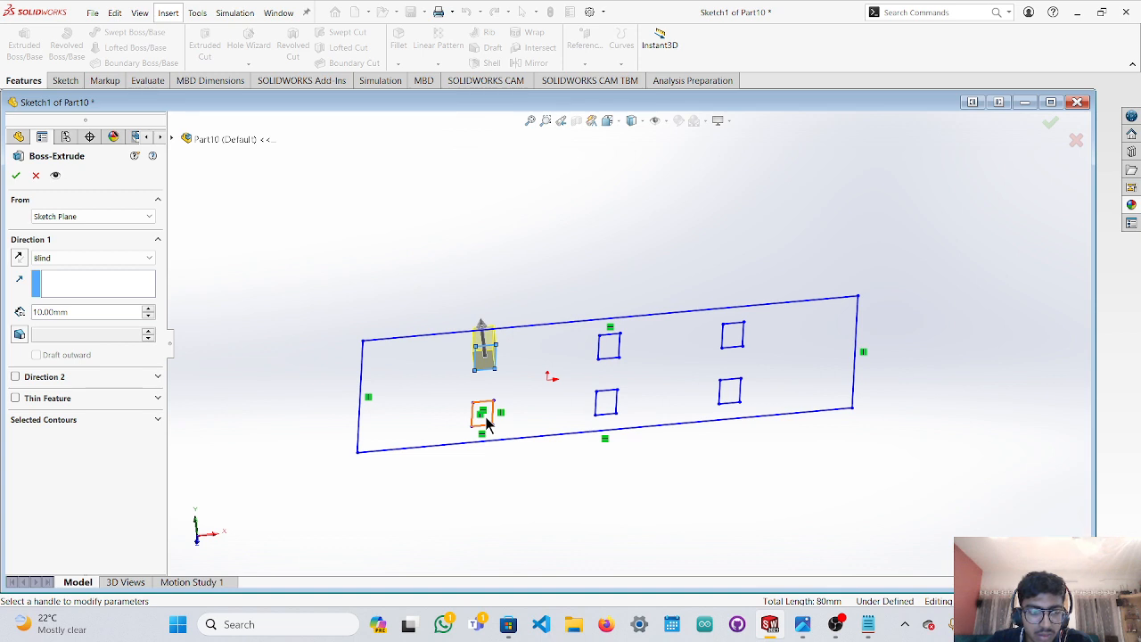
left_click(484, 419)
left_click(607, 402)
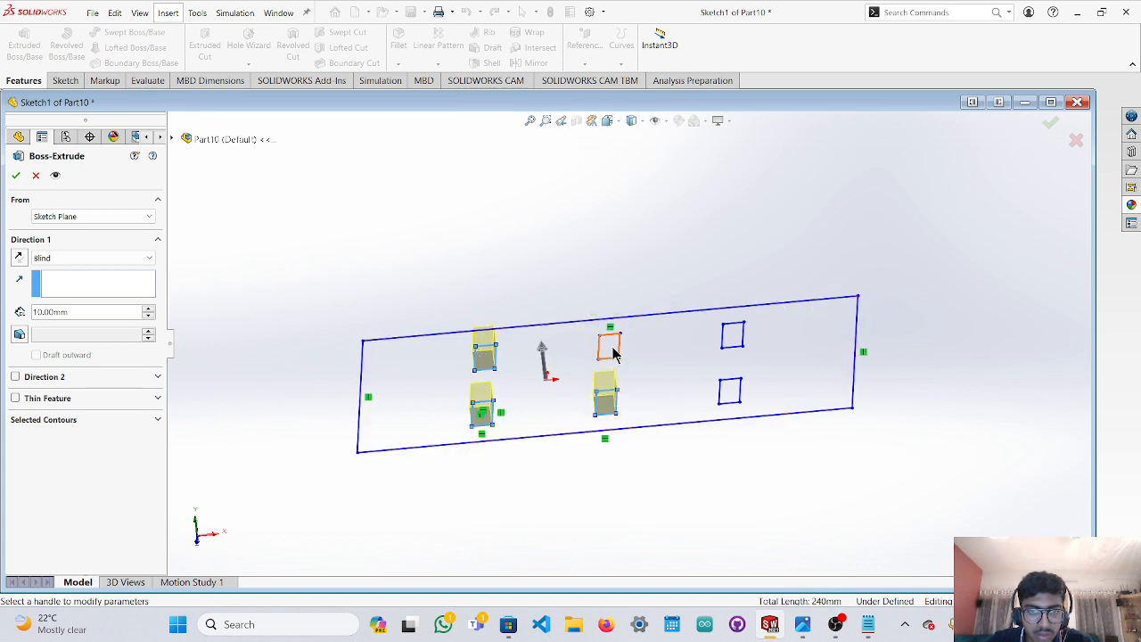
left_click(608, 342)
left_click(733, 336)
left_click(736, 392)
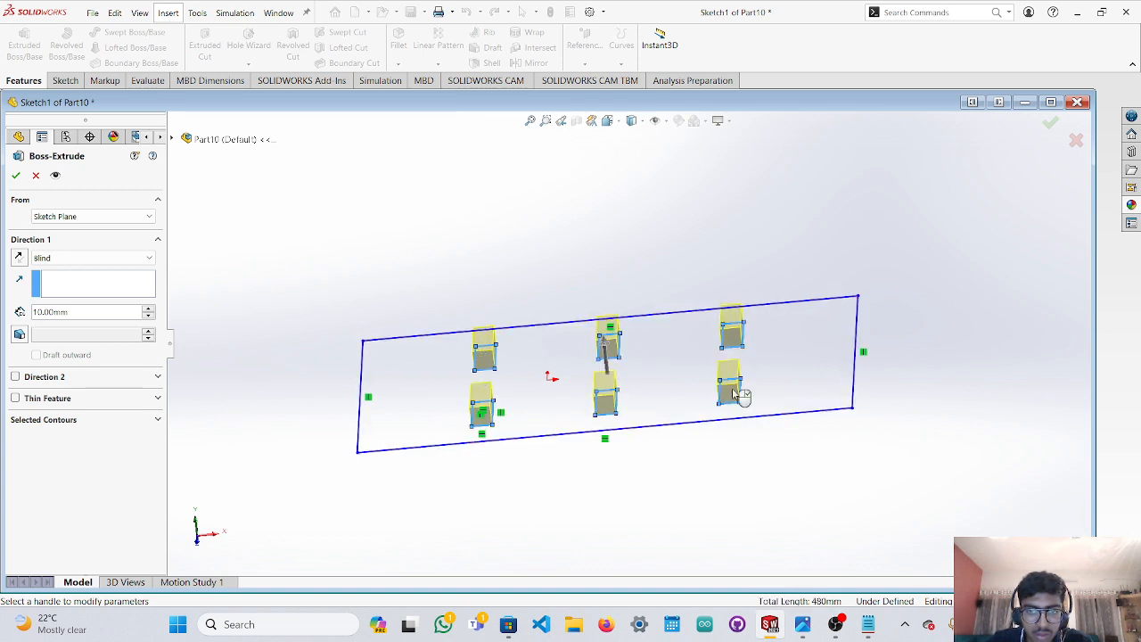
left_click_drag(606, 355, 637, 473)
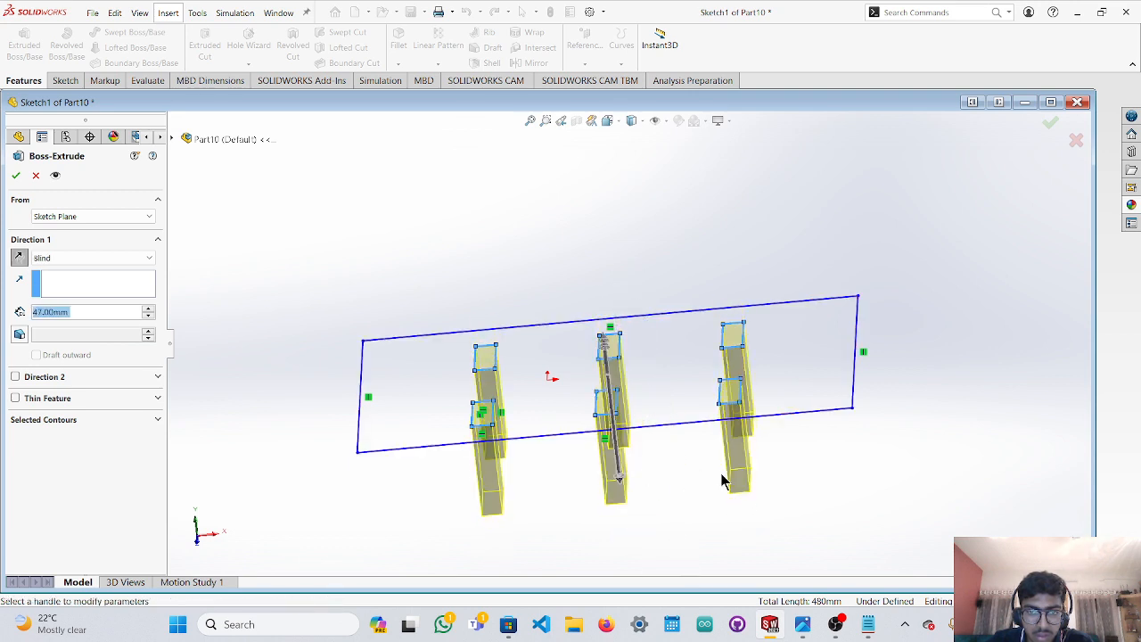
middle_click_drag(731, 476, 727, 405)
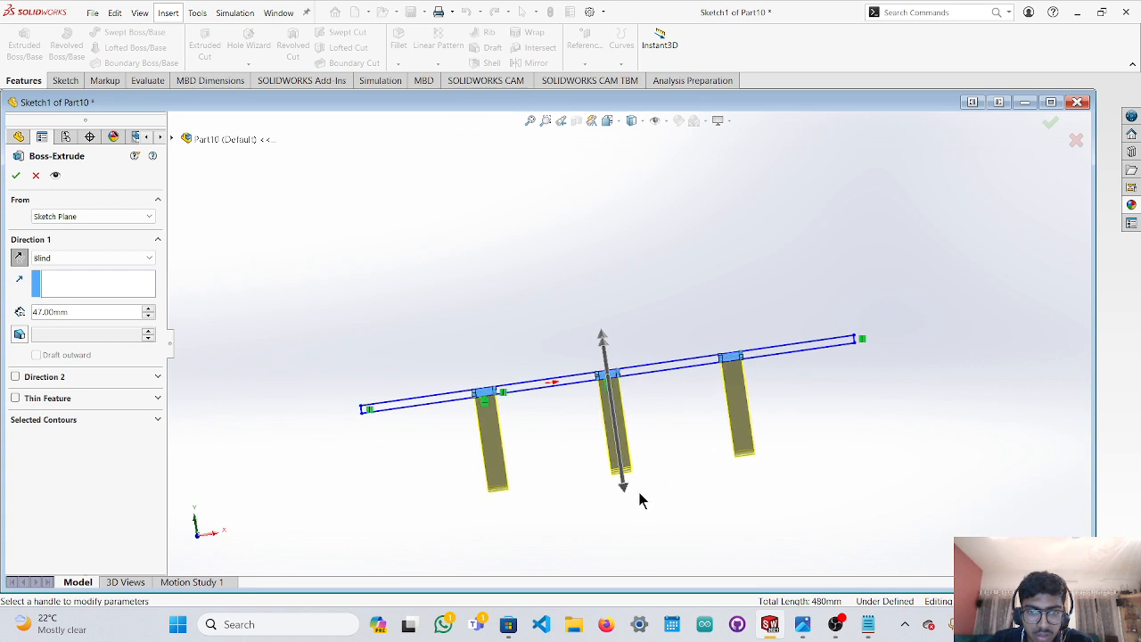
mouse_move(626, 488)
left_mouse_down()
mouse_move(615, 404)
mouse_move(636, 550)
mouse_move(657, 536)
left_mouse_up()
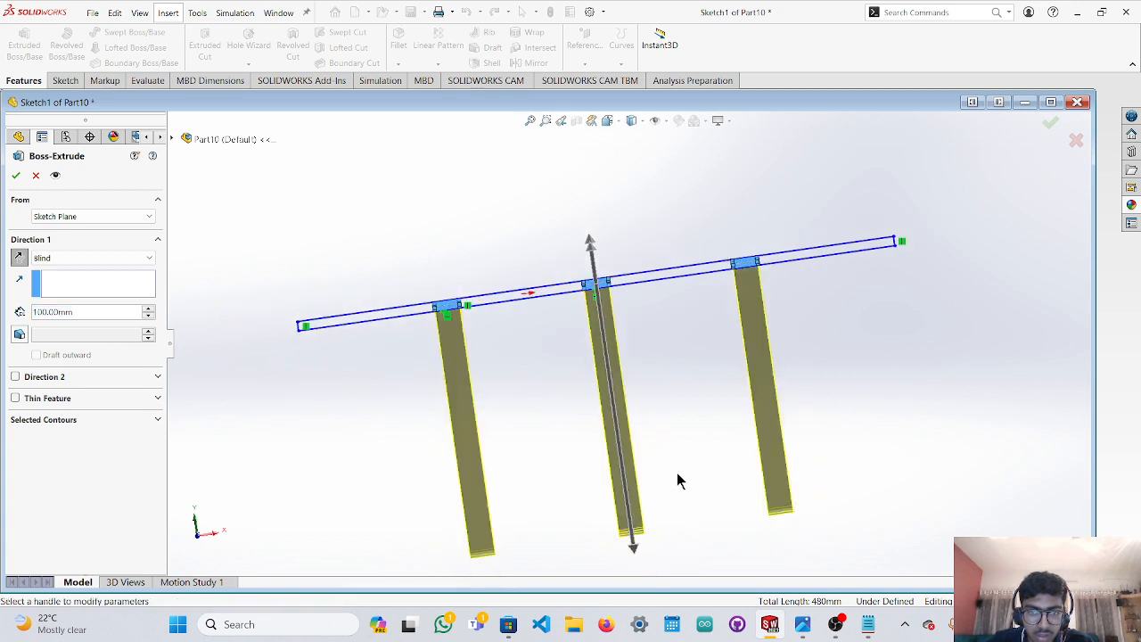
left_click(16, 175)
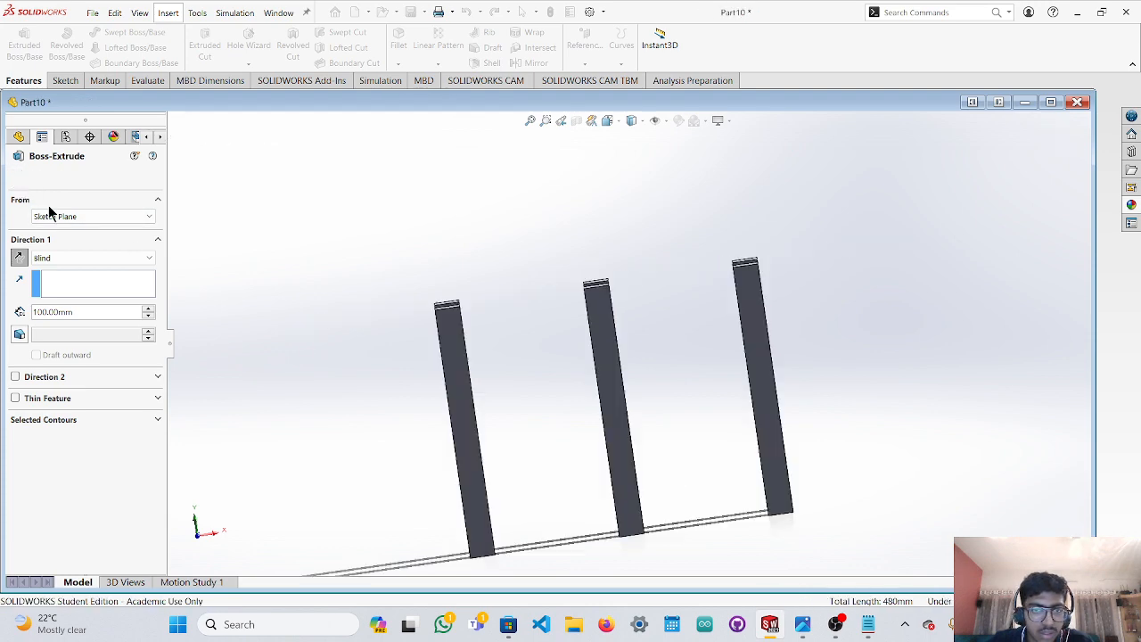
Undo the extrusion of the six small rectangles and return to editing the sketch.
middle_click_drag(677, 426, 688, 486)
key("ctrl+z")
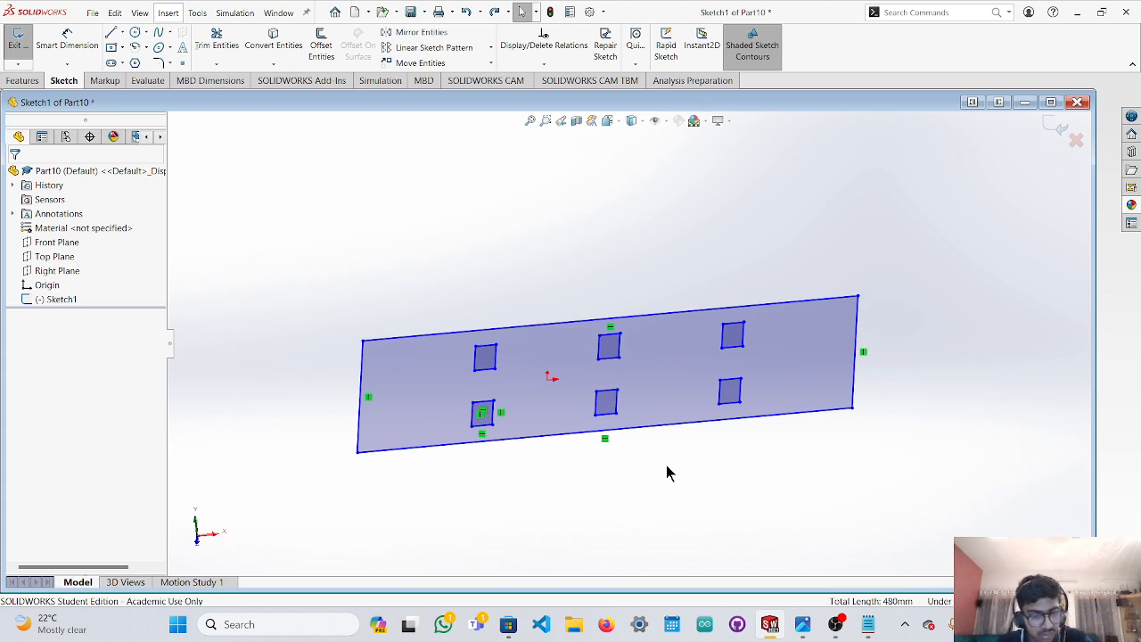
scroll(667, 465, "up", 1)
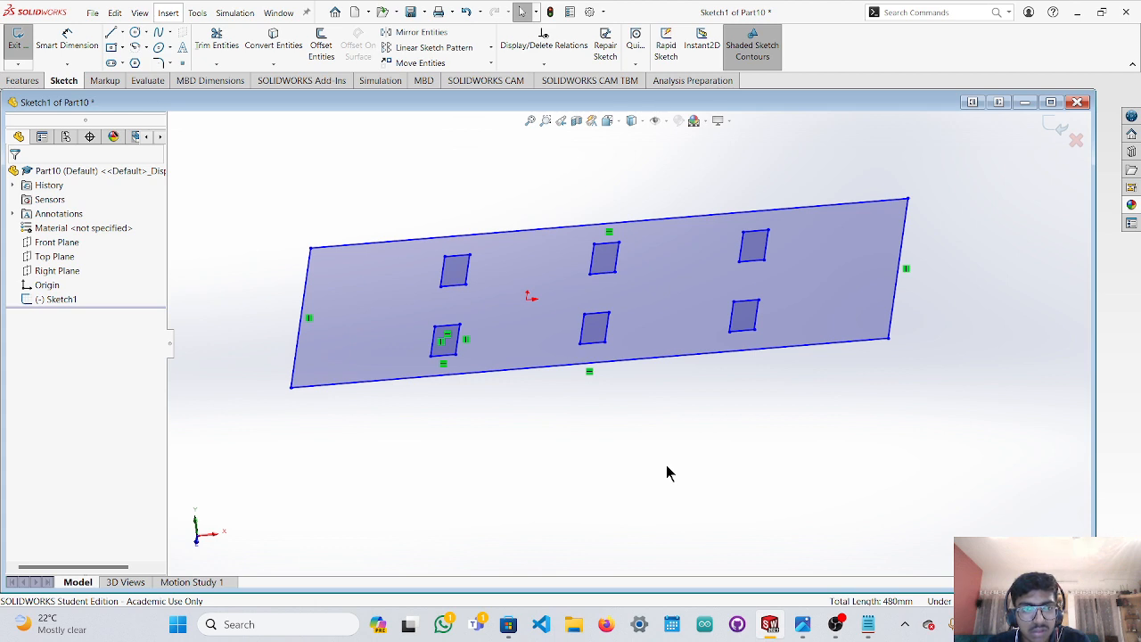
left_click(22, 81)
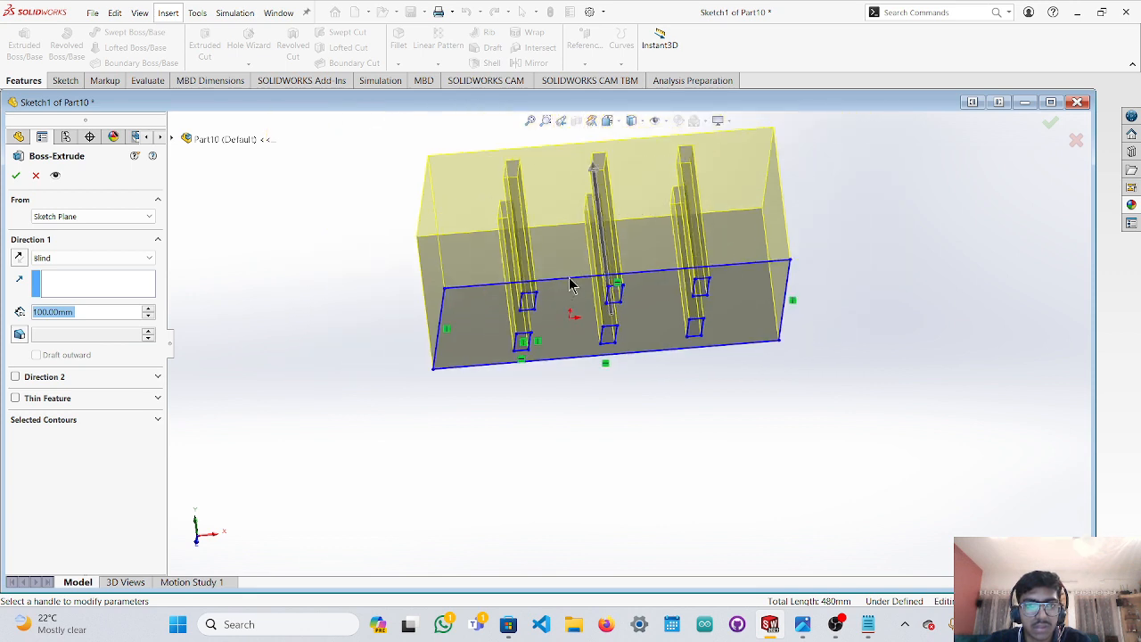
scroll(571, 283, "down", 2)
left_click(437, 372)
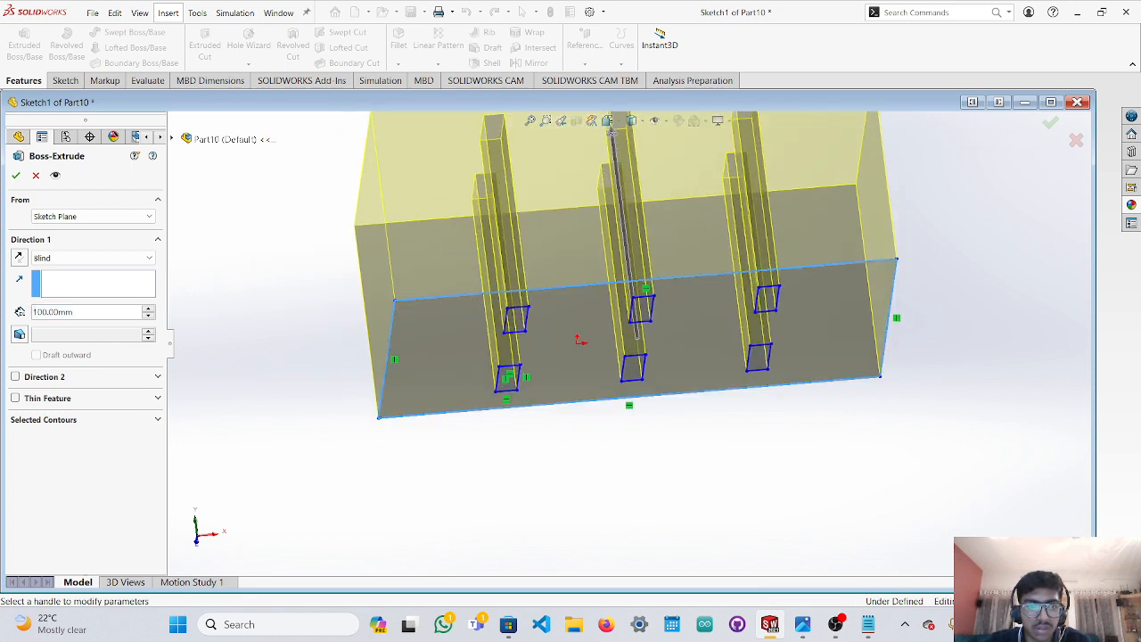
left_click(515, 323)
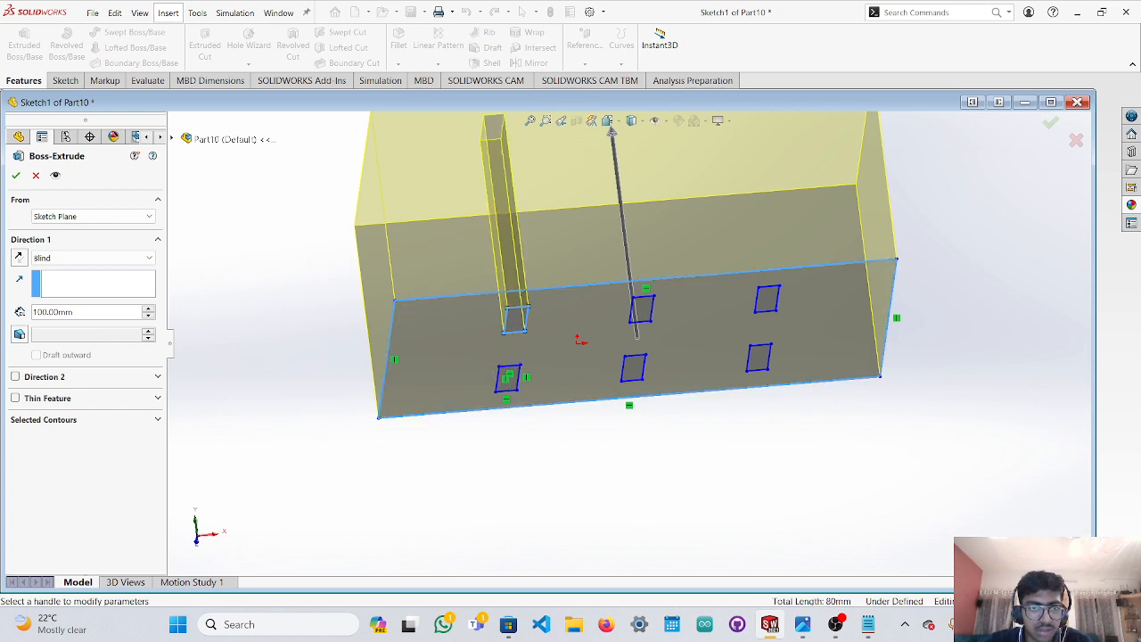
left_click(390, 332)
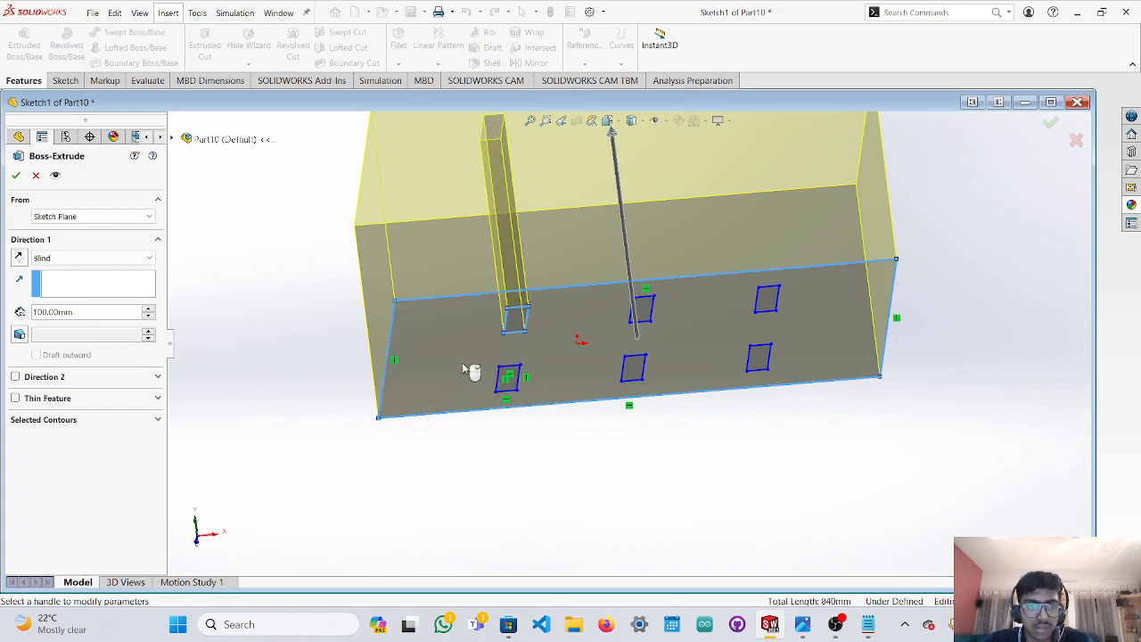
key("Escape")
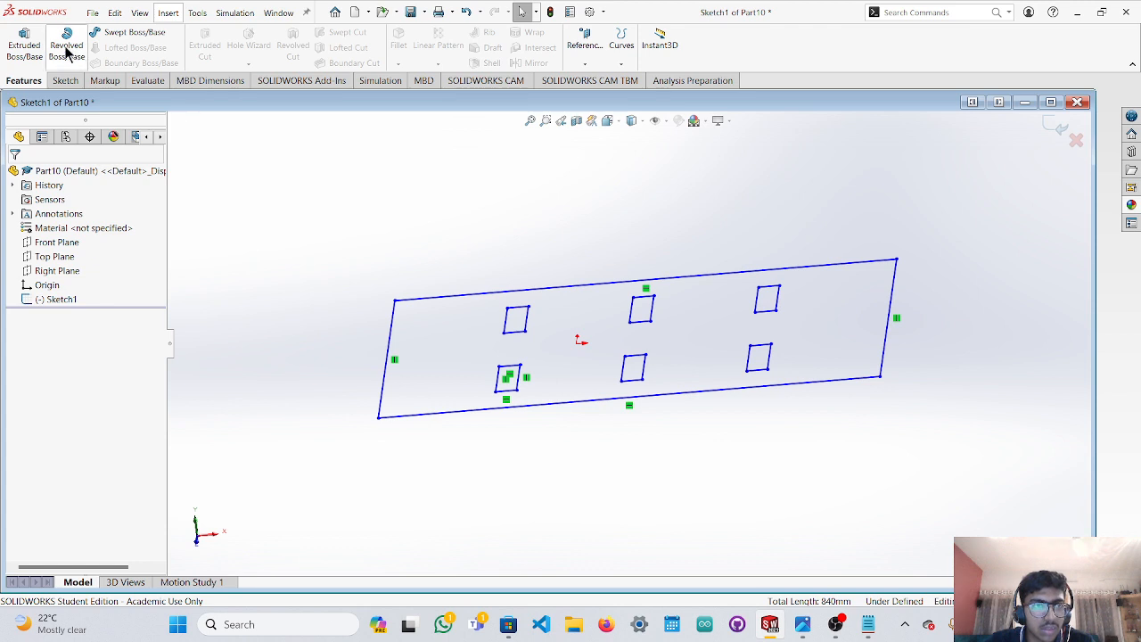
Extrude only the six small rectangles 100 mm downward from the sketch plane to form six separate legs.
left_click(24, 45)
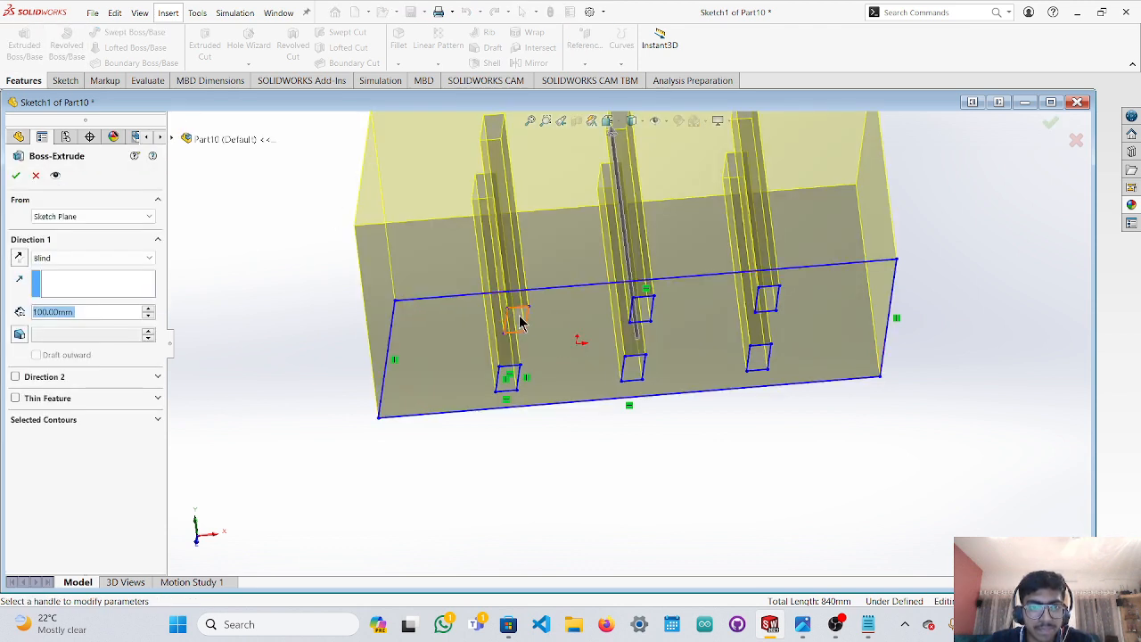
left_click(519, 321)
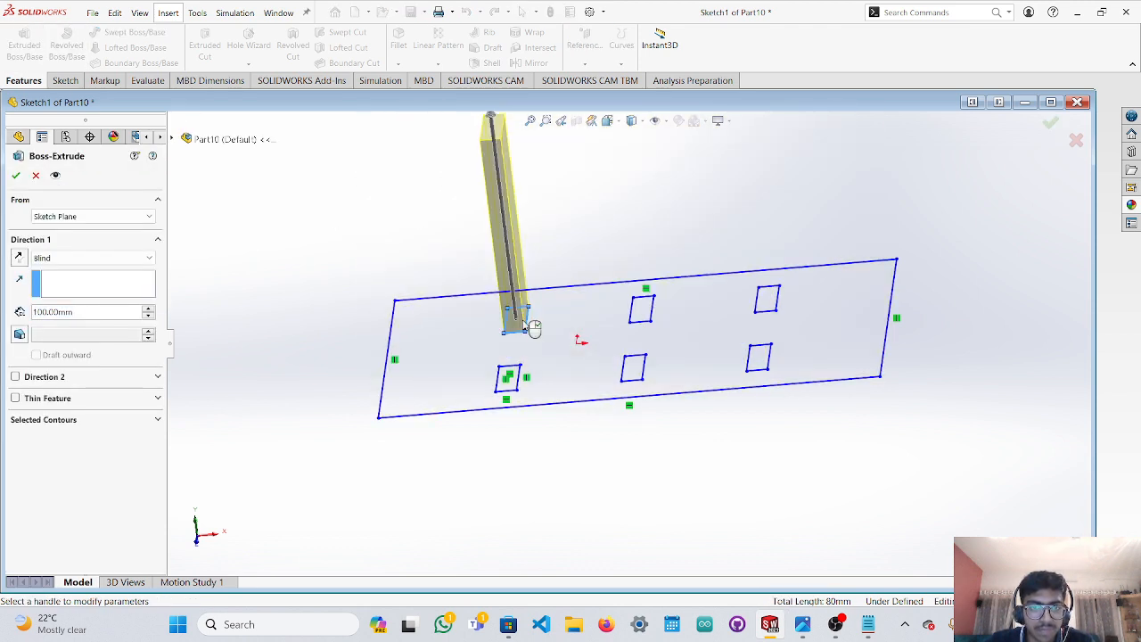
left_click(504, 377)
left_click(628, 373)
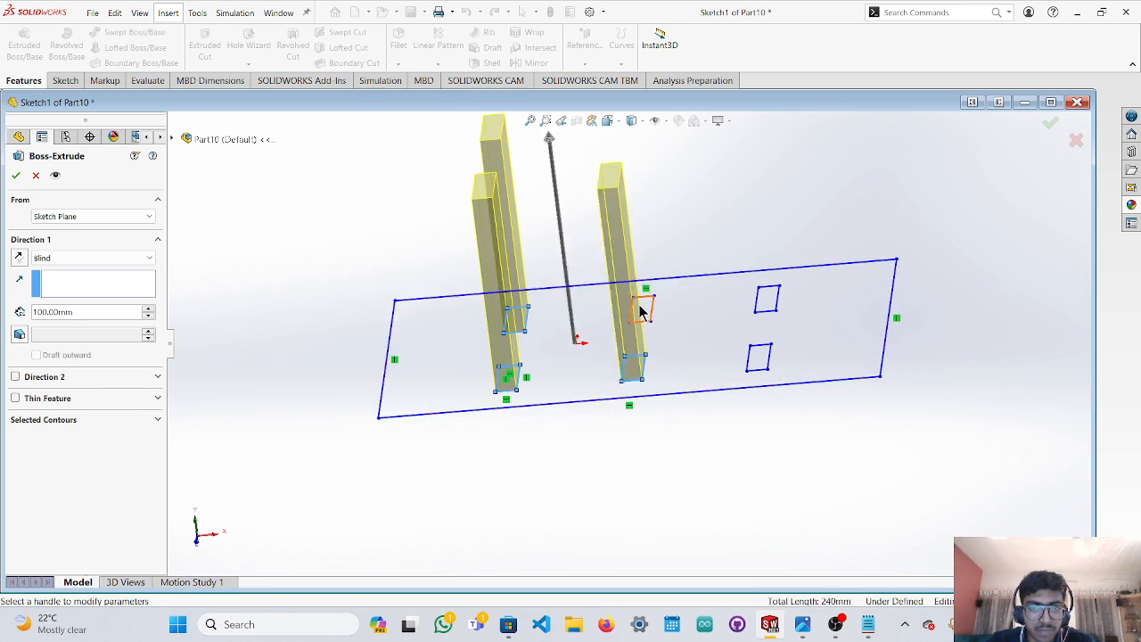
left_click(644, 309)
left_click(766, 312)
left_click(769, 357)
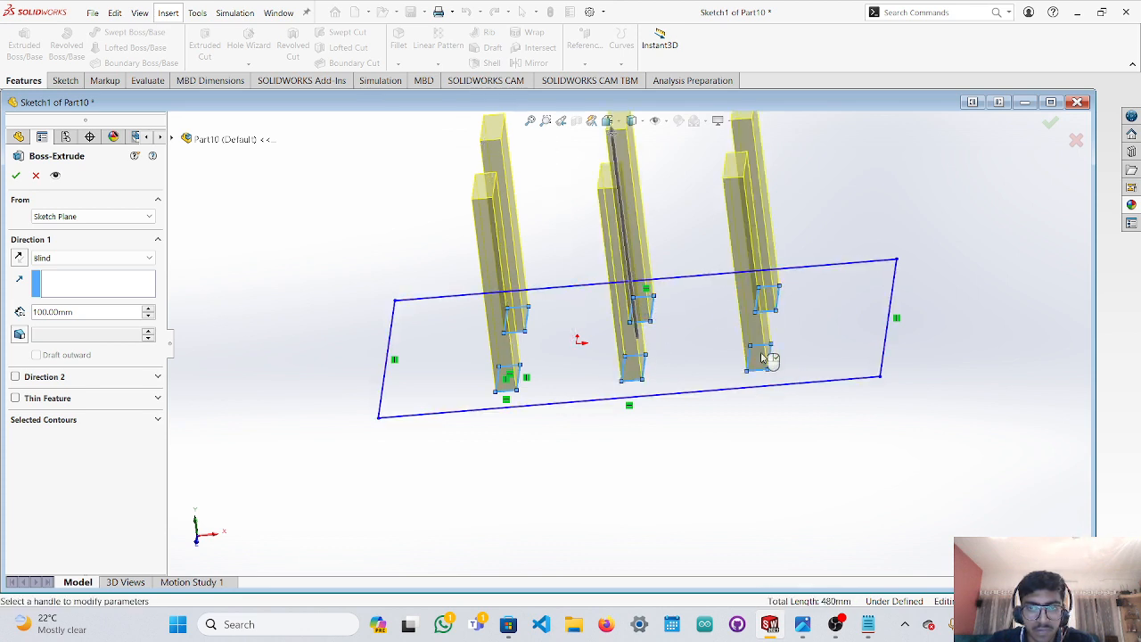
middle_click_drag(650, 318, 627, 228)
left_click(623, 214)
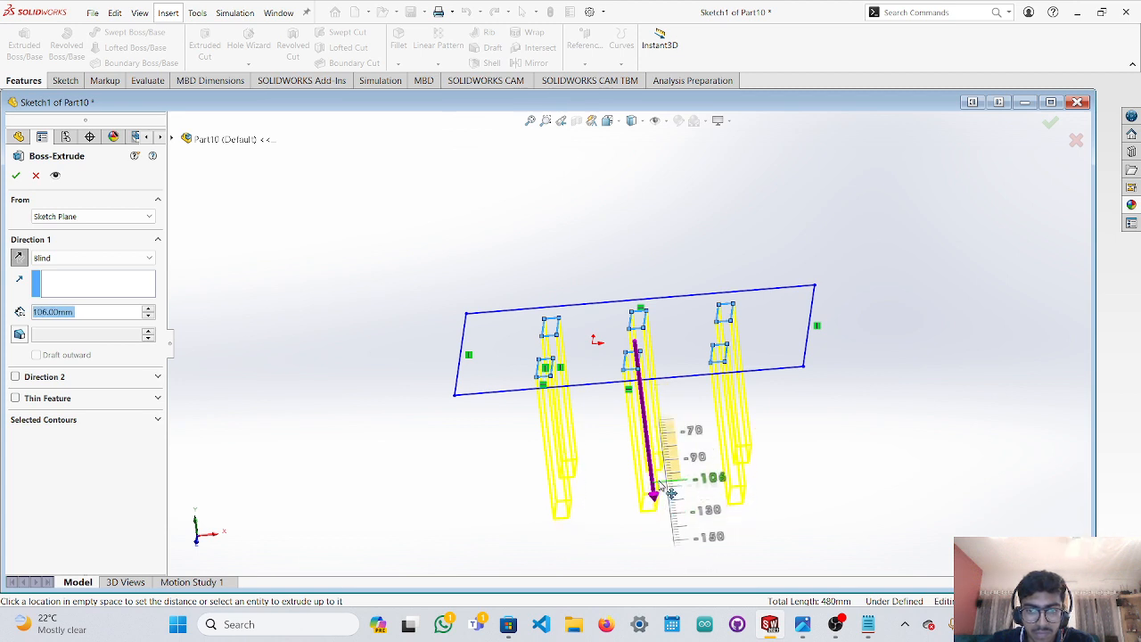
left_click(660, 478)
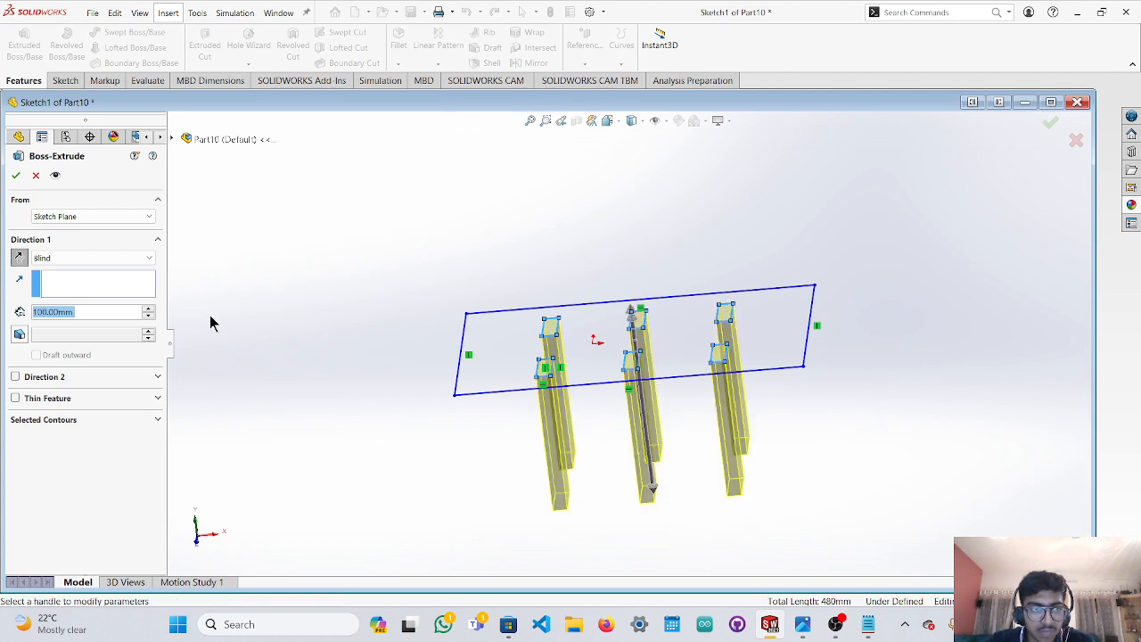
left_click(15, 176)
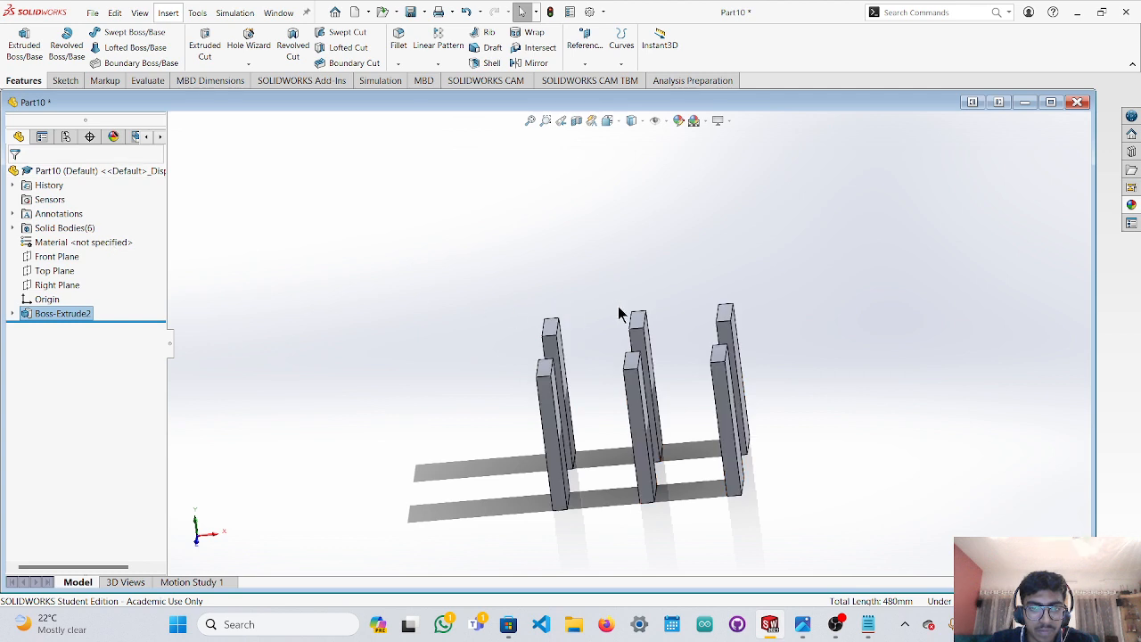
Sketch a vertical line on the Top Plane spanning the two middle legs, from one outer edge's midpoint to the opposite one's.
middle_click_drag(618, 311, 629, 491)
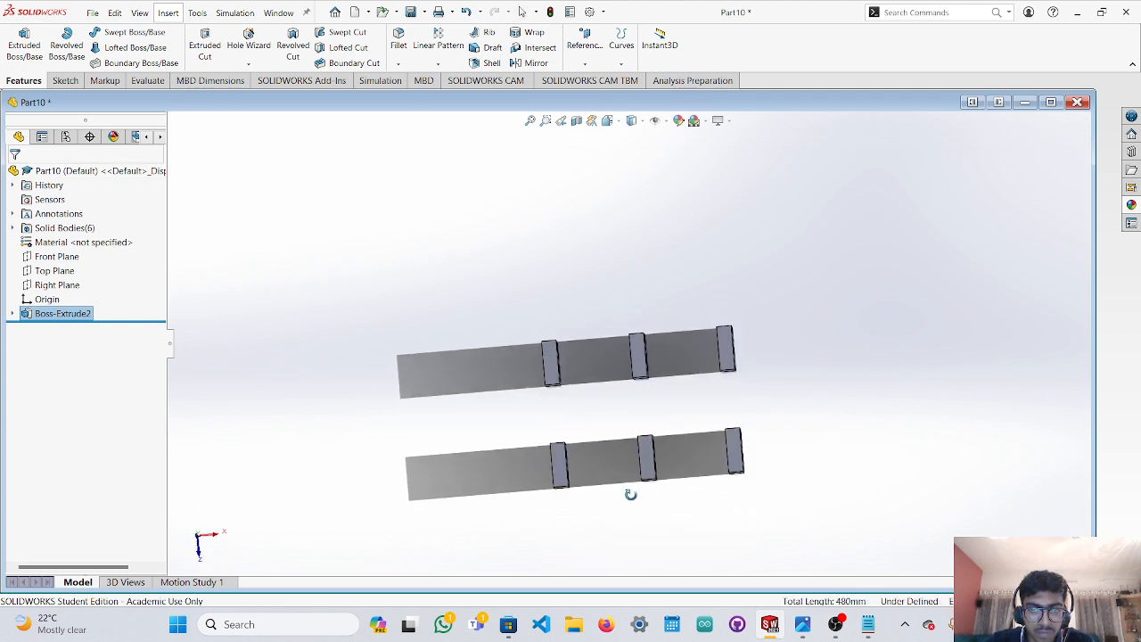
left_click(51, 271)
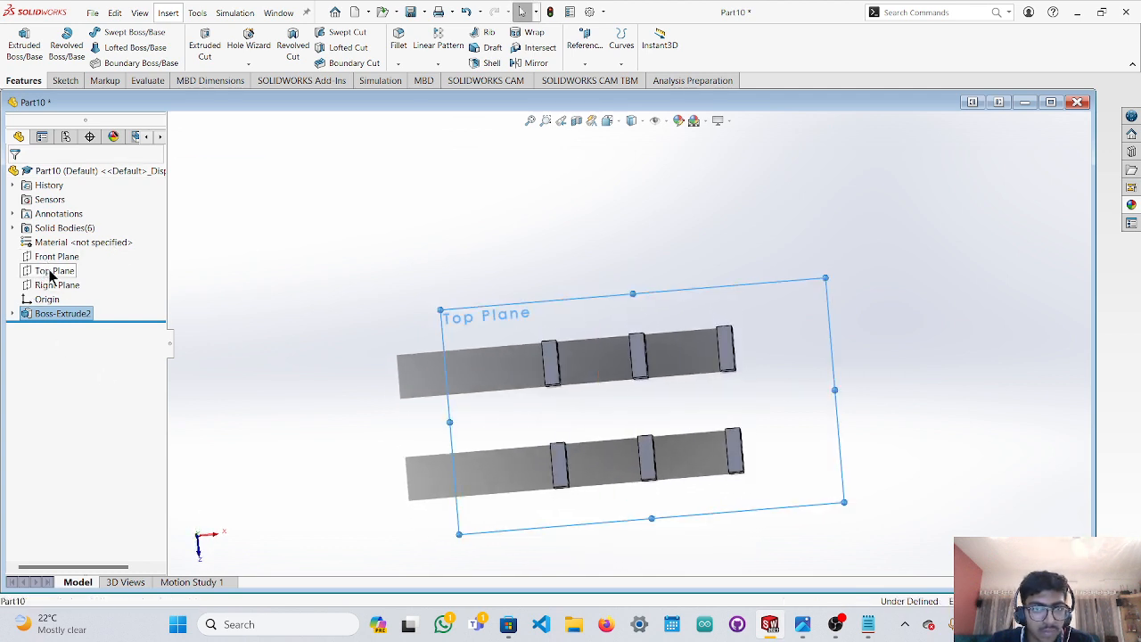
left_click(200, 540)
scroll(634, 344, "down", 3)
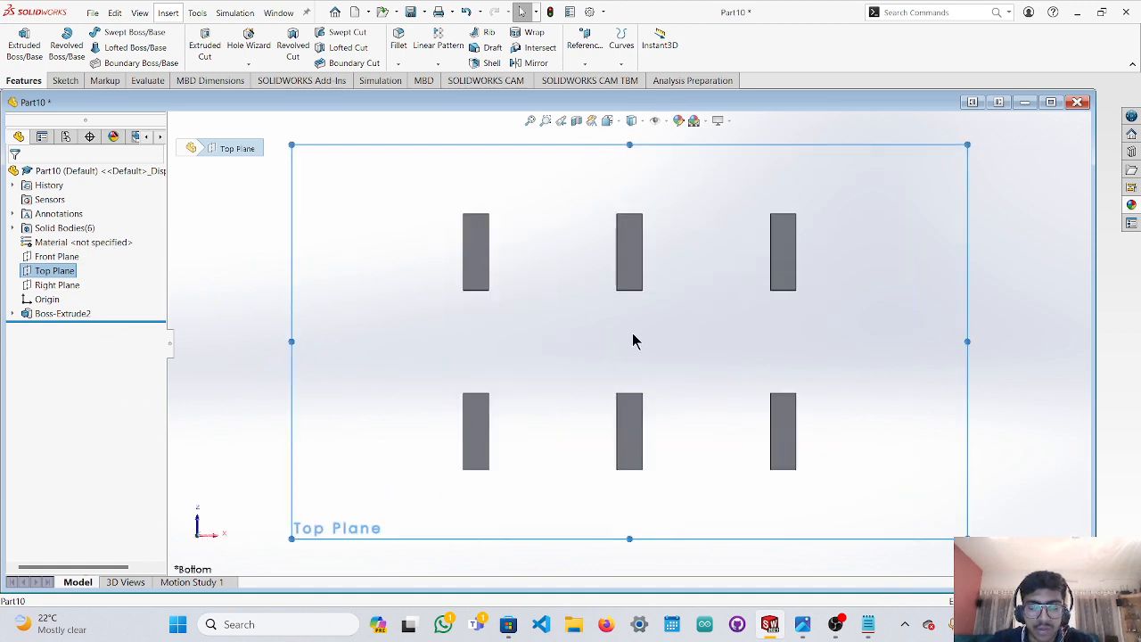
left_click(65, 81)
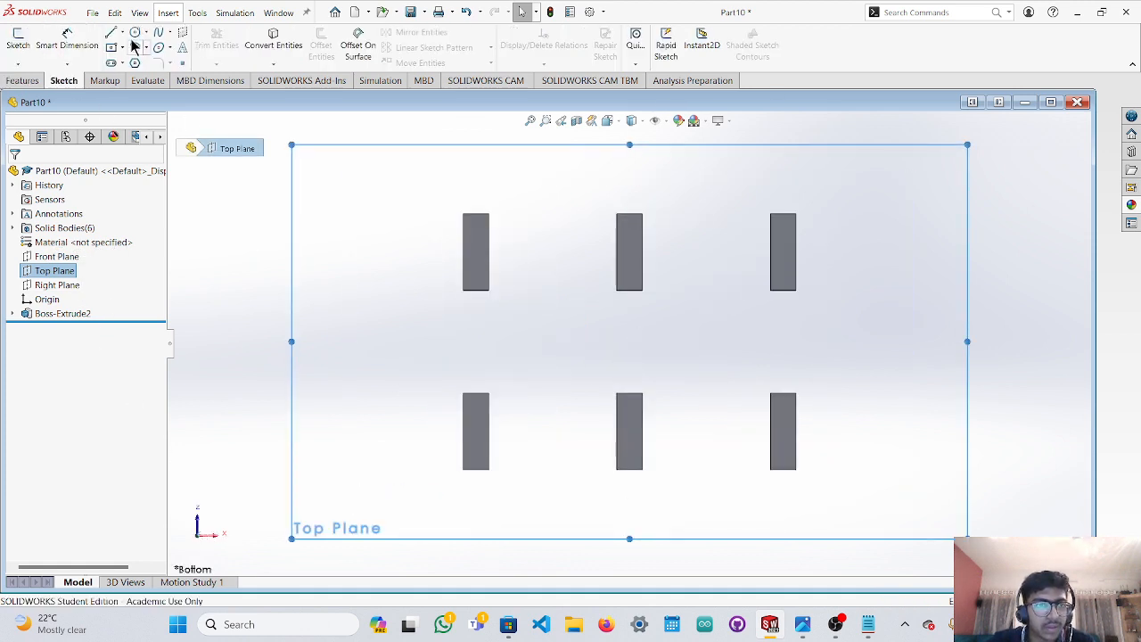
left_click(112, 33)
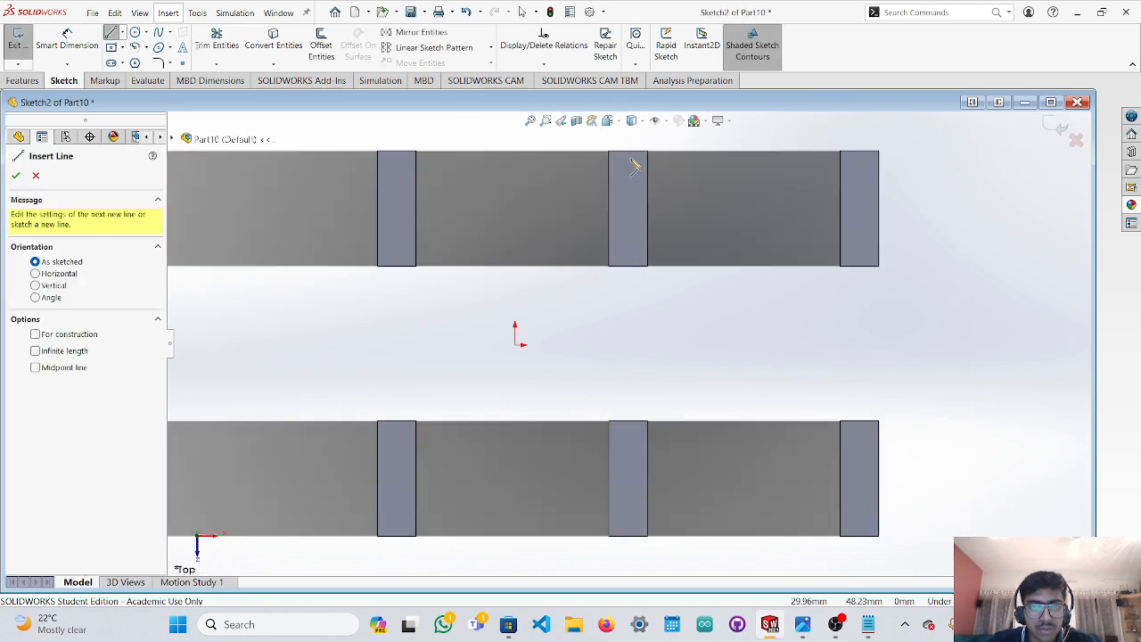
left_click(630, 153)
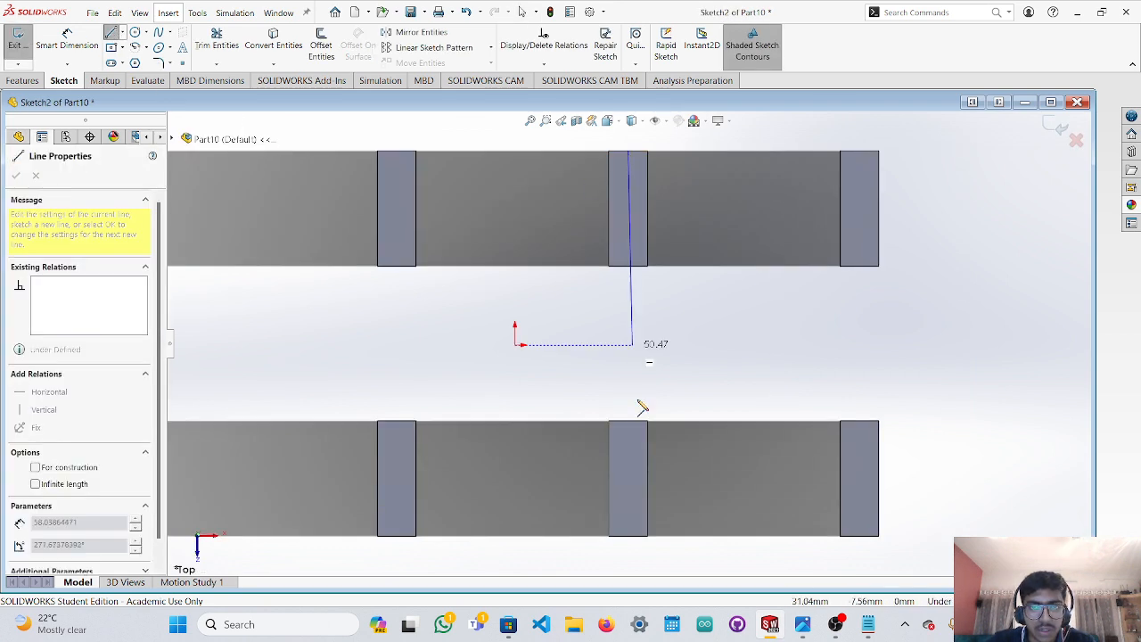
left_click(629, 541)
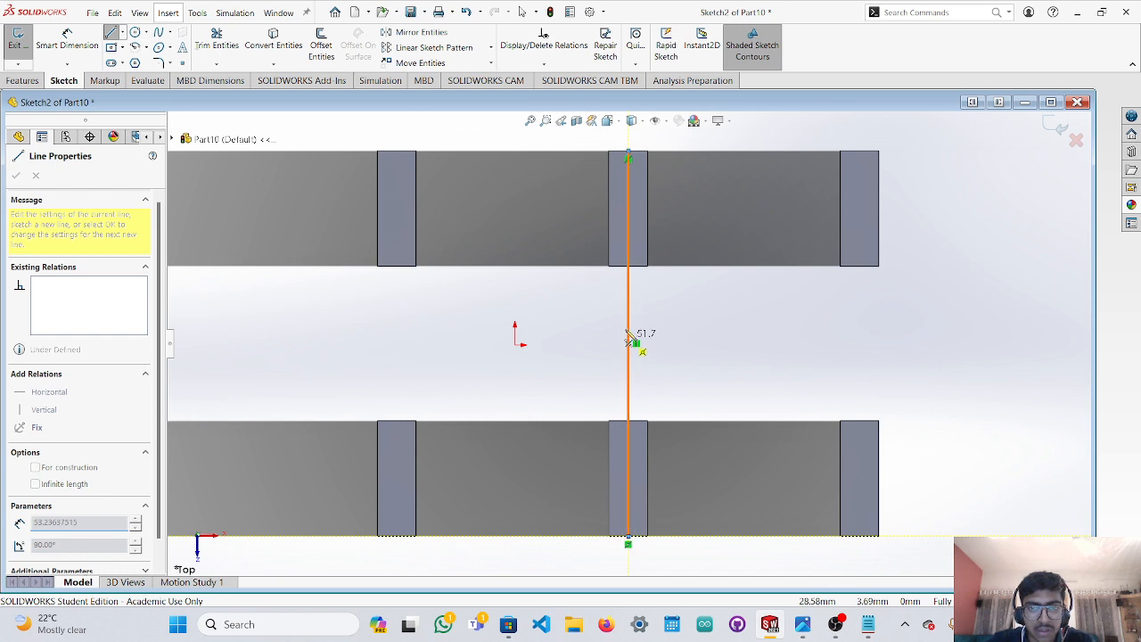
key("Escape")
key("Escape")
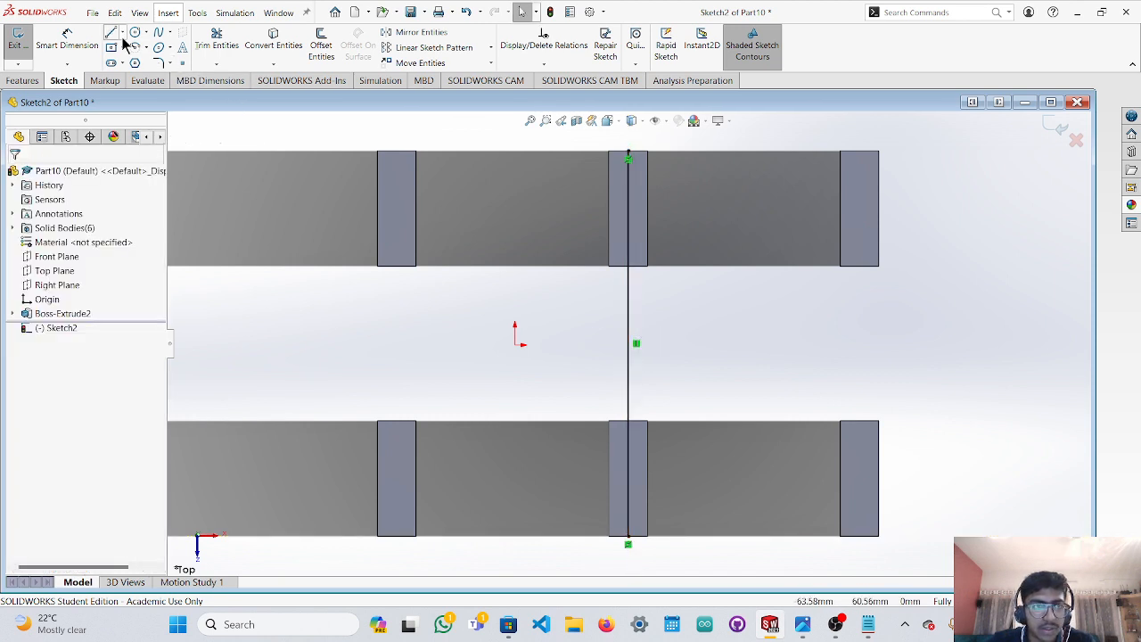
key("Escape")
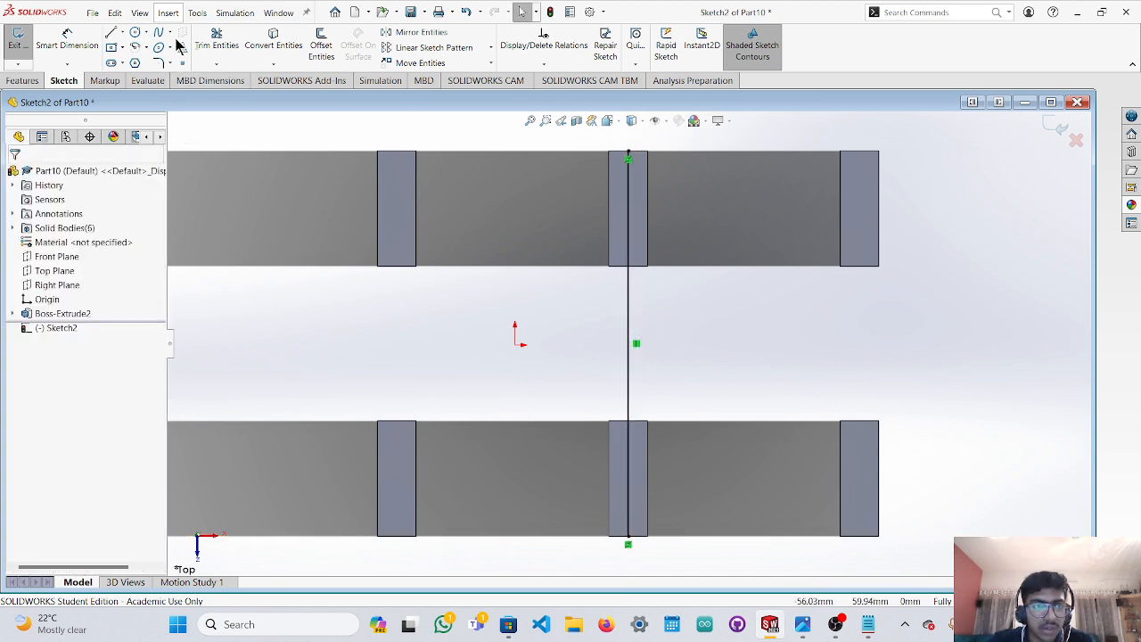
Sketch a center rectangle about 189 mm wide from the vertical line's midpoint, enclosing all six legs.
left_click(122, 49)
left_click(132, 79)
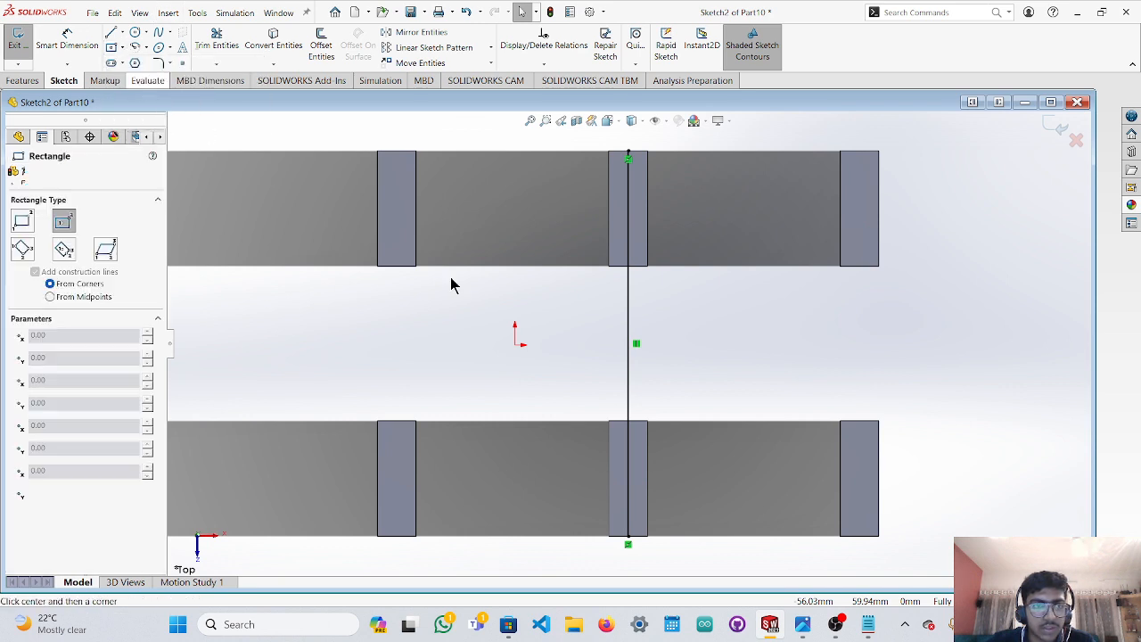
left_click(629, 346)
scroll(552, 255, "up", 4)
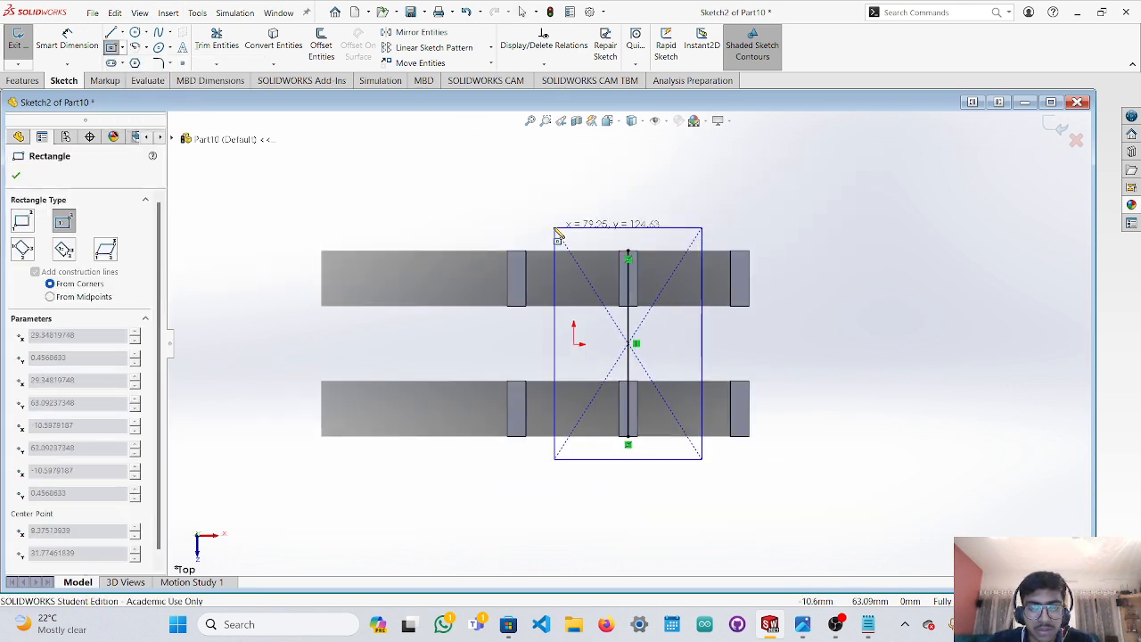
left_click(453, 224)
key("Escape")
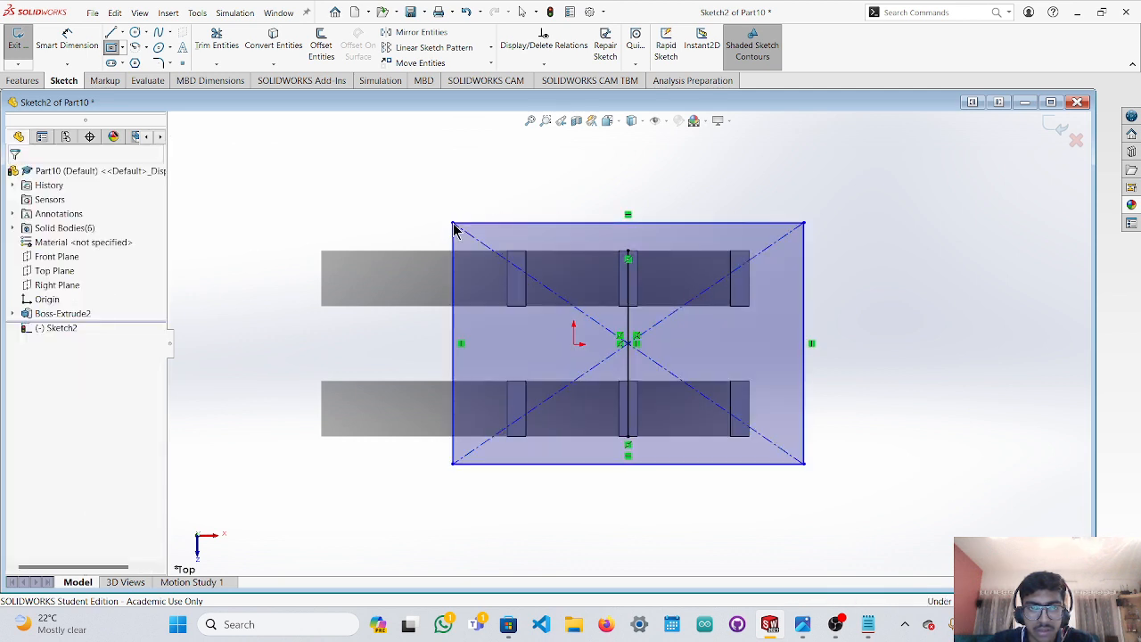
Dimension the rectangle's long horizontal side as 250 mm, consulting the notes file of box dimensions.
left_click(67, 40)
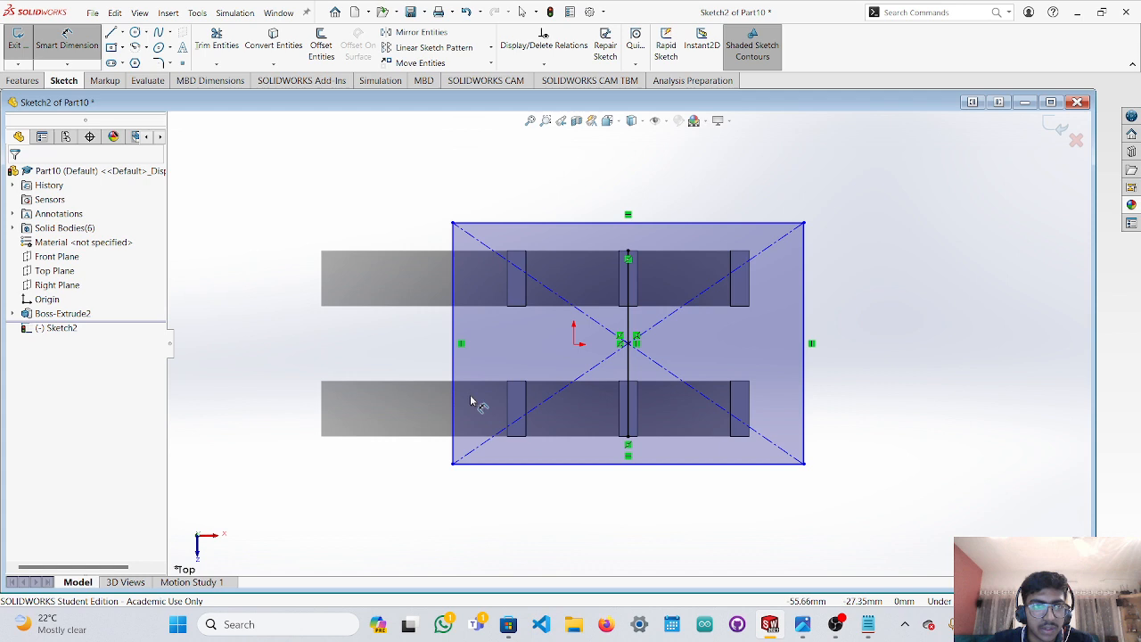
left_click(644, 463)
left_click(638, 509)
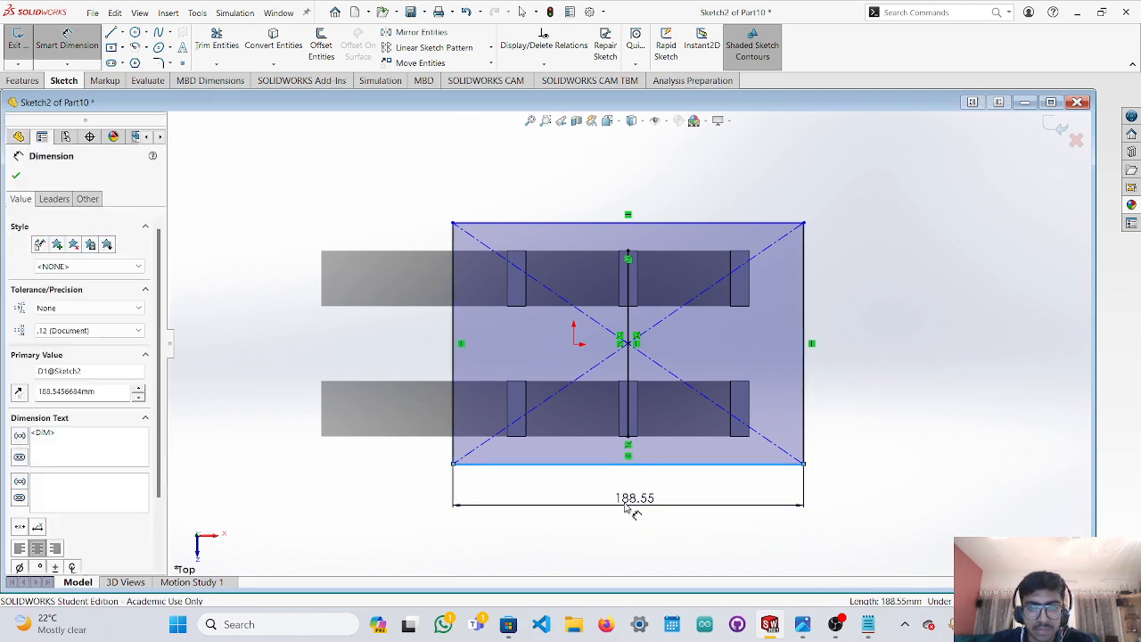
left_click(618, 505)
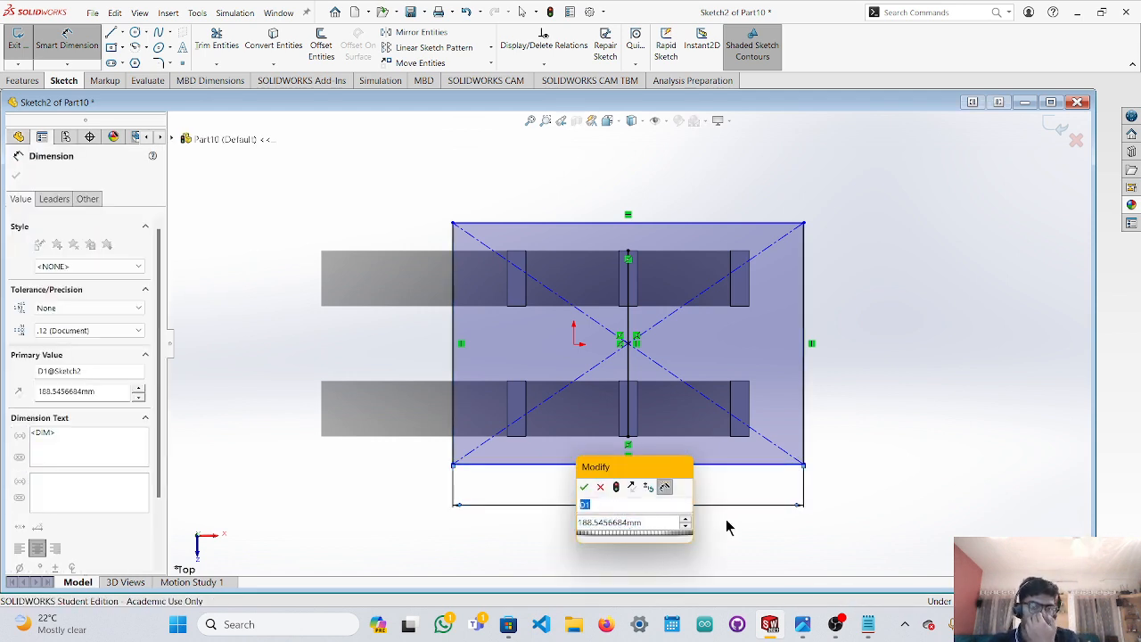
left_click_drag(651, 523, 526, 511)
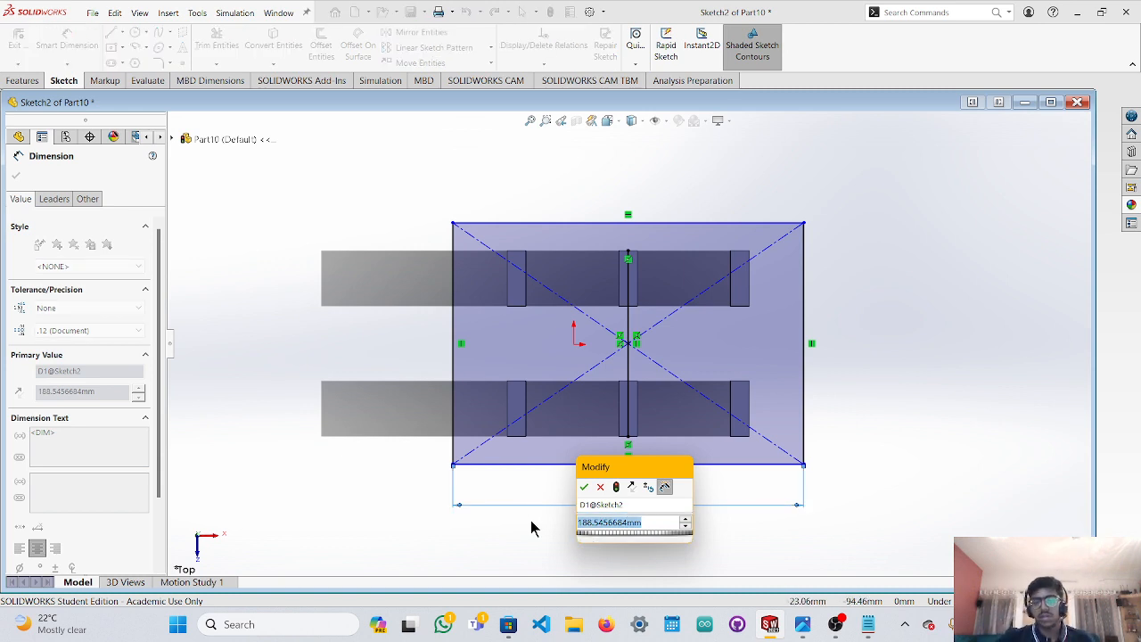
left_click(873, 630)
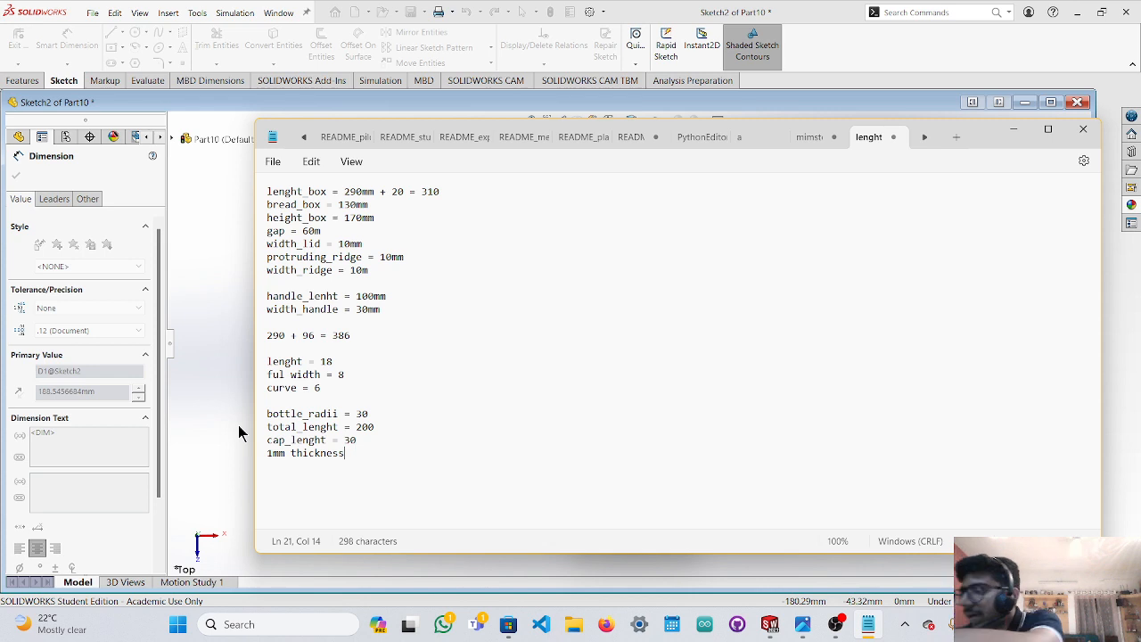
left_click(222, 253)
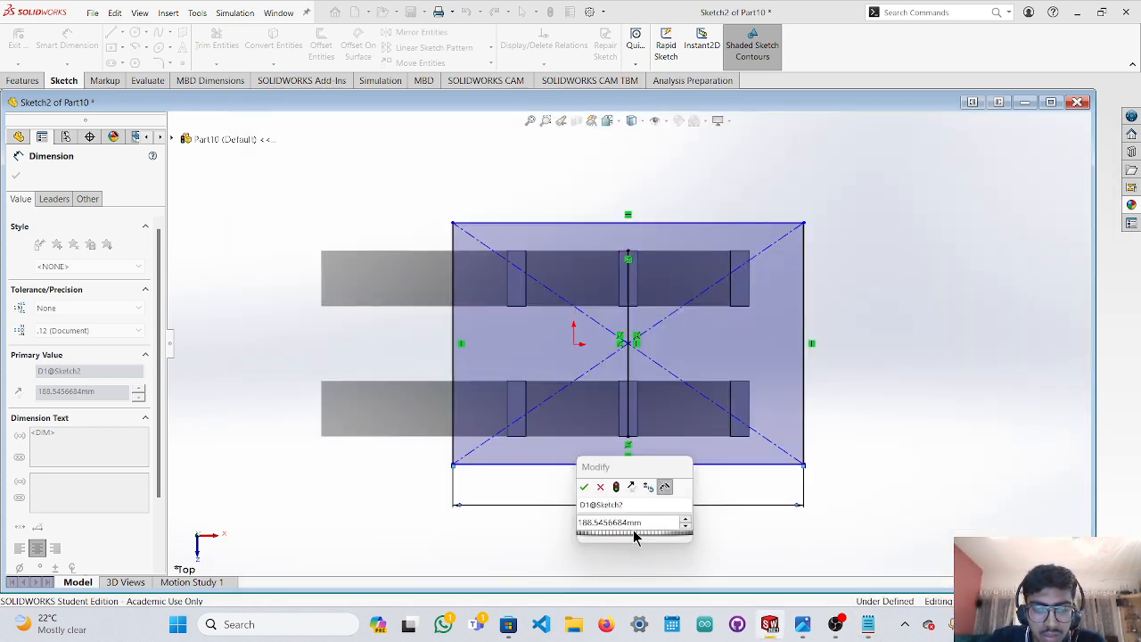
left_click(626, 525)
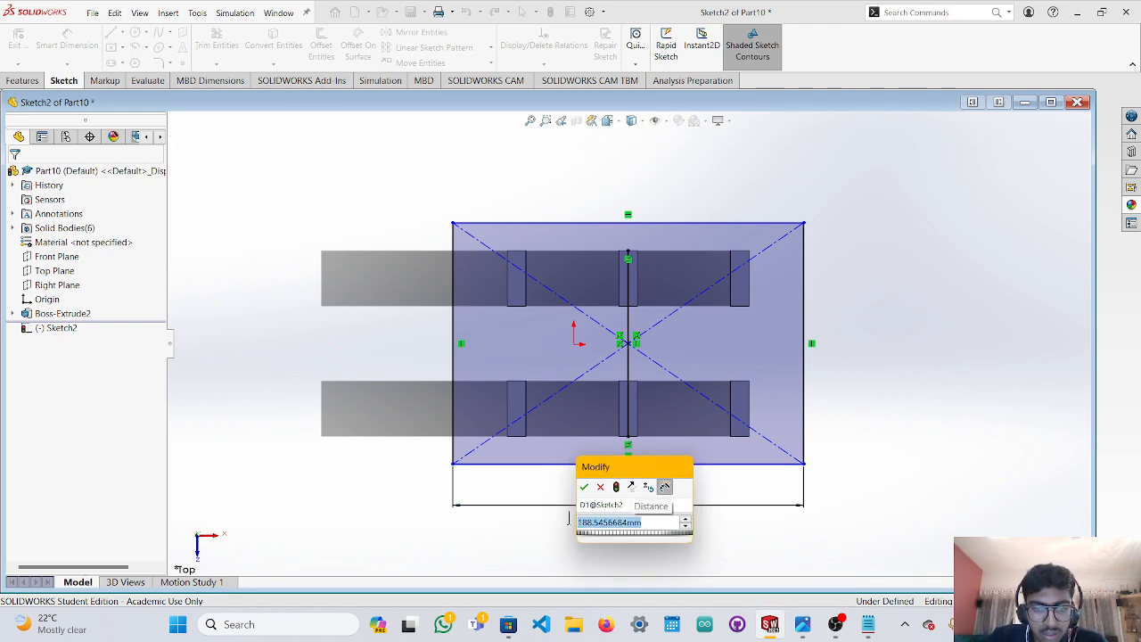
type("2")
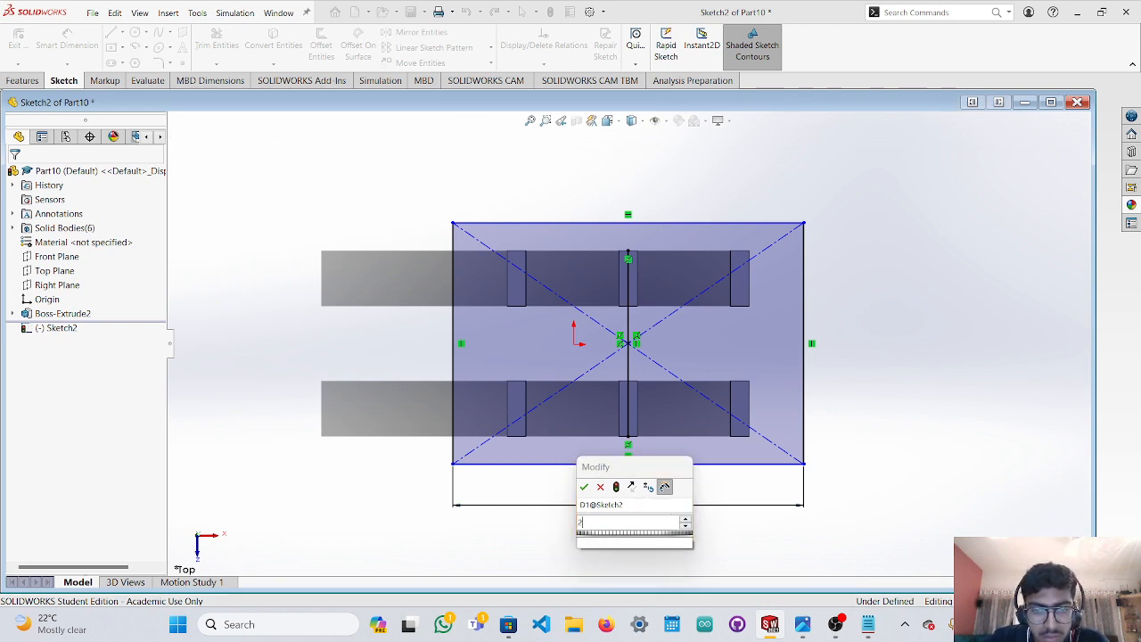
type("50")
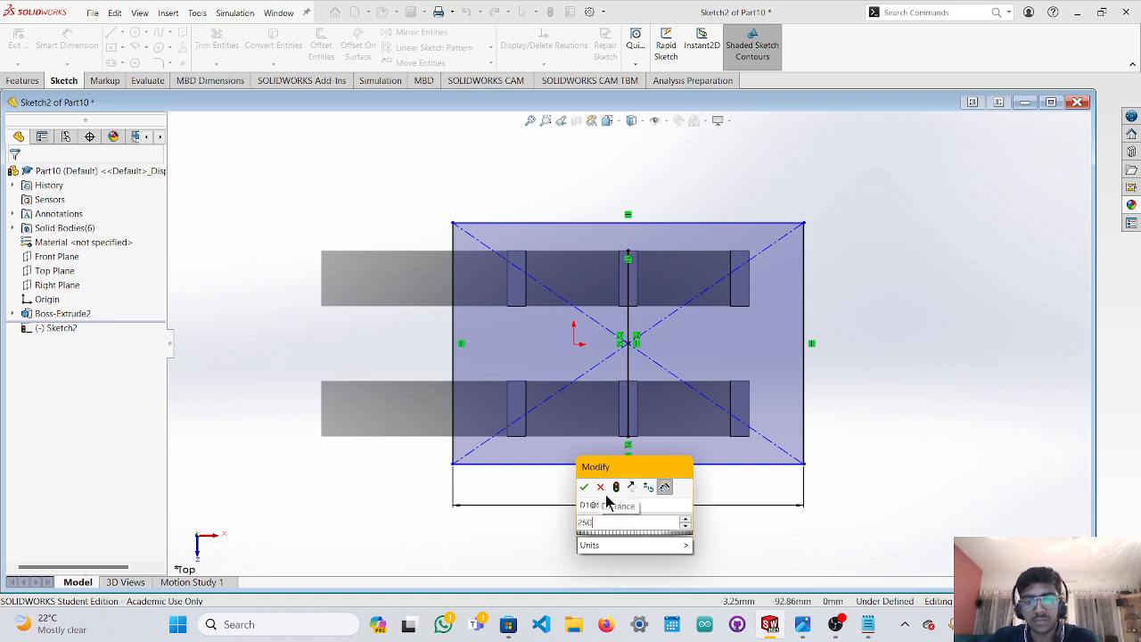
left_click(584, 491)
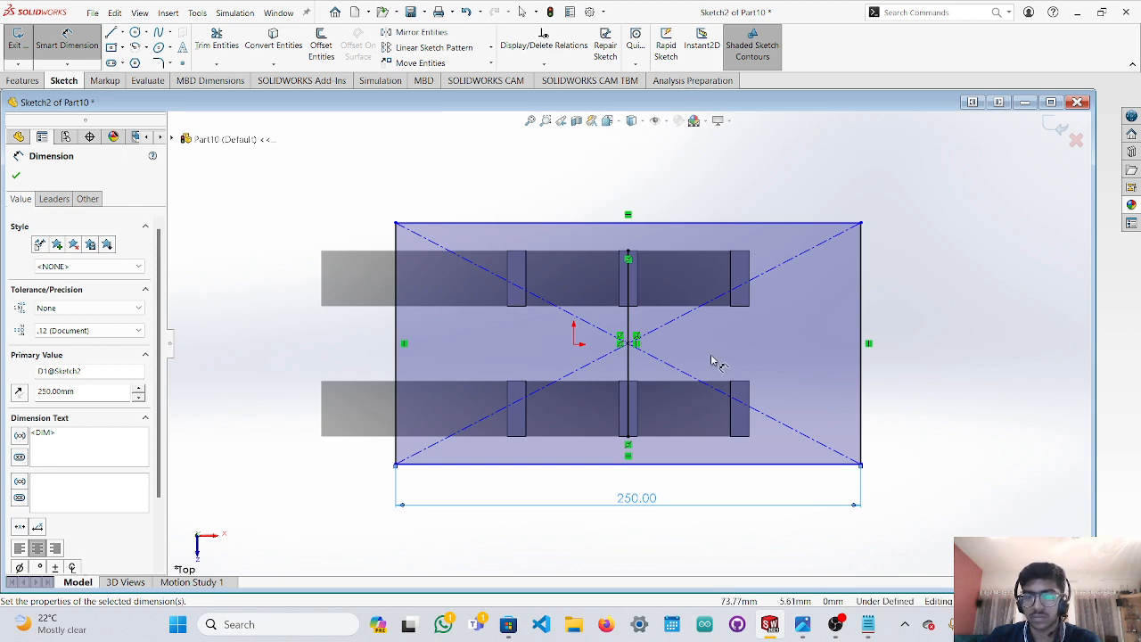
Set the rectangle's long horizontal side dimension to 240 mm.
double_click(629, 495)
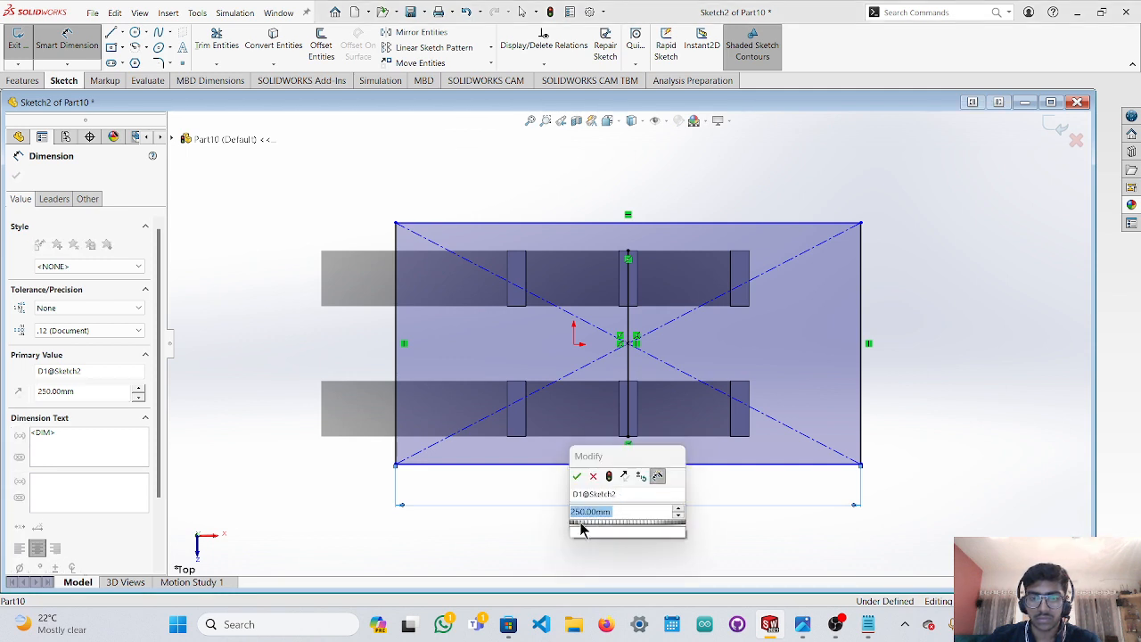
left_click(578, 512)
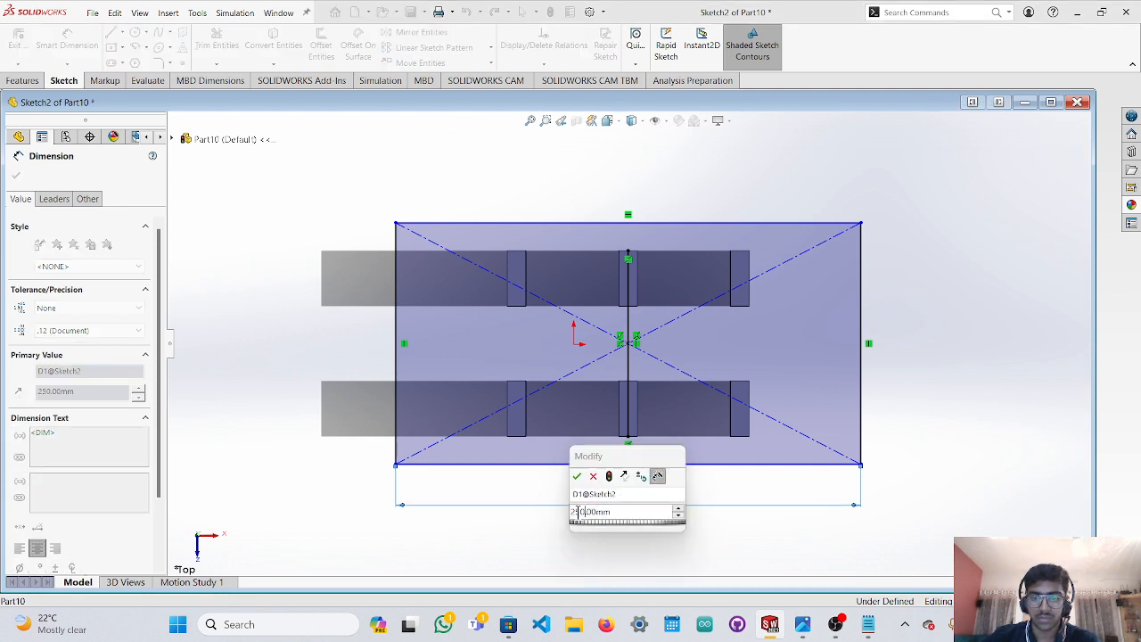
right_click(578, 511)
mouse_move(586, 540)
key("BackSpace")
key("BackSpace")
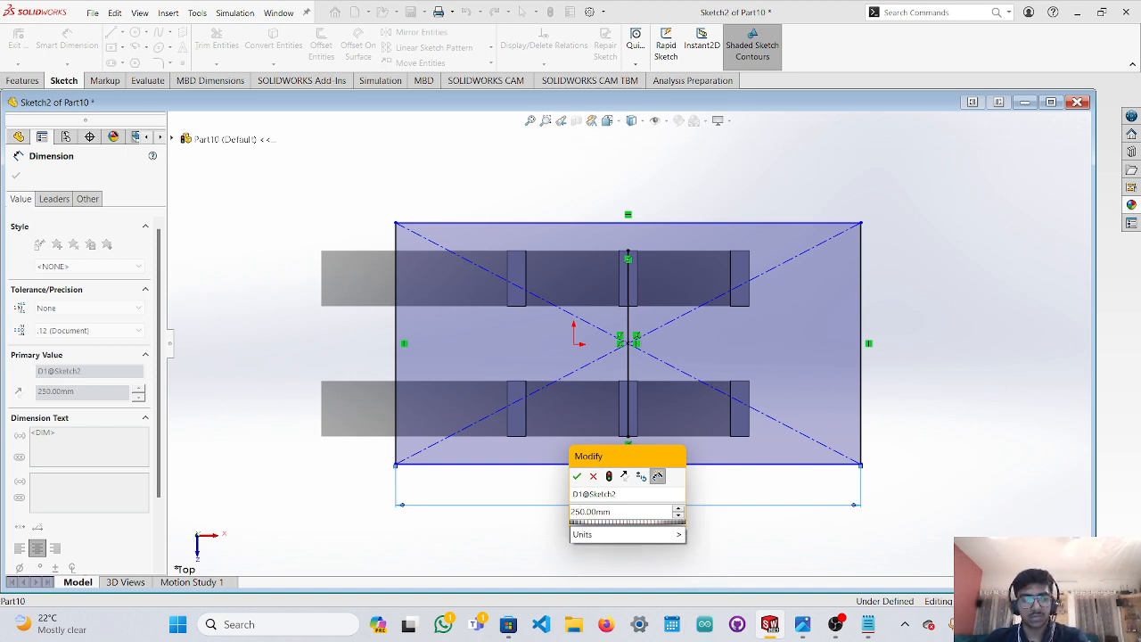
type("40")
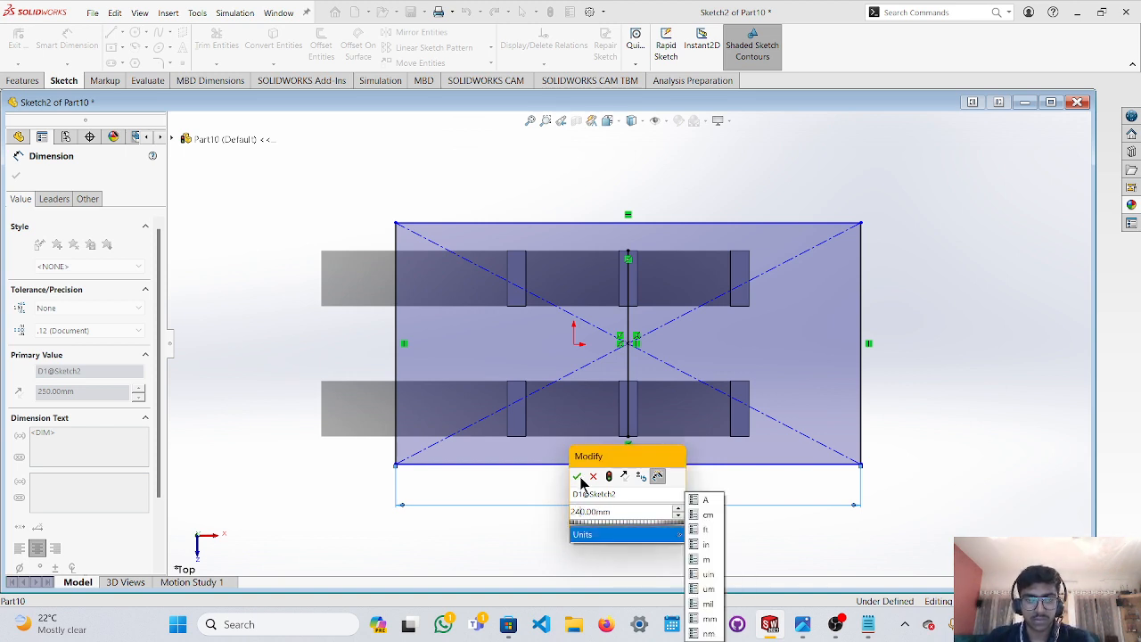
left_click(580, 479)
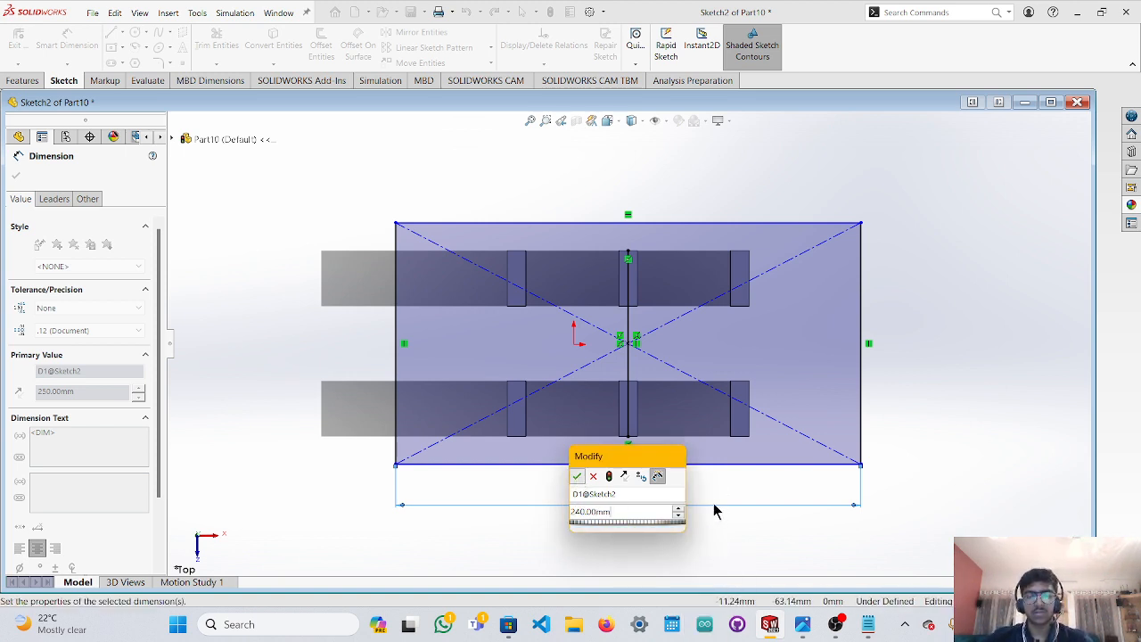
key("Escape")
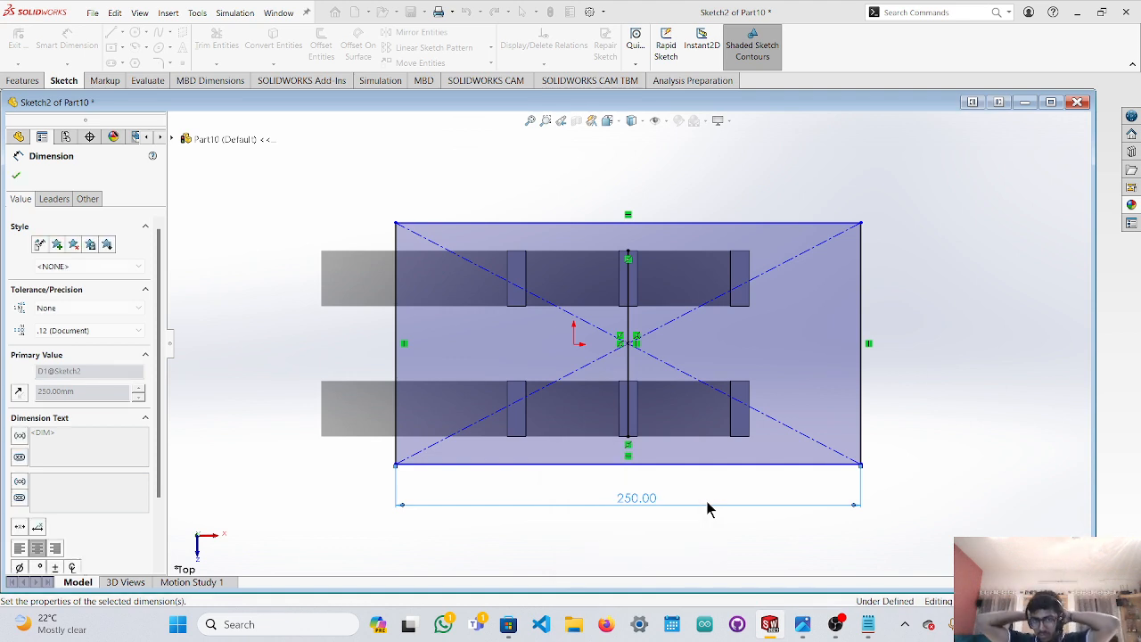
key("Escape")
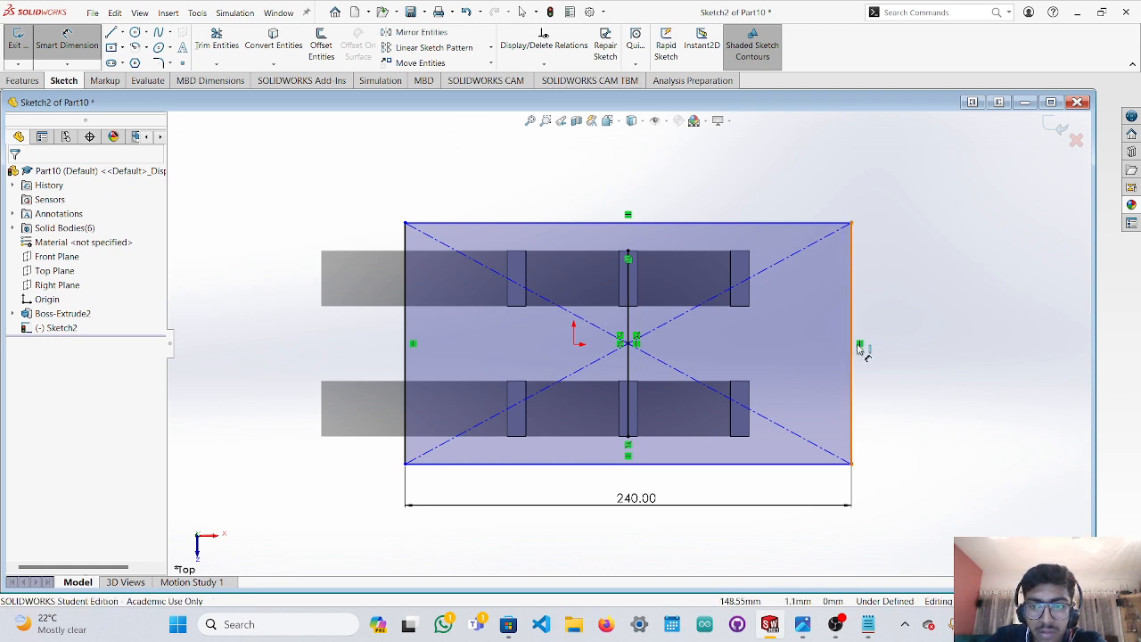
Dimension the rectangle's short vertical side as 140 mm.
left_click(907, 360)
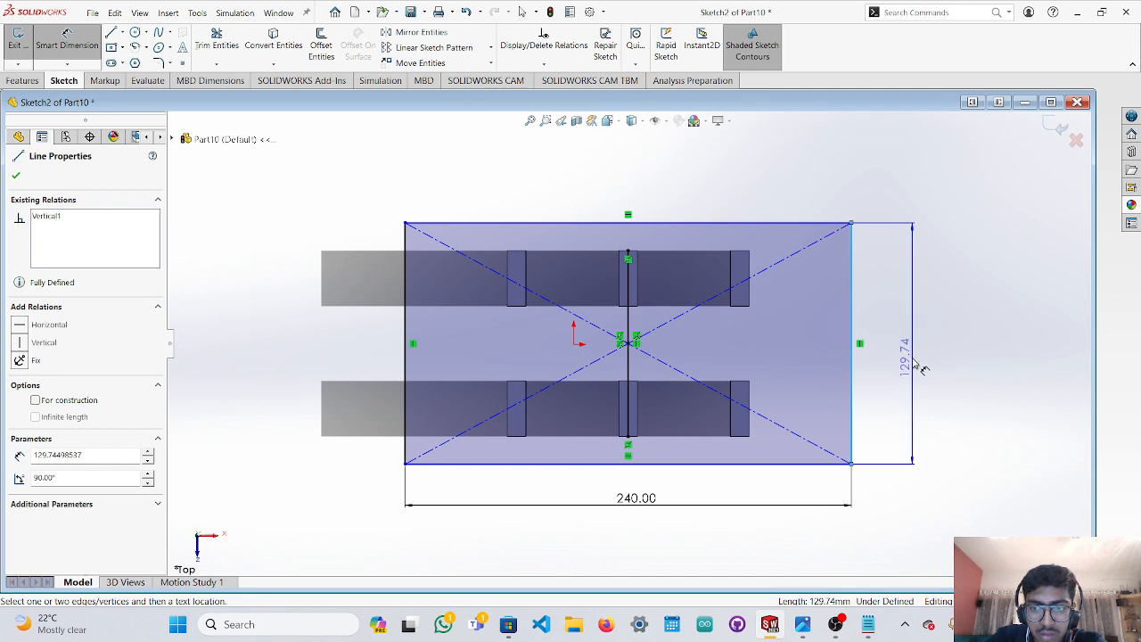
left_click(915, 361)
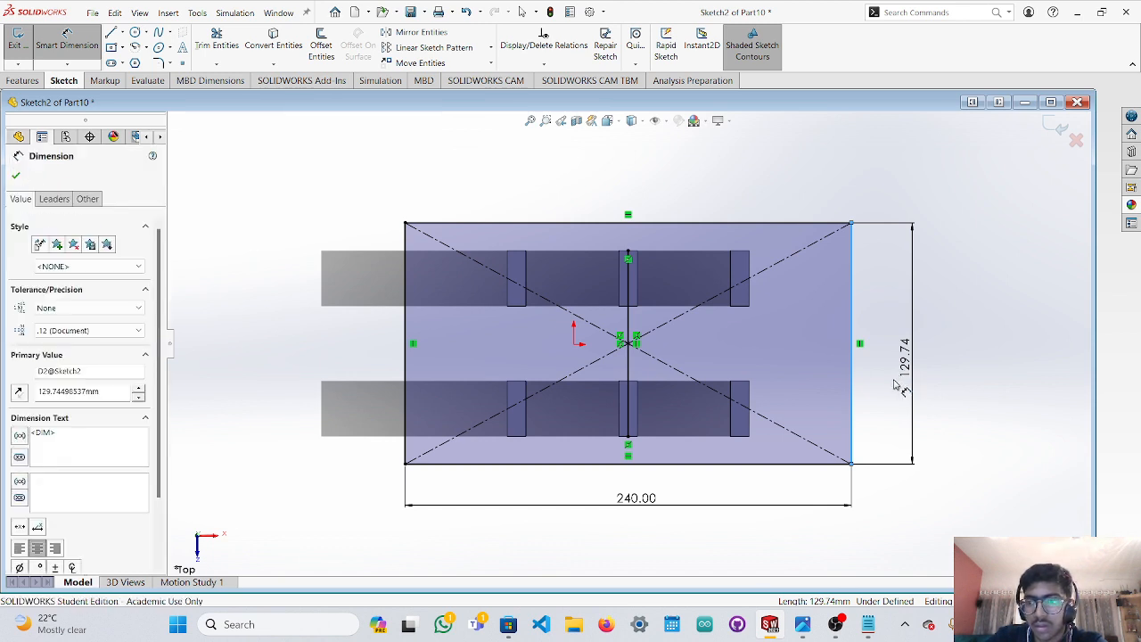
double_click(889, 392)
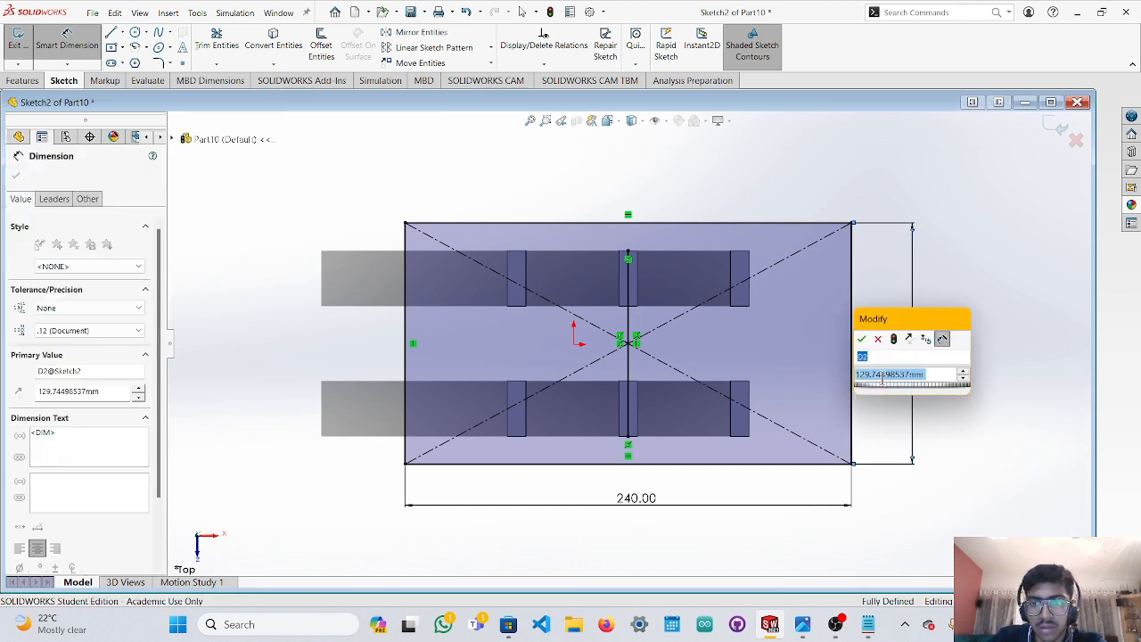
left_click(879, 375)
left_click_drag(927, 374, 869, 383)
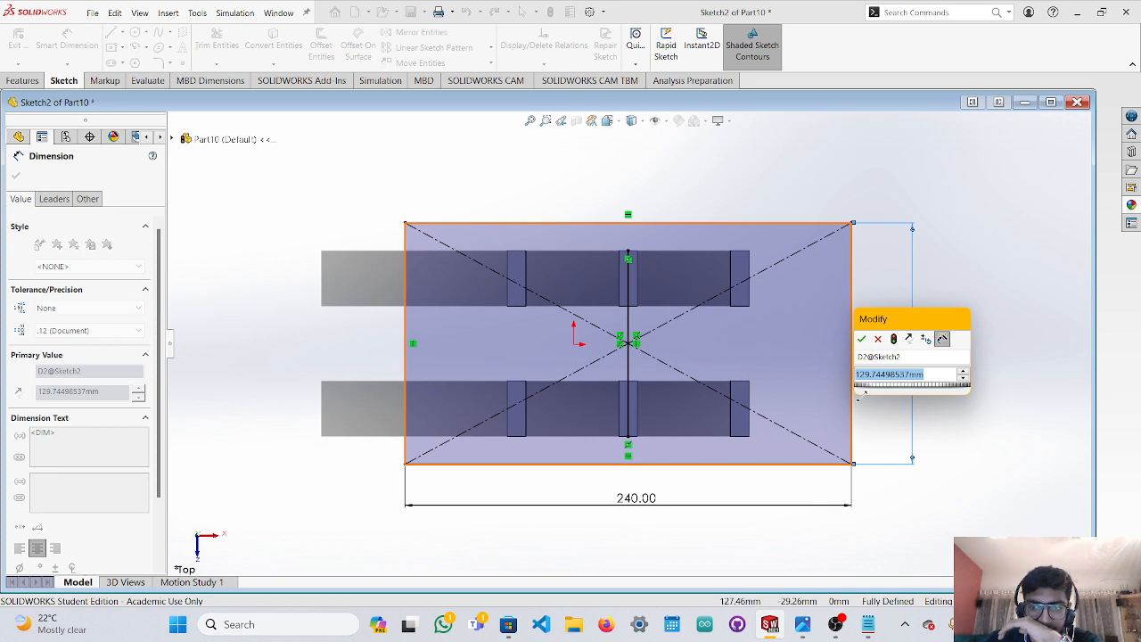
type("1")
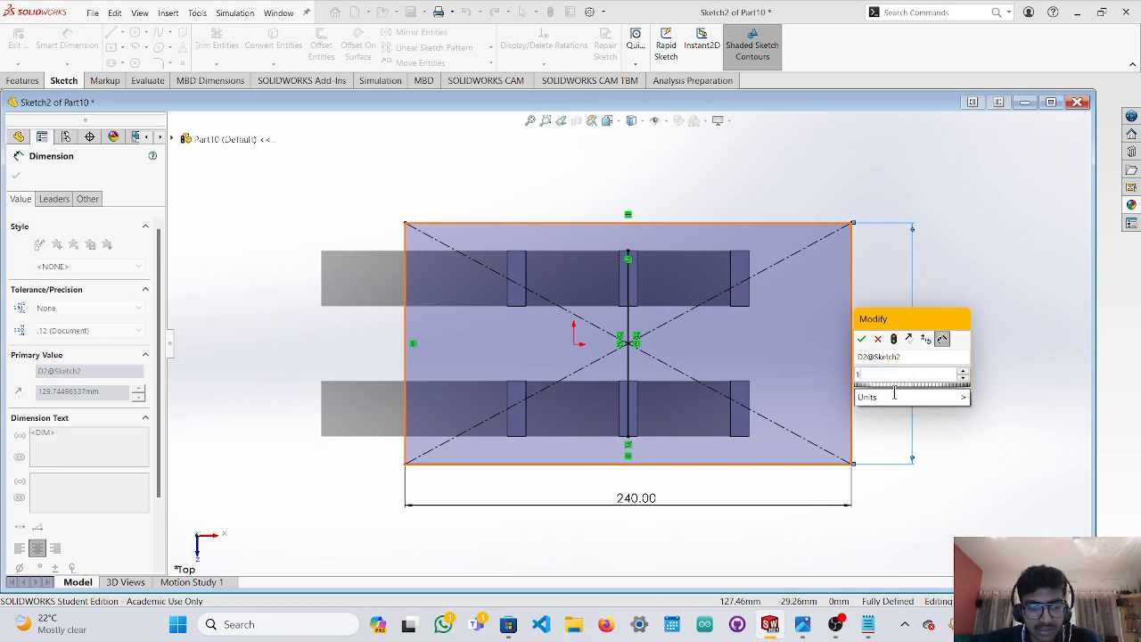
type("40")
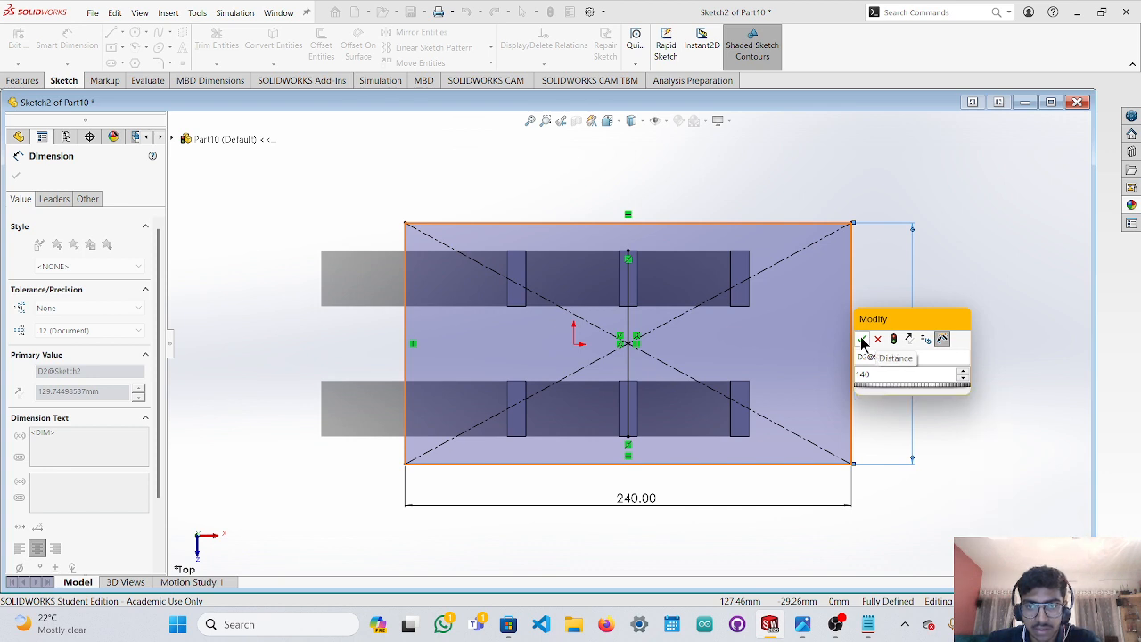
left_click(862, 340)
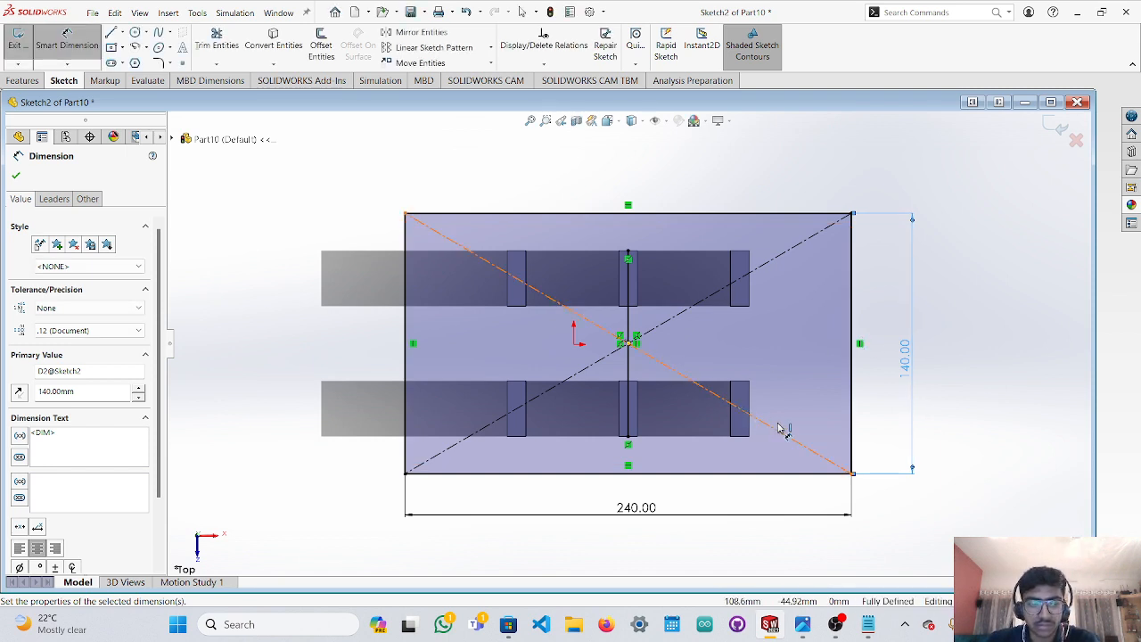
key("Escape")
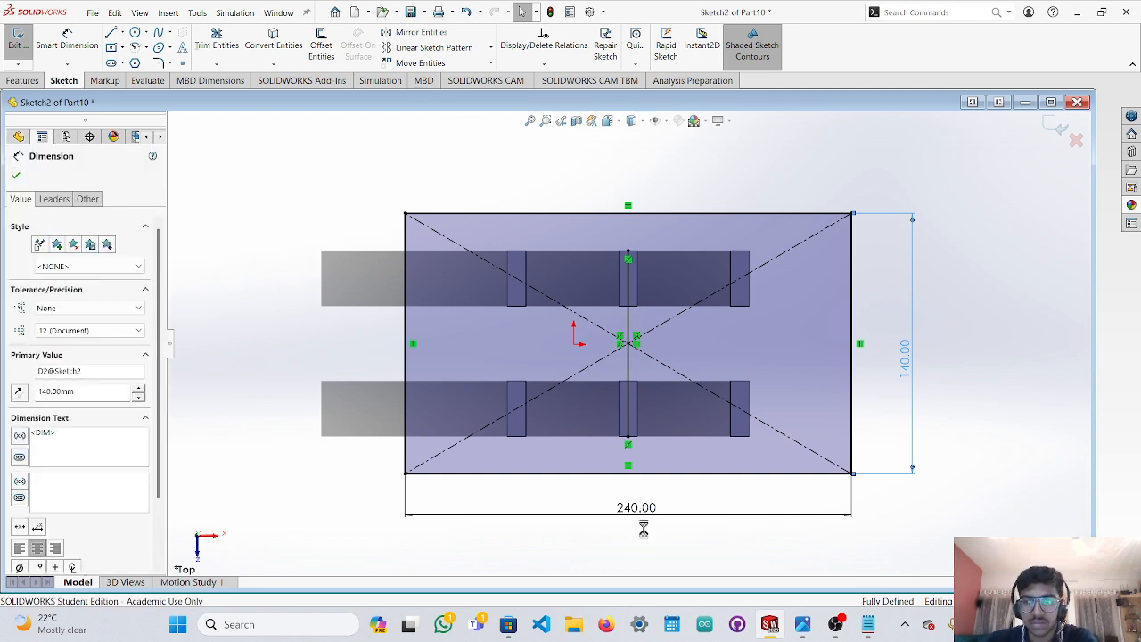
Delete both the vertical and the horizontal dimension from the rectangle.
key("Delete")
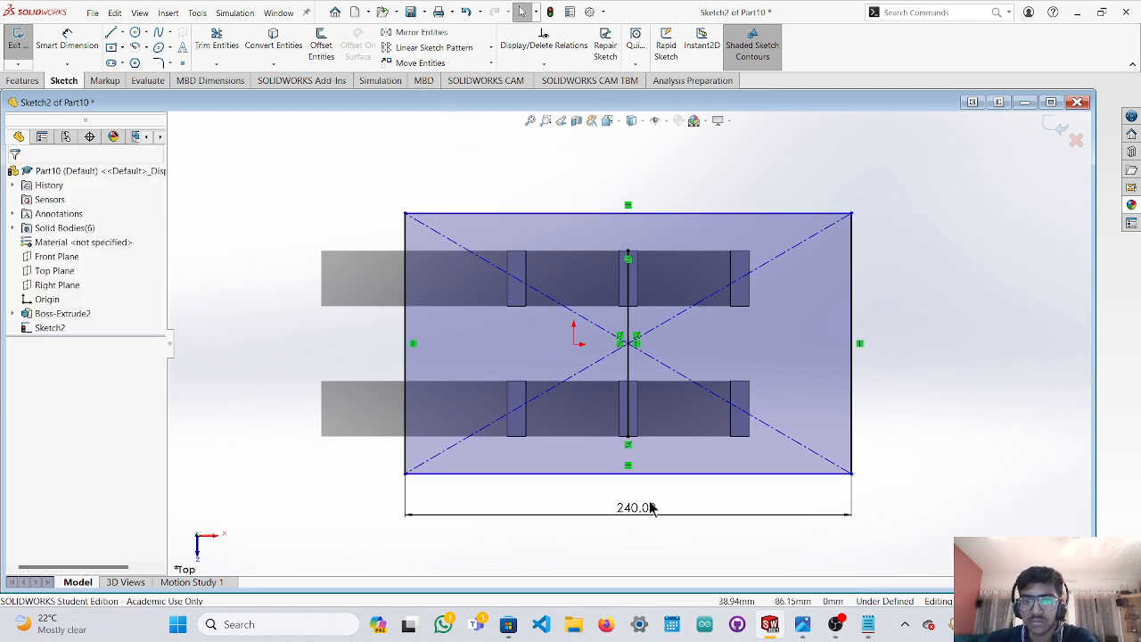
left_click(650, 508)
key("Delete")
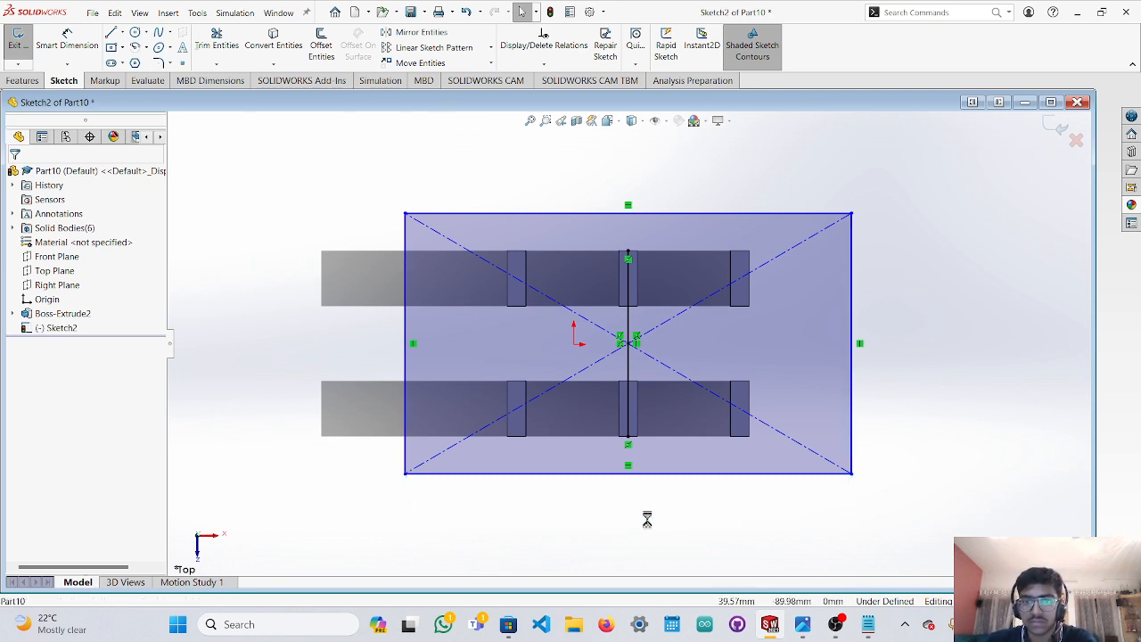
left_click(66, 45)
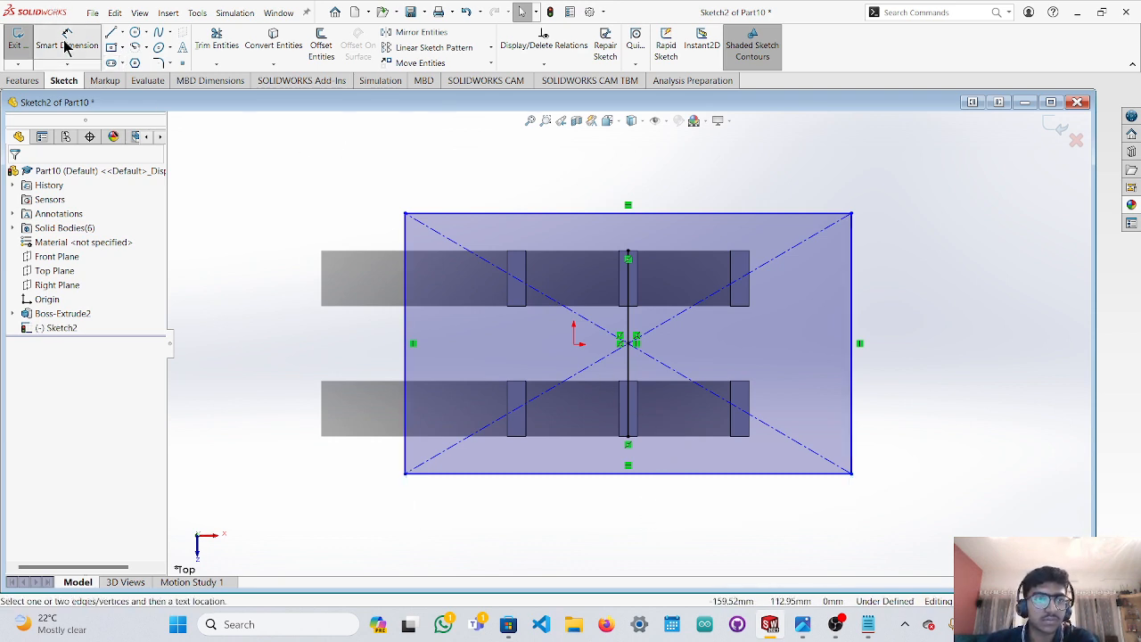
scroll(740, 383, "down", 3)
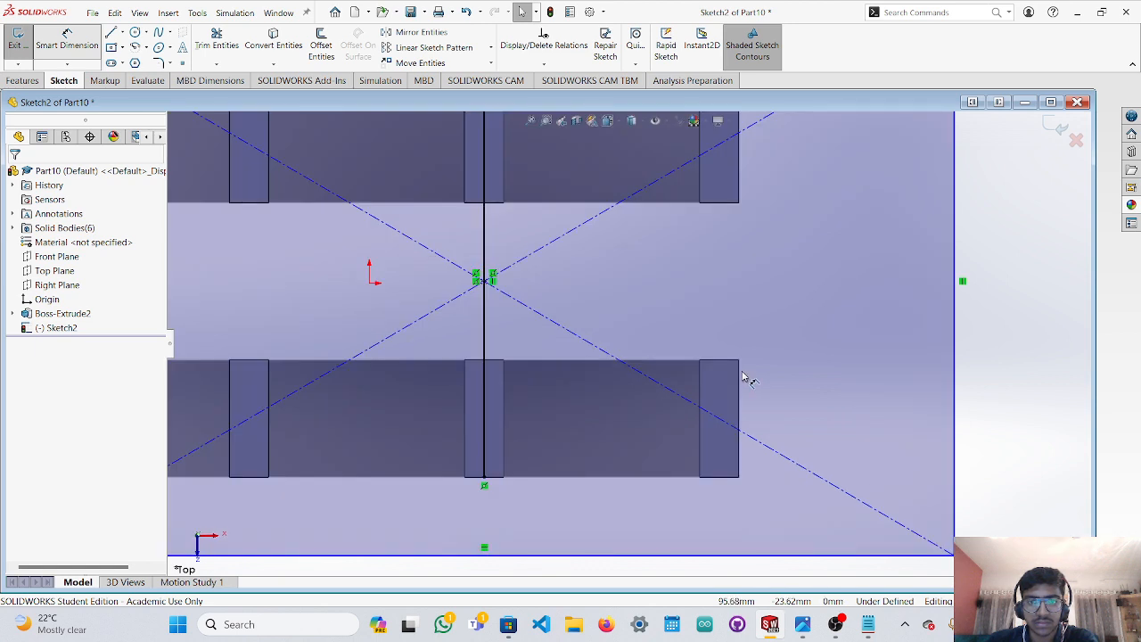
left_click(724, 361)
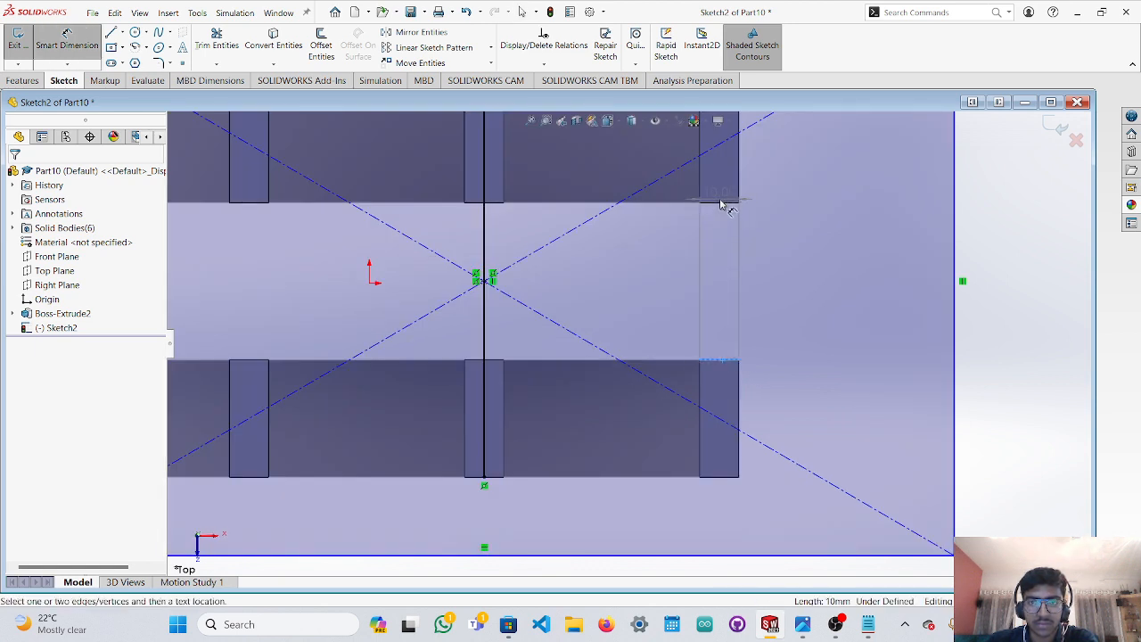
scroll(723, 209, "down", 3)
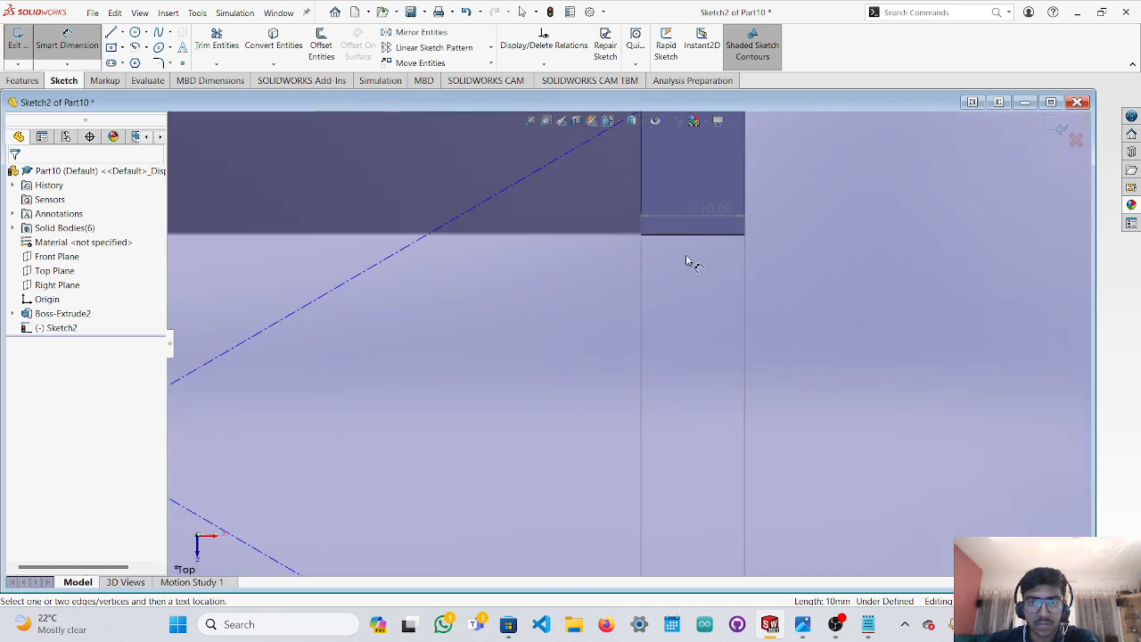
scroll(686, 258, "down", 2)
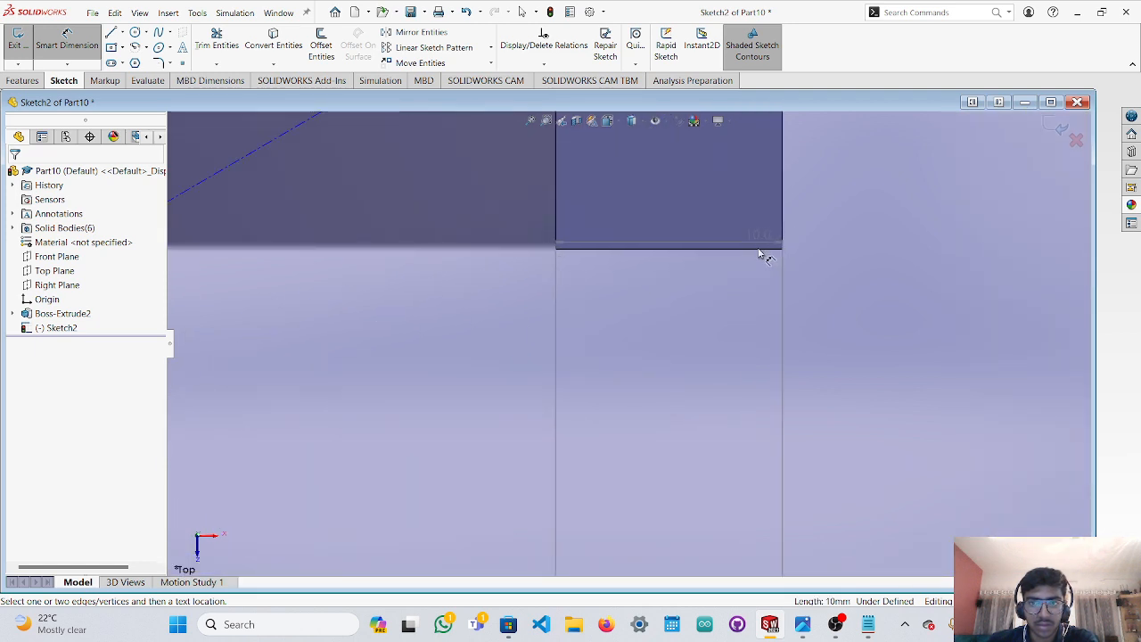
scroll(760, 309, "up", 2)
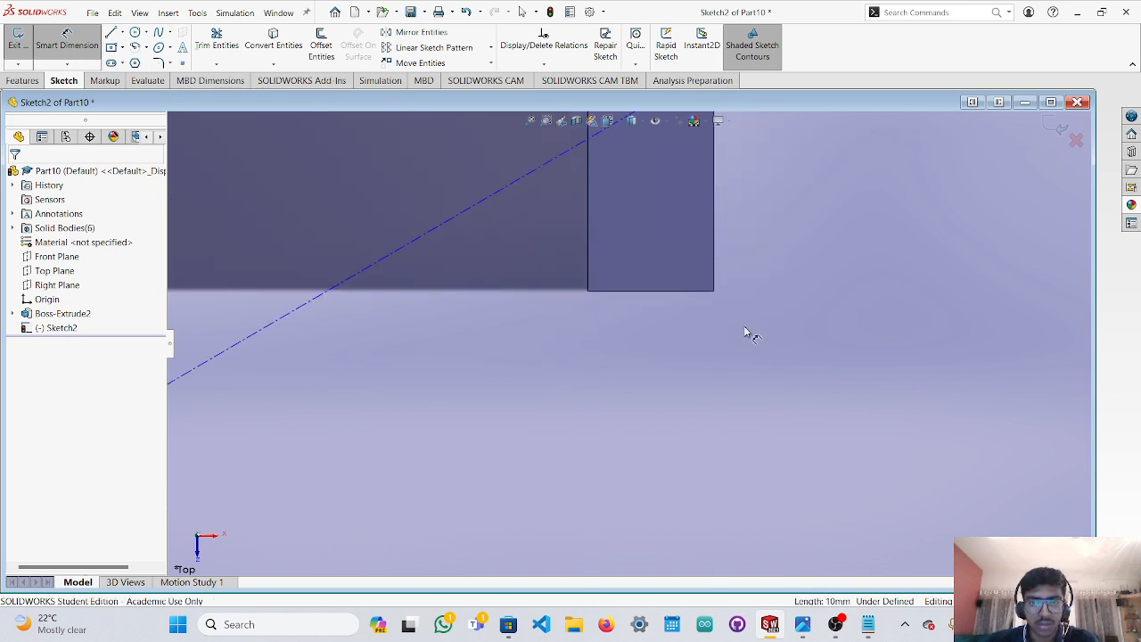
scroll(746, 348, "up", 5)
scroll(640, 435, "down", 4)
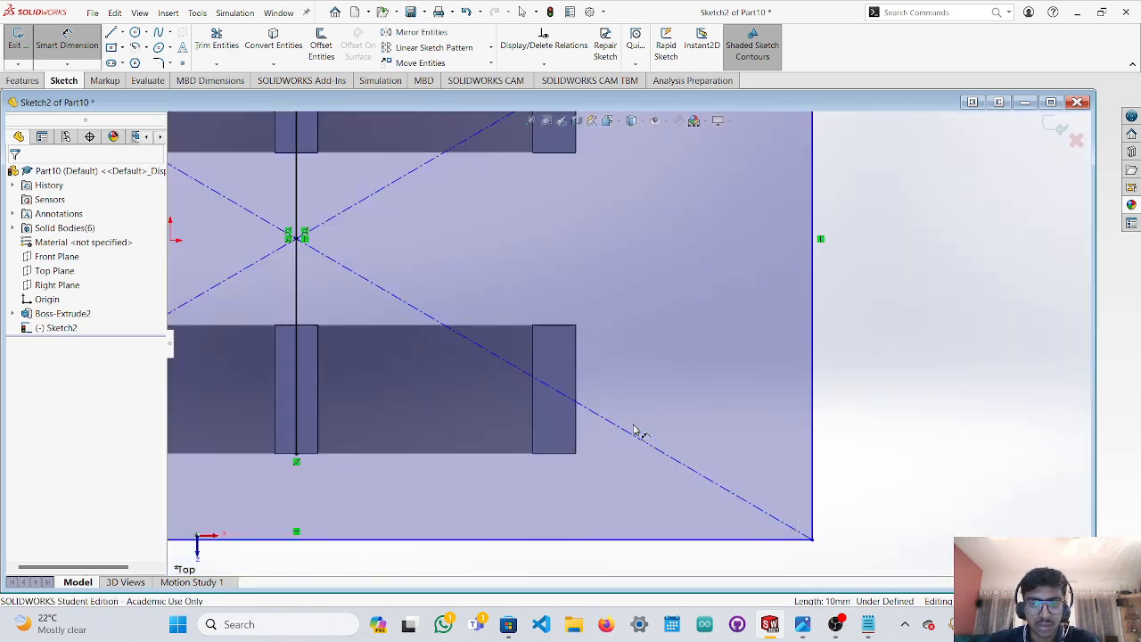
scroll(569, 303, "up", 2)
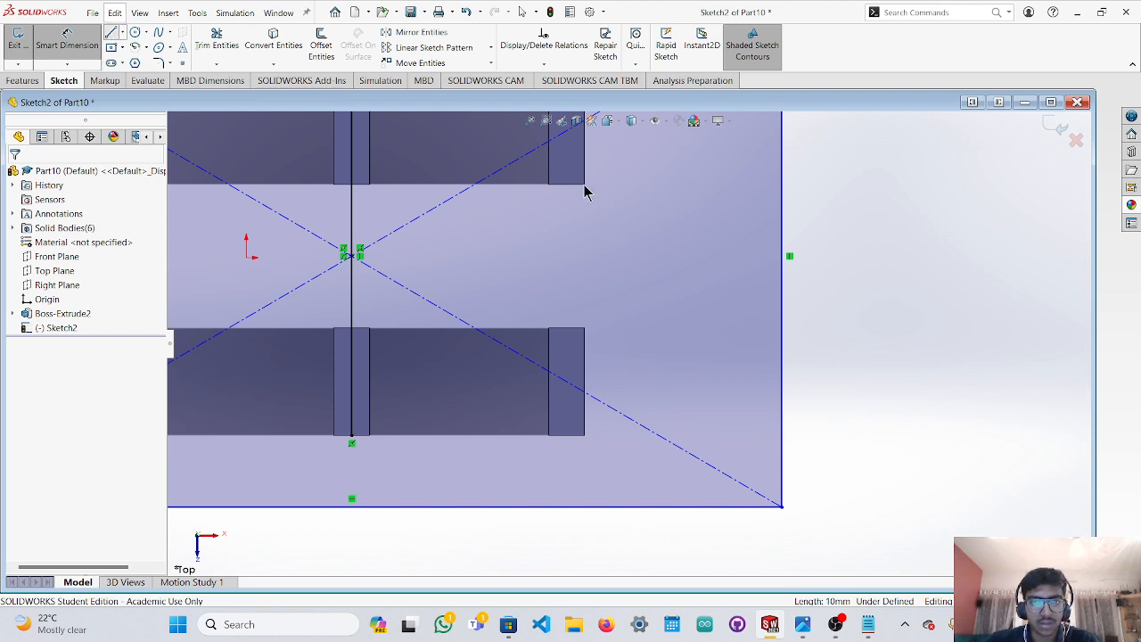
Measure the gap between the facing corners of the two outer legs nearest the rectangle's right side using a temporary vertical line.
key("l")
scroll(580, 192, "down", 3)
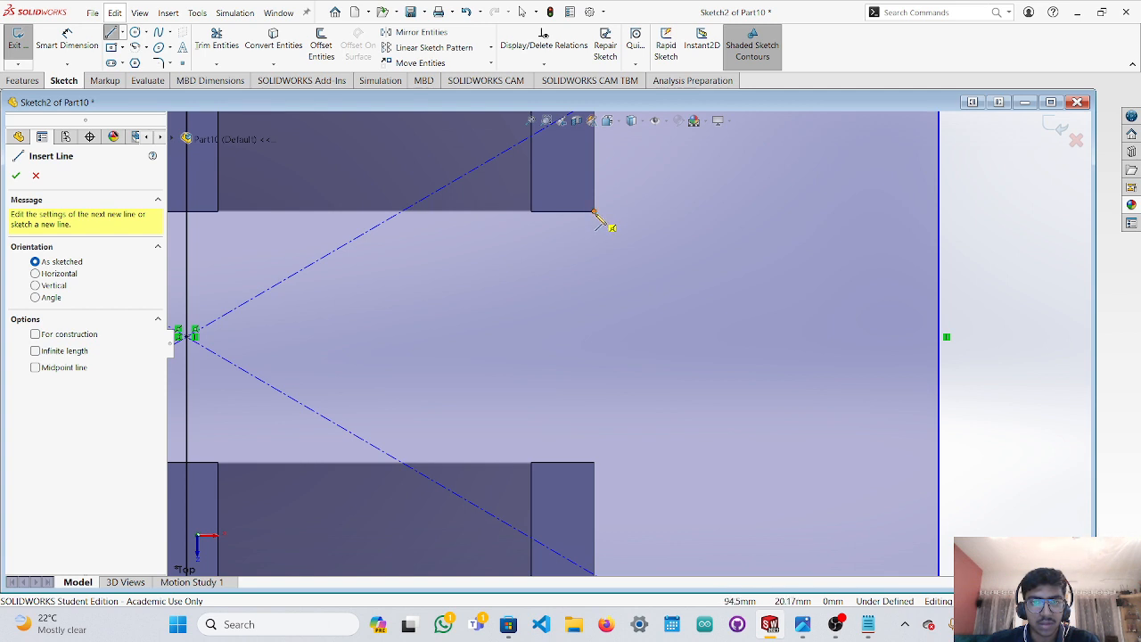
left_click(594, 213)
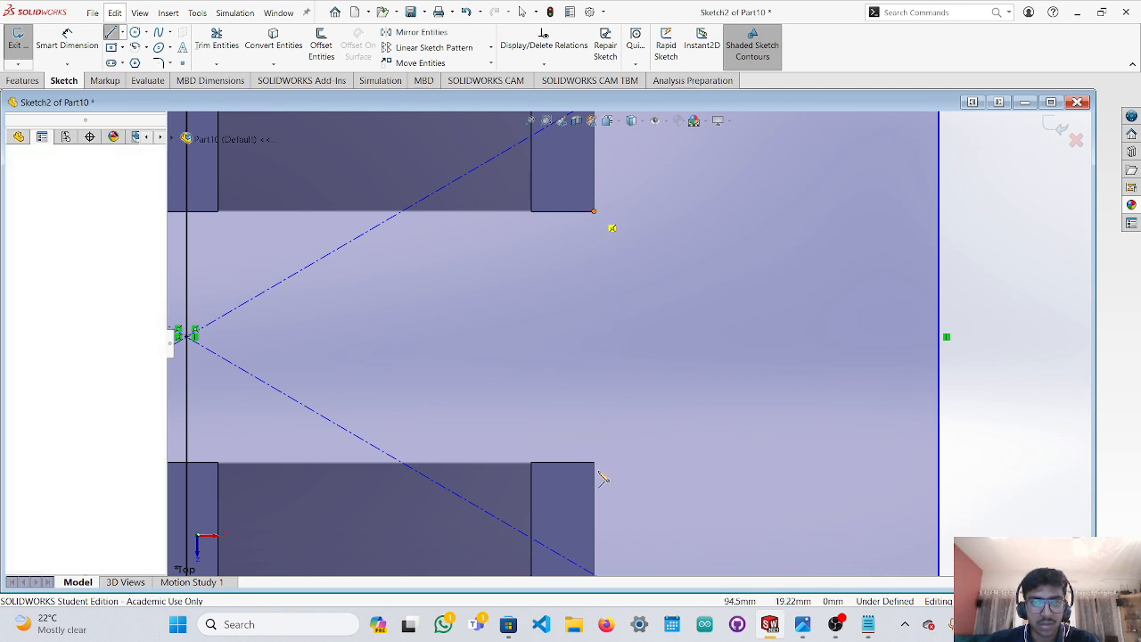
left_click(594, 212)
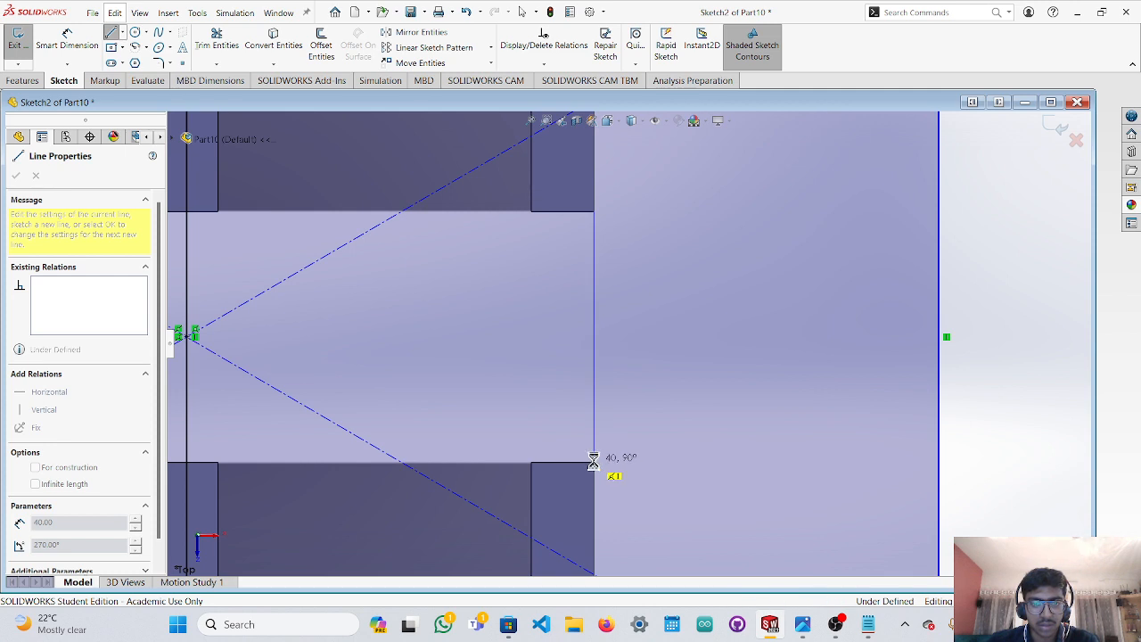
left_click(593, 463)
key("Escape")
scroll(662, 357, "up", 3)
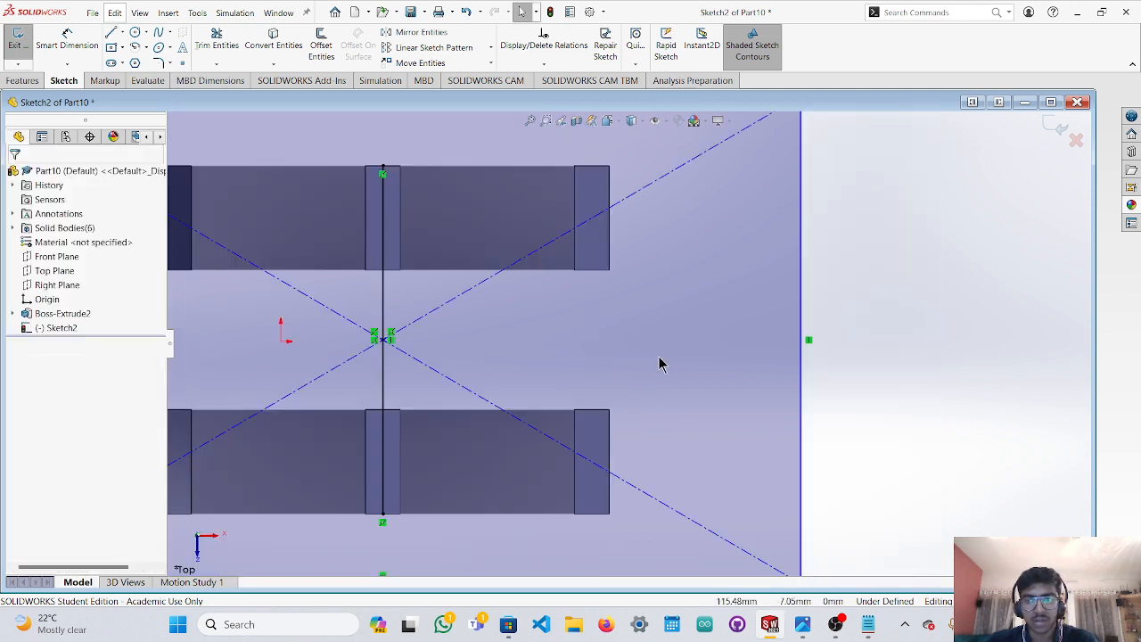
scroll(659, 364, "up", 5)
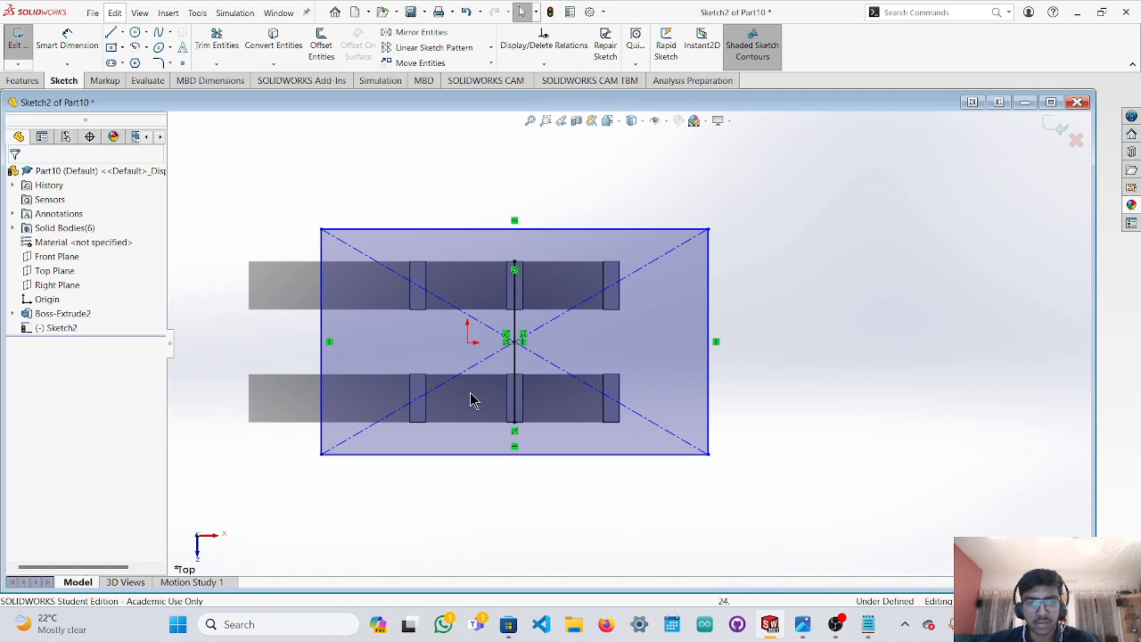
scroll(472, 400, "down", 2)
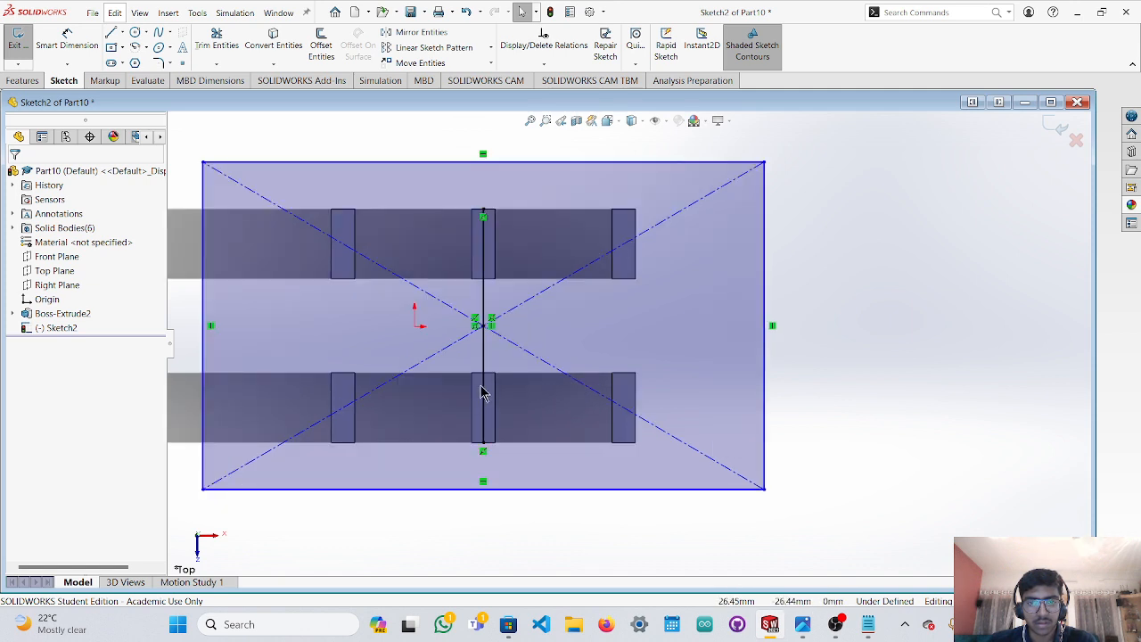
left_click(216, 45)
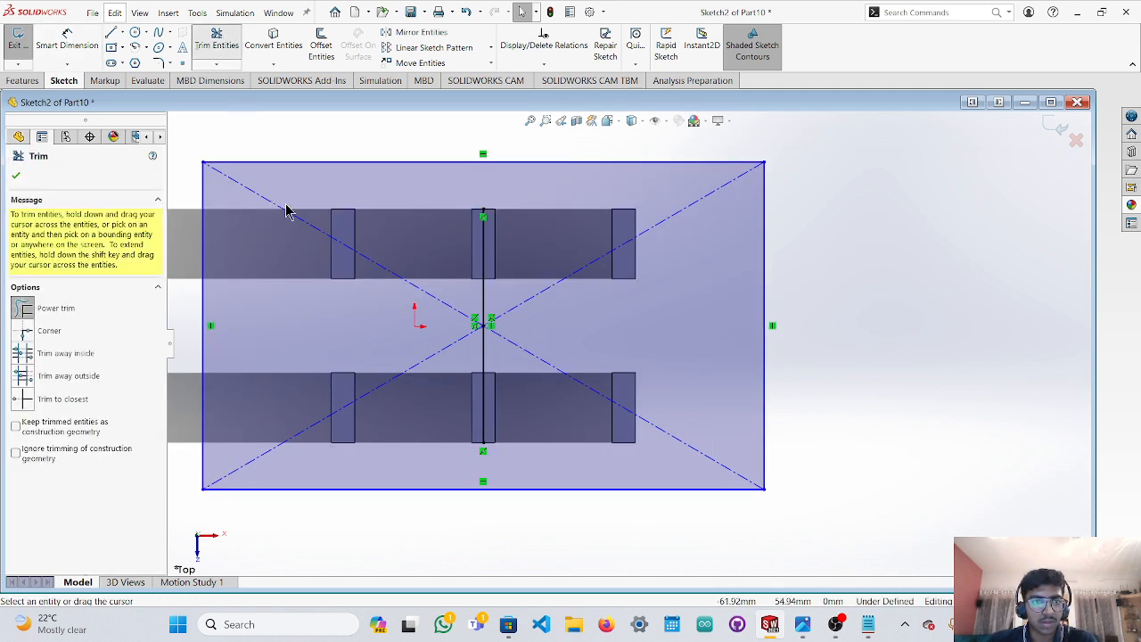
scroll(285, 211, "down", 2)
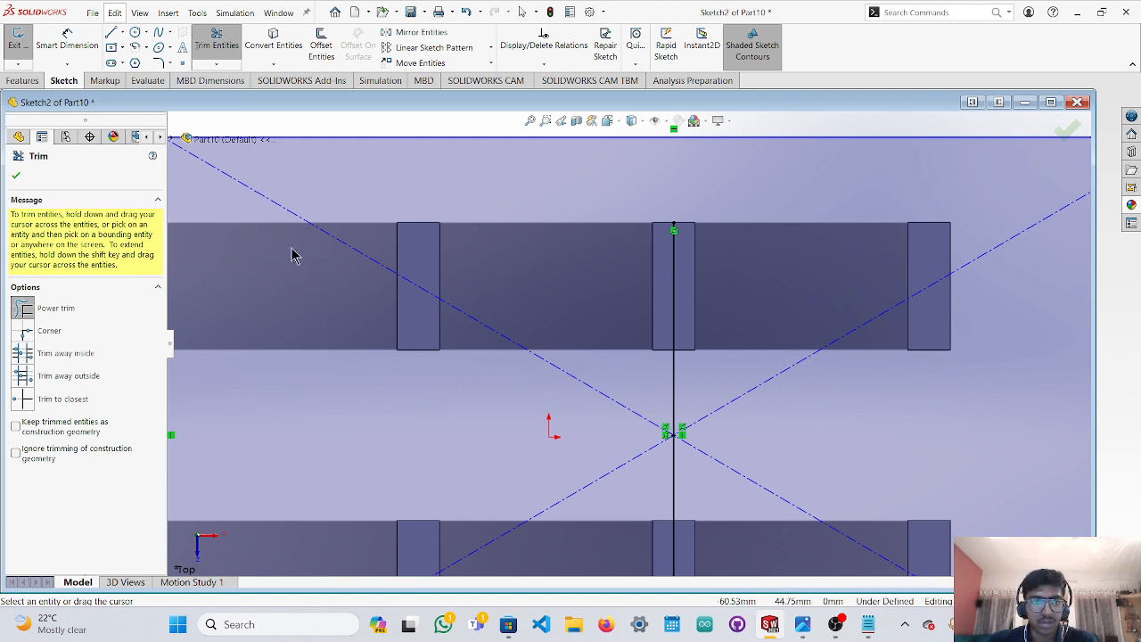
key("f")
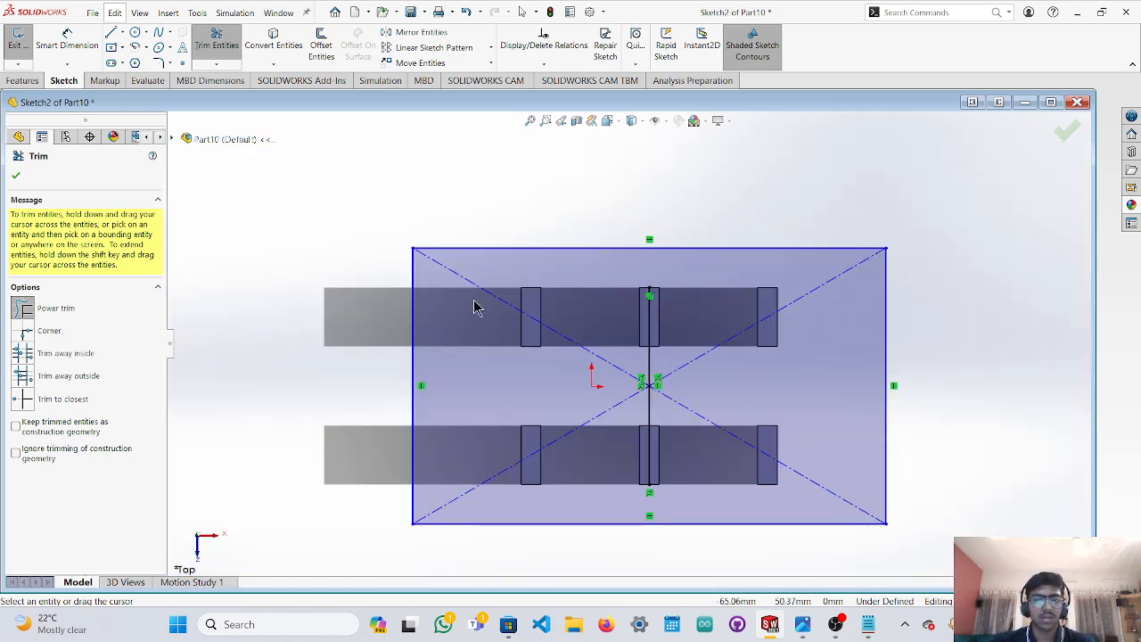
scroll(596, 517, "down", 1)
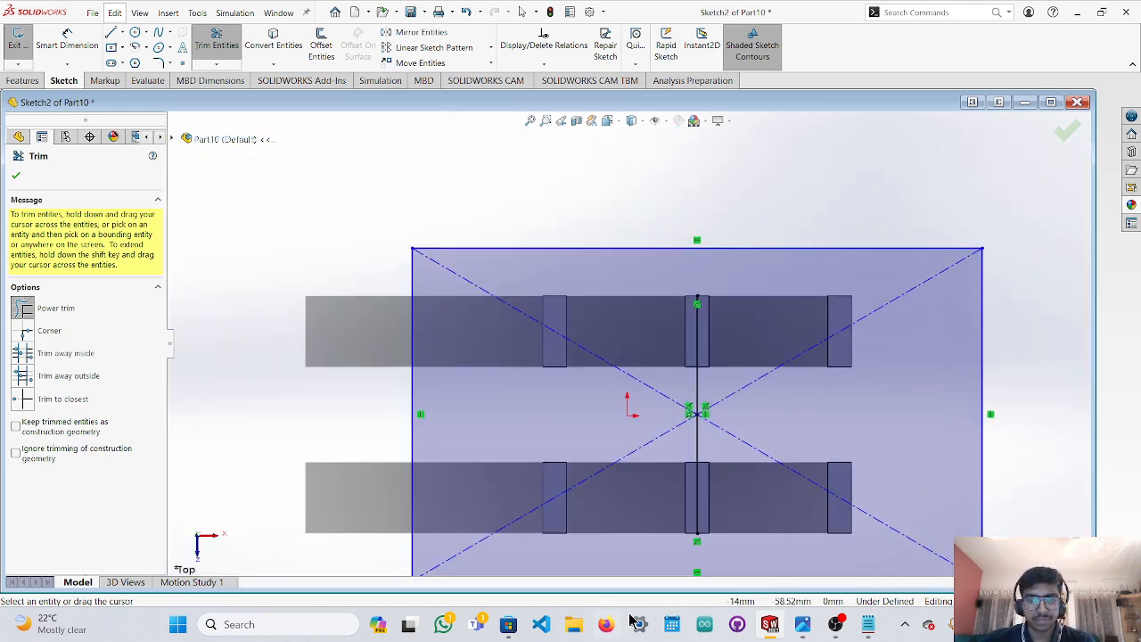
left_click(835, 624)
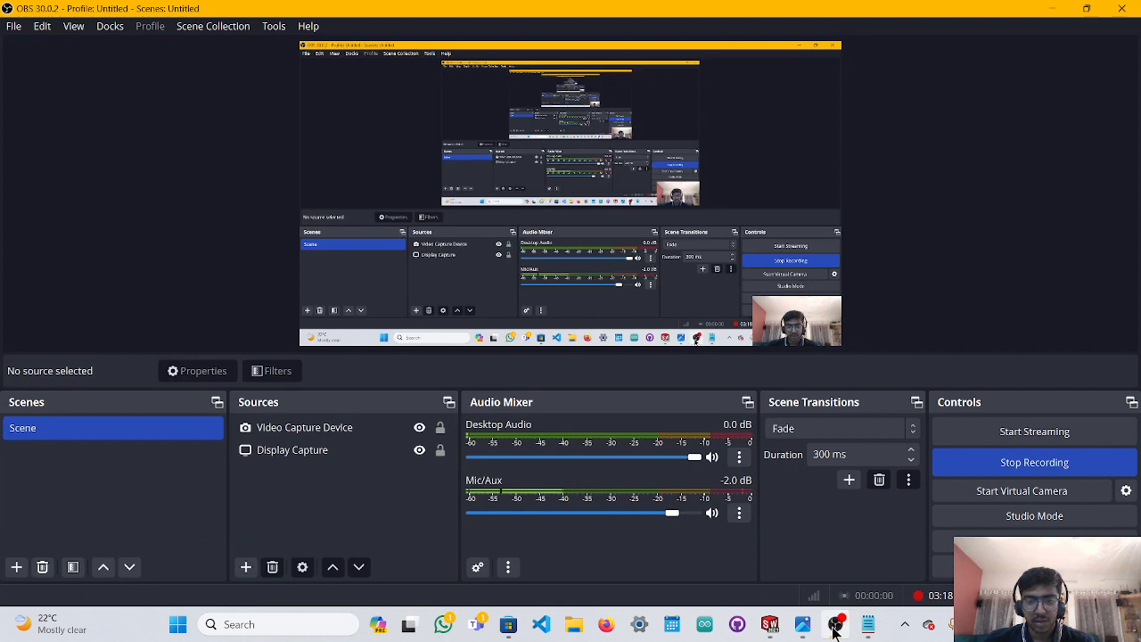
left_click(1052, 8)
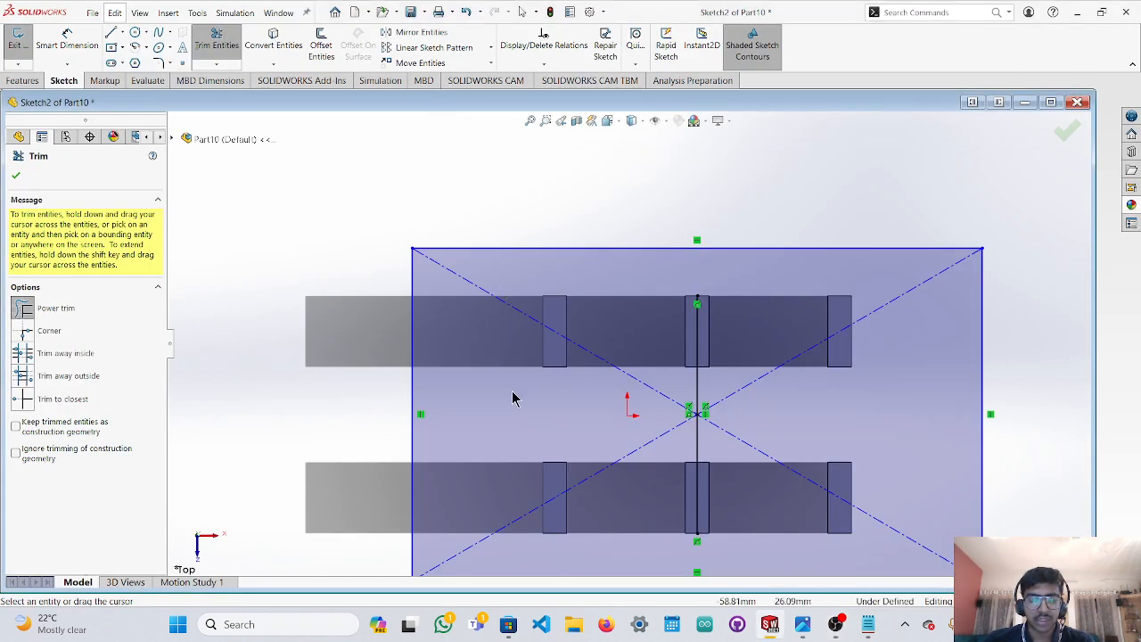
Trim away the rectangle's construction diagonals and the lower half of the vertical line through the middle legs.
scroll(553, 419, "up", 1)
scroll(736, 400, "down", 2)
scroll(675, 381, "down", 2)
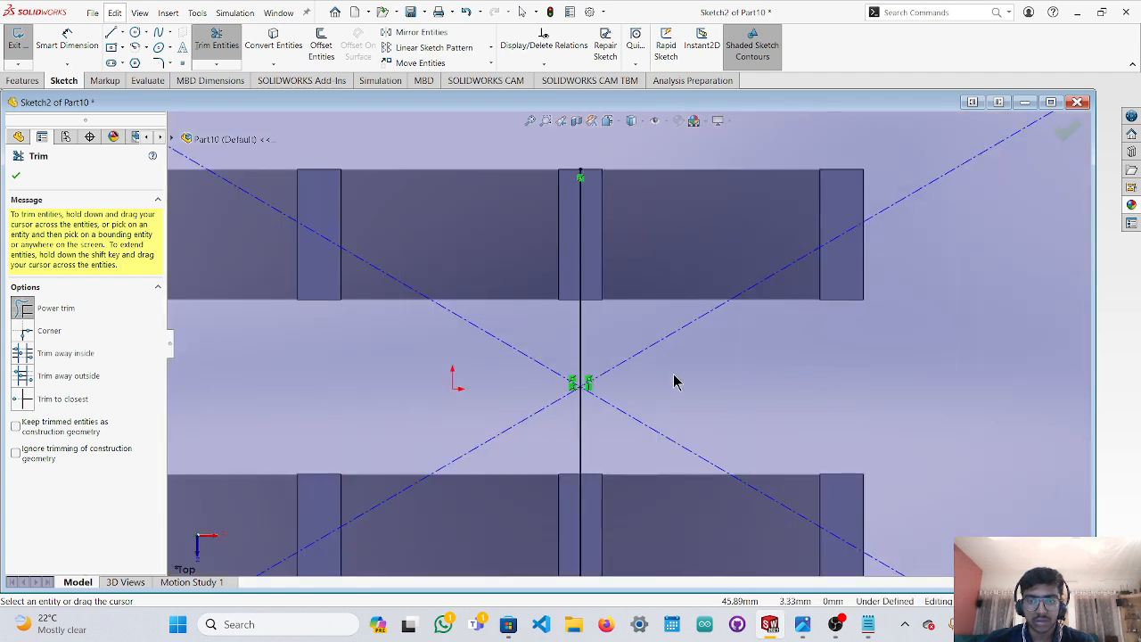
left_click_drag(541, 396, 622, 410)
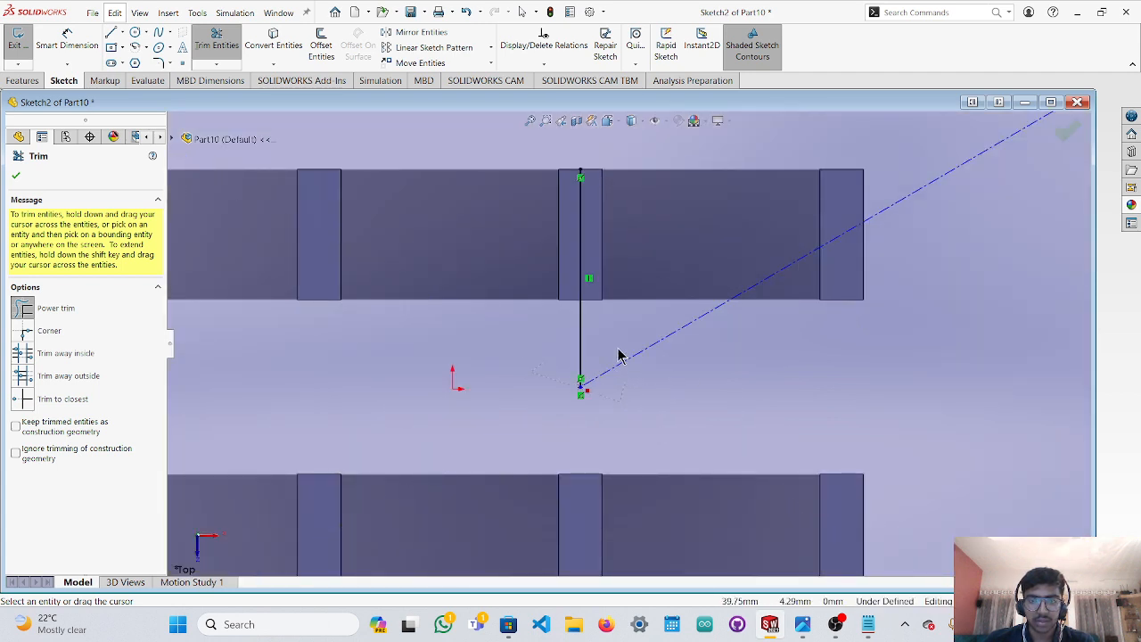
left_click_drag(622, 355, 647, 395)
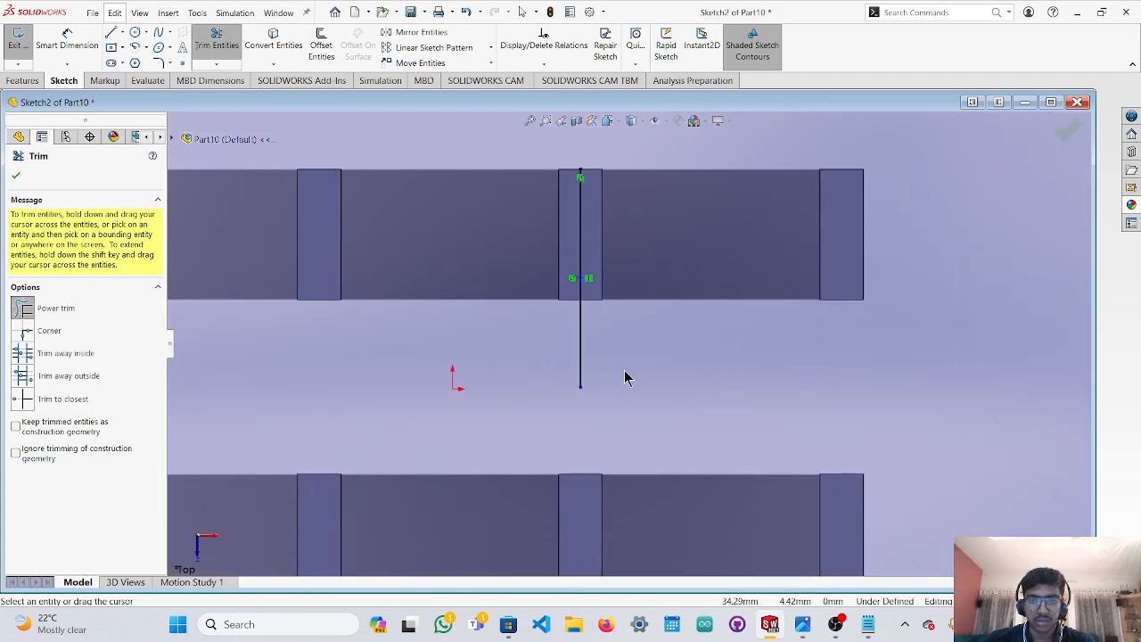
Delete the remaining upper half of the vertical line running over the middle leg.
scroll(696, 379, "up", 2)
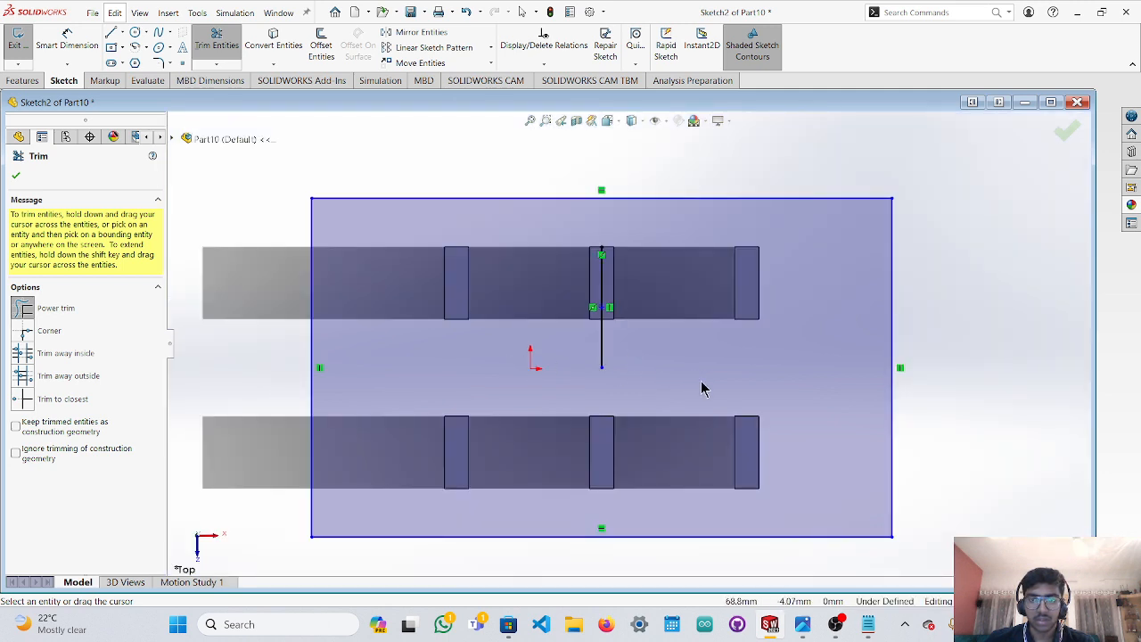
scroll(613, 377, "down", 4)
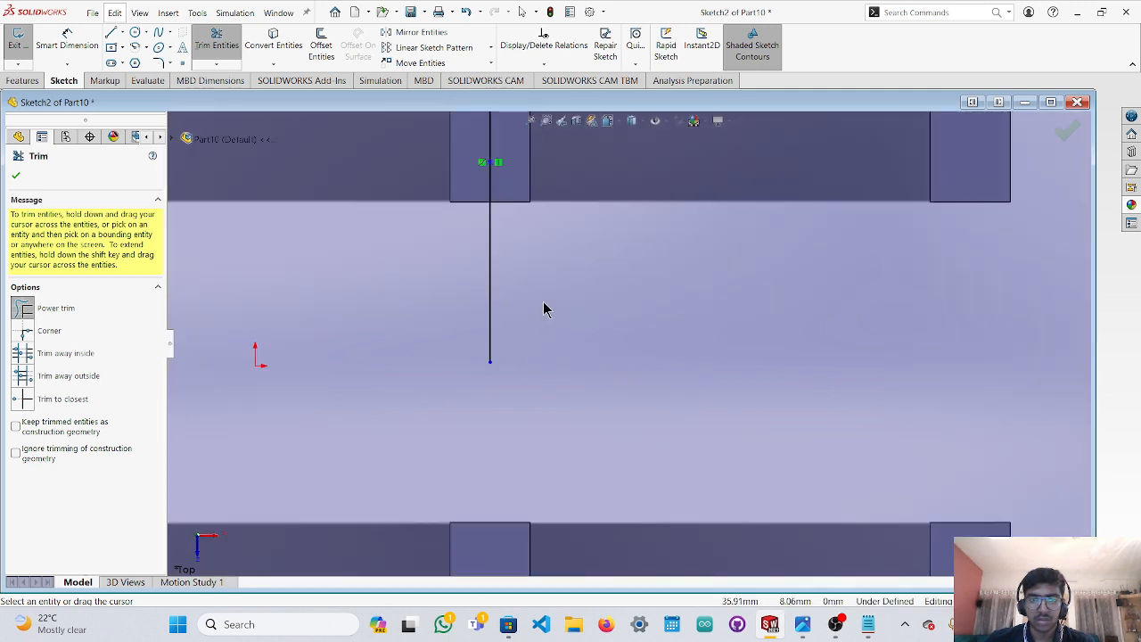
scroll(517, 219, "up", 3)
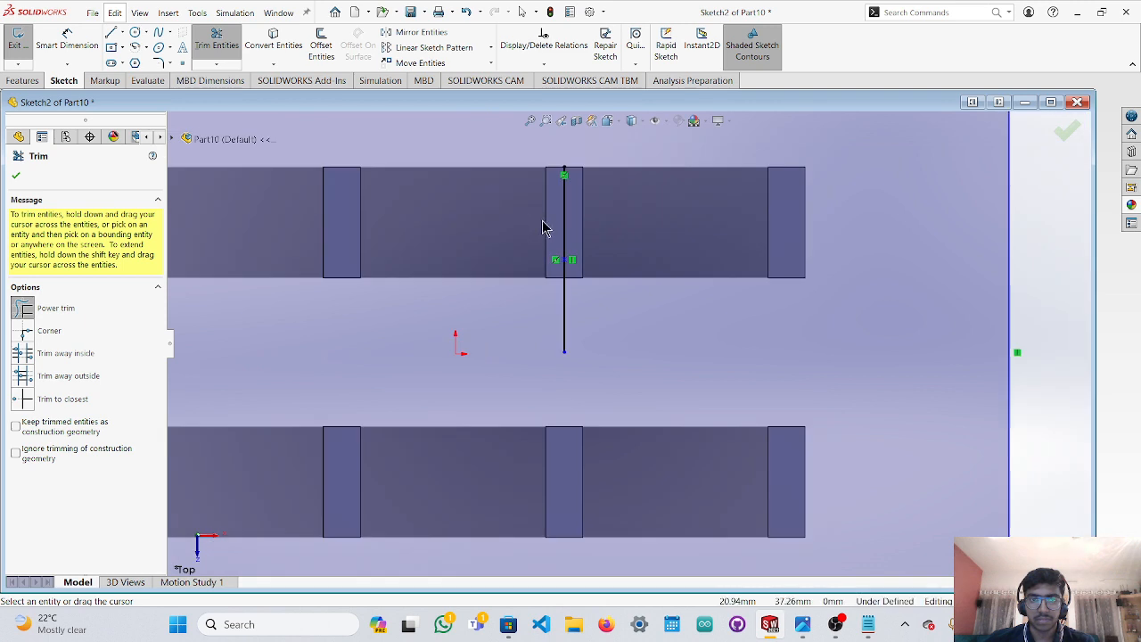
scroll(548, 231, "down", 4)
scroll(589, 246, "down", 1)
key("Escape")
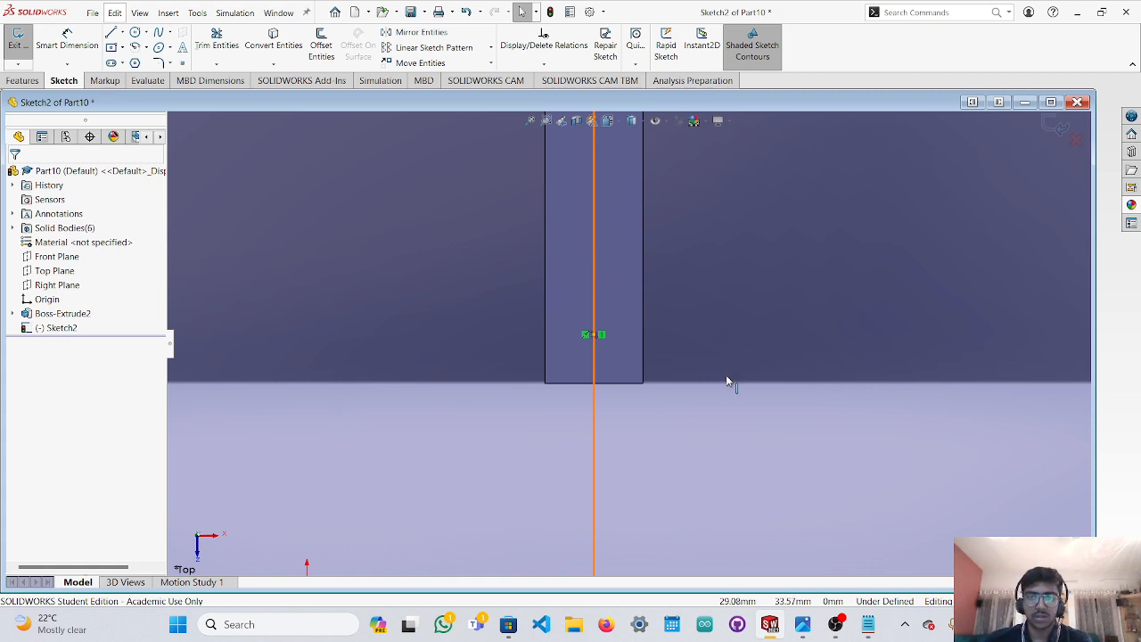
key("Delete")
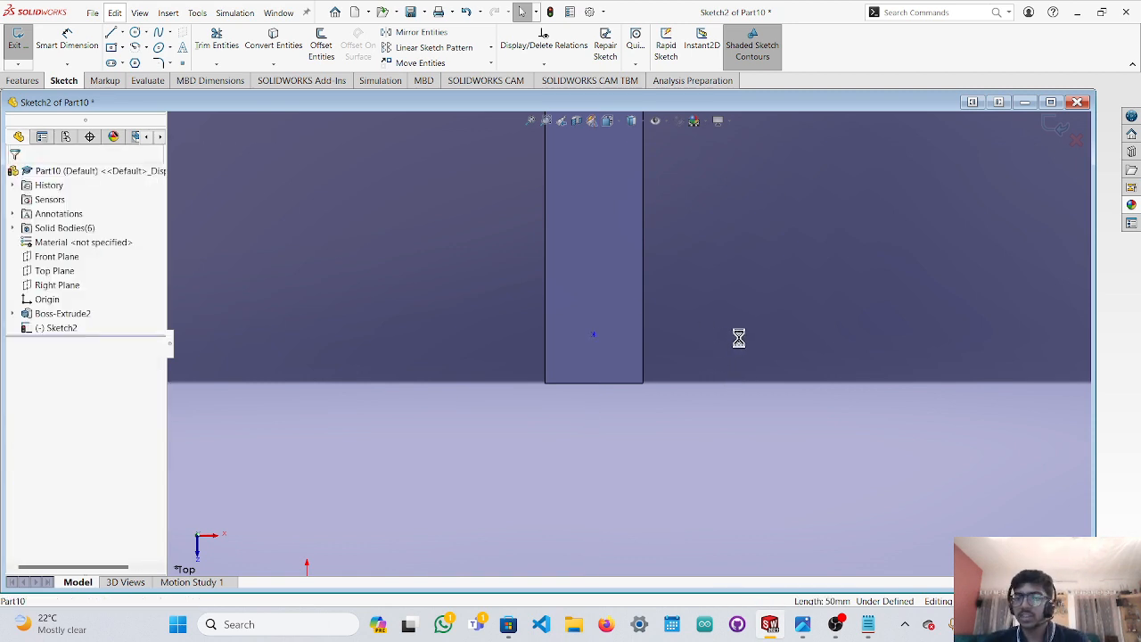
Move the rectangle clear of the legs and dimension a temporary vertical line joining the facing outer corners of the leftmost pair of legs.
scroll(766, 389, "up", 3)
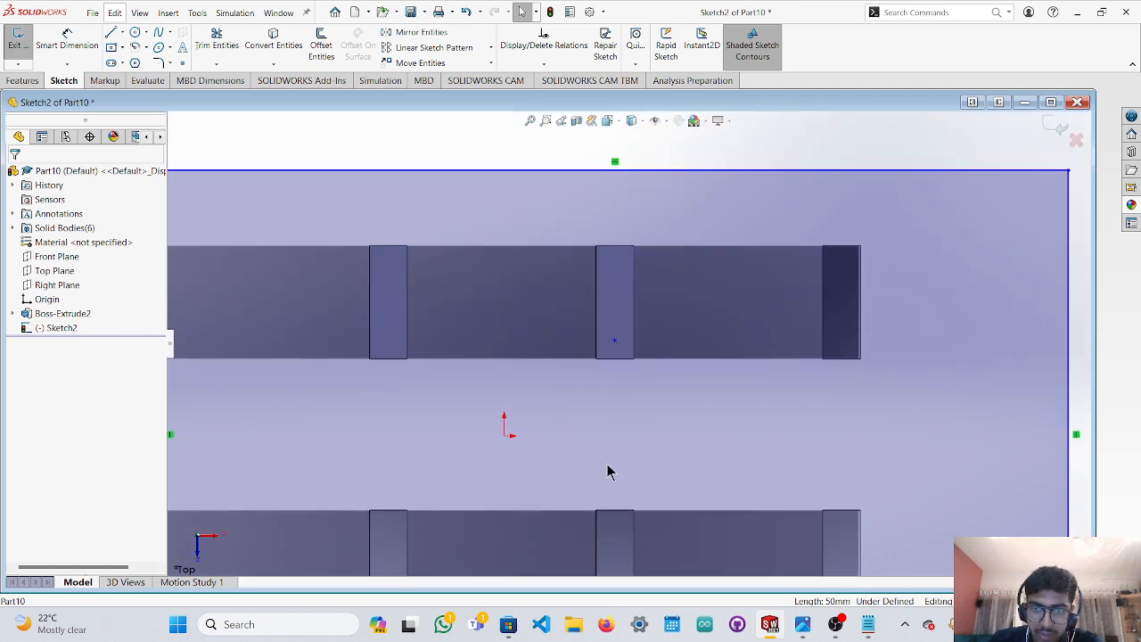
scroll(621, 444, "up", 2)
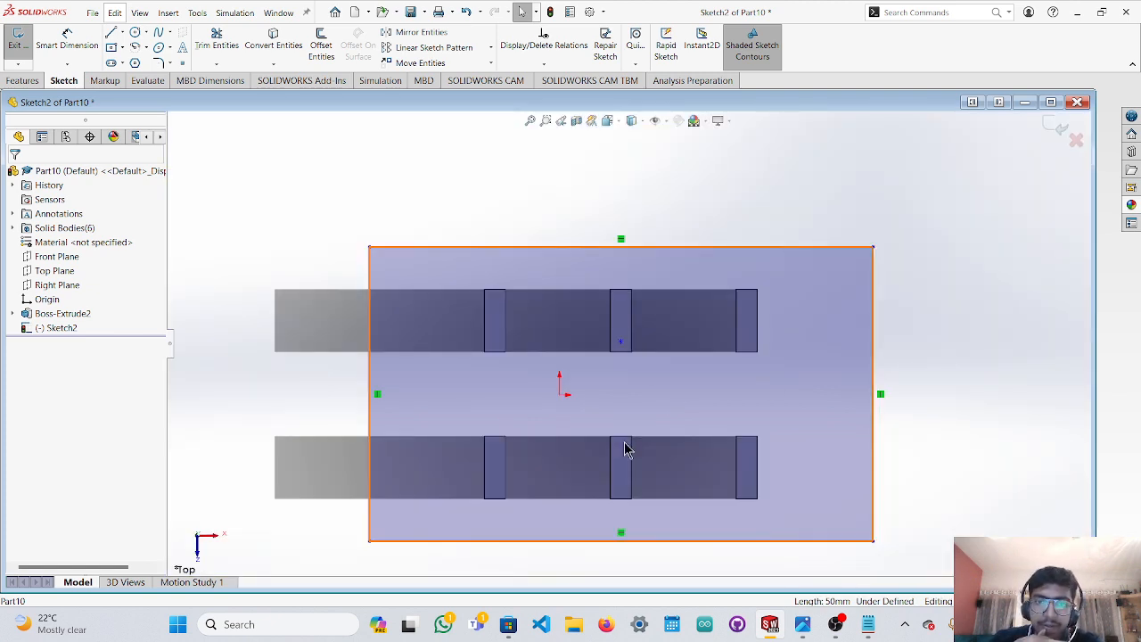
mouse_move(465, 273)
left_mouse_down()
mouse_move(479, 339)
mouse_move(543, 395)
mouse_move(782, 259)
mouse_move(879, 169)
left_mouse_up()
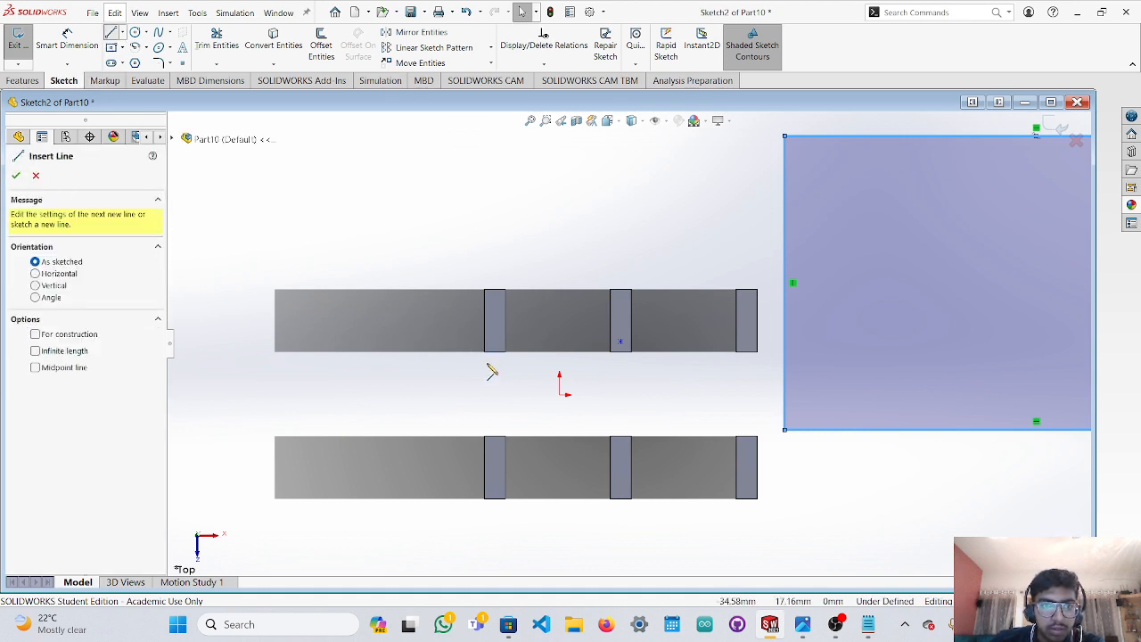
left_click(485, 353)
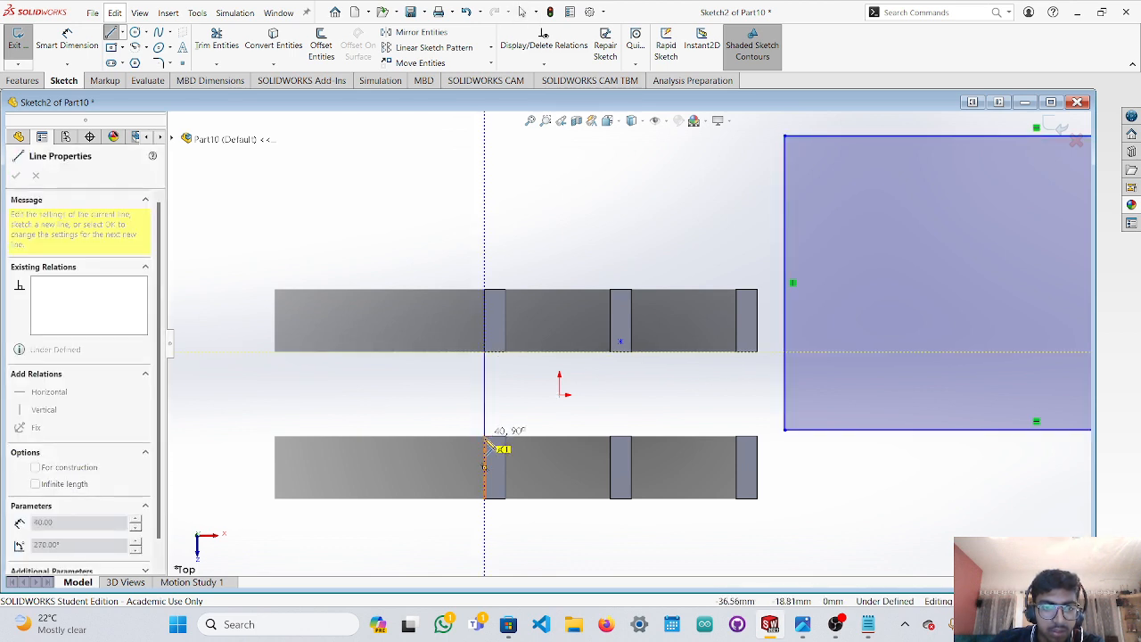
left_click(484, 437)
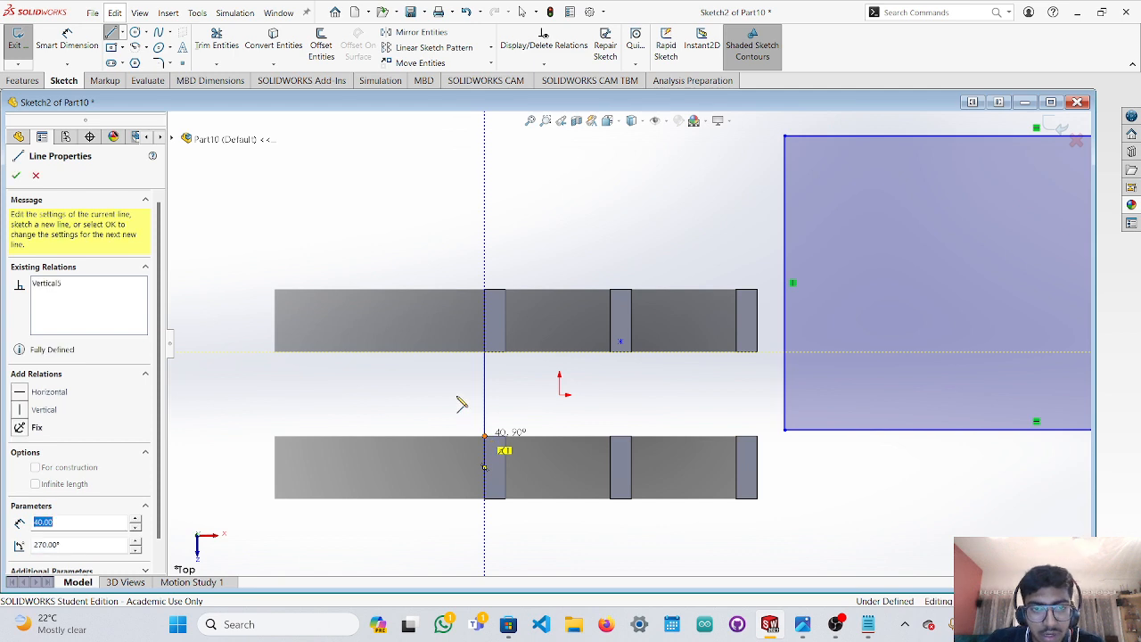
key("Escape")
key("Escape")
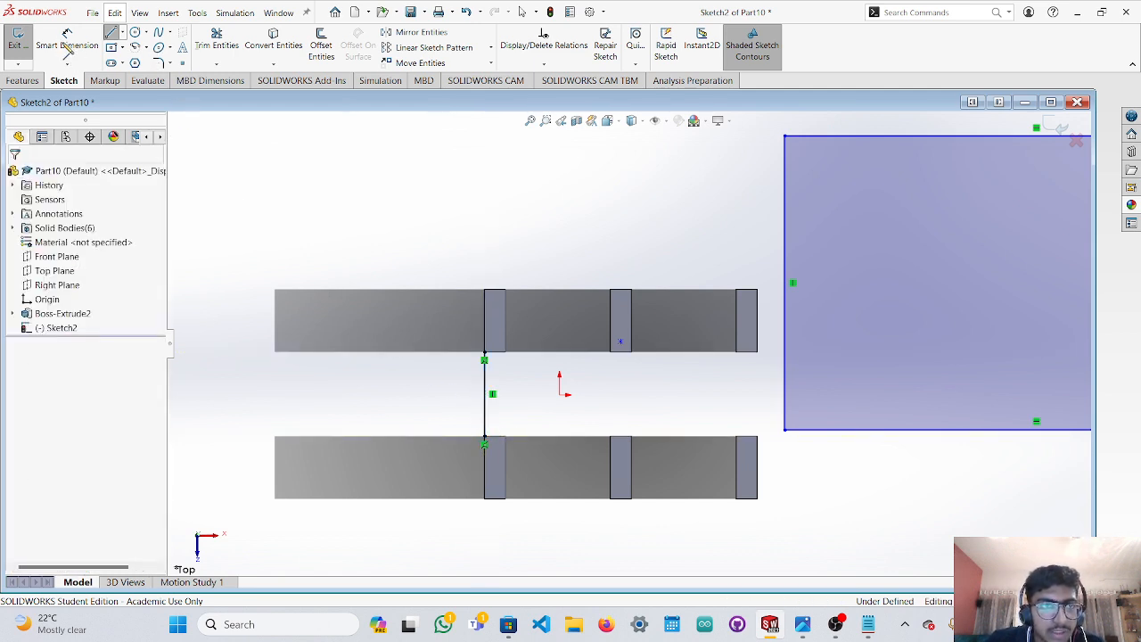
left_click(82, 47)
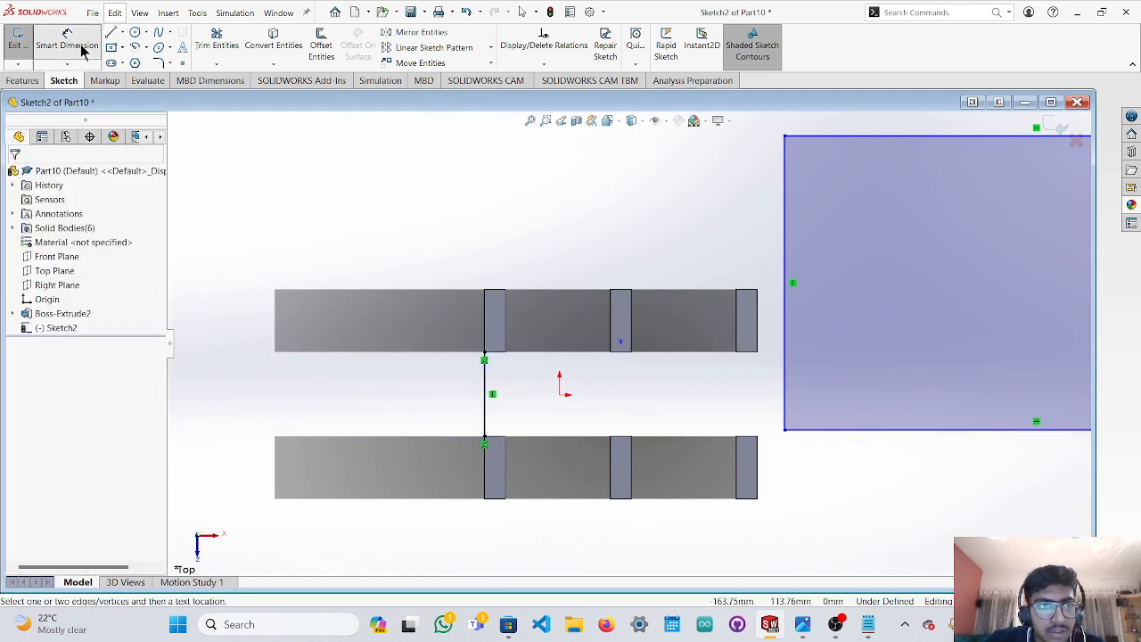
left_click(484, 403)
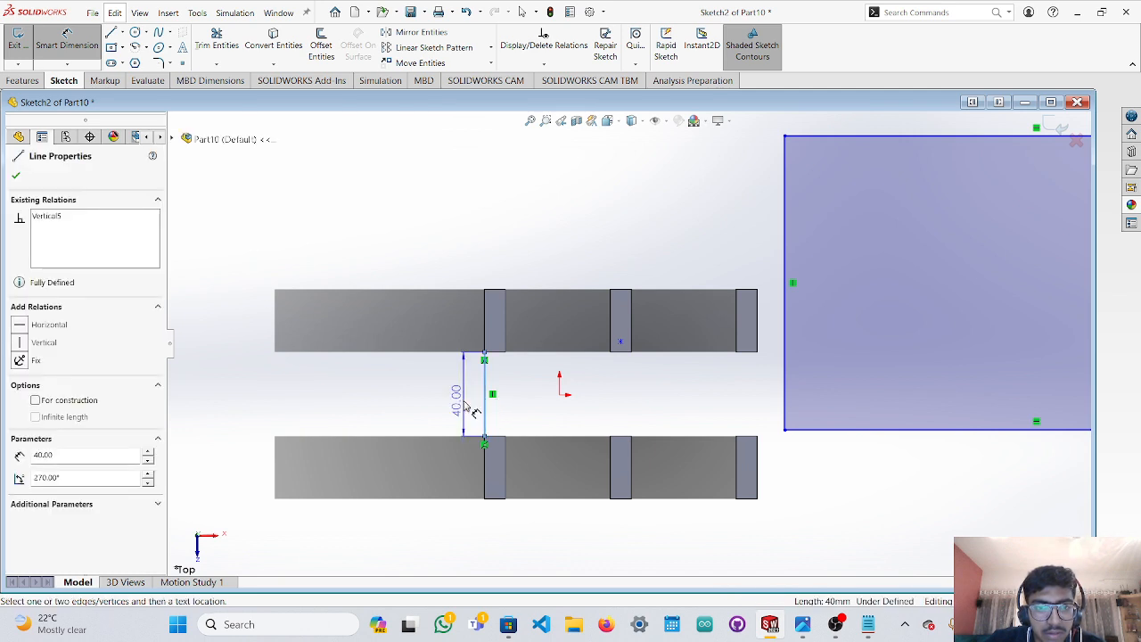
left_click(464, 404)
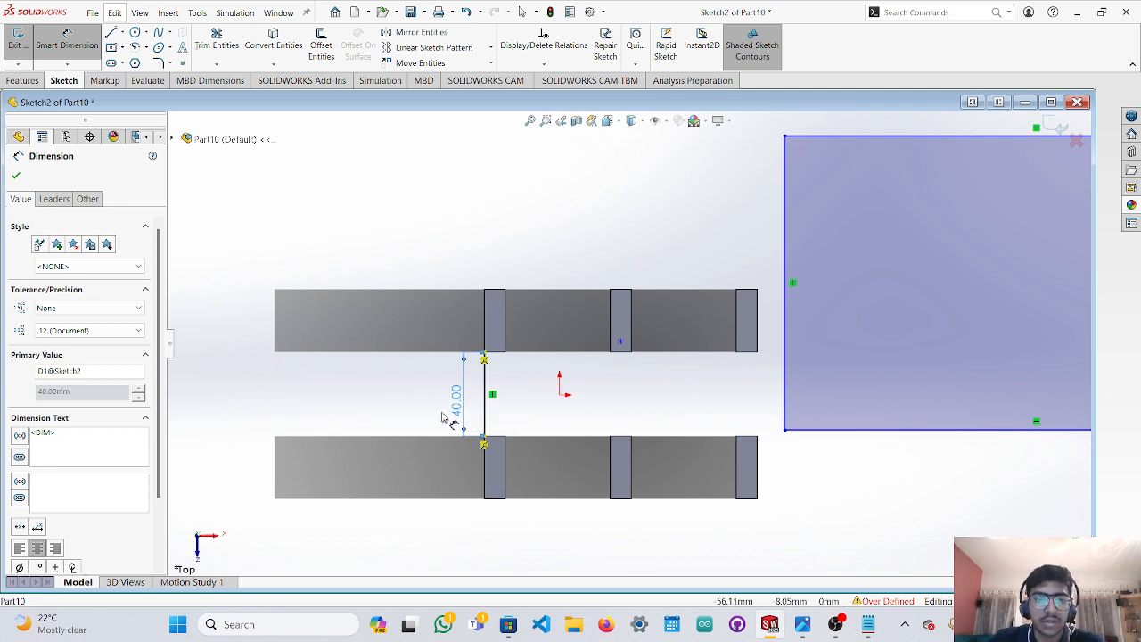
double_click(458, 404)
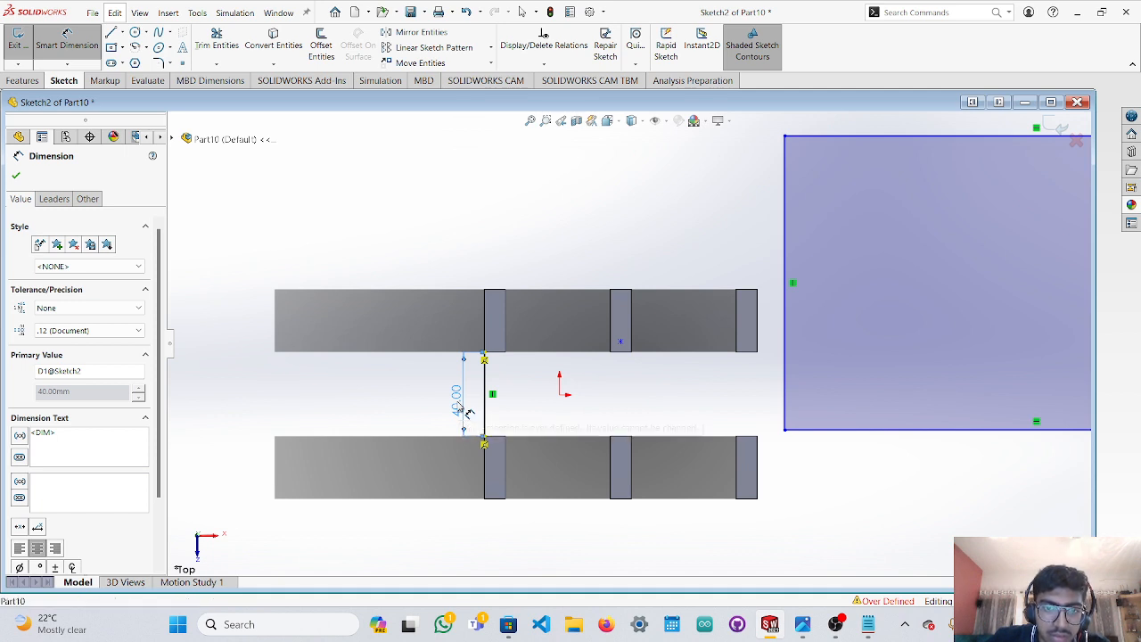
Undo the temporary dimensioned line and the rectangle's move, and delete the restored vertical line over the middle leg.
key("Delete")
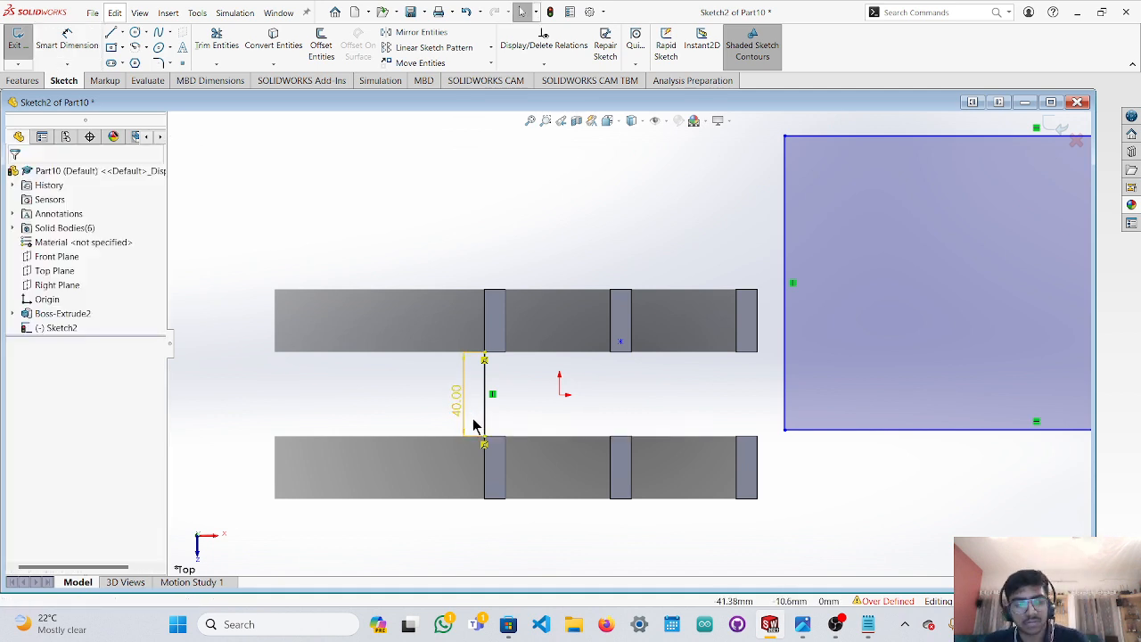
key("ctrl+z")
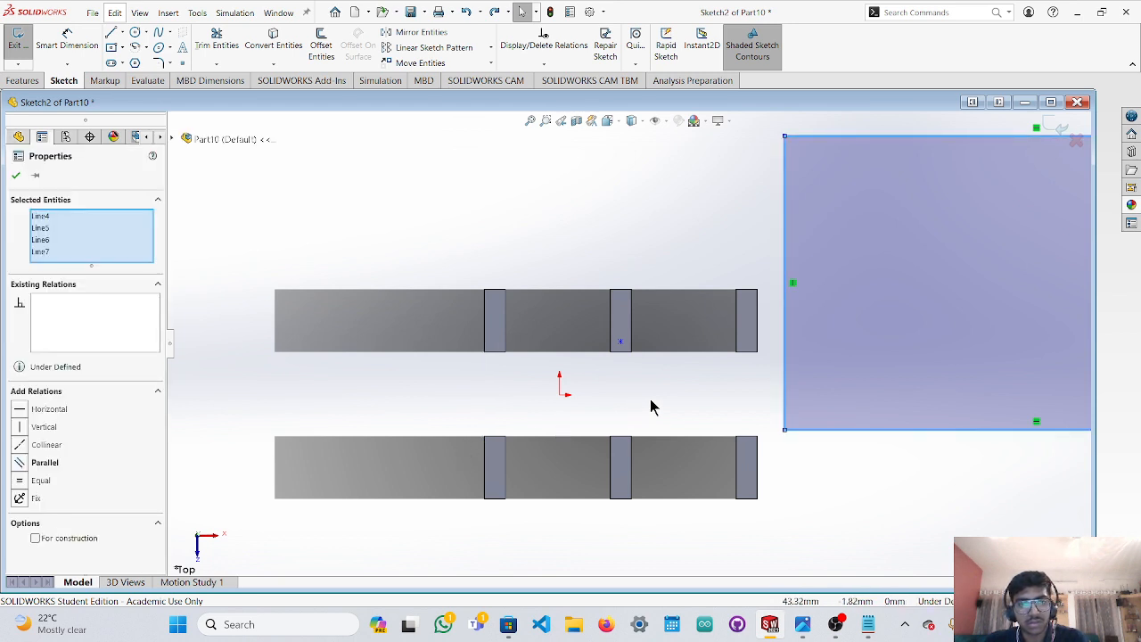
mouse_move(847, 381)
left_mouse_down()
mouse_move(729, 428)
mouse_move(443, 481)
left_mouse_up()
left_click_drag(584, 434, 573, 440)
key("ctrl+z")
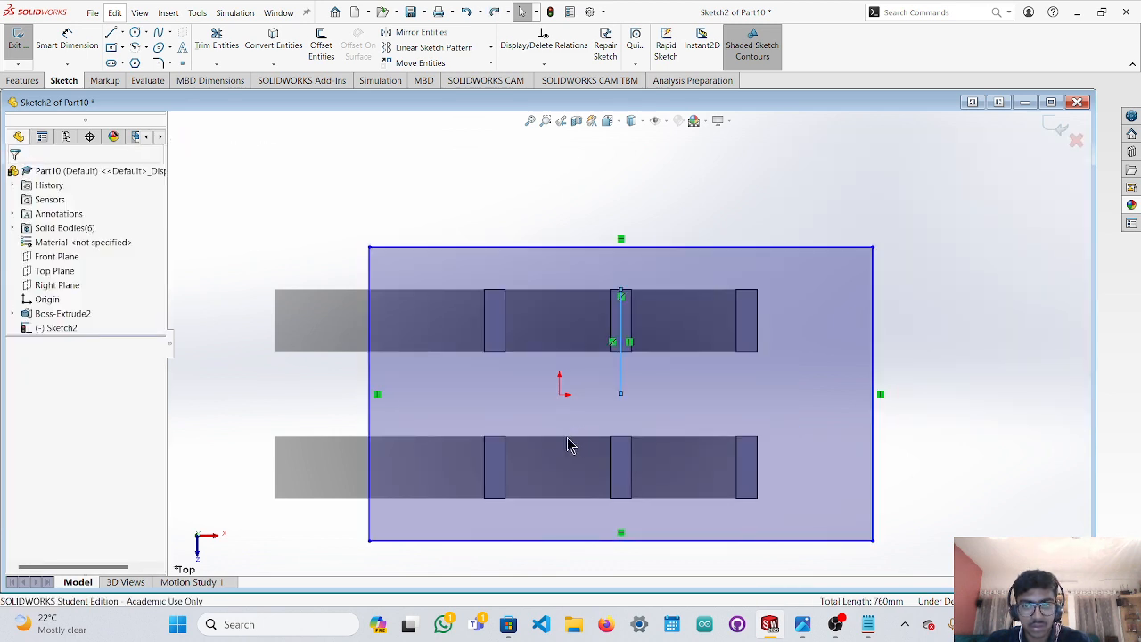
key("Delete")
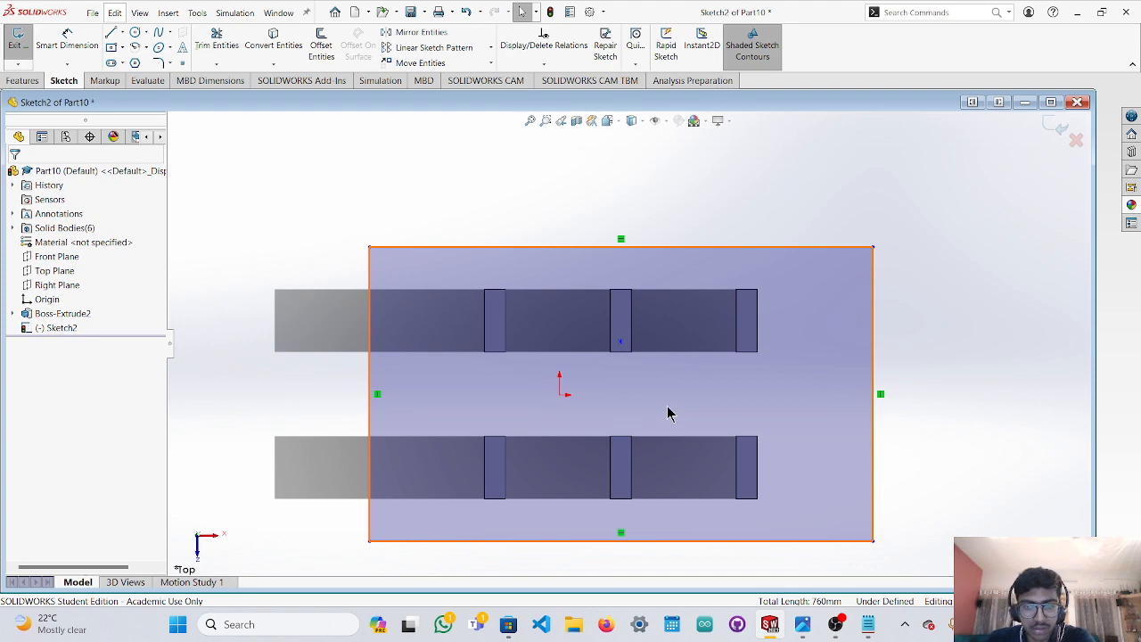
Extrude the rectangle 5 mm down toward the legs as a top plate, with the result merged.
middle_click_drag(932, 413, 946, 288)
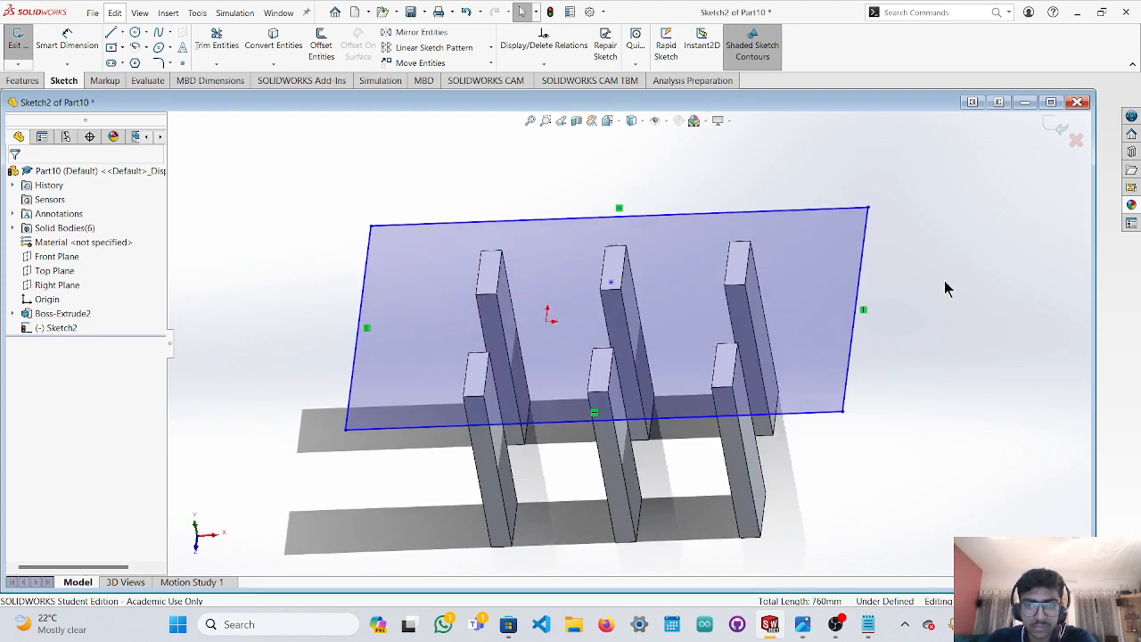
left_click(24, 80)
left_click(24, 45)
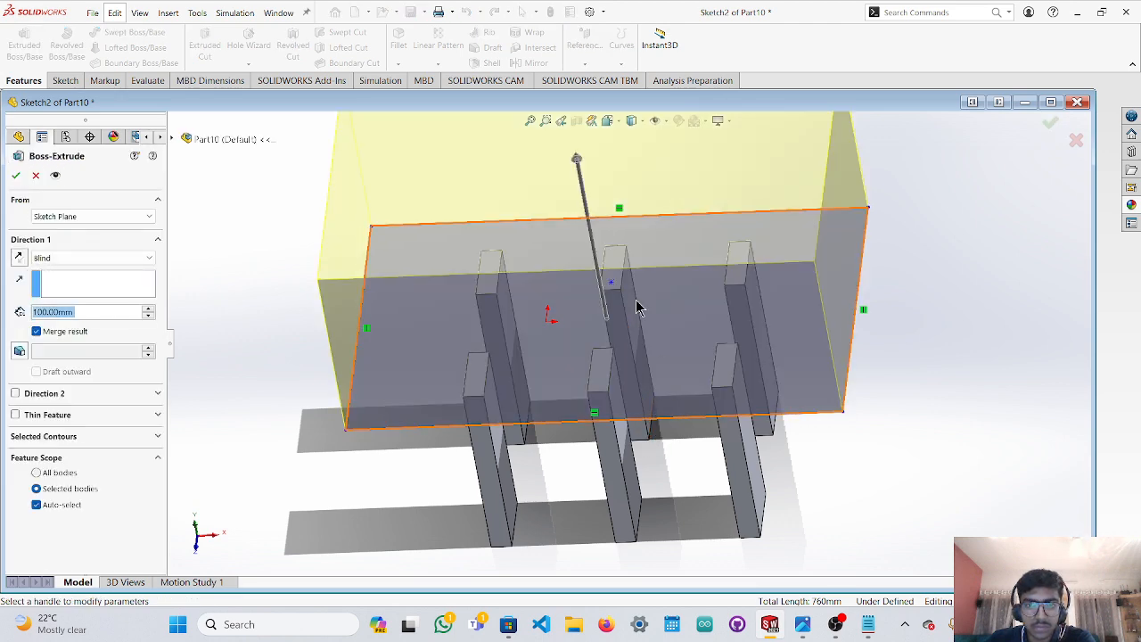
mouse_move(575, 164)
left_mouse_down()
mouse_move(636, 420)
mouse_move(636, 370)
mouse_move(669, 446)
left_mouse_up()
middle_click_drag(674, 476, 669, 377)
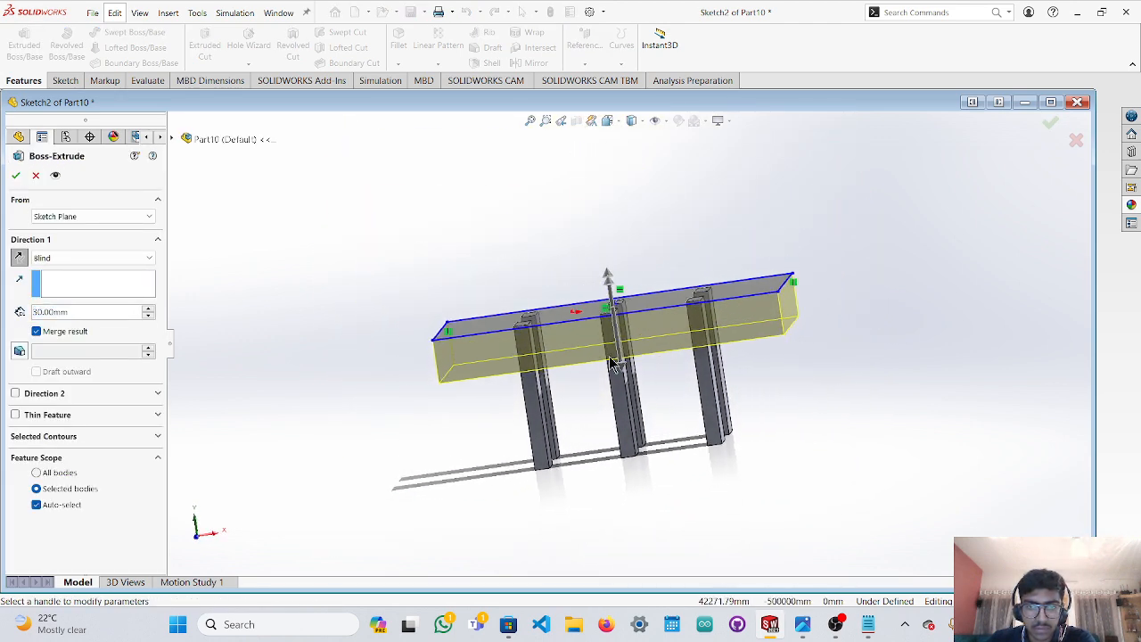
scroll(631, 366, "down", 5)
scroll(660, 374, "up", 3)
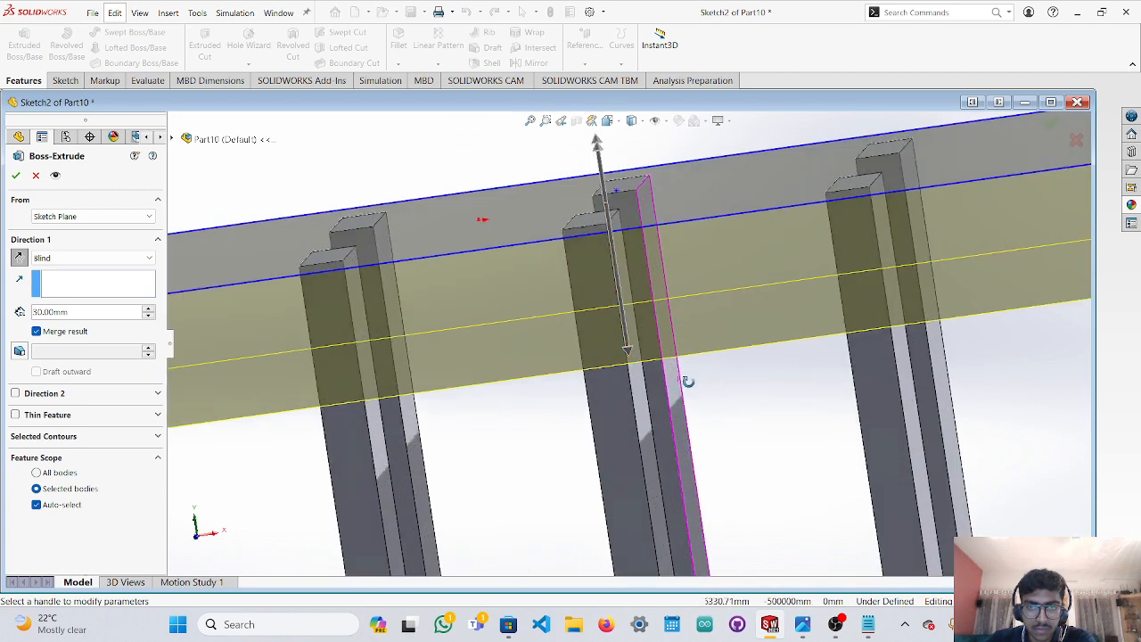
left_click_drag(592, 365, 563, 246)
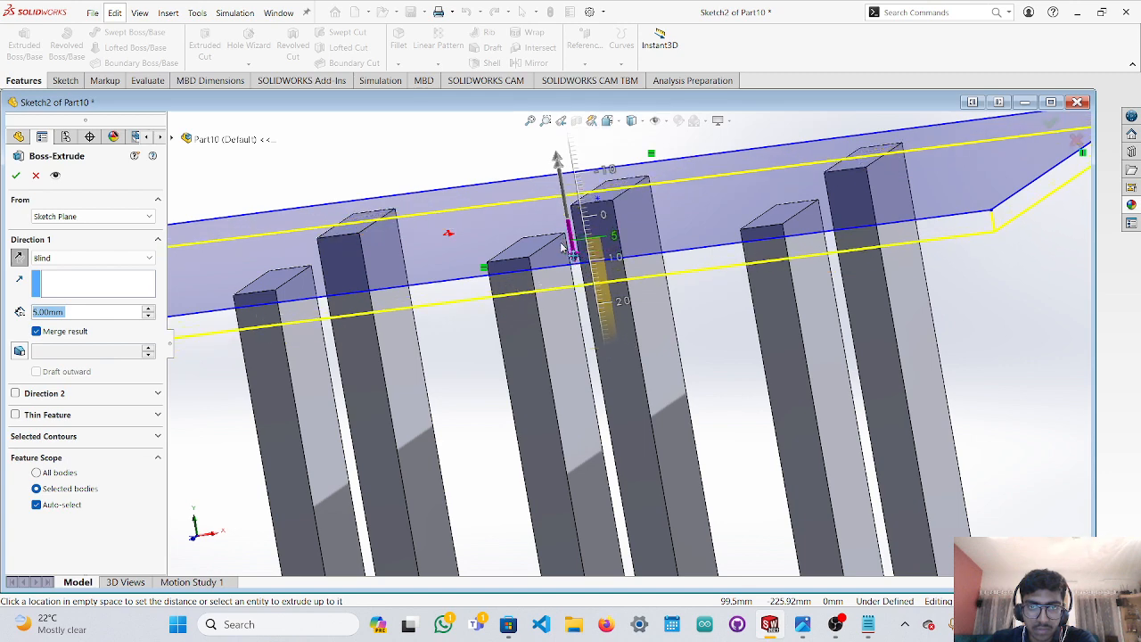
middle_click_drag(563, 246, 704, 305)
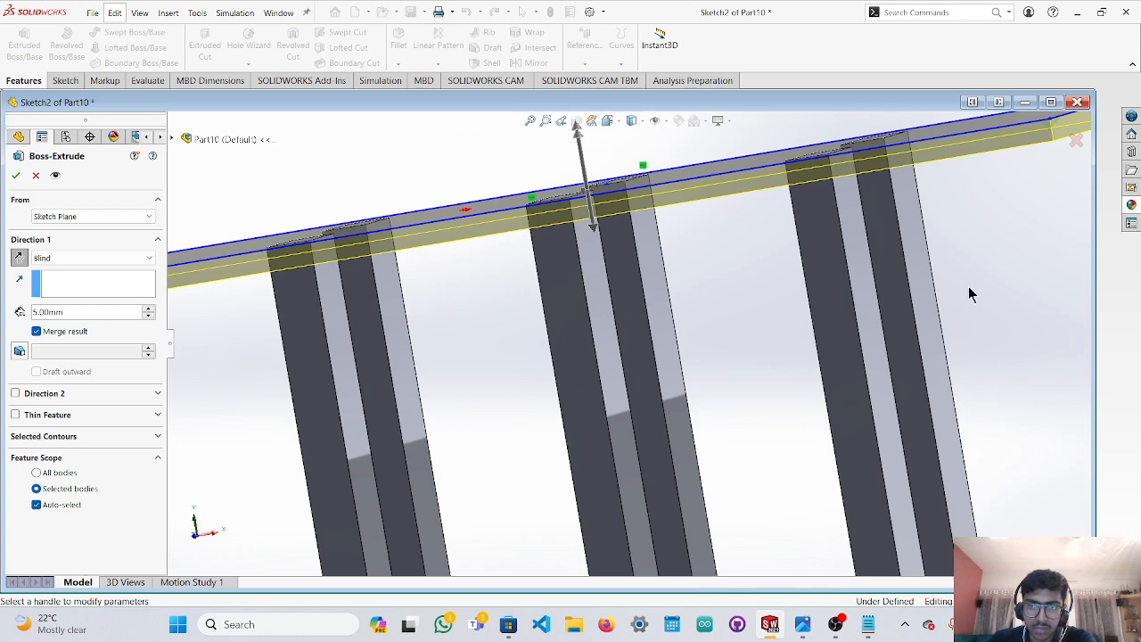
left_click(20, 177)
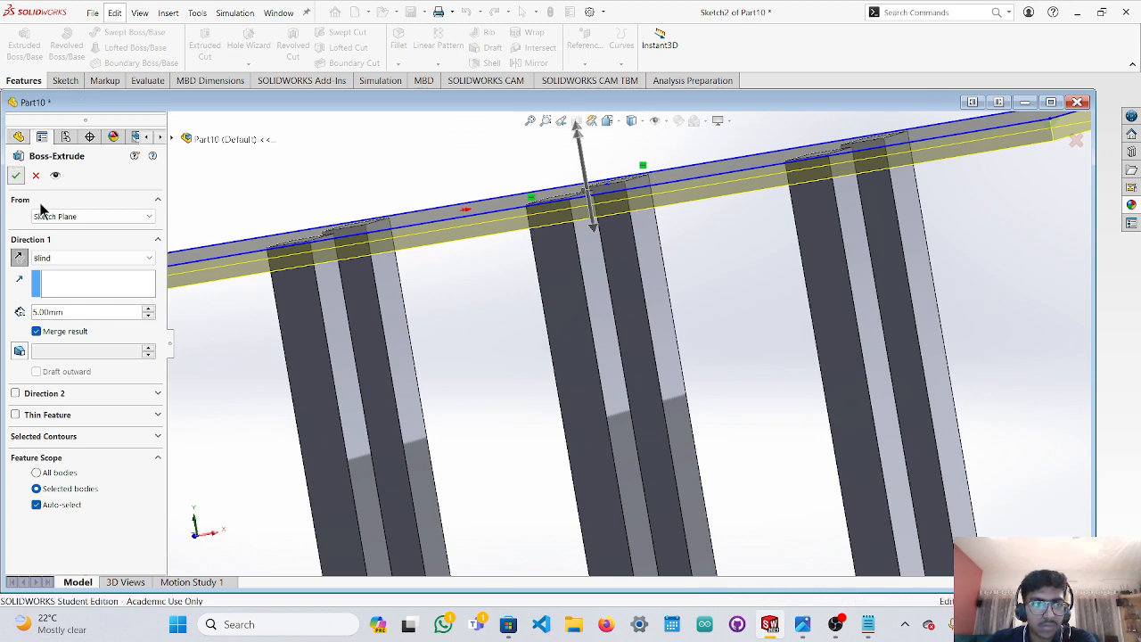
Select the top plate's upper face, its four edge faces and its underside together.
middle_click_drag(650, 331, 821, 507)
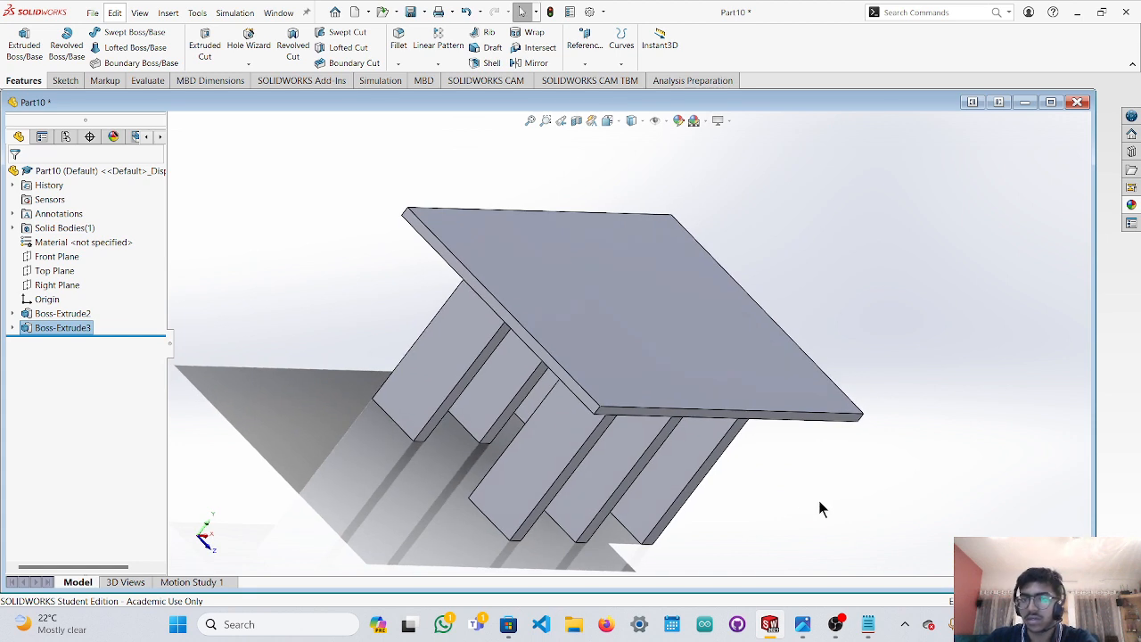
left_click(650, 351)
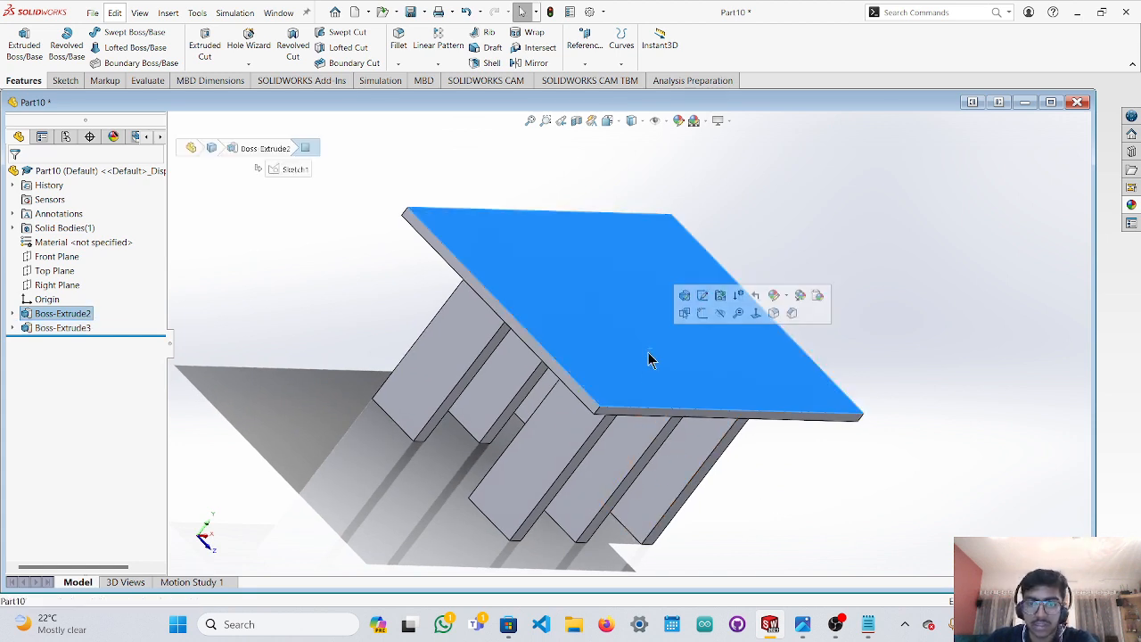
left_click(559, 372, "ctrl")
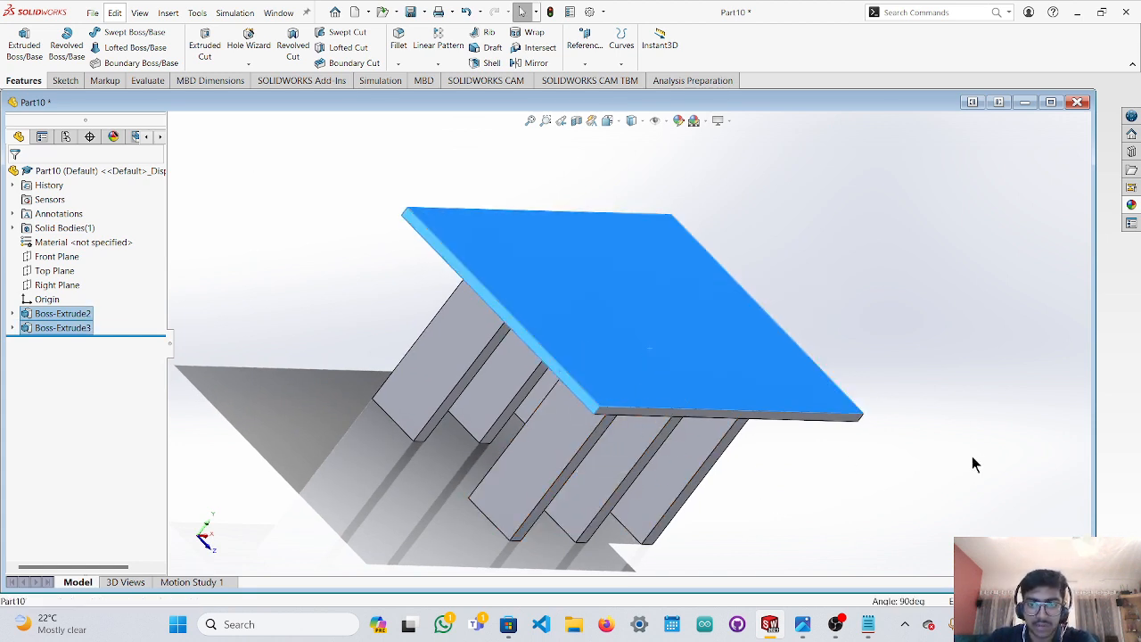
middle_click_drag(971, 461, 950, 426, "shift")
left_click(835, 461, "ctrl")
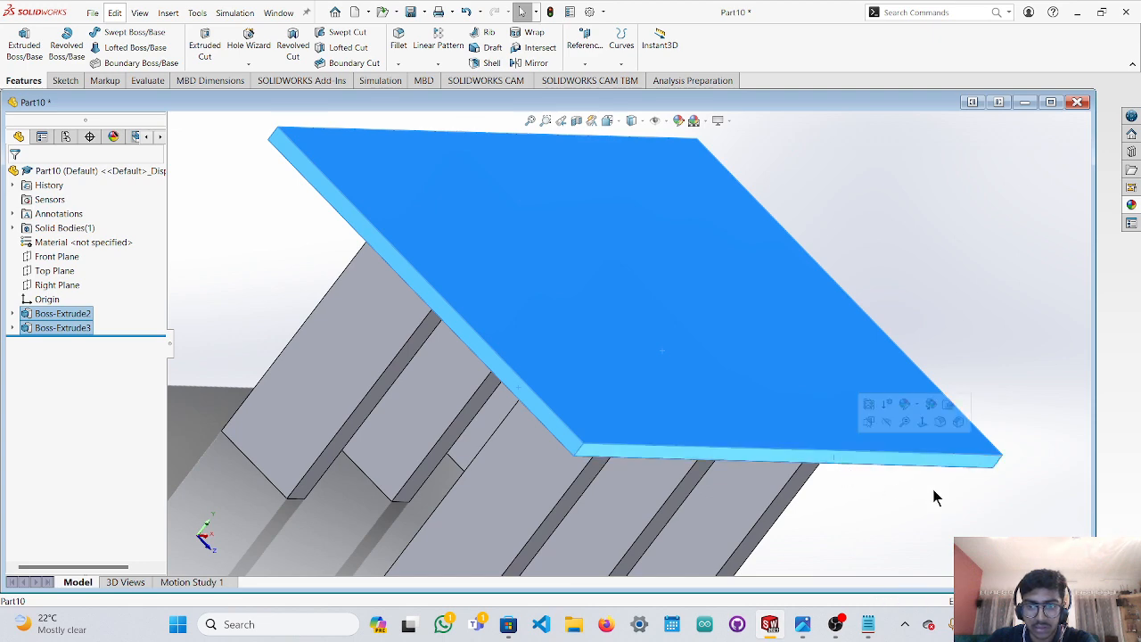
middle_click_drag(934, 495, 781, 428)
scroll(942, 444, "up", 2)
left_click(930, 403, "ctrl")
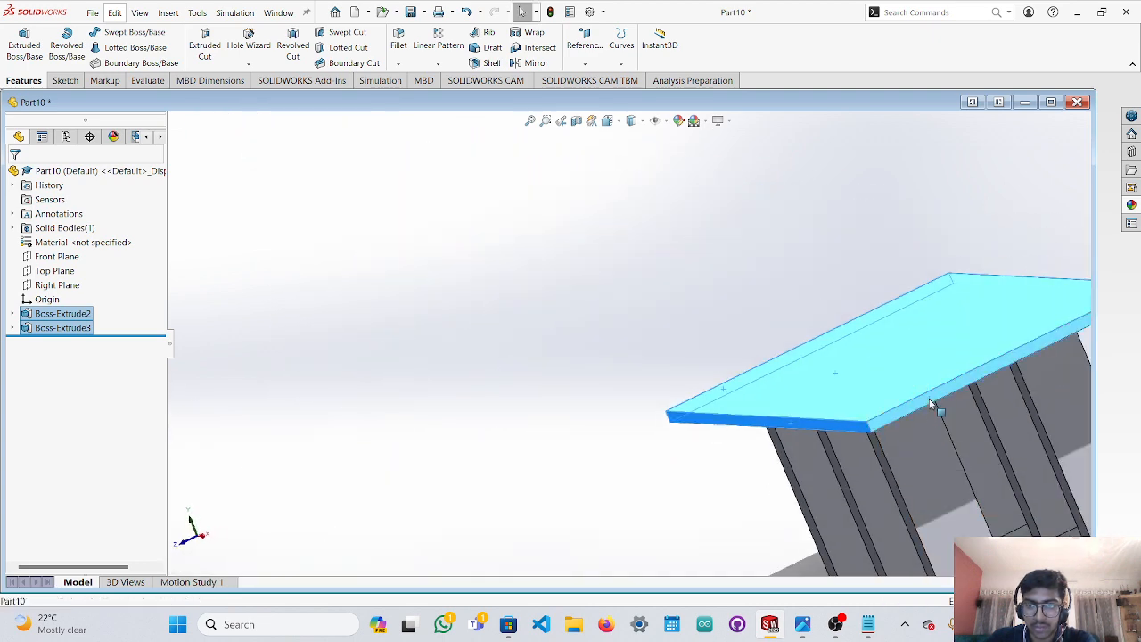
scroll(1031, 393, "up", 3)
middle_click_drag(995, 359, 899, 415)
scroll(810, 311, "down", 3)
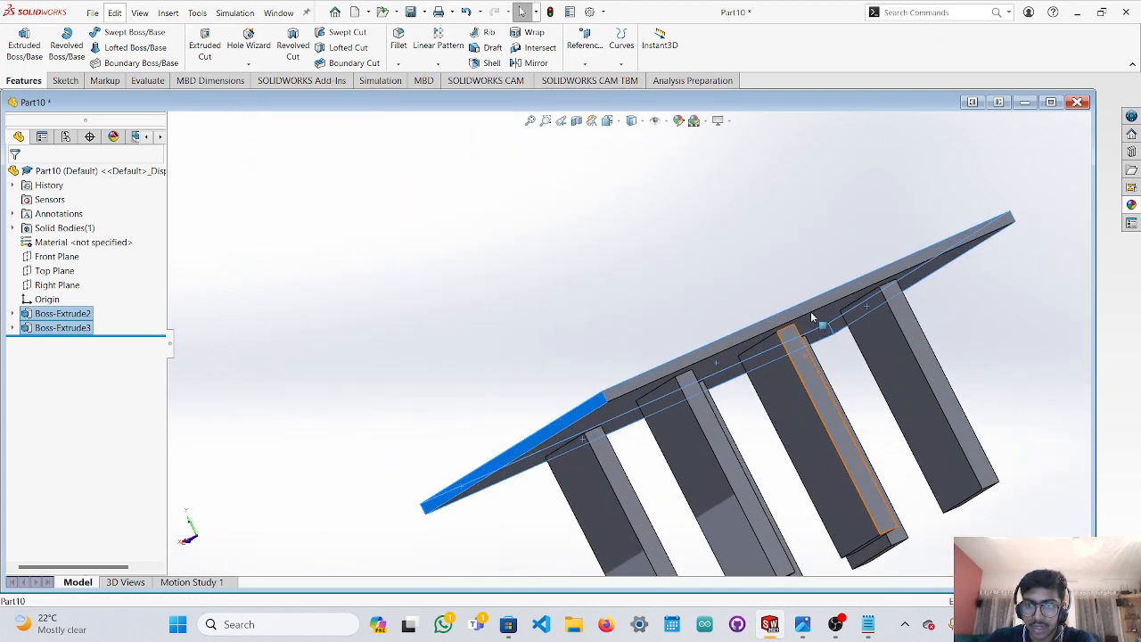
left_click(808, 308, "ctrl")
scroll(871, 412, "up", 1)
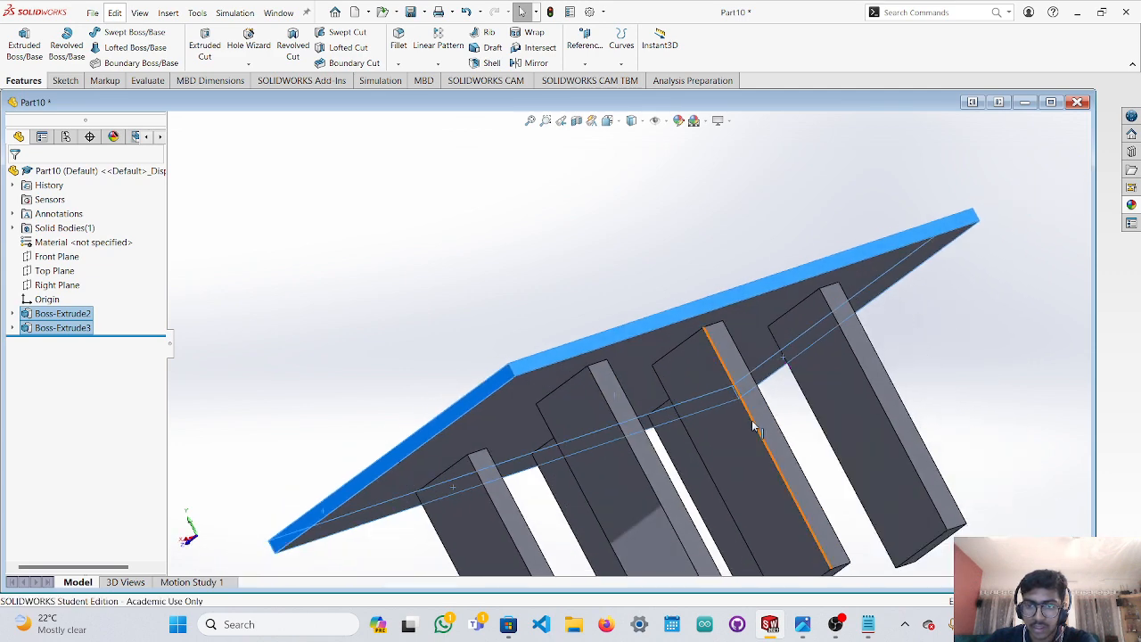
scroll(677, 384, "up", 2)
left_click(626, 351, "ctrl")
scroll(740, 446, "up", 1)
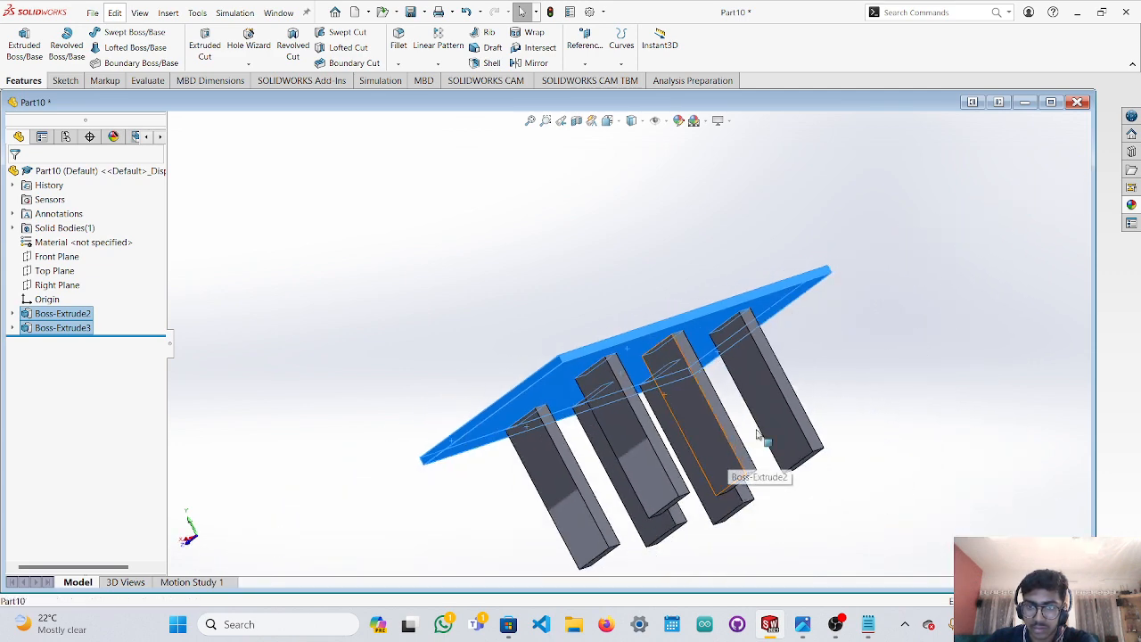
middle_click_drag(758, 435, 954, 396)
Apply the translucent plastic appearance from the clear plastics to the plate's selected faces.
left_click(1132, 204)
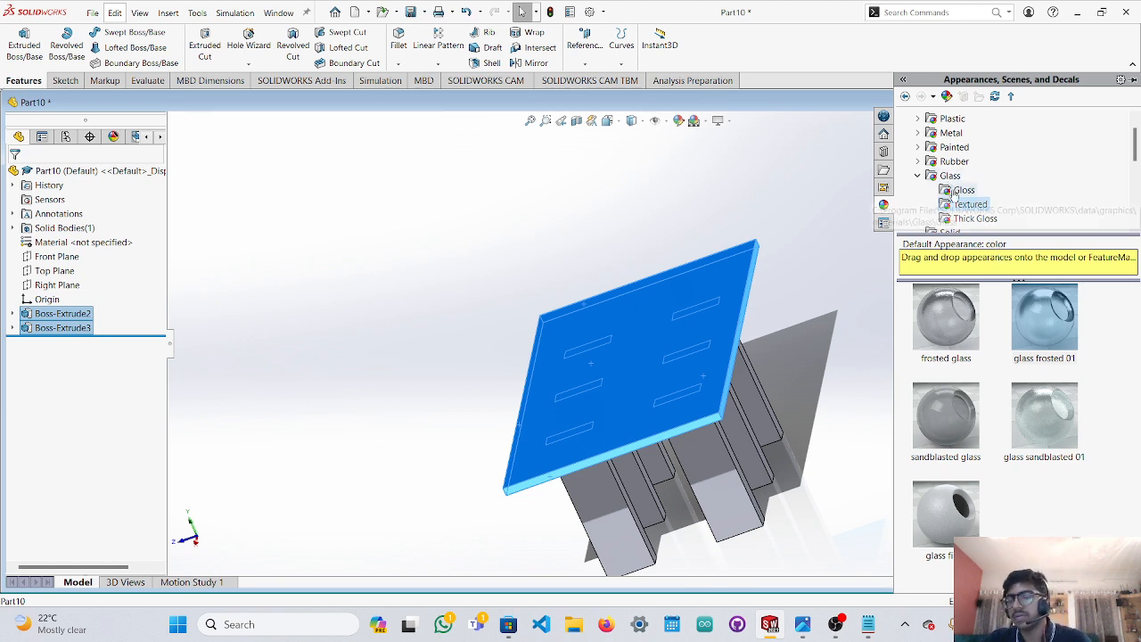
left_click(918, 118)
left_click(967, 134)
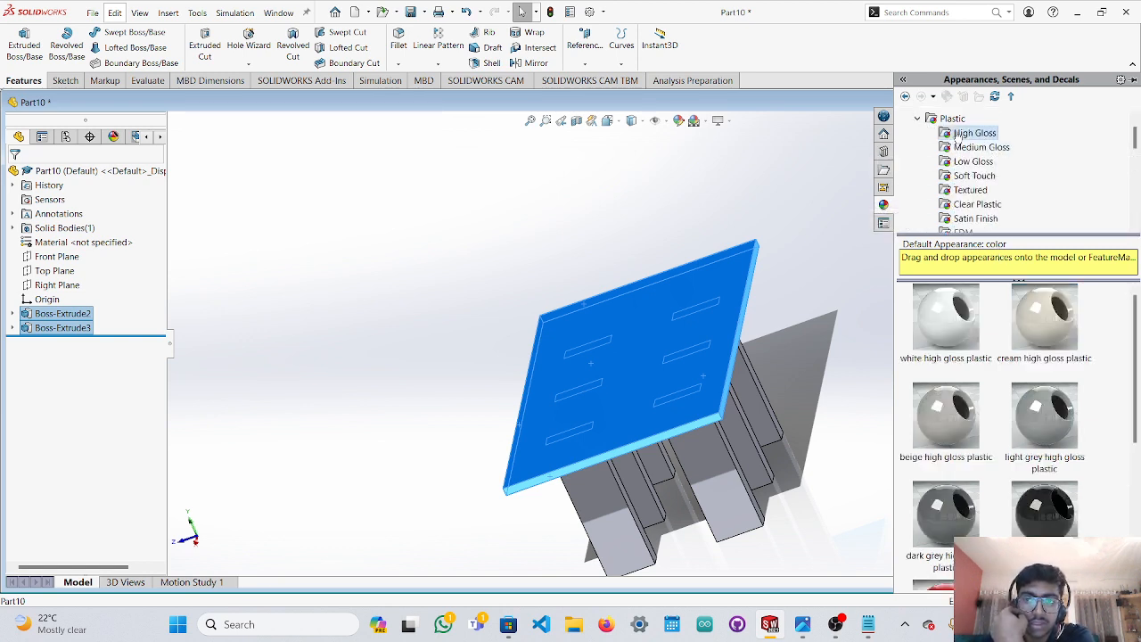
left_click(963, 149)
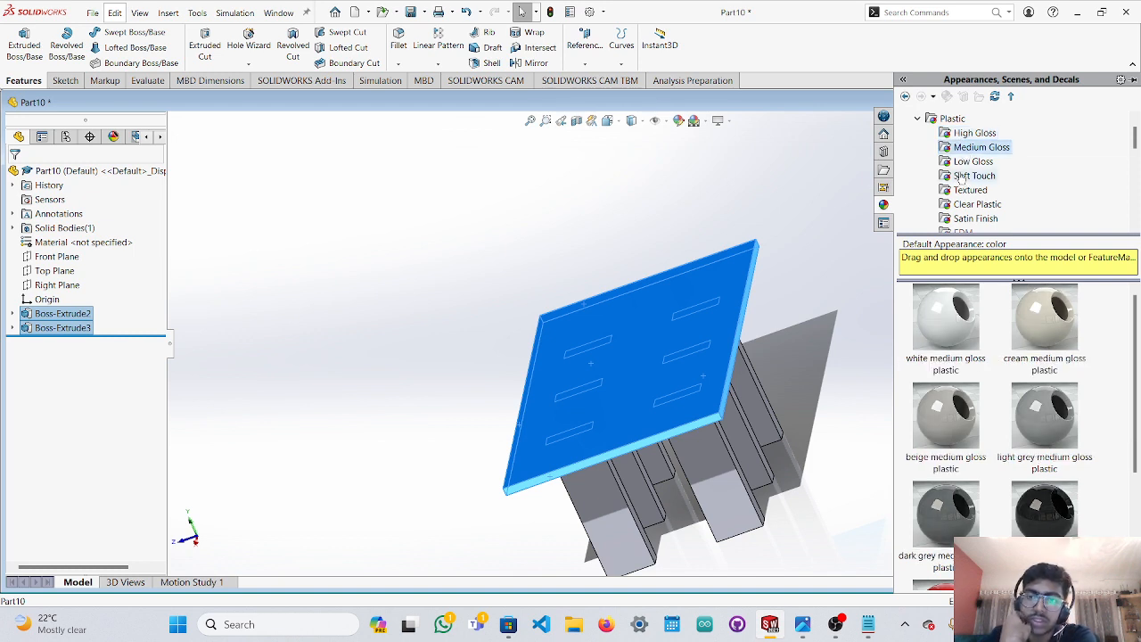
left_click(966, 176)
left_click(963, 191)
left_click(964, 177)
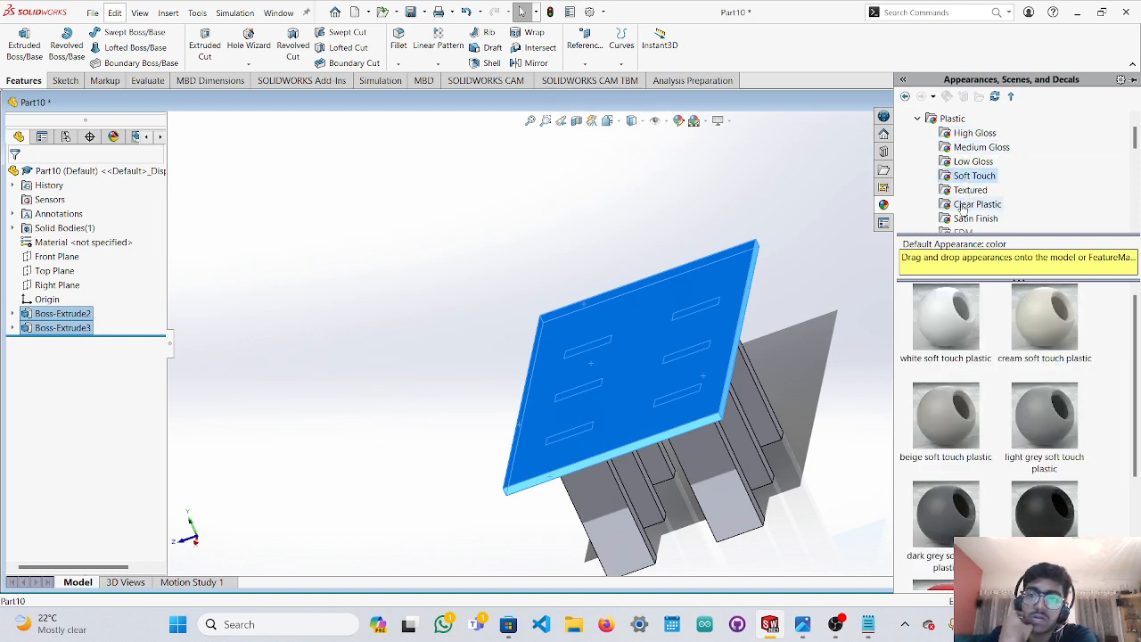
left_click(963, 205)
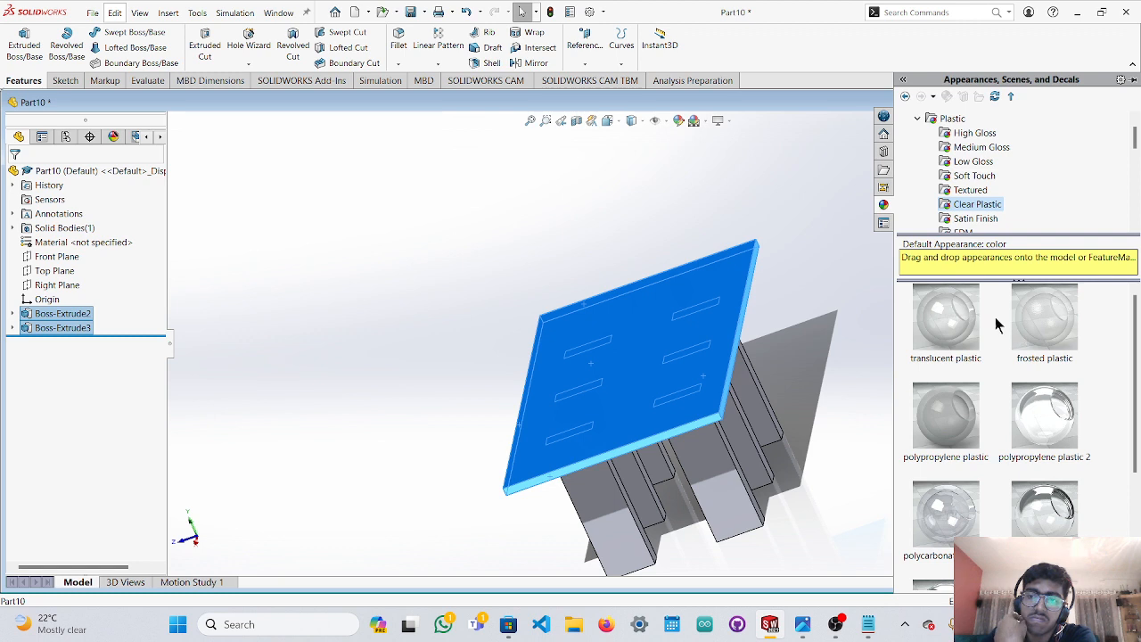
mouse_move(962, 327)
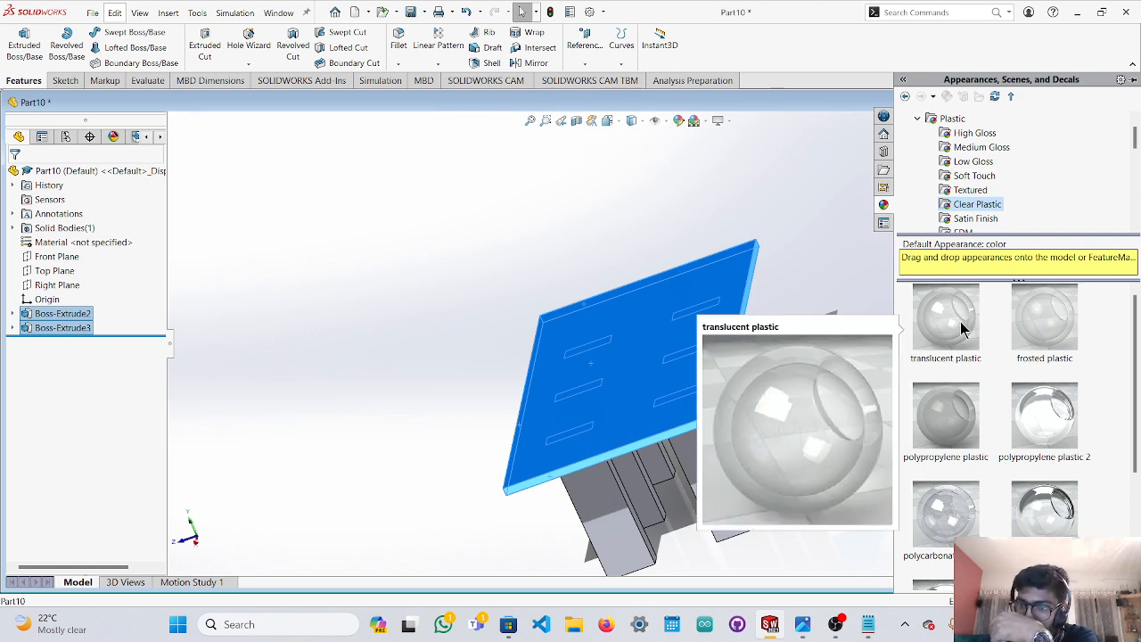
left_click(961, 328)
Select the broad face on the same side of each of the six legs.
middle_click_drag(816, 367, 856, 331)
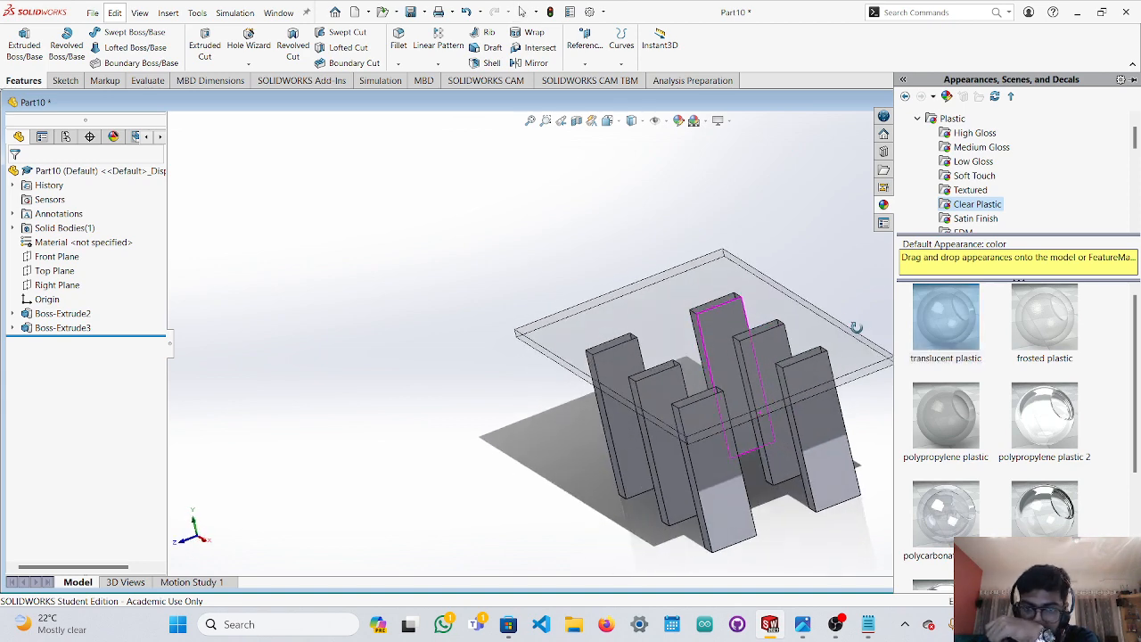
left_click(737, 519)
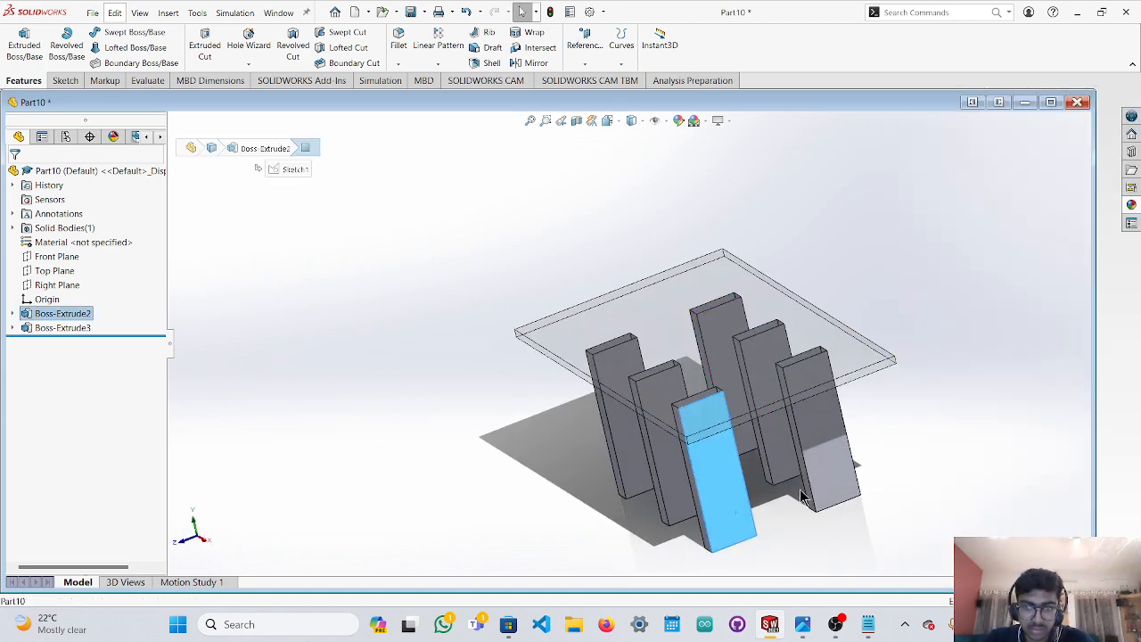
left_click(811, 446, "ctrl")
left_click(777, 459, "ctrl")
left_click(670, 460, "ctrl")
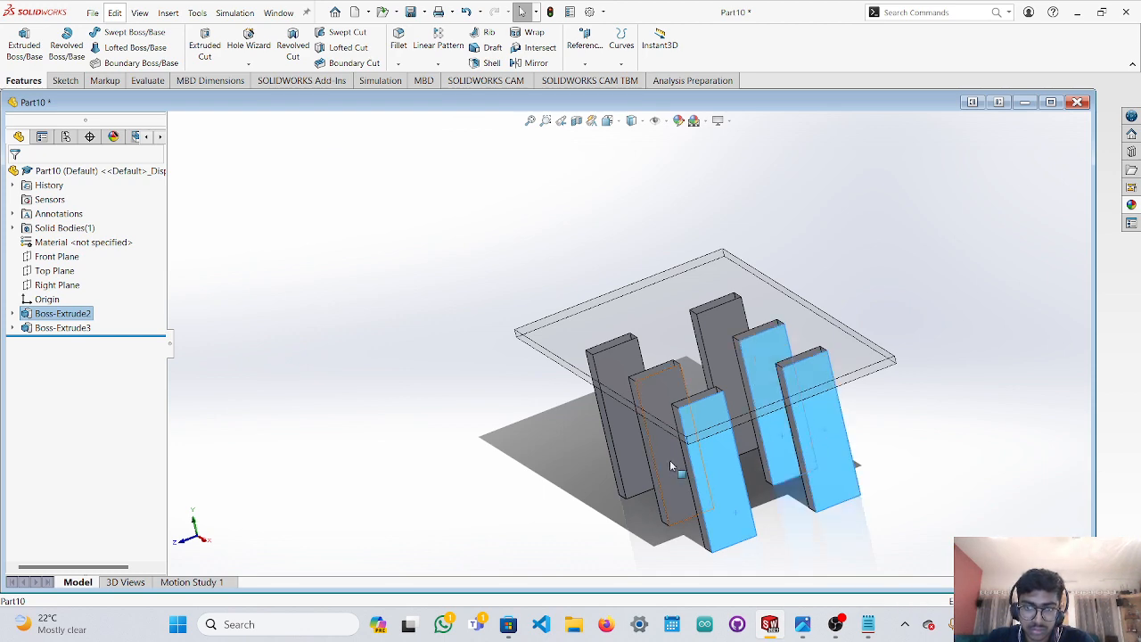
left_click(630, 435, "ctrl")
left_click(744, 436, "ctrl")
Add the narrow side faces along one side of the legs to the selection.
middle_click_drag(738, 484, 816, 447)
left_click(829, 445, "ctrl")
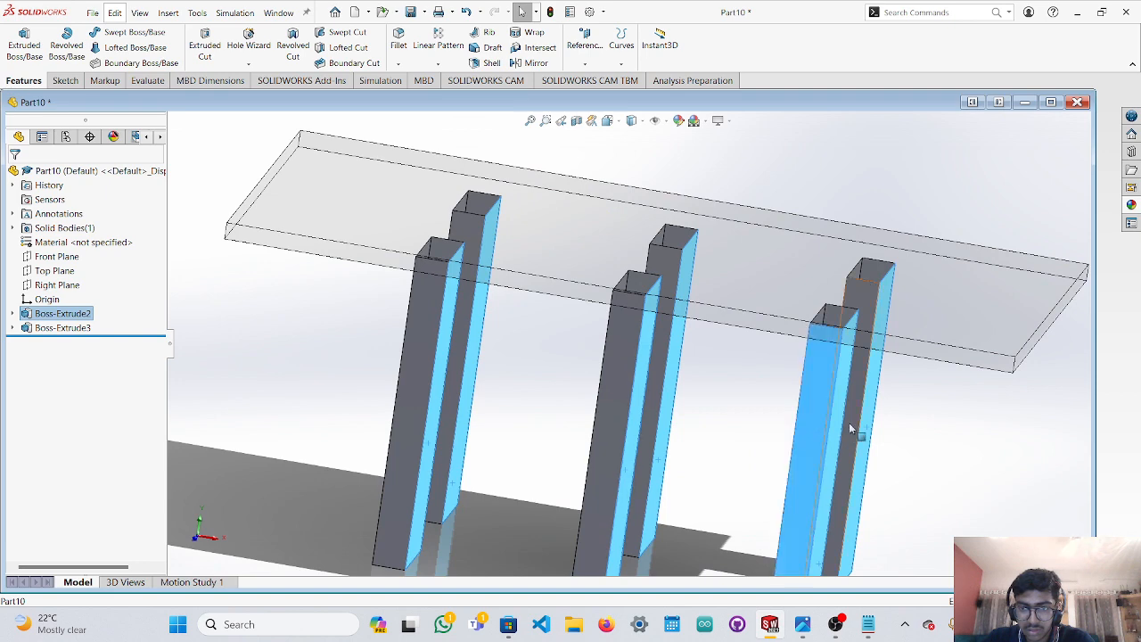
left_click(858, 431, "ctrl")
left_click(619, 414, "ctrl")
left_click(655, 403, "ctrl")
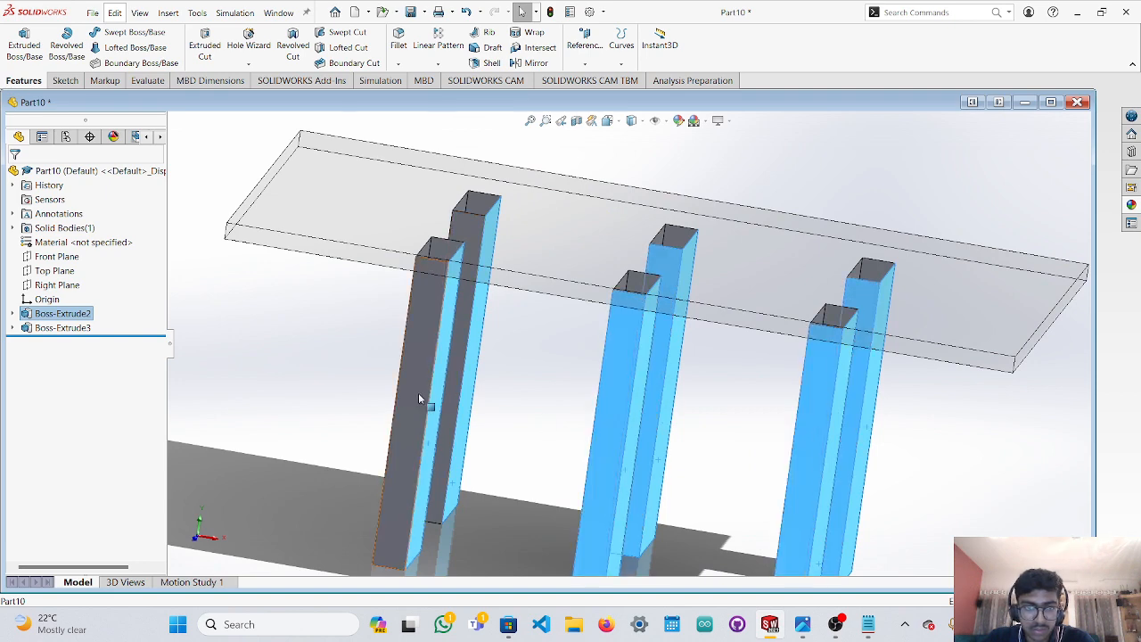
left_click(421, 390, "ctrl")
Add the opposite broad faces of all six legs to the selection.
mouse_move(425, 395)
middle_mouse_down()
mouse_move(365, 388)
mouse_move(415, 407)
middle_mouse_up()
left_click(636, 387, "ctrl")
left_click(542, 385, "ctrl")
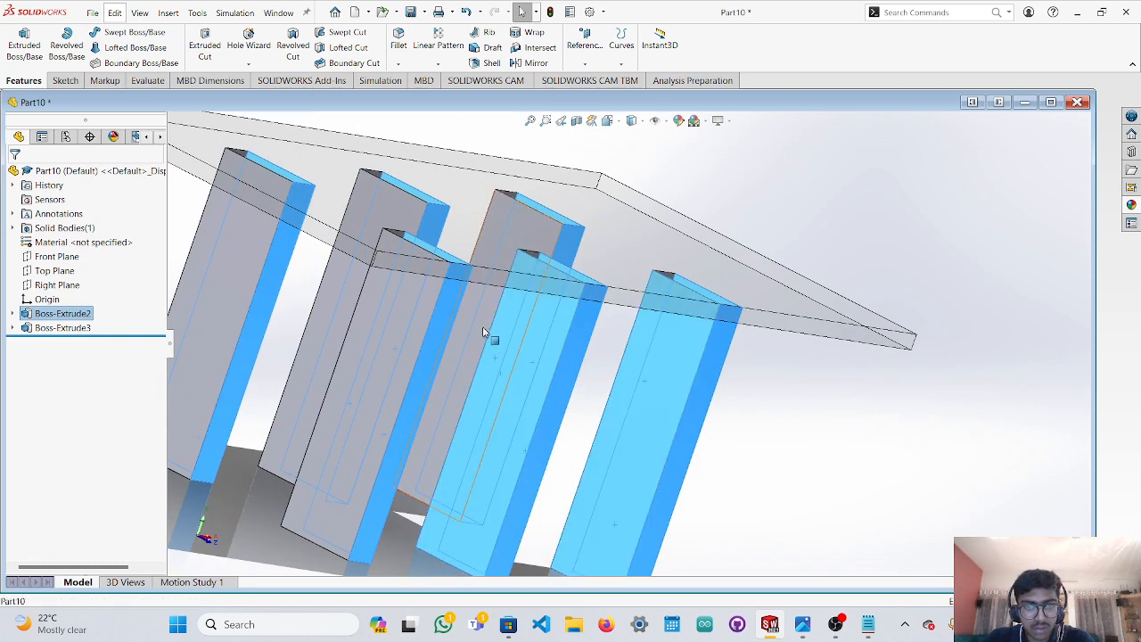
left_click(489, 334, "ctrl")
left_click(377, 374, "ctrl")
left_click(334, 285, "ctrl")
left_click(228, 306, "ctrl")
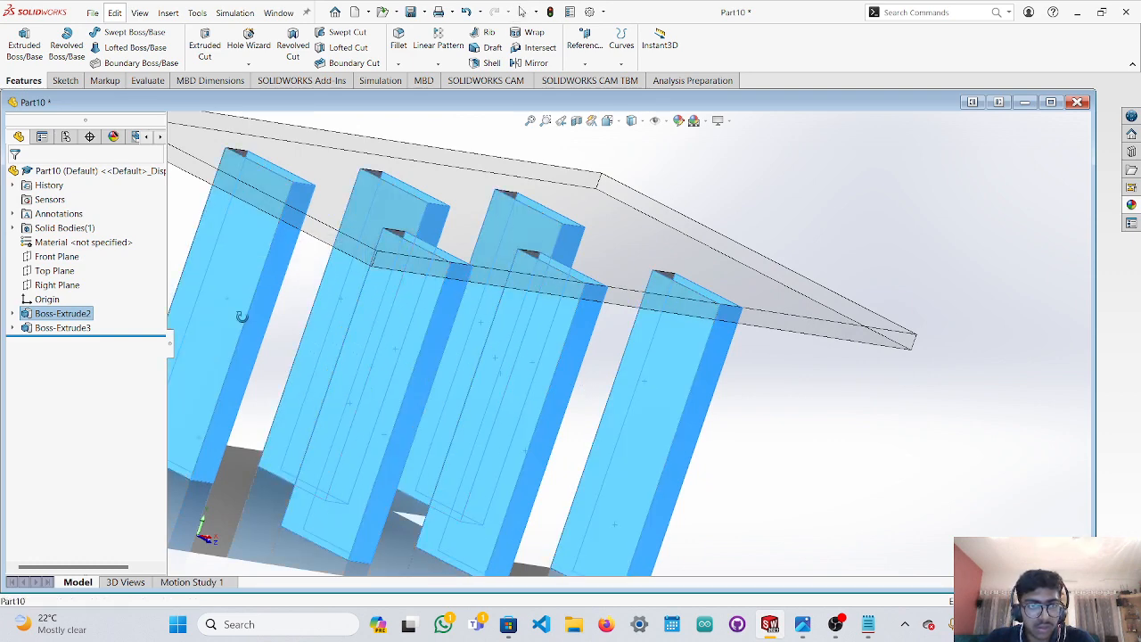
Add the remaining narrow side faces of the legs to the selection.
middle_click_drag(228, 306, 428, 357)
left_click(379, 317, "ctrl")
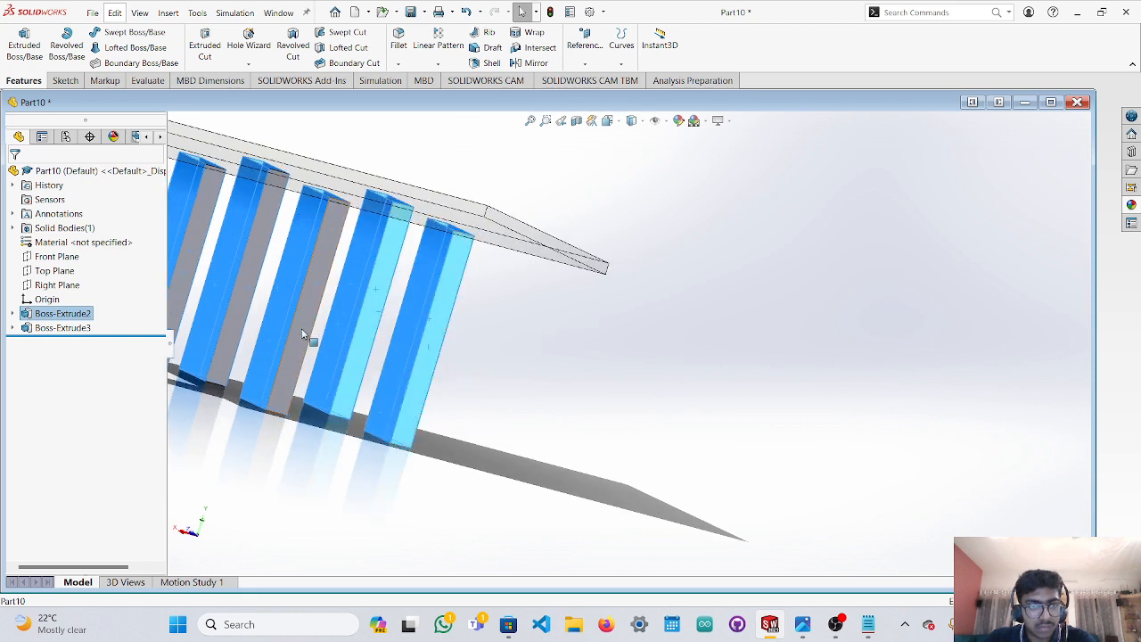
left_click(309, 338, "ctrl")
left_click(254, 325, "ctrl")
Add the bottom end faces of the six legs to the selection.
middle_click_drag(253, 346, 490, 285)
left_click(339, 309, "ctrl")
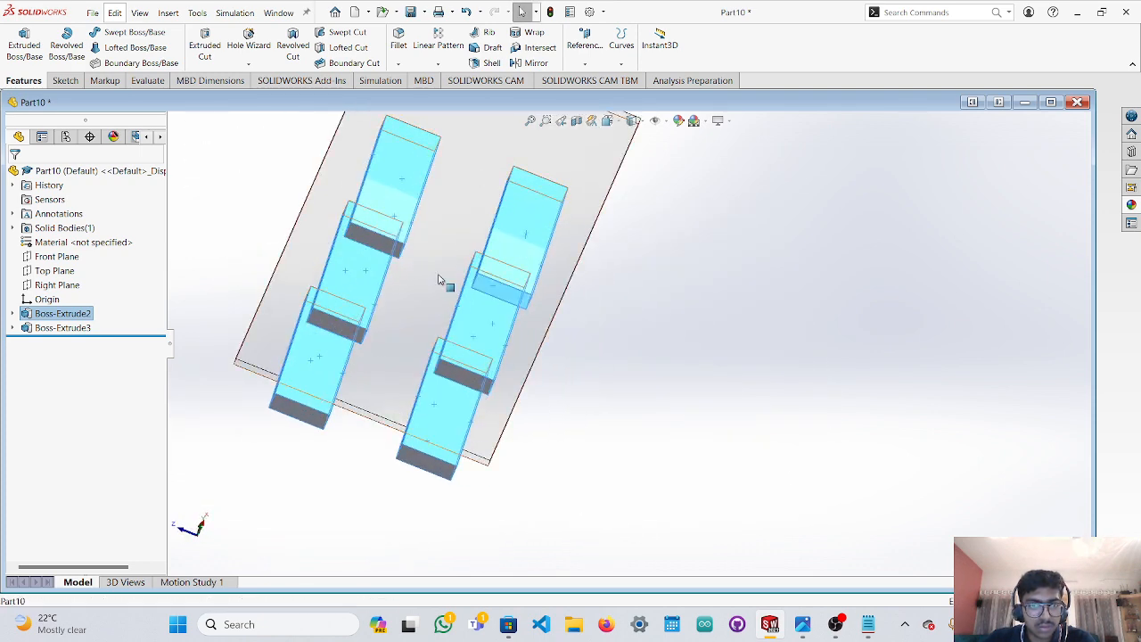
left_click(348, 331, "ctrl")
left_click(460, 378, "ctrl")
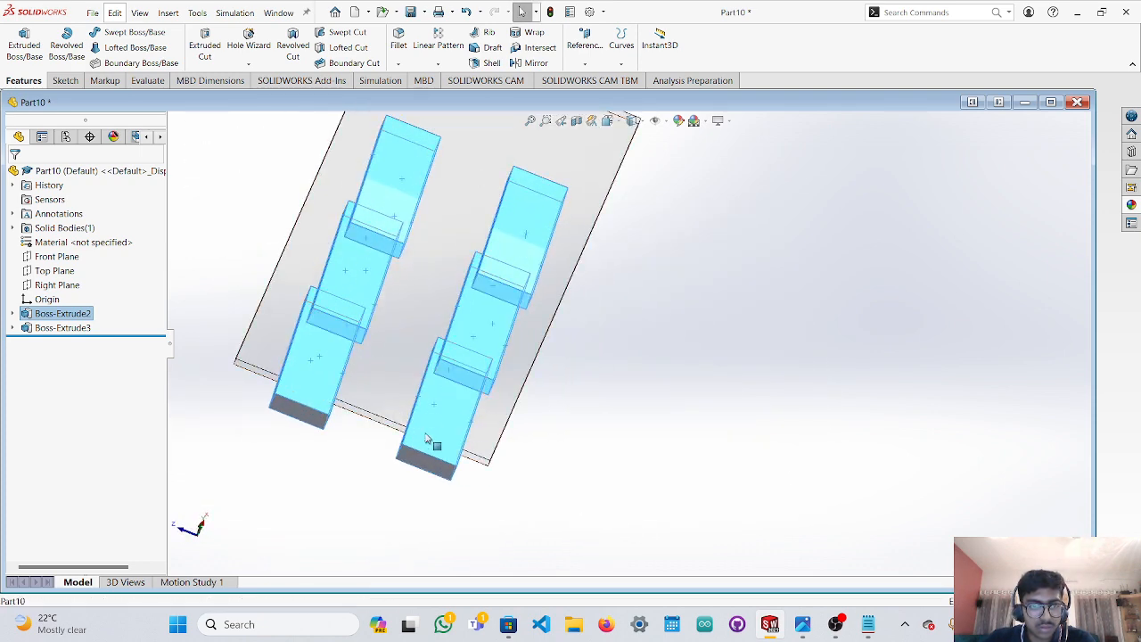
left_click(422, 463, "ctrl")
left_click(304, 419, "ctrl")
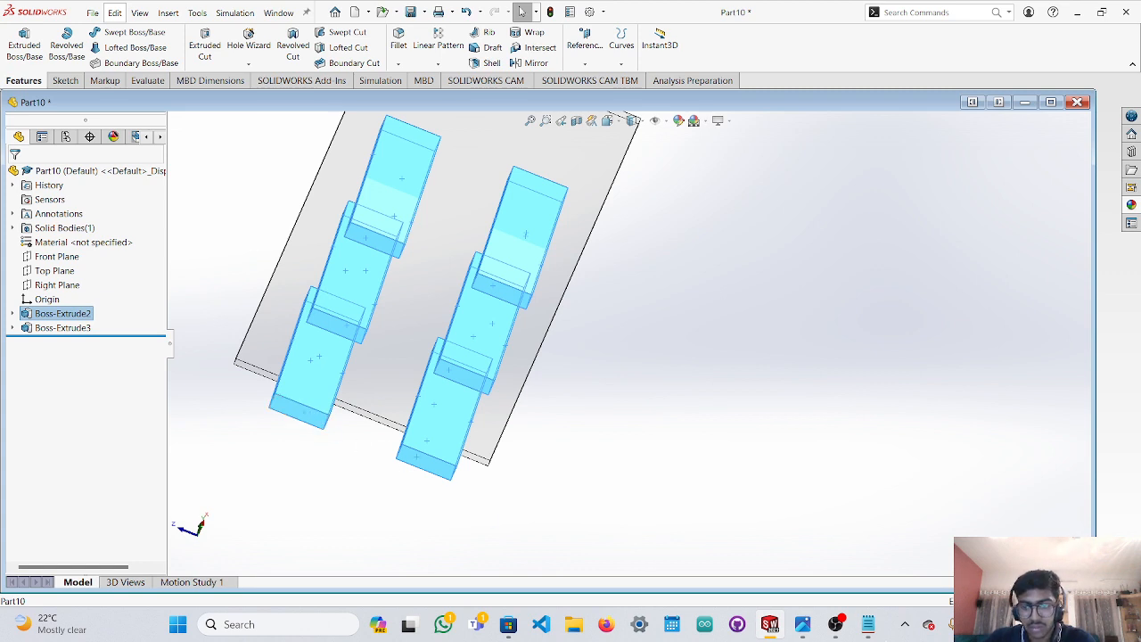
Apply a pale wax appearance from the plastic appearances to all selected leg faces.
left_click(1131, 204)
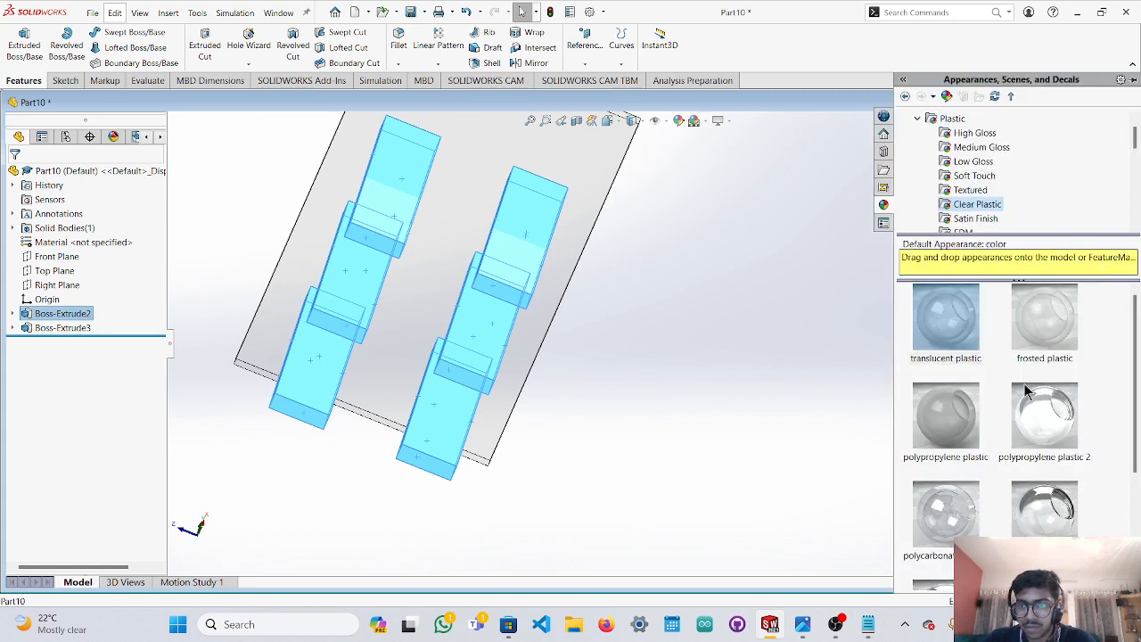
left_click(975, 219)
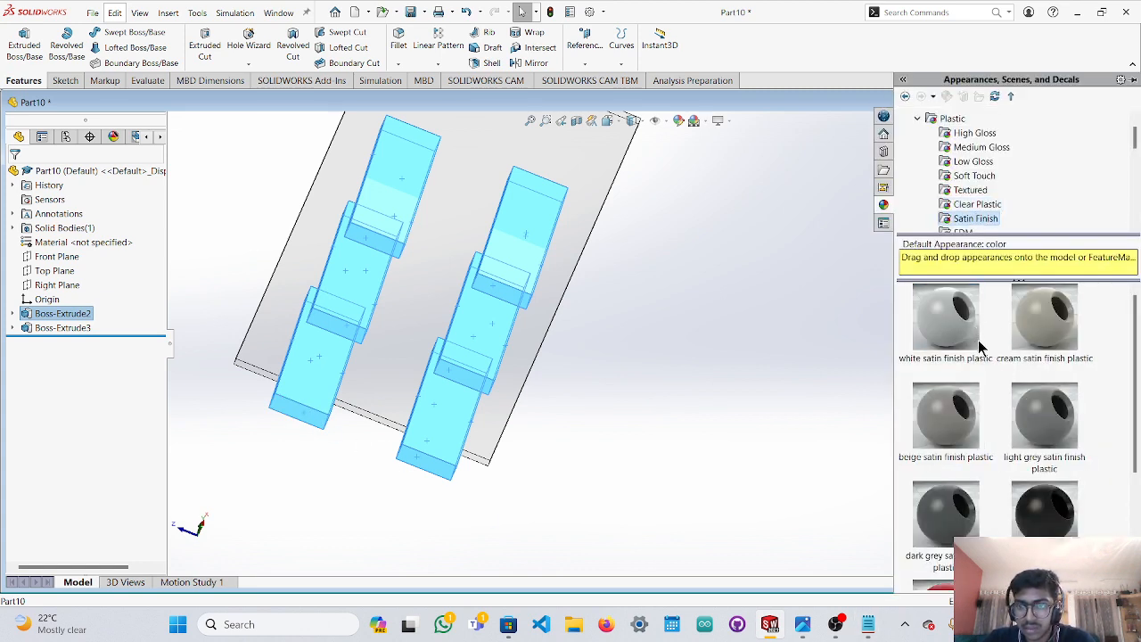
scroll(963, 217, "down", 1)
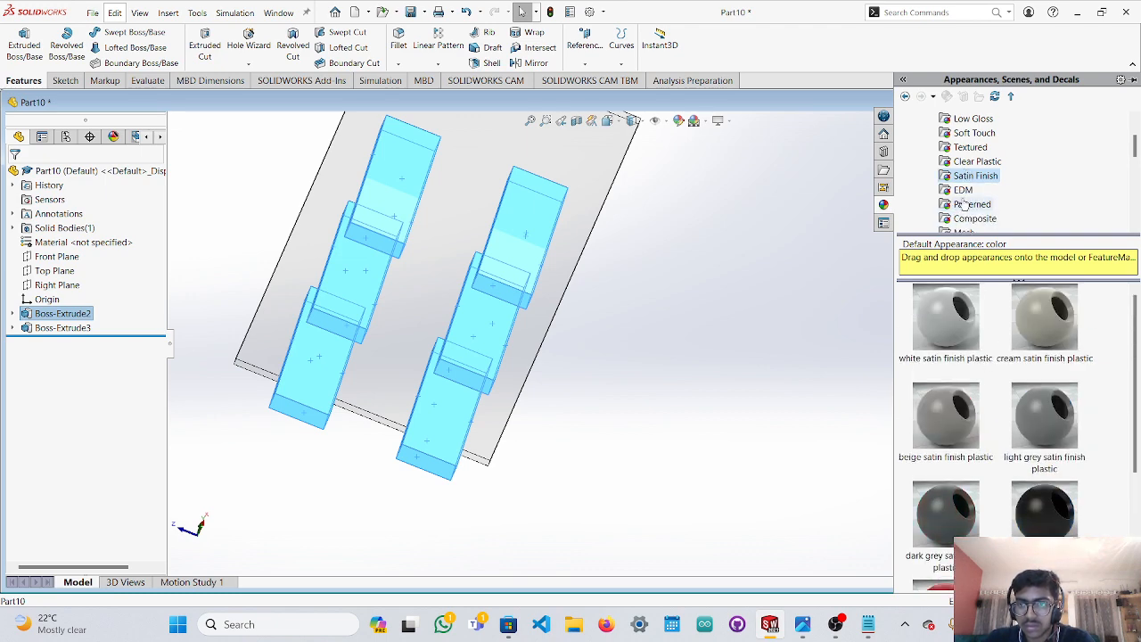
left_click(968, 204)
left_click(963, 190)
left_click(975, 218)
scroll(978, 222, "down", 1)
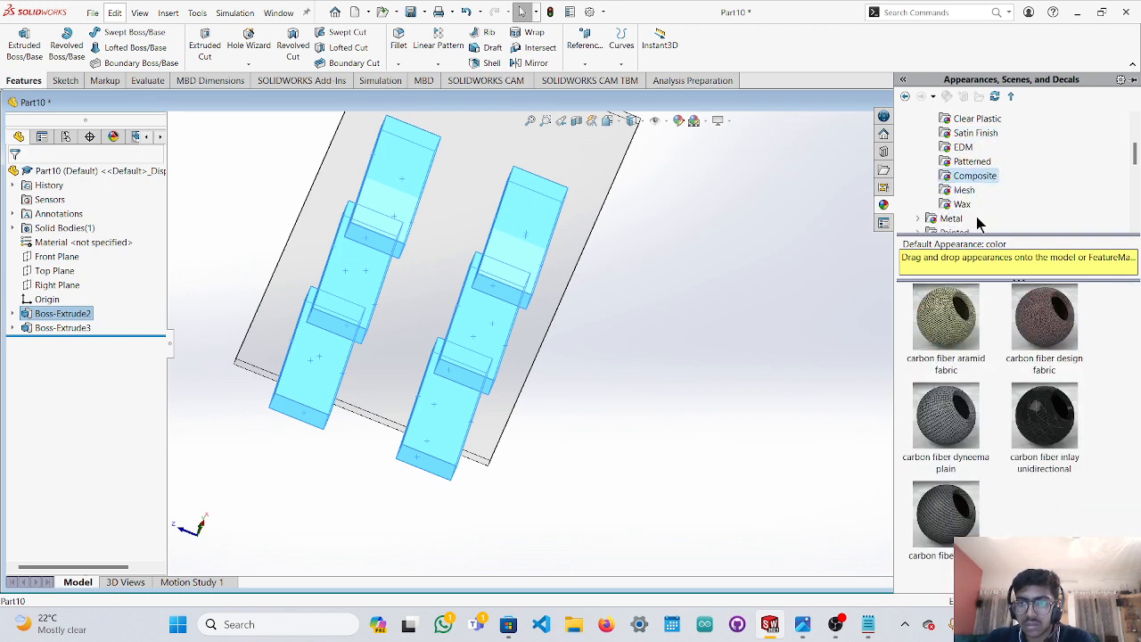
left_click(967, 205)
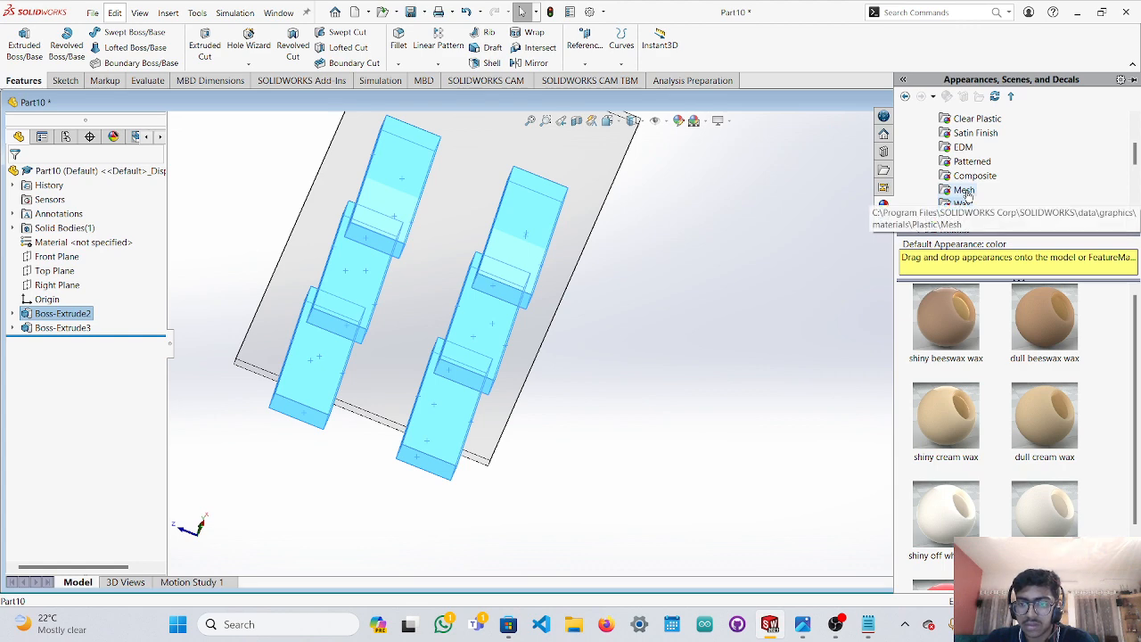
double_click(1051, 510)
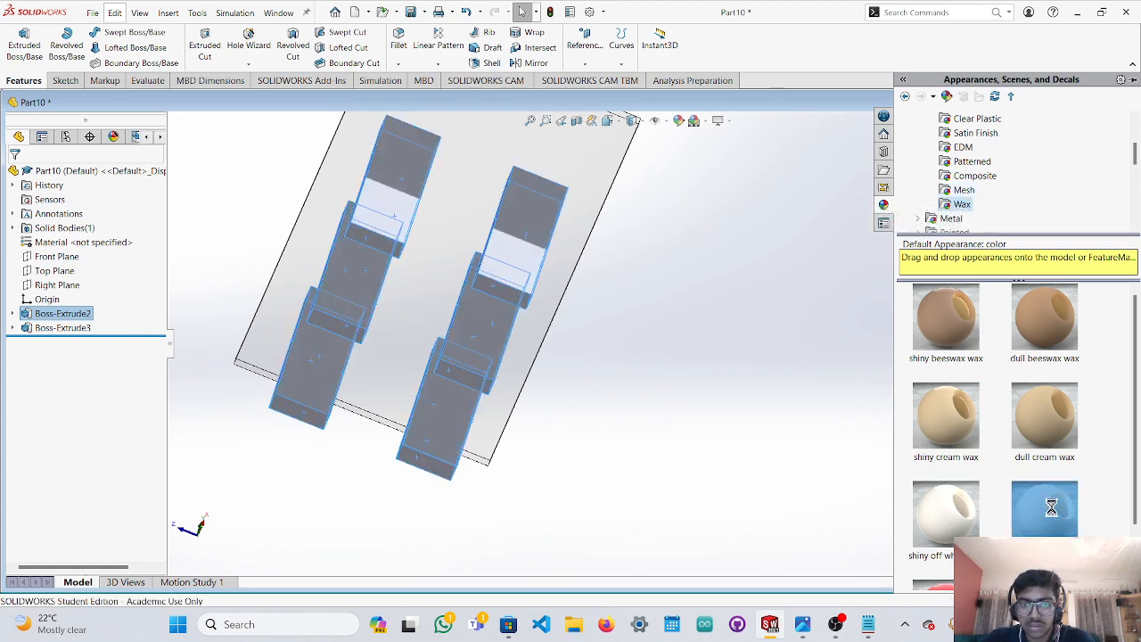
middle_click_drag(597, 312, 657, 454)
scroll(756, 465, "up", 2)
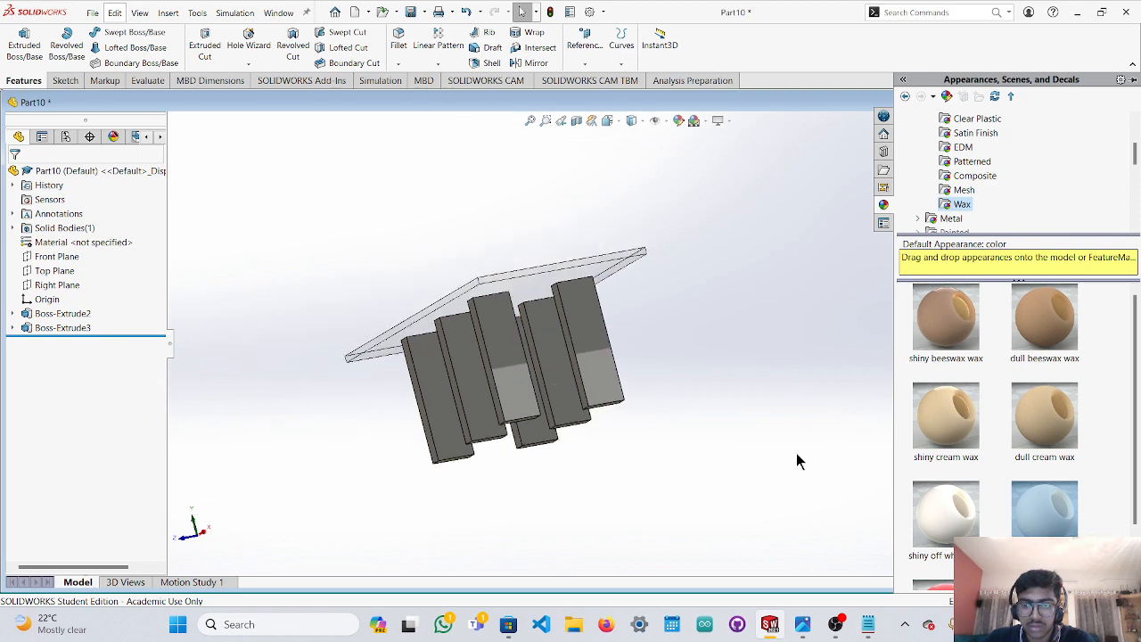
middle_click_drag(687, 412, 535, 317)
scroll(541, 321, "down", 3)
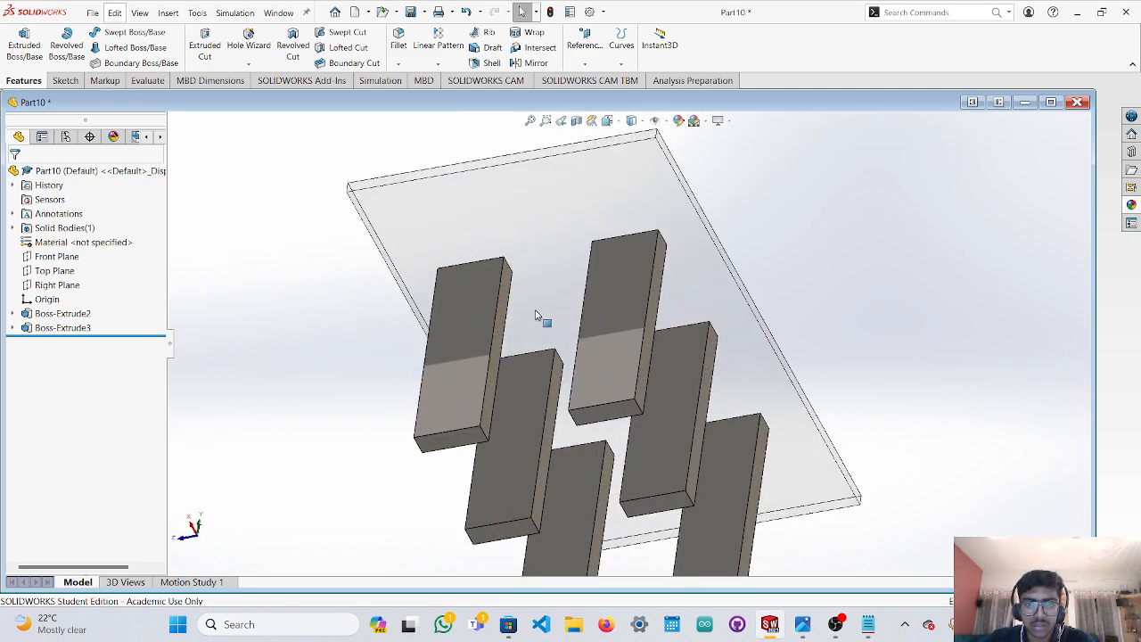
left_click(616, 321)
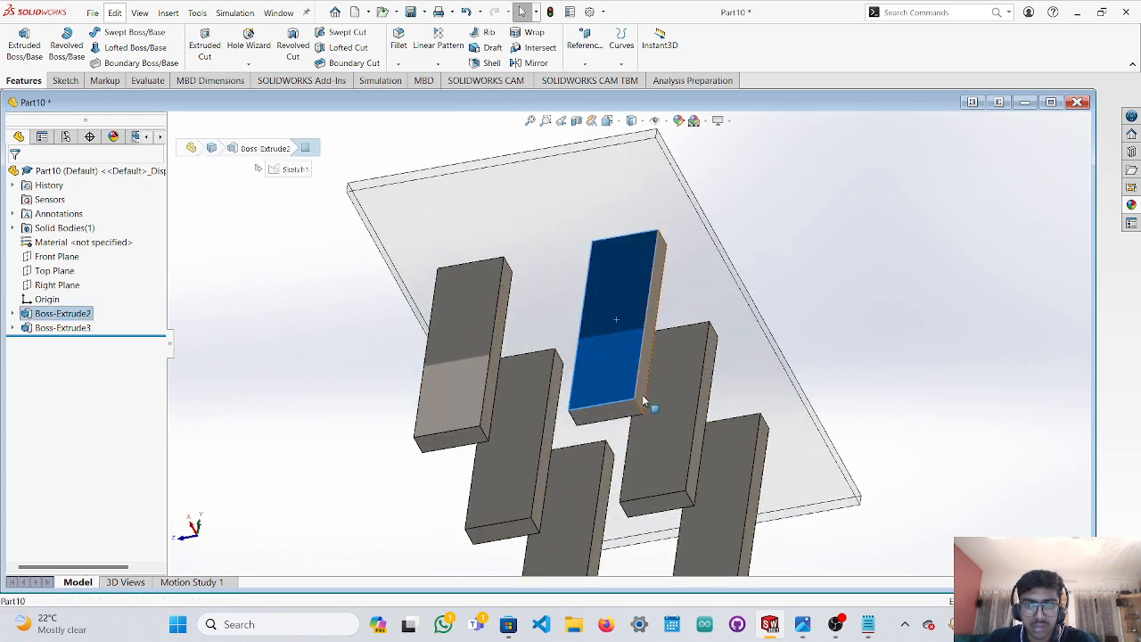
left_click(897, 336)
middle_click_drag(848, 359, 740, 452)
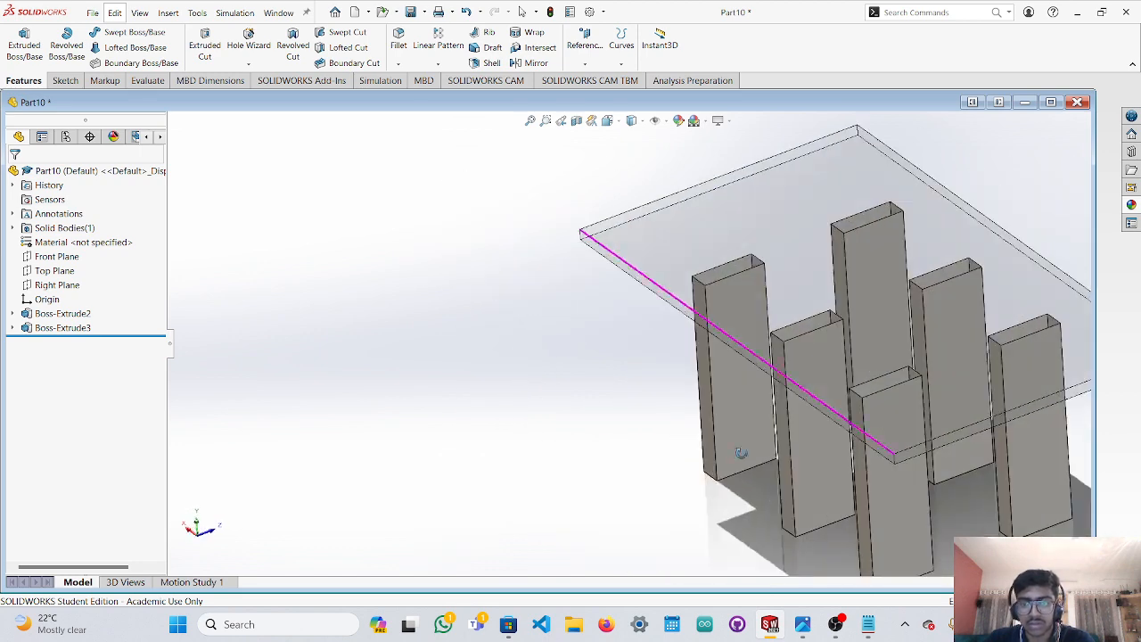
scroll(668, 450, "up", 3)
middle_click_drag(932, 454, 907, 482)
scroll(908, 406, "up", 2)
middle_click_drag(908, 406, 820, 420)
scroll(820, 420, "down", 3)
middle_click_drag(741, 366, 636, 262)
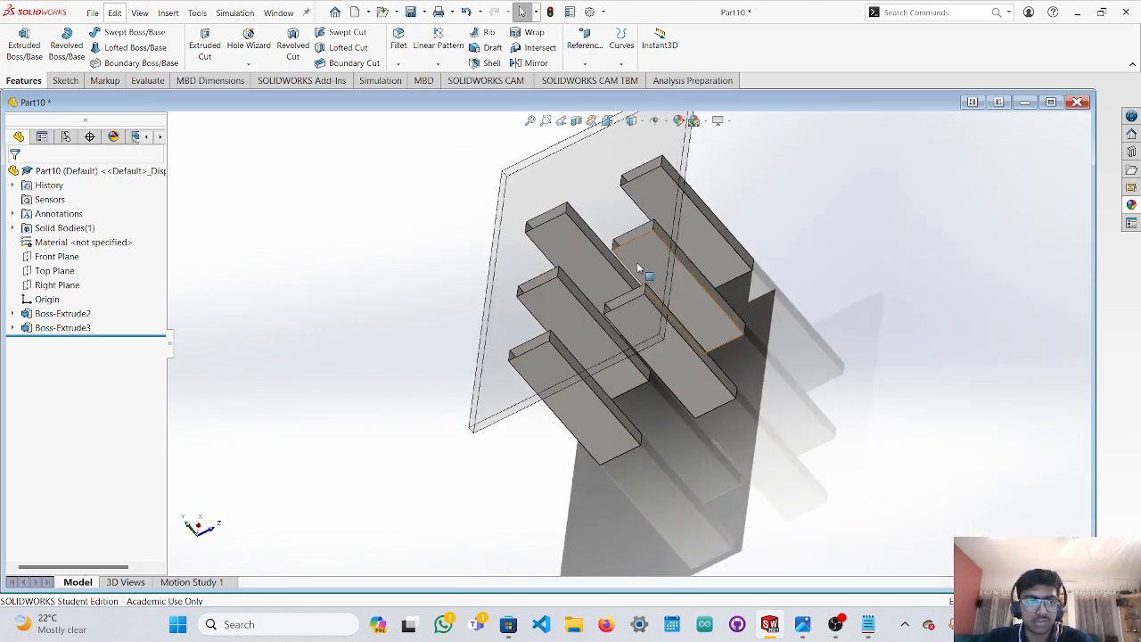
Save the part under the file name lid in the CAEG_EL folder.
left_click(91, 13)
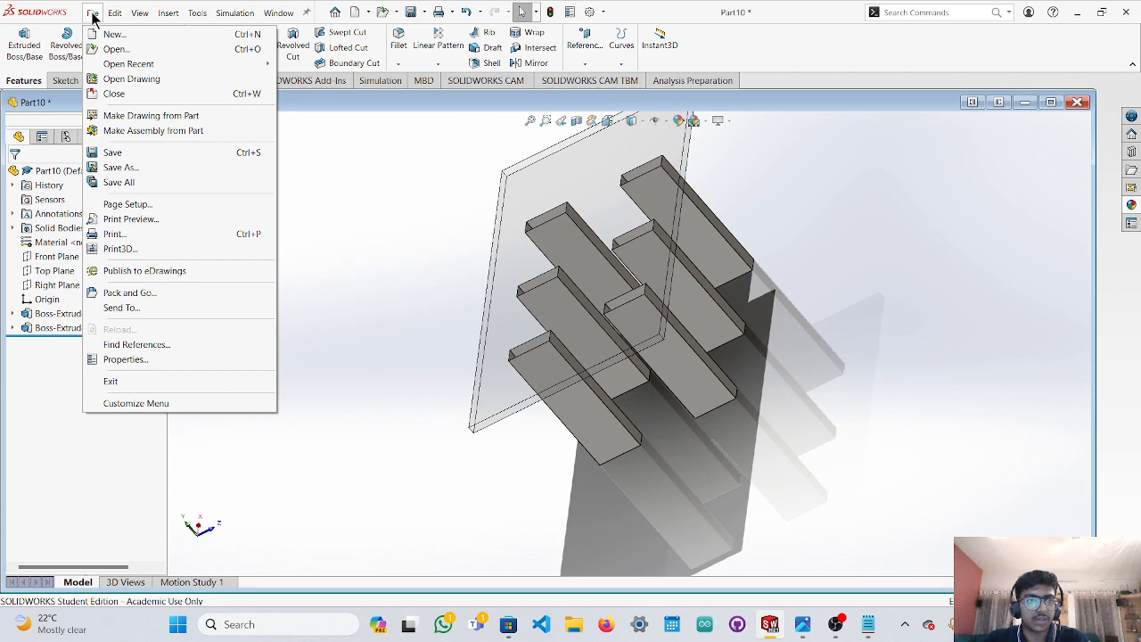
left_click(125, 168)
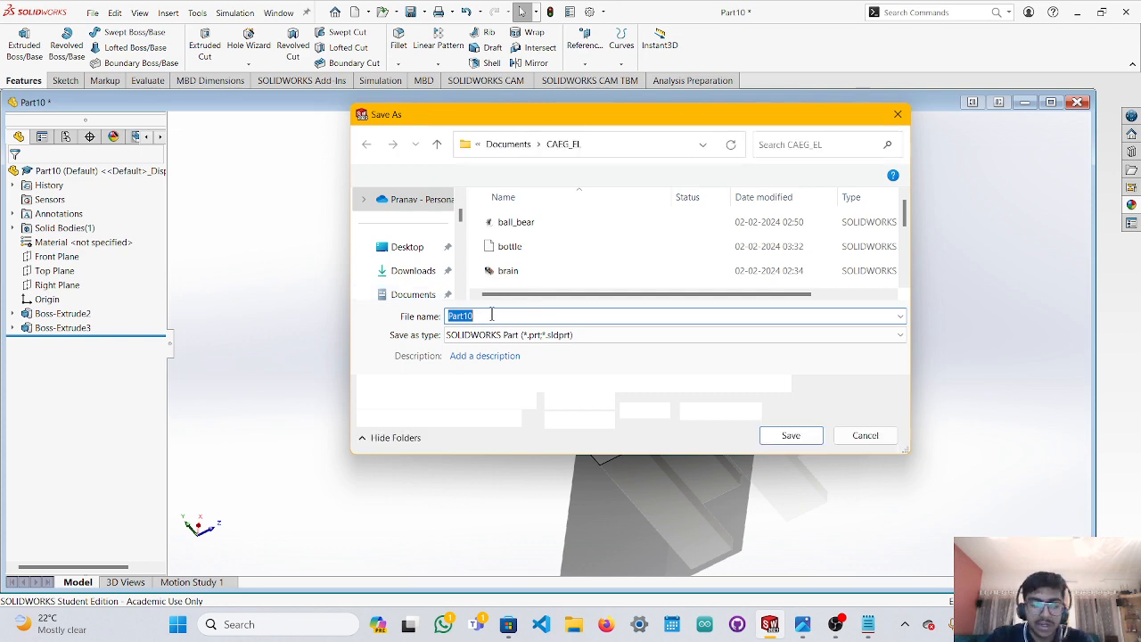
type("lid")
left_click(791, 436)
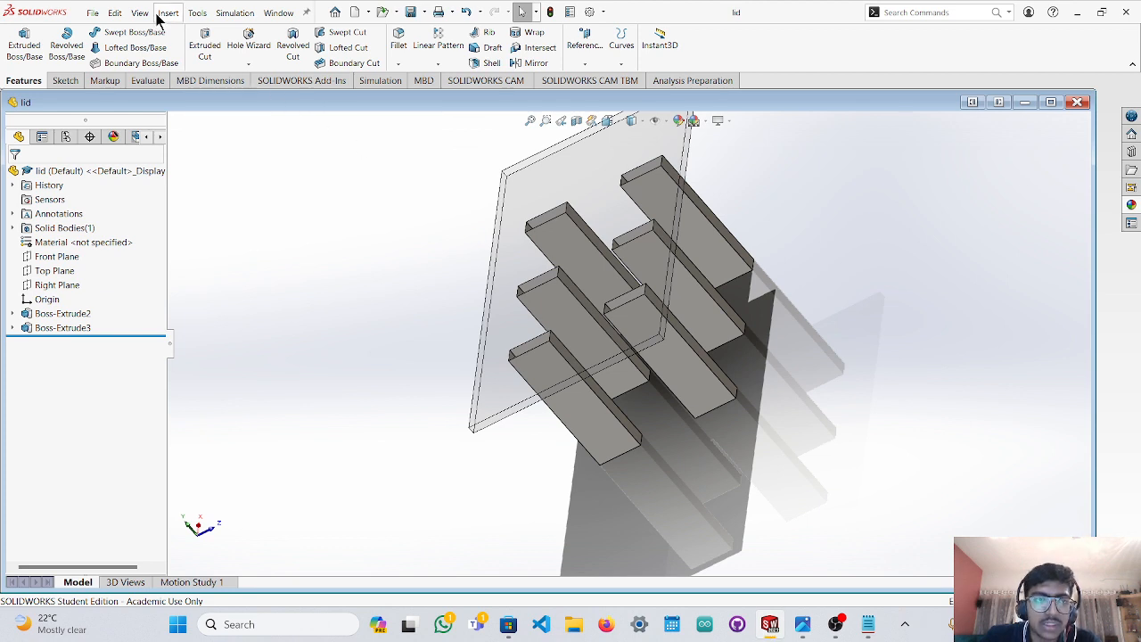
Create a new assembly document.
left_click(93, 12)
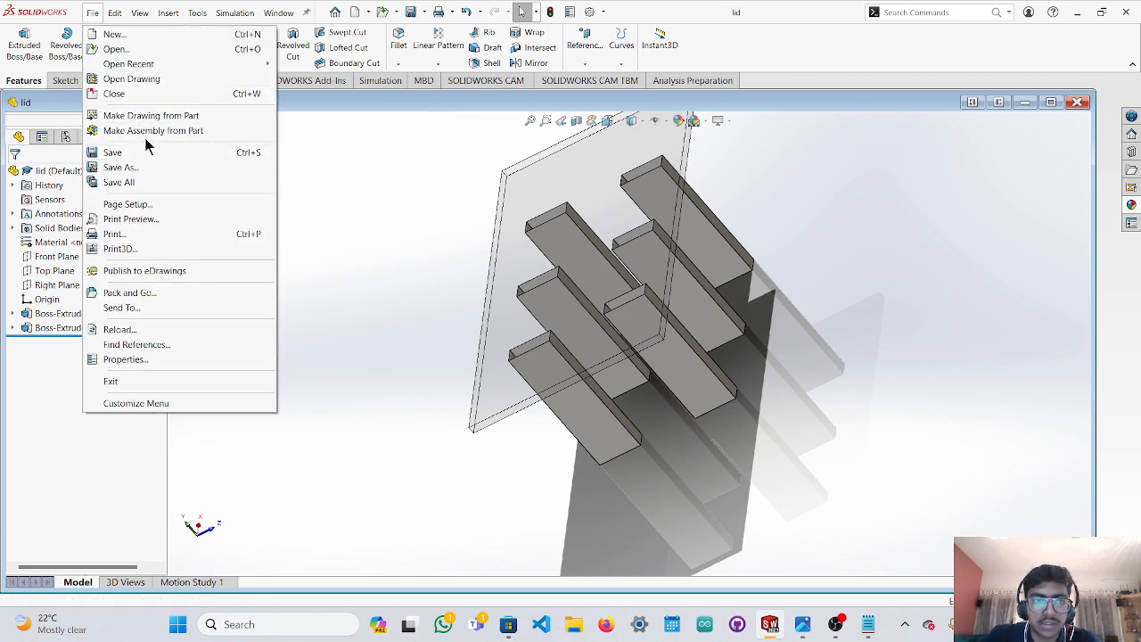
left_click(122, 38)
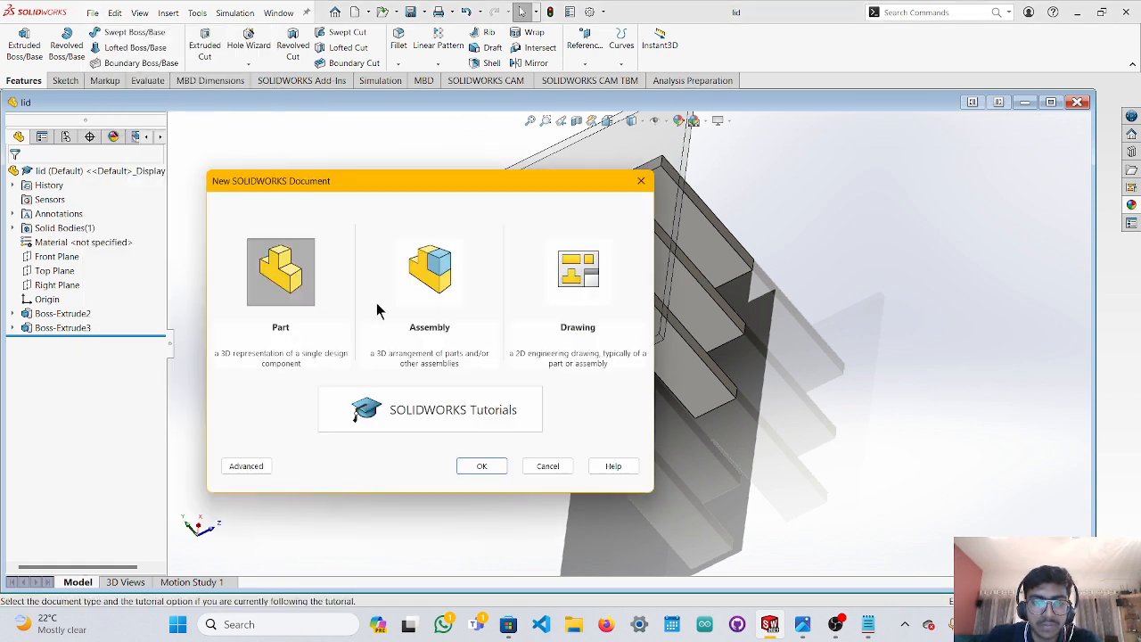
left_click(429, 279)
left_click(479, 462)
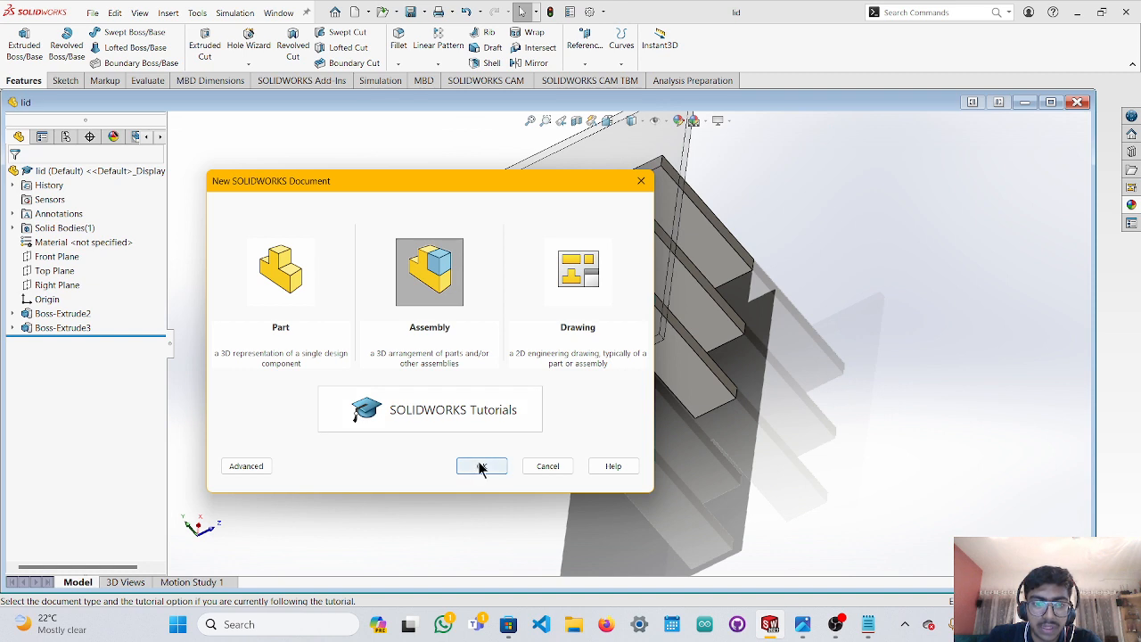
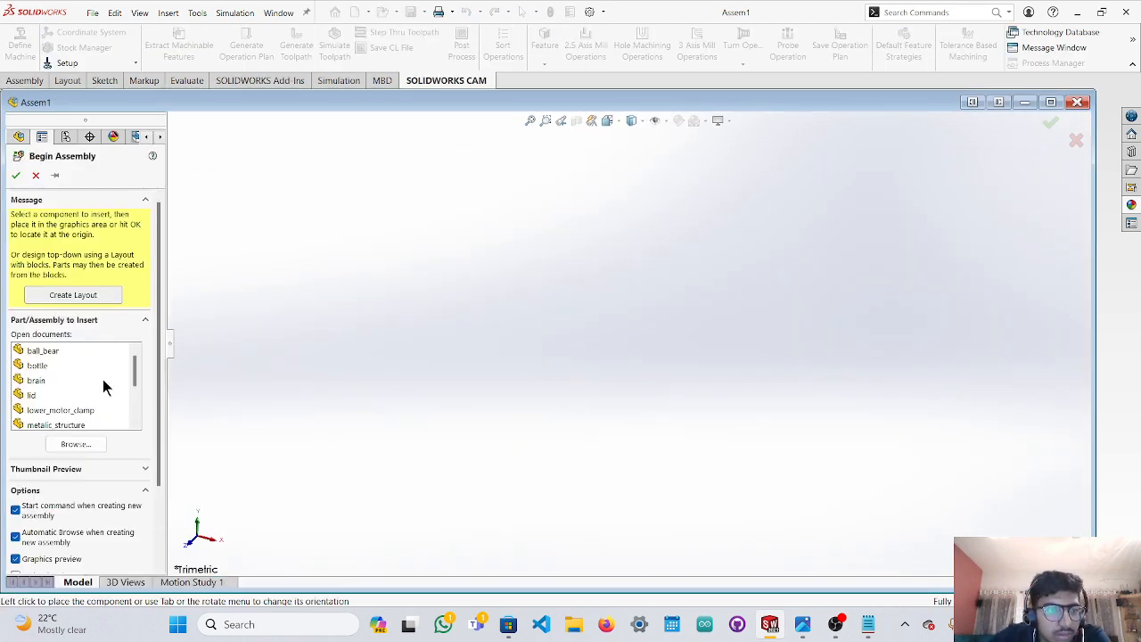
Try to insert the ball_bear, bottle, brain and lid parts together into the new assembly.
scroll(106, 384, "down", 3)
scroll(106, 385, "up", 3)
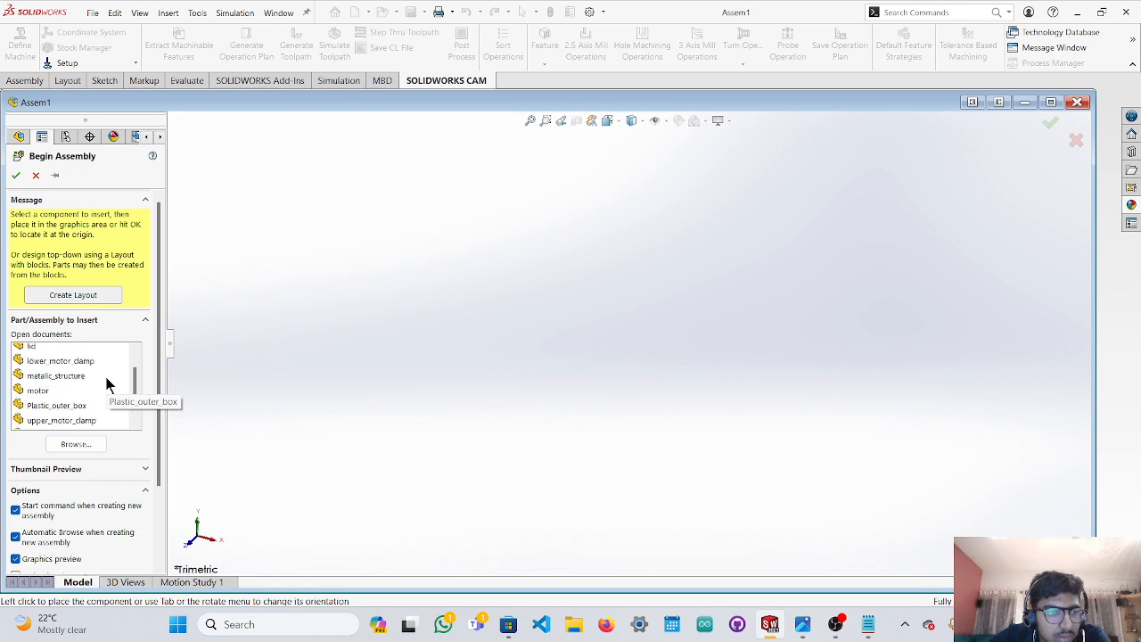
left_click(77, 354)
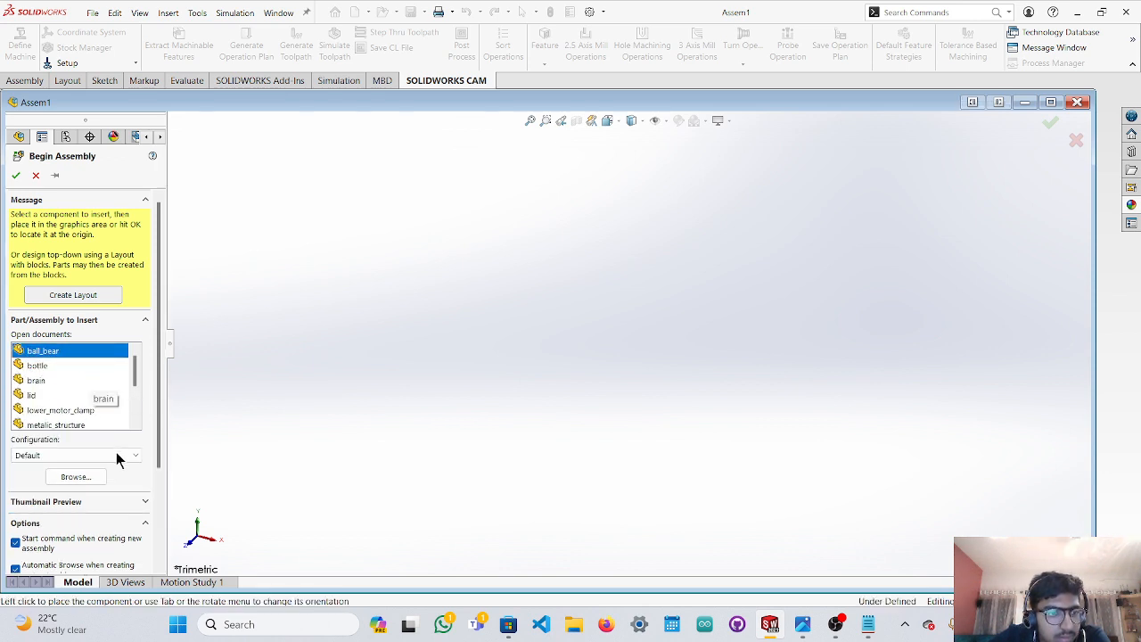
left_click(133, 457)
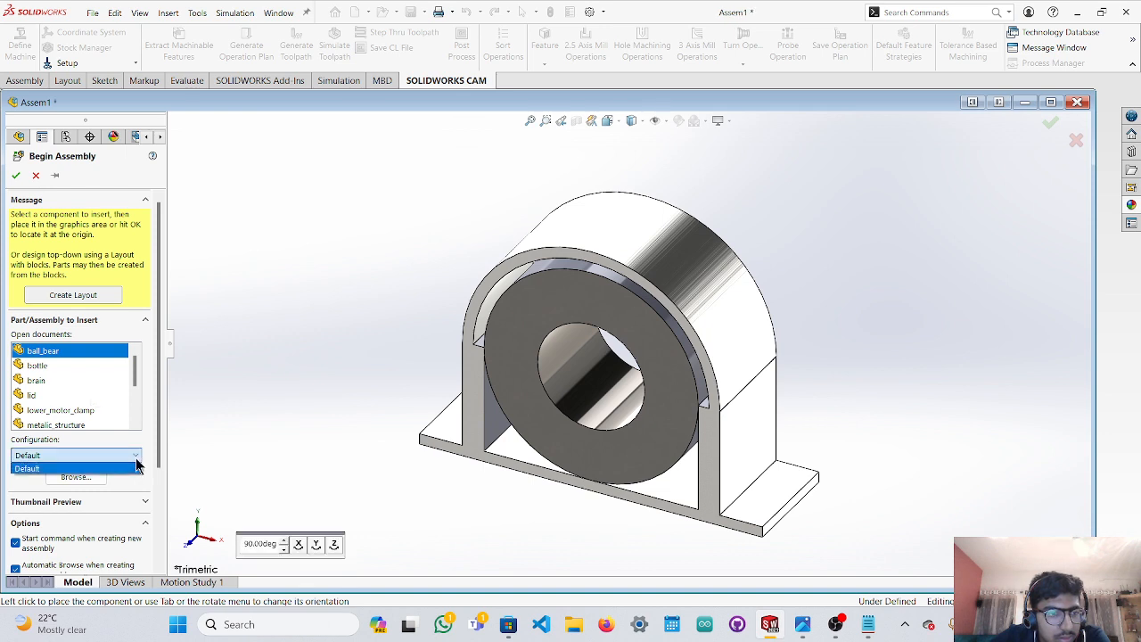
left_click(136, 465)
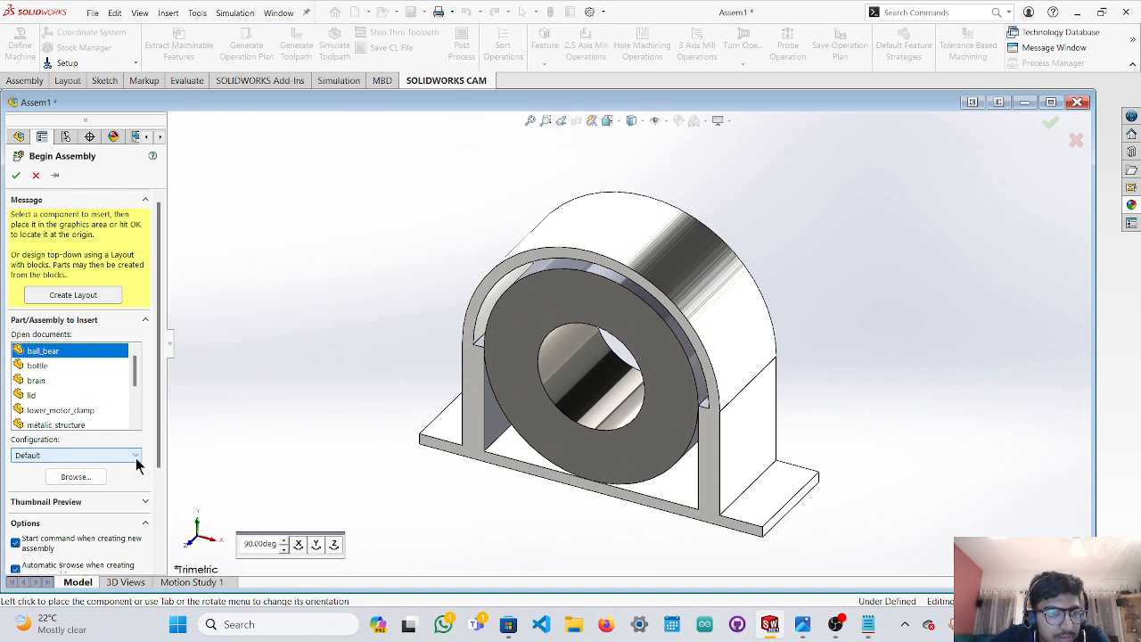
left_click(76, 366, "ctrl")
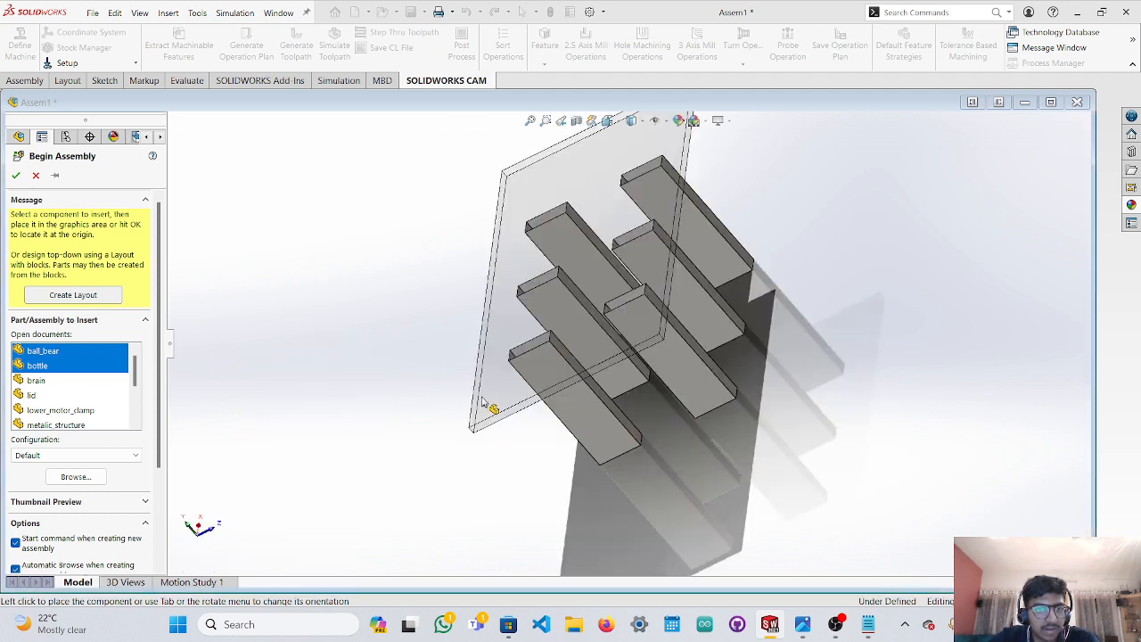
left_click(80, 380, "ctrl")
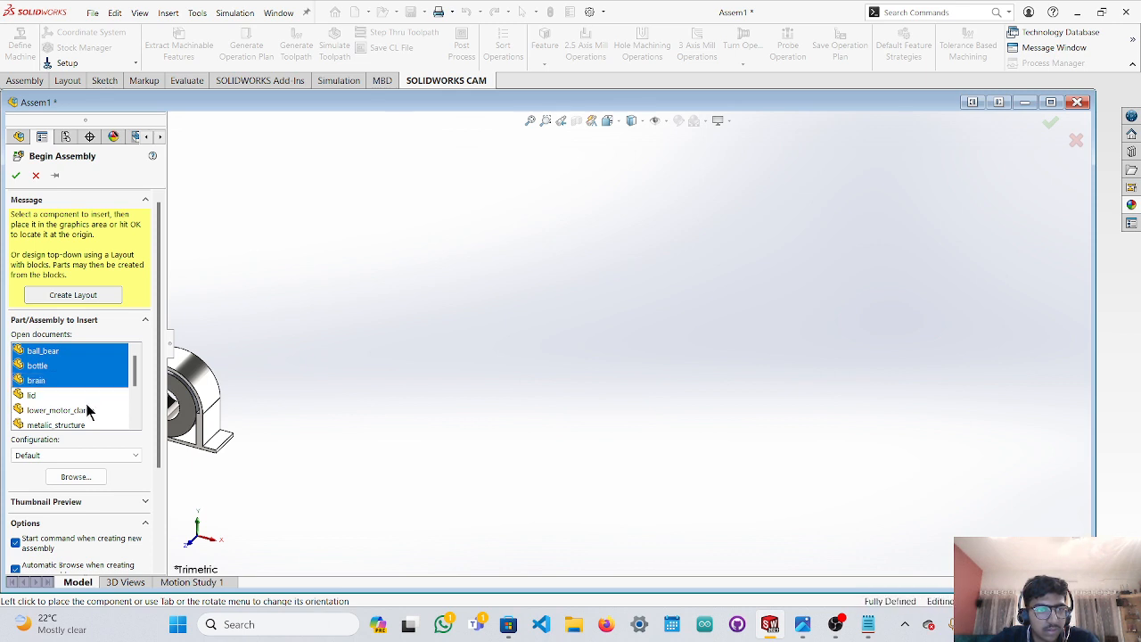
left_click(85, 398, "ctrl")
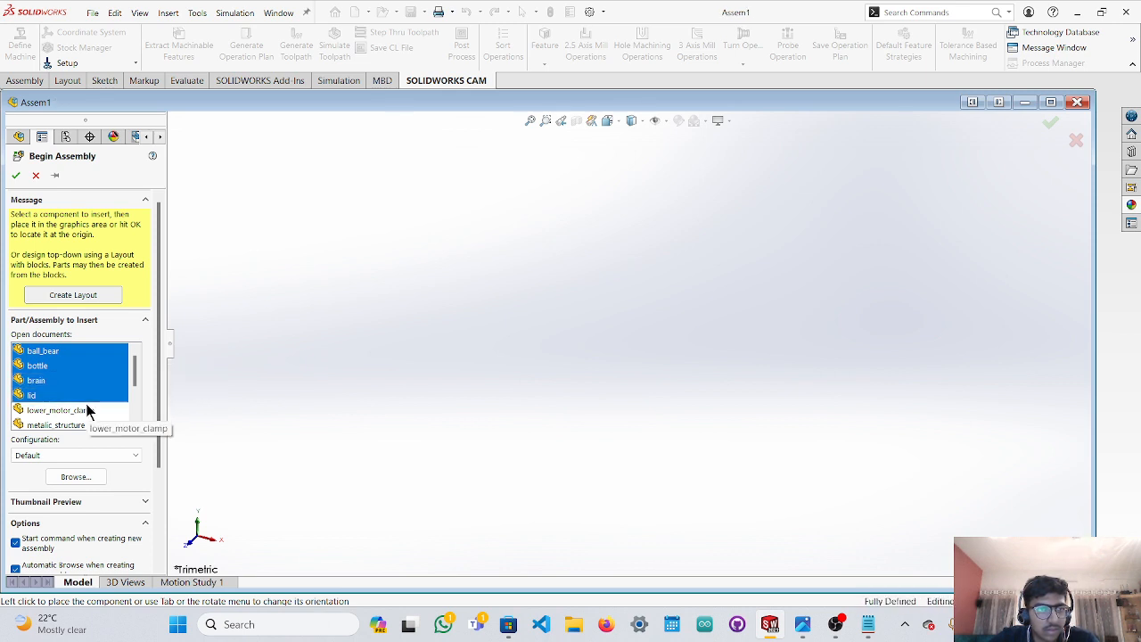
left_click(306, 369)
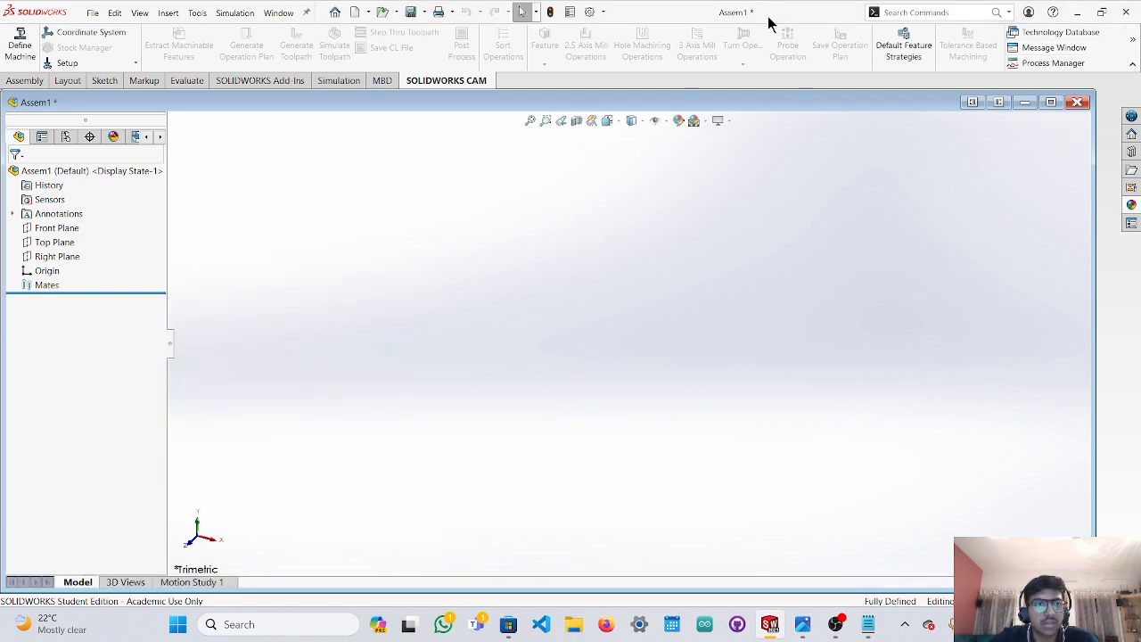
left_click_drag(768, 22, 906, 33)
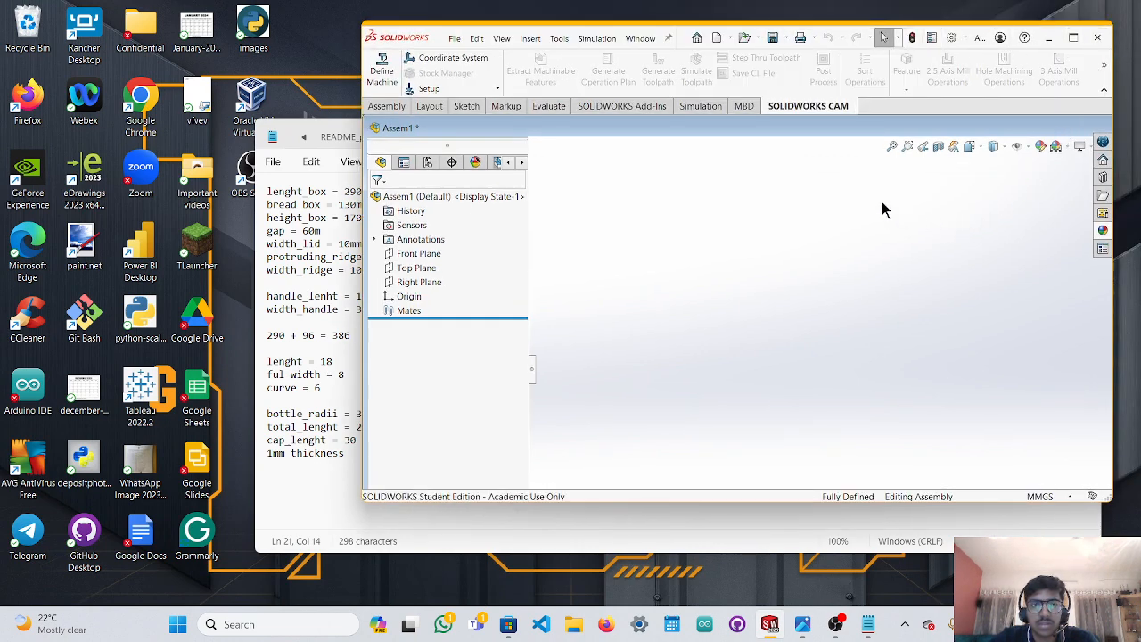
left_click(454, 40)
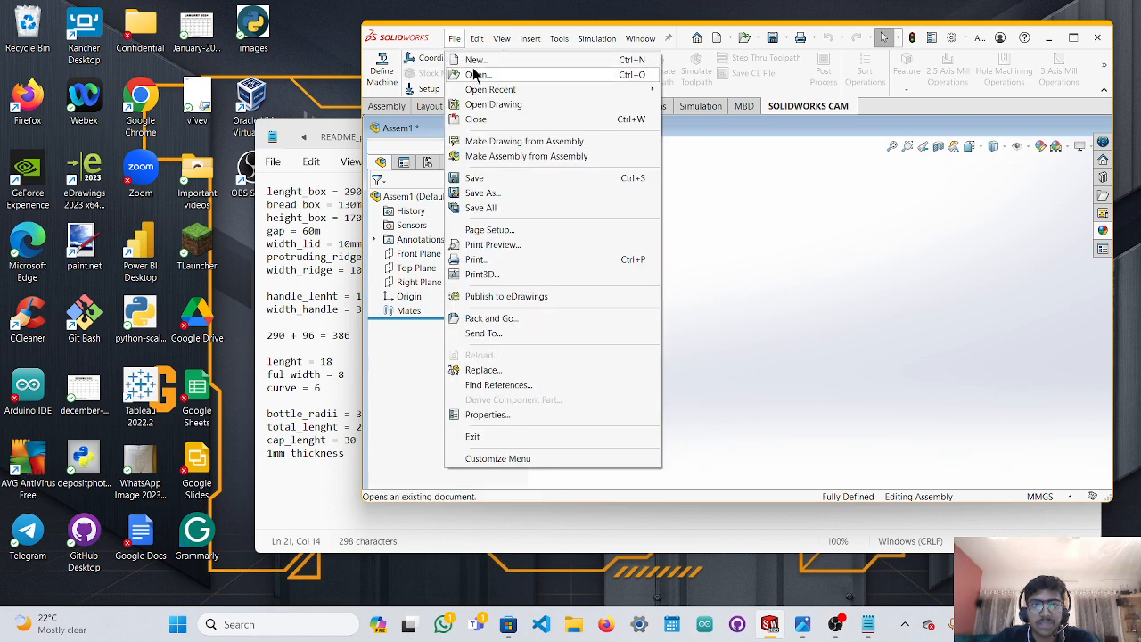
left_click(1050, 39)
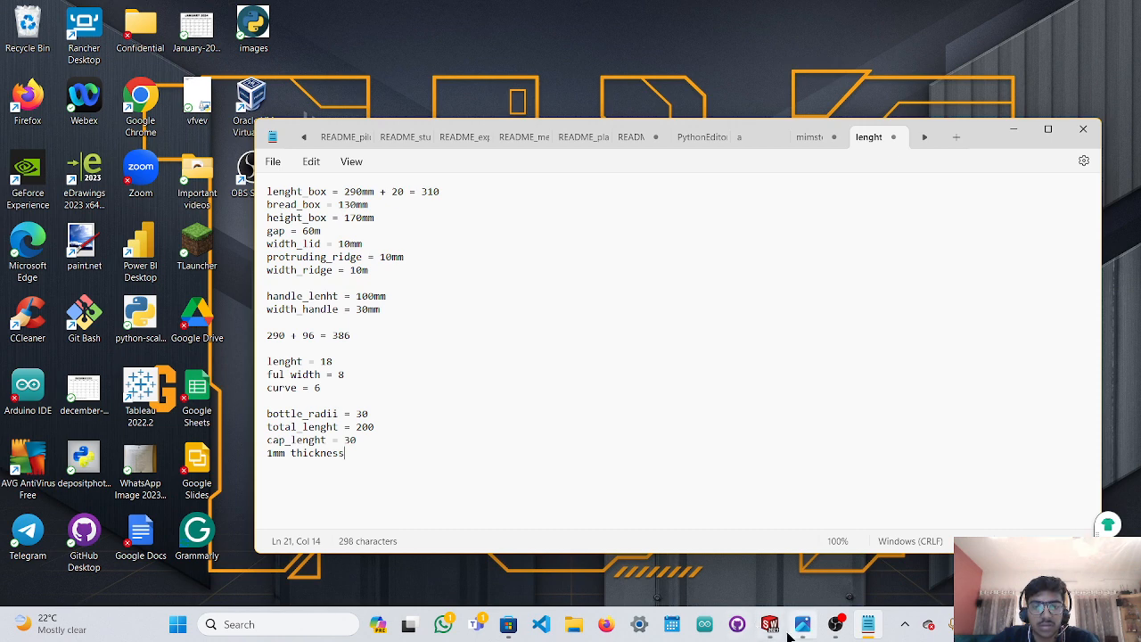
mouse_move(770, 629)
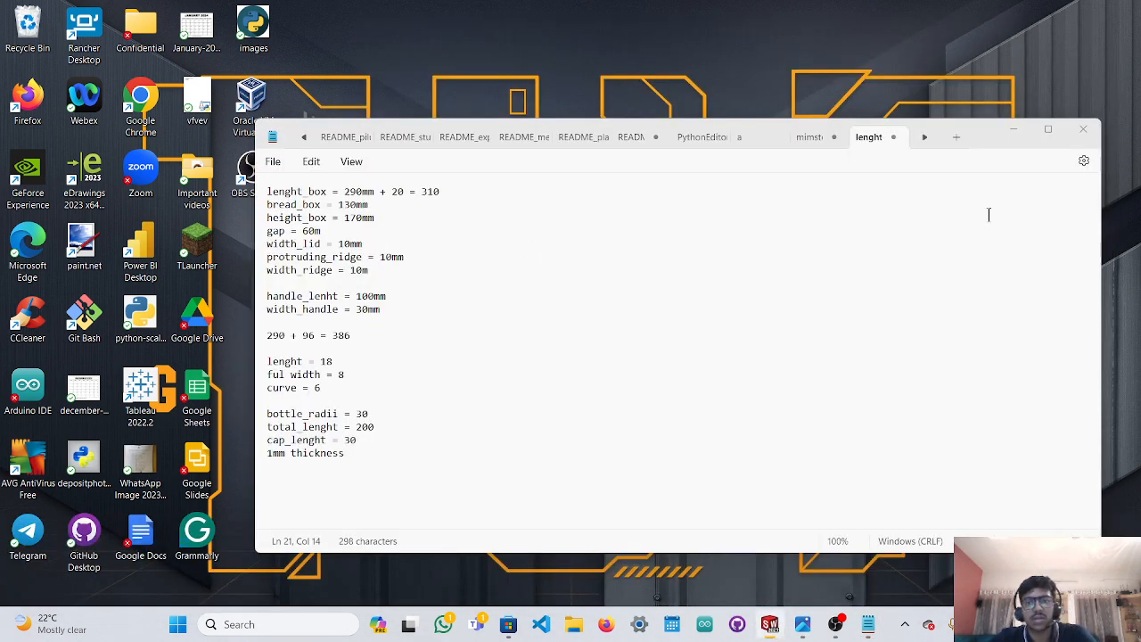
left_click(1013, 130)
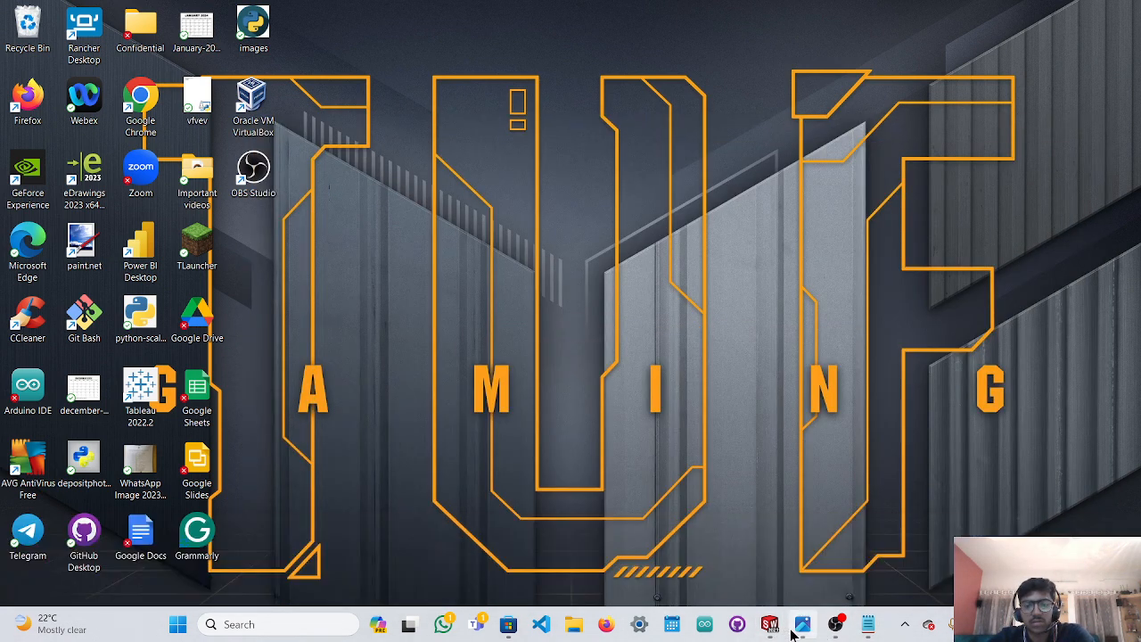
mouse_move(829, 627)
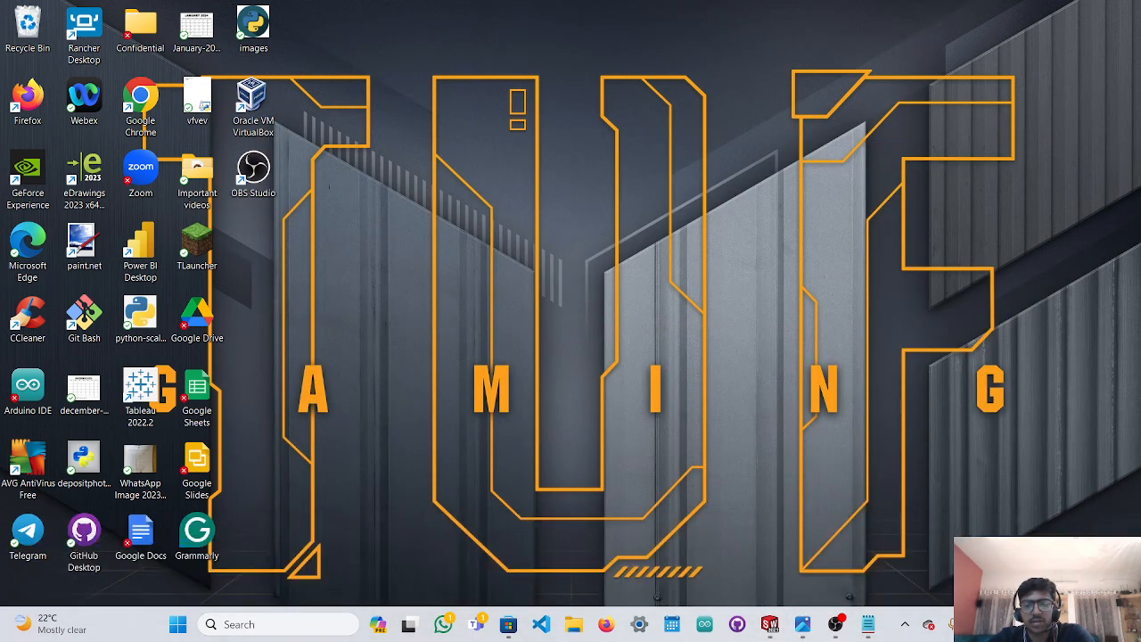
Switch back to SOLIDWORKS, create another new assembly document, and enlarge the application and assembly windows to fill the screen.
left_click(770, 625)
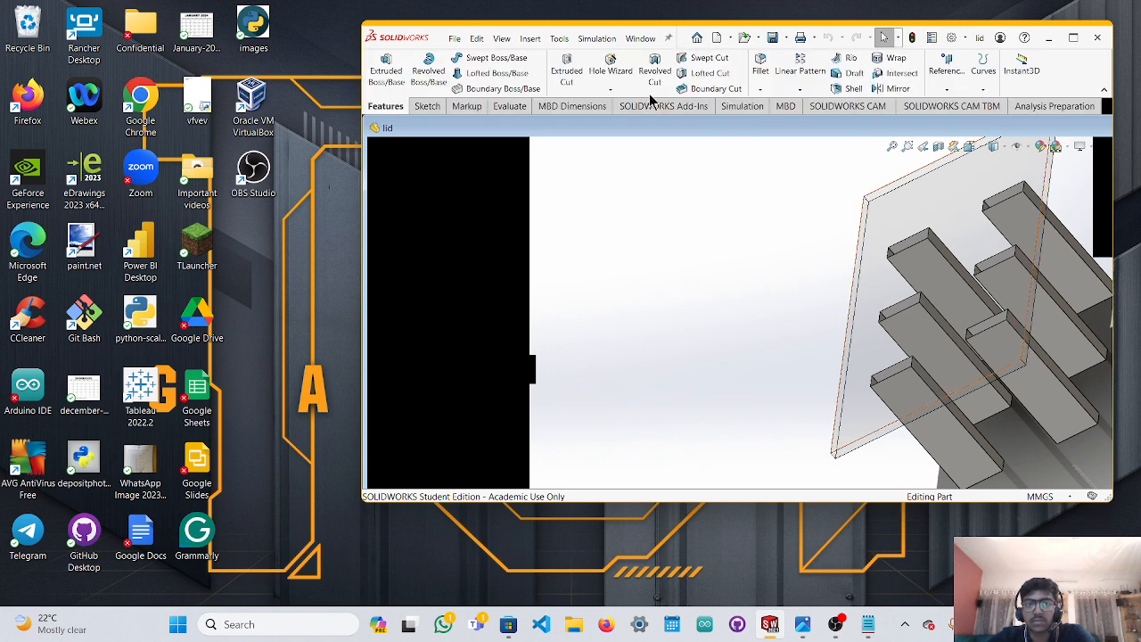
left_click(454, 38)
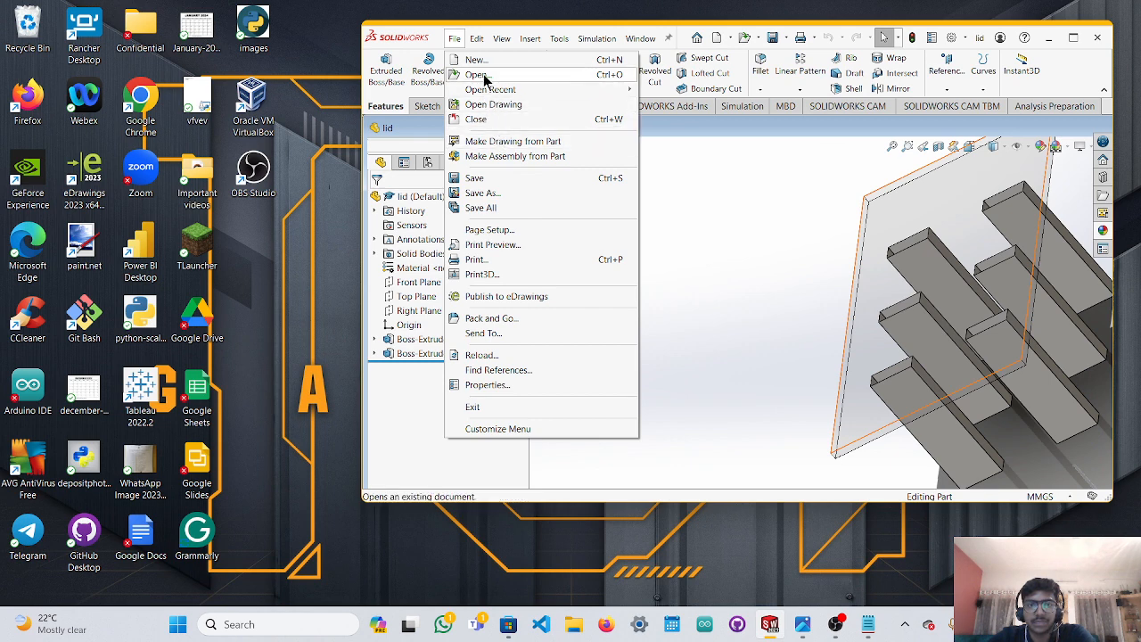
left_click(475, 59)
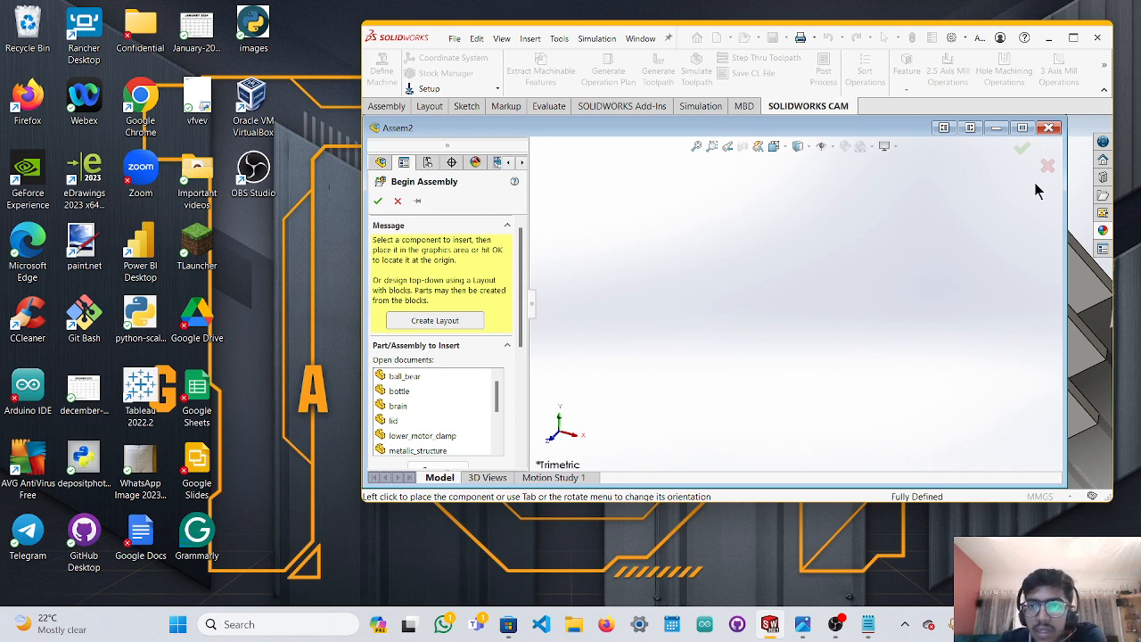
left_click(1074, 36)
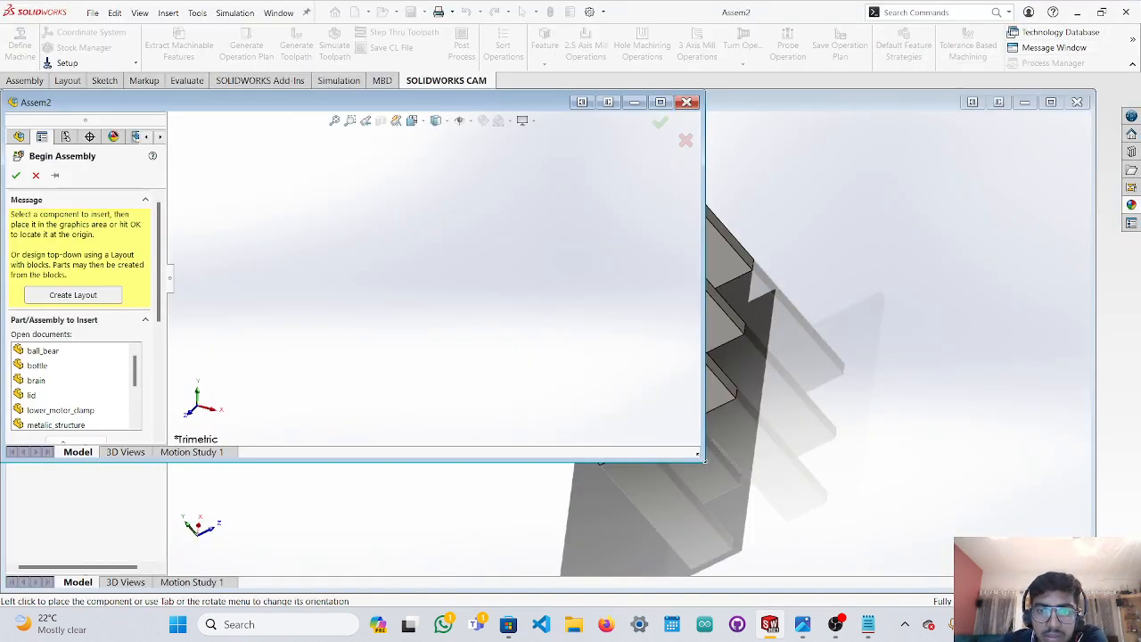
left_click_drag(702, 463, 1138, 592)
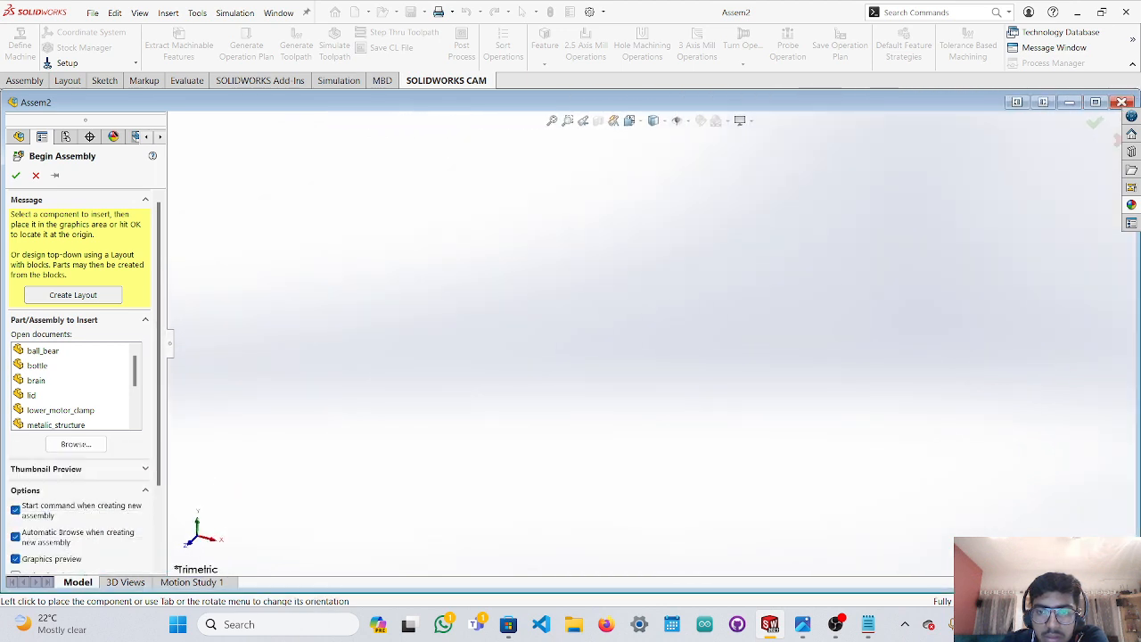
Insert the Plastic_outer_box part as the first component and place it in the middle of the assembly's graphics area.
scroll(85, 392, "down", 3)
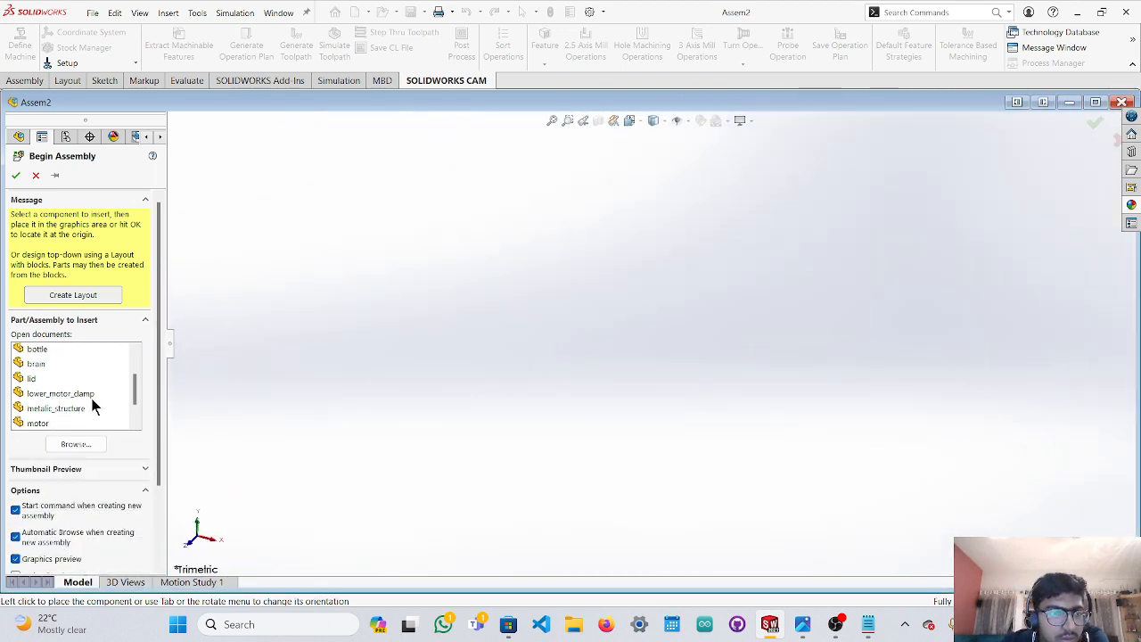
scroll(82, 397, "up", 1)
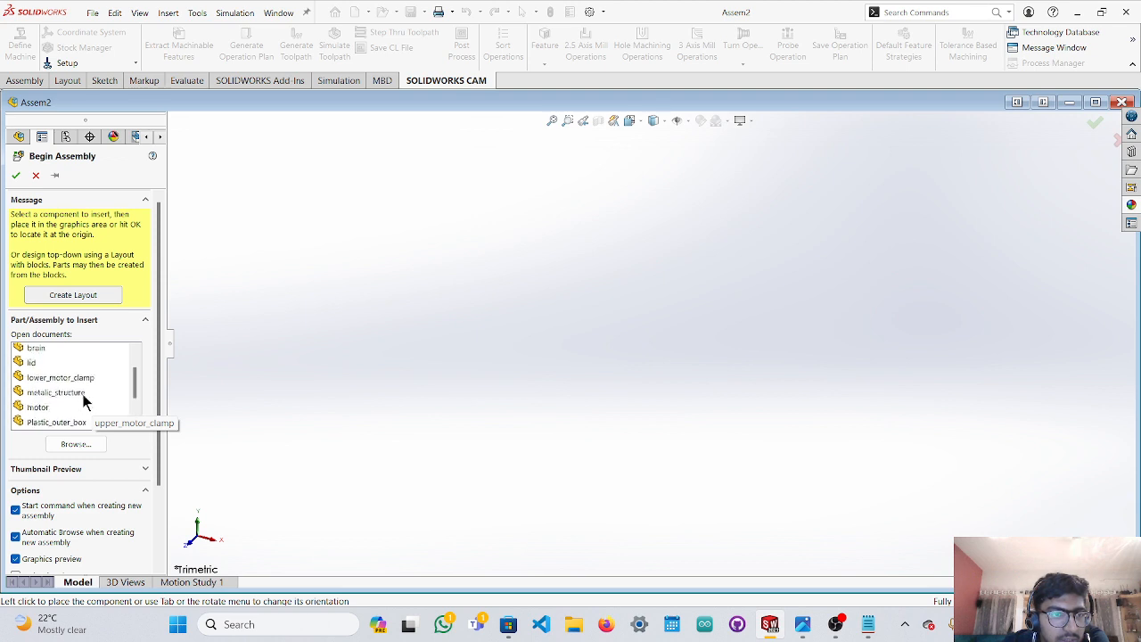
scroll(82, 398, "down", 1)
scroll(80, 398, "up", 1)
scroll(79, 400, "up", 1)
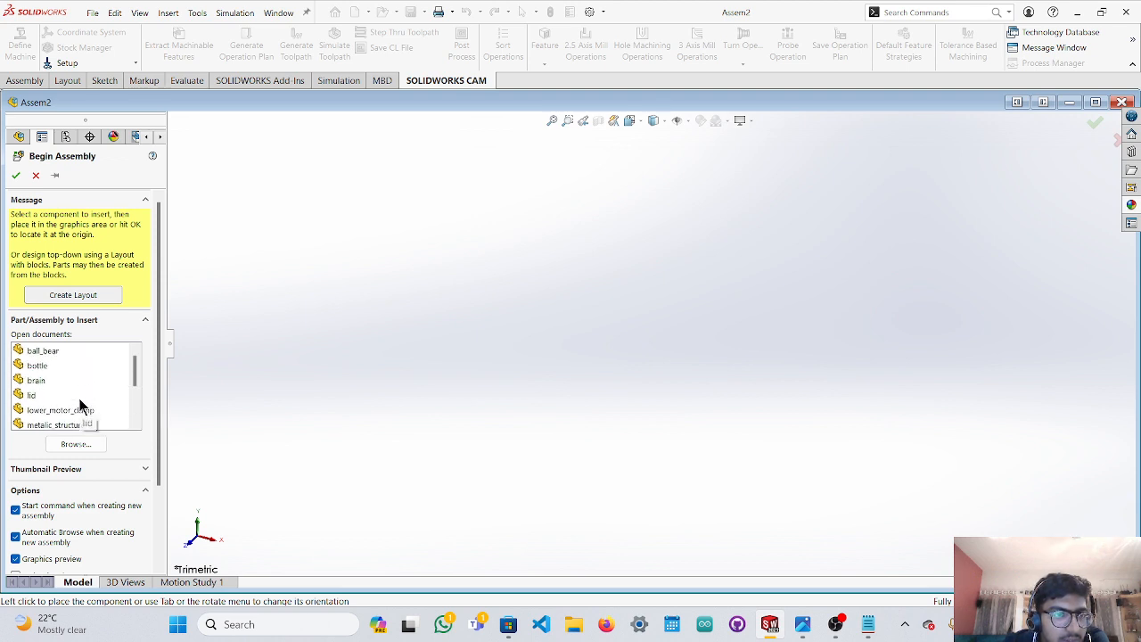
scroll(78, 362, "down", 1)
scroll(78, 364, "down", 2)
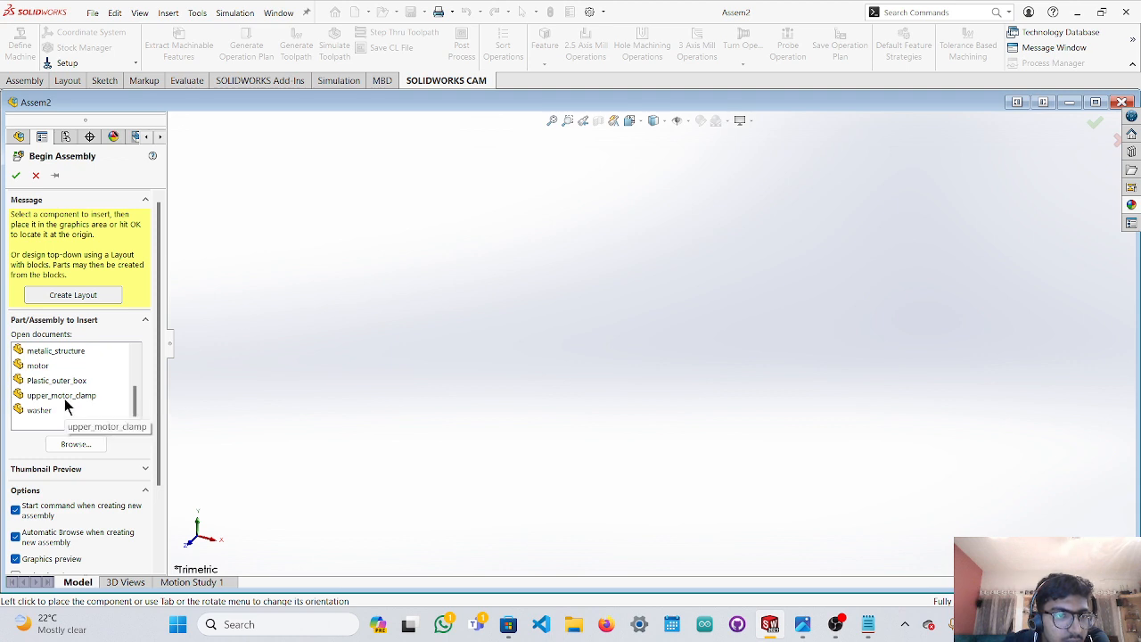
left_click(64, 381)
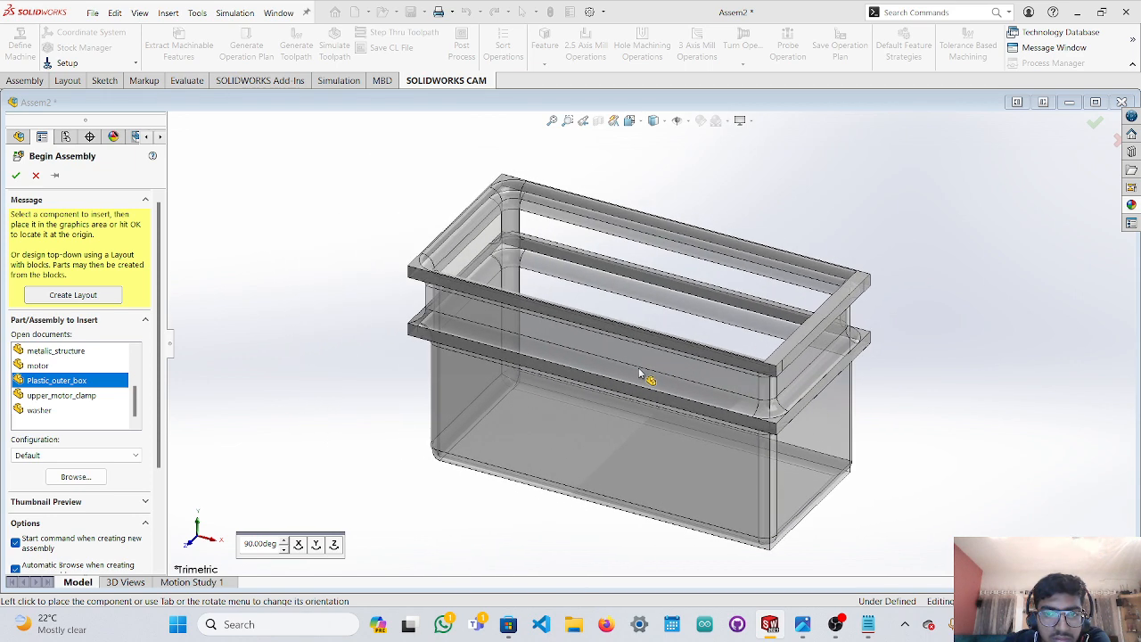
left_click(639, 372)
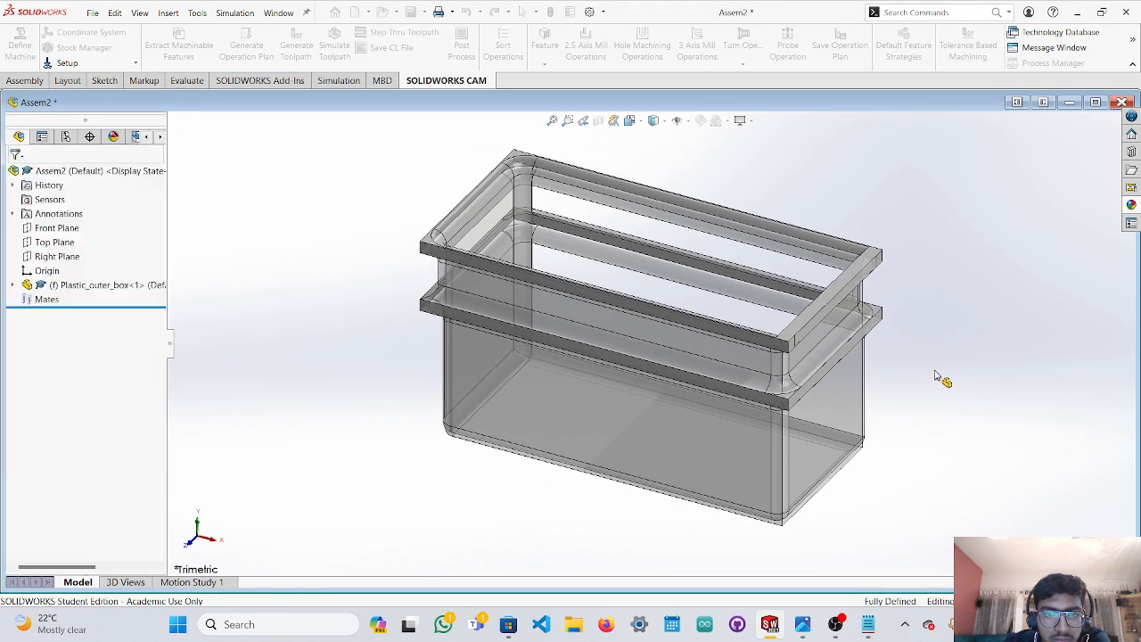
Inspect the placed Plastic_outer_box at an angle and expand its feature list.
middle_click_drag(920, 383, 822, 339)
scroll(800, 390, "down", 5)
scroll(822, 343, "up", 2)
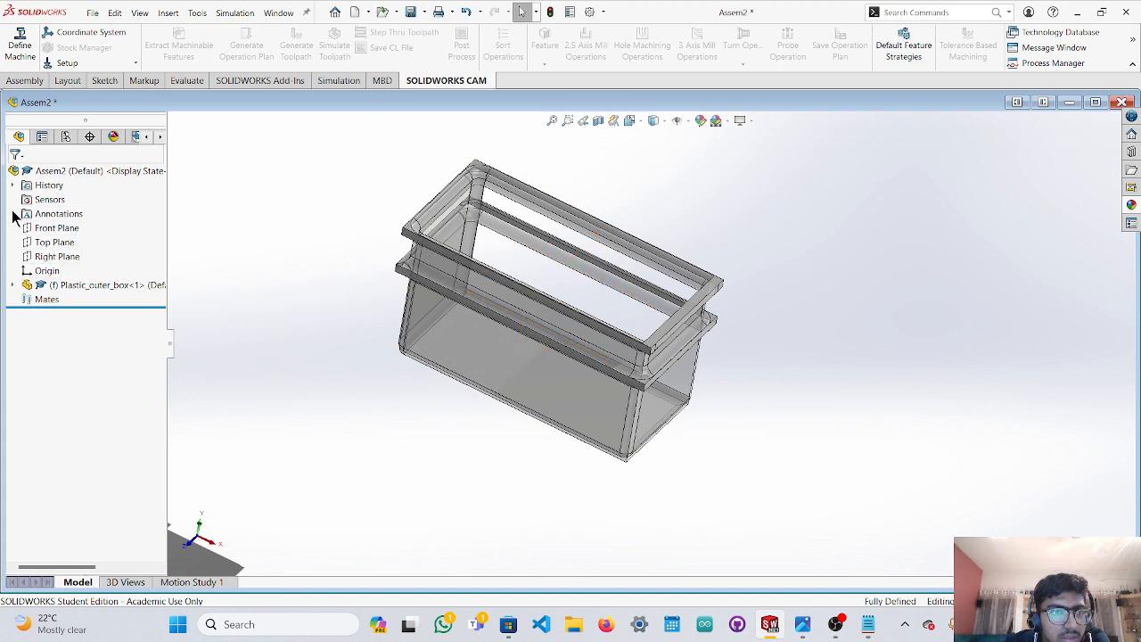
left_click(12, 285)
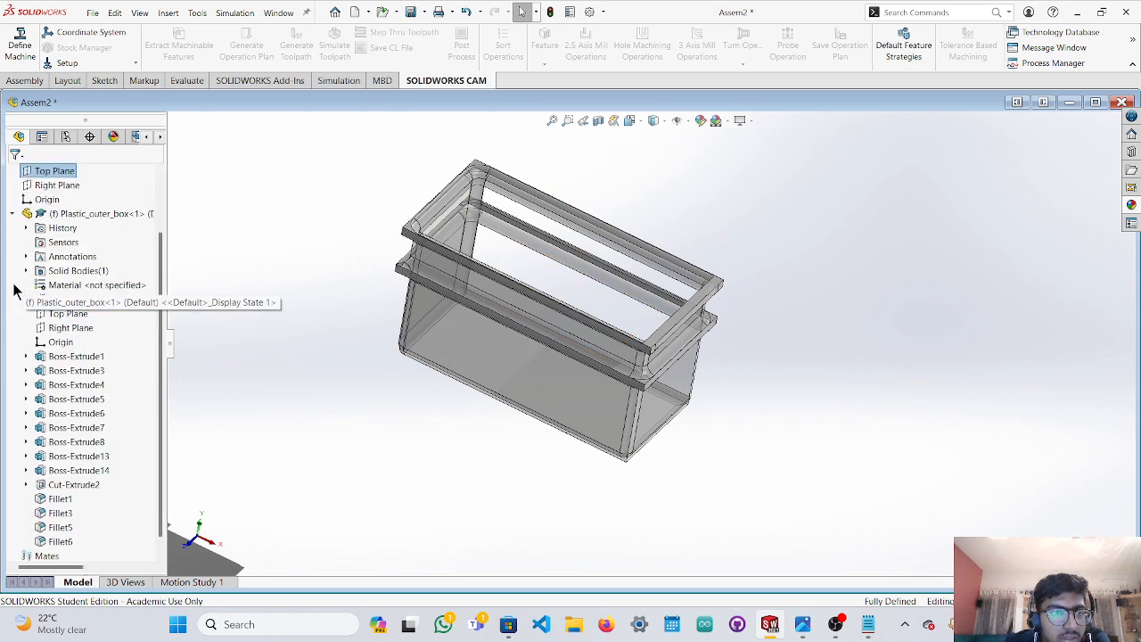
Collapse the Plastic_outer_box's feature list and bring up the assembly commands.
left_click(12, 215)
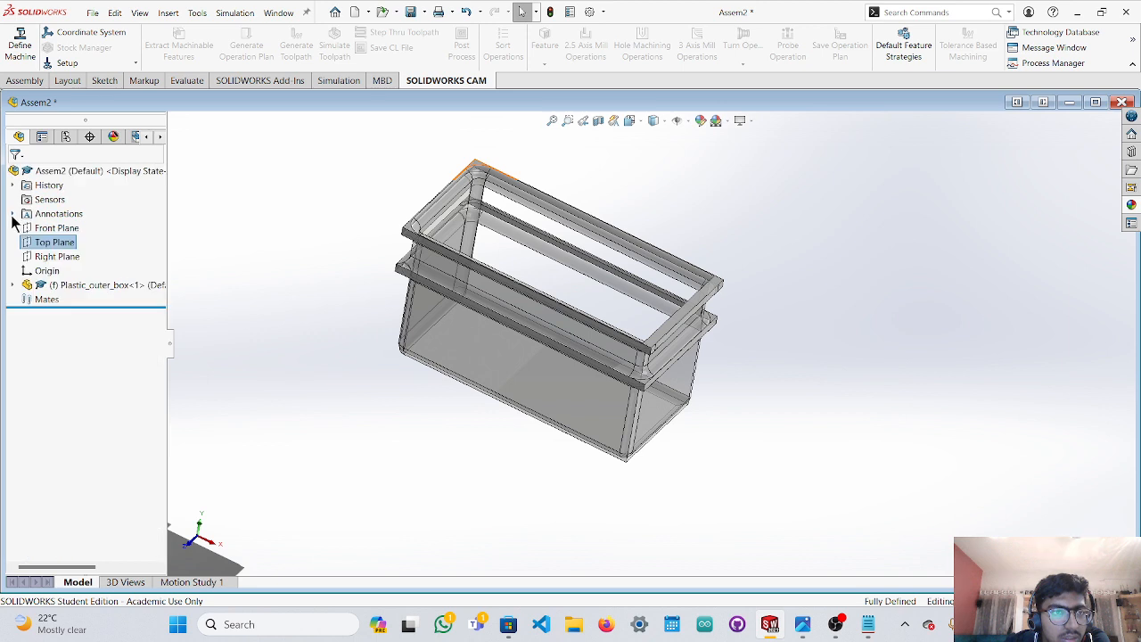
left_click(25, 81)
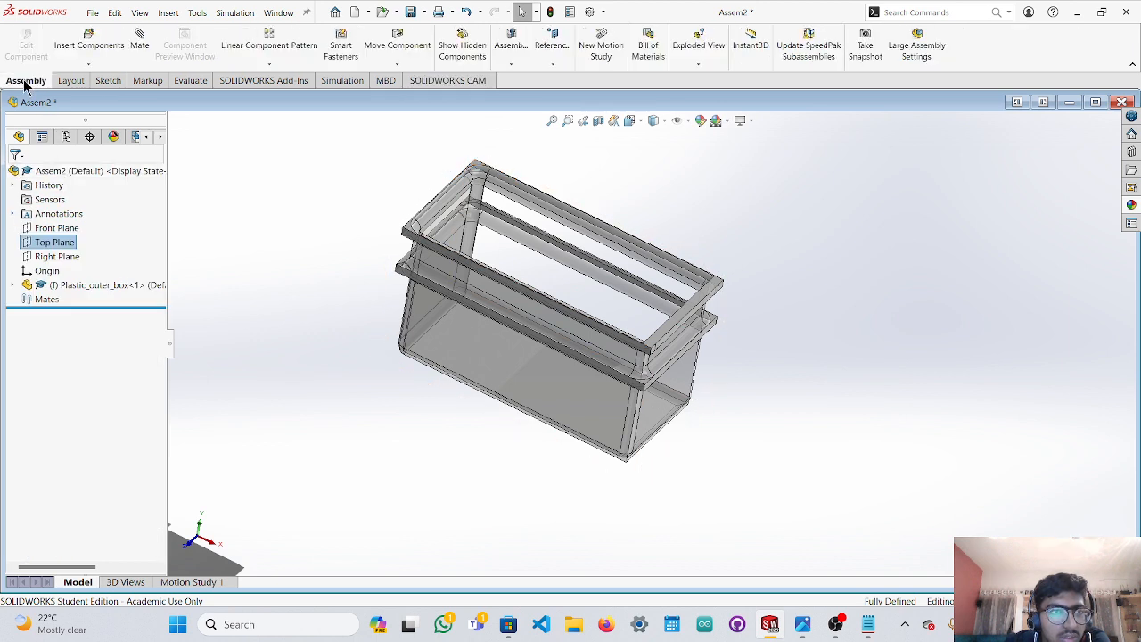
left_click(71, 81)
left_click(102, 81)
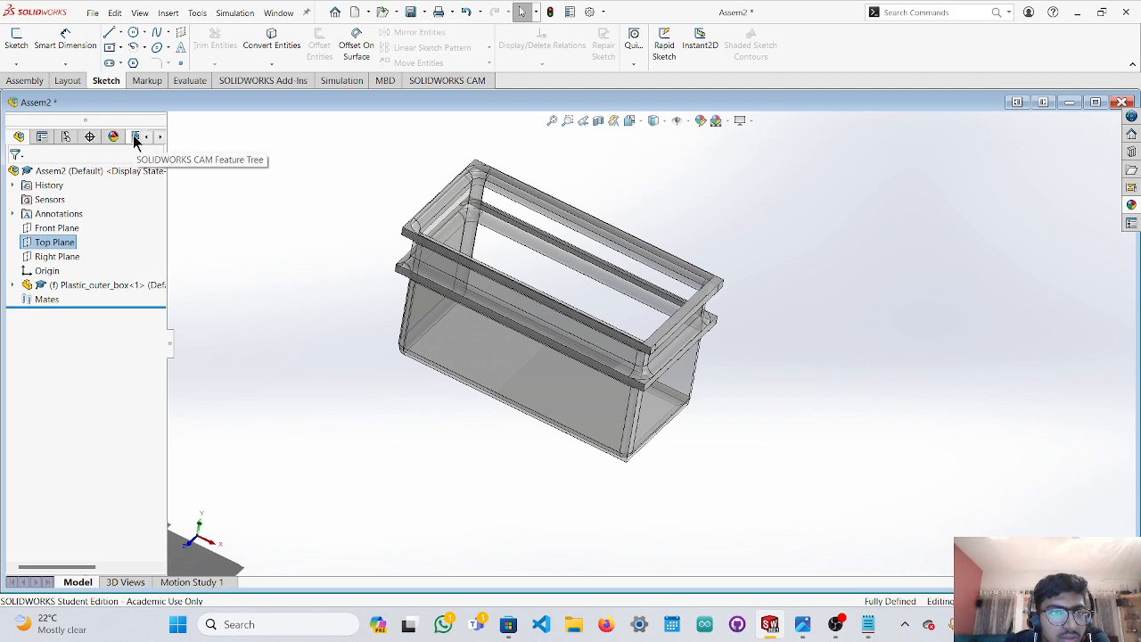
left_click(45, 84)
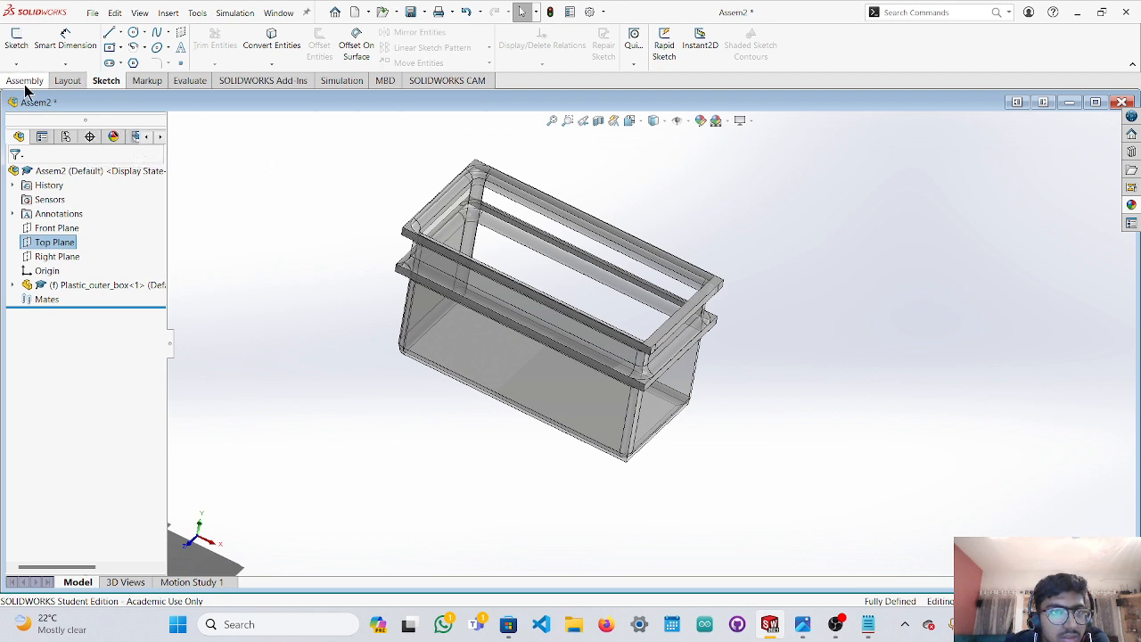
Try to insert the metalic_structure part, placing it against the Plastic_outer_box in the back view with their bottoms level.
left_click(82, 42)
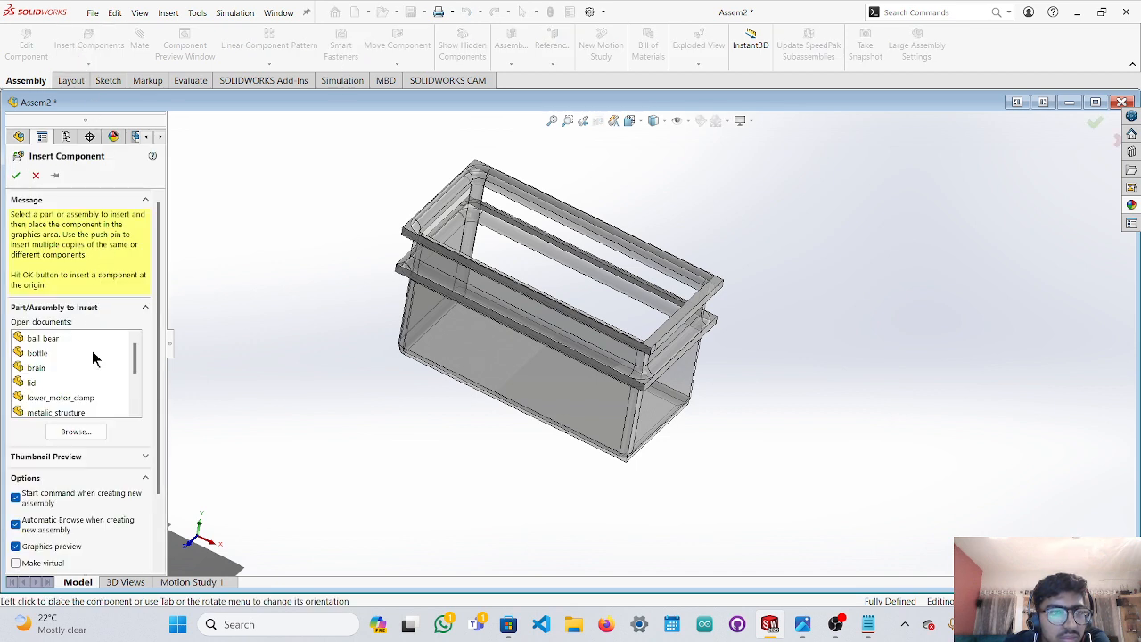
scroll(57, 350, "down", 2)
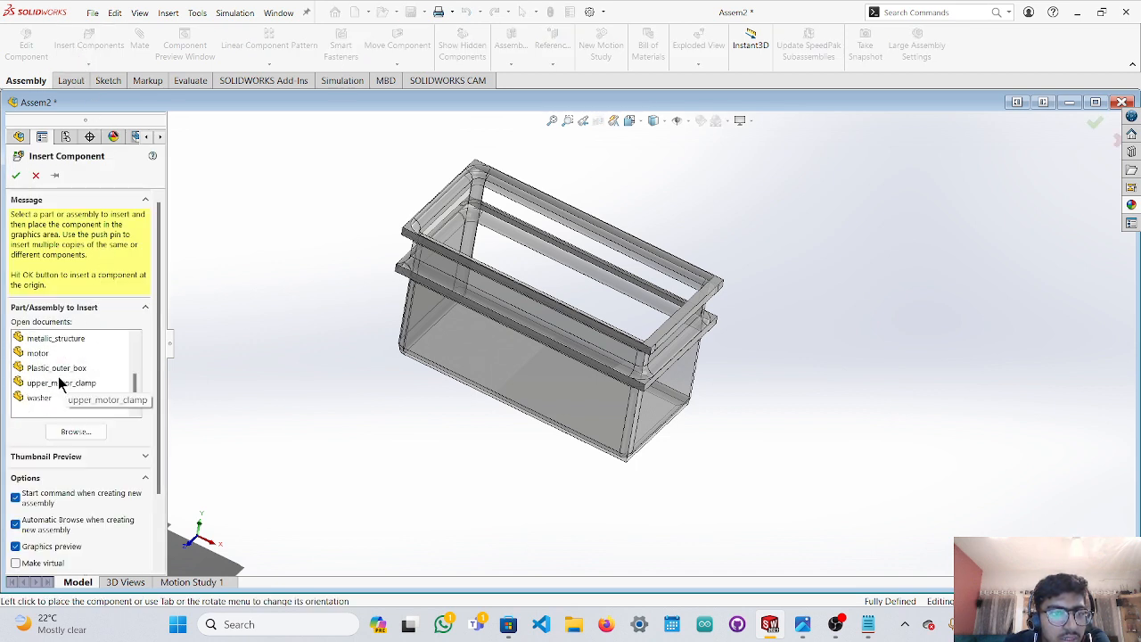
left_click(64, 347)
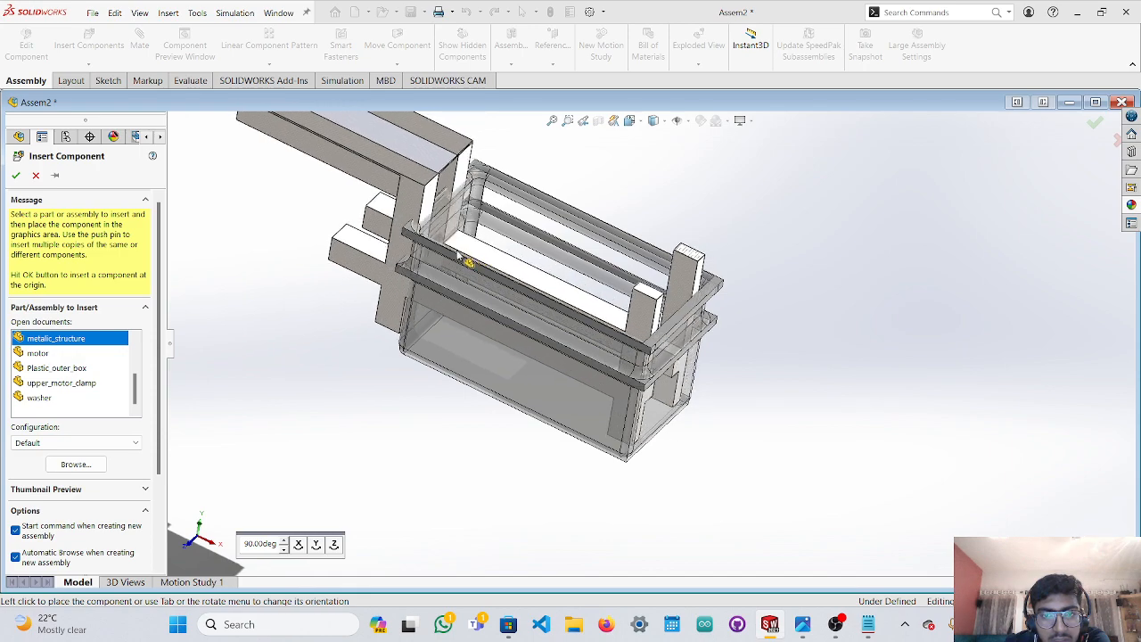
scroll(461, 257, "down", 5)
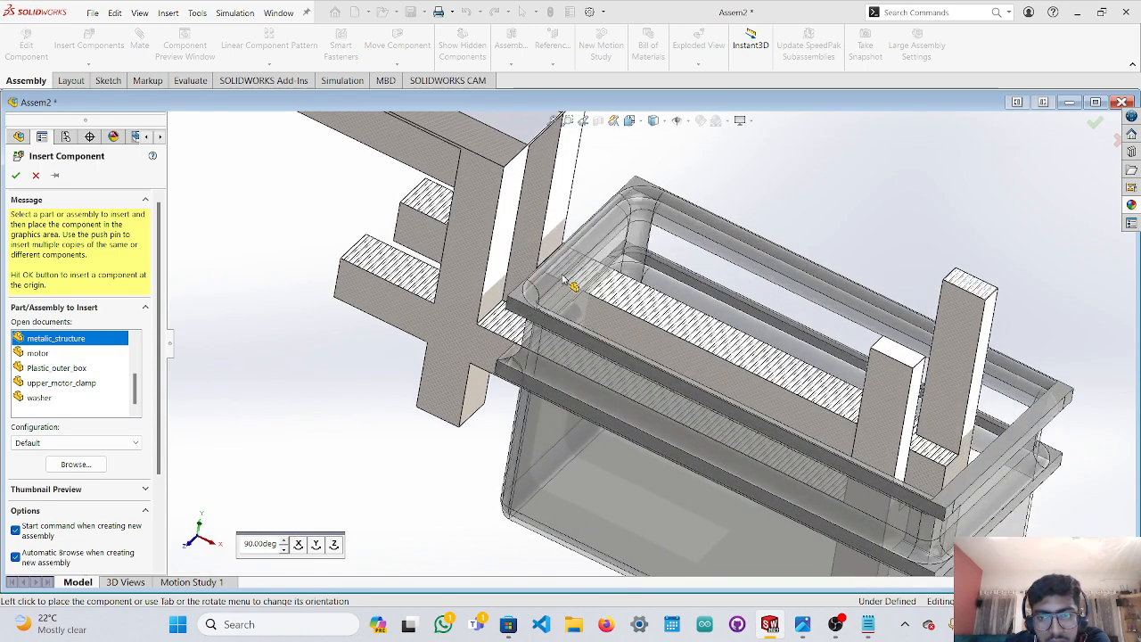
scroll(584, 302, "up", 3)
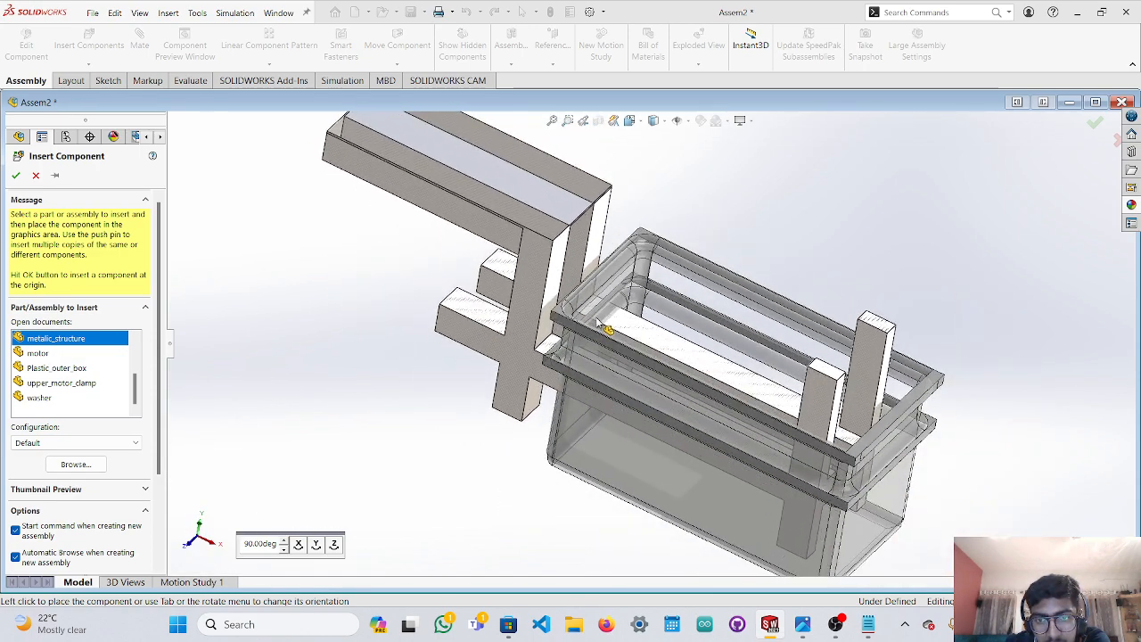
middle_click_drag(622, 301, 647, 257)
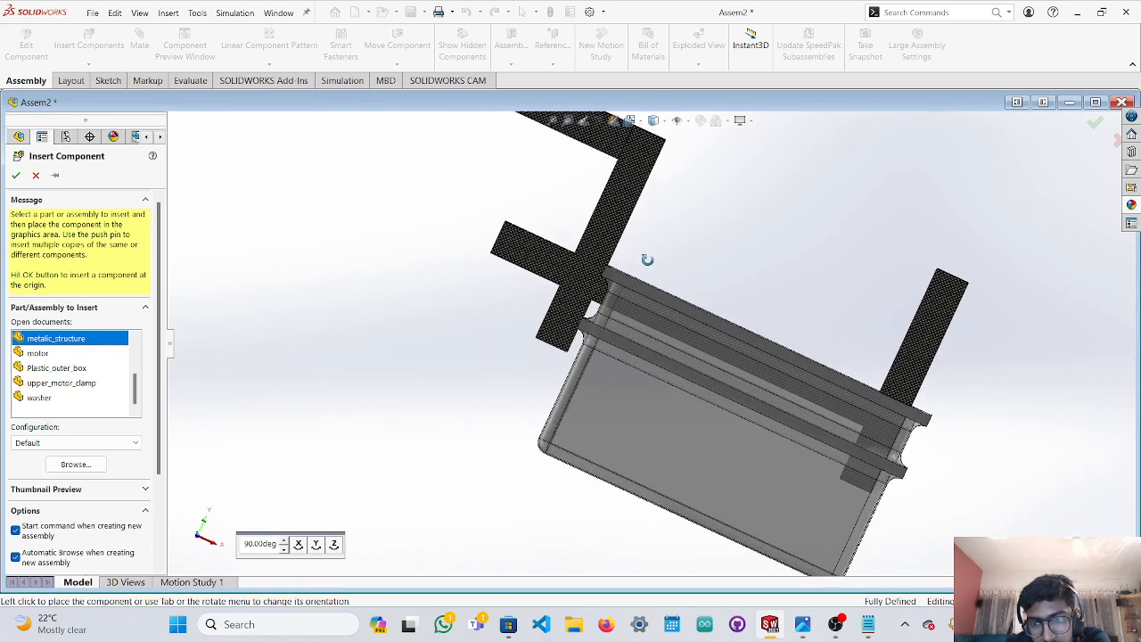
scroll(649, 272, "up", 3)
scroll(647, 294, "down", 2)
scroll(644, 307, "up", 2)
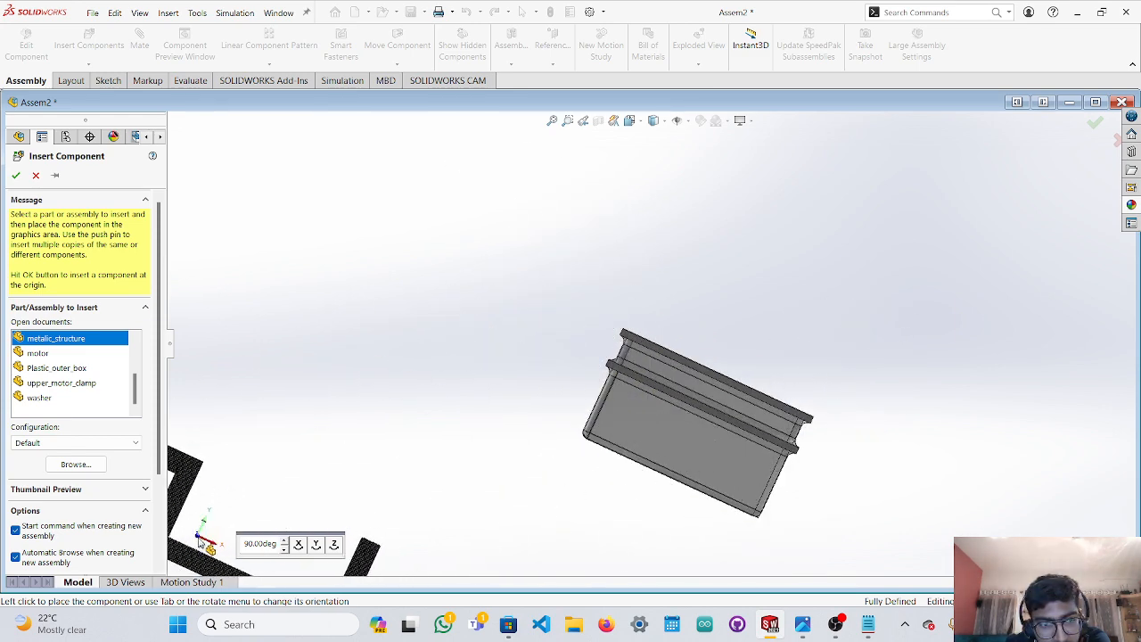
key("ctrl+2")
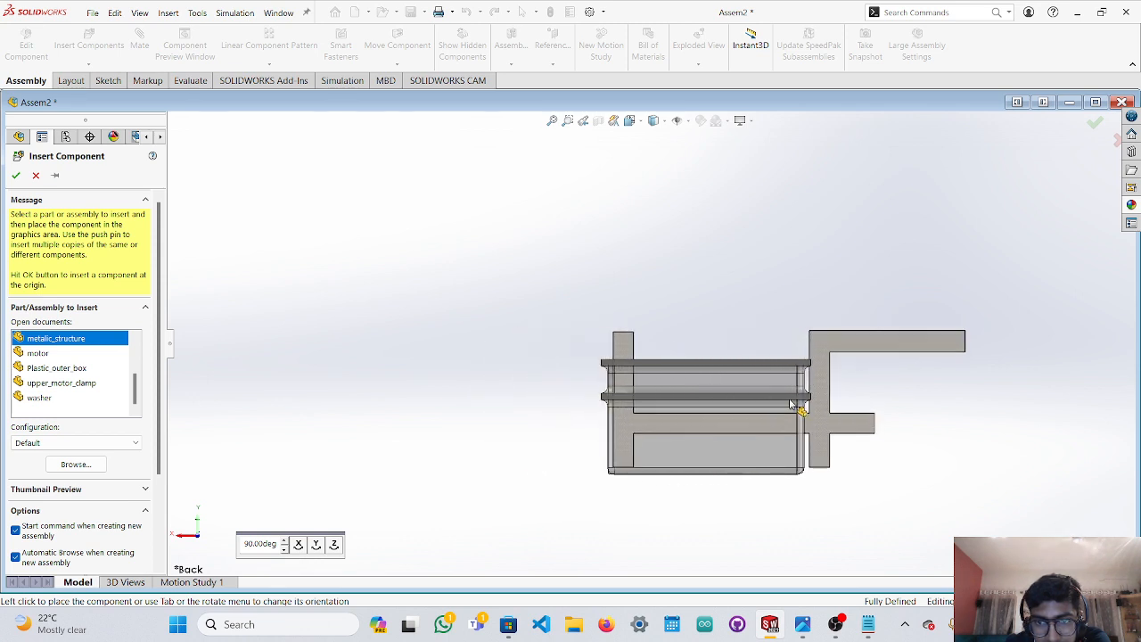
scroll(792, 404, "down", 1)
scroll(793, 405, "down", 3)
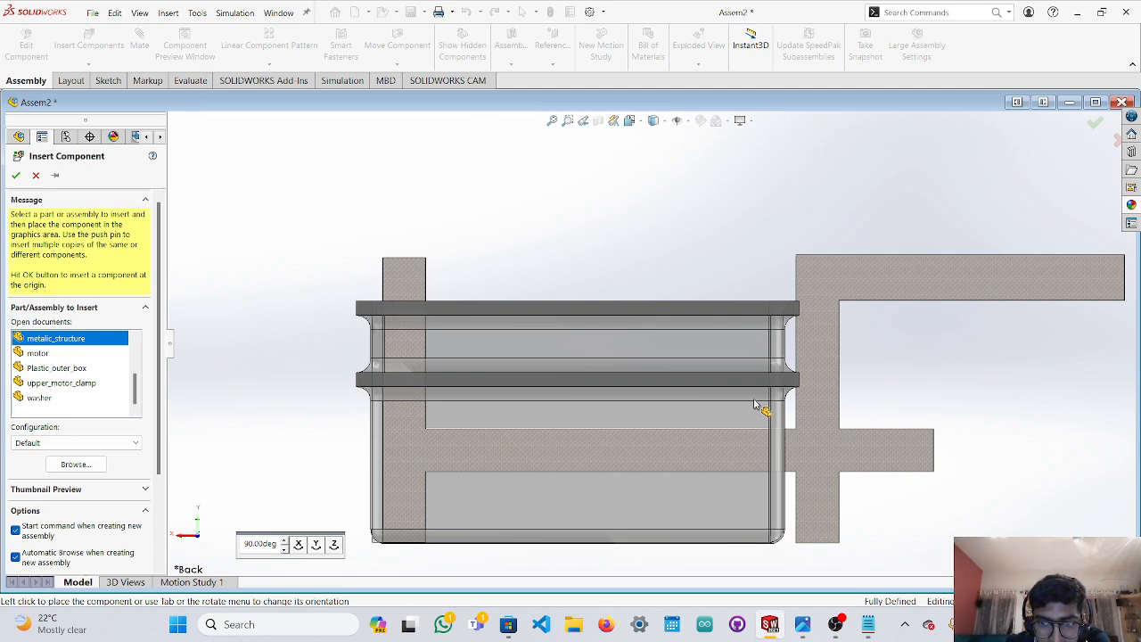
left_click(753, 403)
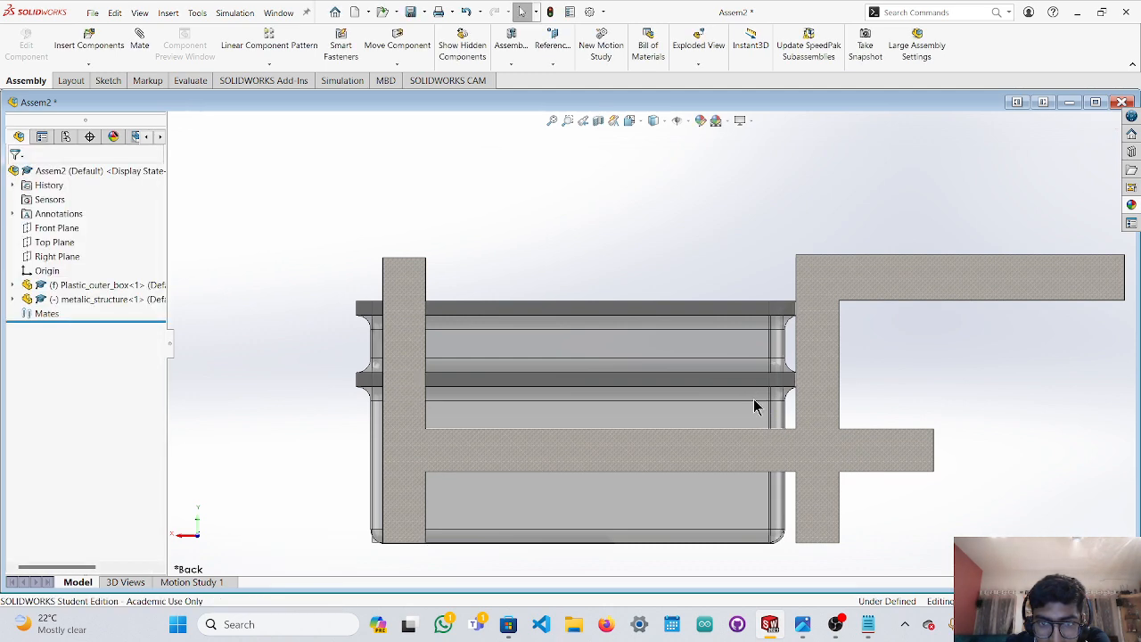
Check the placed metalic_structure against the box from another angle and undo its insertion.
middle_click_drag(820, 400, 878, 544)
middle_click_drag(963, 493, 922, 474)
left_click(872, 409)
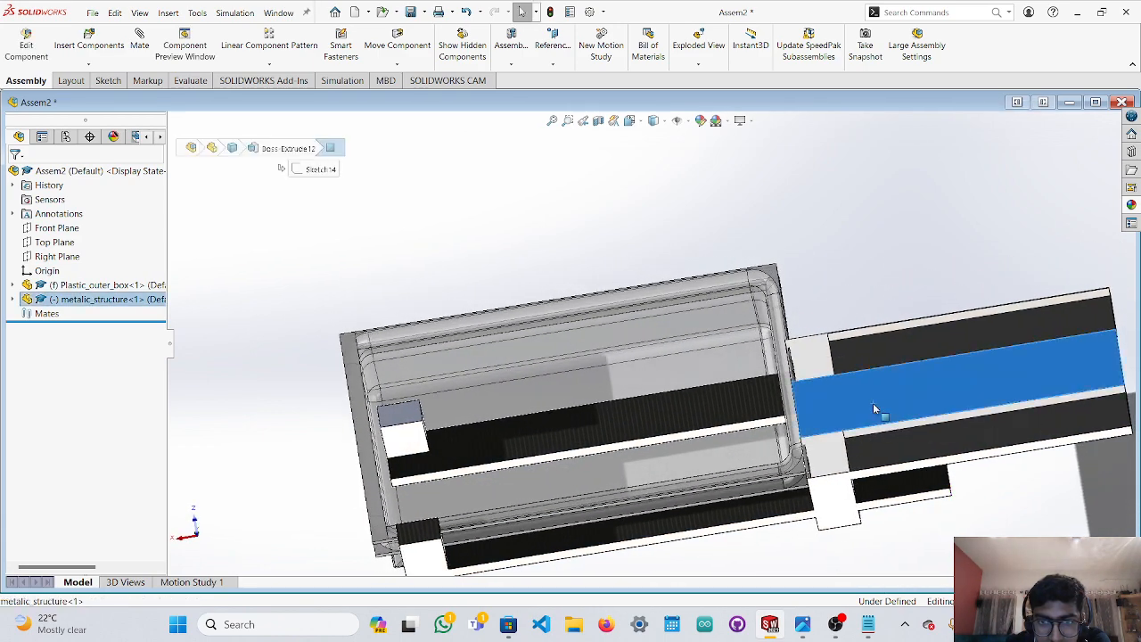
key("Escape")
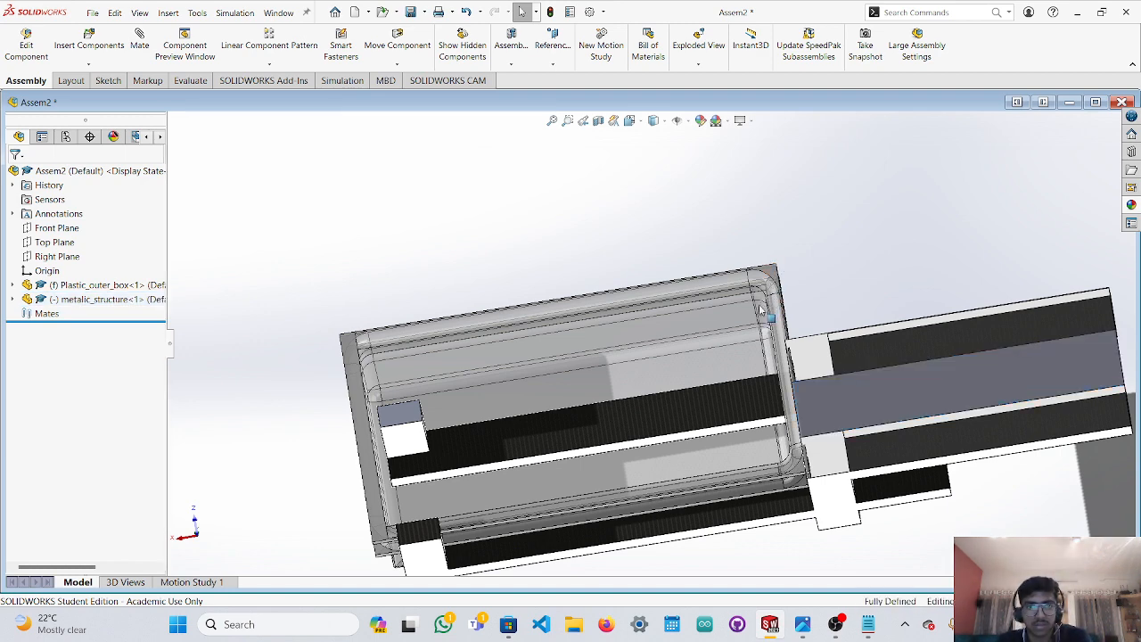
key("ctrl+7")
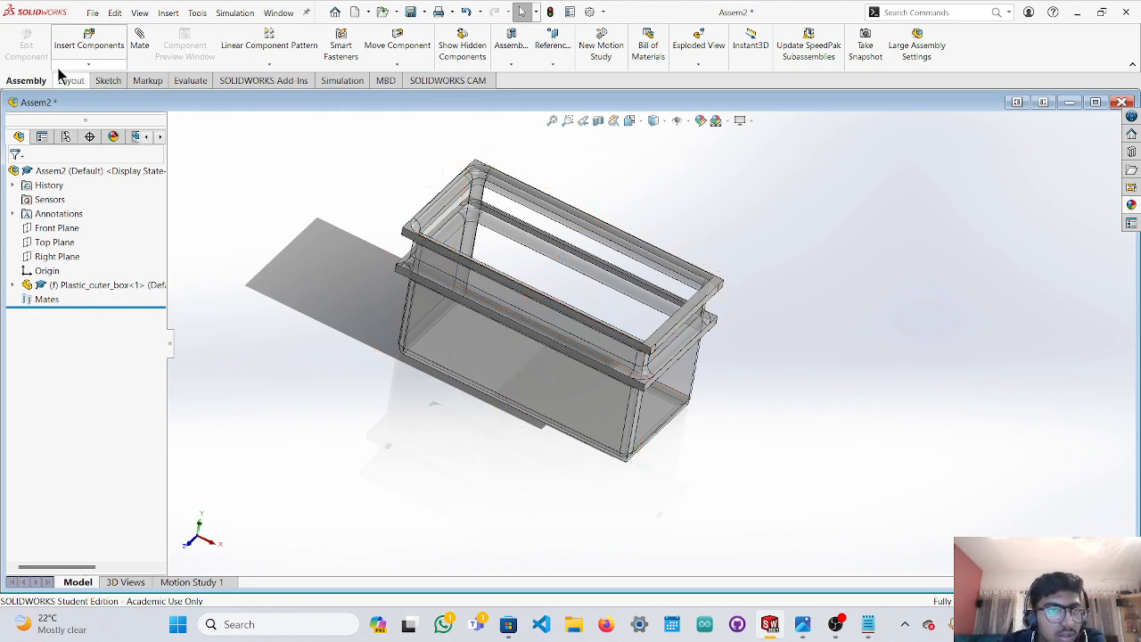
Try to insert the metalic_structure part centred between the box's long walls in the top view, and undo the placement.
left_click(89, 66)
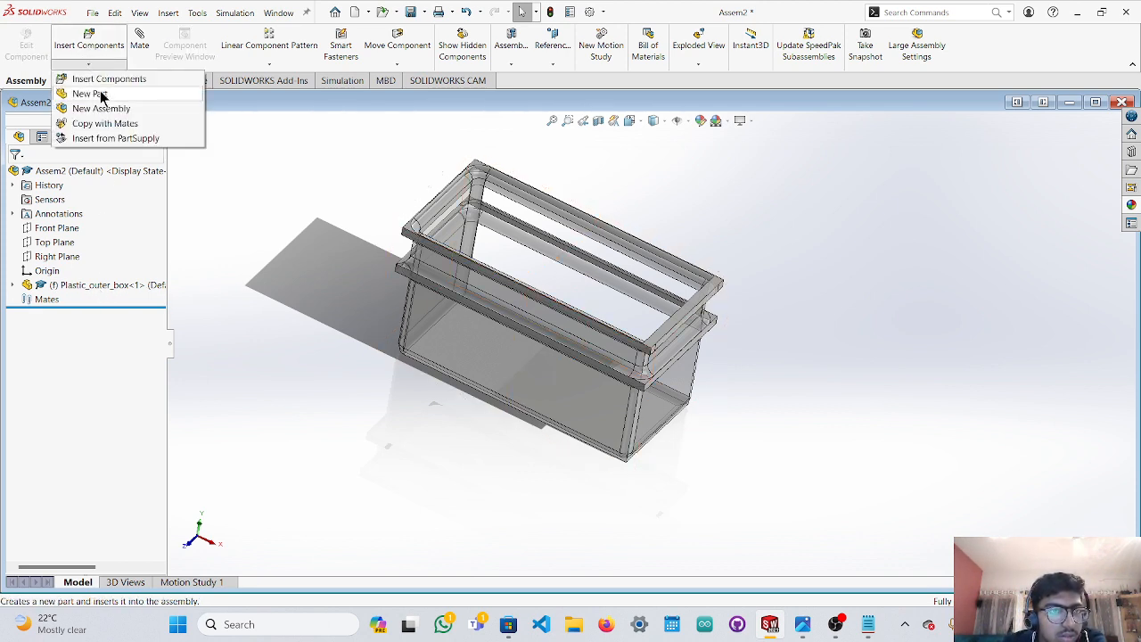
left_click(92, 56)
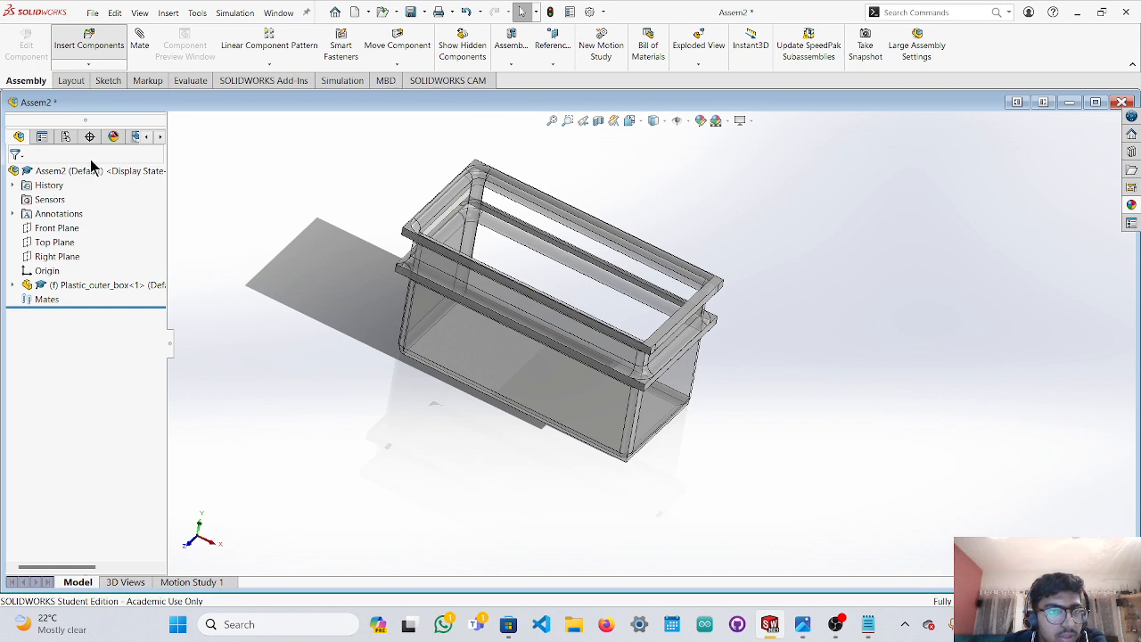
left_click(92, 38)
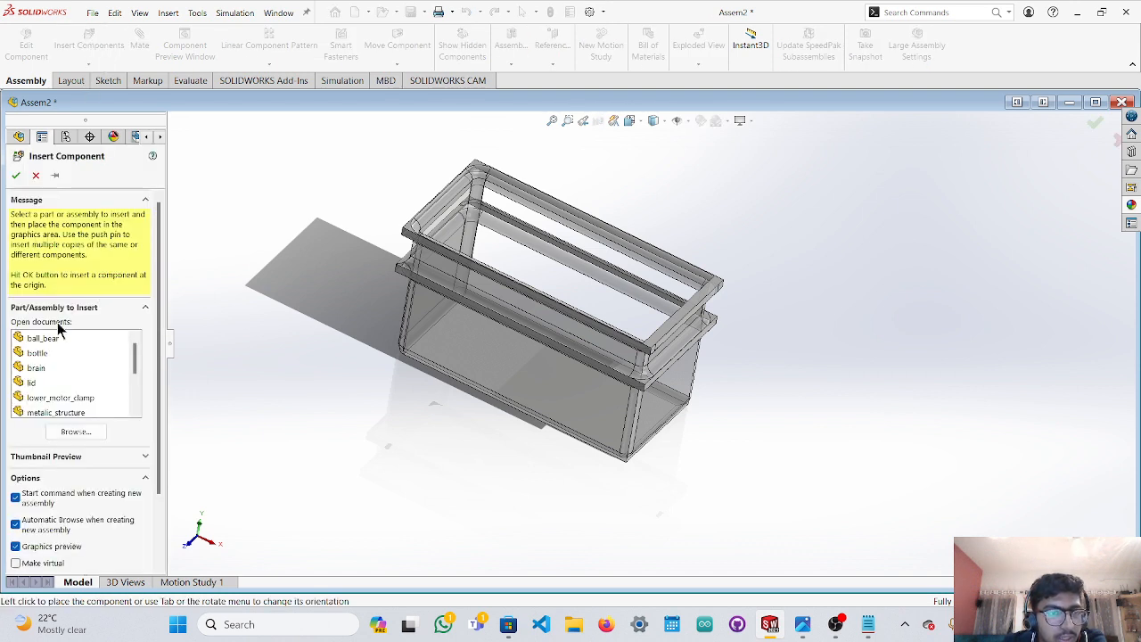
scroll(64, 385, "down", 2)
left_click(62, 339)
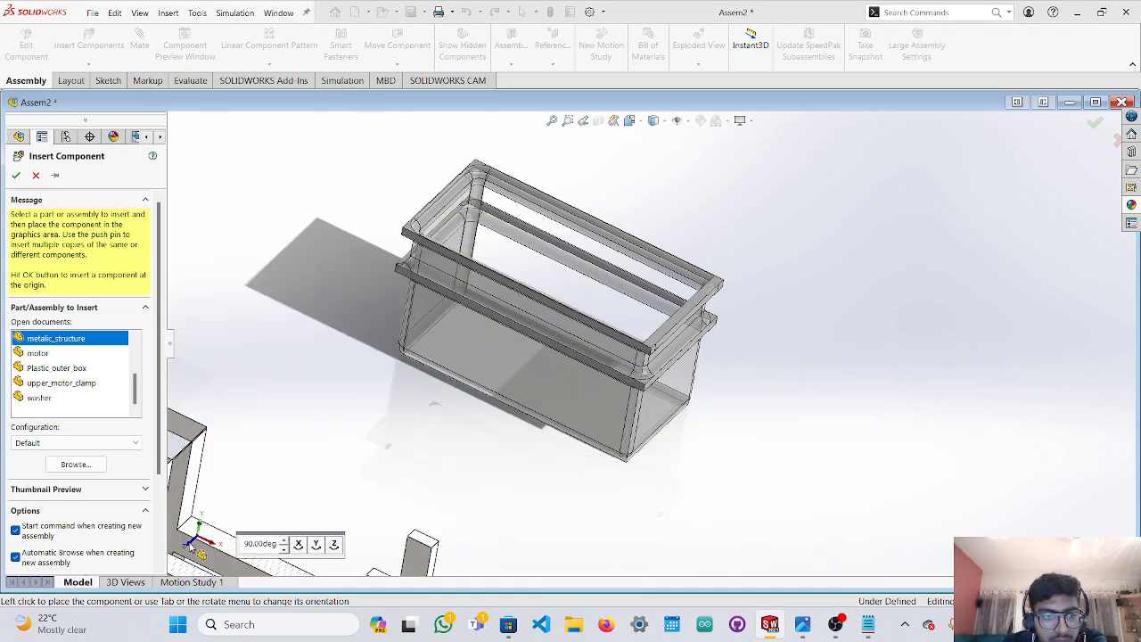
key("ctrl+1")
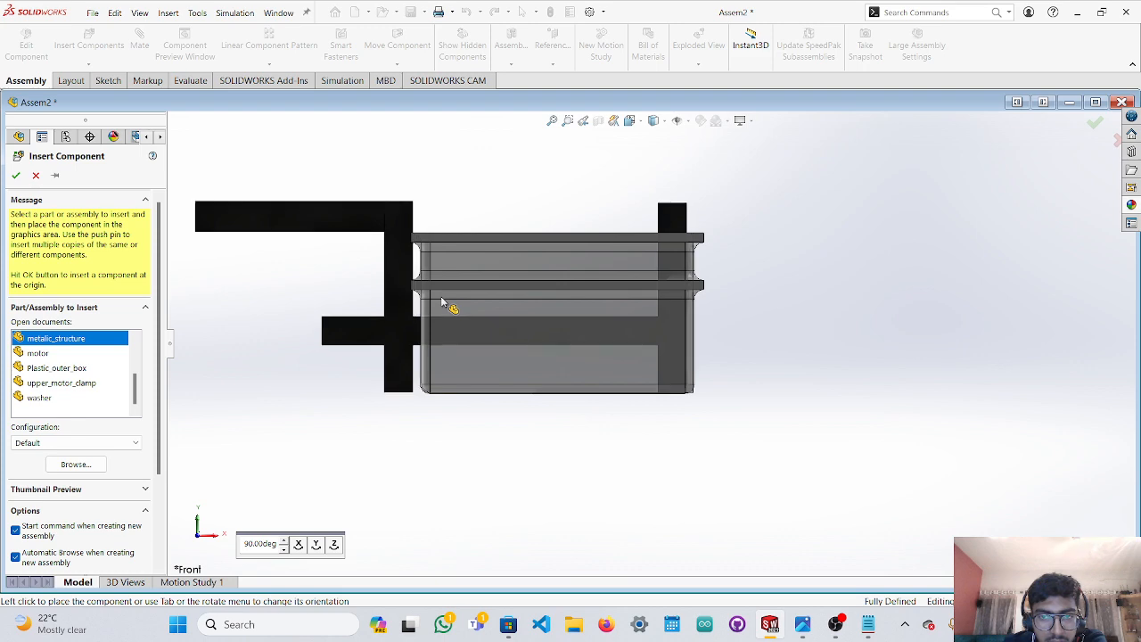
middle_click_drag(441, 303, 439, 565)
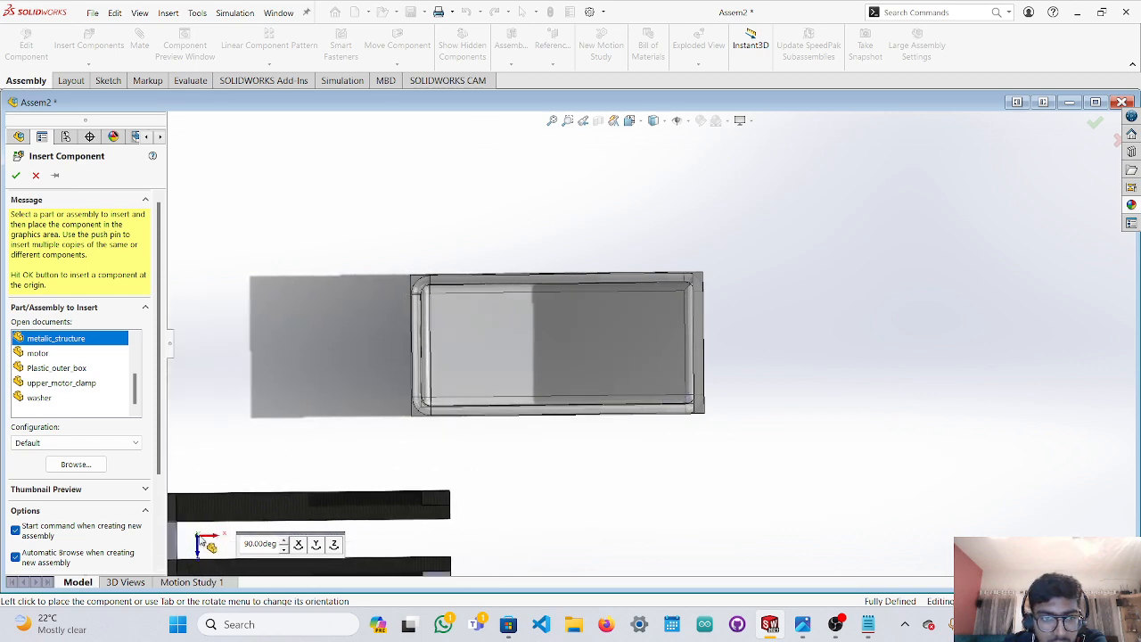
key("ctrl+6")
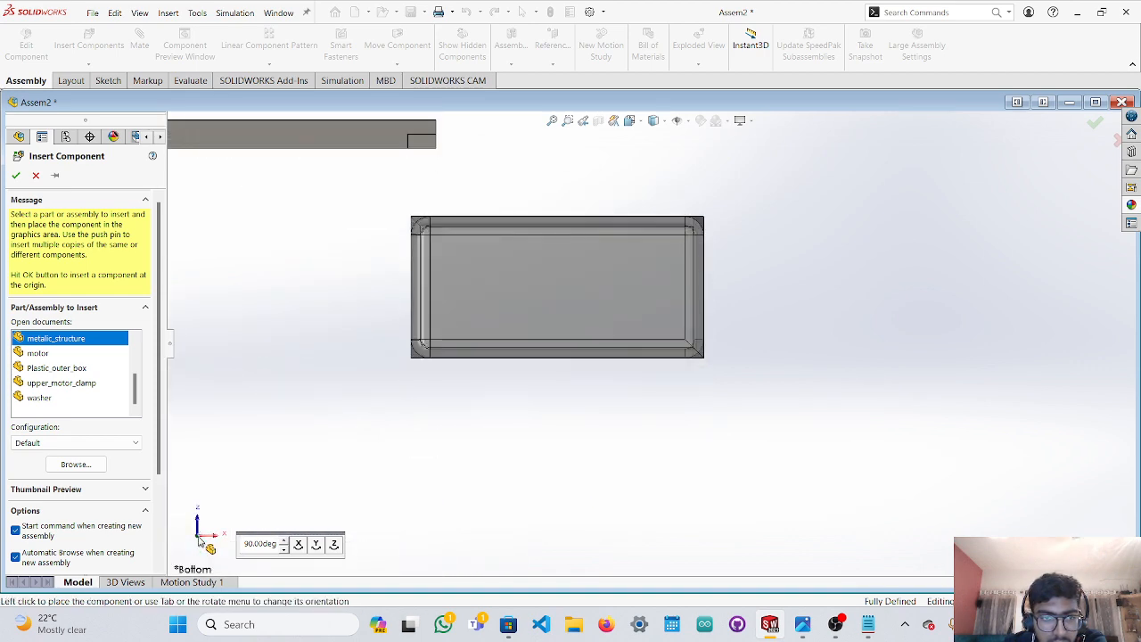
key("ctrl+5")
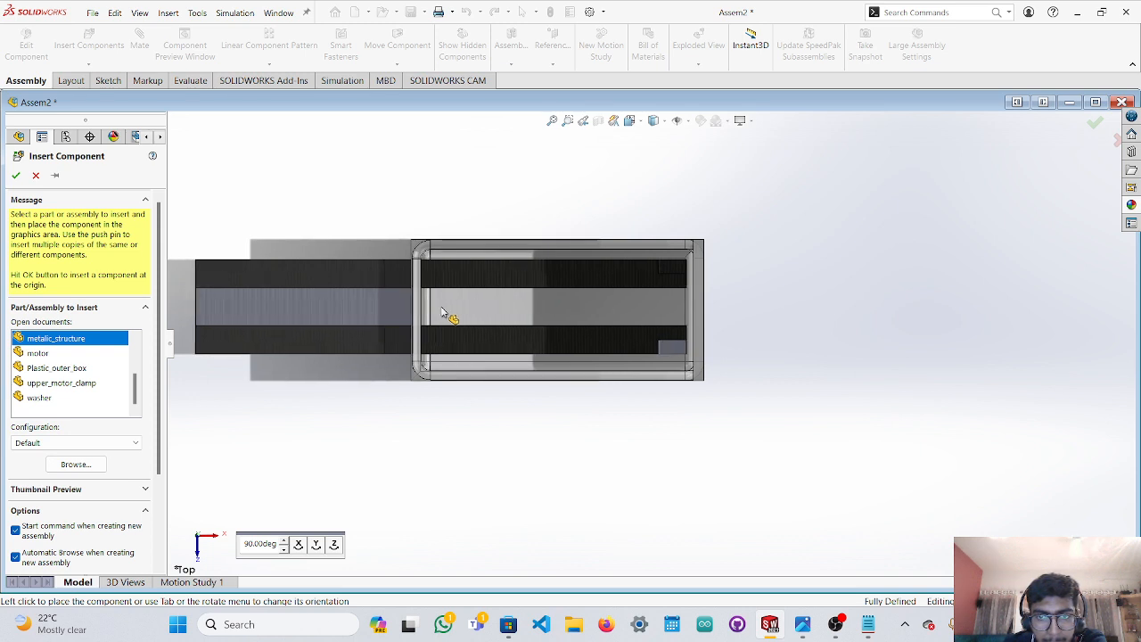
left_click(441, 307)
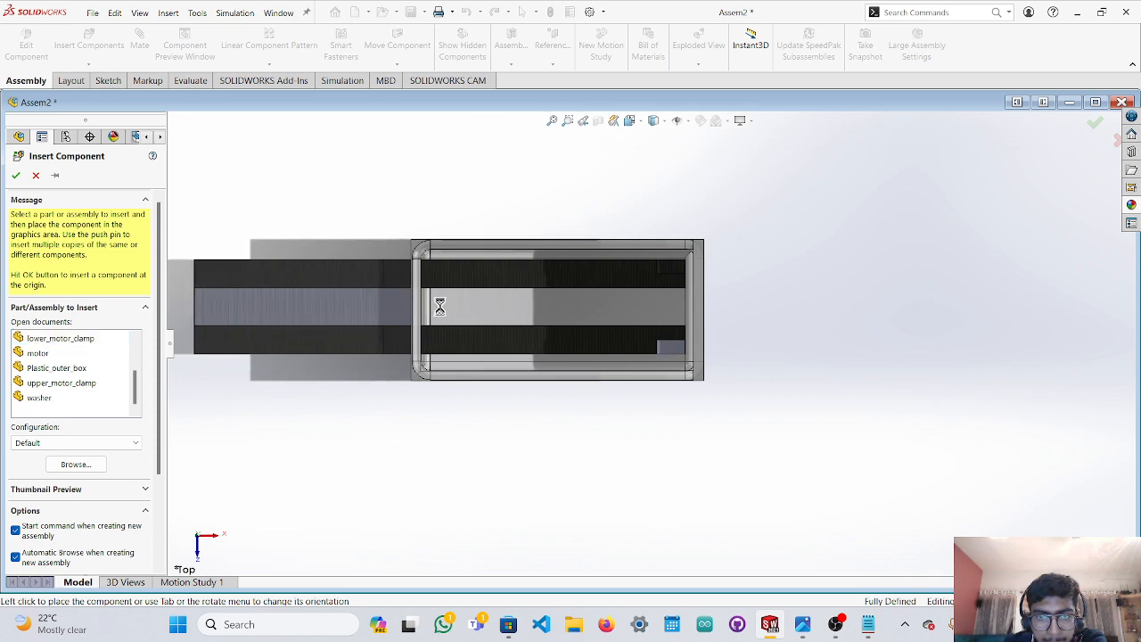
middle_click_drag(440, 307, 433, 64)
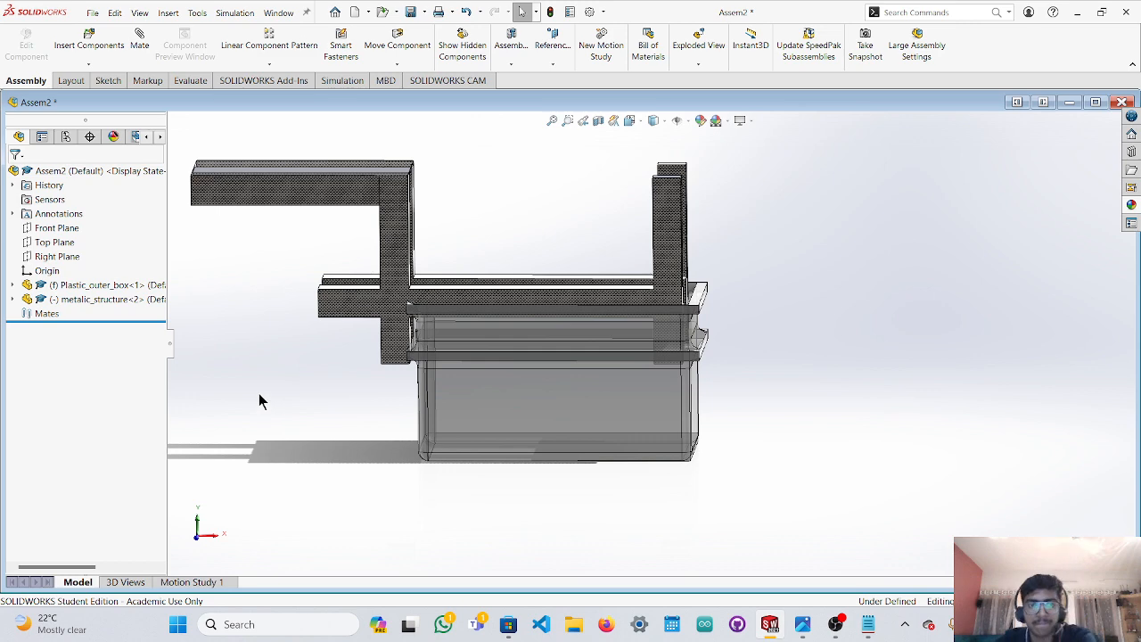
key("ctrl+z")
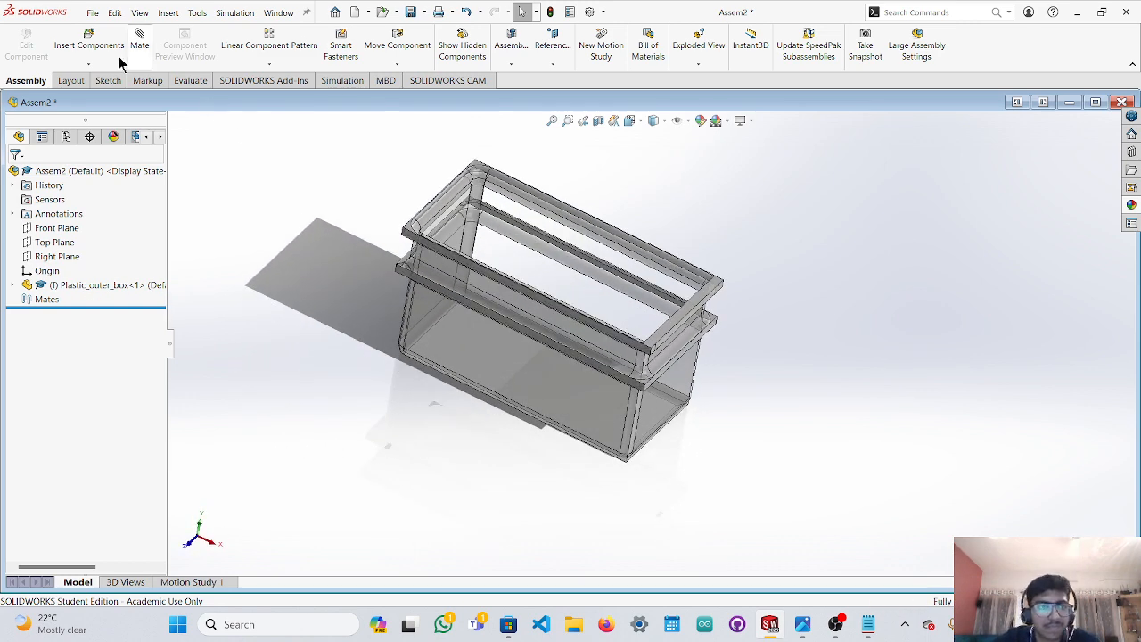
Start inserting the metalic_structure part and compare its preview with the Plastic_outer_box from above, from the side and from the short end.
left_click(87, 43)
scroll(49, 385, "down", 2)
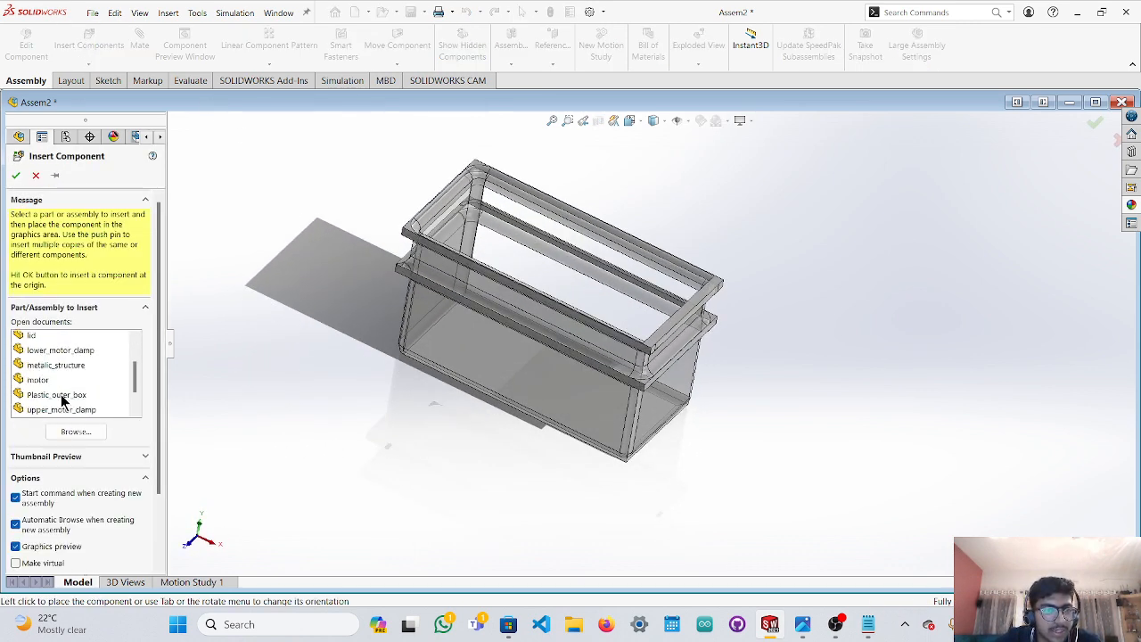
left_click(56, 342)
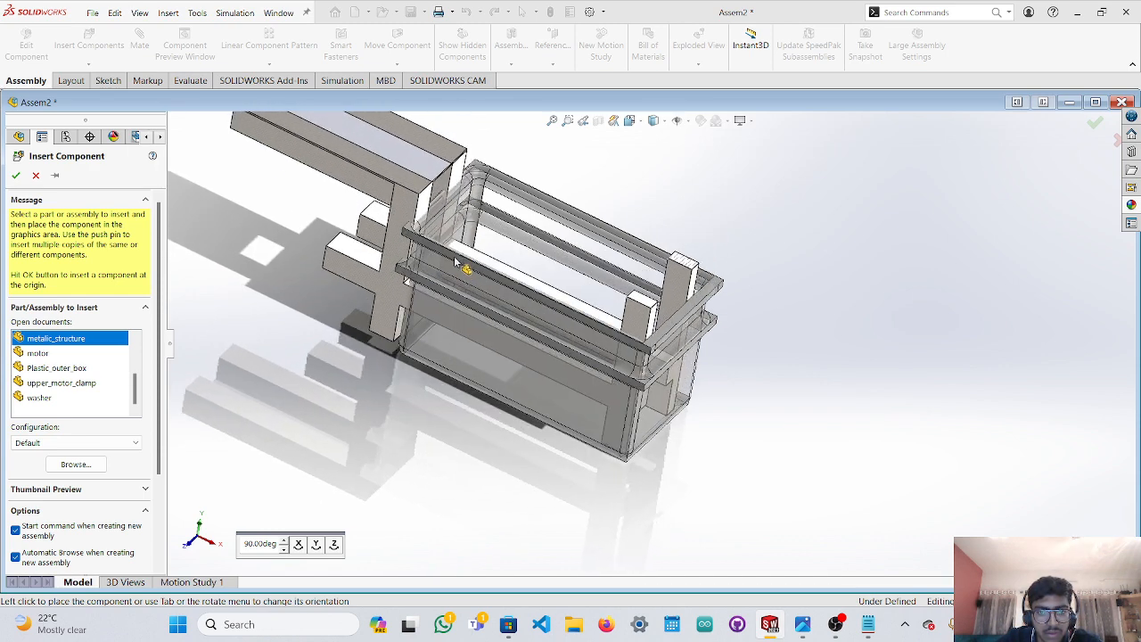
middle_click_drag(488, 241, 493, 181)
middle_click_drag(457, 234, 349, 478)
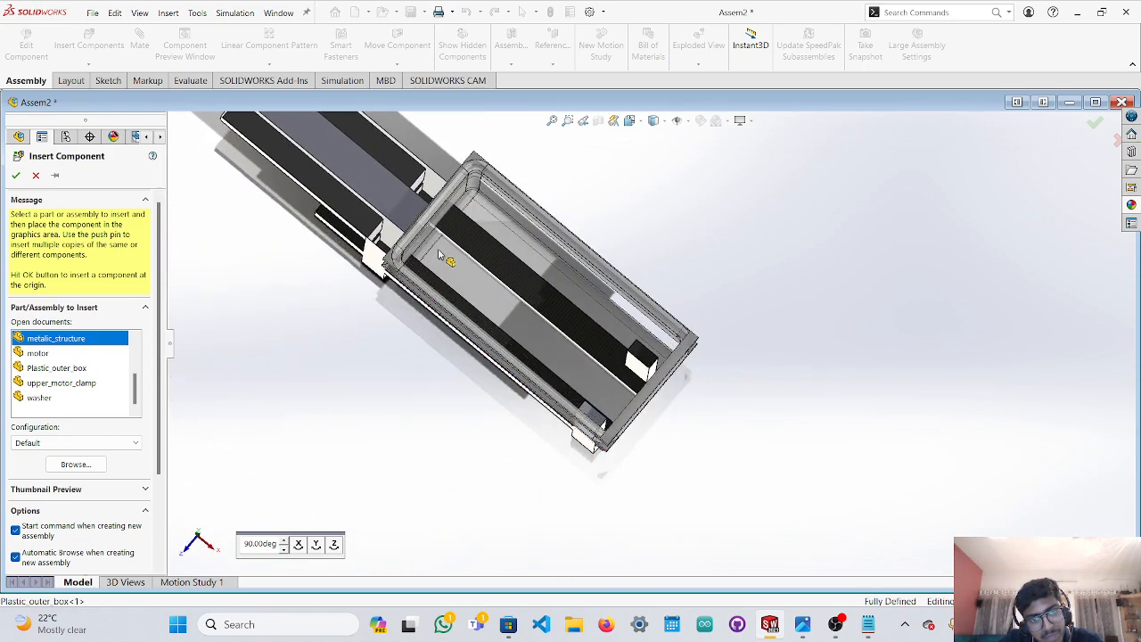
middle_click_drag(448, 234, 393, 132)
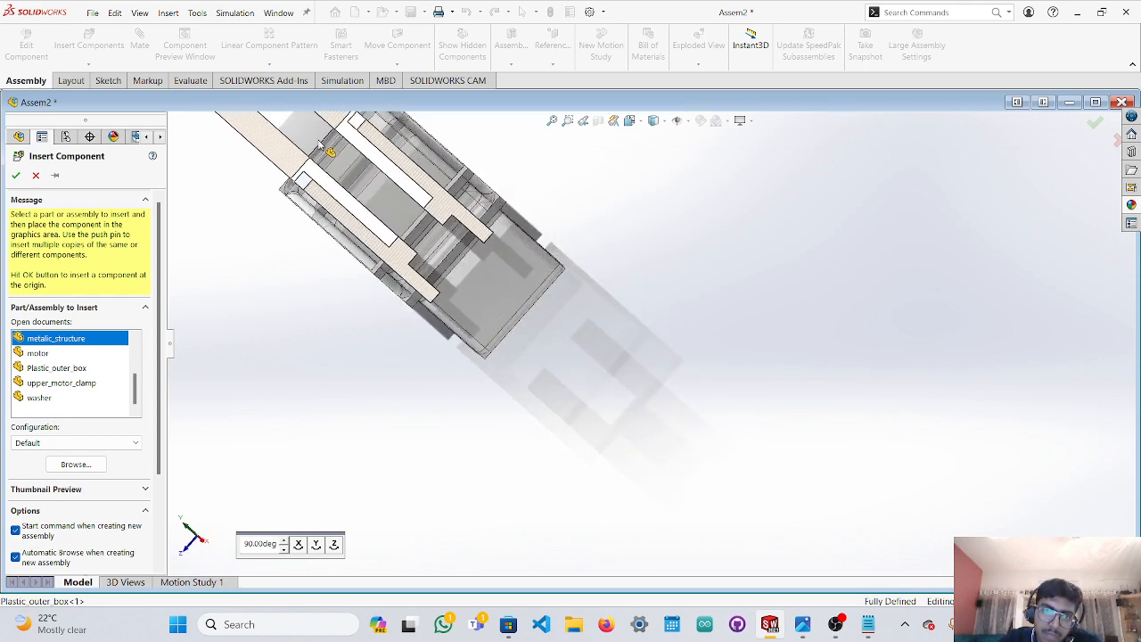
middle_click_drag(312, 160, 309, 190)
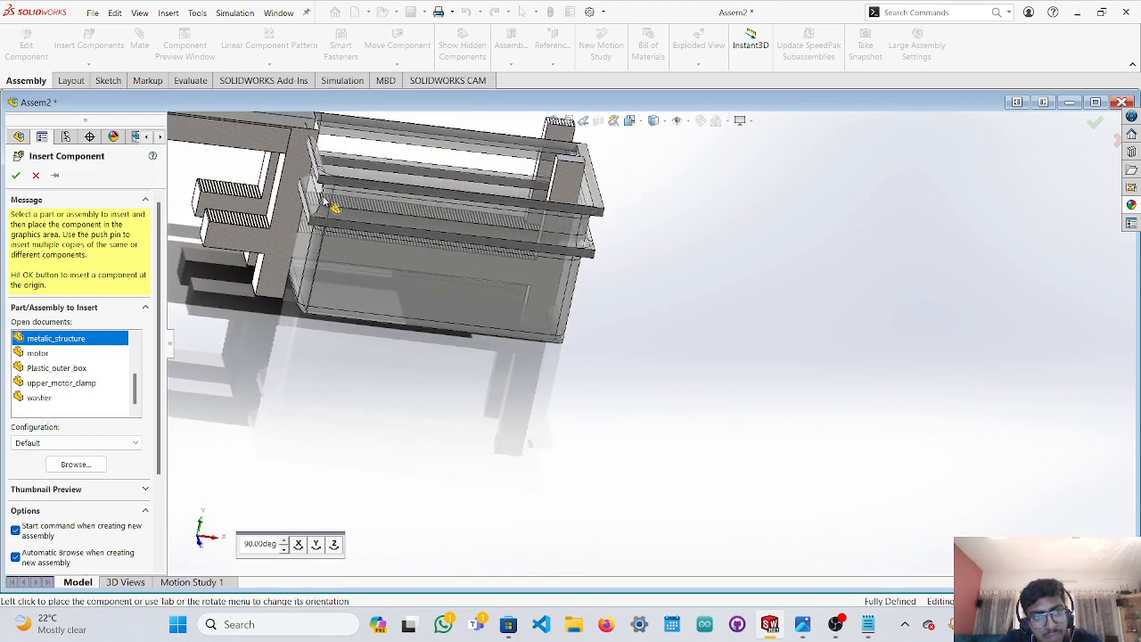
middle_click_drag(327, 195, 318, 116)
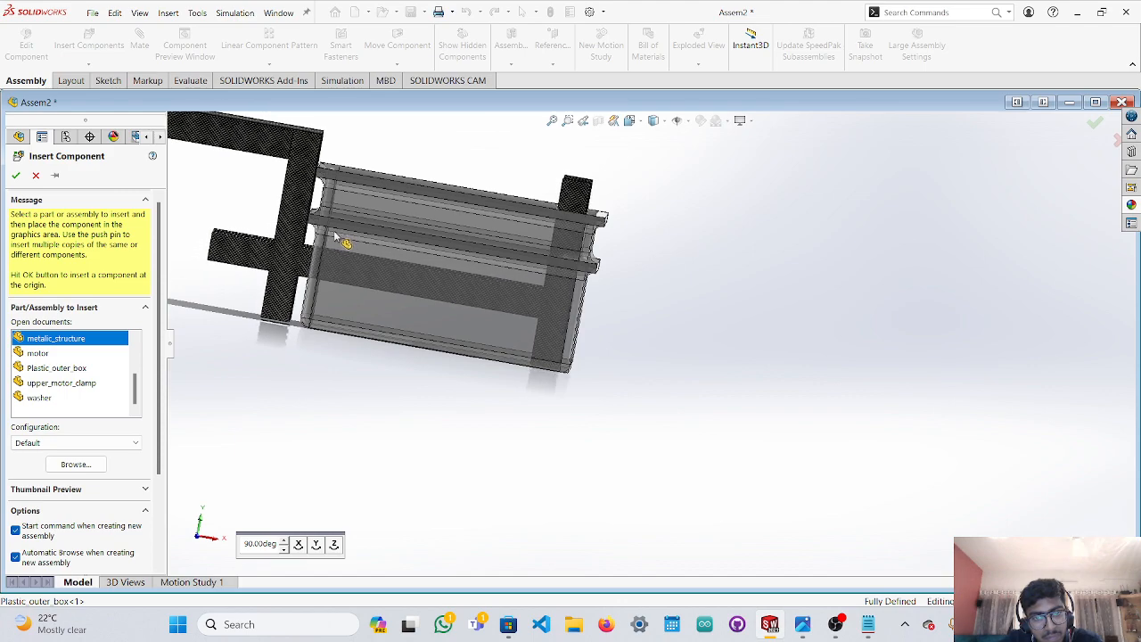
middle_click_drag(332, 234, 319, 339)
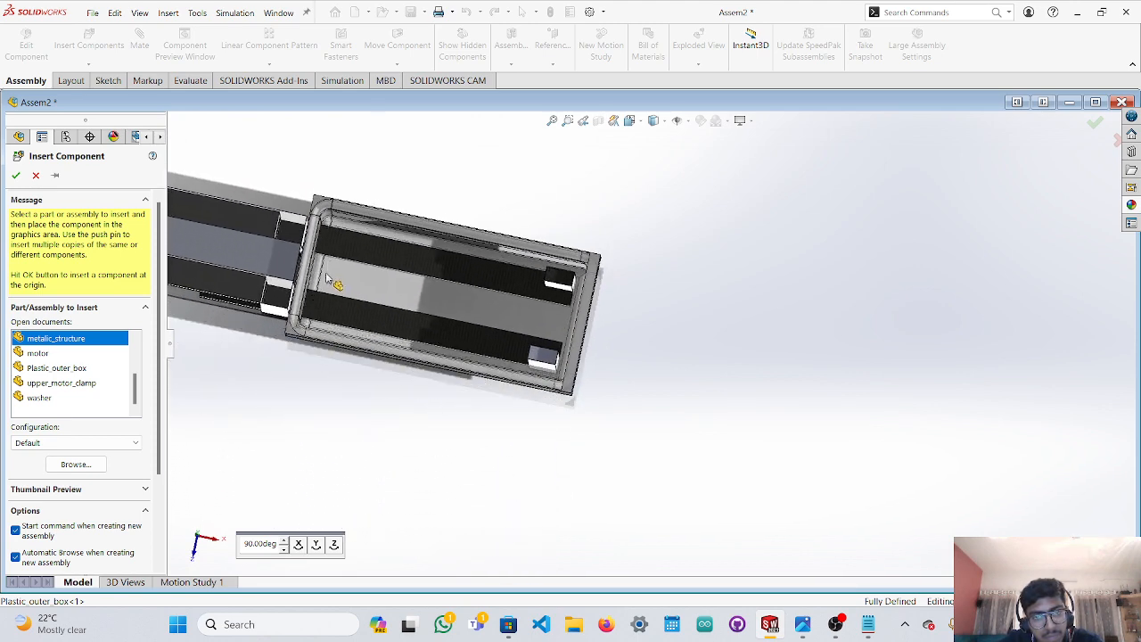
middle_click_drag(324, 257, 340, 82)
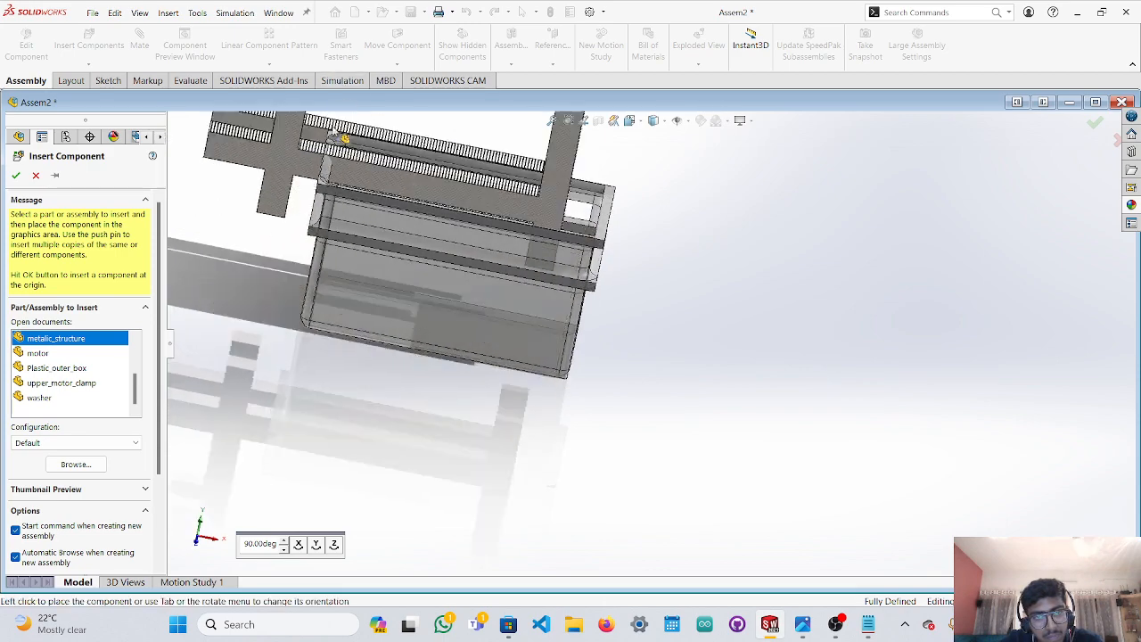
middle_click_drag(334, 169, 402, 219)
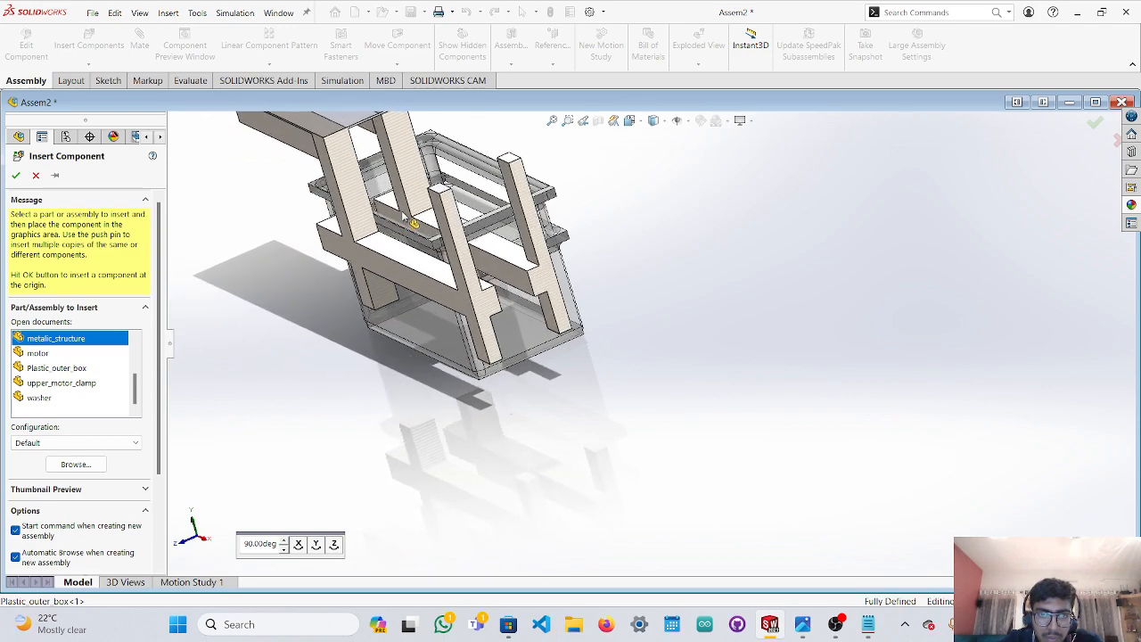
scroll(409, 218, "down", 3)
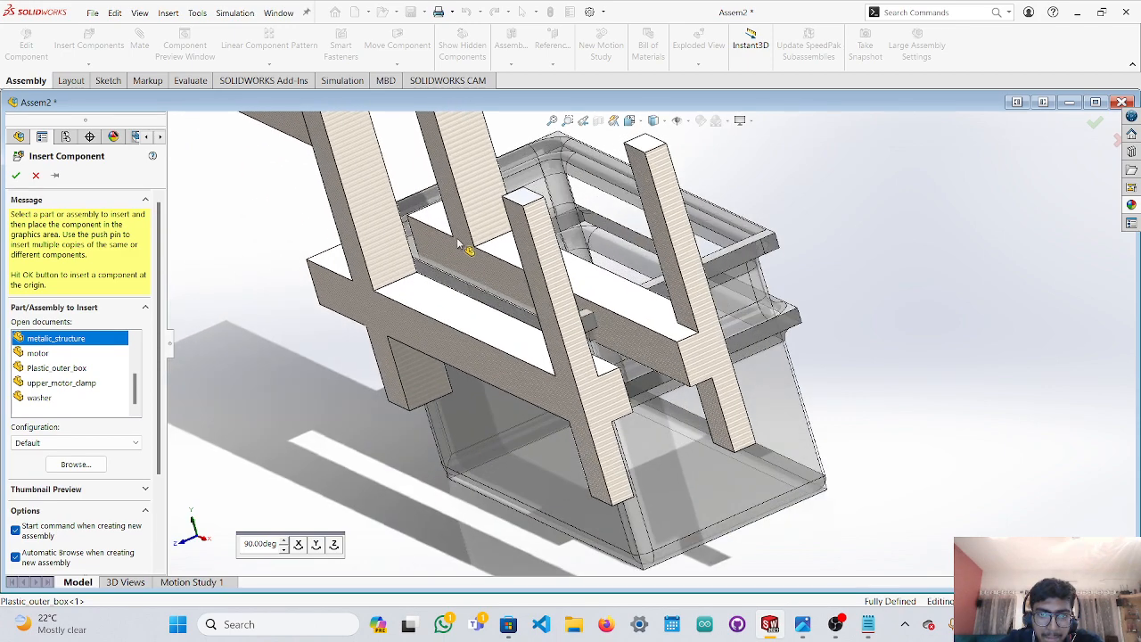
mouse_move(458, 242)
middle_mouse_down()
mouse_move(567, 242)
mouse_move(452, 248)
middle_mouse_up()
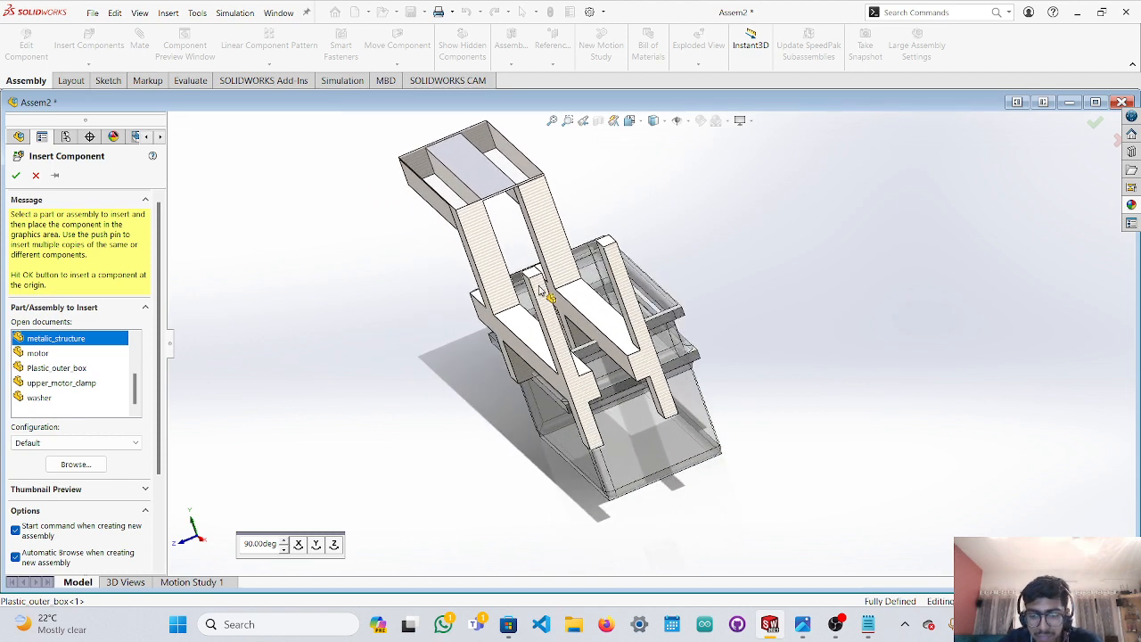
Try to place the metalic_structure between the Plastic_outer_box's walls in a tilted end view, and undo its insertion.
key("Up")
key("Up")
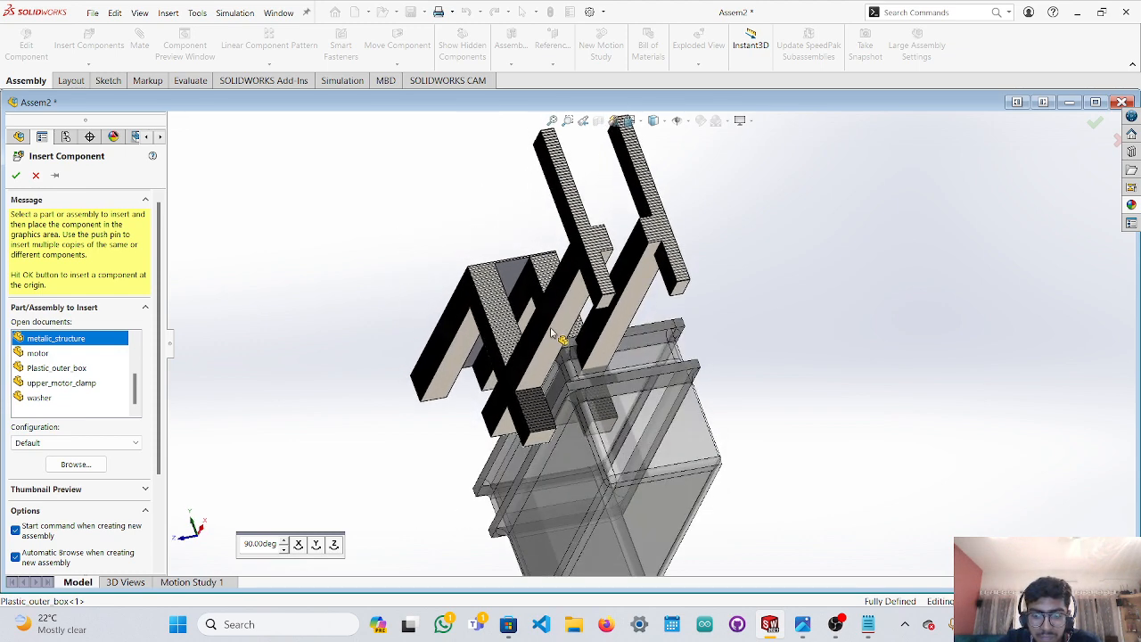
key("Down")
key("Down")
key("Down")
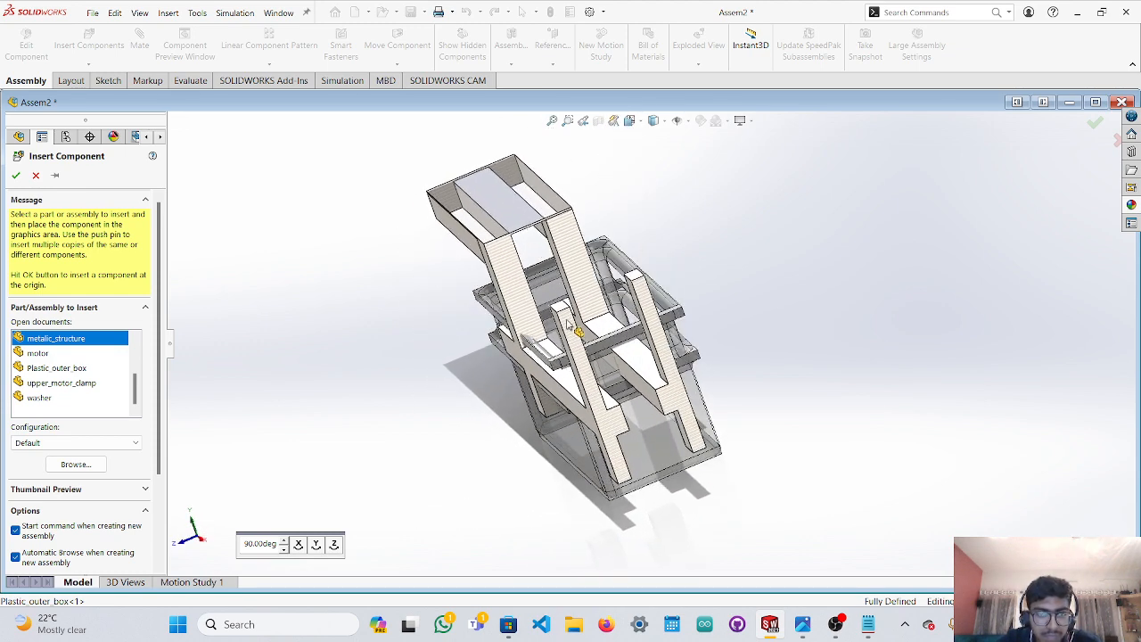
key("w")
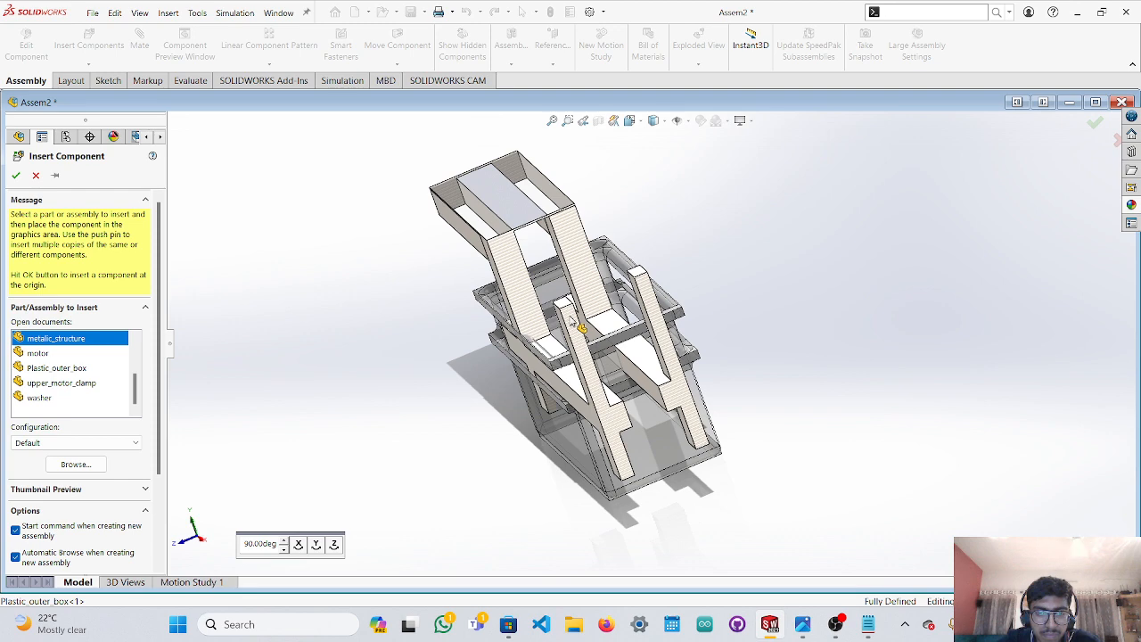
right_click(572, 320)
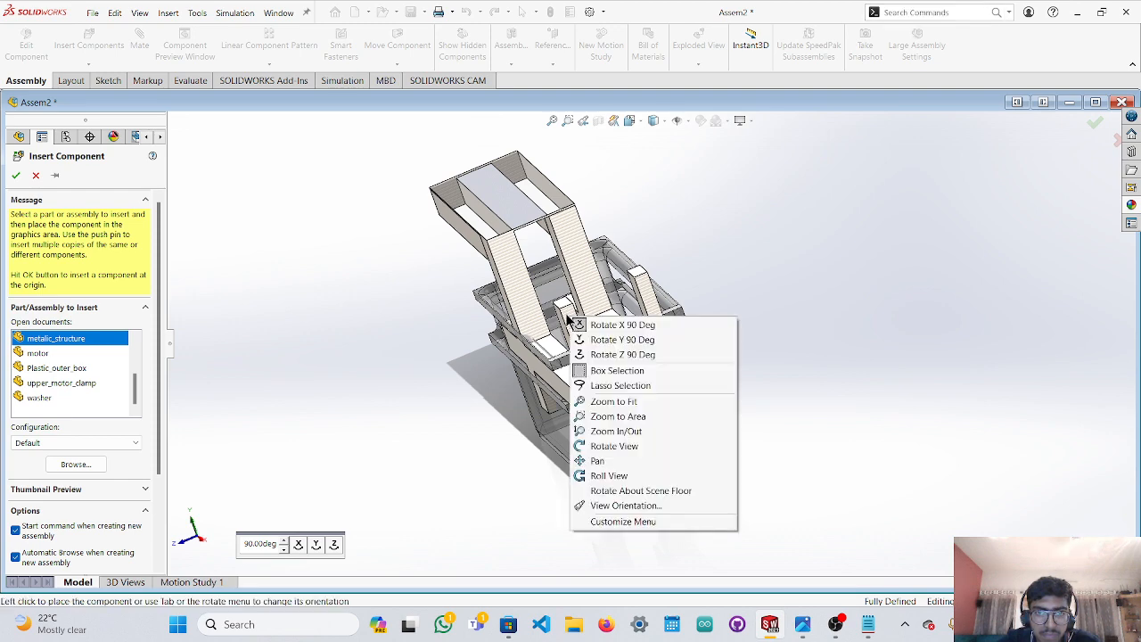
key("Escape")
left_click(568, 321)
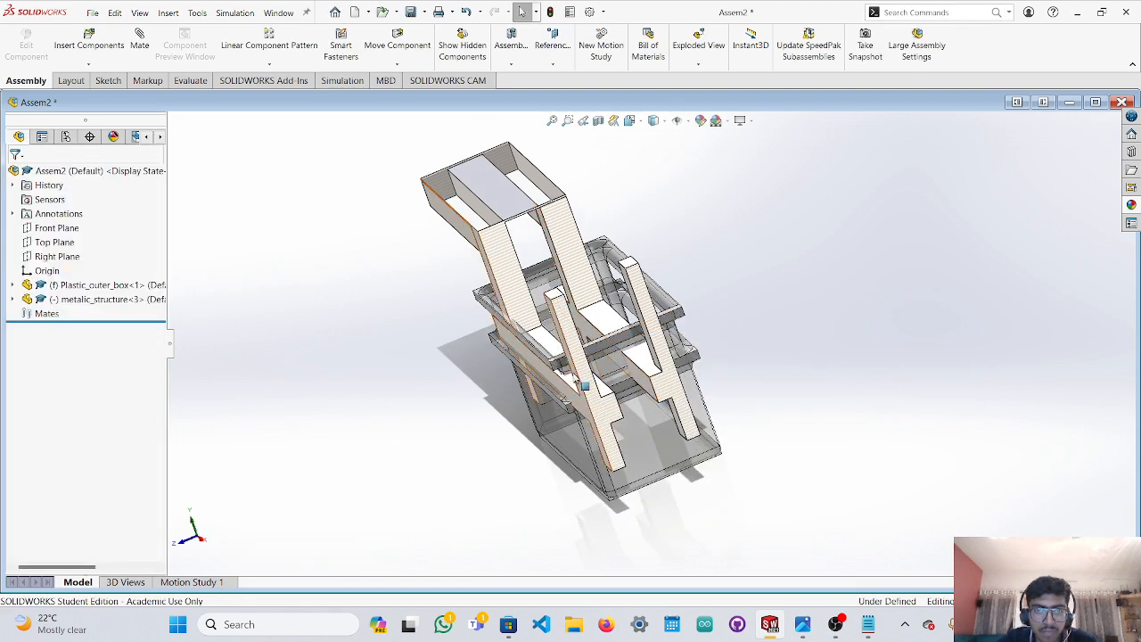
key("ctrl+z")
middle_click_drag(562, 415, 336, 174)
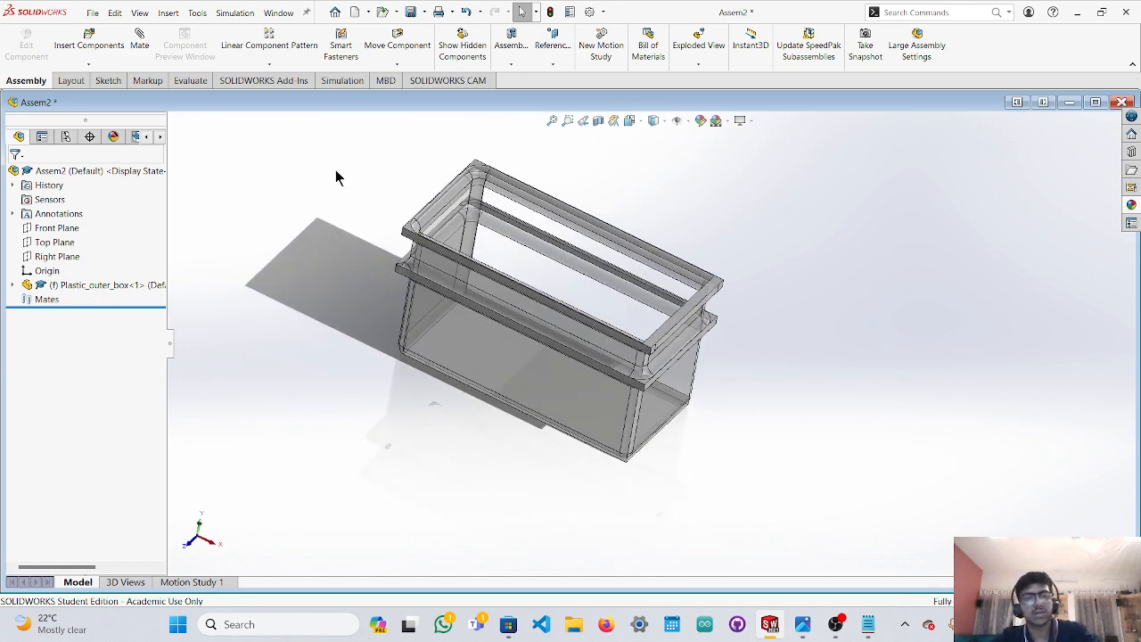
Try to insert the metalic_structure part again while facing the Plastic_outer_box's short end, and undo its insertion.
left_click(89, 46)
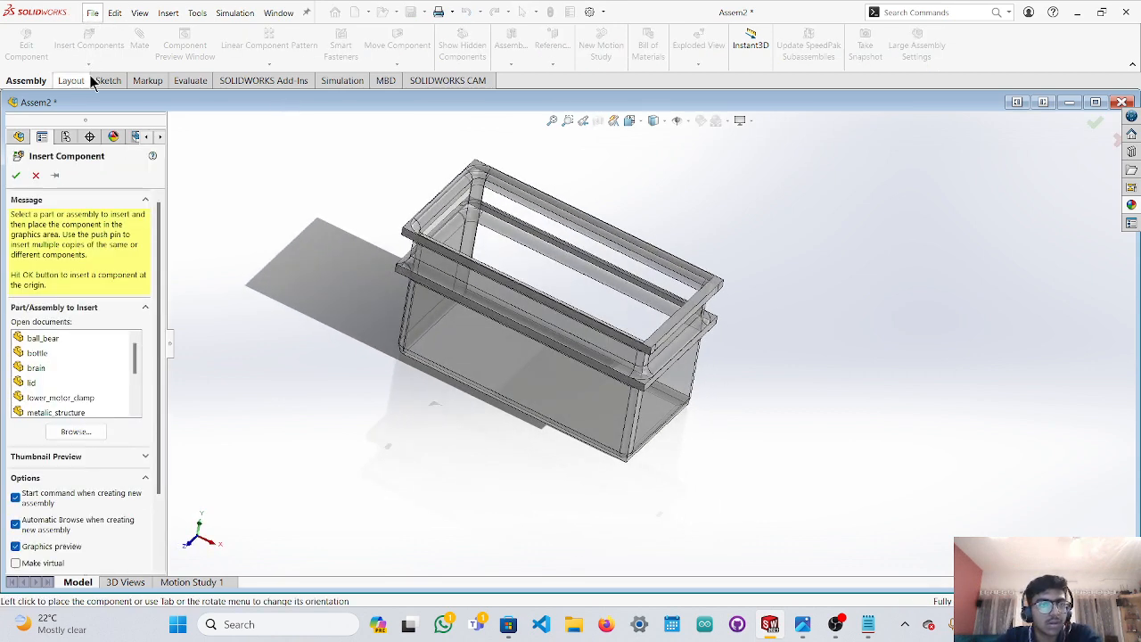
left_click(61, 415)
left_click(69, 399)
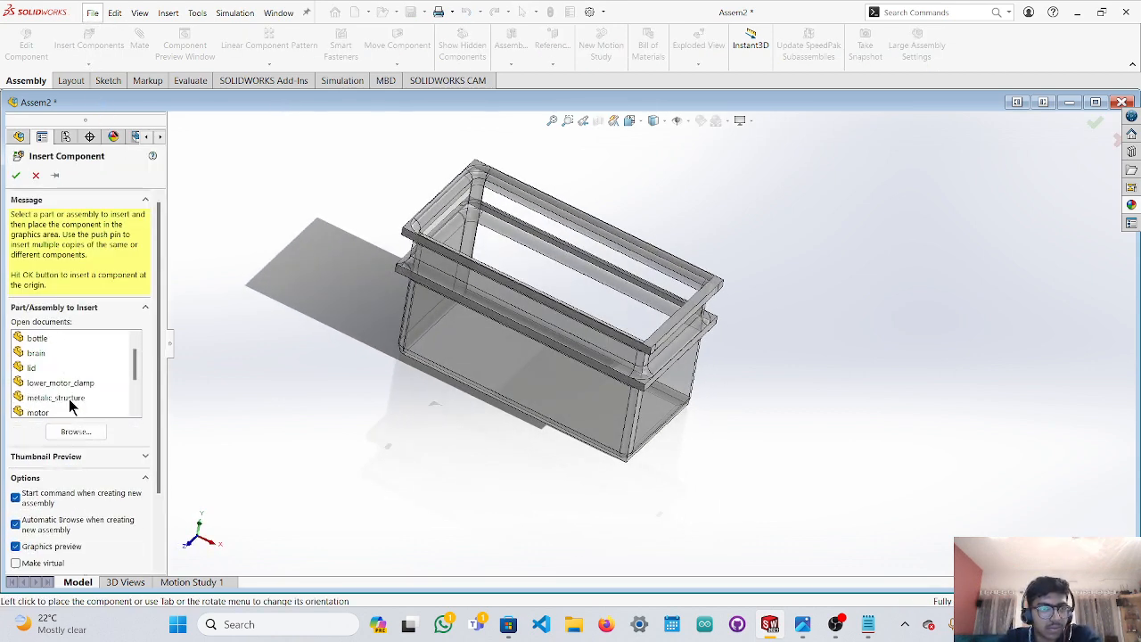
left_click(82, 398)
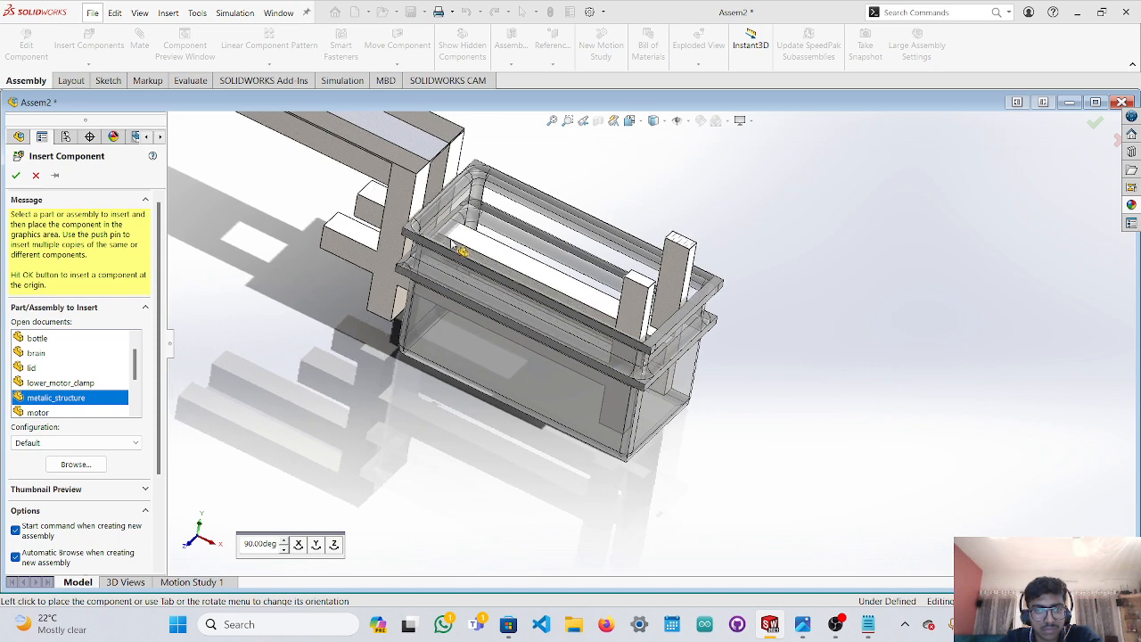
left_click(437, 301)
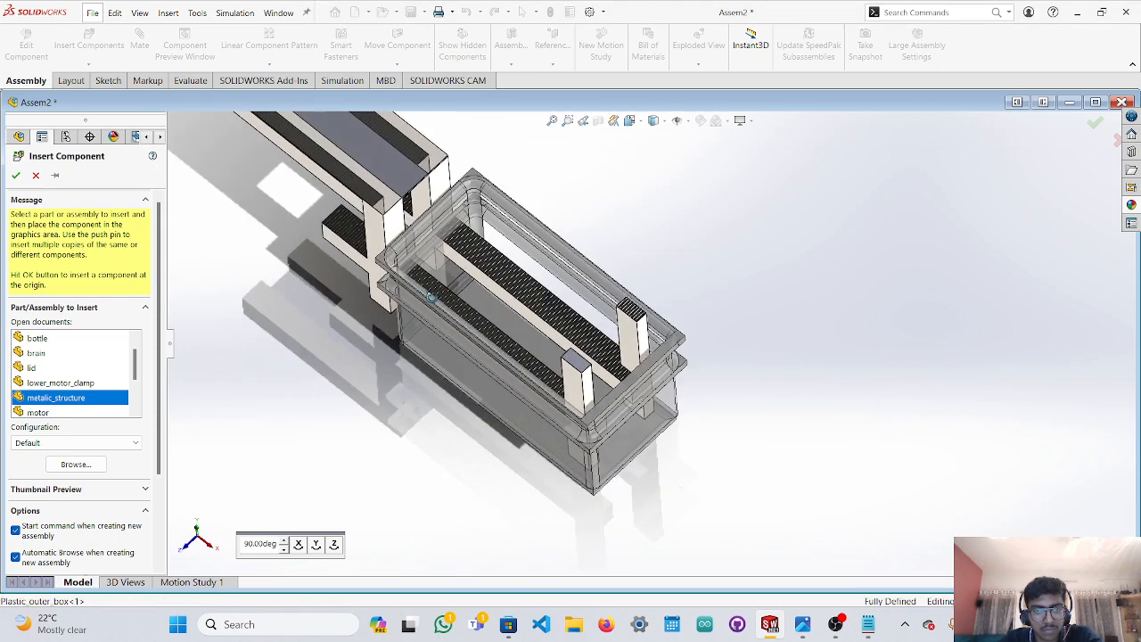
middle_click_drag(430, 326, 473, 242)
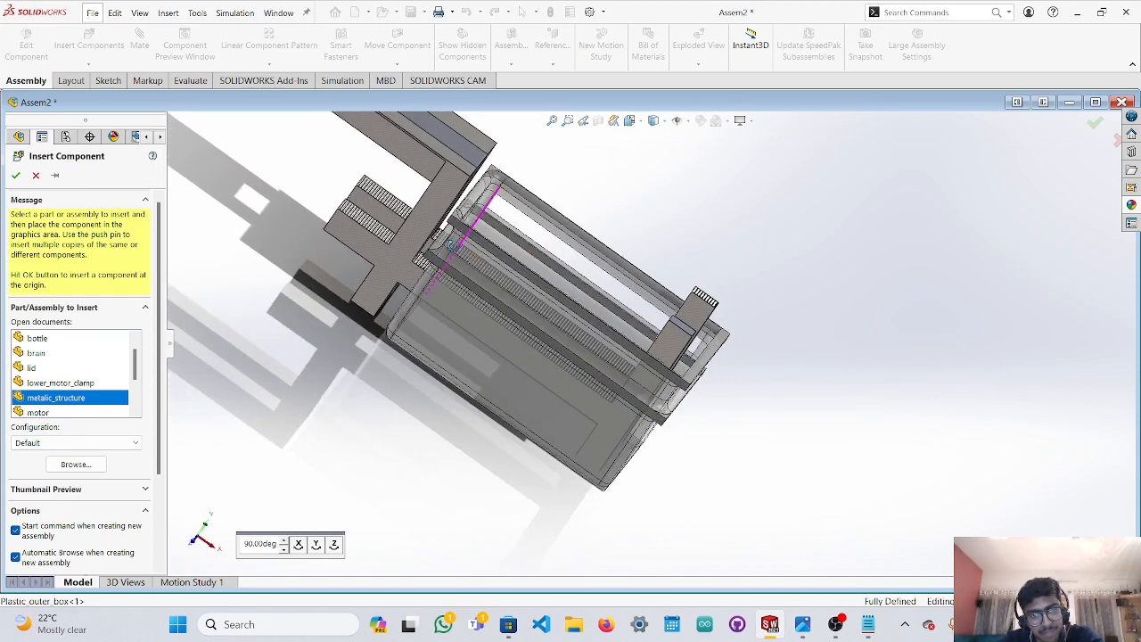
middle_click_drag(452, 244, 386, 270)
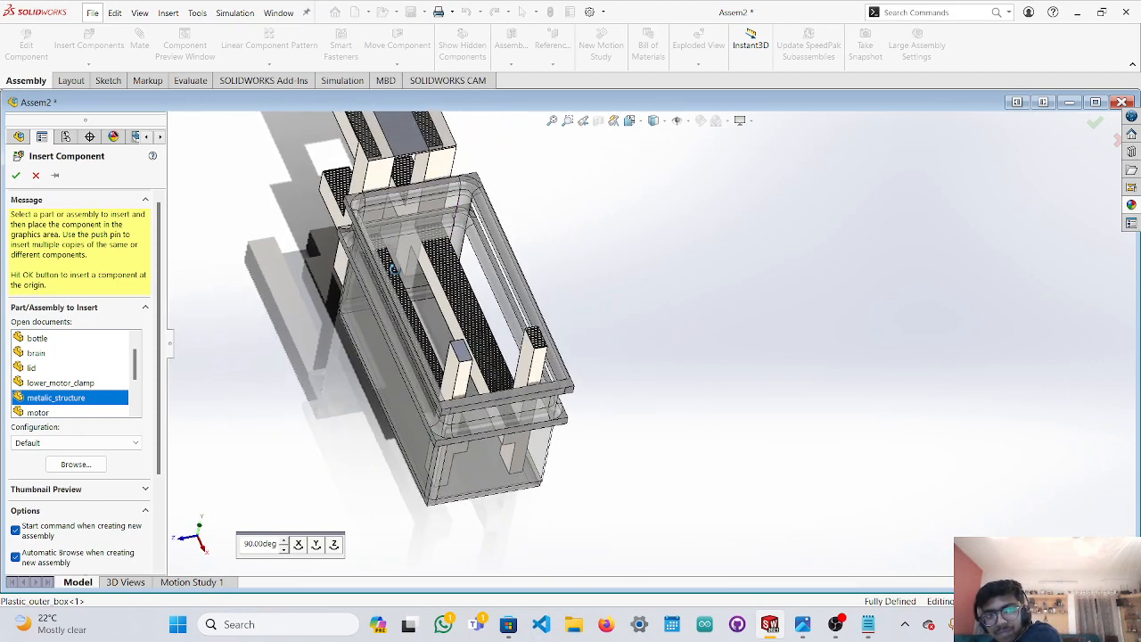
middle_click_drag(393, 268, 350, 228)
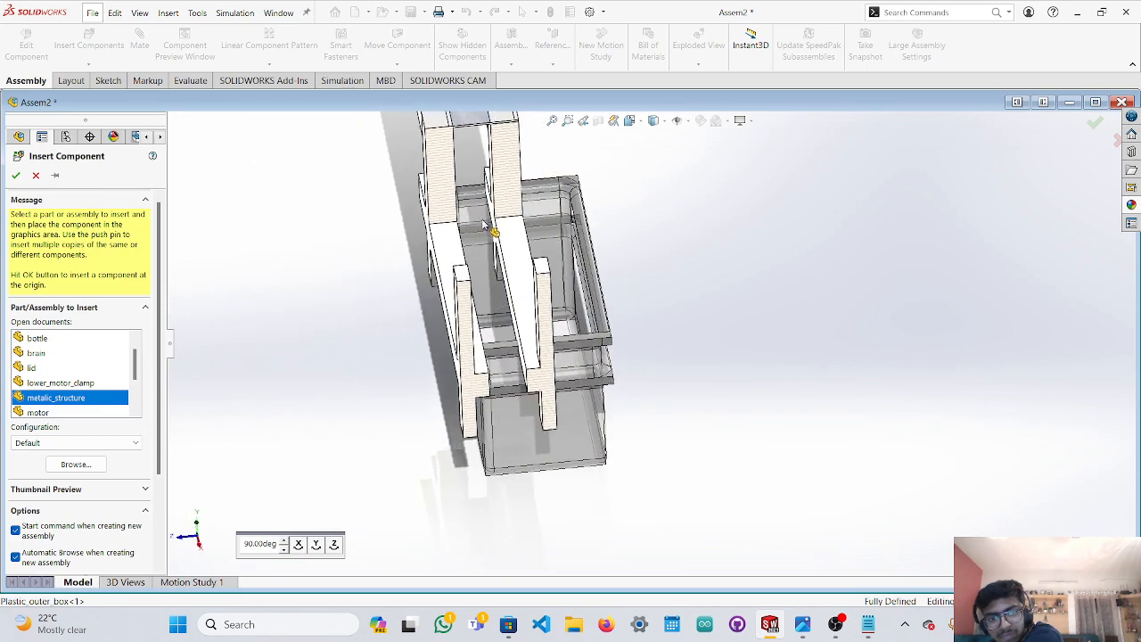
middle_click_drag(514, 239, 484, 243)
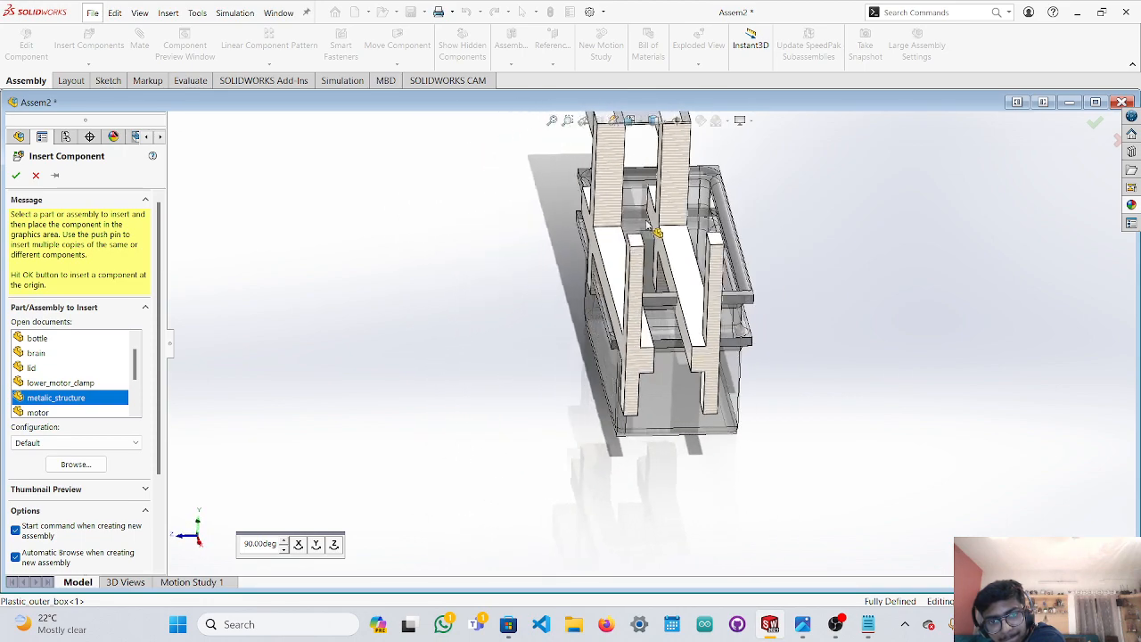
middle_click_drag(670, 220, 575, 214)
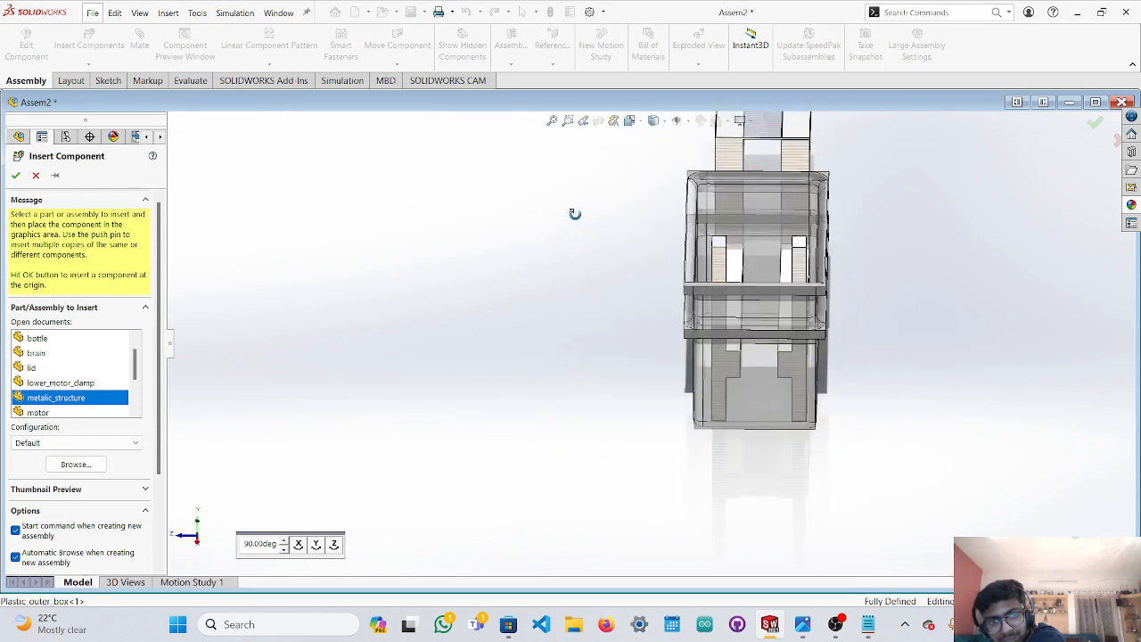
left_click(577, 210)
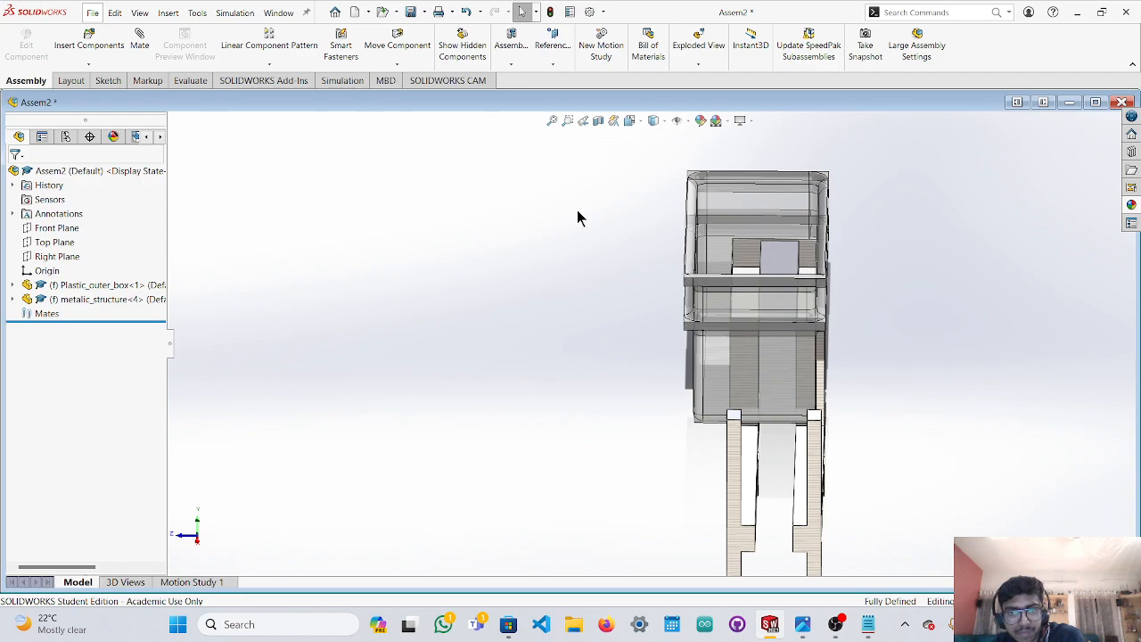
middle_click_drag(578, 212, 820, 477)
key("ctrl+z")
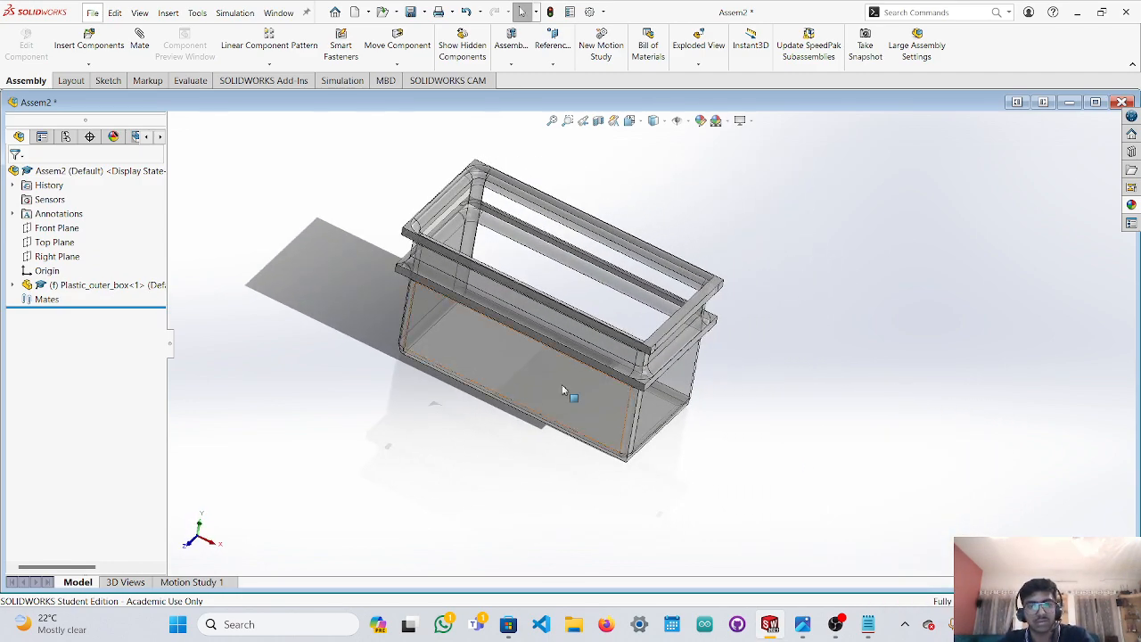
Start another insertion of the metalic_structure part into the assembly with the Plastic_outer_box.
left_click(89, 46)
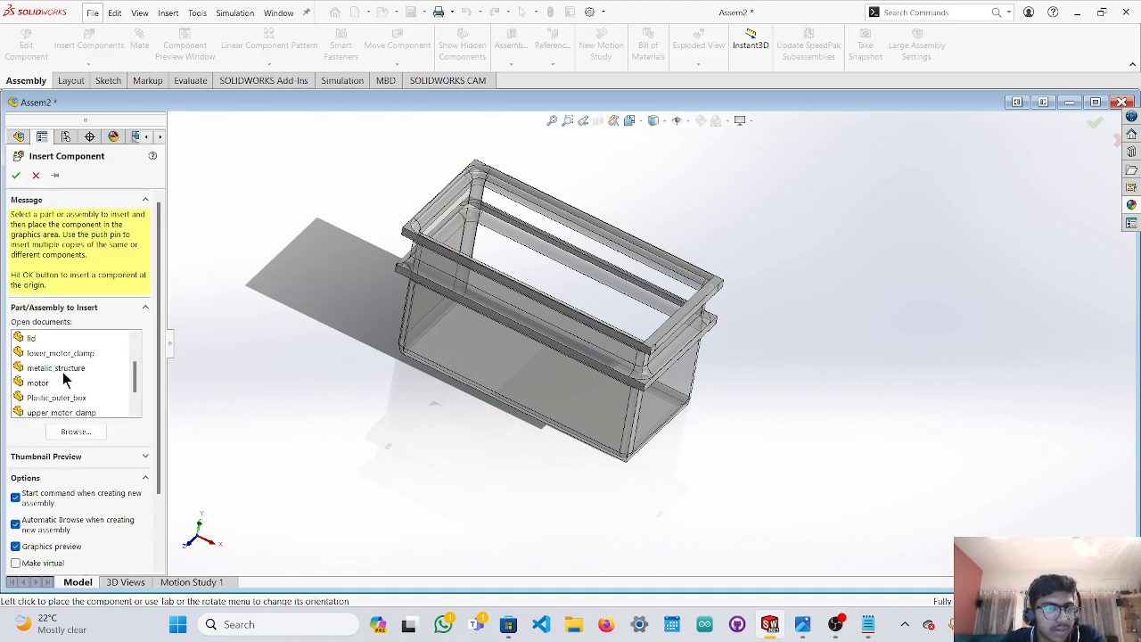
left_click(58, 369)
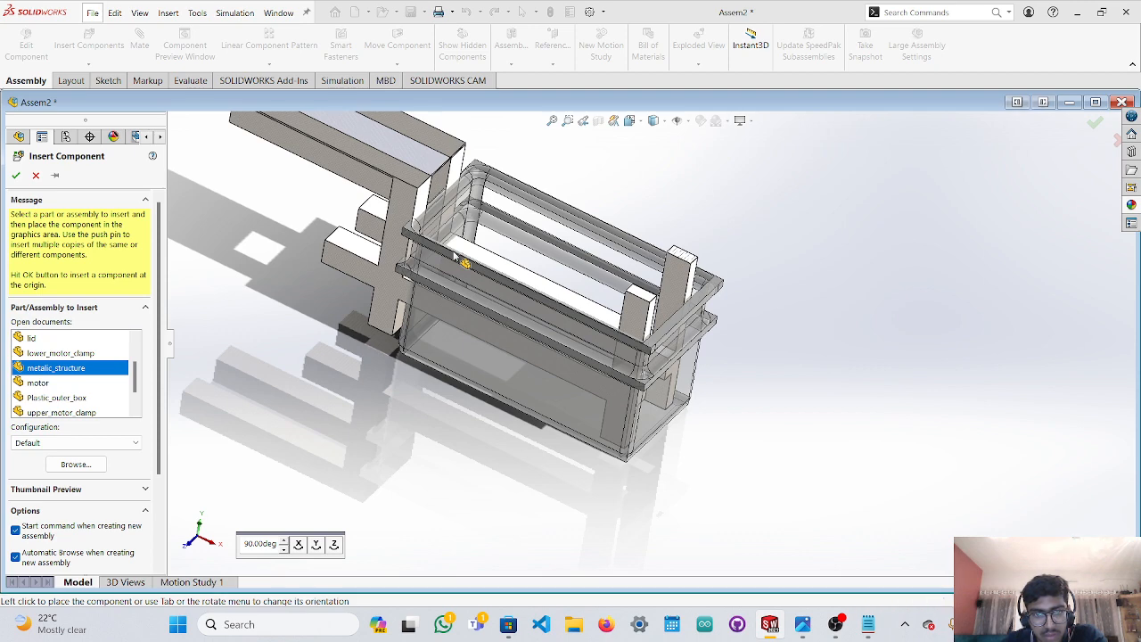
Try placing the metalic_structure part alongside the plastic outer box, and undo the insertion.
left_click(454, 257)
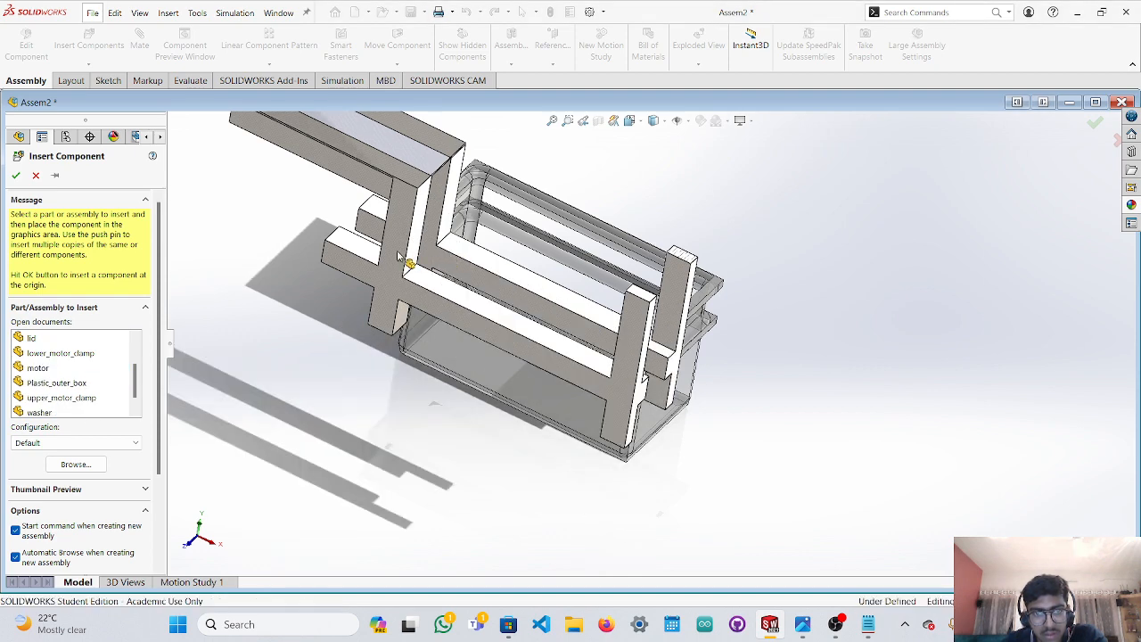
middle_click_drag(687, 374, 578, 358)
key("ctrl+z")
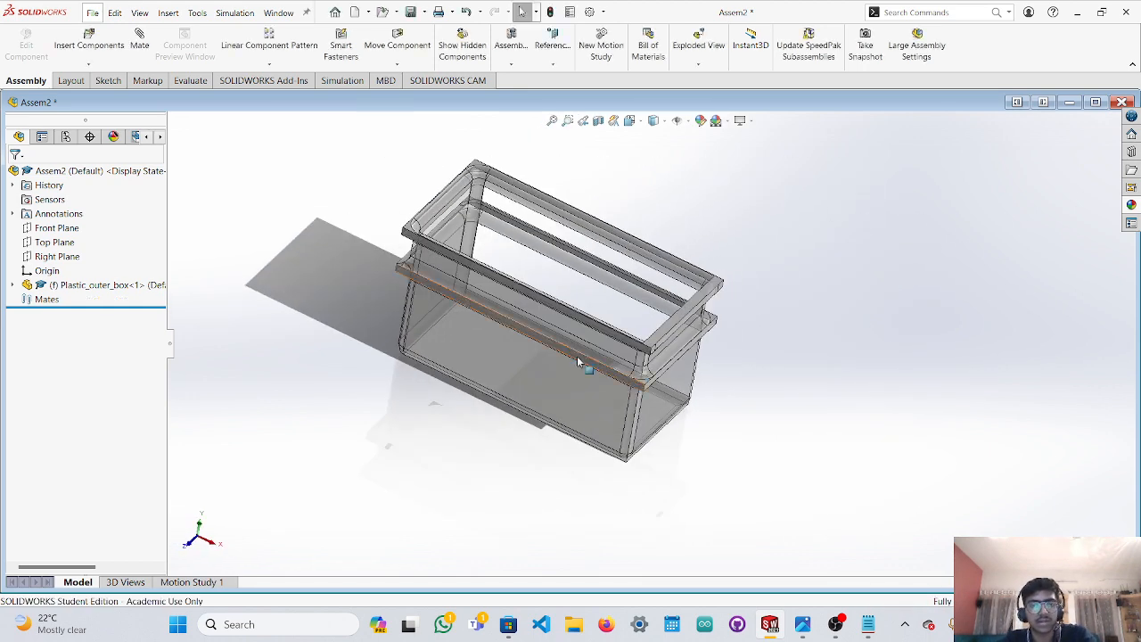
Try inserting metalic_structure beside the outer box with the Fix option, and undo the insertion.
left_click(75, 48)
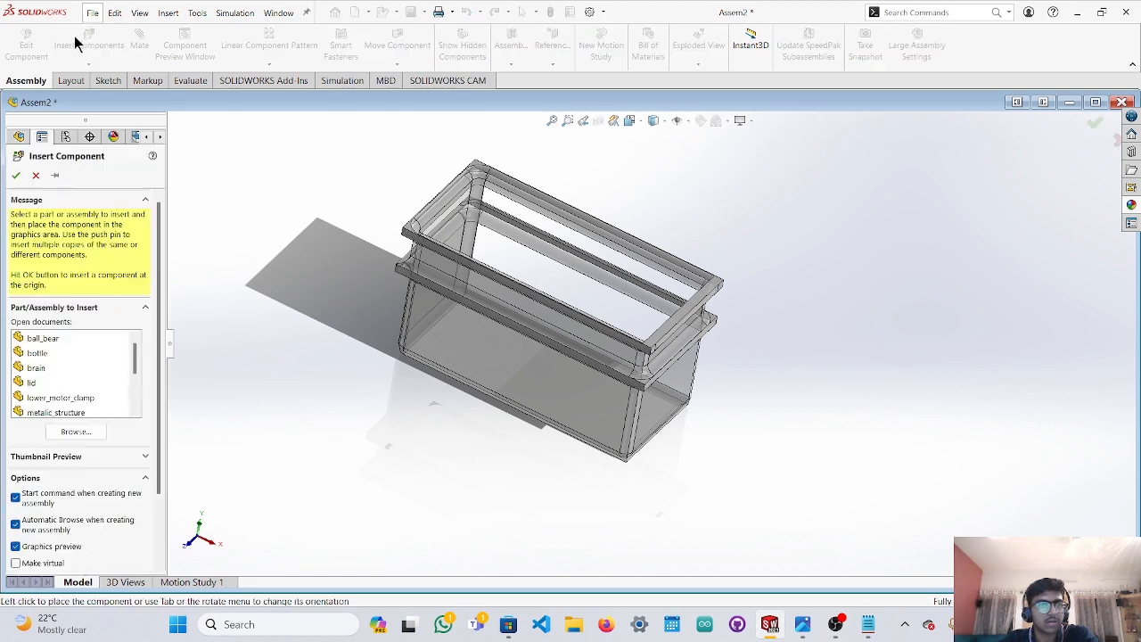
left_click(53, 414)
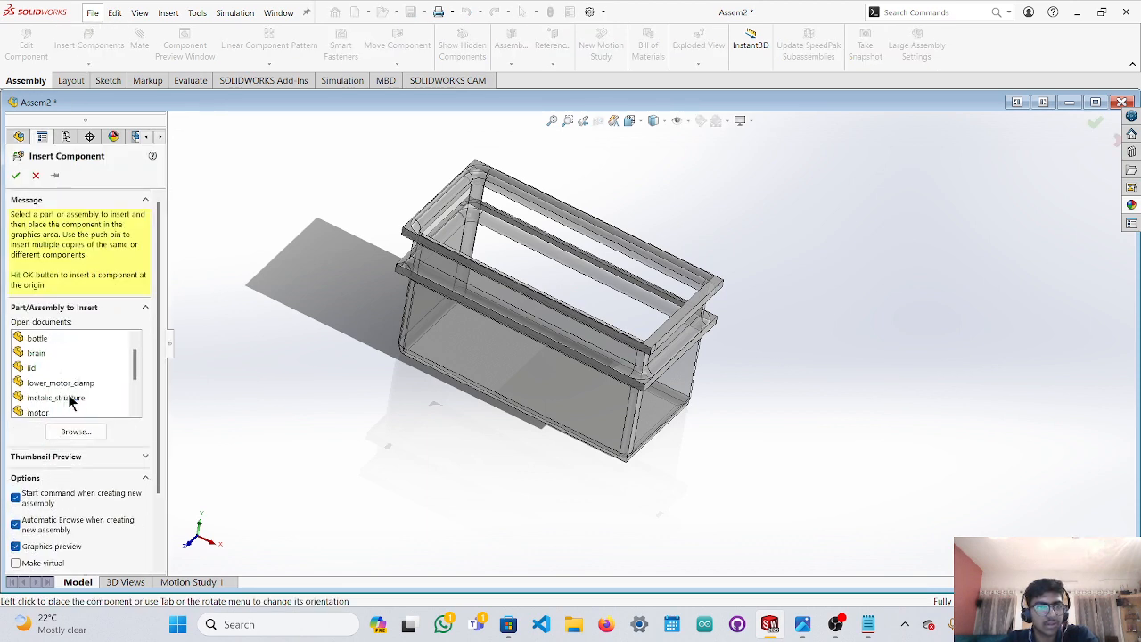
left_click(71, 403)
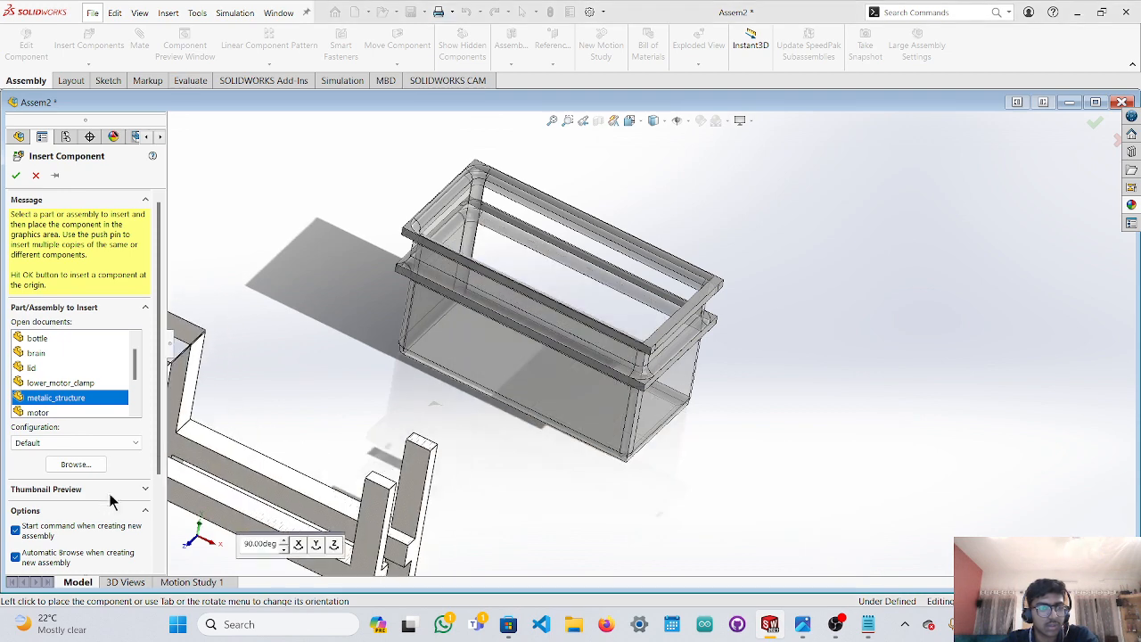
scroll(96, 509, "down", 3)
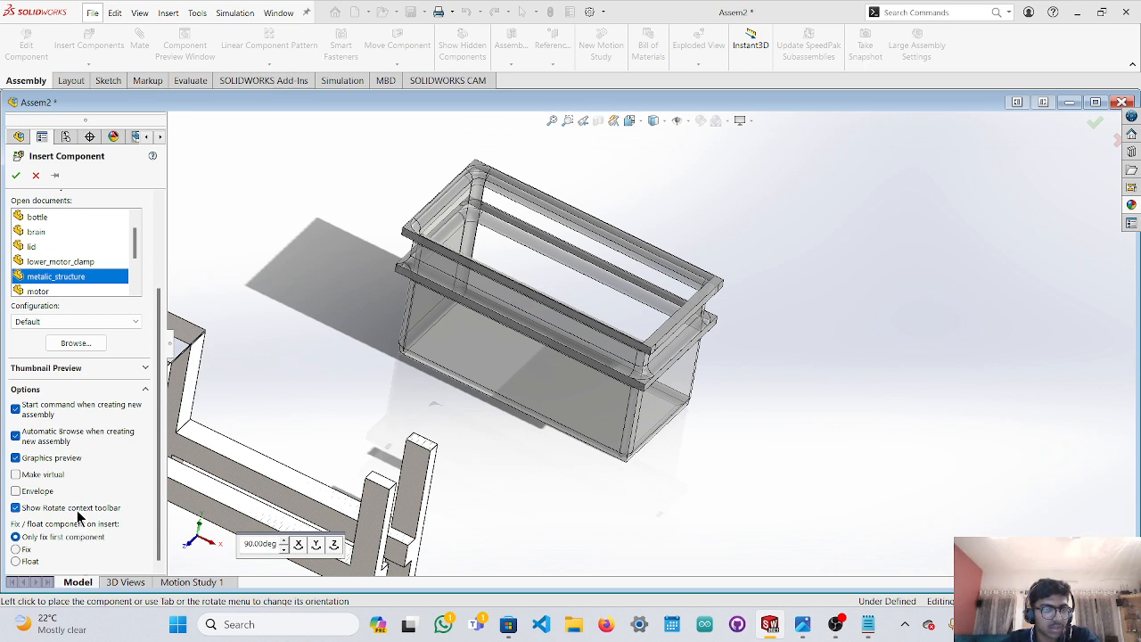
left_click(26, 551)
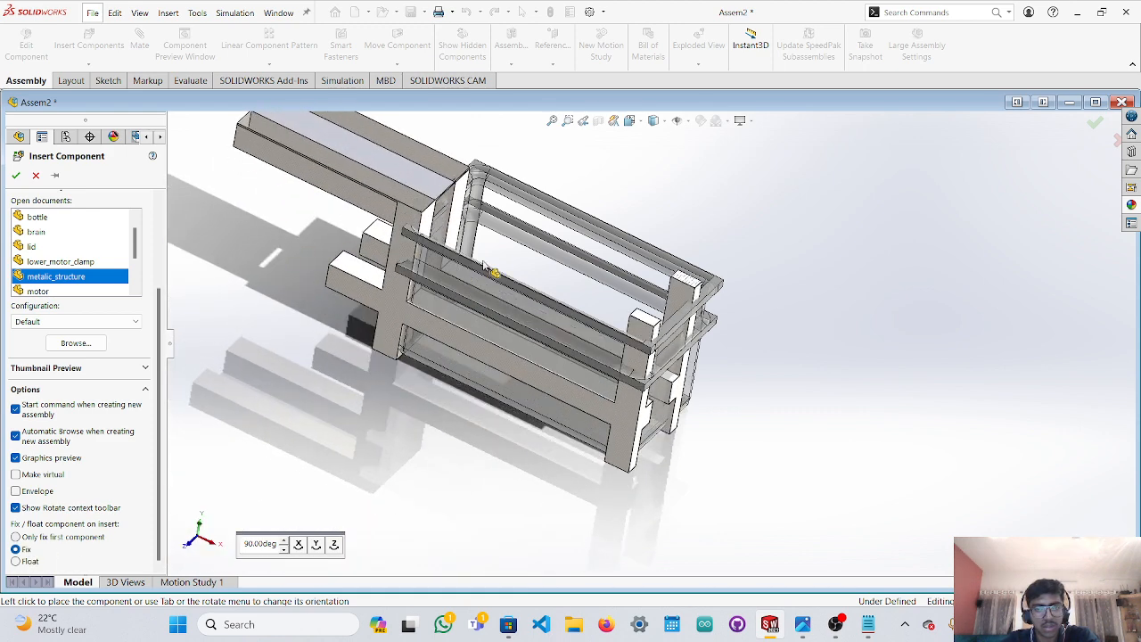
middle_click_drag(458, 252, 383, 294)
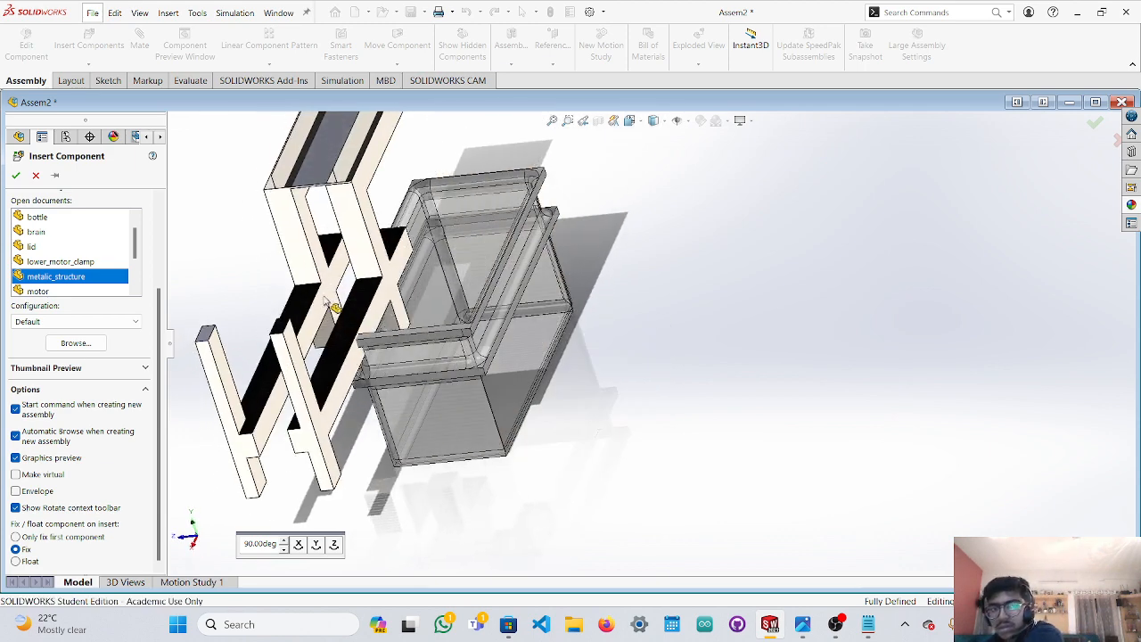
key("Escape")
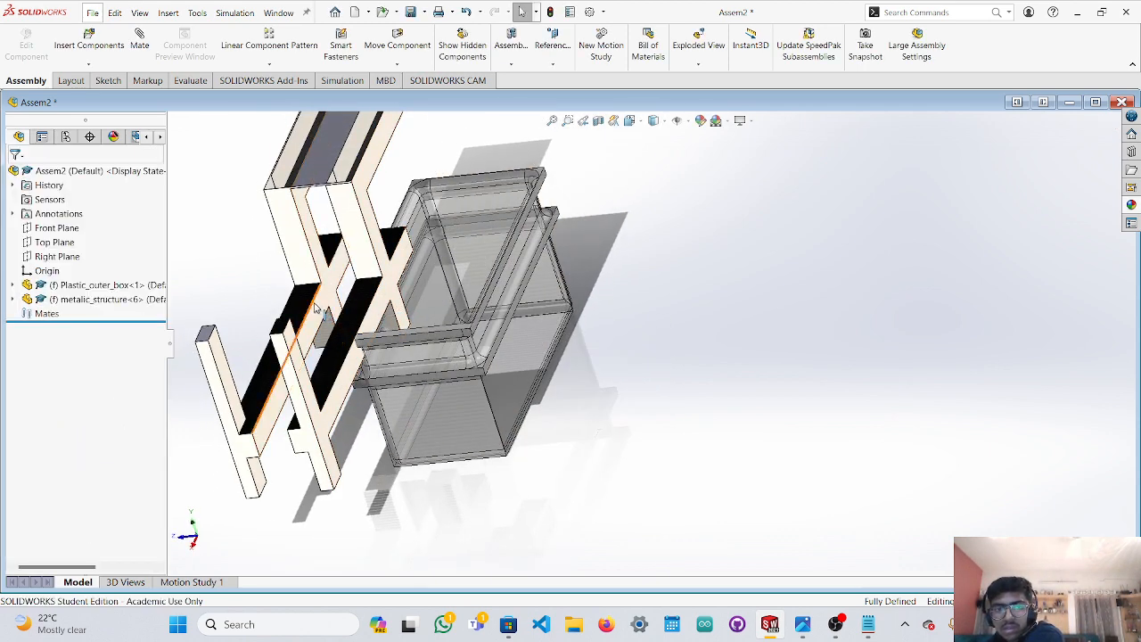
middle_click_drag(562, 316, 594, 274)
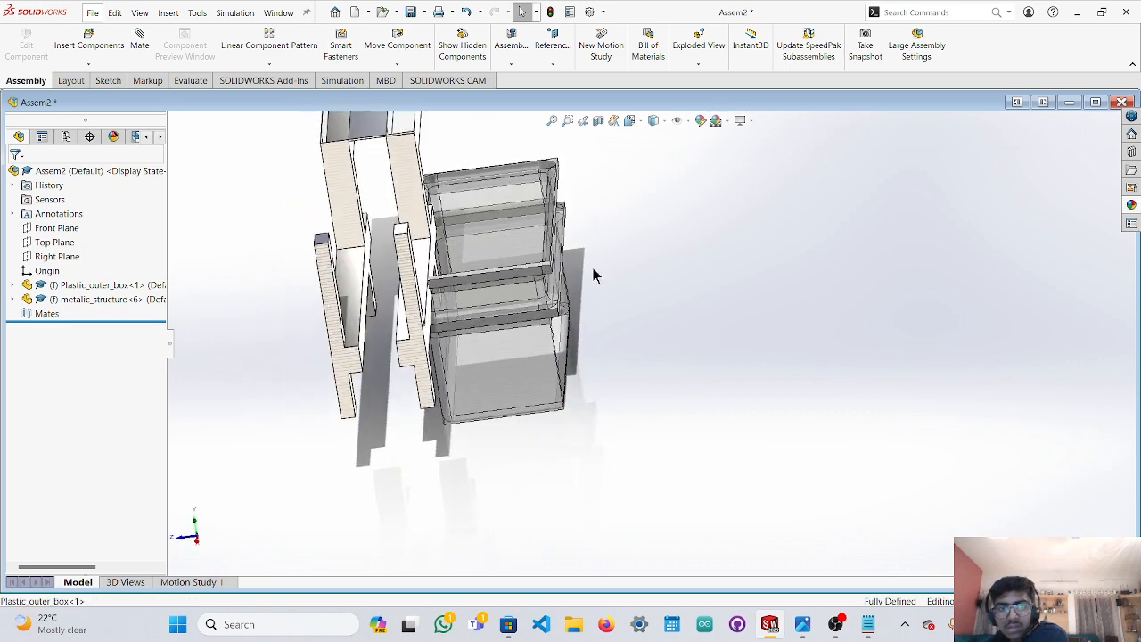
key("ctrl+z")
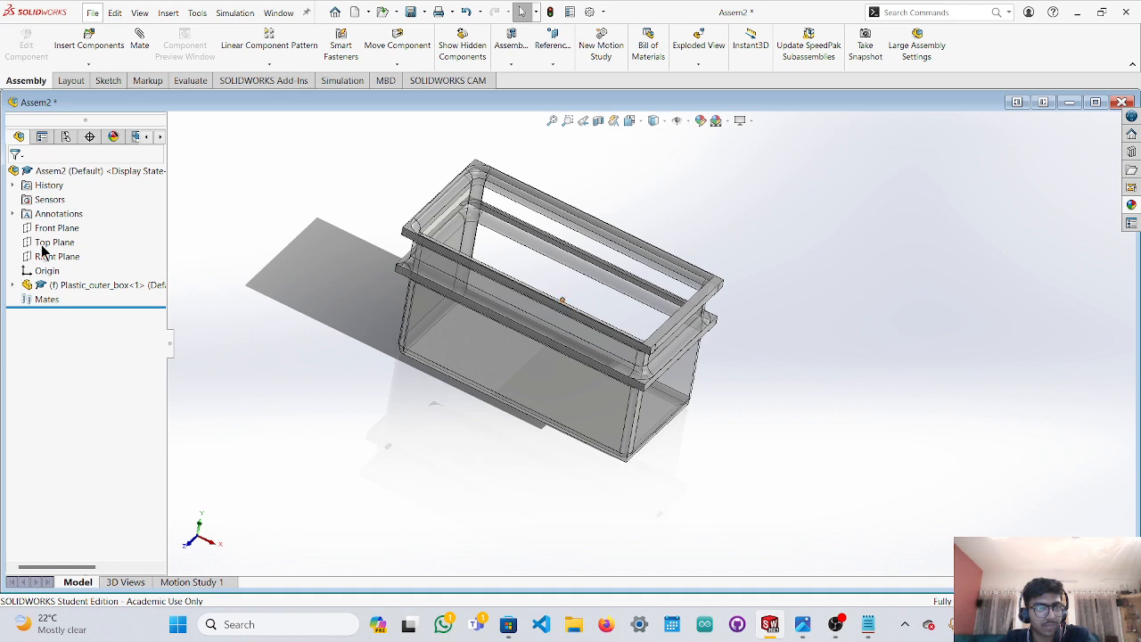
Insert metalic_structure with the Float option and place it over the plastic outer box's near side.
left_click(91, 40)
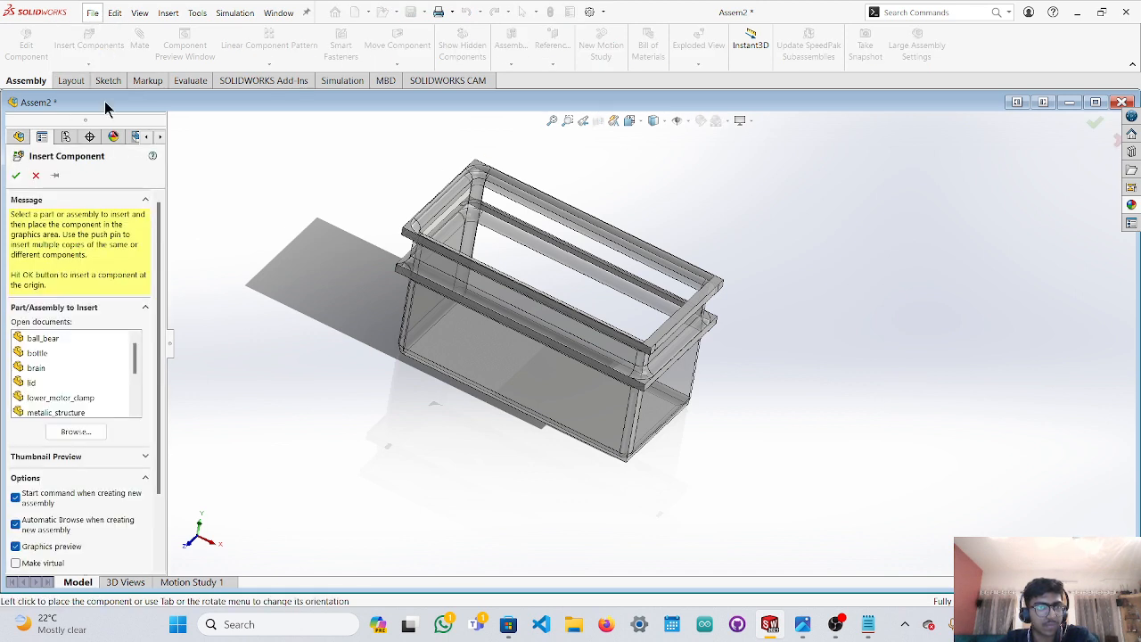
left_click(66, 412)
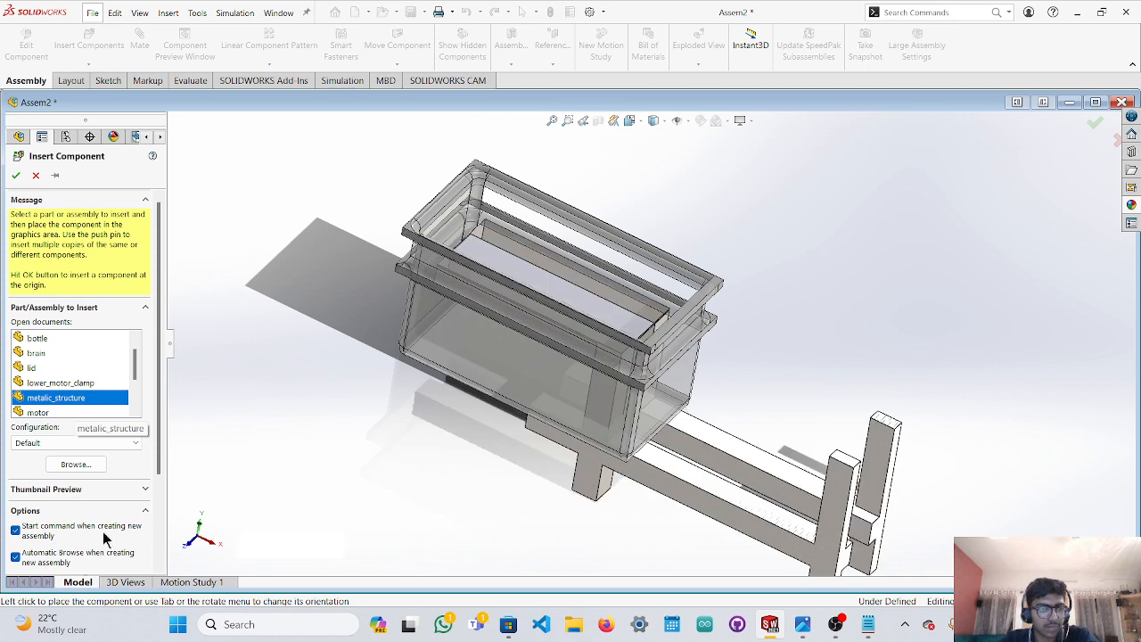
scroll(103, 531, "down", 3)
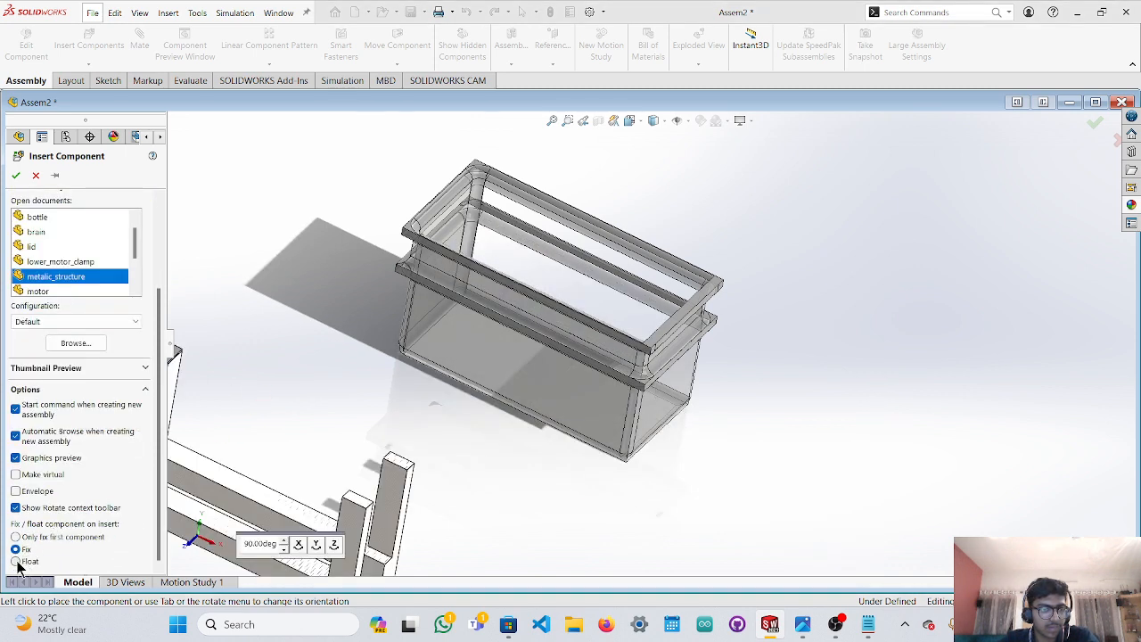
left_click(16, 560)
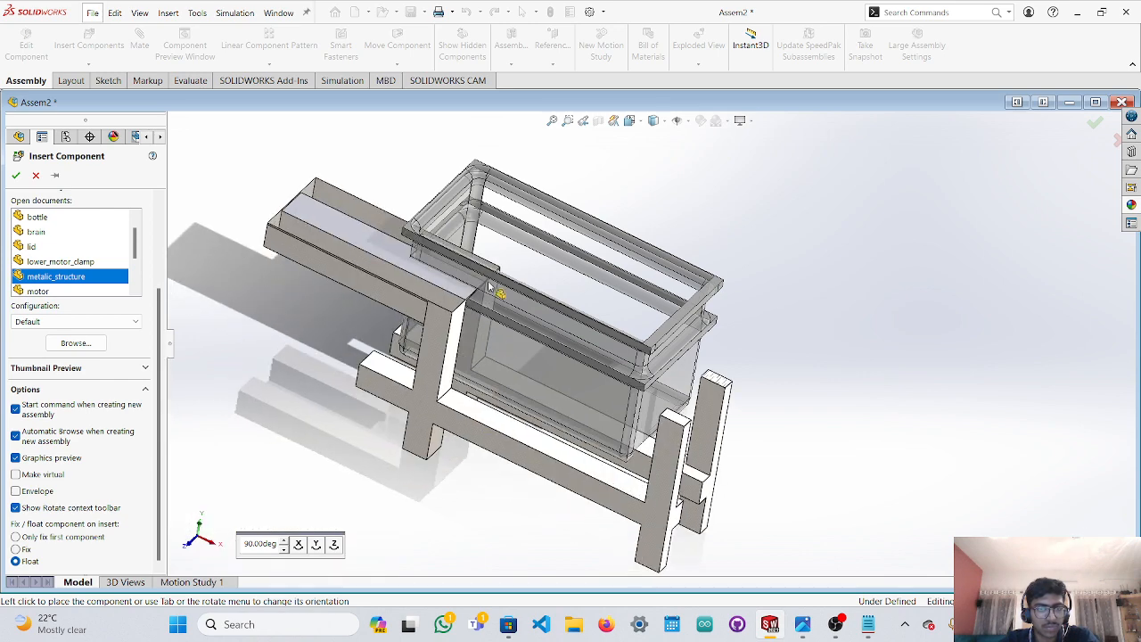
key("Tab")
key("Tab")
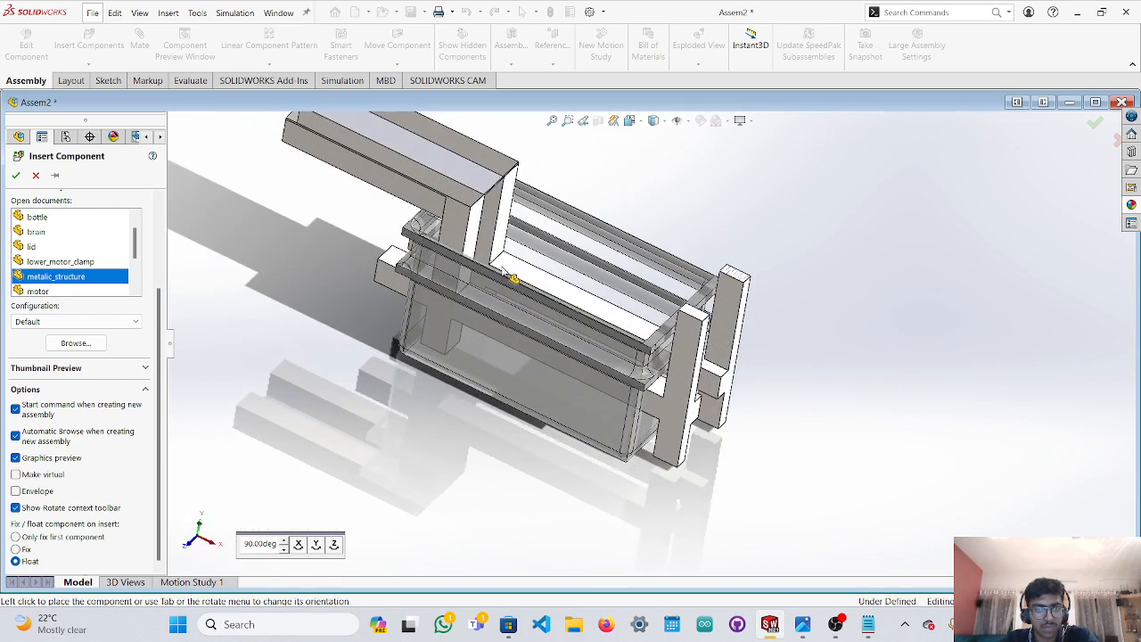
key("Tab")
key("Tab")
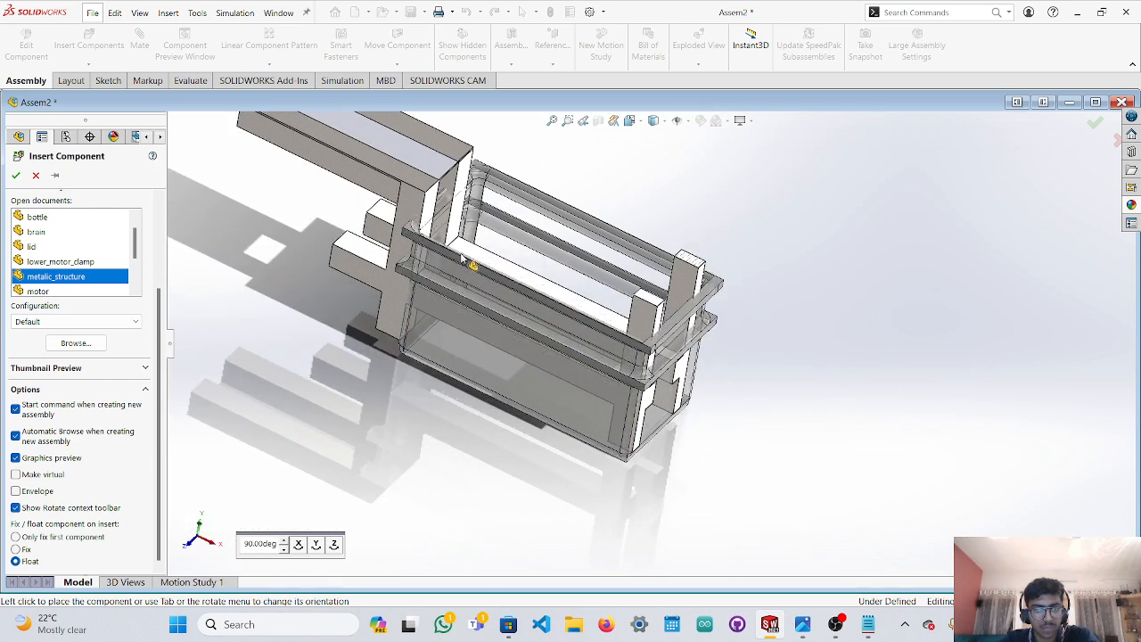
key("Tab")
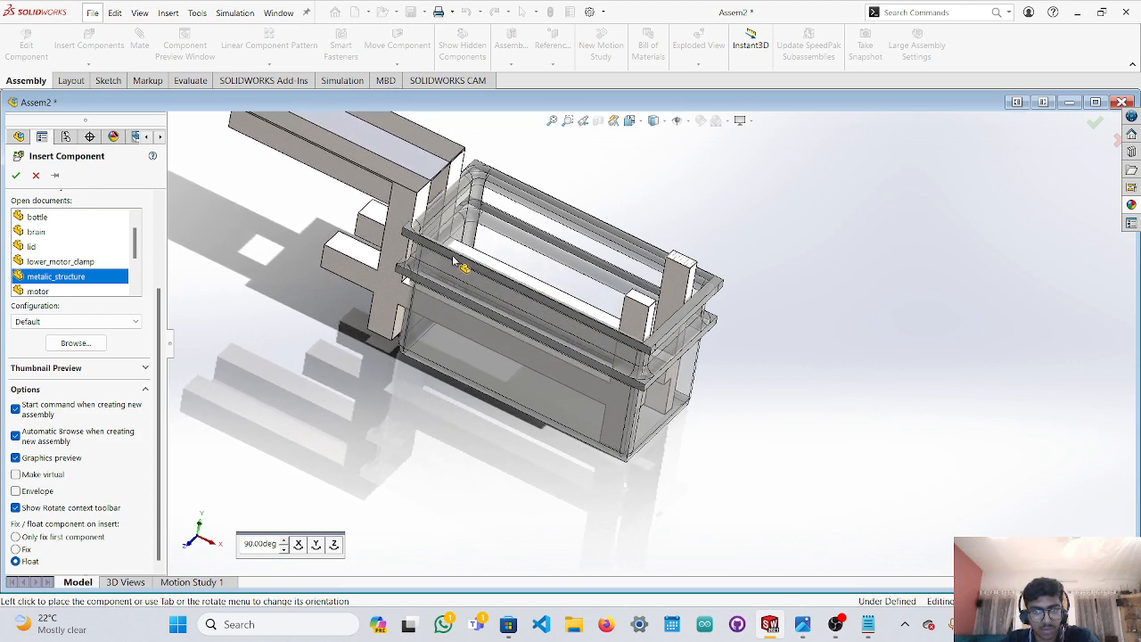
left_click(454, 261)
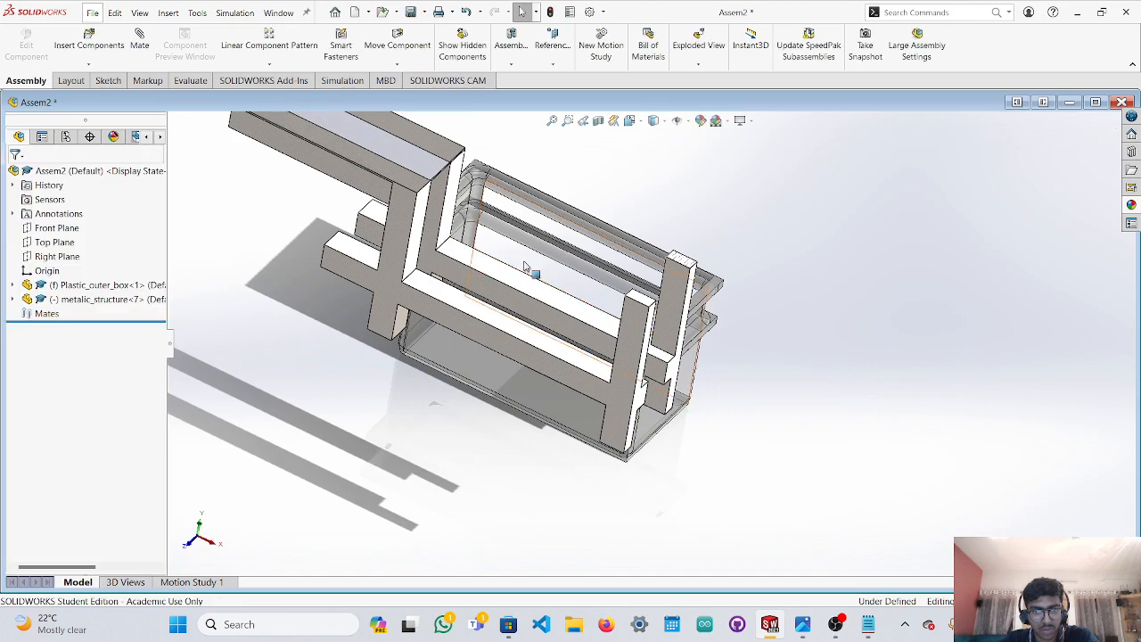
Examine the underside of the metal structure, checking the bottom end faces of its two front legs.
mouse_move(535, 261)
middle_mouse_down()
mouse_move(480, 247)
mouse_move(521, 252)
middle_mouse_up()
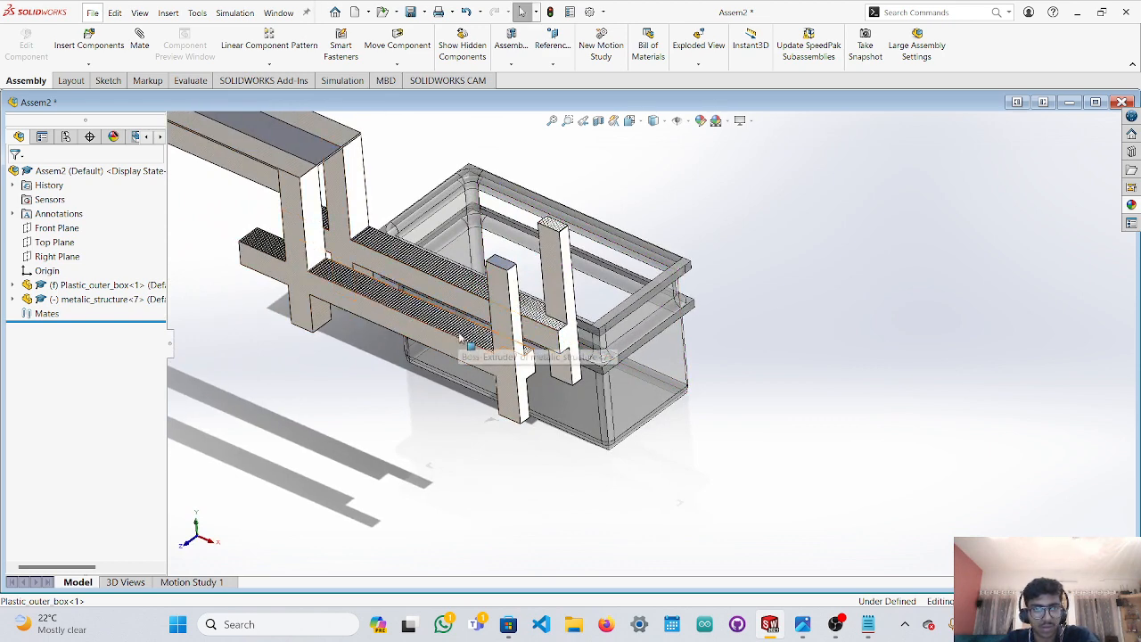
middle_click_drag(528, 401, 543, 158)
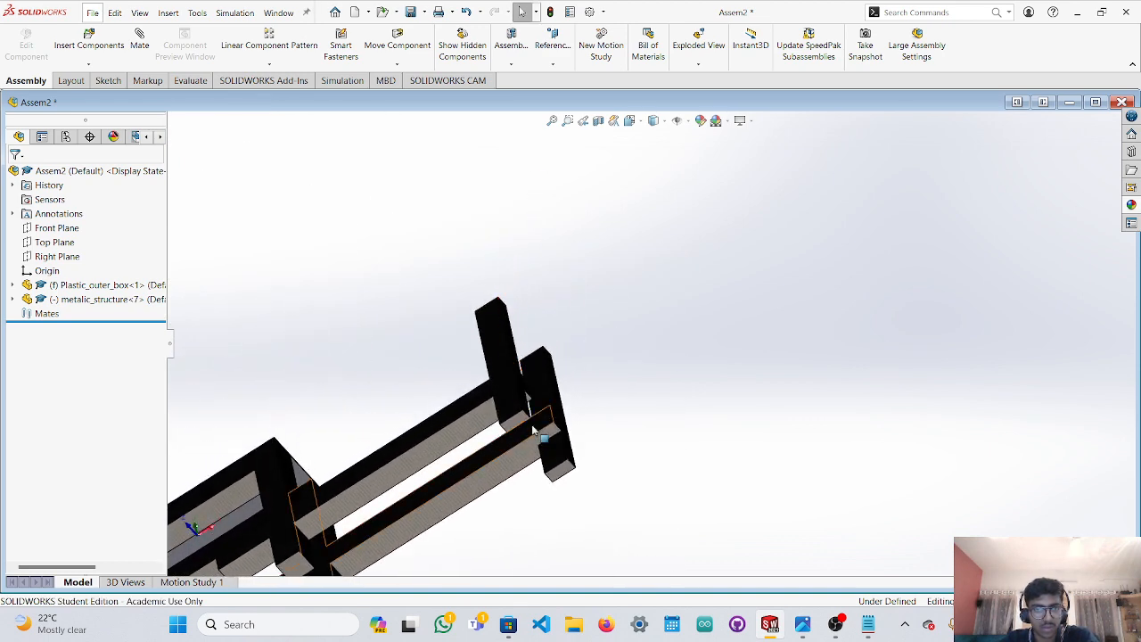
scroll(555, 428, "up", 4)
scroll(579, 418, "down", 2)
left_click(607, 373)
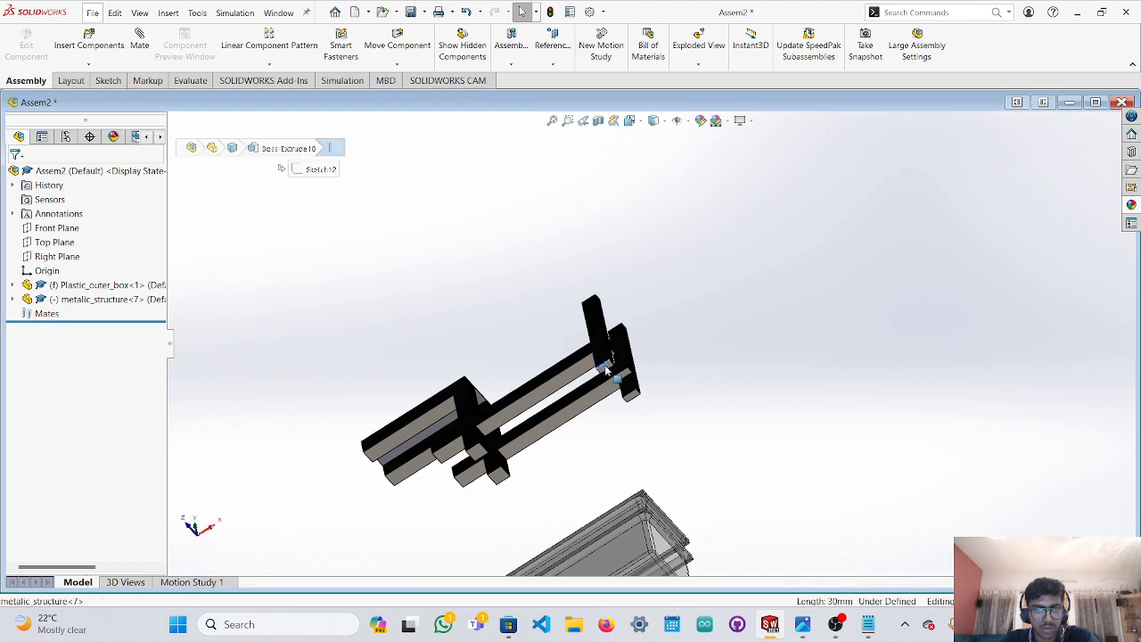
scroll(649, 390, "down", 5)
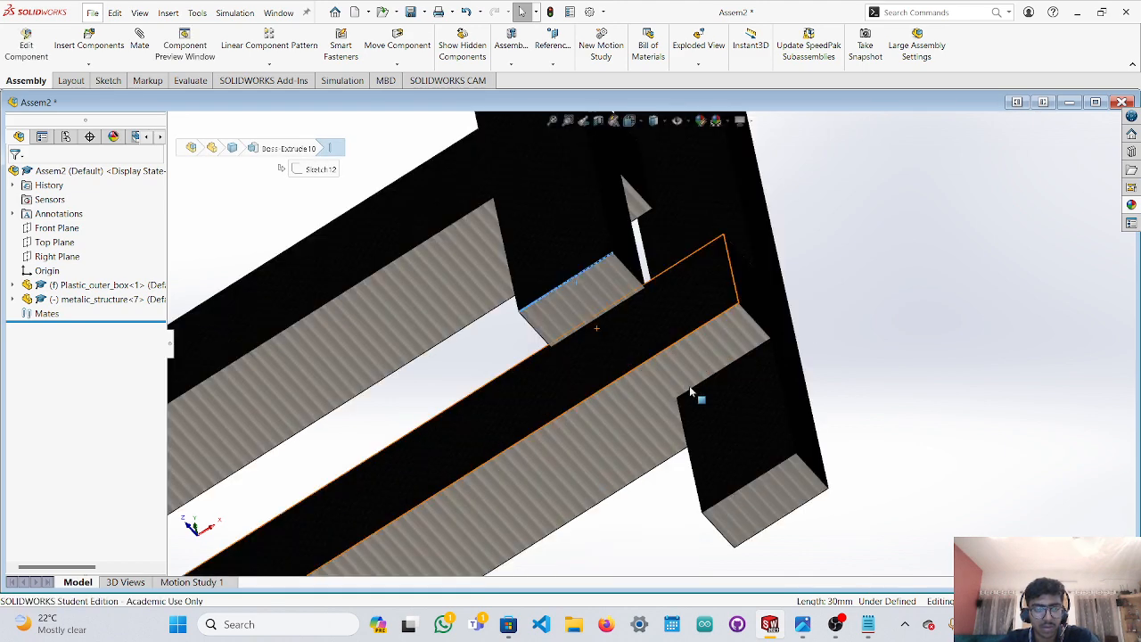
left_click(589, 308)
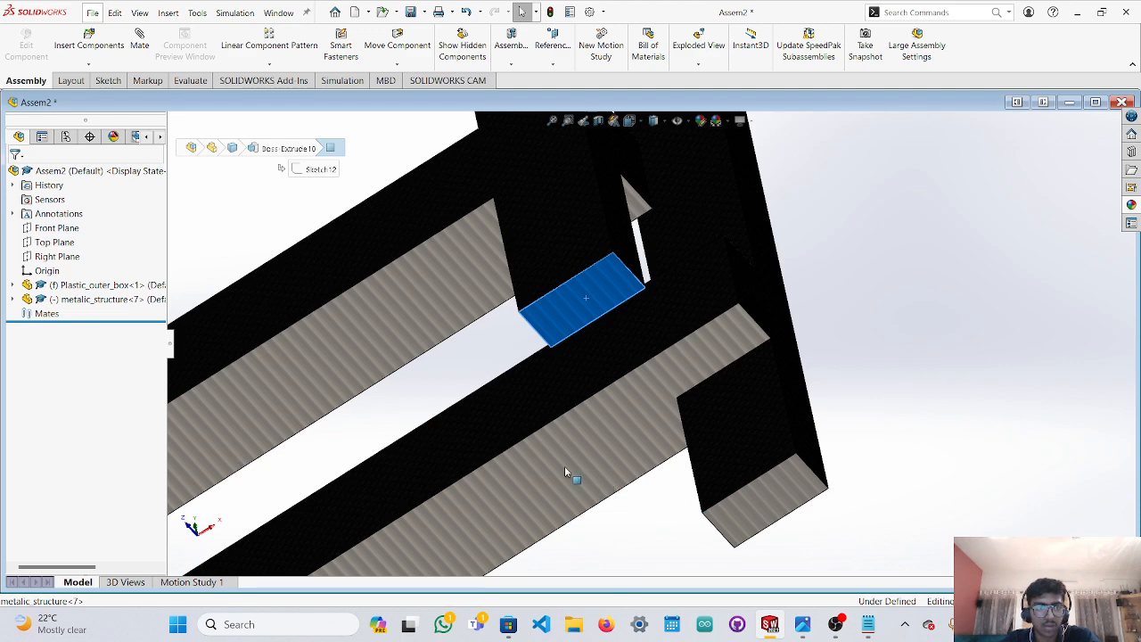
left_click(765, 501)
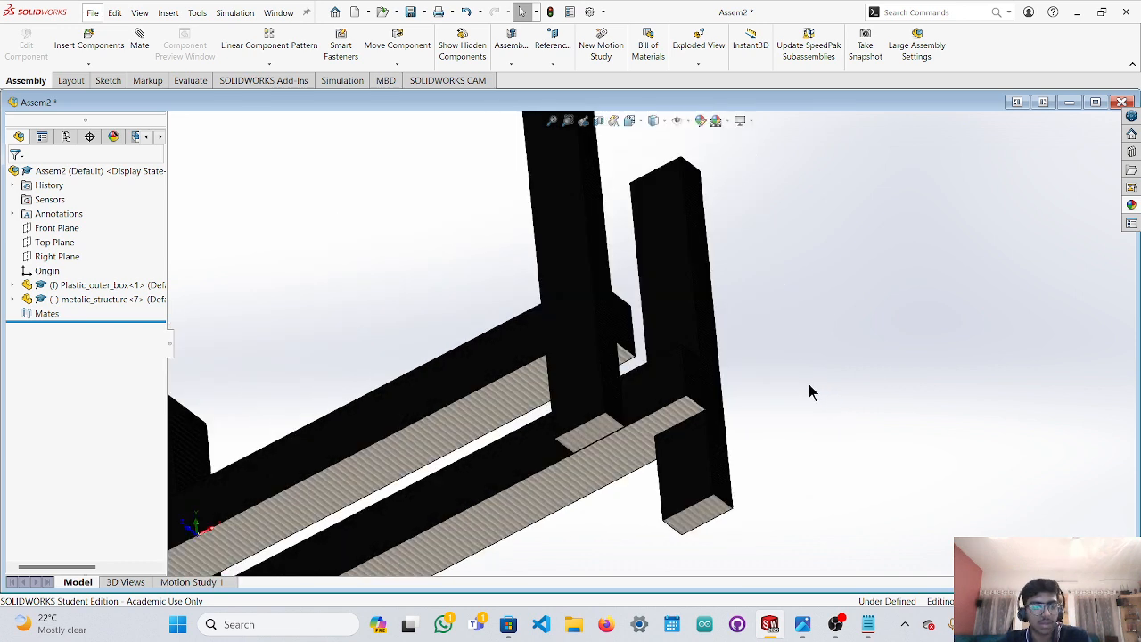
middle_click_drag(809, 418, 817, 374)
scroll(817, 374, "up", 8)
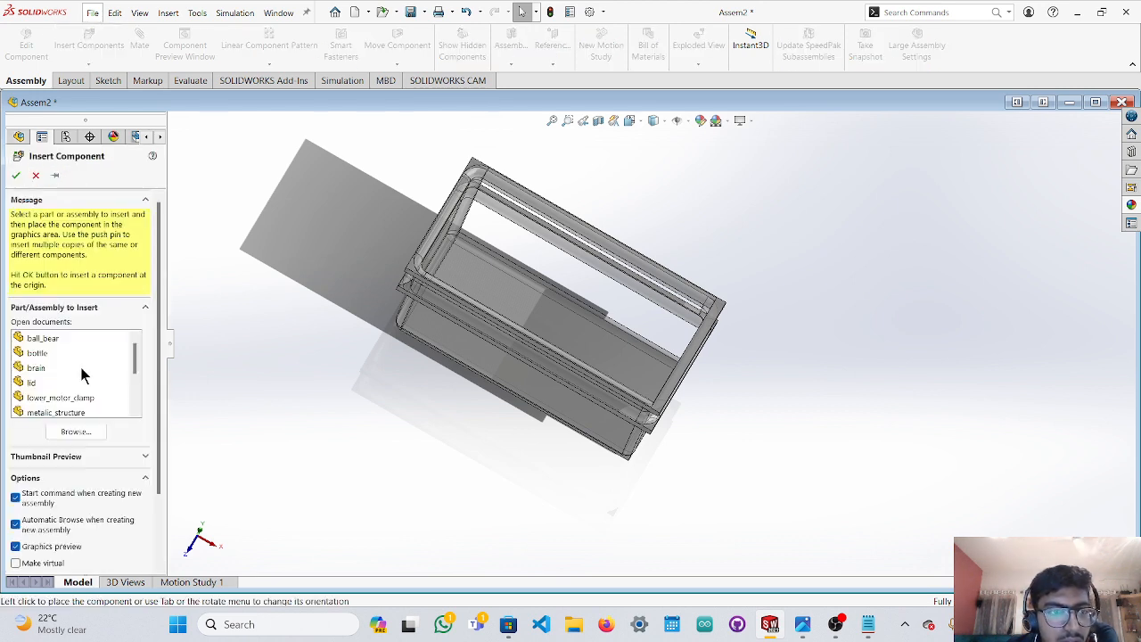
Insert the metalic_structure part into the assembly and place it beside the plastic outer box.
left_click(66, 410)
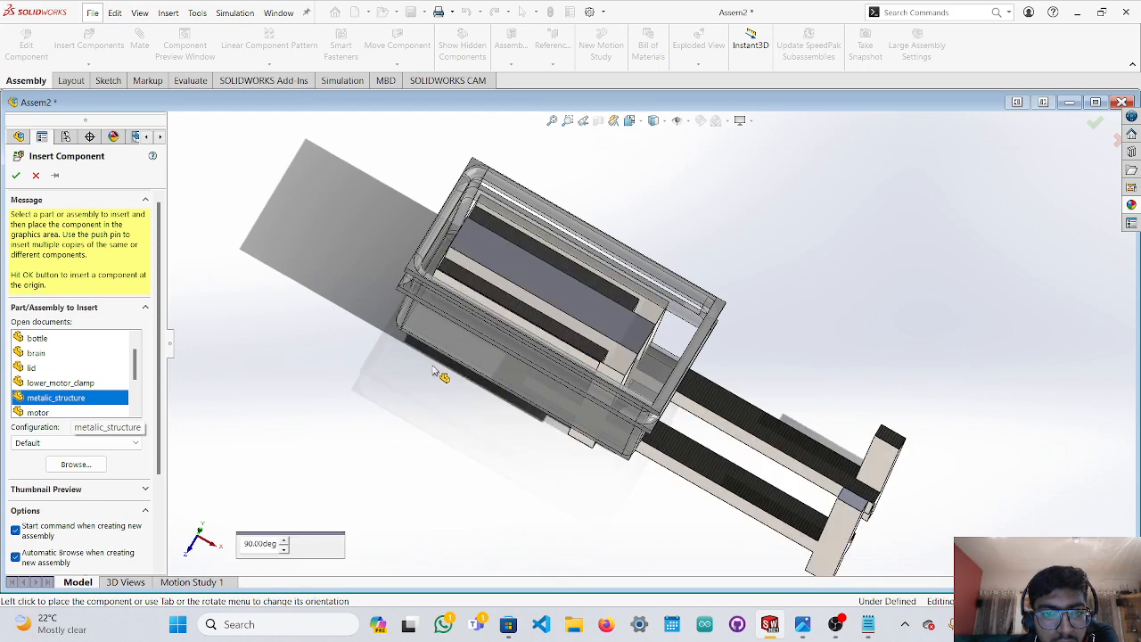
left_click(436, 307)
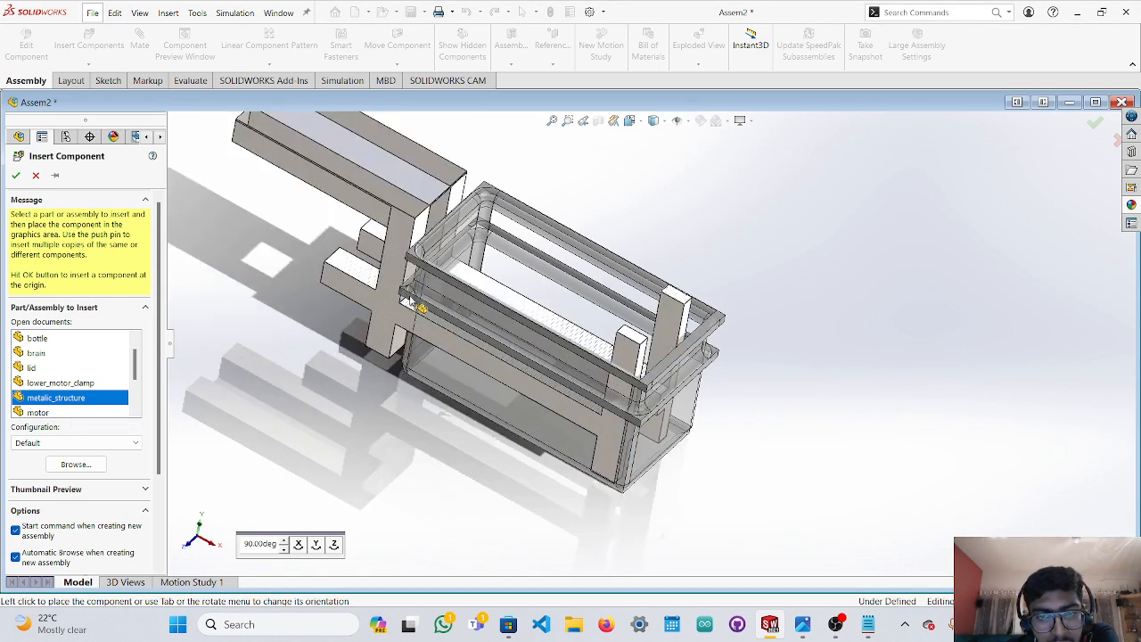
left_click(461, 271)
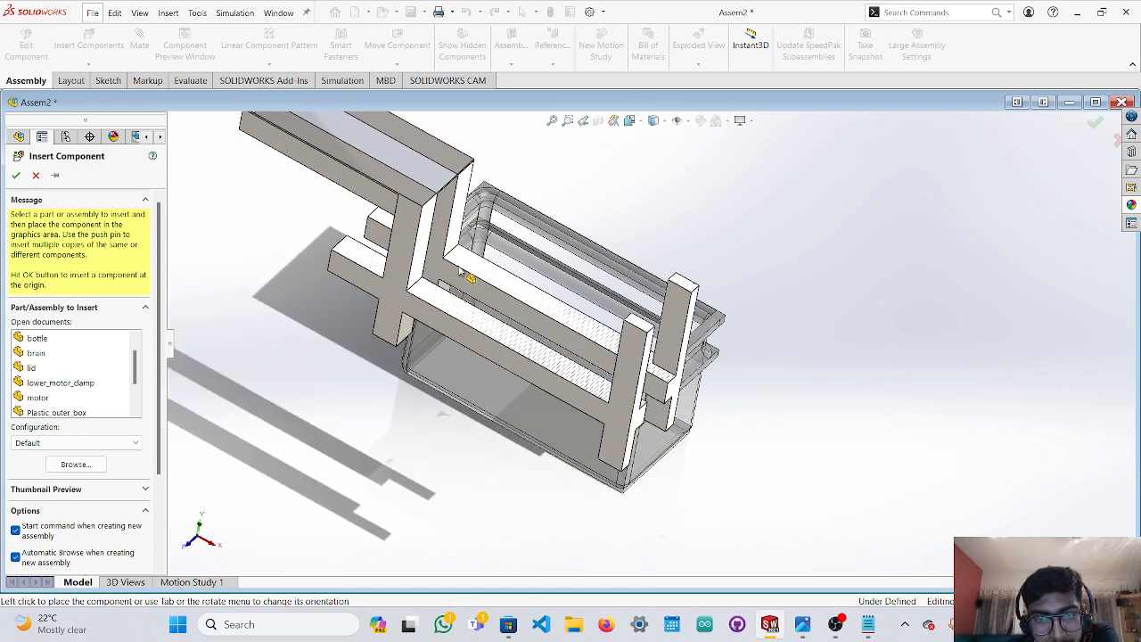
middle_click_drag(638, 233, 716, 243)
scroll(704, 254, "up", 5)
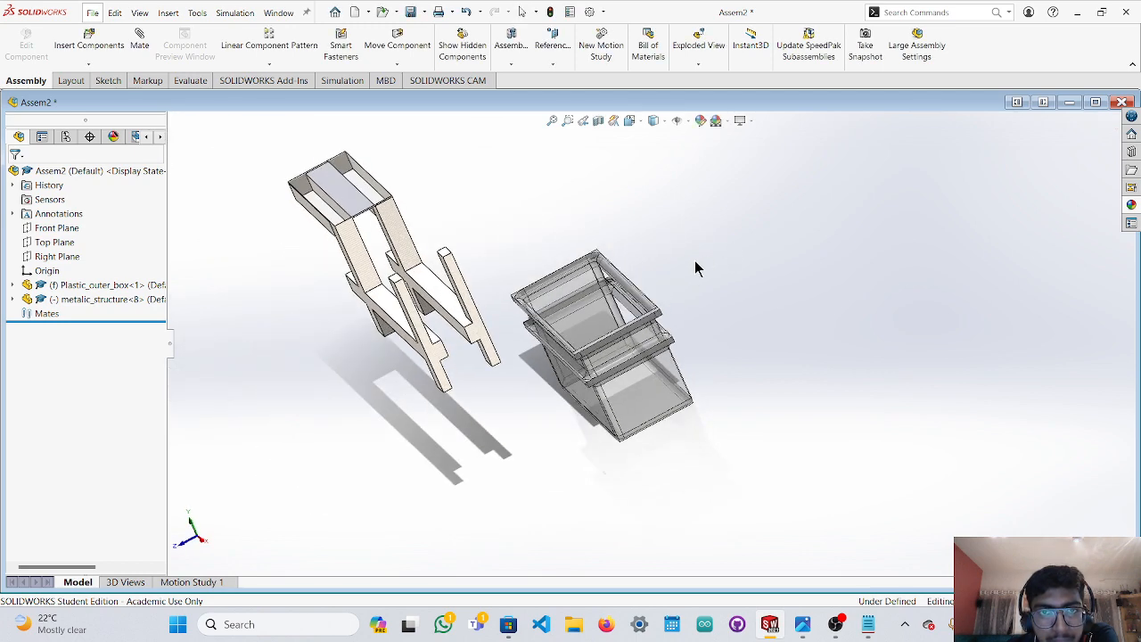
Move the metalic_structure part so its two front legs stand inside the plastic outer box and its upper arm overhangs the rear.
left_click(417, 55)
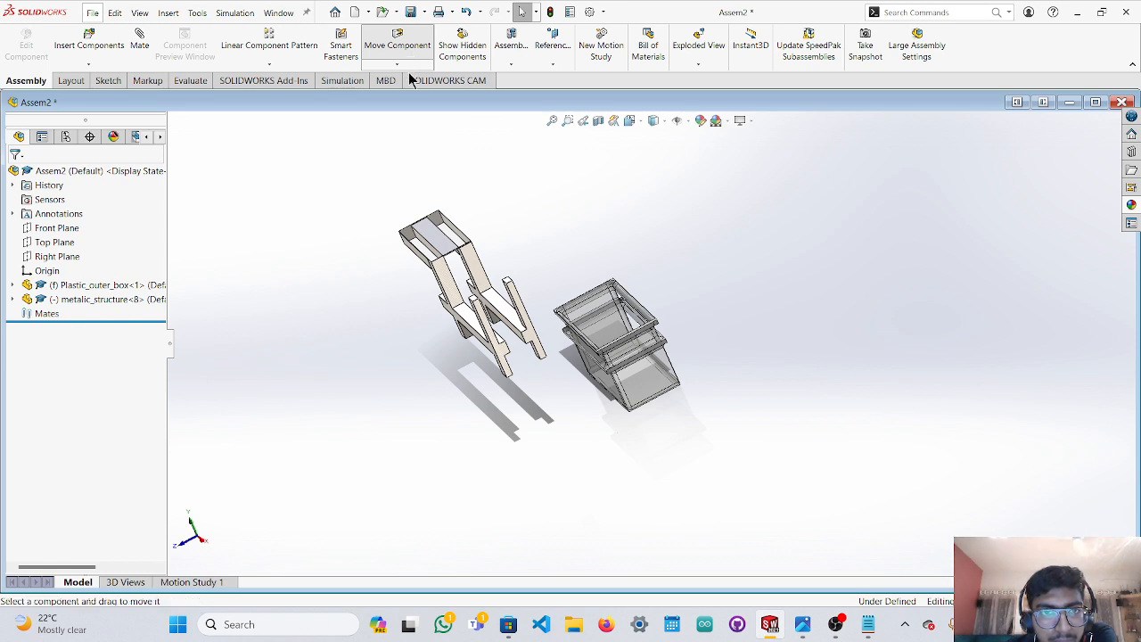
left_click(409, 69)
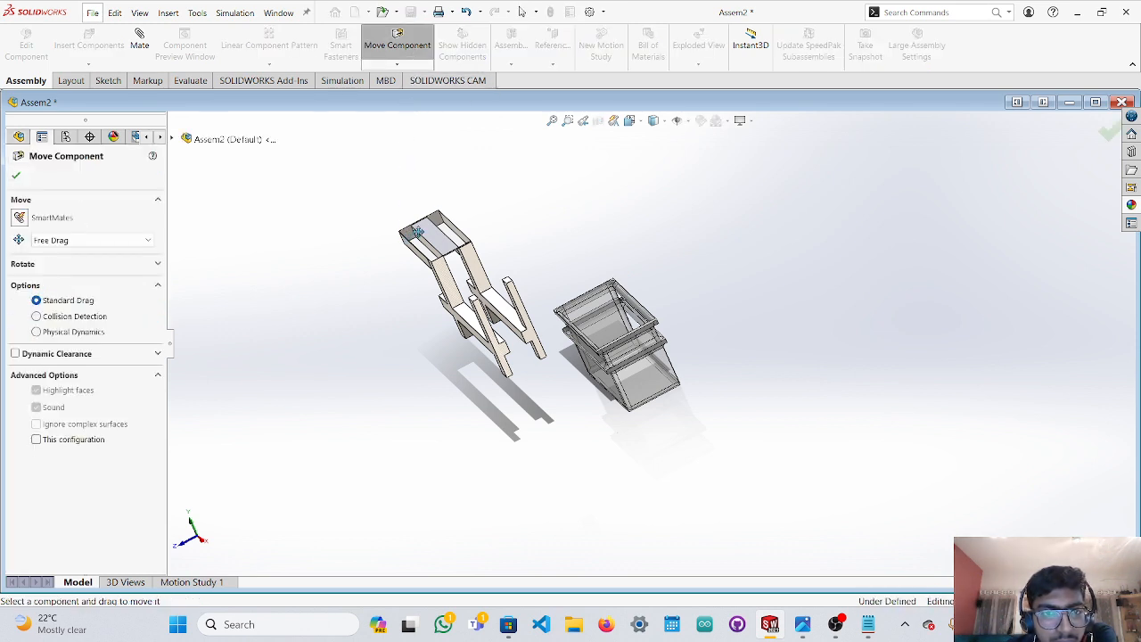
left_click_drag(417, 231, 547, 258)
scroll(645, 328, "down", 3)
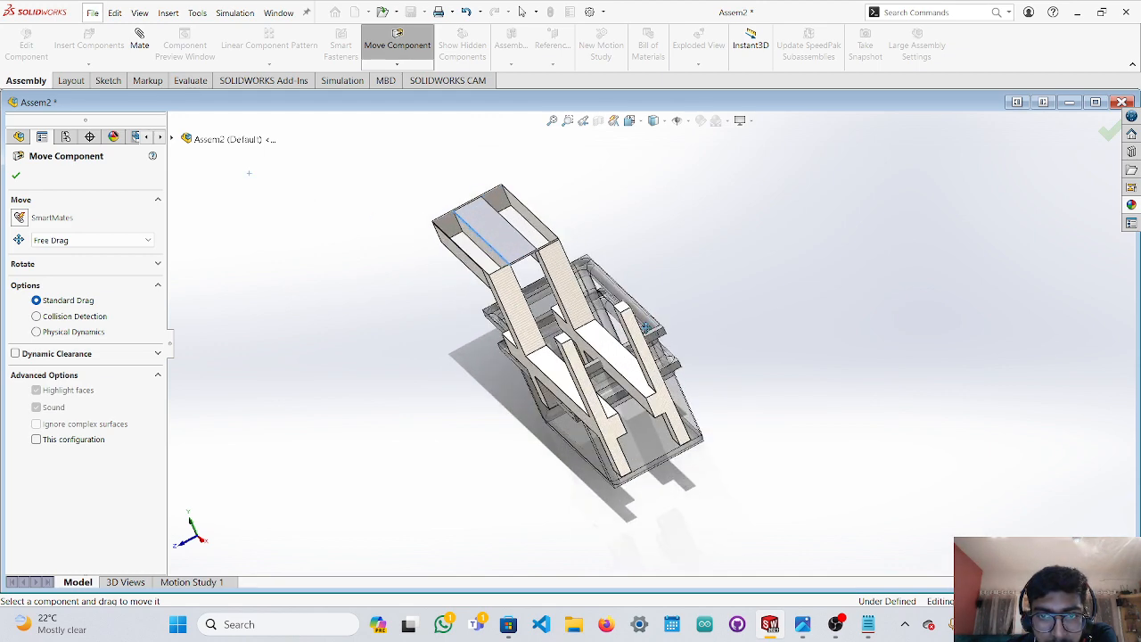
scroll(615, 349, "down", 1)
left_click_drag(600, 352, 629, 364)
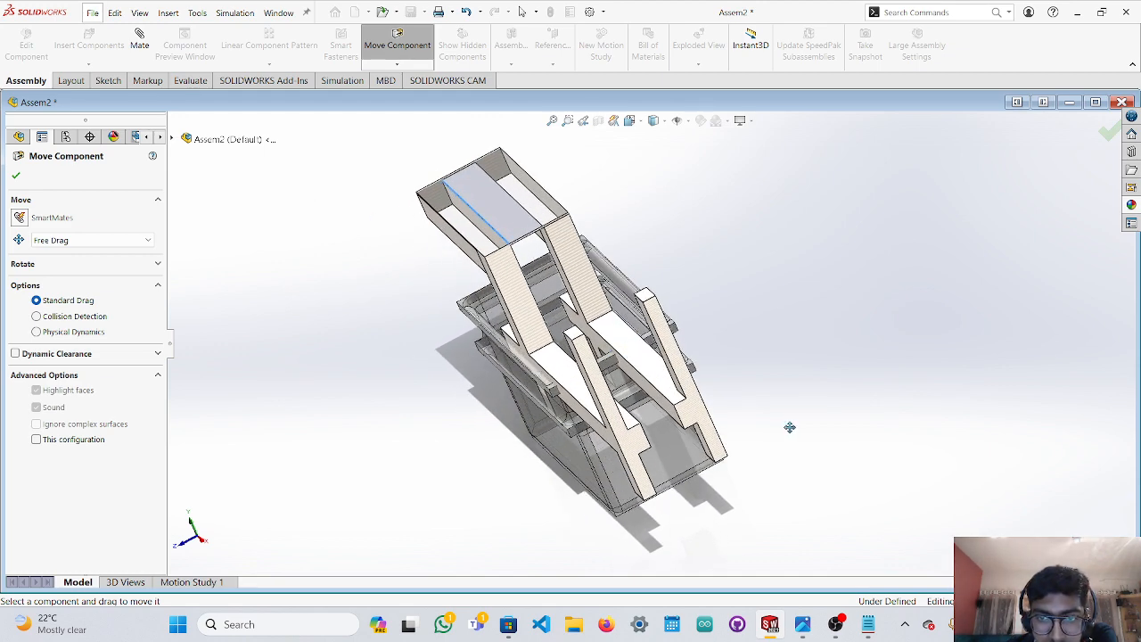
Check the metal structure's fit inside the plastic outer box from both sides, and finish moving components.
middle_click_drag(789, 427, 466, 407)
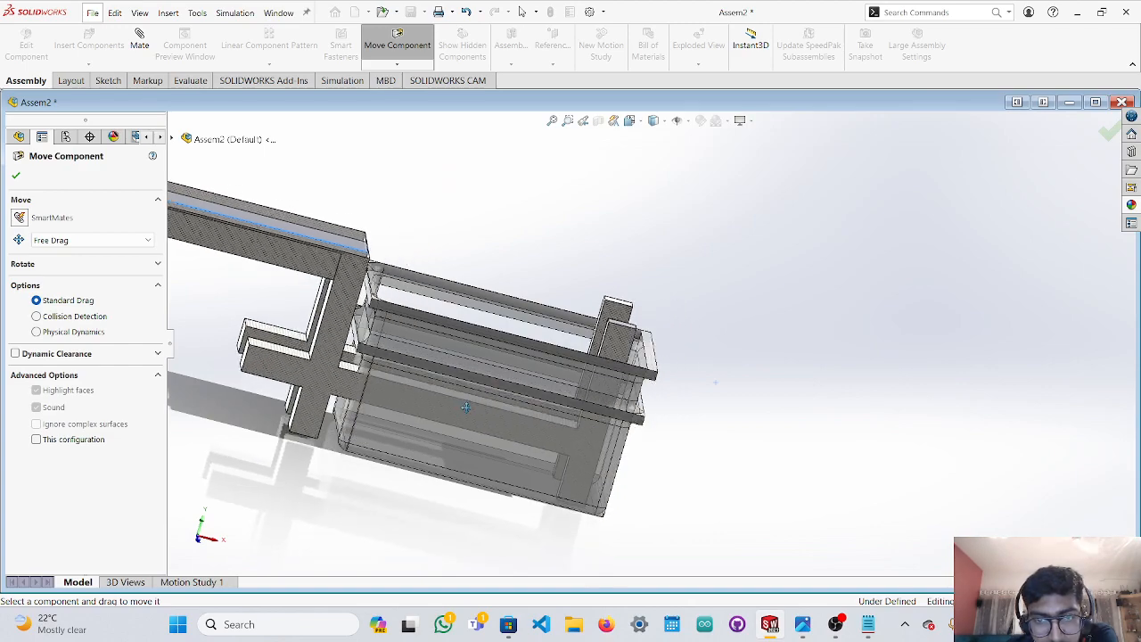
middle_click_drag(728, 441, 535, 357)
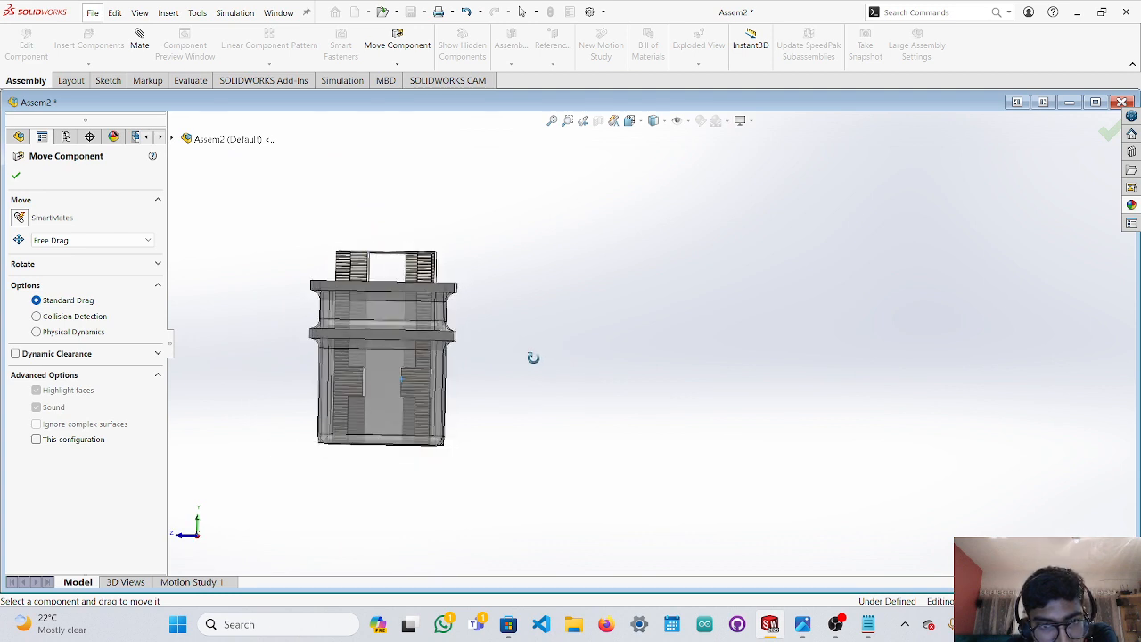
left_click(197, 535)
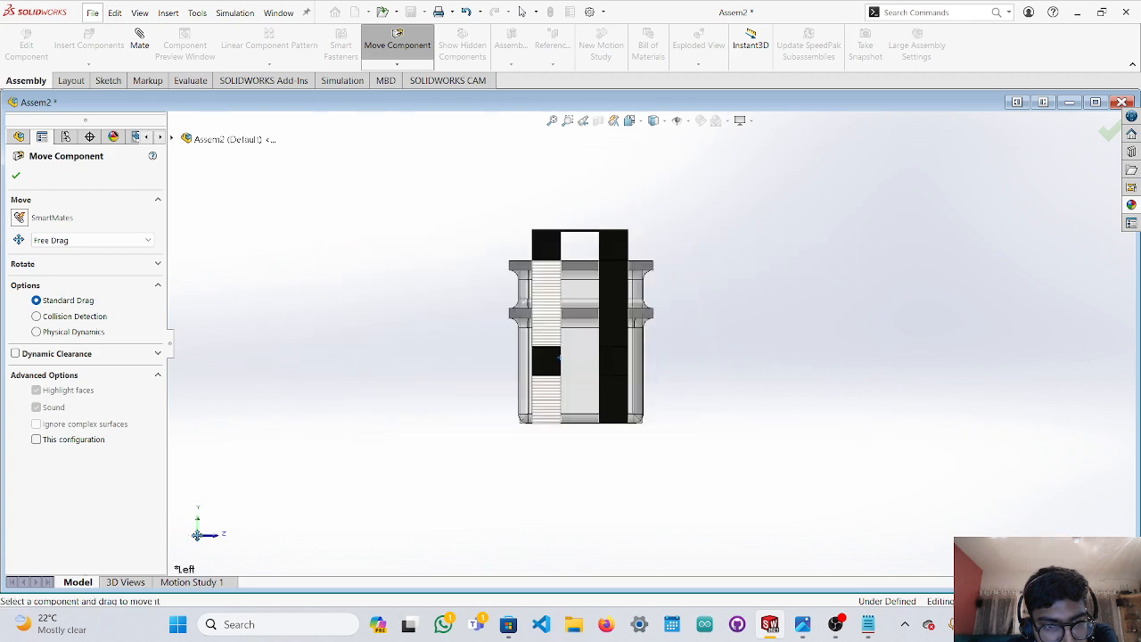
left_click(197, 535)
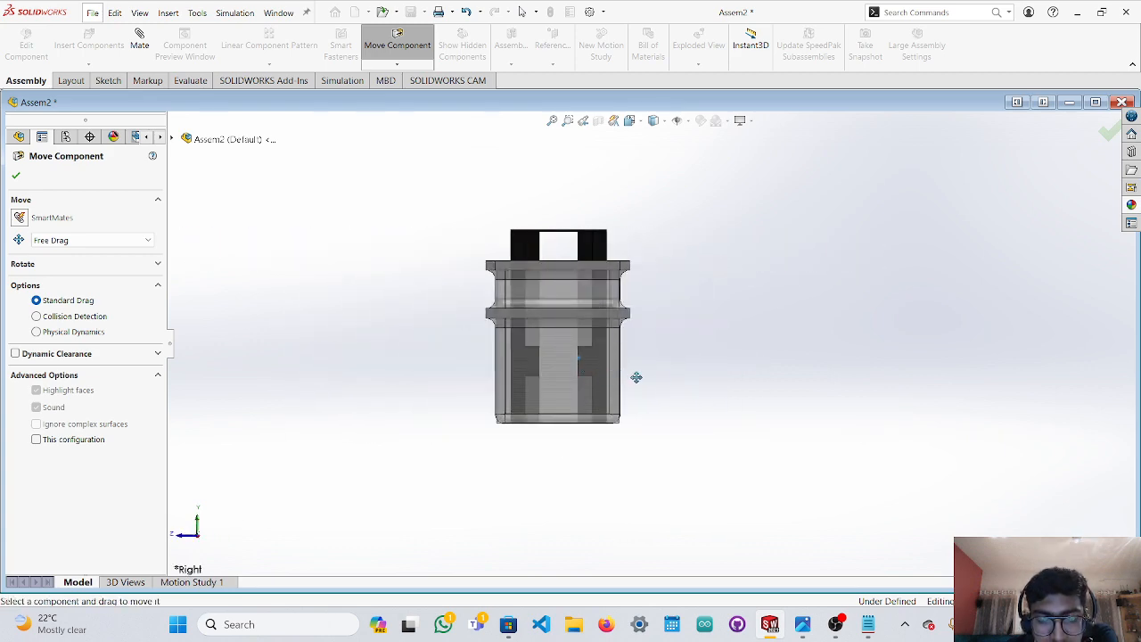
middle_click_drag(635, 377, 677, 457)
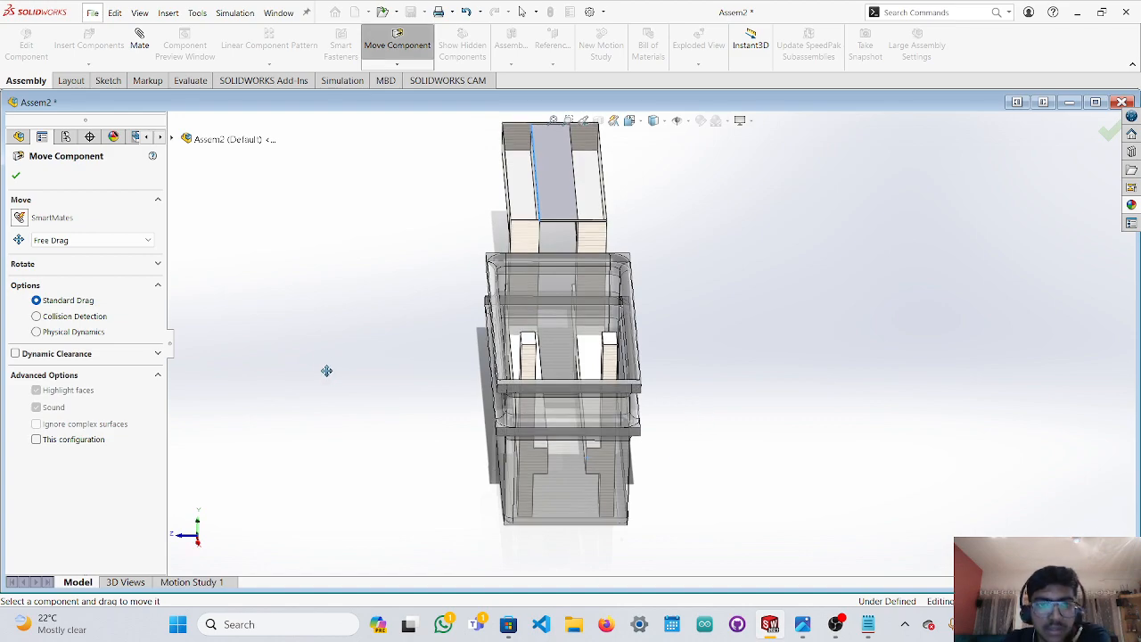
key("Escape")
middle_click_drag(702, 343, 473, 379)
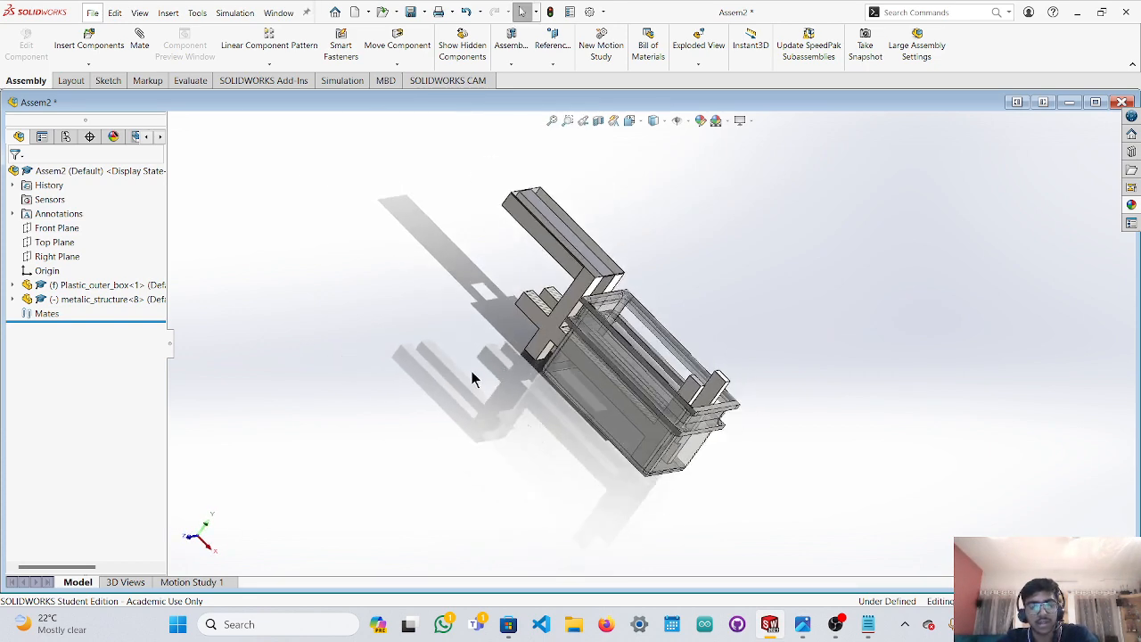
Choose the brain part as the component to insert into the assembly.
left_click(89, 40)
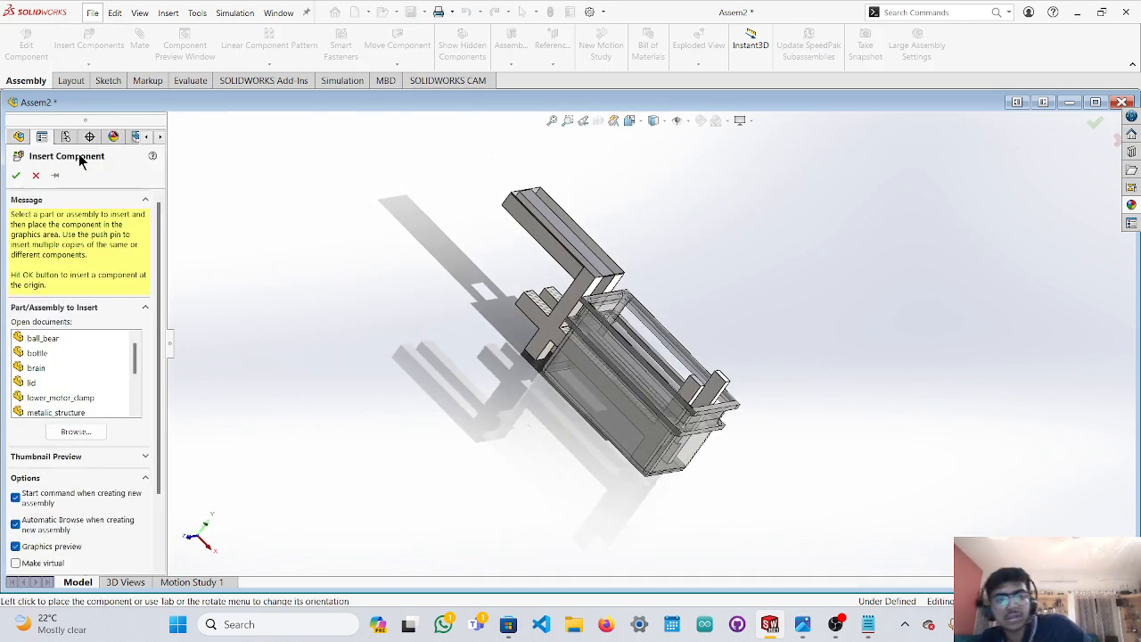
scroll(100, 381, "down", 1)
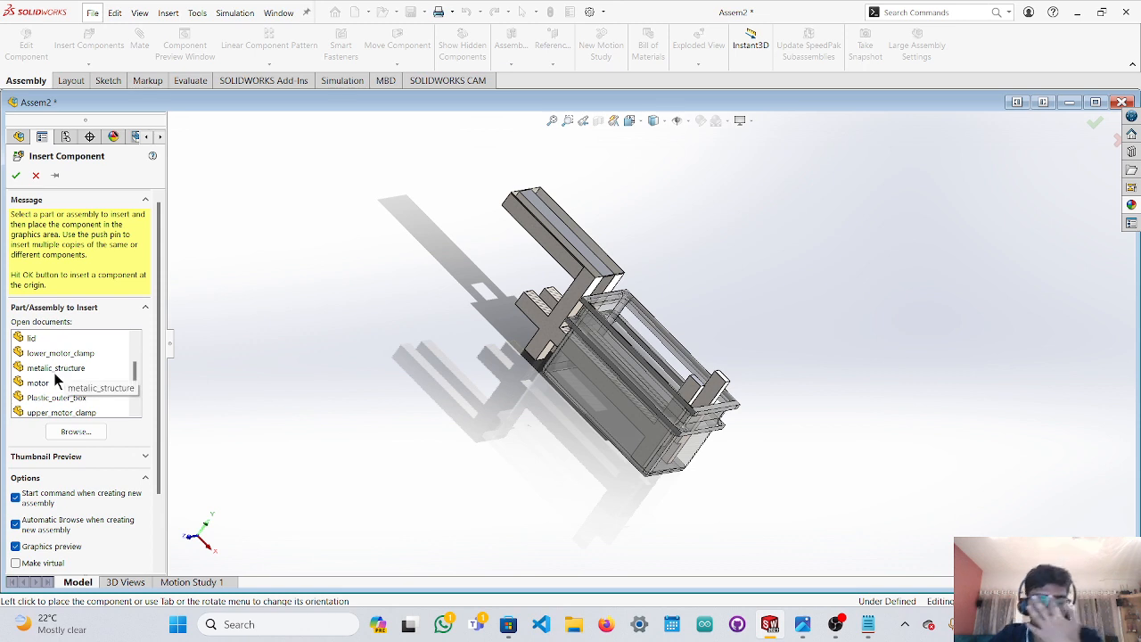
scroll(61, 371, "up", 1)
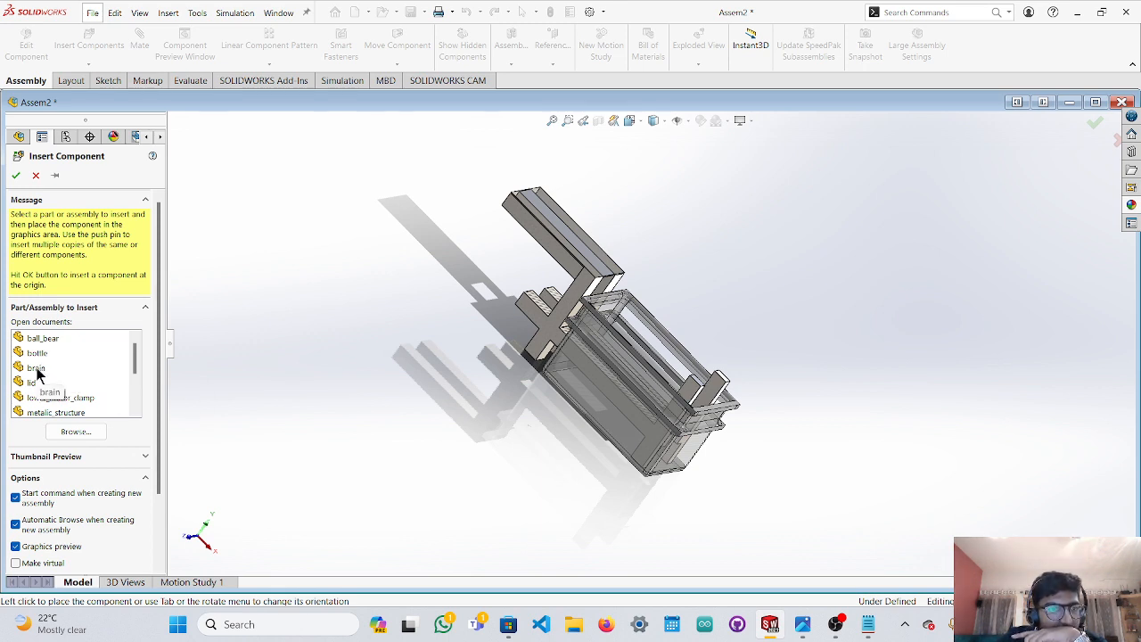
left_click(37, 373)
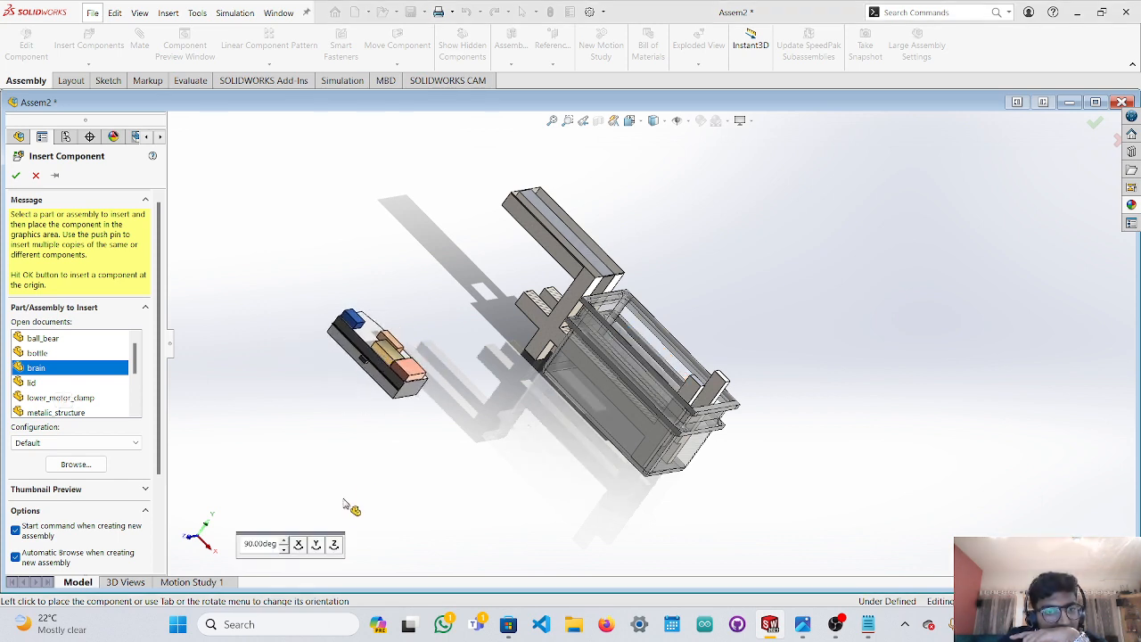
Try rotating the brain part's preview about the X axis in 90-degree increments.
left_click(299, 545)
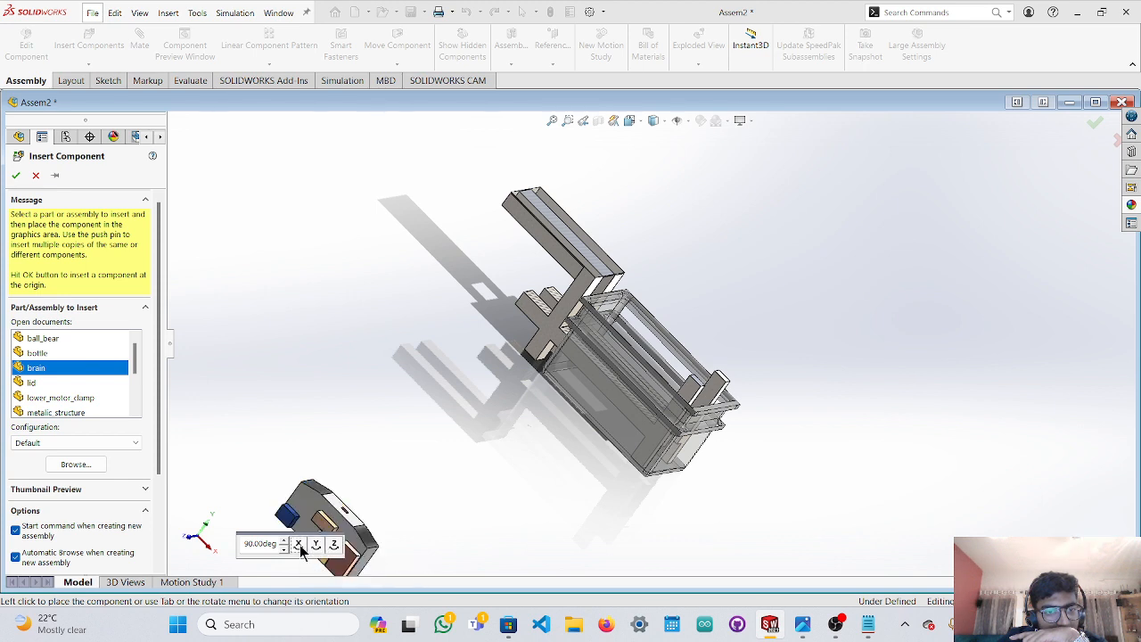
left_click(298, 545)
left_click(299, 544)
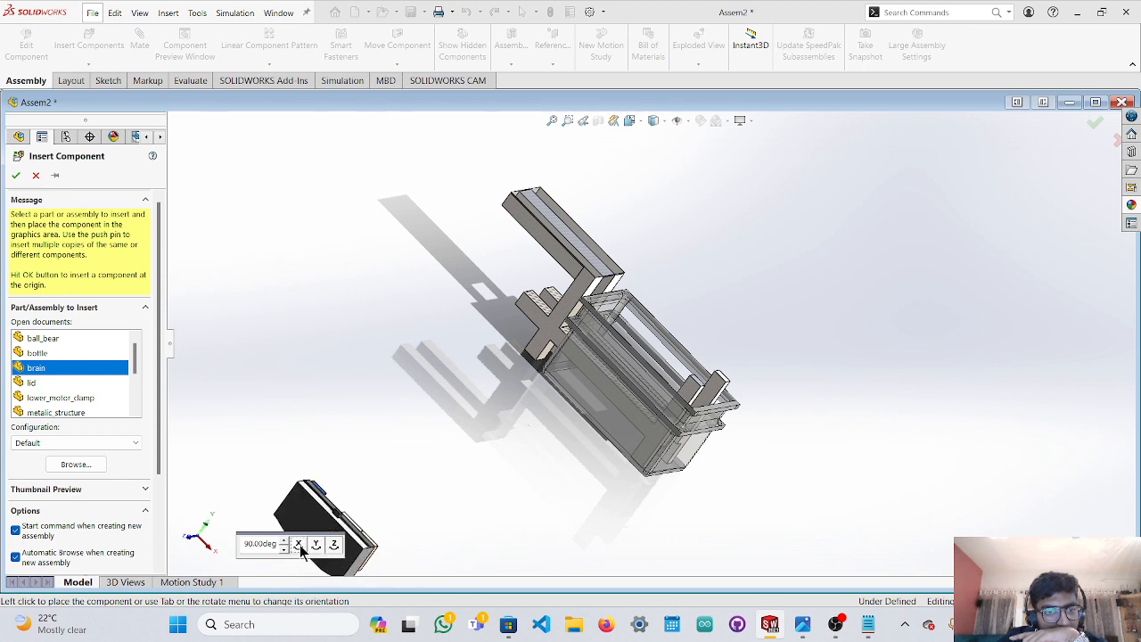
left_click(299, 545)
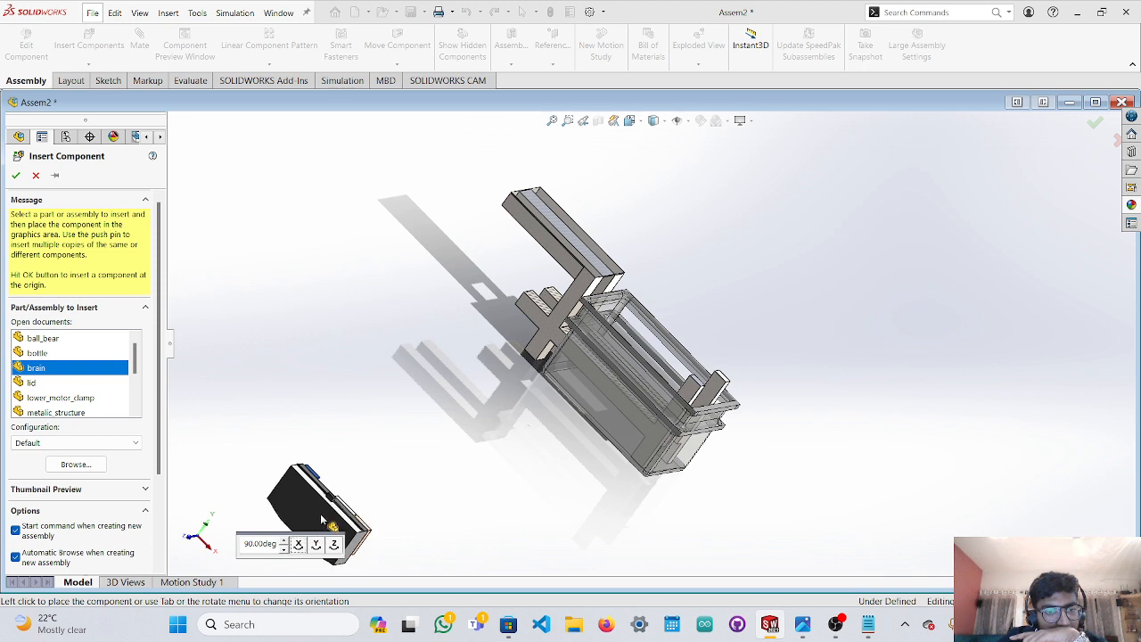
left_click(299, 545)
left_click(299, 544)
left_click(300, 545)
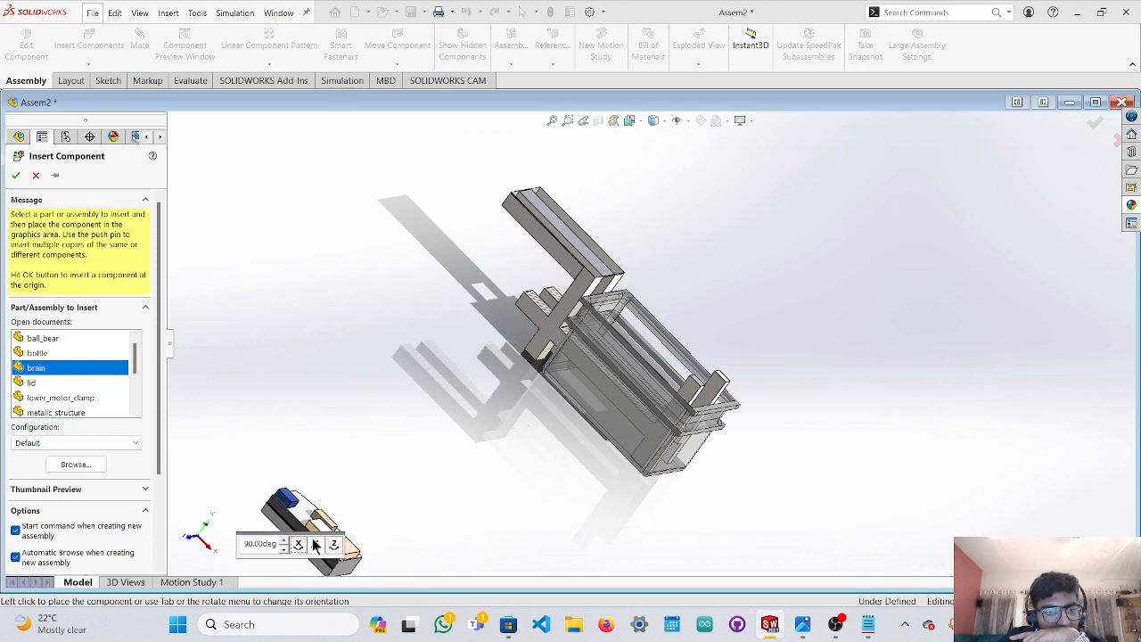
Rotate the brain part about the Y axis in 90-degree increments and place it beside the metal structure's upper arm.
left_click(319, 544)
left_click(318, 546)
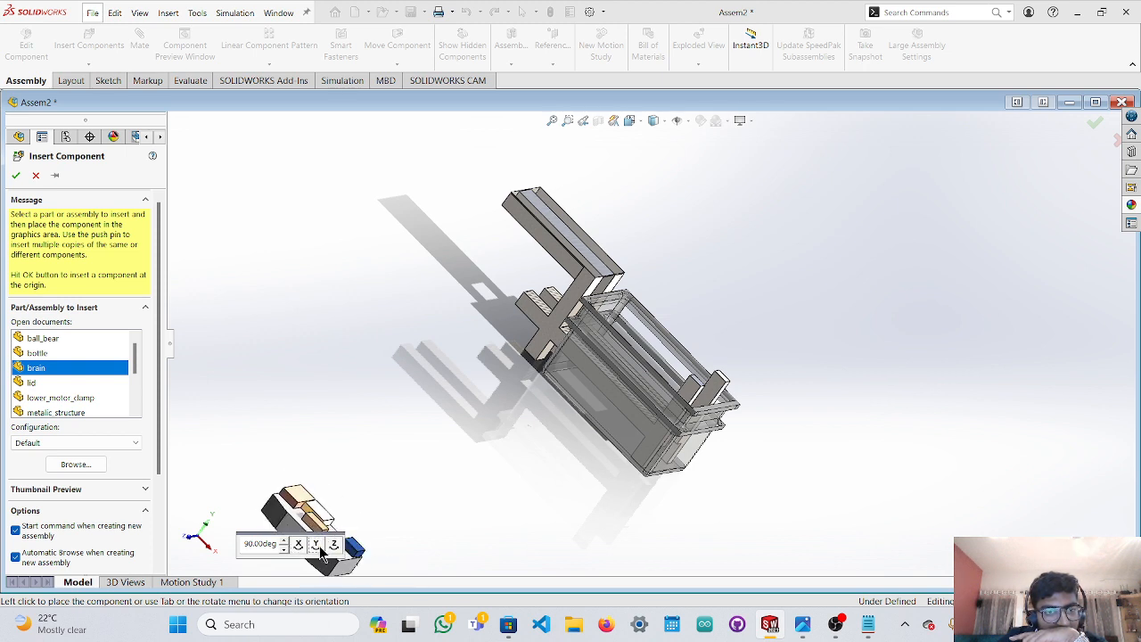
left_click(318, 544)
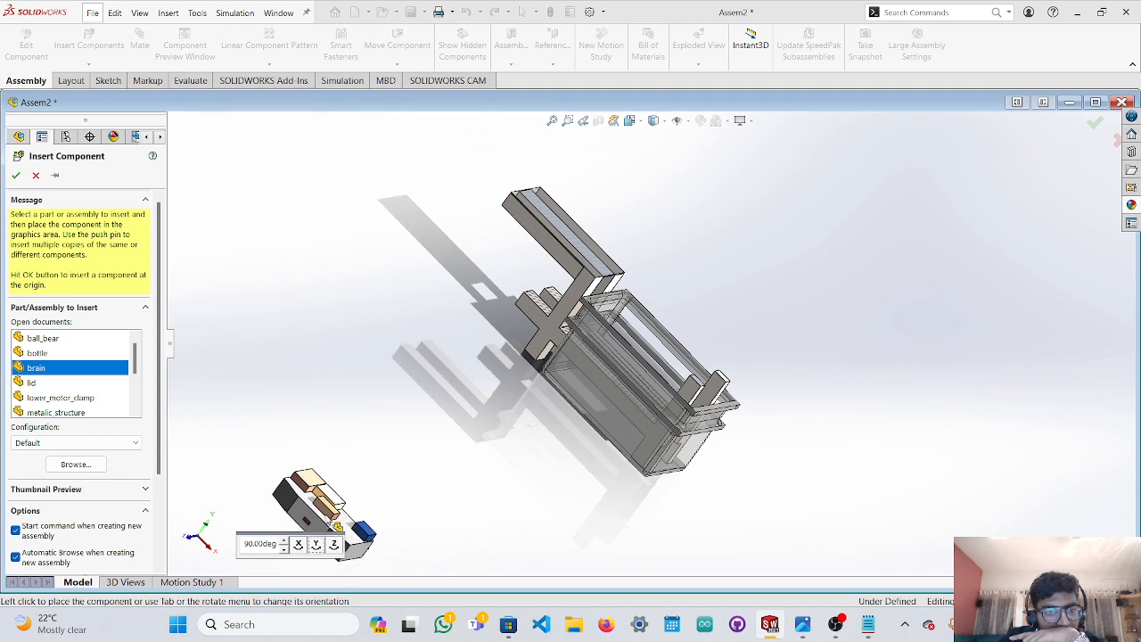
left_click(319, 544)
left_click(319, 545)
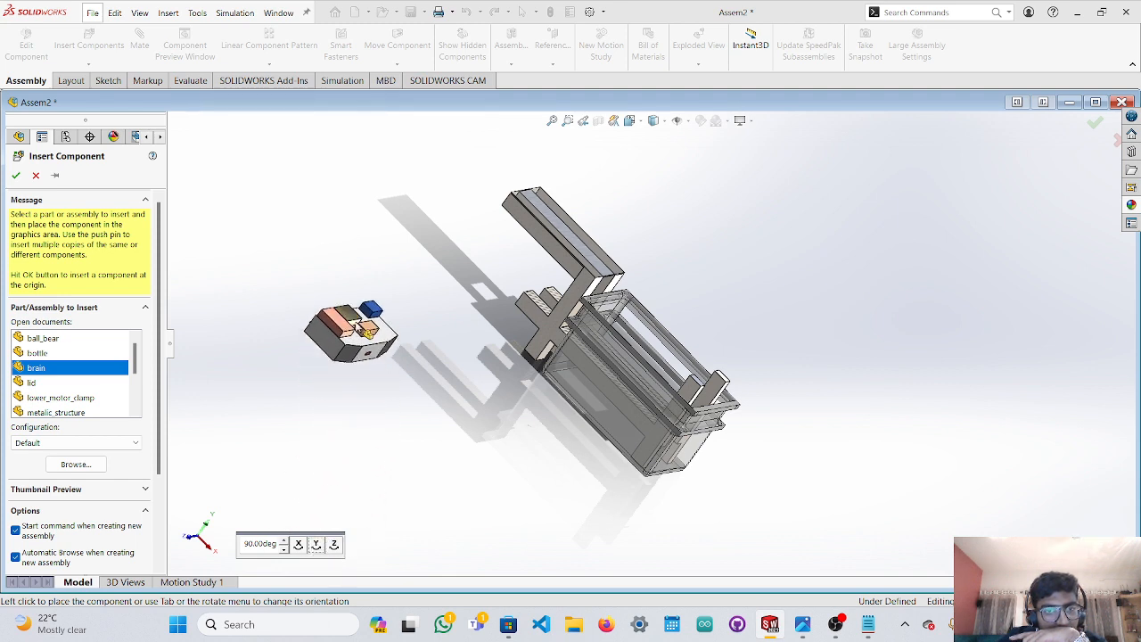
left_click(448, 216)
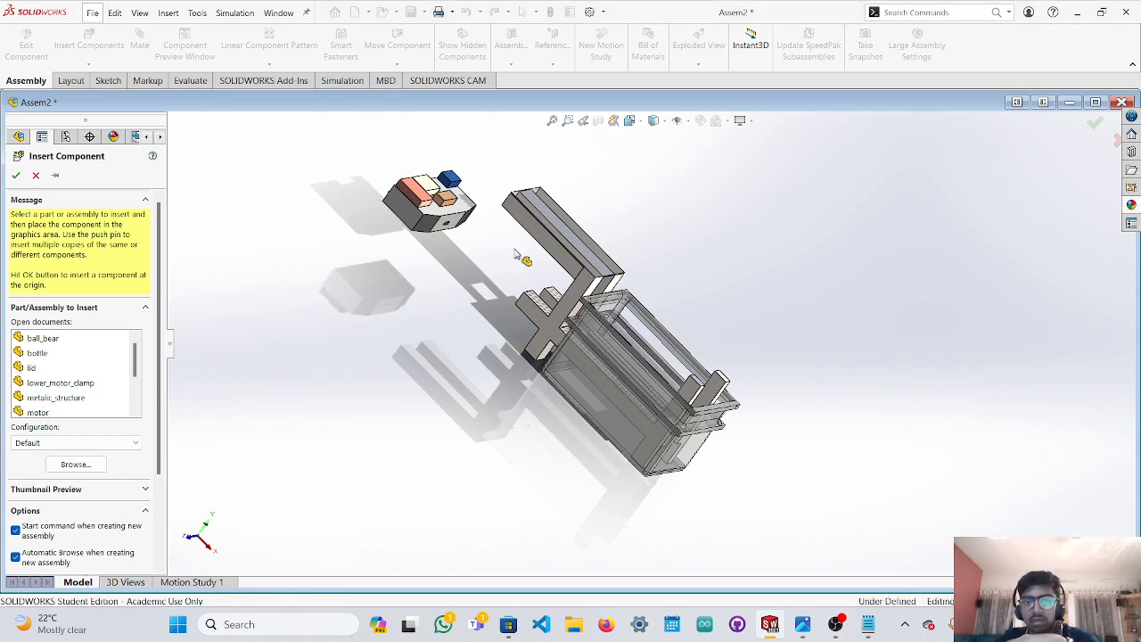
Move the brain part over the free end of the metal structure's upper arm, centred across its two rails.
middle_click_drag(650, 226, 671, 236)
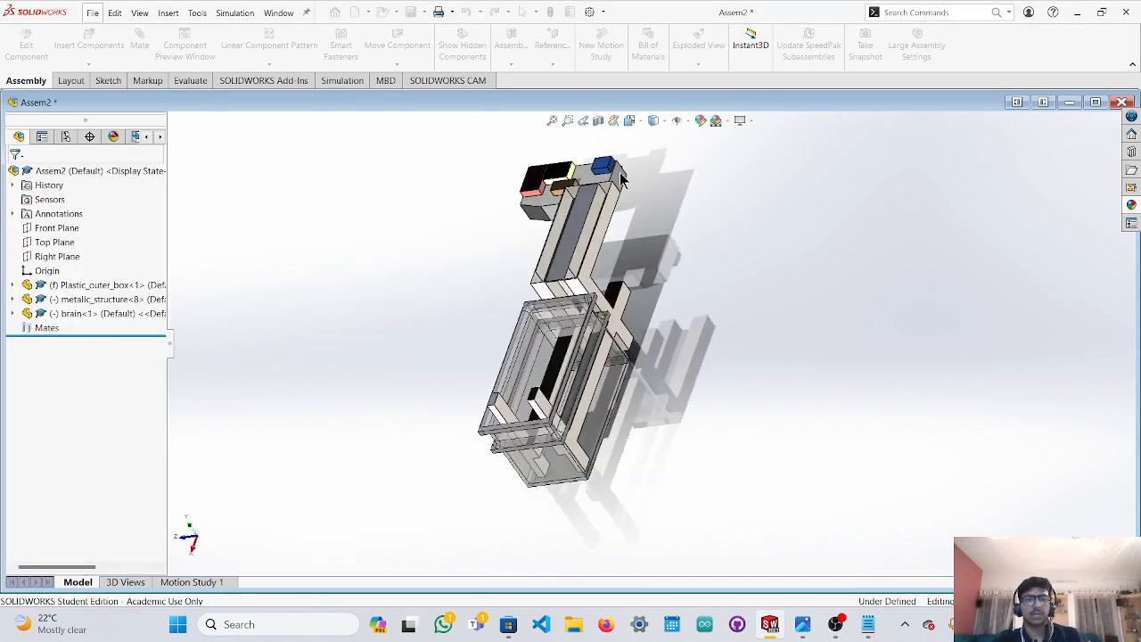
scroll(651, 234, "up", 1)
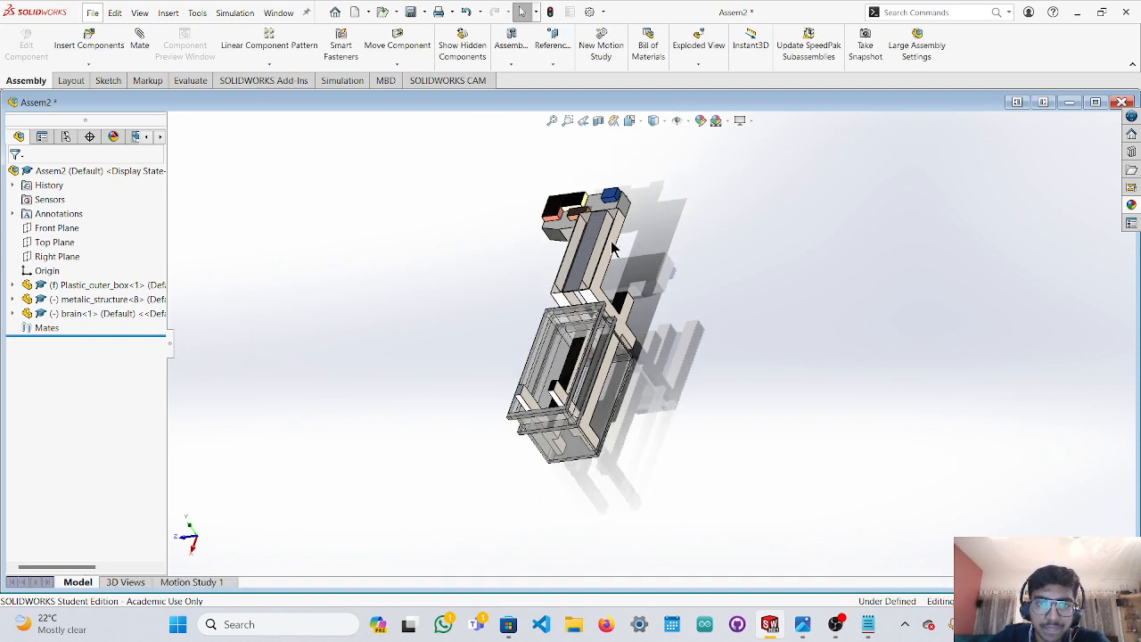
scroll(556, 226, "down", 2)
scroll(563, 230, "down", 1)
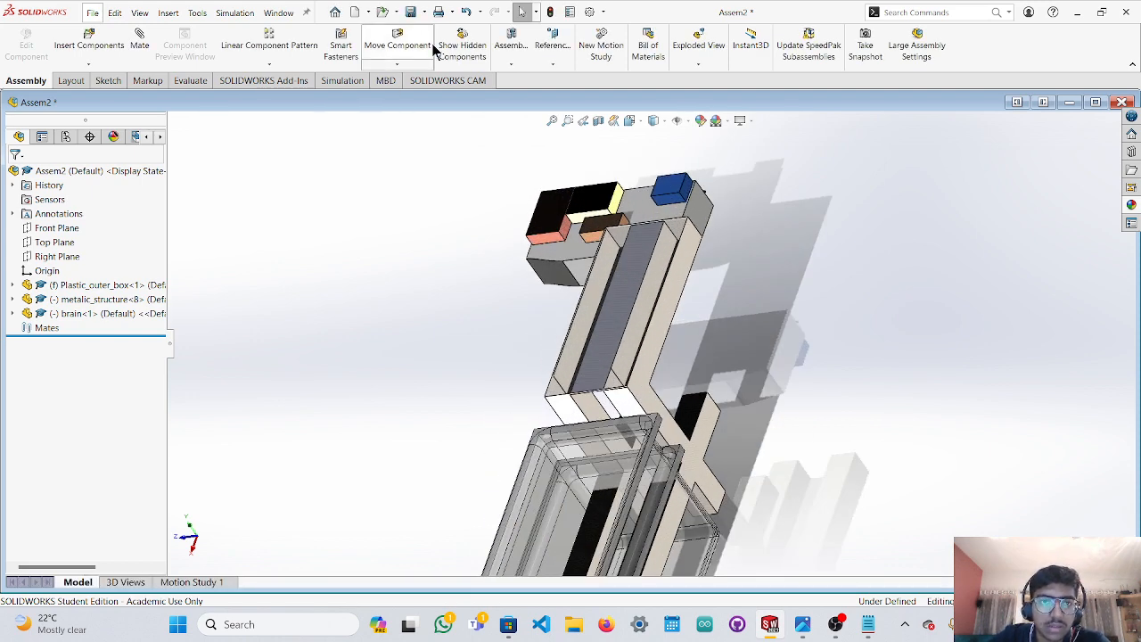
left_click(399, 49)
middle_click_drag(567, 233, 735, 350)
left_click_drag(818, 193, 621, 205)
middle_click_drag(622, 205, 877, 386)
left_click_drag(621, 245, 678, 294)
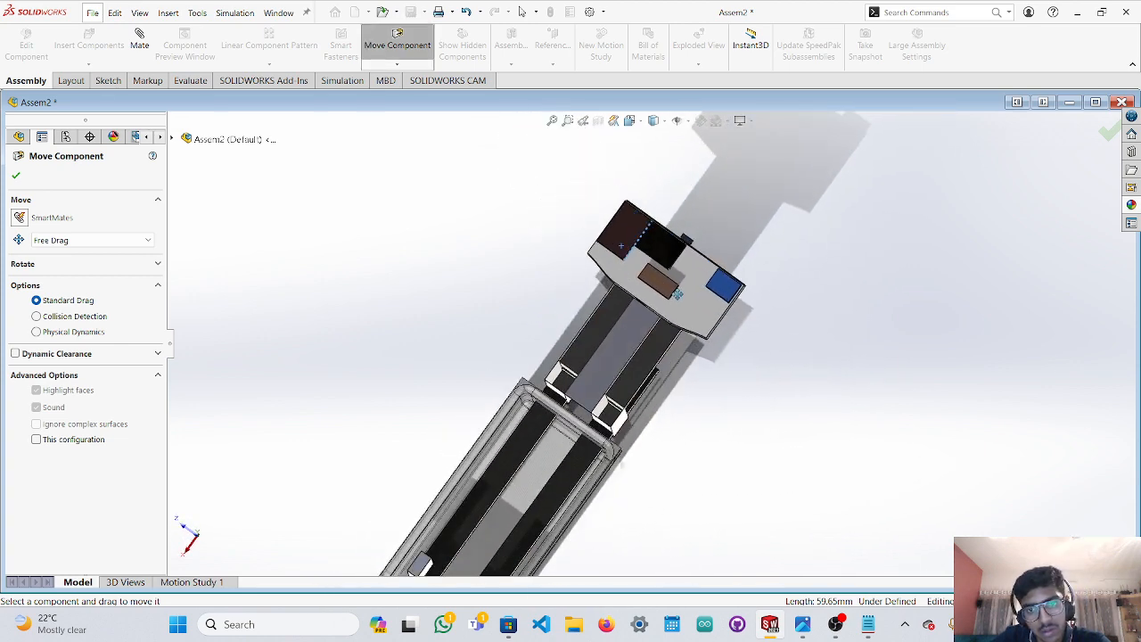
Lower the brain part onto the upper arm's top face, with its rear edge flush with the arm's free end.
middle_click_drag(719, 355, 414, 467)
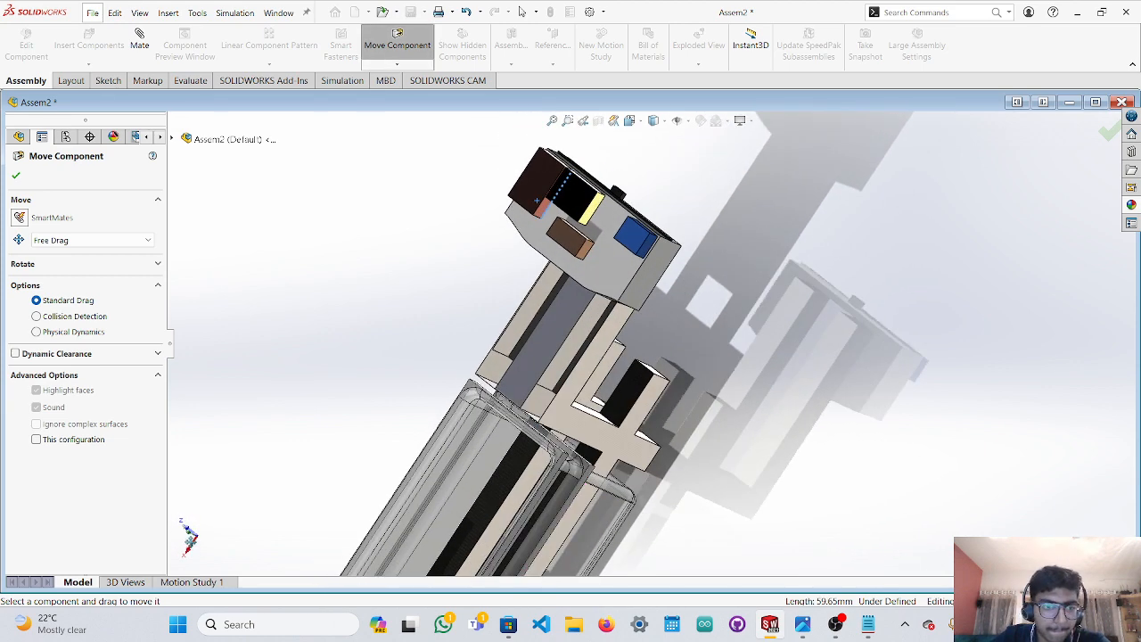
left_click(193, 532)
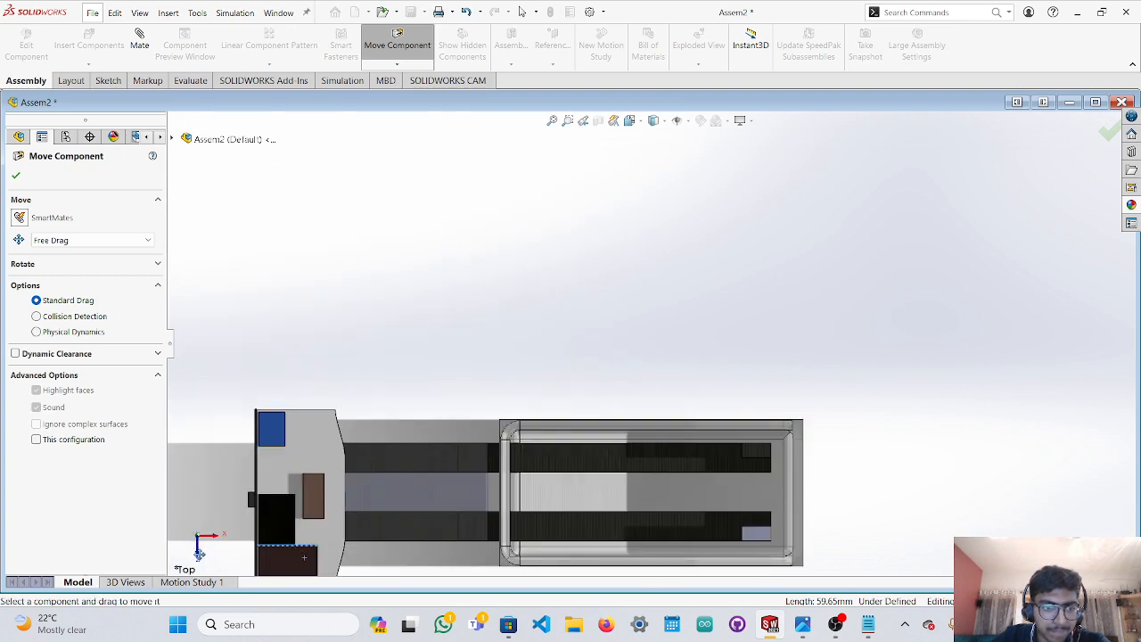
left_click(196, 551)
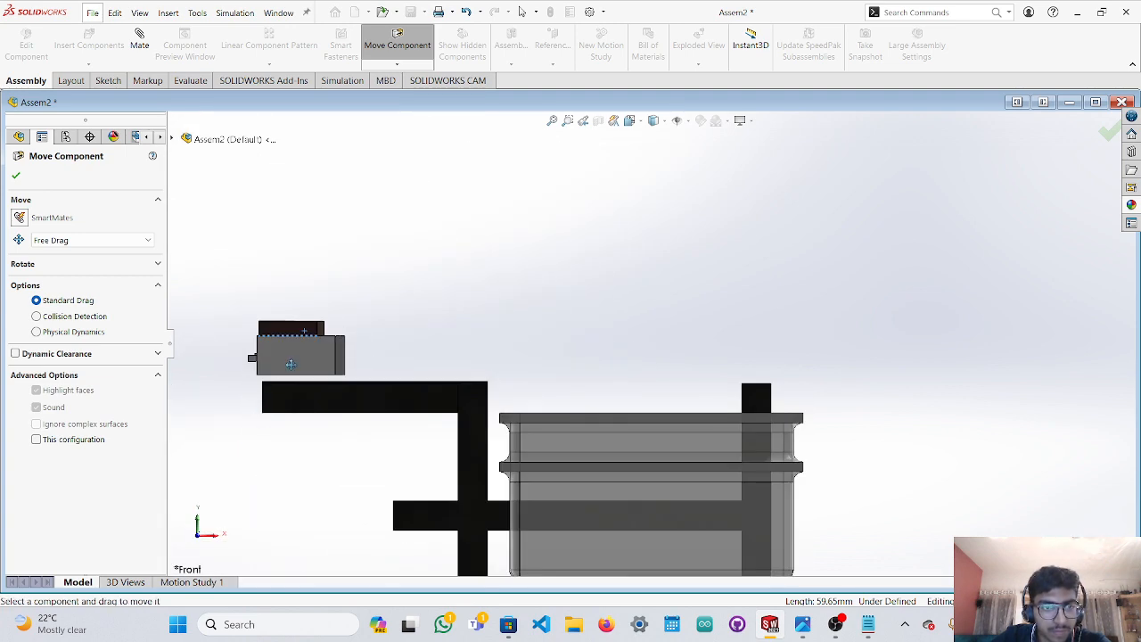
left_click_drag(290, 364, 295, 369)
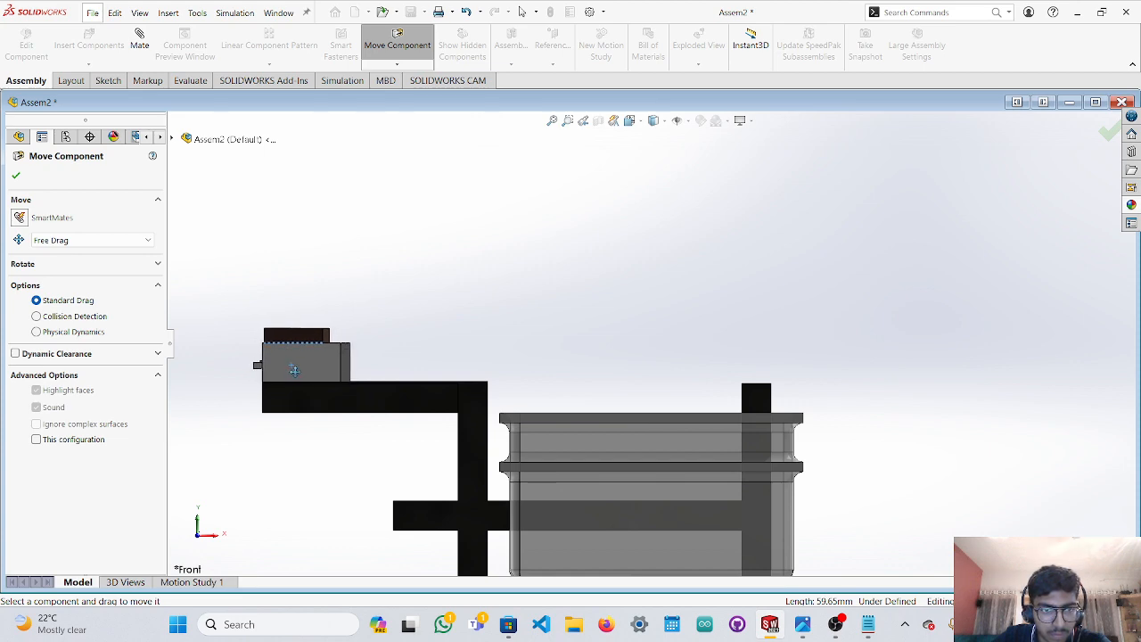
Examine how the brain part sits on the metal structure's upper arm from several angles, and finish moving components.
mouse_move(337, 485)
middle_mouse_down()
mouse_move(344, 502)
mouse_move(335, 491)
middle_mouse_up()
middle_click_drag(477, 320, 470, 389)
middle_click_drag(807, 400, 811, 439)
scroll(495, 478, "down", 5)
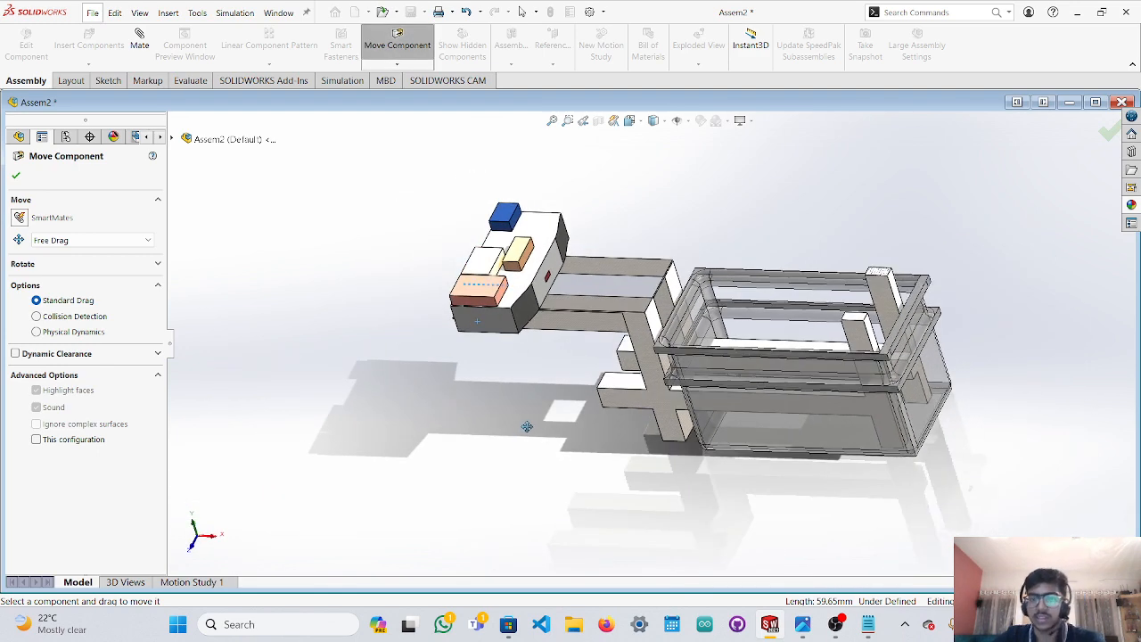
scroll(642, 414, "up", 1)
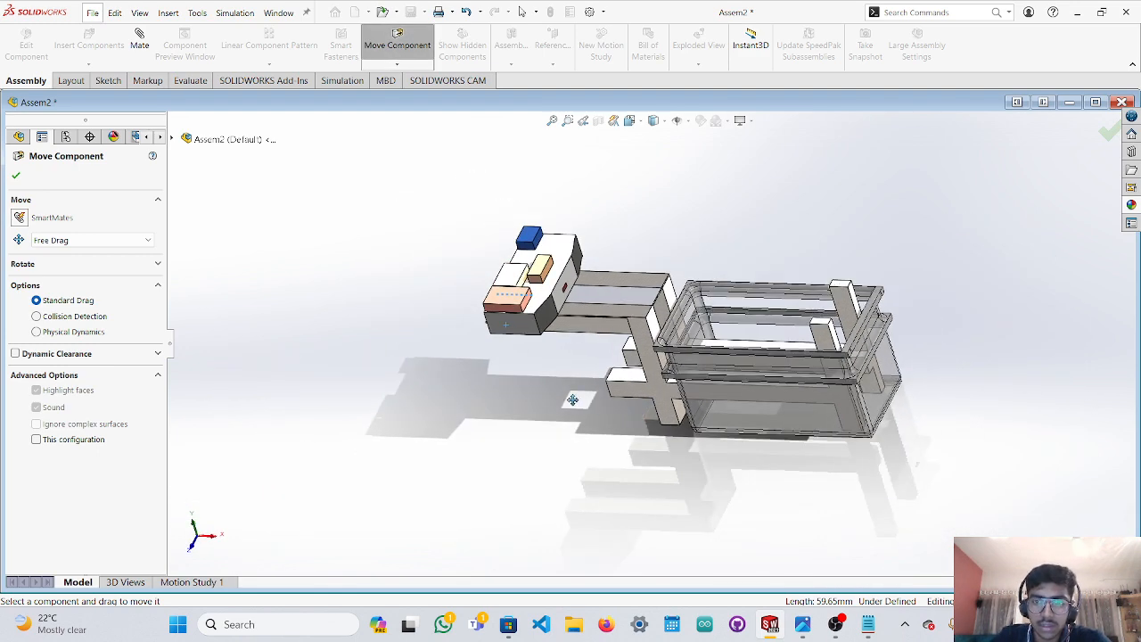
scroll(570, 384, "down", 1)
scroll(571, 369, "up", 2)
scroll(588, 357, "down", 3)
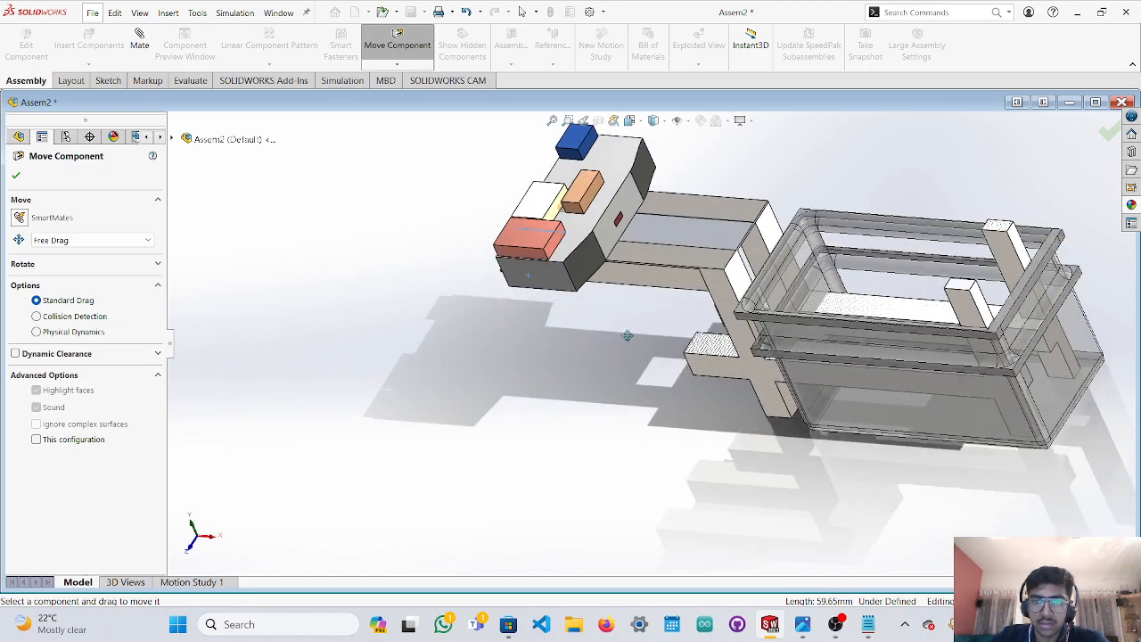
middle_click_drag(626, 336, 687, 258)
scroll(634, 354, "down", 2)
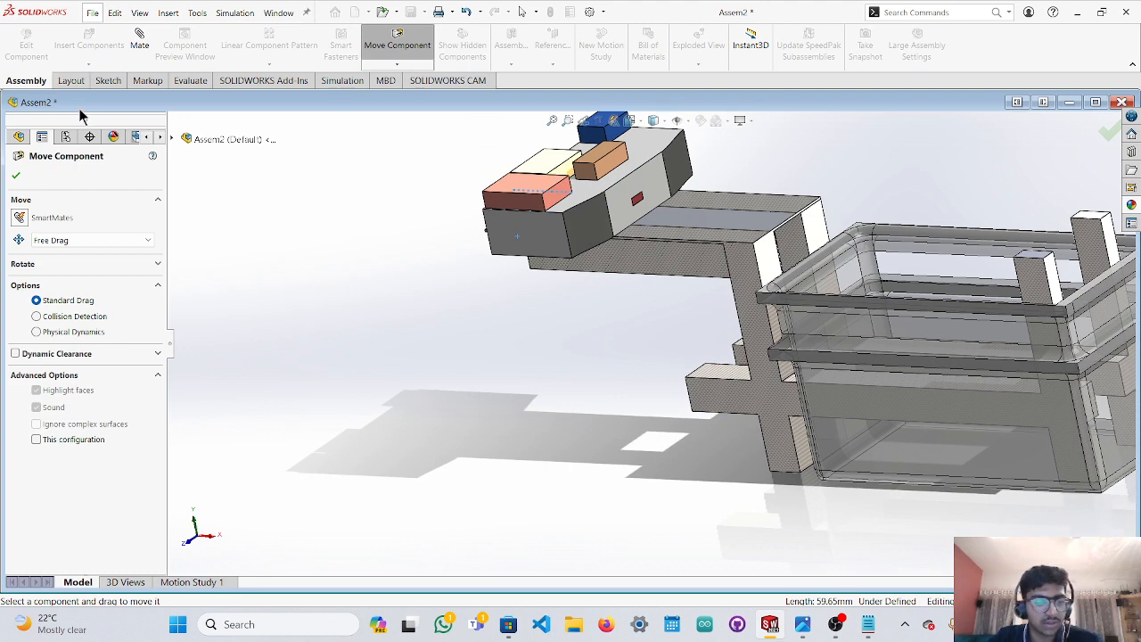
key("Escape")
Insert the motor above the metal structure's upper arm, rotated about the Y axis in 90-degree increments so its shaft points toward the box.
left_click(92, 44)
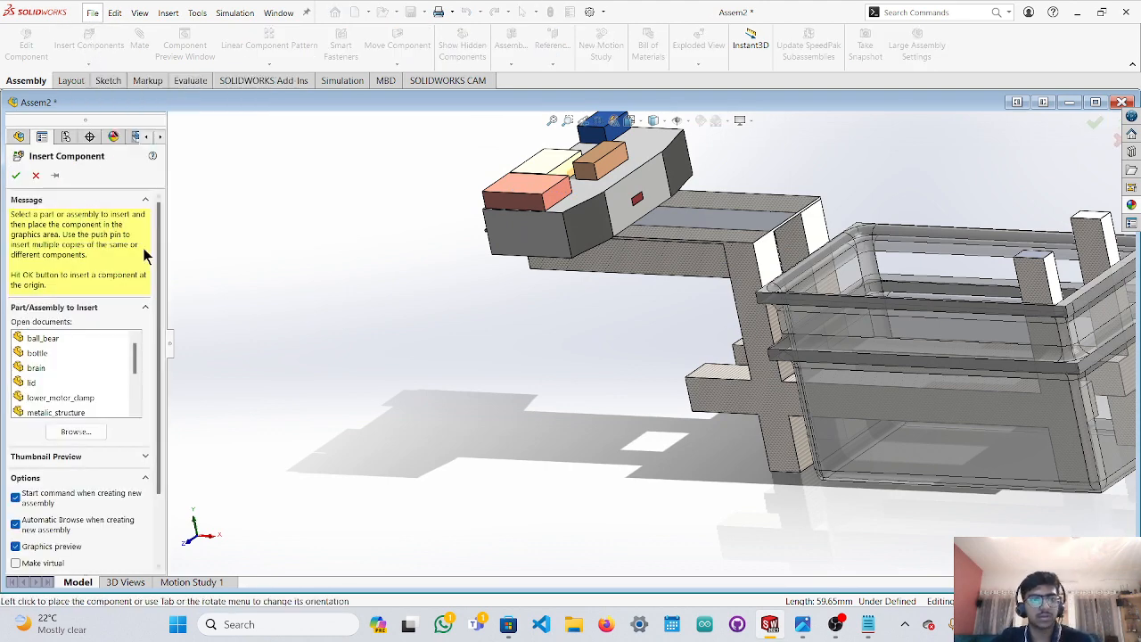
scroll(54, 361, "down", 2)
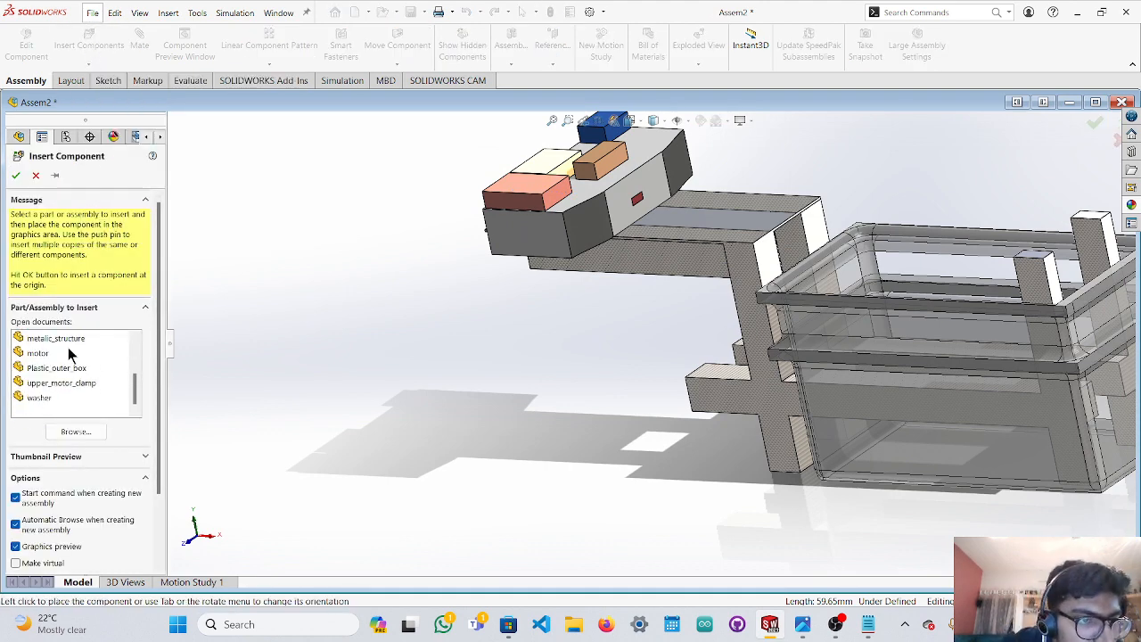
scroll(56, 365, "up", 2)
scroll(45, 392, "down", 2)
left_click(40, 355)
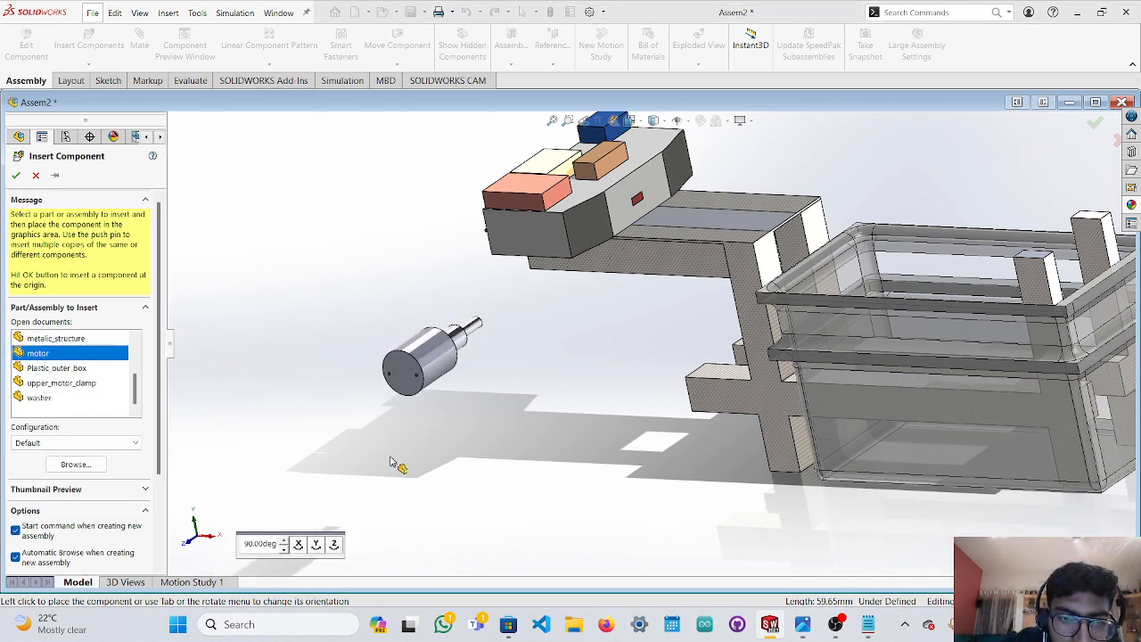
left_click(319, 544)
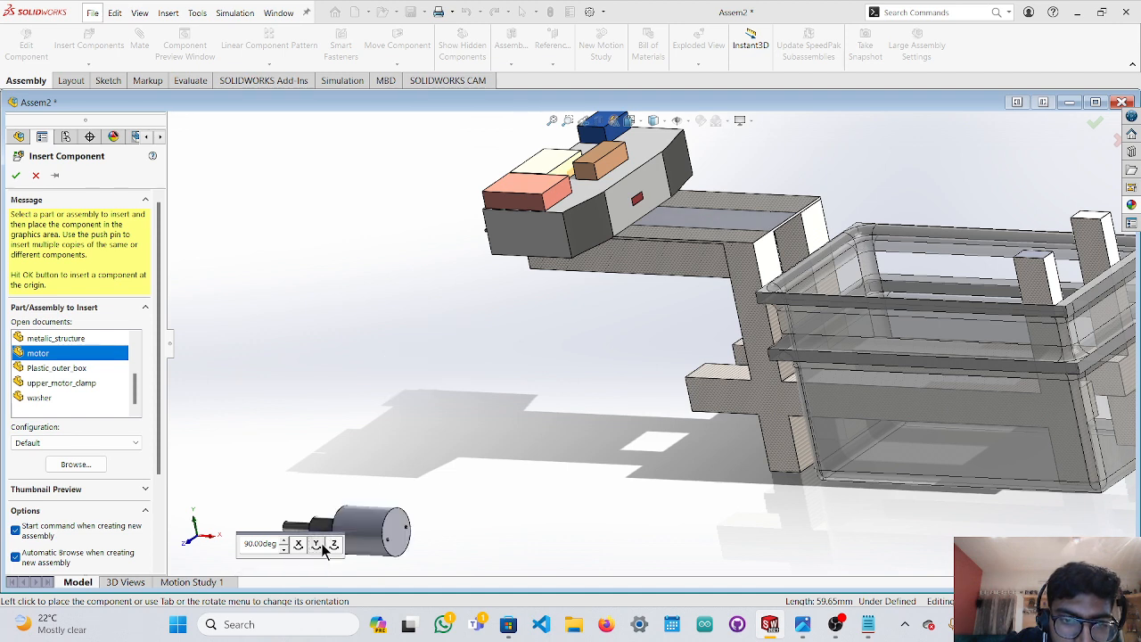
left_click(317, 544)
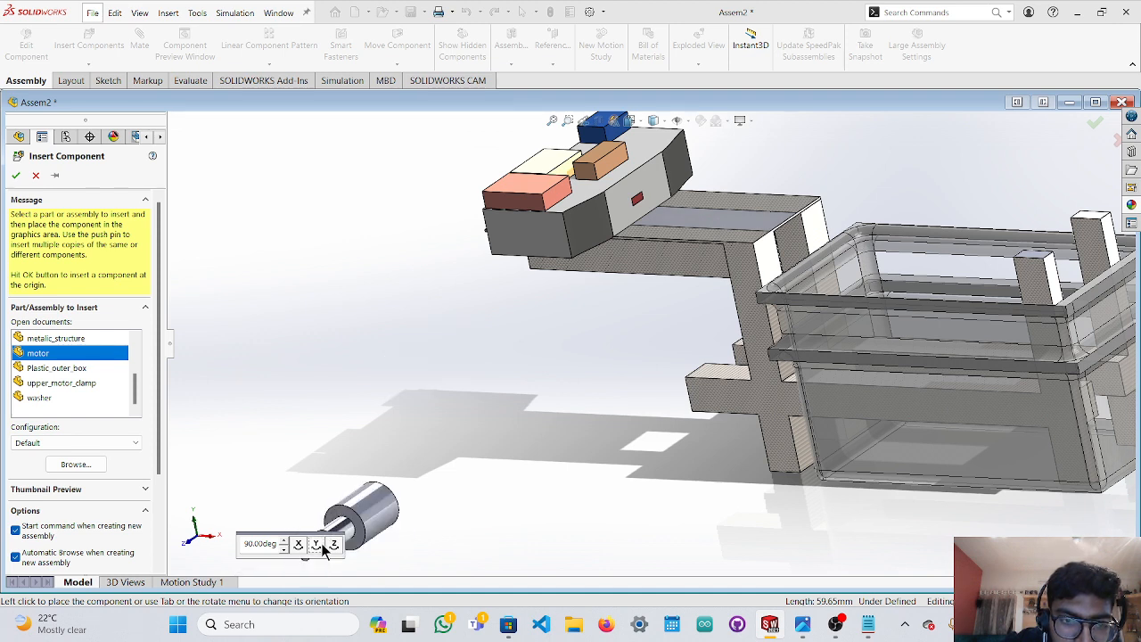
left_click(319, 545)
left_click(320, 545)
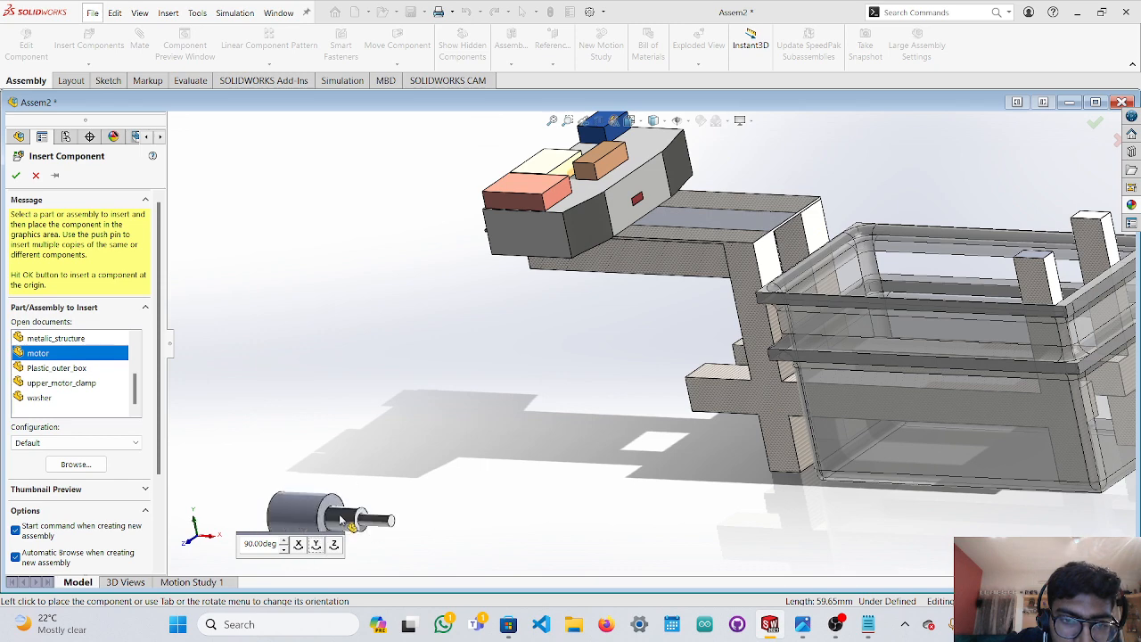
left_click(713, 222)
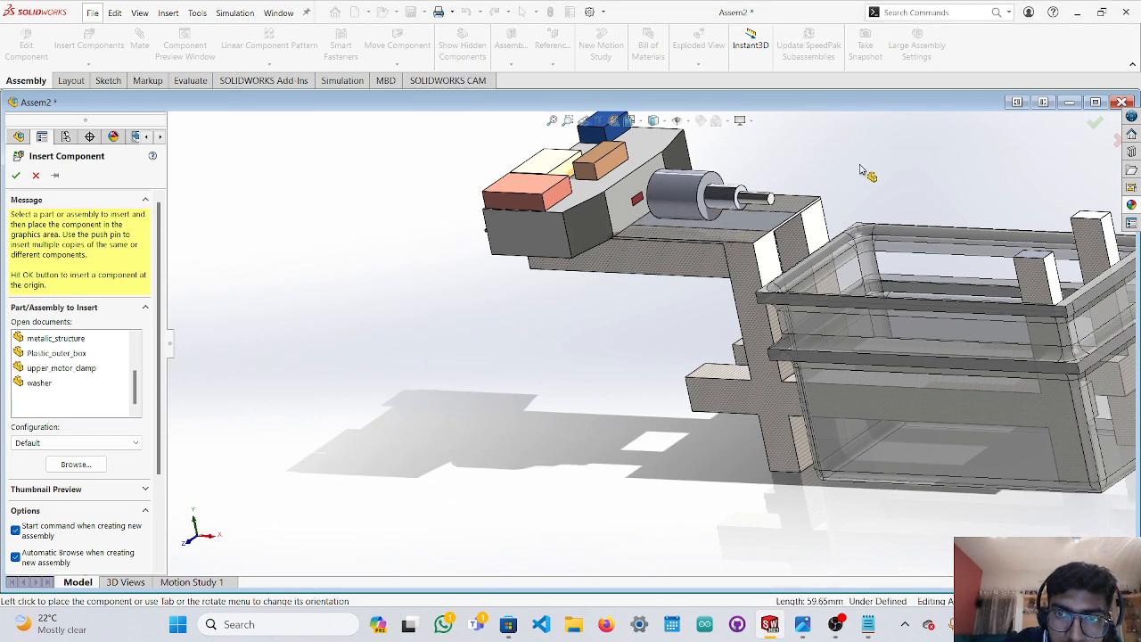
Move the motor over the gap between the upper arm's two rails and slide it back beside the brain part.
middle_click_drag(847, 208, 813, 194)
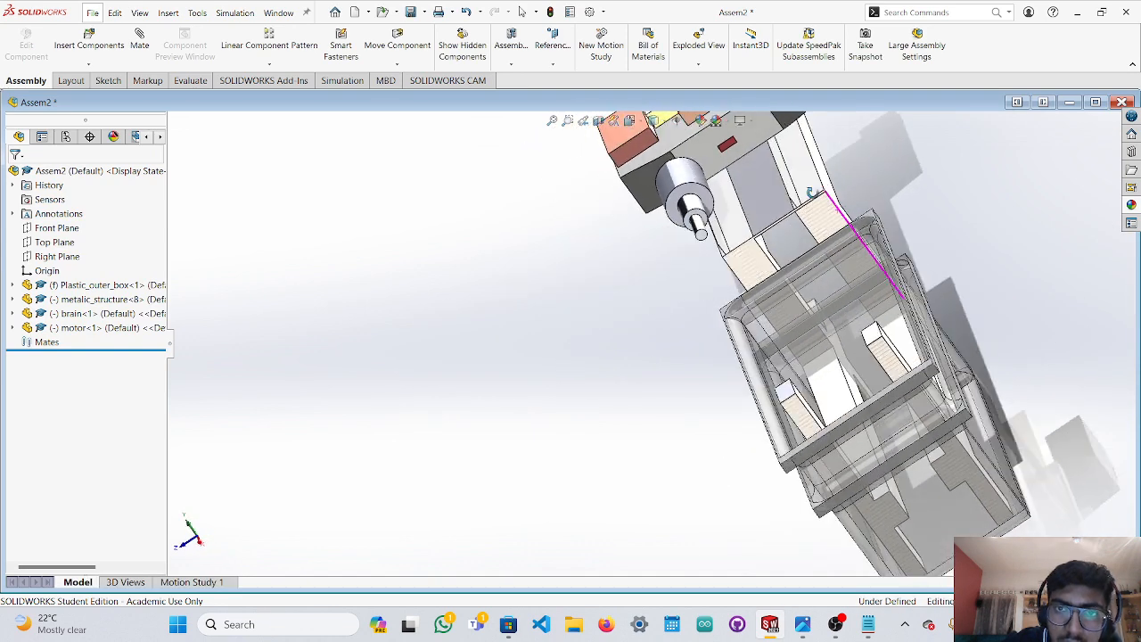
left_click(398, 45)
left_click_drag(687, 209, 743, 189)
middle_click_drag(743, 189, 720, 285)
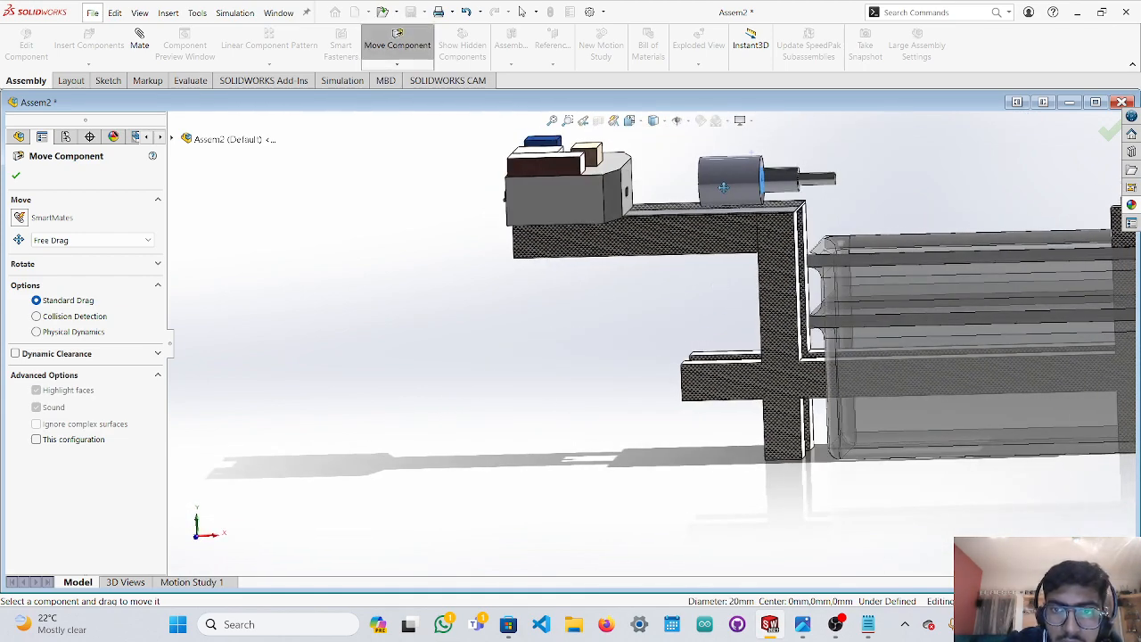
left_click_drag(681, 193, 670, 195)
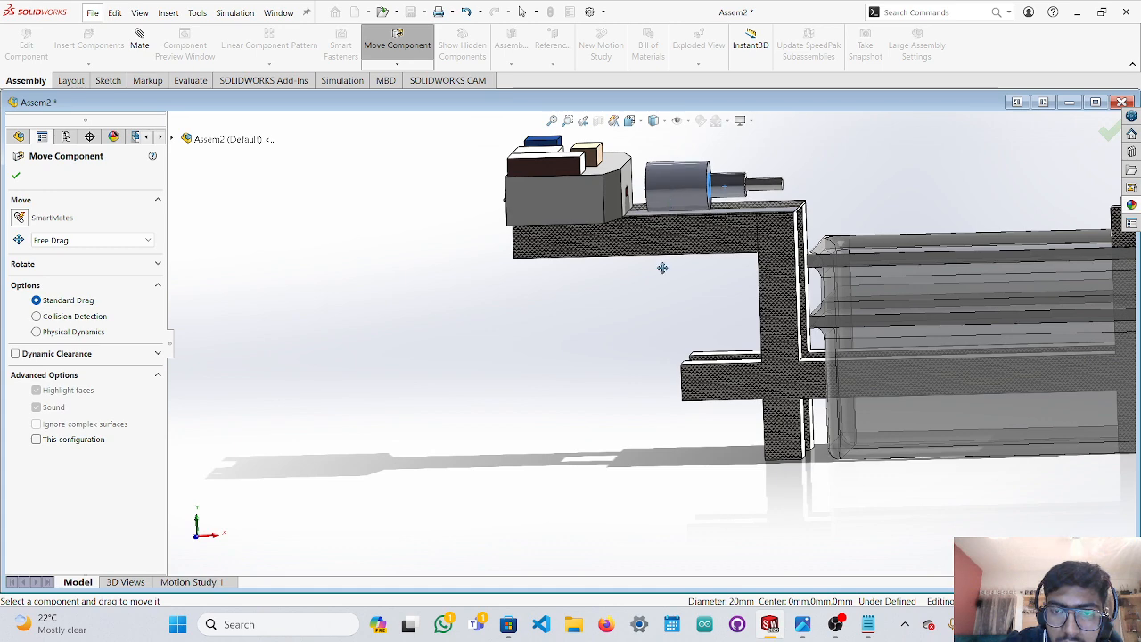
Try to move the plastic outer box in the front view, and slide the motor along the upper arm toward the box.
left_click(197, 535)
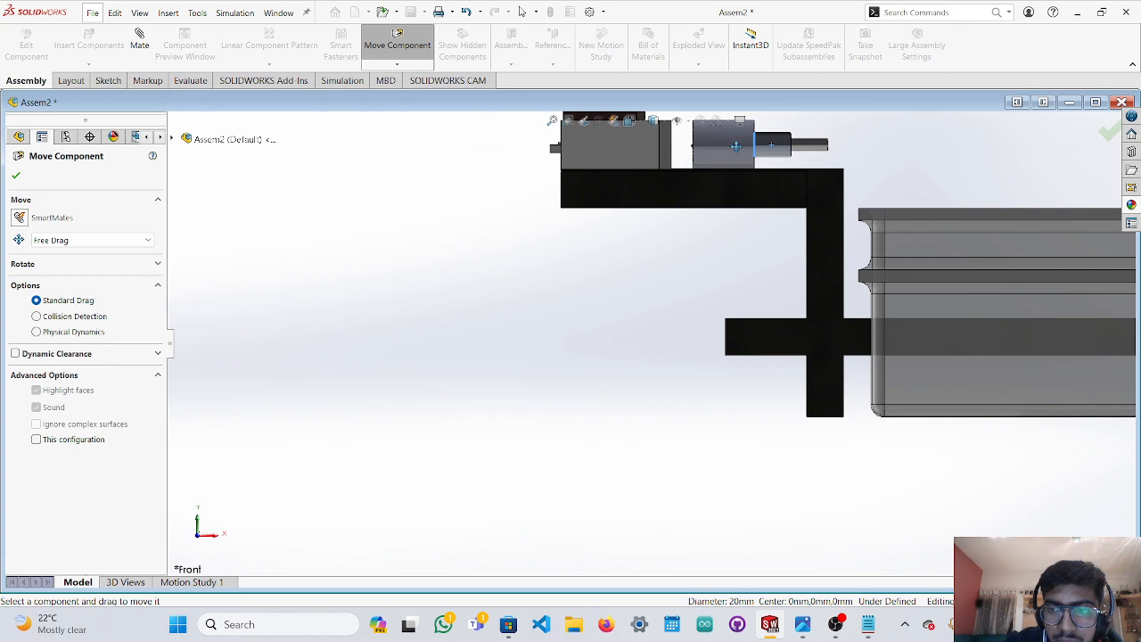
scroll(739, 294, "up", 4)
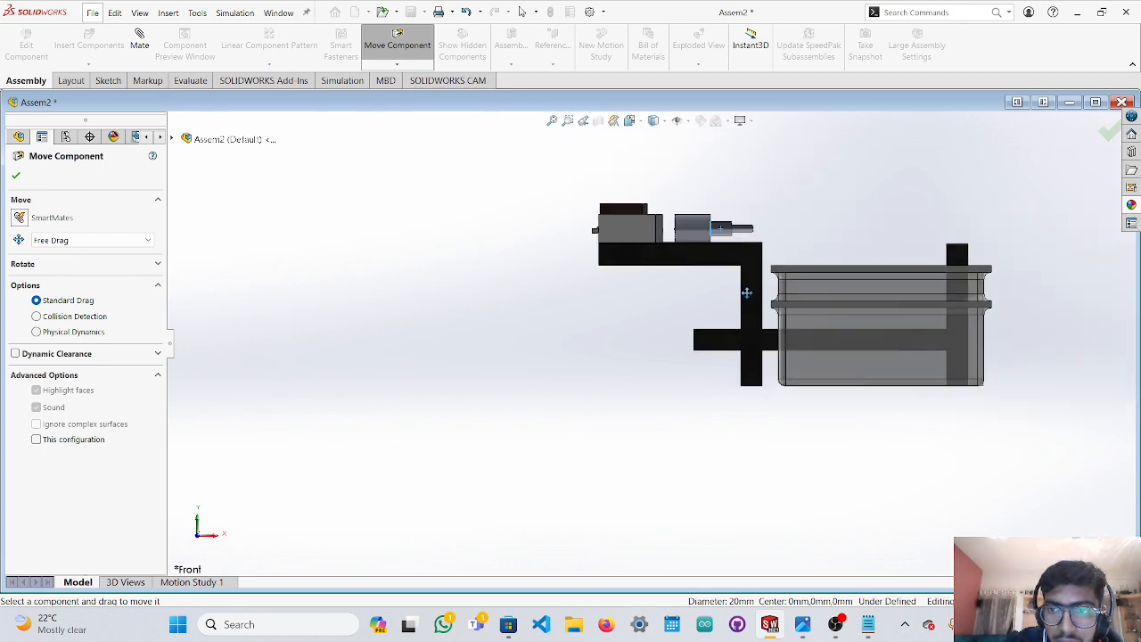
scroll(746, 292, "down", 2)
left_click_drag(887, 312, 859, 318)
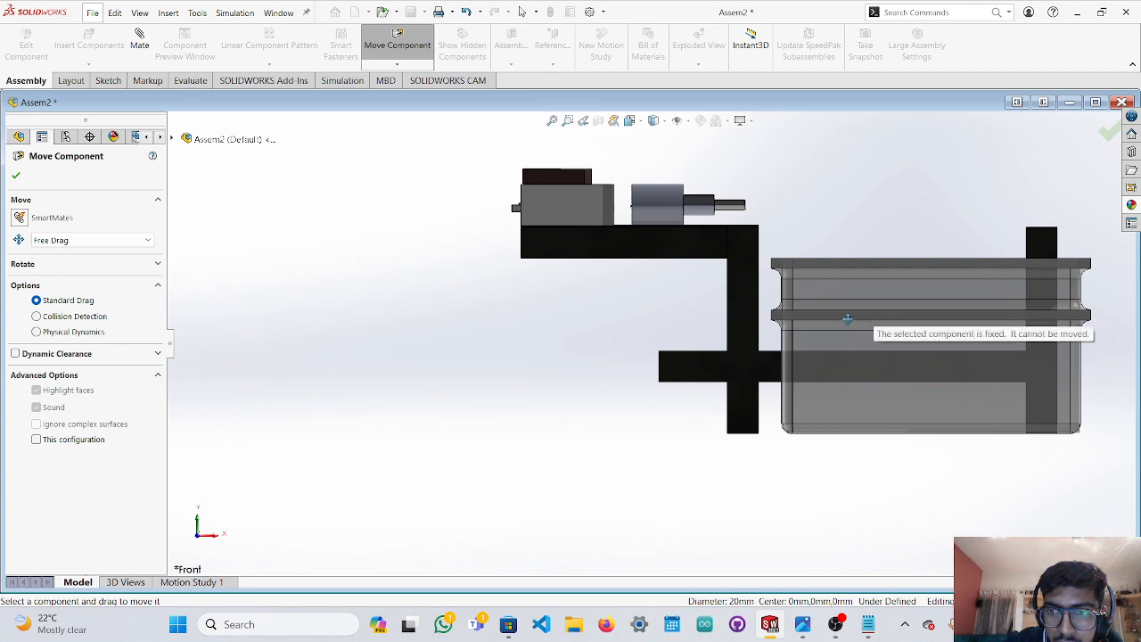
left_click_drag(895, 376, 898, 429)
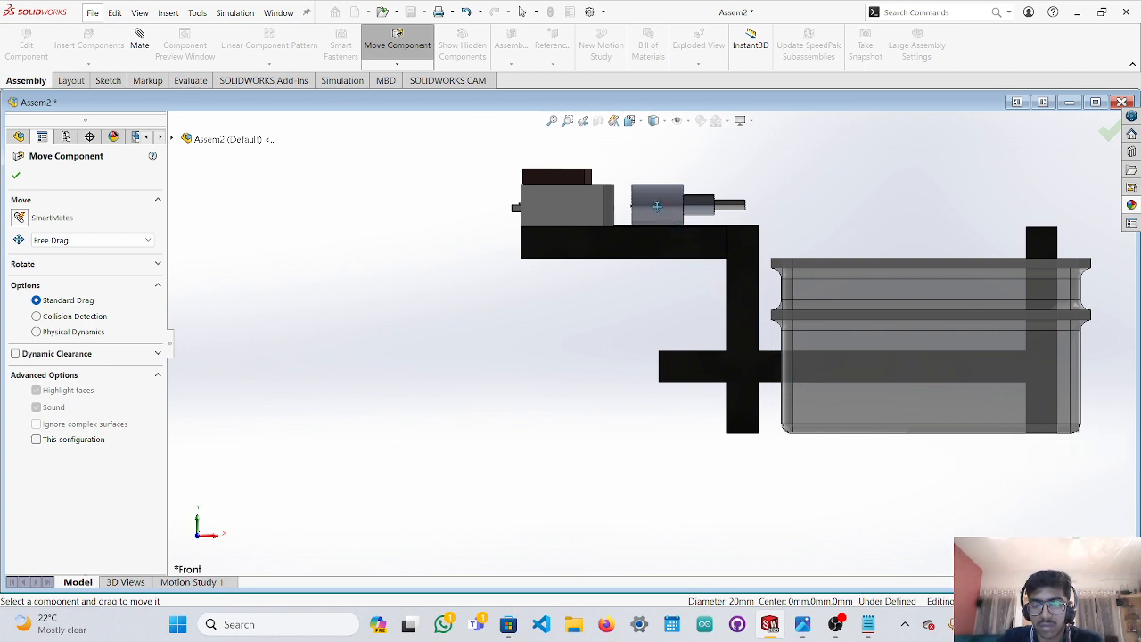
left_click_drag(656, 206, 703, 206)
key("Escape")
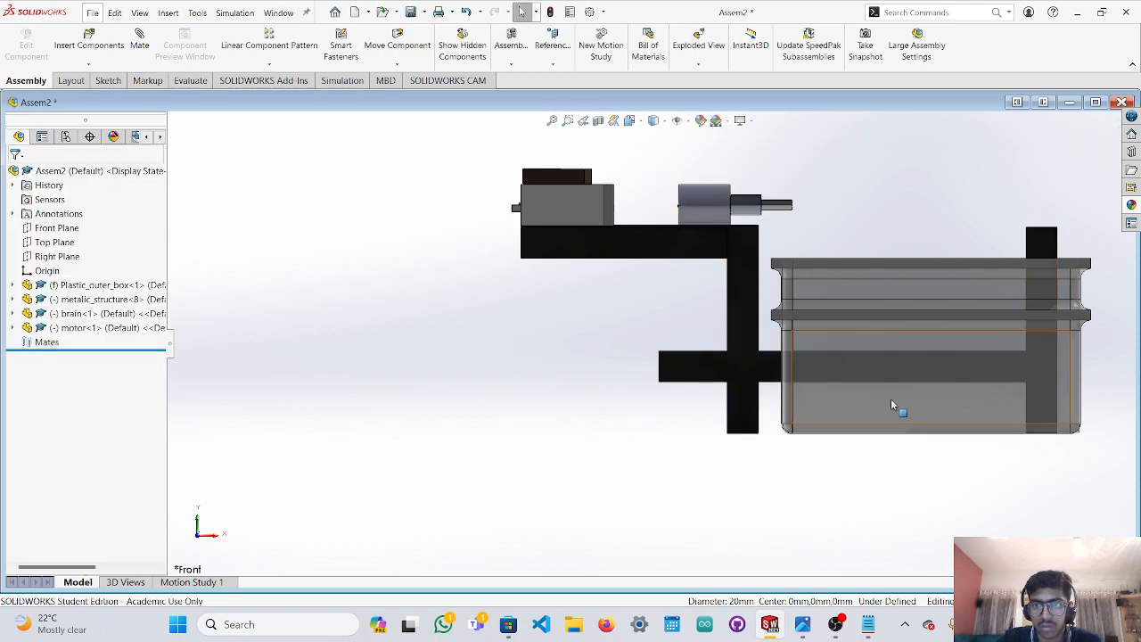
Shift the metal structure horizontally toward the box until its outer upright meets the box's rim.
left_click(398, 45)
left_click(799, 406)
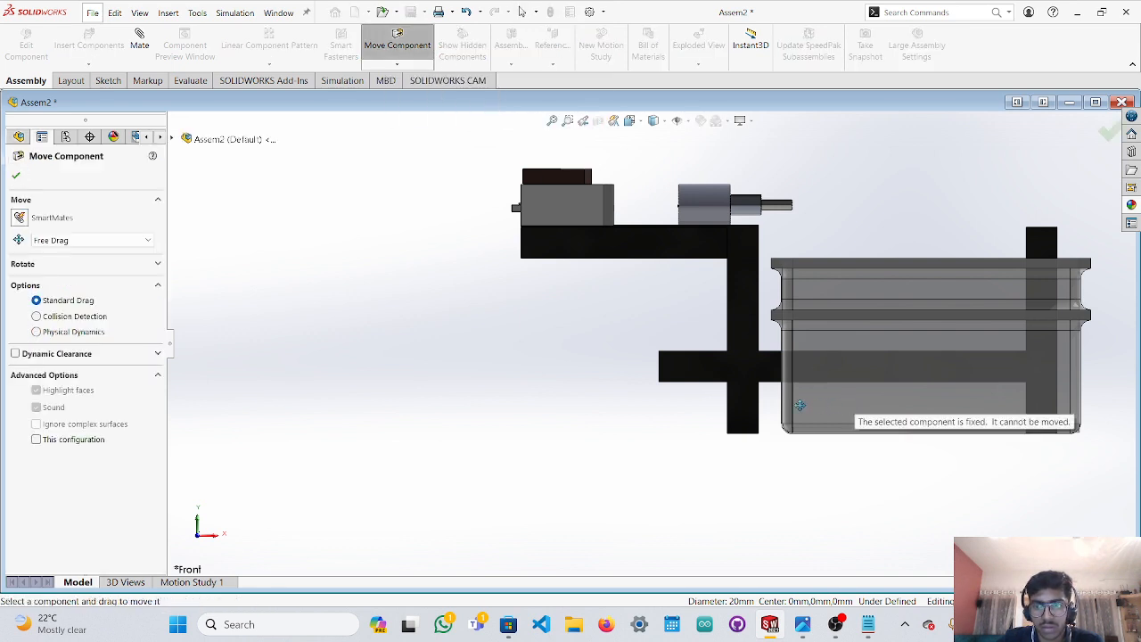
left_click_drag(737, 404, 752, 403)
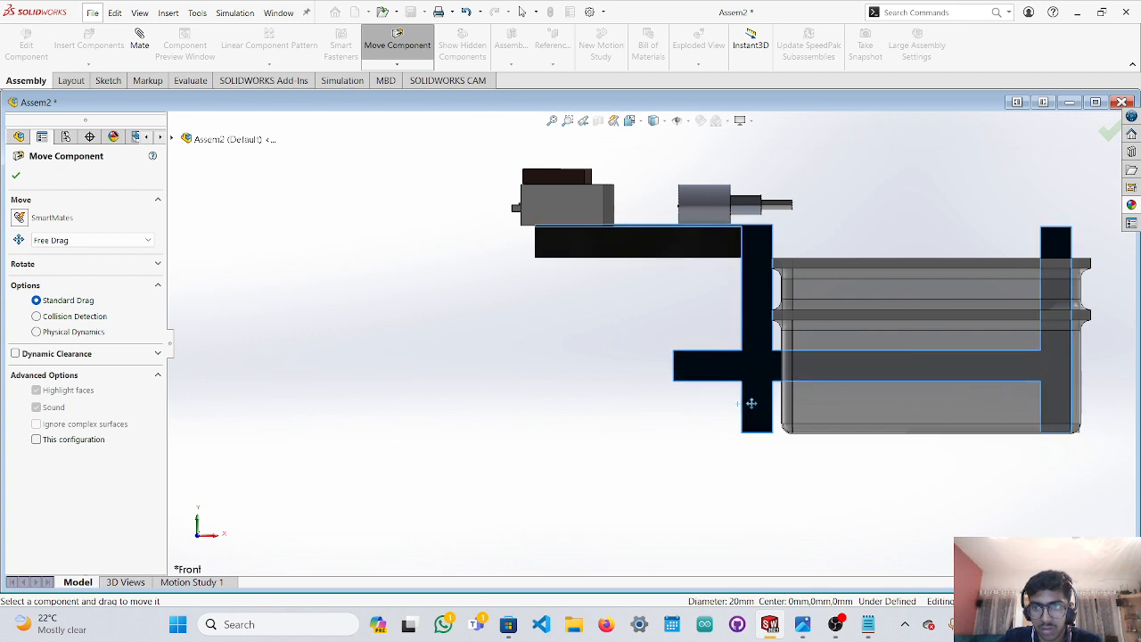
left_click_drag(752, 403, 751, 404)
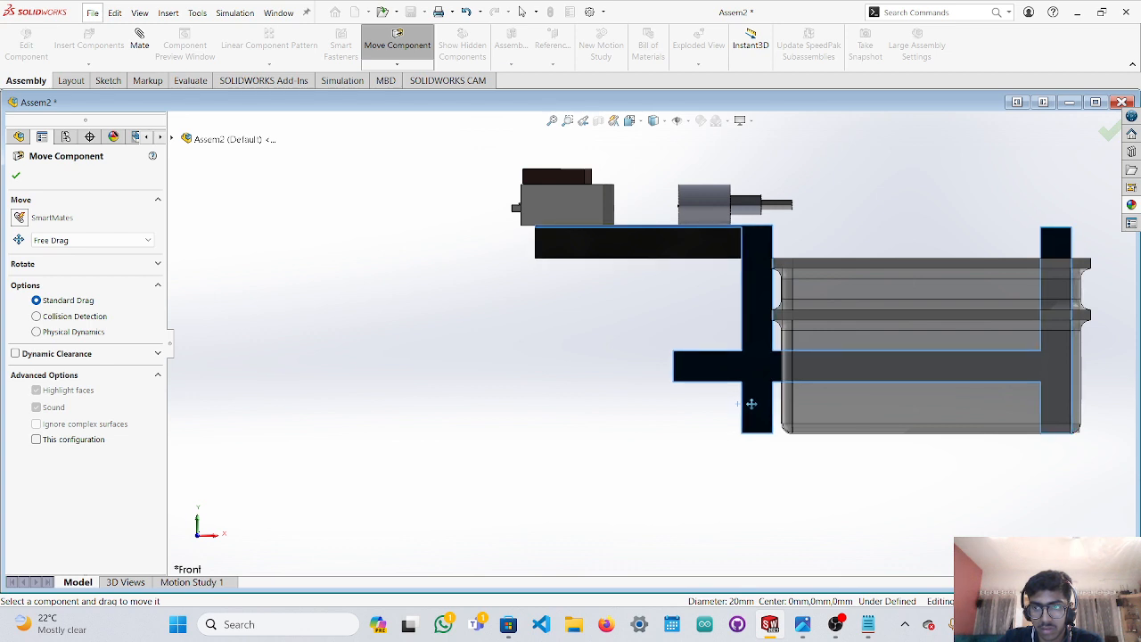
key("Escape")
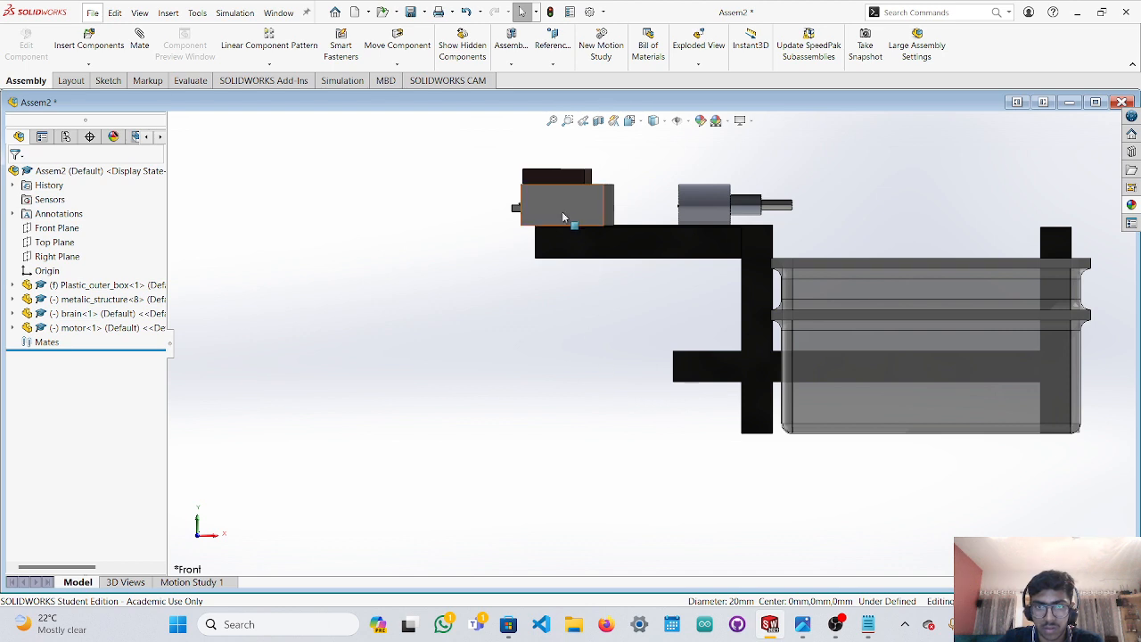
Move the brain part along the upper arm until its rear edge is flush with the arm's free end.
left_click(396, 42)
left_click(571, 214)
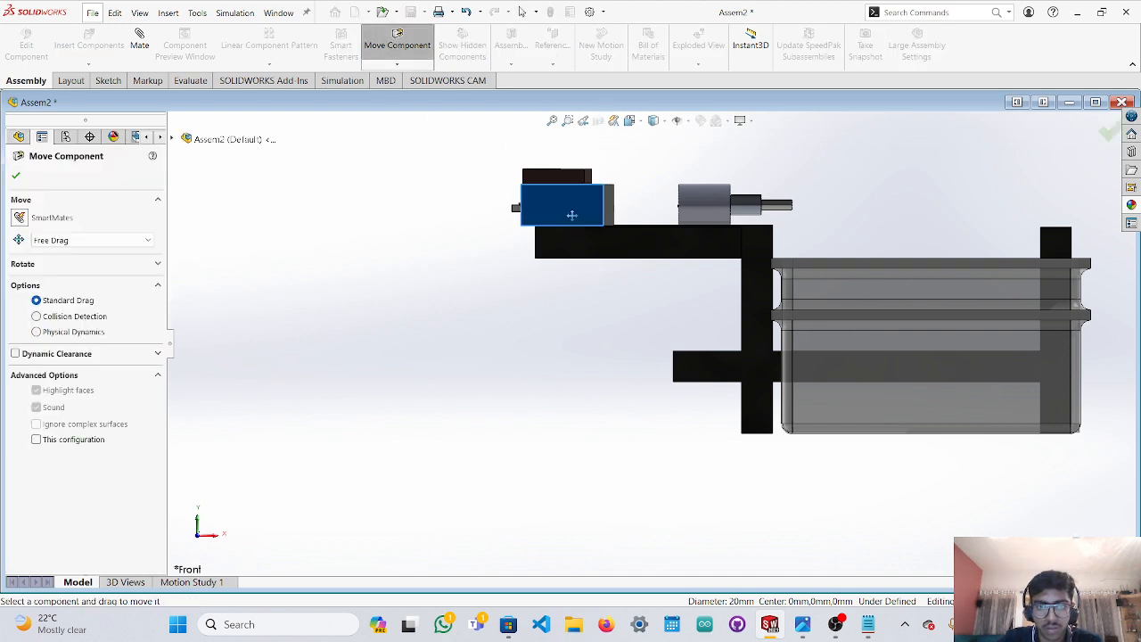
left_click_drag(572, 215, 579, 214)
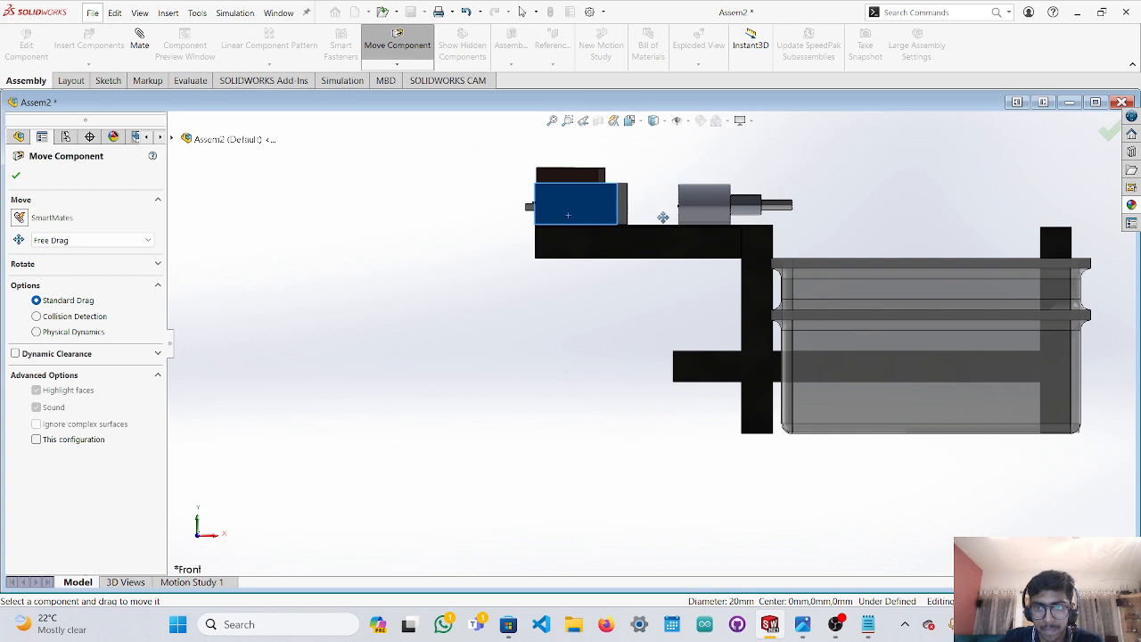
Nudge the motor slightly along the upper arm toward the brain part, keeping it at the arm's top face.
left_click_drag(694, 206, 692, 206)
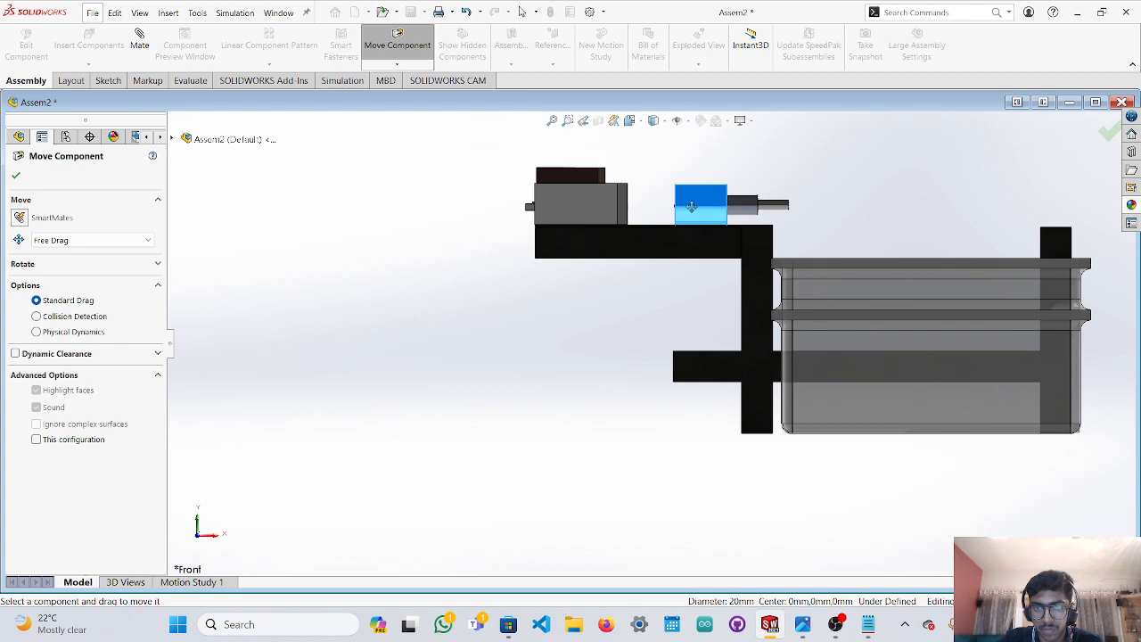
left_click_drag(692, 206, 694, 206)
key("Escape")
Centre the motor between the upper arm's rails in the top view, and pull it back so its shaft clears the box.
scroll(687, 345, "up", 3)
middle_click_drag(687, 346, 606, 410)
scroll(710, 302, "down", 3)
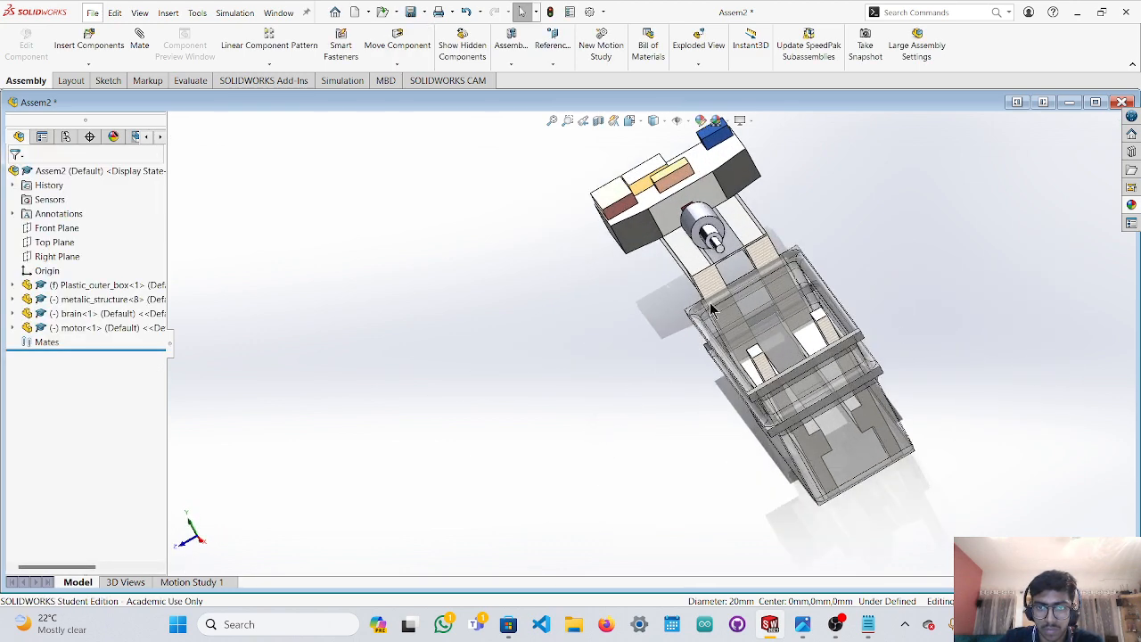
middle_click_drag(799, 214, 807, 303)
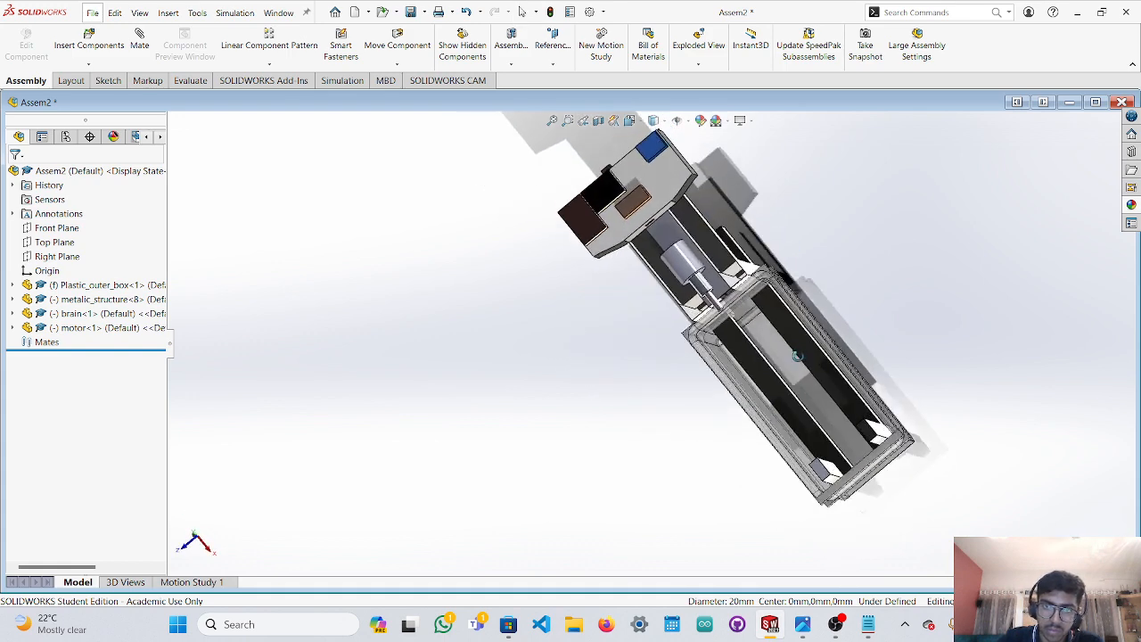
left_click(398, 44)
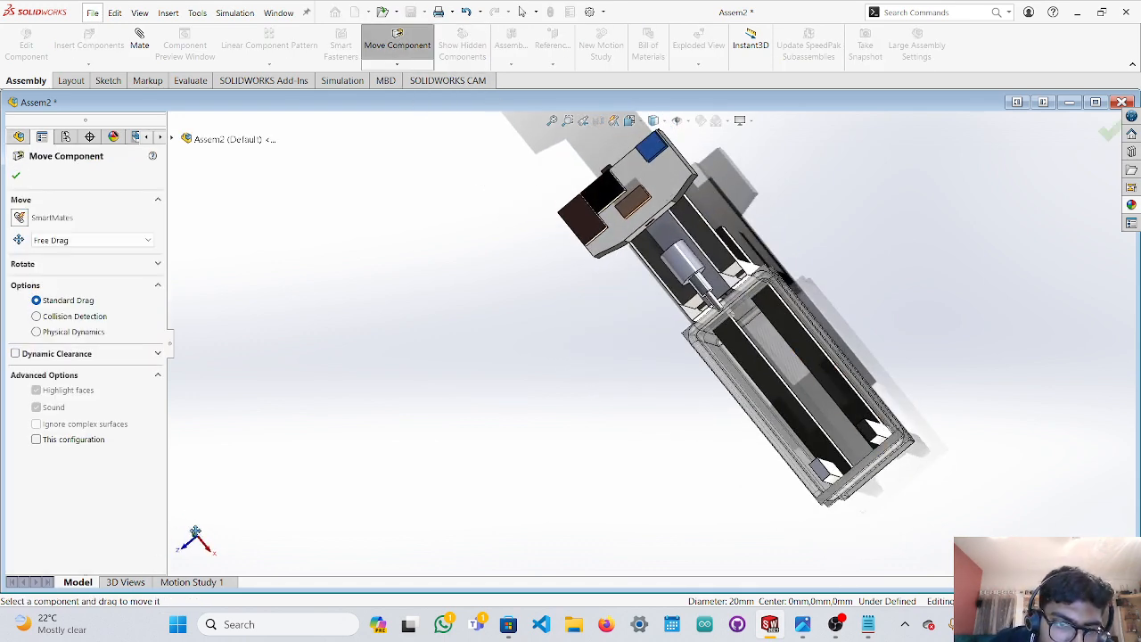
key("ctrl+5")
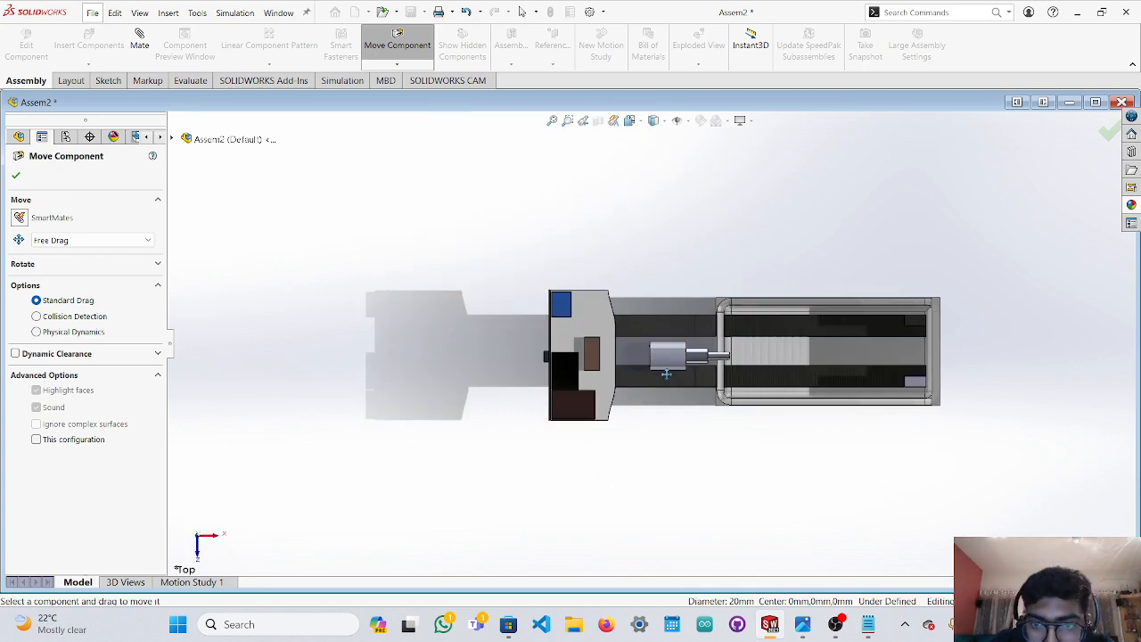
left_click_drag(663, 360, 664, 356)
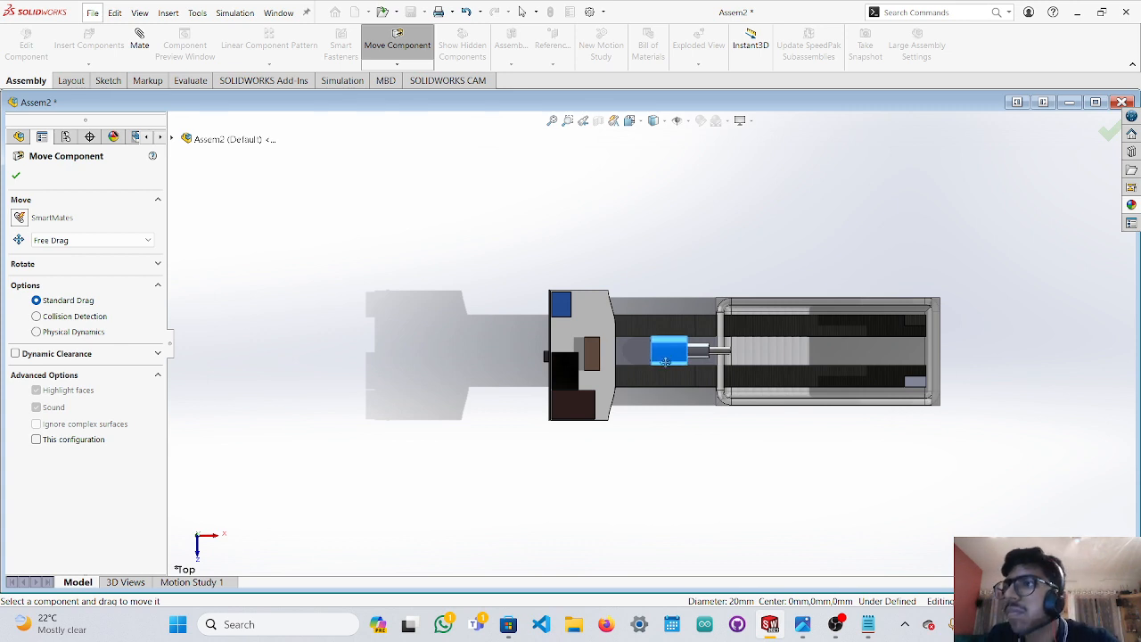
left_click_drag(659, 358, 645, 359)
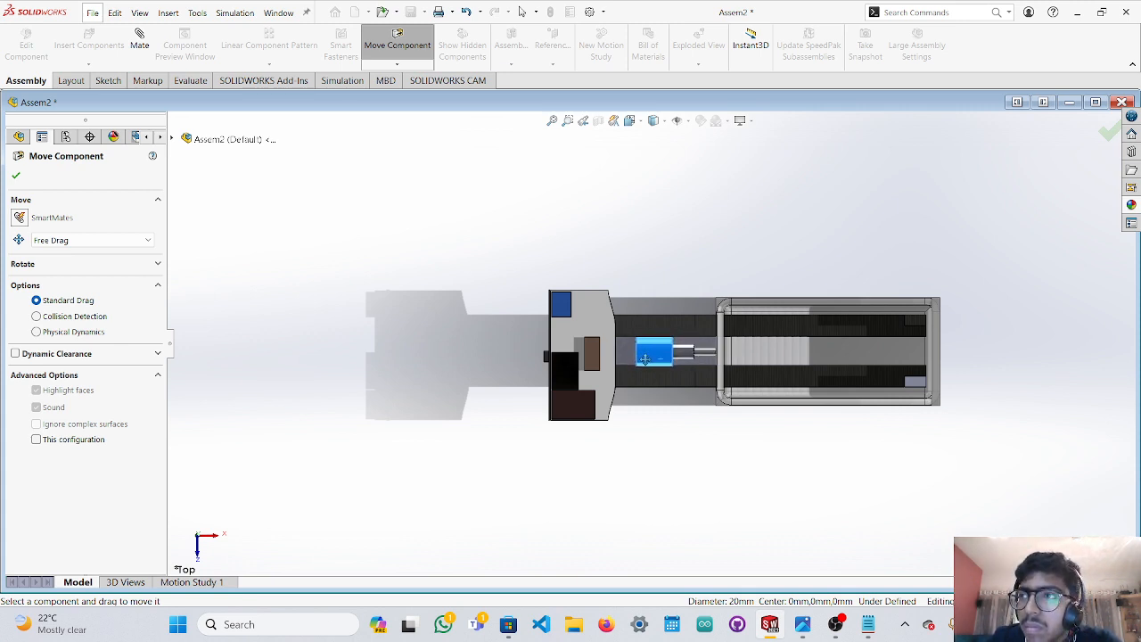
left_click_drag(644, 359, 646, 371)
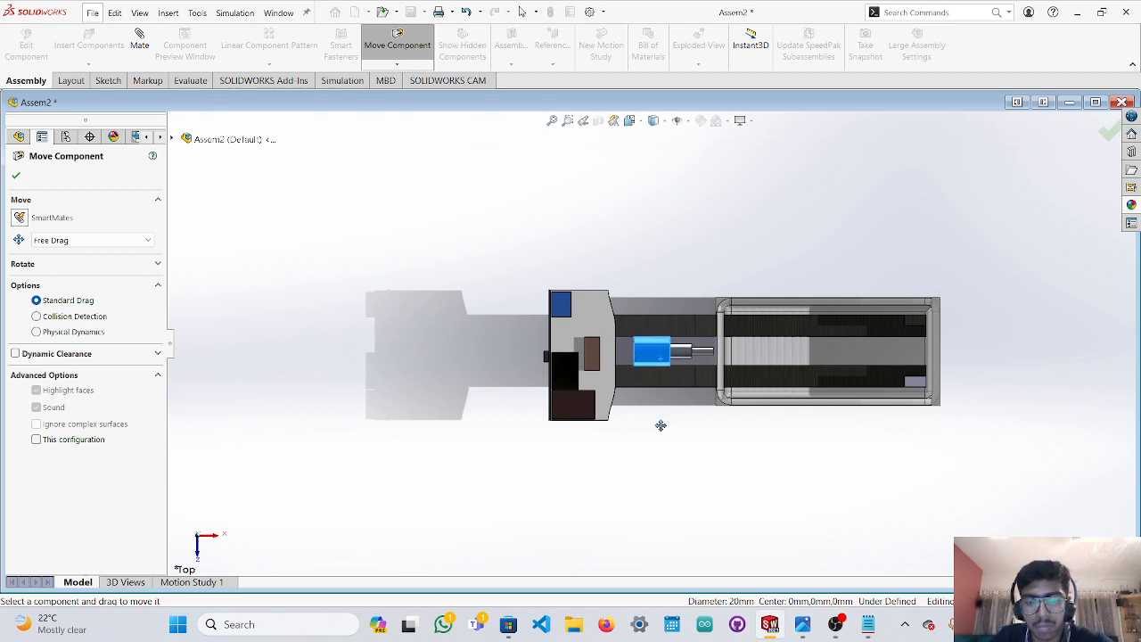
key("Escape")
Insert the ball_bear part rotated 90° about the Y axis, placing it at the motor shaft's end on the upper arm.
middle_click_drag(658, 438, 670, 299)
scroll(692, 330, "down", 5)
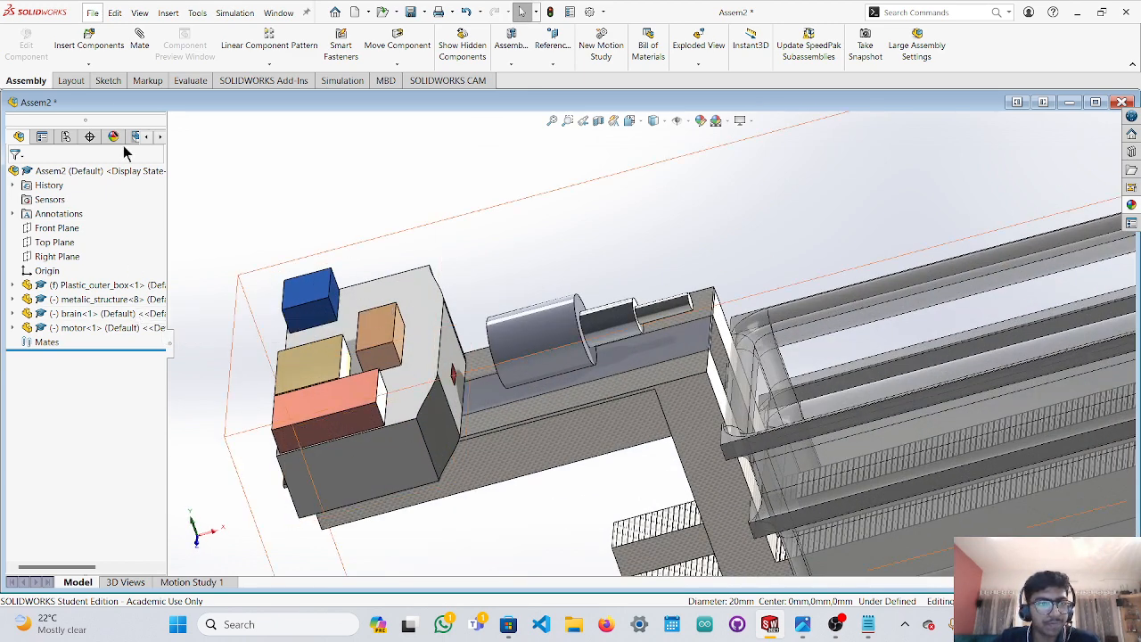
left_click(90, 49)
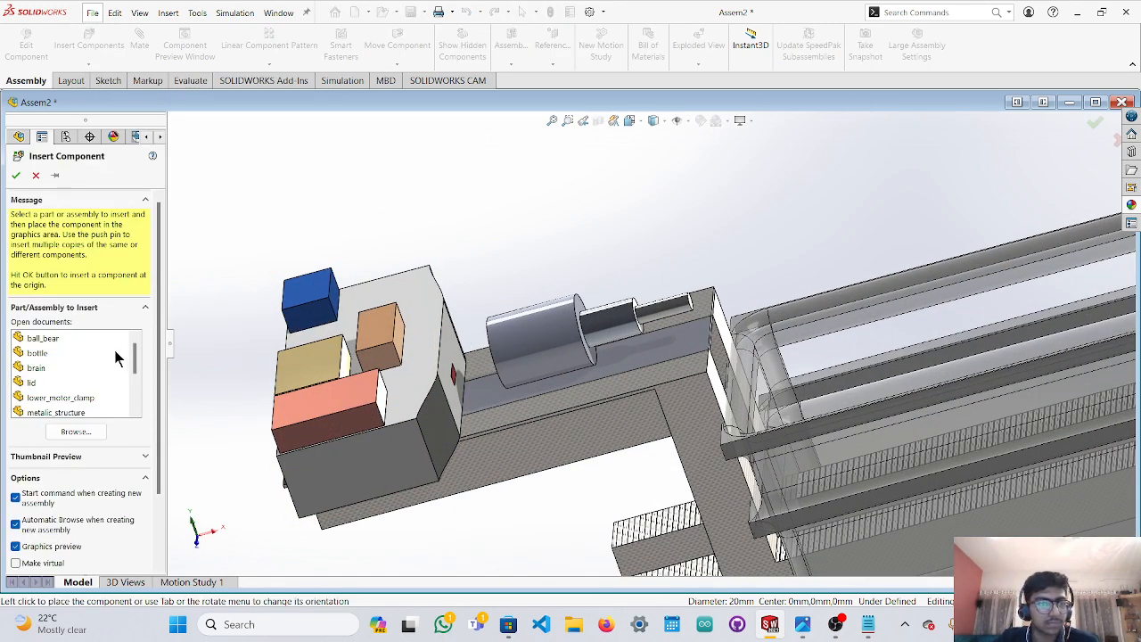
scroll(116, 356, "down", 2)
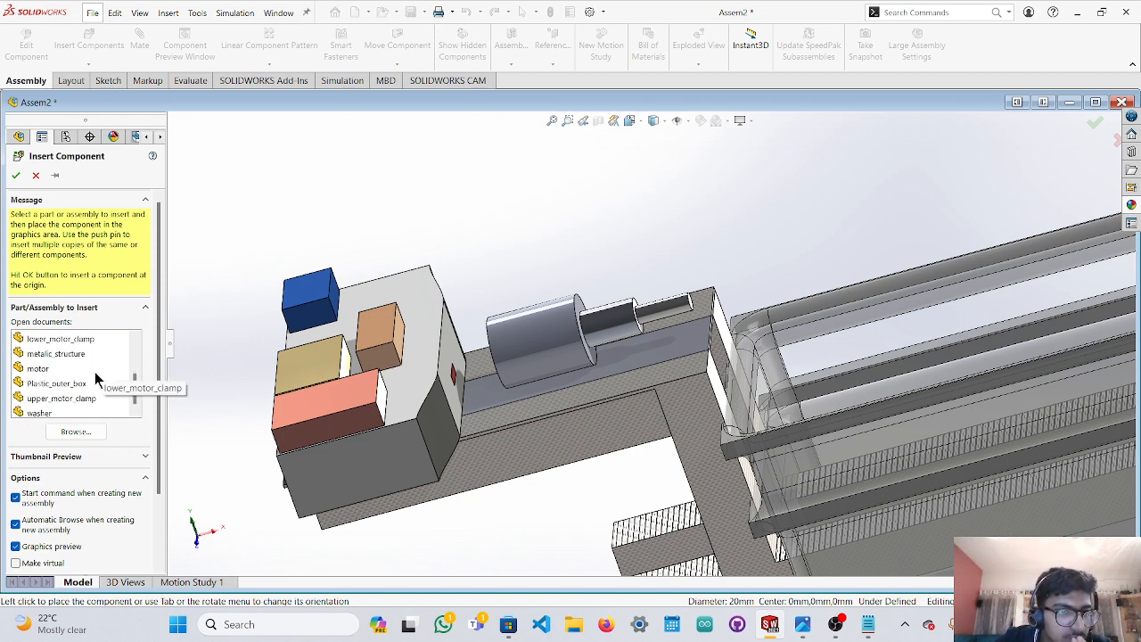
scroll(72, 389, "up", 2)
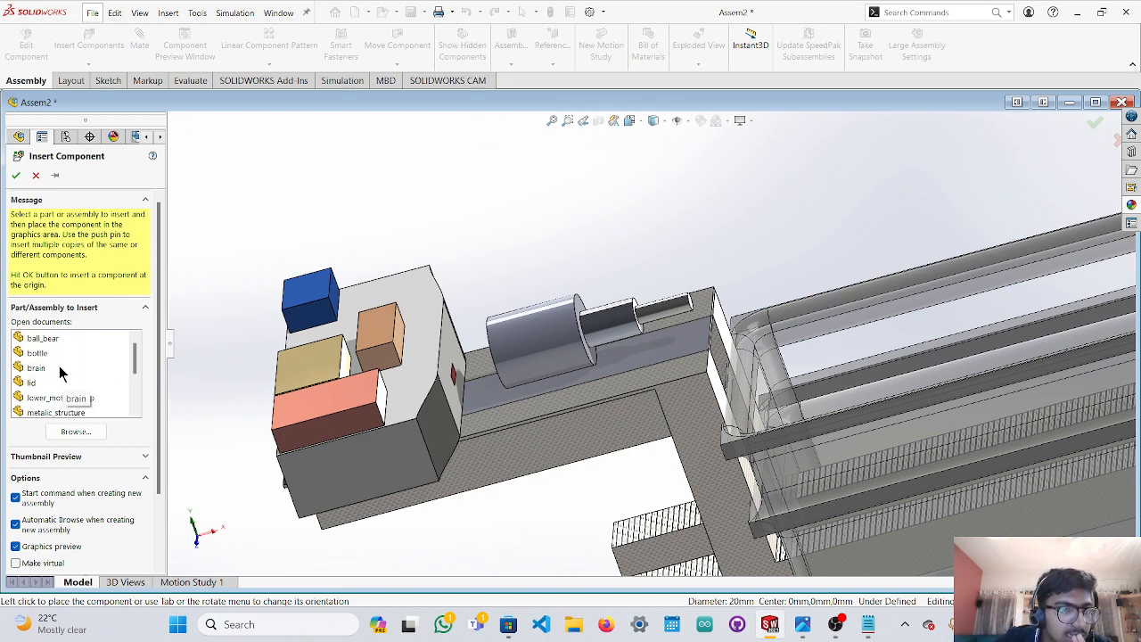
left_click(46, 339)
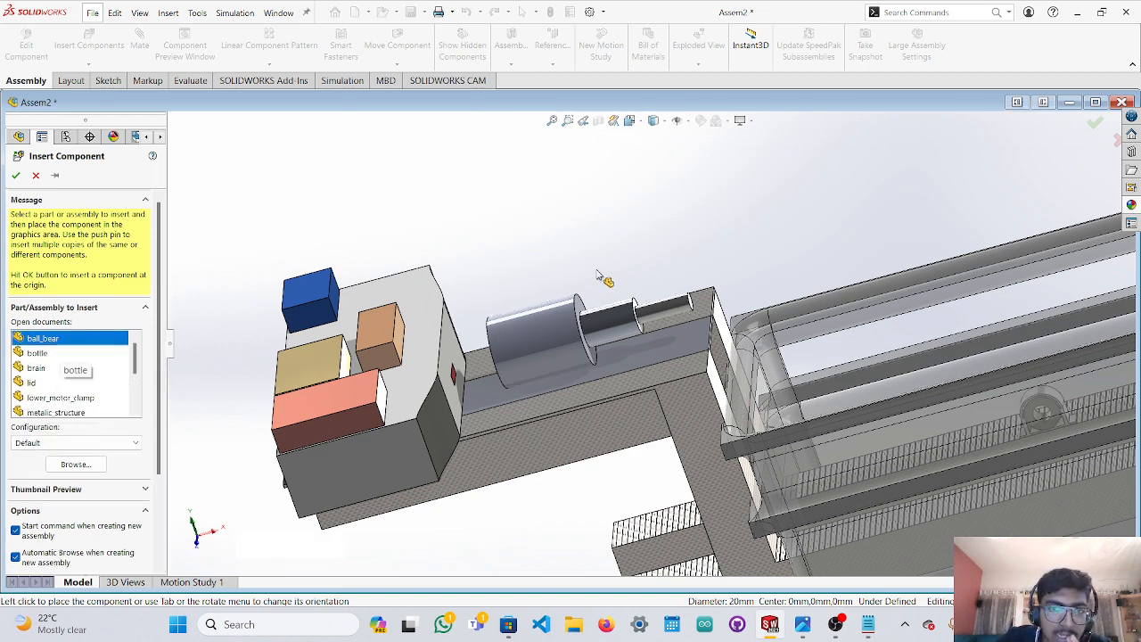
scroll(606, 260, "up", 4)
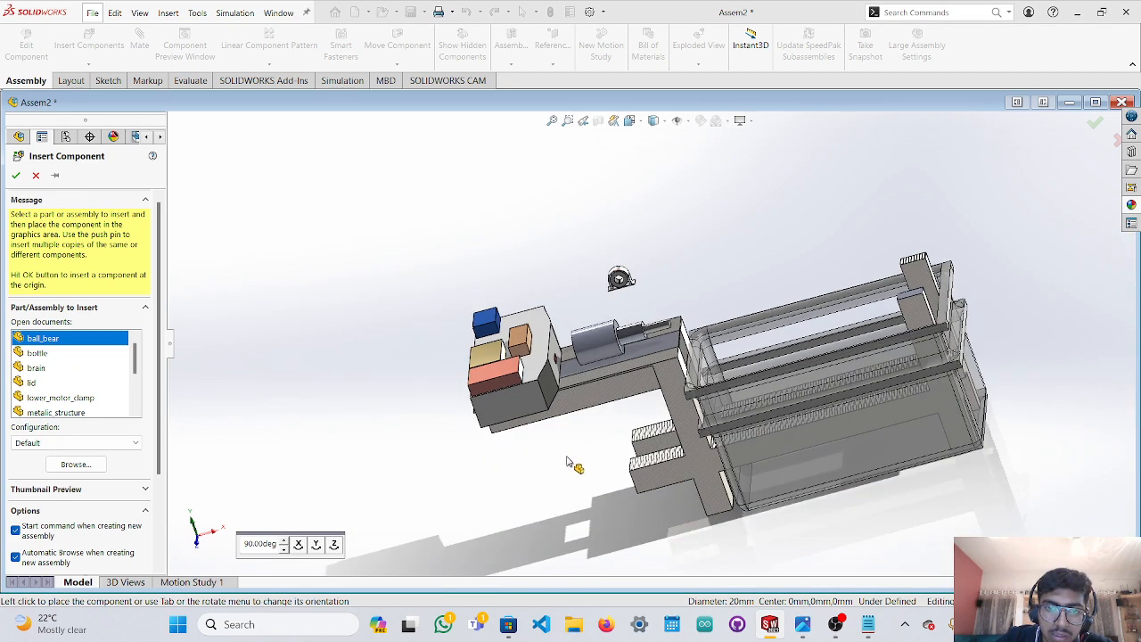
left_click(317, 547)
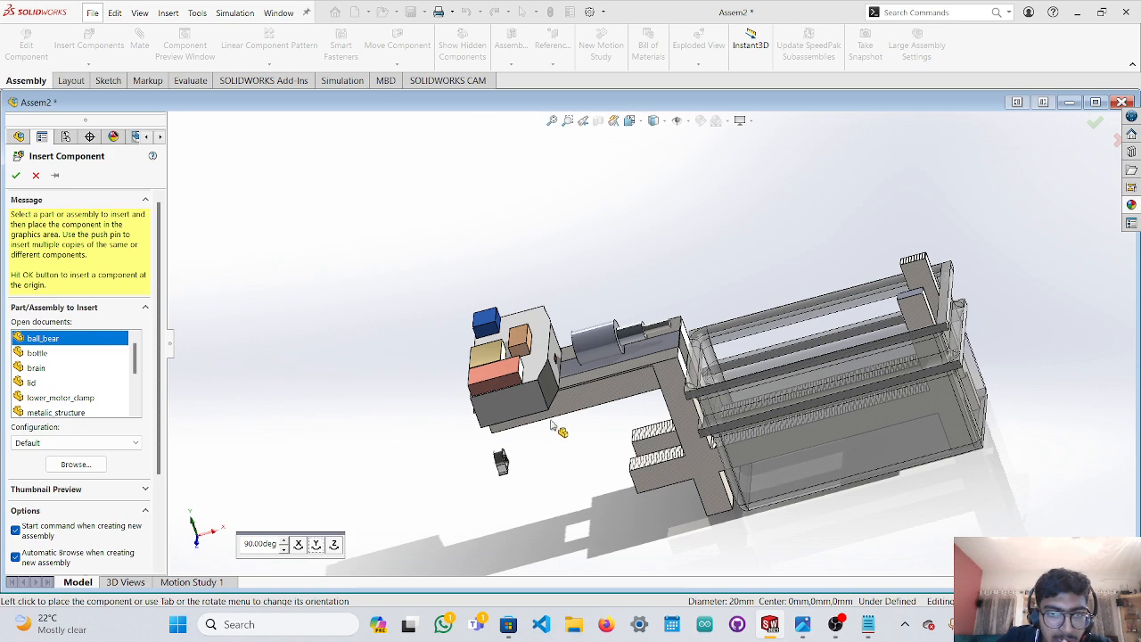
left_click(662, 322)
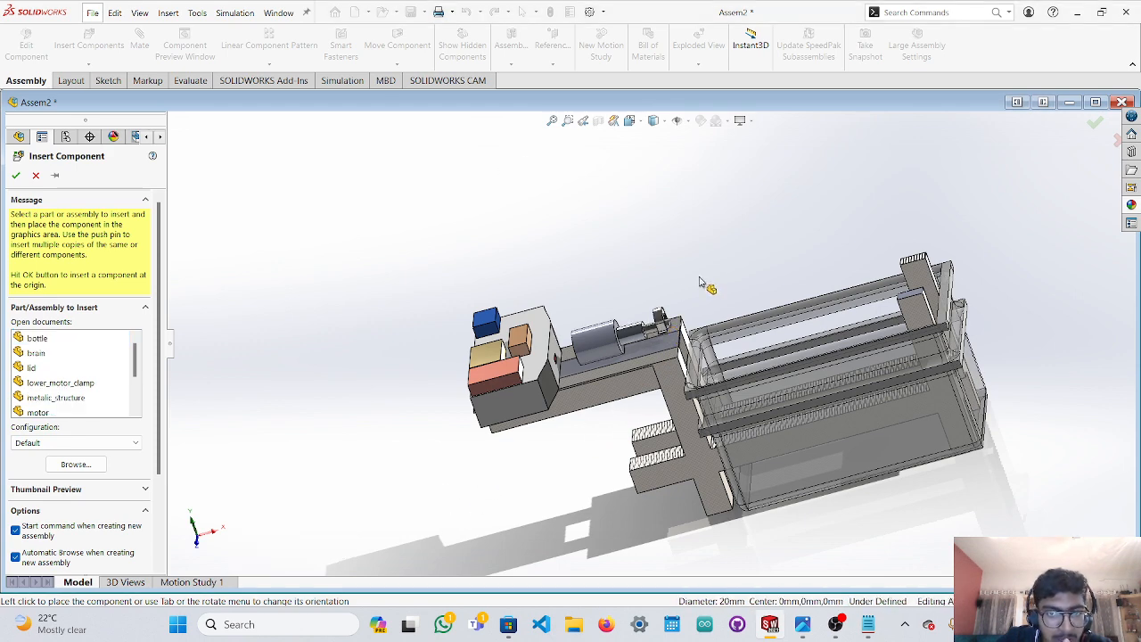
key("Escape")
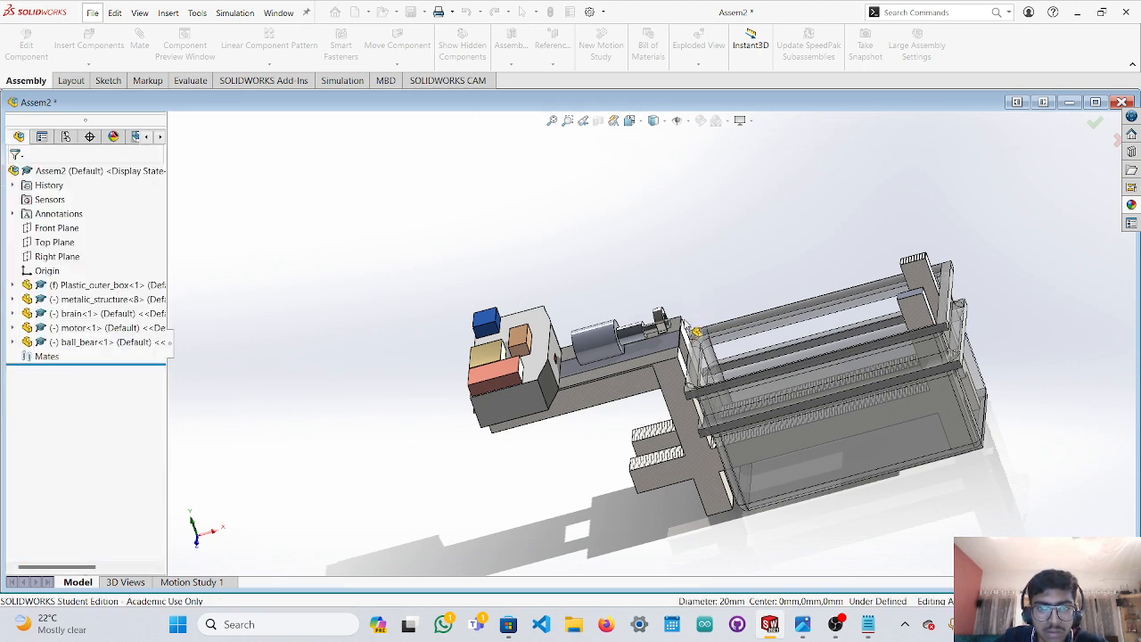
Lower the ball bearing slightly in the right view to line its bore up with the motor shaft.
middle_click_drag(316, 520, 298, 537)
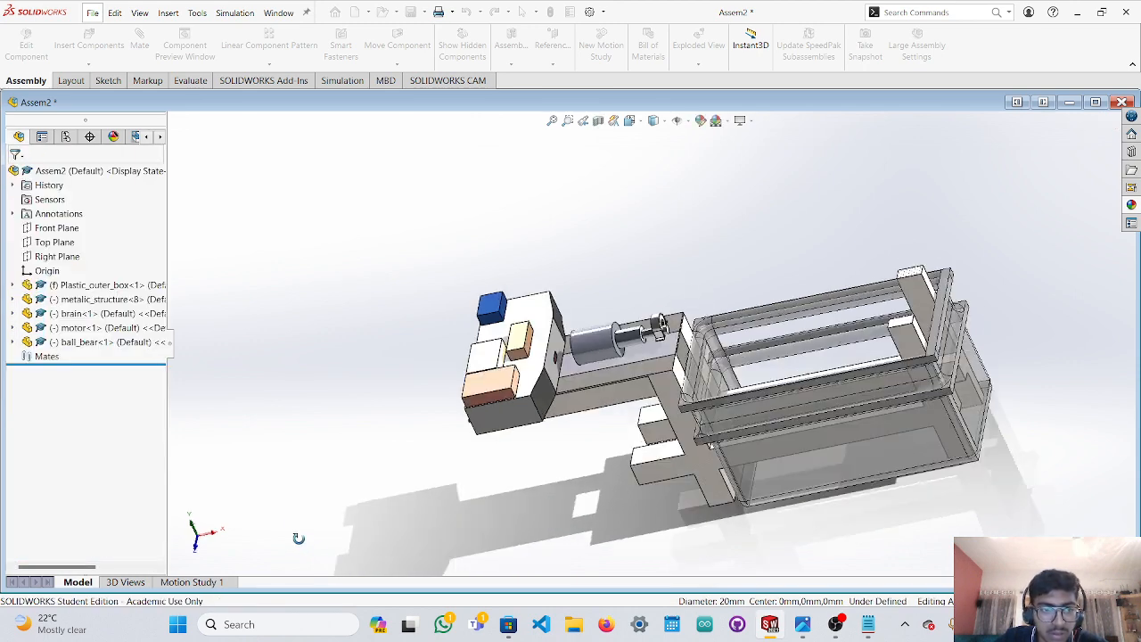
left_click(216, 538)
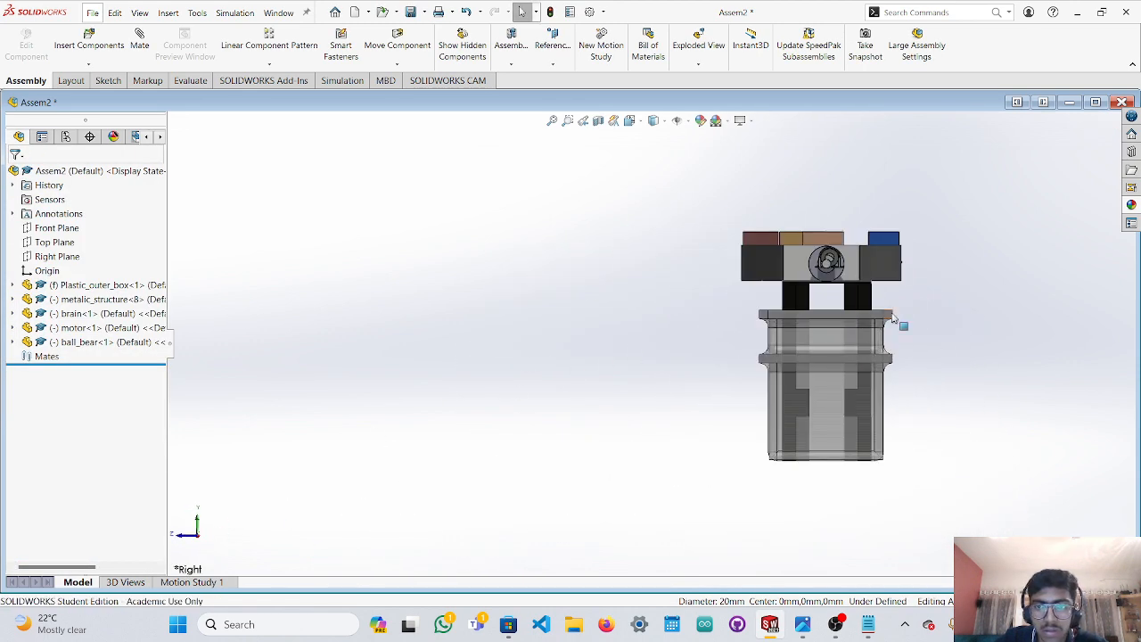
left_click(398, 46)
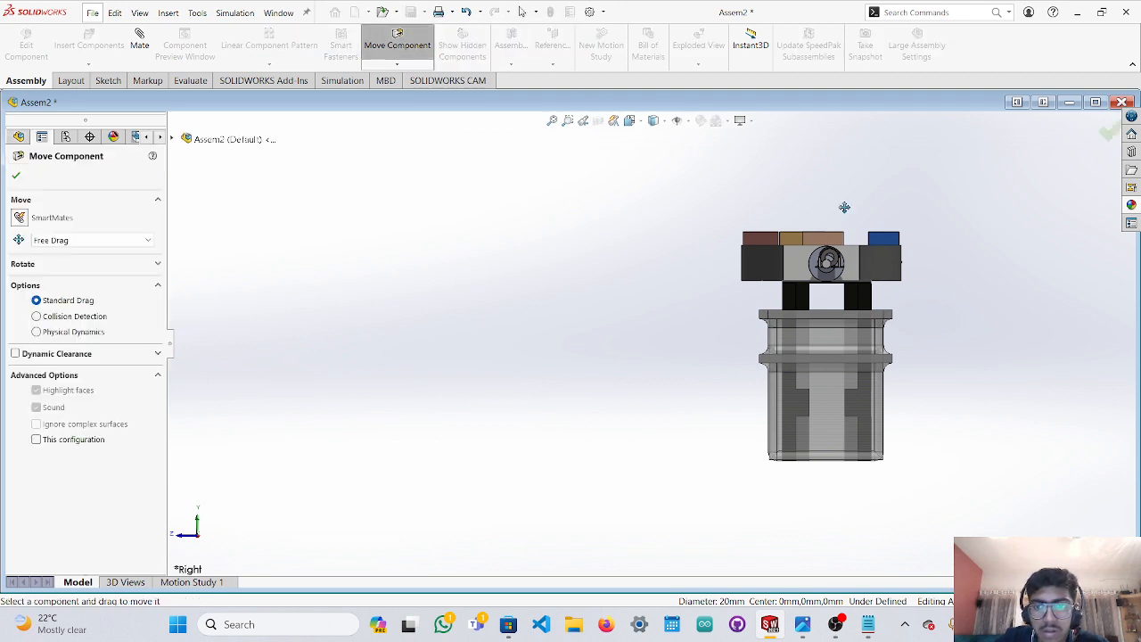
left_click_drag(832, 259, 832, 267)
key("Escape")
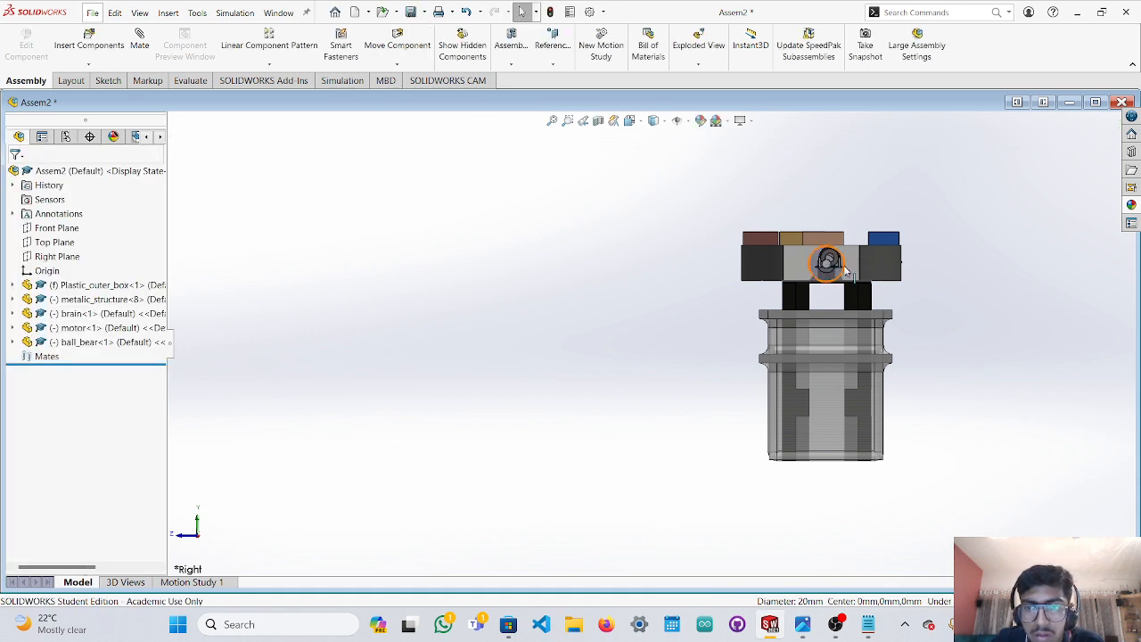
Shift the ball bearing sideways between the arm's rails until its ring is centred on the motor shaft.
middle_click_drag(888, 264, 945, 323)
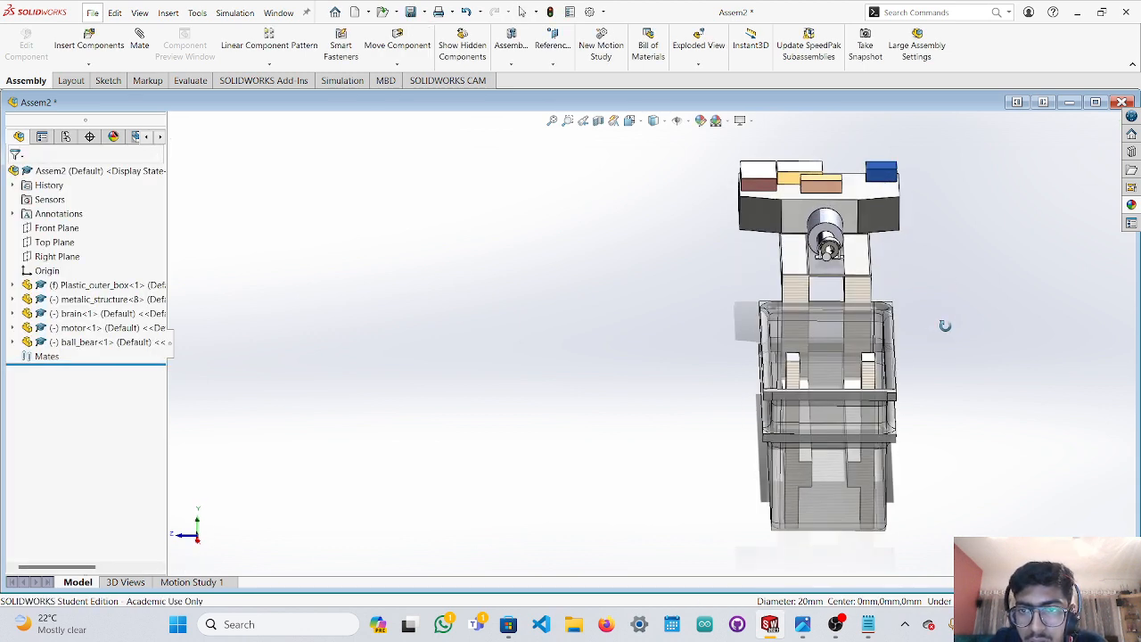
left_click(397, 44)
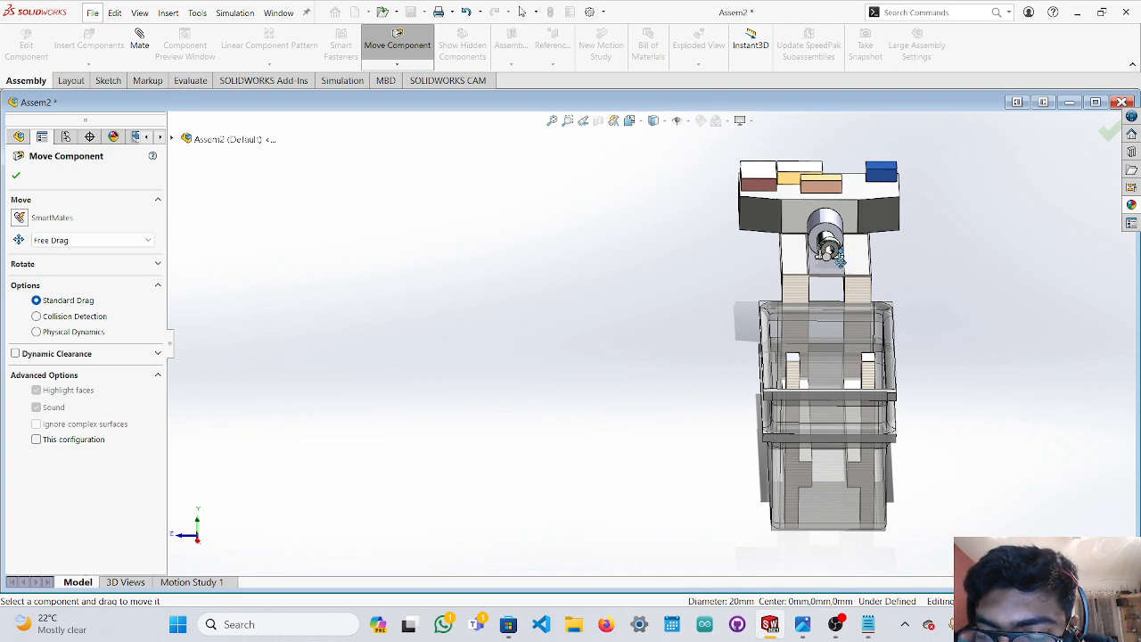
scroll(884, 262, "up", 2)
middle_click_drag(883, 262, 842, 364)
scroll(824, 268, "down", 6)
middle_click_drag(761, 288, 699, 282)
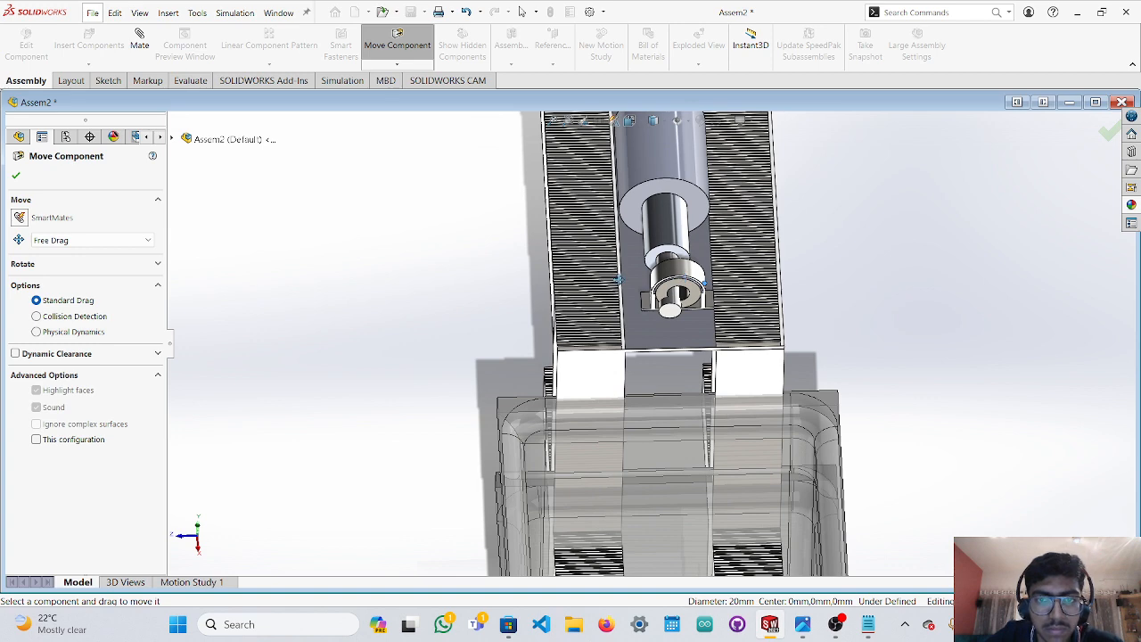
key("Escape")
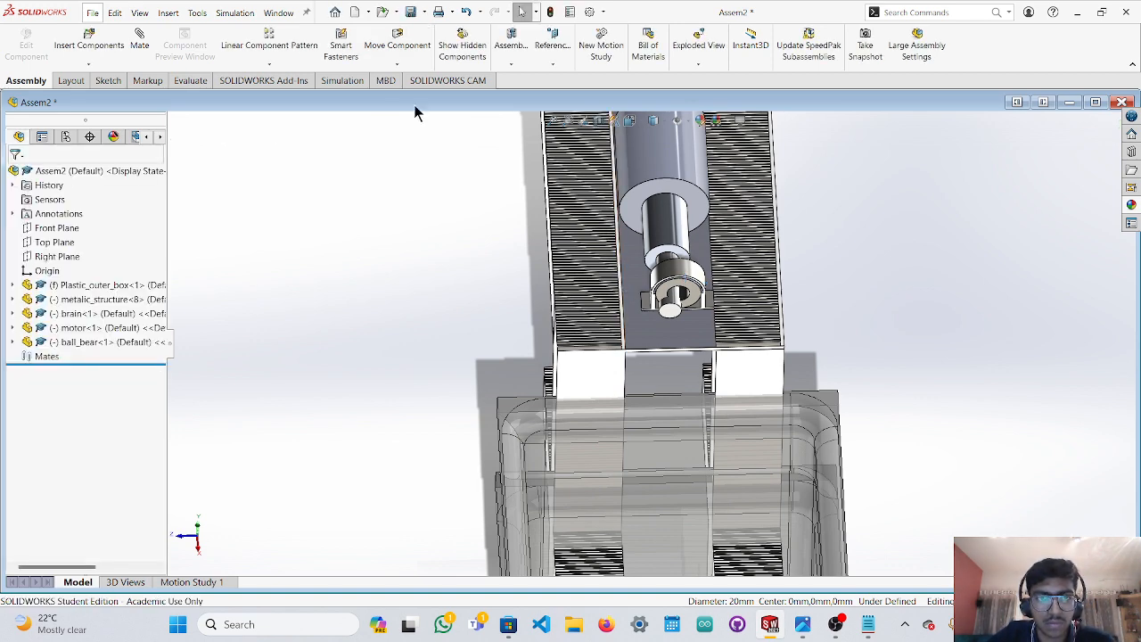
left_click(416, 49)
mouse_move(682, 283)
left_mouse_down()
mouse_move(690, 291)
mouse_move(667, 297)
mouse_move(670, 281)
left_mouse_up()
Nudge the ball bearing slightly downward by its front face so the ring sits concentrically around the shaft.
middle_click_drag(814, 251, 838, 214)
left_click(688, 263)
key("Escape")
left_click(396, 44)
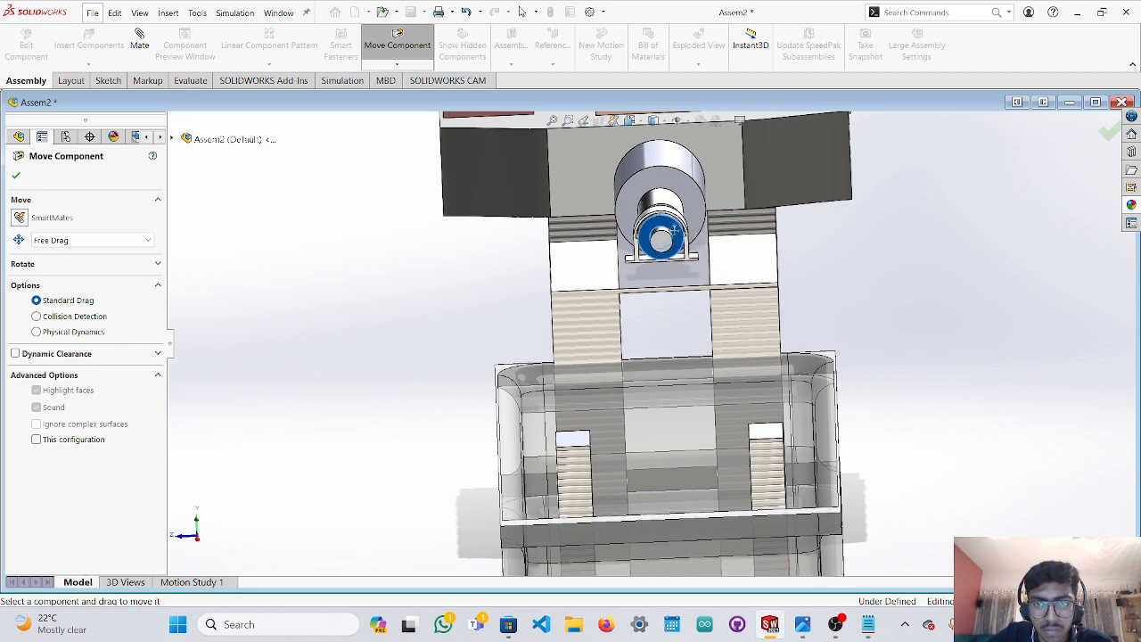
left_click_drag(675, 231, 674, 233)
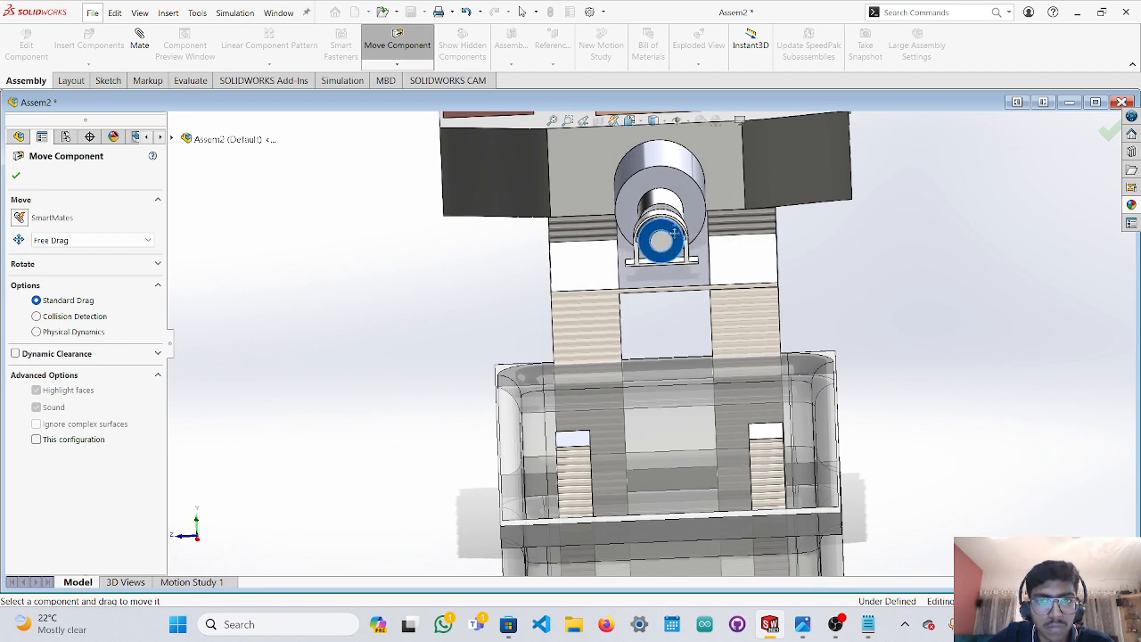
key("Escape")
left_click(140, 44)
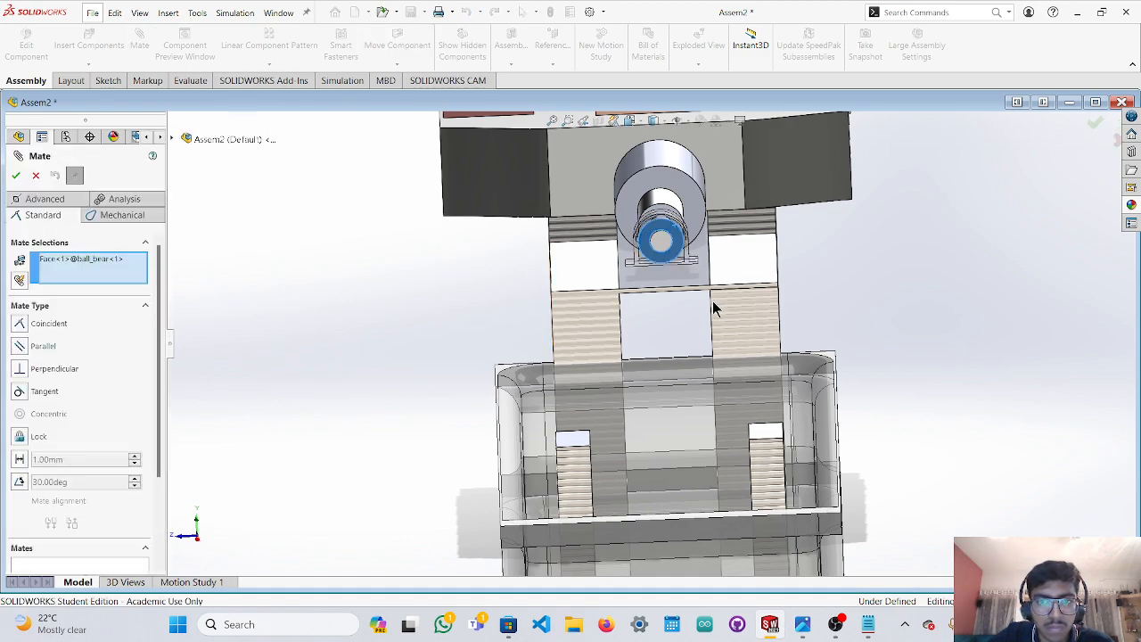
middle_click_drag(874, 312, 914, 397)
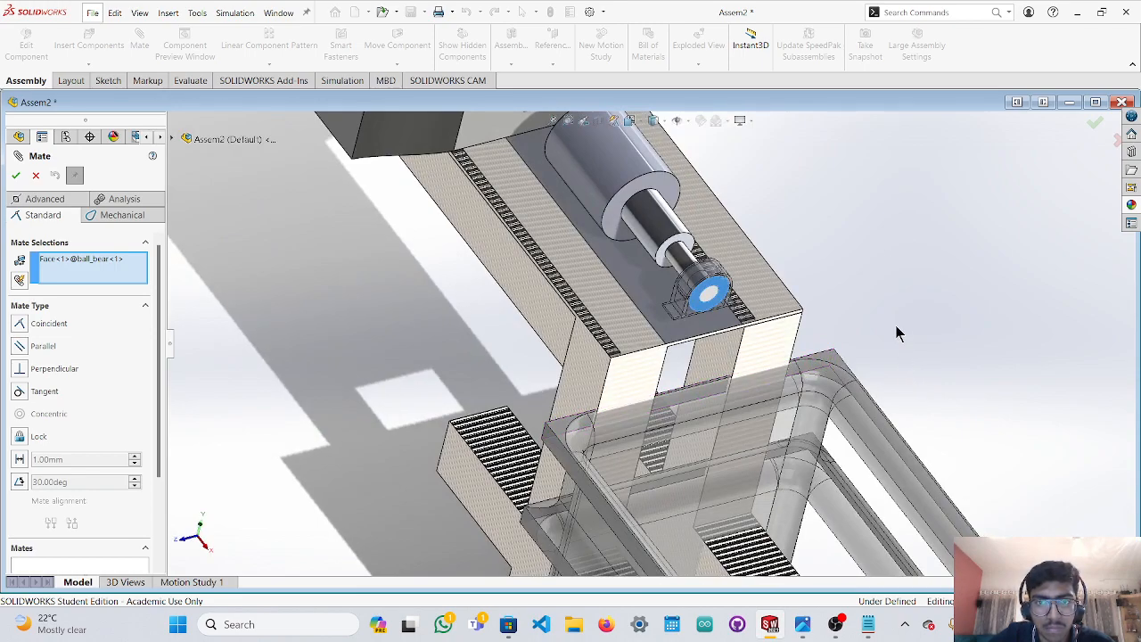
middle_click_drag(896, 327, 924, 262)
key("Escape")
Insert the upper_motor_clamp part rotated 90° about the Y axis, placing it by the plastic box's rim near the motor end.
scroll(874, 303, "up", 4)
middle_click_drag(870, 305, 611, 353)
scroll(668, 331, "down", 5)
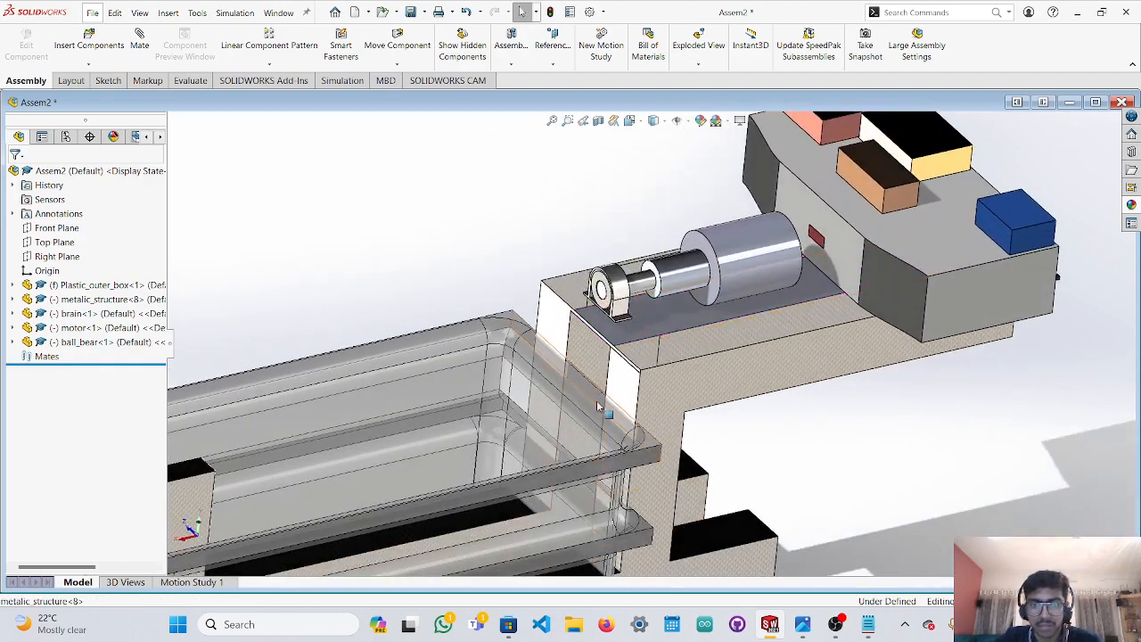
left_click(92, 40)
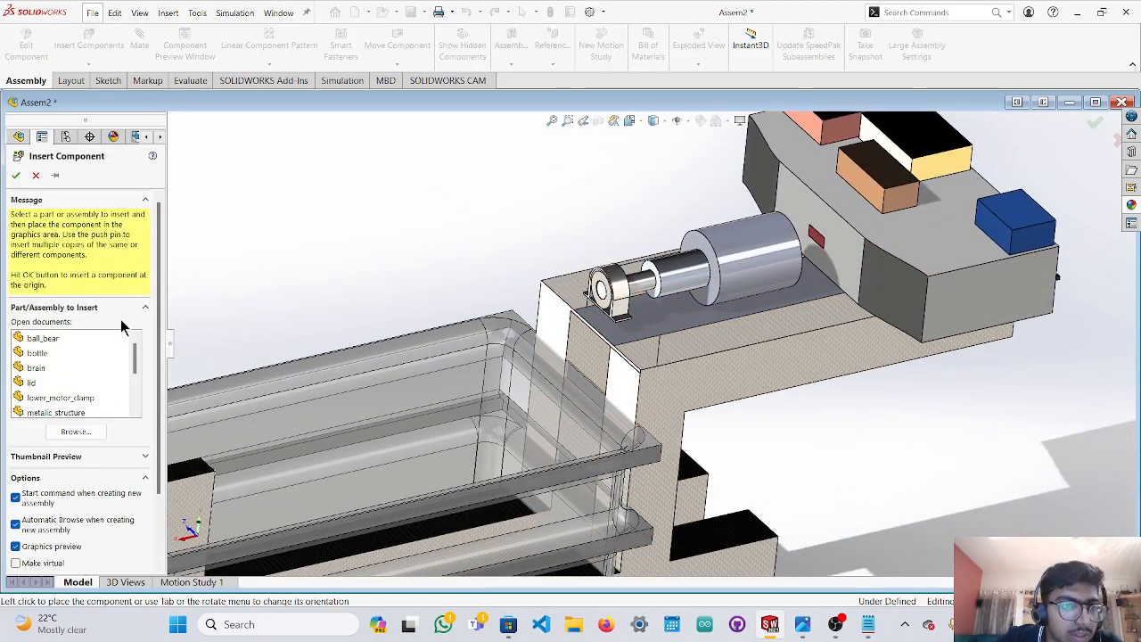
scroll(85, 383, "down", 3)
scroll(83, 382, "up", 1)
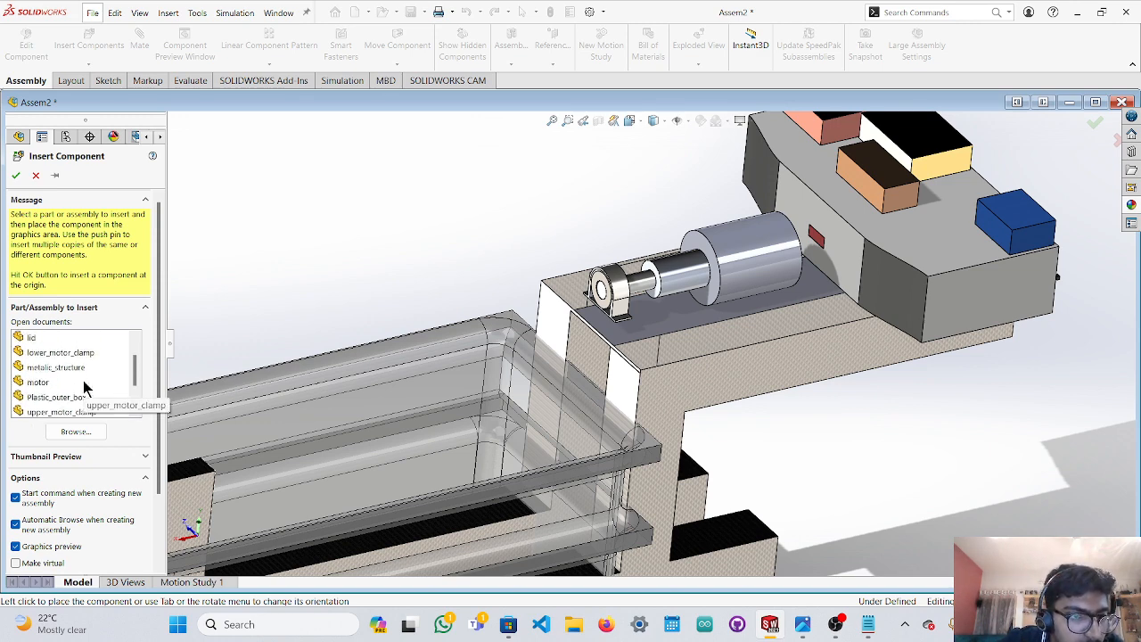
scroll(82, 386, "down", 1)
left_click(72, 384)
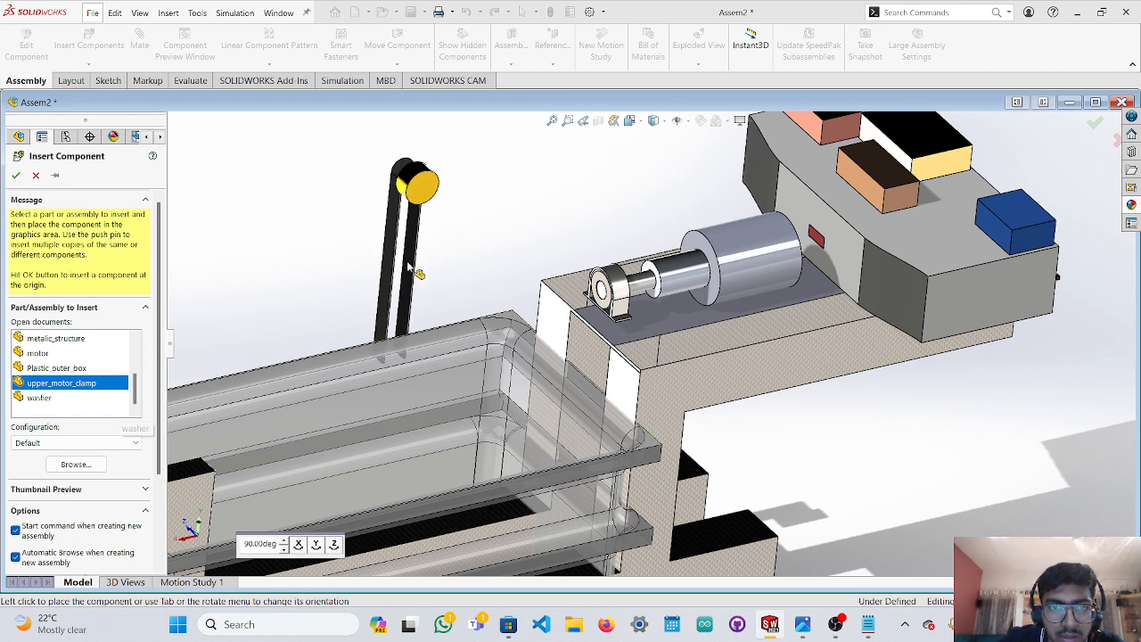
left_click(317, 545)
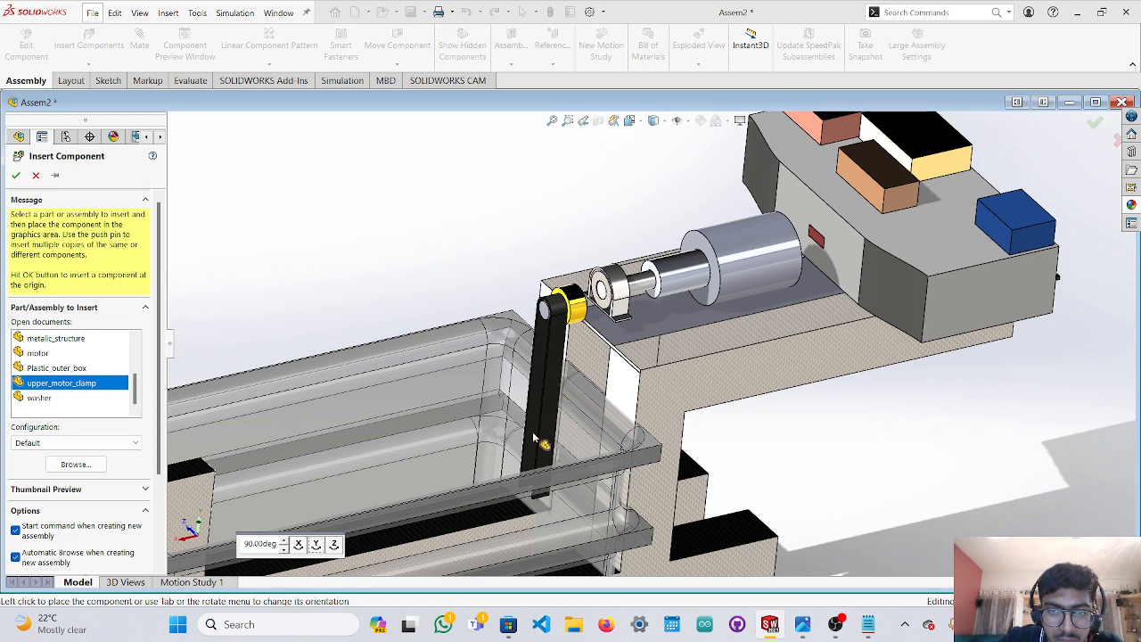
middle_click_drag(538, 414, 548, 401)
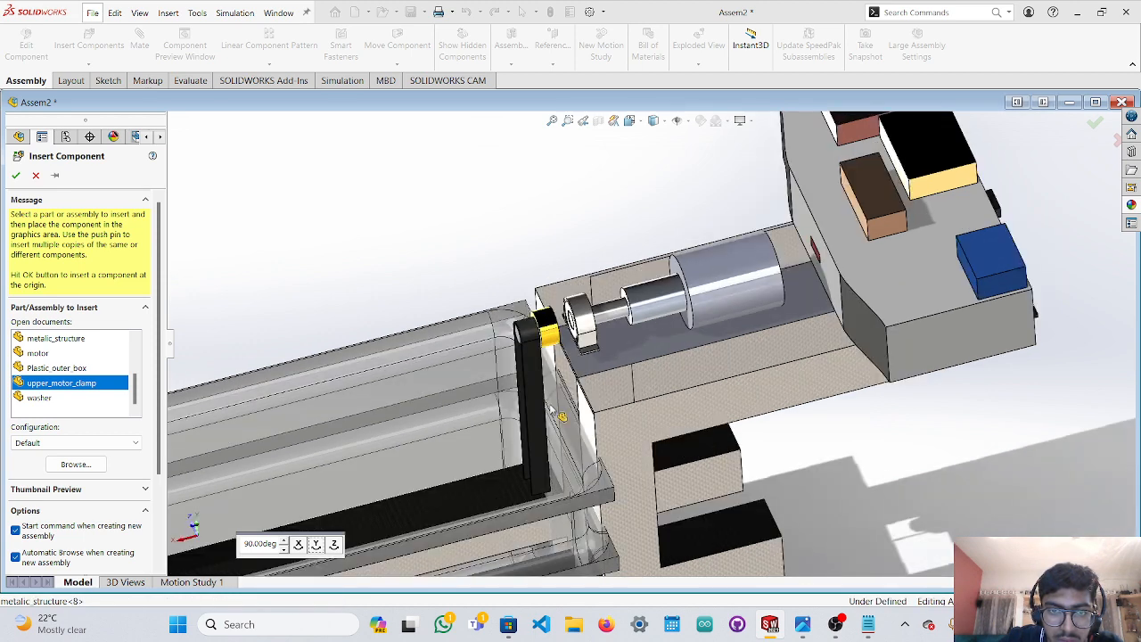
left_click(499, 308)
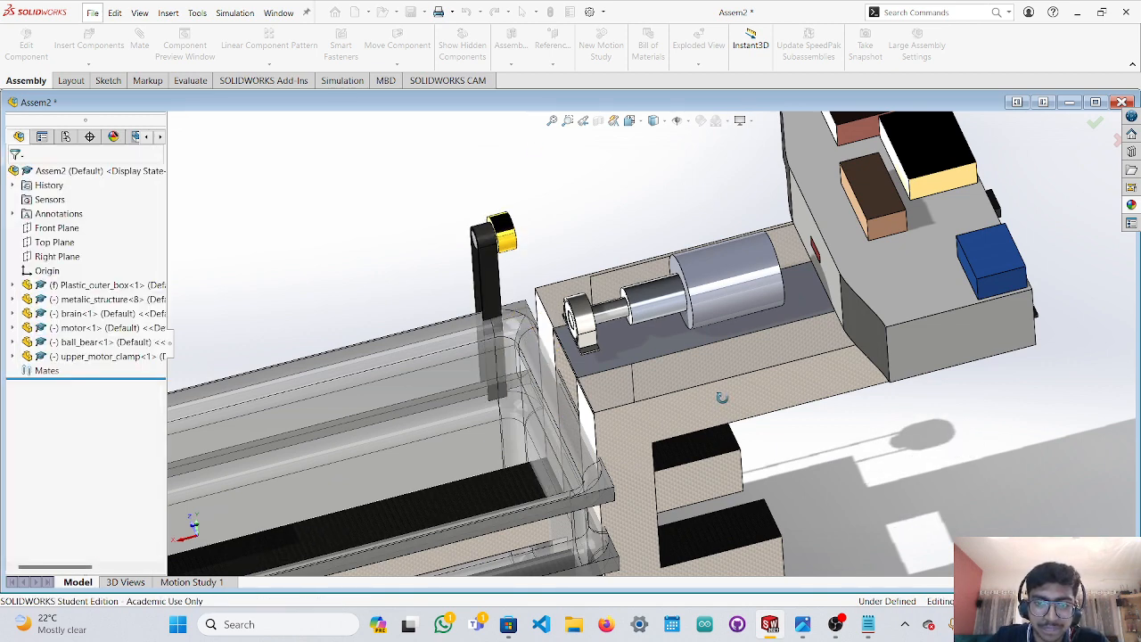
Slide the motor along the upper arm in the top view until its shaft passes through the bearing and over the box's rim.
middle_click_drag(722, 397, 732, 425)
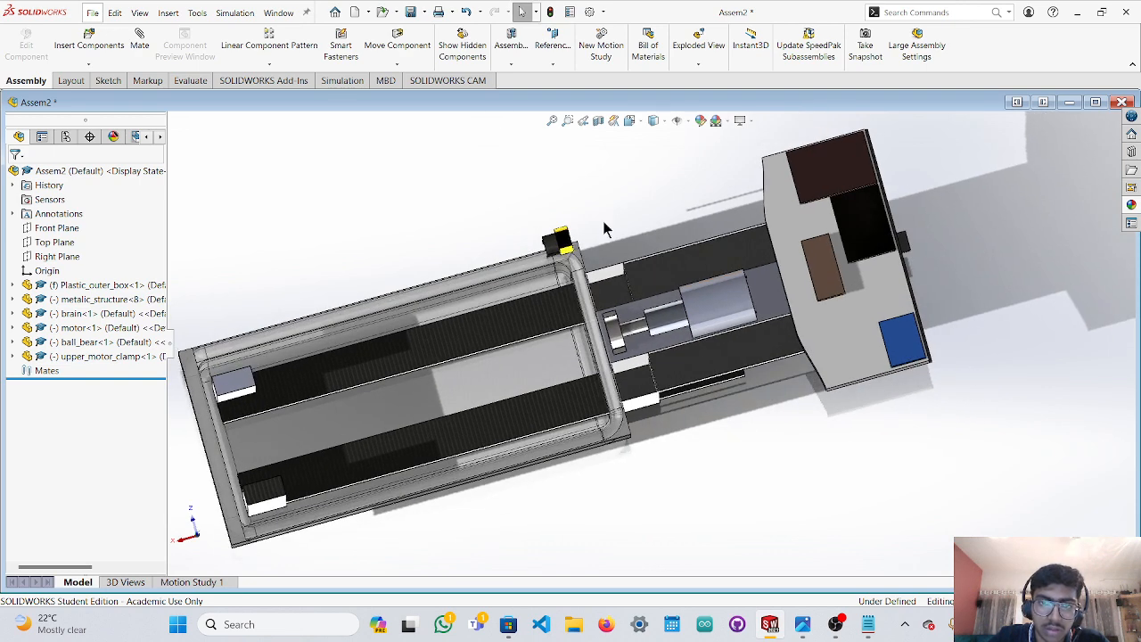
left_click(197, 535)
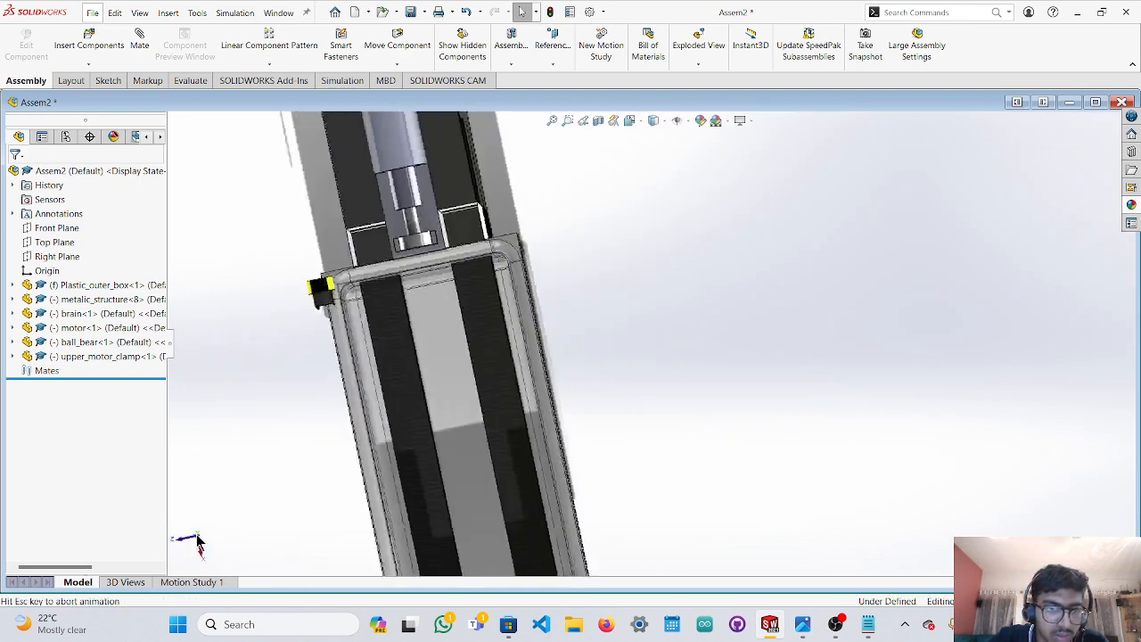
scroll(363, 349, "down", 1)
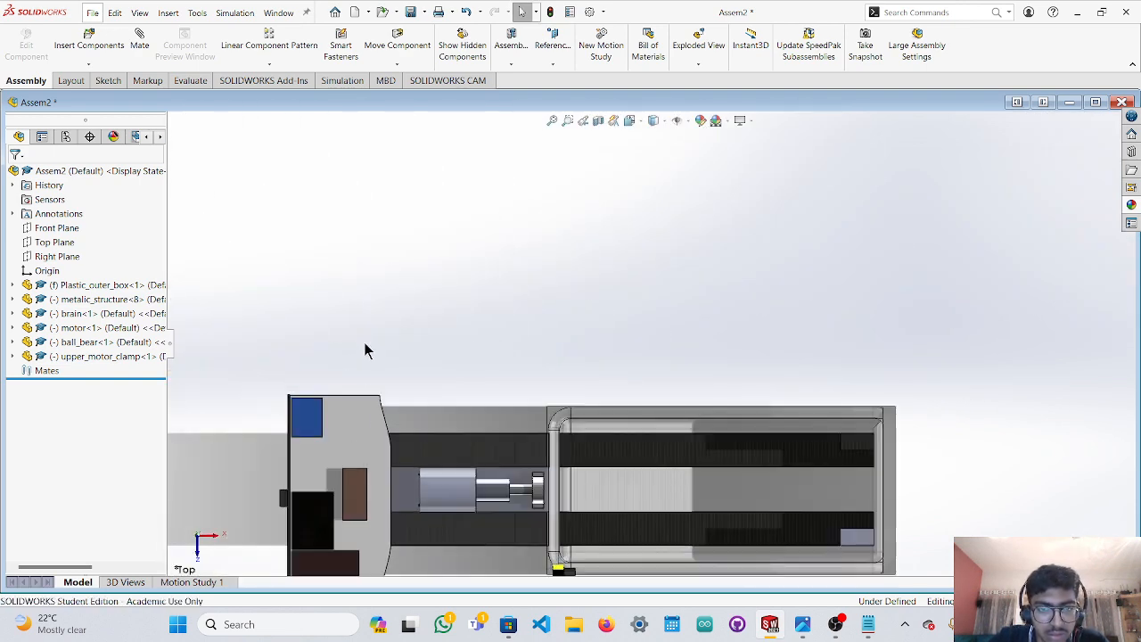
scroll(395, 374, "up", 3)
scroll(587, 445, "down", 2)
scroll(587, 428, "down", 3)
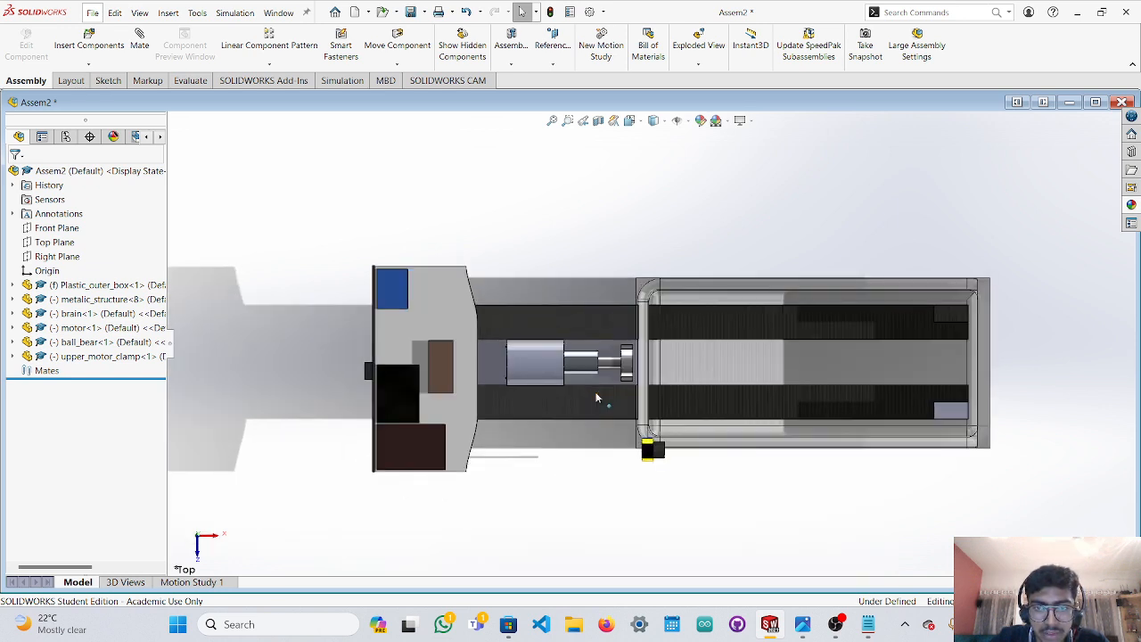
left_click(397, 34)
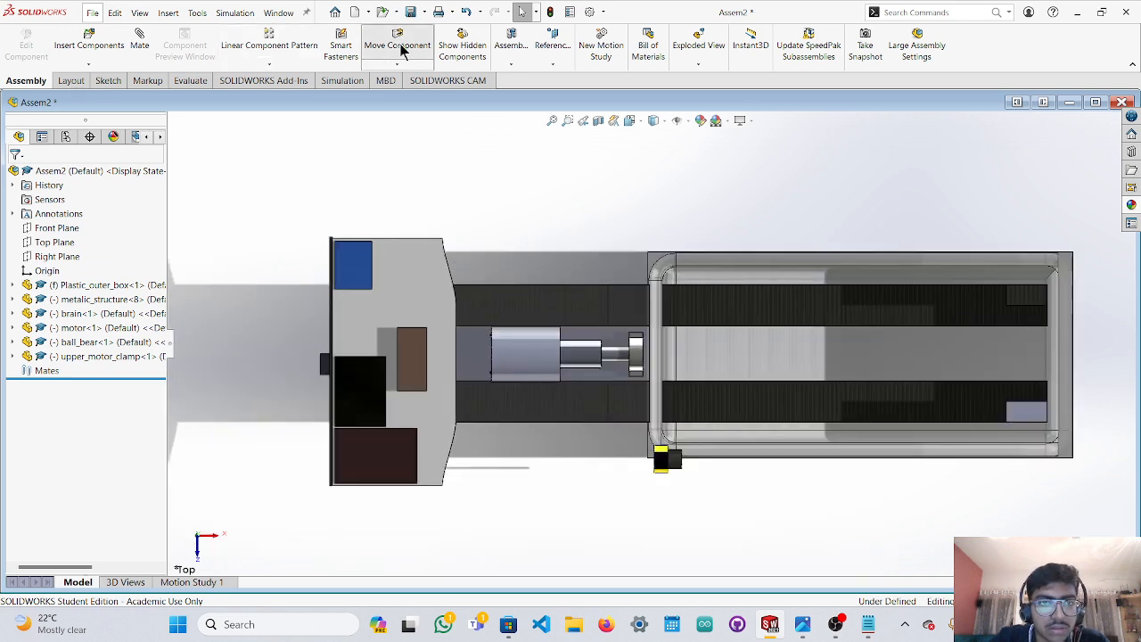
left_click_drag(519, 360, 544, 358)
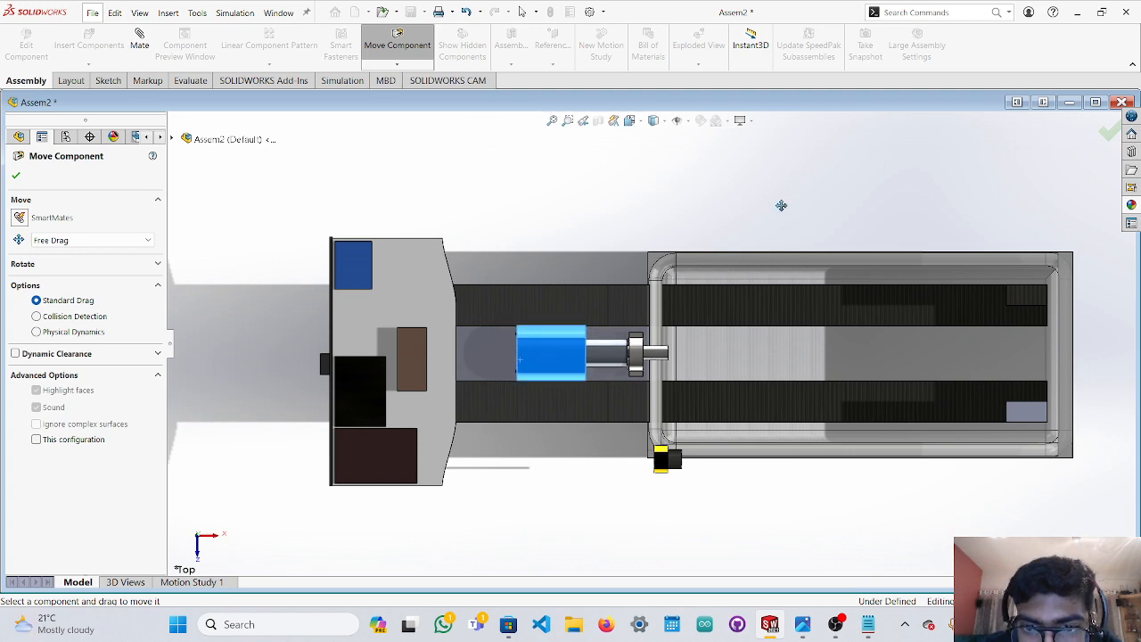
middle_click_drag(757, 223, 424, 112)
key("Escape")
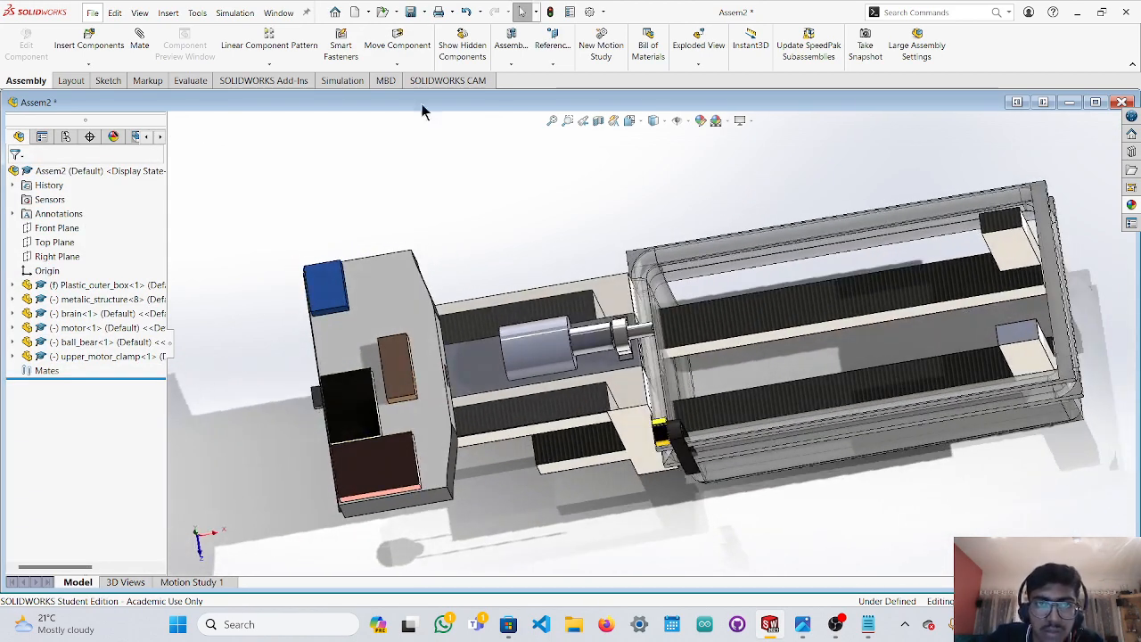
left_click(407, 44)
left_click_drag(662, 431, 743, 214)
middle_click_drag(741, 200, 734, 198)
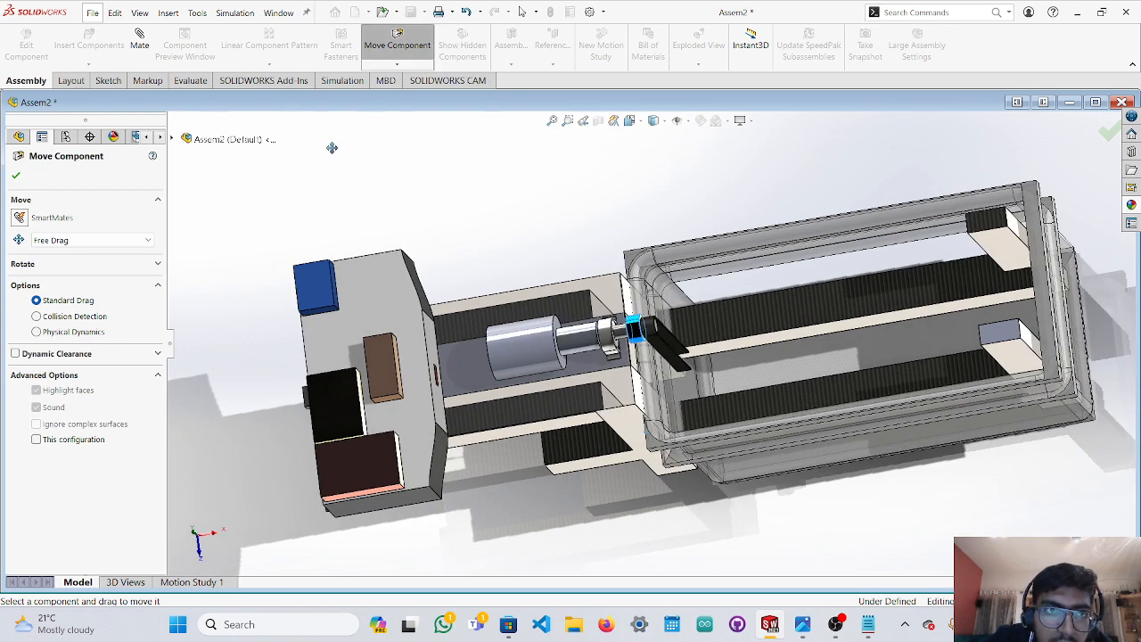
left_click(143, 44)
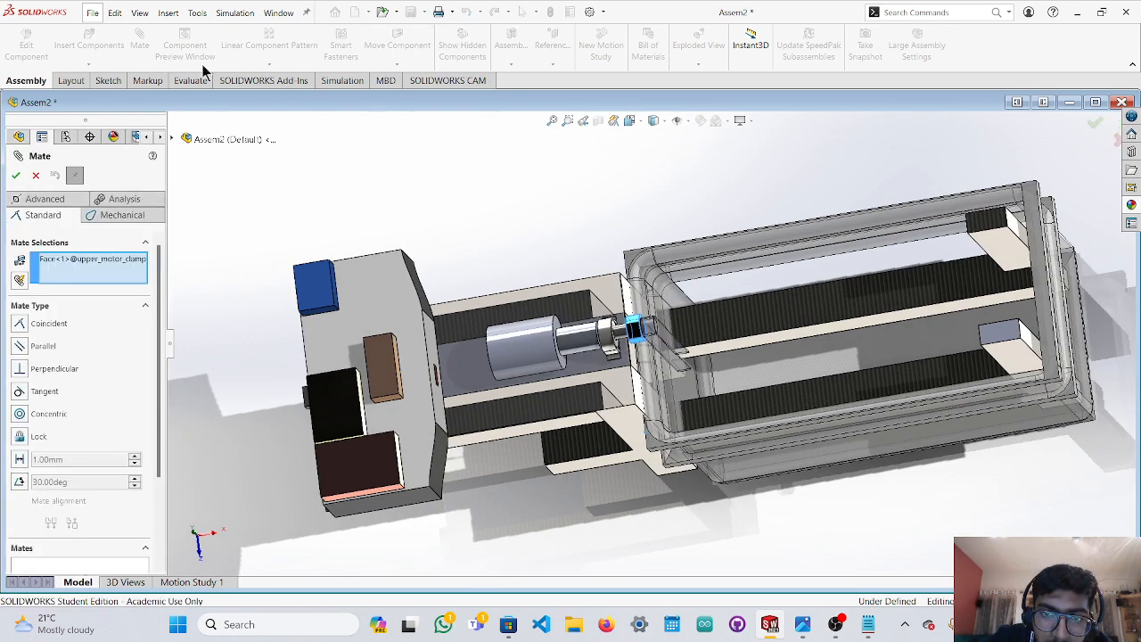
middle_click_drag(595, 246, 574, 185)
key("Escape")
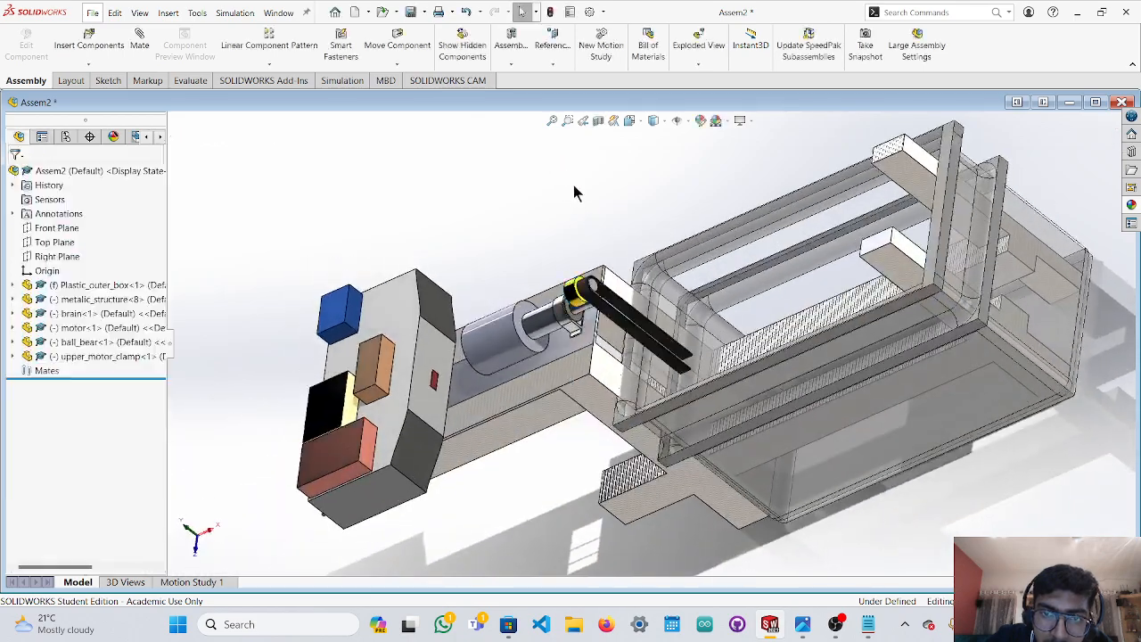
middle_click_drag(631, 233, 686, 192)
key("ctrl+shift+z")
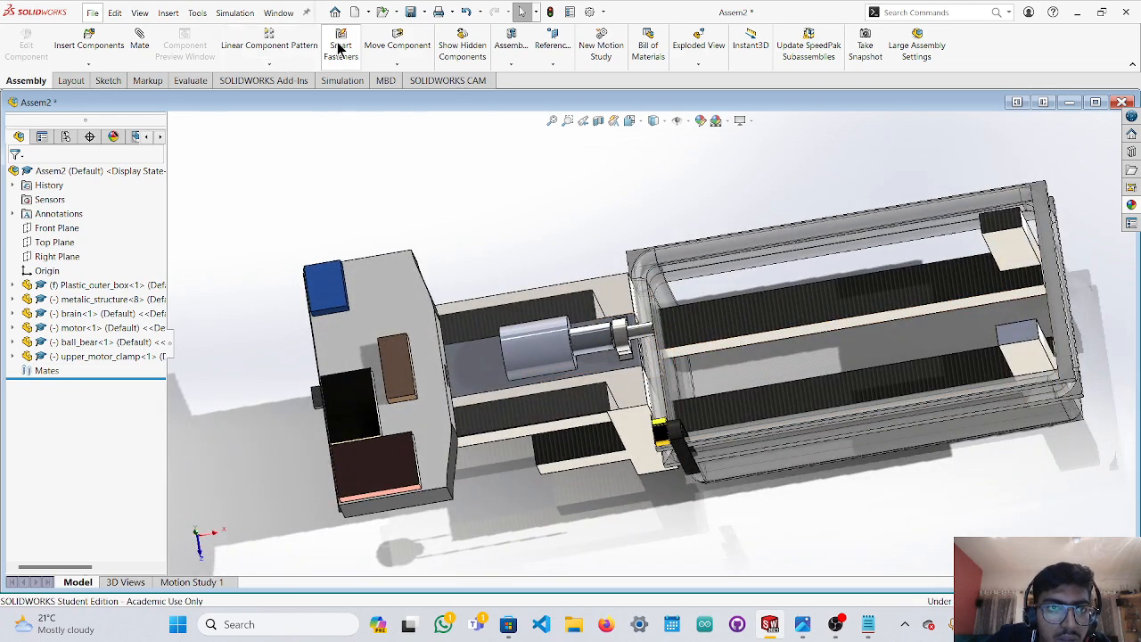
Move the upper motor clamp from the plastic box's near corner up to the free end of the motor shaft.
left_click(400, 45)
left_click_drag(662, 435, 657, 323)
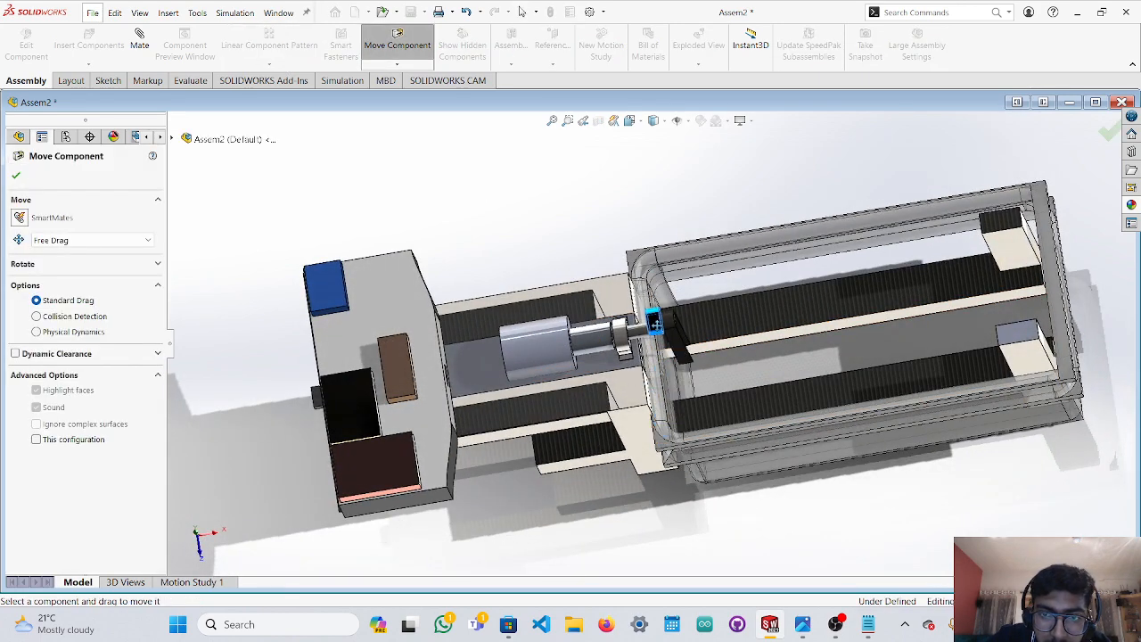
middle_click_drag(1091, 305, 999, 363)
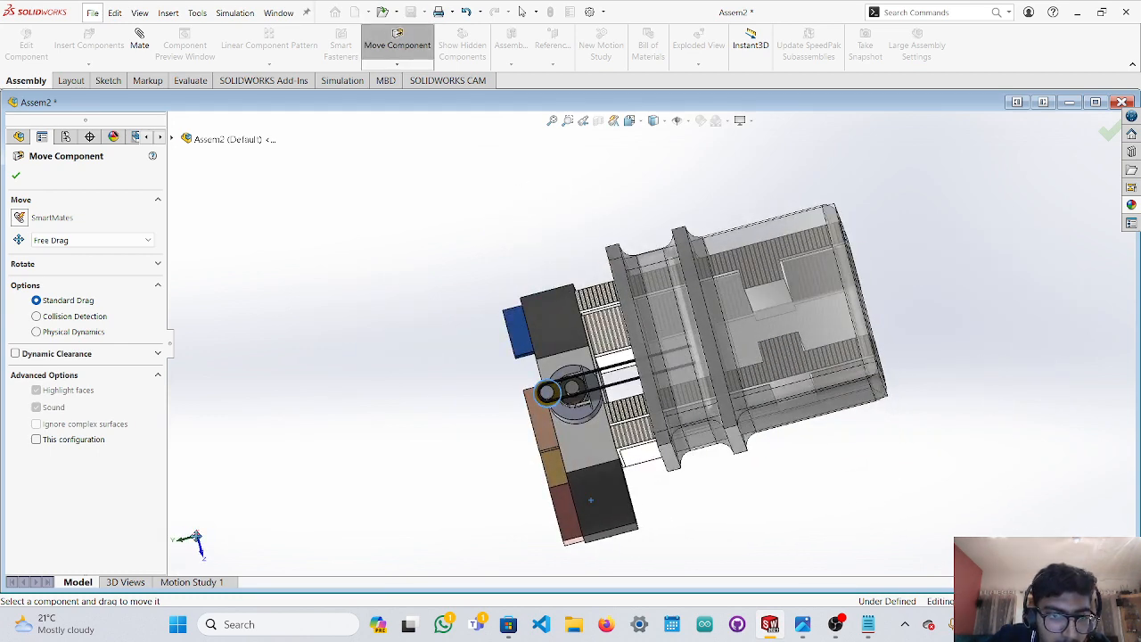
Centre the upper motor clamp's ring on the motor shaft in the right view and check its placement from the top.
key("ctrl+4")
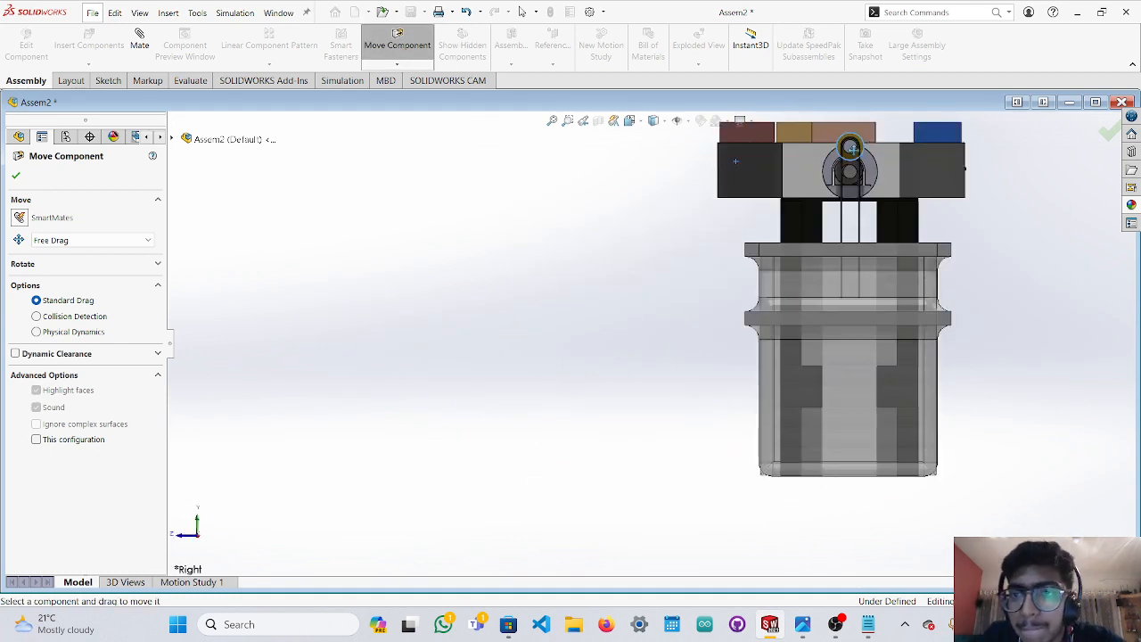
left_click_drag(854, 145, 859, 174)
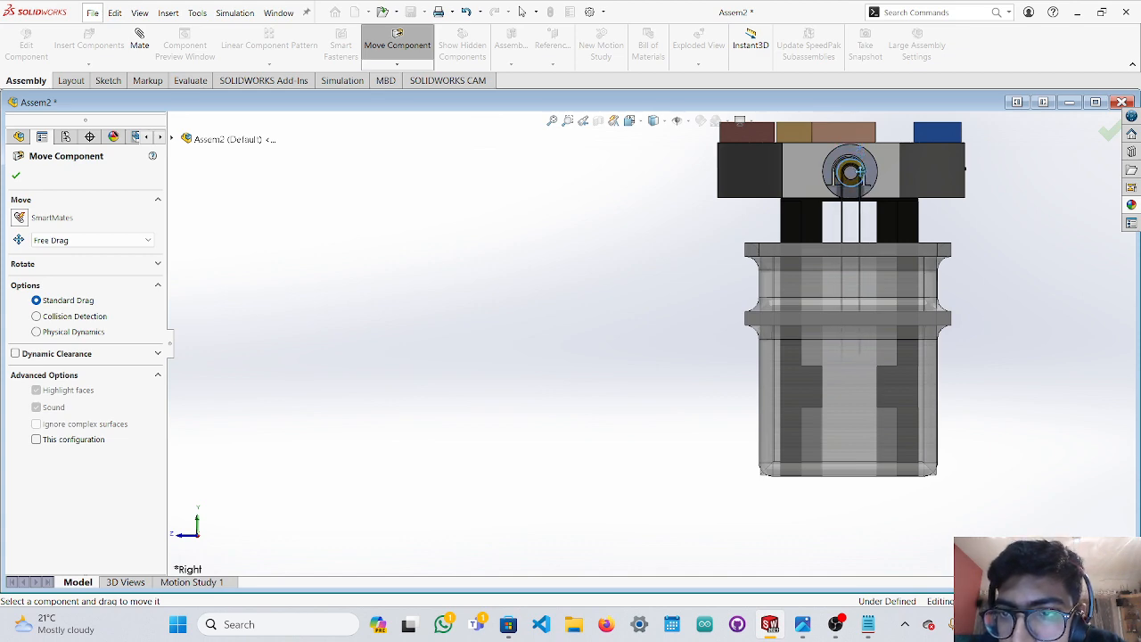
mouse_move(972, 230)
middle_mouse_down()
mouse_move(962, 278)
mouse_move(964, 233)
middle_mouse_up()
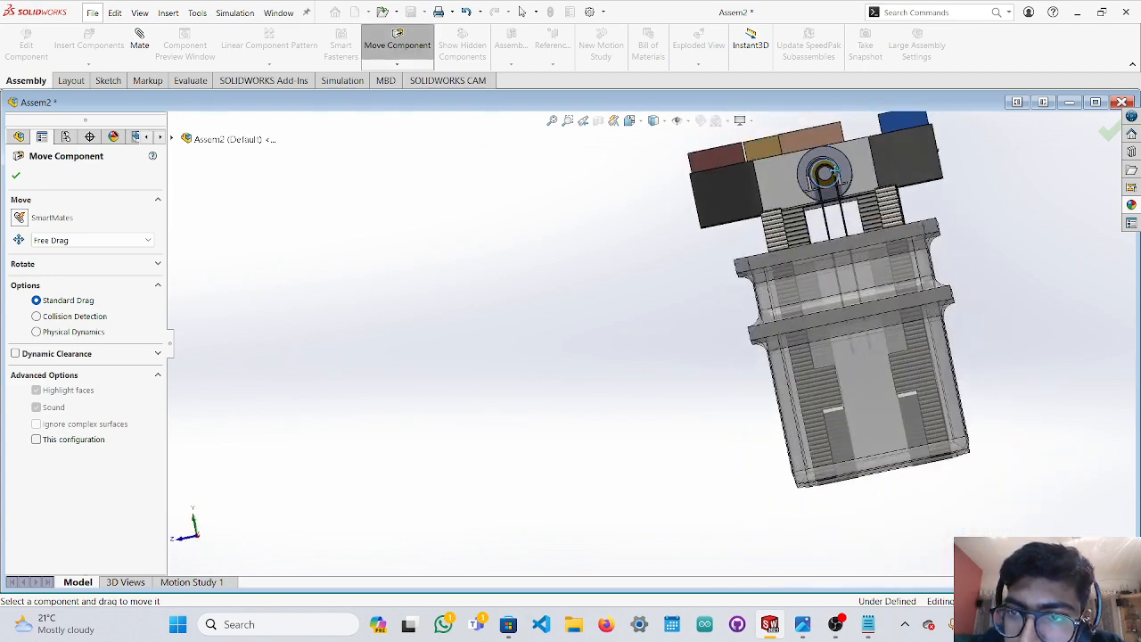
left_click_drag(835, 170, 835, 169)
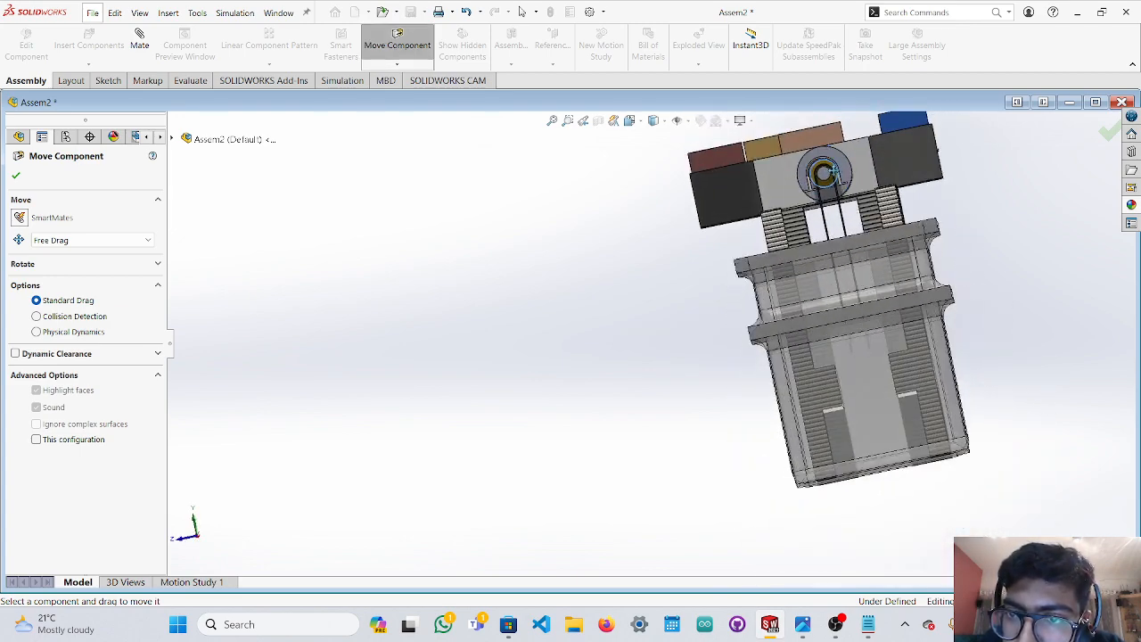
middle_click_drag(950, 215, 1000, 478)
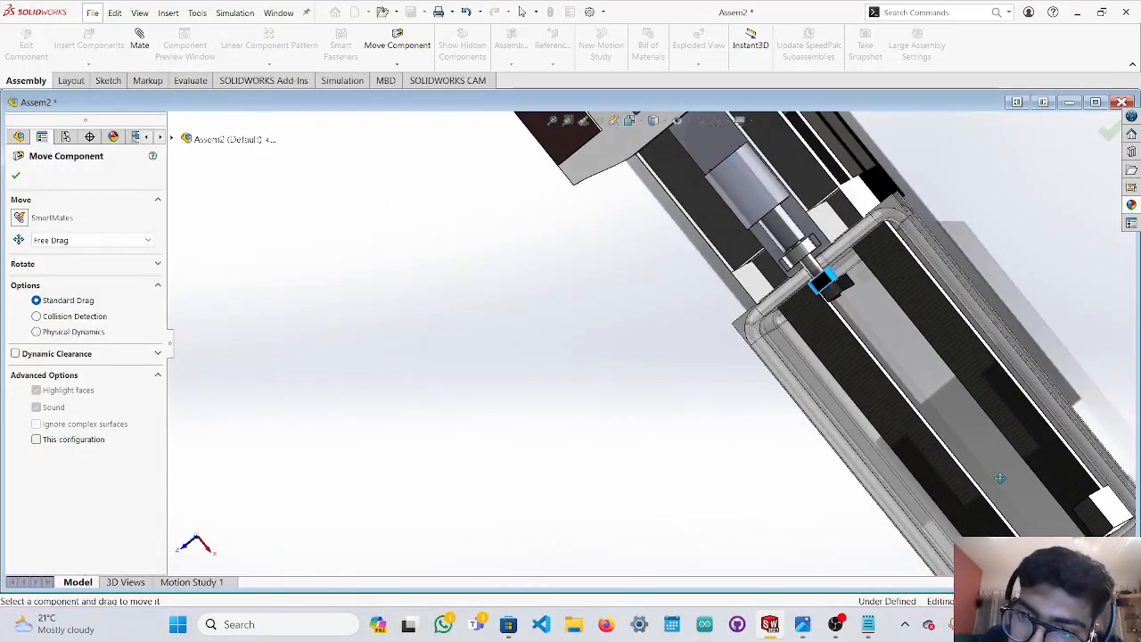
left_click(196, 539)
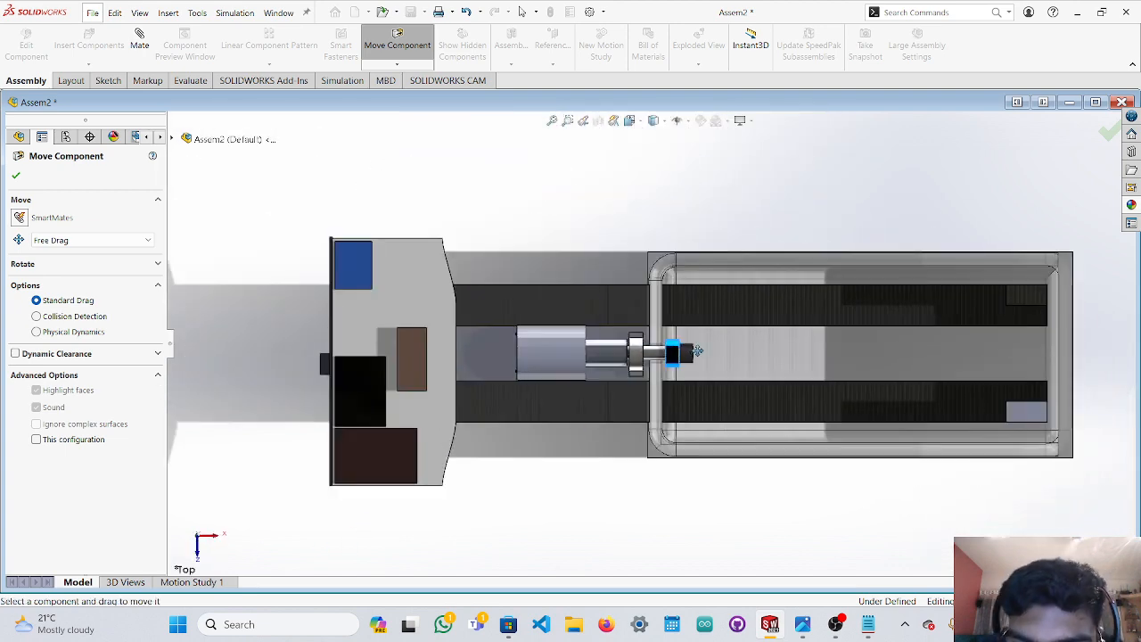
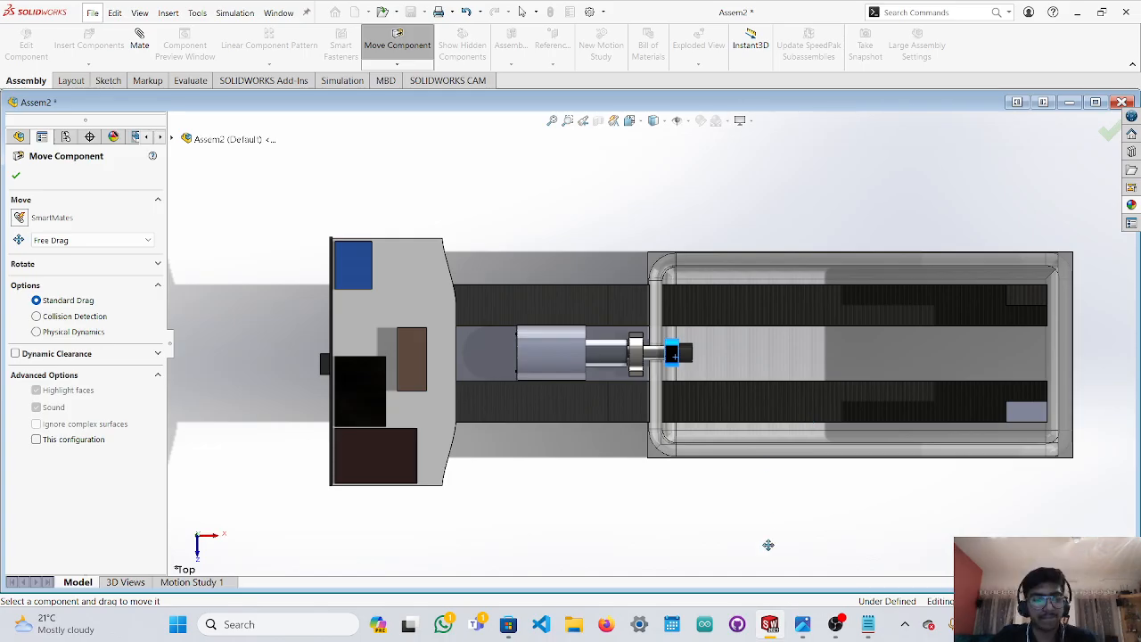
key("Escape")
Insert the lower_motor_clamp part rotated 90° about the Y axis, placing it in the open space in front of the plastic box.
middle_click_drag(755, 523, 655, 361)
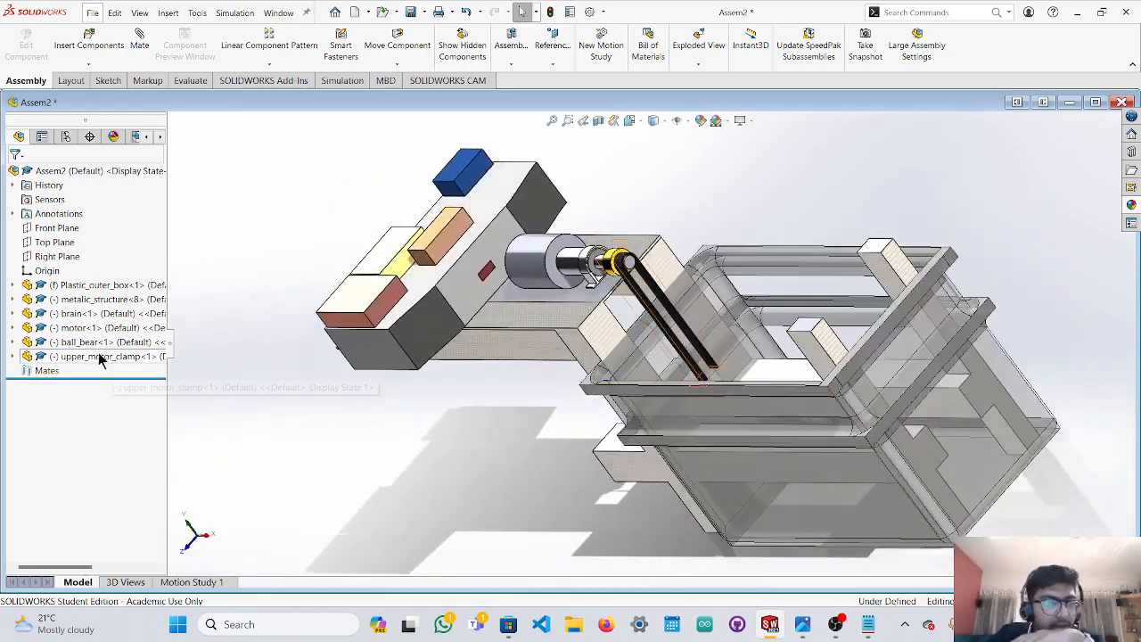
left_click(88, 40)
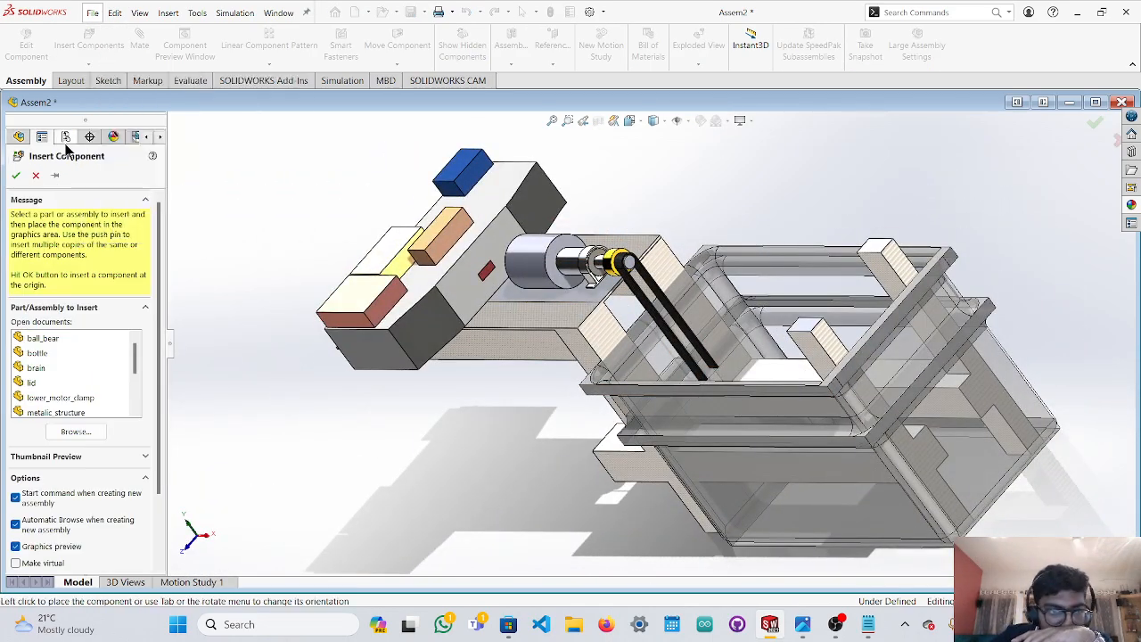
left_click(73, 398)
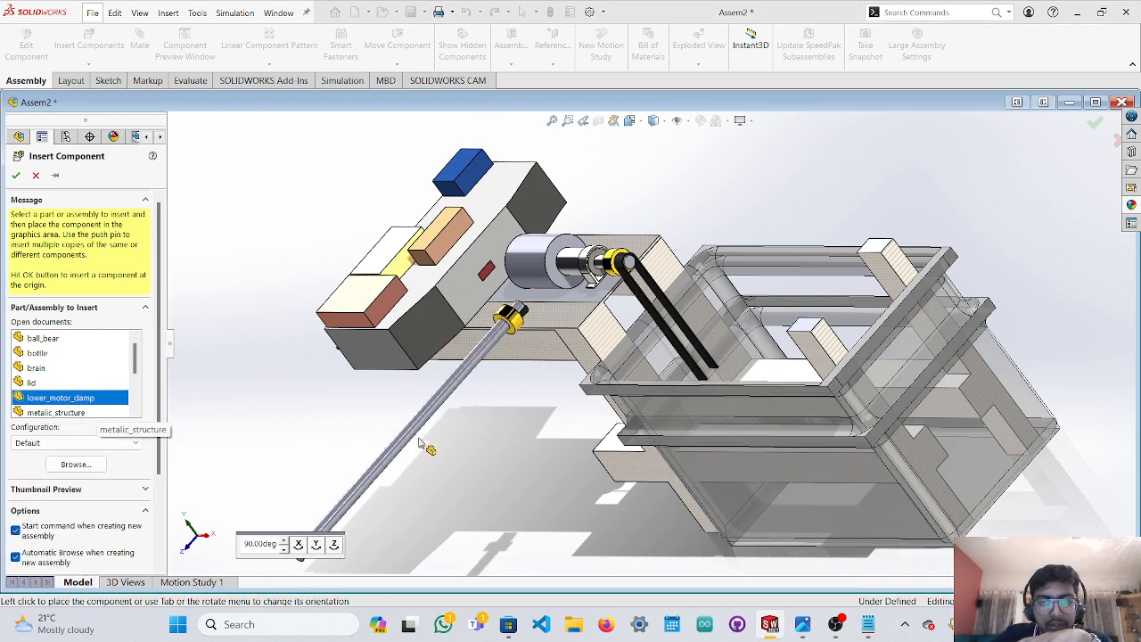
left_click(315, 543)
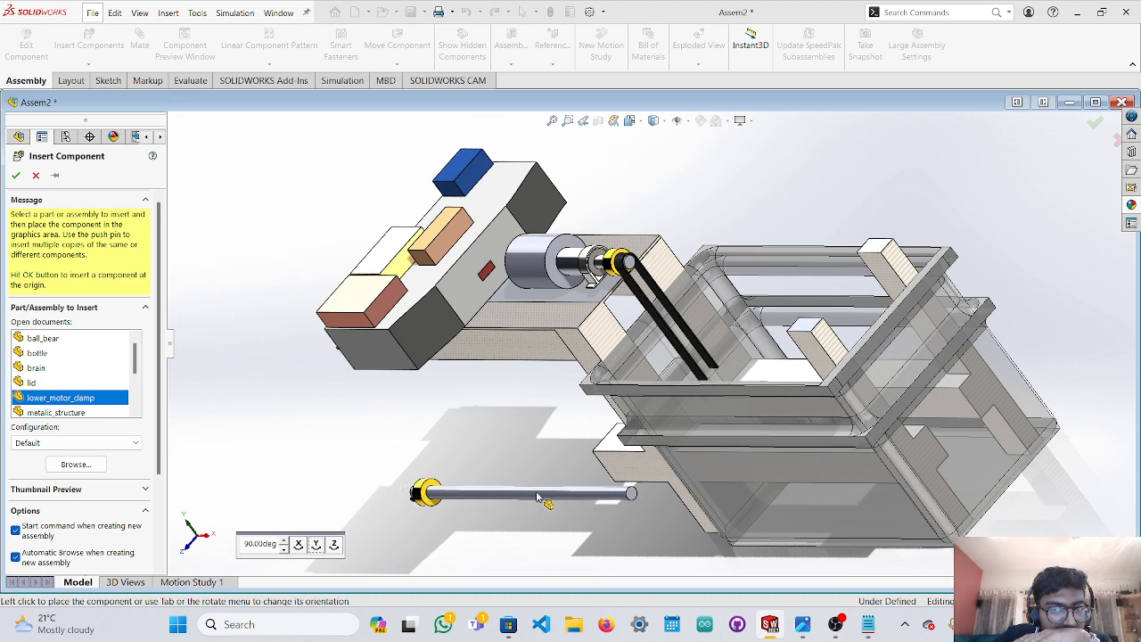
left_click(575, 456)
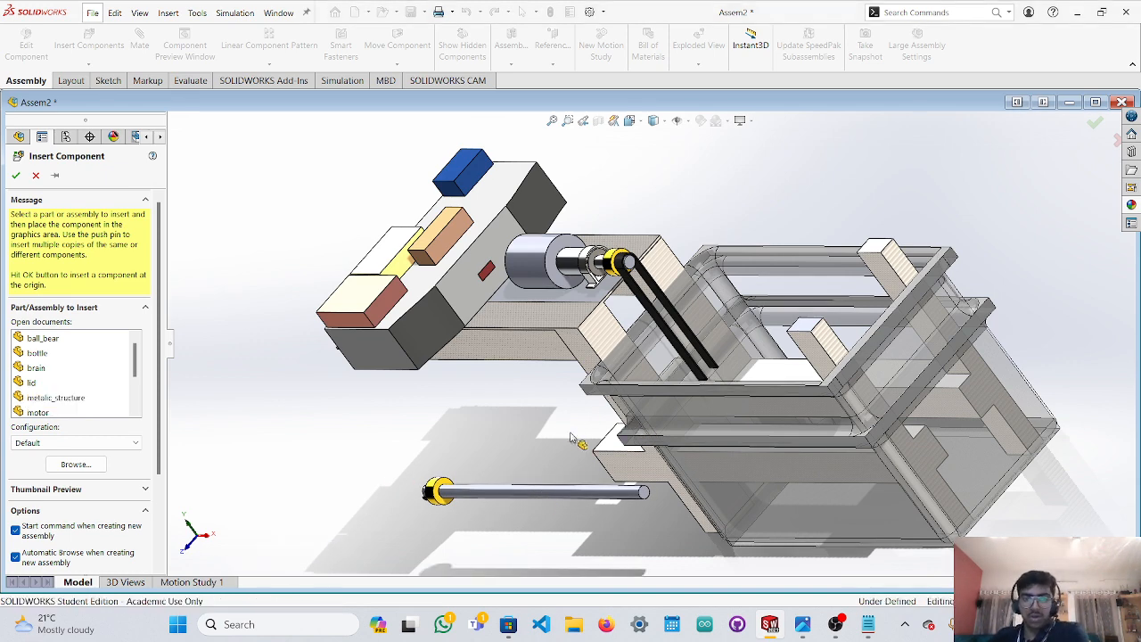
Move the lower motor clamp by its rod into the plastic box, with its ring near the lower ends of the upper clamp's arms.
scroll(561, 450, "up", 5)
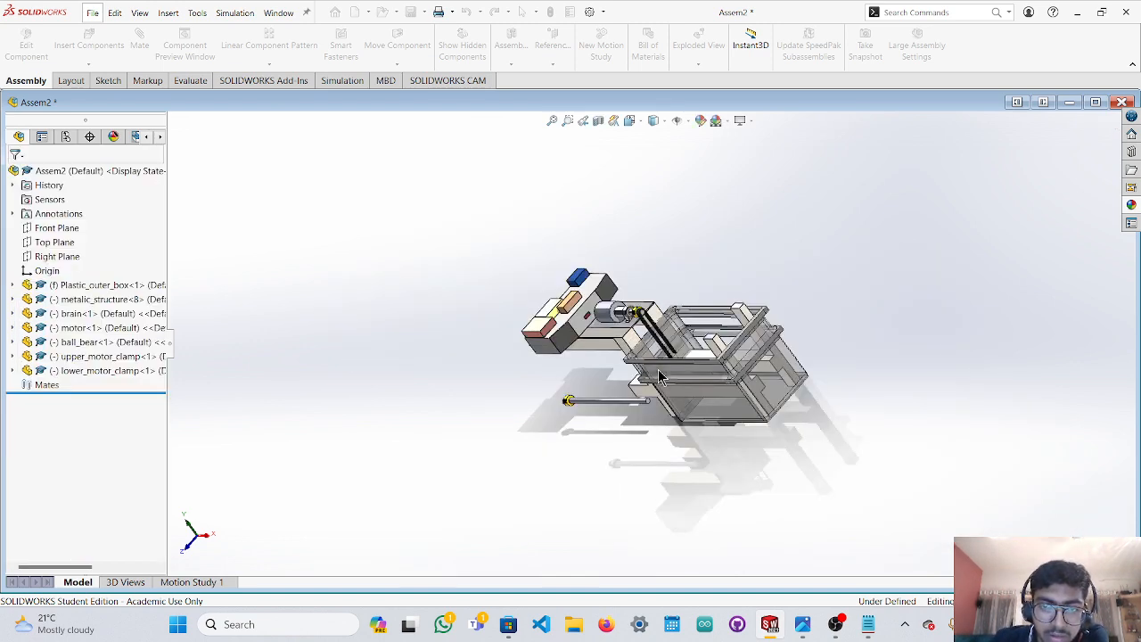
scroll(658, 376, "down", 3)
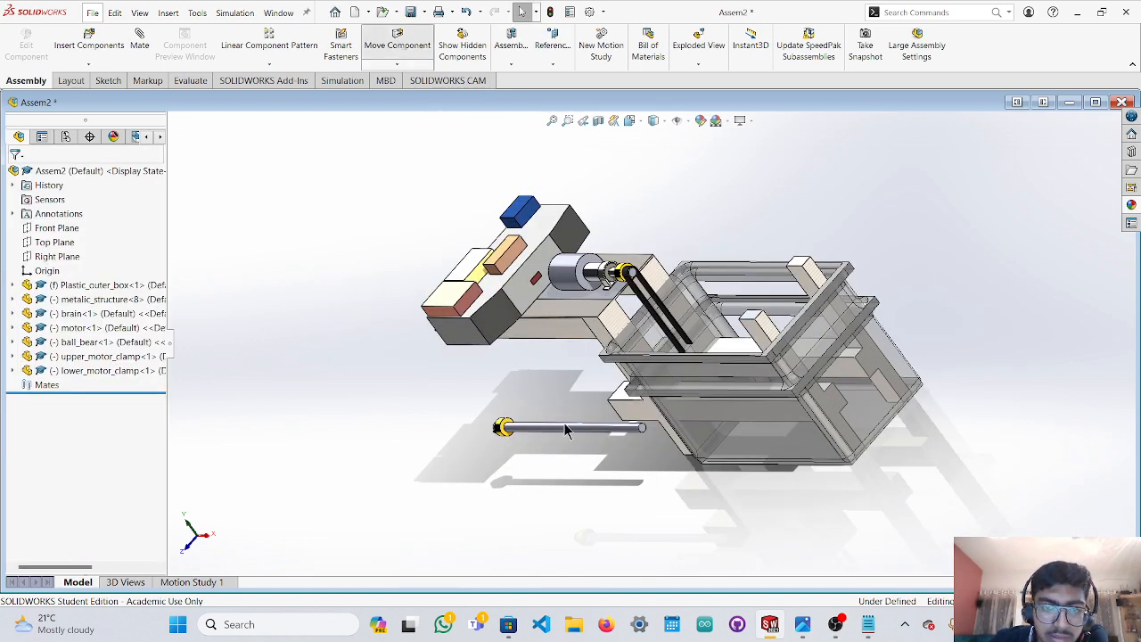
left_click_drag(564, 431, 775, 242)
middle_click_drag(777, 289, 778, 323)
left_click_drag(690, 177, 772, 245)
middle_click_drag(772, 244, 673, 592)
left_click_drag(722, 412, 701, 428)
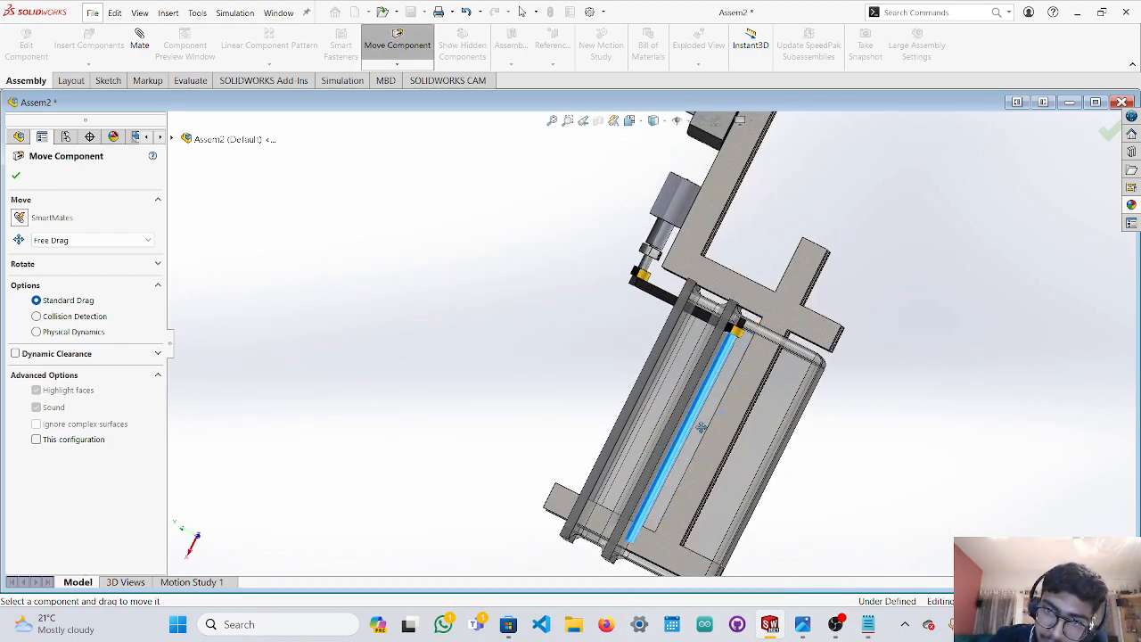
Shift the lower motor clamp sideways to the middle between the rails and bring its ring close to the upper clamp's arms.
middle_click_drag(839, 426, 1016, 466)
left_click_drag(891, 423, 770, 424)
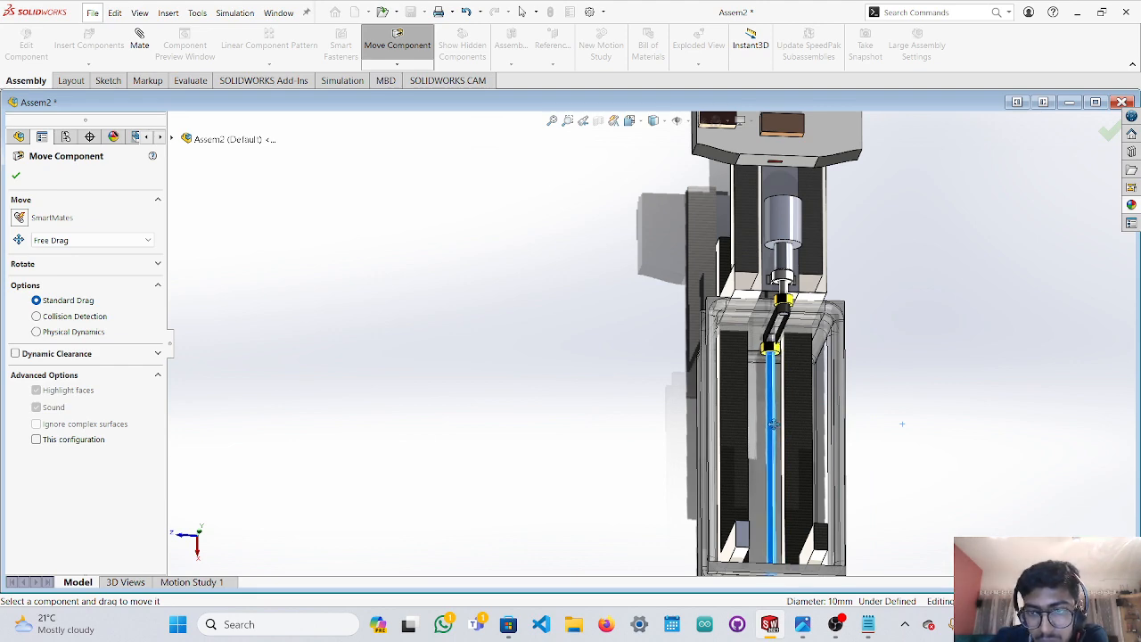
middle_click_drag(770, 419, 789, 379)
scroll(789, 378, "down", 8)
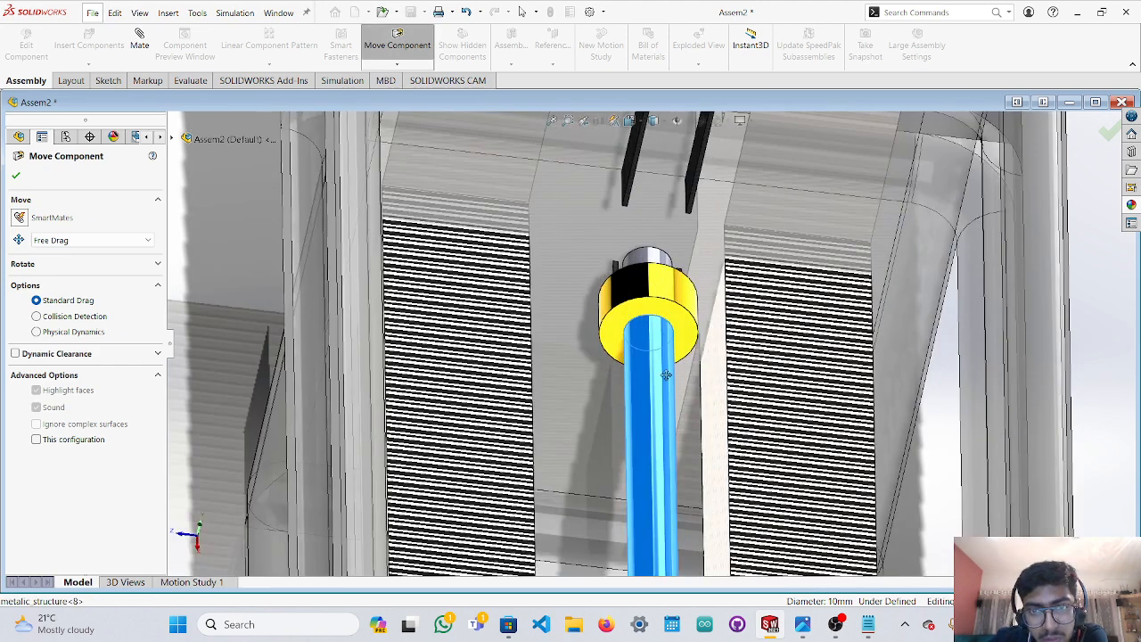
left_click_drag(666, 375, 675, 333)
Raise the lower motor clamp in the front view and shift its ring against the lower ends of the upper clamp's arms.
middle_click_drag(621, 323, 651, 388)
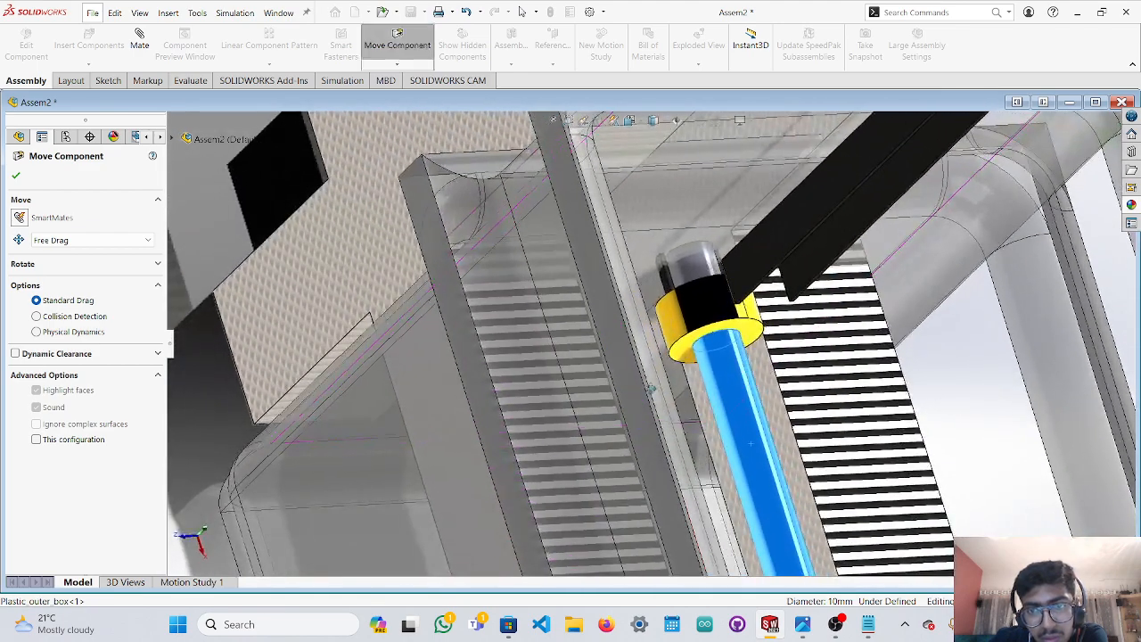
middle_click_drag(722, 348, 671, 397)
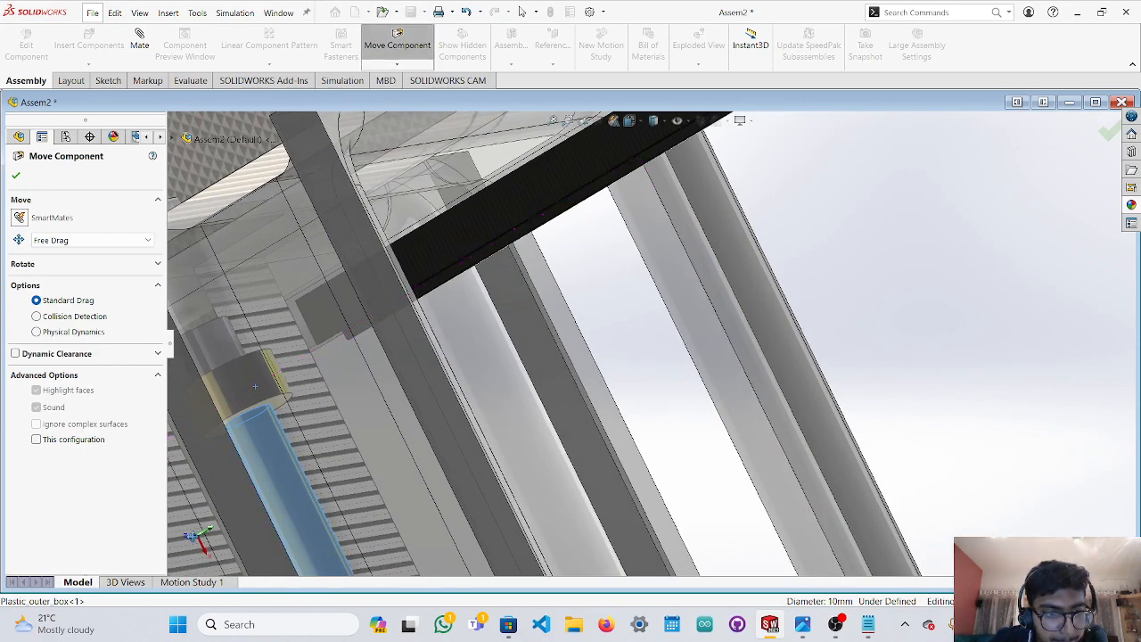
key("ctrl+1")
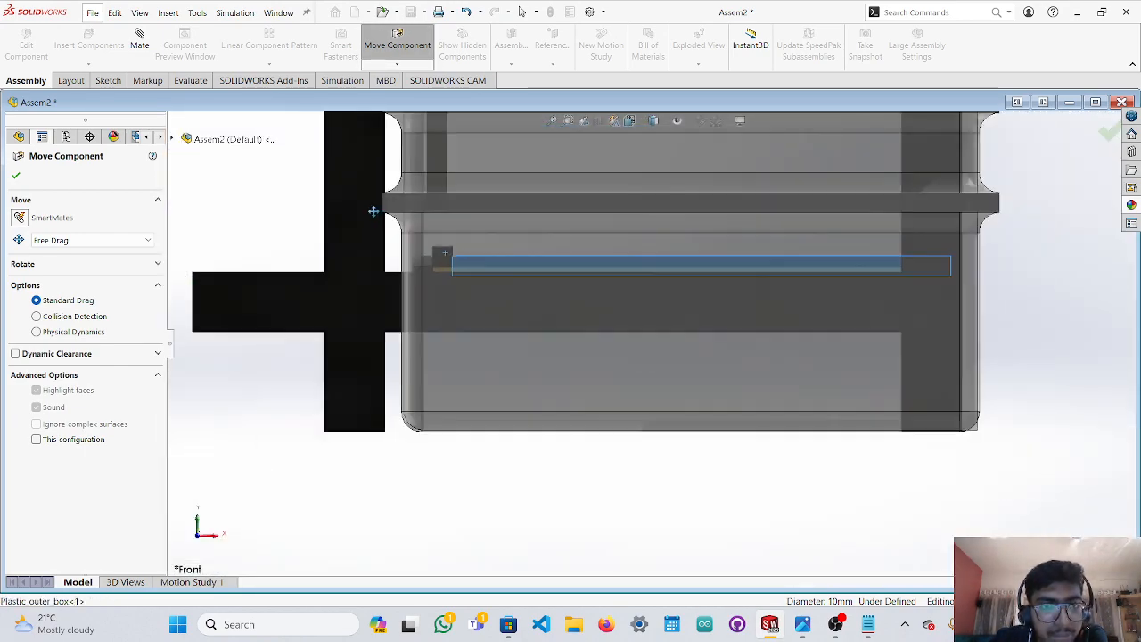
scroll(373, 212, "up", 2)
scroll(474, 249, "down", 3)
left_click_drag(548, 309, 536, 269)
middle_click_drag(556, 270, 555, 283)
middle_click_drag(537, 348, 855, 428)
middle_click_drag(482, 431, 504, 430)
left_click_drag(567, 279, 576, 295)
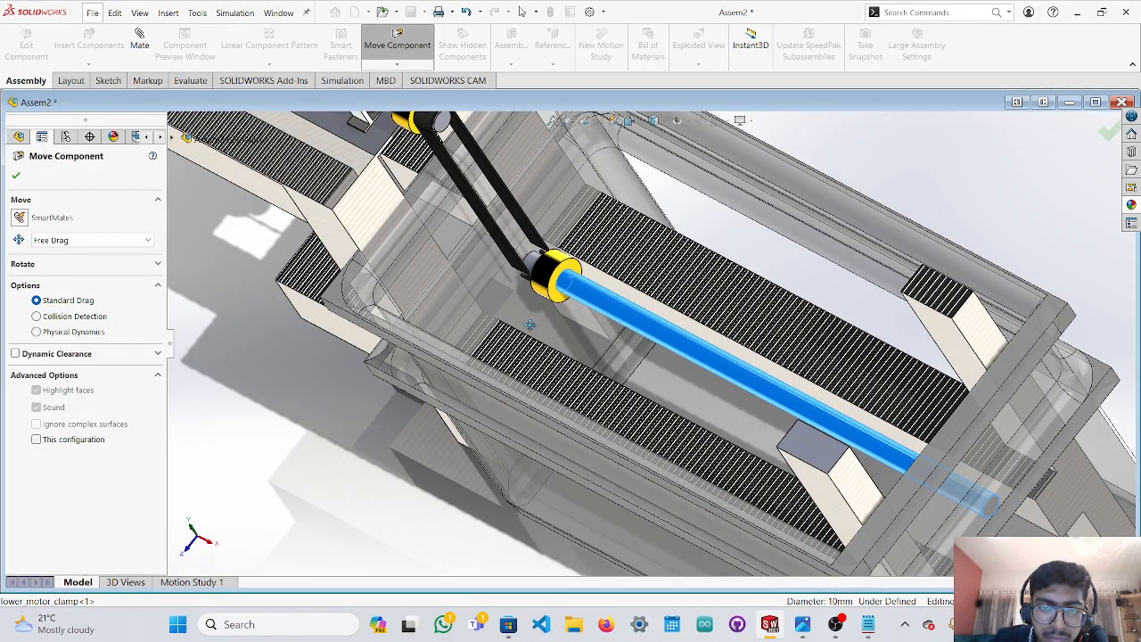
Lift the lower motor clamp in the front view until its ring is level with the ends of the upper clamp's arms.
scroll(529, 325, "down", 10)
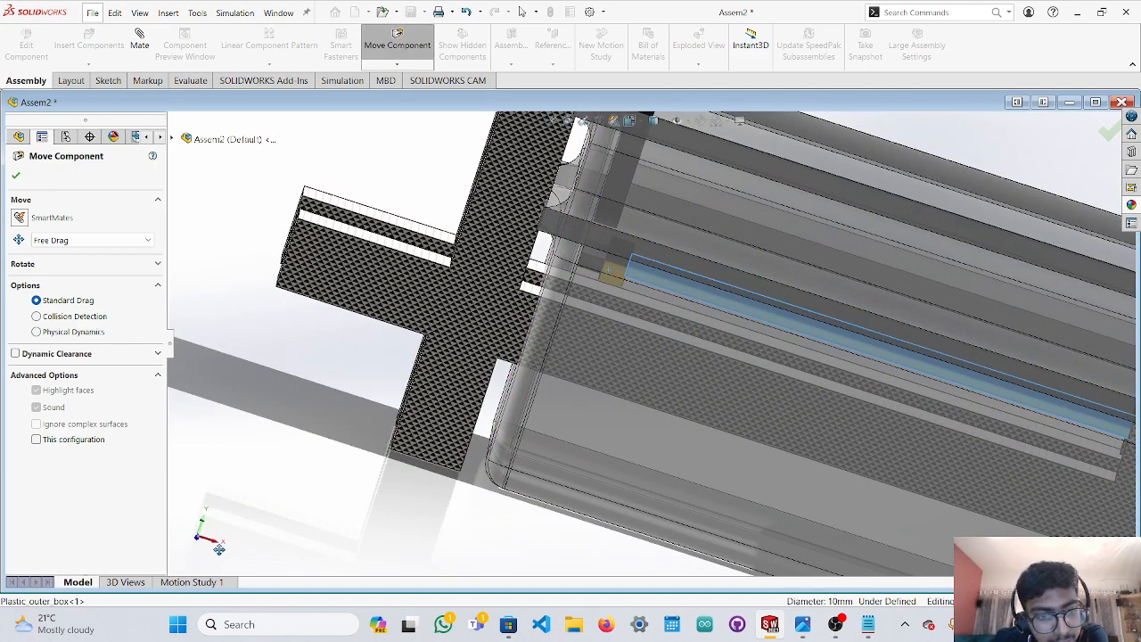
key("ctrl+1")
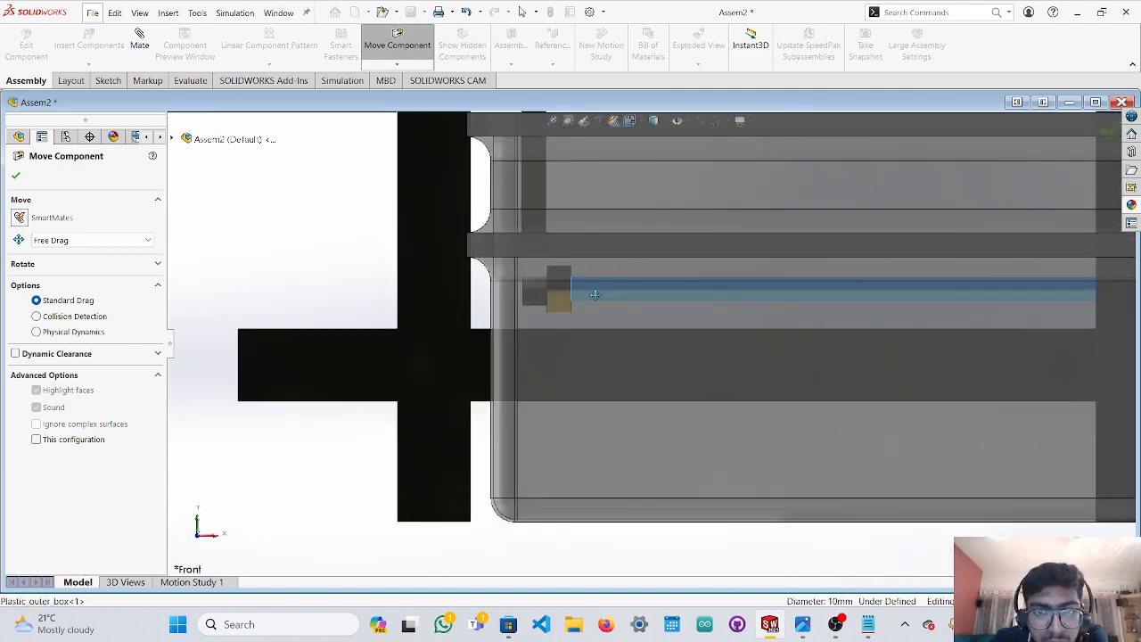
left_click_drag(594, 295, 593, 260)
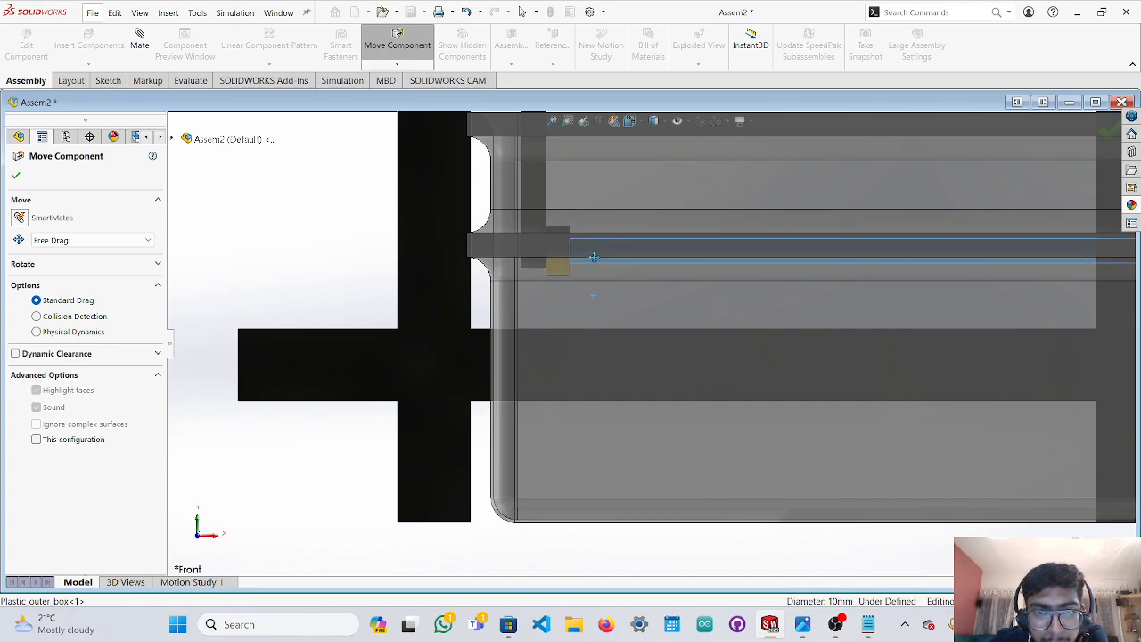
Inspect the joint between the two clamps and nudge the lower clamp's ring slightly downward in the front view.
middle_click_drag(593, 257, 605, 399)
scroll(628, 159, "up", 3)
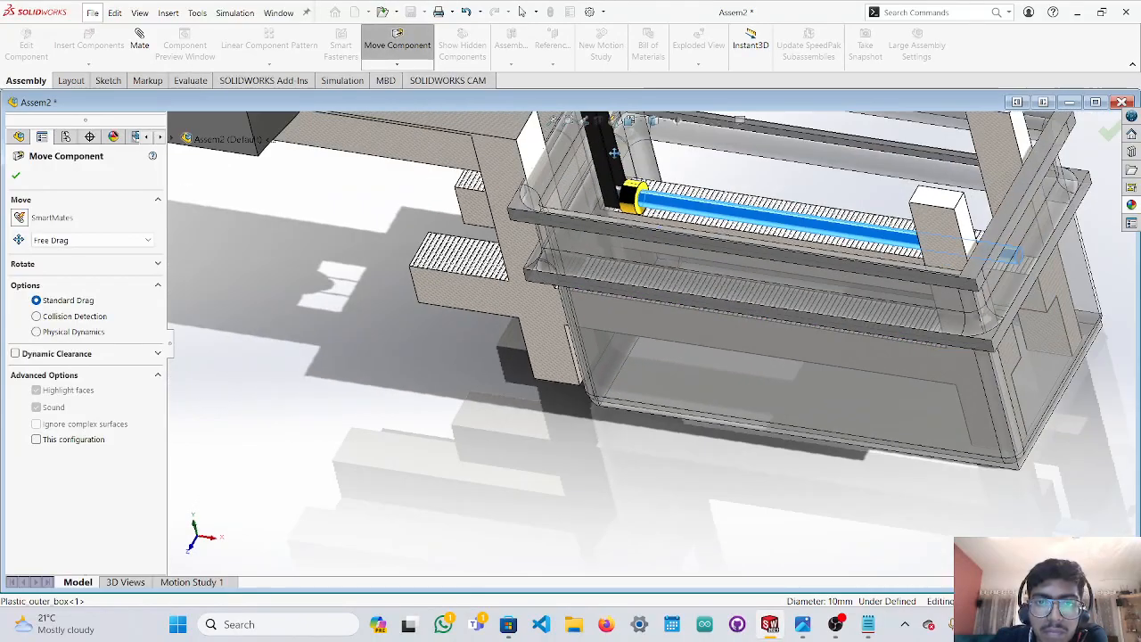
scroll(614, 206, "down", 7)
scroll(729, 464, "up", 3)
scroll(706, 500, "down", 5)
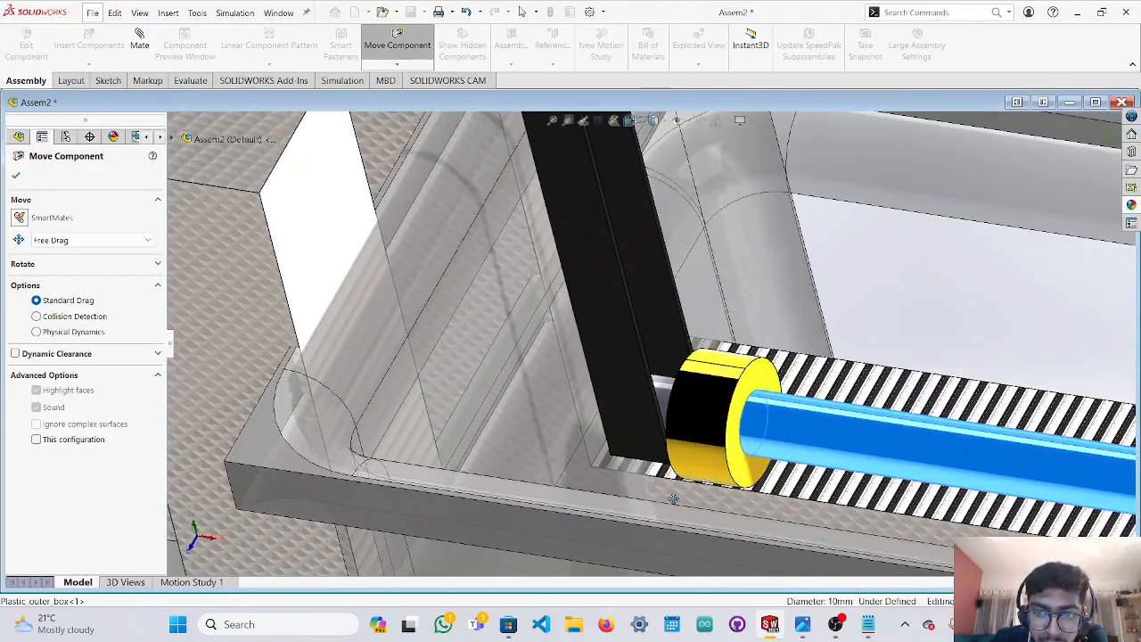
middle_click_drag(674, 432, 683, 367)
middle_click_drag(812, 279, 838, 200)
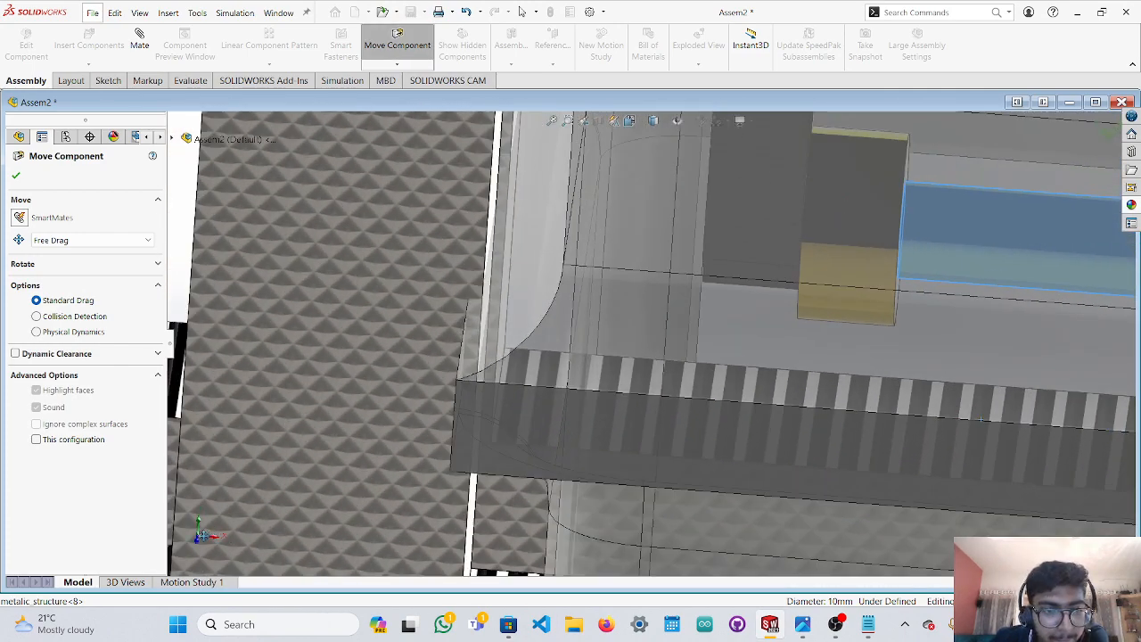
key("ctrl+1")
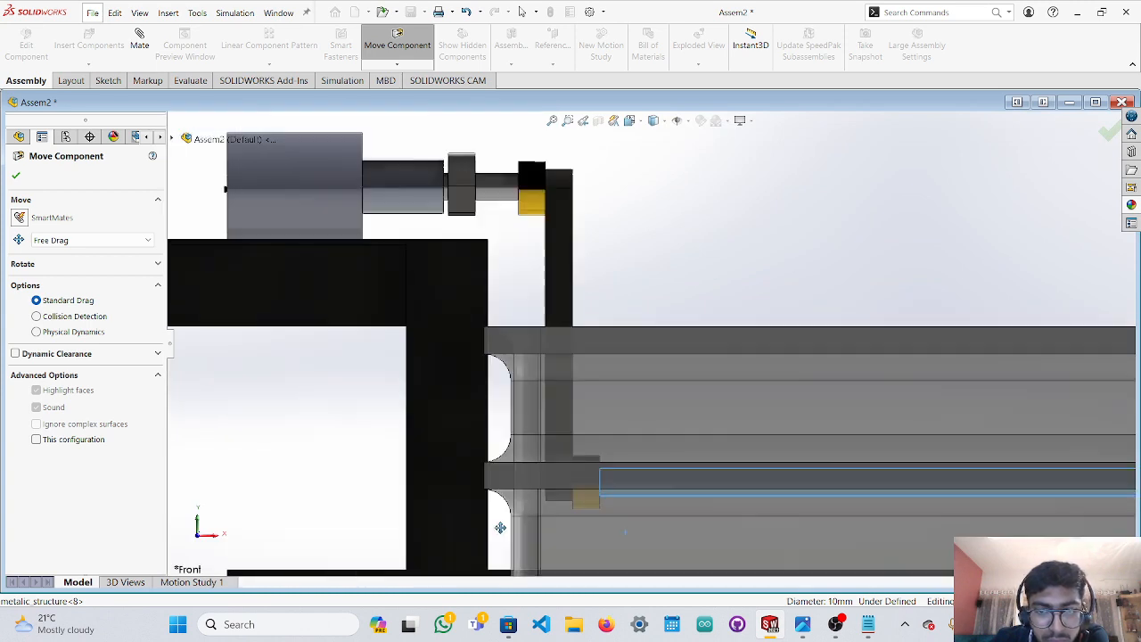
scroll(552, 499, "down", 5)
mouse_move(641, 367)
left_mouse_down()
mouse_move(642, 401)
mouse_move(641, 379)
left_mouse_up()
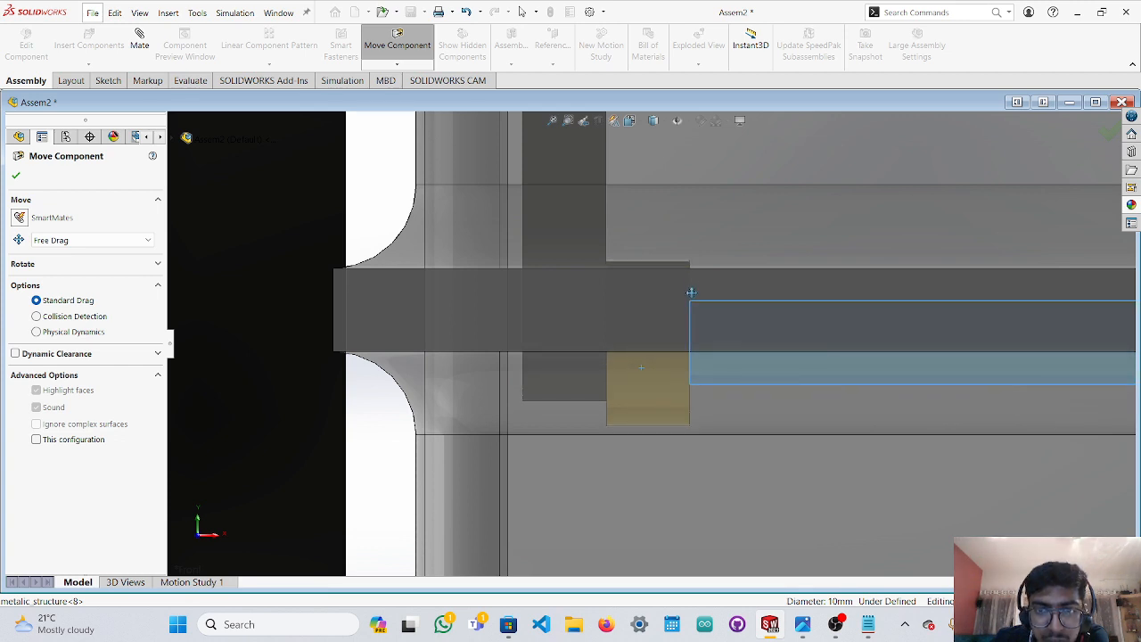
Examine the joint between the lower motor clamp's shaft and the upper clamp's arms from an angled view, and finish moving the component.
scroll(702, 251, "up", 12)
middle_click_drag(771, 288, 678, 357)
scroll(681, 359, "down", 8)
scroll(681, 359, "down", 5)
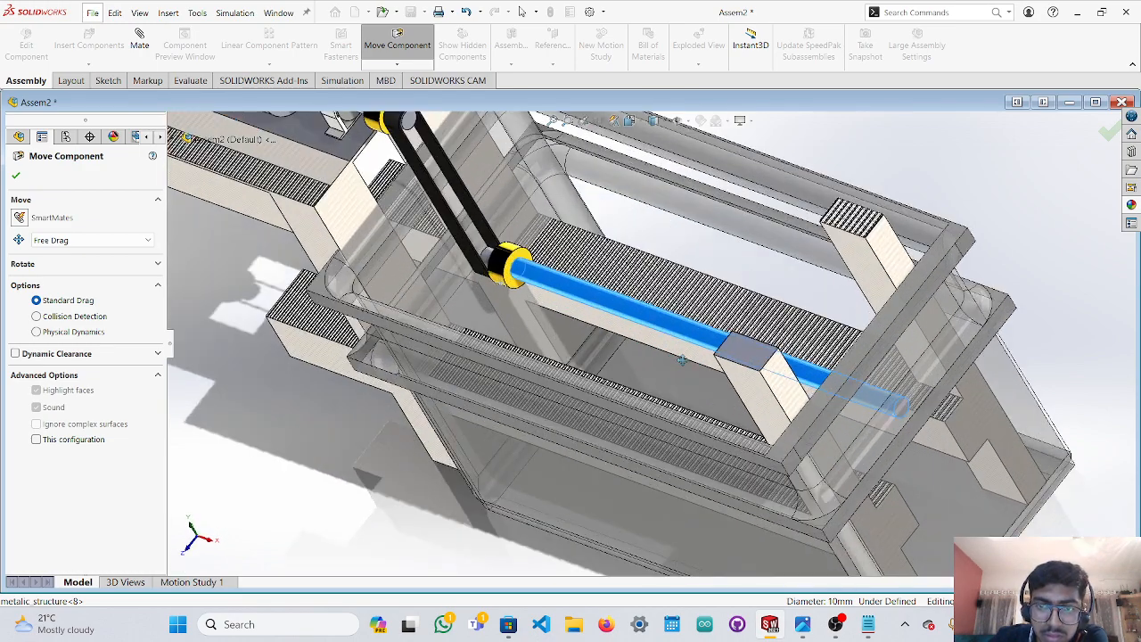
scroll(681, 359, "up", 5)
scroll(772, 193, "up", 2)
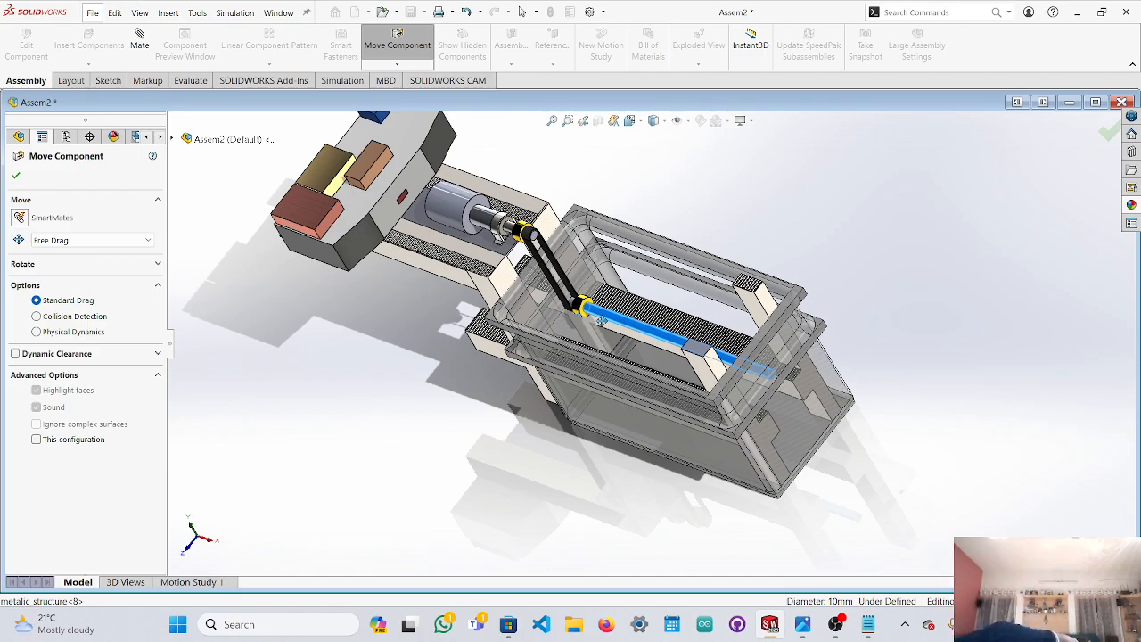
scroll(603, 321, "up", 2)
scroll(612, 328, "down", 5)
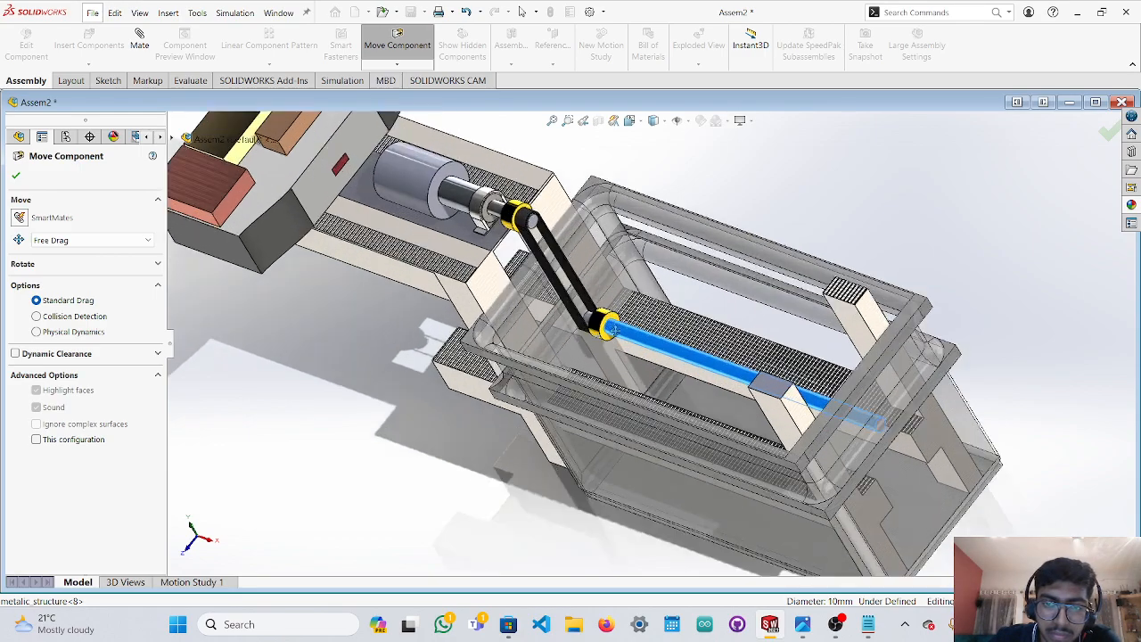
scroll(613, 328, "down", 5)
scroll(635, 346, "up", 8)
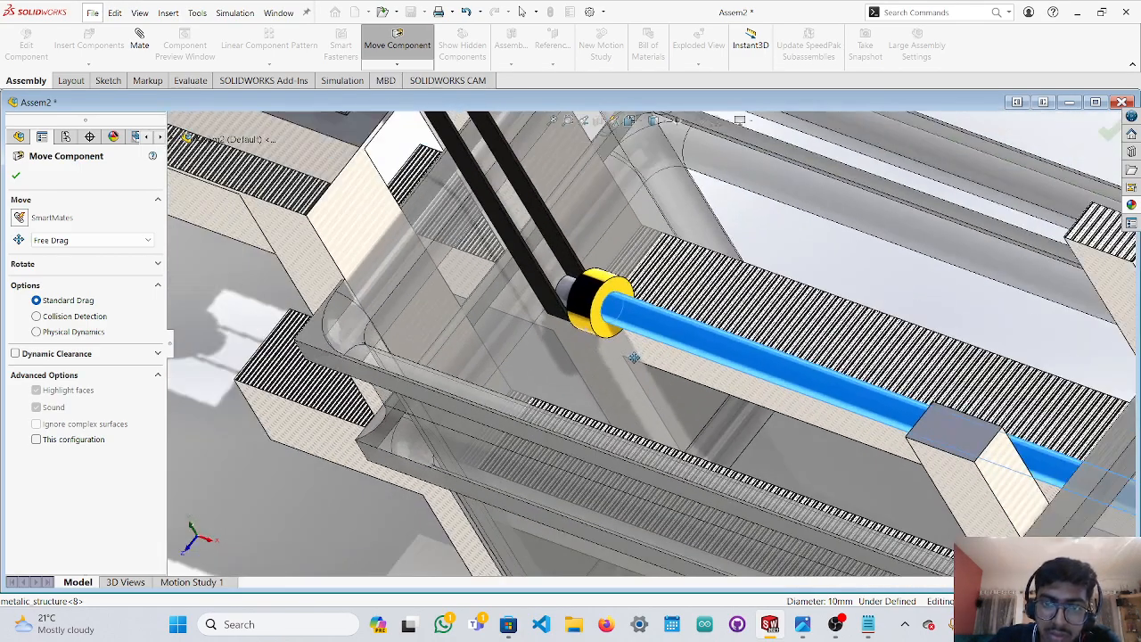
scroll(635, 358, "up", 2)
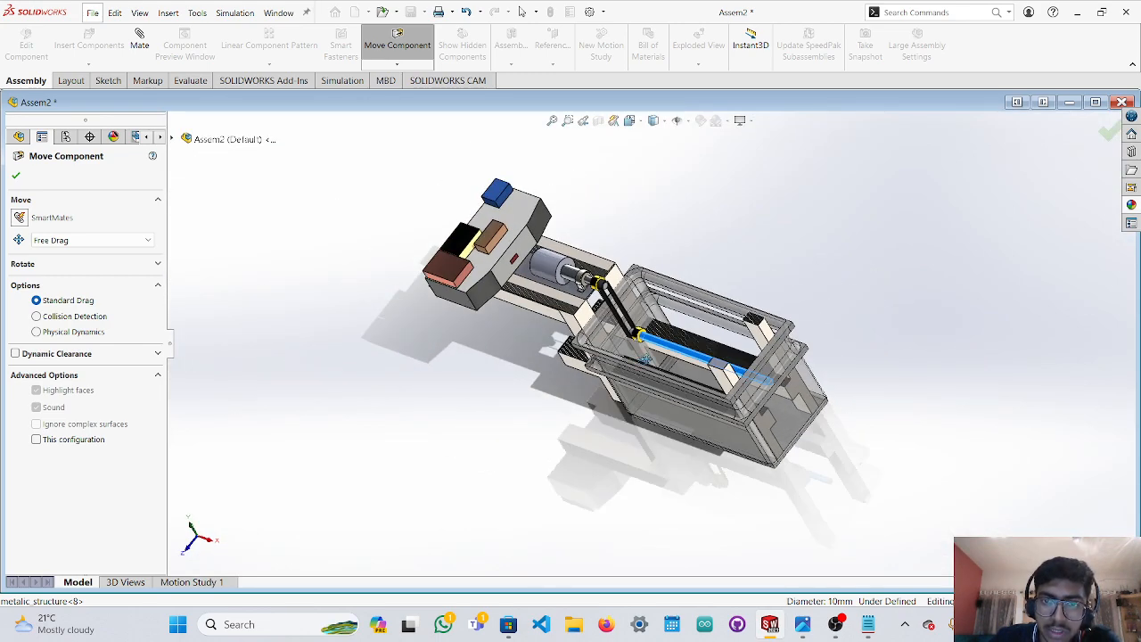
scroll(646, 359, "down", 6)
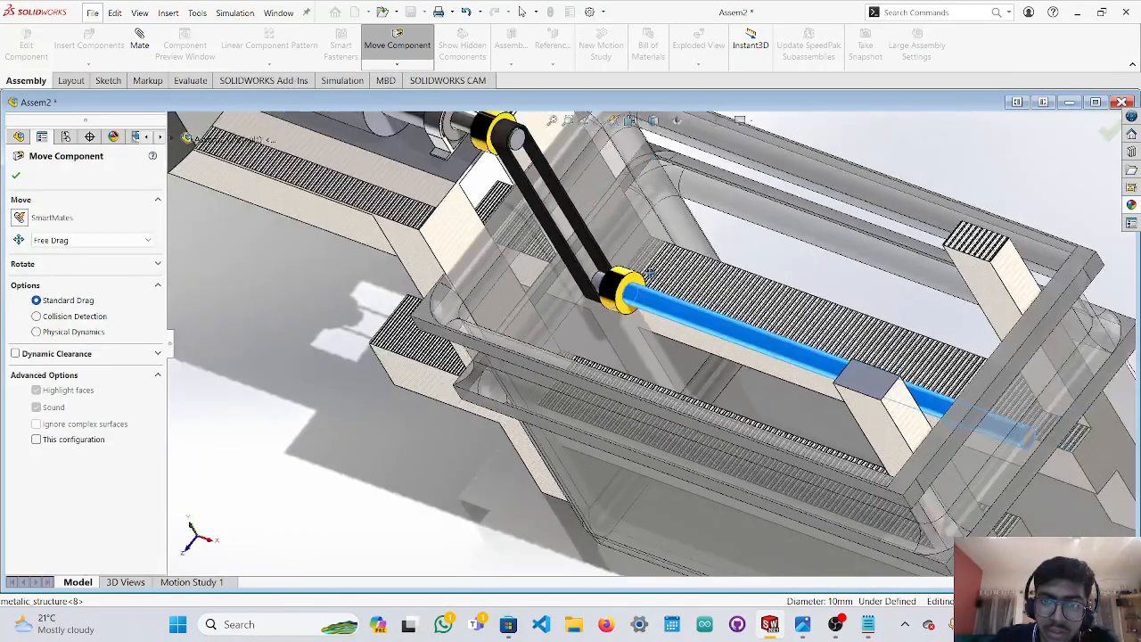
scroll(651, 276, "up", 2)
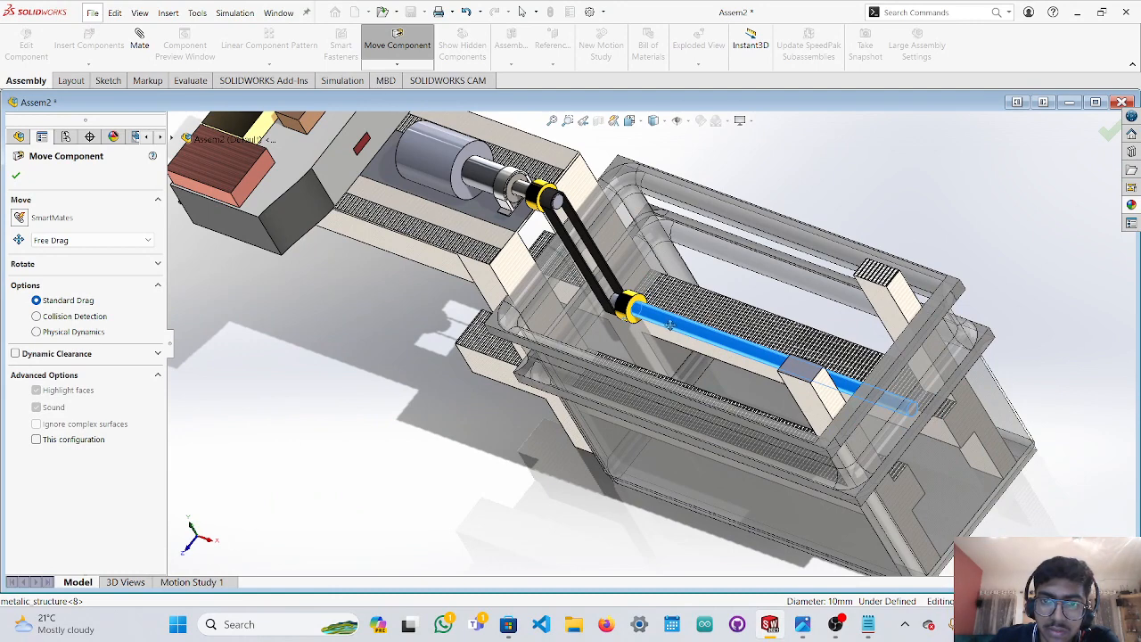
scroll(670, 326, "up", 2)
key("Escape")
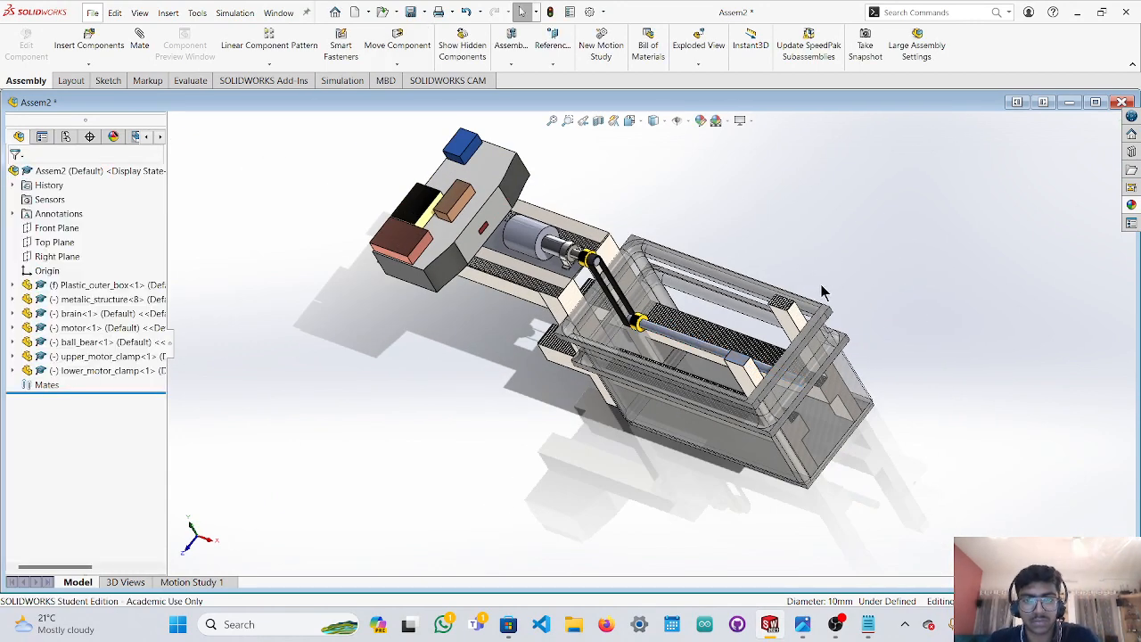
middle_click_drag(821, 286, 825, 296)
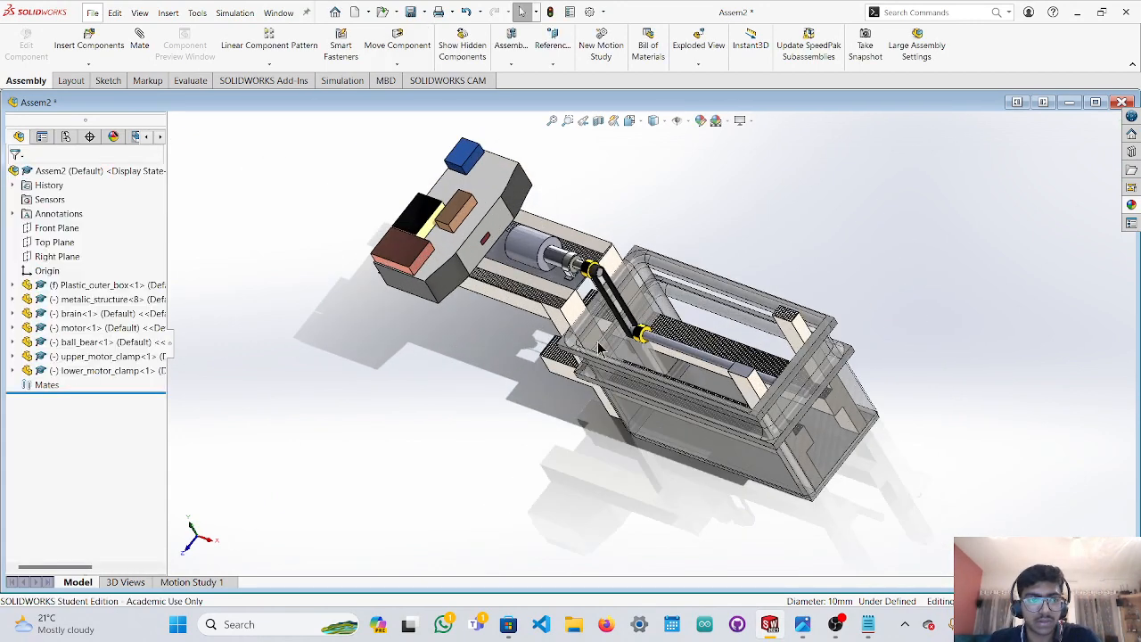
Insert two more ball_bear components in the free space in front of the outer box.
left_click(81, 344)
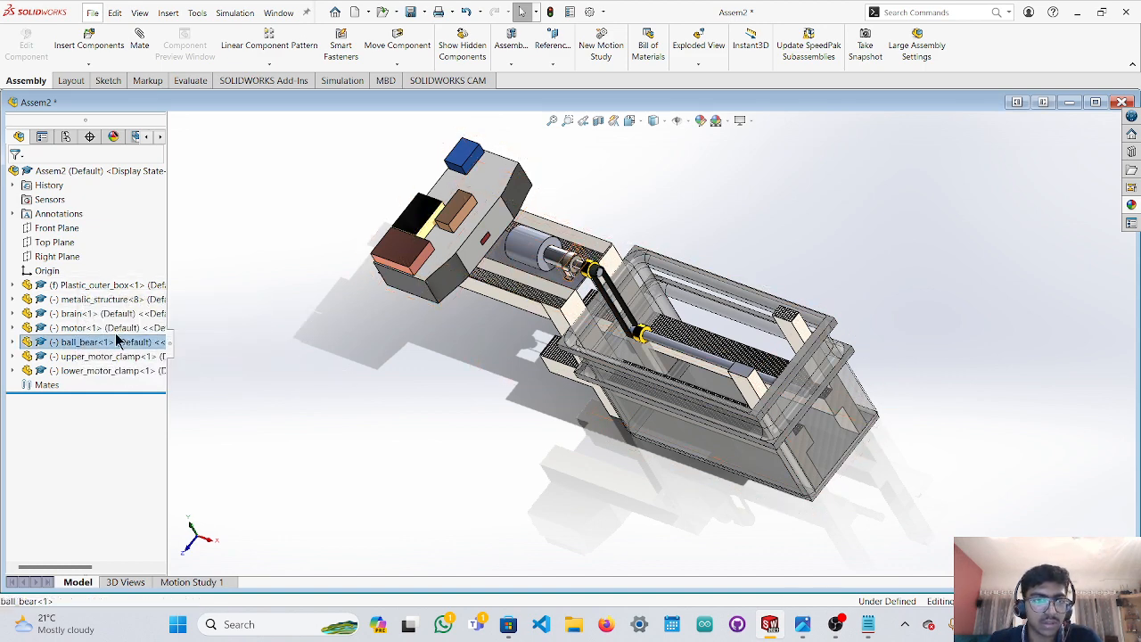
left_click(90, 38)
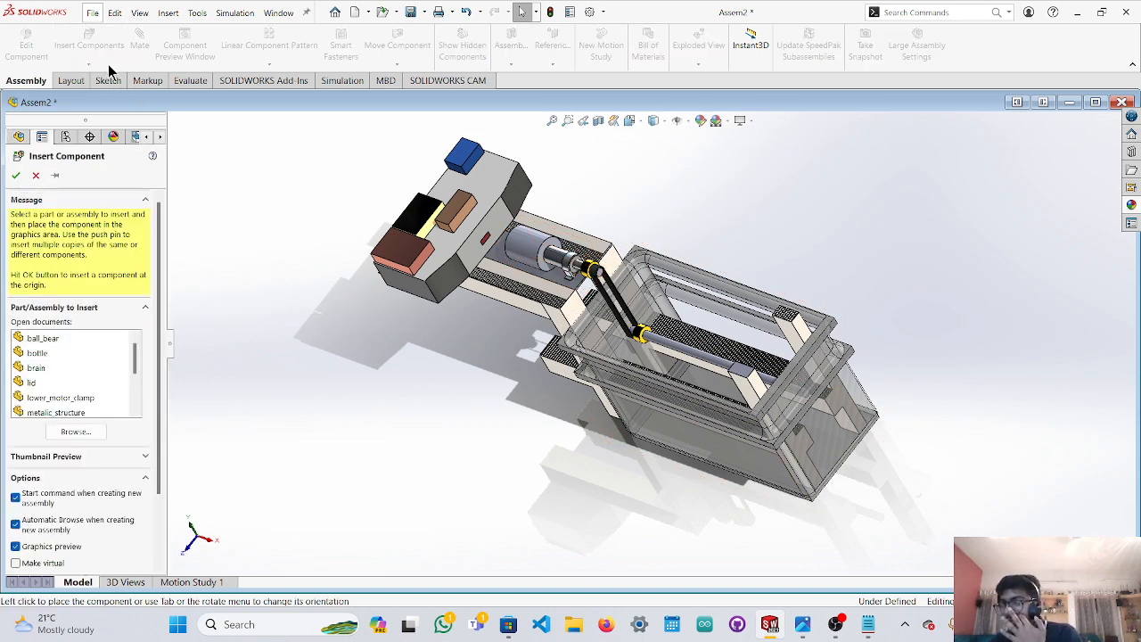
left_click(49, 345)
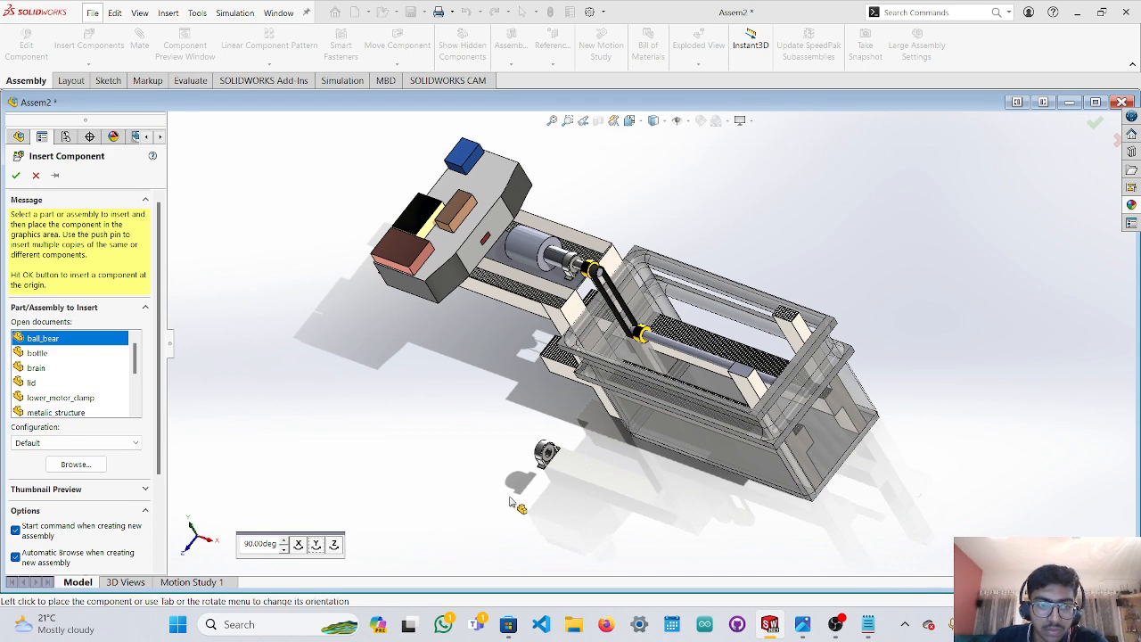
scroll(71, 352, "down", 1)
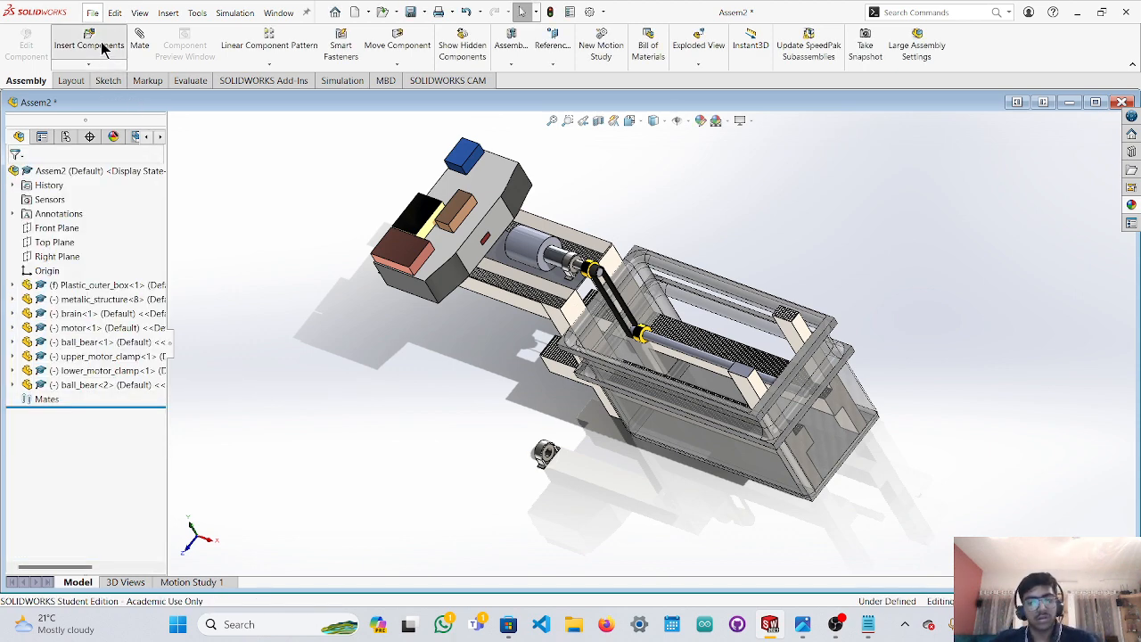
left_click(103, 49)
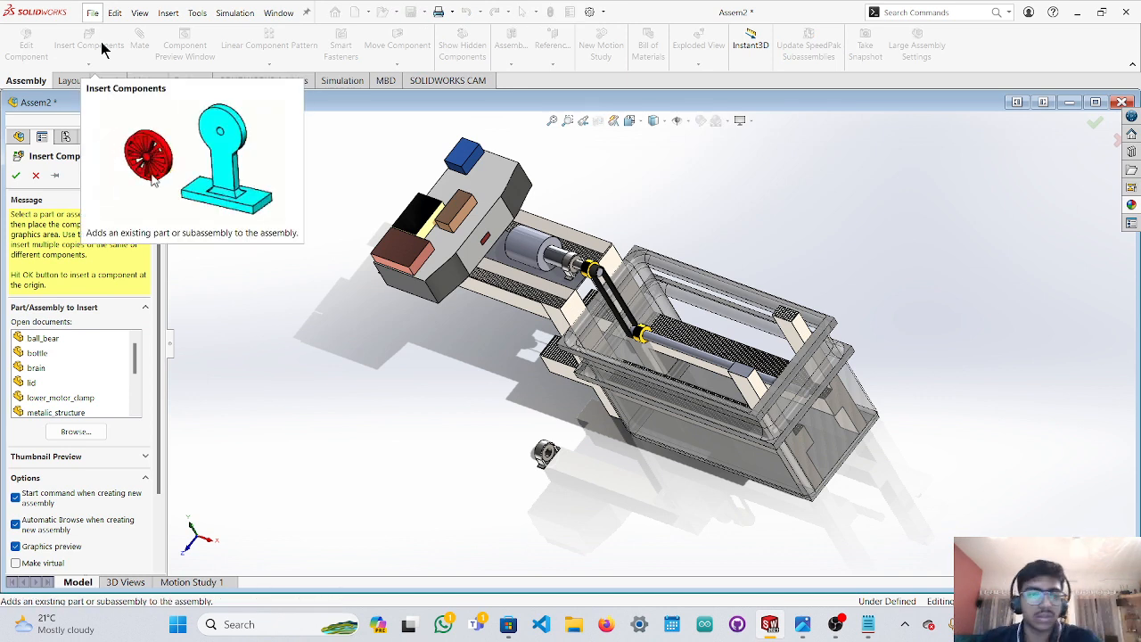
scroll(58, 403, "down", 3)
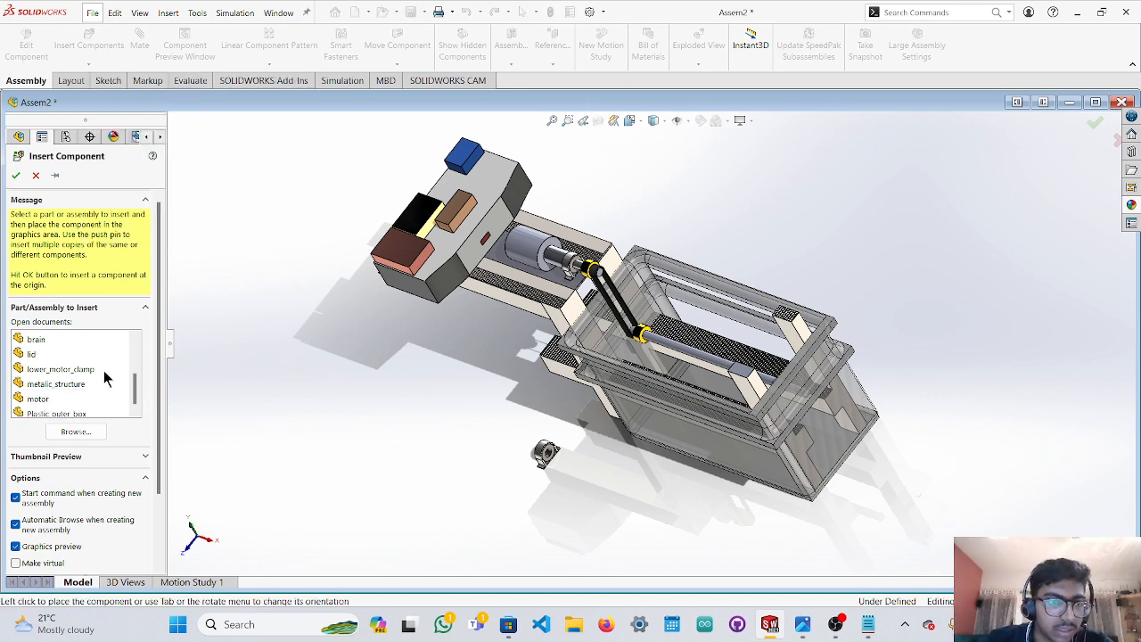
scroll(62, 397, "up", 3)
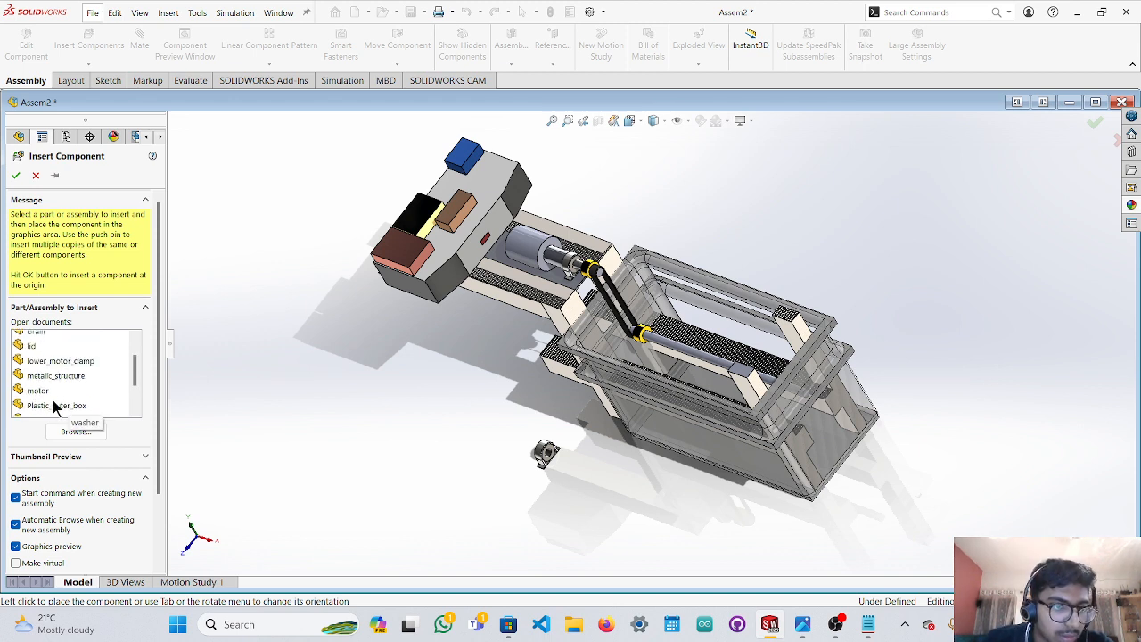
left_click(49, 339)
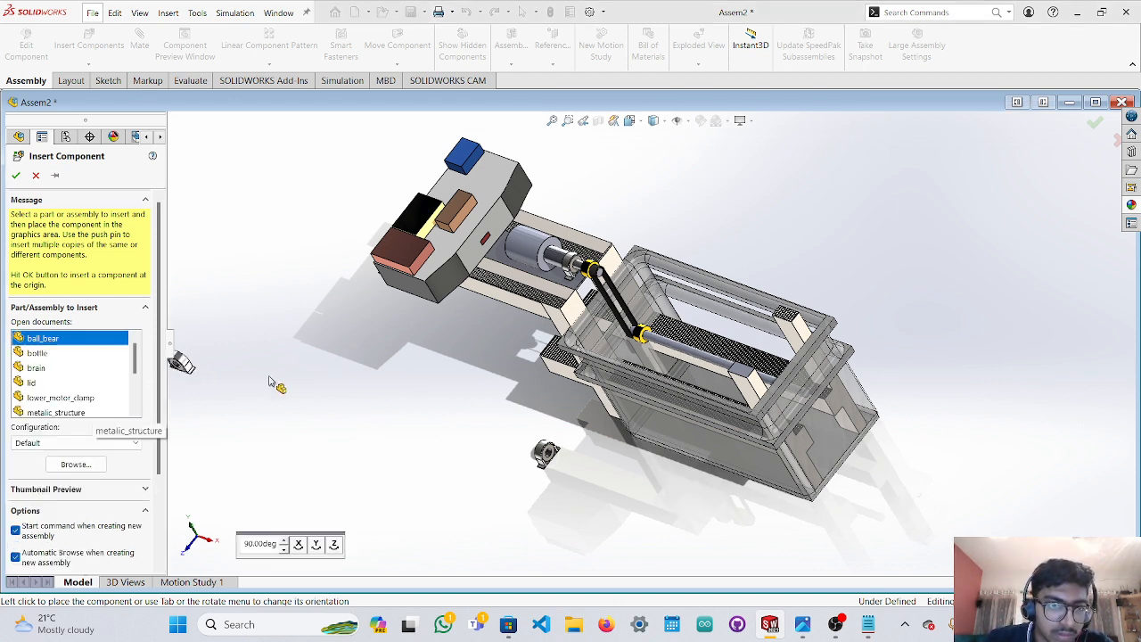
left_click(450, 532)
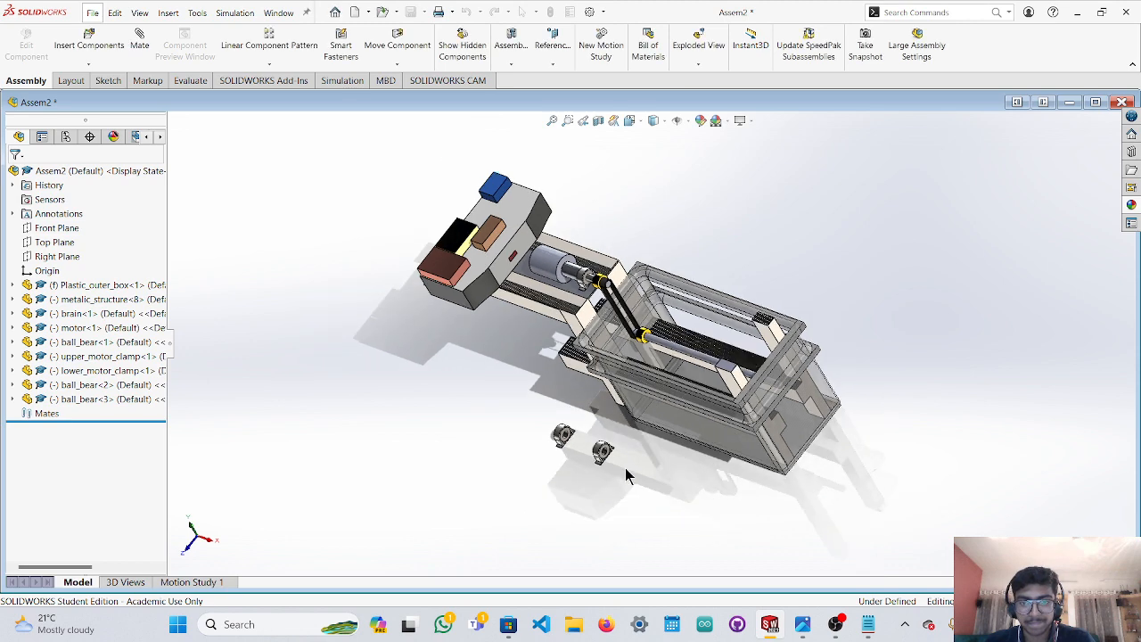
Move one new ball bearing in the top view onto the line of the long shaft, just beyond the yellow rings.
scroll(599, 459, "down", 4)
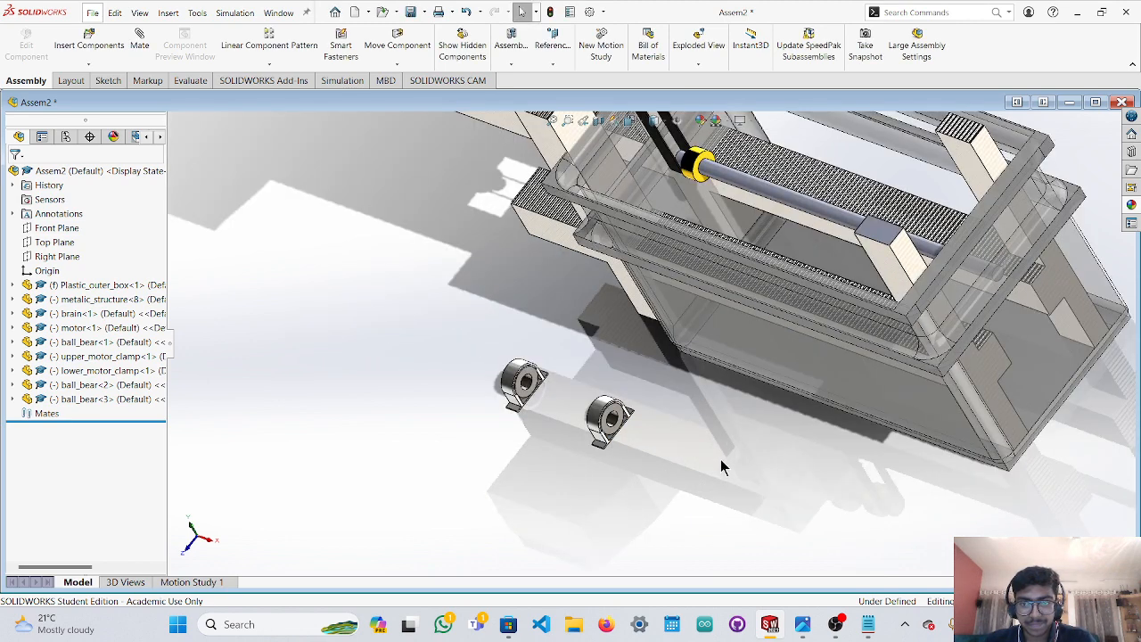
middle_click_drag(720, 460, 722, 462)
scroll(662, 341, "up", 2)
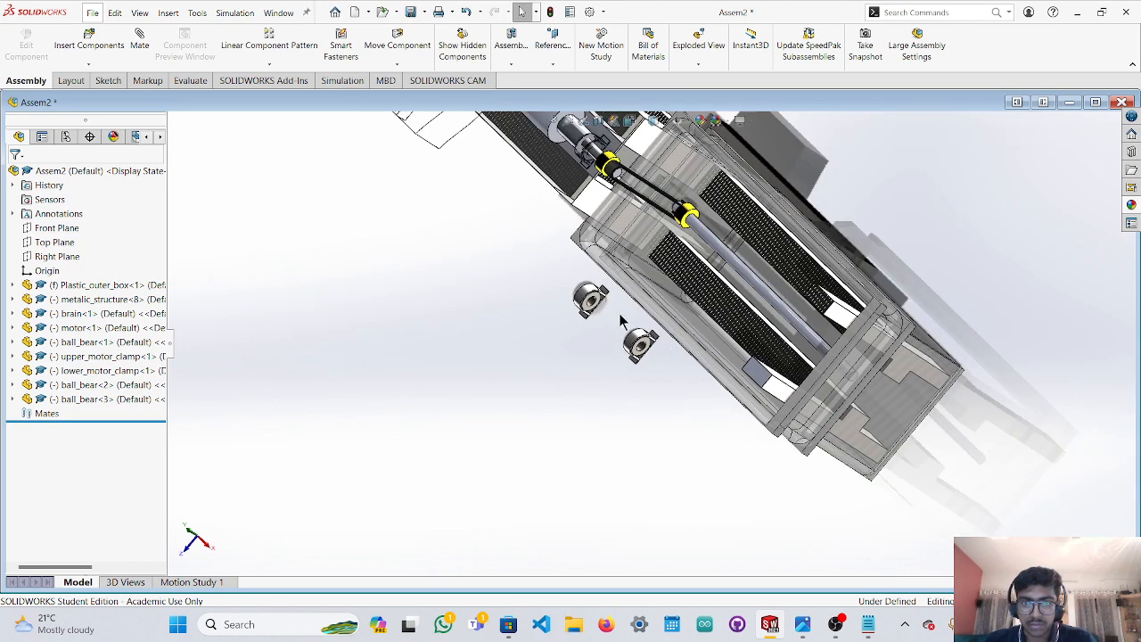
scroll(601, 316, "down", 3)
scroll(601, 315, "up", 2)
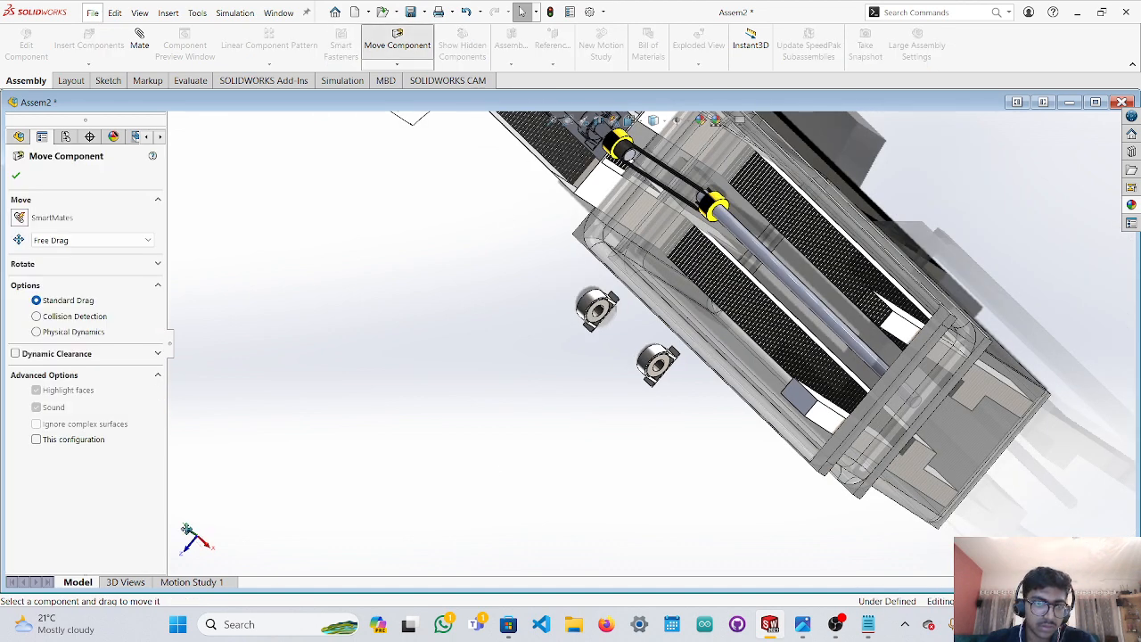
left_click(187, 530)
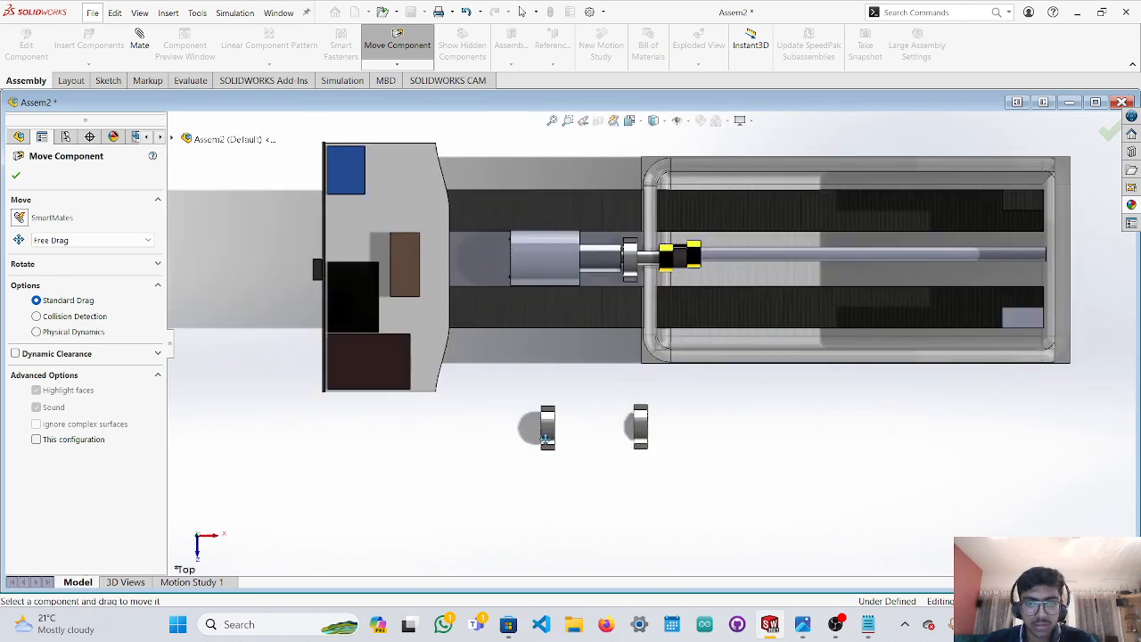
left_click_drag(716, 355, 729, 325)
left_click_drag(722, 282, 725, 265)
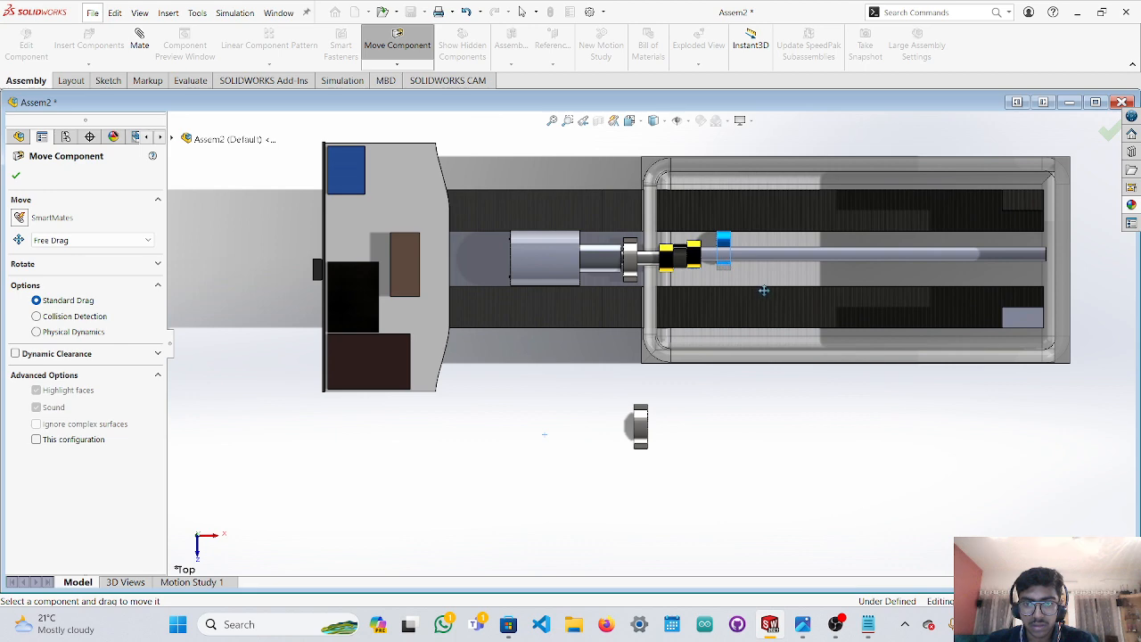
Raise that ball bearing in the right view to the long shaft's height and check its seating around the shaft beside the yellow ring.
scroll(764, 290, "up", 2)
key("ctrl+4")
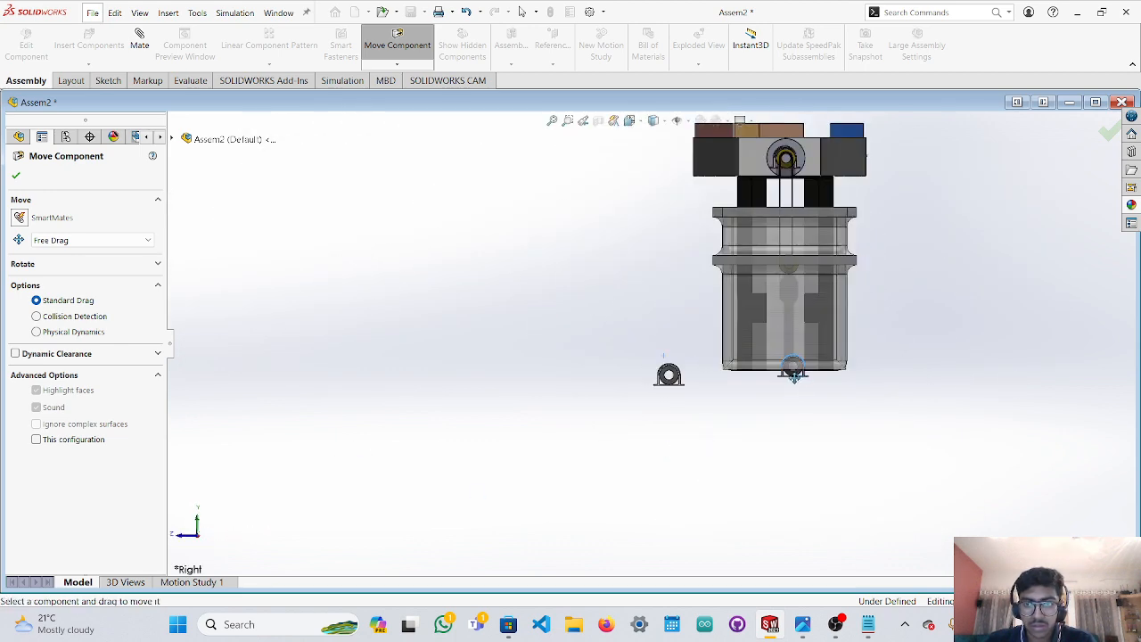
left_click_drag(793, 372, 797, 275)
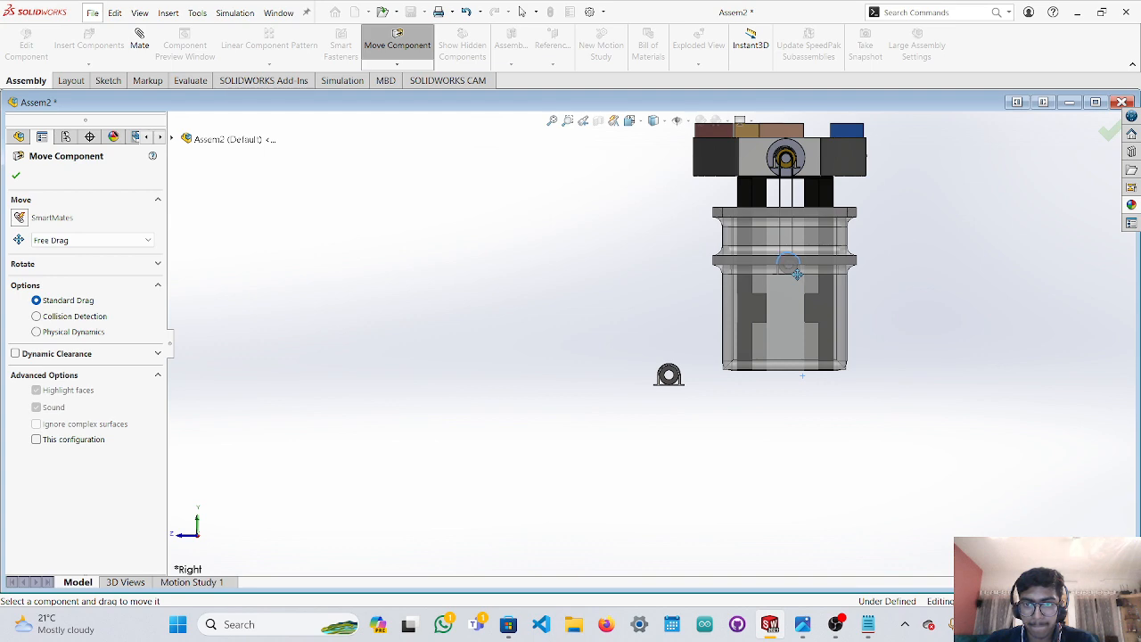
left_click(201, 518)
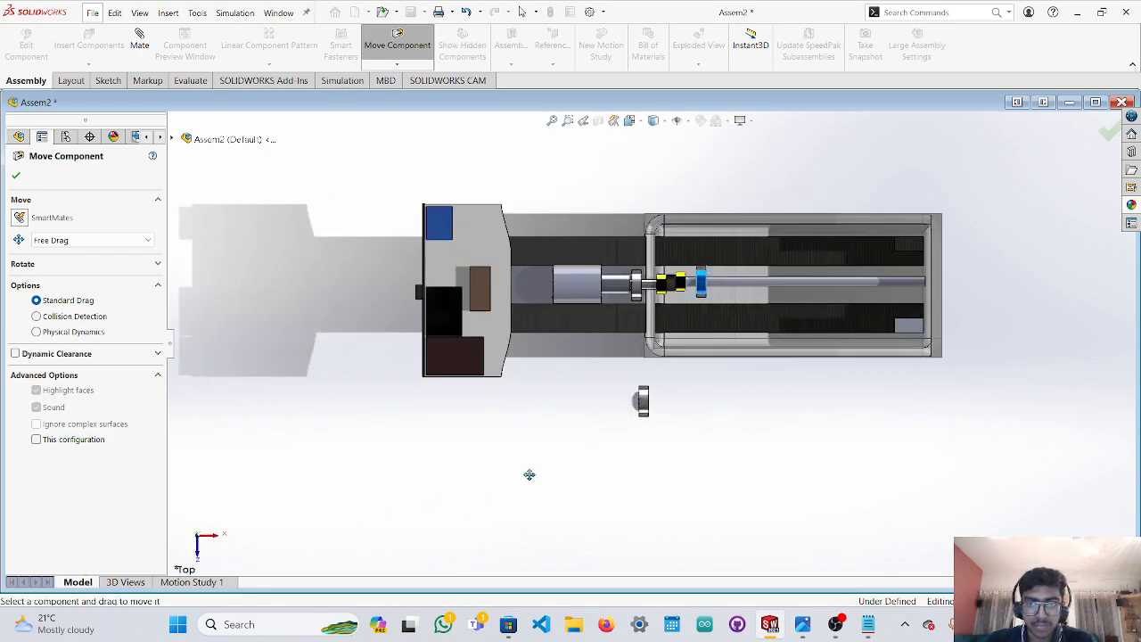
middle_click_drag(732, 437, 677, 416)
scroll(706, 299, "down", 8)
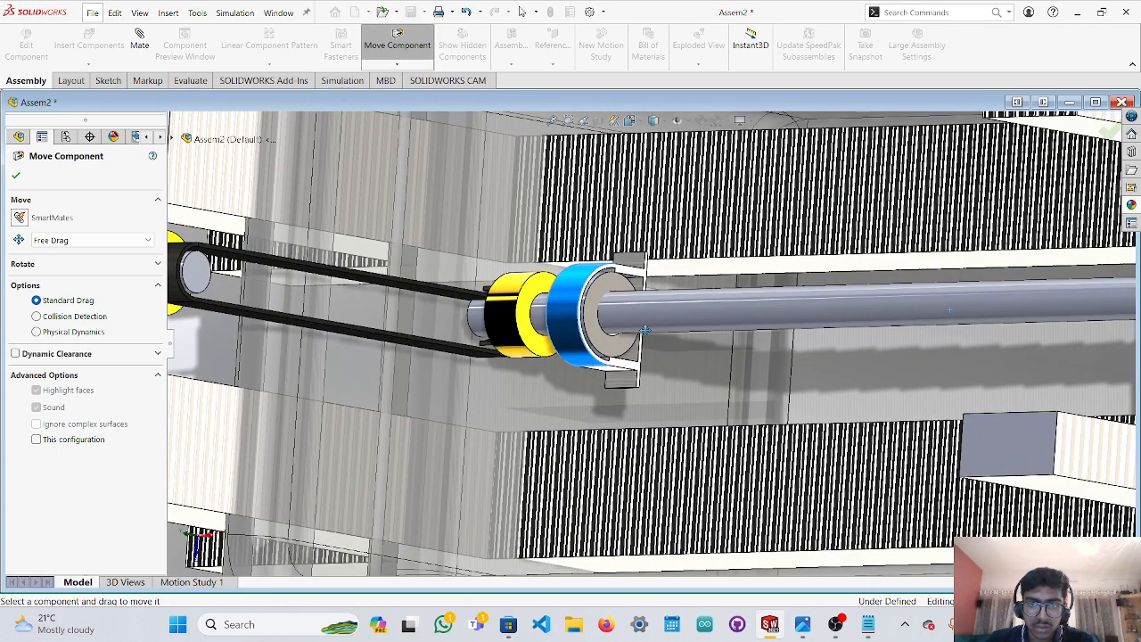
scroll(619, 333, "down", 3)
left_click_drag(577, 330, 573, 326)
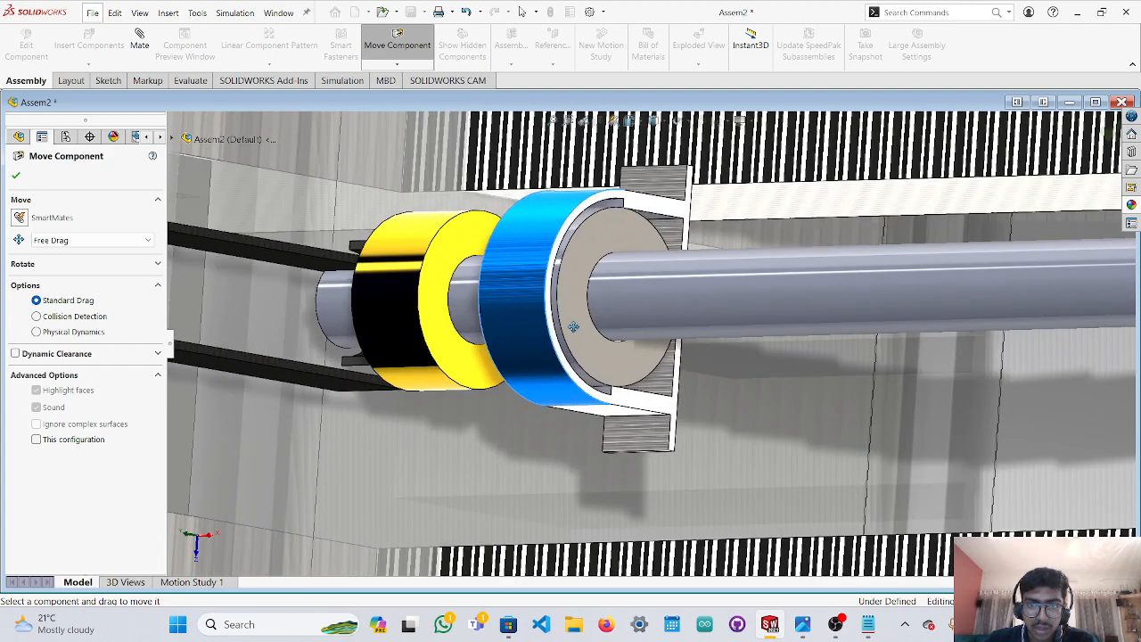
scroll(720, 389, "up", 10)
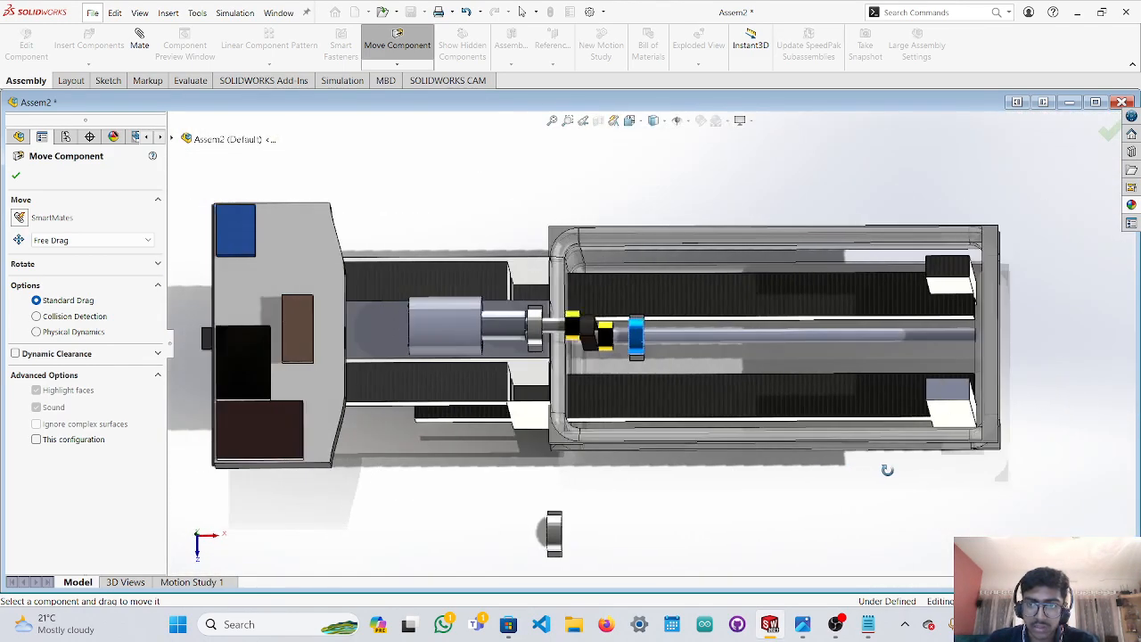
Move the other new ball bearing over the far end of the long shaft in the top view, and raise it to shaft height.
middle_click_drag(887, 470, 882, 490)
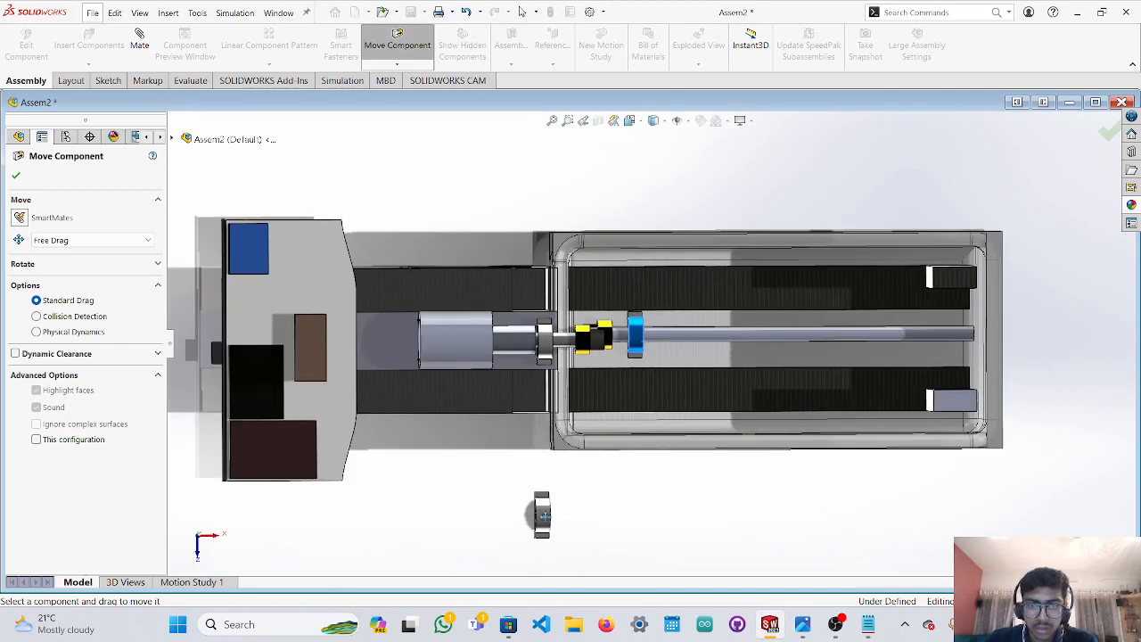
left_click_drag(545, 516, 962, 335)
mouse_move(963, 350)
middle_mouse_down()
mouse_move(1005, 357)
mouse_move(960, 359)
middle_mouse_up()
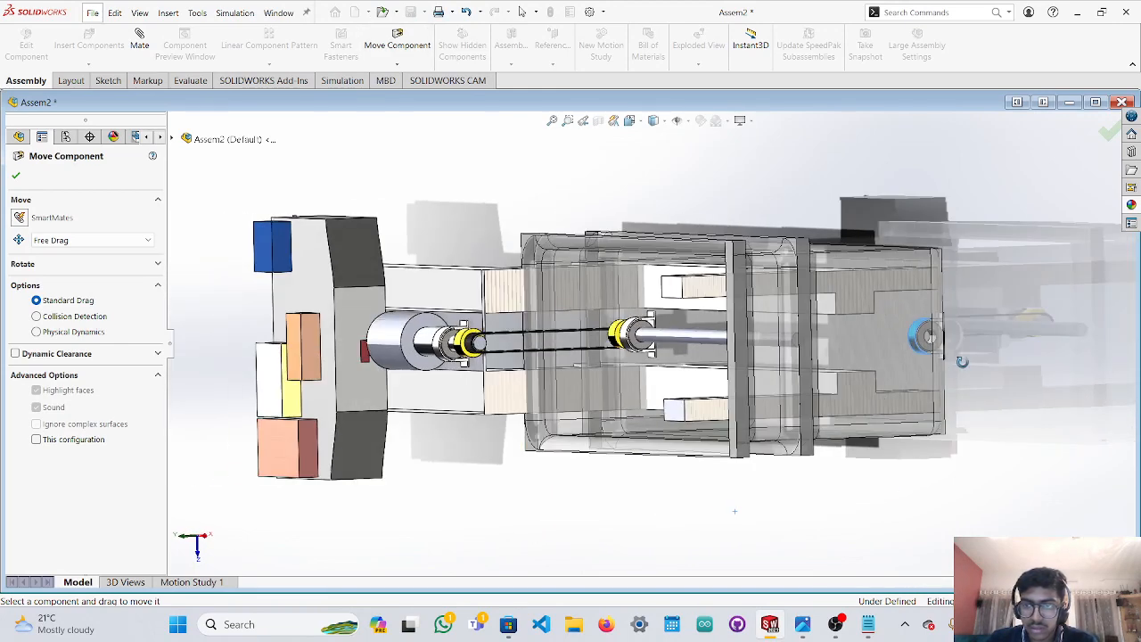
left_click(213, 535)
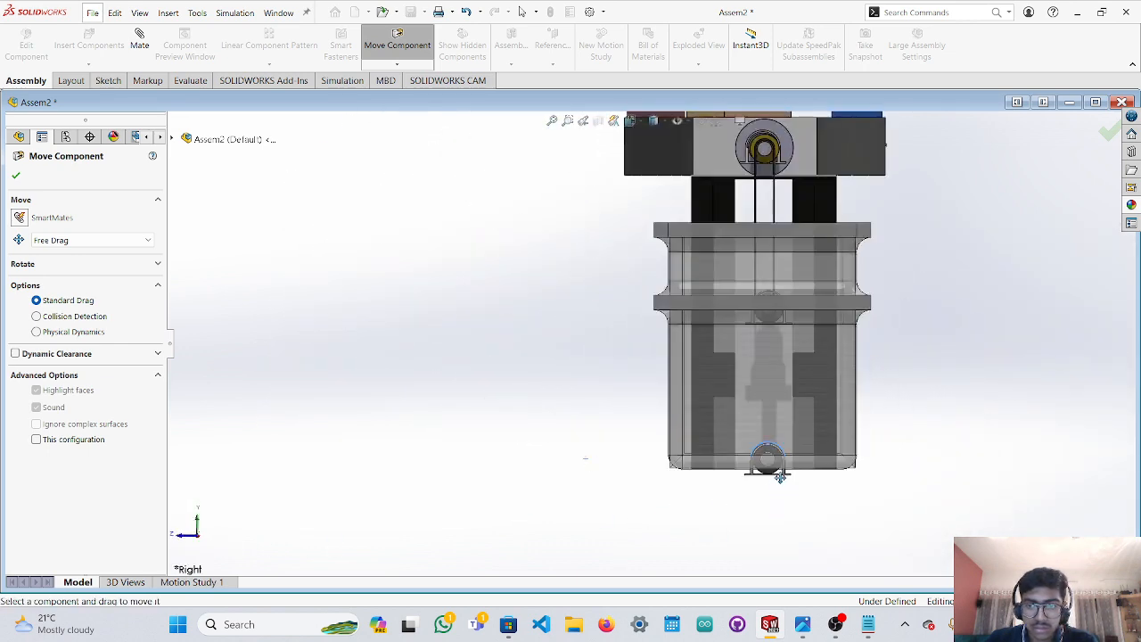
left_click_drag(780, 477, 780, 325)
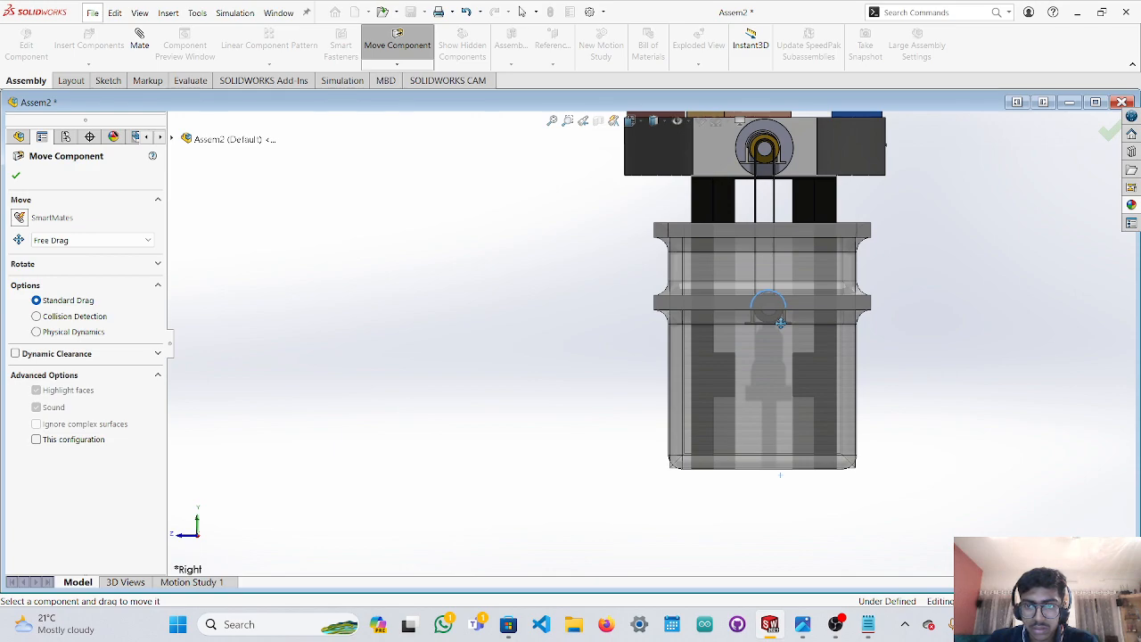
middle_click_drag(762, 345, 763, 523)
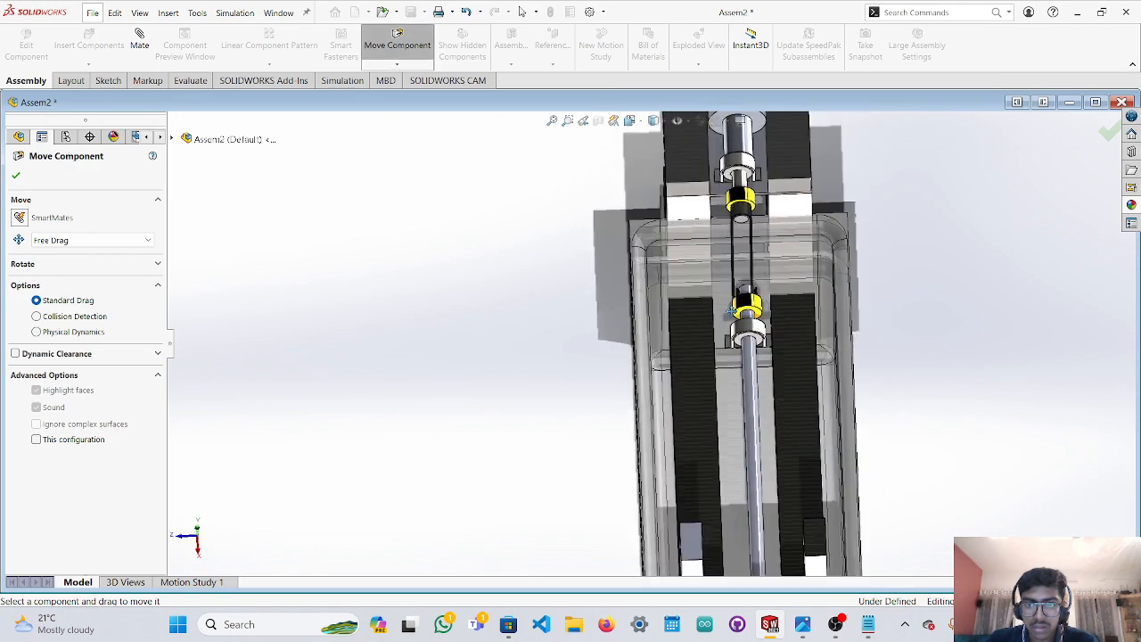
scroll(734, 317, "down", 5)
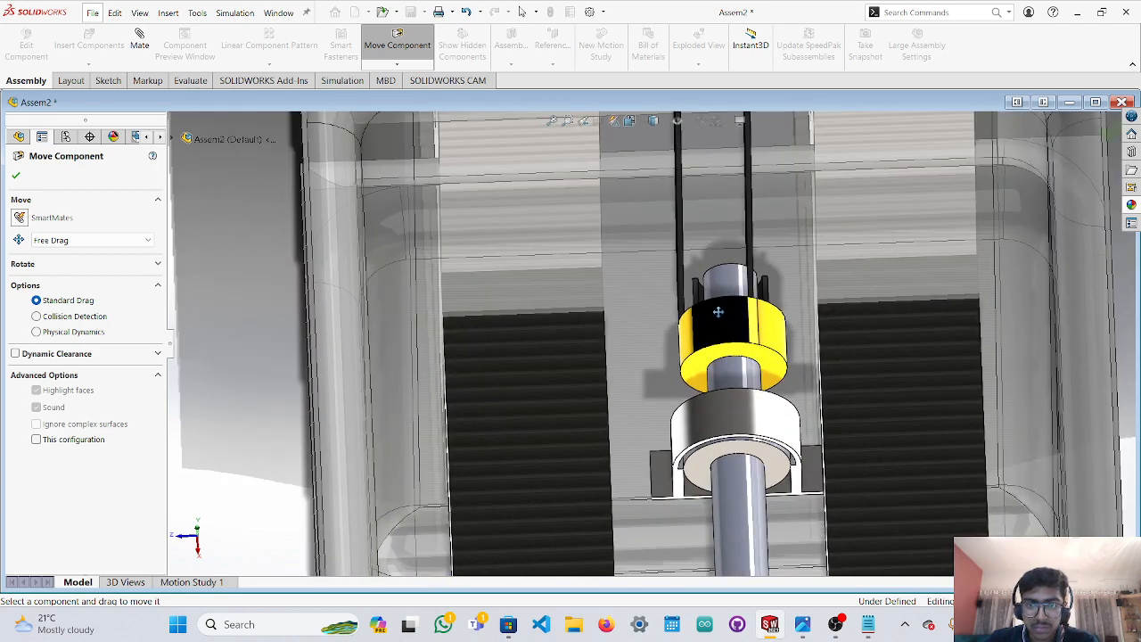
Examine from the top, right and oblique views how the lower yellow ring and long shaft line up with the upper ring.
middle_click_drag(758, 270, 755, 367)
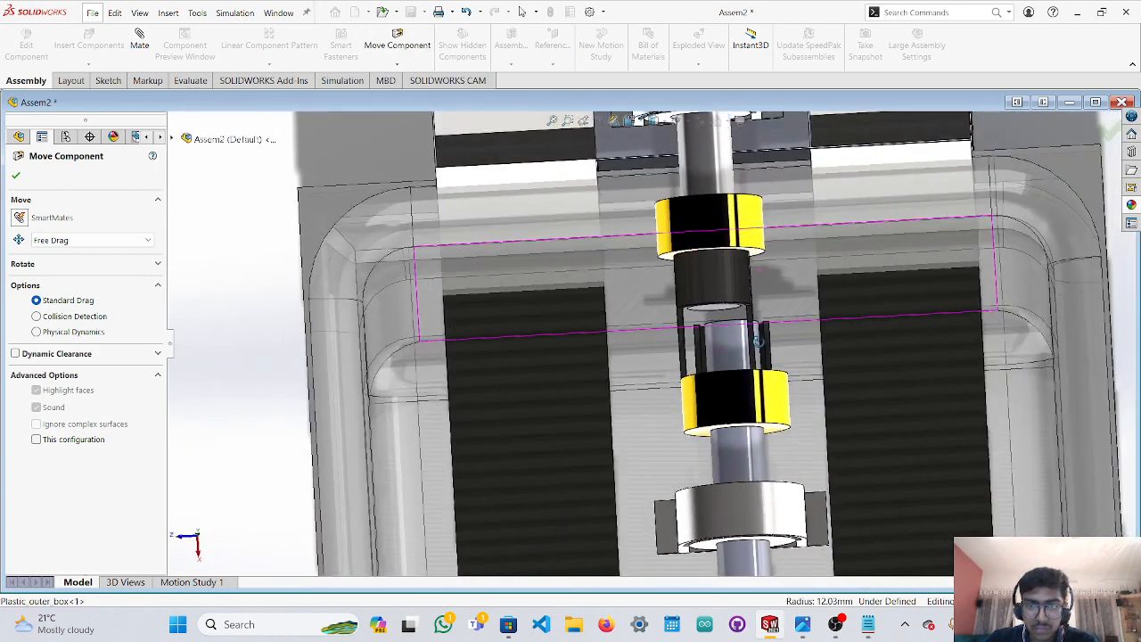
left_click(198, 535)
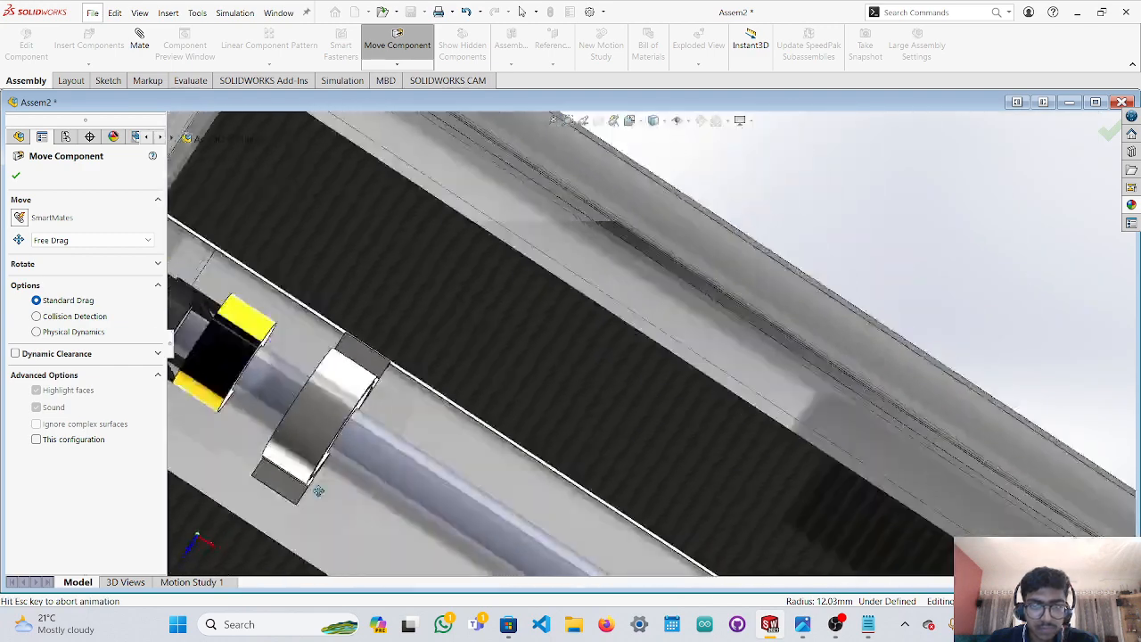
scroll(309, 484, "up", 4)
scroll(274, 463, "down", 1)
scroll(349, 436, "down", 3)
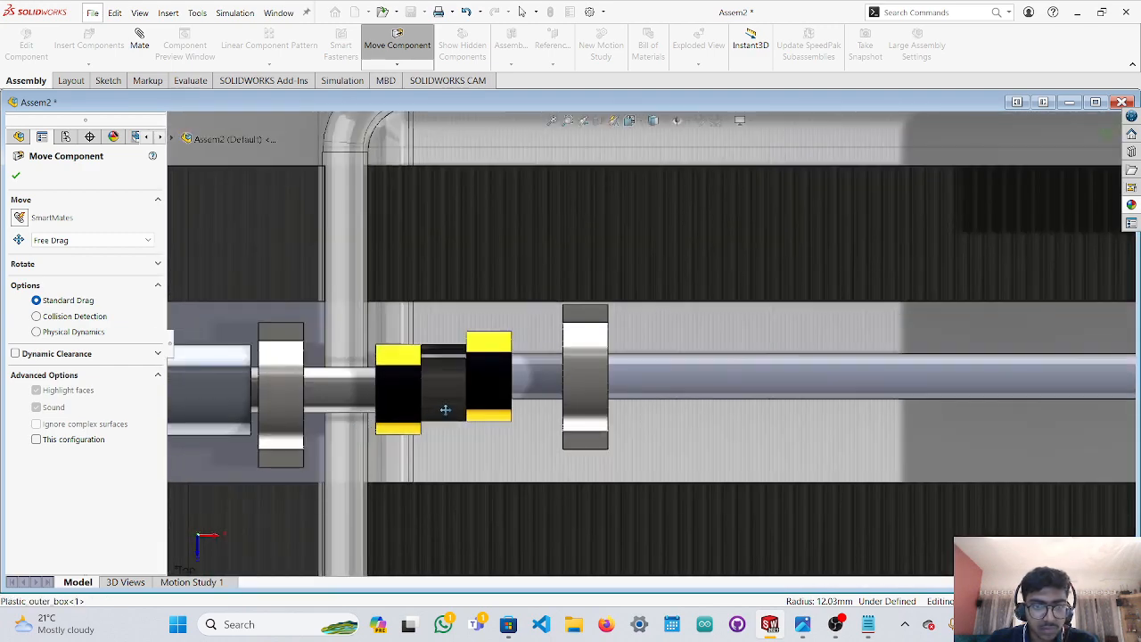
left_click(206, 535)
left_click(204, 523)
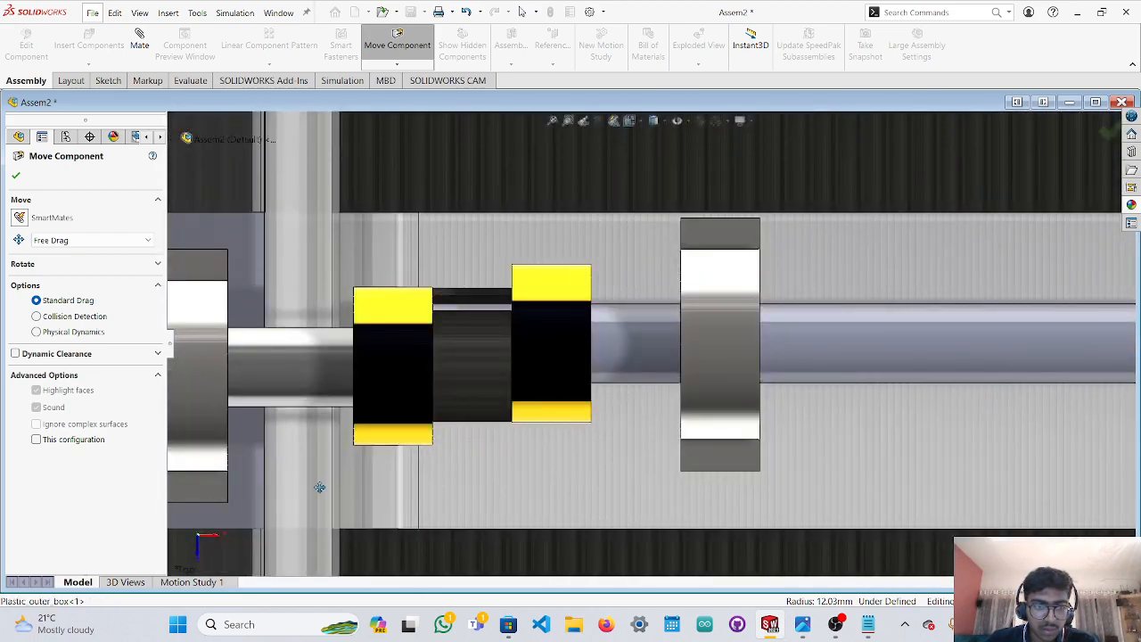
left_click(208, 538)
scroll(963, 401, "up", 3)
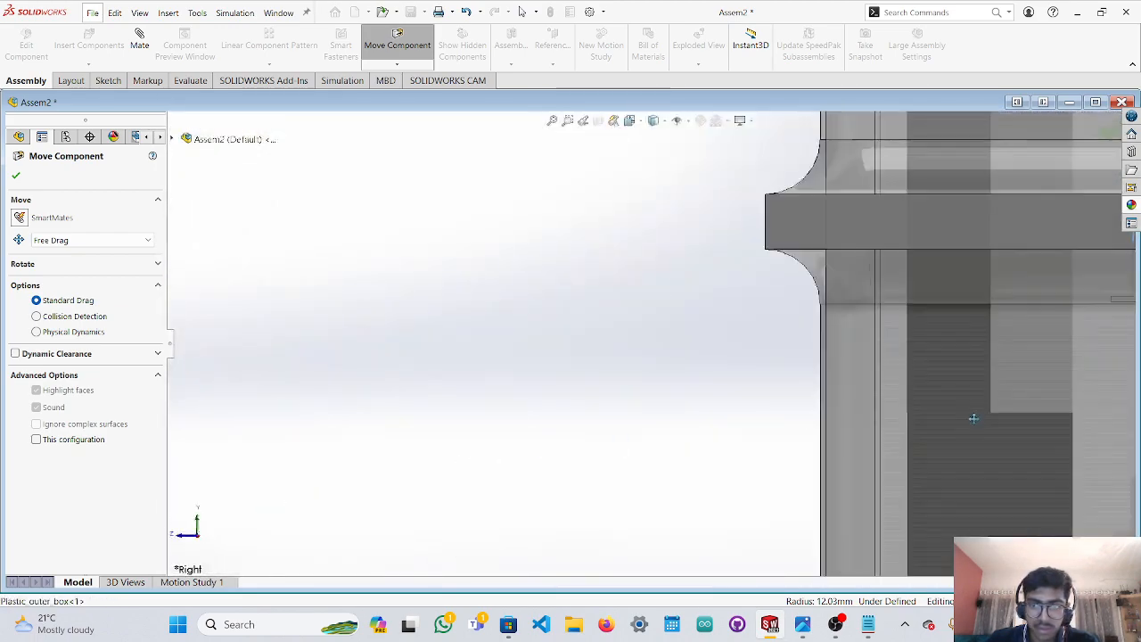
middle_click_drag(947, 365, 811, 311)
scroll(796, 270, "down", 5)
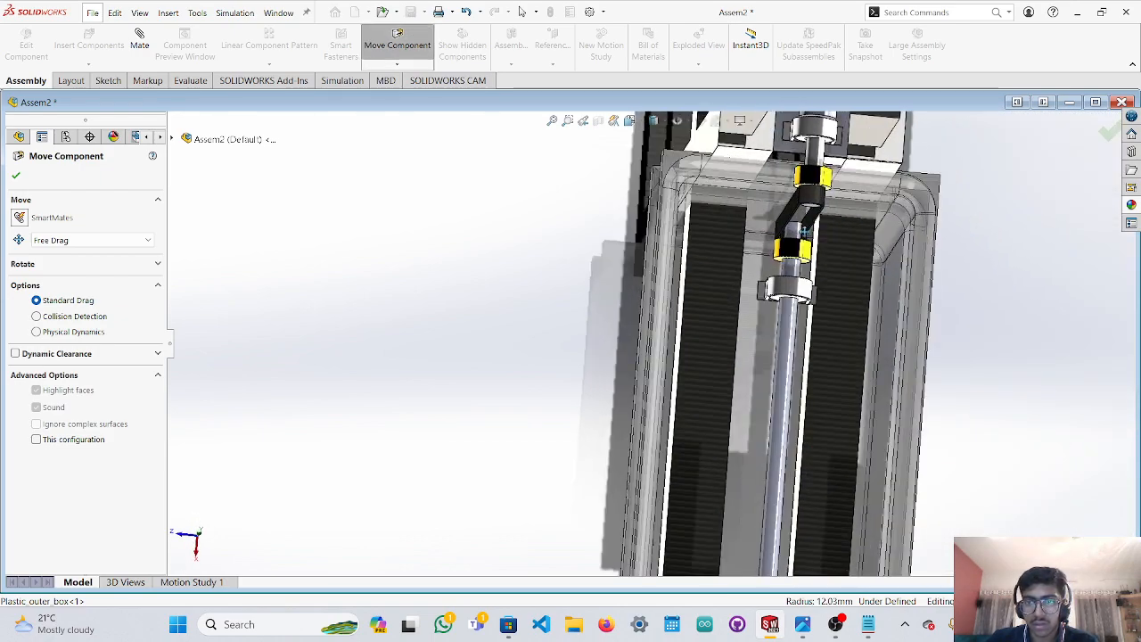
middle_click_drag(796, 269, 789, 276)
scroll(789, 275, "down", 8)
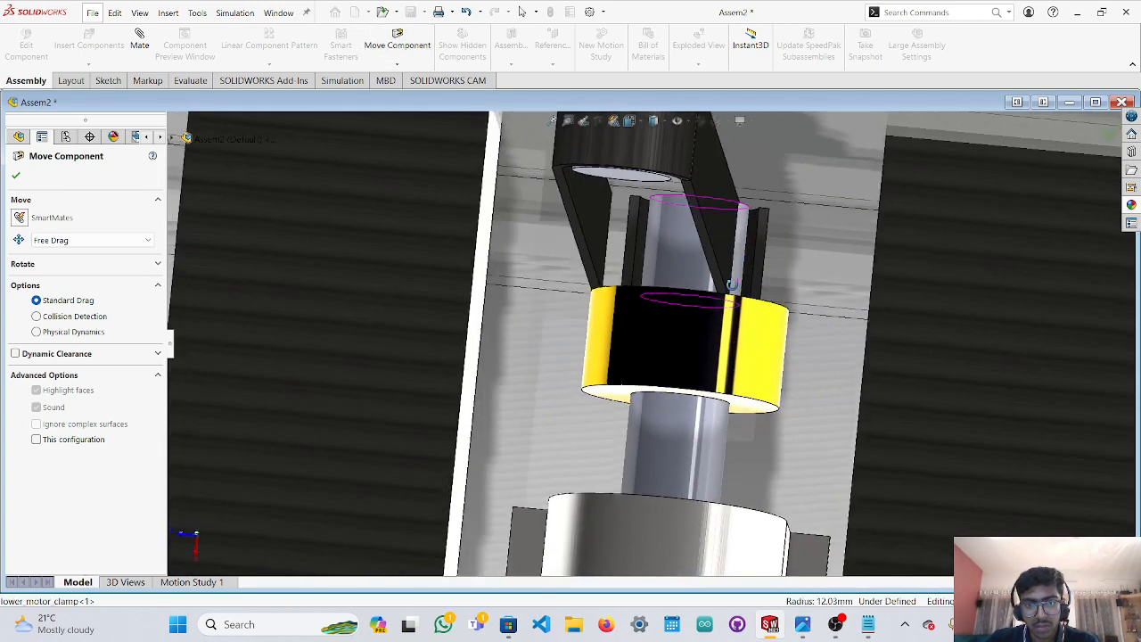
middle_click_drag(735, 285, 735, 304)
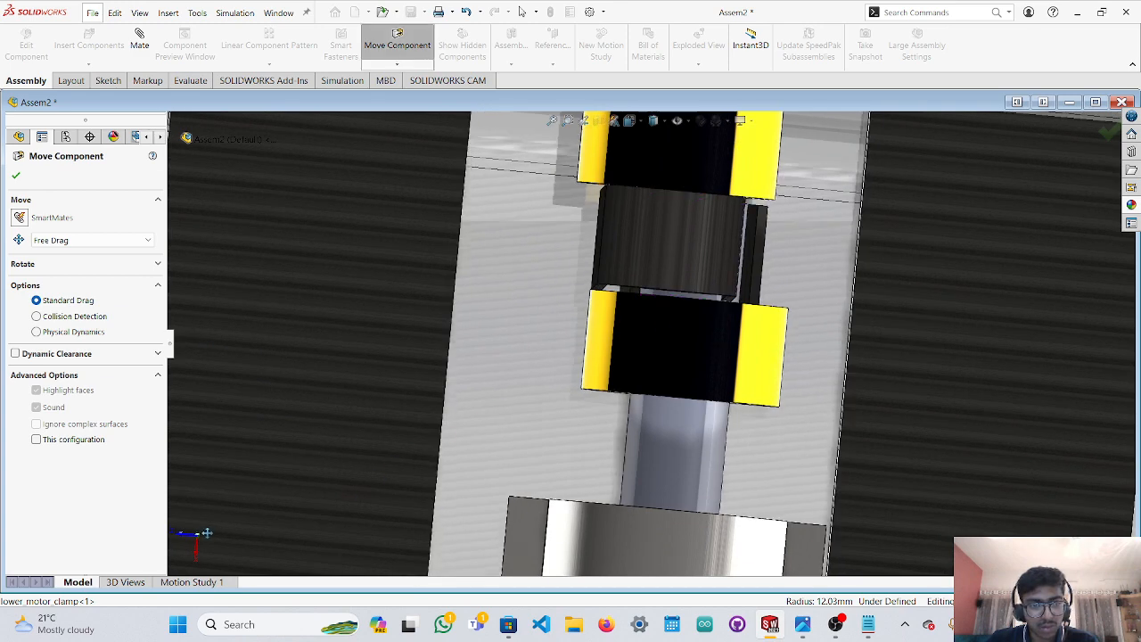
Move the lower motor clamp with its shaft sideways in the top view until its yellow ring aligns with the upper one.
left_click(195, 535)
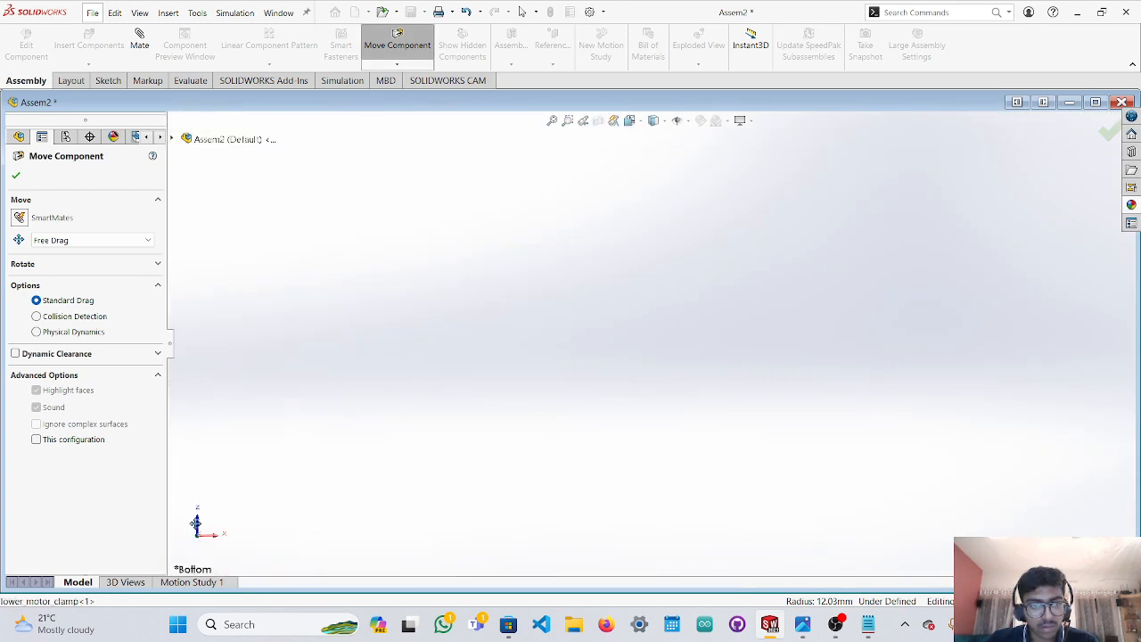
left_click(198, 533)
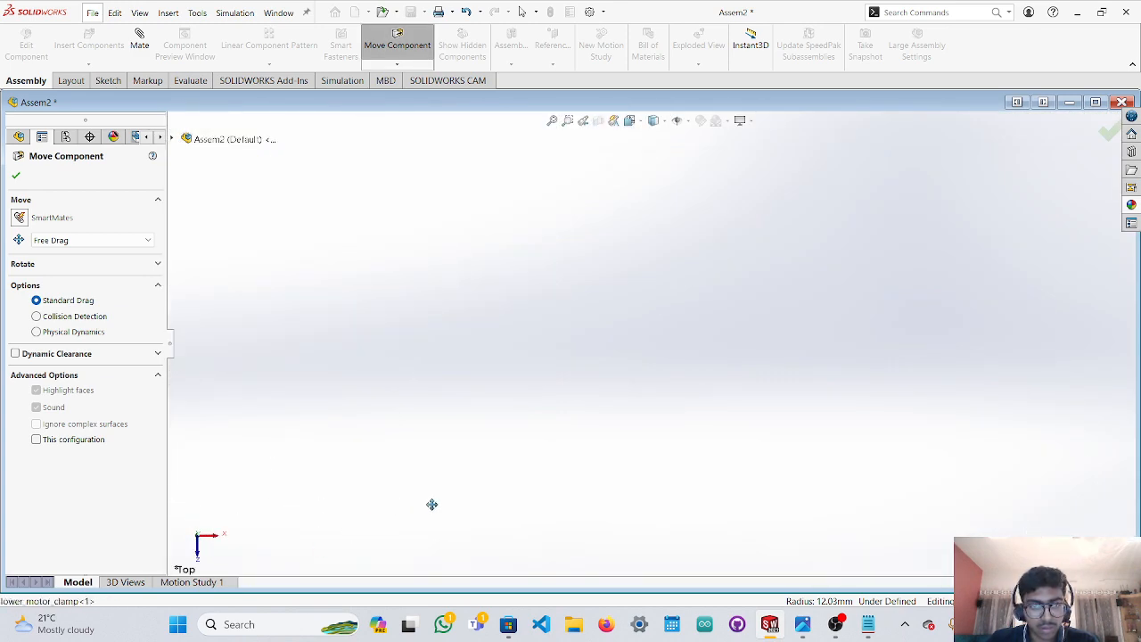
scroll(538, 515, "up", 1)
scroll(538, 515, "up", 5)
scroll(513, 439, "down", 7)
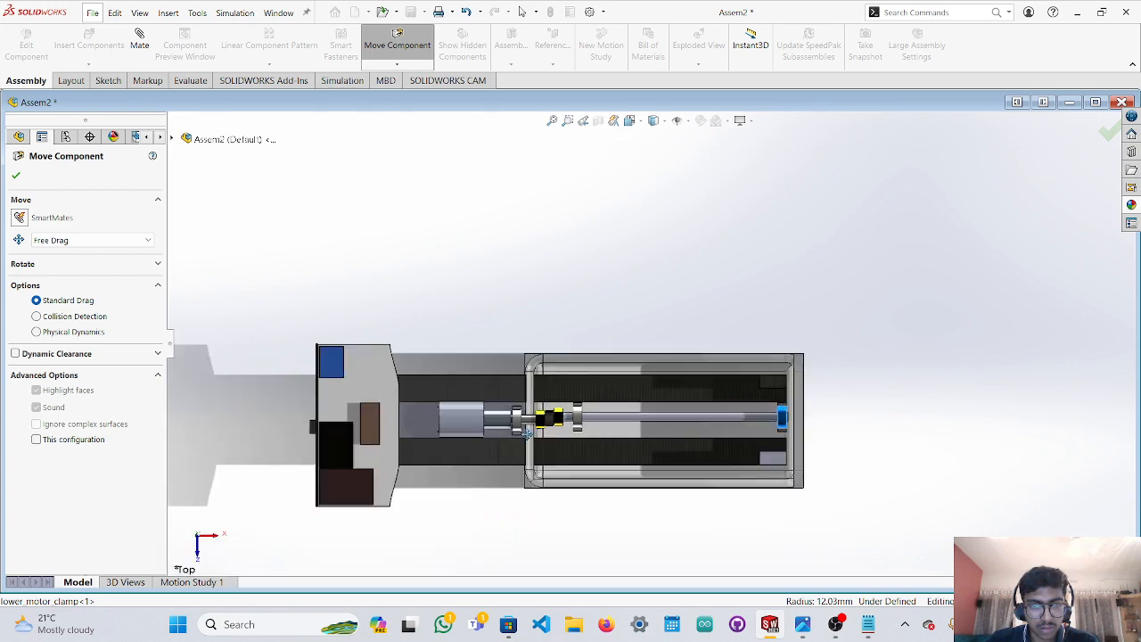
scroll(568, 408, "down", 6)
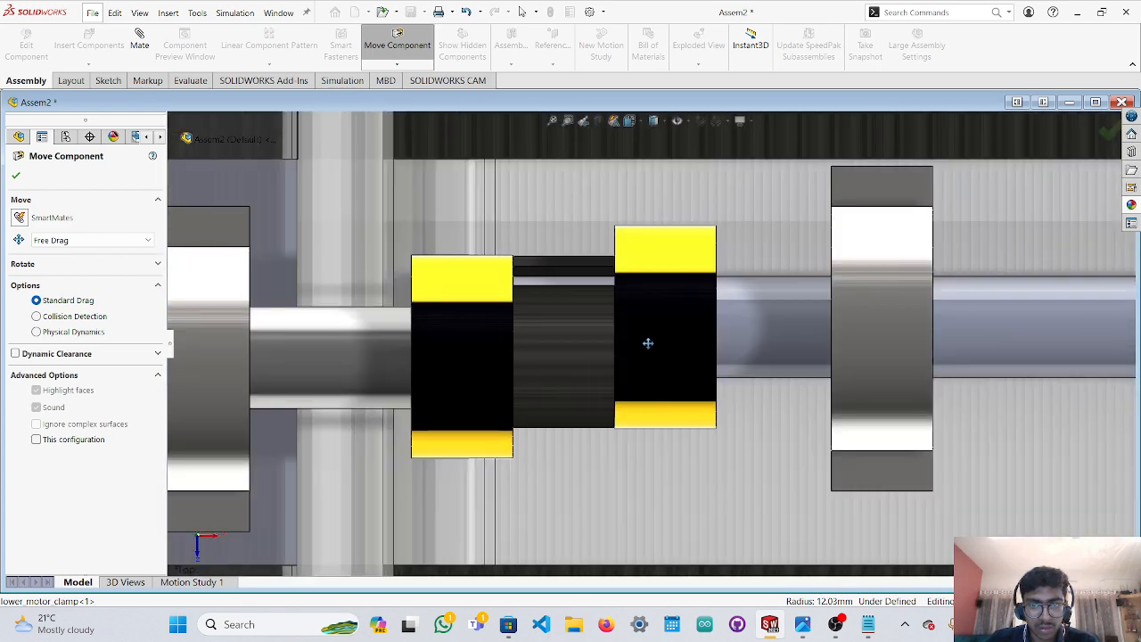
left_click_drag(648, 342, 648, 372)
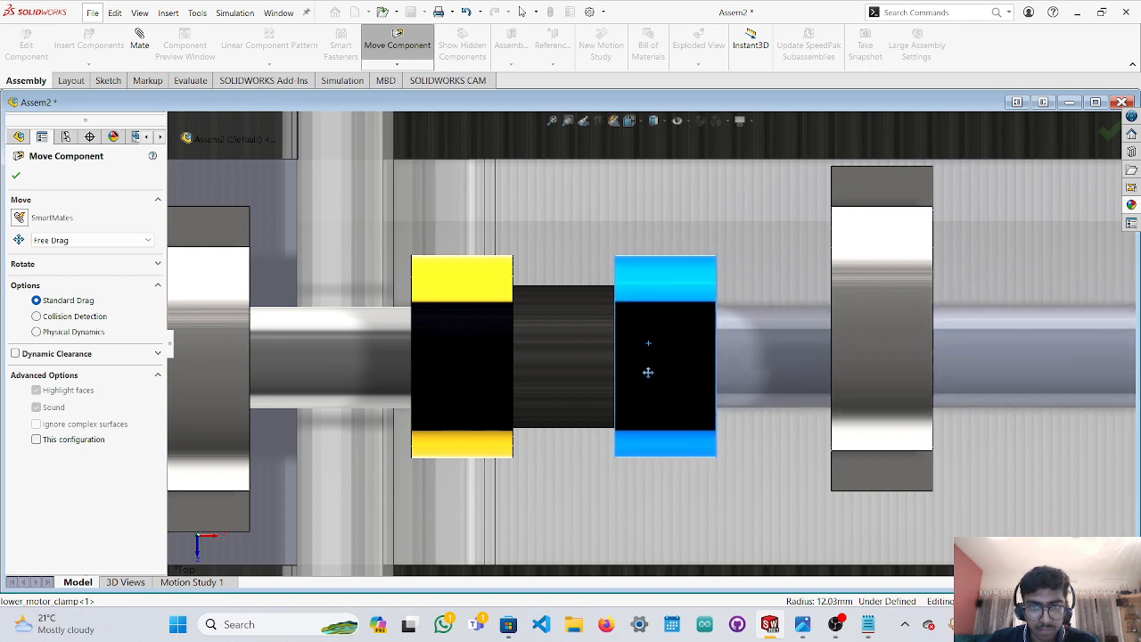
Shift the ball bearing beside the lower yellow ring onto the long shaft's centreline in the top view, and check its fit.
scroll(749, 428, "up", 1)
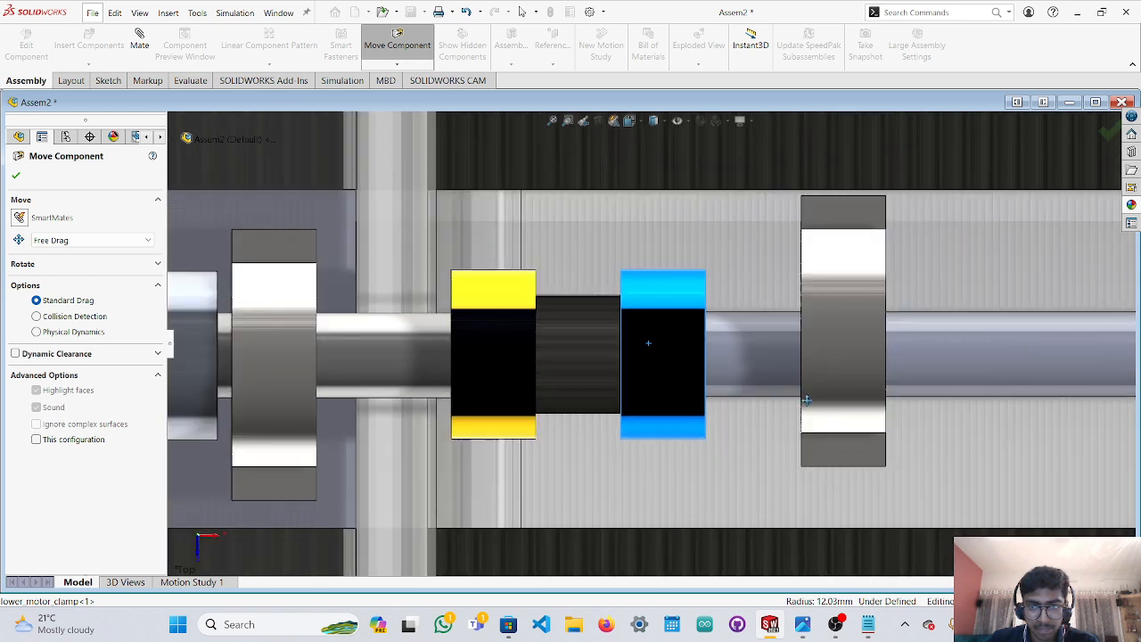
left_click_drag(827, 400, 827, 429)
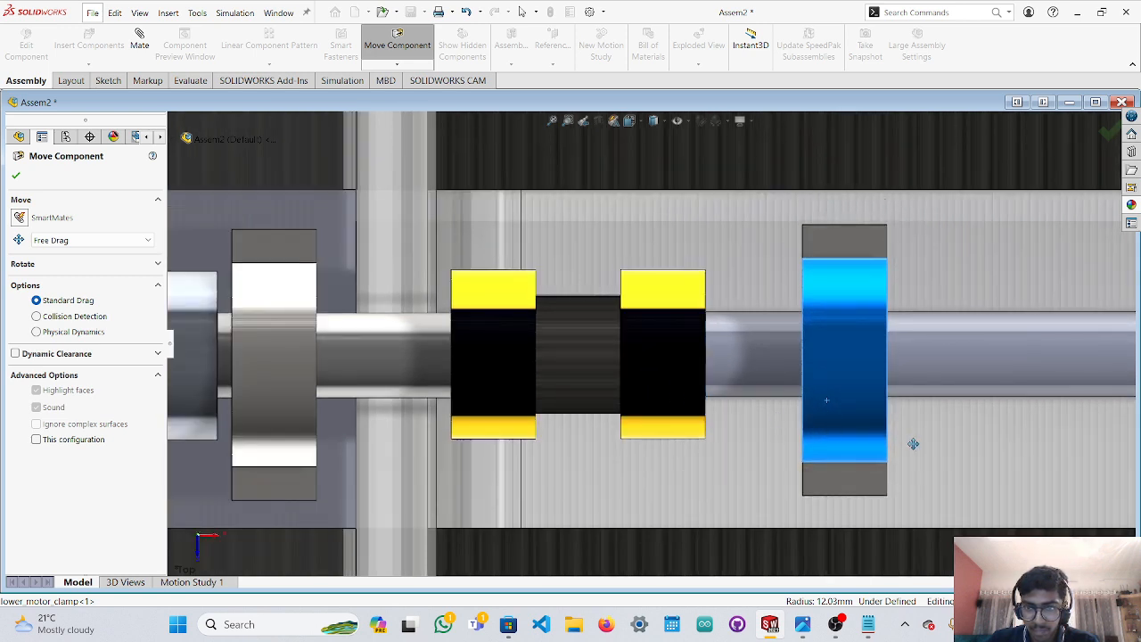
middle_click_drag(913, 443, 873, 442)
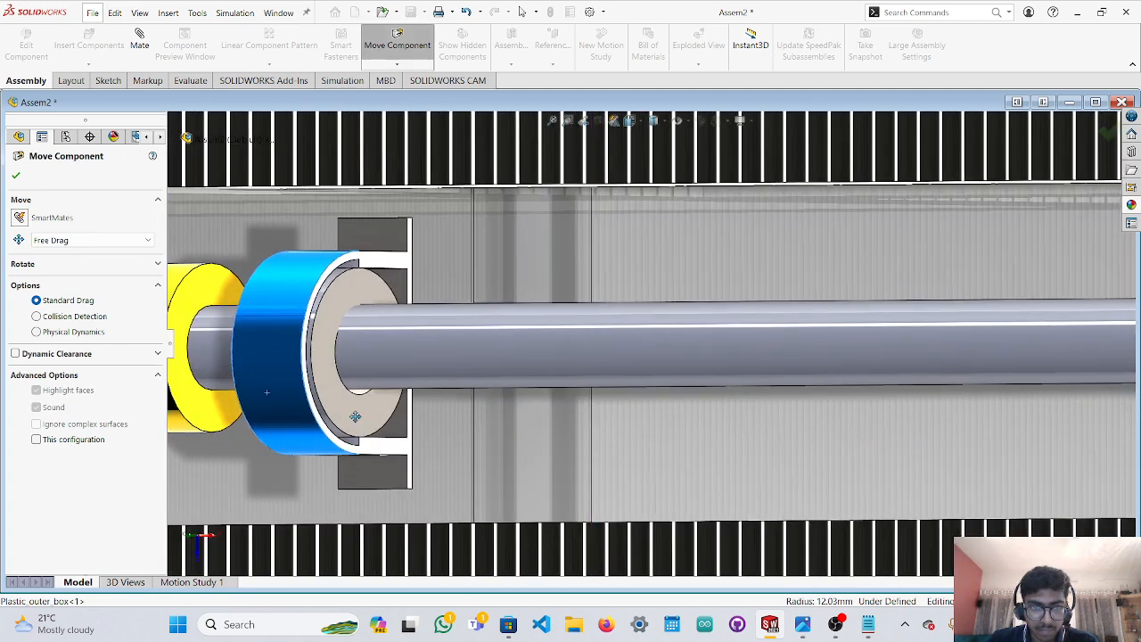
left_click_drag(351, 413, 354, 408)
scroll(764, 410, "up", 7)
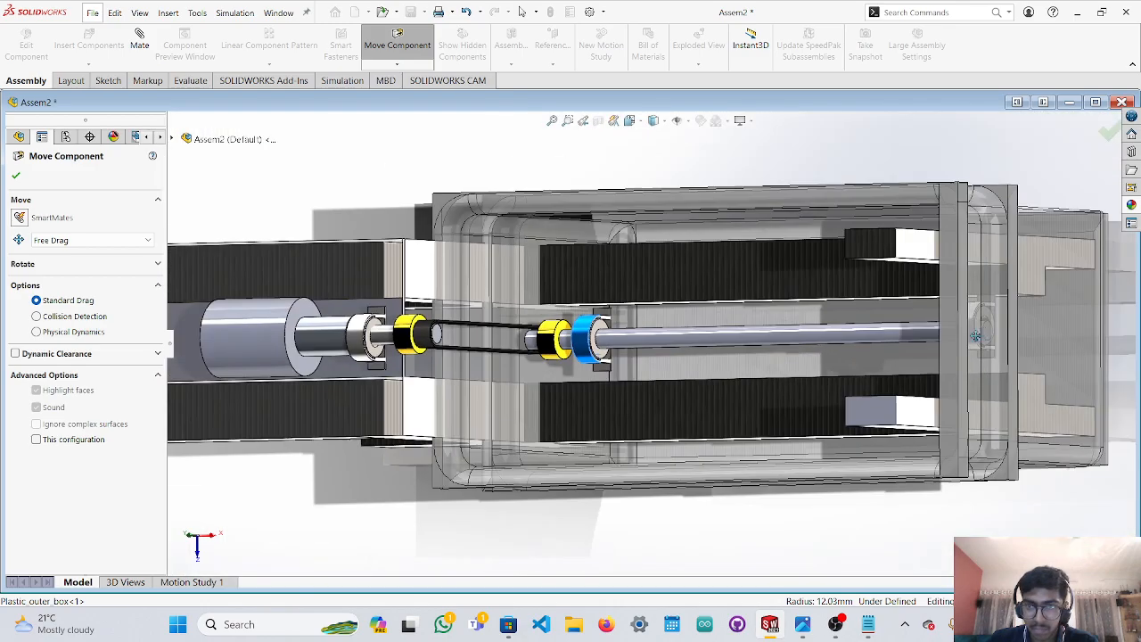
Shift the ball bearing at the far end of the long shaft sideways in the right view to centre it on the shaft.
scroll(969, 342, "down", 2)
scroll(950, 355, "down", 3)
middle_click_drag(950, 355, 893, 387)
key("ctrl+4")
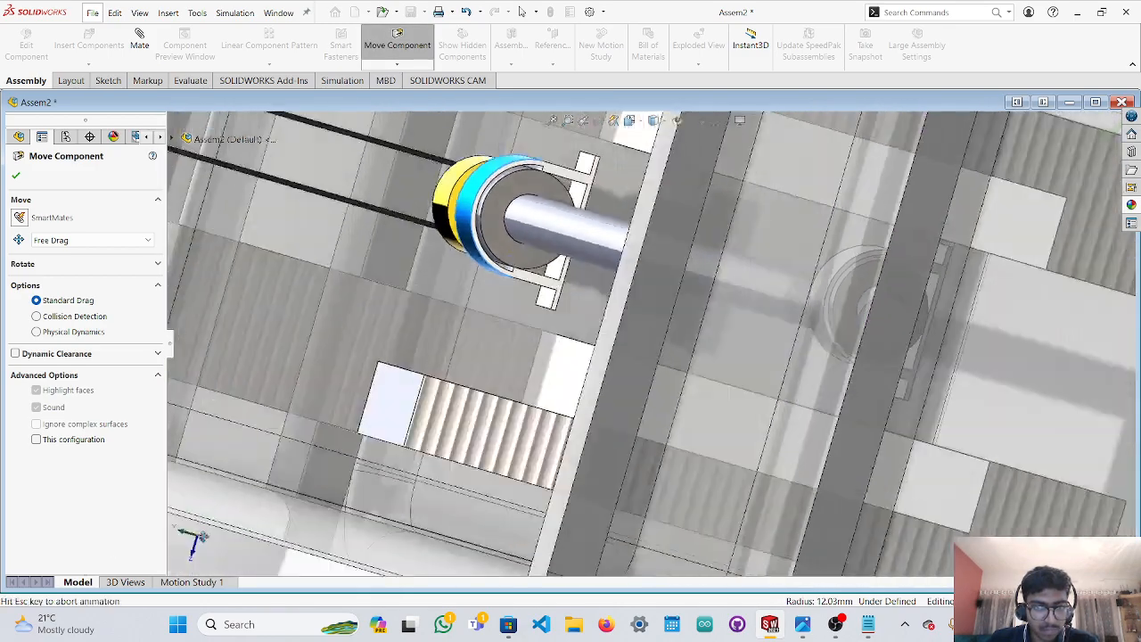
left_click_drag(674, 284, 660, 286)
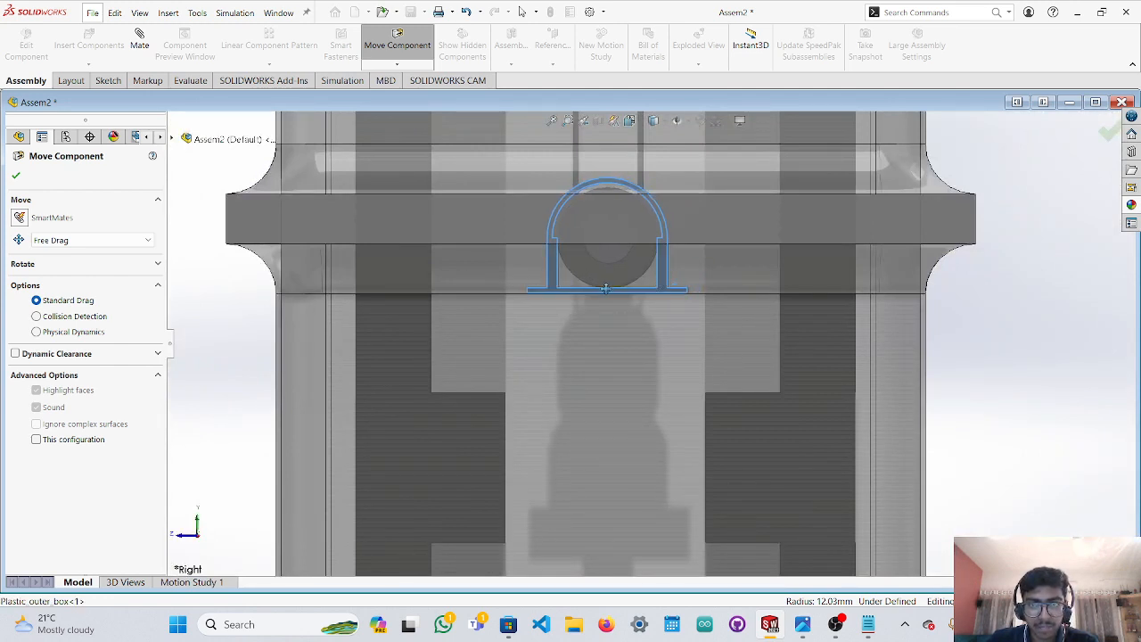
Inspect both ball bearings, the long shaft and the yellow rings from several angles, including the whole assembly.
middle_click_drag(606, 289, 560, 154)
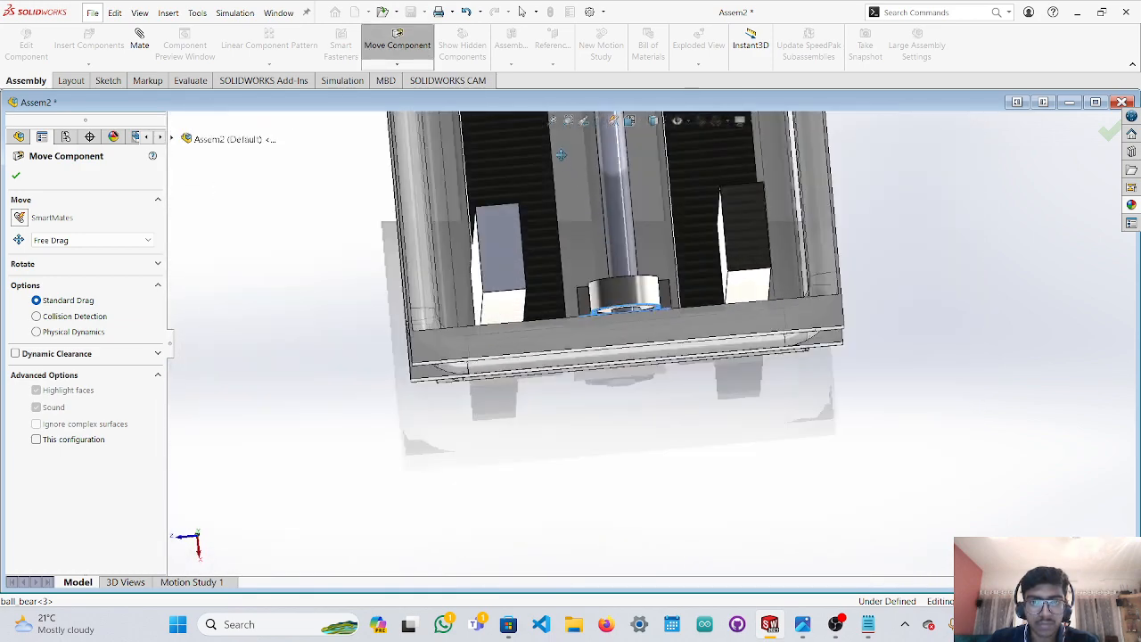
scroll(561, 154, "up", 9)
scroll(637, 190, "down", 5)
scroll(655, 314, "down", 2)
scroll(665, 492, "down", 3)
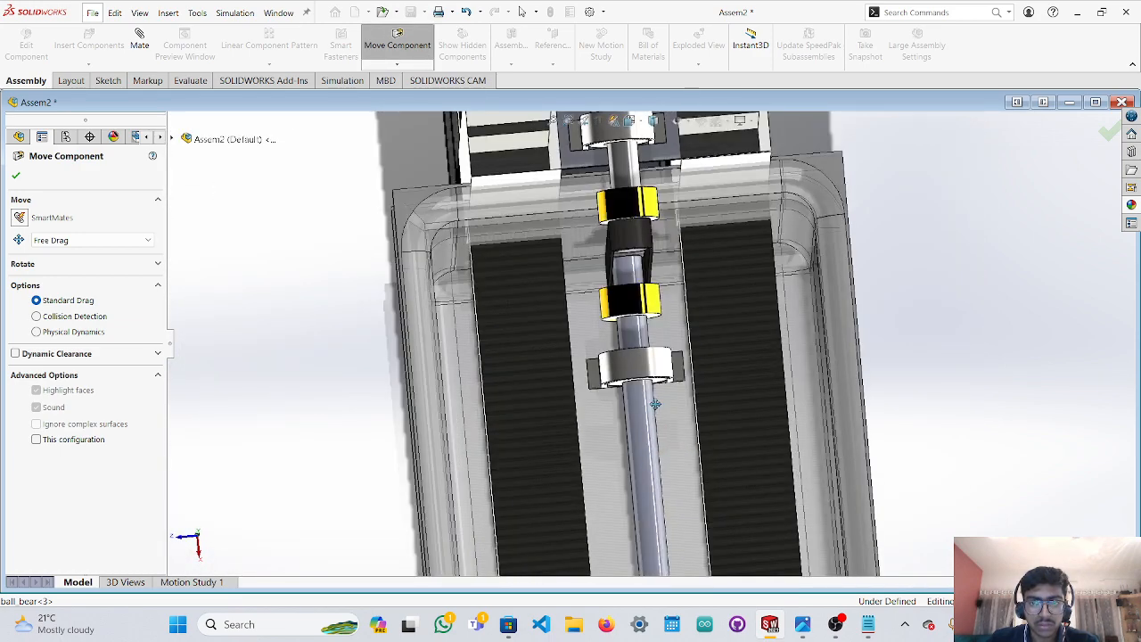
scroll(655, 404, "down", 2)
scroll(641, 384, "up", 11)
middle_click_drag(523, 321, 707, 325)
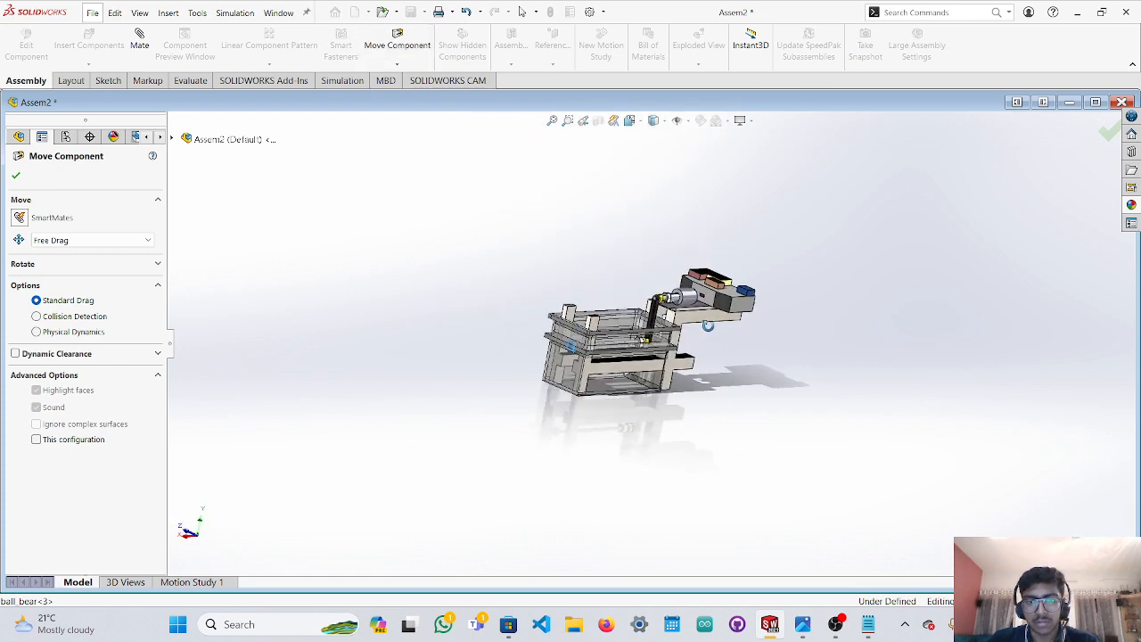
scroll(530, 336, "down", 5)
scroll(517, 332, "up", 4)
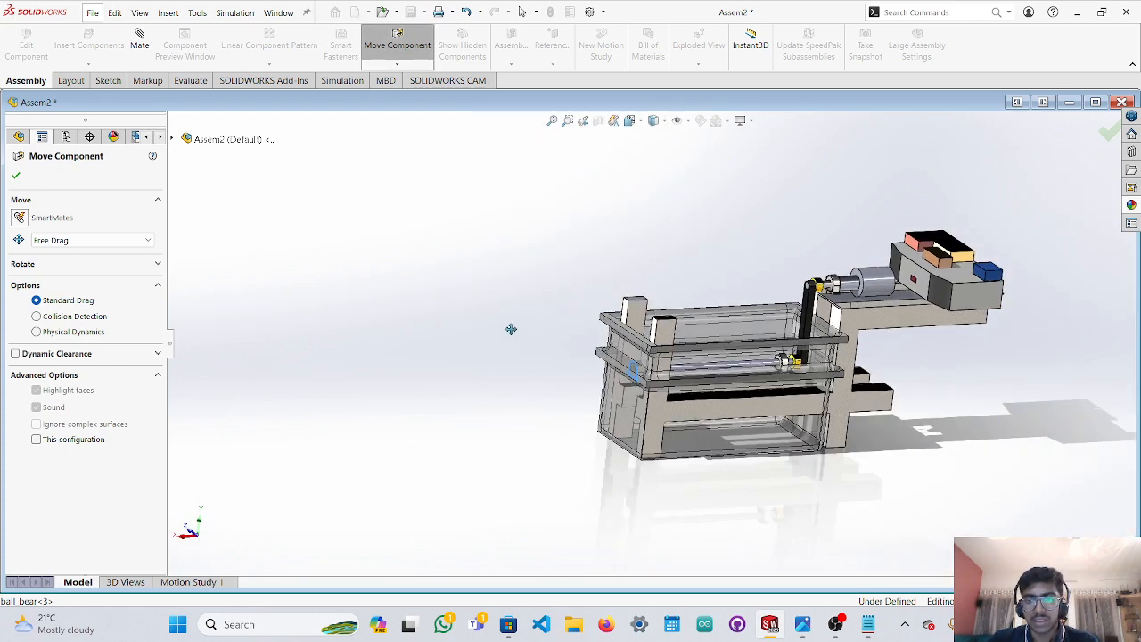
scroll(705, 329, "down", 3)
scroll(389, 426, "down", 2)
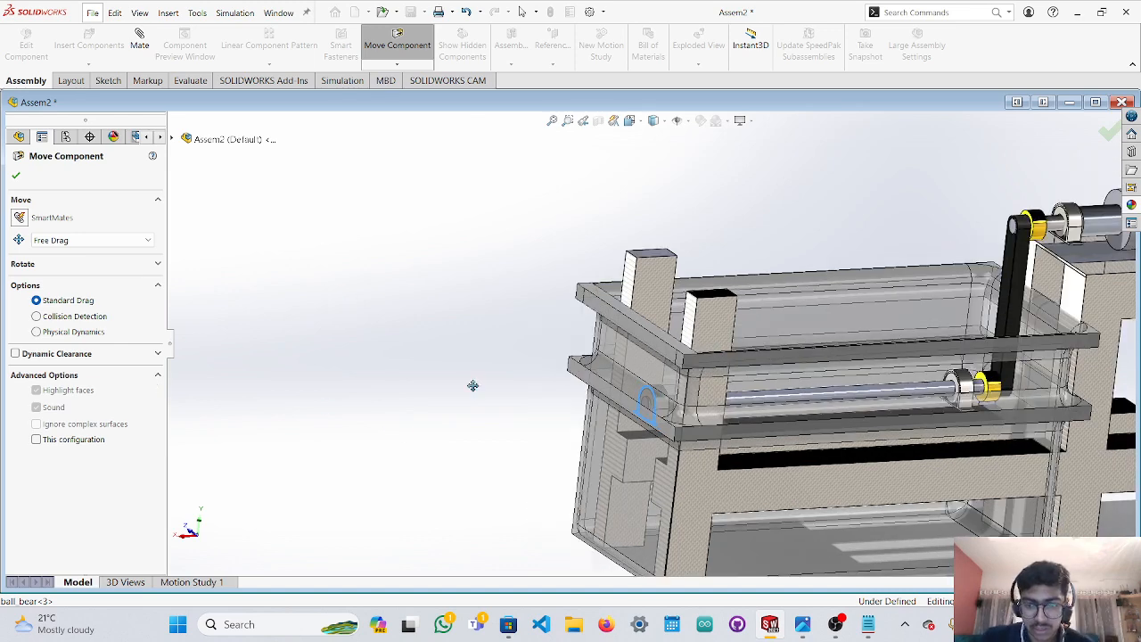
Switch to the photo viewer to study the reference photo j2.jpg, check the recording in OBS, and return to the assembly.
left_click(803, 624)
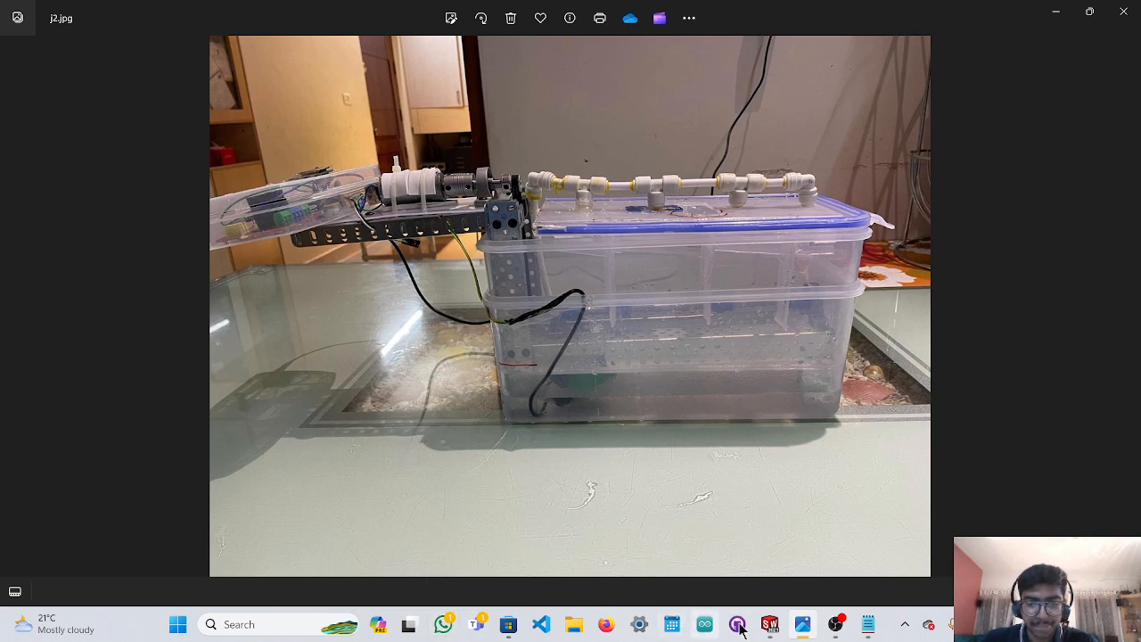
left_click(835, 624)
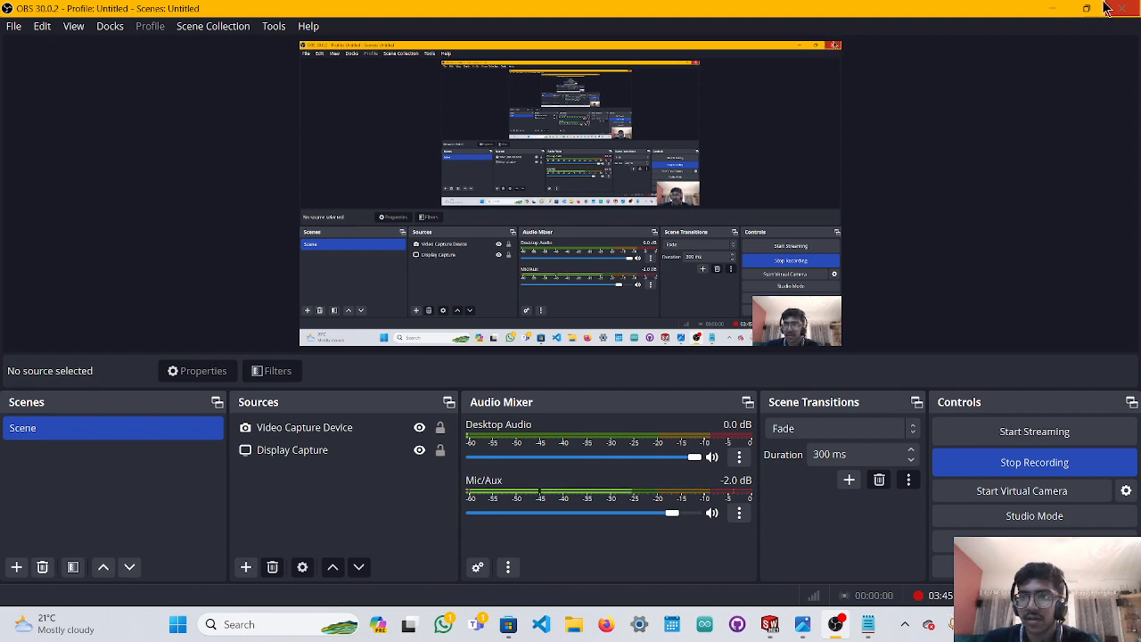
left_click(1052, 8)
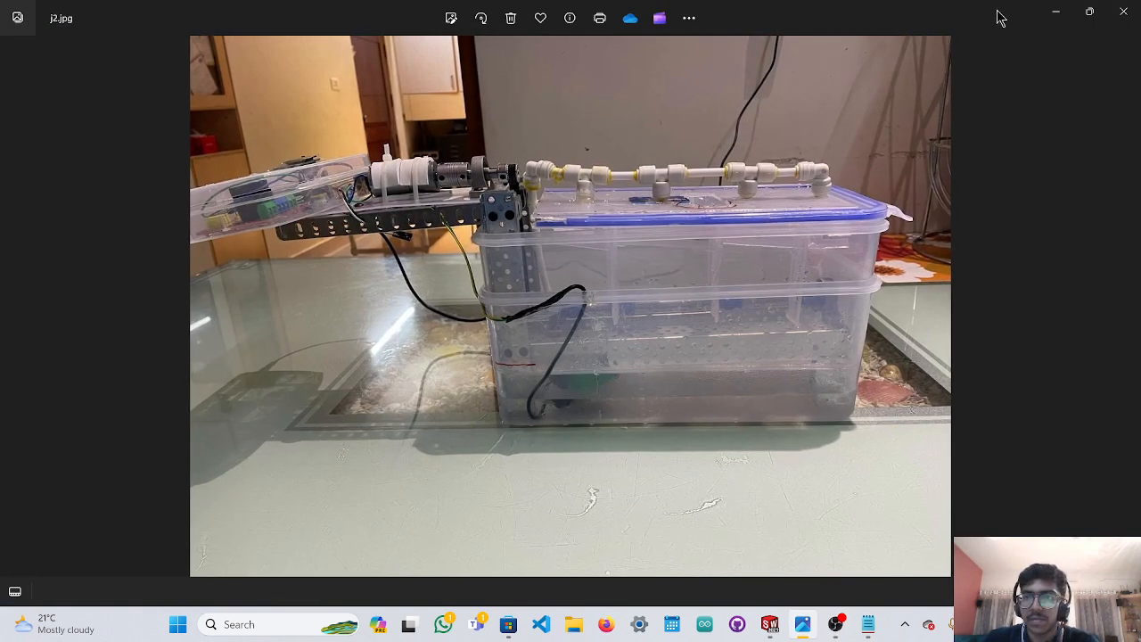
left_click(1056, 11)
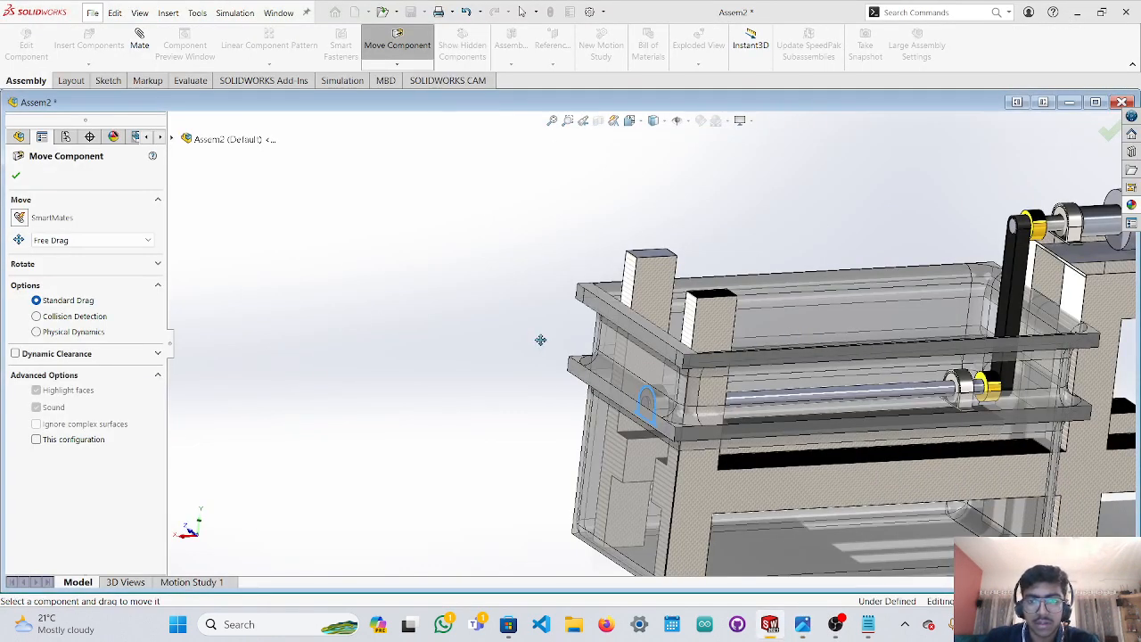
Insert one washer component in the free space beside the far end of the outer box.
scroll(537, 333, "up", 3)
middle_click_drag(535, 326, 603, 444)
scroll(673, 371, "down", 2)
scroll(657, 392, "down", 2)
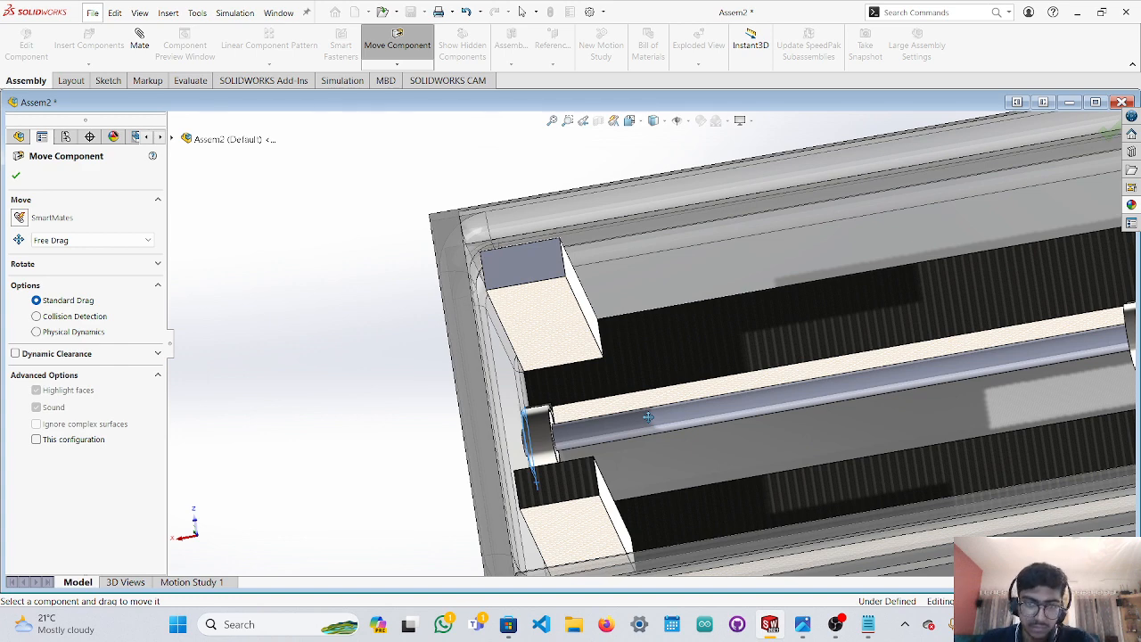
scroll(648, 383, "up", 2)
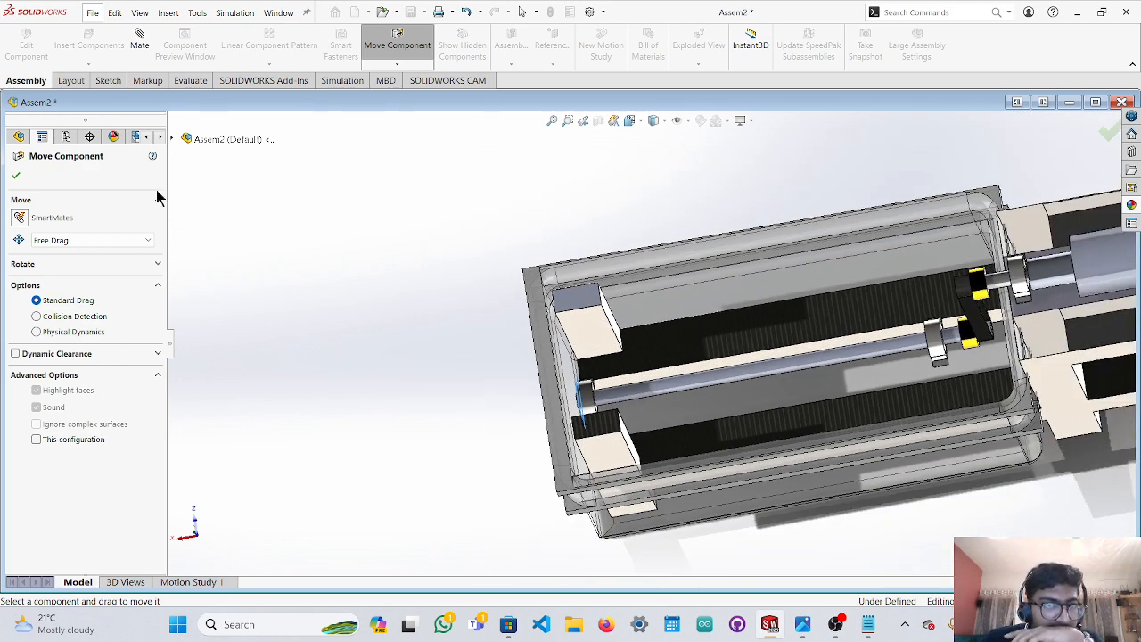
key("Escape")
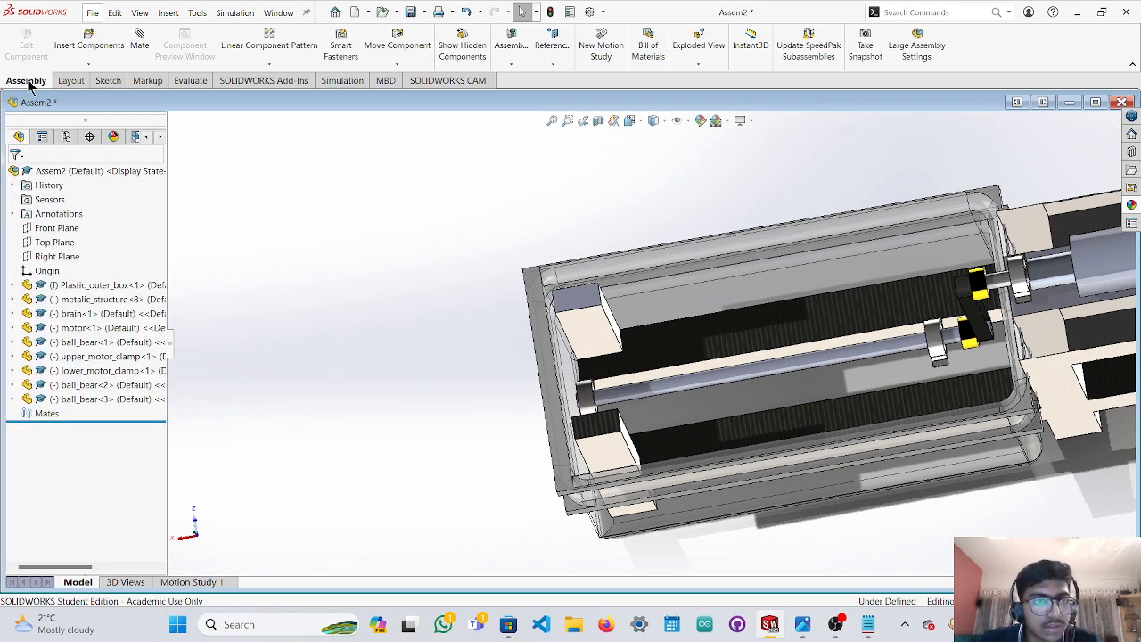
left_click(88, 44)
scroll(64, 372, "down", 2)
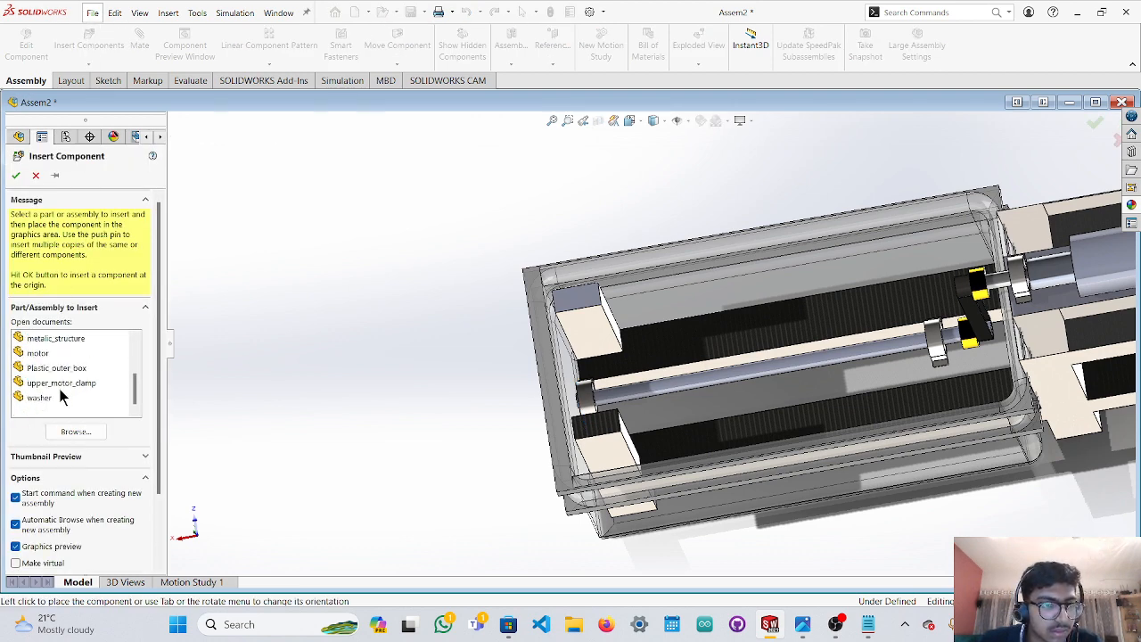
left_click(66, 399)
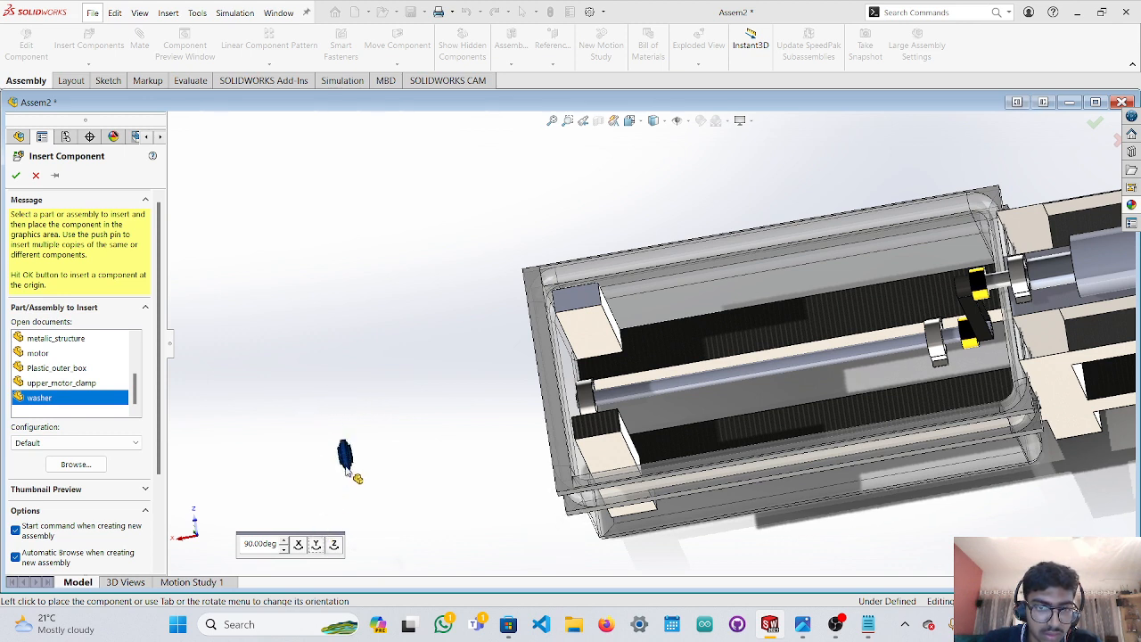
left_click(104, 400)
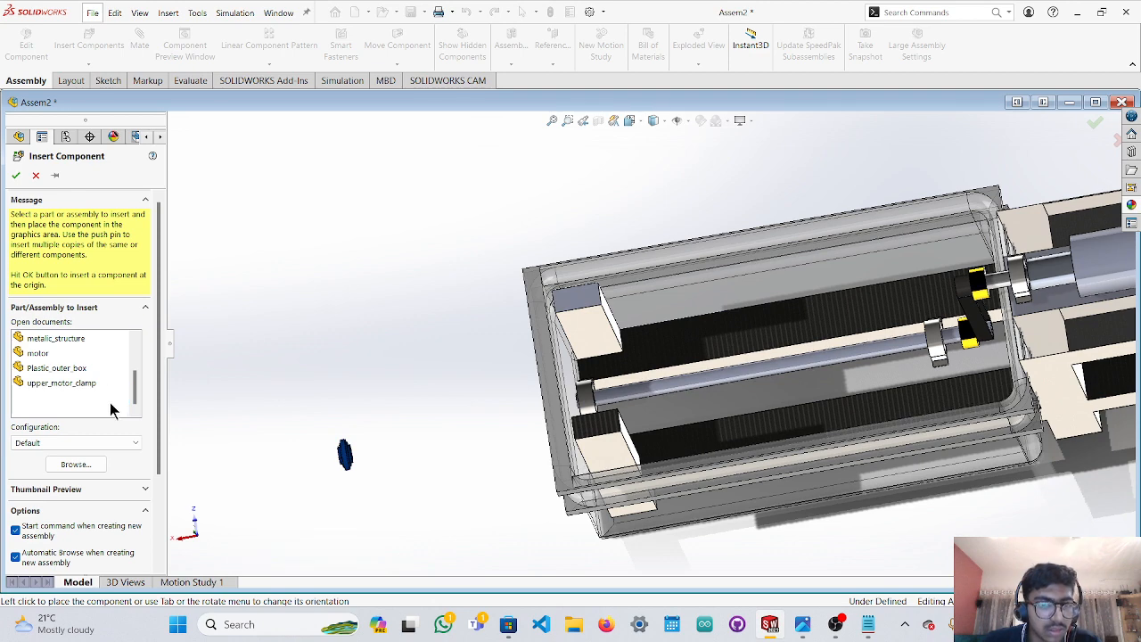
key("Escape")
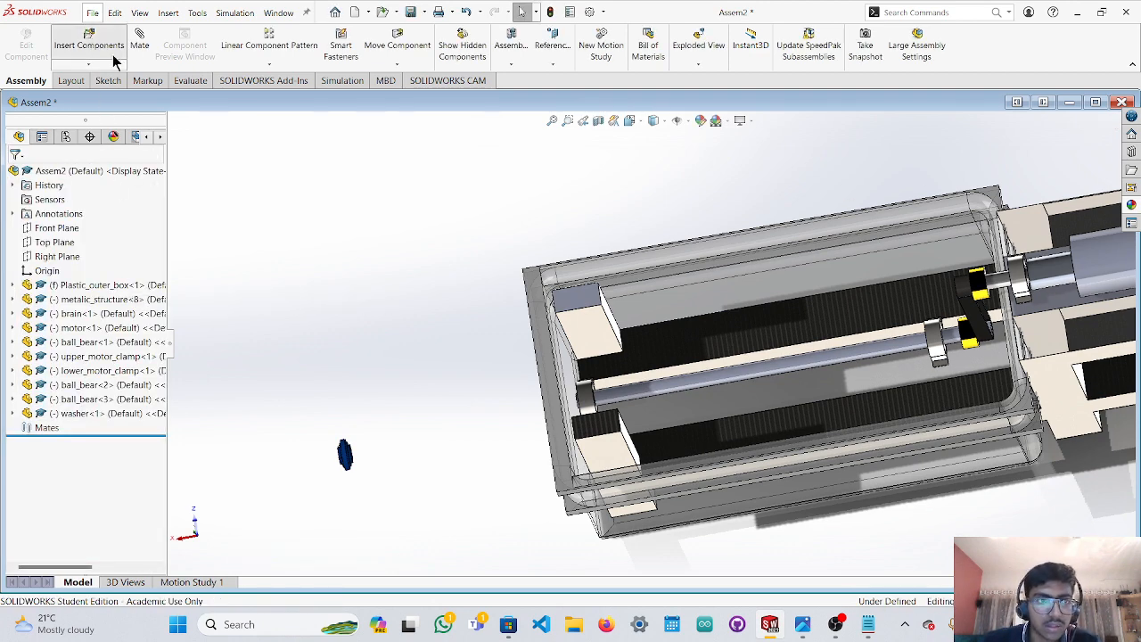
Insert a second washer component, rotated 90° about Y, in the free space between the first washer and the outer box.
left_click(89, 45)
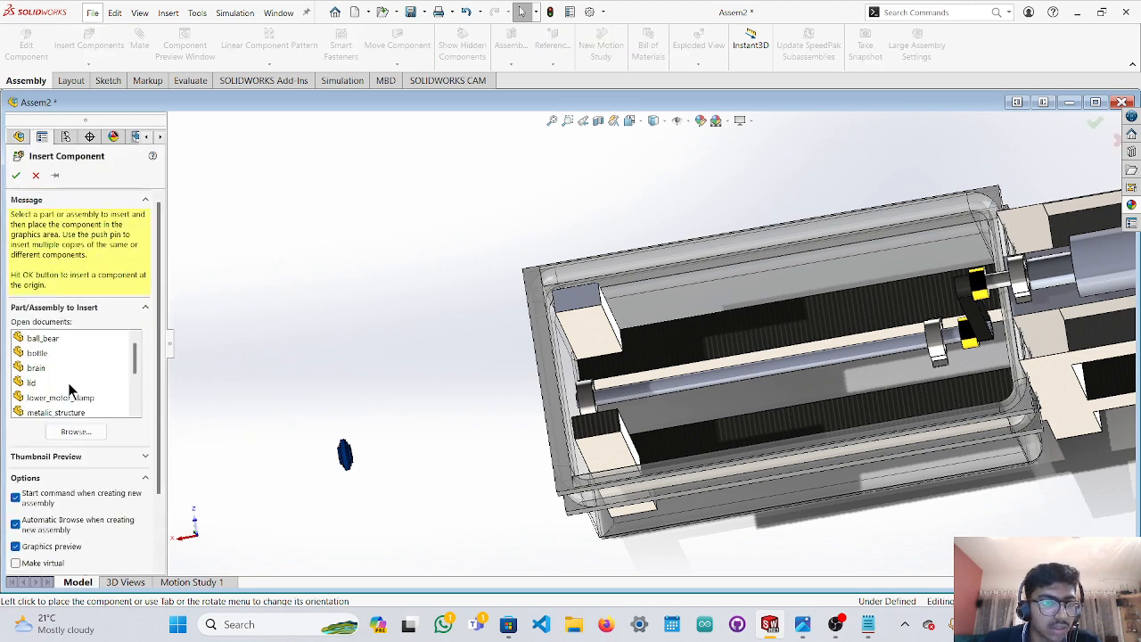
scroll(77, 399, "down", 3)
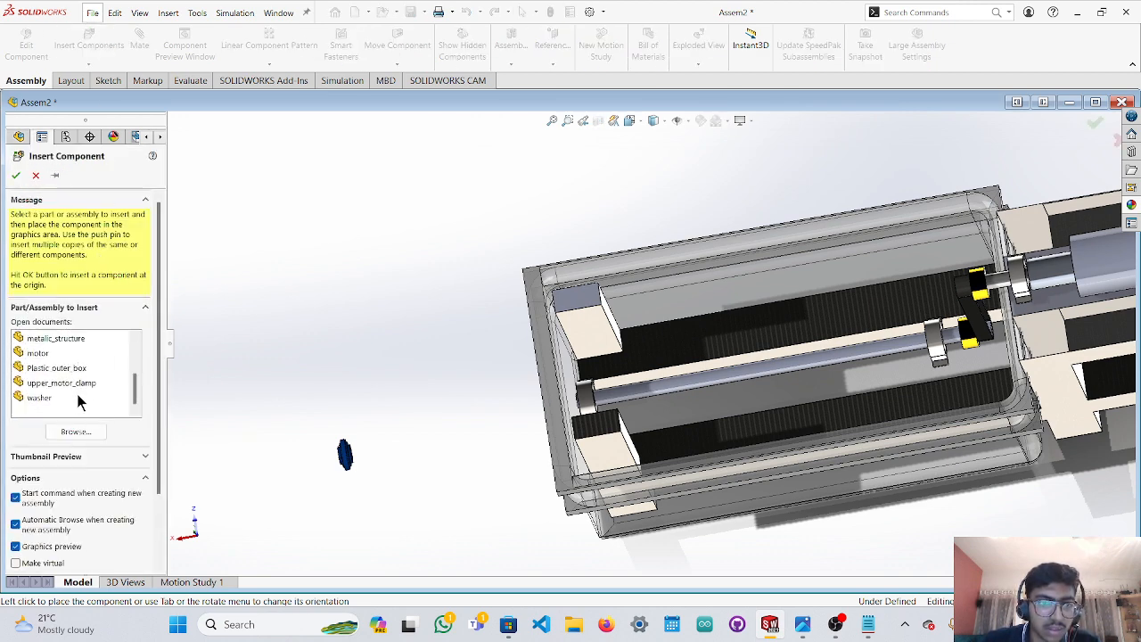
left_click(59, 399)
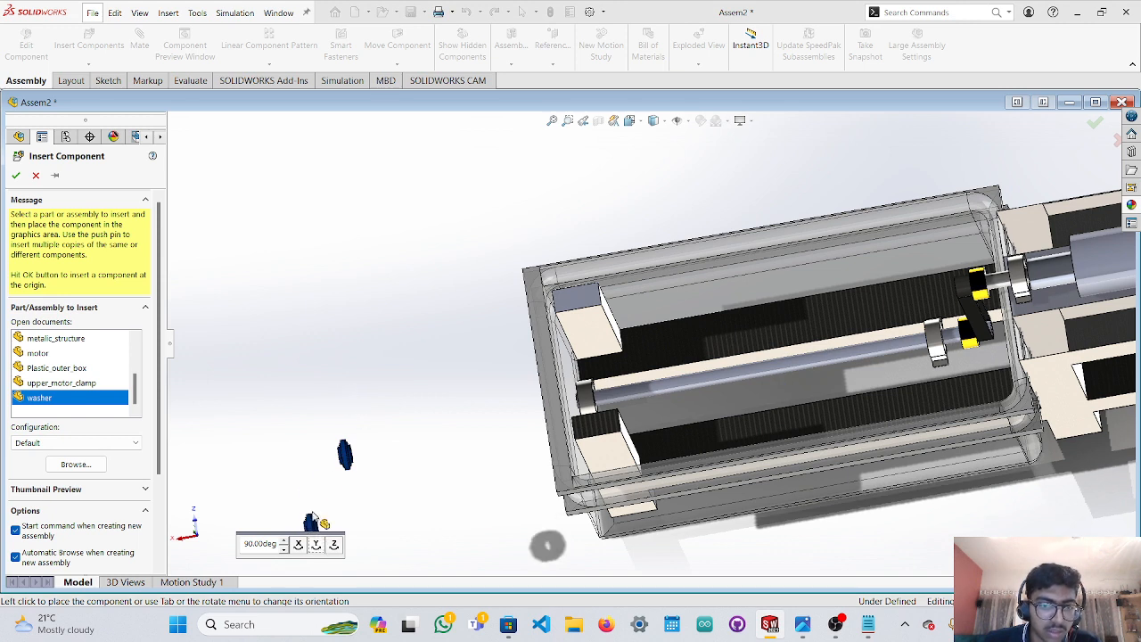
left_click(391, 410)
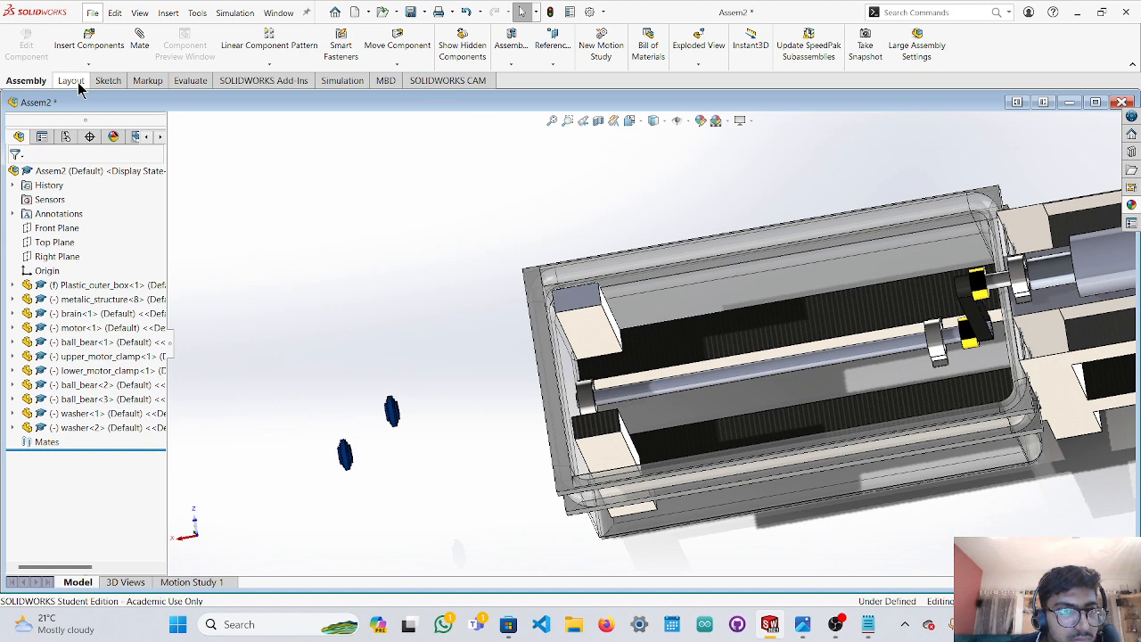
Insert a third washer component level with the first one, on its side facing away from the outer box.
left_click(90, 42)
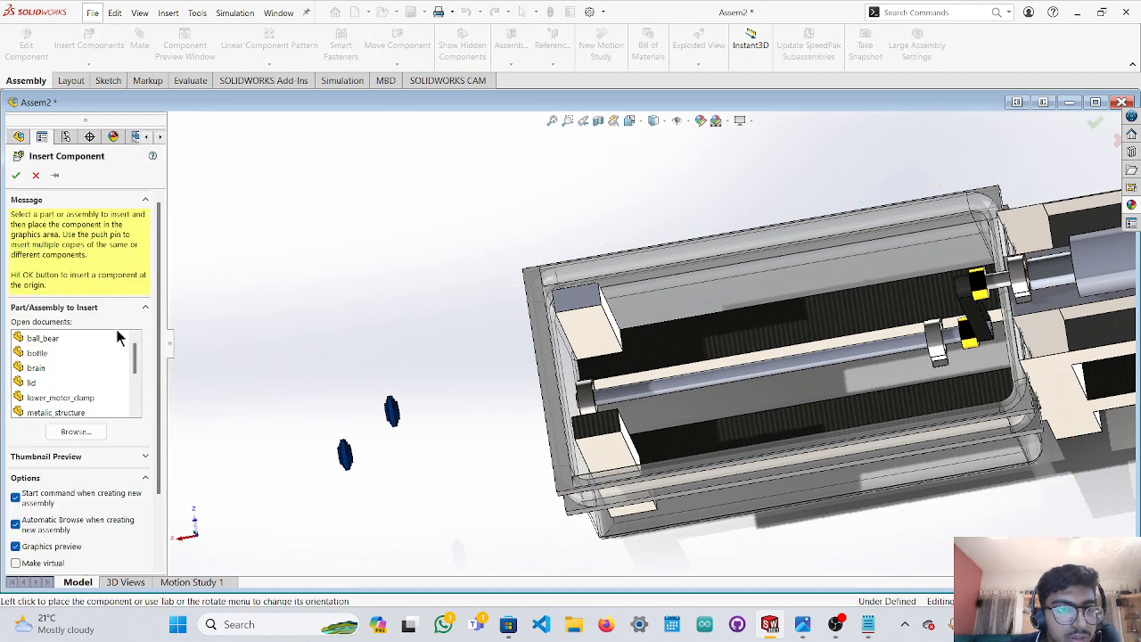
scroll(66, 393, "down", 2)
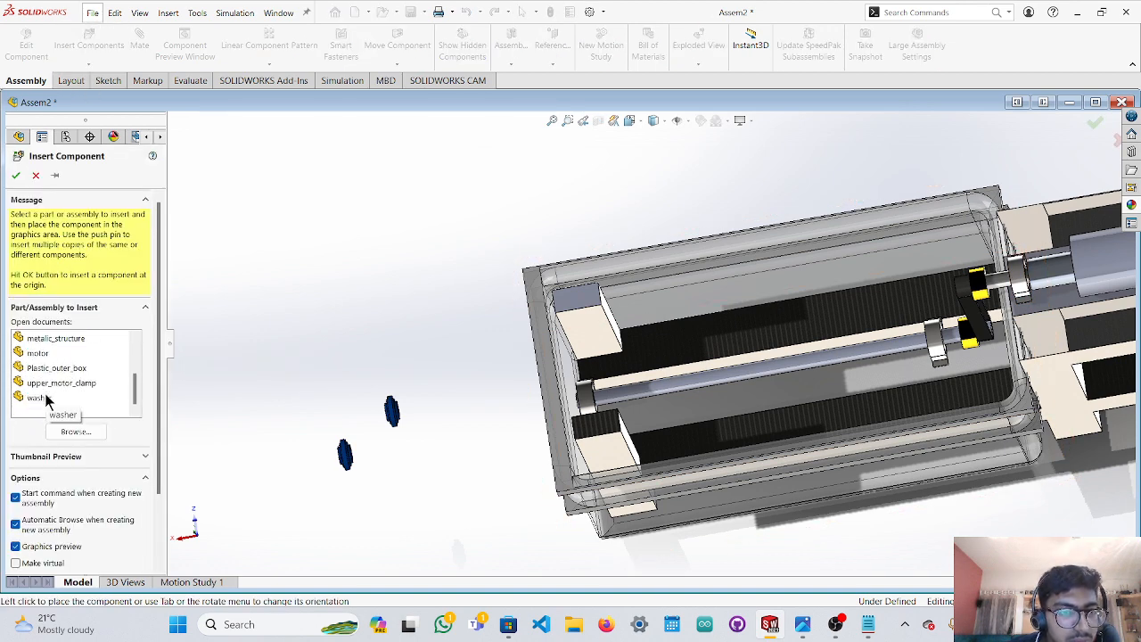
left_click(46, 398)
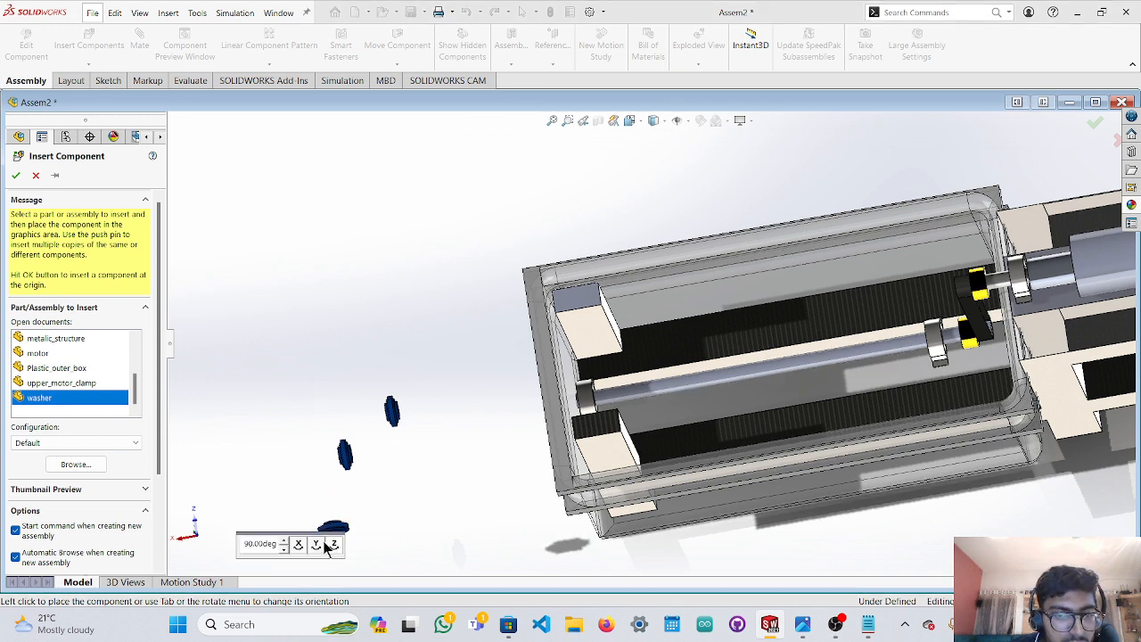
left_click(303, 479)
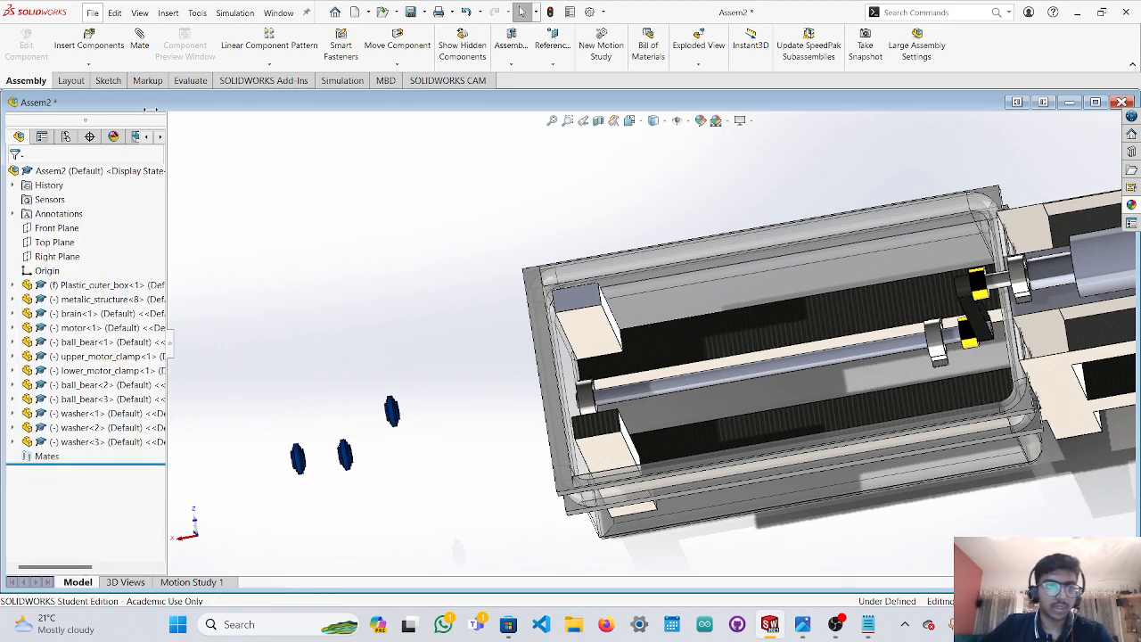
Try to place a fourth washer, rotated 90° about Y, near the second one, and undo the last washer insertion.
left_click(89, 46)
scroll(67, 401, "down", 4)
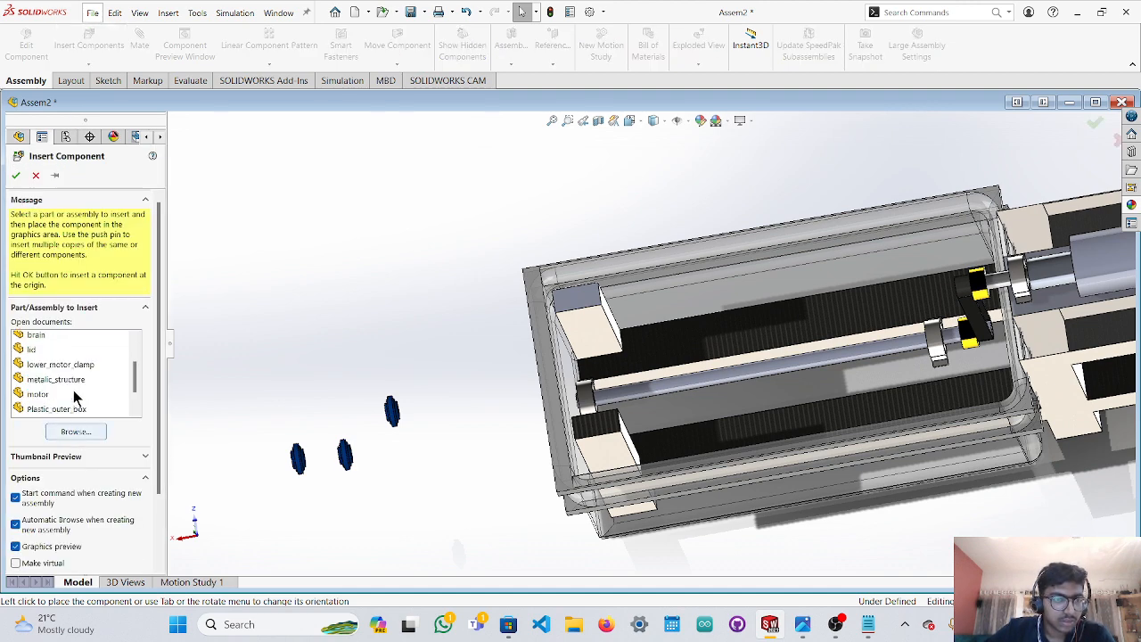
left_click(51, 400)
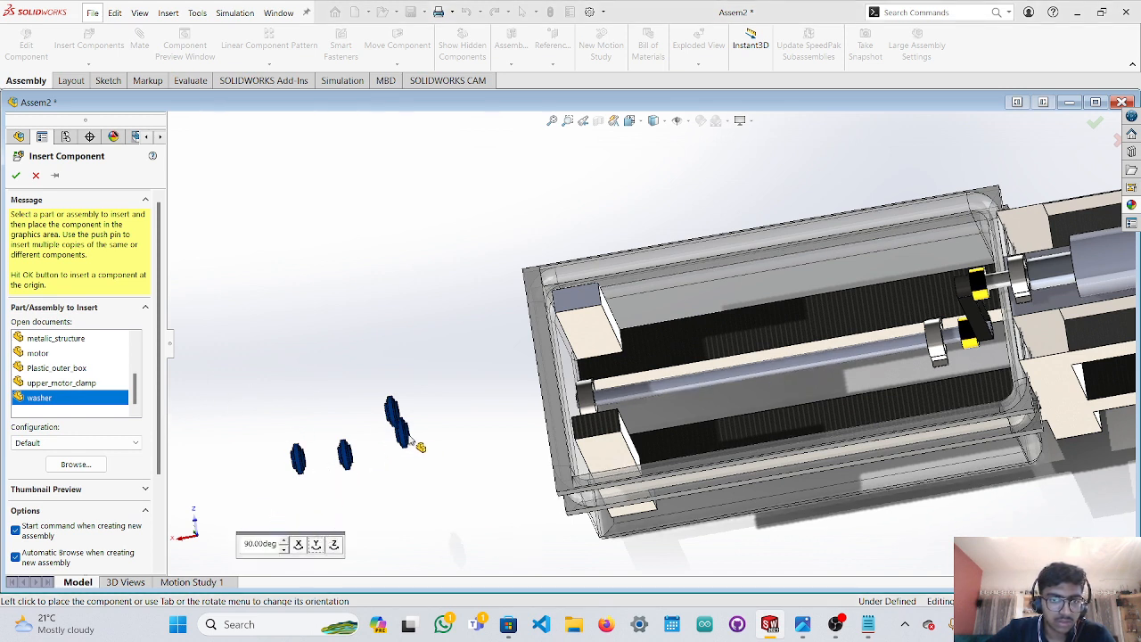
left_click(434, 454)
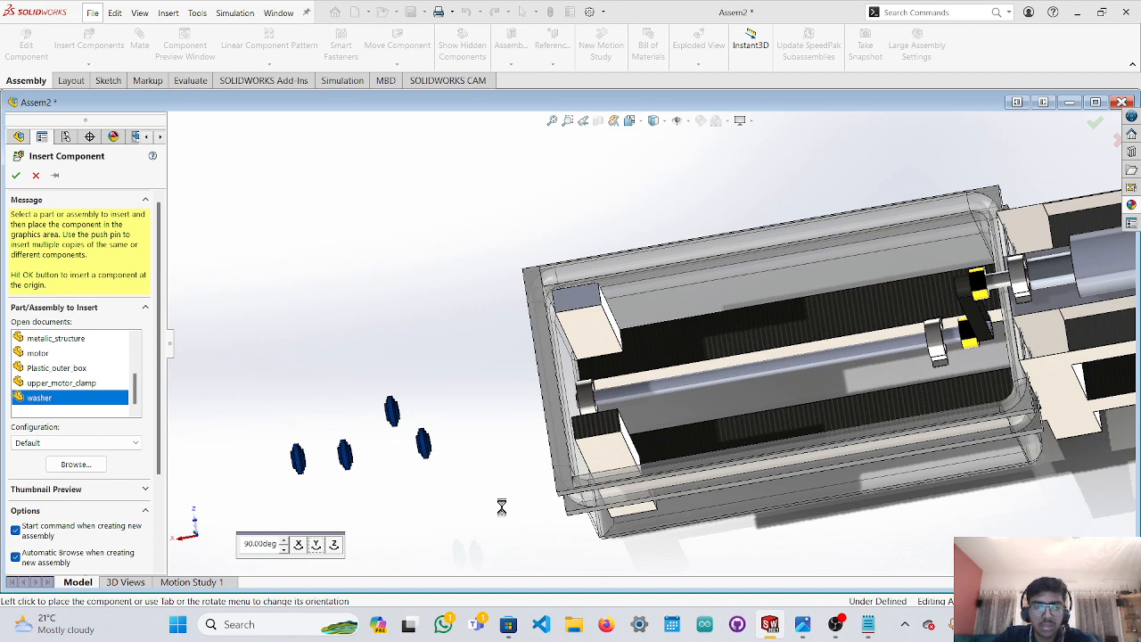
key("Escape")
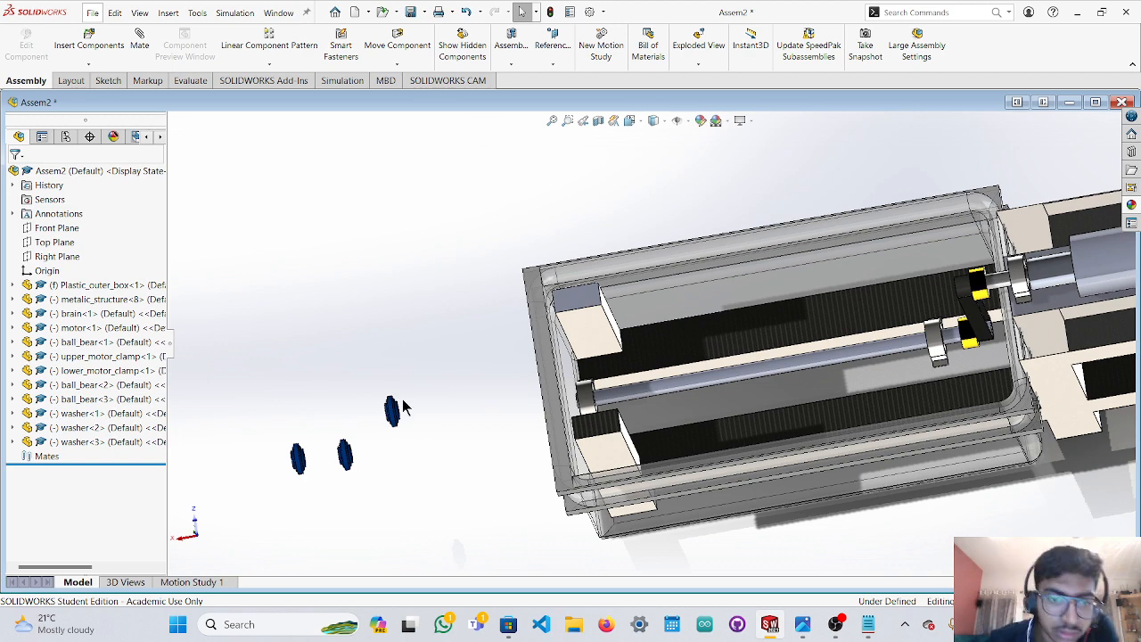
scroll(432, 460, "up", 2)
scroll(477, 446, "down", 4)
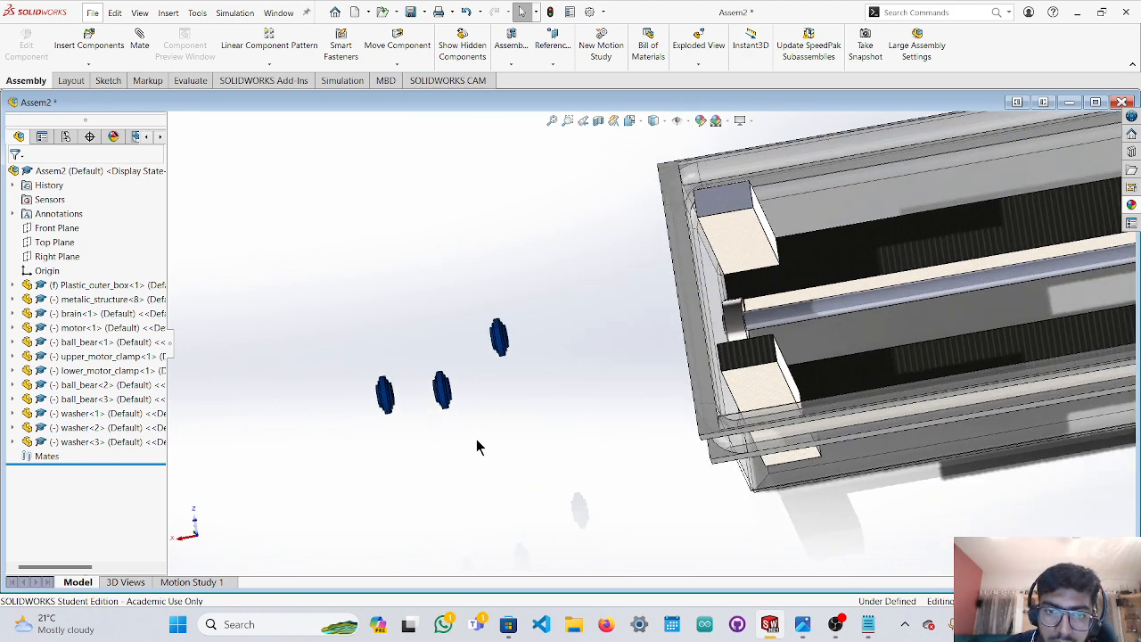
key("ctrl+z")
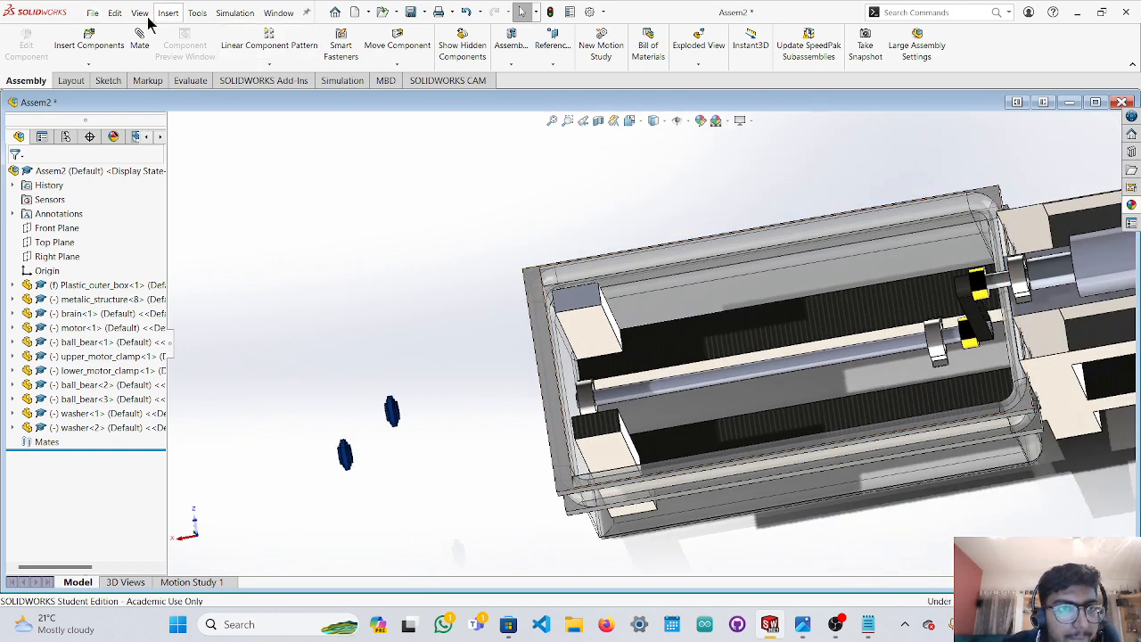
Insert another washer component as the third one, just above the first washer in the free space beside the outer box.
left_click(109, 54)
scroll(82, 403, "down", 3)
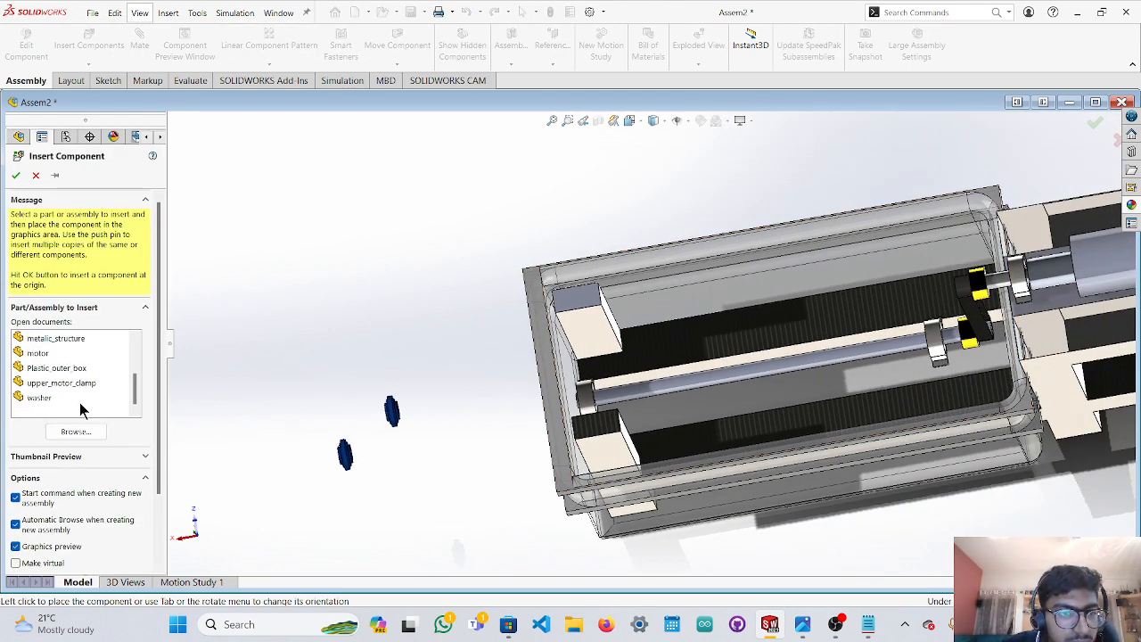
left_click(76, 397)
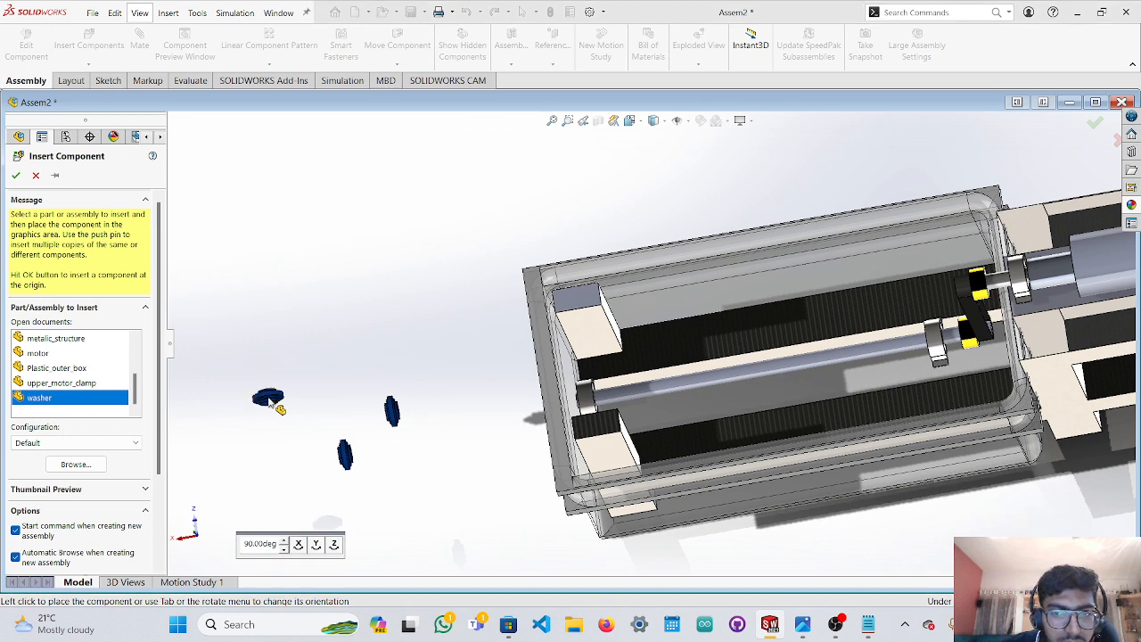
left_click(332, 419)
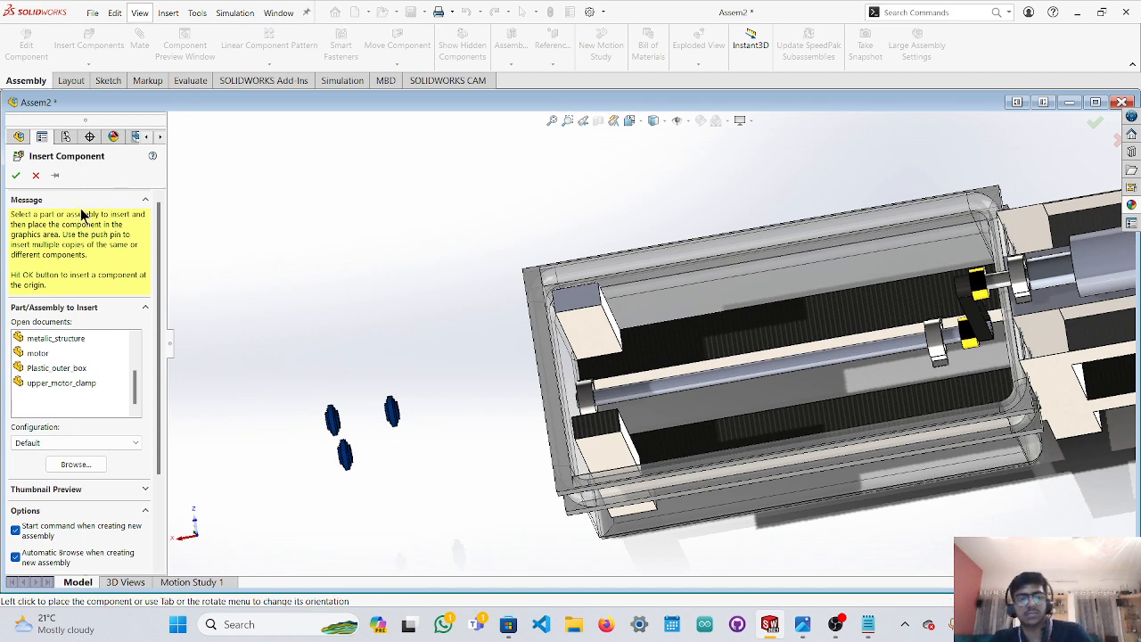
key("Escape")
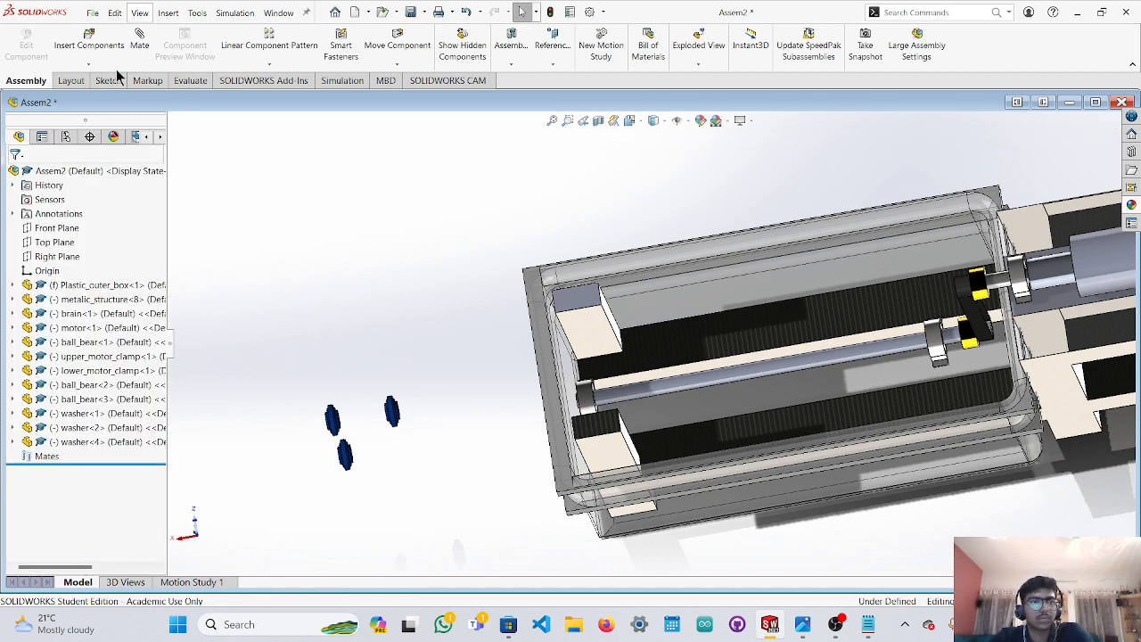
Insert a fourth washer component, rotated 90° about Y, on the outer side of the other three washers.
left_click(101, 49)
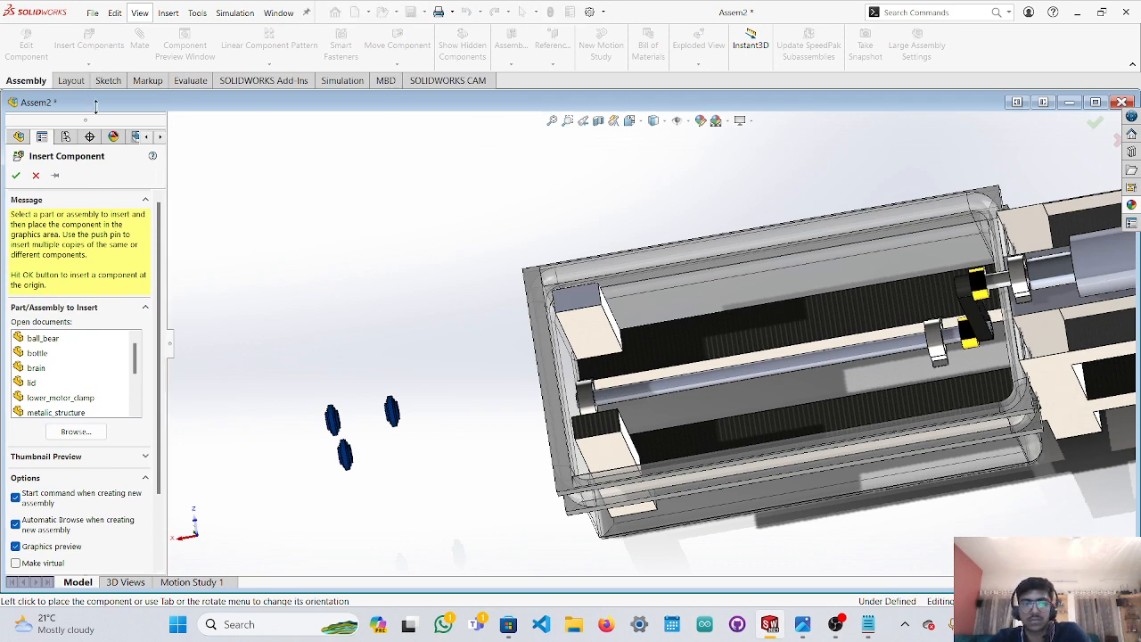
scroll(72, 365, "down", 2)
left_click(44, 399)
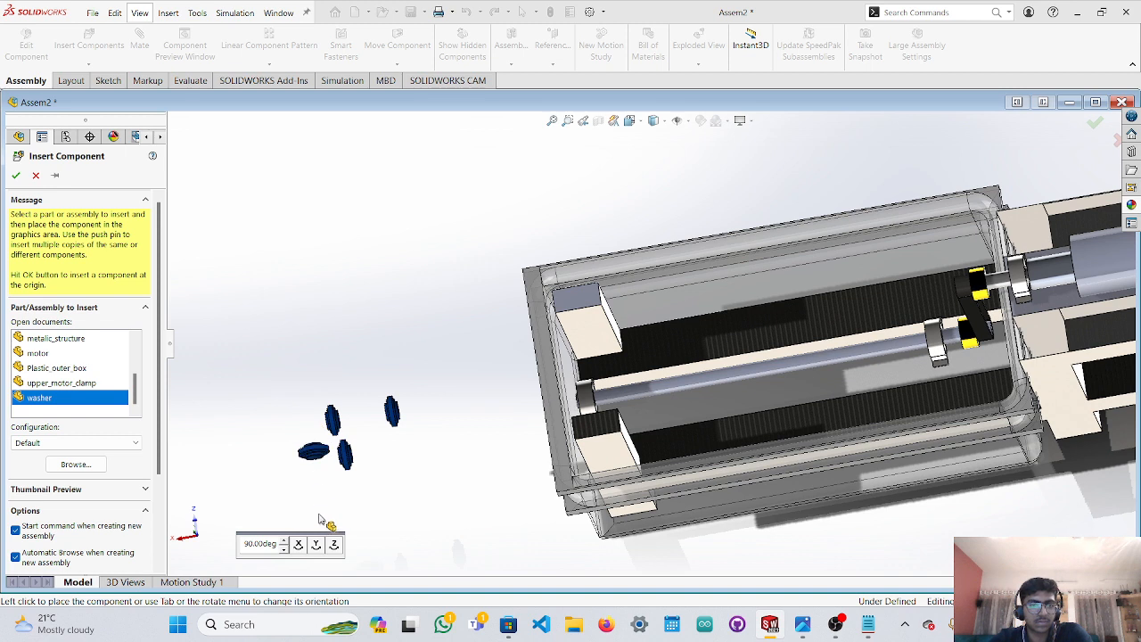
left_click(320, 547)
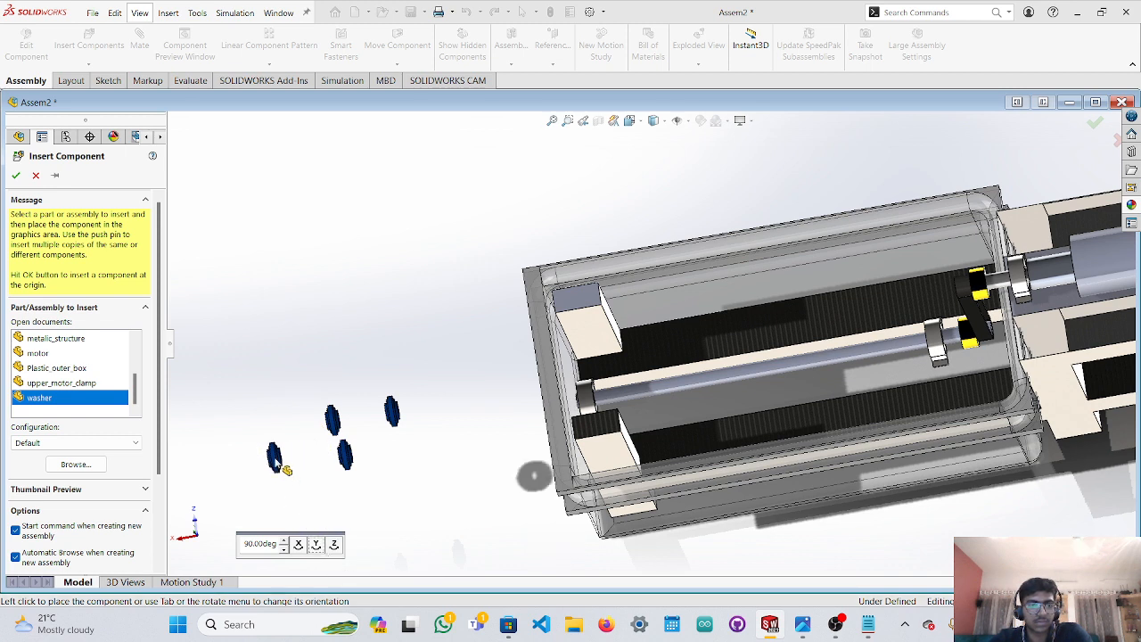
left_click(285, 472)
left_click(520, 483)
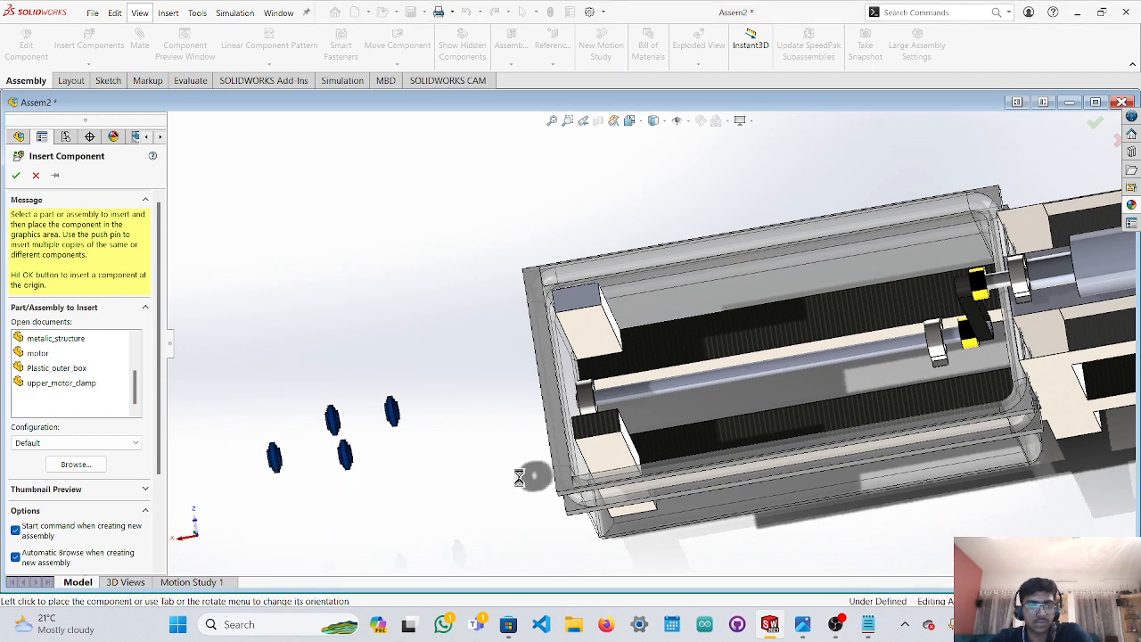
key("Escape")
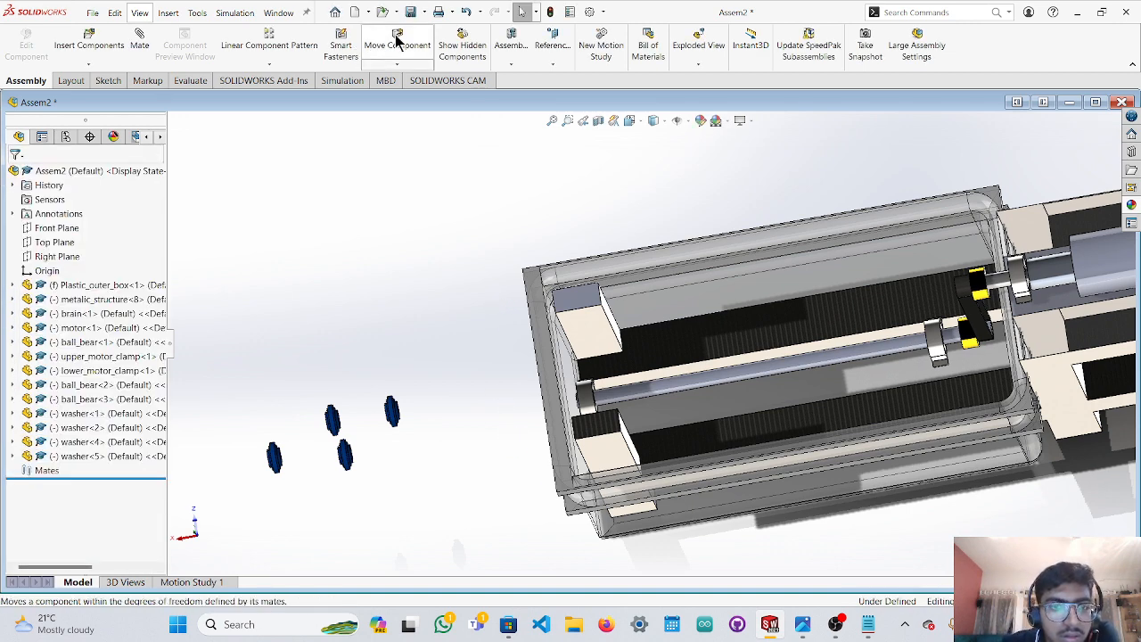
Move the four washers onto the long shaft in the top view, spaced out between the two ball bearings.
left_click(397, 44)
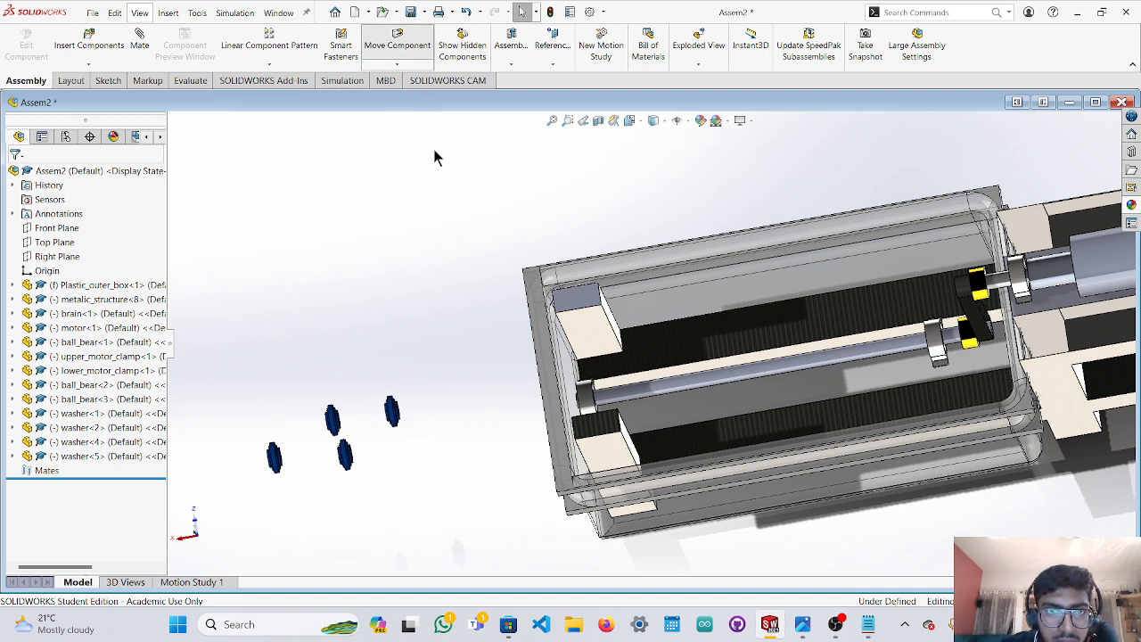
left_click(203, 535)
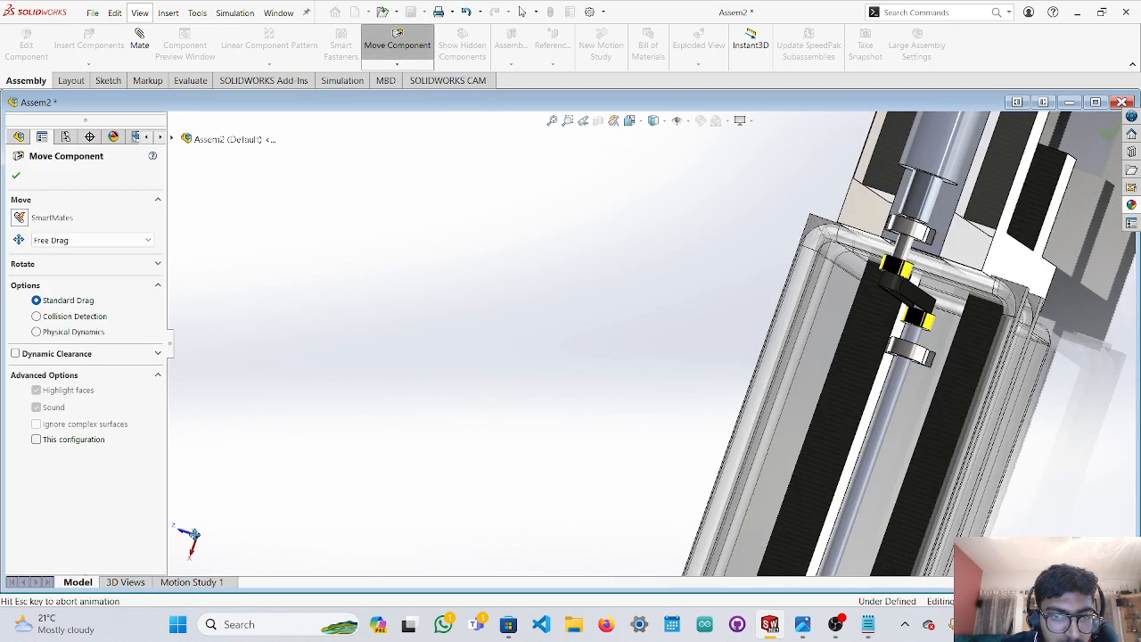
scroll(830, 407, "down", 5)
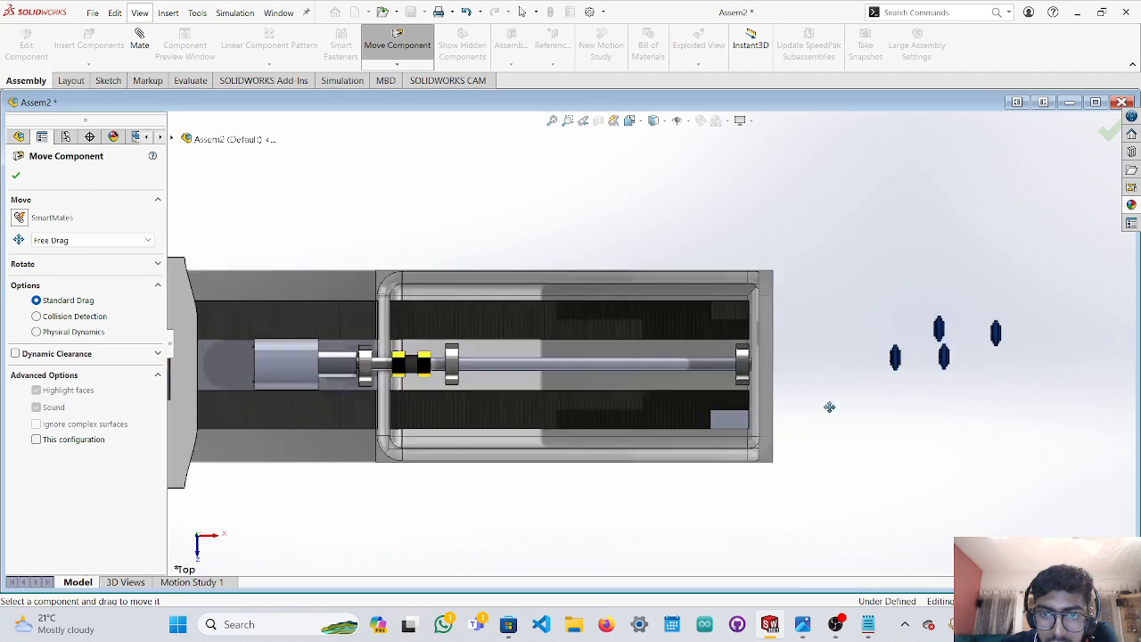
left_click_drag(896, 359, 482, 361)
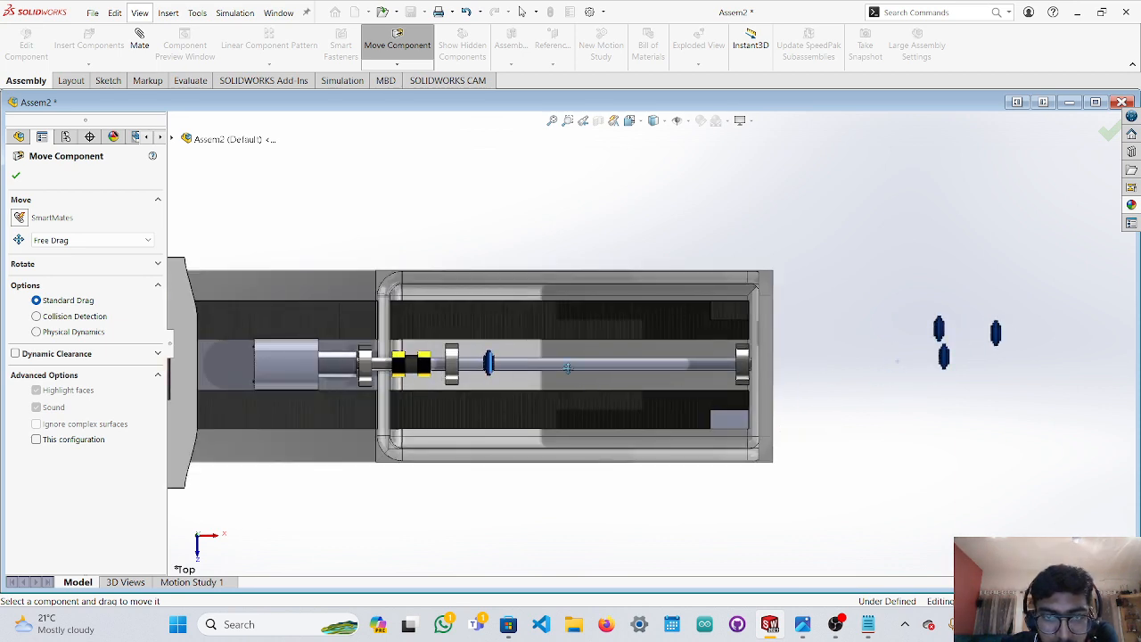
left_click_drag(944, 358, 544, 366)
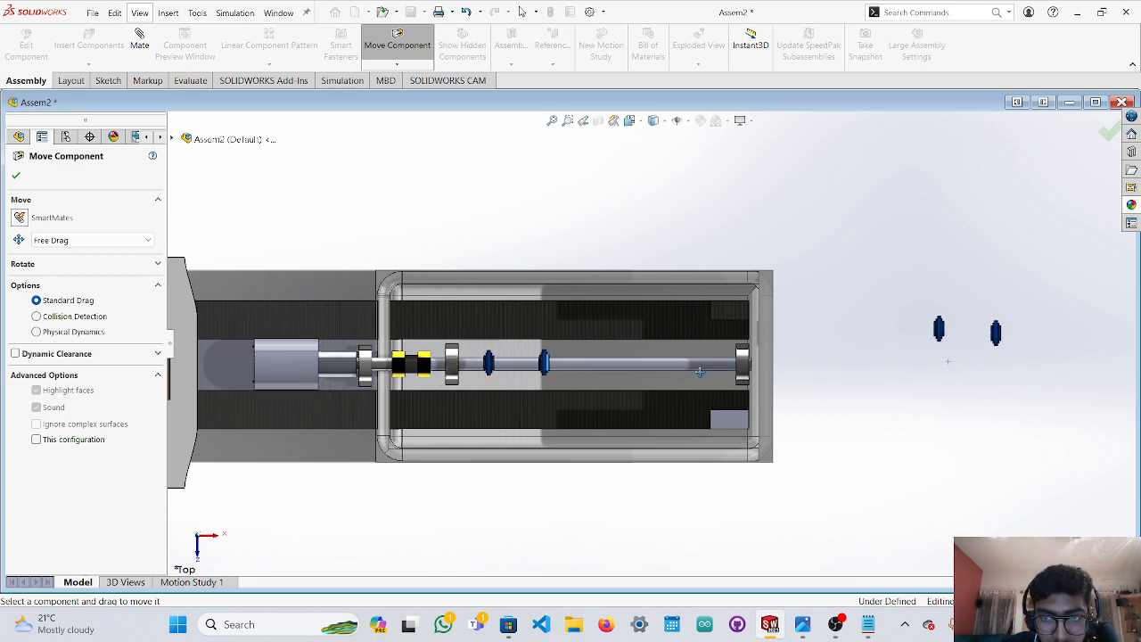
left_click_drag(938, 332, 630, 363)
left_click_drag(541, 361, 647, 360)
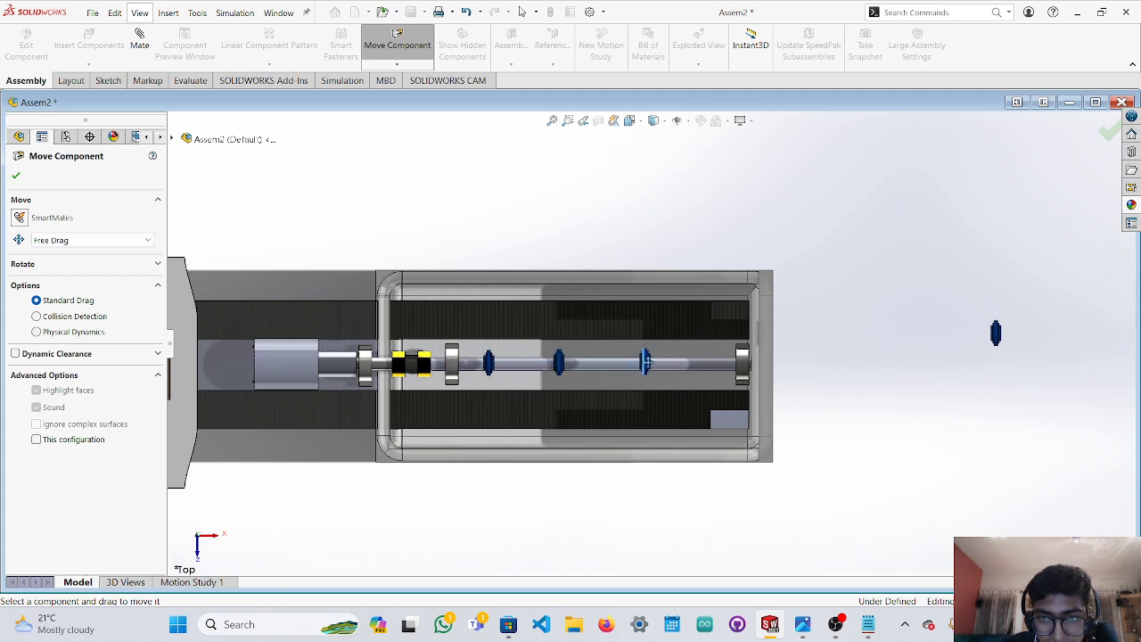
left_click_drag(995, 333, 711, 361)
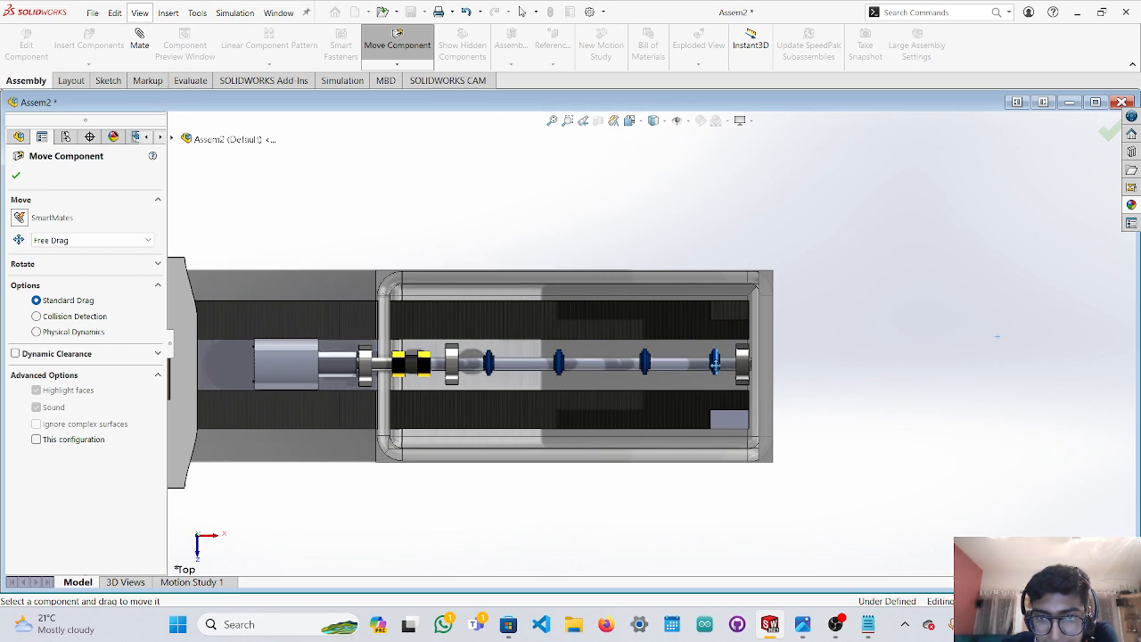
Examine how the four washers line up with the long shaft in the right view, the top view and an angled view.
key("ctrl+4")
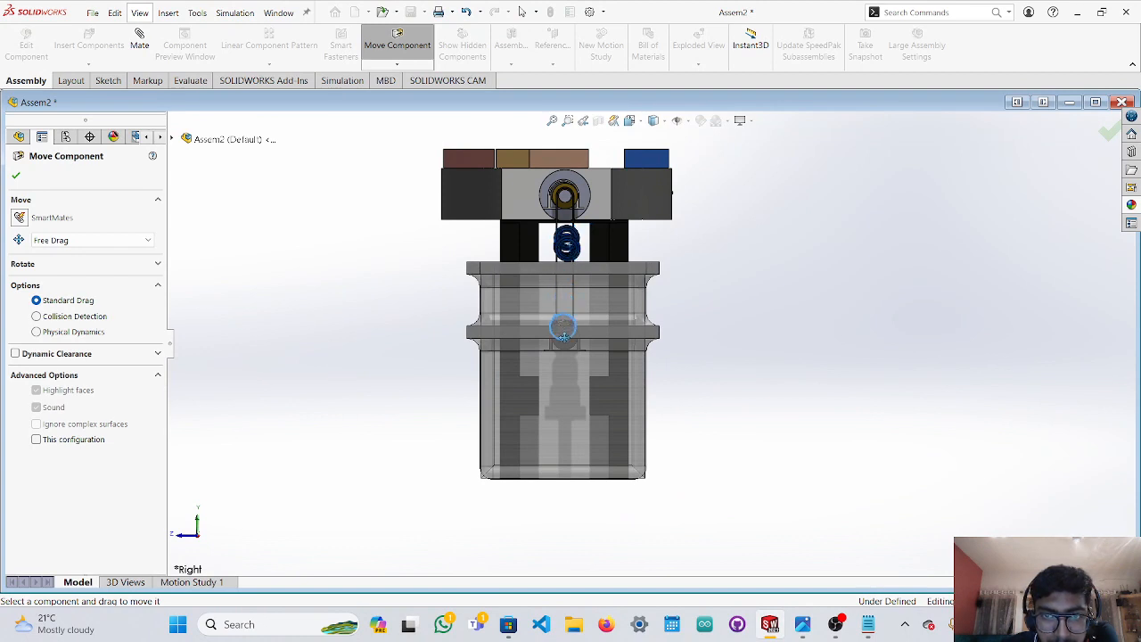
scroll(567, 344, "down", 5)
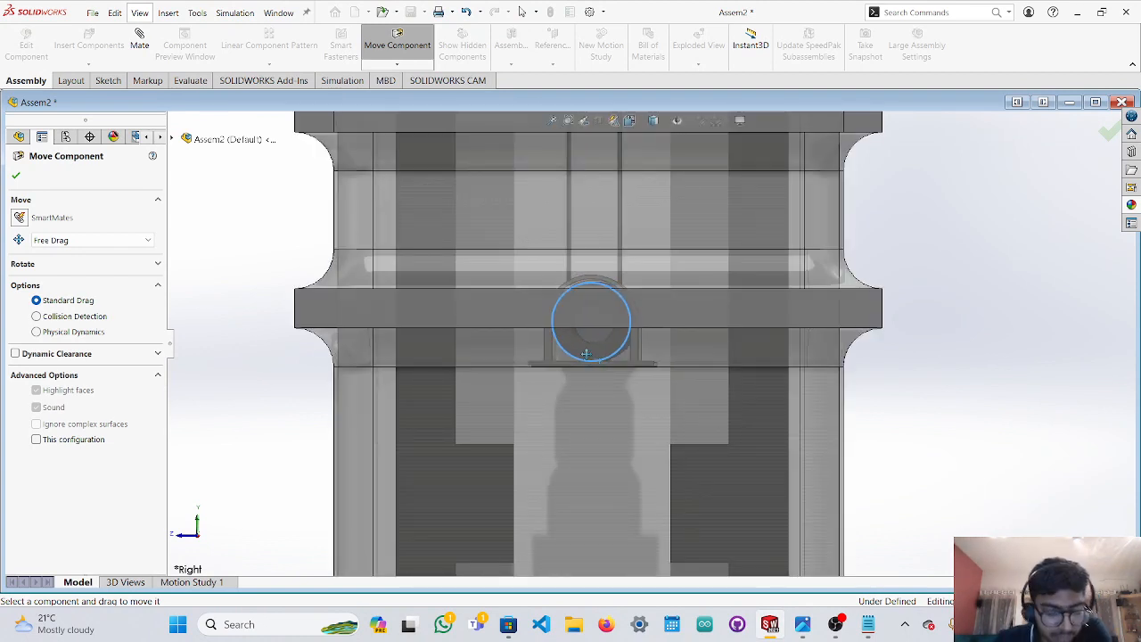
key("Escape")
scroll(588, 348, "up", 5)
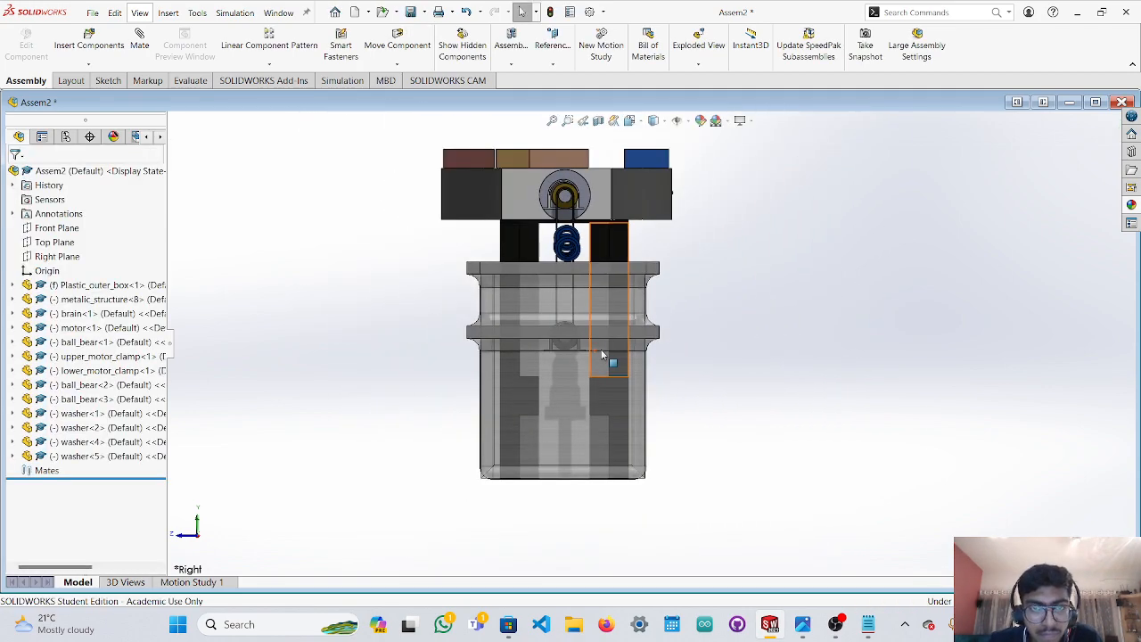
key("ctrl+5")
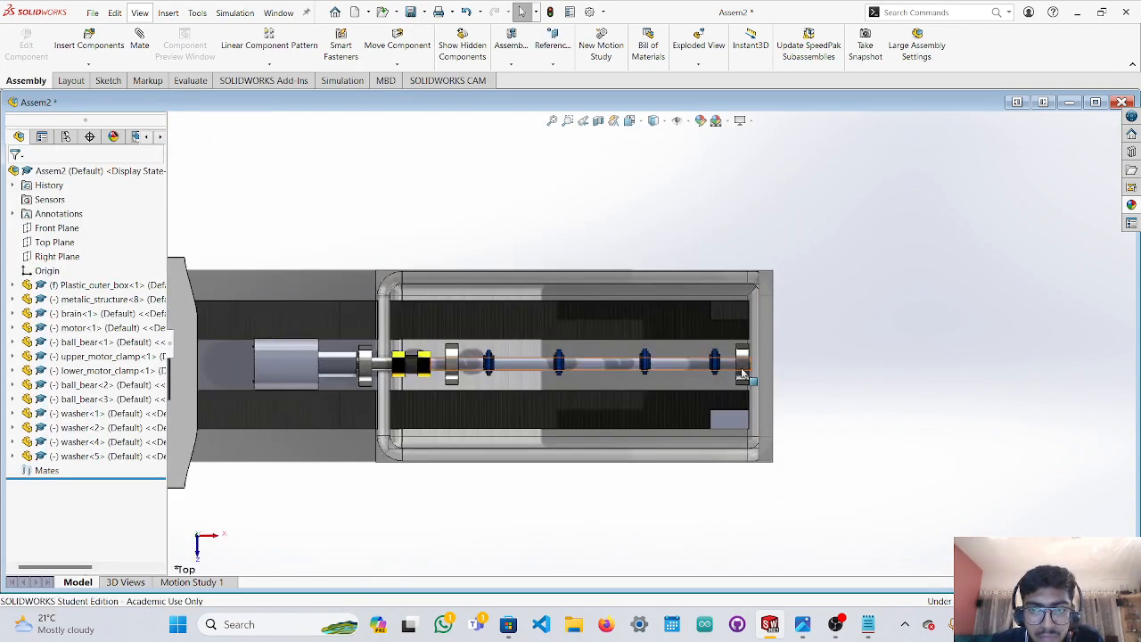
middle_click_drag(818, 369, 401, 428)
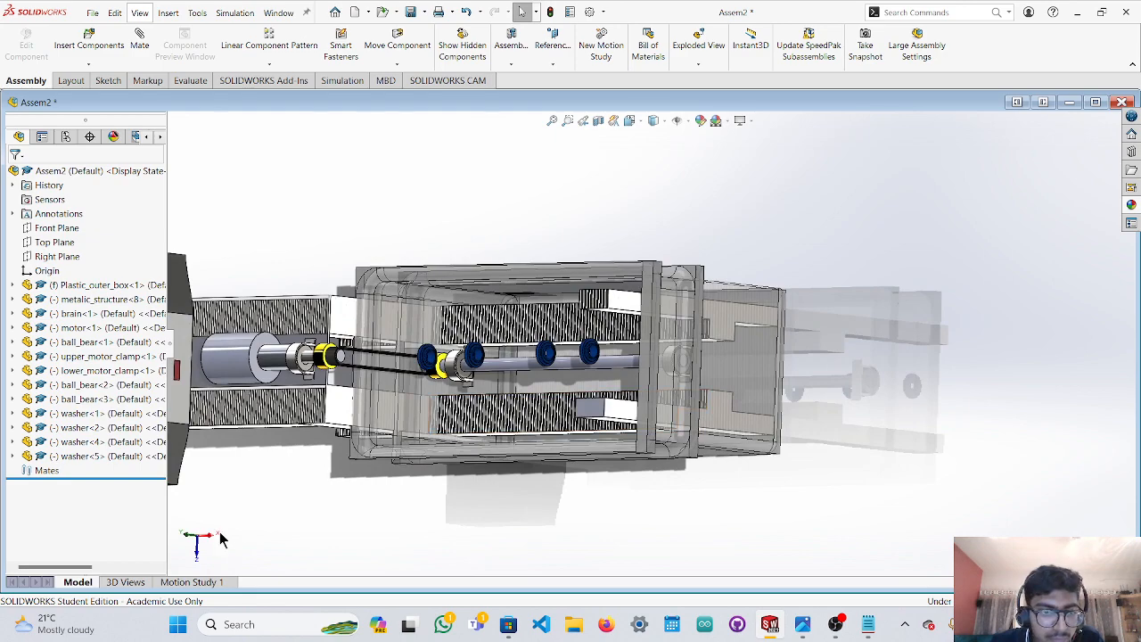
Move the first washer down onto the long shaft in the right view, centred on the shaft's end circle.
key("ctrl+4")
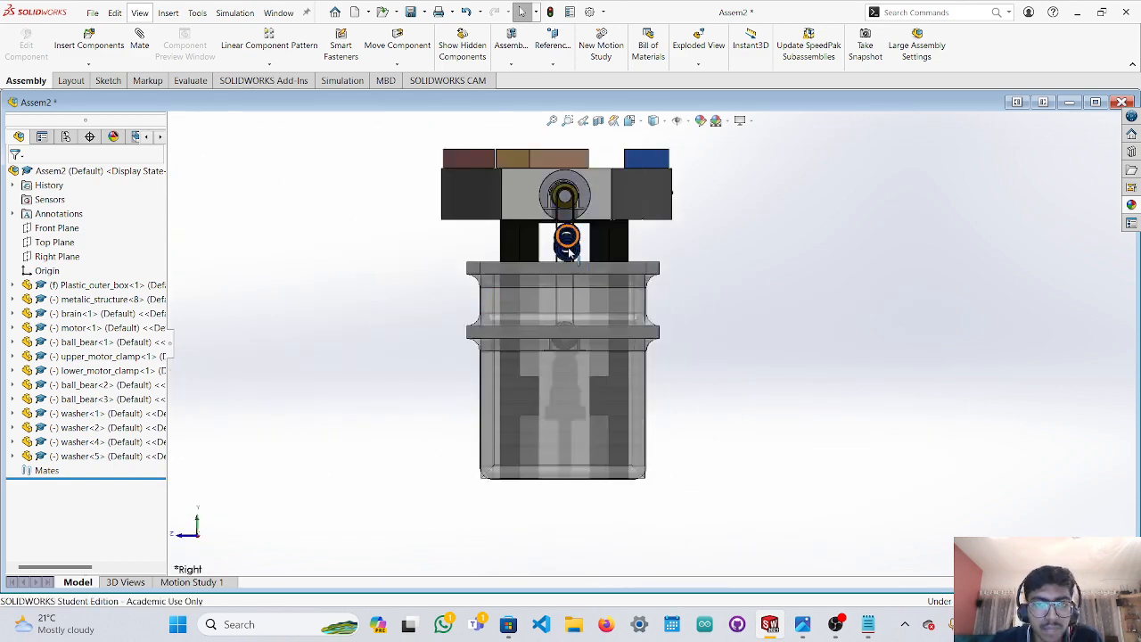
left_click(408, 43)
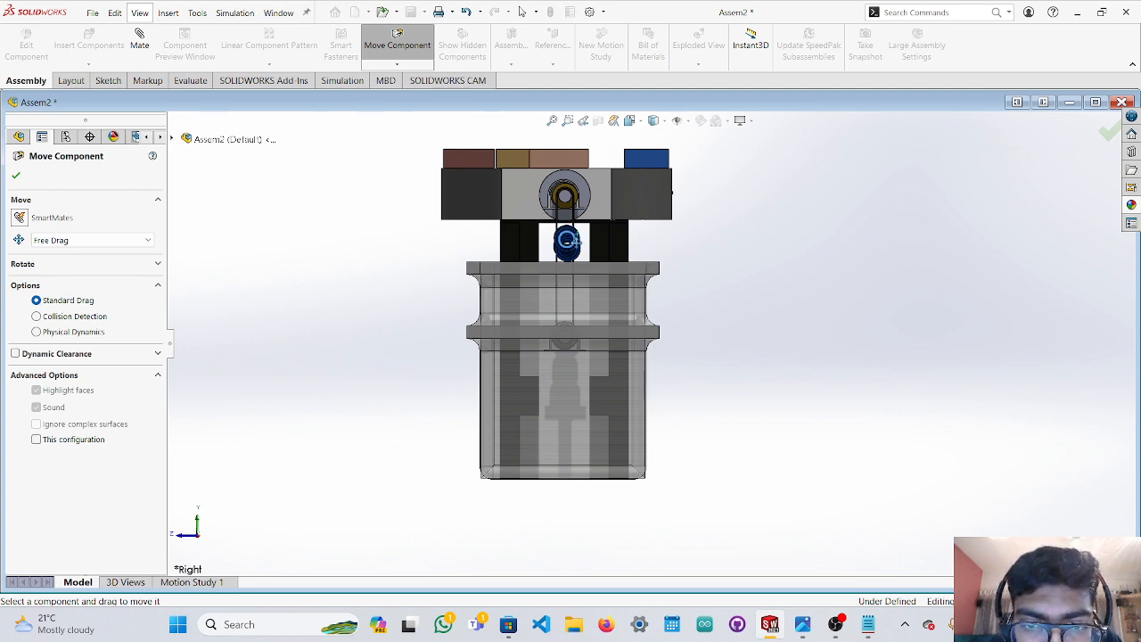
scroll(562, 353, "down", 6)
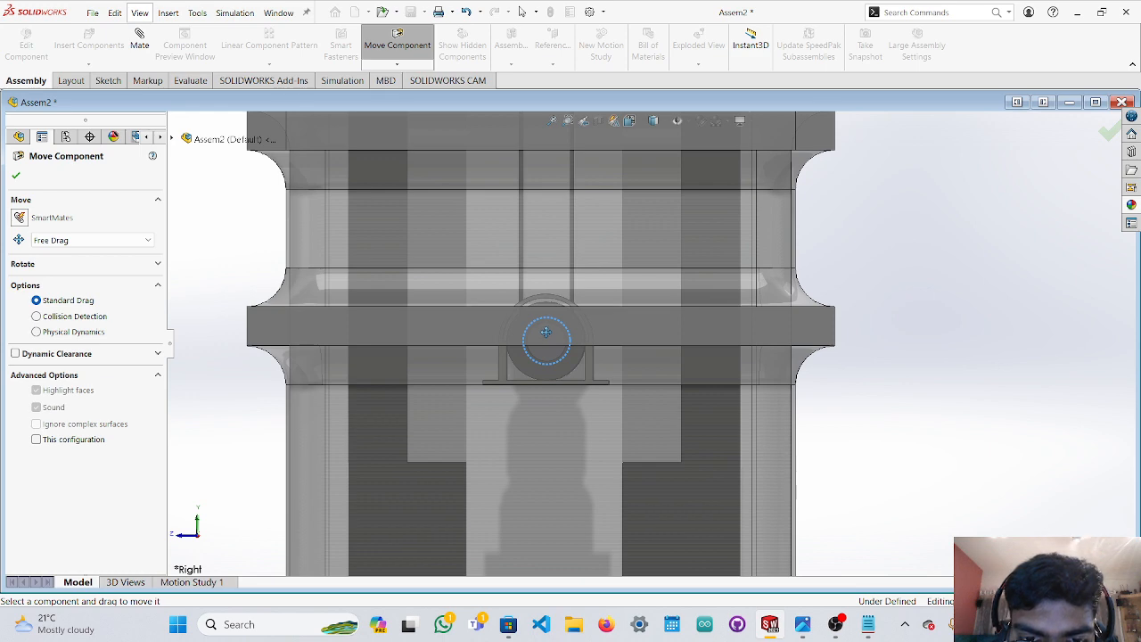
scroll(561, 270, "up", 4)
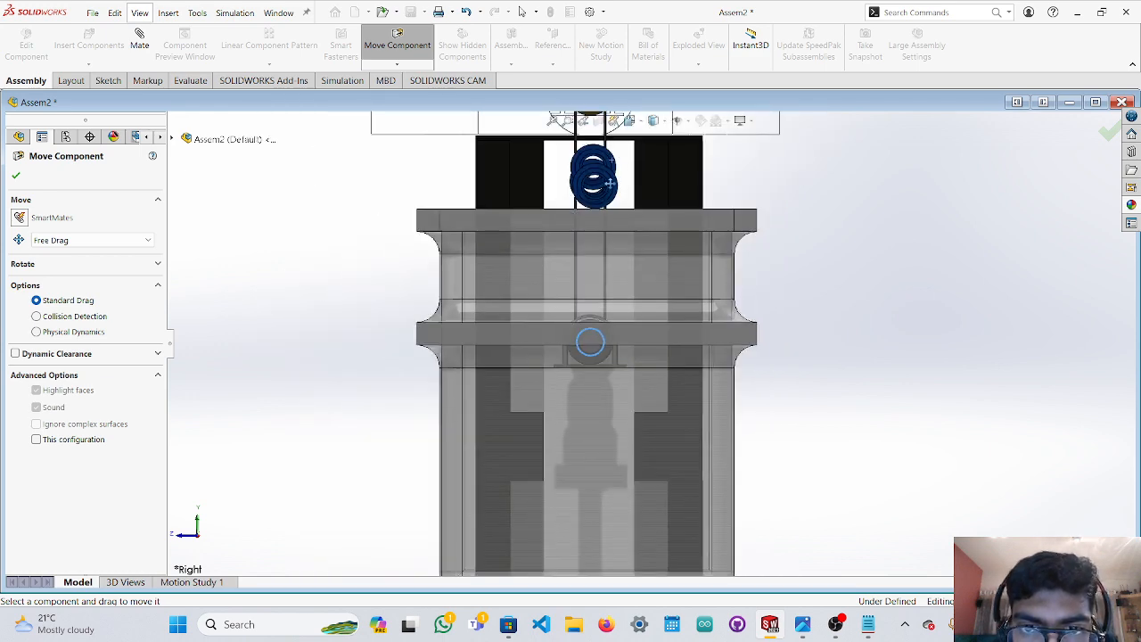
Try to move a second washer down onto the long shaft's axis in the right view.
scroll(596, 348, "down", 5)
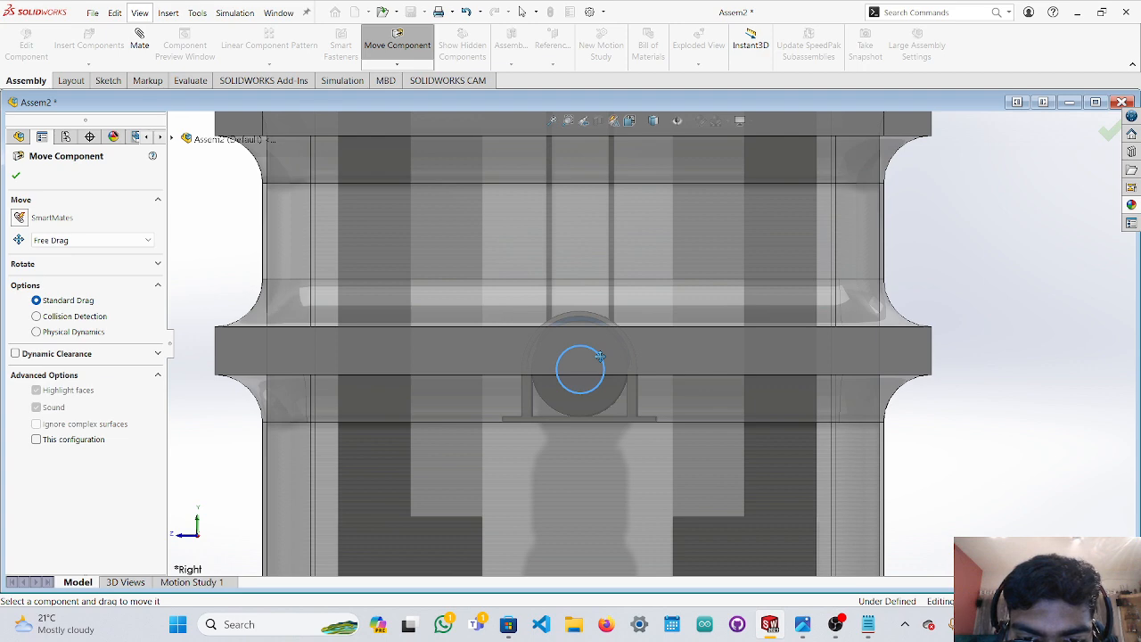
key("Escape")
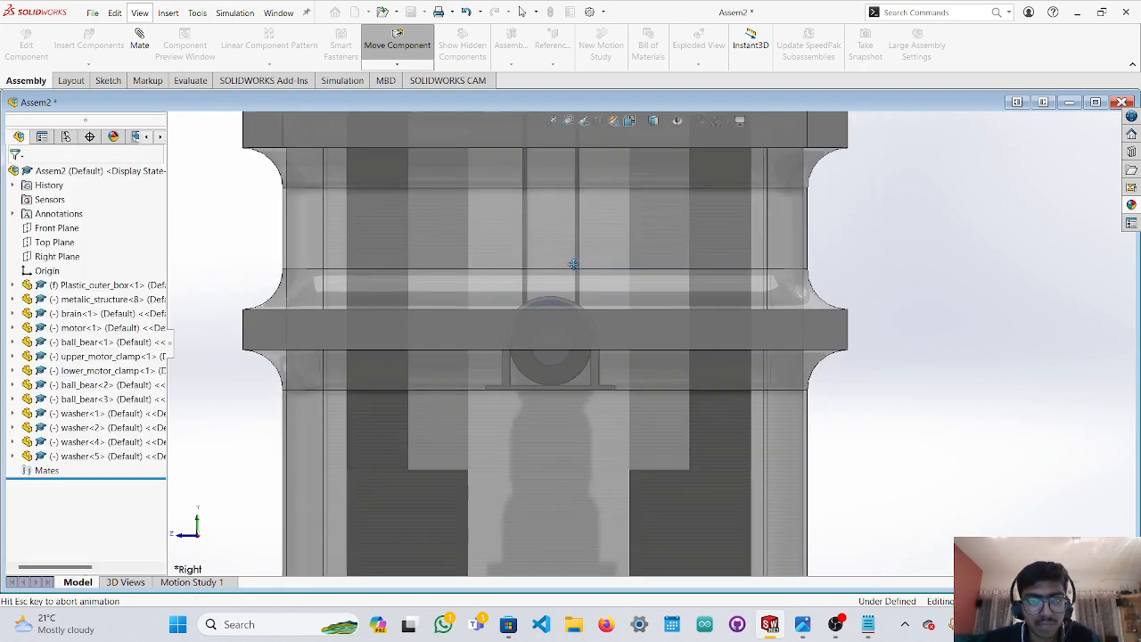
scroll(610, 250, "up", 4)
scroll(610, 214, "down", 2)
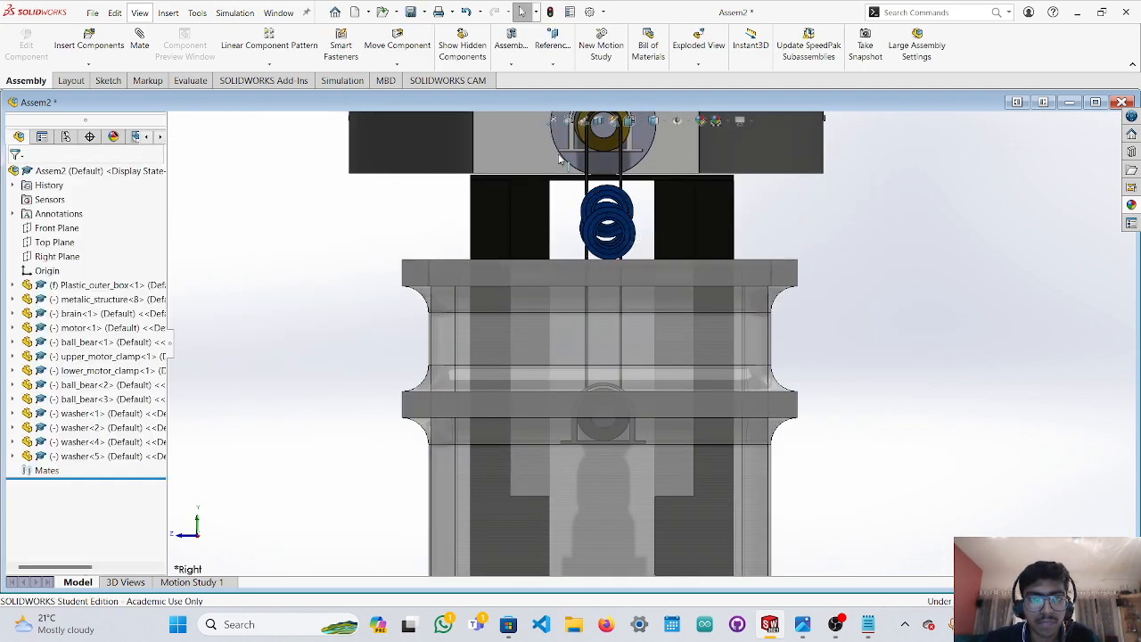
left_click(397, 44)
scroll(607, 392, "down", 3)
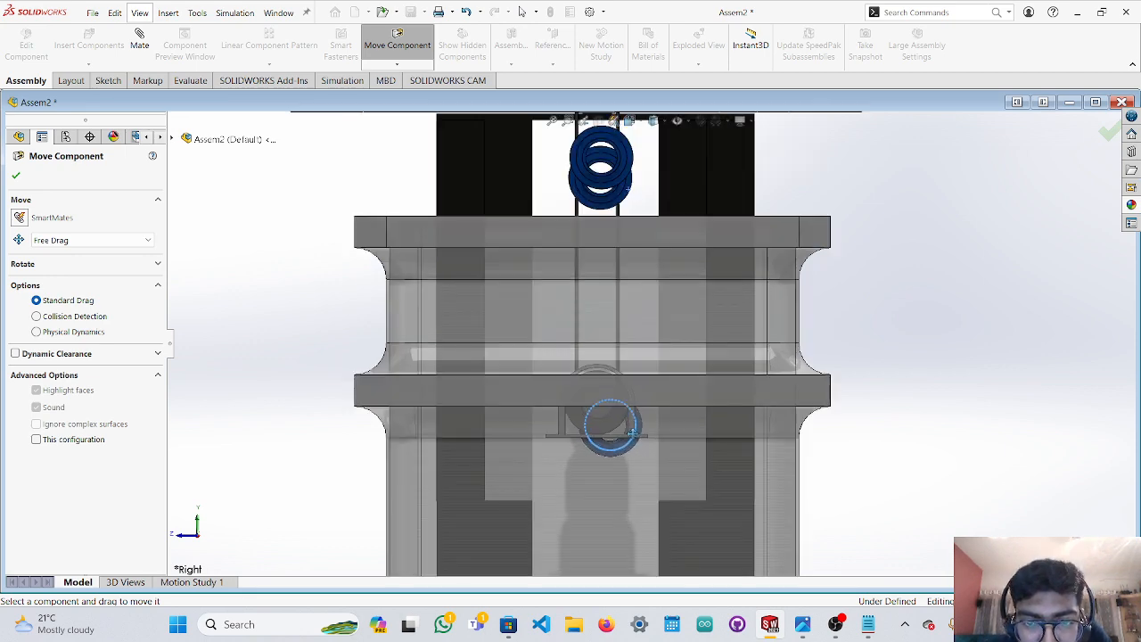
left_click(600, 389)
key("Escape")
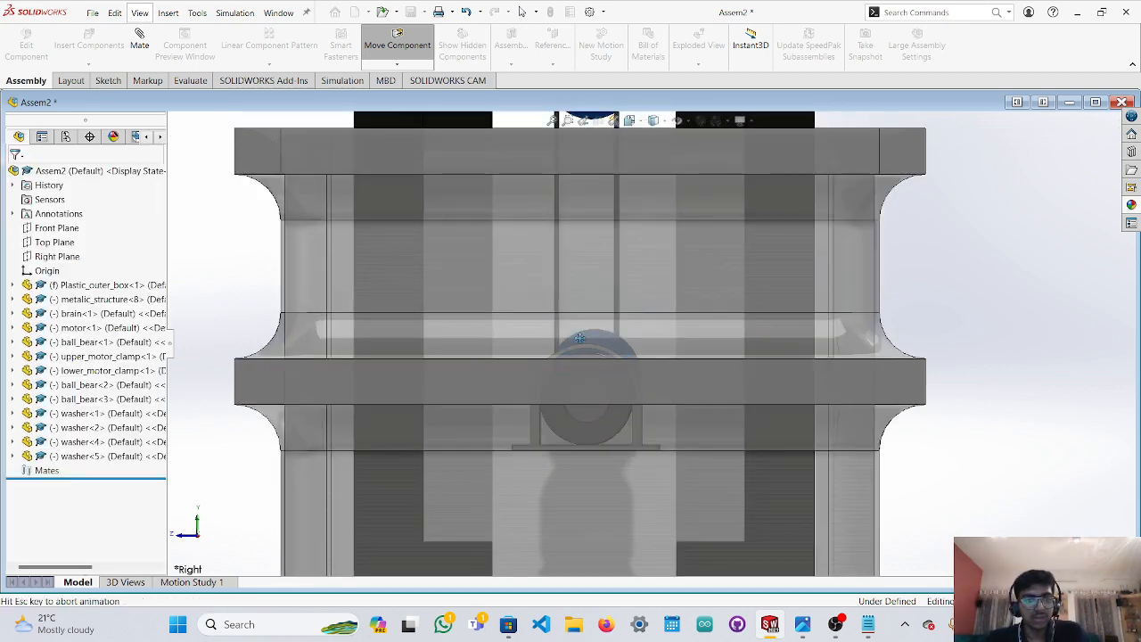
scroll(620, 428, "up", 3)
Move the second washer down in the right view until it is concentric with the long shaft and ball bearing.
left_click(397, 45)
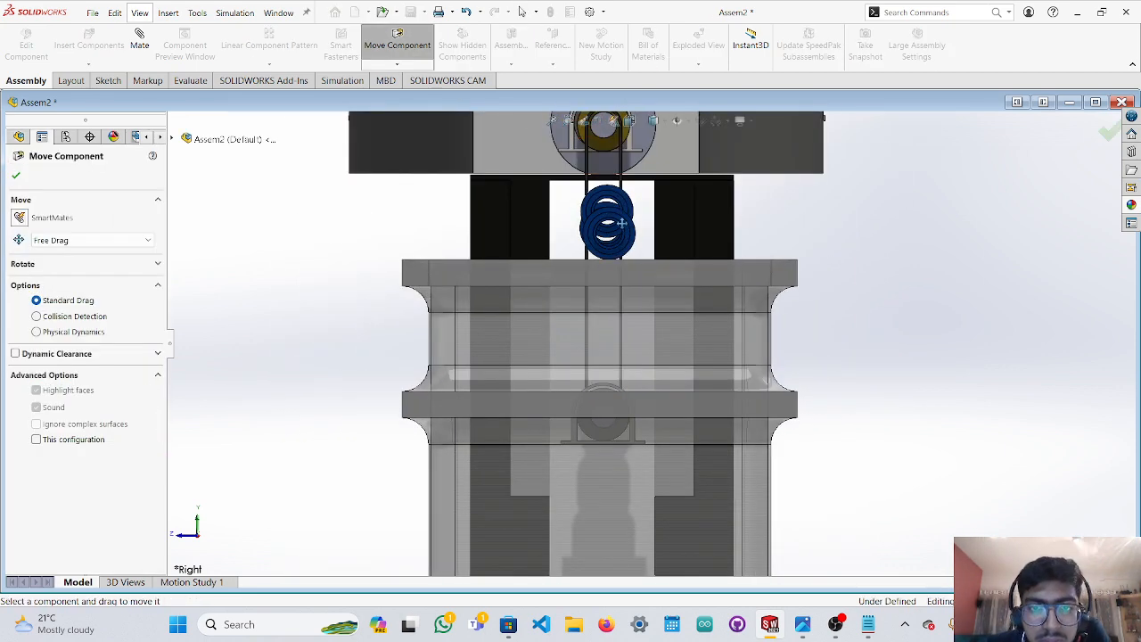
scroll(615, 392, "down", 5)
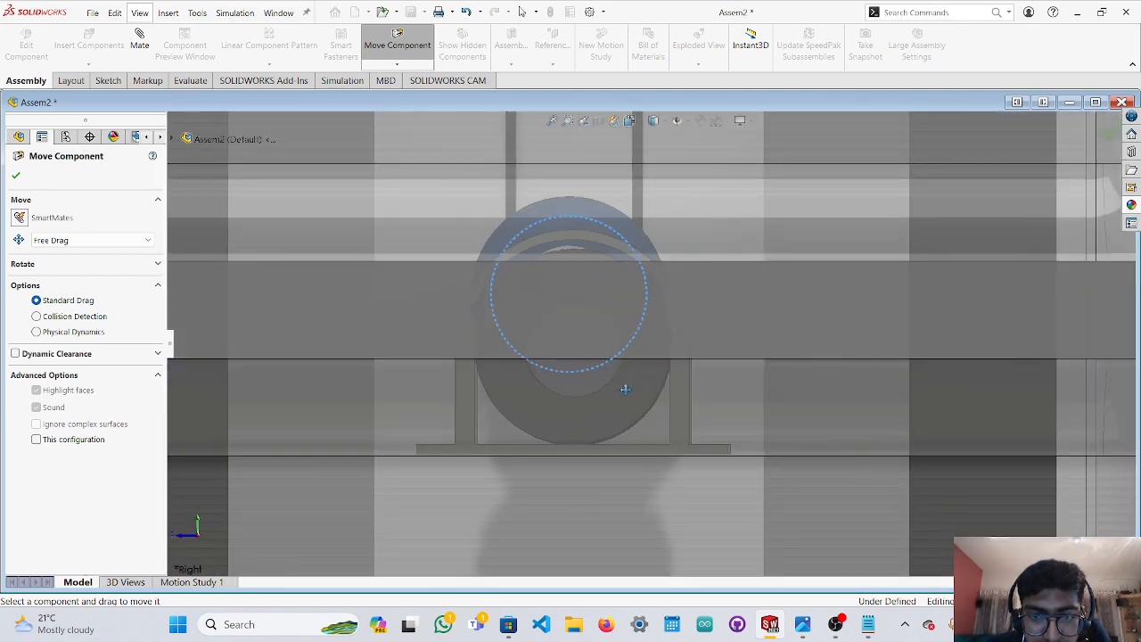
left_click_drag(624, 389, 631, 437)
scroll(633, 421, "up", 3)
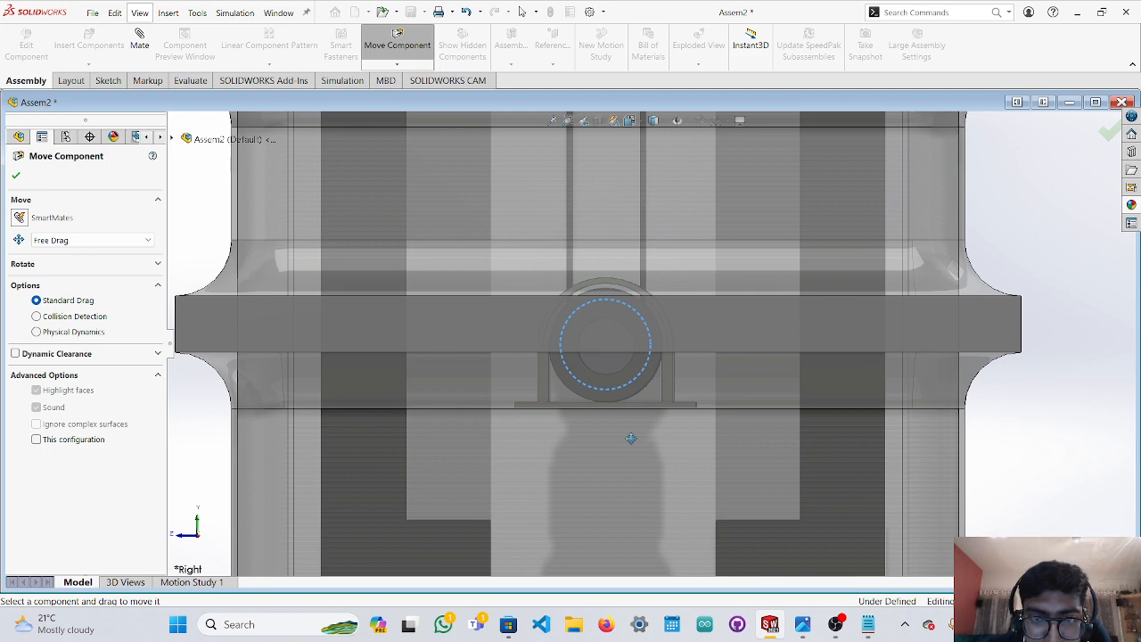
Move the remaining two washers down in the right view so both are centred on the long shaft.
scroll(634, 372, "up", 5)
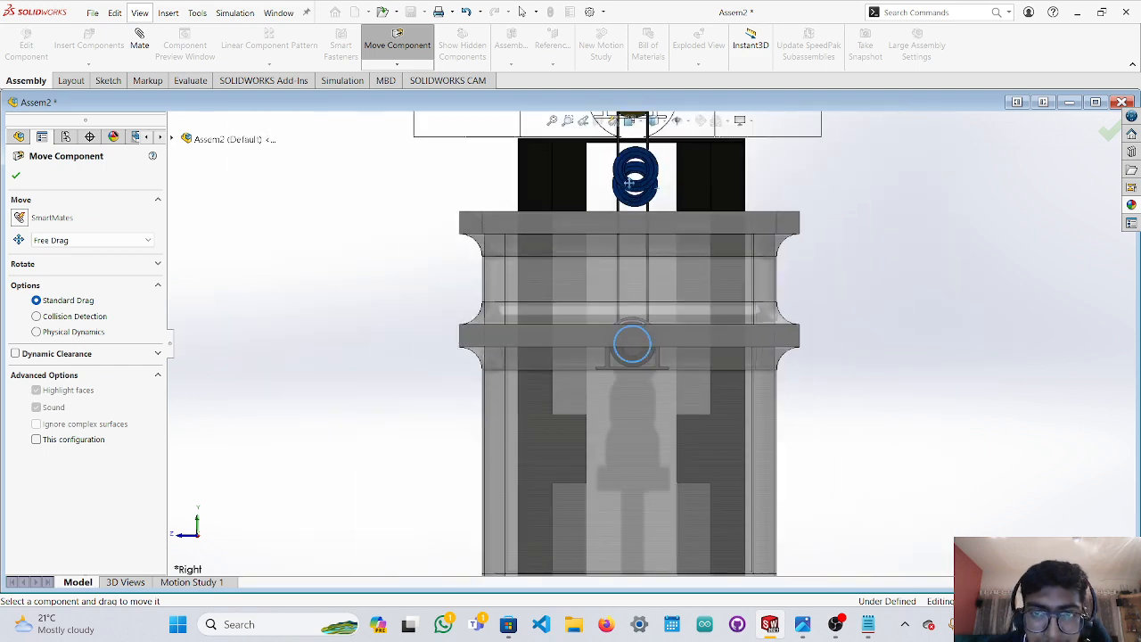
scroll(637, 339, "down", 5)
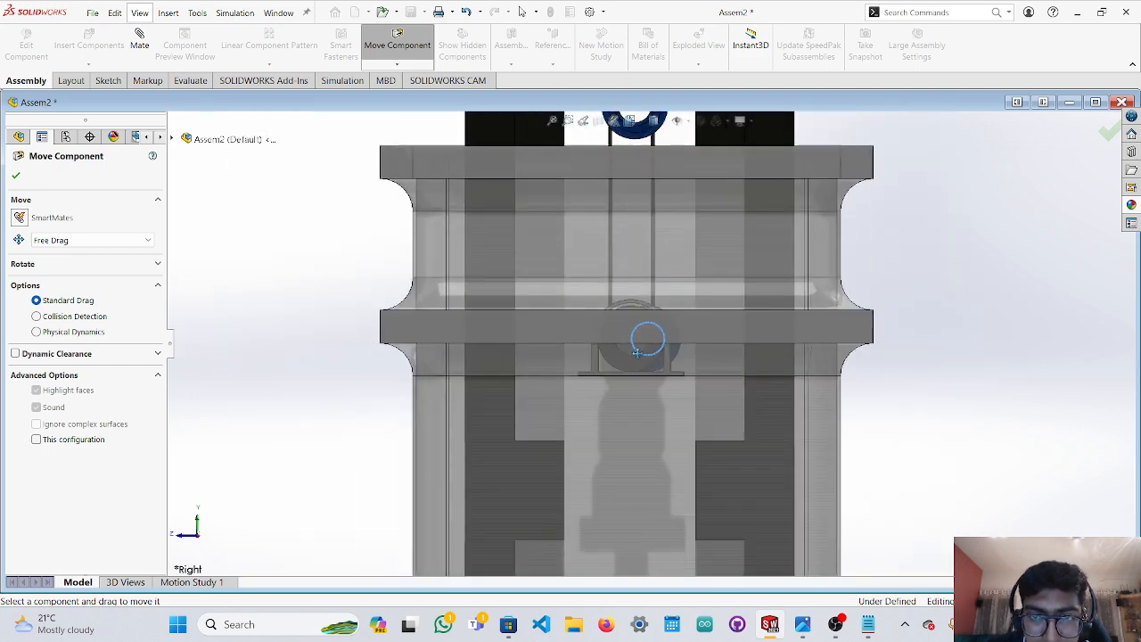
left_click_drag(623, 353, 625, 350)
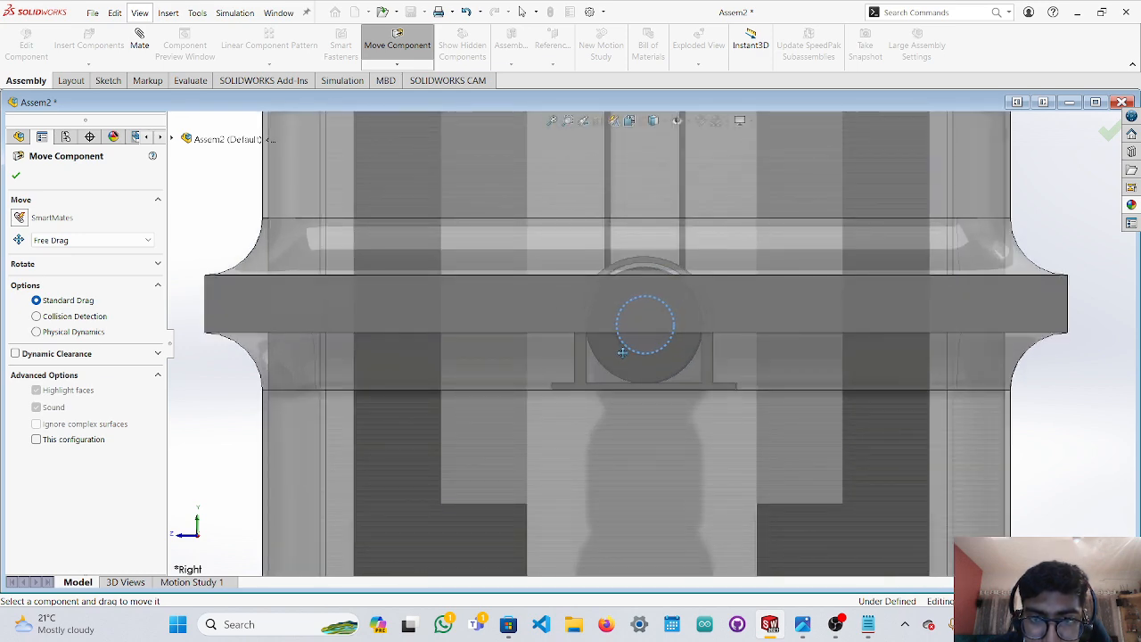
scroll(624, 348, "up", 5)
left_click_drag(653, 183, 652, 337)
scroll(652, 337, "down", 6)
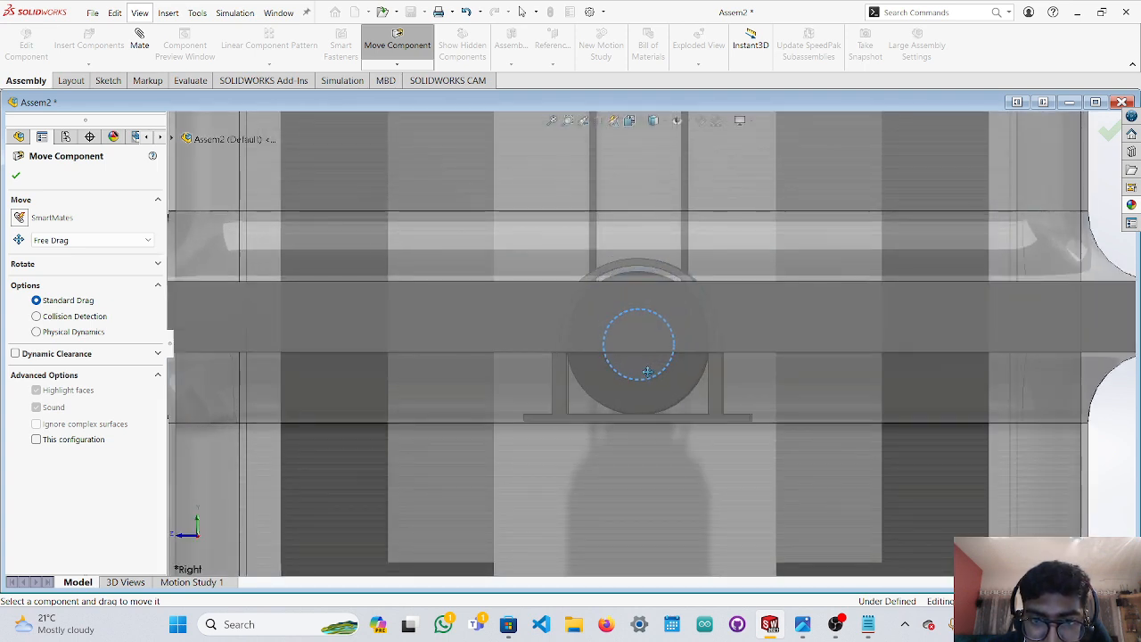
scroll(645, 347, "up", 5)
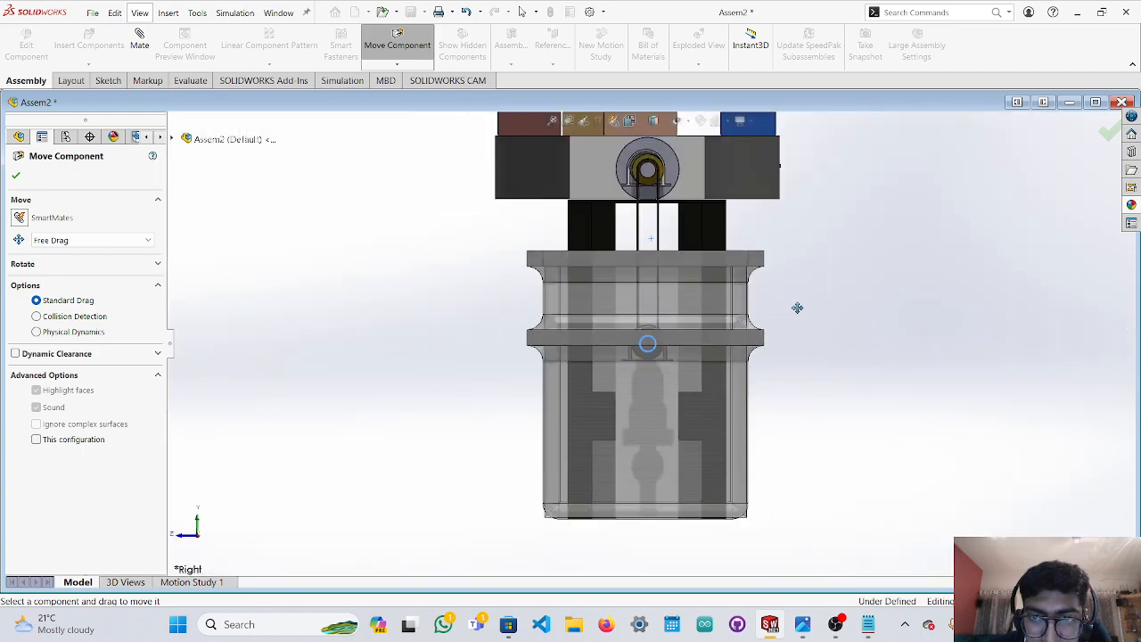
middle_click_drag(811, 304, 797, 532)
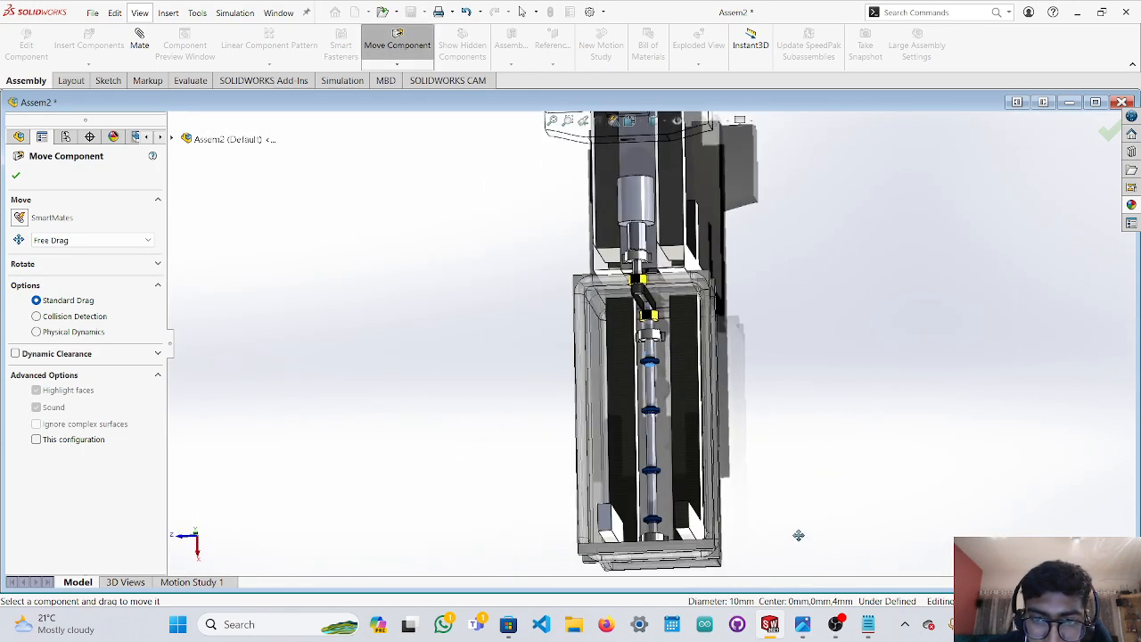
key("Escape")
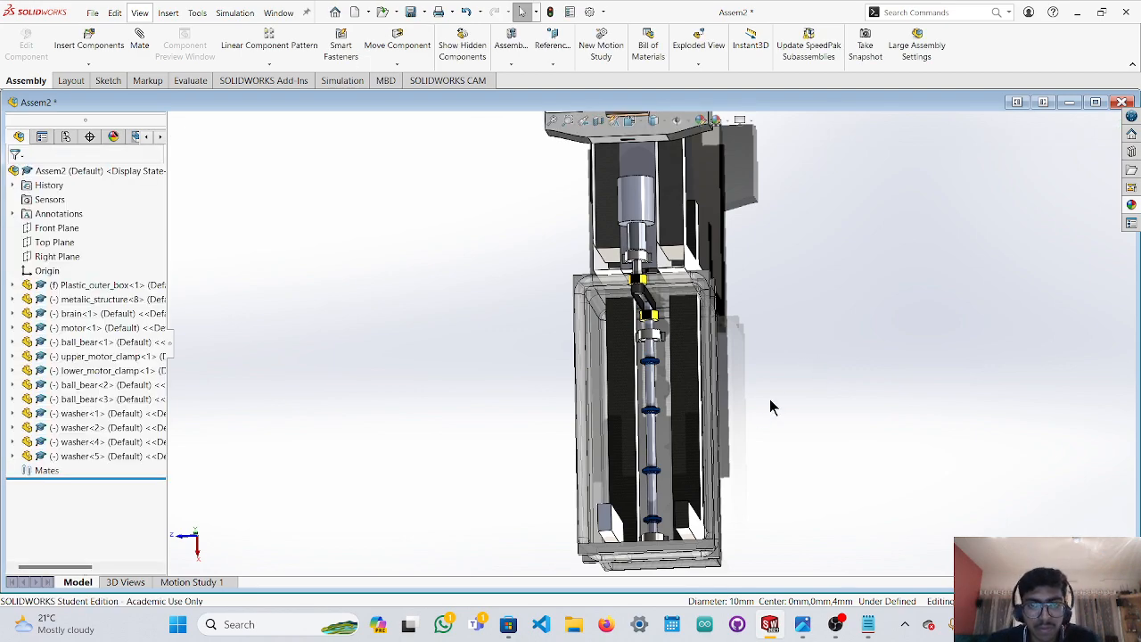
Insert the bottle component, rotated 90° about Y, in the free space alongside the outer box.
middle_click_drag(769, 403, 756, 372)
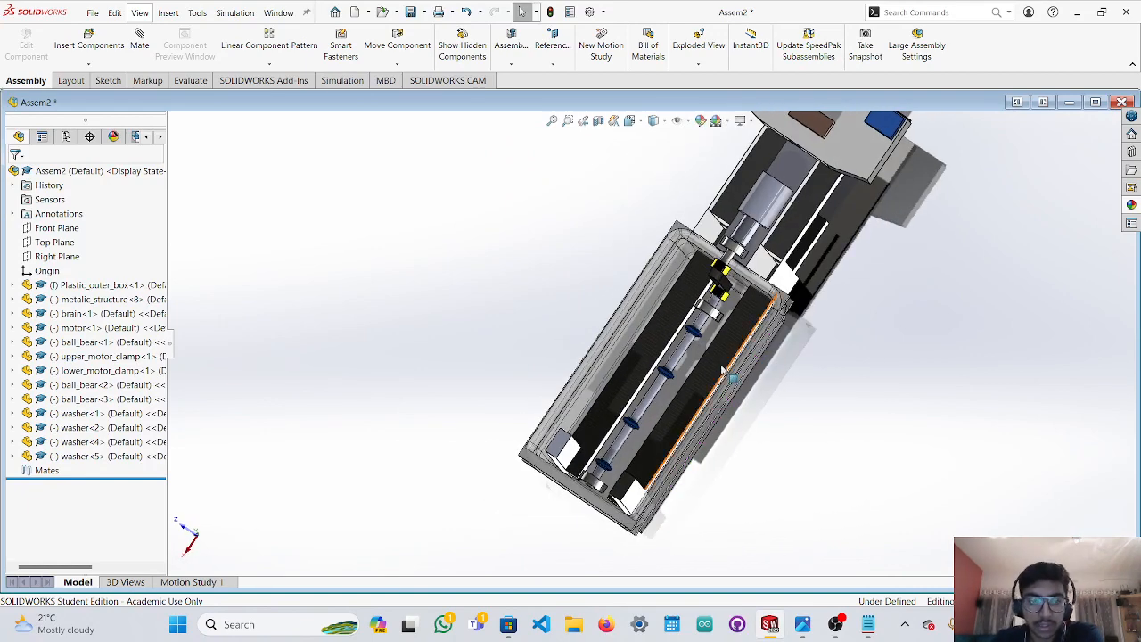
left_click(94, 46)
scroll(87, 376, "down", 2)
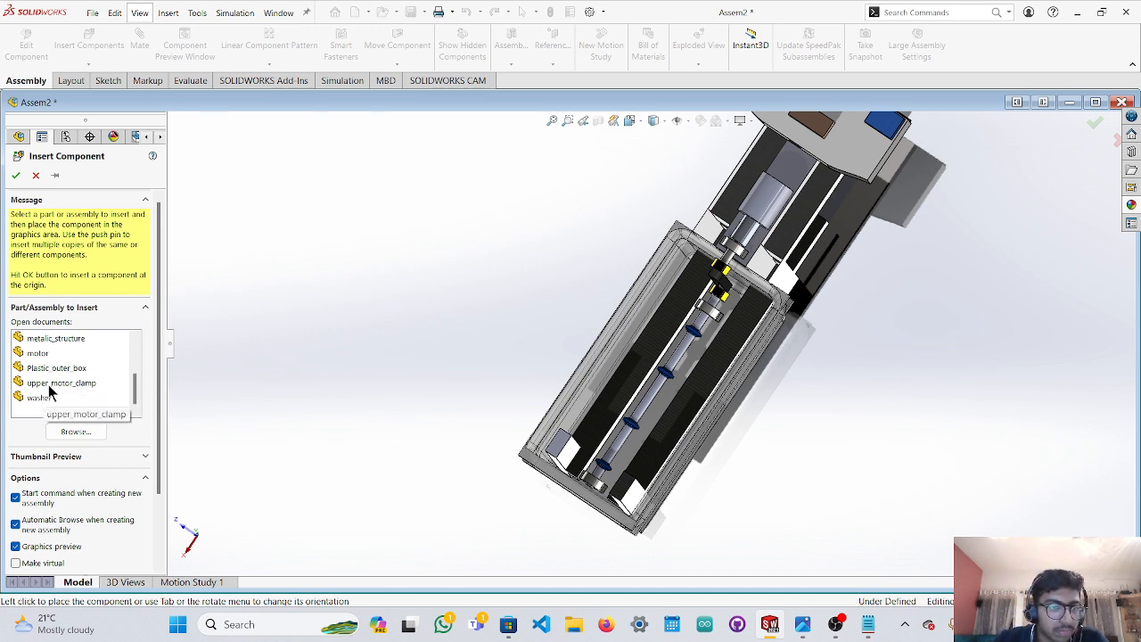
scroll(51, 388, "up", 2)
scroll(51, 389, "up", 2)
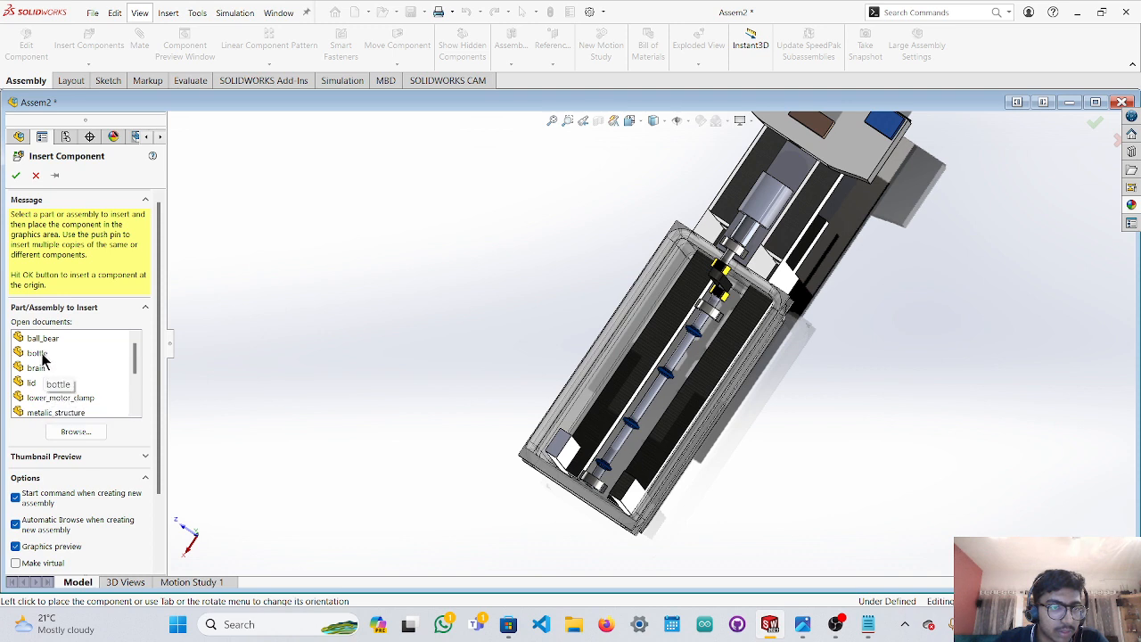
left_click(41, 353)
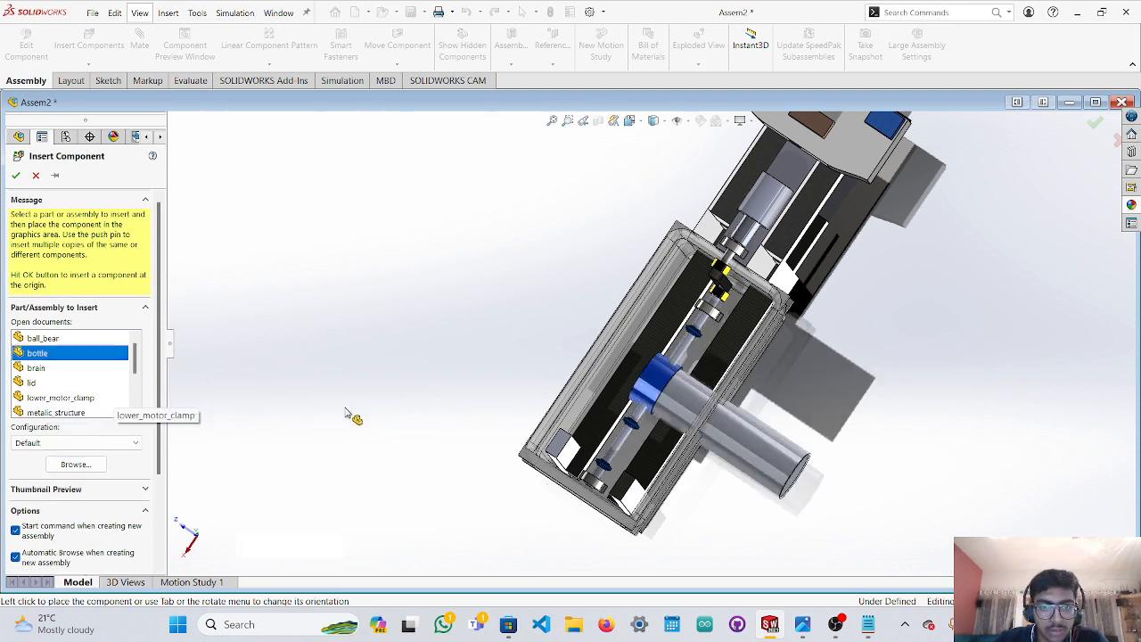
left_click(317, 545)
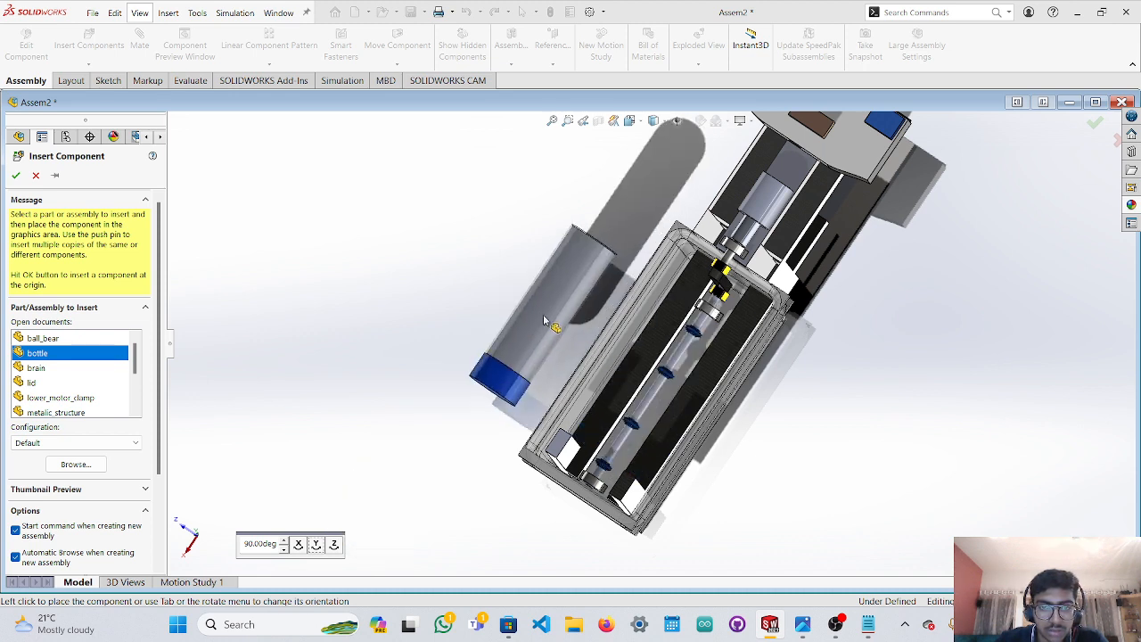
left_click(624, 365)
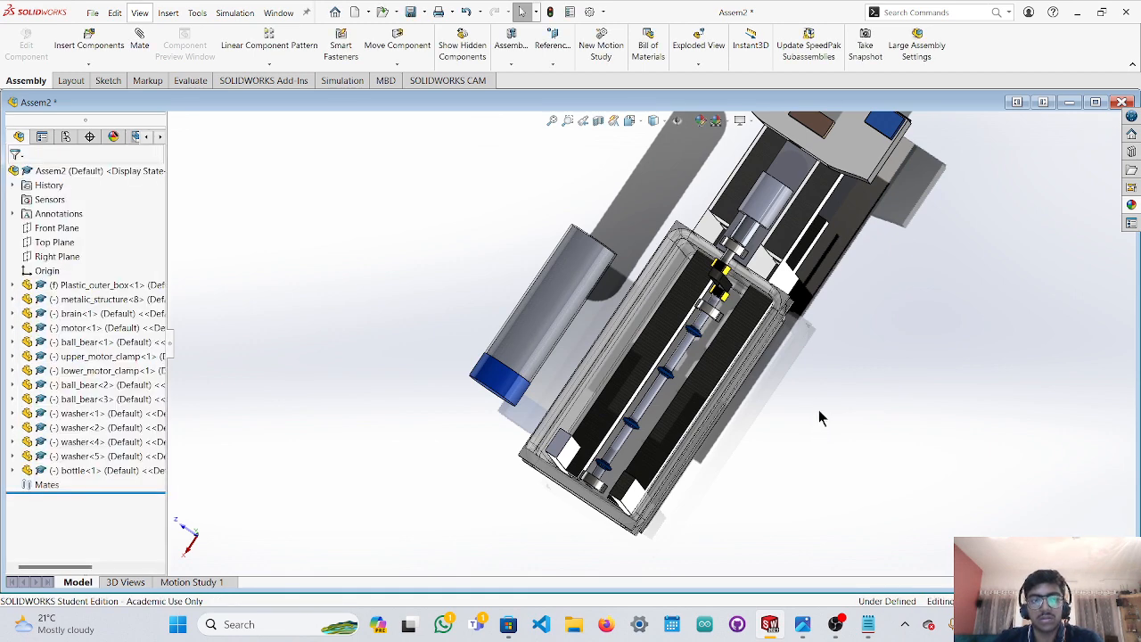
Move the bottle in the right view so it sits centred directly above the long shaft and its washers.
middle_click_drag(862, 344, 862, 339)
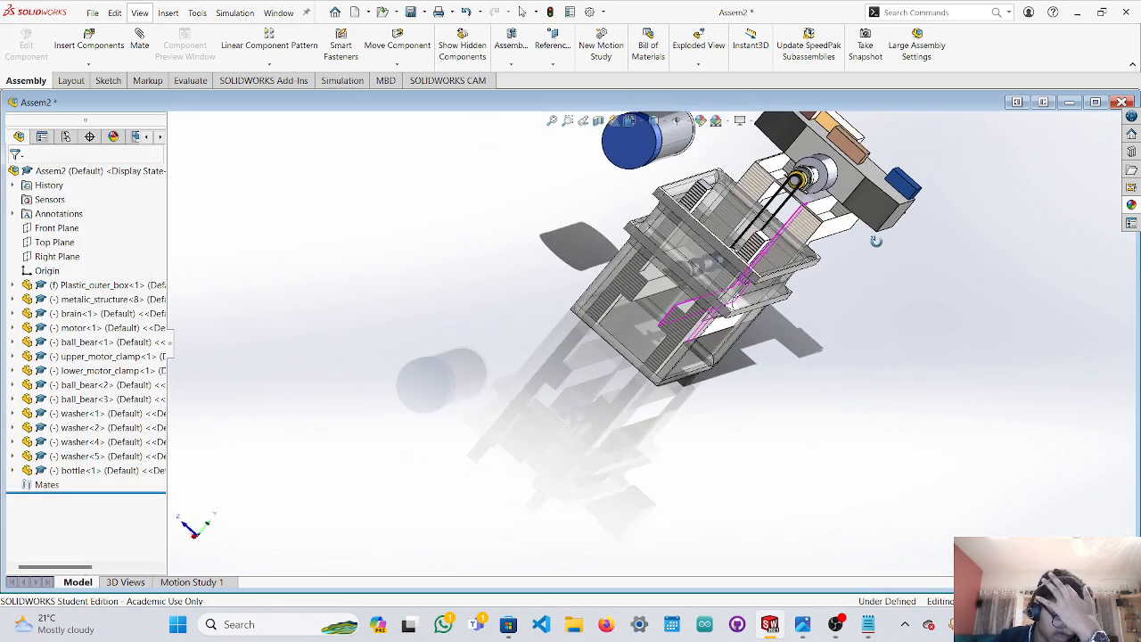
left_click(198, 545)
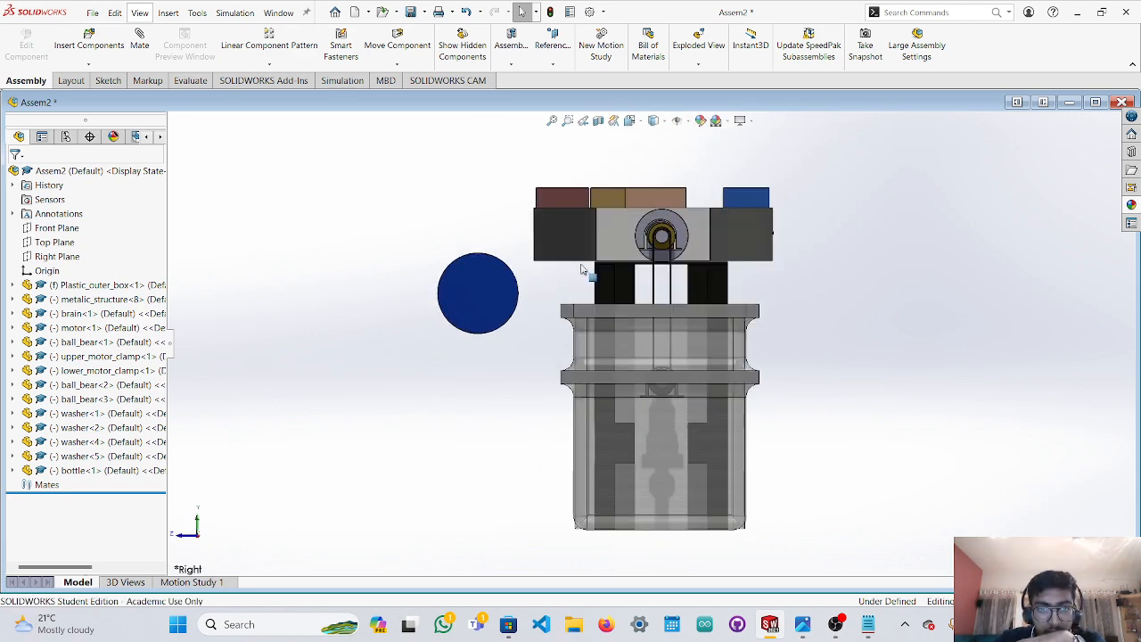
left_click(395, 49)
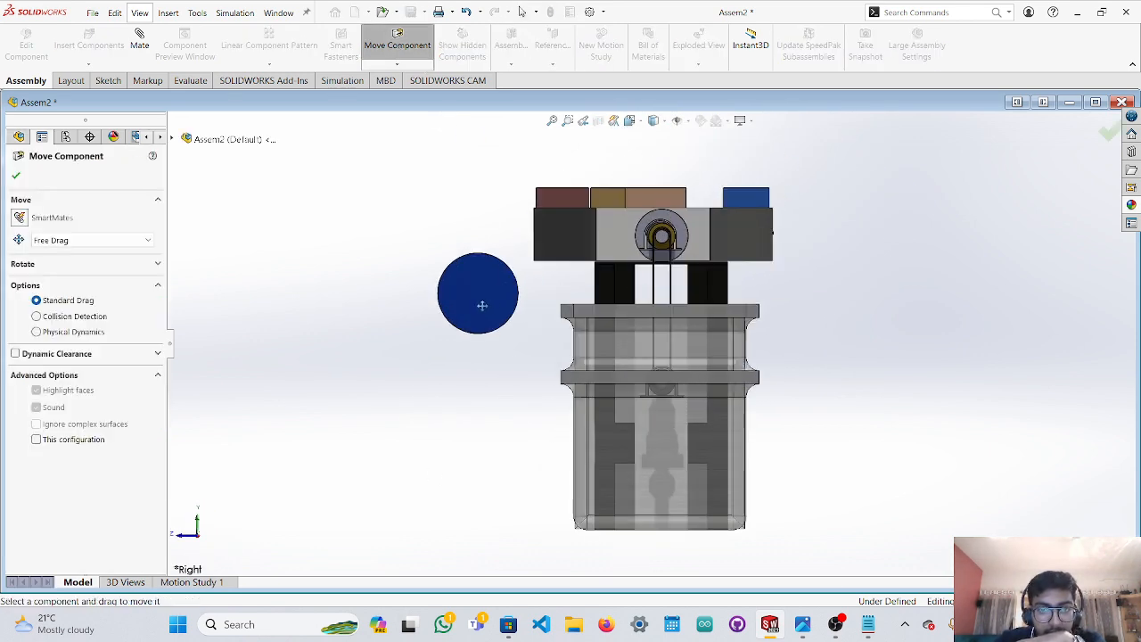
left_click_drag(482, 305, 665, 339)
scroll(661, 341, "down", 5)
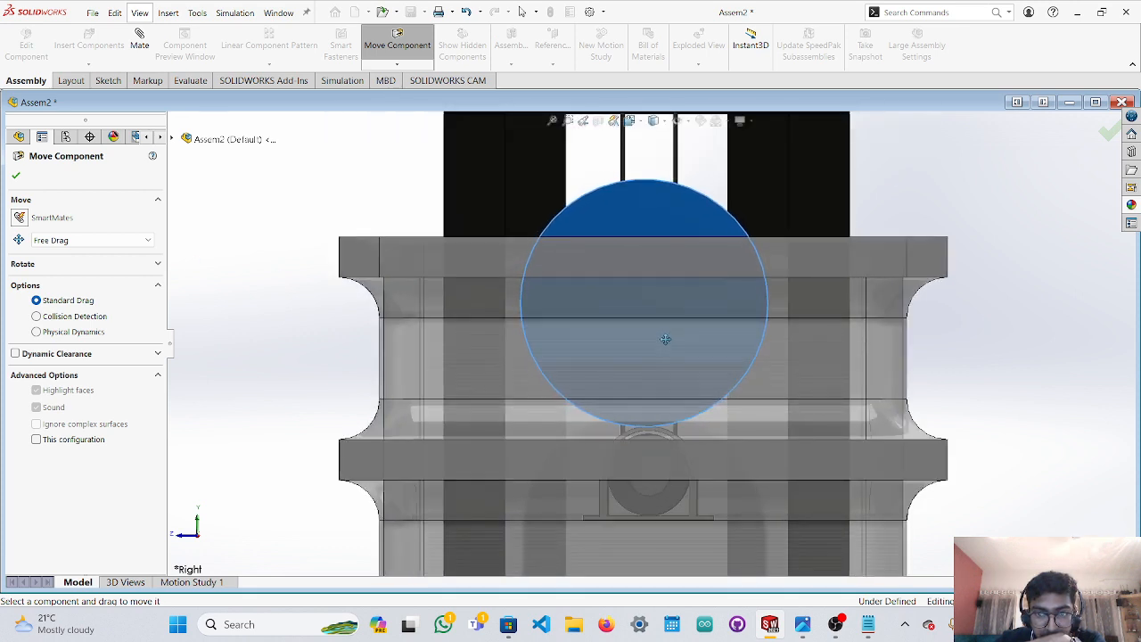
key("z")
mouse_move(904, 307)
left_mouse_down()
mouse_move(896, 326)
mouse_move(905, 307)
left_mouse_up()
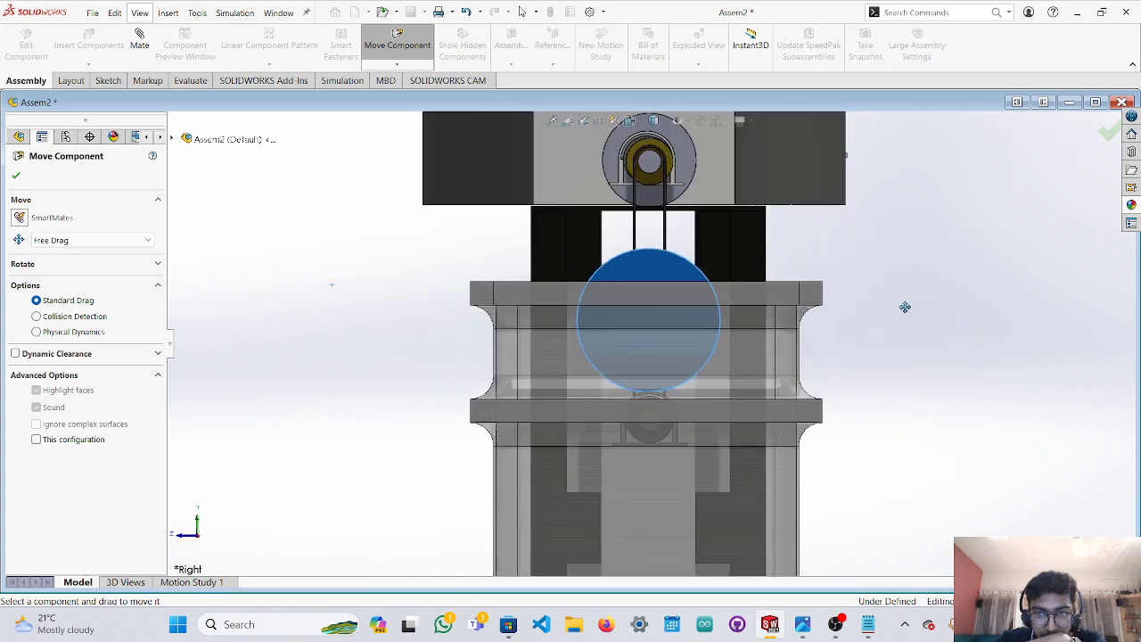
scroll(905, 307, "down", 2)
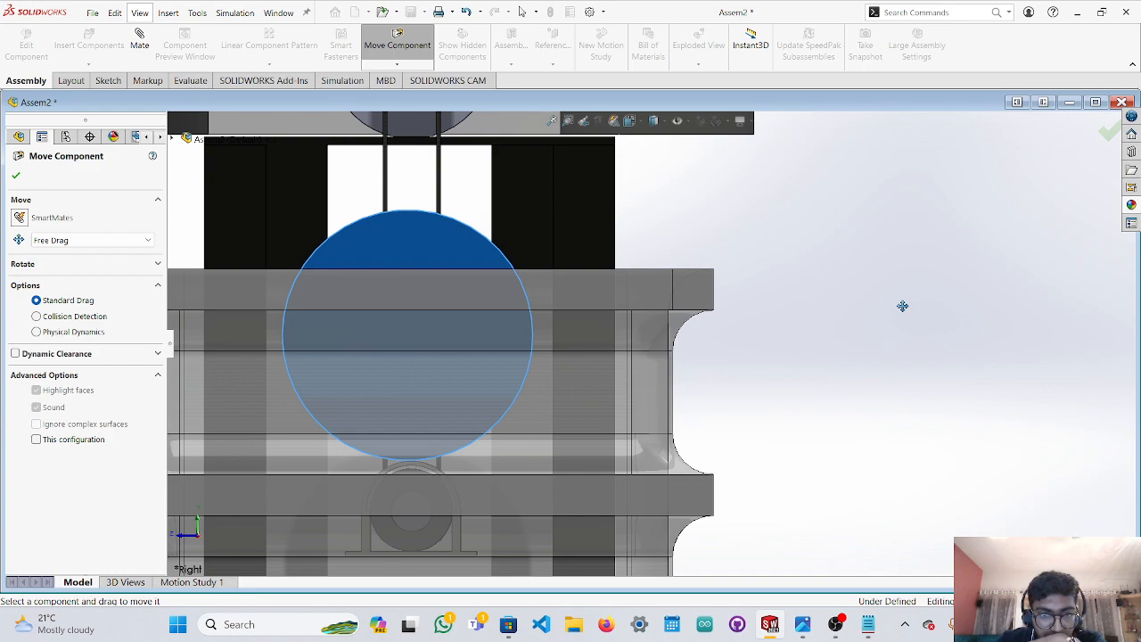
middle_click_drag(789, 347, 802, 377)
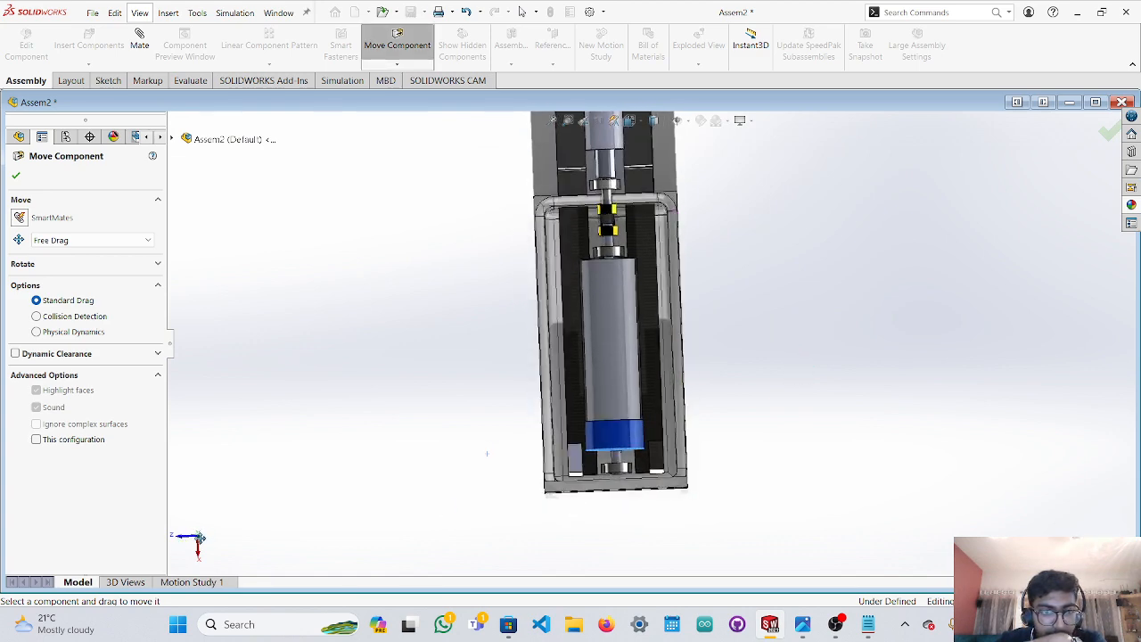
left_click(198, 535)
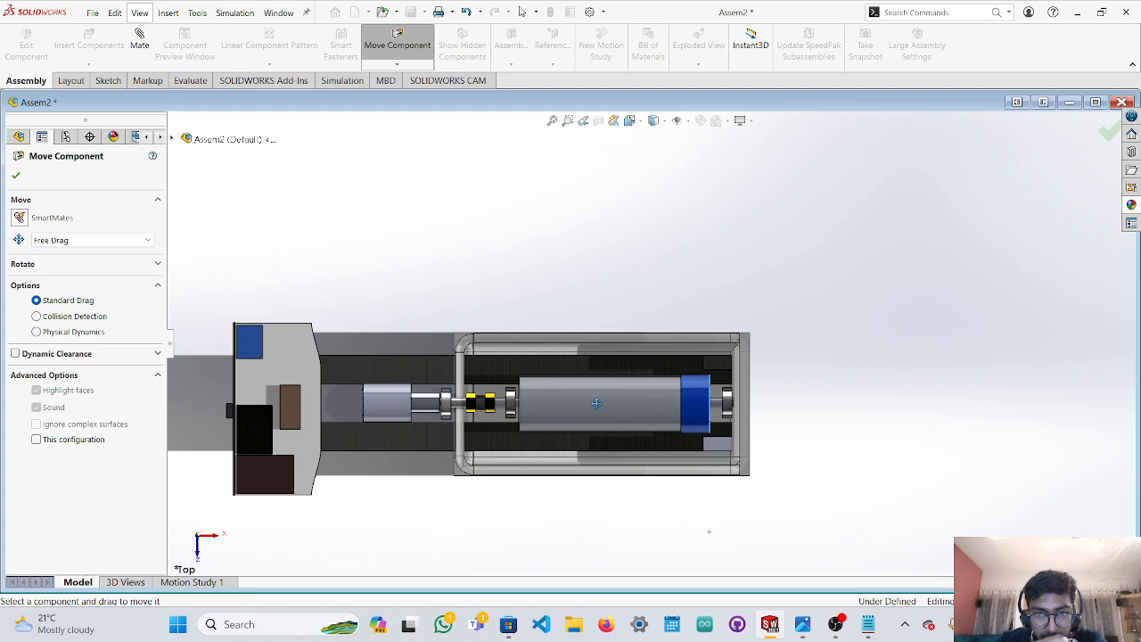
left_click(208, 555)
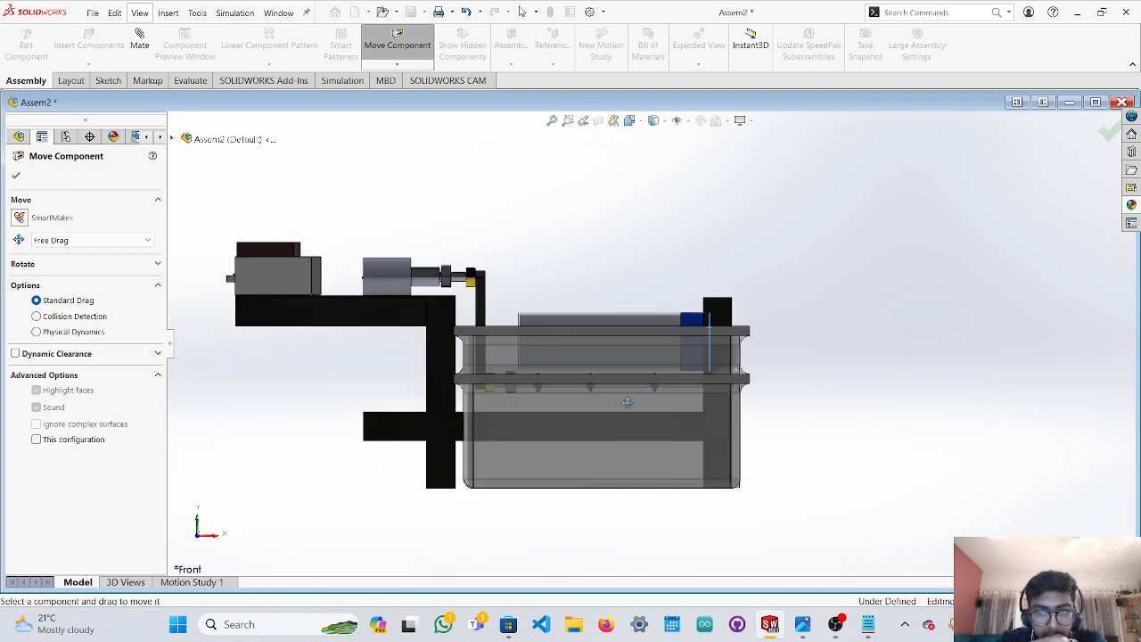
middle_click_drag(682, 406, 316, 551)
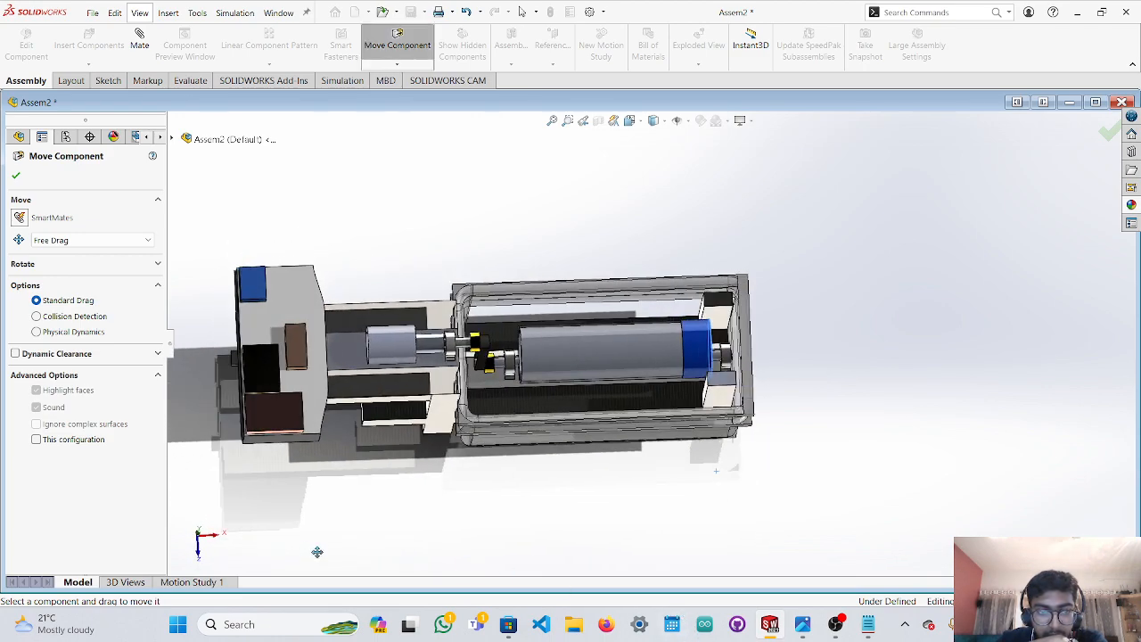
Shift the bottle slightly along the shaft axis in the top view, towards the outer box's far end, and finish moving it.
key("ctrl+5")
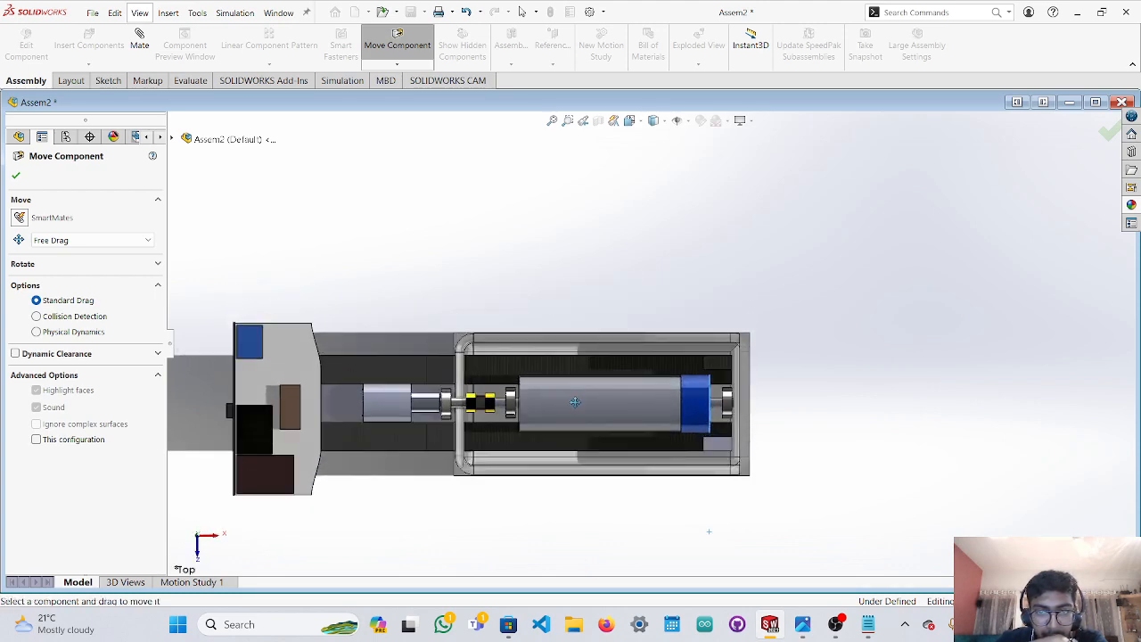
left_click_drag(575, 404, 580, 403)
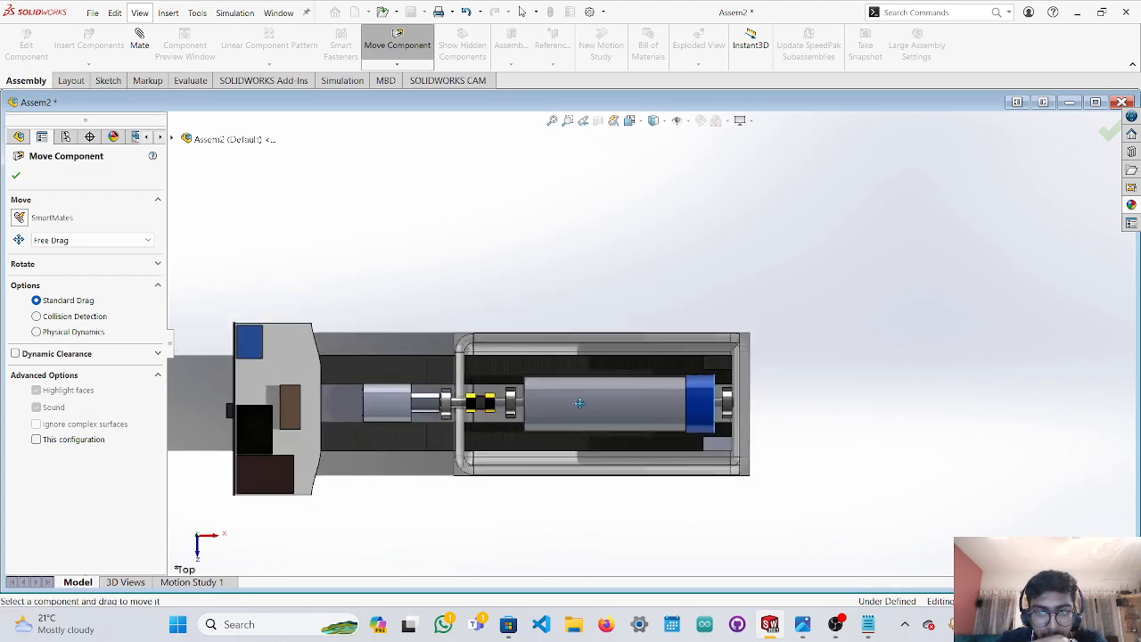
left_click(207, 542)
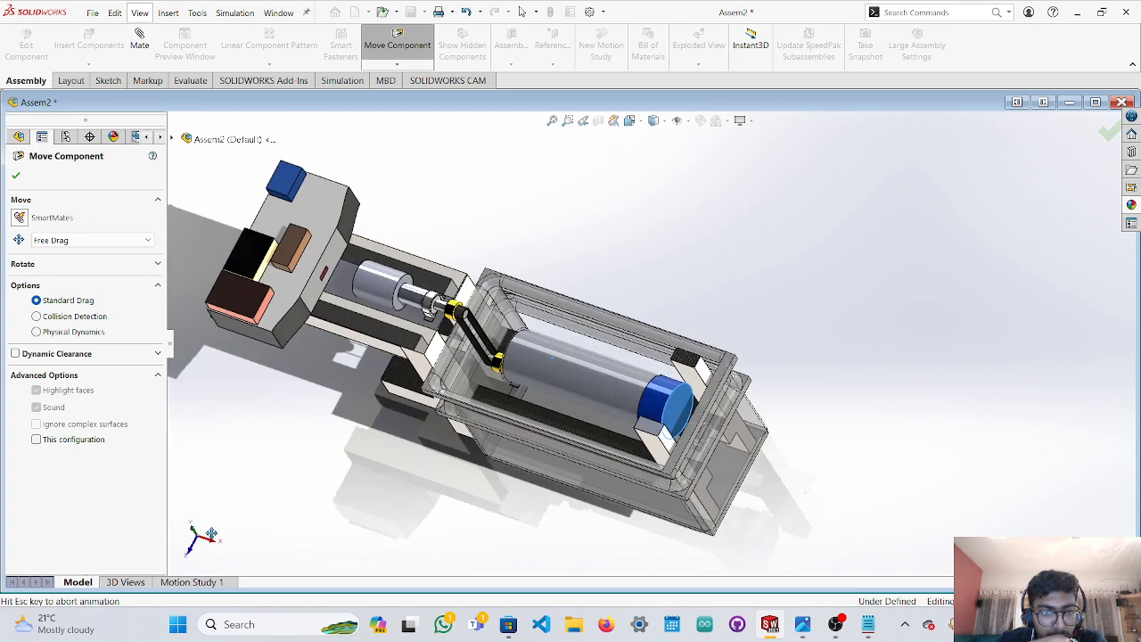
scroll(597, 304, "down", 5)
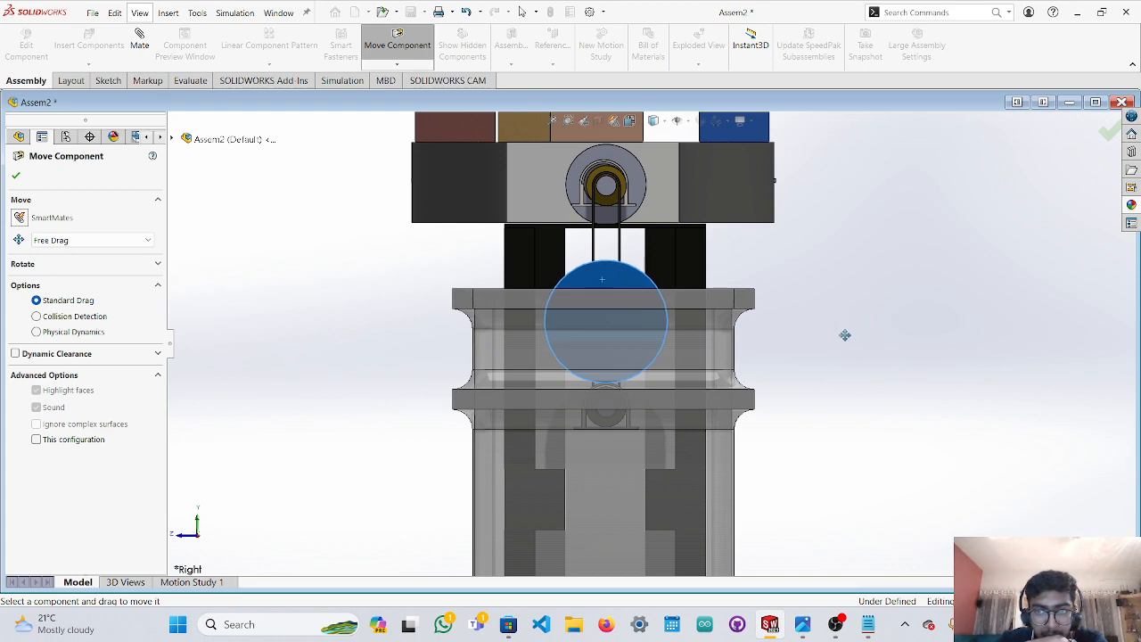
middle_click_drag(845, 335, 813, 389)
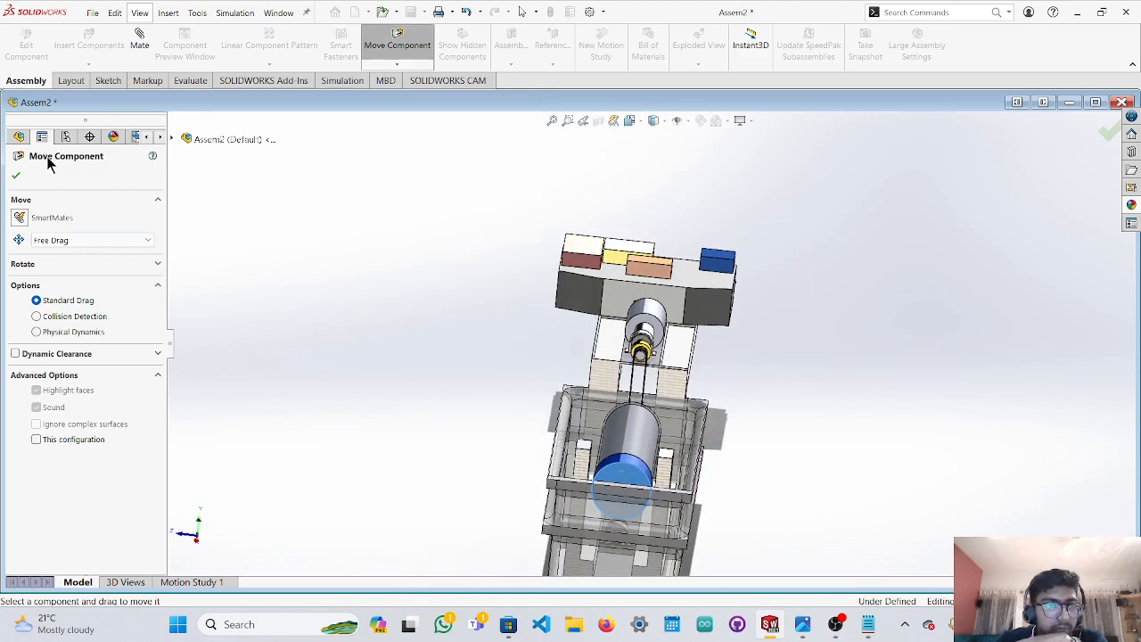
key("Escape")
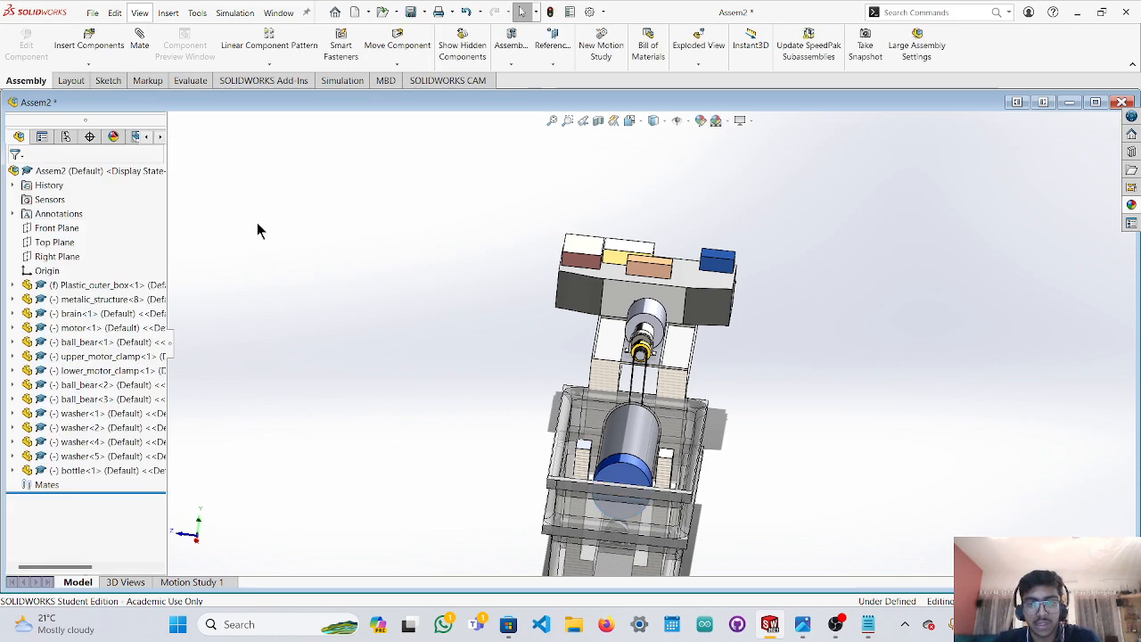
Insert the lid component in its default orientation in the free space beside the outer box.
left_click(88, 40)
scroll(72, 383, "down", 3)
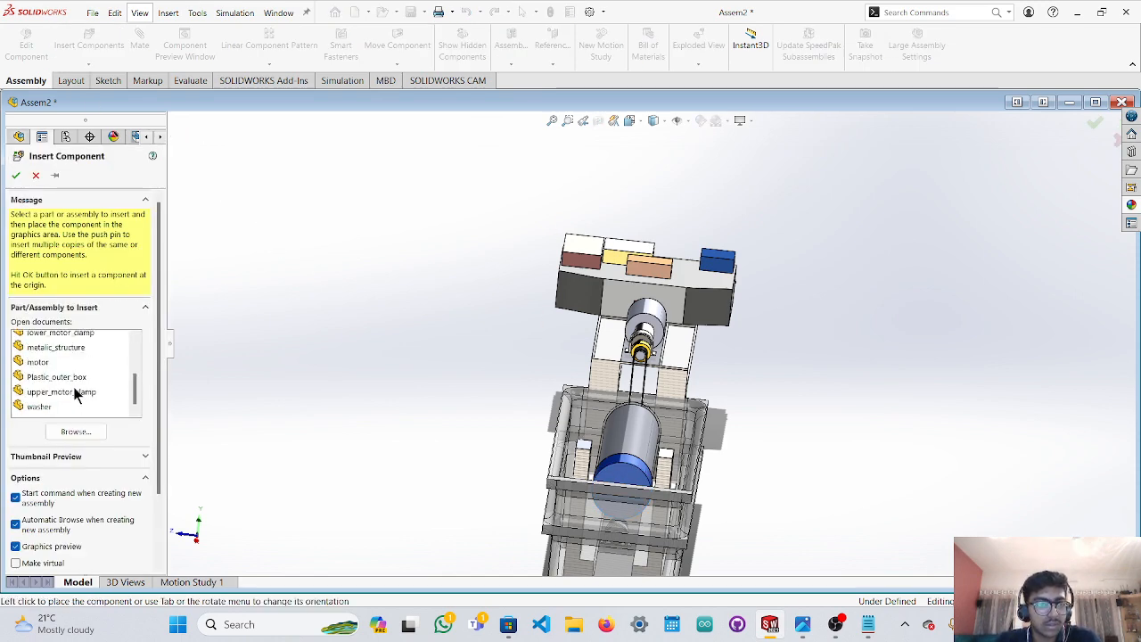
scroll(51, 378, "up", 3)
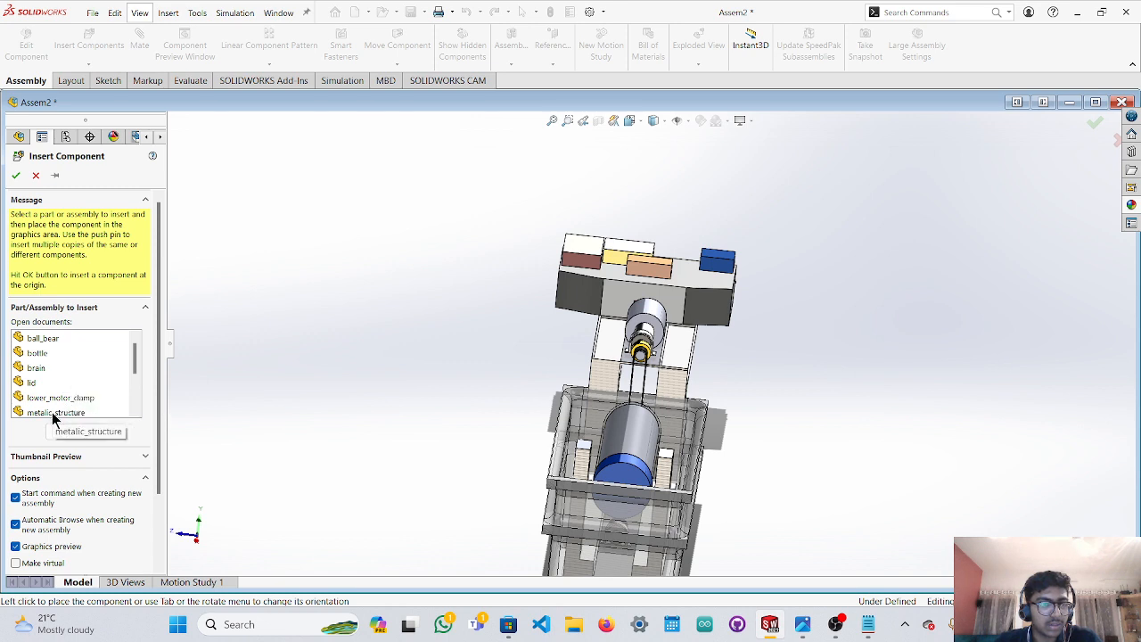
scroll(60, 404, "down", 1)
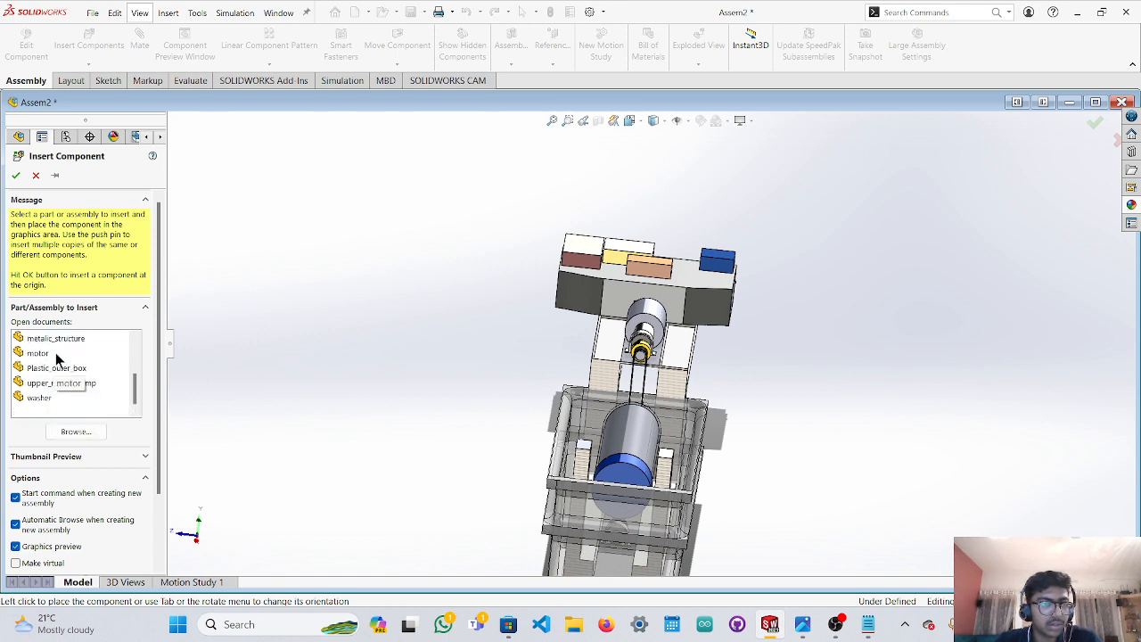
scroll(61, 378, "up", 1)
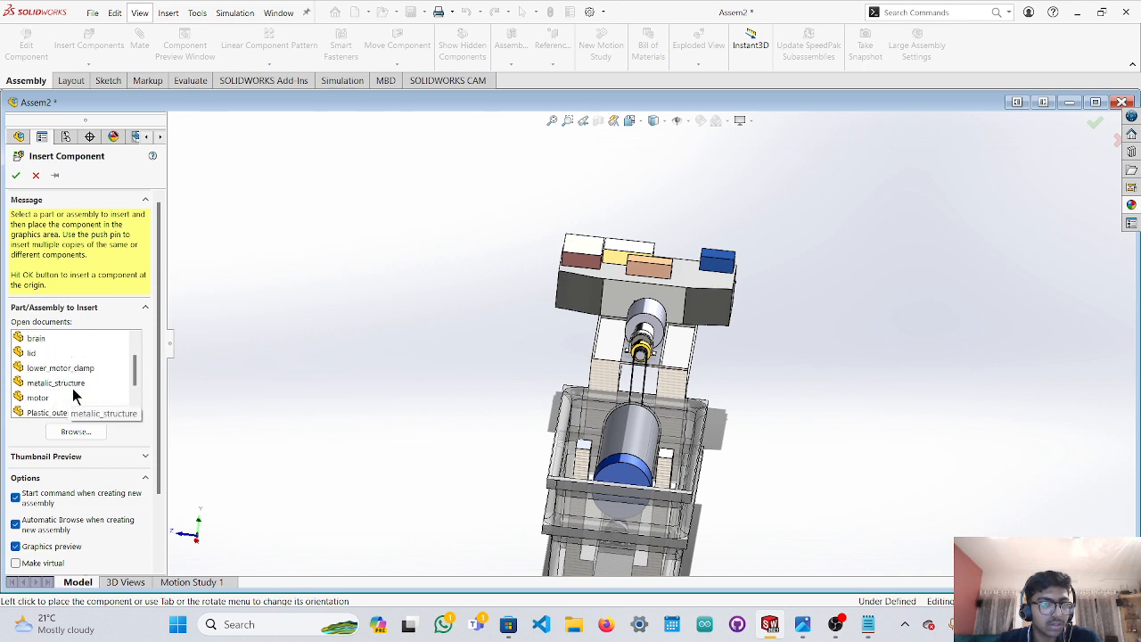
scroll(69, 386, "up", 1)
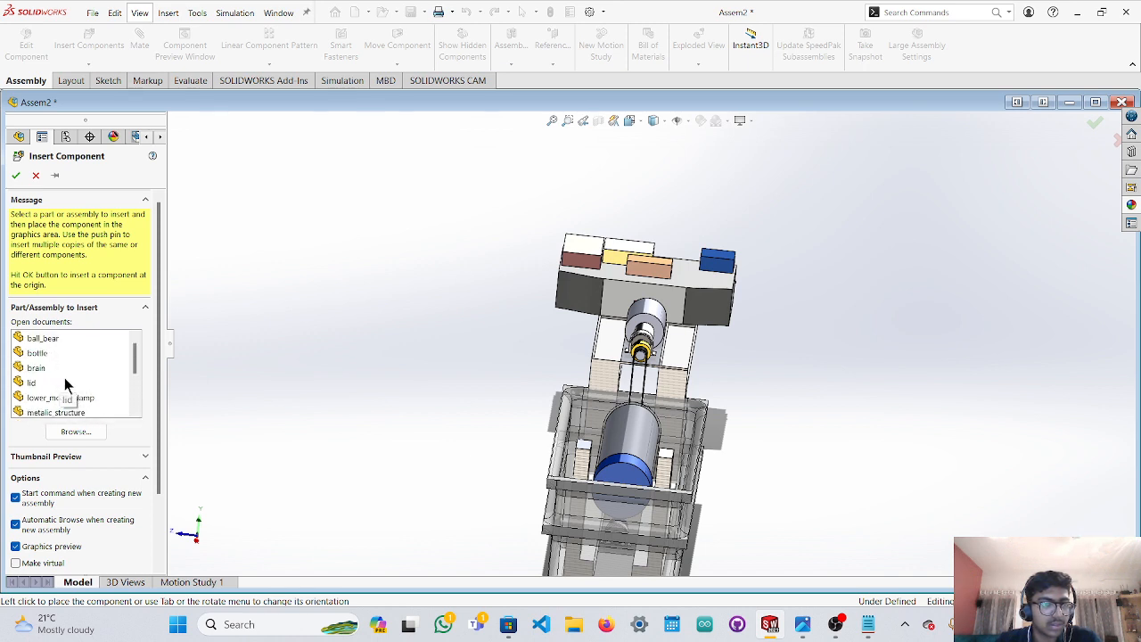
left_click(33, 384)
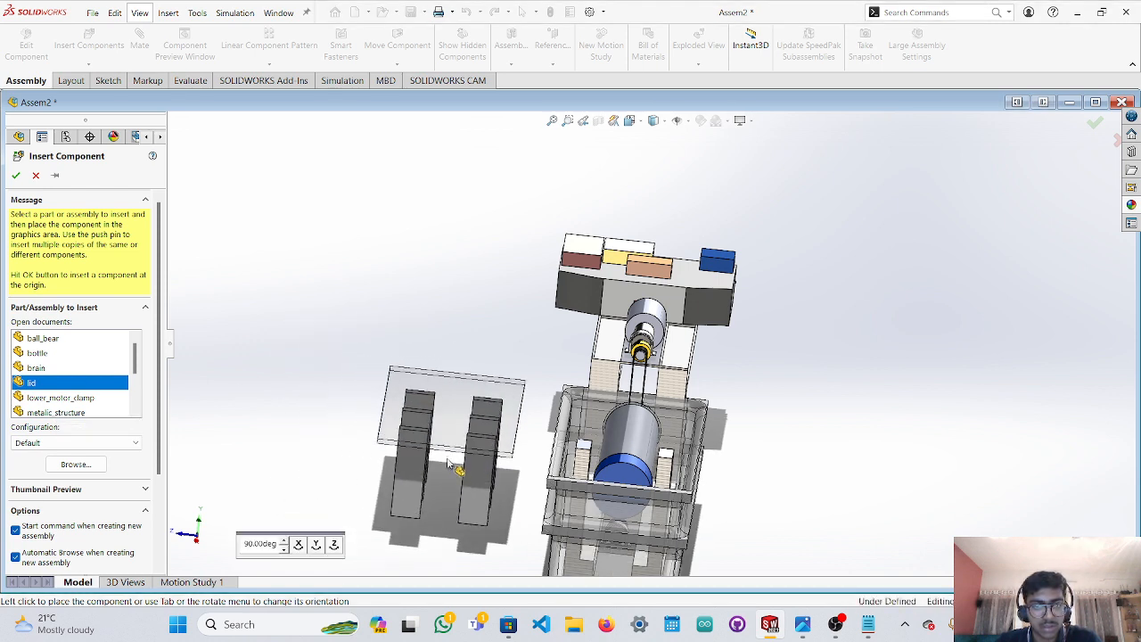
left_click(460, 474)
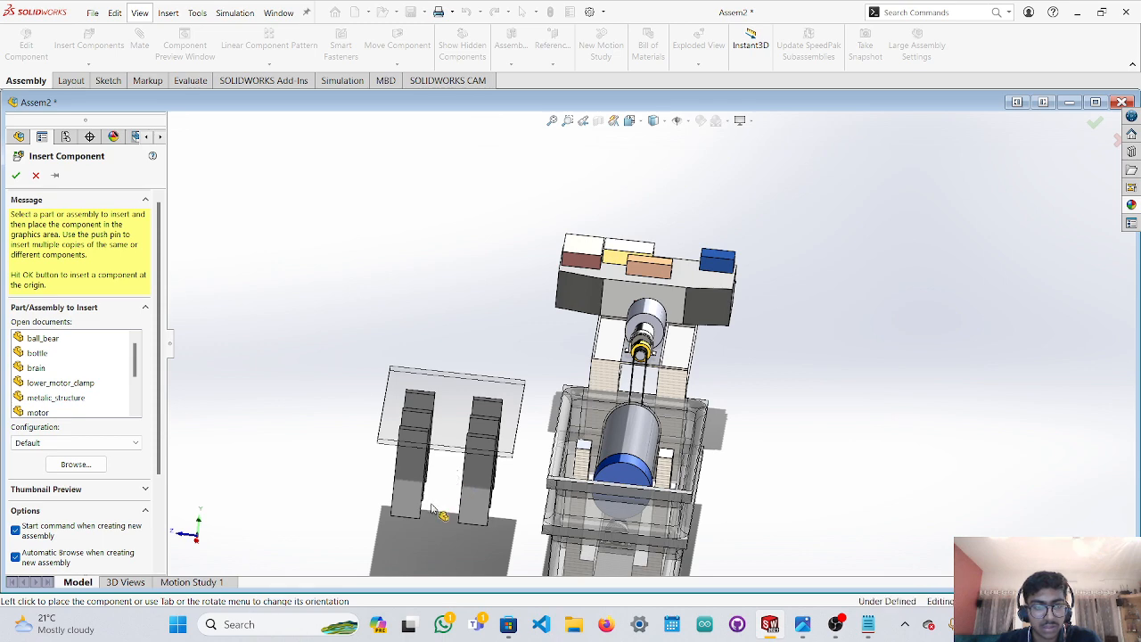
middle_click_drag(431, 545, 450, 234)
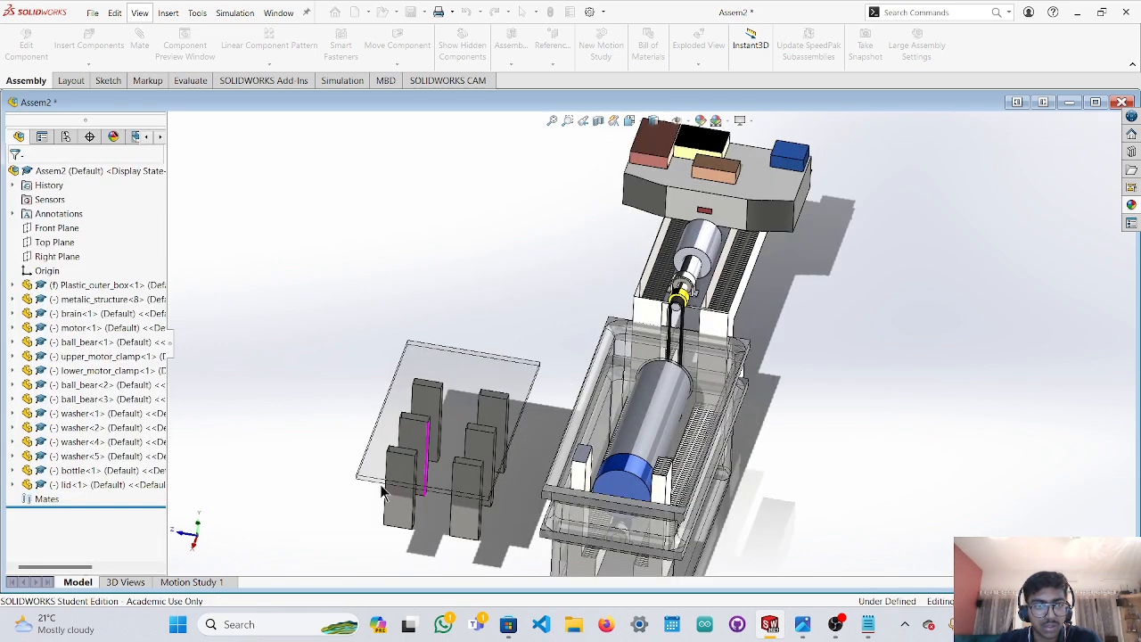
Move the lid in the top view so it covers the bottle, centred across the outer box's width at its far end.
left_click(198, 526)
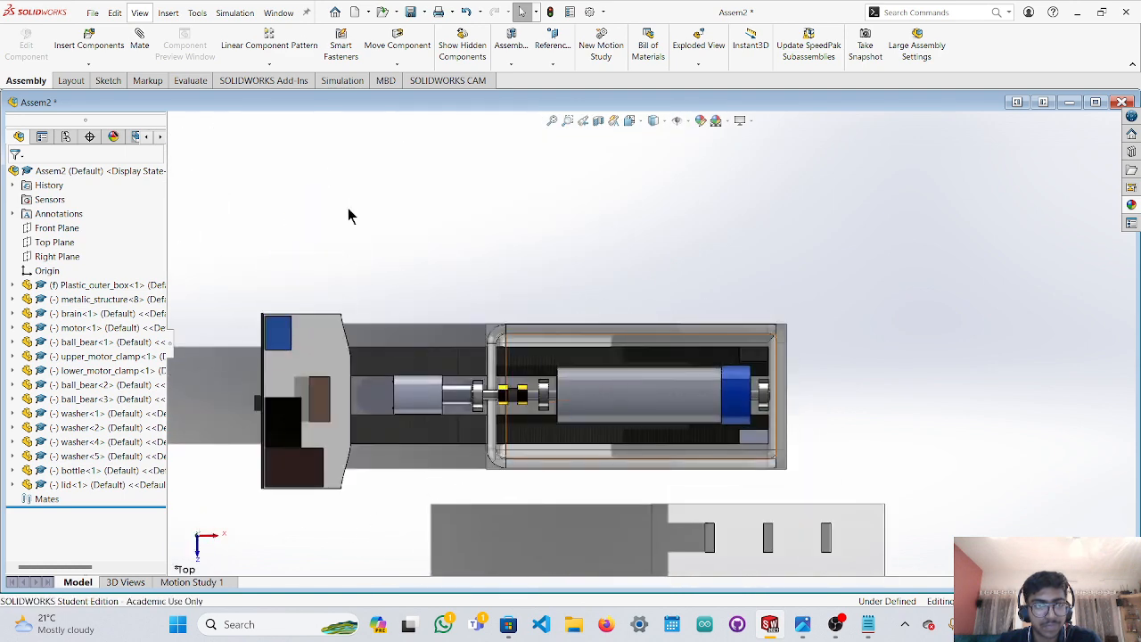
left_click(409, 51)
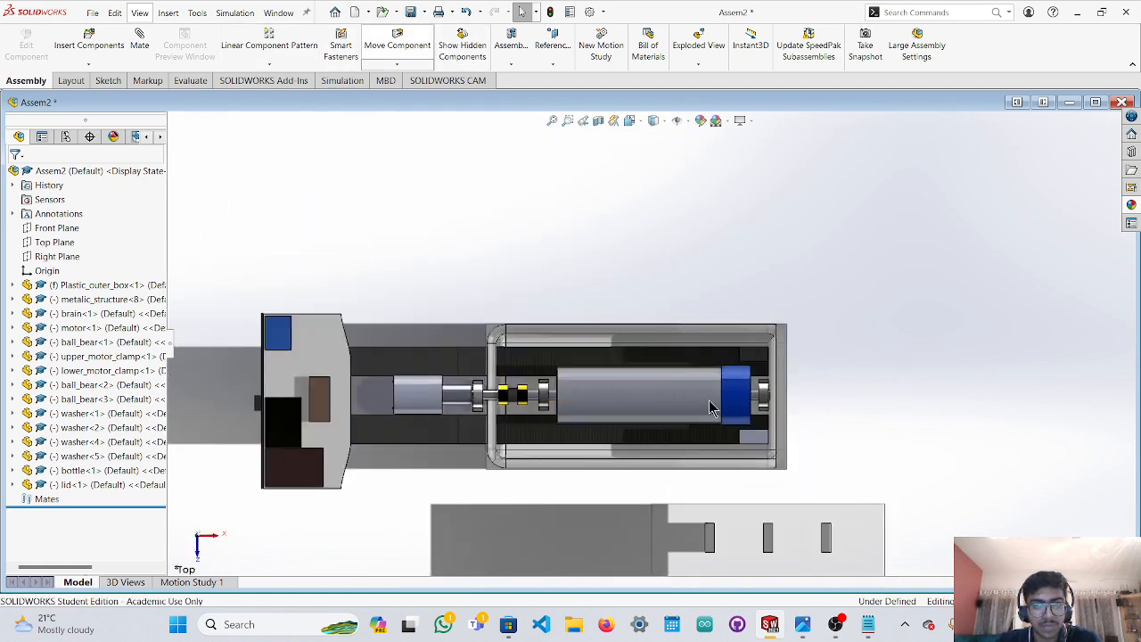
left_click(386, 40)
left_click_drag(742, 525, 645, 347)
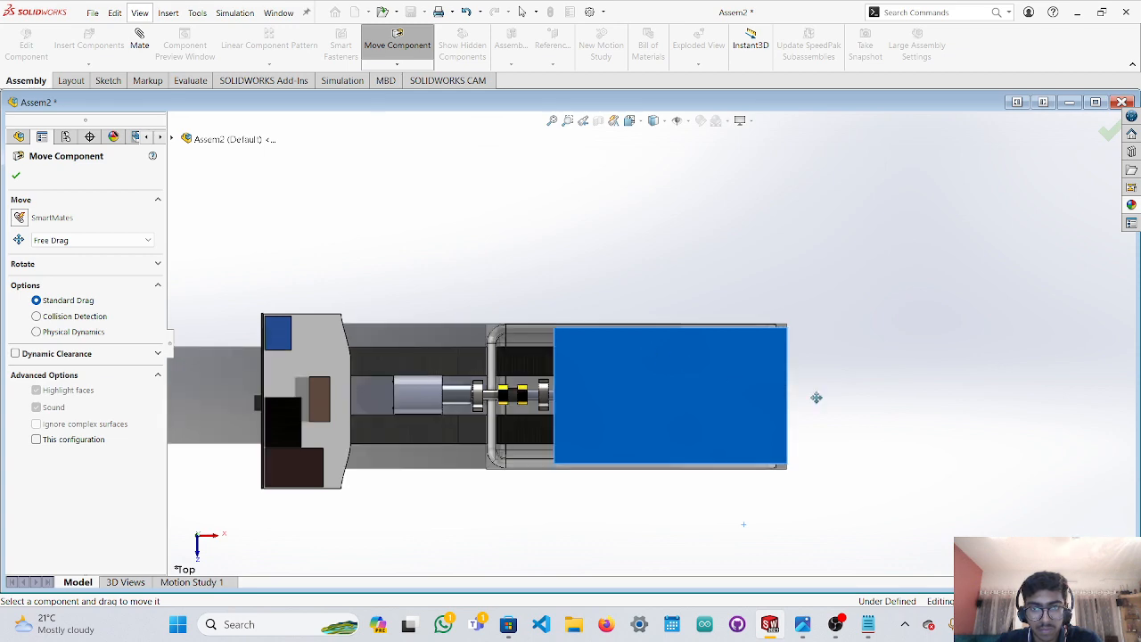
mouse_move(862, 403)
middle_mouse_down()
mouse_move(790, 359)
mouse_move(797, 268)
middle_mouse_up()
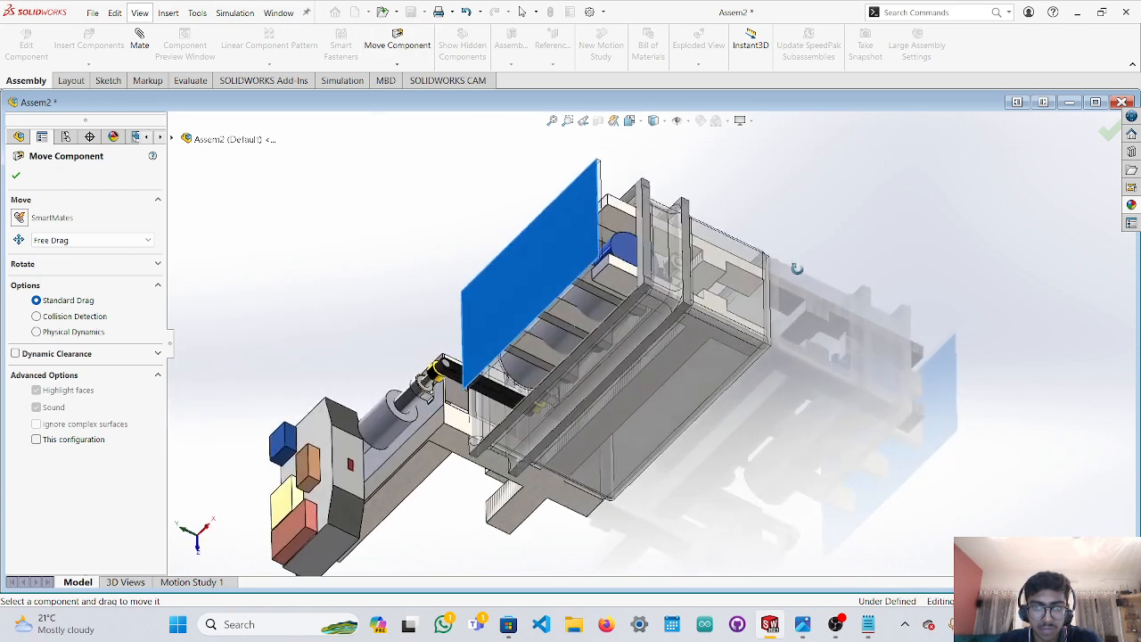
Lower the lid in the front view so its legs reach further into the outer box around the bottle.
key("ctrl+1")
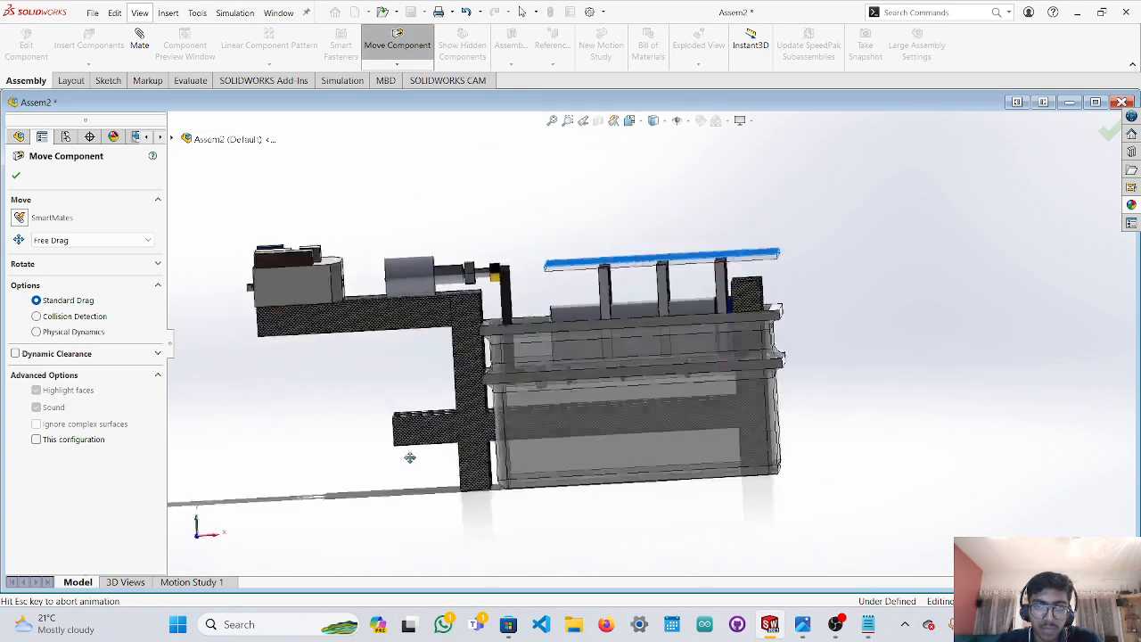
left_click_drag(671, 268, 672, 293)
middle_click_drag(999, 306, 887, 322)
middle_click_drag(708, 306, 736, 439)
key("Escape")
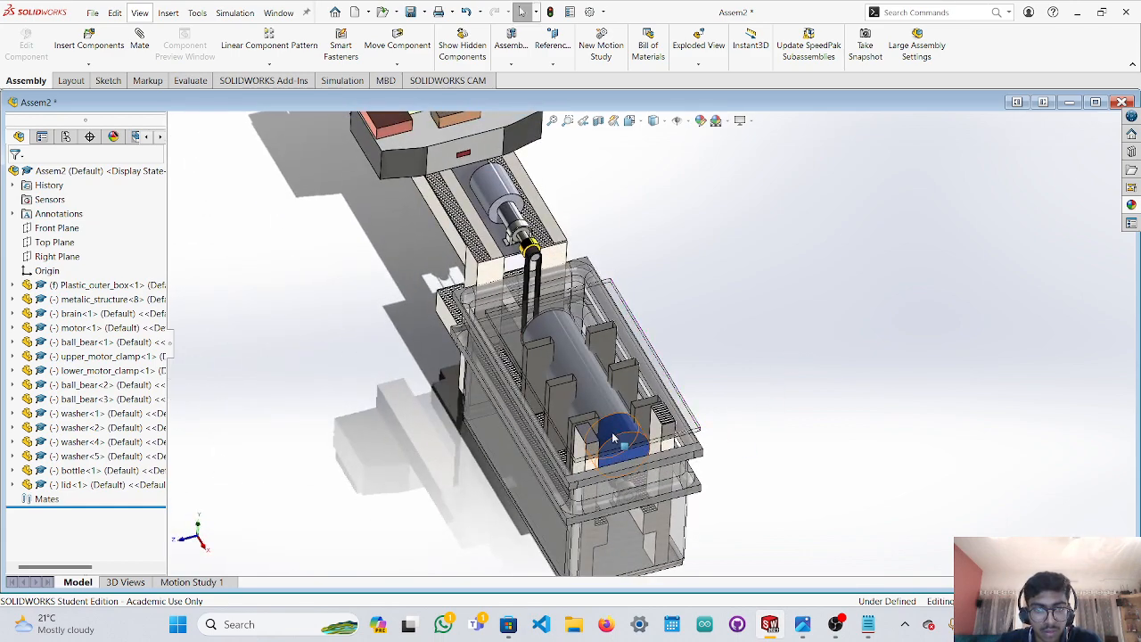
Select the lid plate's top face together with one of its long side faces.
middle_click_drag(379, 468, 452, 426)
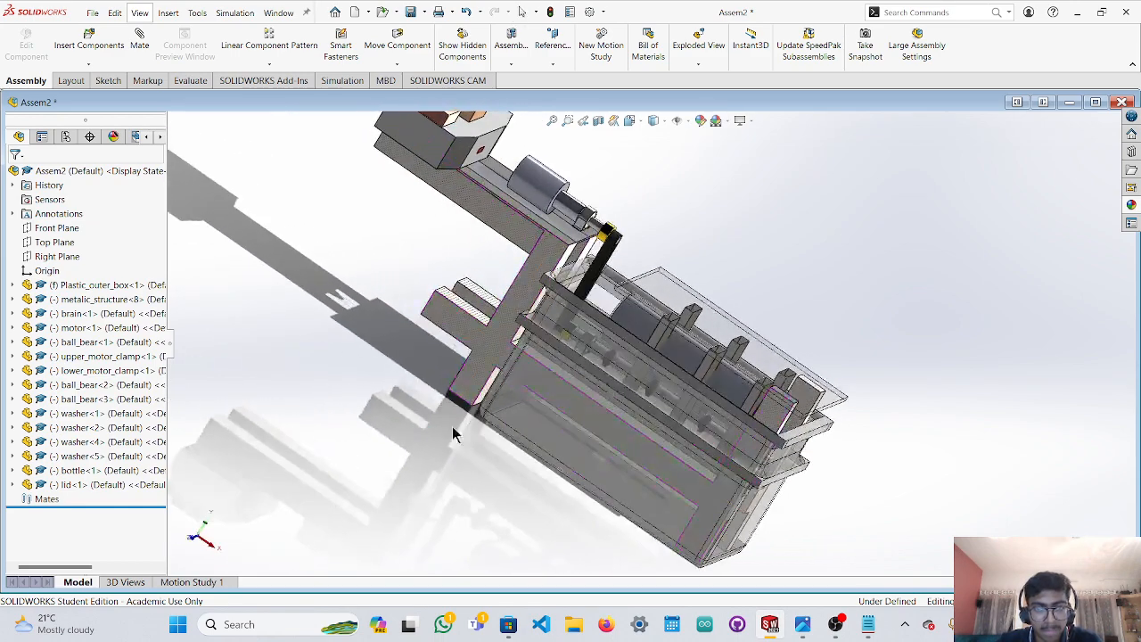
scroll(603, 306, "down", 5)
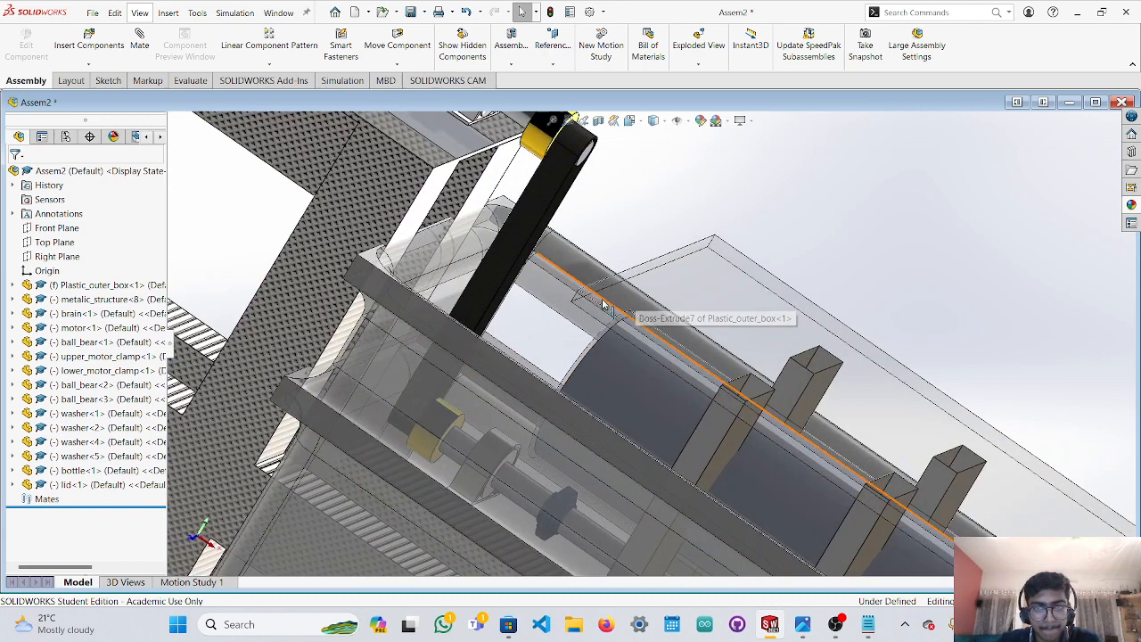
left_click(704, 277)
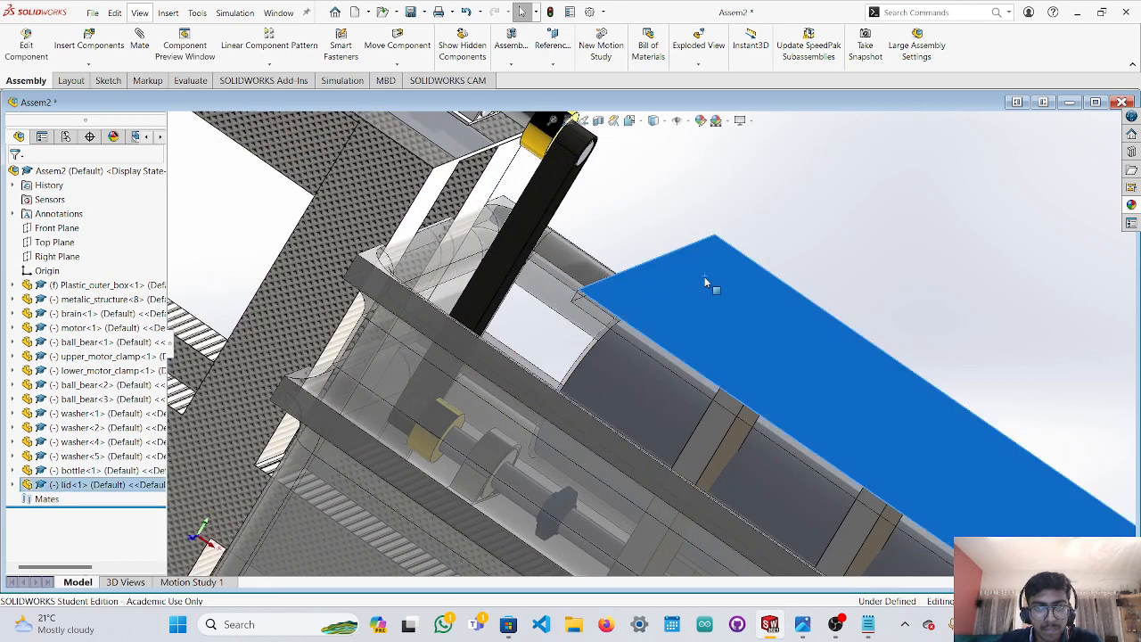
left_click(593, 311, "ctrl")
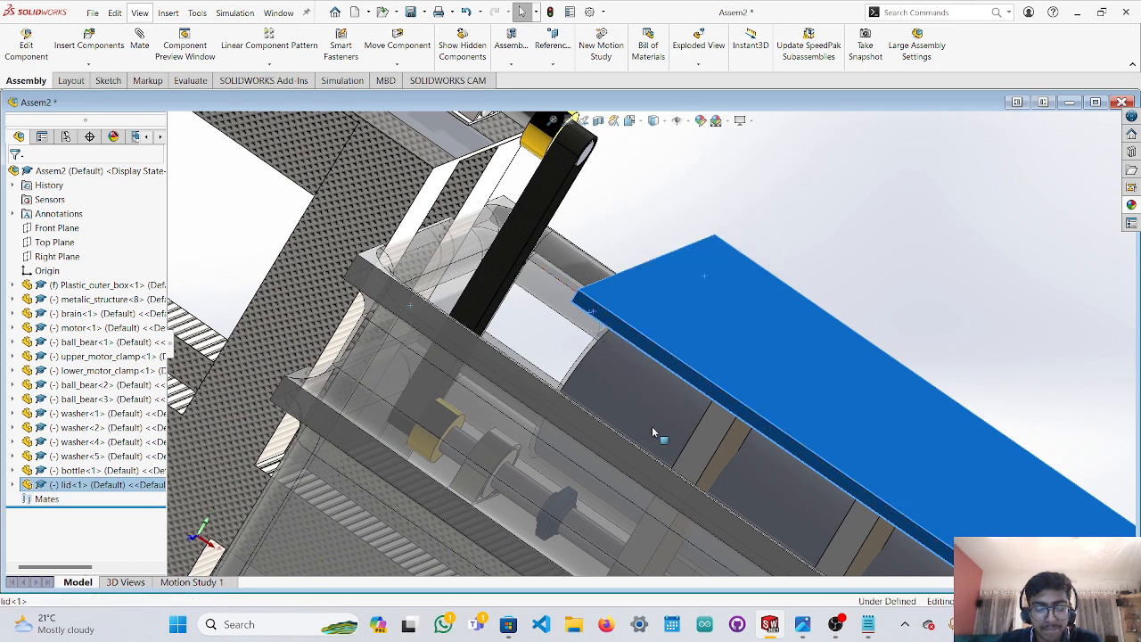
Add the lid plate's remaining side faces to the selection.
middle_click_drag(652, 428, 804, 408)
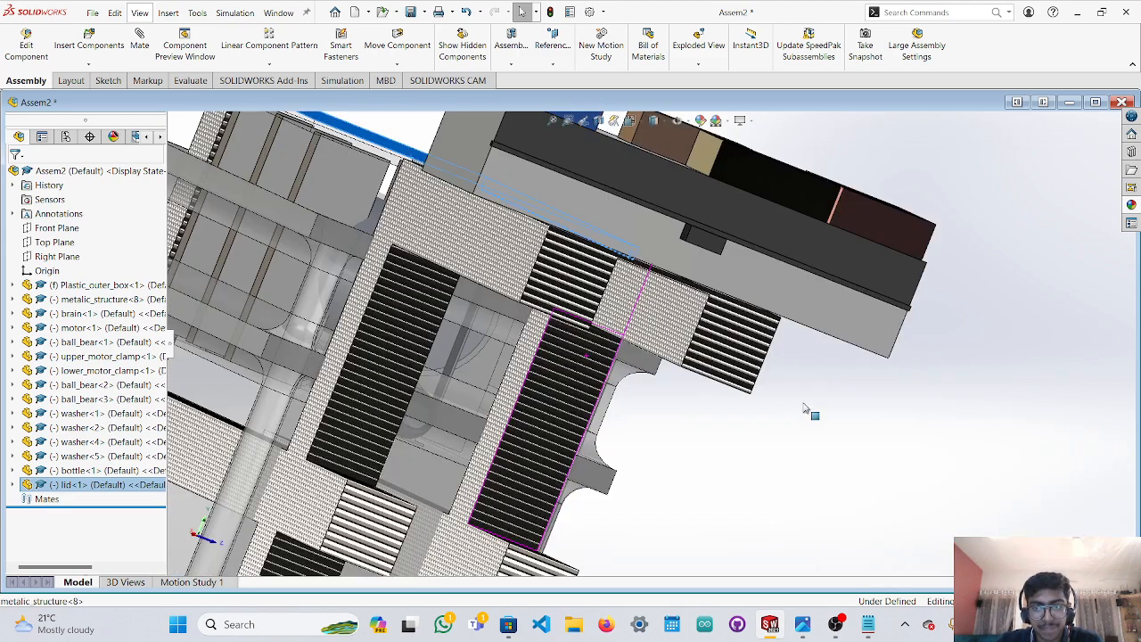
scroll(797, 397, "up", 6)
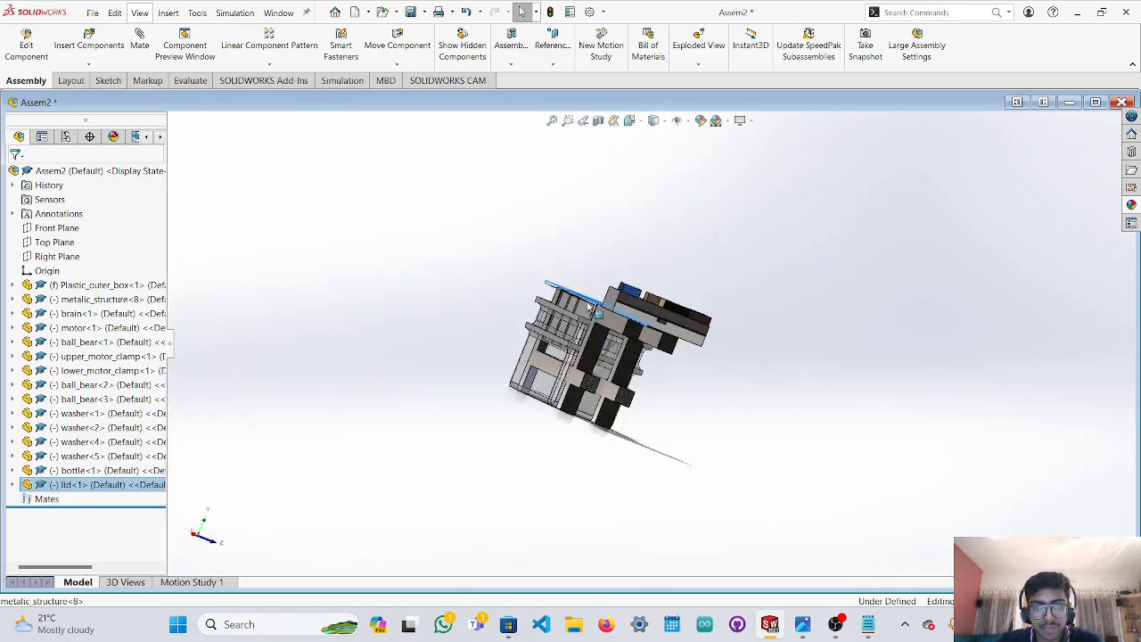
scroll(588, 308, "down", 8)
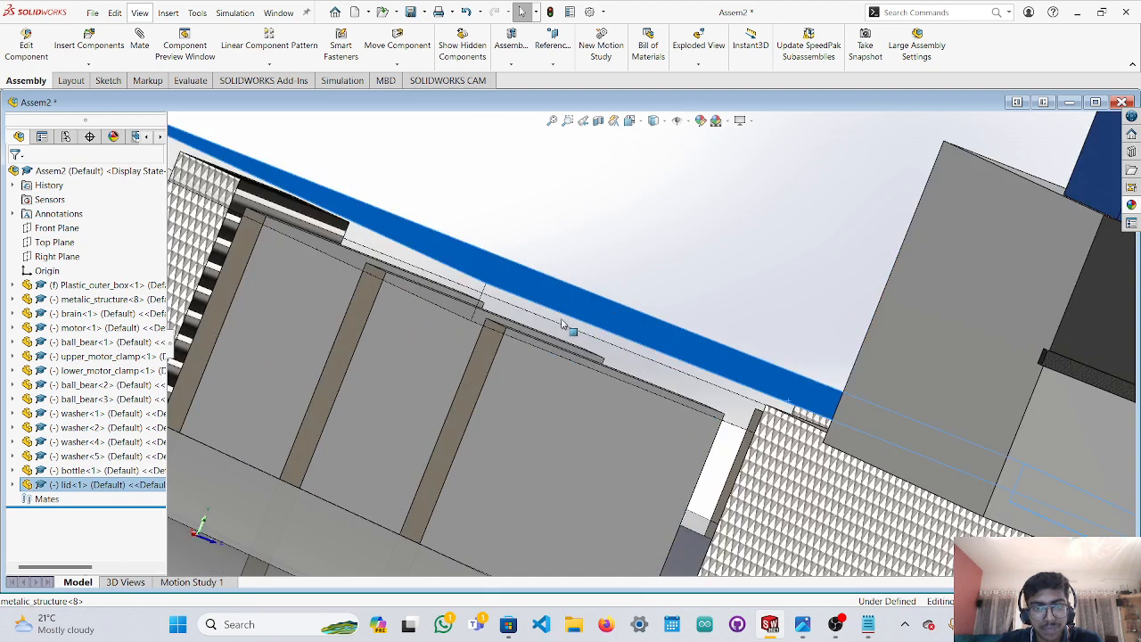
scroll(535, 343, "down", 3)
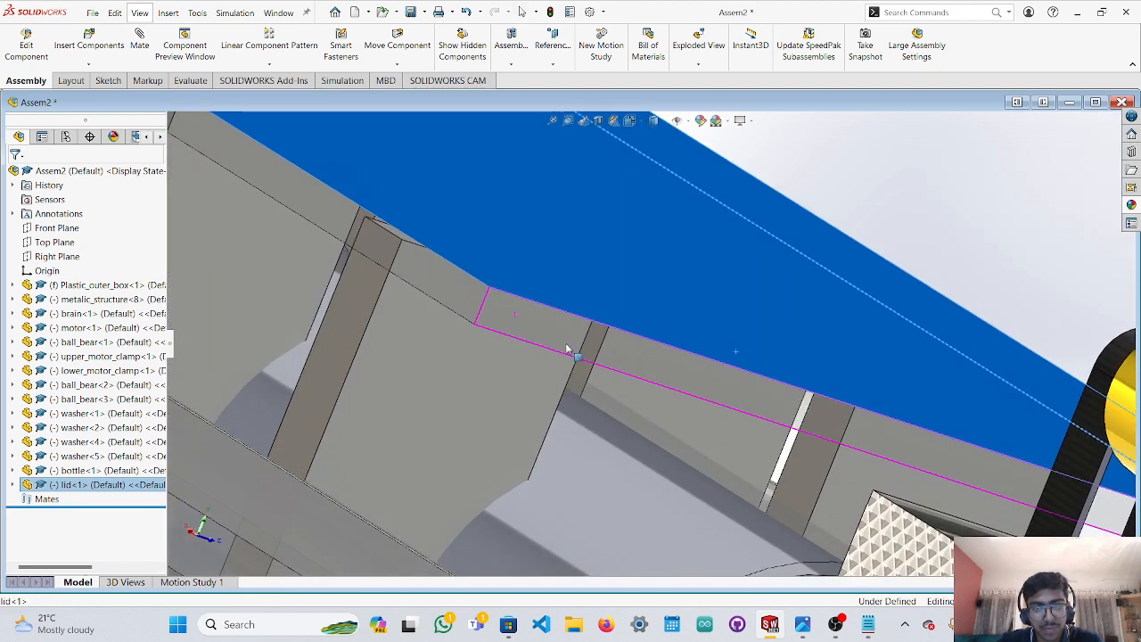
left_click(591, 355)
left_click(453, 306, "ctrl")
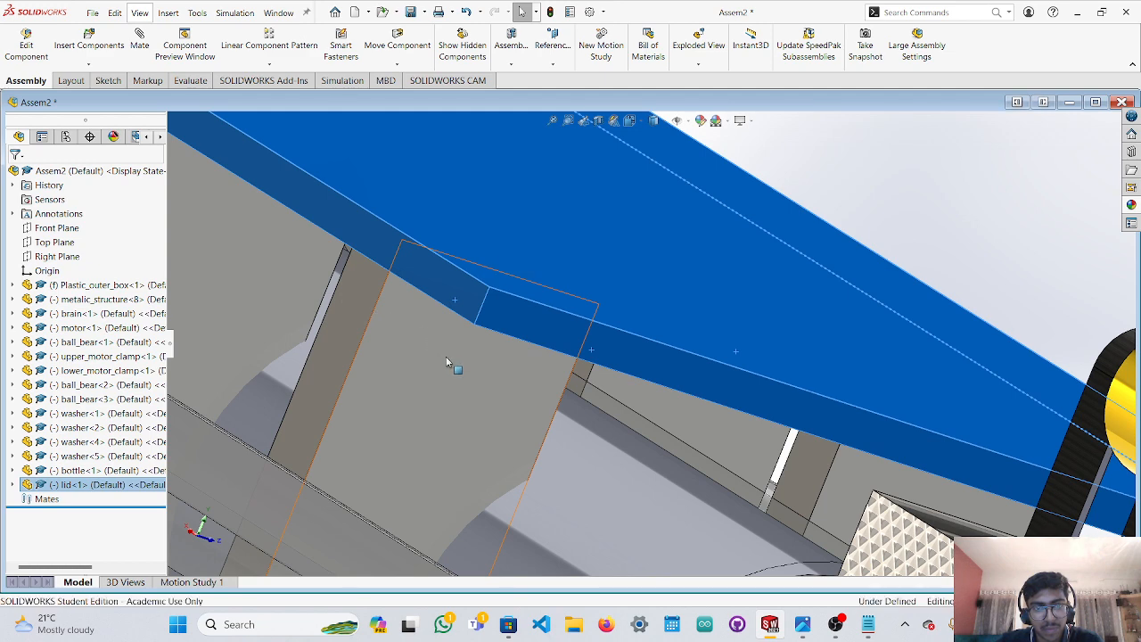
middle_click_drag(456, 365, 615, 410)
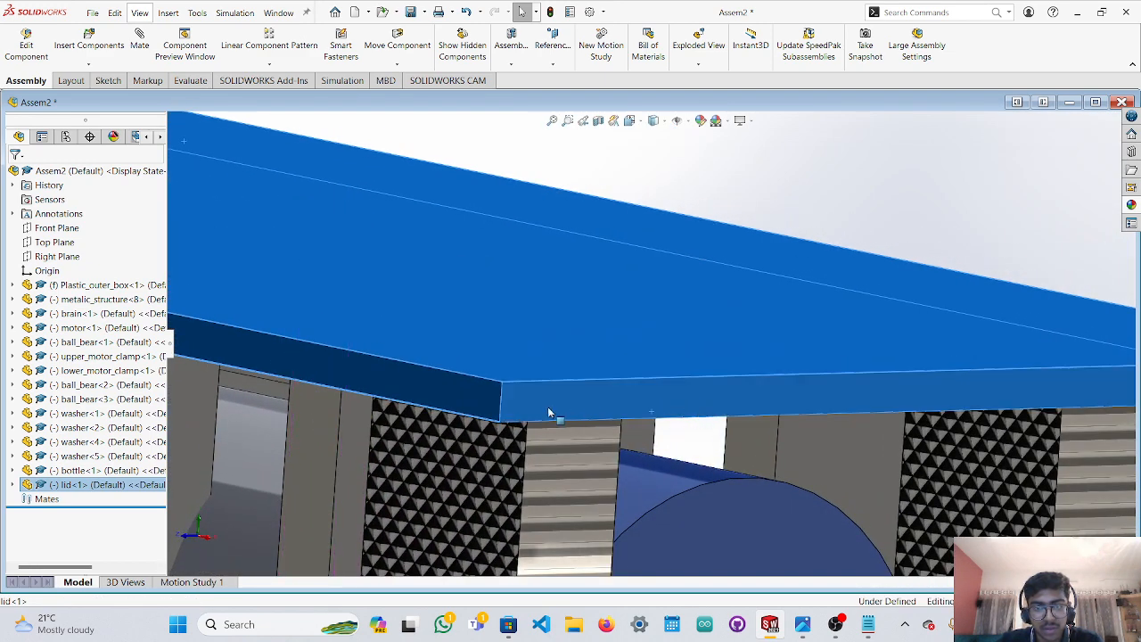
key("Tab")
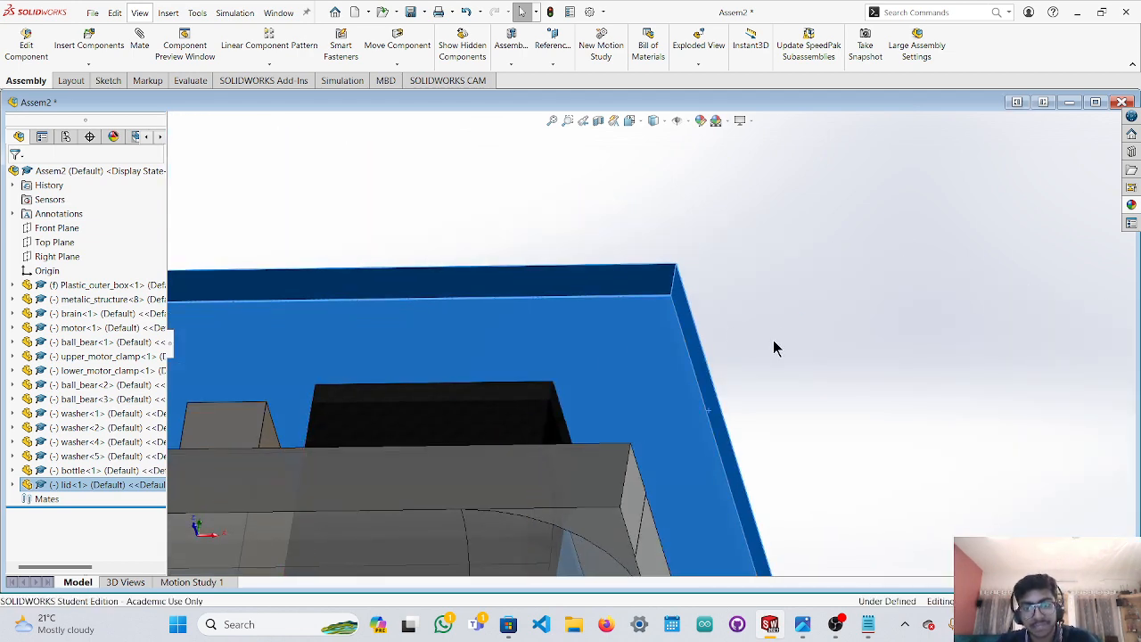
middle_click_drag(775, 344, 1061, 223)
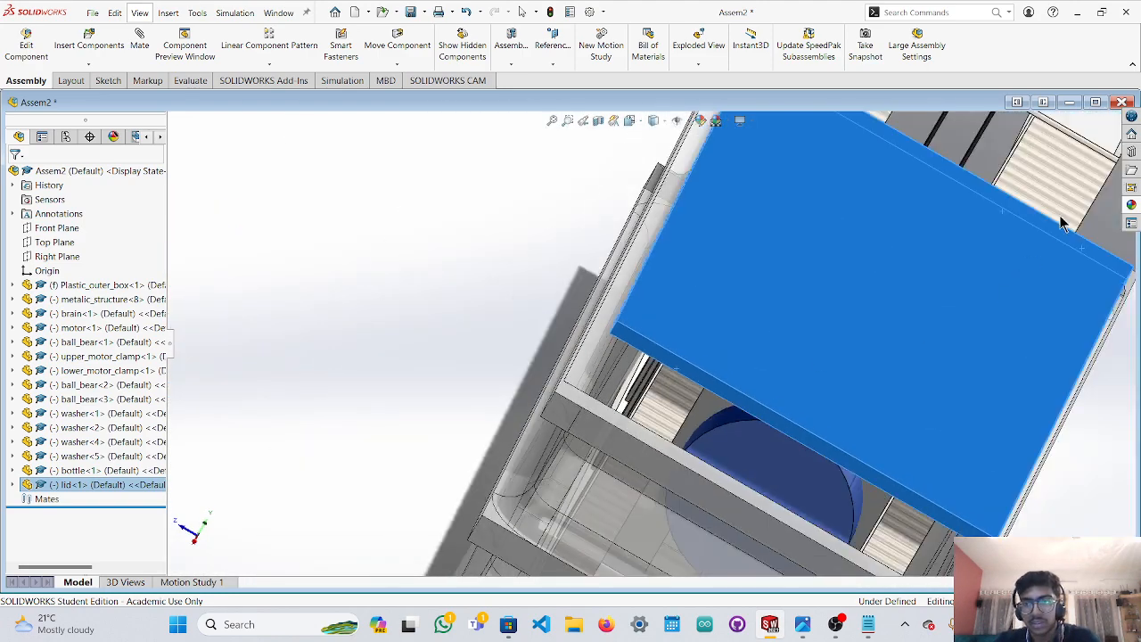
Apply the green high gloss plastic appearance to the selected faces of the lid plate.
left_click(1132, 205)
scroll(960, 190, "up", 3)
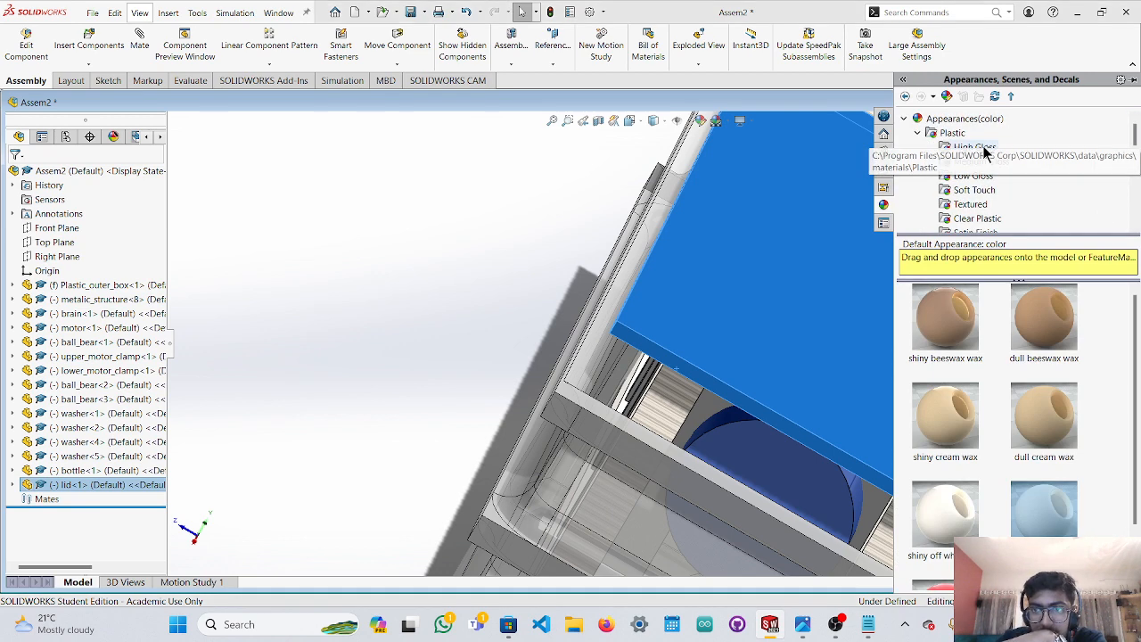
left_click(973, 148)
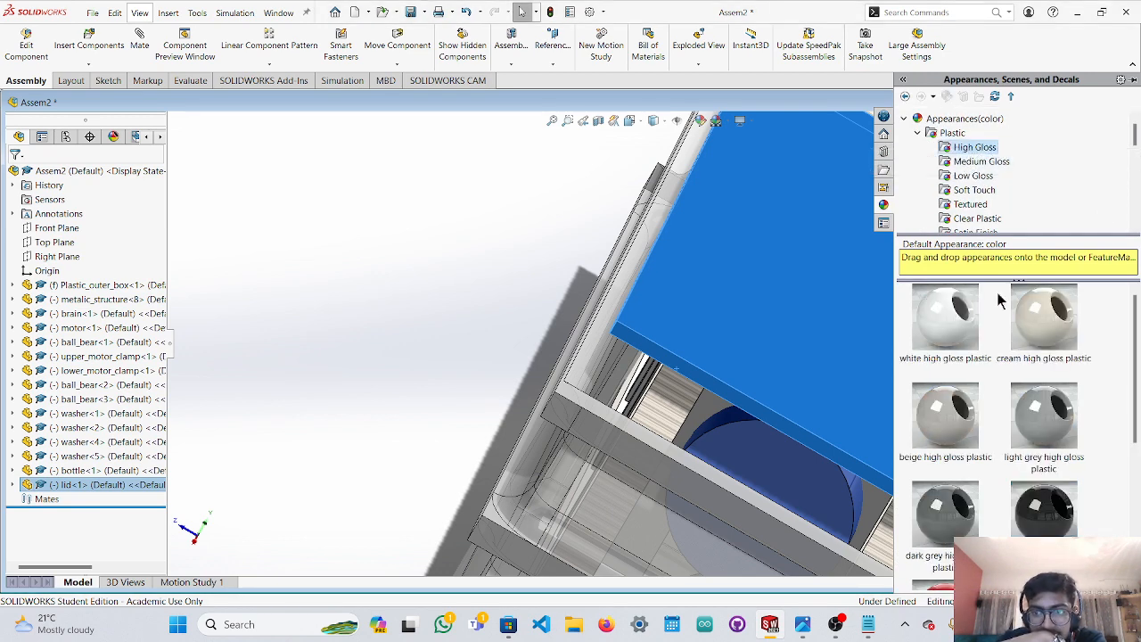
scroll(1053, 479, "down", 3)
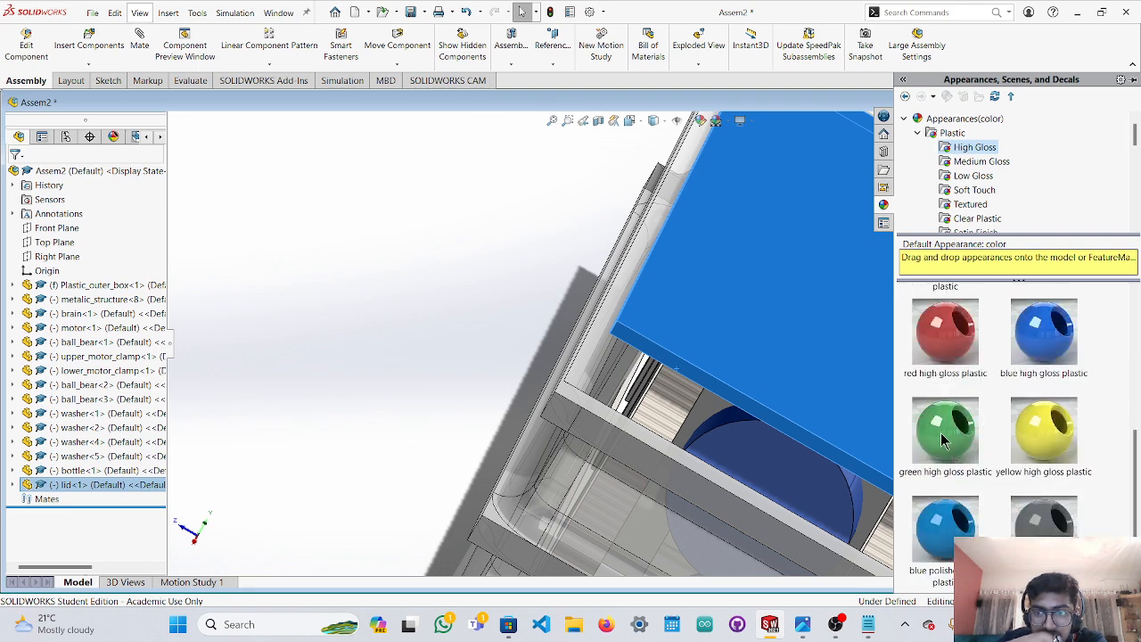
mouse_move(944, 439)
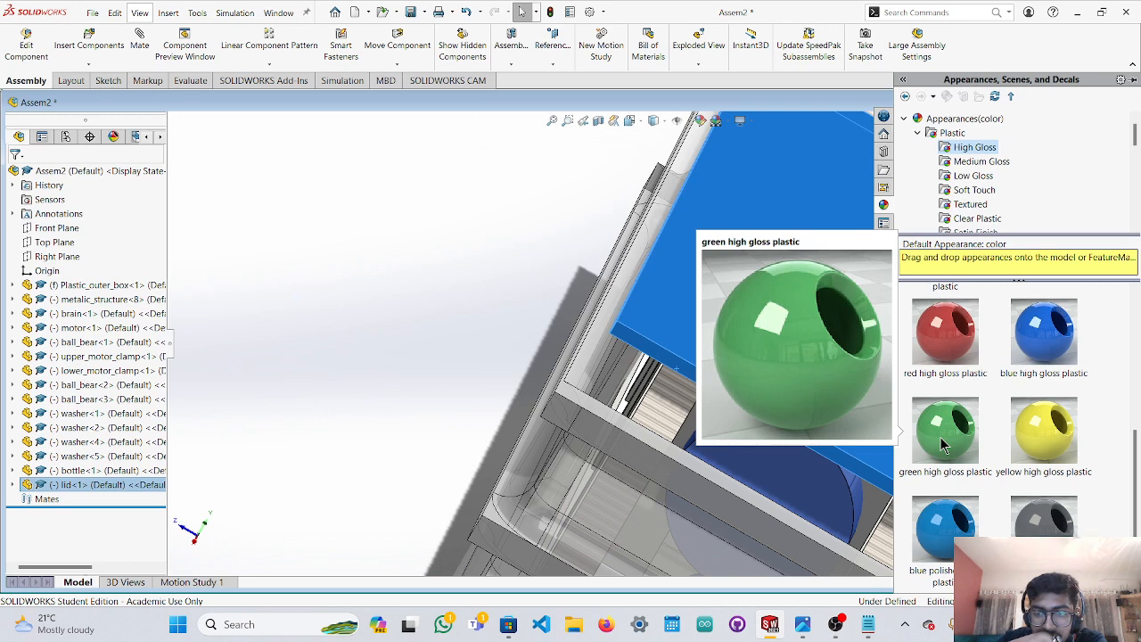
left_click_drag(944, 439, 749, 267)
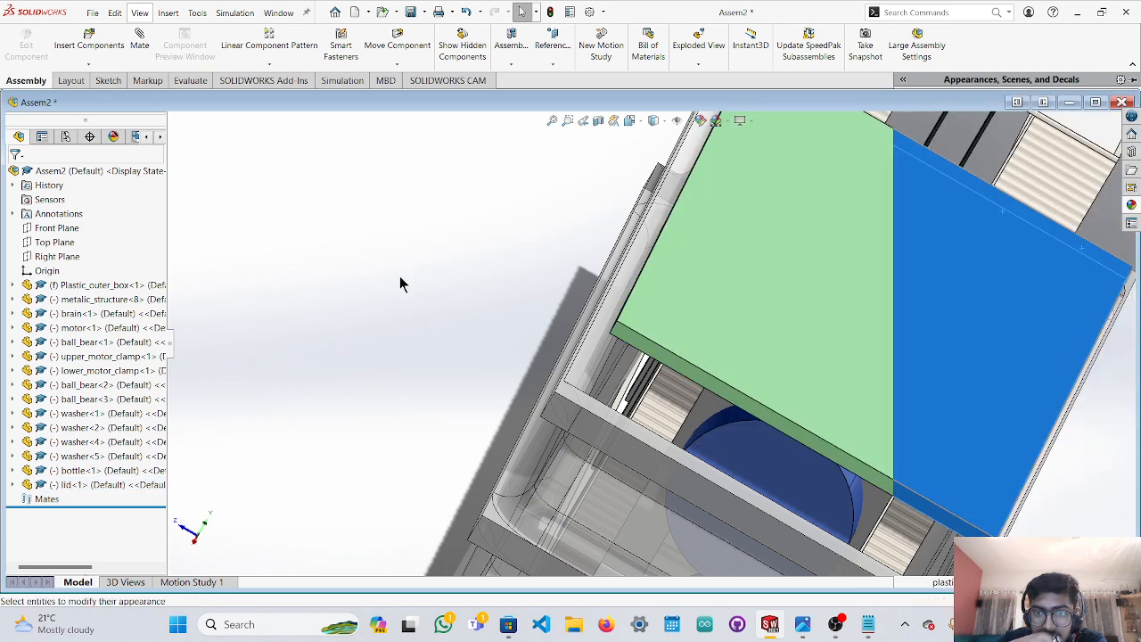
Examine the assembly with its coloured lid from several sides, close up and as a whole.
middle_click_drag(430, 271, 416, 259)
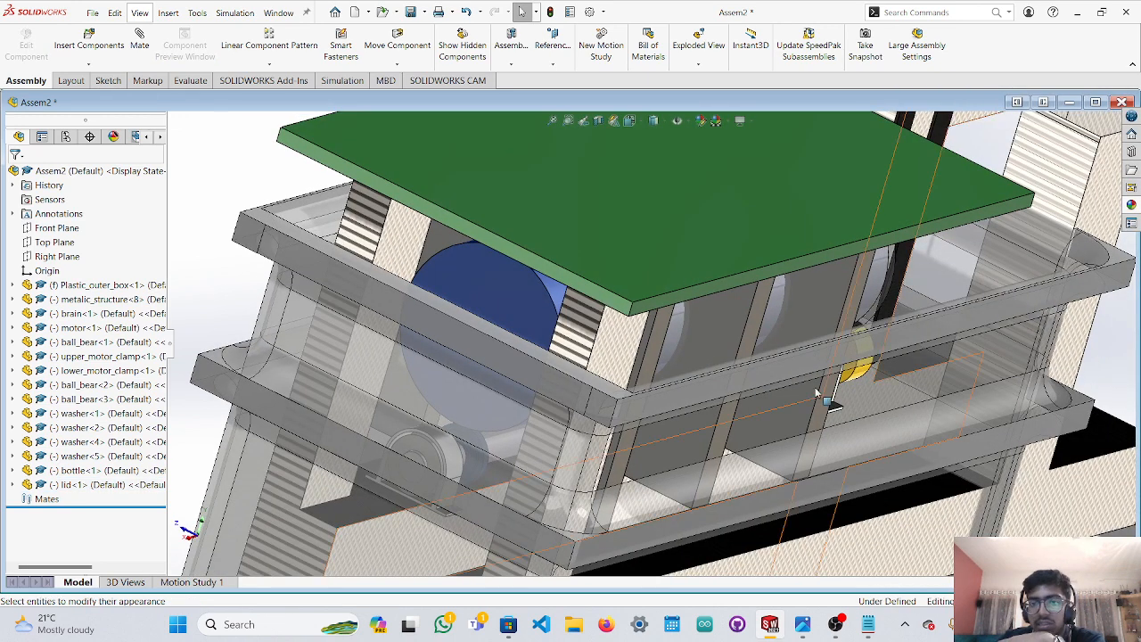
scroll(816, 392, "up", 3)
scroll(813, 389, "up", 3)
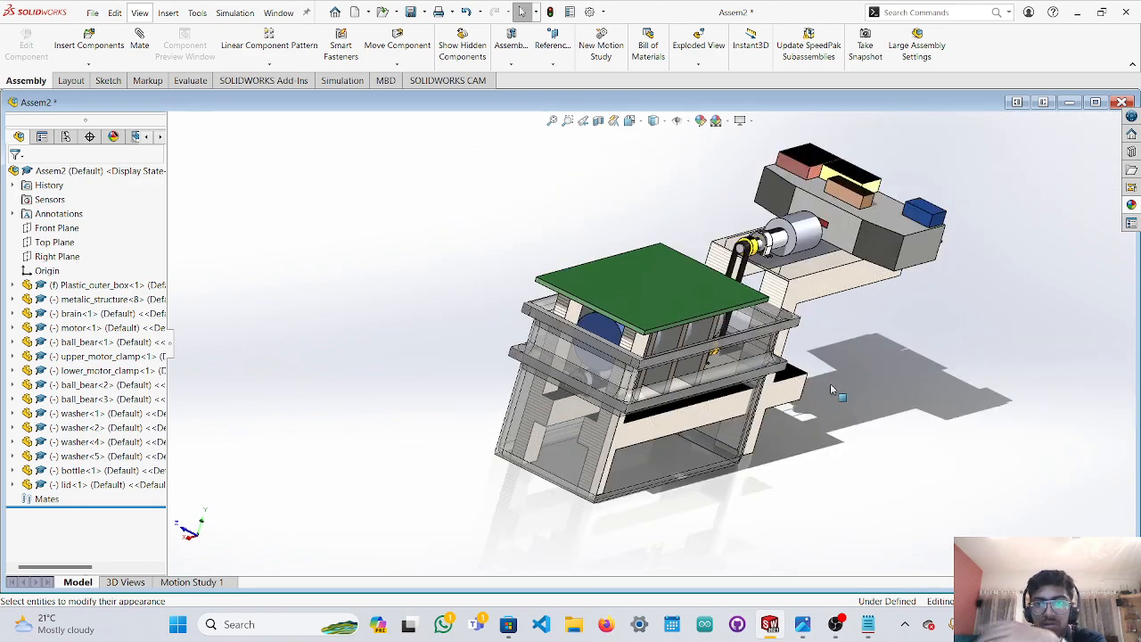
middle_click_drag(830, 383, 992, 367)
scroll(810, 348, "down", 2)
key("f")
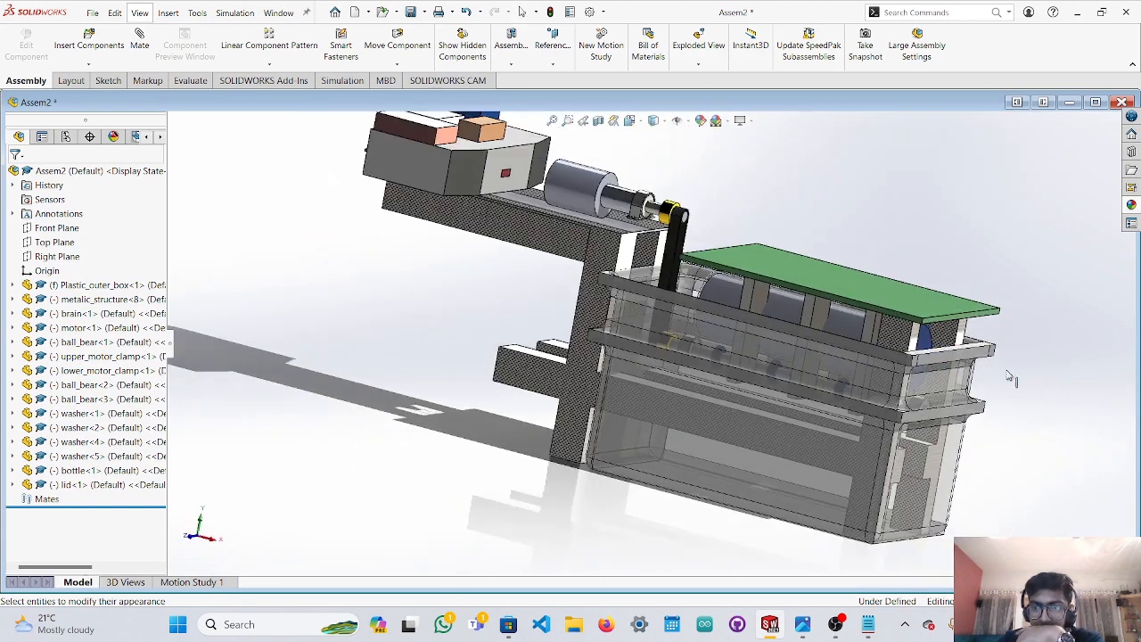
scroll(993, 366, "down", 3)
scroll(991, 366, "up", 3)
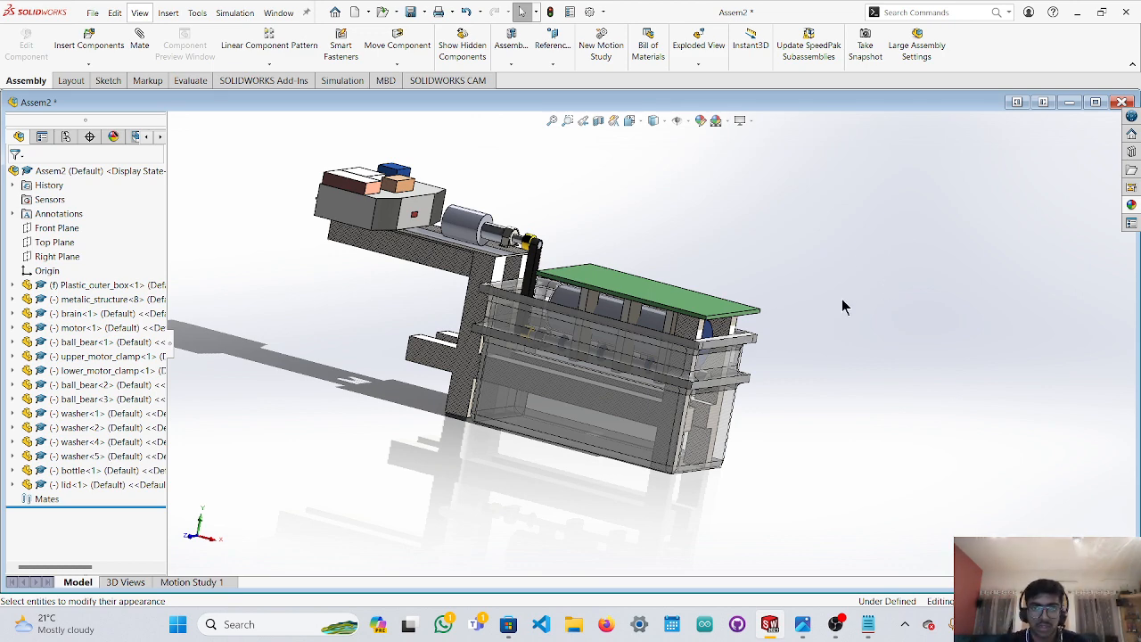
middle_click_drag(848, 264, 764, 290)
scroll(711, 292, "up", 2)
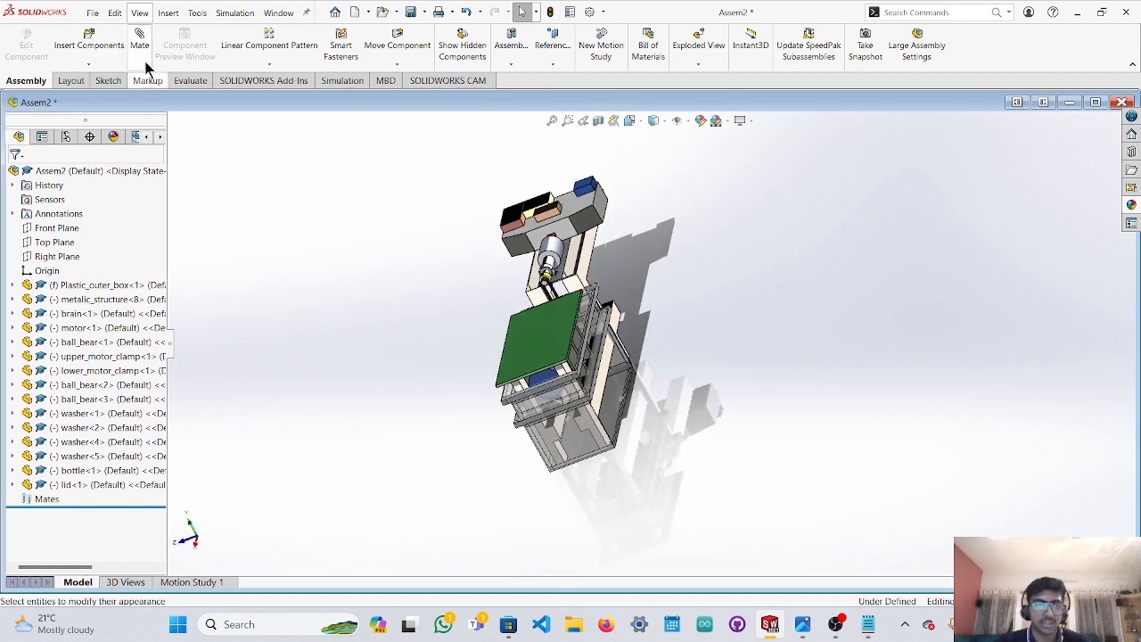
Rebuild and save the assembly as Final_assembly in the CAEG_EL folder under Documents, saving all modified components with it.
left_click(92, 13)
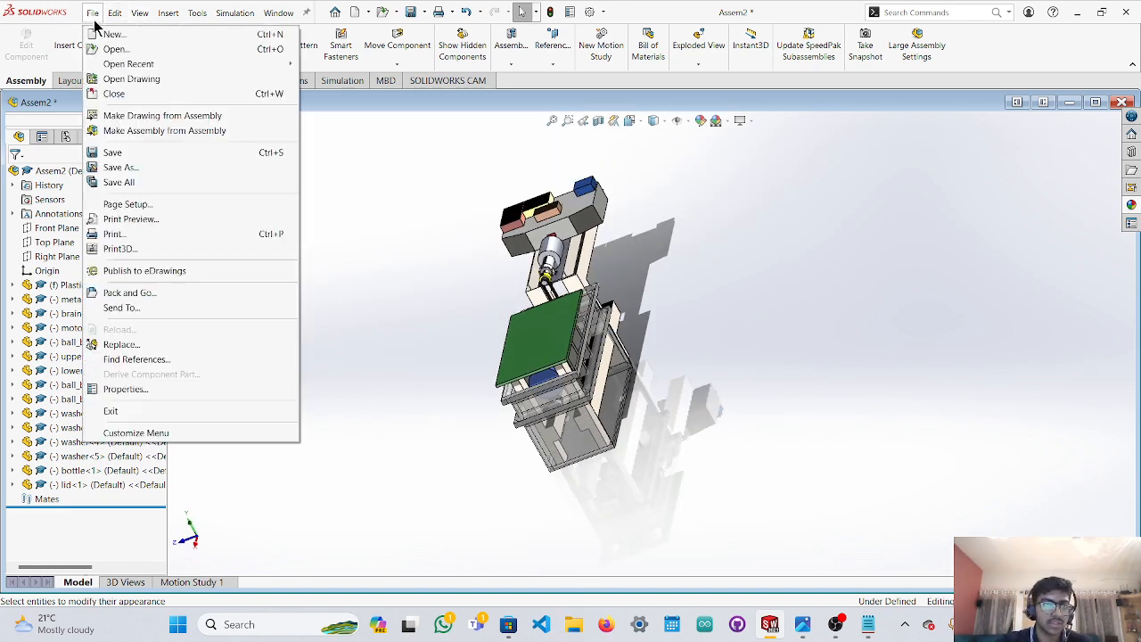
left_click(137, 170)
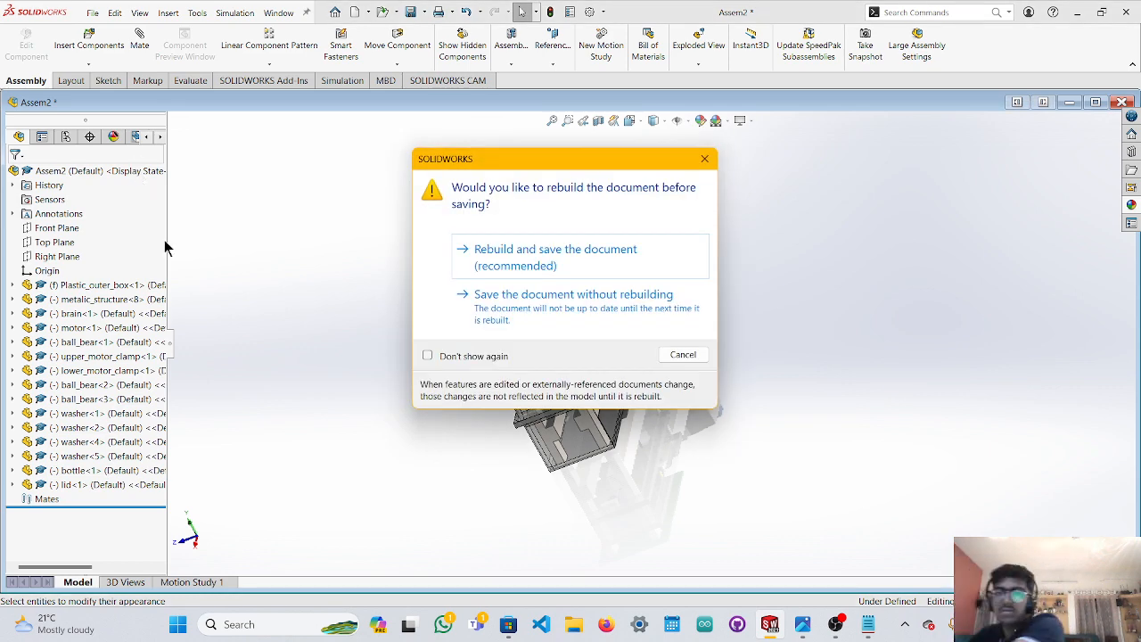
left_click(566, 261)
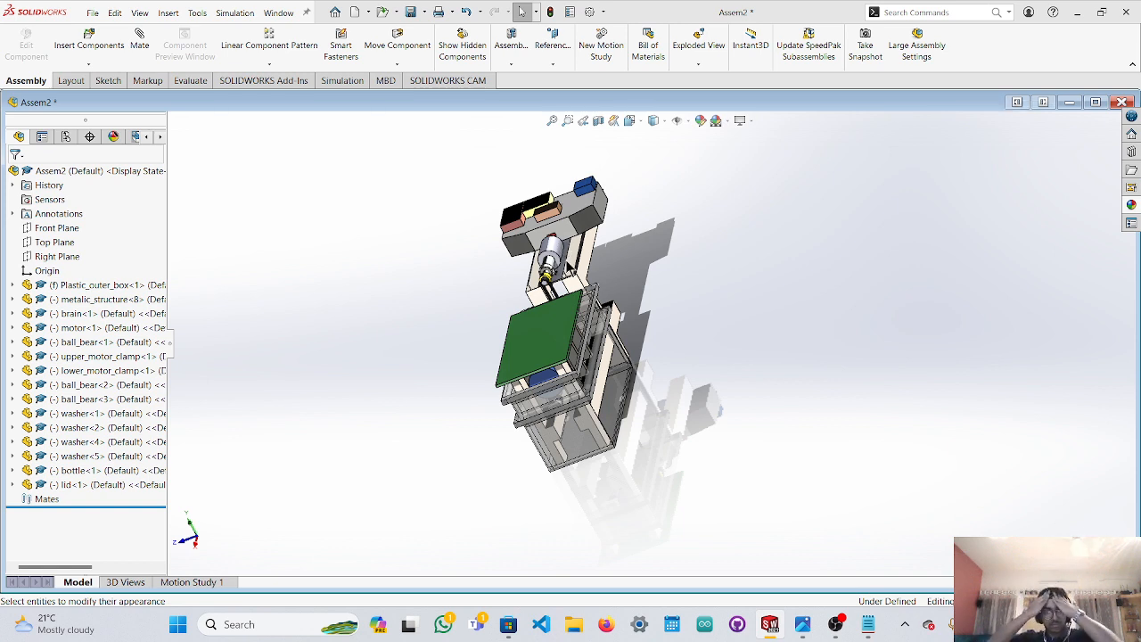
key("ctrl+s")
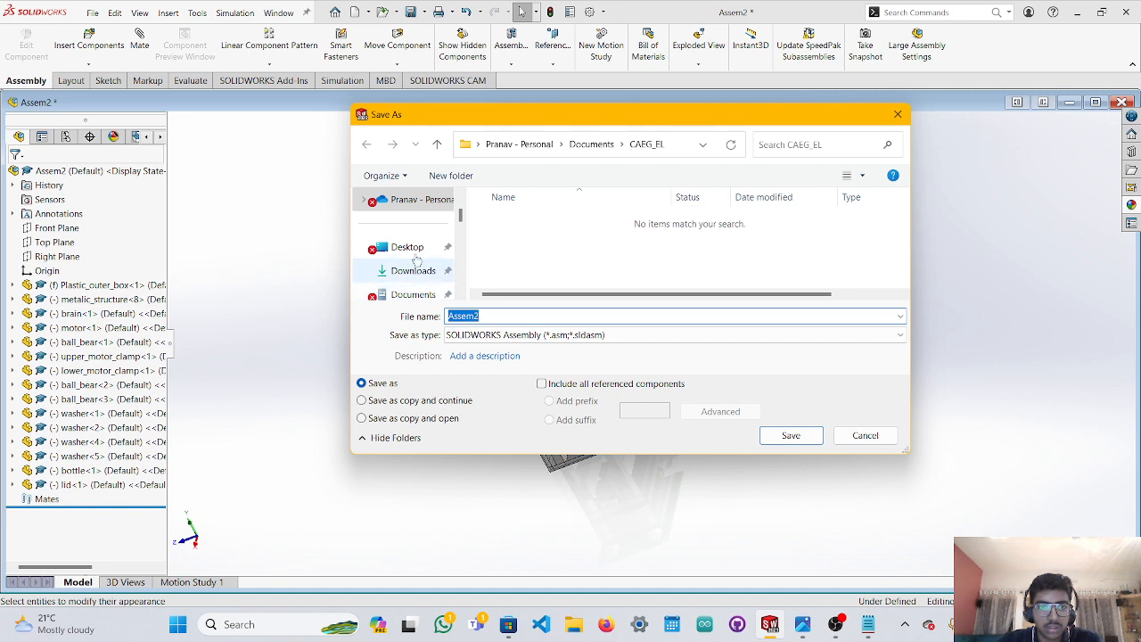
scroll(414, 297, "down", 1)
left_click(414, 296)
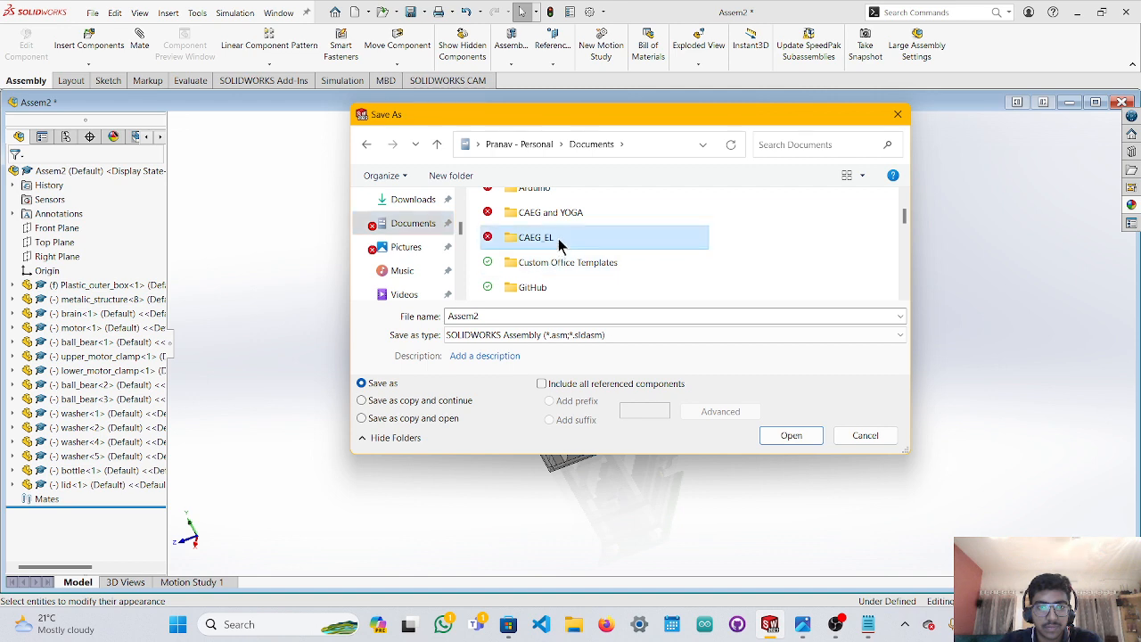
double_click(537, 237)
double_click(509, 318)
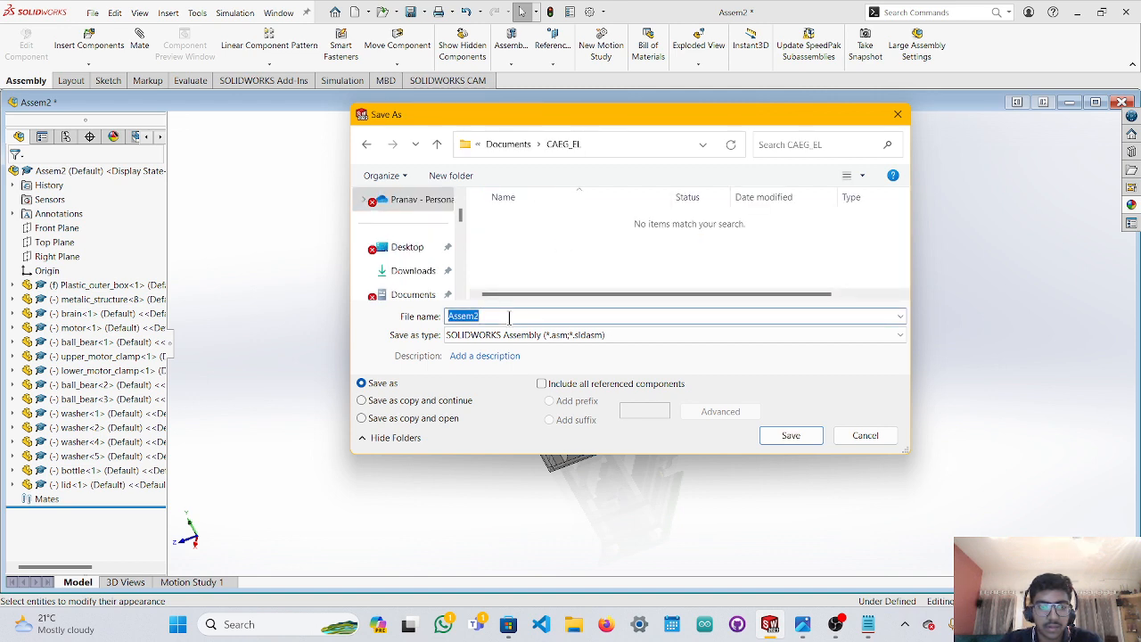
type("Final_a")
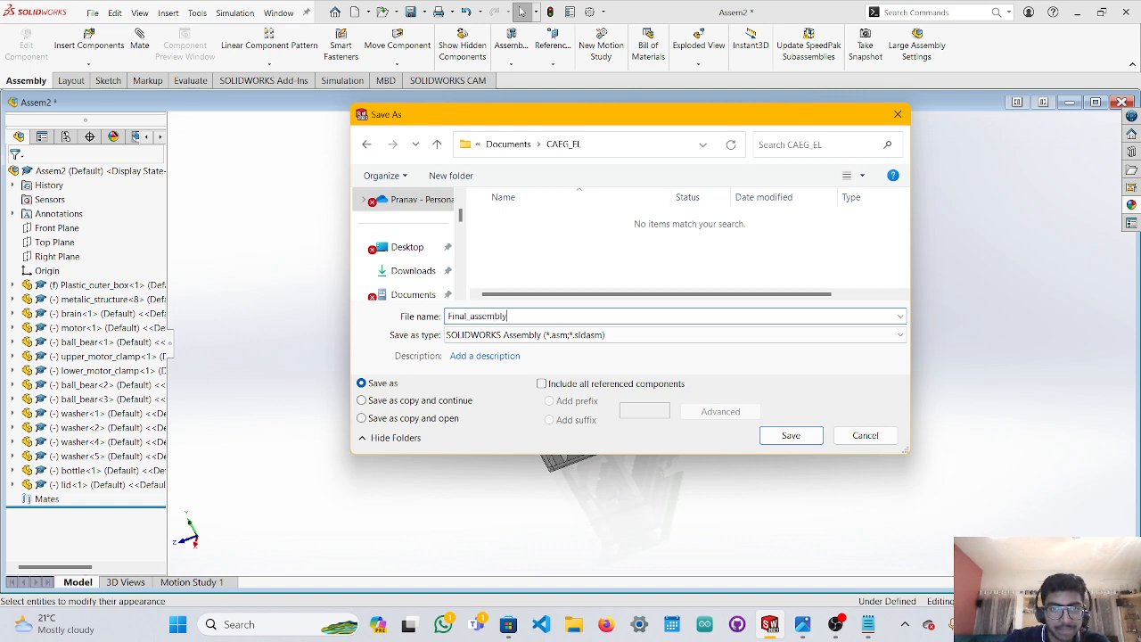
left_click(777, 437)
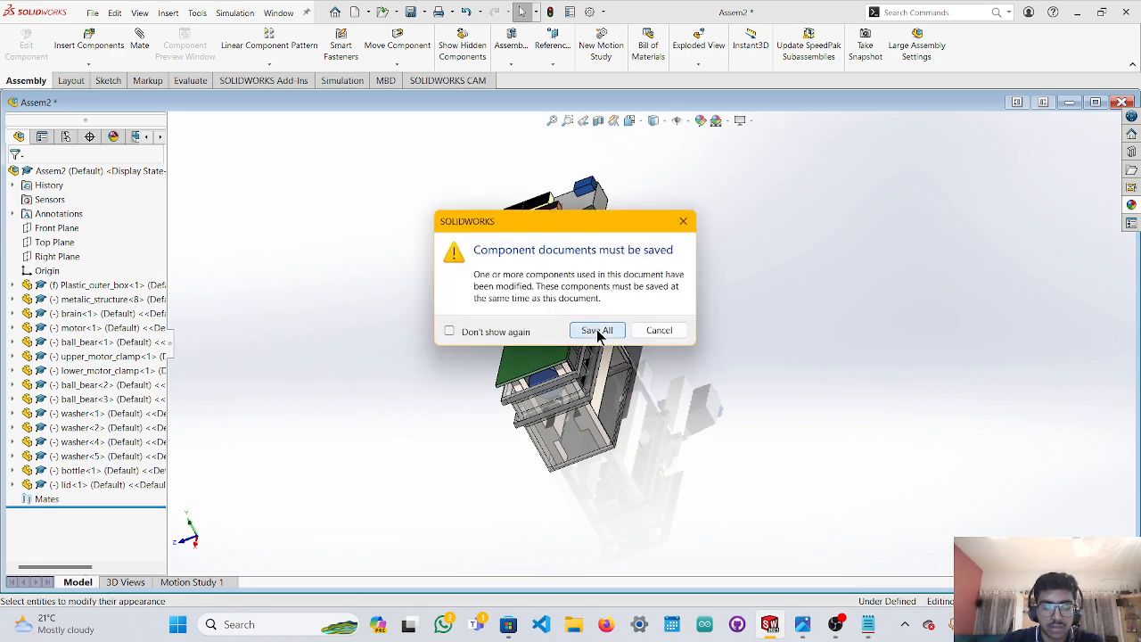
left_click(597, 331)
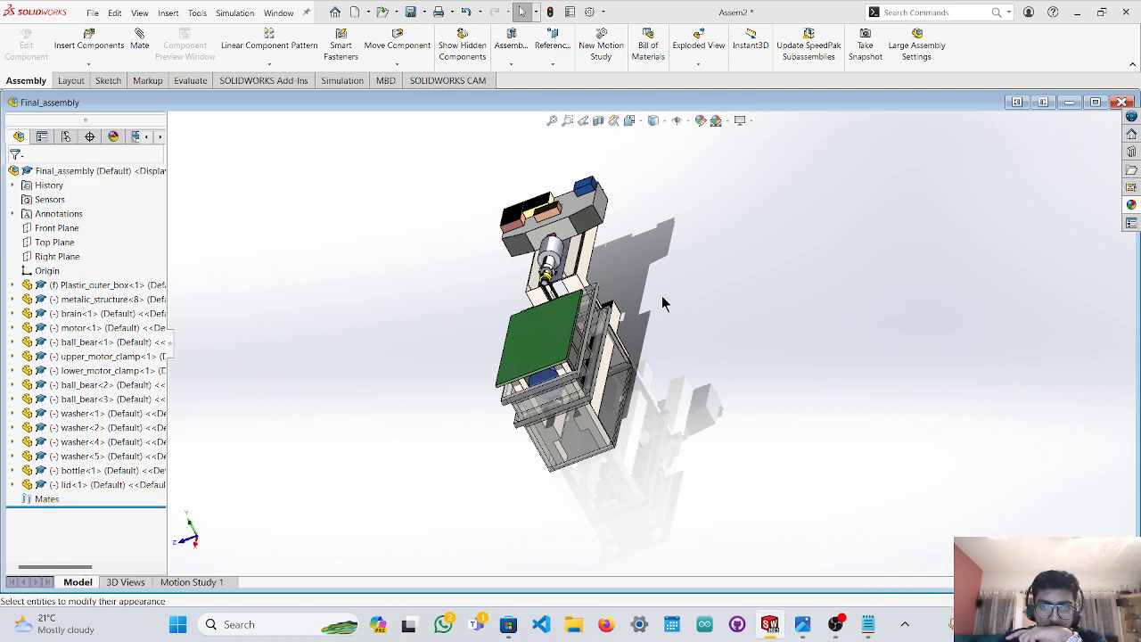
Capture a rectangular screenshot of the whole assembly in an angled view from above, showing the lid, motor and electronics.
middle_click_drag(664, 298, 764, 330)
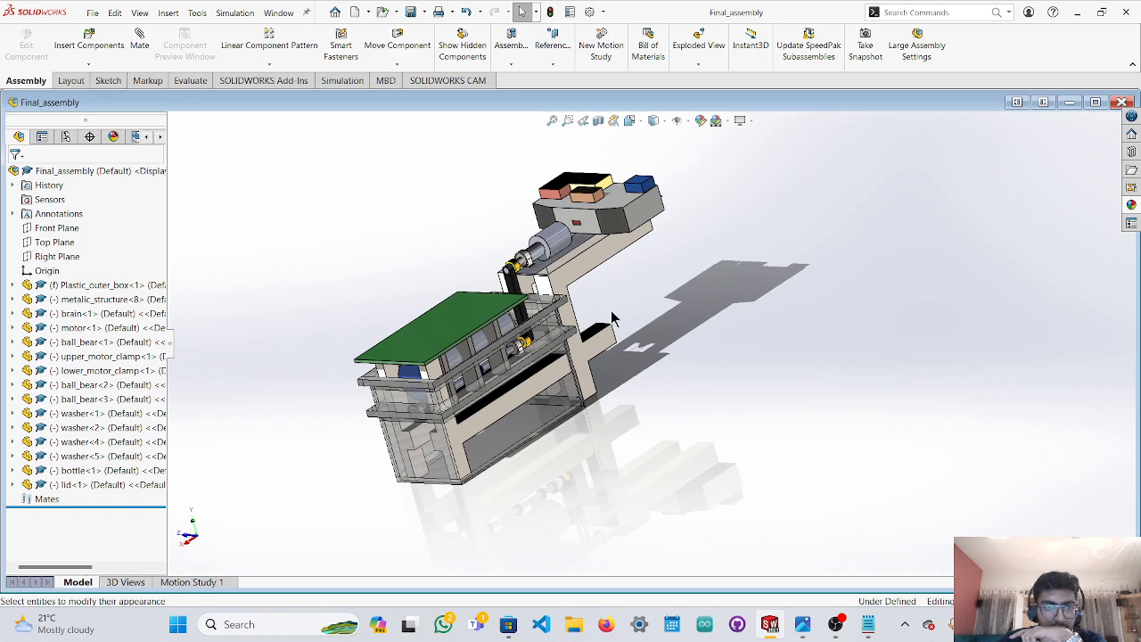
middle_click_drag(611, 312, 640, 301)
scroll(642, 302, "down", 2)
scroll(642, 302, "up", 2)
scroll(642, 302, "down", 1)
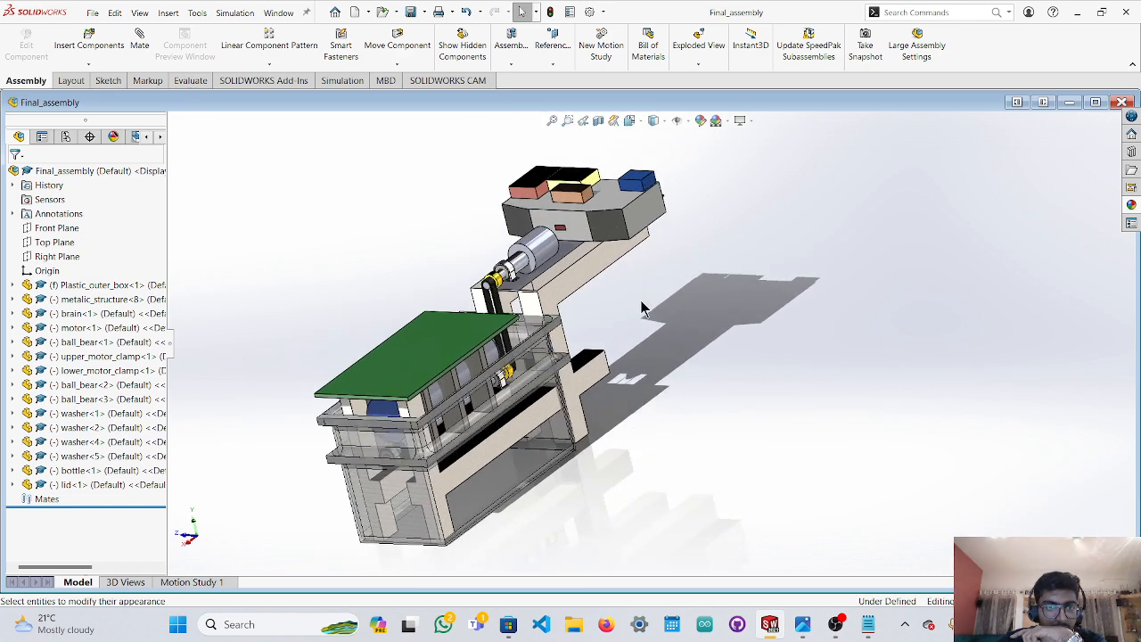
key("super+shift+s")
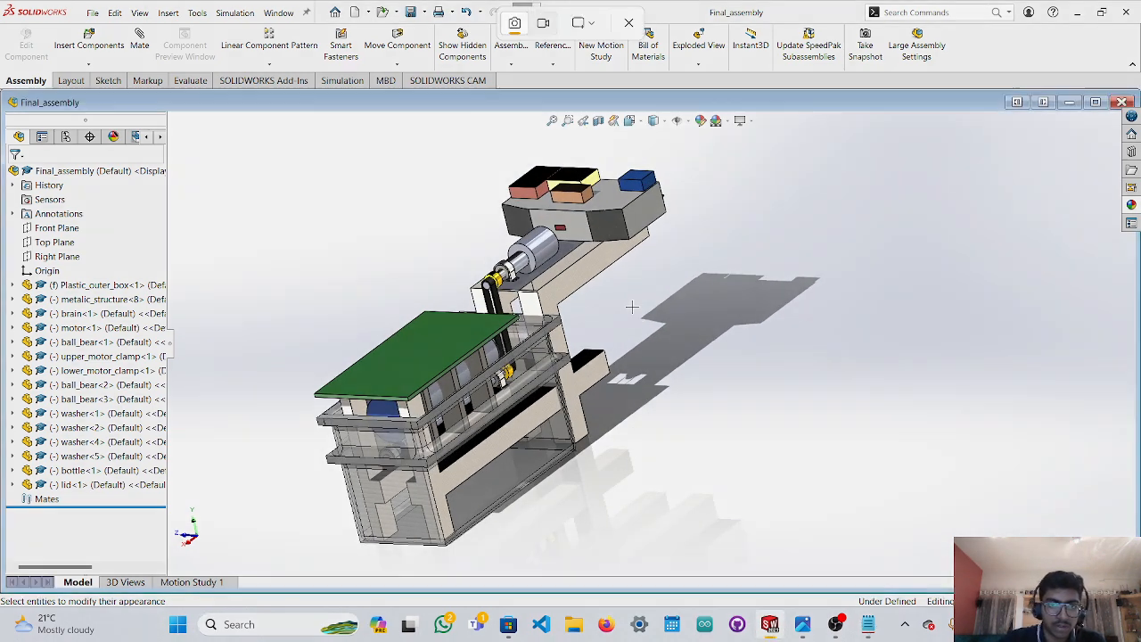
left_click_drag(247, 146, 734, 558)
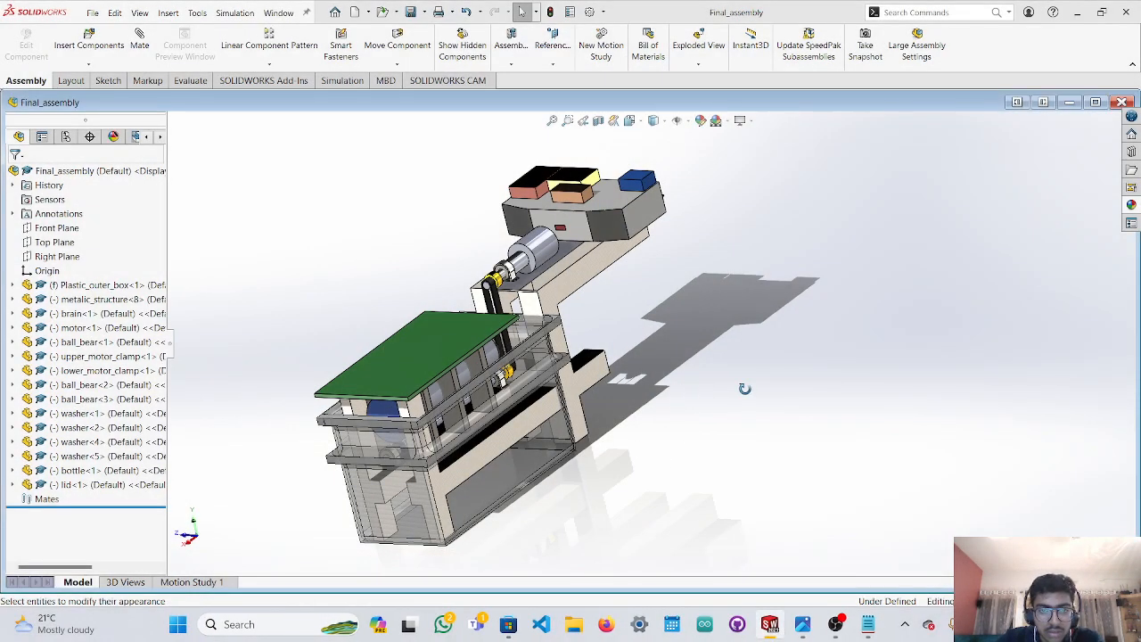
middle_click_drag(744, 389, 638, 352)
scroll(555, 354, "up", 2)
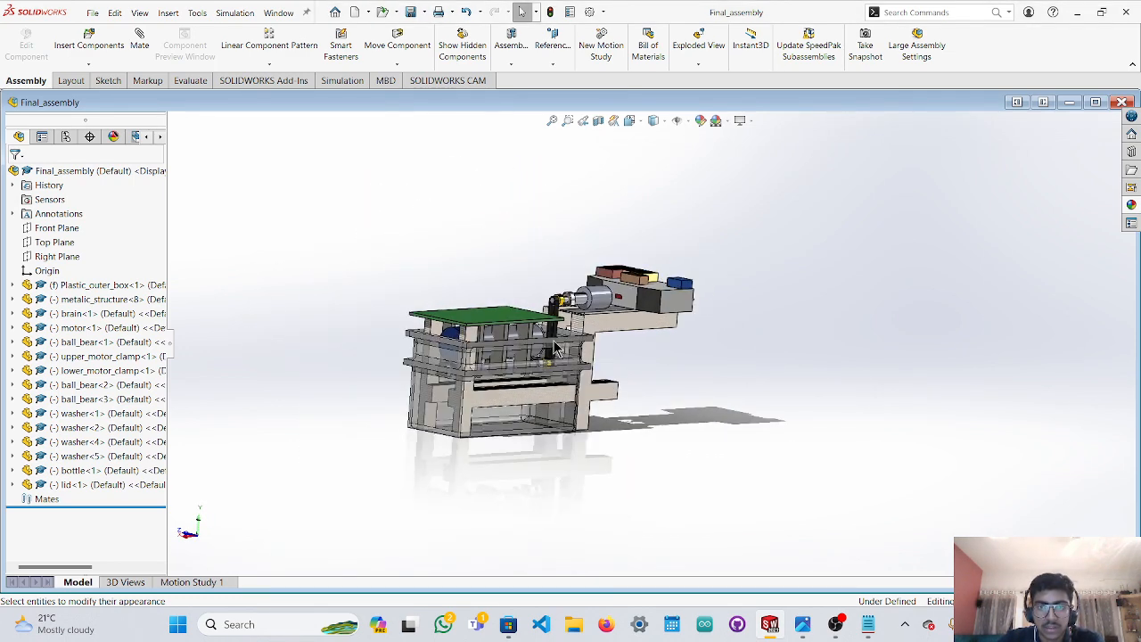
scroll(578, 330, "down", 8)
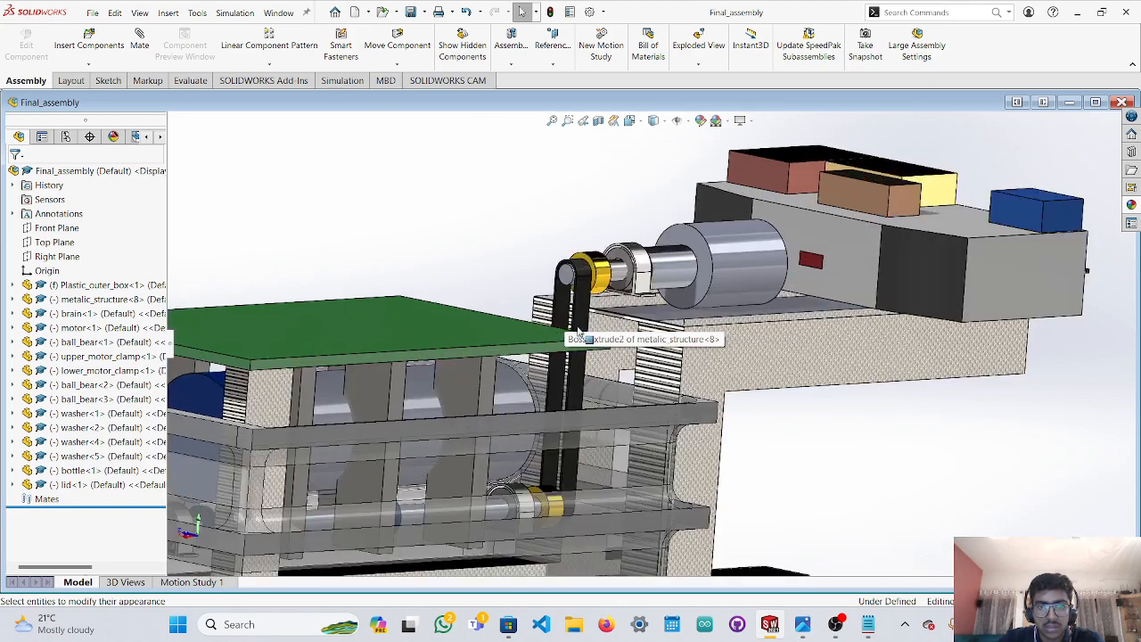
scroll(577, 330, "up", 8)
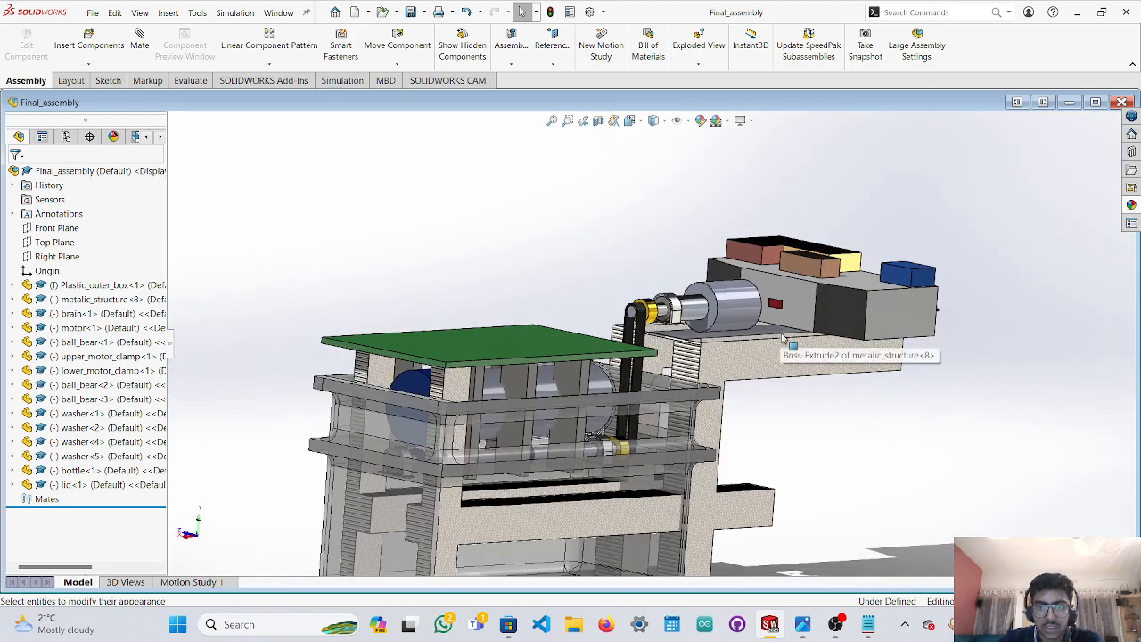
scroll(800, 381, "up", 1)
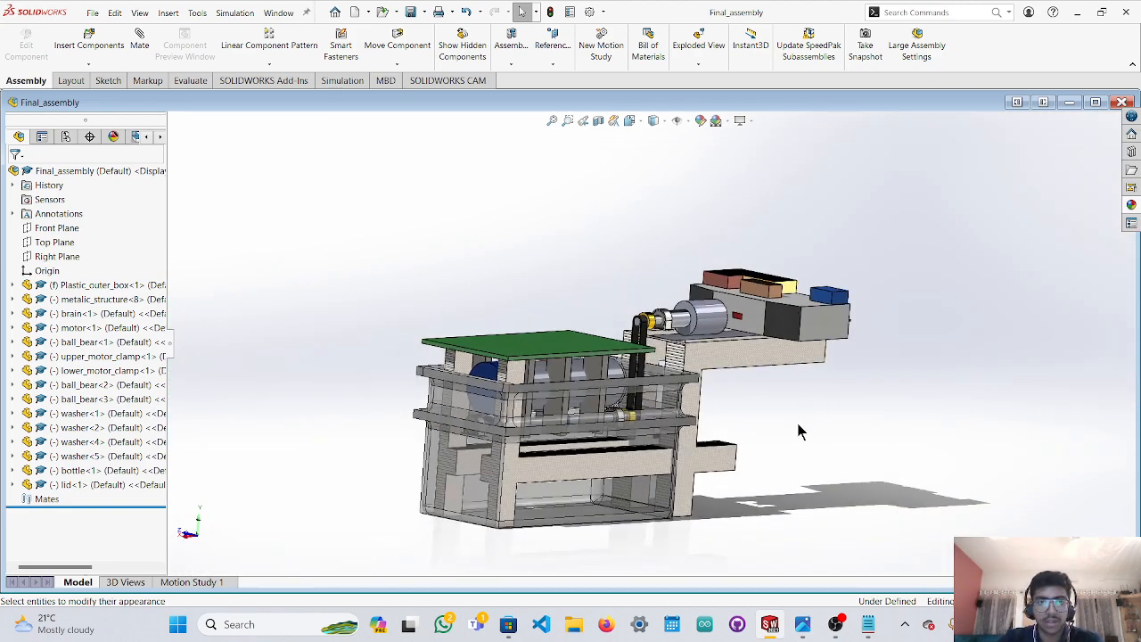
Make a drawing from the assembly on a custom sheet 297 mm wide and 210 mm high.
left_click(94, 15)
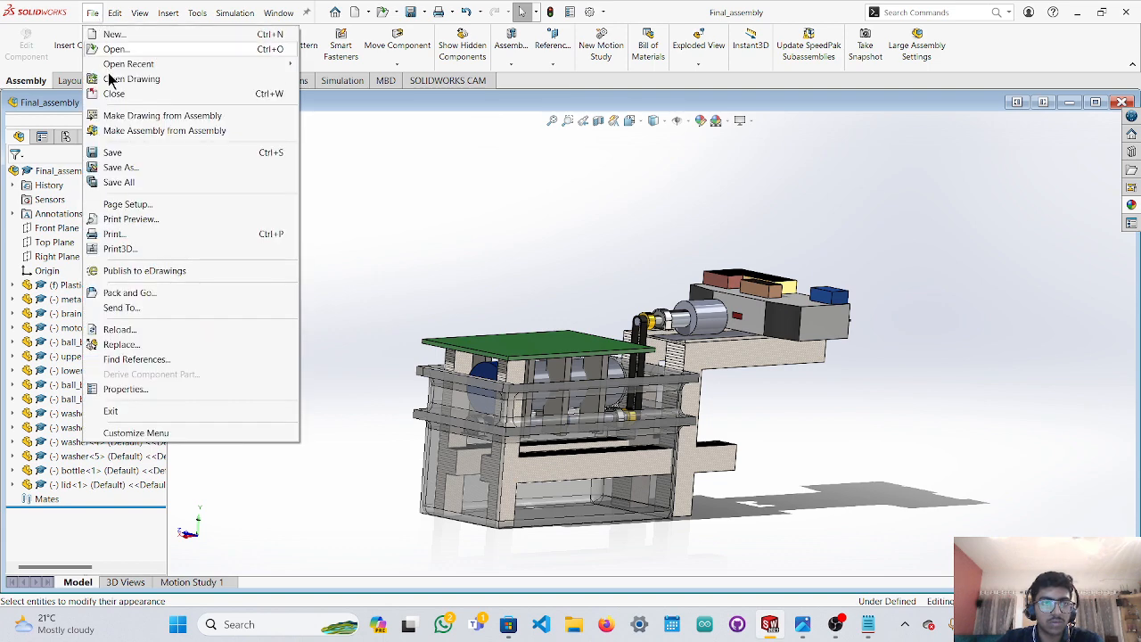
left_click(139, 117)
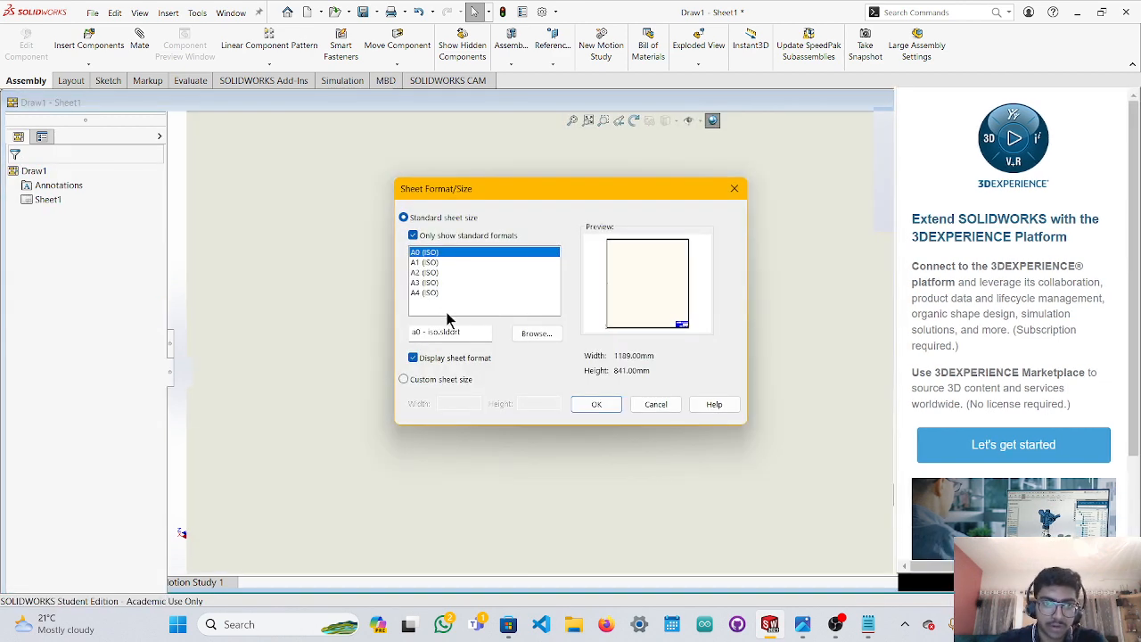
left_click(425, 293)
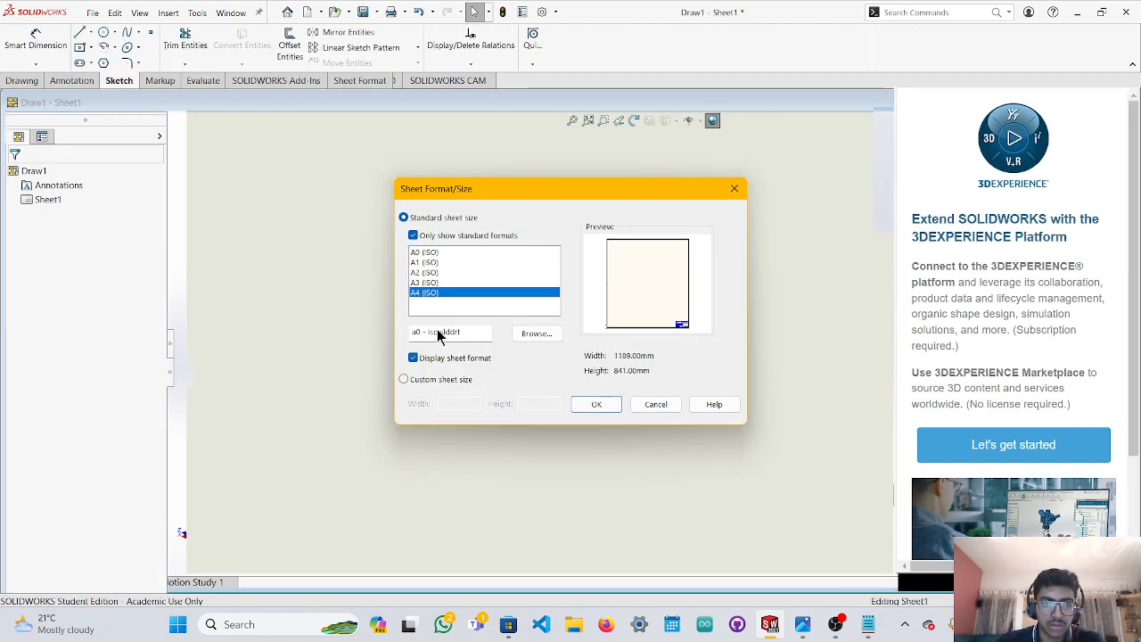
left_click(404, 379)
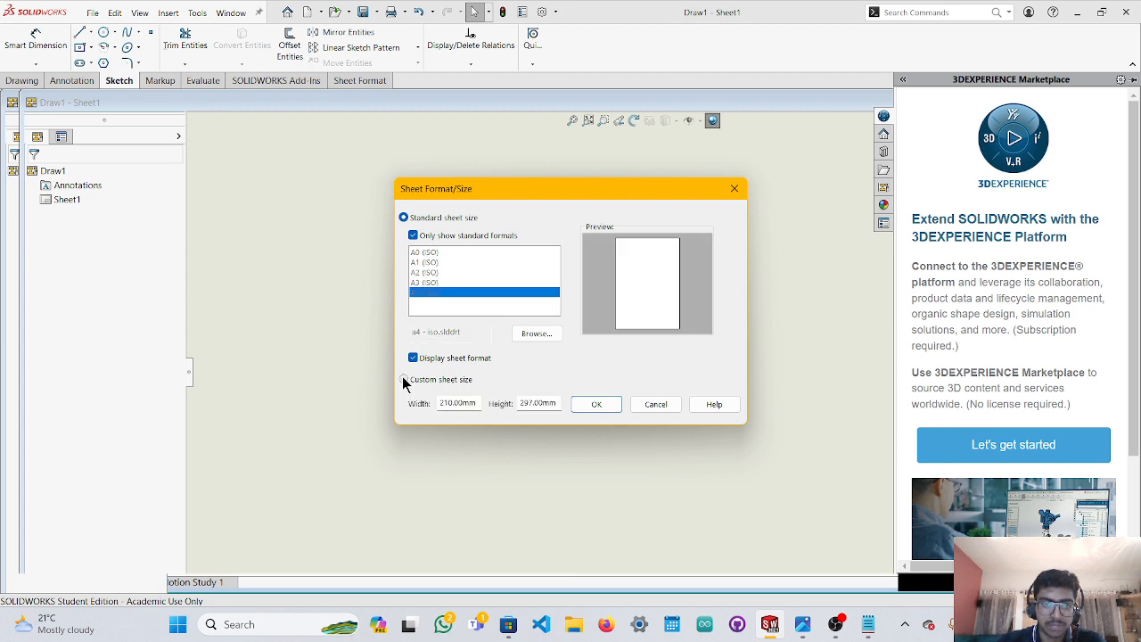
left_click(445, 403)
type("297")
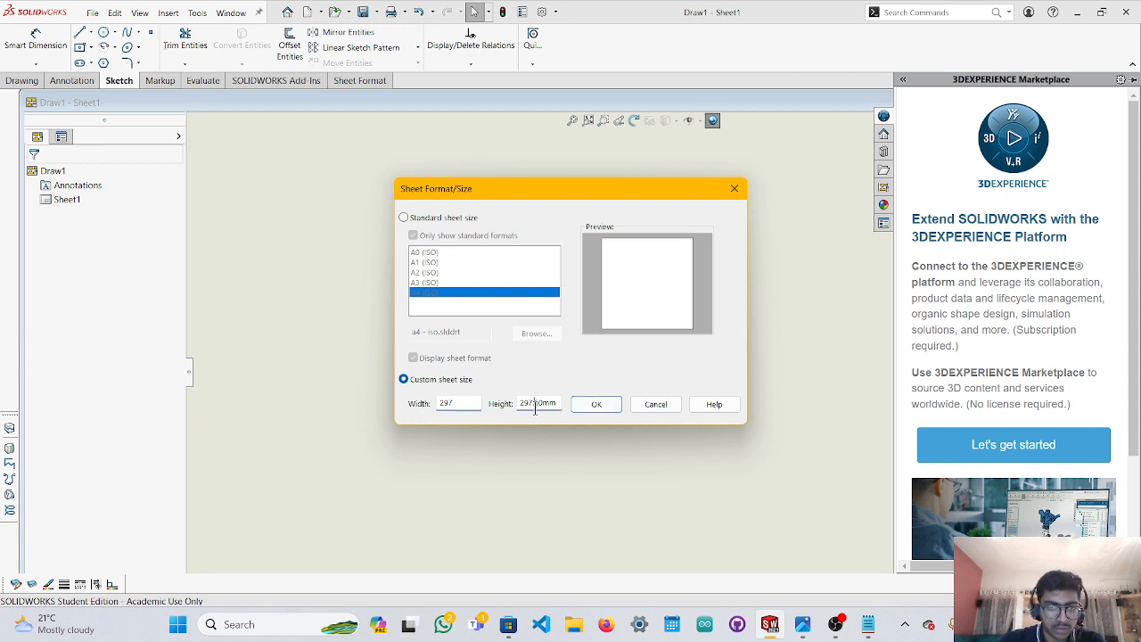
type("210")
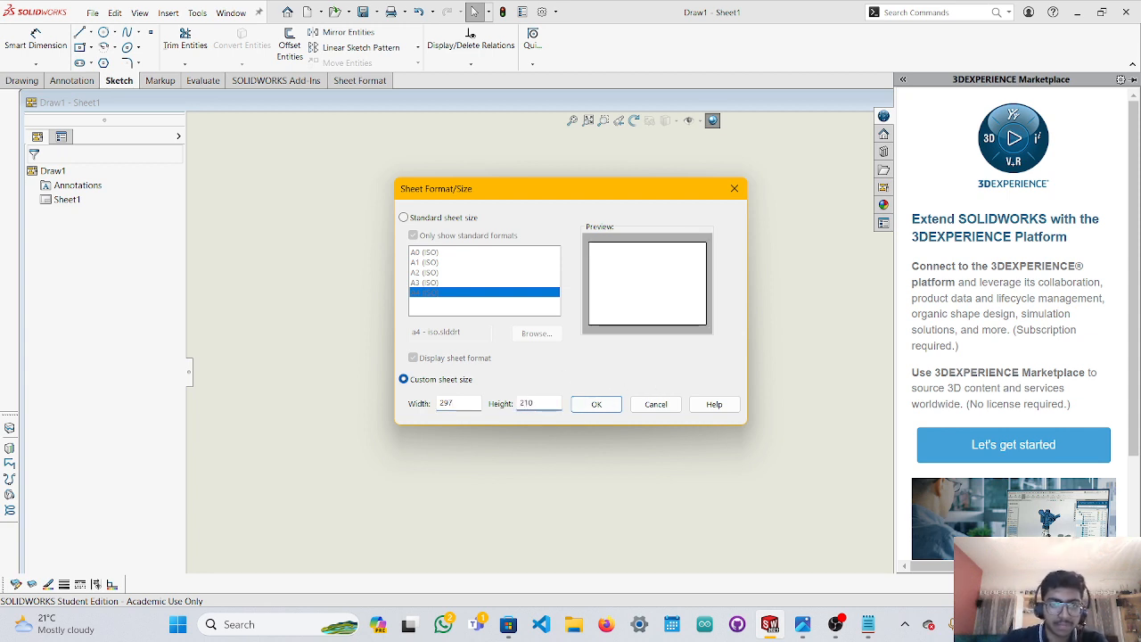
left_click(597, 404)
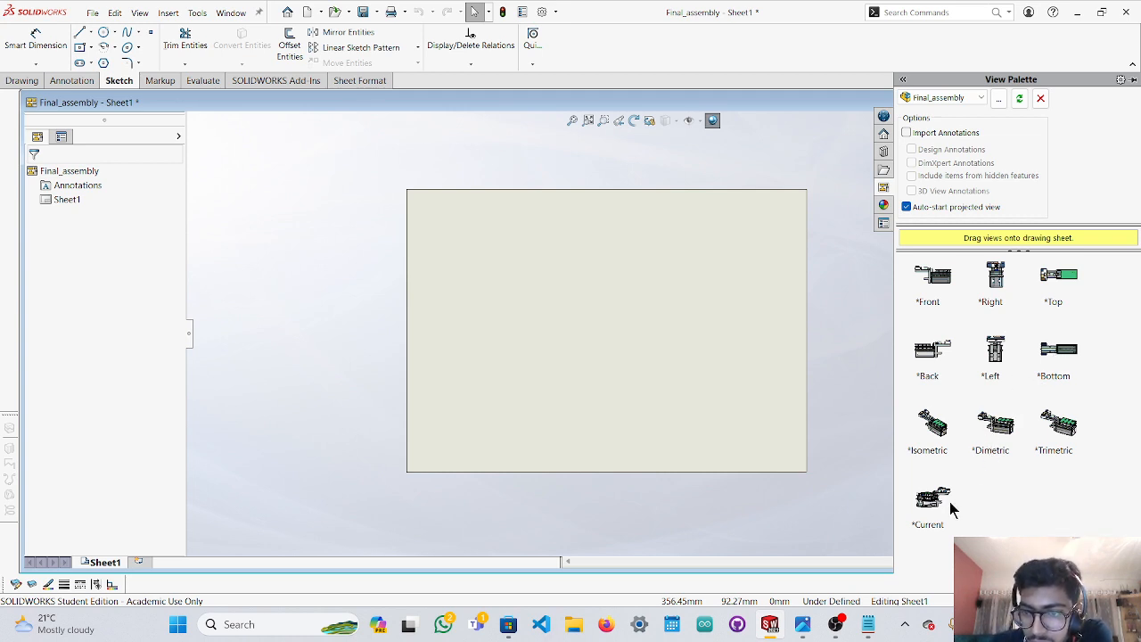
Place the assembly's Top view in the upper-left area of the sheet and its Front view directly below.
left_click(1063, 280)
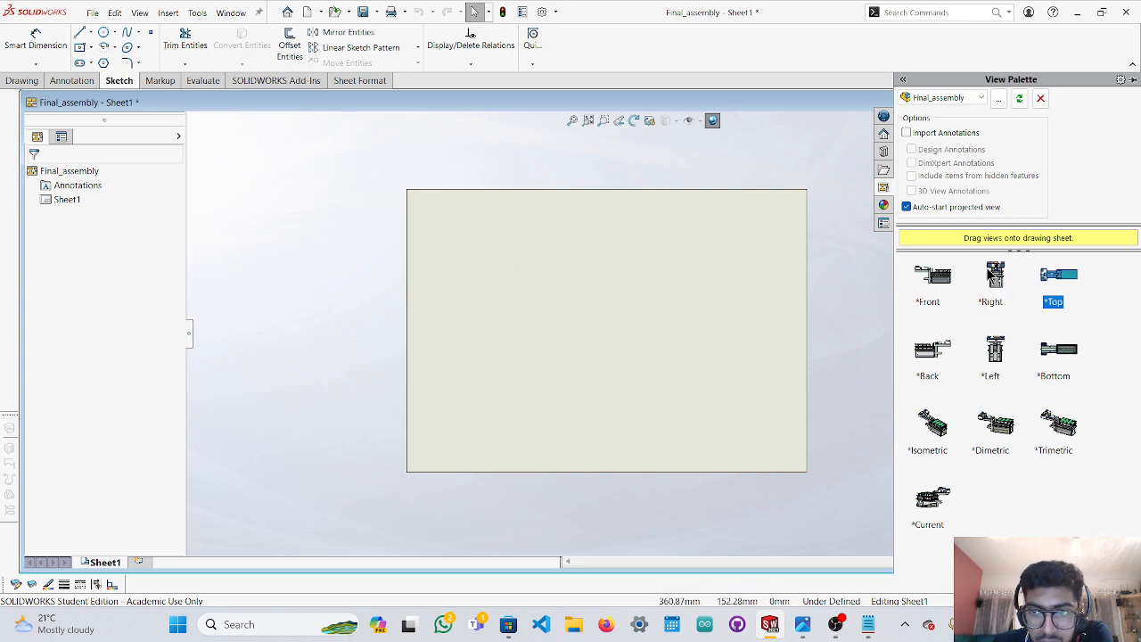
left_click_drag(1059, 274, 503, 256)
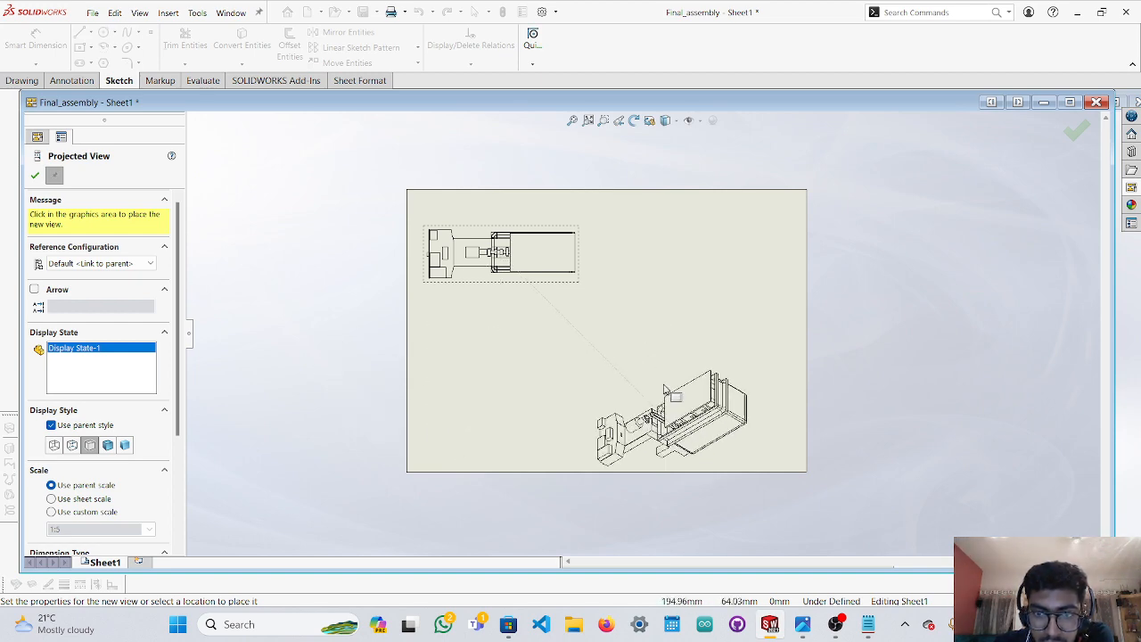
key("Escape")
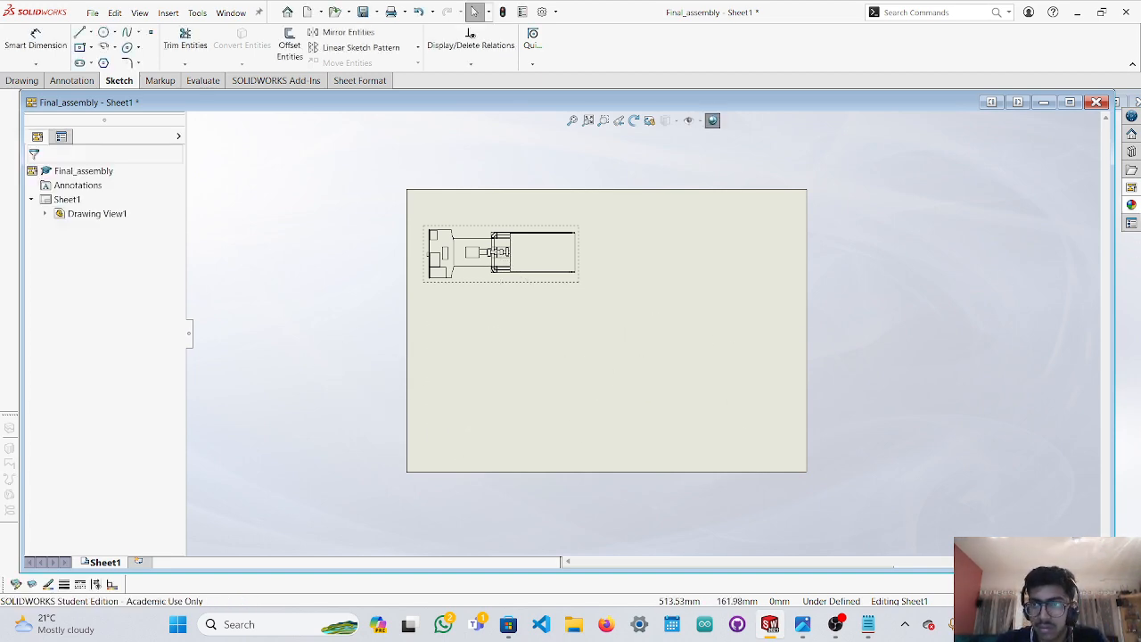
left_click(1131, 187)
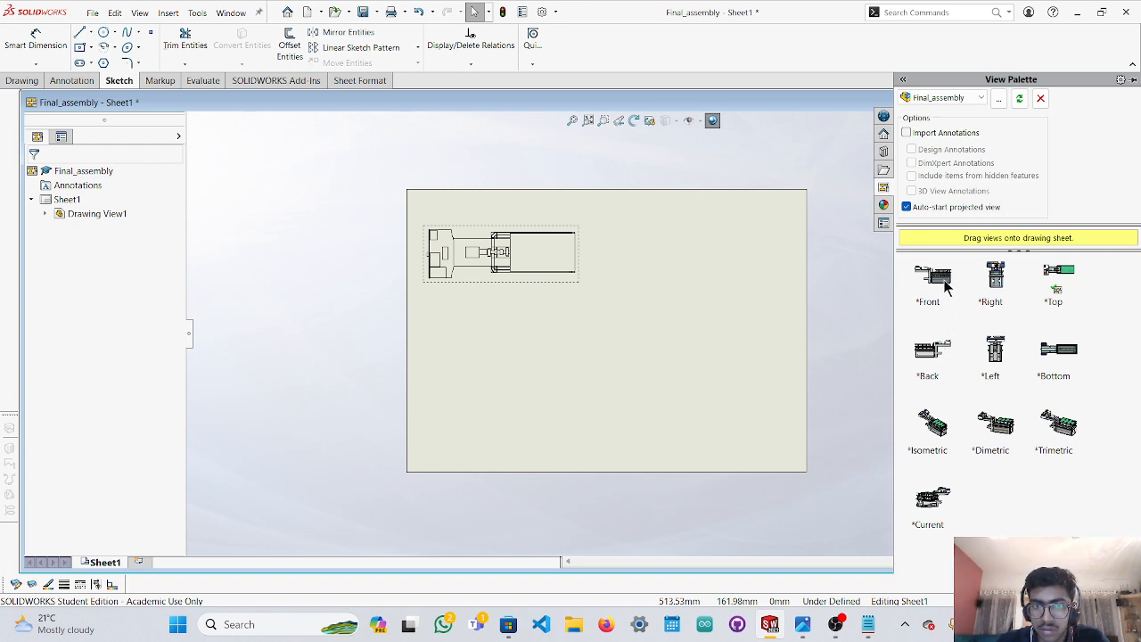
mouse_move(944, 283)
left_mouse_down()
mouse_move(227, 261)
mouse_move(556, 301)
mouse_move(468, 394)
left_mouse_up()
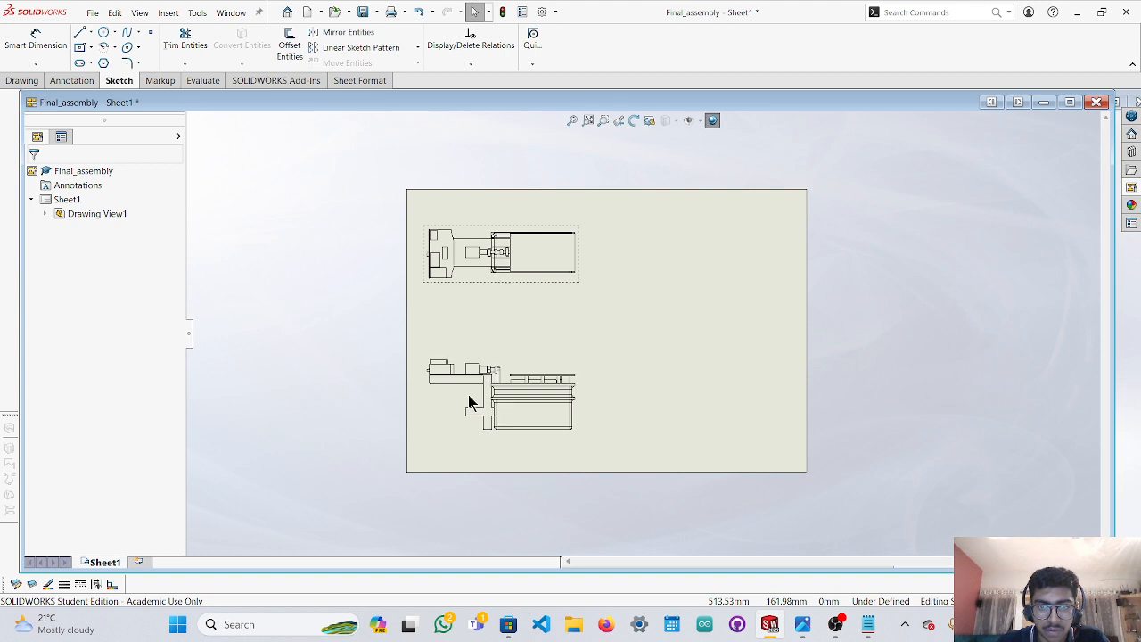
Add the Right side view level with the Front view and the Isometric view in the sheet's upper-right area.
left_click(1131, 188)
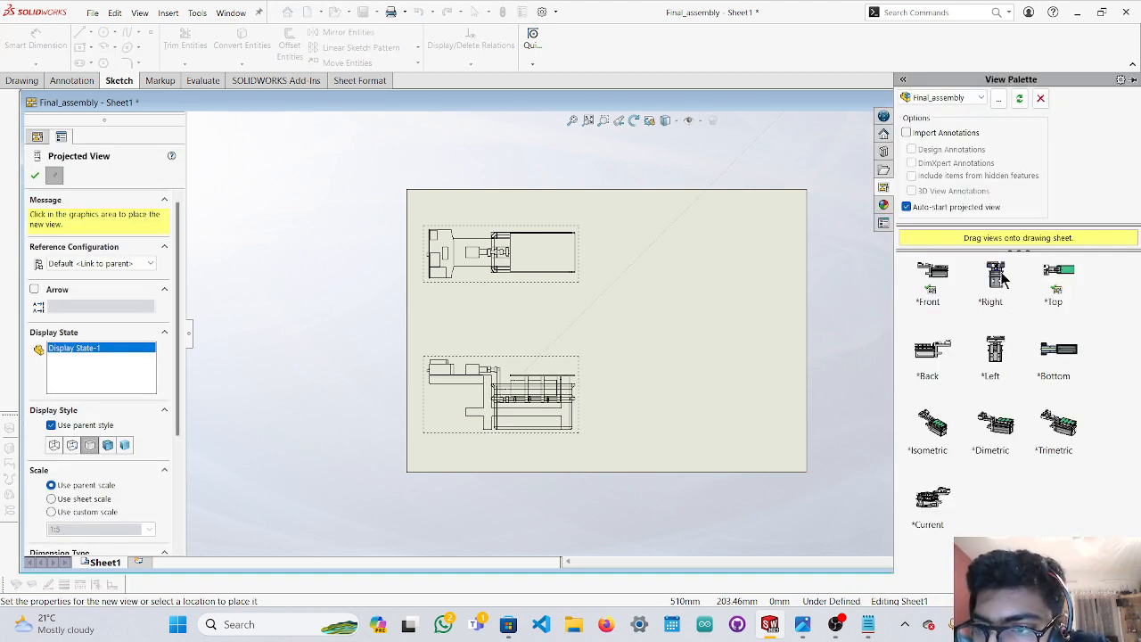
mouse_move(995, 277)
left_mouse_down()
mouse_move(829, 203)
mouse_move(744, 287)
left_mouse_up()
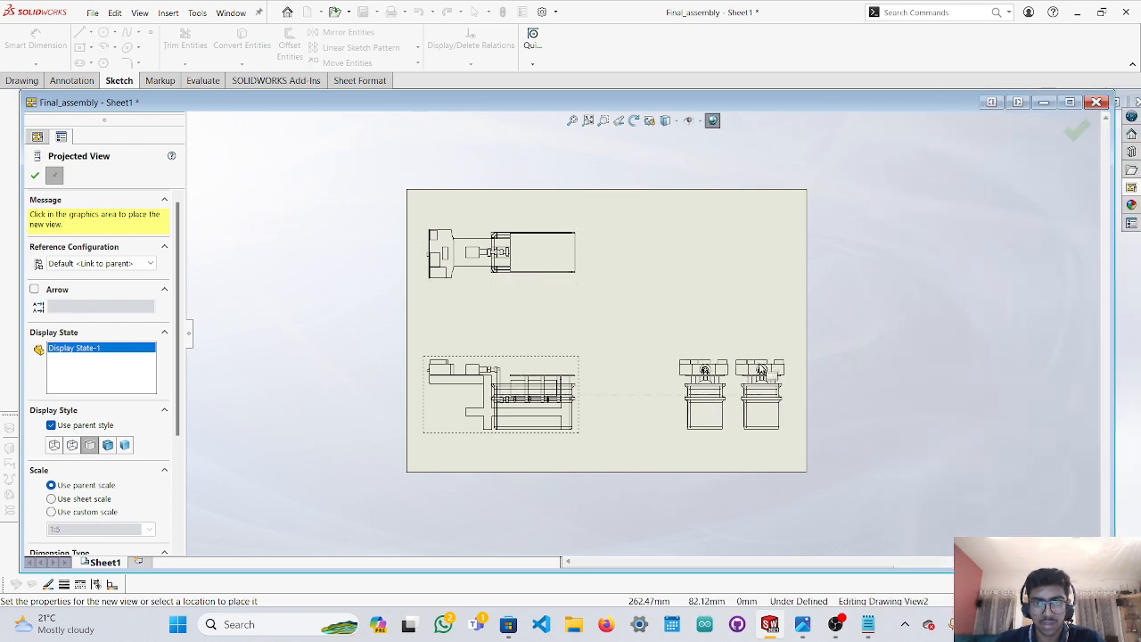
key("Escape")
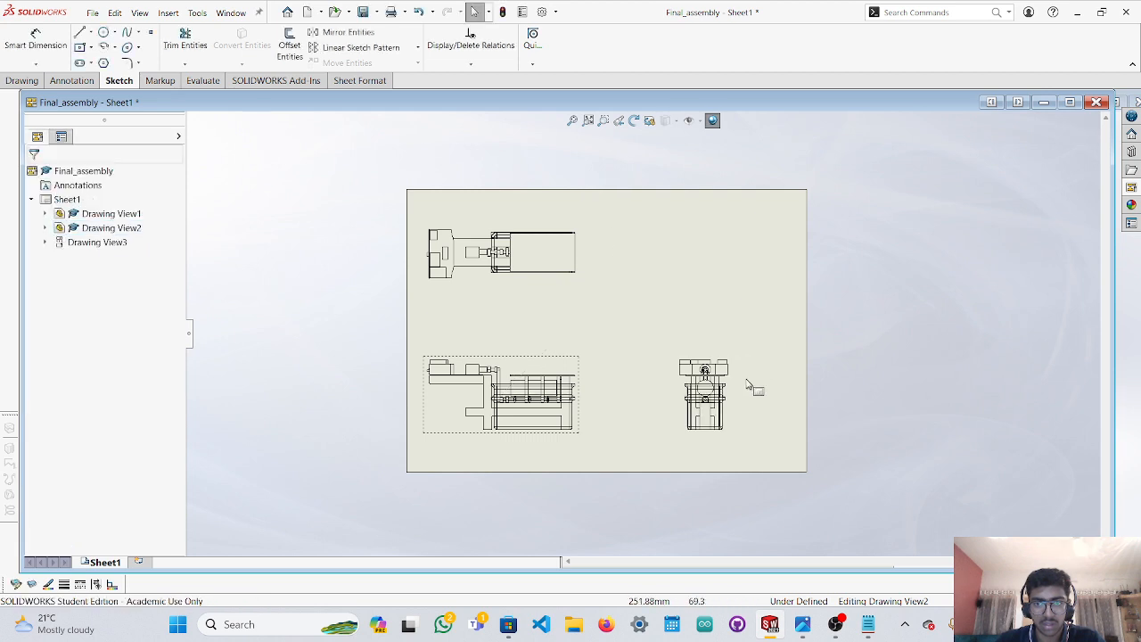
left_click(1129, 190)
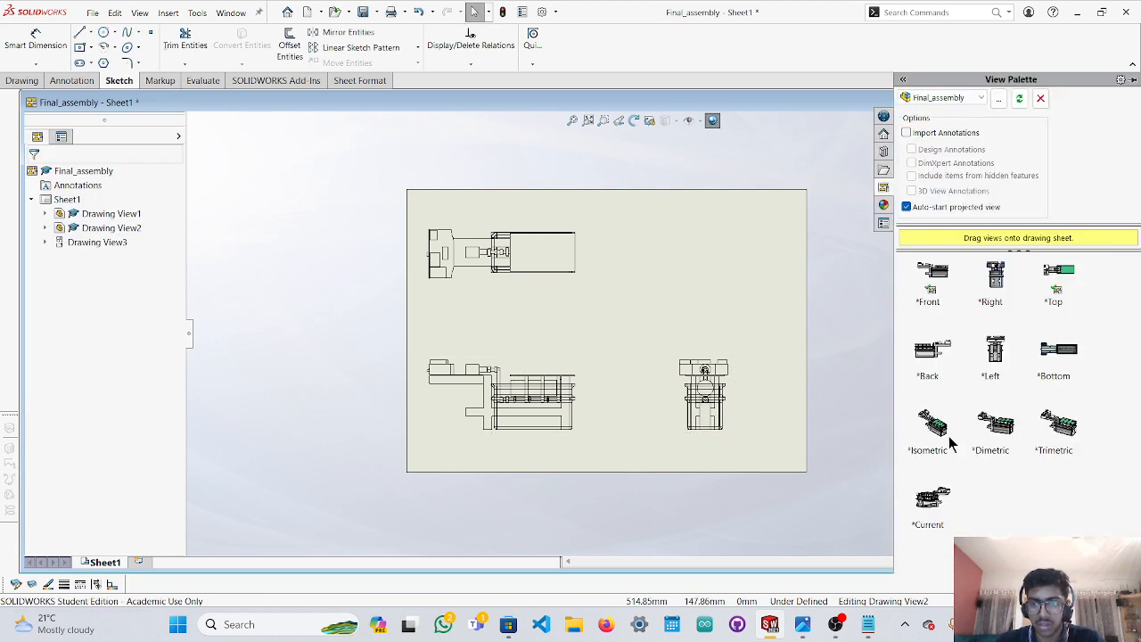
mouse_move(951, 443)
left_mouse_down()
mouse_move(865, 407)
mouse_move(762, 285)
mouse_move(710, 268)
left_mouse_up()
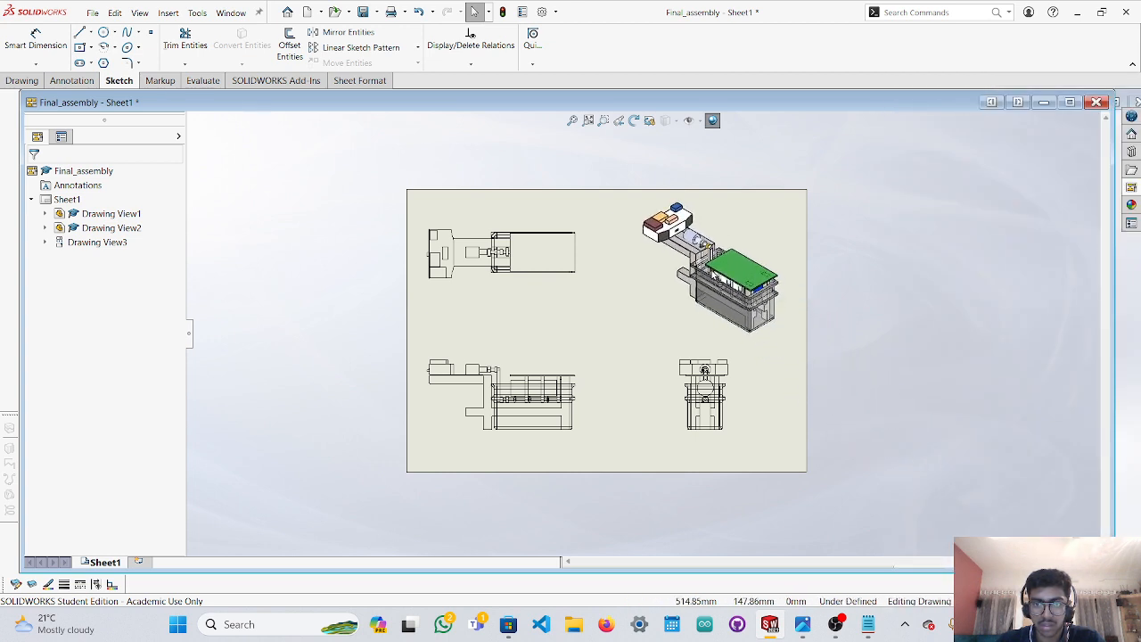
left_click(865, 361)
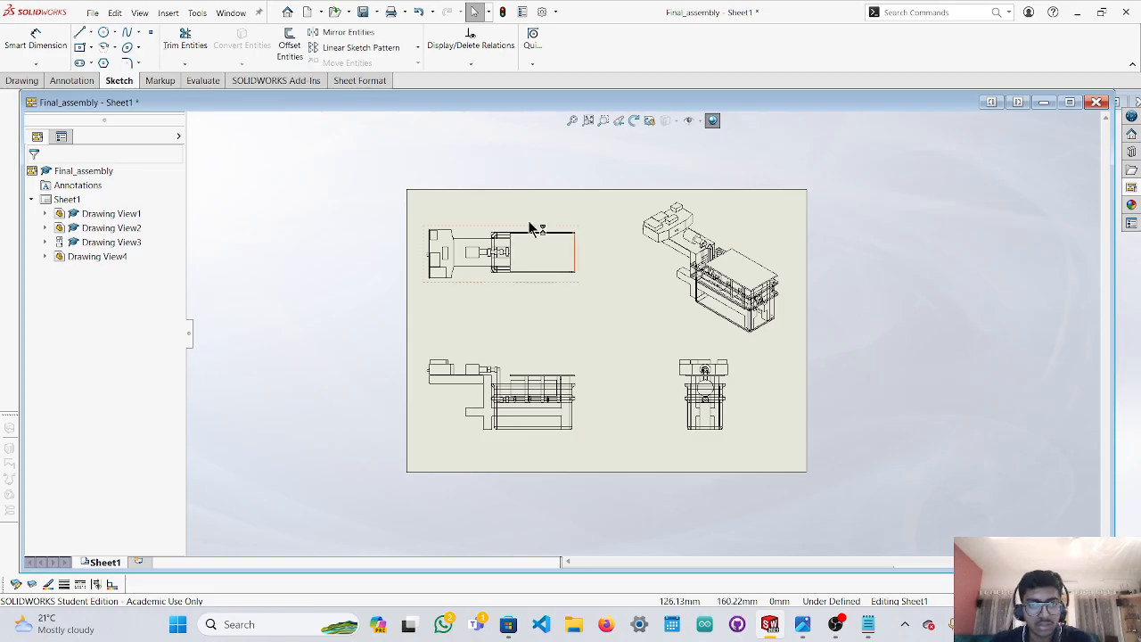
Capture a rectangular screenshot of the whole drawing sheet with its four views.
key("super+shift+s")
mouse_move(404, 186)
left_mouse_down()
mouse_move(484, 323)
mouse_move(808, 499)
mouse_move(809, 479)
left_mouse_up()
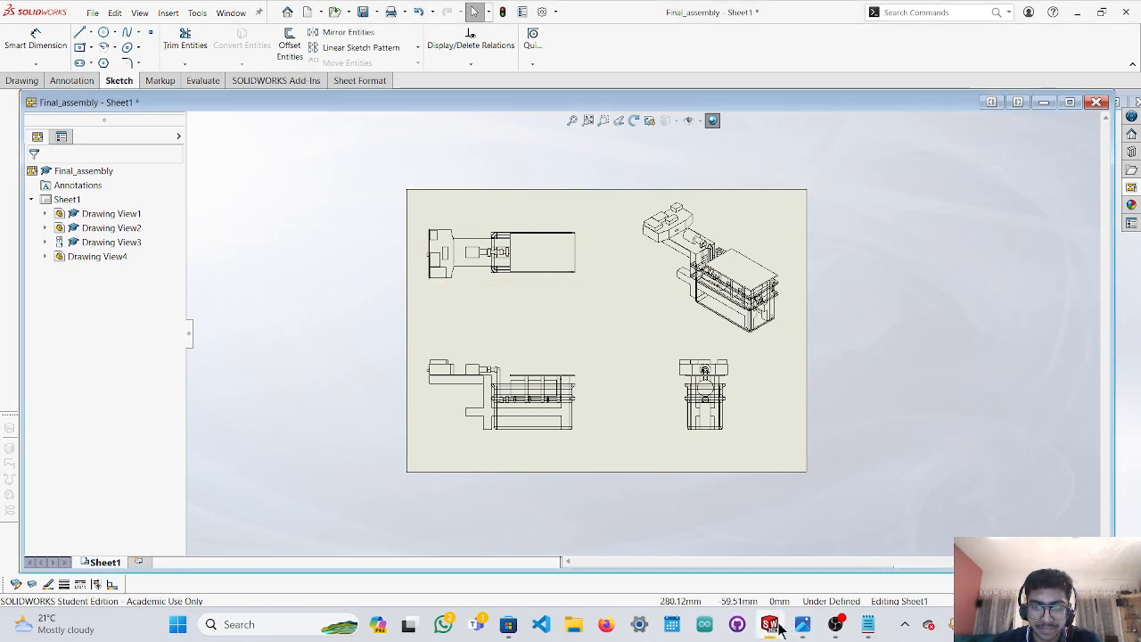
mouse_move(778, 629)
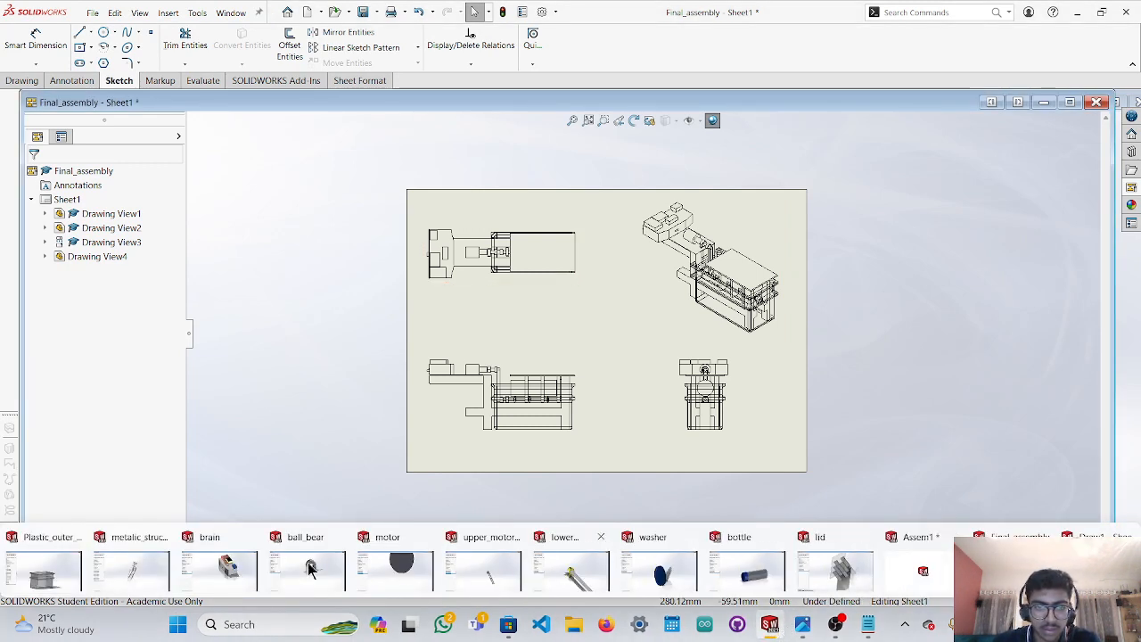
left_click(49, 571)
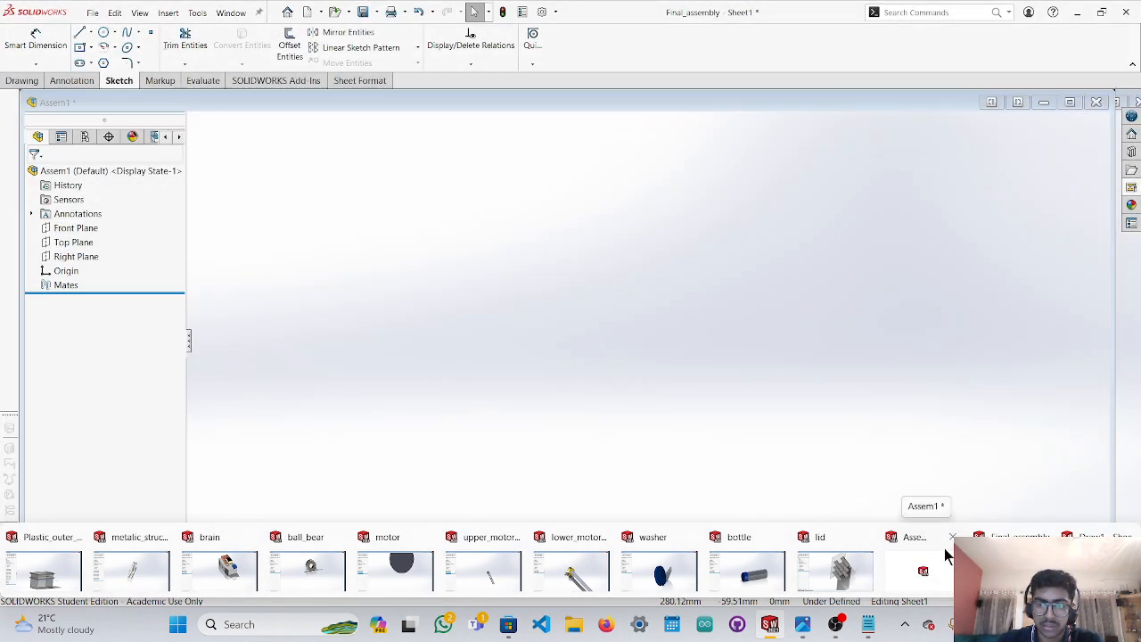
left_click(953, 539)
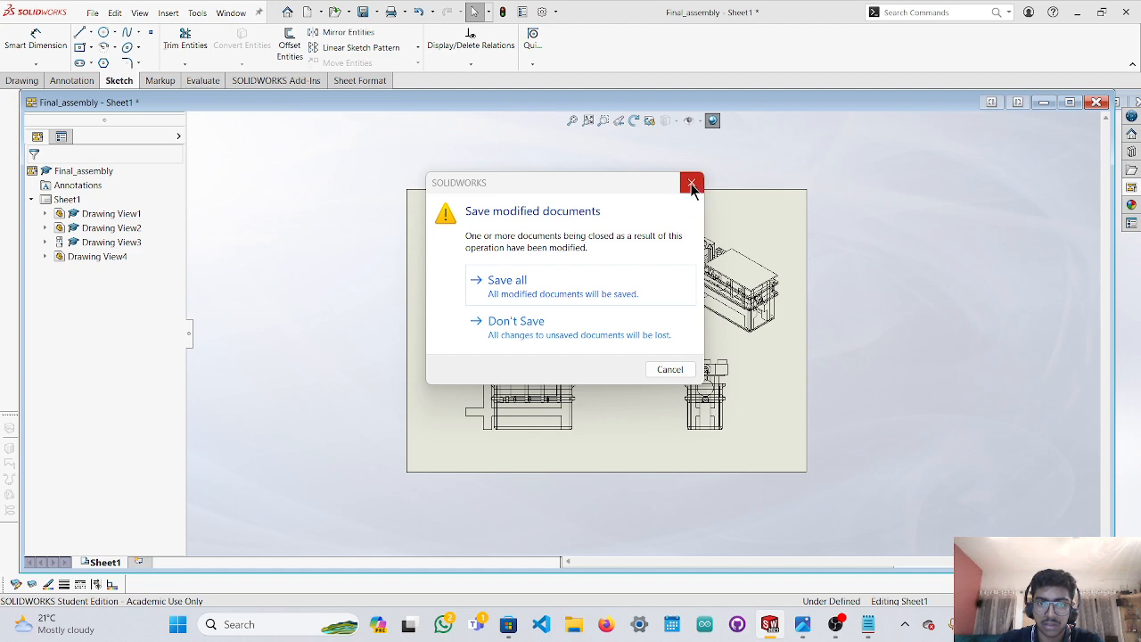
left_click(675, 374)
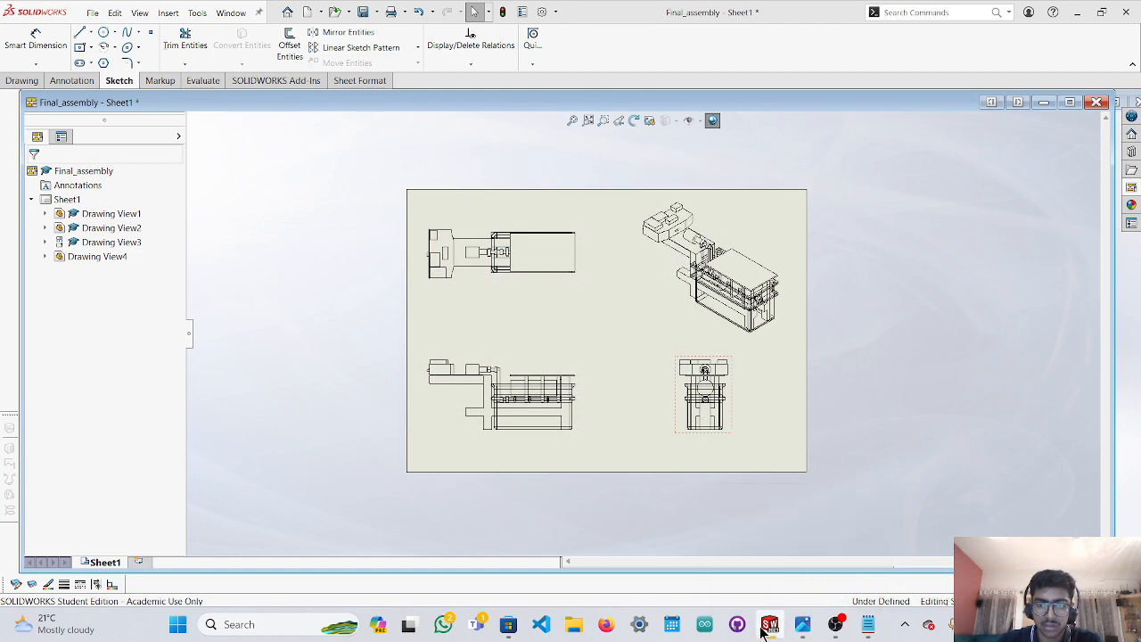
Look at the coloured Final_assembly model again and return to its drawing.
mouse_move(763, 631)
left_click(1009, 561)
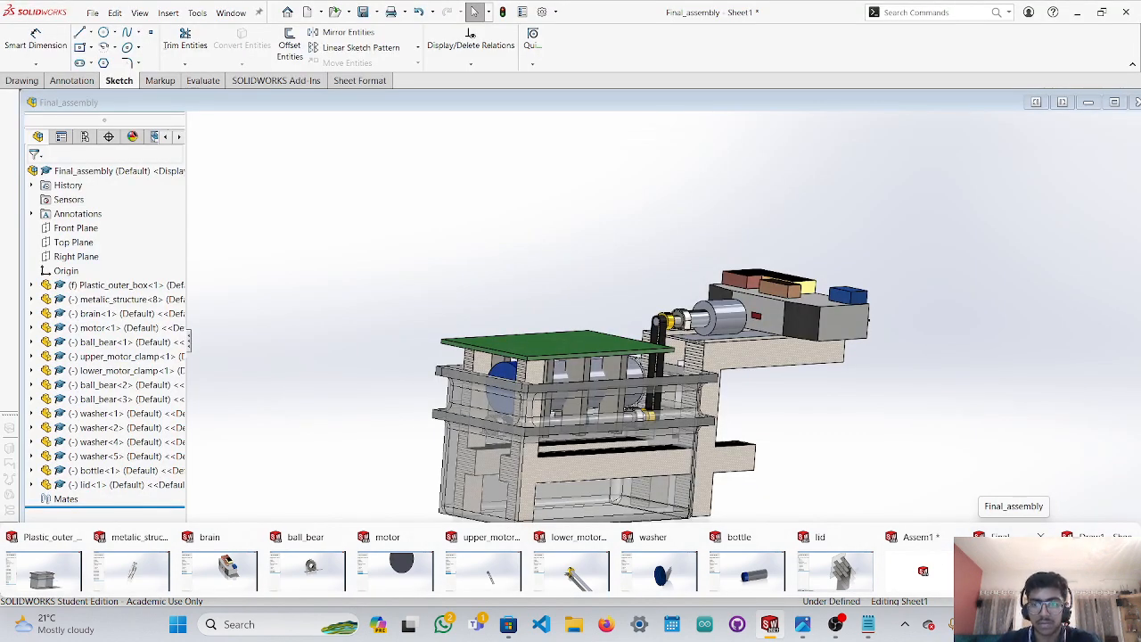
left_click(1099, 562)
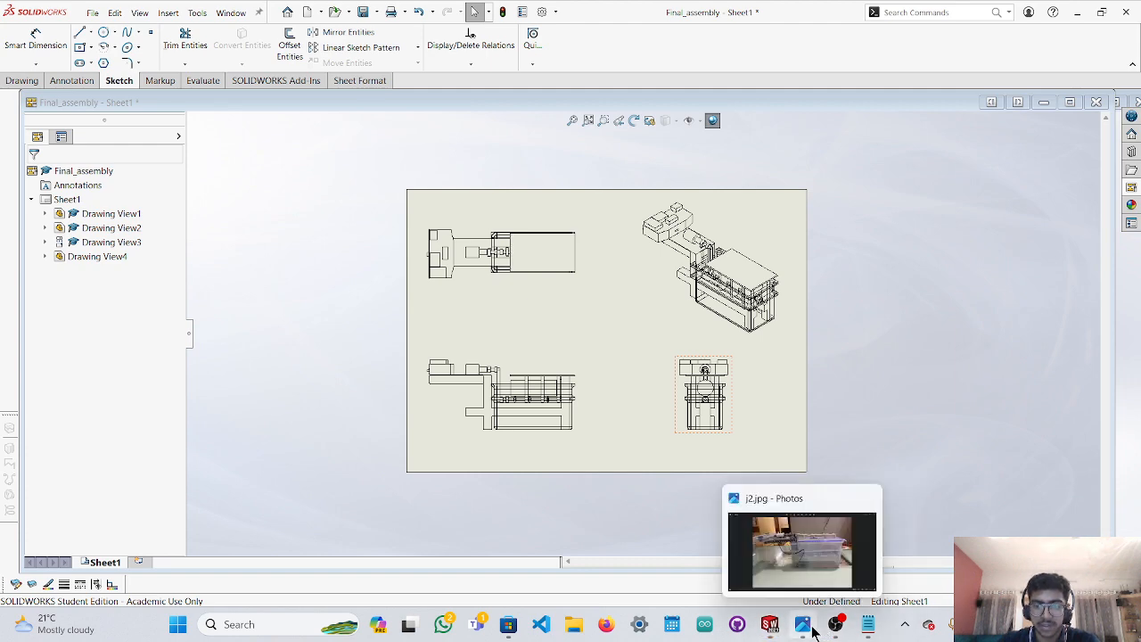
Switch to Photos, compare the prototype photo j2.jpg side by side with the drawing, and return to the SOLIDWORKS drawing.
left_click(813, 631)
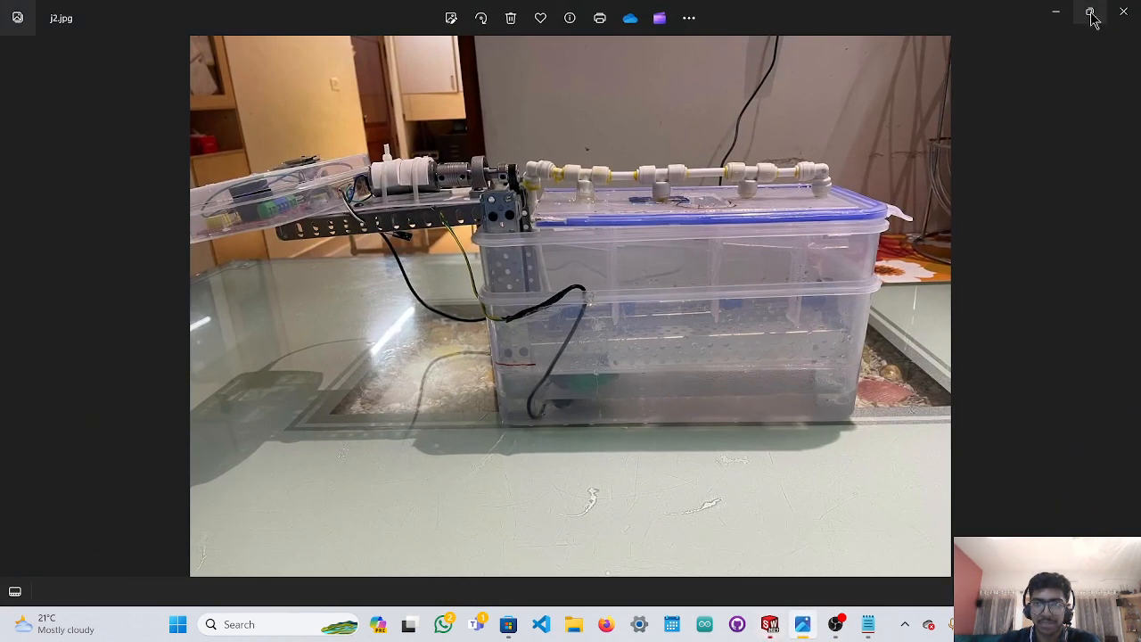
left_click(1032, 56)
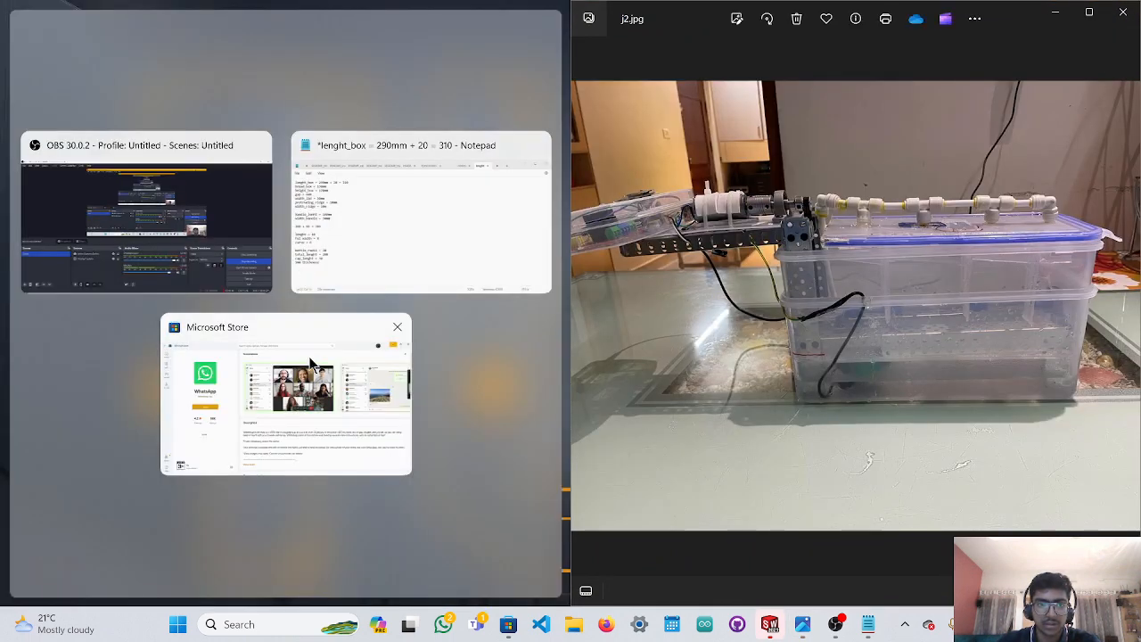
left_click(981, 162)
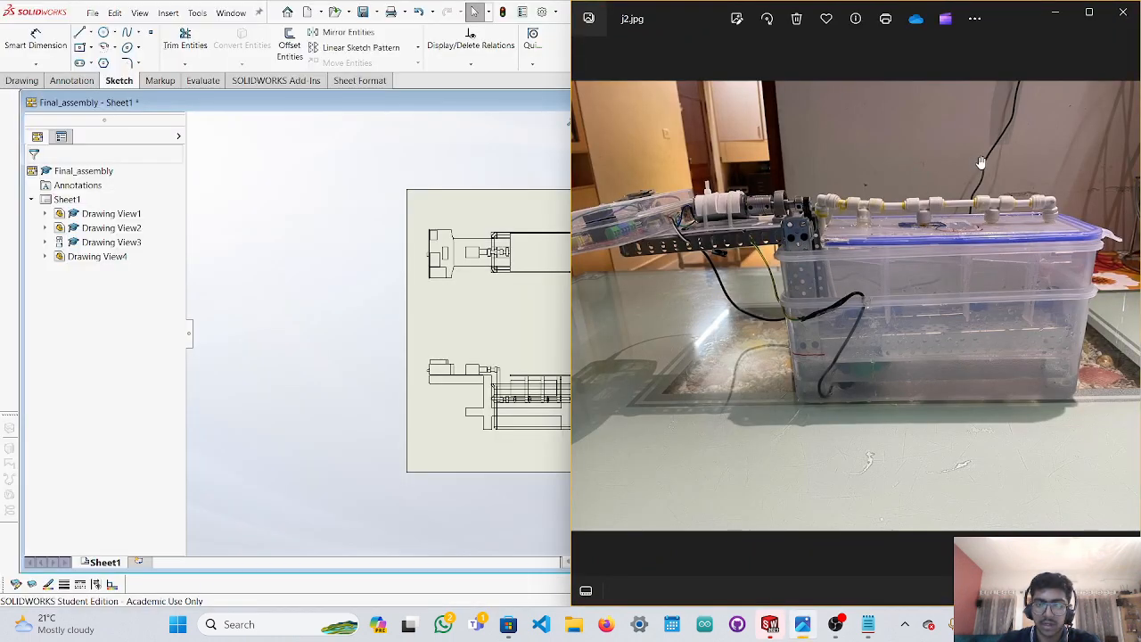
left_click(353, 278)
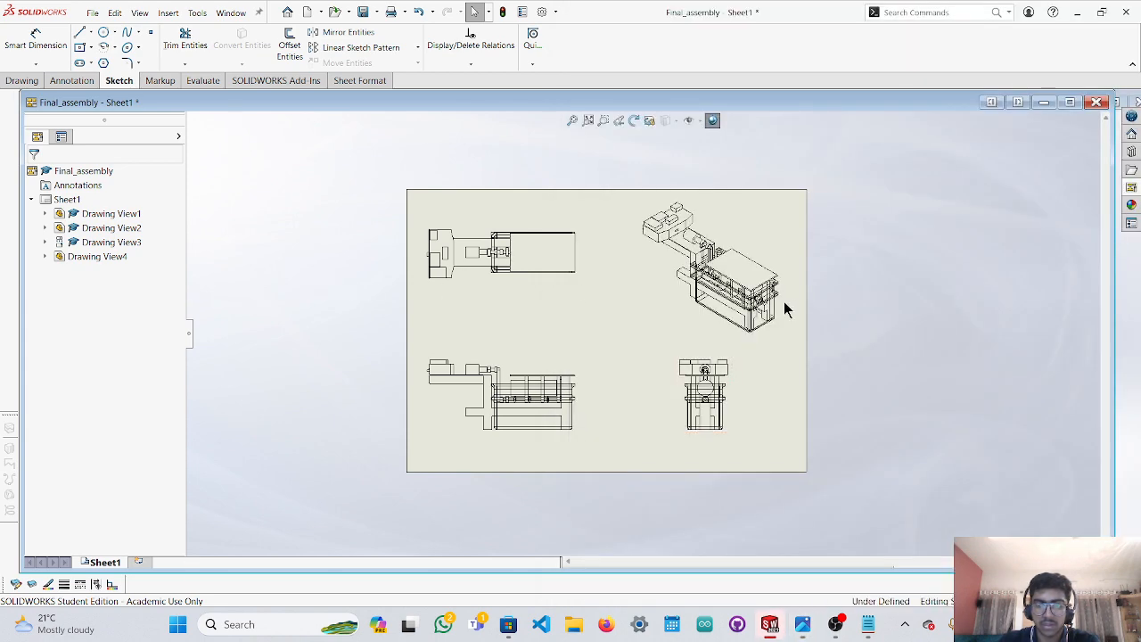